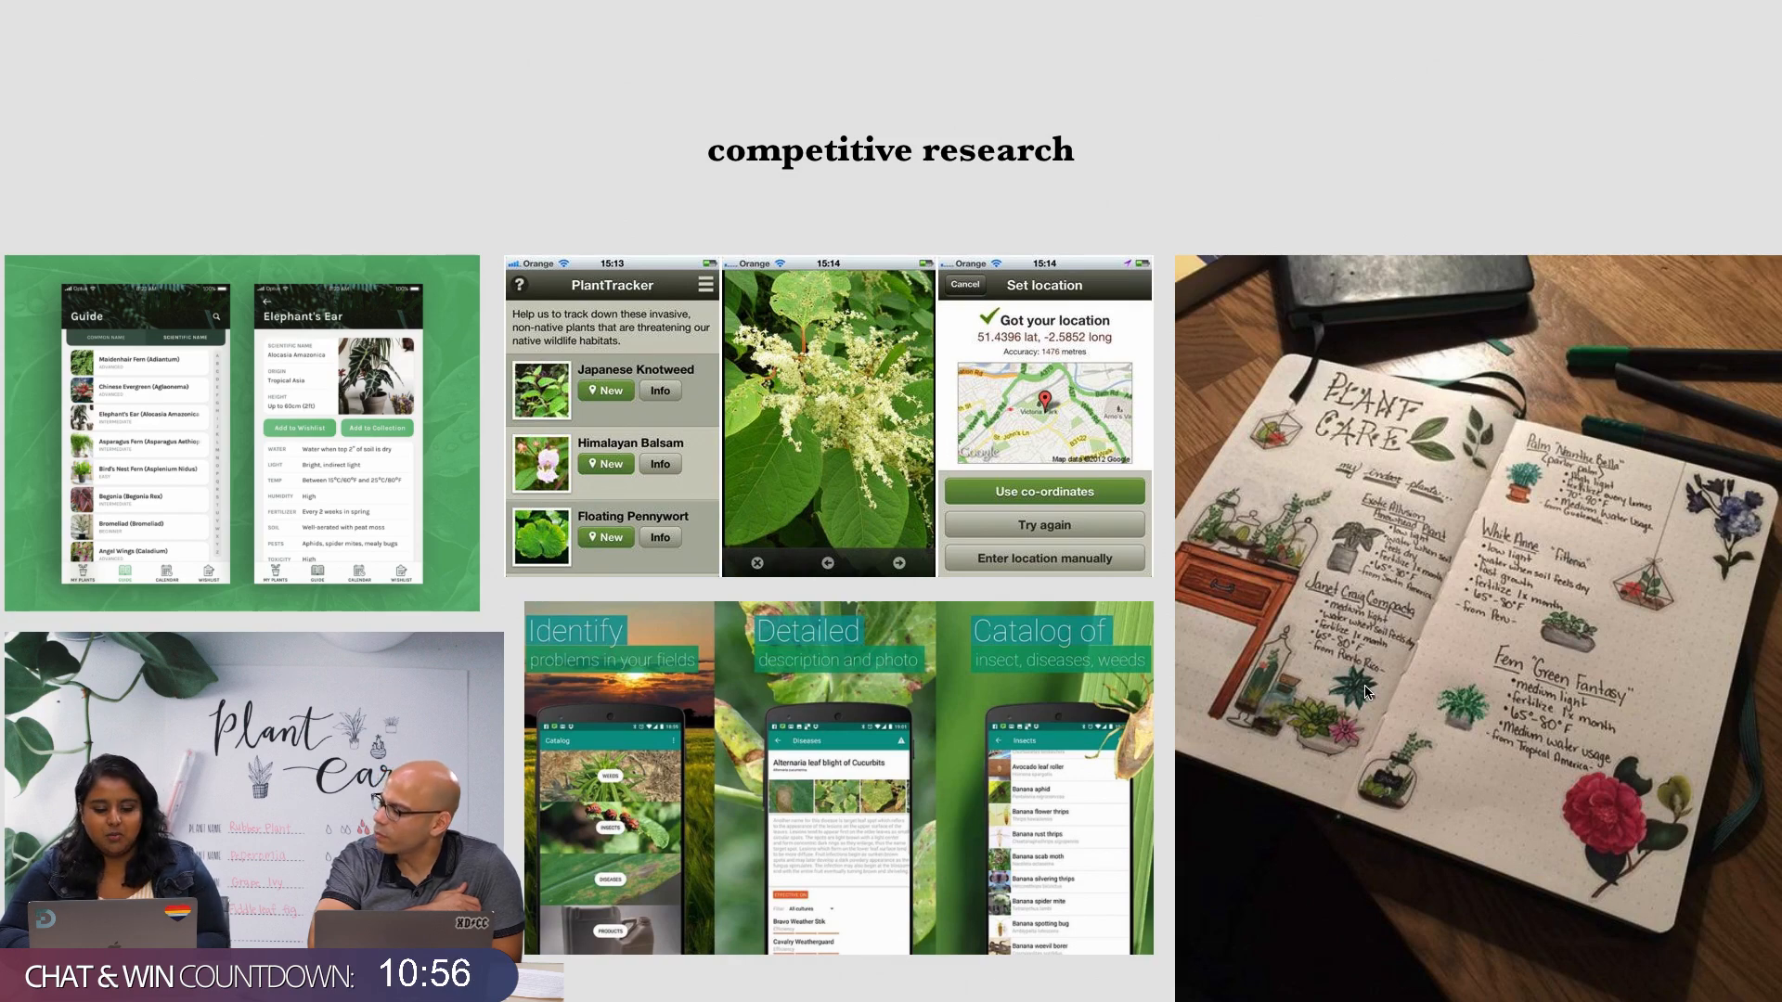
Close the presentation's prototype preview and create a new document from the custom size option
key(Escape)
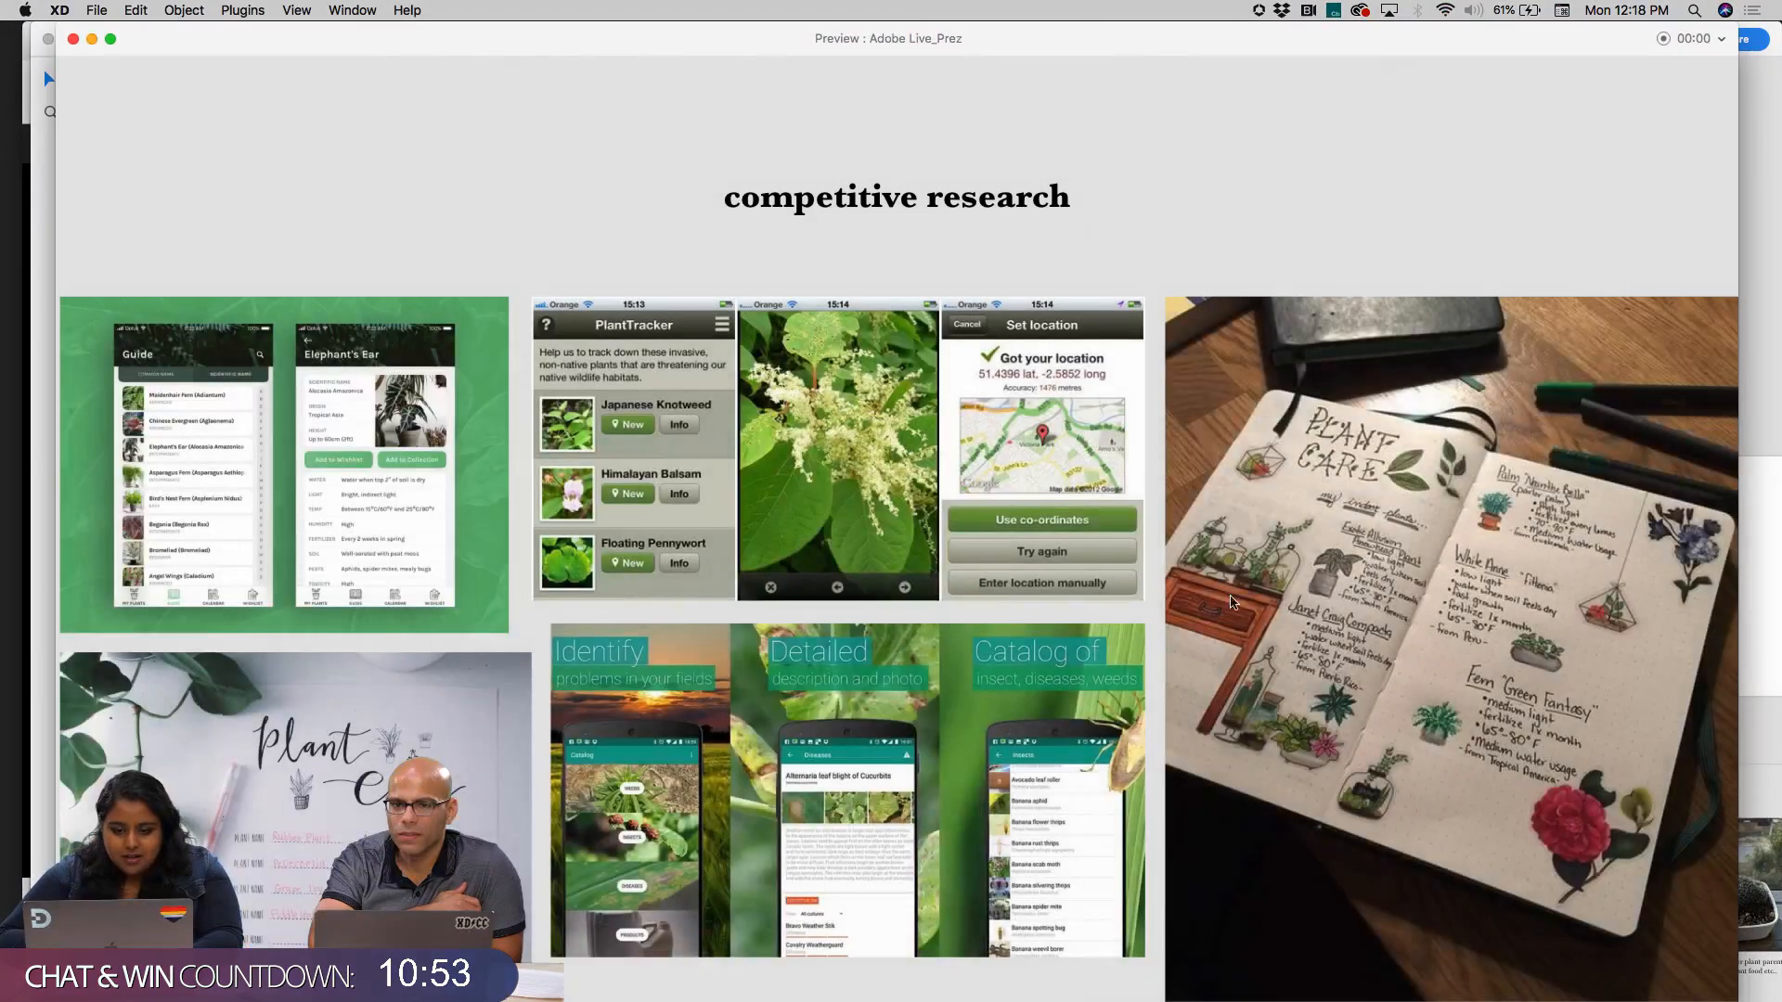
click(72, 38)
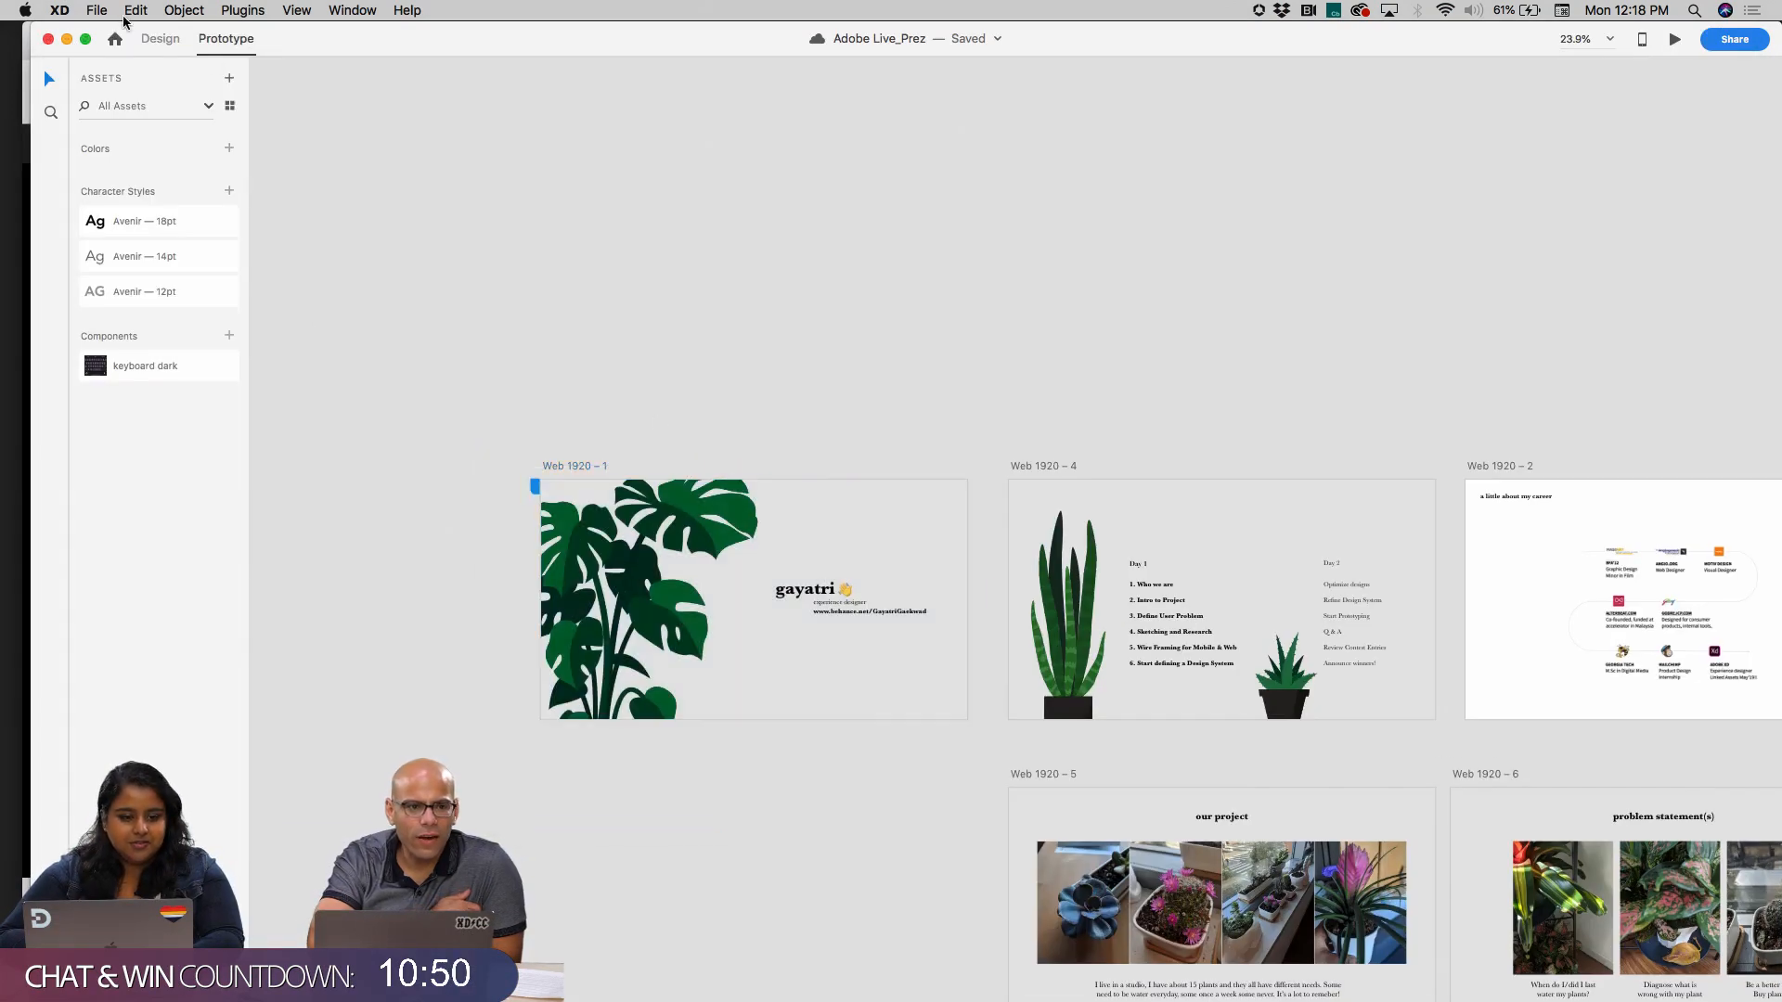
click(96, 10)
click(144, 34)
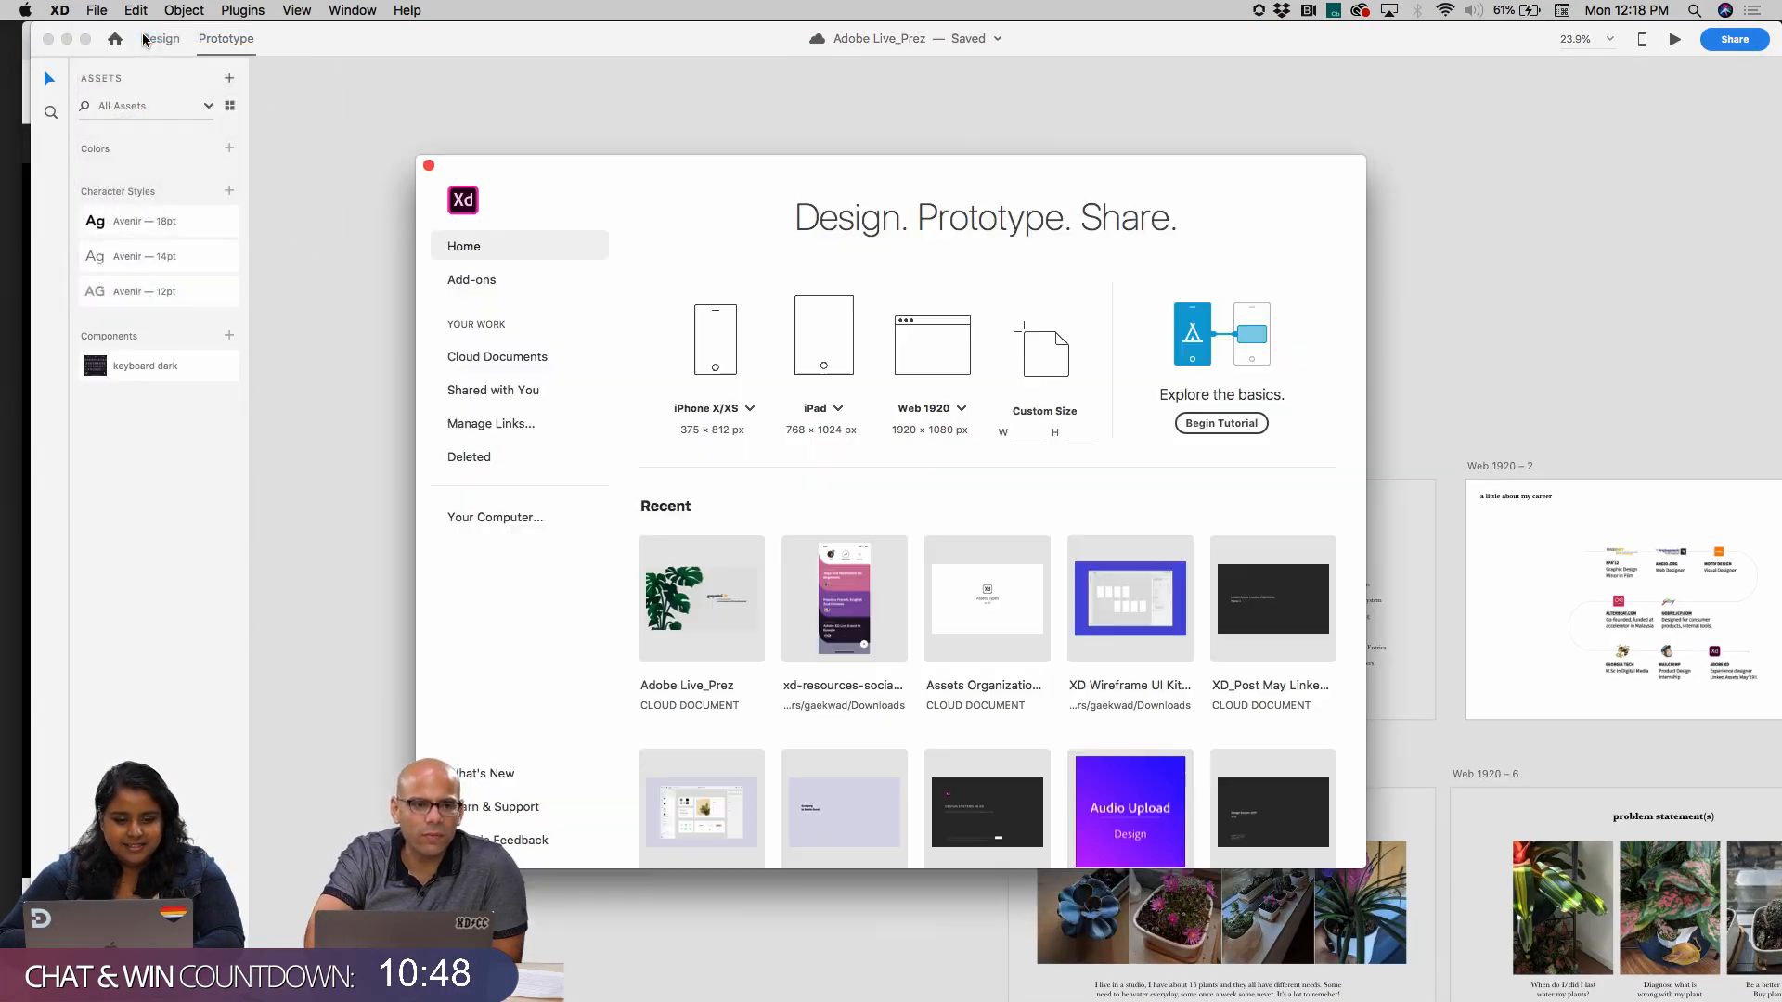
click(1048, 355)
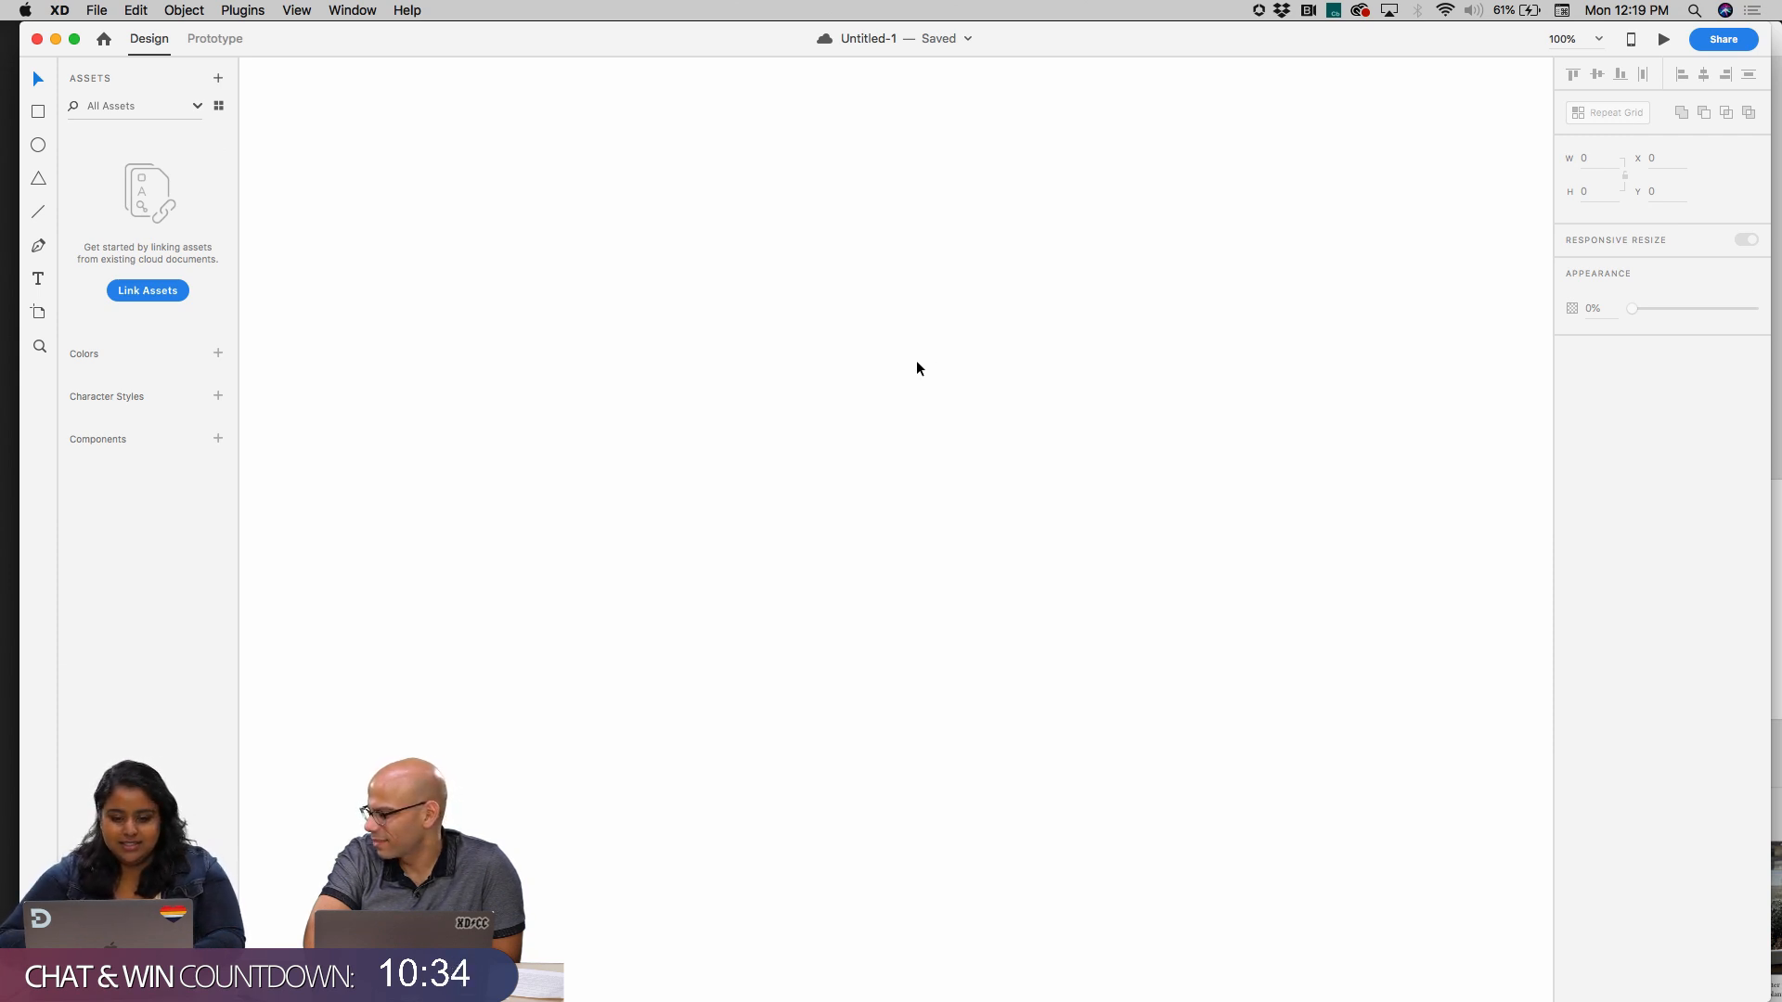
Add an iPhone X/XS artboard (375 × 812) to the empty document
key(a)
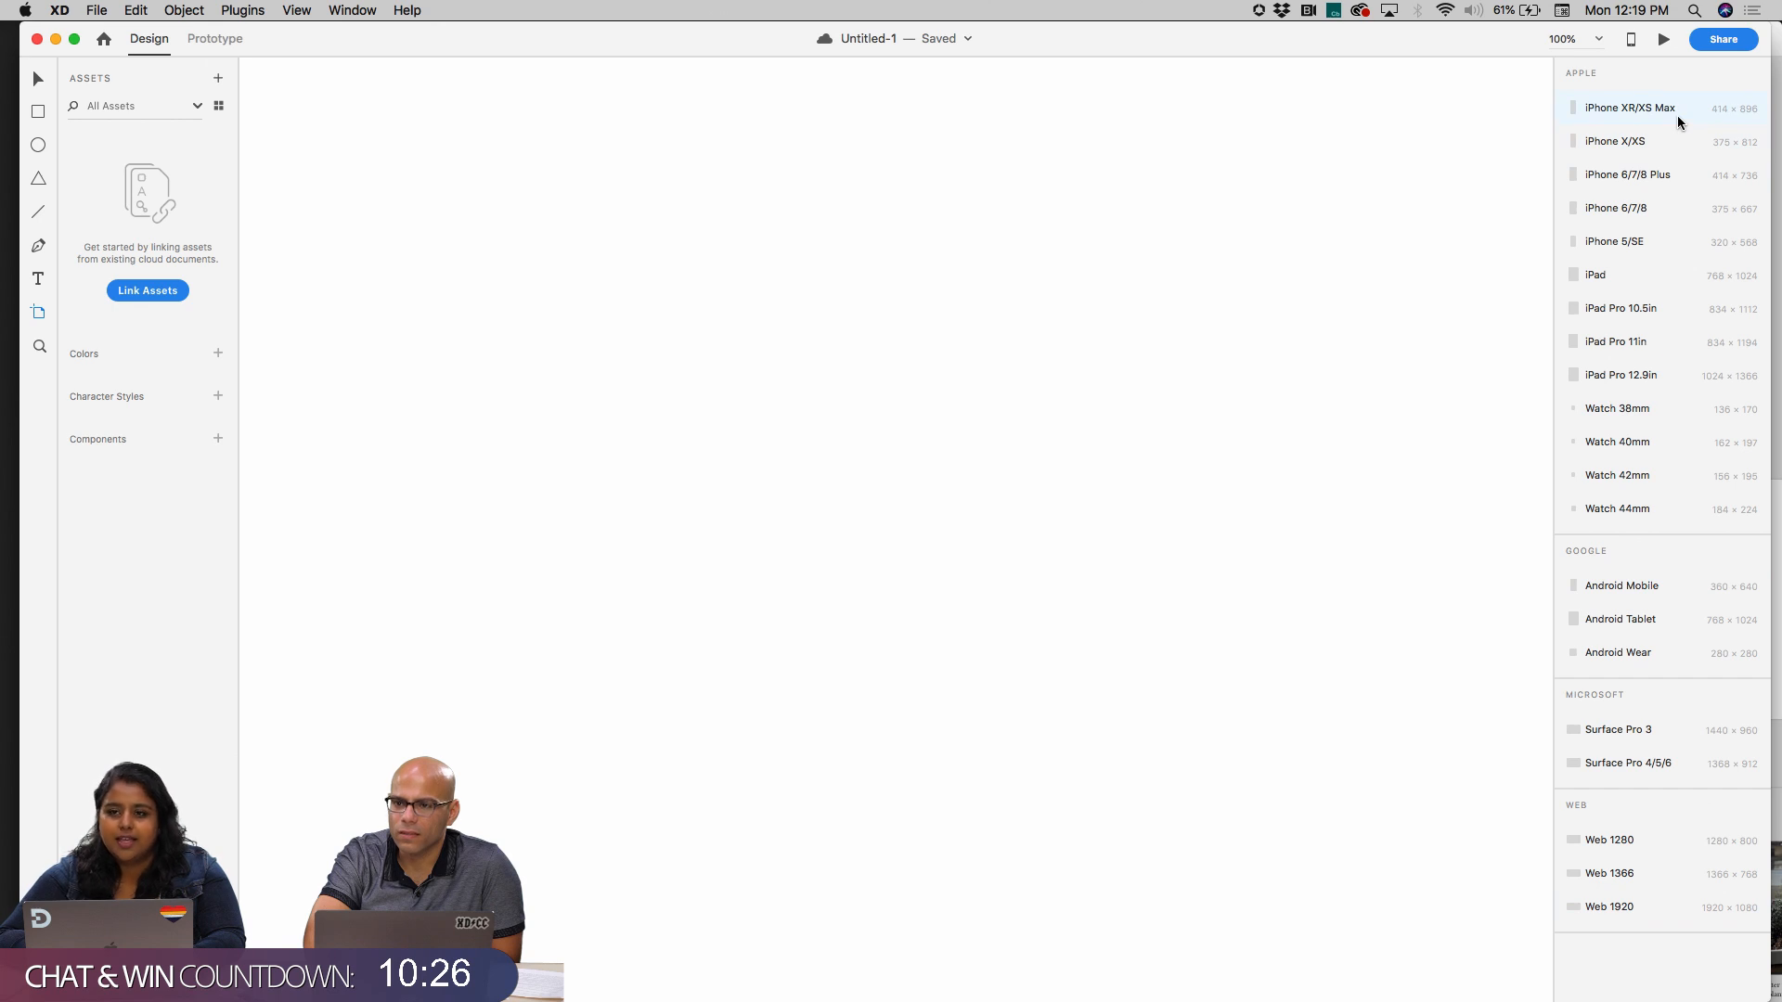
click(1642, 149)
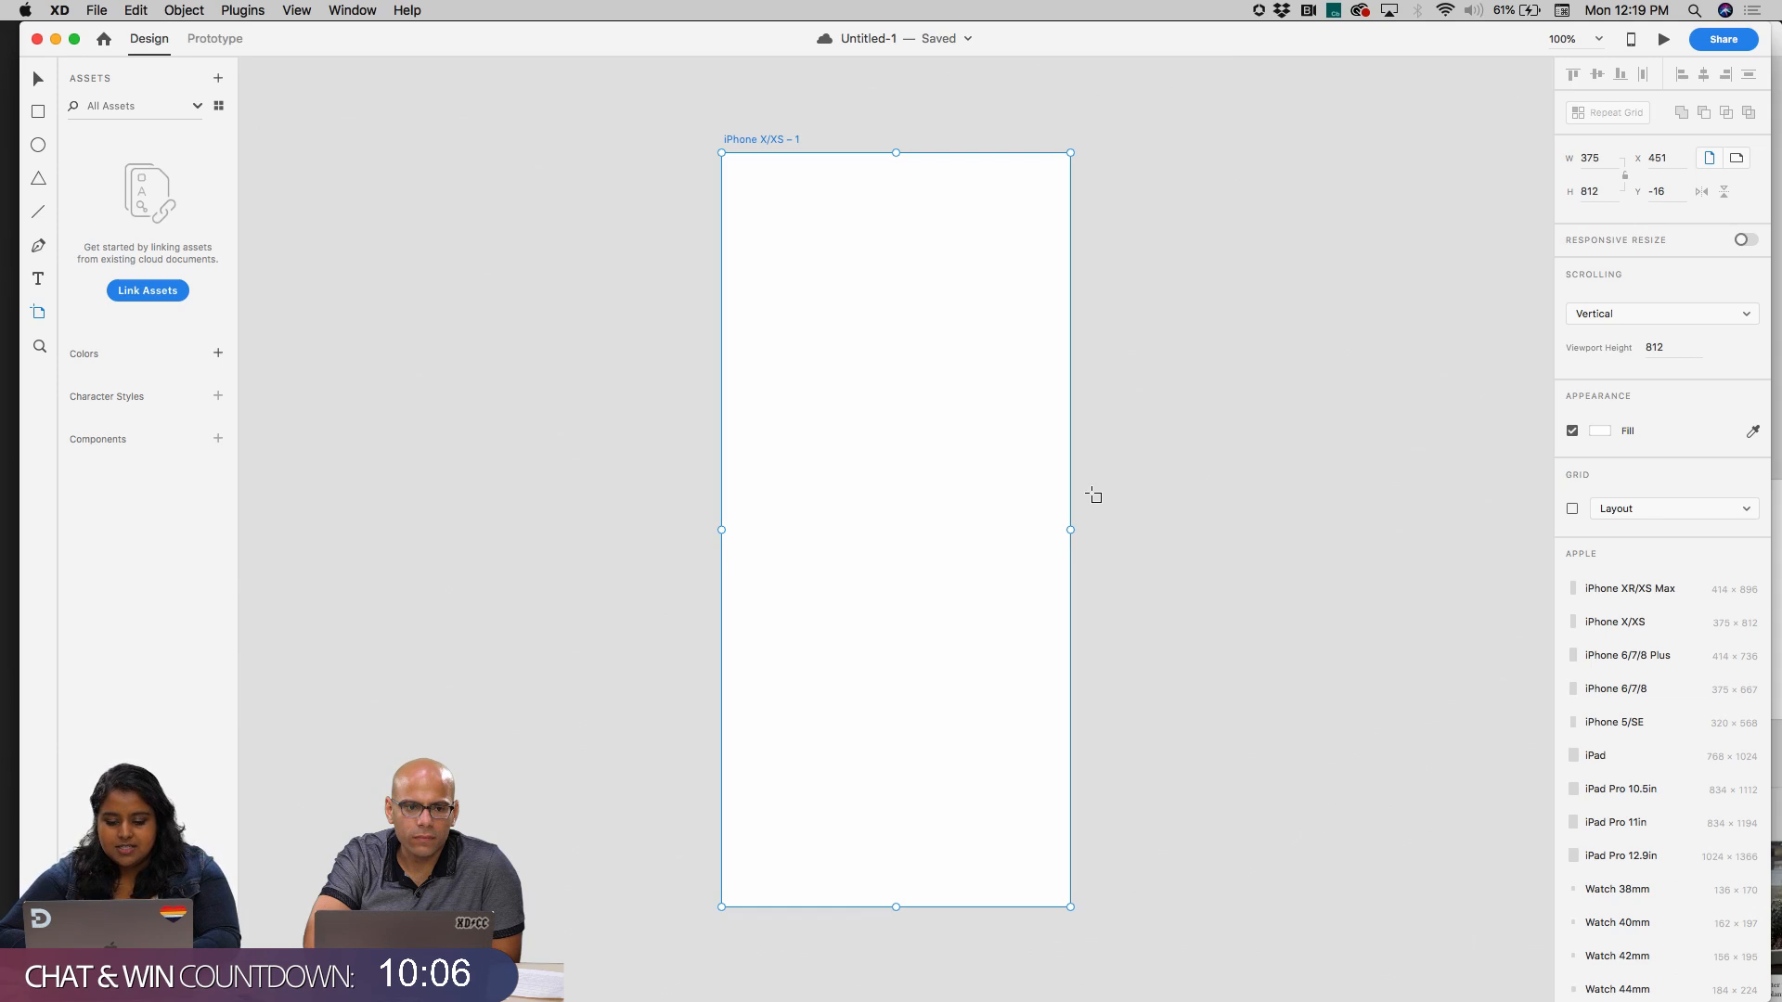
key(Escape)
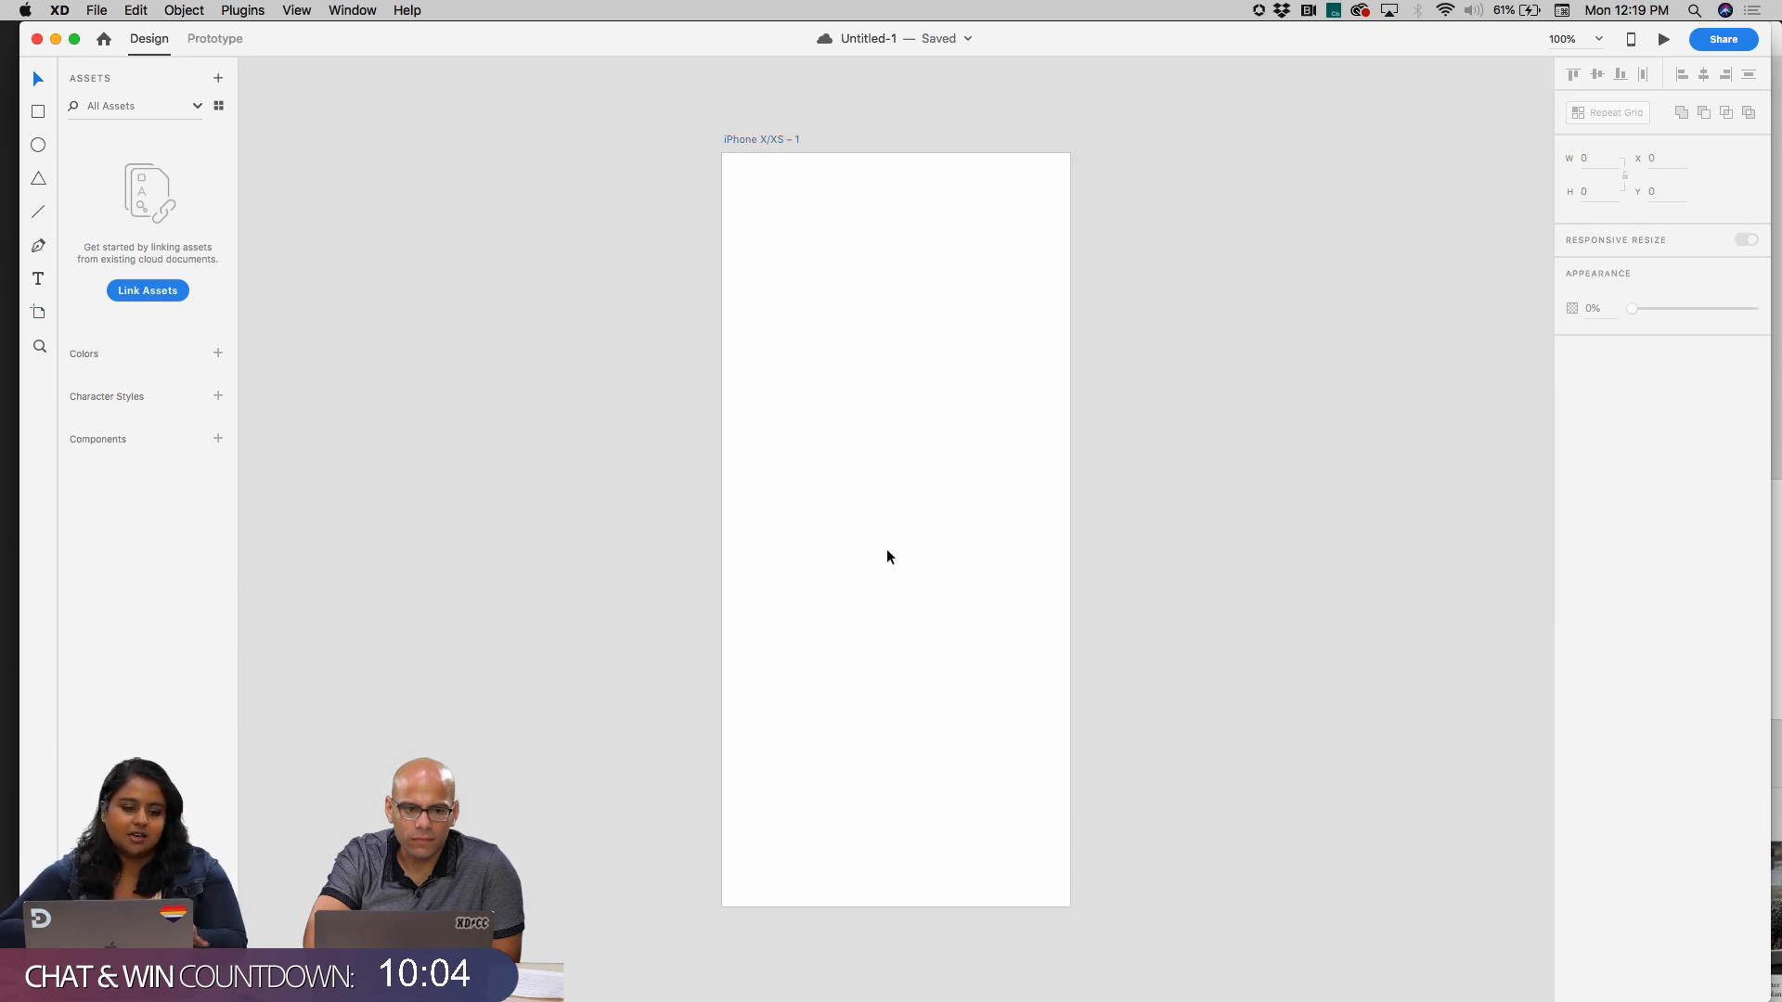
Draw a wide landscape artboard on the empty canvas beside the iPhone X/XS artboard
click(40, 117)
scroll(798, 448, right, 3)
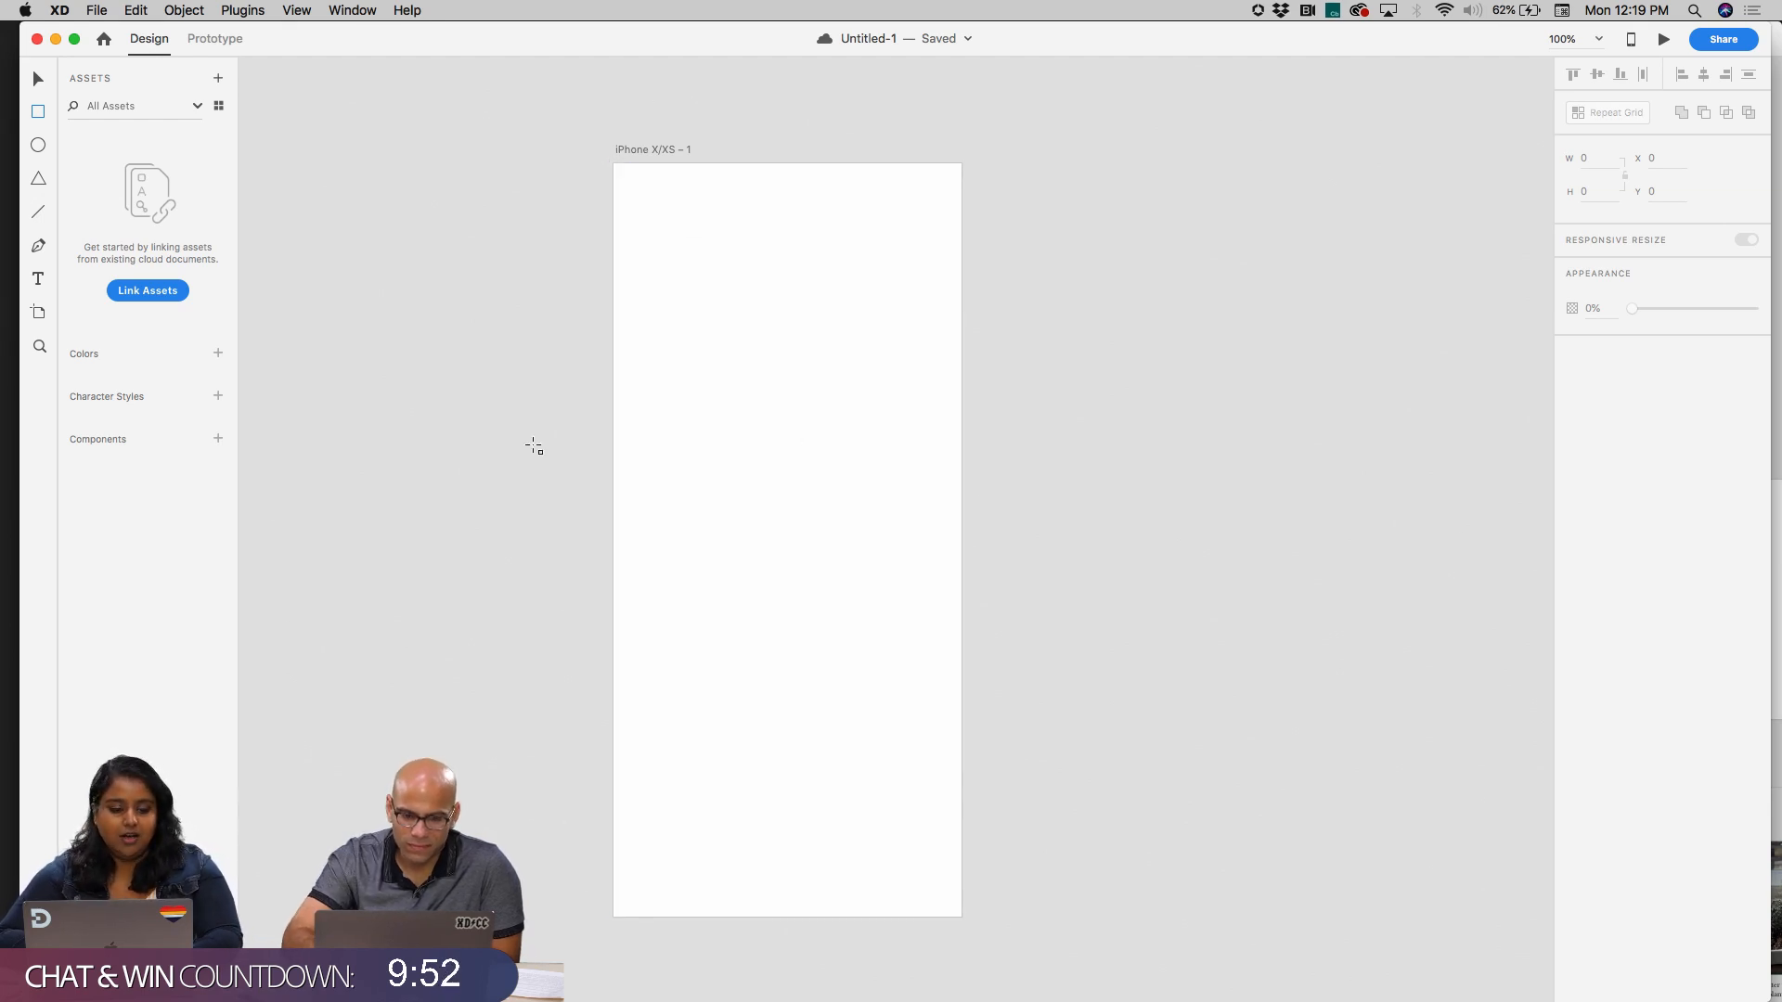
scroll(724, 308, left, 10)
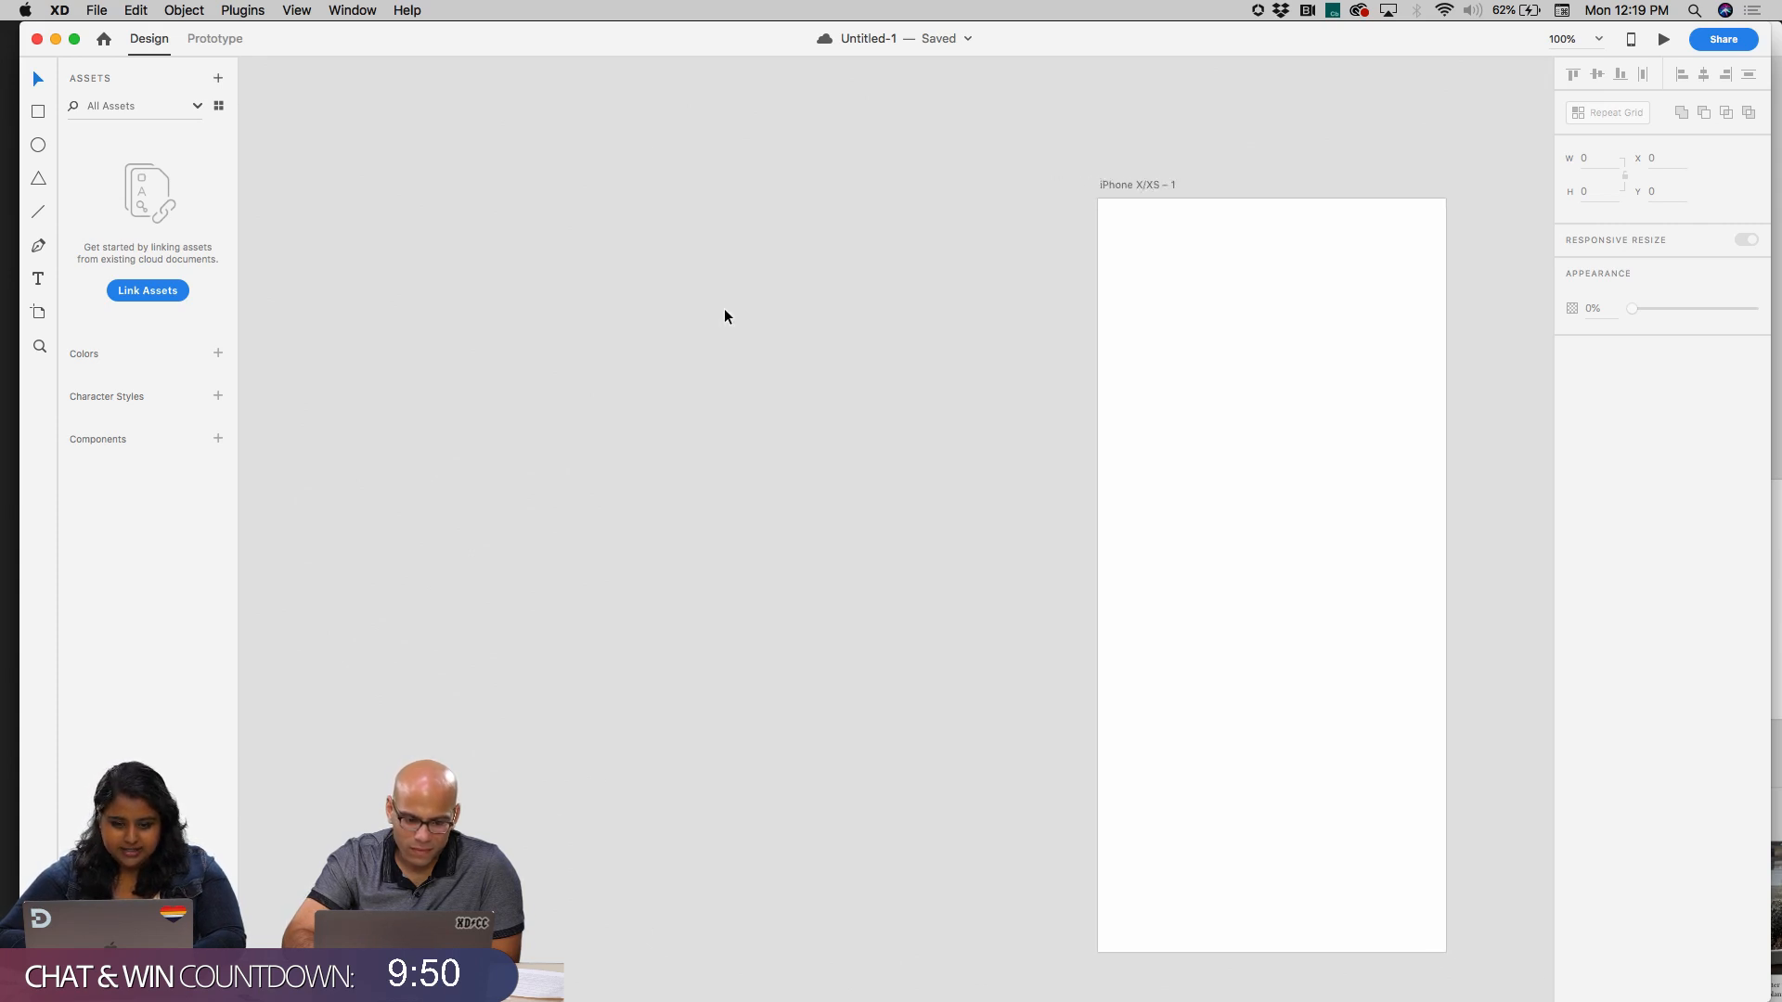
key(a)
drag(413, 185, 1154, 577)
Add the text line "Start screen - add my plant" near the upper left of the wide artboard
click(38, 279)
click(503, 233)
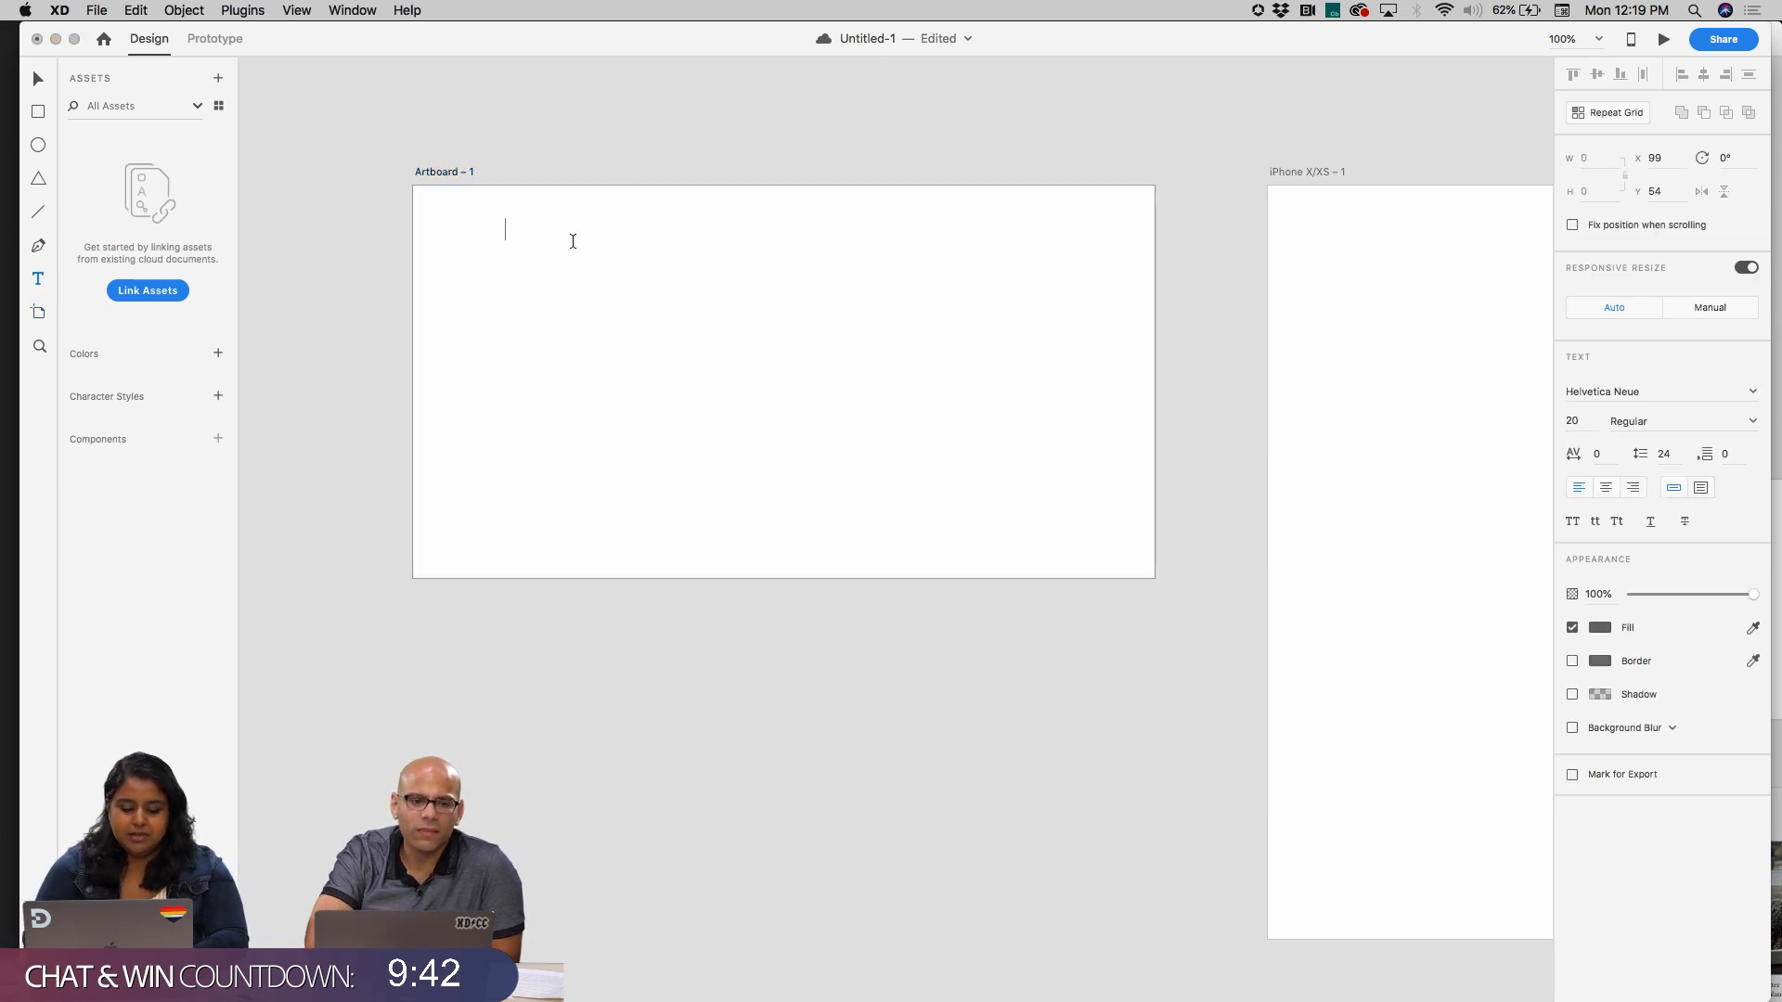
text(Start screen - add my plant)
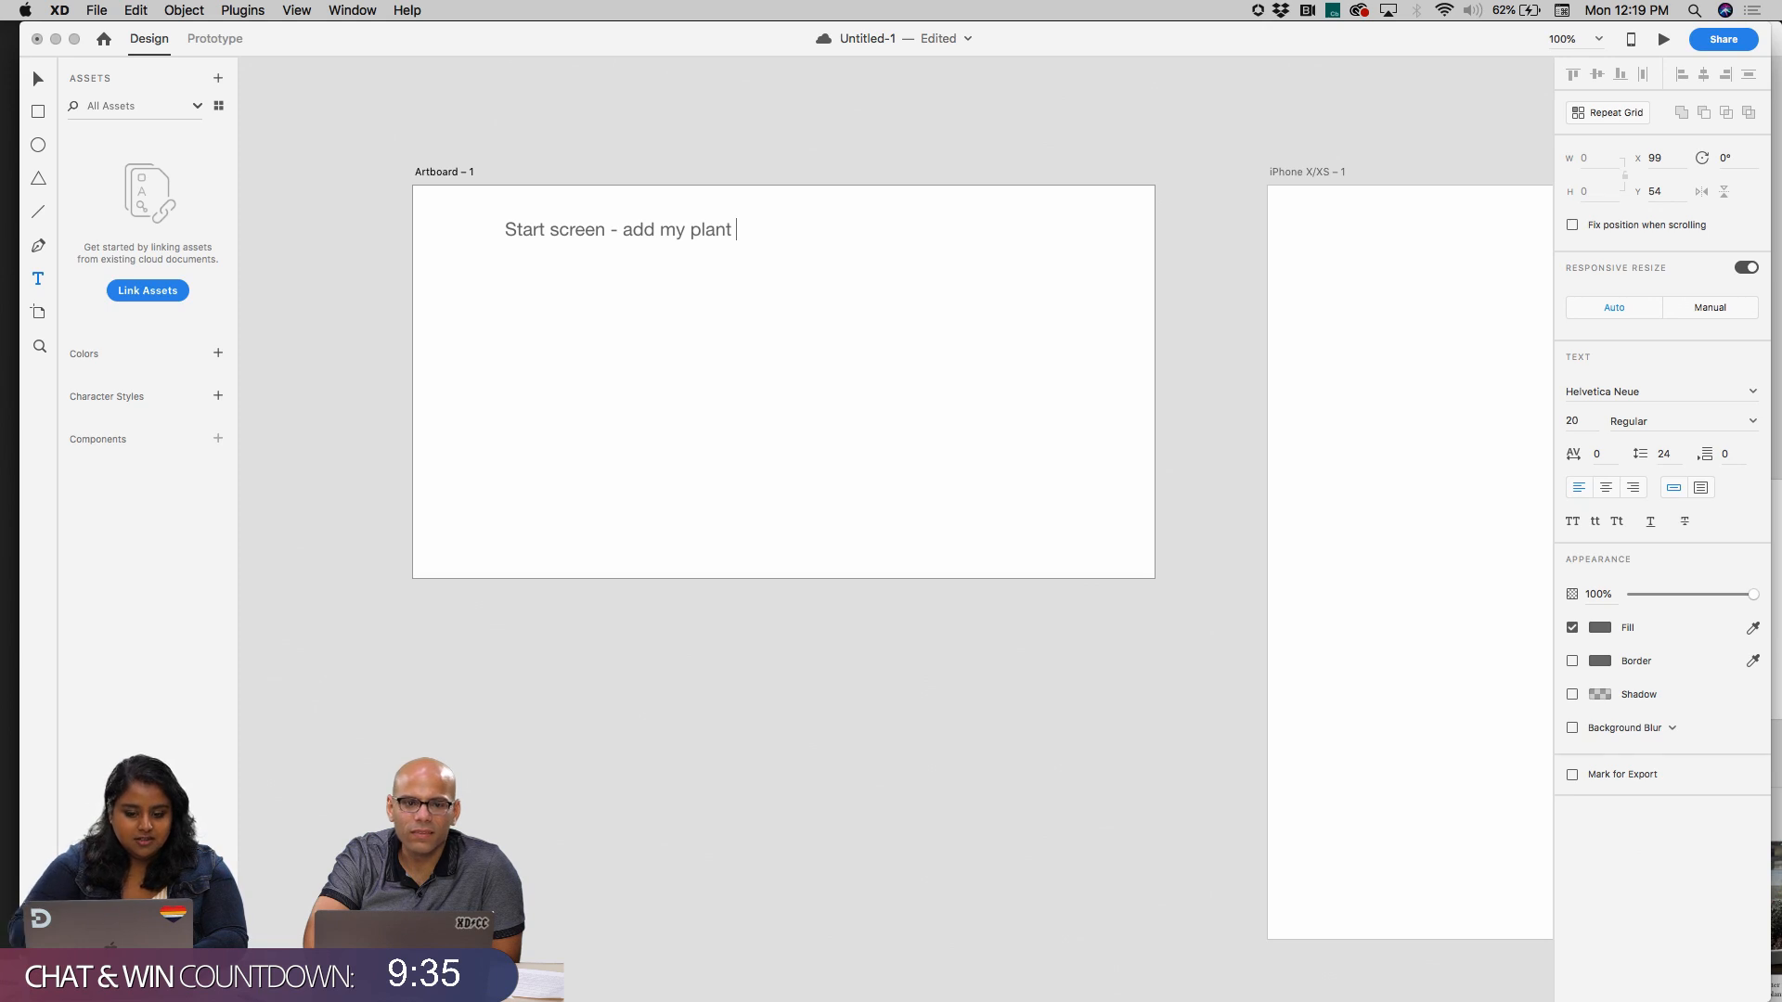
key(Escape)
double_click(667, 228)
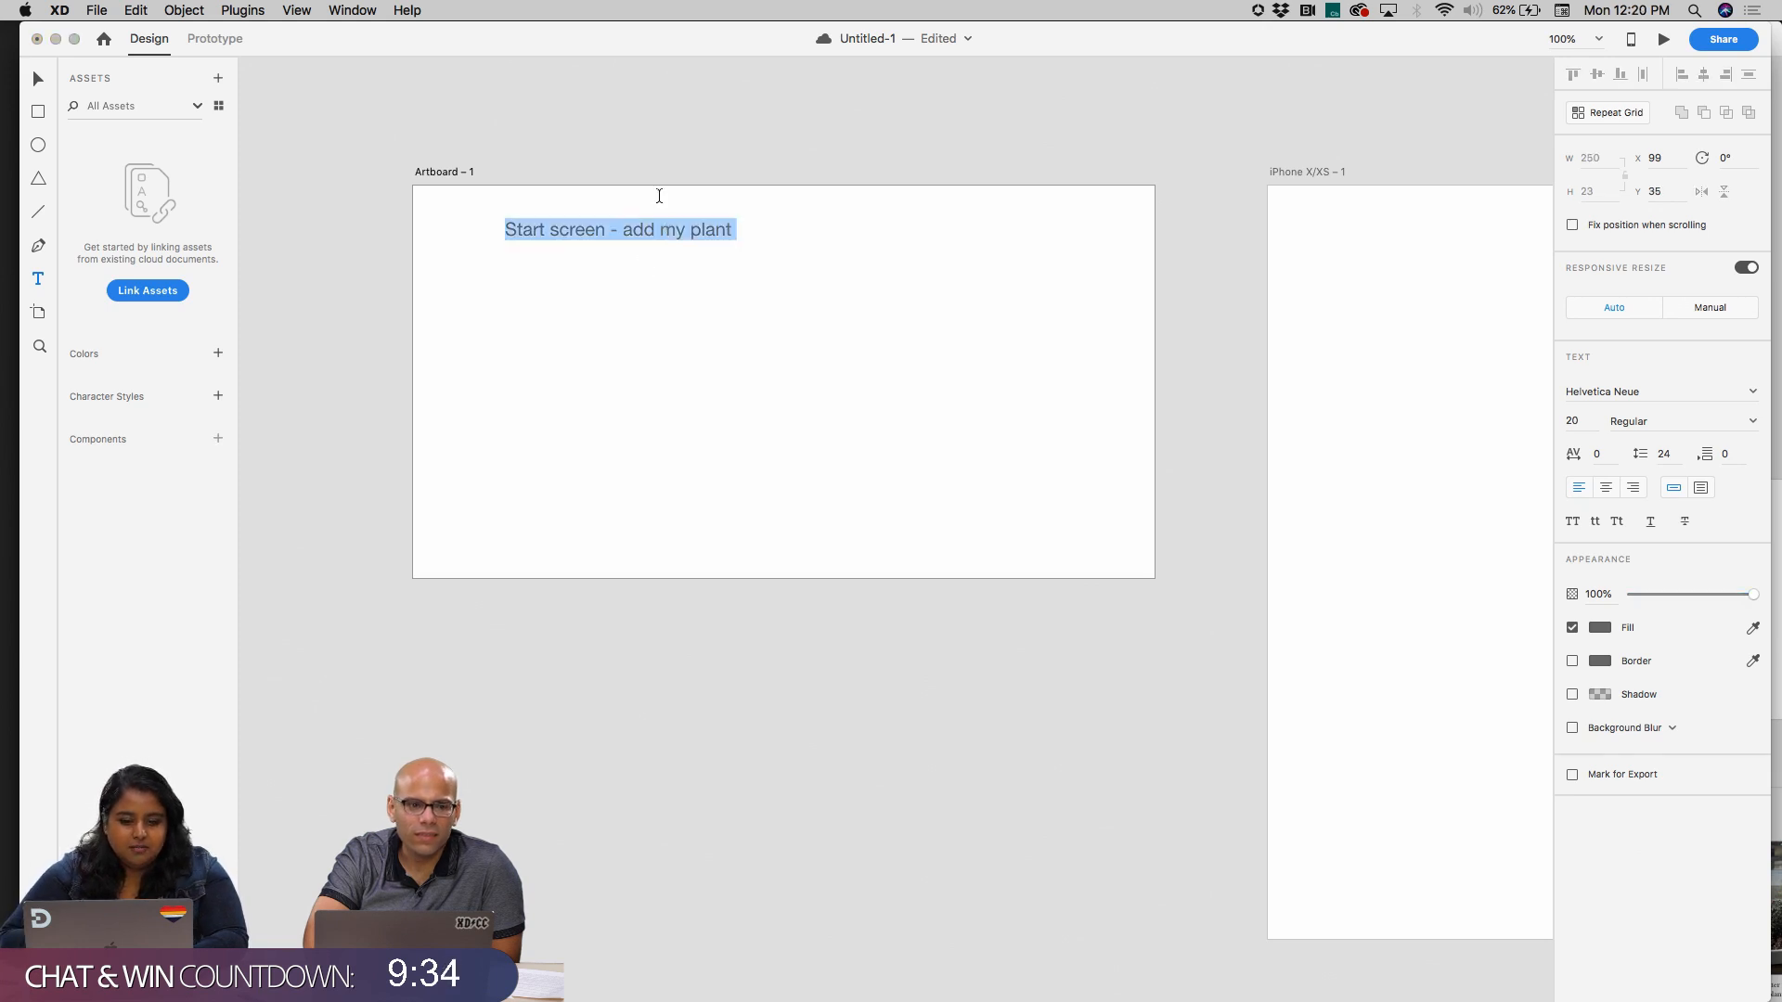
text(v)
key(super+z)
key(Escape)
key(Escape)
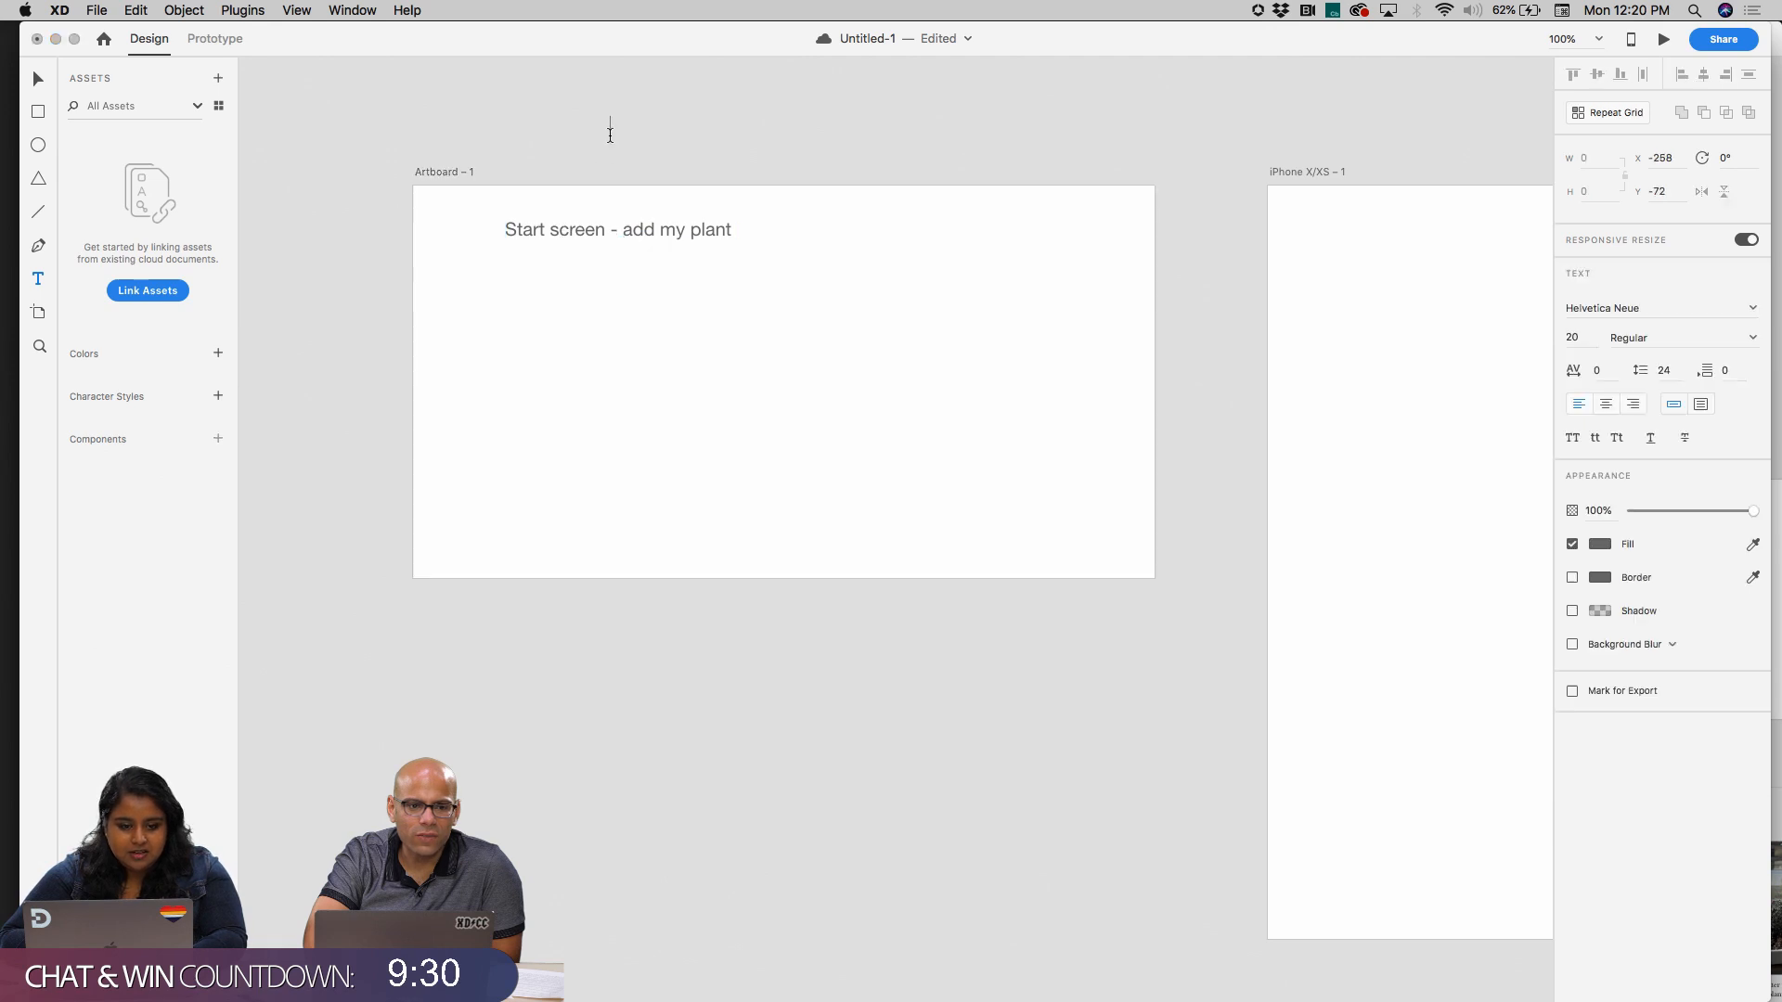
Place a copy of the start screen line directly below it near the artboard's left edge and change its text to "Adding Screen"
drag(649, 231, 588, 286)
double_click(588, 286)
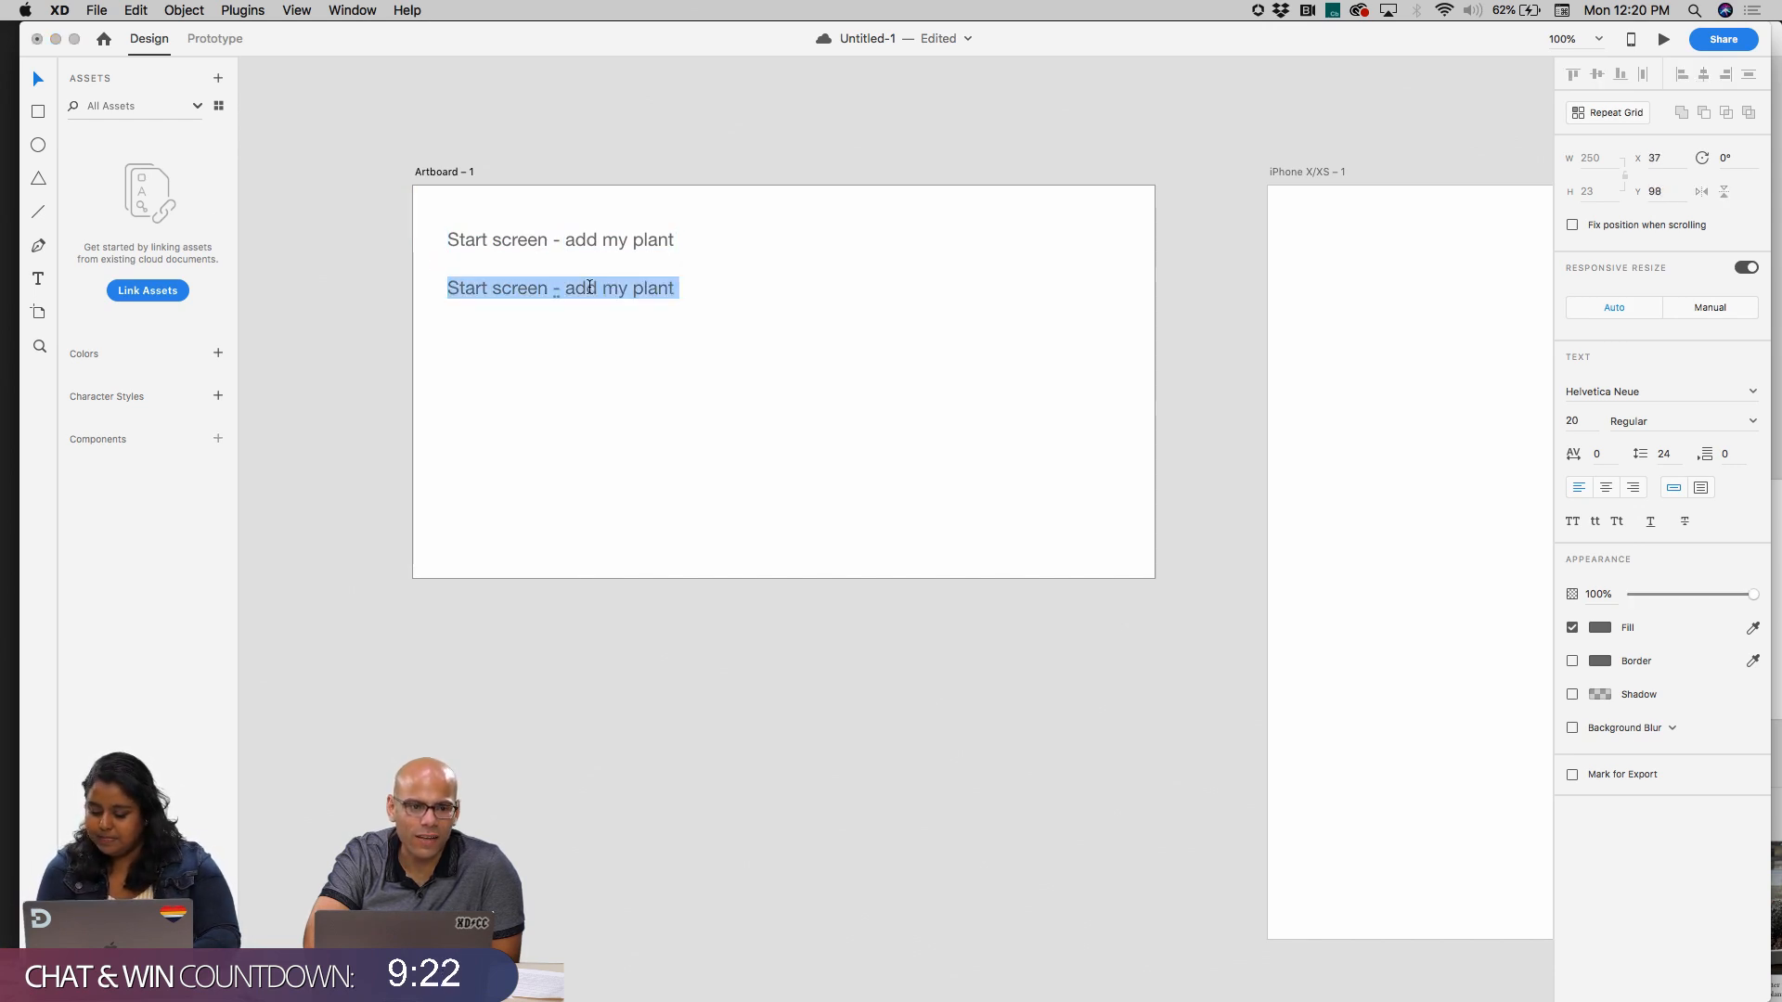
text(Addinfg)
key(BackSpace)
text(d Screen)
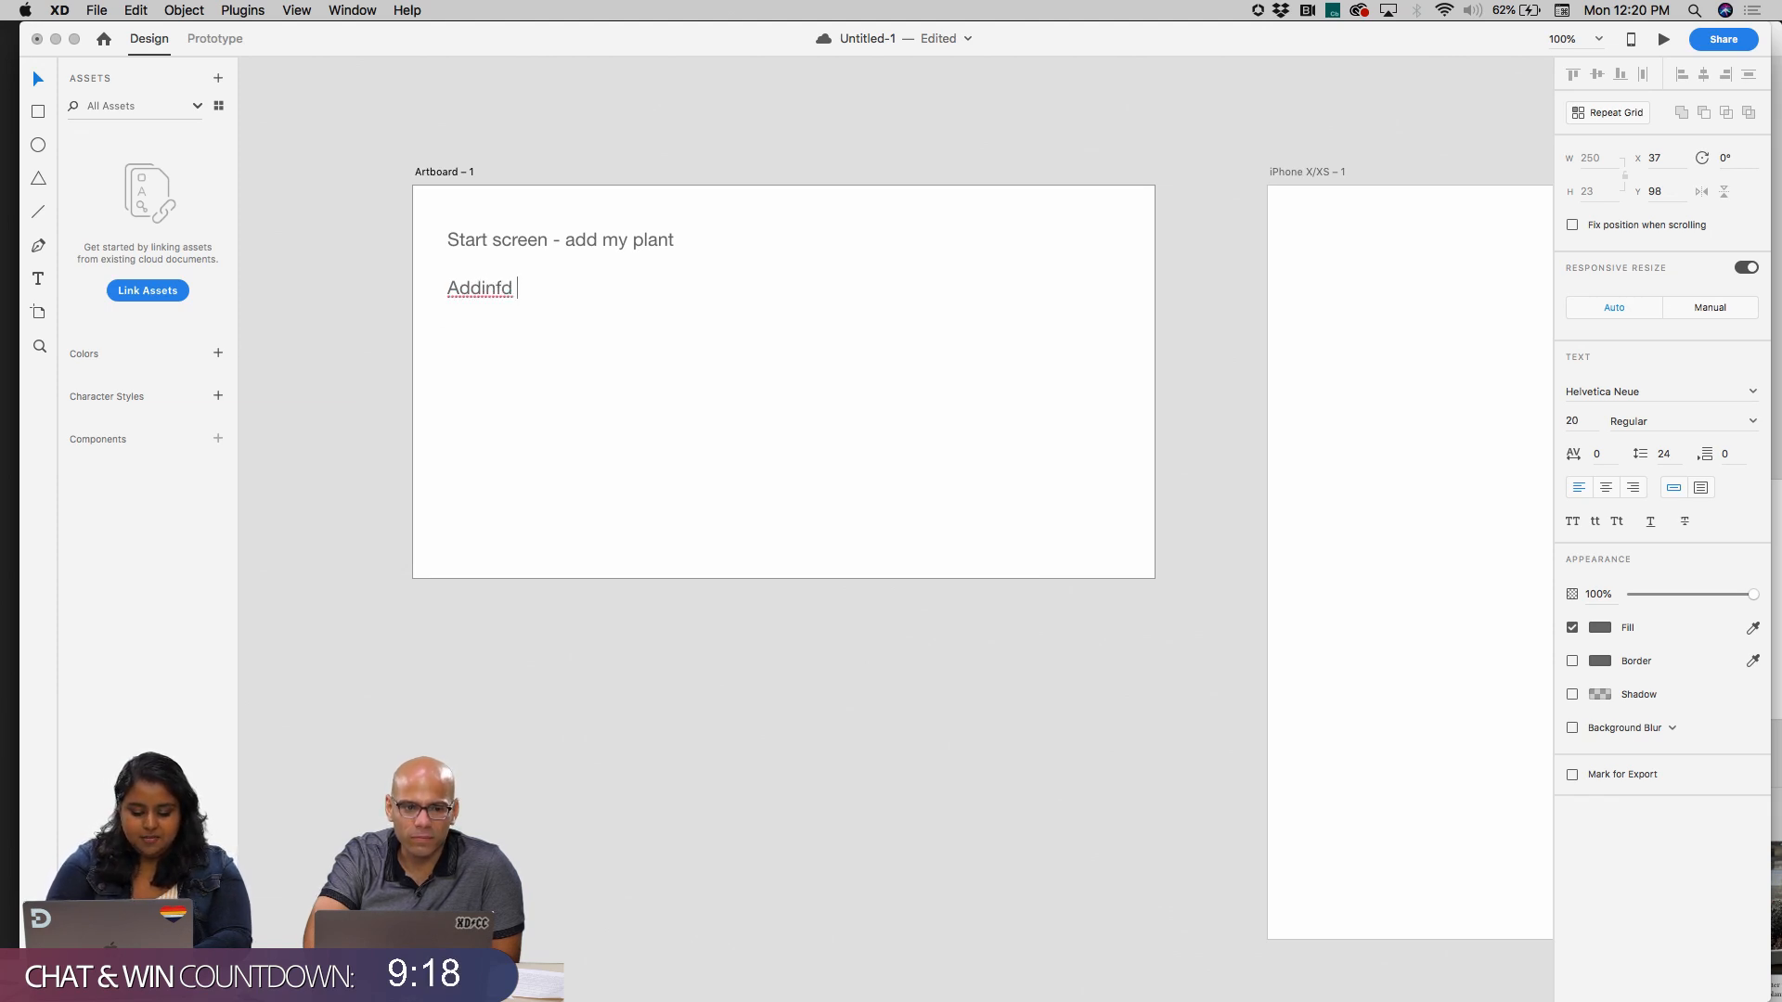
double_click(500, 280)
drag(496, 284, 513, 286)
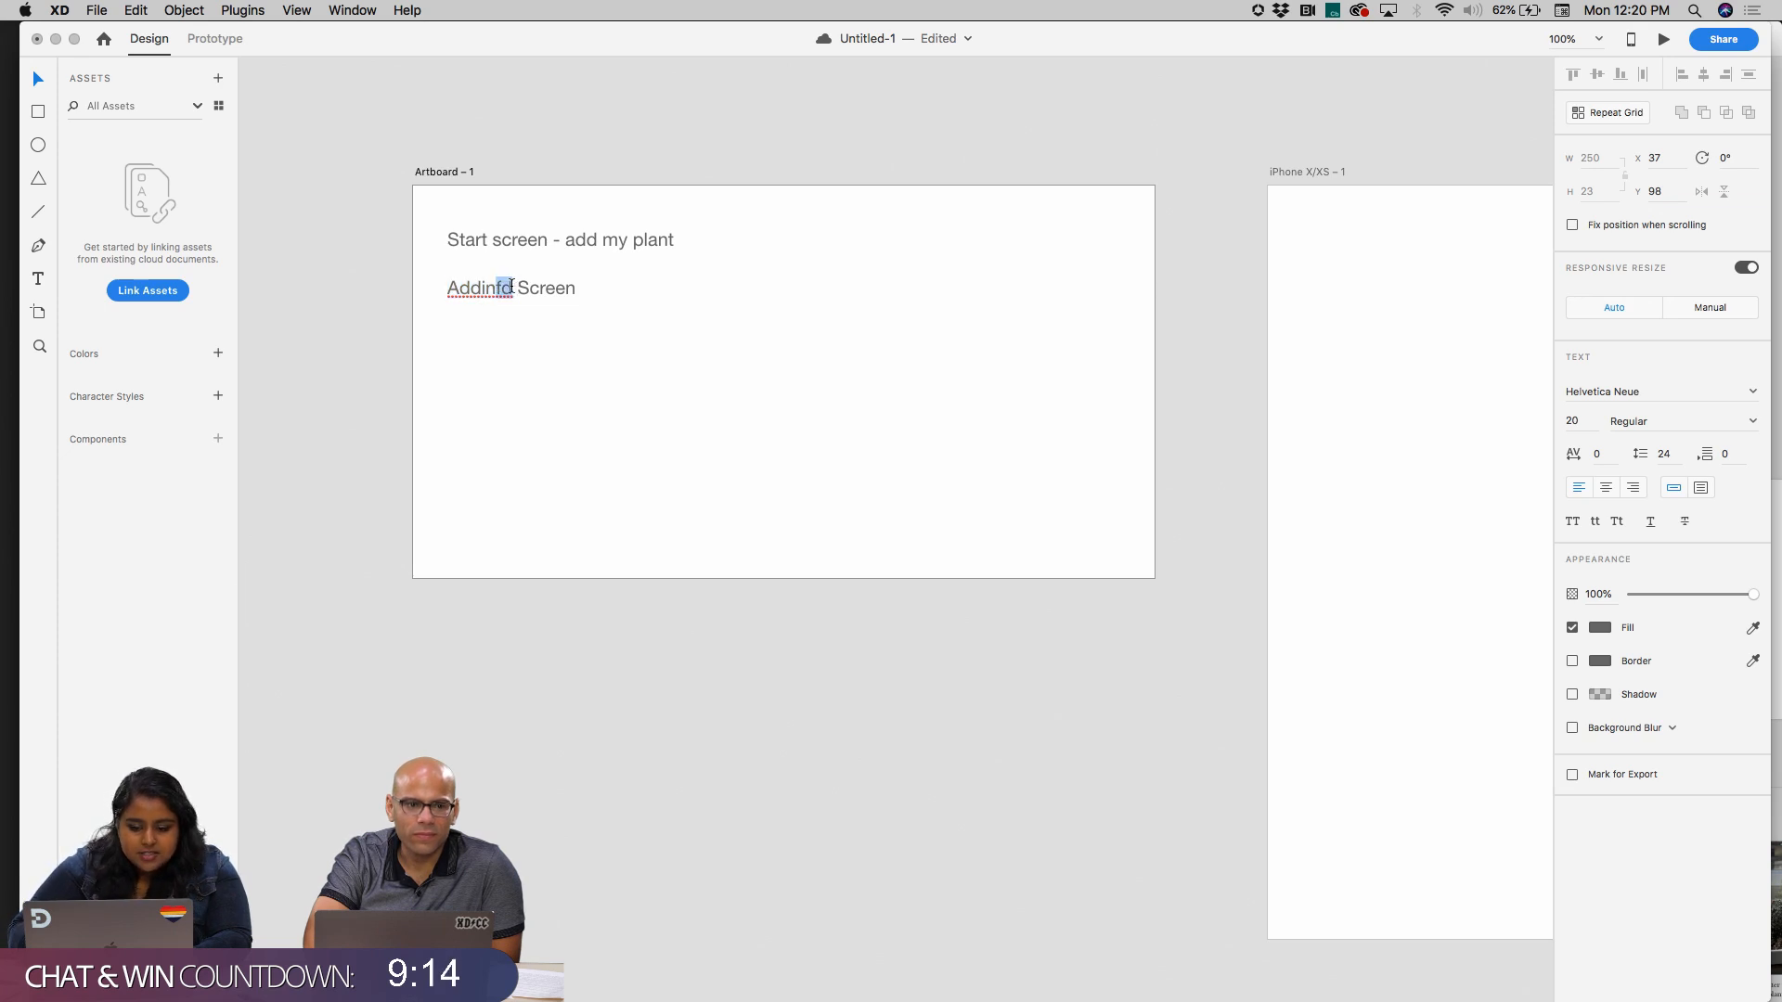
key(BackSpace)
text(g)
key(Escape)
click(694, 336)
Duplicate the "Adding Screen" line below itself and change the copy's text to "Plant review"
drag(521, 286, 543, 345)
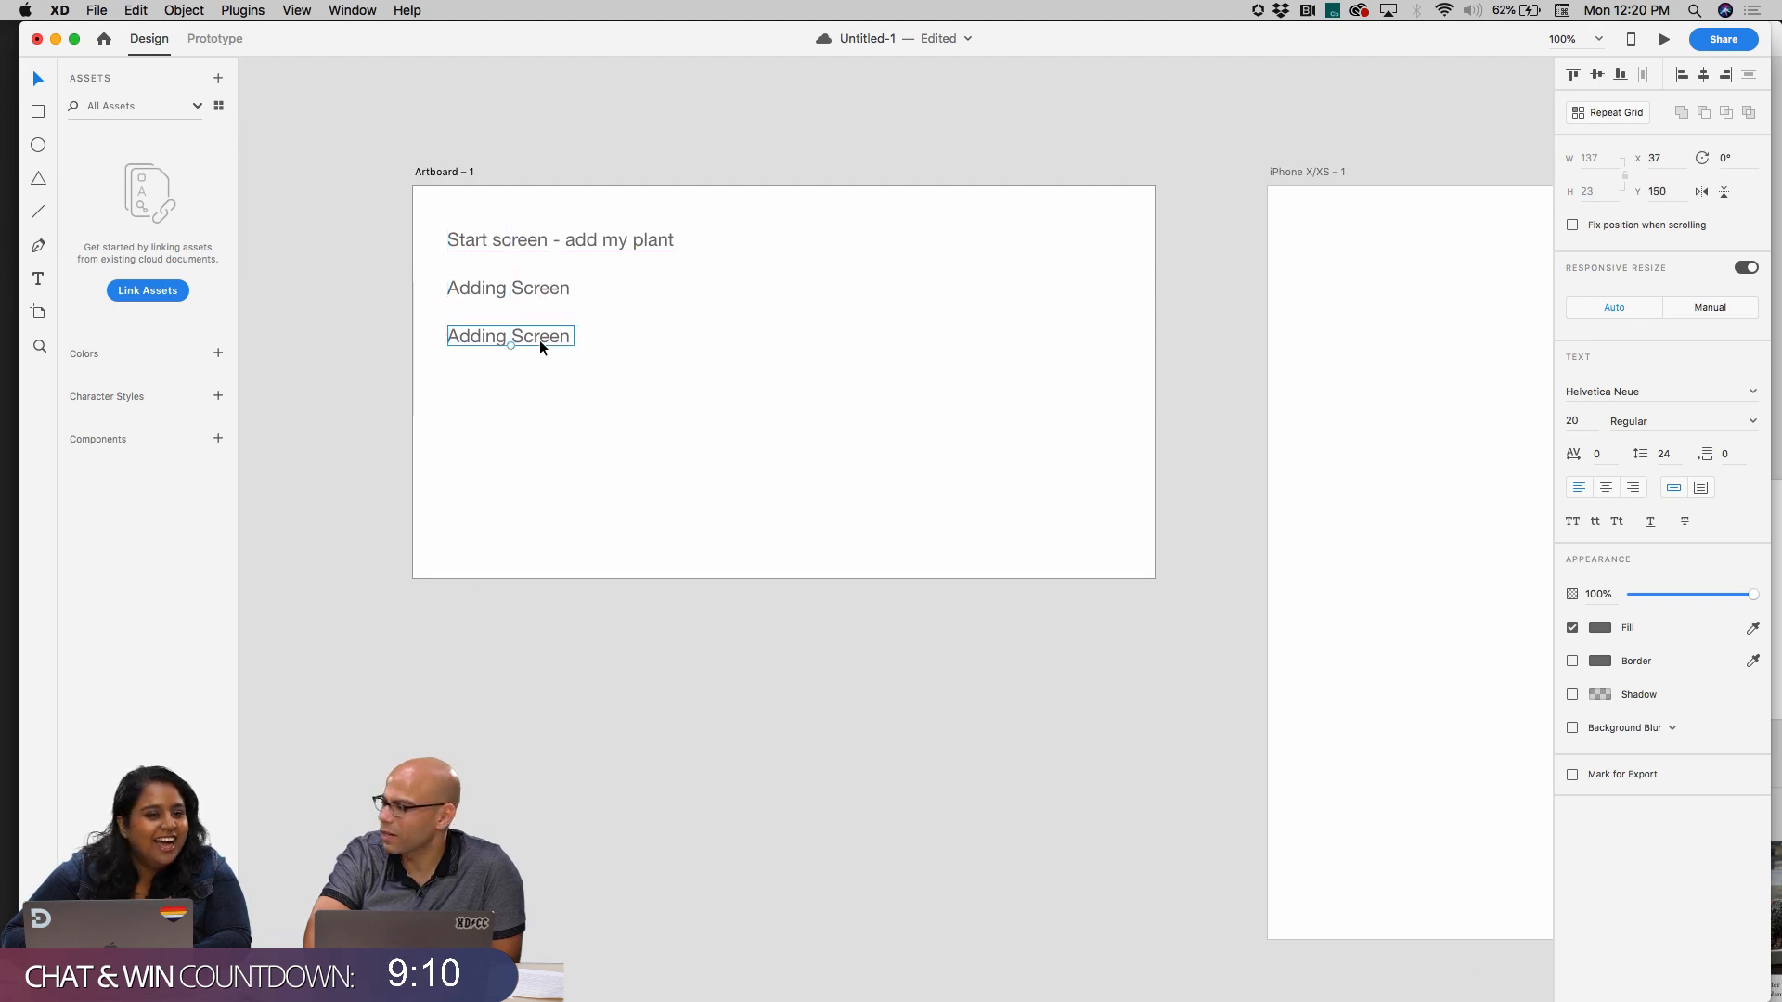
double_click(540, 343)
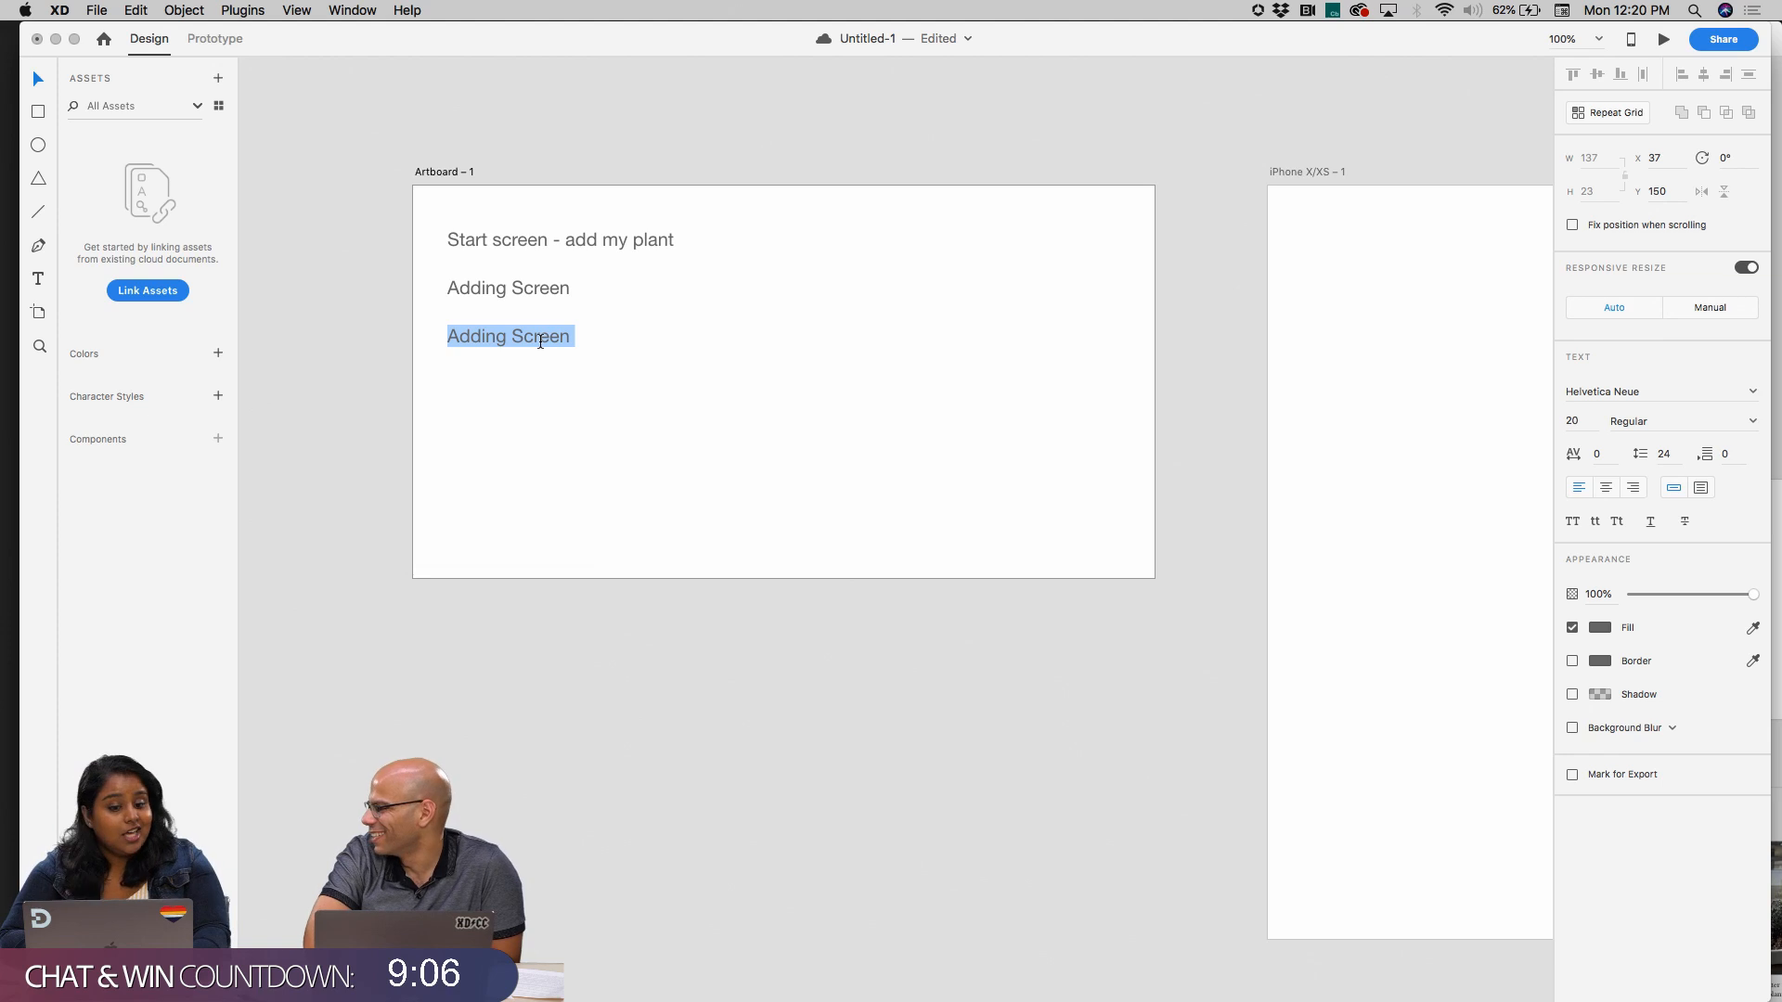
text(Plant review)
key(Escape)
Duplicate the "Plant review" line below itself with the same spacing as the lines above
drag(520, 337, 520, 388)
click(721, 386)
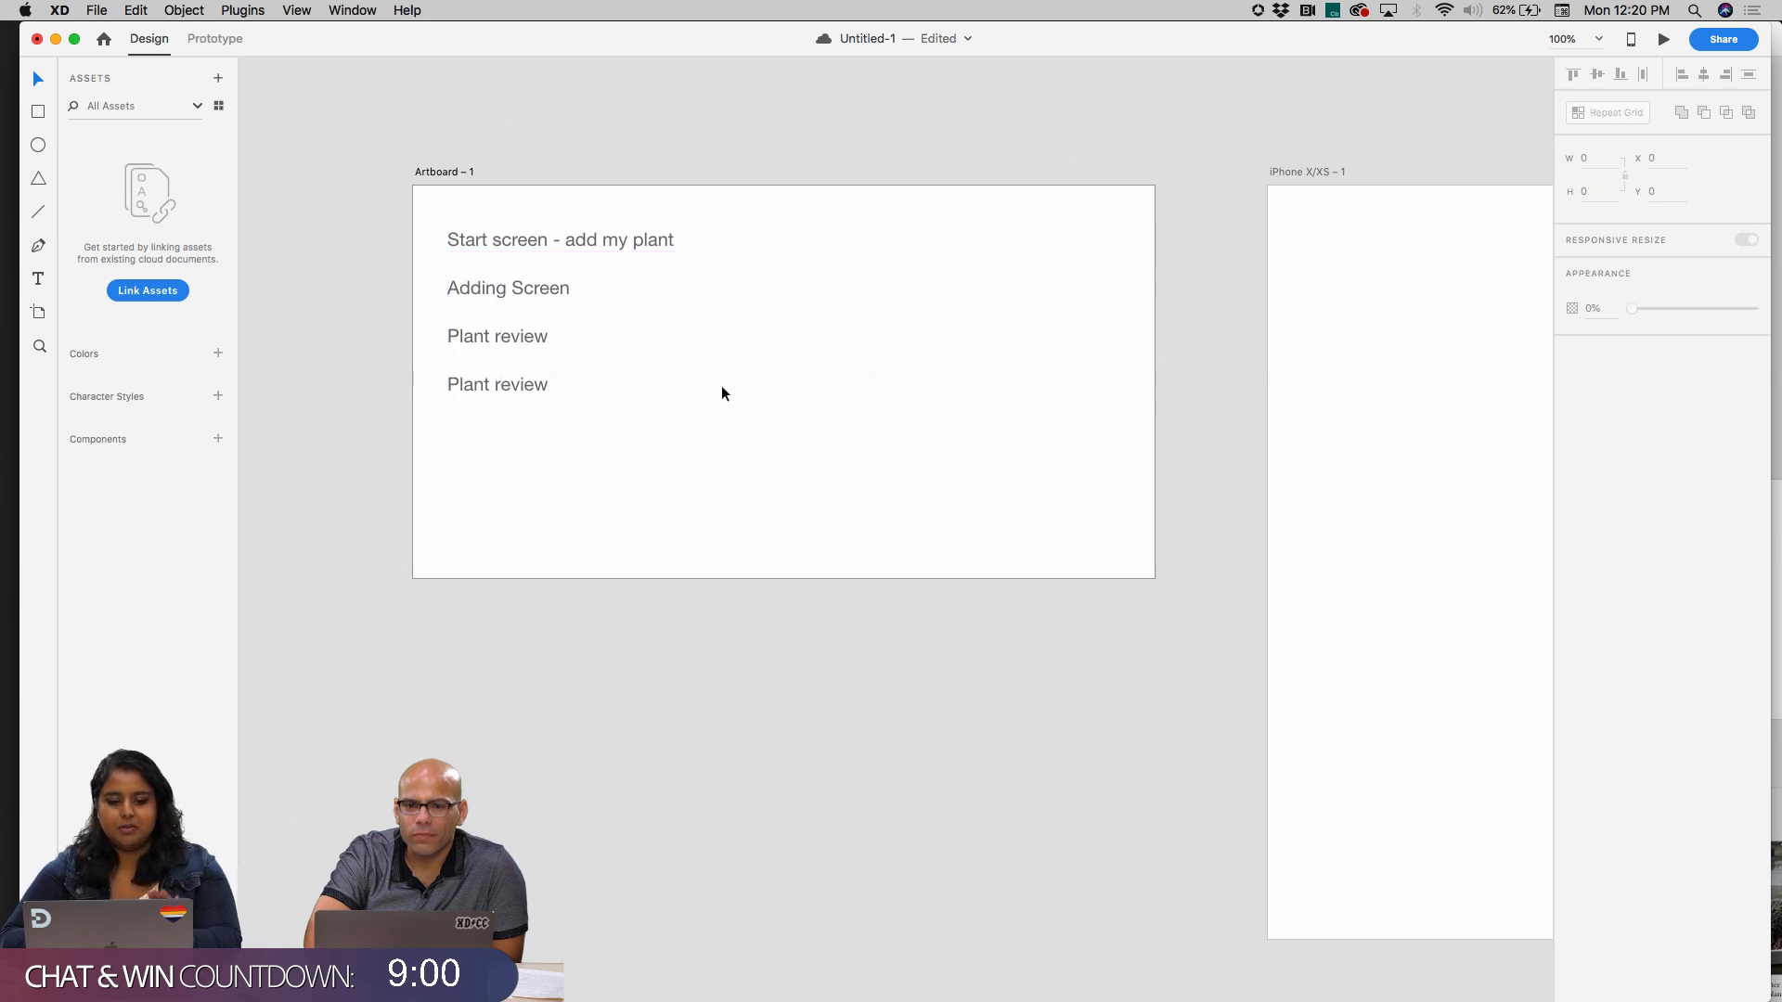
scroll(747, 354, right, 2)
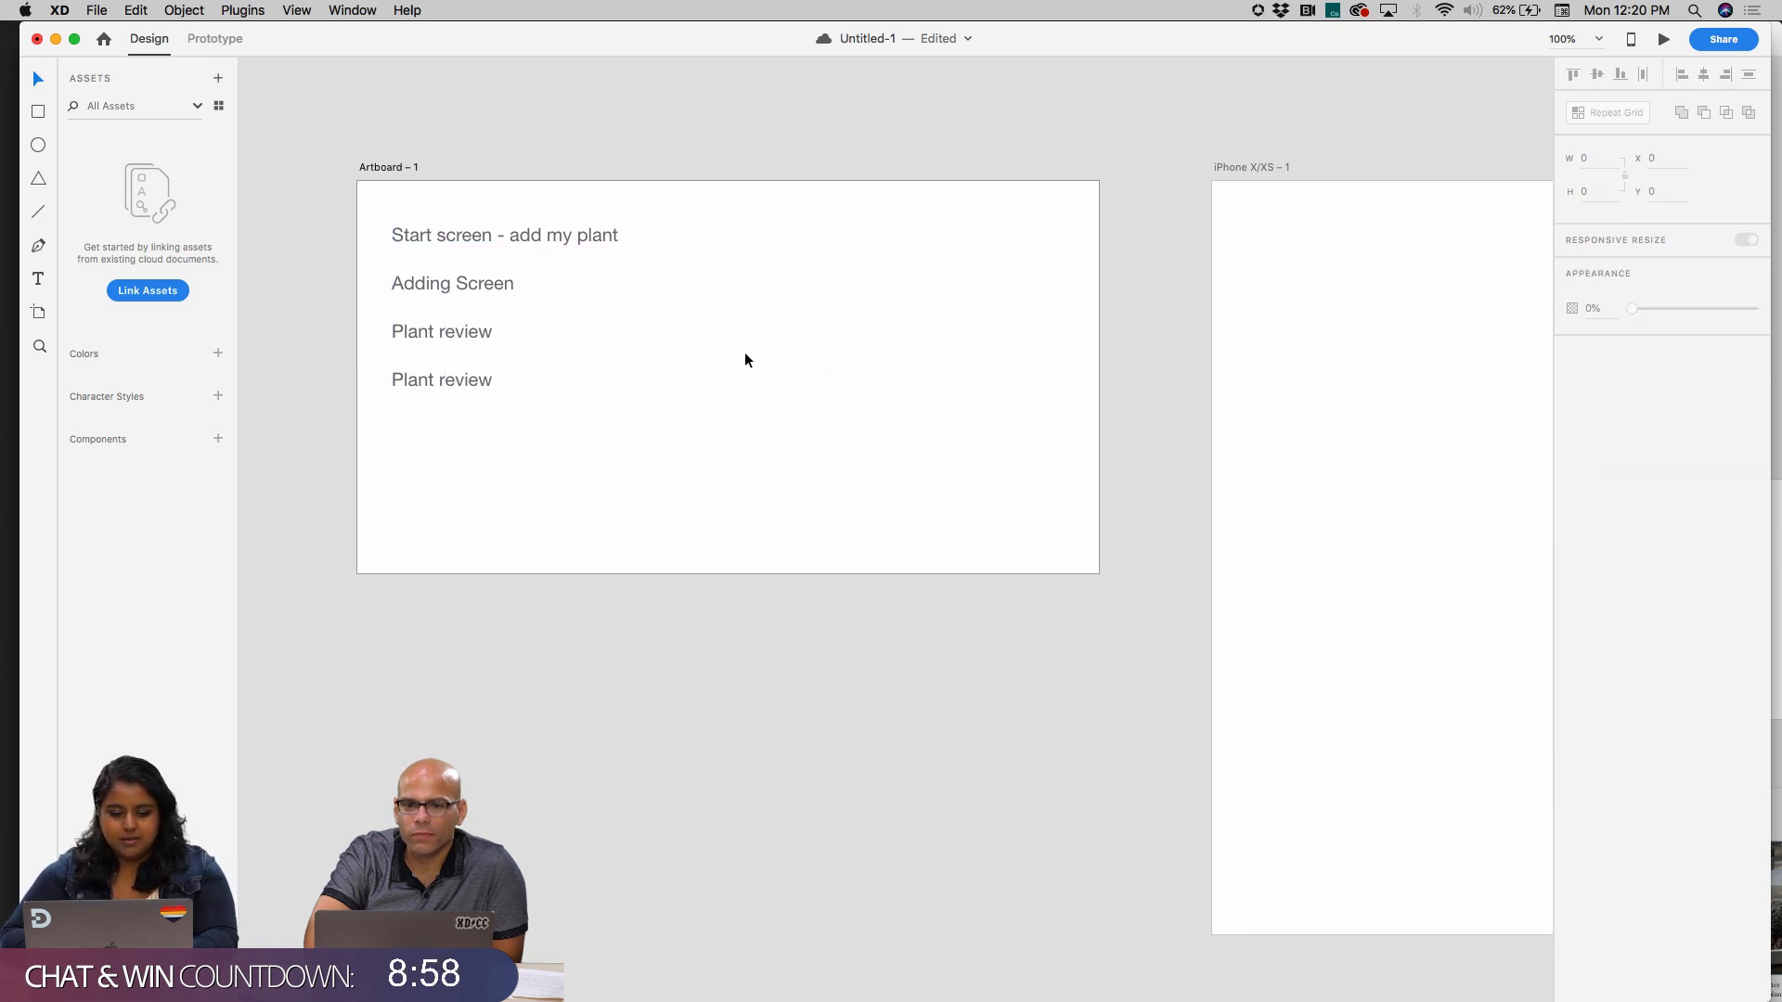
double_click(448, 379)
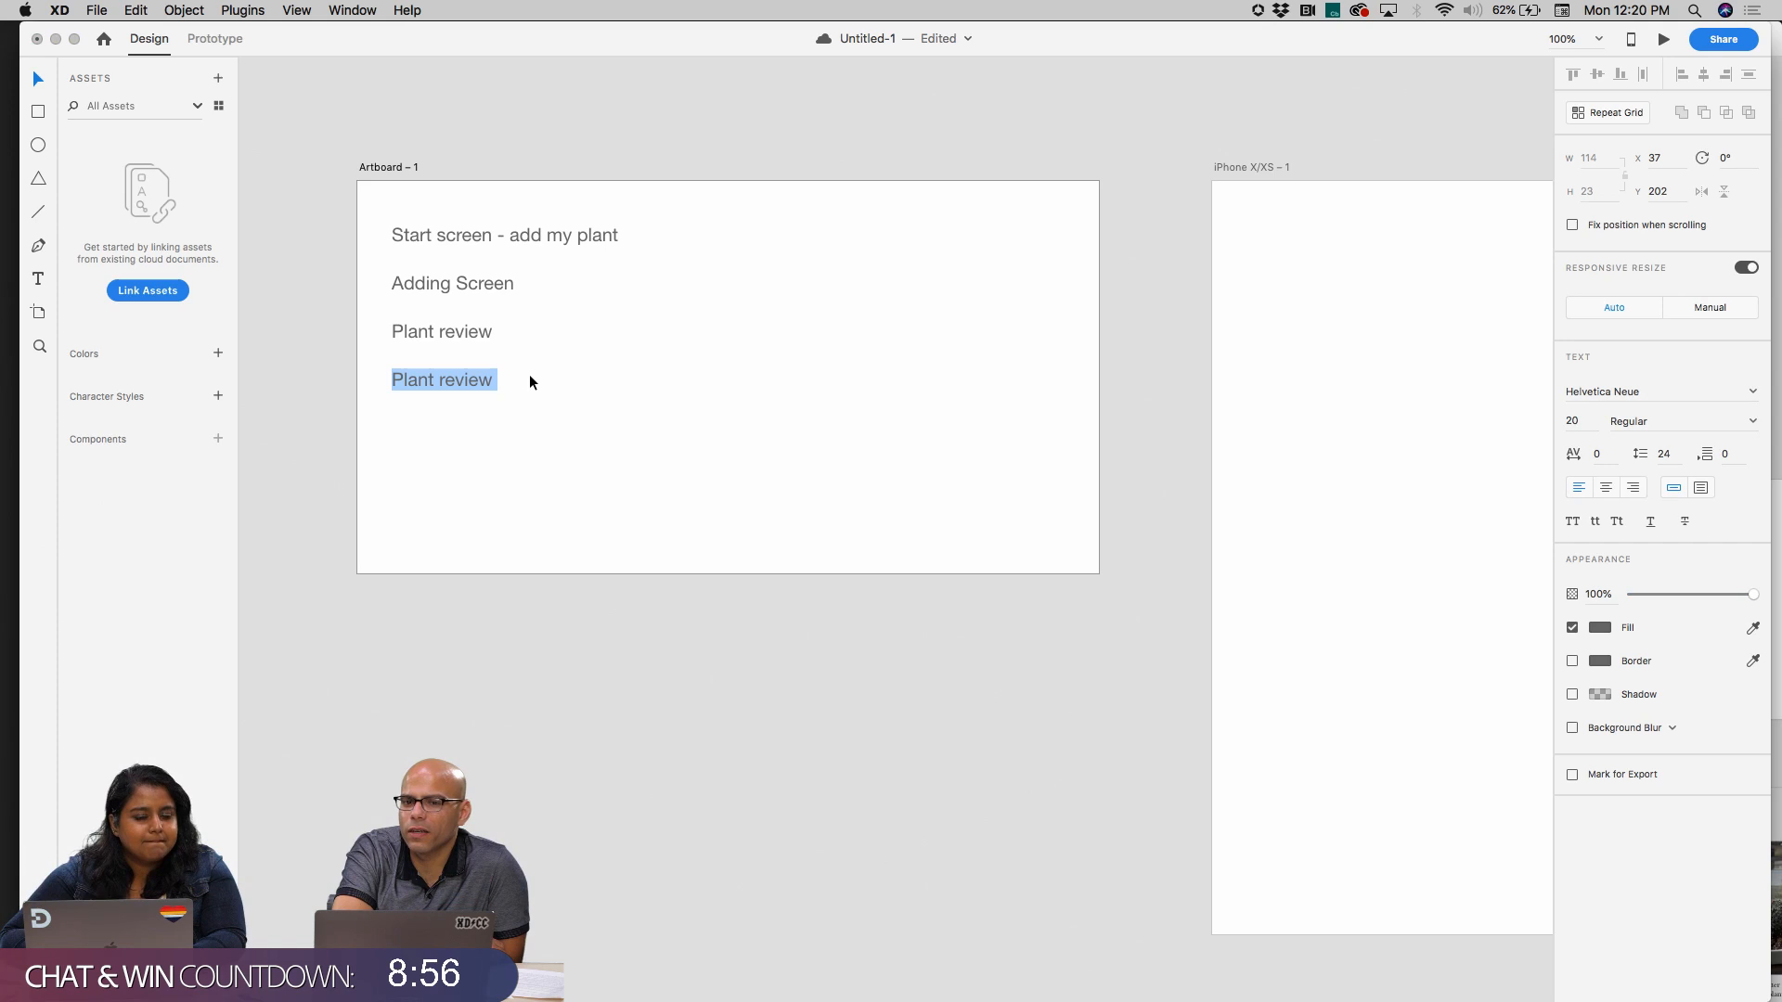
key(Escape)
scroll(536, 371, up, 2)
scroll(536, 371, left, 1)
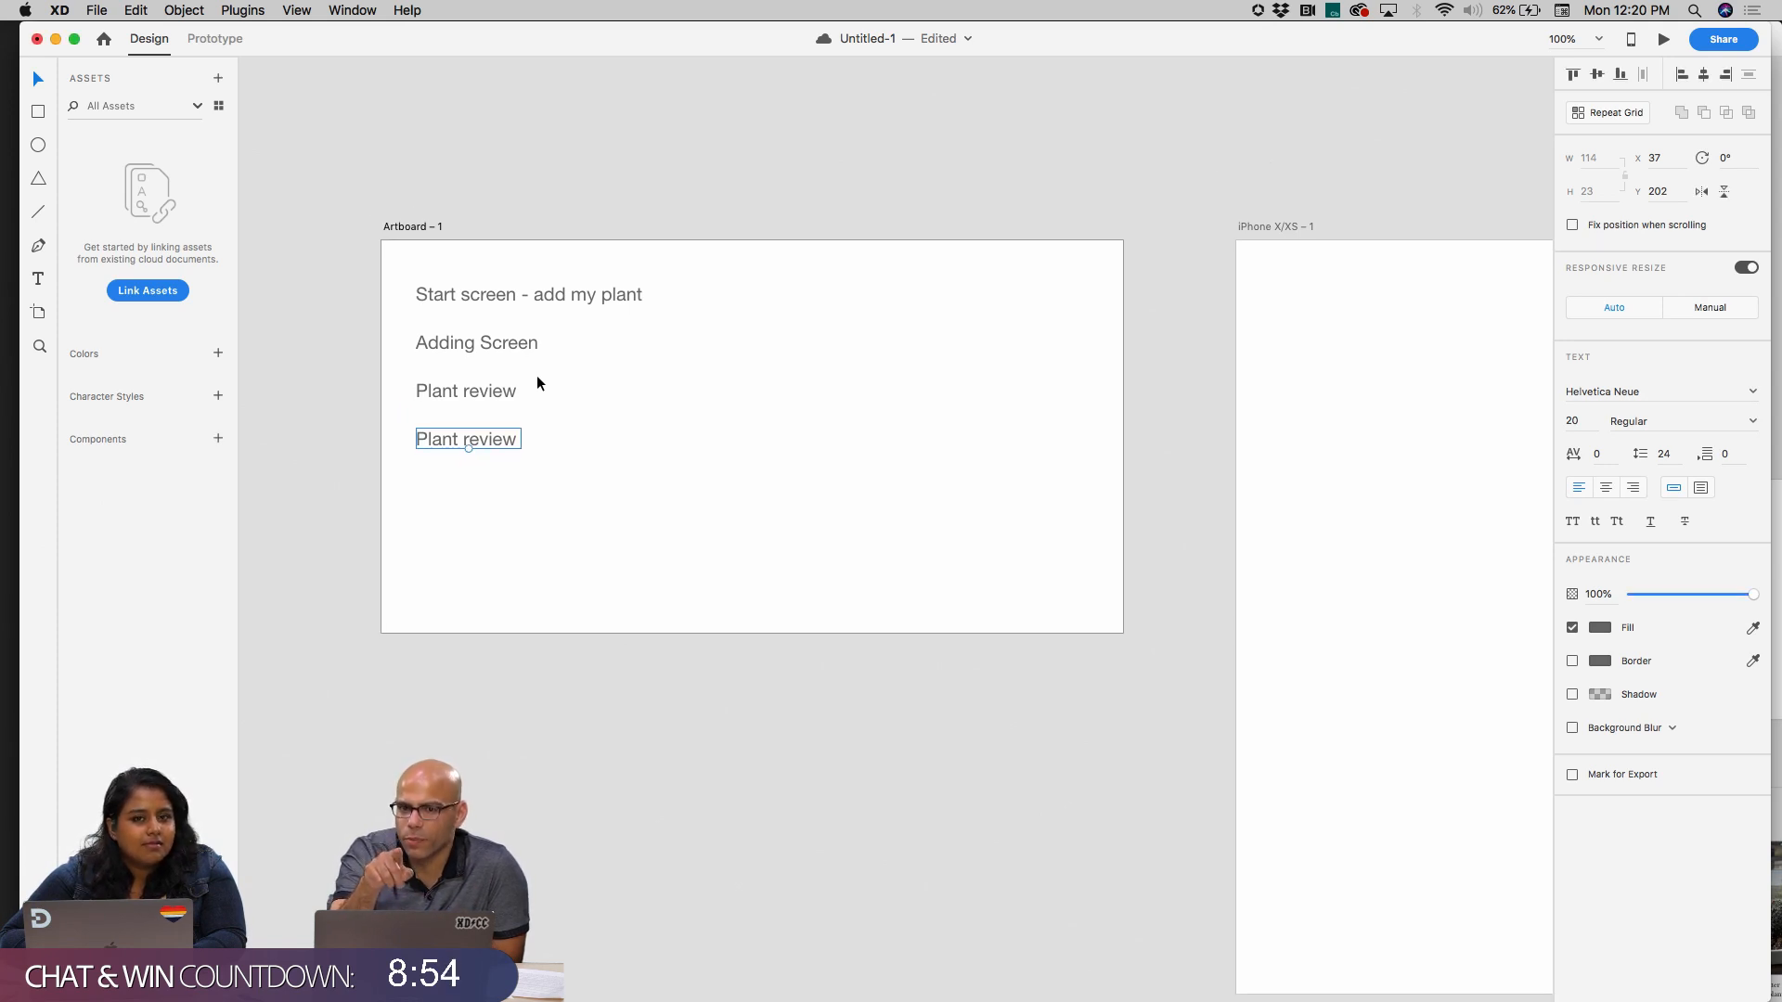
Turn the four text lines into a repeat grid and extend it downward almost to the artboard's lower edge
drag(471, 271, 525, 446)
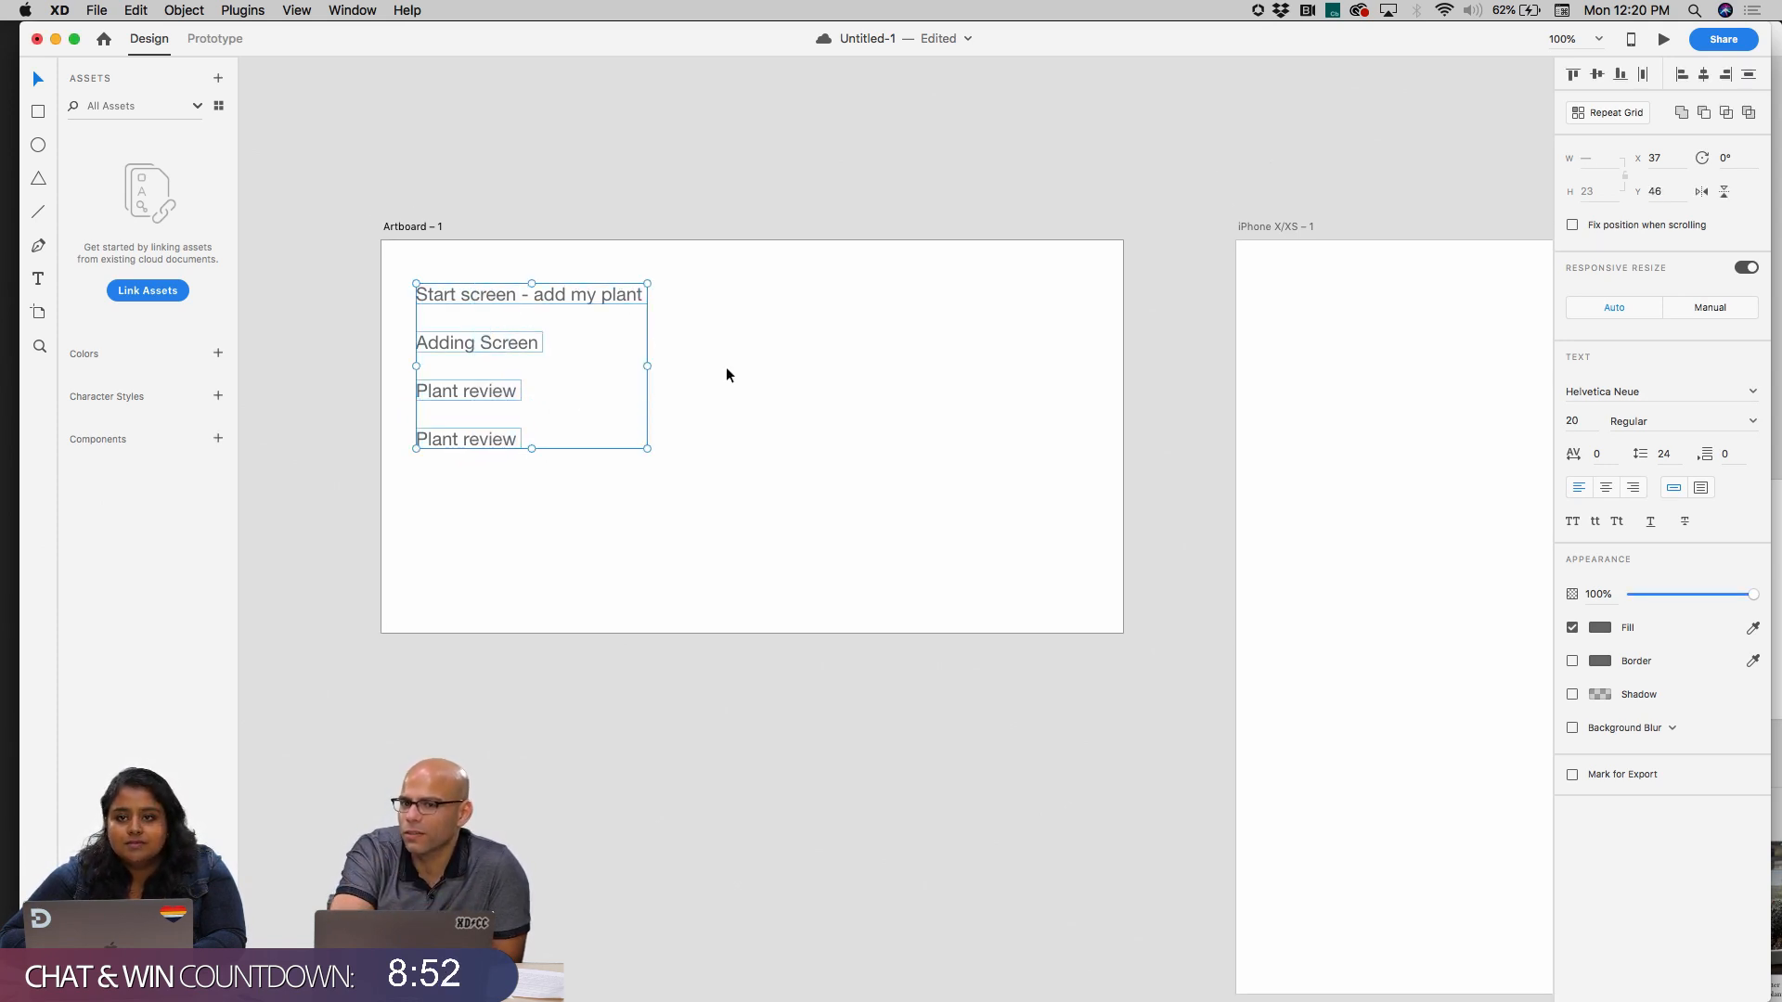
click(1582, 113)
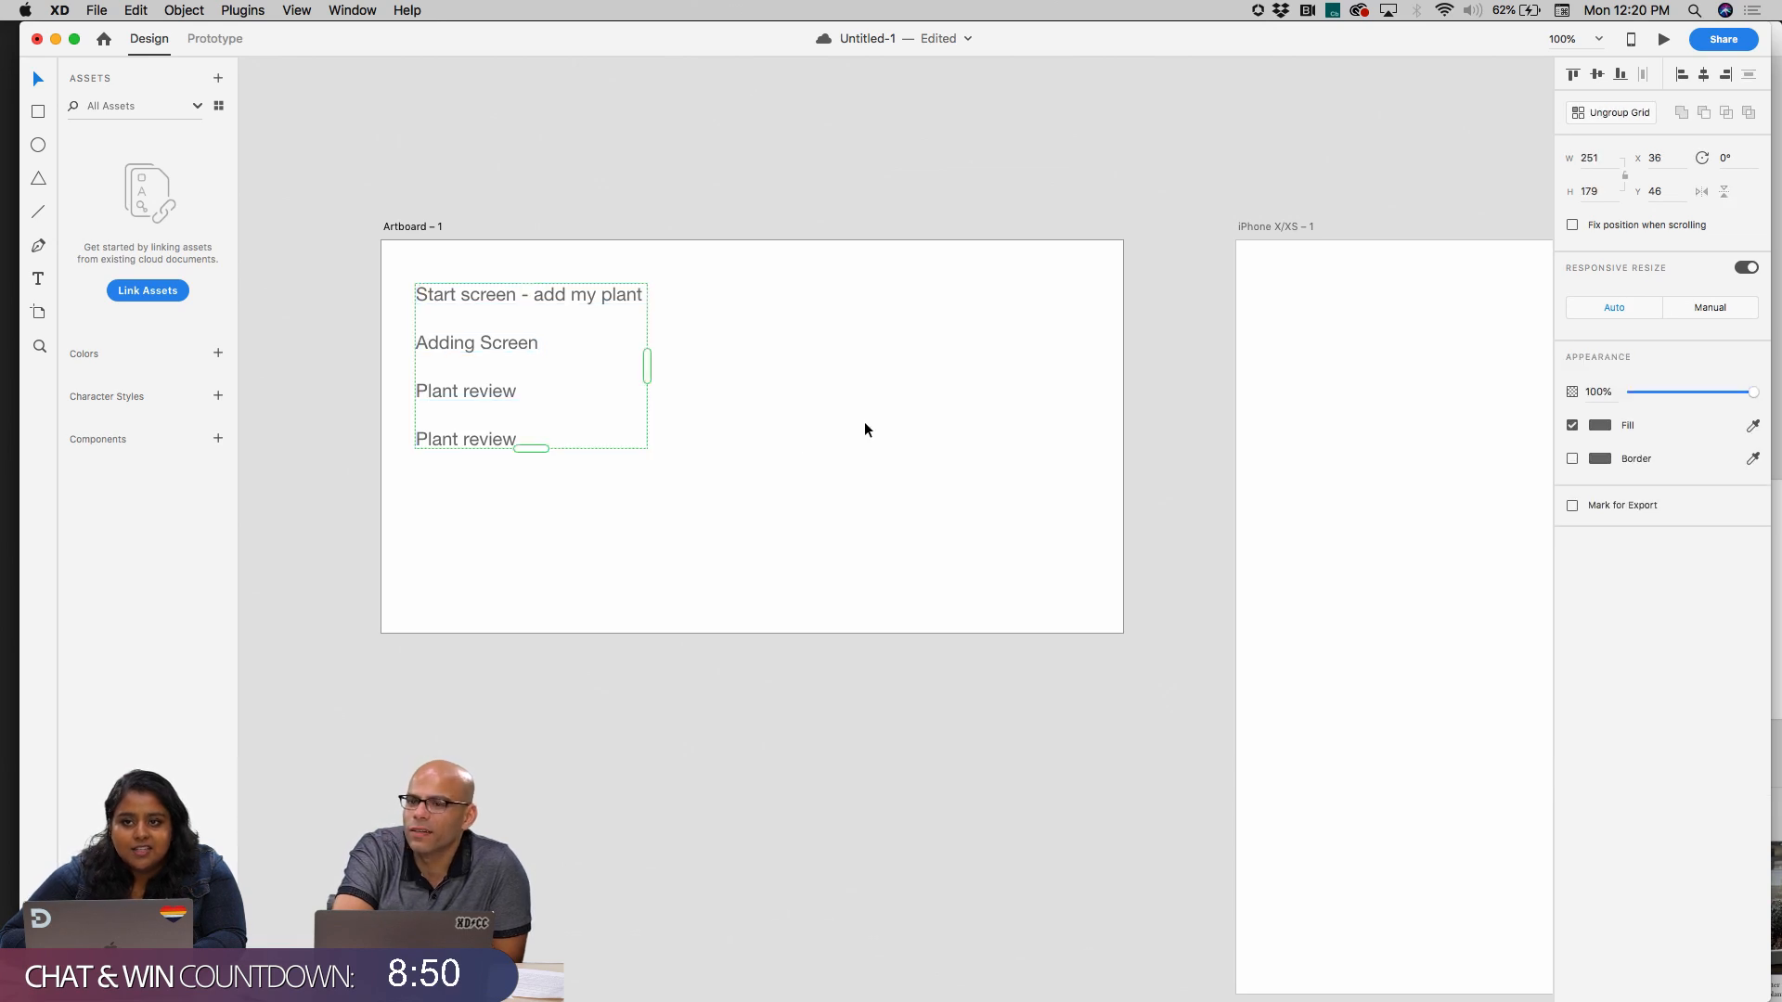
drag(552, 455, 559, 603)
mouse_move(648, 439)
mouse_down()
mouse_move(770, 411)
mouse_move(1133, 386)
mouse_move(966, 436)
mouse_move(657, 437)
mouse_up()
click(721, 432)
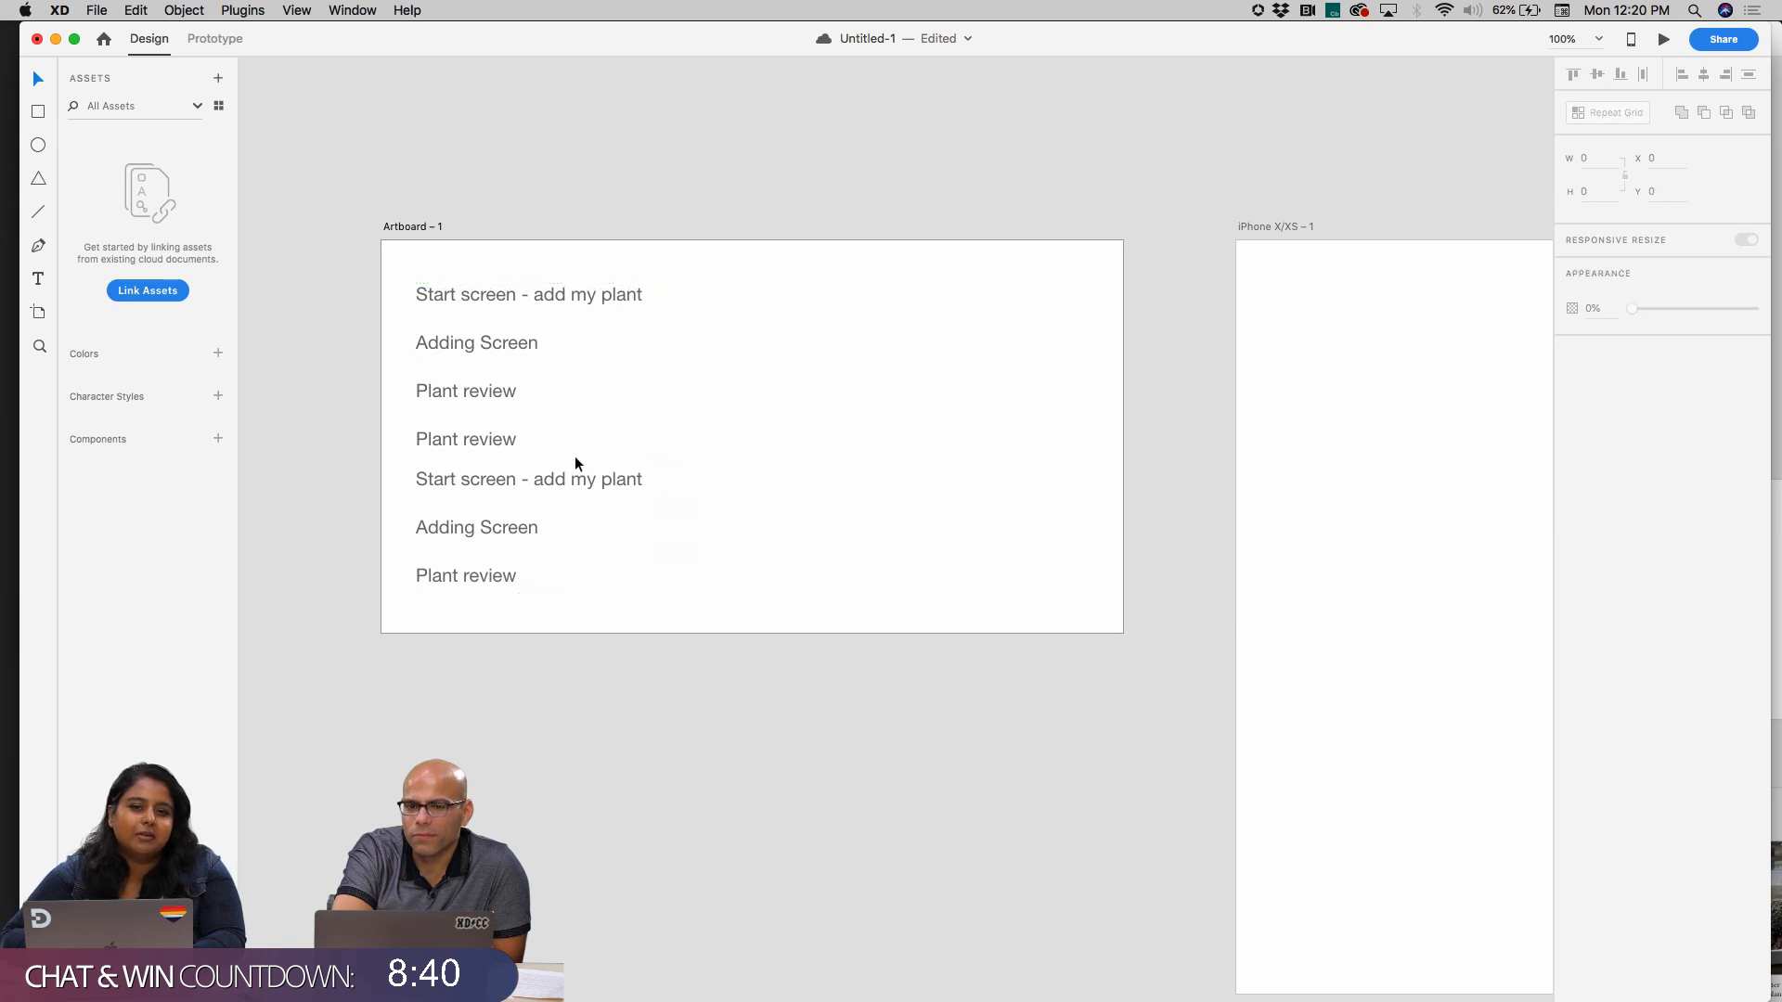
Change the fourth line's text inside the repeat grid to "Main Plant"
double_click(468, 444)
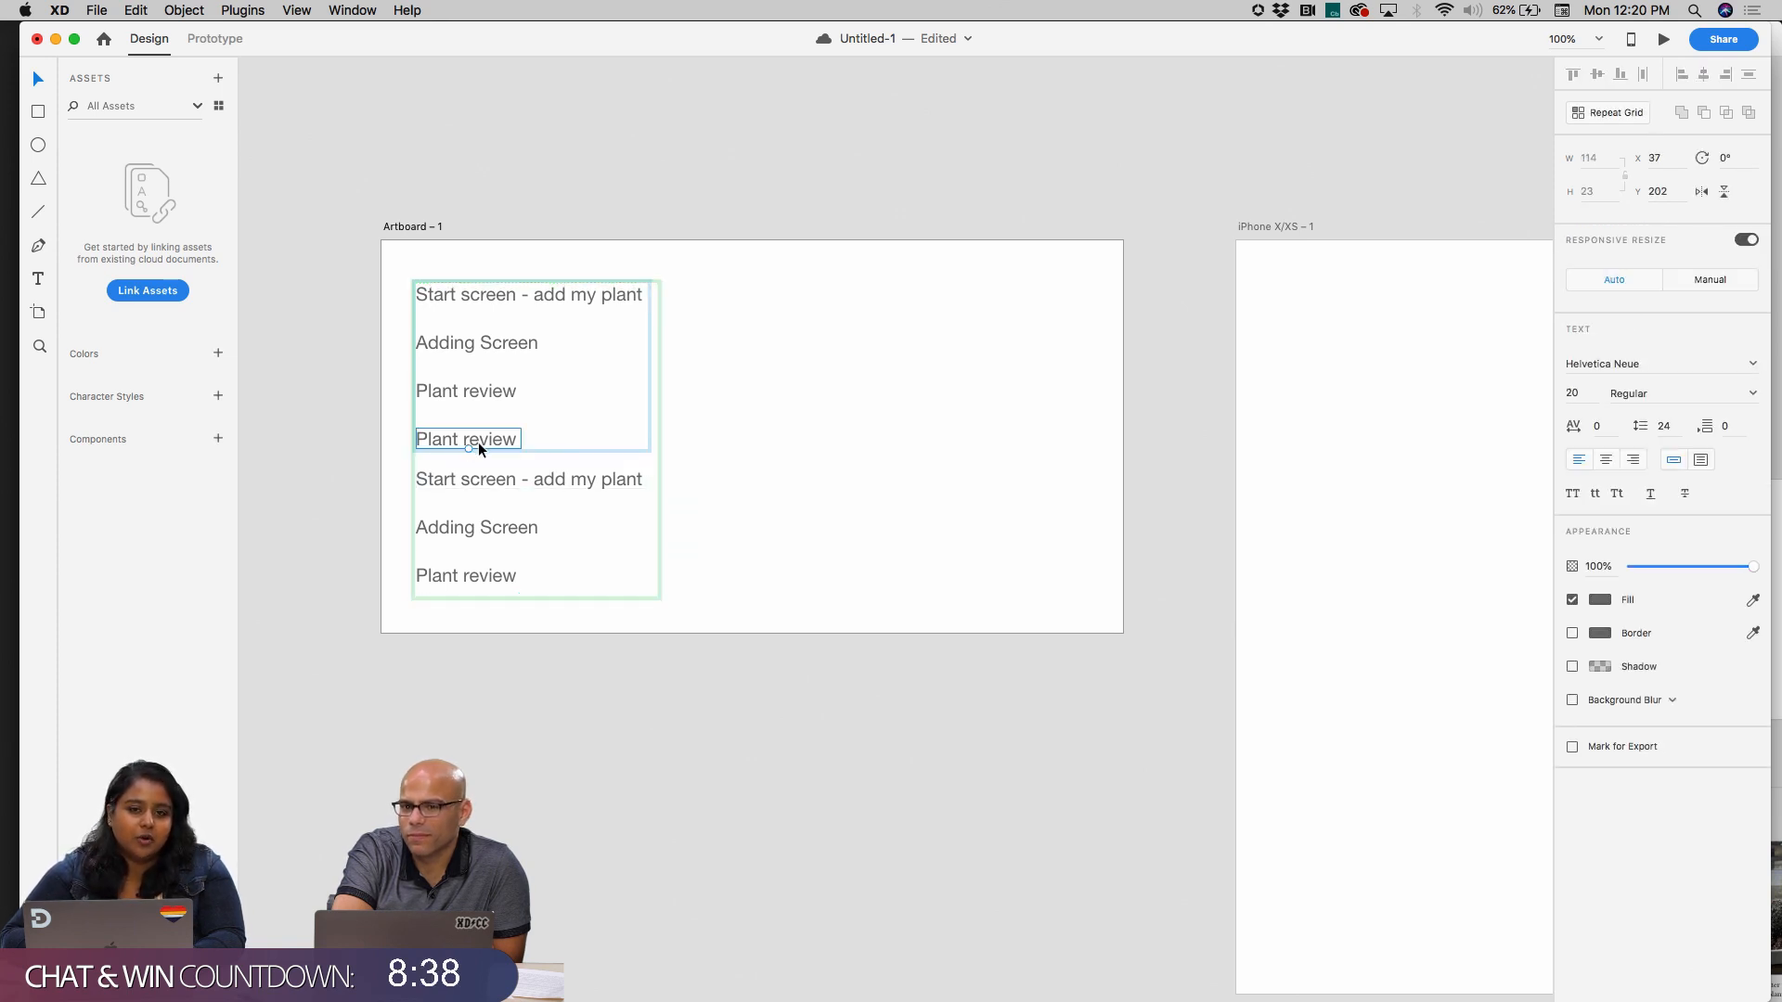
double_click(478, 443)
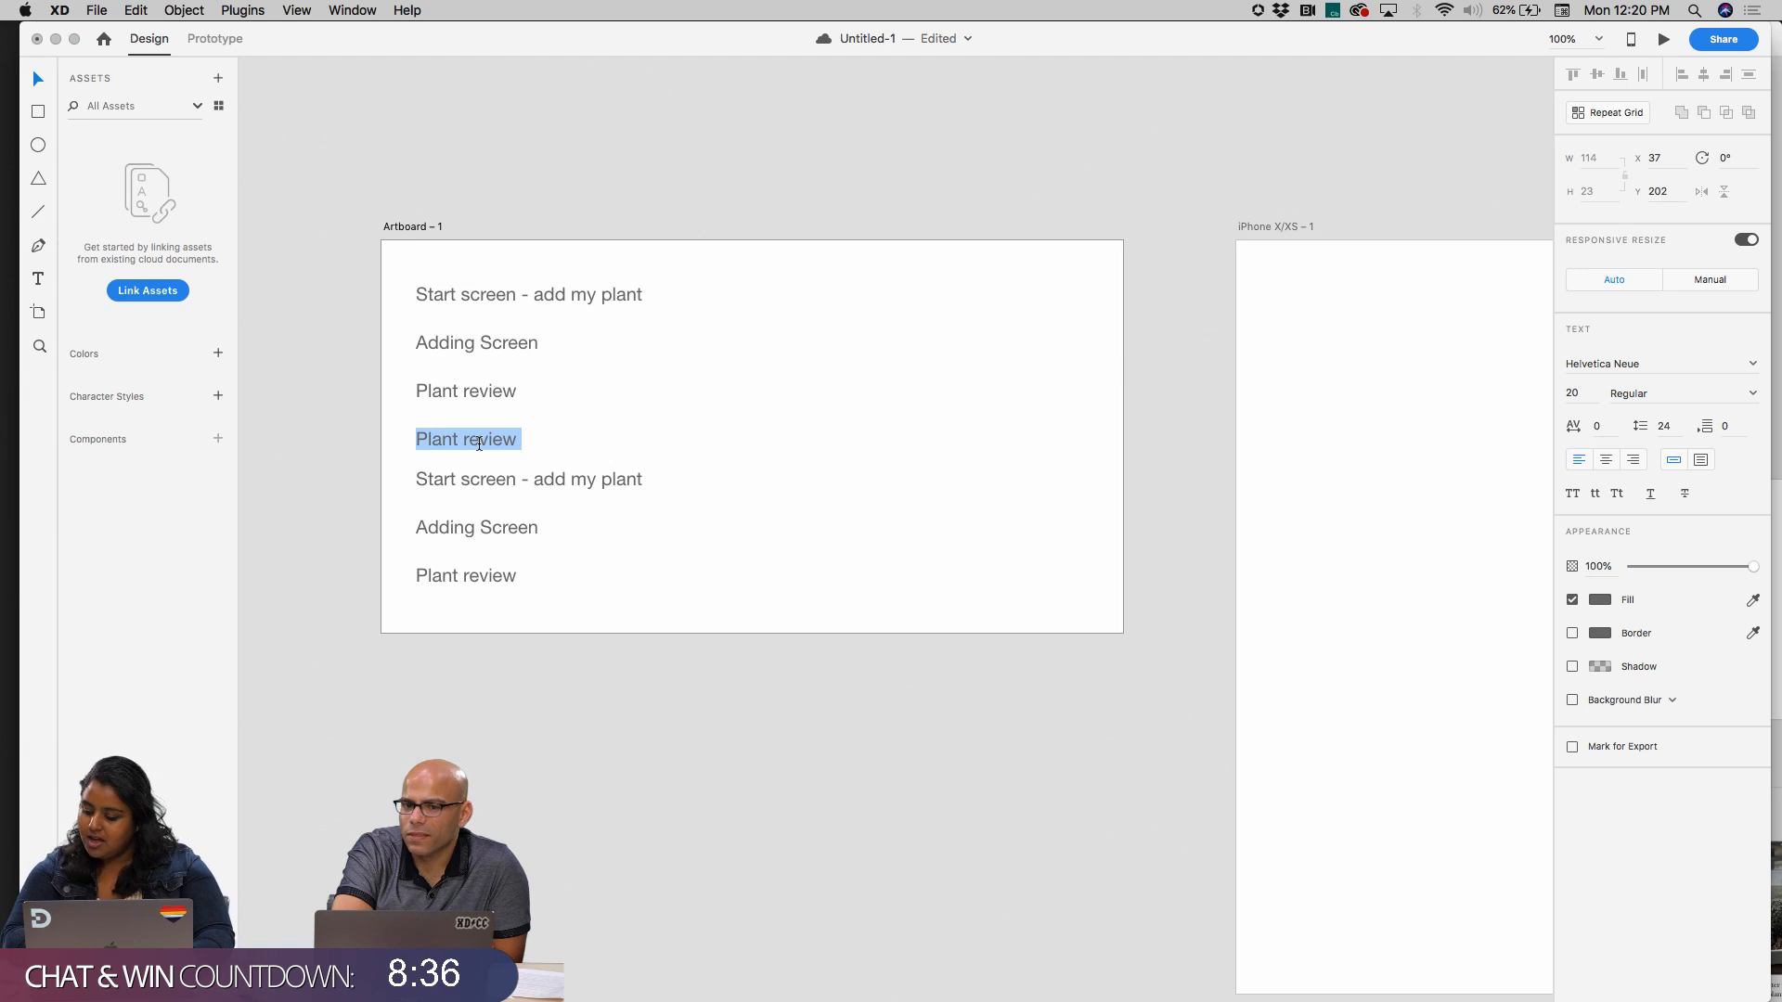
double_click(479, 444)
key(super+a)
text(Main Plant)
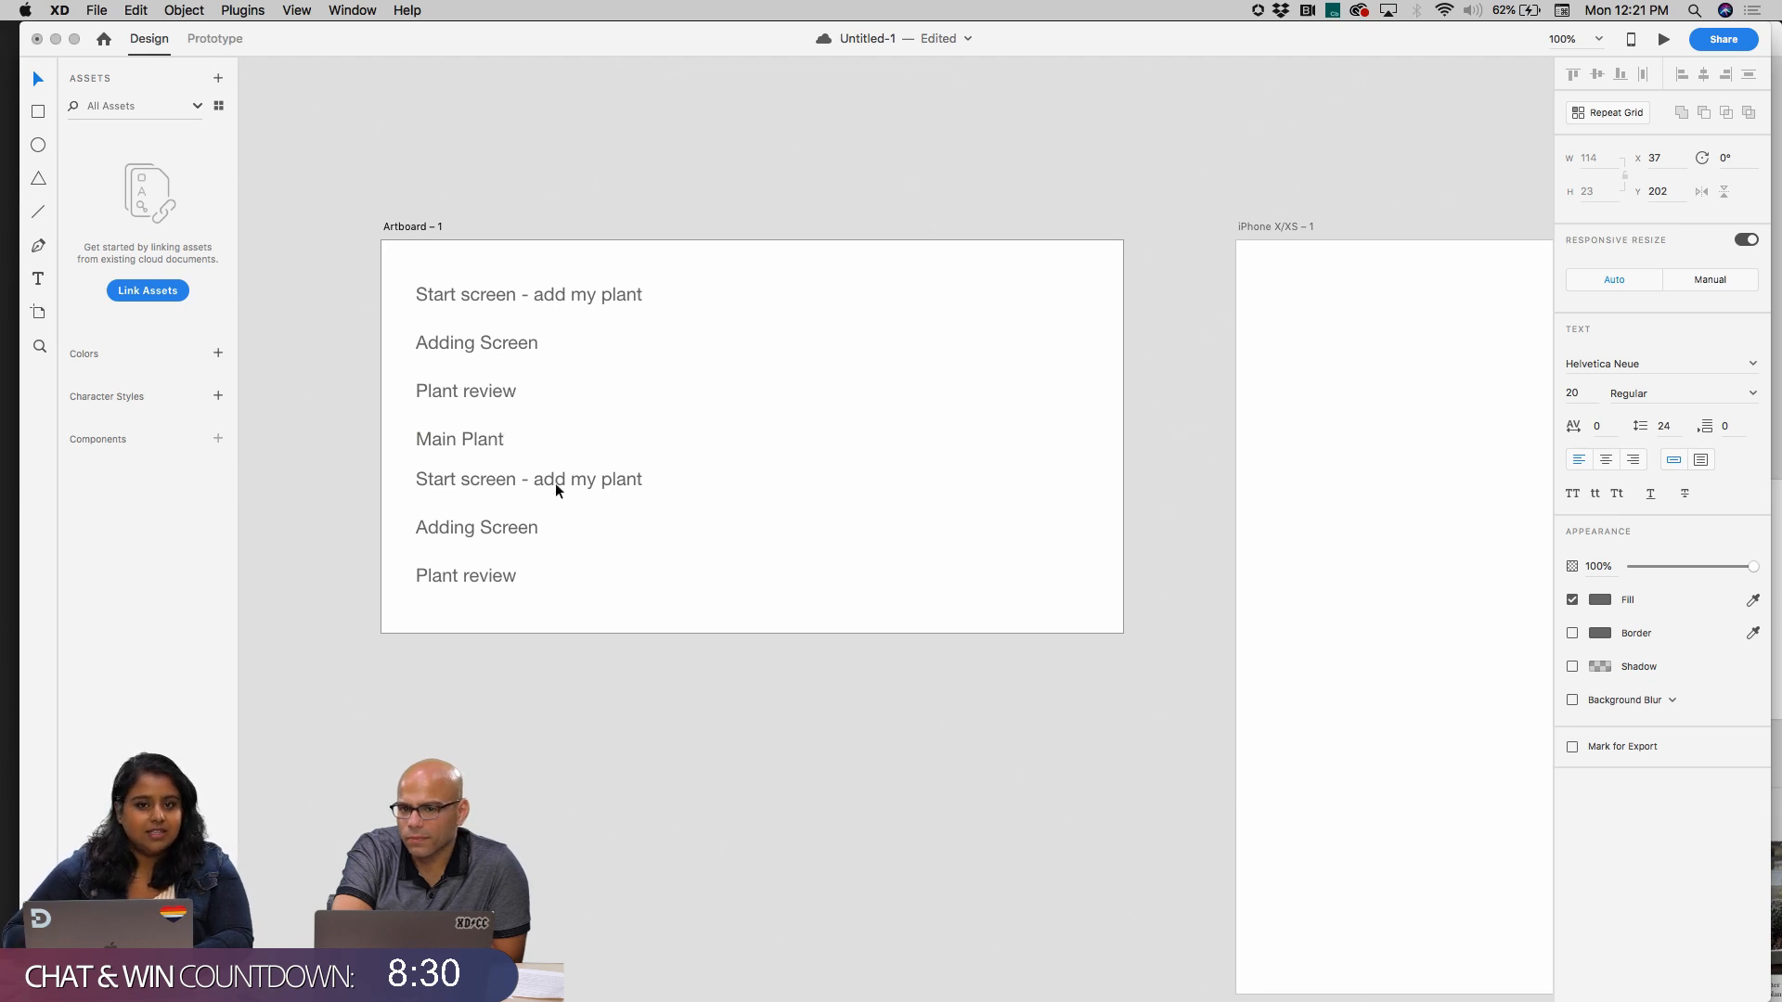
key(Escape)
click(559, 572)
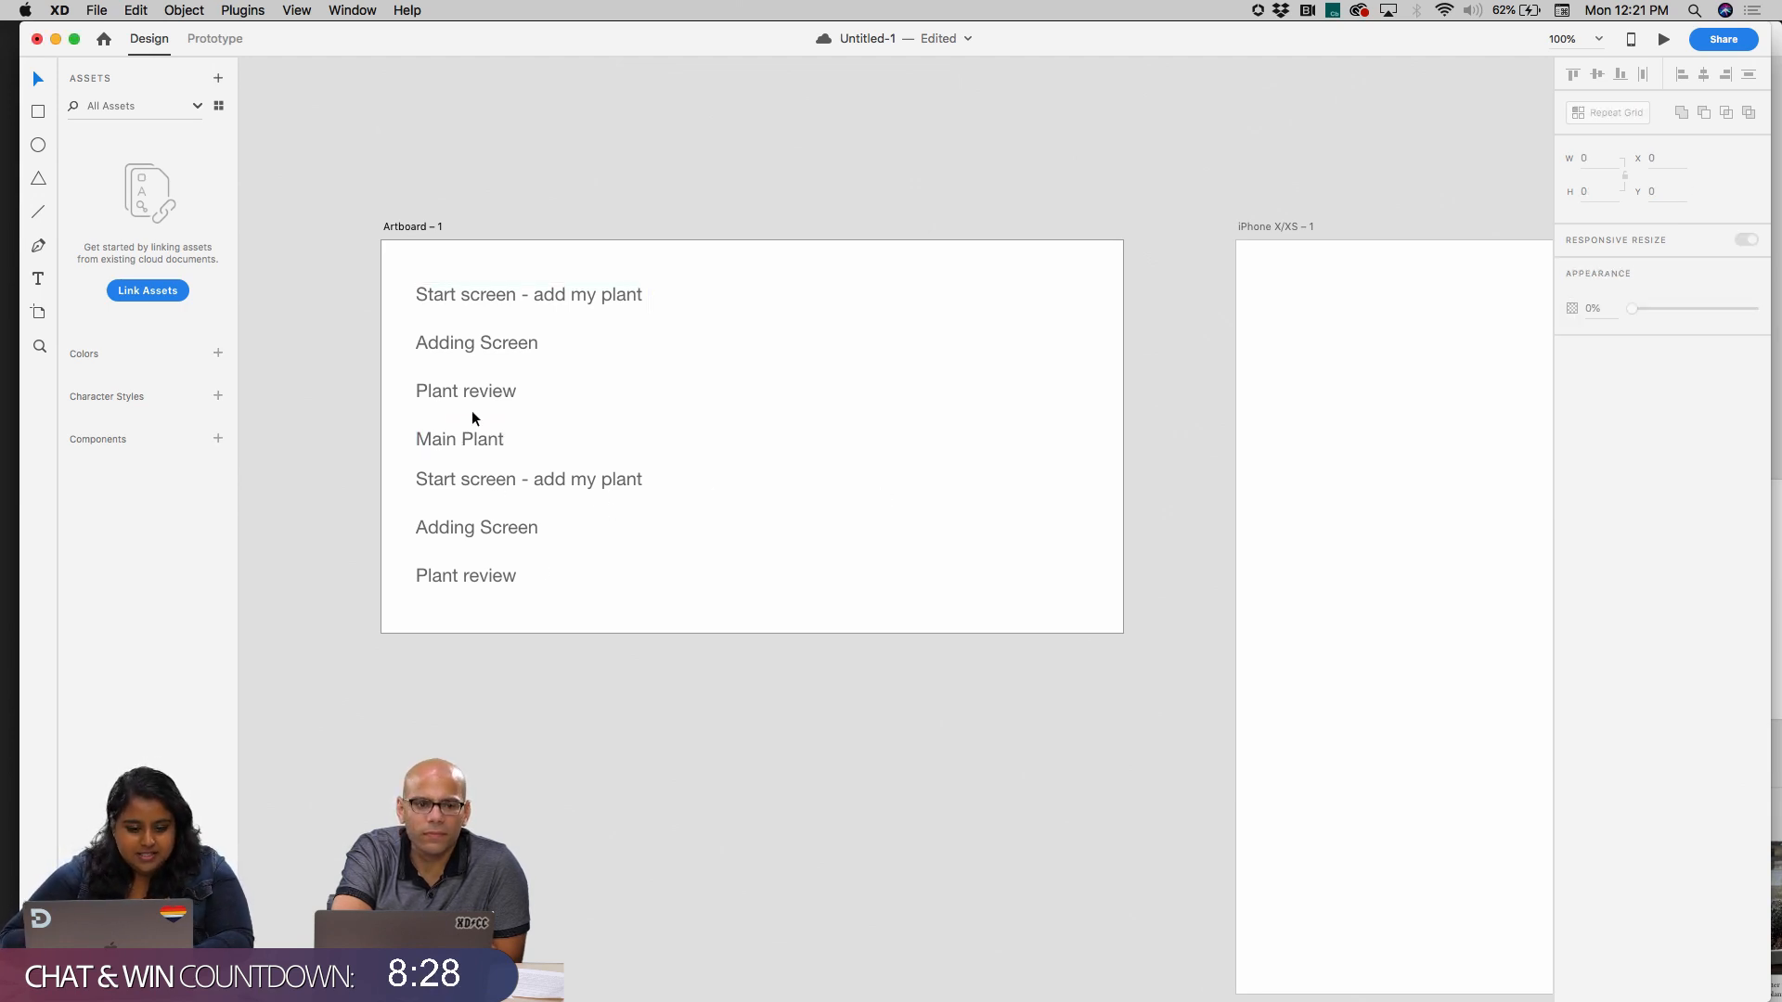
Append "Info" to the fourth line so that it reads "Main Plant Info"
double_click(491, 439)
double_click(504, 444)
key(BackSpace)
key(super+z)
key(Right)
text(Info)
click(699, 449)
click(699, 450)
click(509, 436)
click(918, 382)
Shrink the repeat grid's height to just below the "Main Plant Info" line, removing the repeated lines
drag(407, 284, 537, 447)
click(477, 641)
click(451, 577)
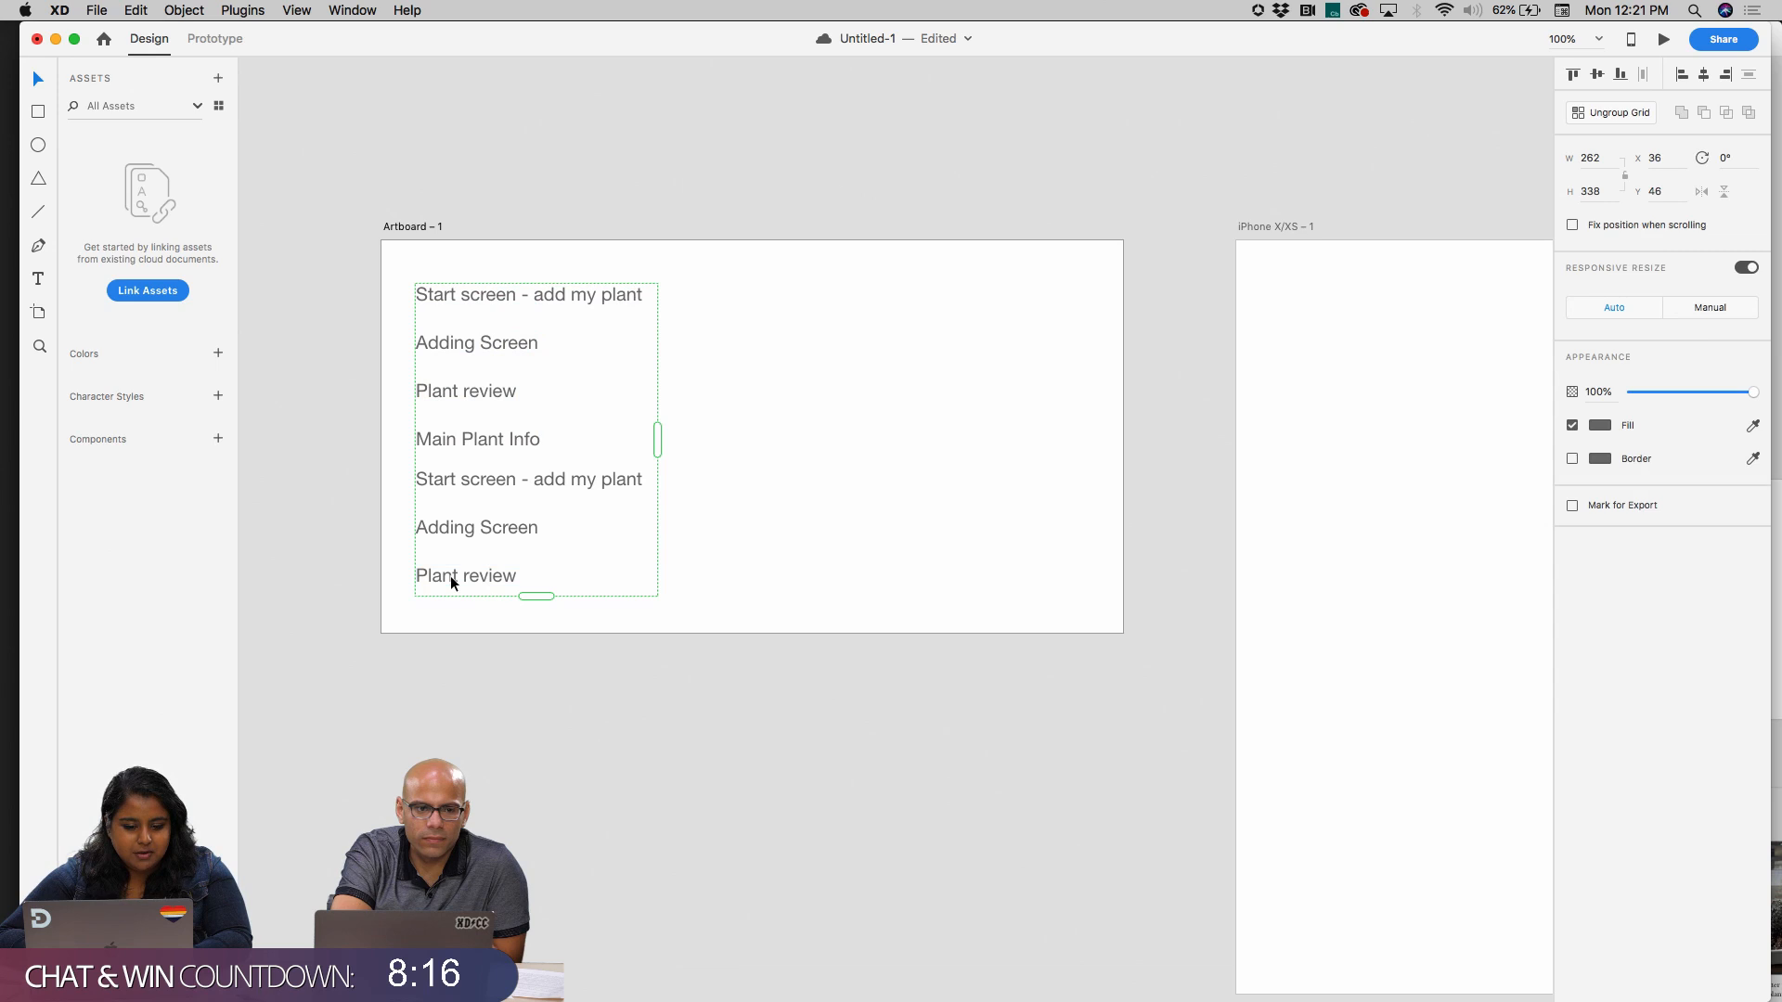
drag(536, 596, 570, 463)
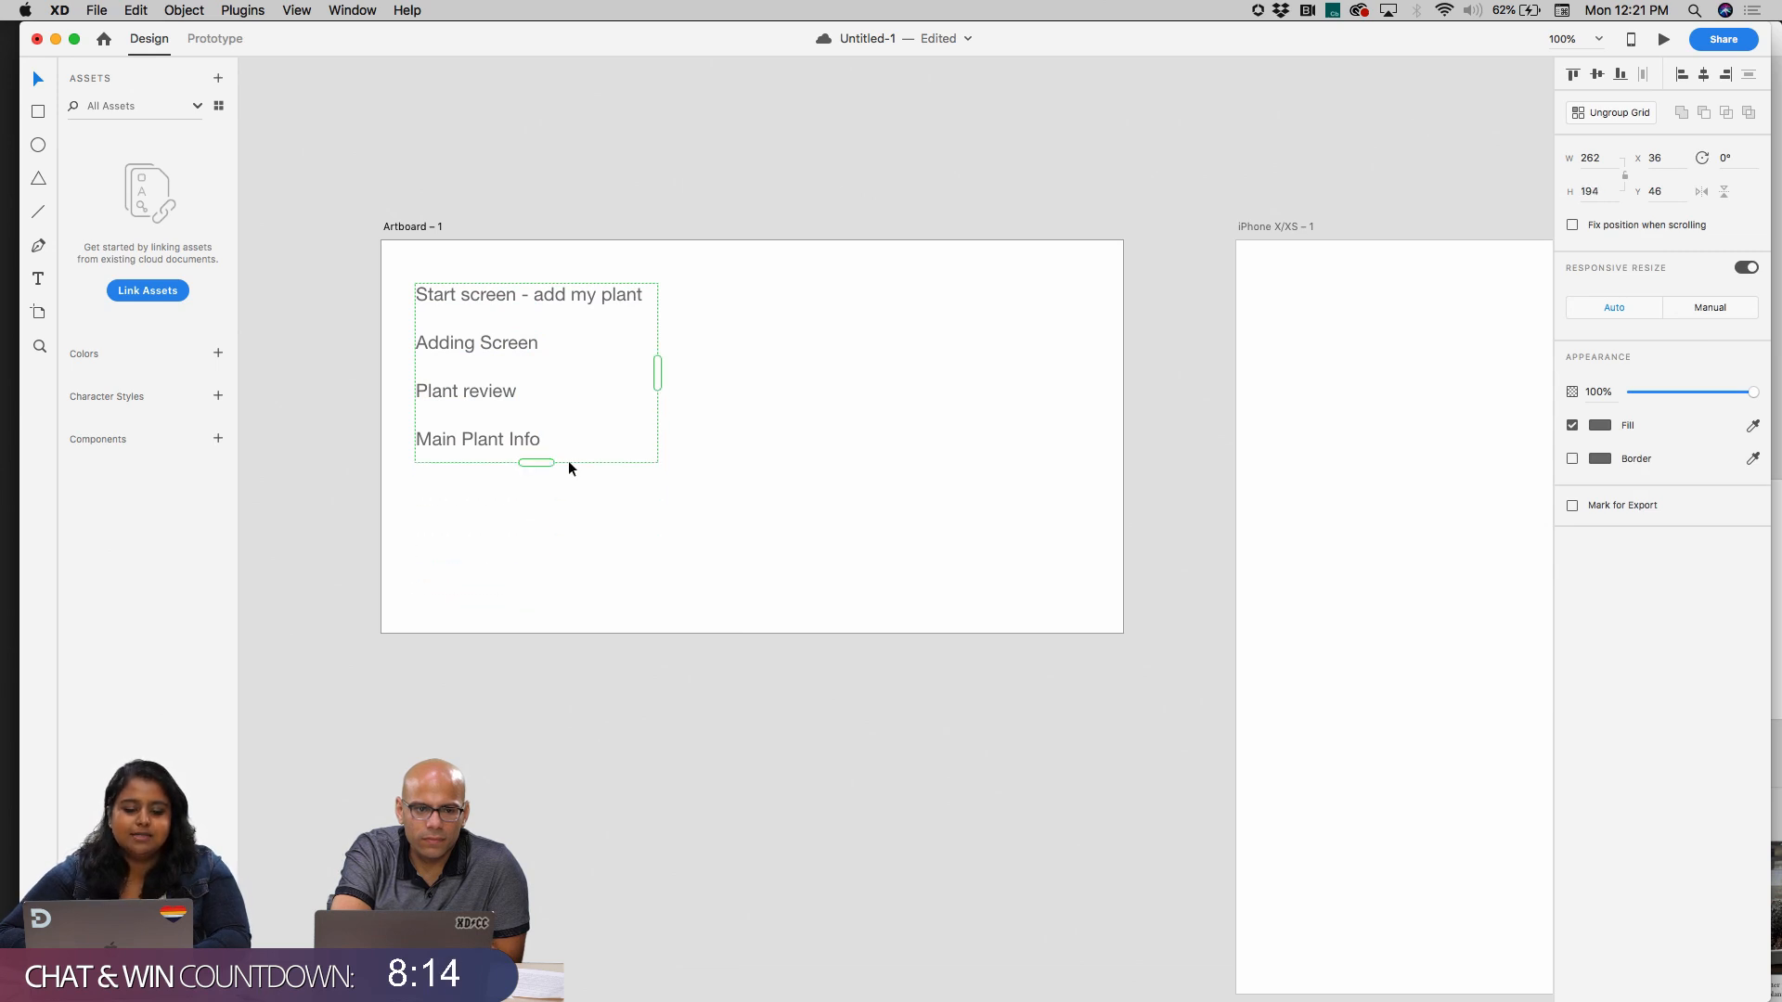
key(super+z)
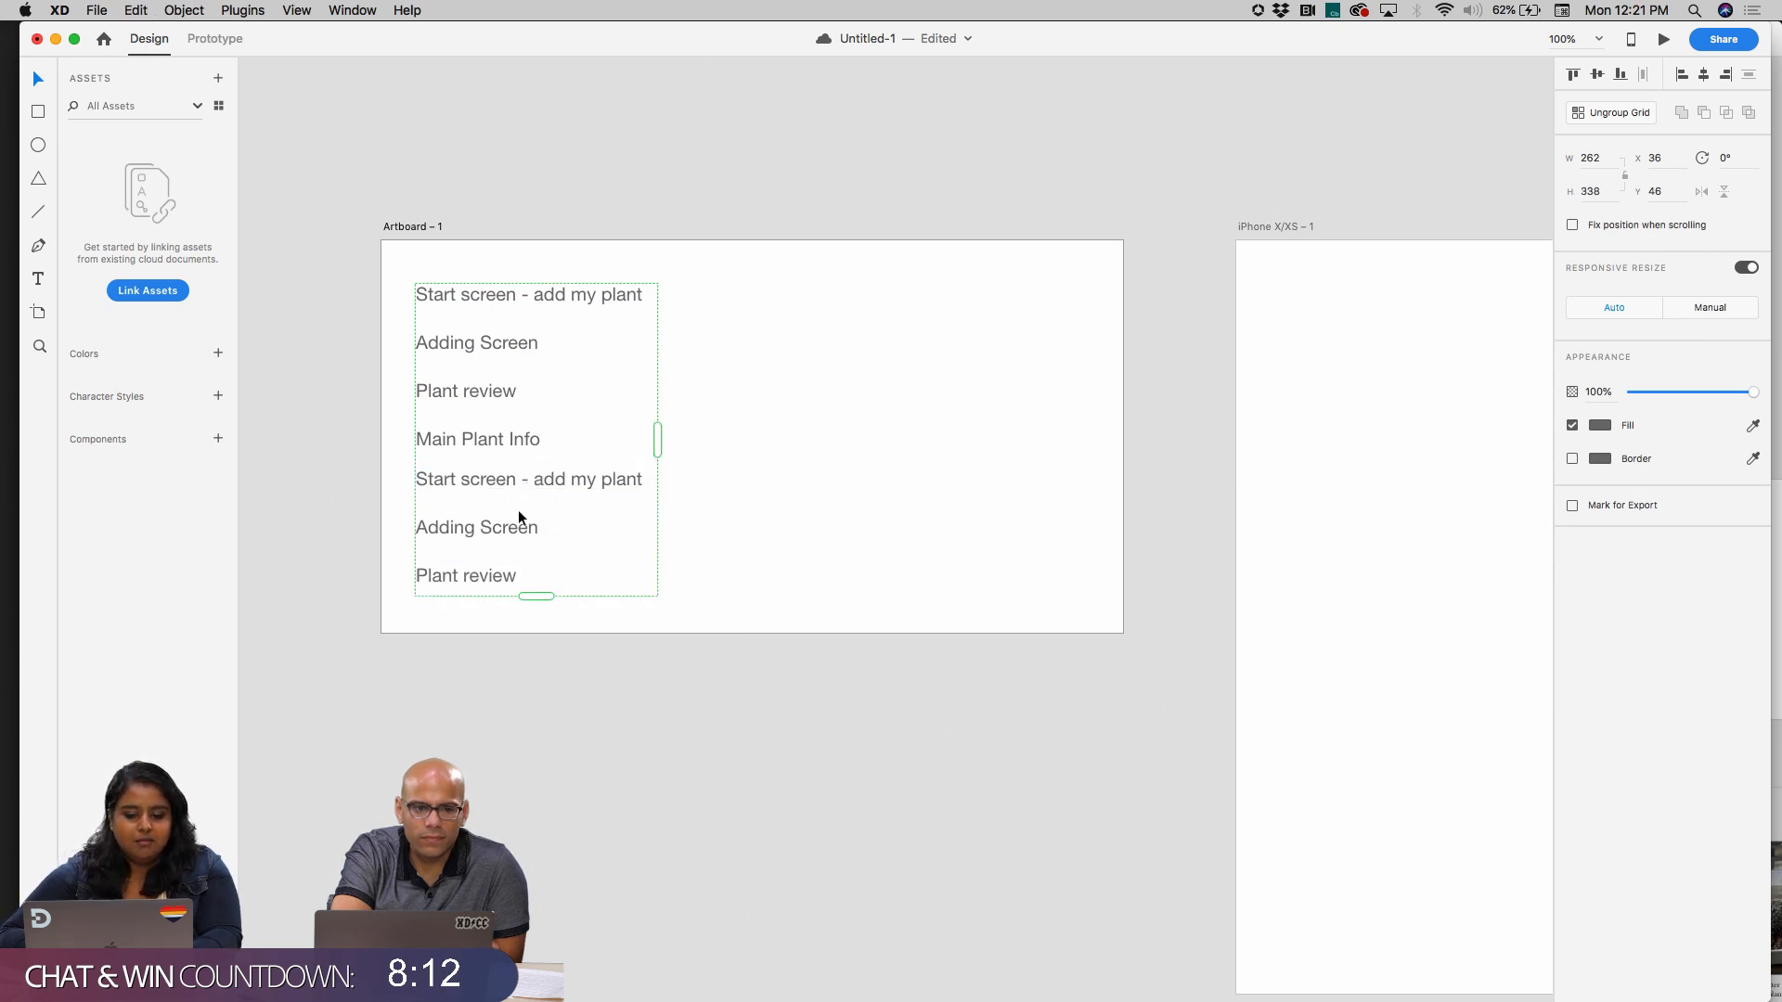
drag(536, 595, 558, 458)
click(962, 534)
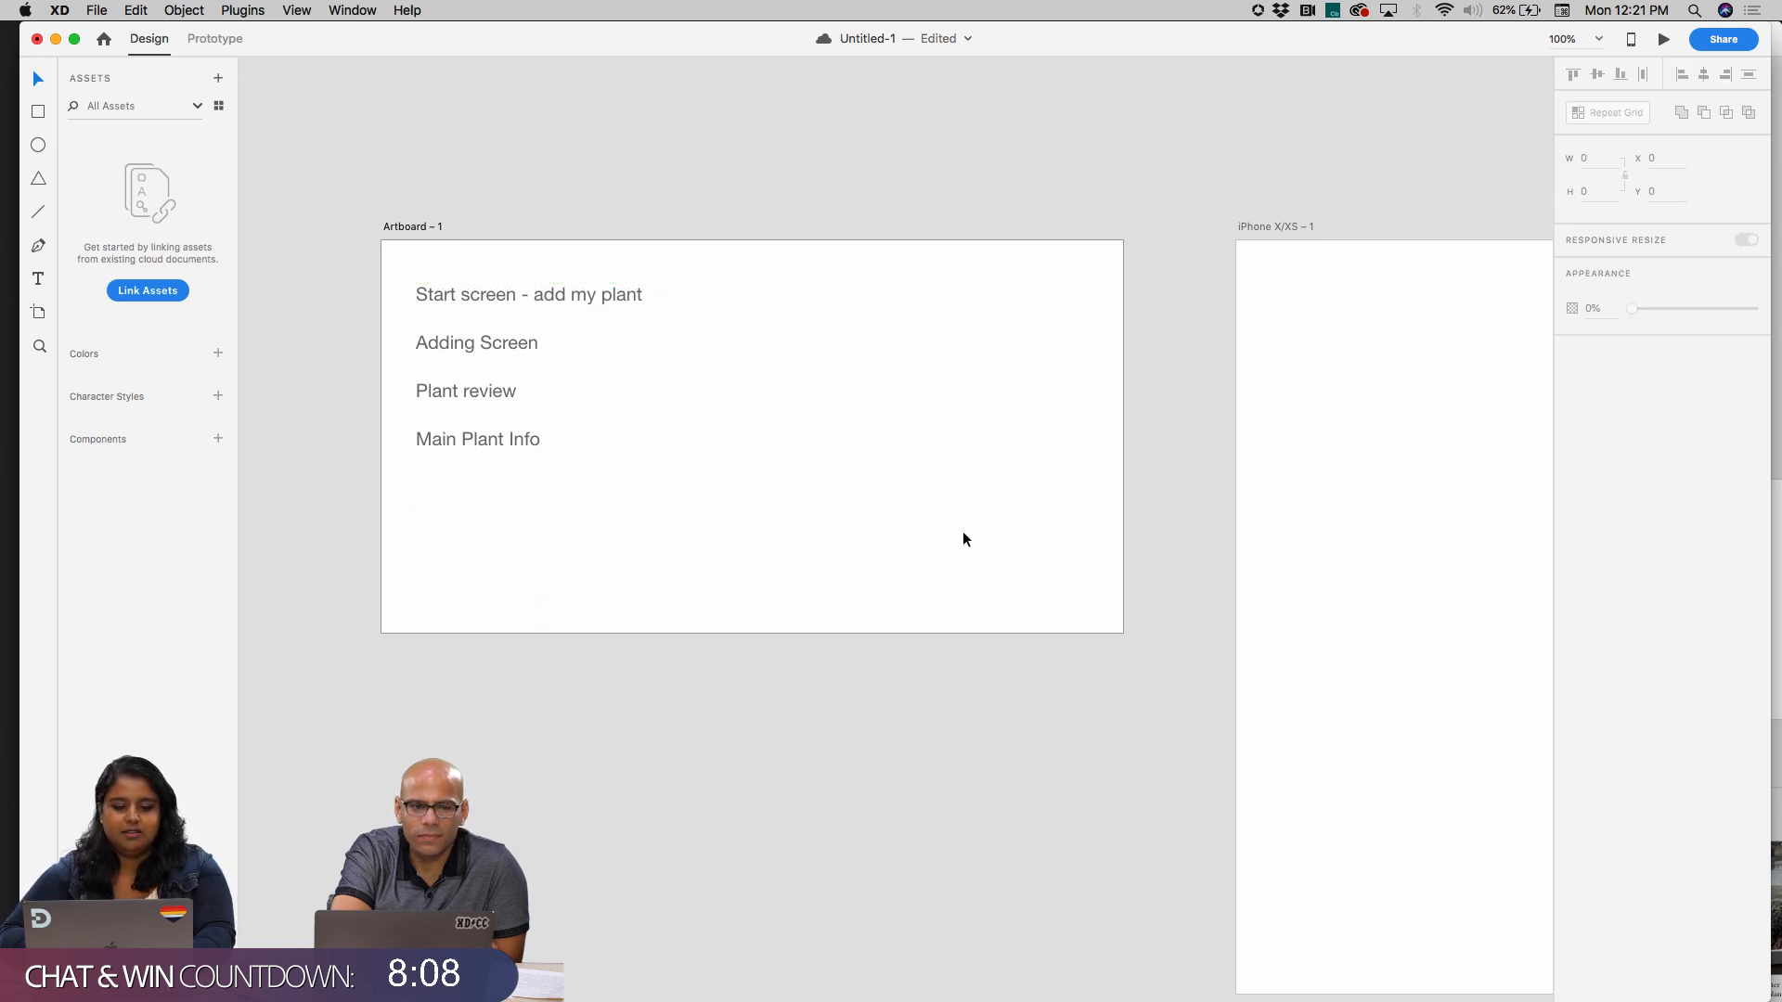
scroll(961, 534, right, 3)
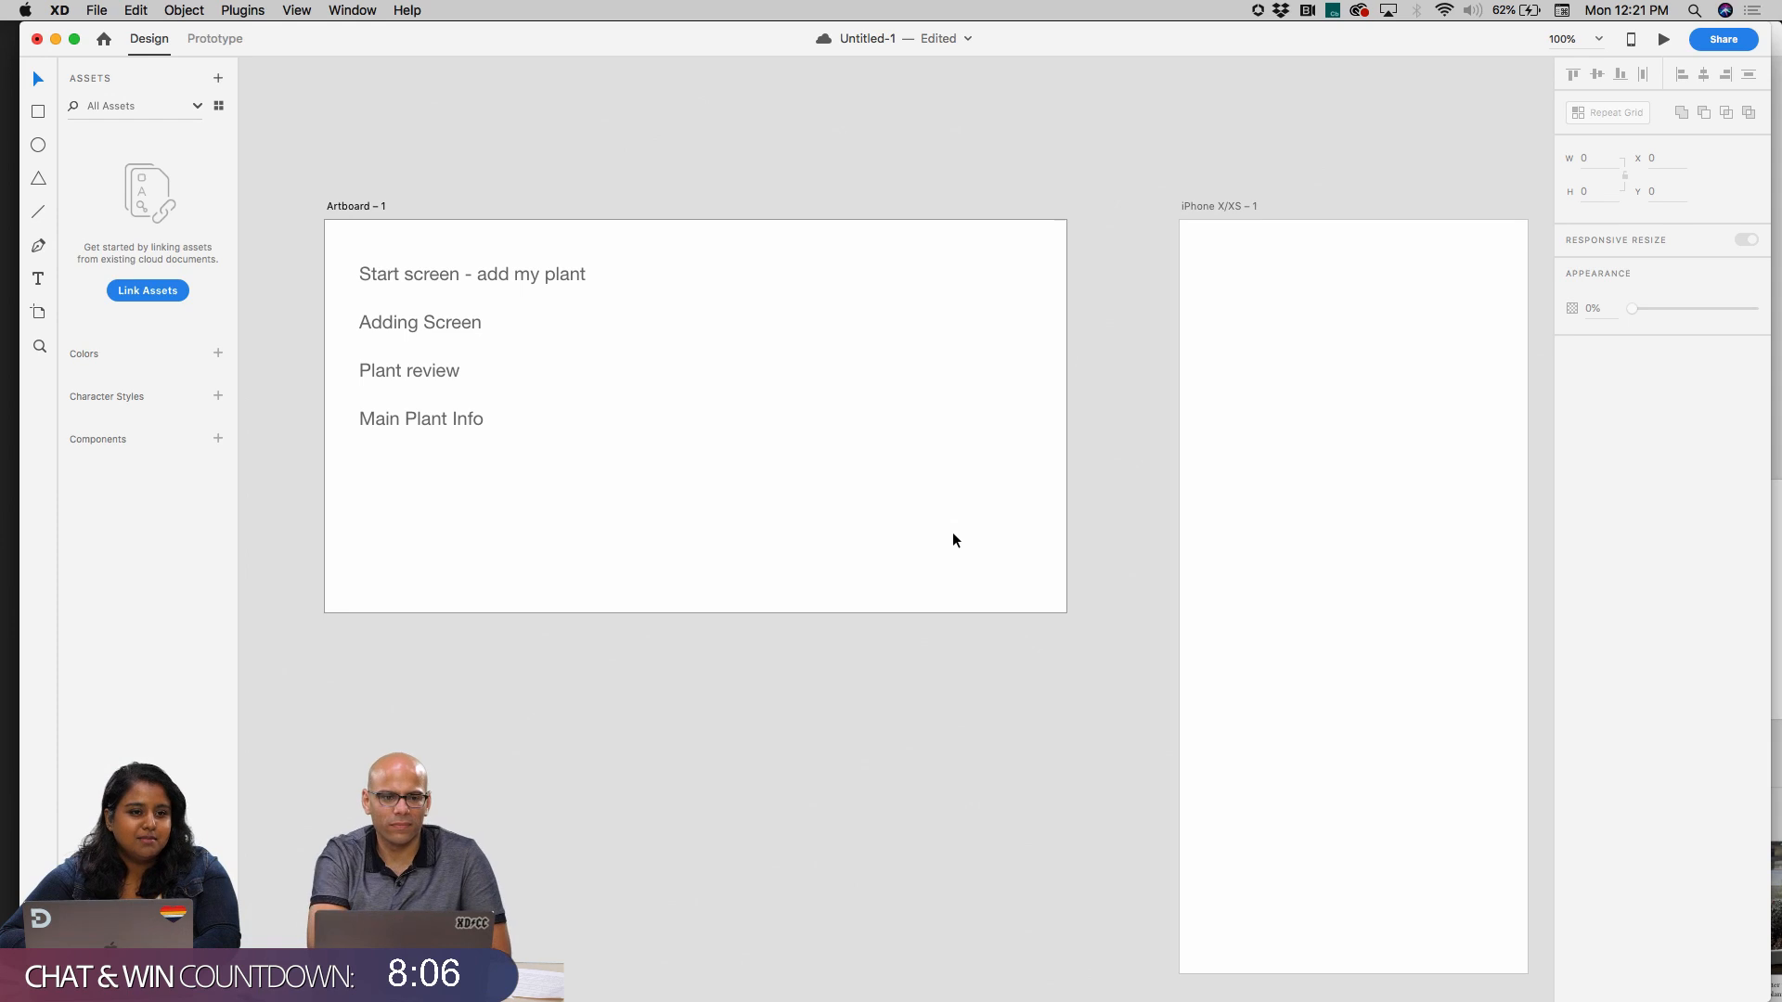
scroll(952, 532, right, 4)
scroll(874, 517, left, 2)
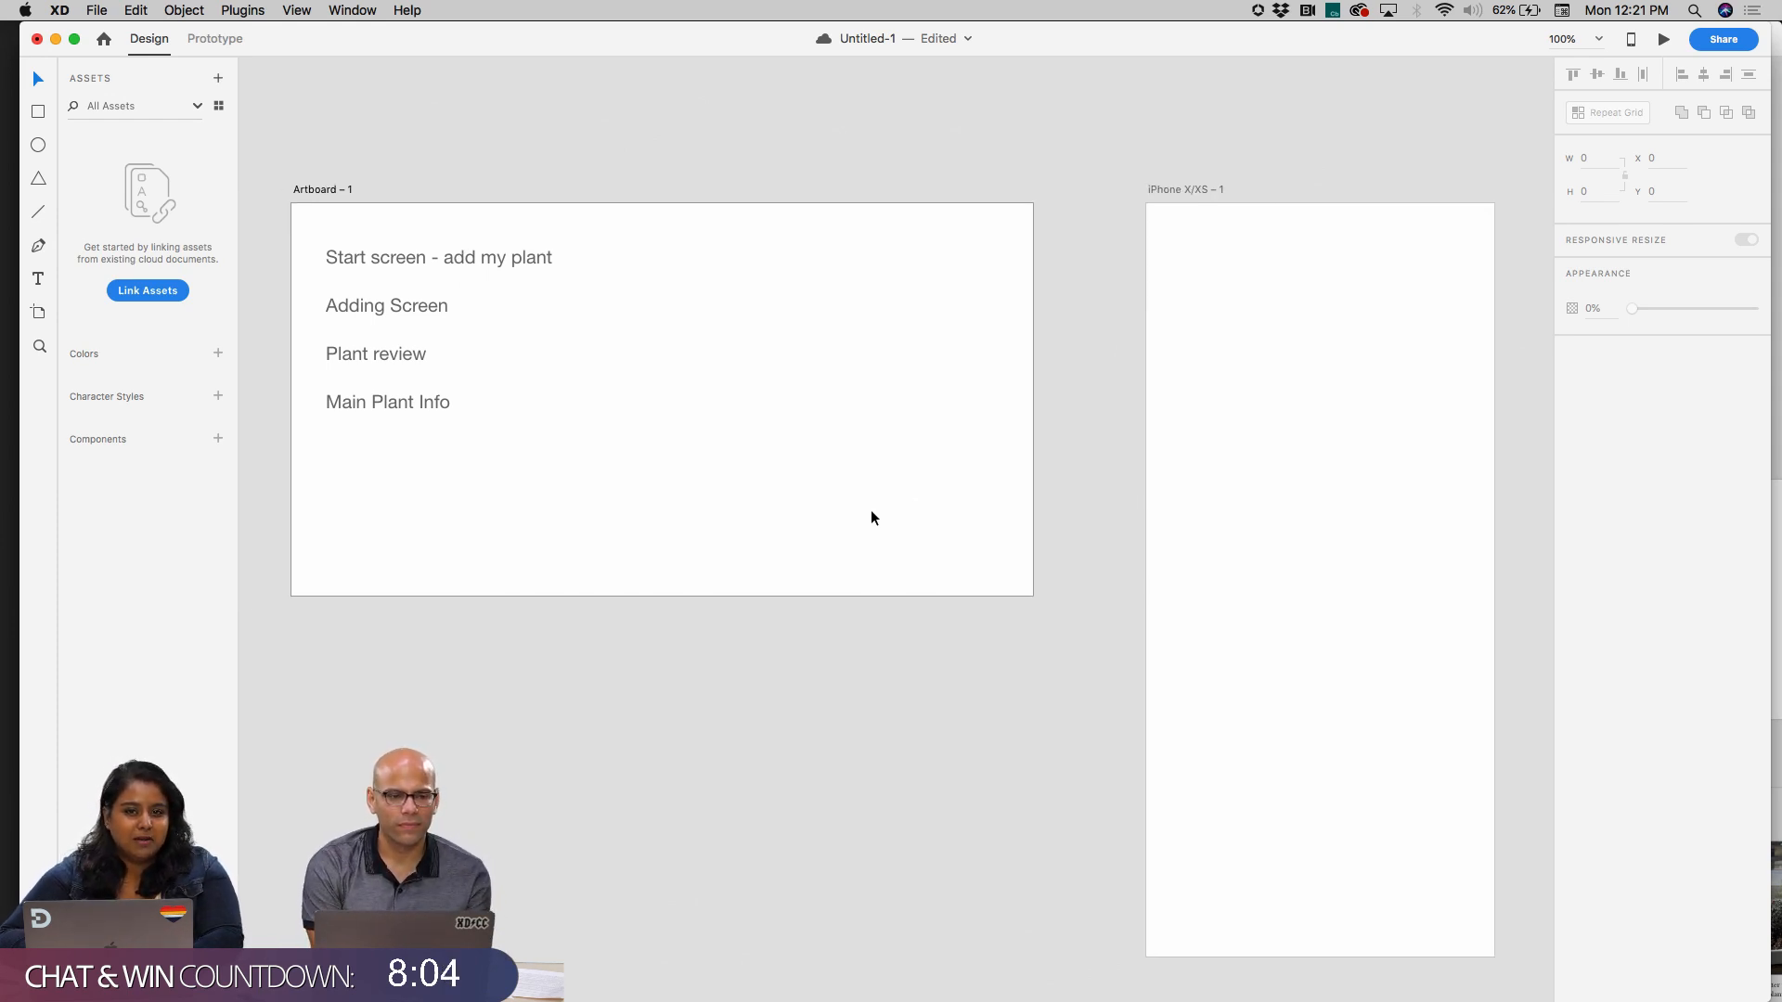
Shrink the artboard holding the screen list so that it fits closely around the four text lines
click(332, 191)
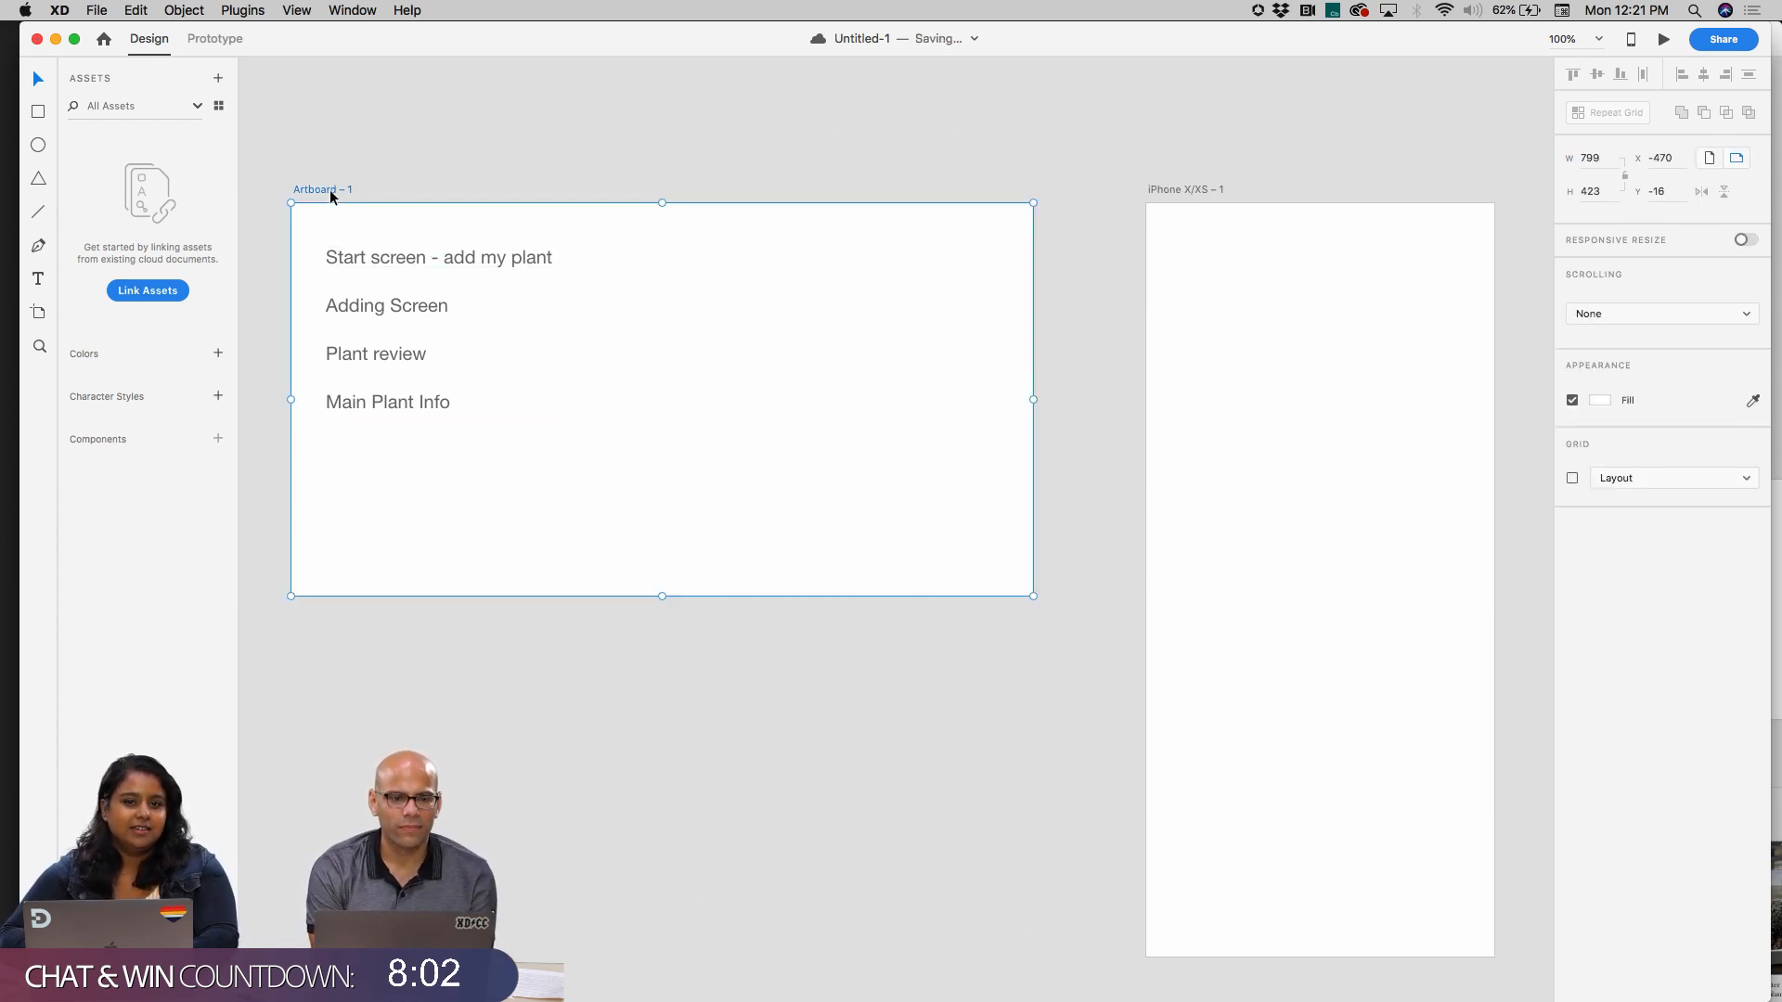
drag(1036, 595, 627, 496)
click(766, 512)
Copy the first list line's text and rename the iPhone X/XS artboard "Start screen - add my plant" with it
scroll(767, 504, right, 5)
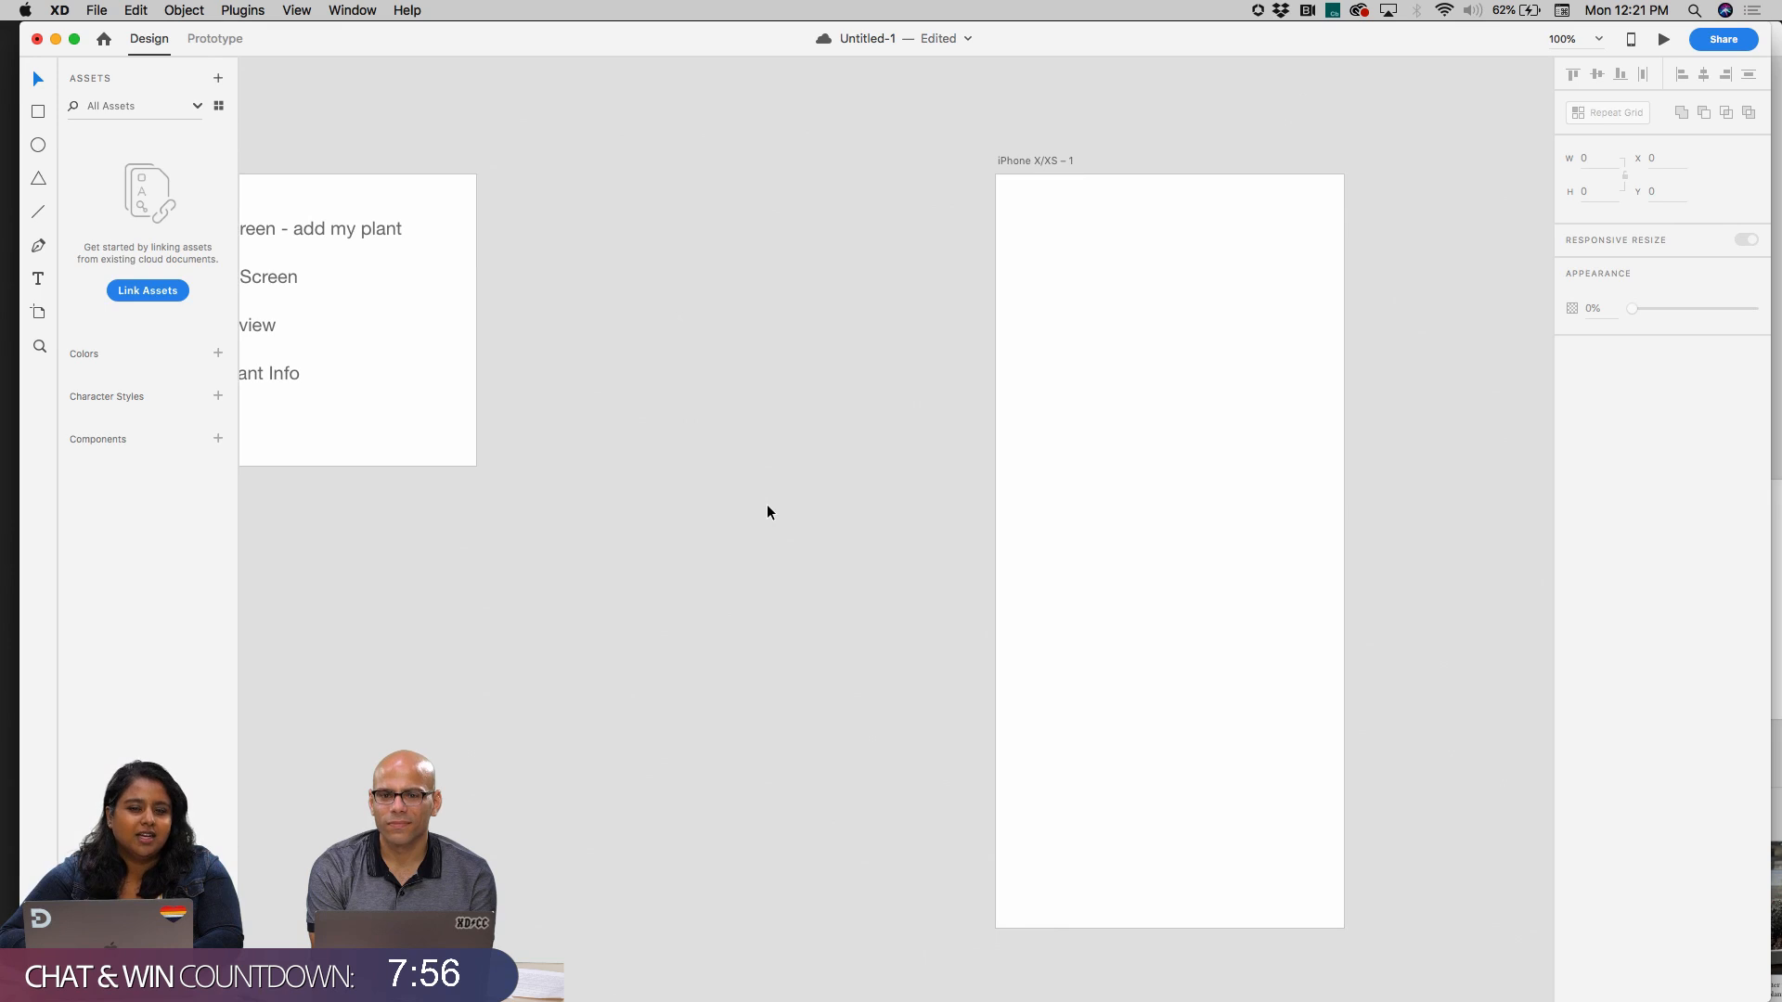
scroll(761, 512, down, 3)
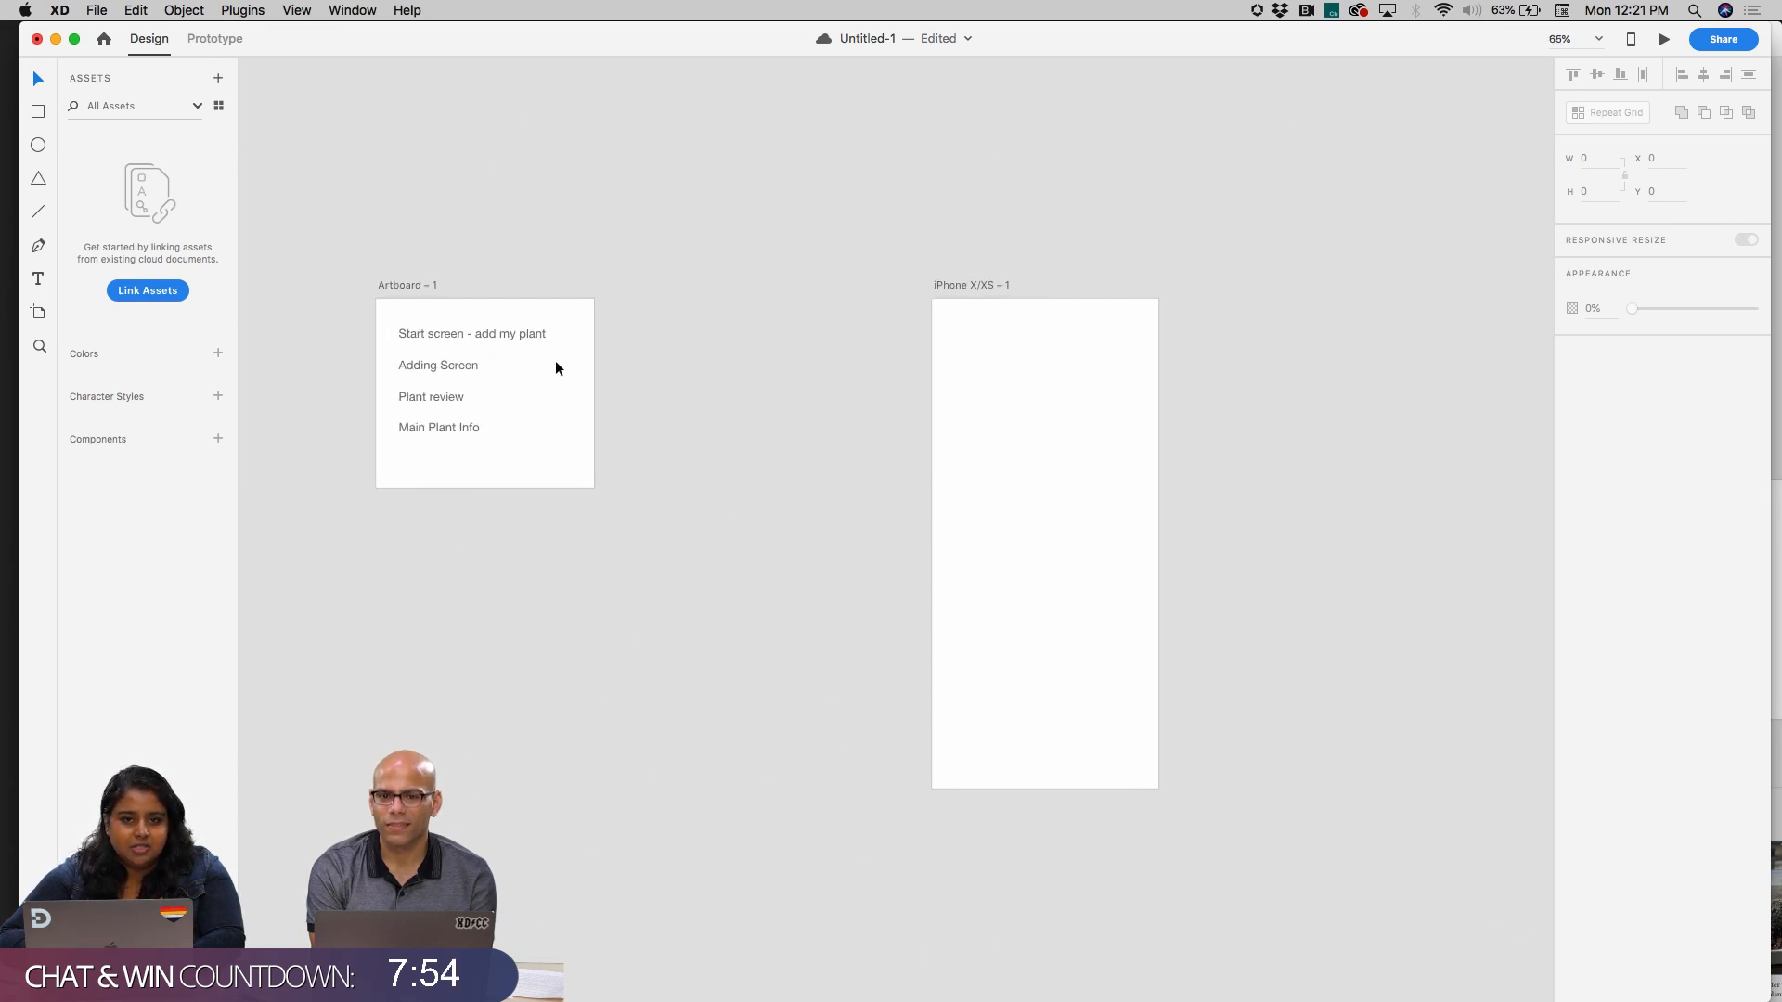
scroll(555, 362, up, 5)
scroll(477, 317, down, 1)
click(477, 315)
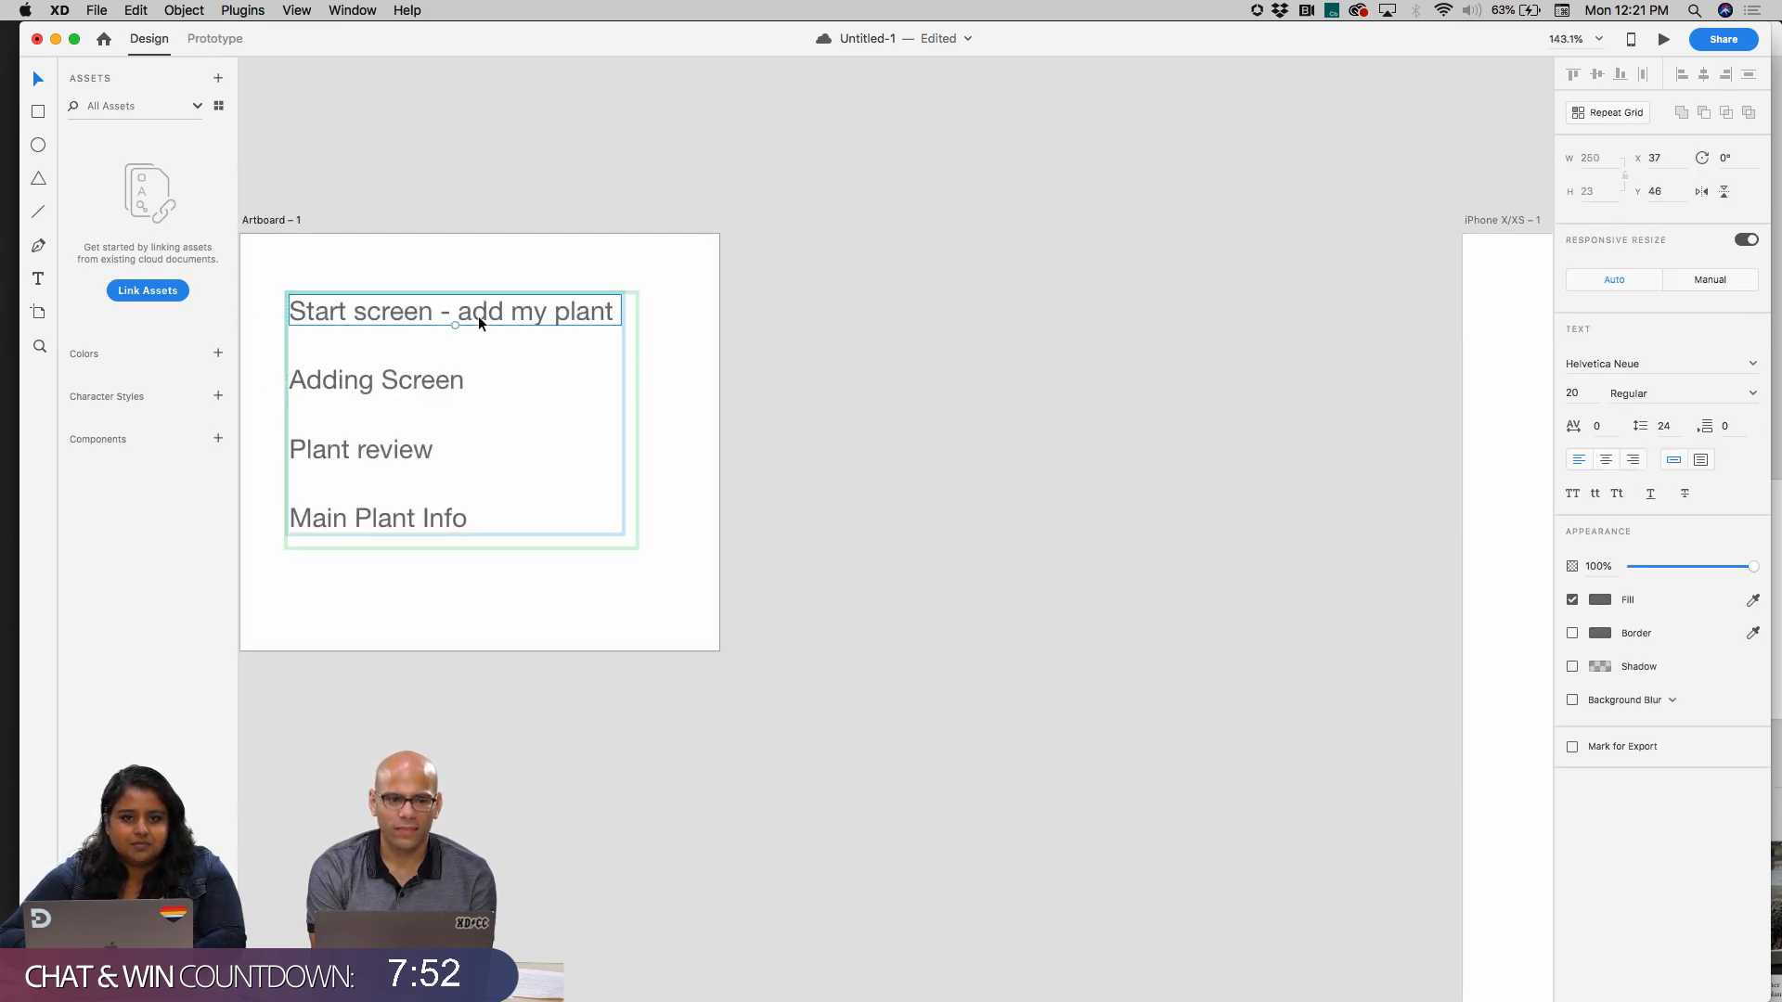
double_click(478, 317)
key(super+c)
key(Escape)
scroll(846, 323, right, 5)
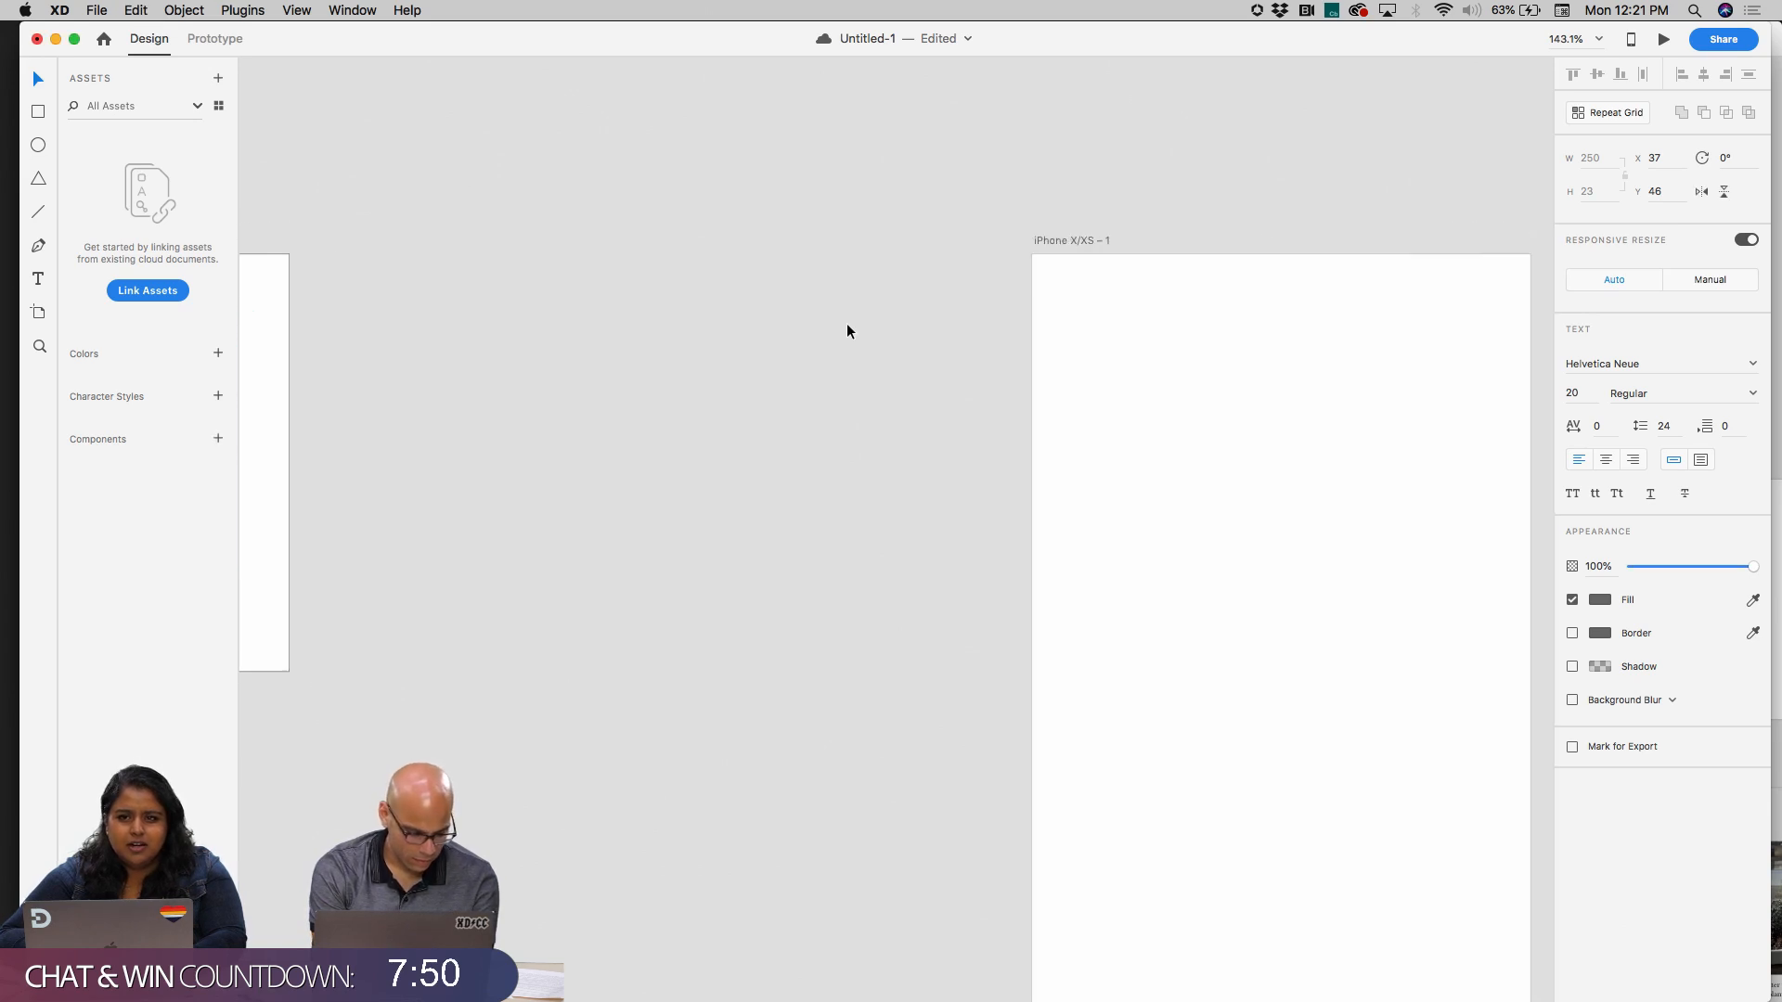
click(1040, 226)
double_click(1040, 237)
key(super+v)
key(Return)
Draw a full-width rectangle of about 375 × 245 on the start screen artboard and align it with the upper edge
scroll(1186, 360, right, 5)
scroll(1186, 360, down, 3)
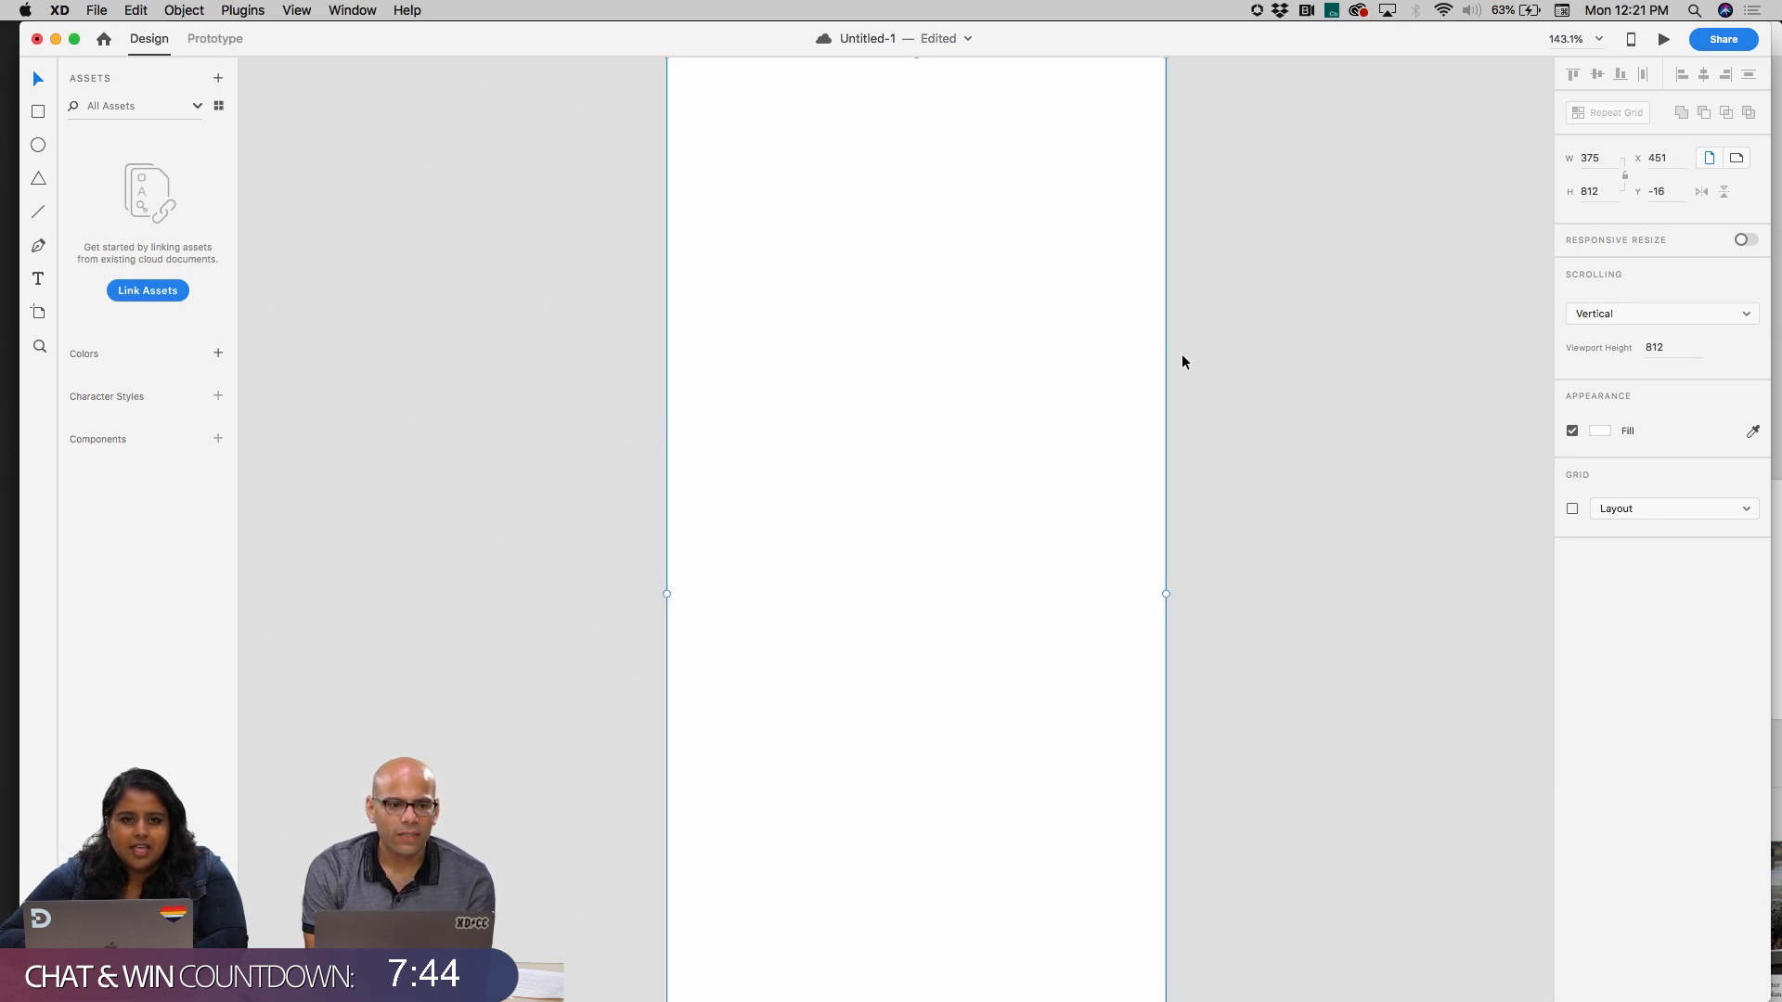
click(43, 115)
scroll(493, 243, up, 5)
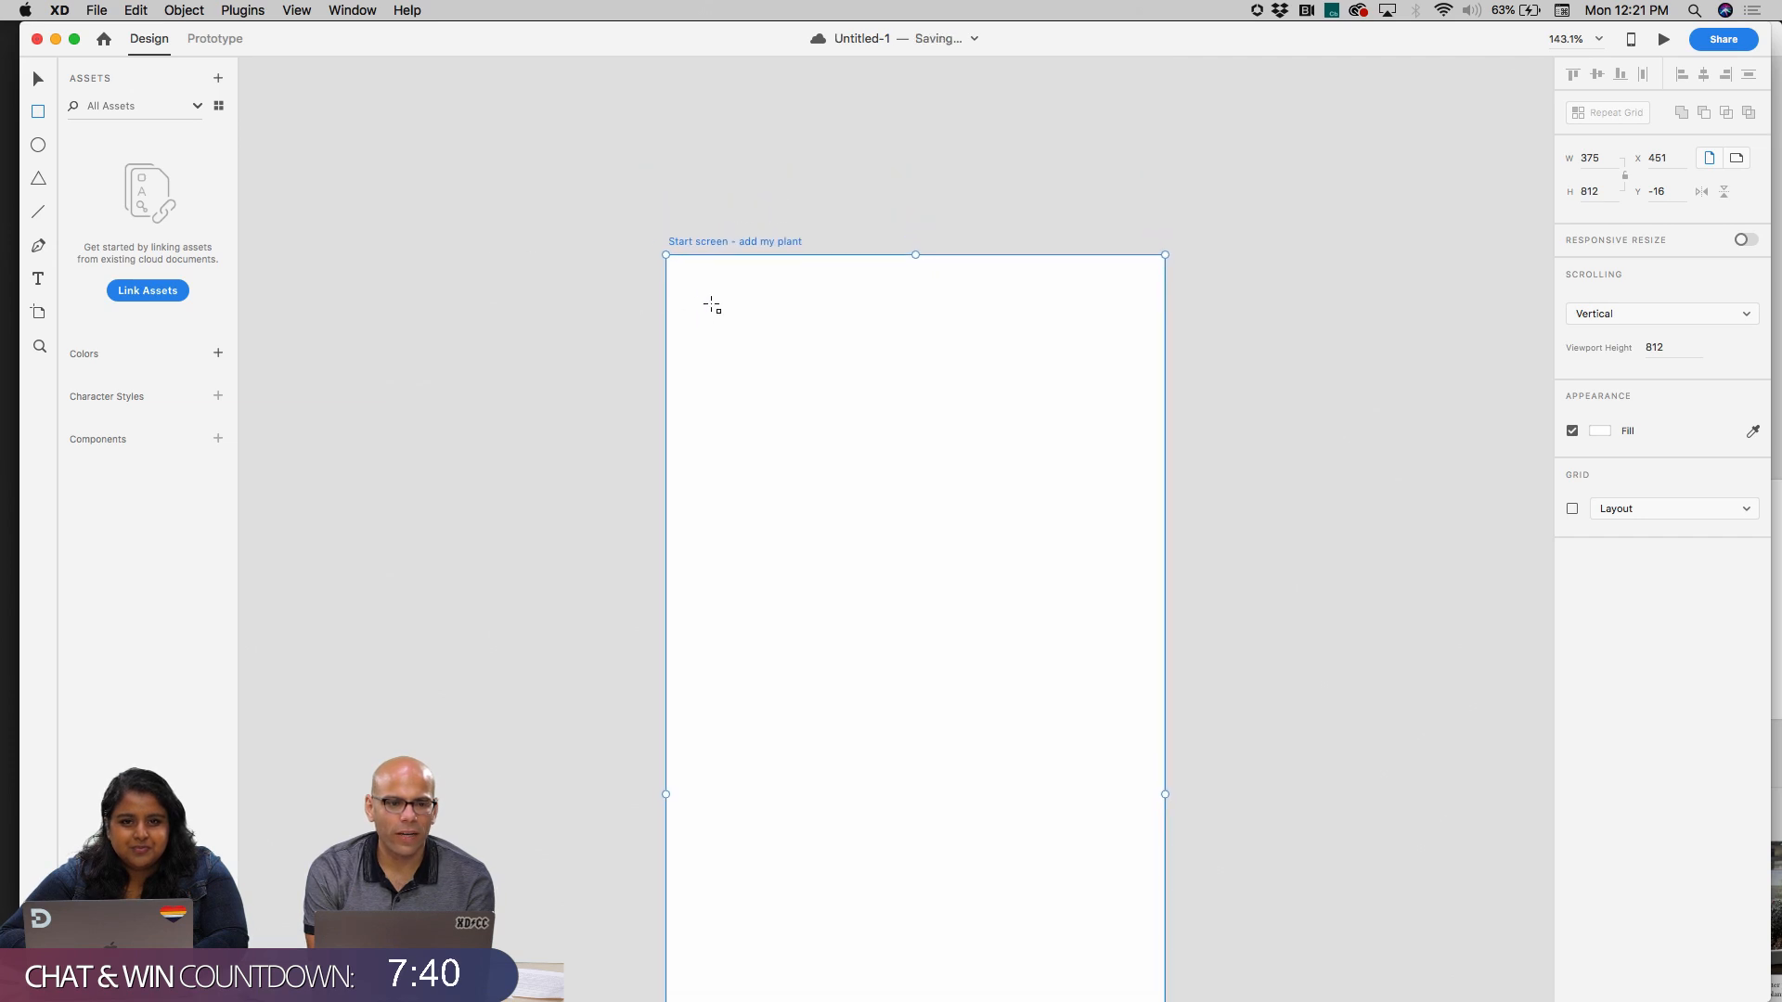
mouse_move(670, 266)
mouse_down()
mouse_move(946, 560)
mouse_move(1165, 588)
mouse_up()
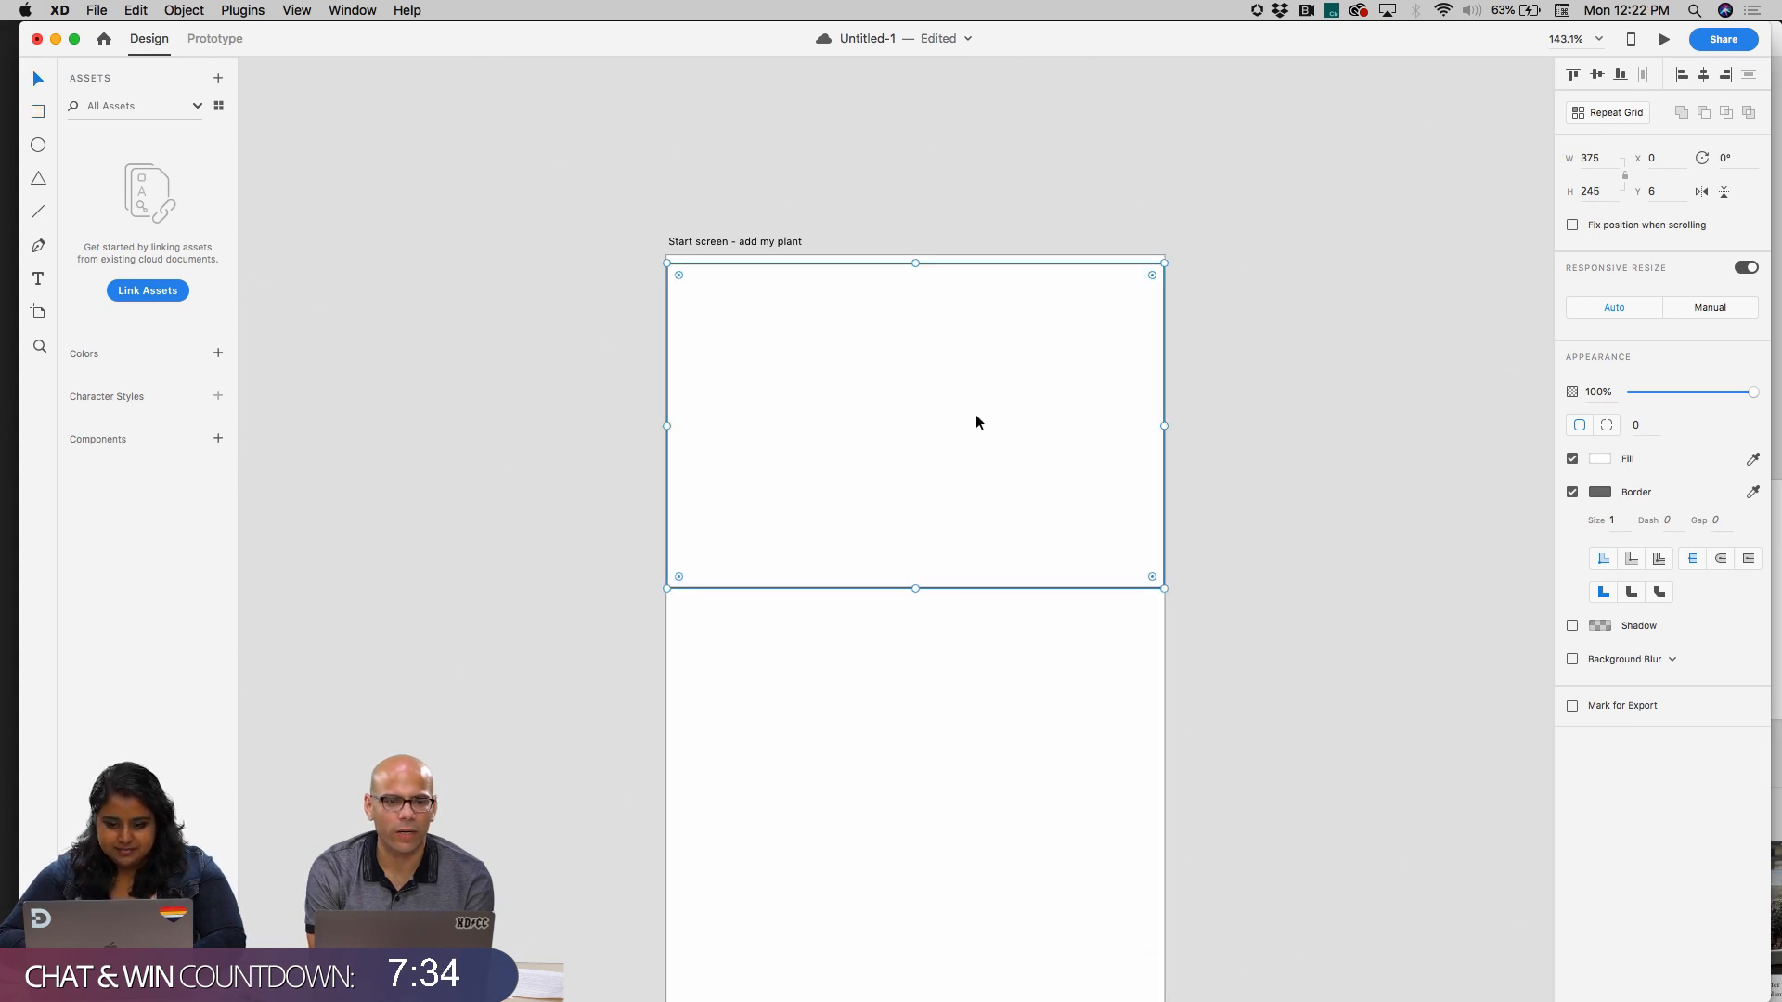
drag(967, 259, 967, 251)
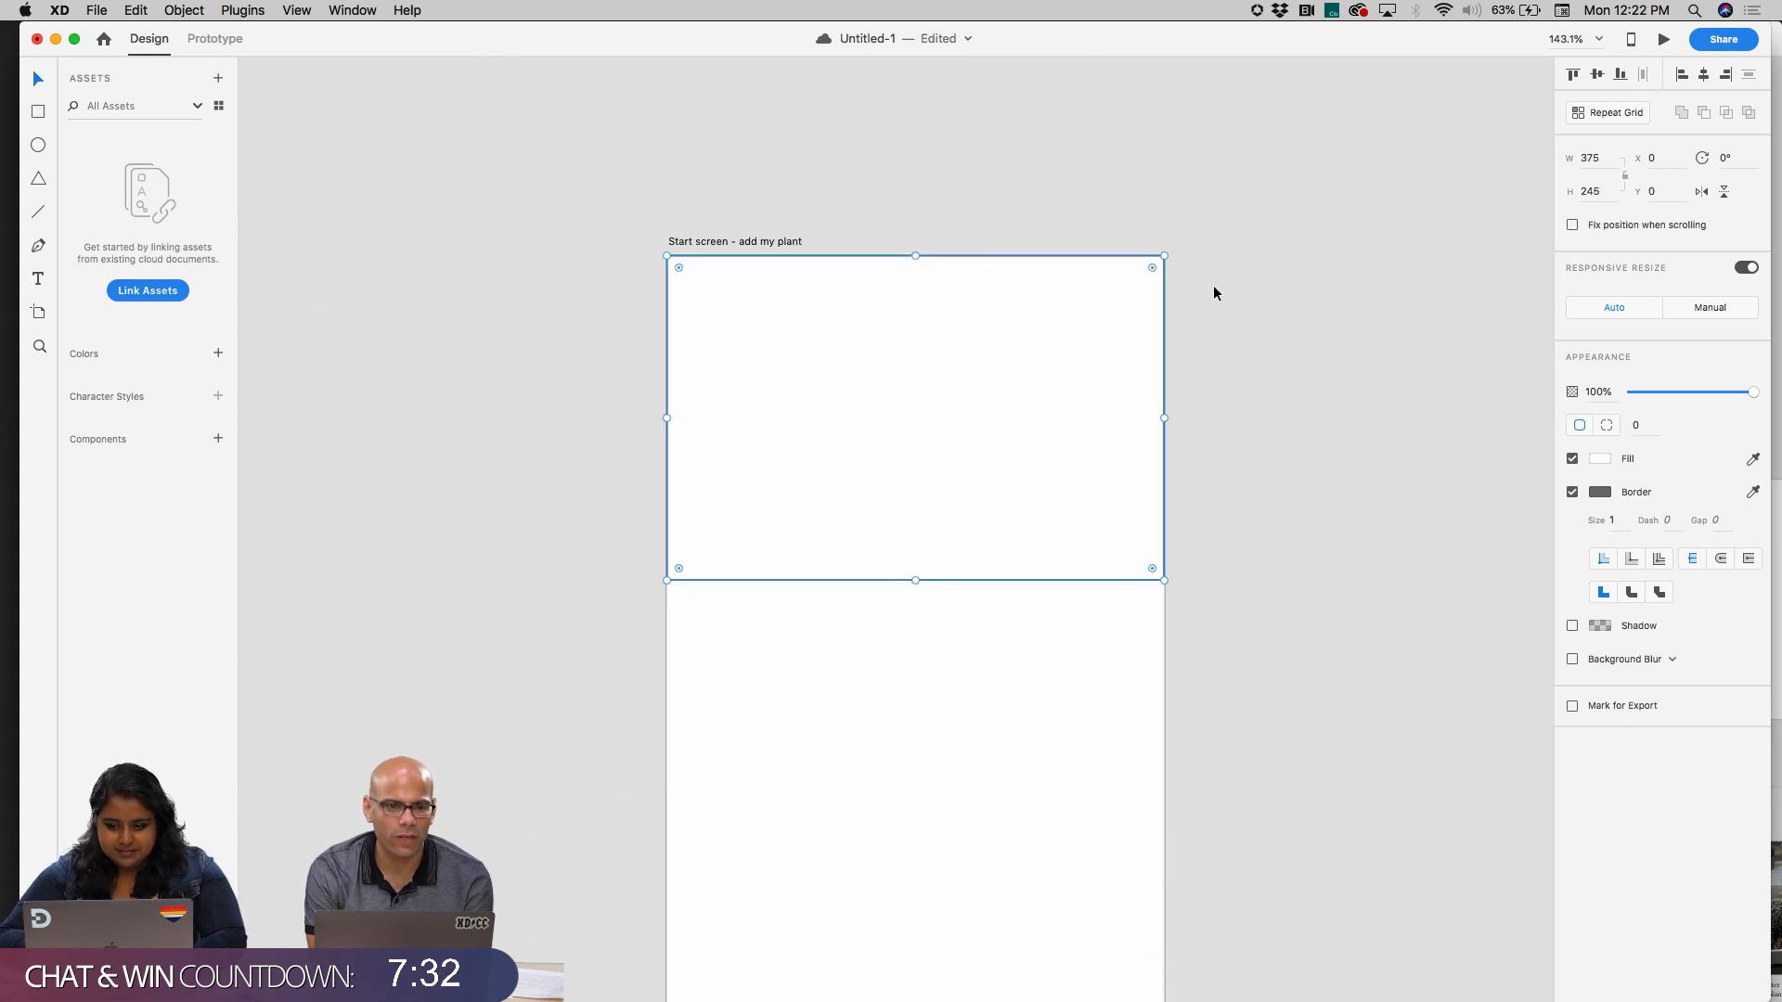
Fill the header rectangle with a light warm grey and remove its border
click(1601, 464)
click(1379, 404)
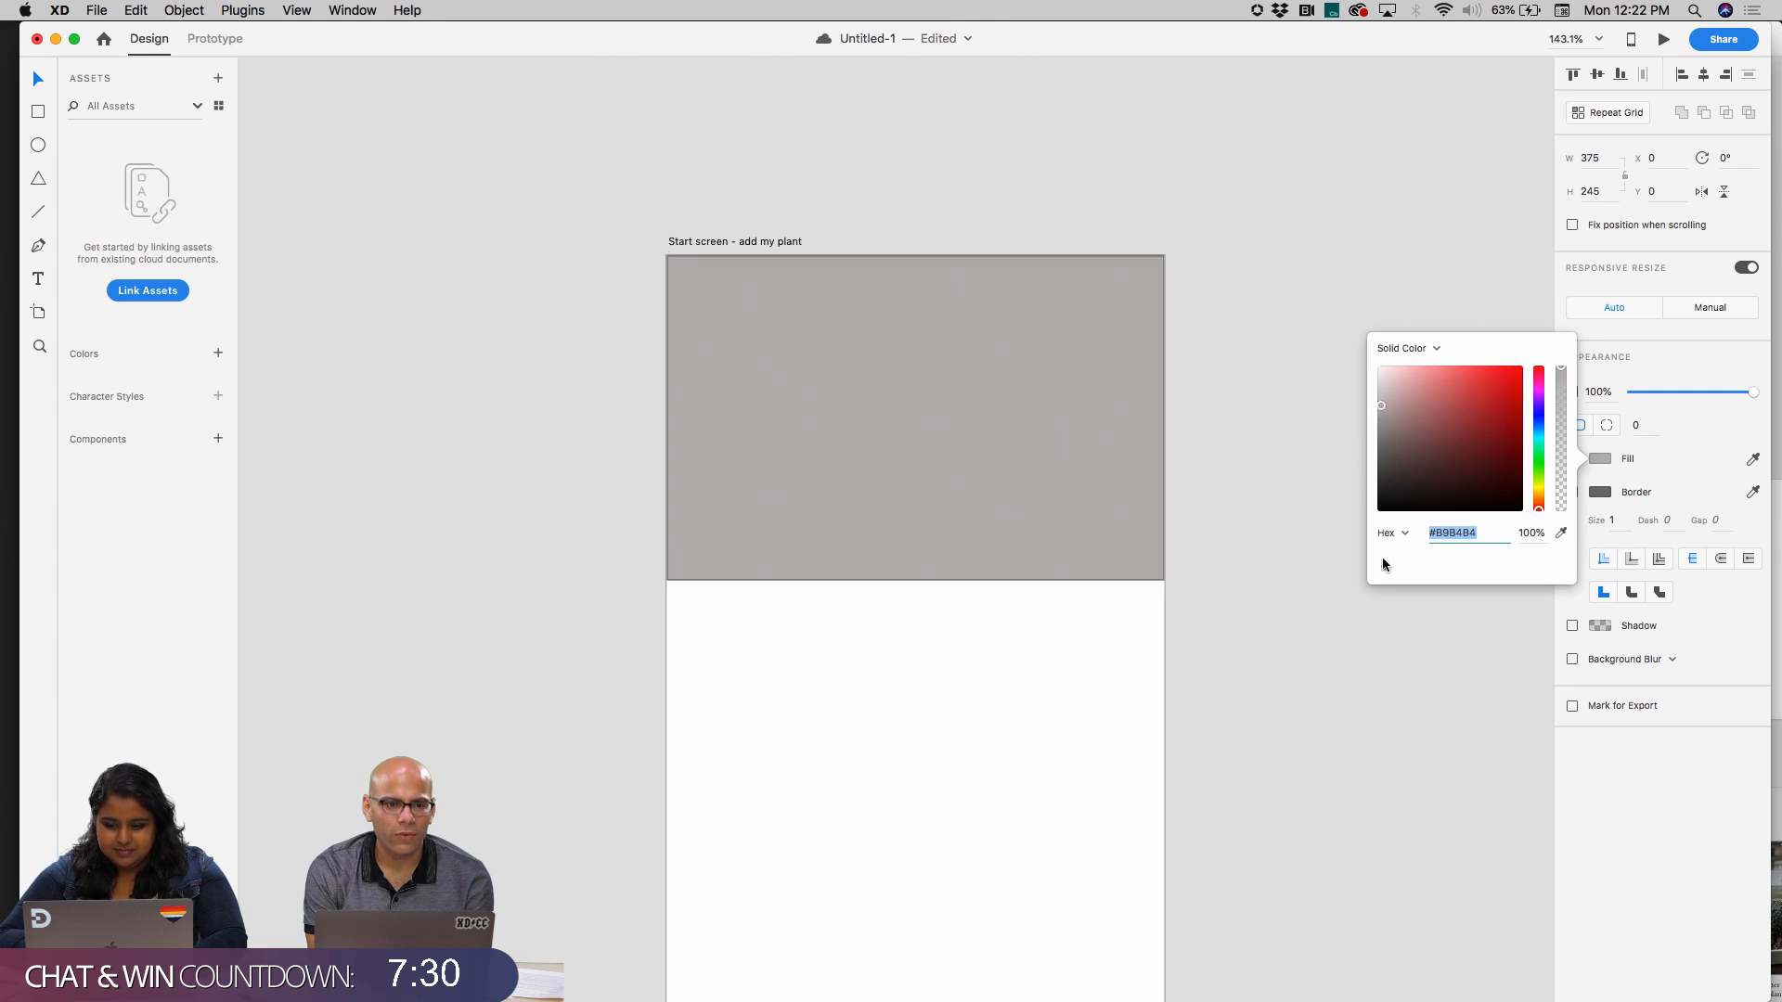
click(1034, 554)
click(1284, 454)
click(1086, 482)
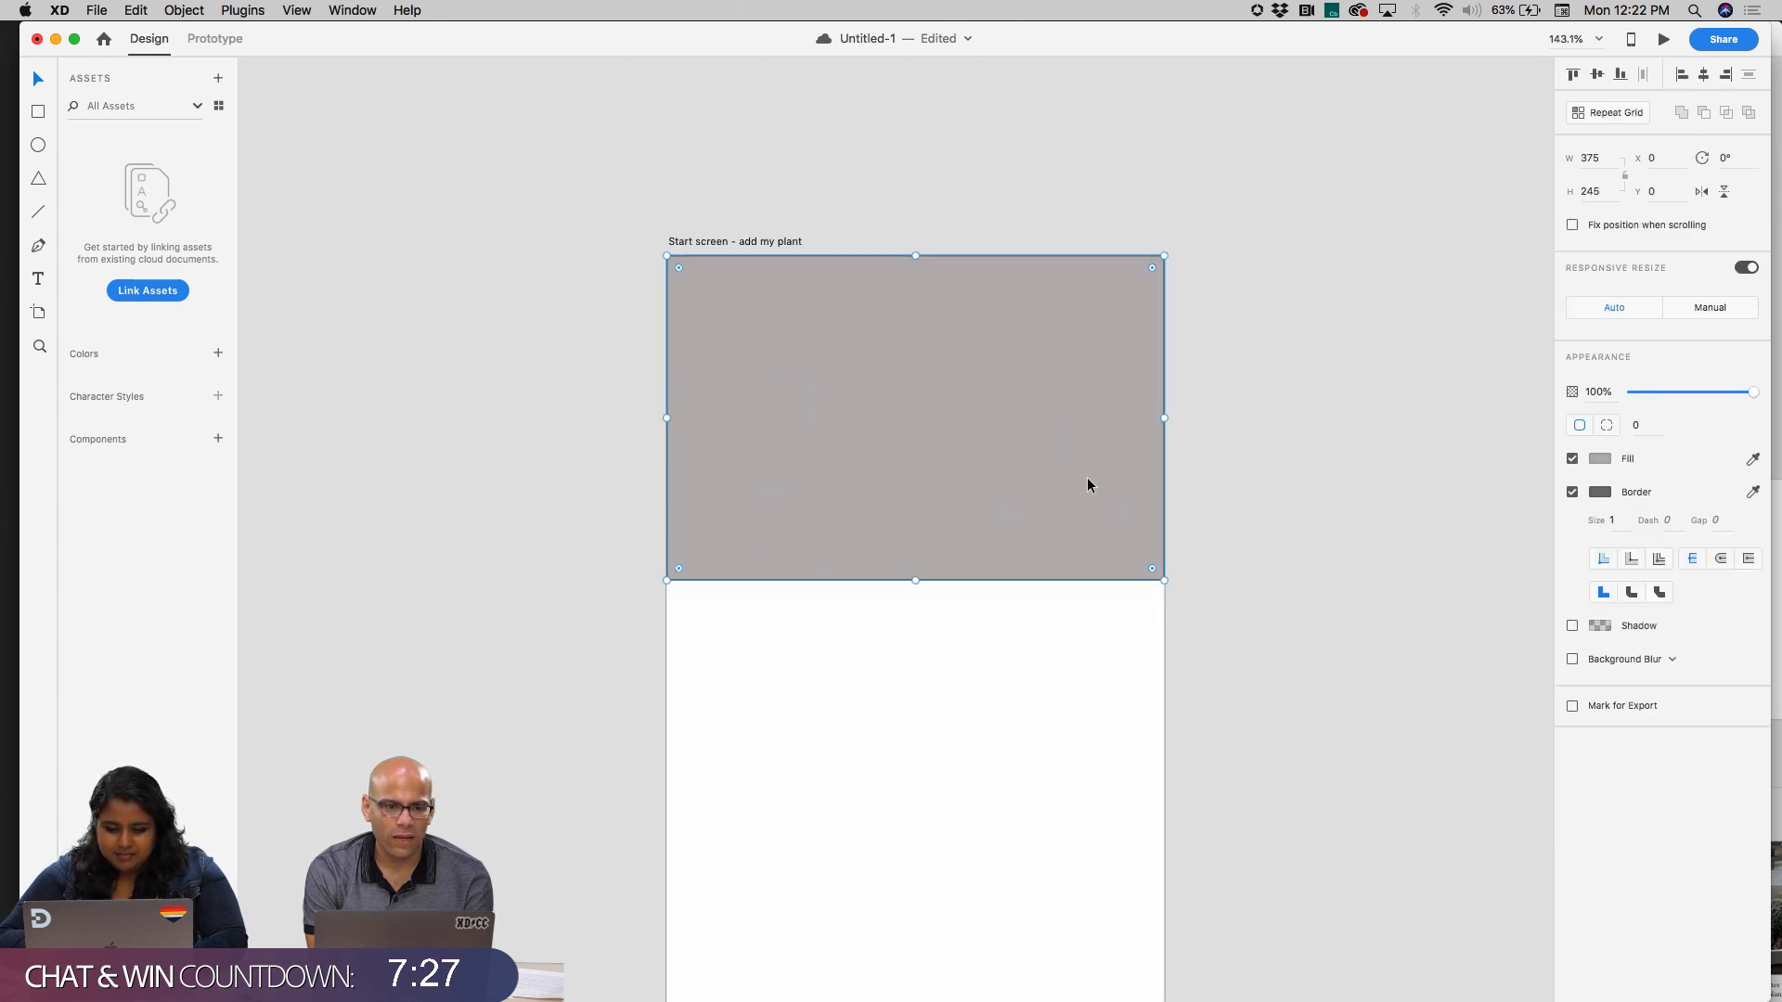
click(1570, 494)
click(1265, 533)
scroll(1265, 534, down, 4)
scroll(1266, 533, down, 4)
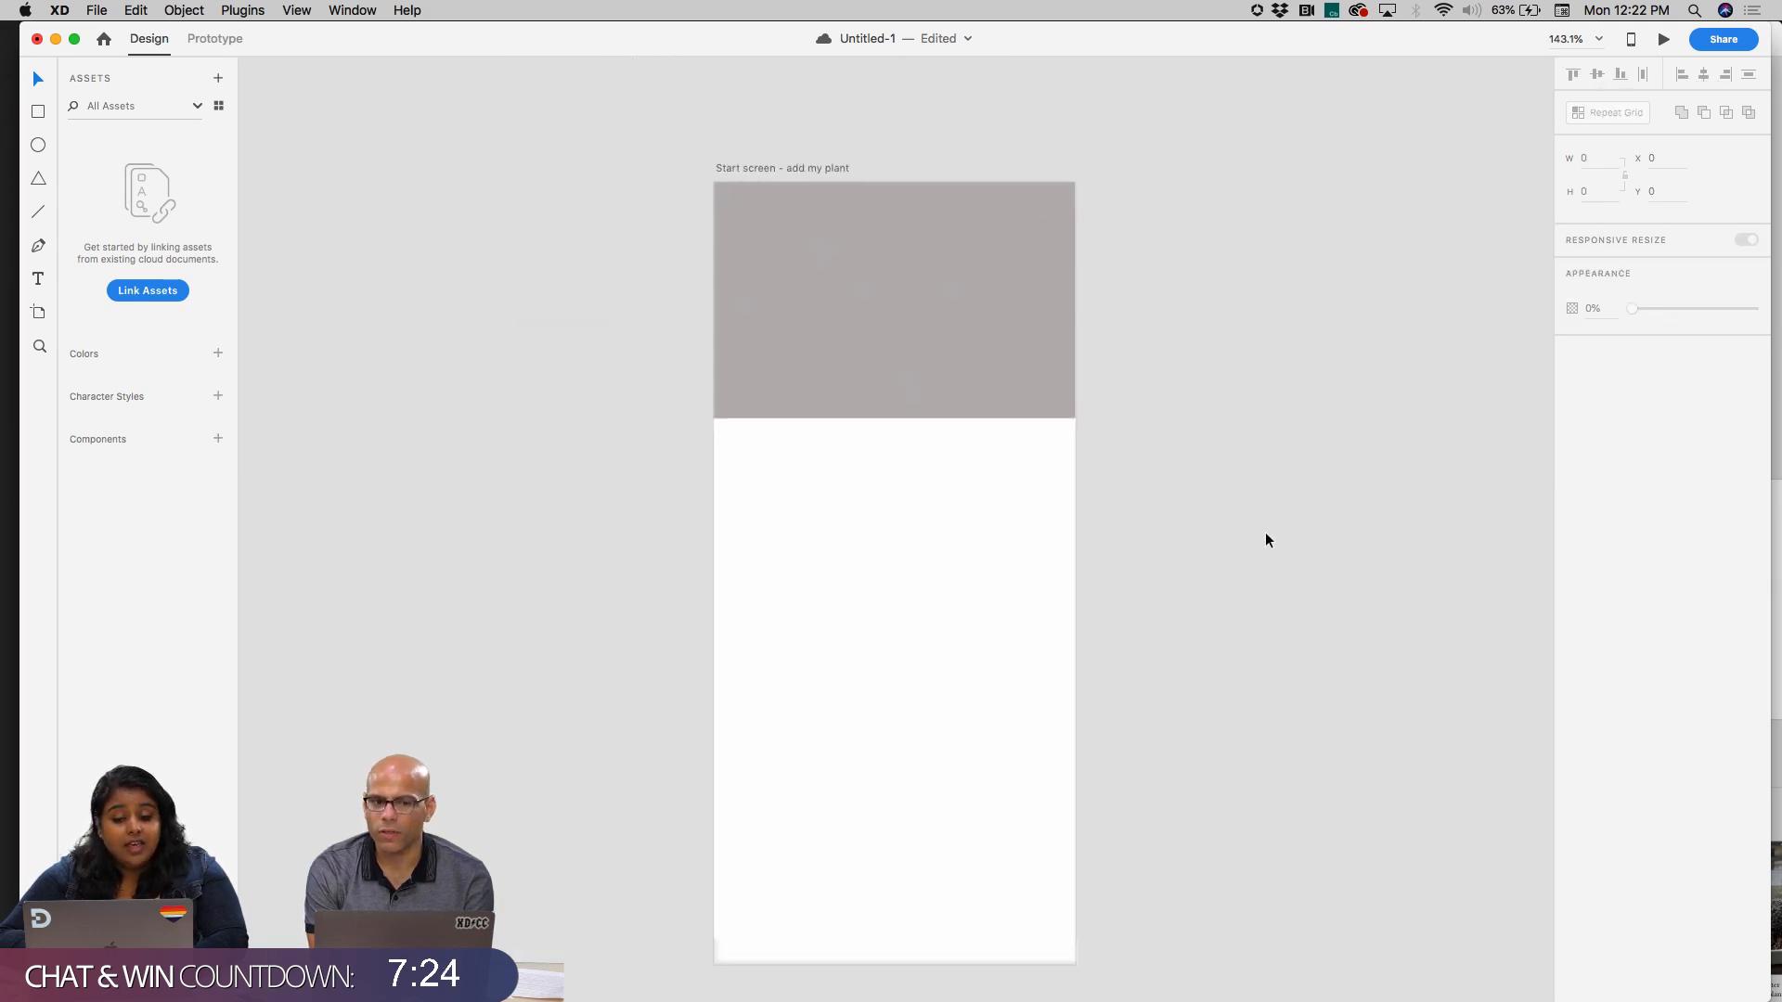
click(242, 10)
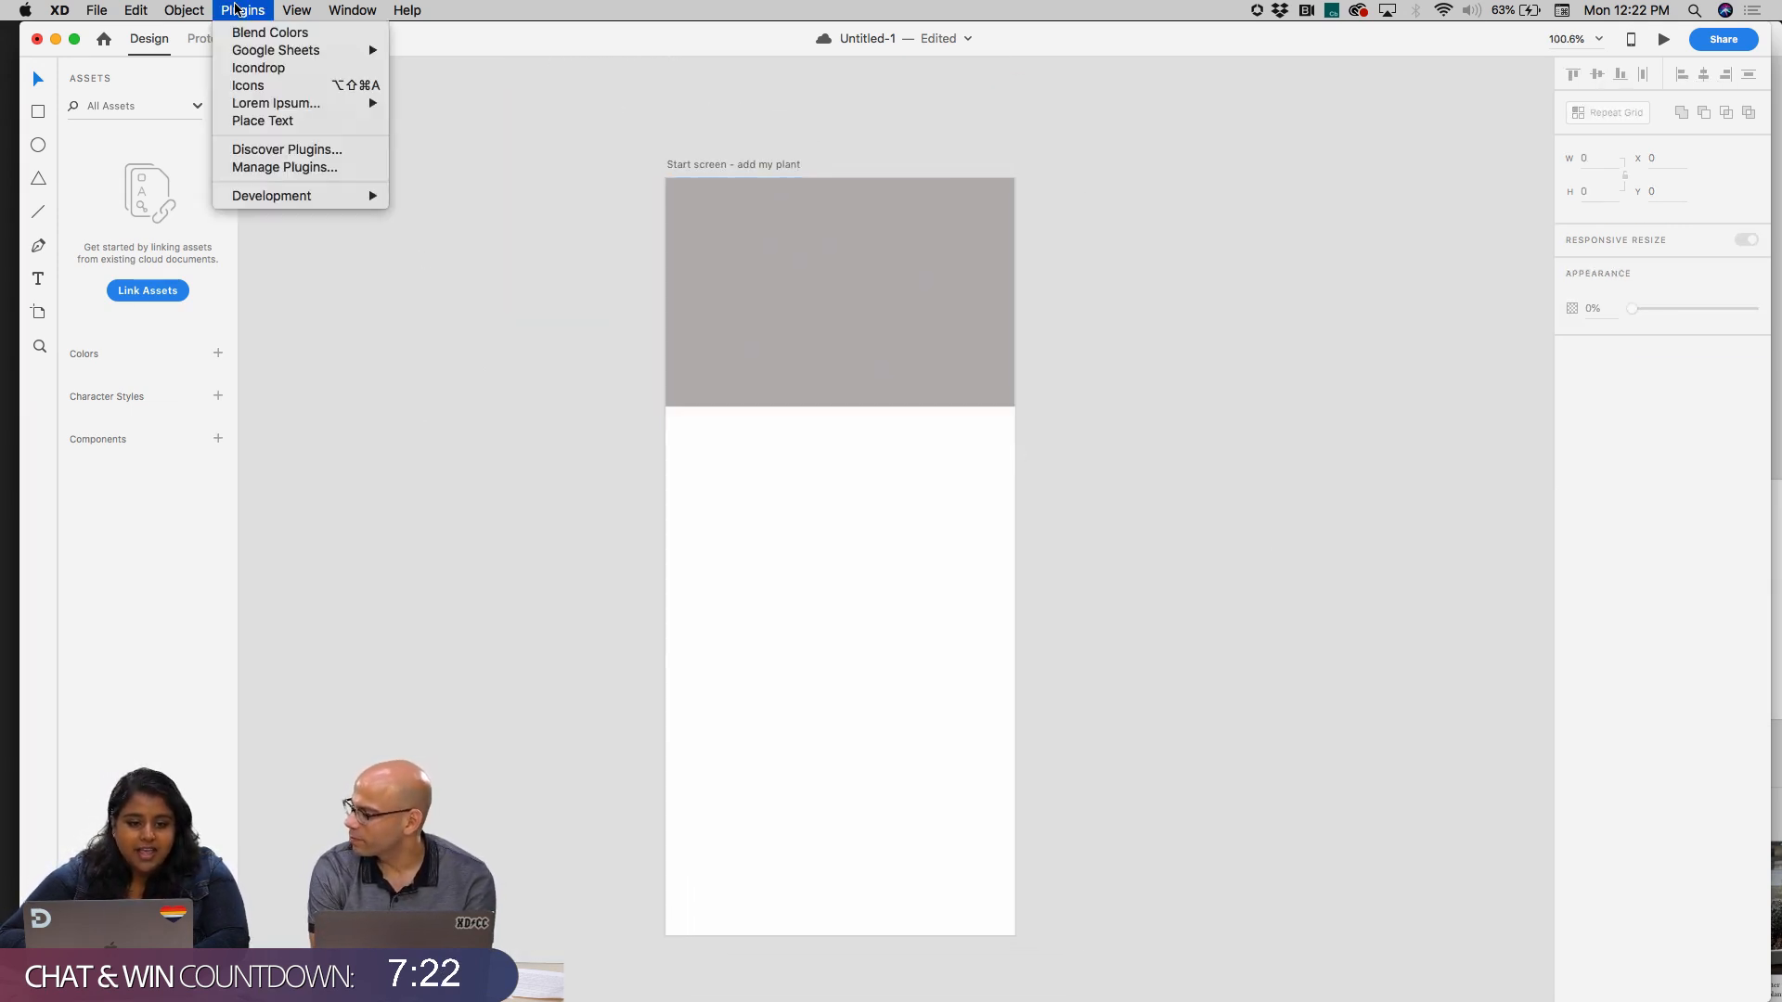
click(286, 67)
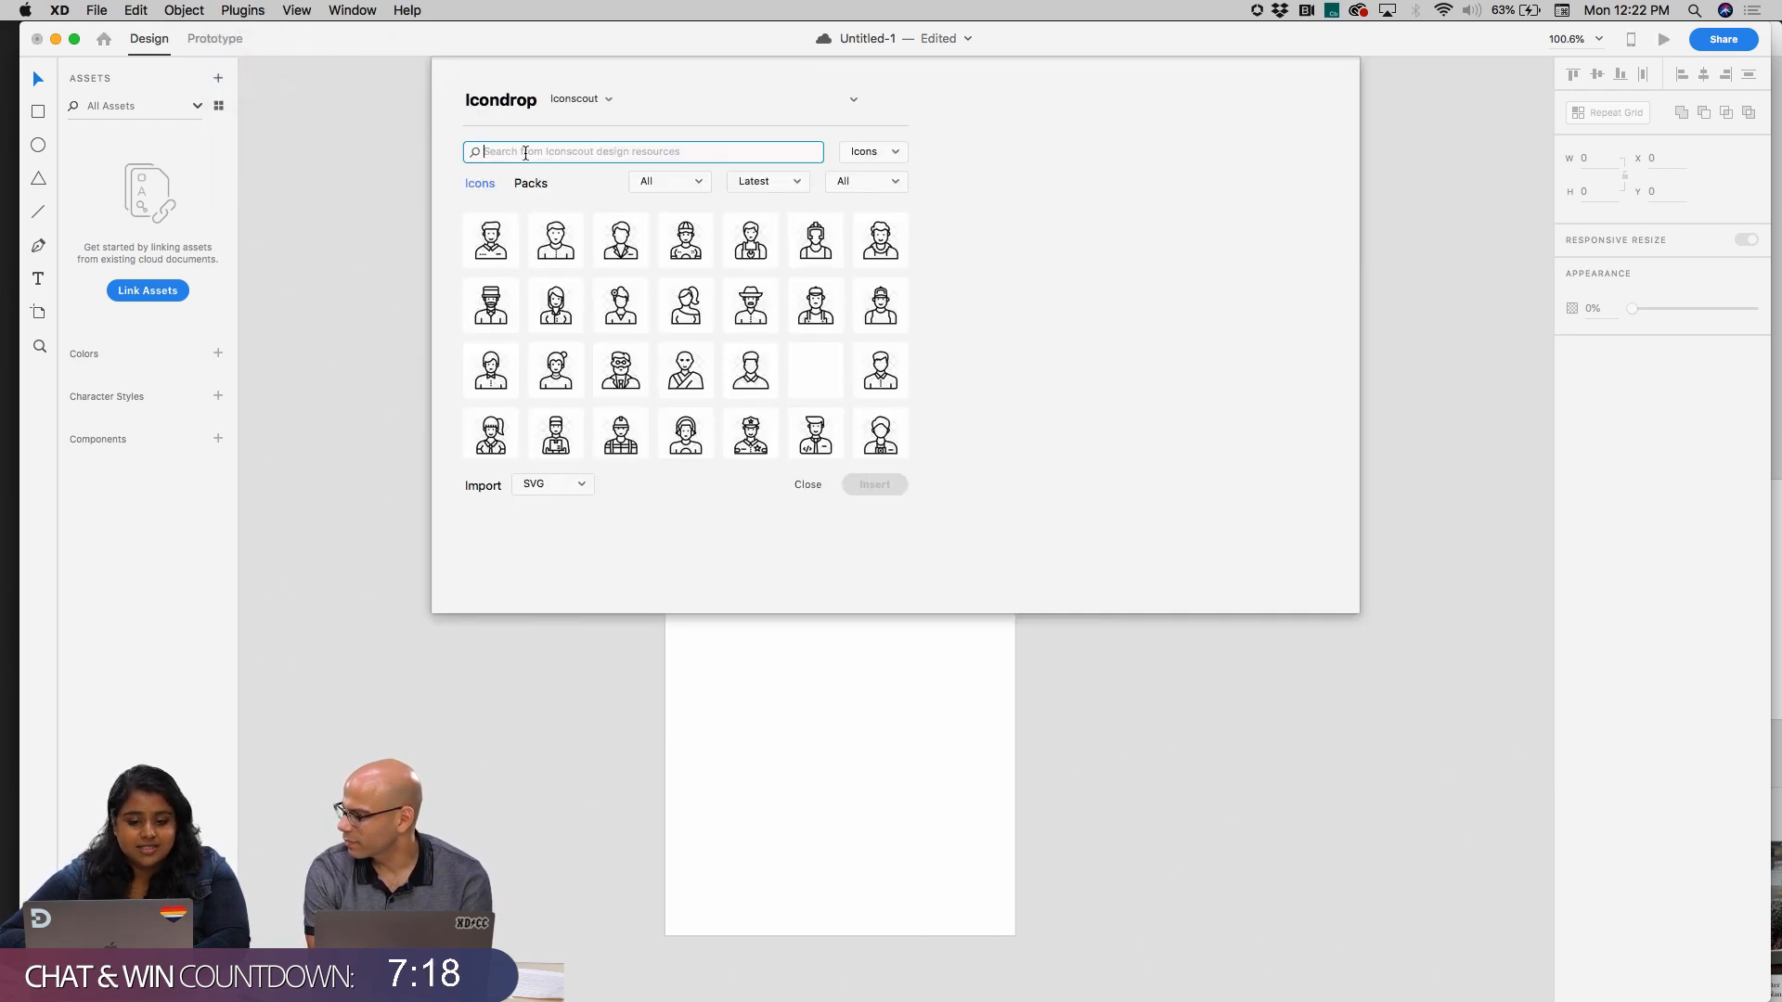
text(plus)
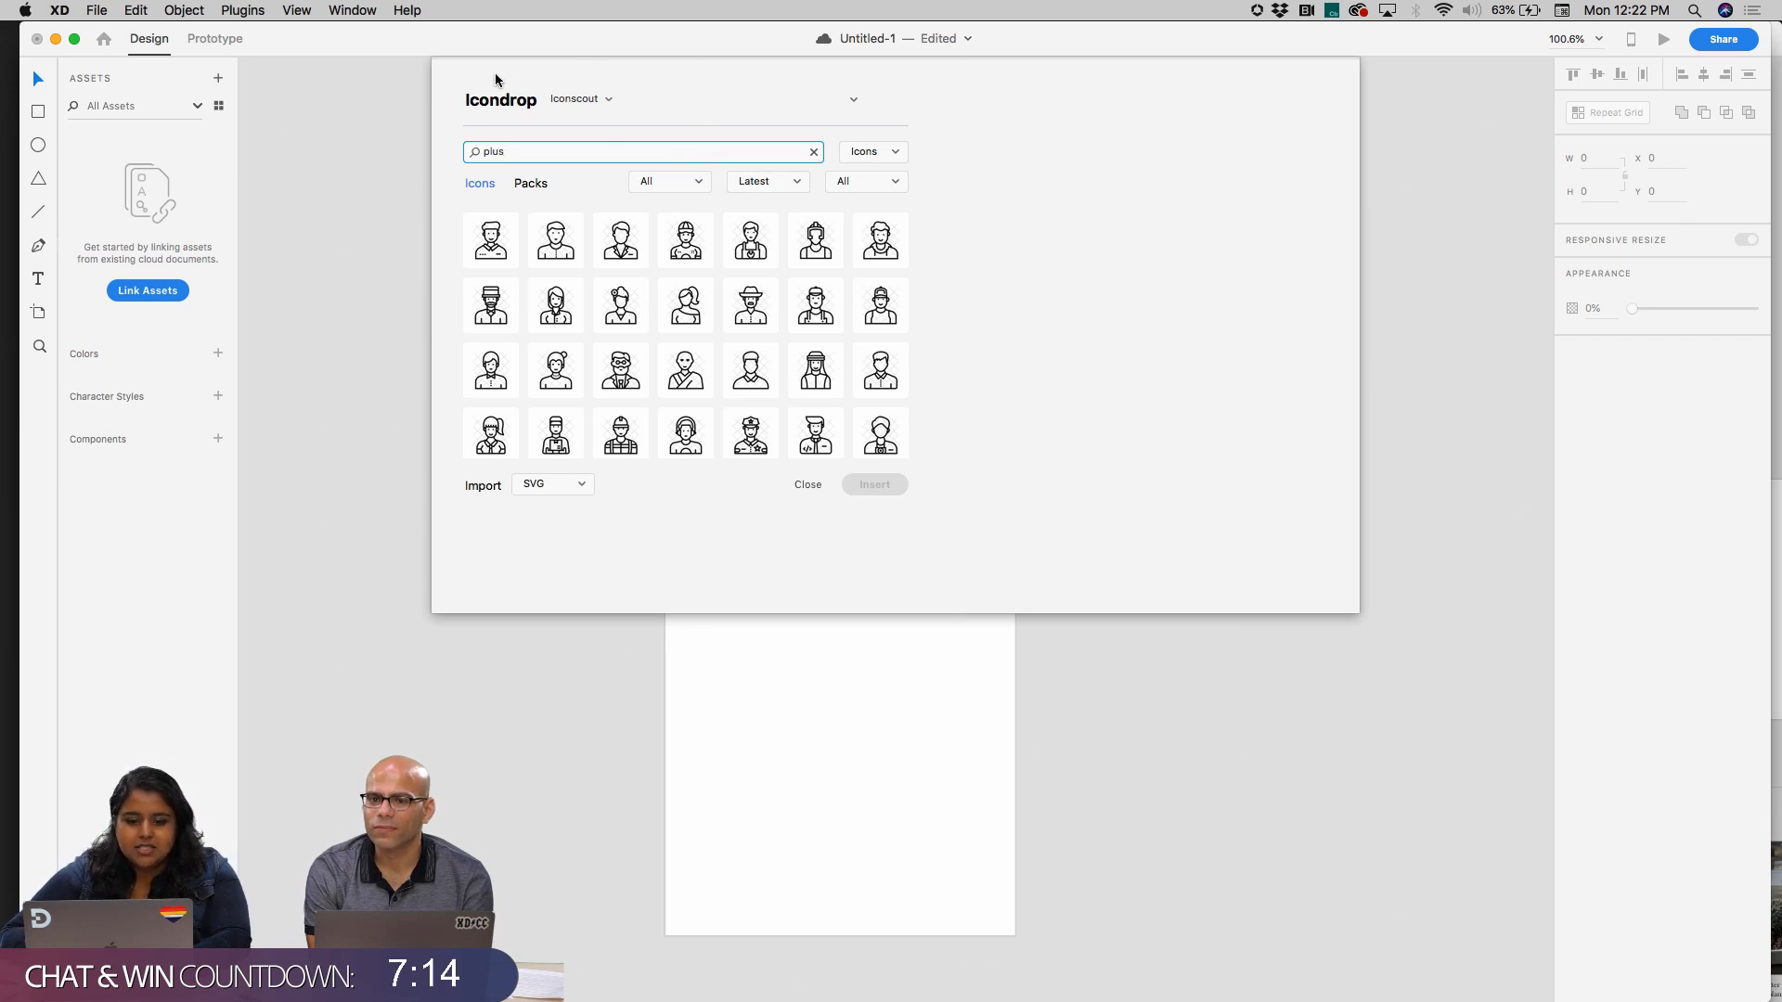
click(241, 10)
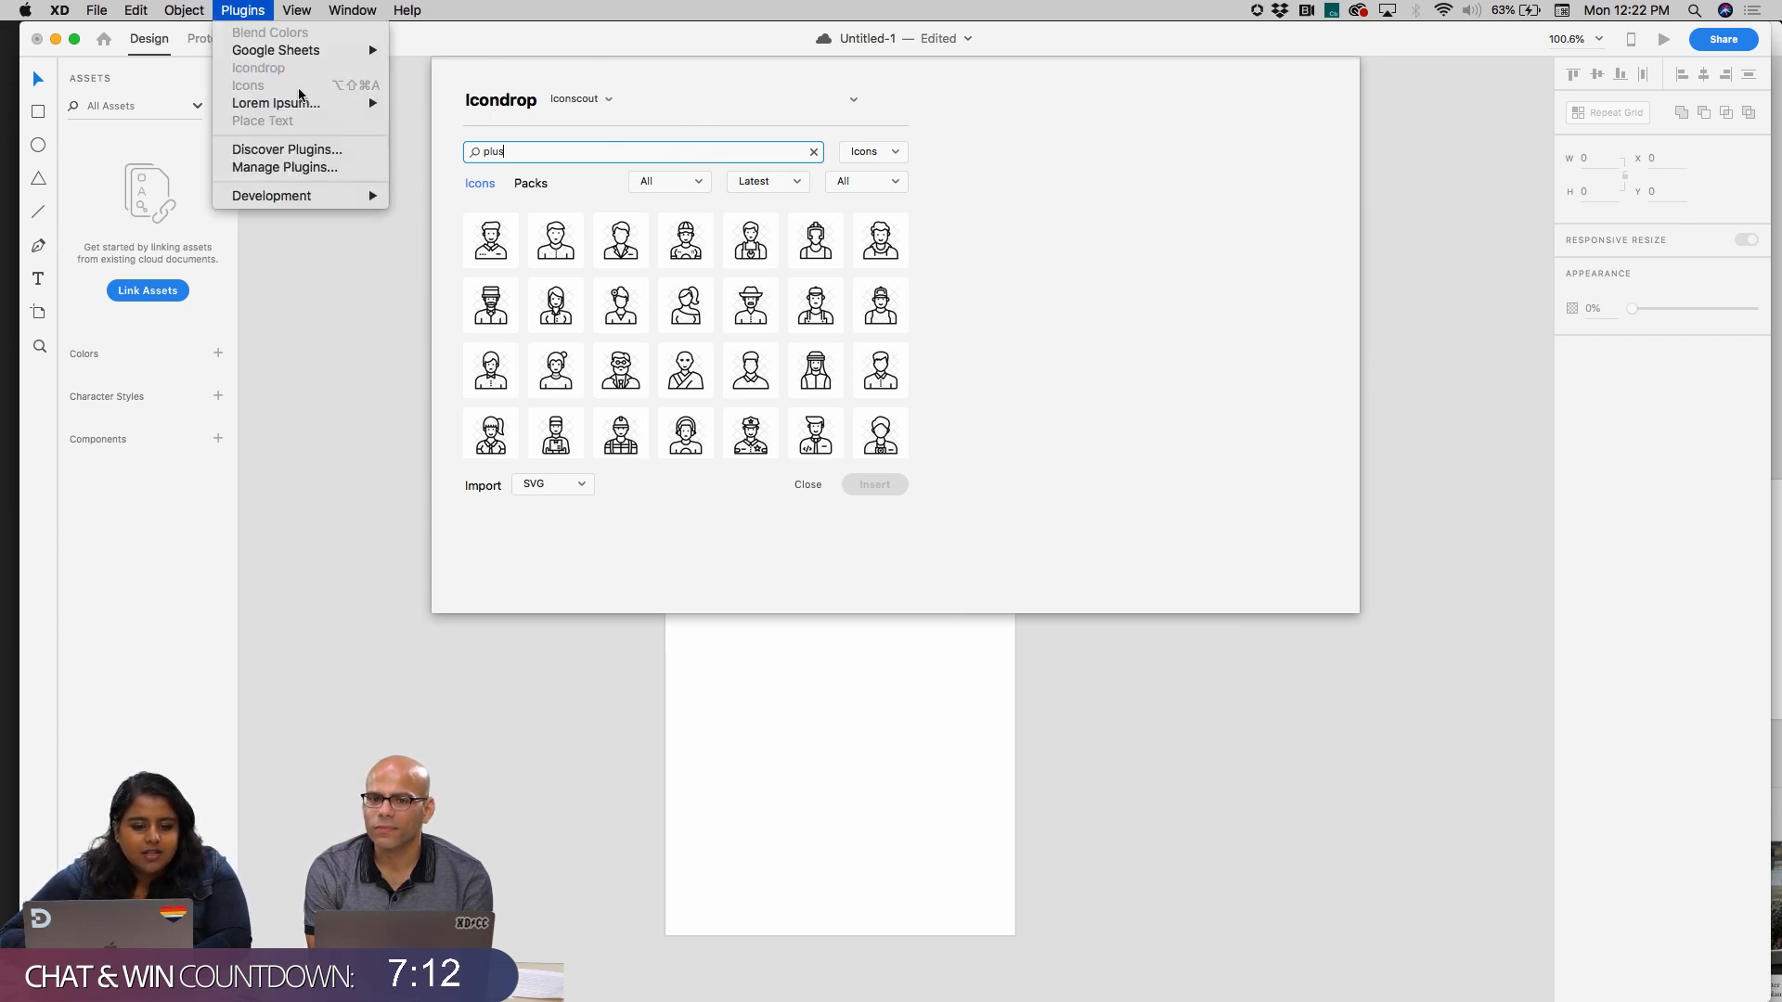
click(356, 156)
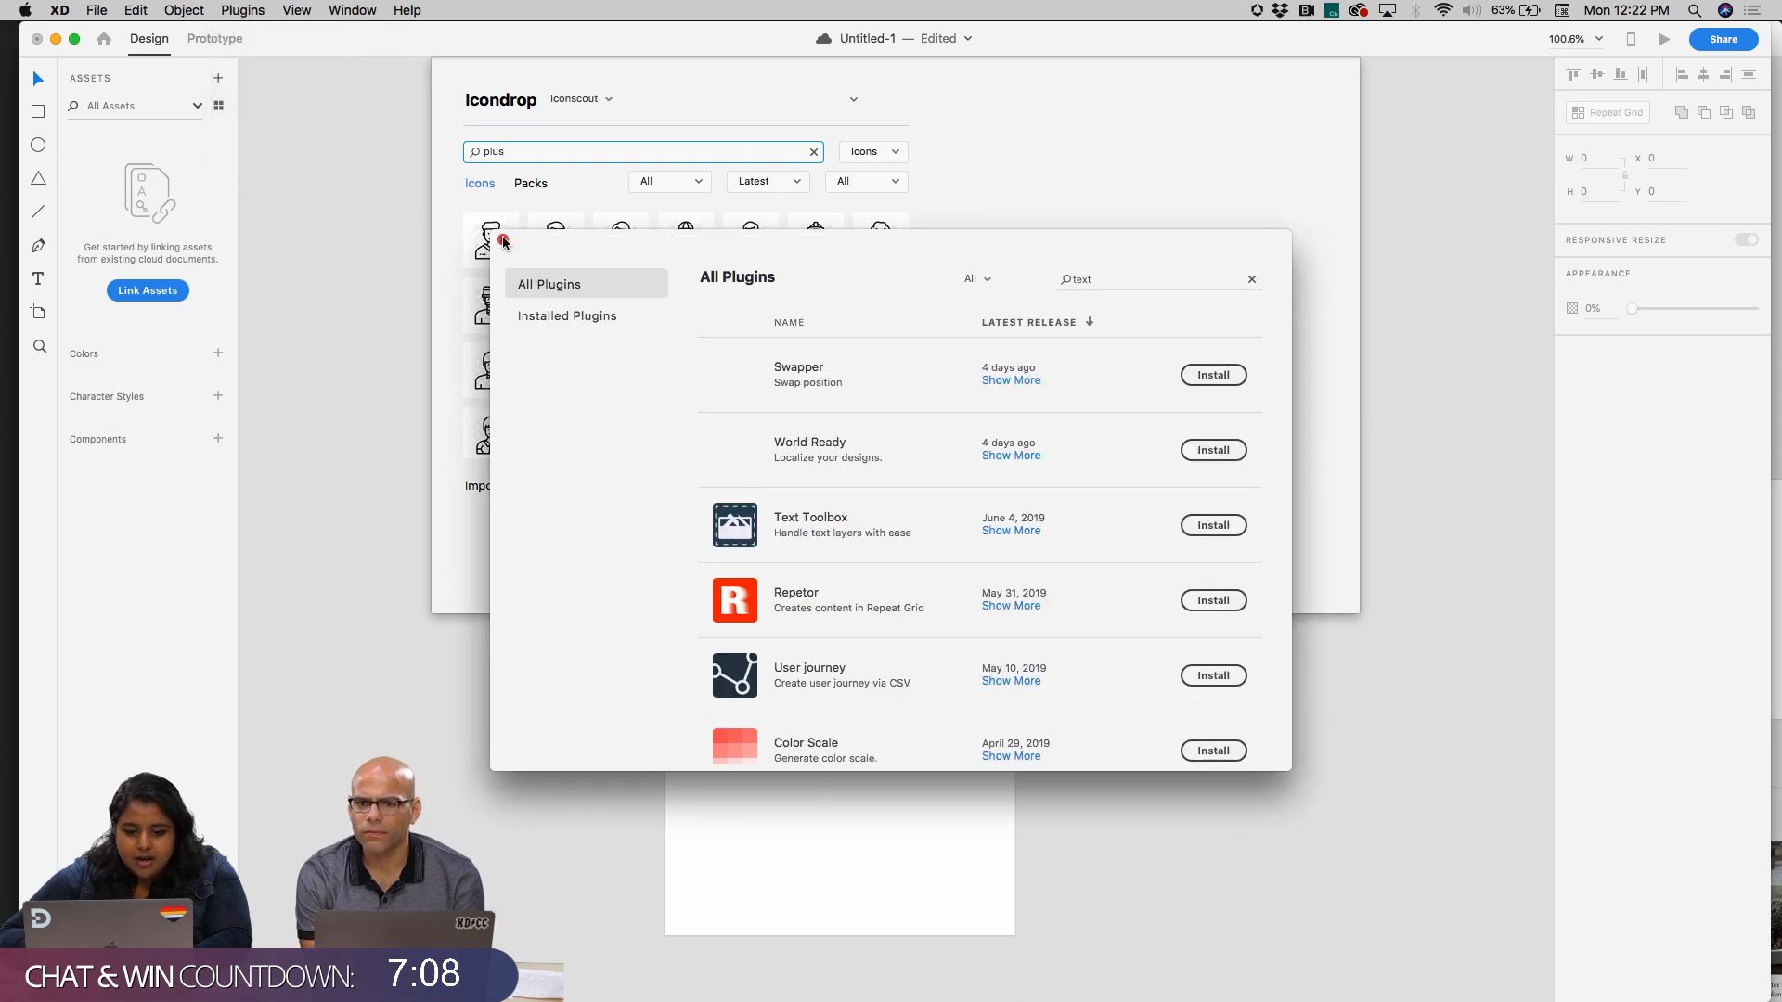
click(502, 240)
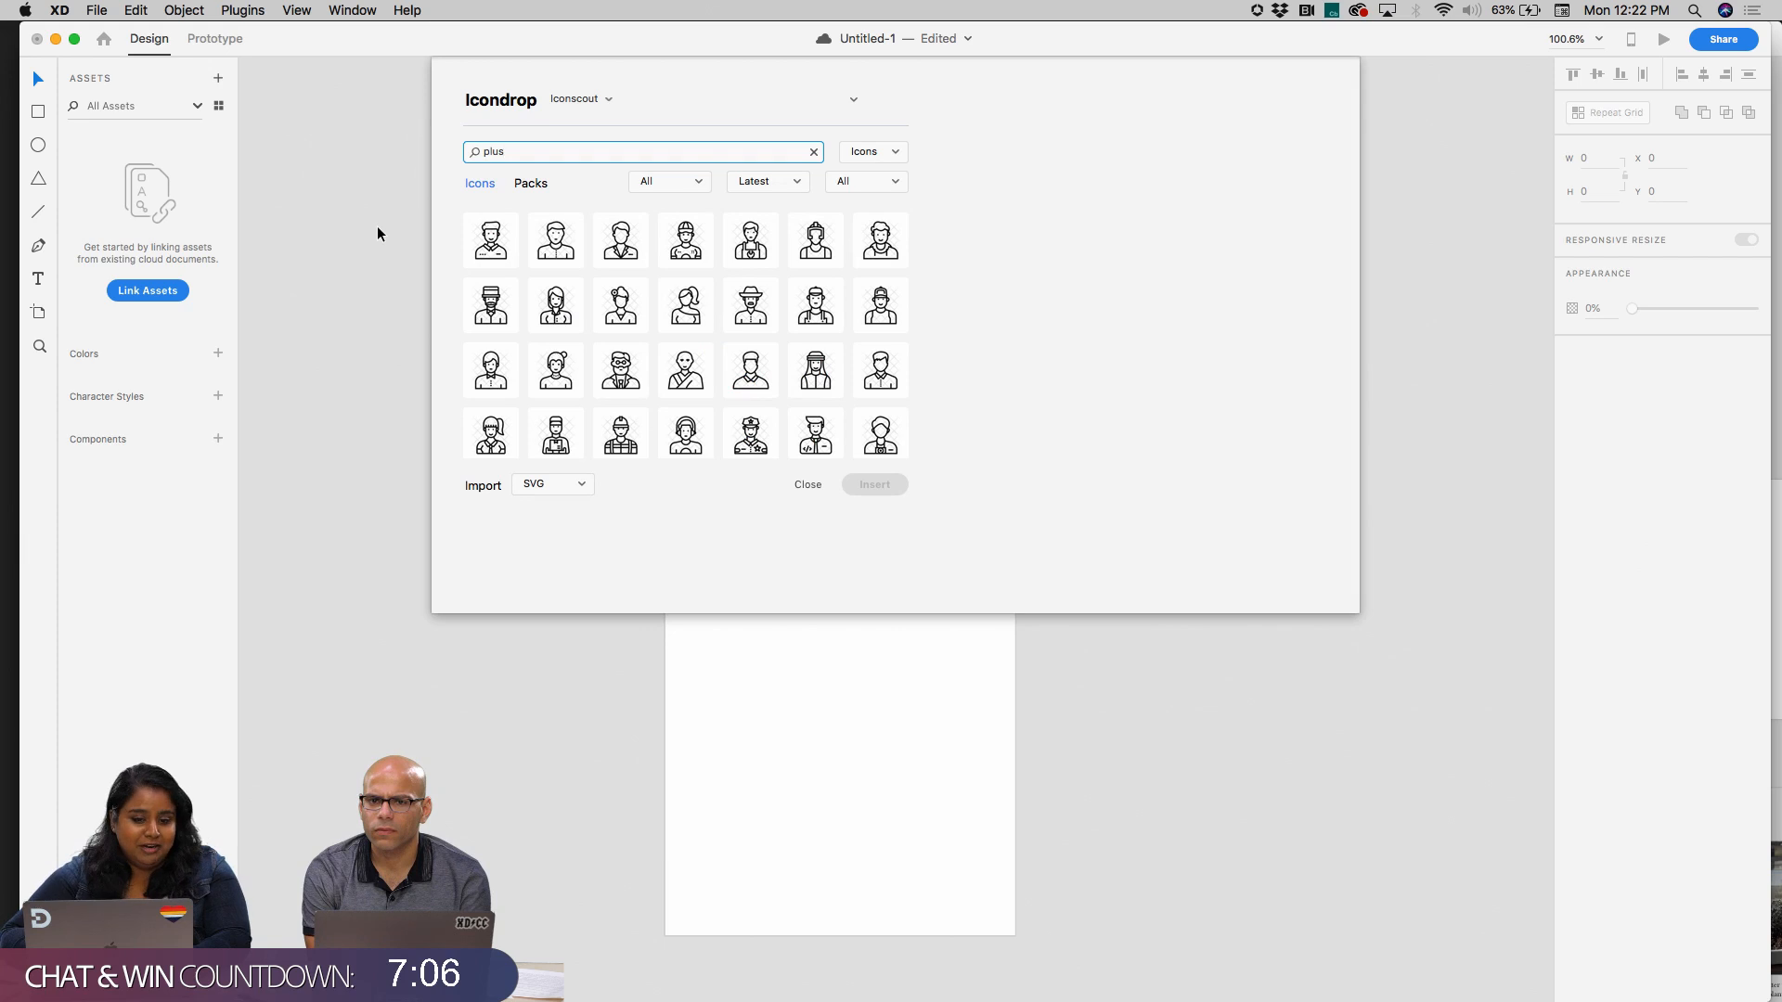
key(Escape)
Search the plugin catalogue for "icon" and check the listed icon plugins, including Icons and icondrop
click(242, 11)
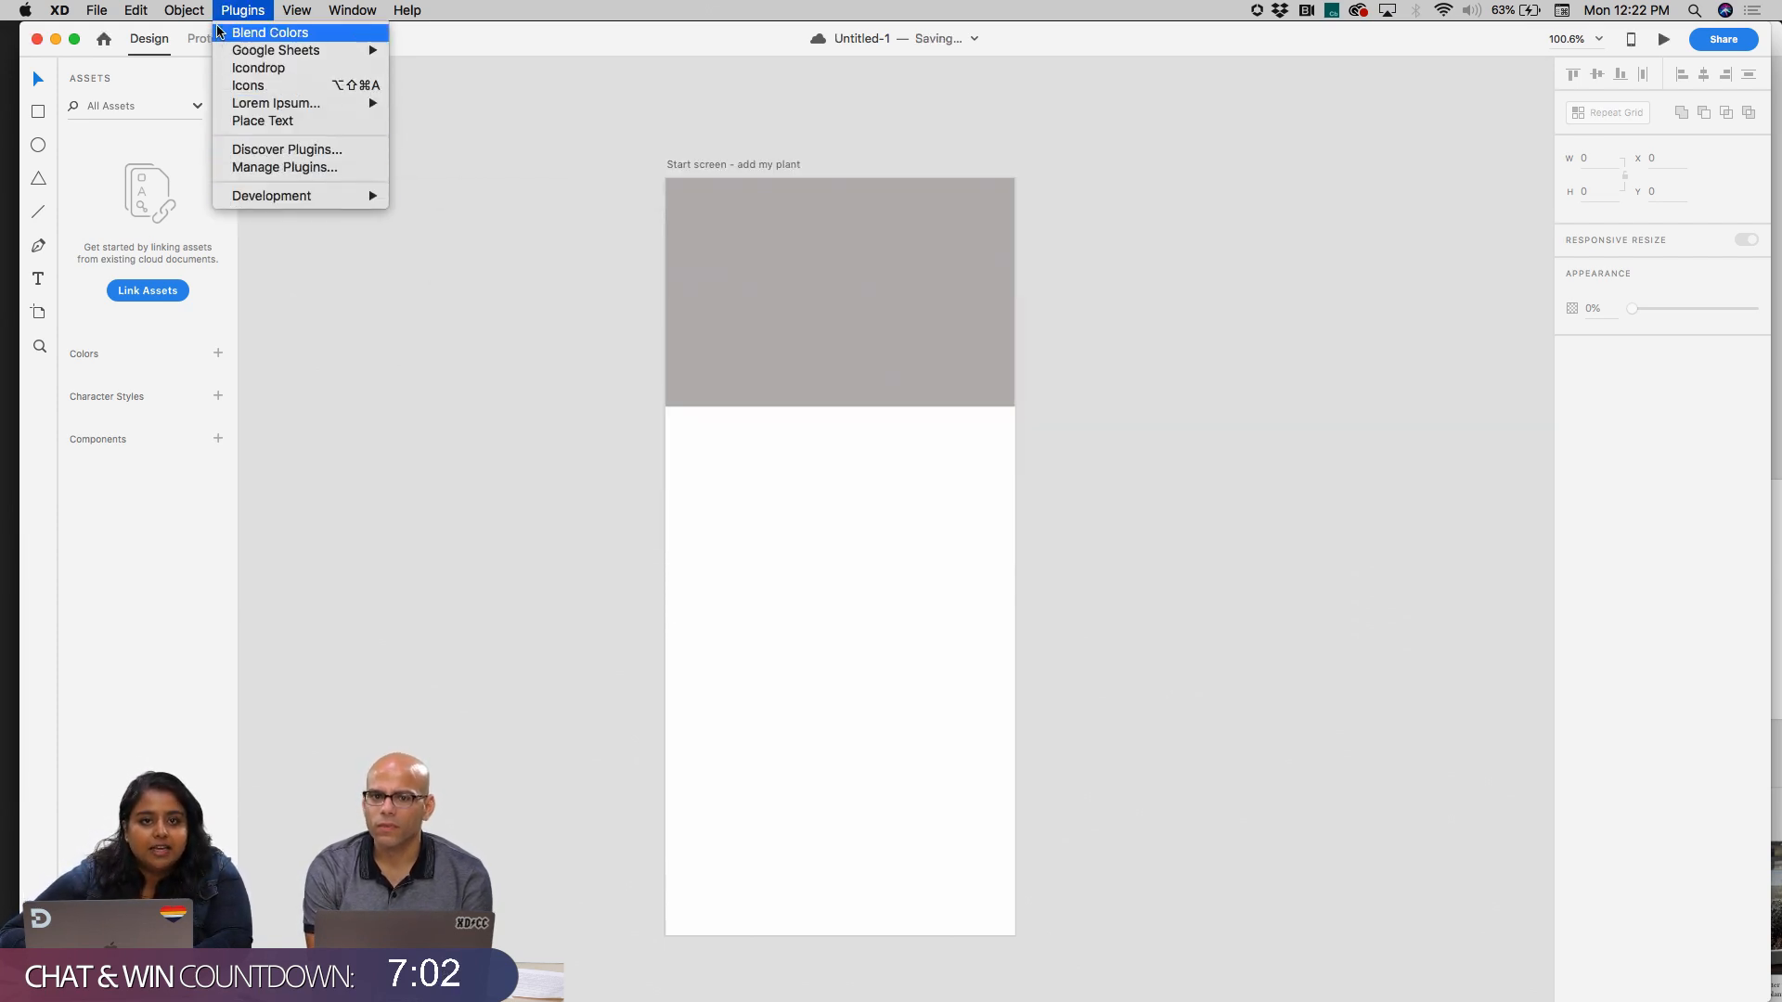
click(295, 153)
click(1098, 279)
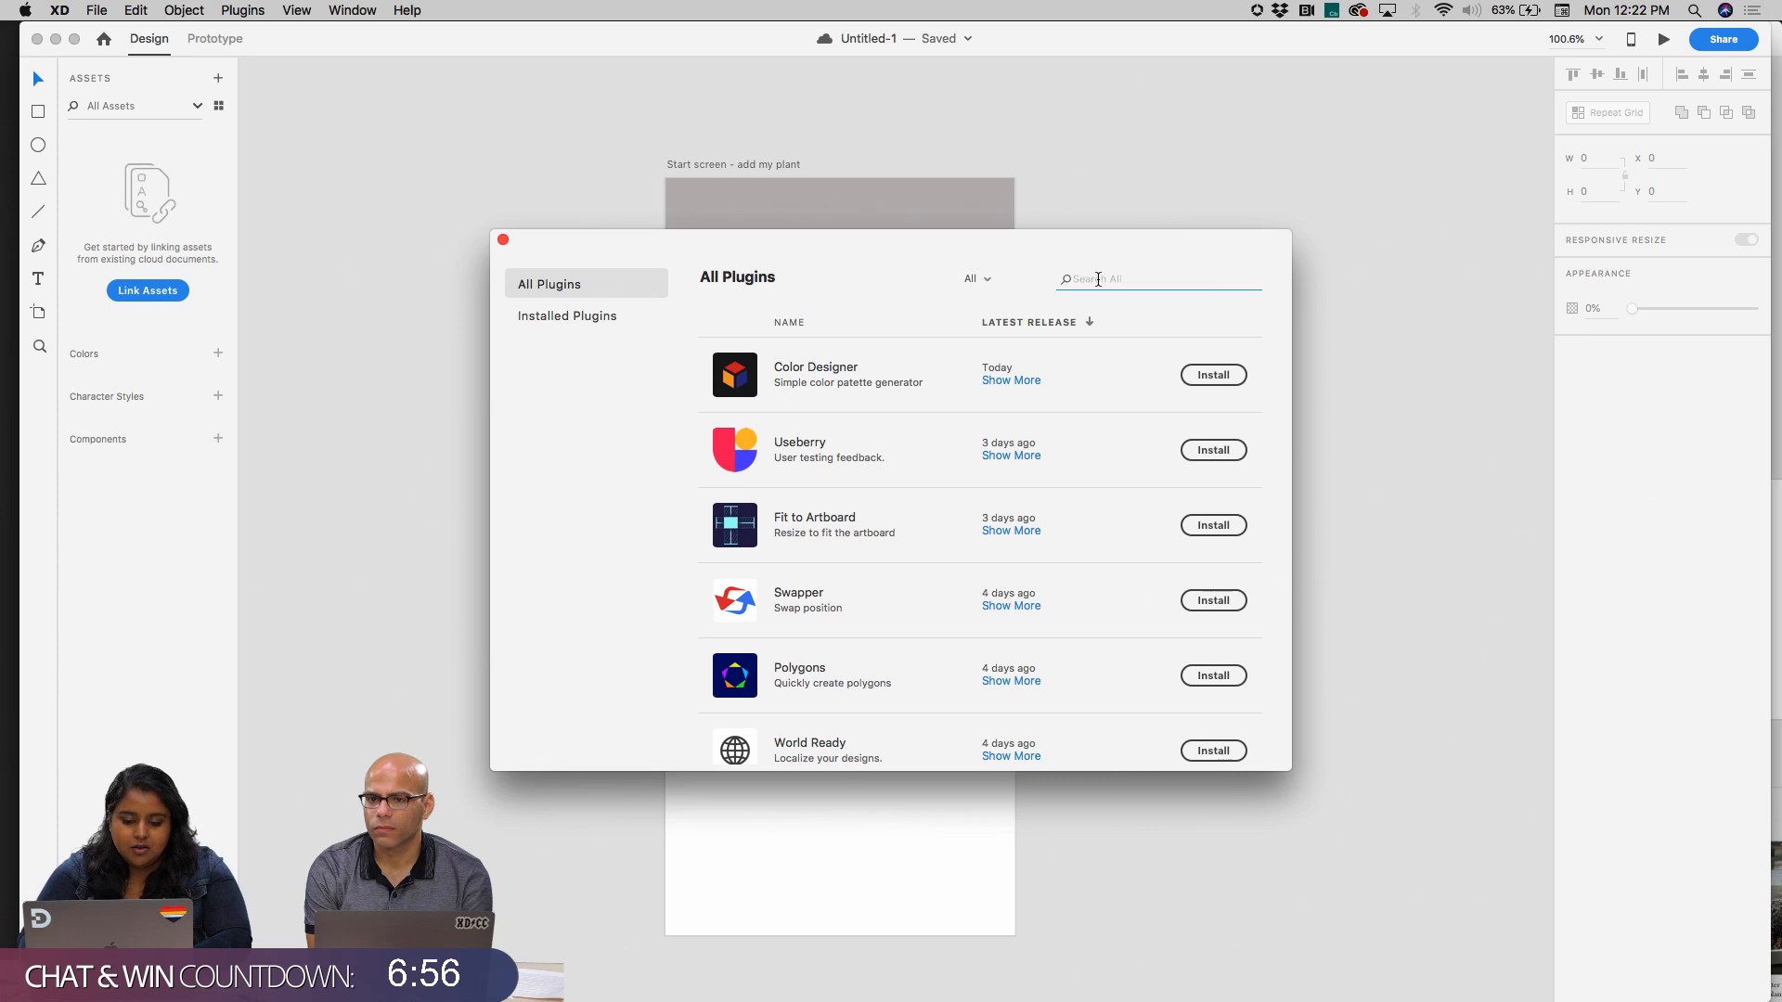
scroll(1058, 492, down, 2)
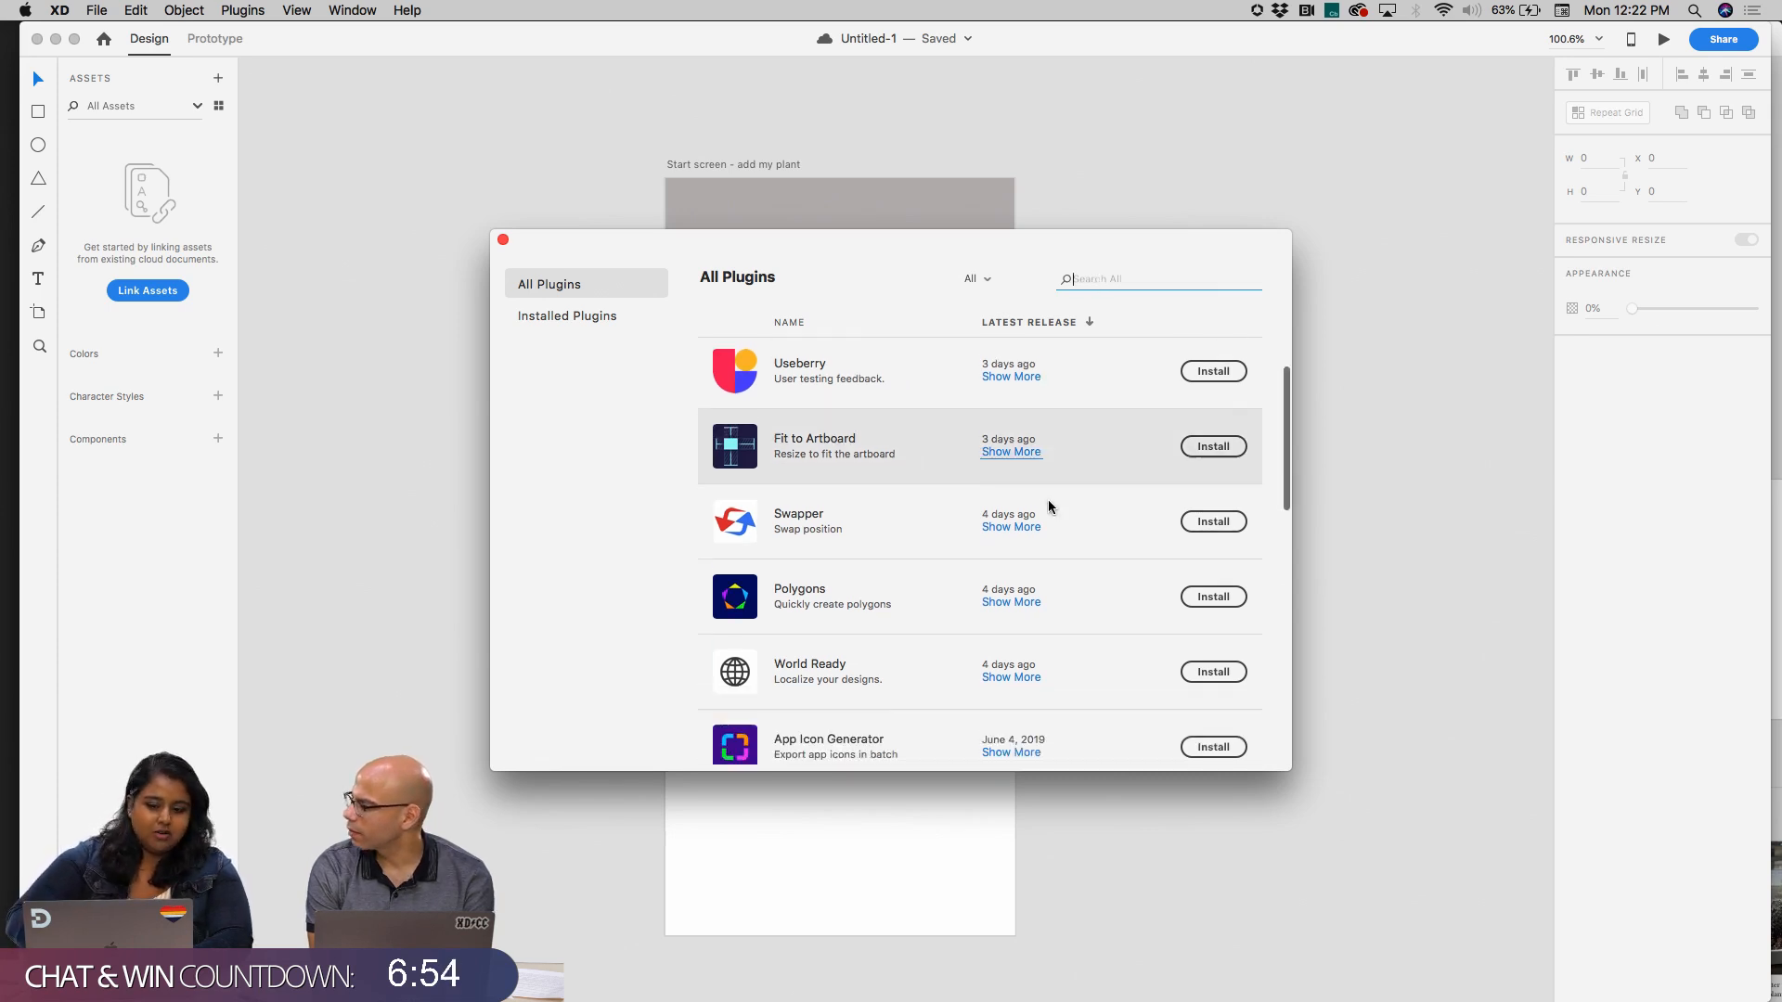
scroll(1048, 504, up, 3)
text(icon)
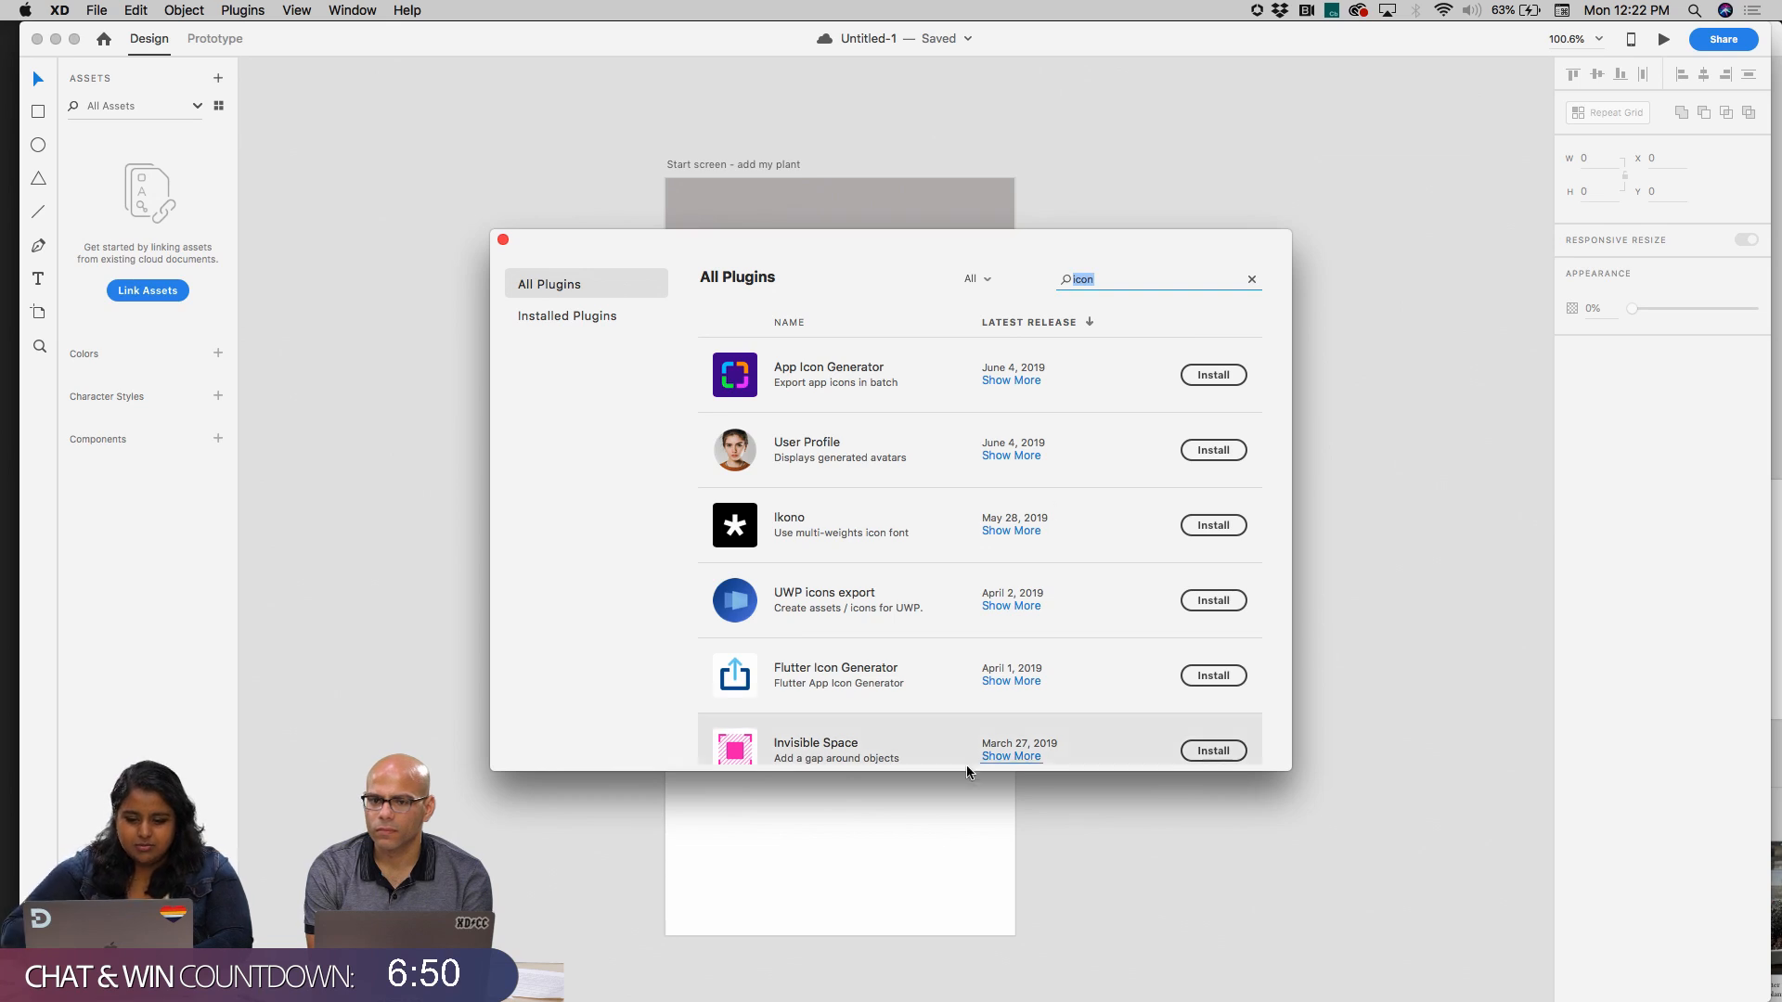
scroll(977, 566, down, 3)
scroll(976, 566, down, 3)
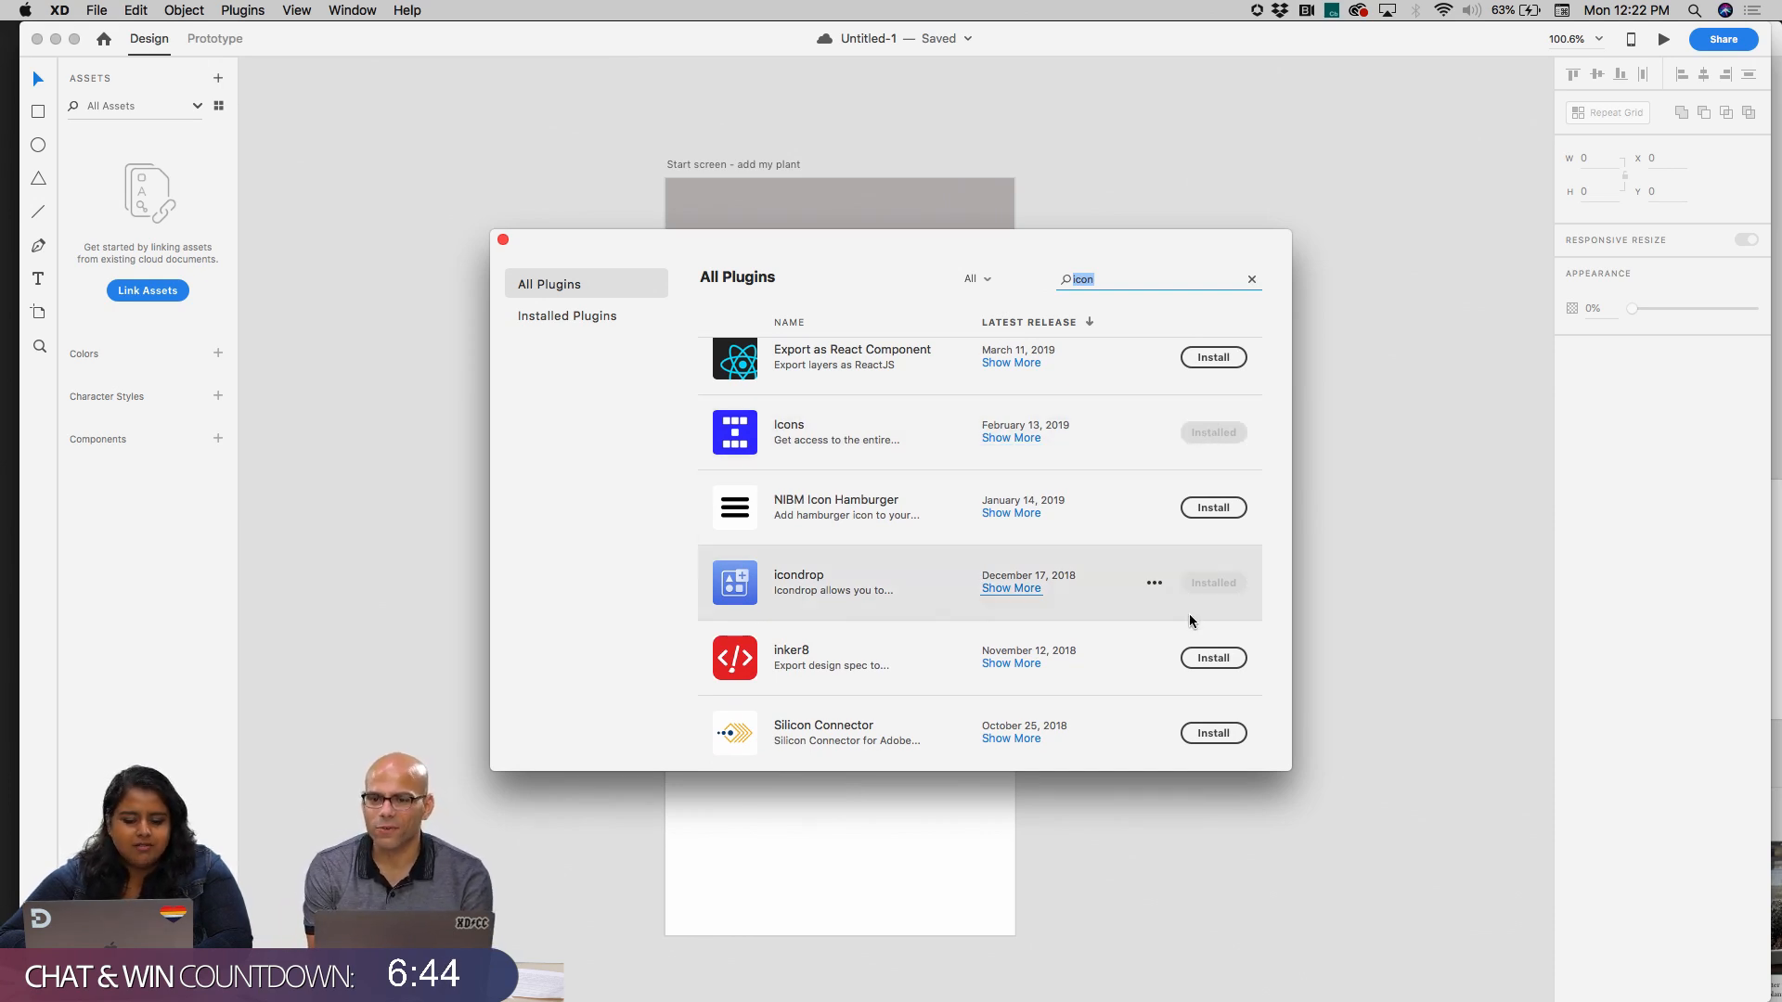
click(1162, 436)
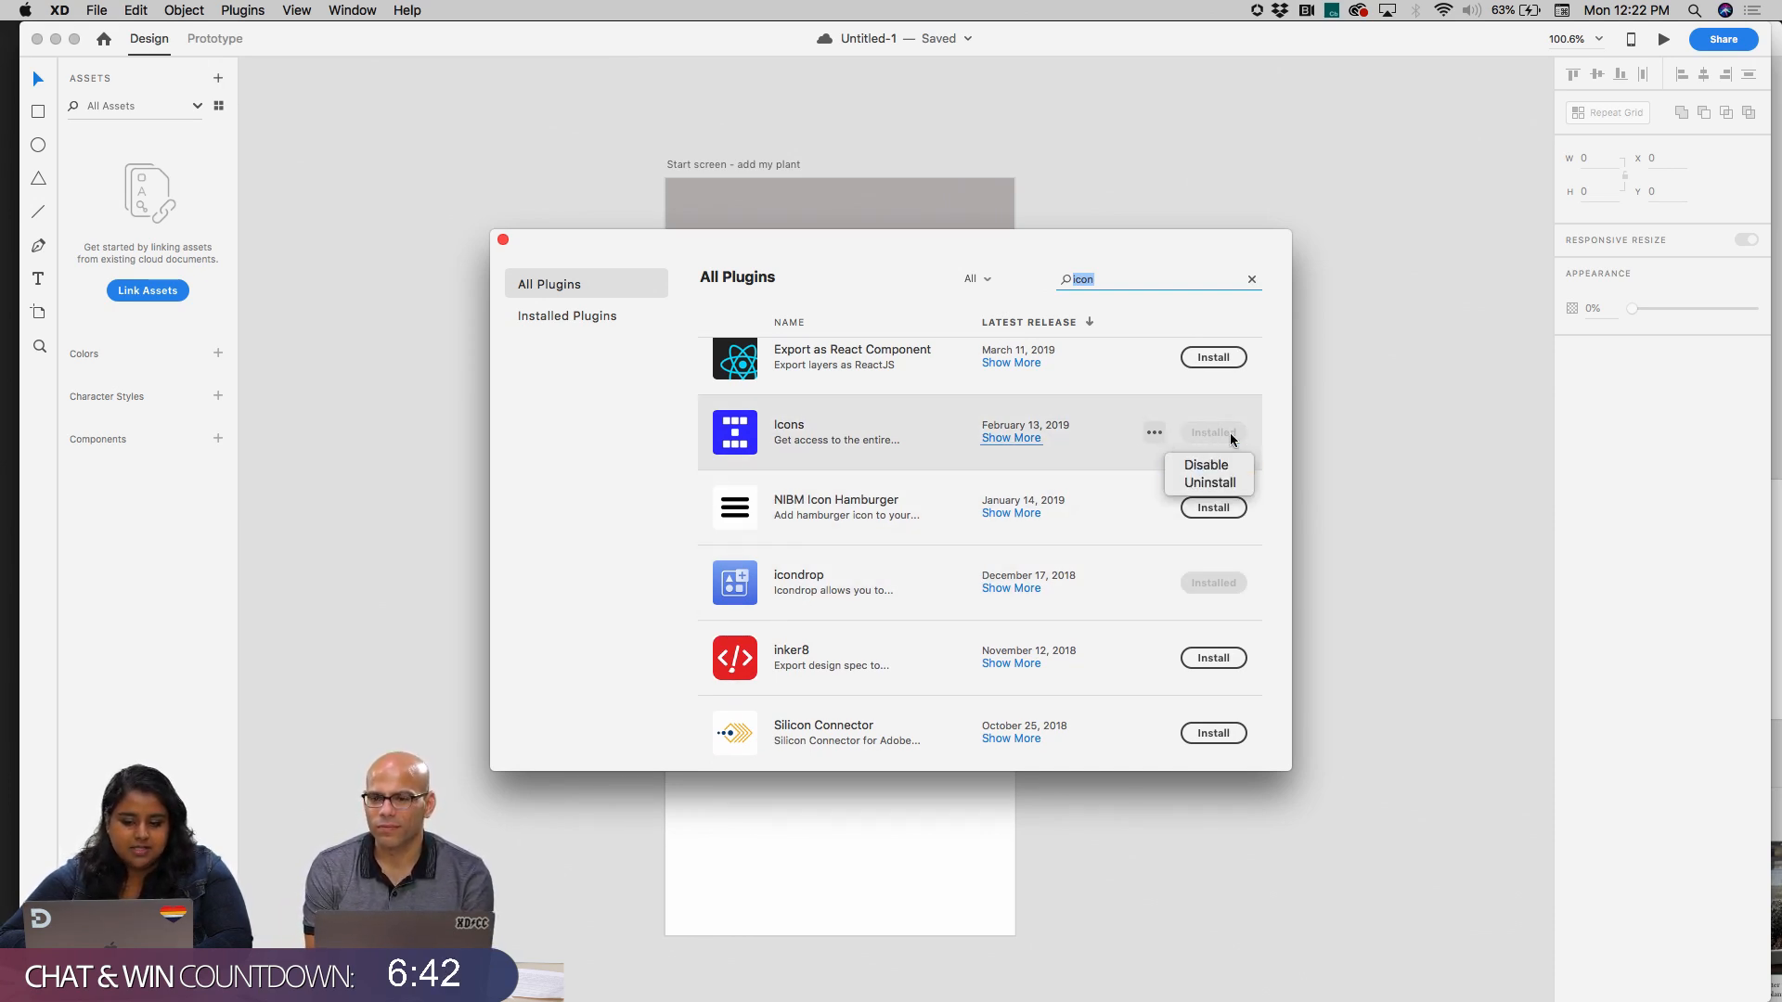
click(1248, 283)
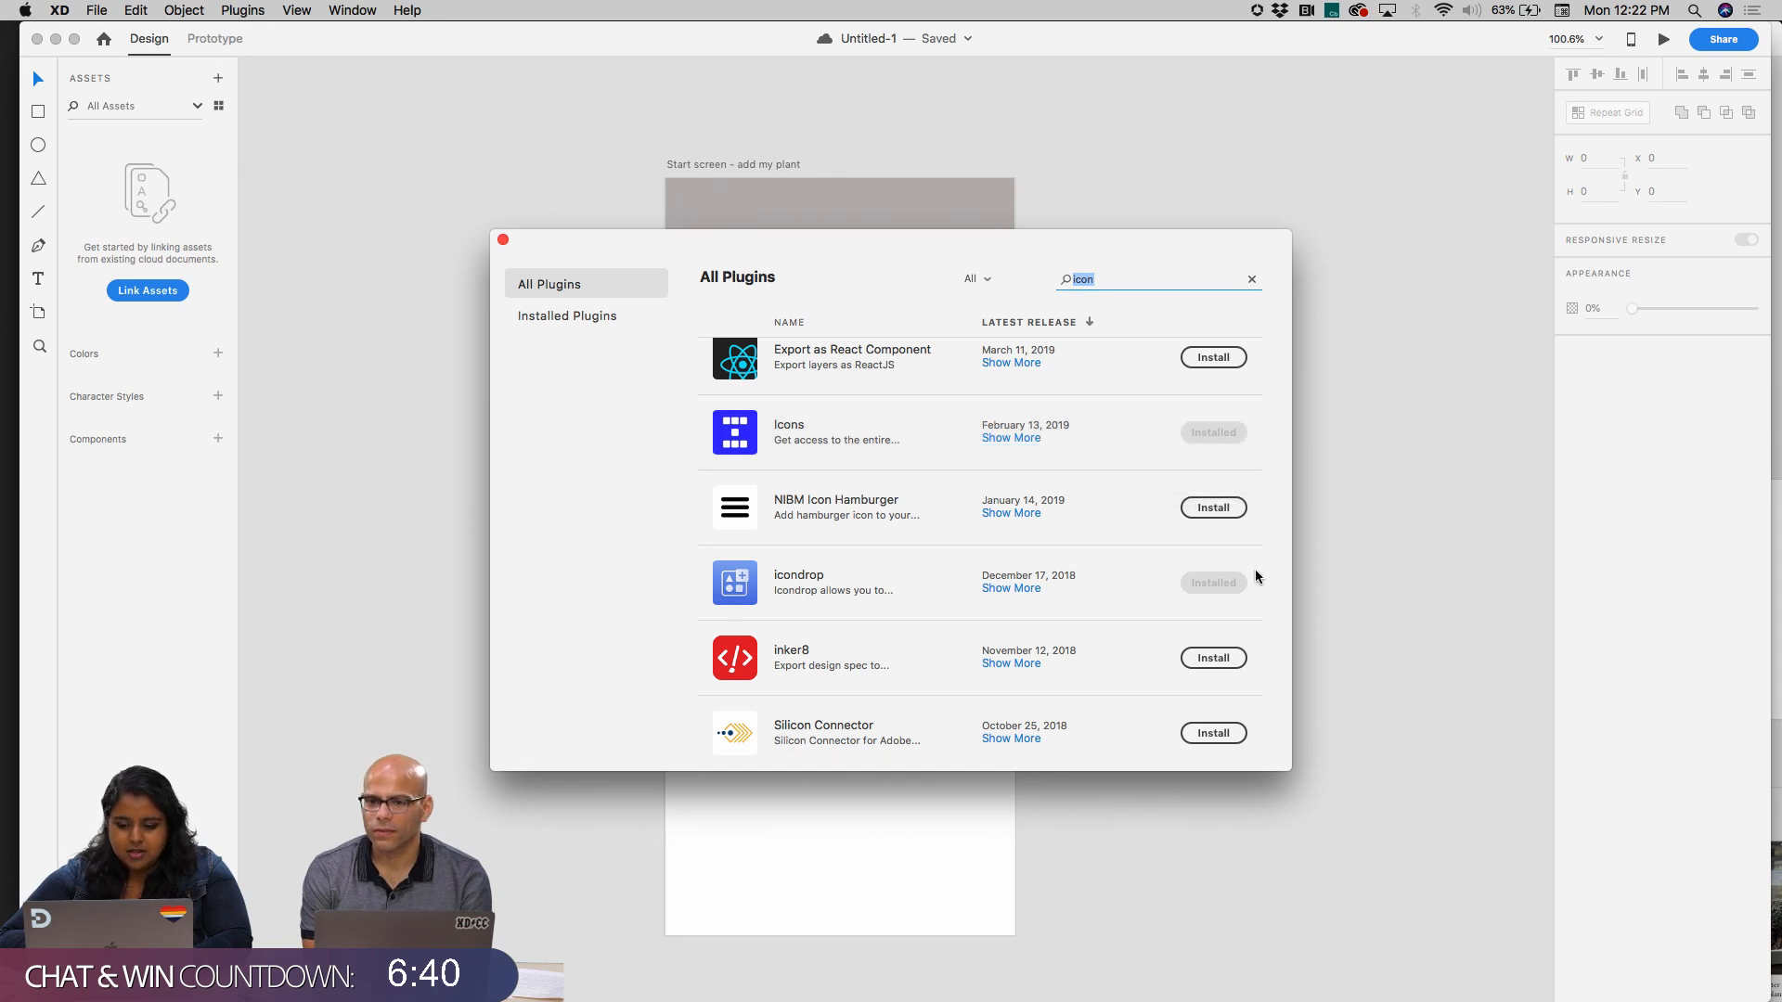
click(504, 241)
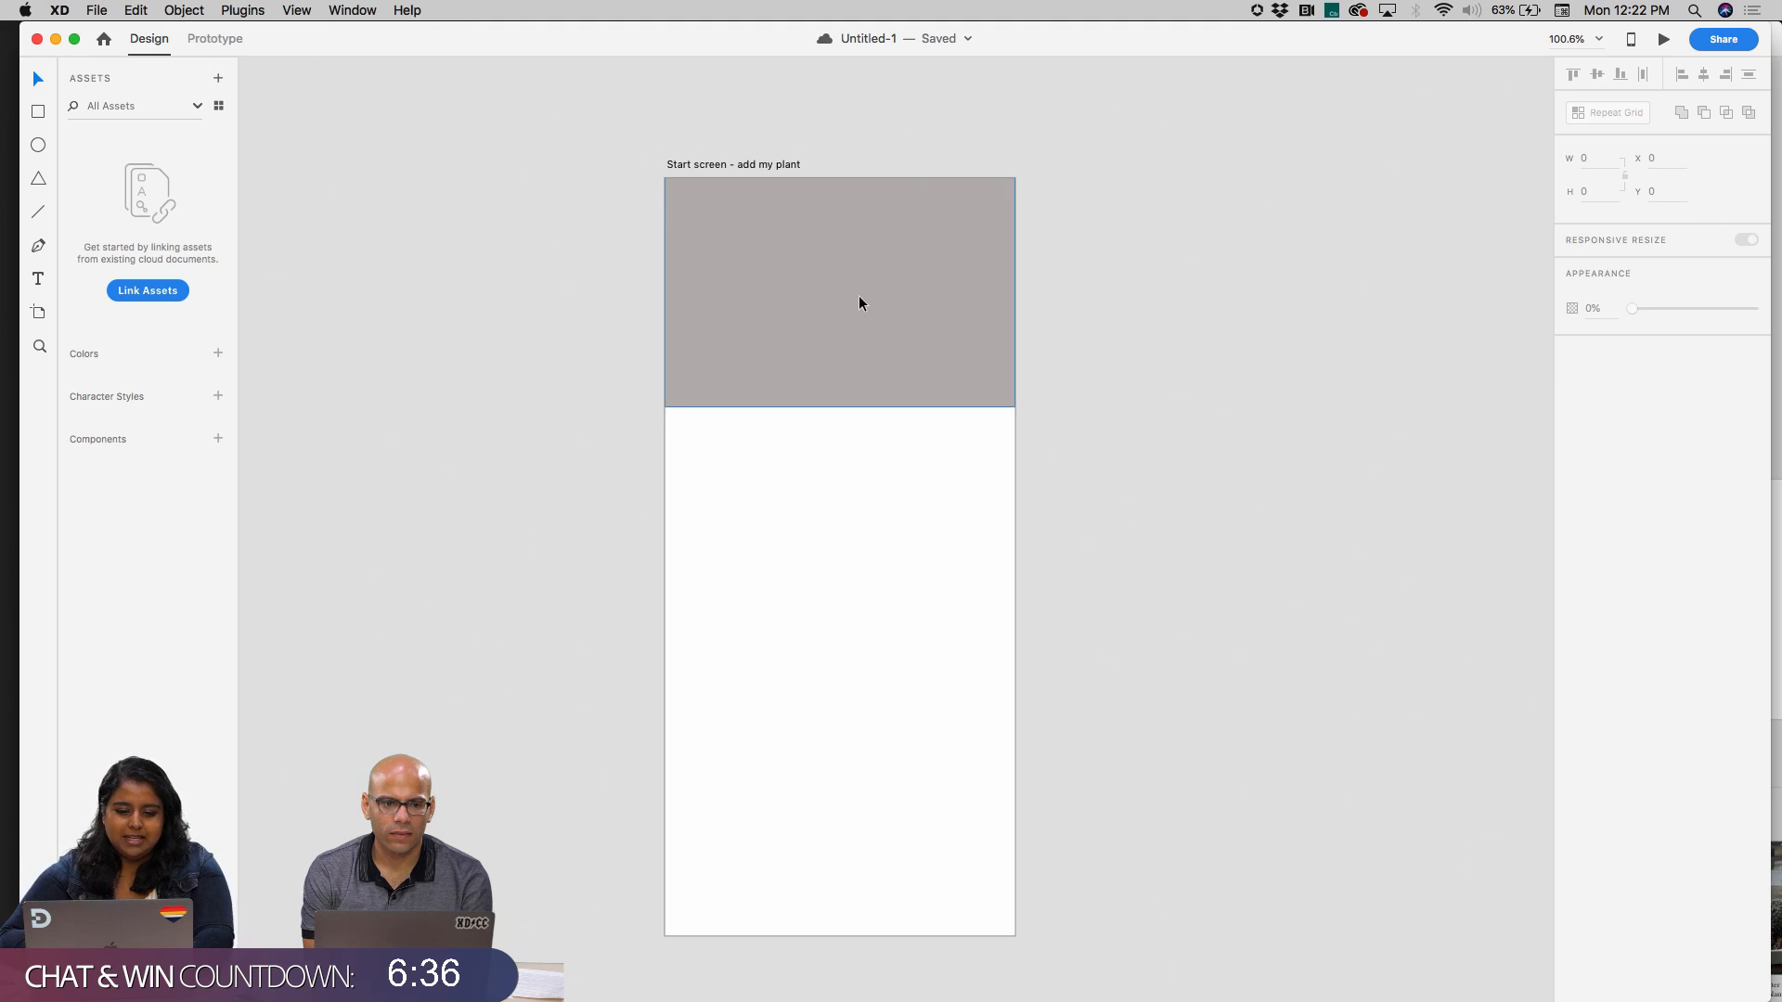
Open the Icondrop plugin, restrict its icons to Free and search for "plus"
click(243, 10)
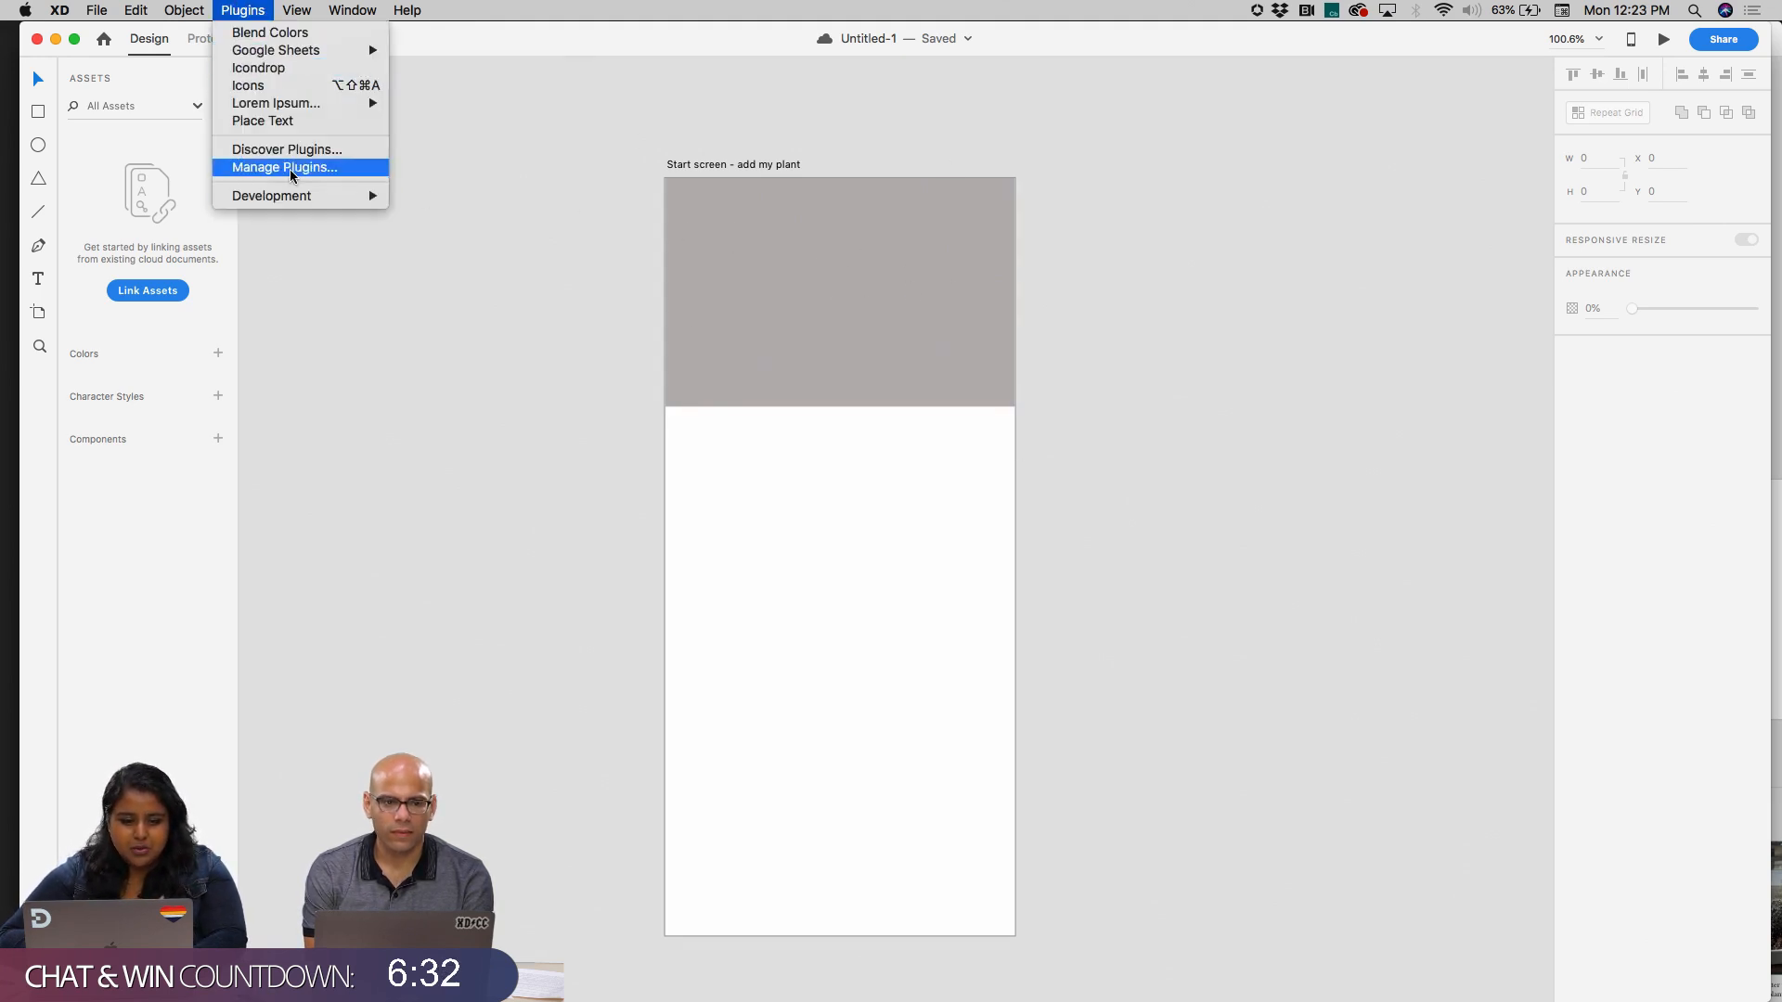
click(325, 72)
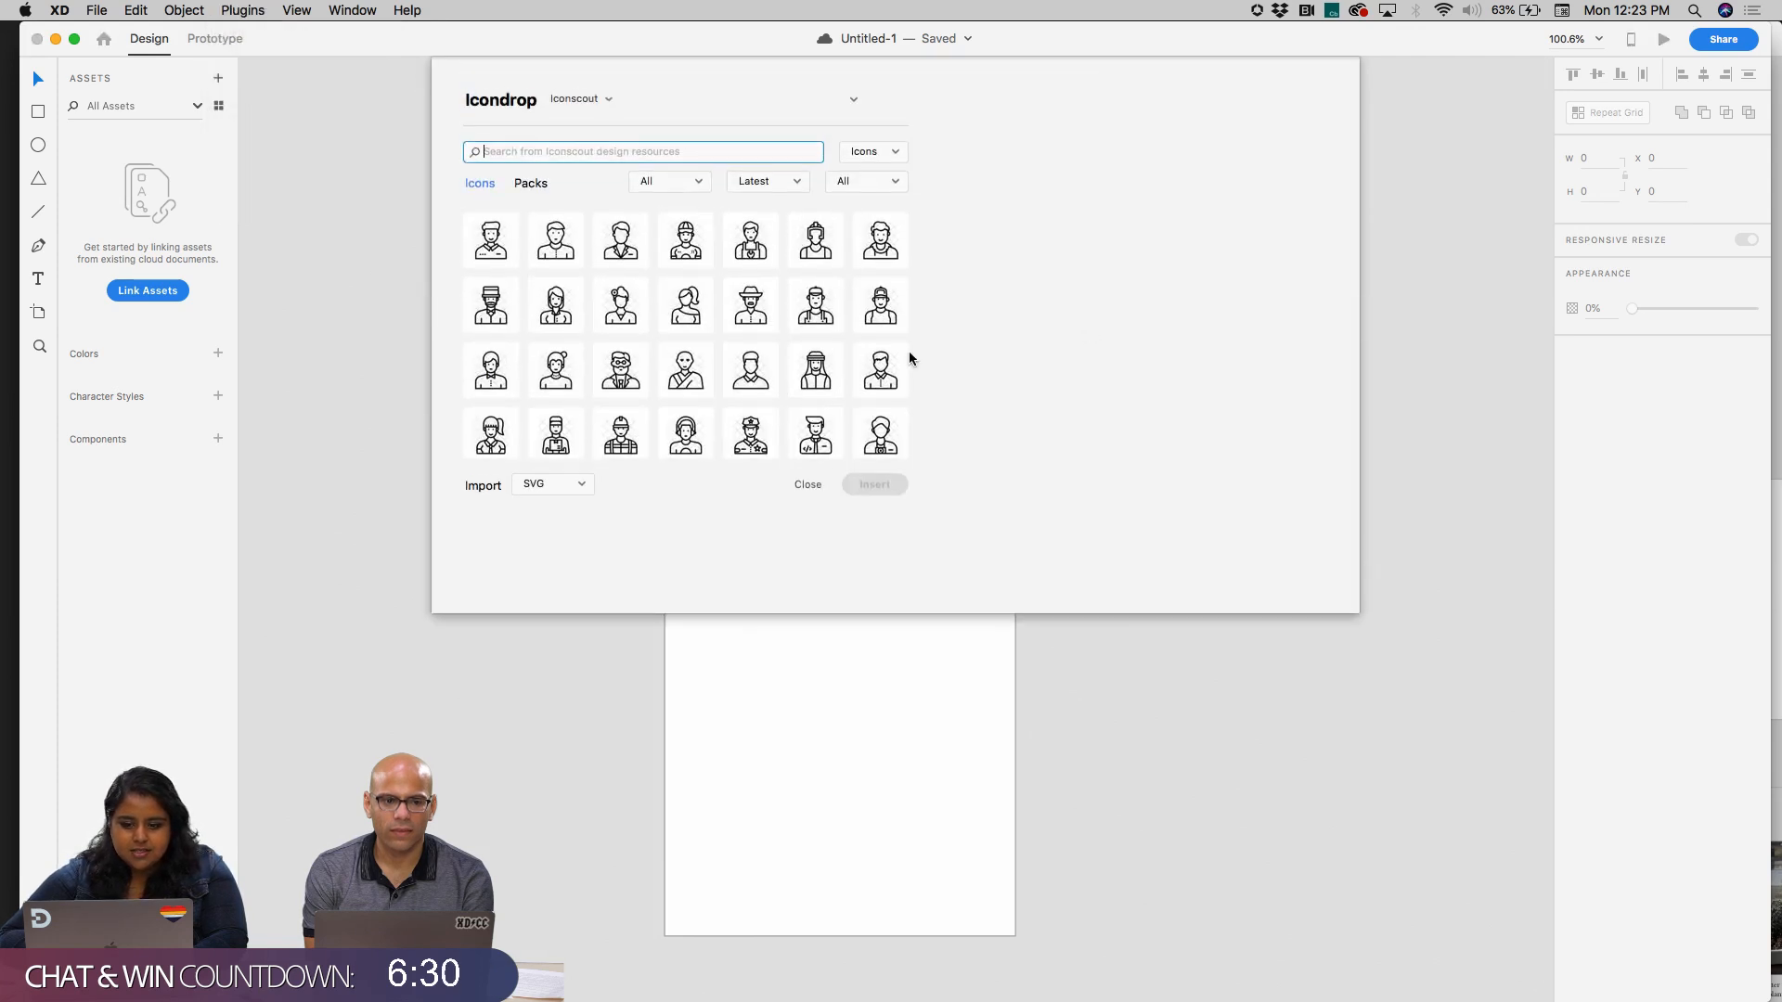
click(854, 183)
click(857, 193)
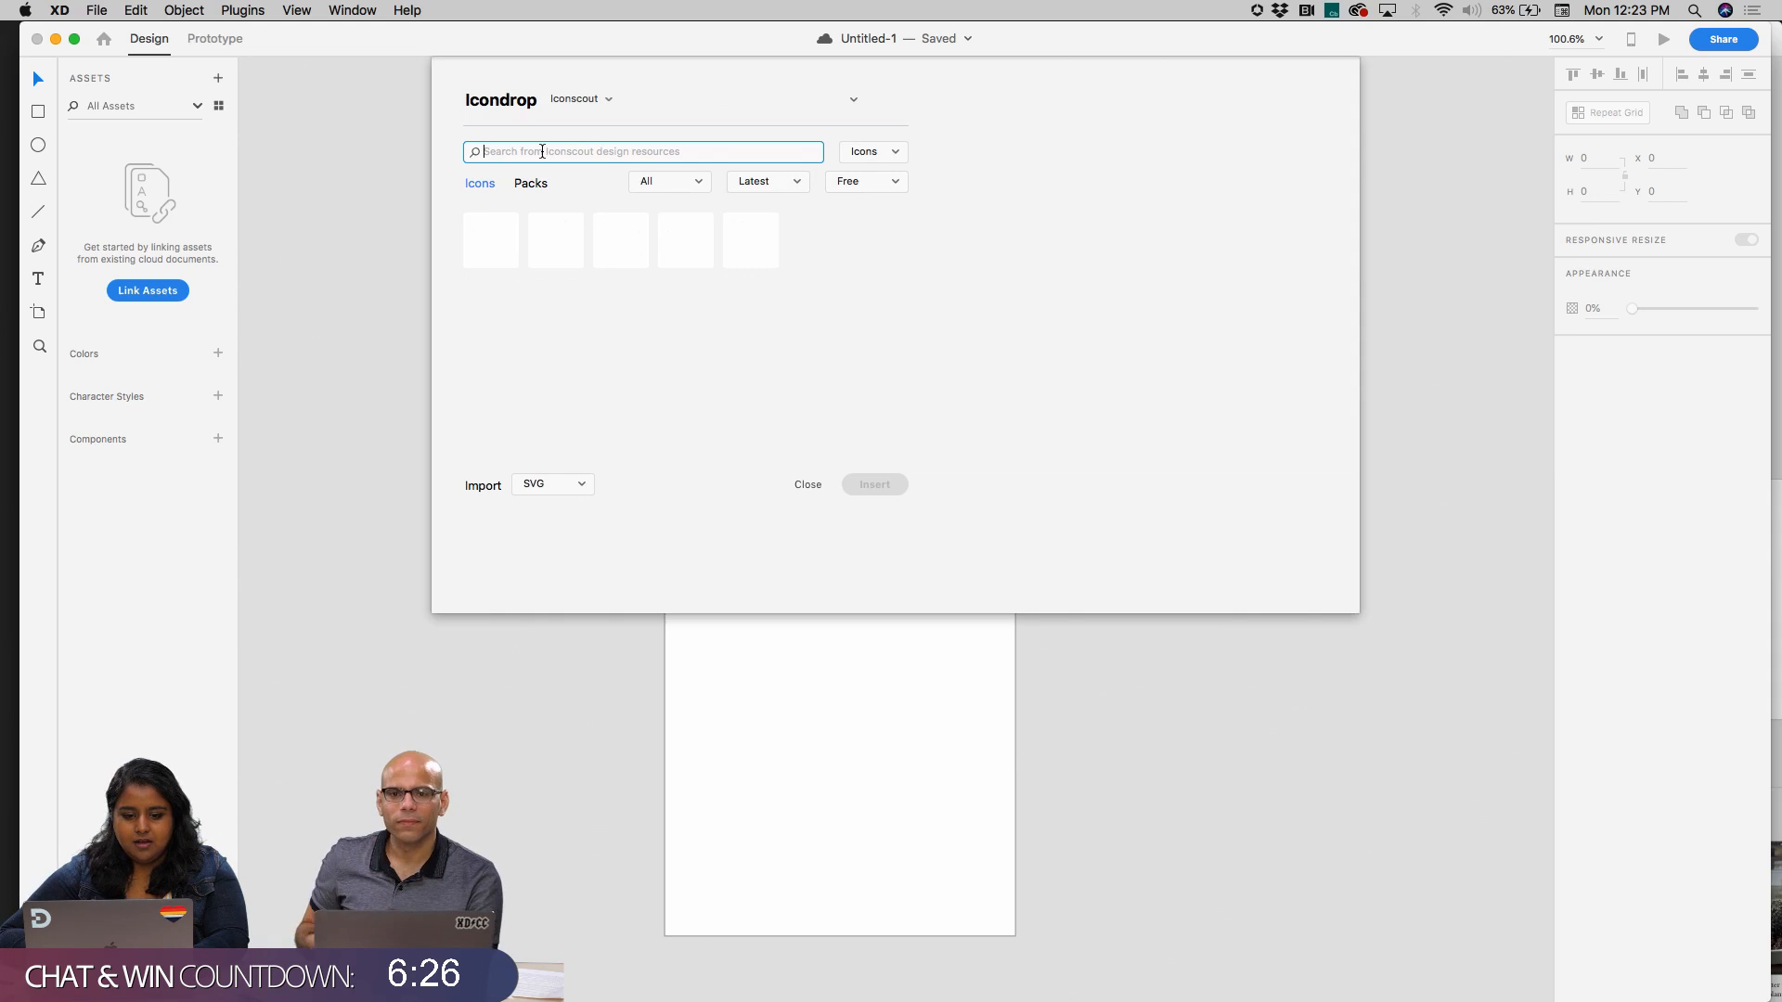
text(plus)
key(Return)
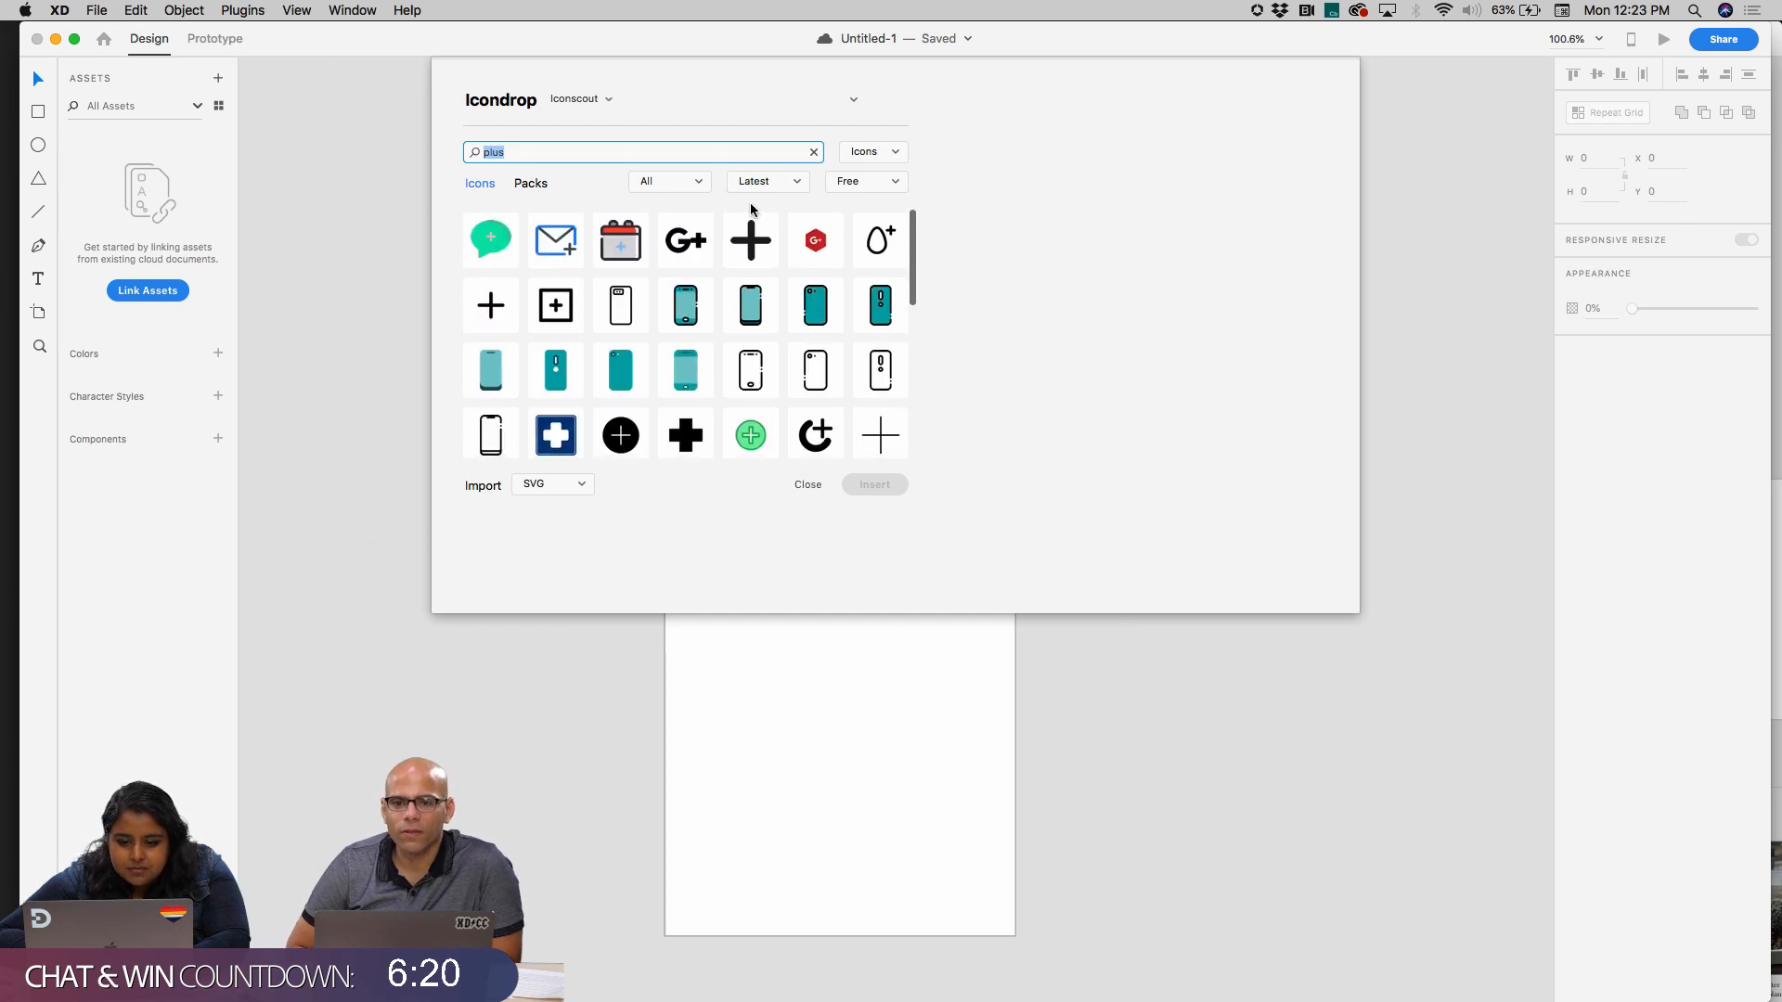
Try to insert the plain black plus icon as SVG from the search results
scroll(754, 277, down, 10)
scroll(753, 276, up, 10)
scroll(754, 283, down, 1)
click(491, 306)
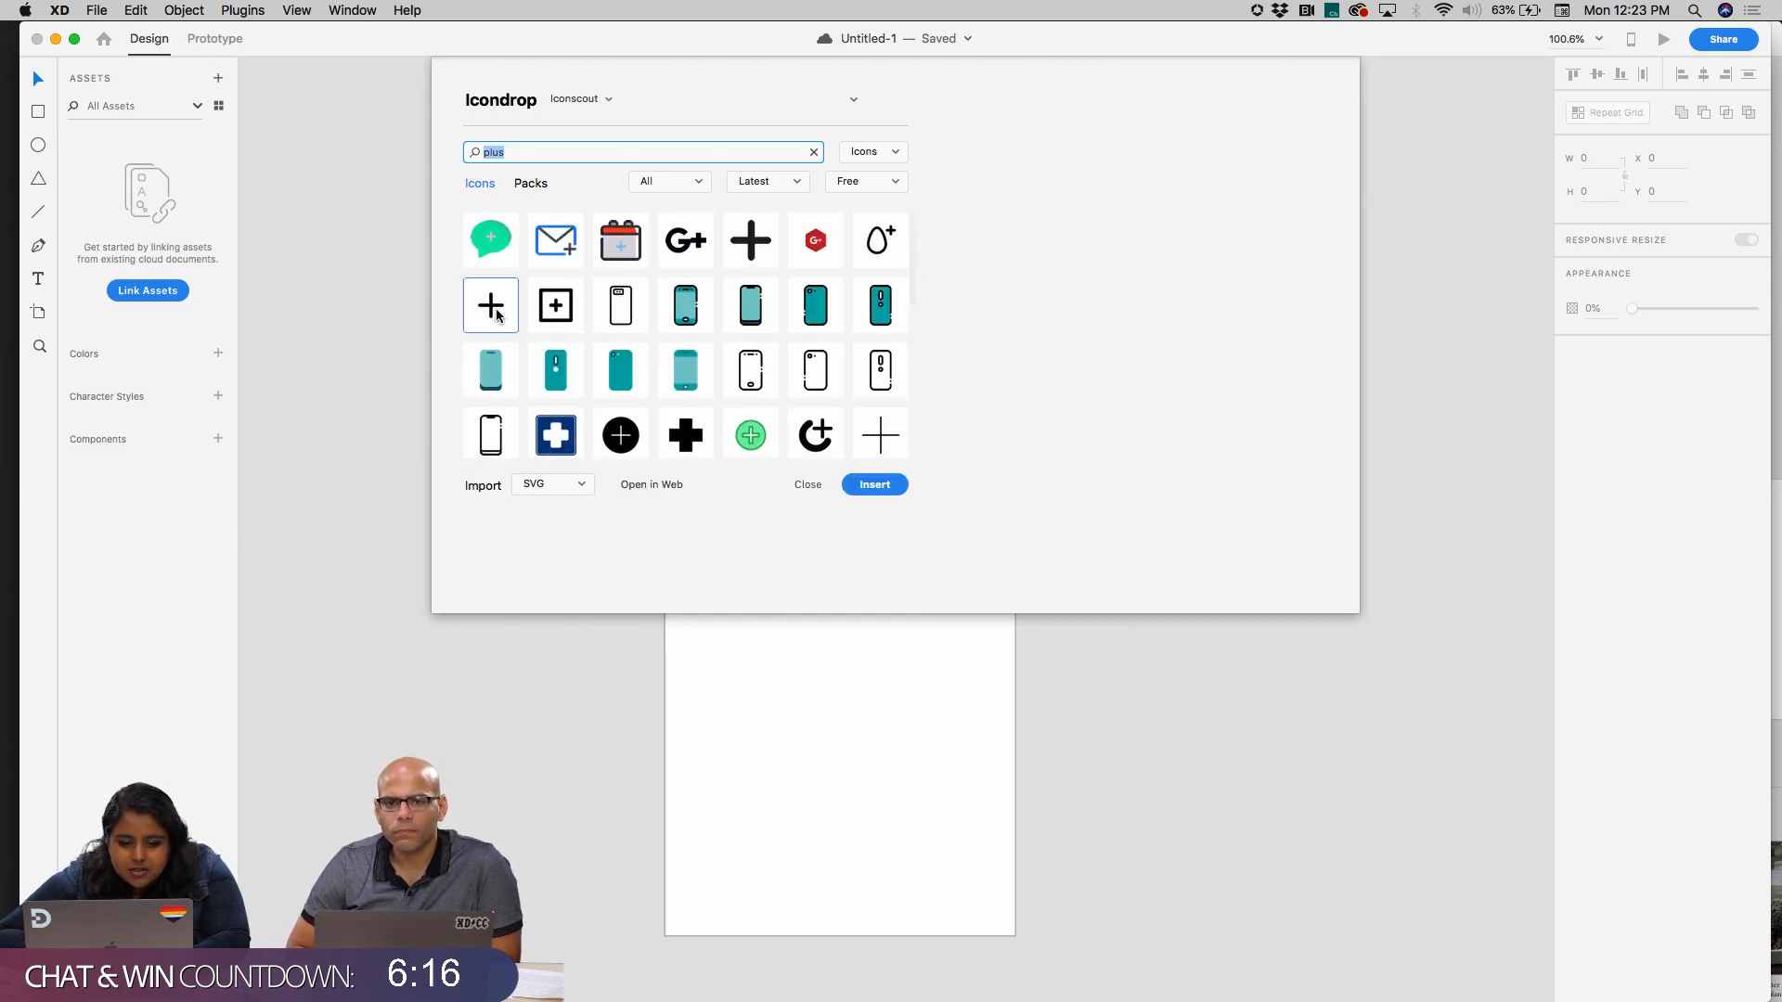
click(874, 484)
click(806, 382)
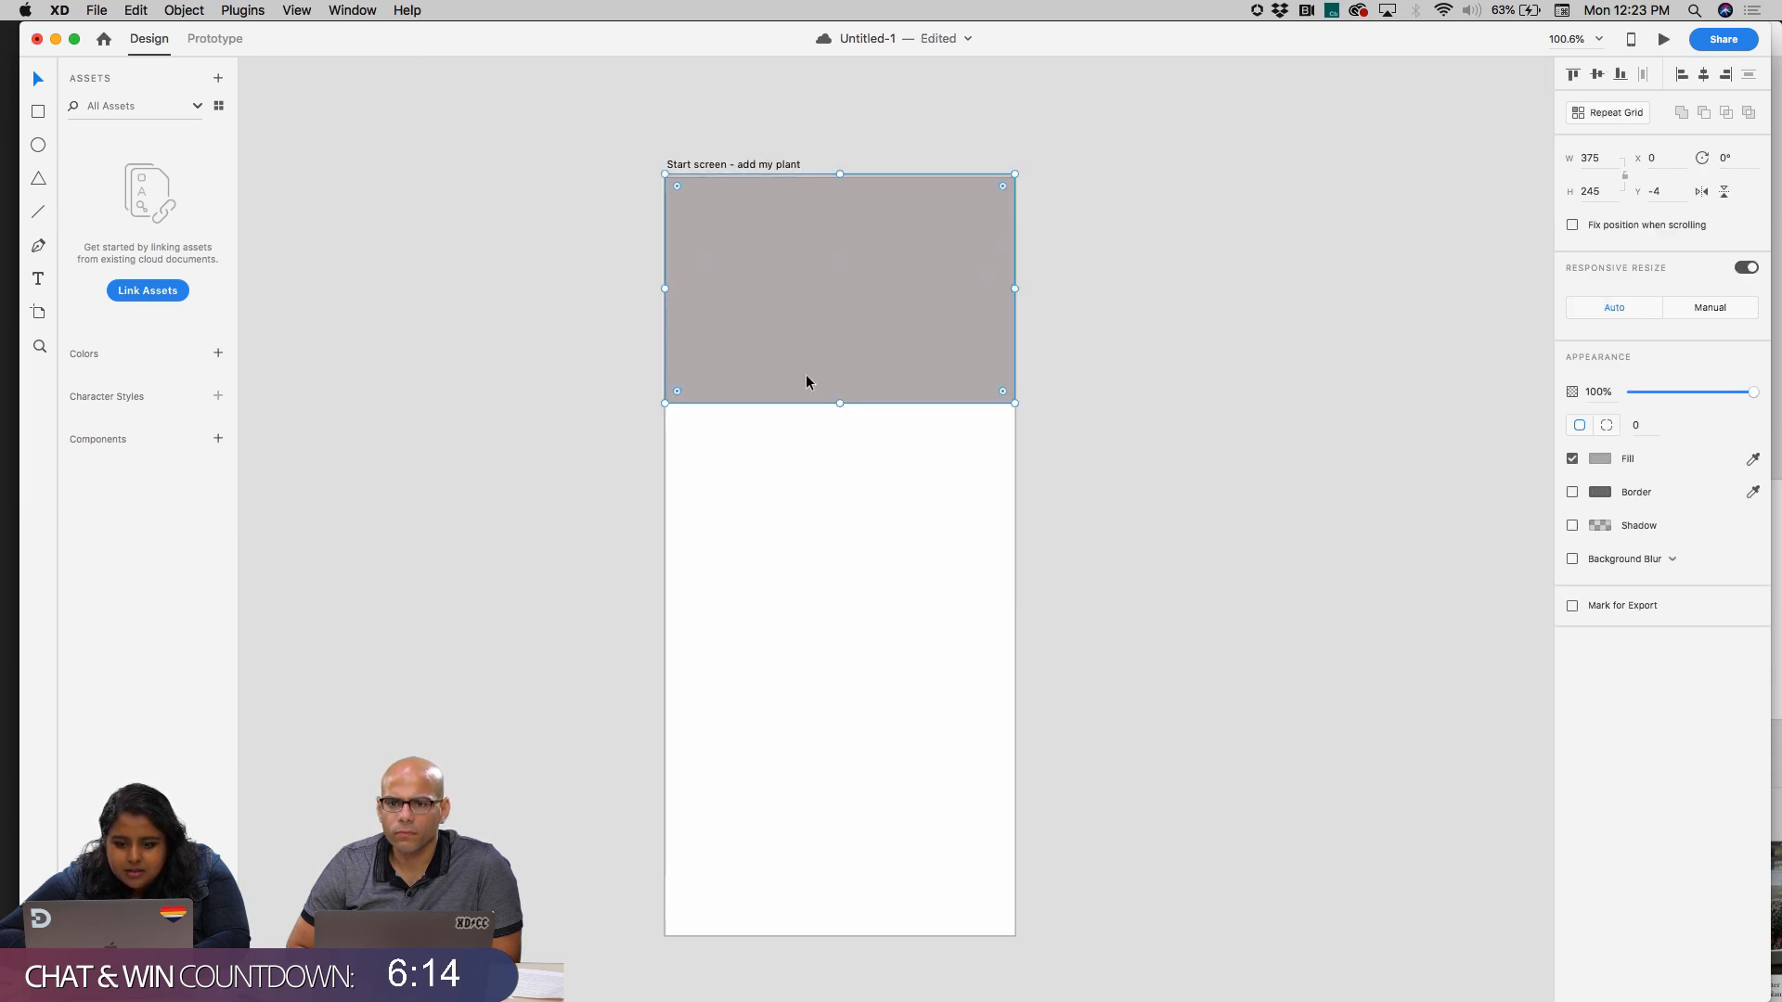
Insert the plus icon from My Downloads in Icondrop as SVG and paste it onto the start screen artboard
click(260, 10)
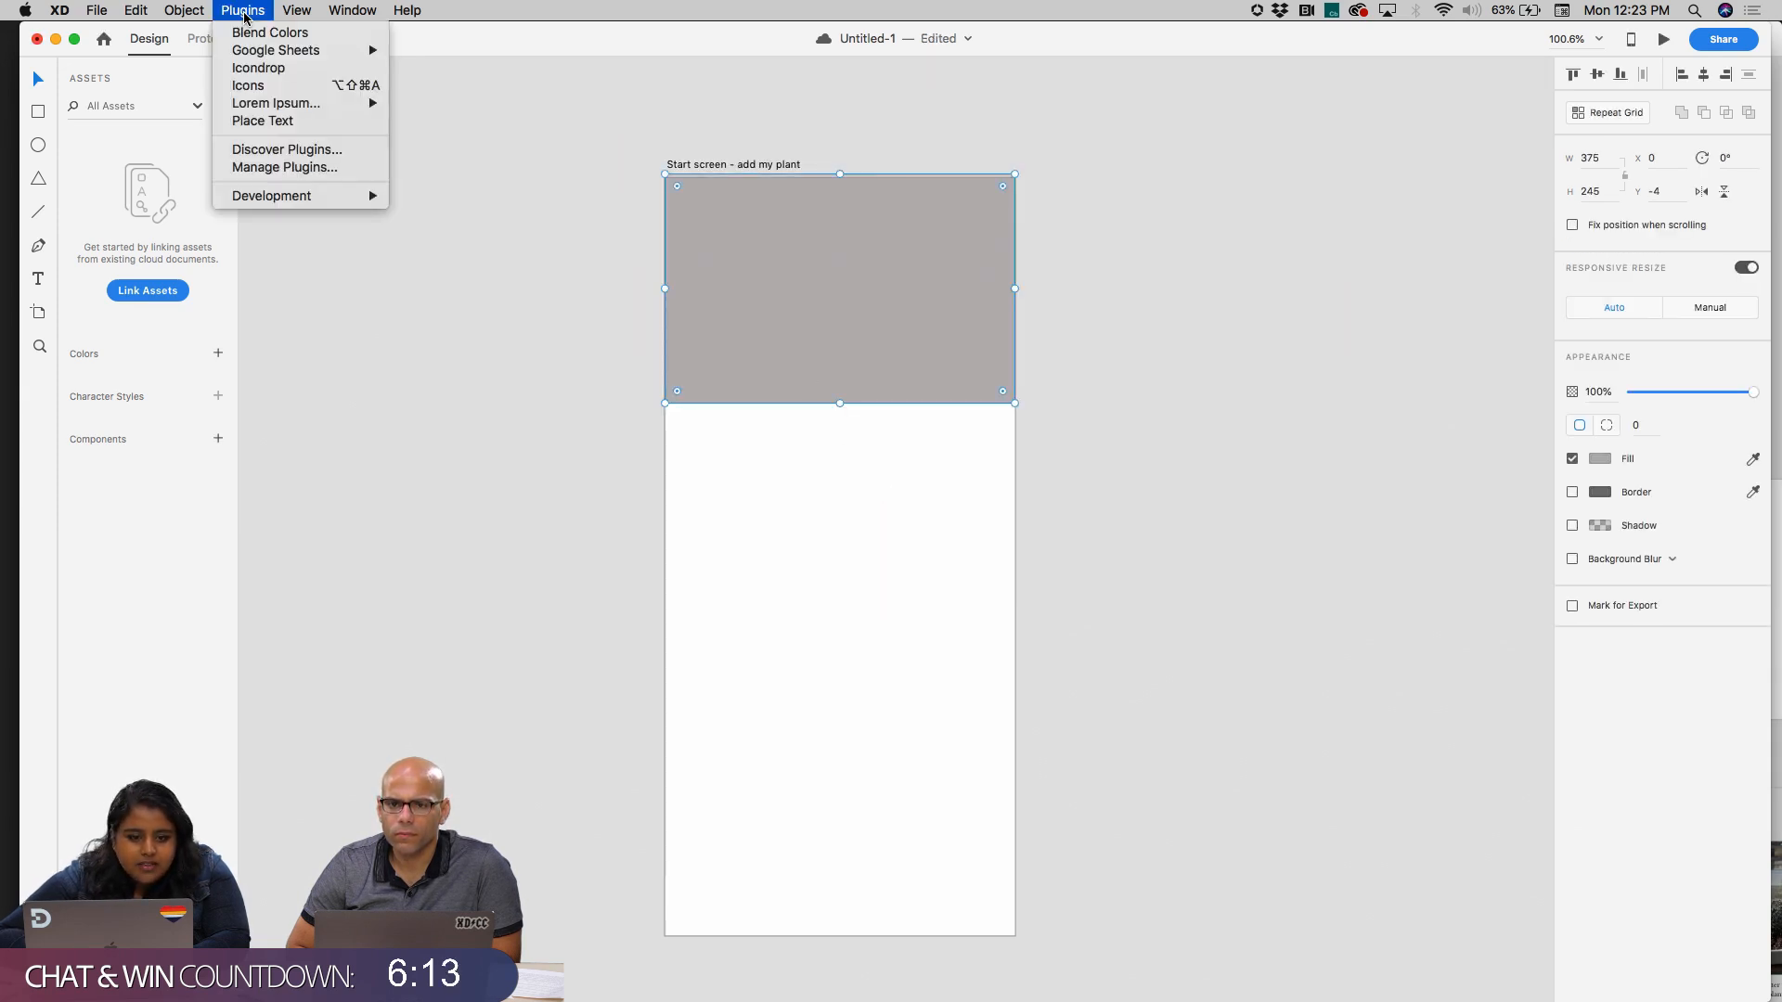
click(288, 68)
click(568, 100)
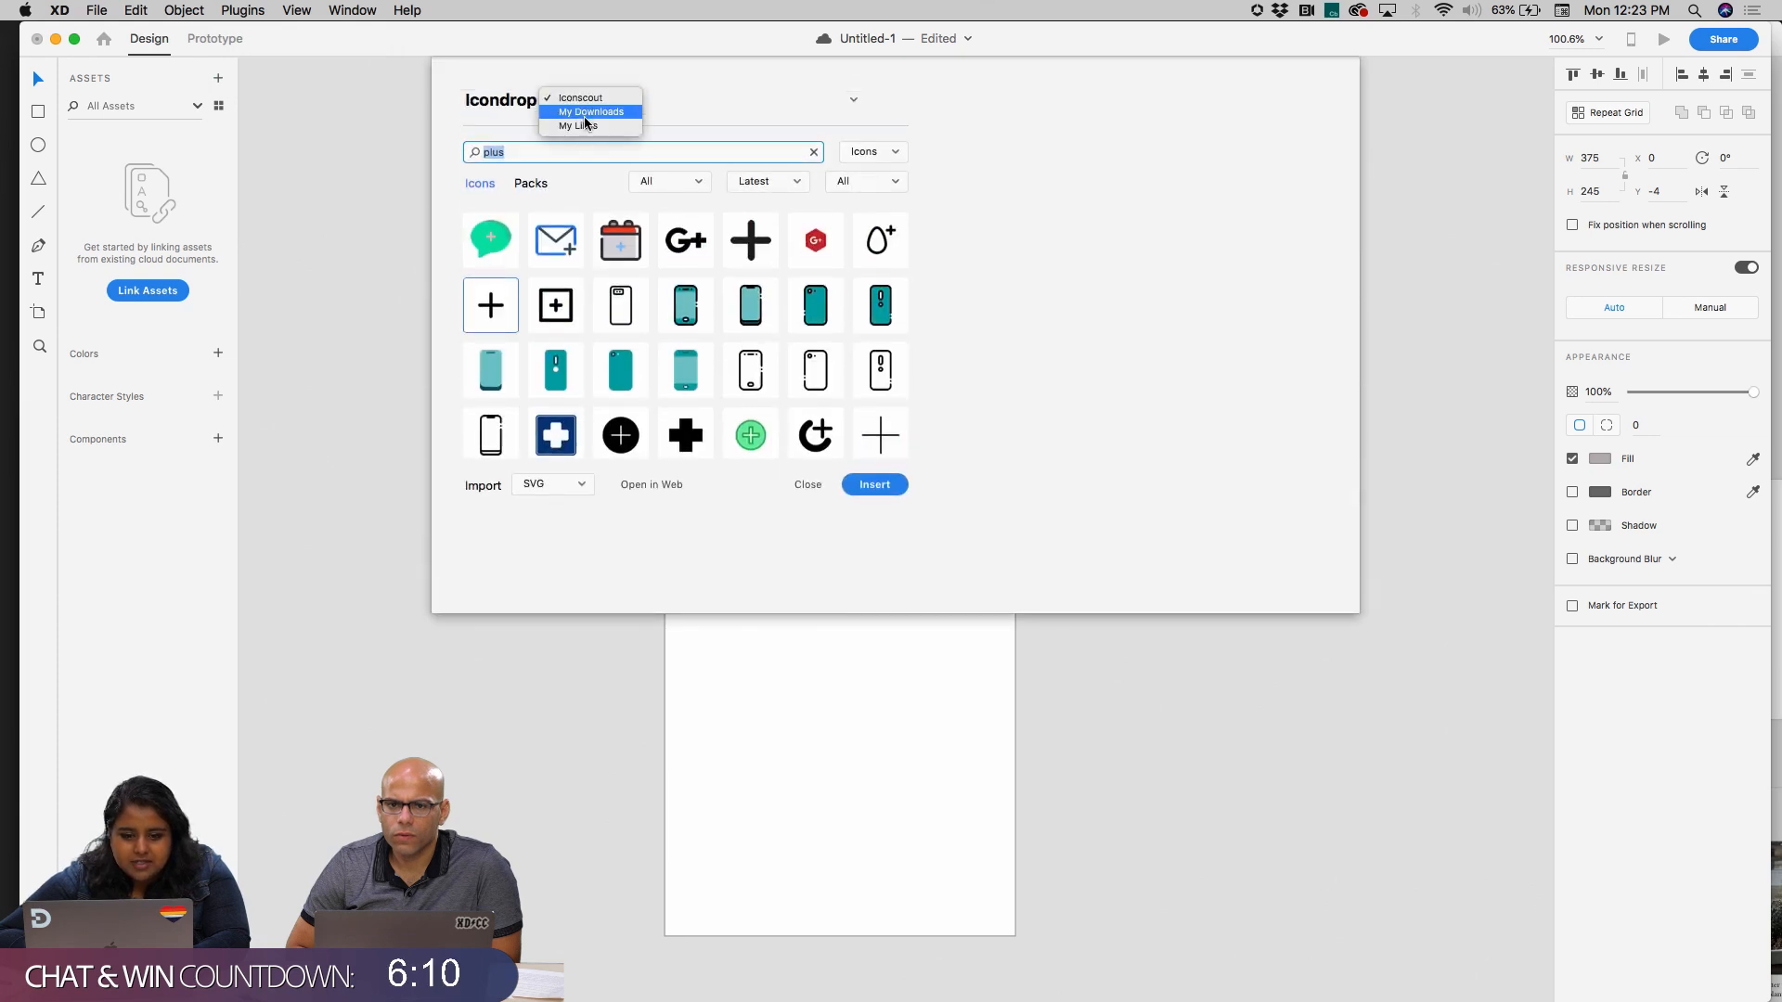
click(585, 110)
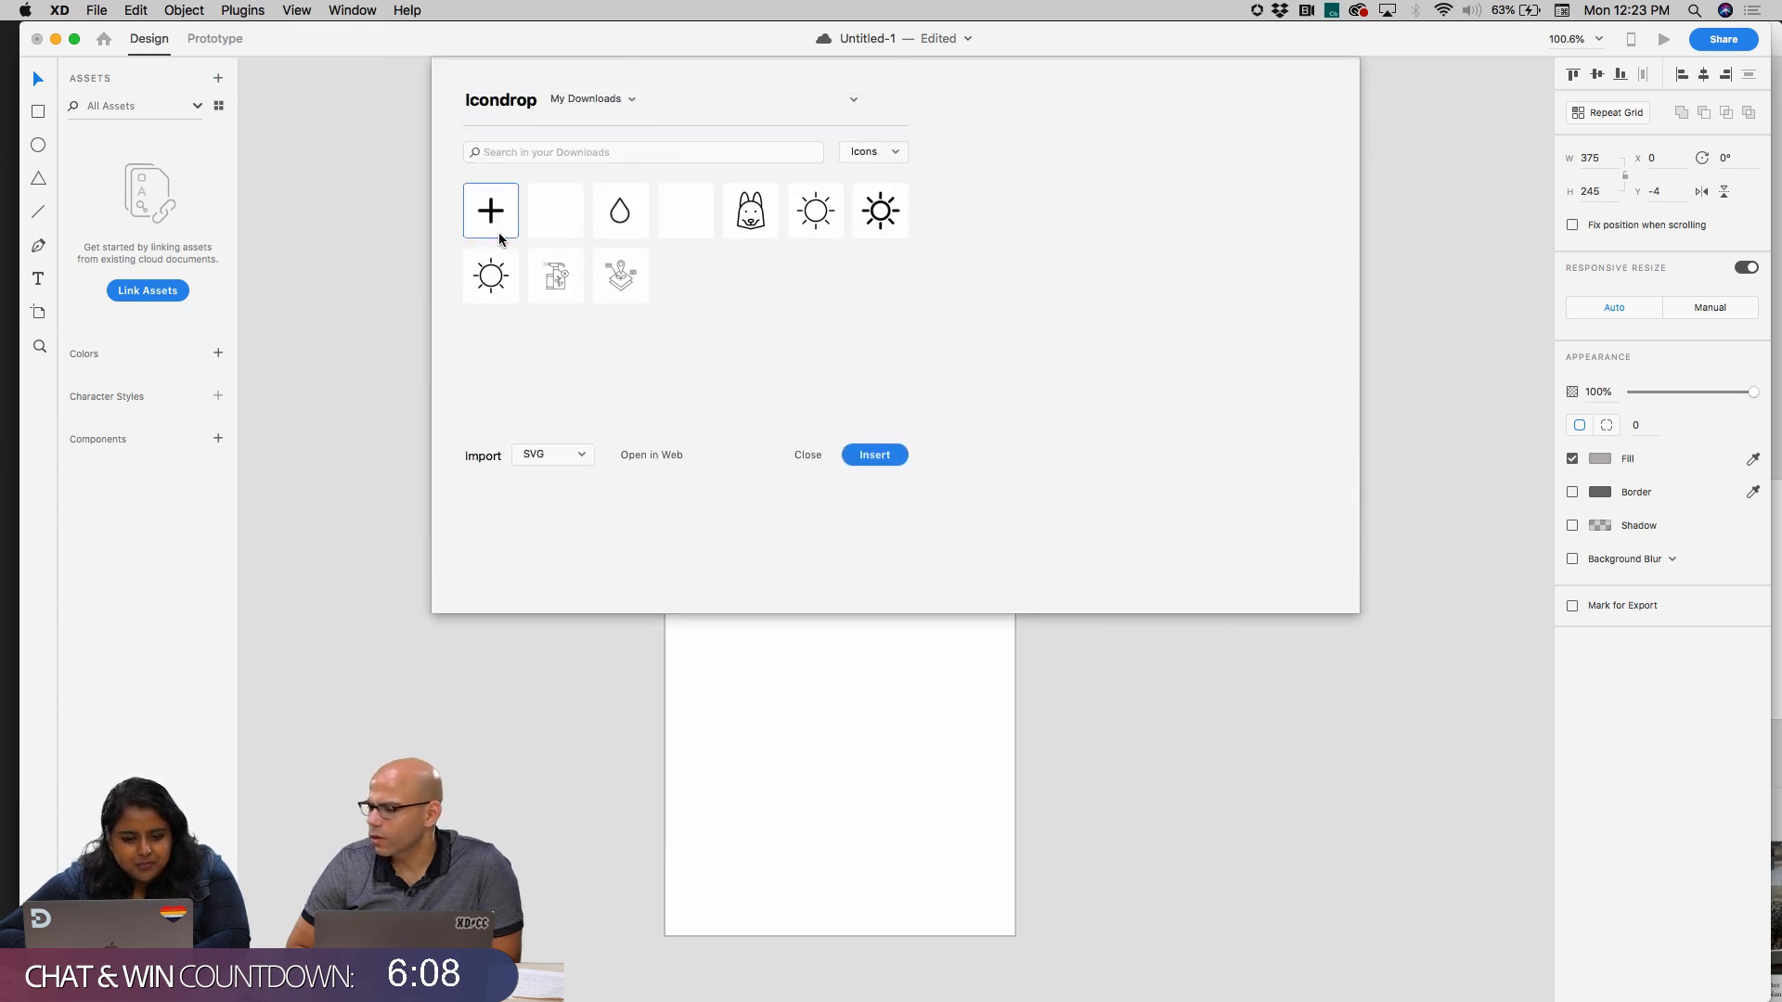
click(862, 454)
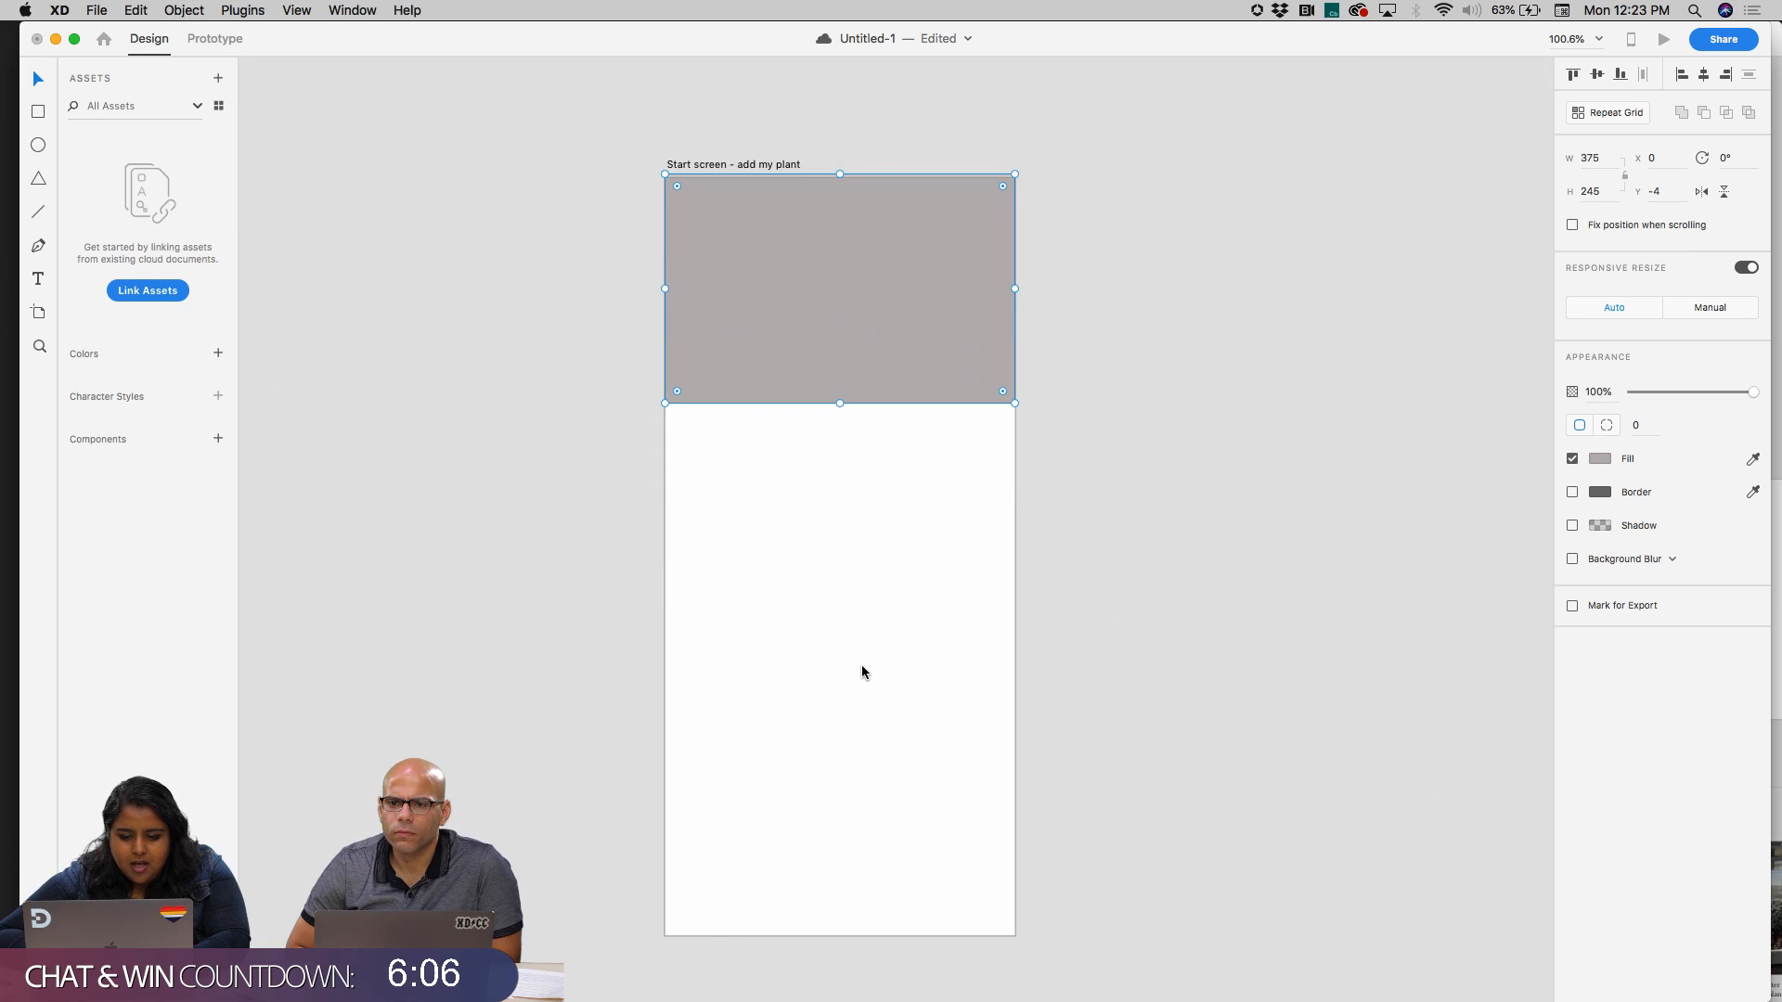
key(super+v)
Enlarge the plus icon to about 34 px square and move it to the middle of the grey header rectangle
scroll(837, 557, up, 3)
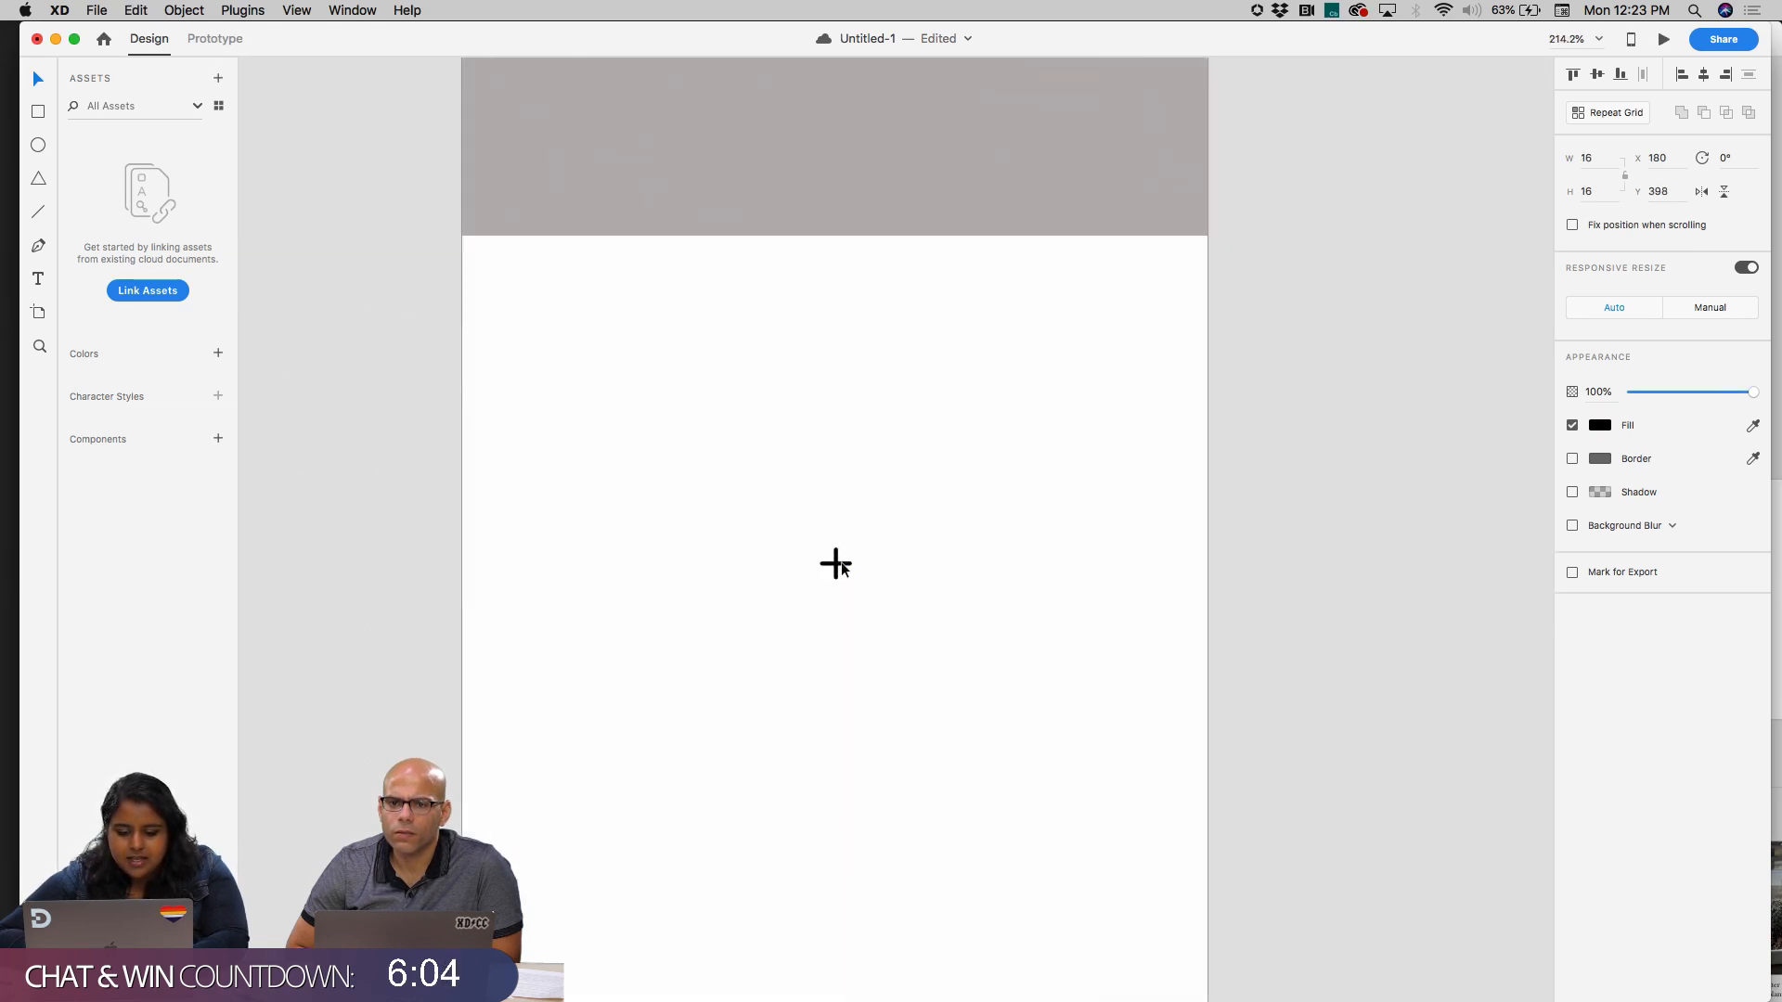
drag(853, 549, 910, 513)
scroll(909, 548, up, 3)
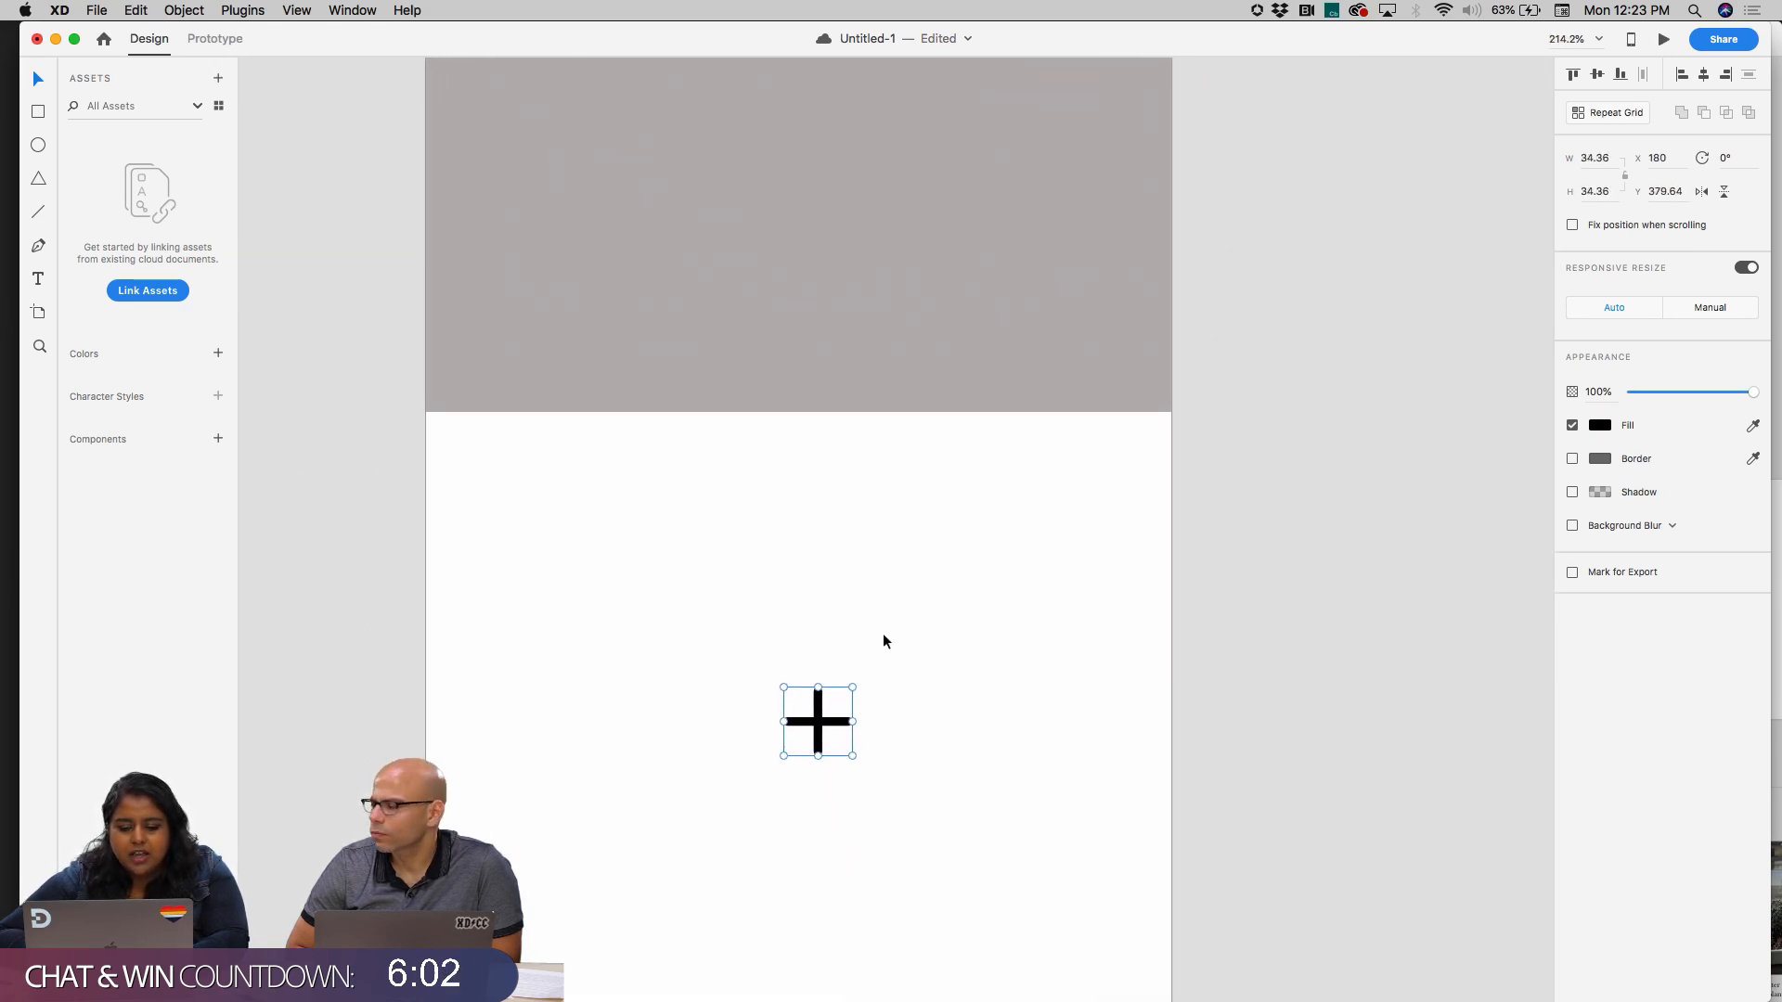
drag(816, 729, 791, 181)
scroll(788, 193, down, 3)
click(783, 403)
scroll(783, 403, up, 1)
scroll(783, 403, up, 2)
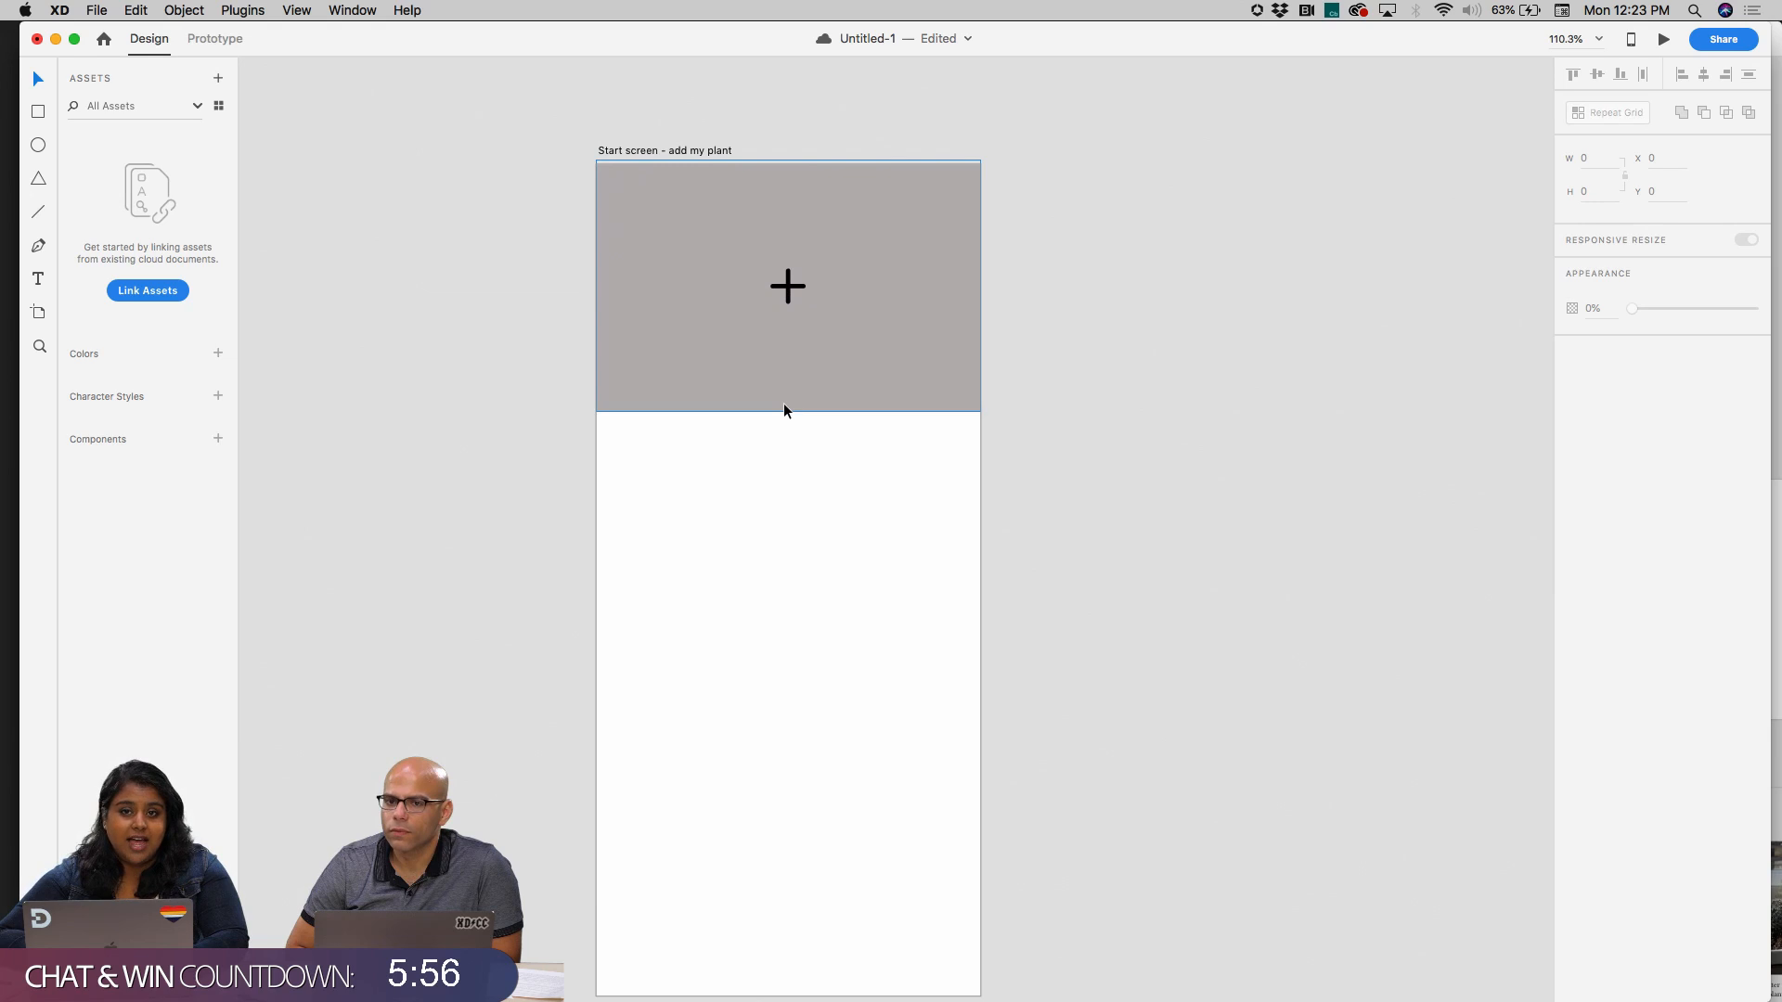
Align the header rectangle with the artboard's top edge at Y 0 and fill it with the neutral light grey #D3D3D3
click(795, 214)
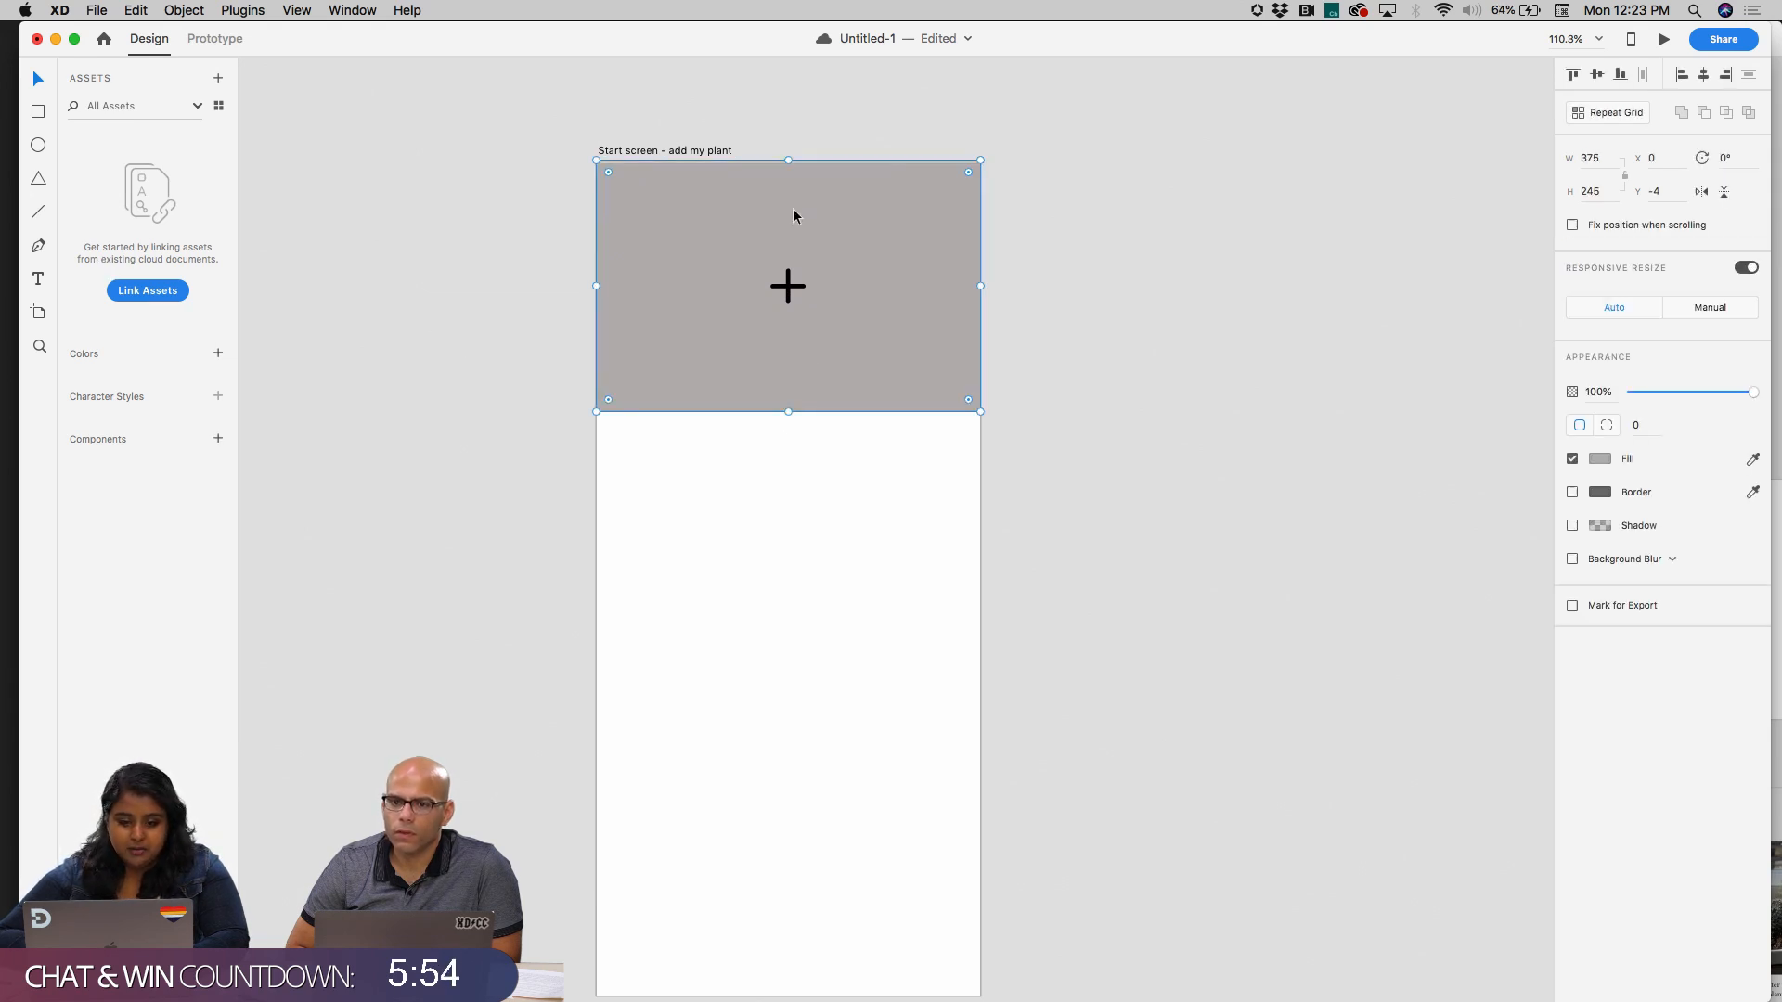
drag(832, 208, 831, 206)
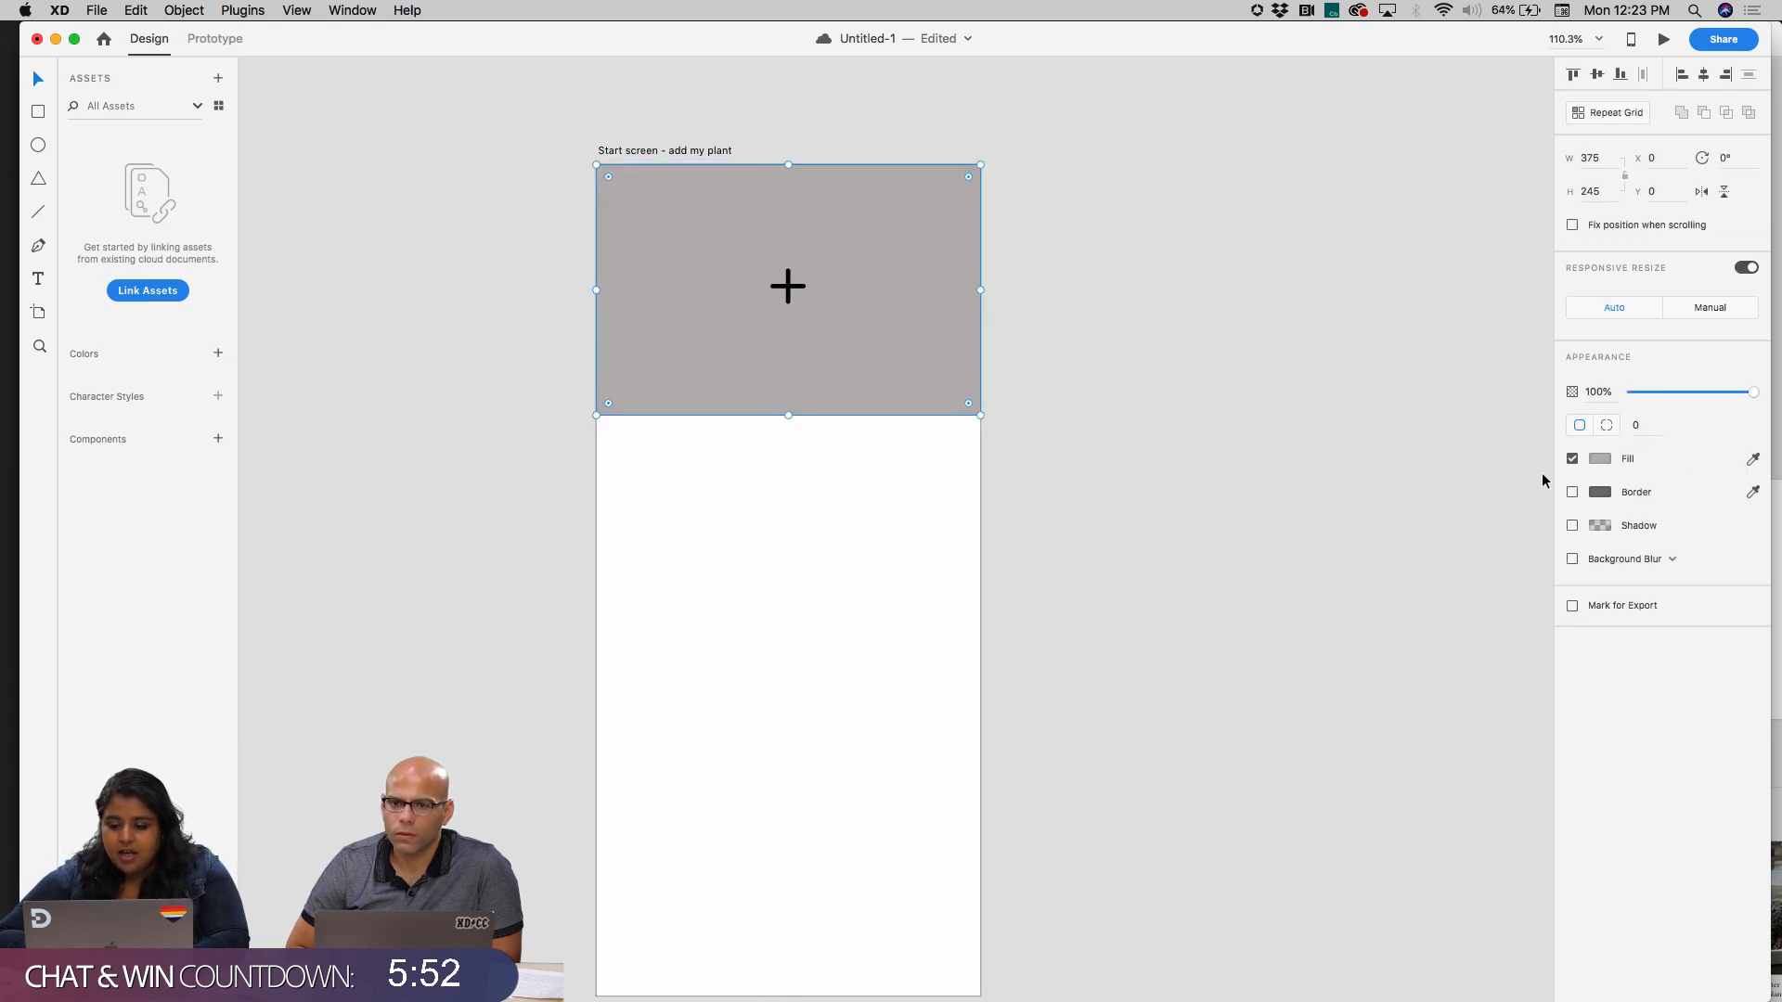
click(1619, 460)
click(1375, 394)
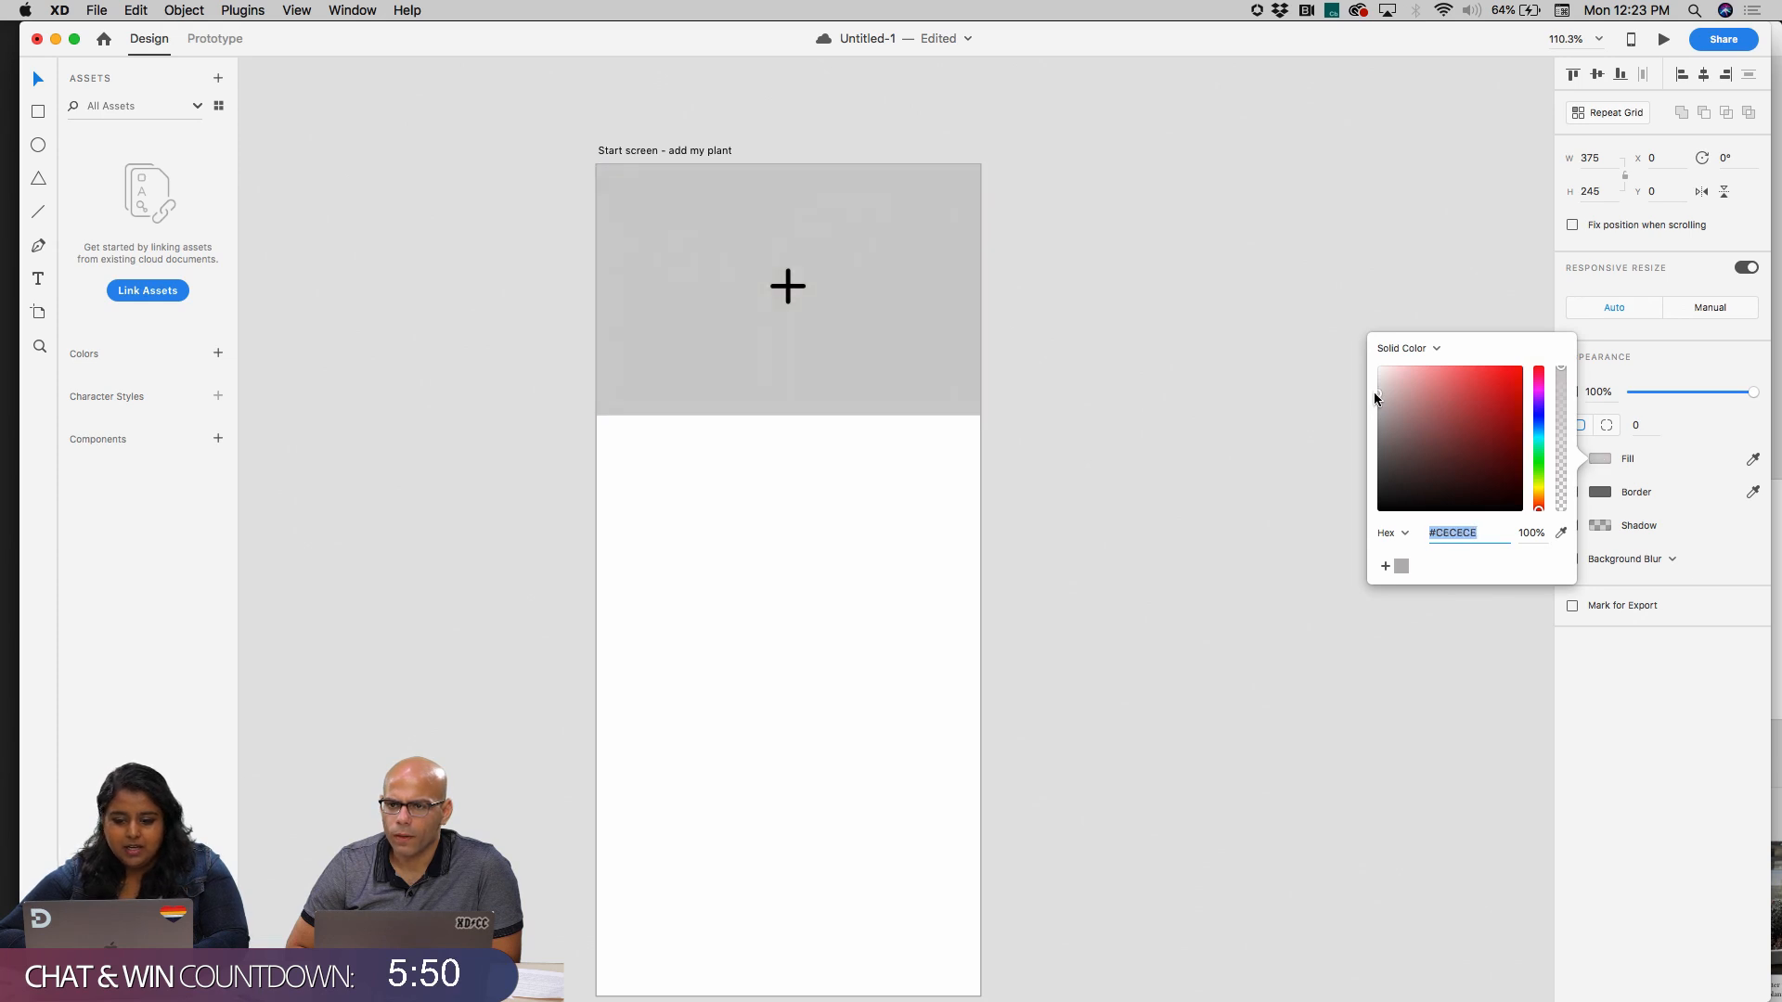
click(1055, 340)
Save the header rectangle's grey fill as a colour in the document assets
click(869, 353)
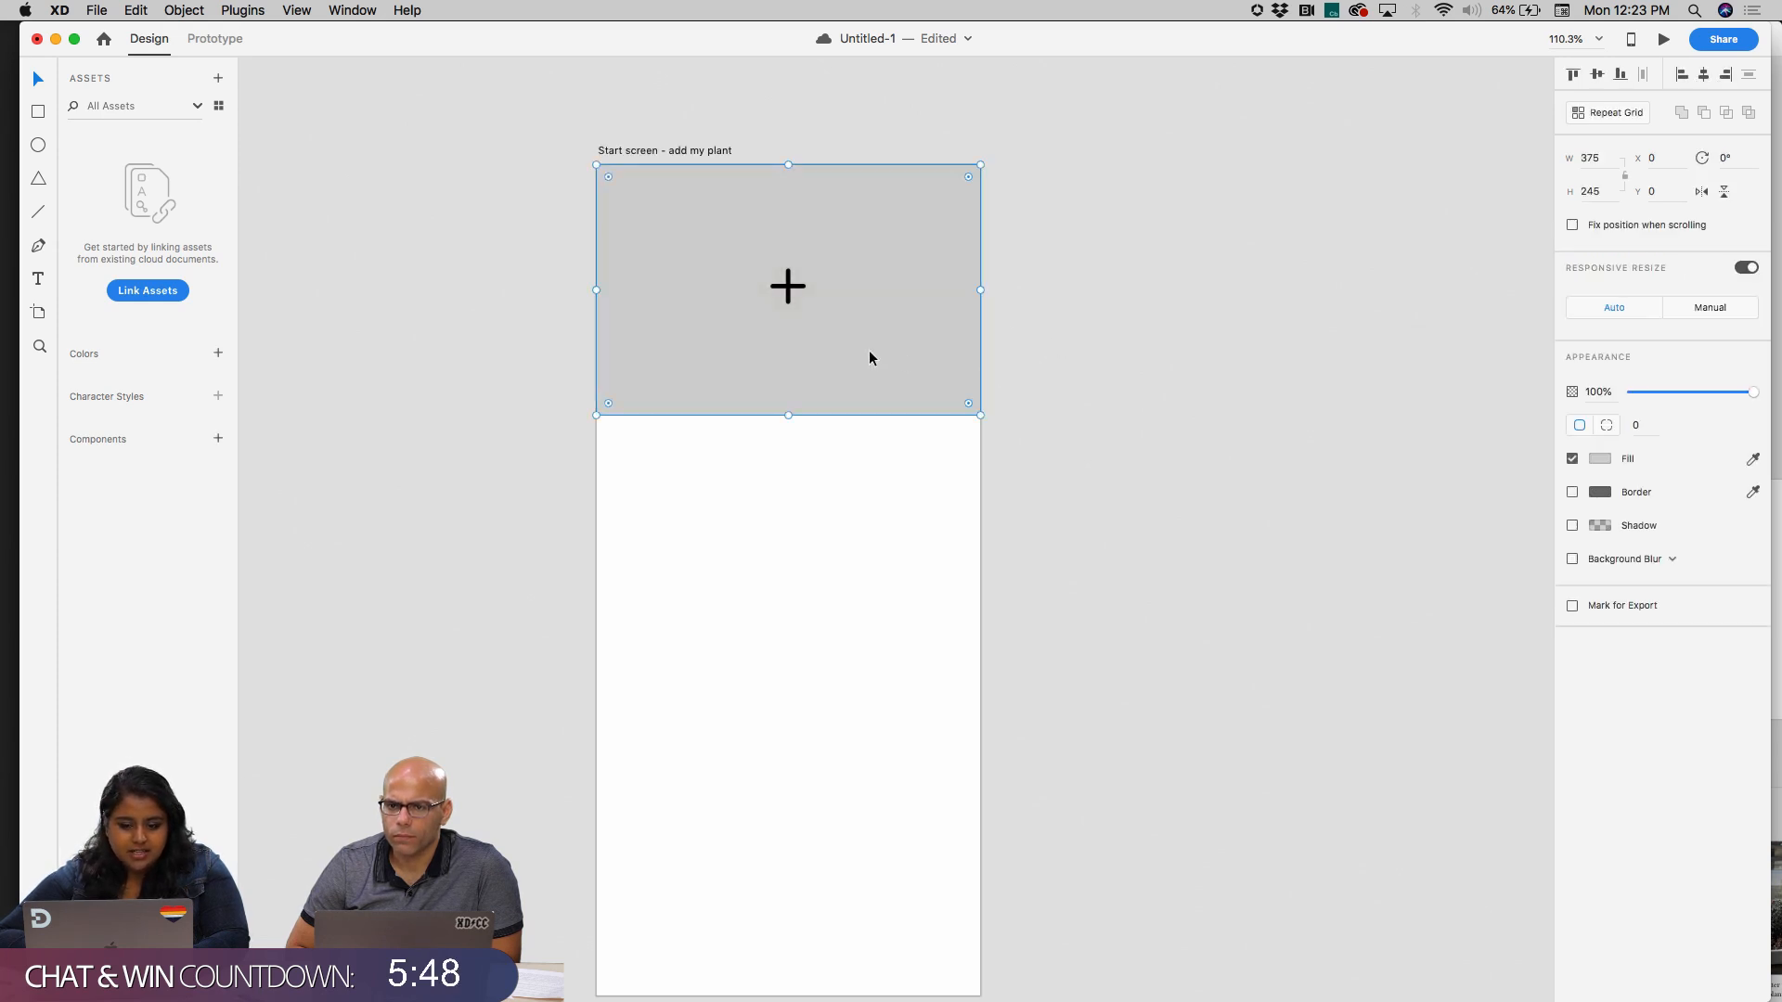
click(218, 354)
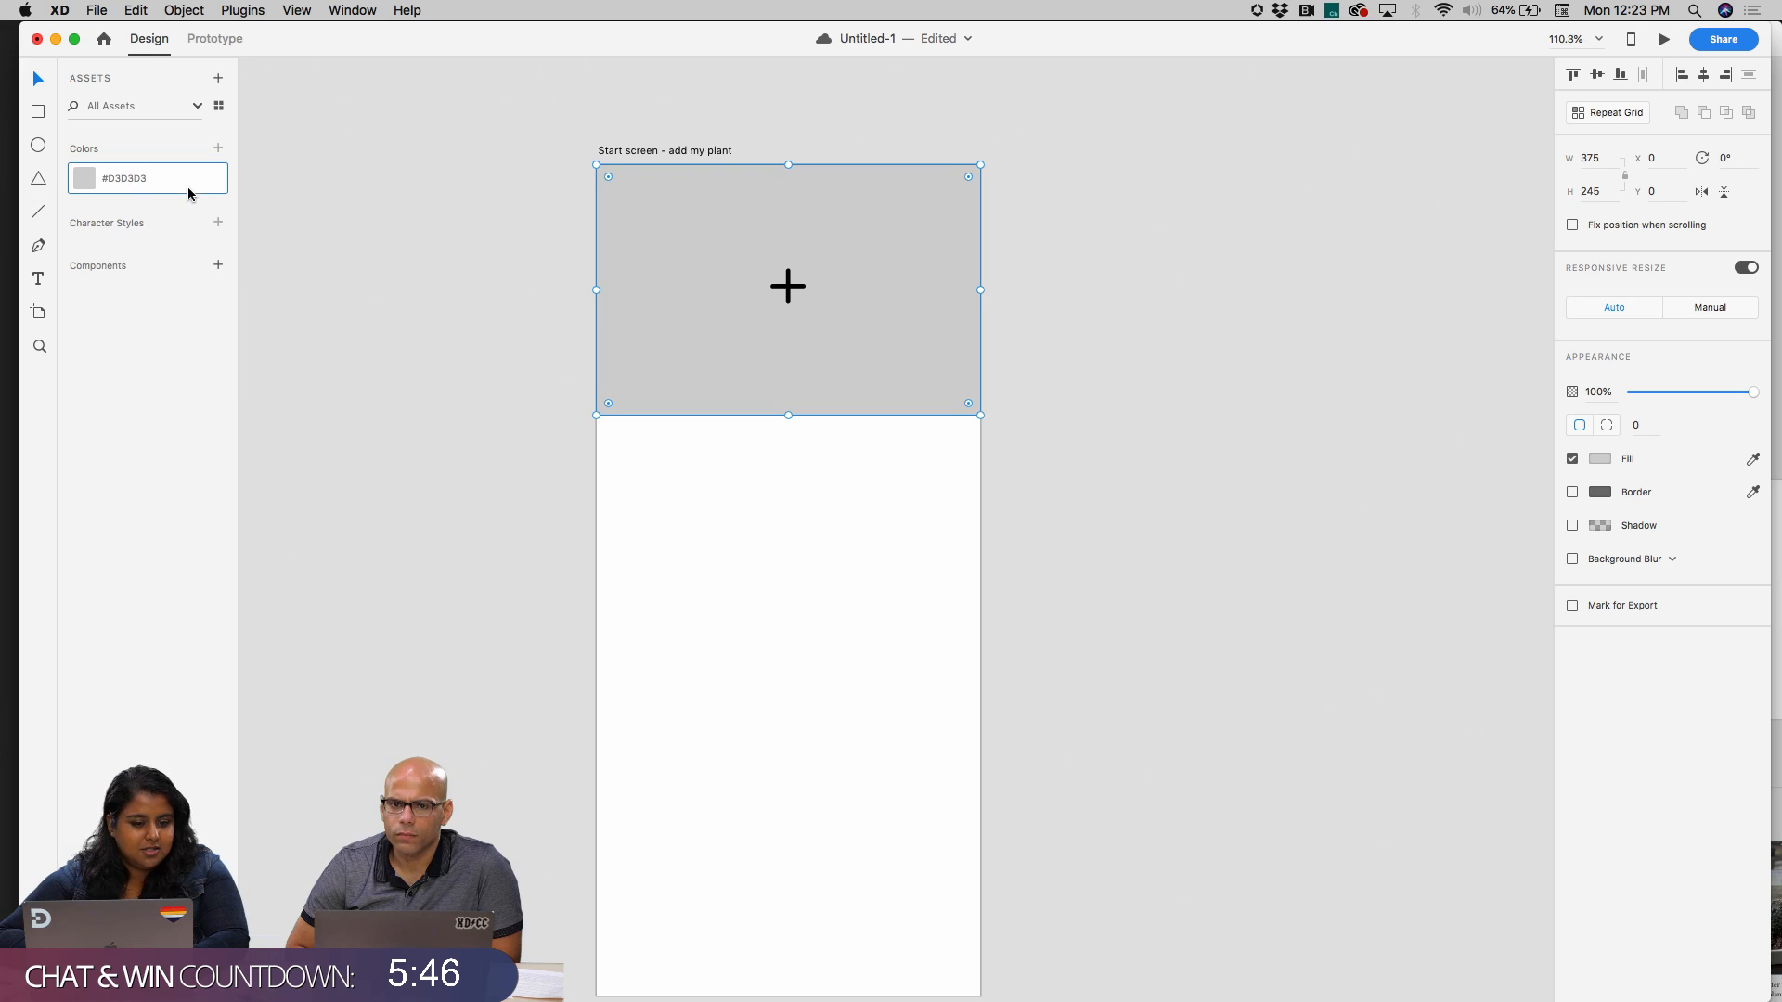
click(506, 336)
Centre the plus icon within the header rectangle and turn it into a component
click(783, 291)
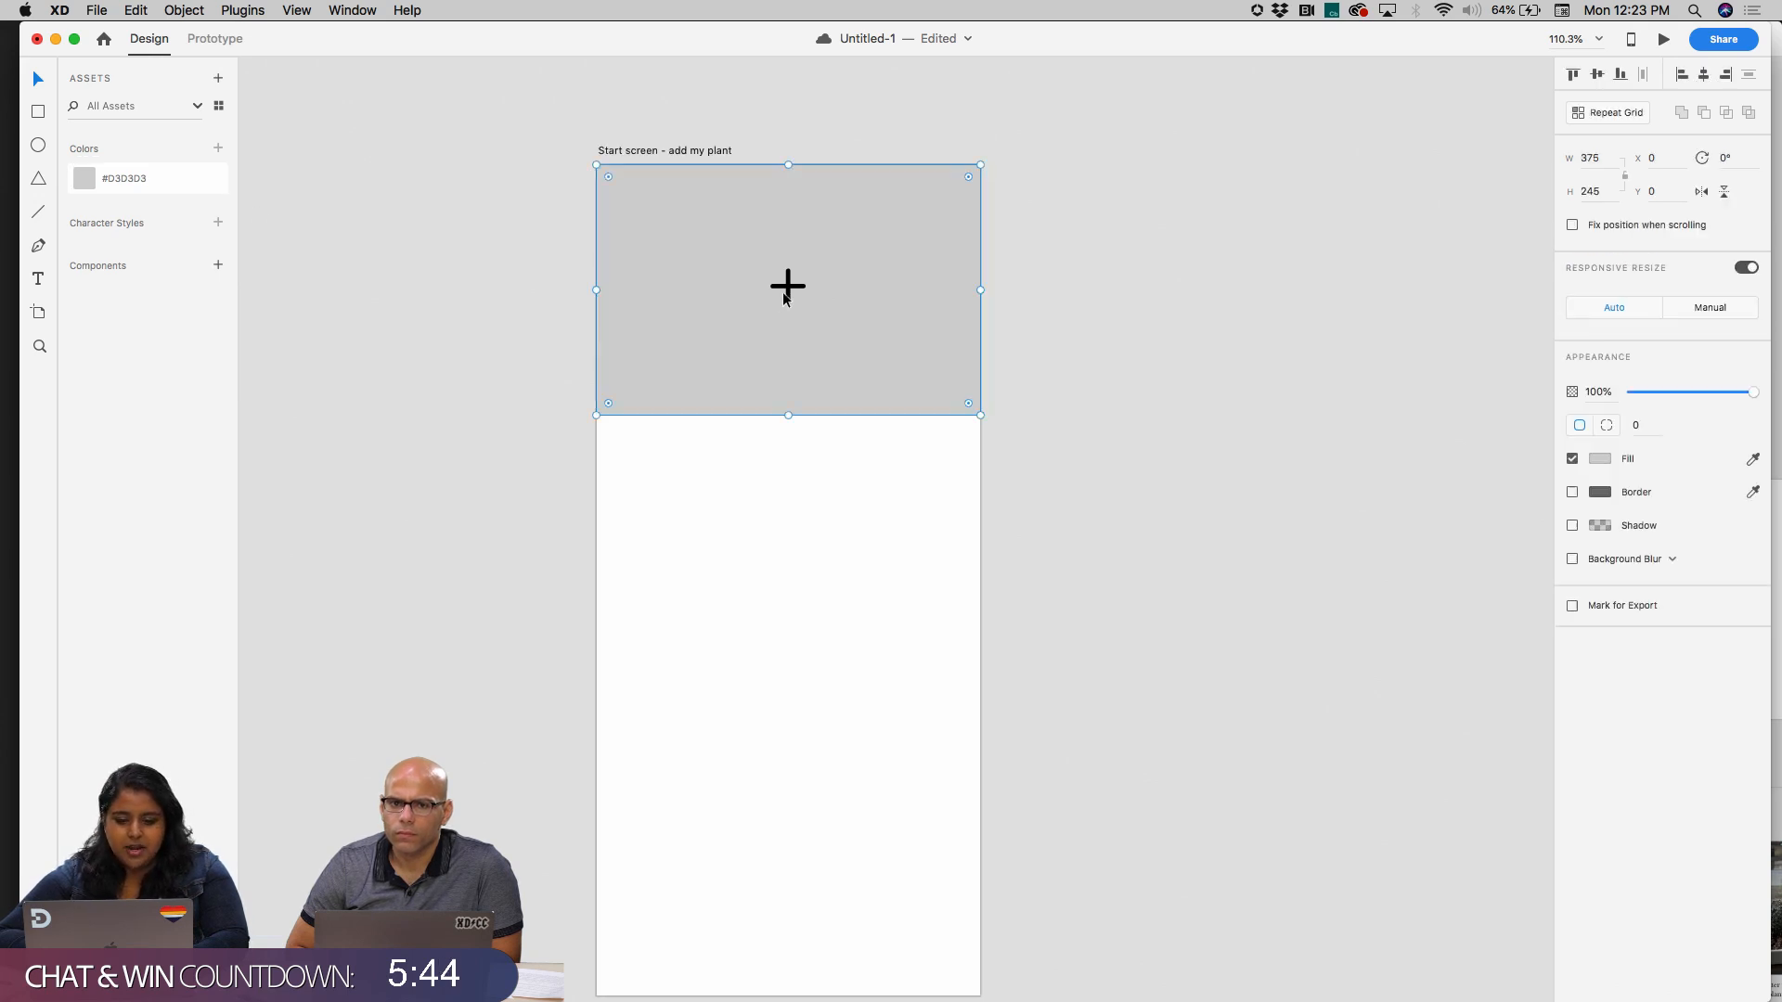
drag(786, 286, 787, 291)
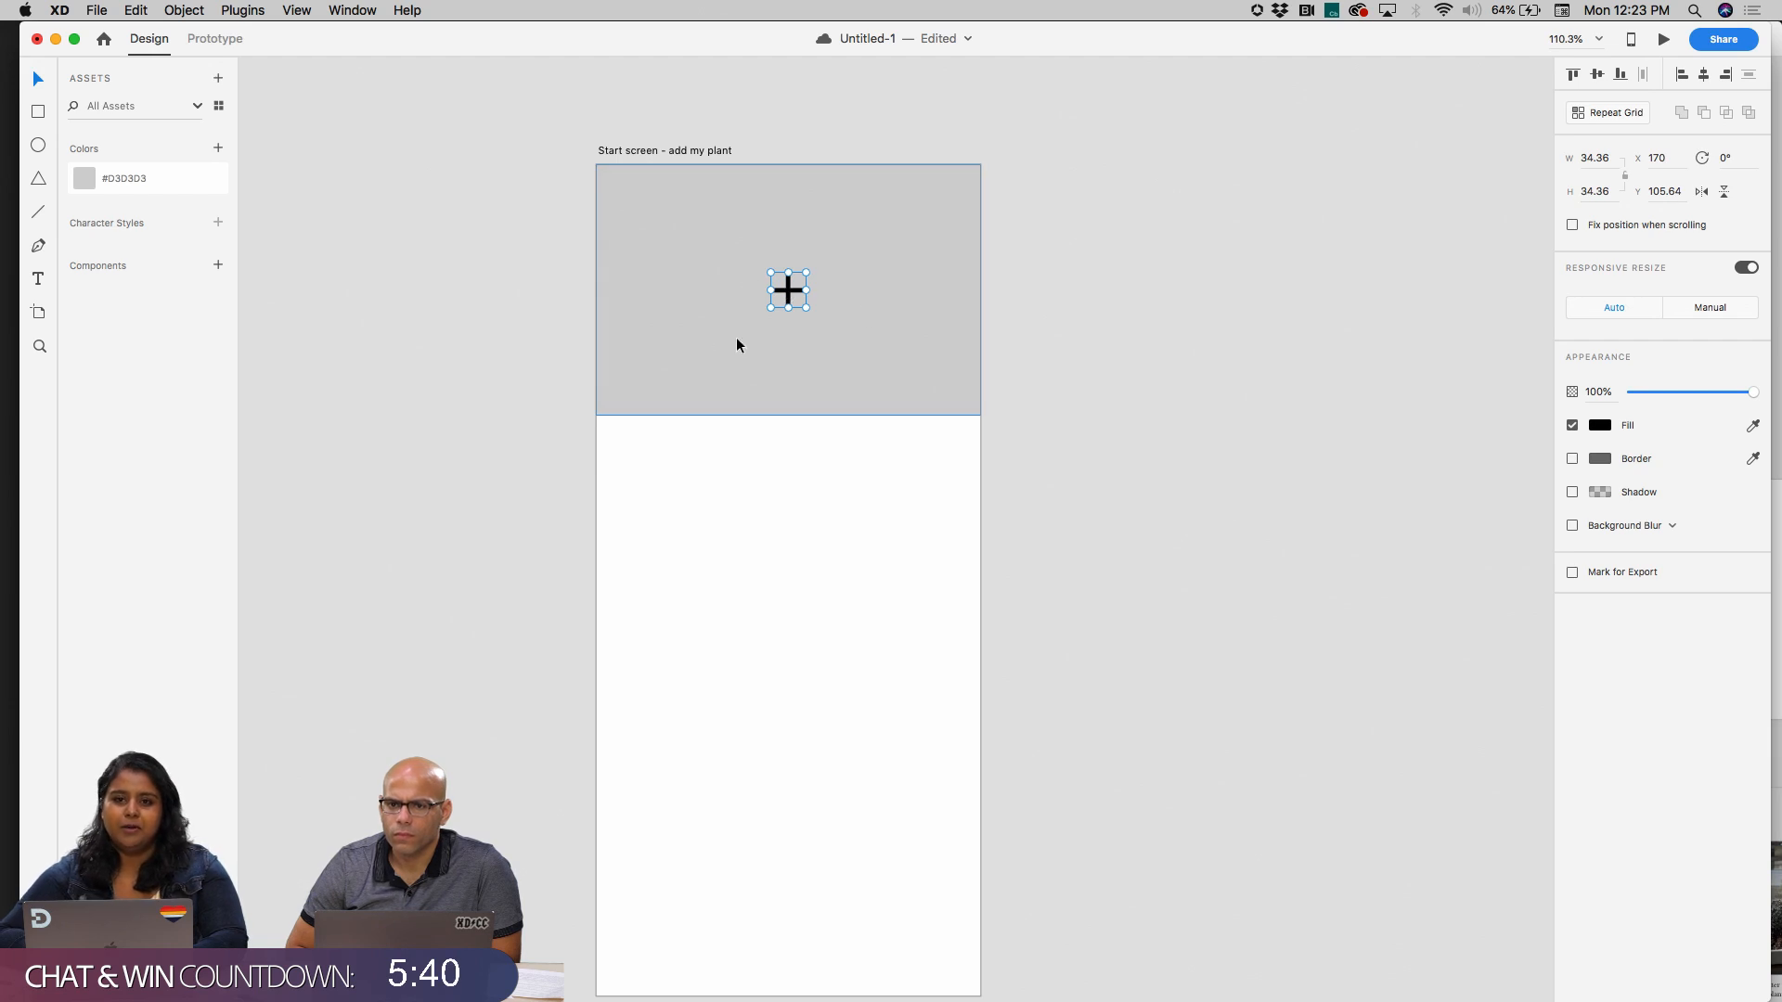
click(221, 270)
click(401, 334)
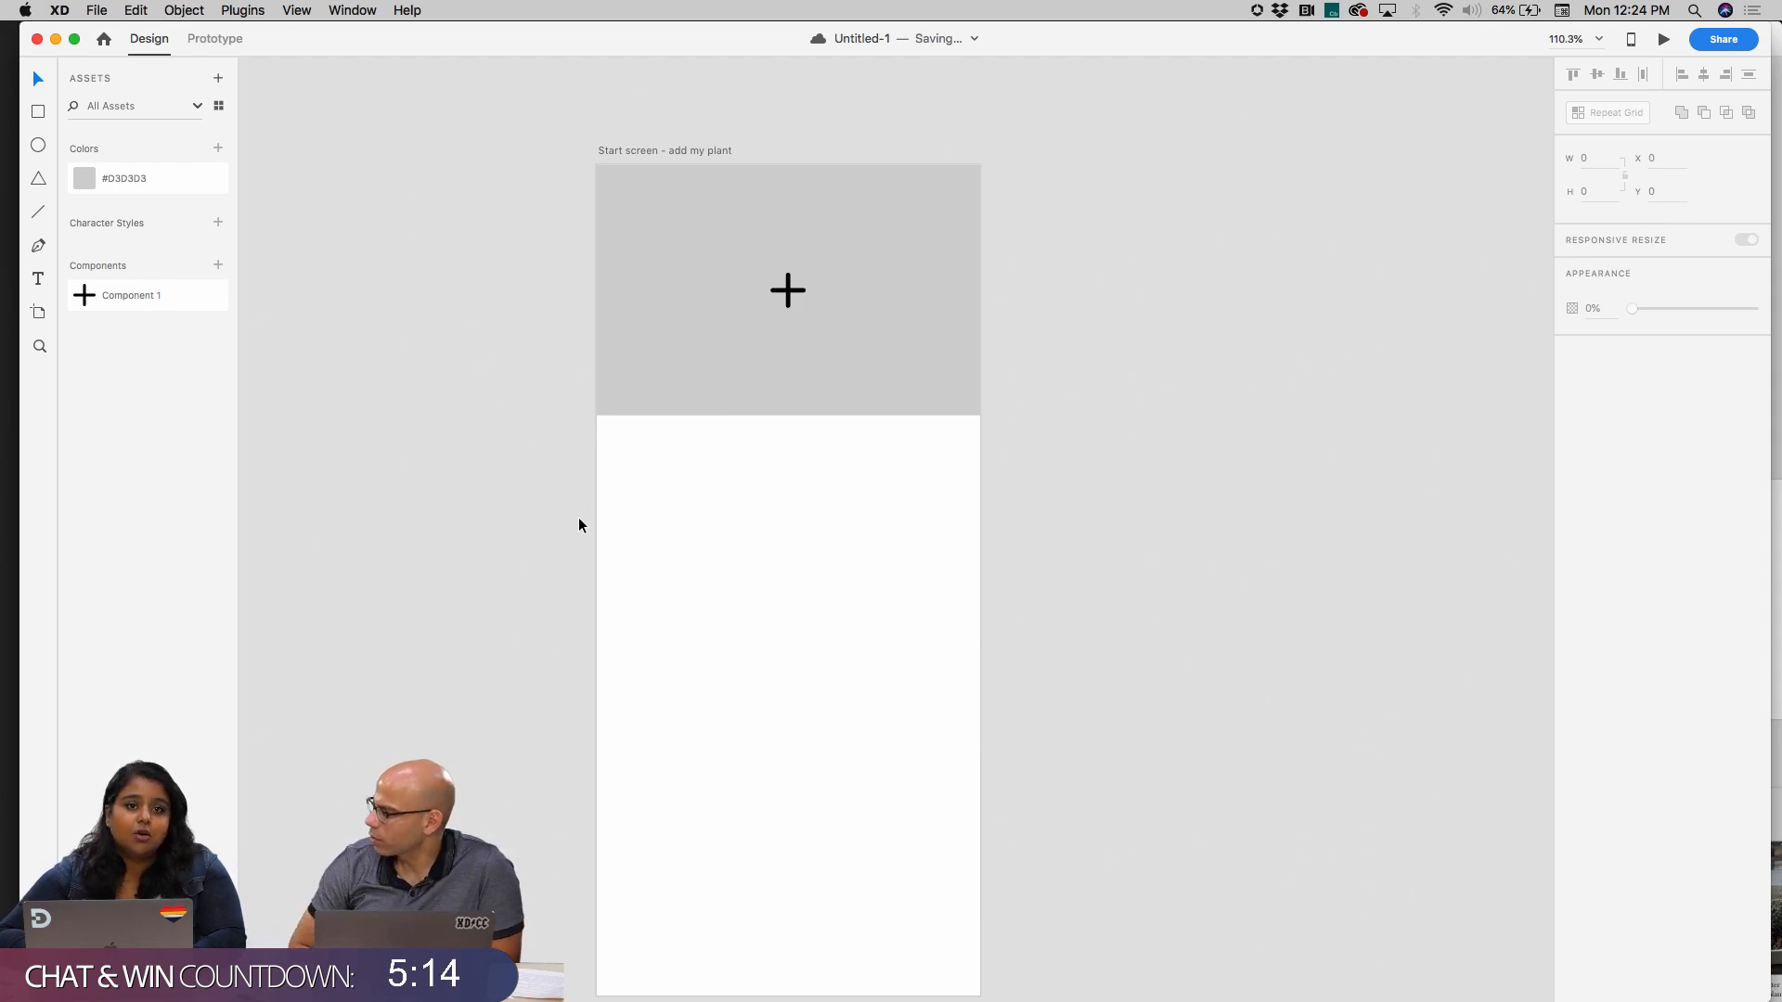
Place an instance of the plus component on the empty canvas outside the artboard and duplicate it beside itself
scroll(364, 423, down, 5)
scroll(364, 423, right, 8)
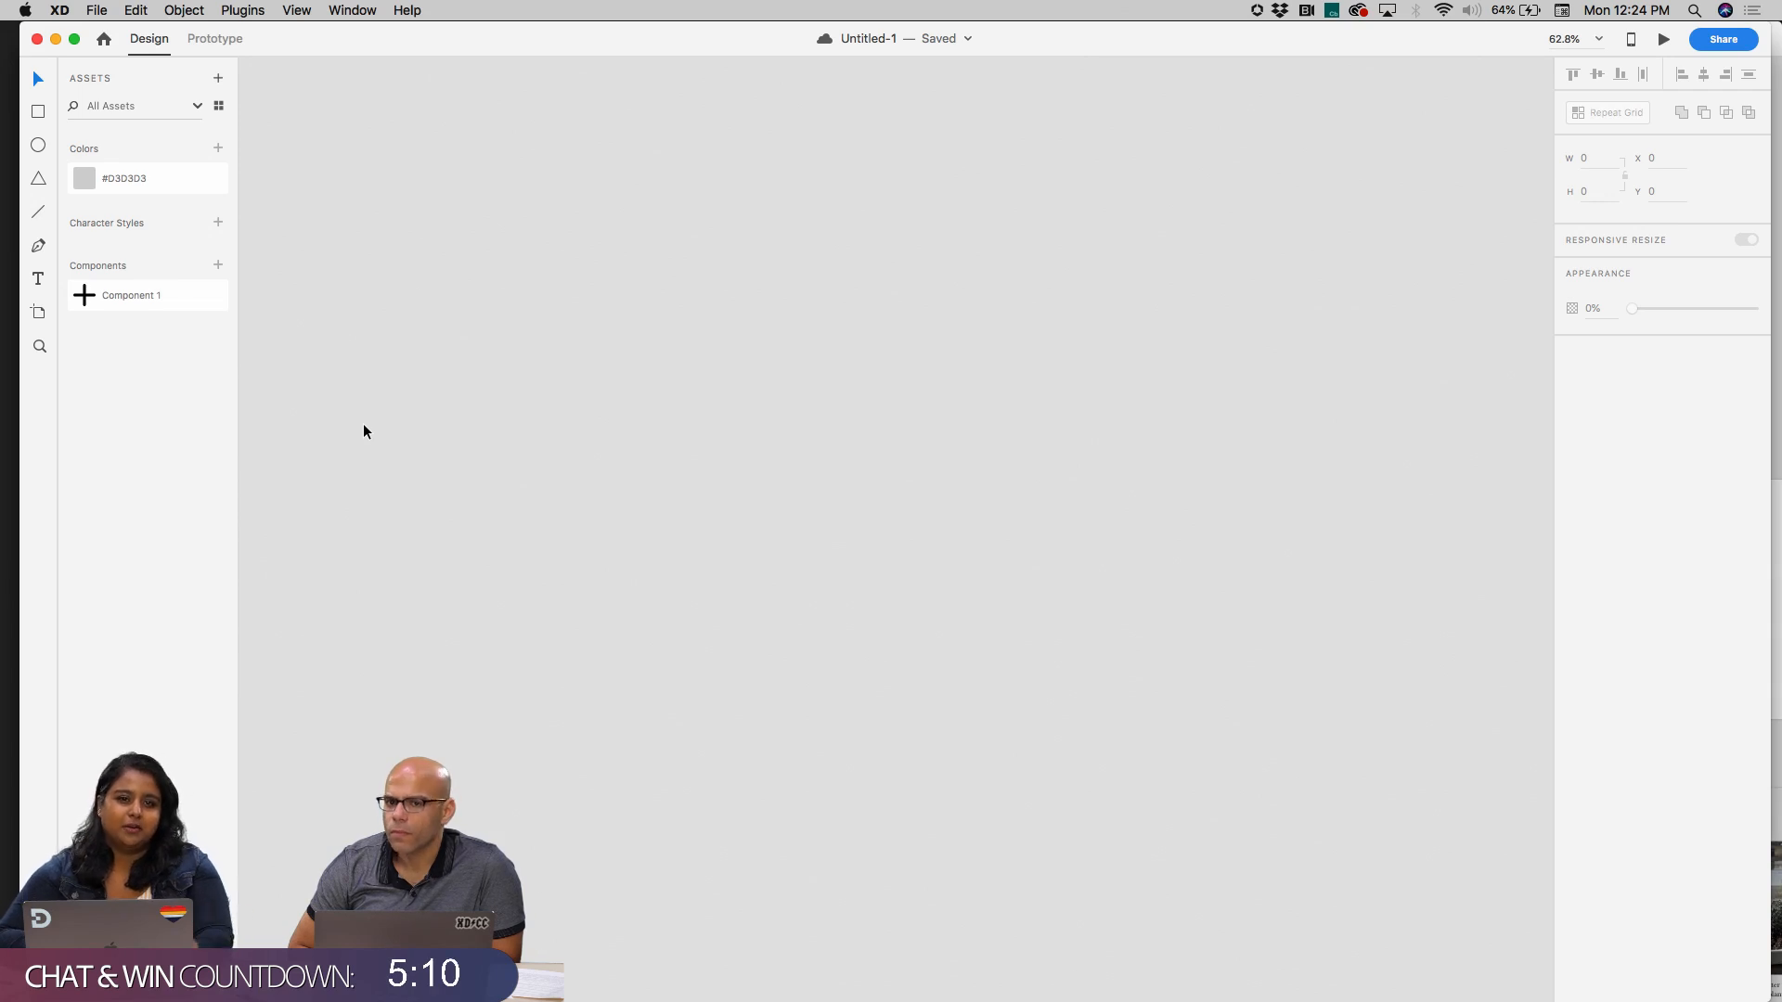
drag(182, 299, 481, 386)
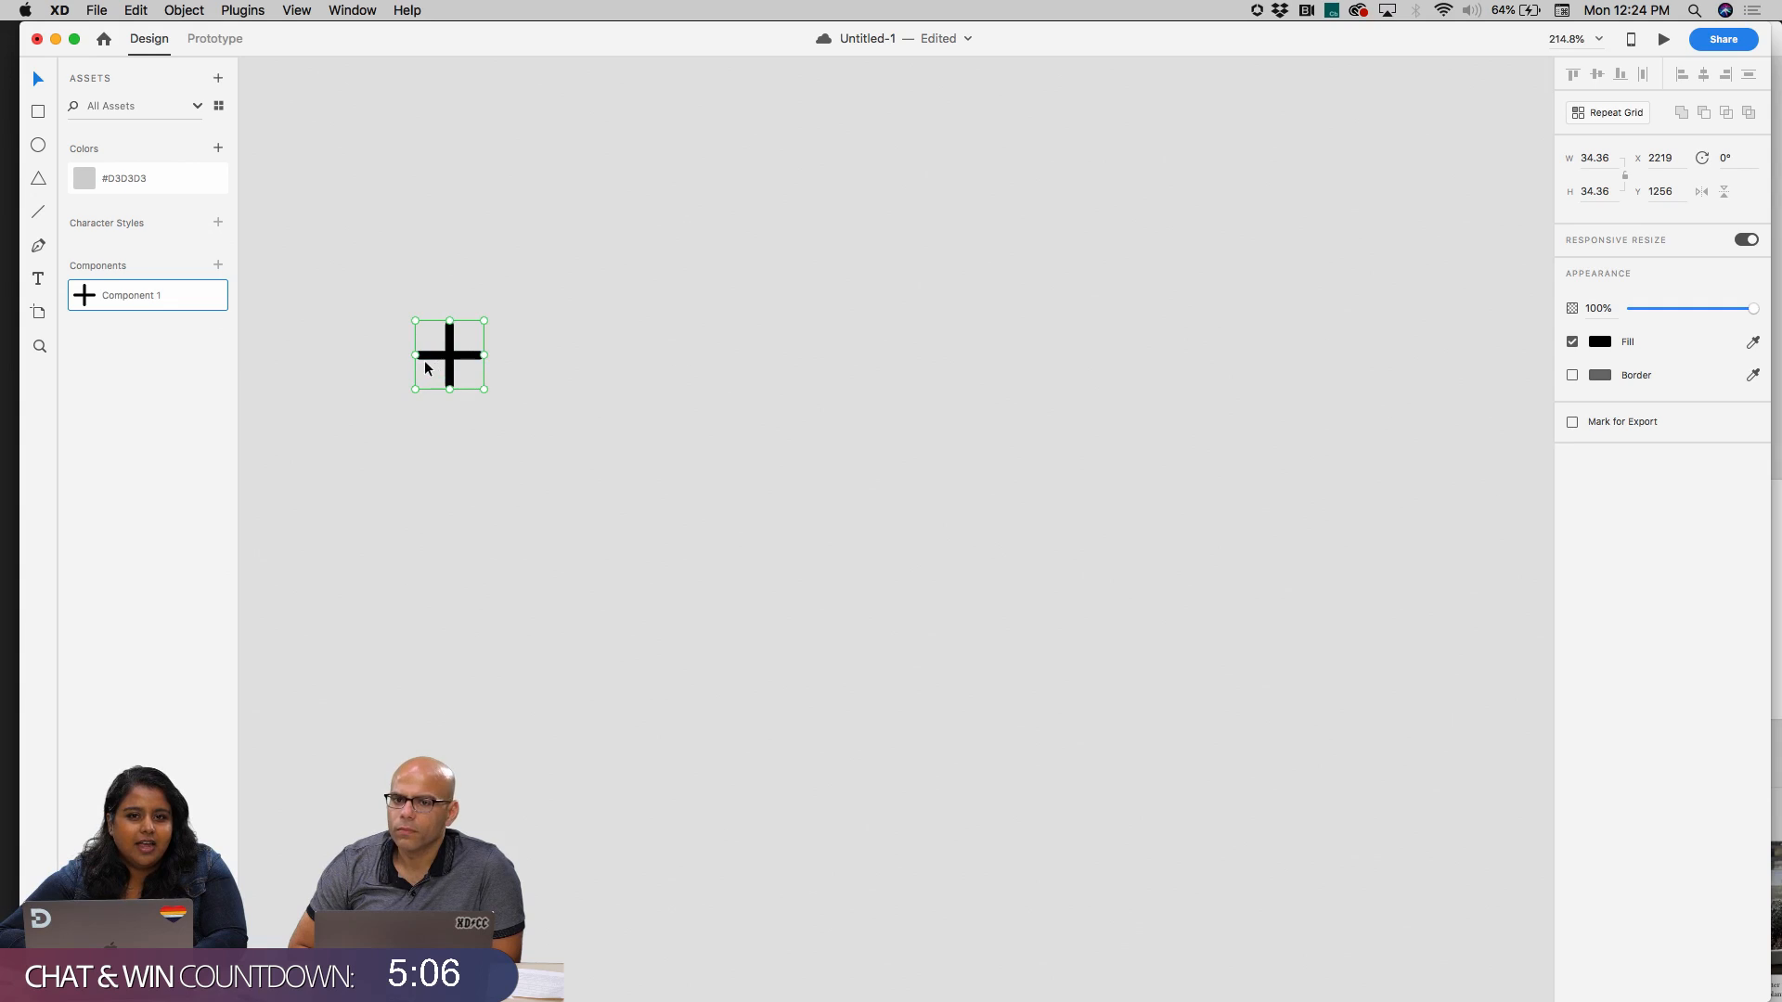
scroll(443, 369, up, 3)
drag(464, 357, 716, 355)
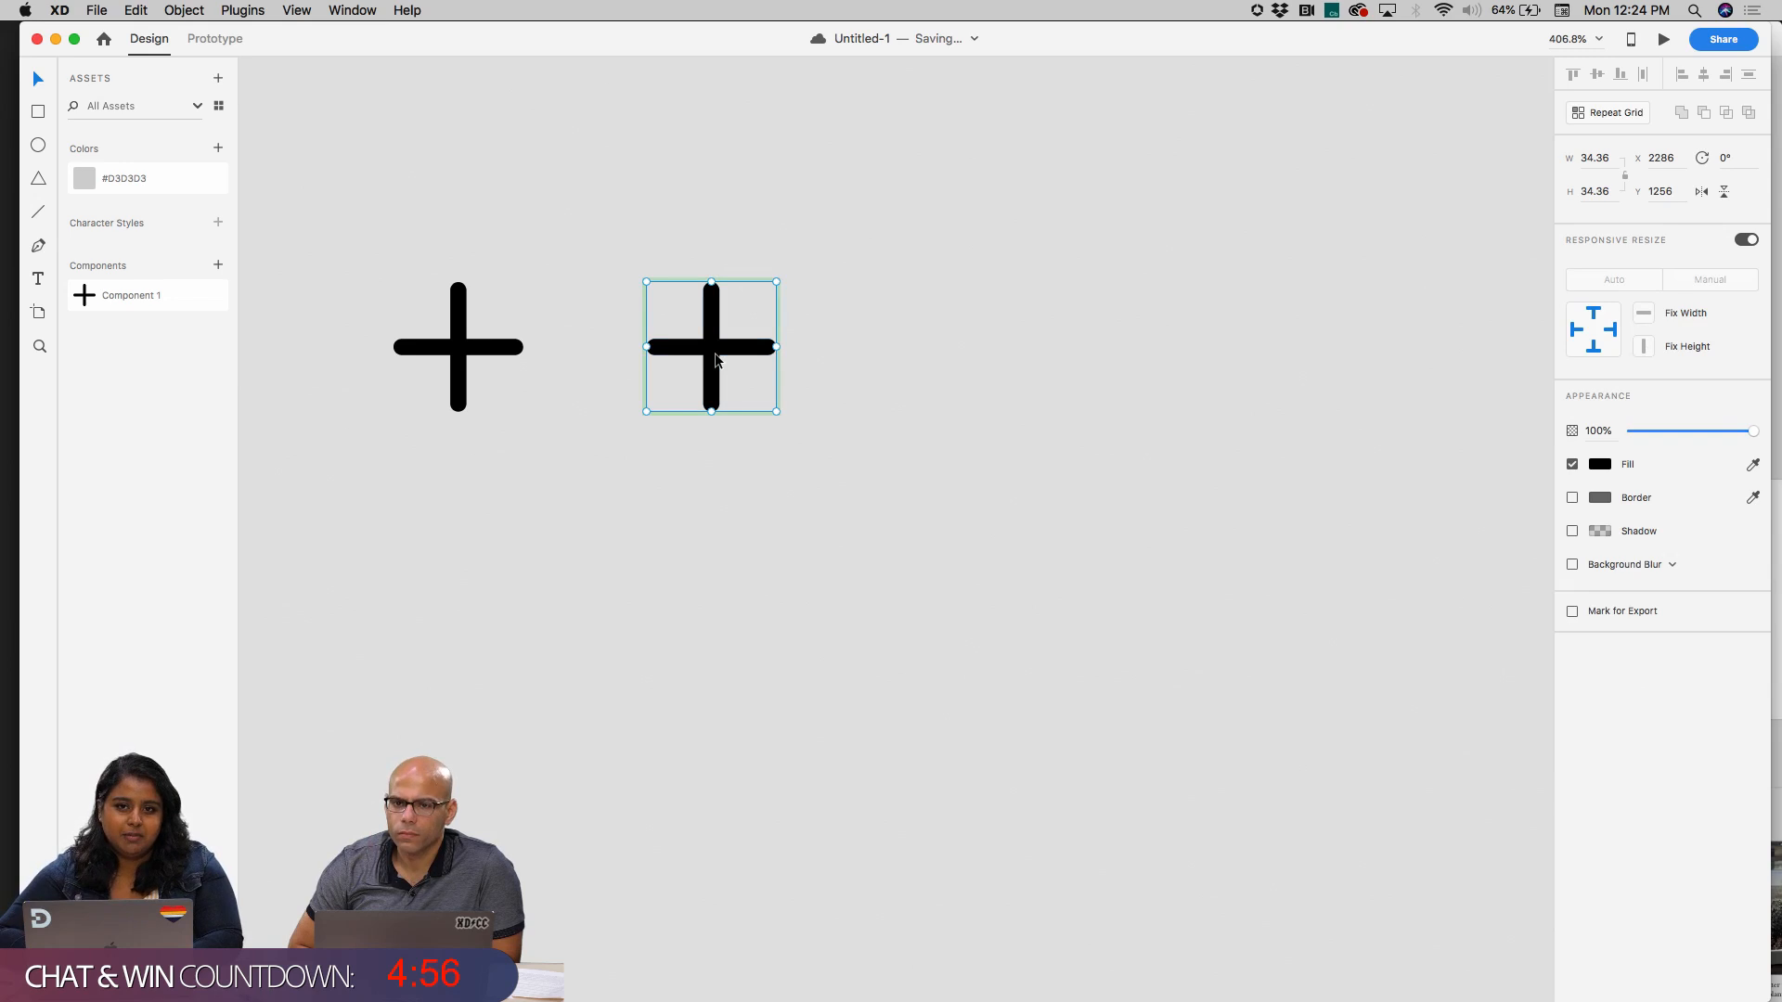
Override the fill of the duplicated plus instance with red #E22424, leaving the original instance black
scroll(714, 355, up, 5)
double_click(708, 338)
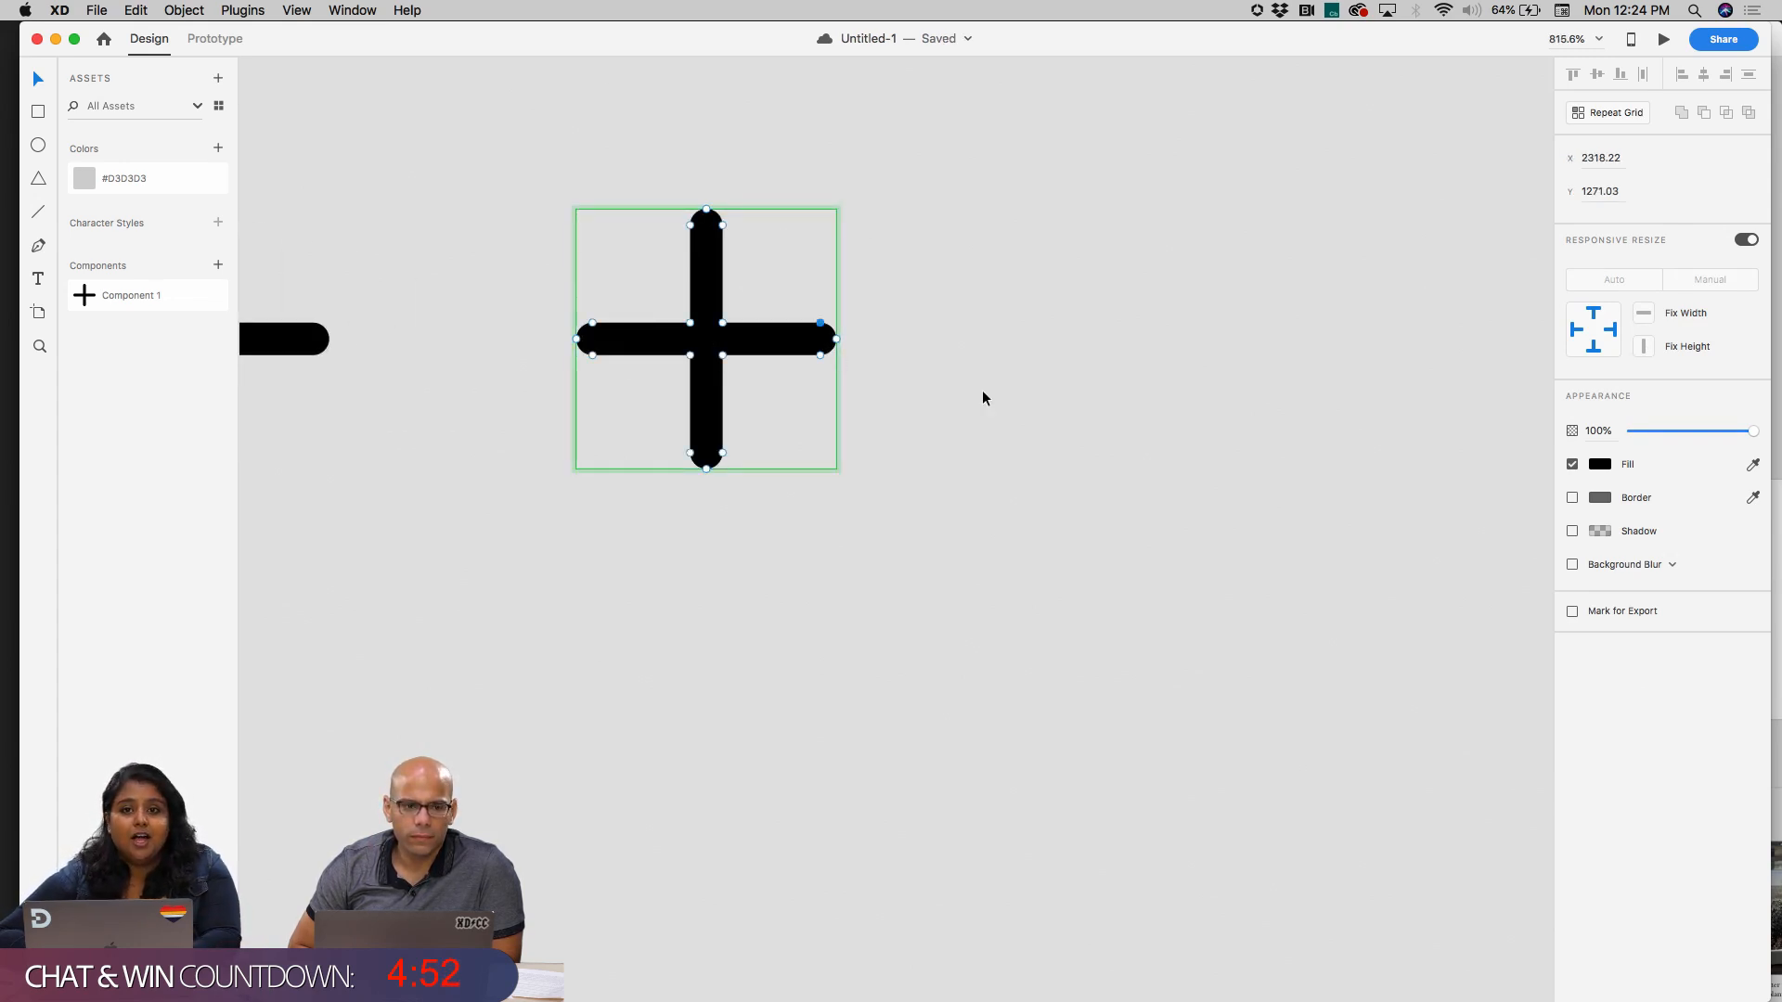
click(1601, 466)
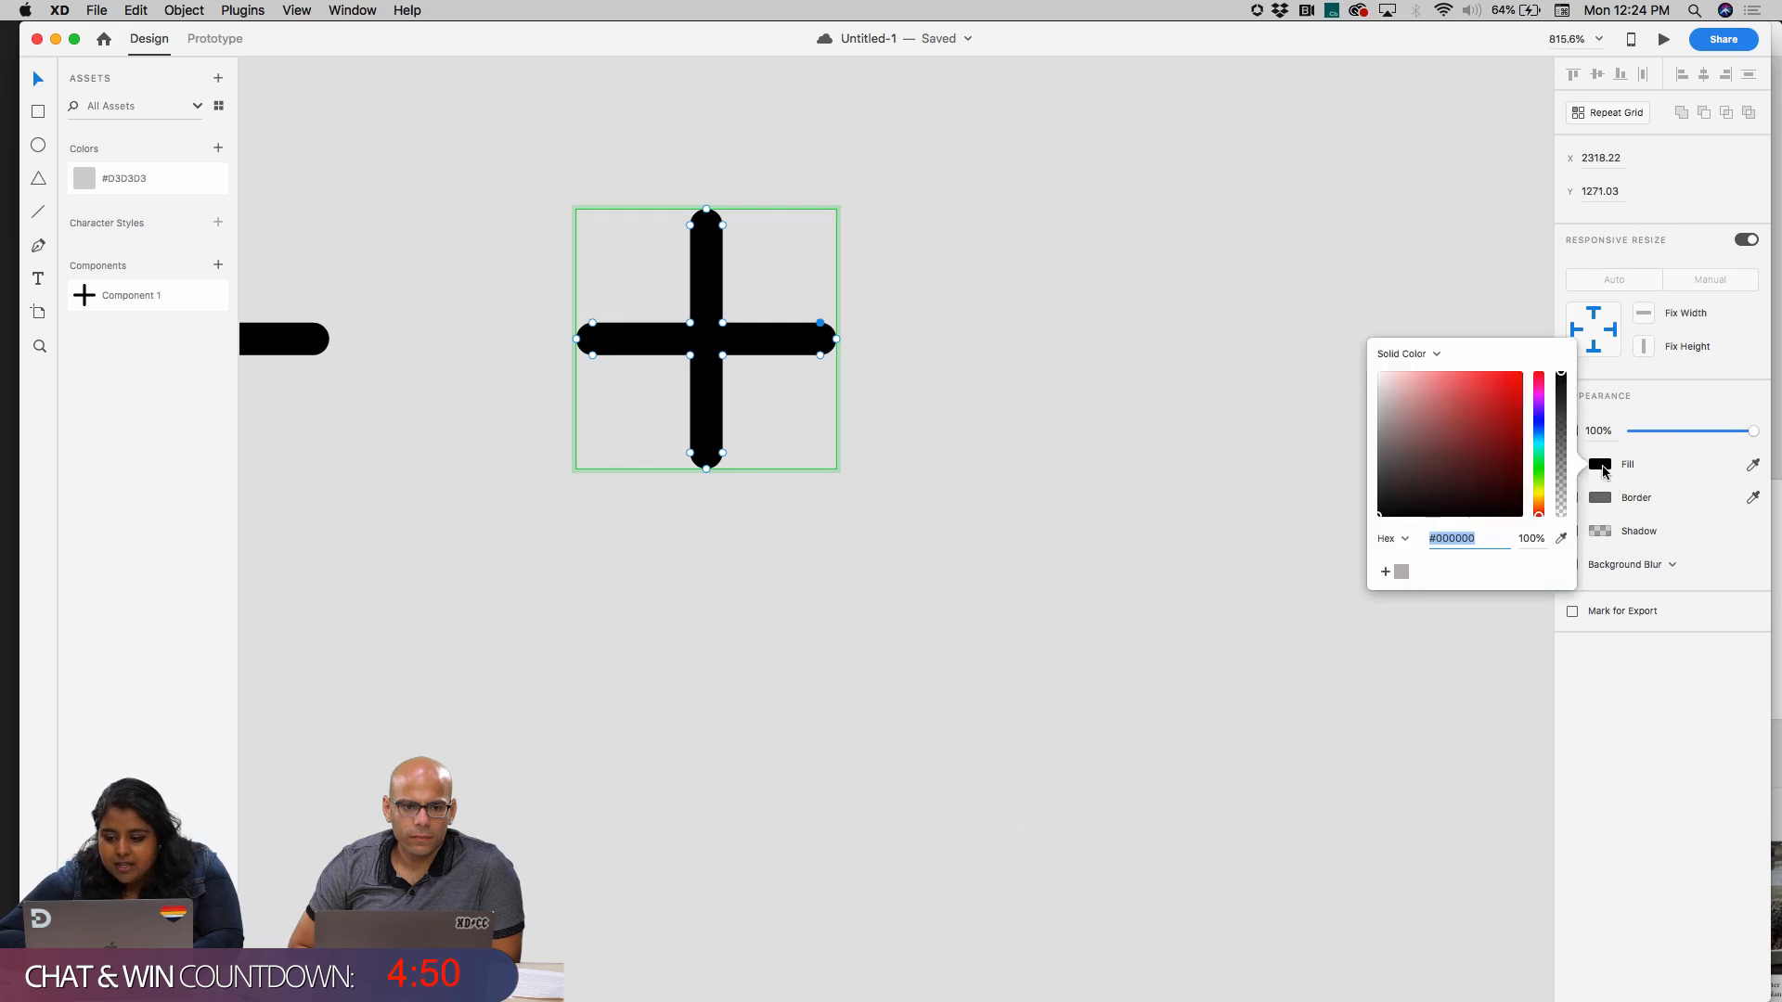
drag(1512, 430, 1498, 392)
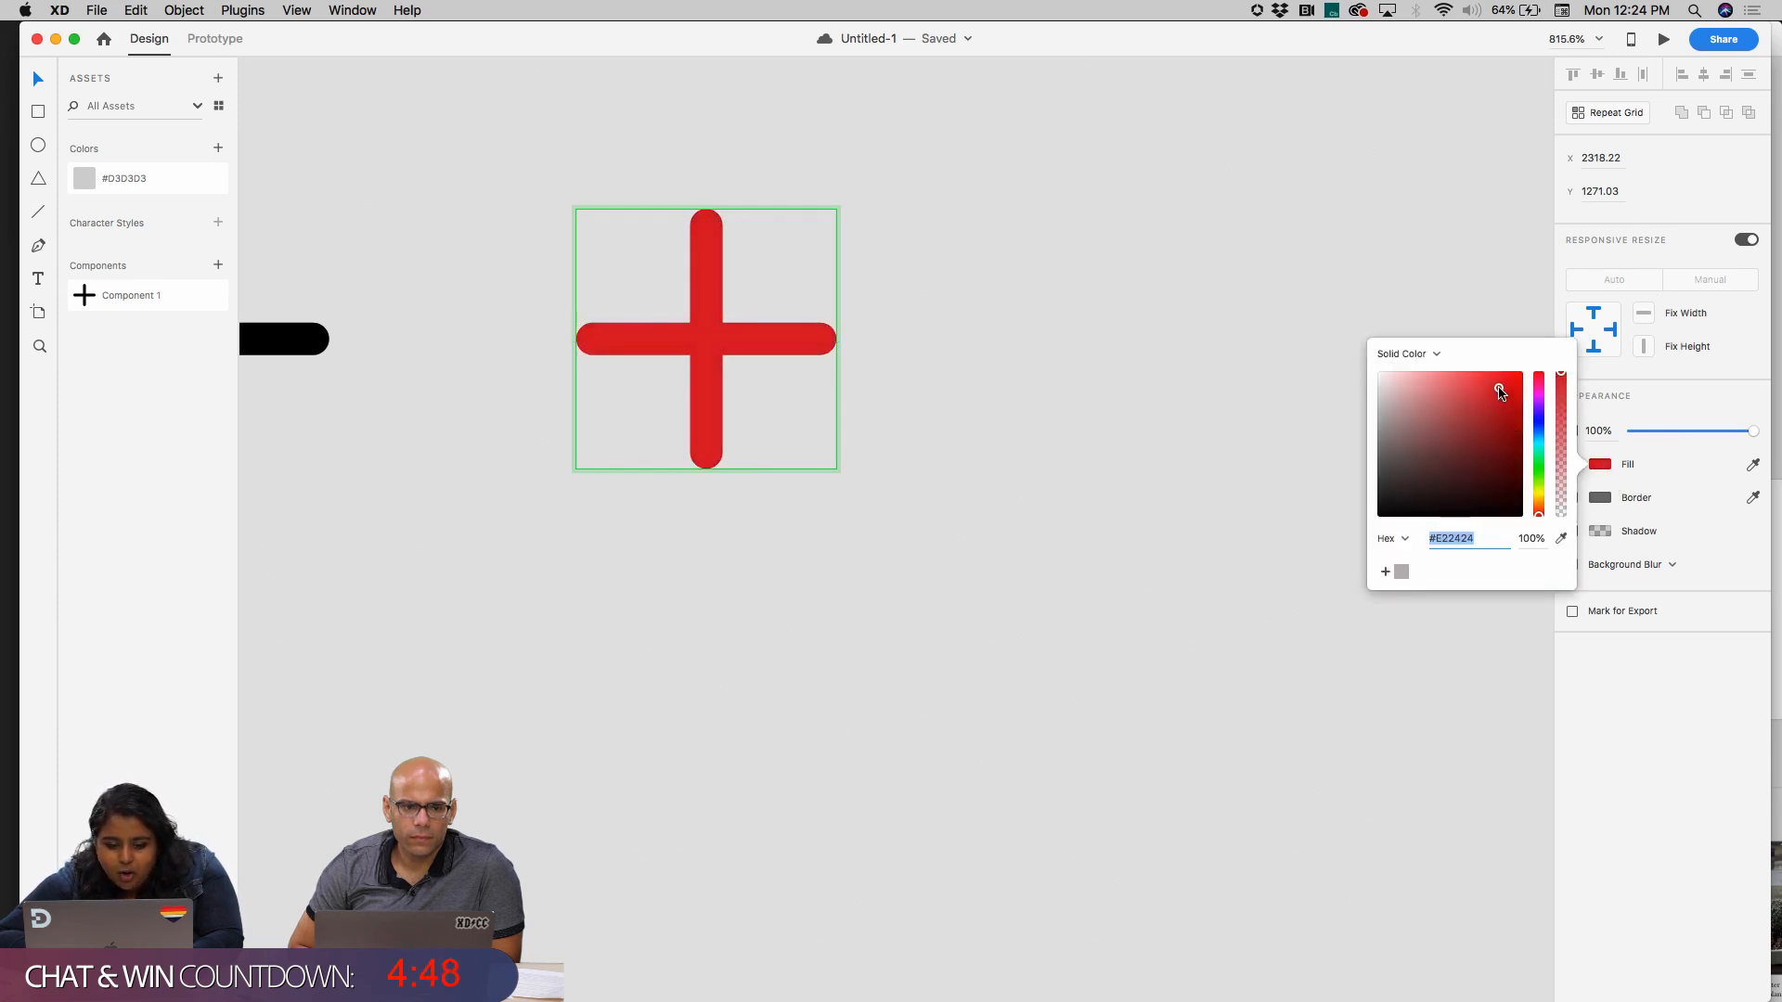
click(1096, 387)
click(1097, 382)
scroll(1097, 382, left, 4)
scroll(1096, 383, down, 5)
click(1032, 365)
click(826, 376)
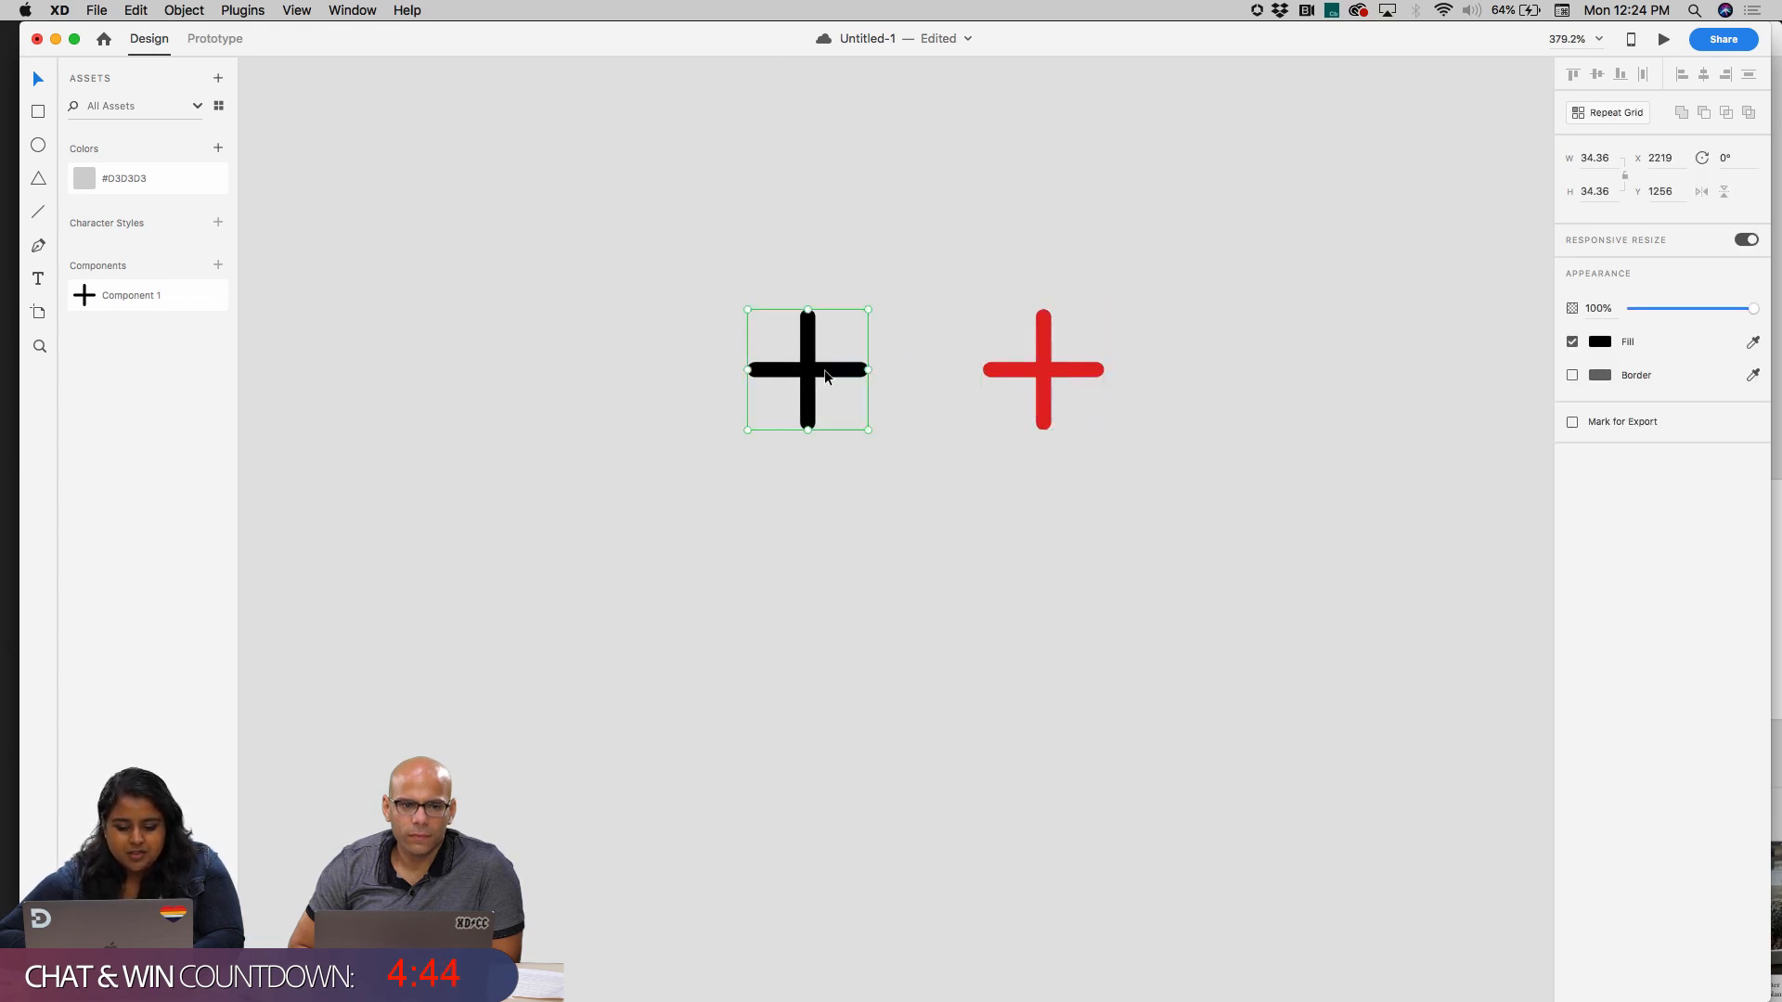
click(1058, 373)
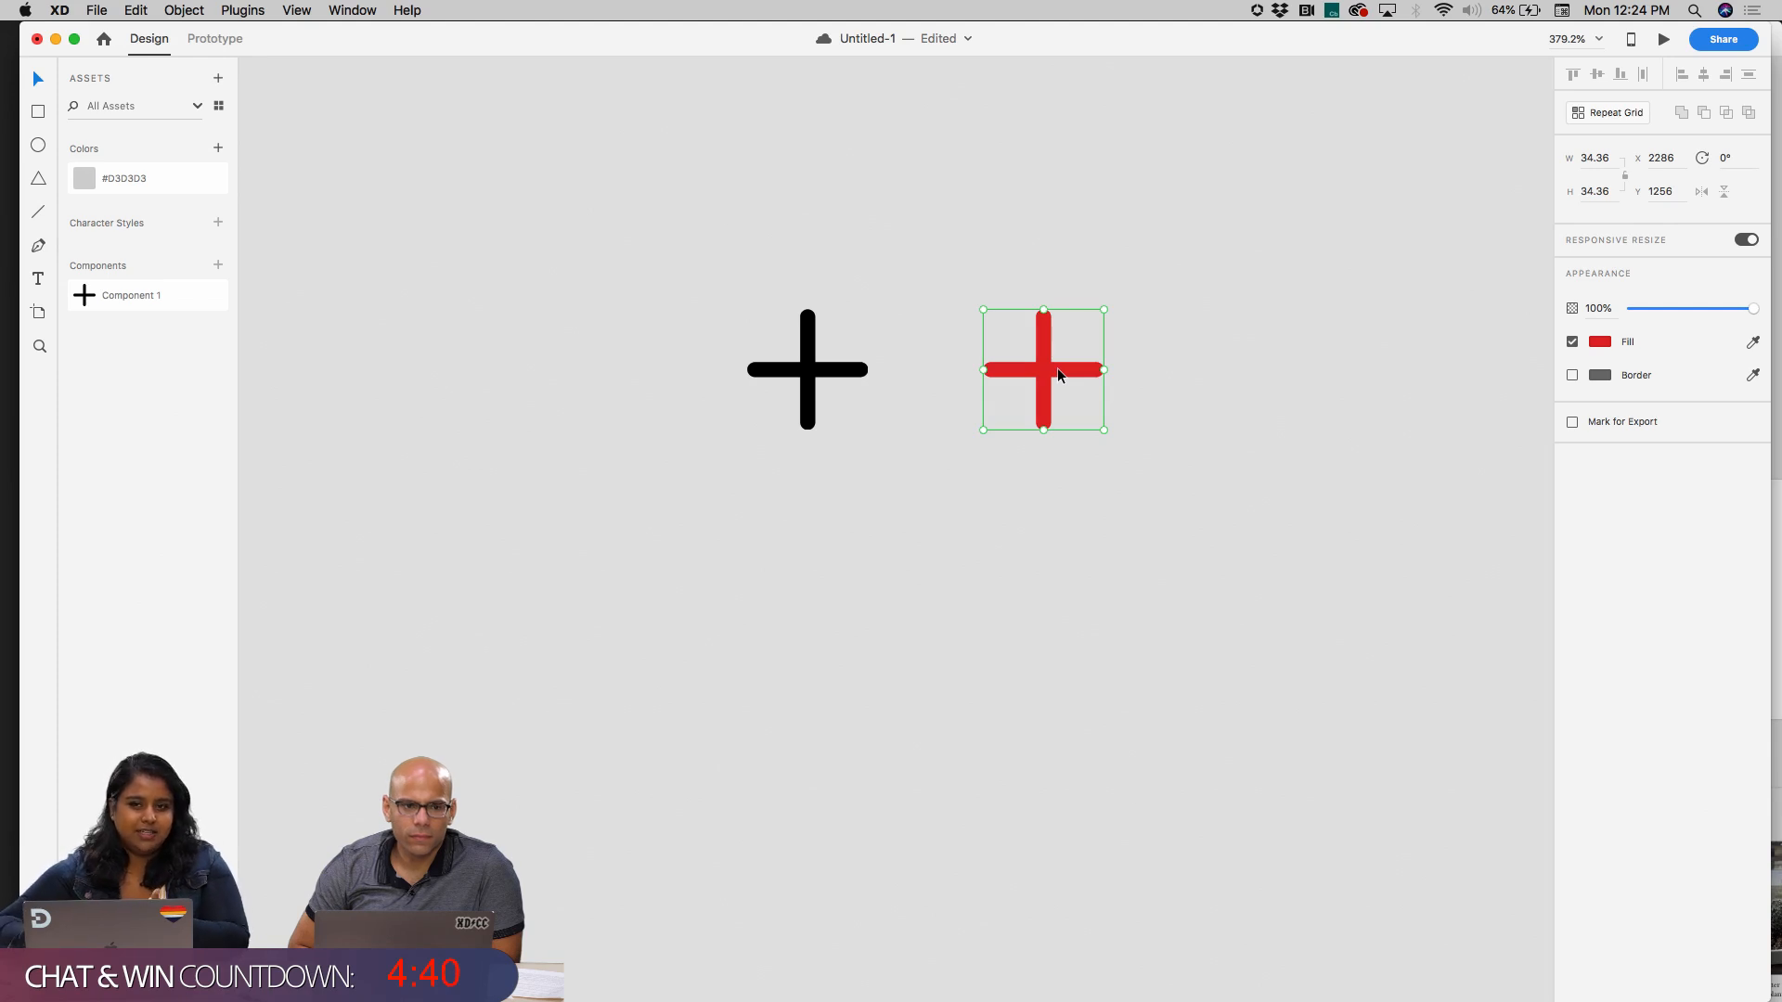
Edit the plus's master component and add a white circle about 45 px wide with a grey border behind the plus
click(813, 368)
right_click(813, 367)
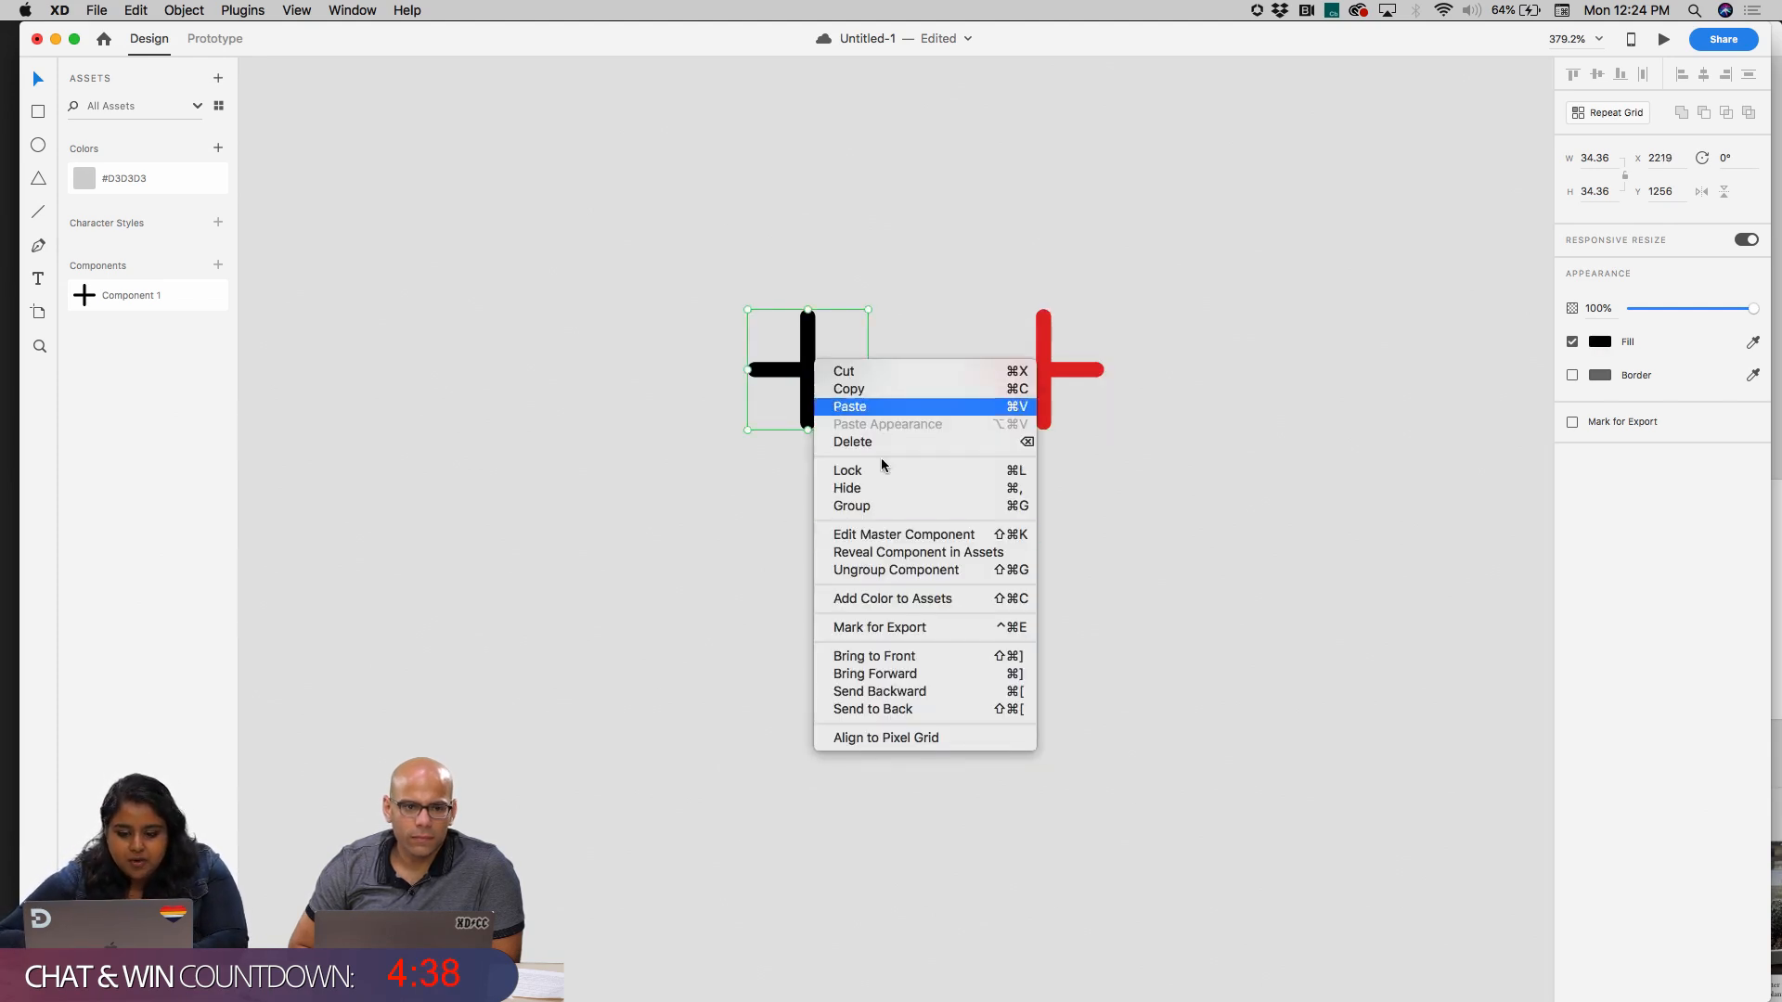
click(932, 543)
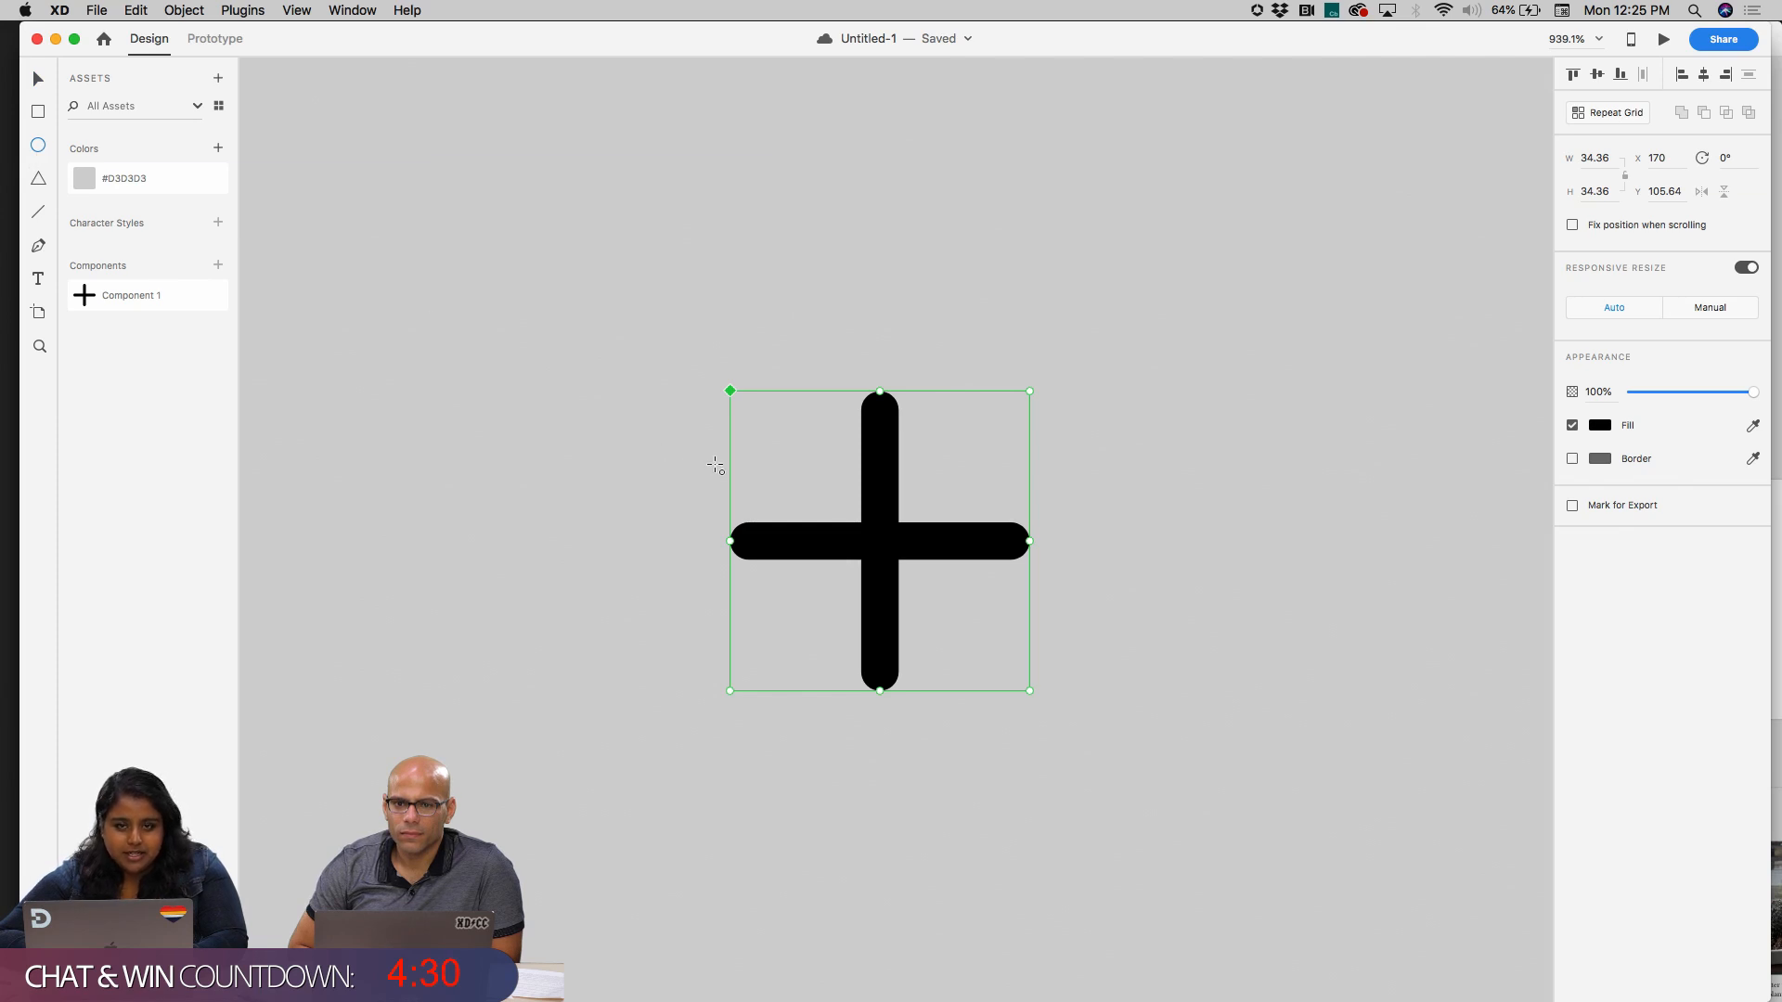
double_click(879, 536)
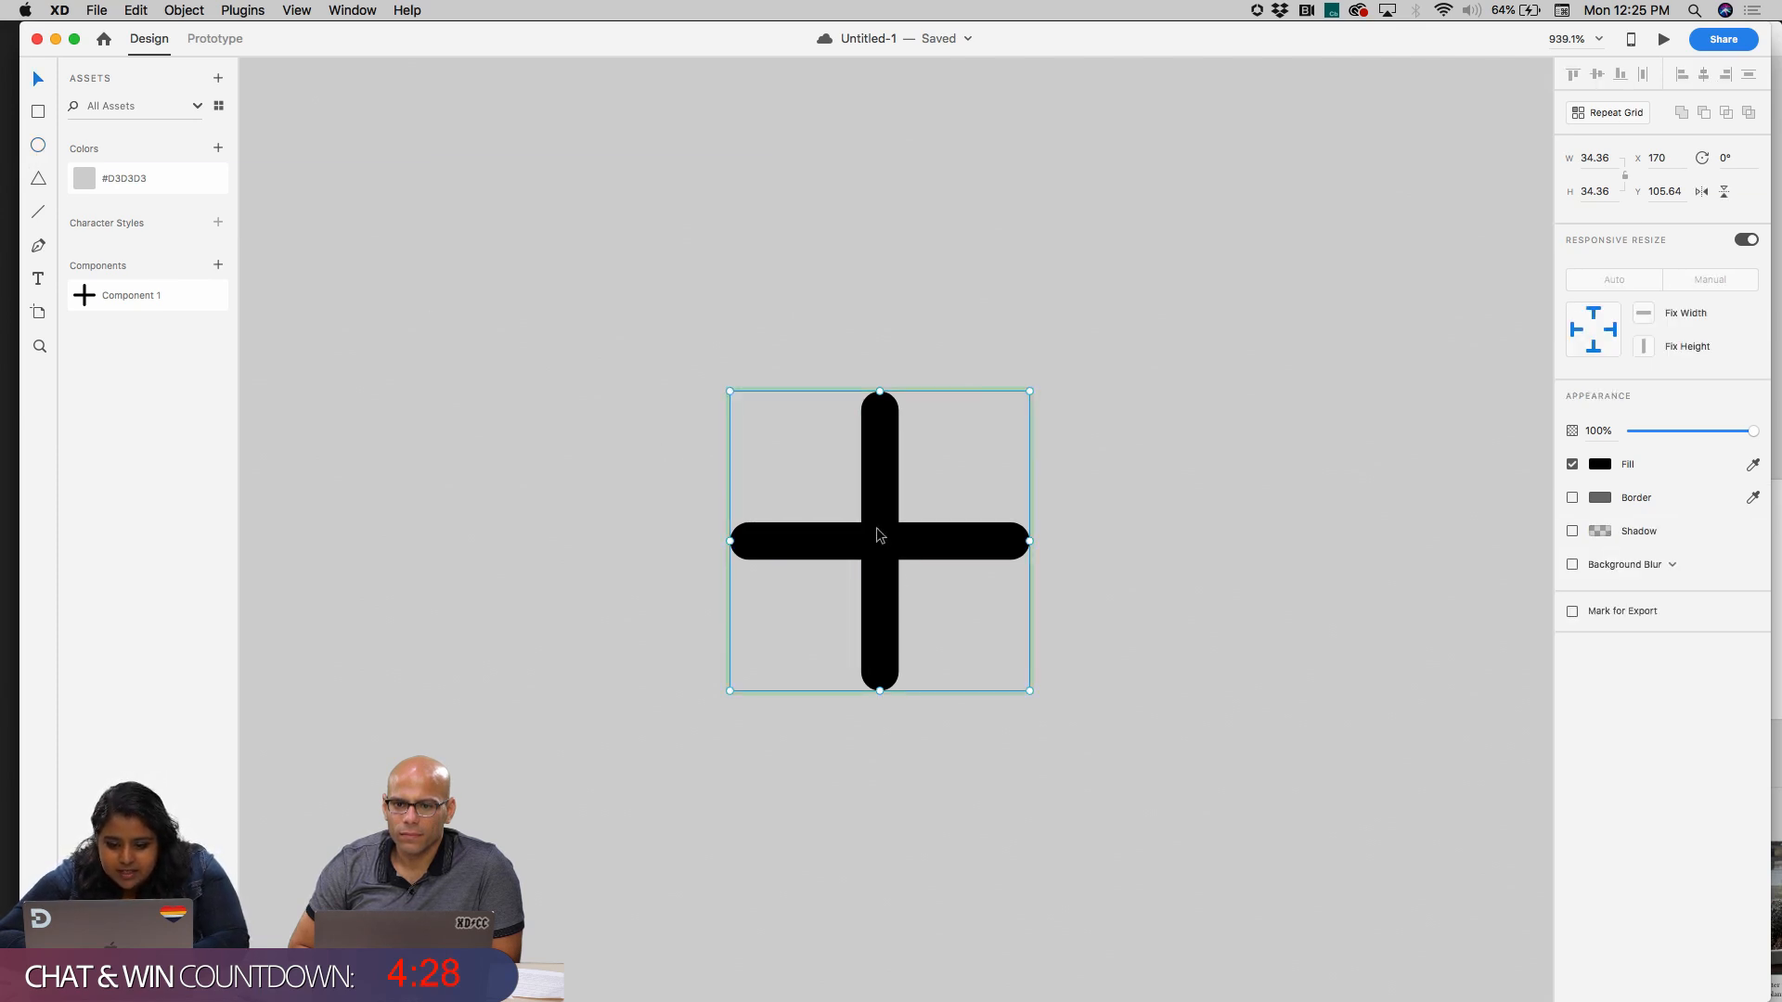
drag(722, 360, 1113, 752)
drag(934, 535, 875, 485)
key(super+shift+bracketleft)
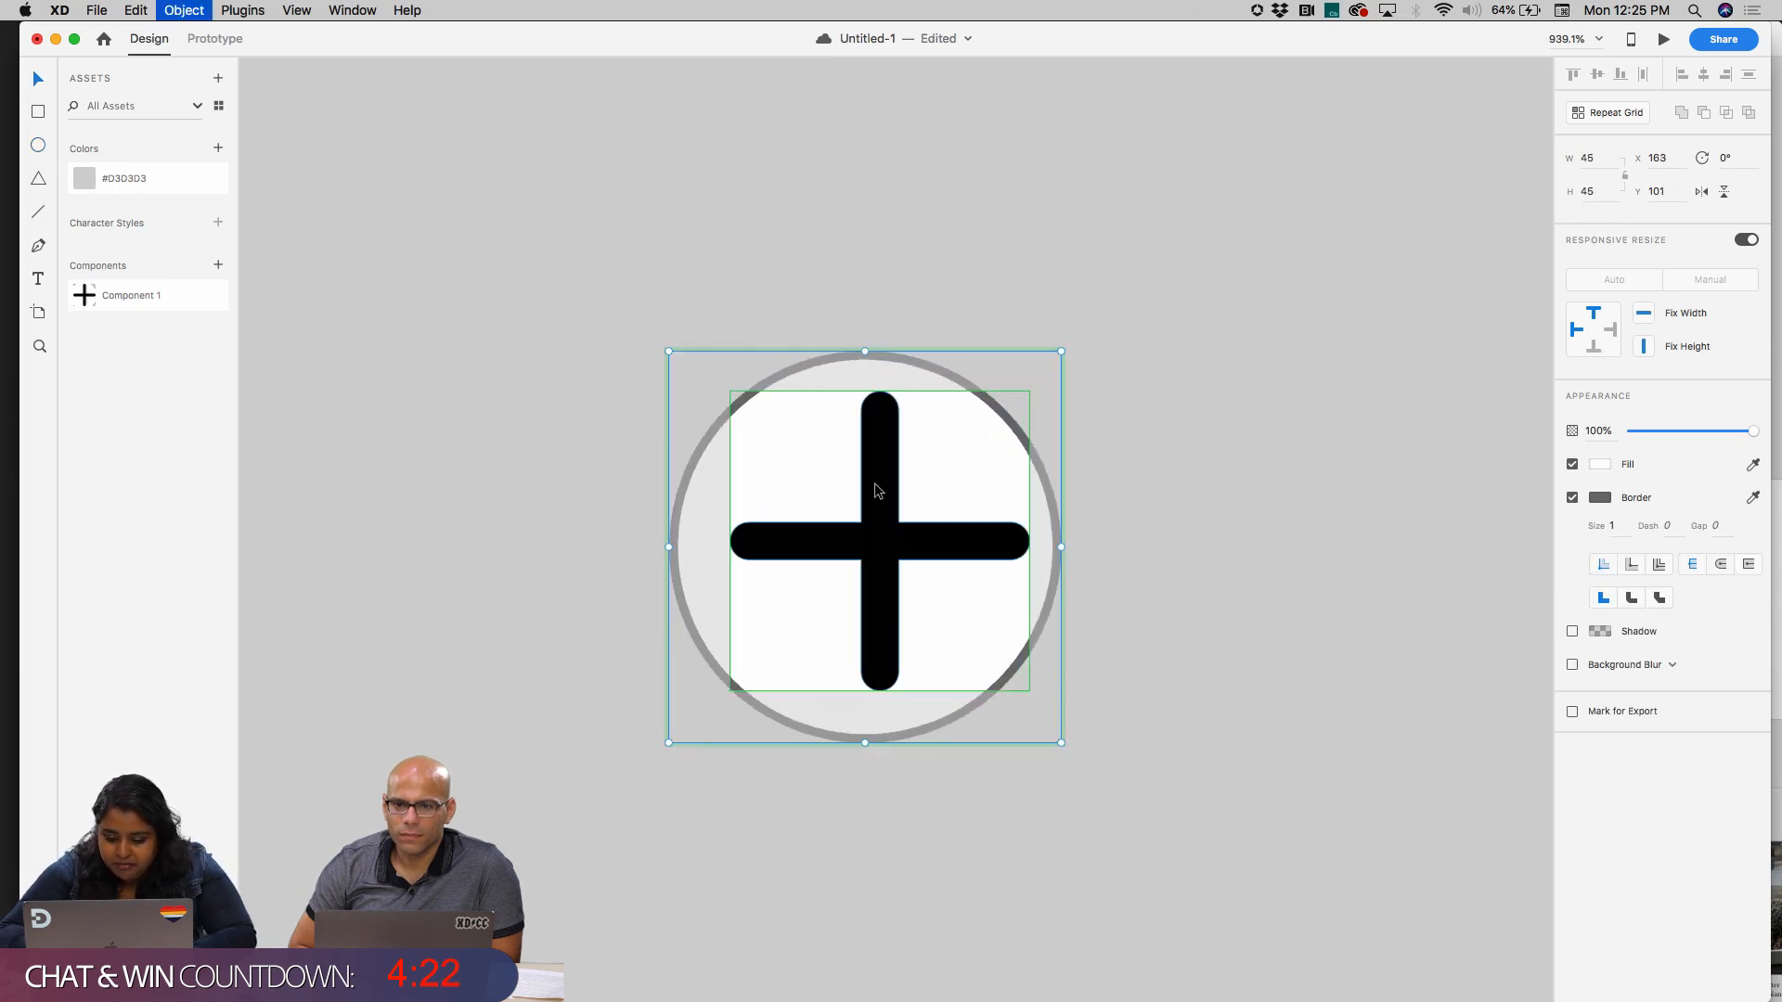
Shrink the circle in the master component to about 31 px and centre it on the plus
drag(862, 350, 867, 457)
key(super+z)
drag(1061, 743, 938, 617)
drag(938, 452, 1004, 493)
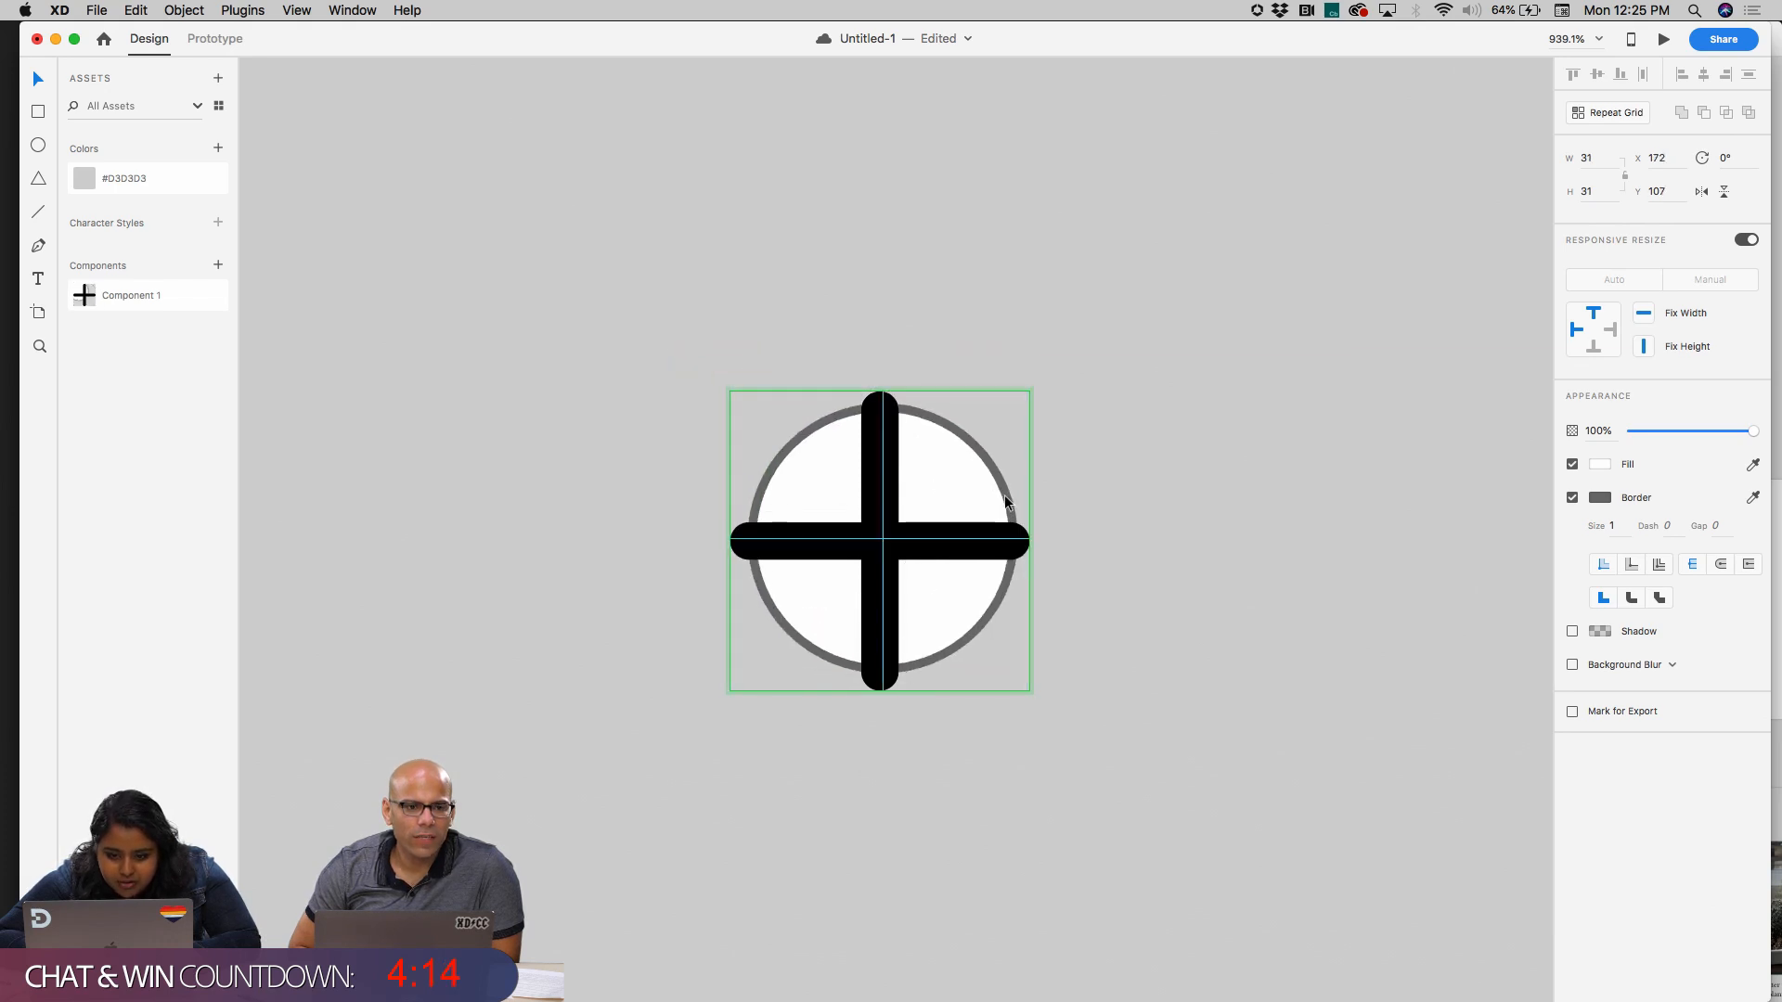
Scale the plus shape down to about 19 x 17.5 px and centre it inside the circle
click(878, 537)
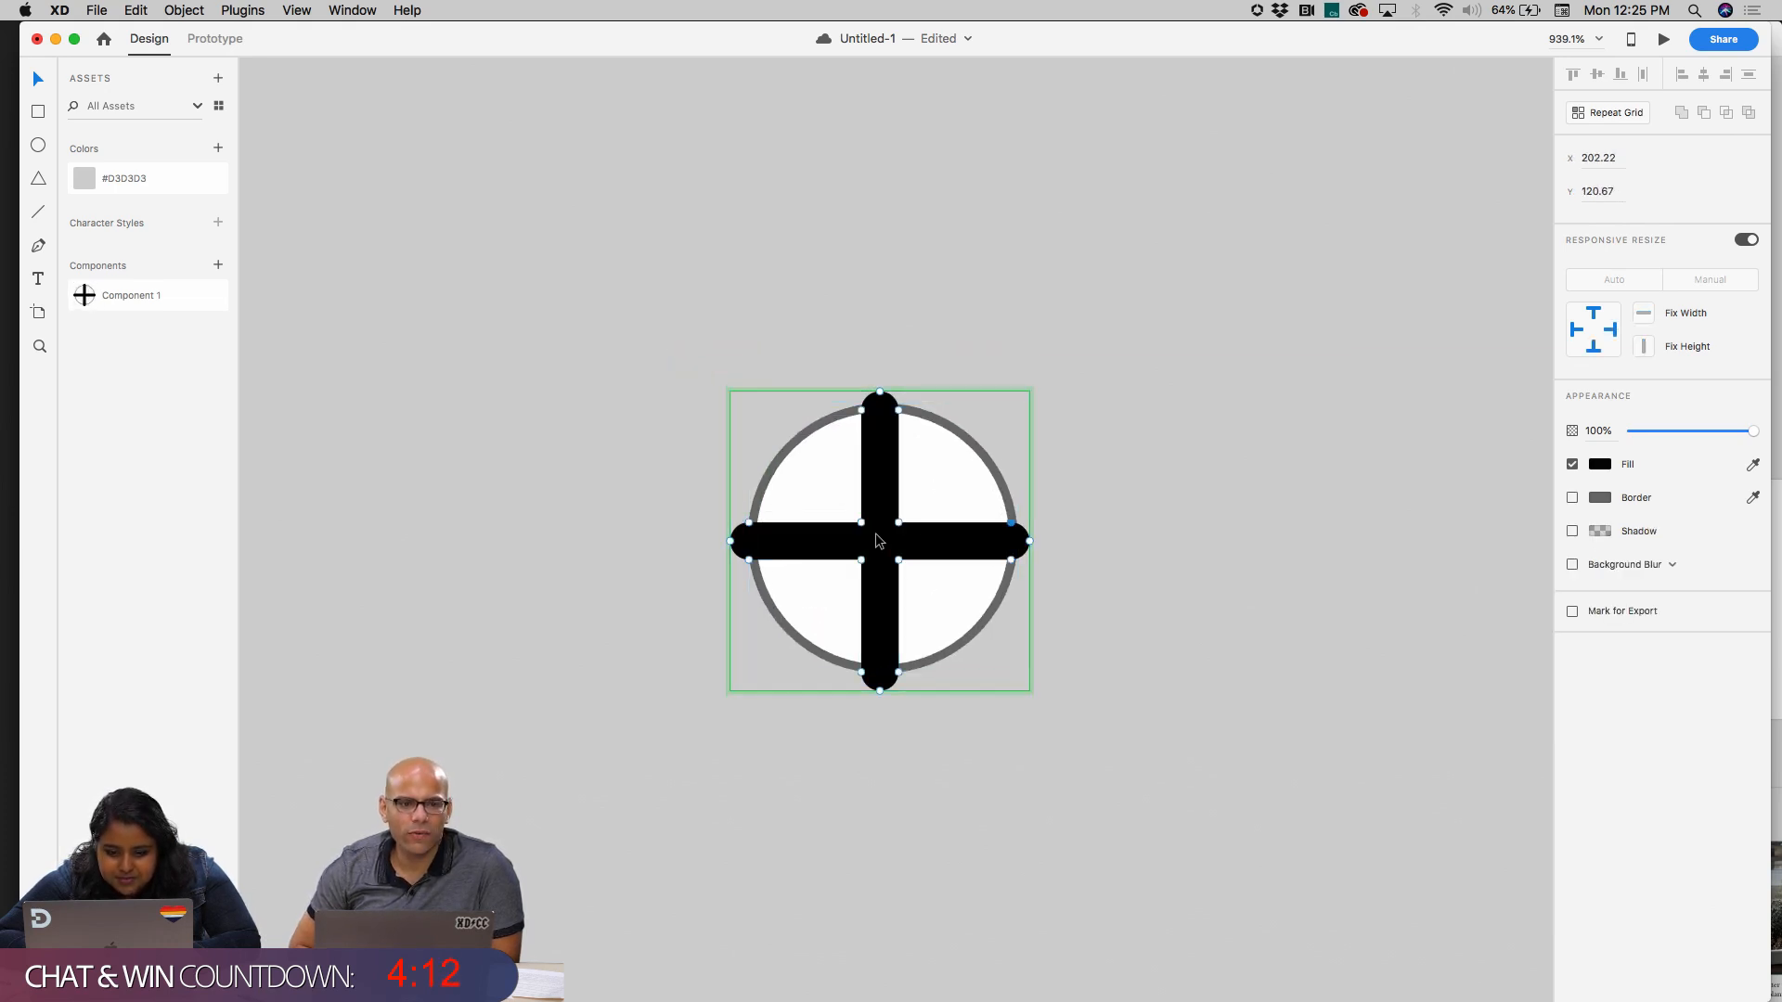
drag(1029, 390, 895, 539)
drag(815, 615, 885, 538)
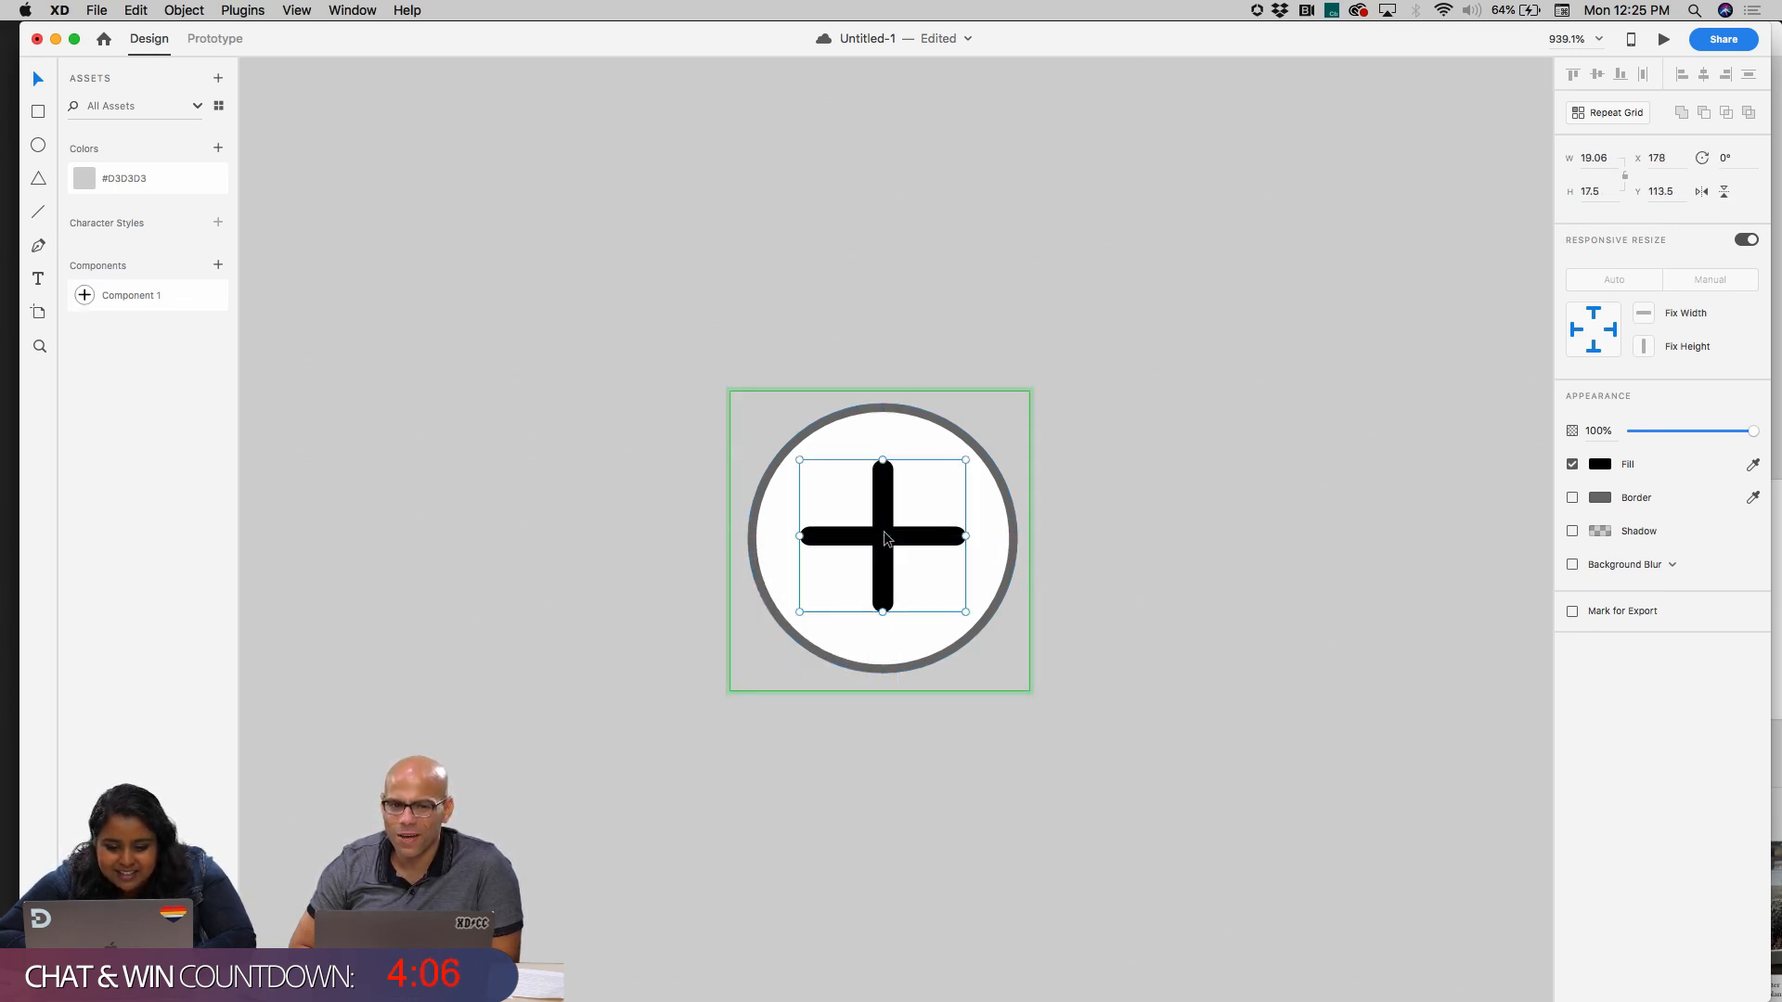
shift+click(944, 423)
click(1150, 429)
double_click(954, 458)
click(1243, 393)
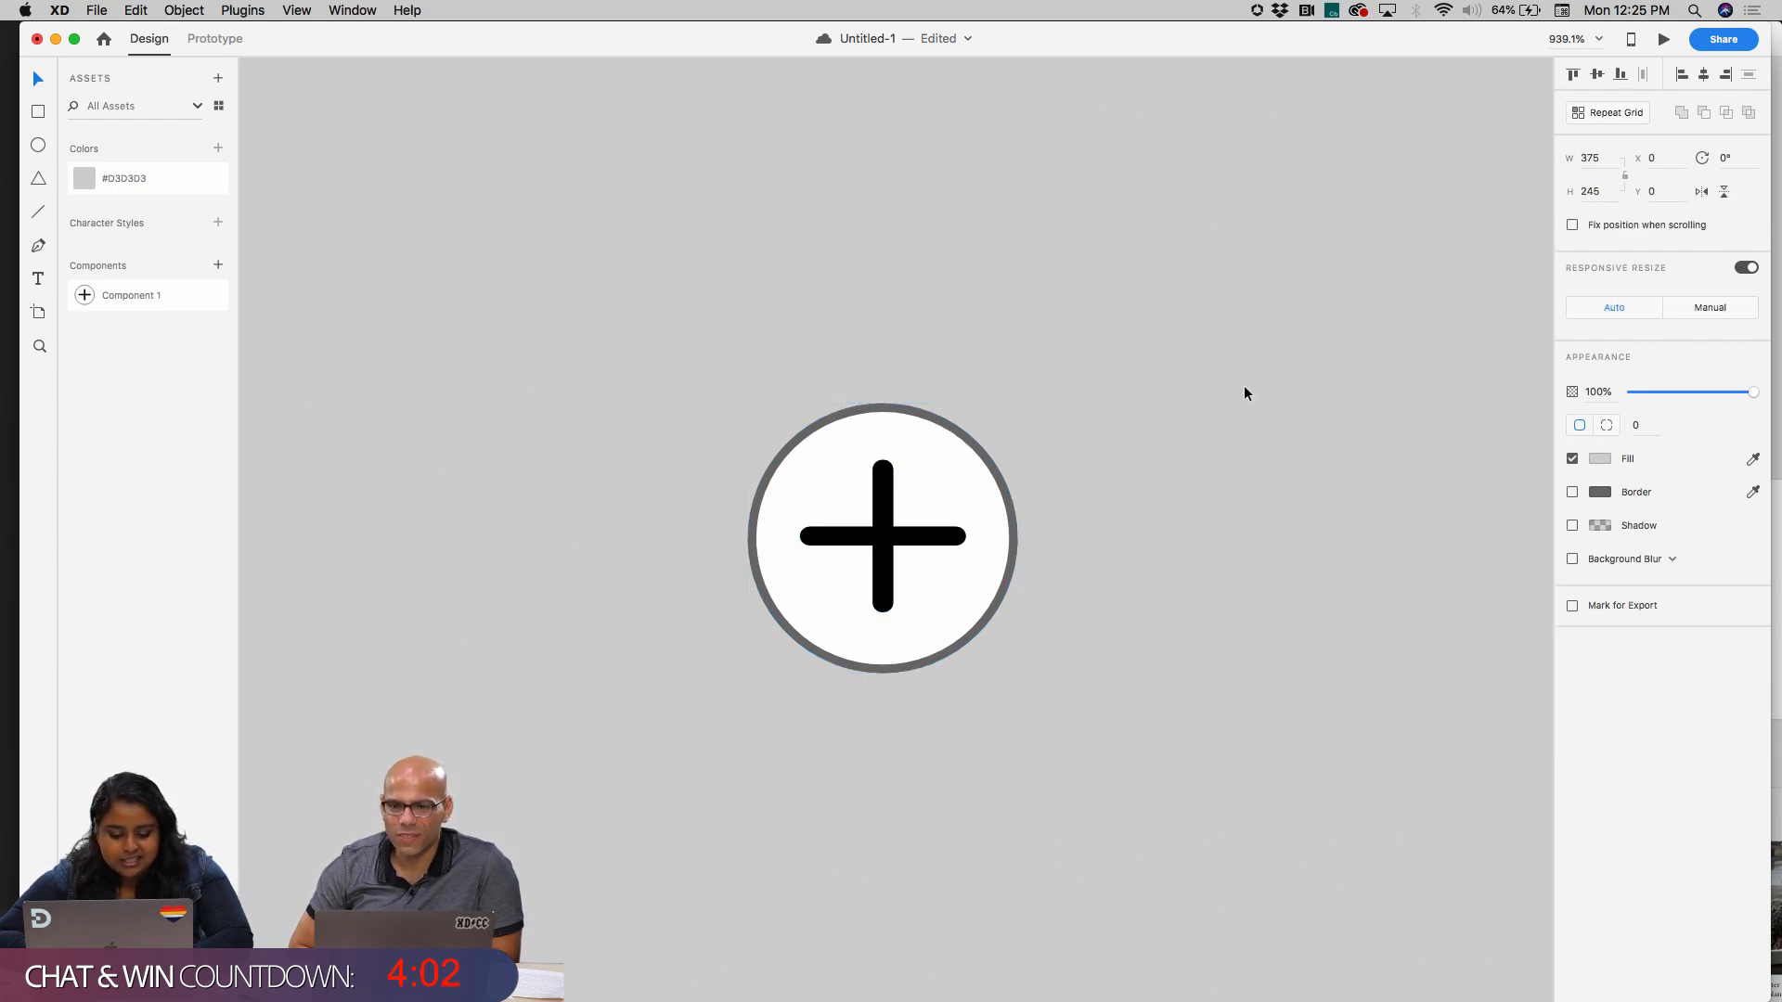
Save the document to Cloud Documents under the name PlantTBD
key(super+s)
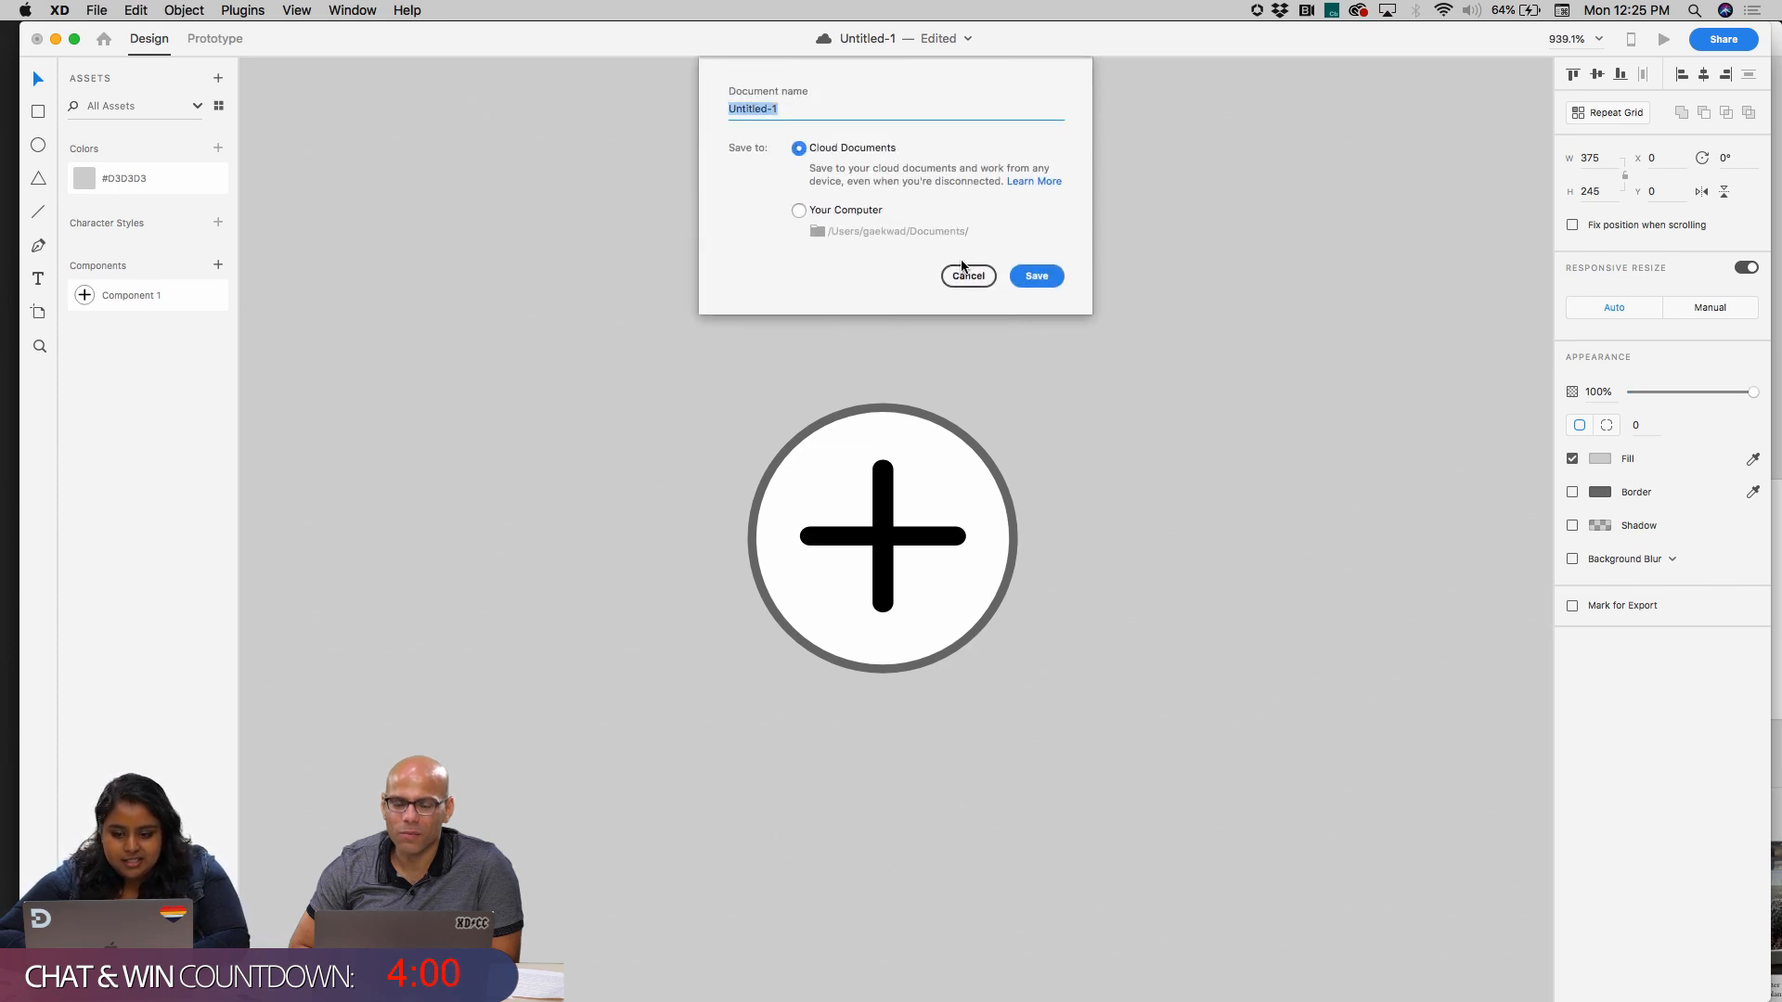
click(966, 275)
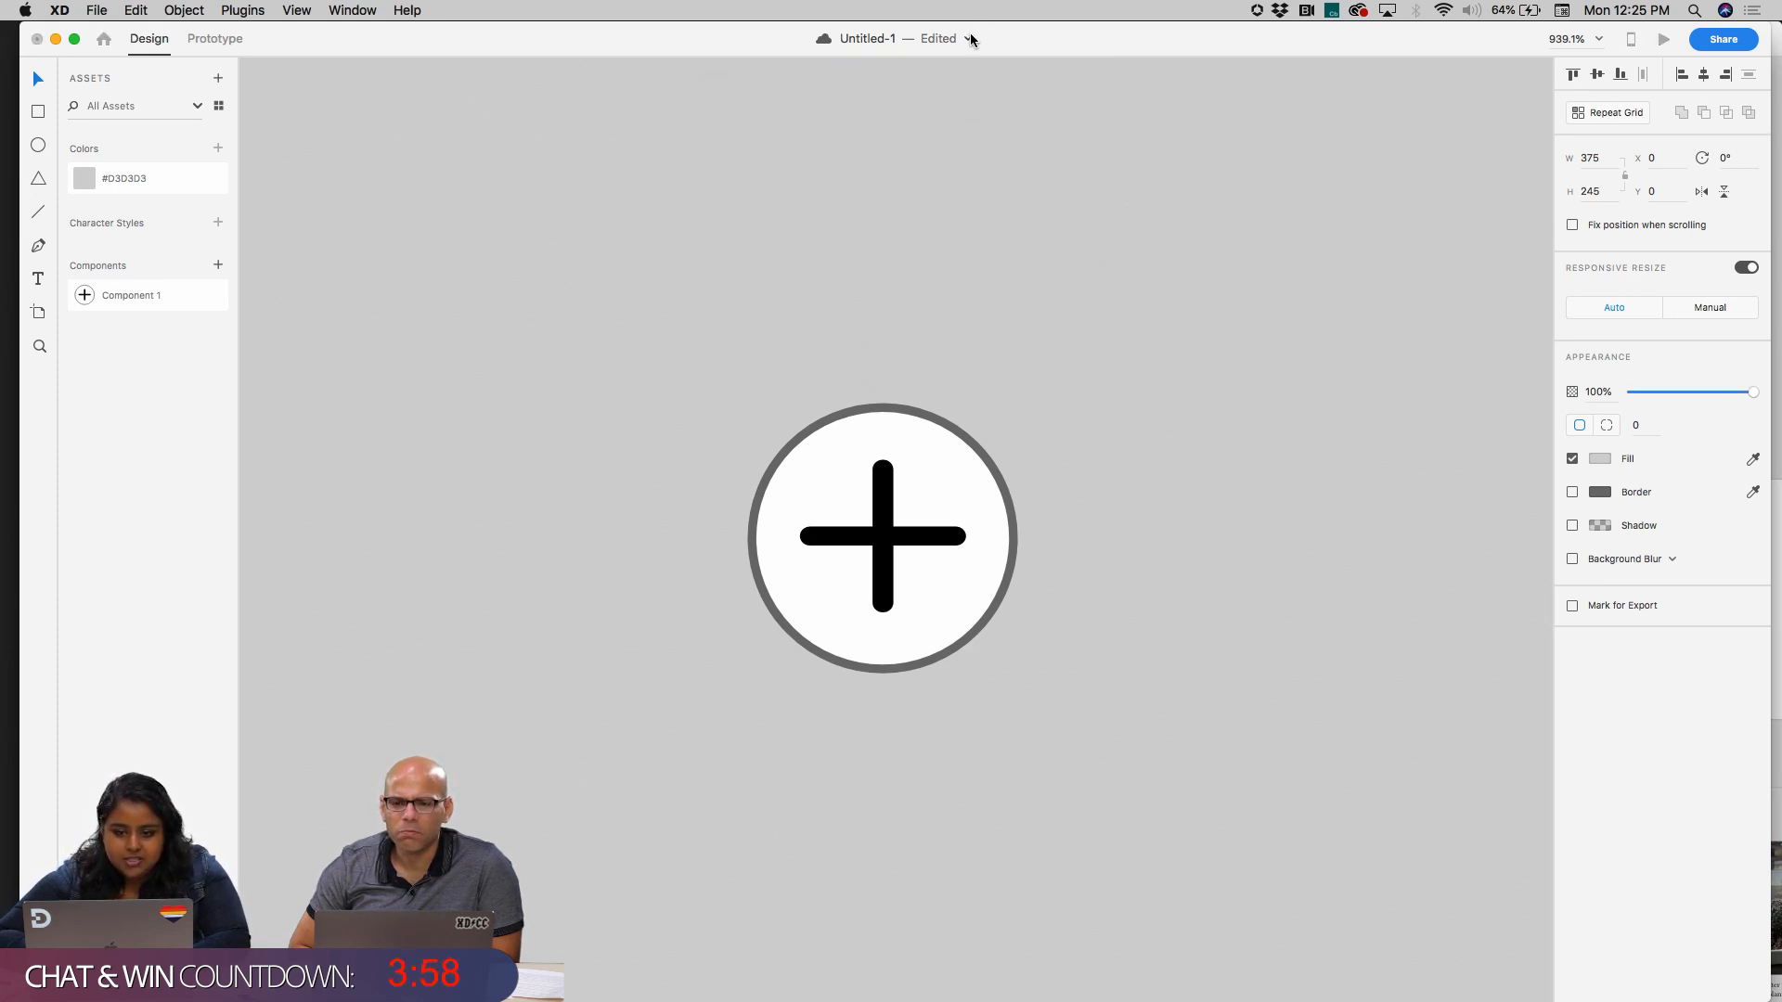
click(971, 38)
click(802, 114)
key(super+a)
key(BackSpace)
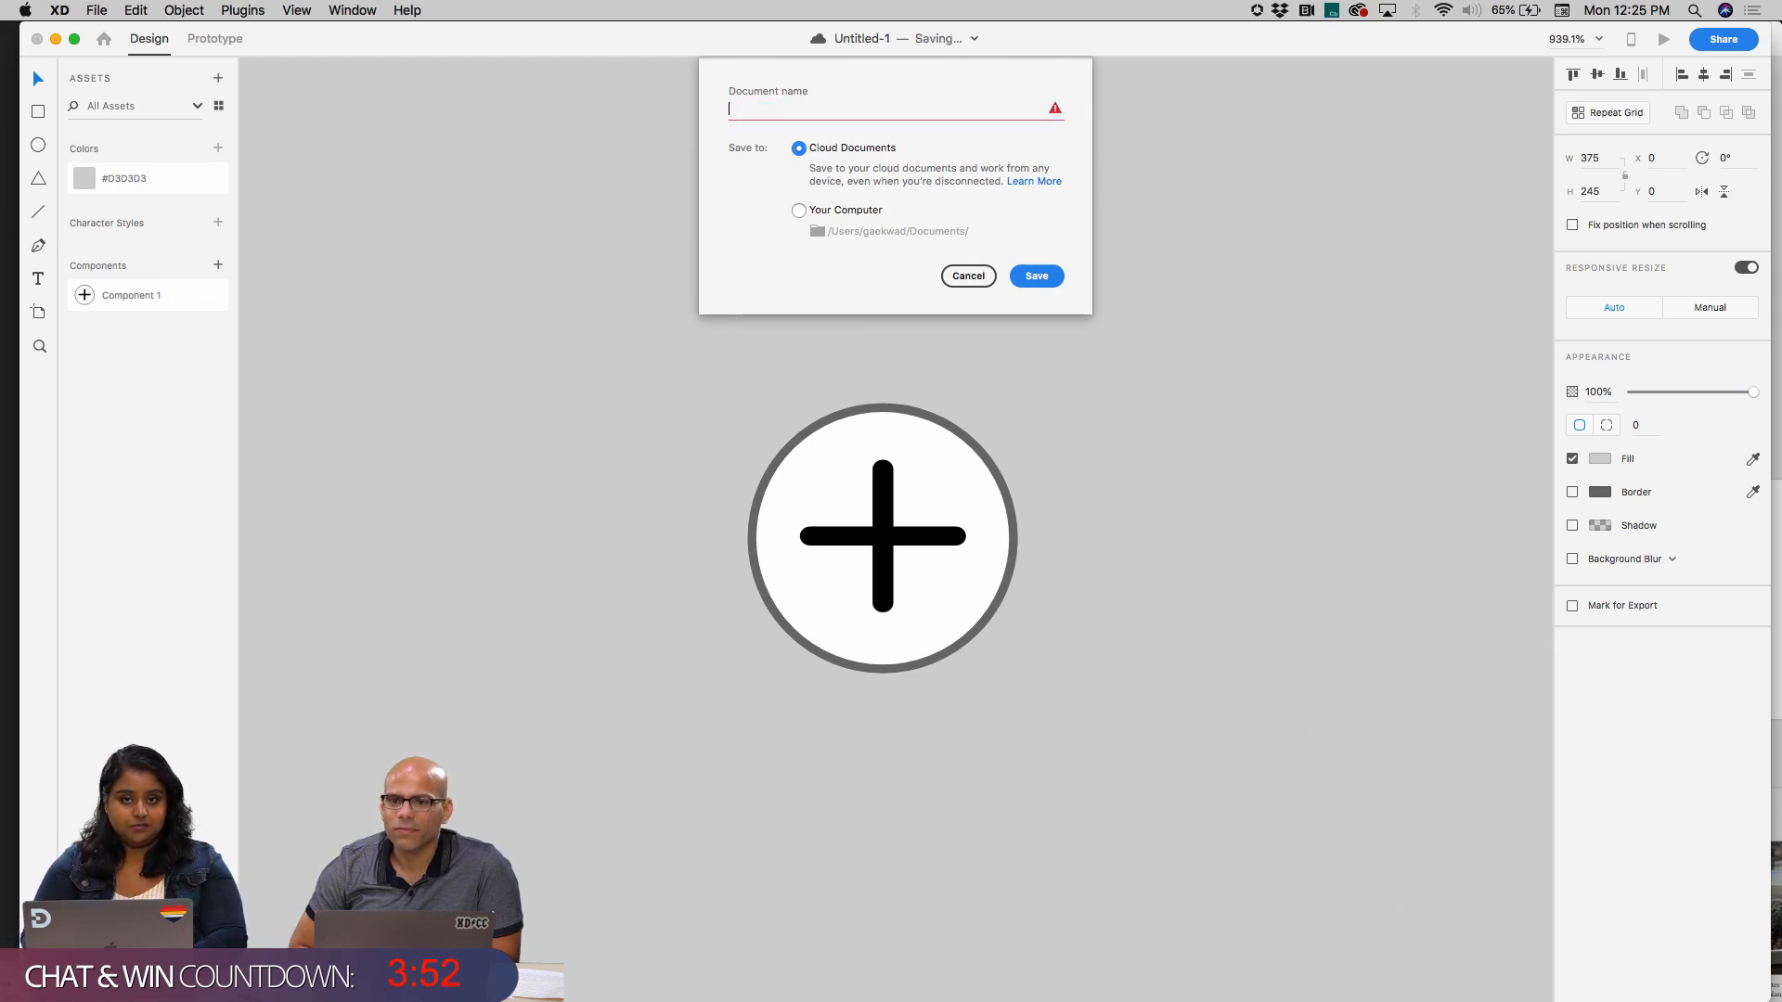
text(PlantTBD)
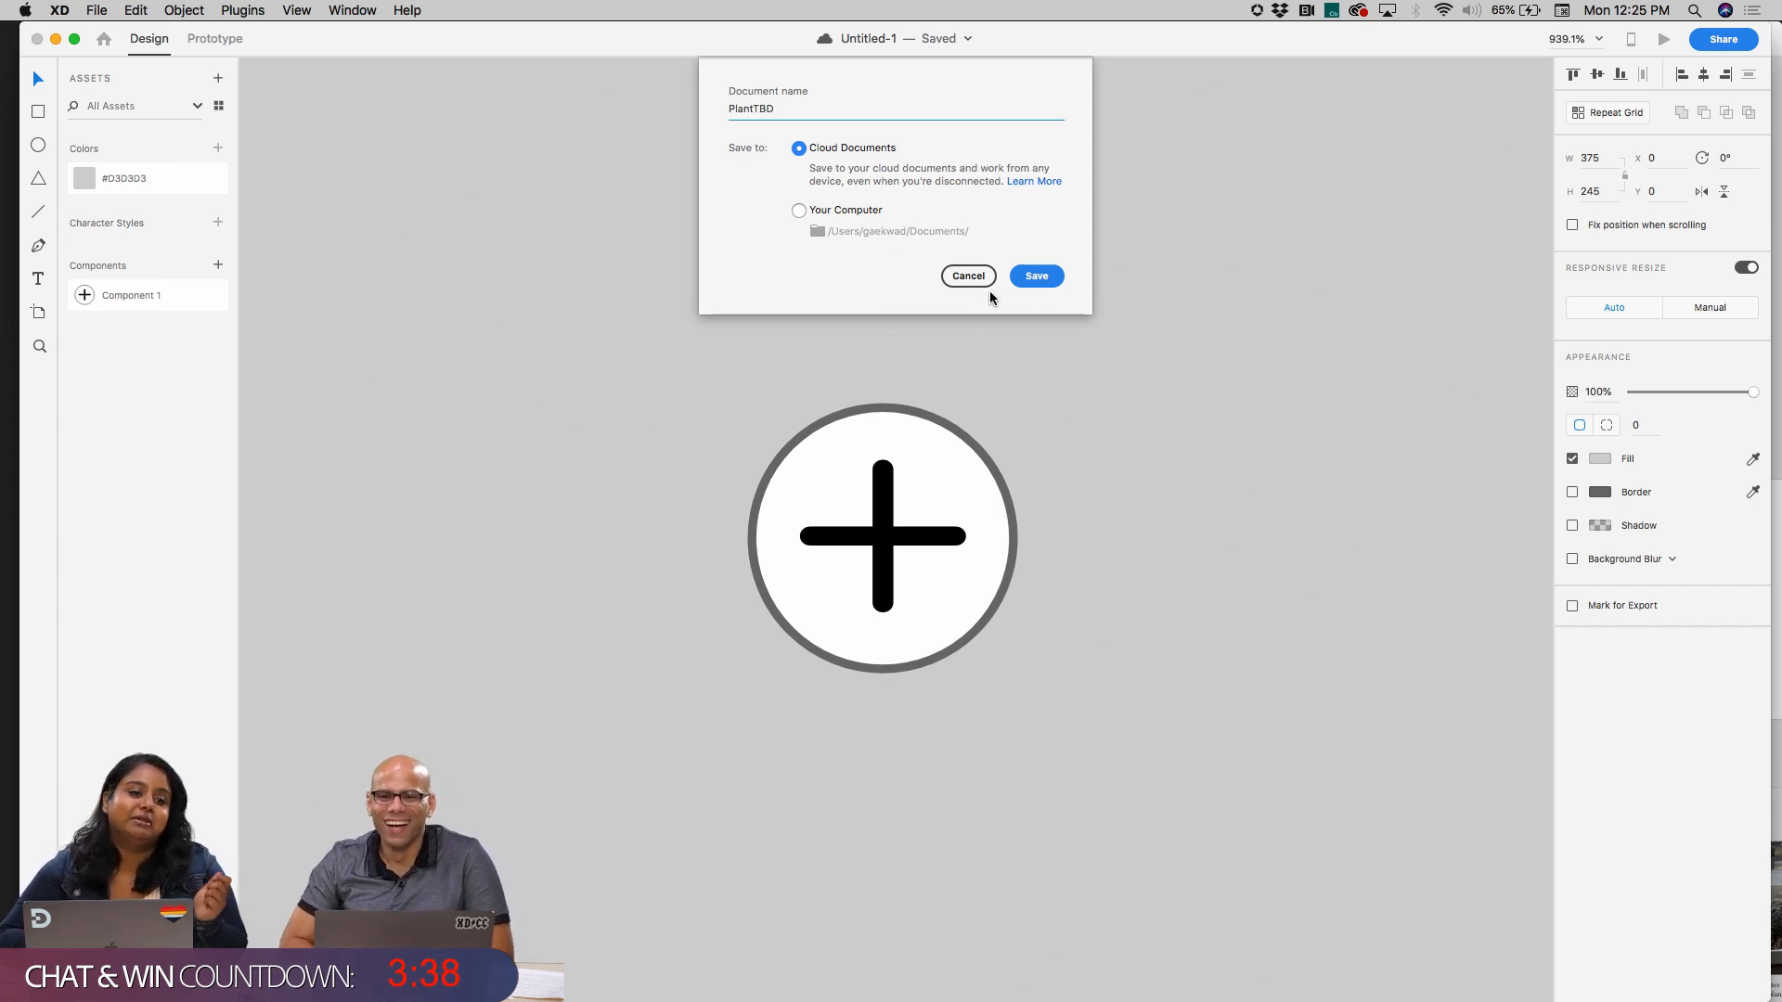
click(1033, 284)
click(987, 470)
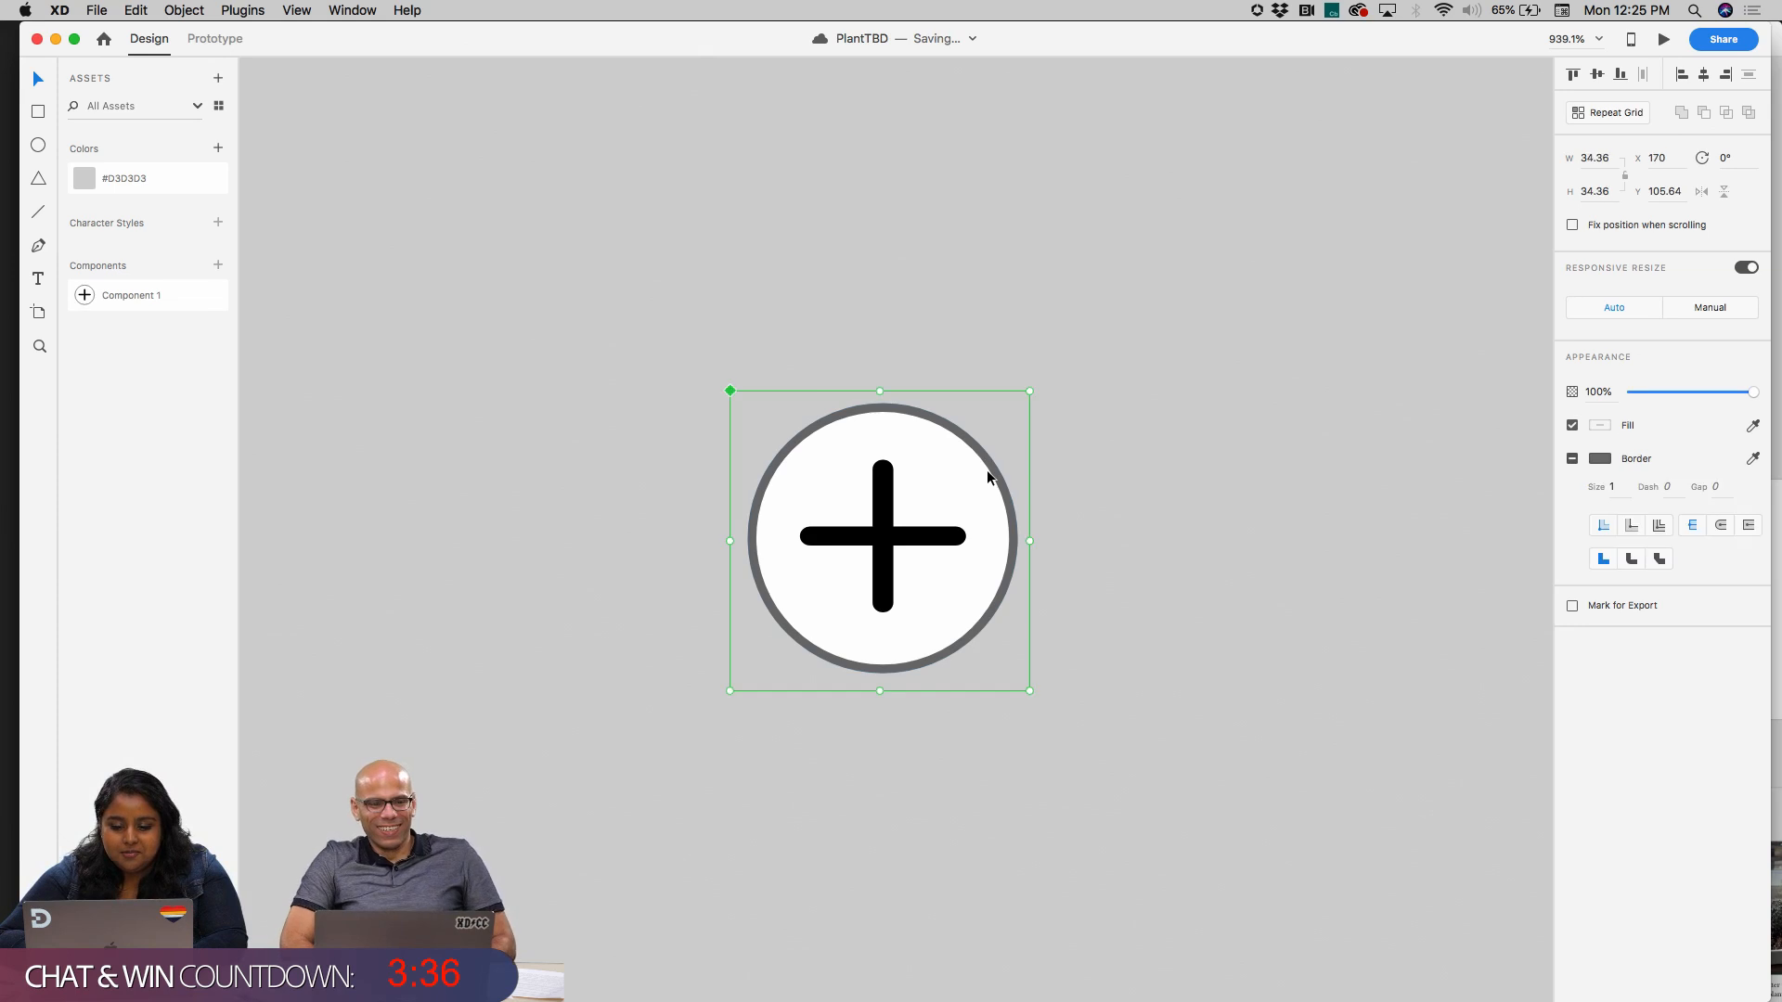
scroll(1101, 488, down, 5)
scroll(1101, 488, right, 2)
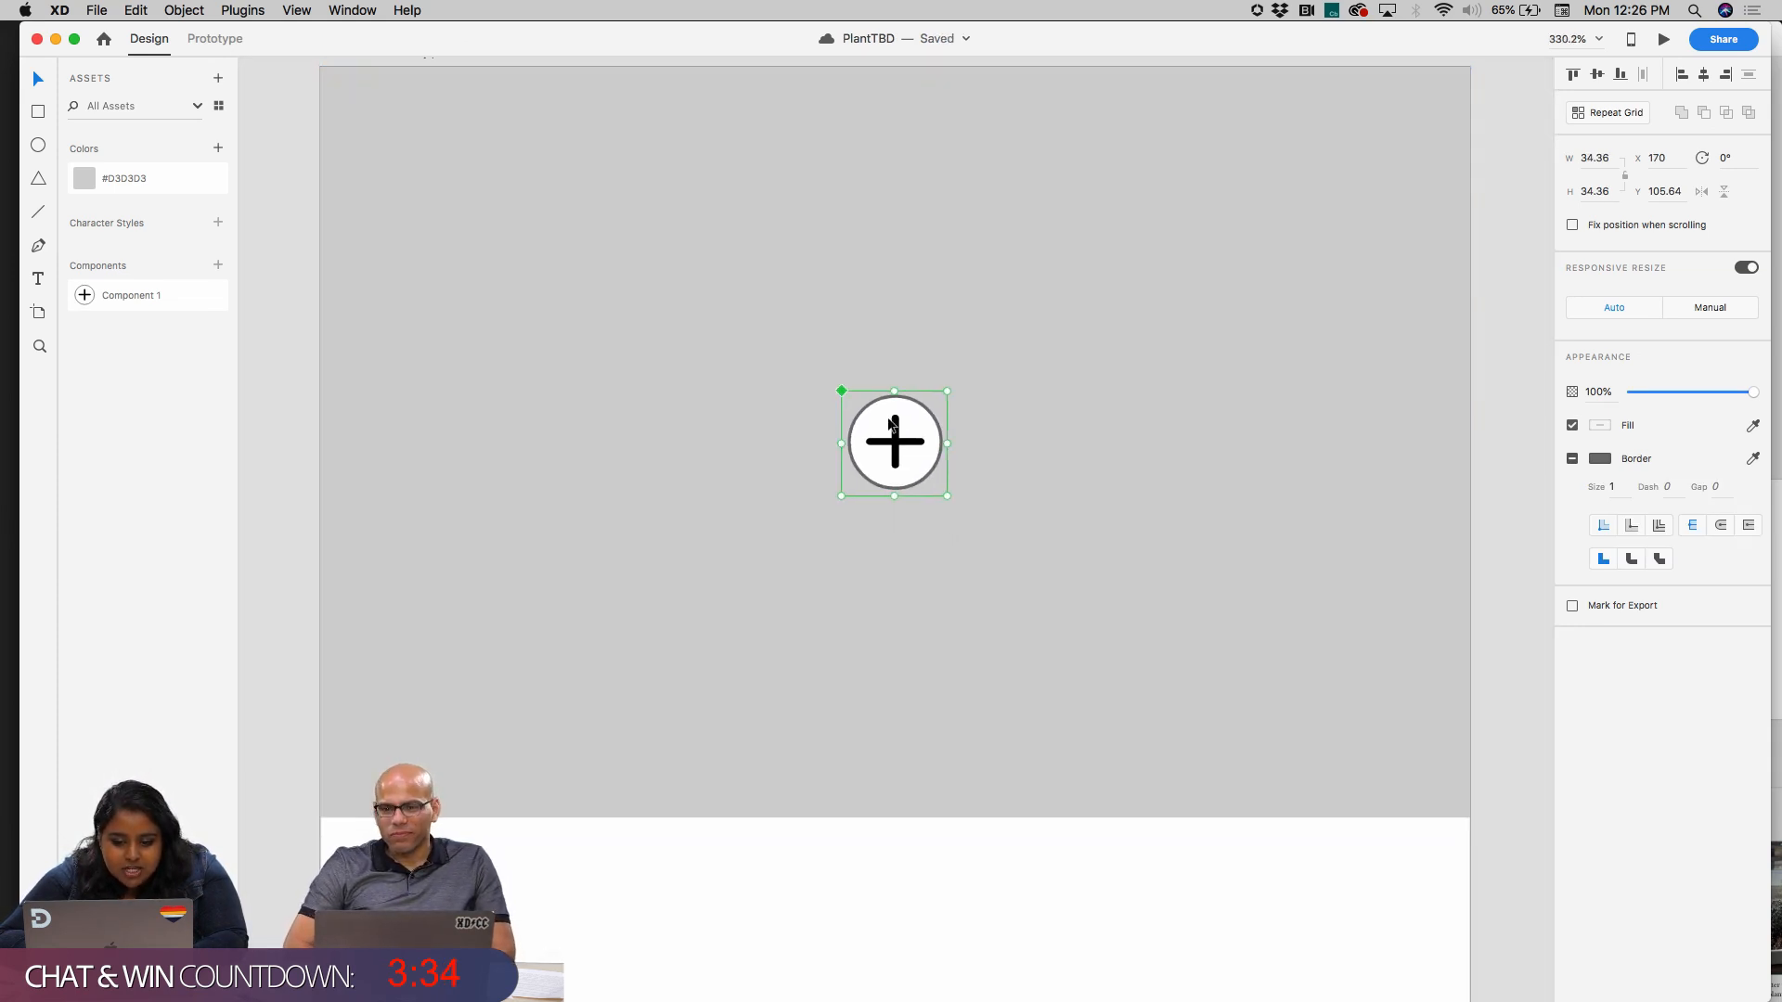
scroll(877, 443, down, 3)
scroll(876, 445, down, 10)
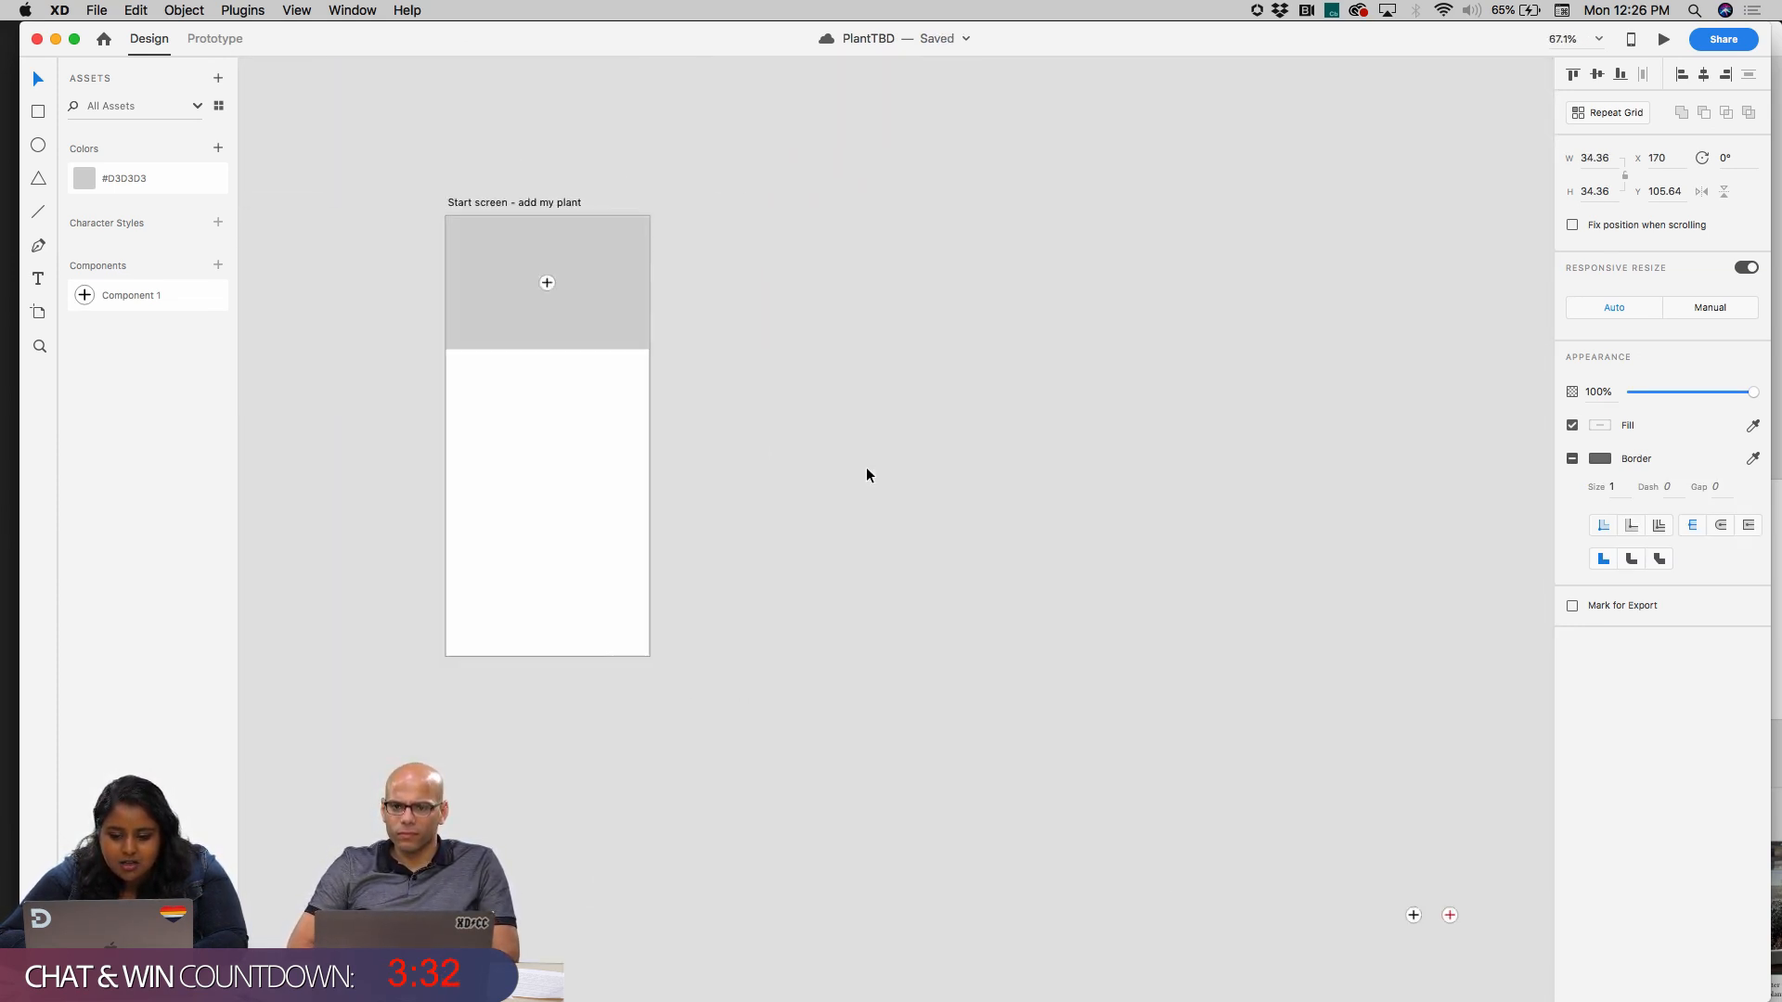
scroll(867, 474, down, 4)
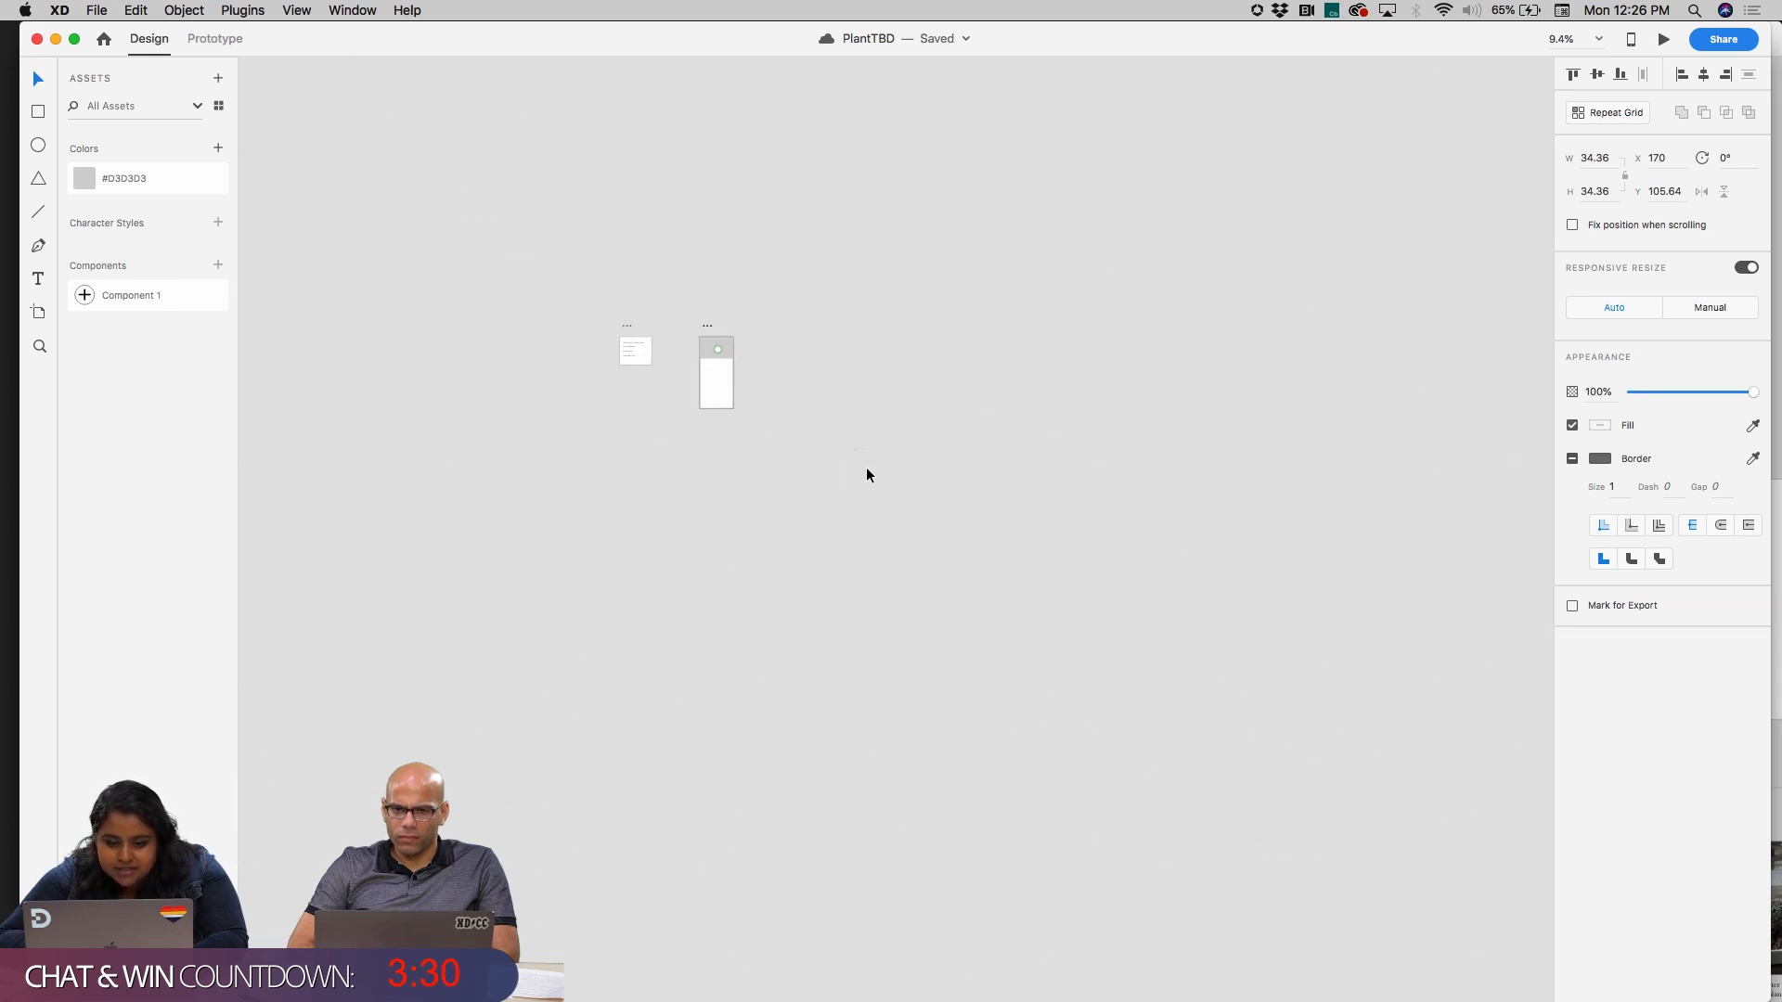
scroll(707, 394, up, 3)
scroll(707, 394, down, 5)
scroll(707, 395, up, 4)
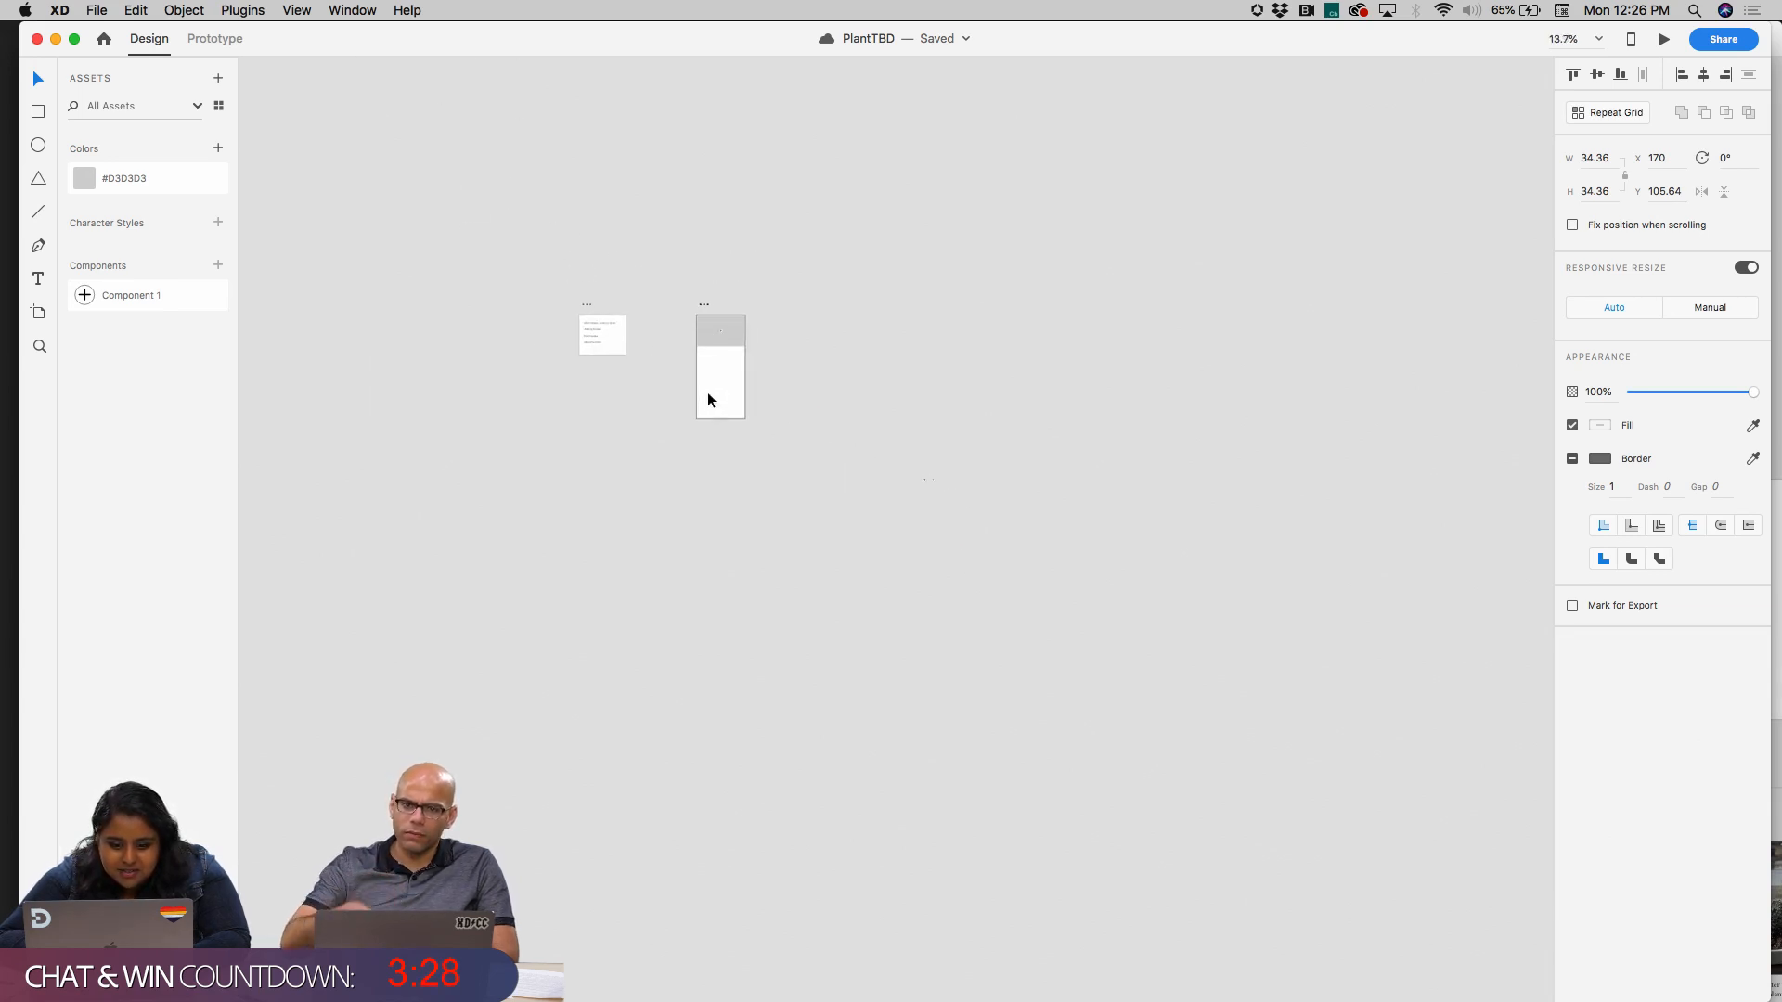
key(super+a)
scroll(761, 265, up, 6)
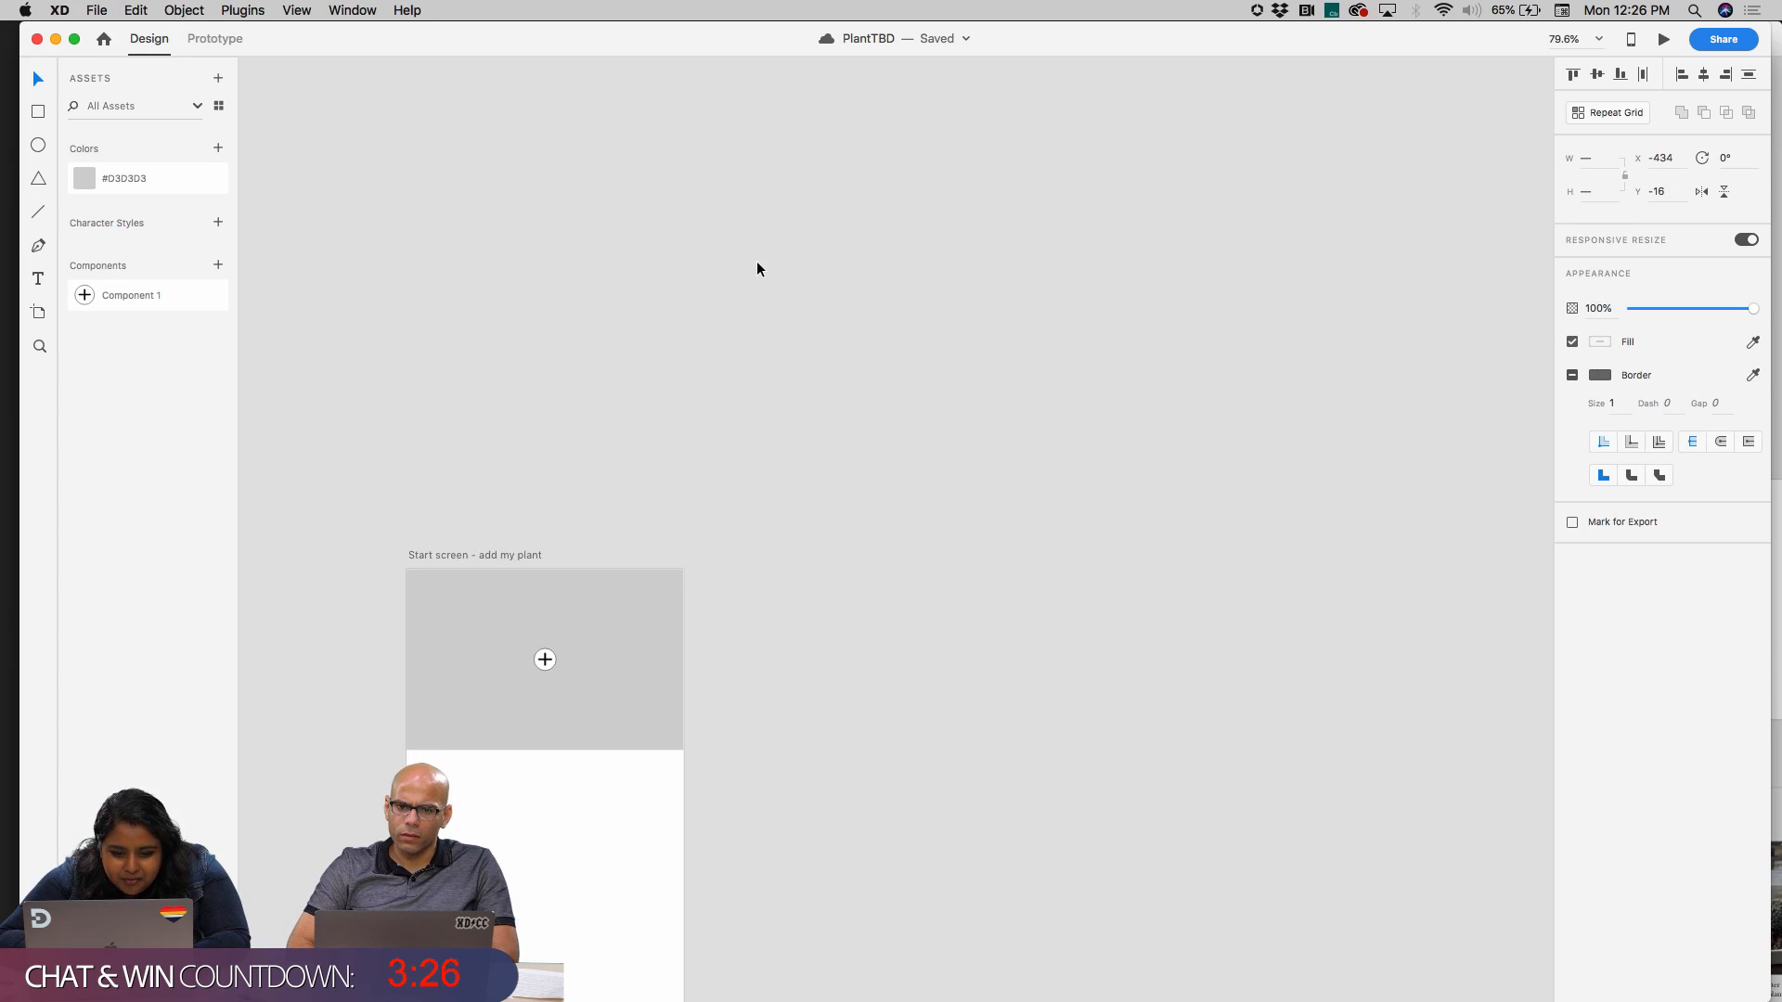
Place an instance of the plus component on the pasteboard beside the start screen and duplicate it about 51 px to its right
scroll(757, 269, down, 2)
drag(182, 304, 408, 497)
scroll(408, 498, up, 10)
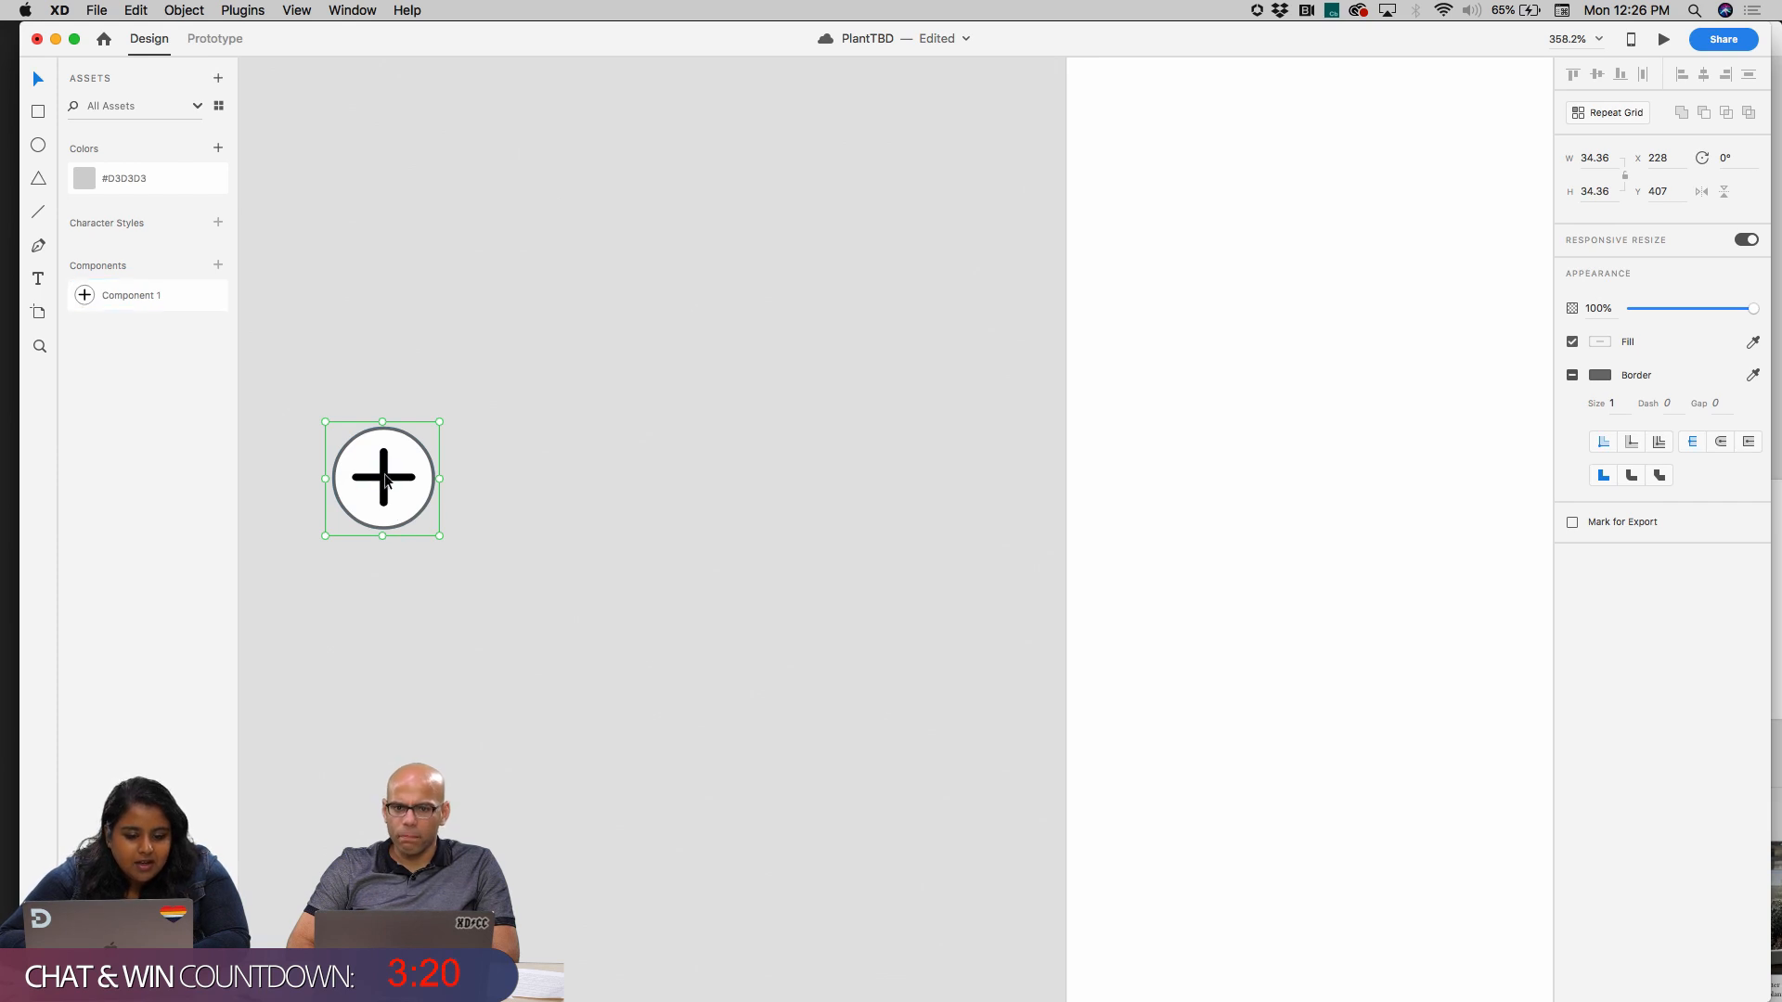
drag(386, 478, 554, 473)
Override the fill of the plus shape in the duplicated pasteboard instance with red
double_click(554, 473)
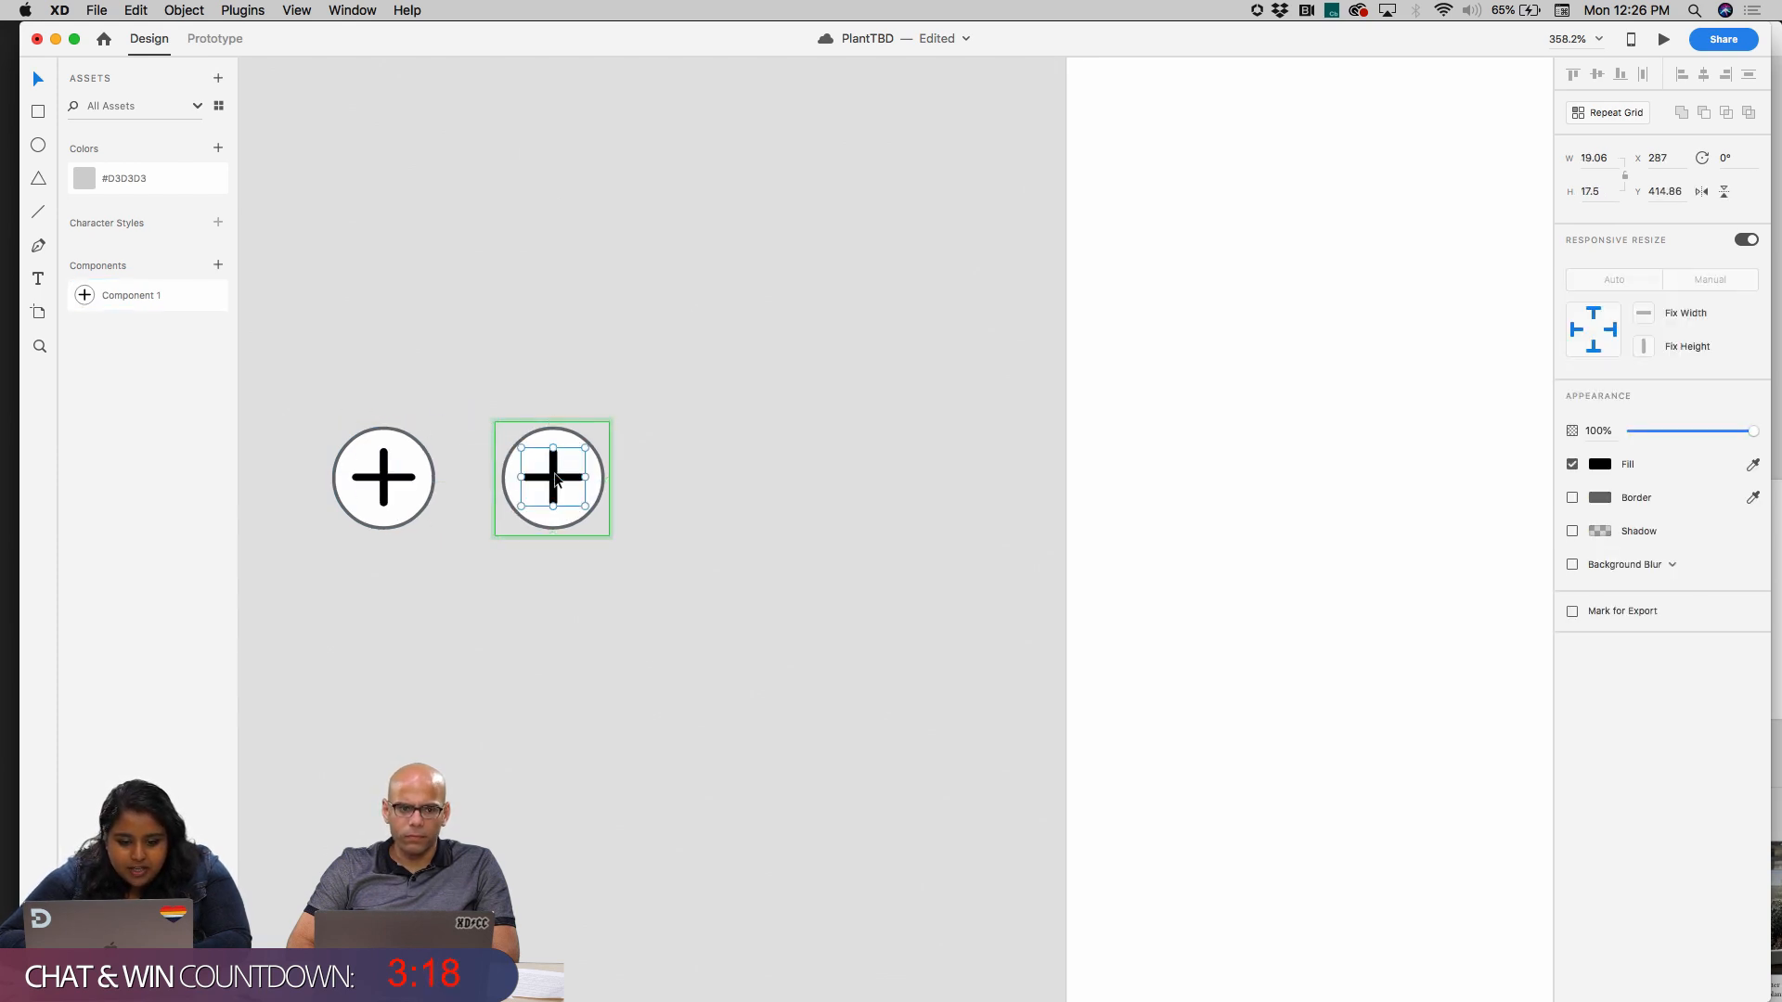
key(Escape)
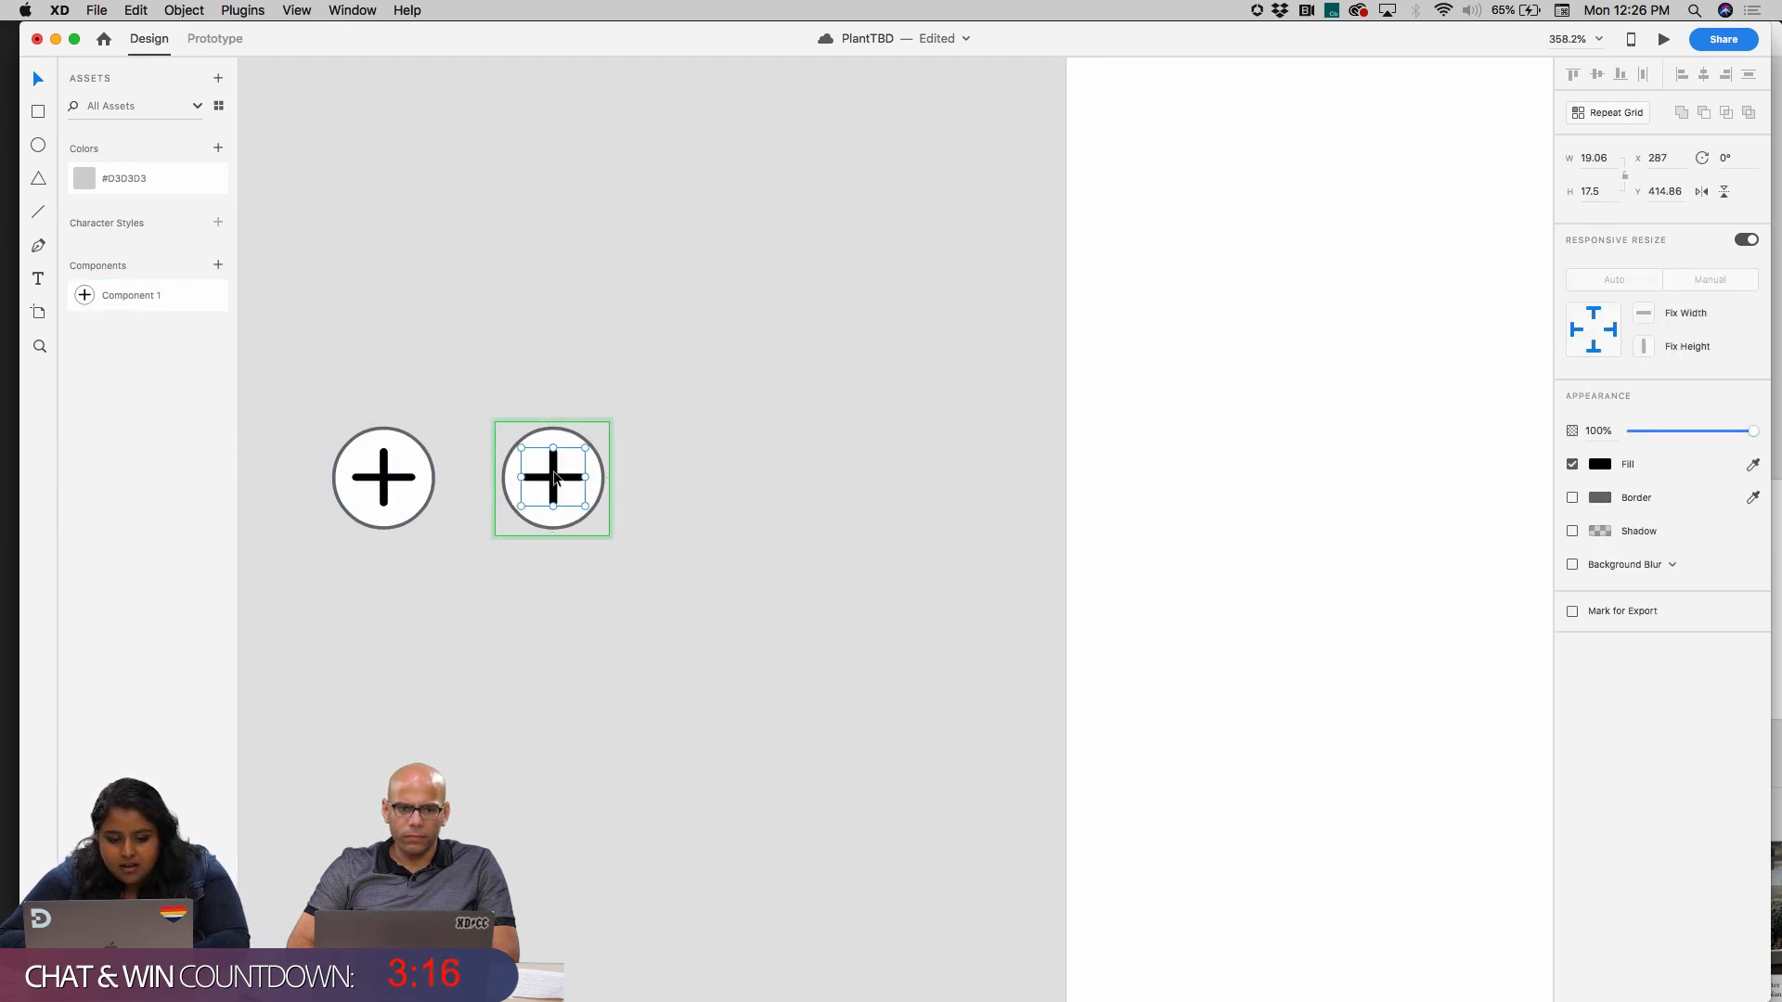
click(1598, 464)
click(1513, 399)
click(941, 416)
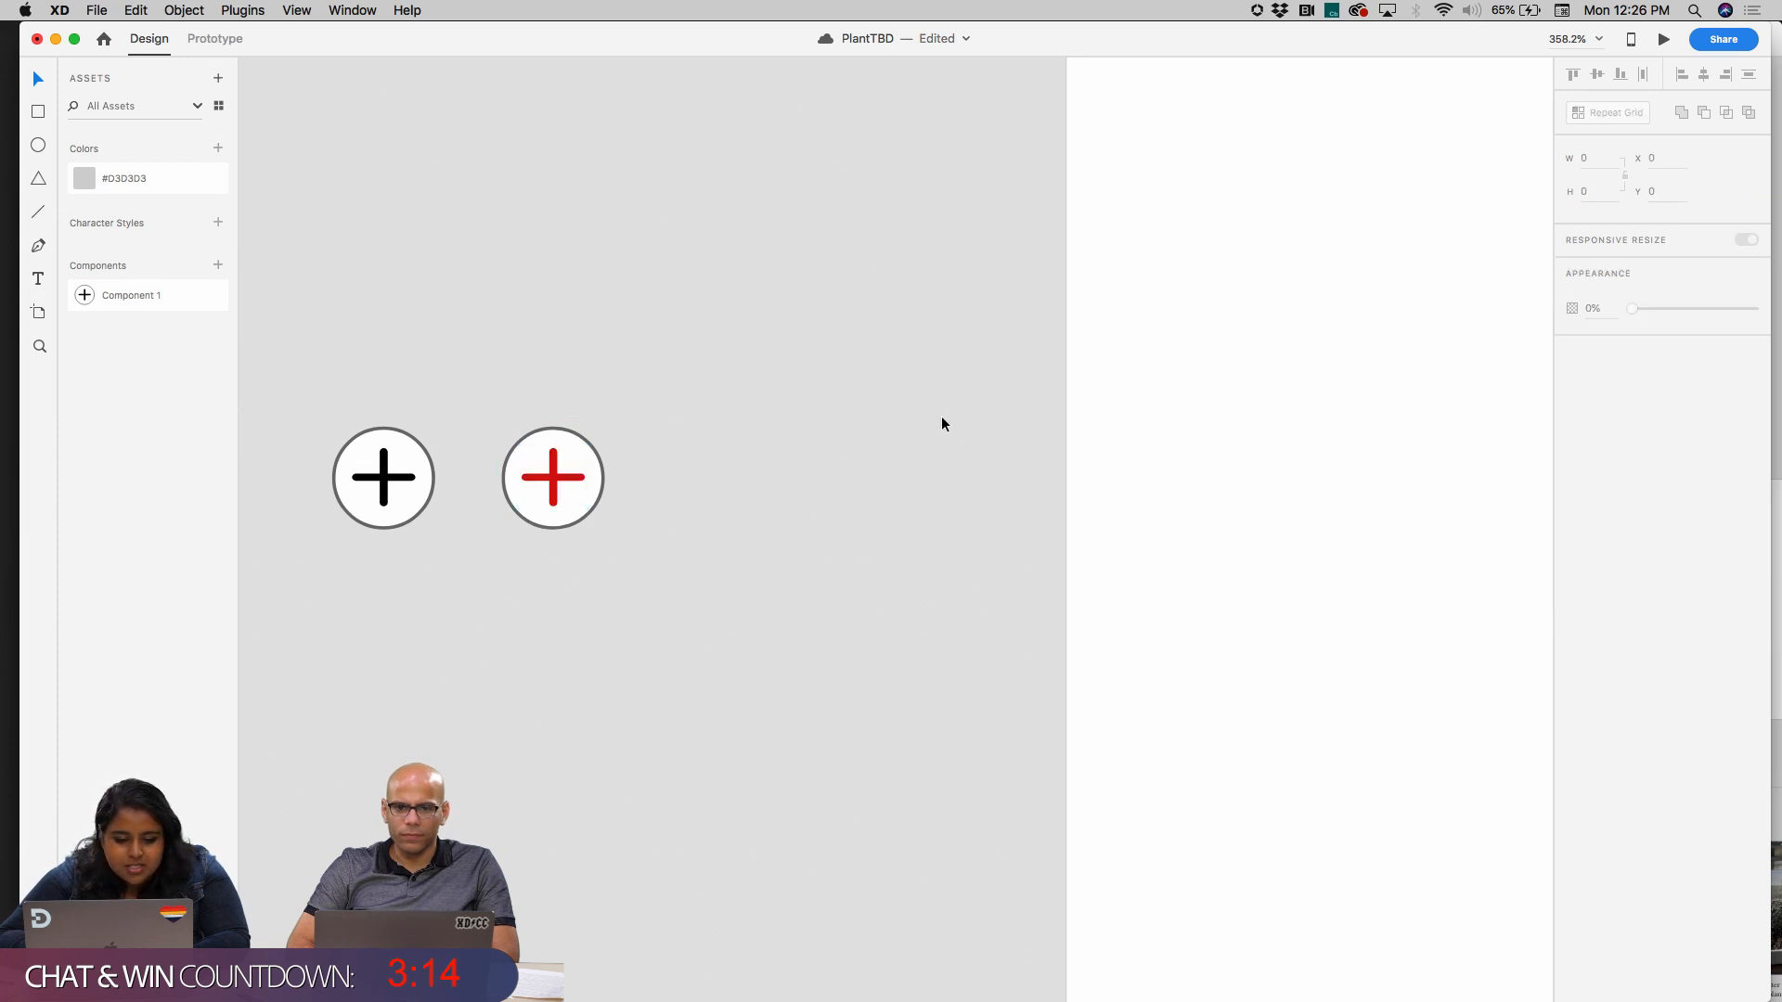
Go to the plus button's master component for editing, starting from the black instance on the pasteboard
scroll(588, 454, up, 1)
click(371, 479)
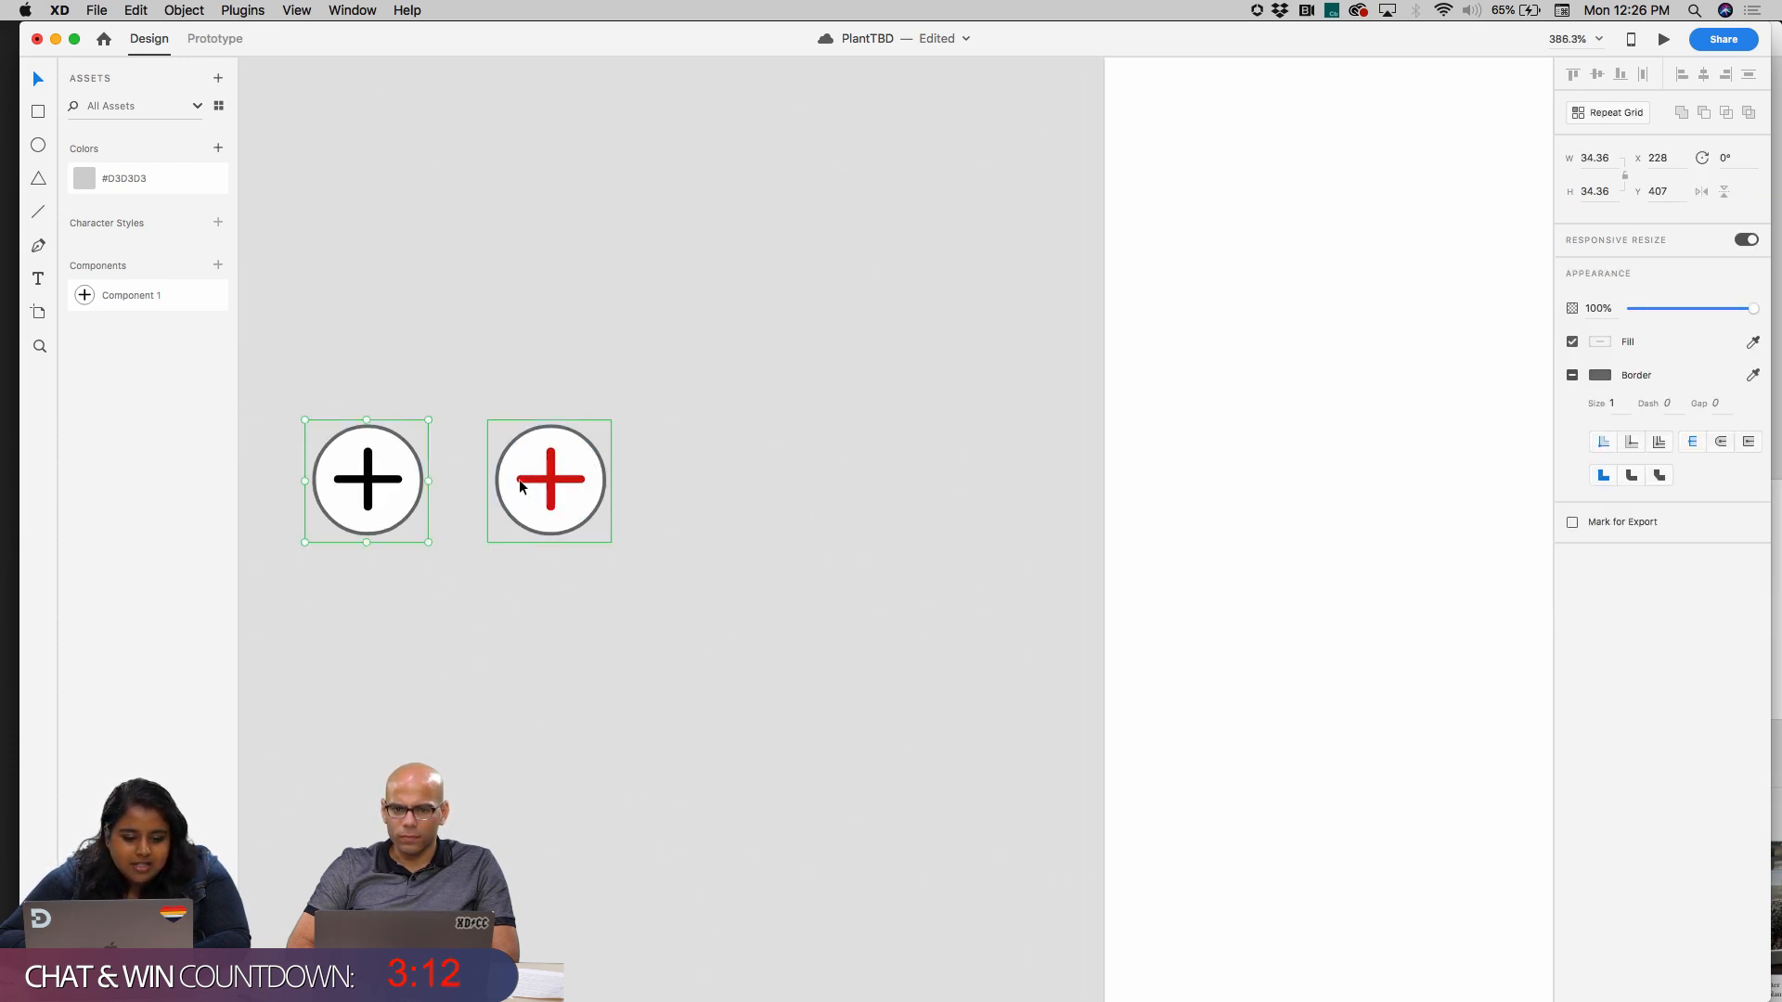
scroll(882, 339, down, 5)
scroll(882, 339, up, 4)
scroll(881, 339, right, 3)
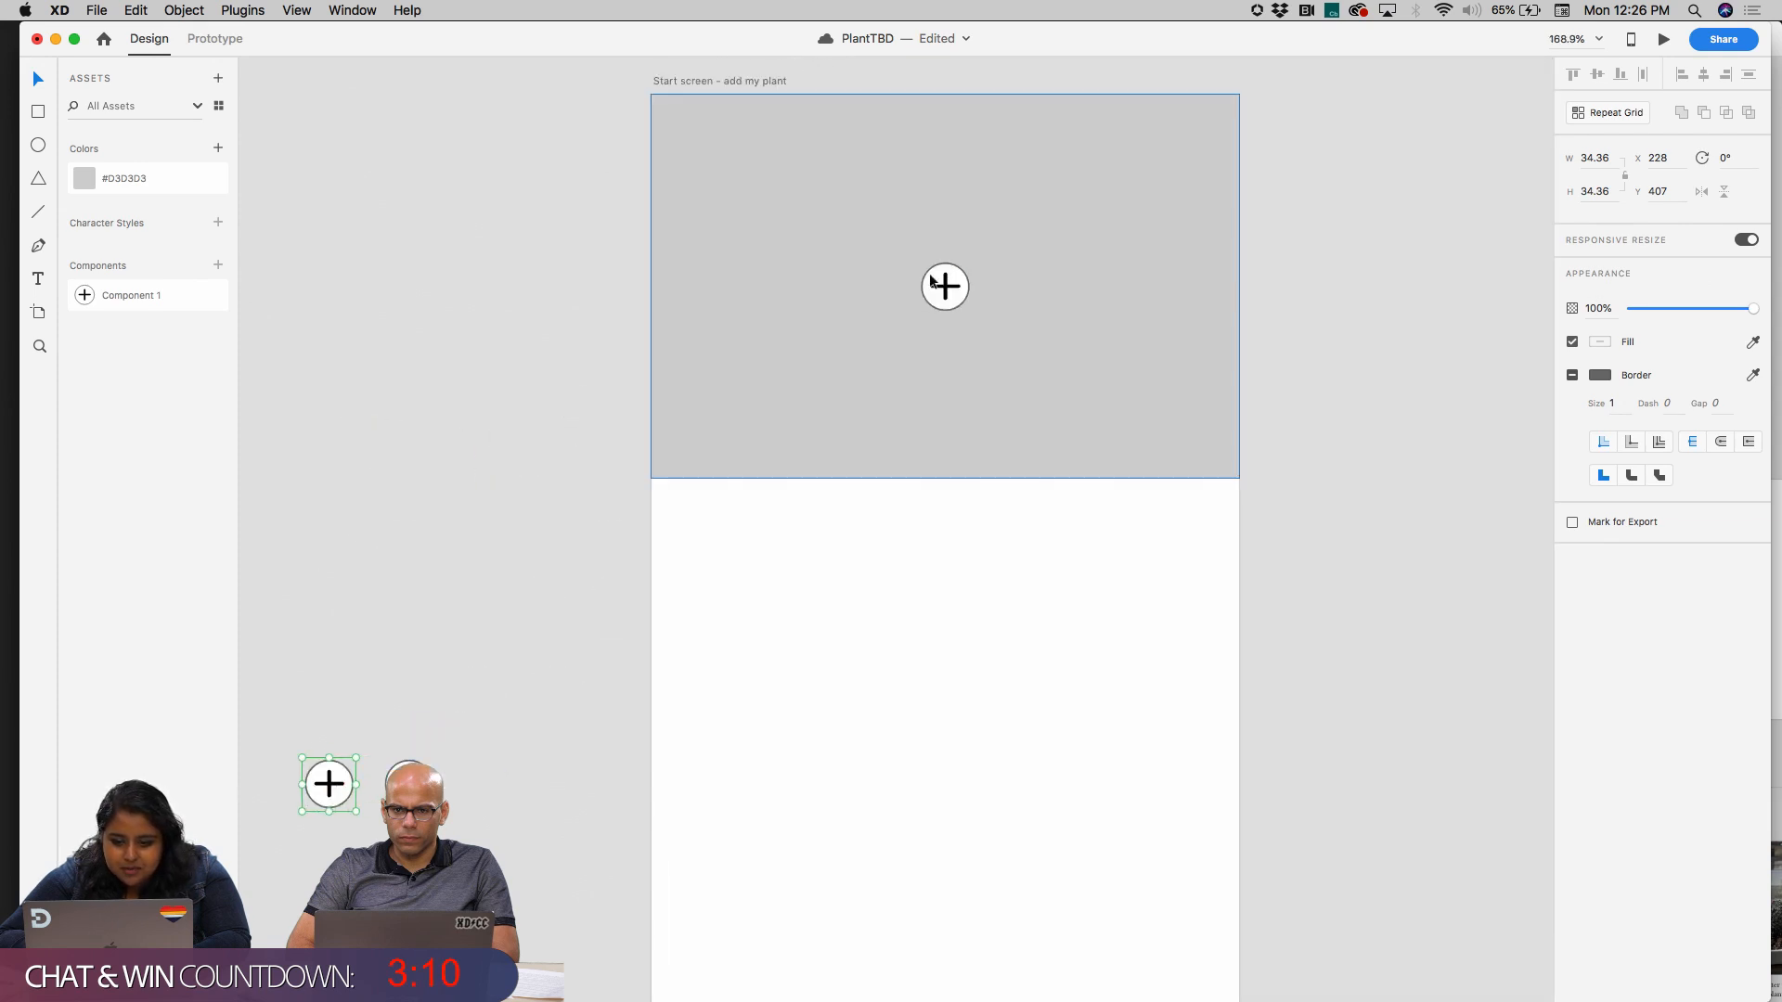
click(944, 287)
scroll(453, 644, down, 2)
scroll(453, 644, left, 1)
scroll(453, 645, down, 2)
scroll(453, 645, left, 2)
click(568, 513)
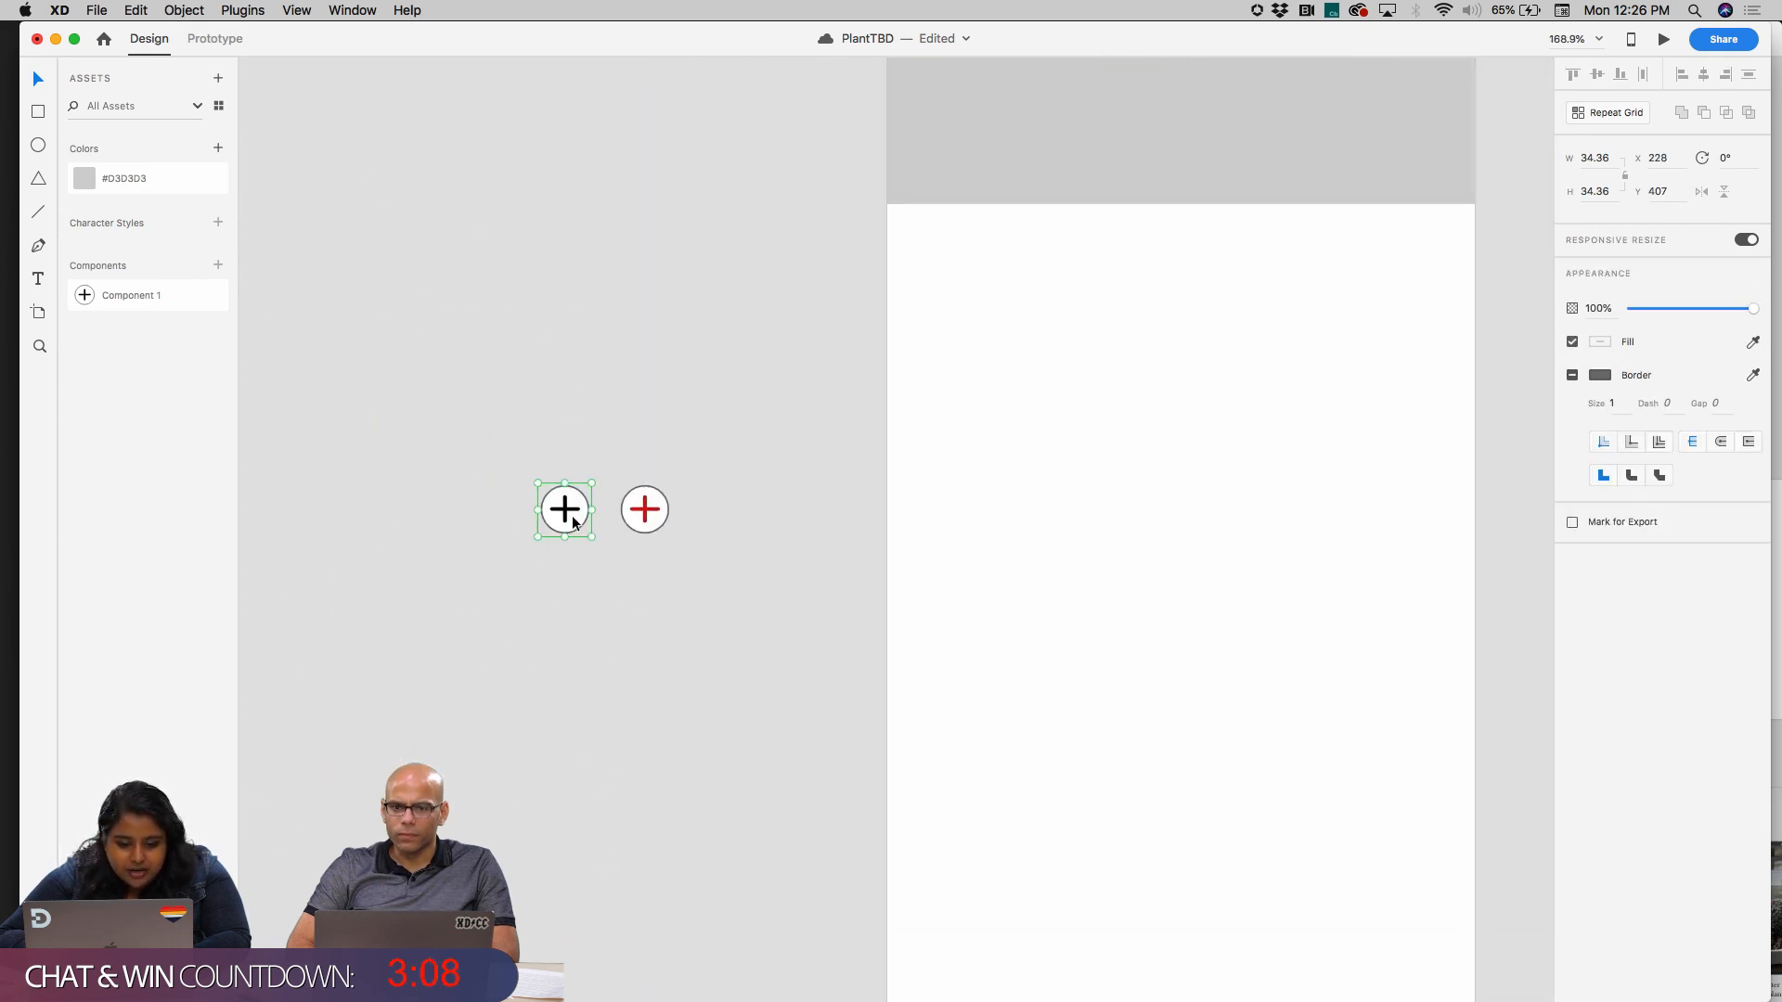
right_click(572, 515)
click(682, 688)
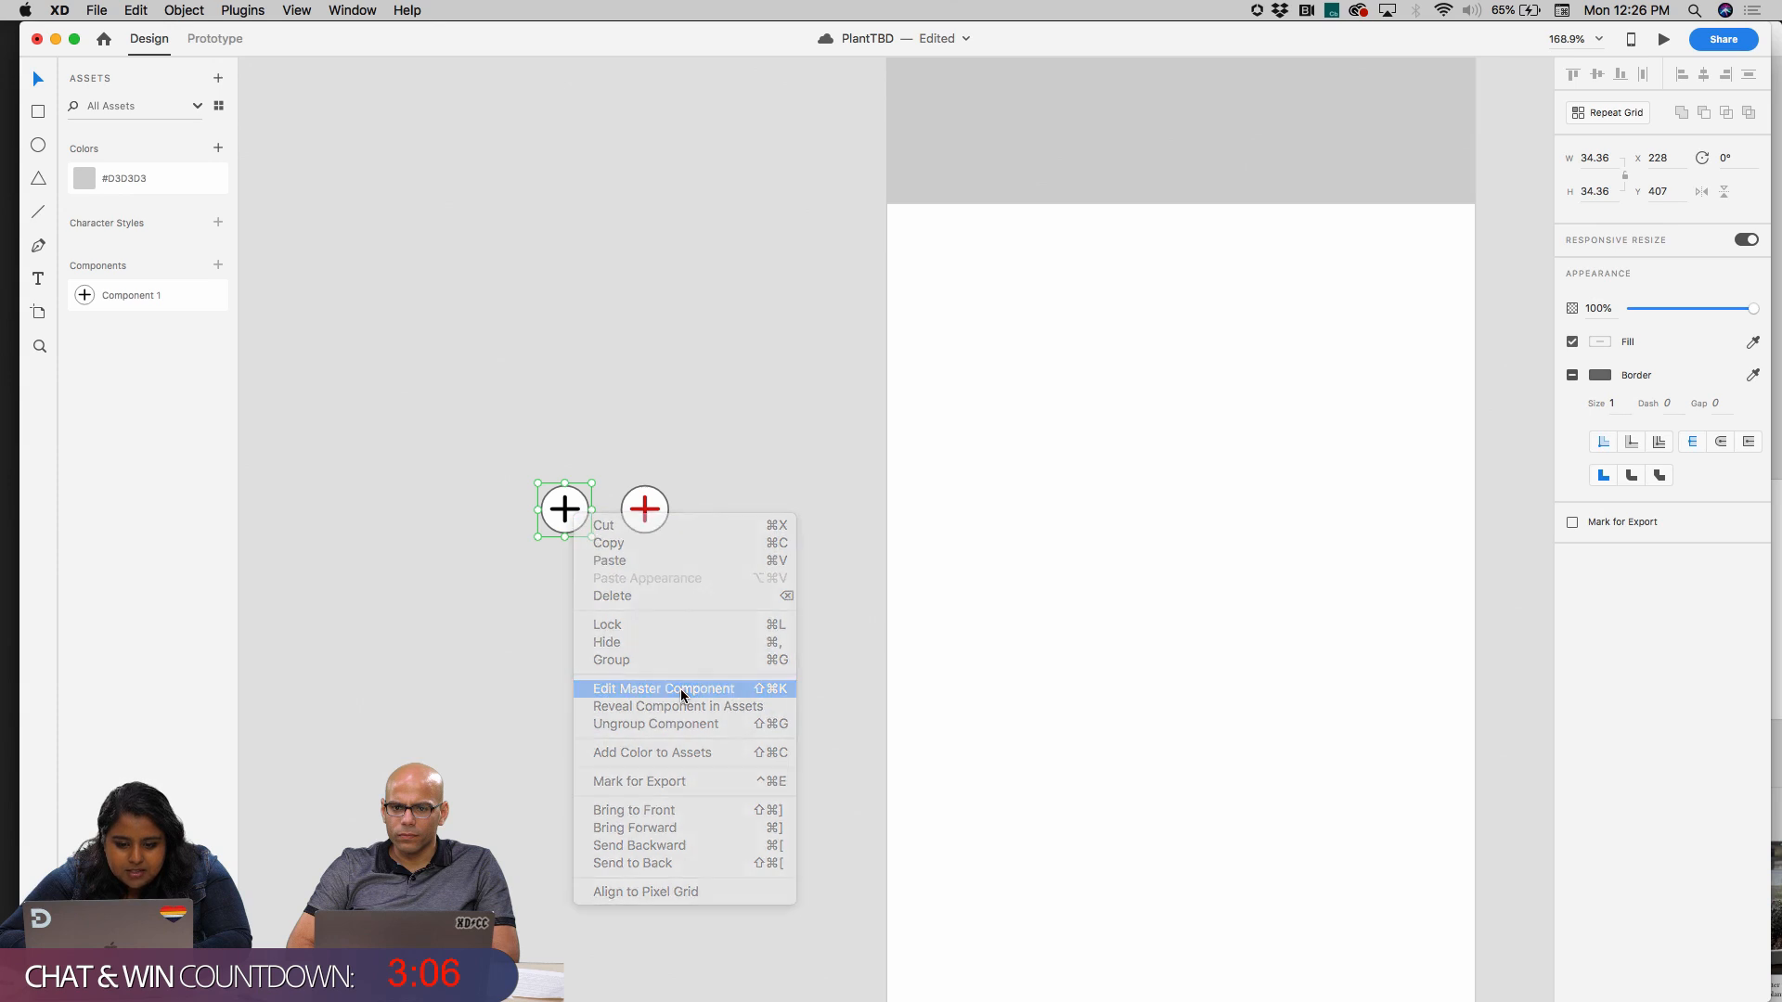
scroll(914, 519, up, 3)
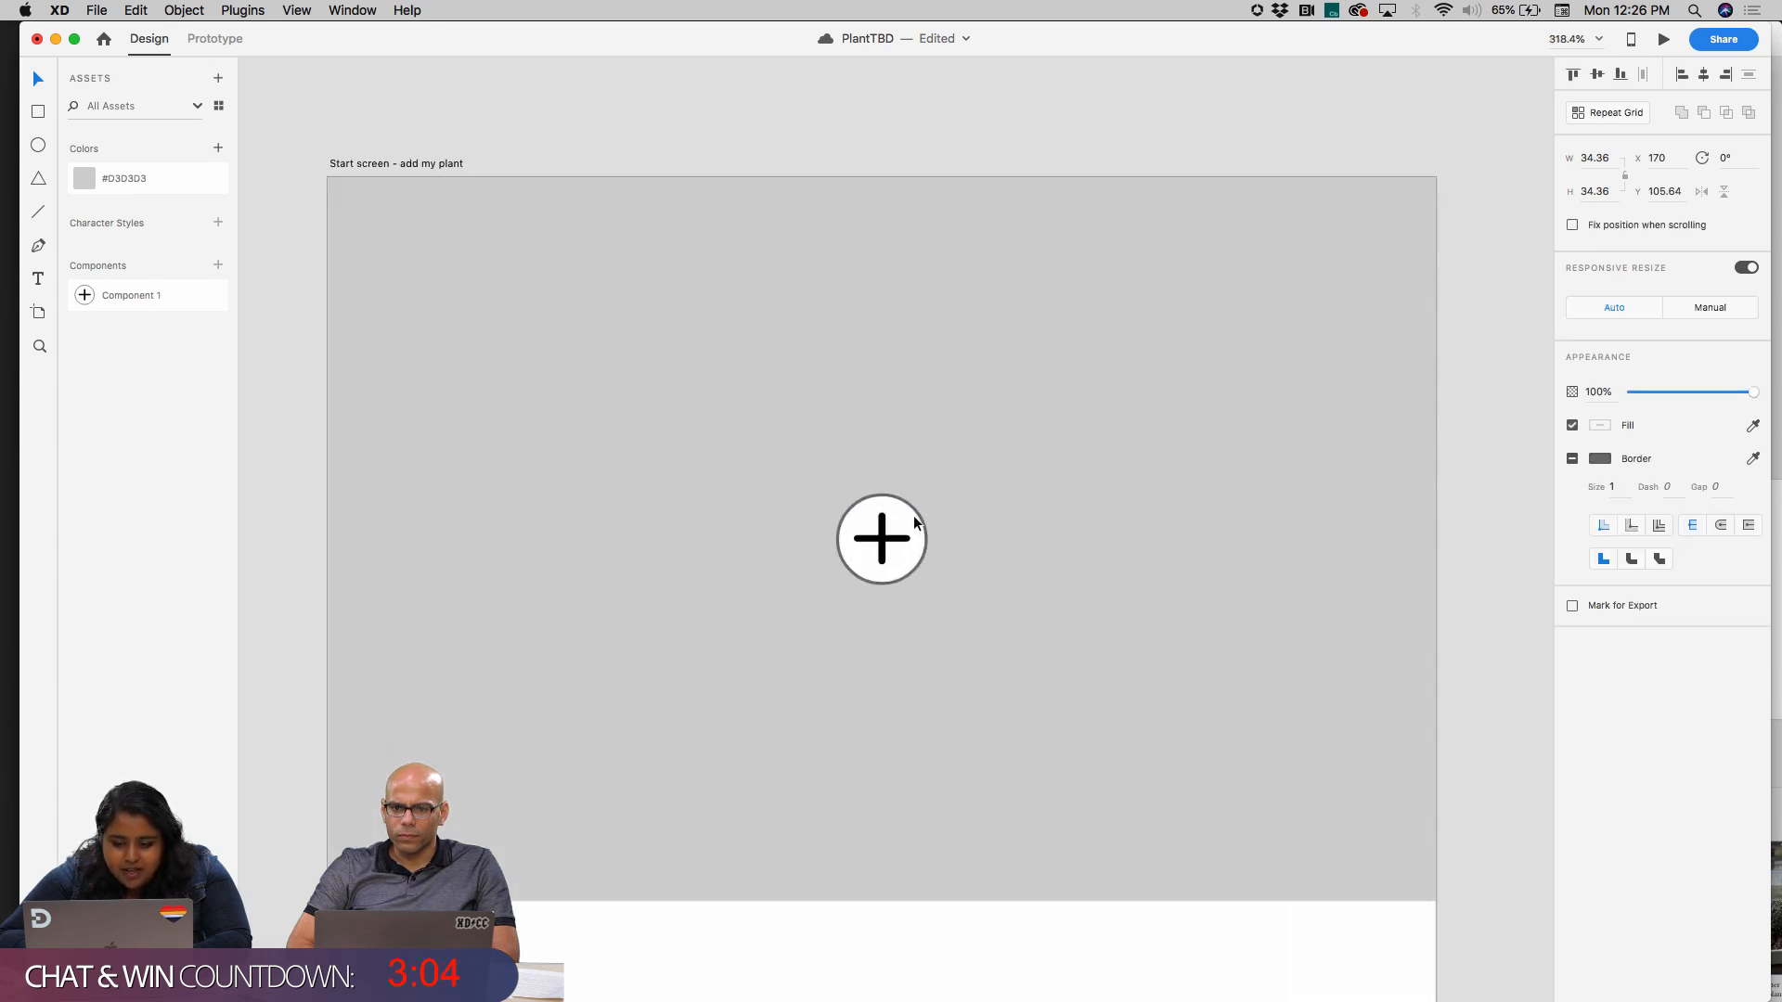
Remove the border from the circle in the master component and keep its fill white
double_click(913, 516)
click(1609, 466)
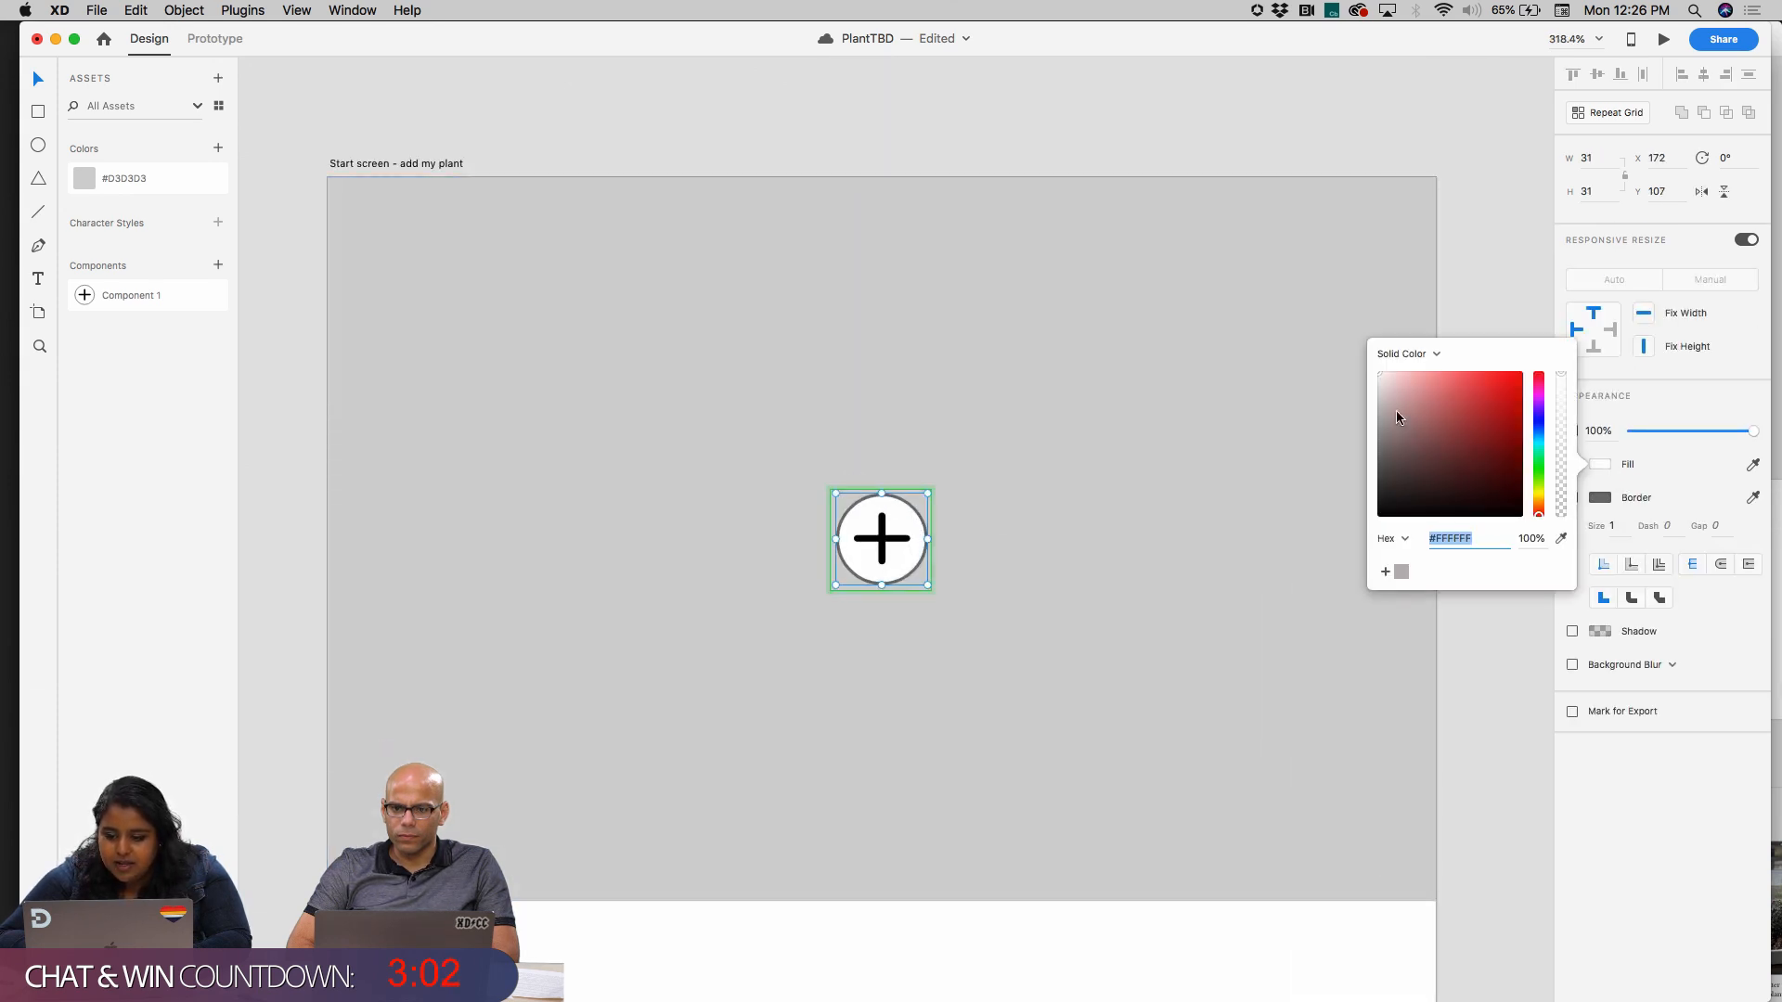
click(1379, 391)
click(1574, 499)
click(1572, 498)
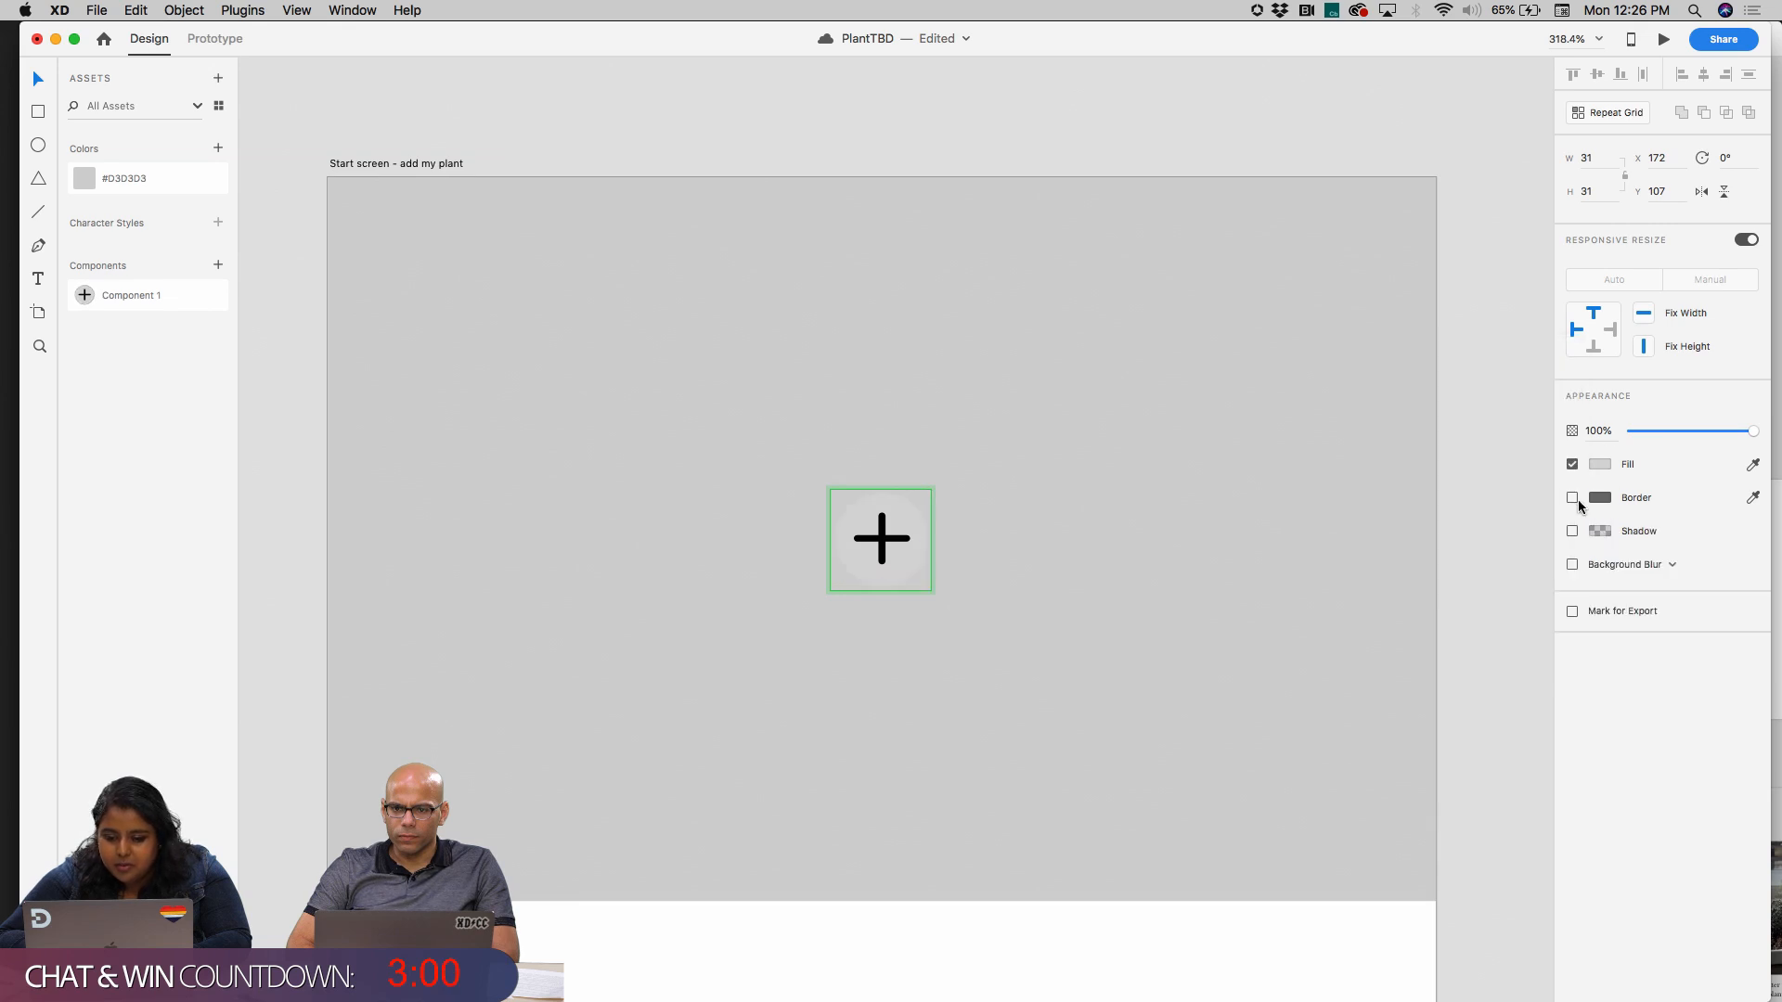
click(1598, 464)
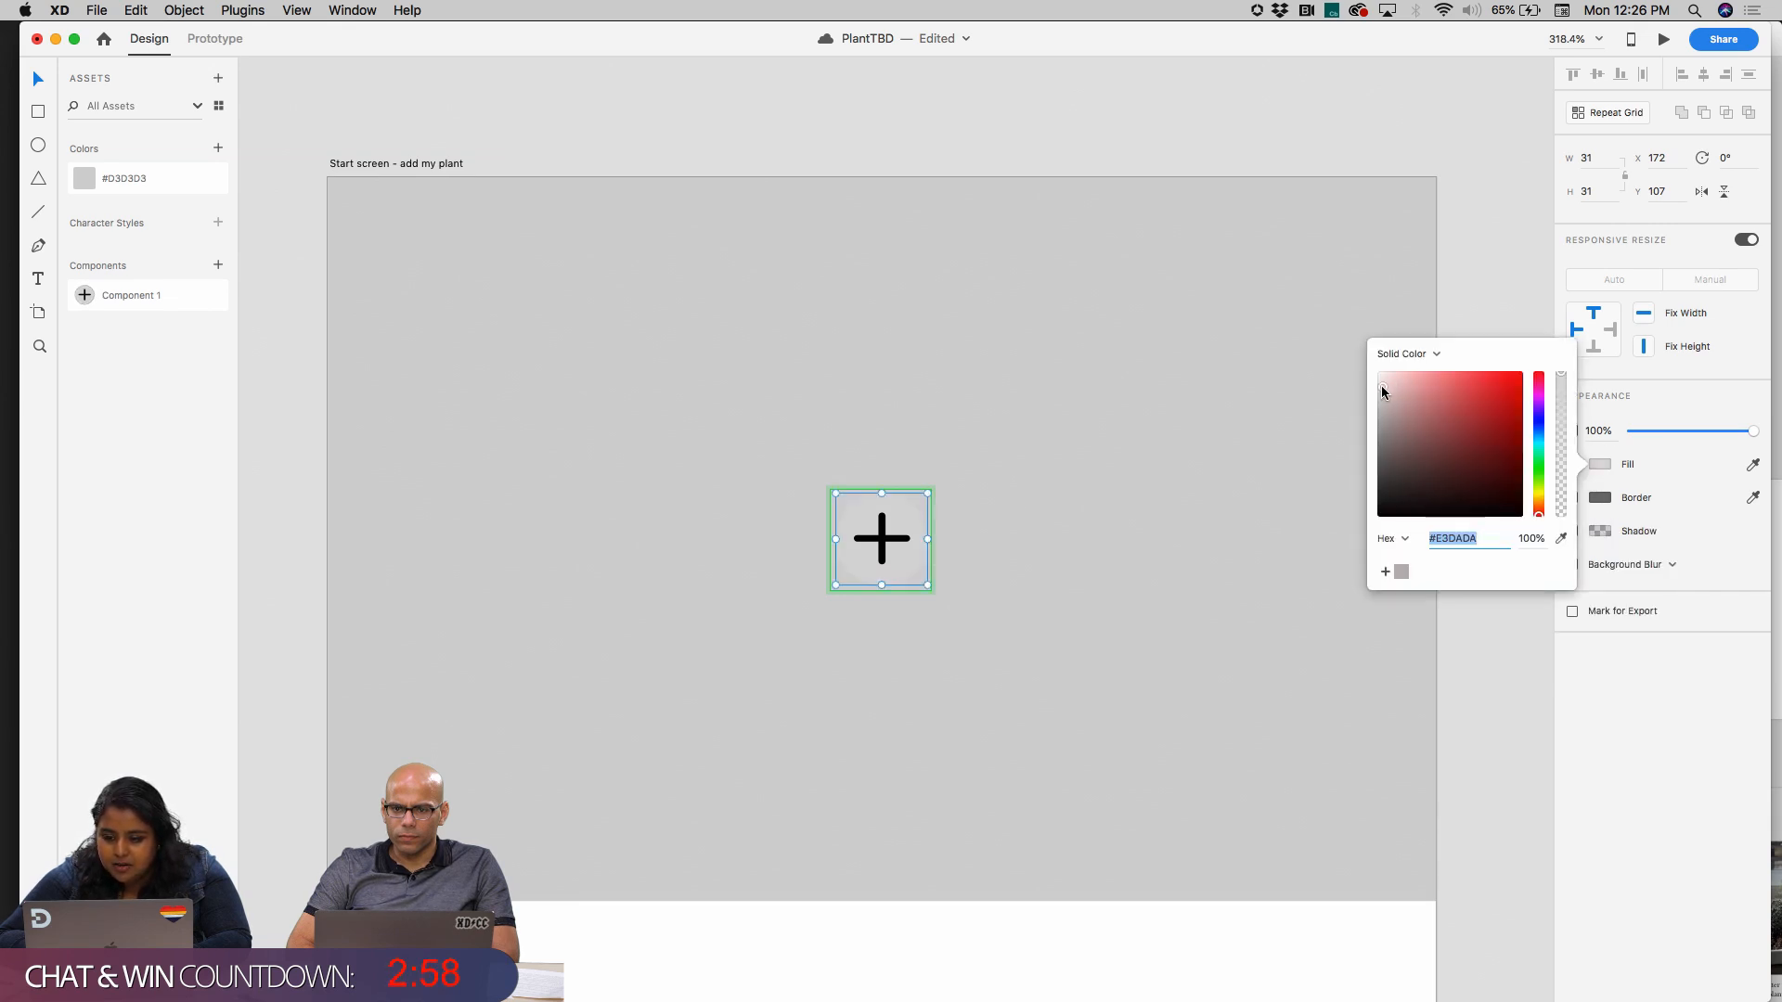
drag(1381, 384, 1372, 339)
click(1323, 341)
Delete the red plus instance from the pasteboard
scroll(1219, 455, down, 8)
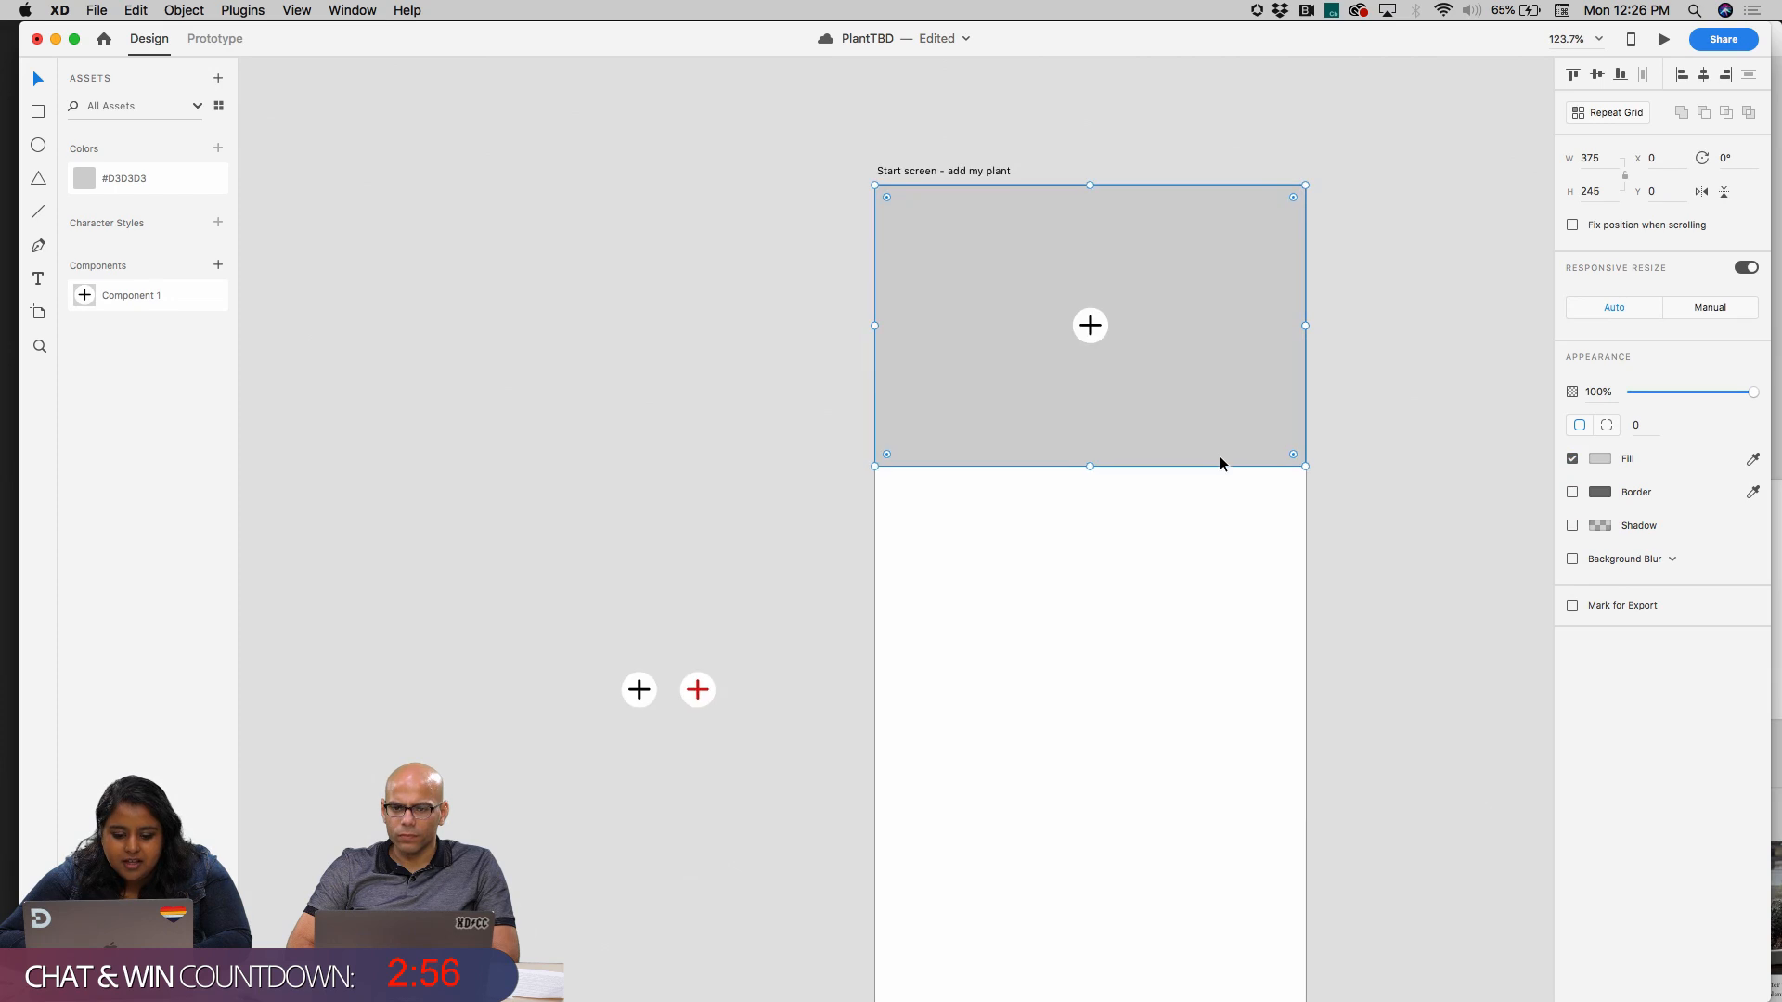
scroll(665, 696, up, 6)
click(800, 703)
scroll(800, 701, down, 3)
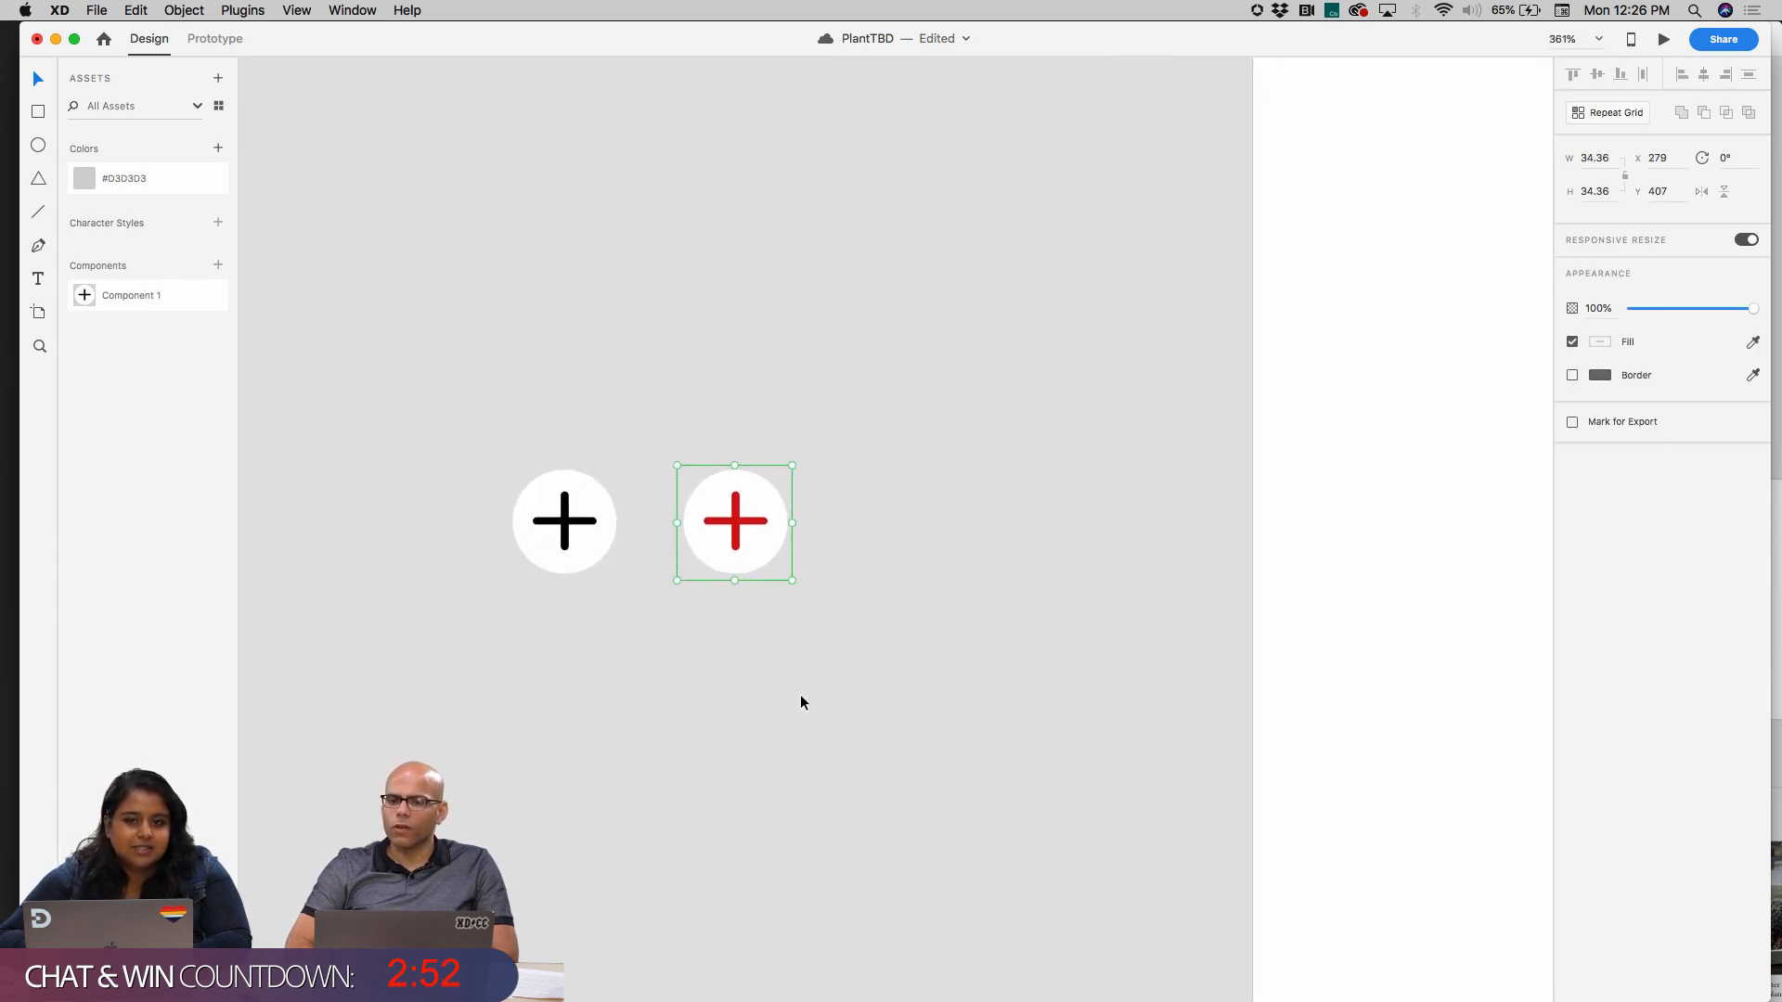
scroll(776, 692, down, 3)
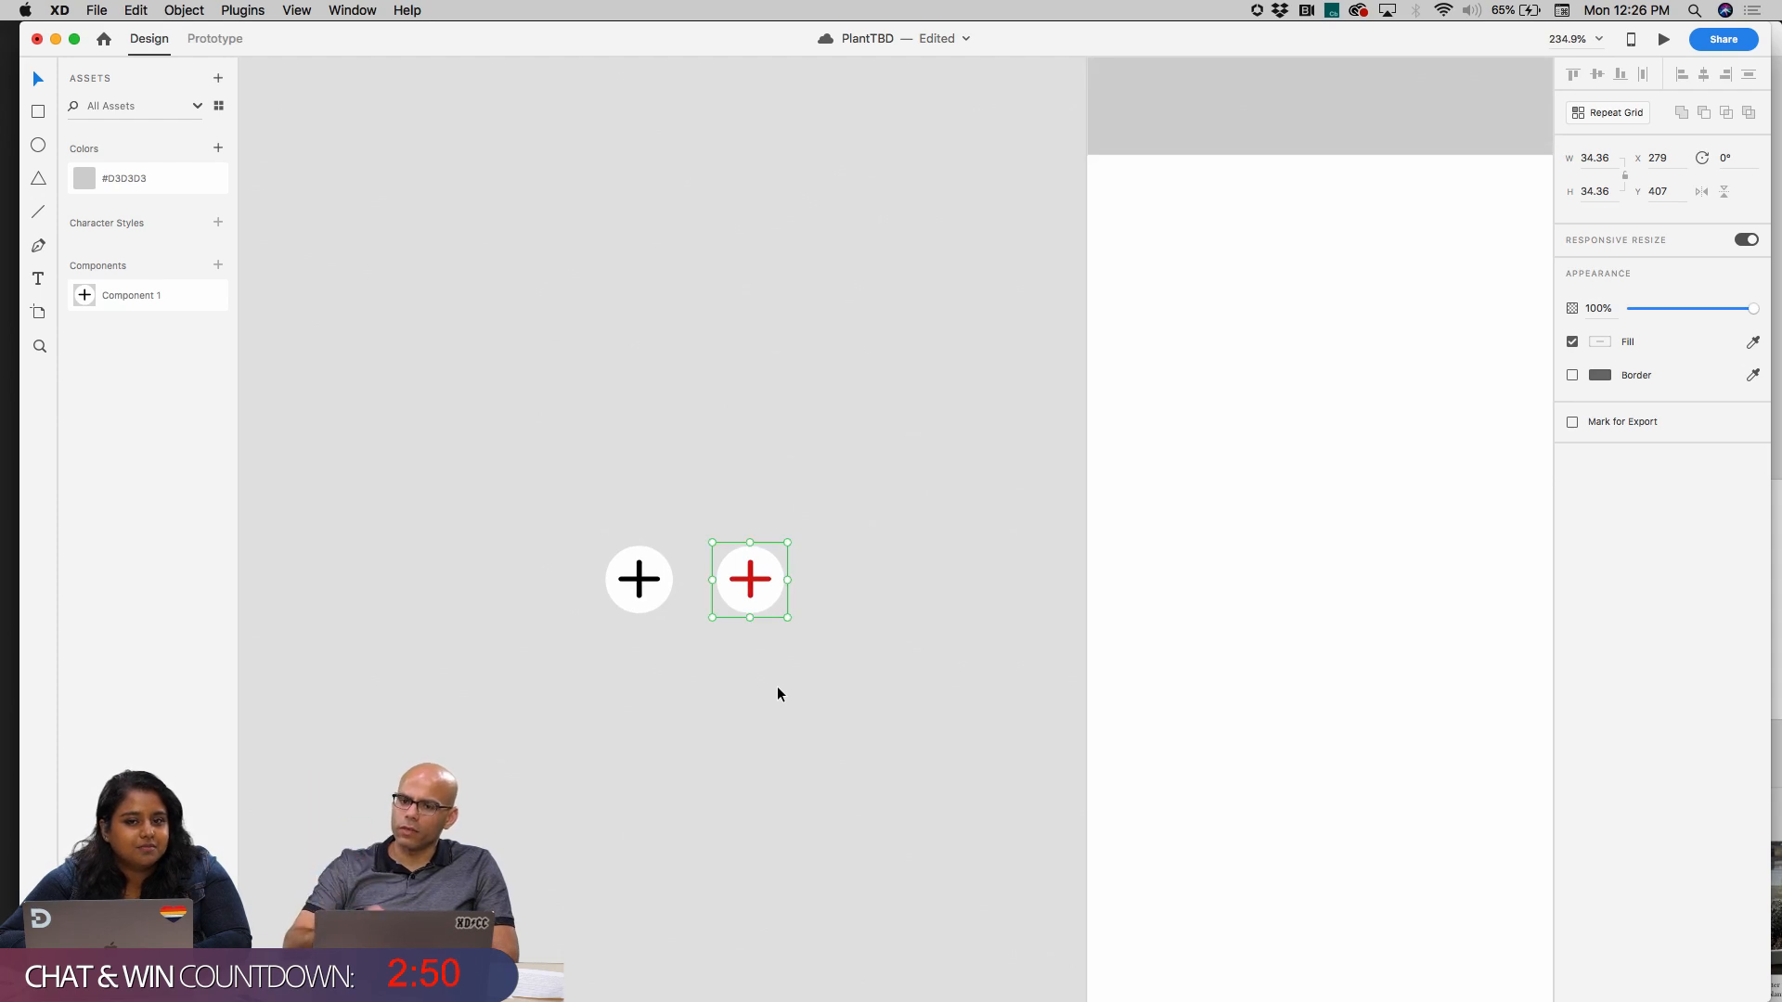
scroll(777, 688, right, 3)
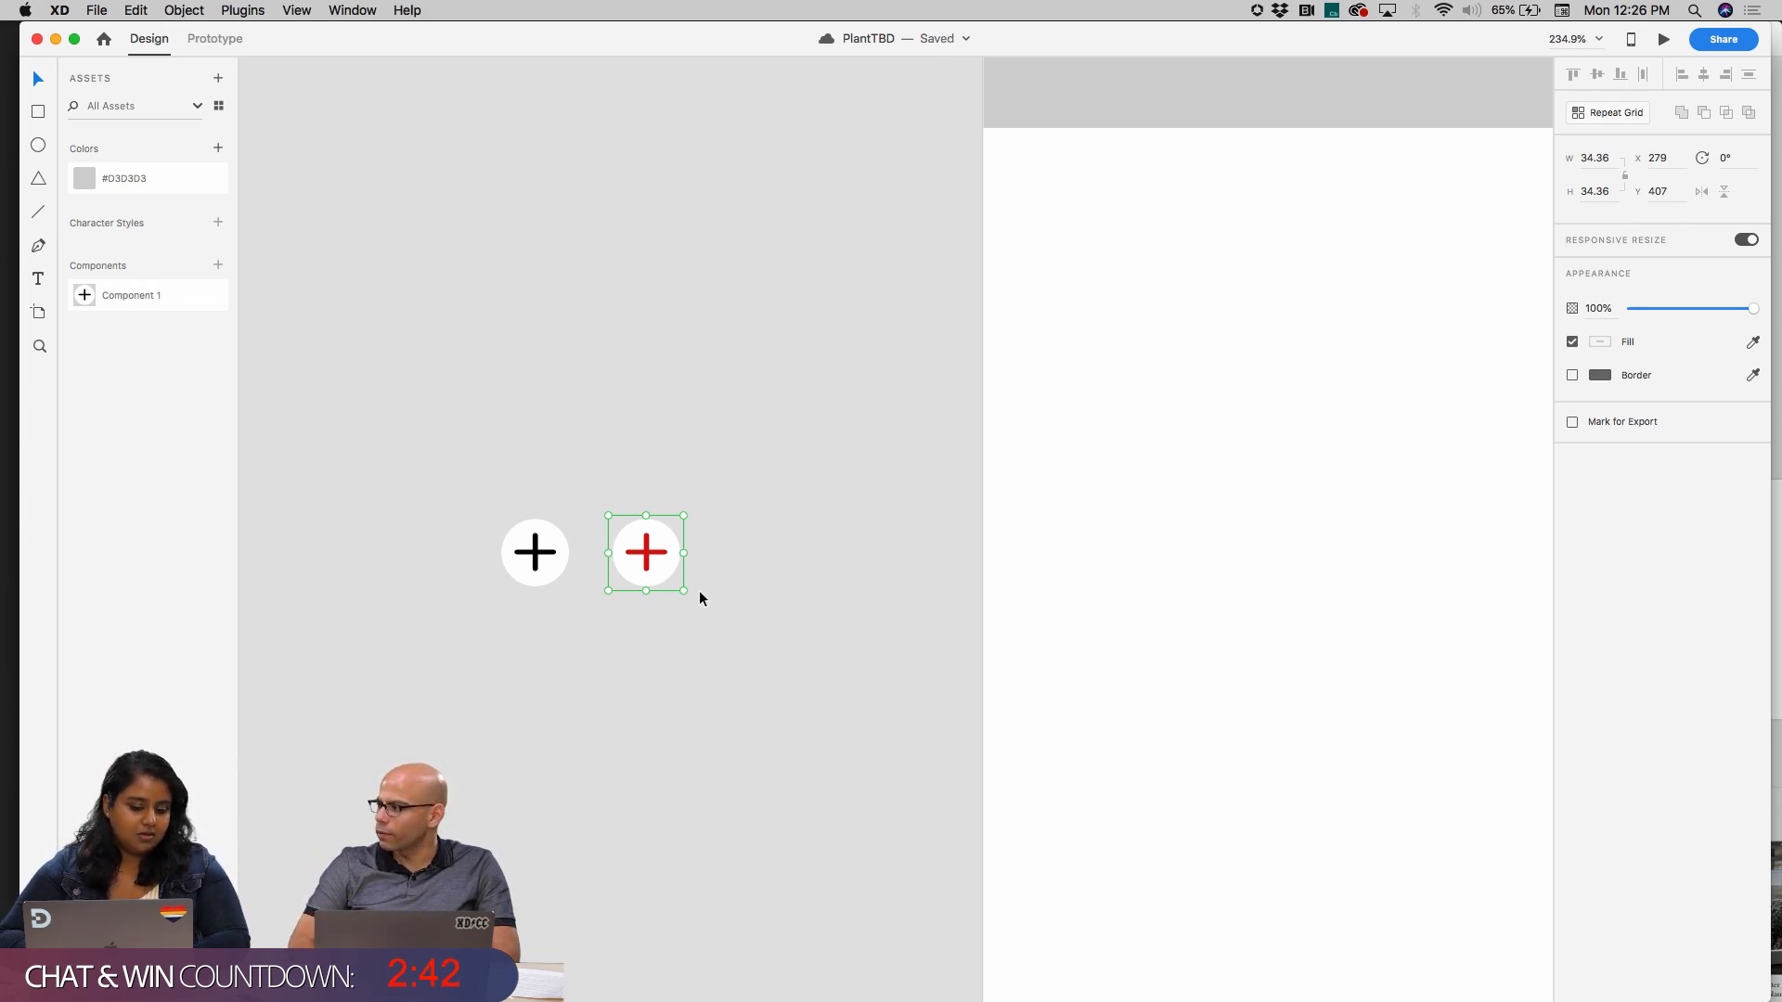
drag(658, 557, 728, 556)
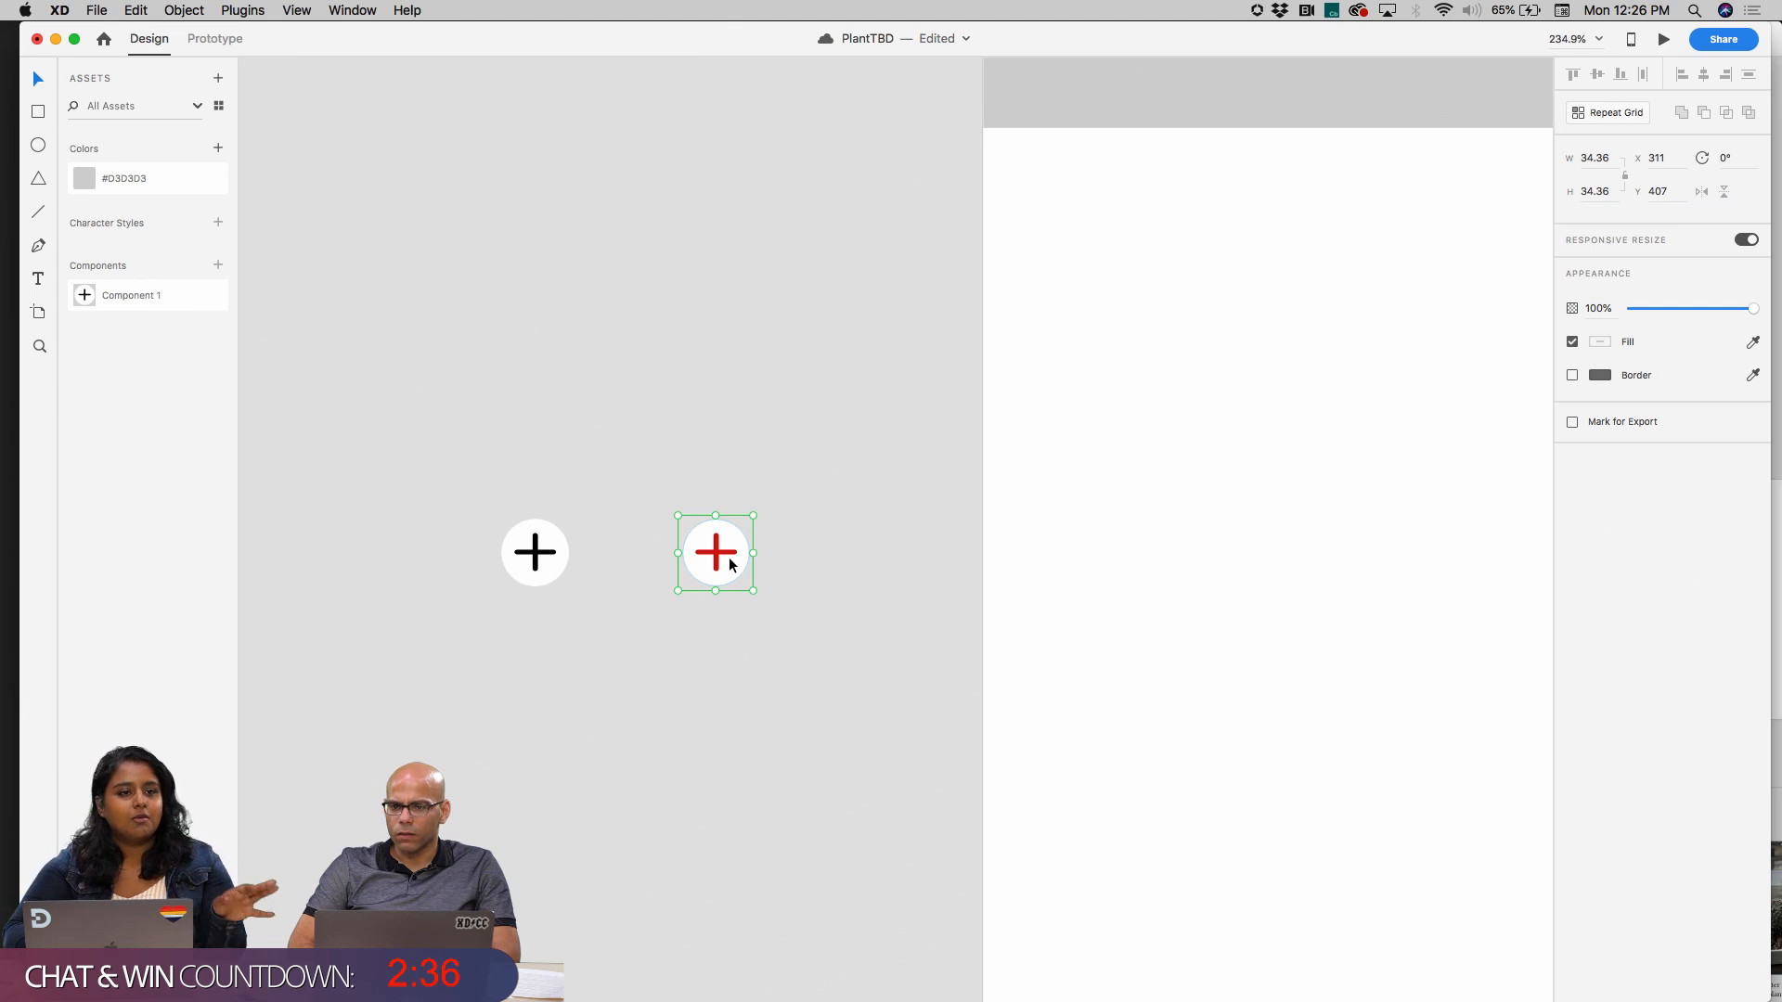
key(Delete)
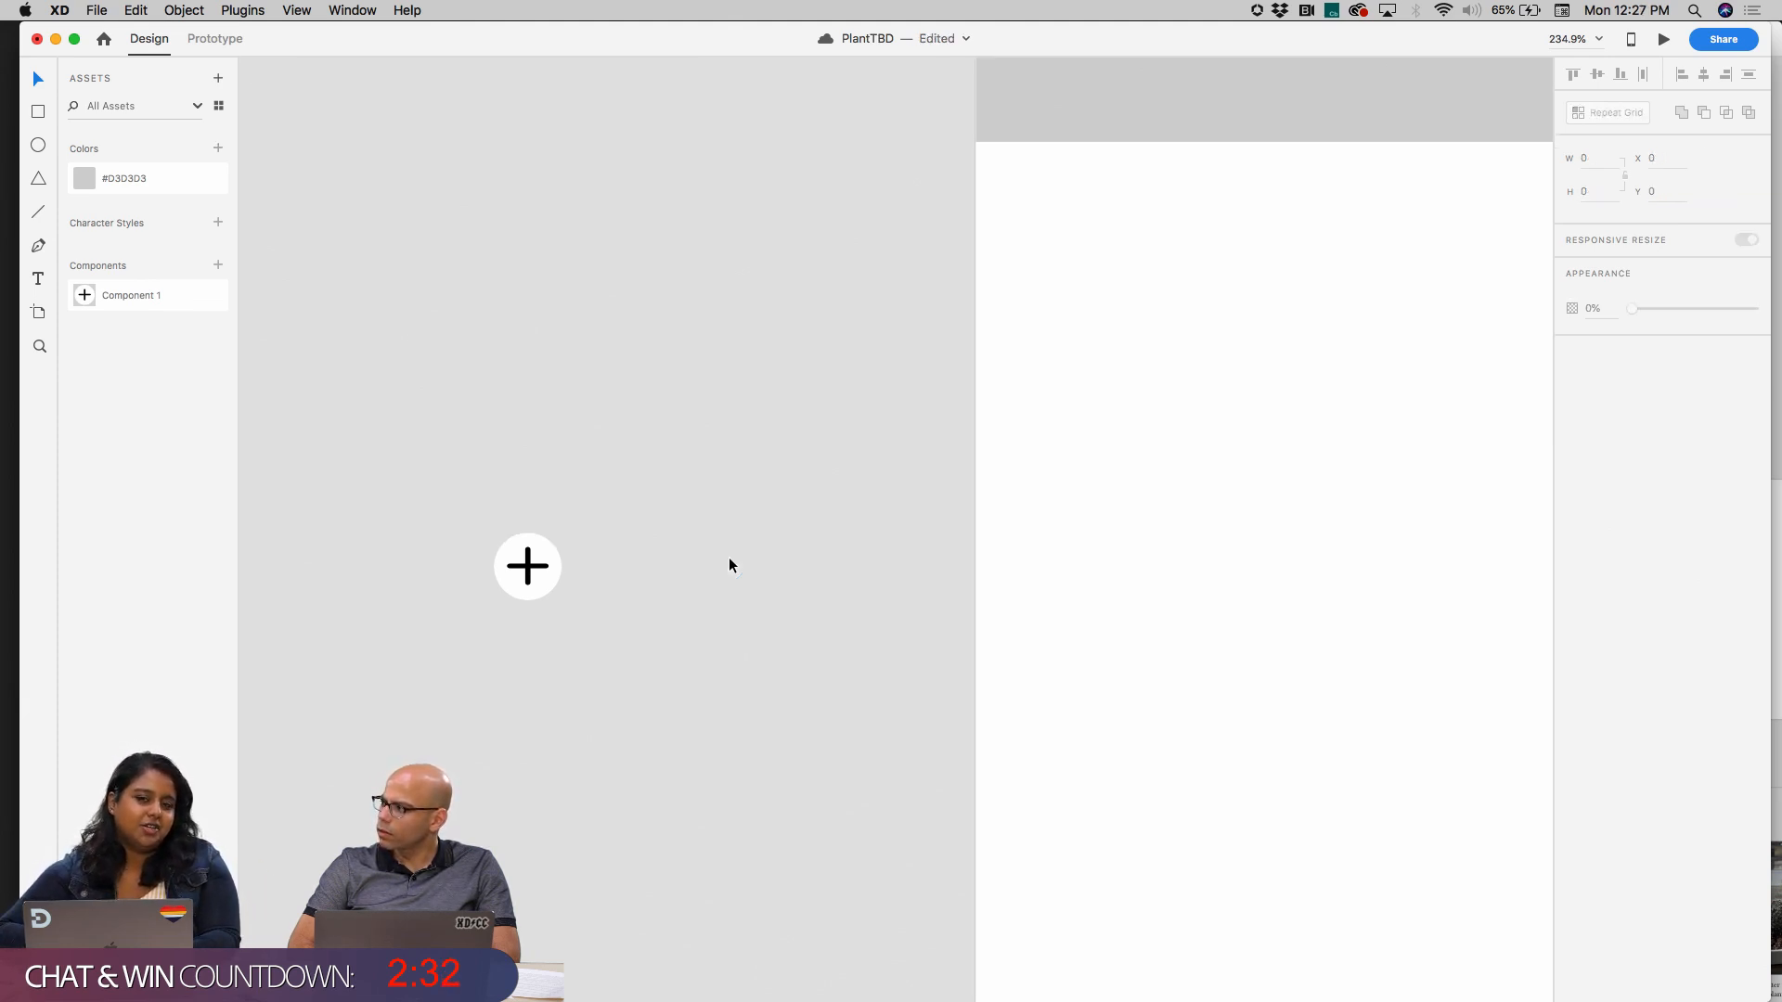
Delete the remaining black plus instance from the pasteboard beside the start screen
scroll(728, 559, up, 4)
scroll(729, 559, right, 4)
scroll(728, 559, left, 3)
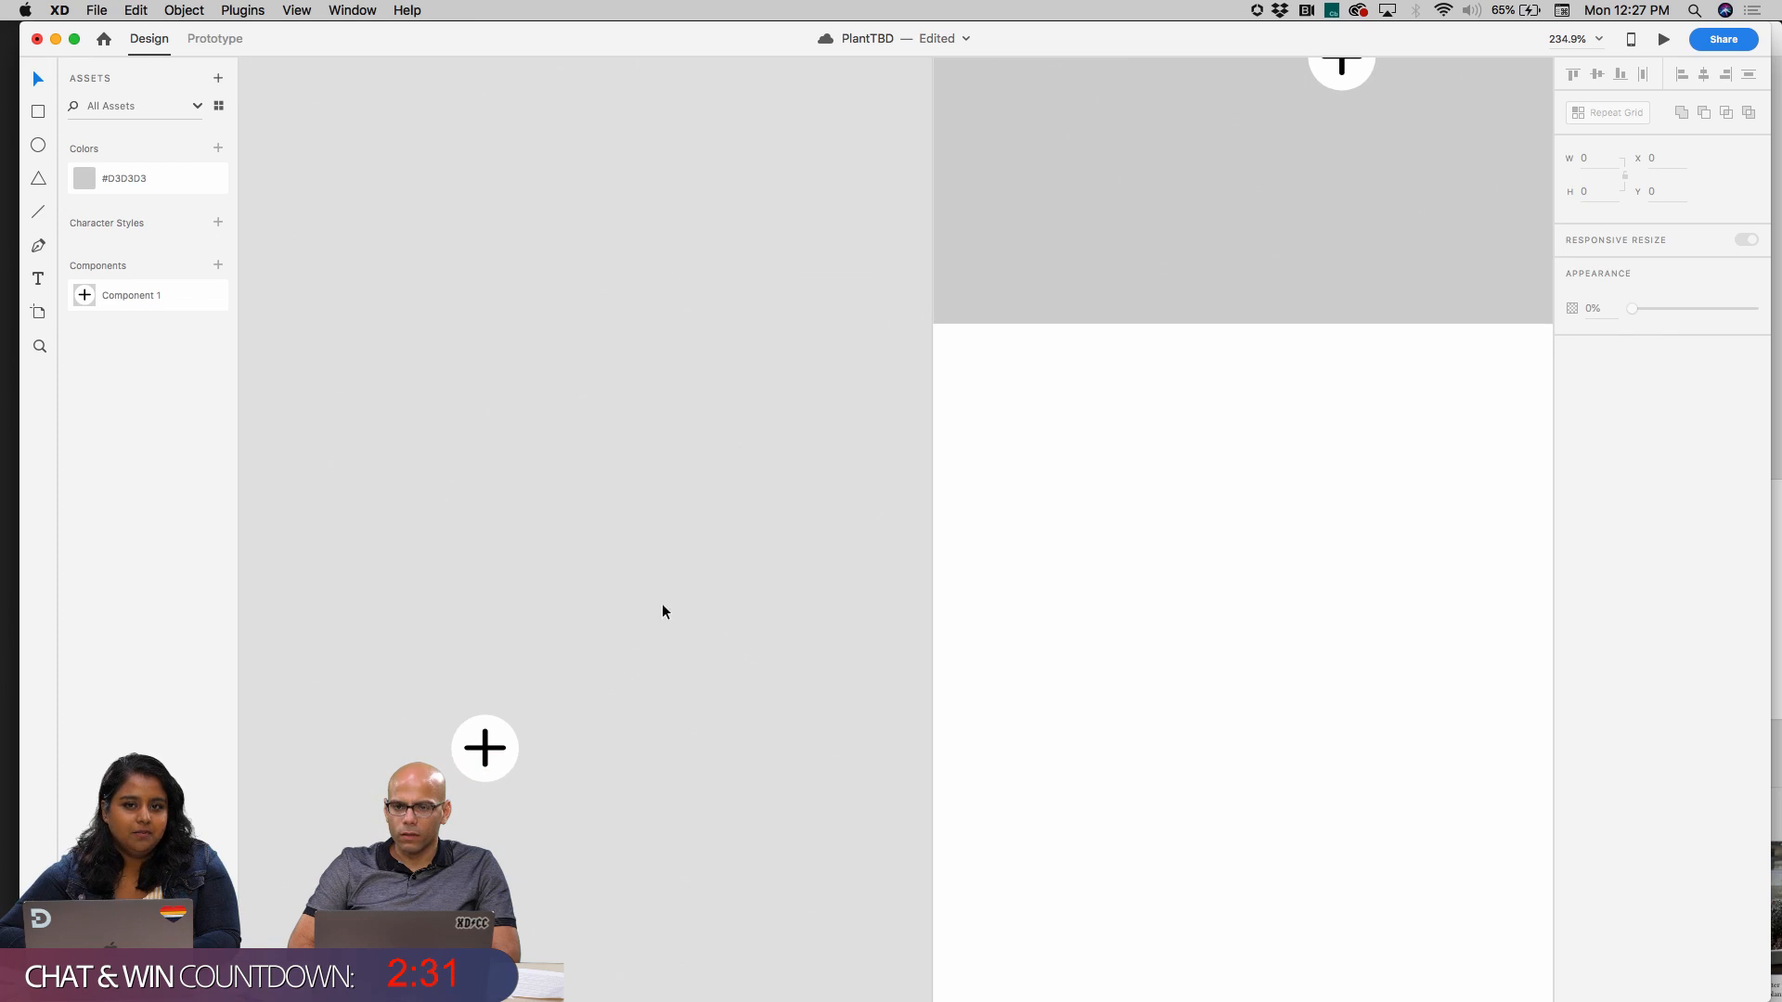
click(509, 745)
key(Delete)
key(super+z)
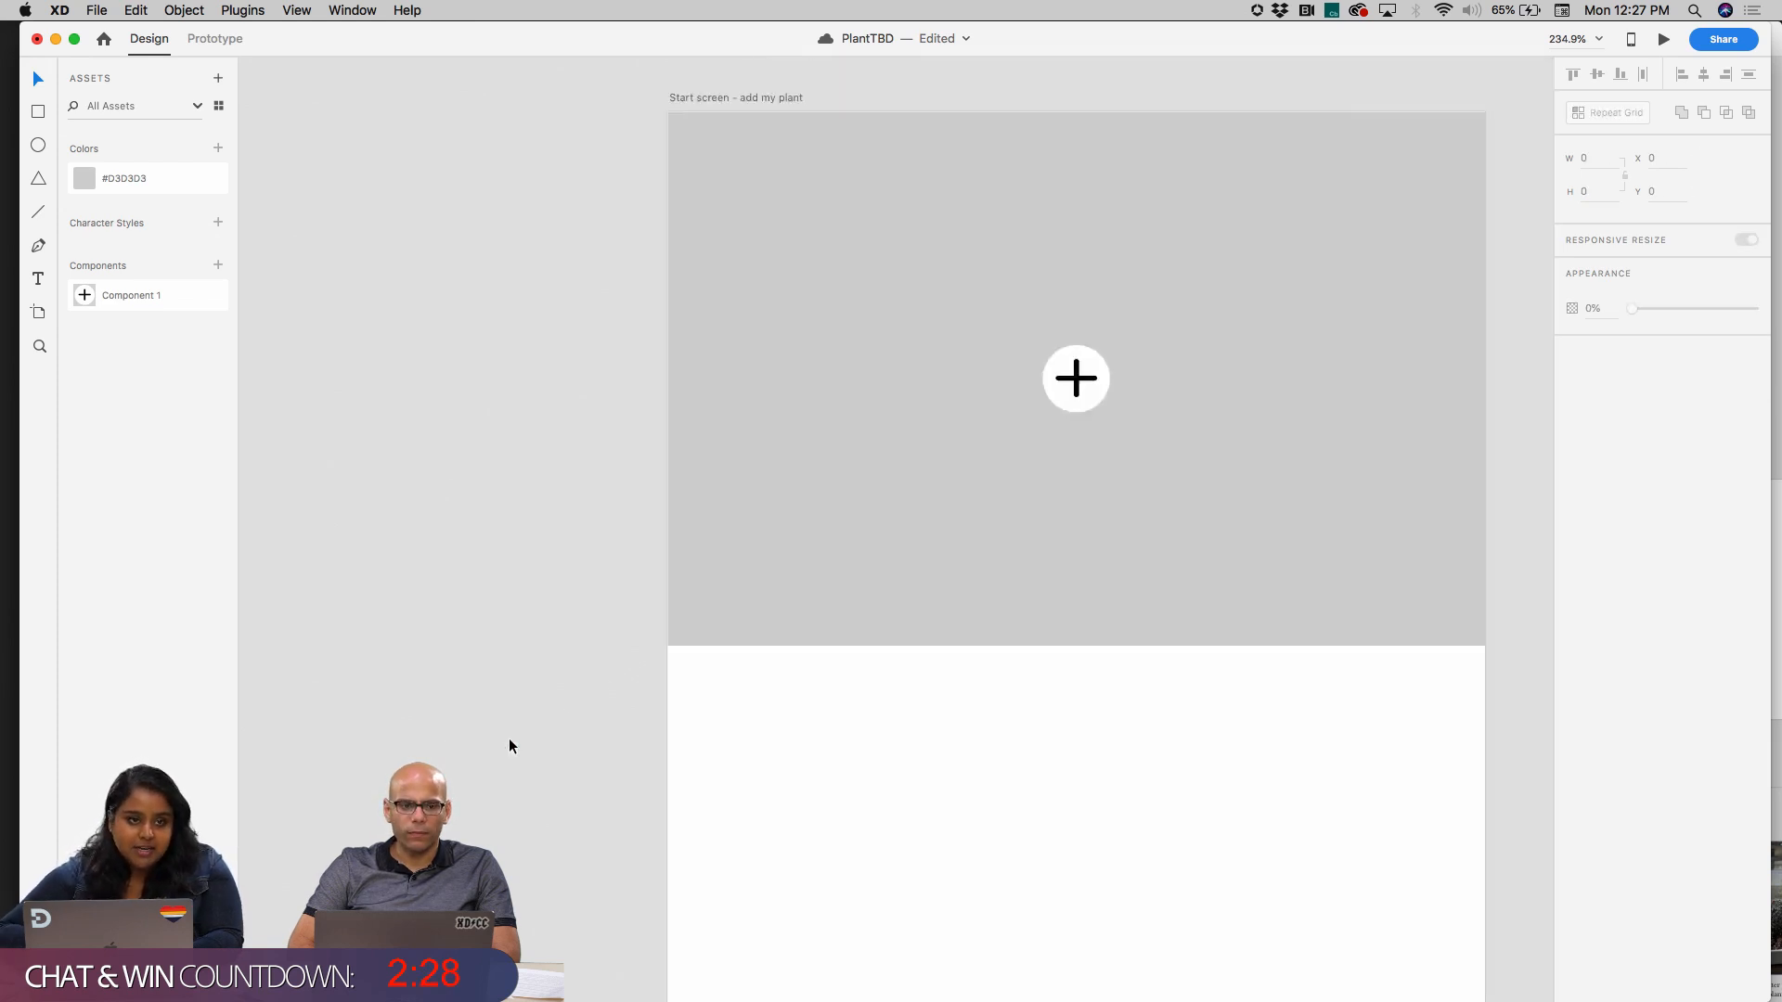
click(1020, 409)
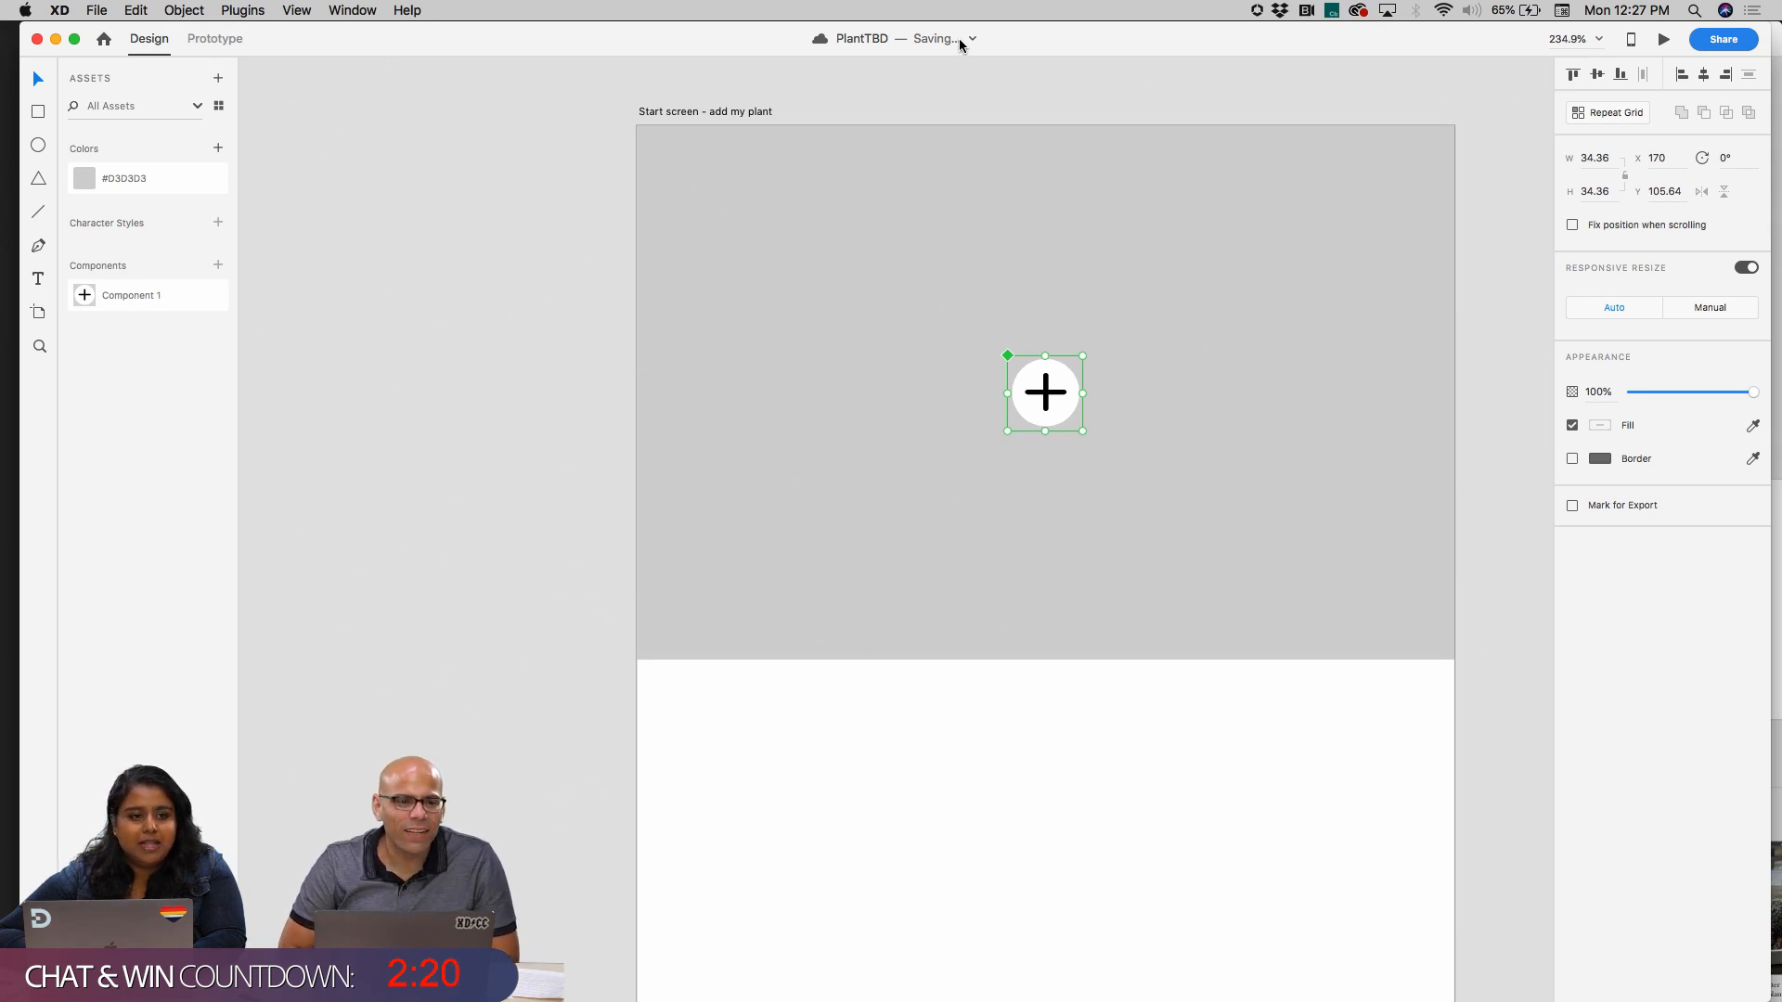
click(498, 299)
scroll(836, 334, down, 5)
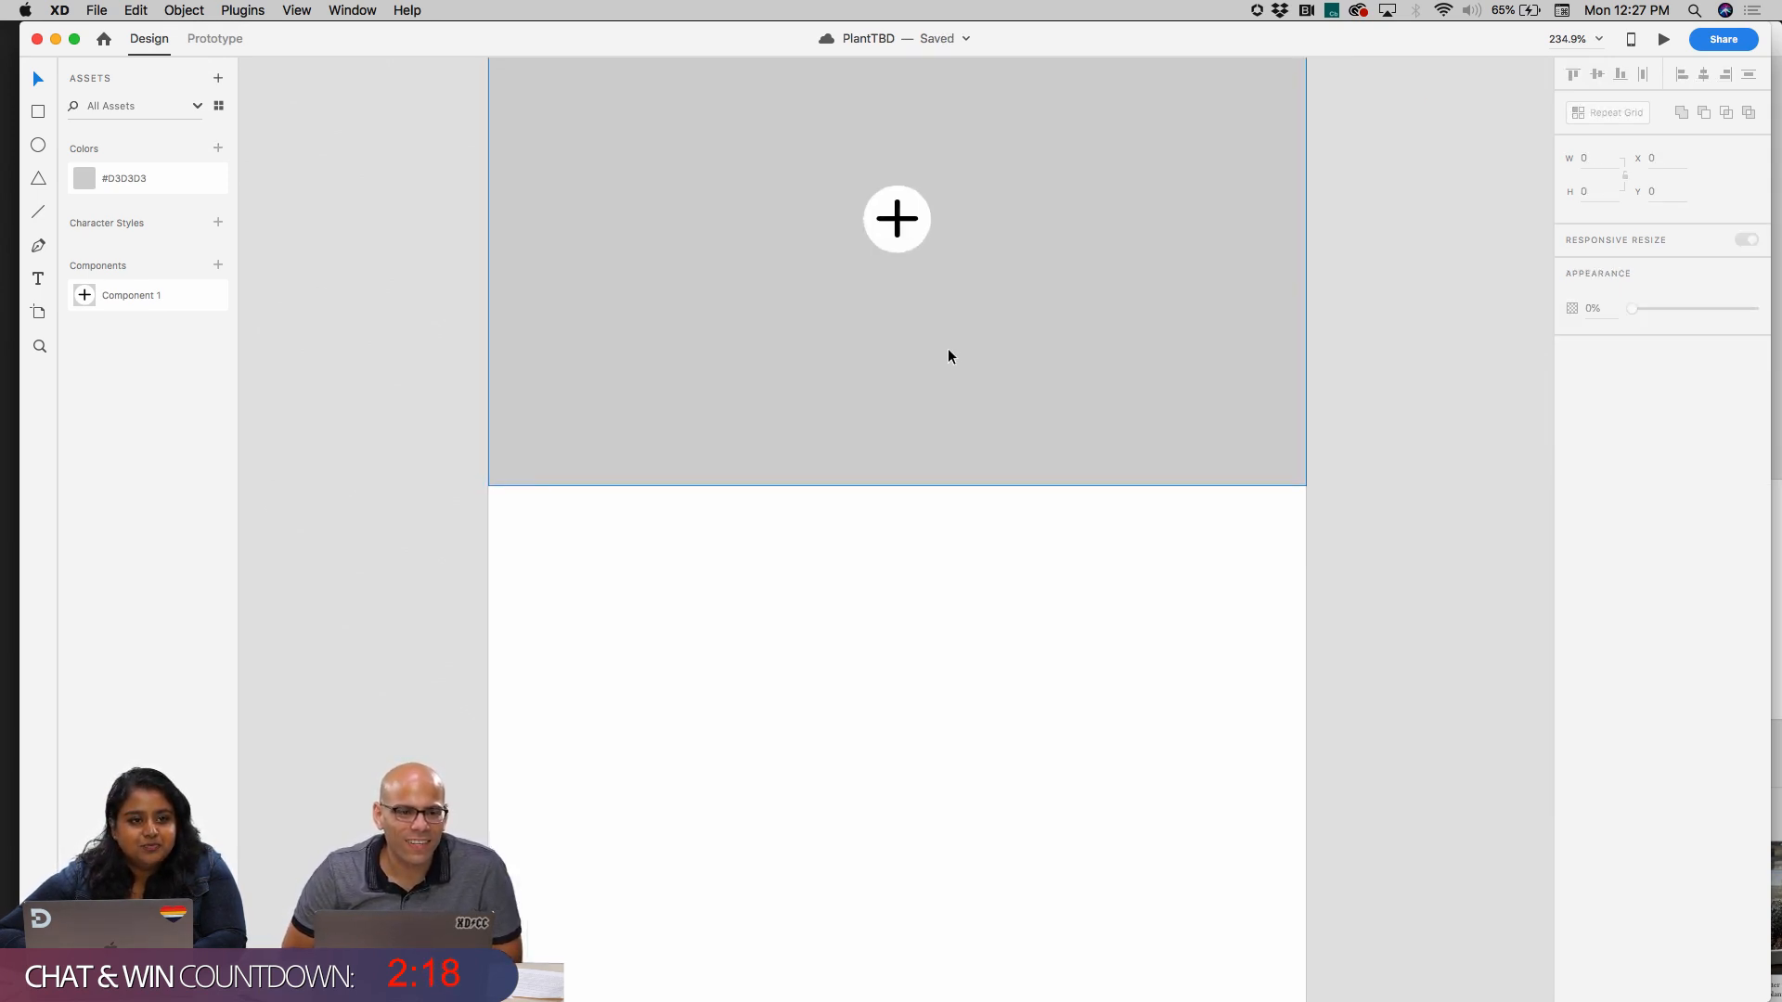
scroll(948, 355, right, 3)
scroll(949, 355, down, 3)
scroll(949, 355, up, 2)
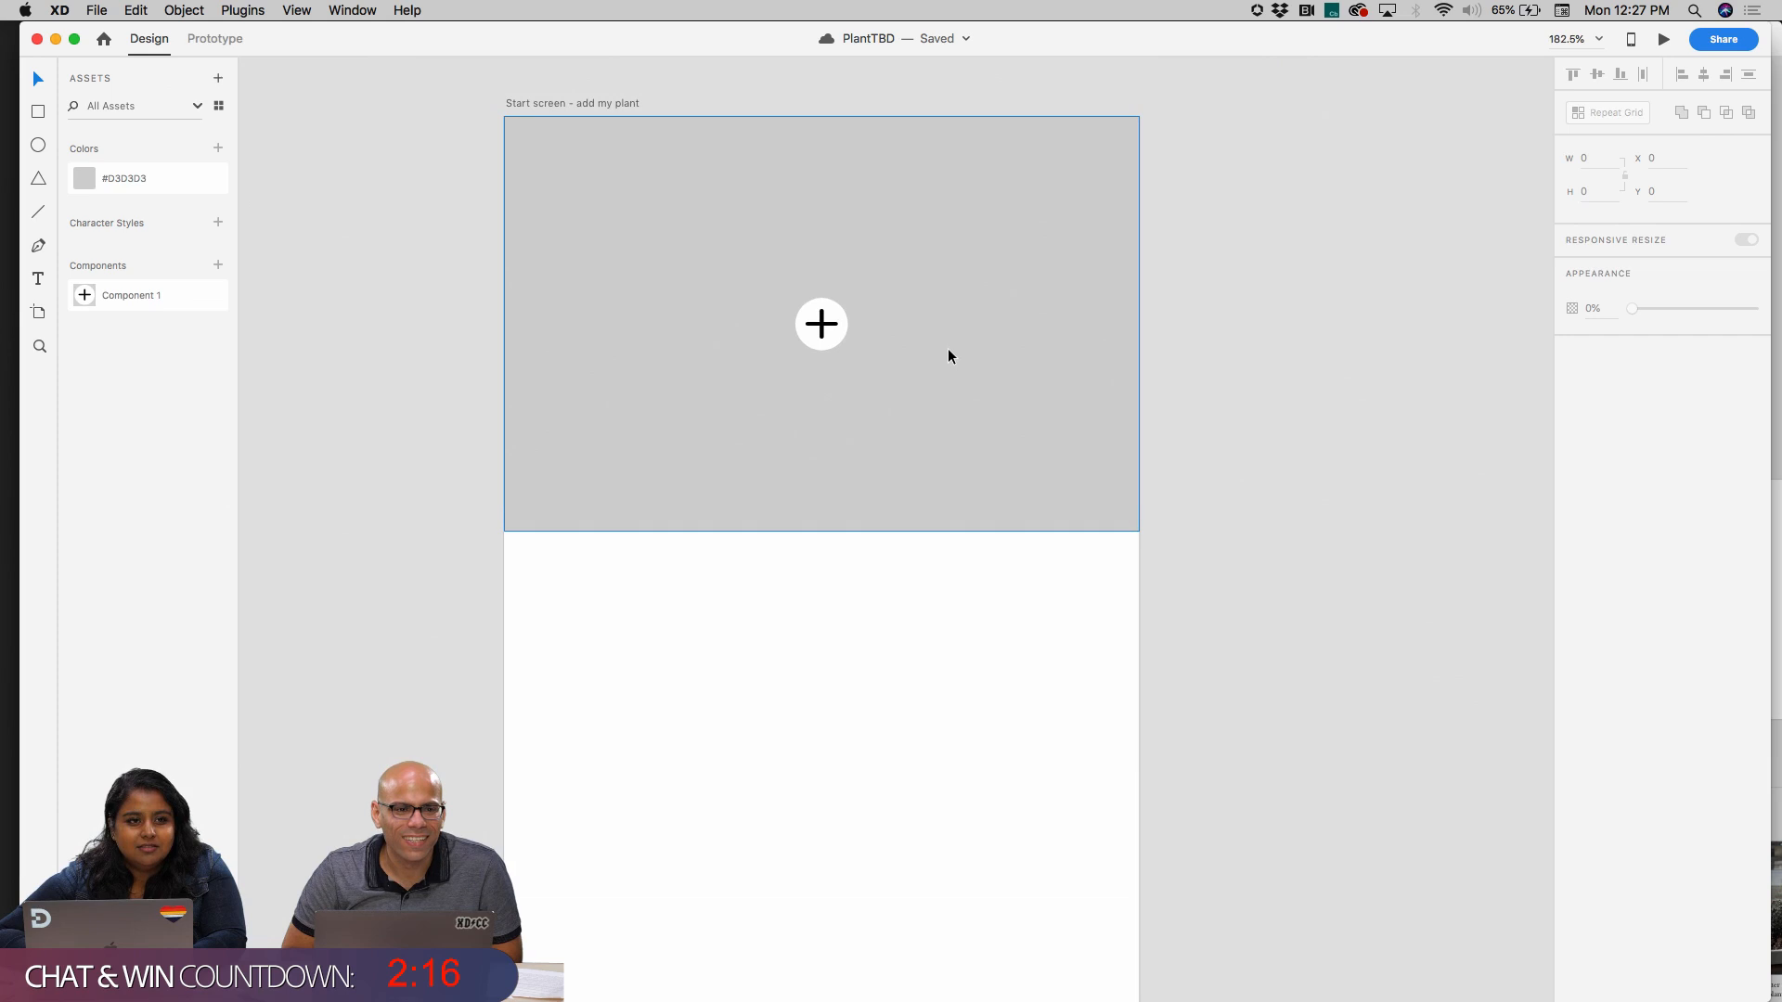
scroll(948, 353, down, 3)
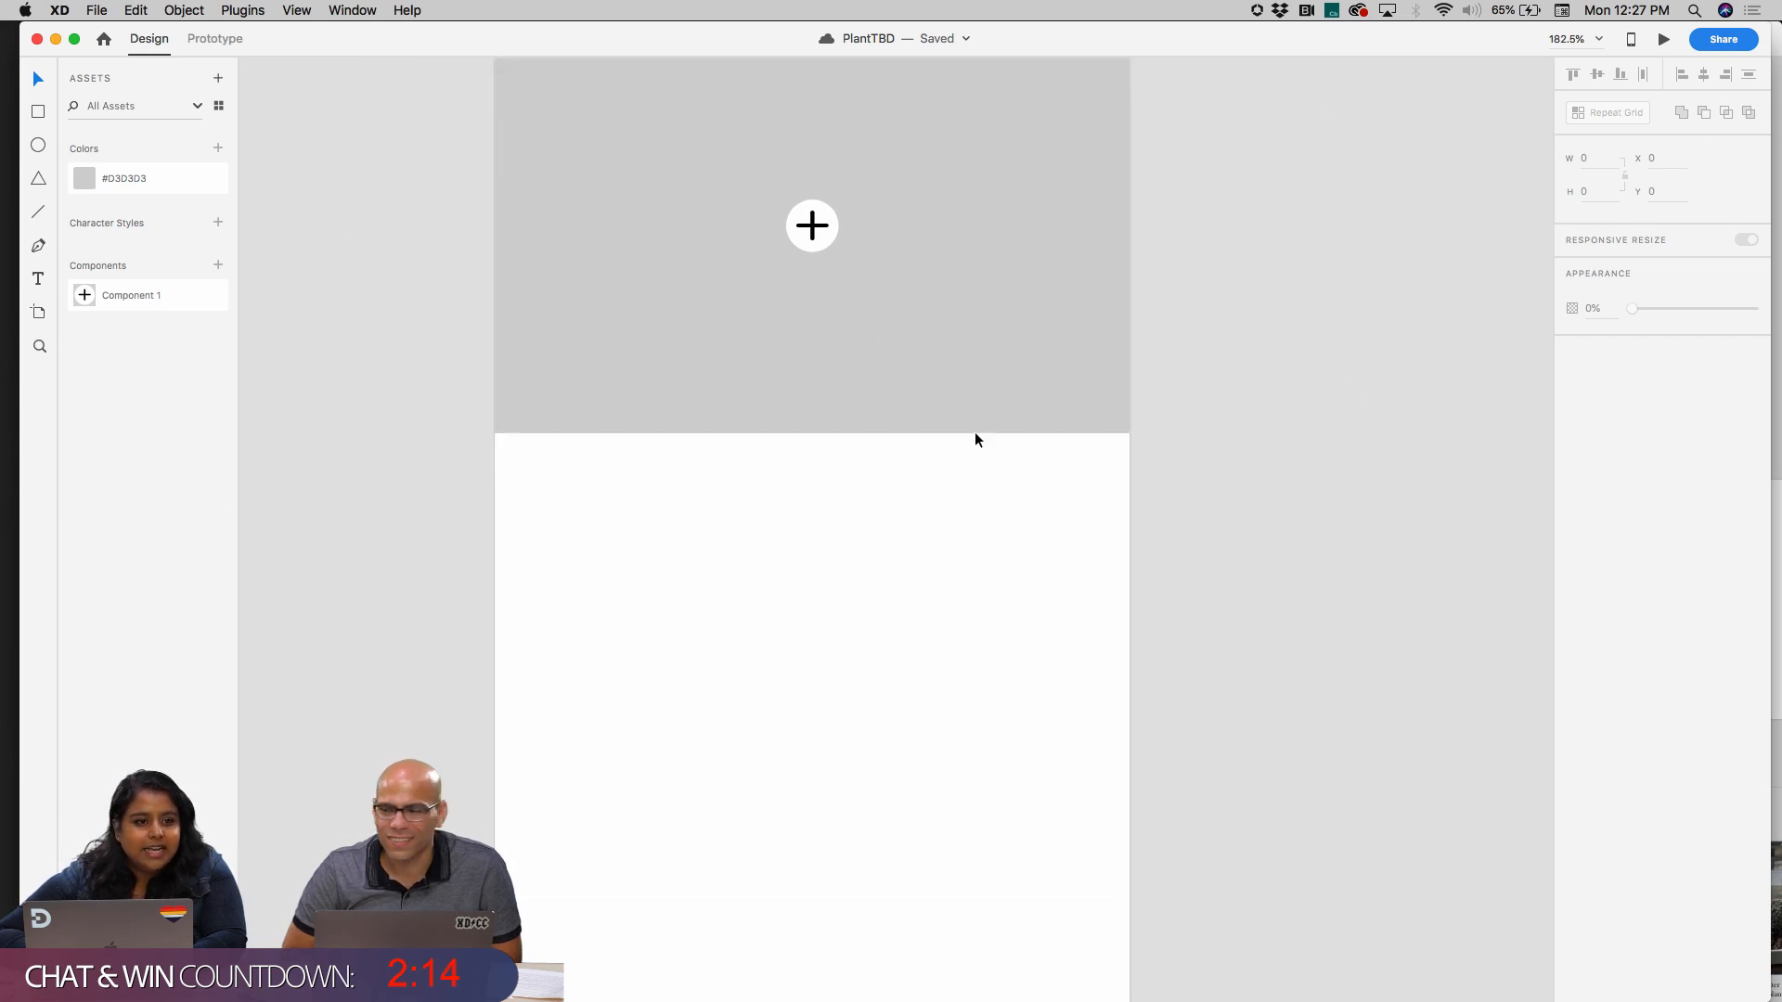
scroll(955, 370, up, 2)
scroll(955, 370, left, 1)
scroll(833, 277, up, 4)
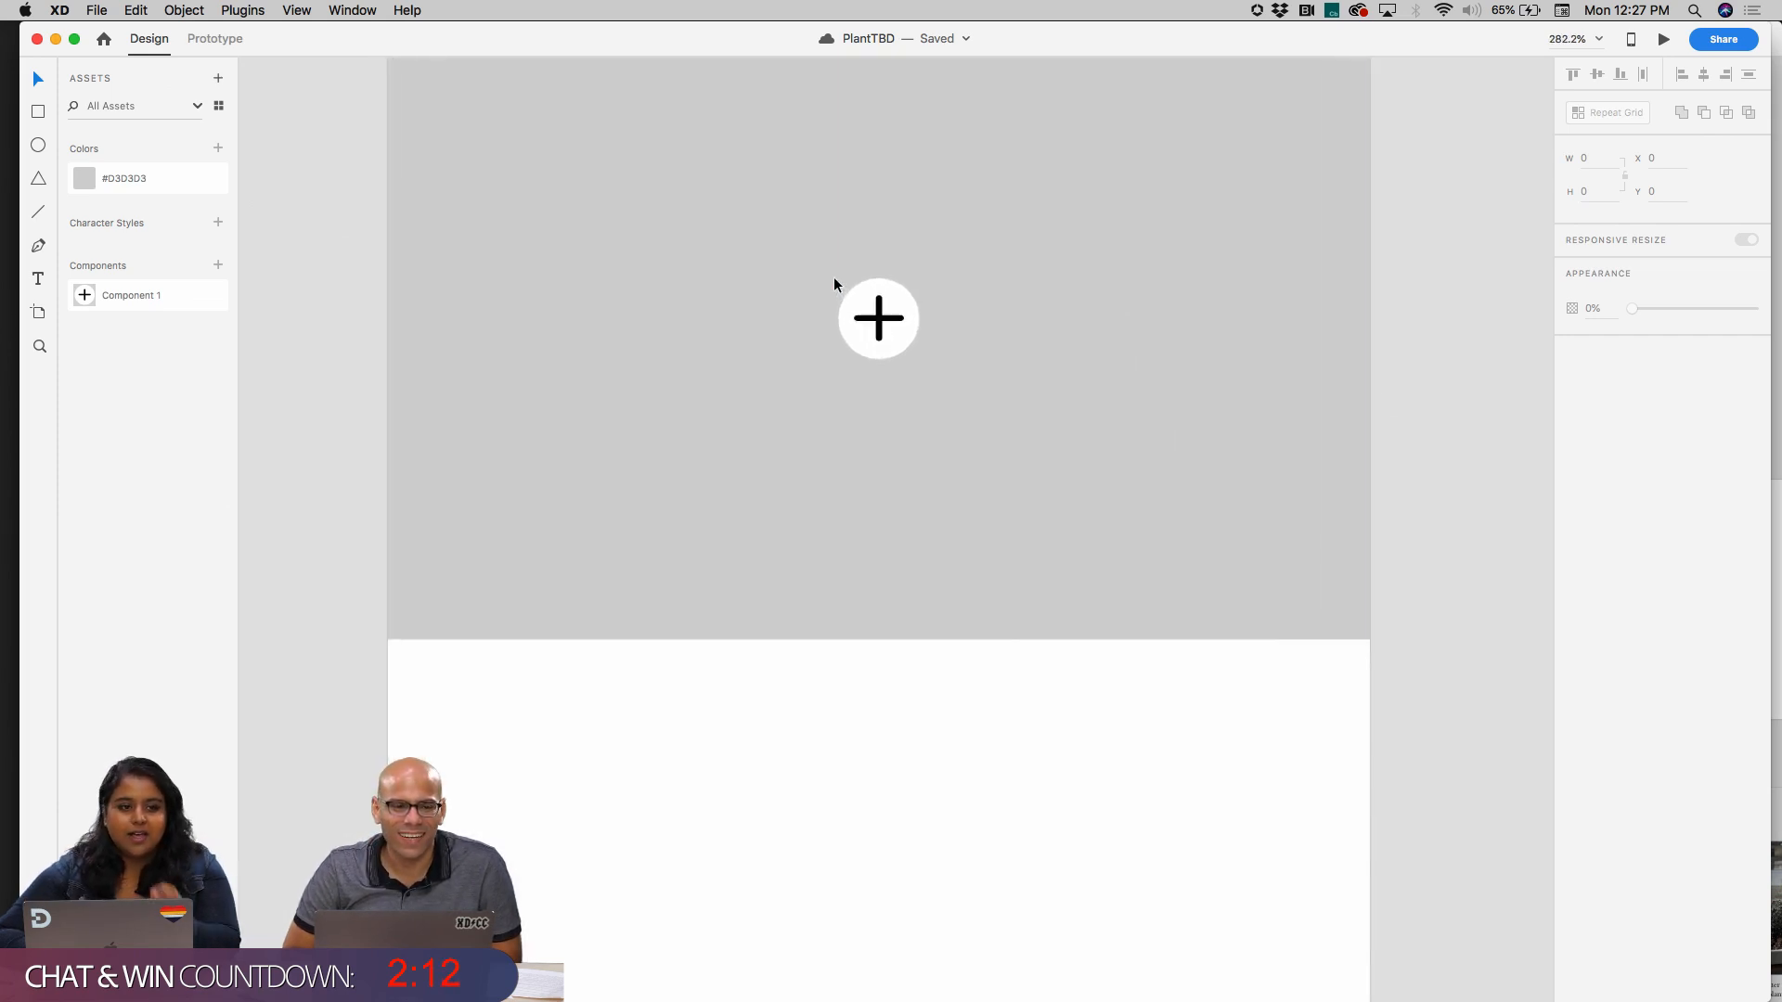
Add a text box about 203 wide and 24 high below the grey header area, containing the label "Name"
scroll(833, 284, down, 2)
scroll(834, 284, down, 3)
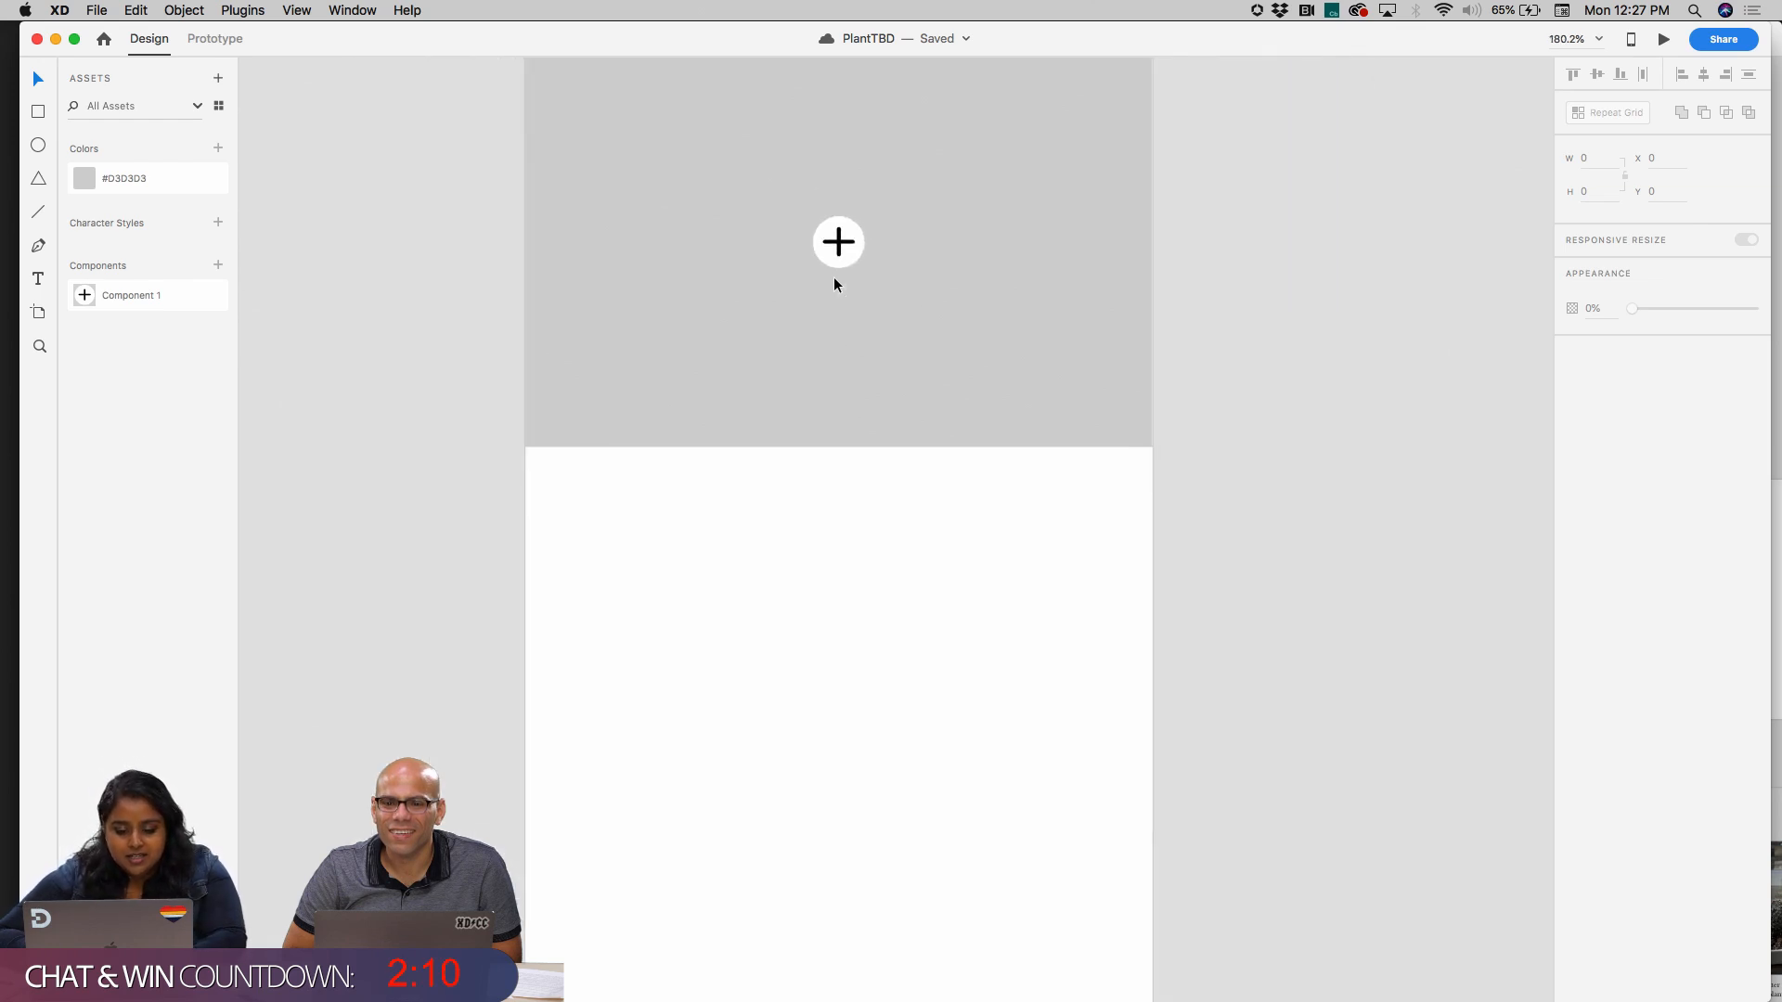
scroll(809, 325, down, 2)
scroll(809, 325, down, 3)
scroll(809, 325, up, 5)
scroll(809, 324, down, 2)
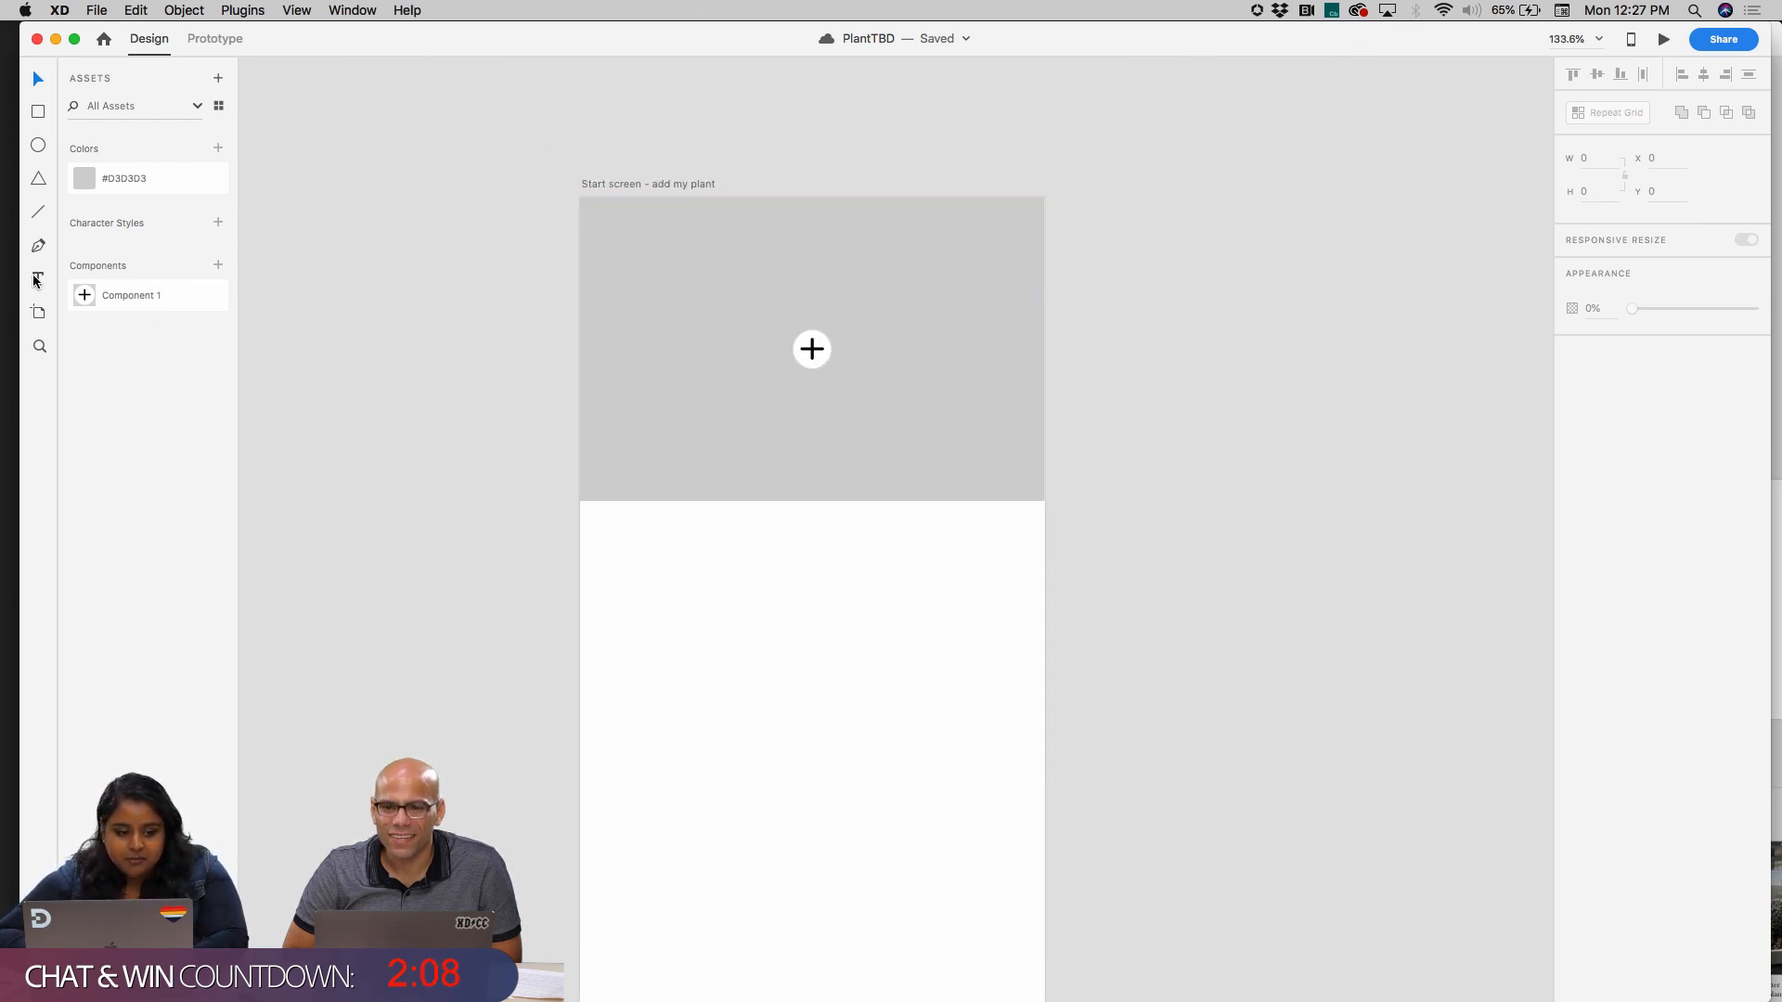
scroll(609, 553, down, 3)
scroll(609, 553, right, 1)
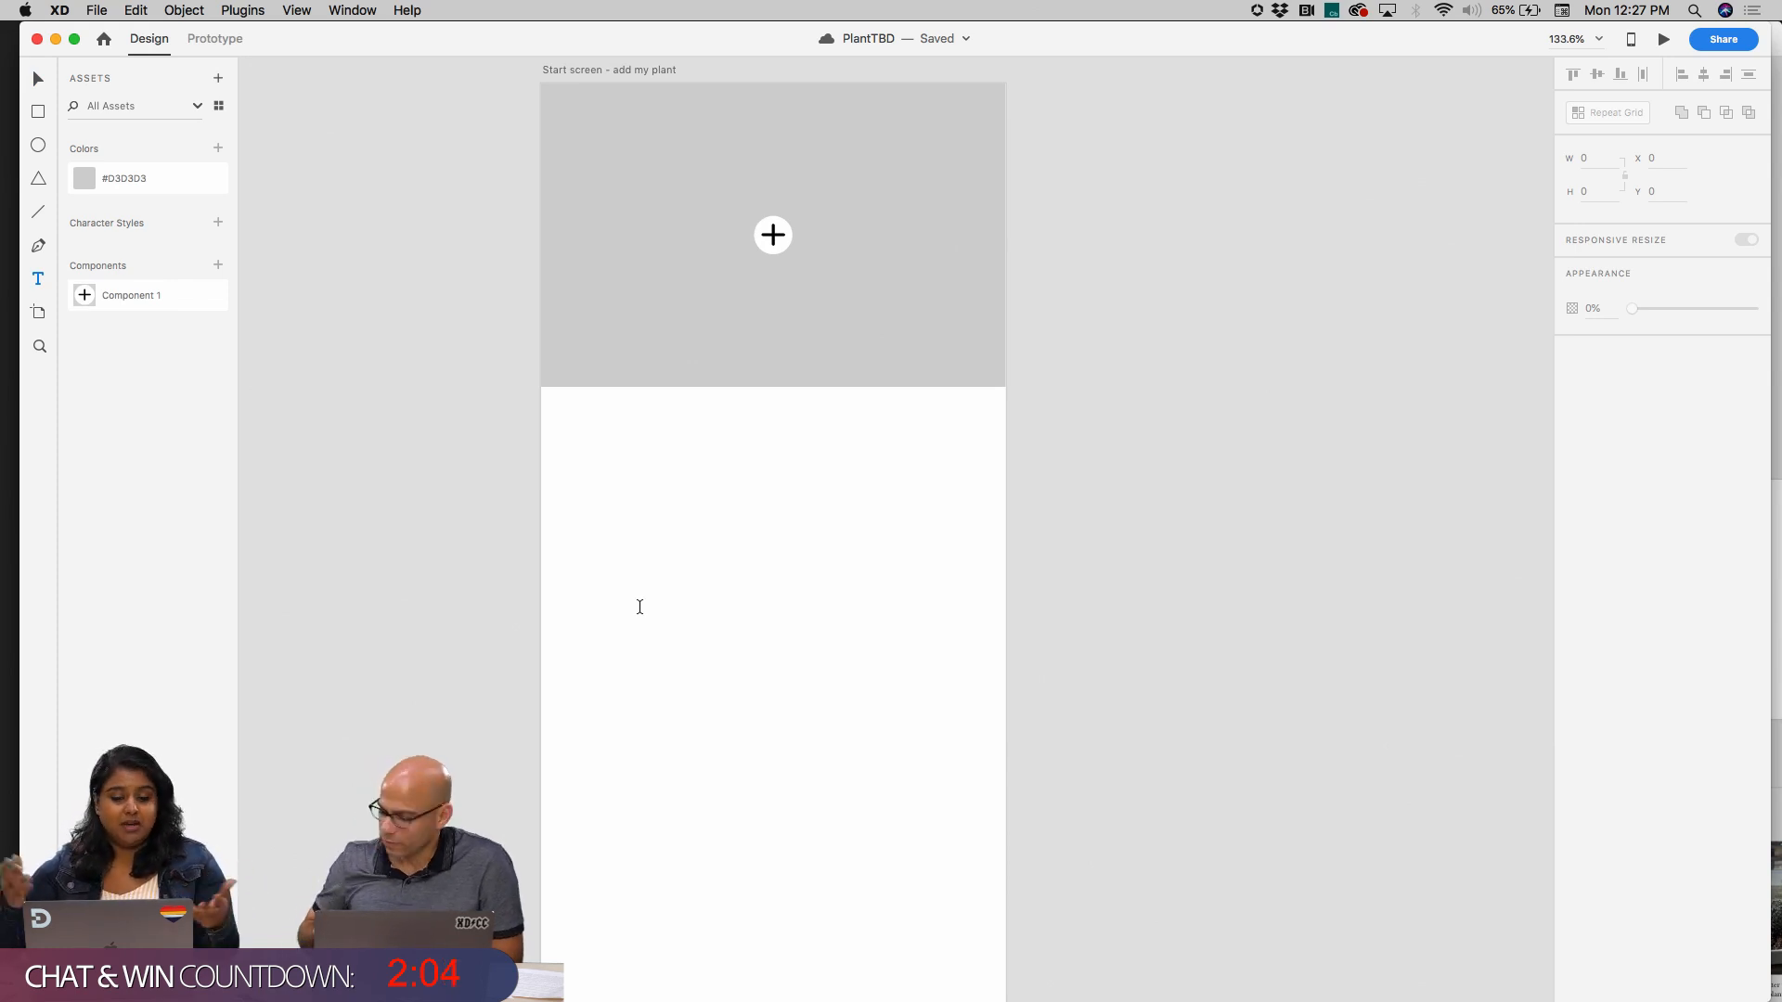
drag(603, 452, 855, 482)
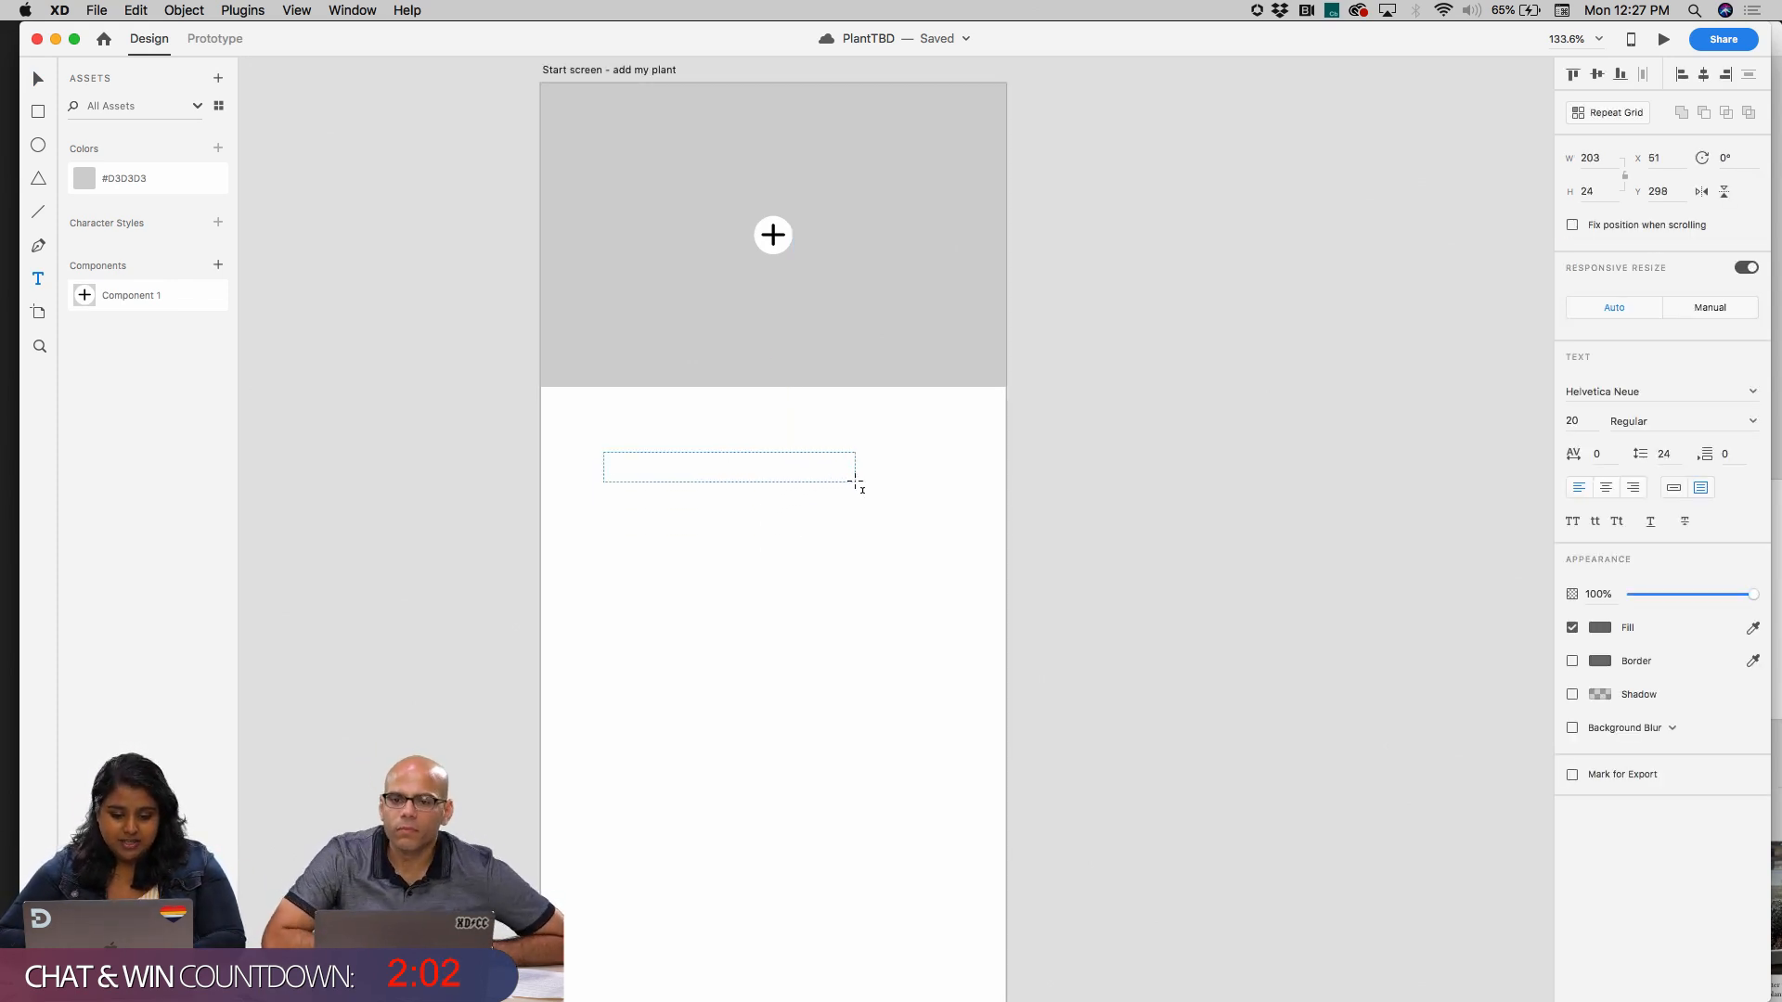
text(Name)
key(Escape)
Set the text size of the Name label to 20
click(1577, 423)
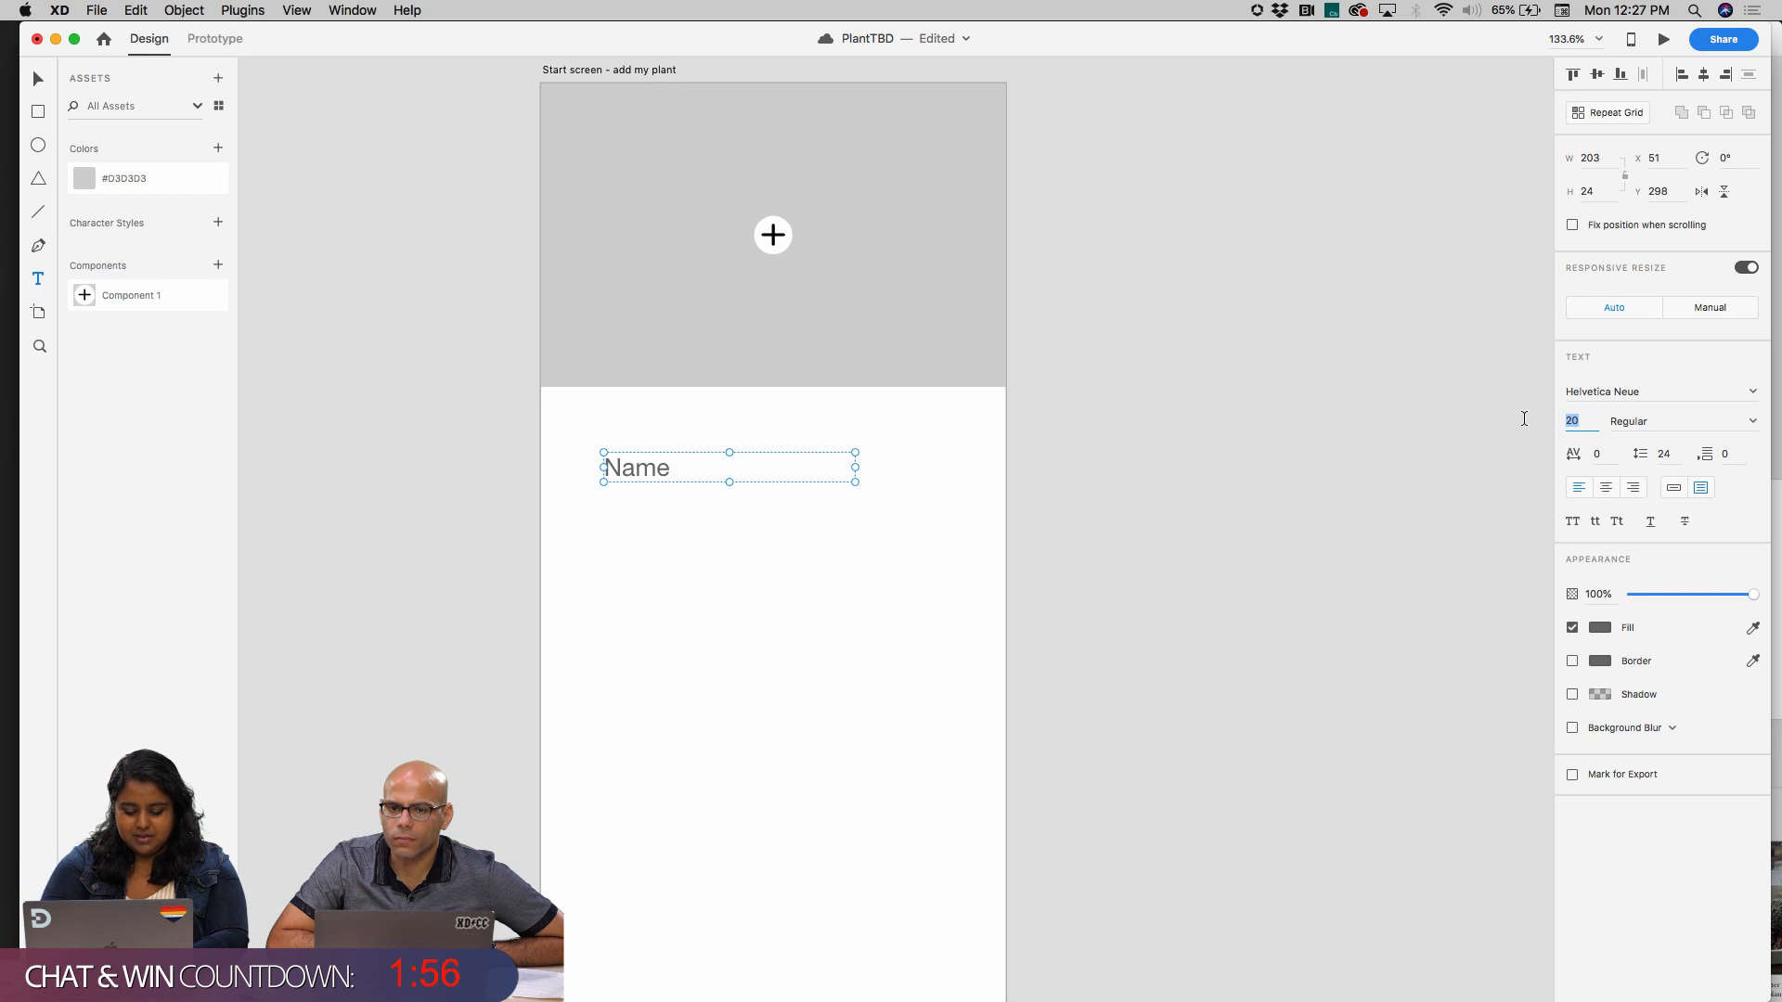
key(Return)
click(1587, 417)
text(20)
key(Return)
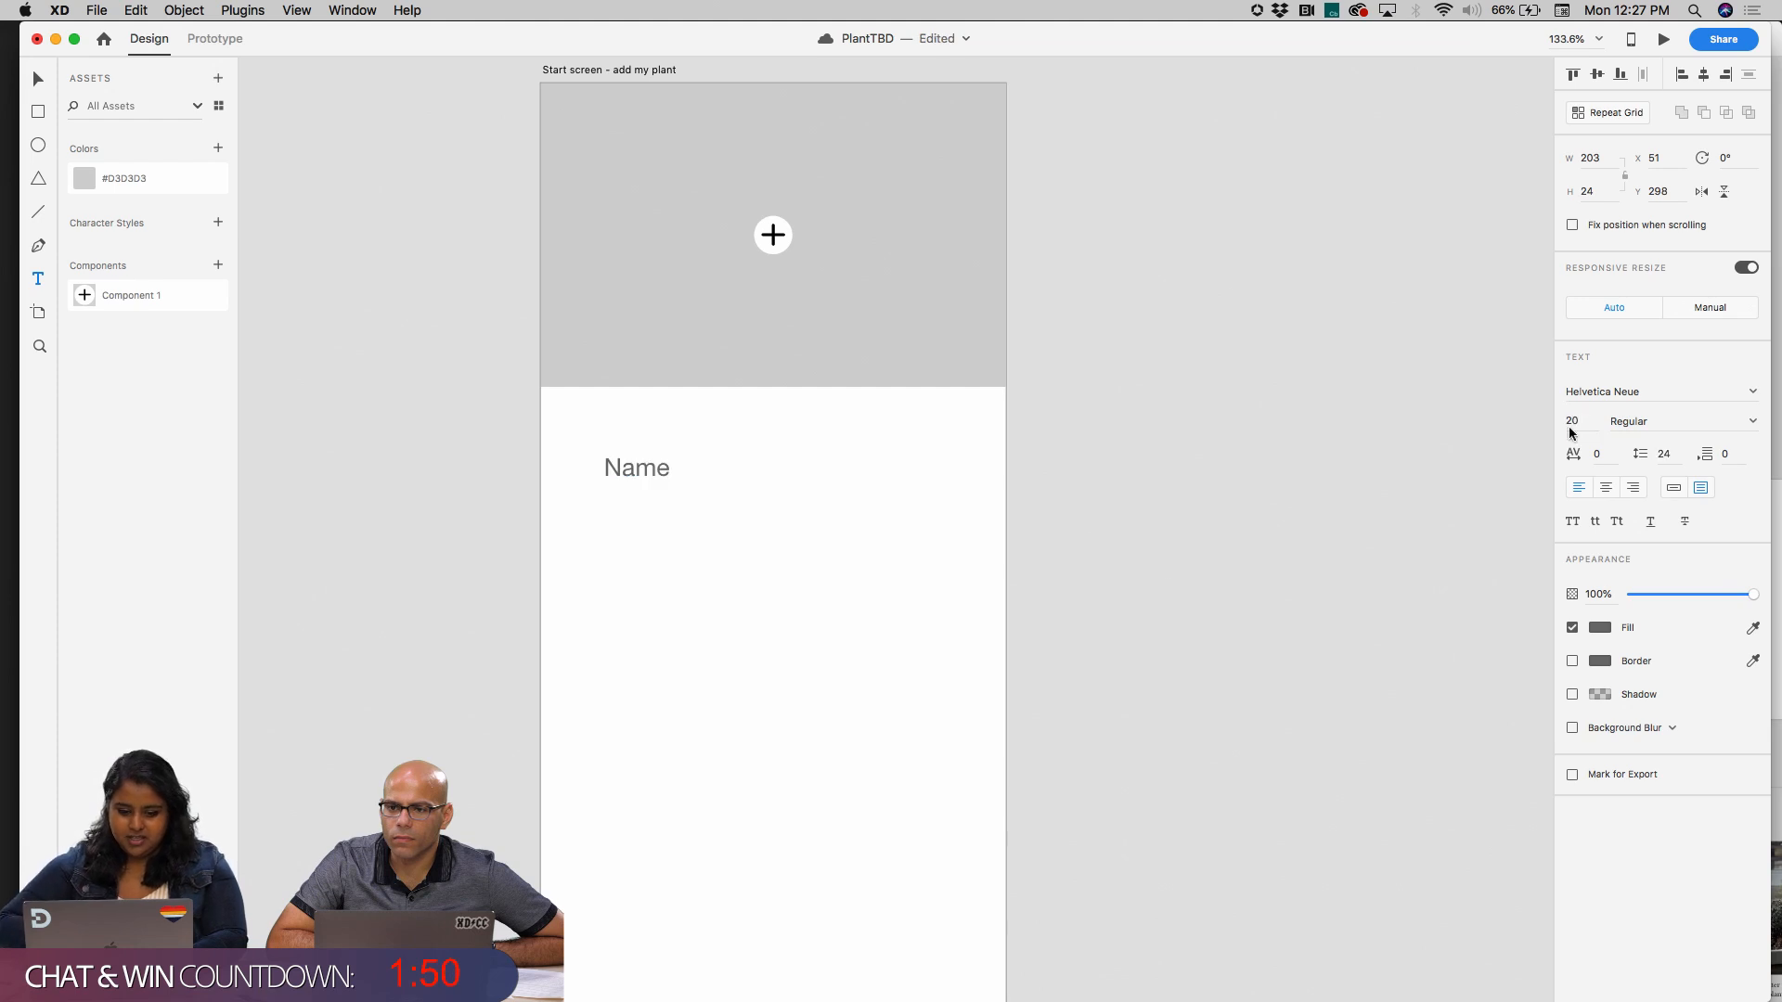
scroll(824, 664, down, 2)
click(1753, 393)
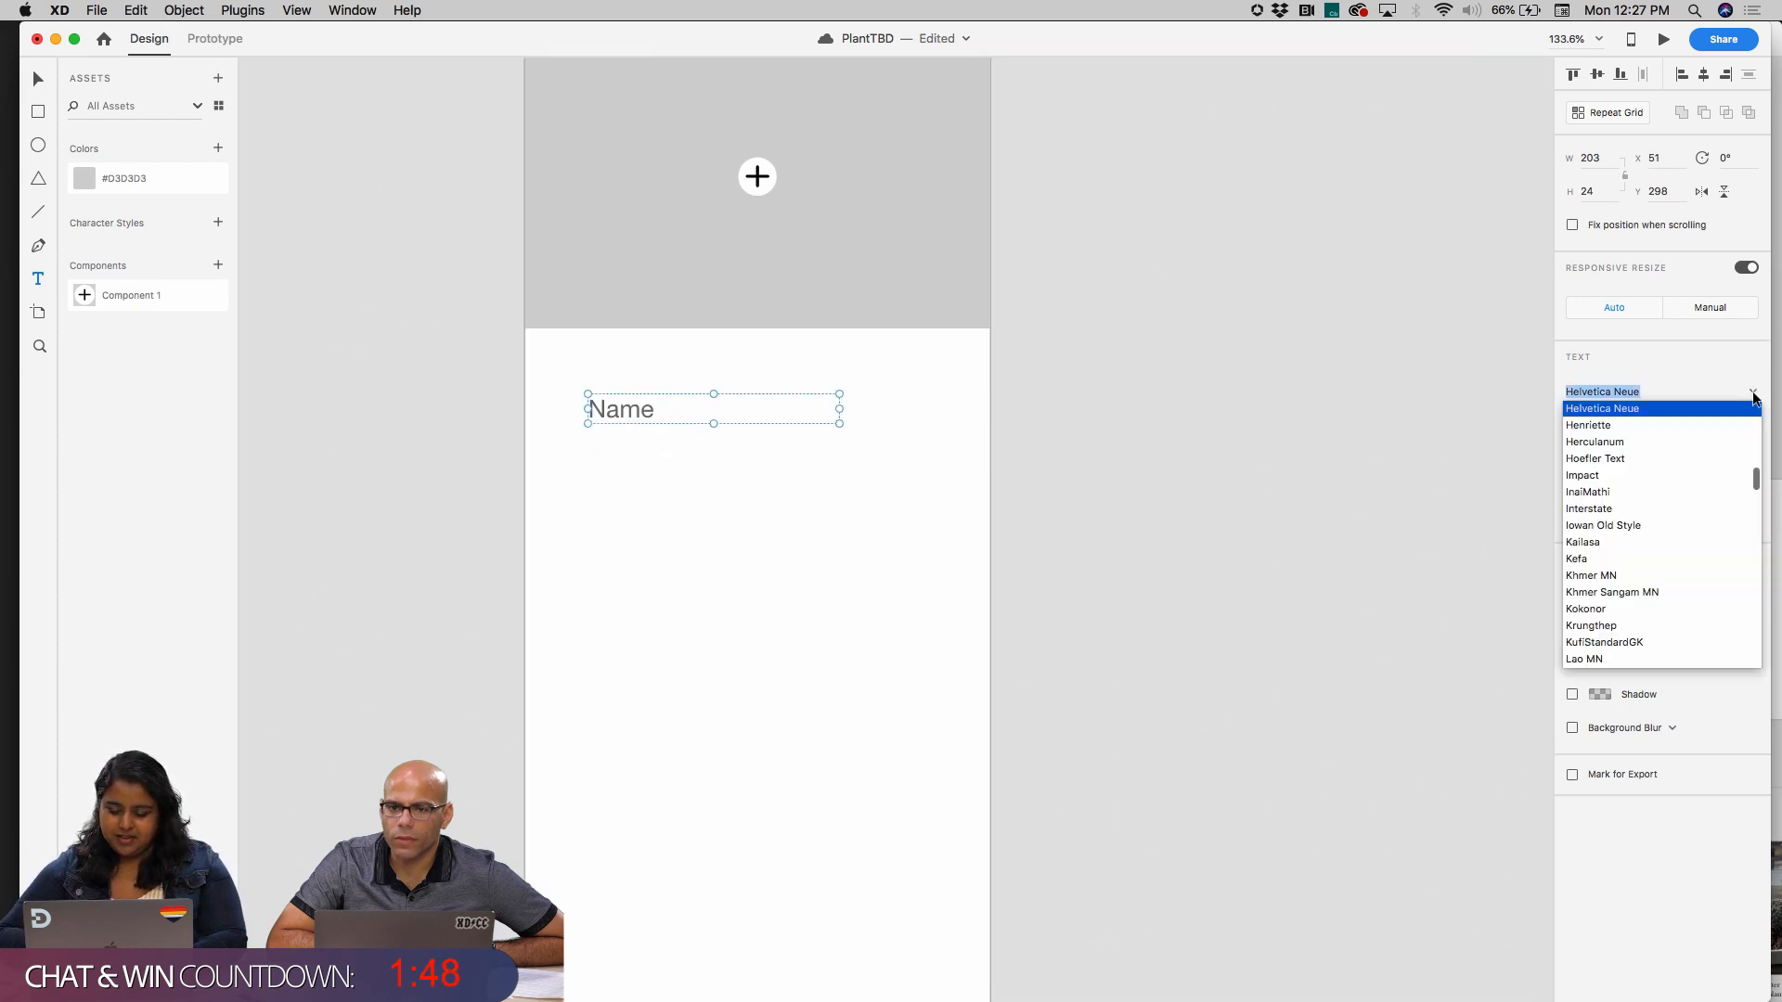
click(1751, 388)
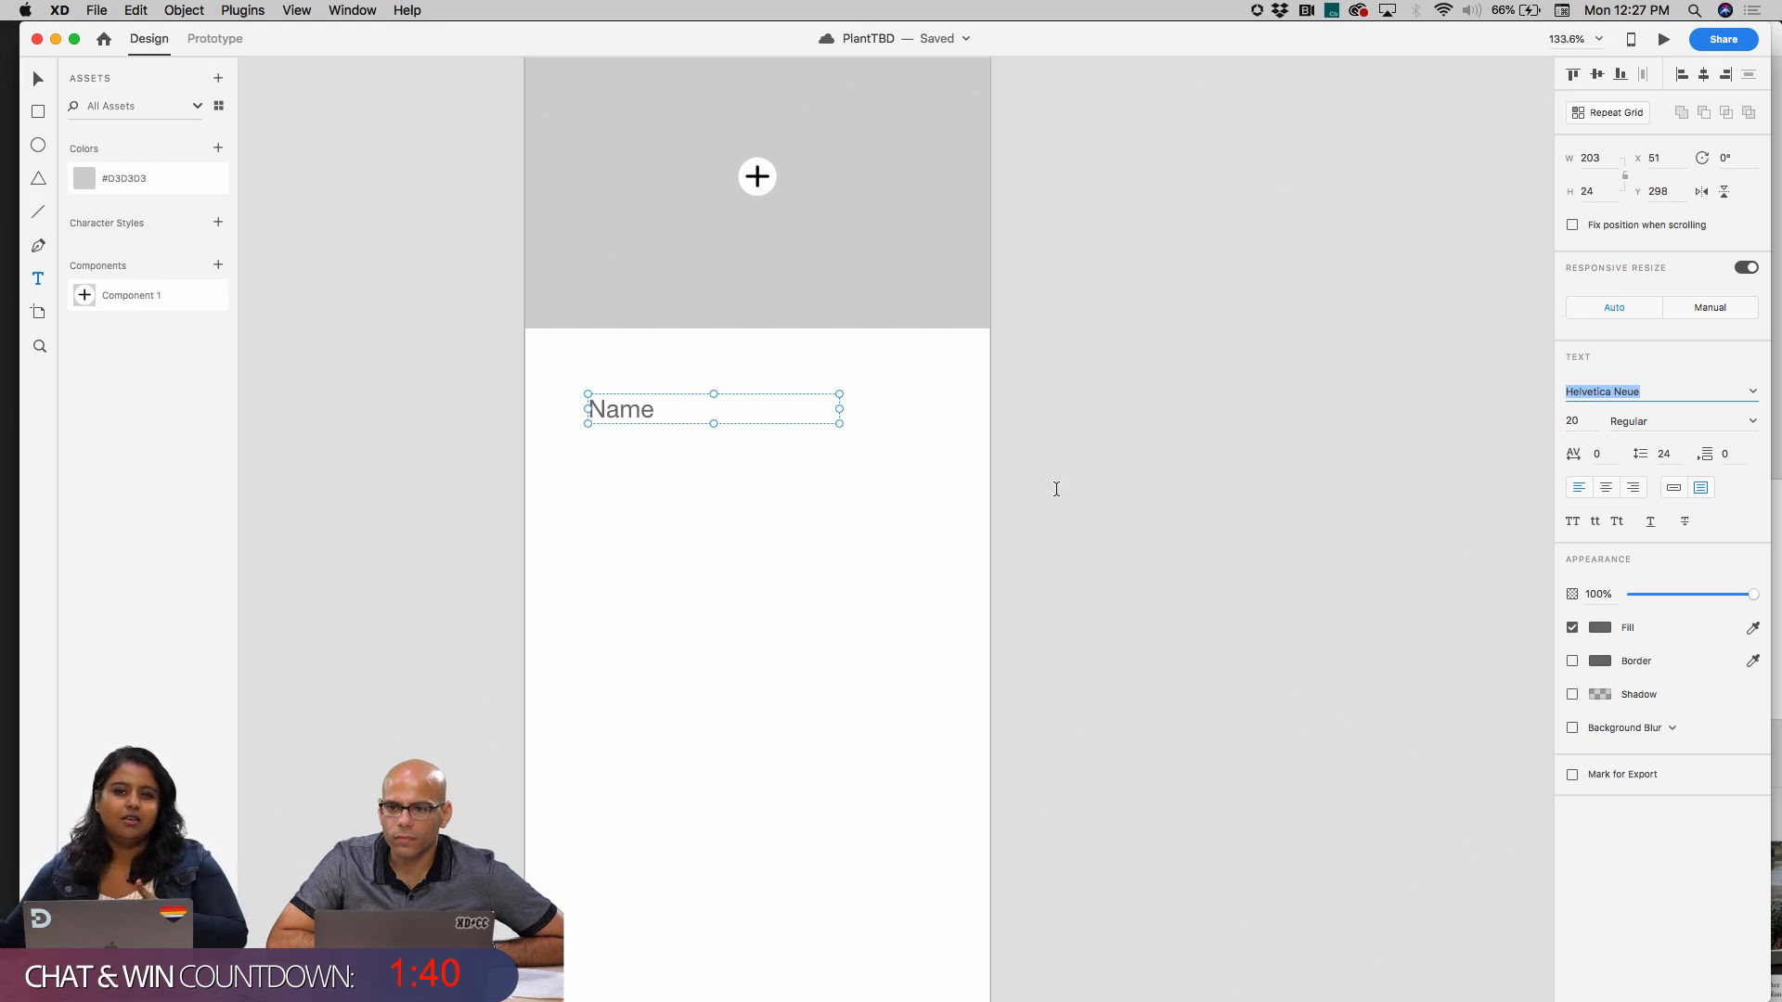
click(705, 365)
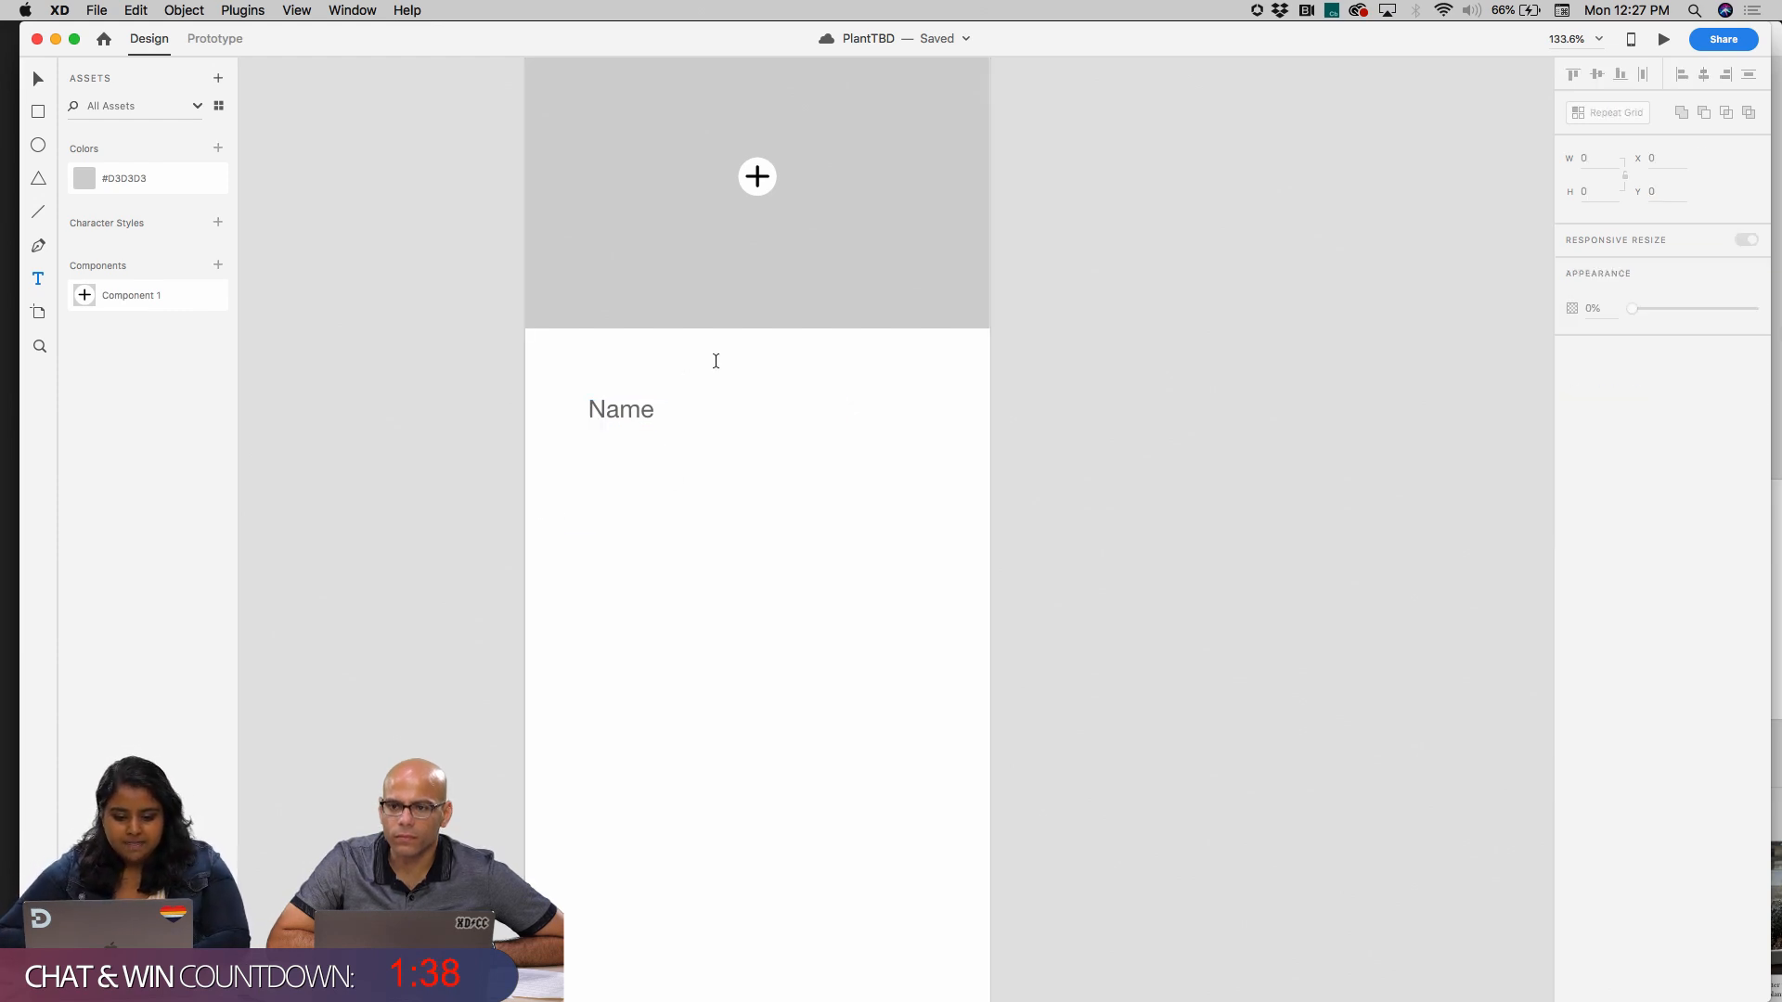
click(640, 414)
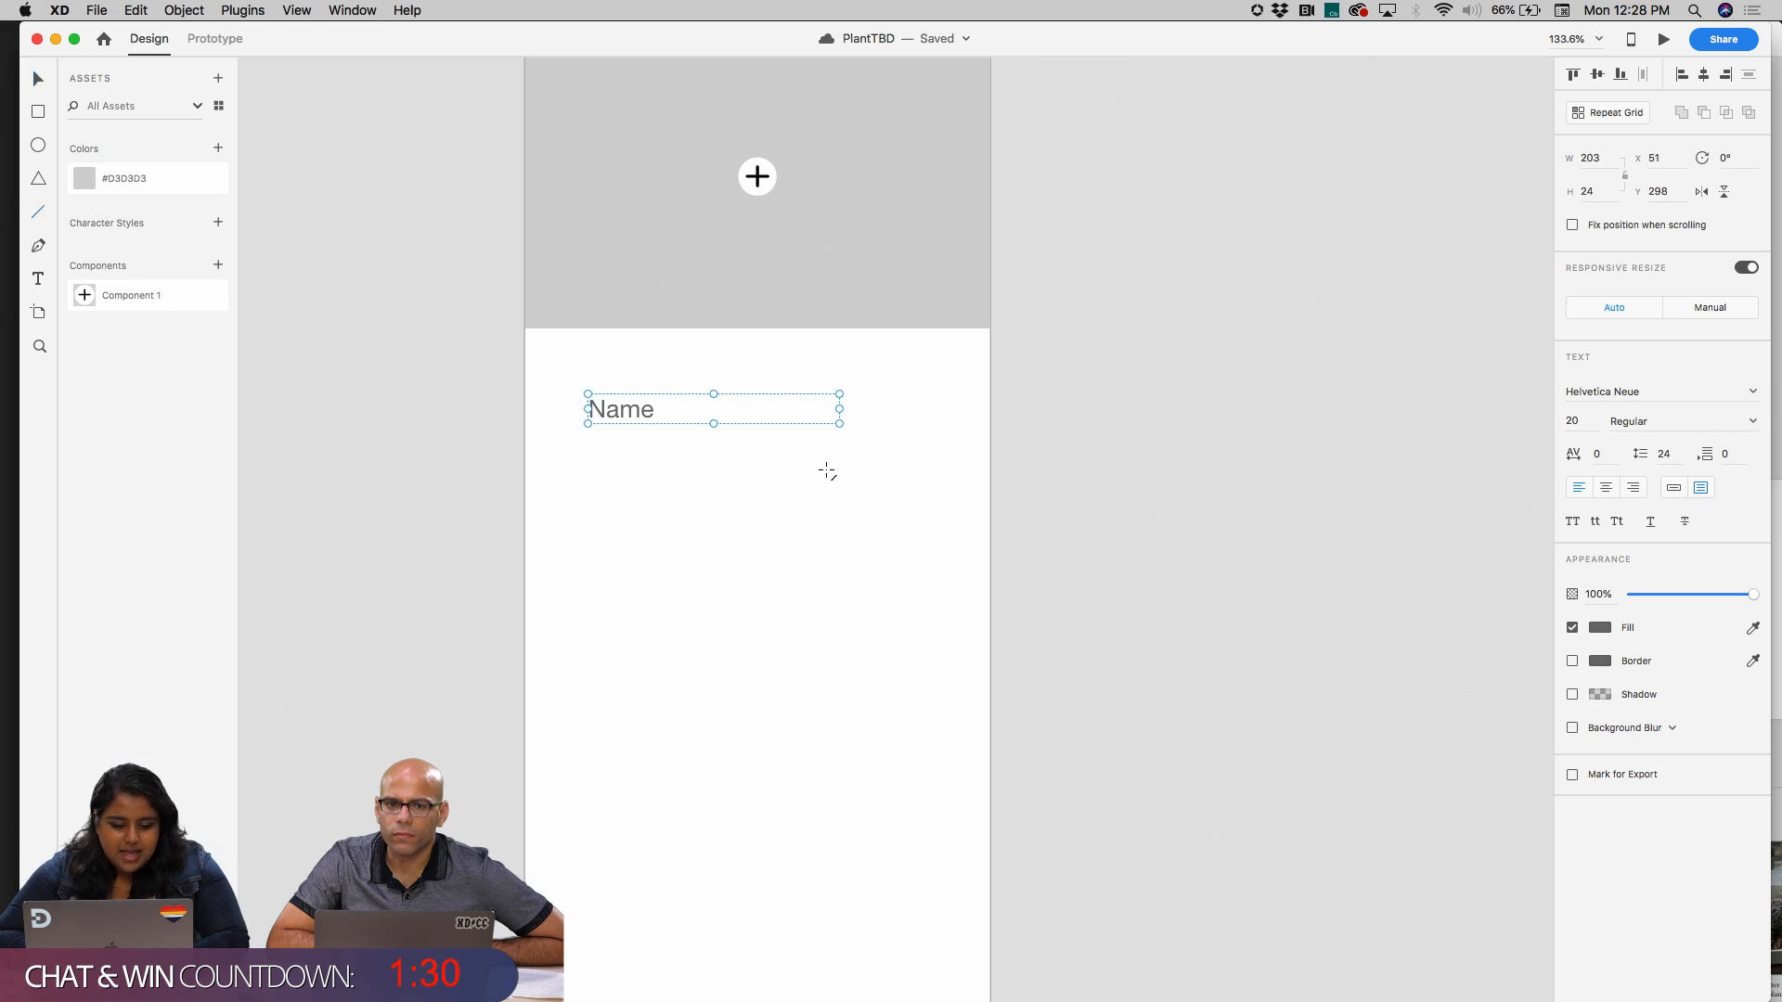
Draw a horizontal line about 279 long beneath the Name label, starting at the label's left edge
mouse_move(587, 471)
mouse_down()
mouse_move(950, 453)
mouse_move(934, 454)
mouse_up()
drag(823, 465, 823, 474)
click(830, 579)
Group the Name label with the line beneath it
drag(938, 496, 565, 367)
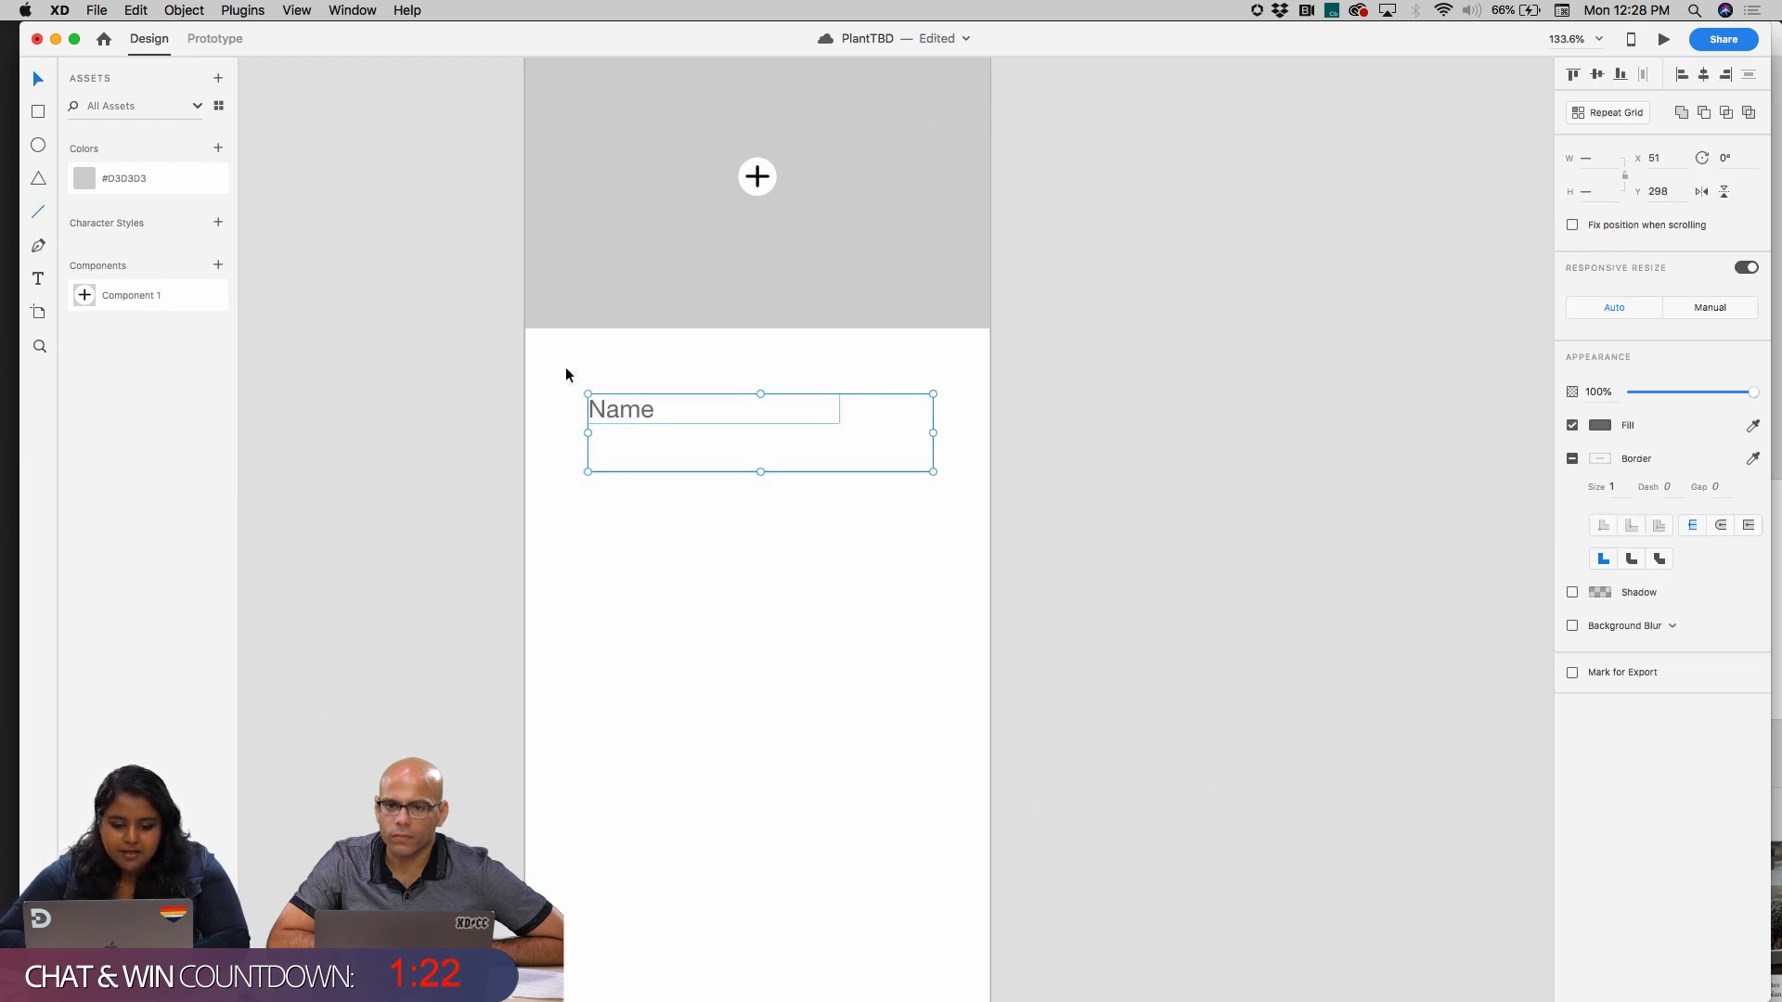
key(super+g)
right_click(835, 590)
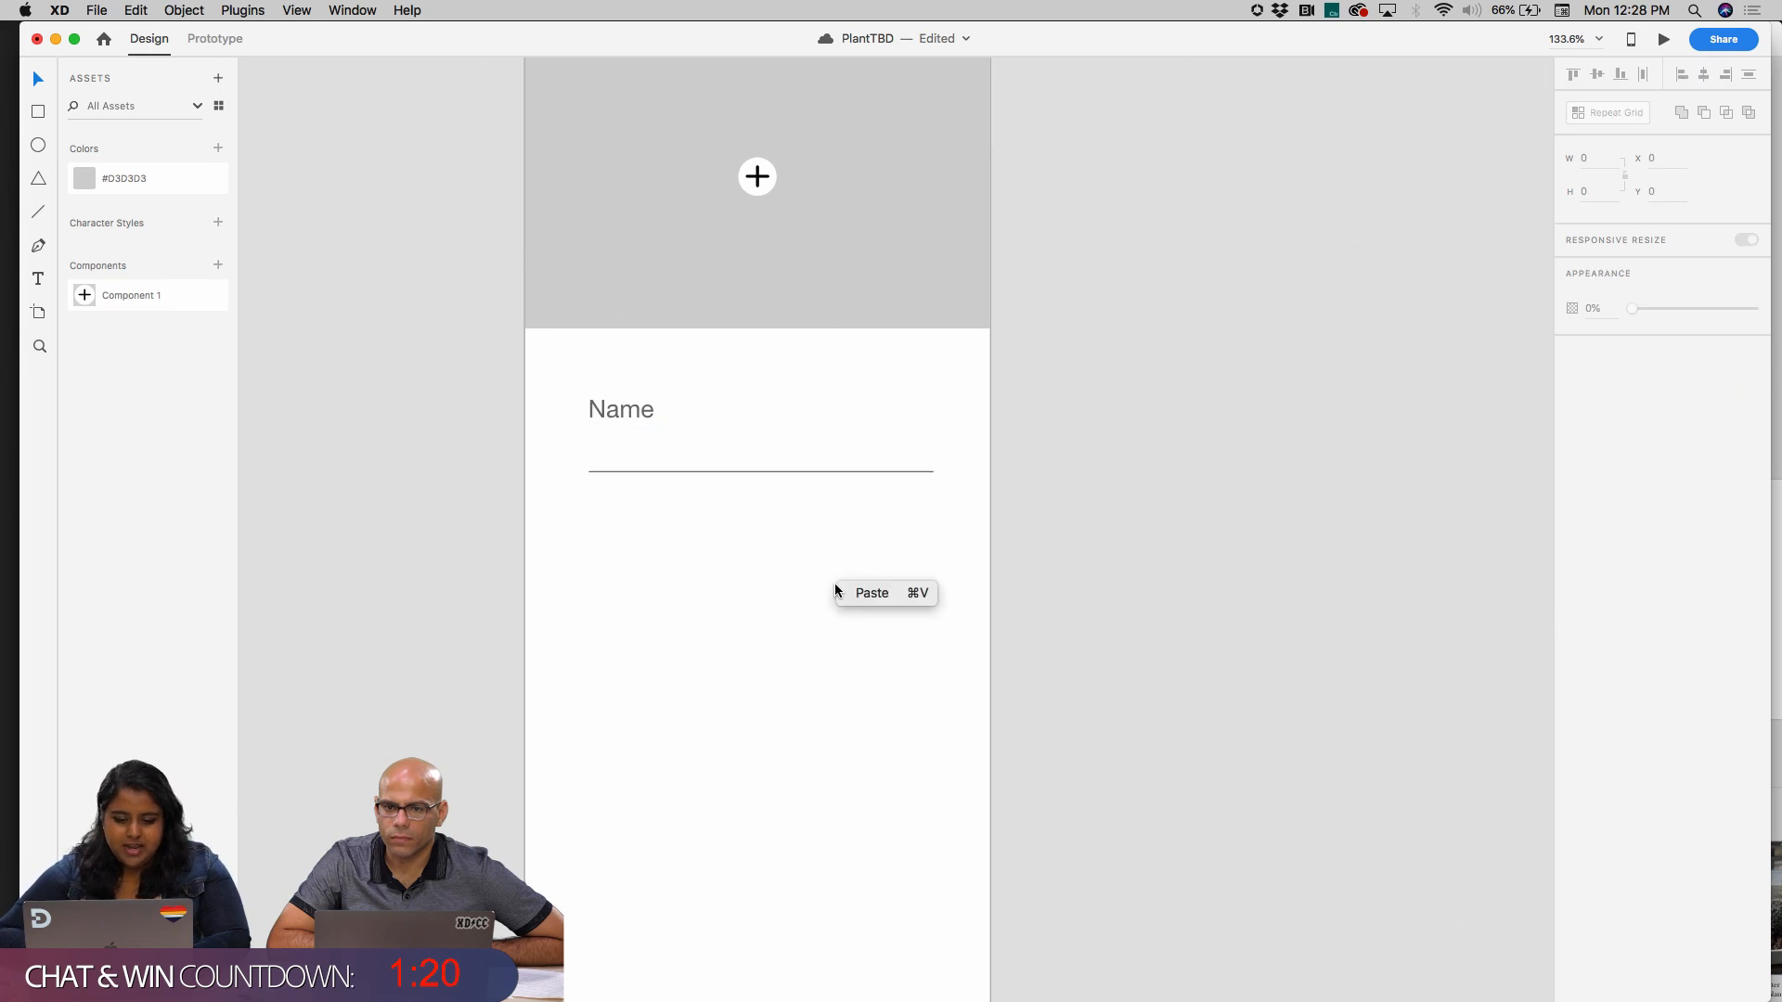
click(736, 561)
scroll(737, 560, down, 2)
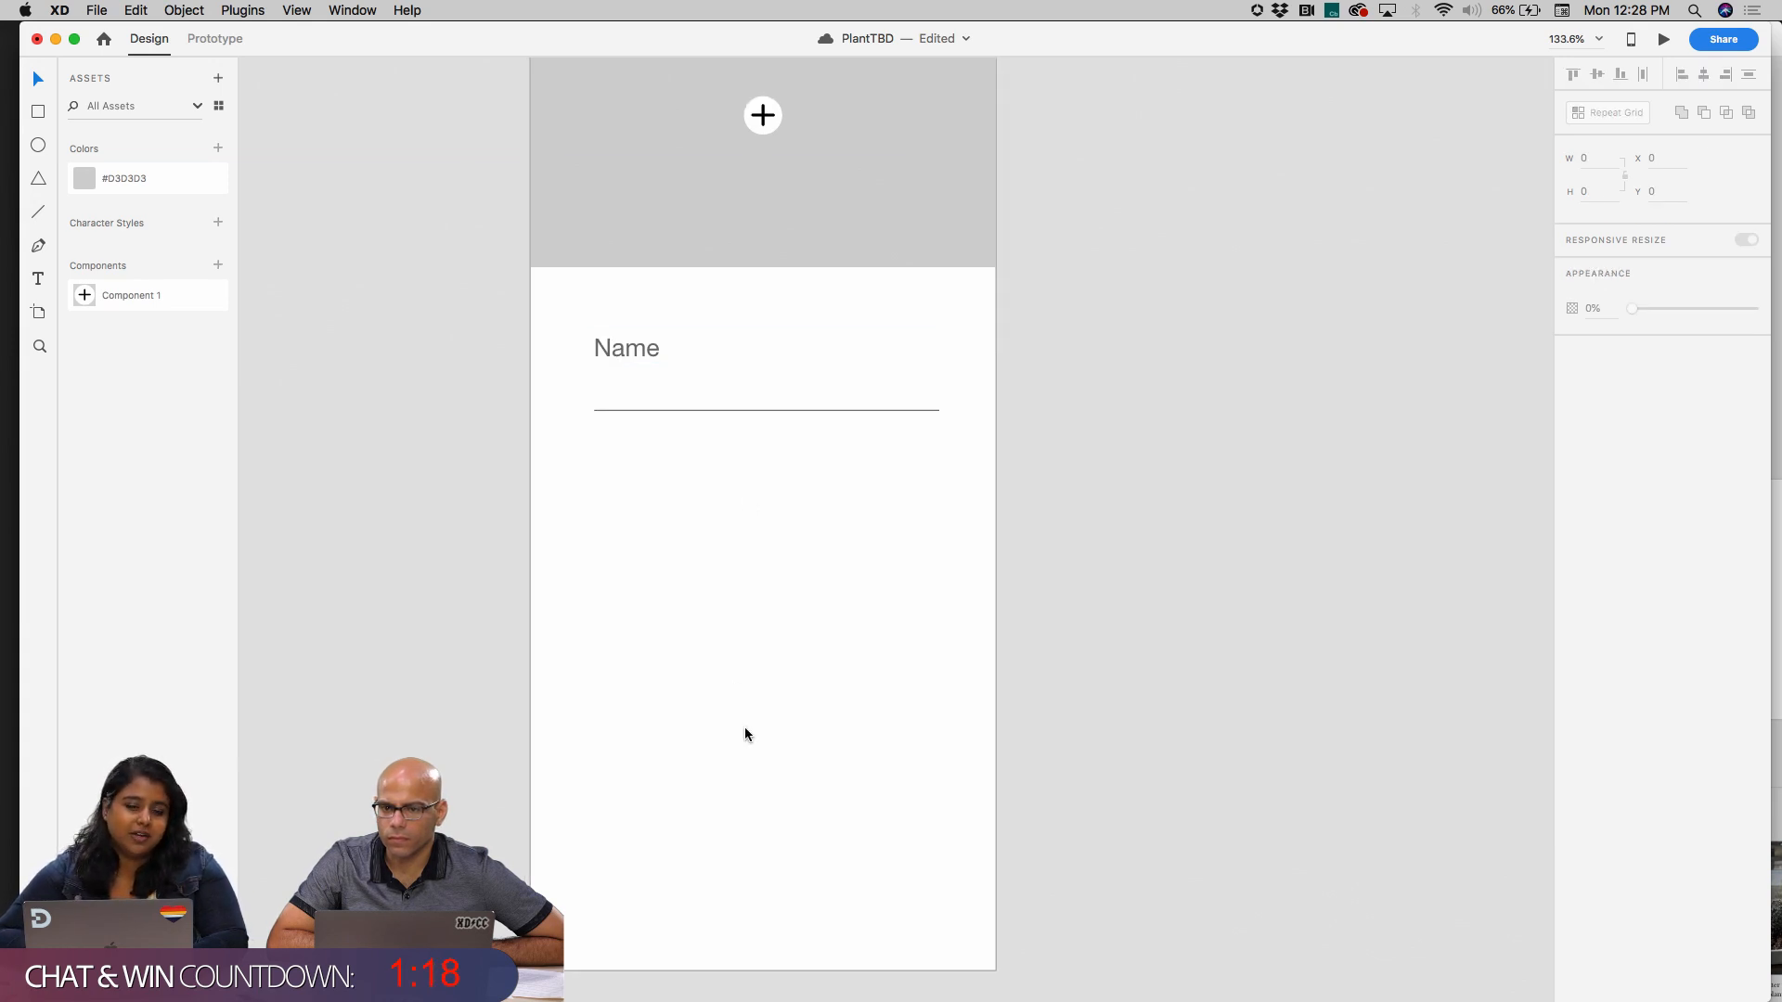
Turn the grouped Name field into a repeat grid and extend it downward to four rows
drag(565, 291, 733, 509)
click(1616, 112)
drag(759, 412, 784, 731)
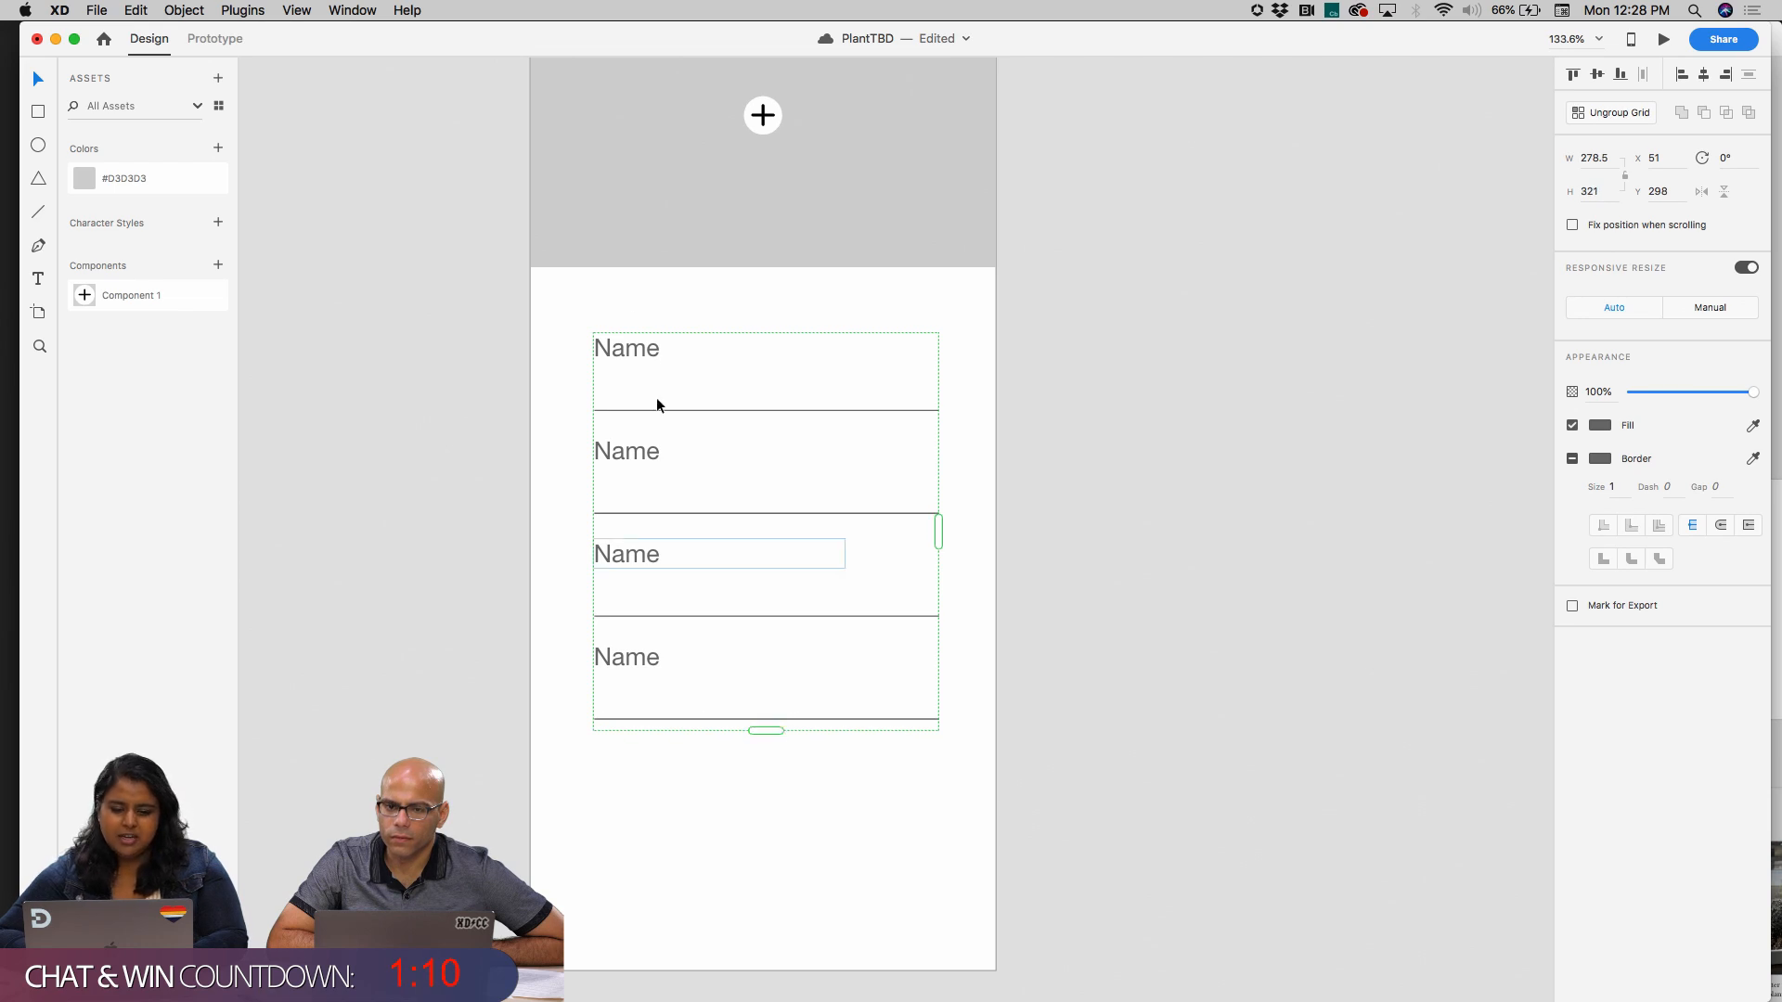
Change the labels of the first two rows to "Name your plant" and "Scientific Name"
double_click(635, 345)
double_click(640, 342)
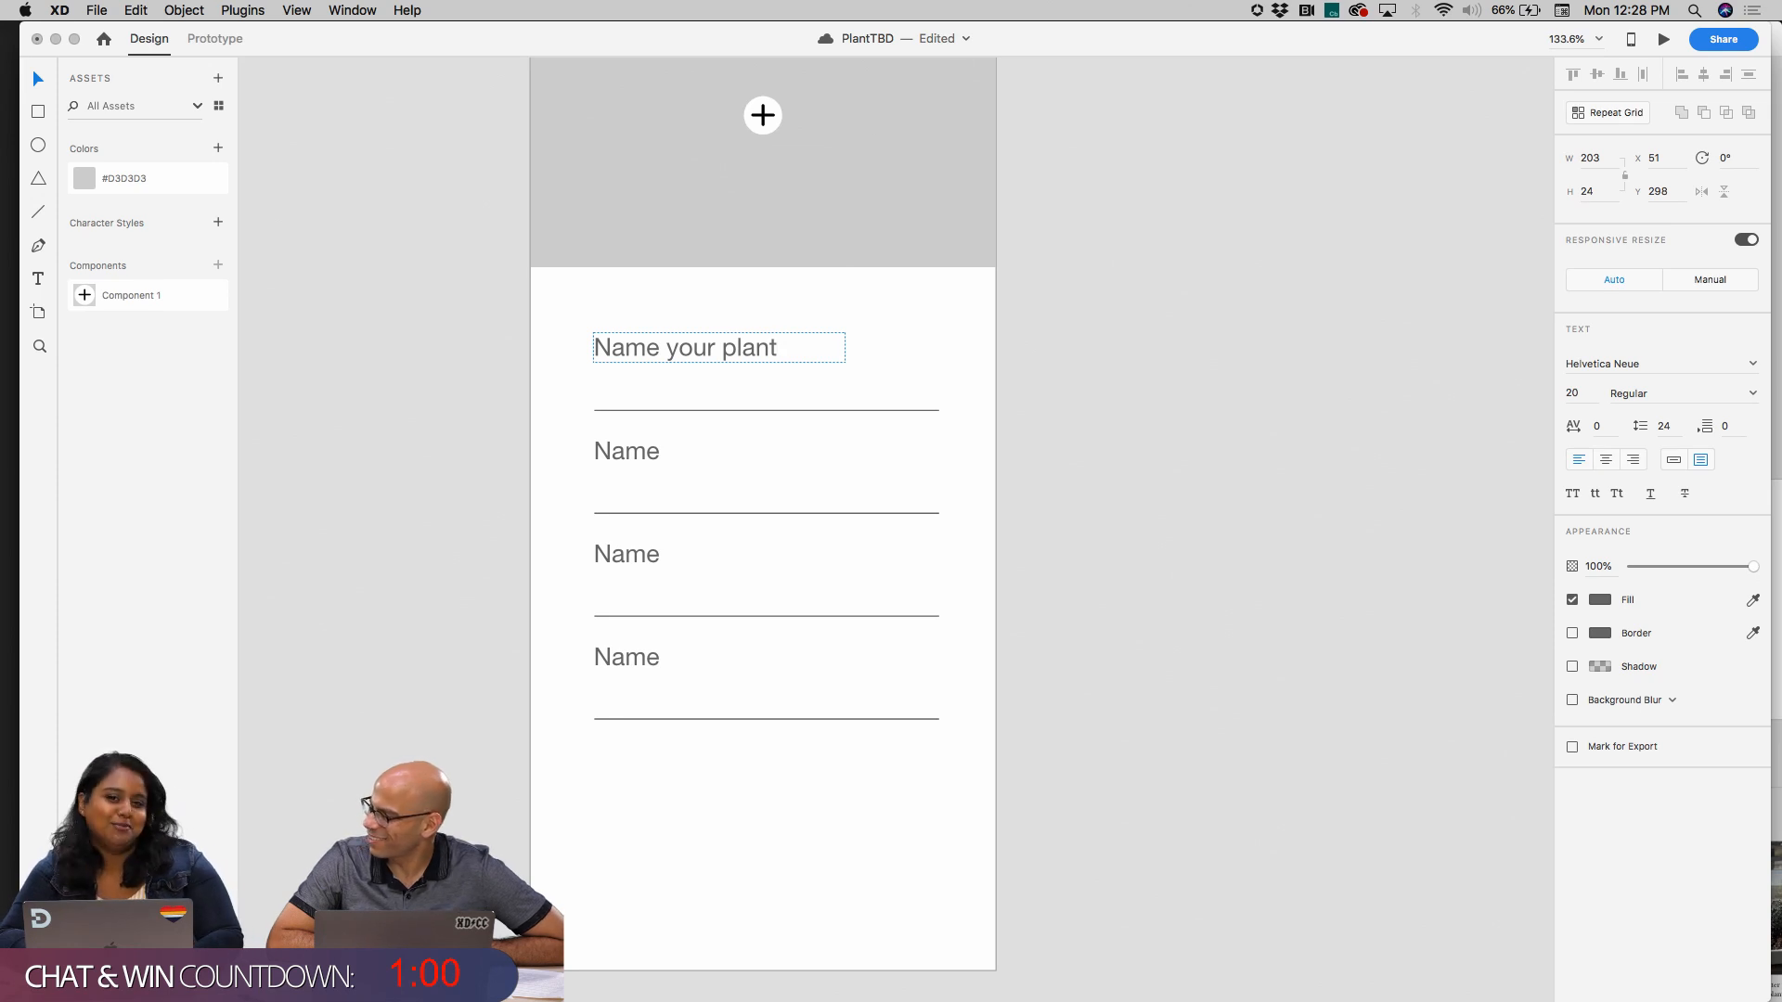
click(649, 455)
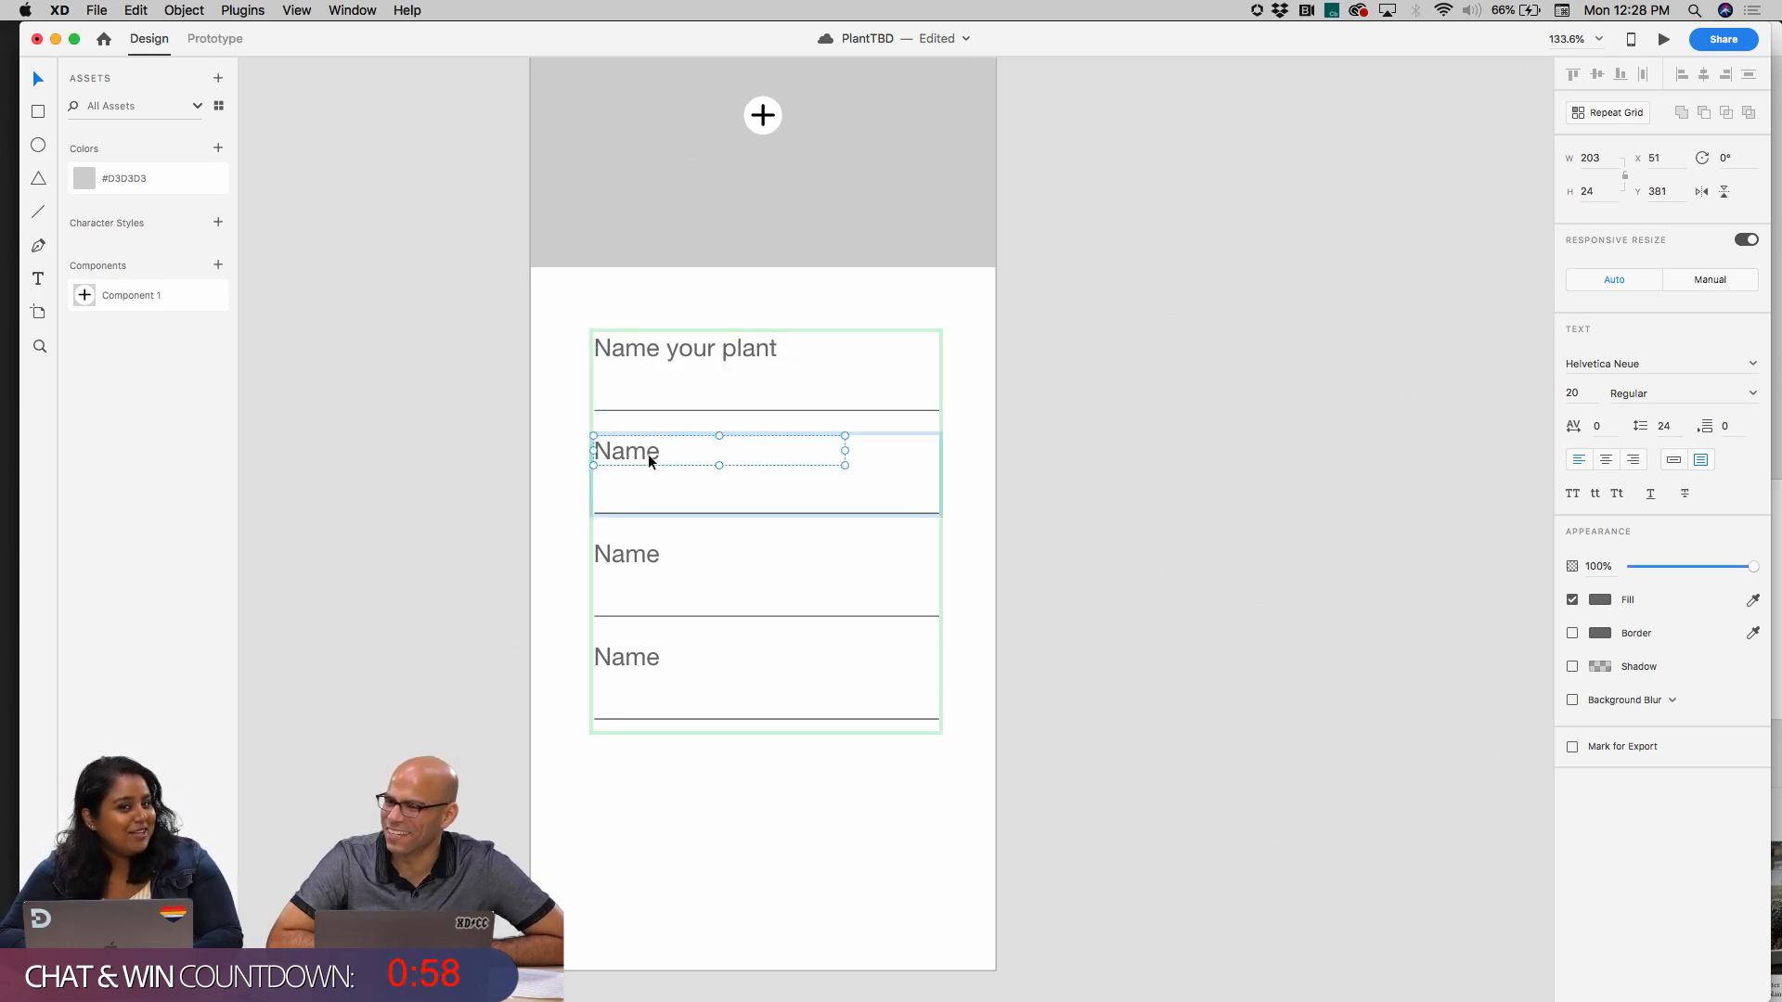
double_click(650, 453)
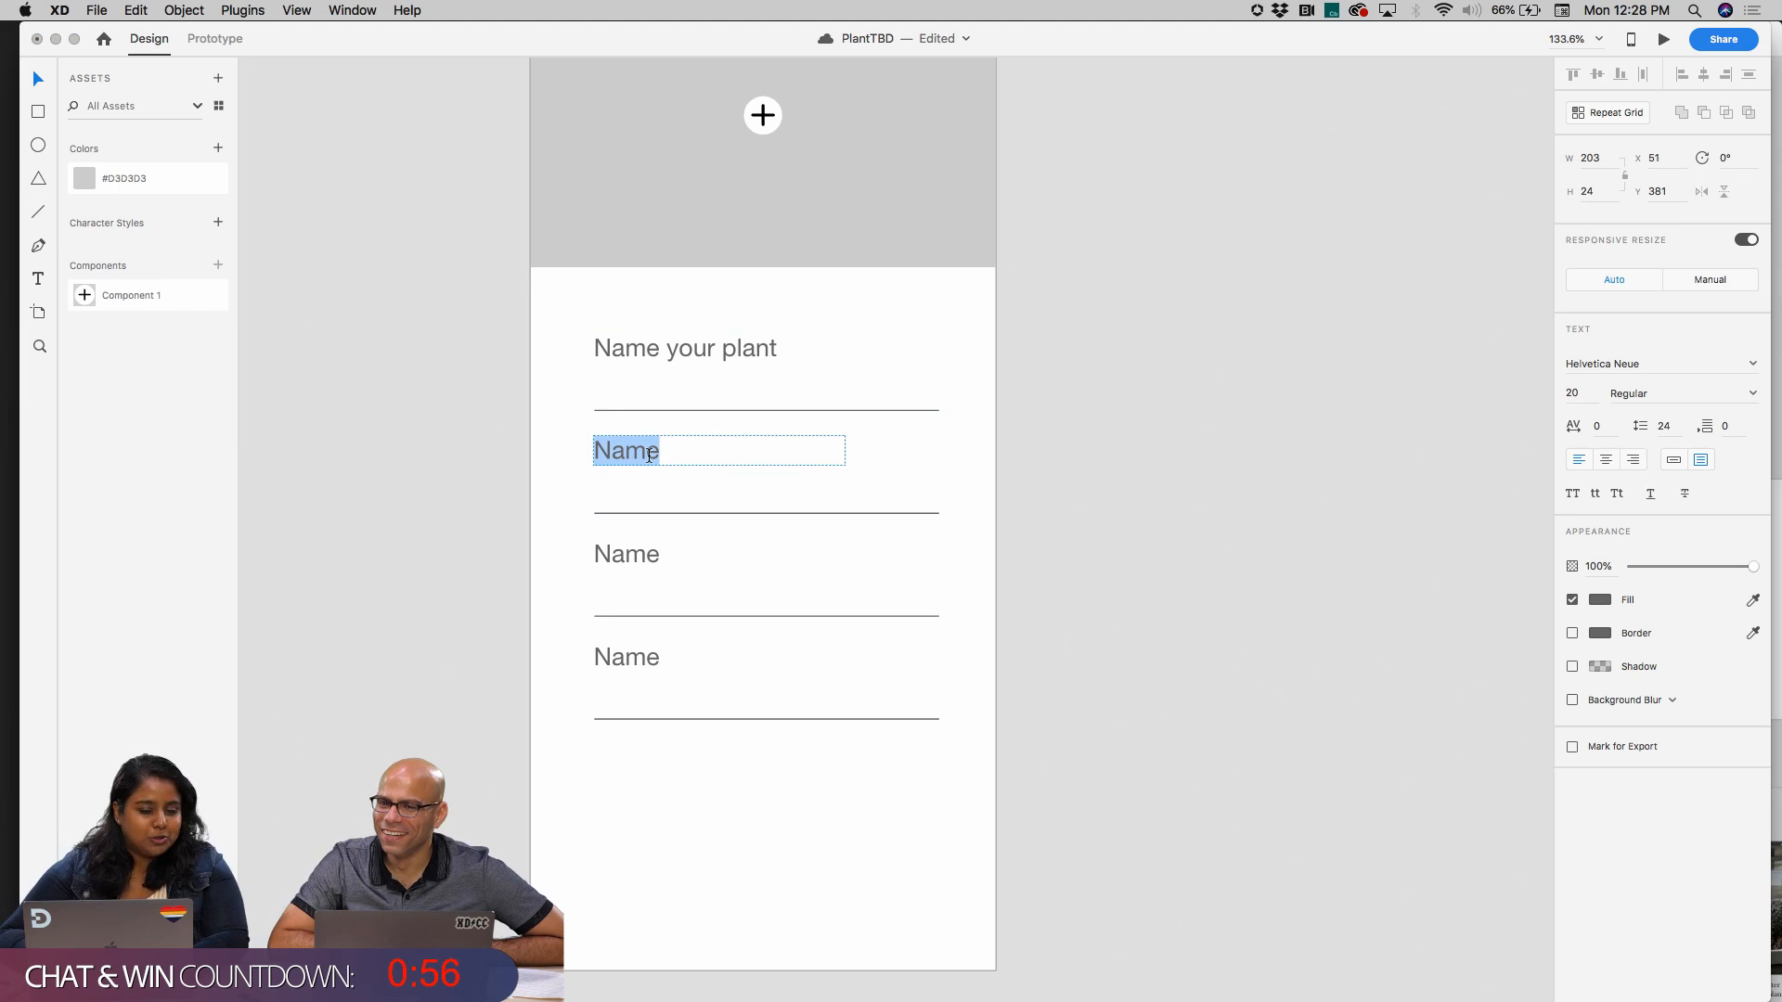
click(663, 455)
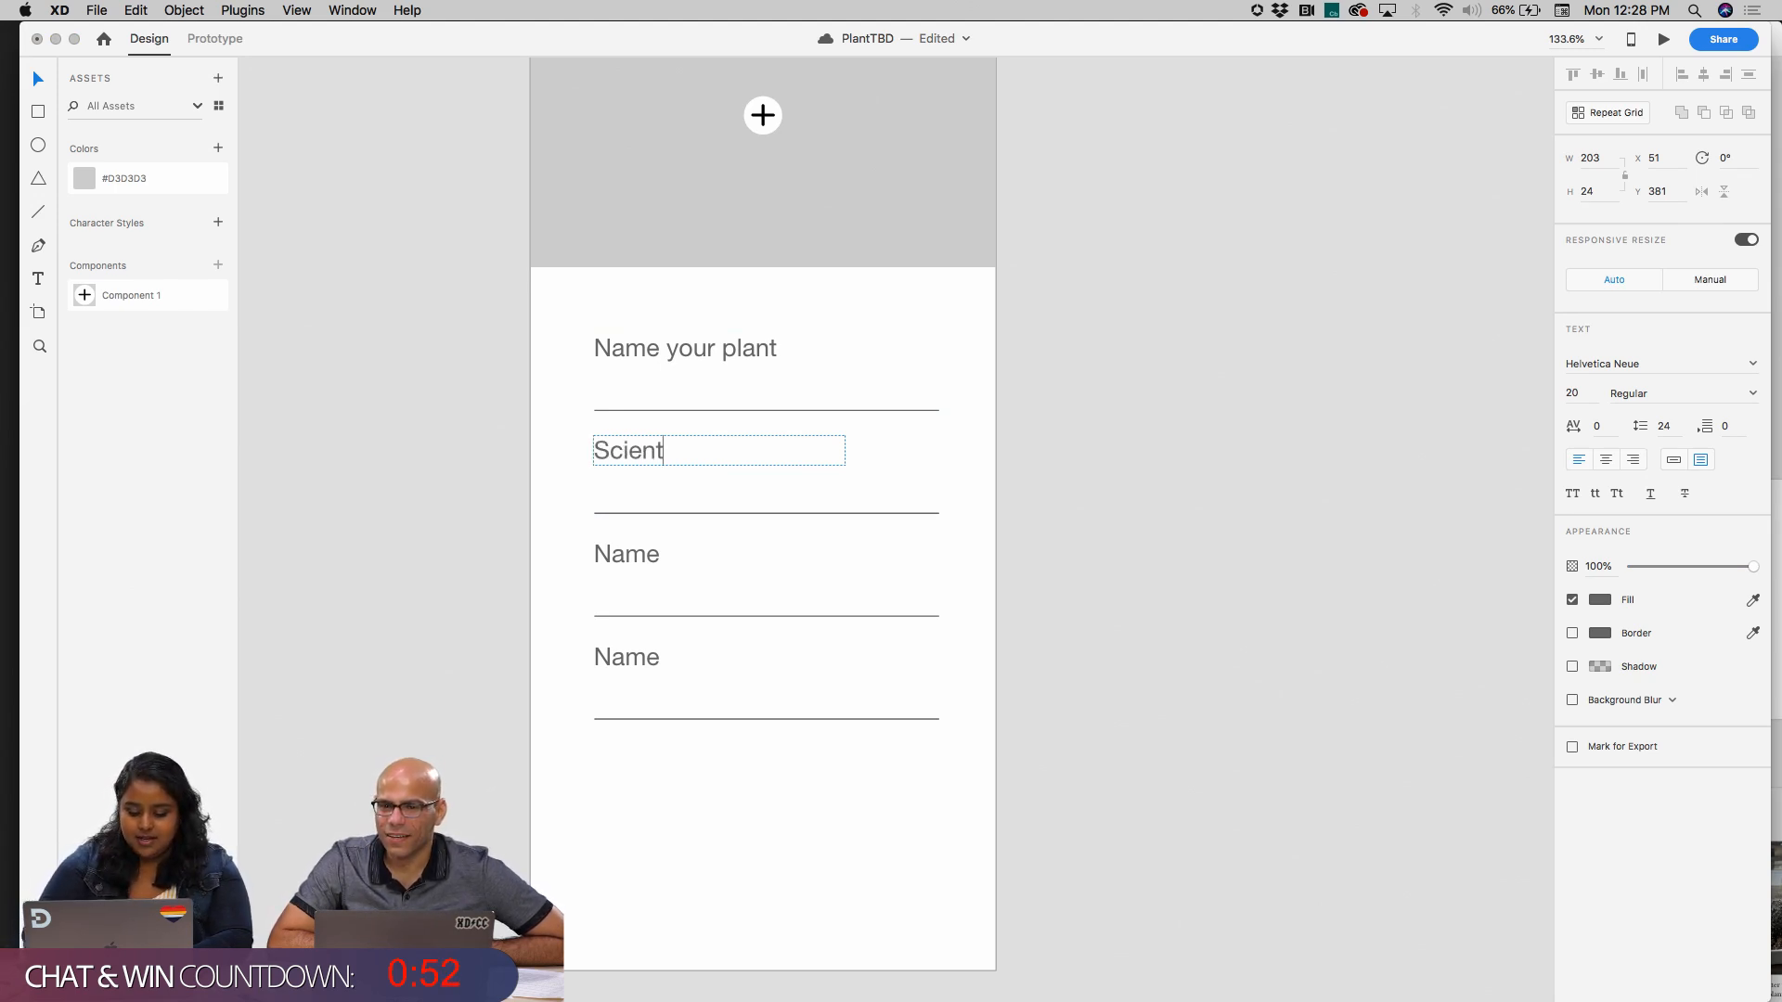
Change the third row's label to "Location in your home"
click(643, 547)
double_click(639, 554)
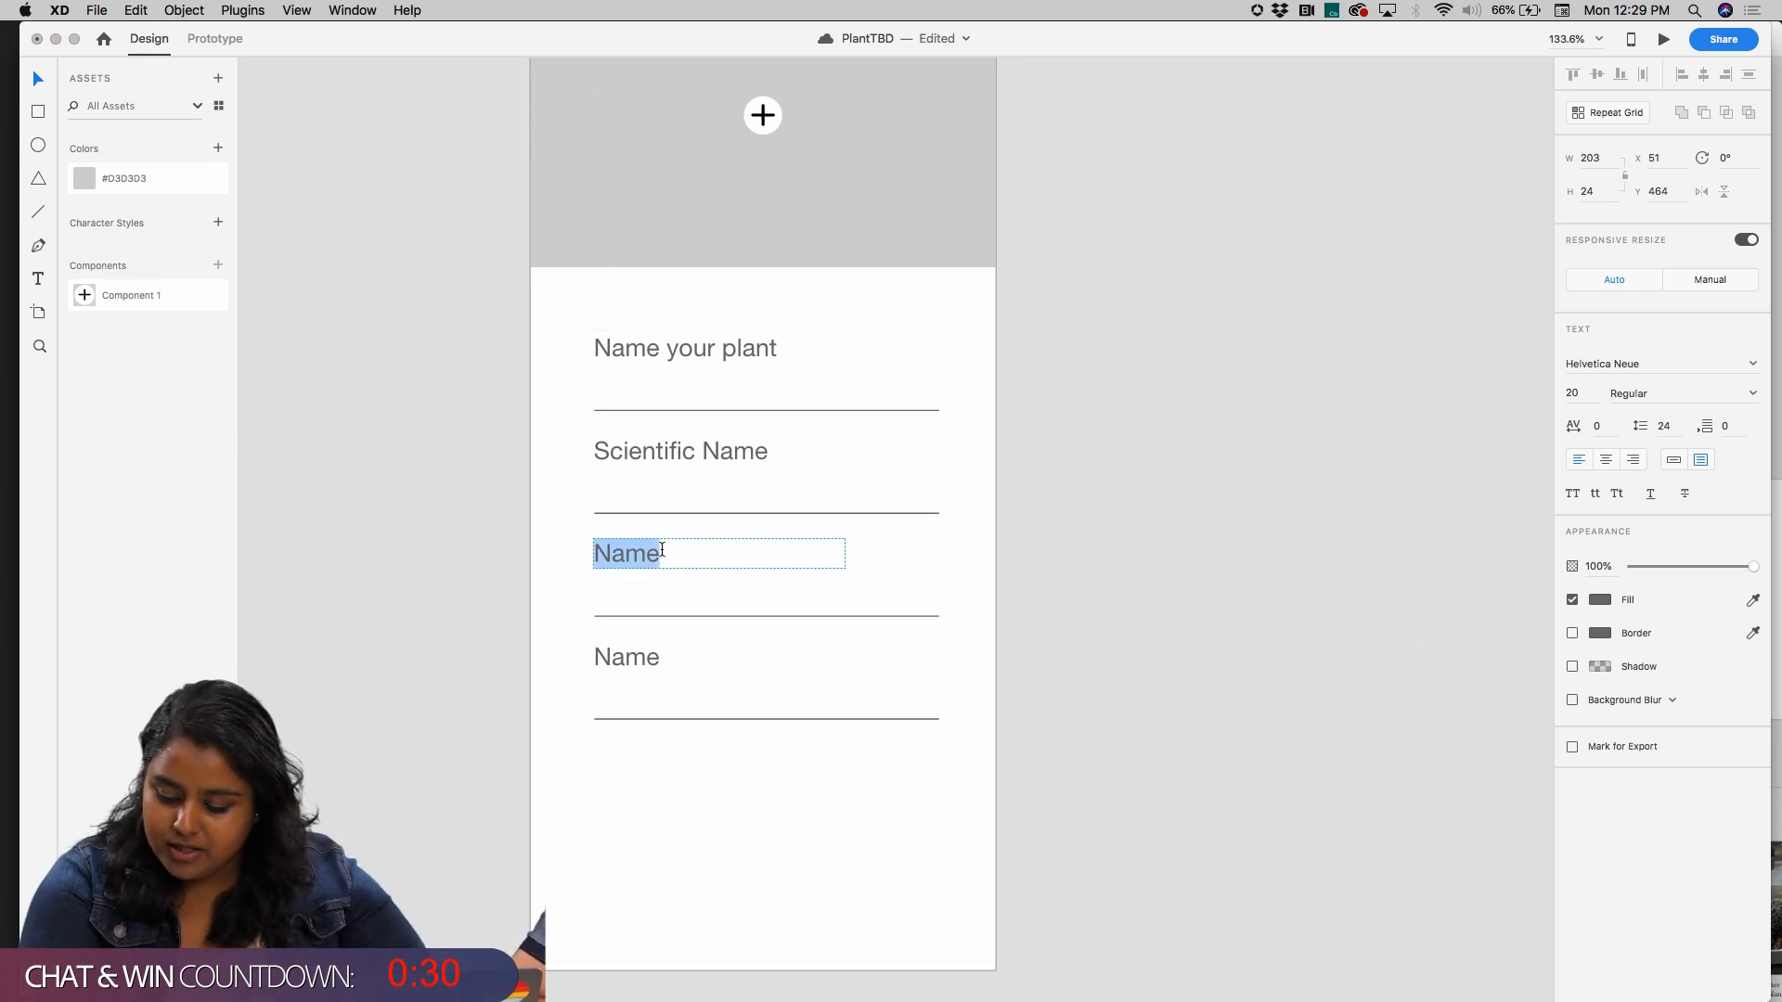
text(Location)
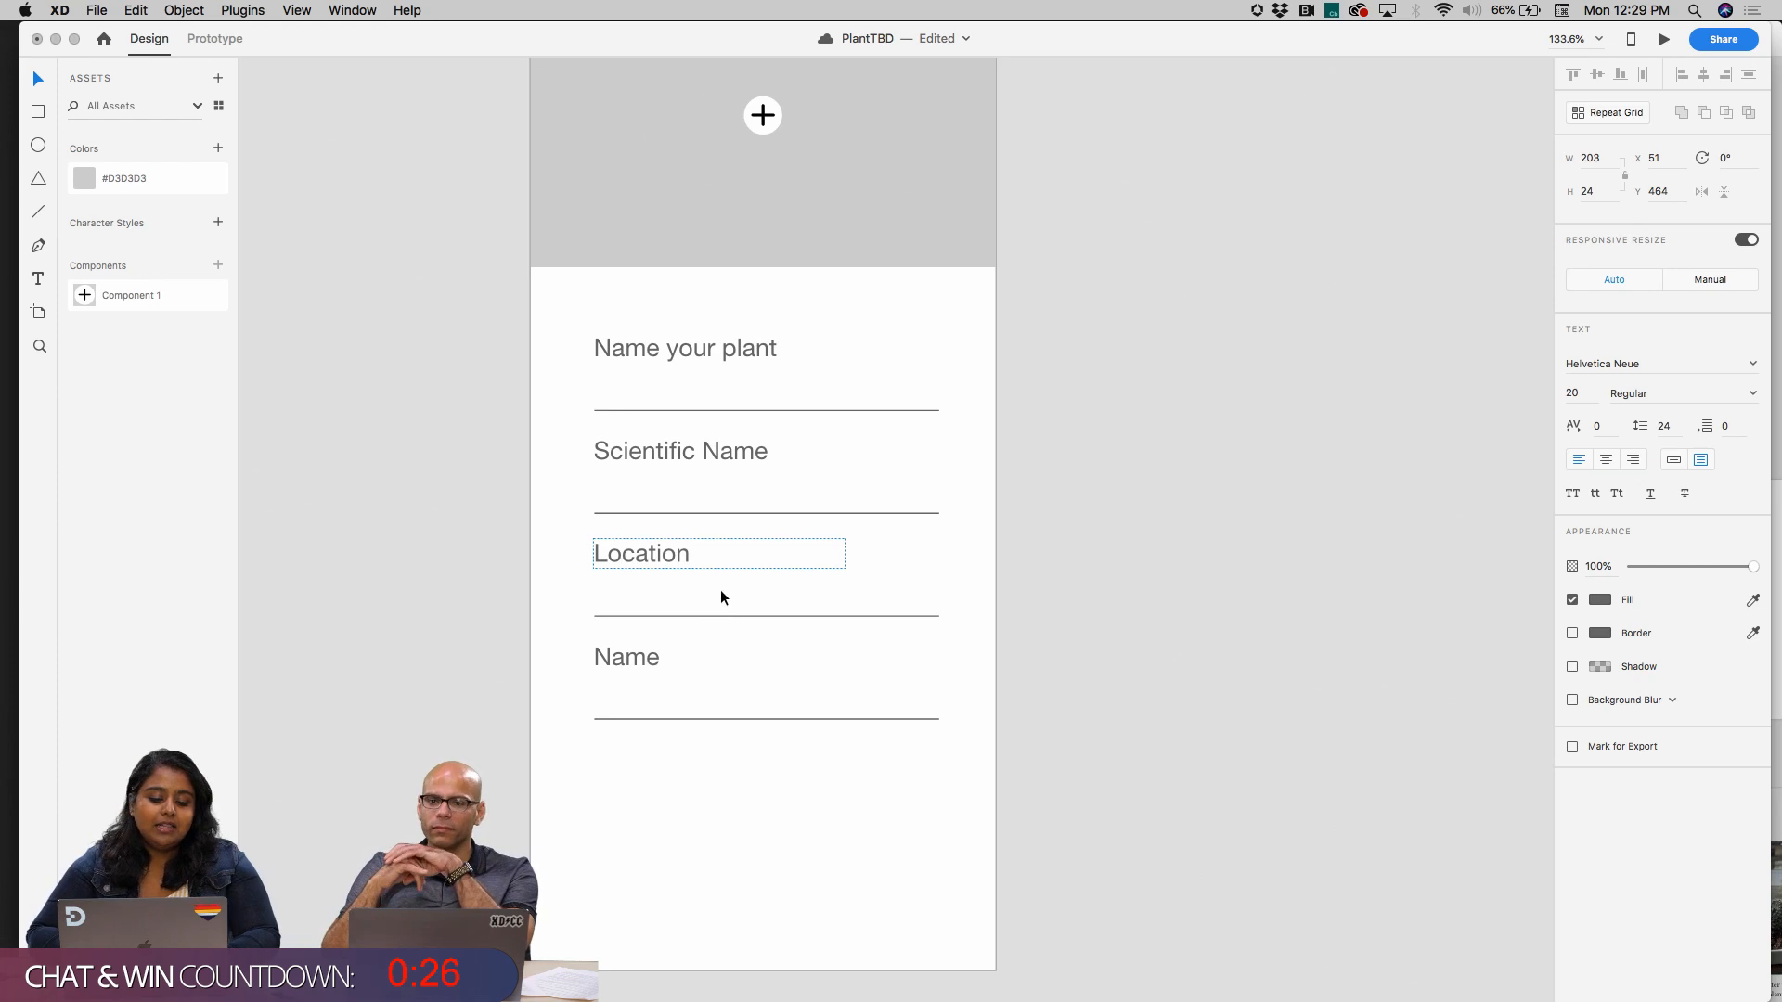
text( in Y)
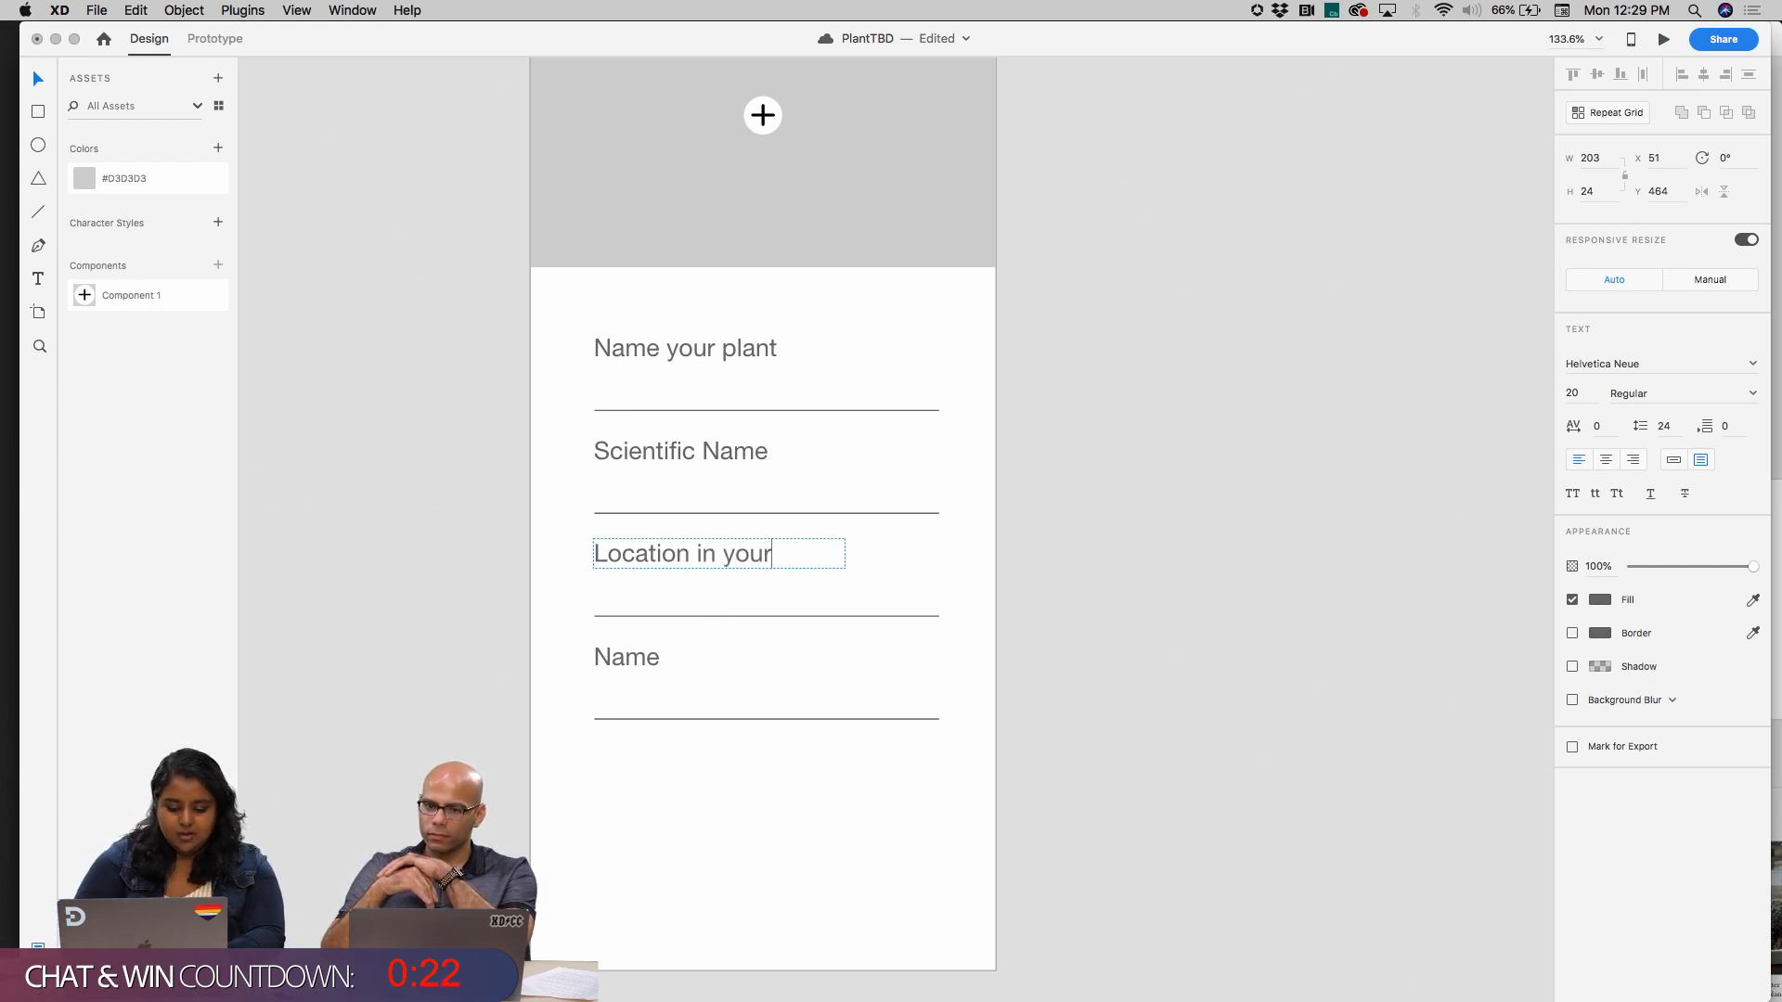
click(1006, 496)
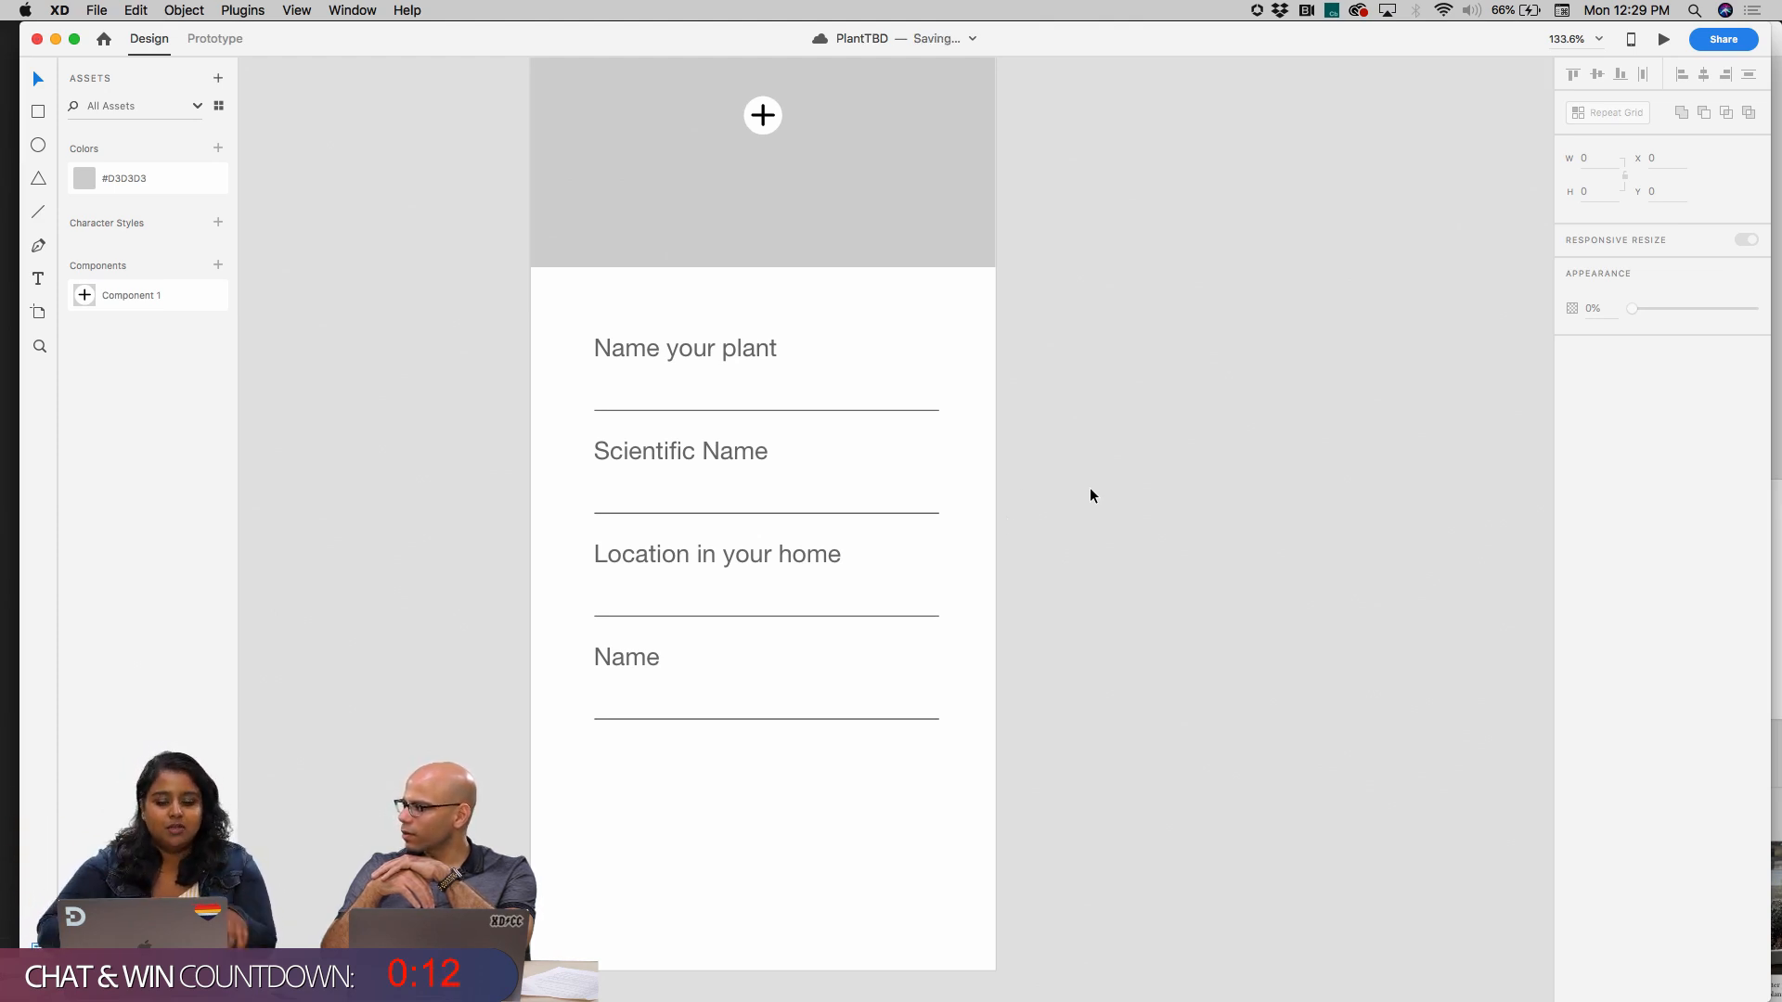
Change the fourth row's label to "Start Date"
click(783, 561)
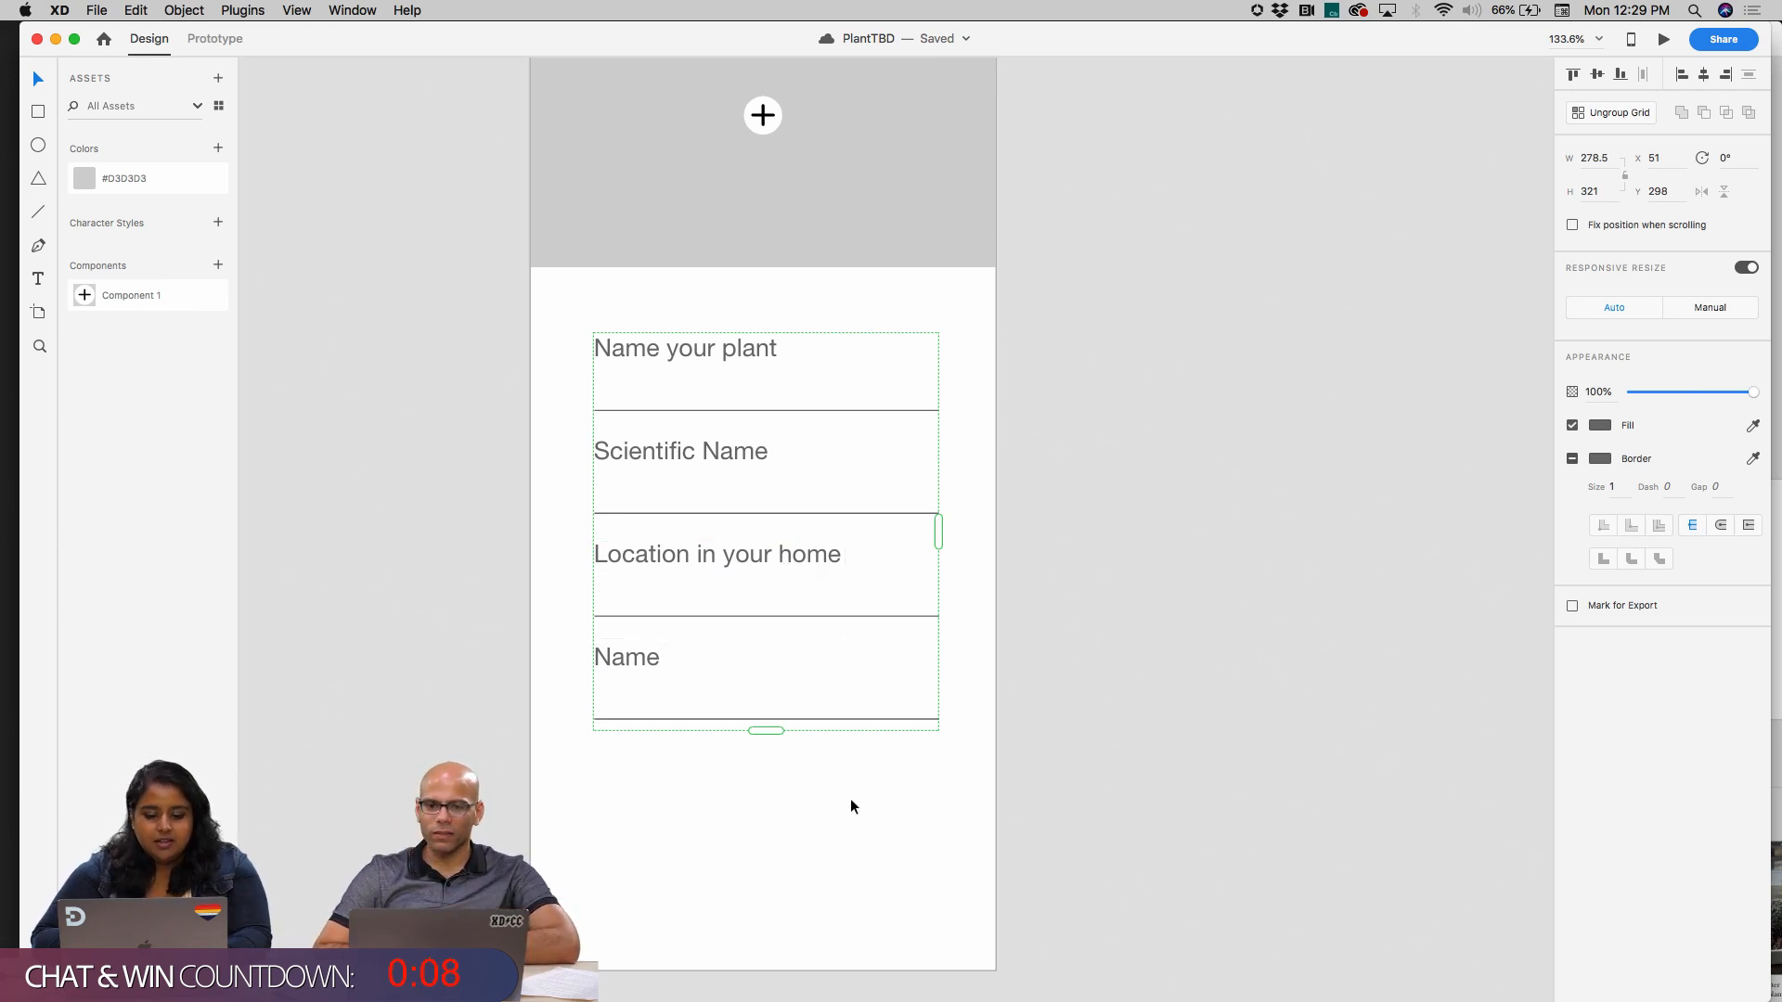
double_click(630, 659)
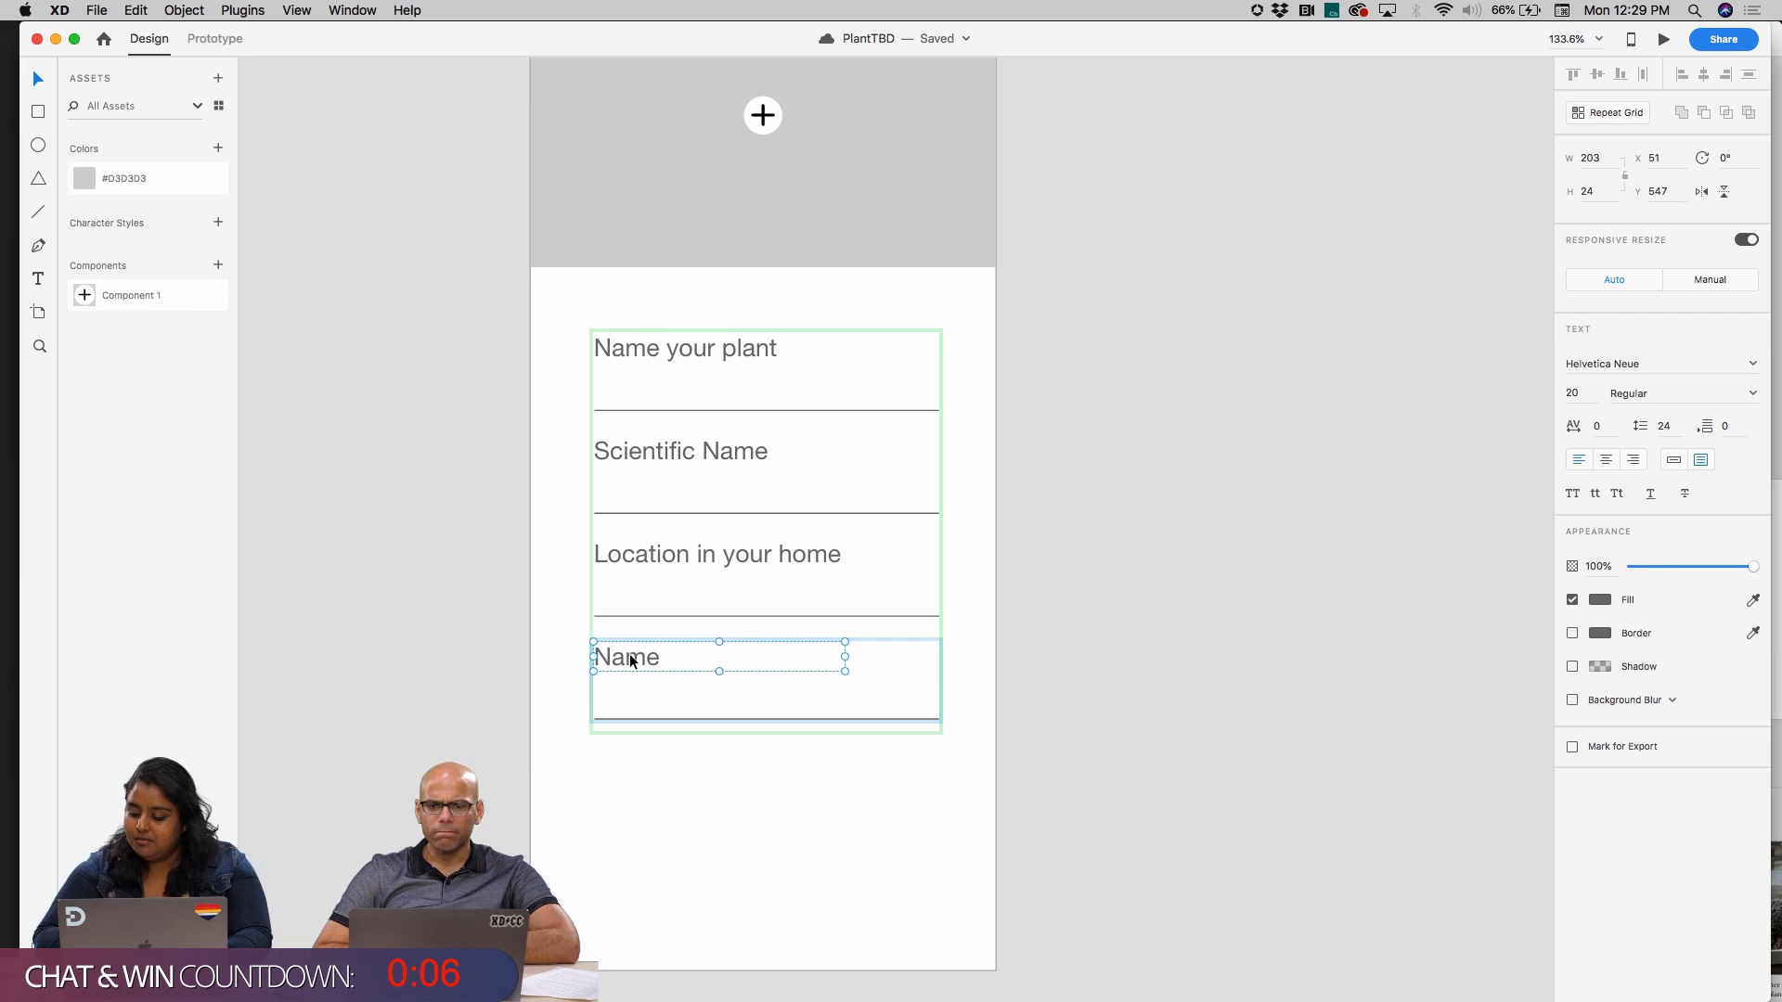
double_click(630, 659)
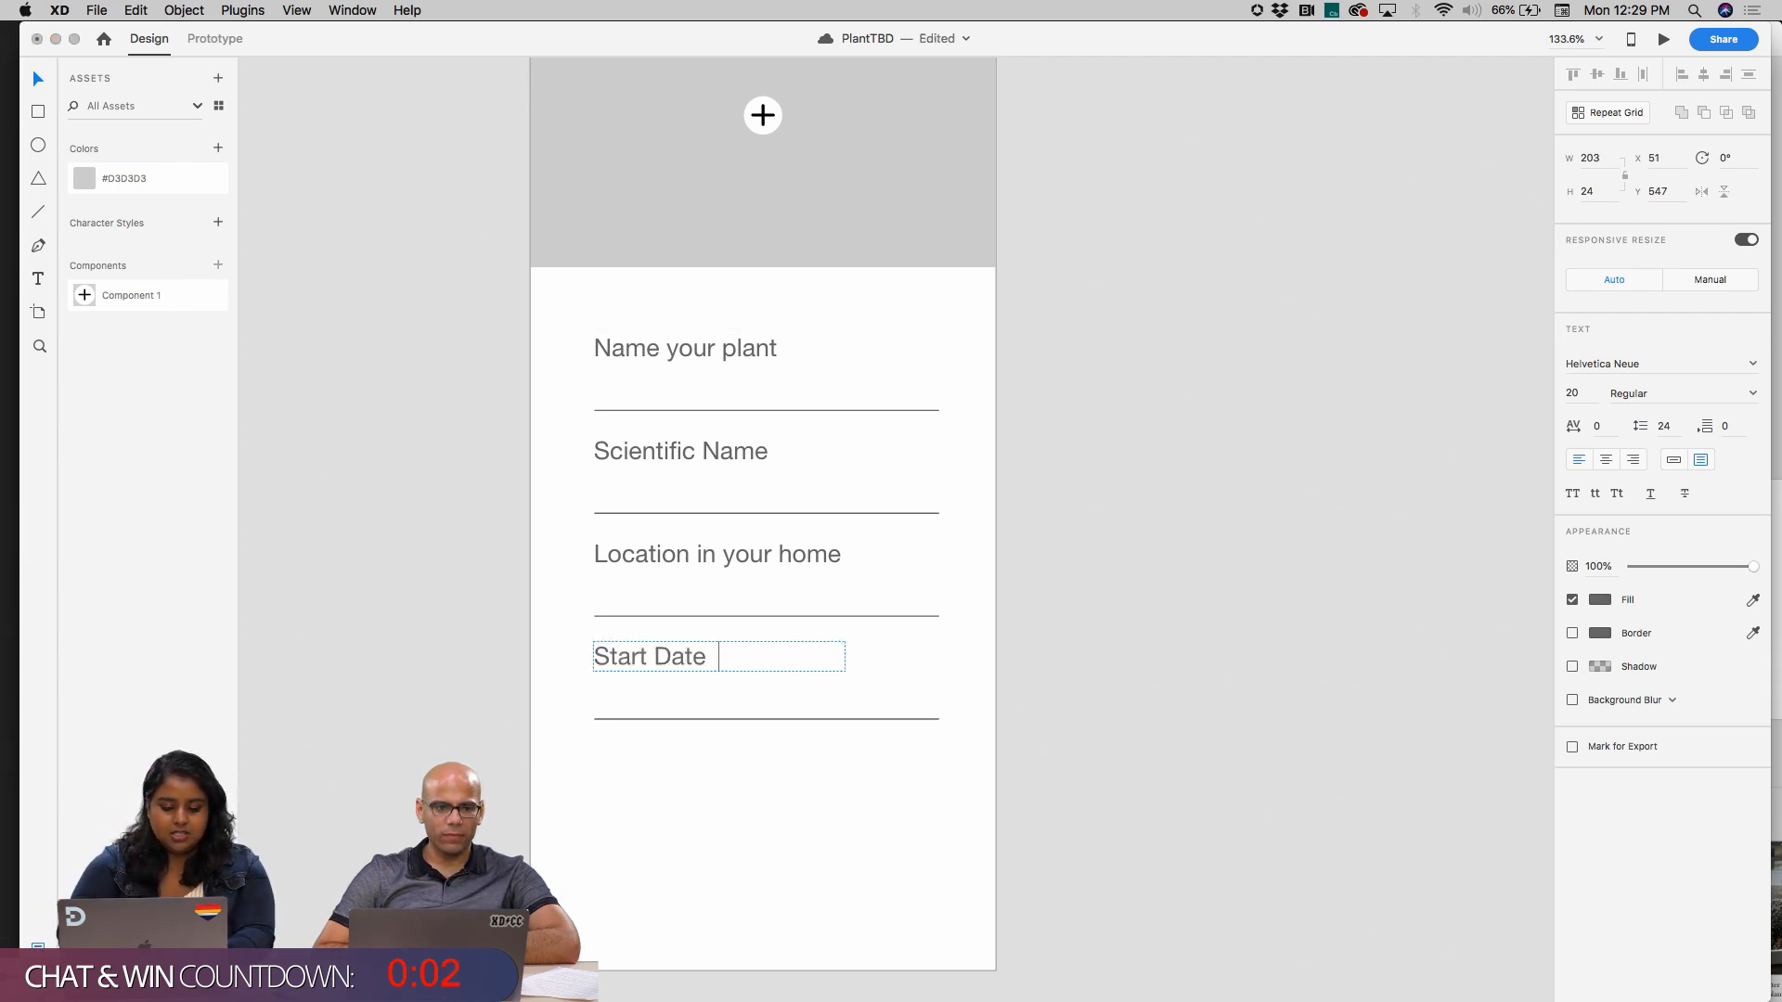
click(587, 667)
click(618, 660)
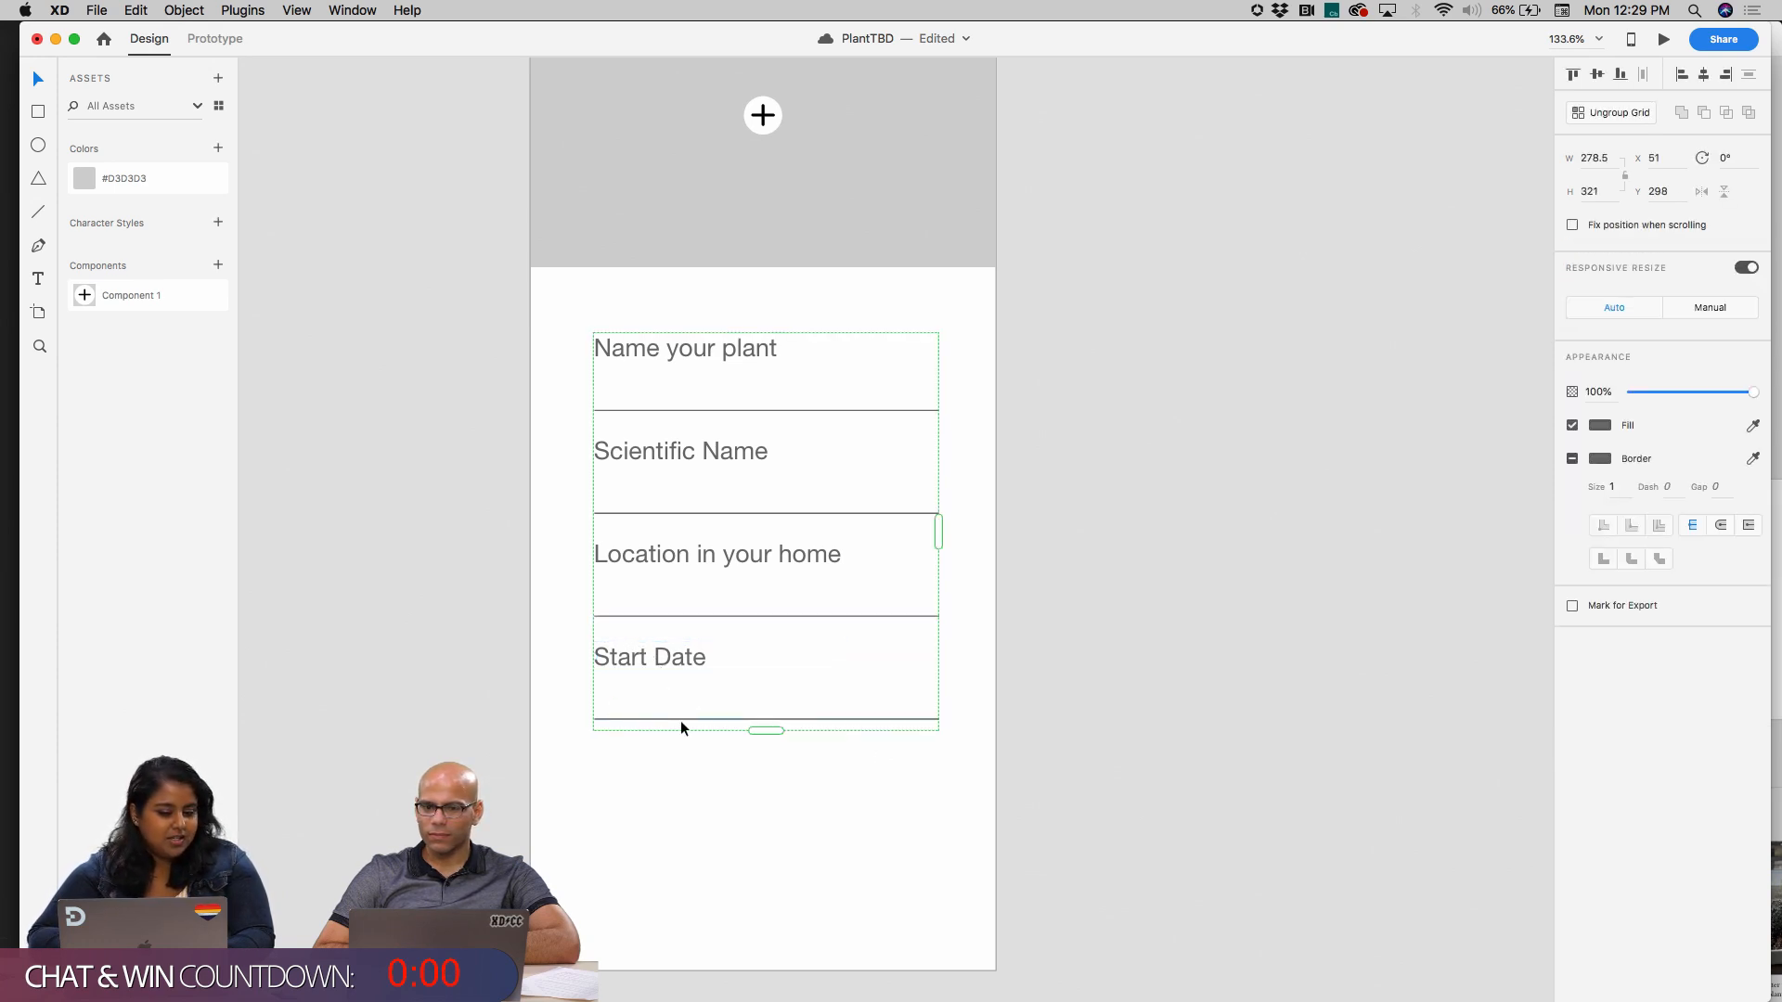
Try to delete the Start Date label from the last row of the repeat grid, and undo the deletions
double_click(627, 718)
click(614, 789)
double_click(643, 659)
key(Delete)
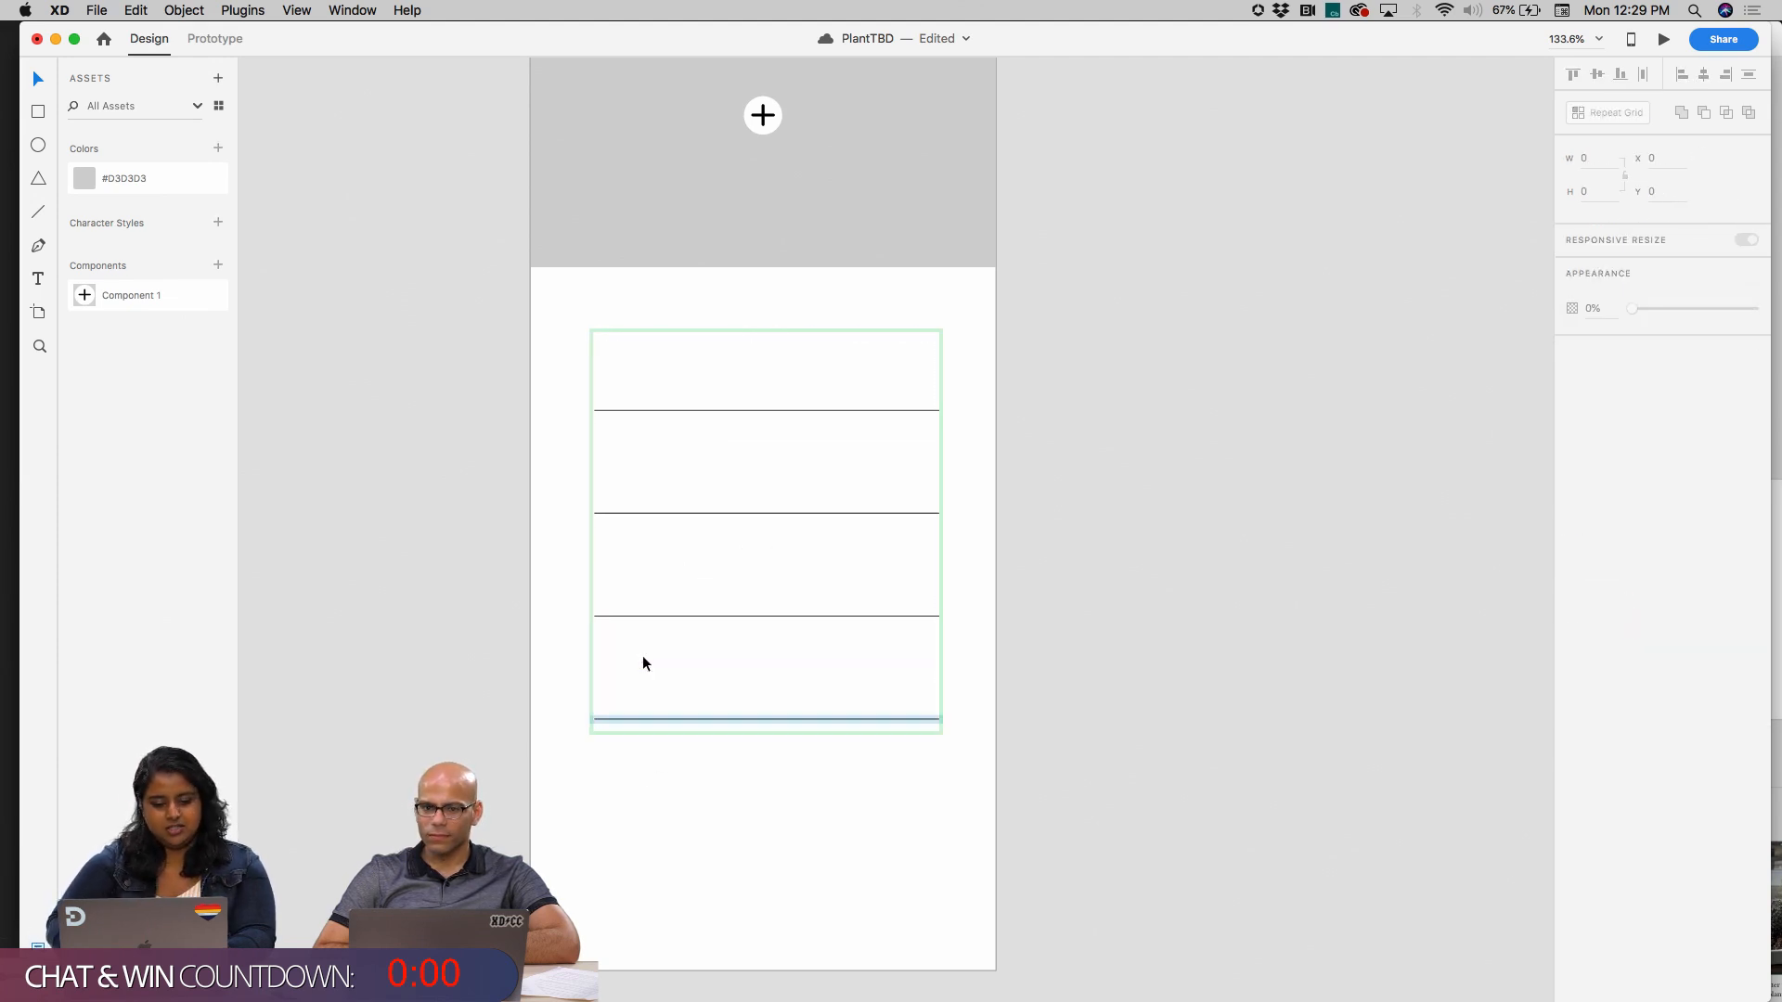
key(super+z)
key(Delete)
key(super+z)
key(Return)
click(806, 942)
click(662, 659)
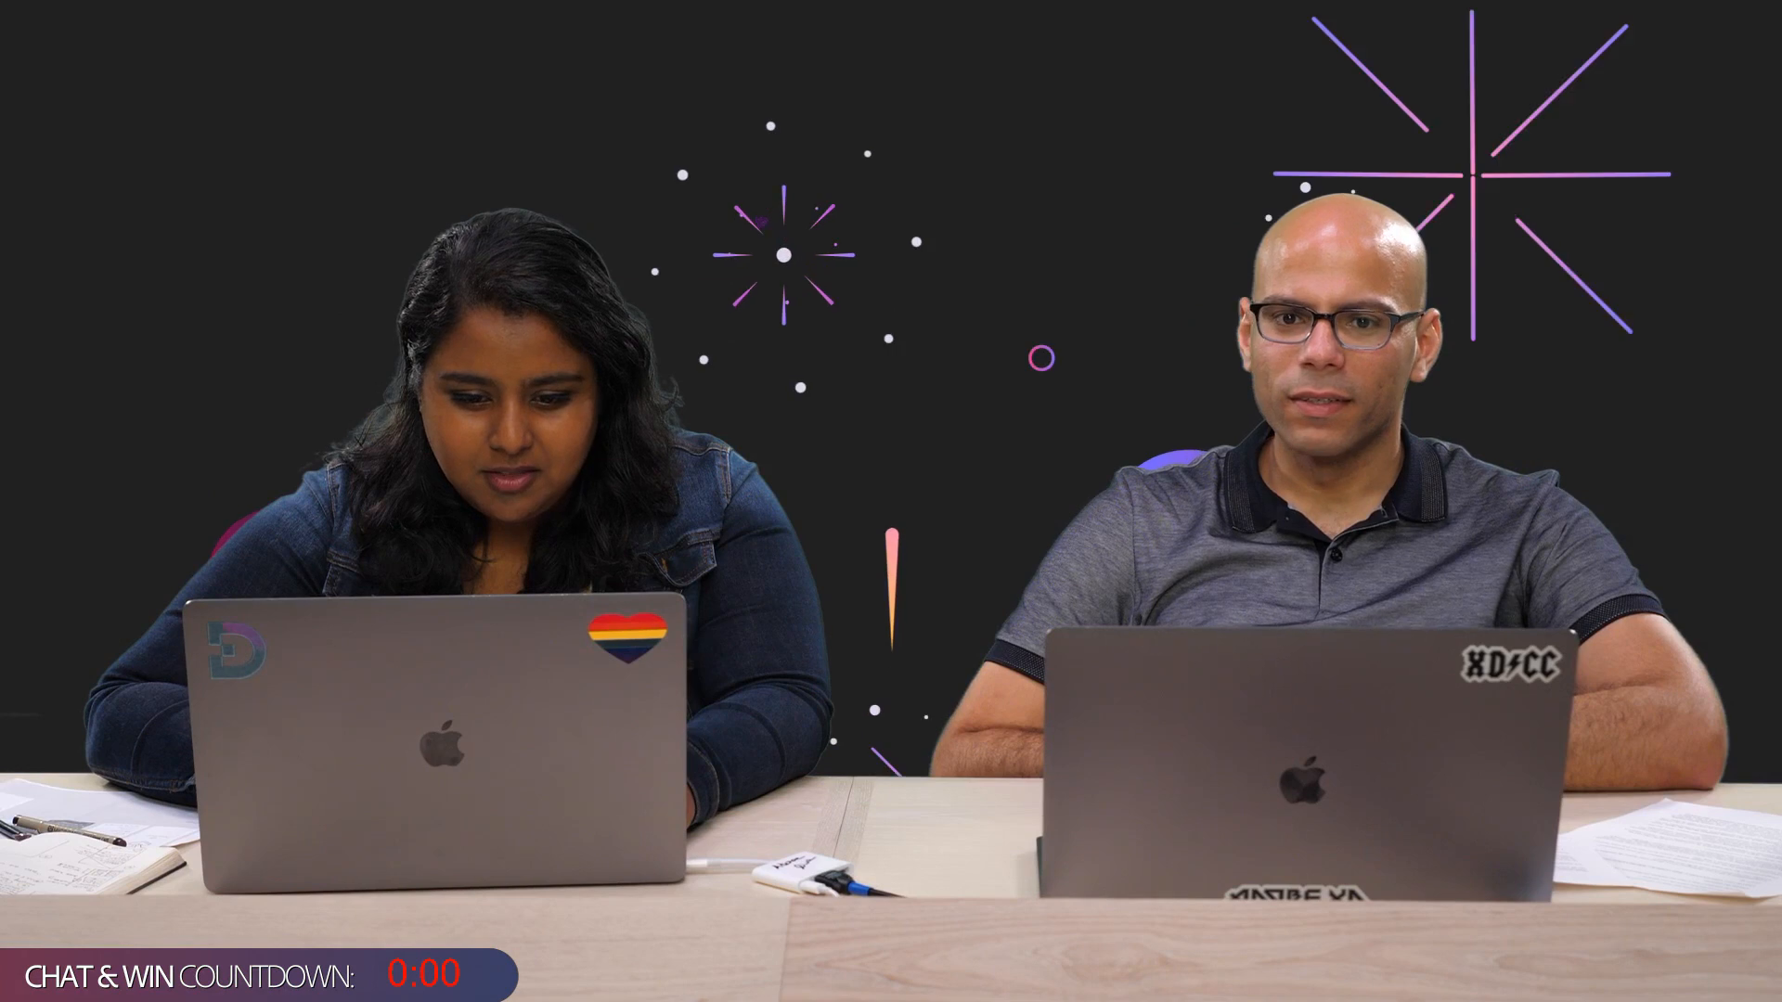
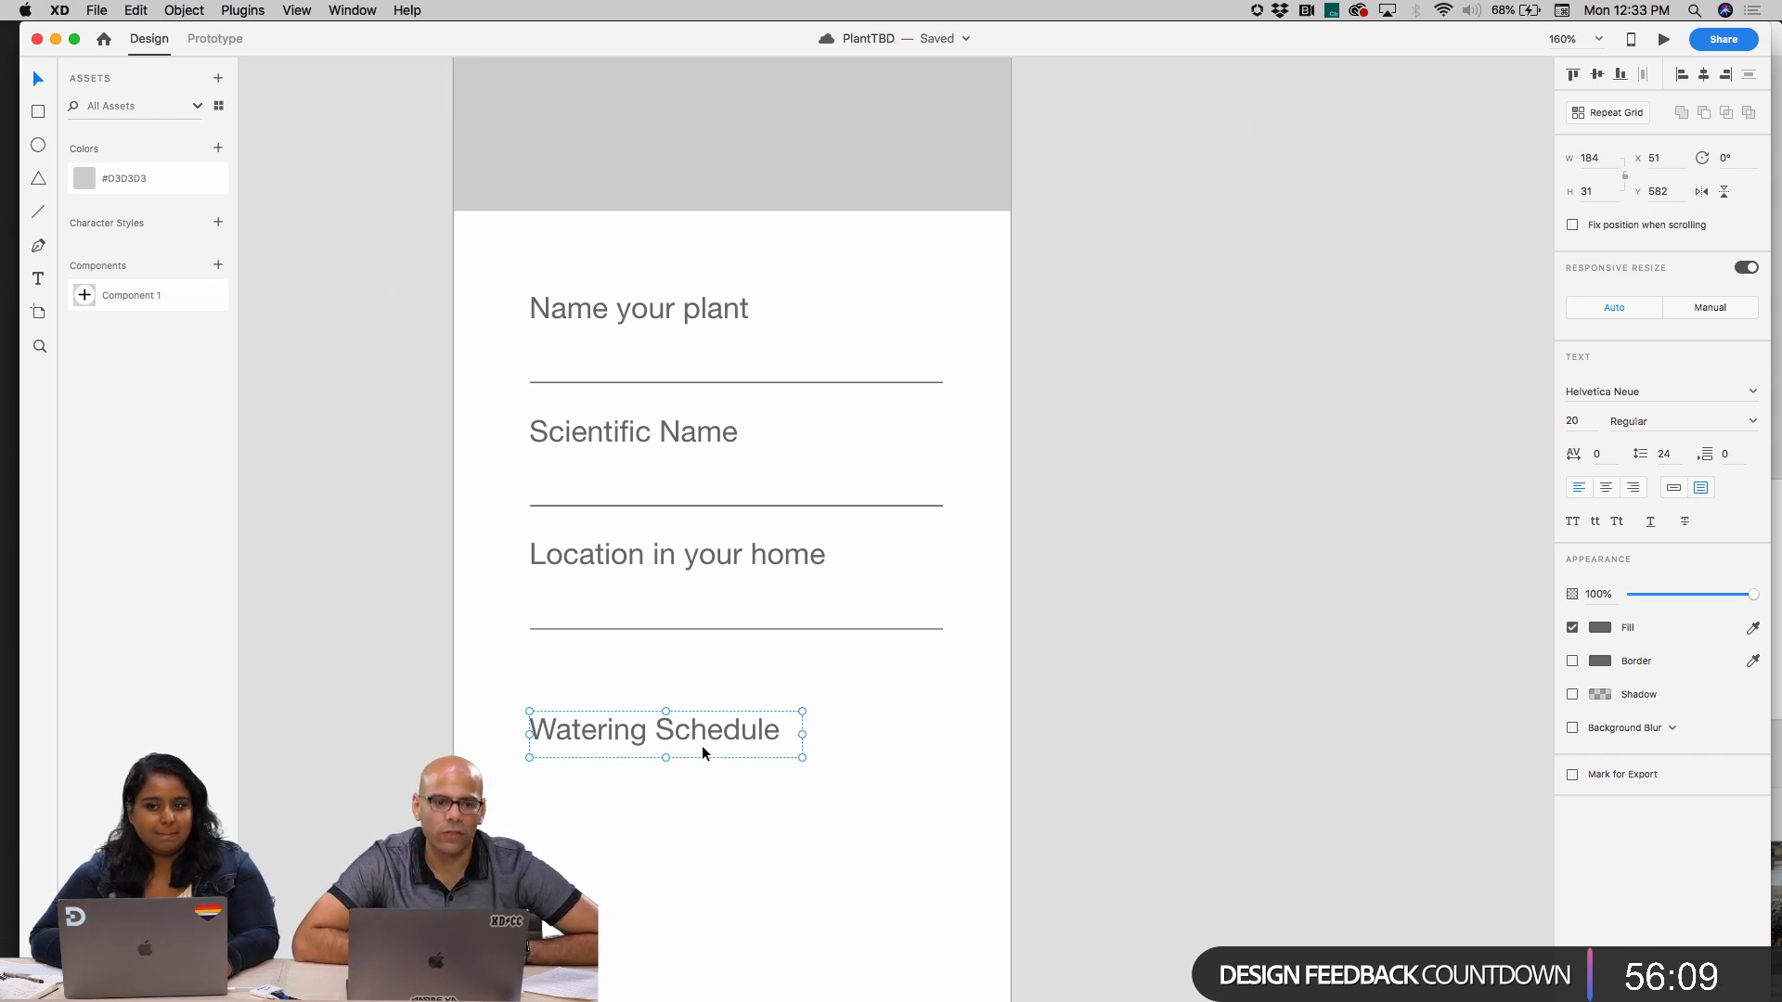
Place three indented copies of the Watering Schedule label below the original, stacked vertically
scroll(702, 752, down, 3)
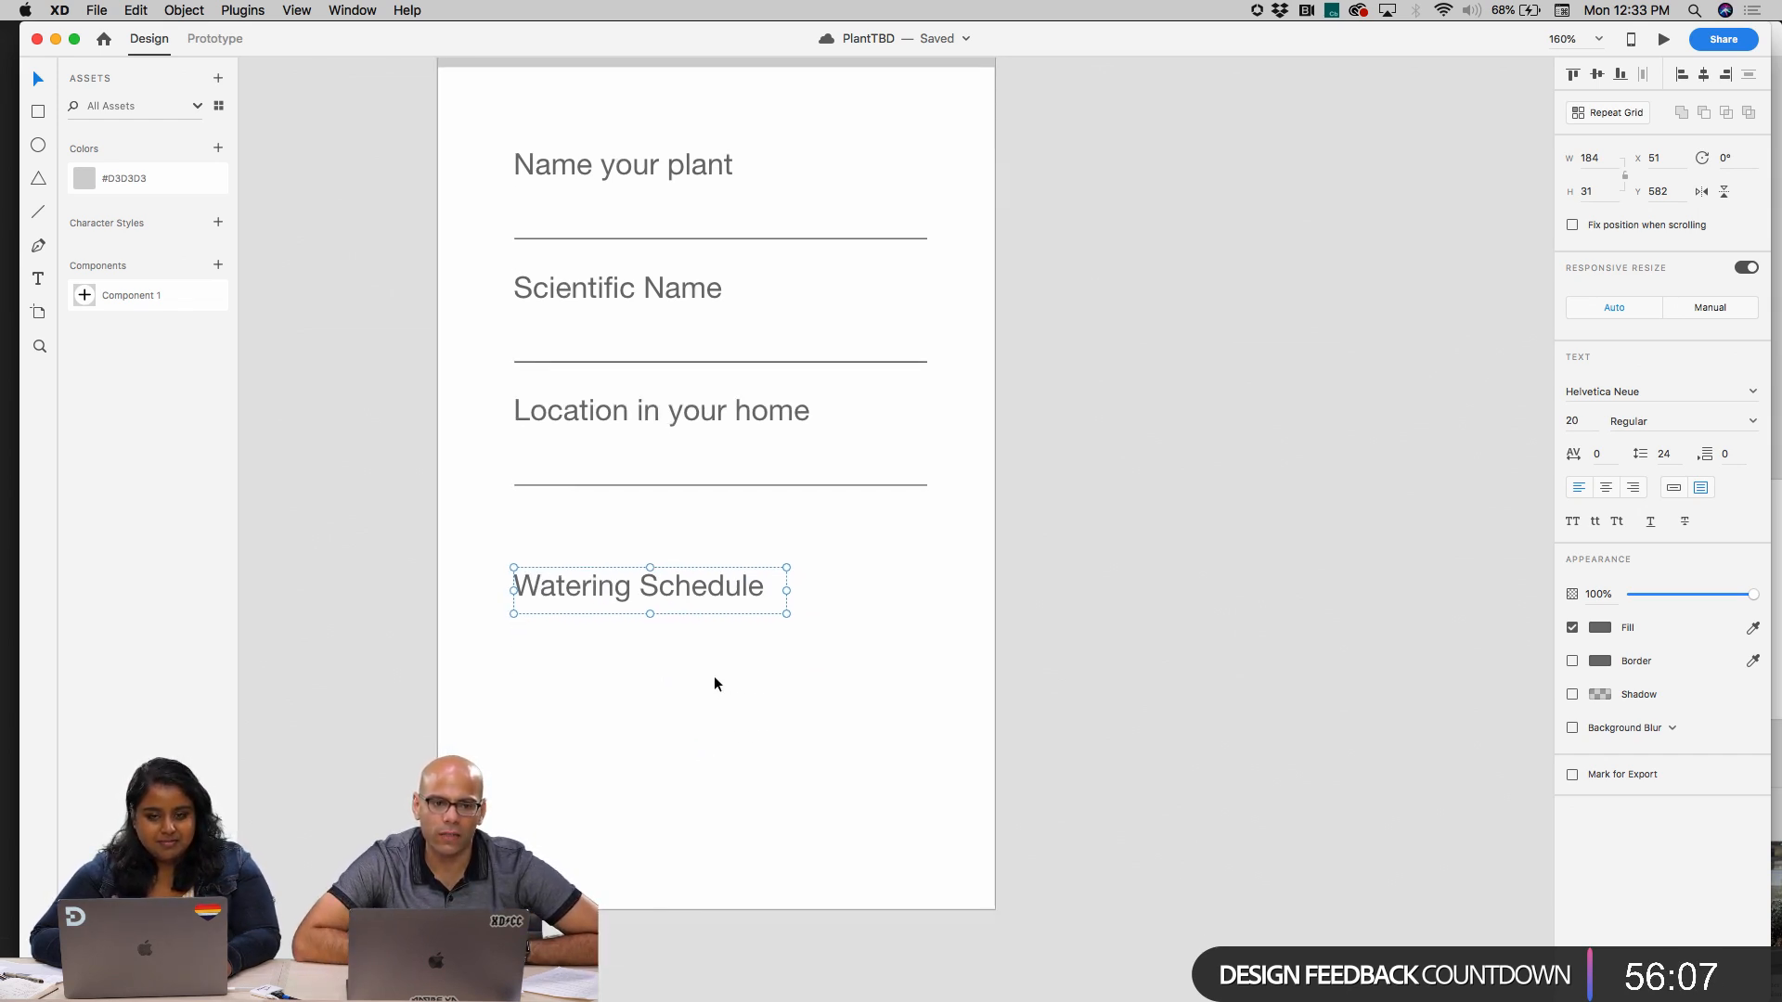
scroll(714, 678, up, 2)
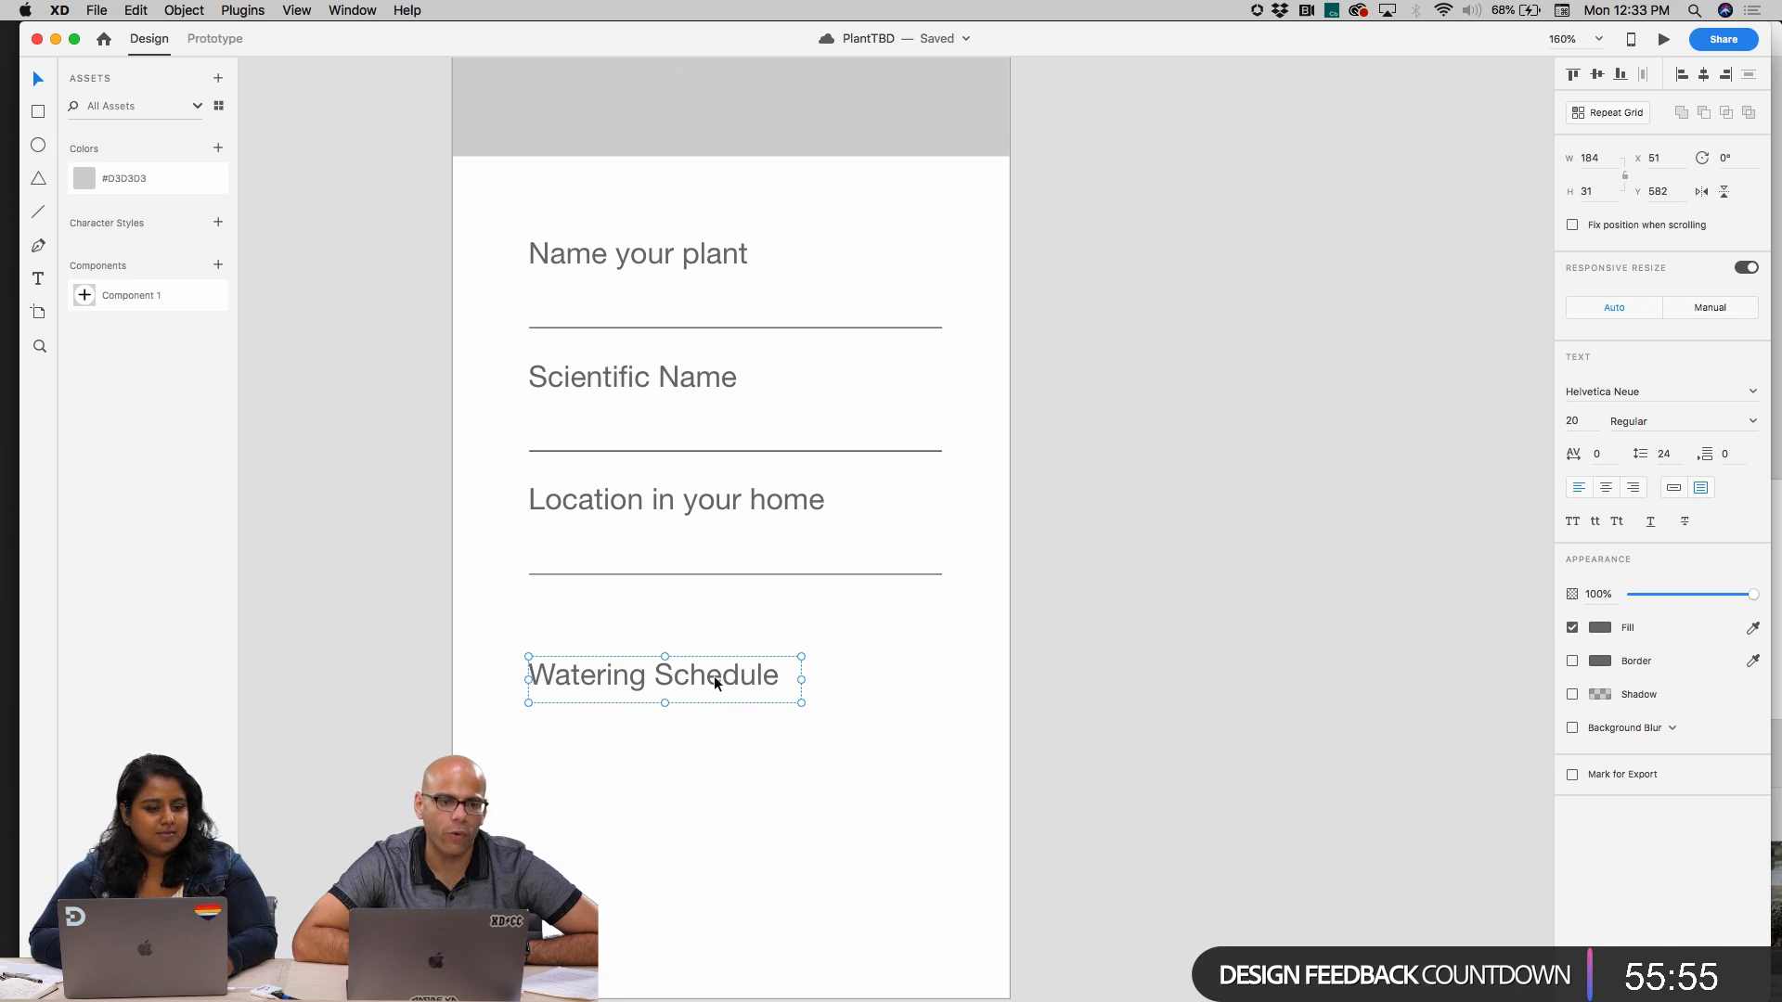
scroll(715, 682, down, 3)
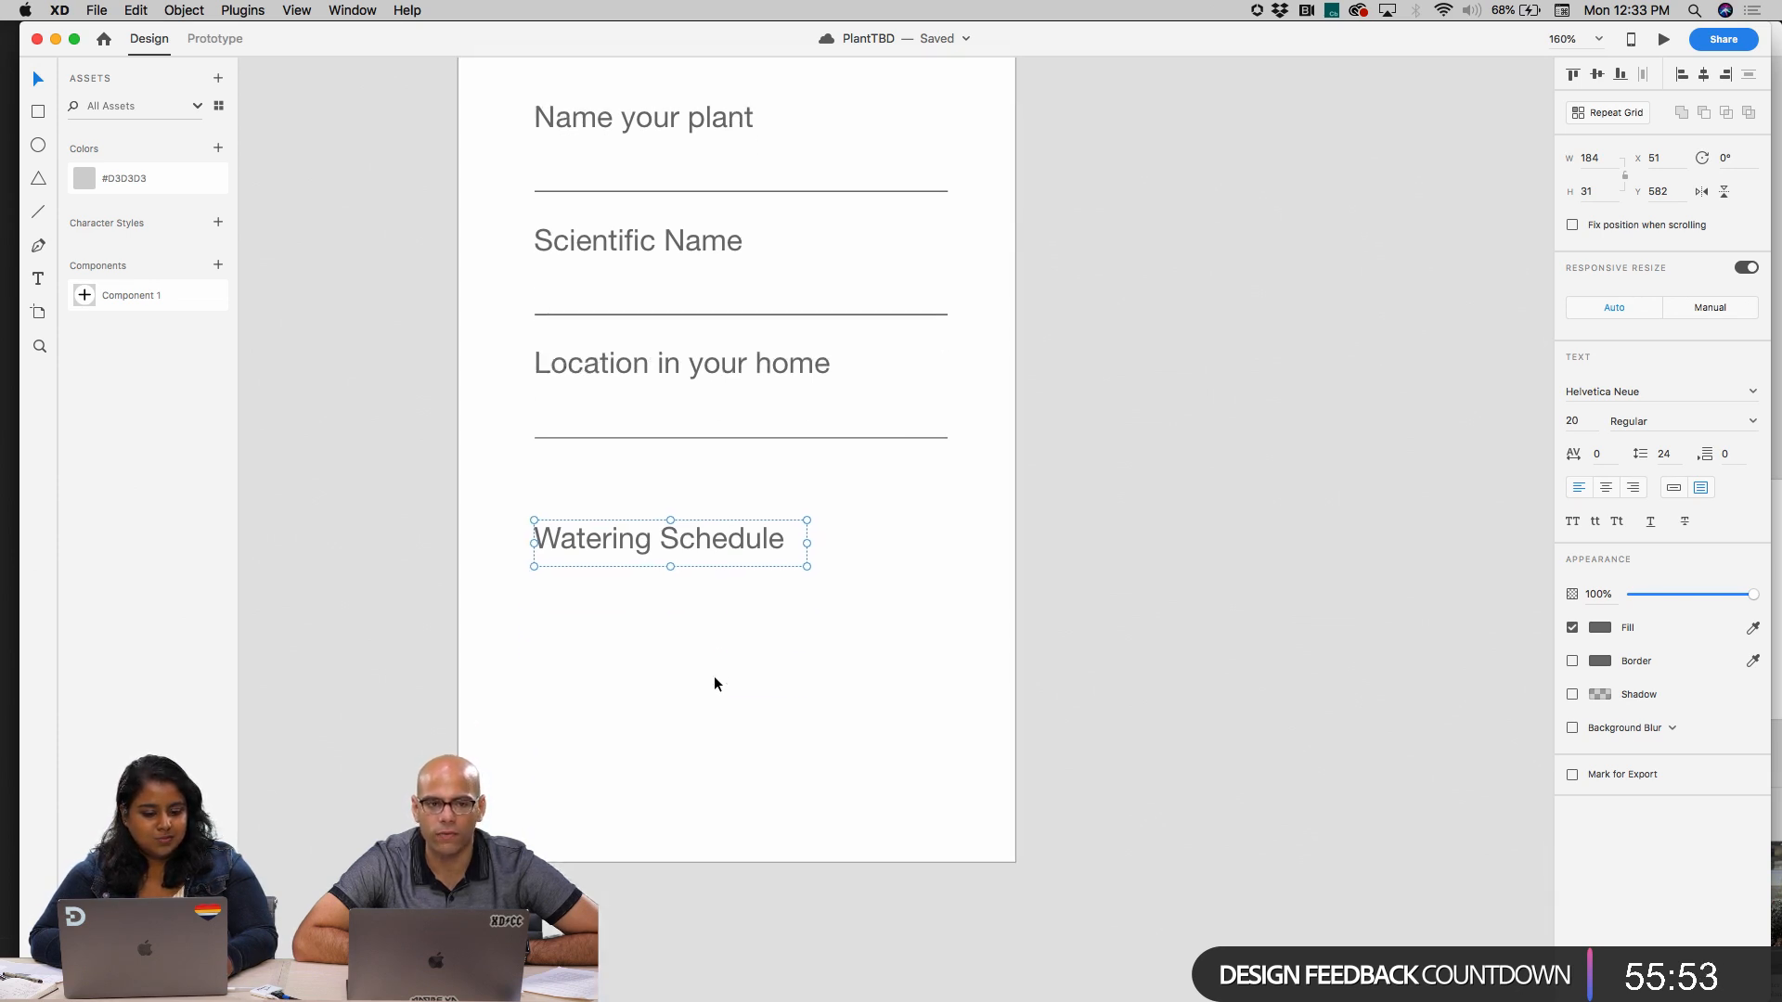
drag(726, 542, 806, 776)
Change the first two copied labels to "Everyday" and "Every _ days"
click(777, 617)
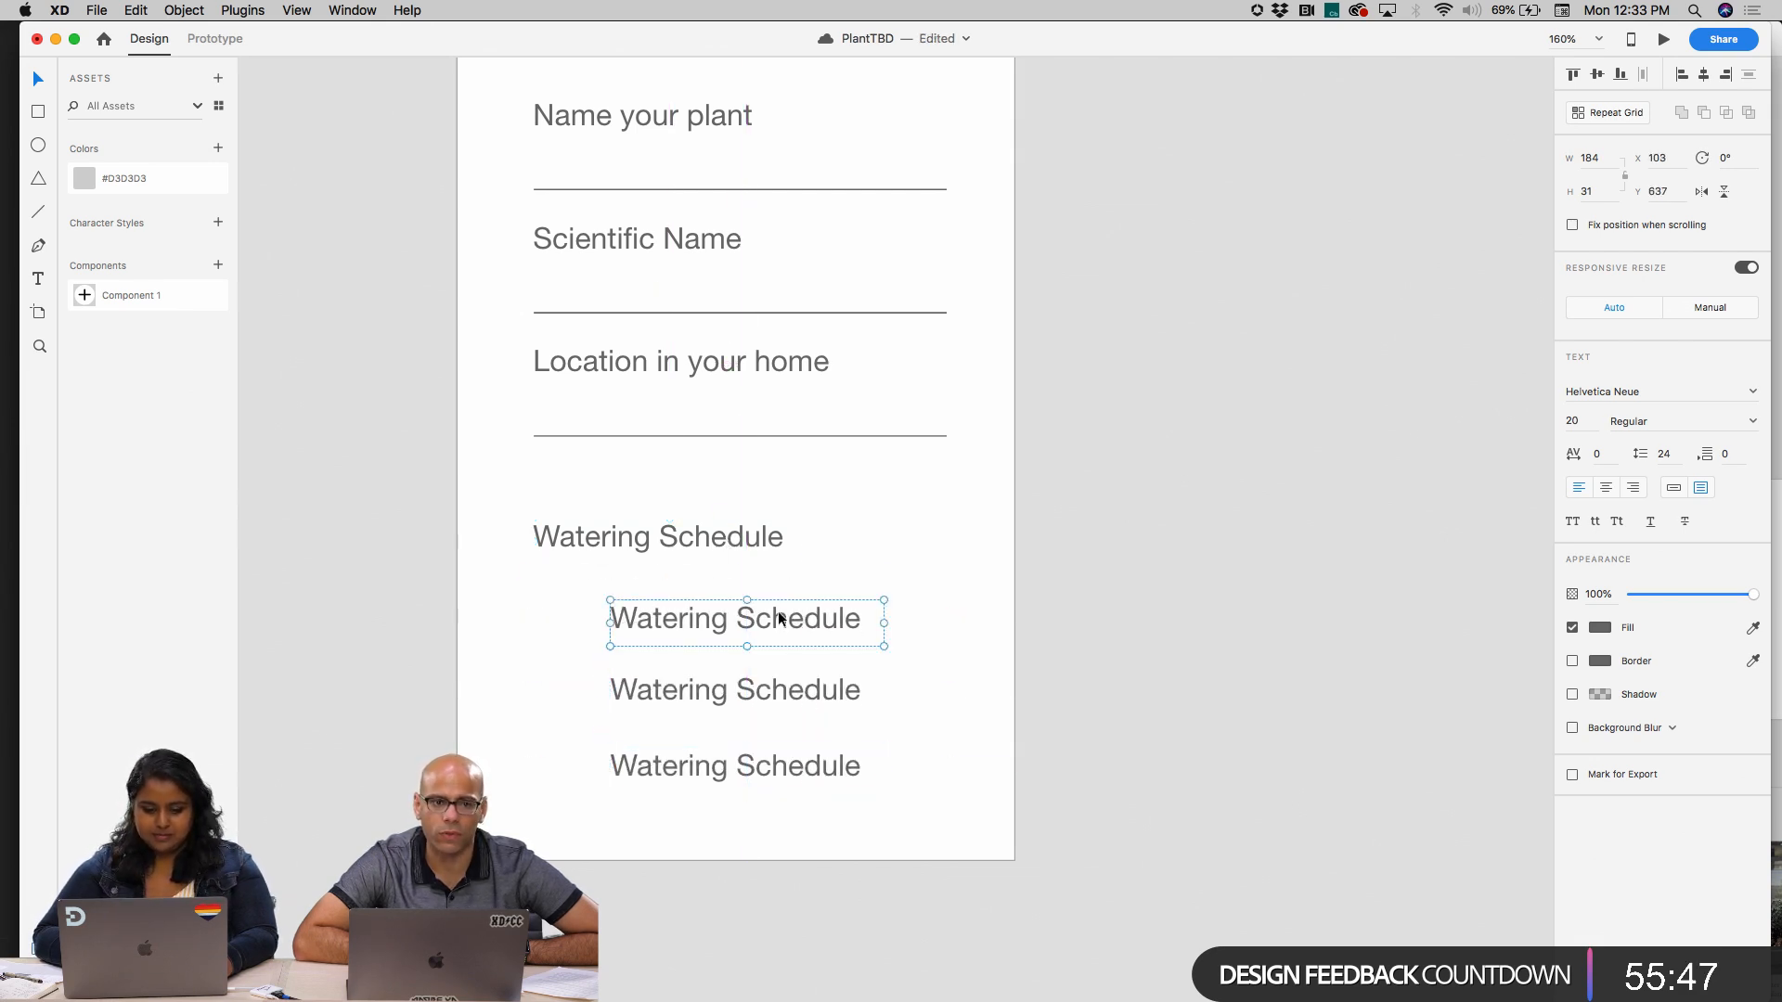
double_click(777, 615)
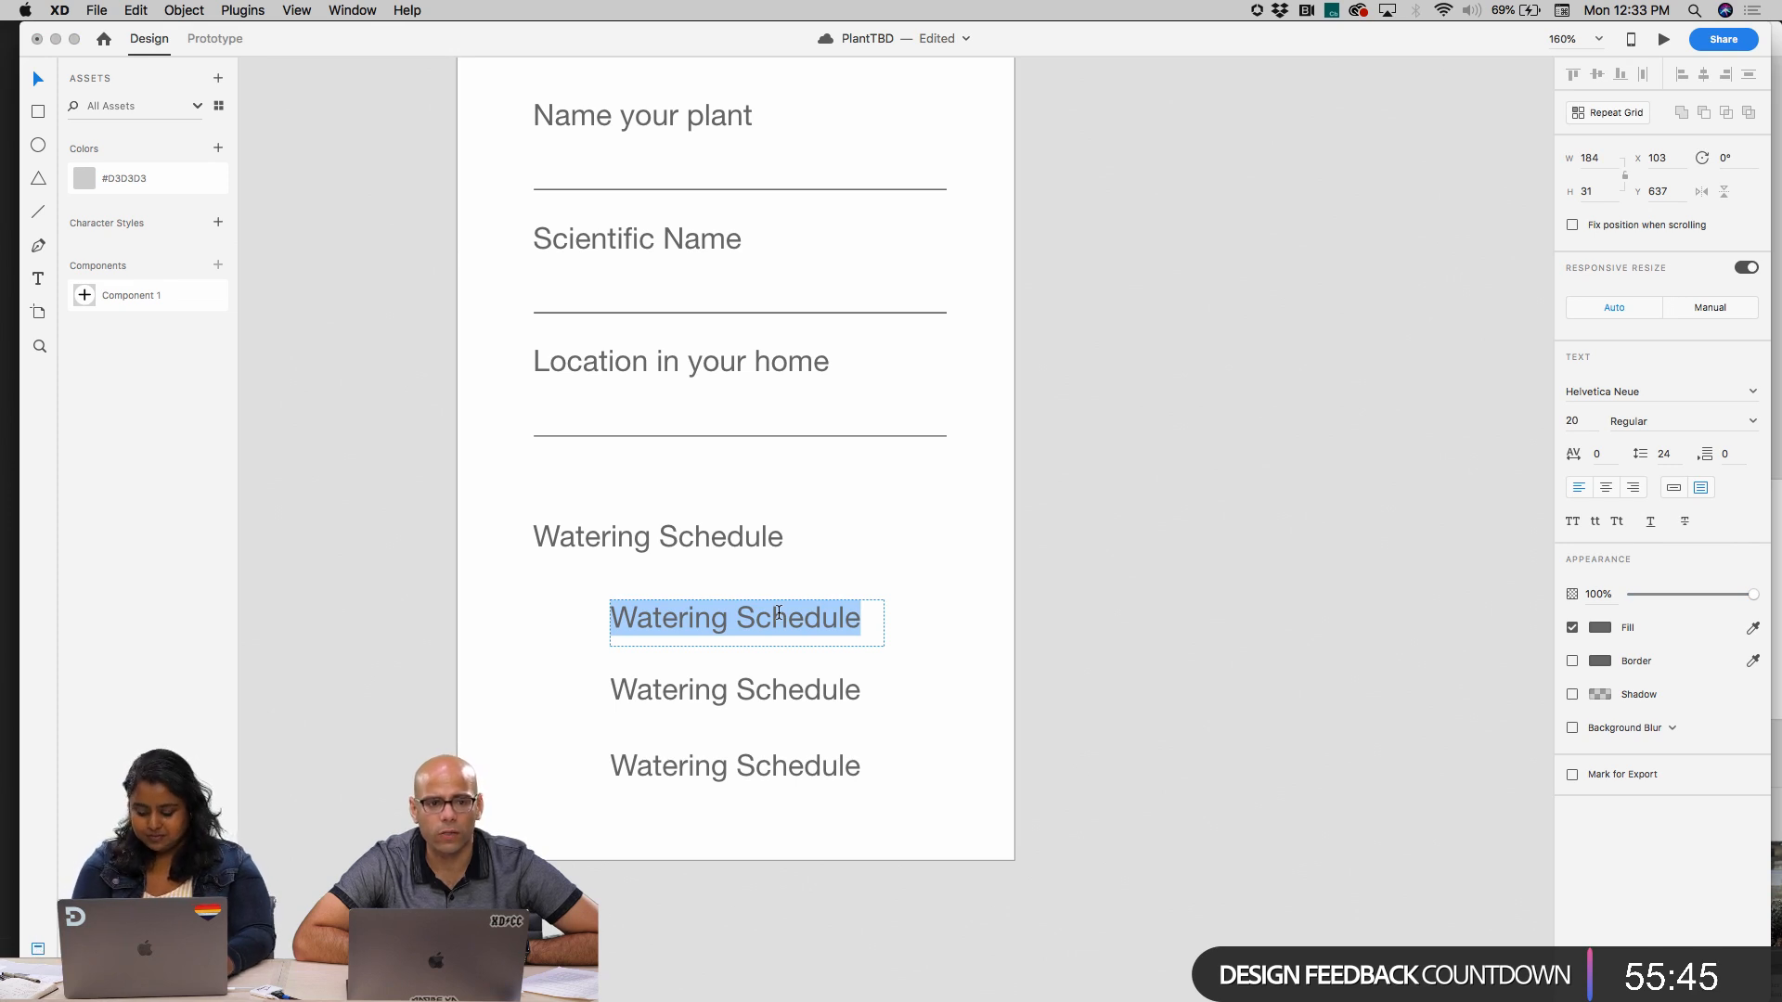
text(Everyday)
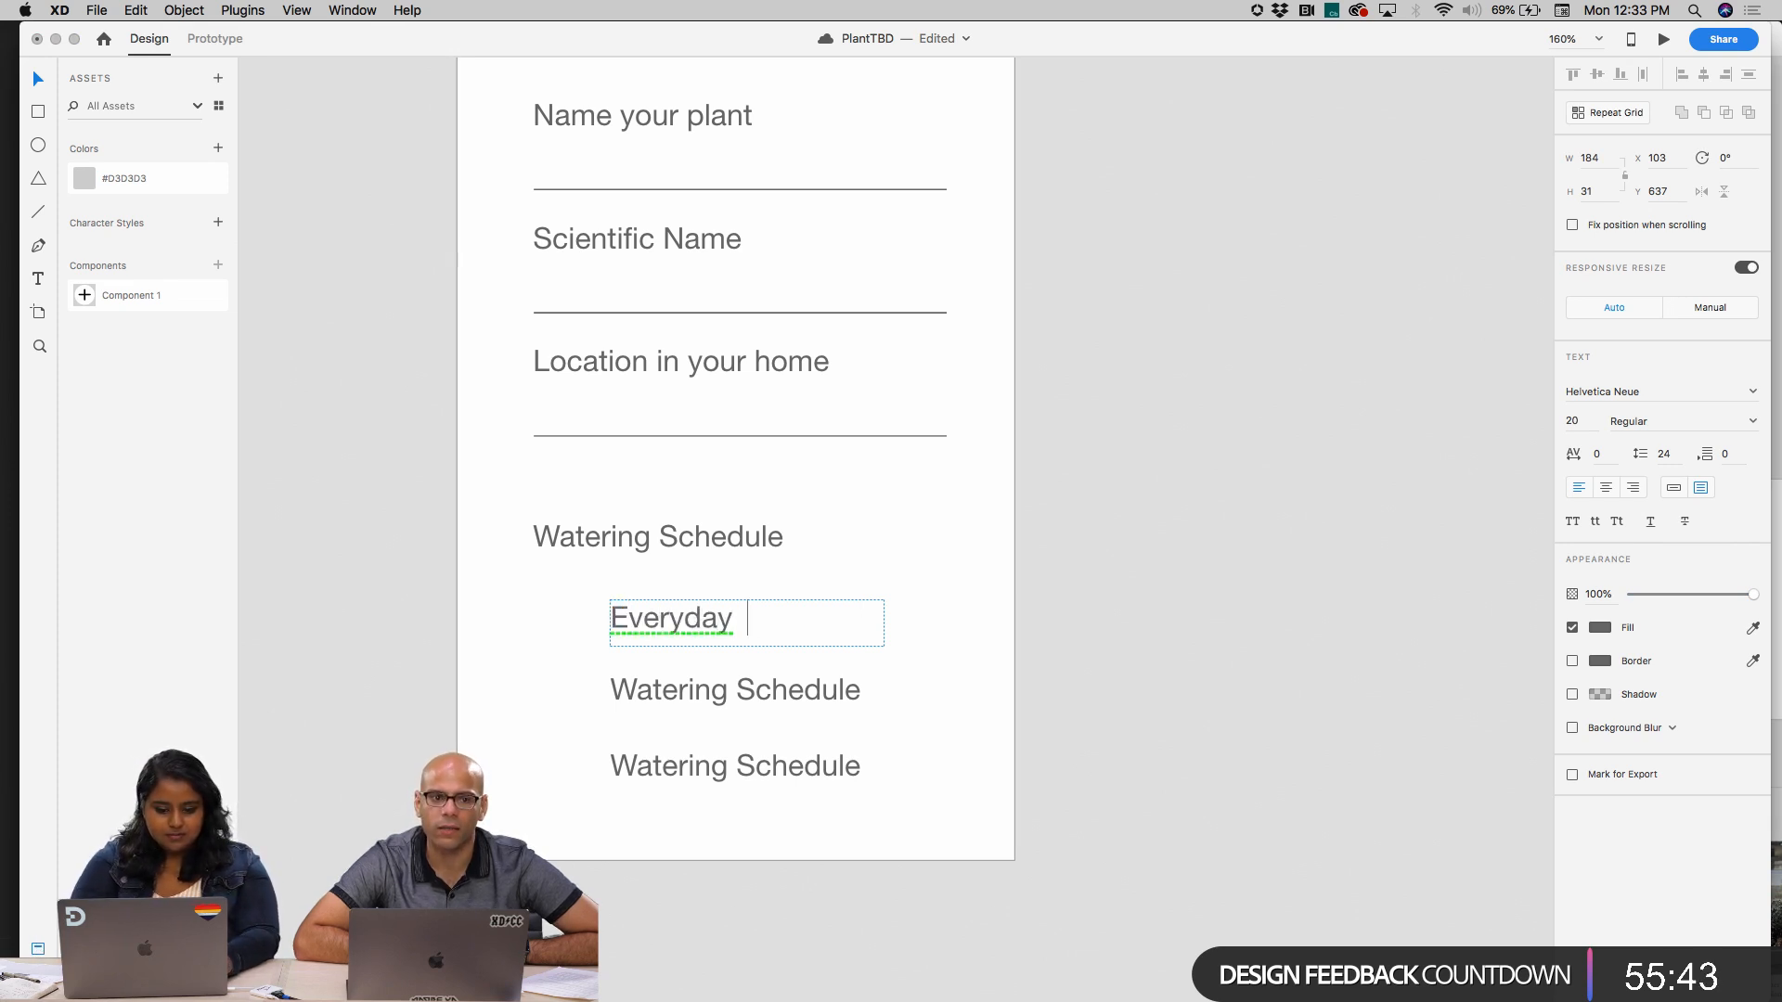
click(811, 692)
double_click(811, 689)
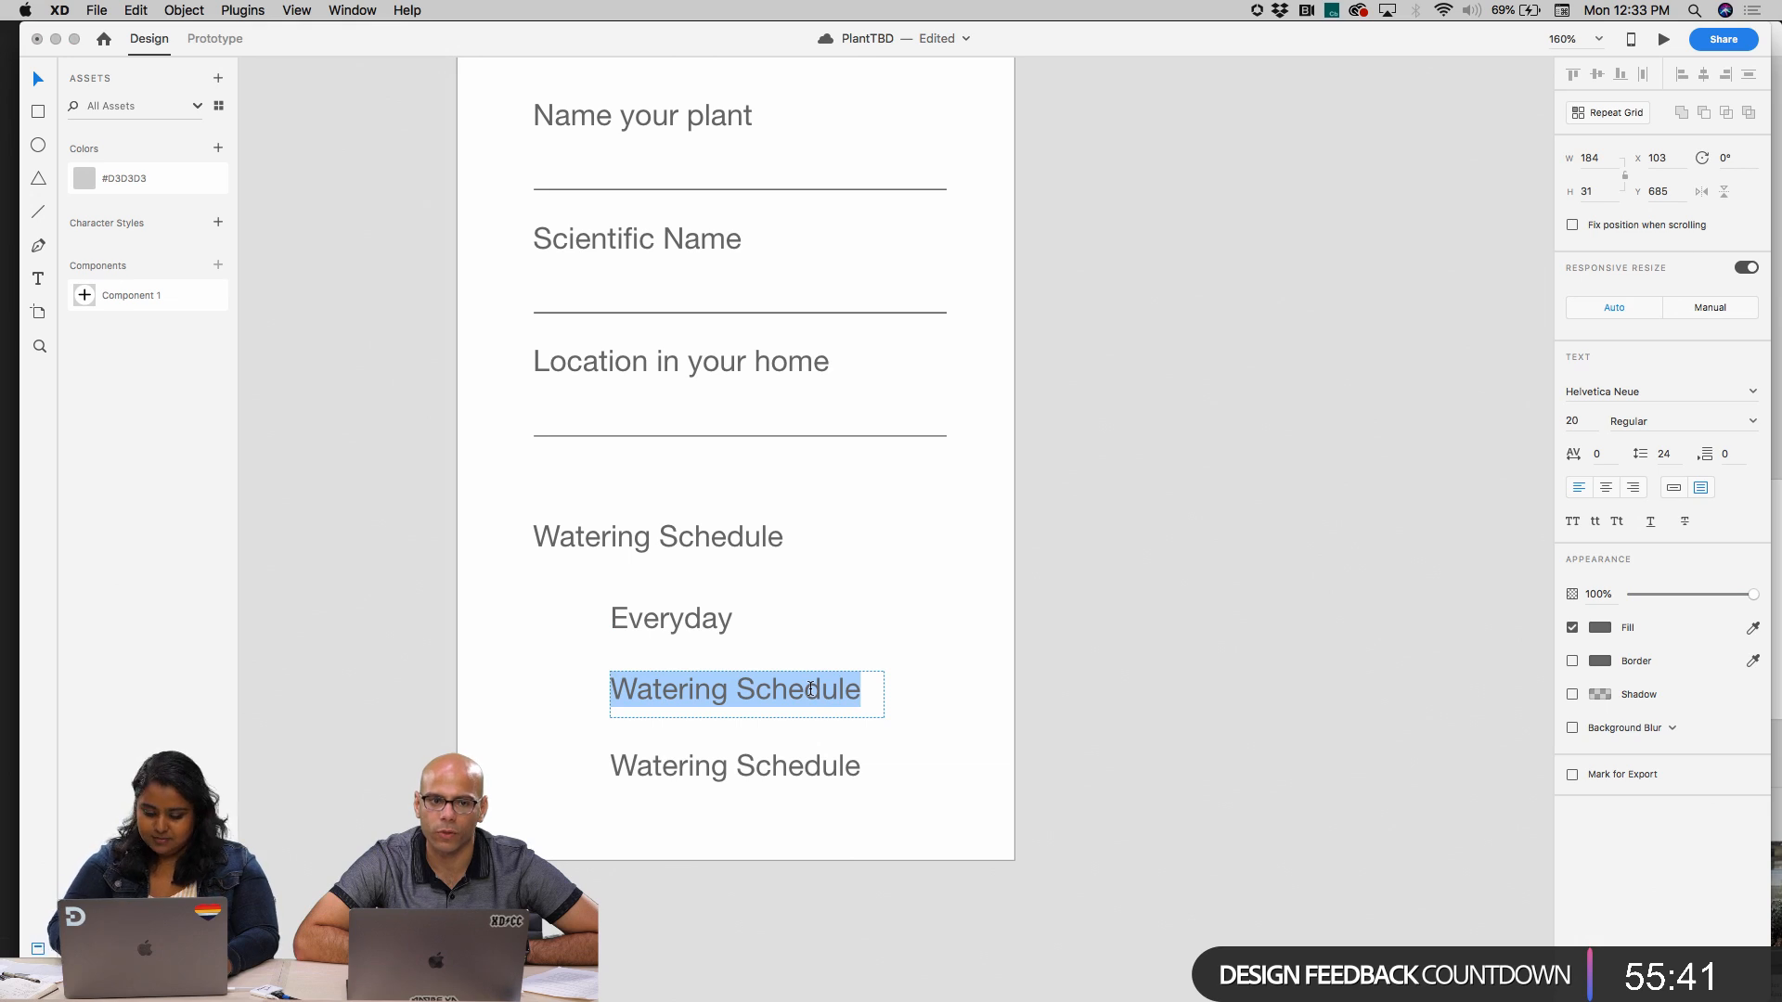
text(Every )
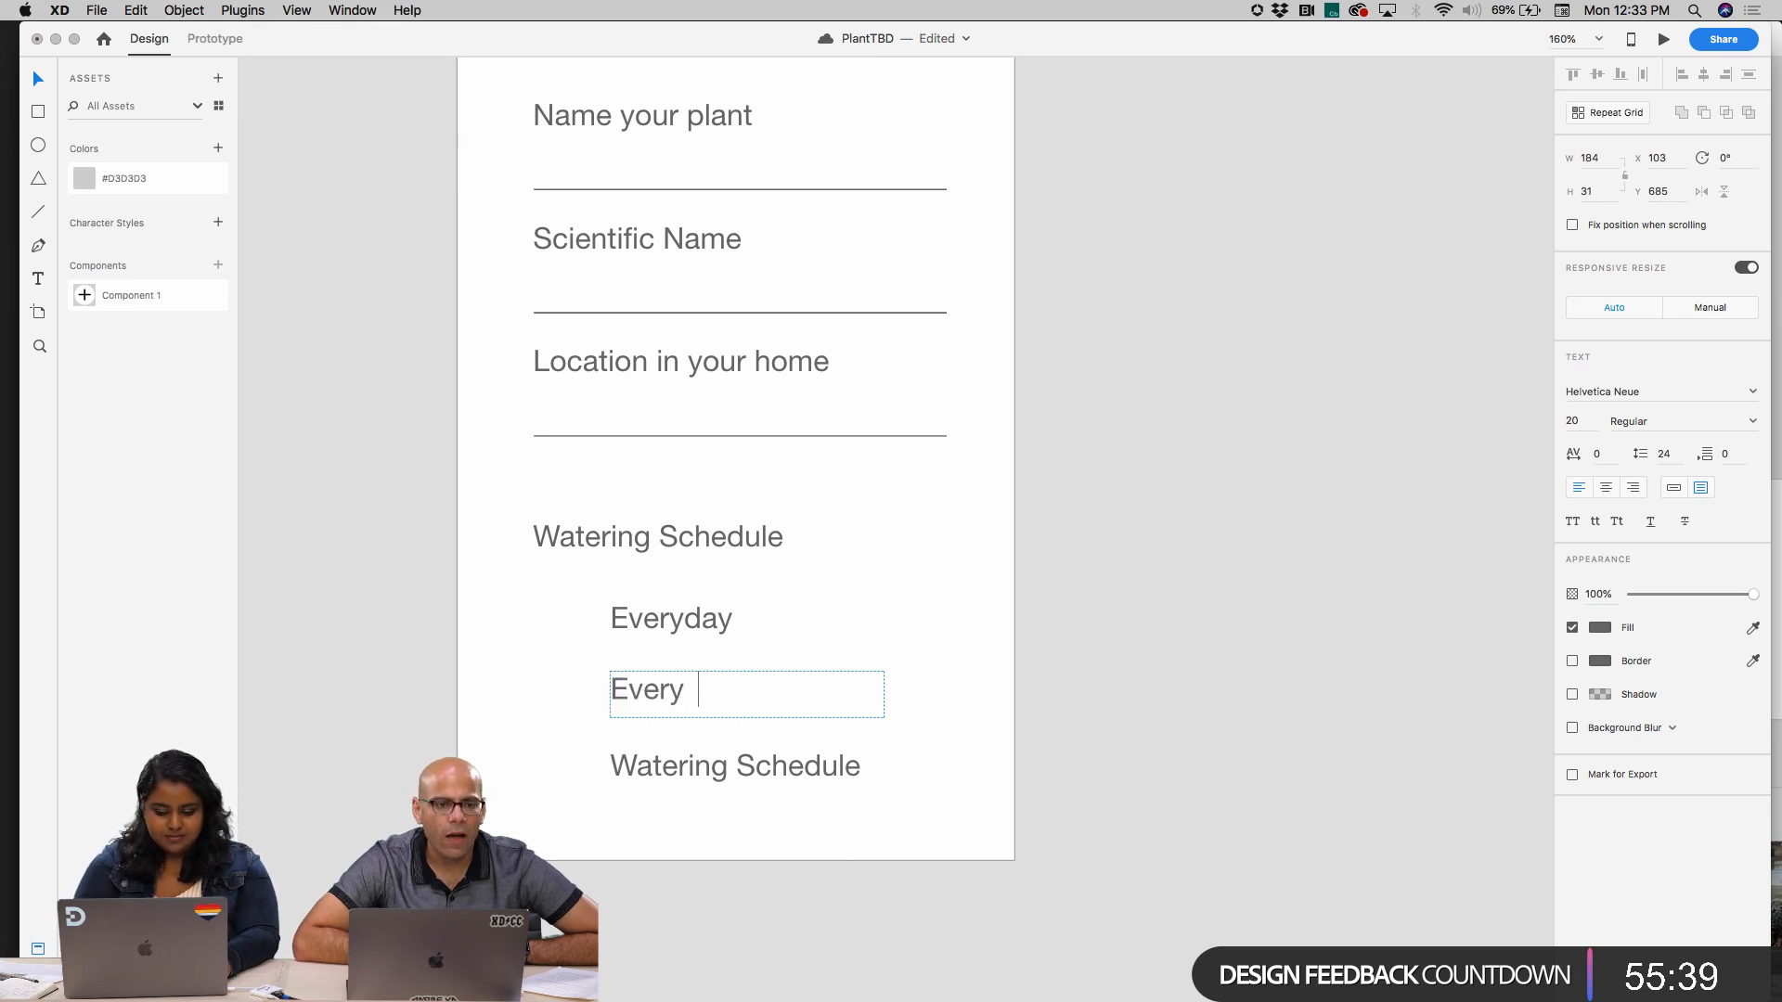
text(_ )
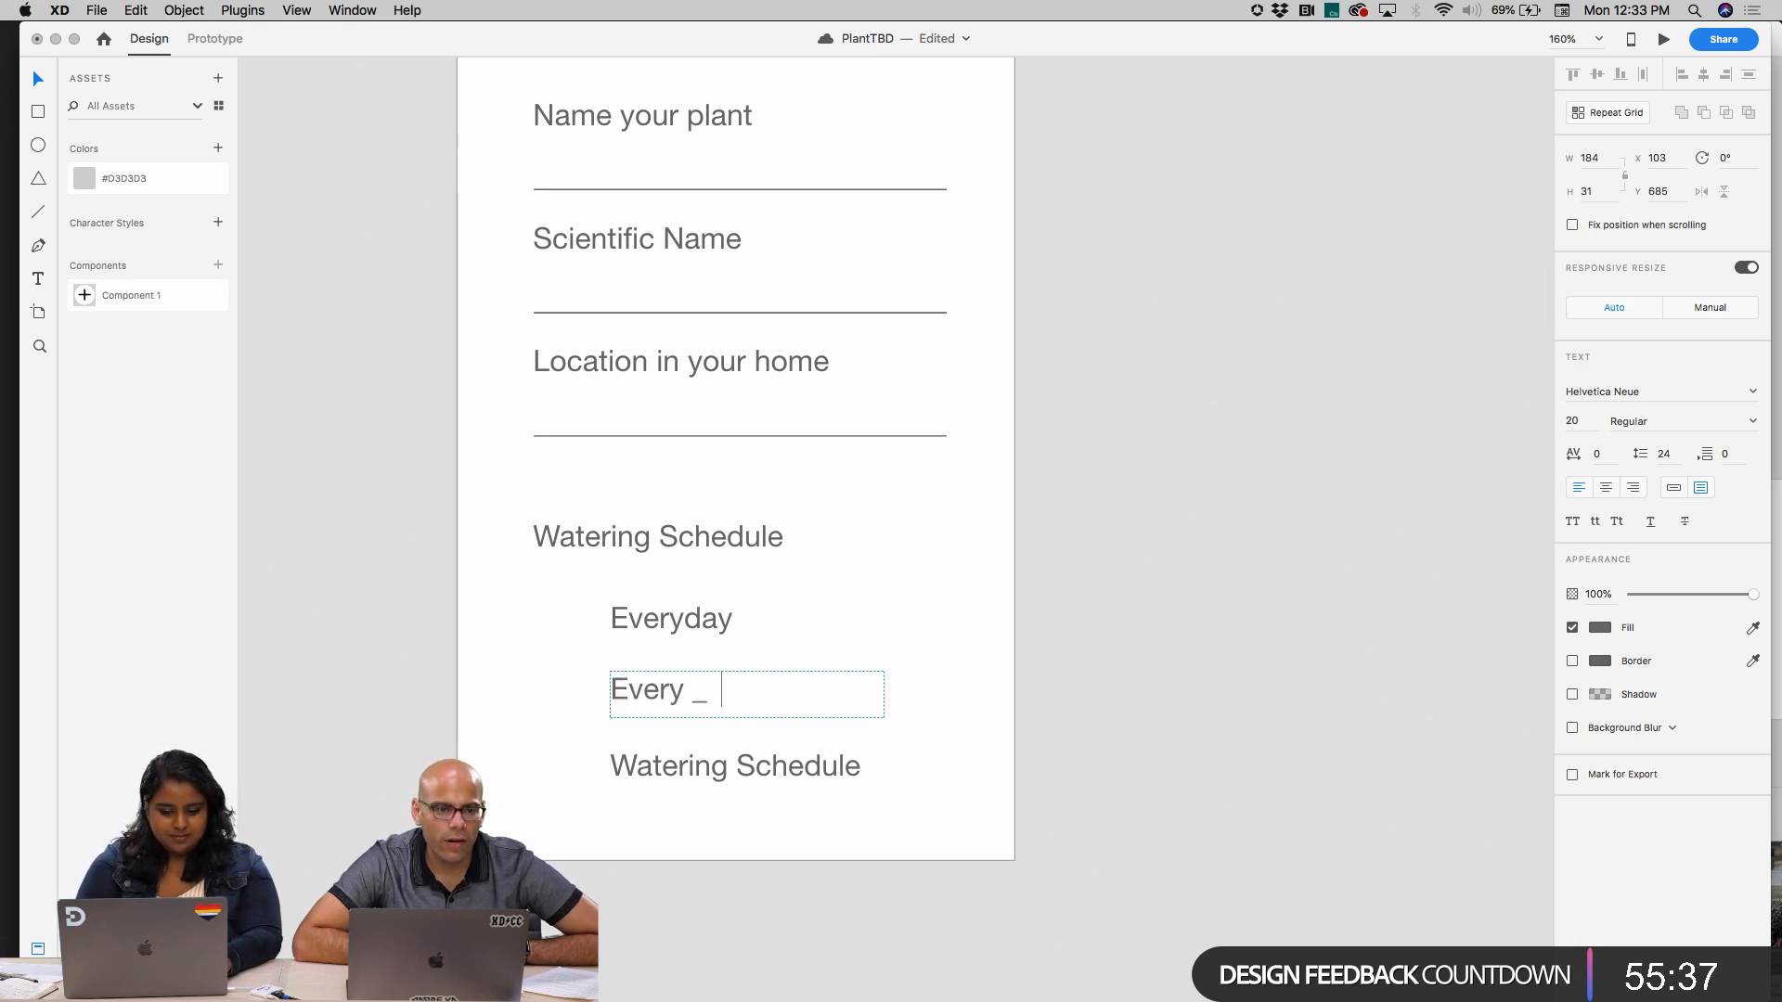
text(days)
Change the third copied label to "Mo"
double_click(773, 763)
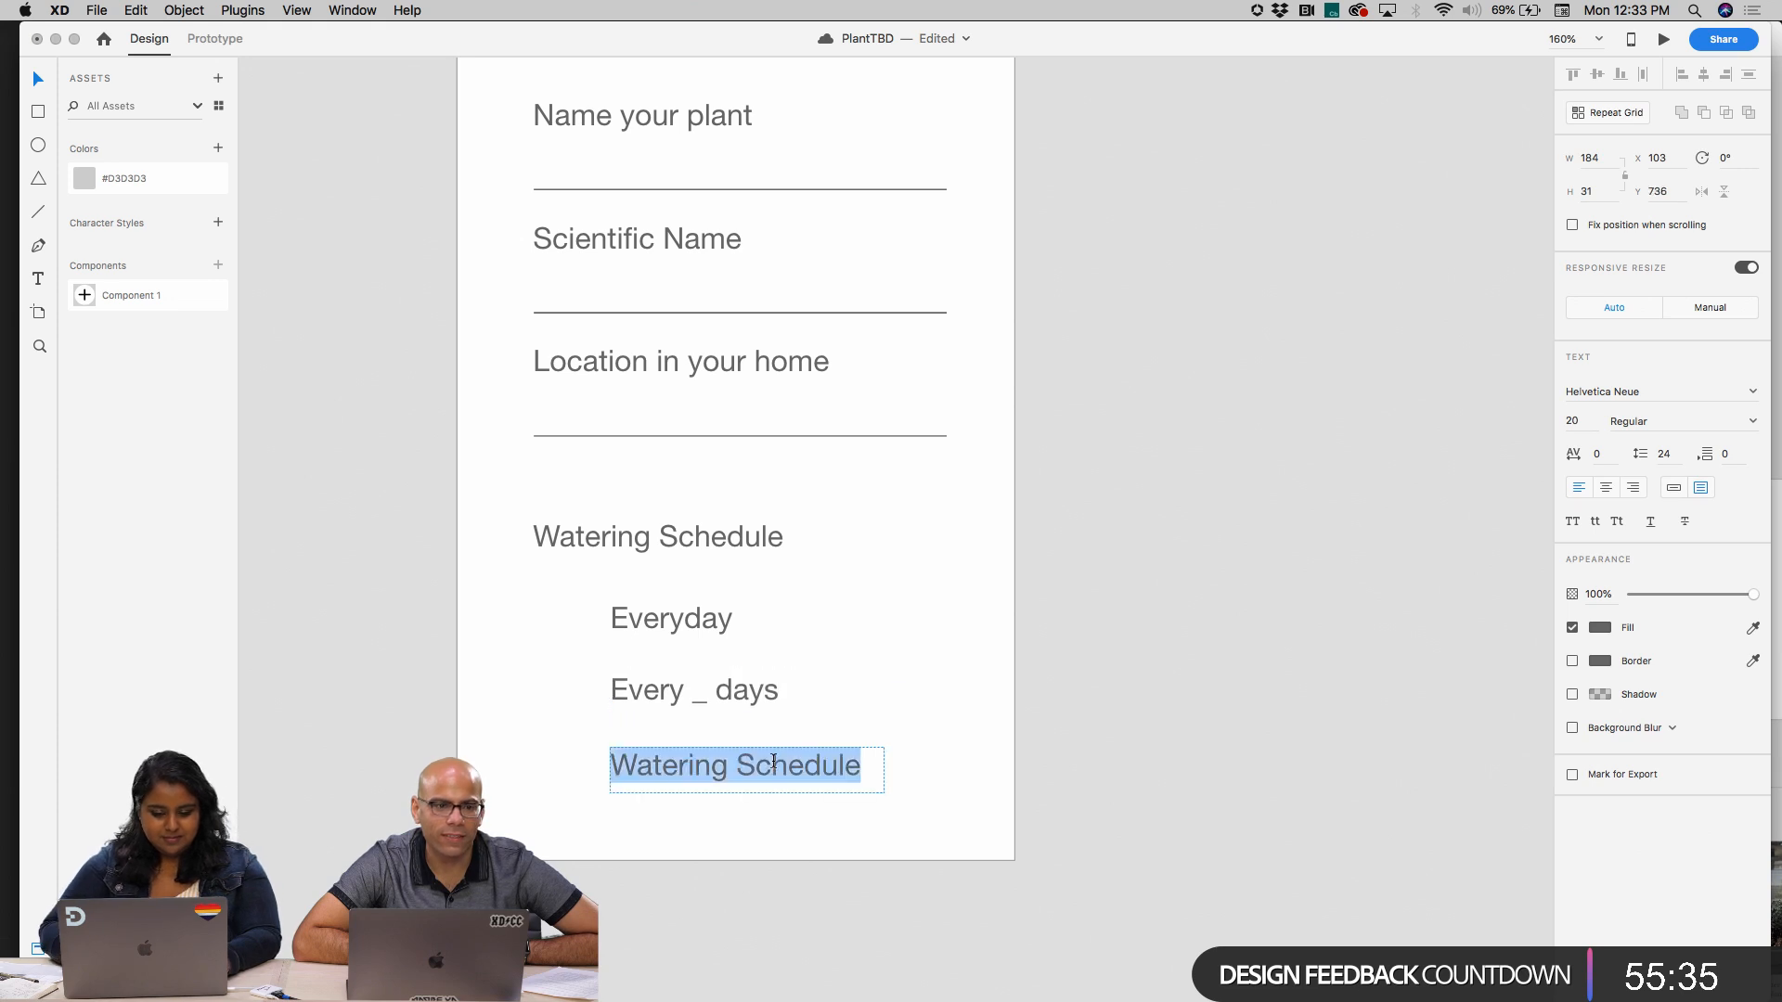
key(Escape)
double_click(785, 777)
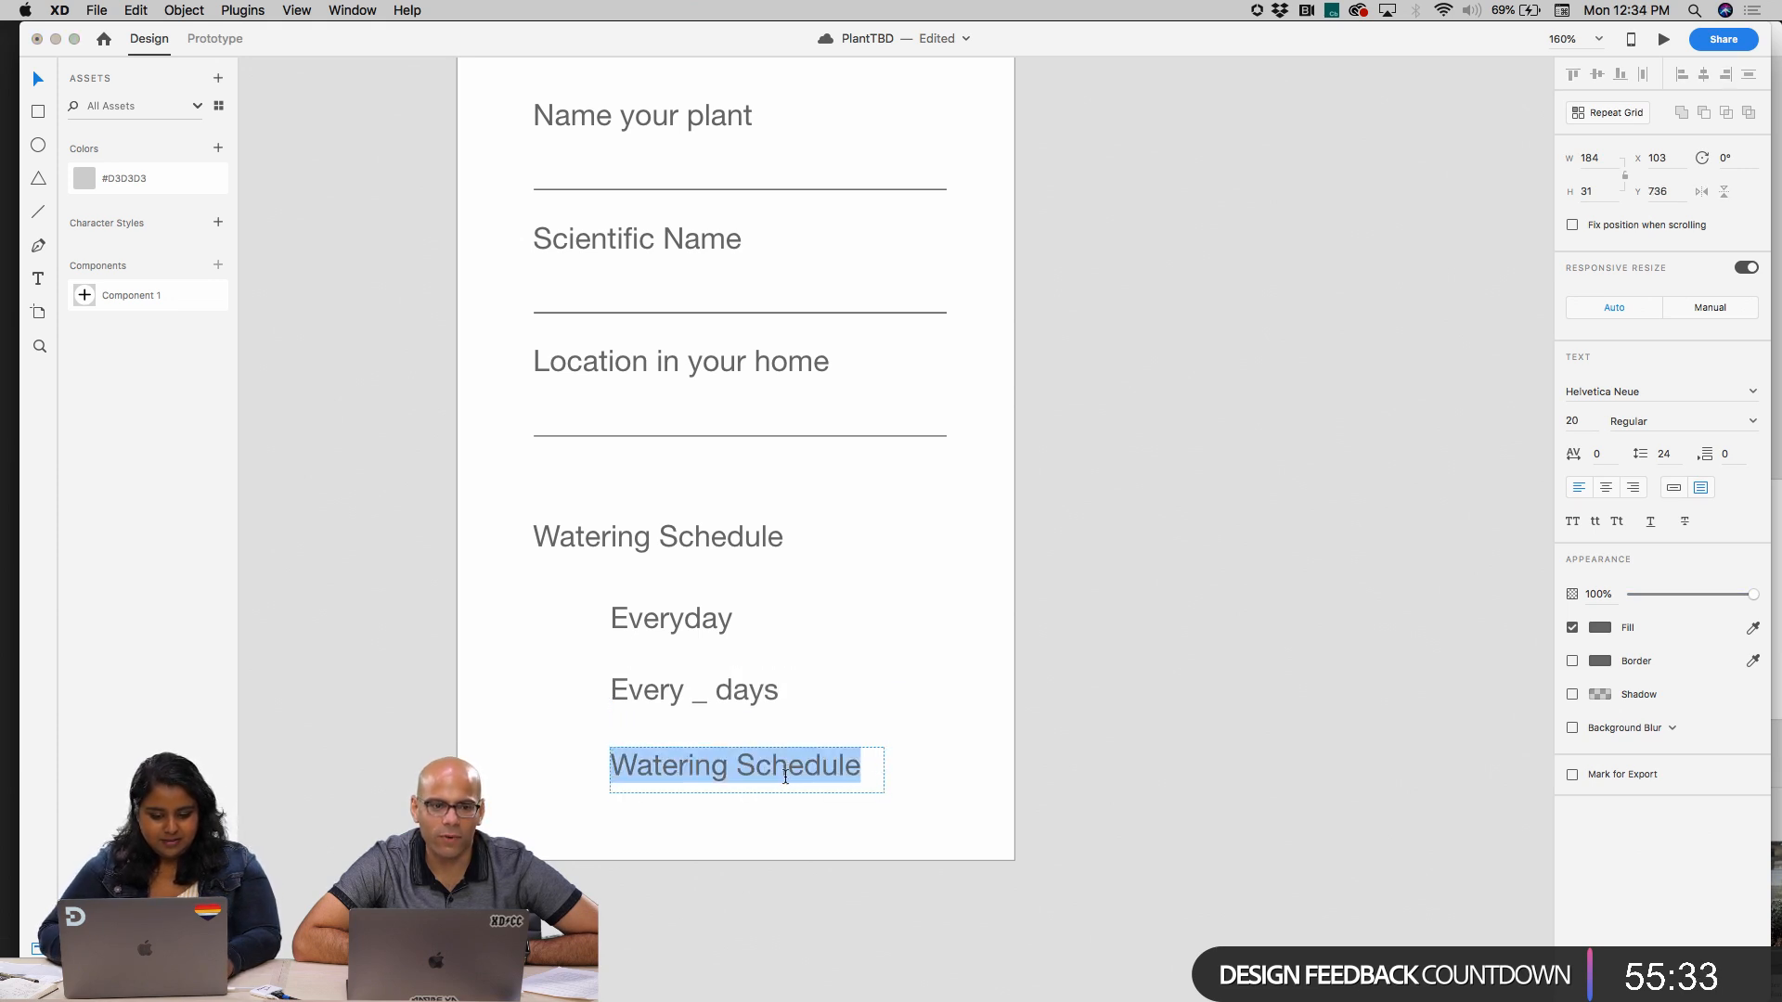
text(Mo)
key(BackSpace)
key(BackSpace)
text(Mo)
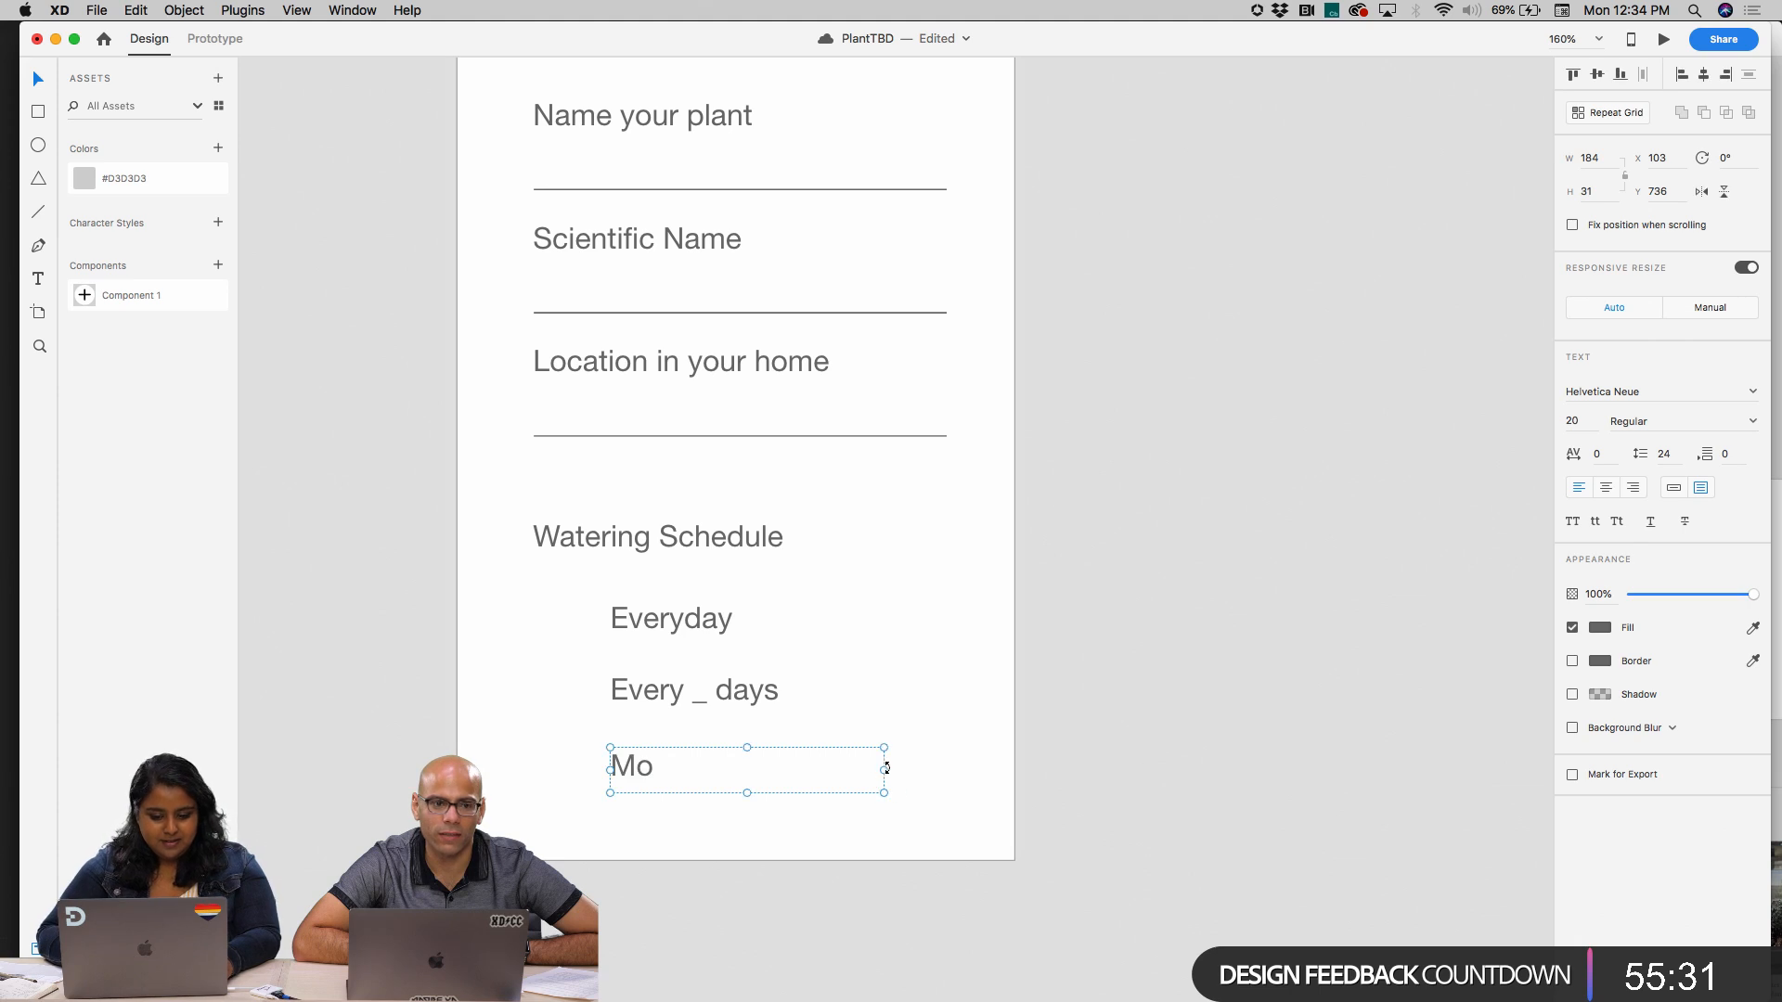
Narrow the "Mo" text box and turn it into a horizontal repeat grid of seven closely spaced columns
mouse_move(885, 770)
mouse_down()
mouse_move(652, 768)
mouse_move(947, 768)
mouse_move(979, 787)
mouse_up()
click(1614, 118)
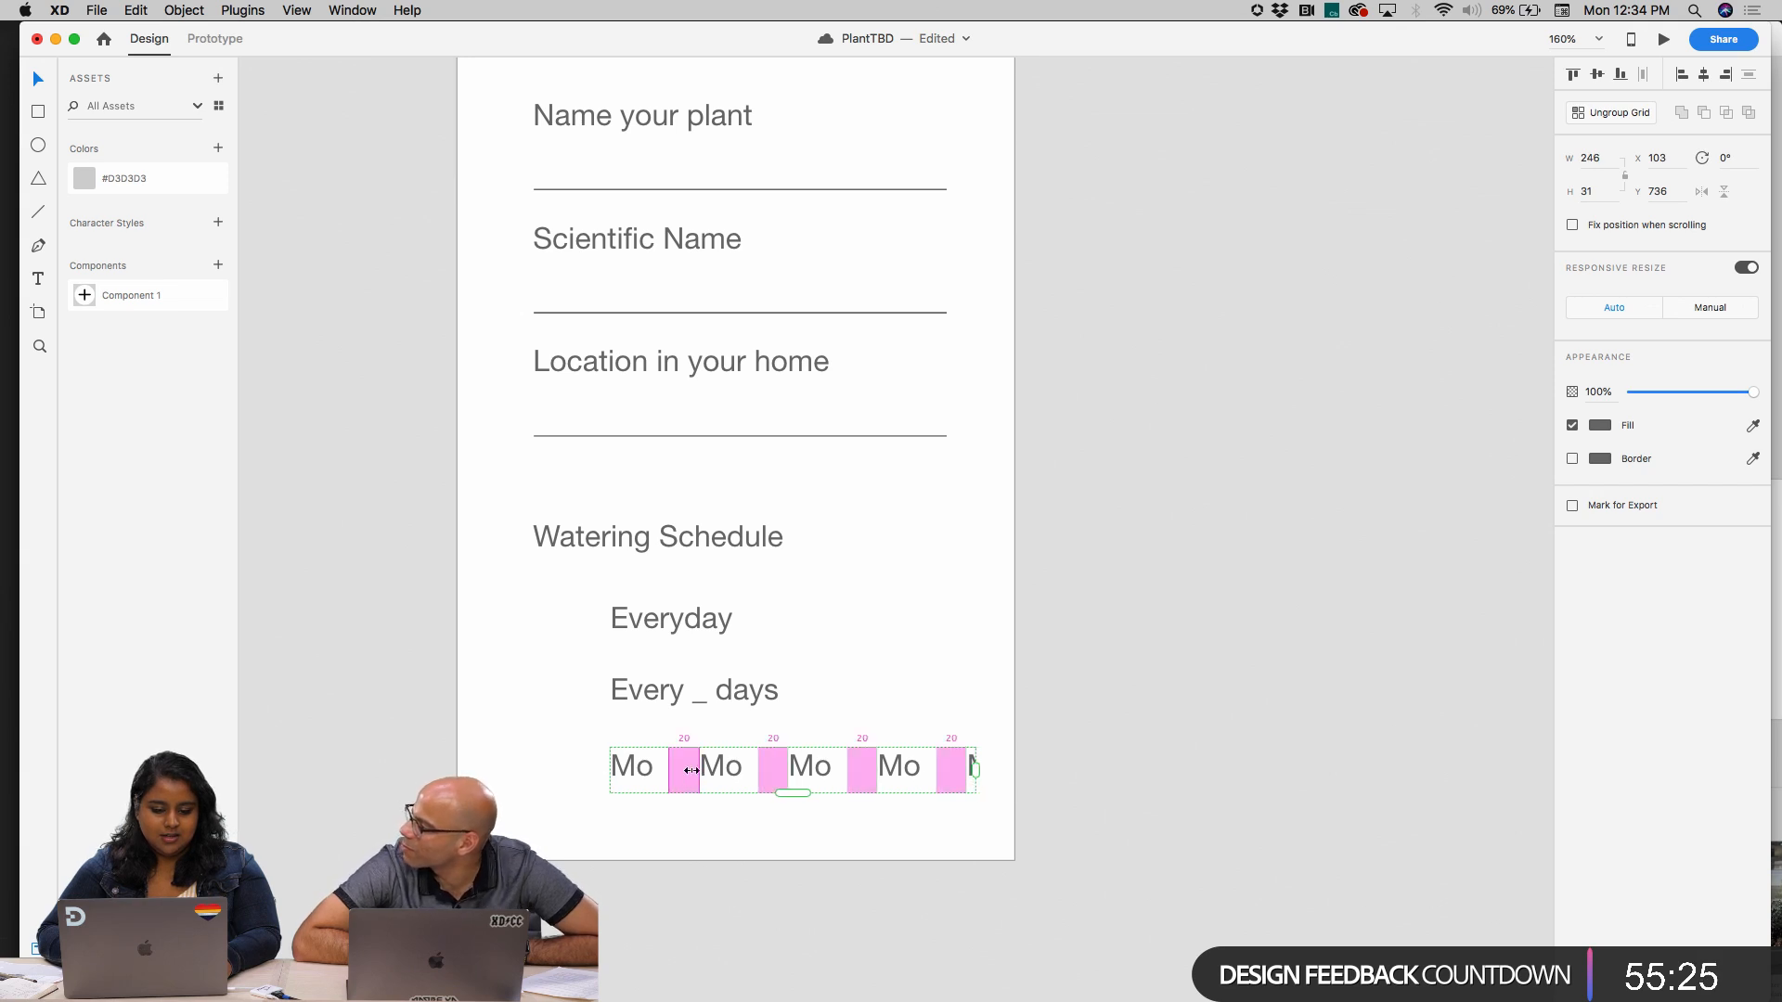
mouse_move(684, 770)
mouse_down()
mouse_move(660, 770)
mouse_move(680, 767)
mouse_up()
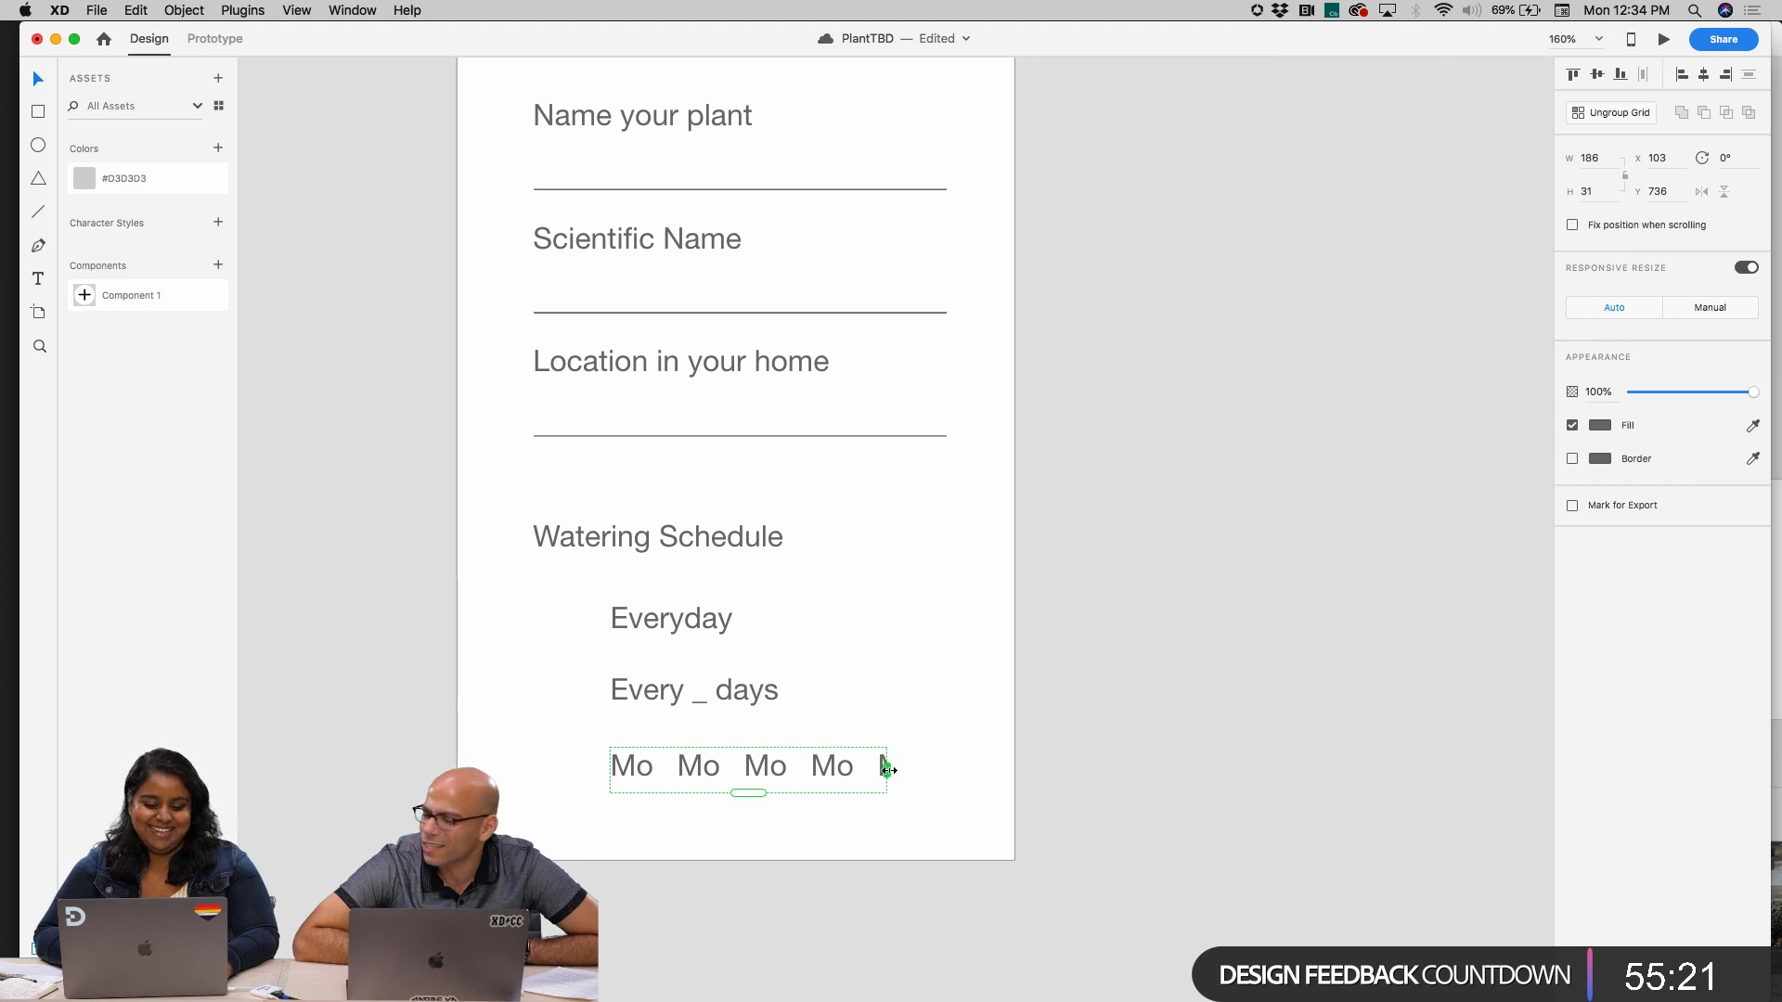
drag(886, 769, 1065, 768)
double_click(695, 767)
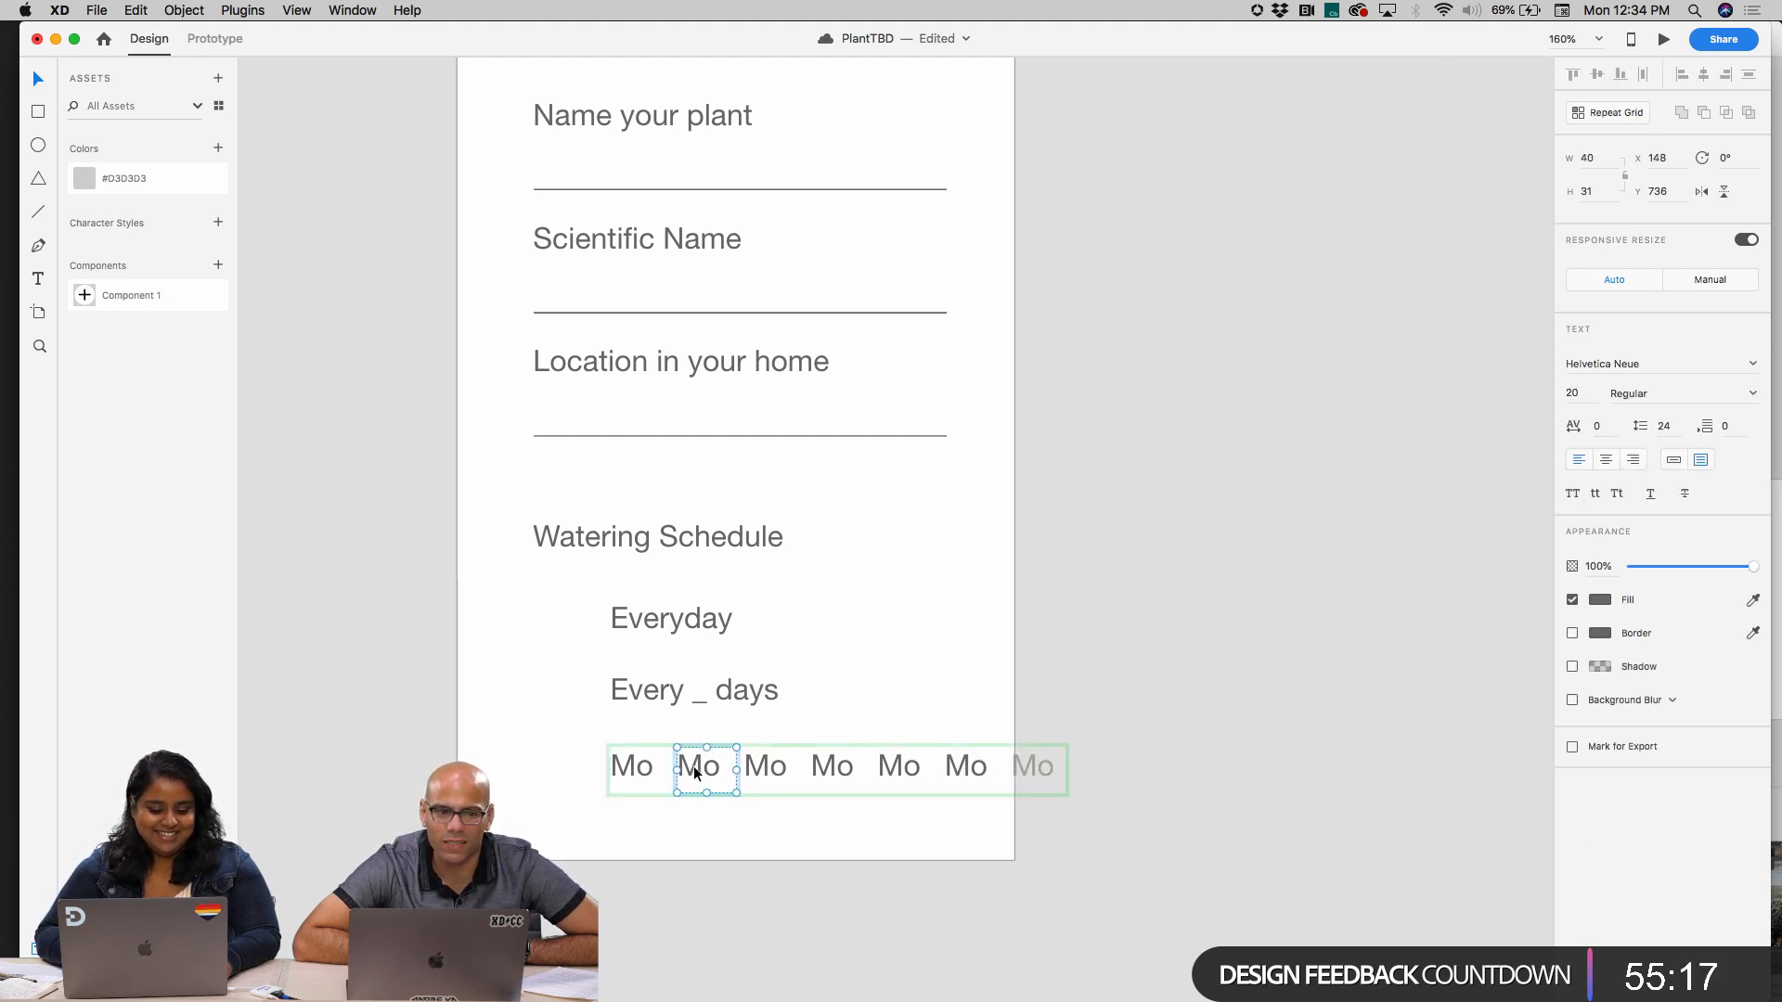
double_click(694, 767)
key(Escape)
key(Escape)
key(Escape)
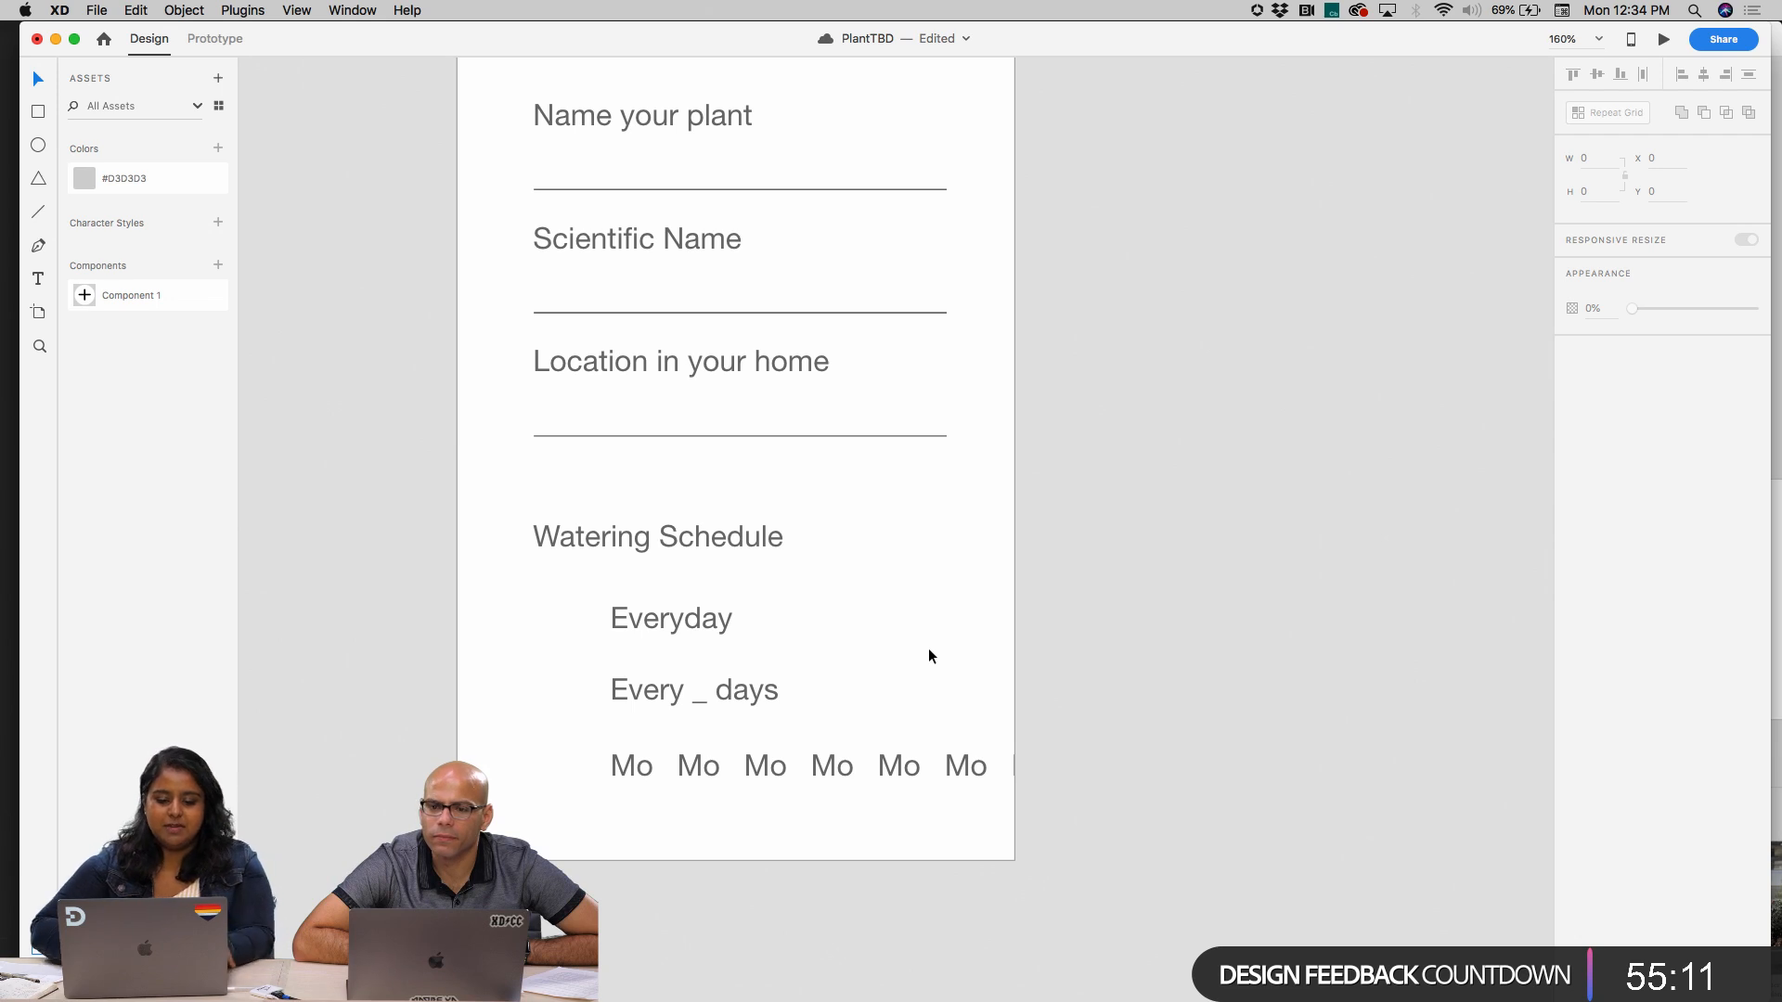
Move the Watering Schedule label and its three option rows up, closer to the line above
scroll(735, 684, down, 3)
scroll(728, 680, up, 5)
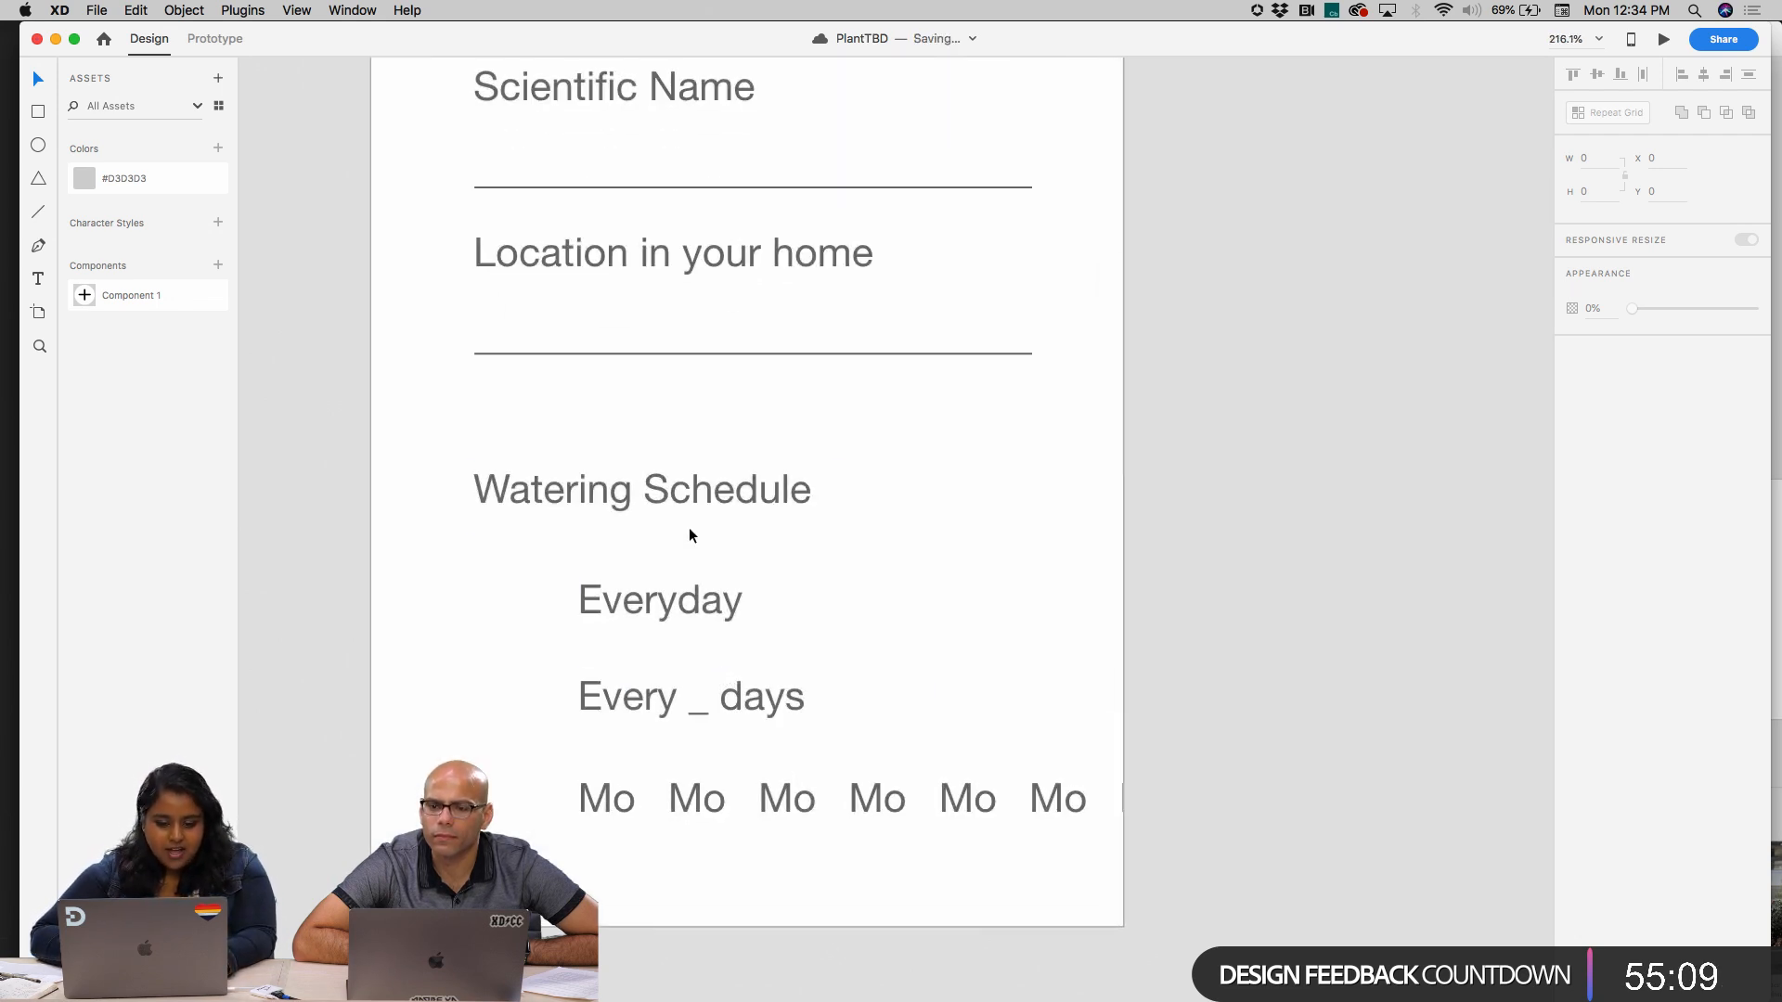
drag(635, 499, 989, 855)
drag(755, 705, 755, 649)
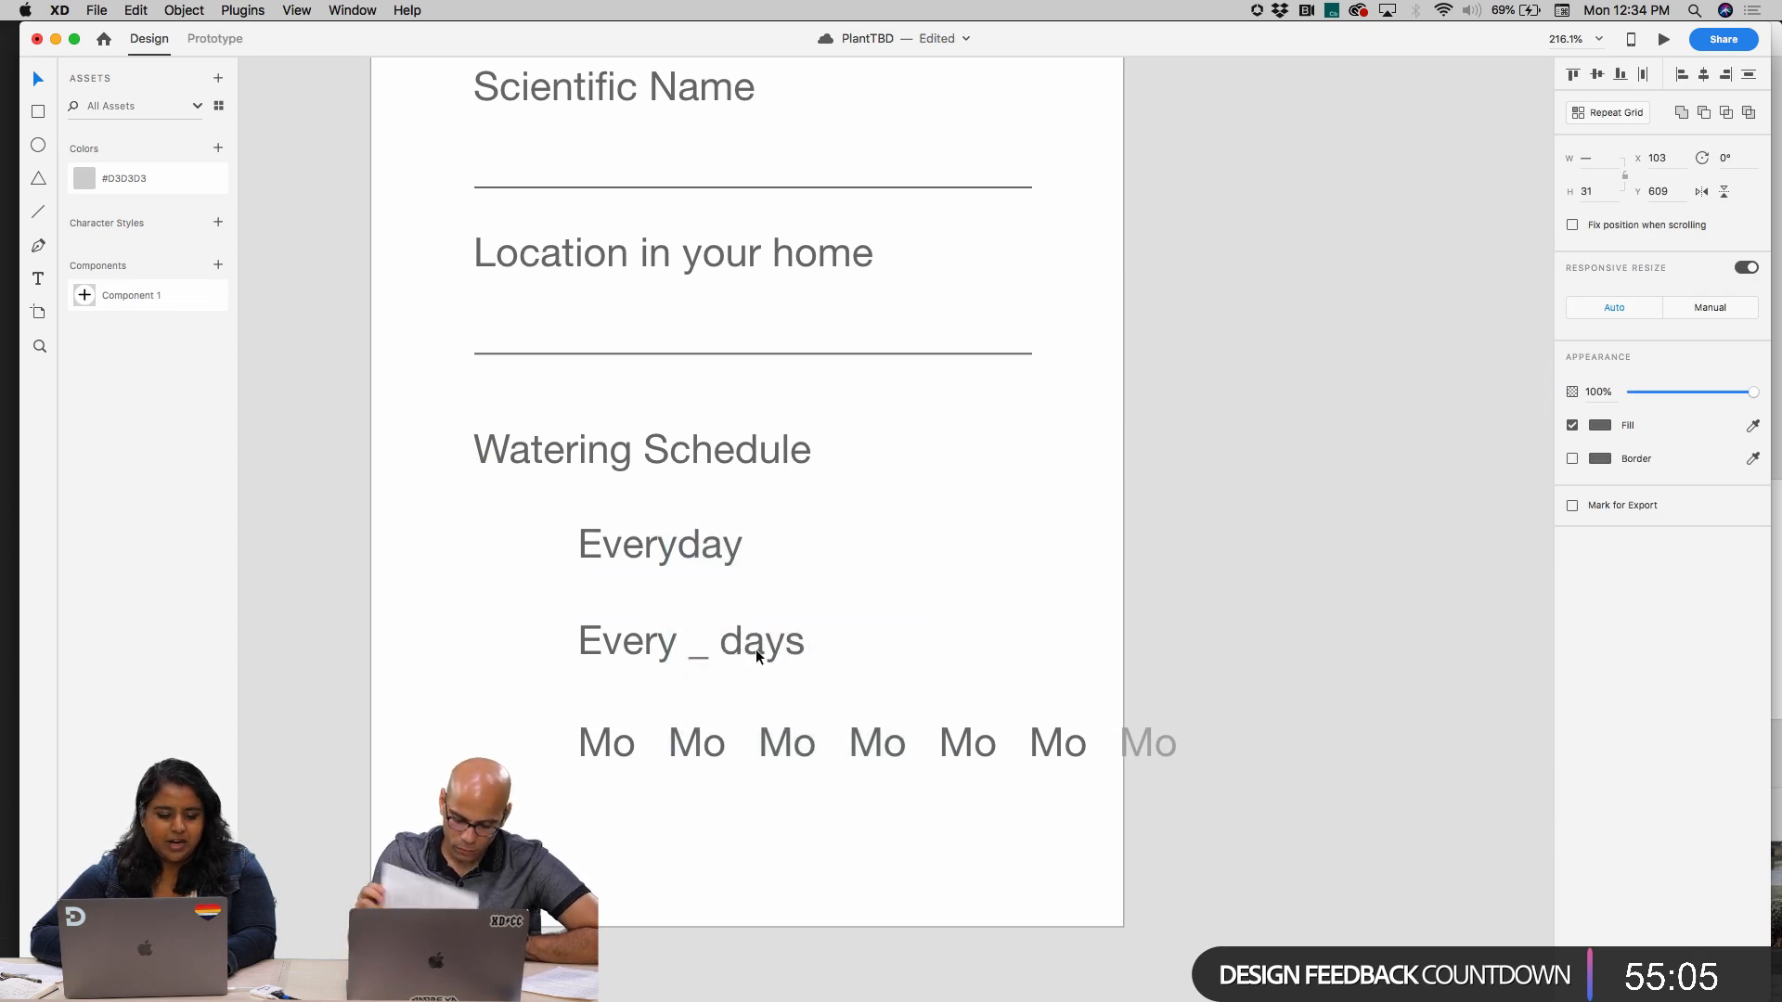
scroll(823, 737, up, 3)
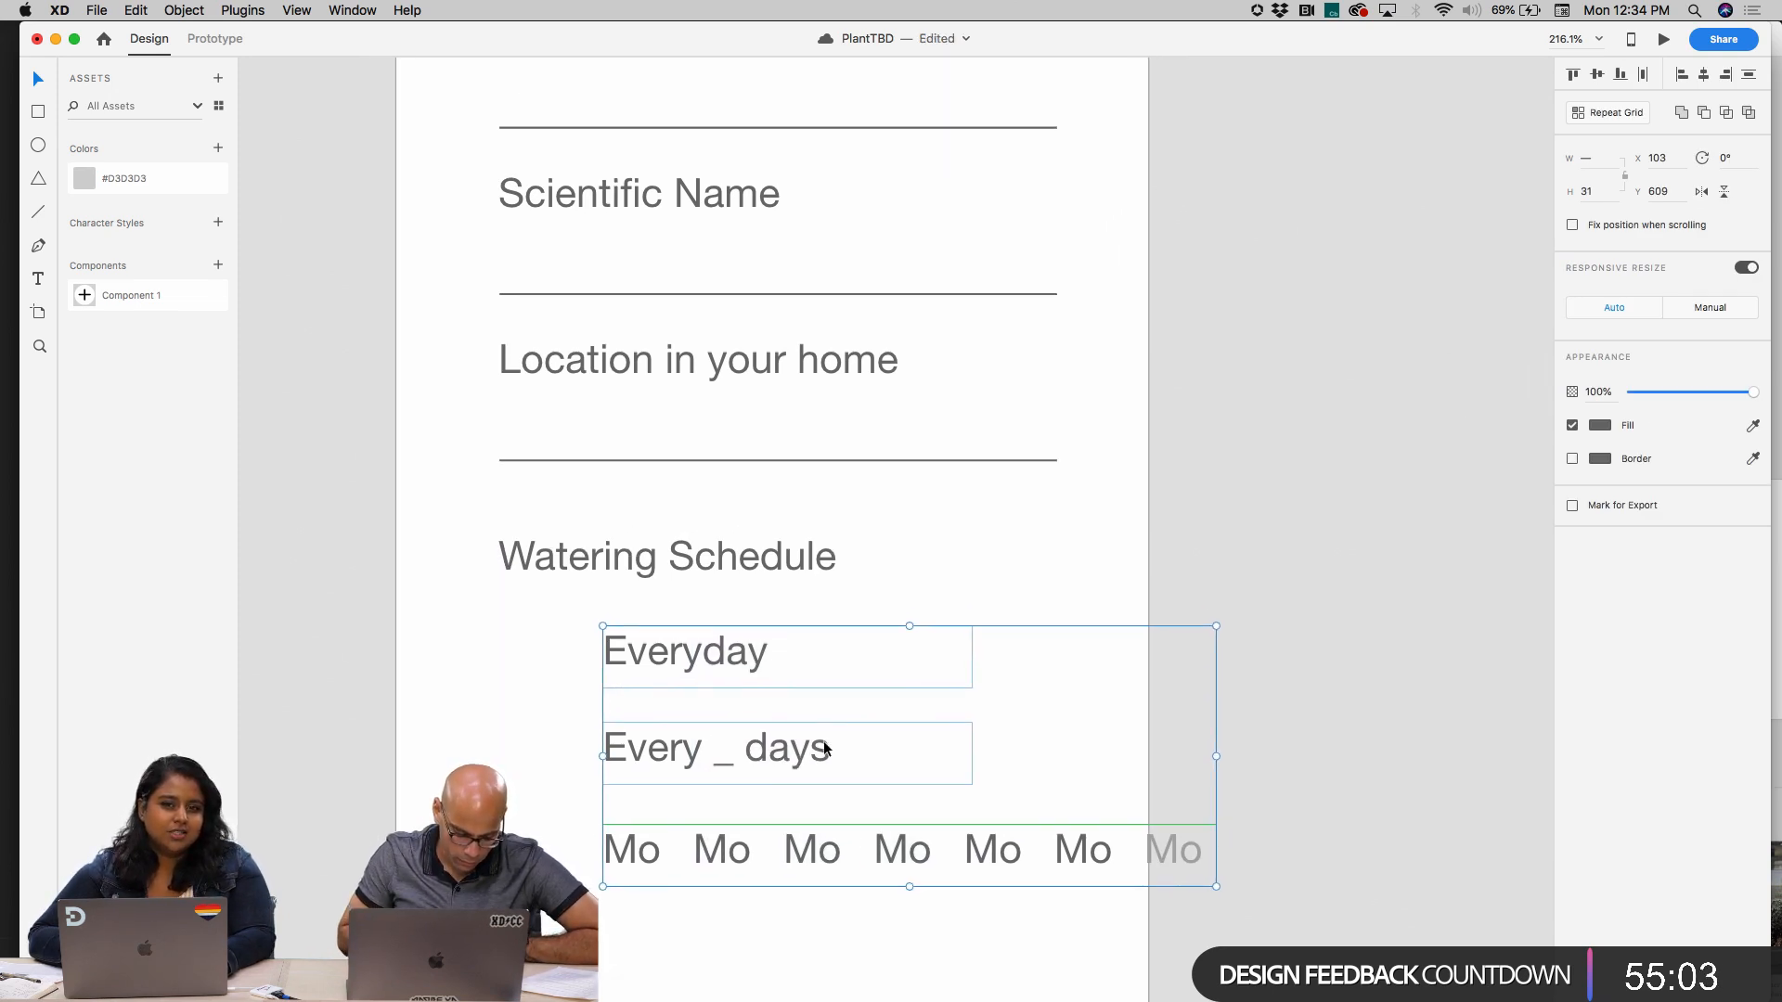
scroll(822, 742, down, 5)
scroll(822, 743, up, 3)
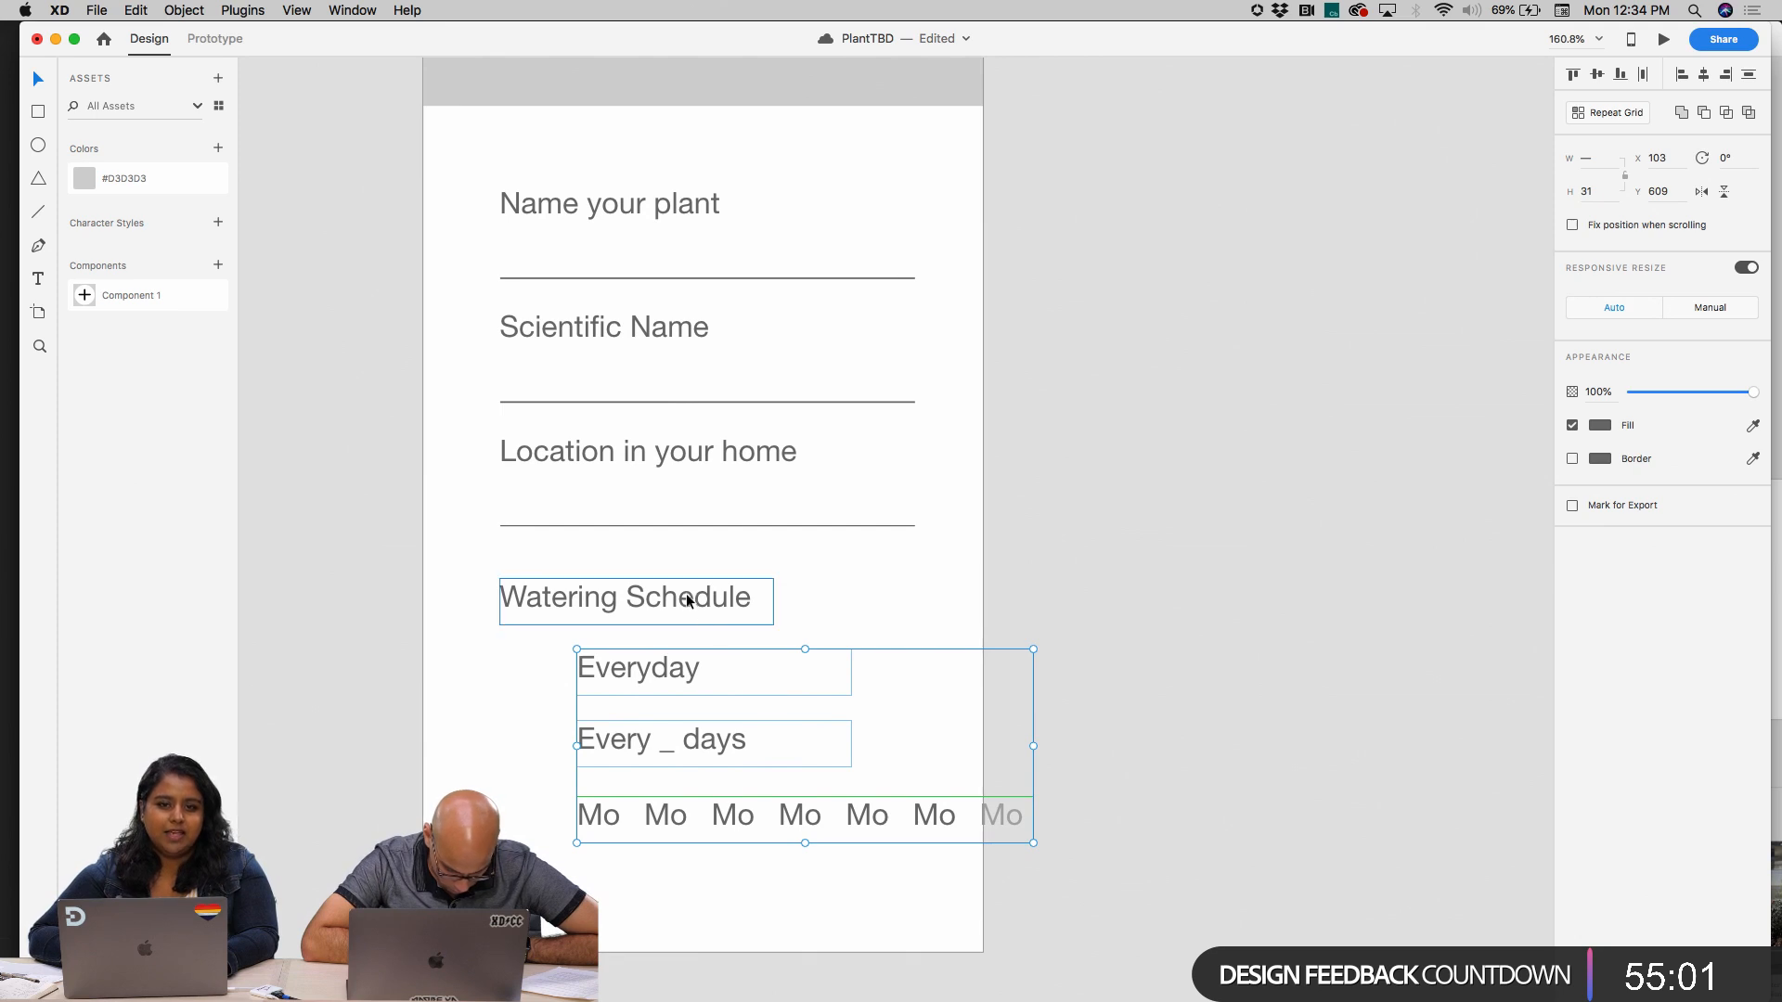
click(688, 600)
click(661, 668)
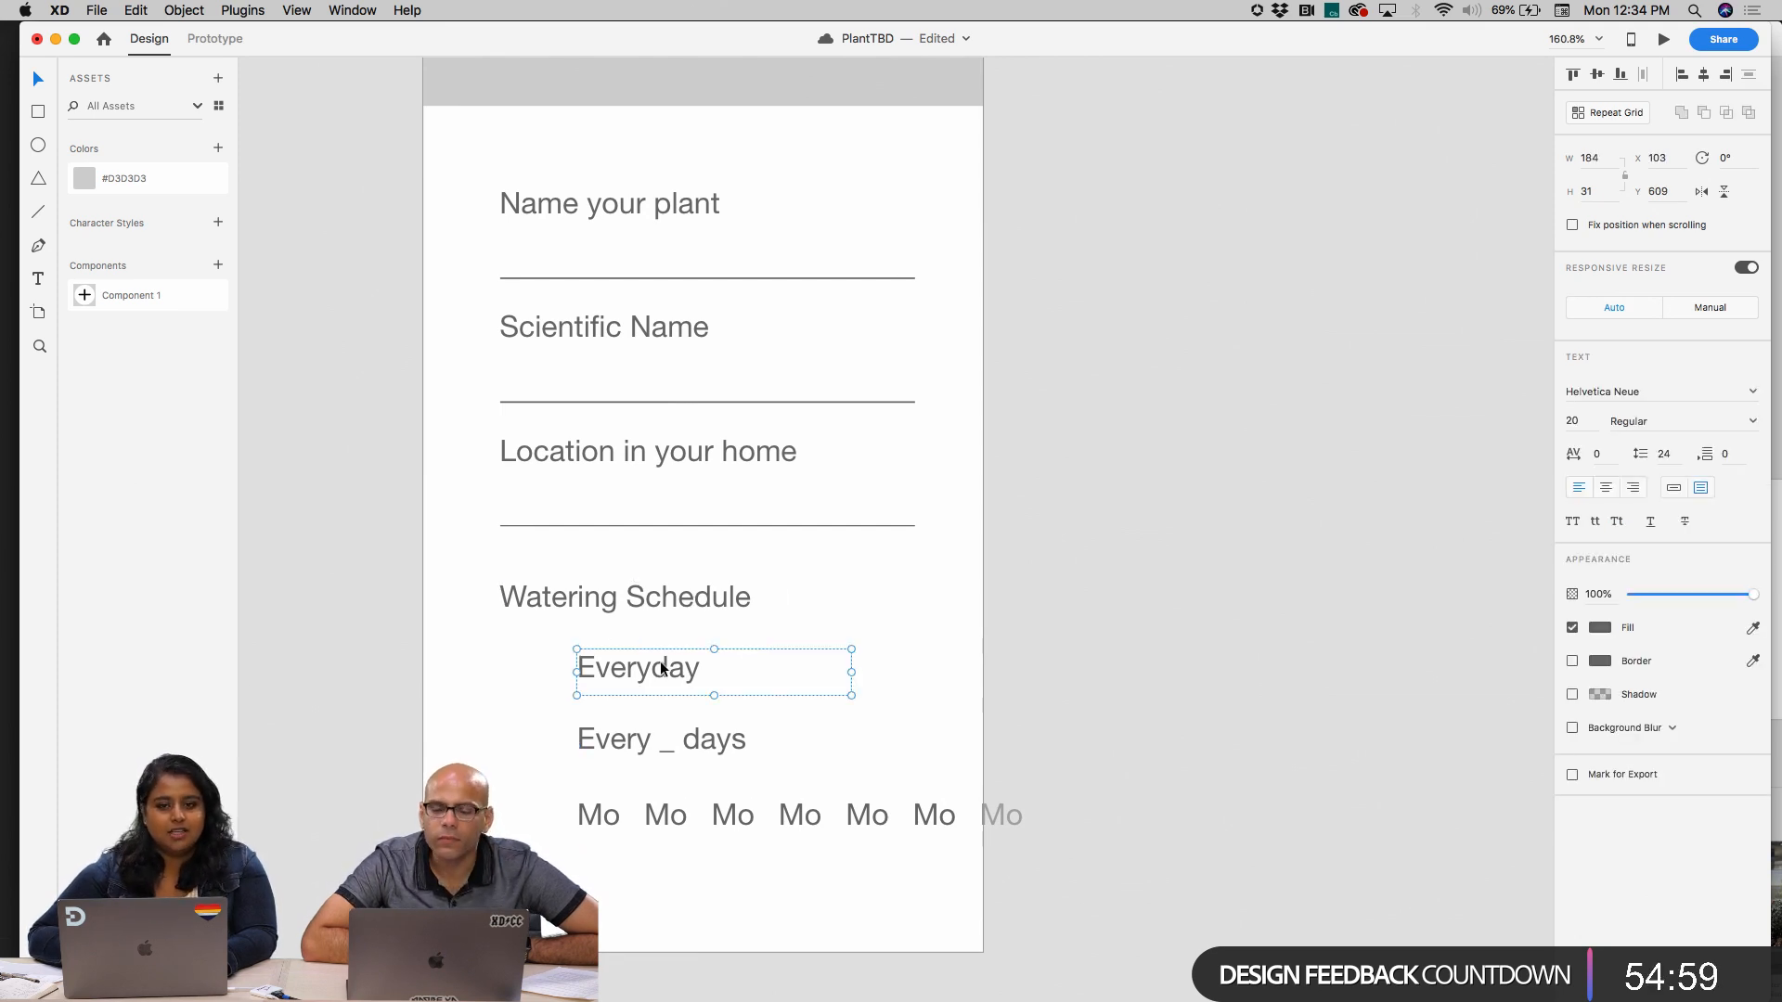
click(676, 743)
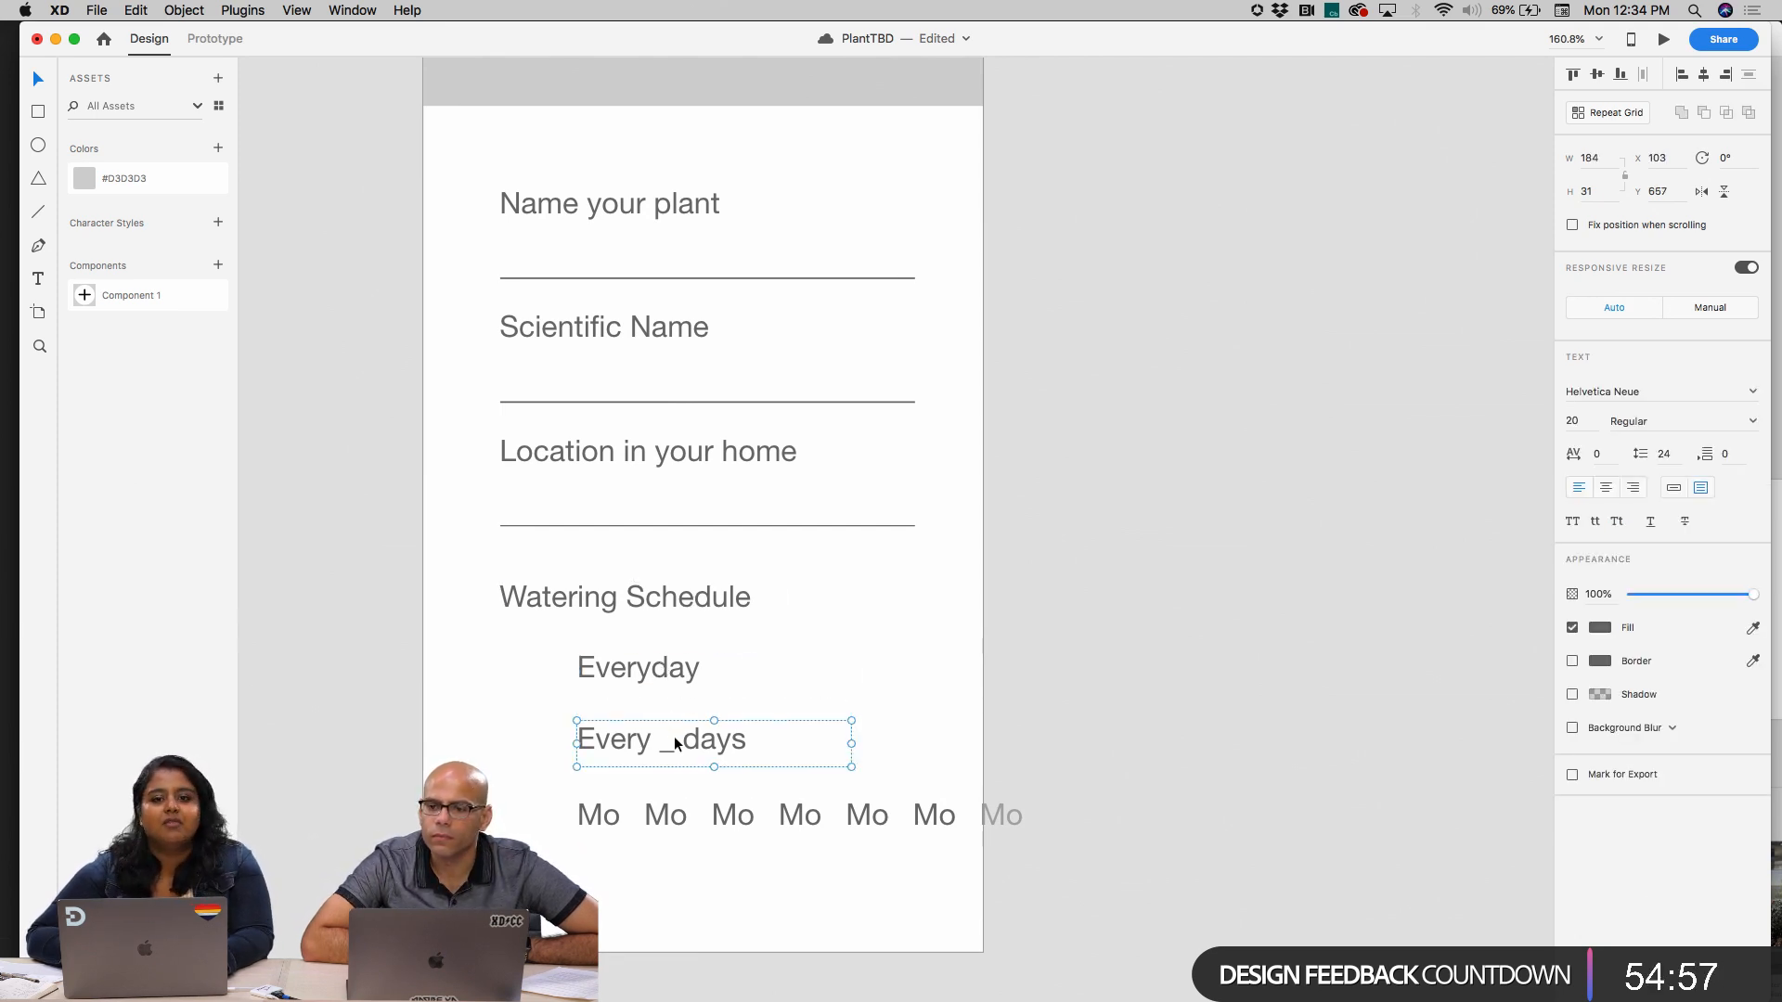
click(720, 817)
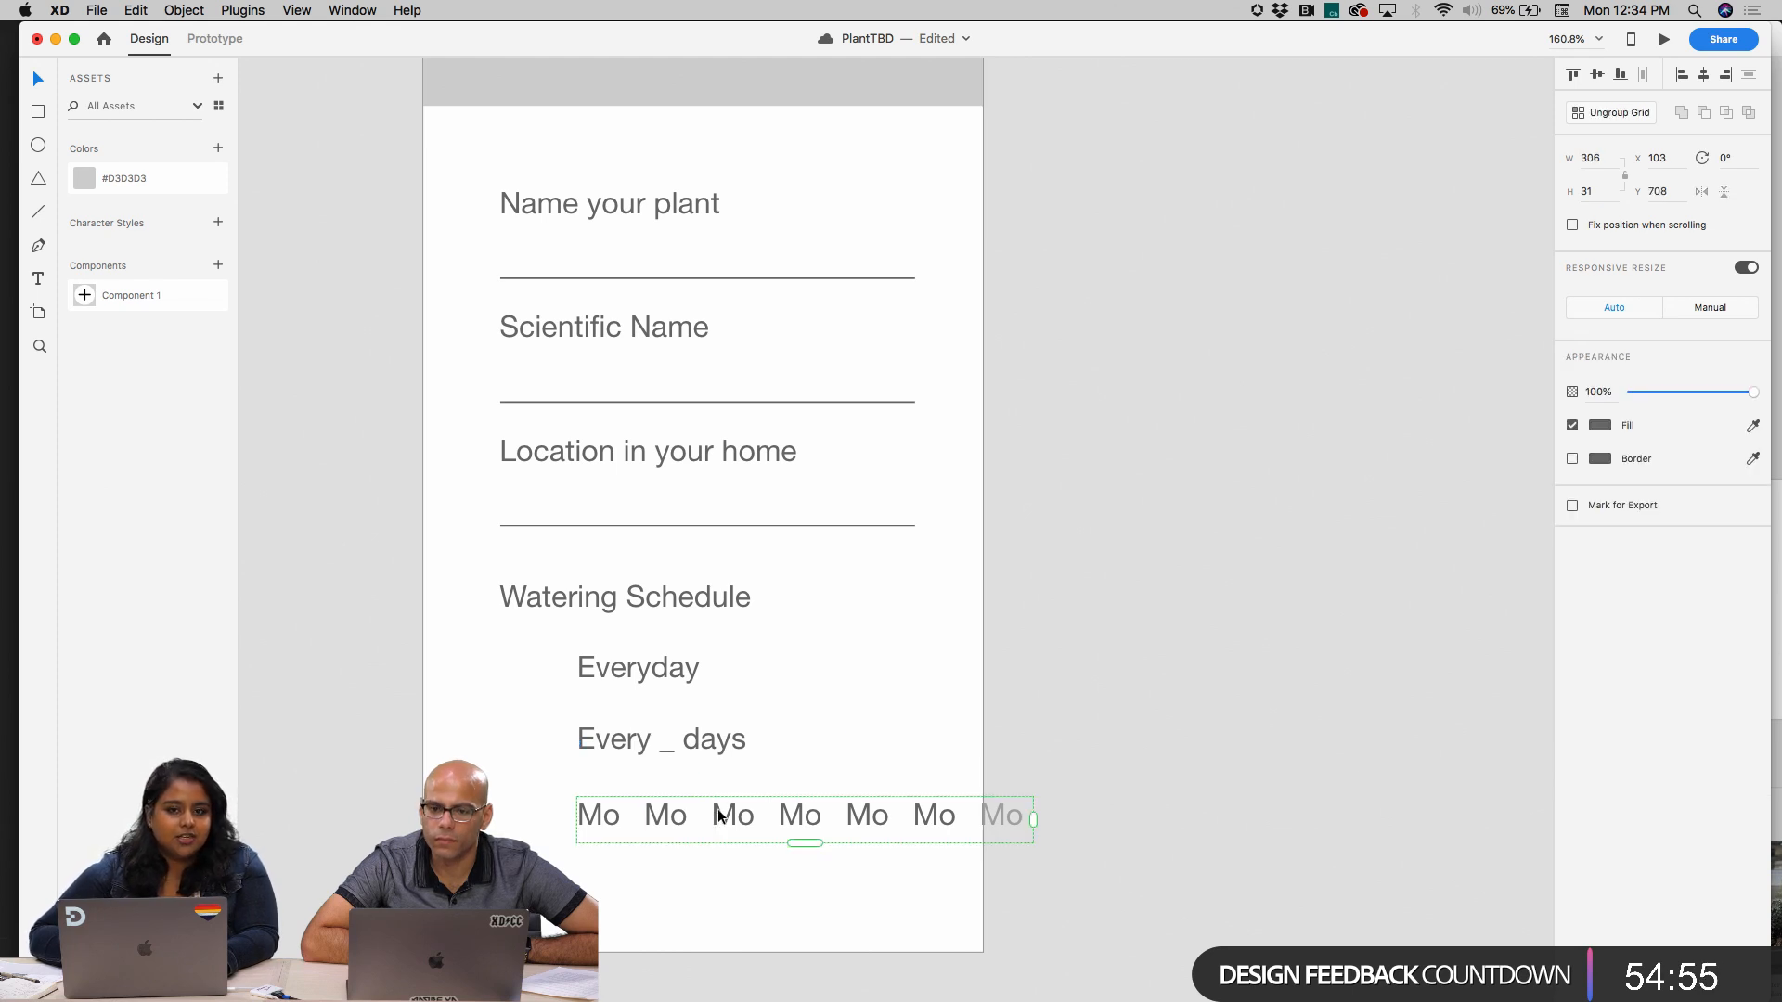
Change the second, third and fourth labels of the weekday grid to "Tue", "Wed" and "Thu"
scroll(719, 816, up, 5)
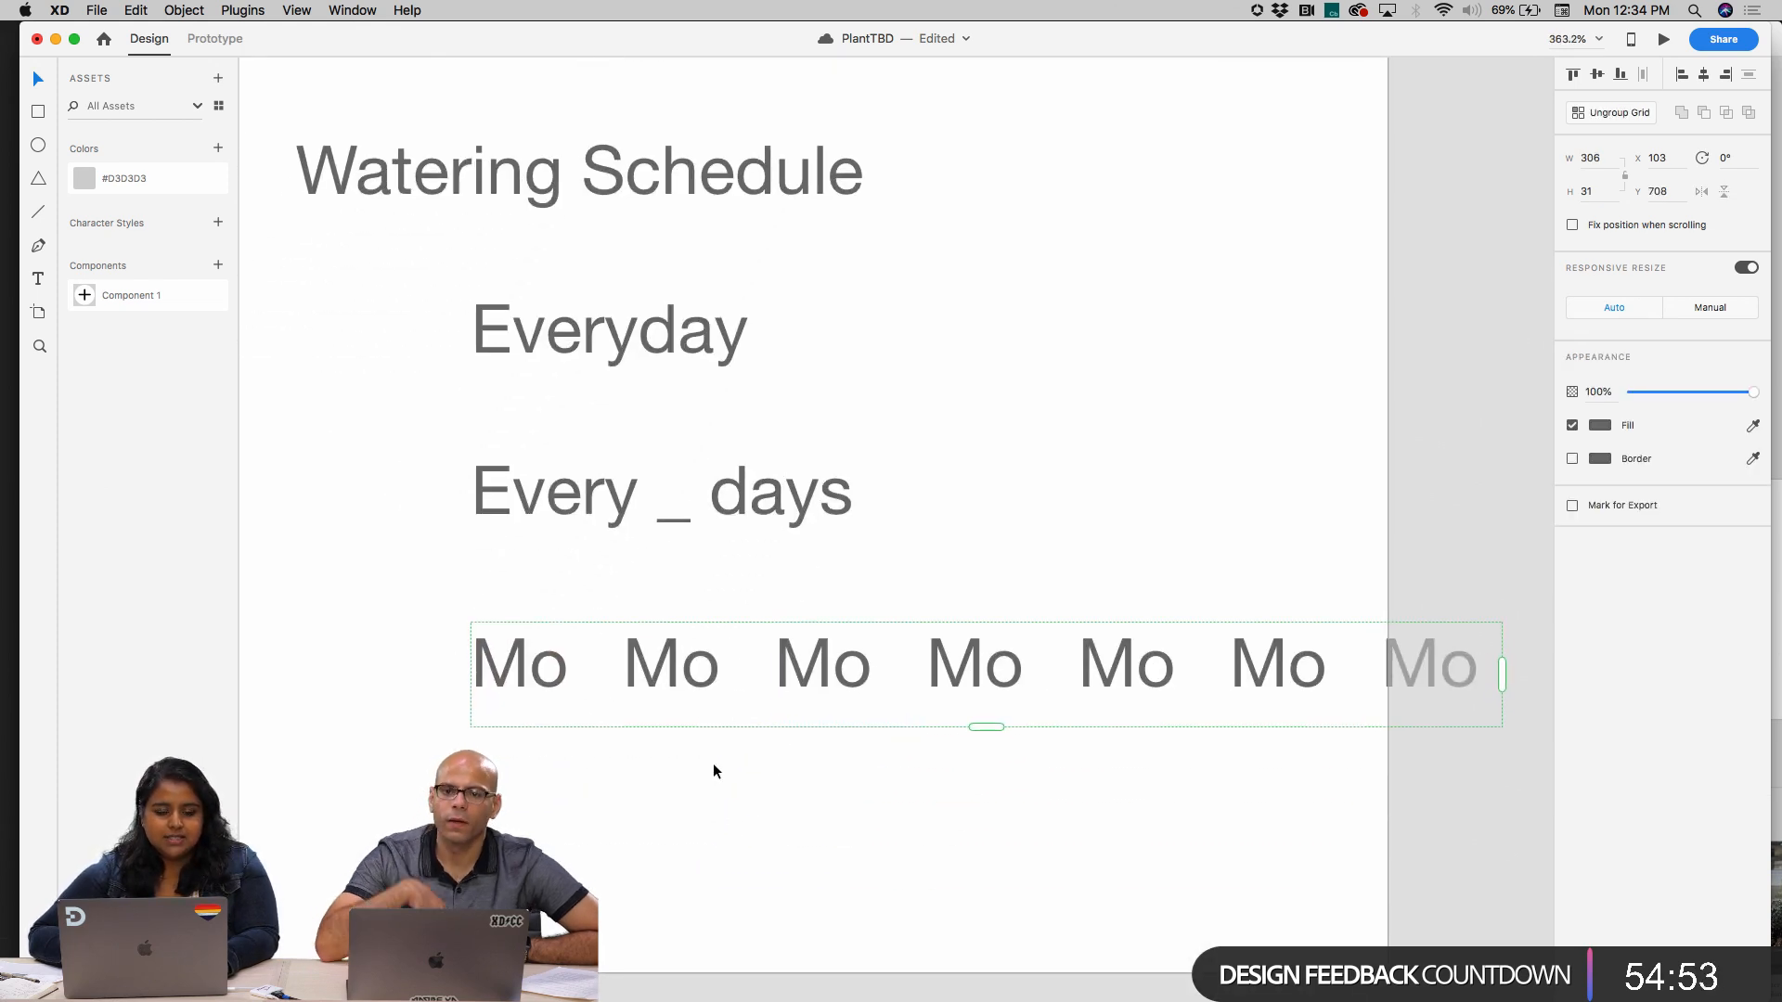
double_click(701, 668)
double_click(710, 672)
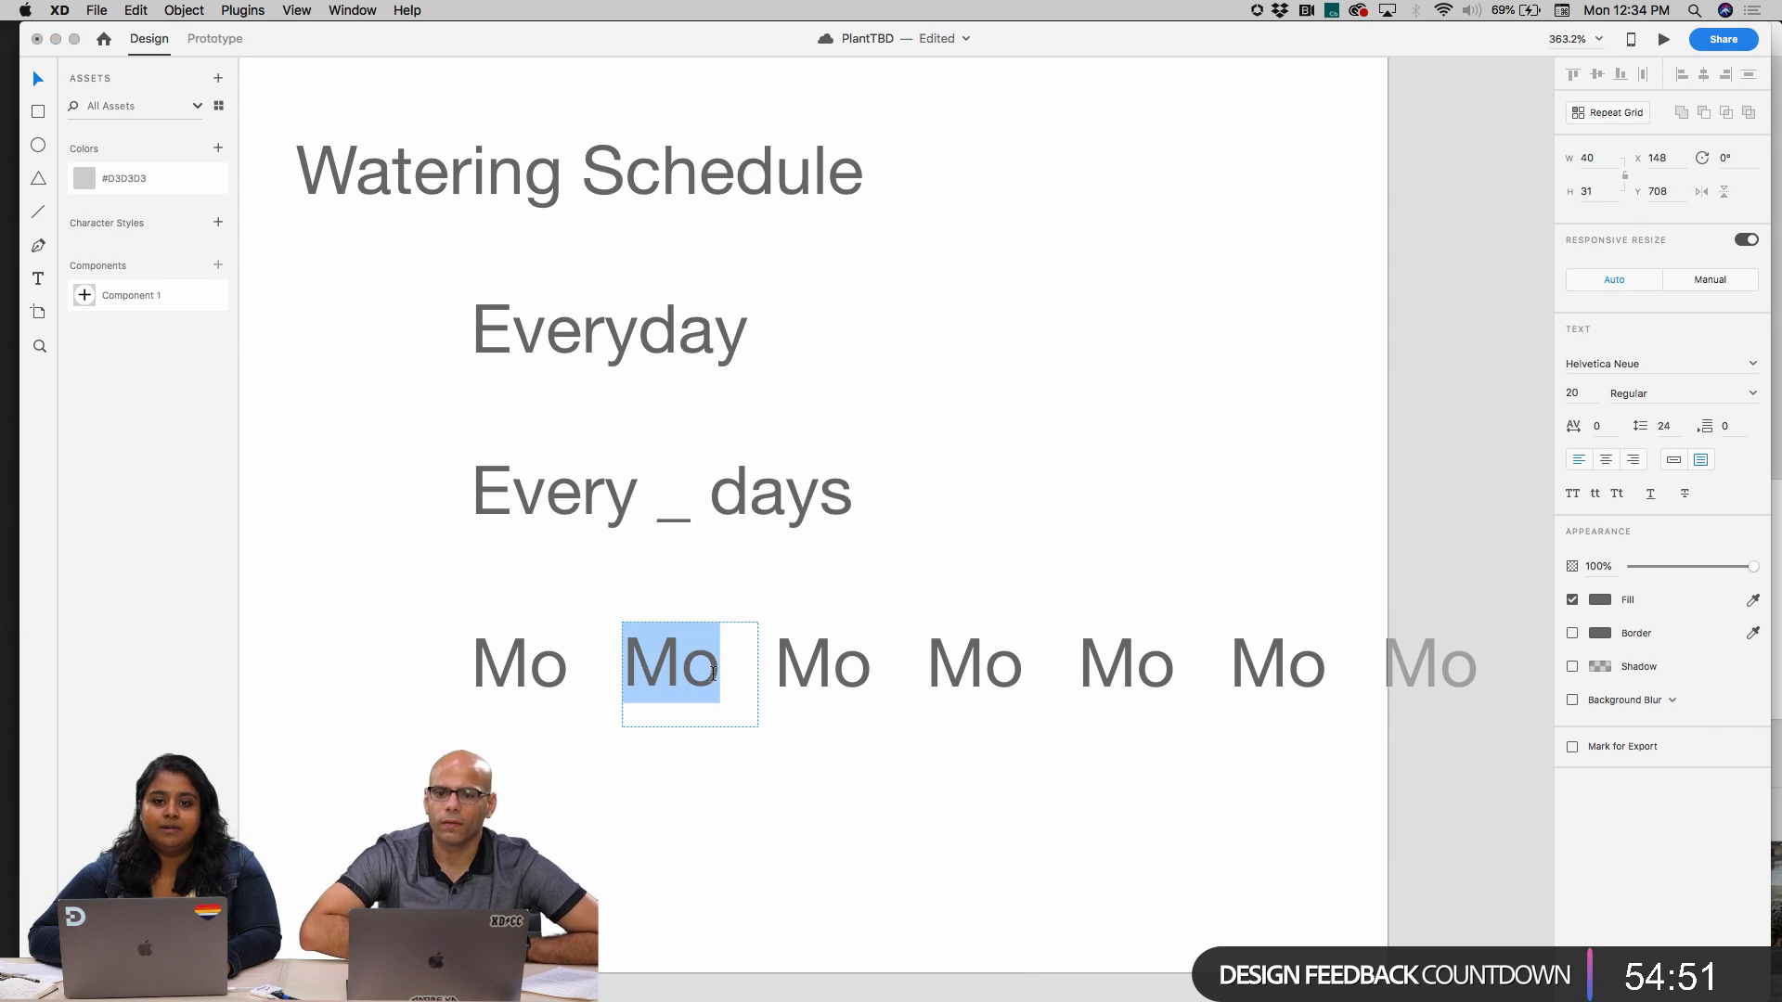
text(Tue)
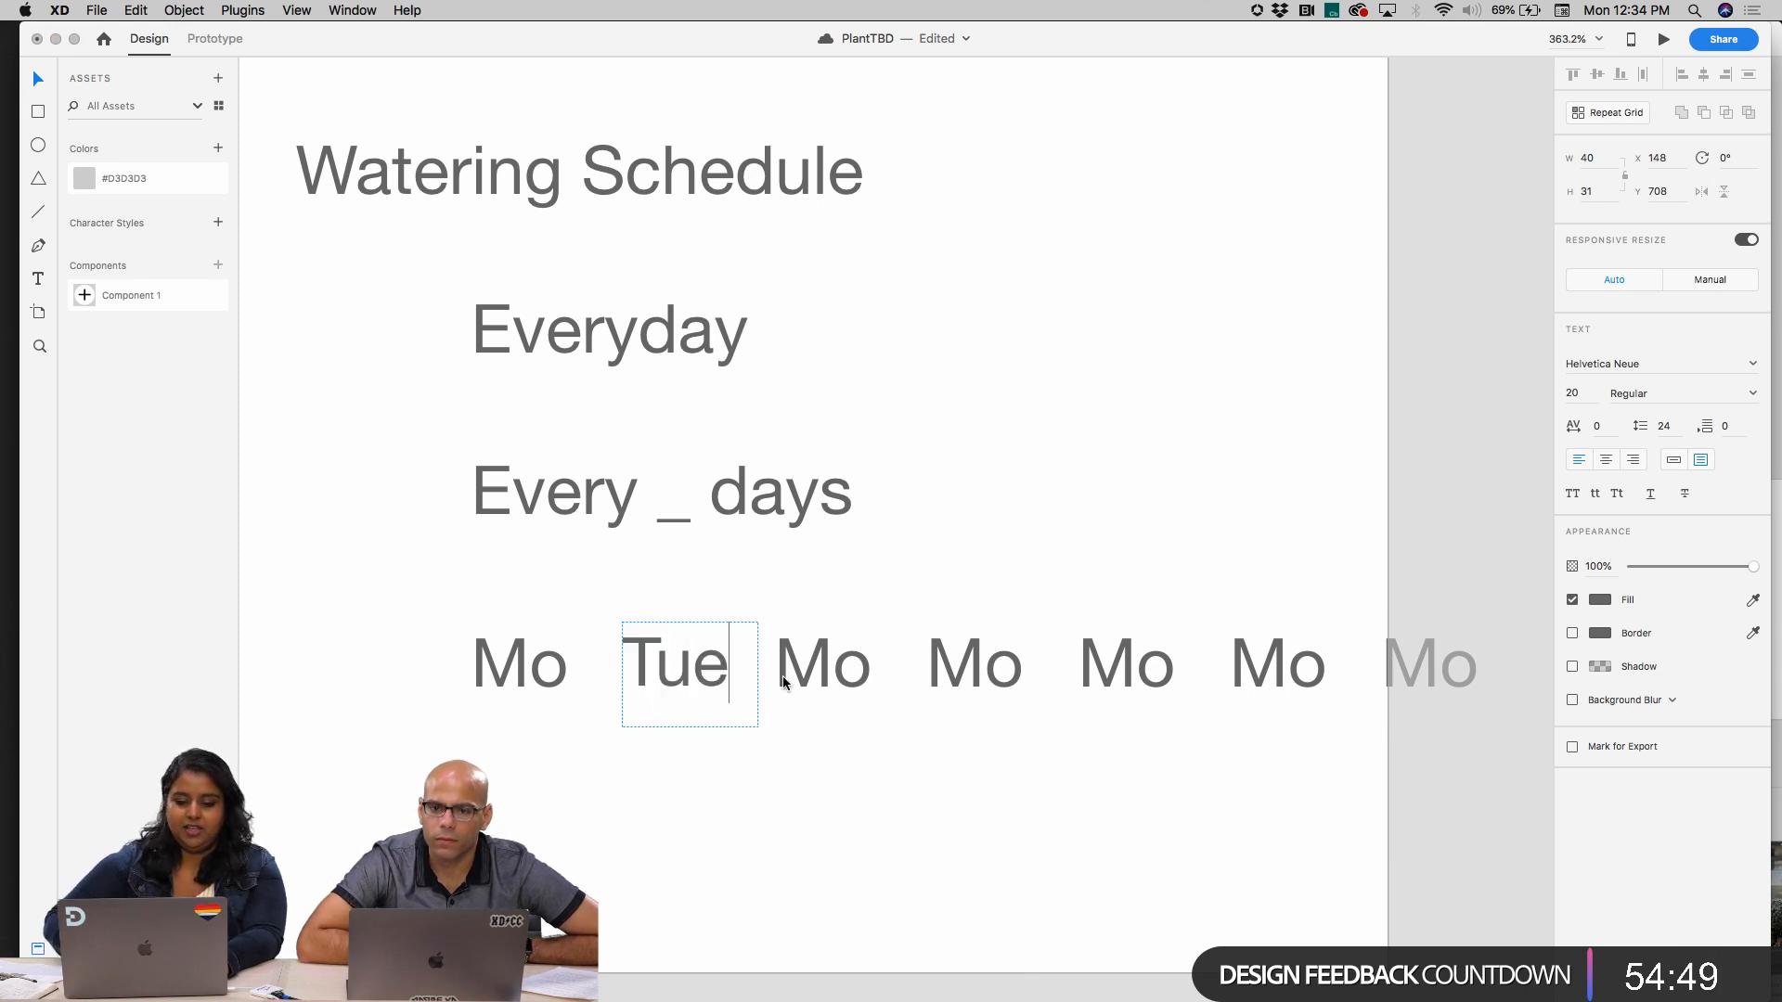
double_click(839, 670)
double_click(844, 670)
text(Wed)
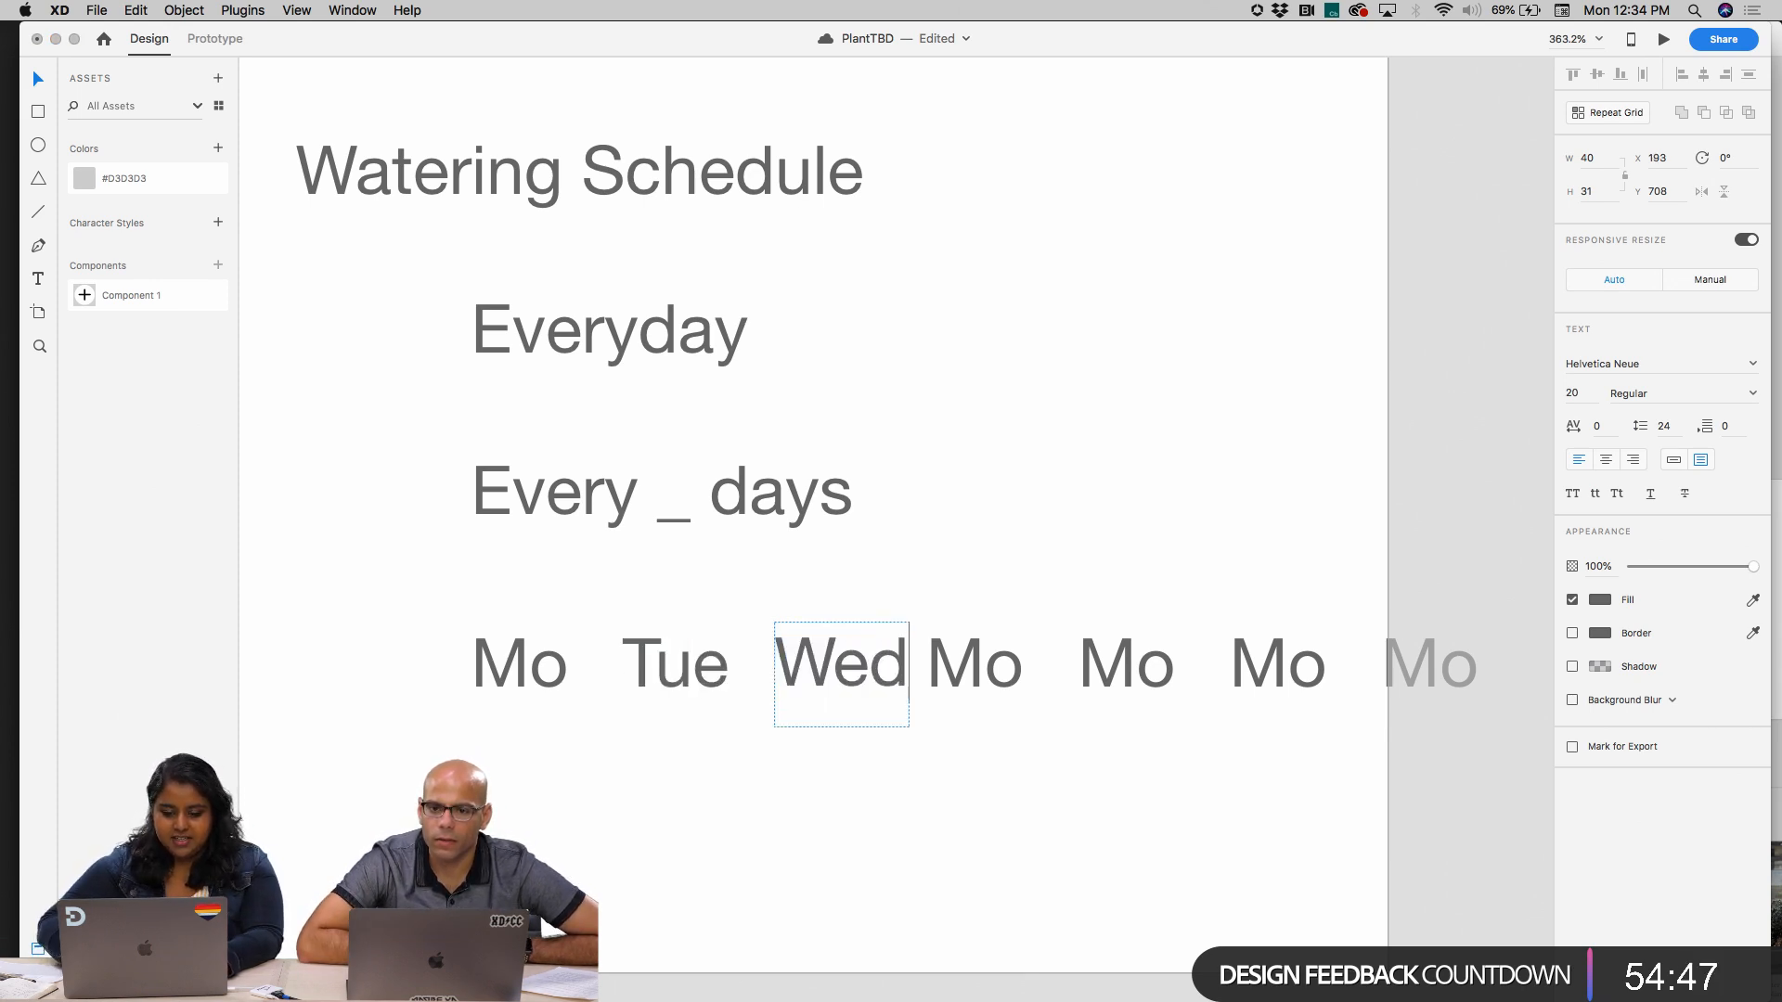
double_click(974, 669)
text(Thu)
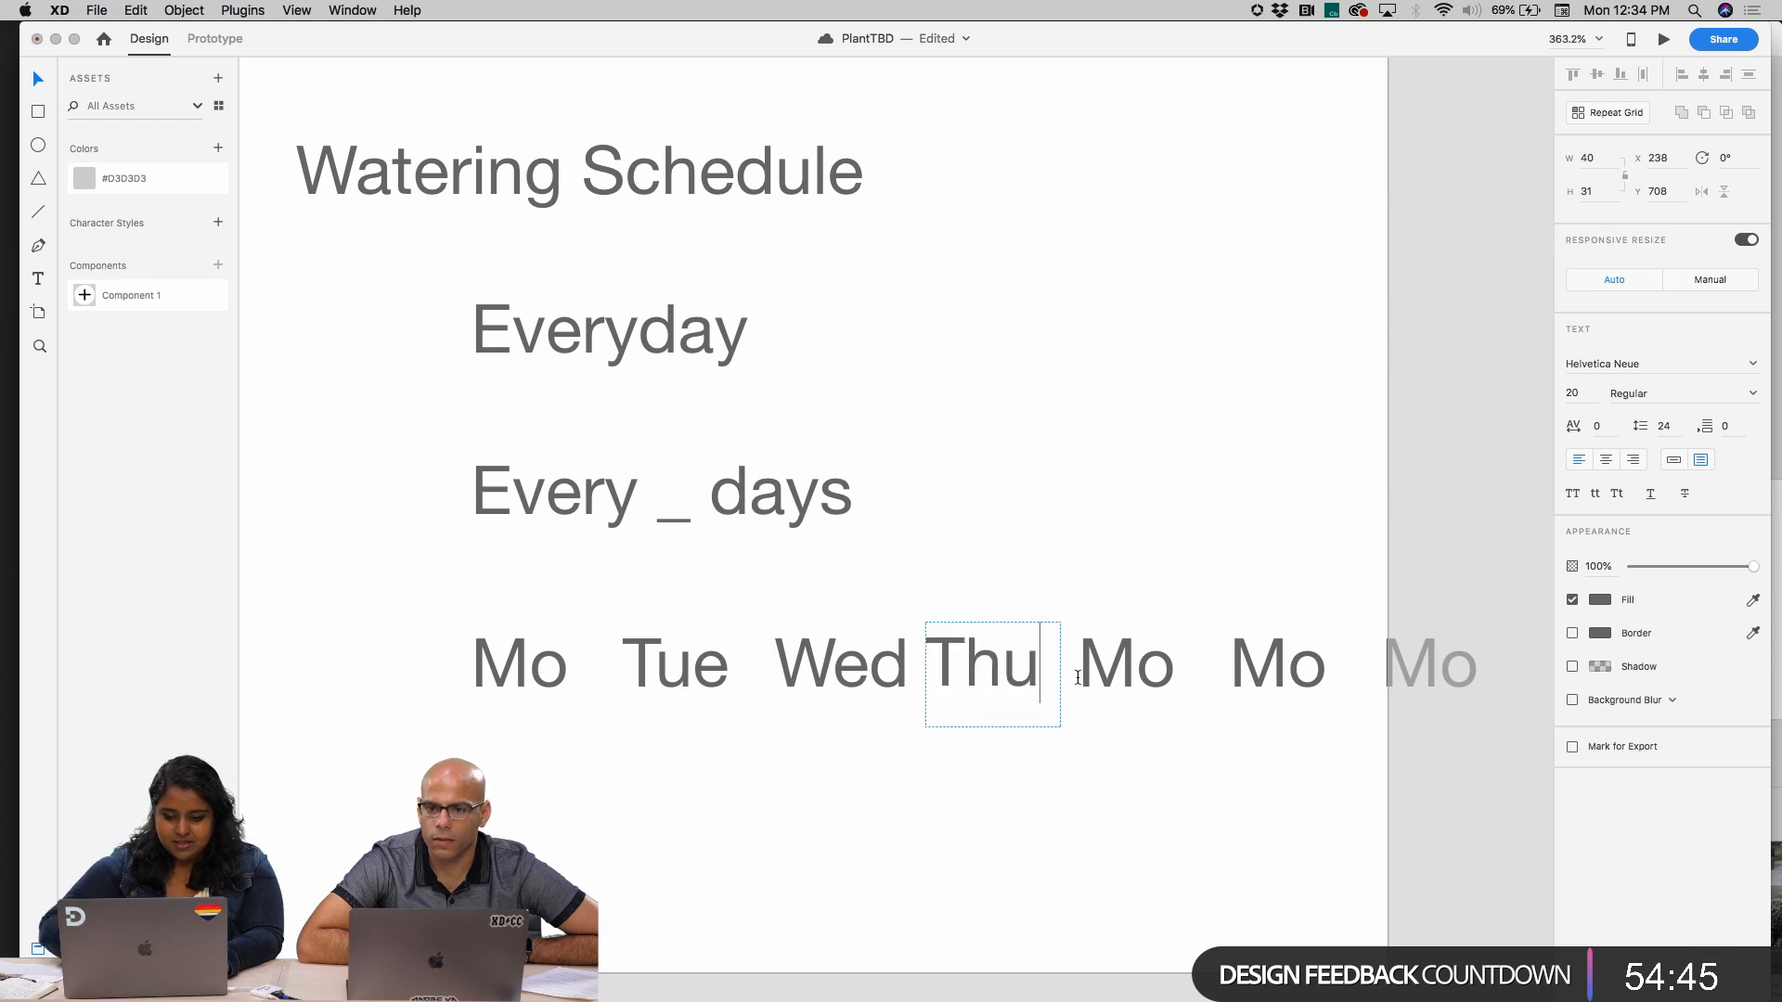
Change the last three labels of the weekday grid to "Fri", "Sat" and "Sun"
double_click(1160, 673)
double_click(1160, 673)
text(Fri)
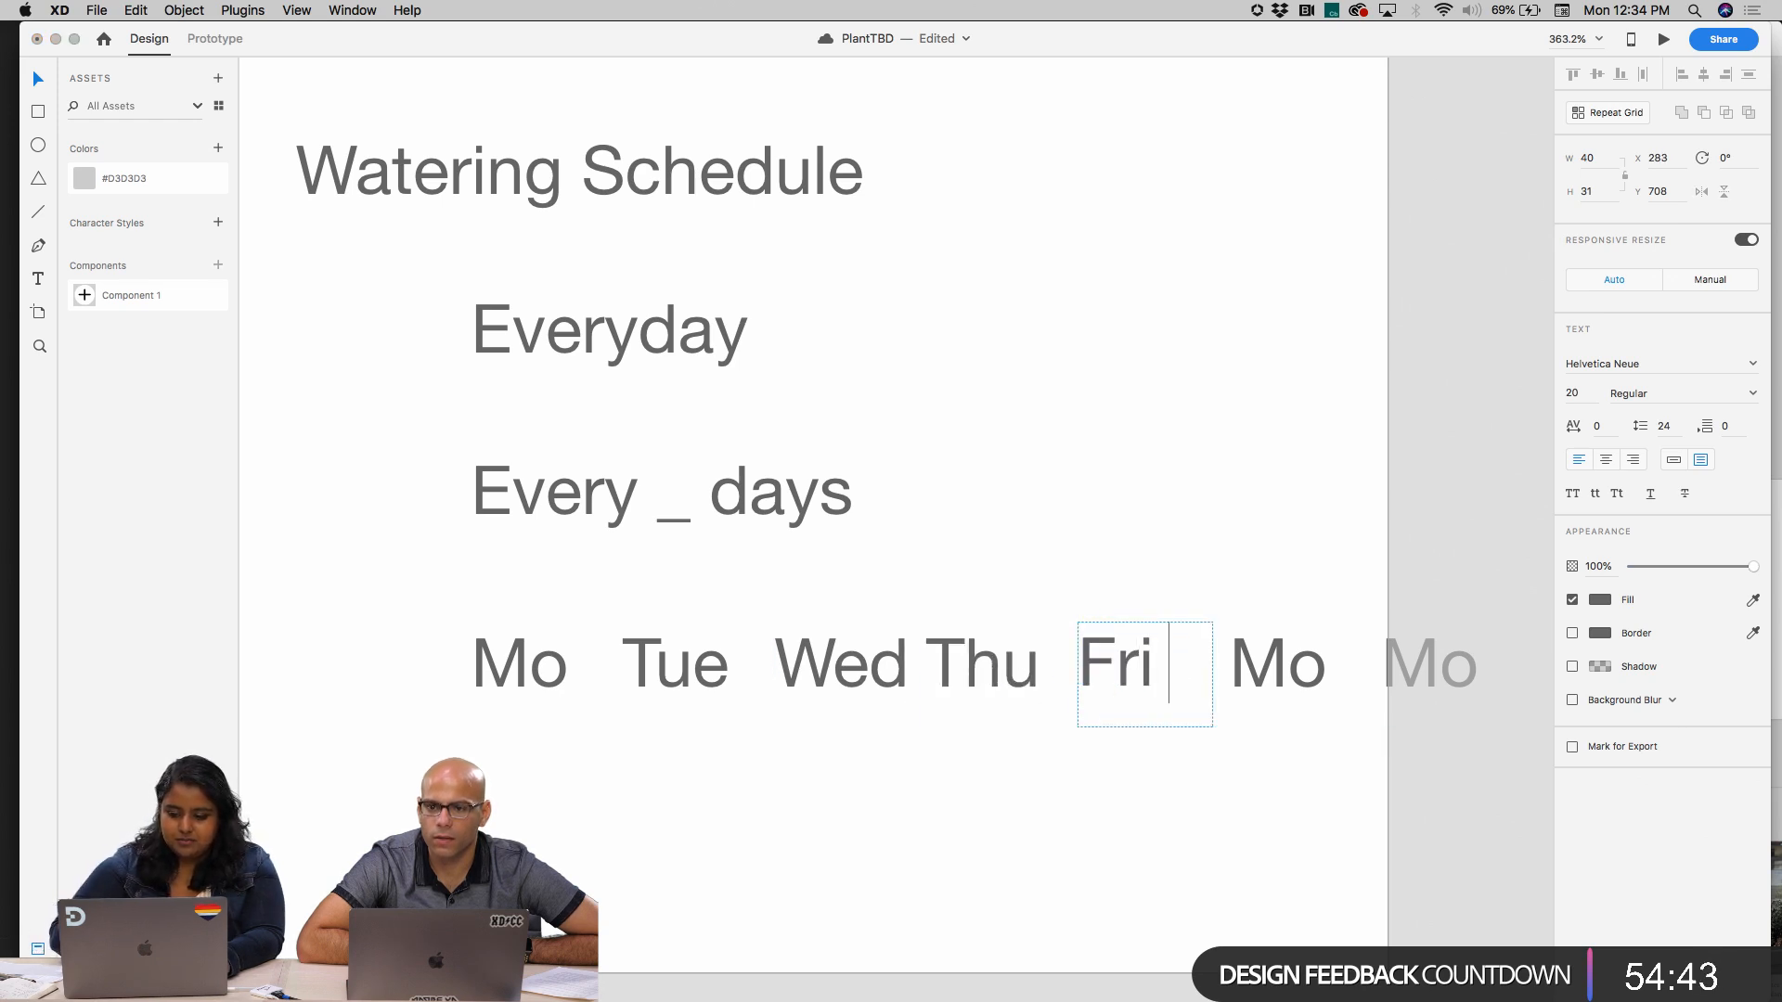
double_click(1331, 676)
text(Sat)
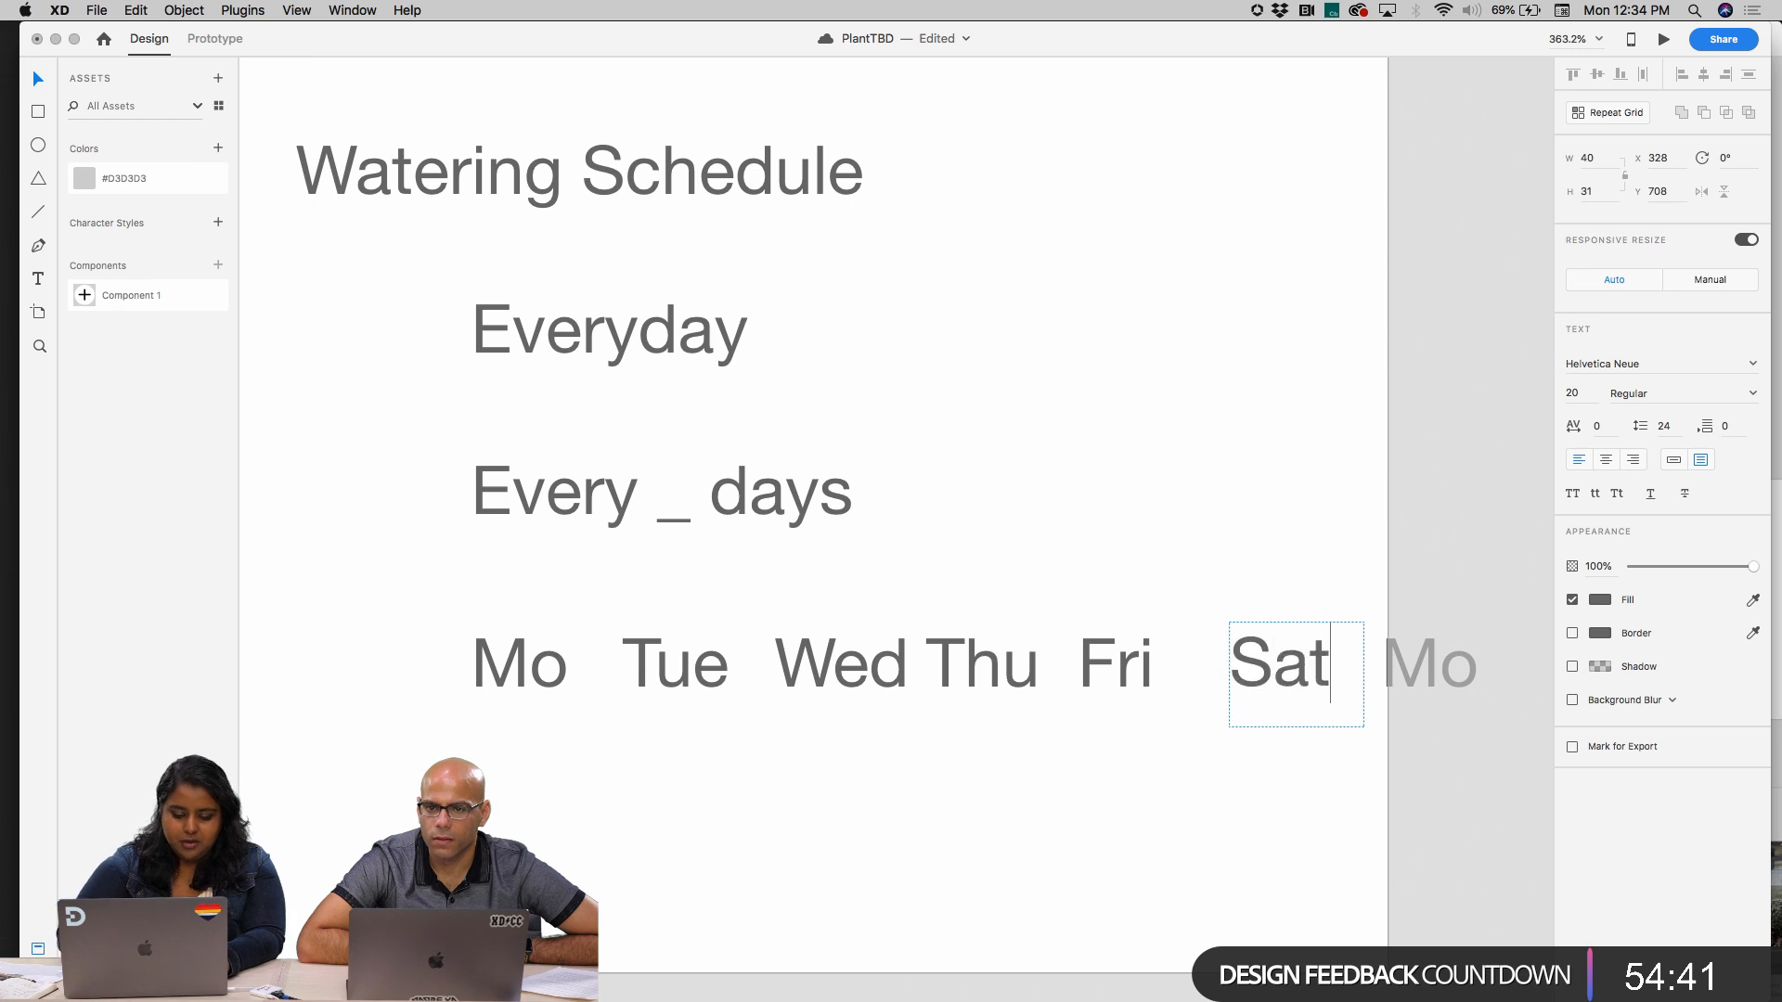
double_click(1454, 660)
text(Sun)
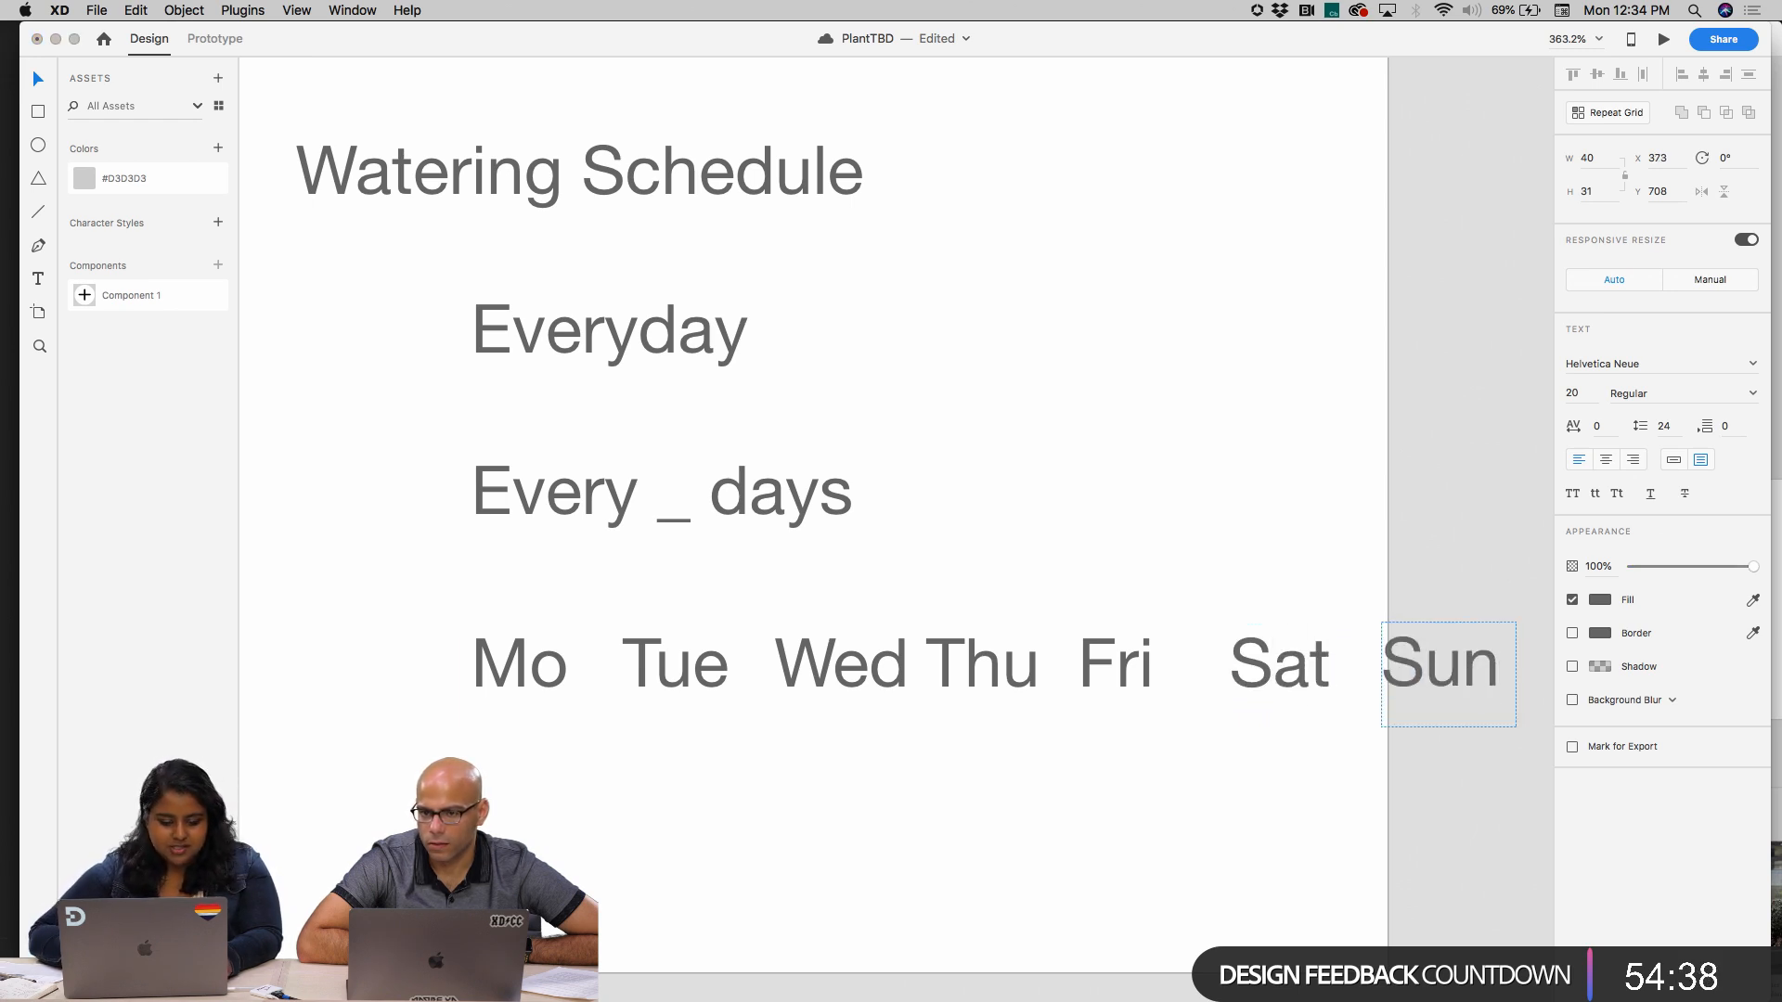
key(Escape)
Reduce the gap between the weekday columns and narrow the text boxes inside the repeat grid
scroll(1435, 520, down, 3)
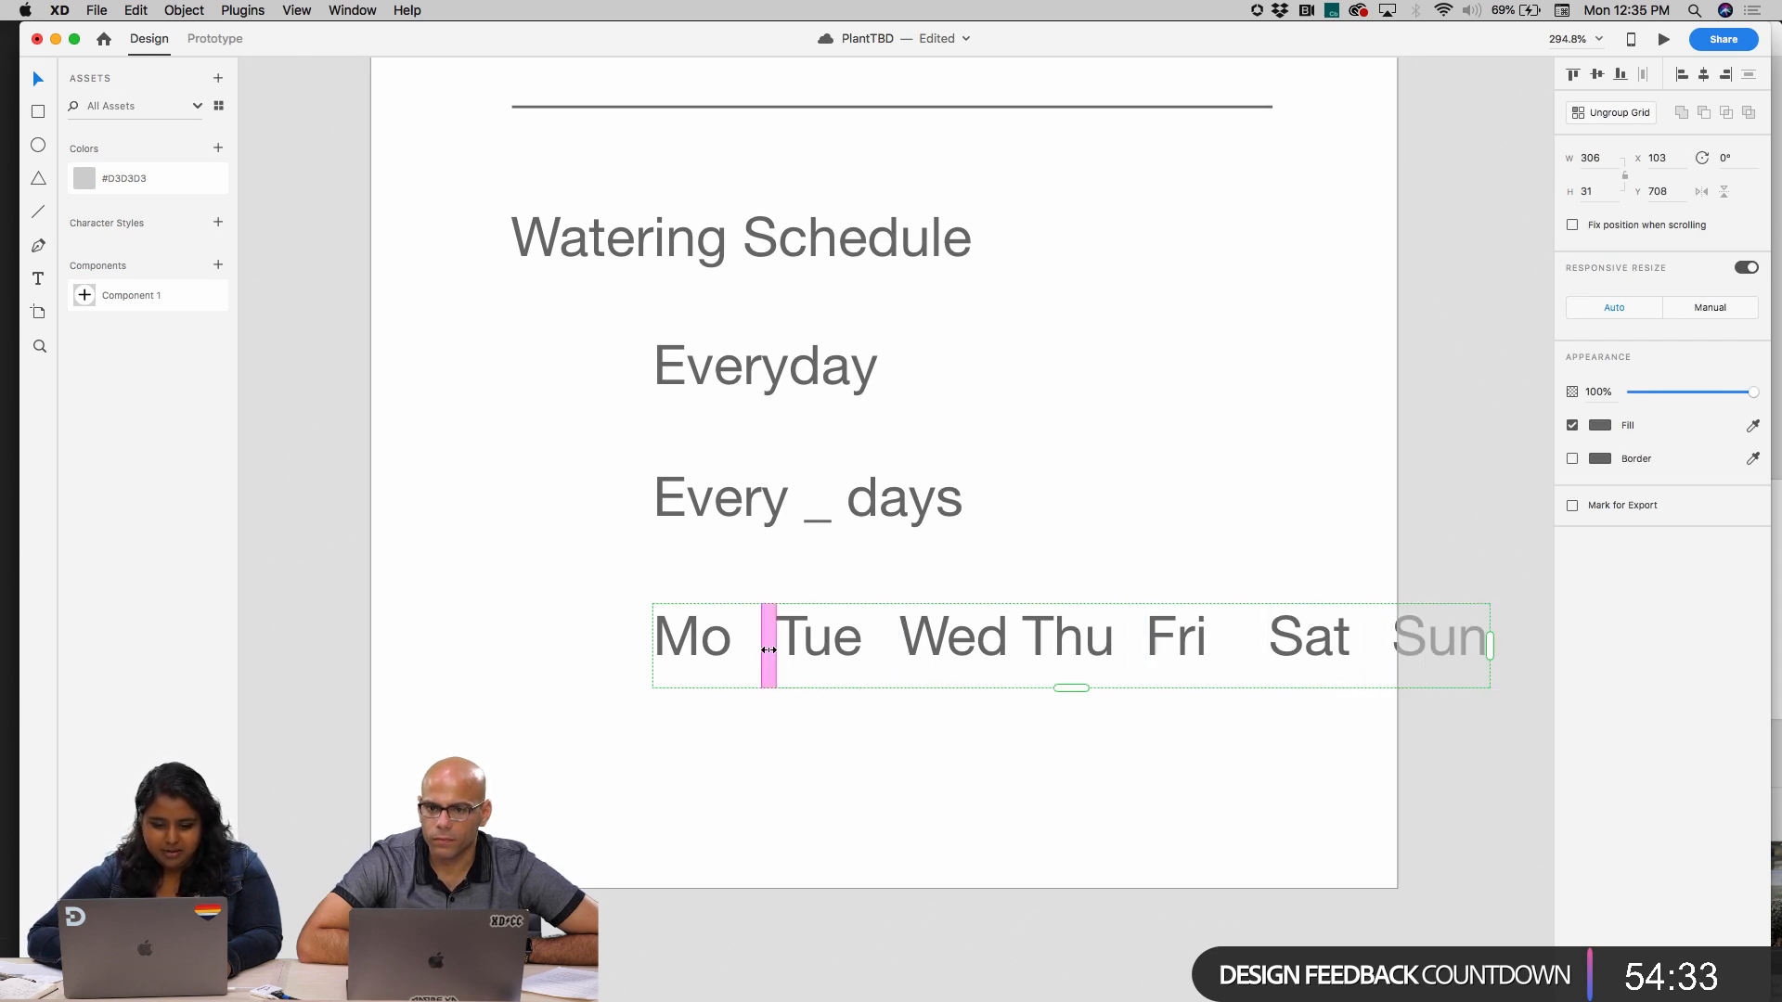
drag(768, 650, 756, 648)
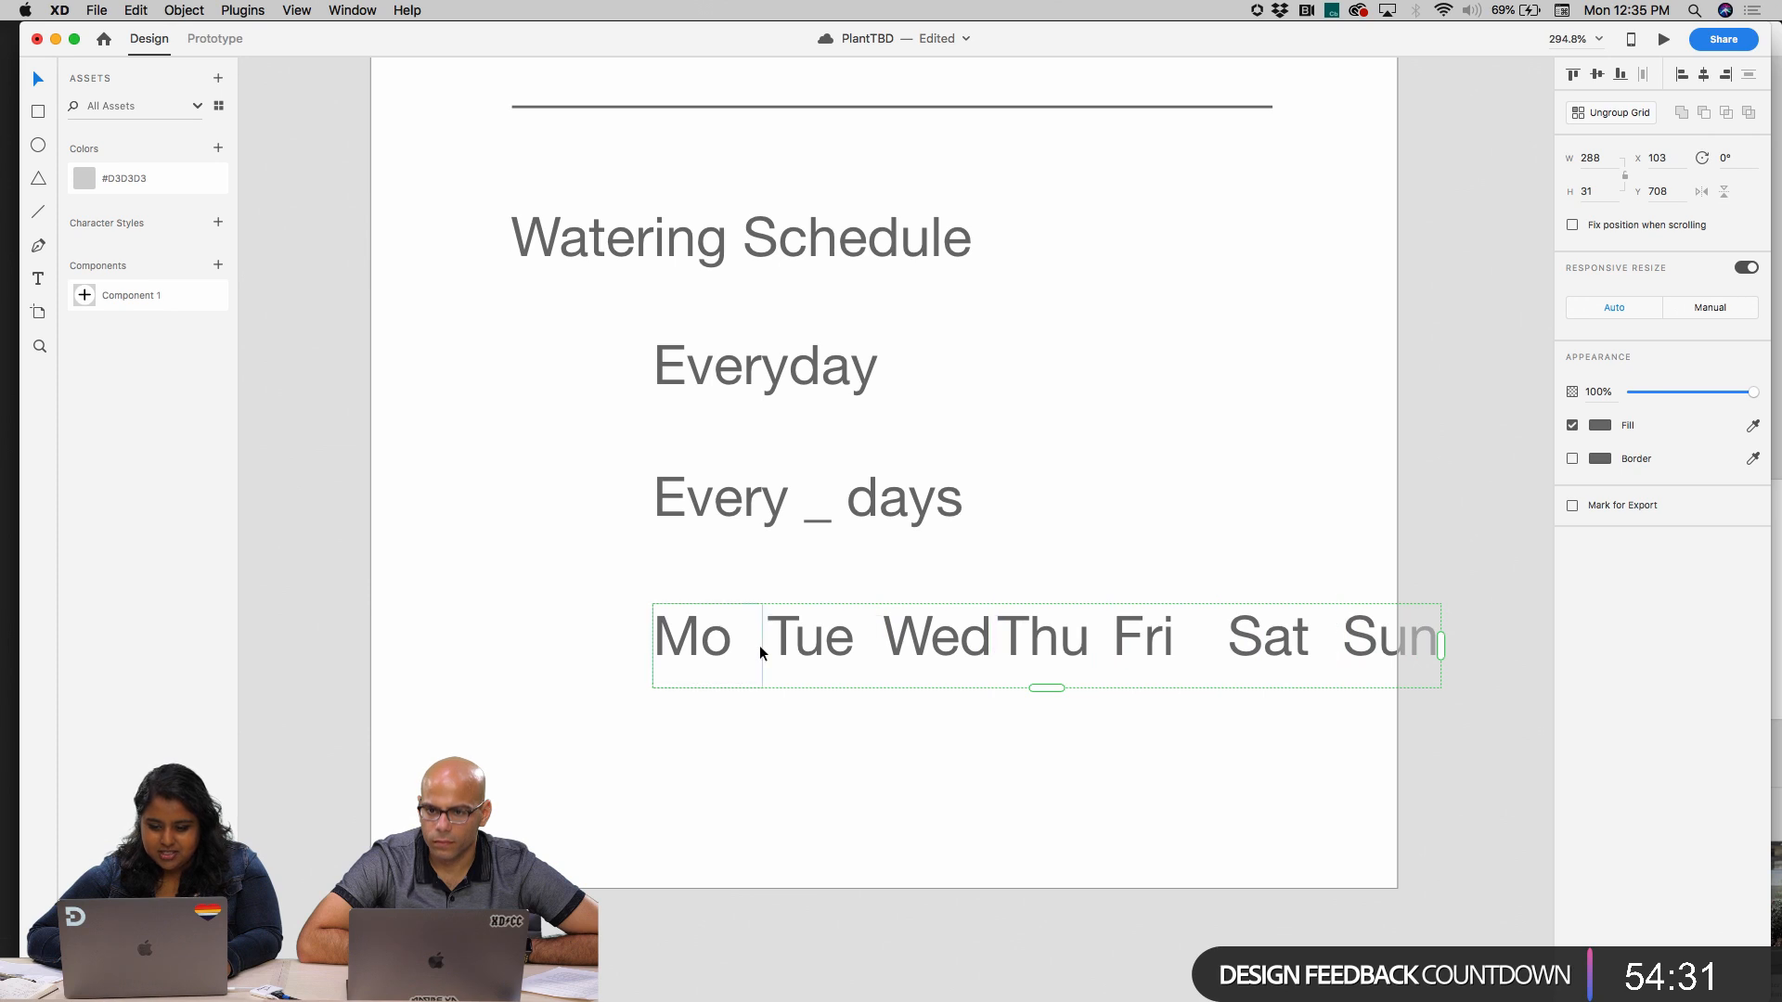
double_click(722, 644)
drag(761, 647, 746, 647)
click(759, 643)
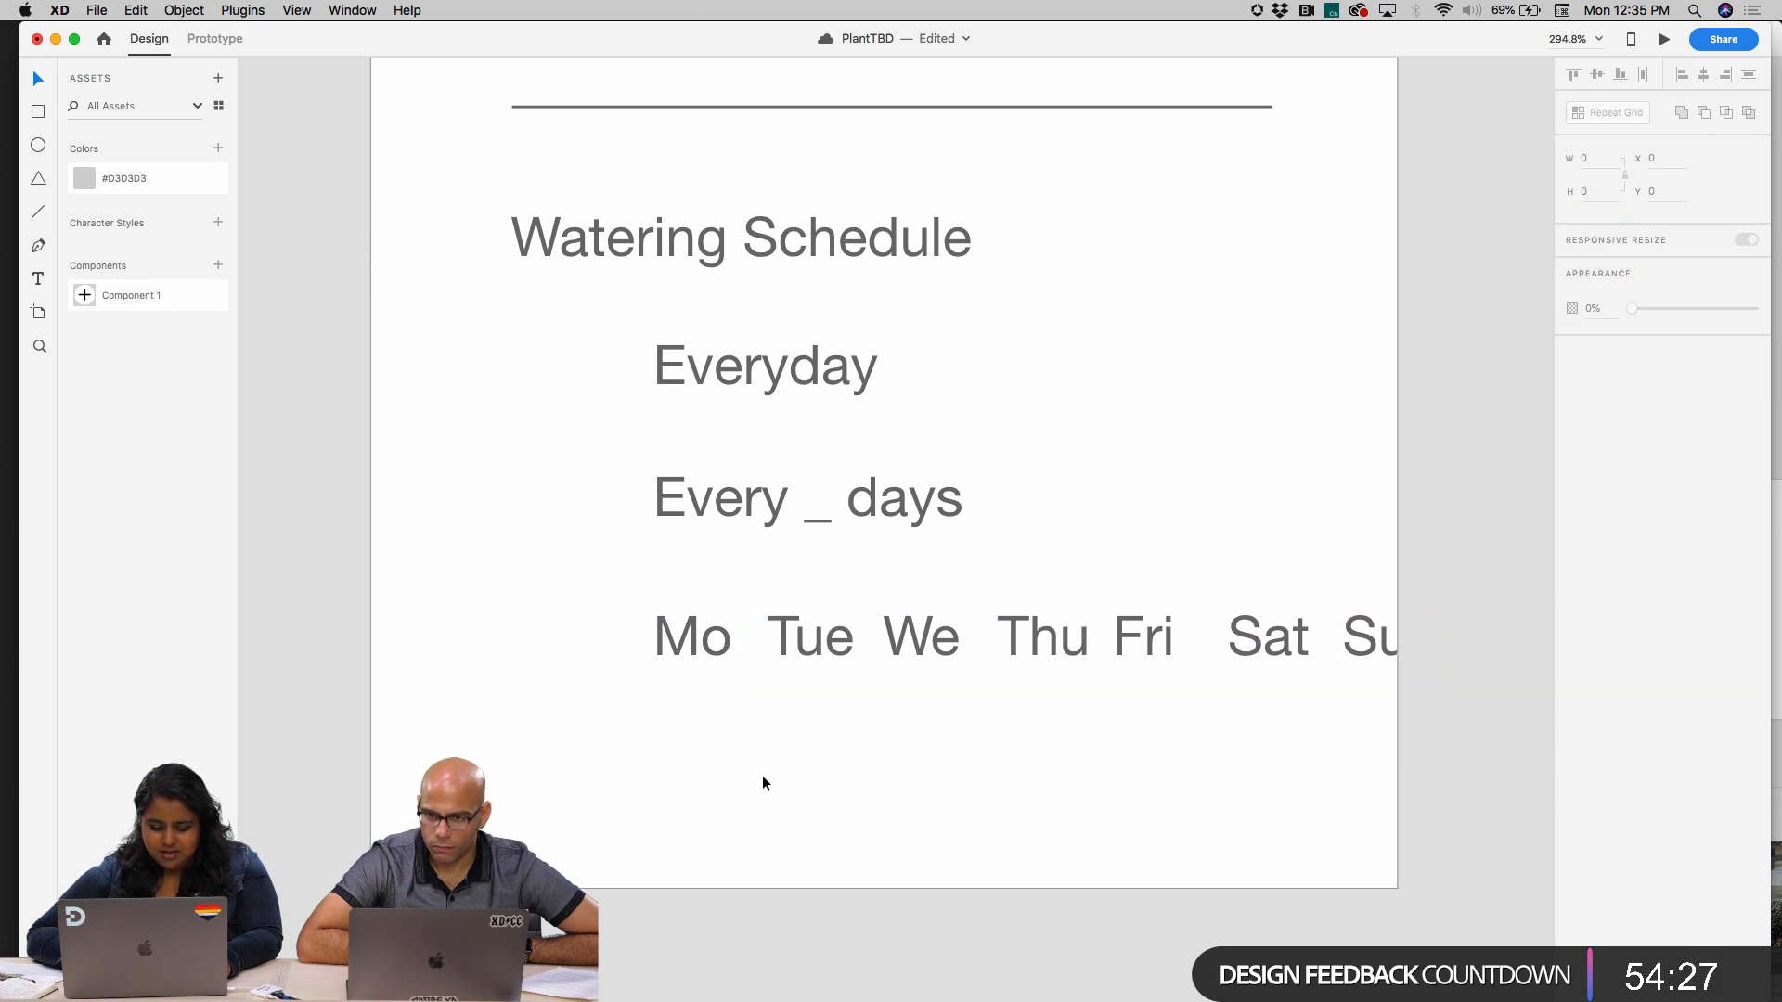
Tighten the weekday grid's column spacing further so all seven days fit within the artboard
click(722, 638)
drag(751, 636, 811, 649)
click(776, 746)
key(super+z)
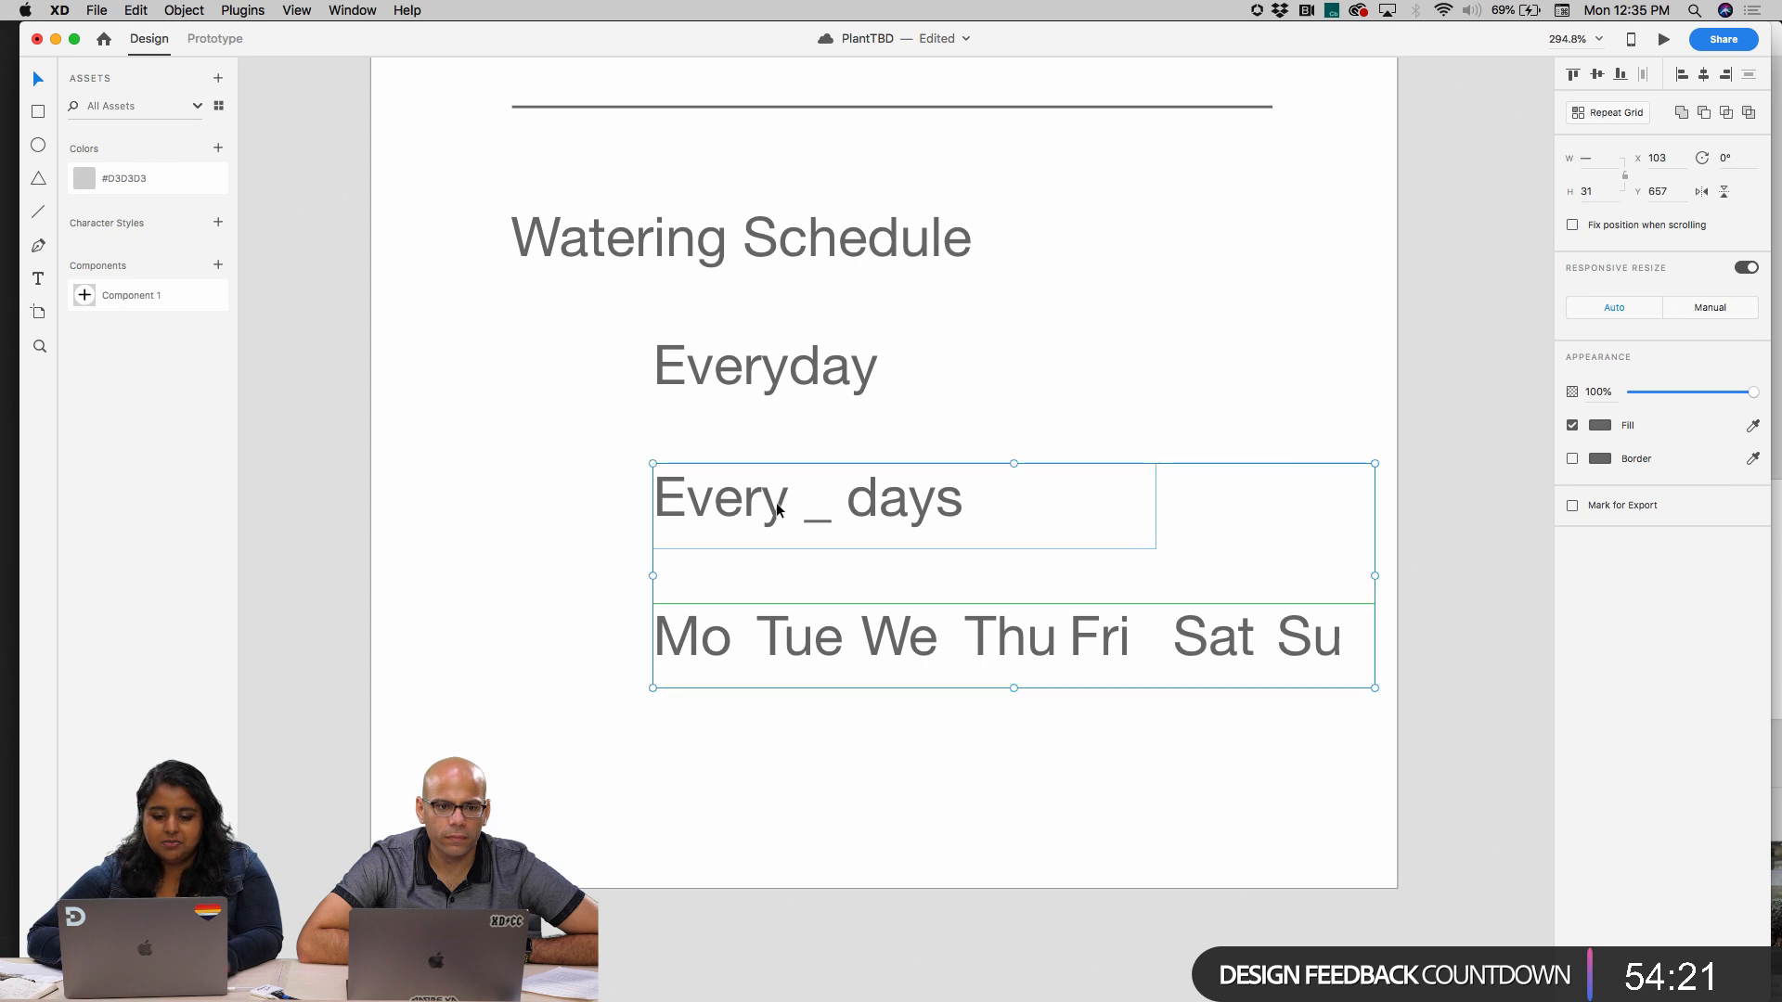
Move the Everyday, "Every _ days" and weekday rows together closer to the Watering Schedule heading, to X 84
click(755, 351)
click(614, 288)
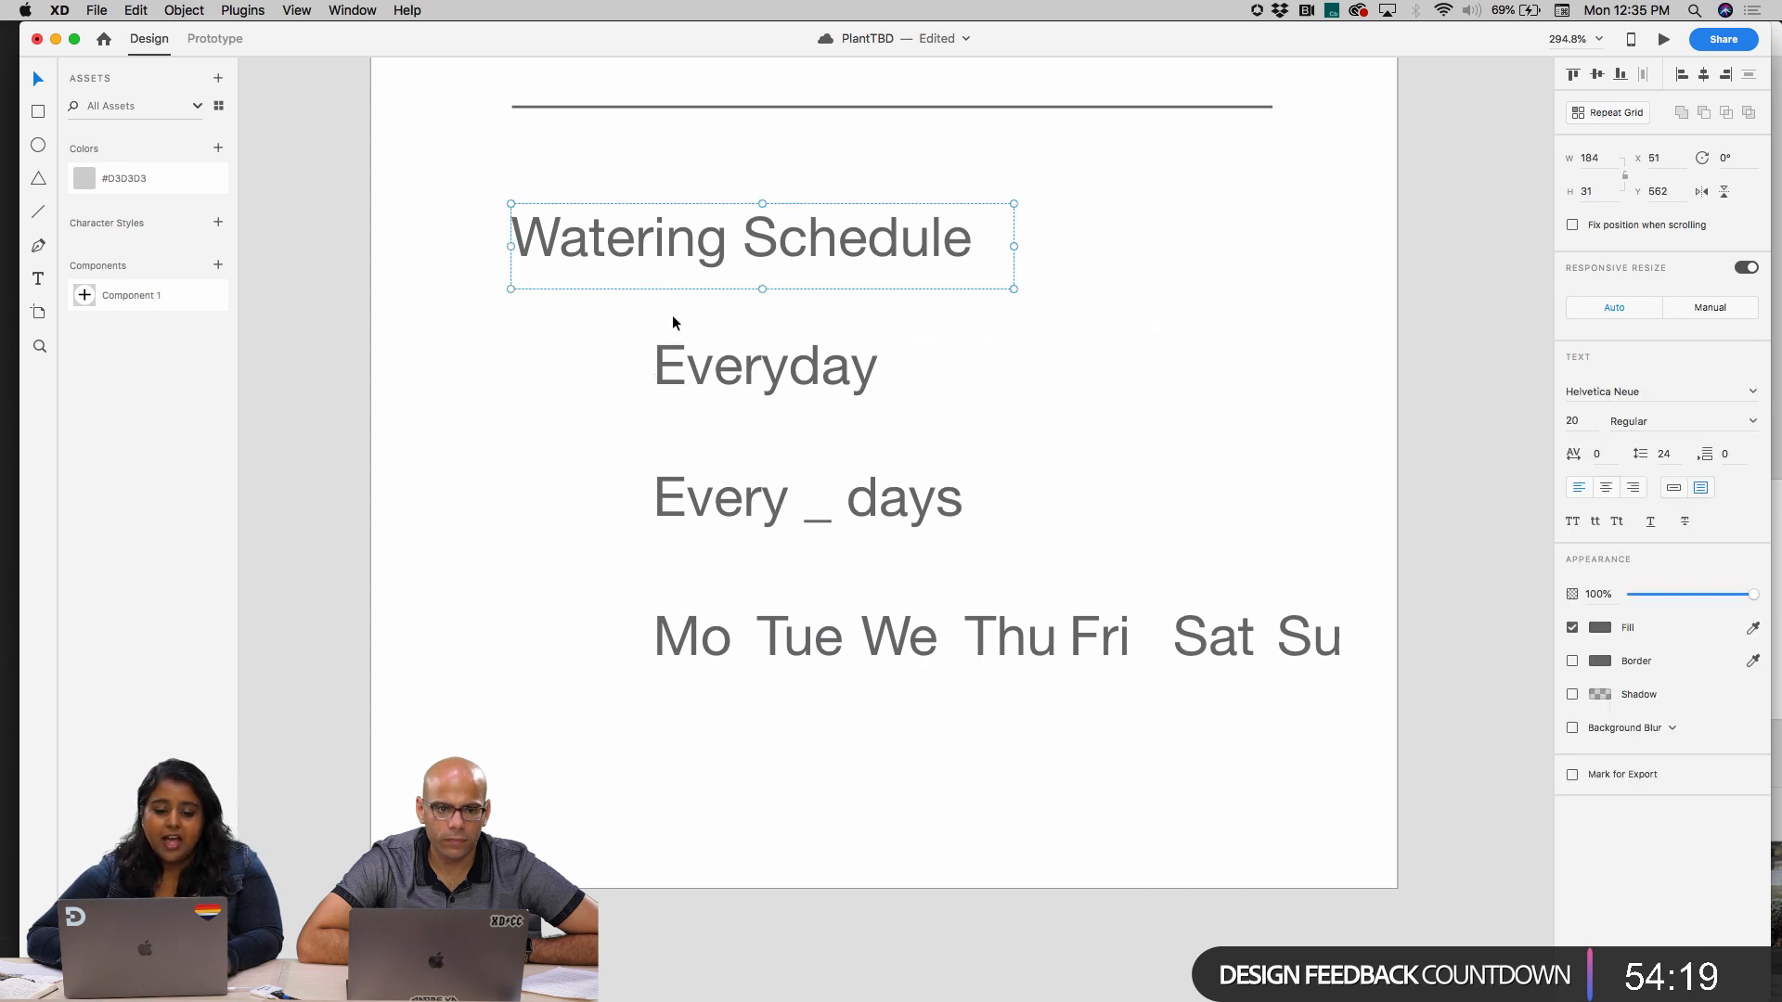
drag(699, 309, 763, 796)
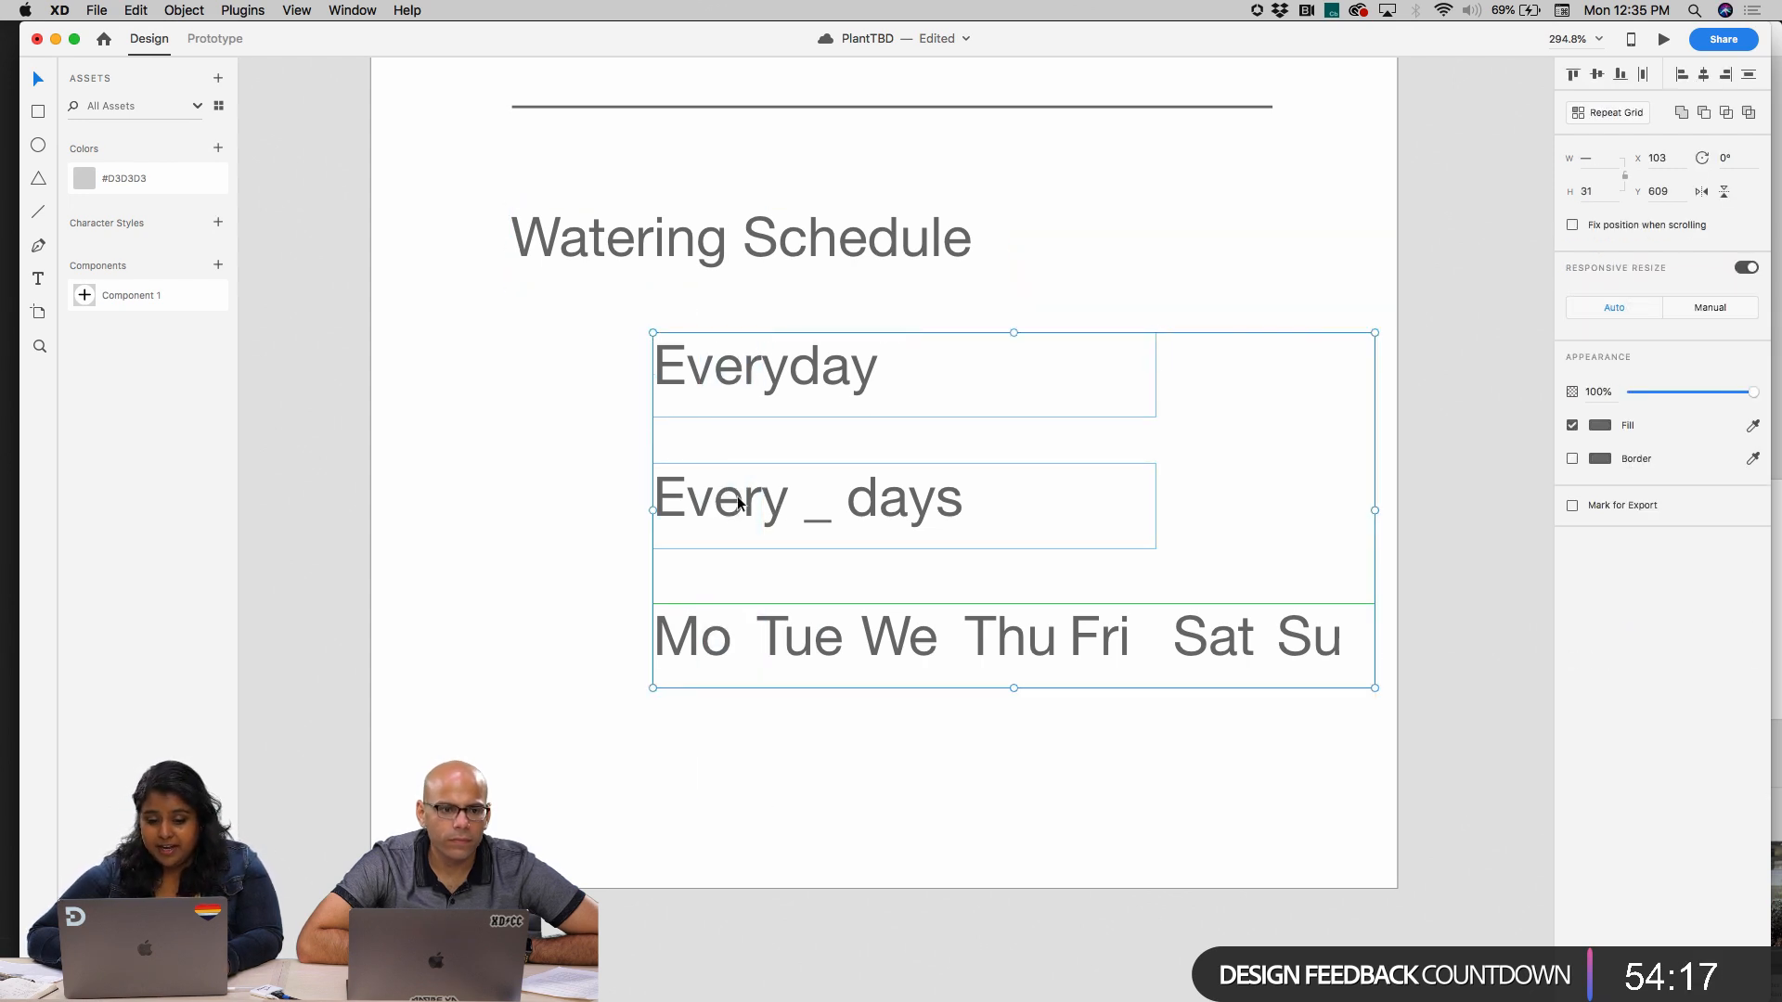
drag(738, 502, 686, 502)
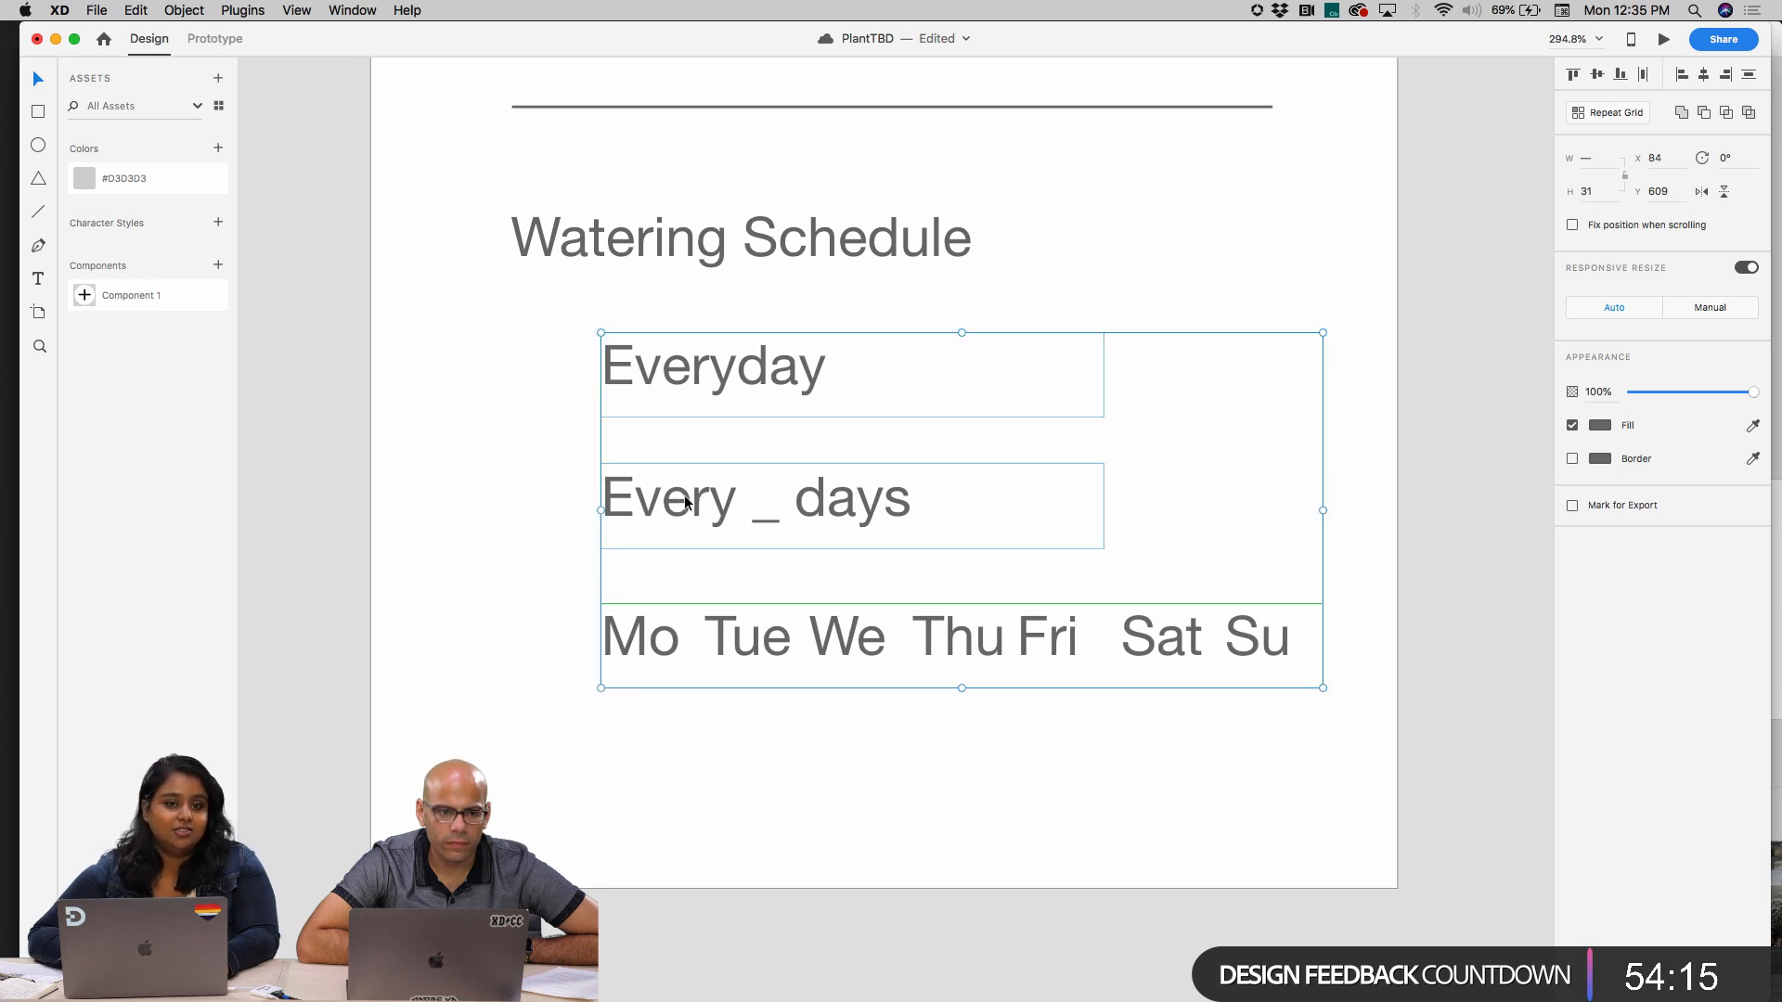
click(976, 867)
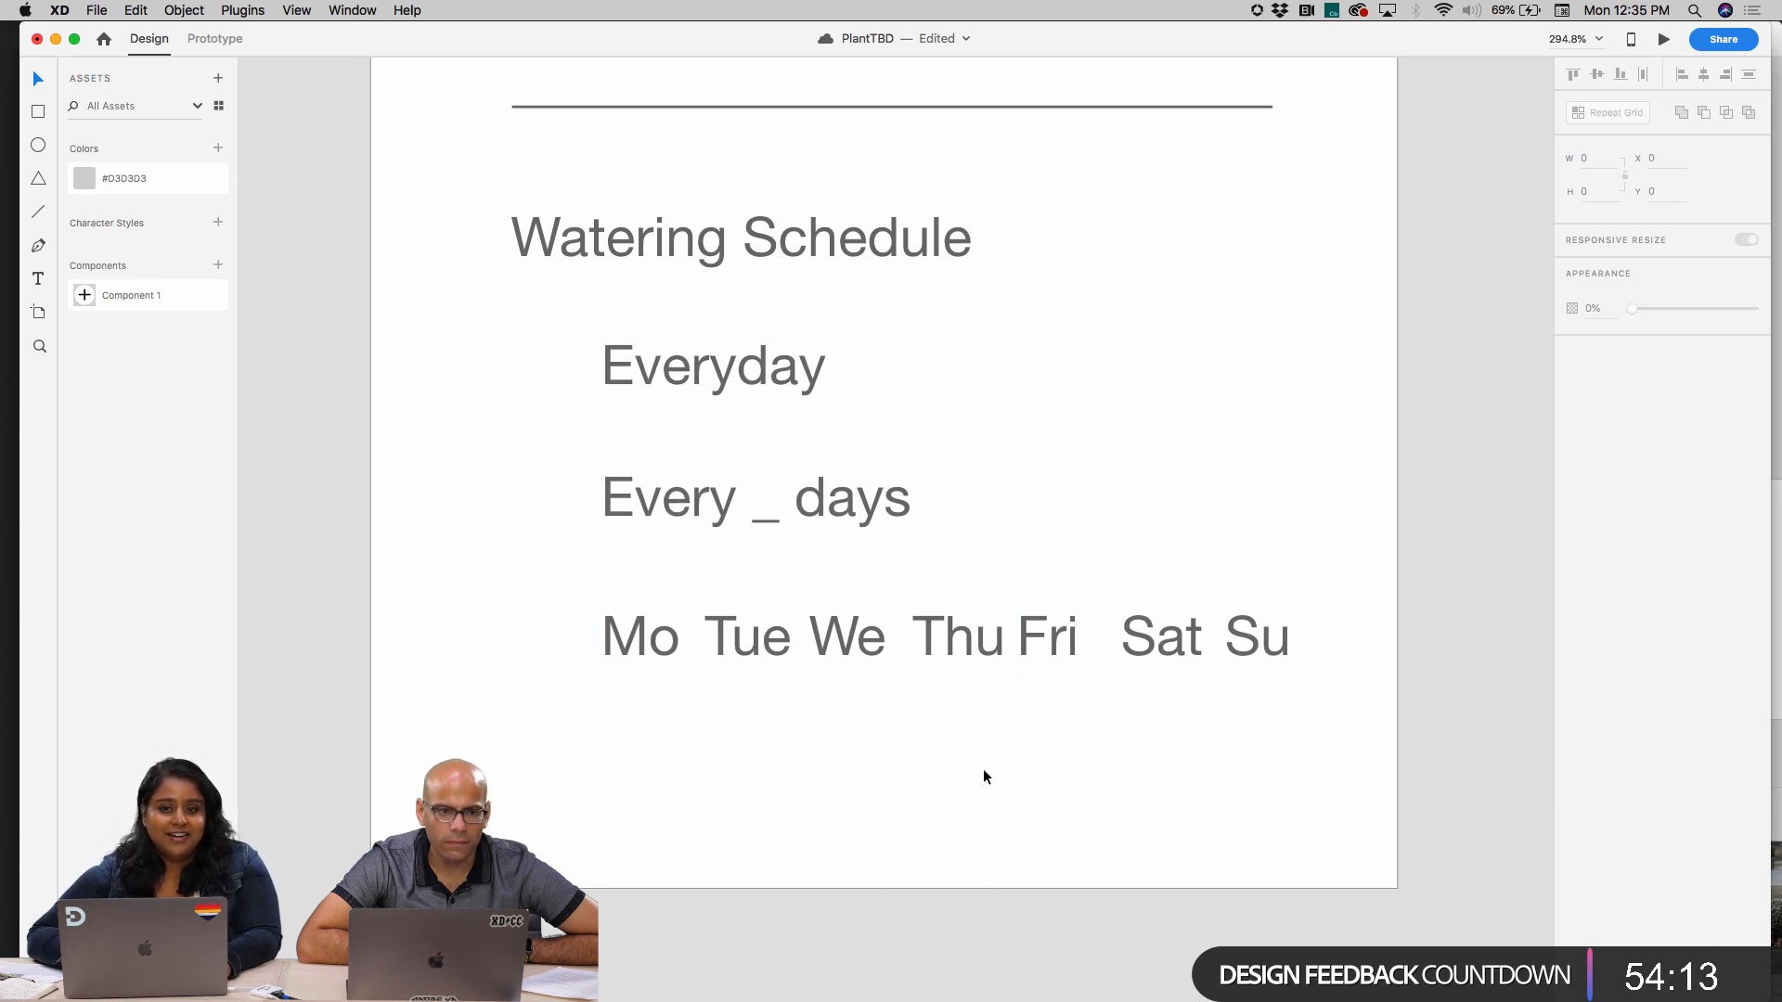
Draw a 9 px radio circle in front of each of the three watering options and shift the schedule block slightly down
scroll(983, 768, up, 2)
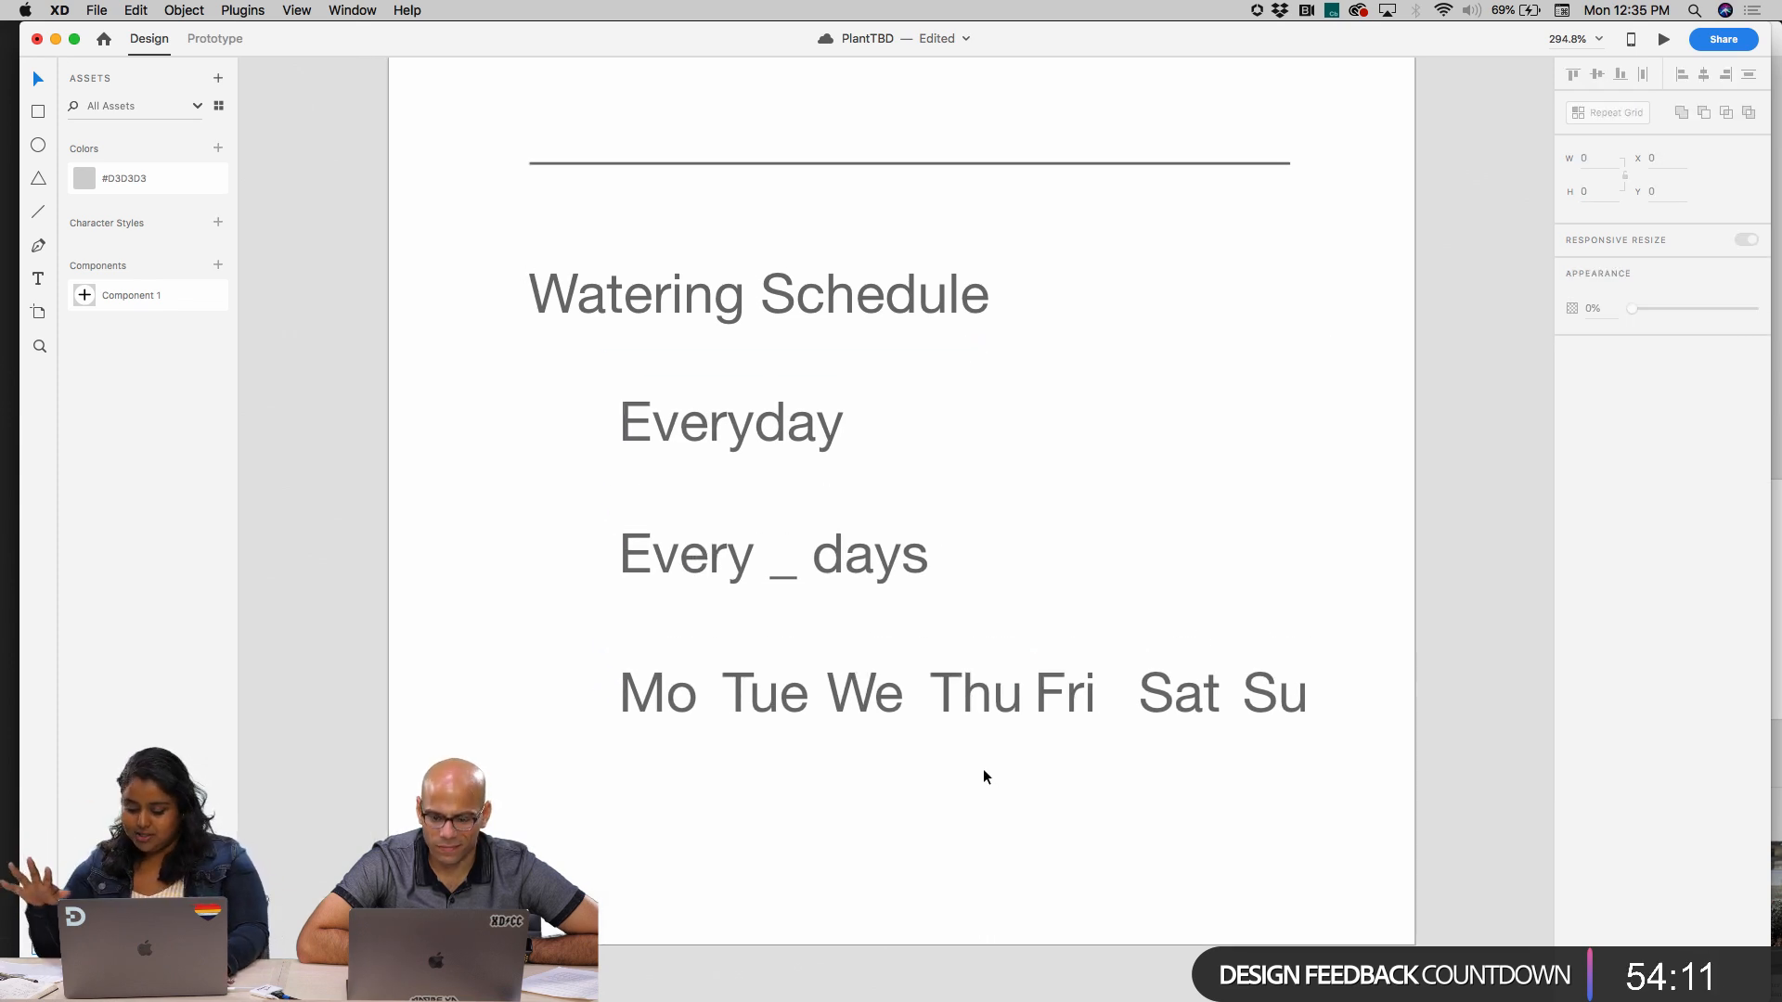
scroll(982, 768, up, 1)
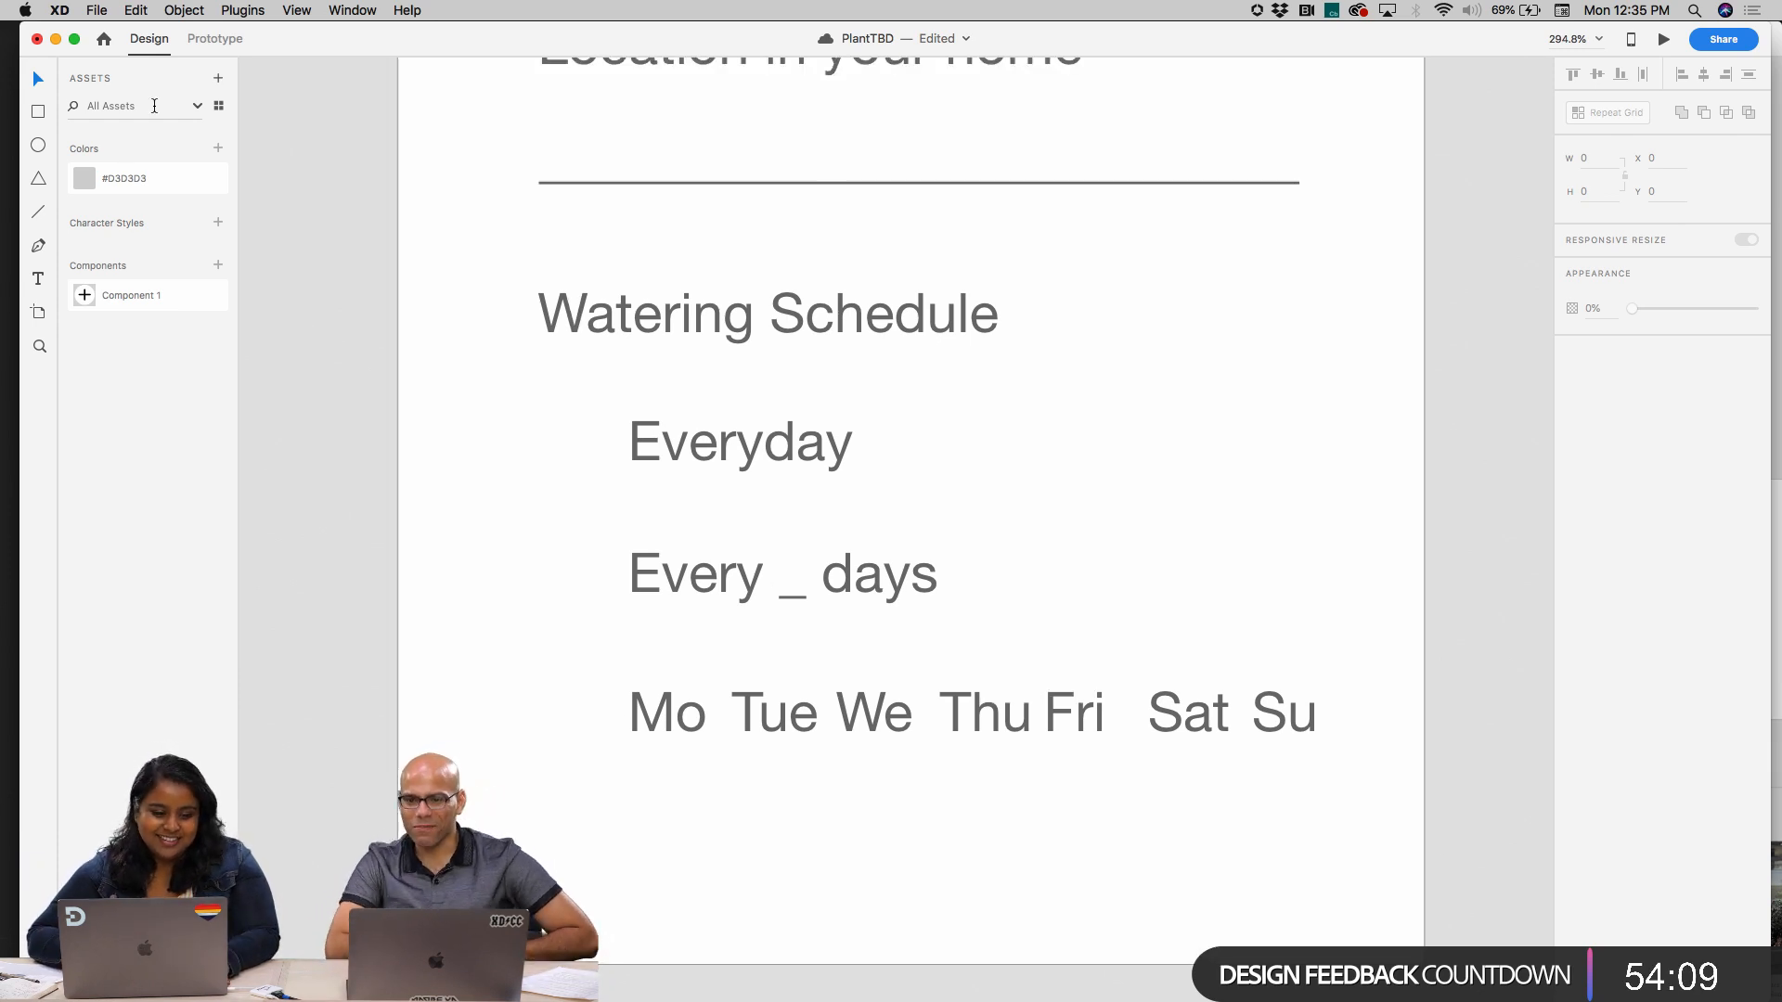
key(e)
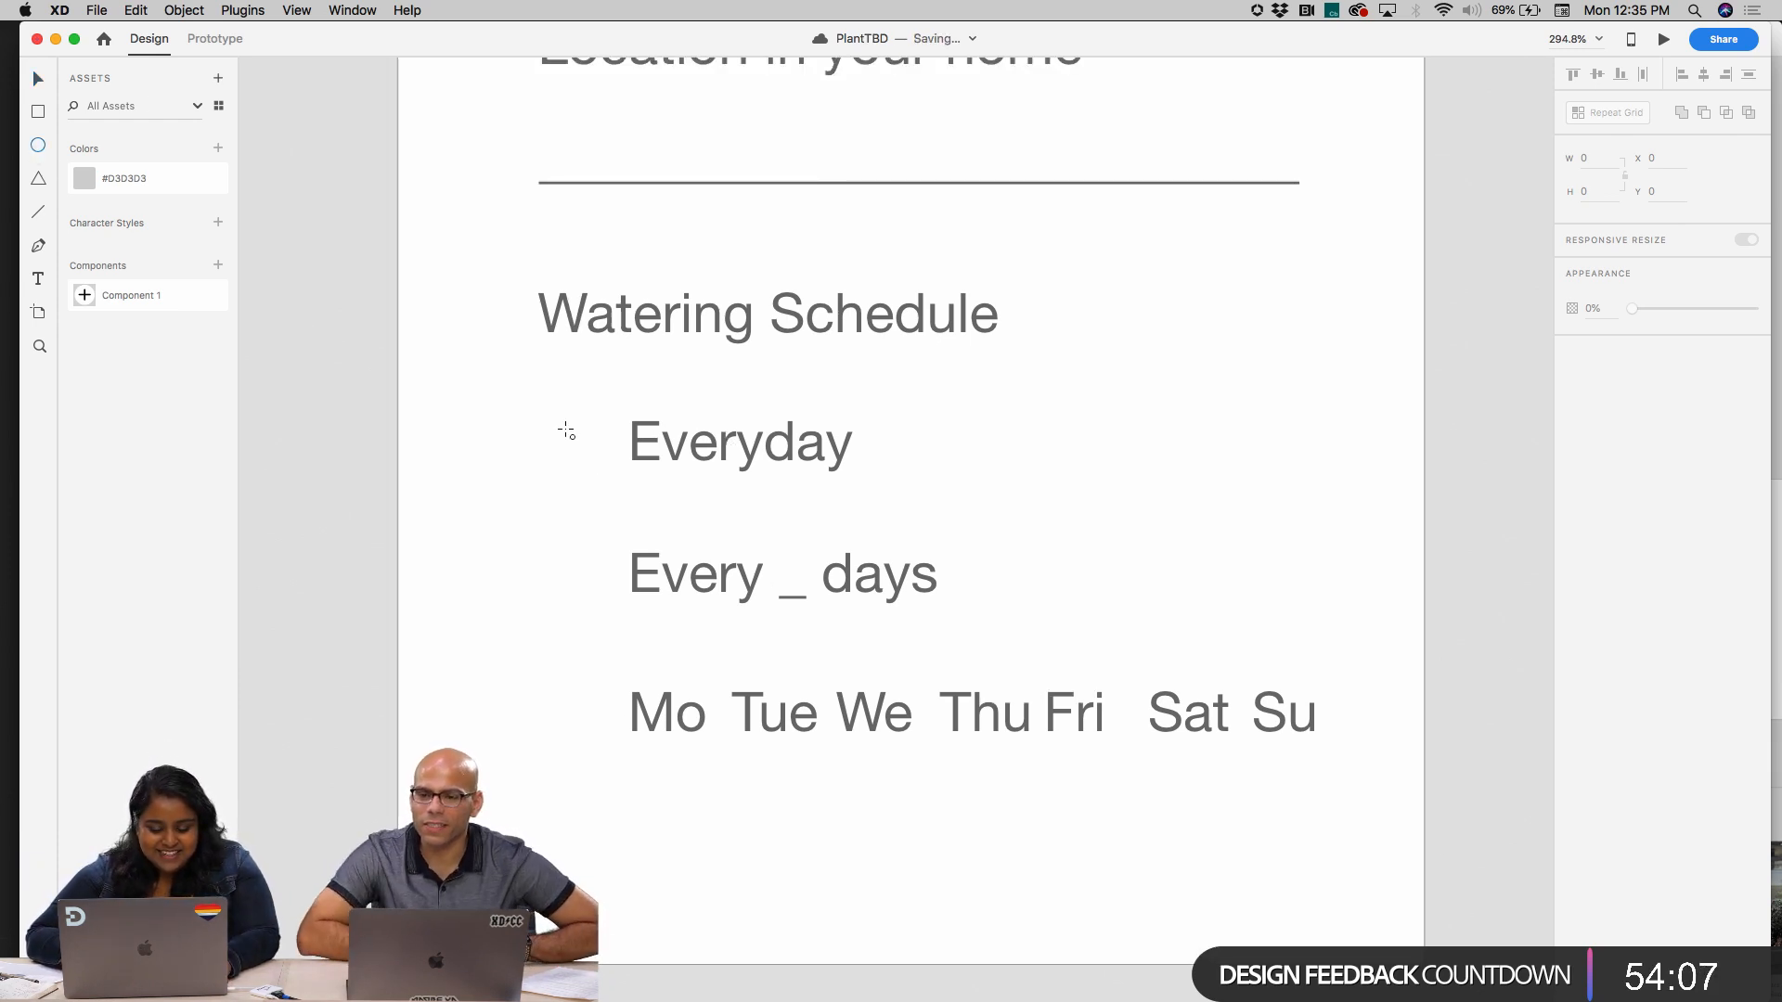
mouse_move(566, 426)
mouse_down()
mouse_move(594, 453)
mouse_move(589, 719)
mouse_move(581, 703)
mouse_up()
key(v)
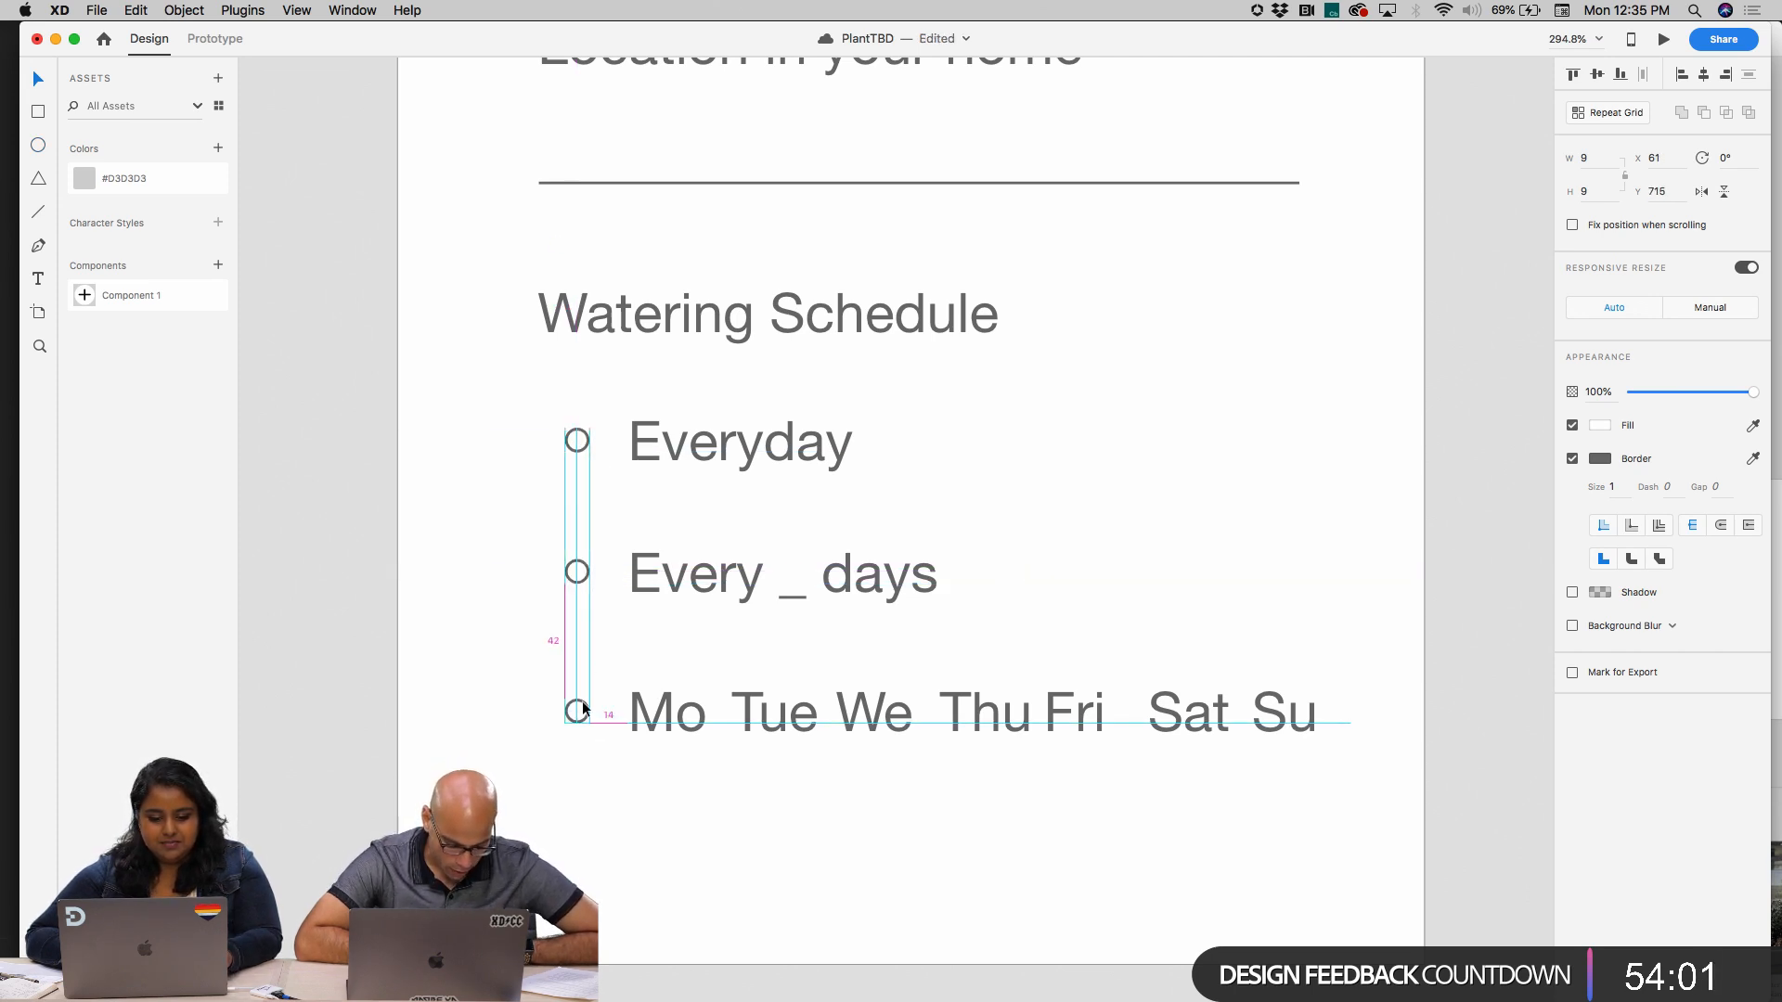
click(850, 794)
drag(1314, 789, 577, 340)
click(856, 252)
Duplicate the "Start screen - add my plant" artboard
scroll(856, 253, down, 5)
scroll(856, 250, up, 10)
scroll(855, 250, right, 4)
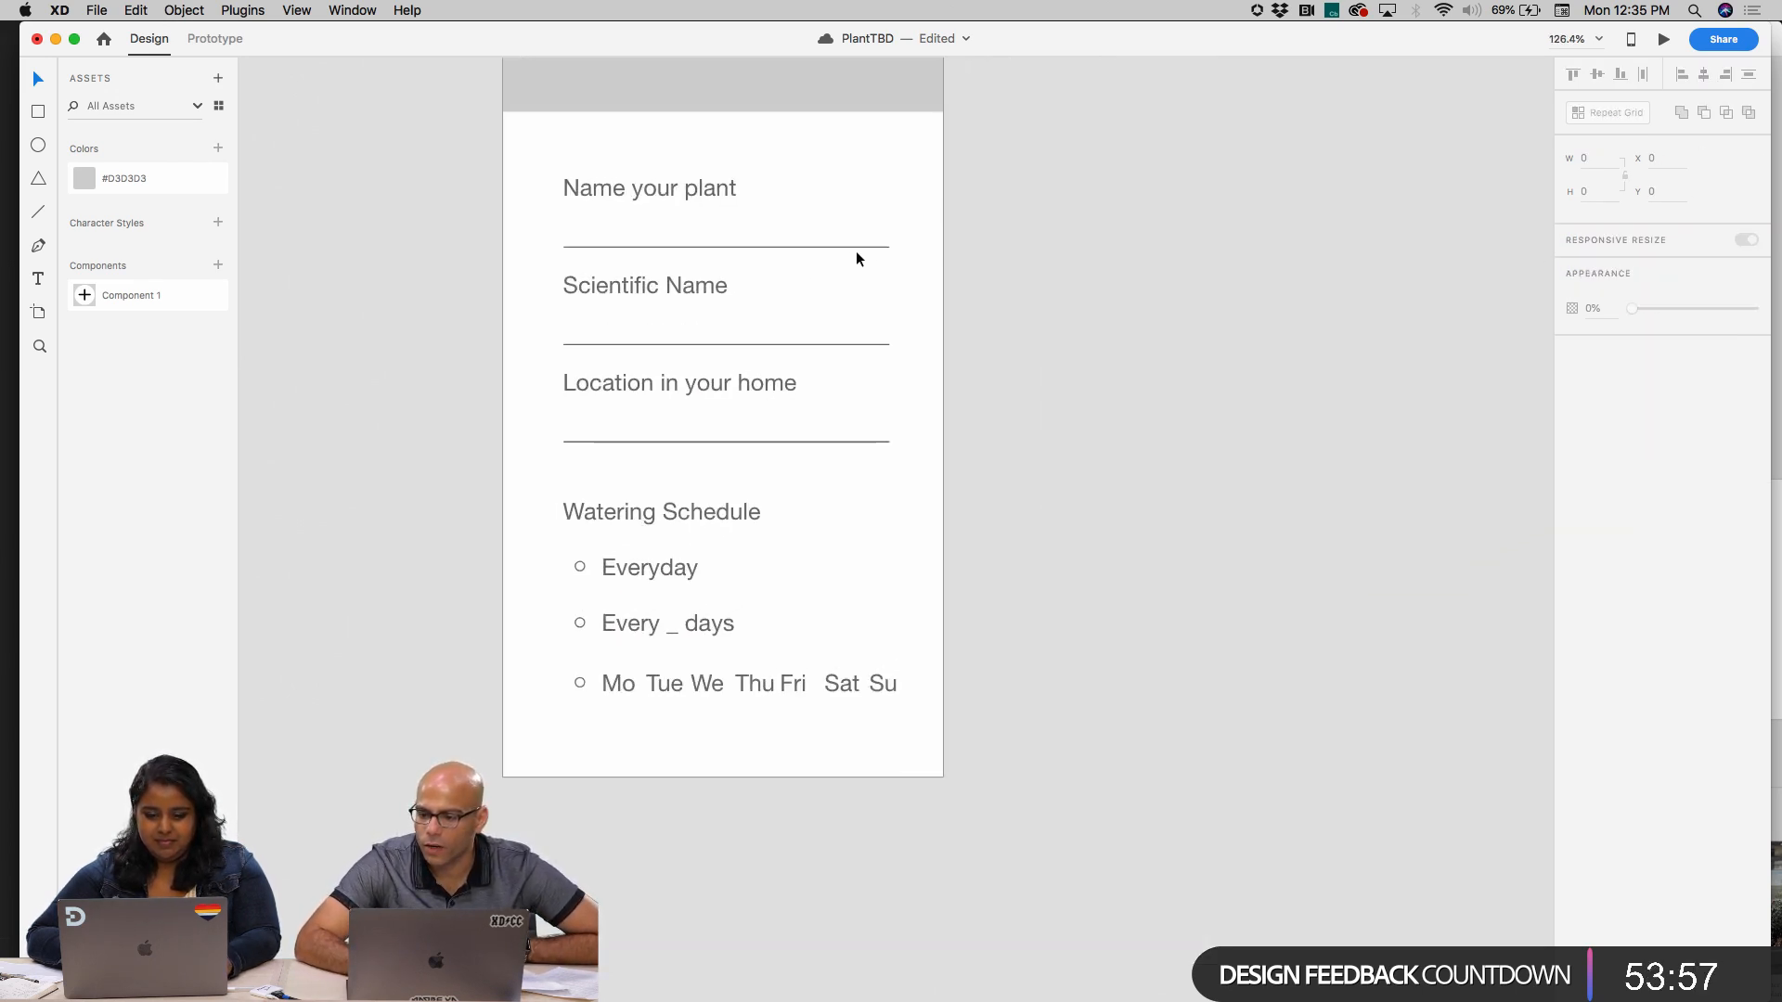
click(527, 119)
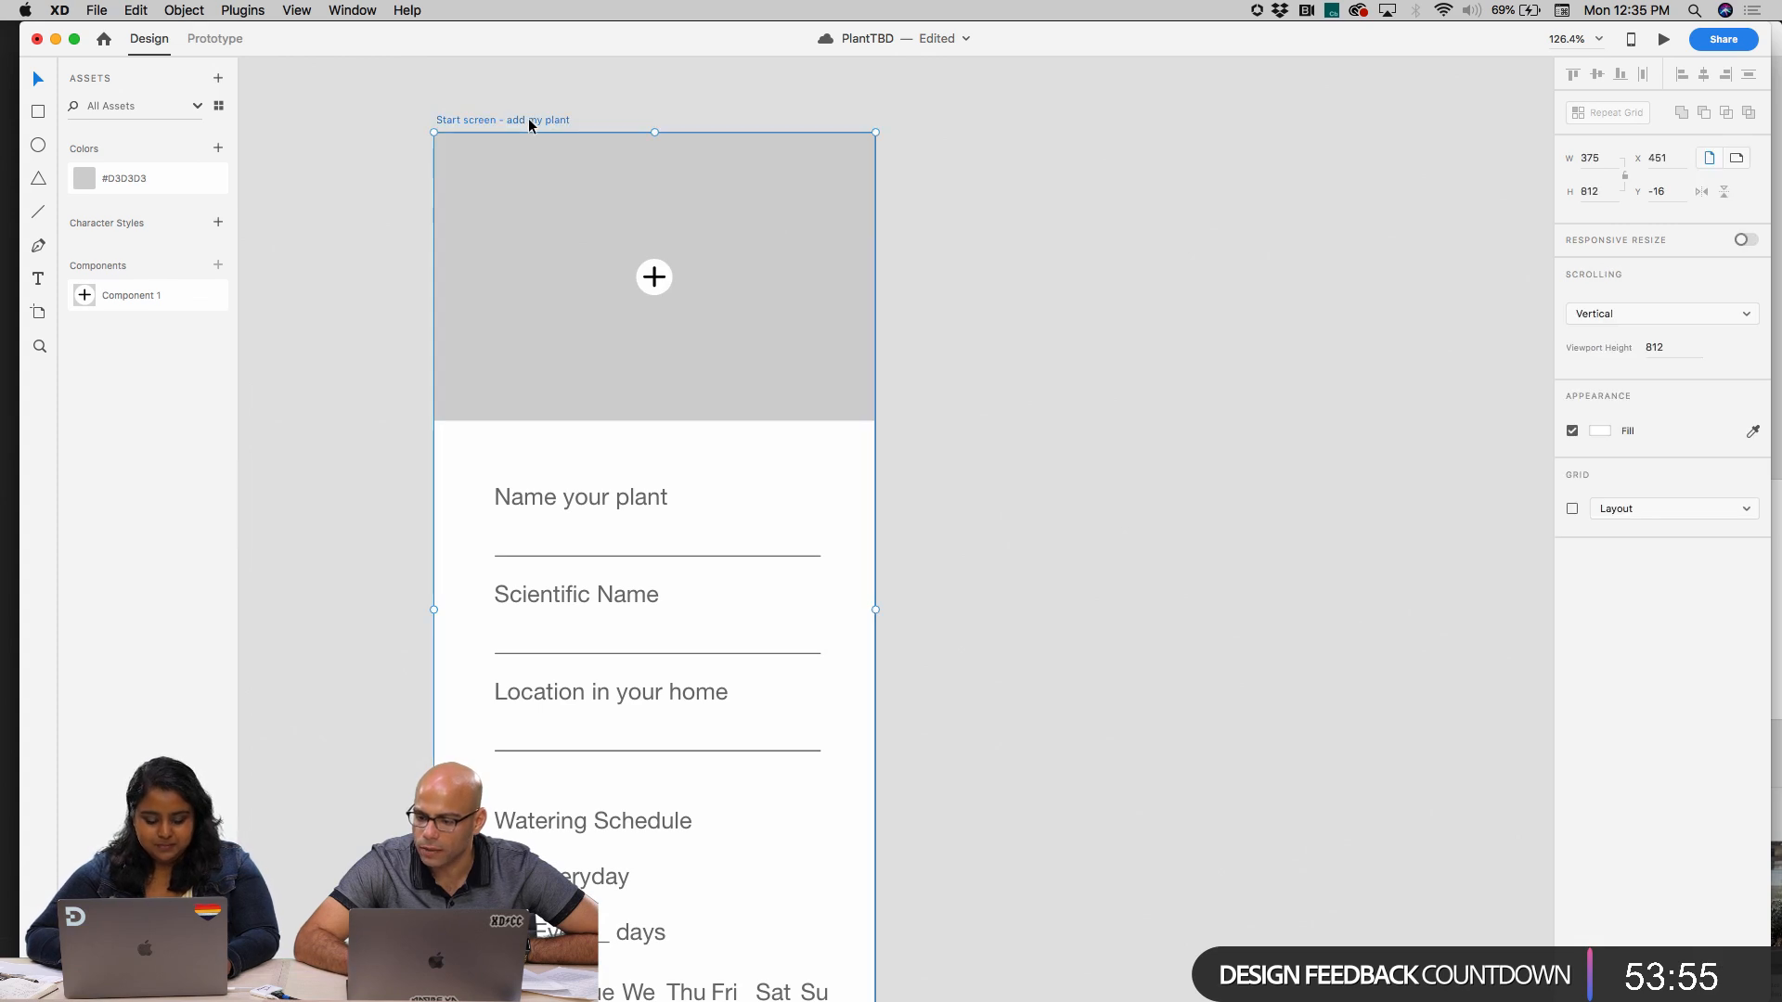
key(super+d)
scroll(527, 119, right, 4)
scroll(1092, 397, left, 2)
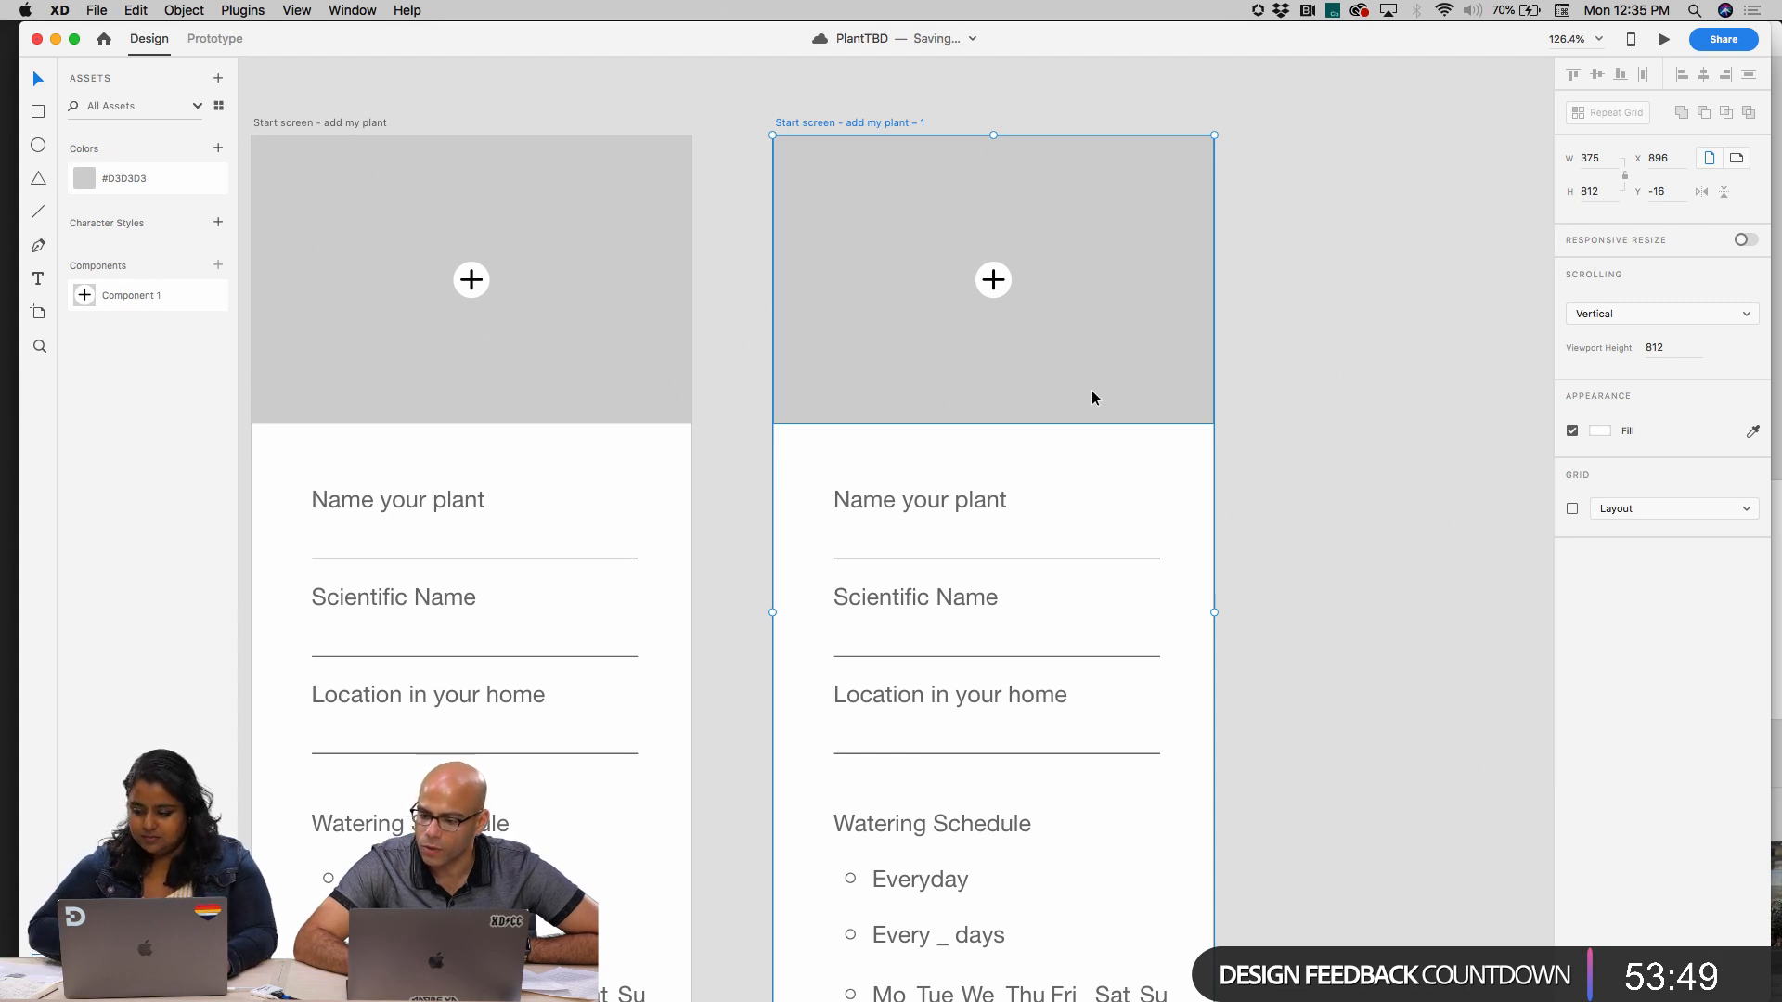
Delete the form labels, lines, watering options and radio circles from the duplicated artboard, keeping the grey block and plus icon
scroll(880, 405, down, 3)
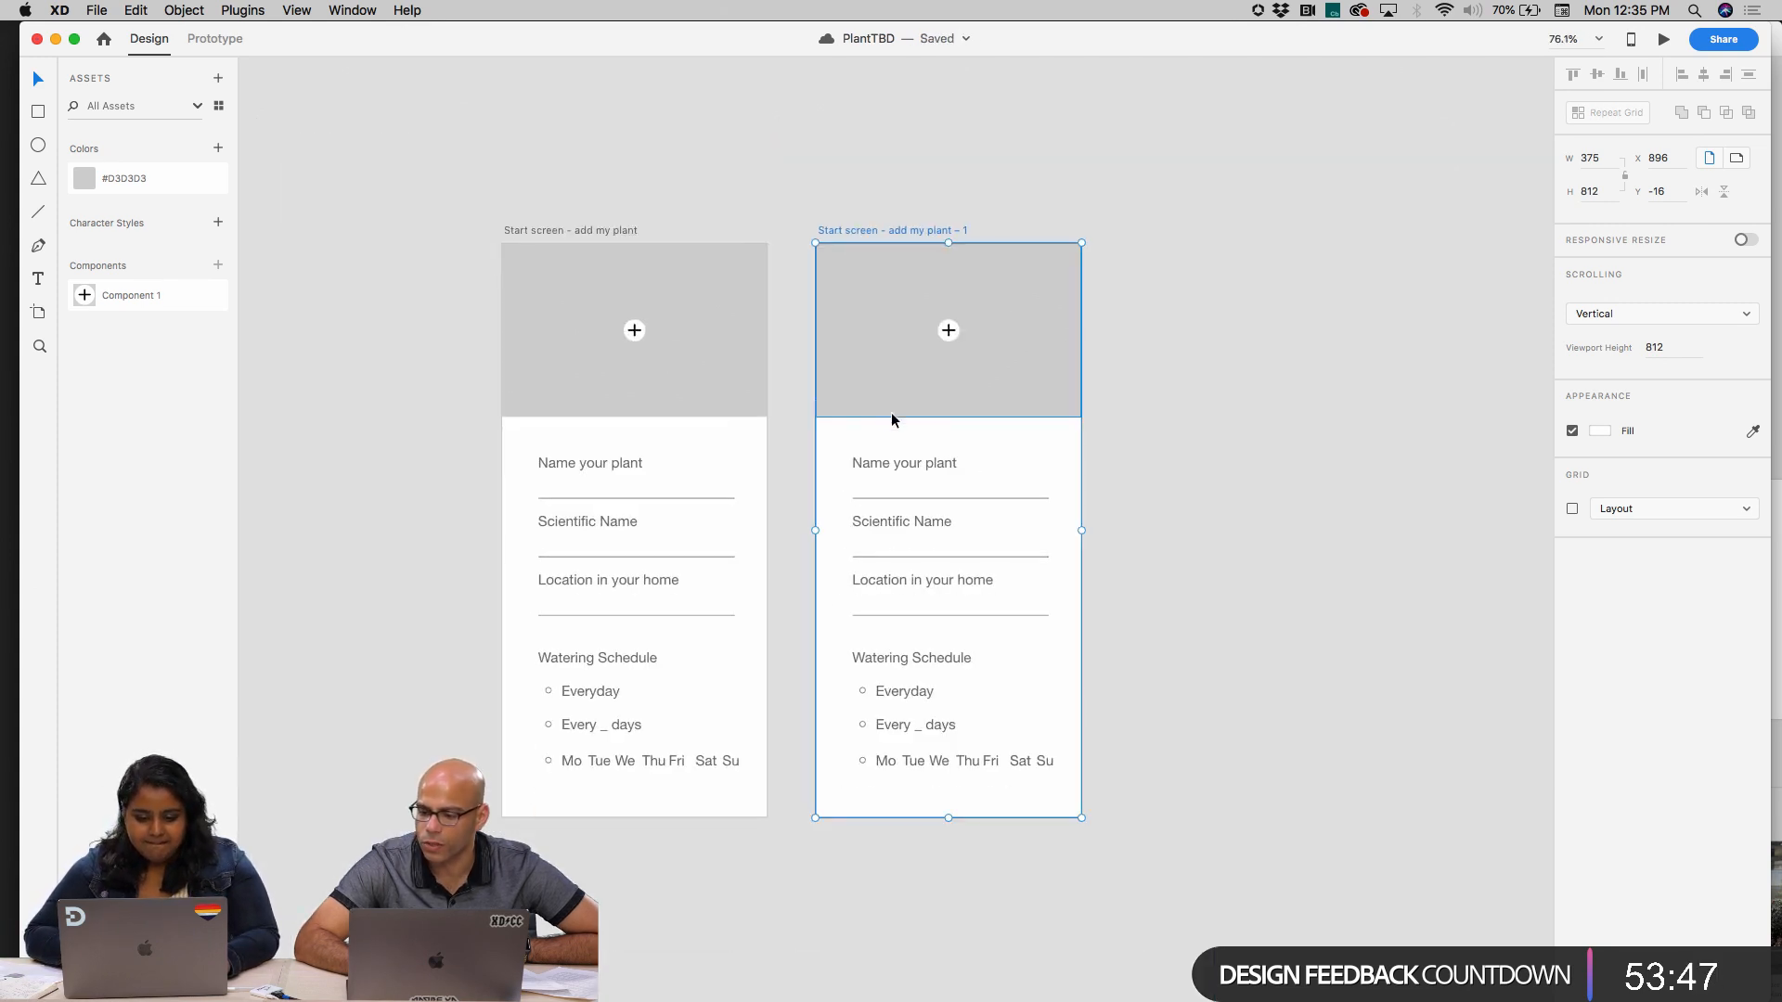
click(801, 356)
drag(883, 438, 967, 782)
key(Delete)
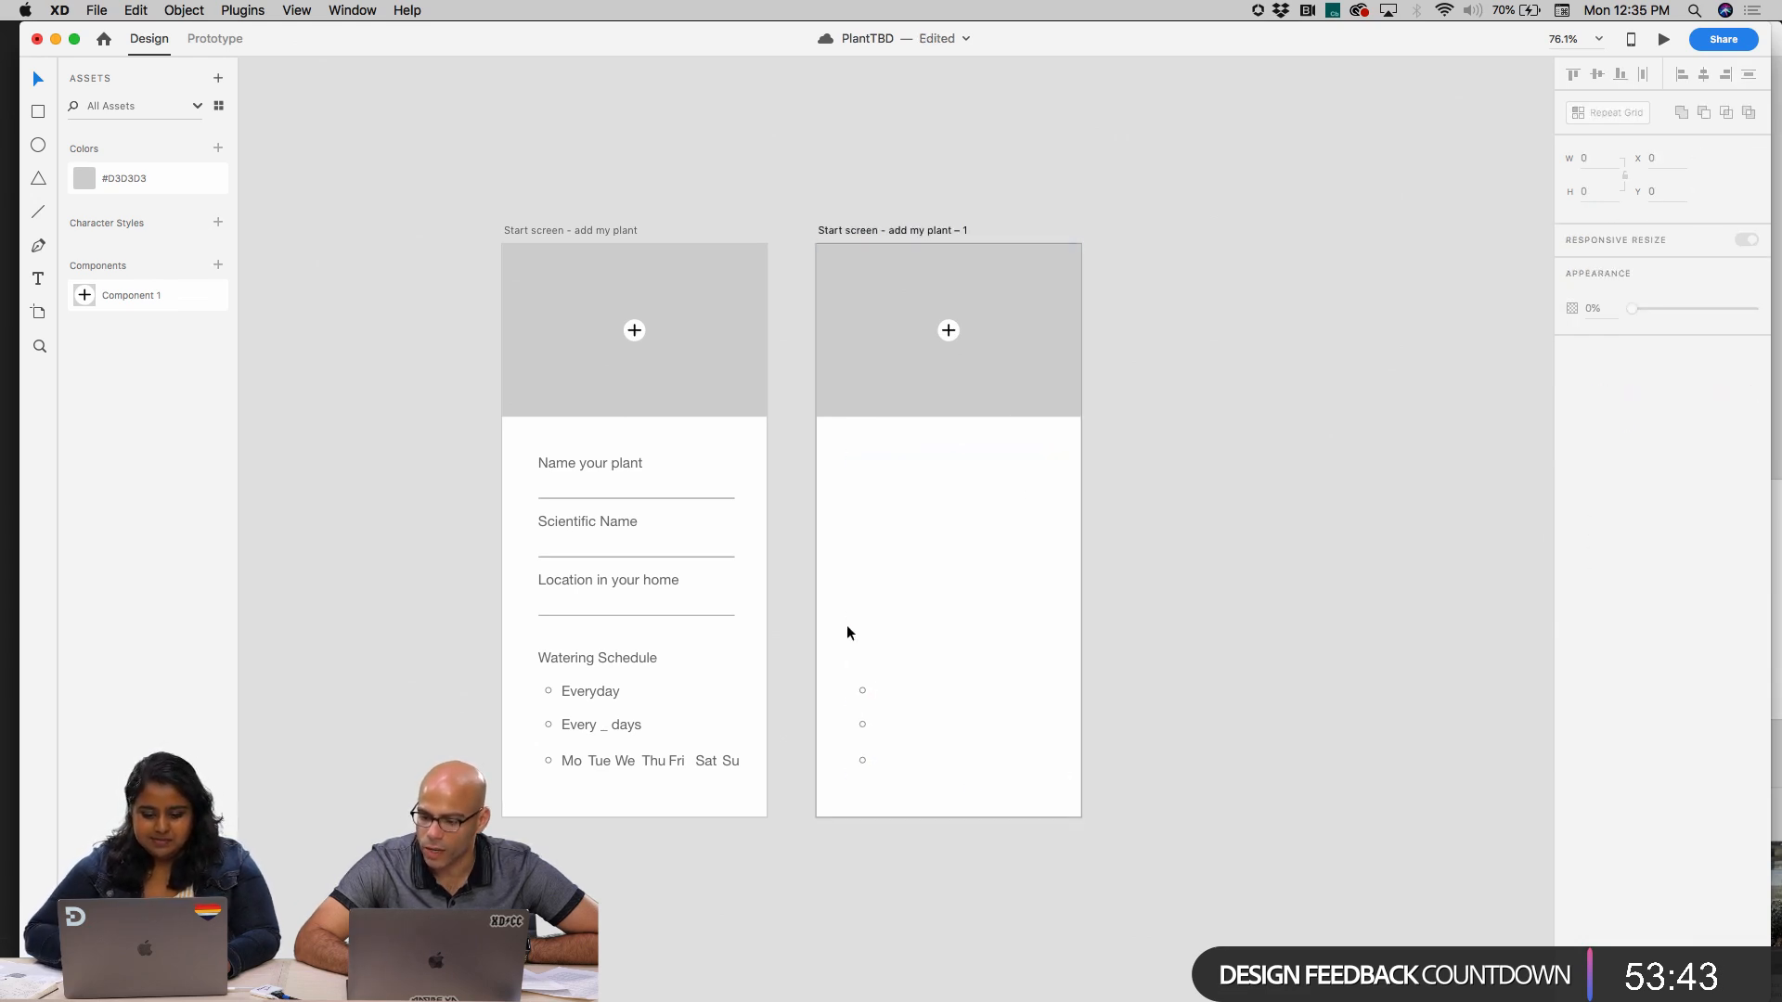
drag(847, 627, 877, 840)
key(Delete)
Move the grey block and plus icon down the duplicated artboard and shrink the block to a bar about 69 px high
click(970, 334)
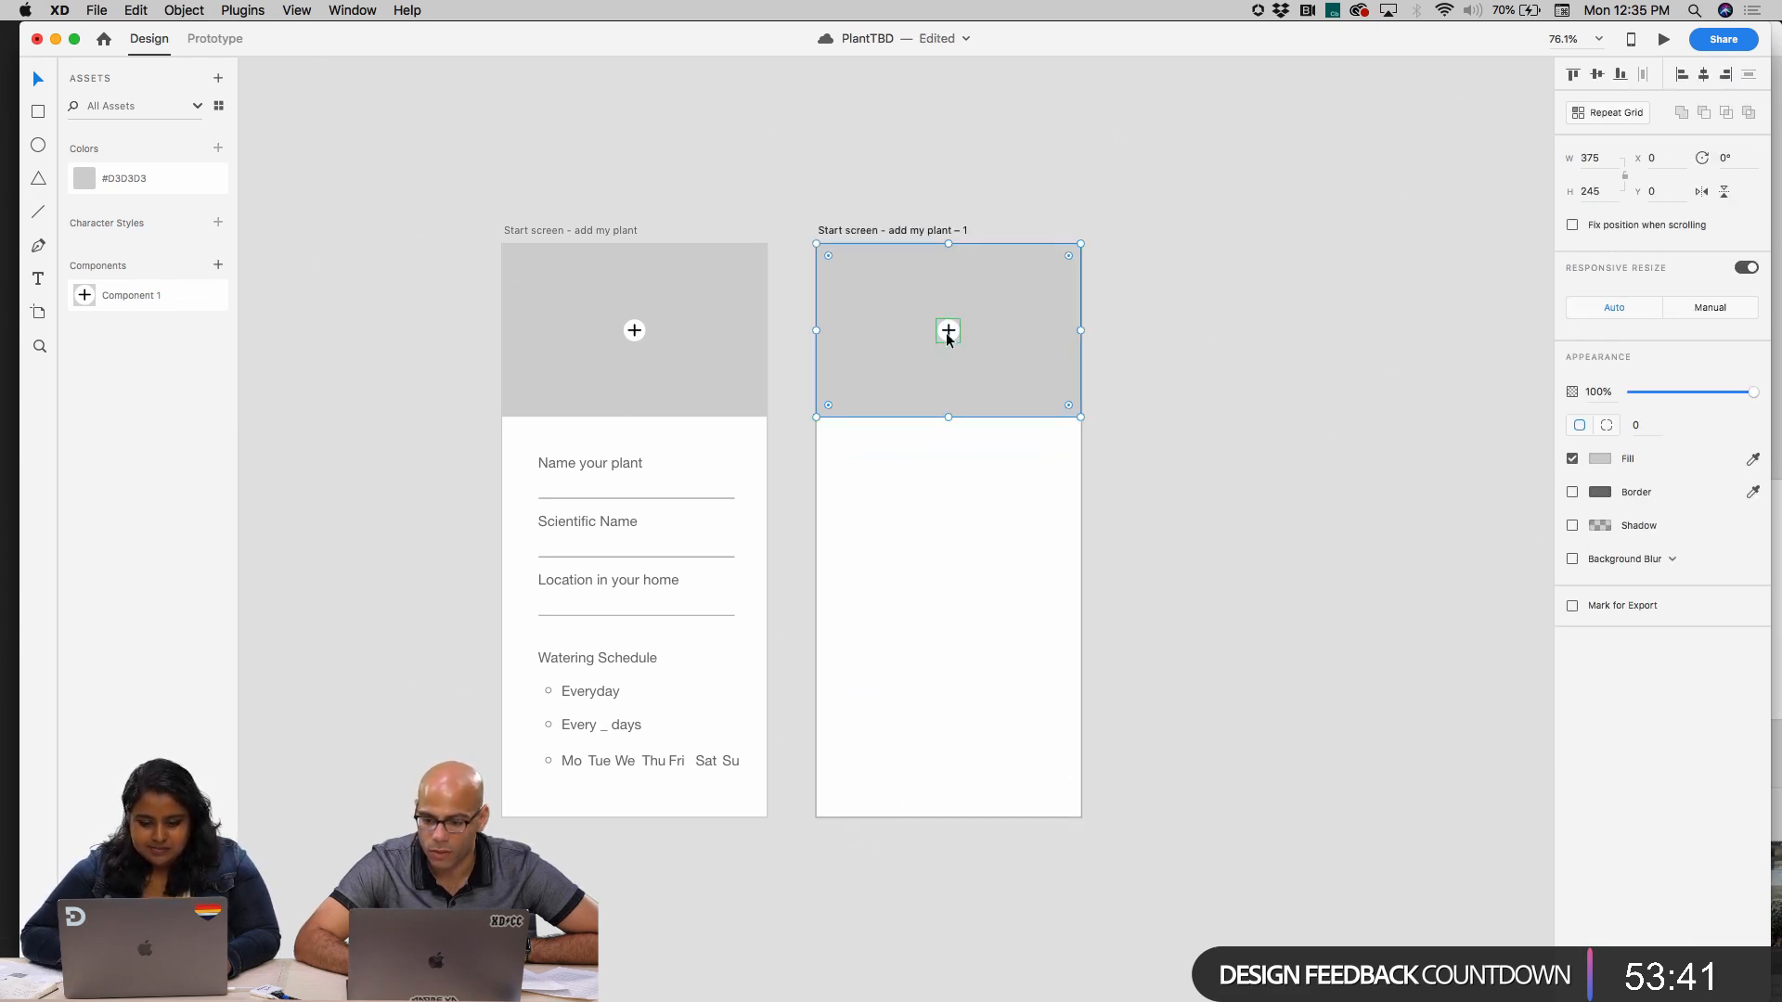
shift+click(945, 332)
drag(987, 322, 987, 376)
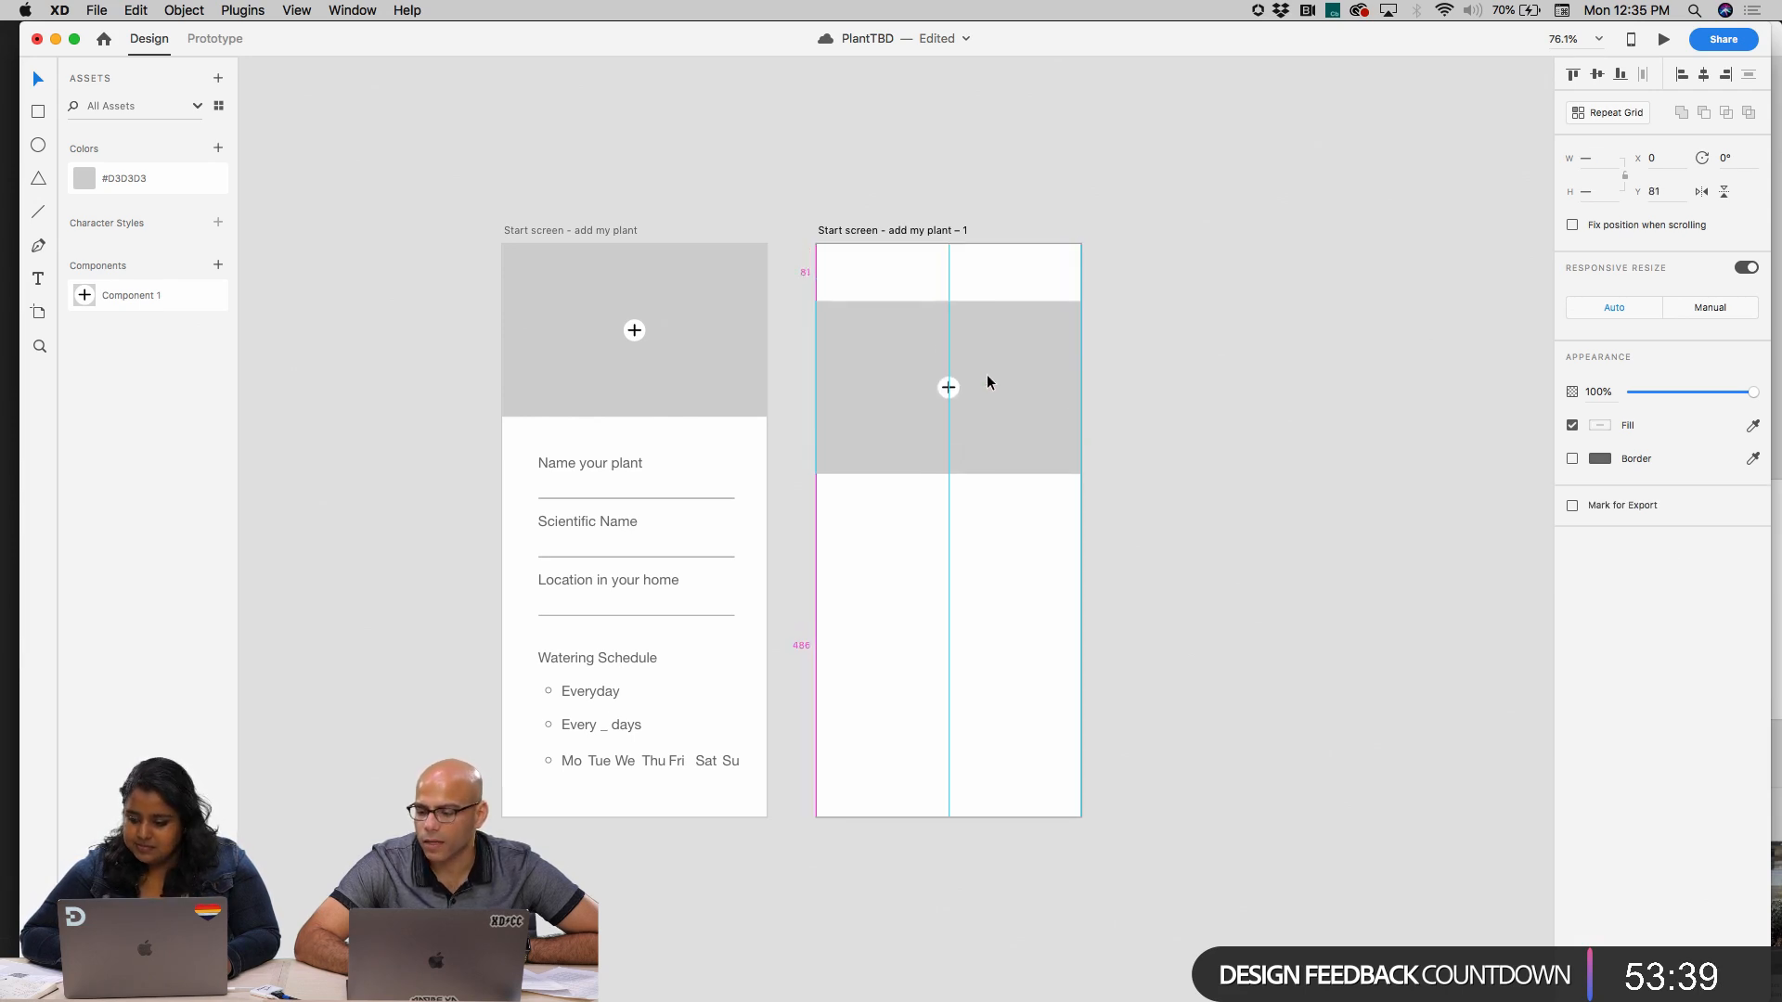
drag(947, 302, 946, 425)
Inset both ends of the grey bar by about 15 px and centre the bar with its plus icon on the artboard
scroll(843, 447, up, 5)
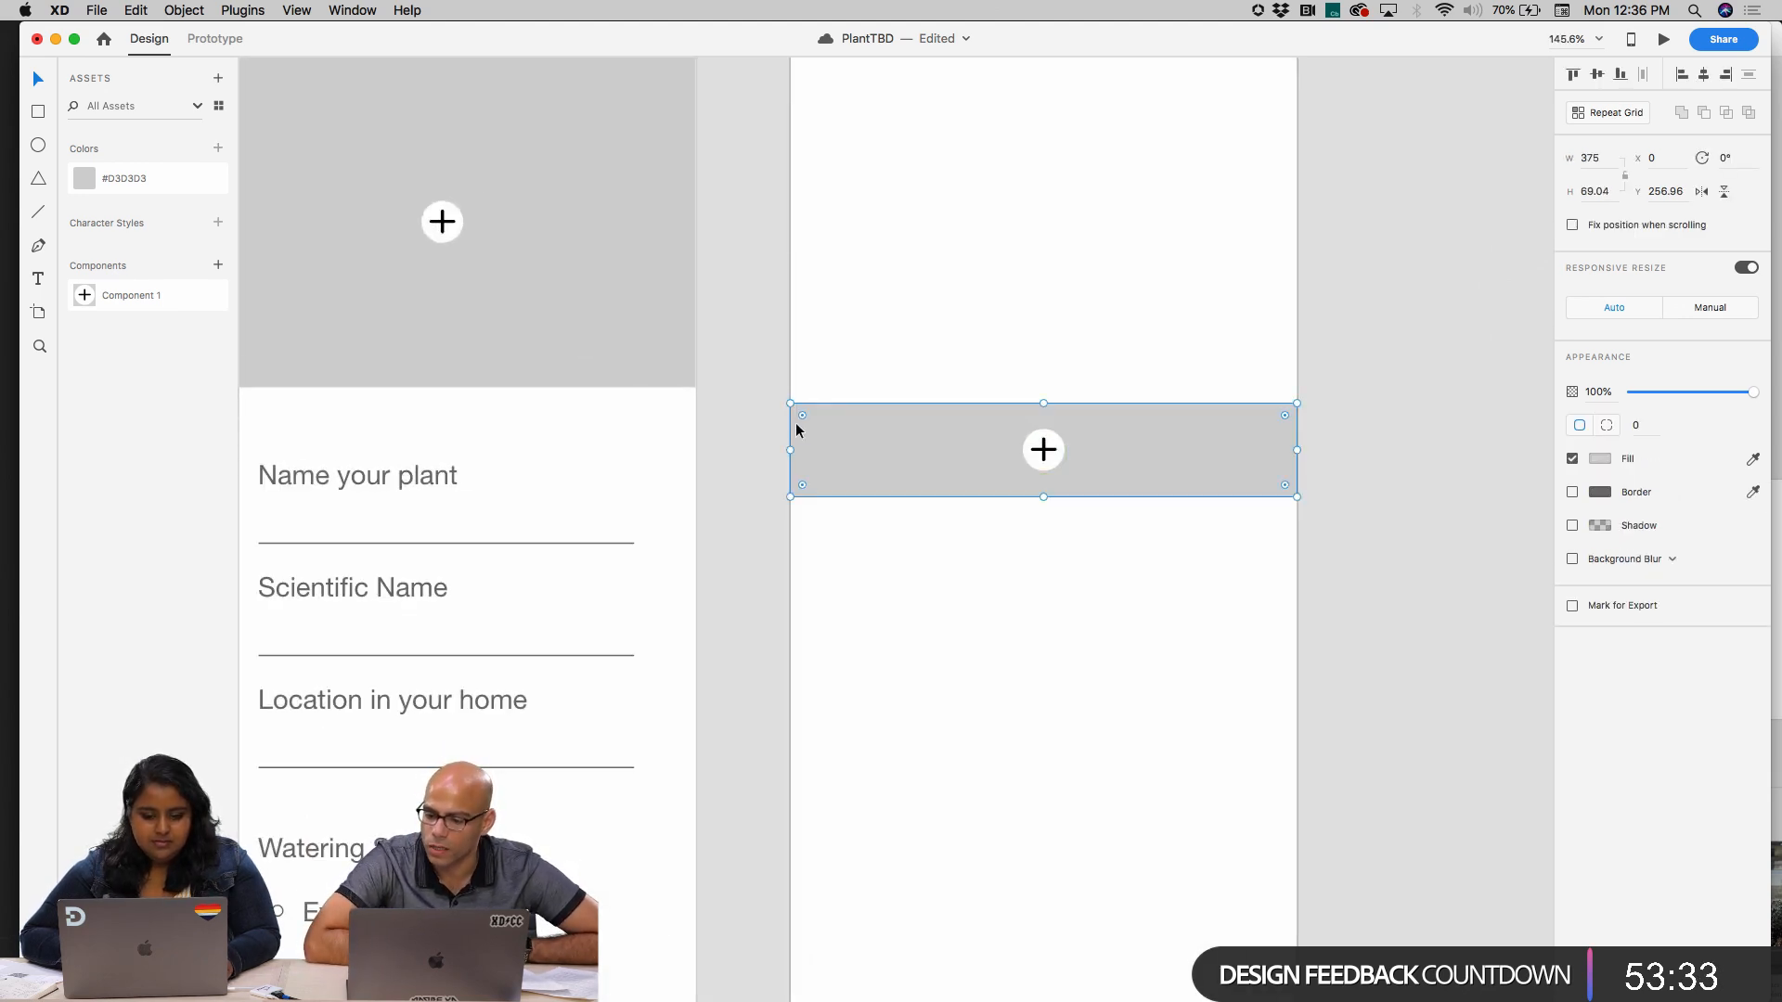
drag(805, 425, 815, 421)
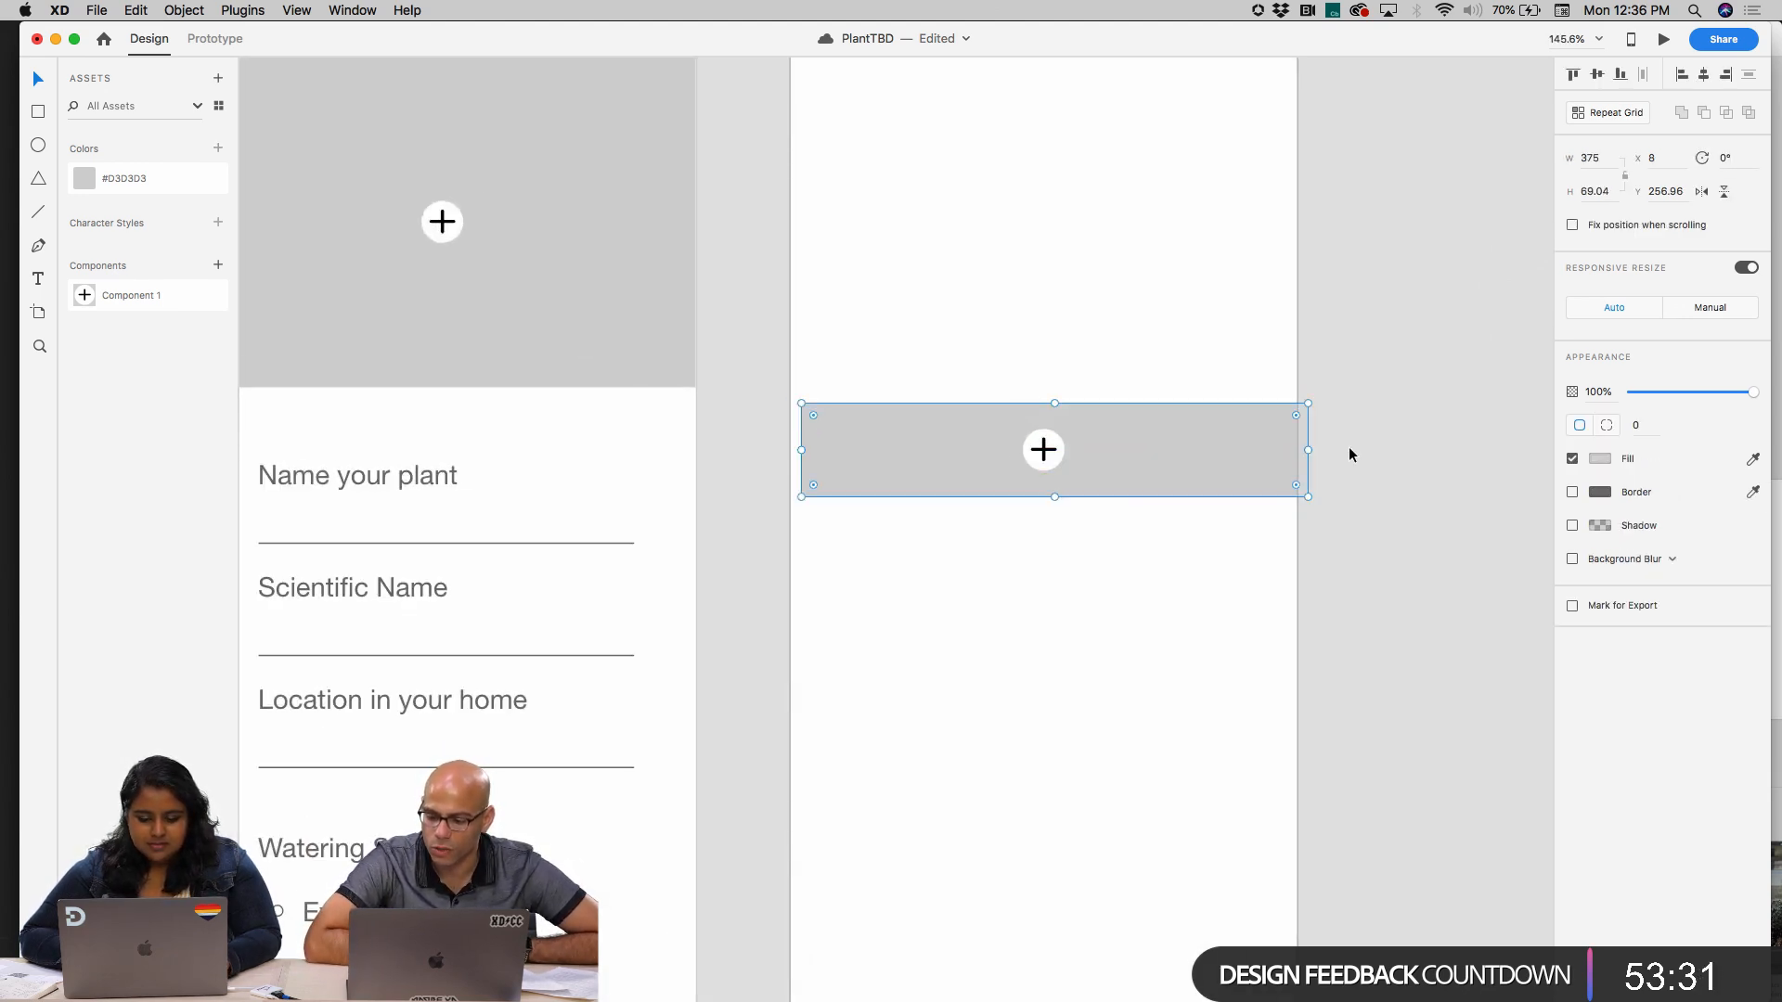
key(cmd+z)
mouse_move(1300, 449)
mouse_down()
mouse_move(1245, 447)
mouse_move(1277, 450)
mouse_up()
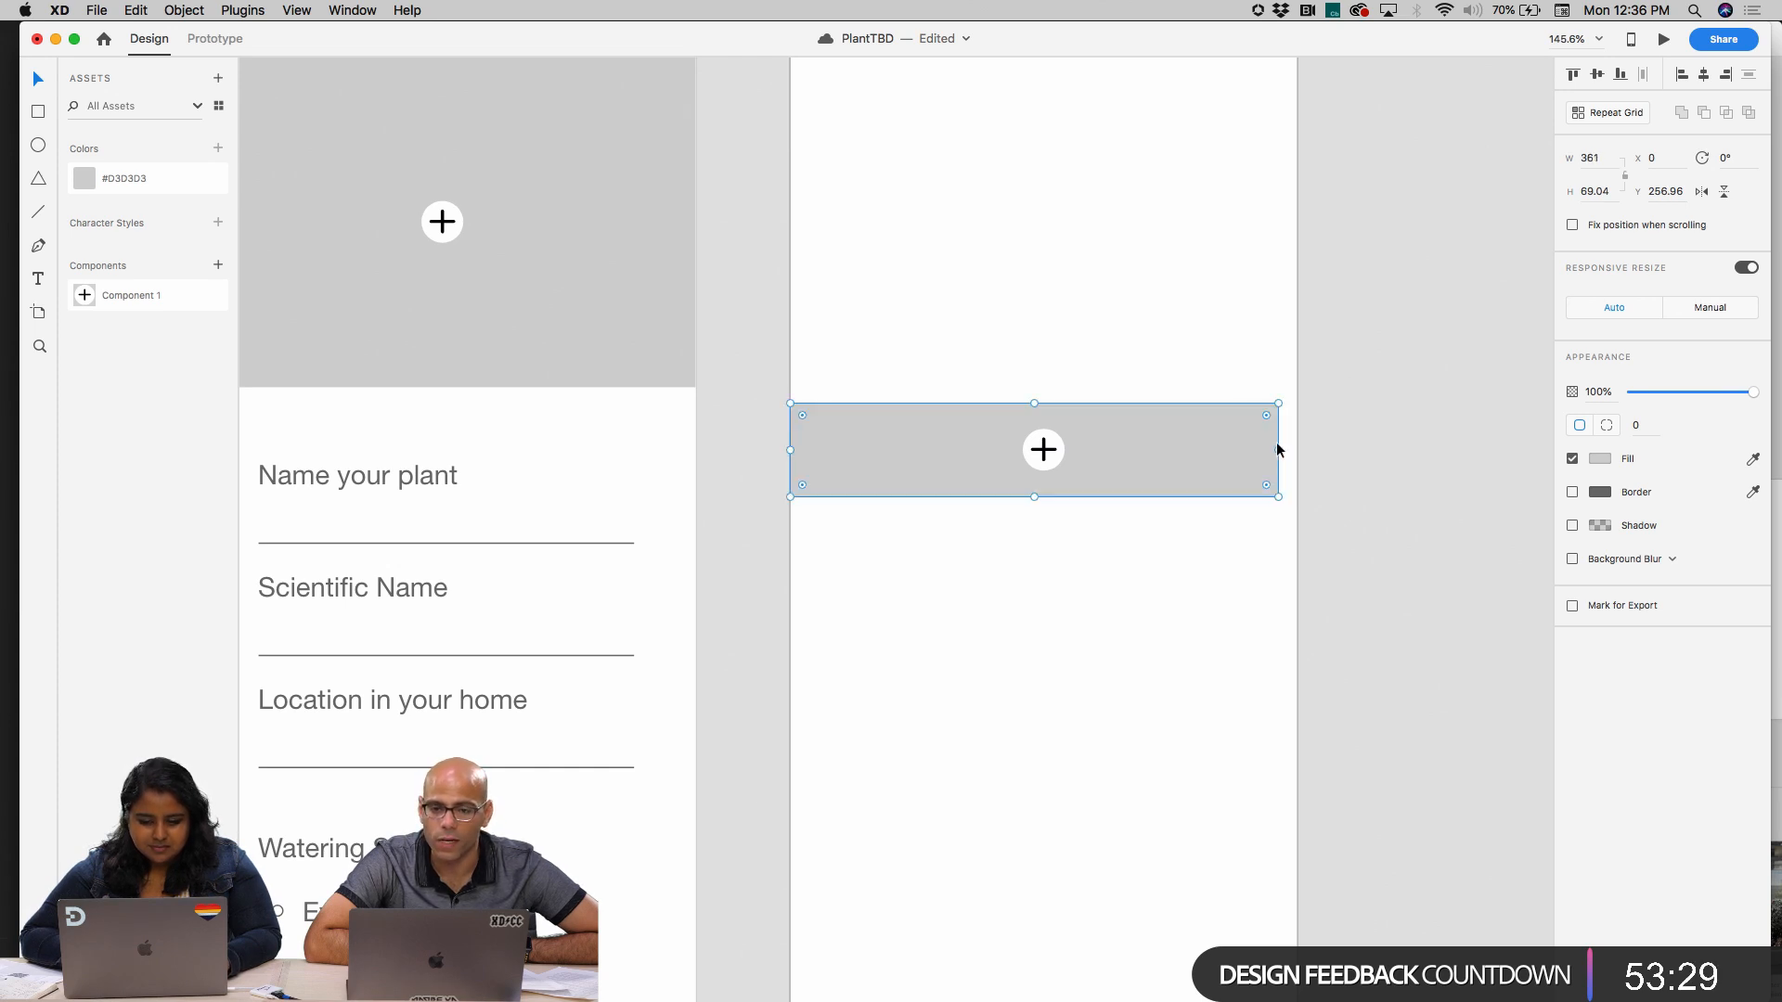
drag(792, 452, 811, 450)
click(941, 653)
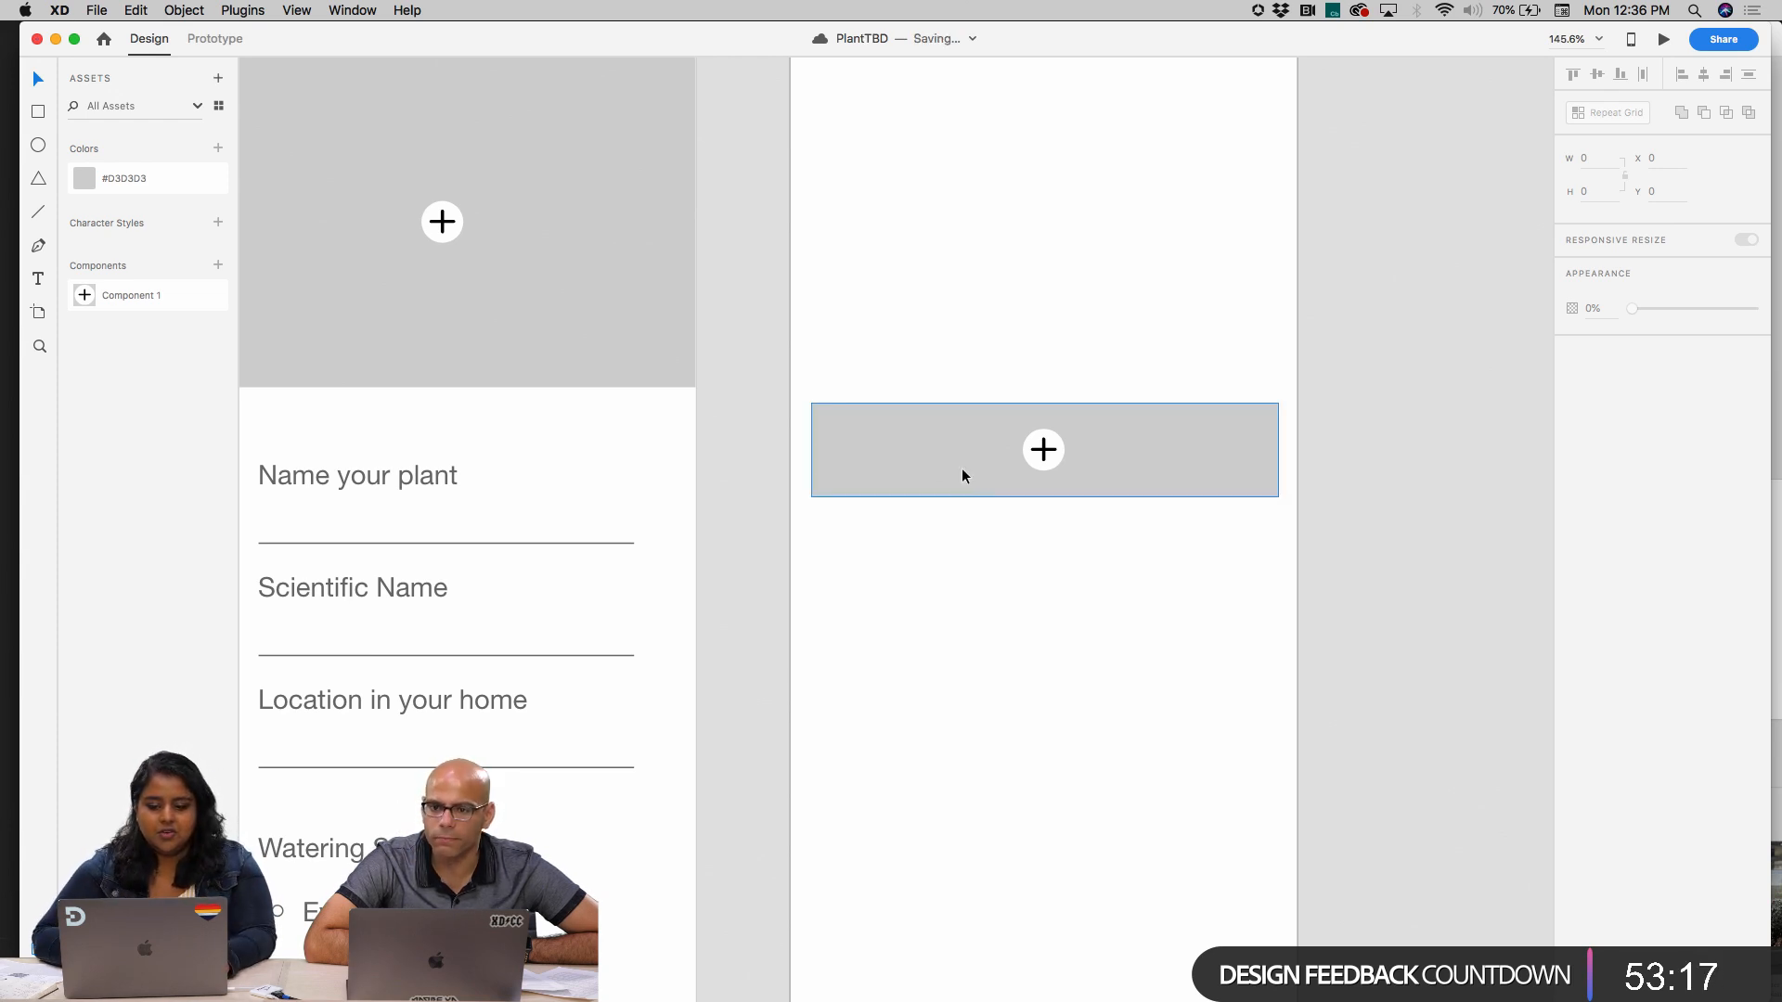
drag(922, 359, 1106, 564)
drag(1040, 451, 1044, 452)
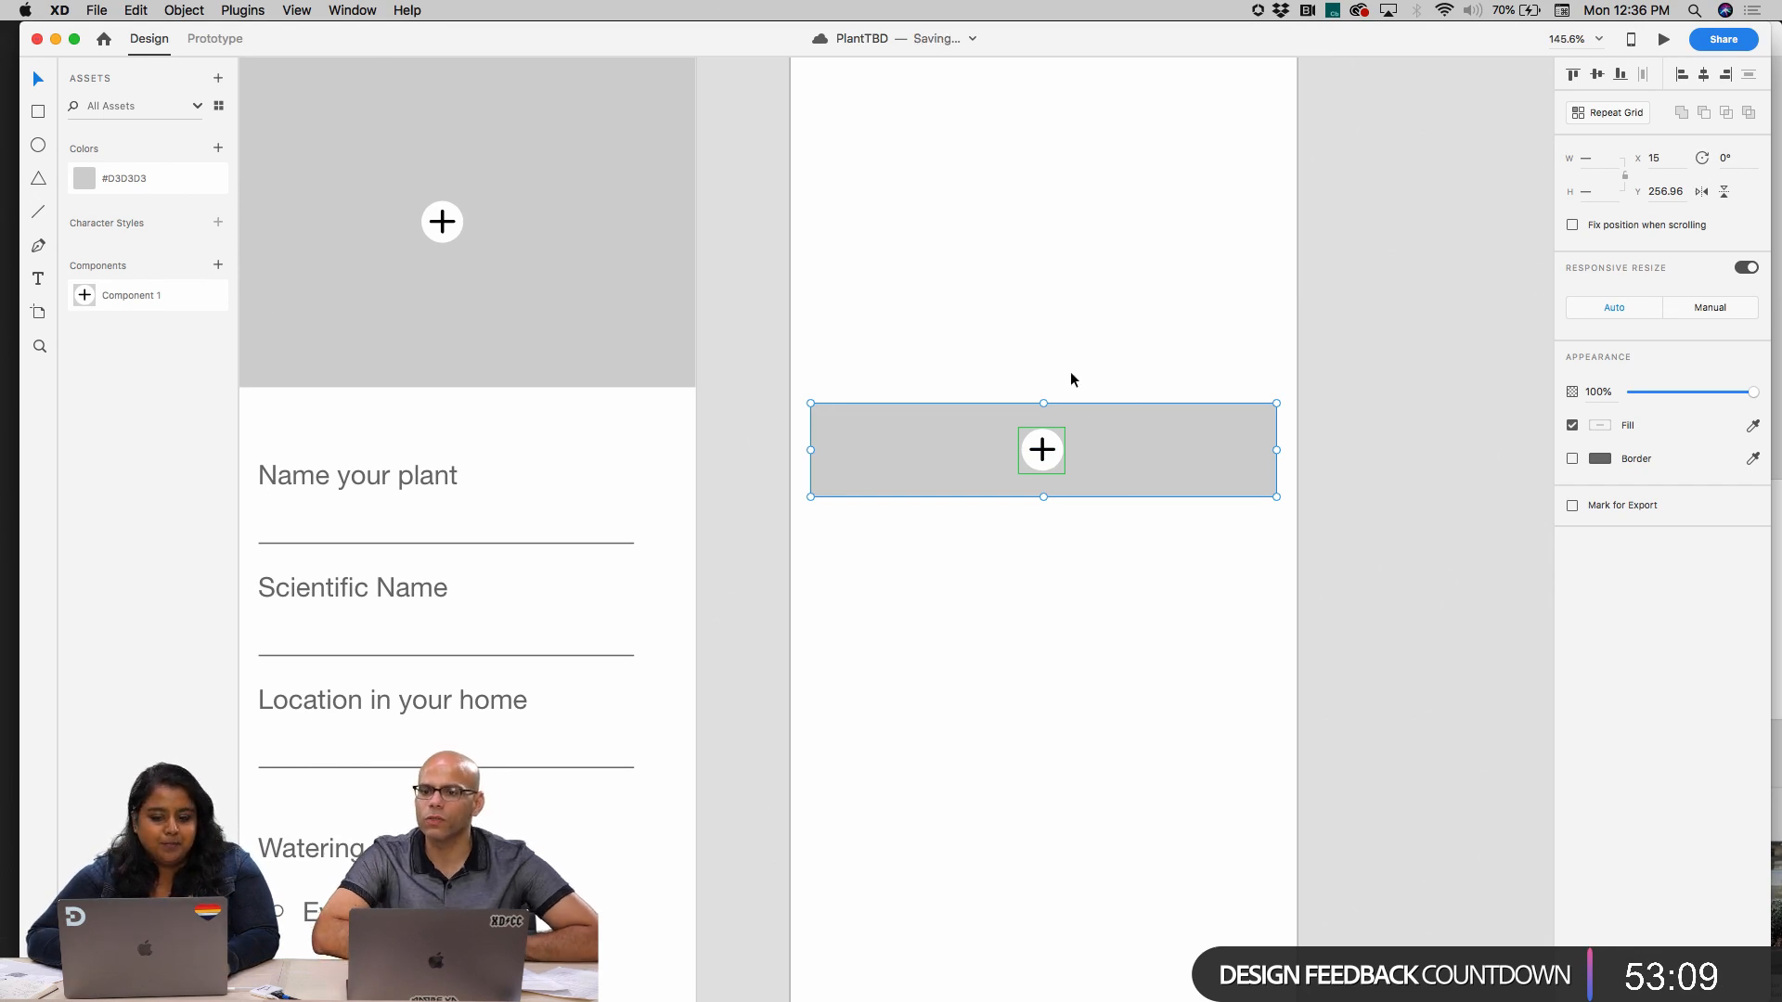
Place three grey cards of 117 by 133 px in a row across the duplicated artboard above the bar
scroll(1071, 371, up, 3)
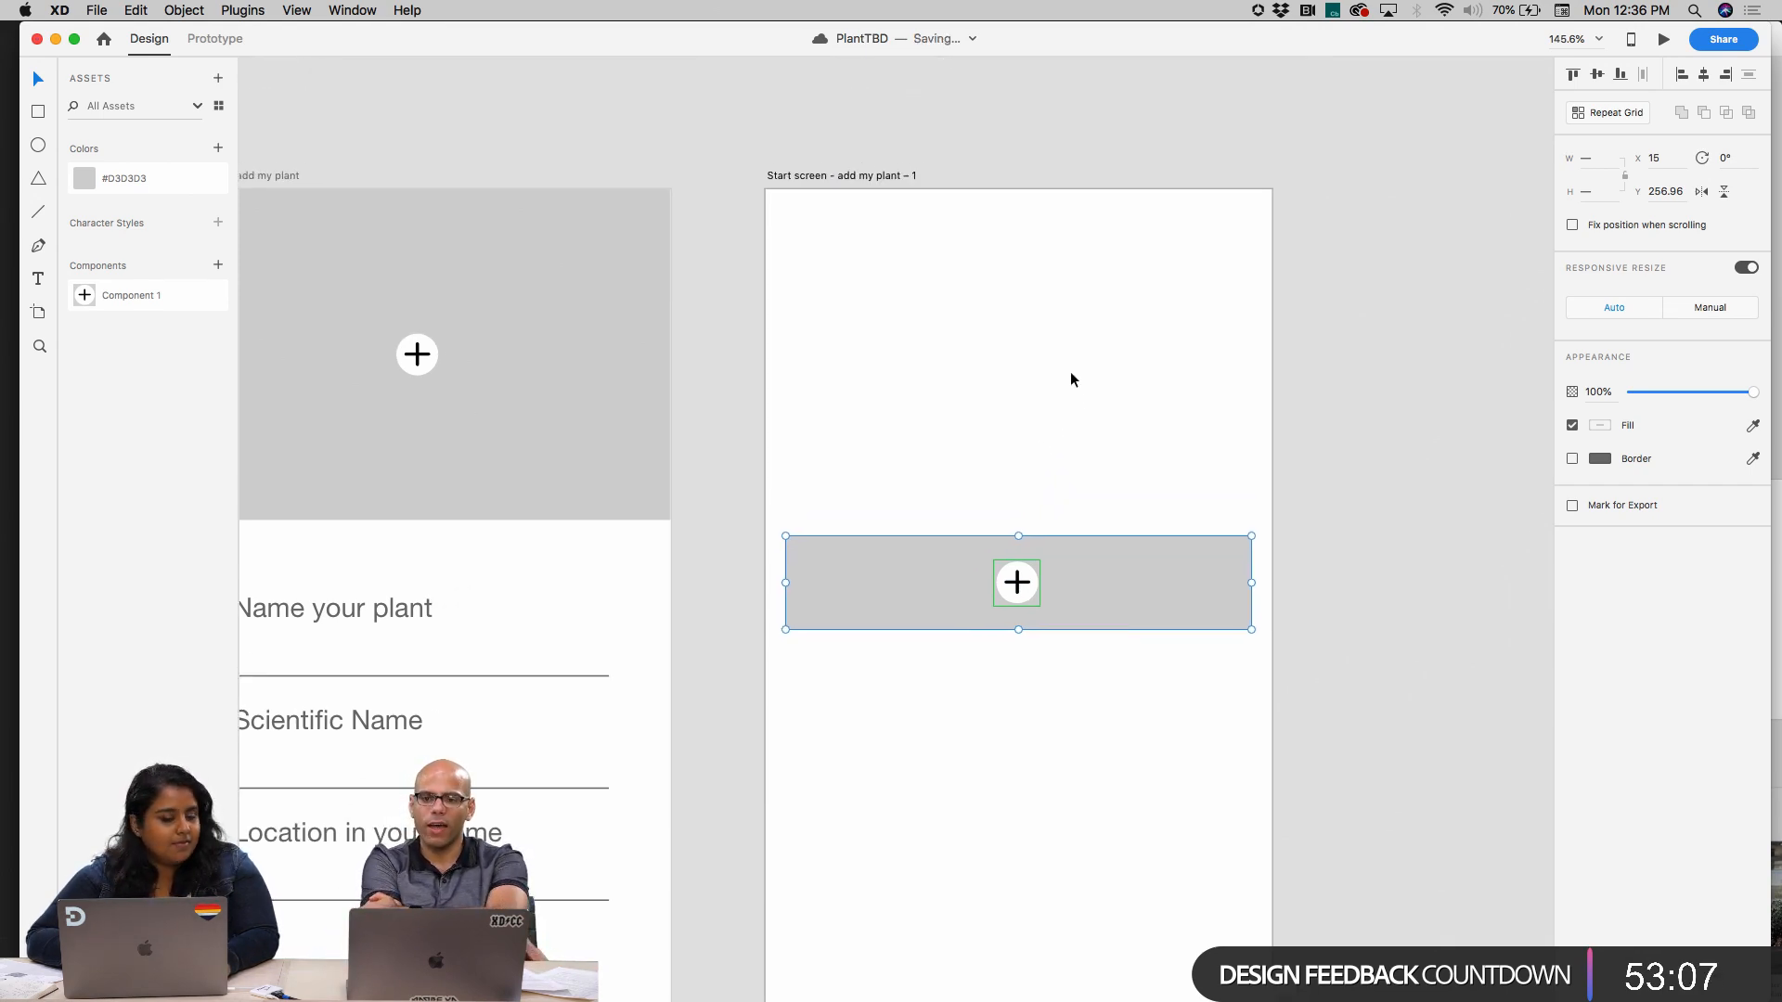
scroll(1071, 380, left, 3)
scroll(1071, 380, down, 2)
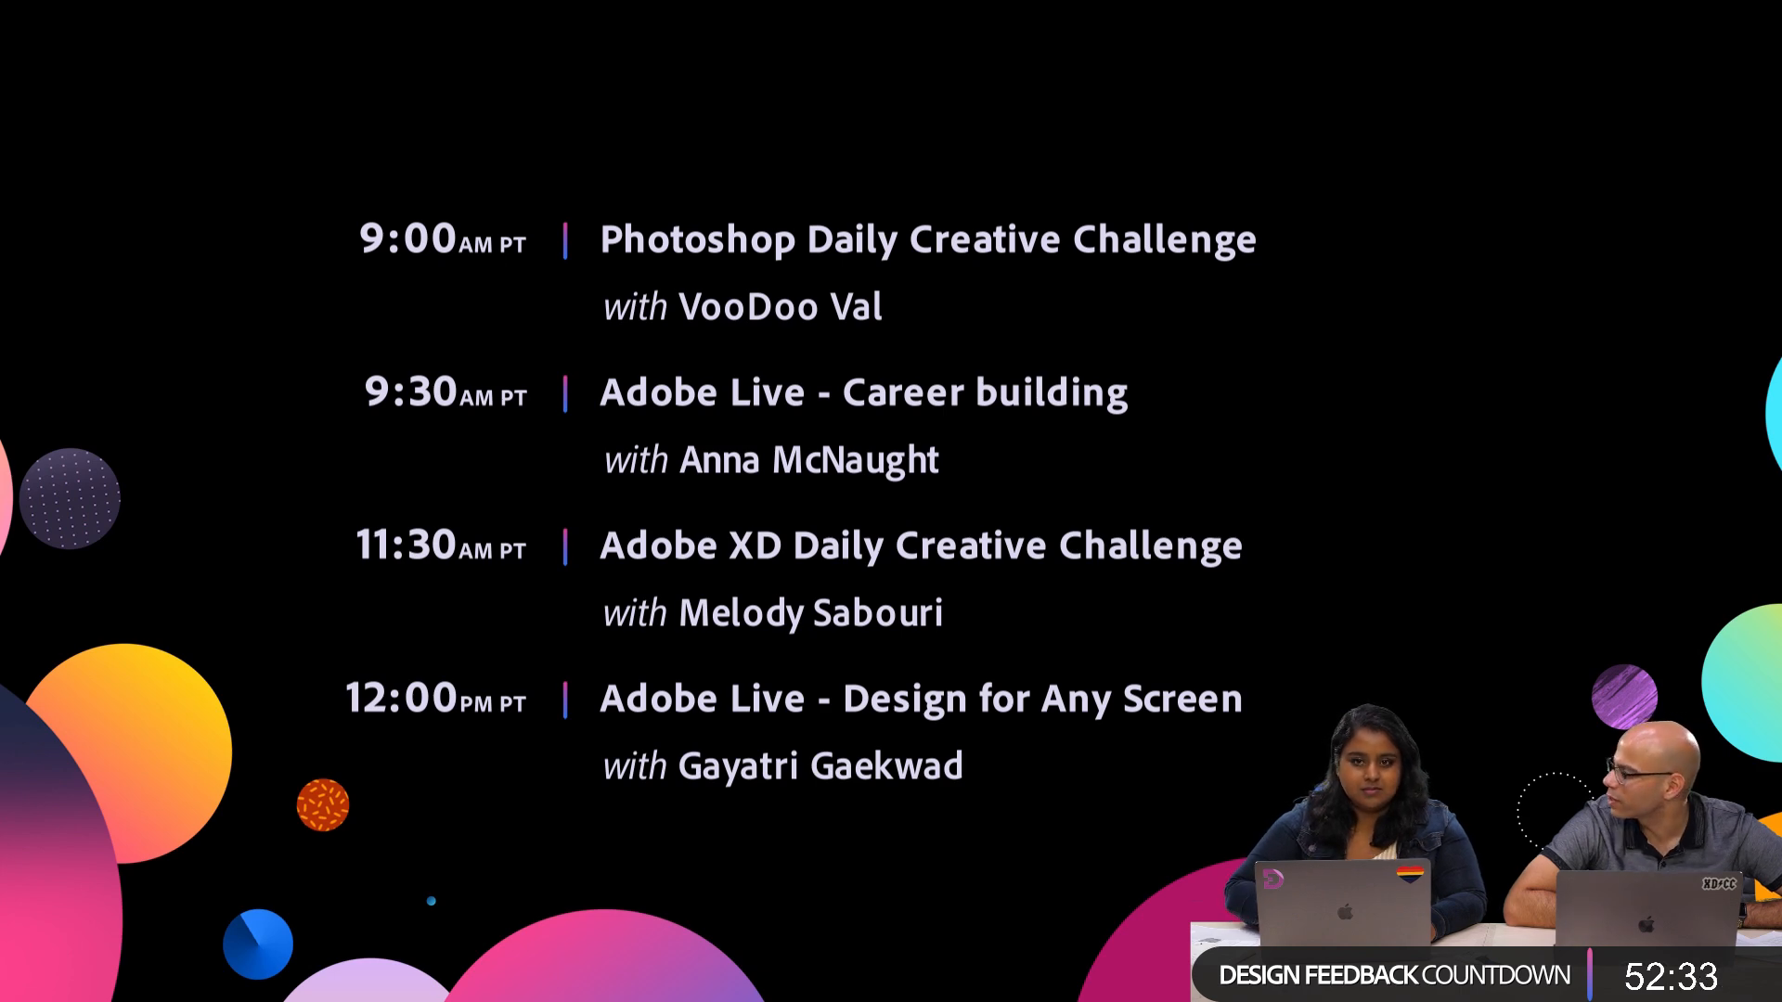
drag(1130, 197, 1177, 202)
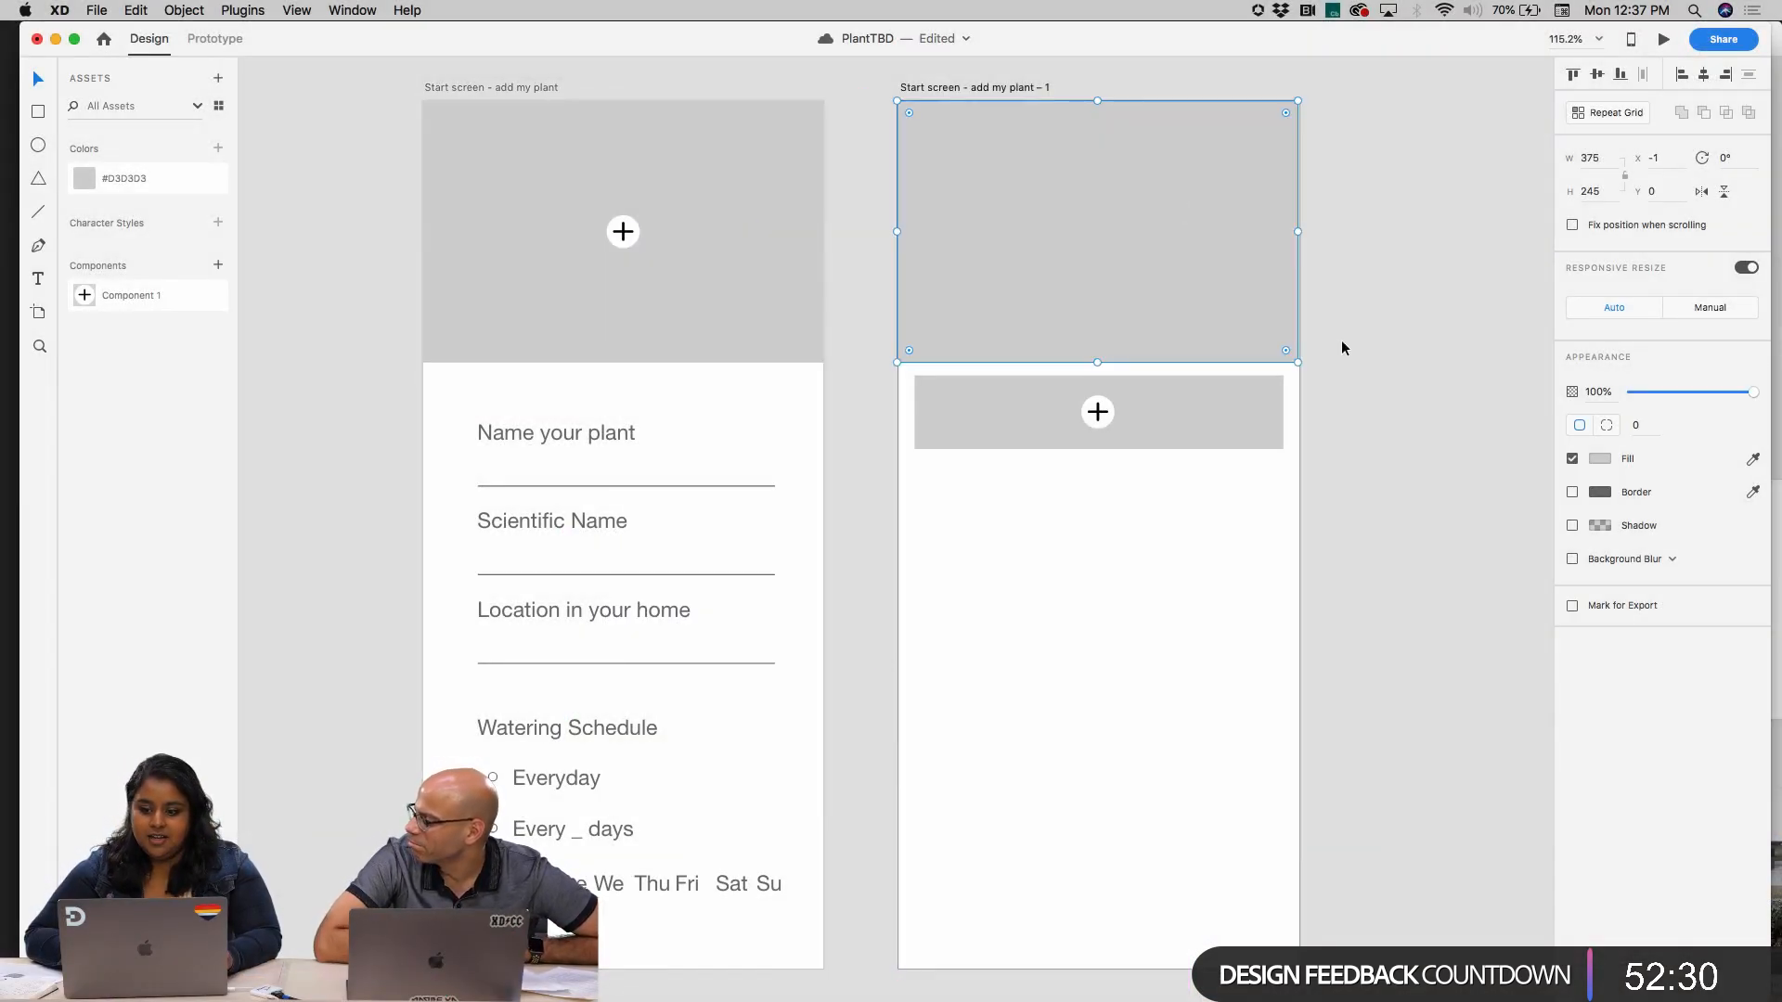
drag(1298, 362, 1023, 243)
drag(957, 185, 1110, 193)
drag(1110, 193, 1243, 193)
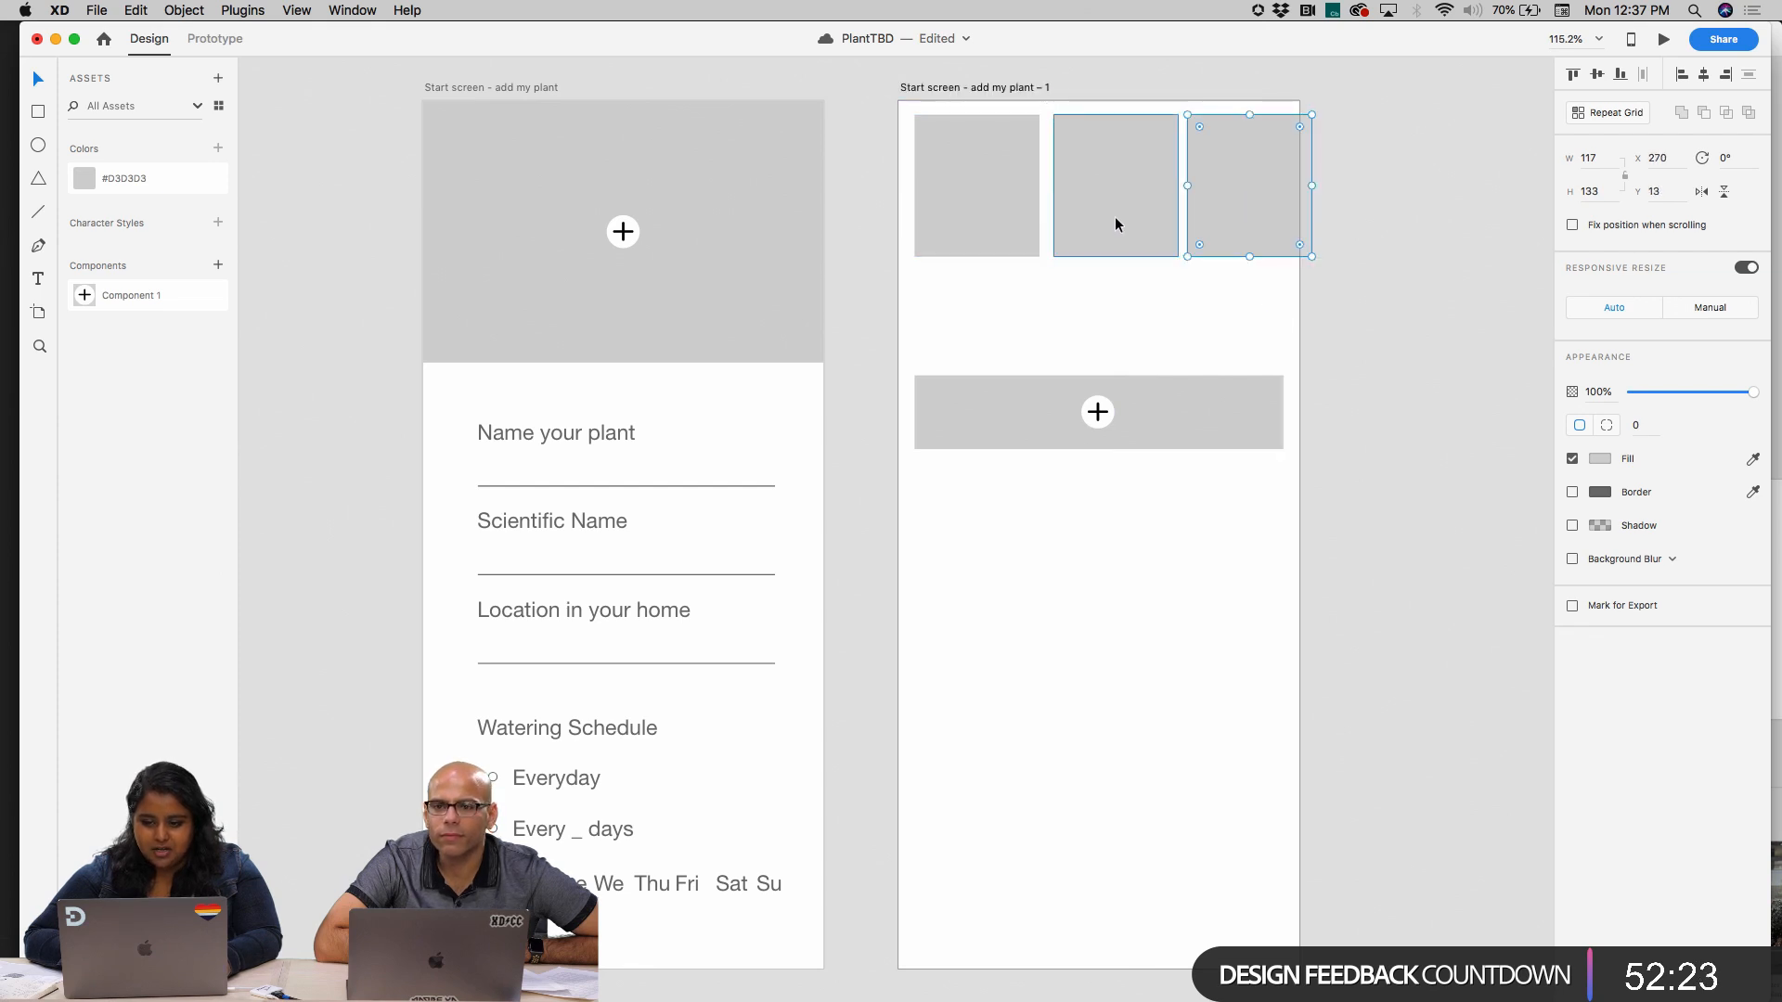
Move the row of three grey cards together so it starts at X 3, Y 47 inside the artboard
shift+click(1115, 216)
shift+click(1023, 214)
drag(1110, 214, 1100, 249)
Rename the duplicated artboard "Home"
click(1000, 87)
double_click(1000, 87)
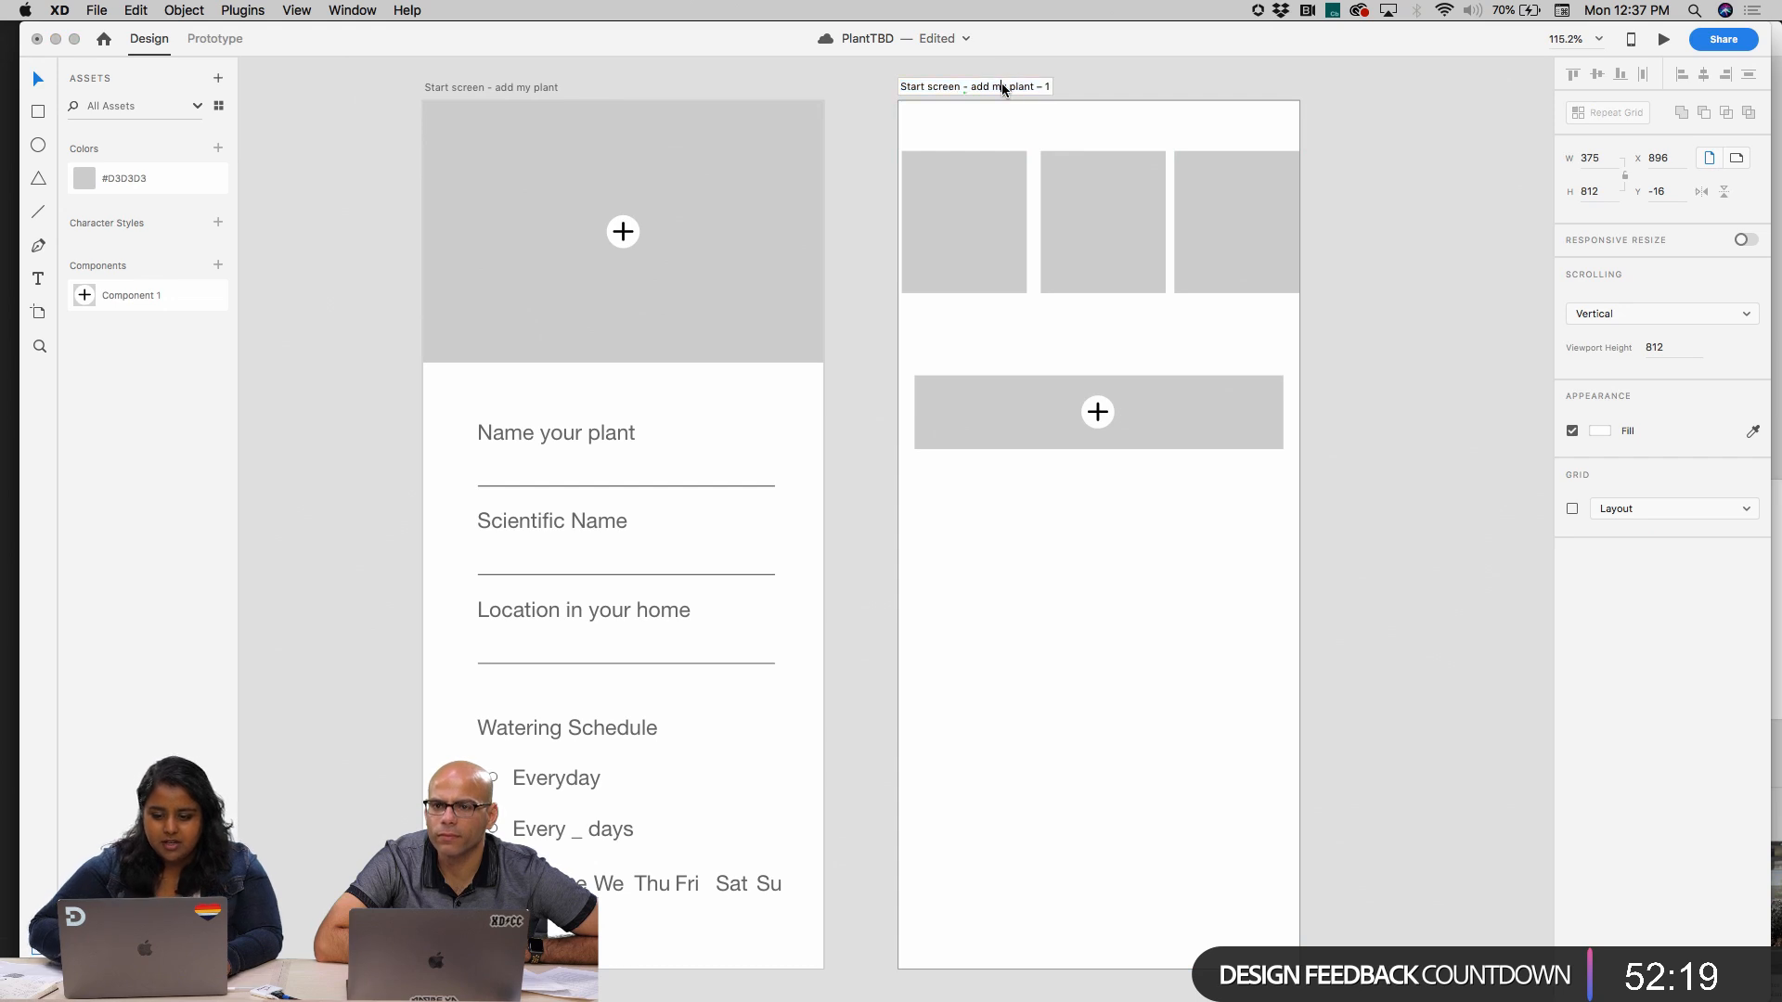
text(Home)
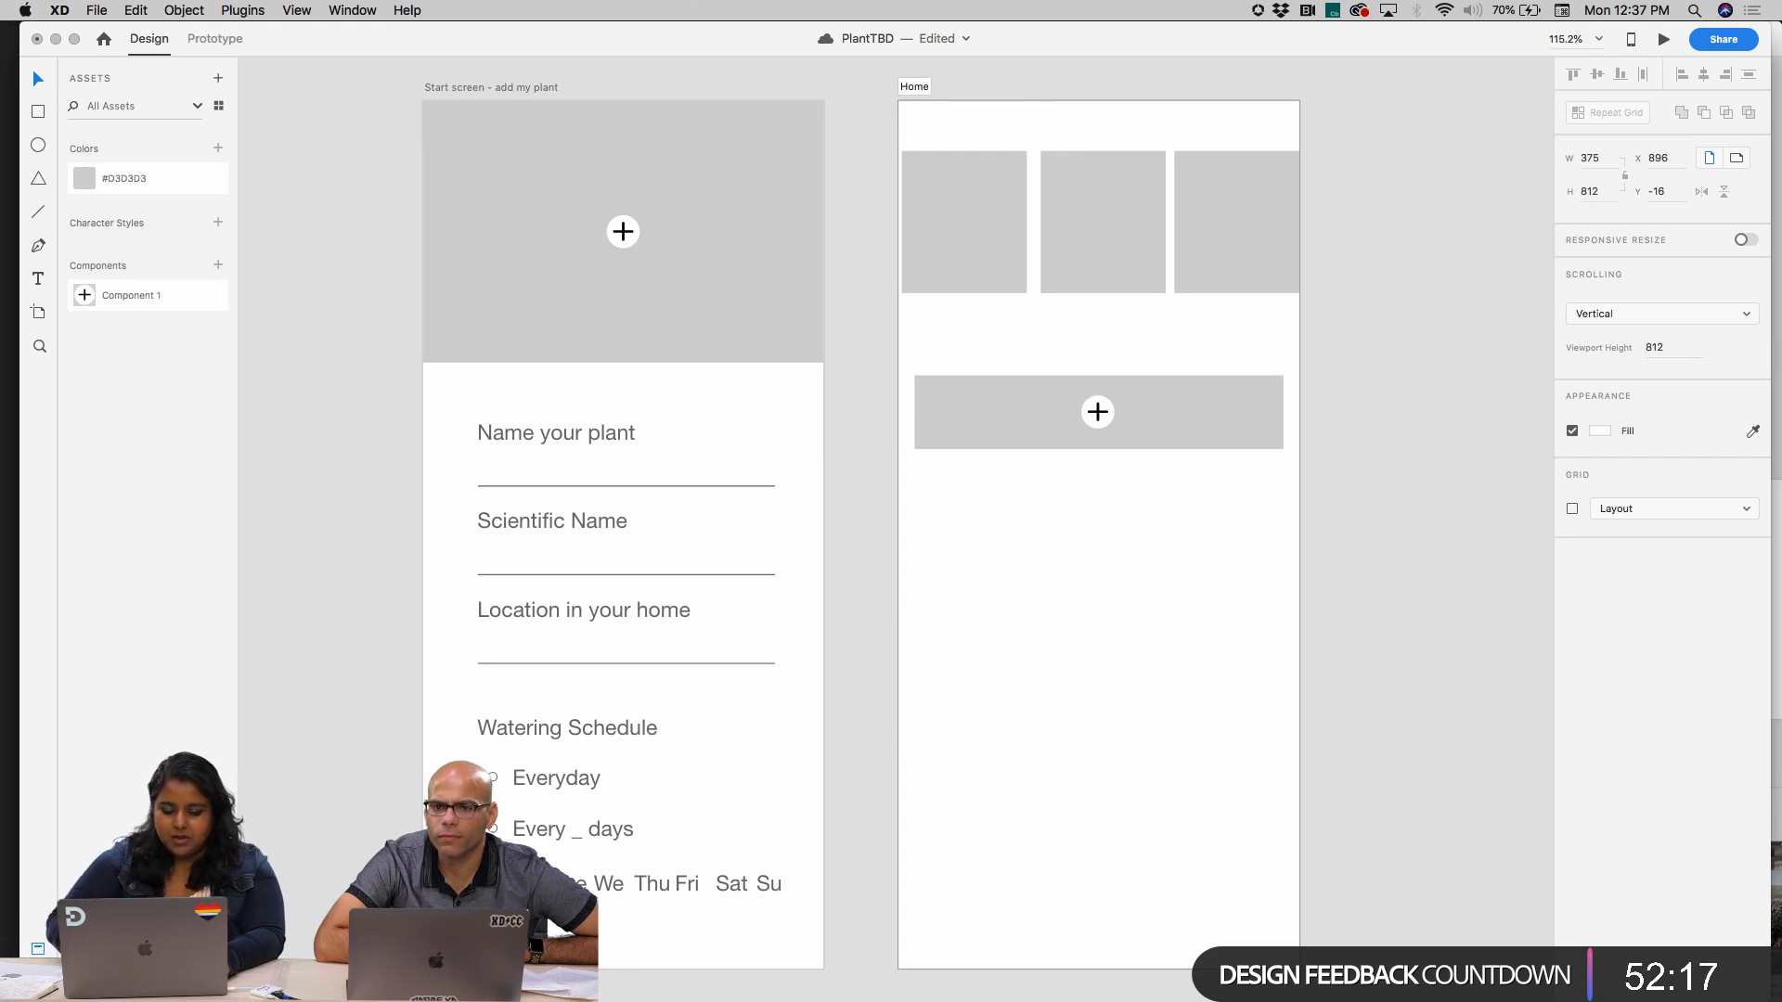
click(1116, 109)
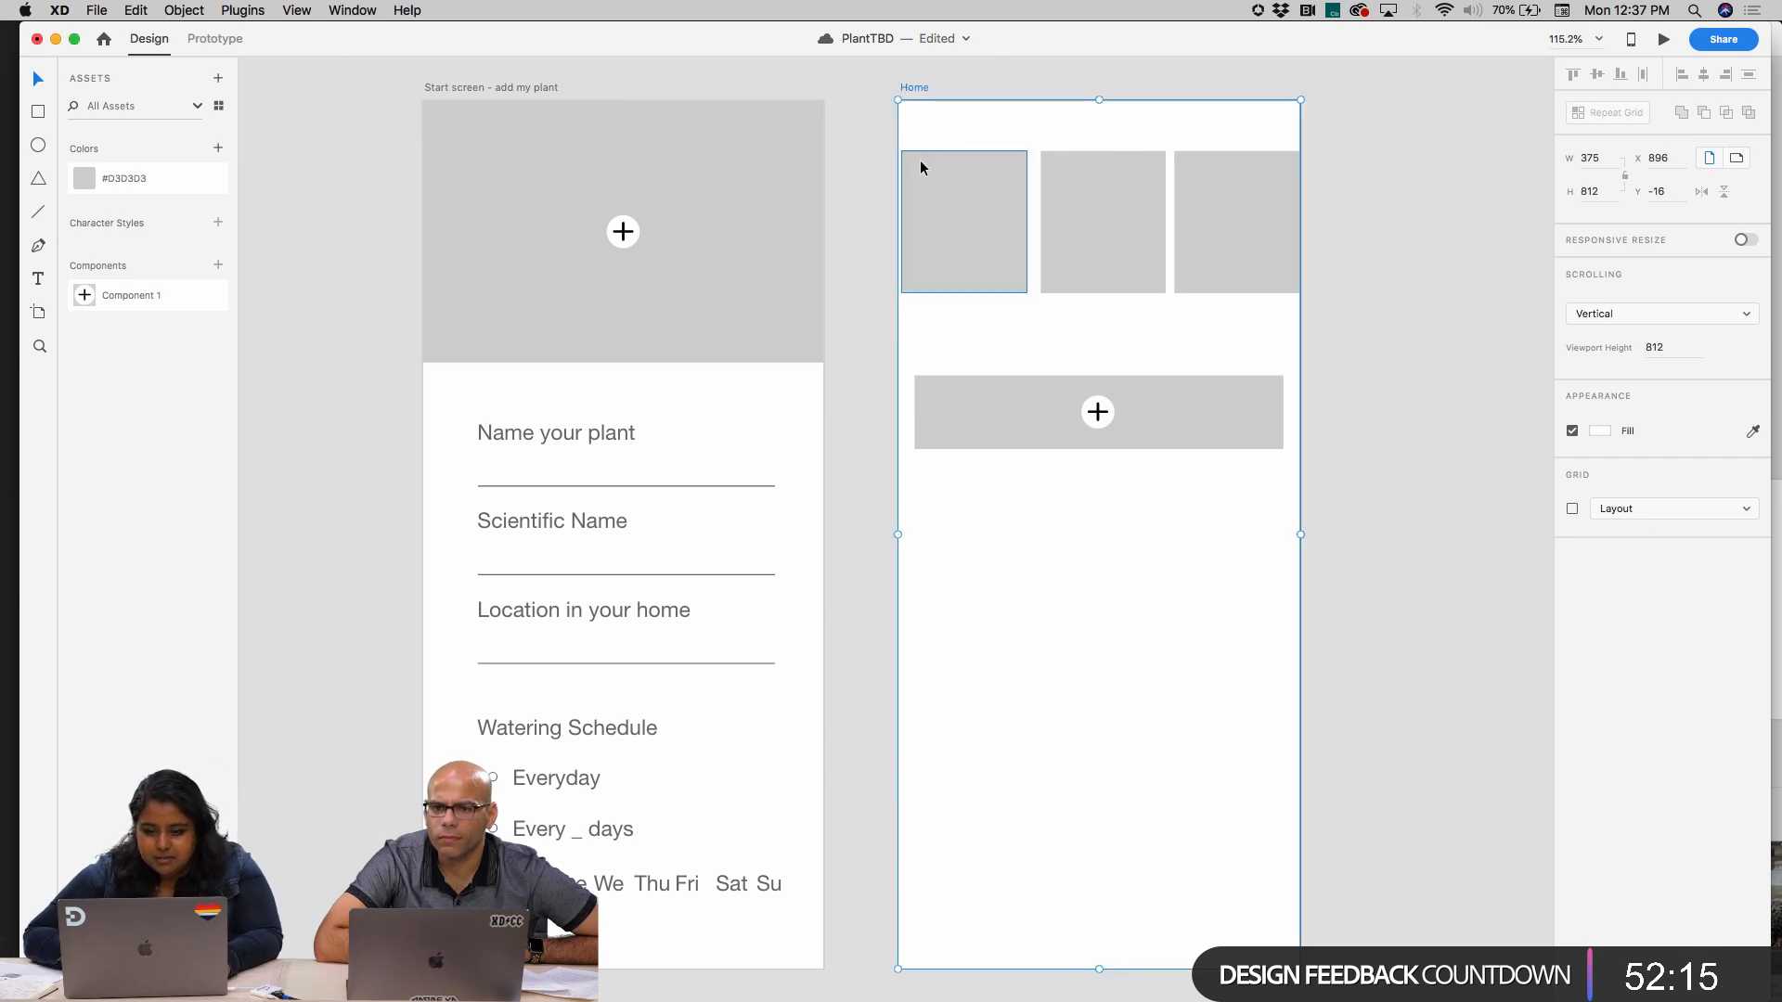
Align the row's first card with the bar's edge at X 15 and space the three cards evenly
drag(925, 147, 1245, 315)
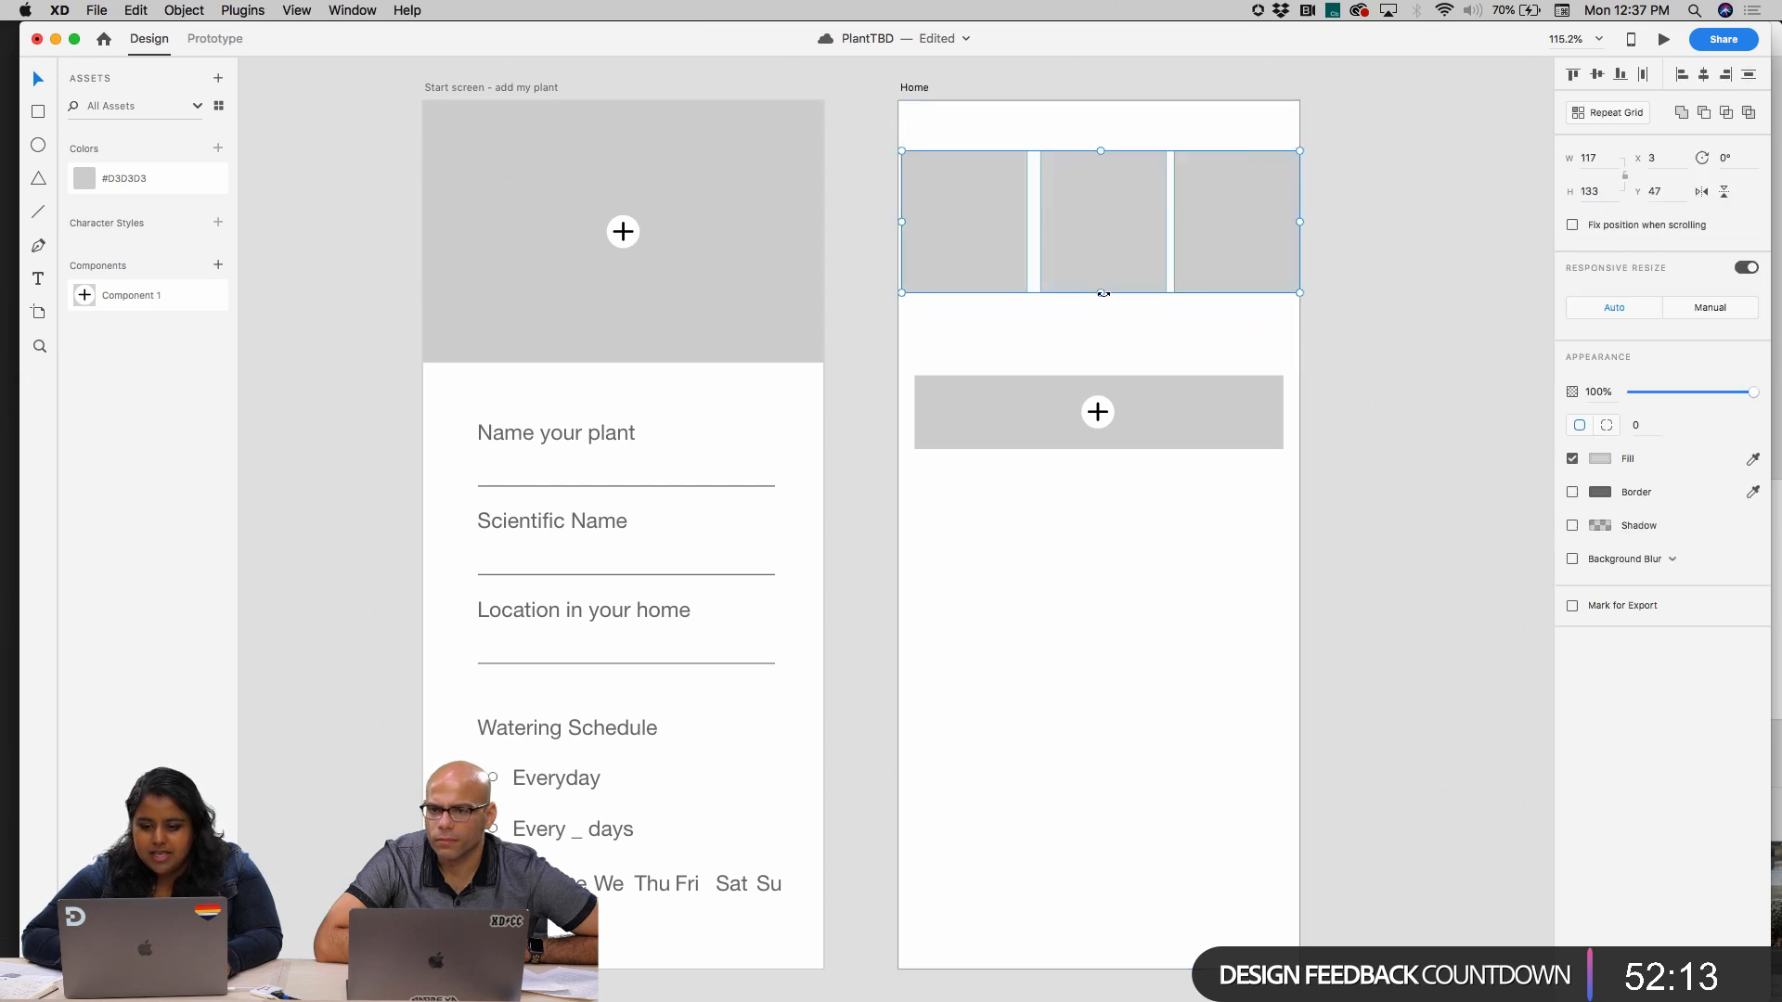
drag(1102, 295, 1101, 270)
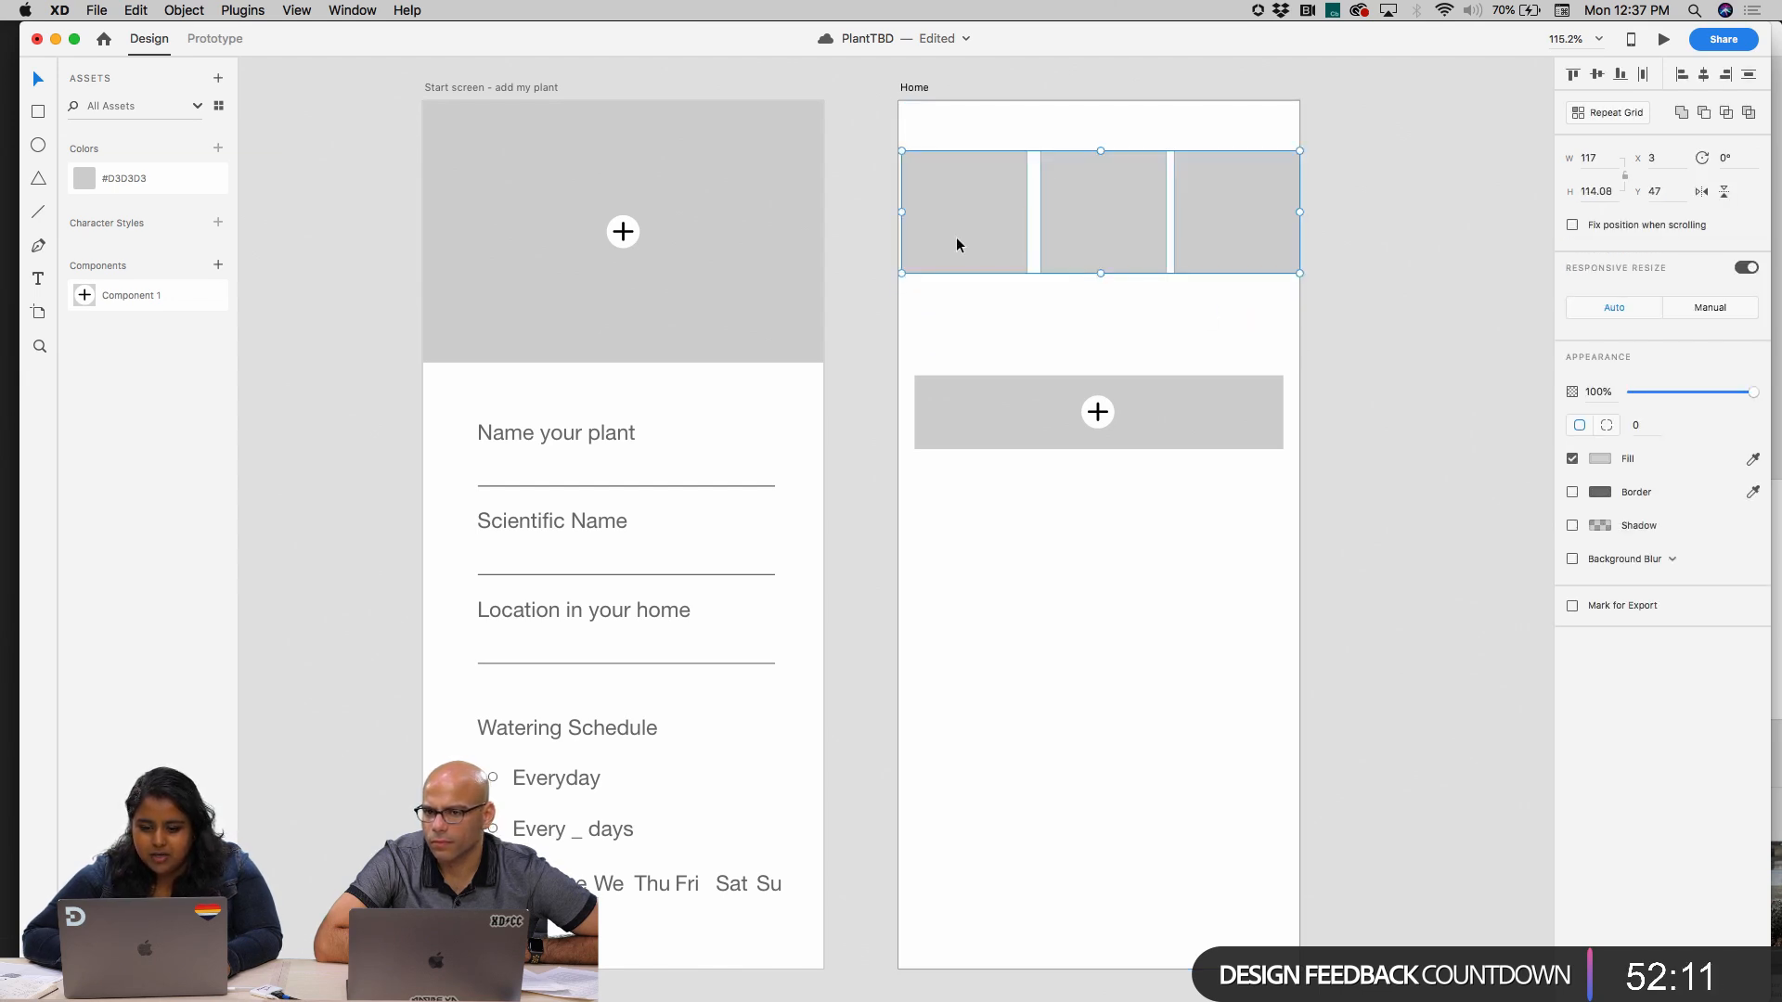
key(super+z)
drag(902, 221, 914, 223)
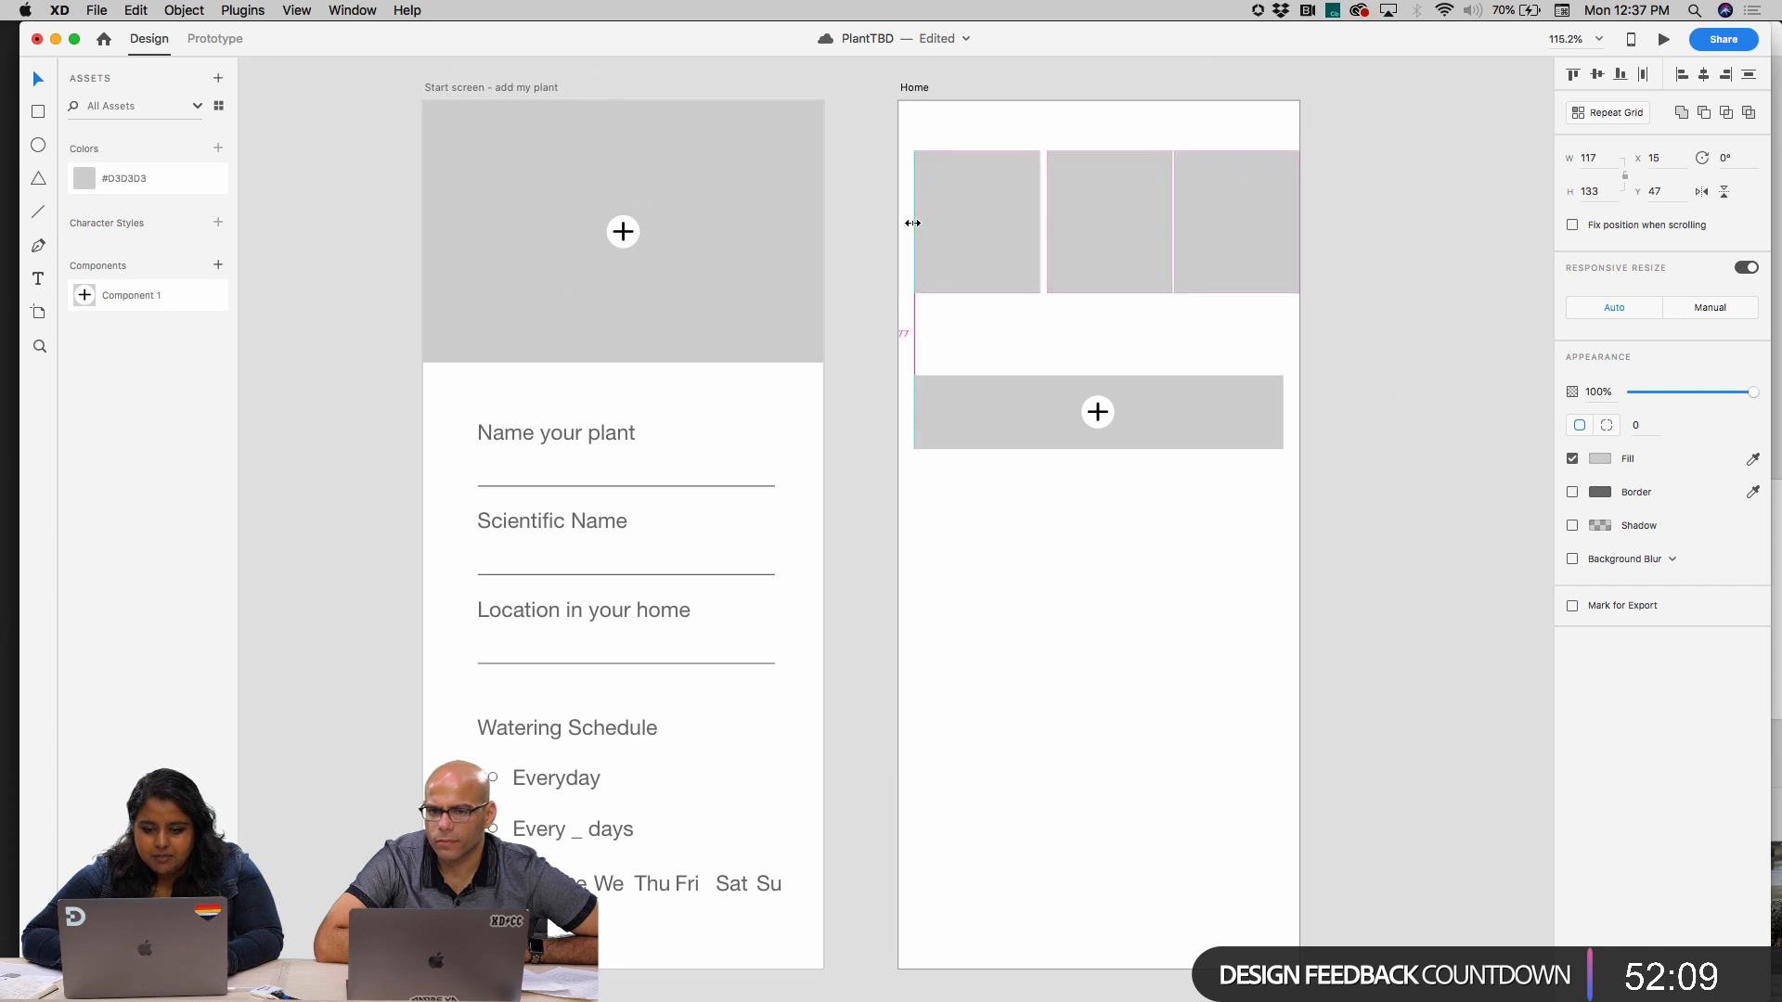
scroll(1236, 294, down, 6)
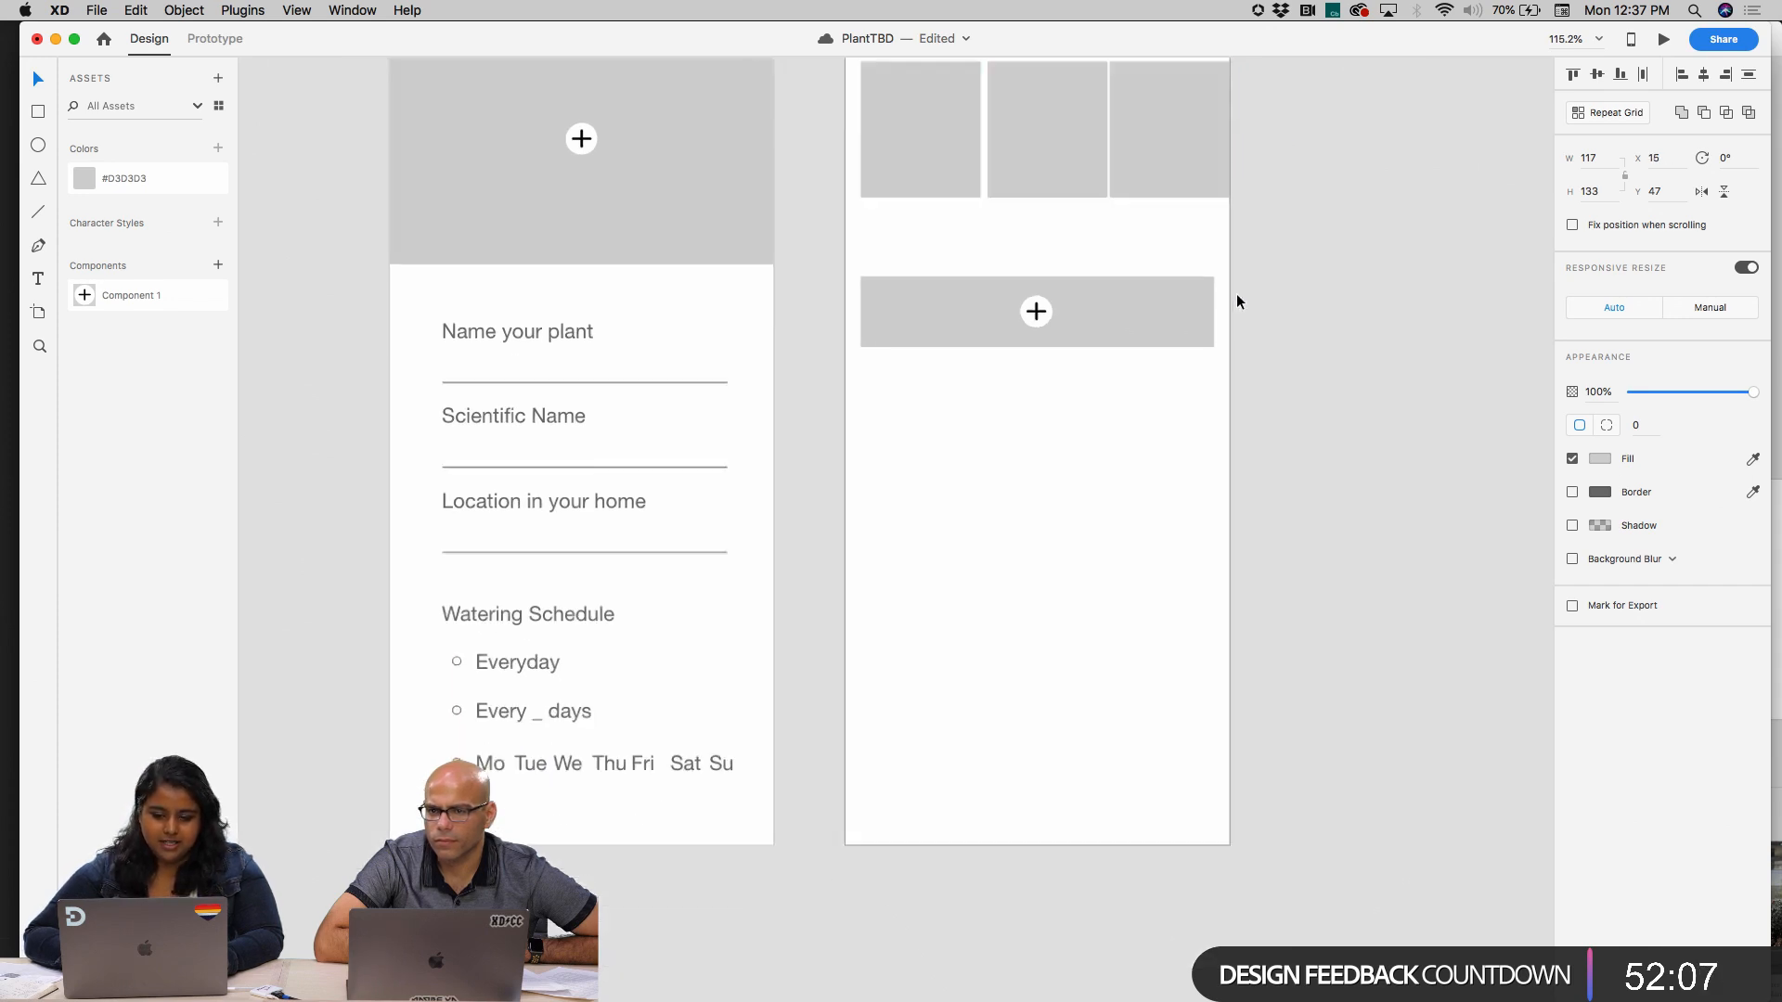
click(689, 167)
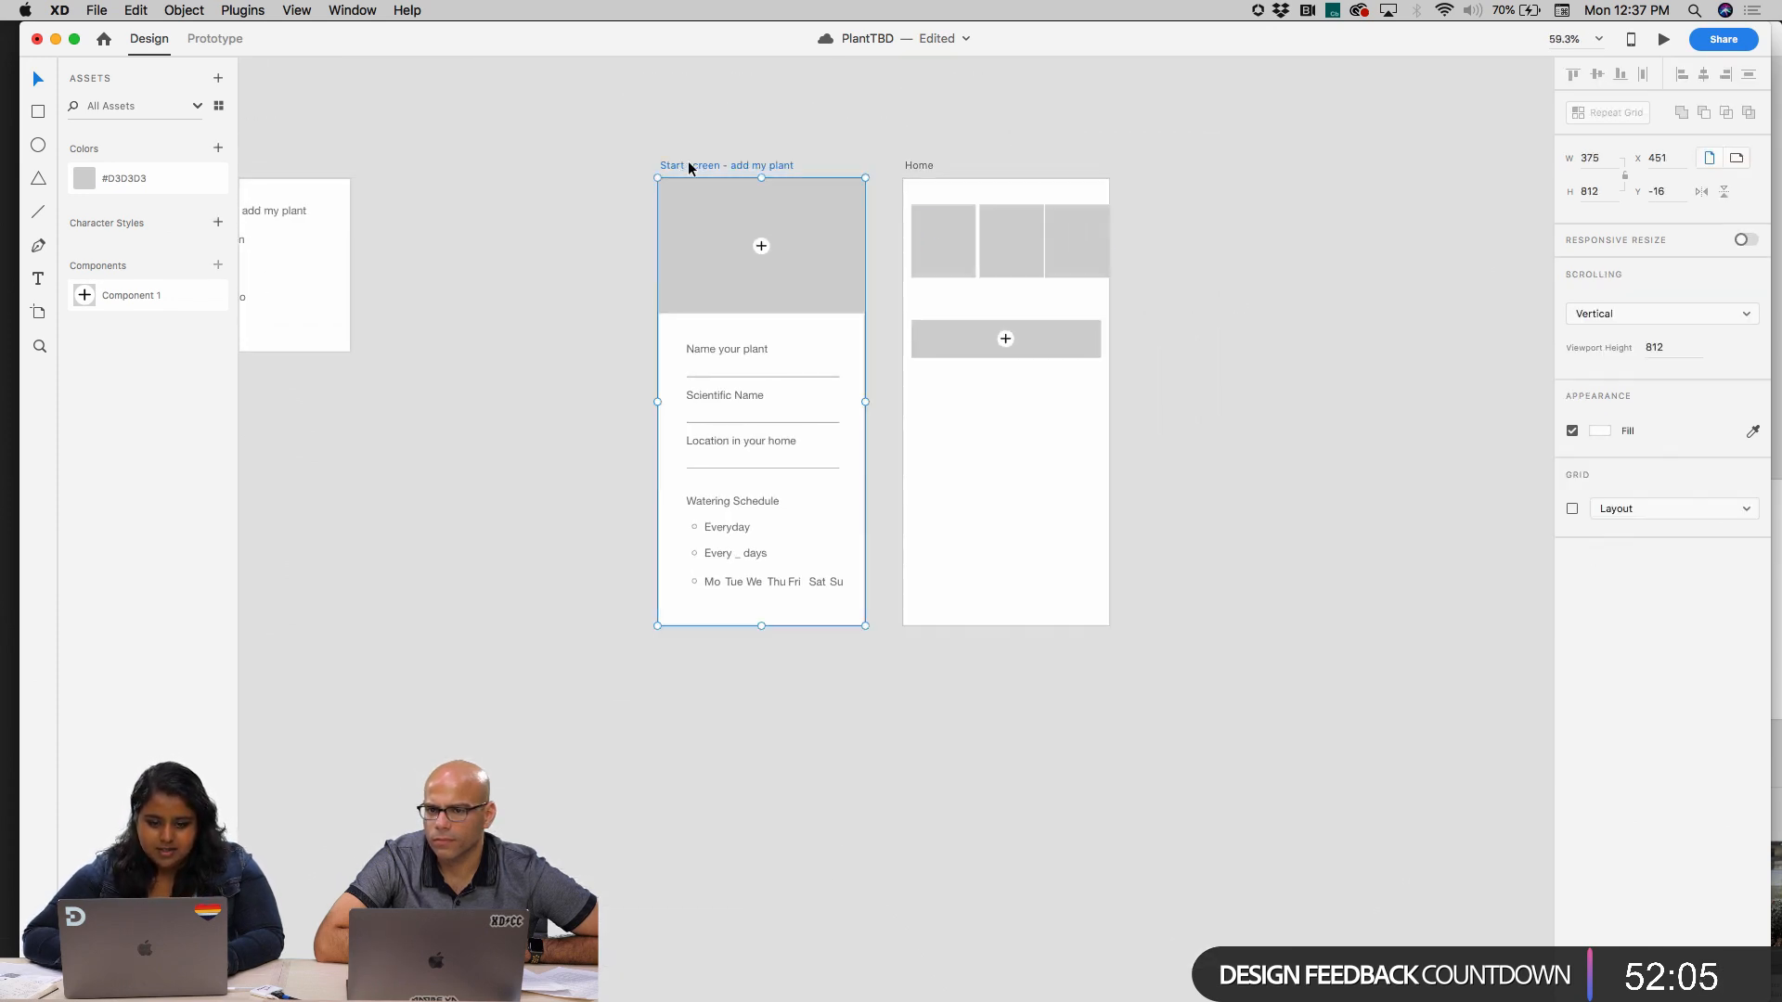
key(super+d)
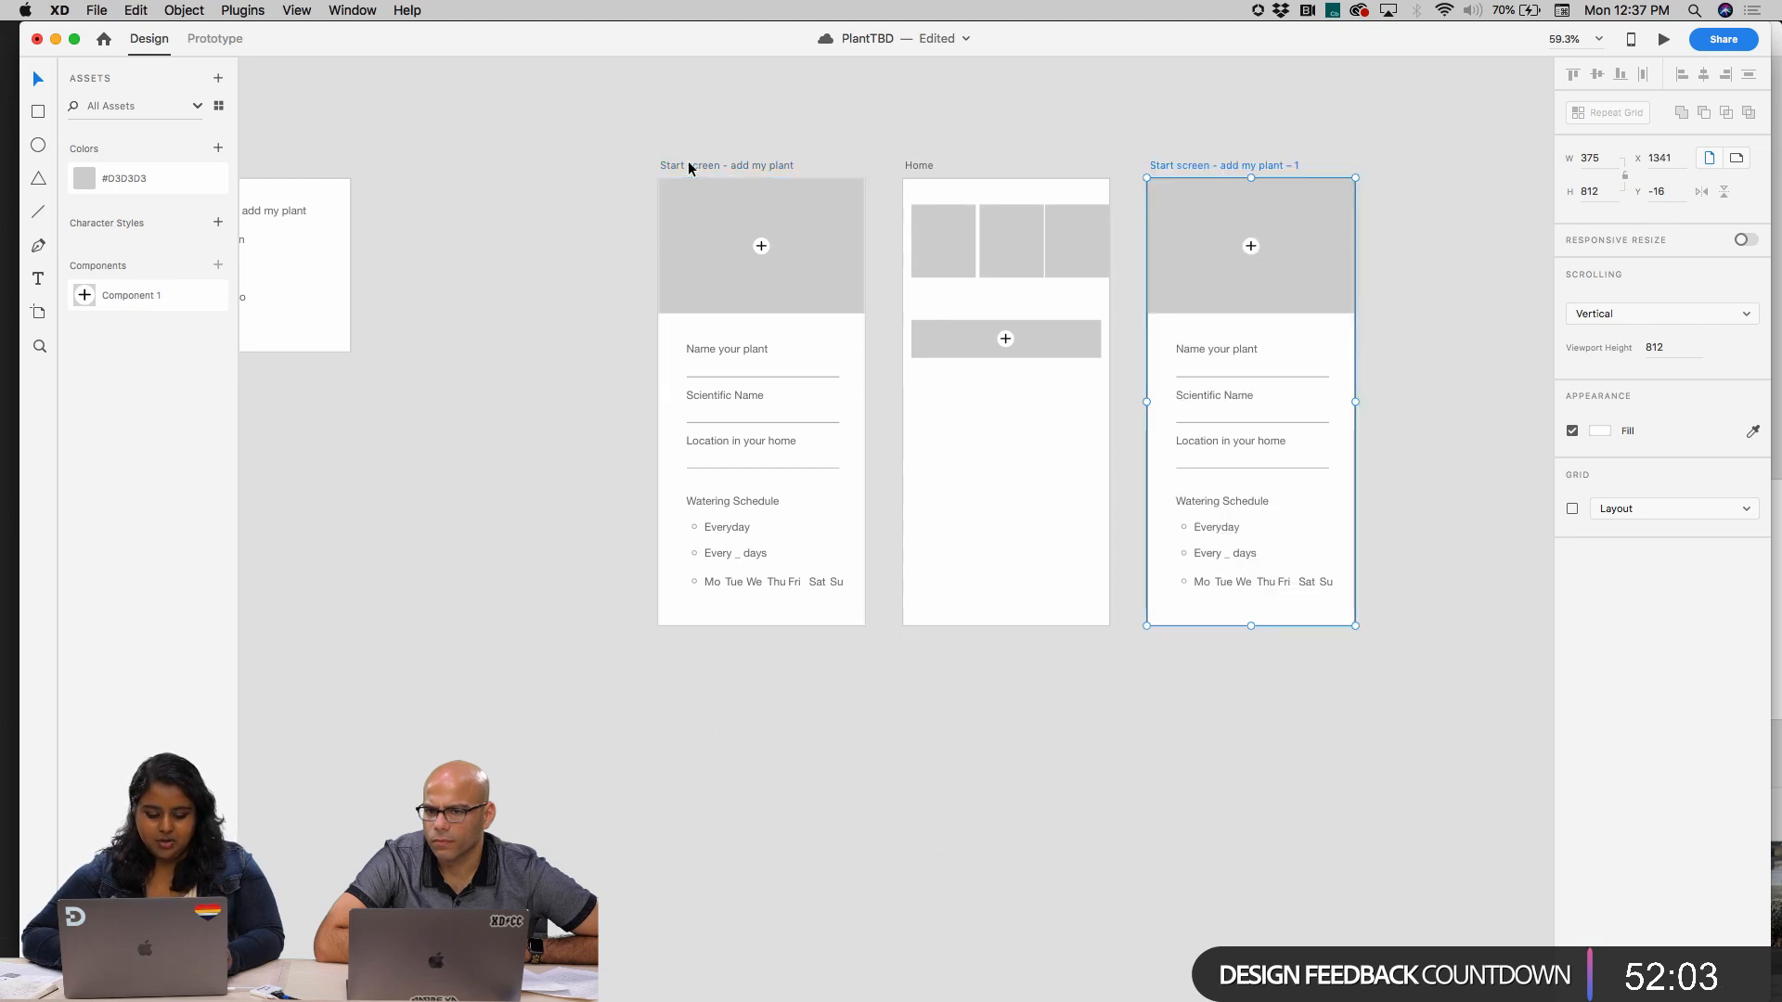
scroll(1216, 139, up, 3)
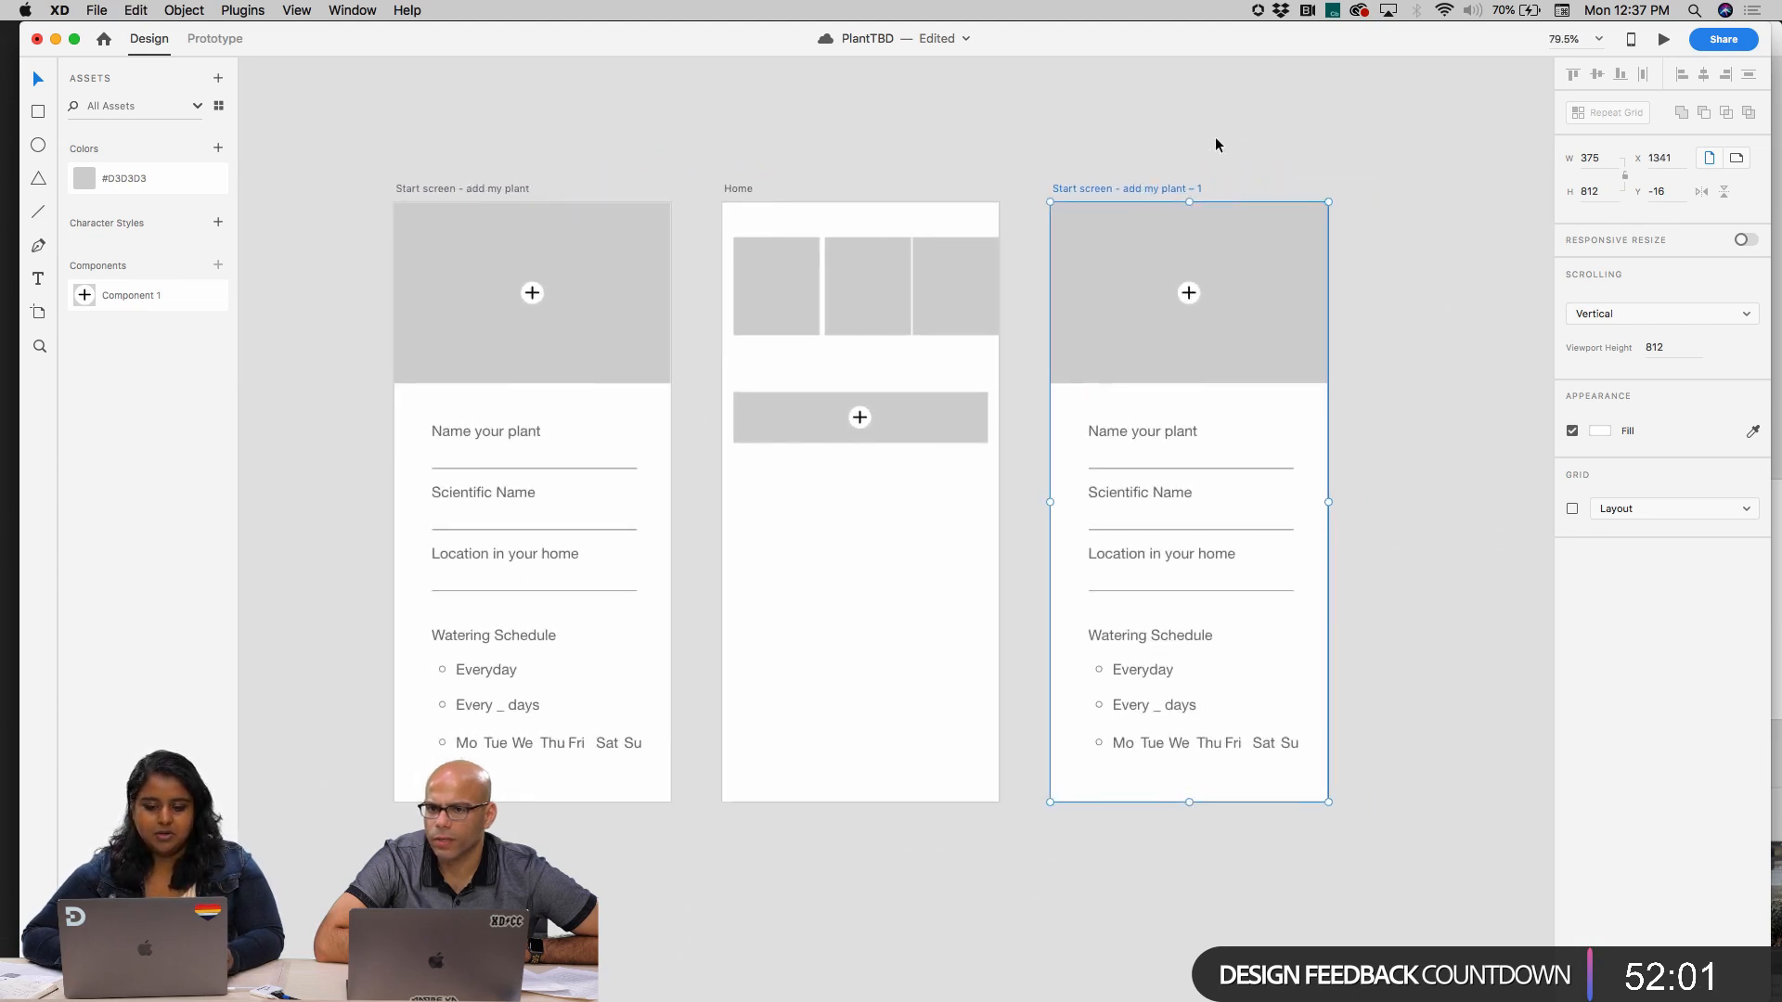
key(Delete)
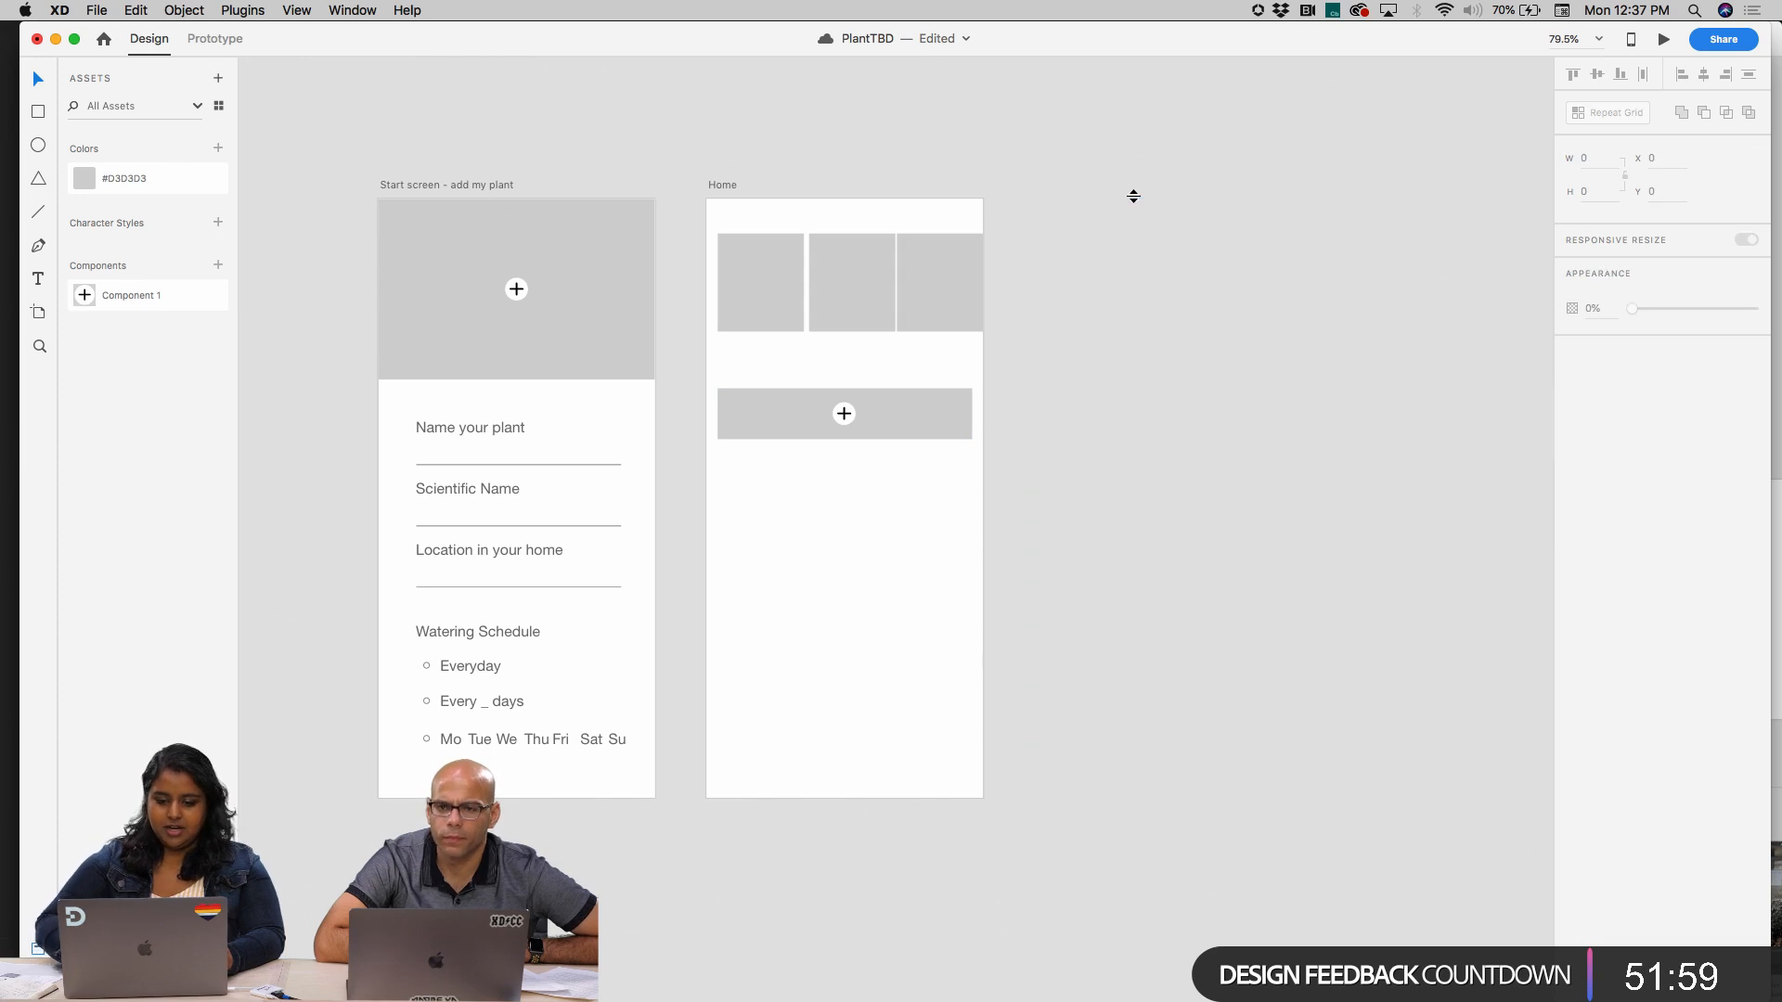
Space the three cards apart evenly and narrow the row so it spans the same width as the grey bar
click(800, 284)
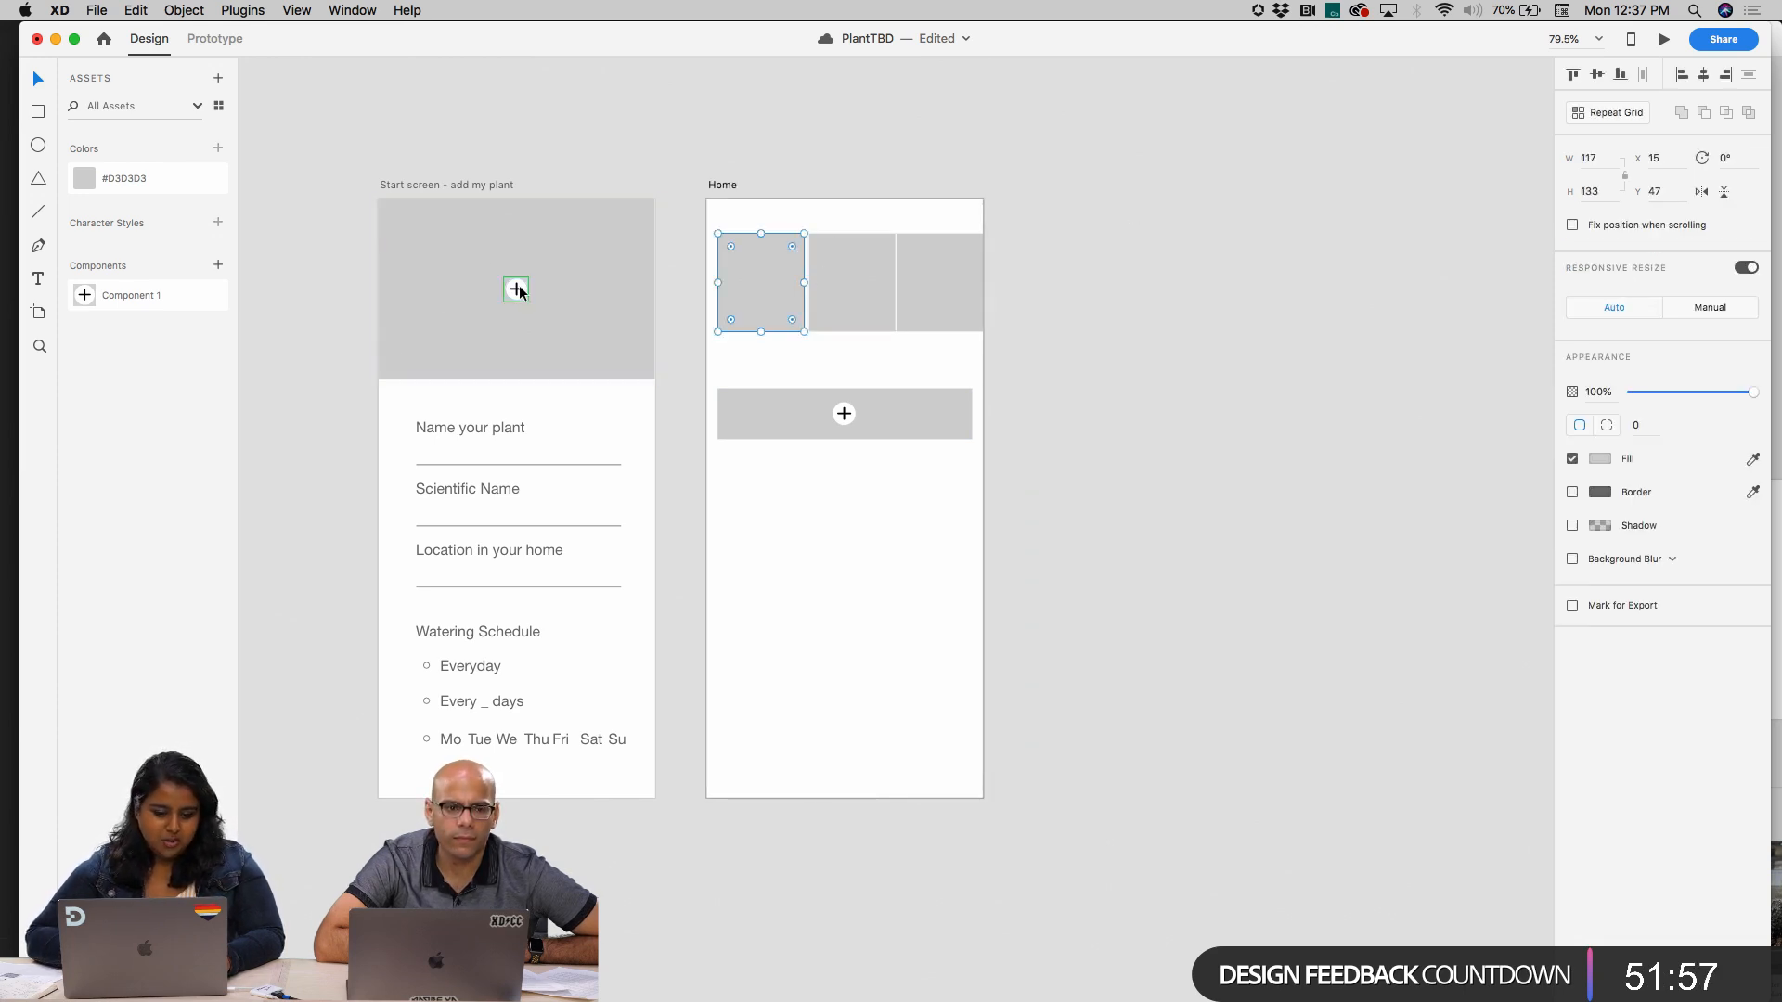
scroll(863, 367, up, 5)
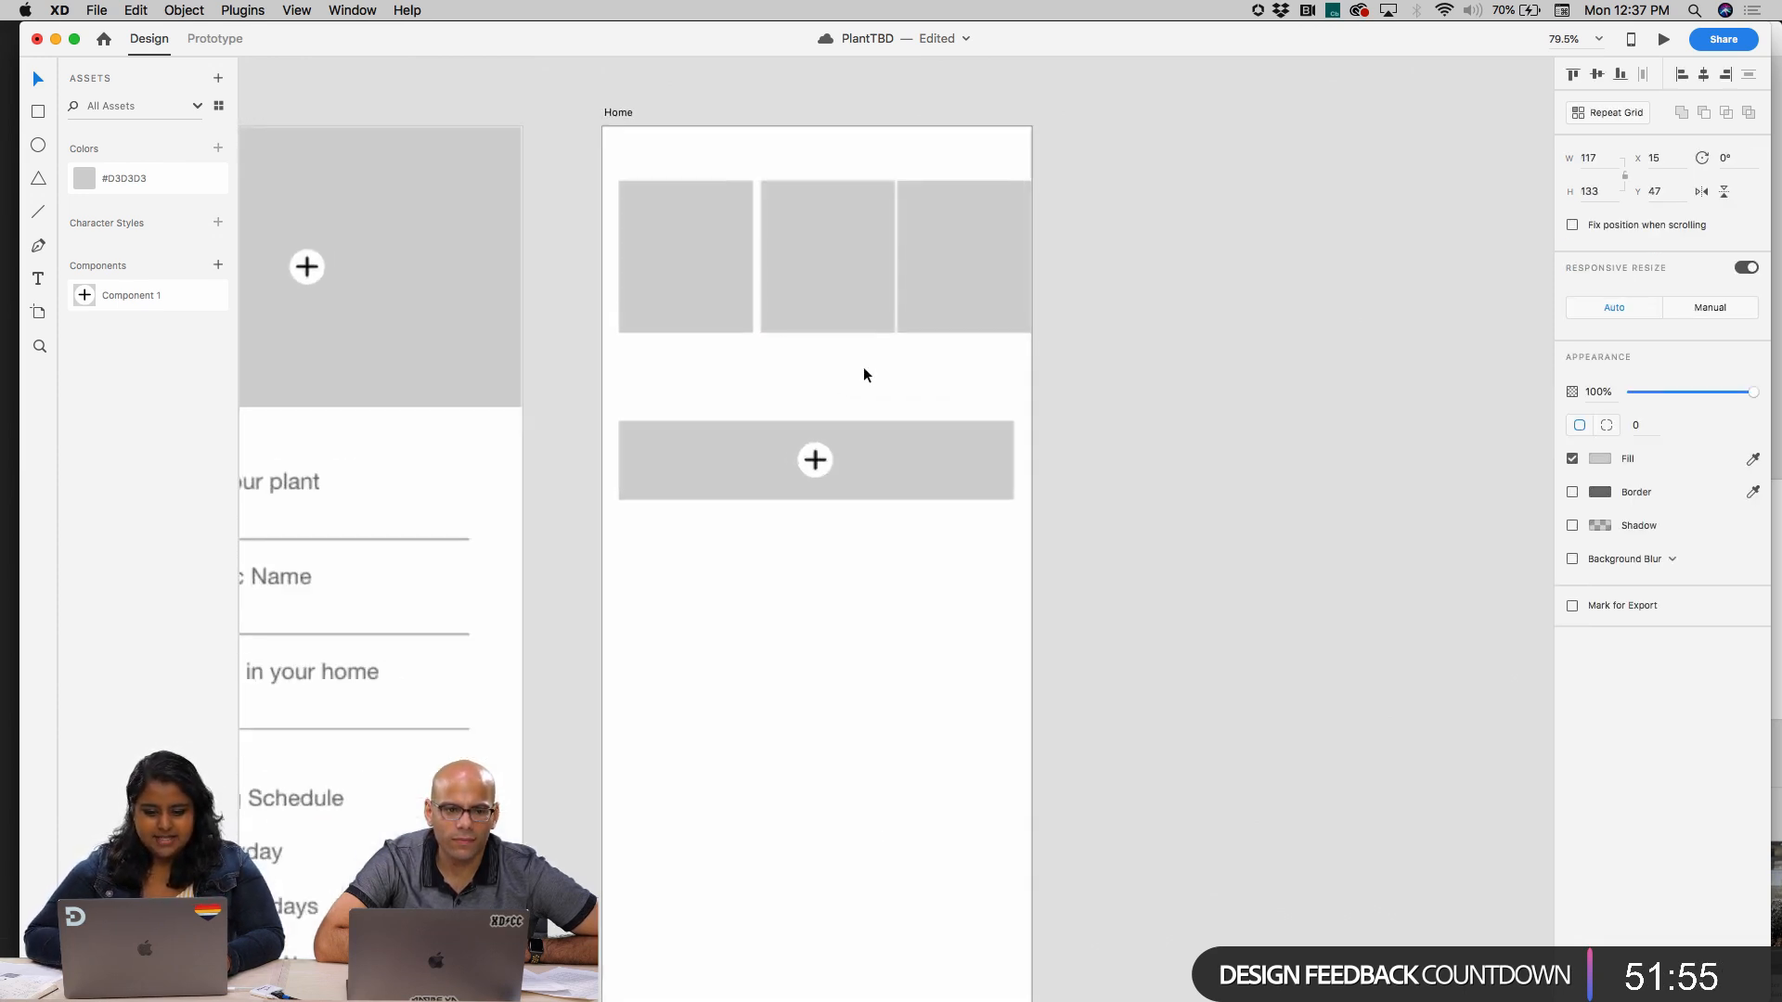
drag(973, 269, 967, 267)
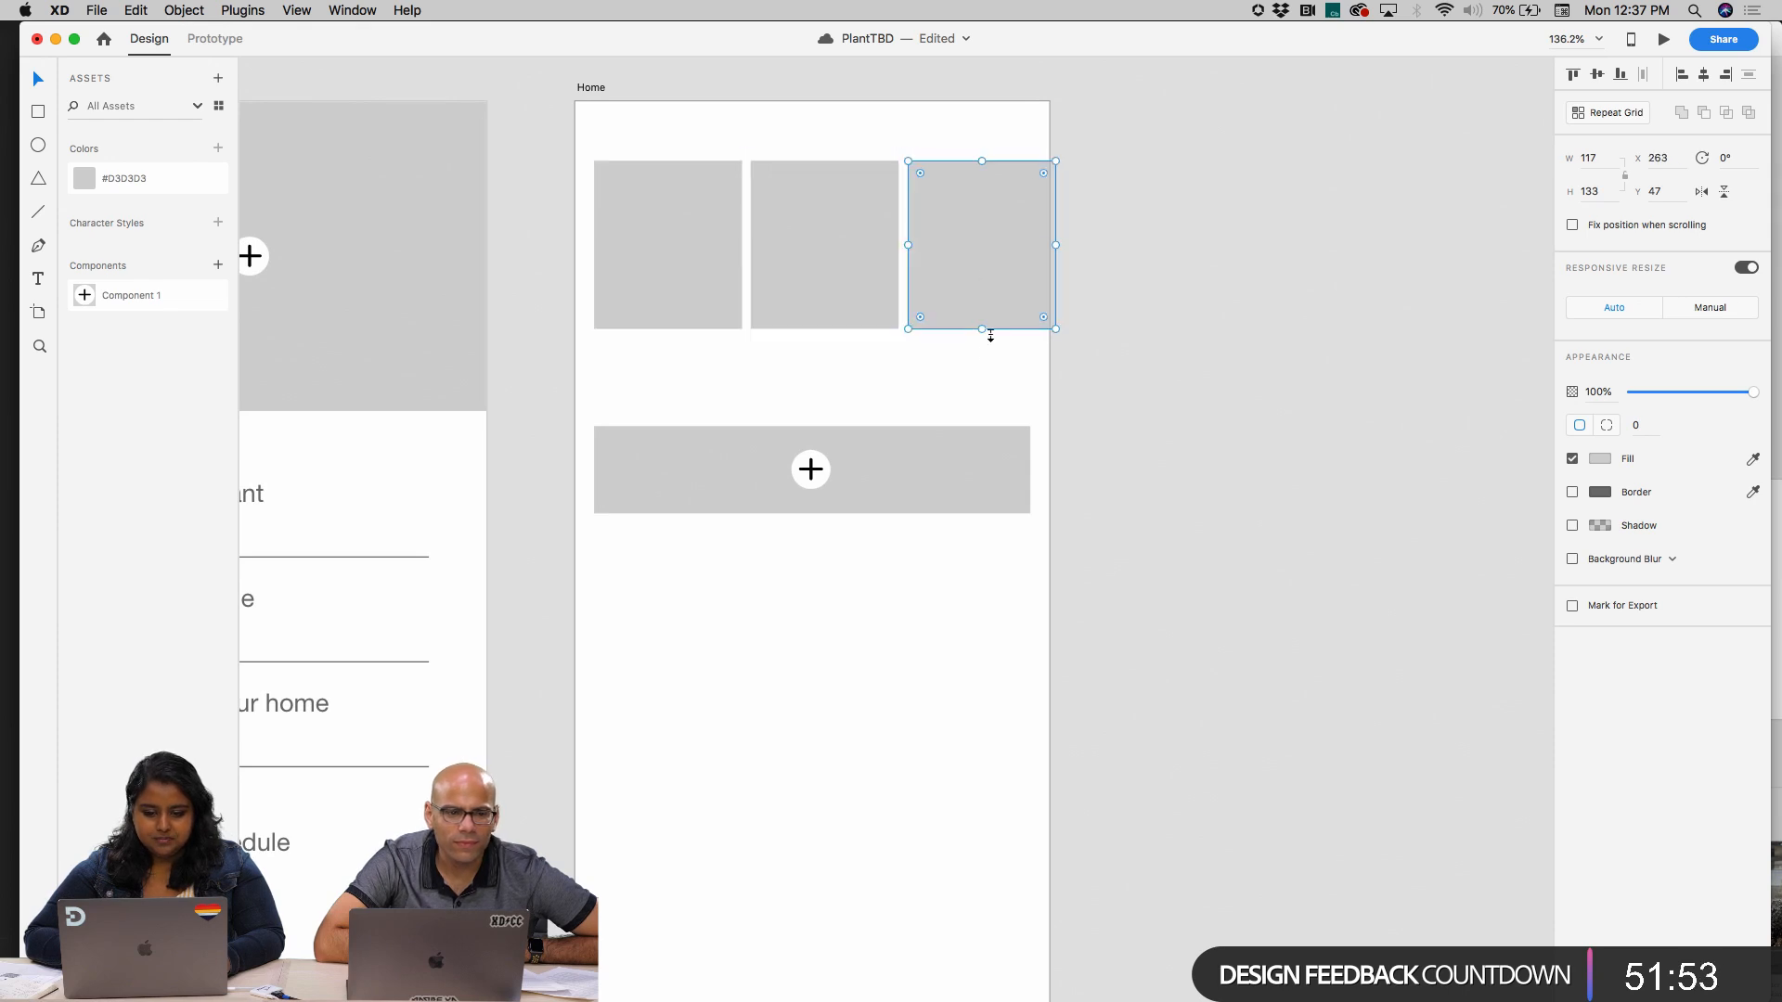
drag(974, 358, 620, 253)
mouse_move(1056, 246)
mouse_down()
mouse_move(1028, 246)
mouse_move(988, 304)
mouse_up()
scroll(988, 305, left, 8)
click(512, 455)
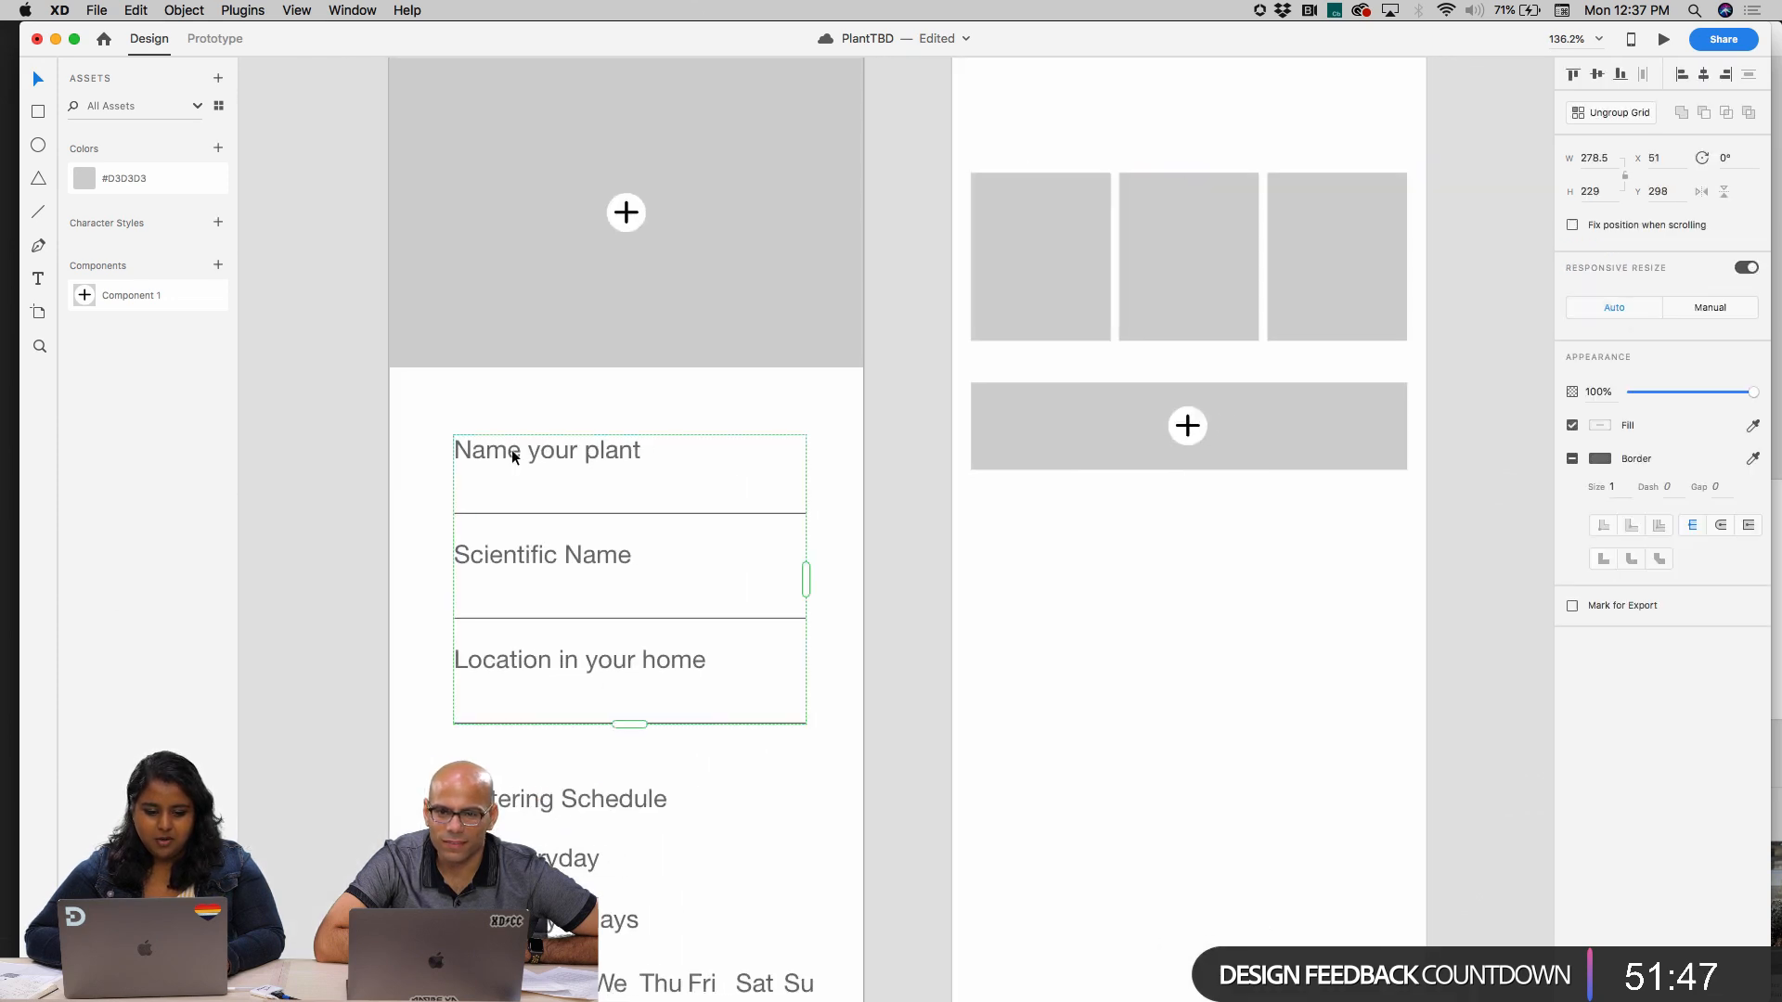
drag(512, 455, 1036, 97)
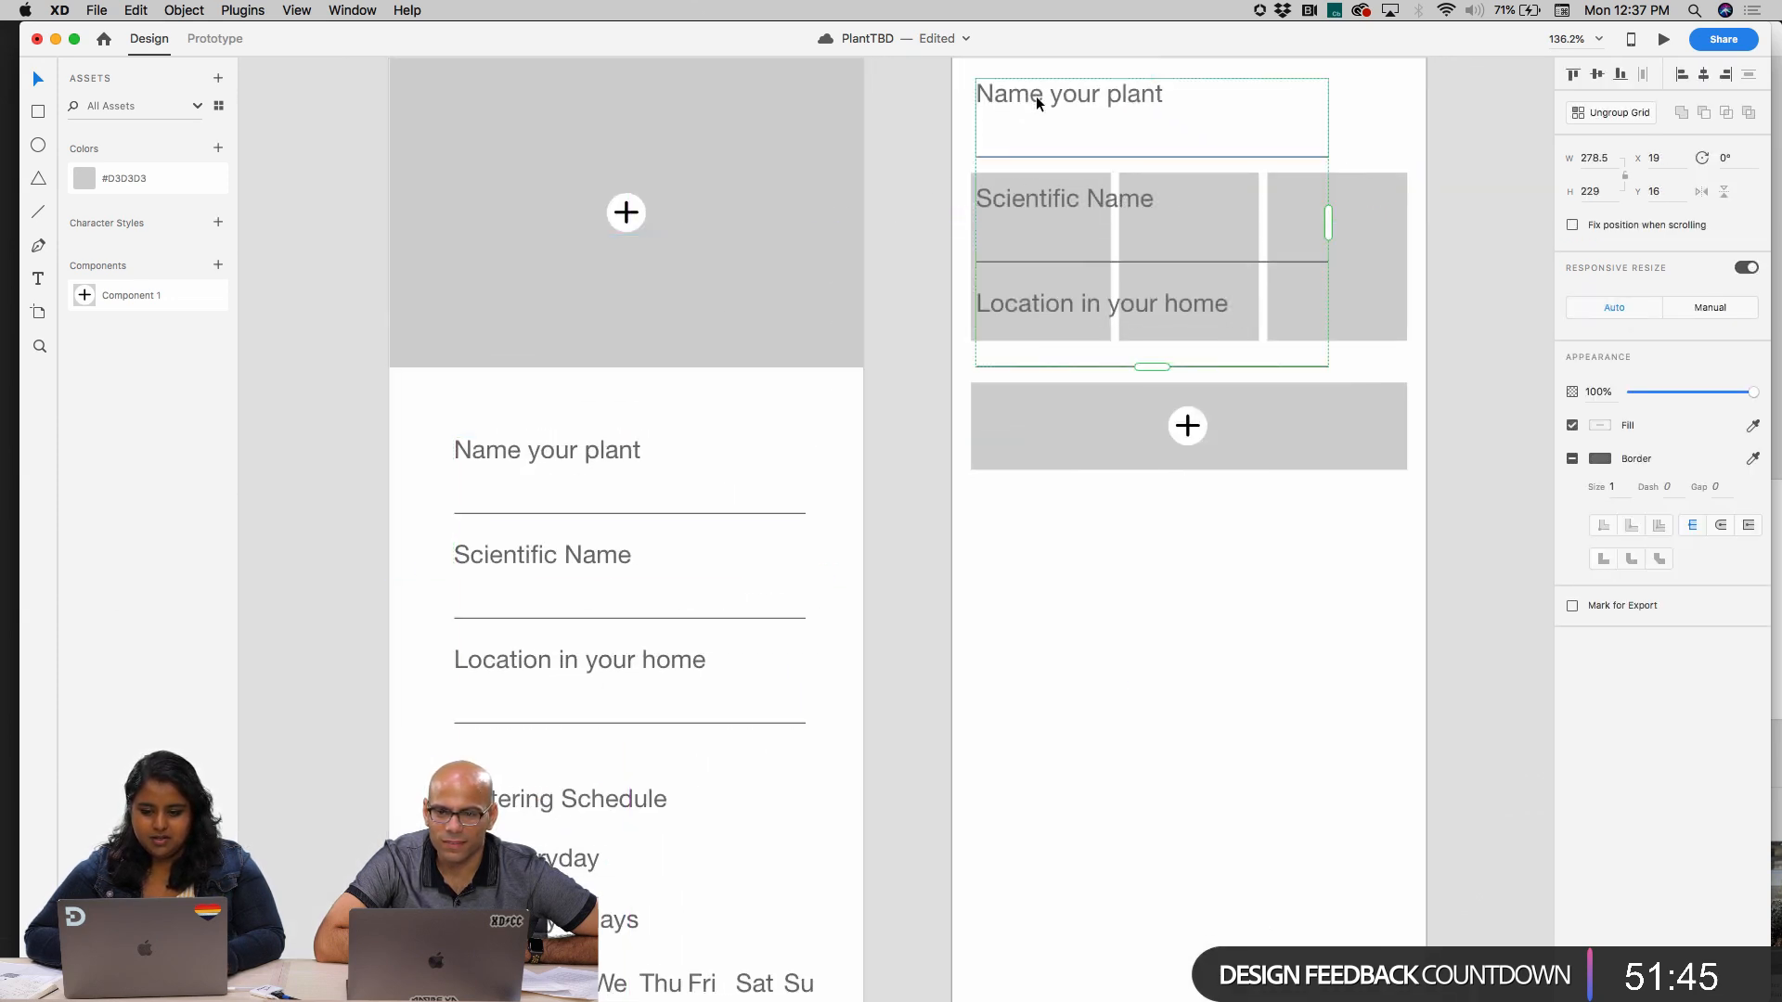
scroll(1035, 279, up, 3)
scroll(1035, 278, right, 3)
drag(990, 504, 991, 273)
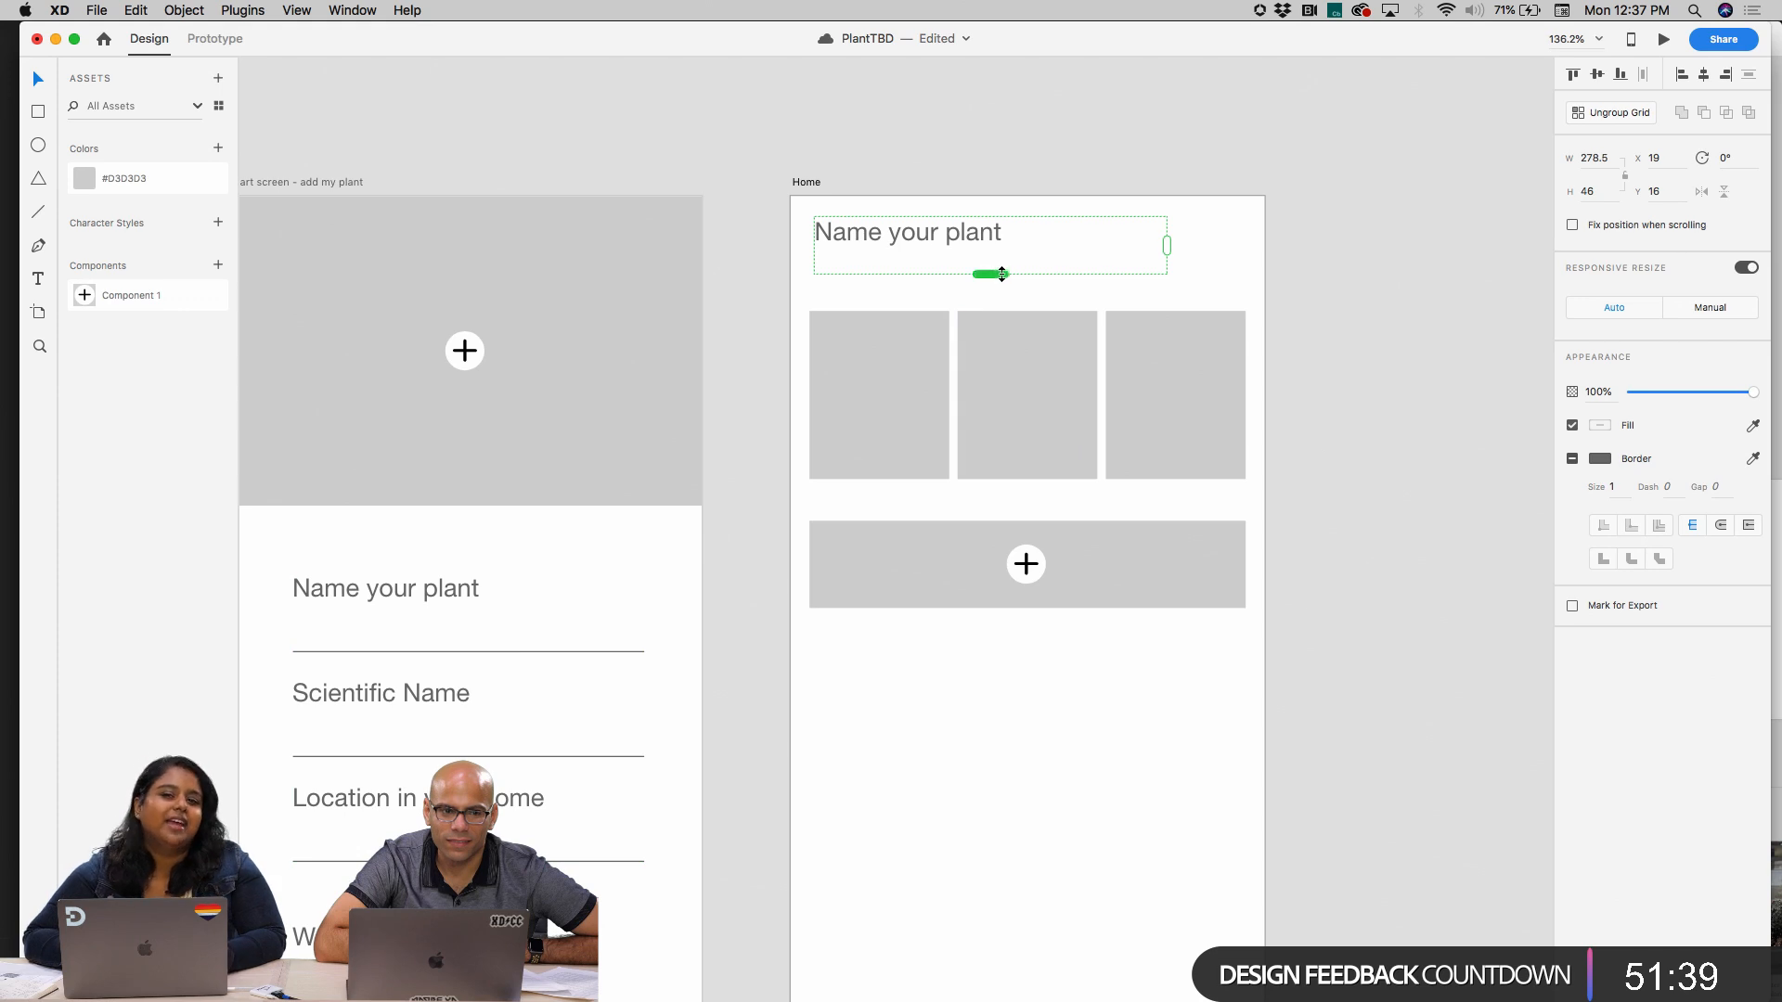
click(1602, 114)
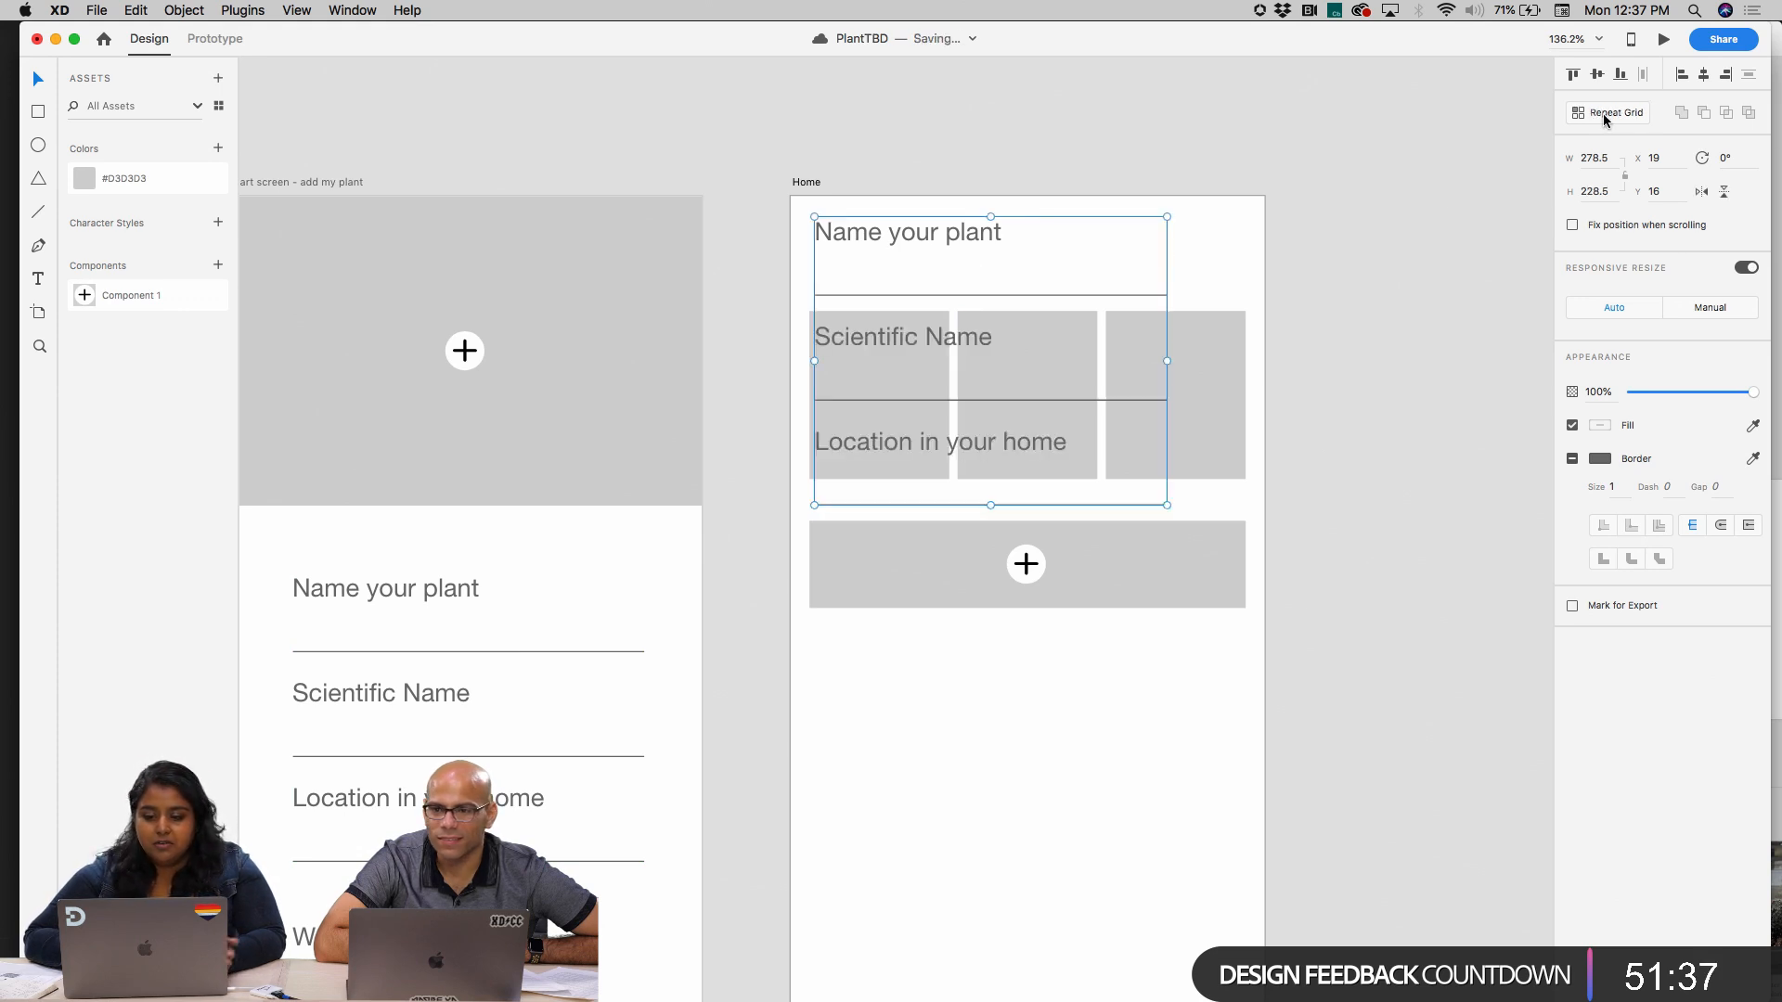
click(909, 285)
click(911, 293)
key(super+z)
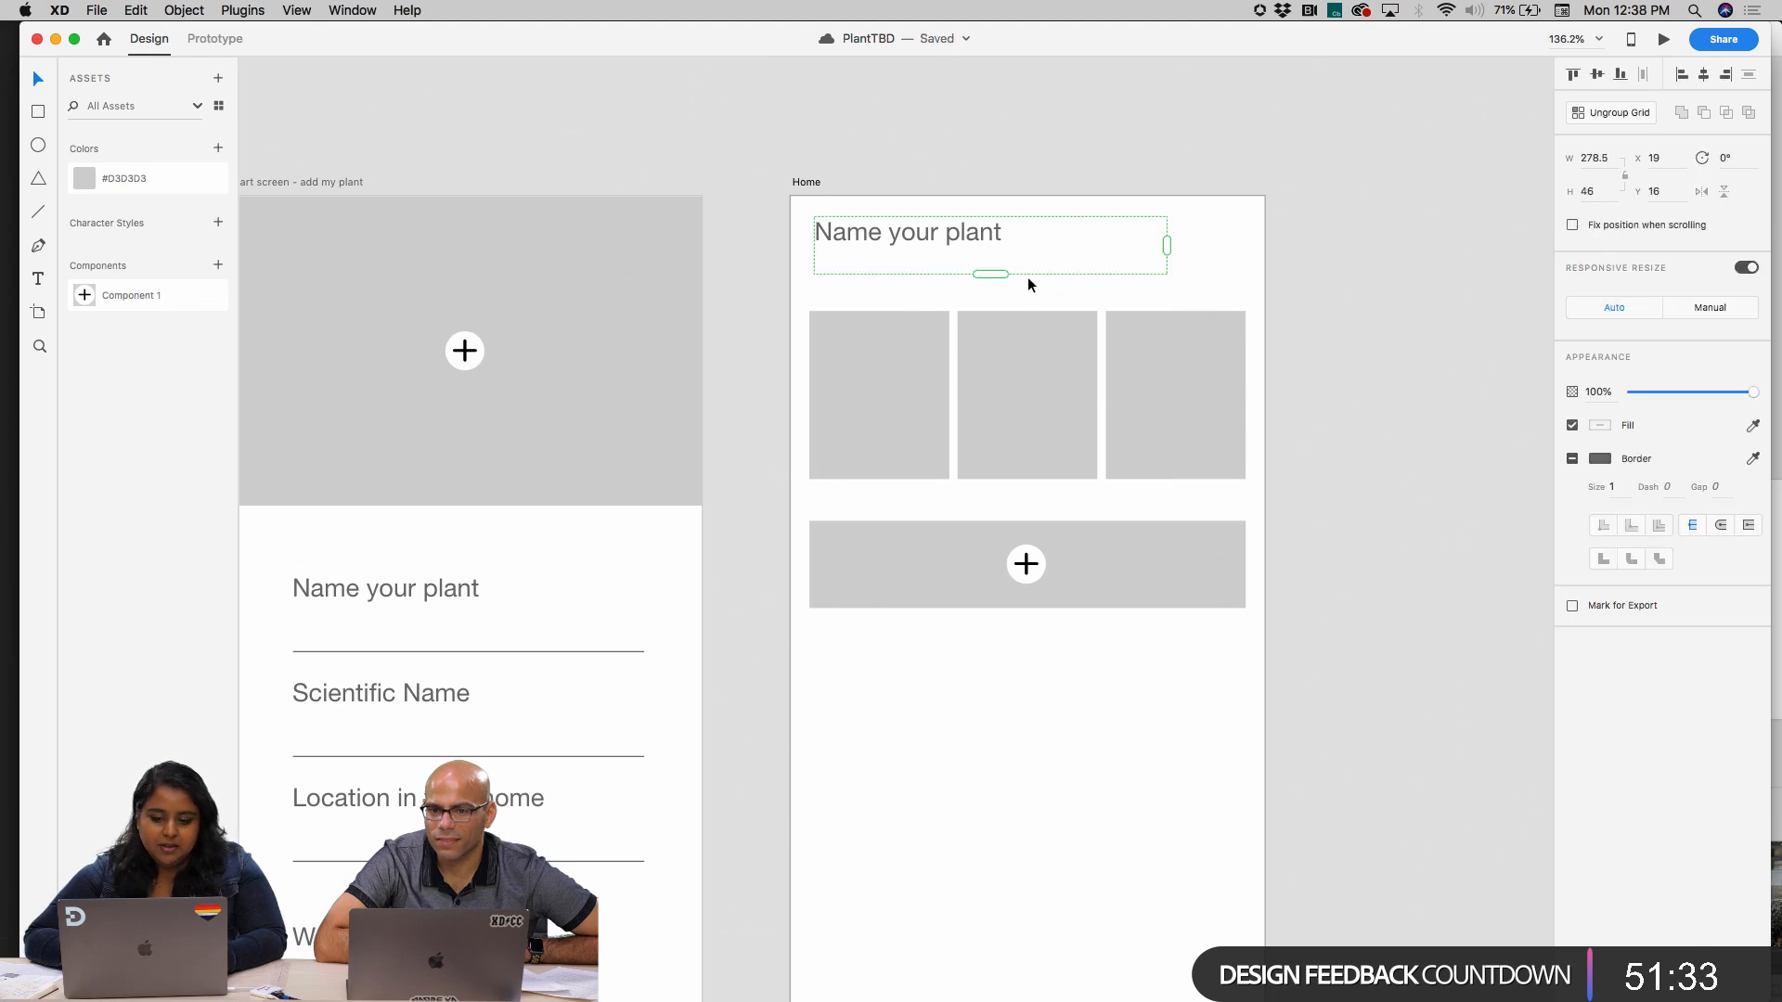
scroll(1009, 218, left, 3)
scroll(1010, 218, down, 2)
scroll(1010, 218, down, 5)
scroll(1010, 218, right, 3)
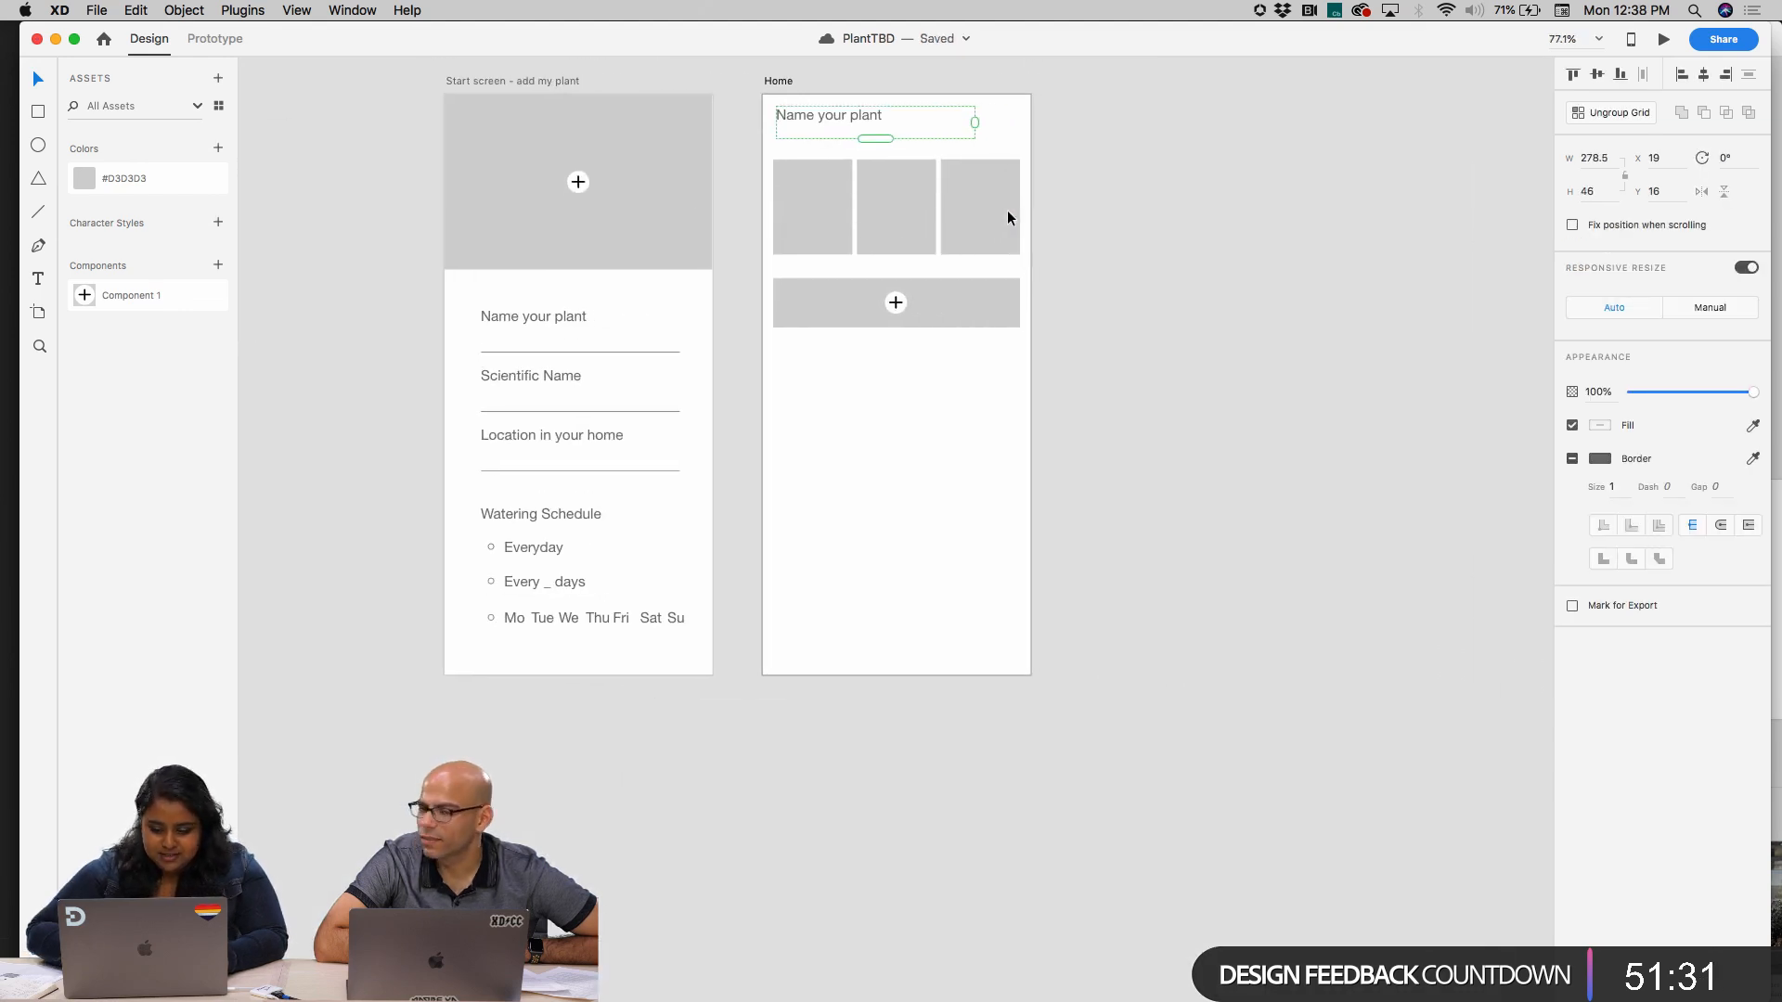
key(Delete)
Copy the "Watering Schedule" text onto the Home artboard and place it above the cards at X 15, Y 38
click(563, 514)
scroll(562, 514, up, 1)
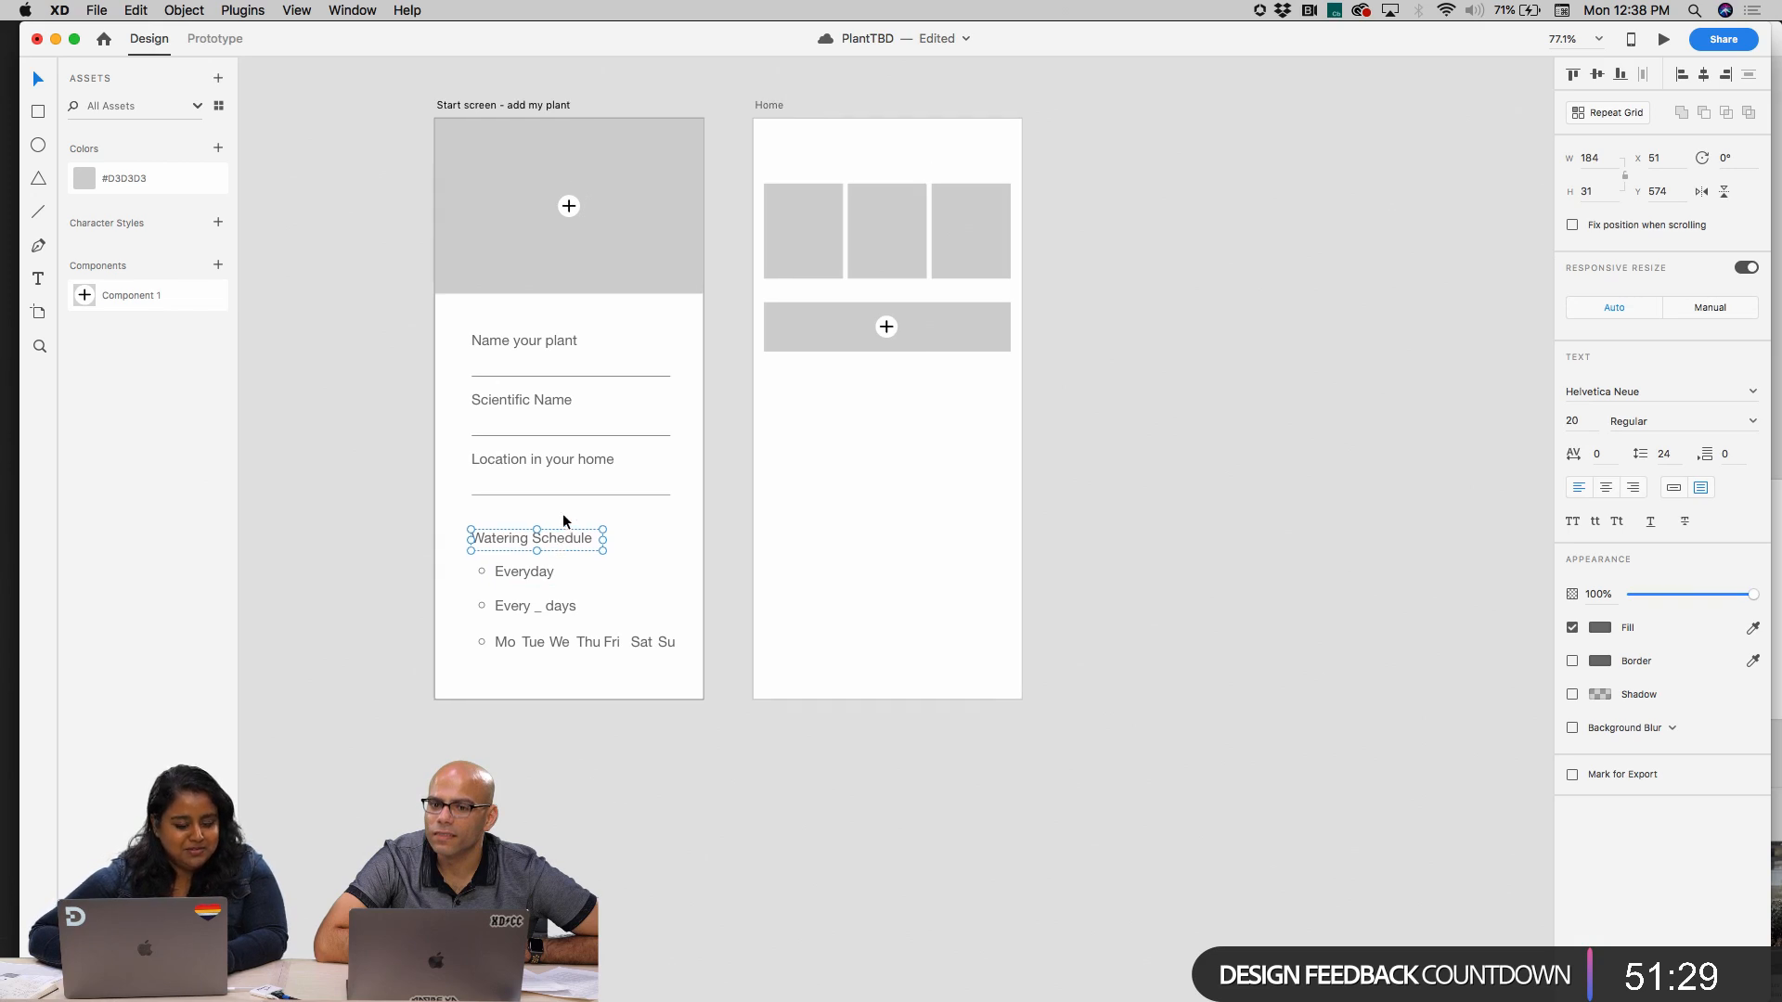
key(super+c)
scroll(563, 514, up, 3)
scroll(563, 514, right, 2)
click(646, 309)
key(super+v)
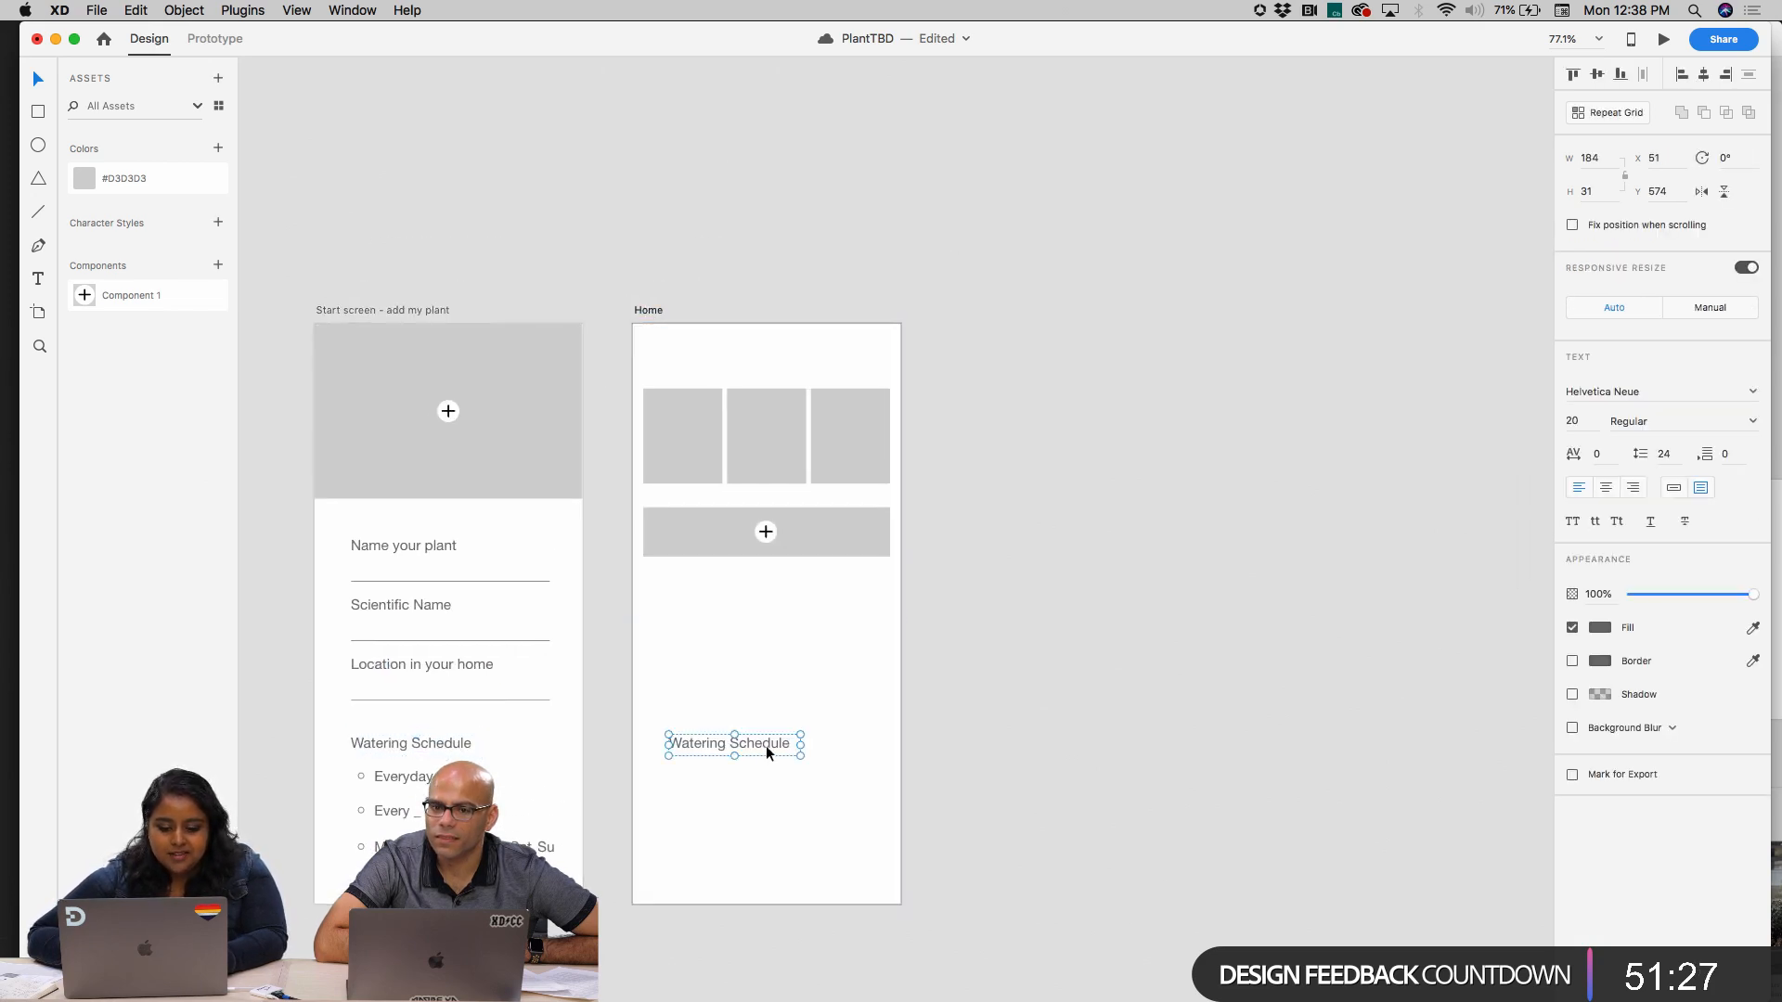
drag(766, 745, 743, 354)
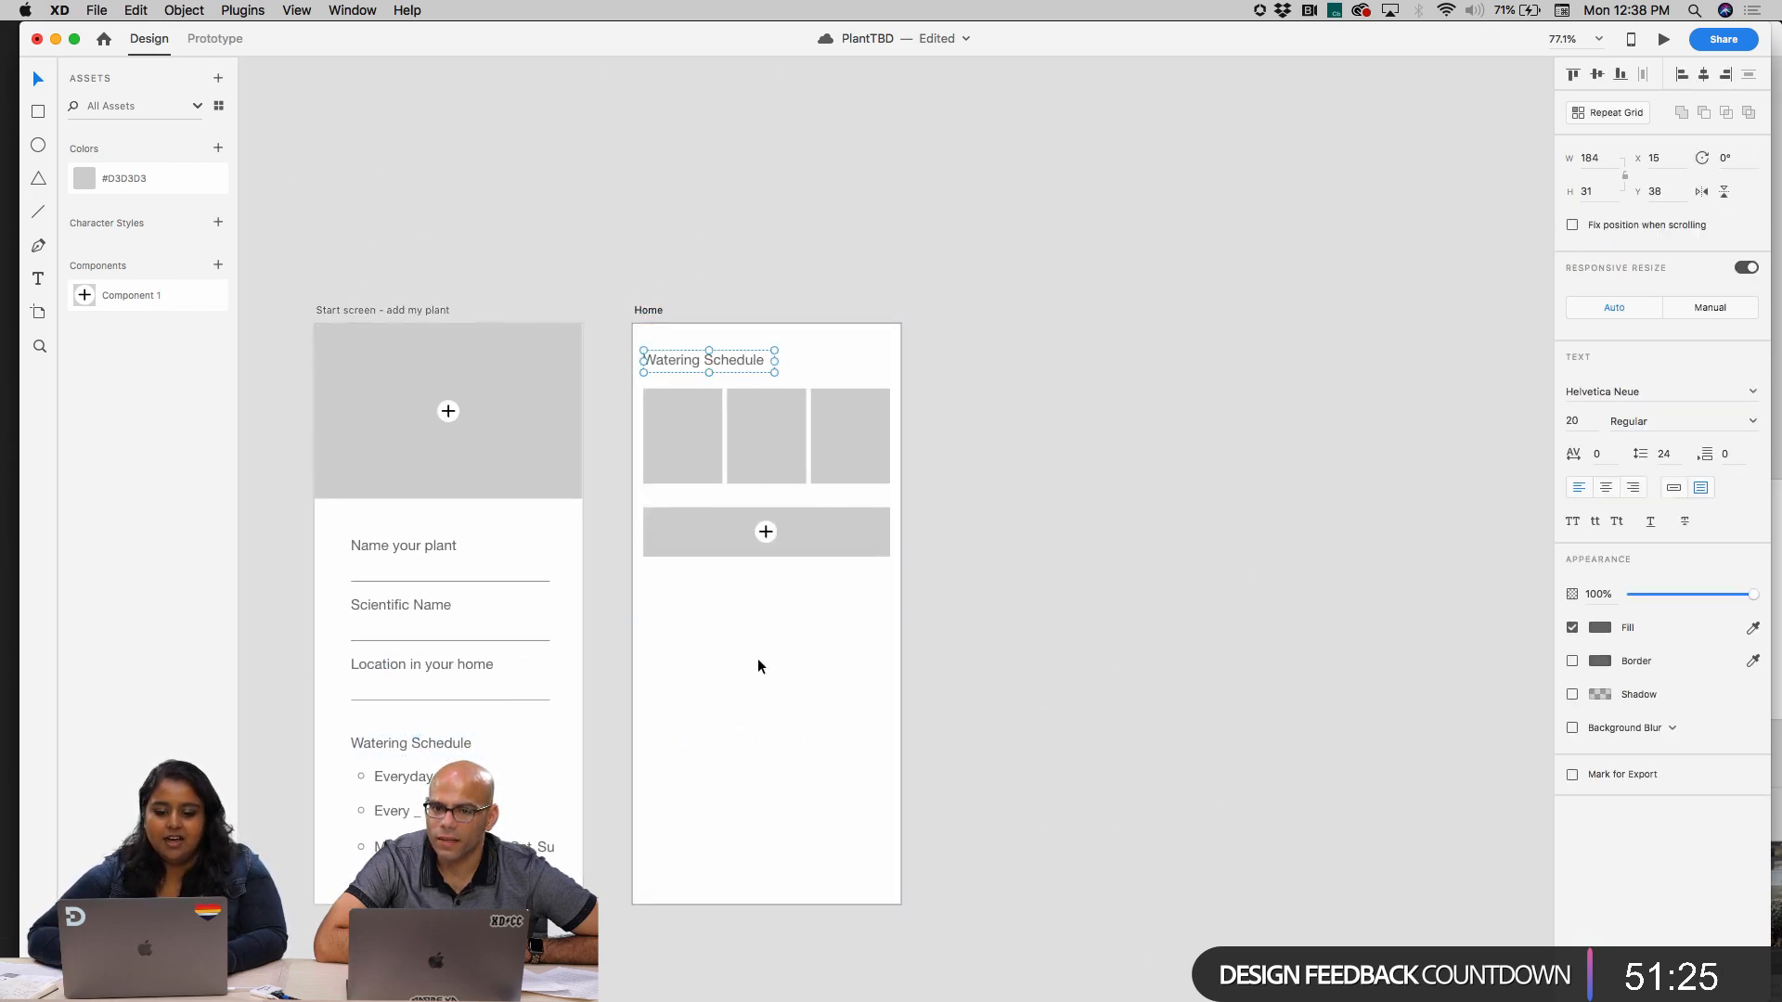
Change the copied heading on the Home artboard to read "Need watering today"
scroll(757, 658, up, 4)
scroll(757, 659, up, 3)
scroll(757, 659, left, 1)
double_click(728, 415)
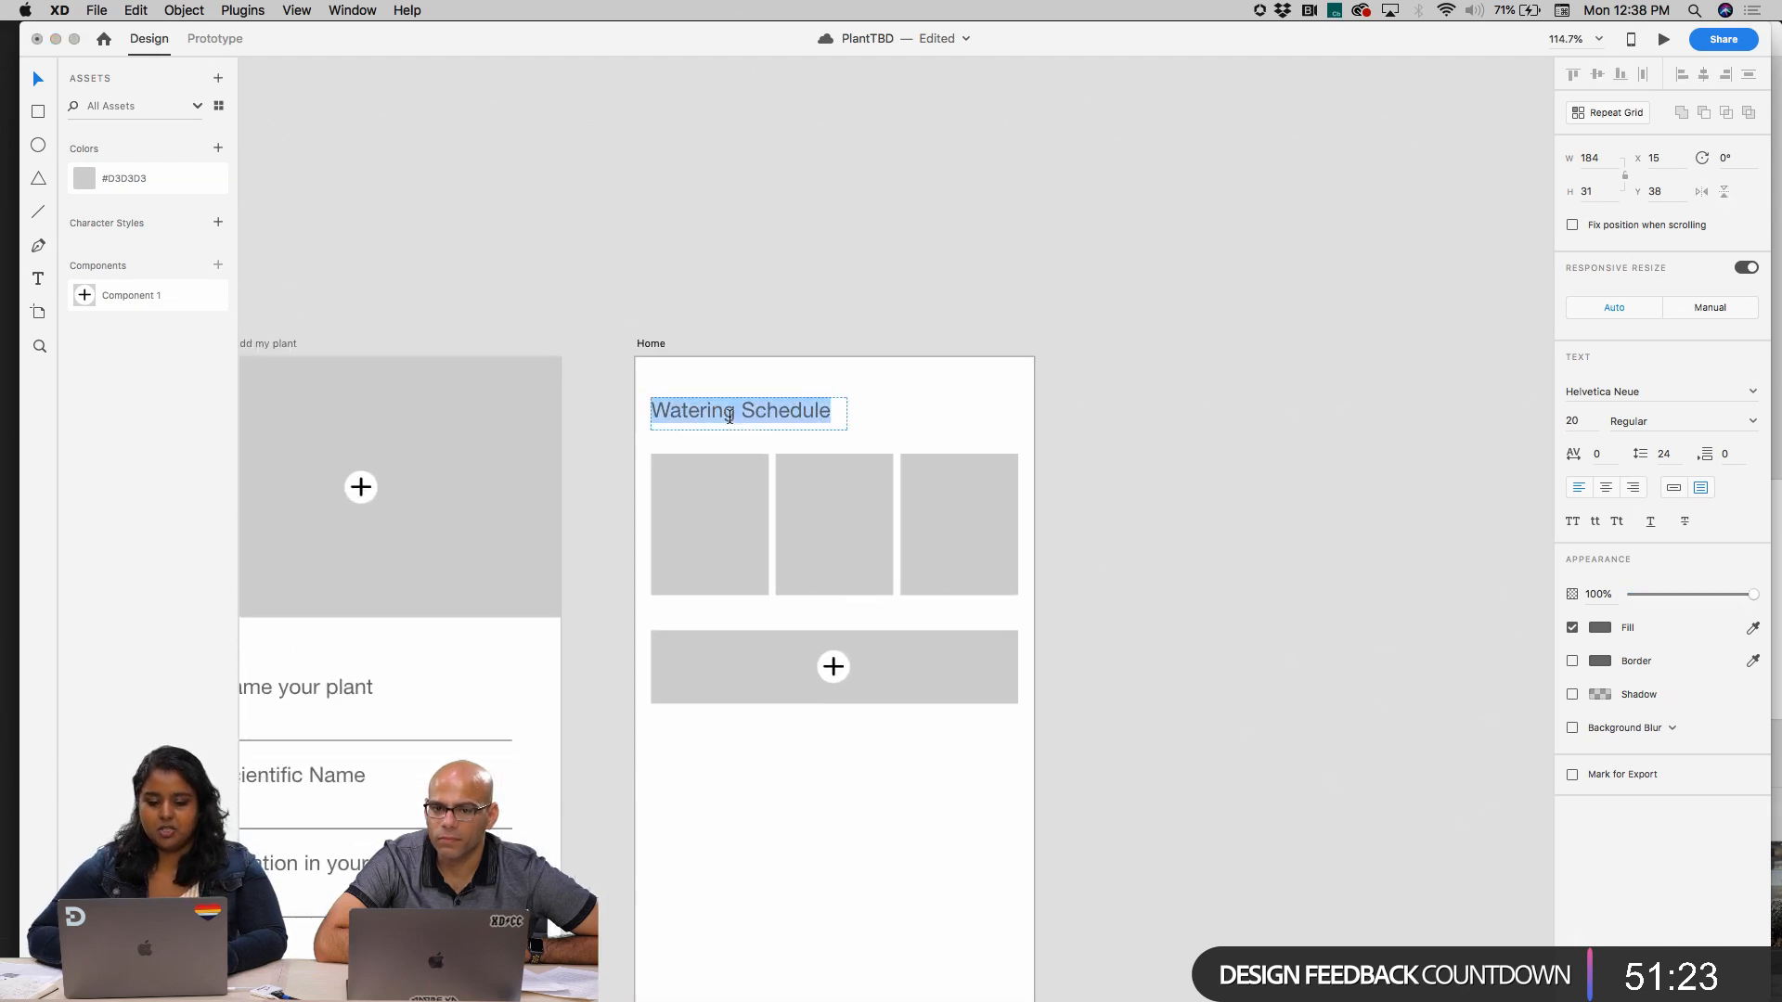
text(To)
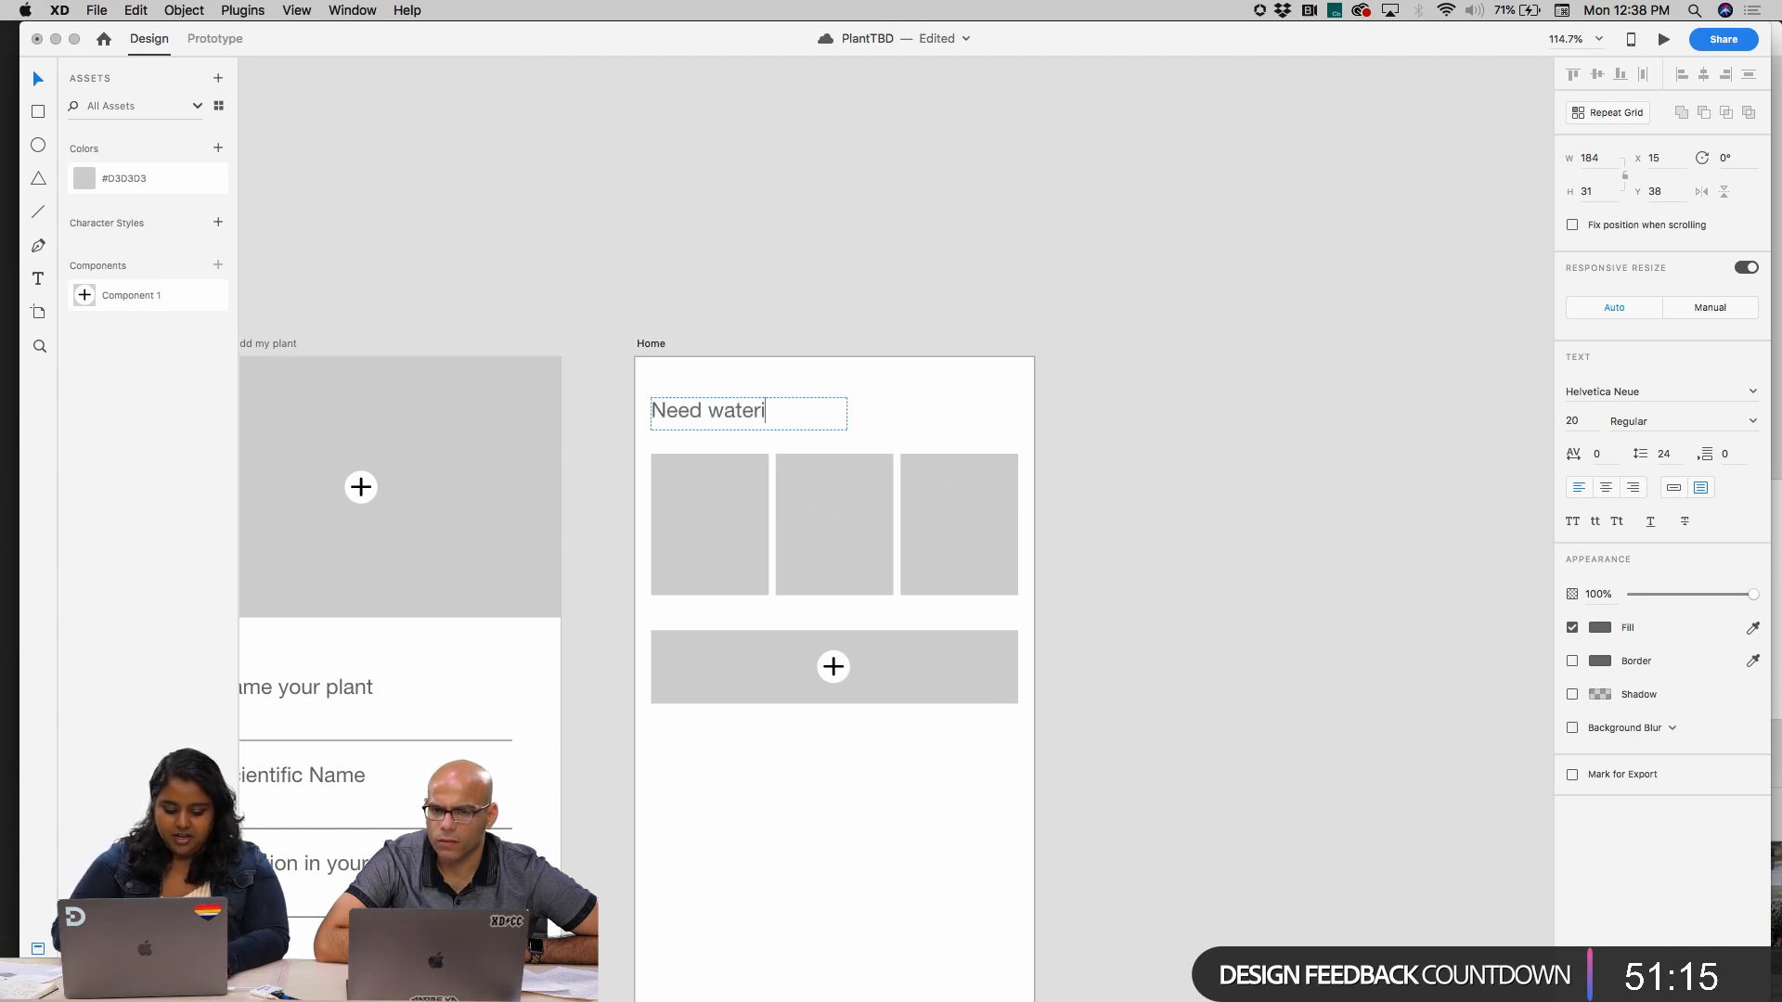
text(day!)
key(BackSpace)
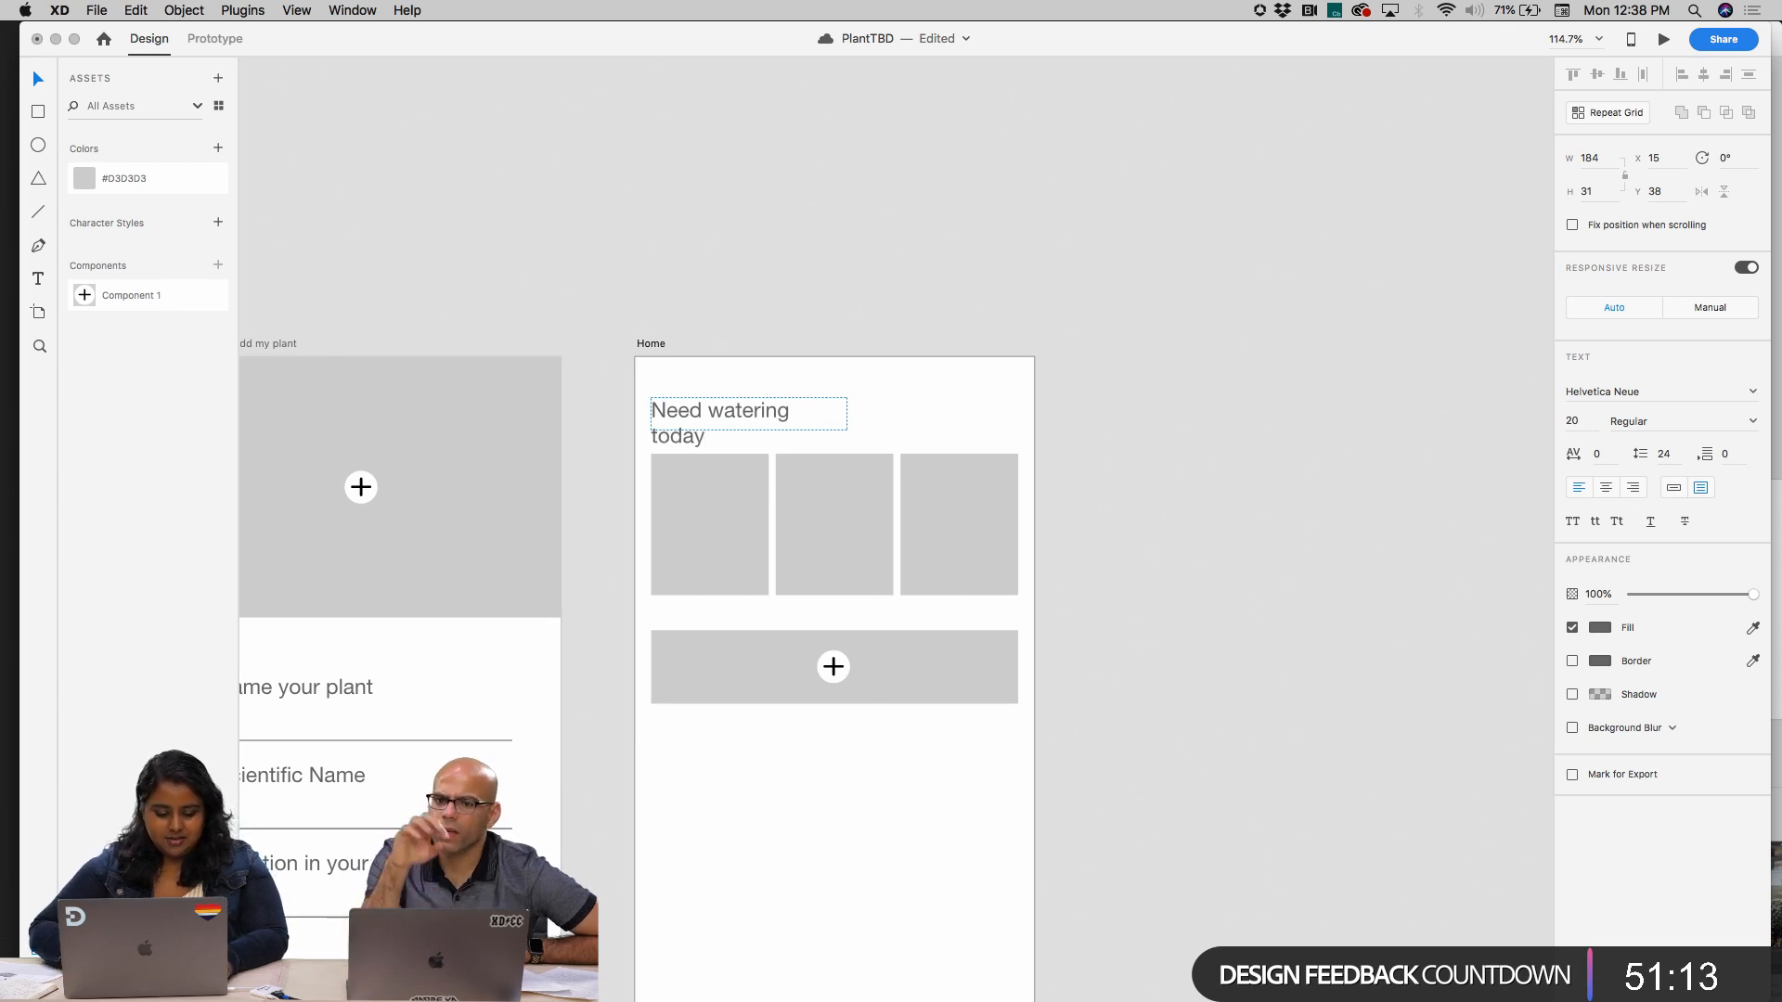
Widen the heading's text box to 249 px so it fits on one line and lower it to Y 45
key(Escape)
drag(846, 413, 866, 413)
drag(785, 422, 789, 429)
click(856, 375)
scroll(856, 369, down, 7)
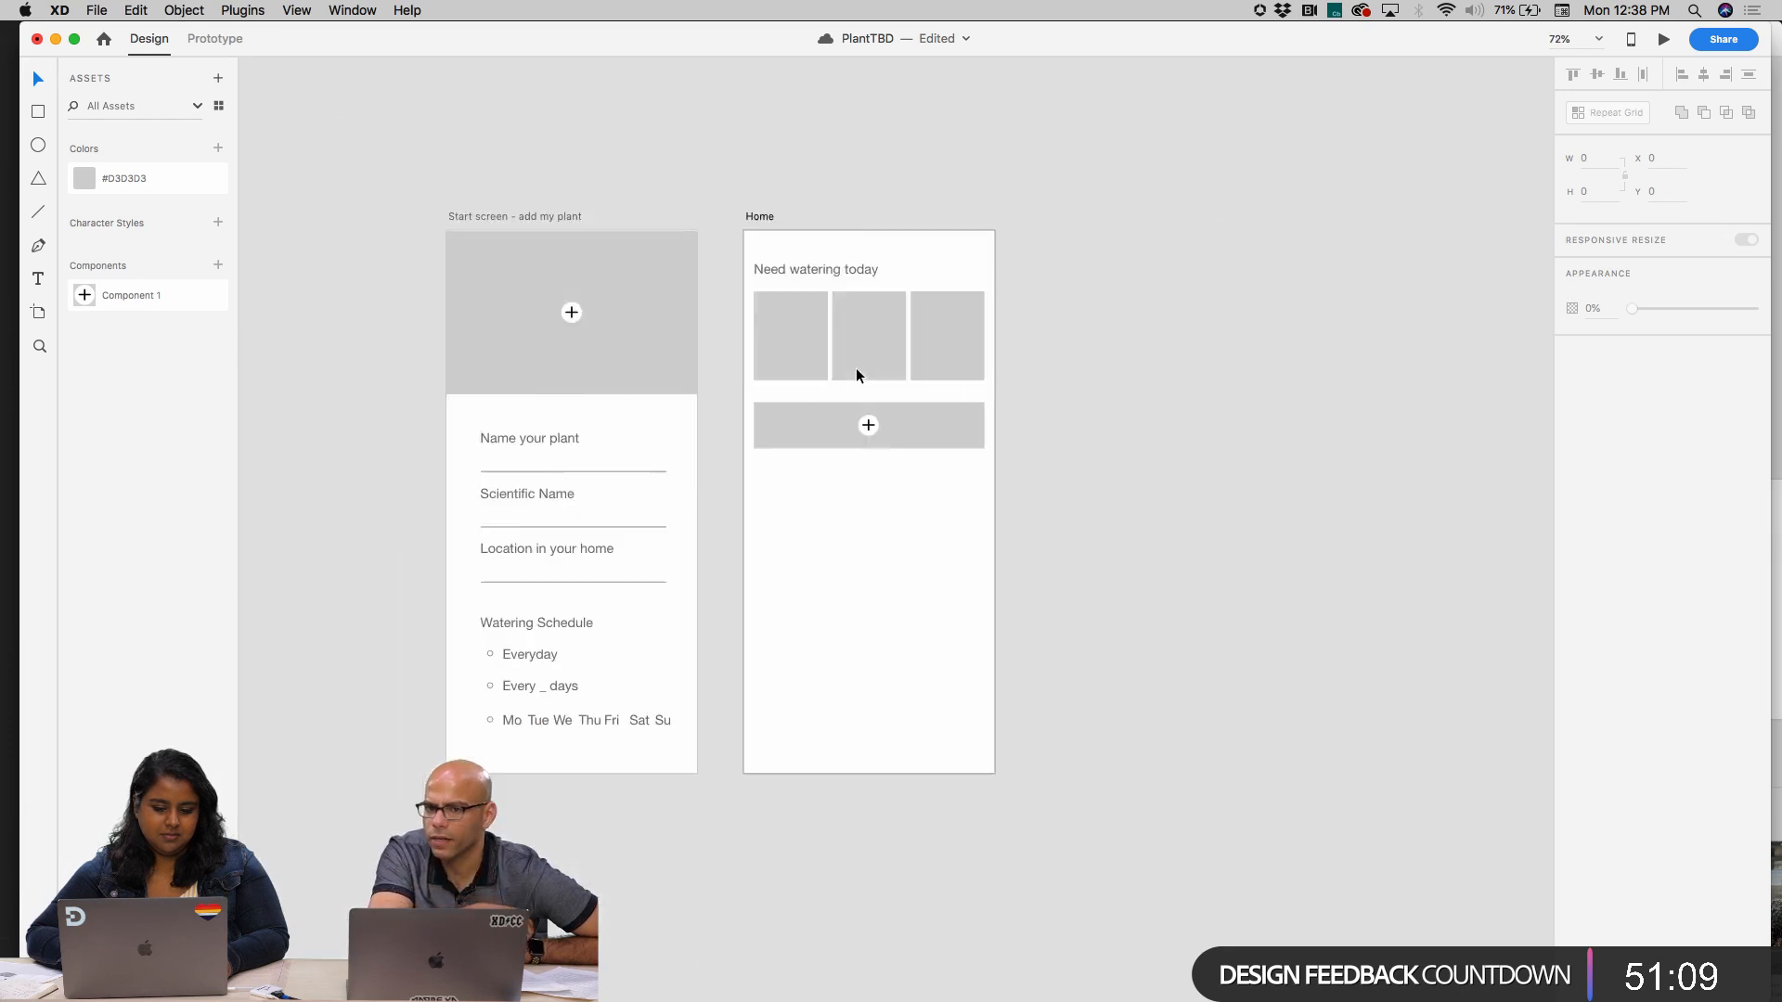
Move the repeat grid of three plant fields on the start screen to X 48, Y 302
scroll(855, 370, up, 4)
click(895, 315)
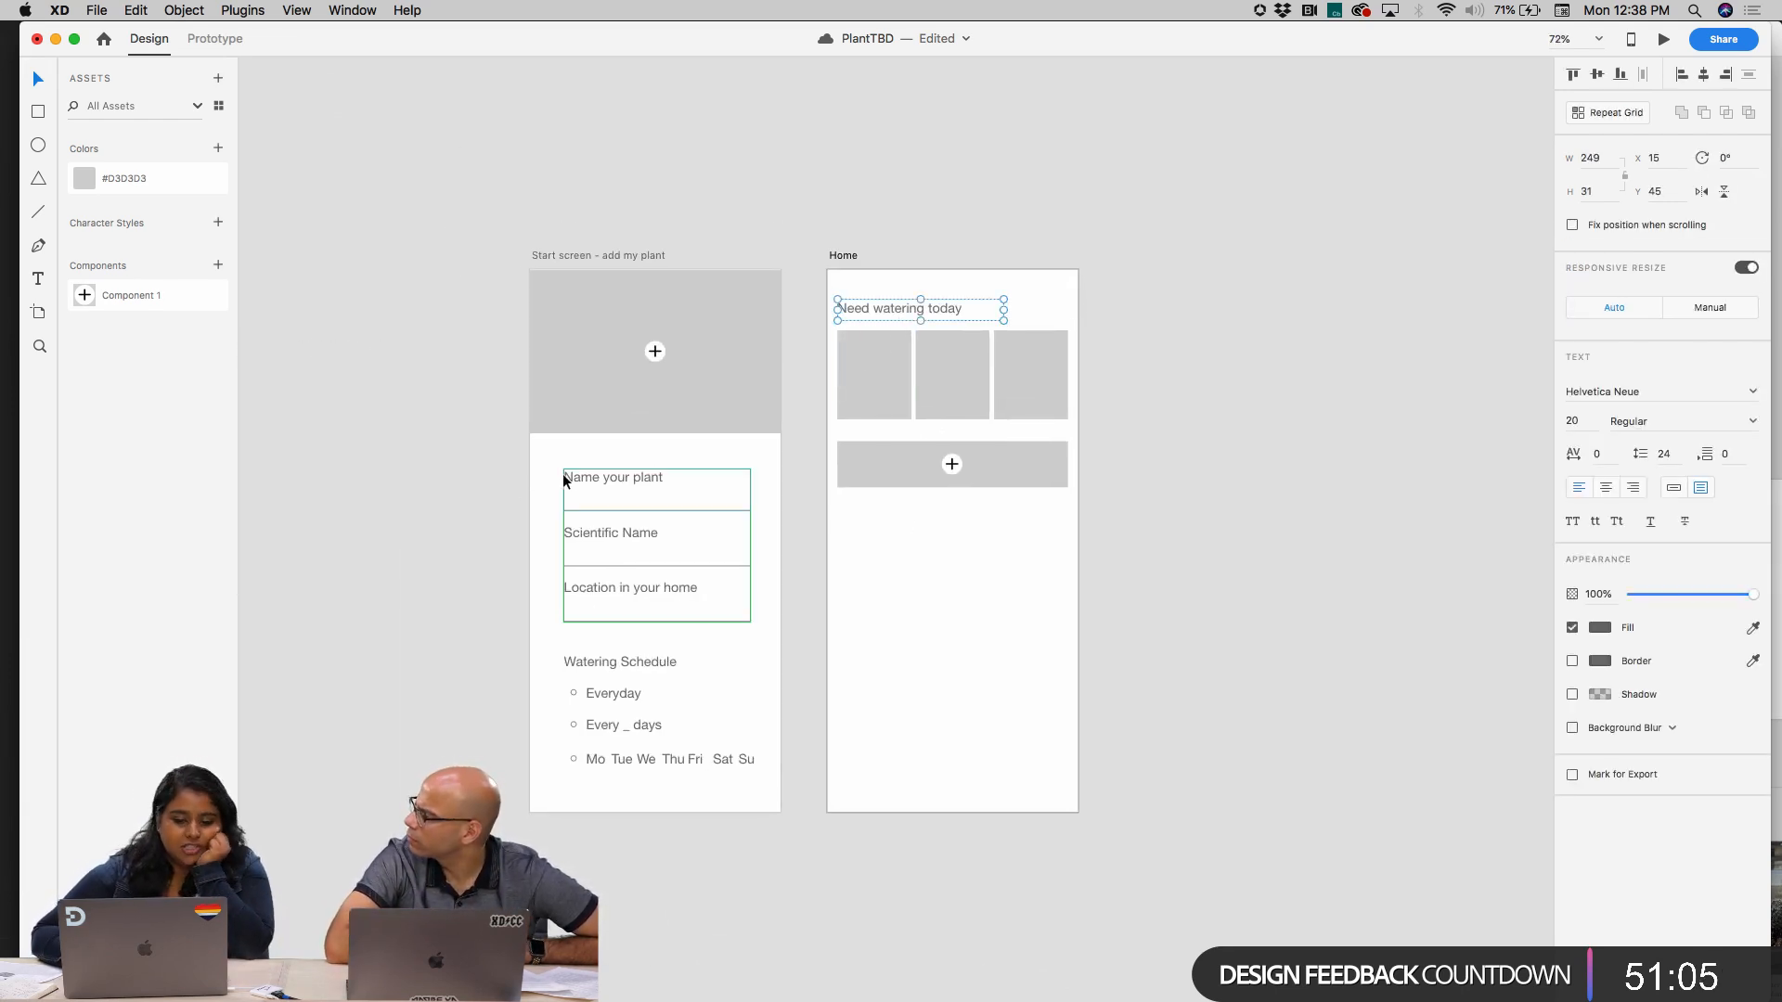
click(587, 475)
drag(588, 475, 589, 477)
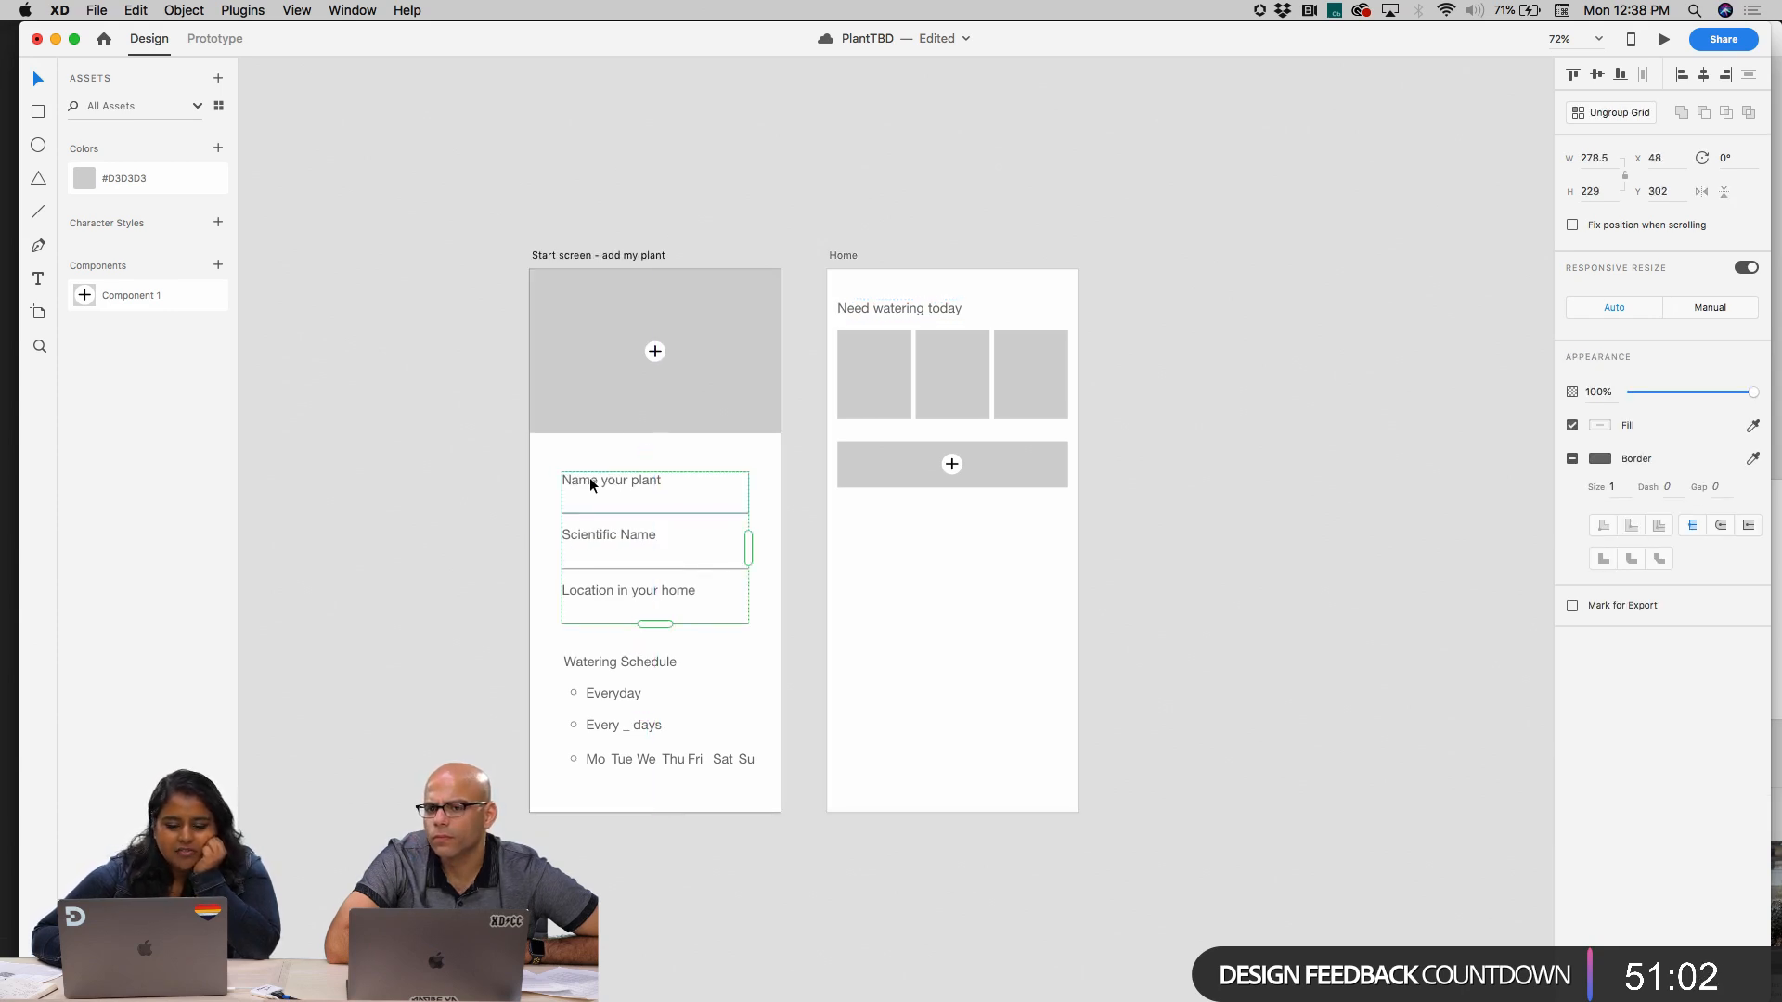
Save the text formatting of the "Name your plant" label inside the repeat grid as a character style
click(889, 308)
click(597, 531)
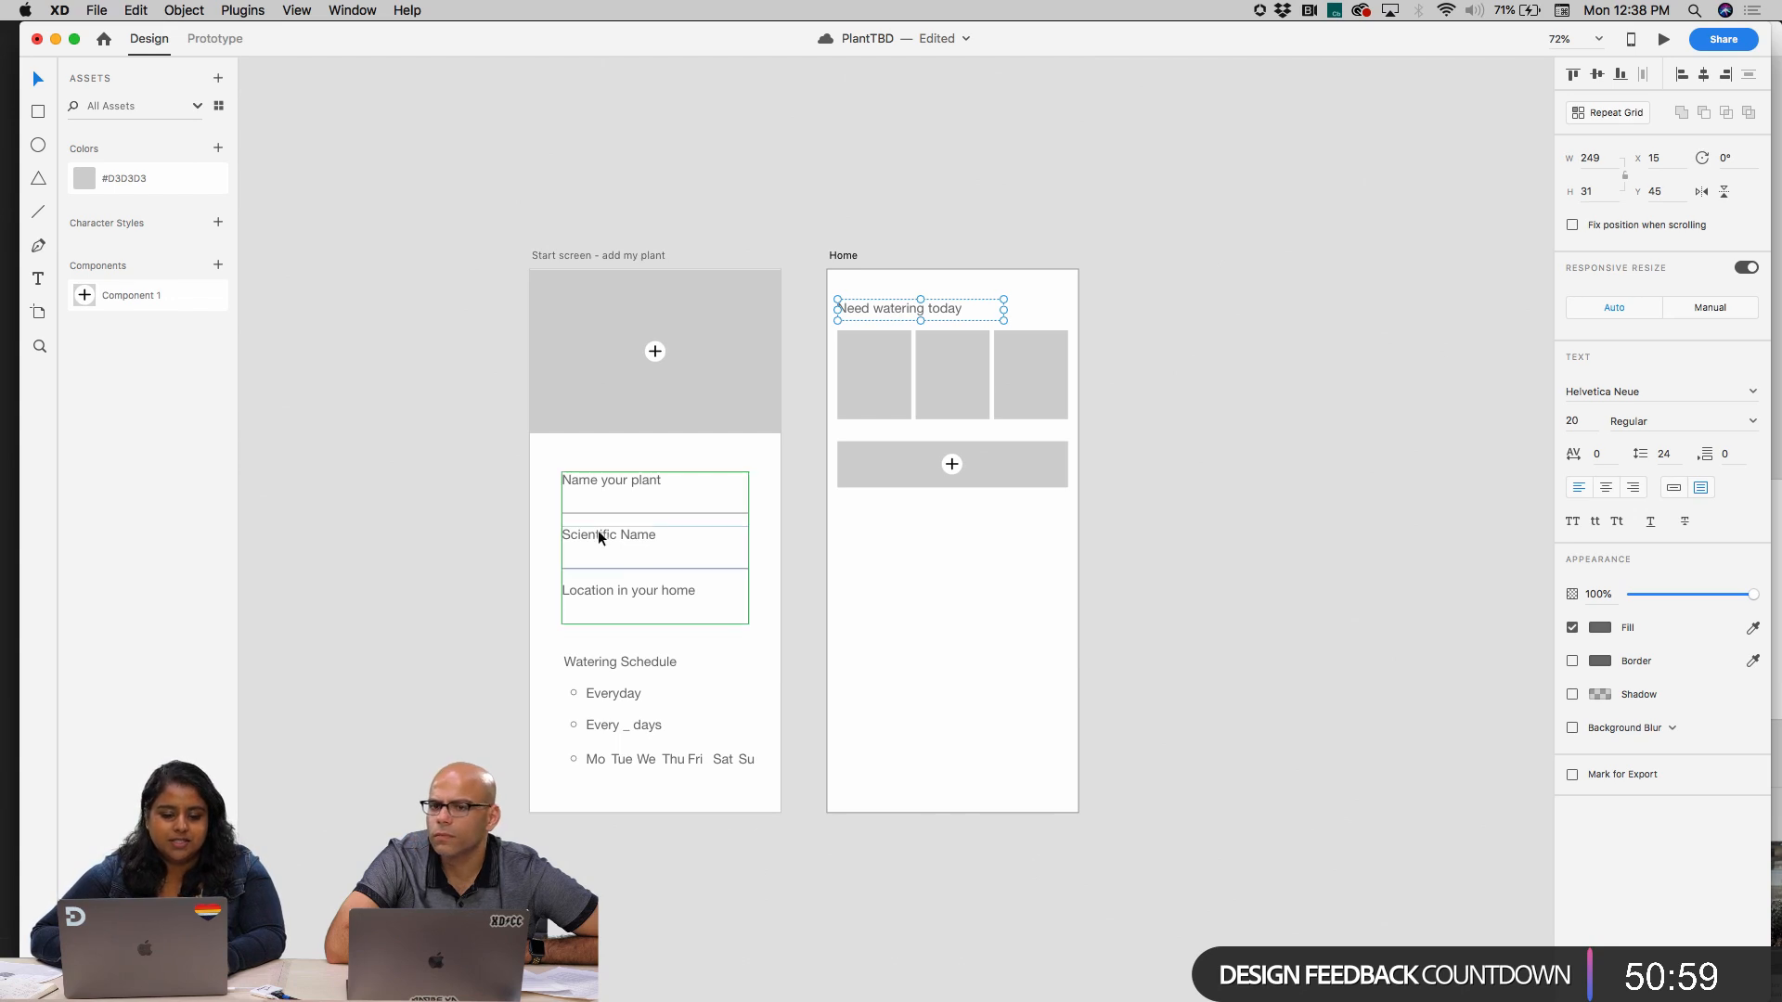
scroll(597, 505, up, 5)
double_click(596, 456)
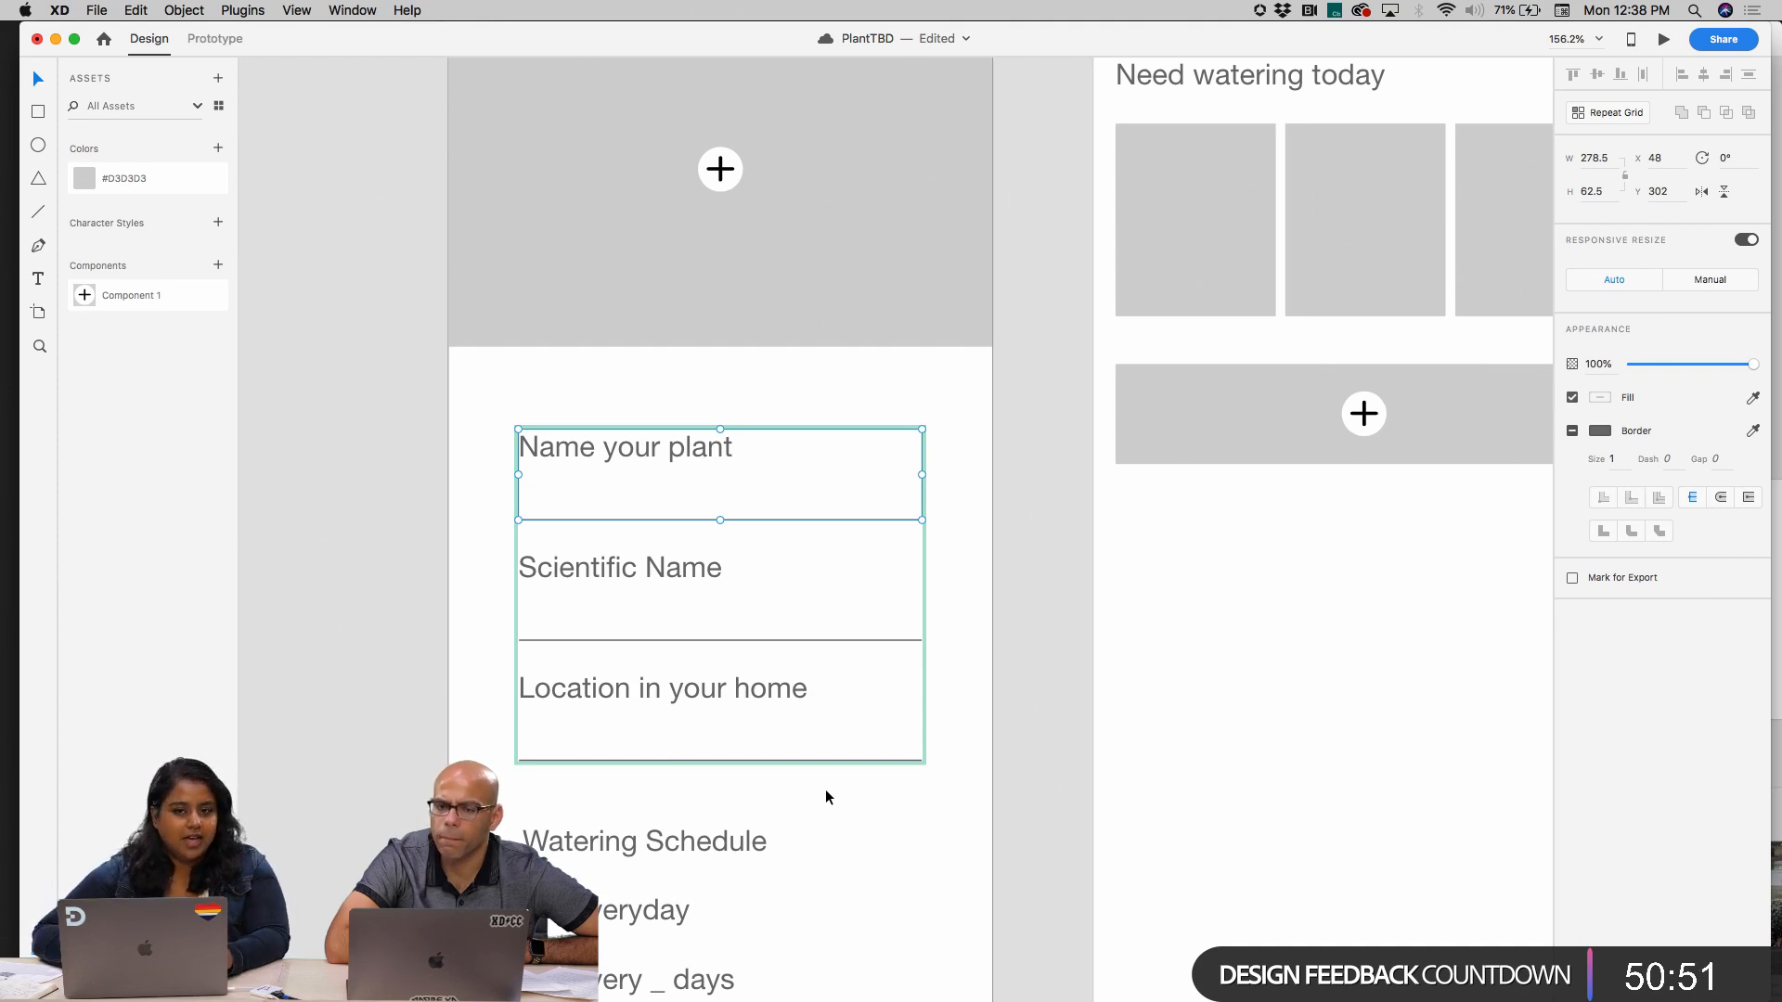
scroll(848, 647, down, 5)
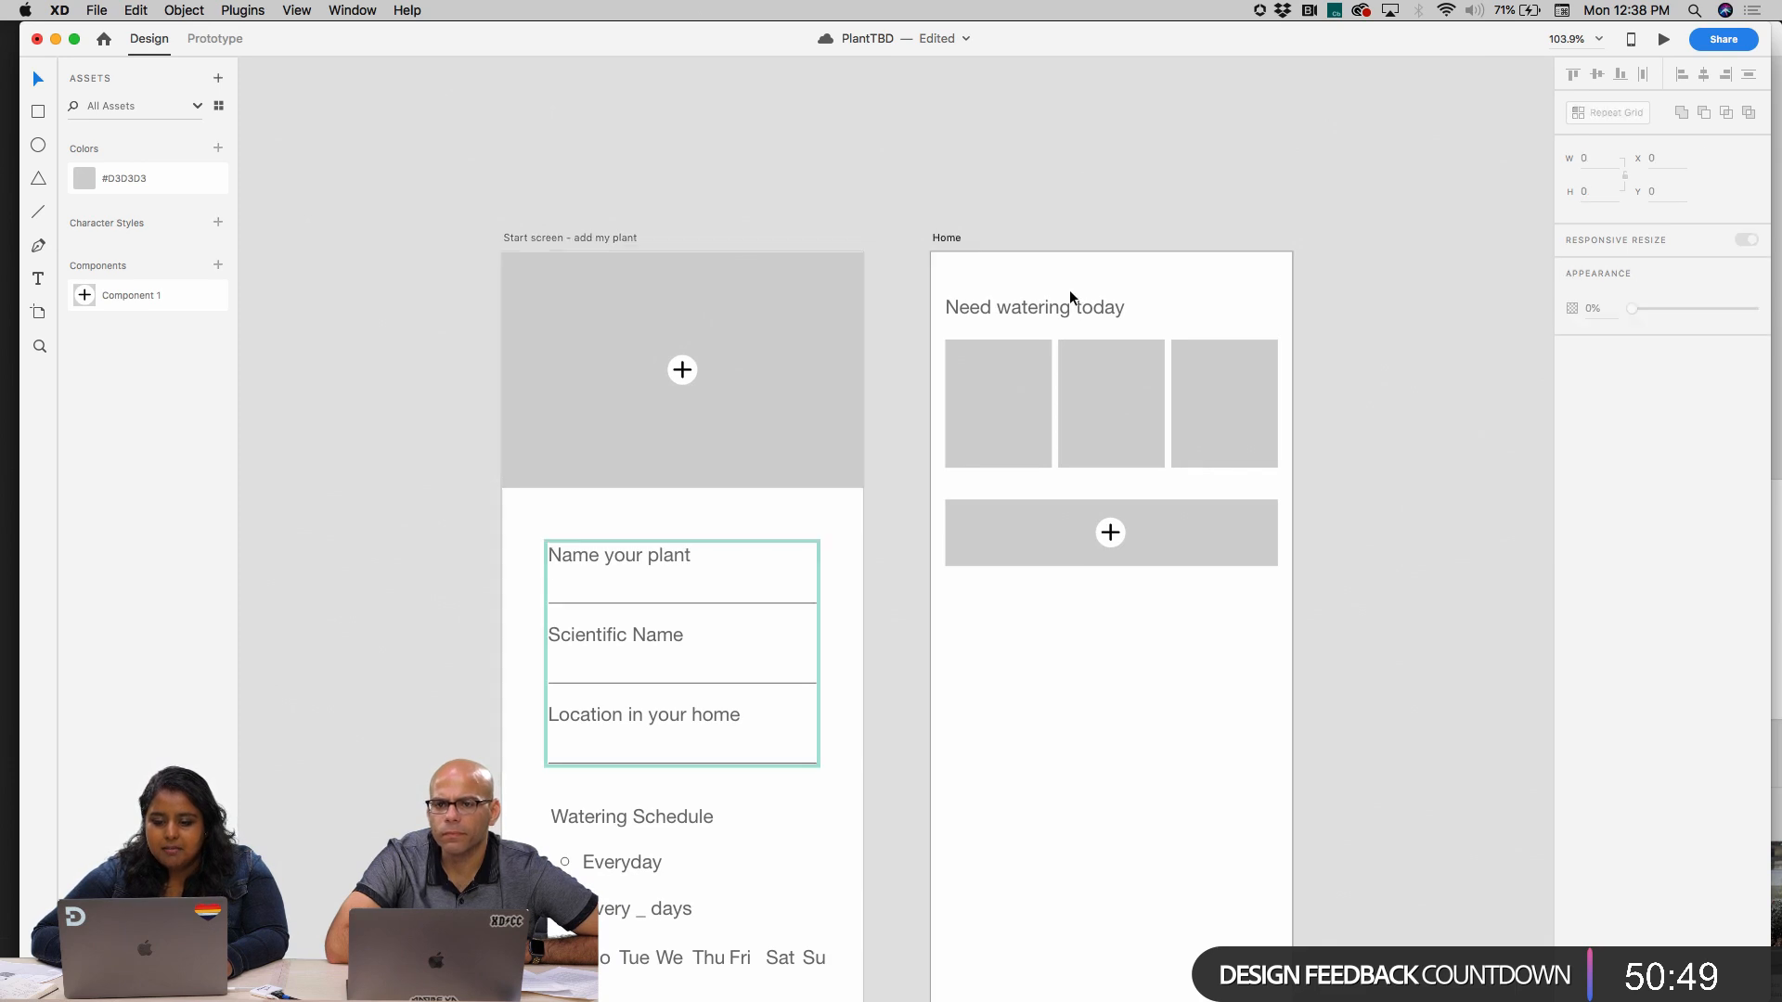
click(1068, 309)
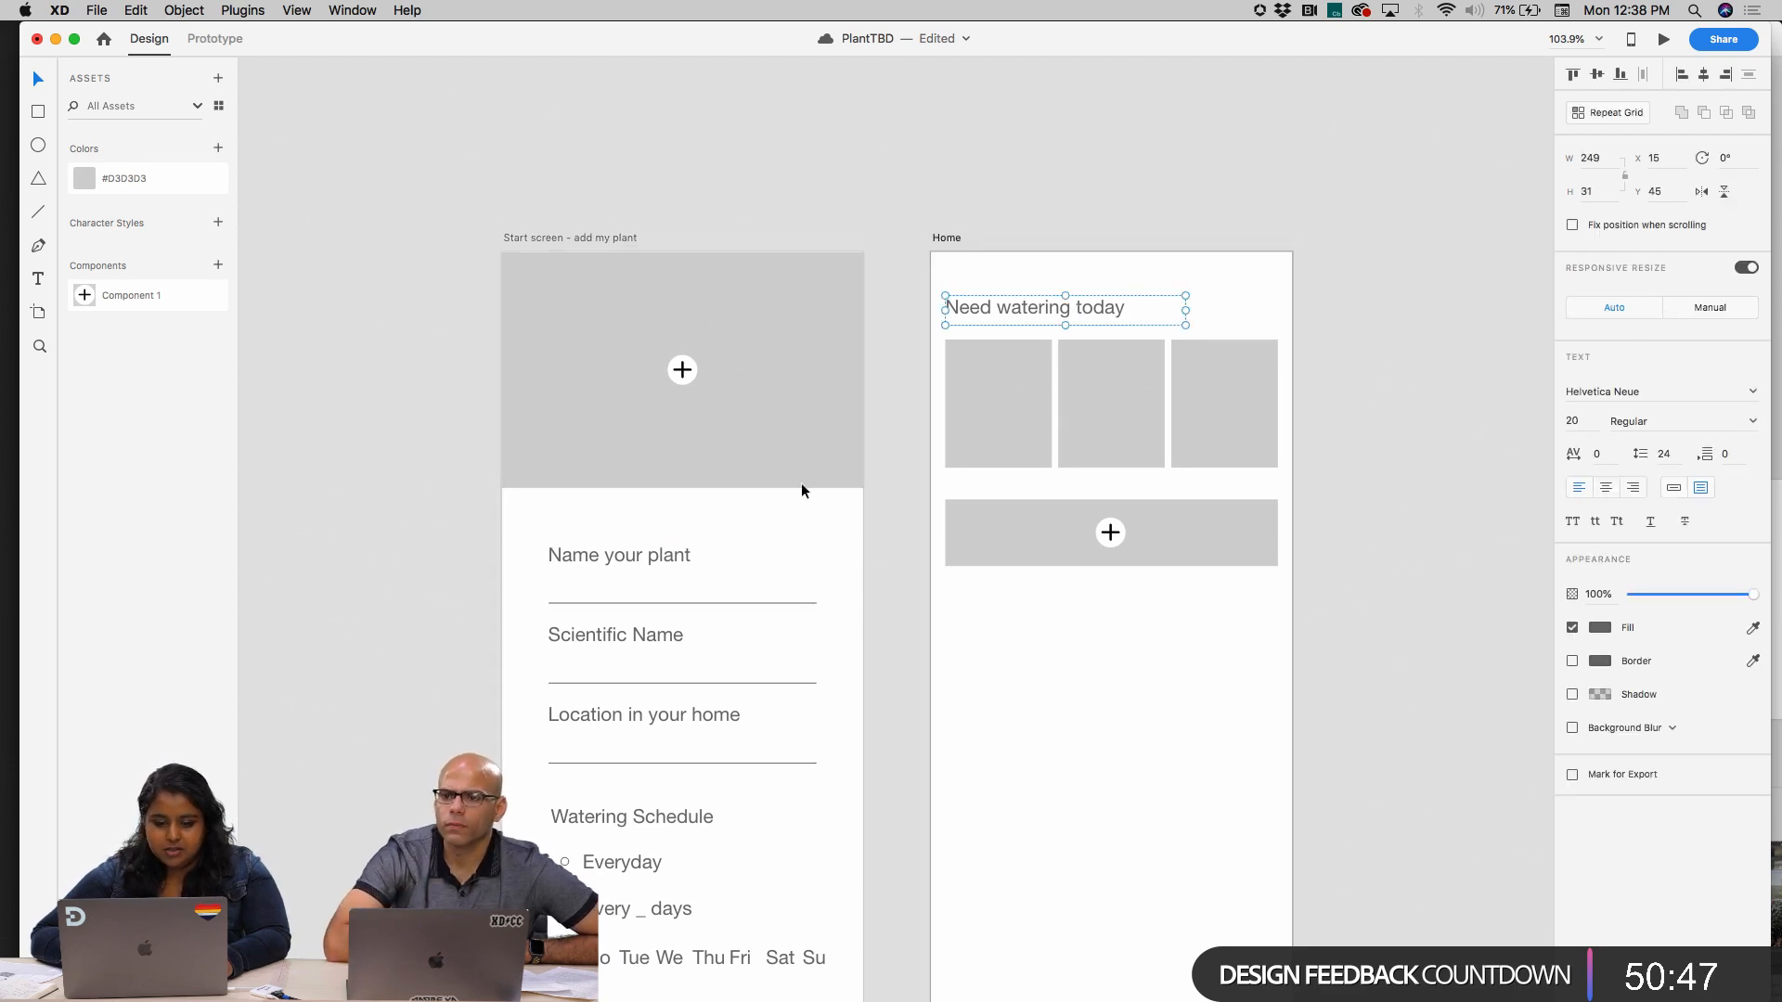
click(622, 552)
double_click(623, 555)
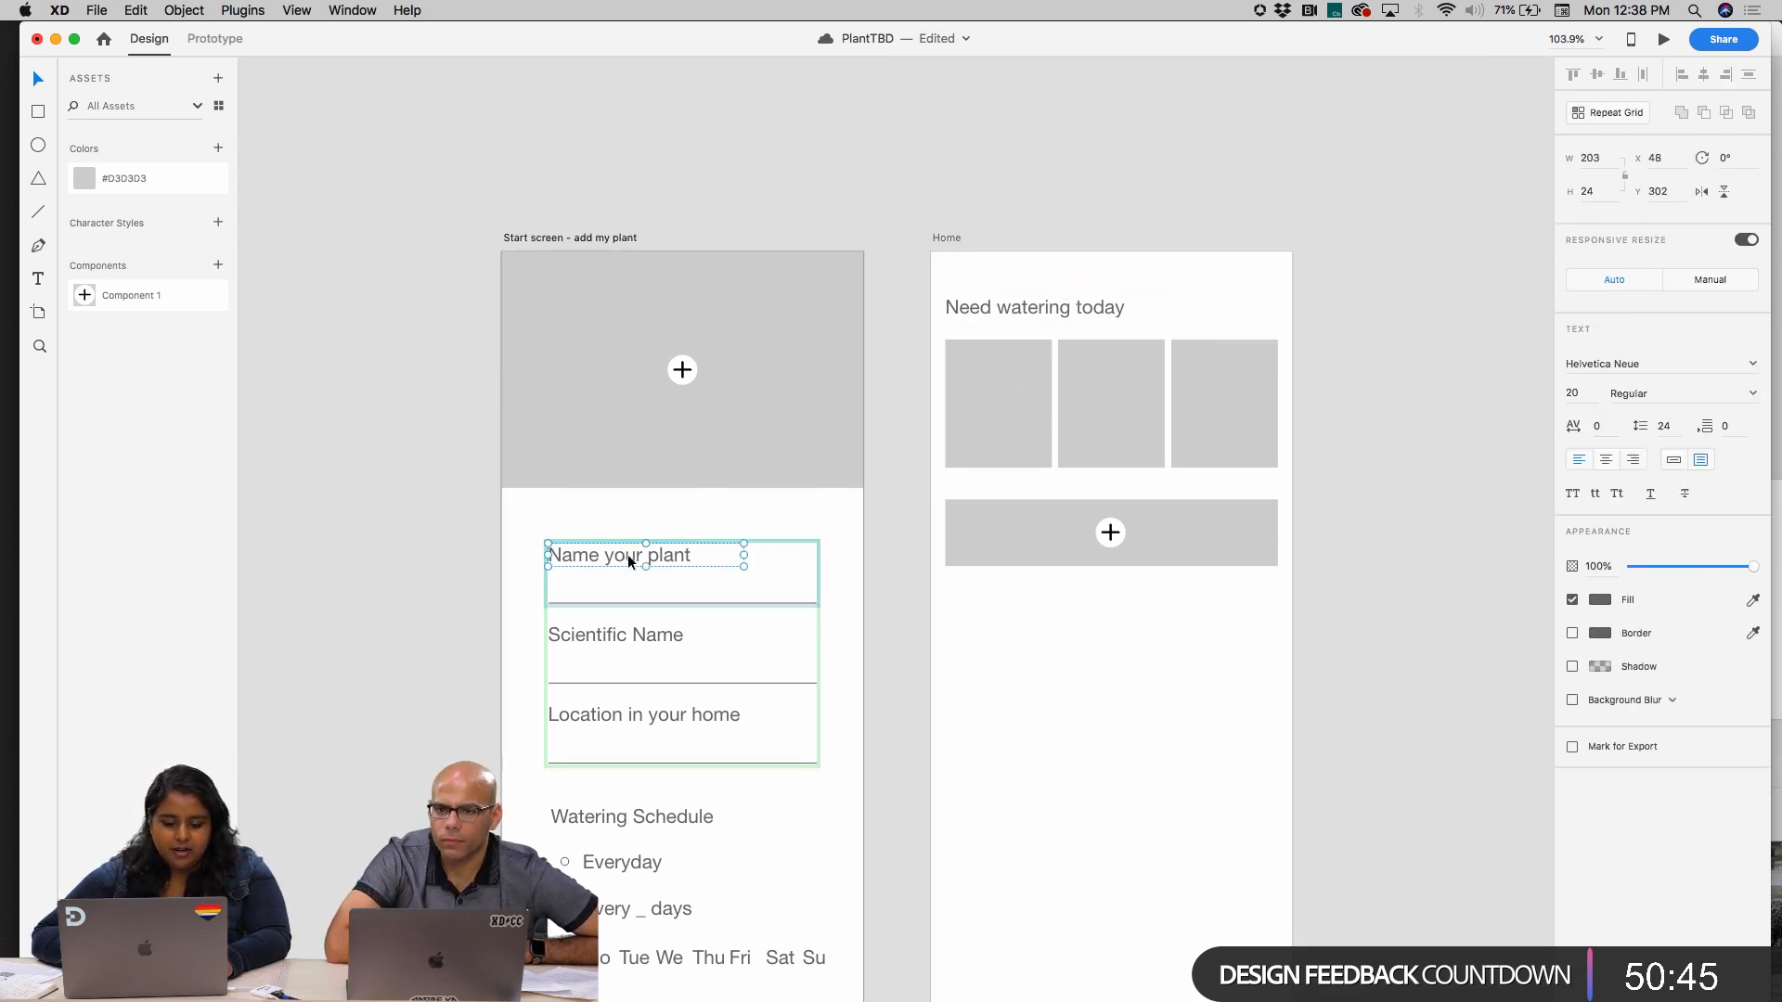
click(218, 224)
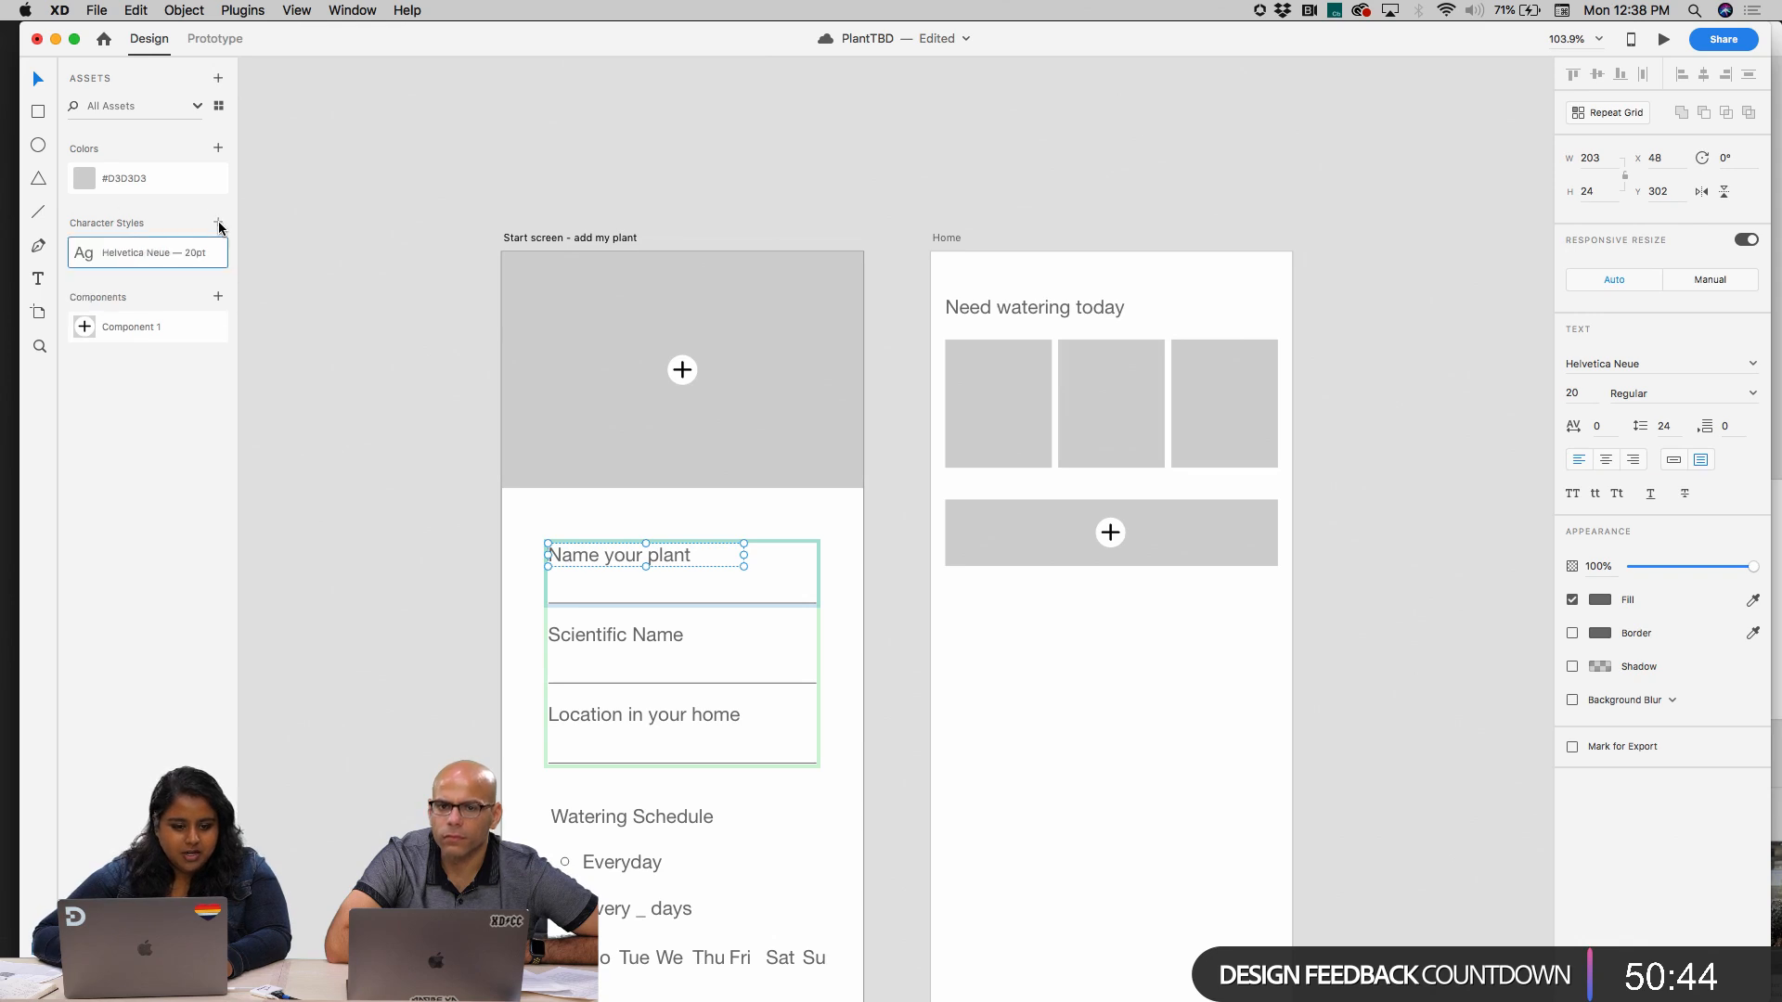
Rename the new character style "Body Text"
double_click(166, 254)
text(Bpod)
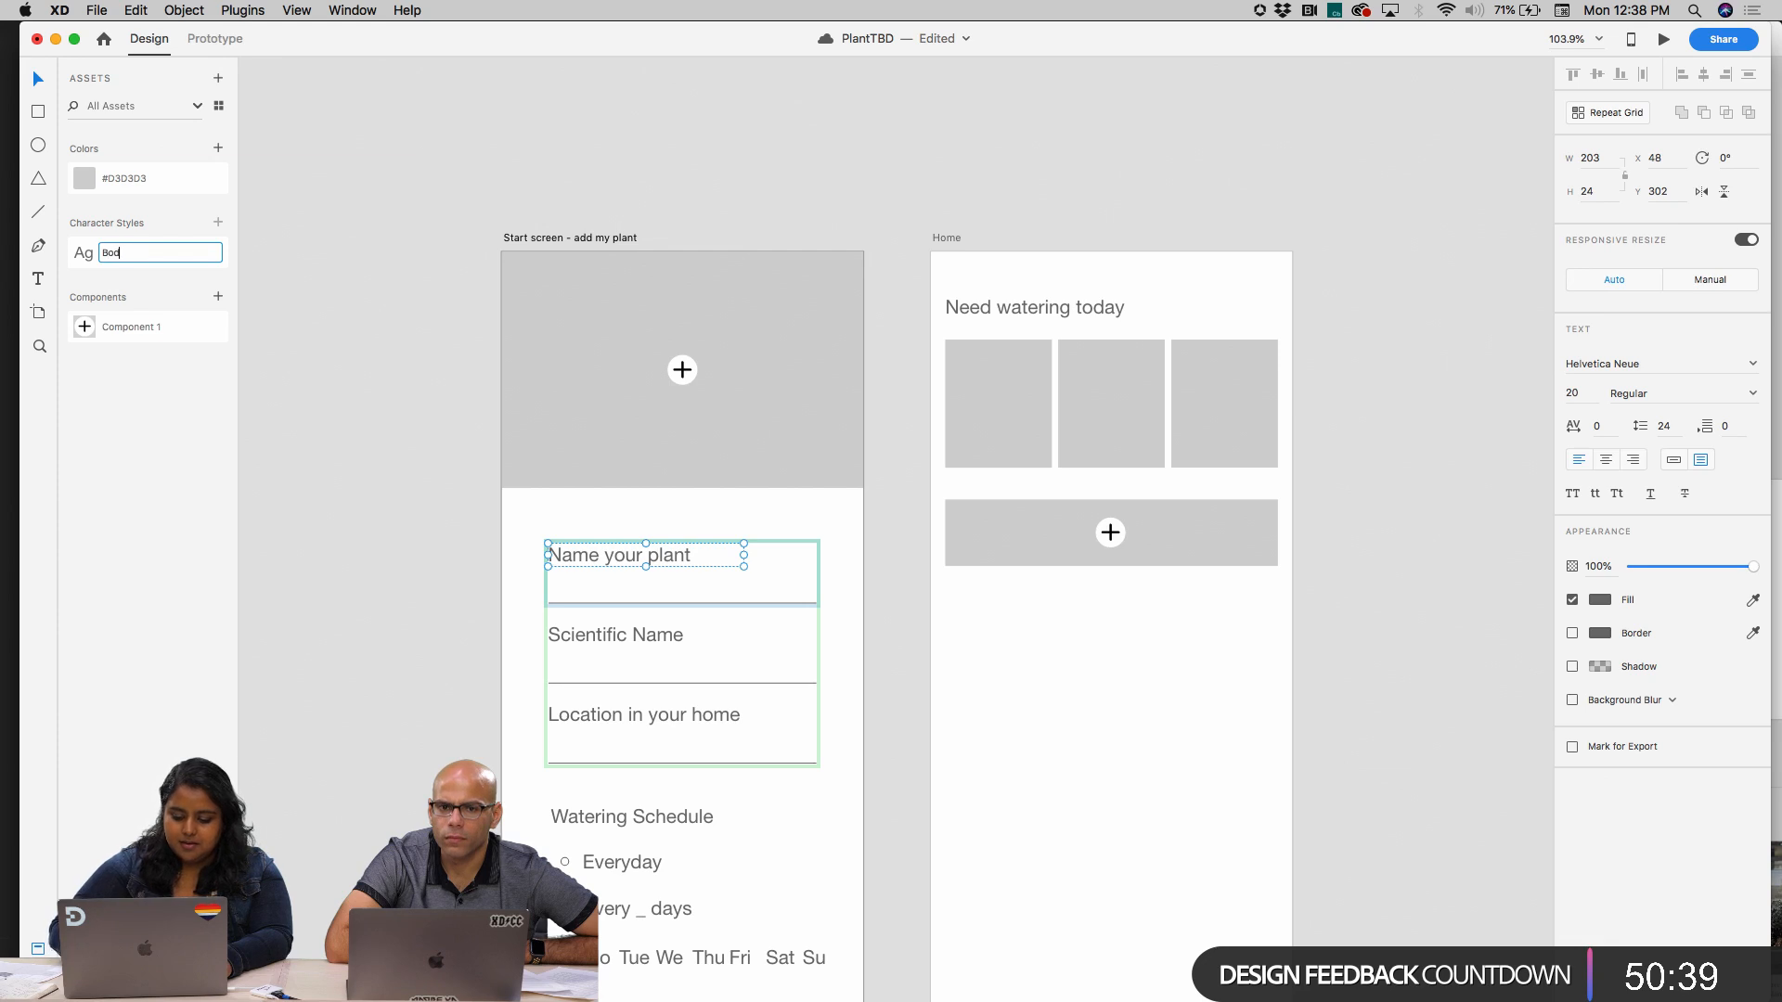
key(Return)
click(287, 269)
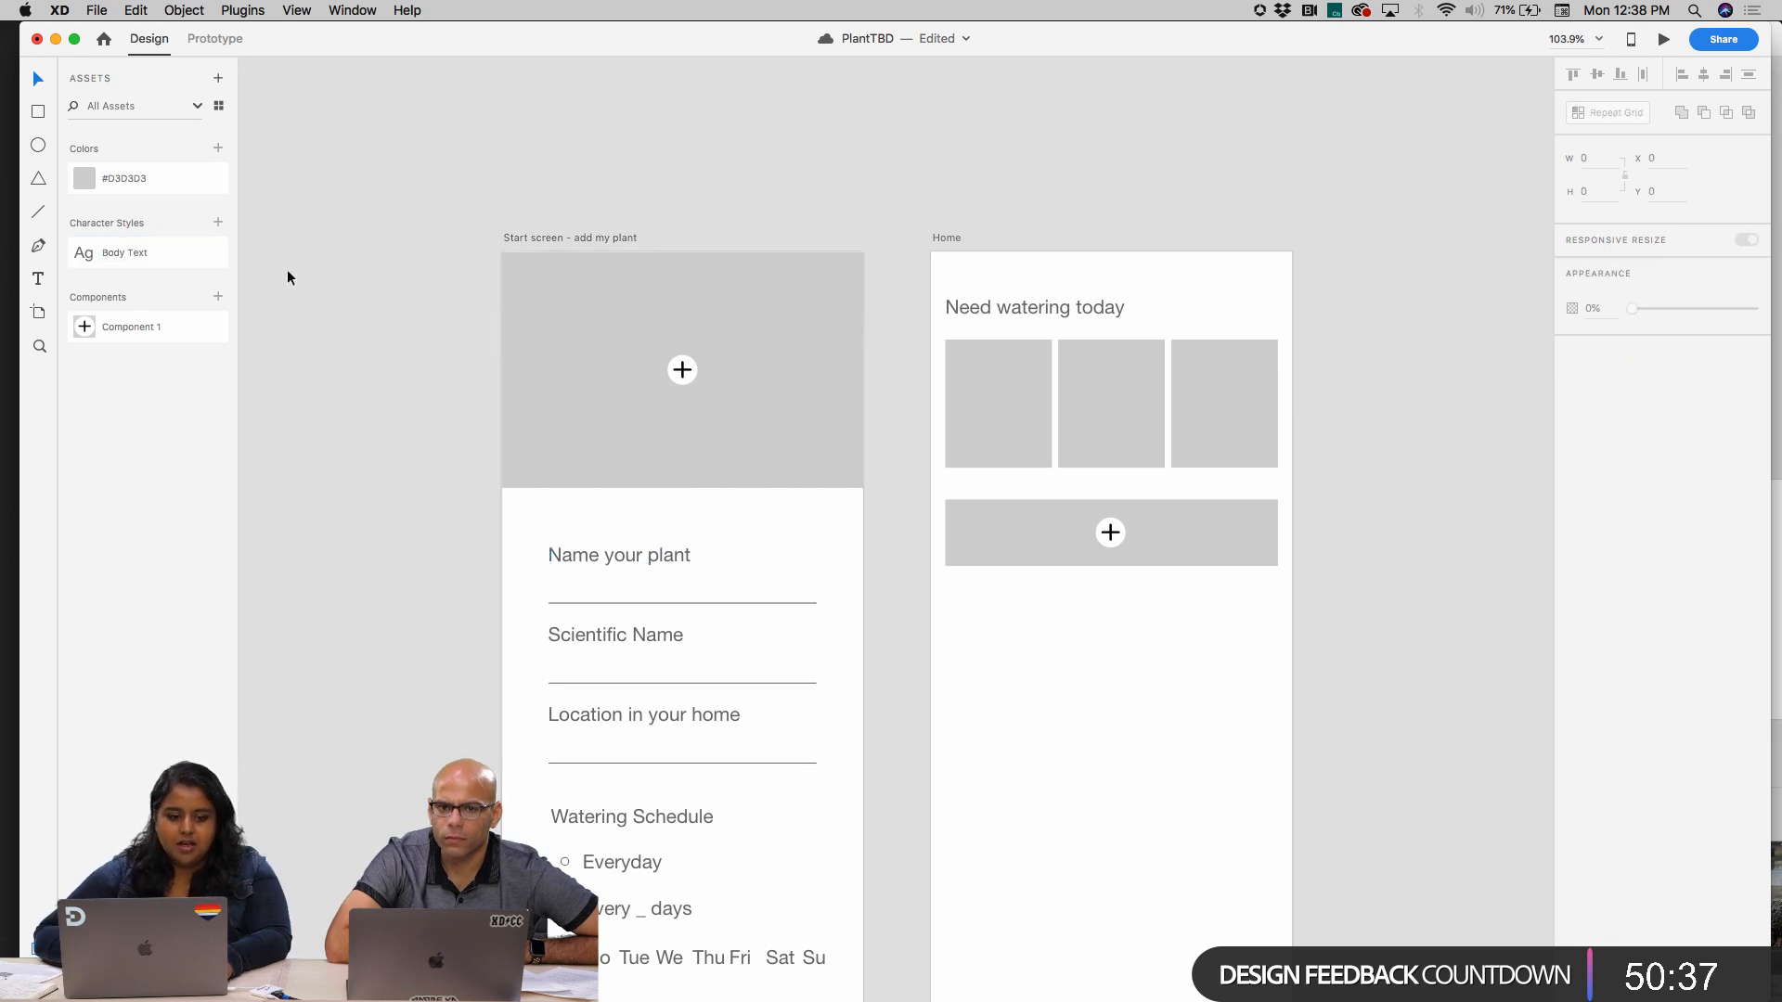
Make the "Need watering today" heading Bold and set its font size to 35
click(993, 321)
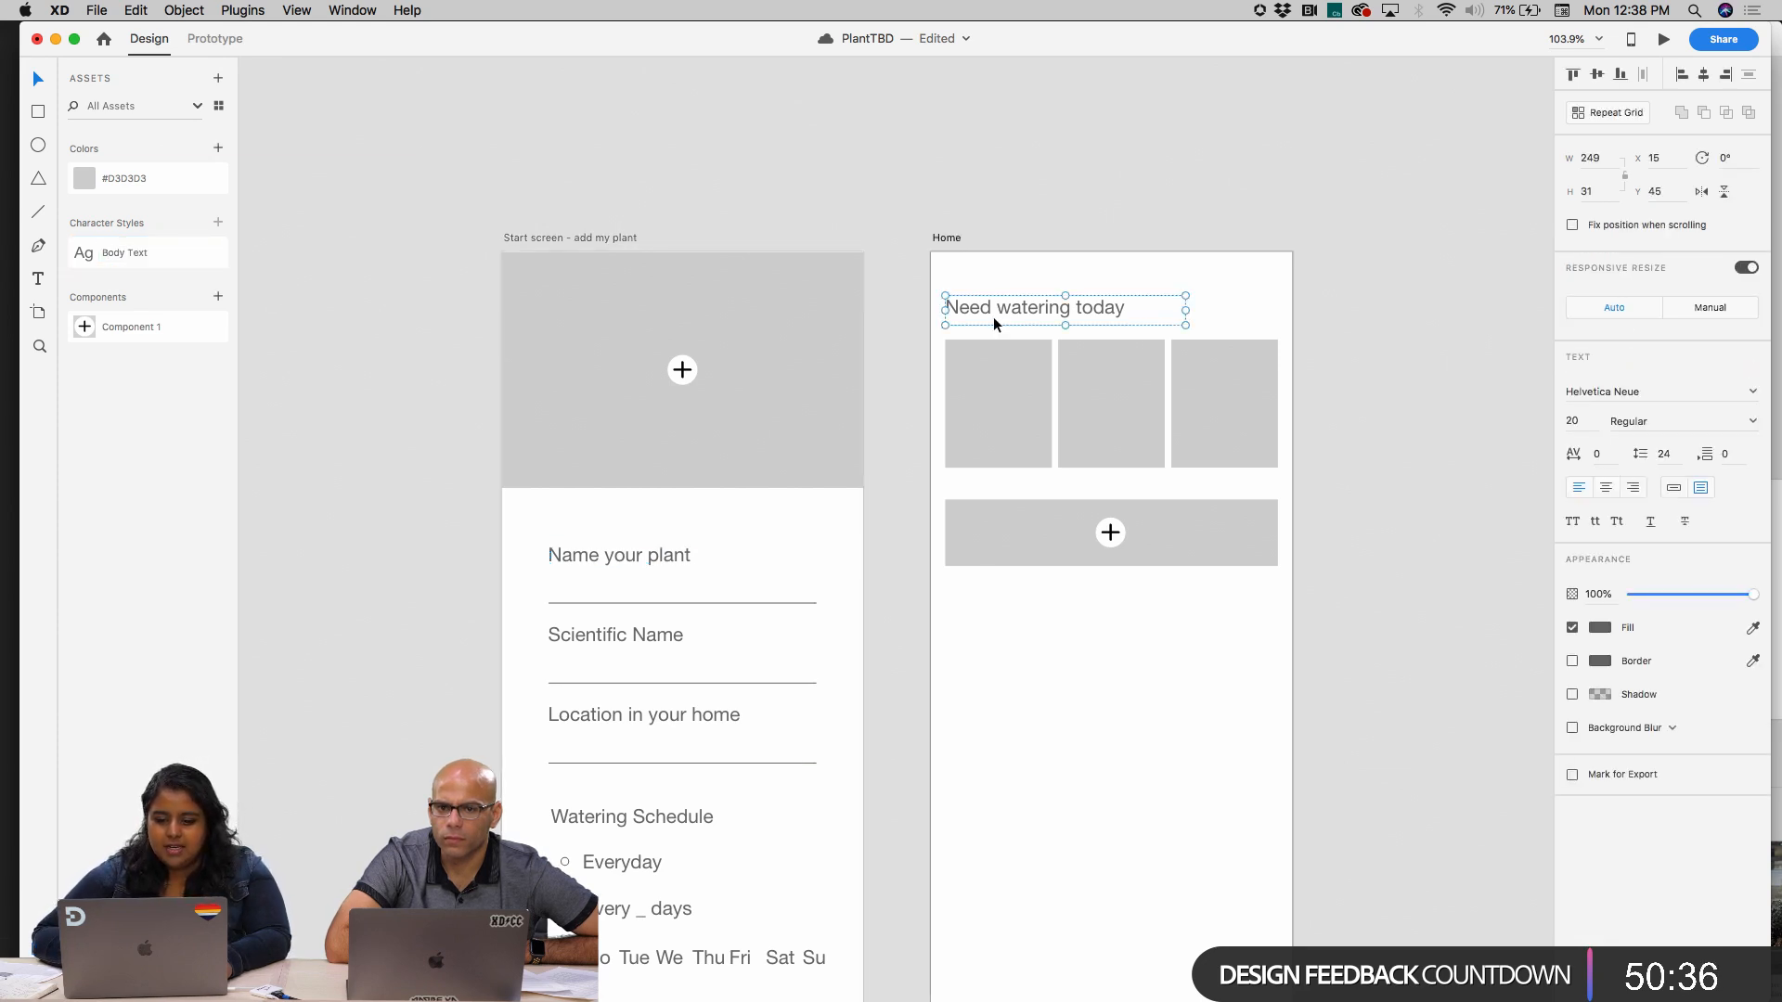
click(1756, 425)
click(1668, 605)
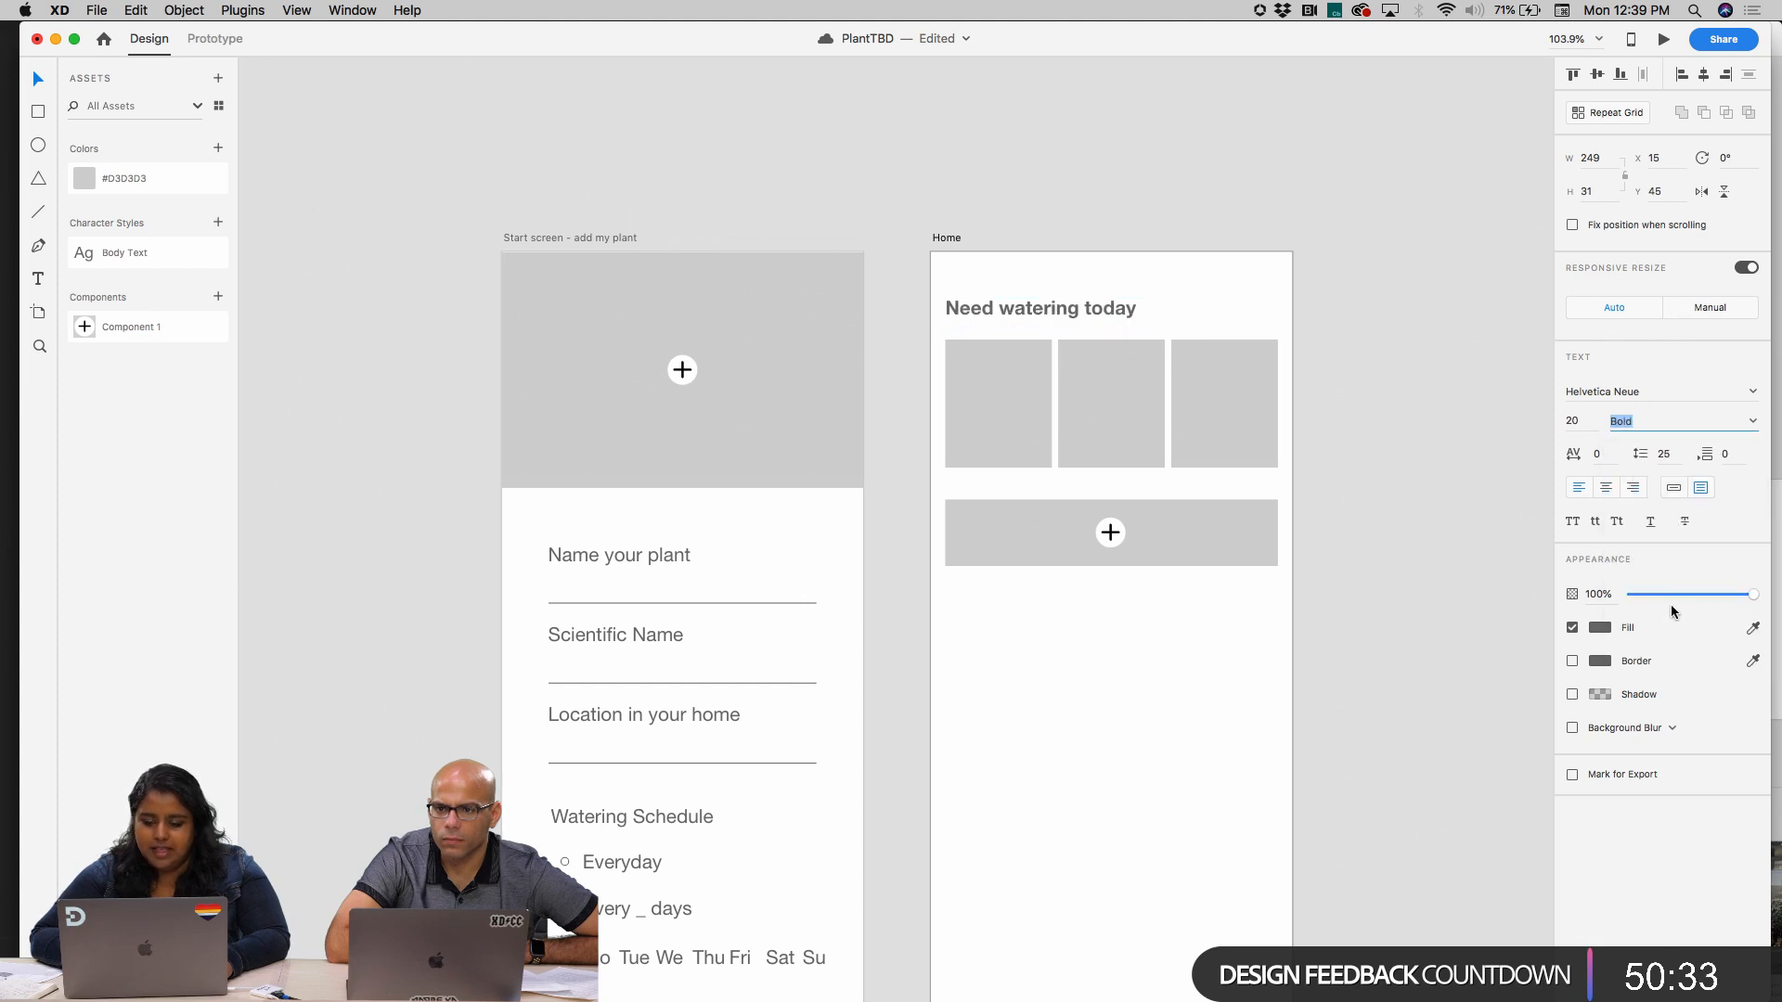
click(1575, 422)
text(35)
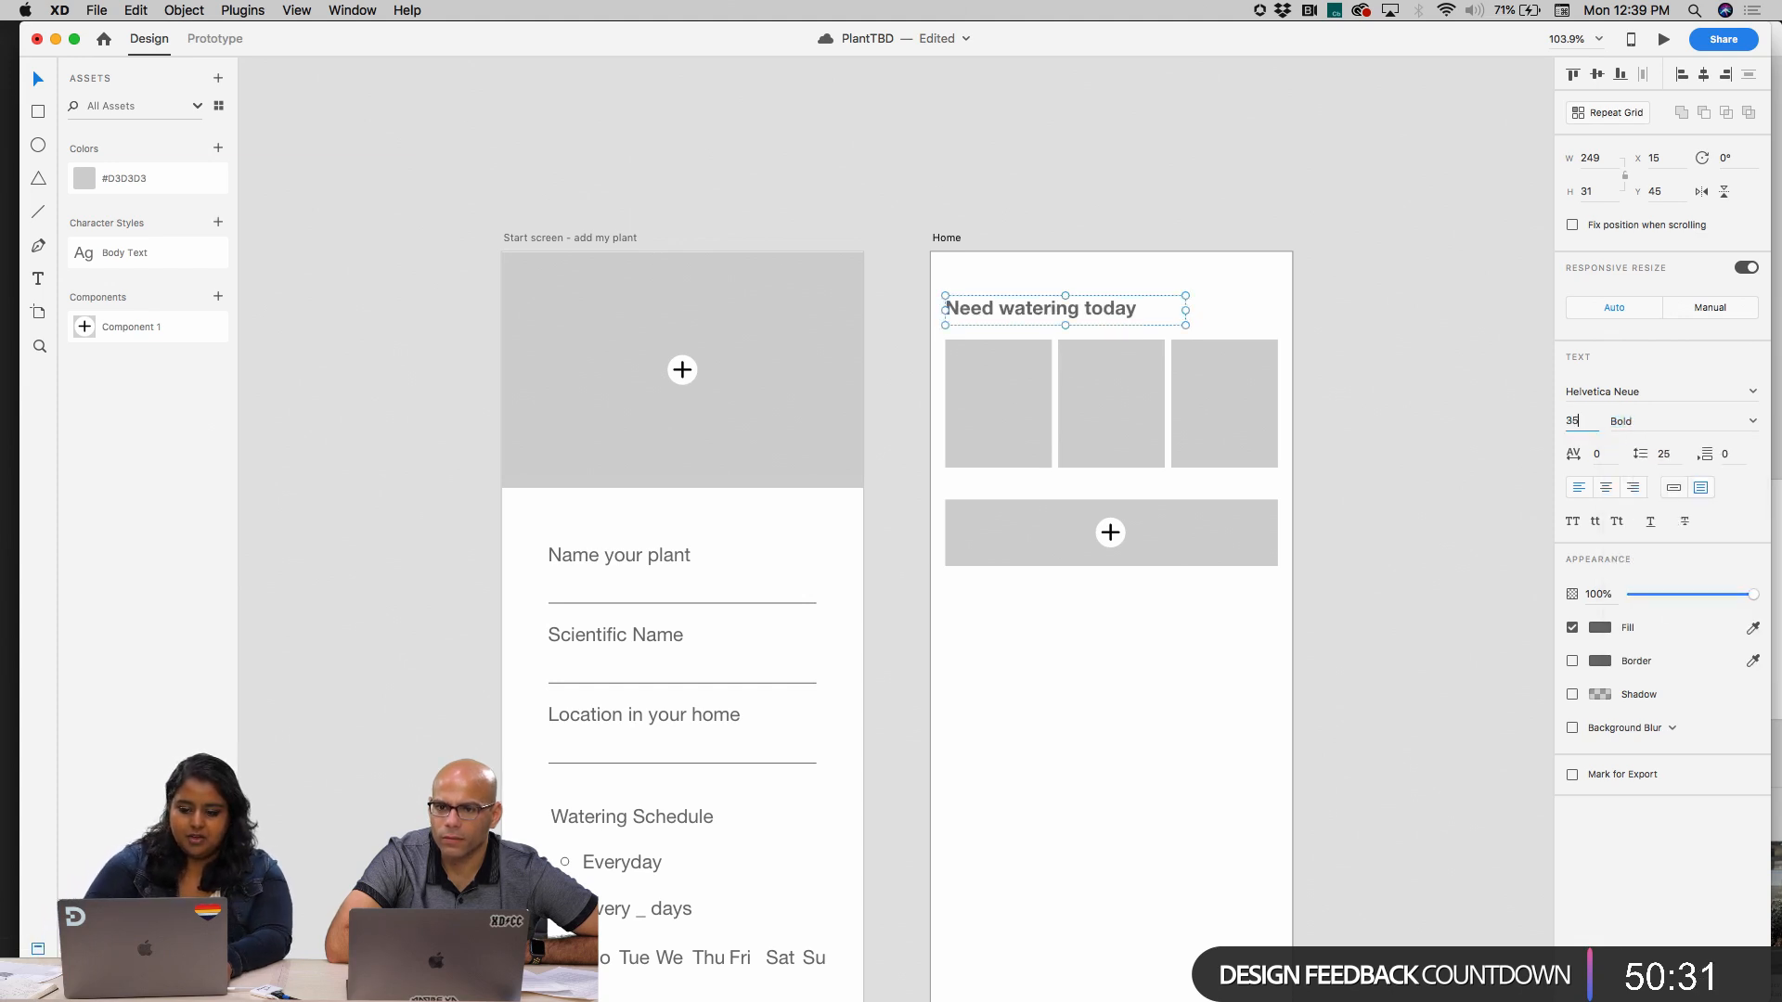
key(Return)
Fit the heading on one line at size 30 in a 360 px wide text box placed at X 15, Y 38
drag(1127, 308, 1128, 291)
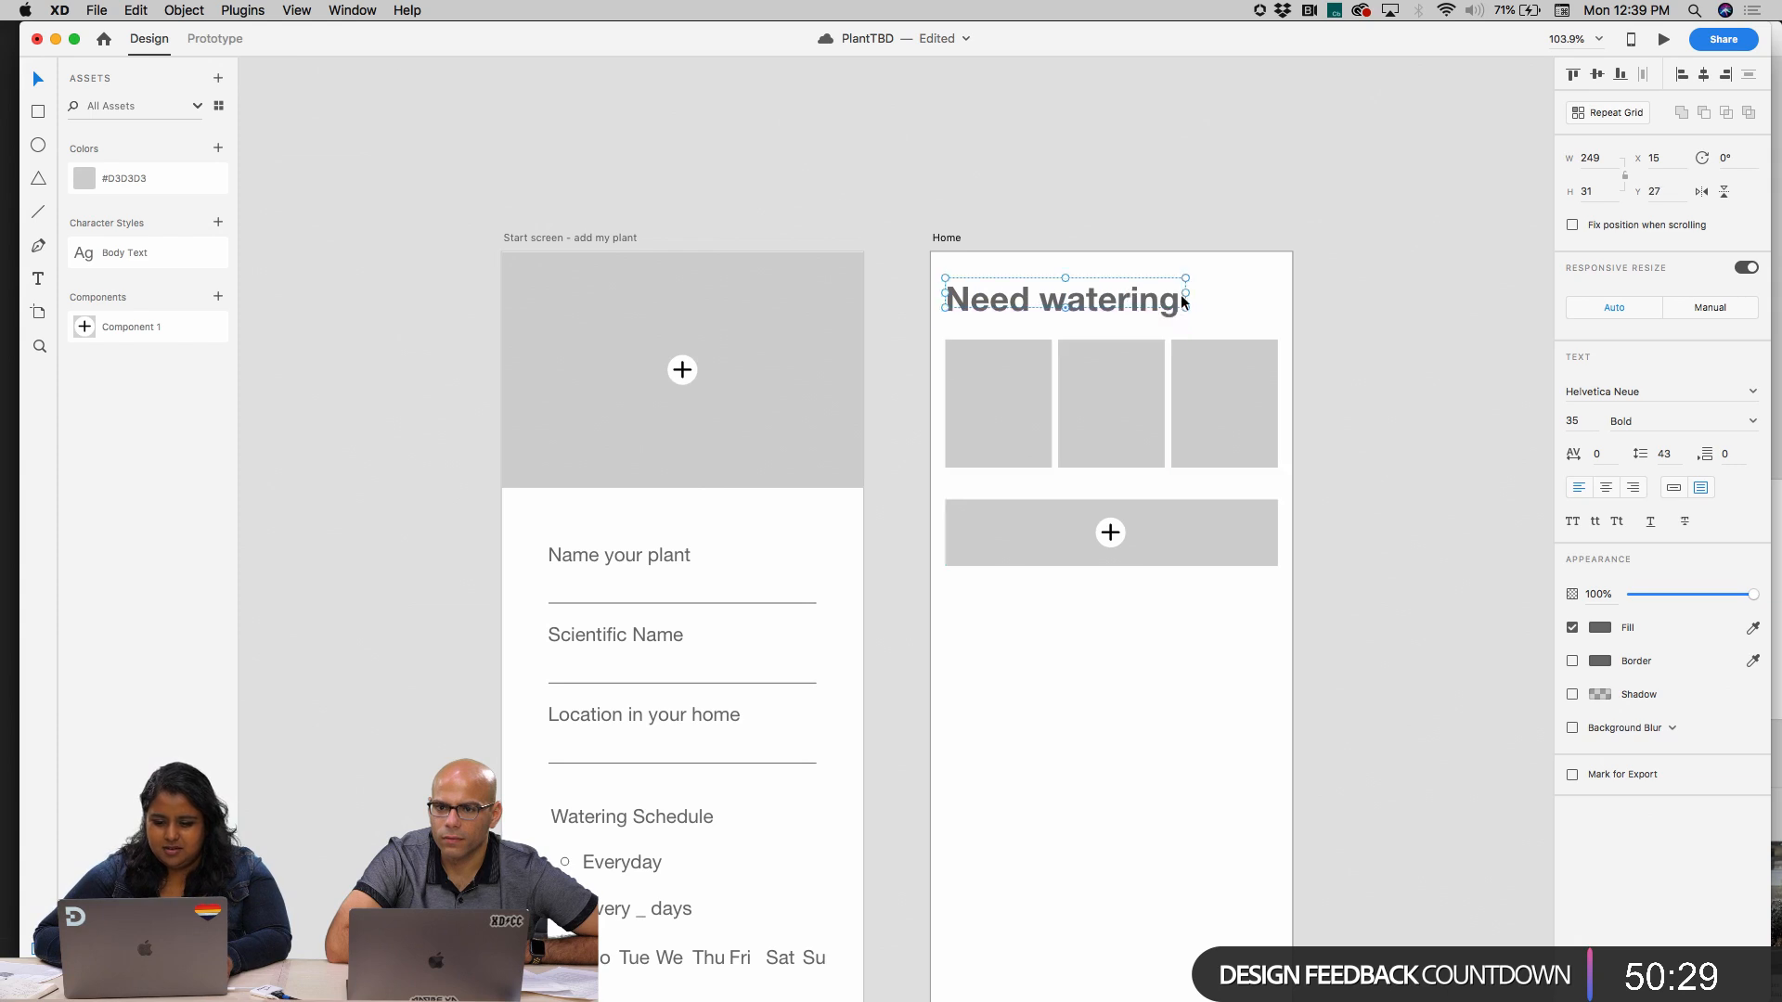
mouse_move(1271, 291)
mouse_down()
mouse_move(1317, 286)
mouse_move(1169, 298)
mouse_move(1295, 297)
mouse_up()
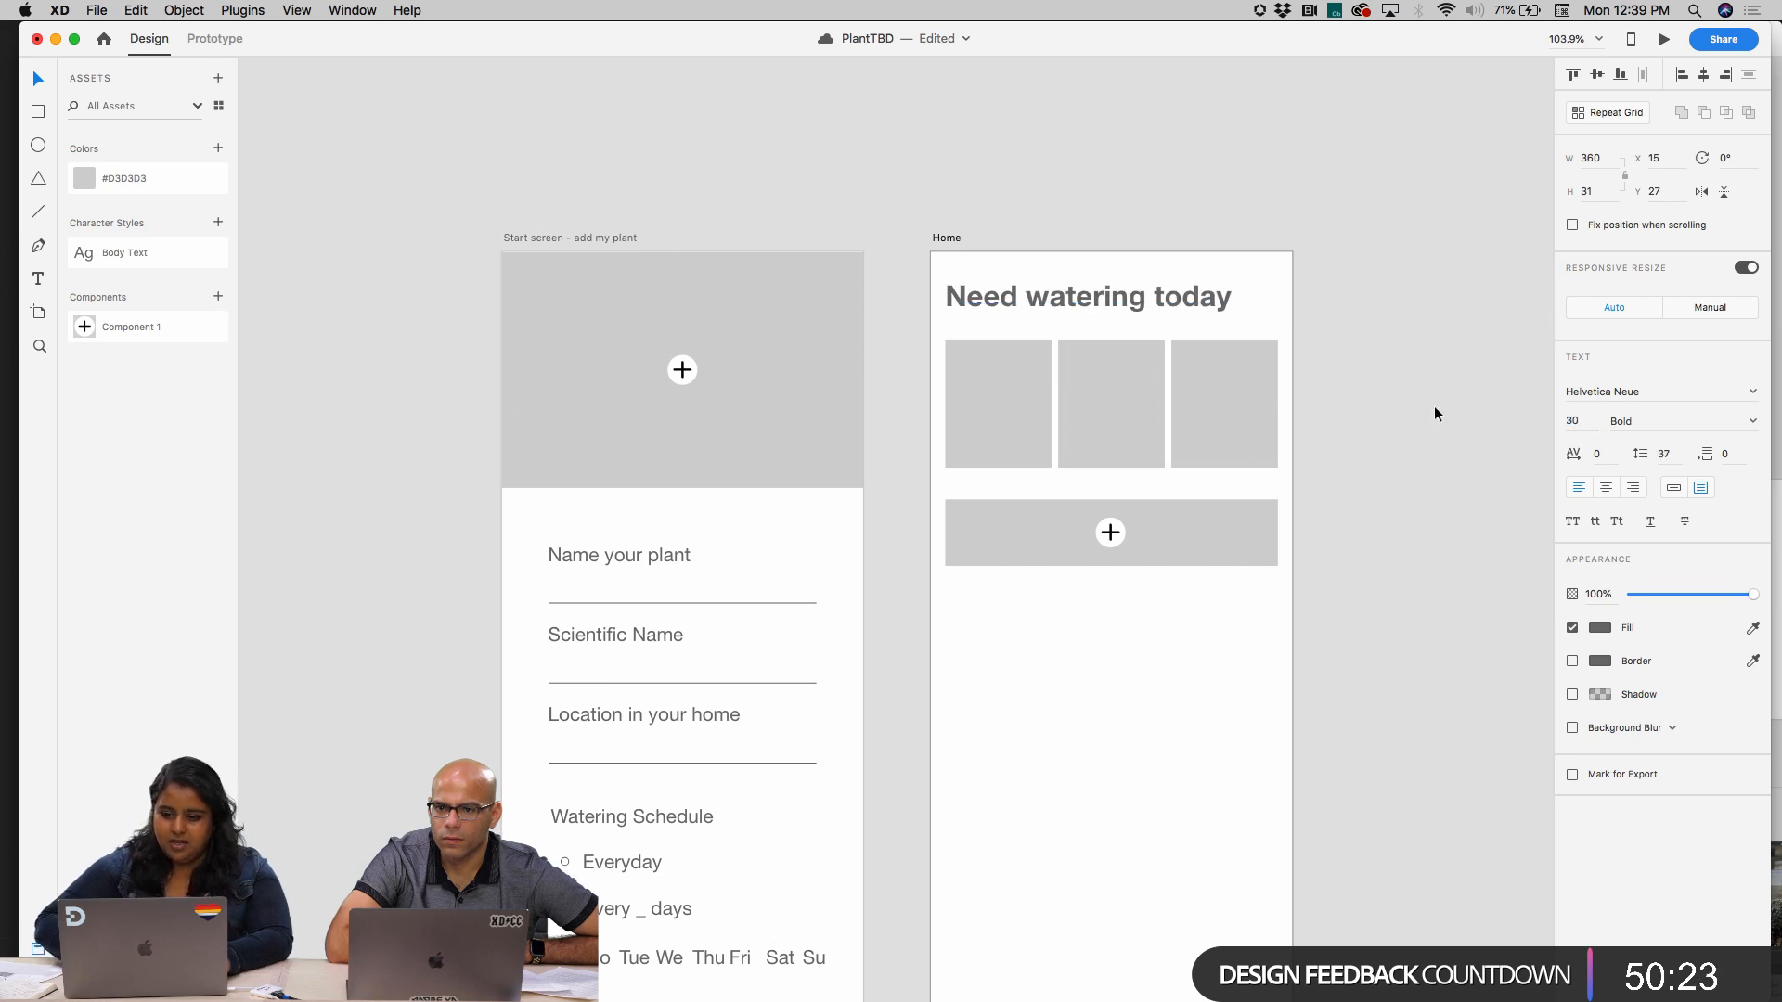
drag(1083, 315, 1094, 309)
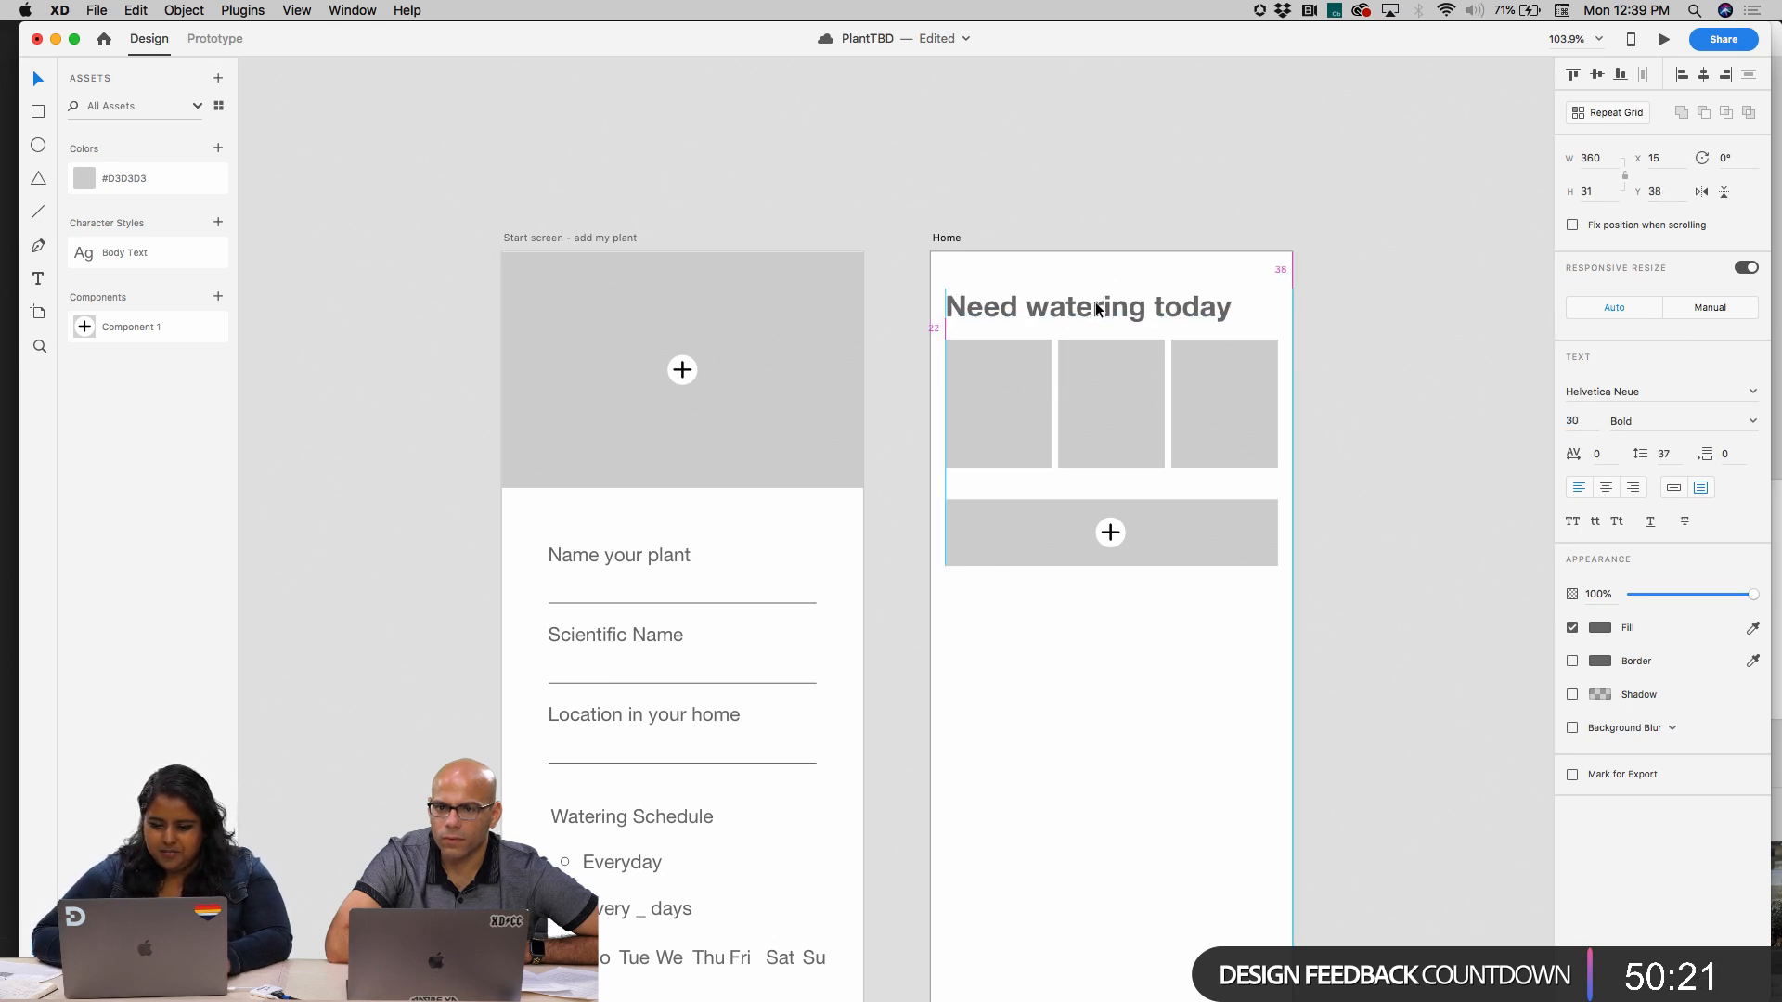
click(1194, 223)
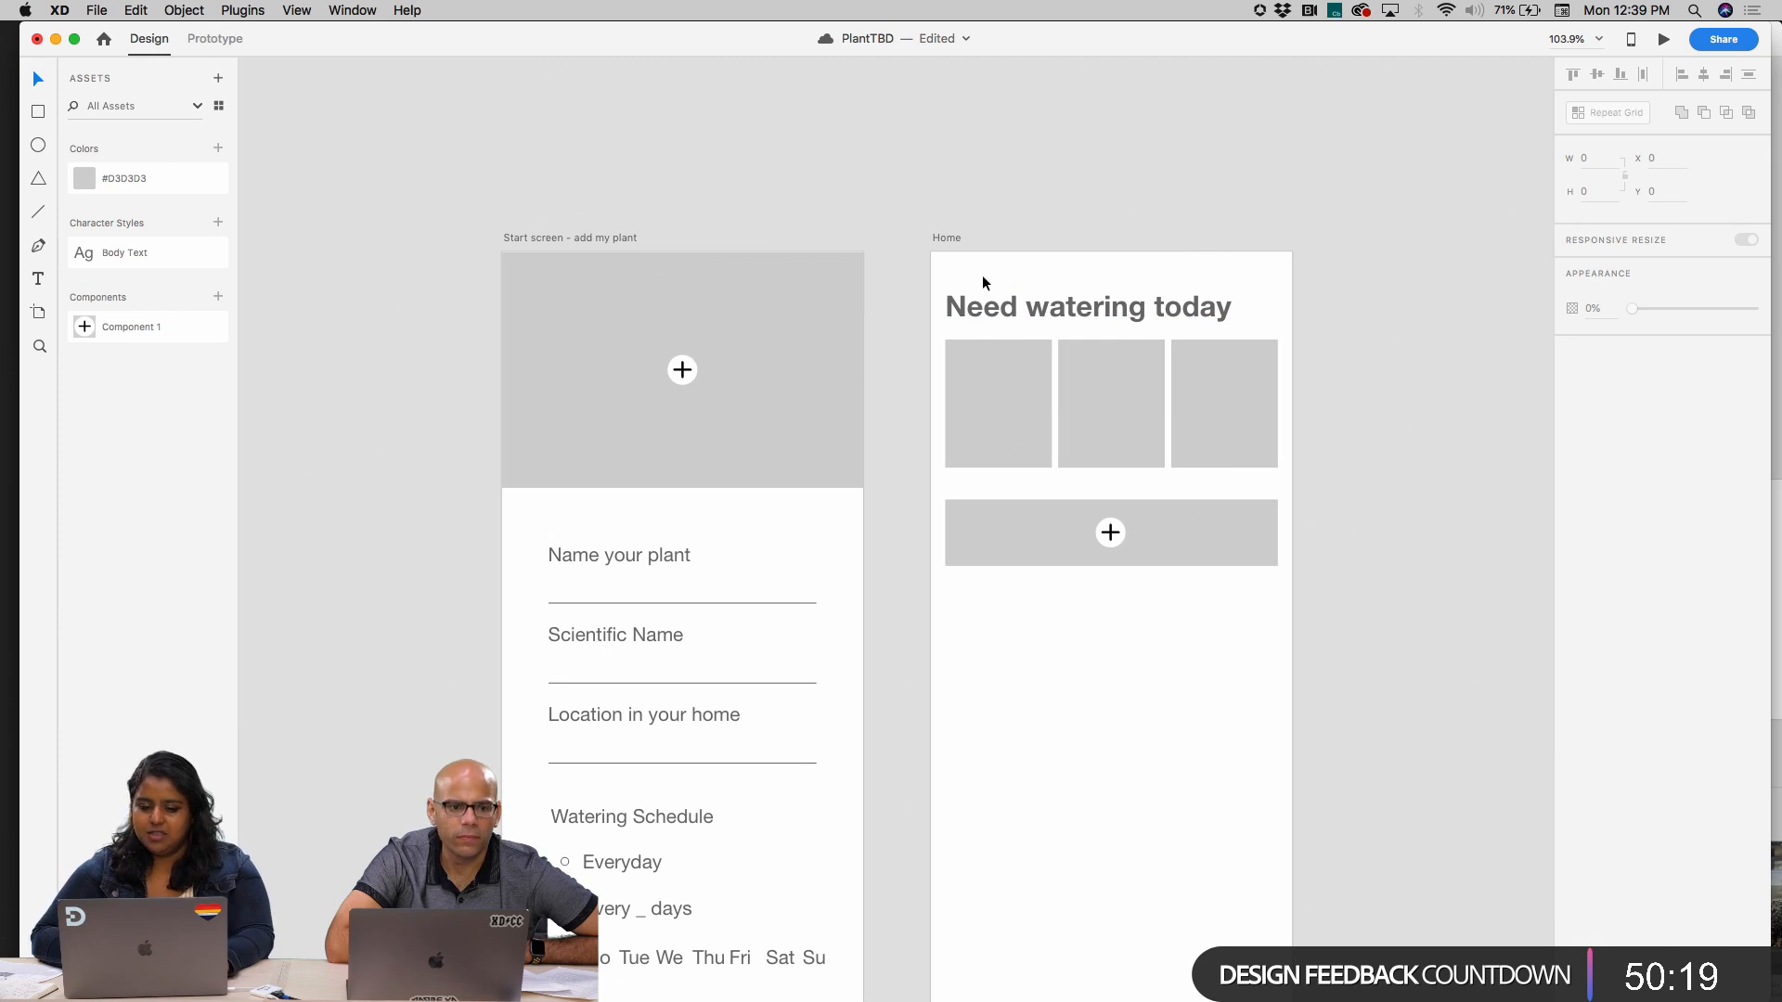
Move the heading and the three cards together slightly lower on the Home artboard
drag(982, 277, 1256, 453)
click(1410, 396)
scroll(1410, 396, down, 4)
scroll(1410, 396, right, 2)
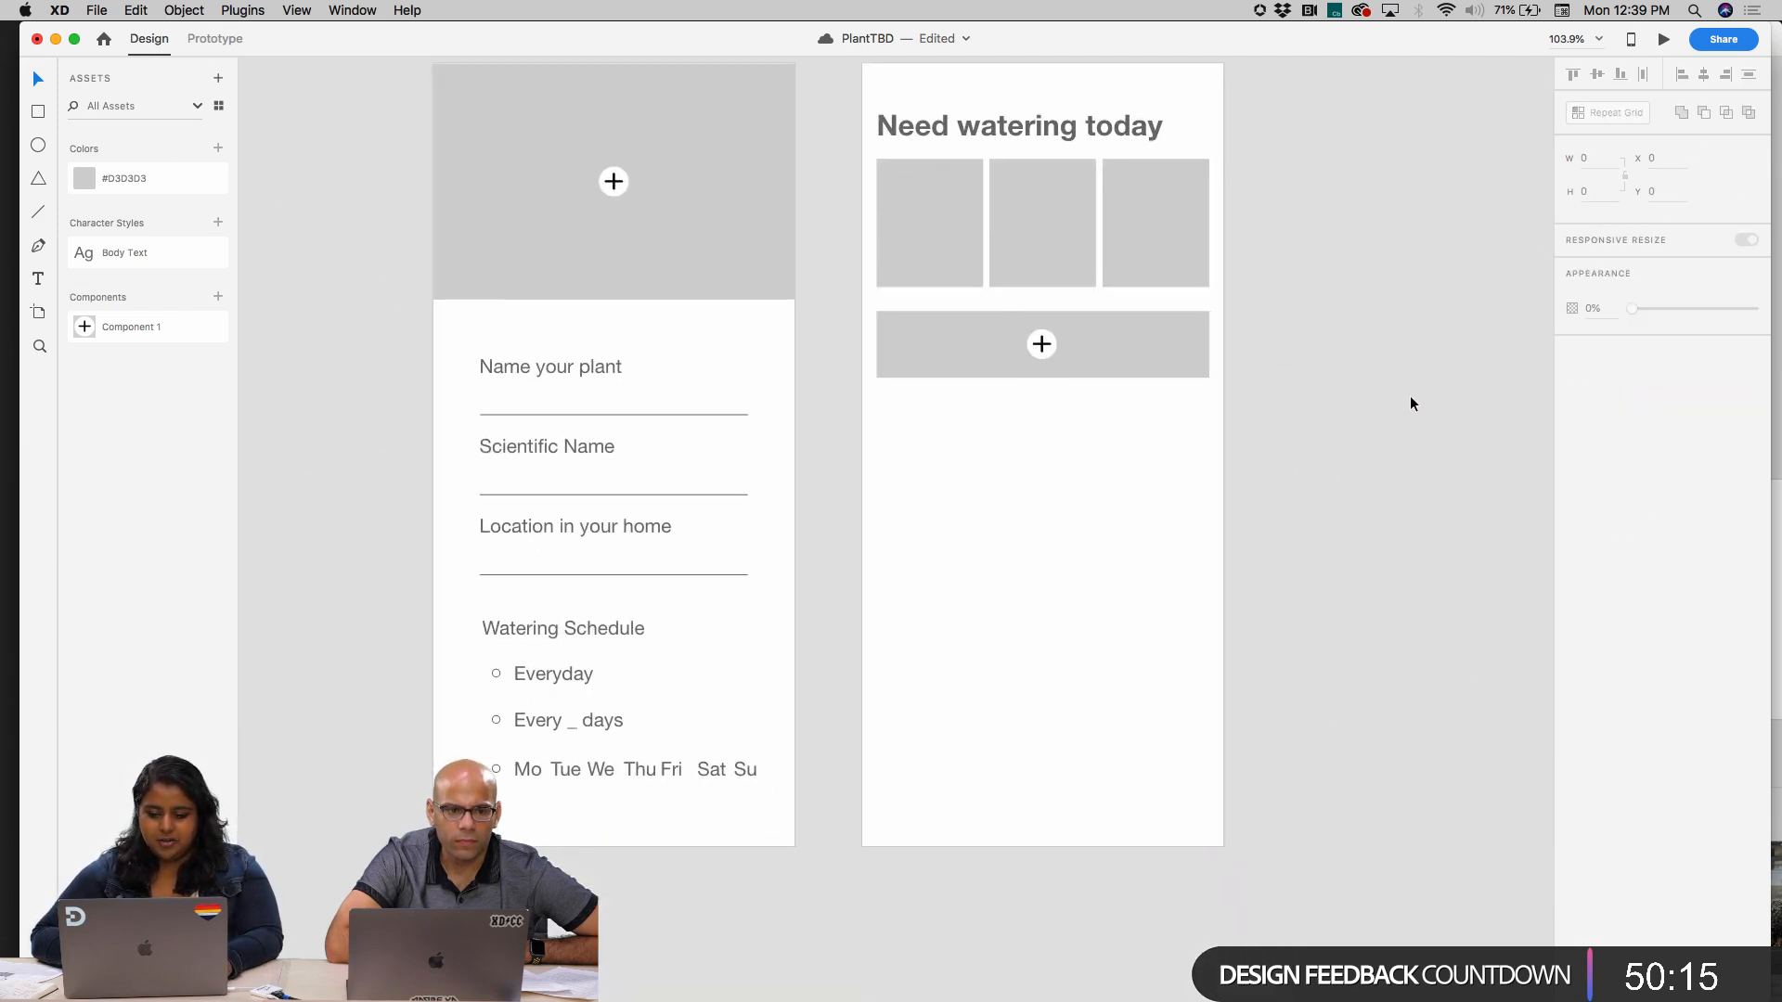
click(1060, 383)
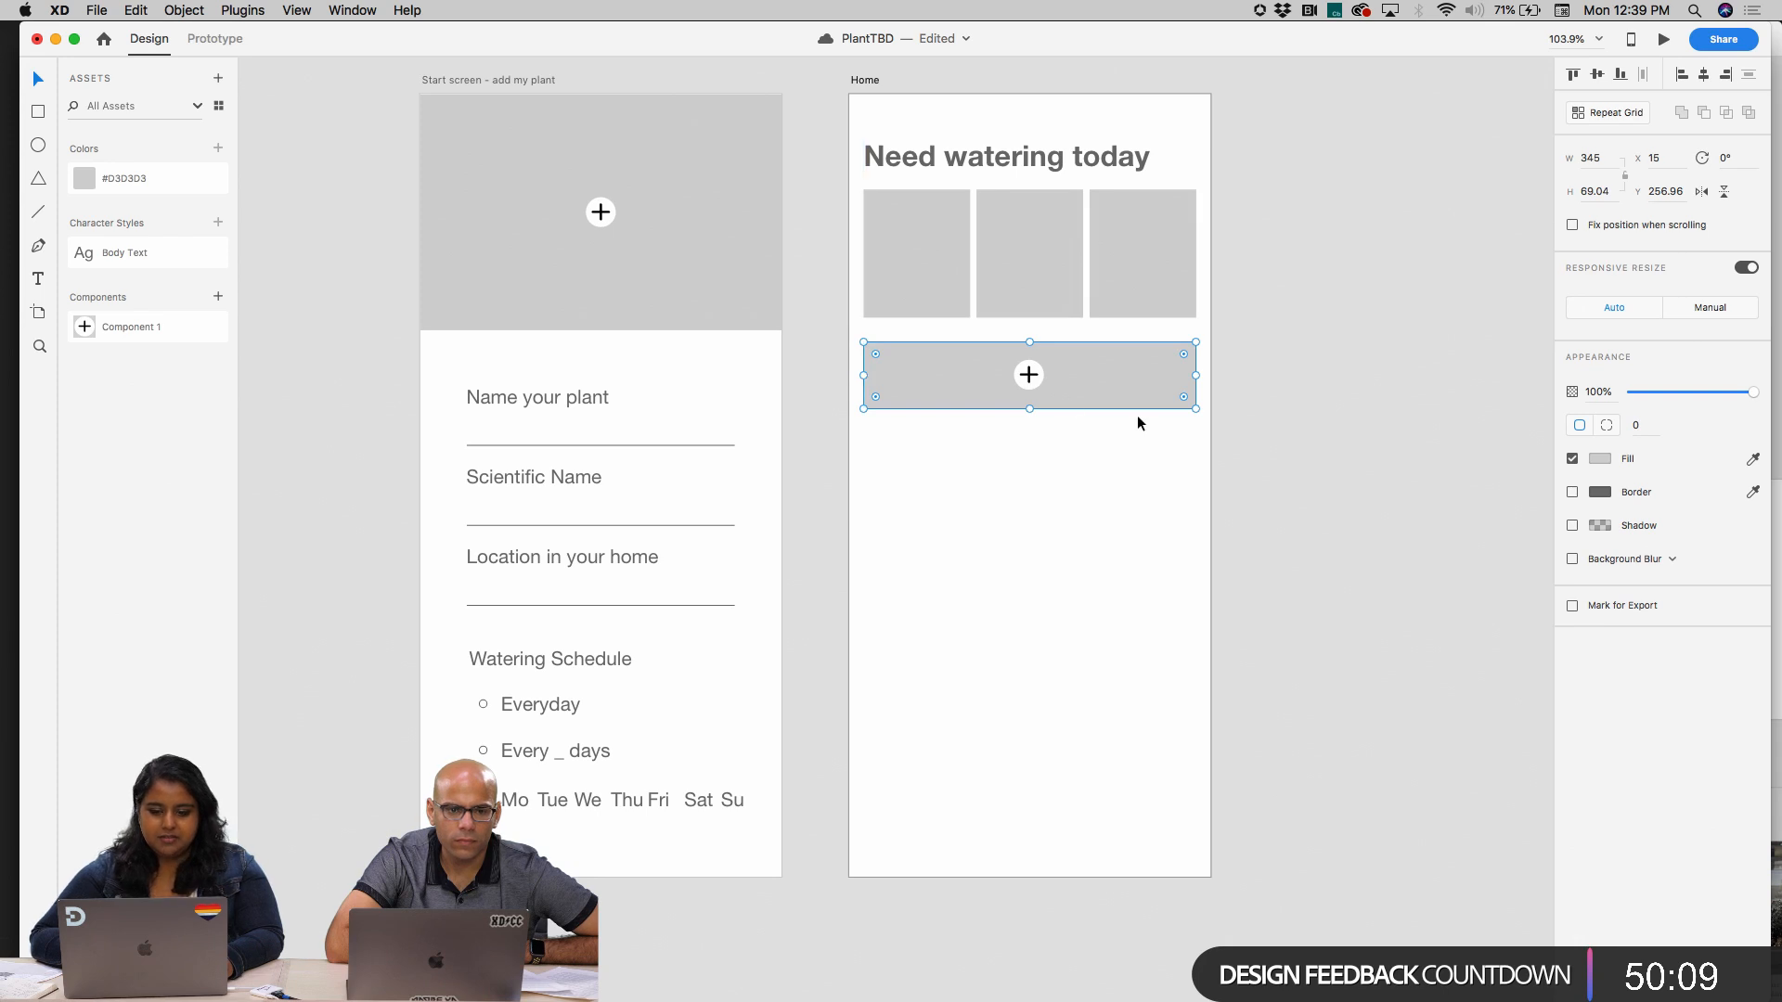
click(1034, 380)
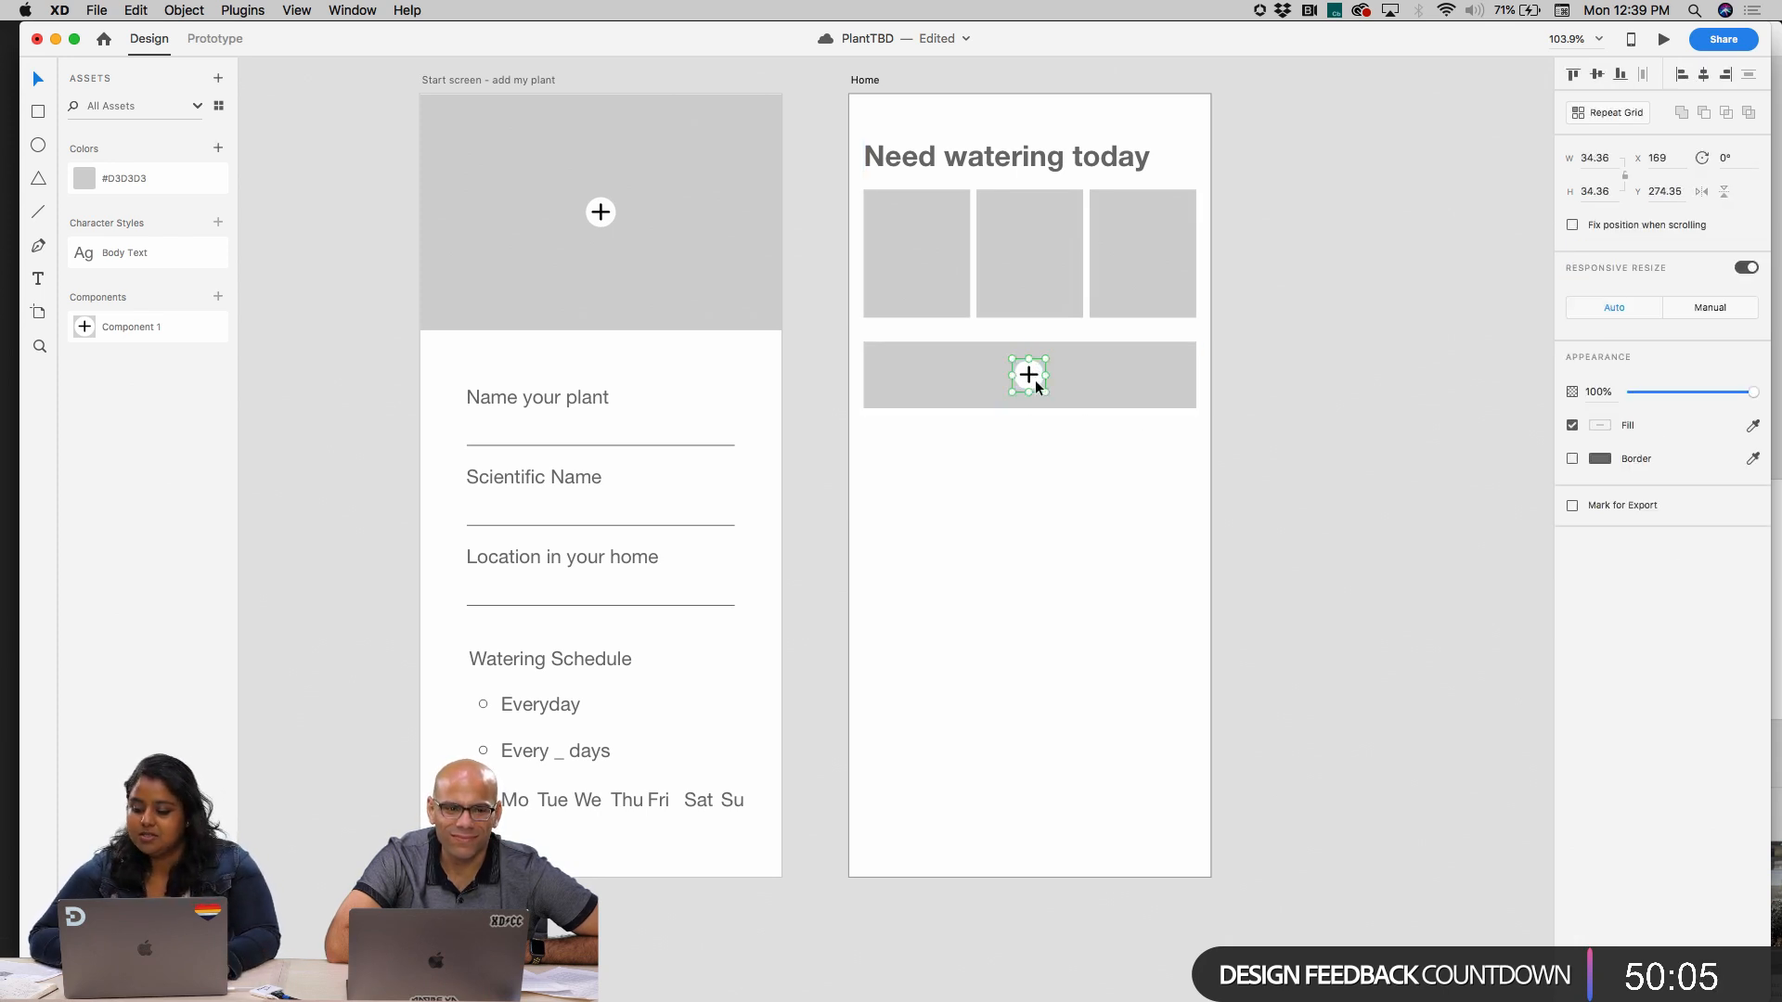
click(1031, 536)
scroll(1032, 536, down, 1)
Try duplicating the first two small plant cards below the add bar, and delete the copies
click(899, 234)
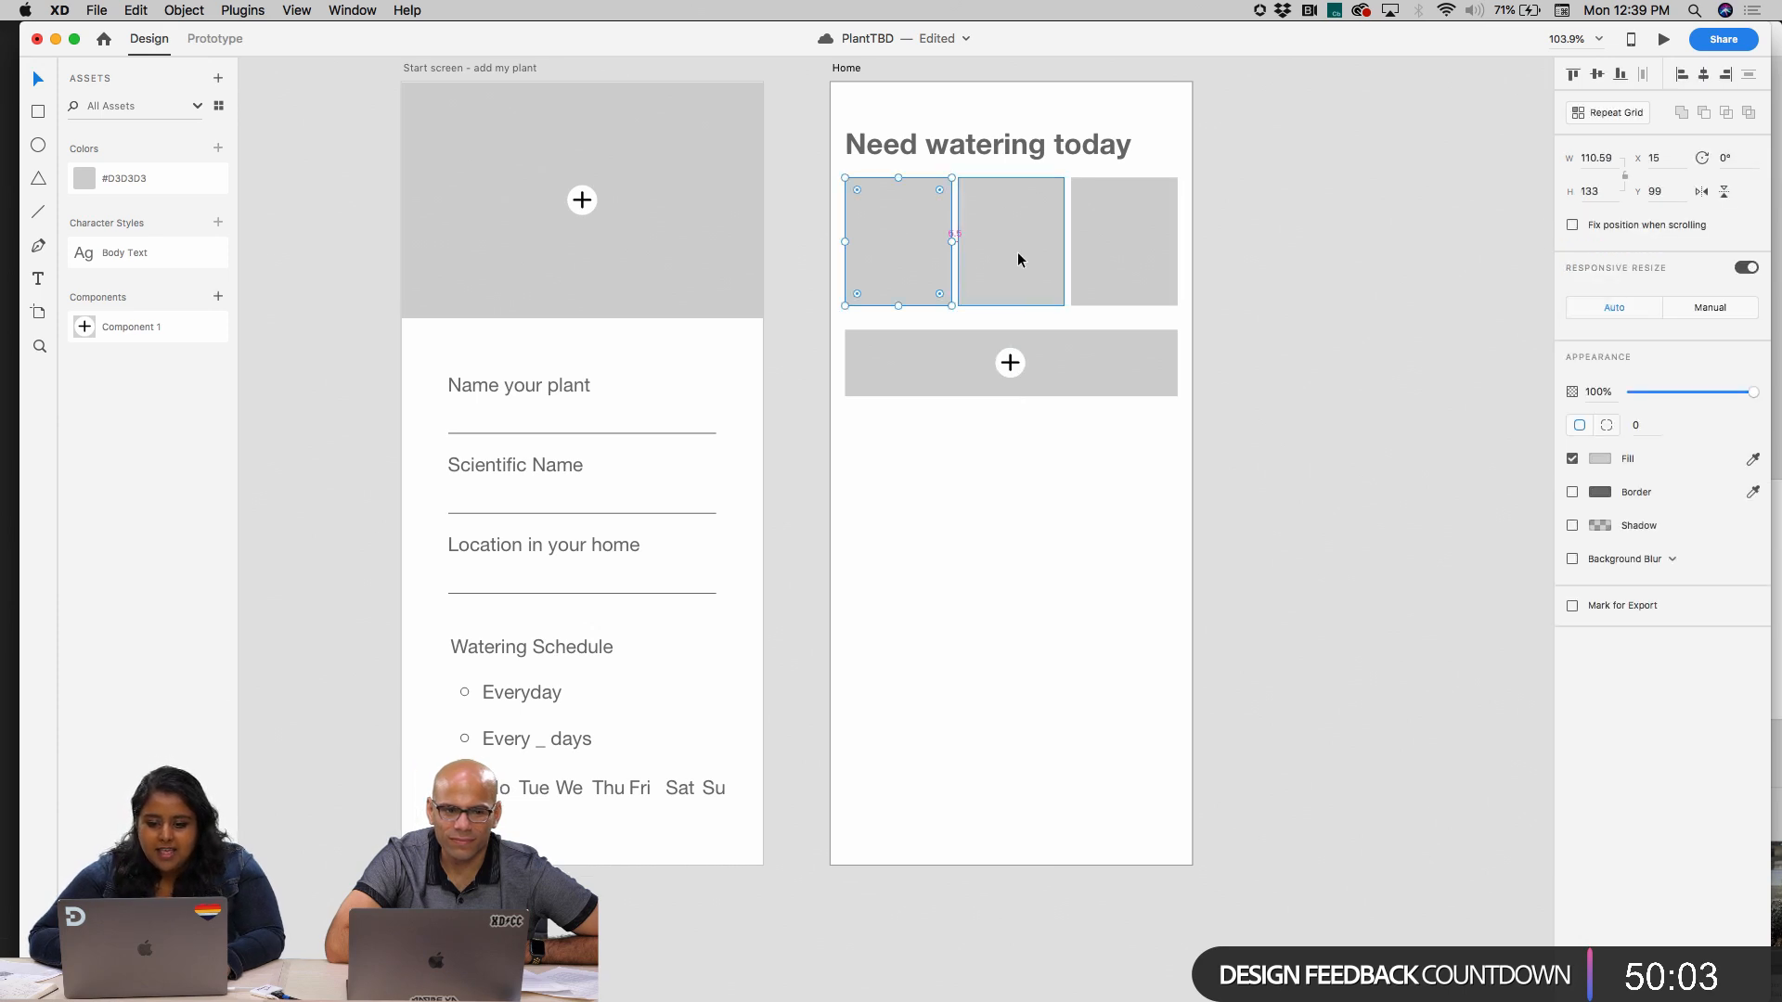
alt+click(1016, 259)
shift+click(923, 264)
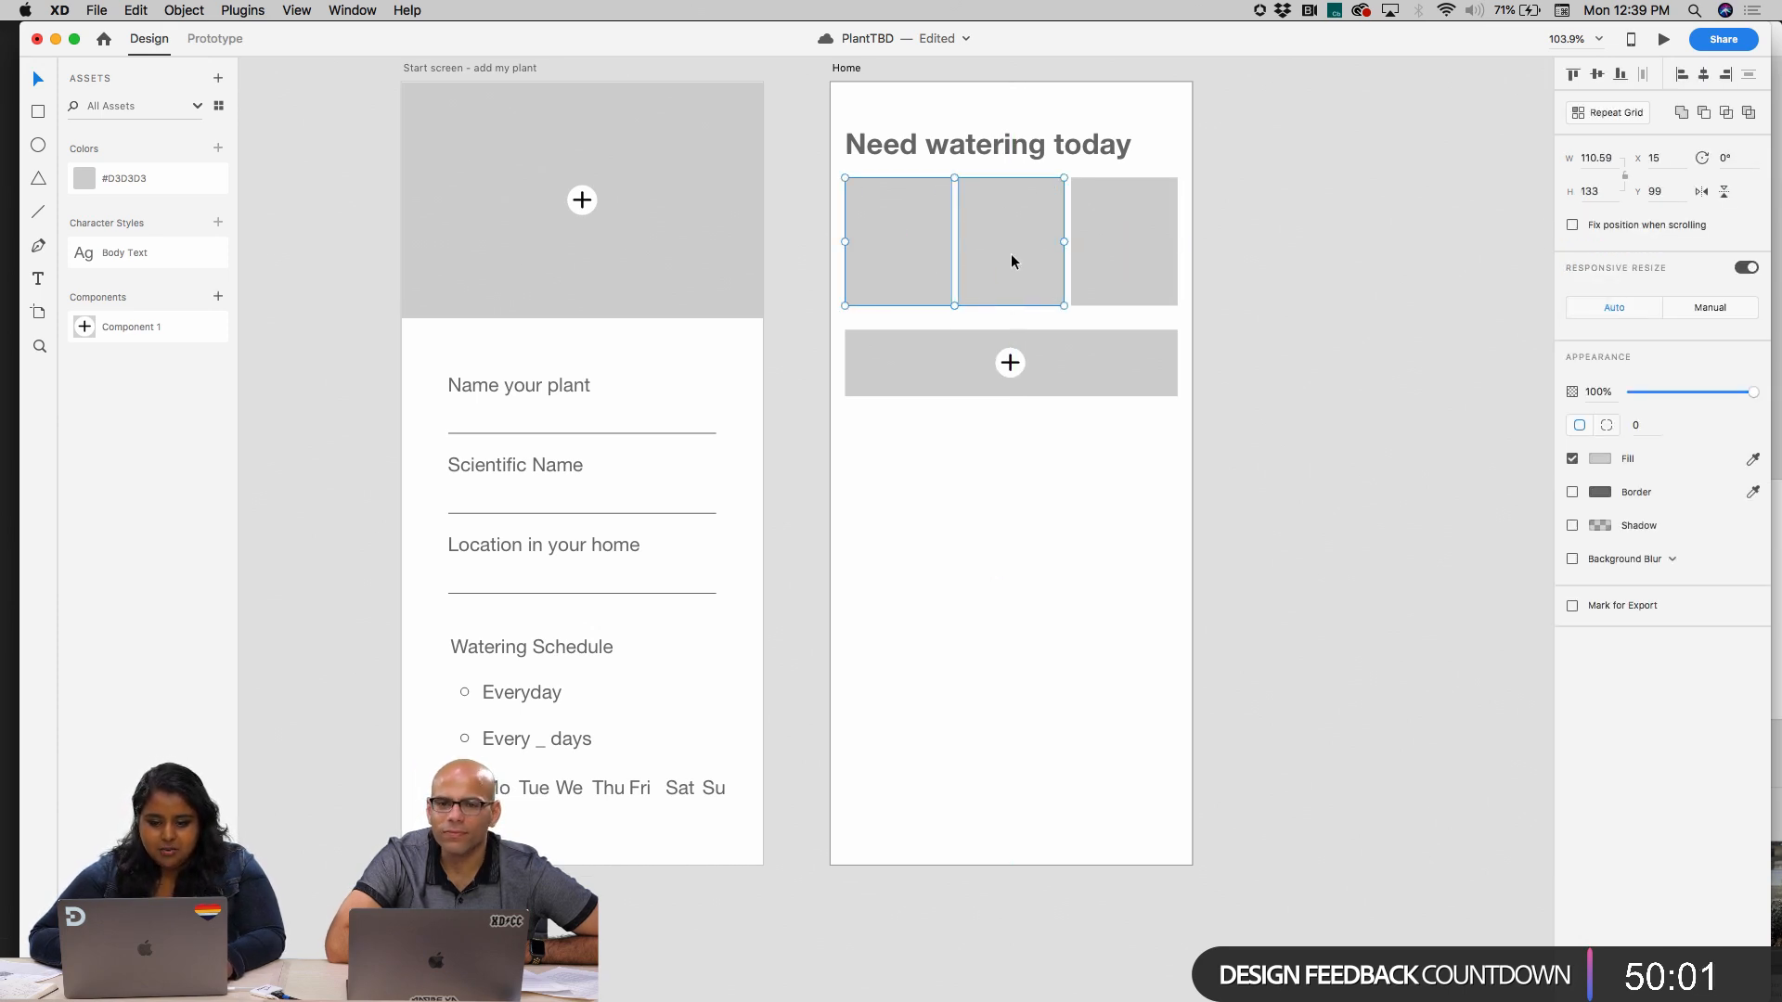
drag(1011, 262, 1011, 502)
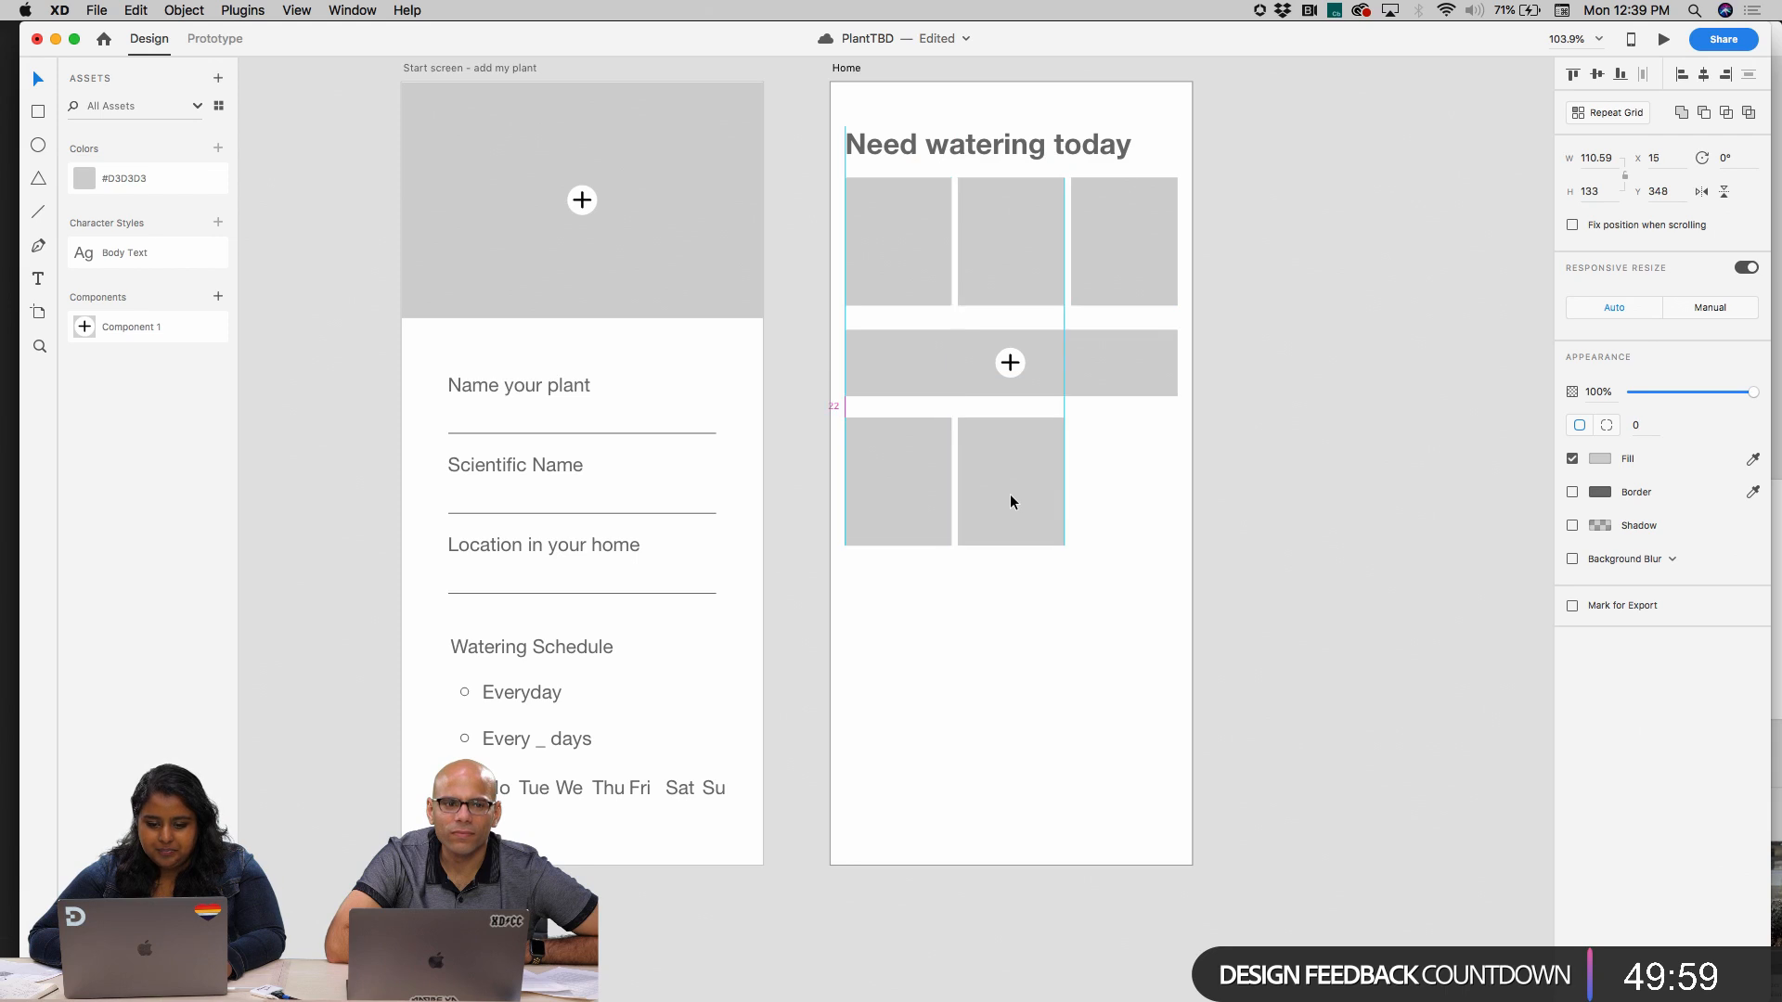
key(Delete)
Duplicate the start screen's large grey image placeholder into a two-by-two arrangement below the add bar on the Home artboard
click(440, 144)
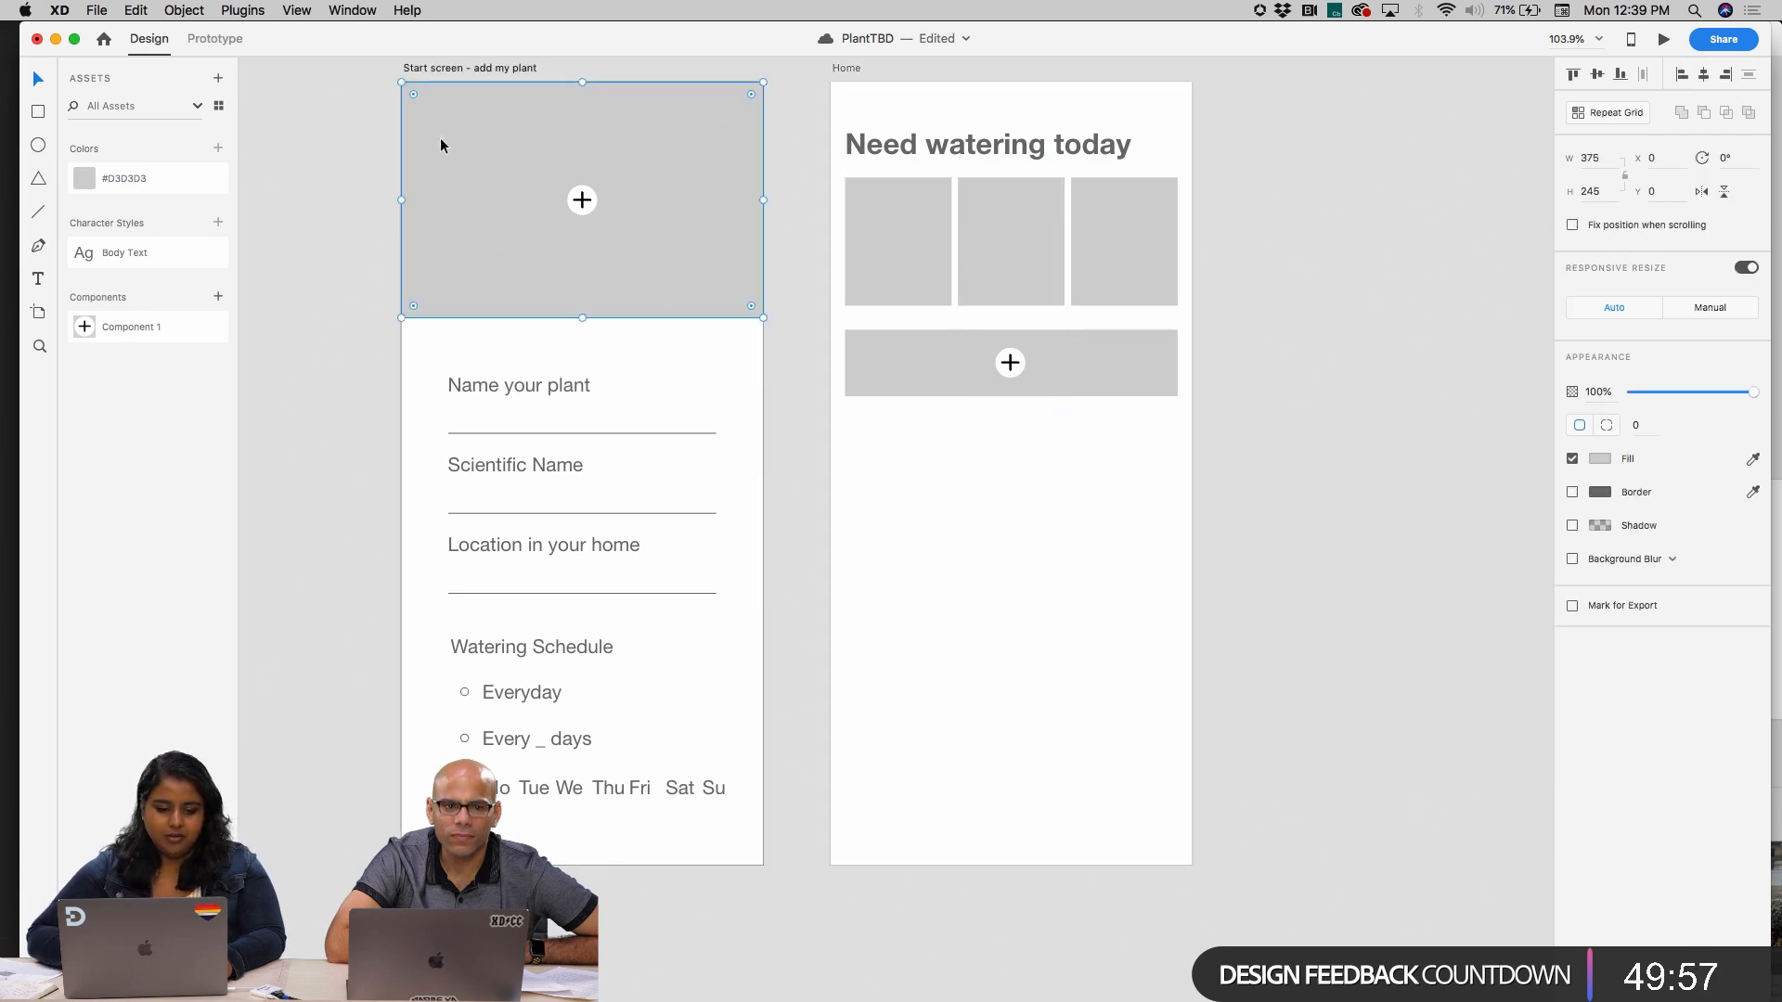
drag(440, 144, 1250, 727)
scroll(1039, 505, right, 4)
scroll(1039, 505, down, 2)
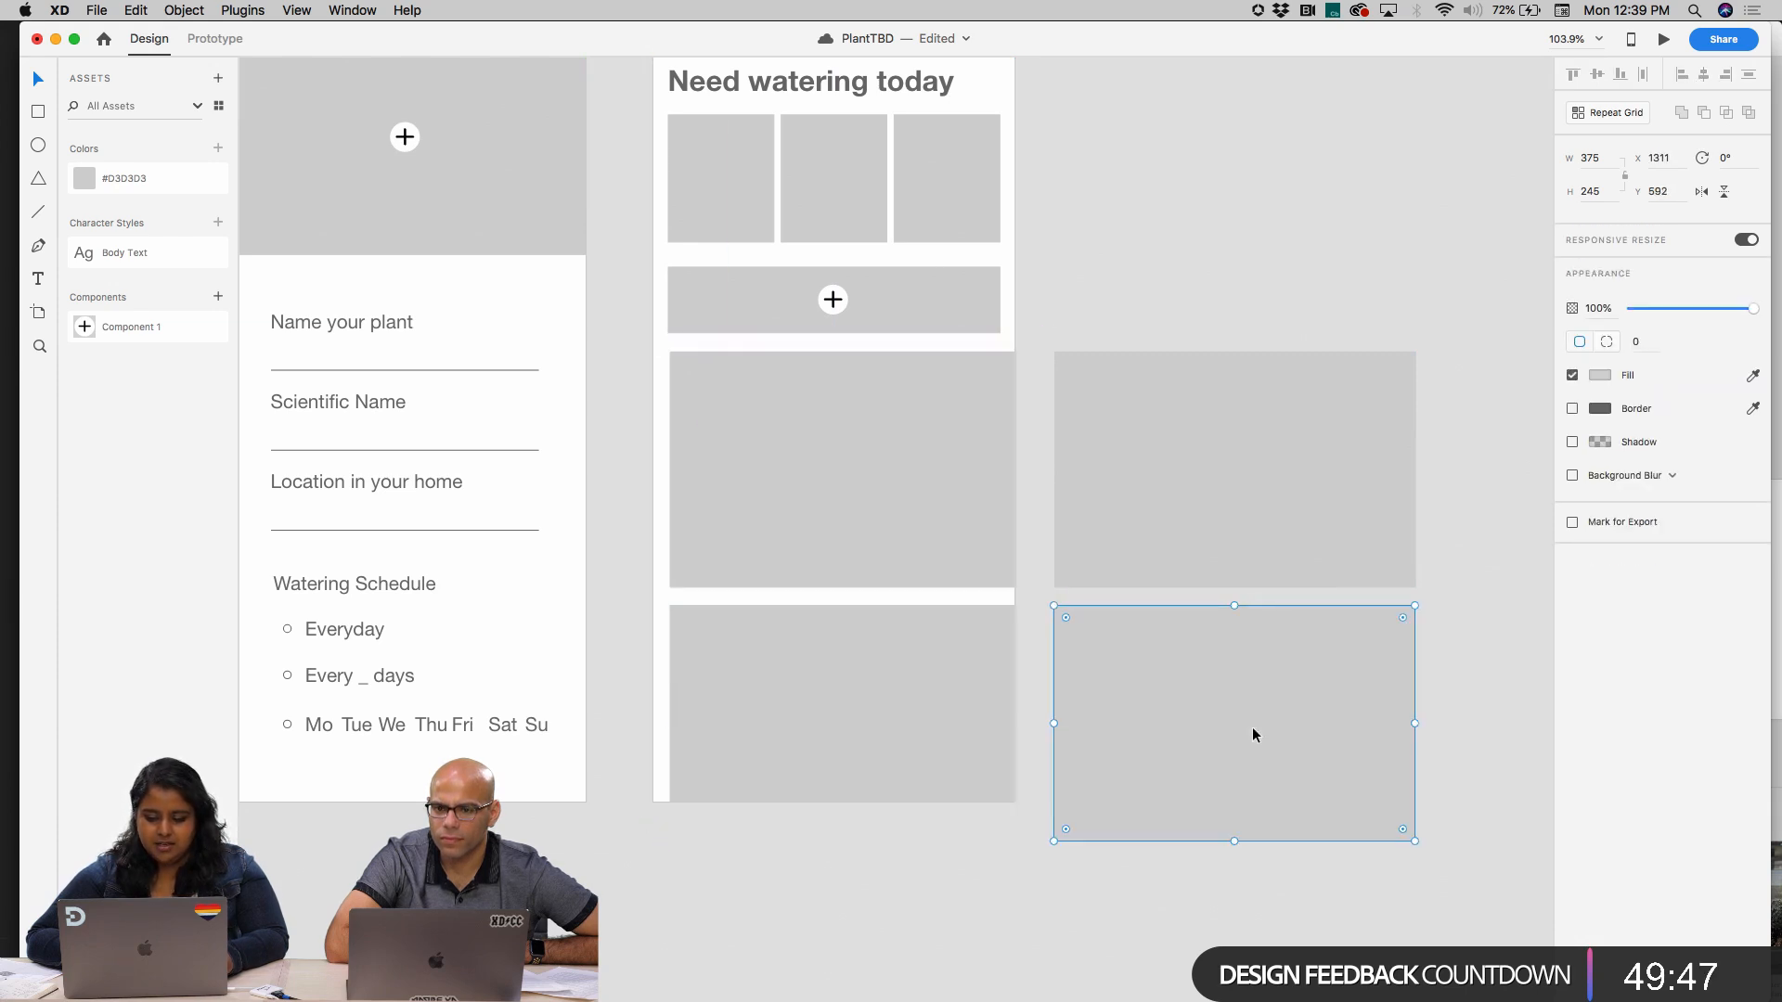
Narrow the four large placeholders together to fit within the Home artboard's margins
drag(1213, 893, 857, 513)
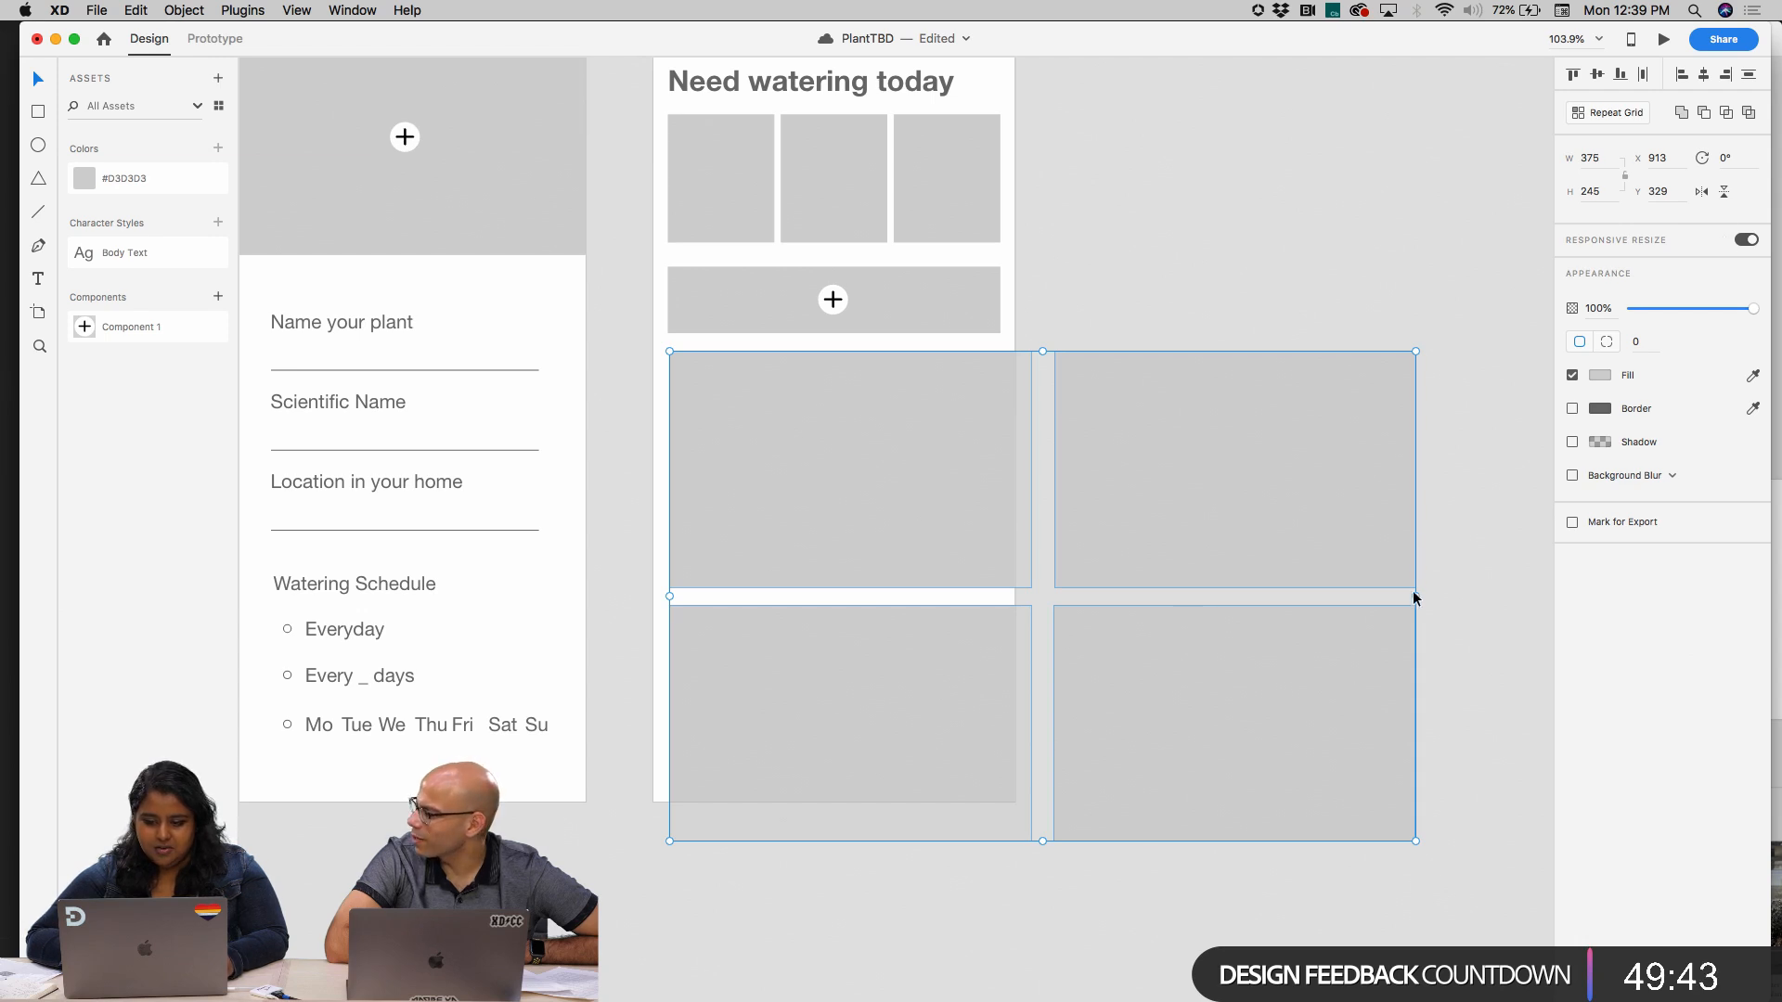
drag(1413, 599, 999, 596)
mouse_move(830, 841)
mouse_down()
mouse_move(840, 744)
mouse_move(843, 841)
mouse_up()
click(1088, 702)
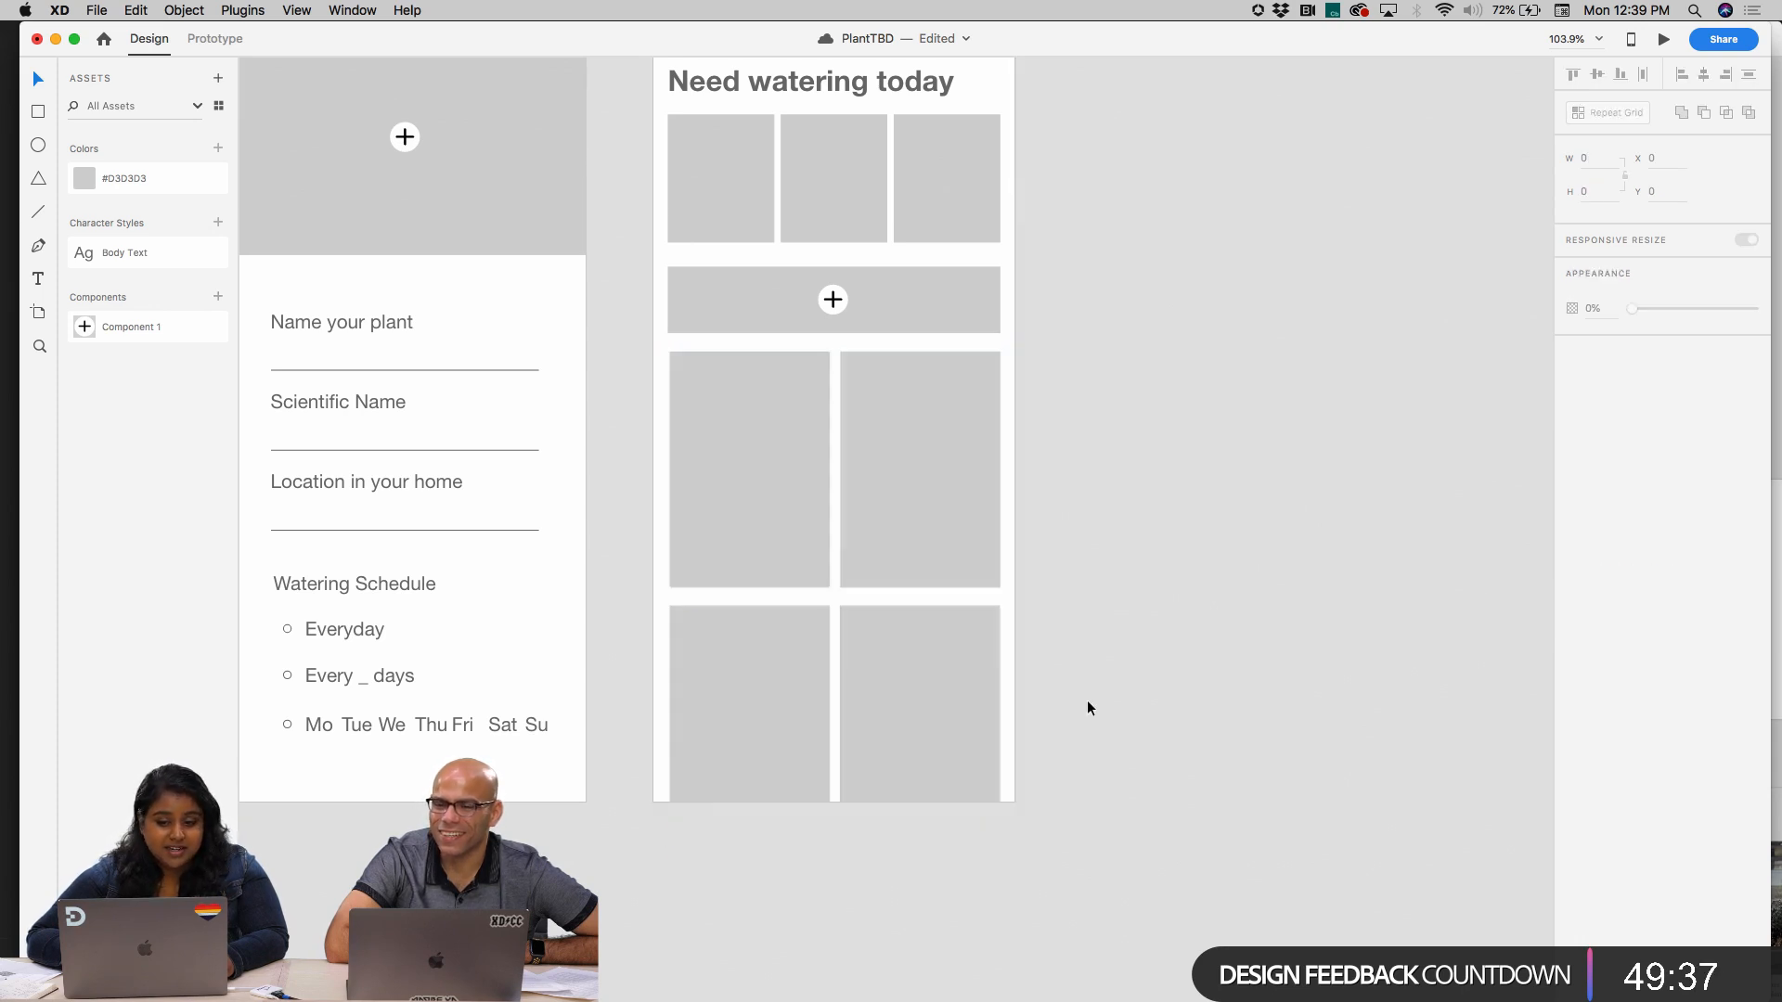
Check the narrowed placeholders against the whole artboard and undo their resizing
scroll(1087, 701, down, 5)
scroll(1088, 702, down, 2)
scroll(1087, 701, down, 2)
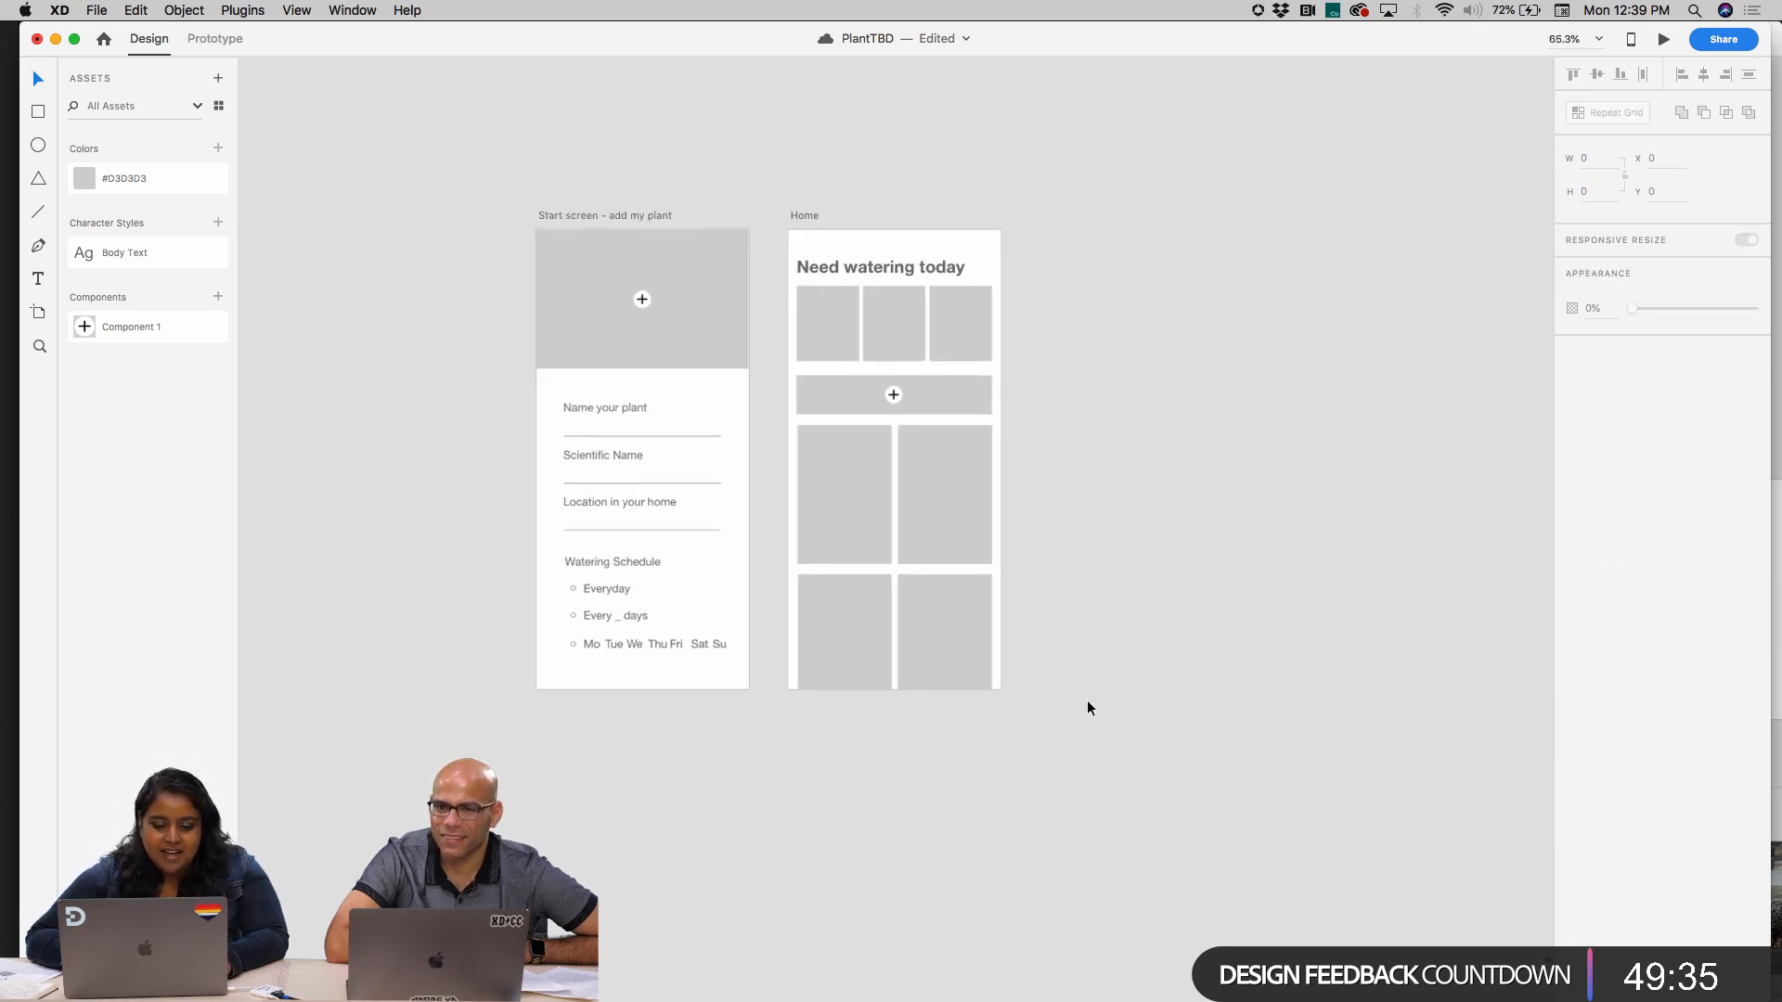
click(969, 672)
click(1085, 670)
scroll(1067, 670, right, 2)
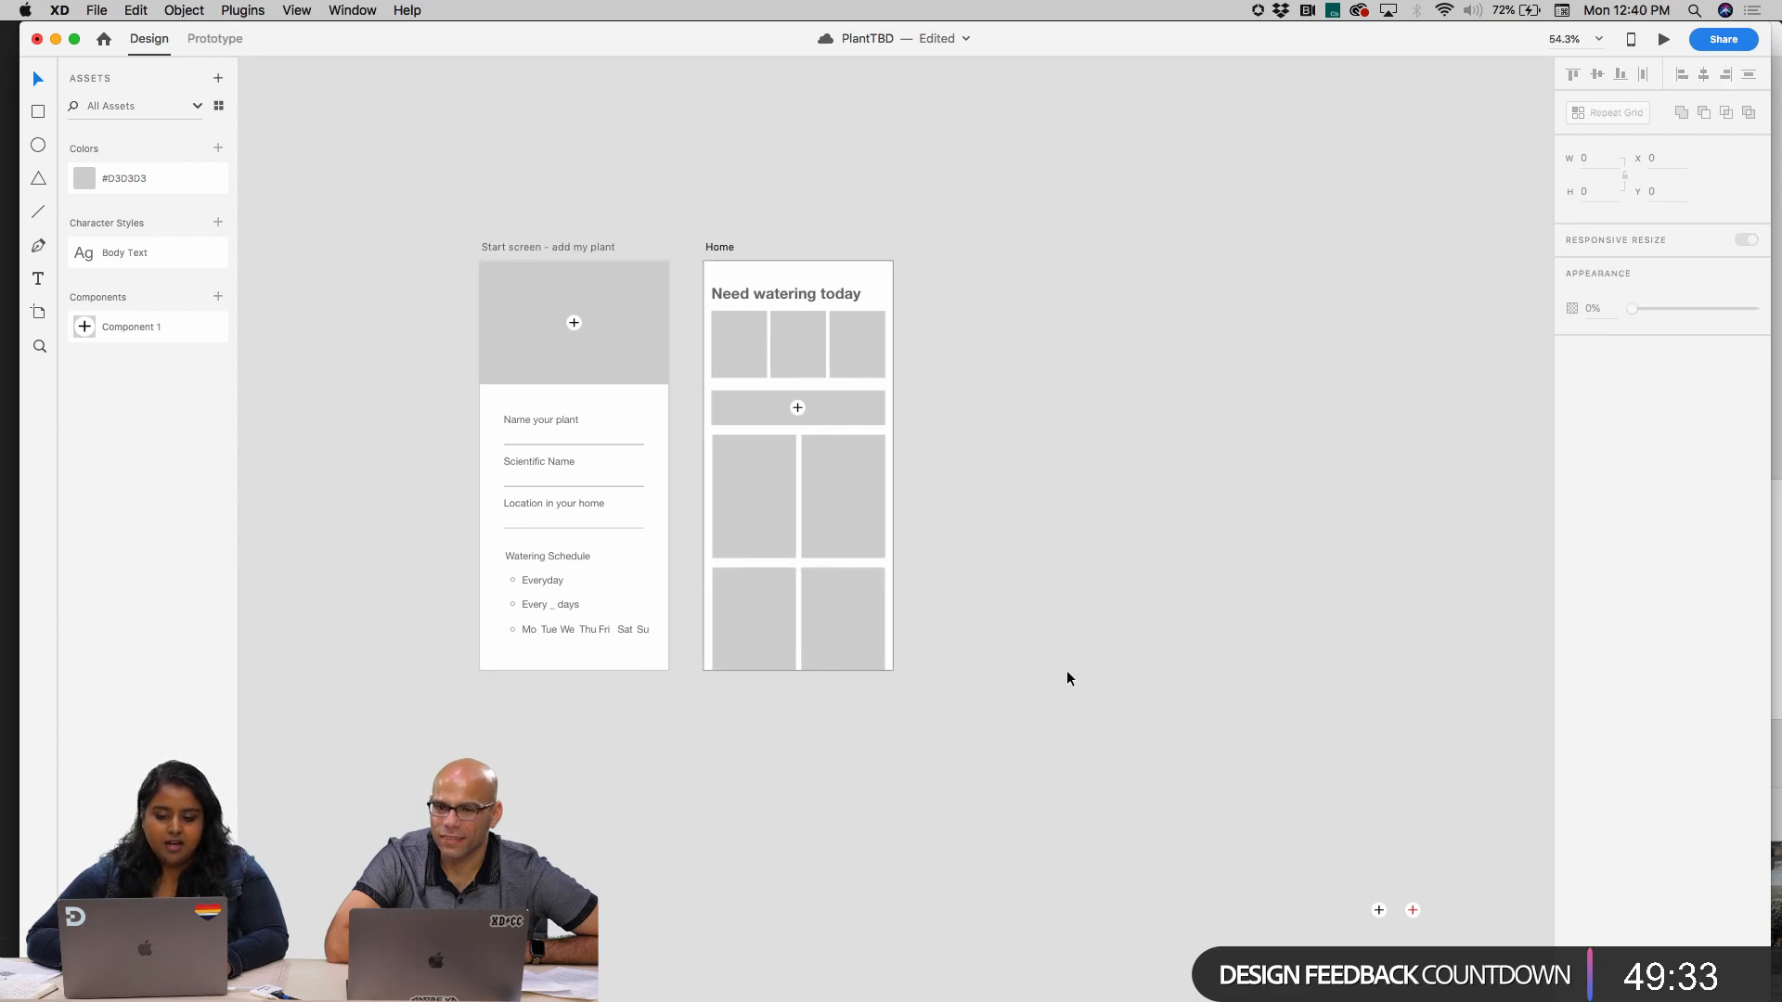
scroll(792, 557, up, 3)
scroll(792, 557, up, 1)
click(740, 490)
click(840, 484)
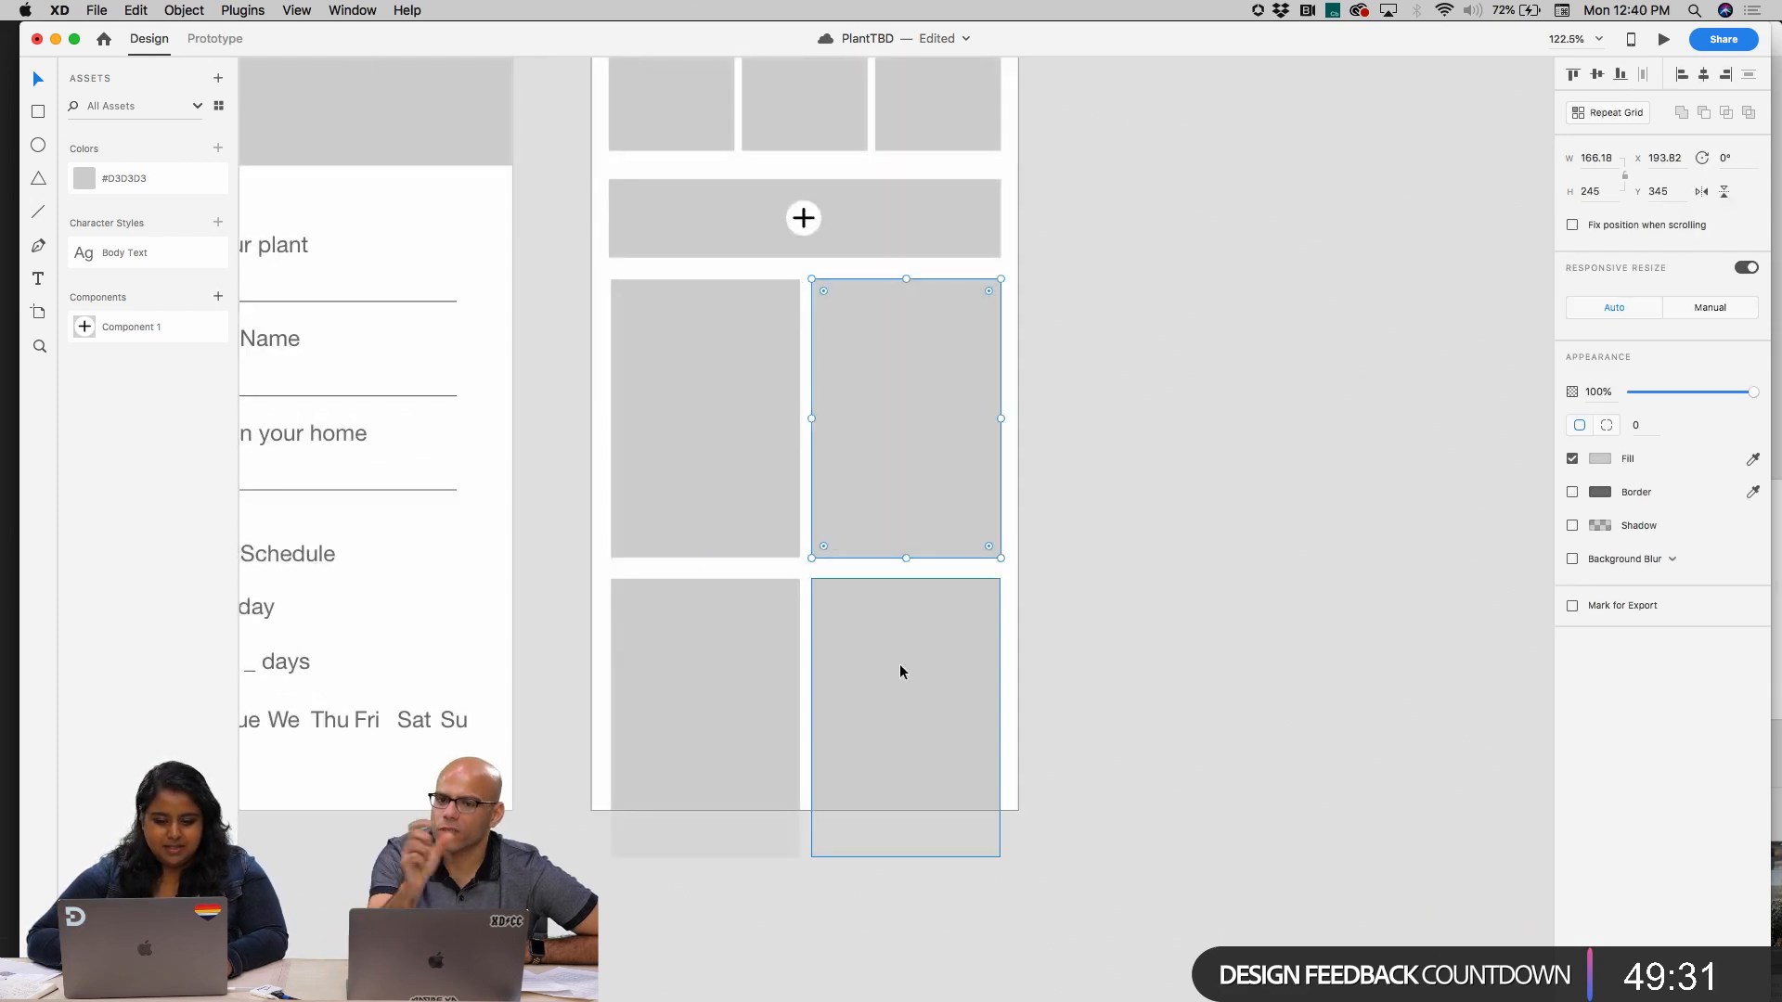
key(super+z)
key(super+z)
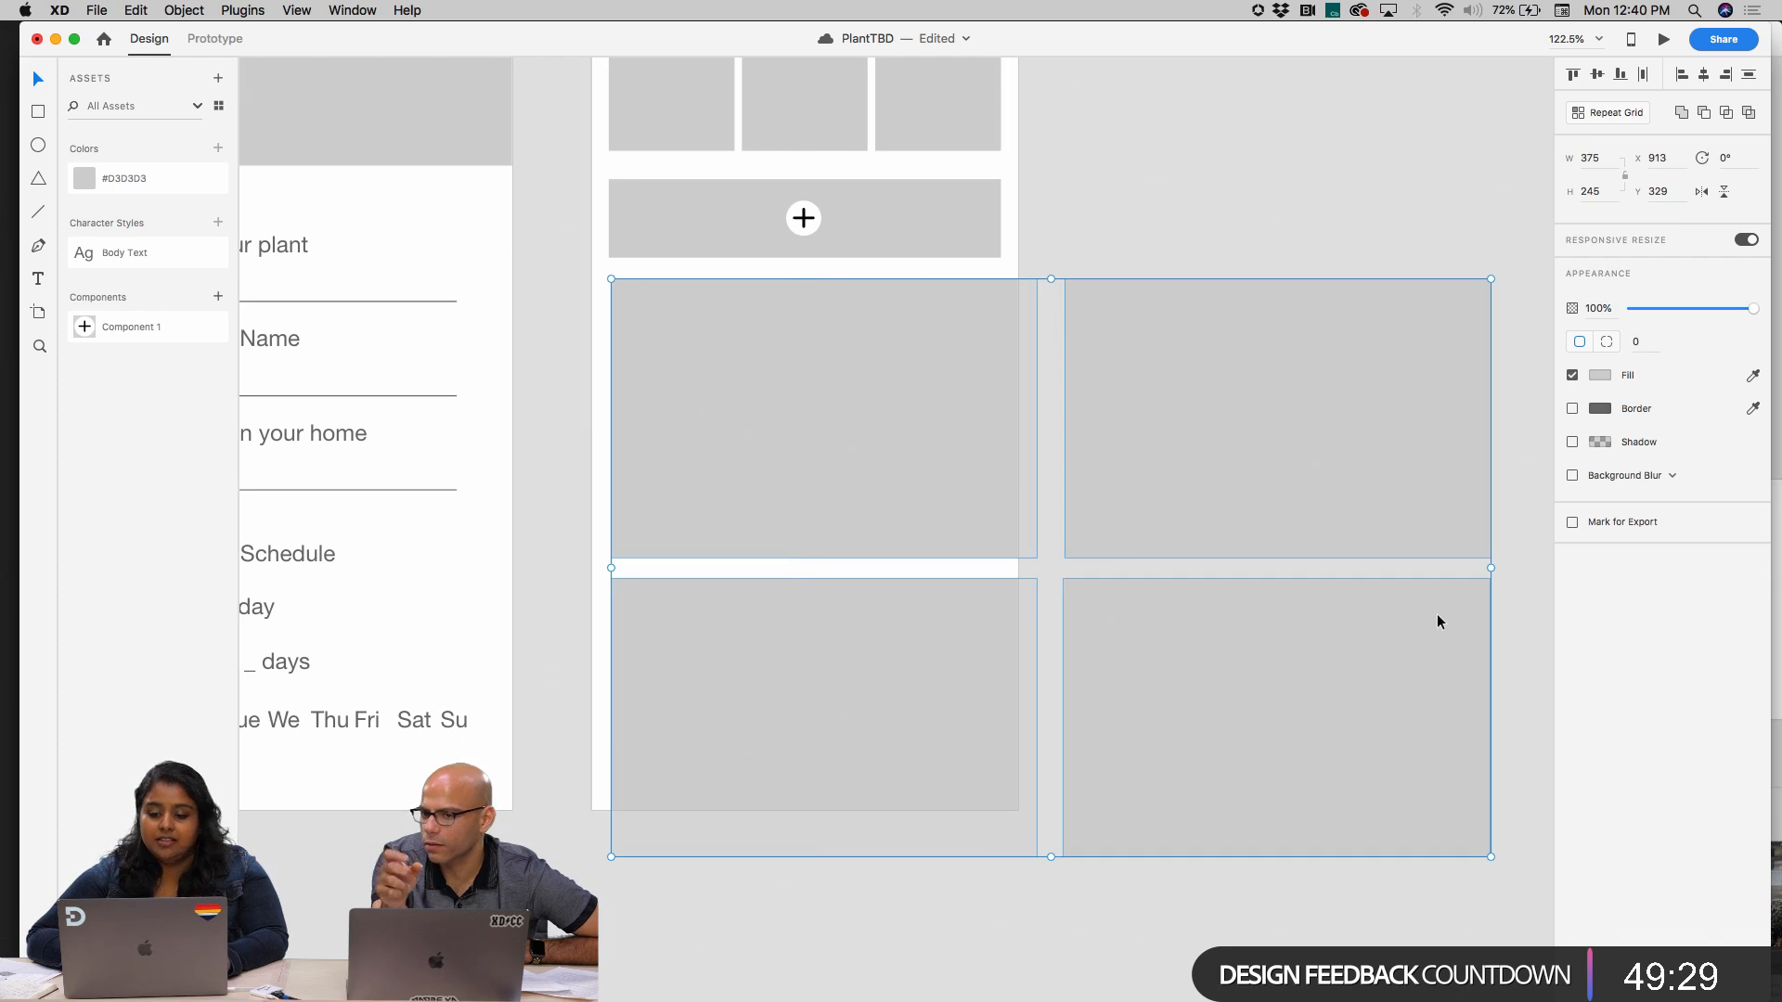
Try adjusting the gaps between the rows and columns of the four full-width placeholders
scroll(1437, 614, right, 1)
scroll(1437, 614, down, 1)
scroll(1433, 622, down, 2)
key(super+r)
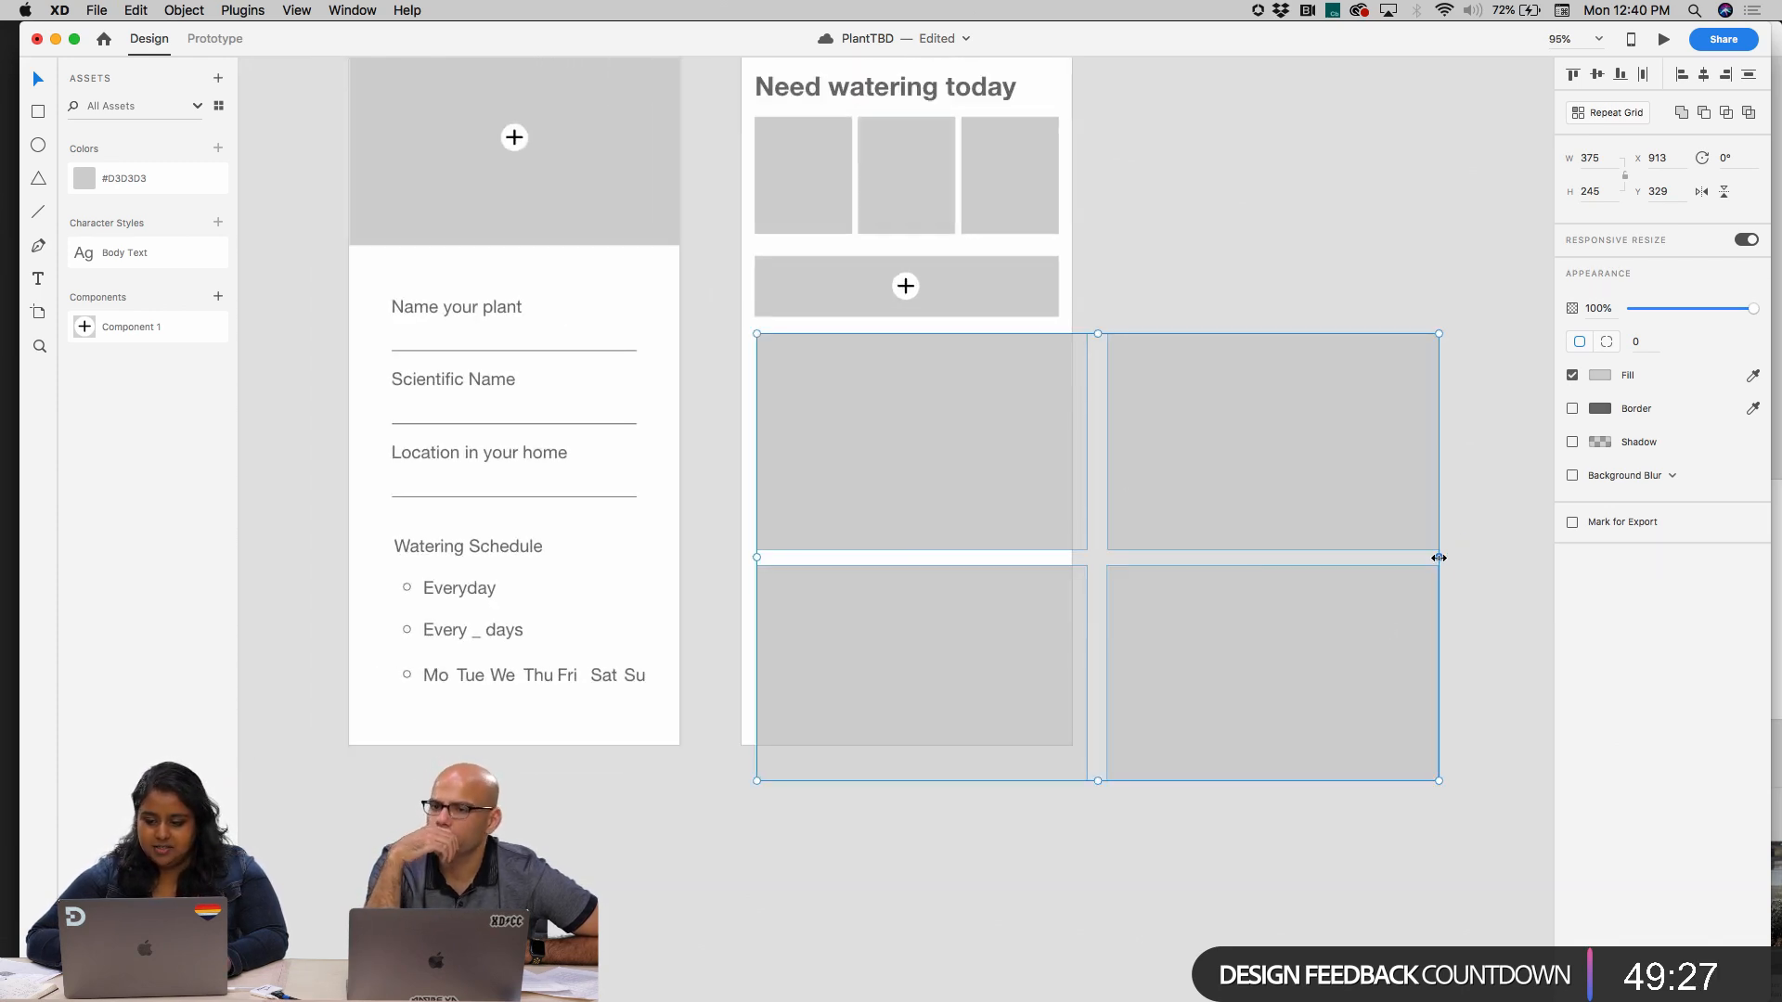
mouse_move(1439, 557)
mouse_down()
mouse_move(1217, 562)
mouse_move(1457, 550)
mouse_up()
click(1384, 838)
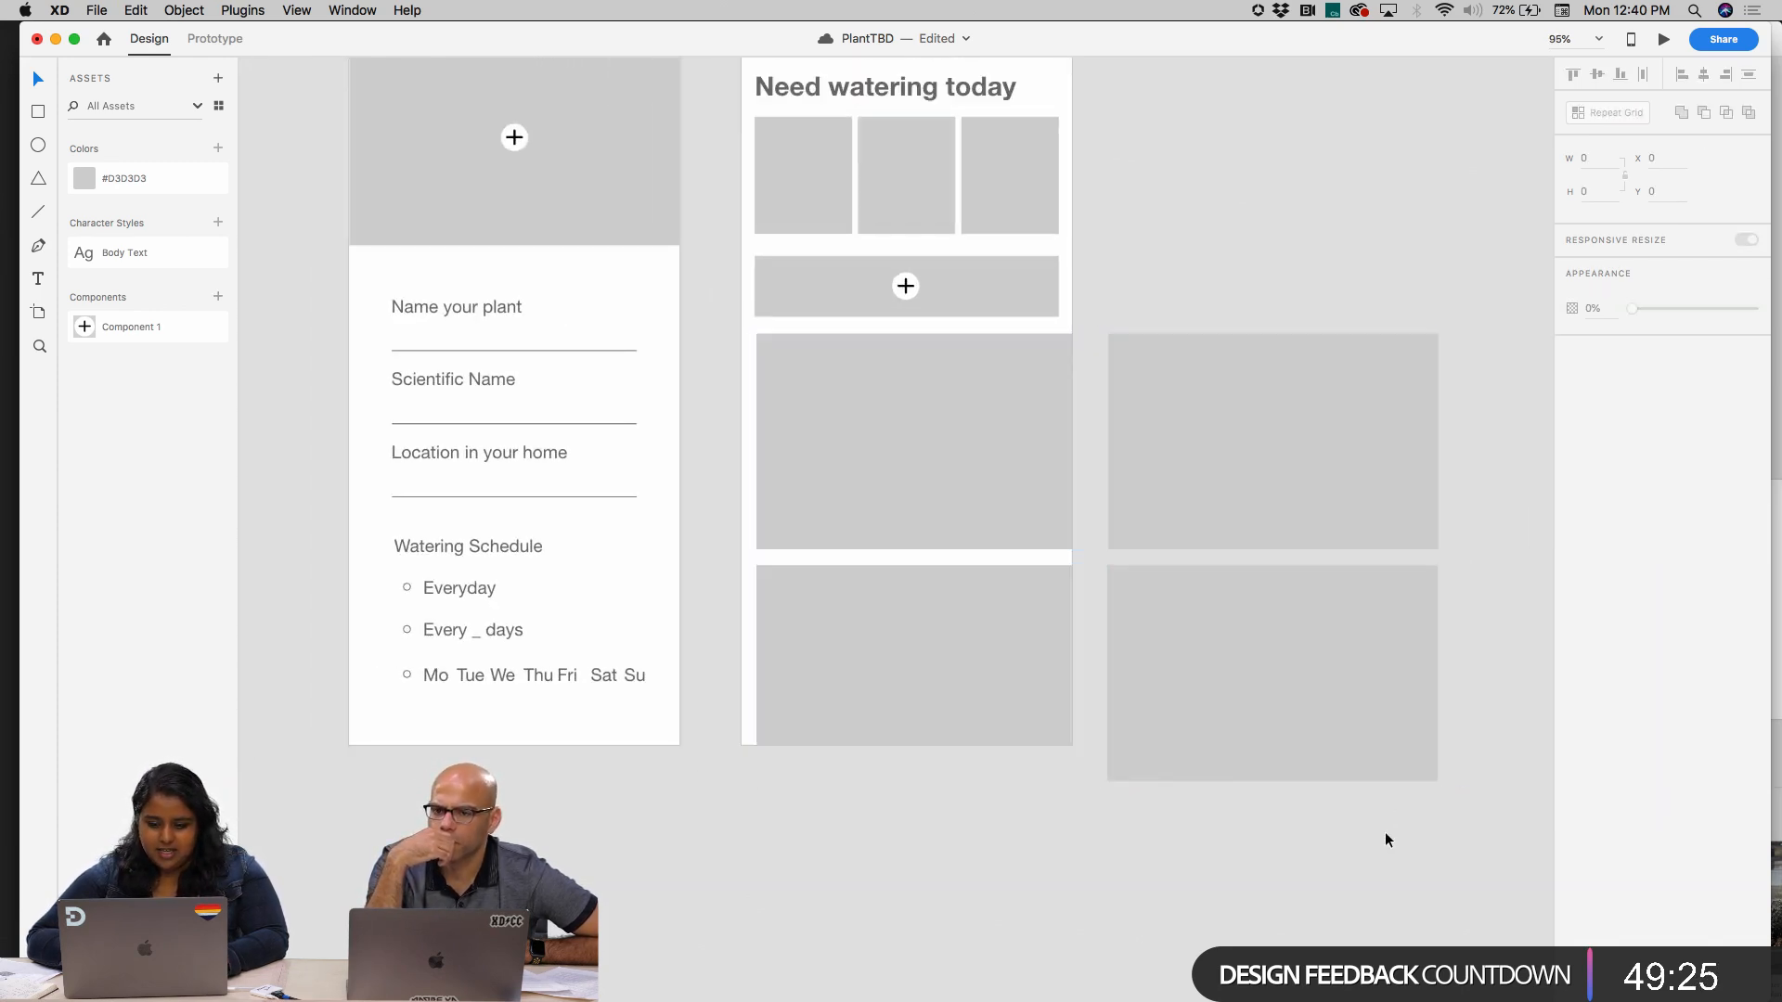
click(1009, 504)
mouse_move(1440, 781)
mouse_down()
mouse_move(1018, 811)
mouse_move(1432, 772)
mouse_up()
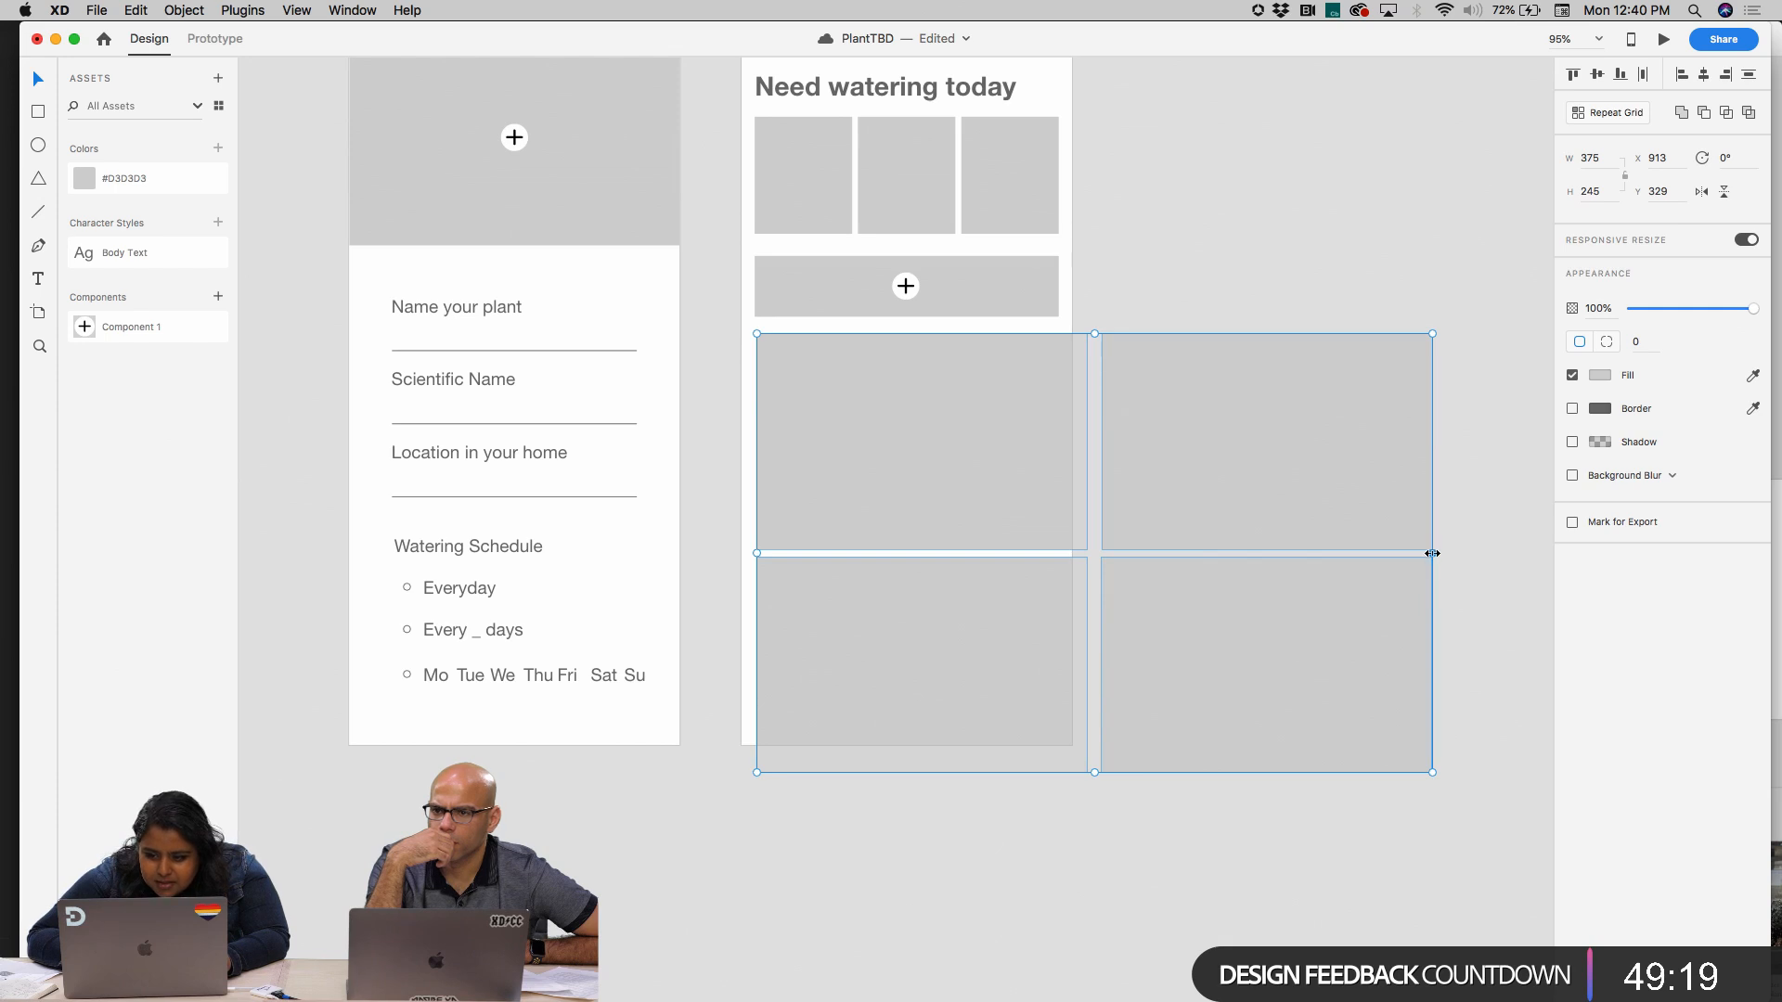
mouse_move(1432, 553)
mouse_down()
mouse_move(1244, 544)
mouse_move(1435, 529)
mouse_move(1437, 547)
mouse_up()
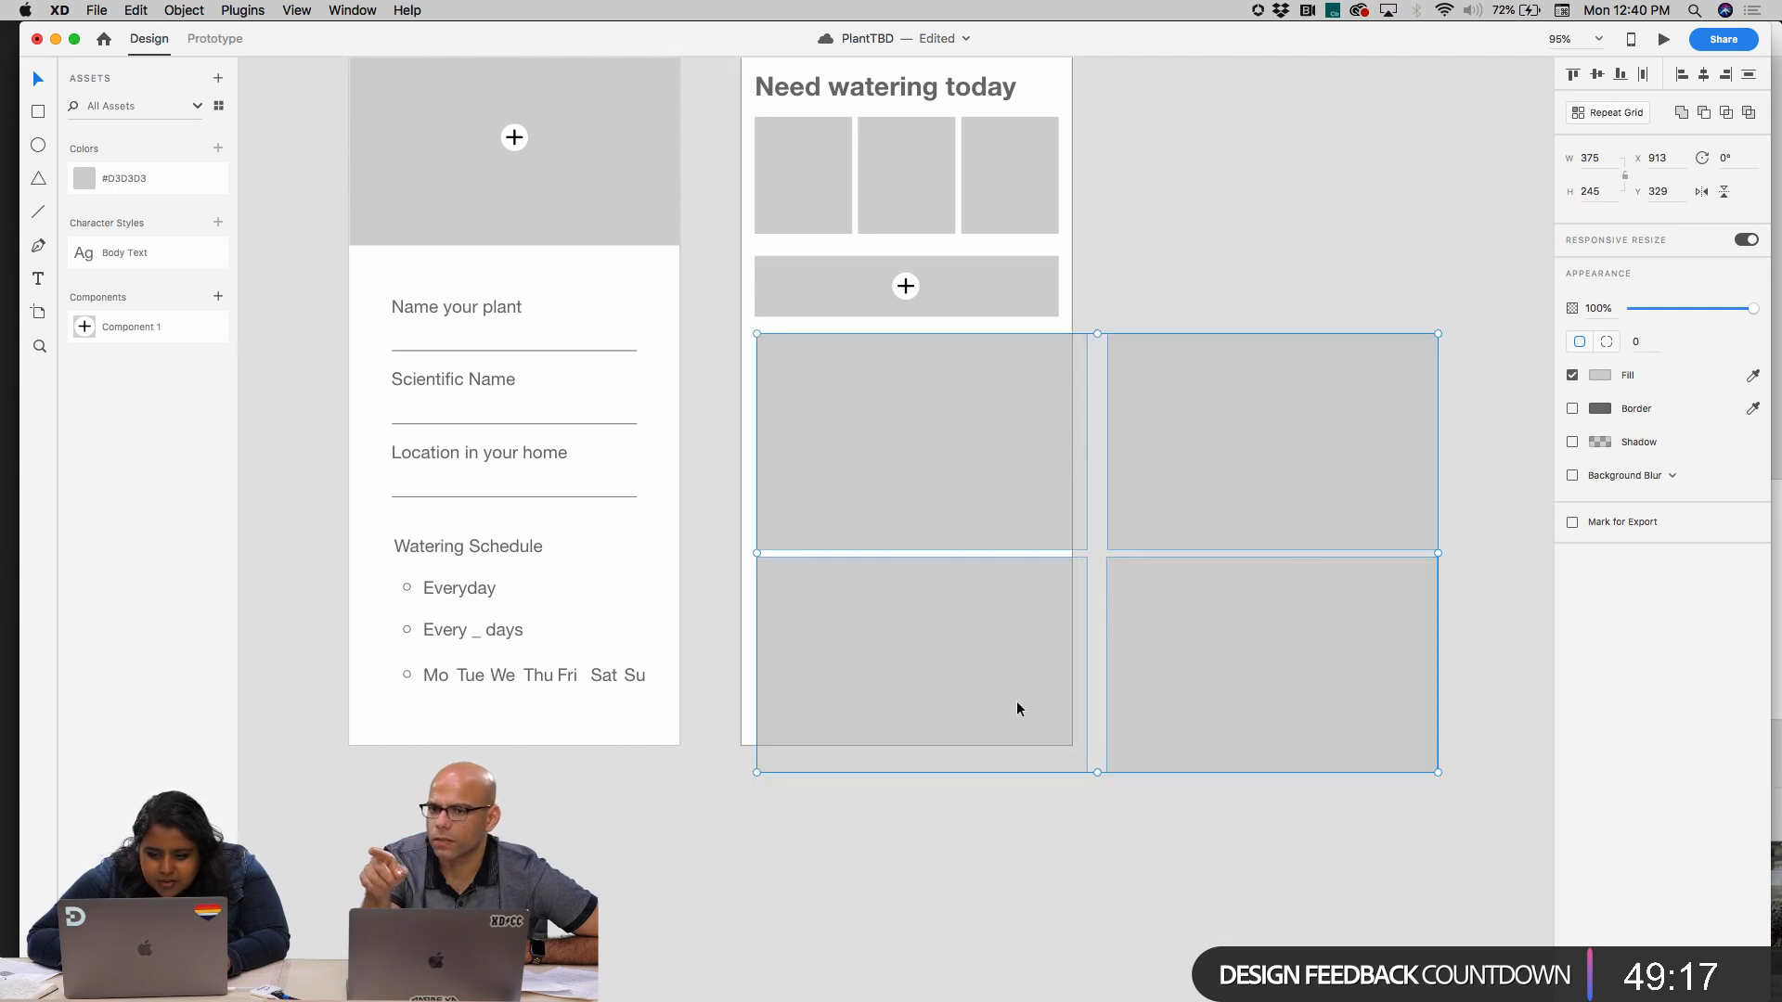
click(1098, 670)
Undo the spacing changes and the extra copies, back to a single large placeholder below the add bar
key(super+z)
key(super+z)
key(super+z)
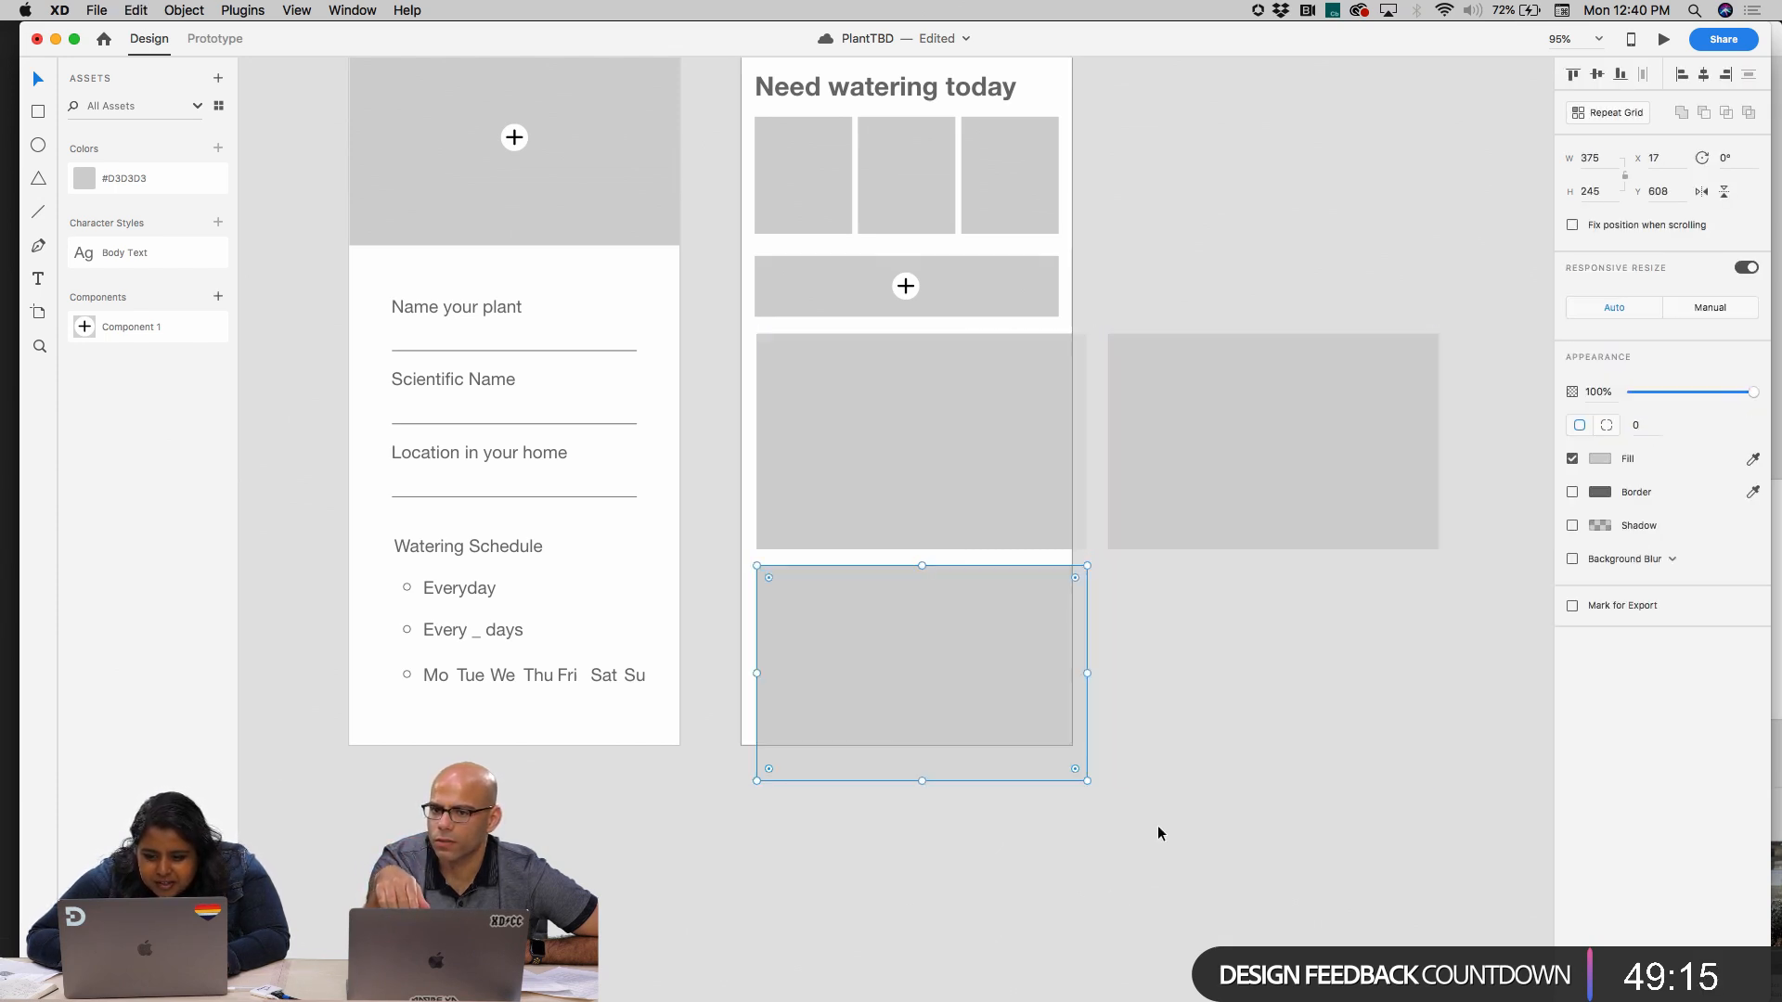
key(super+z)
key(super+z)
Build a two-by-two grid of large placeholders from a grouped pair 343 px wide and a copy of it directly below
drag(966, 532, 1296, 505)
shift+click(1034, 517)
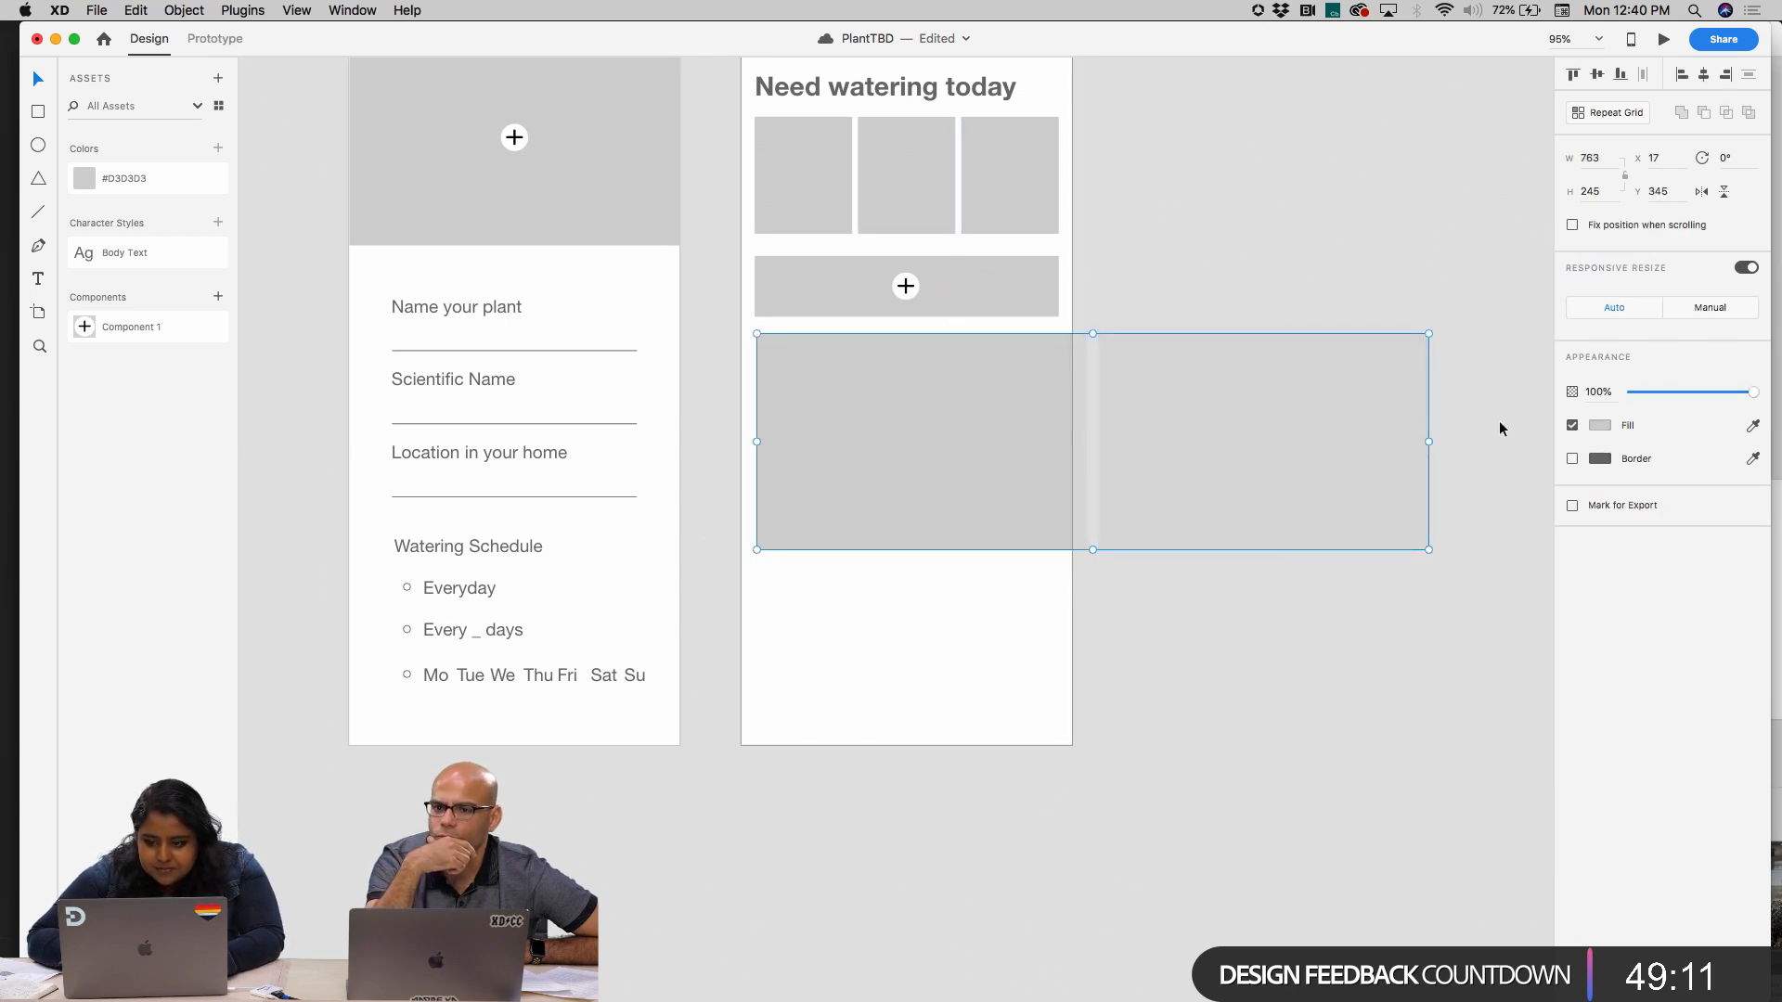
drag(1428, 442, 993, 670)
click(1144, 633)
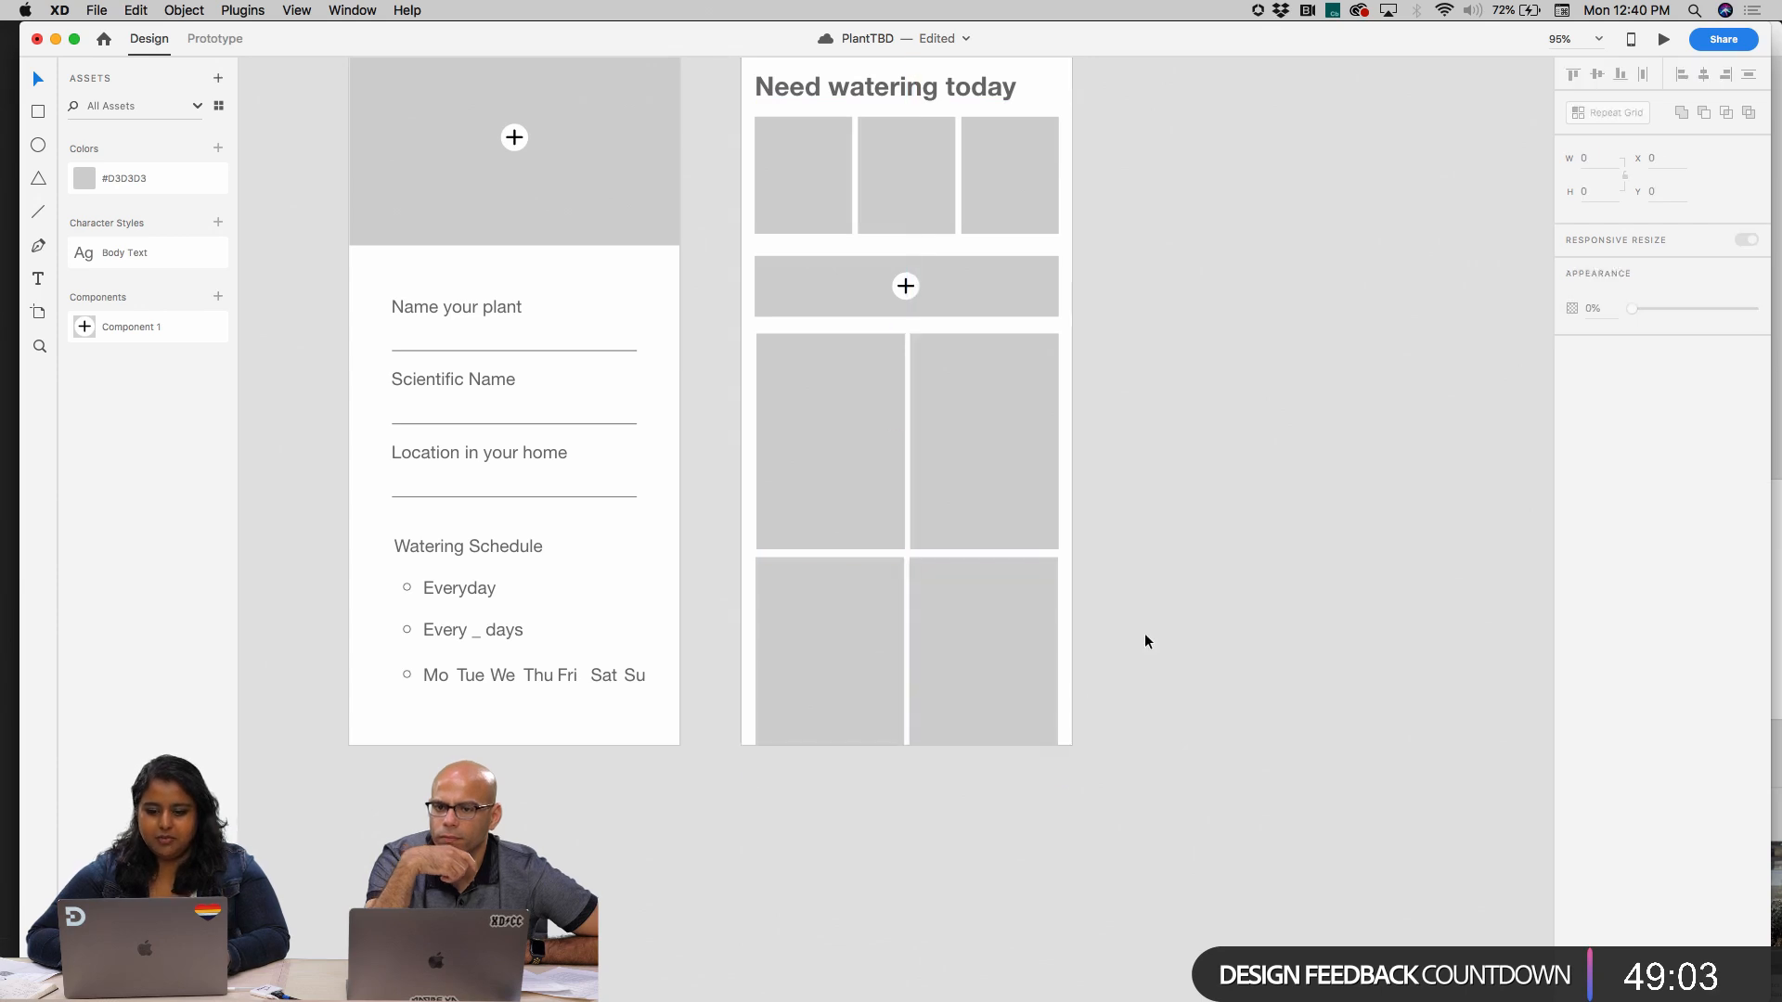
Nudge the "Need watering today" heading to Y 43 on the Home artboard
scroll(1144, 632, up, 3)
scroll(1144, 633, right, 2)
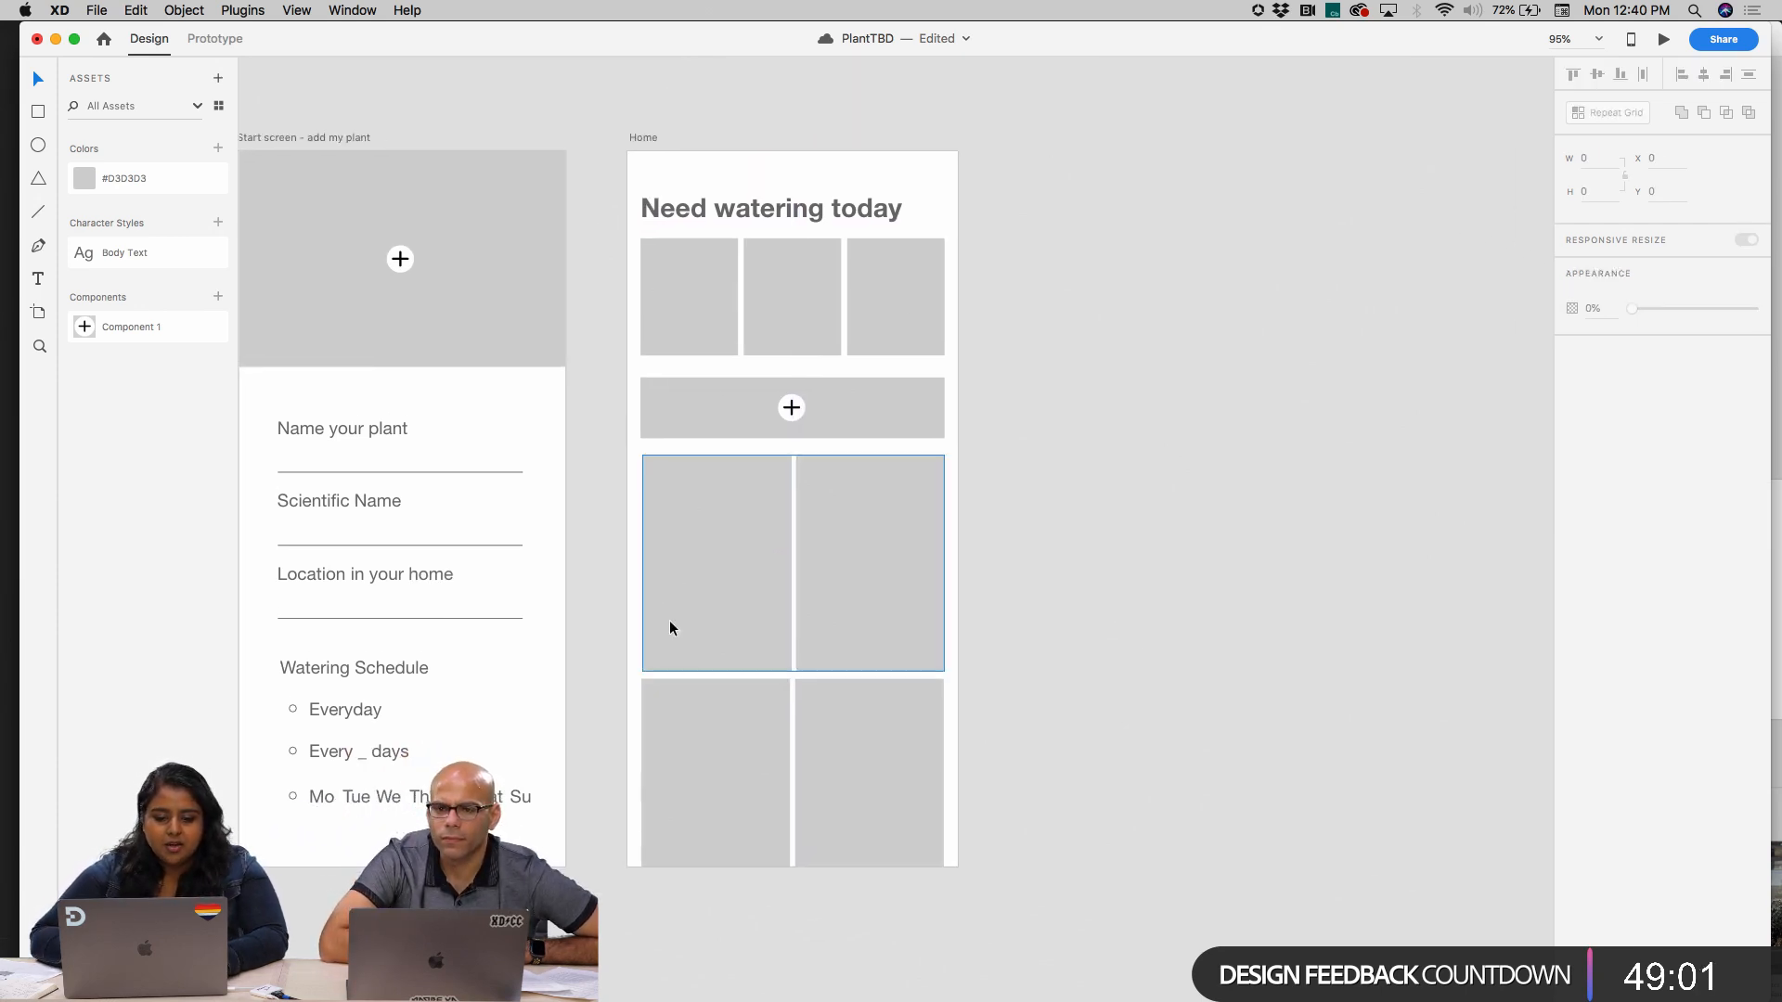
mouse_move(731, 210)
mouse_down()
mouse_move(749, 210)
mouse_move(732, 209)
mouse_up()
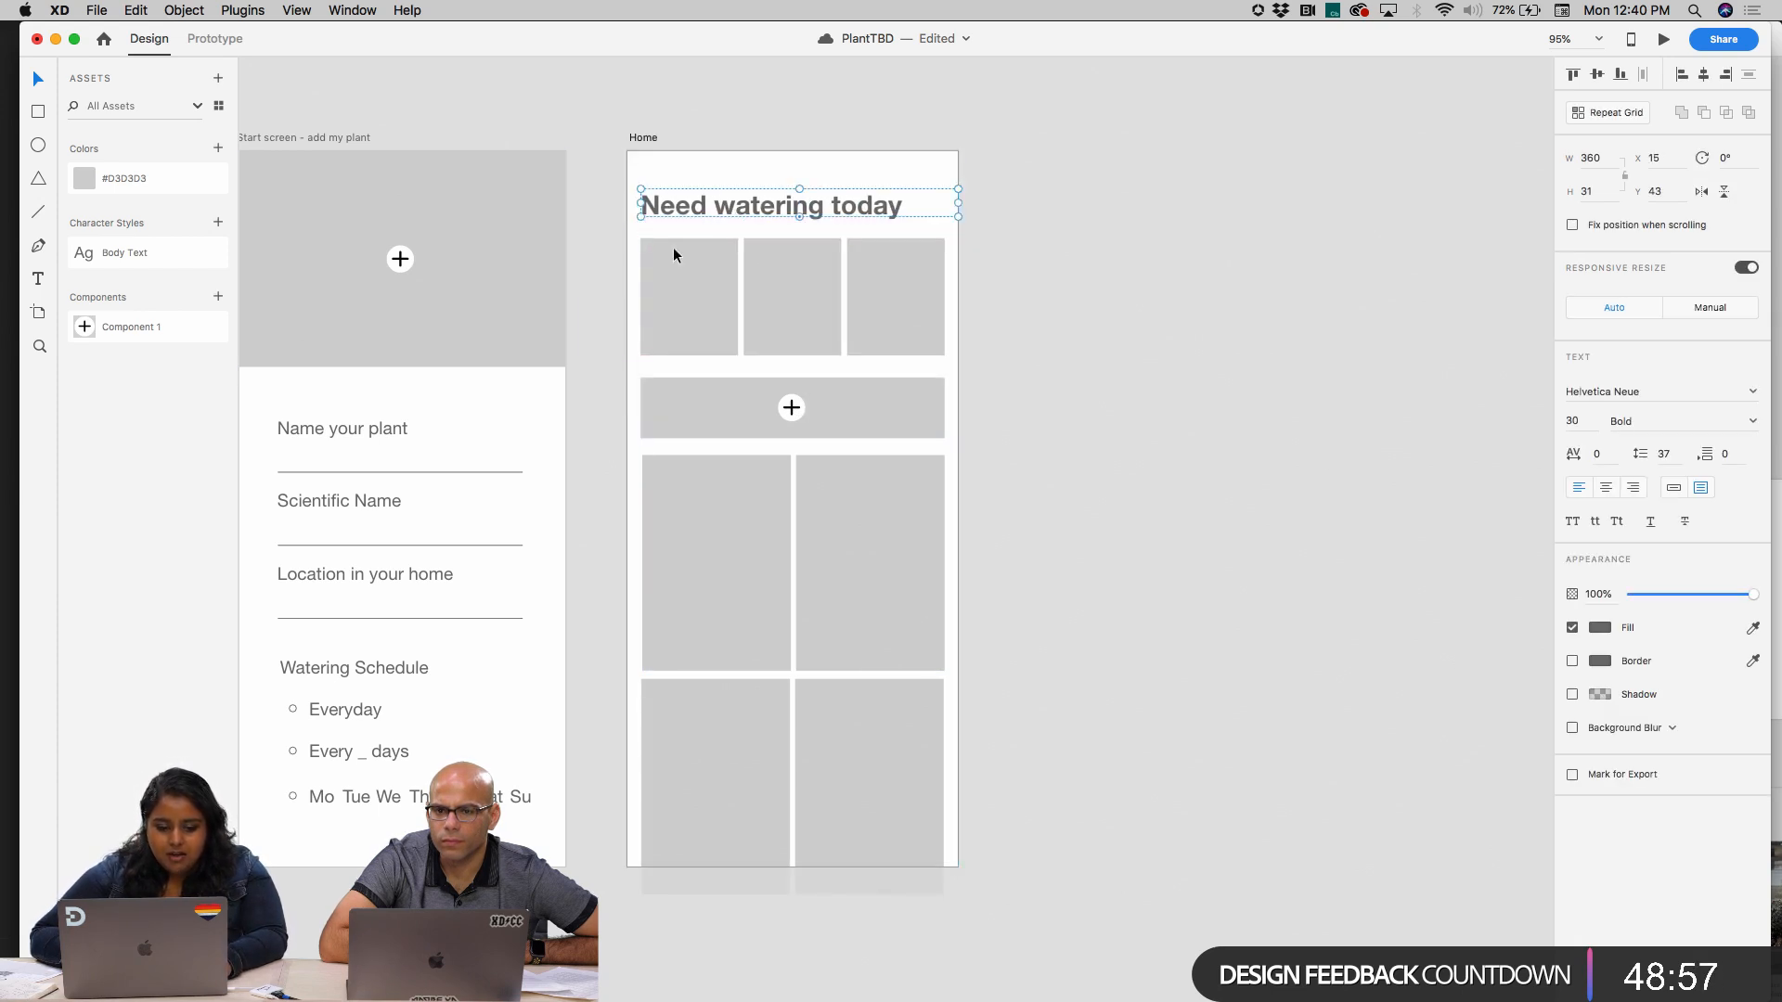
Copy the "Name your plant" label onto the first large placeholder on Home and change its text to "Plant 1"
double_click(336, 426)
key(super+c)
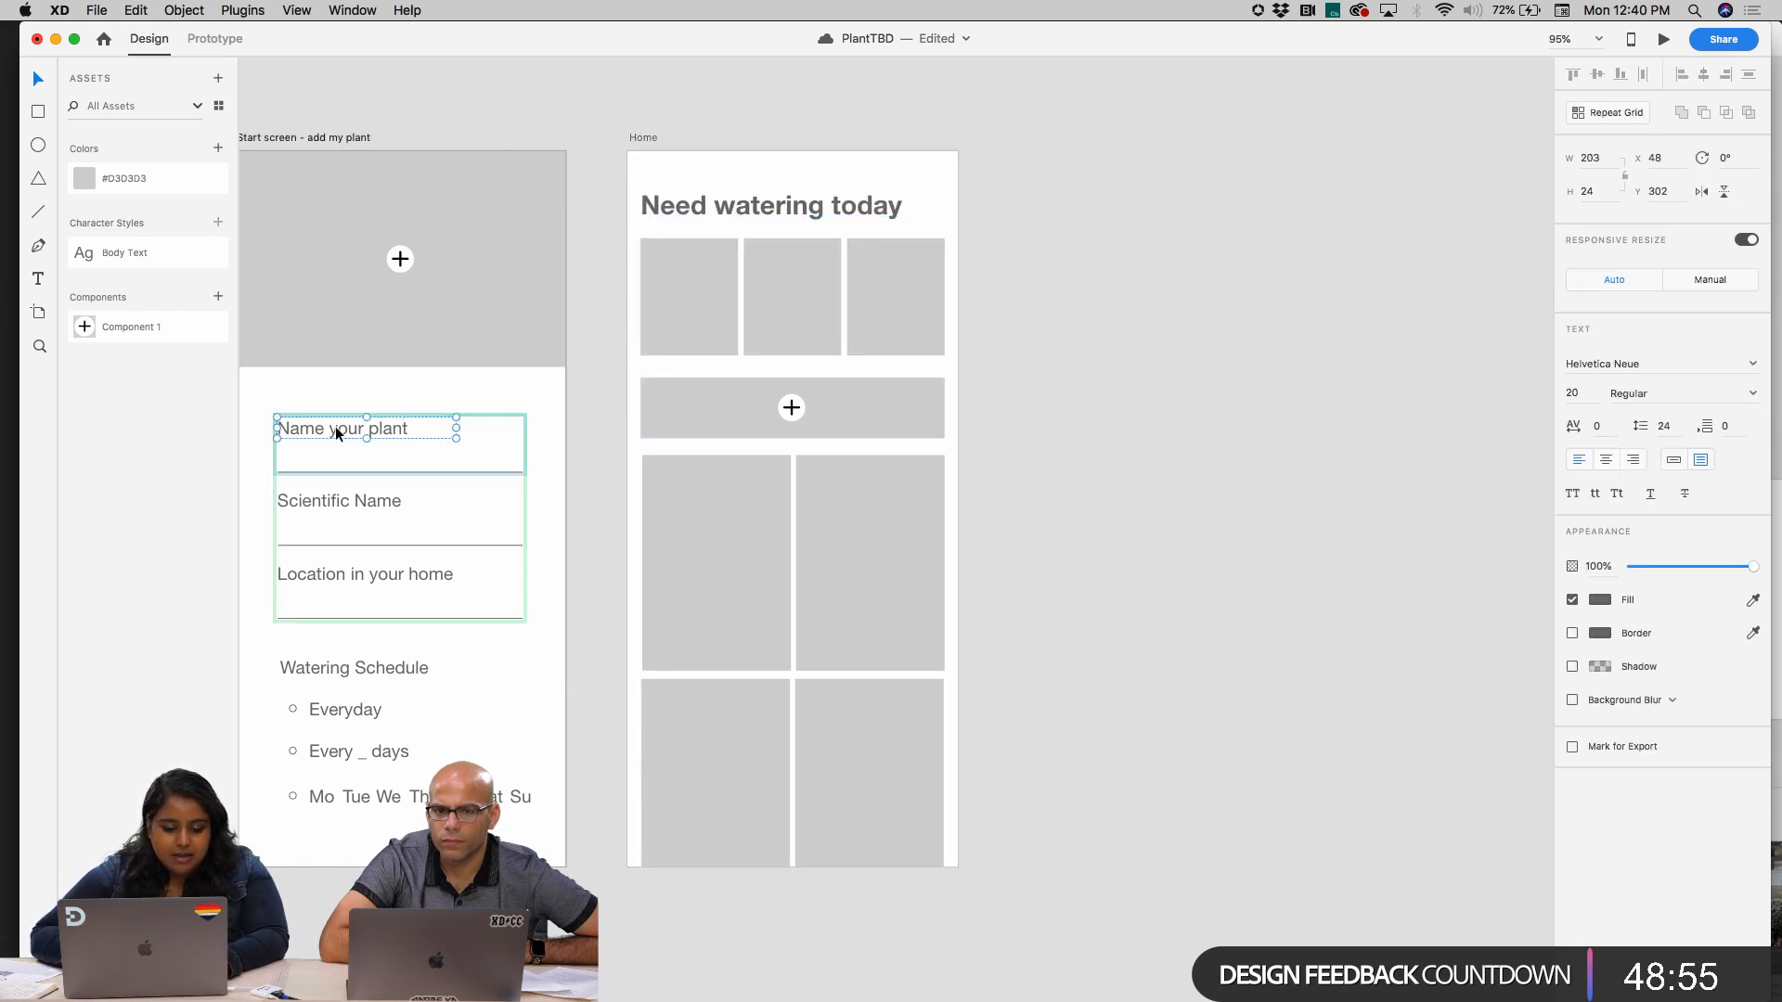
key(super+v)
scroll(689, 592, up, 5)
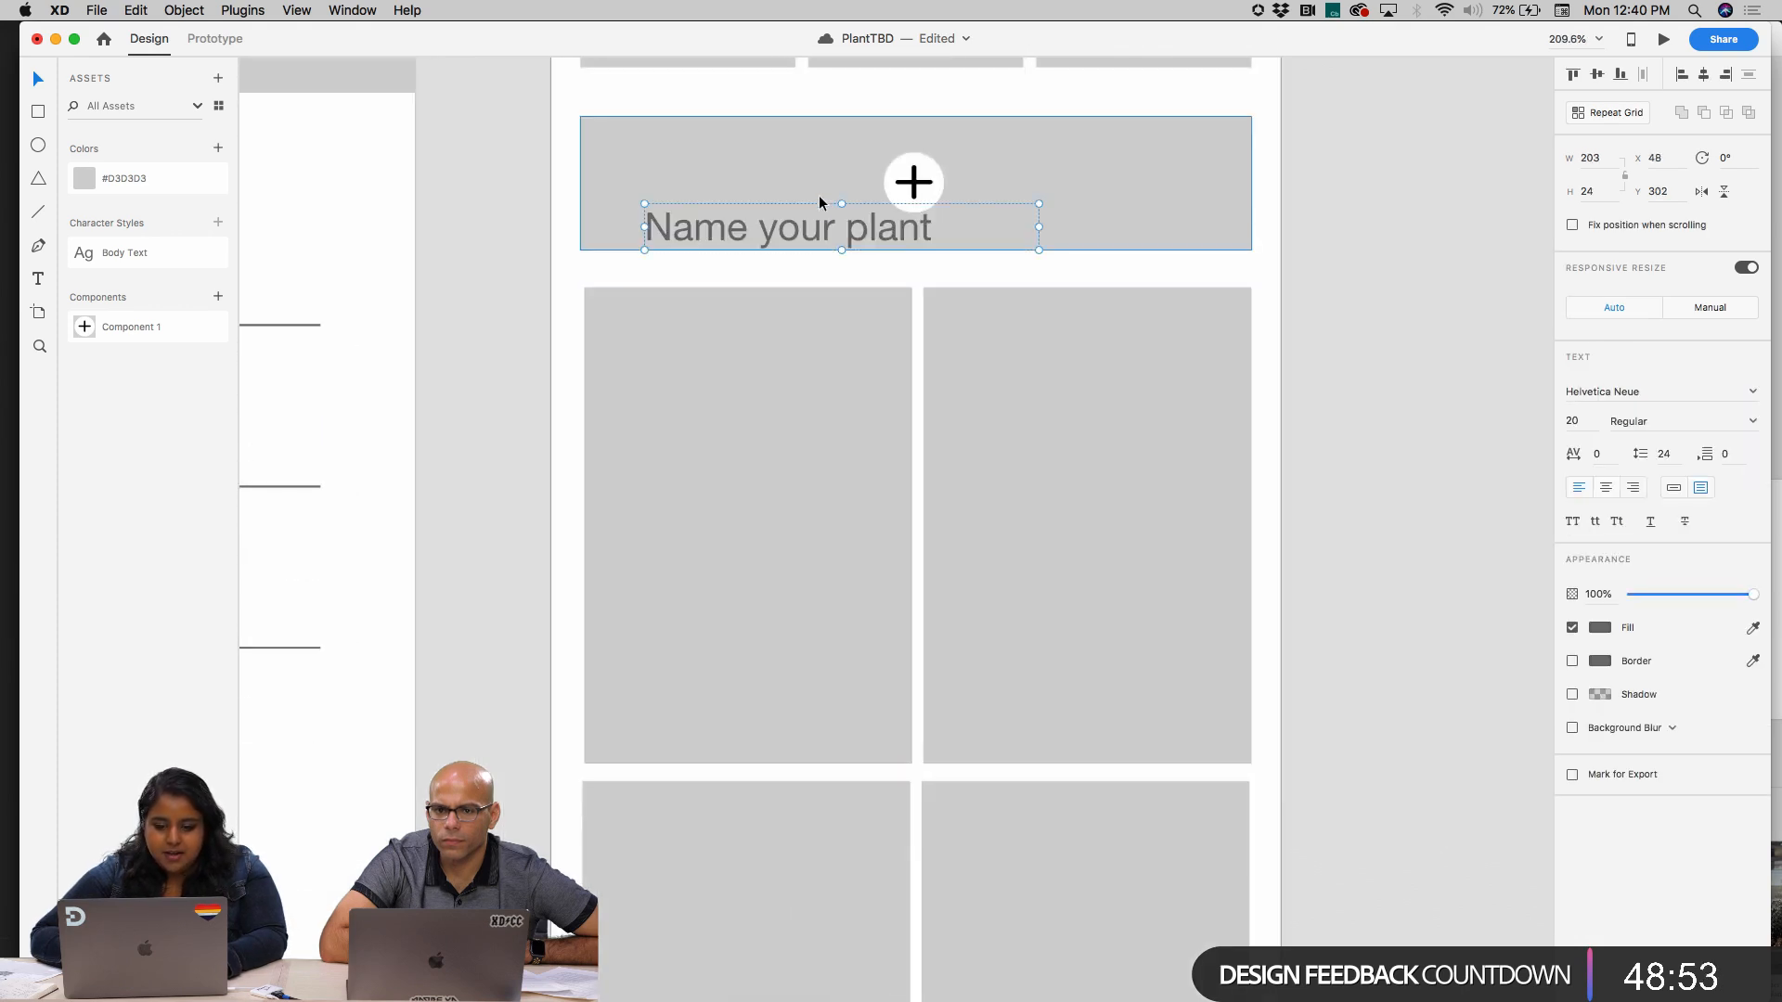
drag(809, 228, 716, 605)
double_click(716, 605)
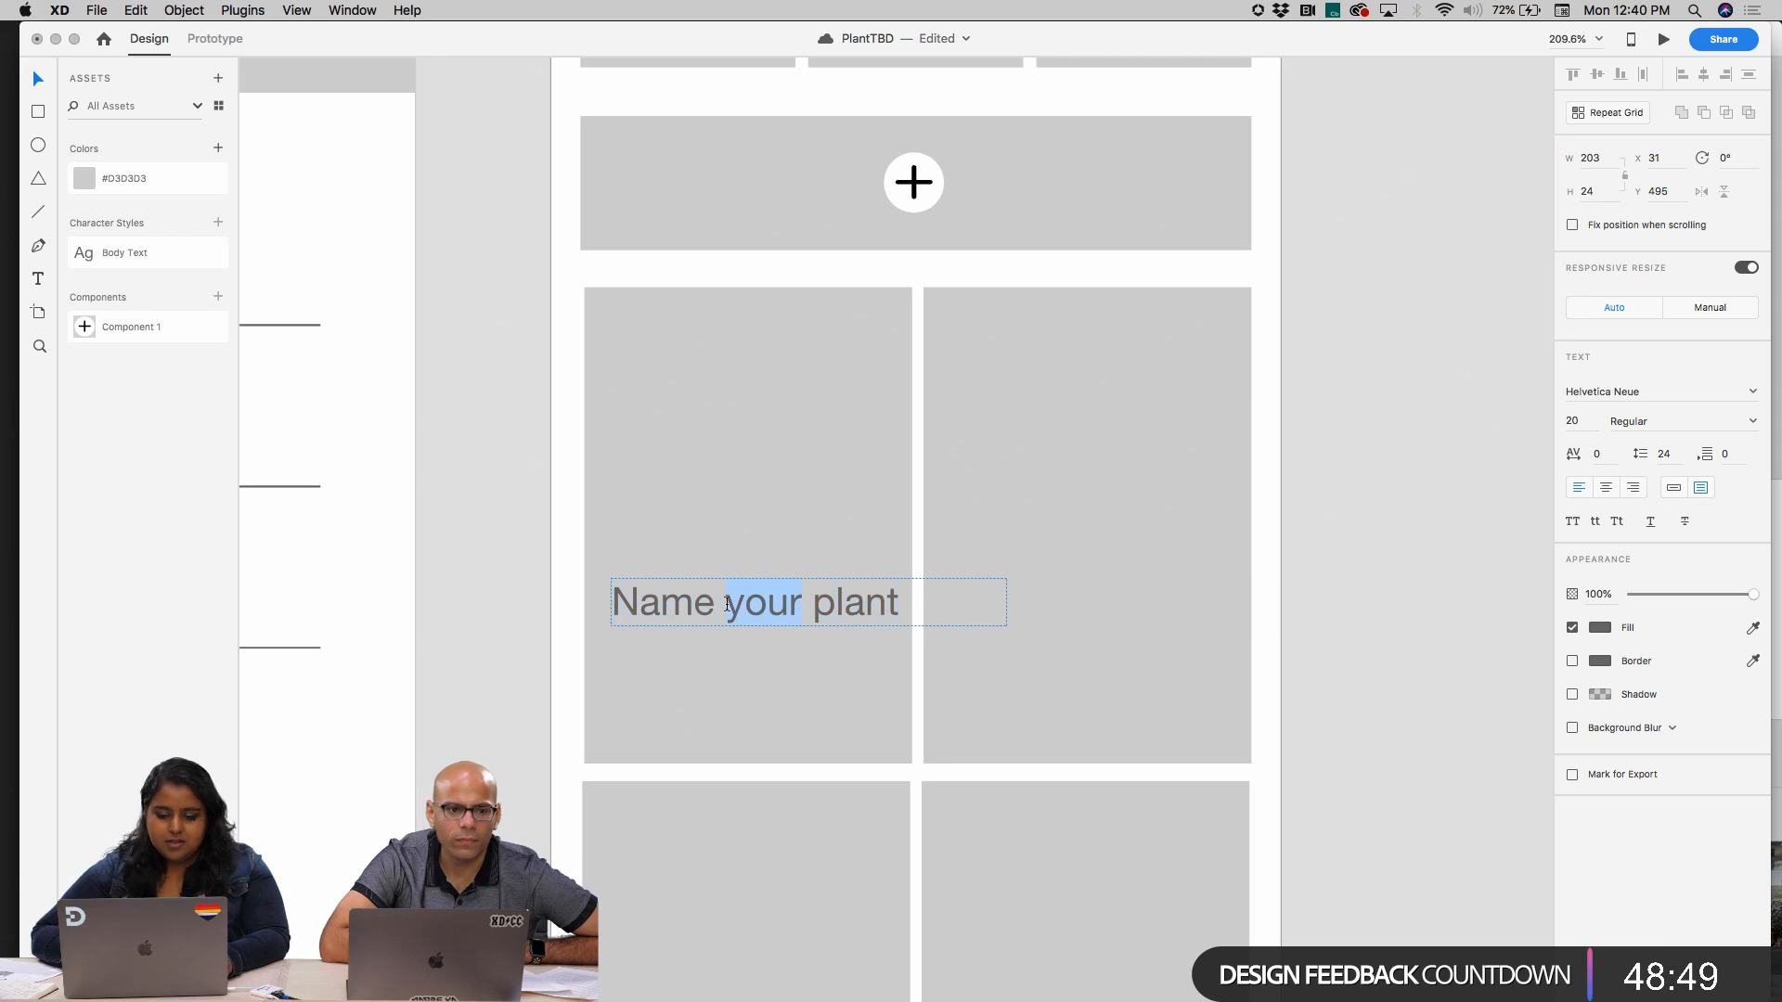
key(super+a)
text(Plant)
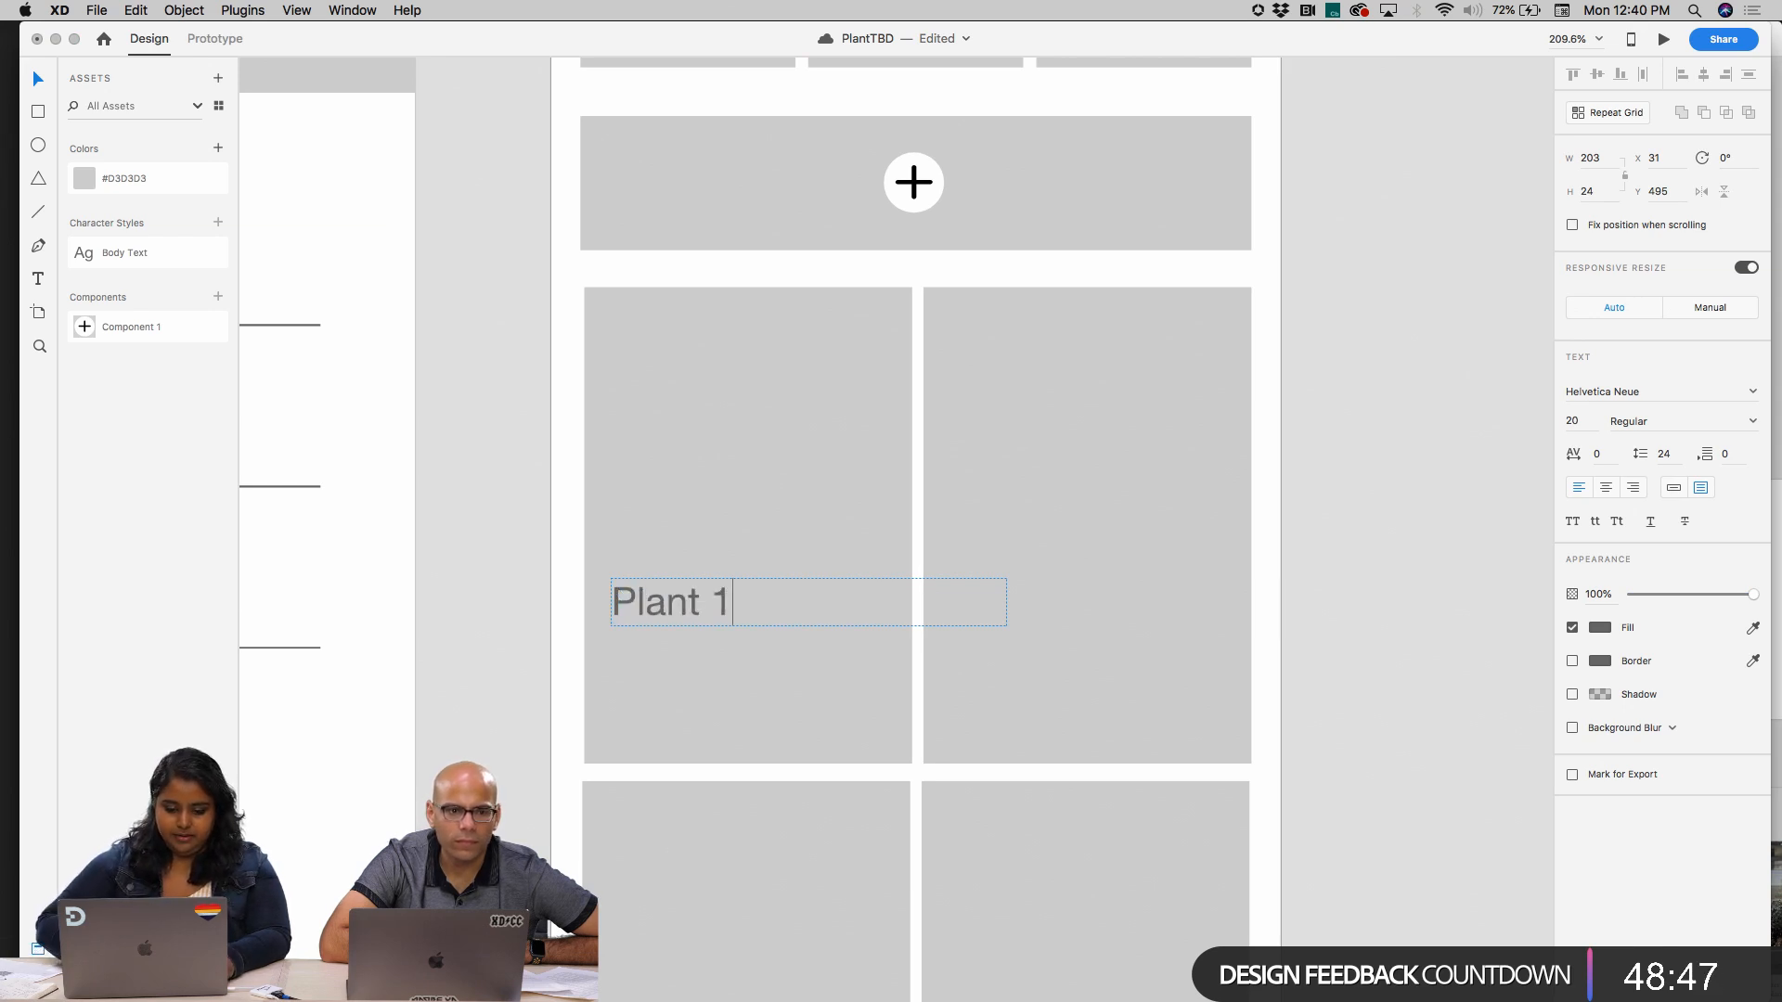
Narrow the "Plant 1" text box to 75 px at X 30, Y 554, and copy it onto the second and third large placeholders
drag(1006, 602, 1026, 731)
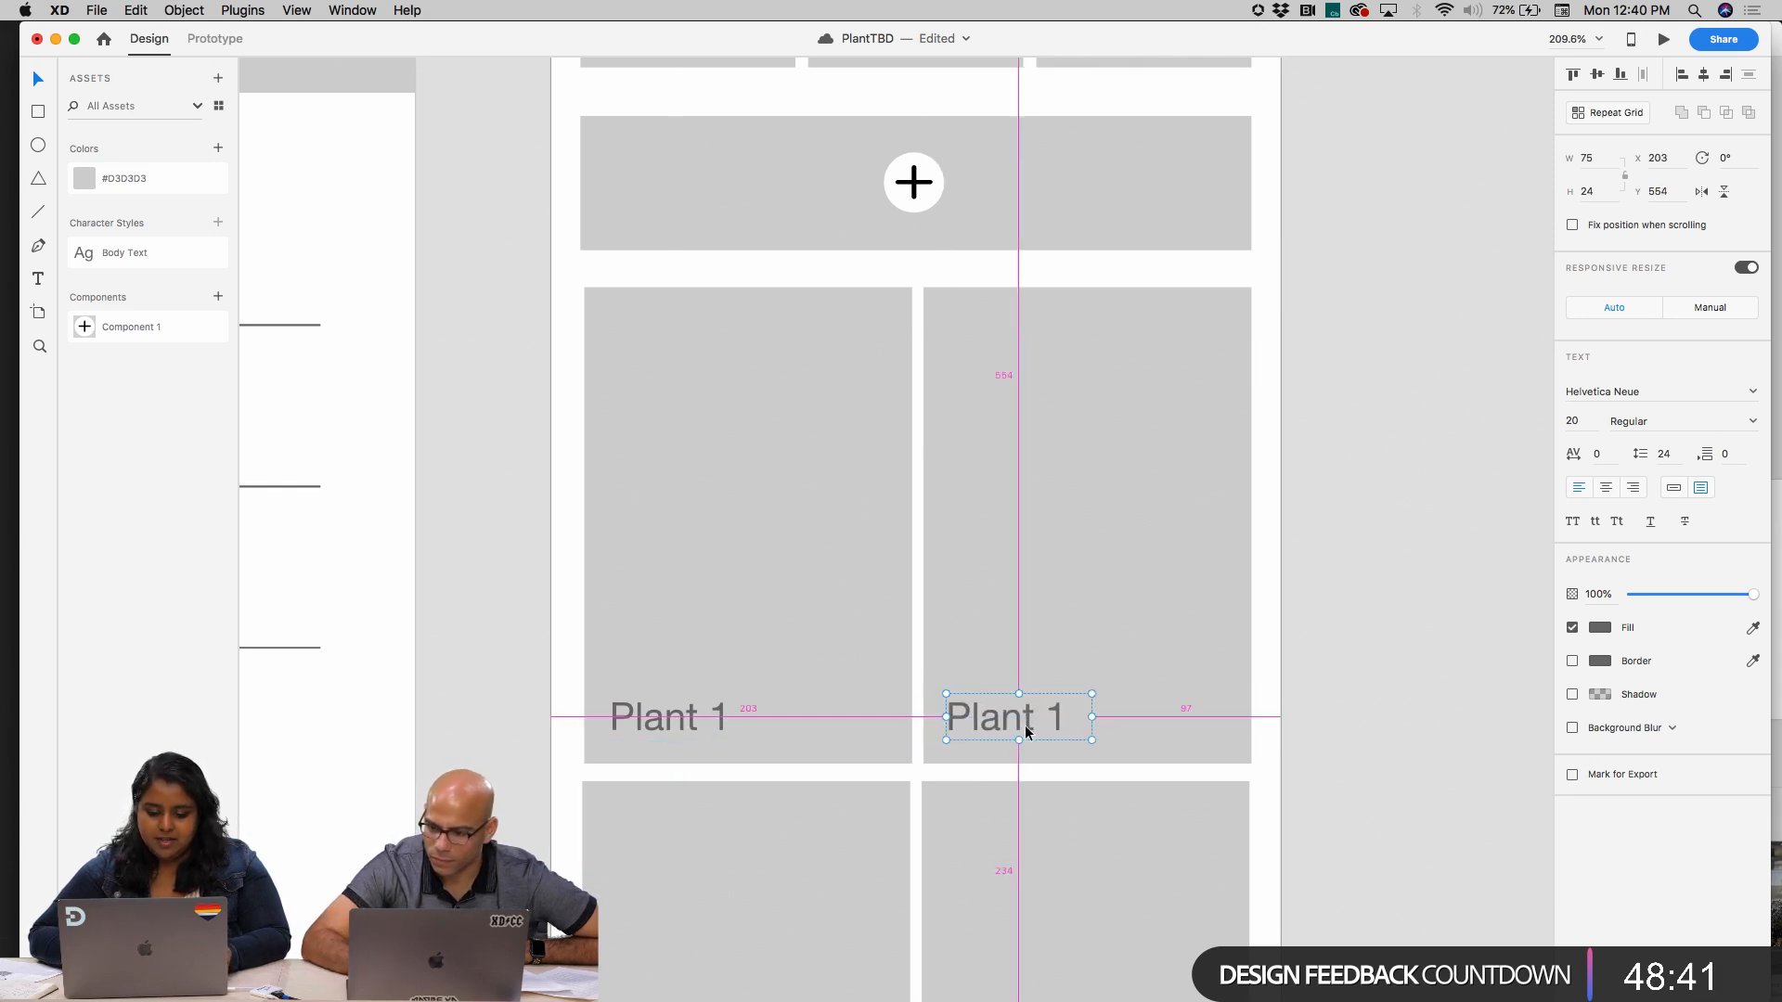
scroll(1025, 729, down, 5)
scroll(1025, 729, down, 5)
drag(960, 444, 783, 700)
click(795, 452)
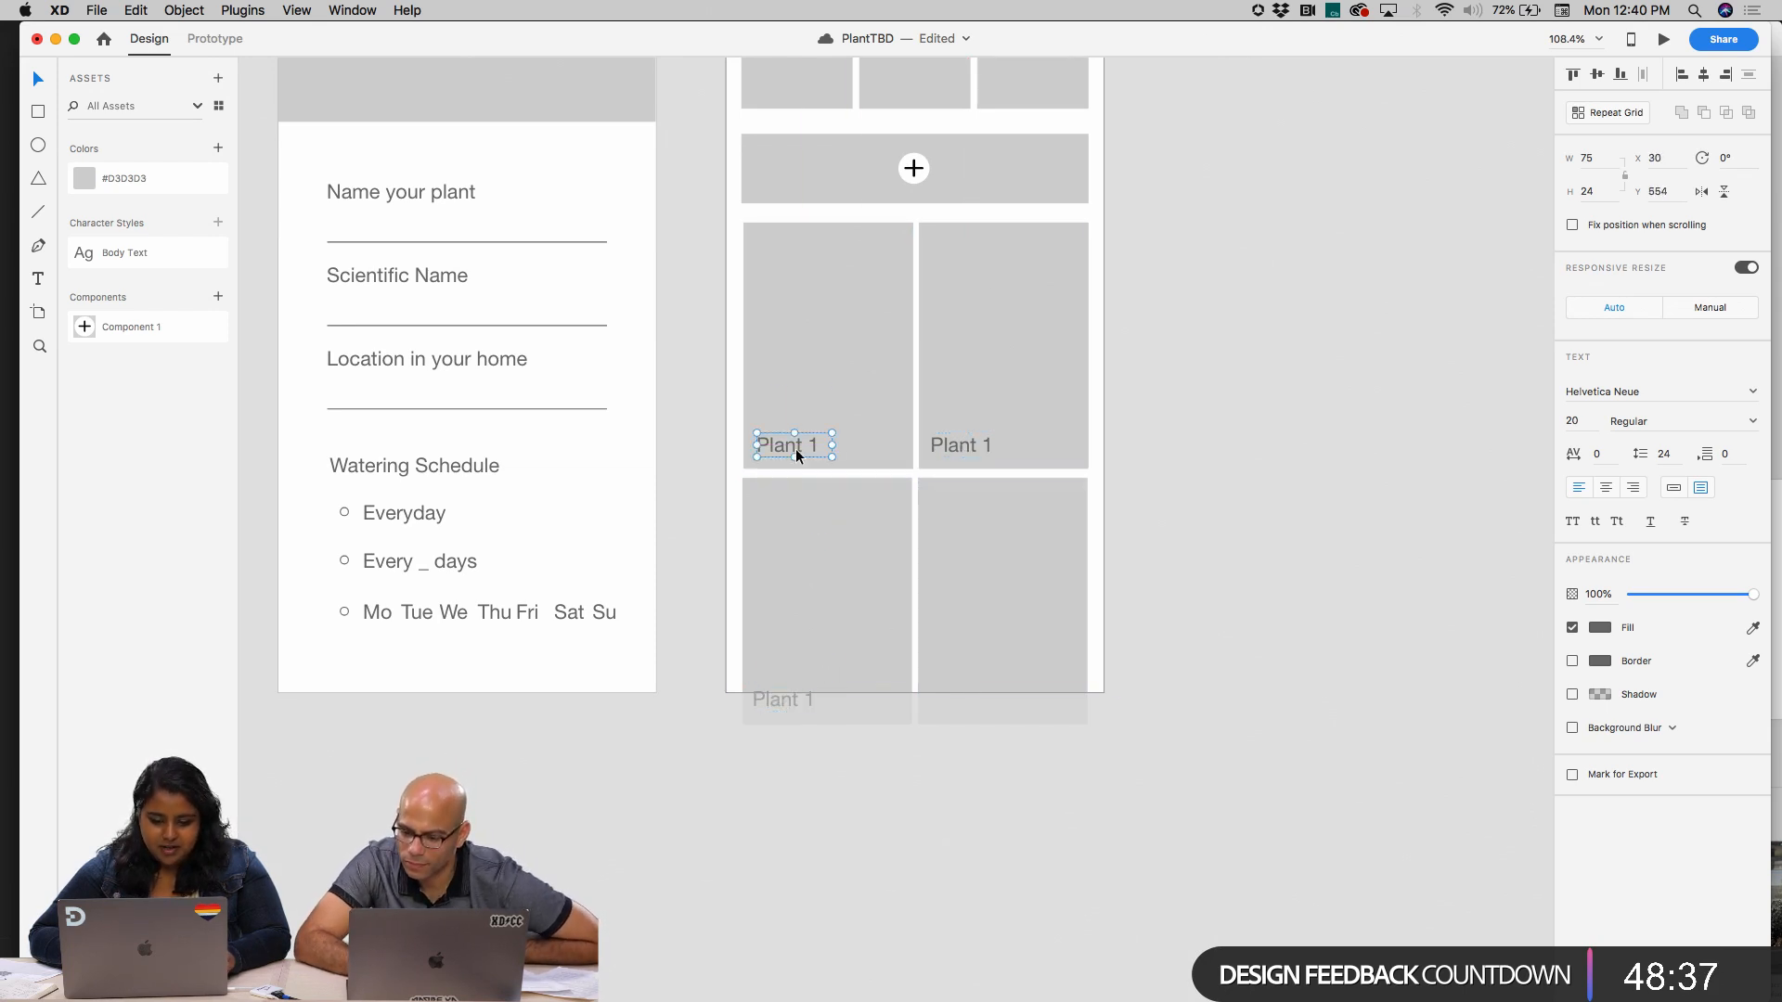
click(948, 451)
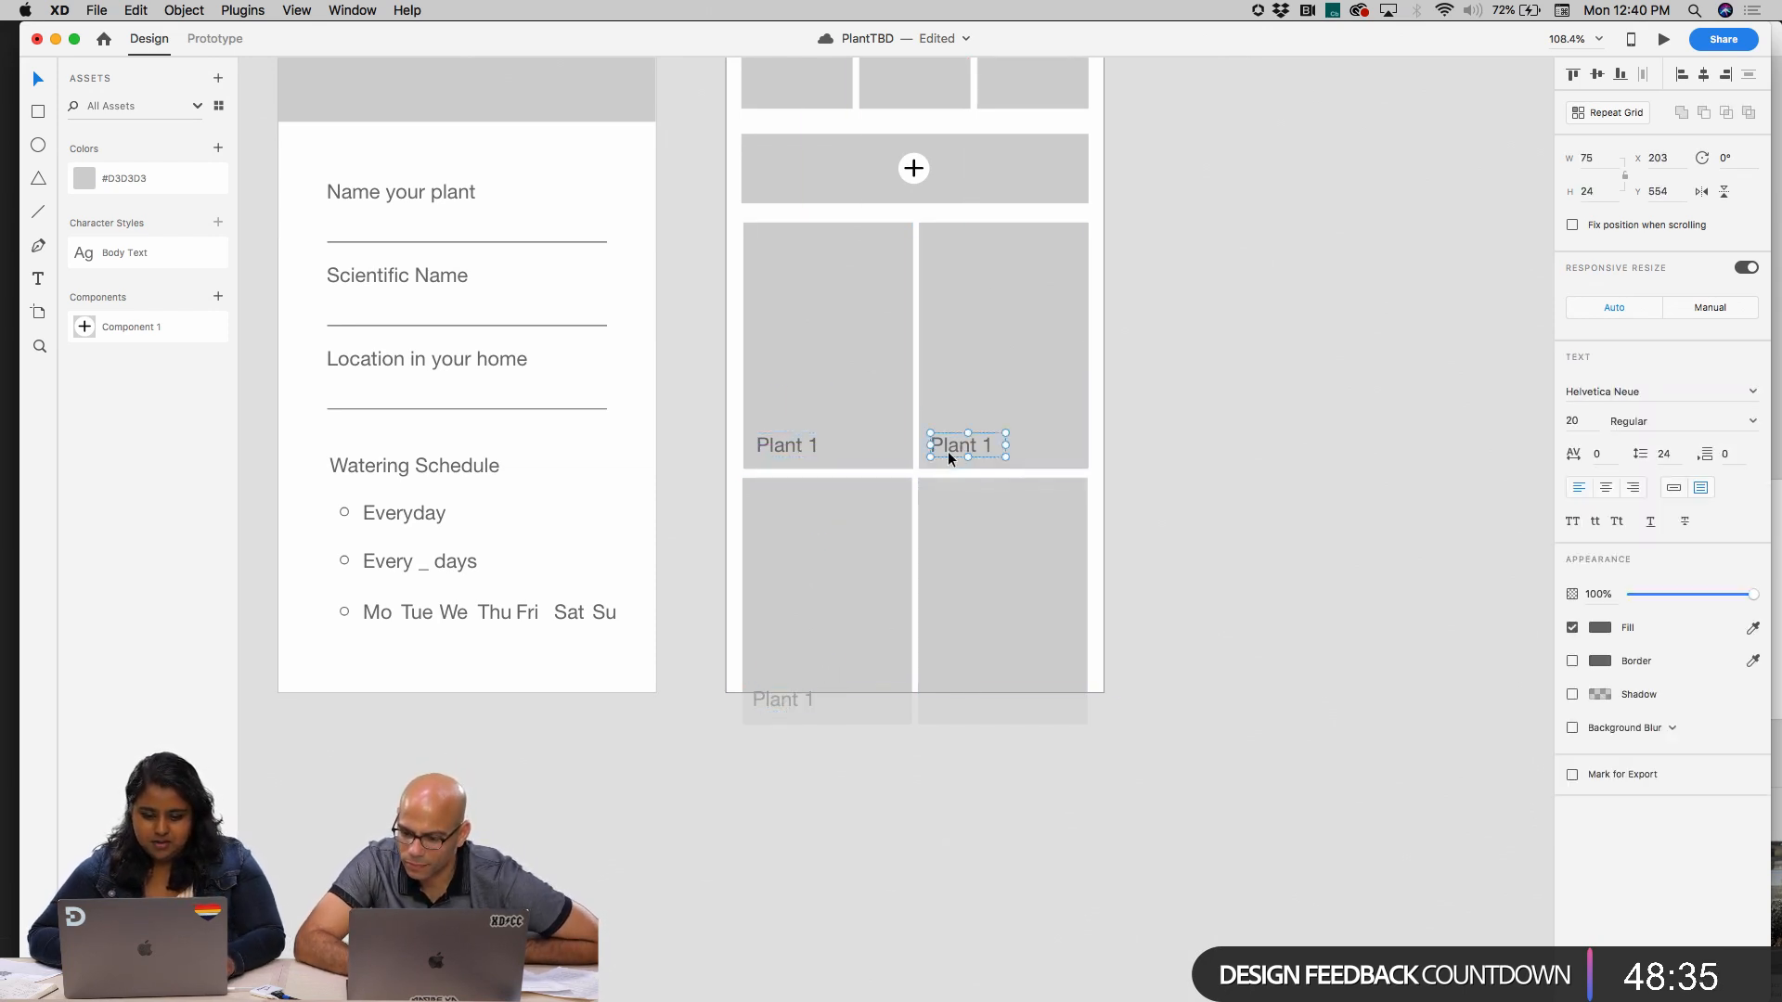
click(1023, 359)
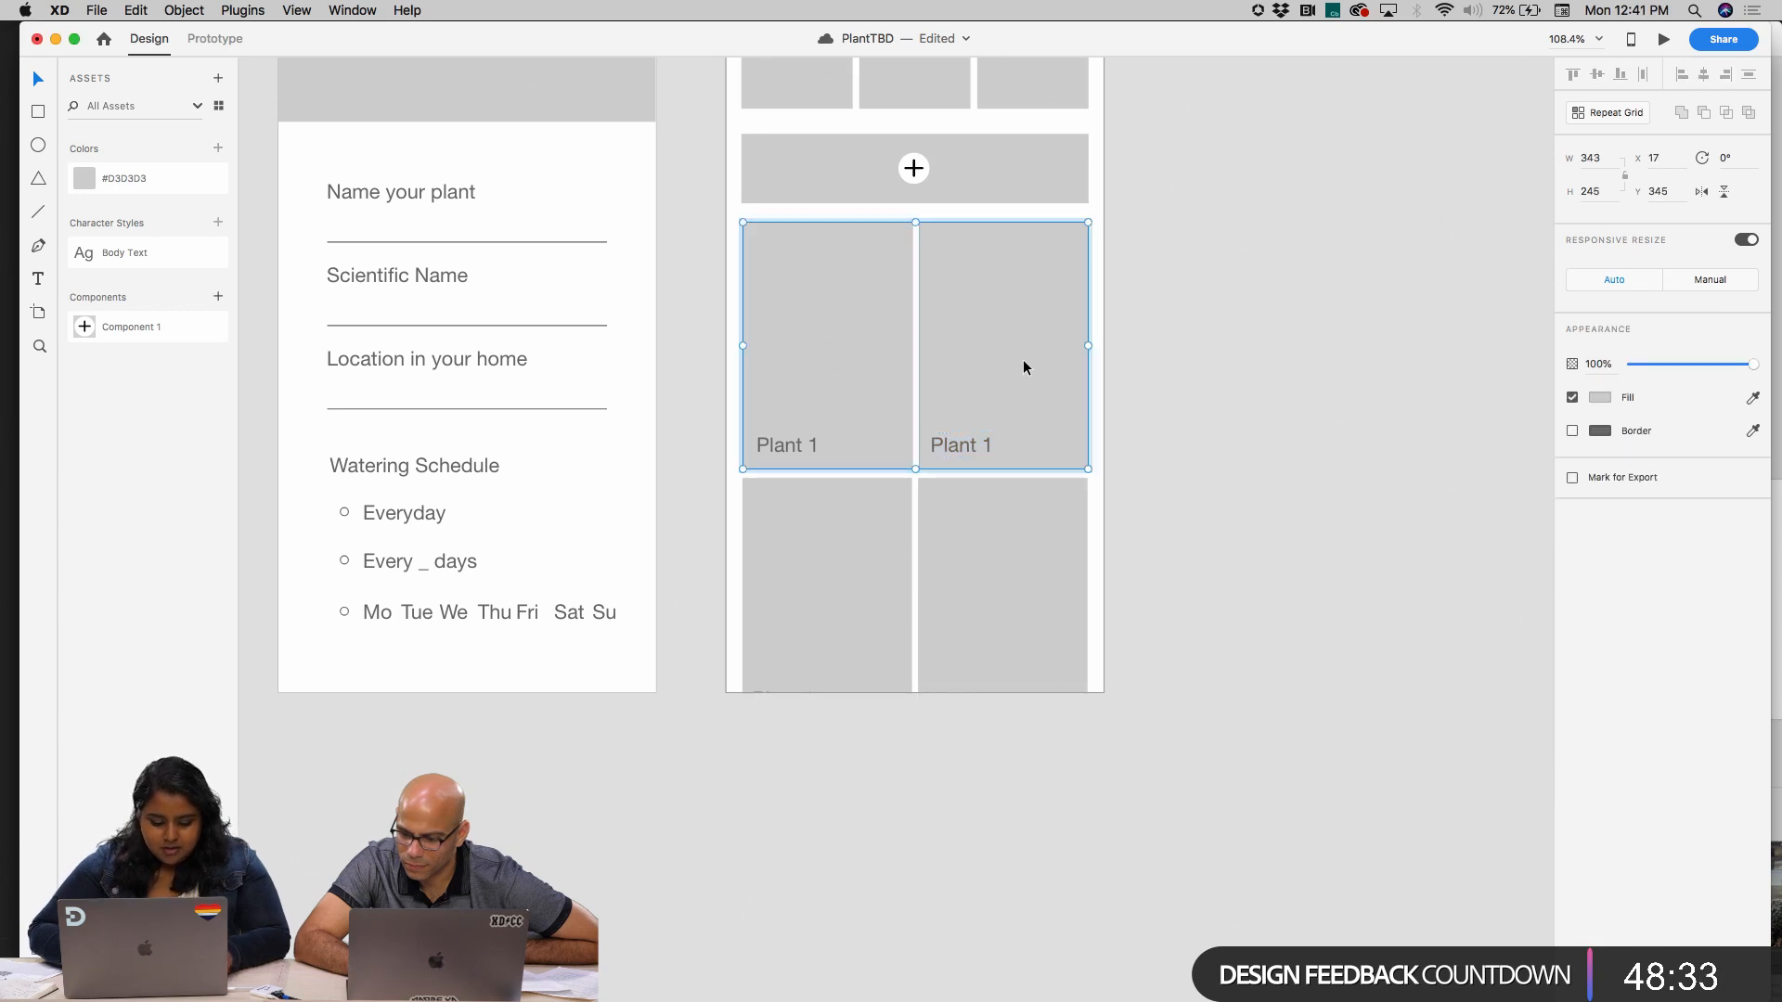
right_click(1023, 359)
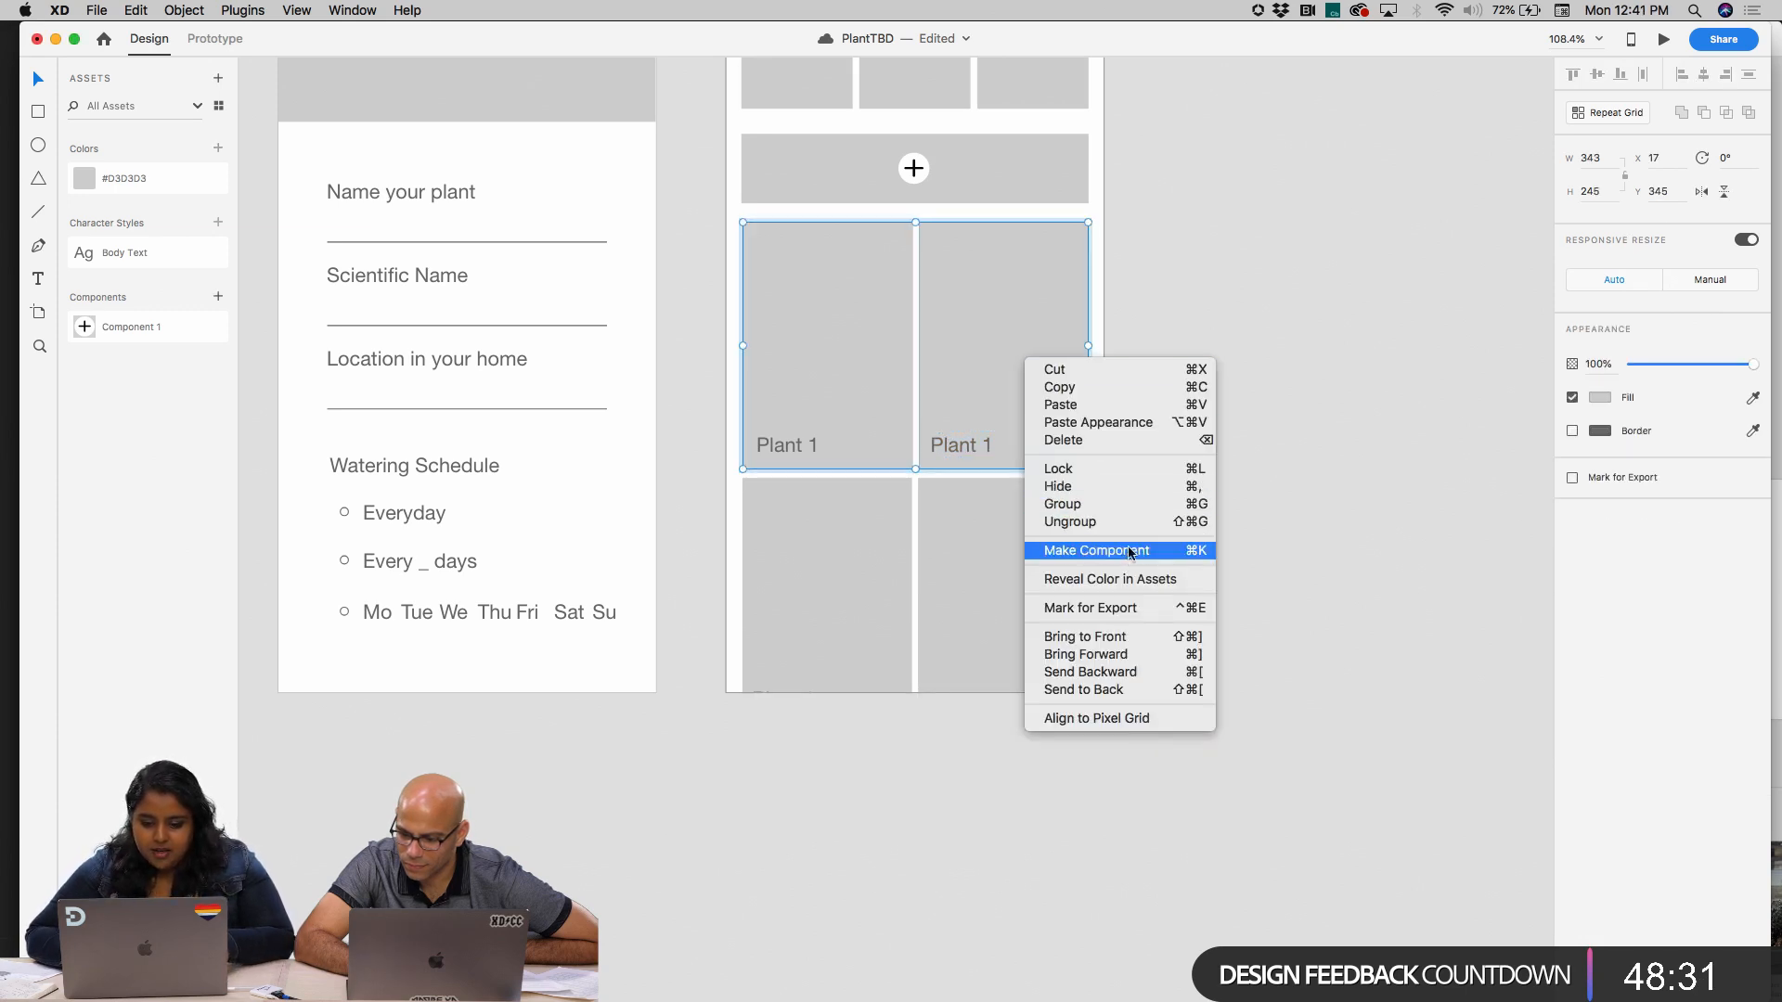
click(1332, 356)
drag(1333, 356, 805, 443)
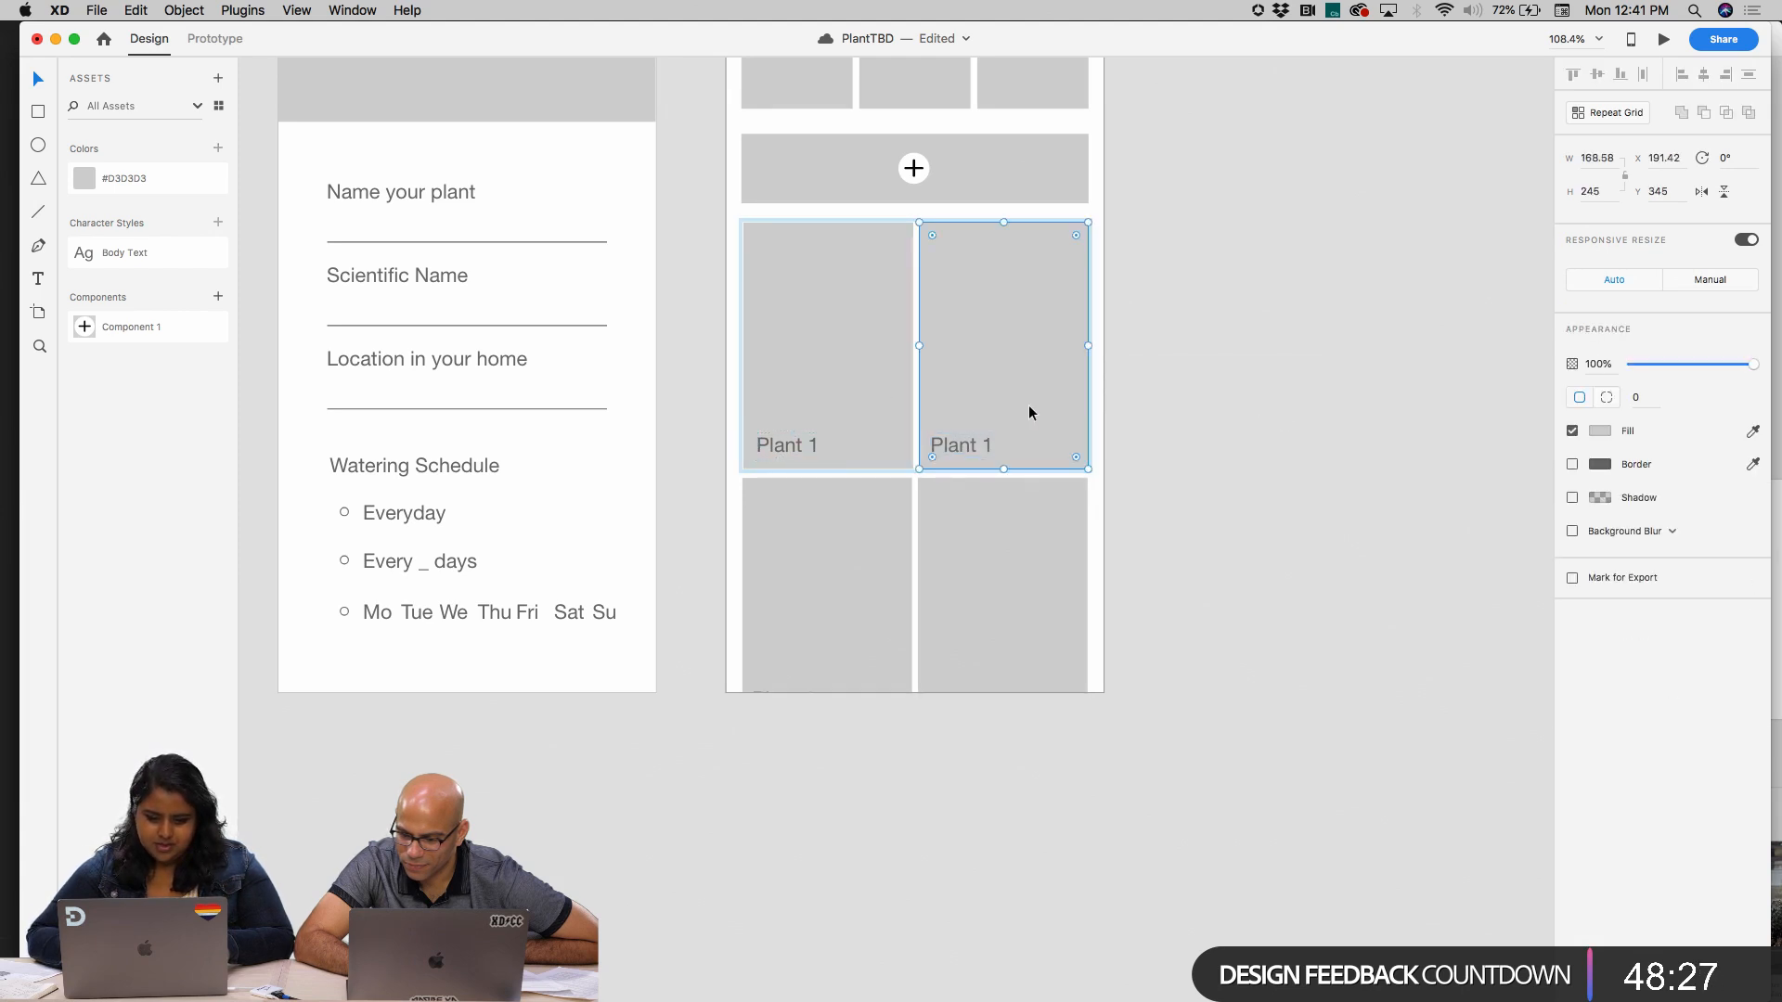
click(1251, 350)
Ungroup the upper pair of large placeholders on the Home artboard
click(877, 370)
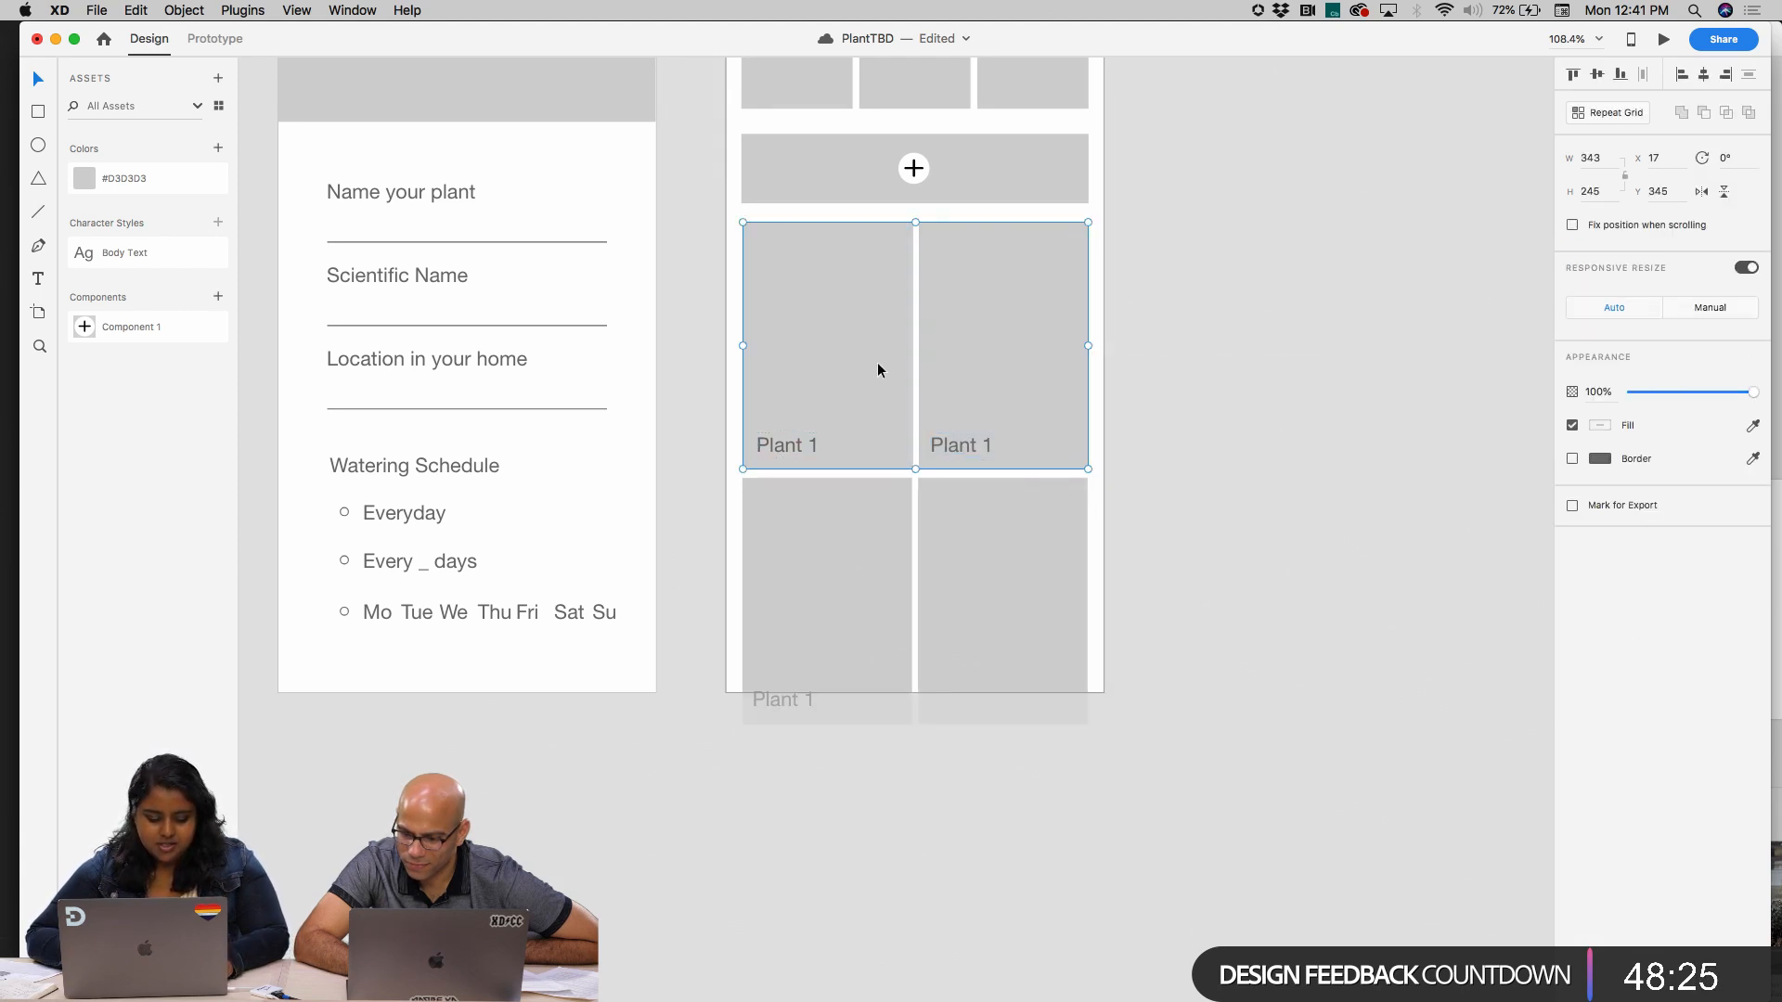
right_click(877, 369)
click(1020, 524)
click(1304, 439)
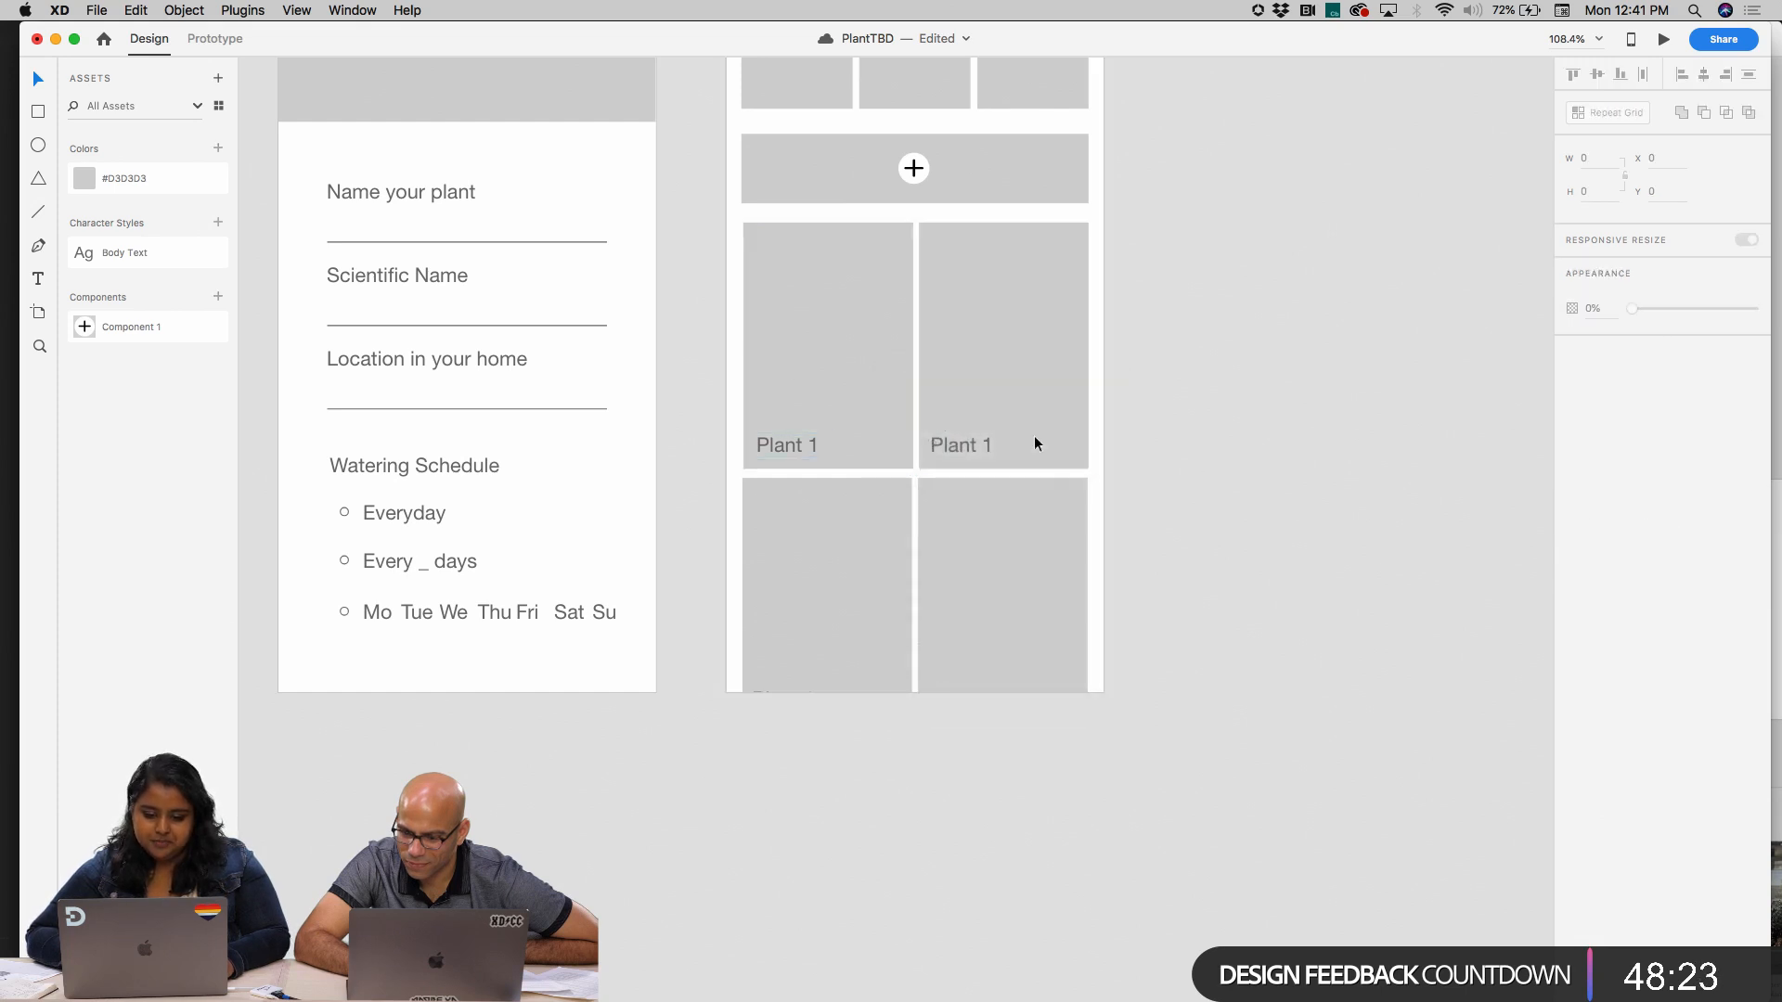
Group the first large placeholder on the Home artboard with its "Plant 1" label
click(778, 444)
shift+click(832, 367)
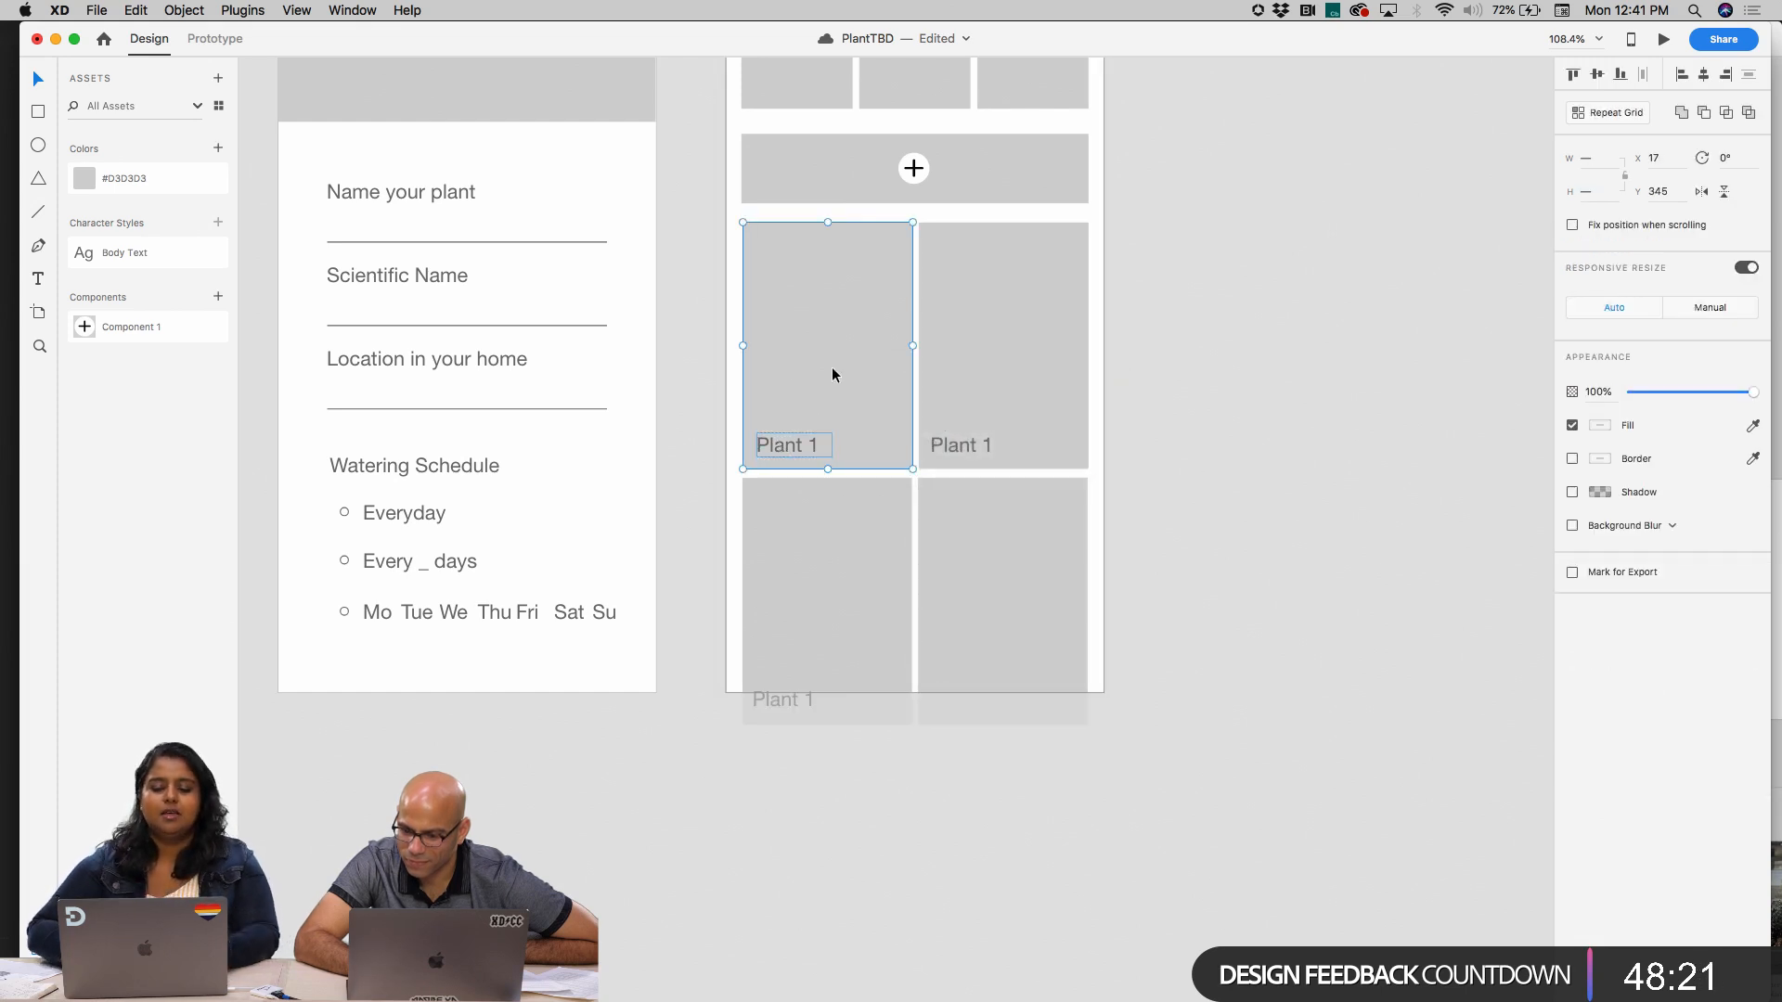
scroll(833, 373, up, 5)
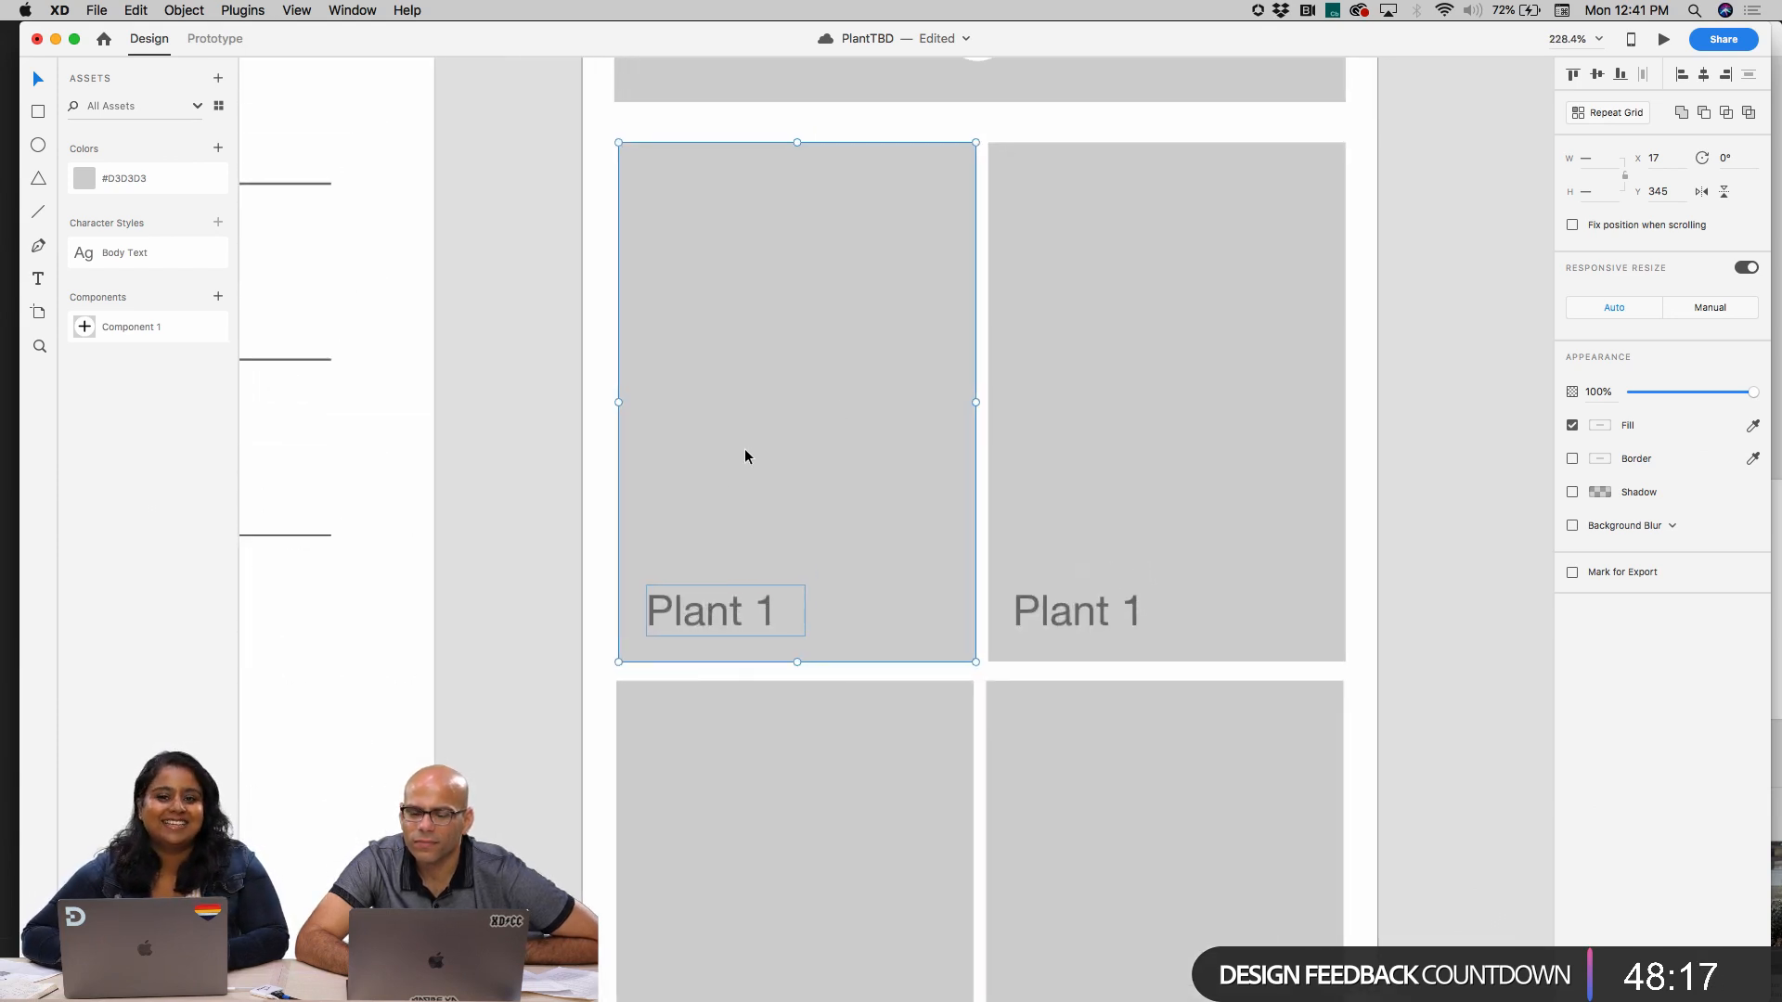
key(super+g)
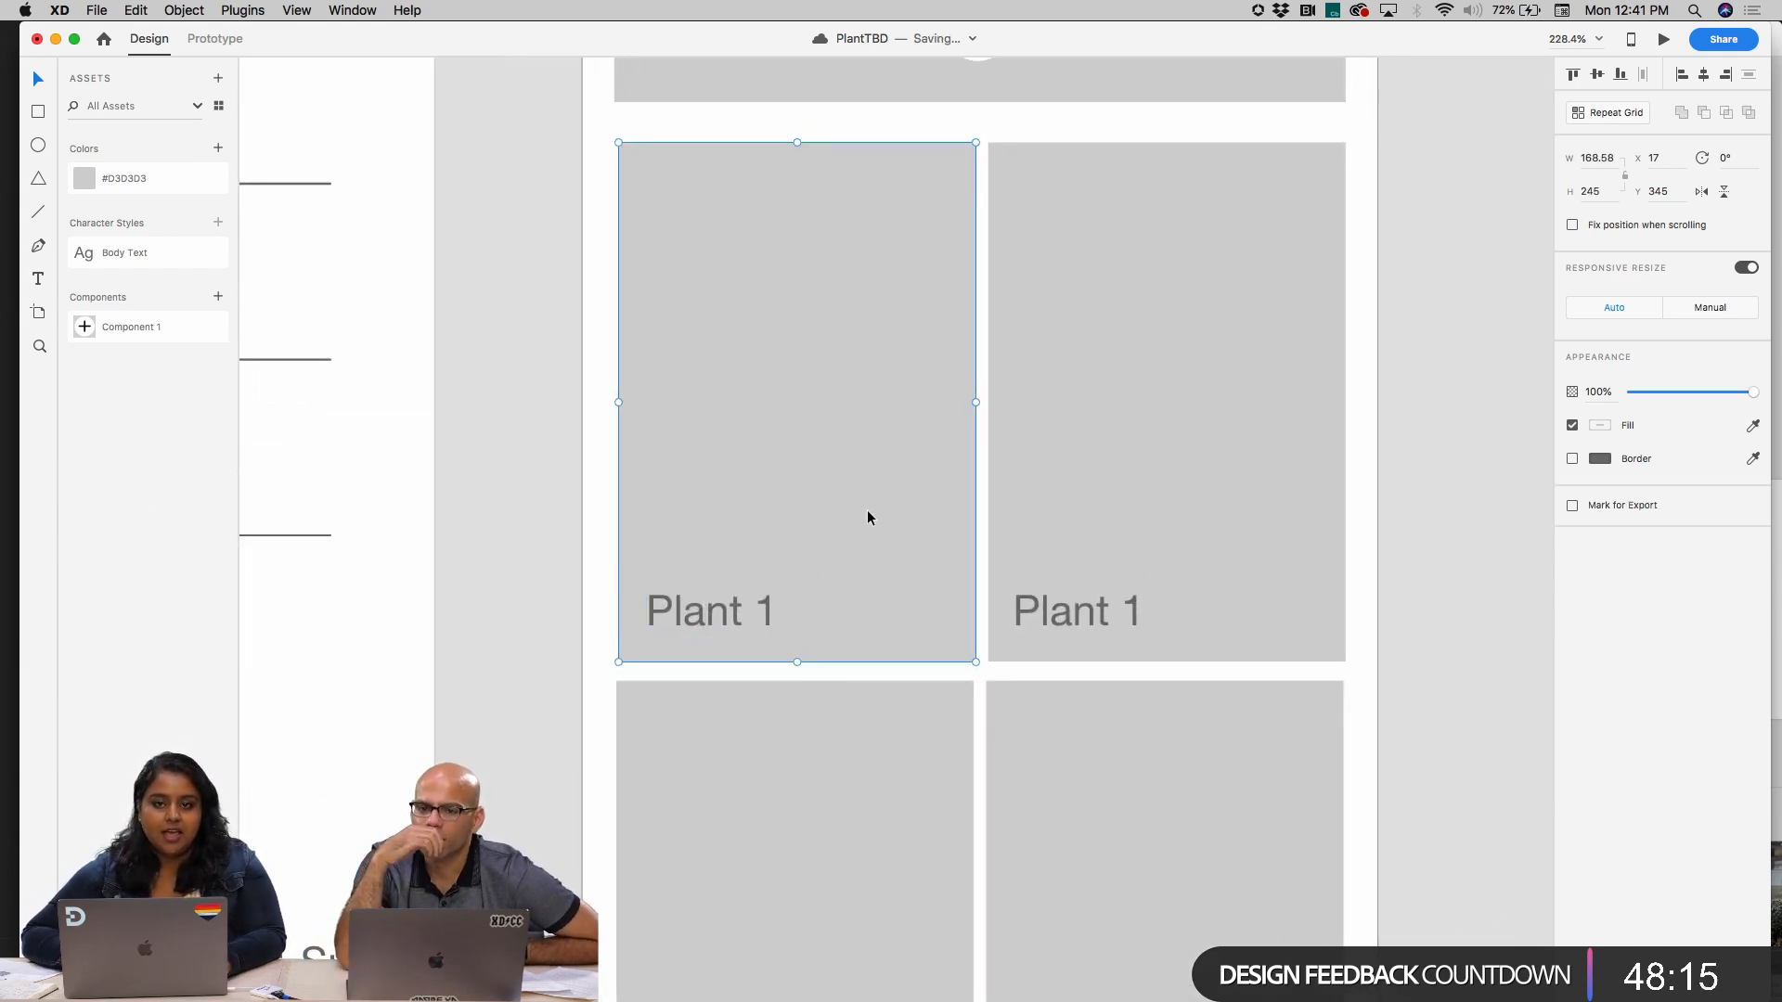
click(778, 767)
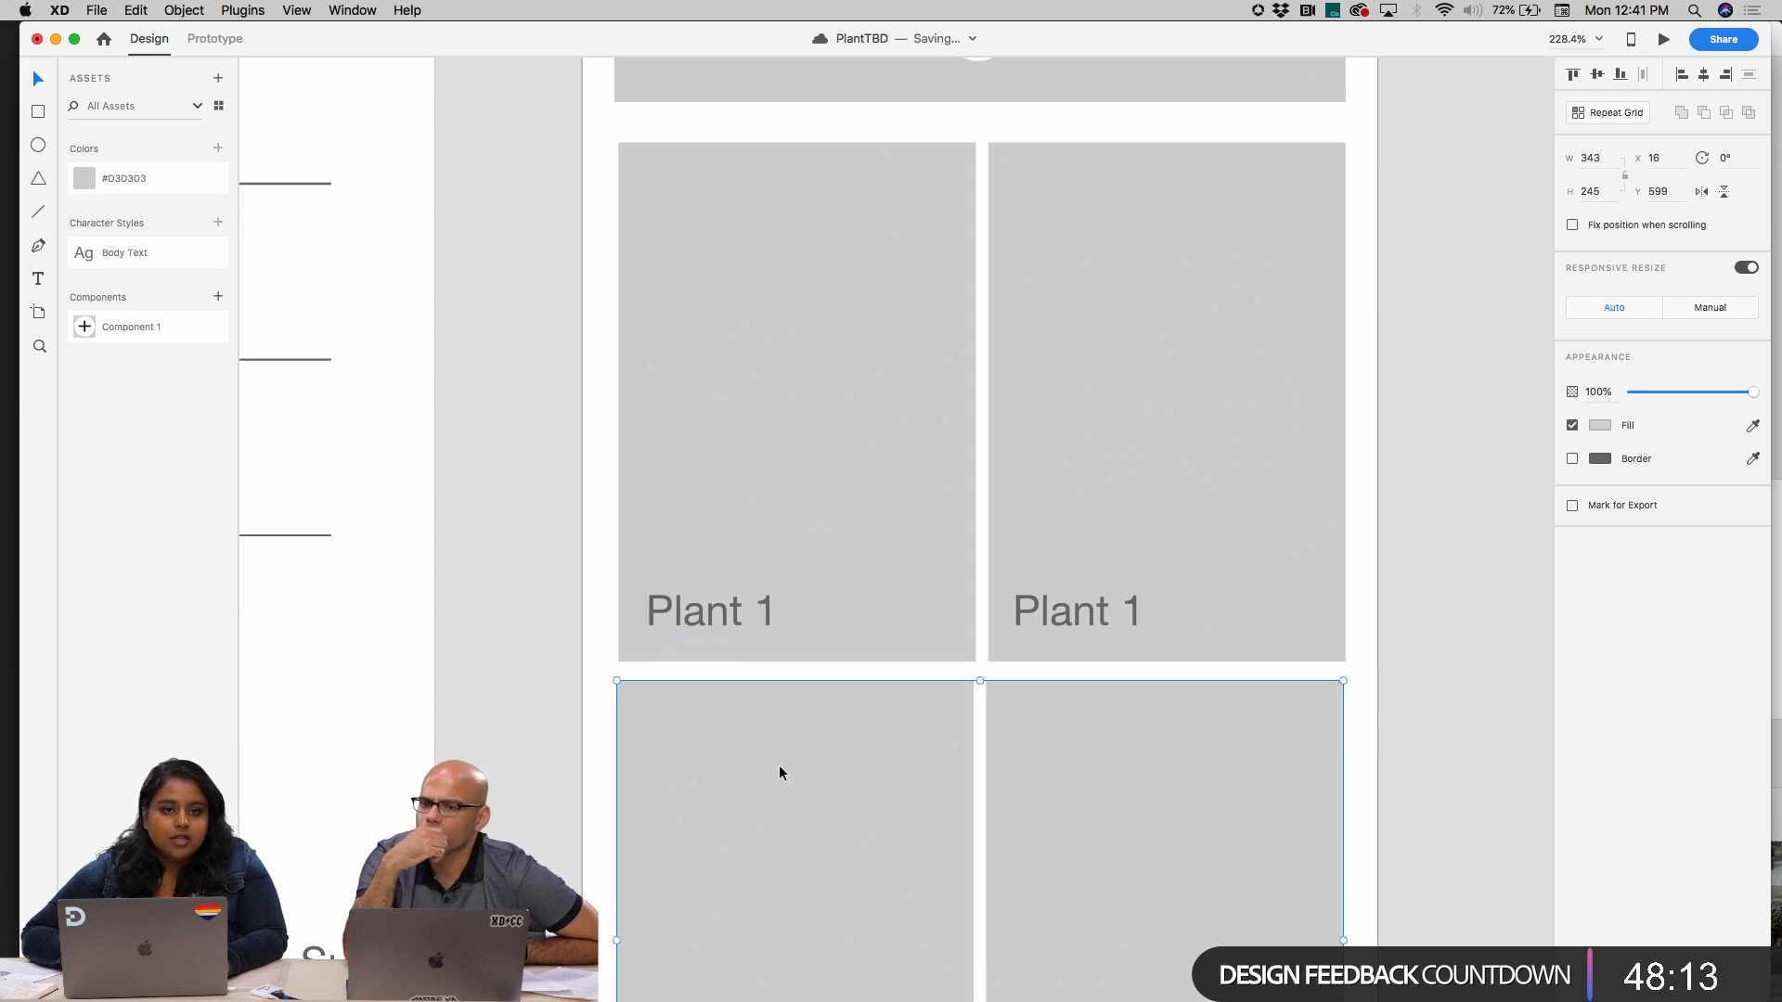
click(894, 603)
scroll(1088, 603, down, 4)
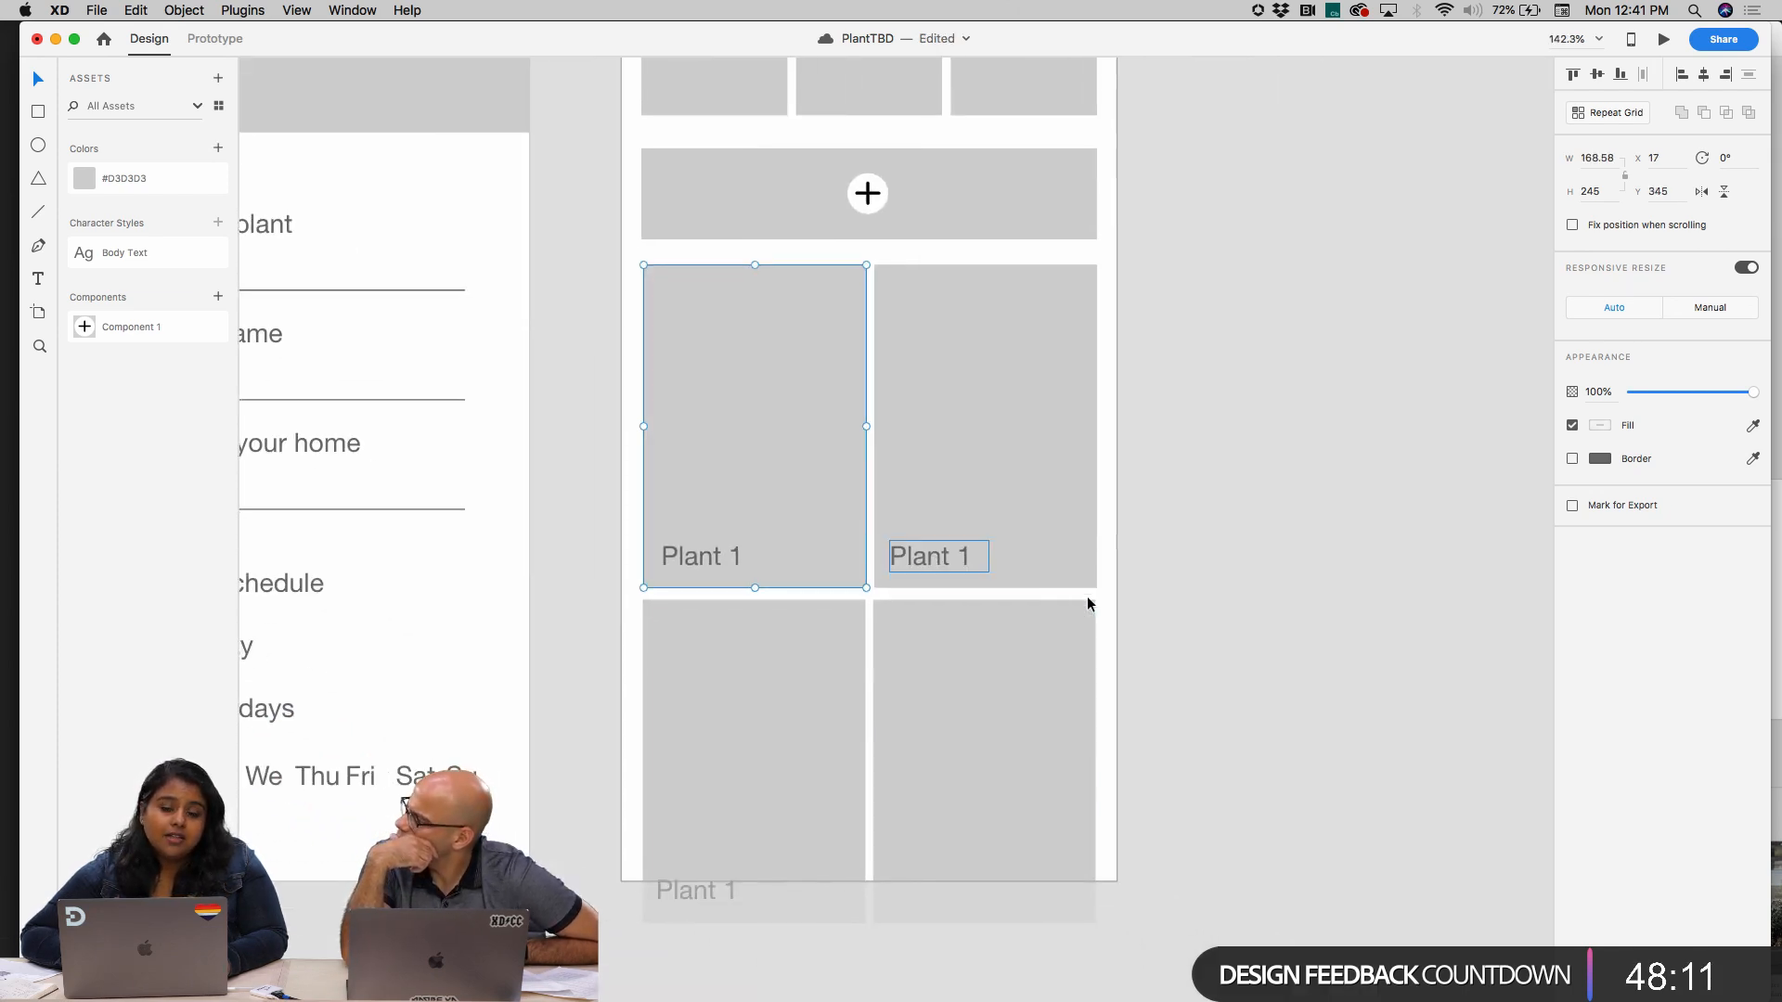
Delete the second upper placeholder, the lower pair and their "Plant 1" labels, and undo the deletions
click(994, 557)
click(940, 555)
shift+click(987, 520)
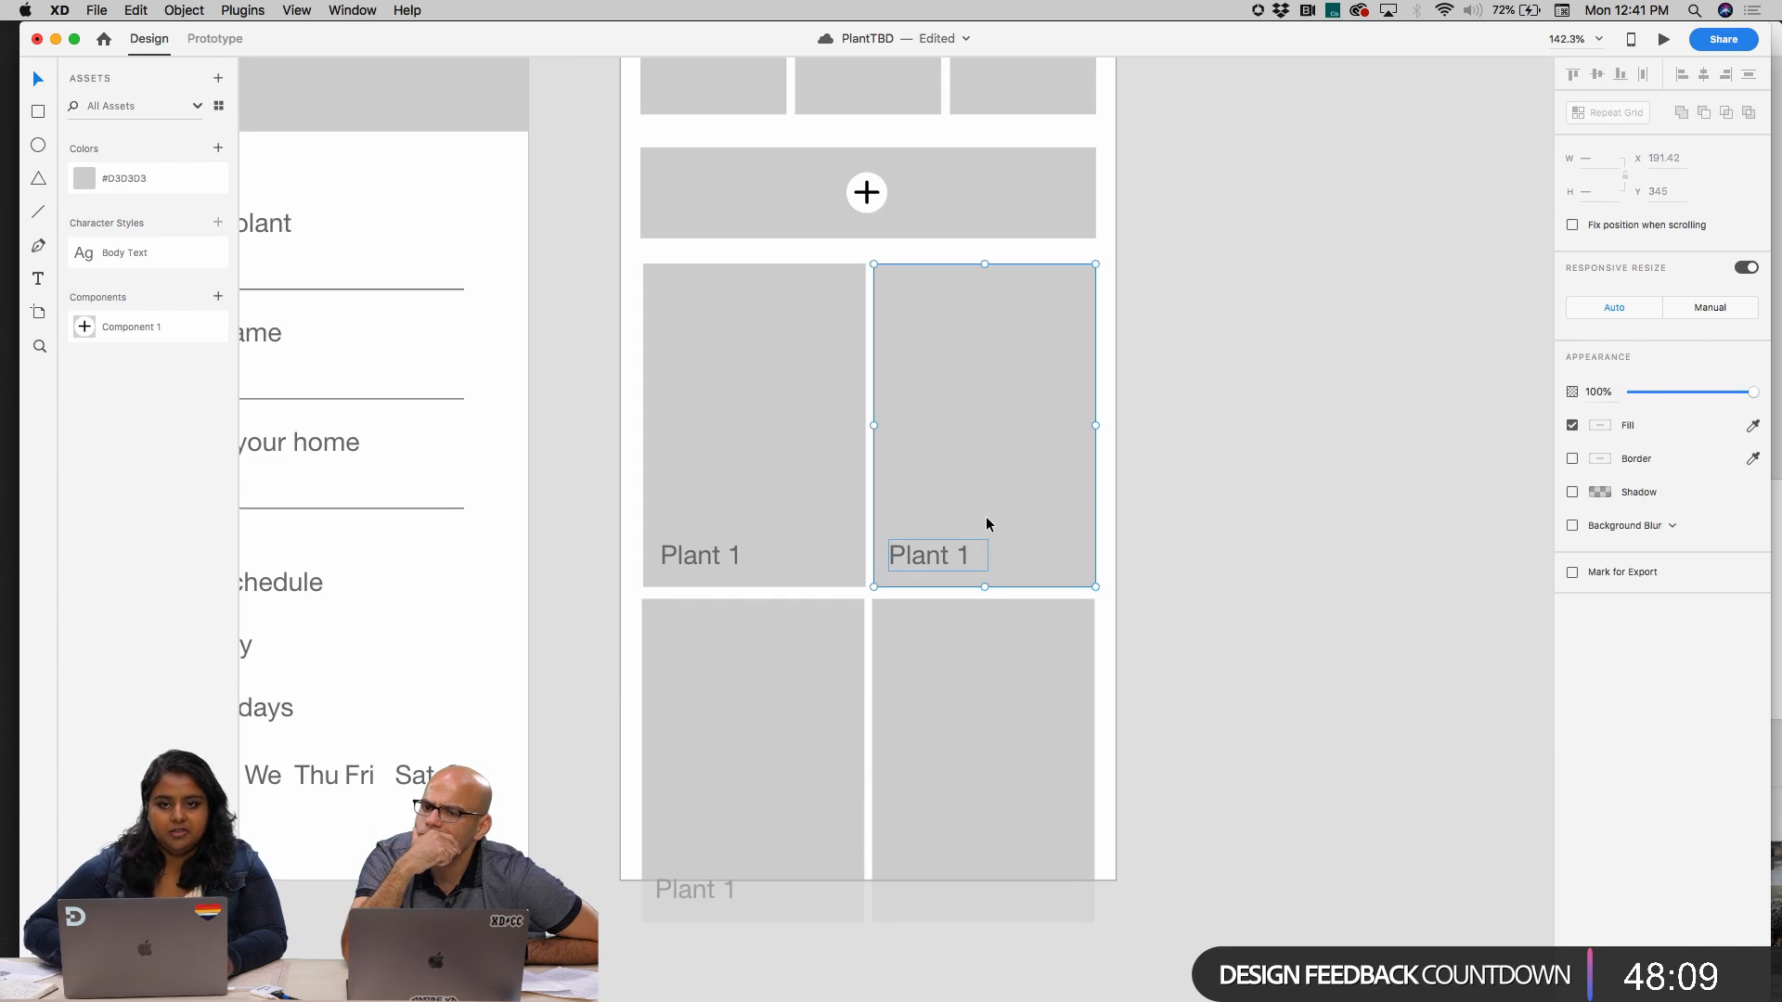
key(Delete)
click(965, 649)
key(Delete)
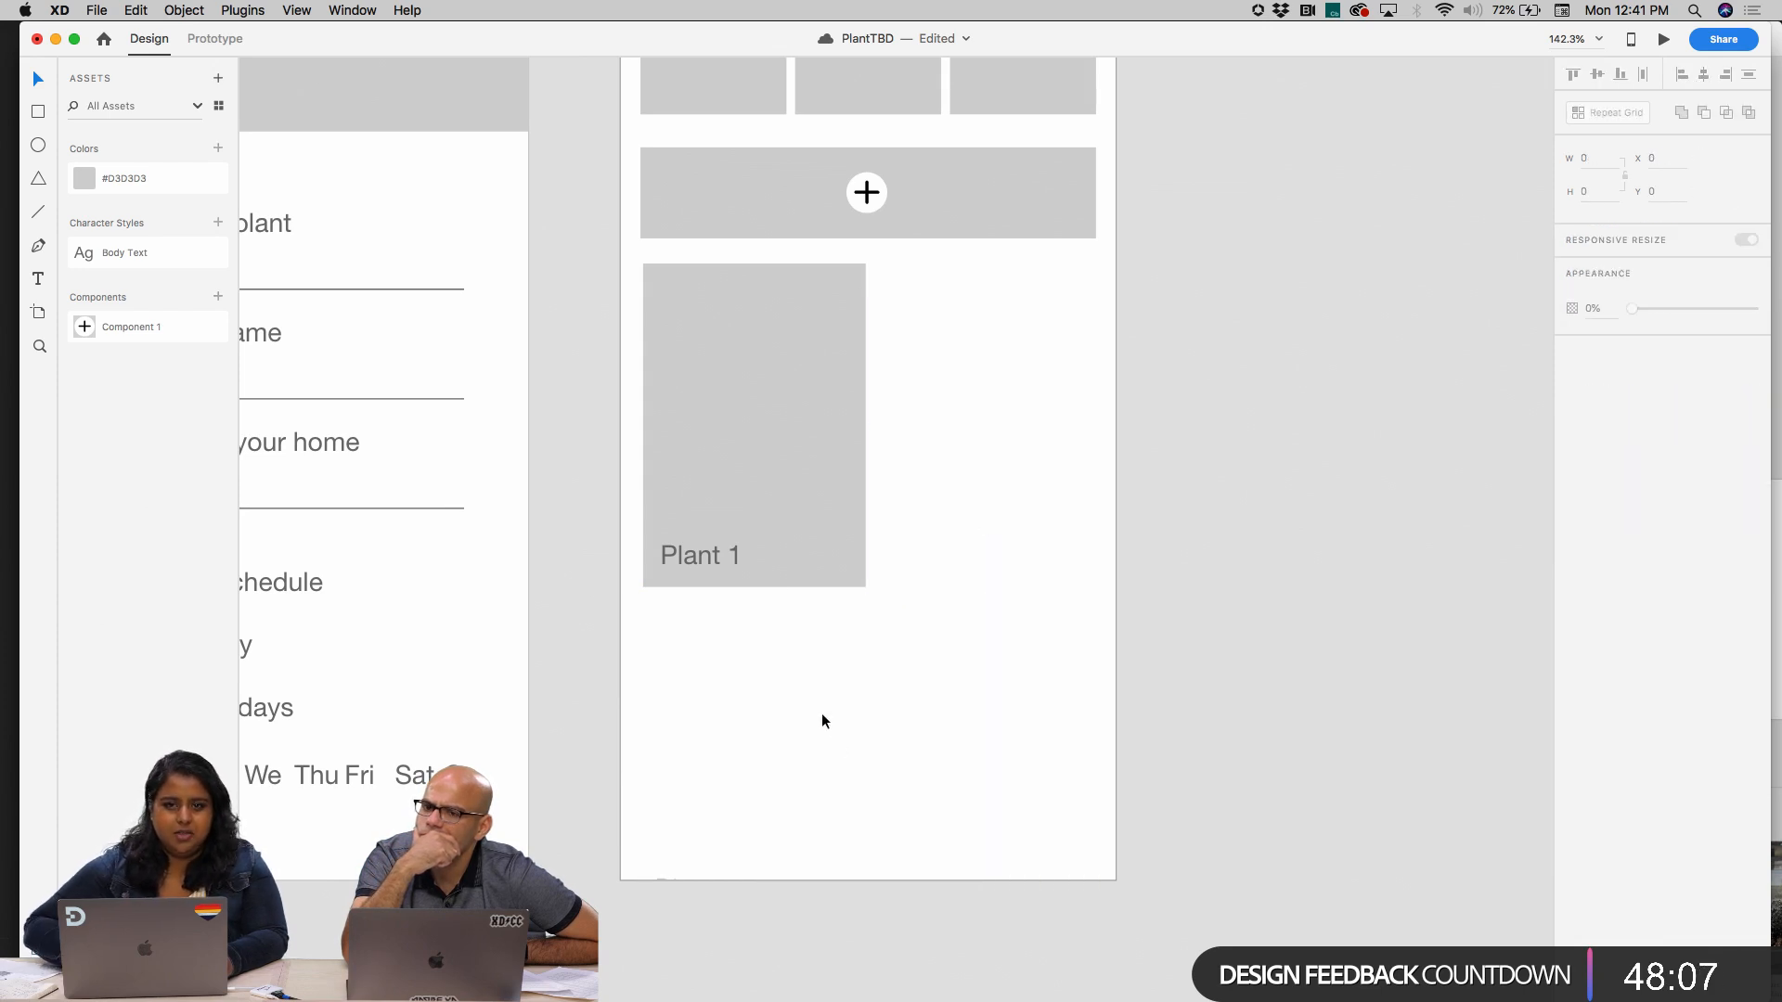
click(738, 569)
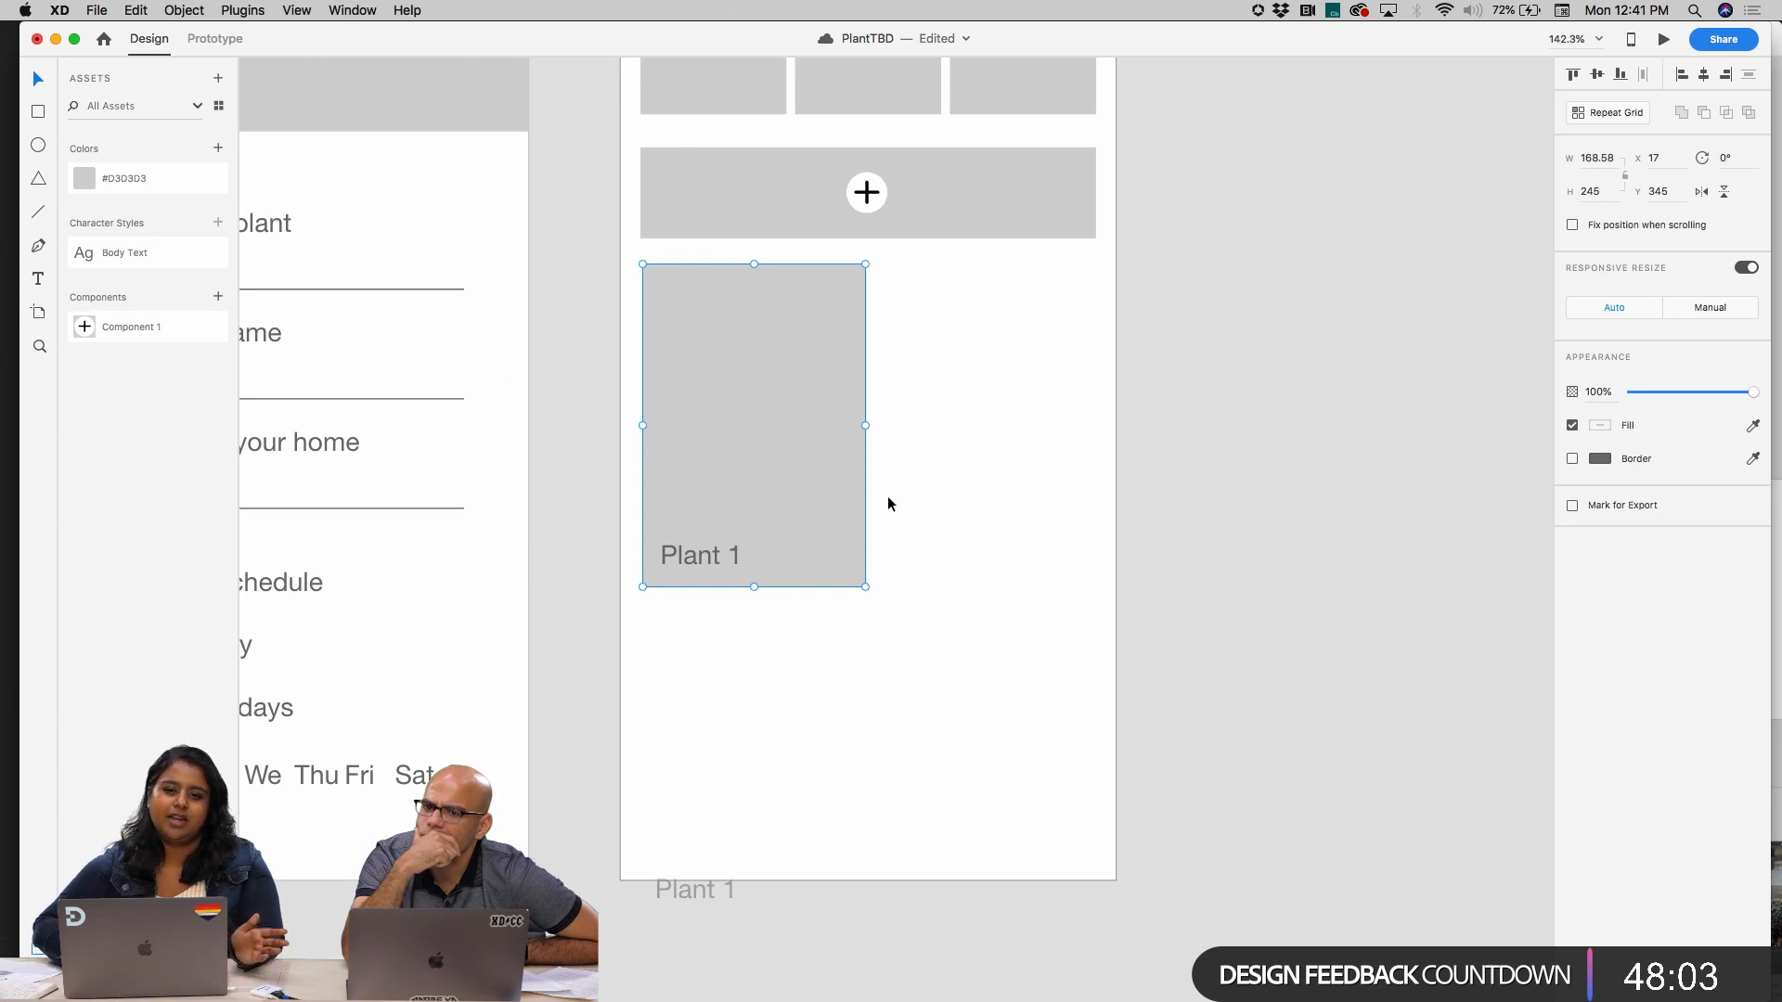
click(703, 887)
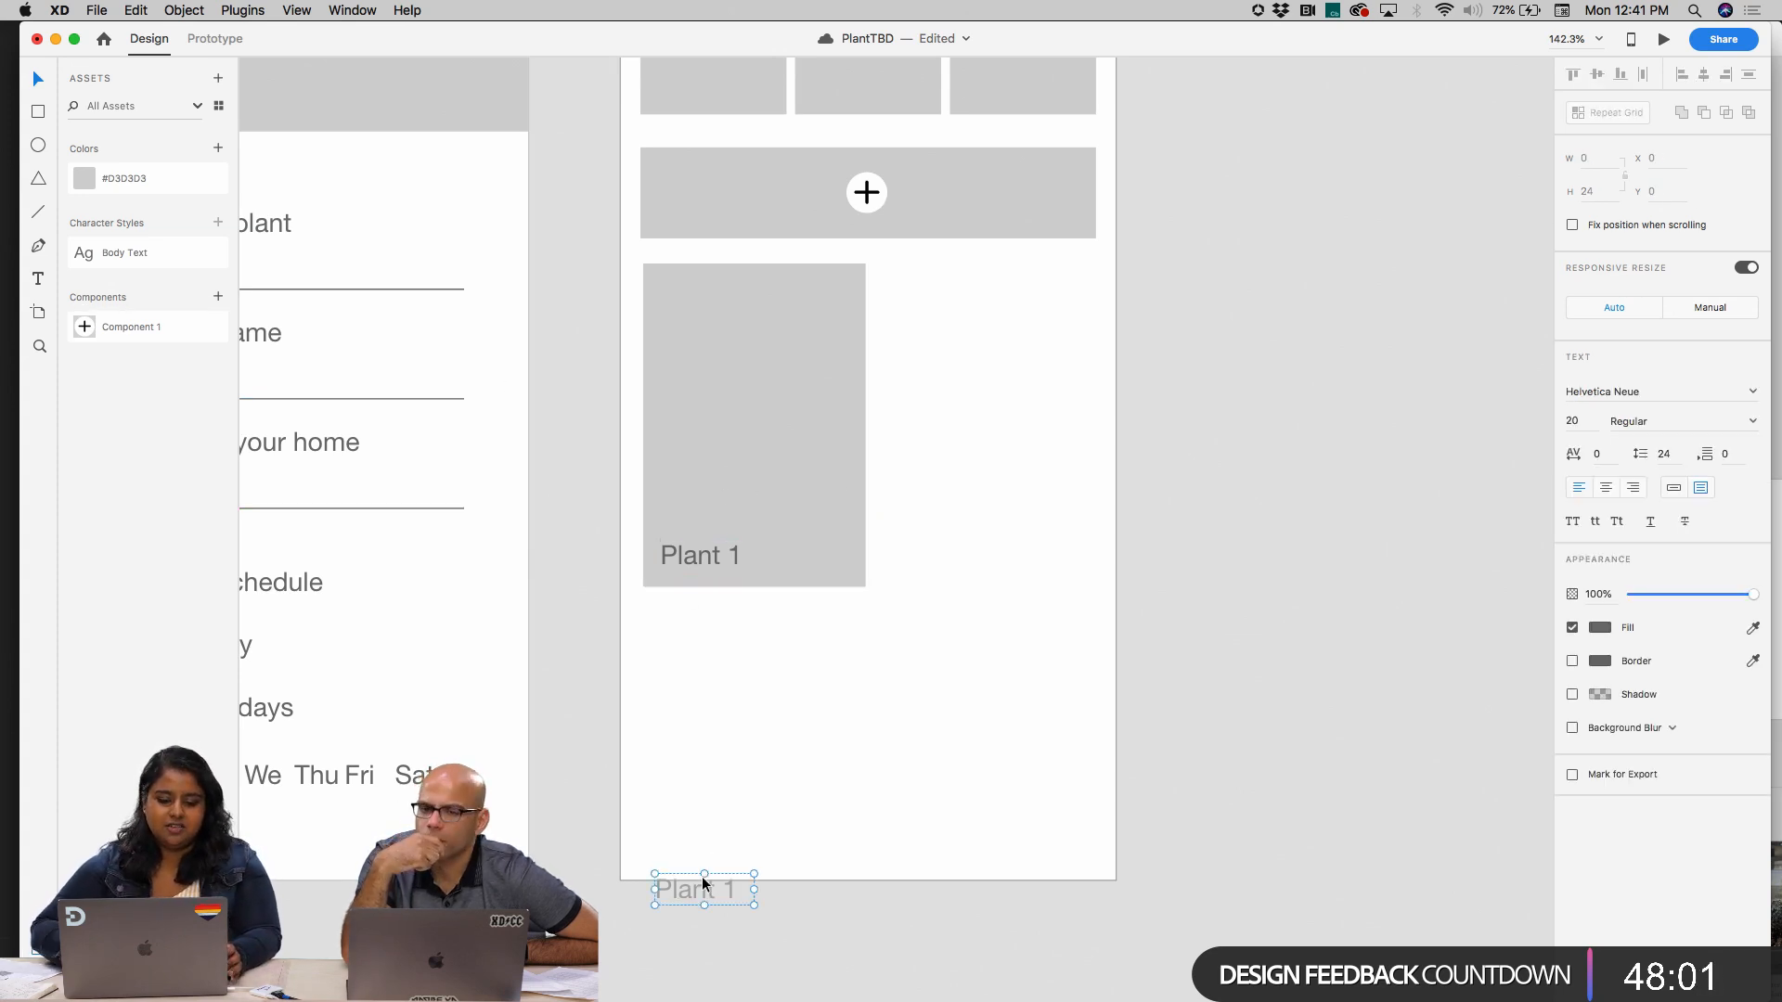
key(Delete)
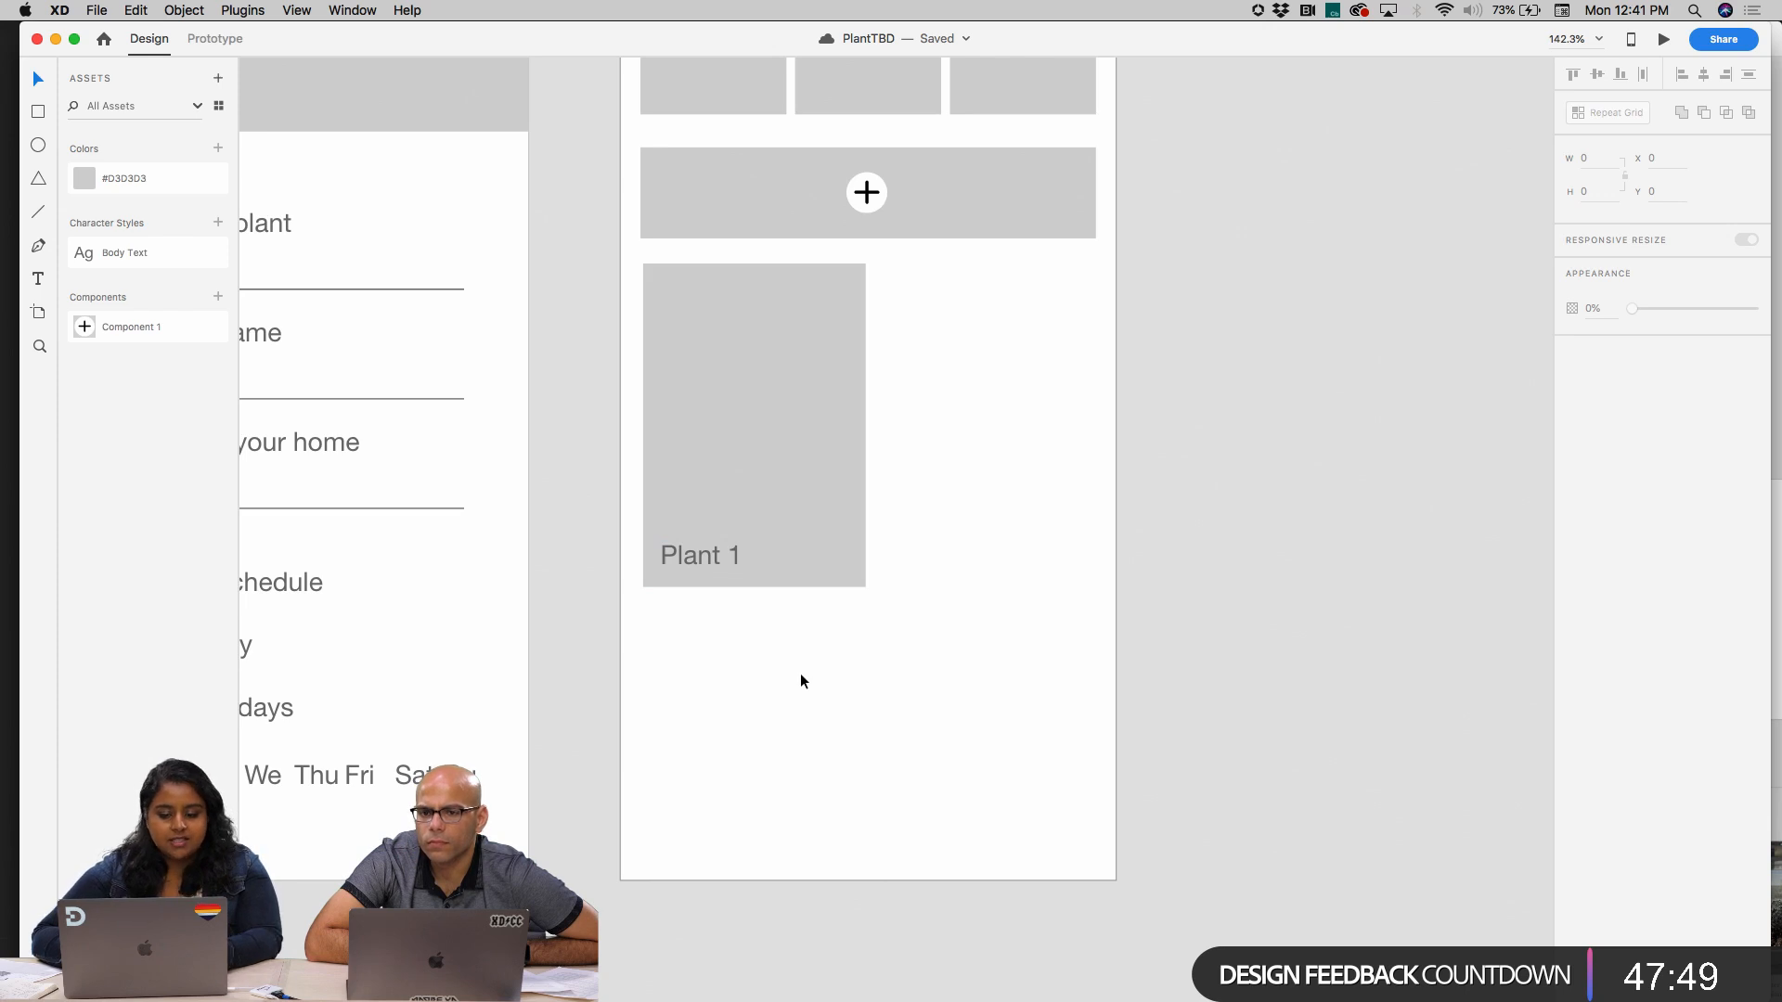
key(super+v)
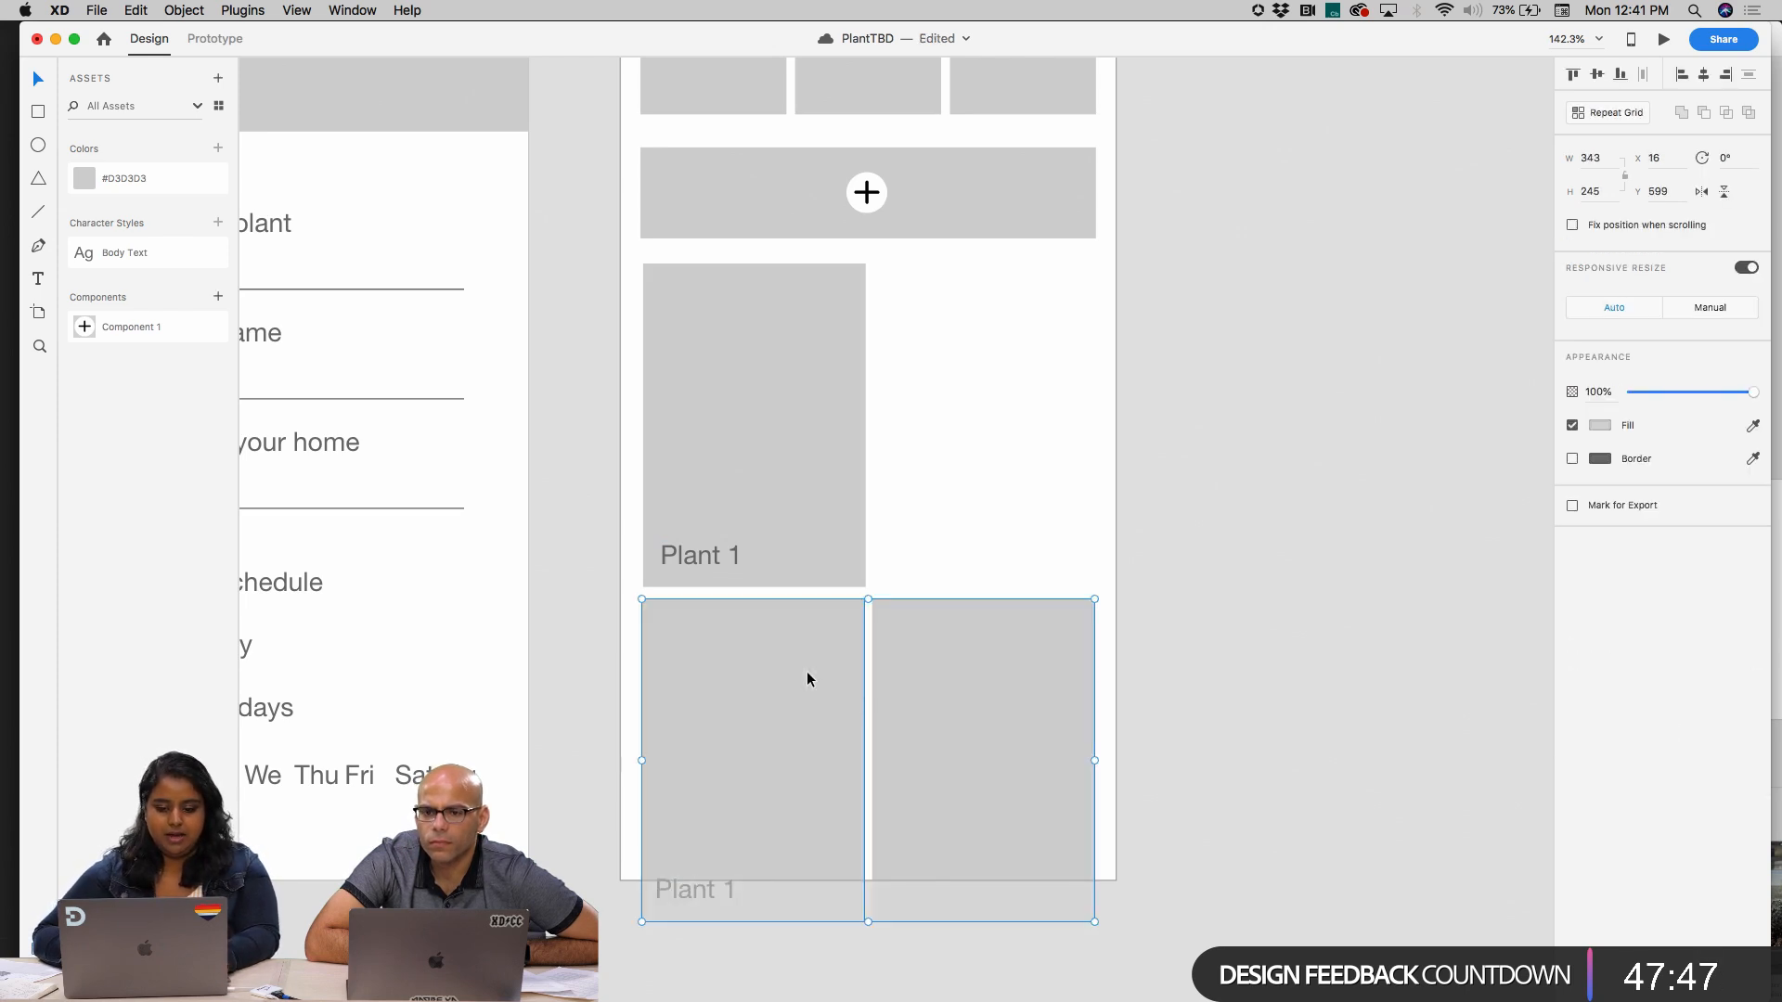
key(super+z)
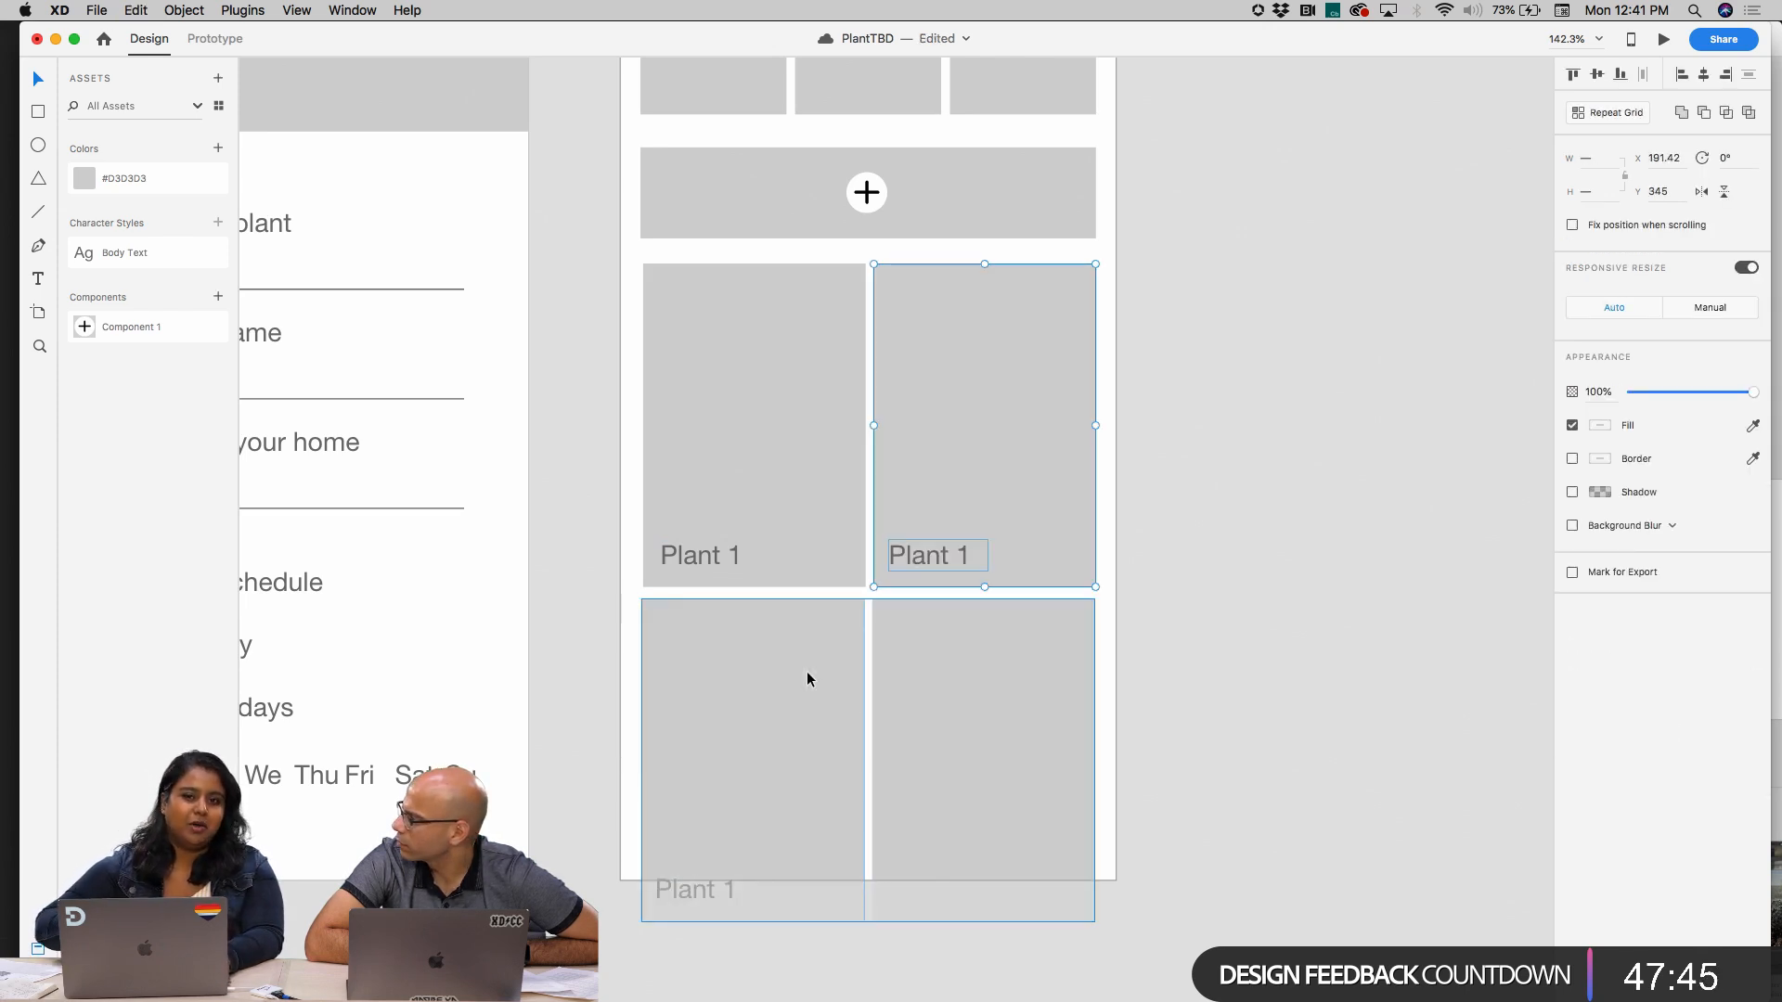
Try adding the first placeholder and its "Plant 1" label to the assets as a component, and undo it
scroll(732, 603, up, 3)
click(710, 543)
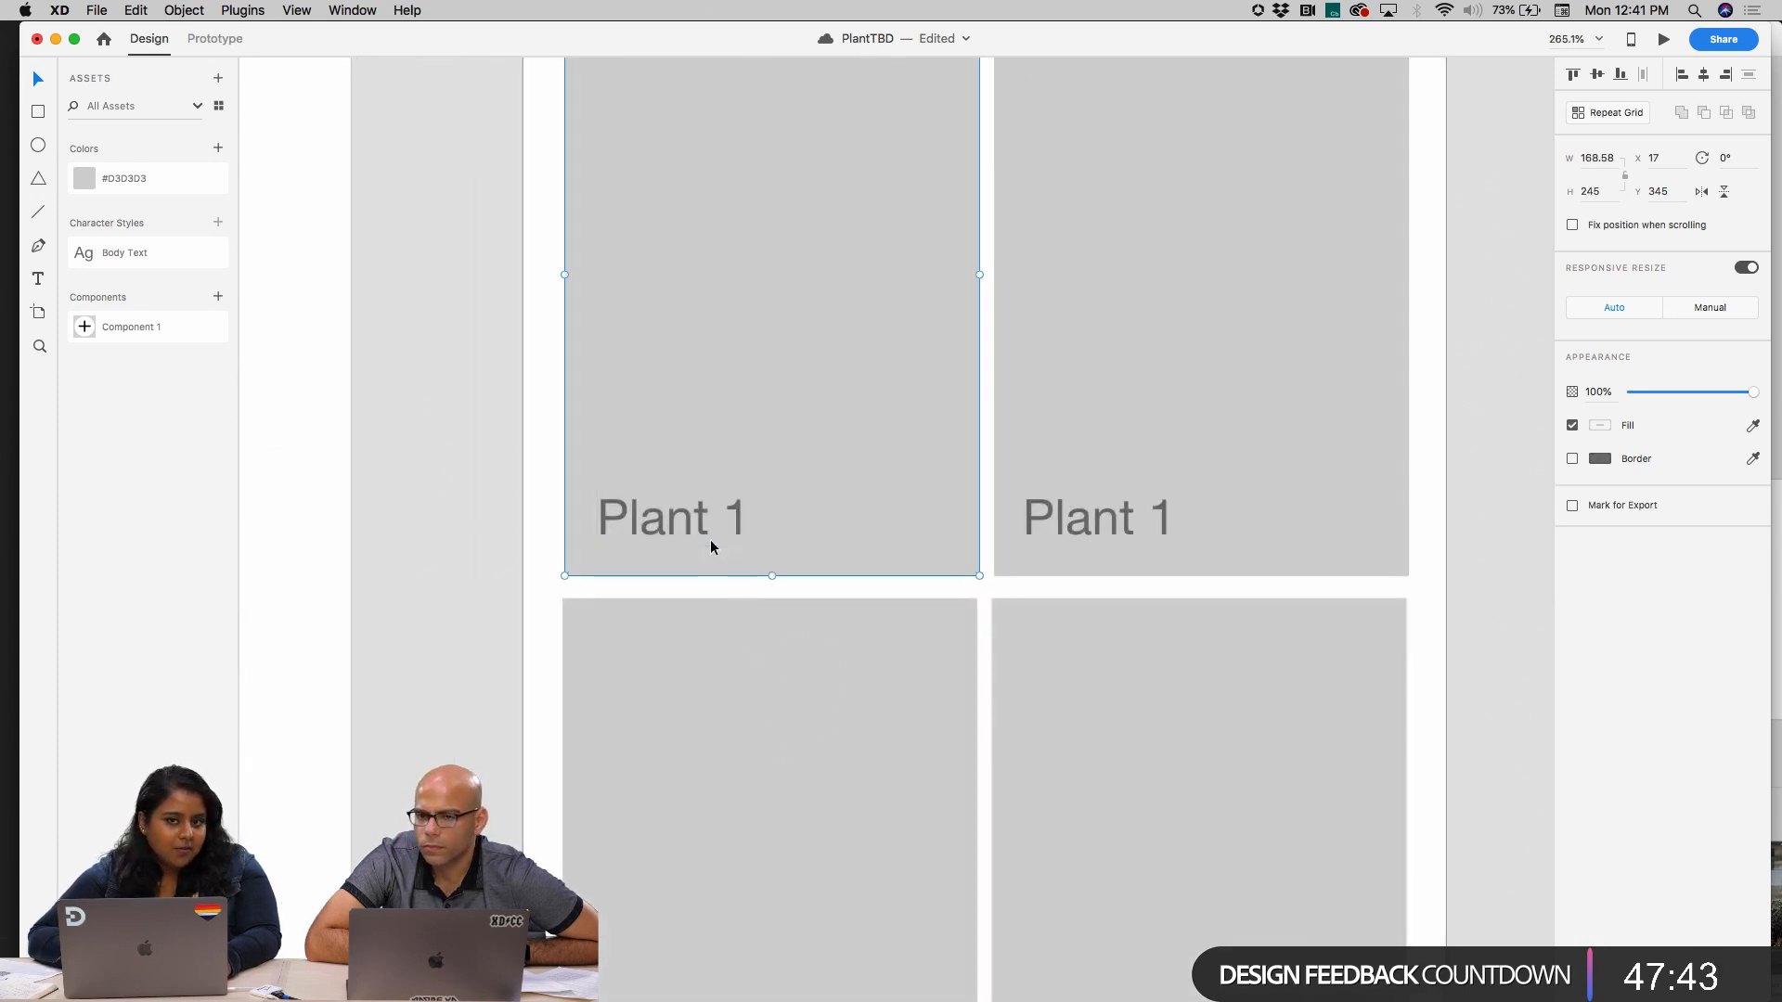
double_click(637, 537)
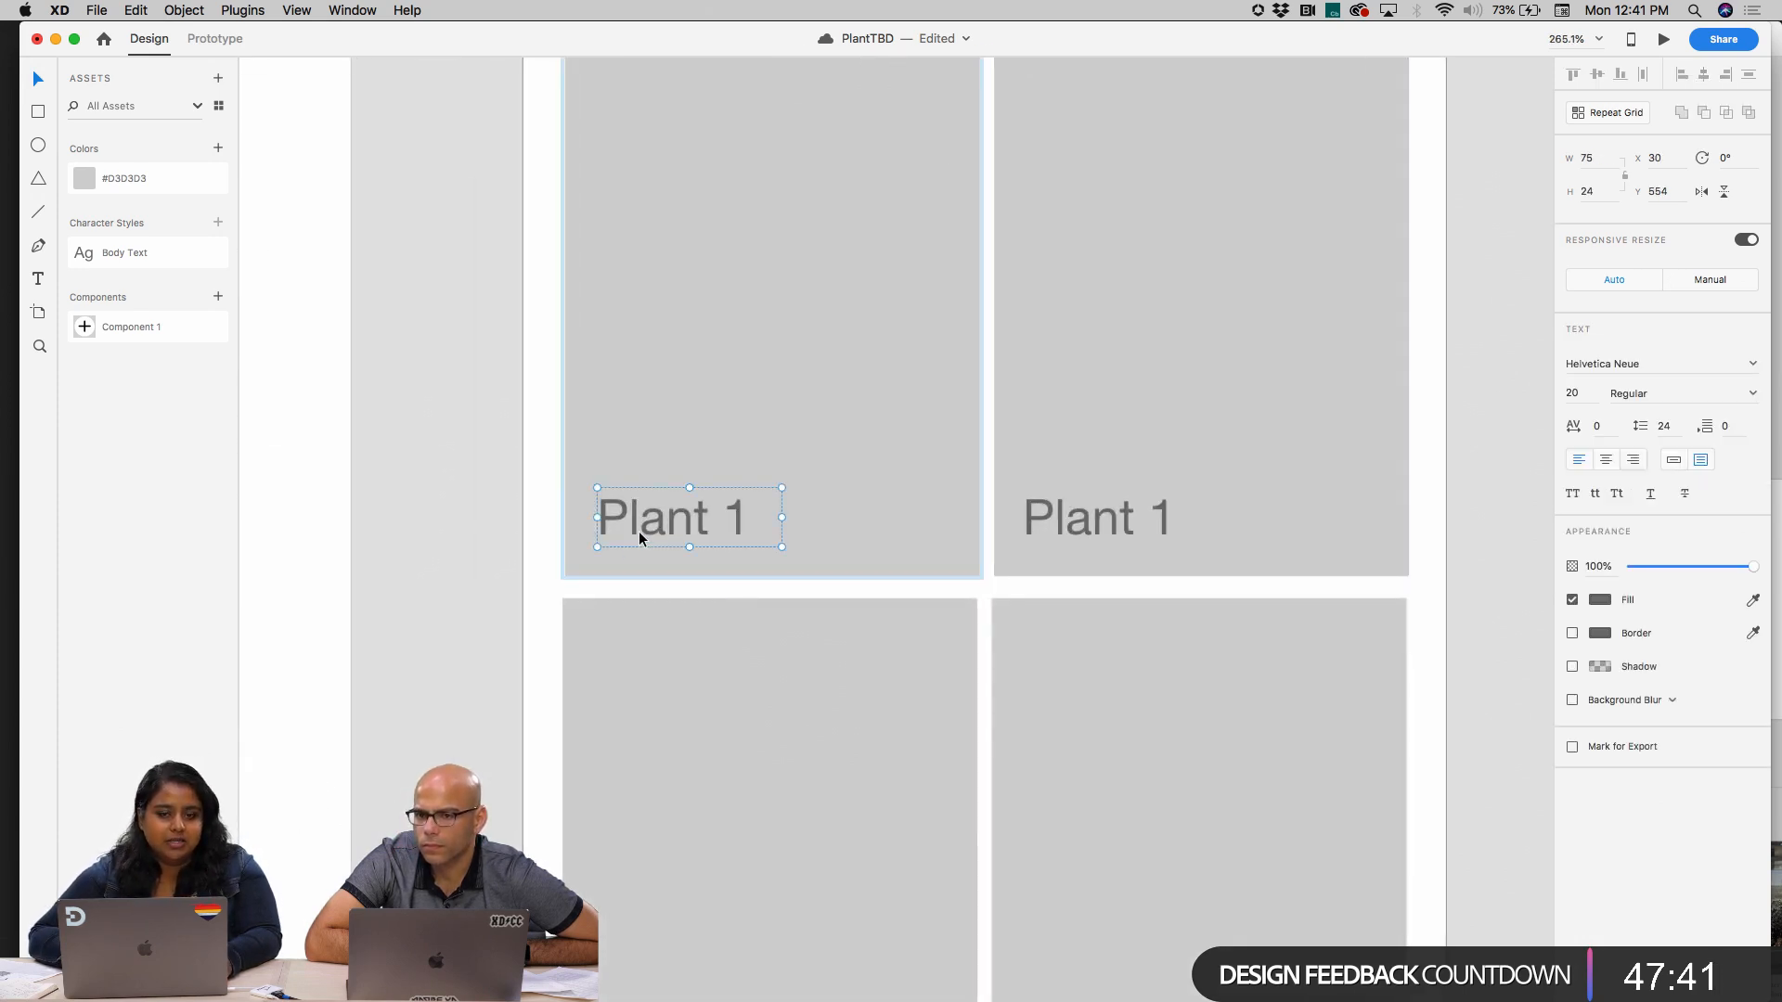
key(Escape)
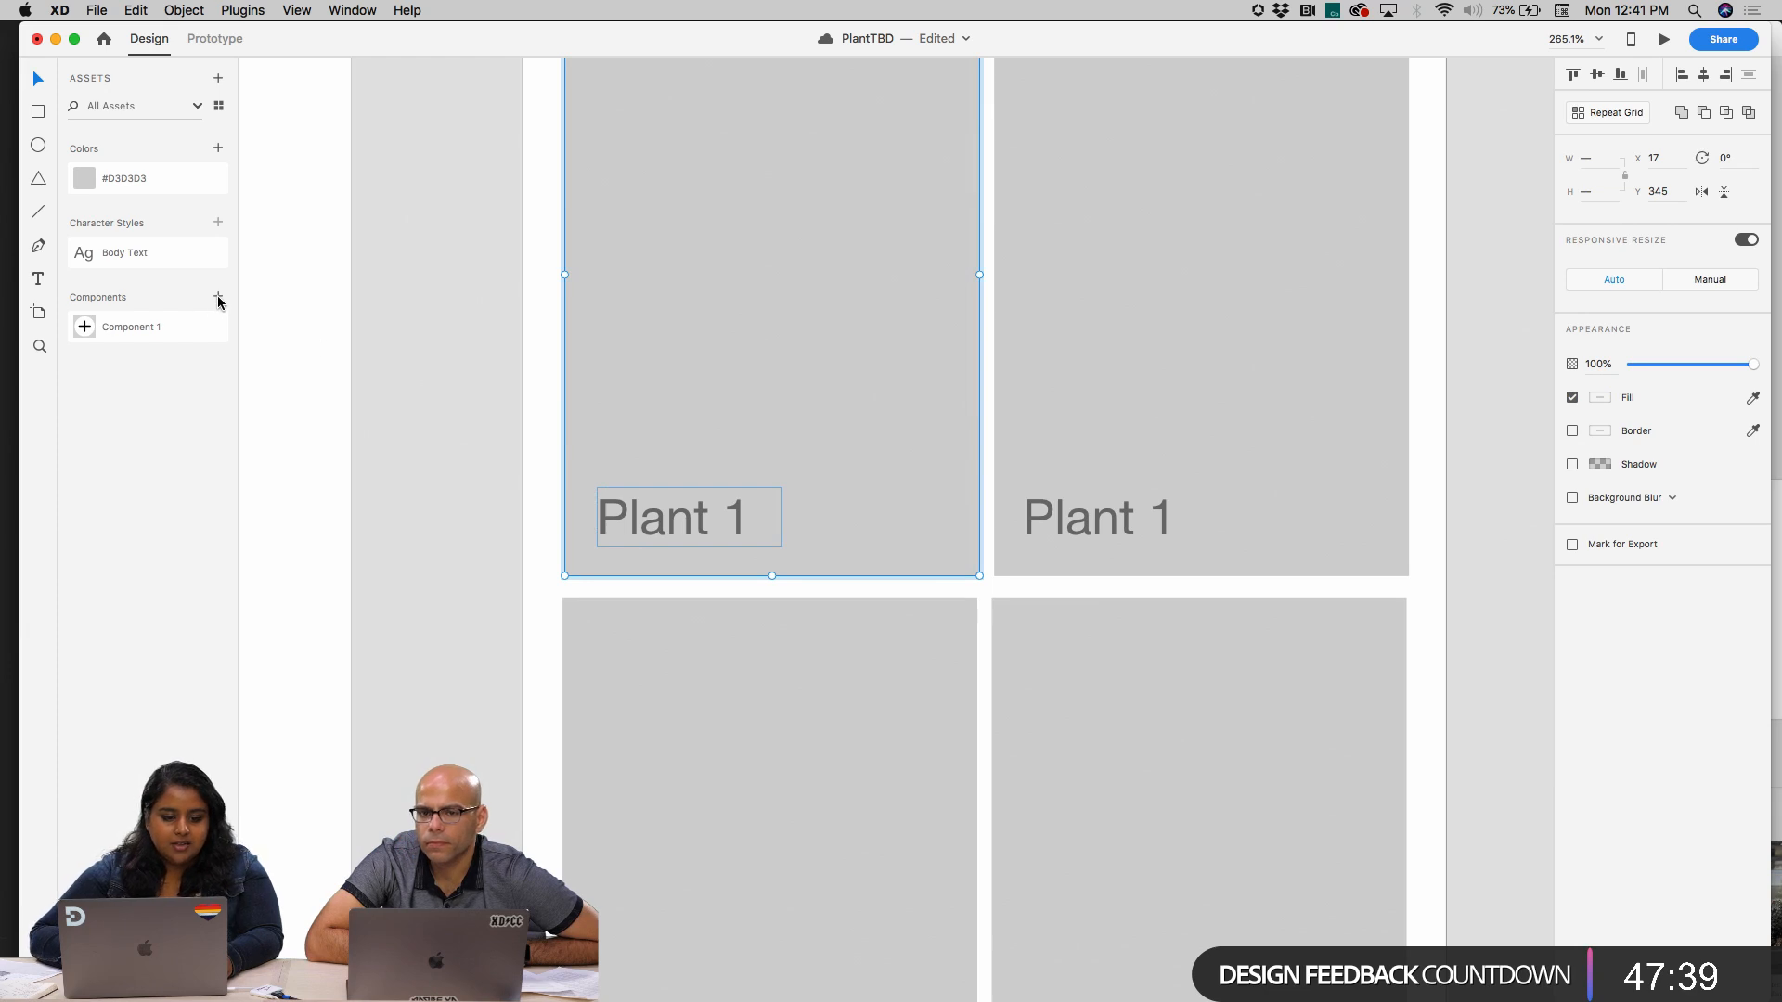
click(218, 297)
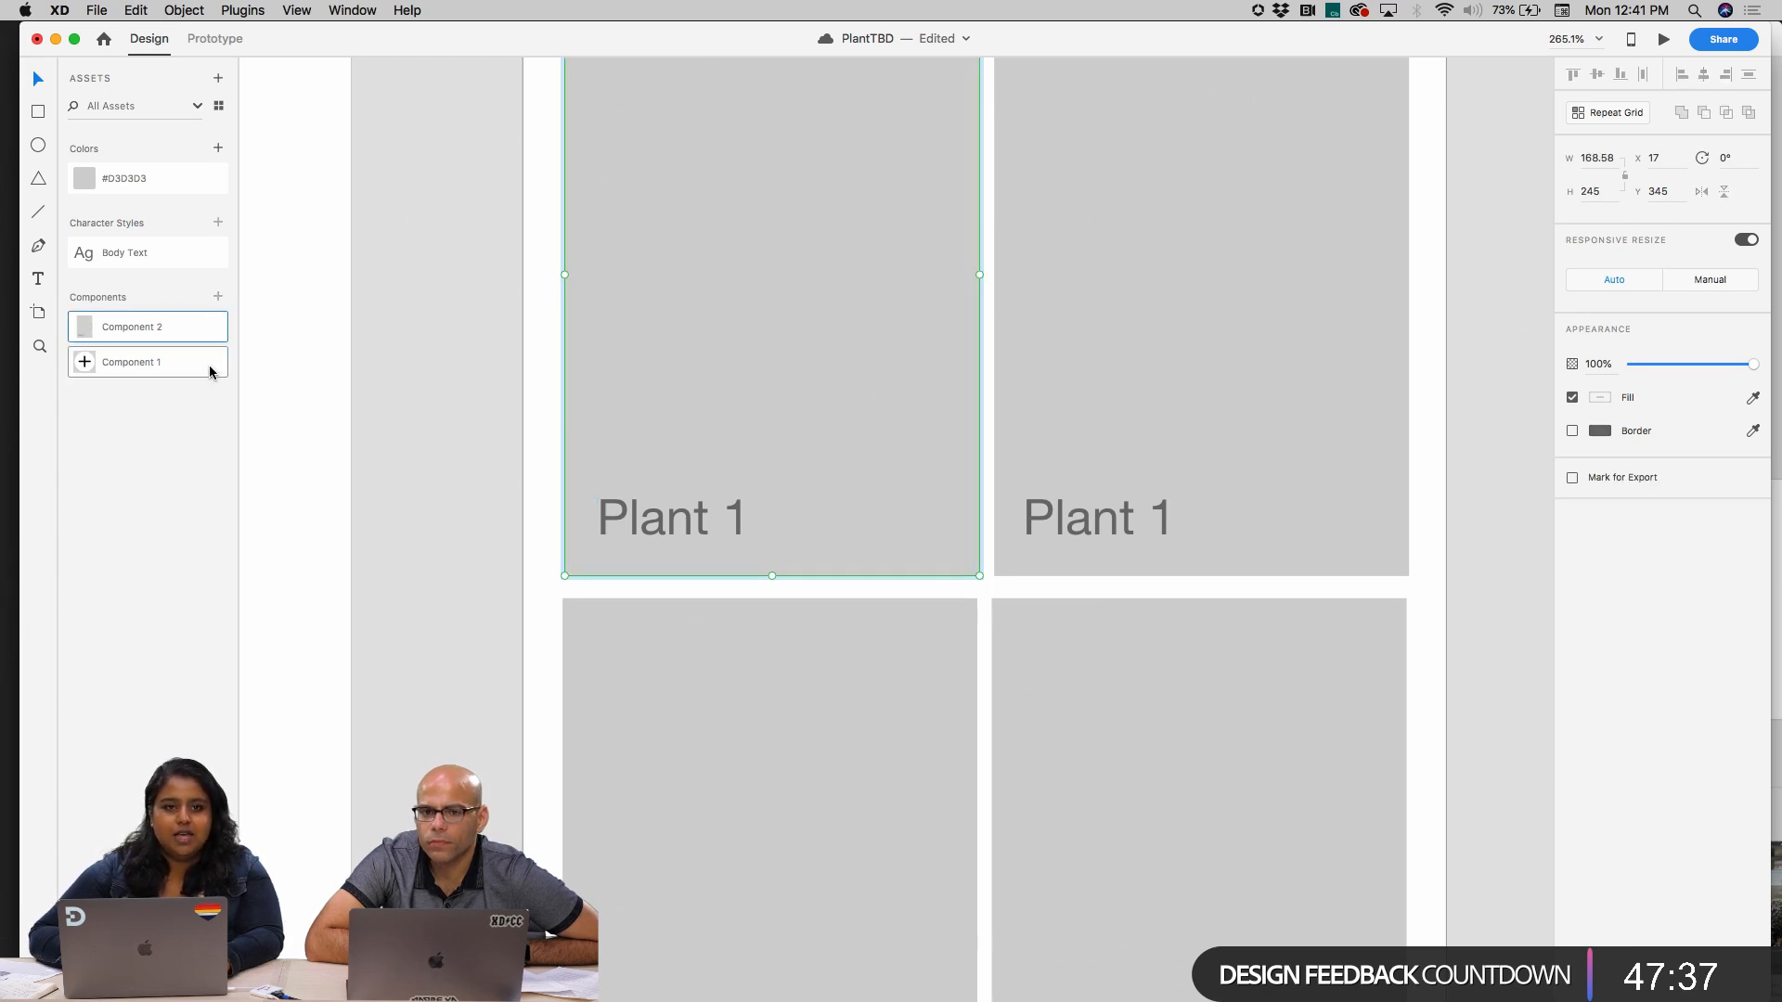
key(super+z)
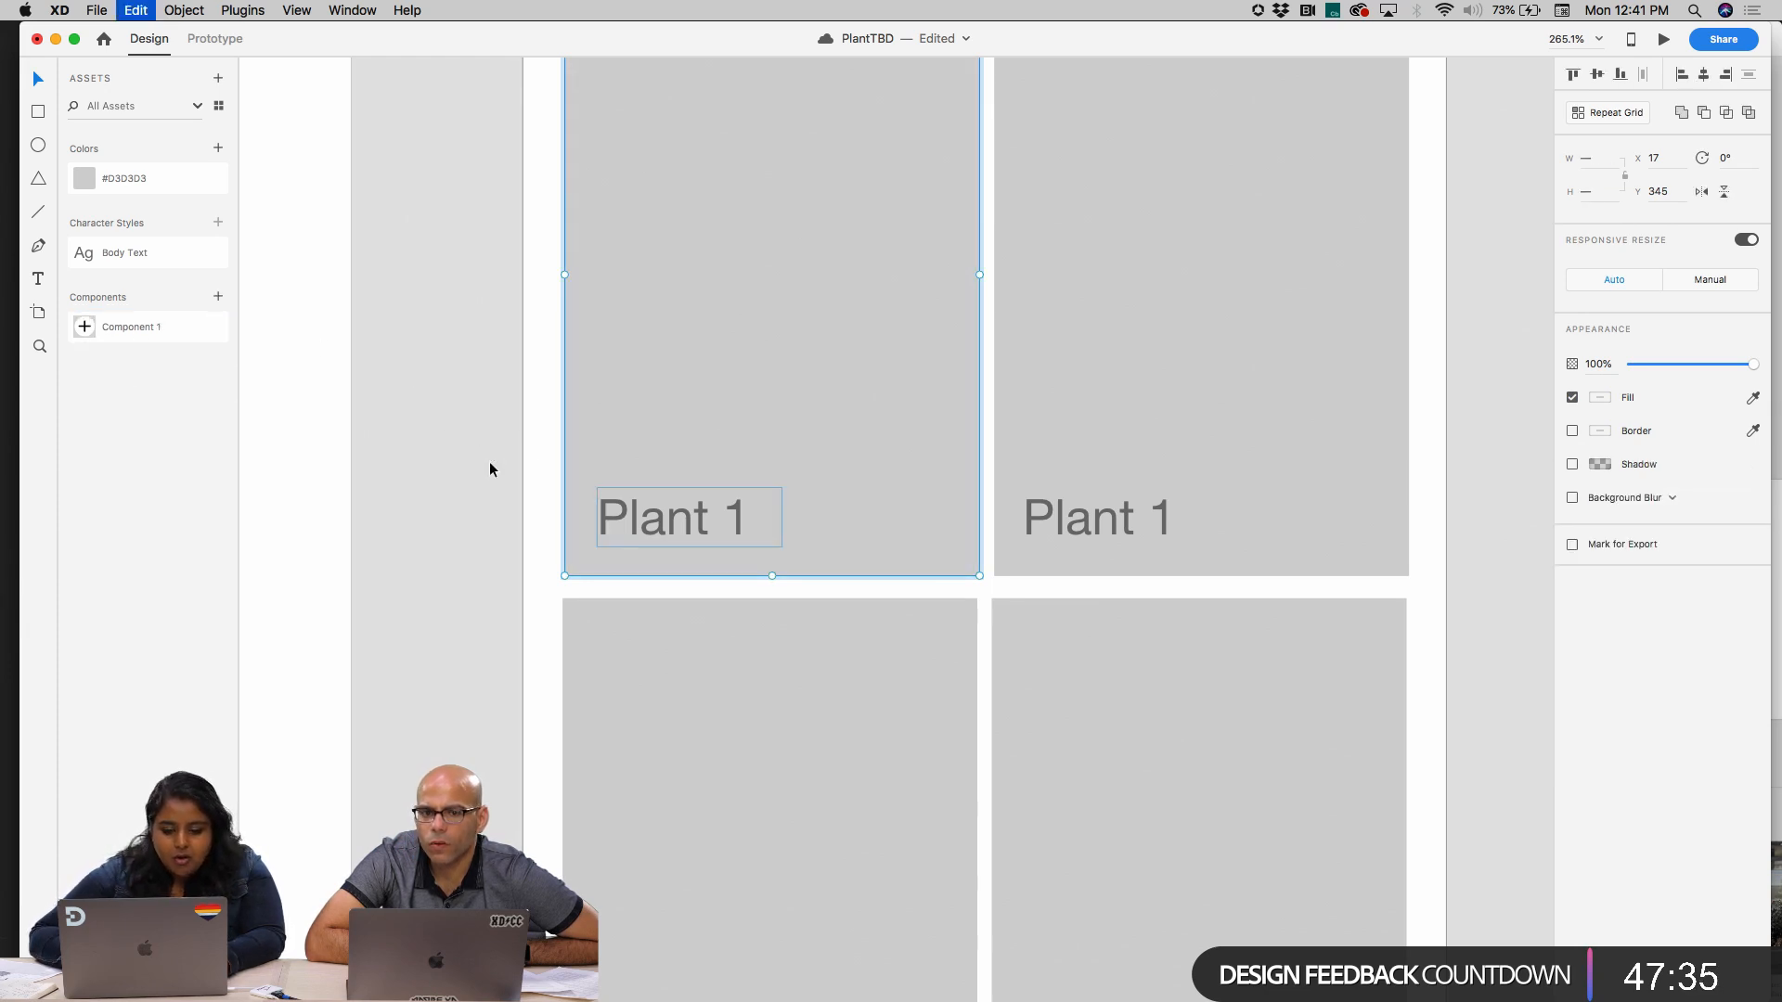
click(546, 487)
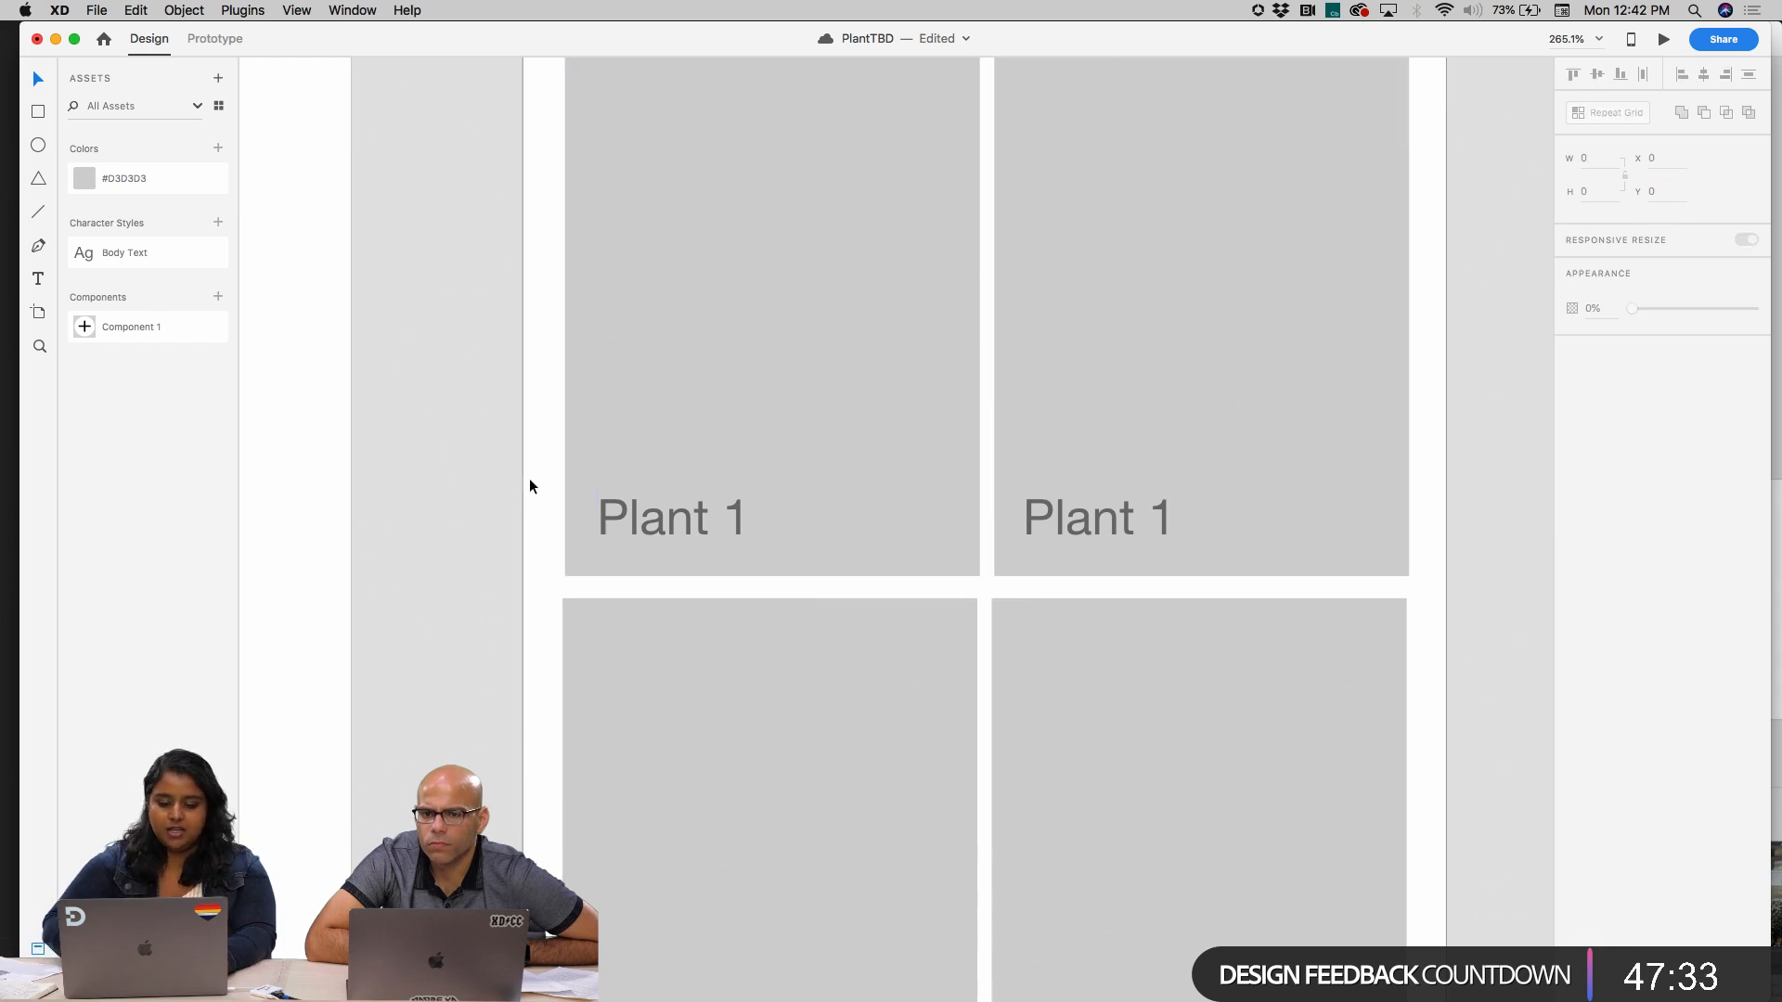
Make the grouped first "Plant 1" card on Home a component
click(677, 549)
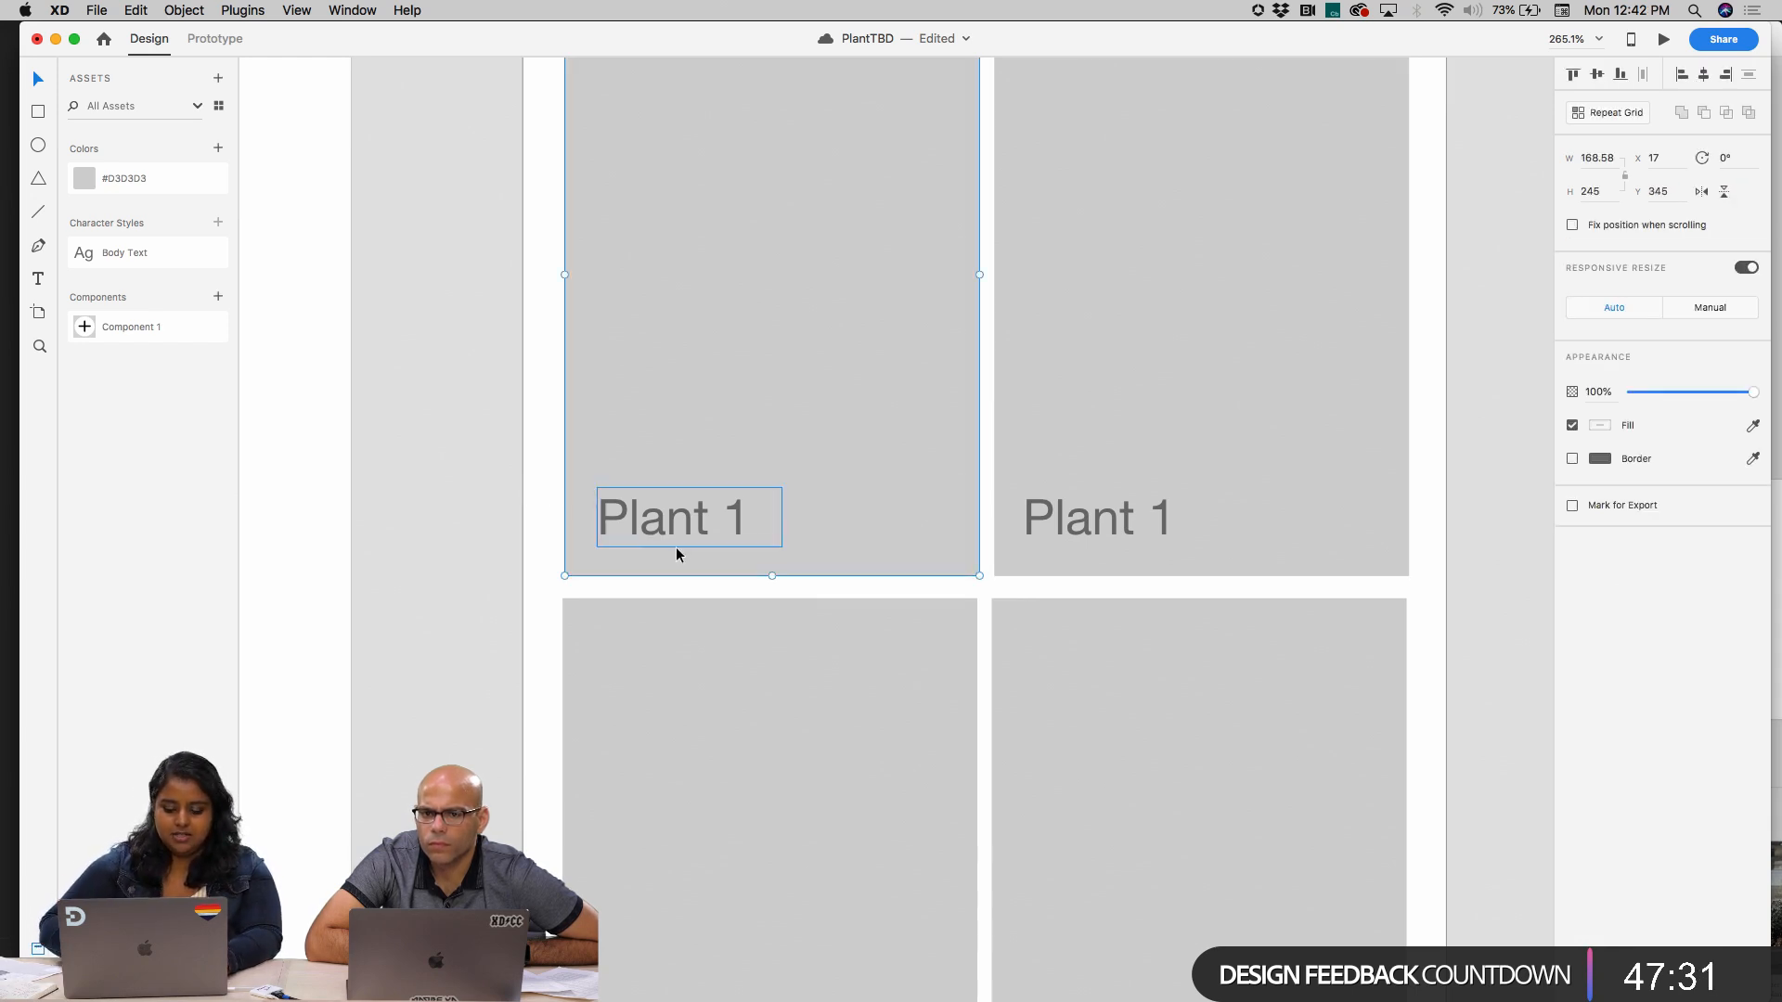
key(super+k)
scroll(833, 494, down, 3)
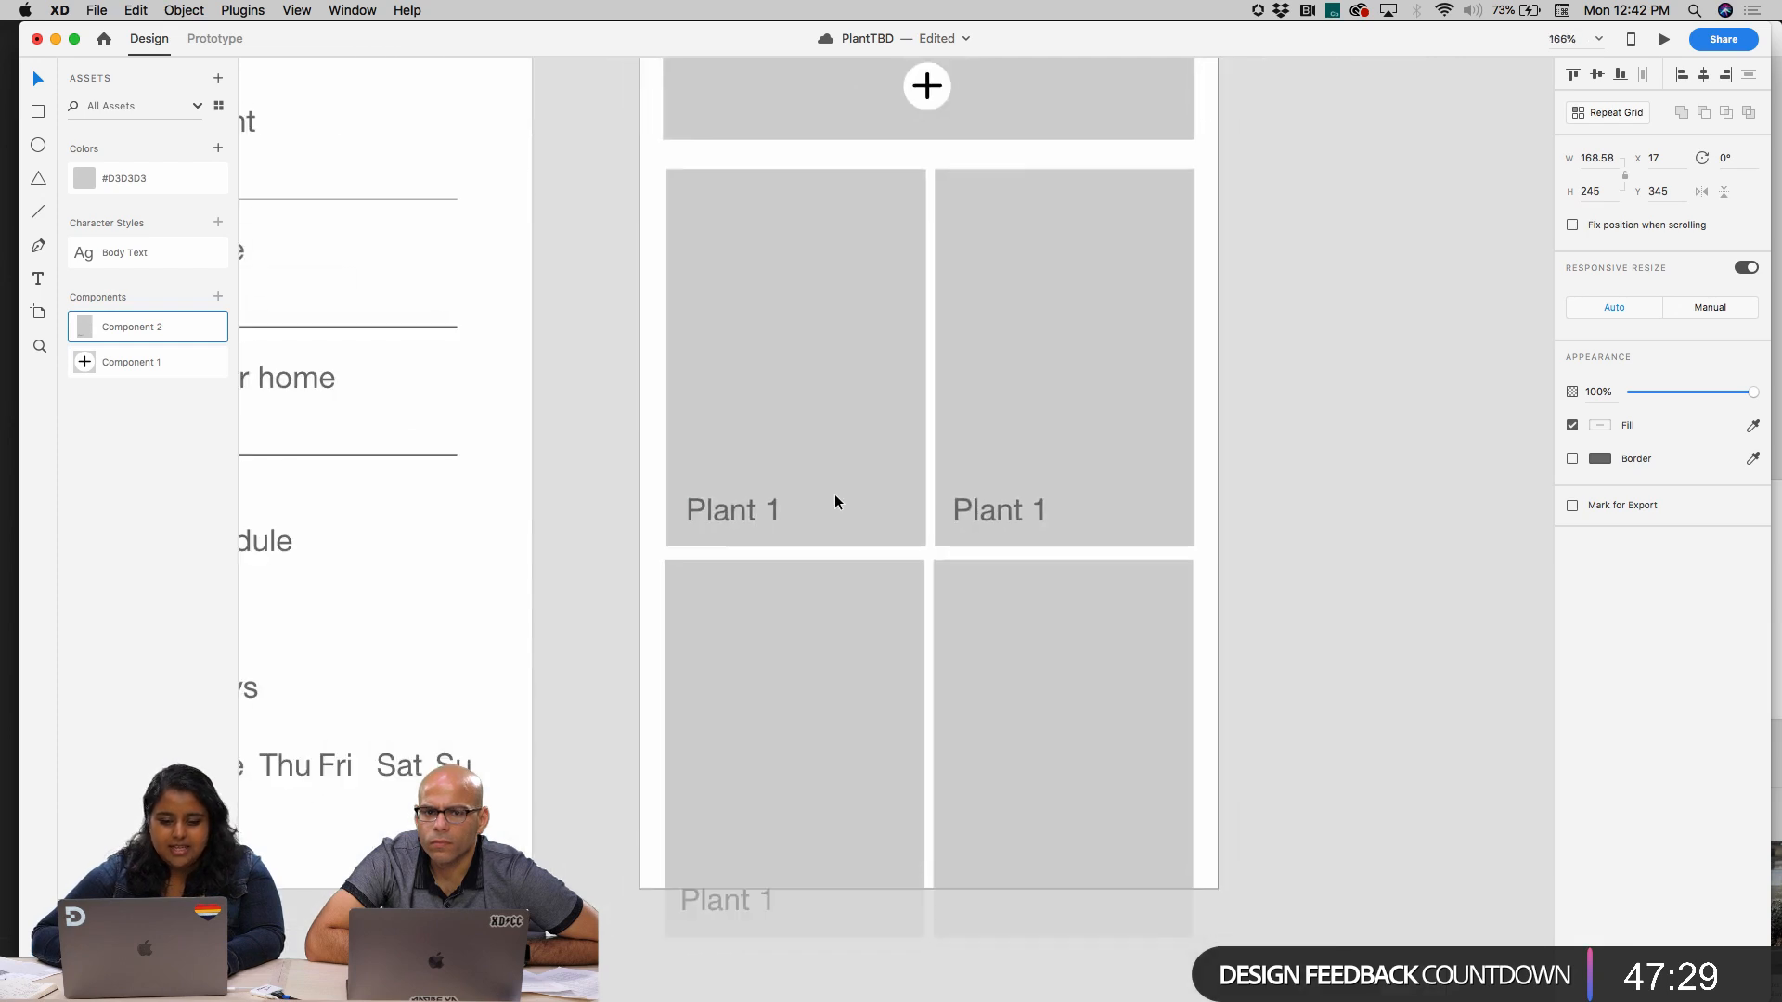
scroll(834, 495, right, 2)
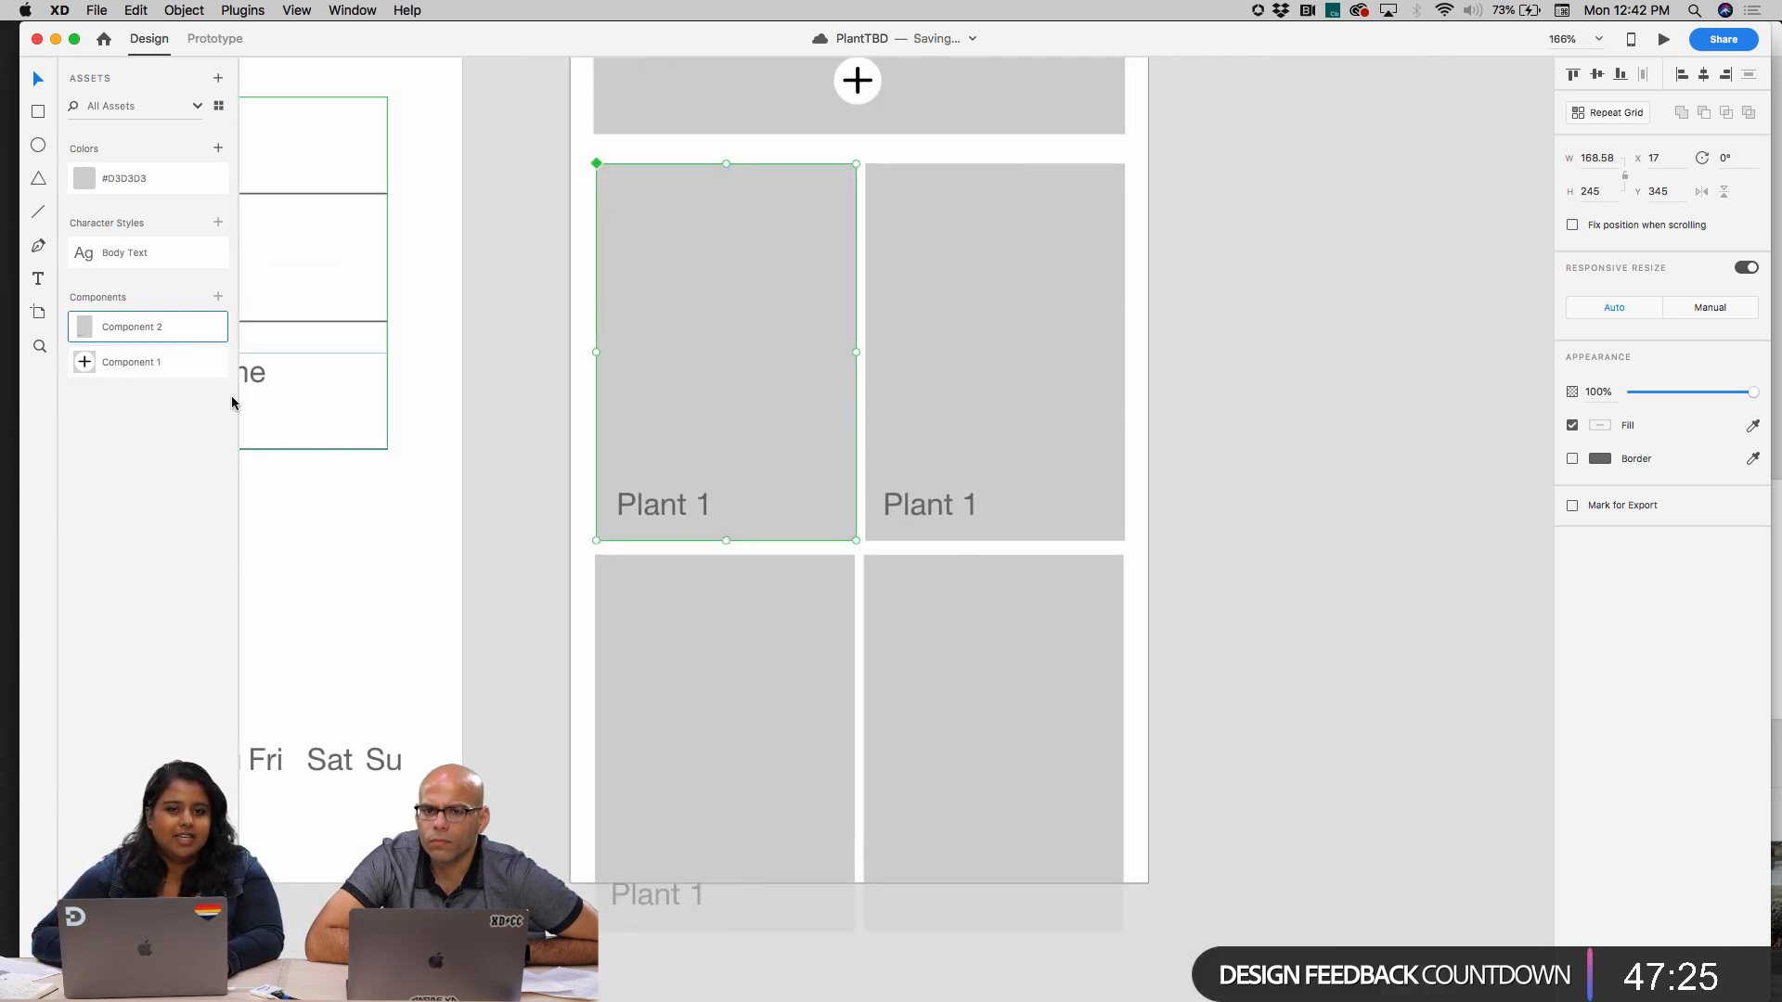
Delete the second upper placeholder with its label, the lower pair of placeholders and the leftover "Plant 1" label below them
click(989, 455)
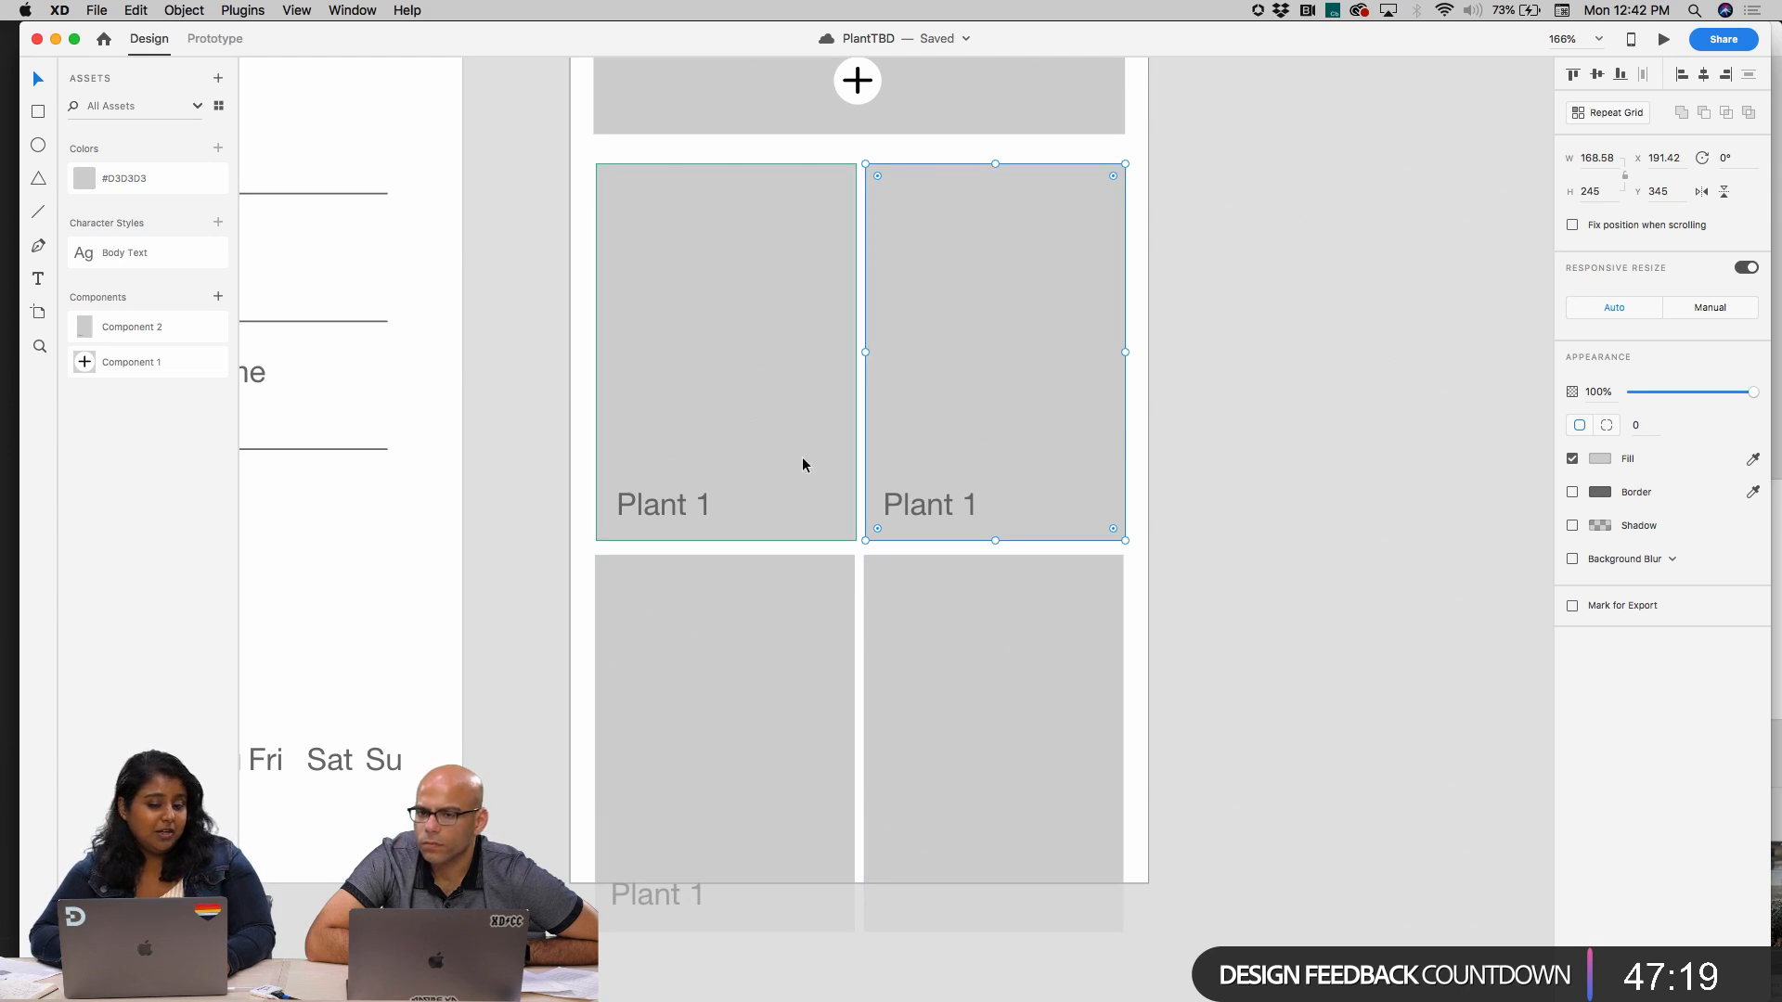
click(966, 508)
shift+click(1014, 453)
key(Delete)
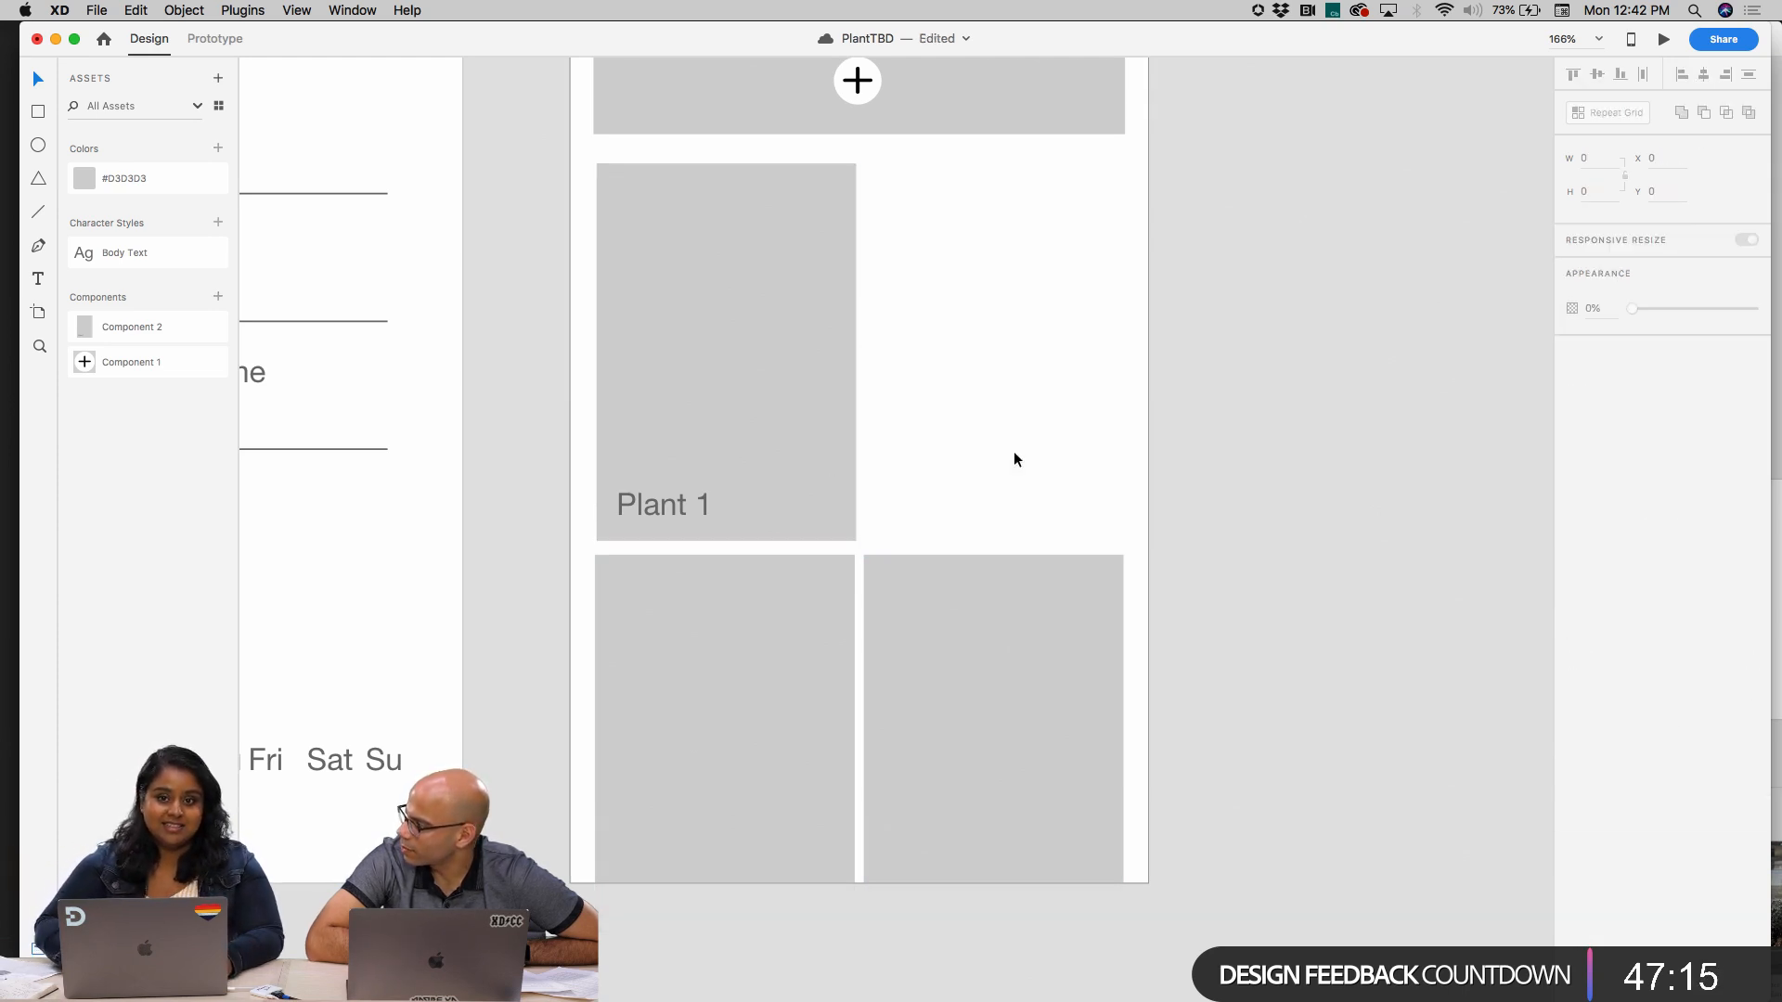
click(984, 614)
key(Delete)
click(770, 491)
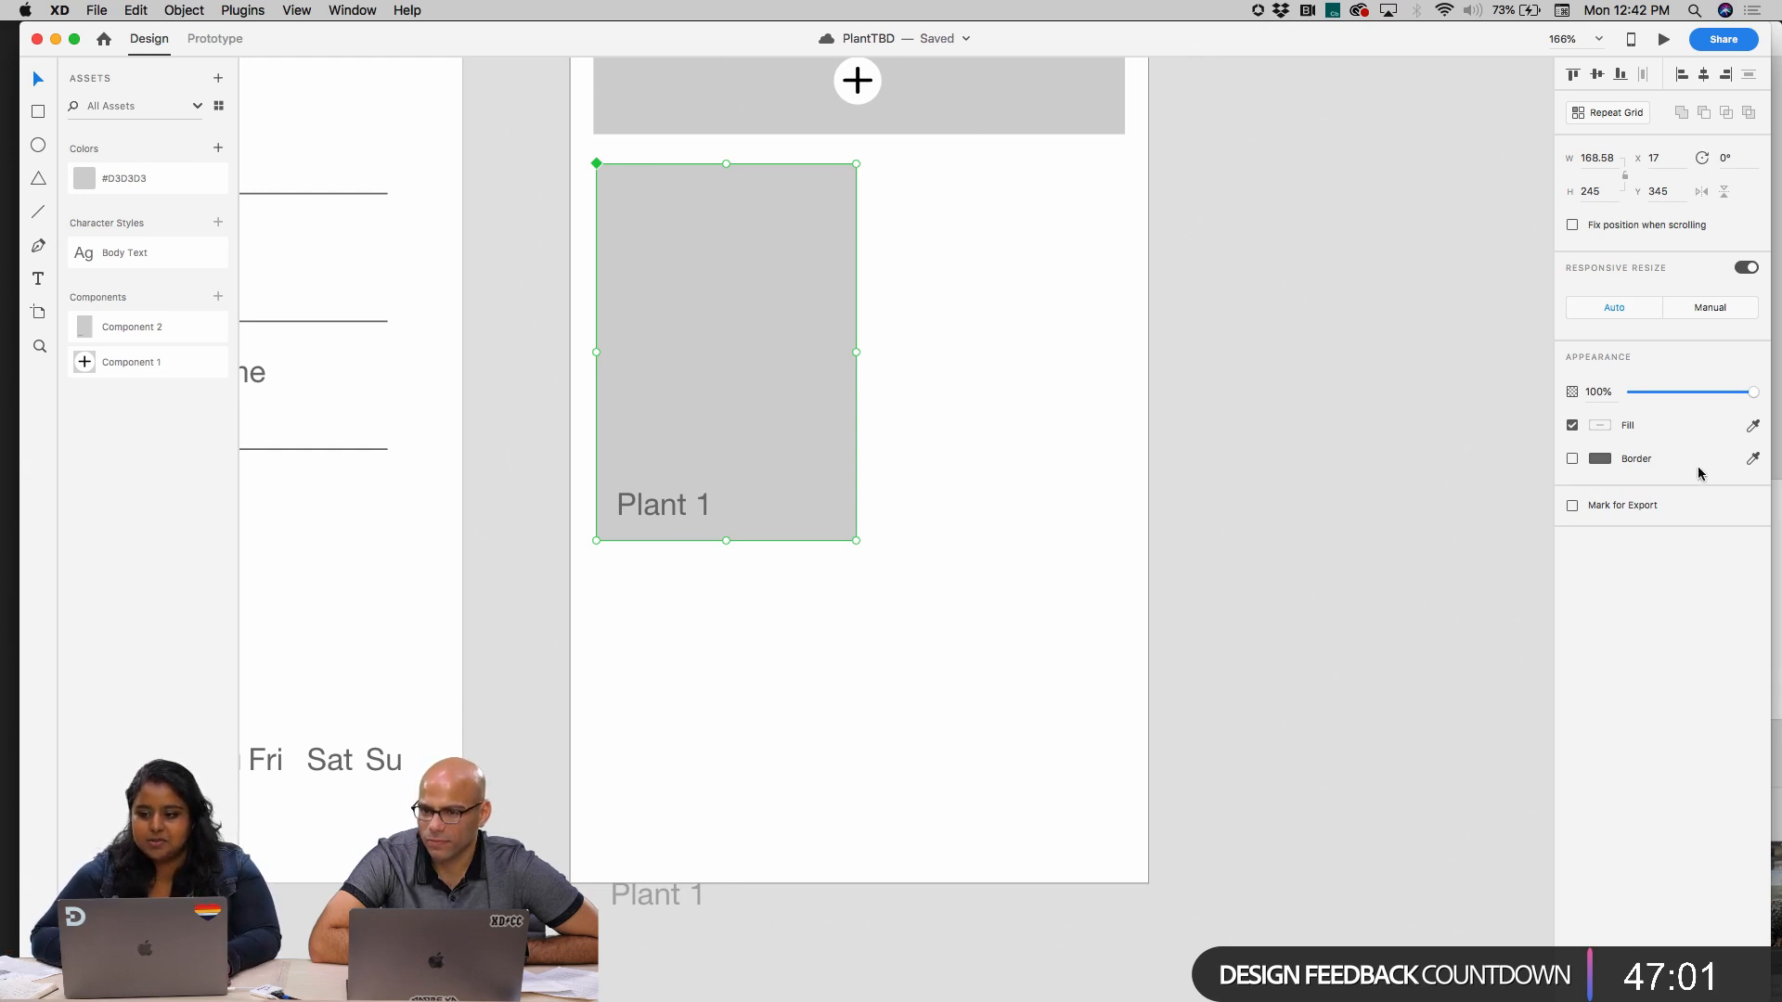
click(666, 893)
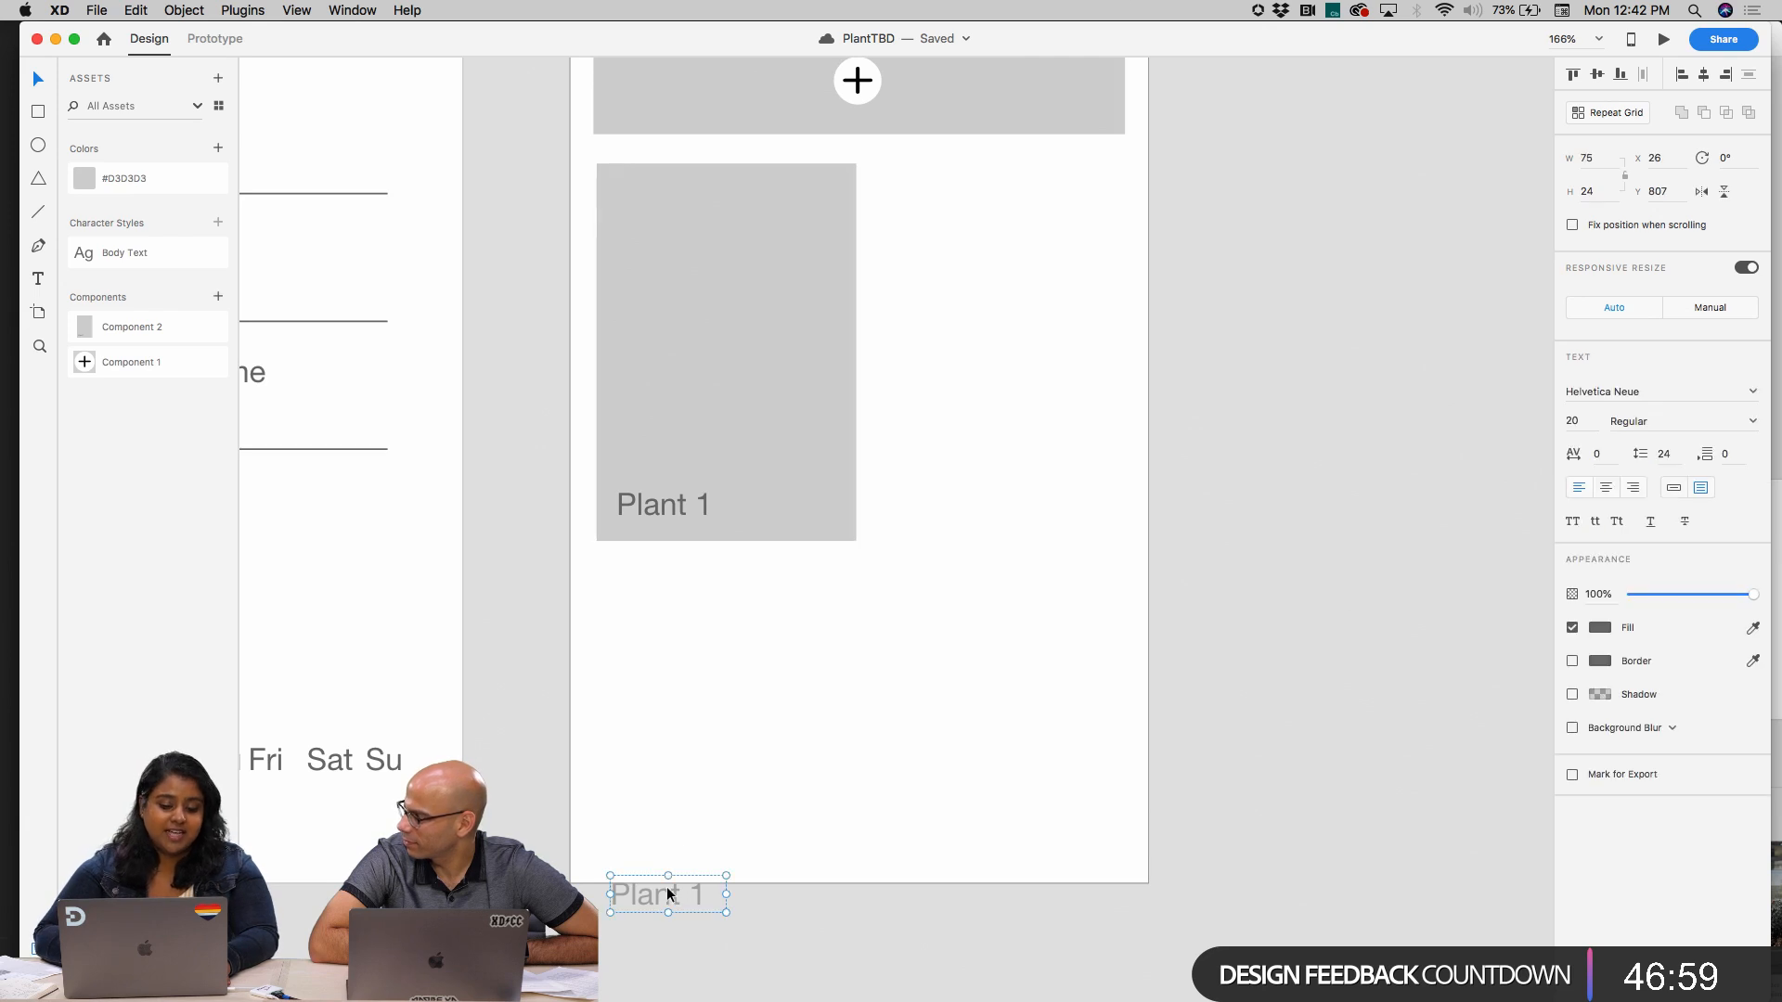
key(Delete)
Repeat the "Plant 1" card as a two-by-two Repeat Grid about 343 px wide and 467 px high, tightening the column gap
click(675, 505)
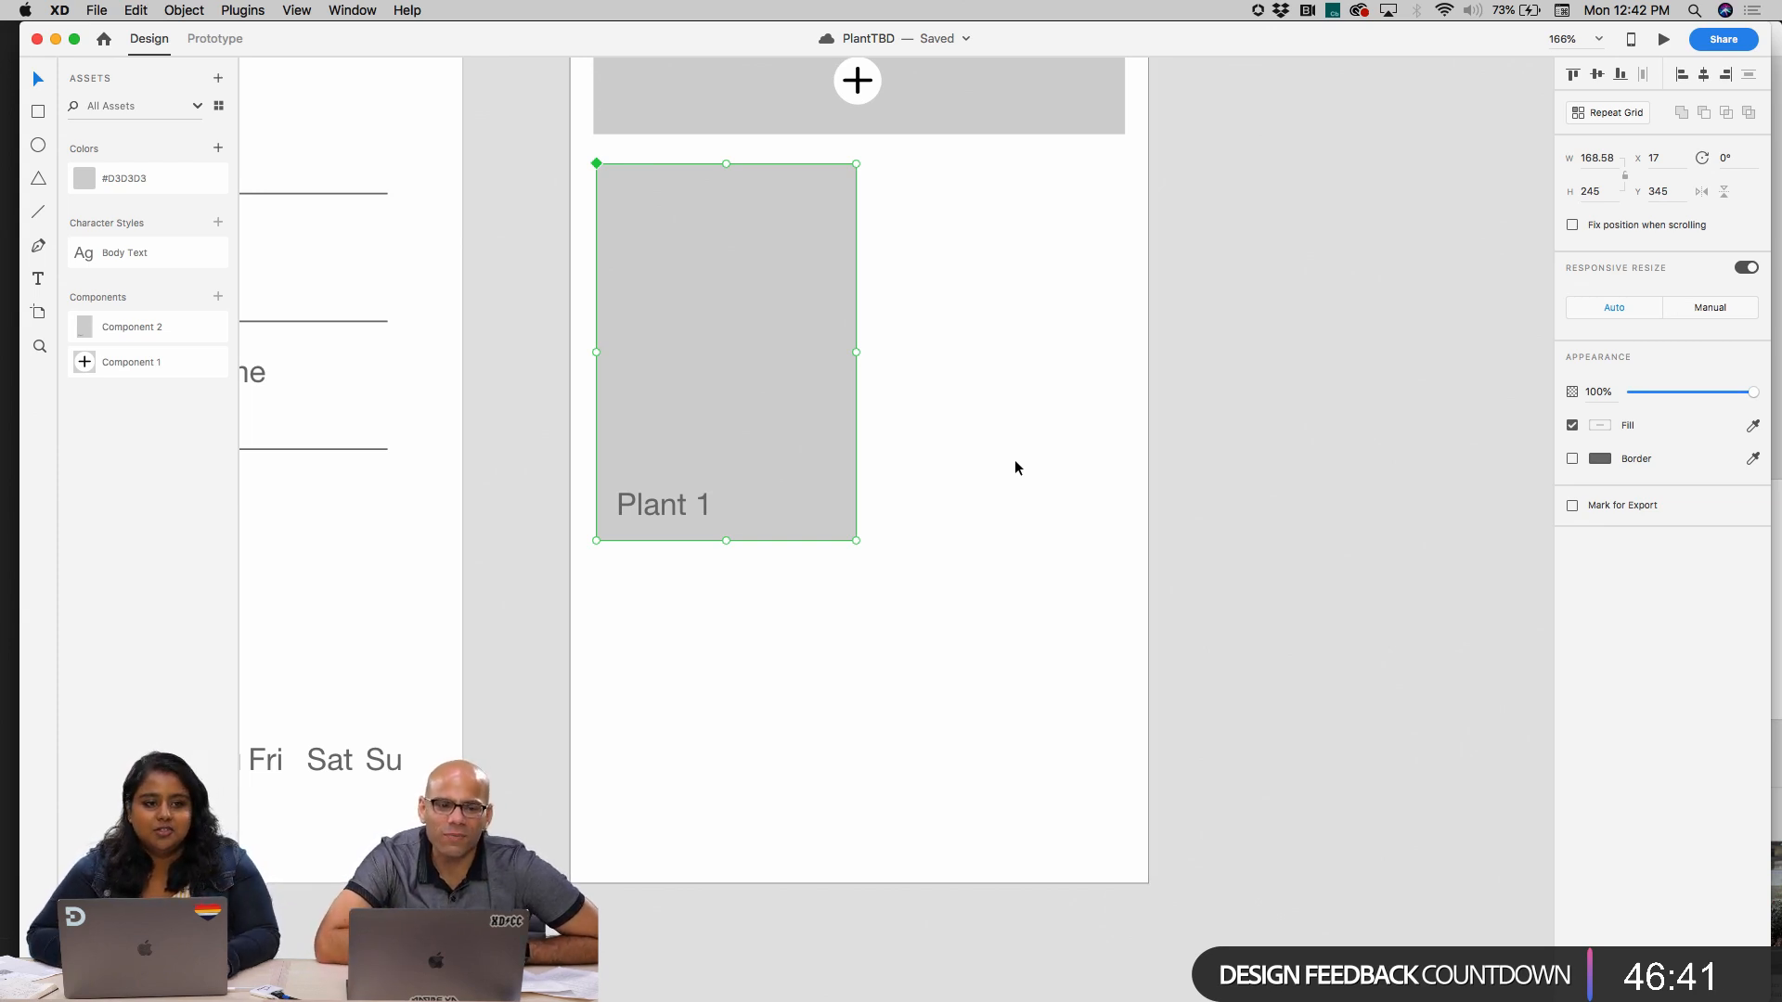
click(1595, 113)
drag(856, 352, 1122, 350)
drag(872, 386, 850, 386)
drag(1105, 352, 1124, 353)
drag(846, 542, 846, 887)
click(841, 915)
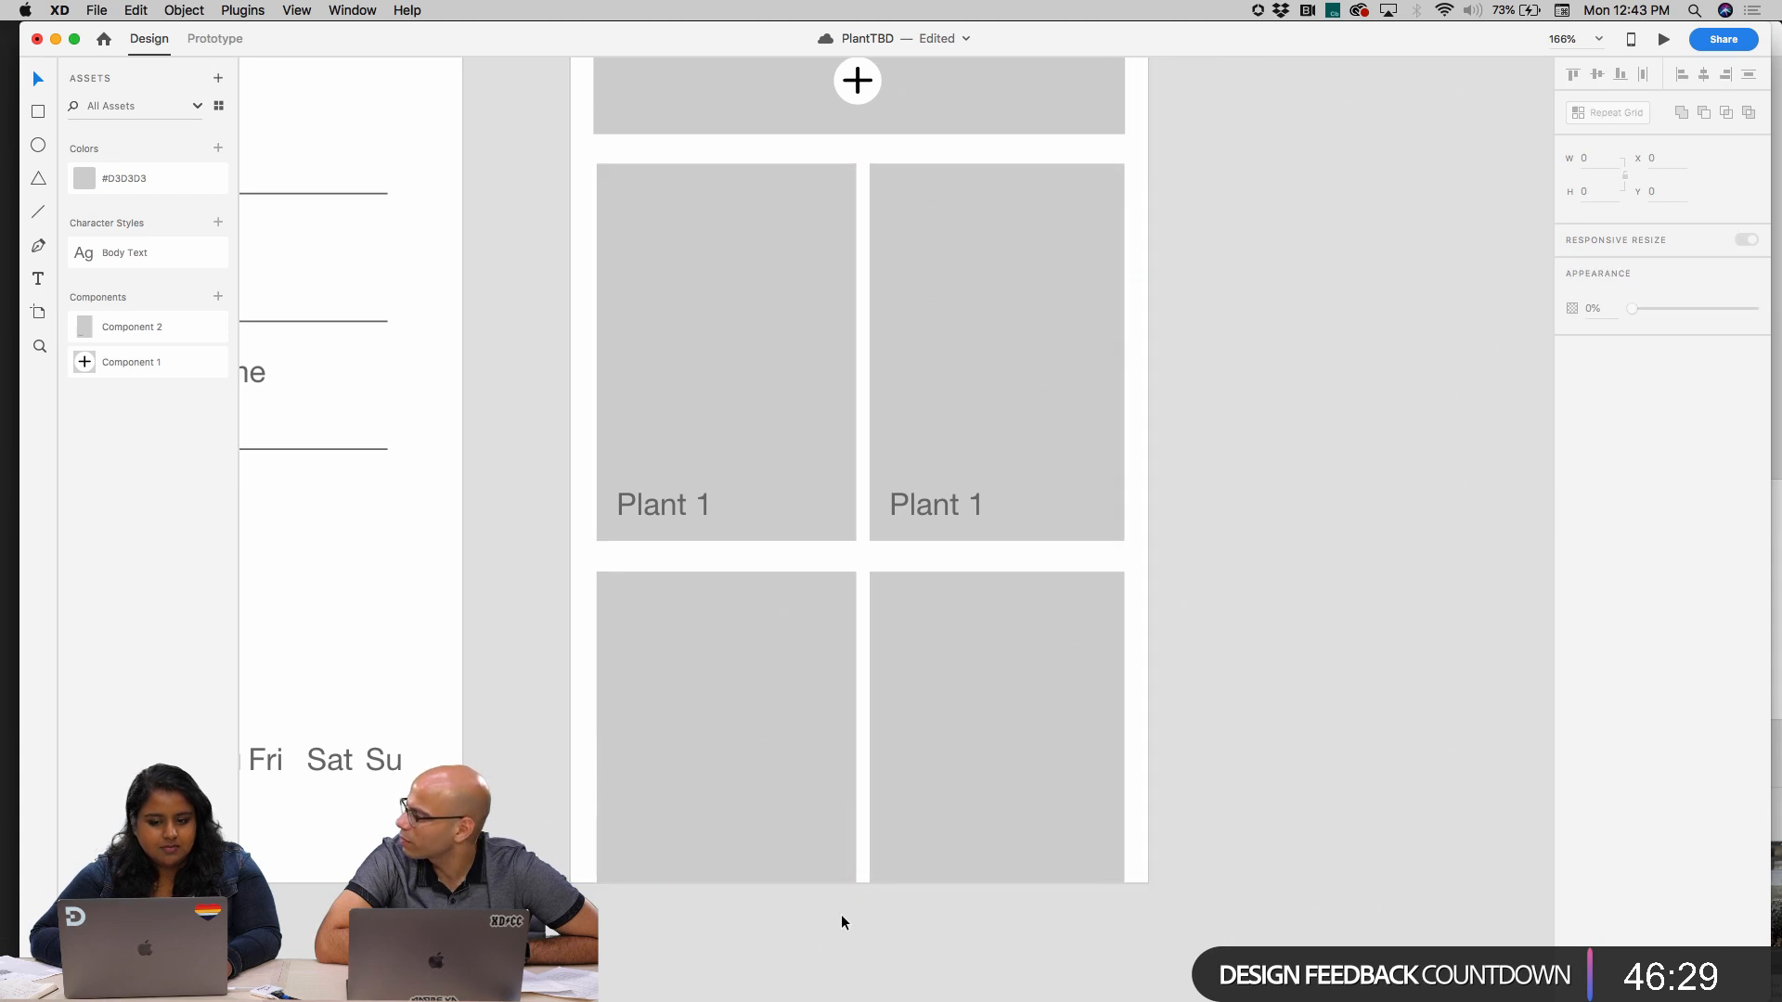
Extend the Home artboard downward to a height of 1082 px
scroll(921, 627, down, 2)
scroll(922, 627, down, 3)
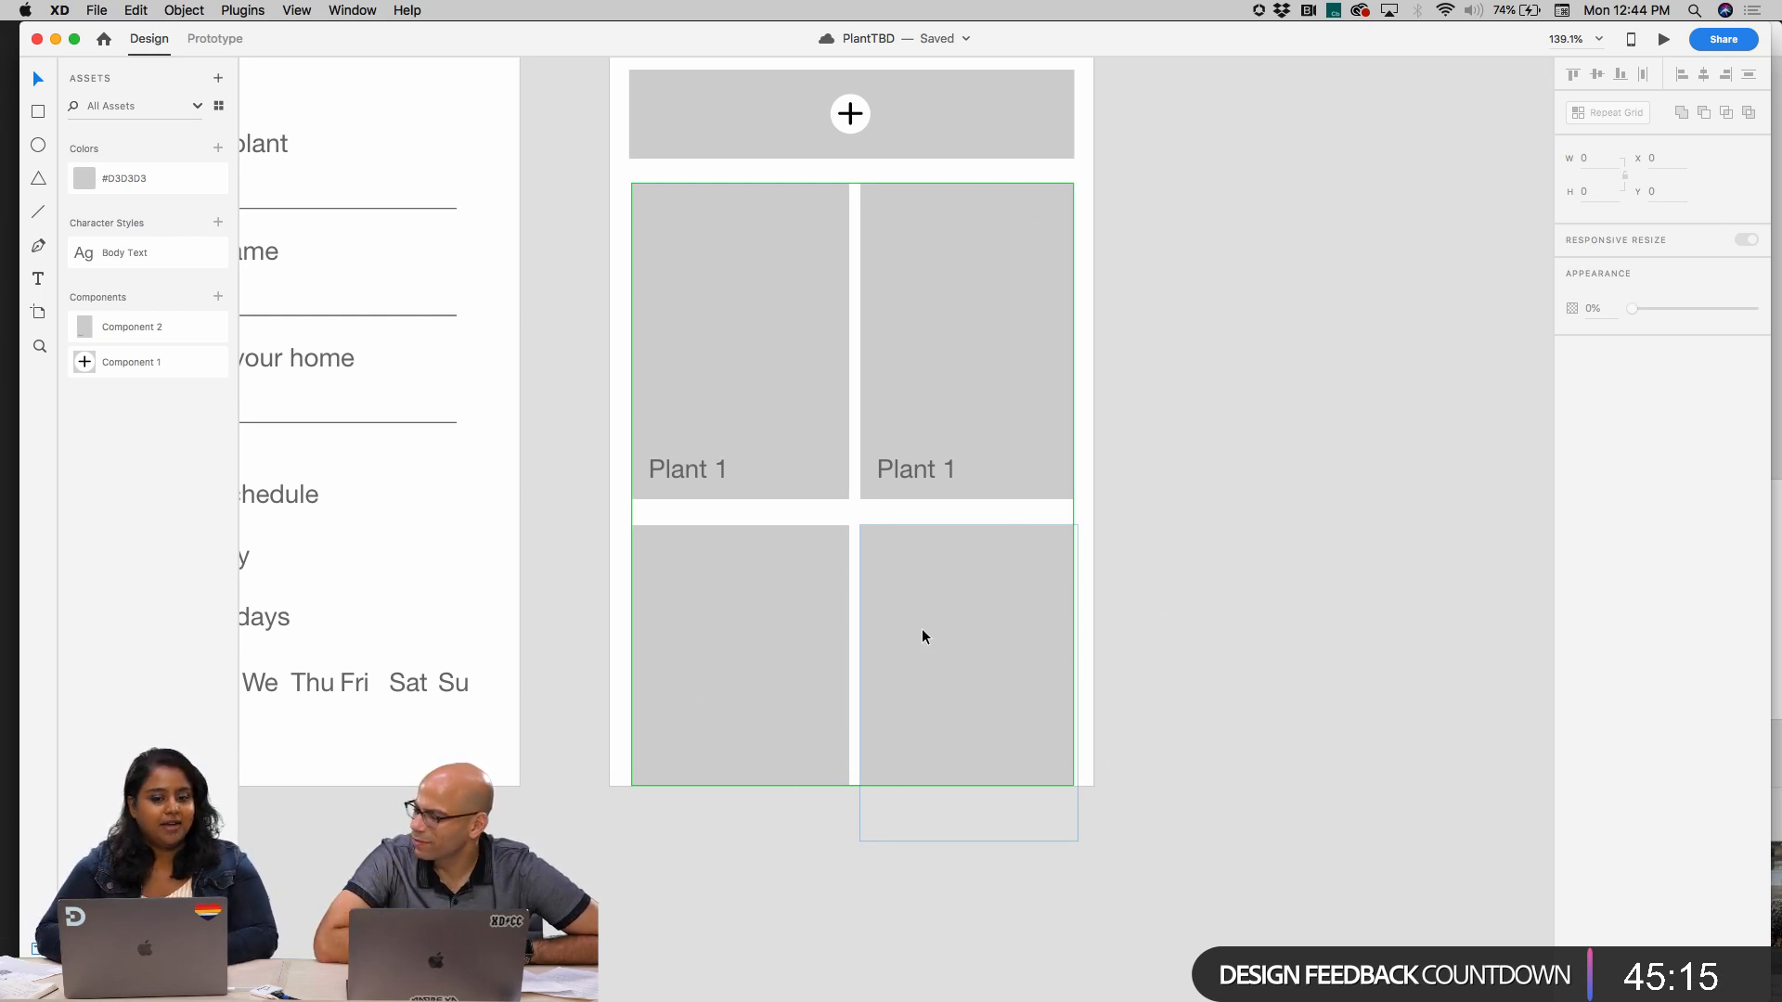
click(999, 582)
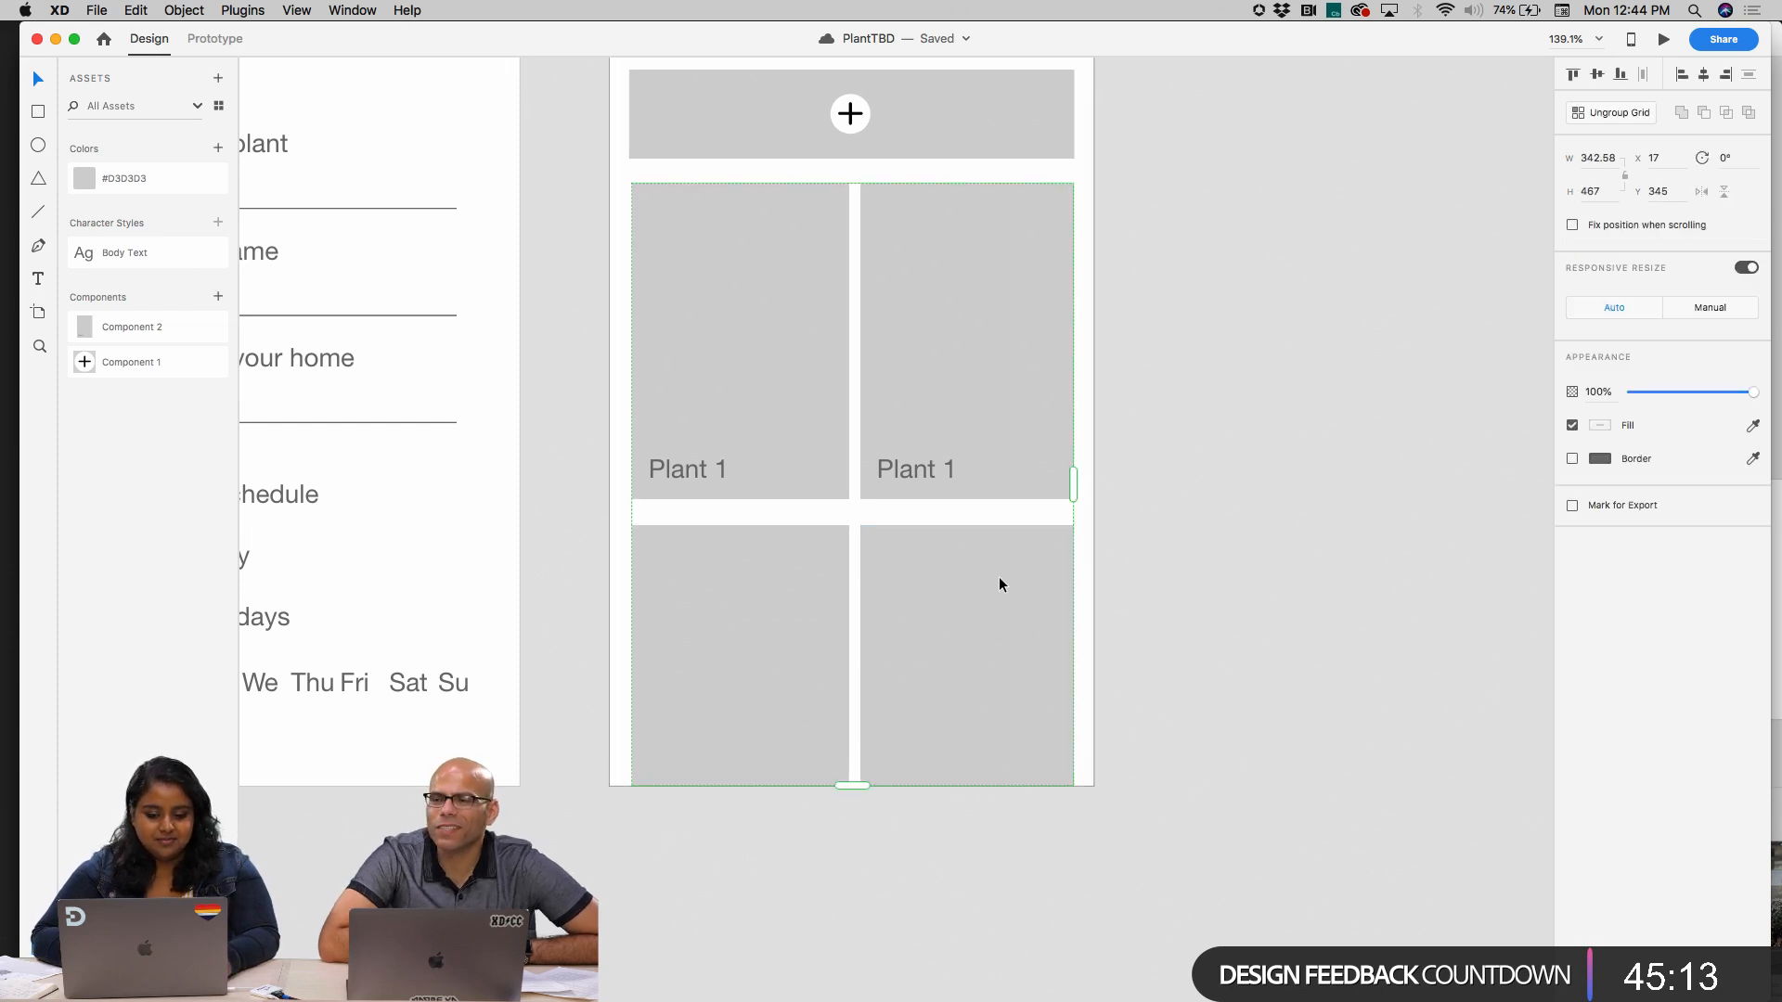
click(1223, 574)
scroll(1223, 575, right, 2)
scroll(1223, 575, down, 3)
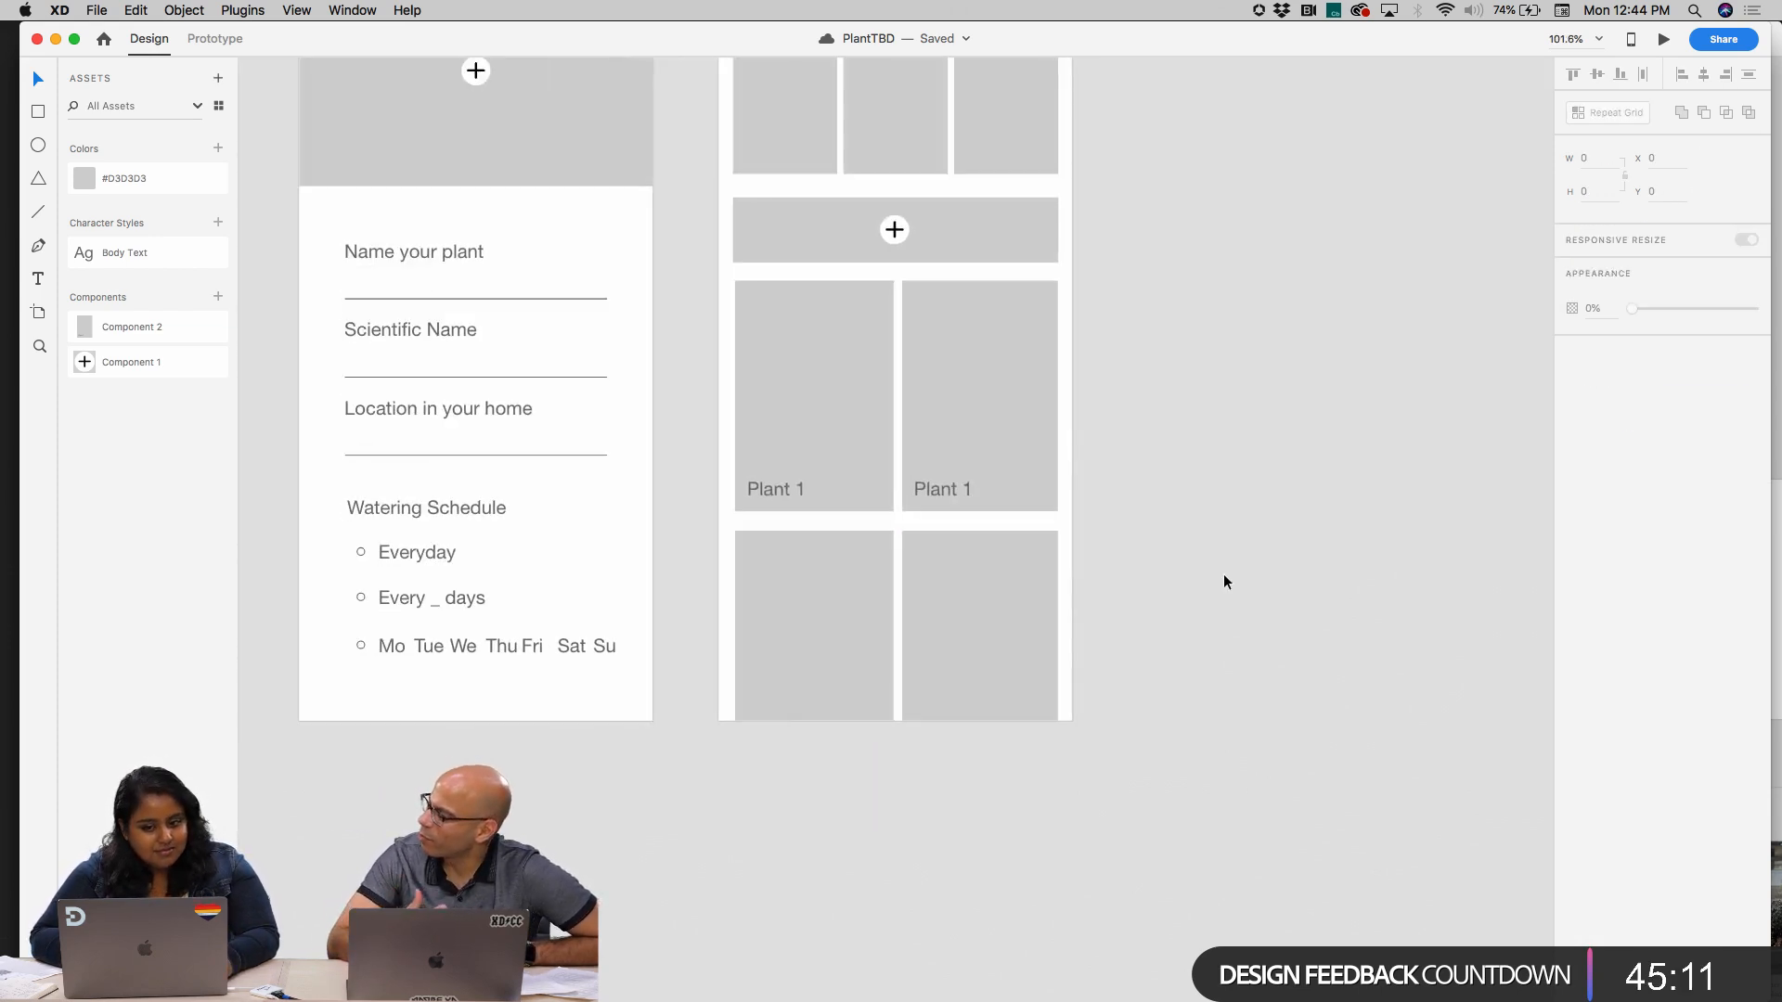
scroll(1223, 573, down, 3)
click(809, 348)
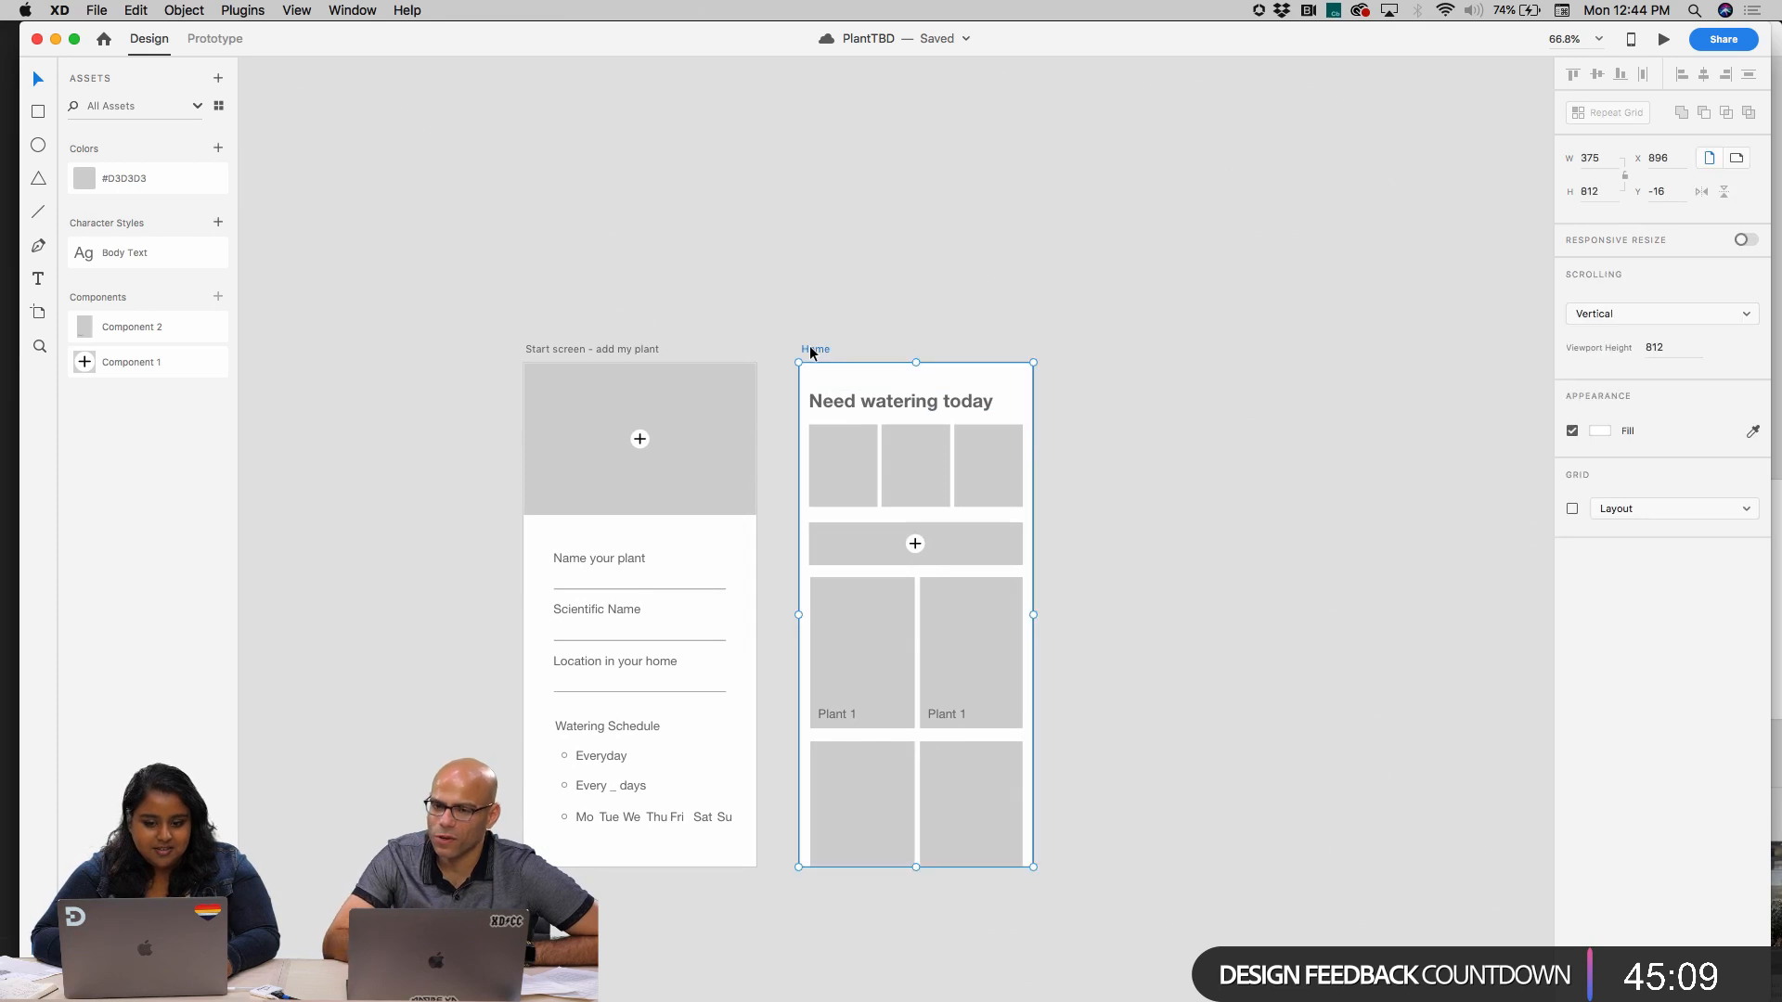
scroll(966, 548, down, 5)
drag(913, 595, 916, 762)
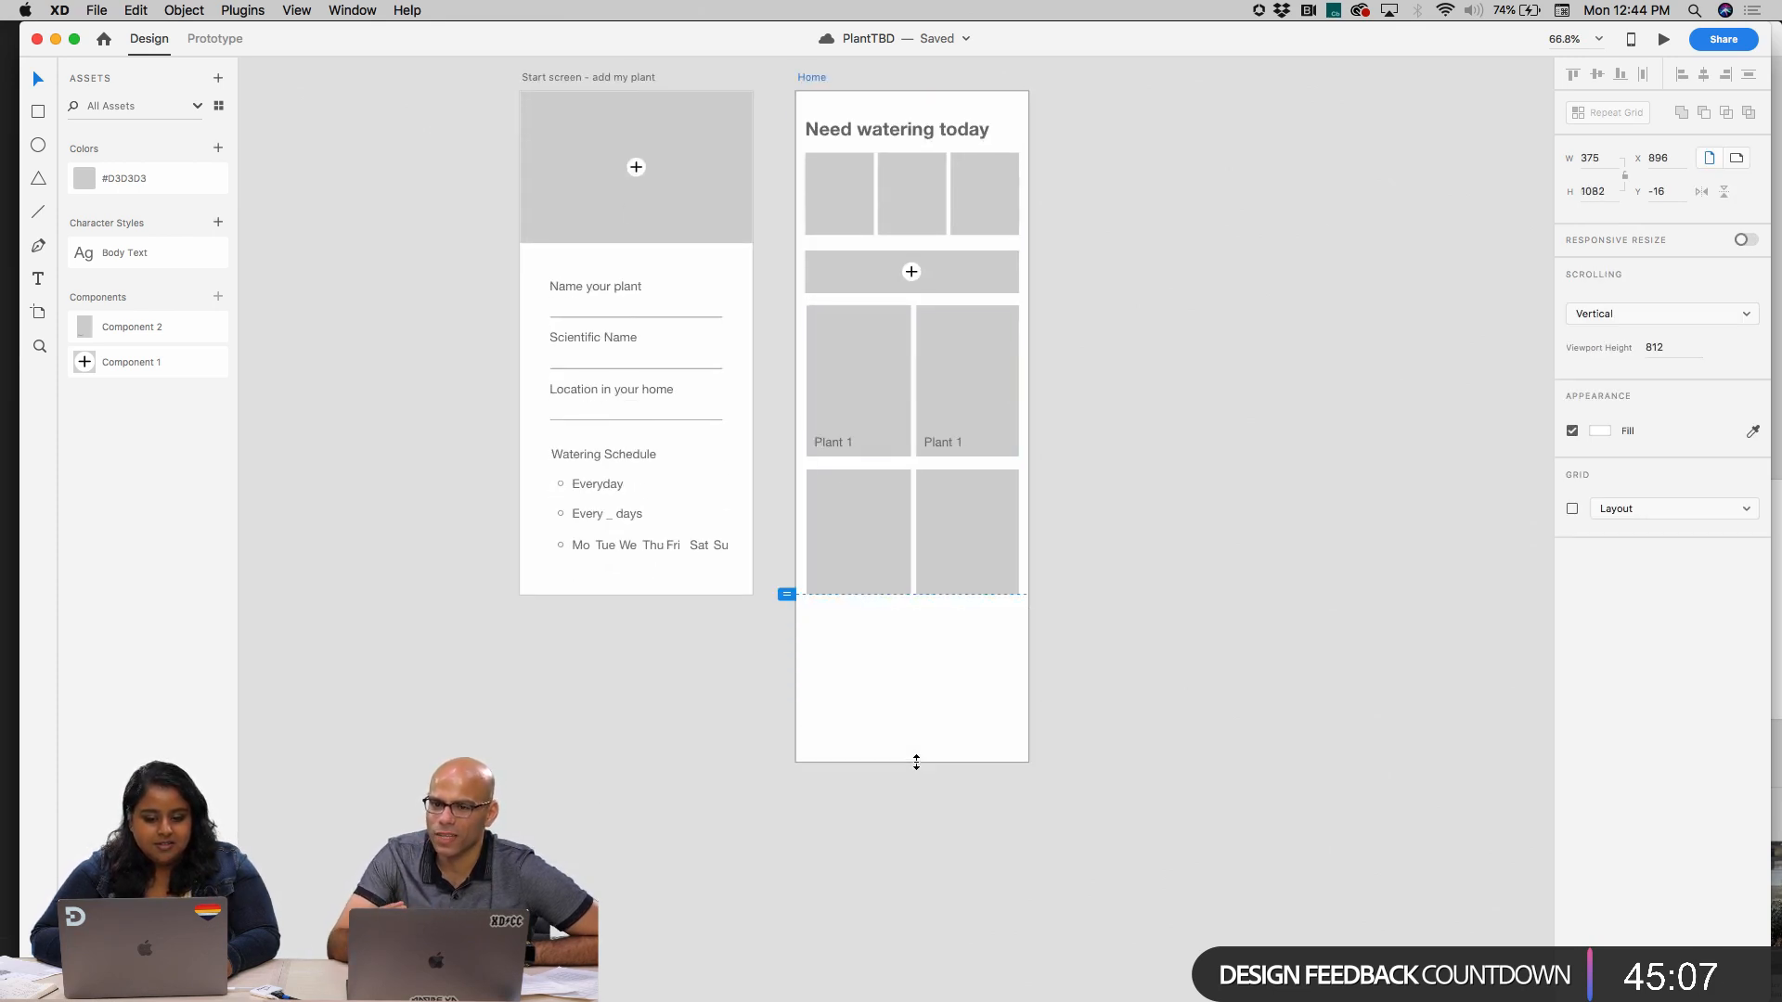
Extend the plant card Repeat Grid to three rows, about 788 px high, and save the document
click(863, 544)
drag(911, 594, 934, 795)
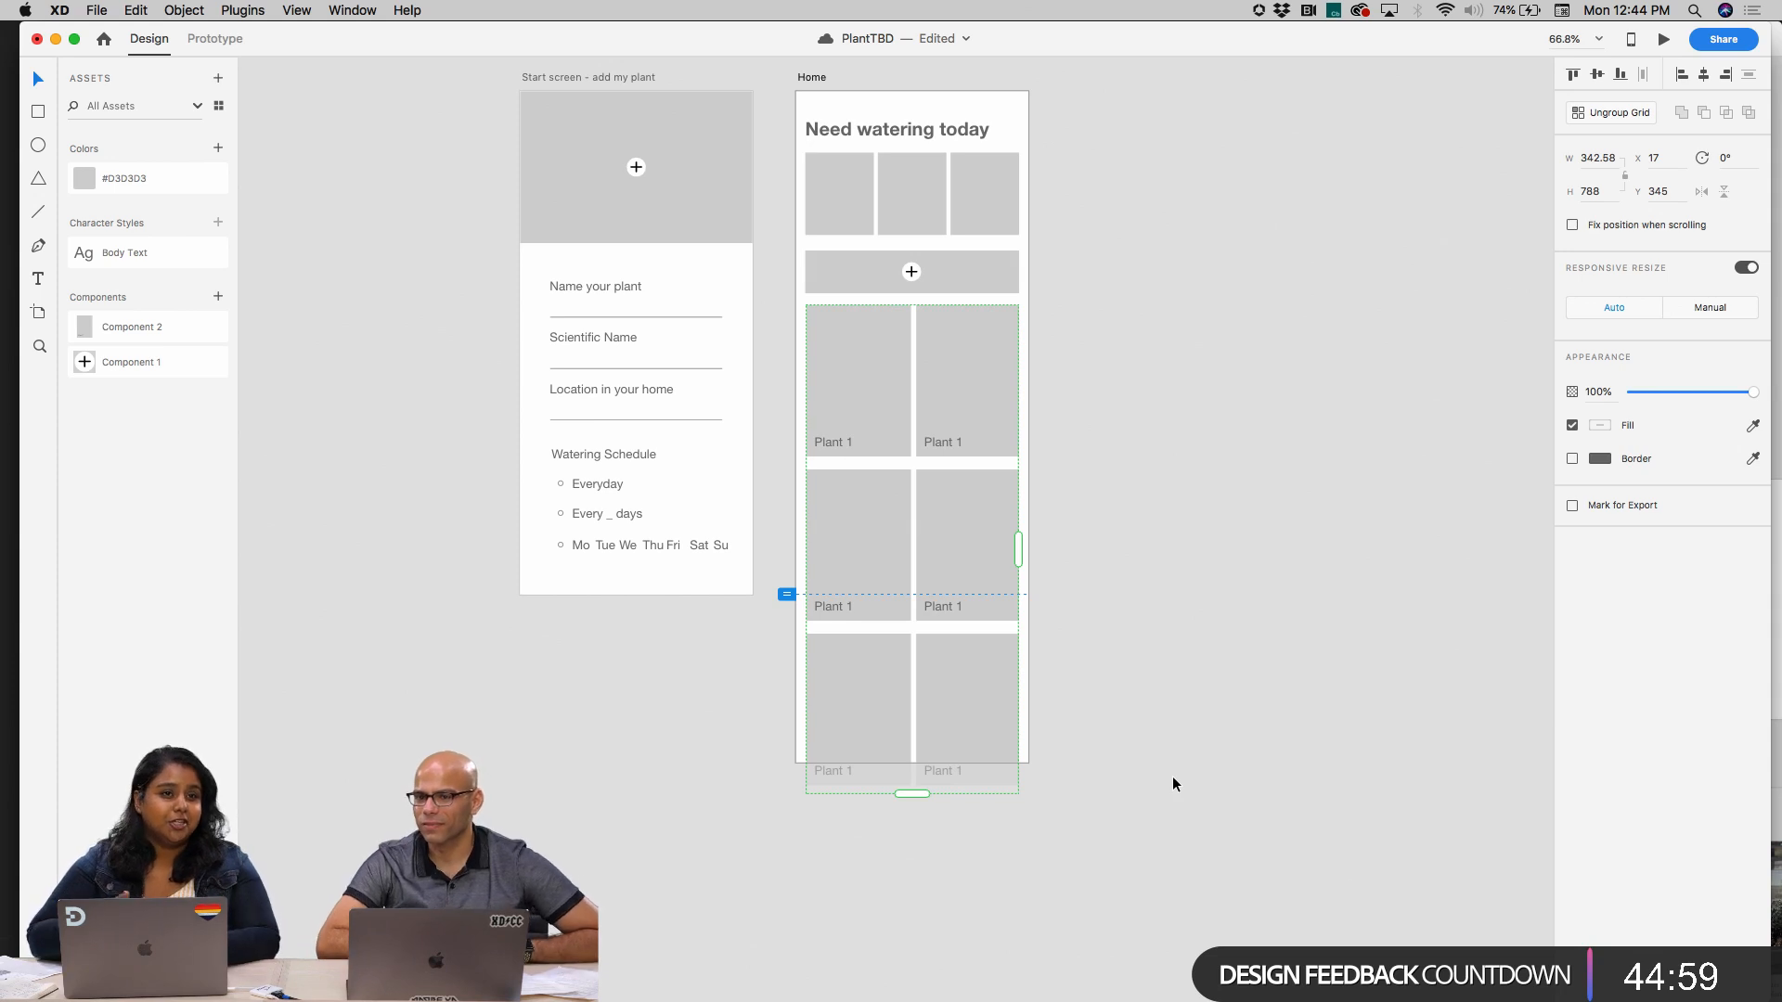
key(super+s)
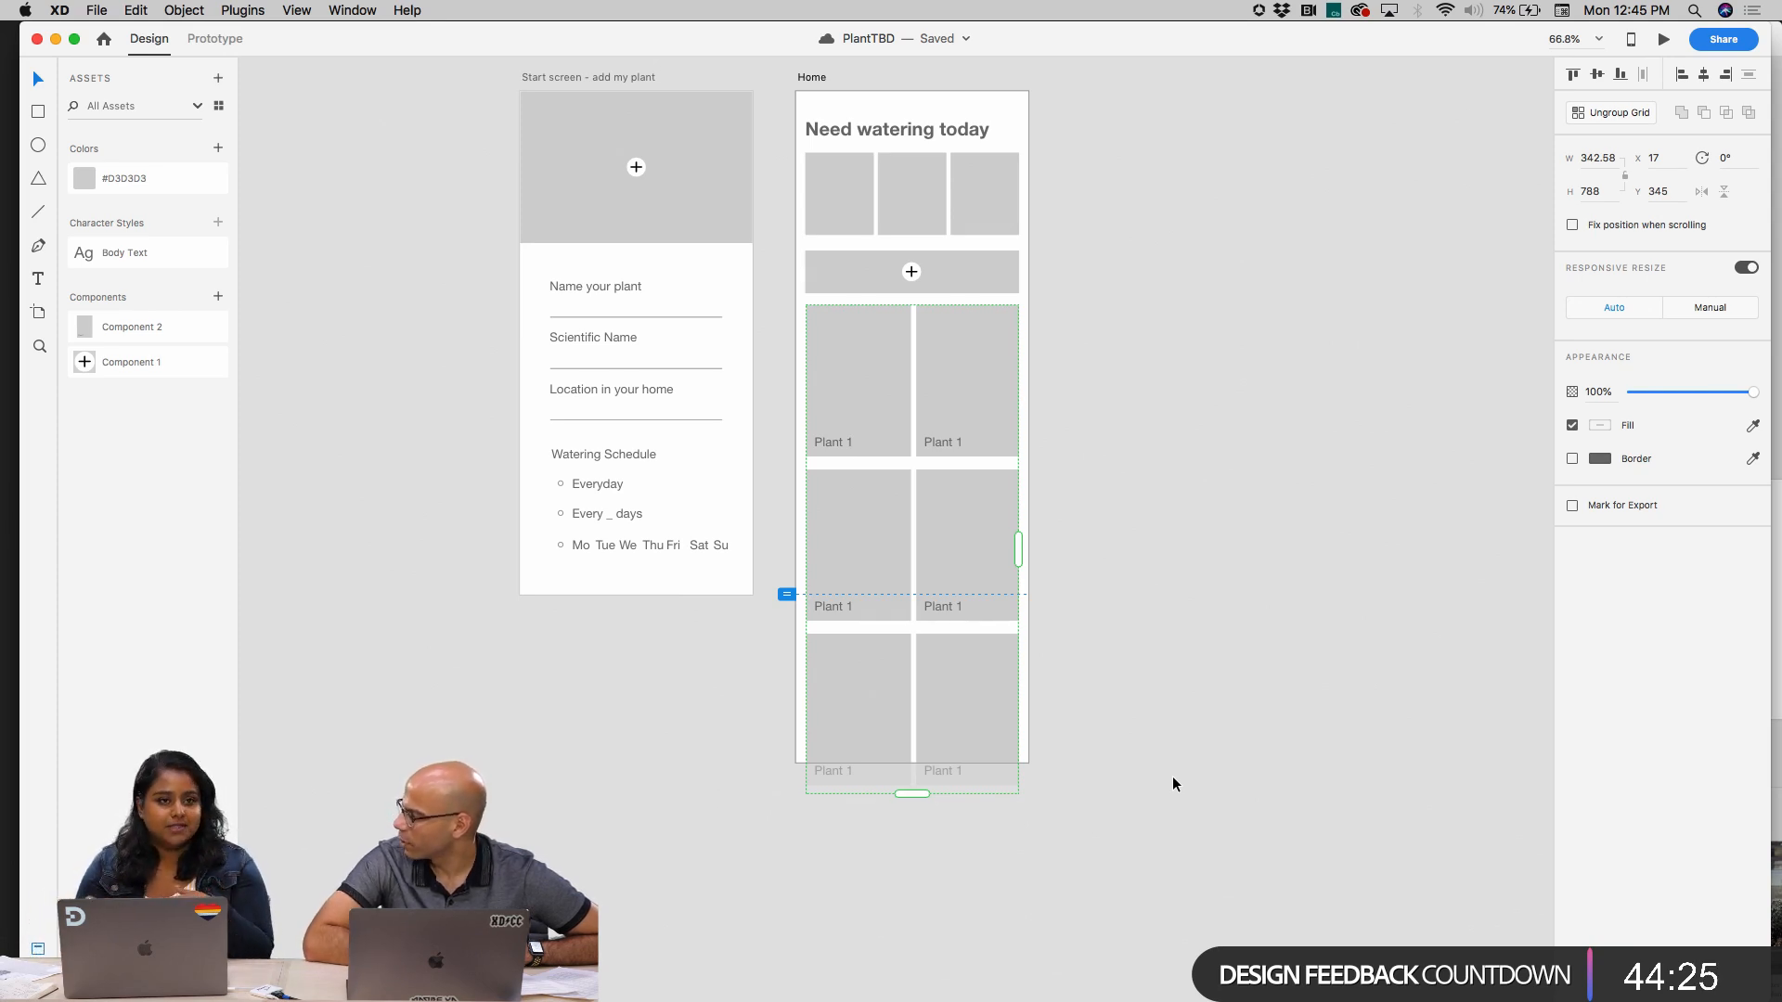
click(1071, 725)
scroll(1071, 725, up, 3)
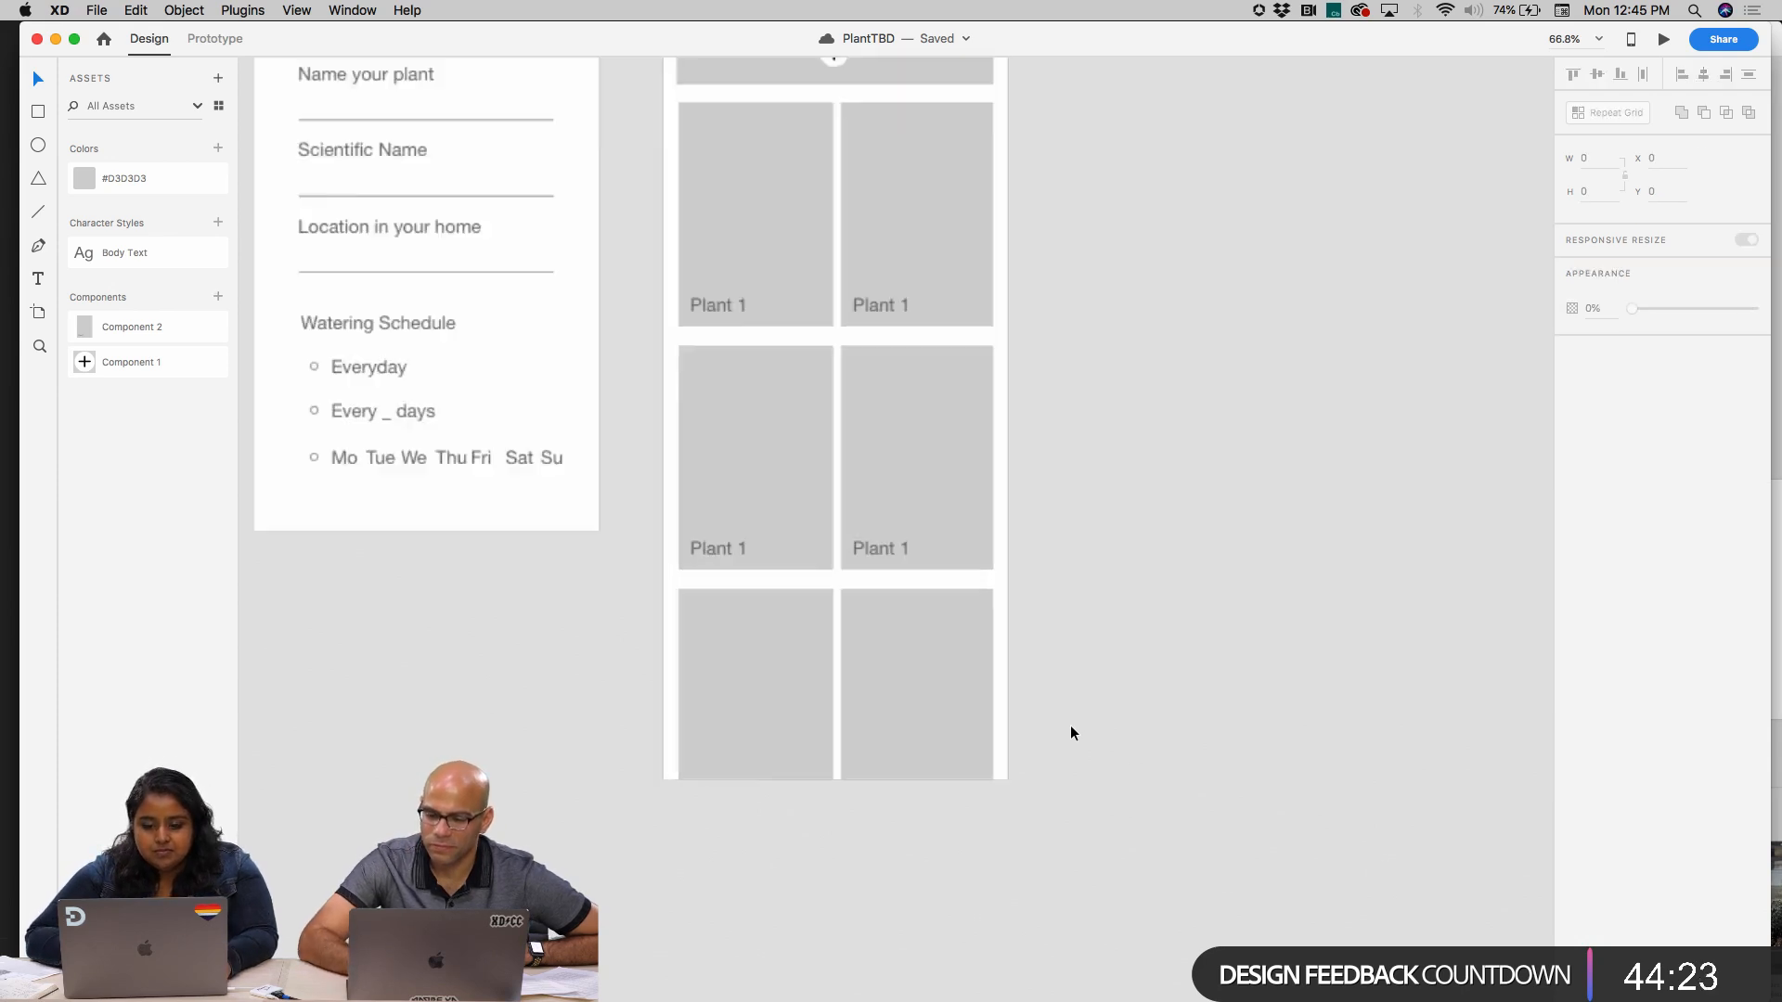
Tighten the row gap of the plant card Repeat Grid so the grid is about 762 px high
scroll(1071, 726, up, 3)
click(759, 383)
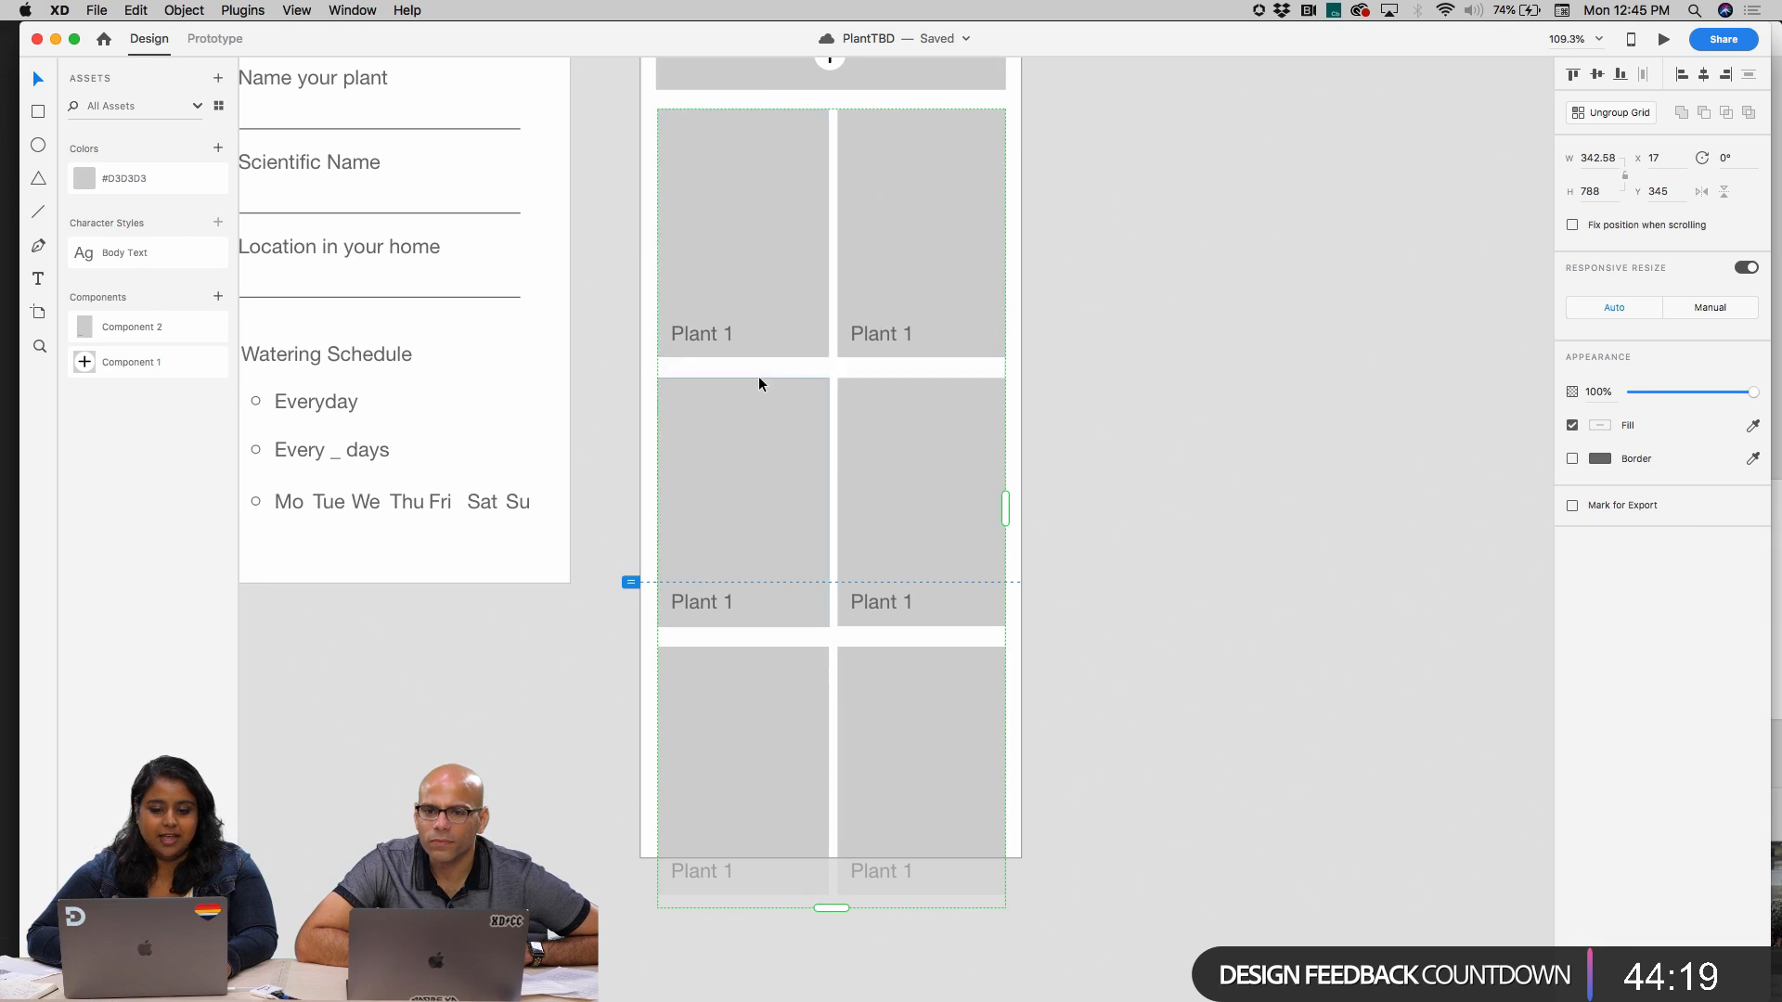
drag(759, 373, 759, 360)
click(1169, 314)
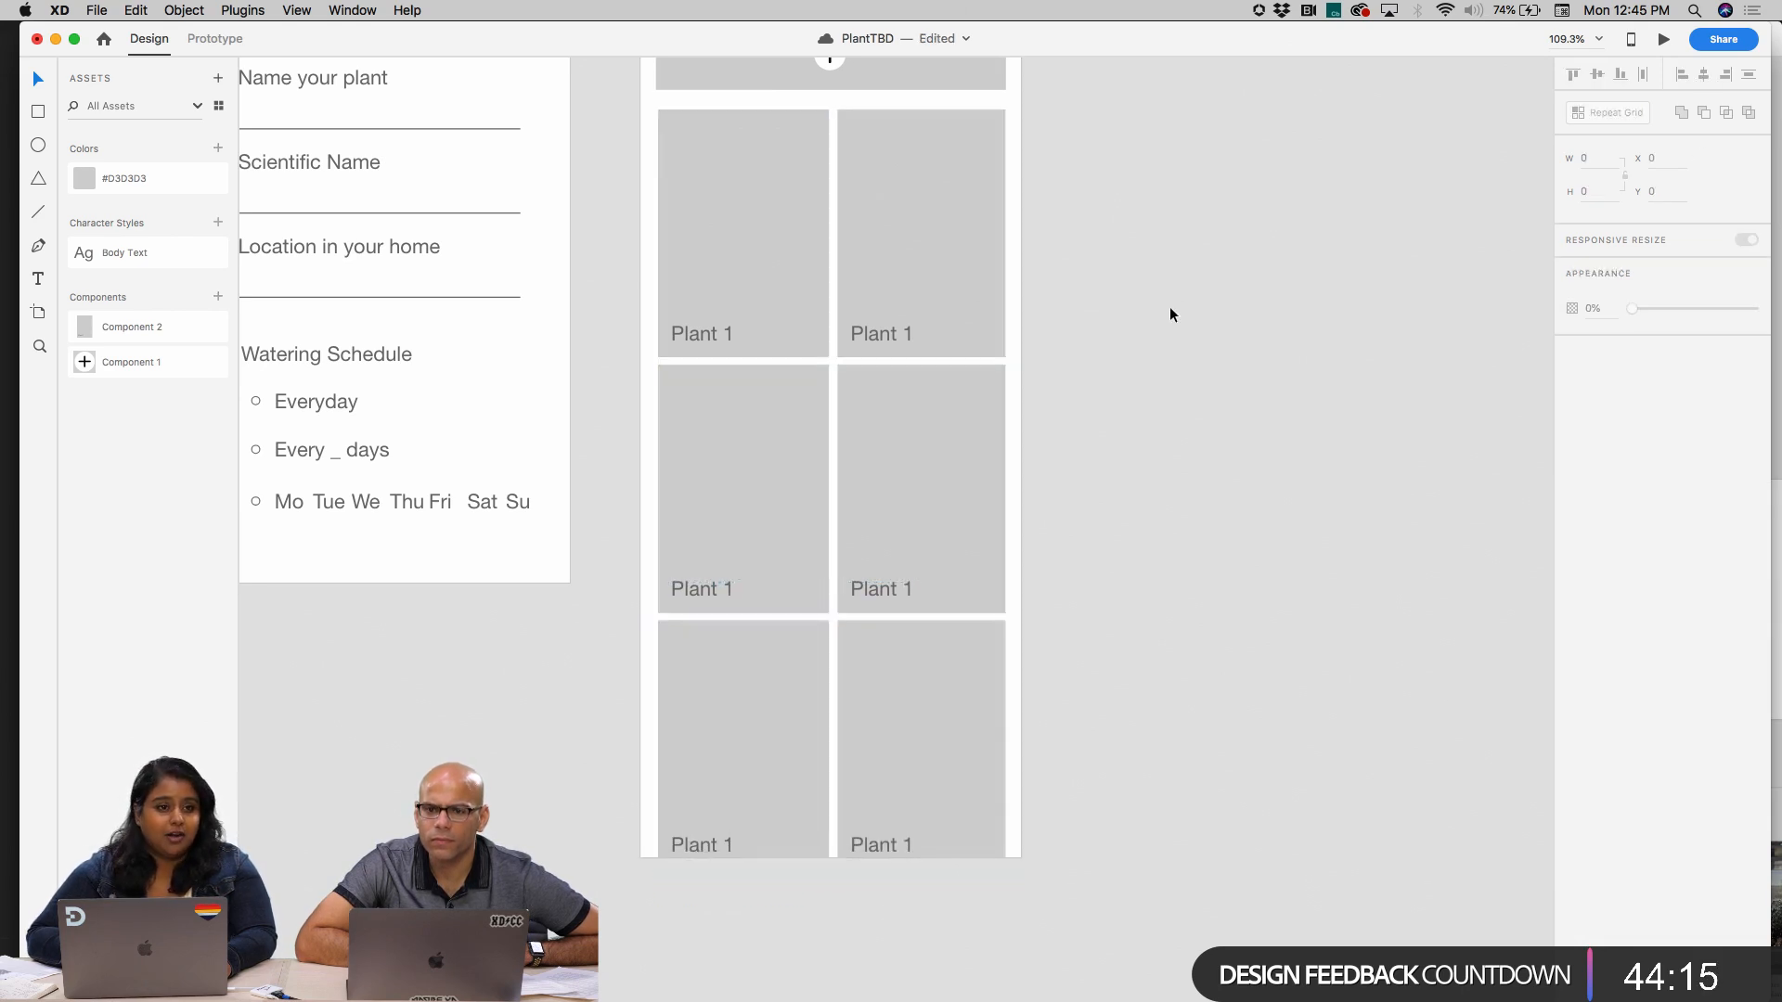
scroll(1169, 314, down, 5)
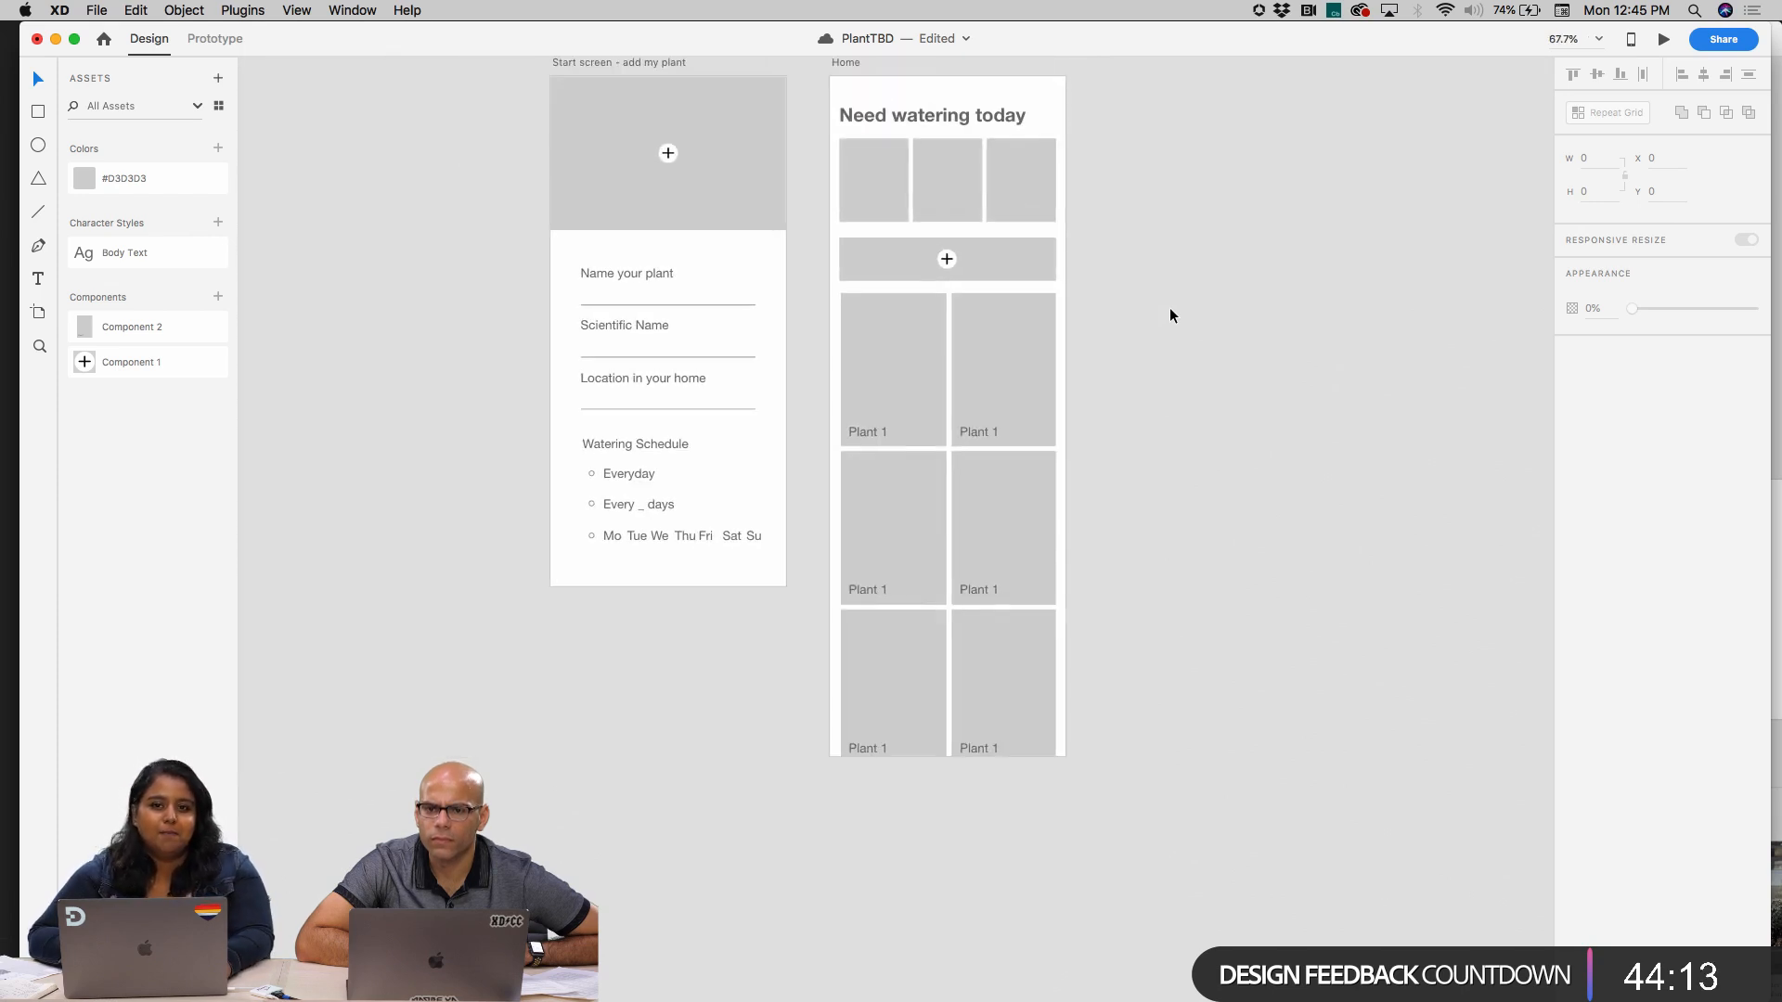
scroll(1169, 316, up, 1)
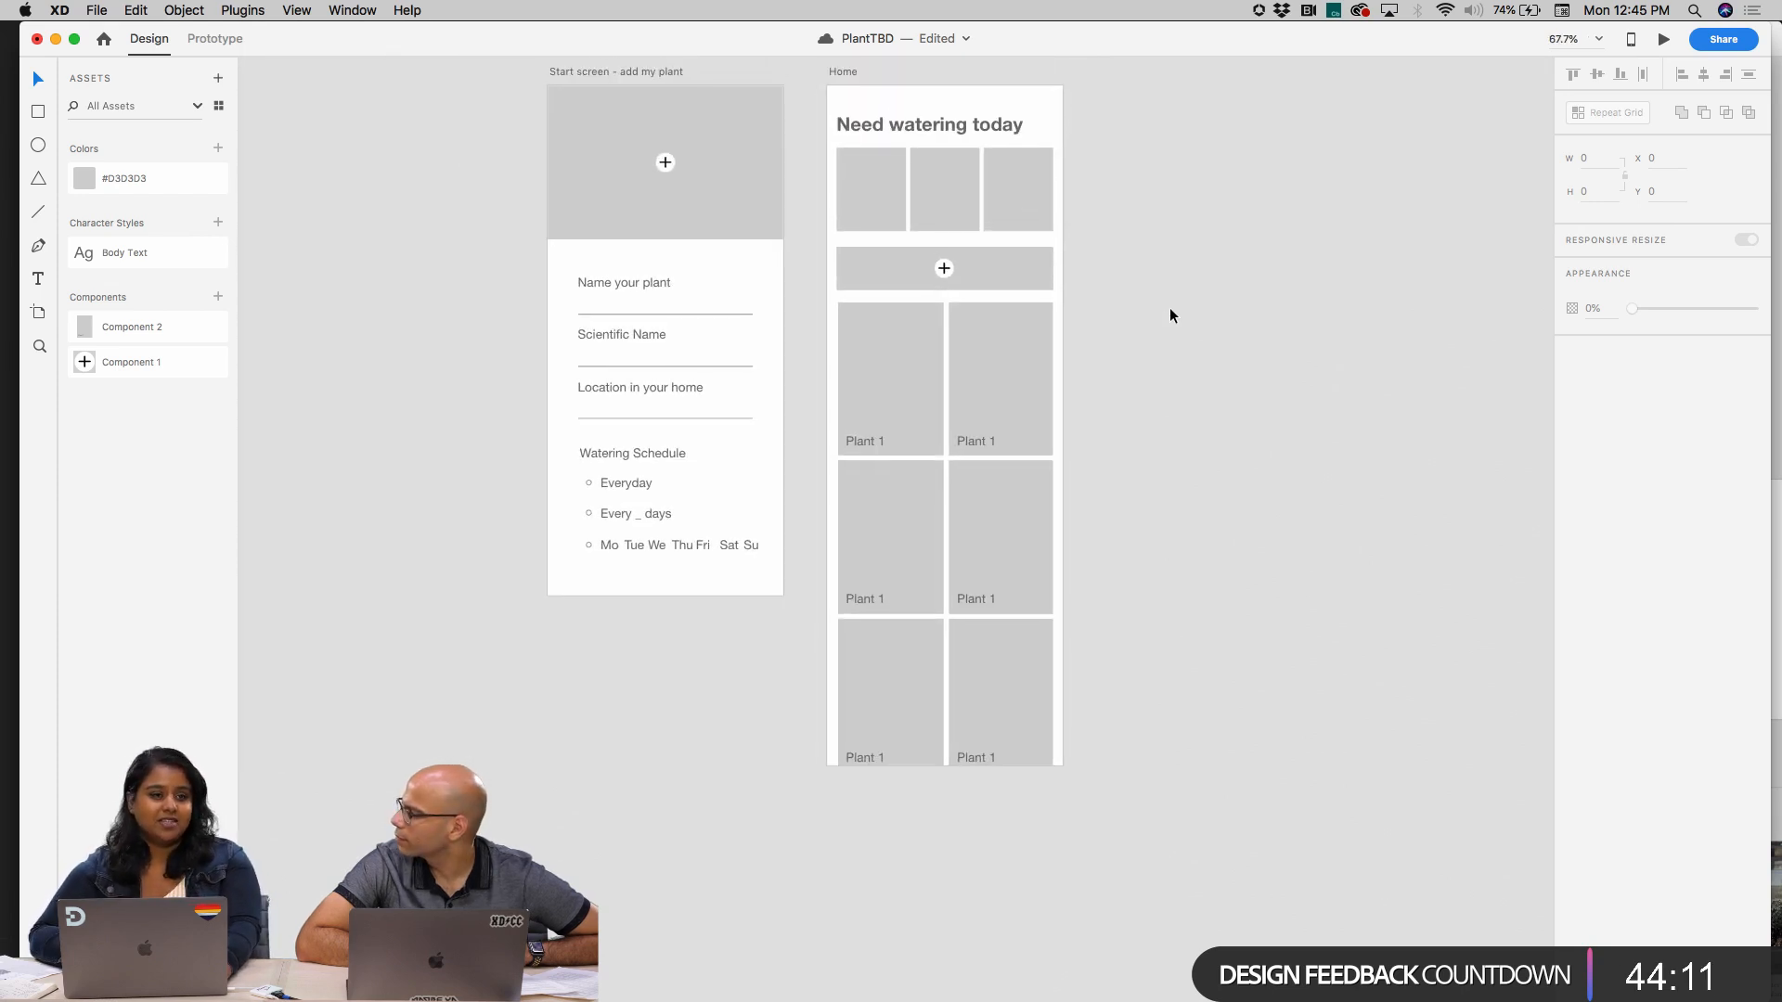
scroll(1171, 309, up, 3)
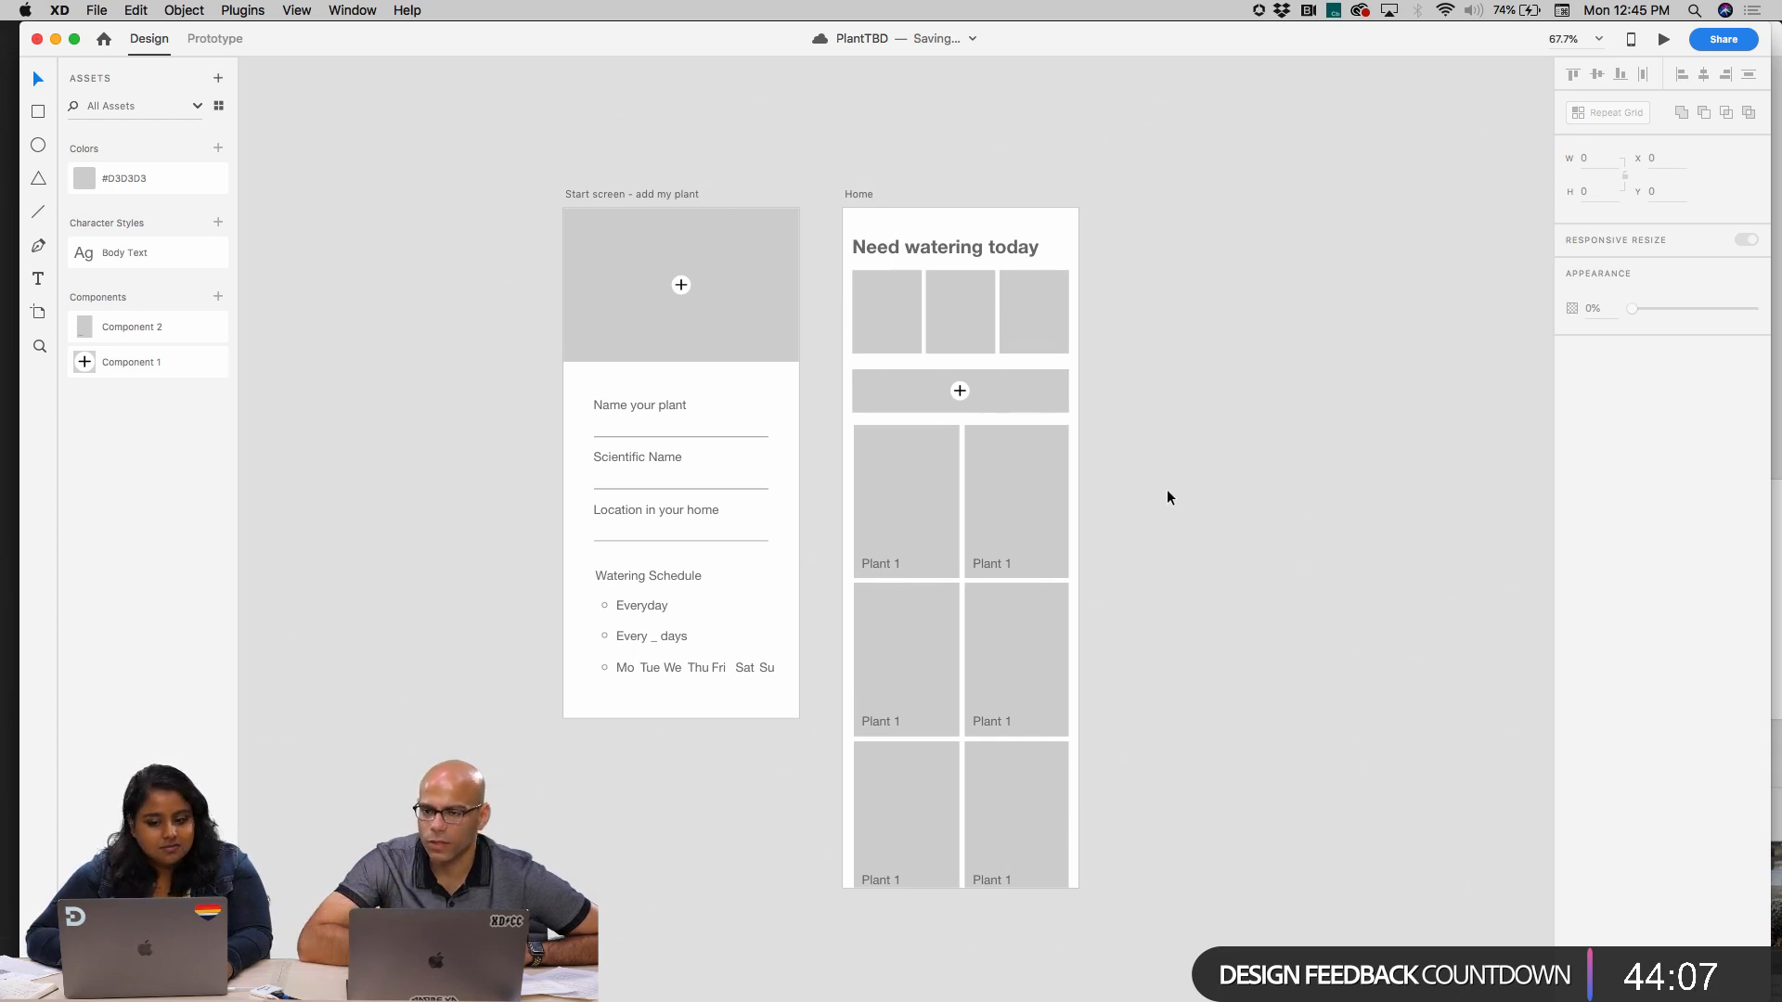
Rename the text layer of the "Plant 1" label inside the plant card component to "Plant Name"
click(1011, 501)
scroll(1157, 551, up, 5)
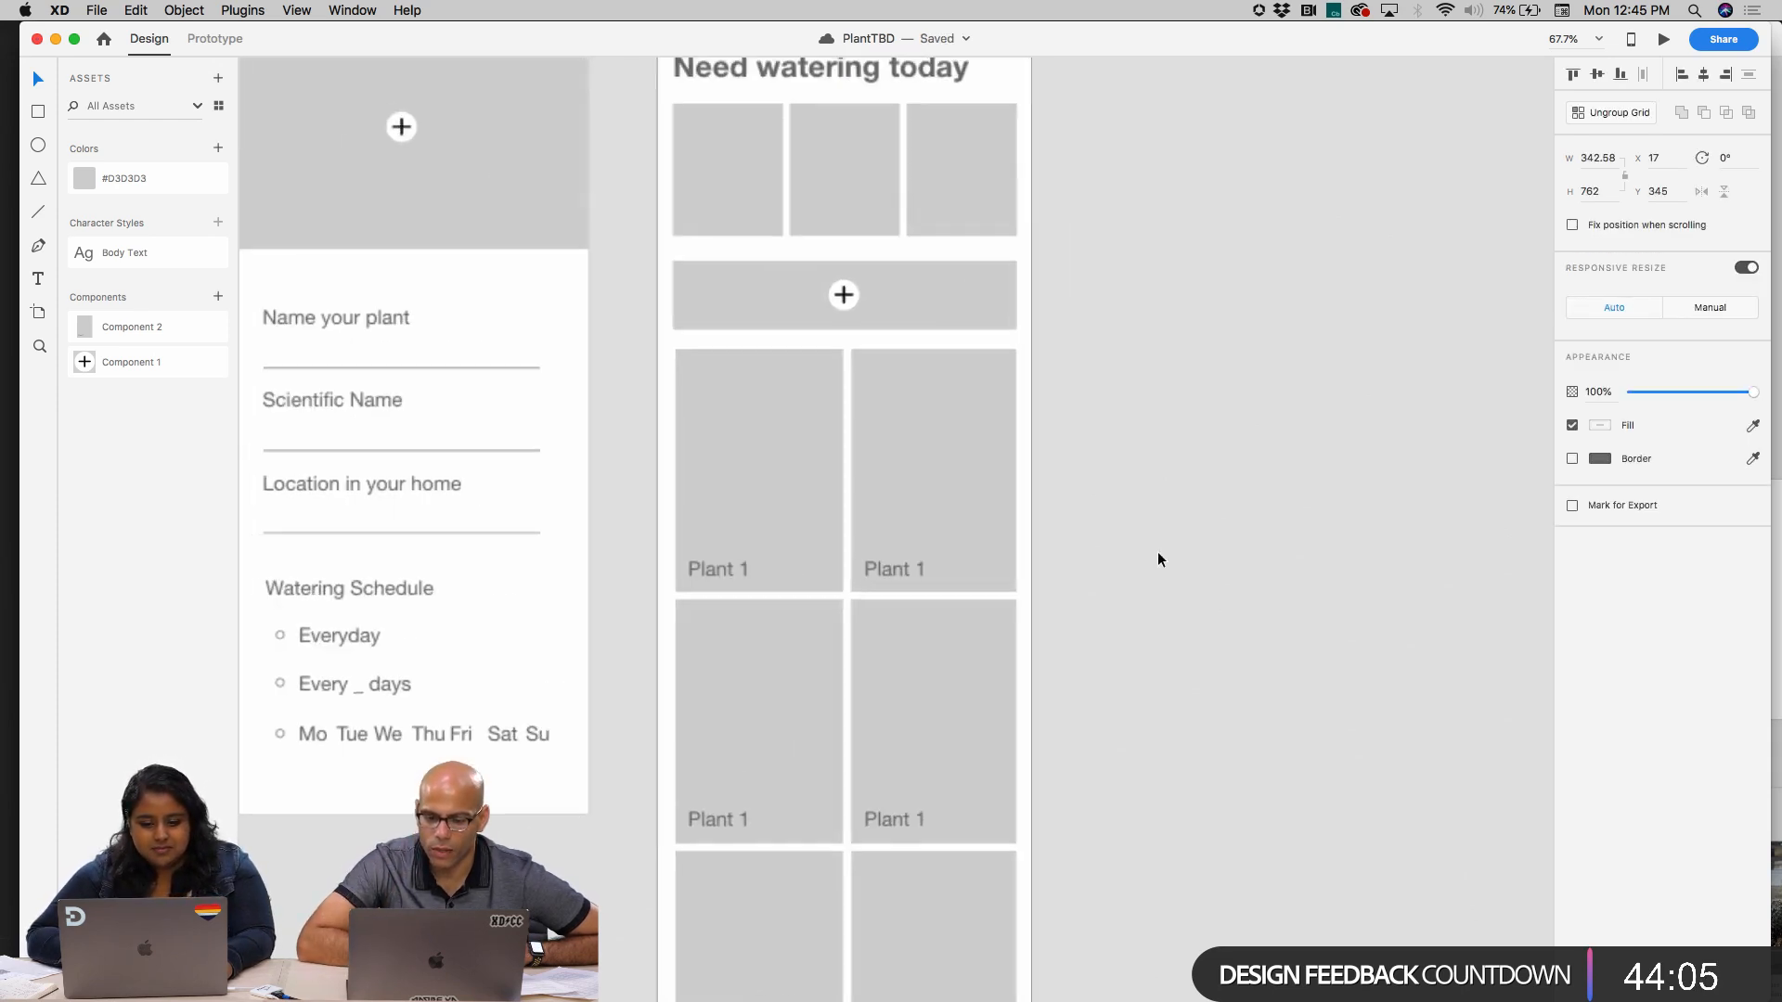
double_click(883, 567)
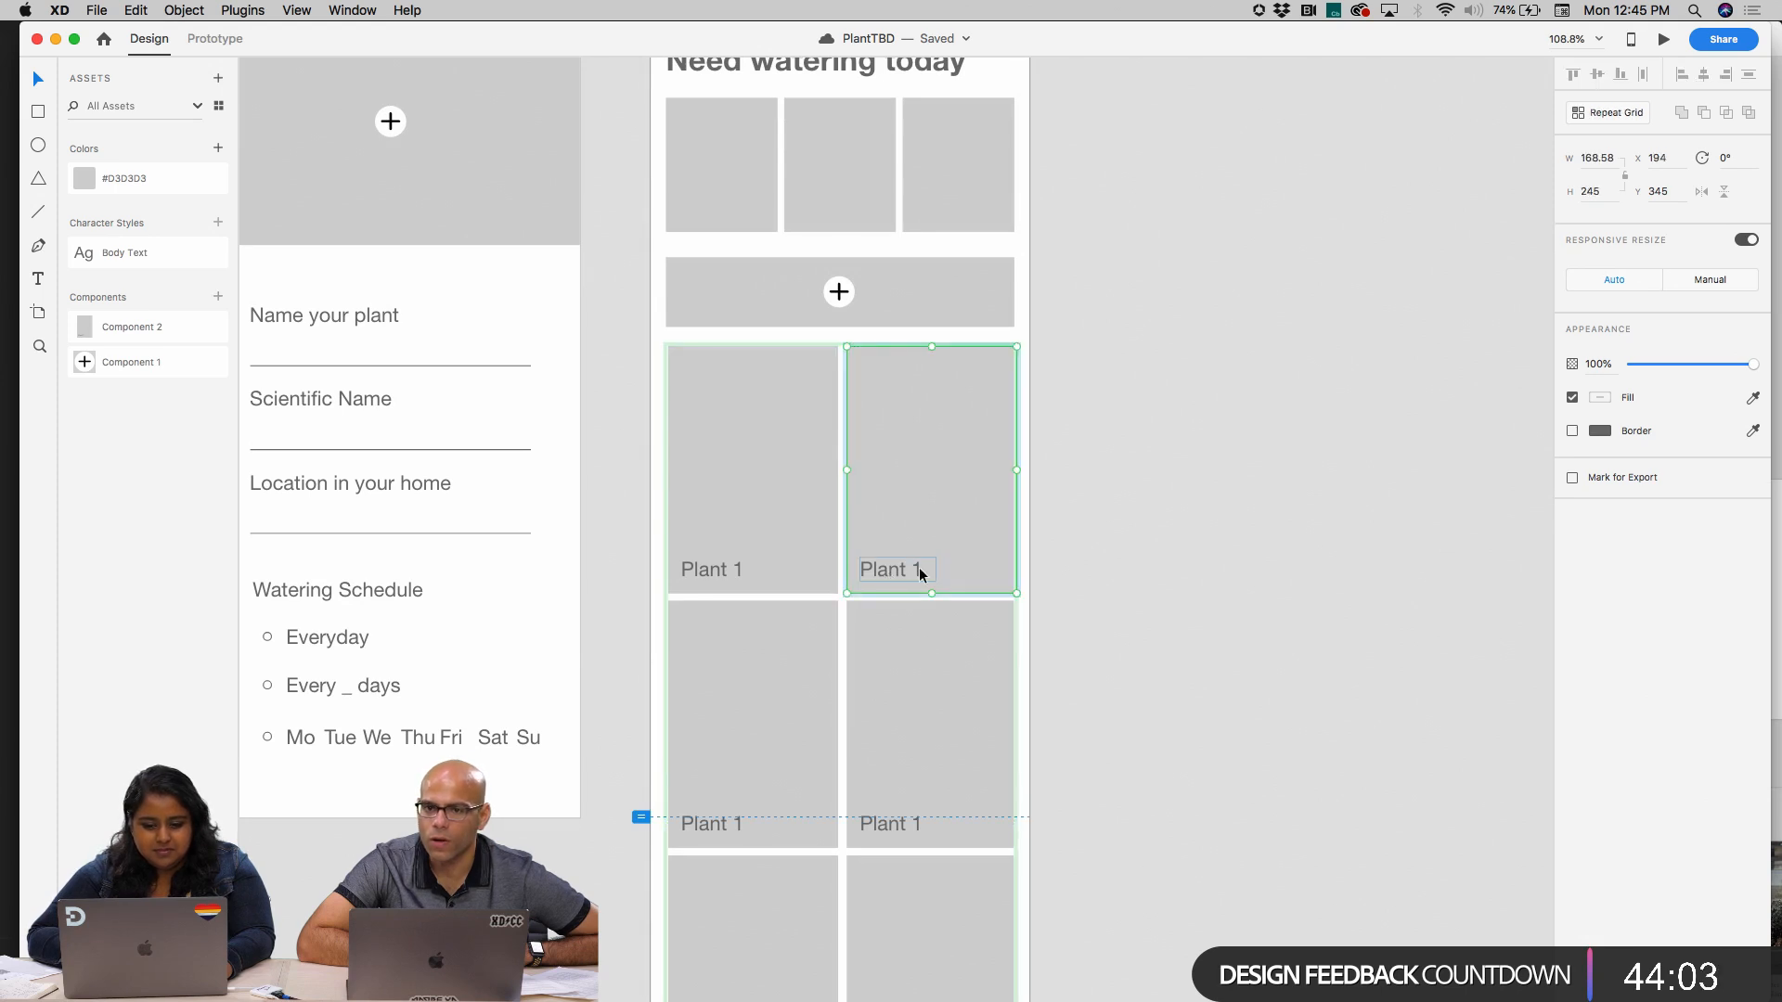
double_click(920, 567)
double_click(923, 567)
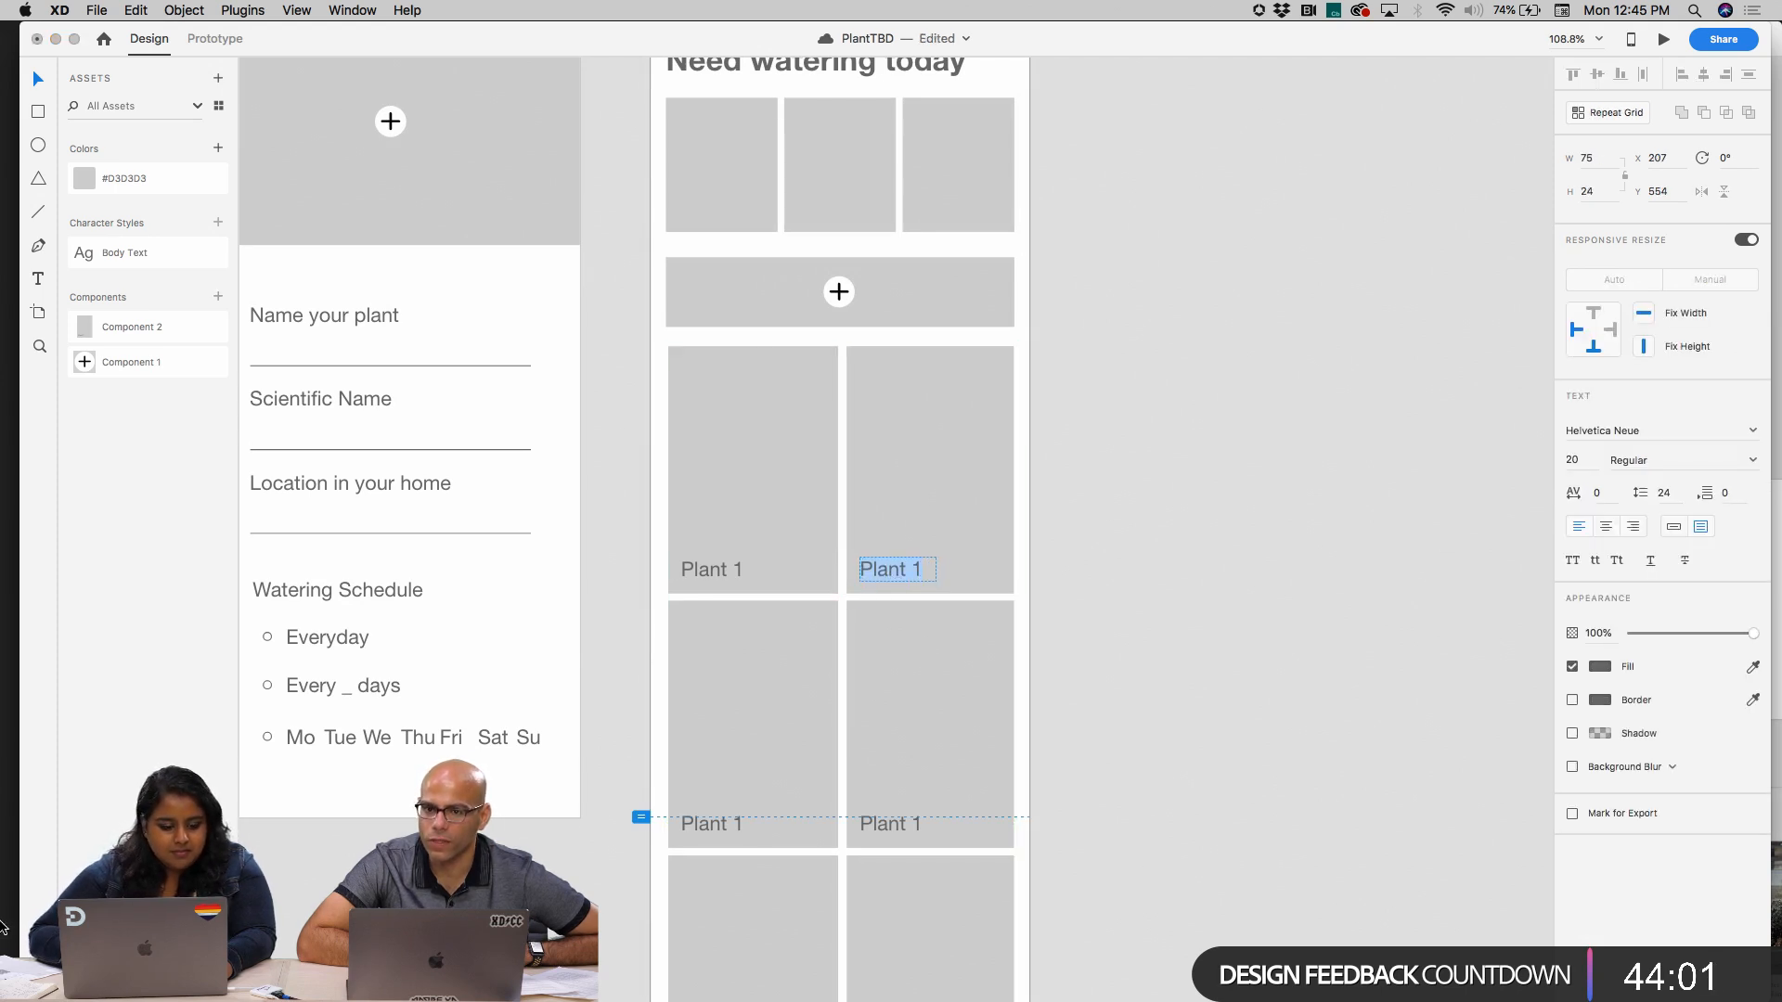
key(Escape)
key(super+y)
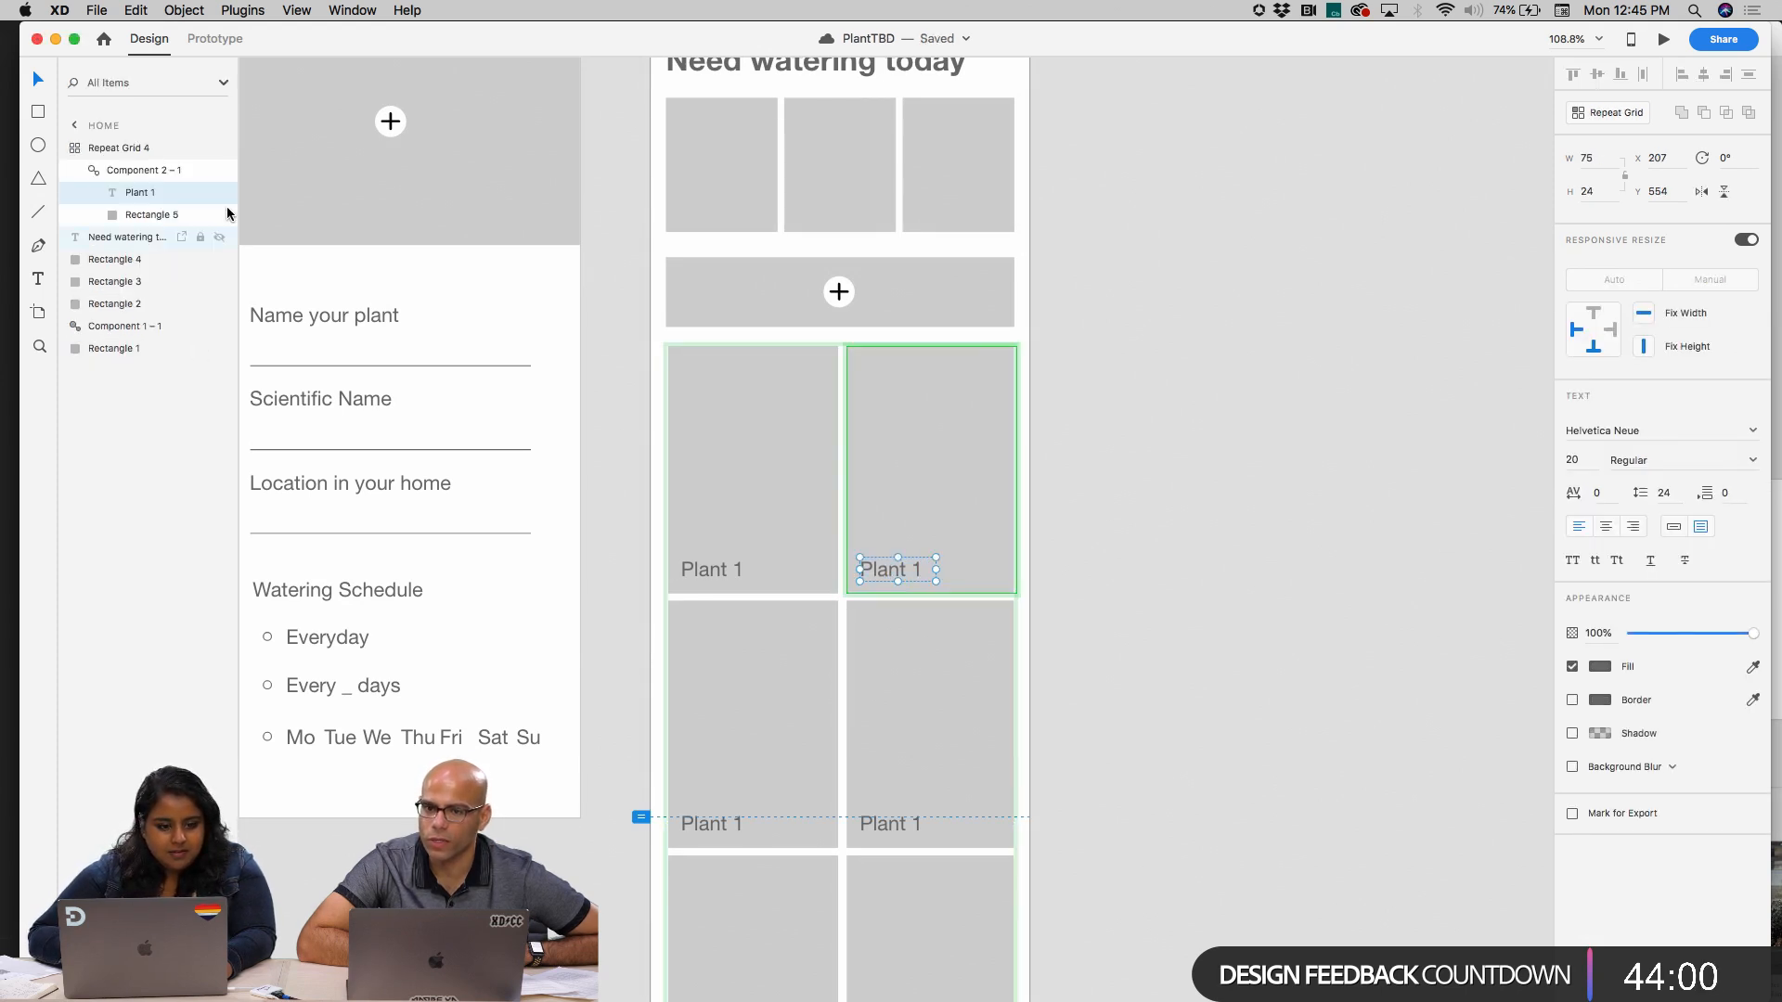
double_click(147, 192)
text(Plant Name)
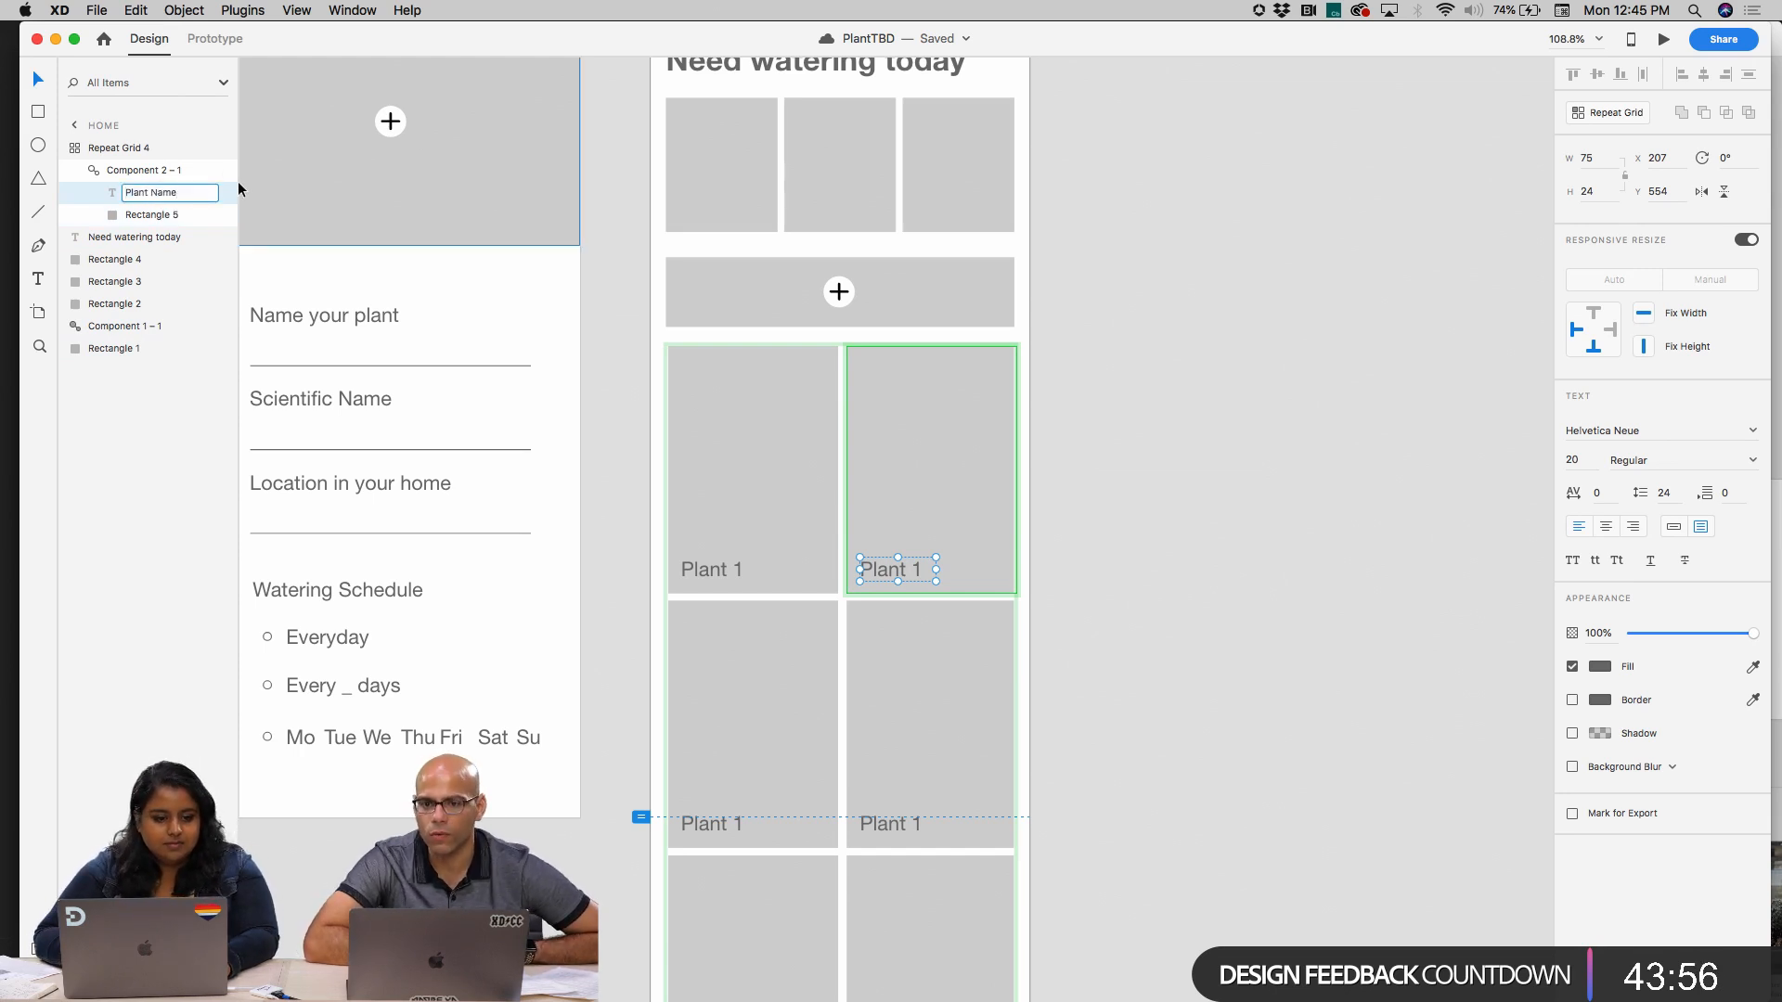
click(230, 175)
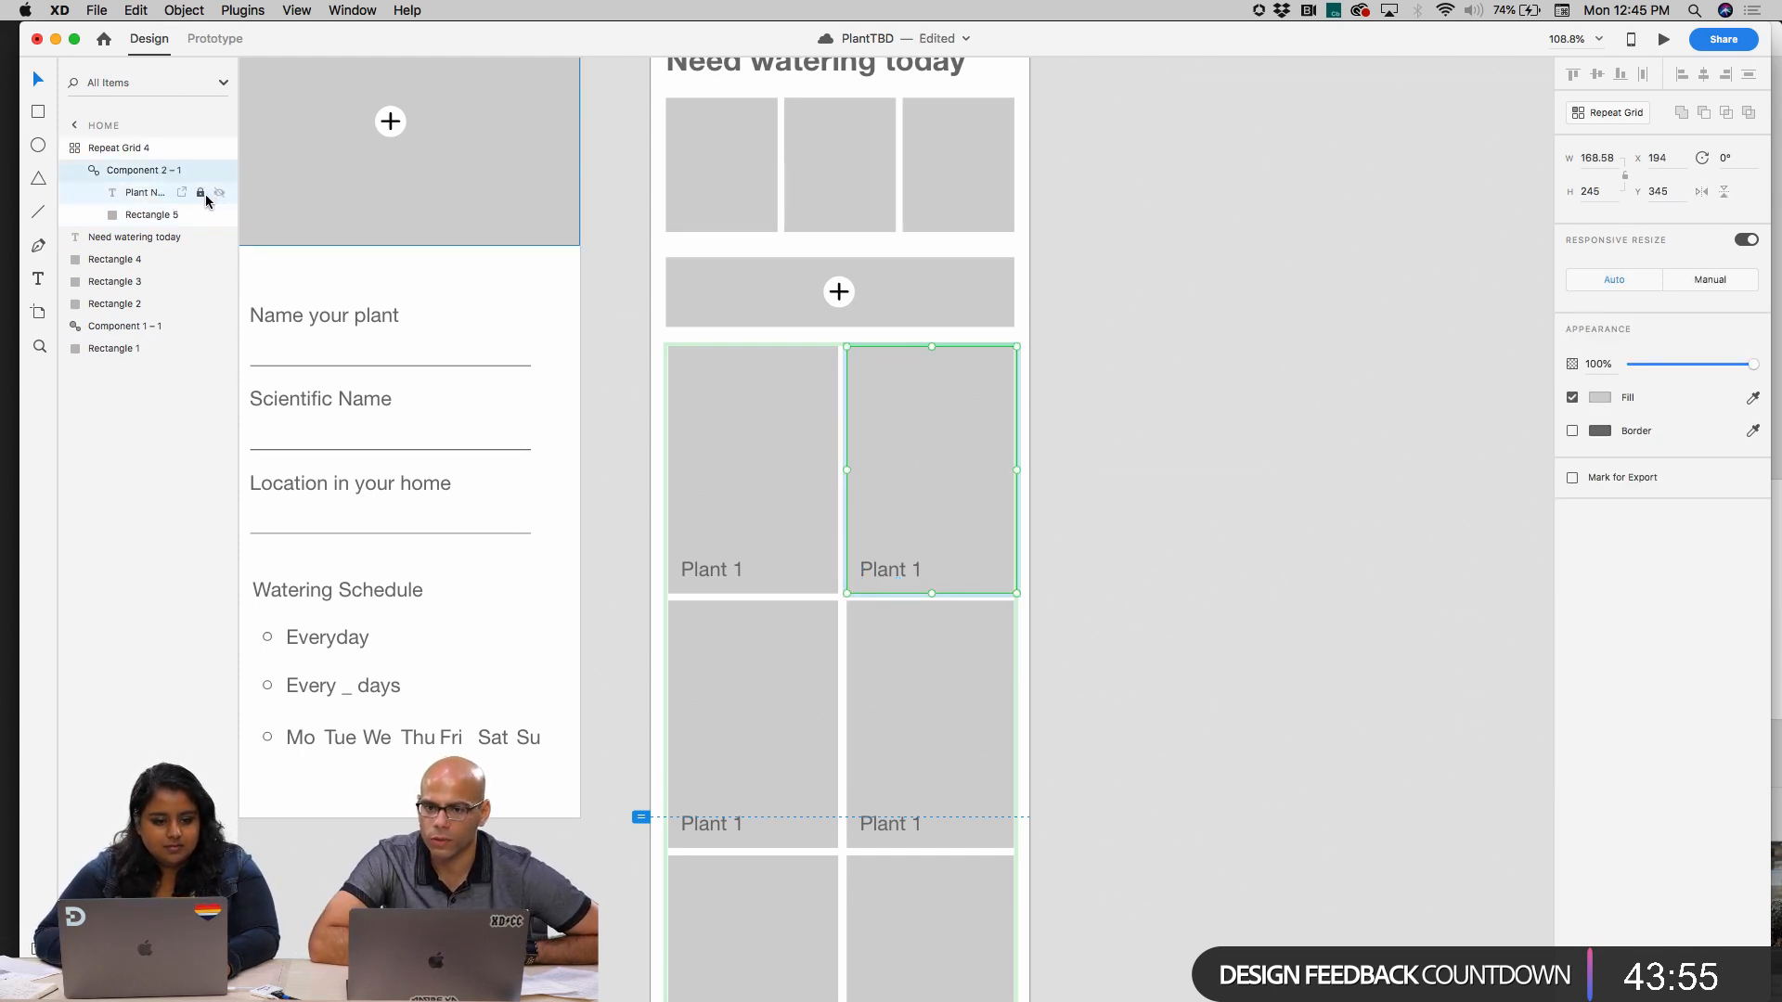
click(135, 195)
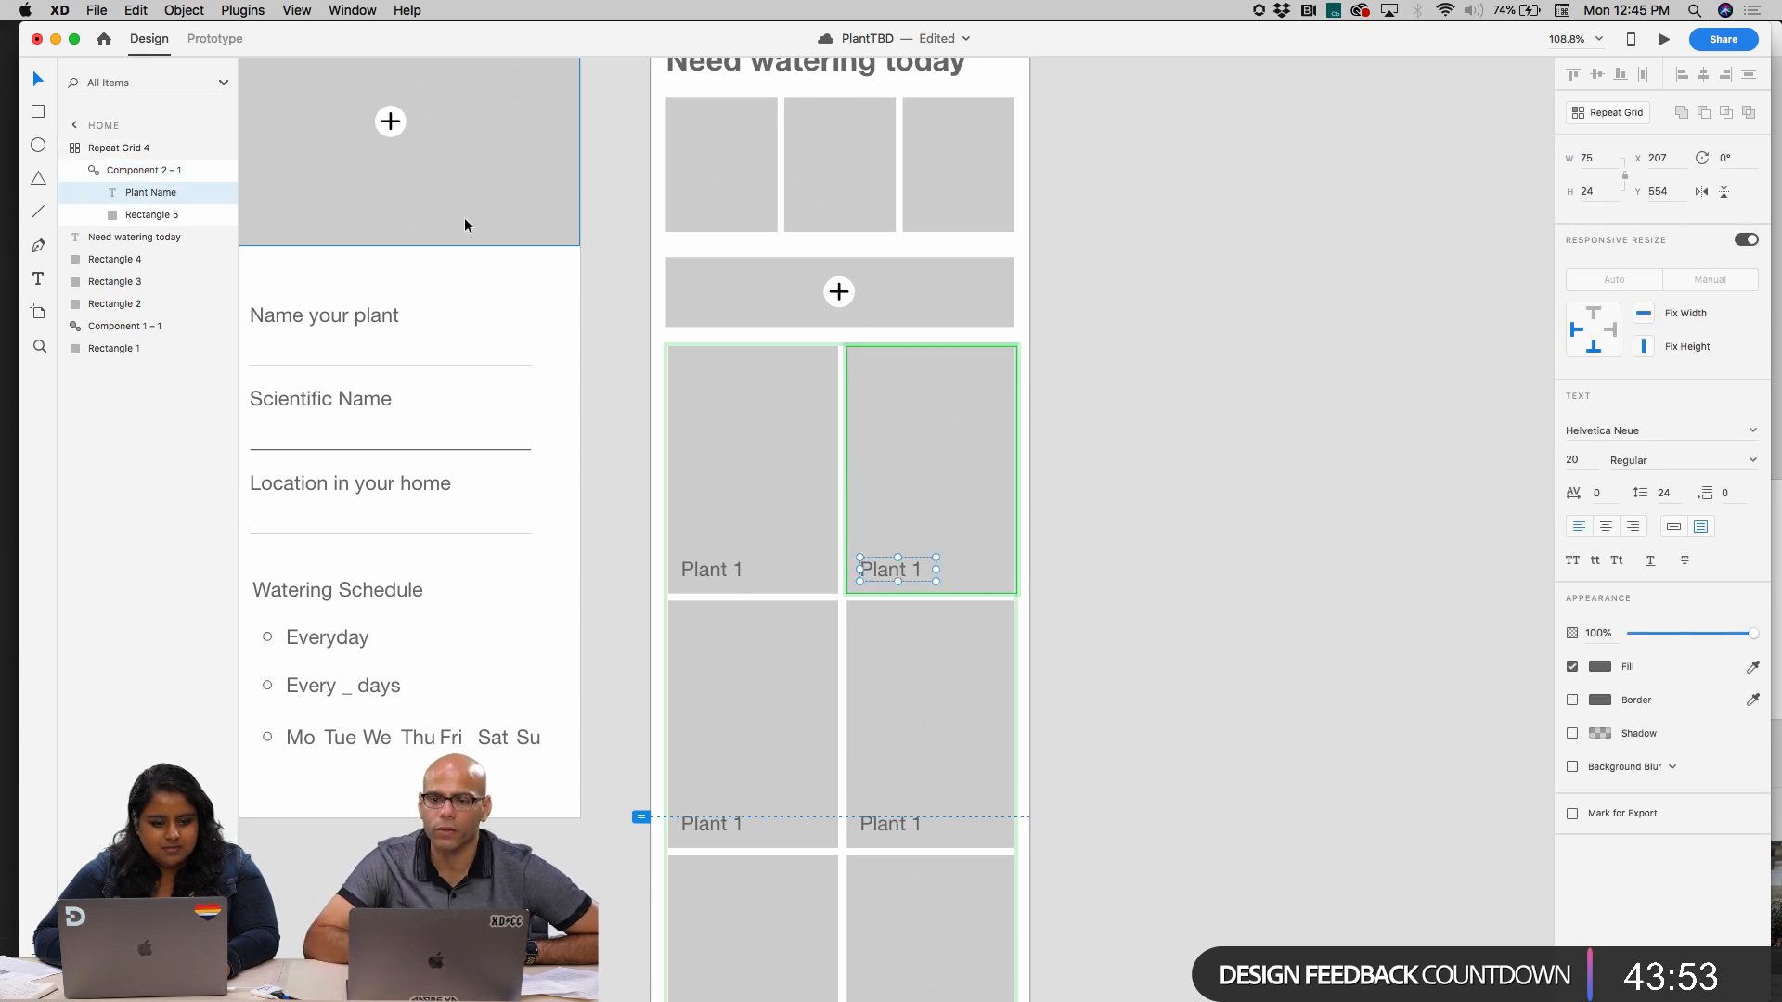
click(1217, 380)
Set the font size of the "Need watering today" heading on the Home artboard to 27
key(super+0)
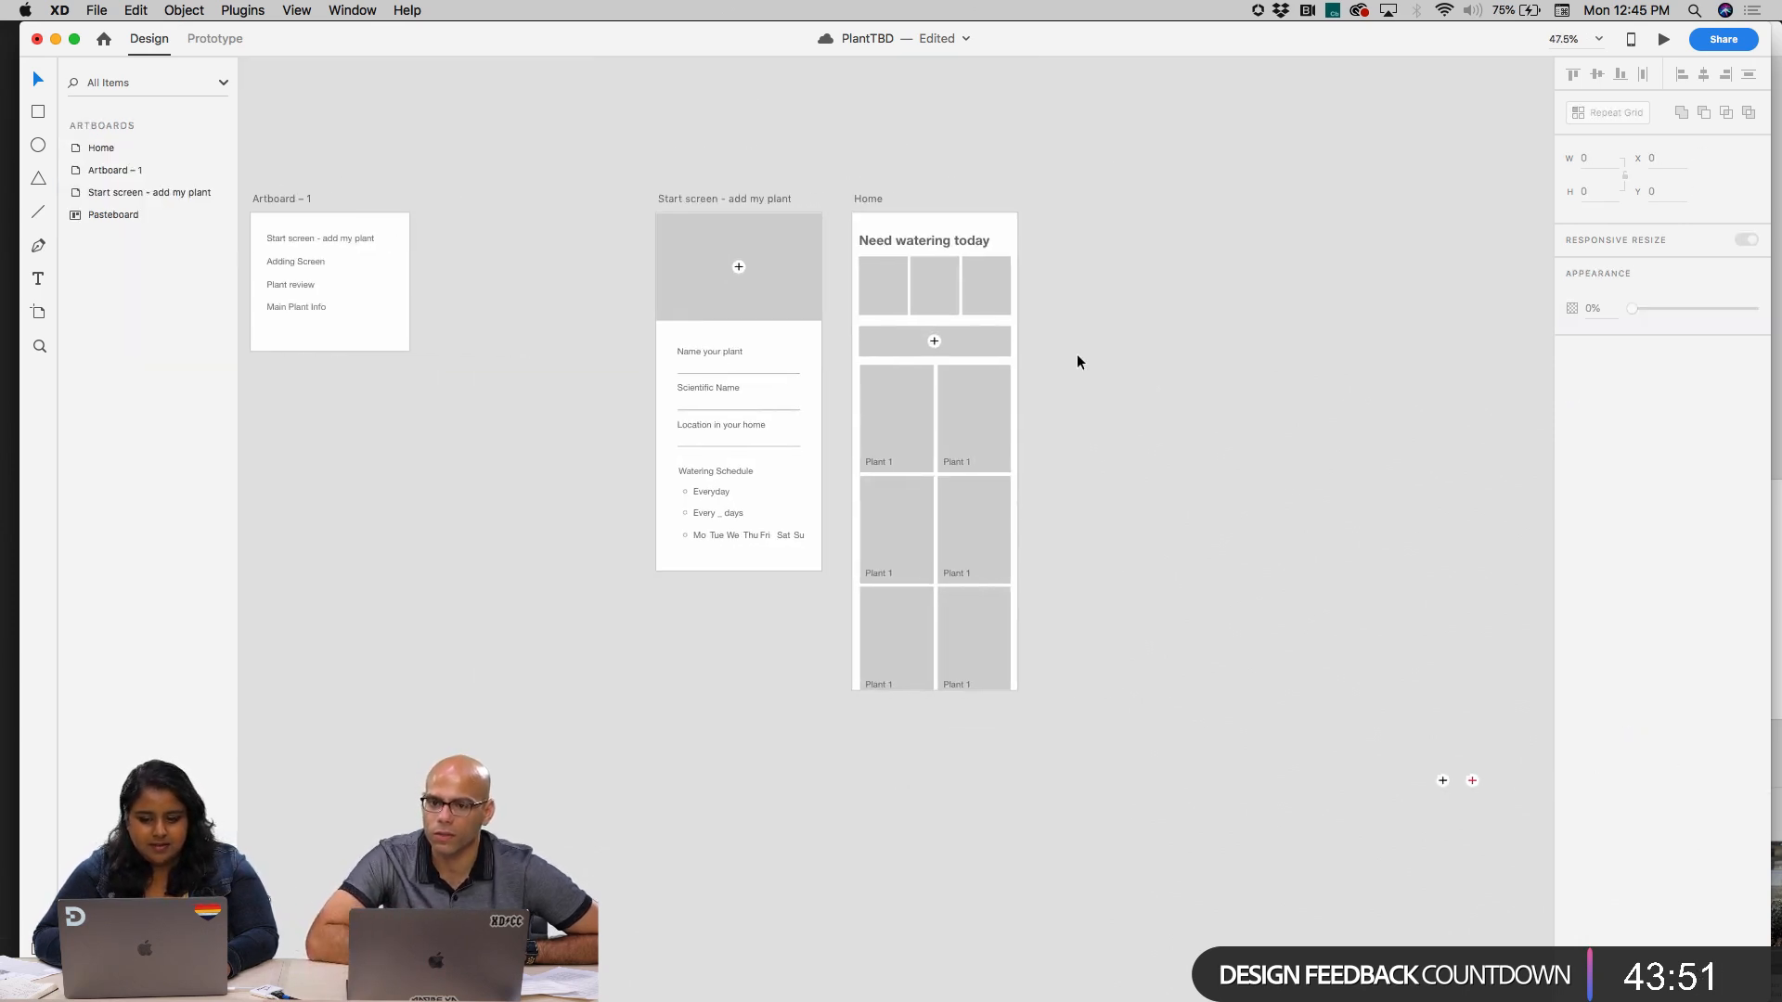
click(869, 199)
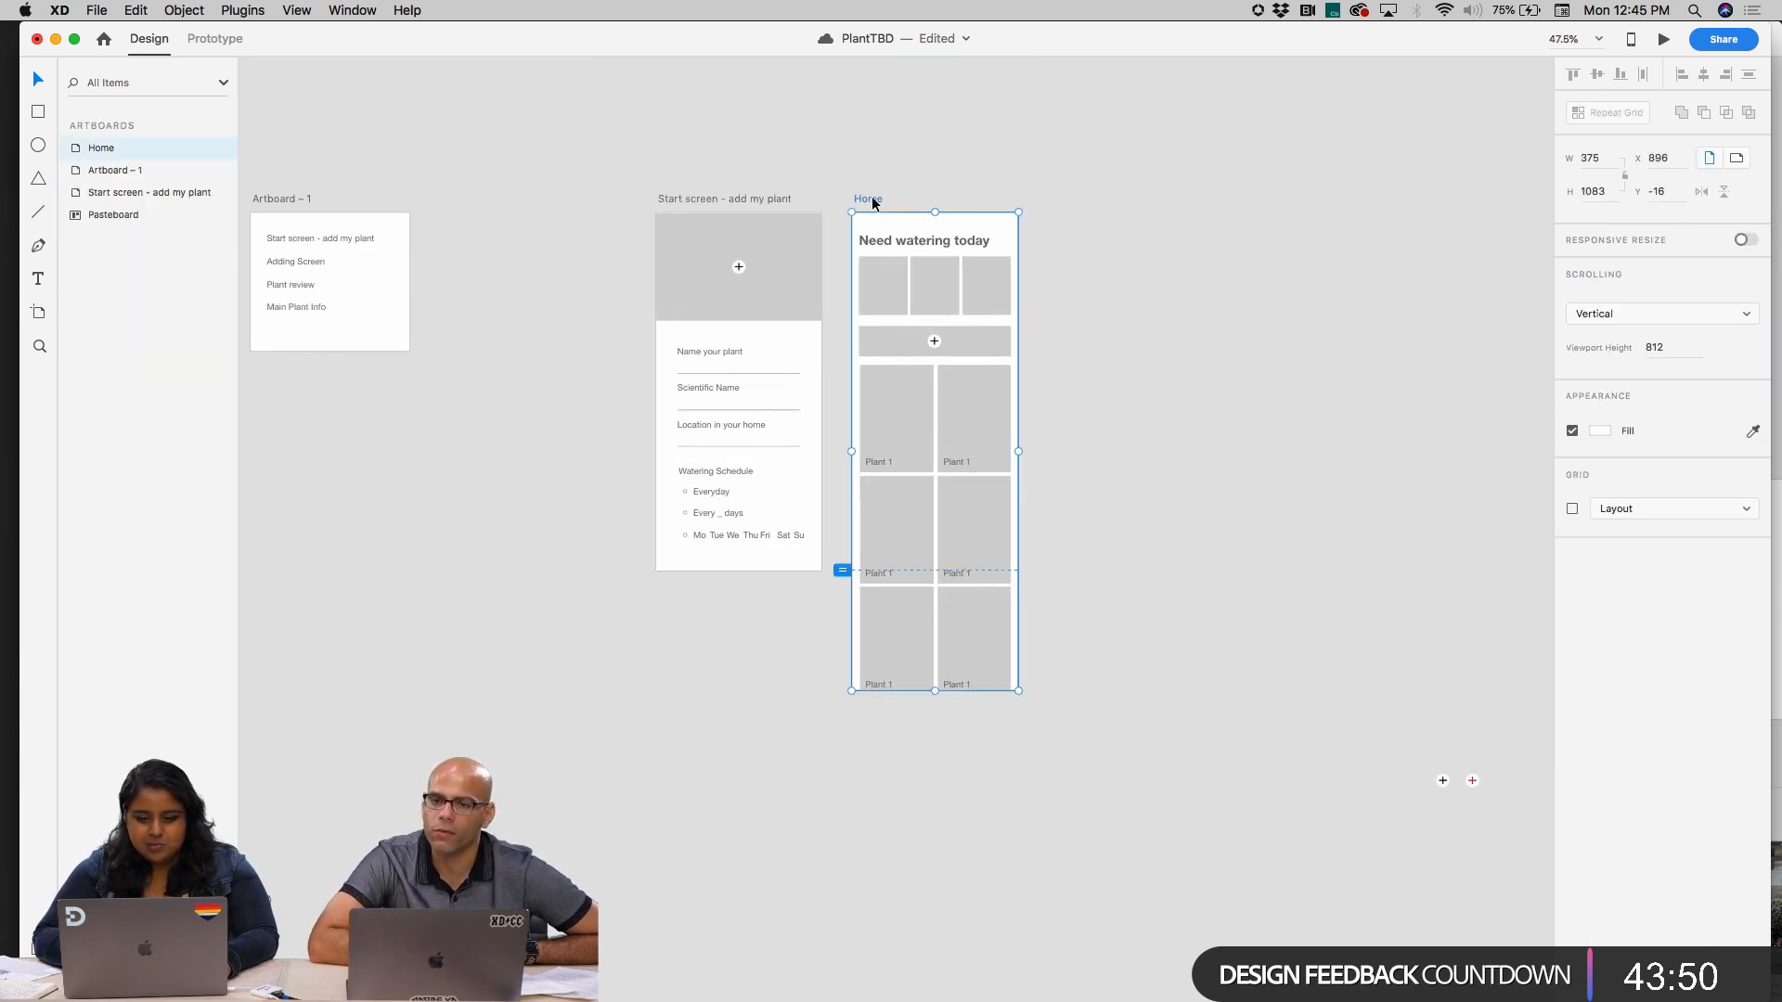
click(721, 359)
click(712, 475)
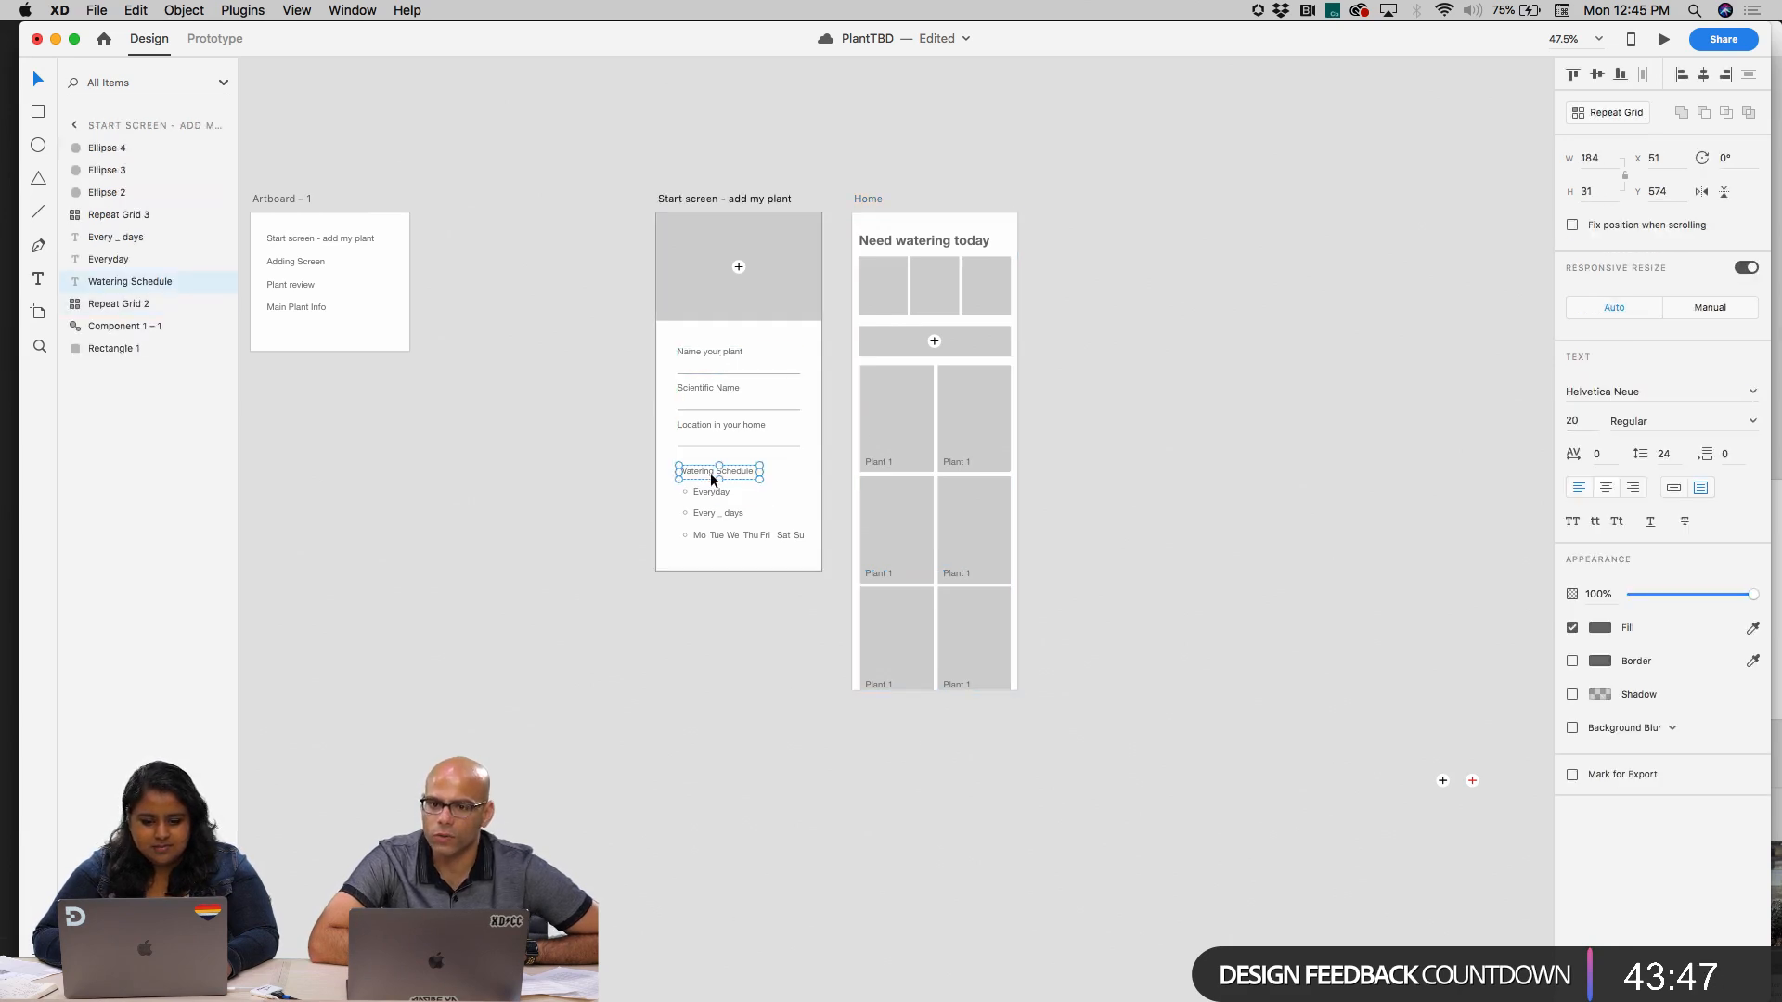
click(38, 915)
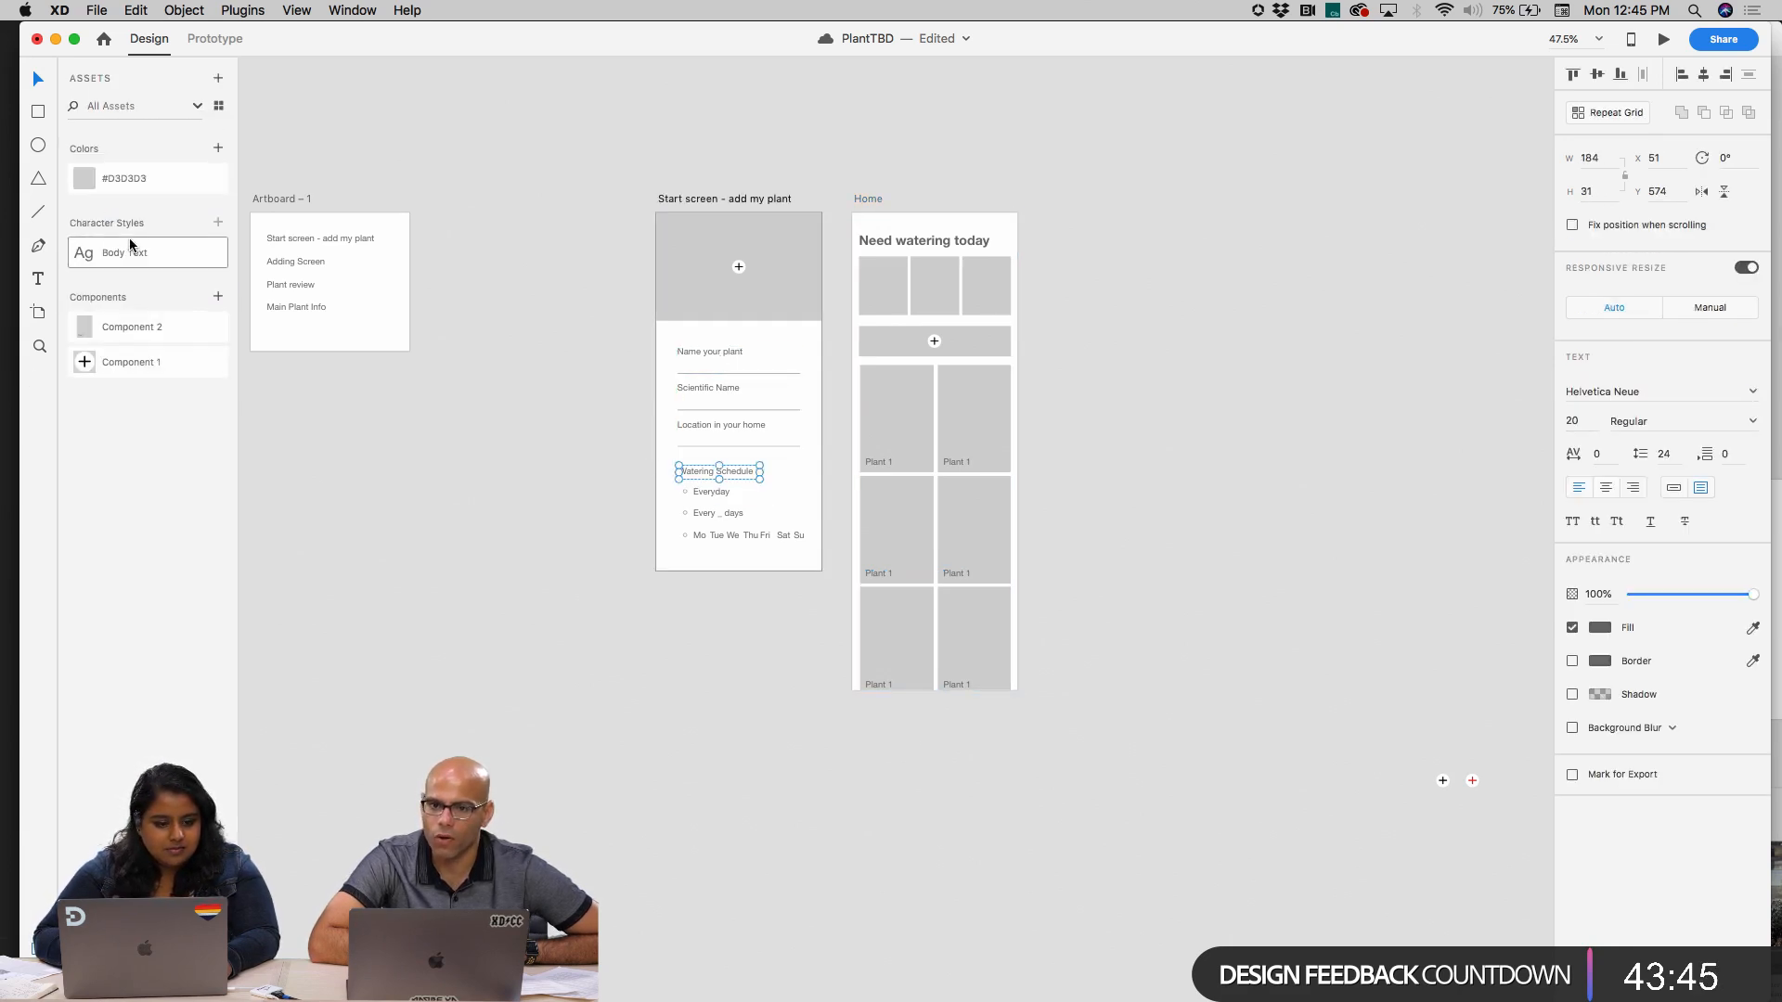
click(894, 246)
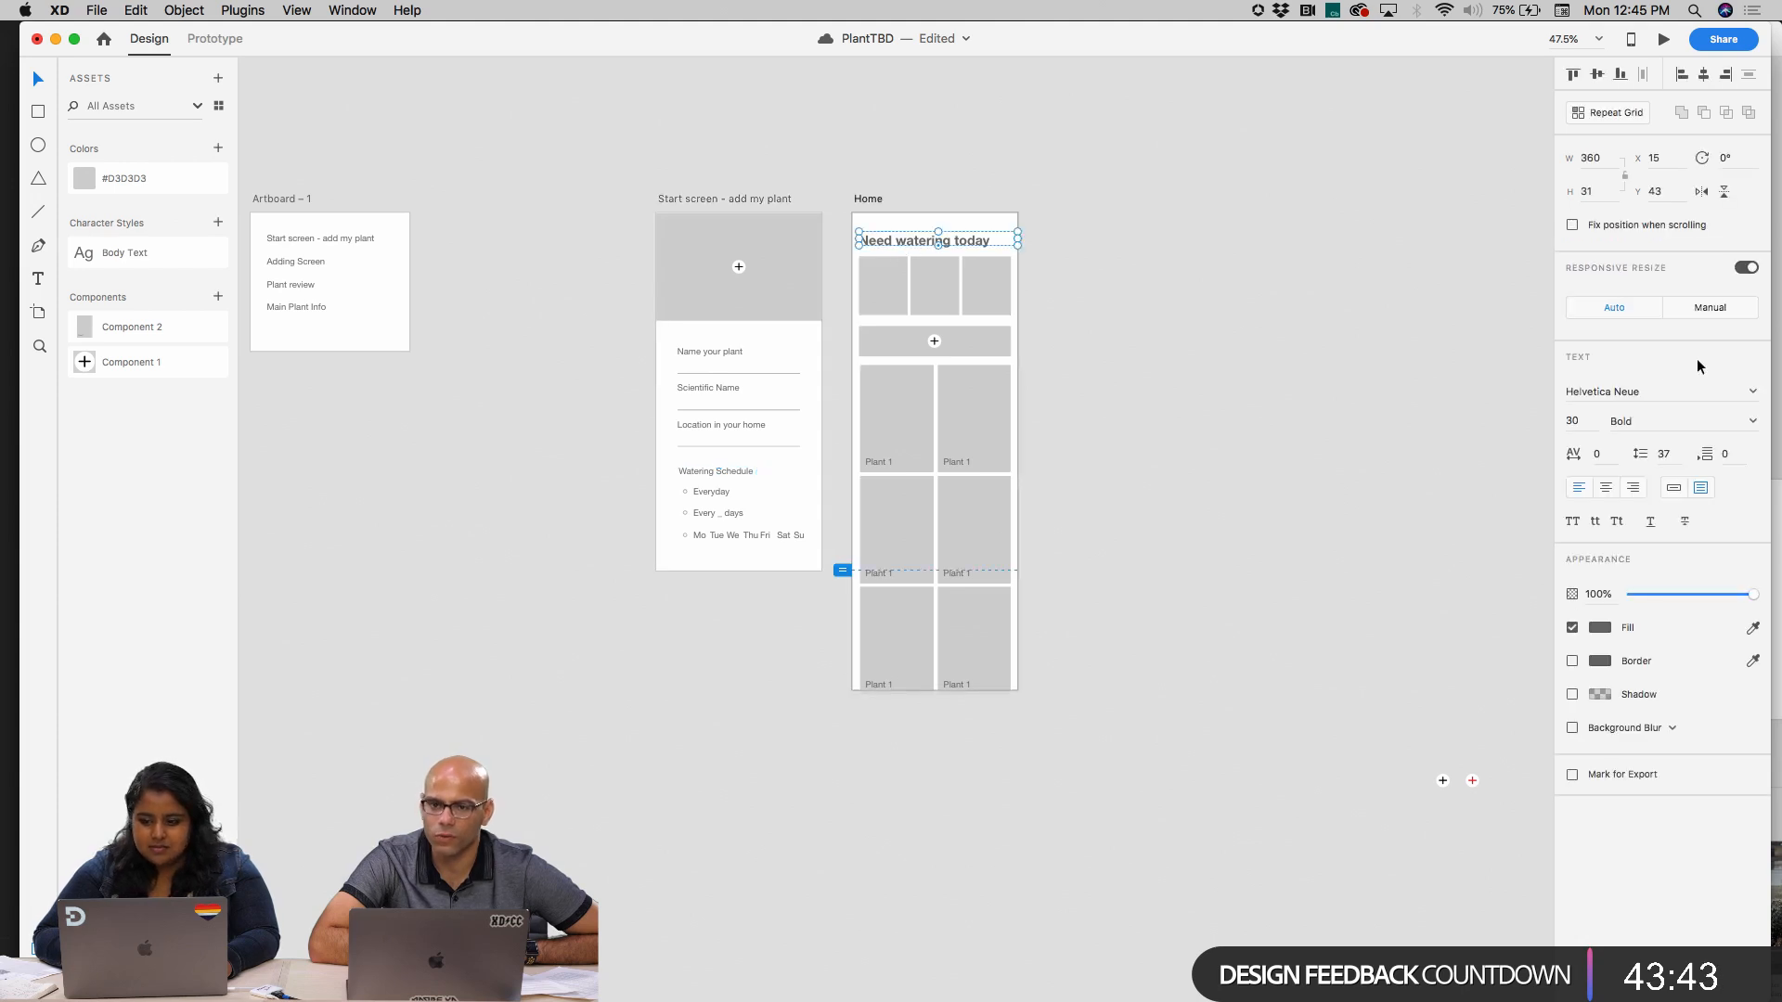
click(1577, 420)
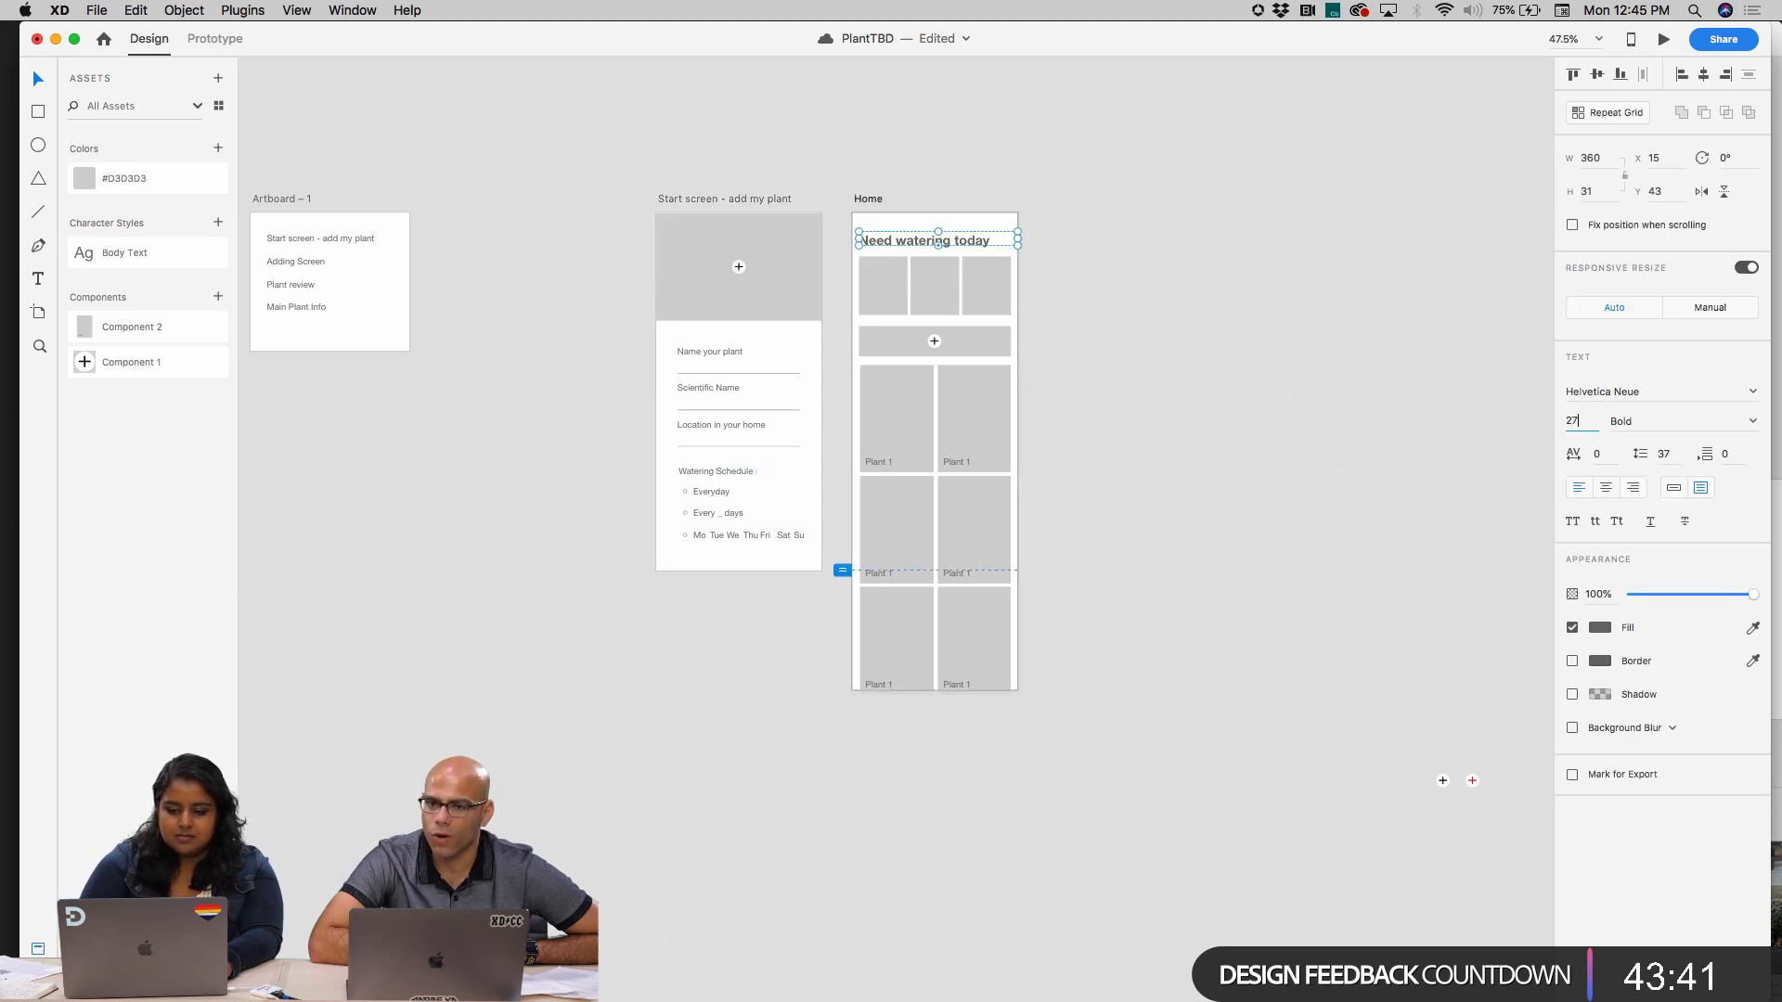
text(27)
key(Return)
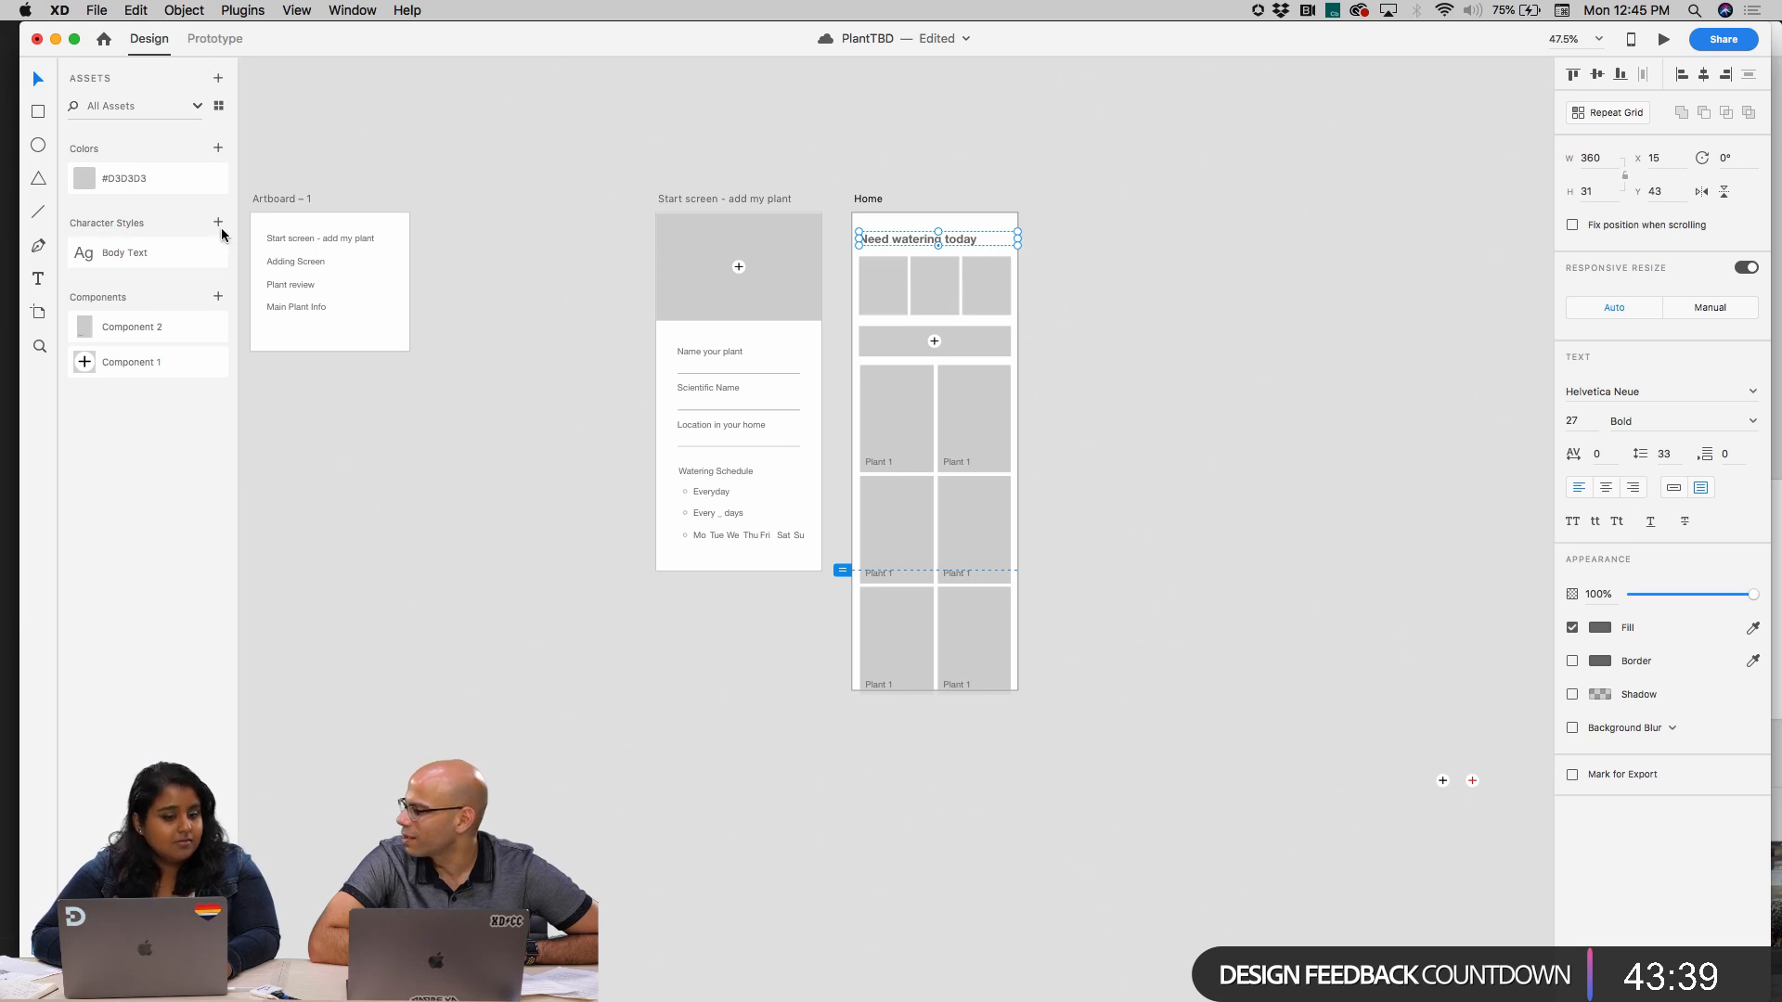
Save the heading's text formatting as a character style named "Title"
click(220, 226)
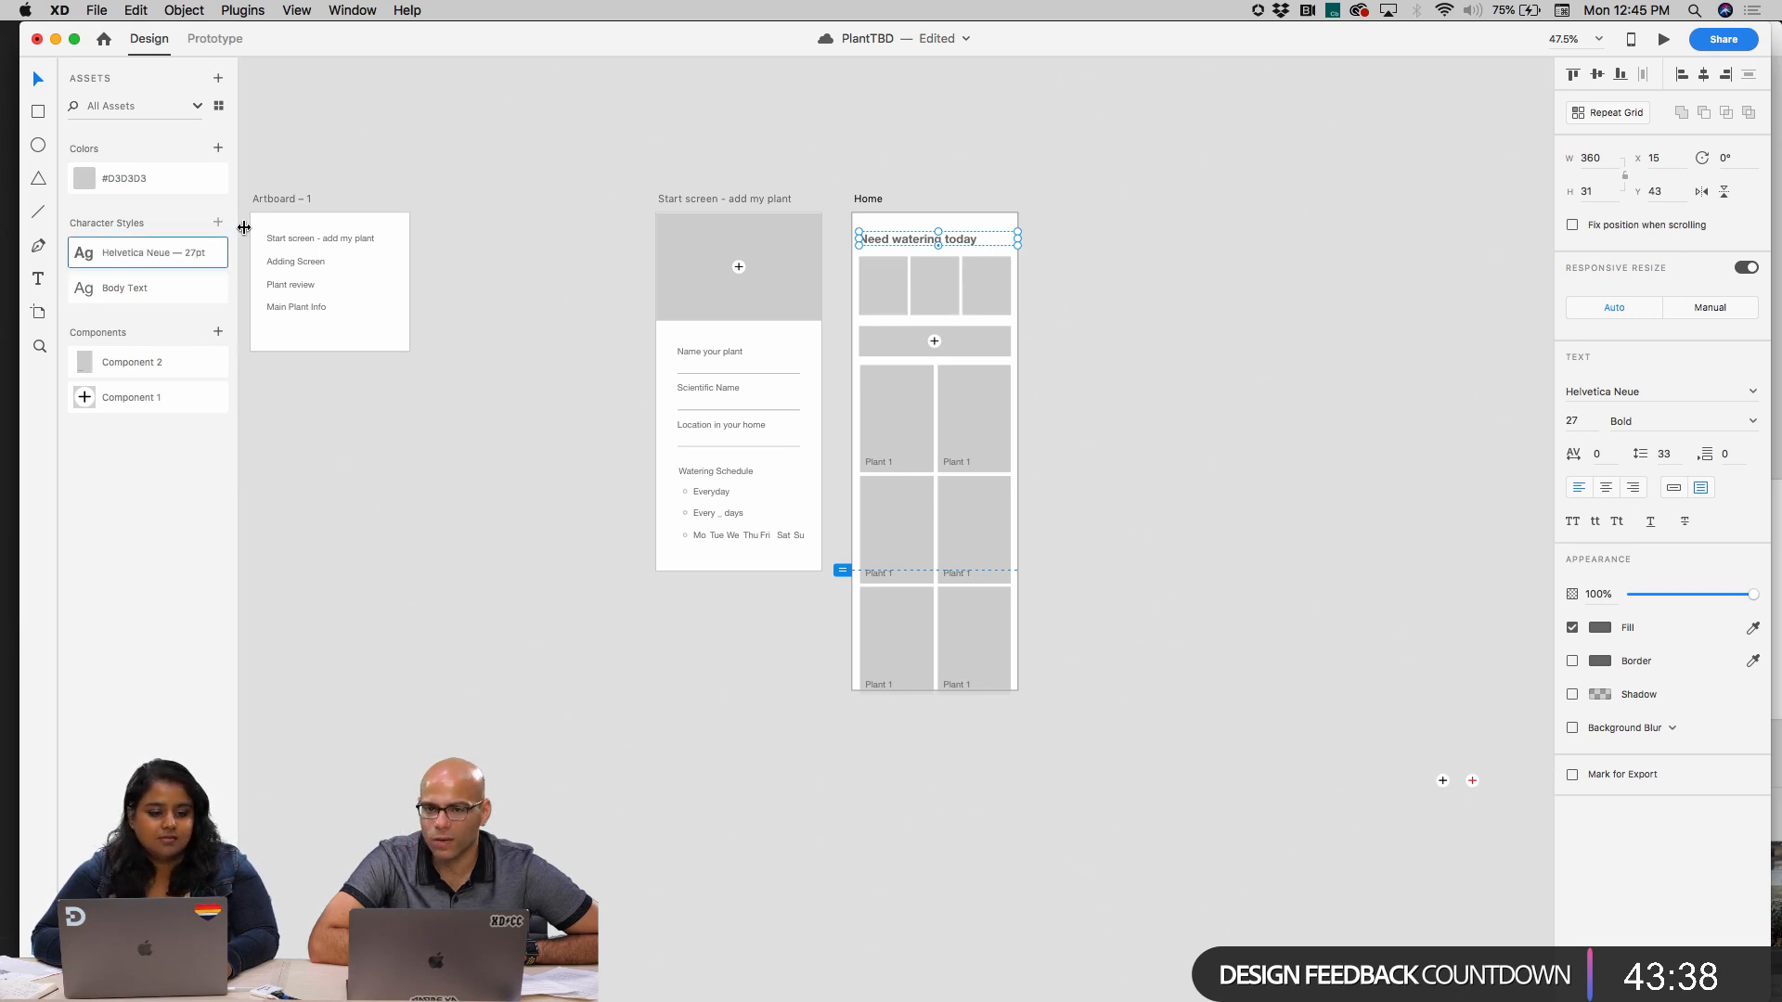
double_click(157, 249)
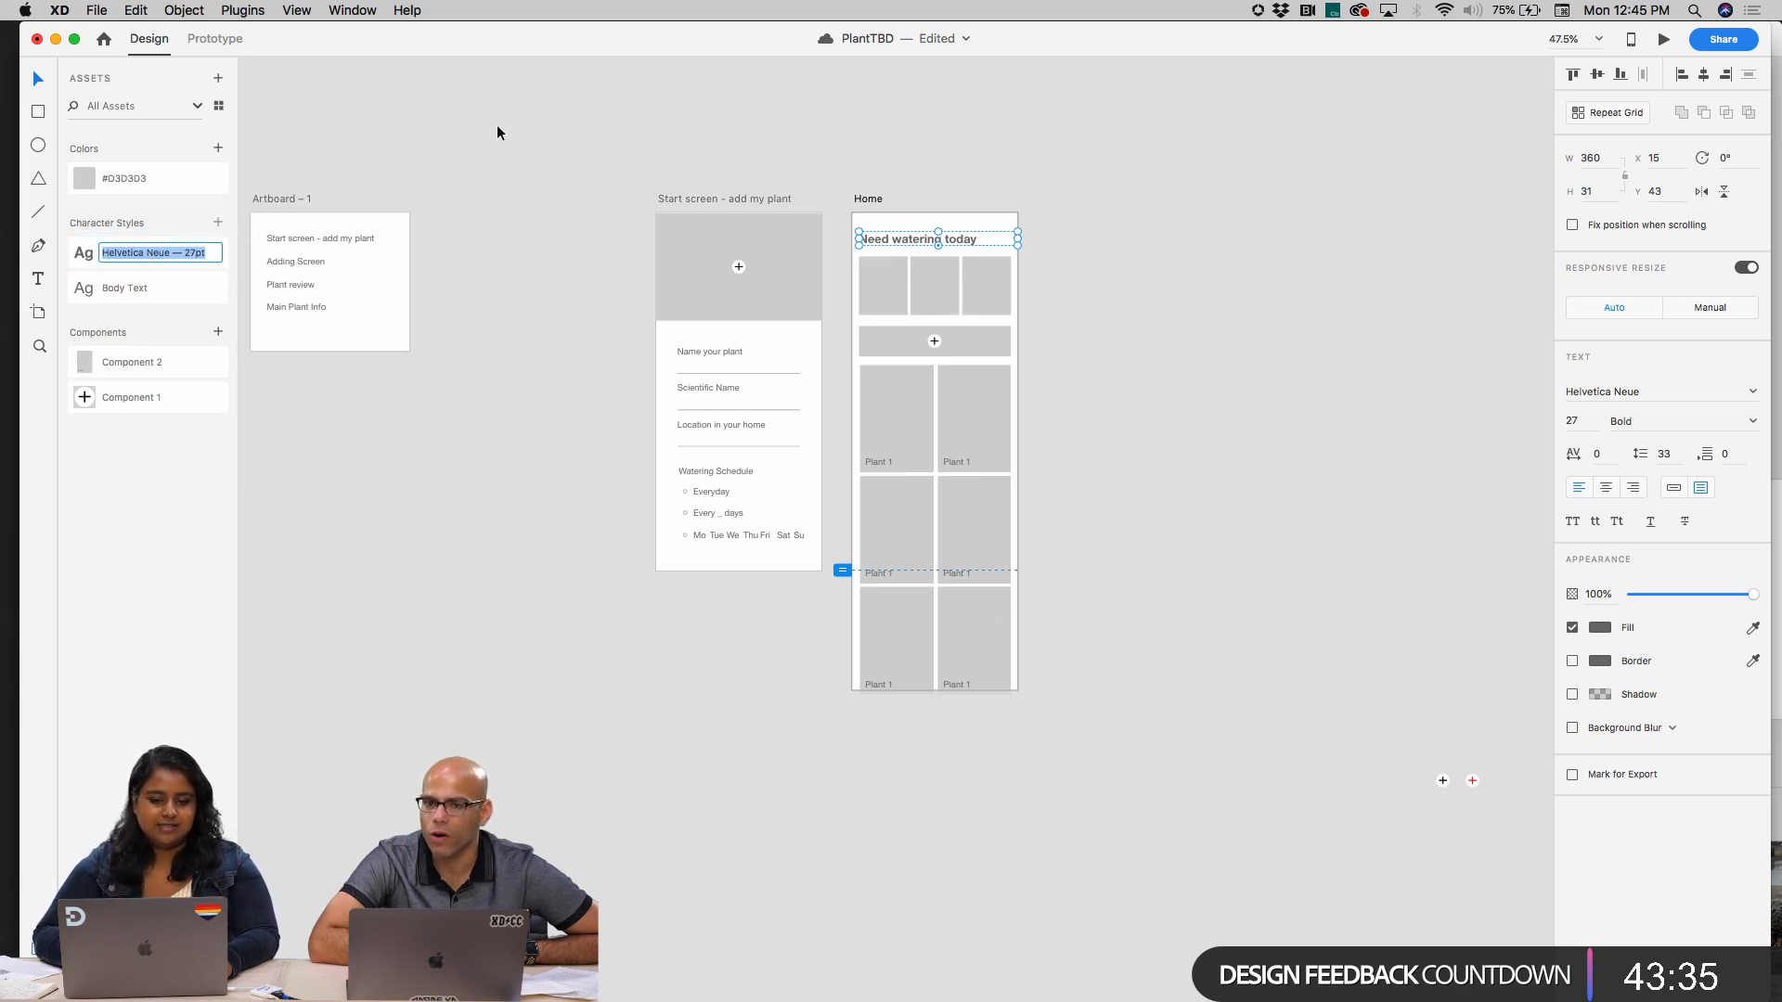
text(T)
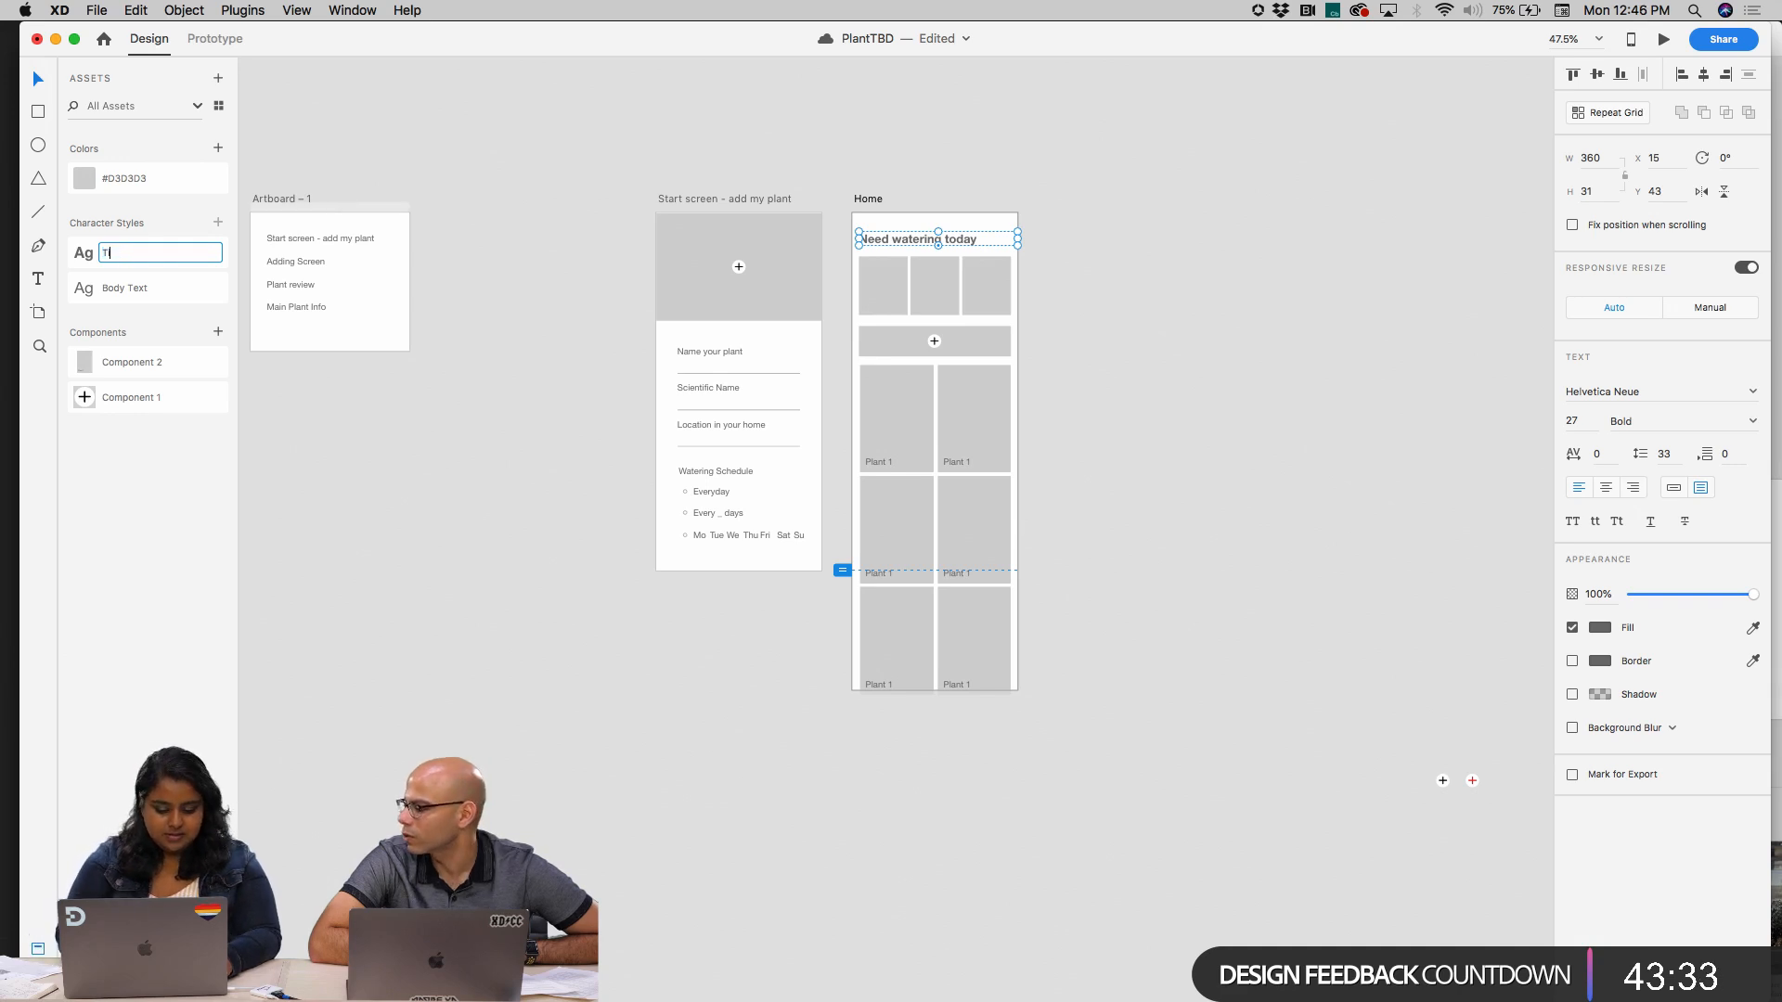
text(itle)
key(Return)
click(635, 142)
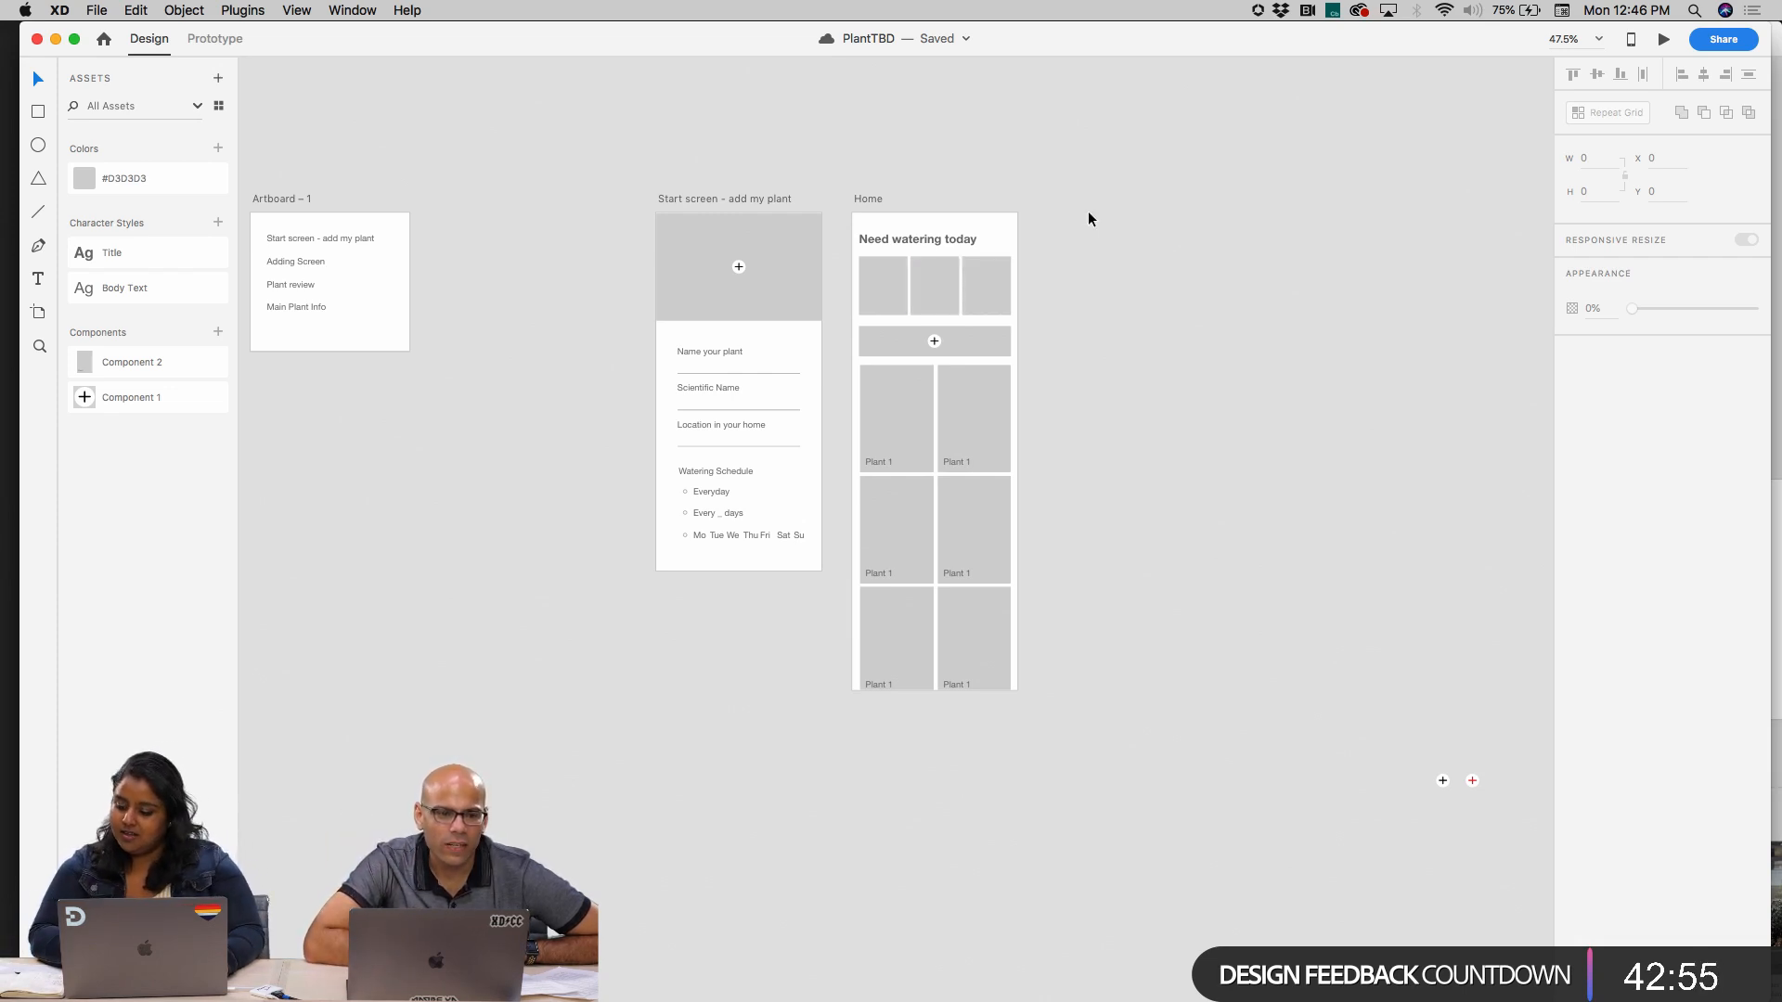
Review the Start screen and Home wireframes, including the Home artboard's size and scrolling settings
scroll(804, 259, up, 5)
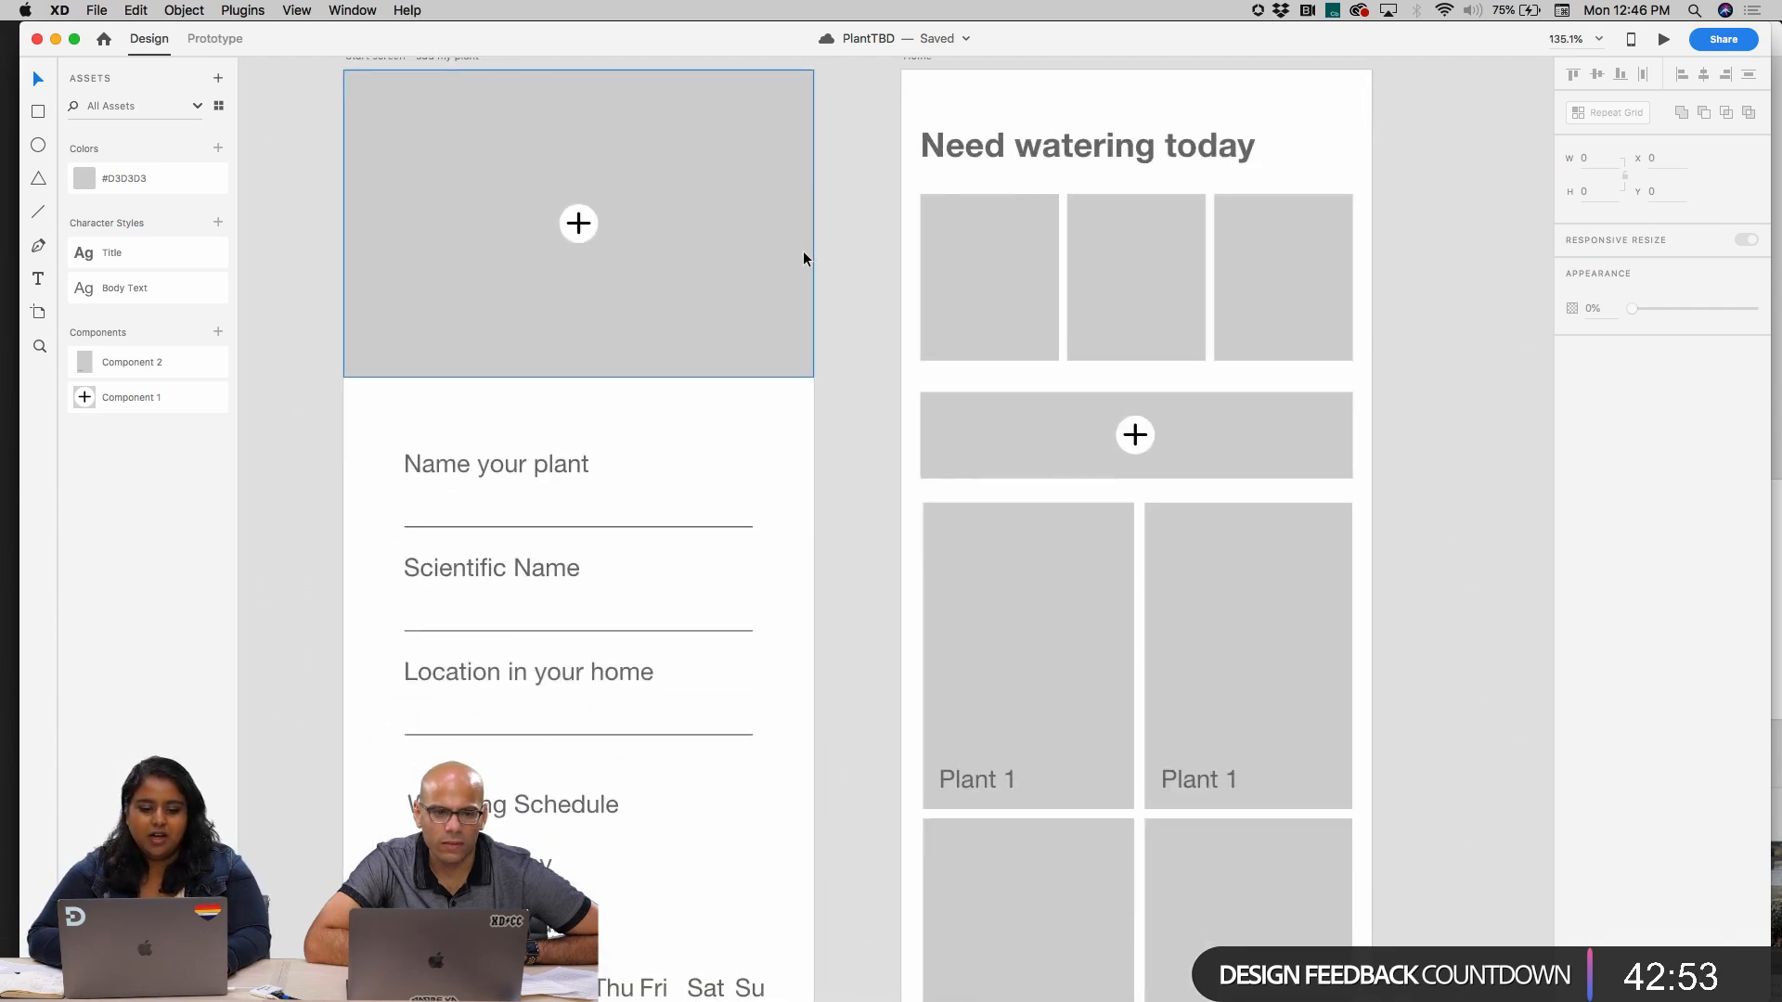
scroll(803, 259, down, 4)
scroll(670, 275, up, 3)
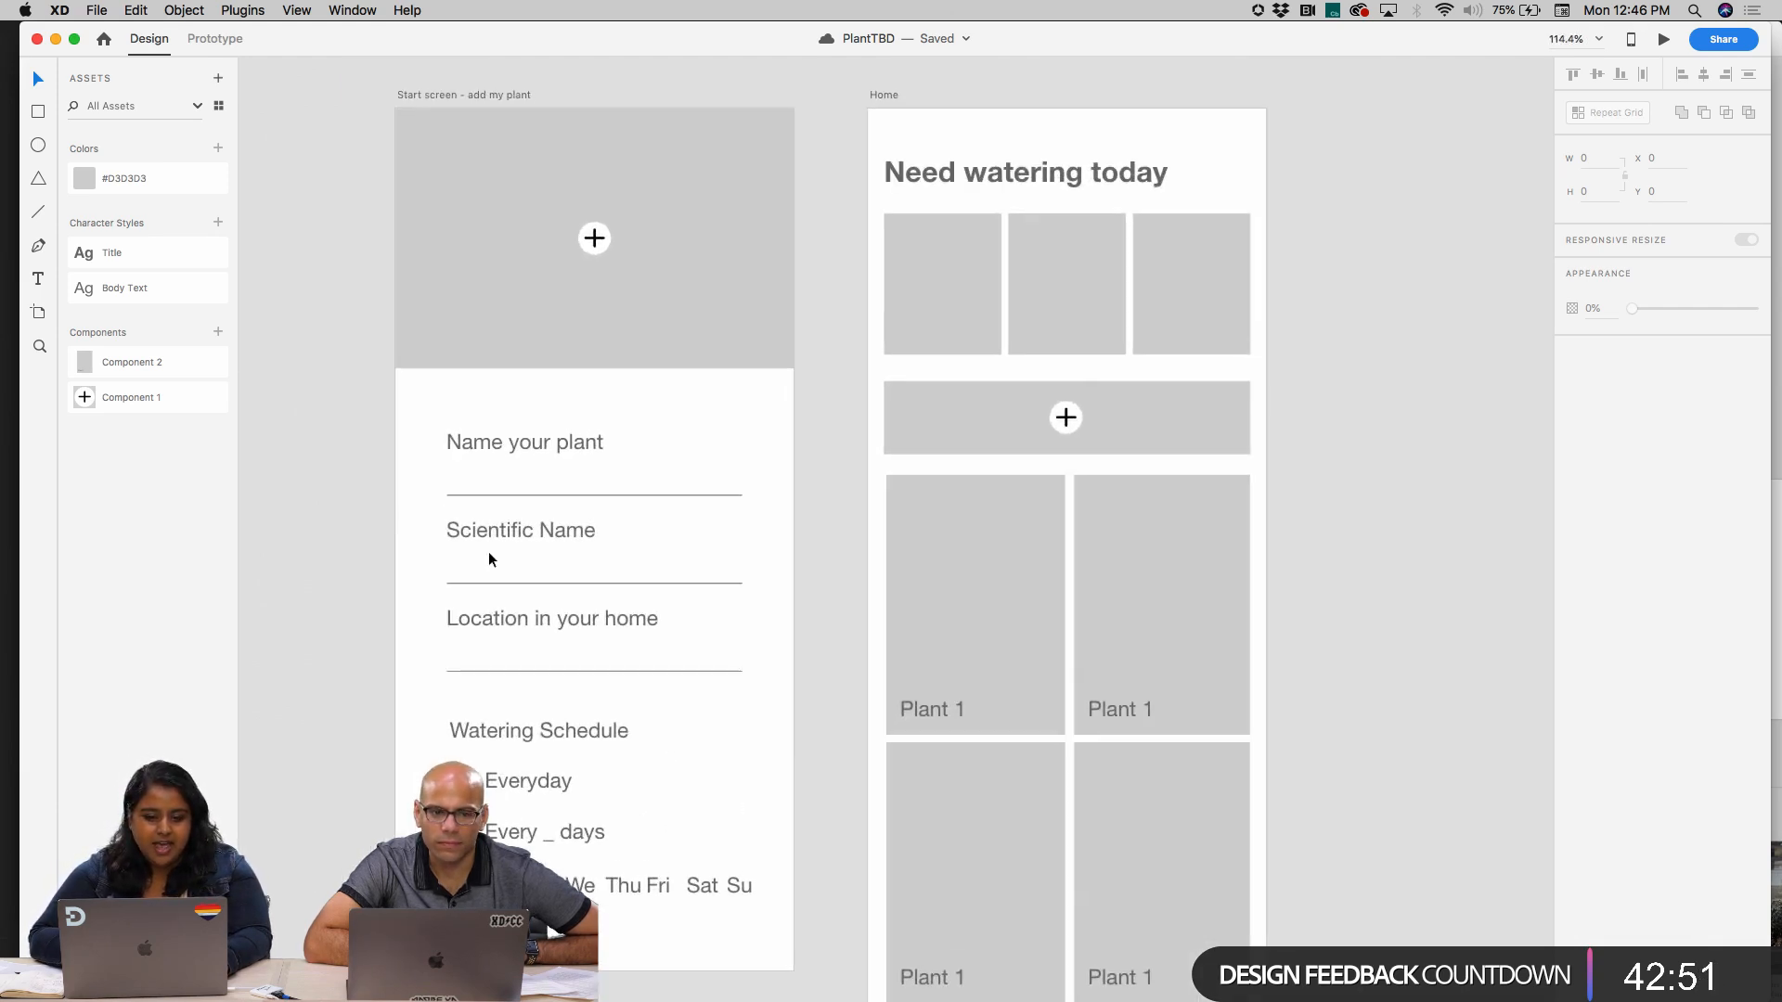
scroll(628, 453, right, 5)
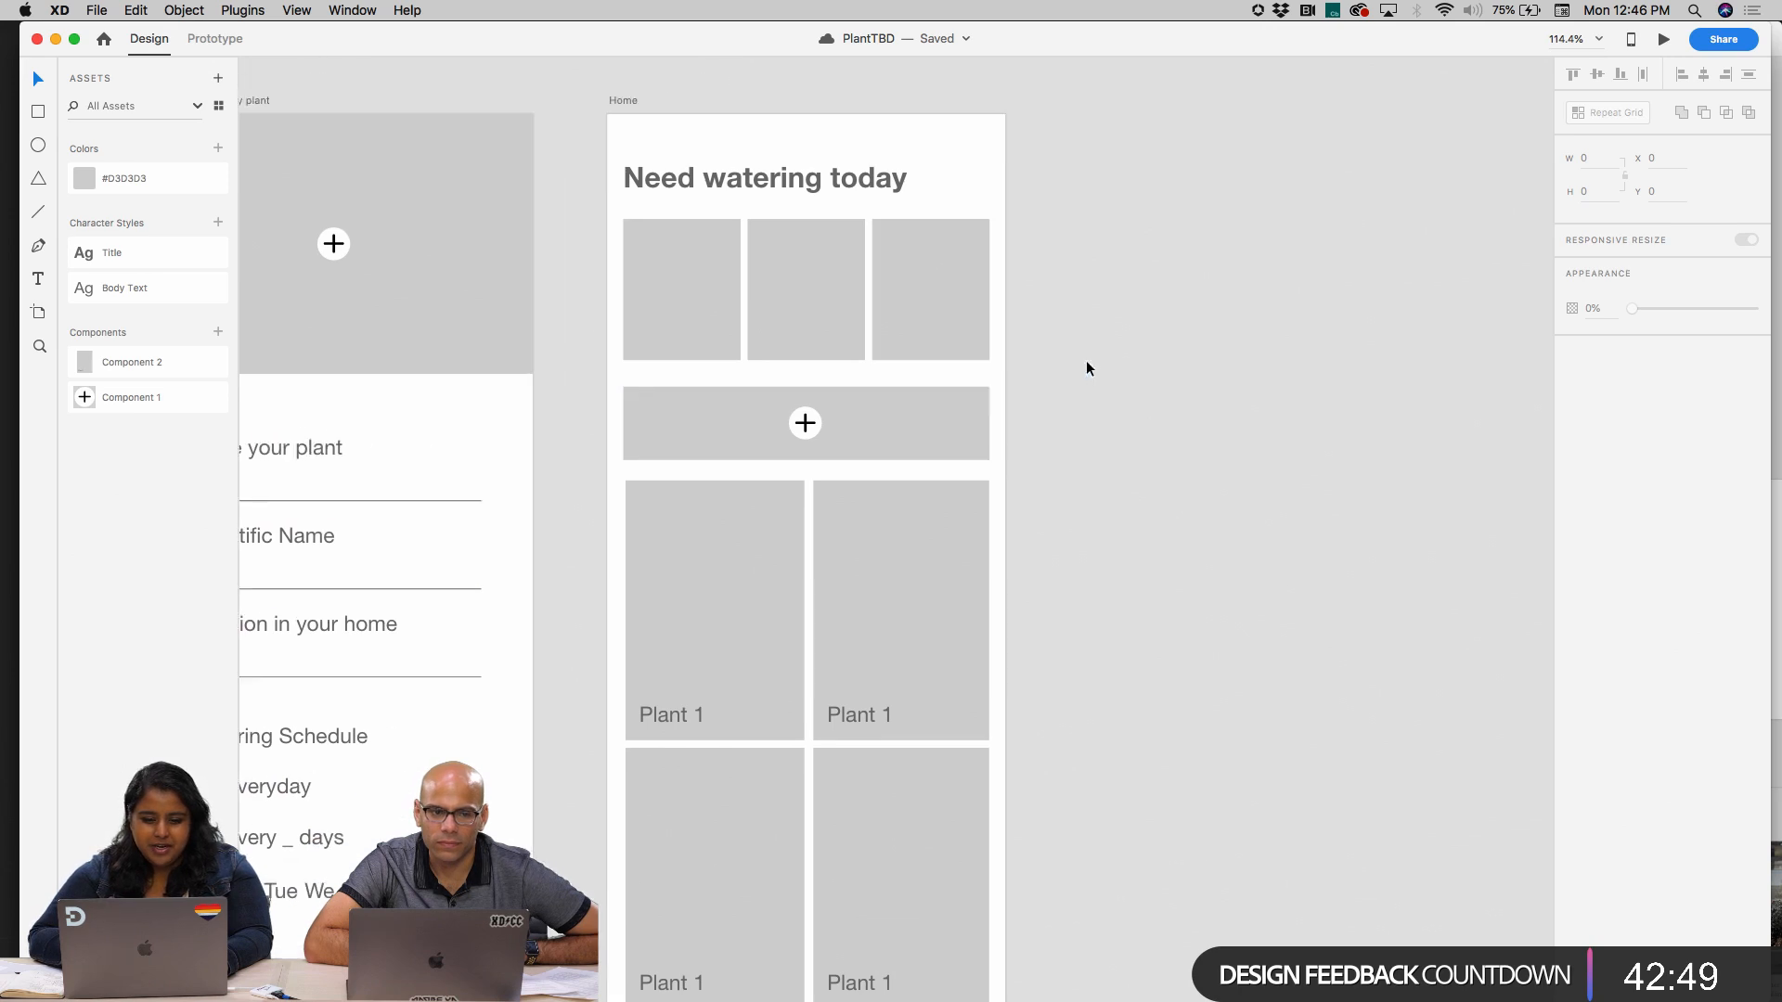
scroll(934, 434, down, 3)
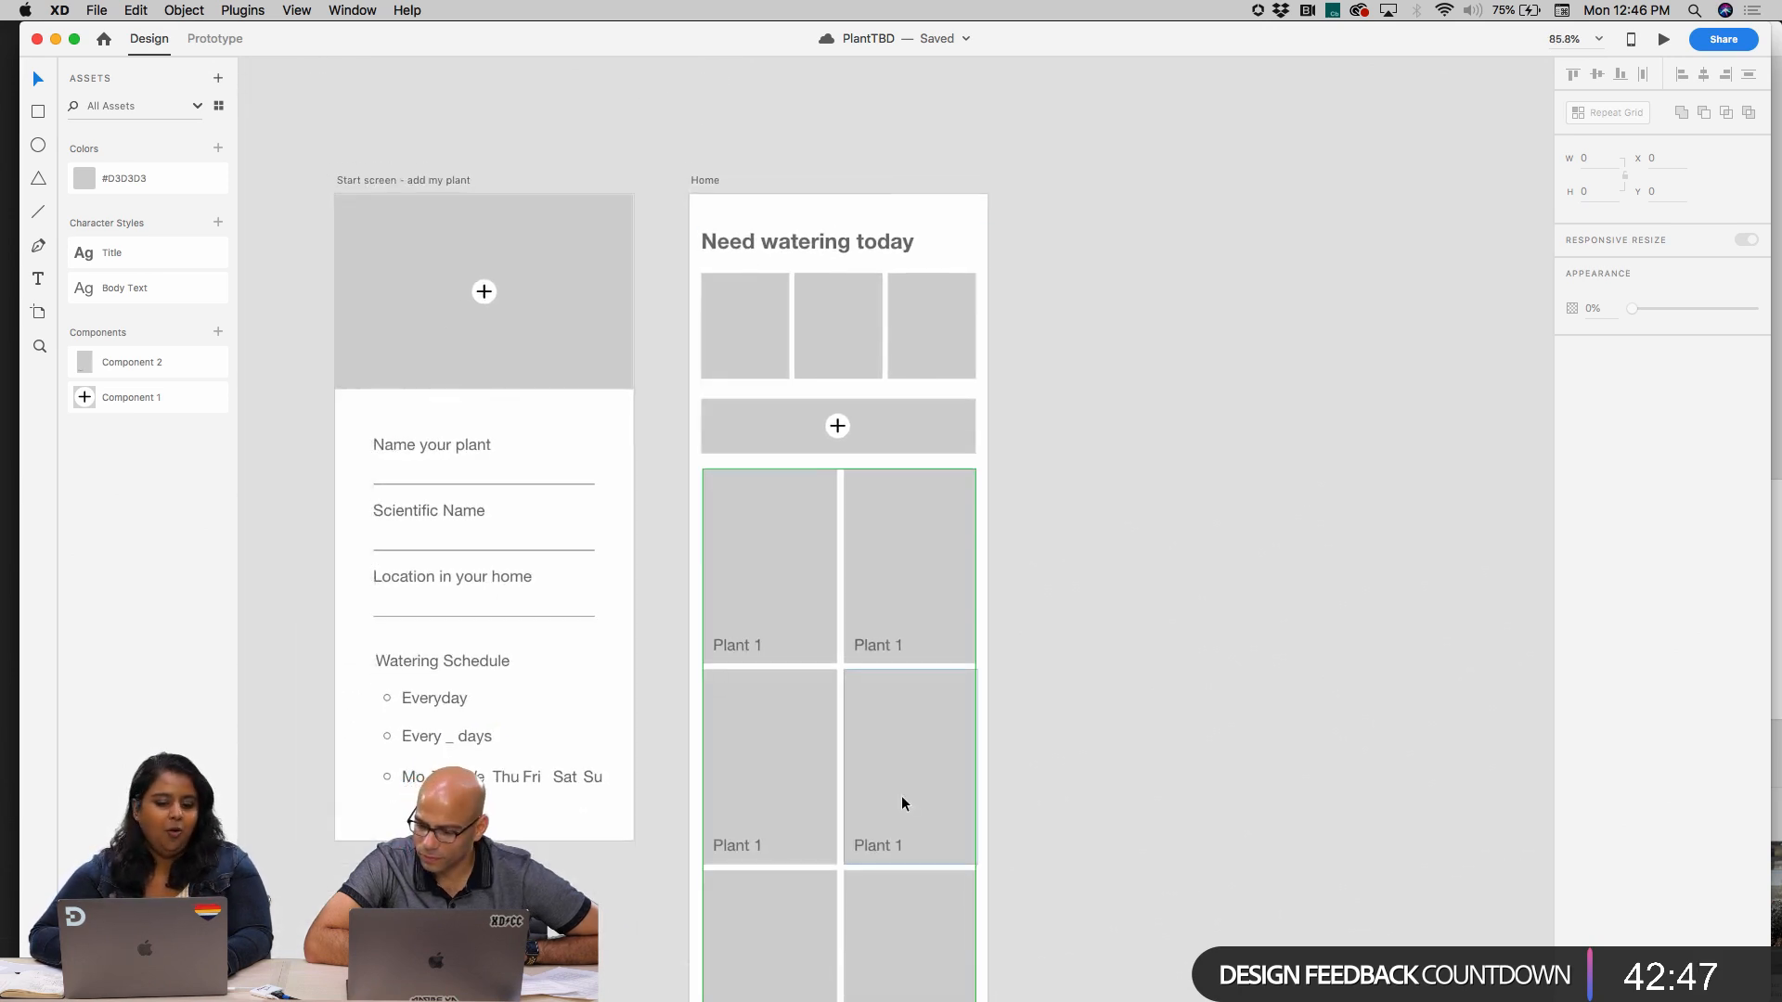
scroll(902, 800, down, 5)
scroll(902, 800, up, 6)
scroll(902, 800, down, 4)
scroll(902, 800, up, 2)
scroll(902, 799, right, 1)
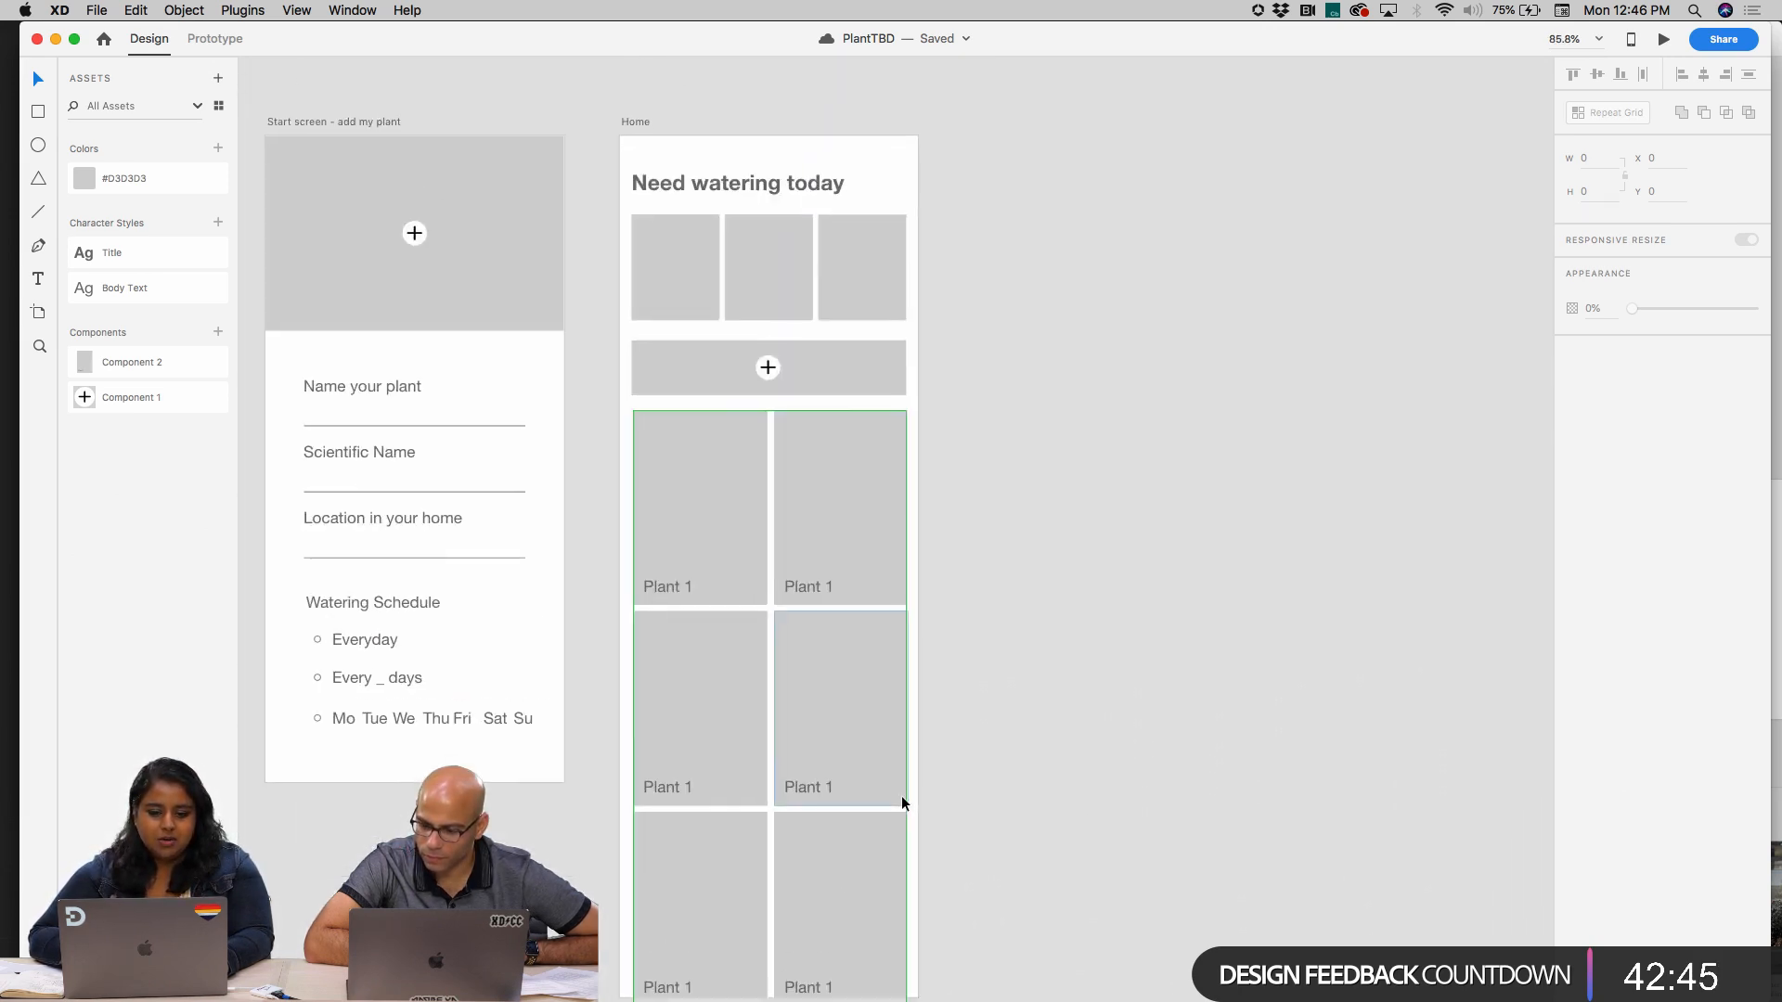
scroll(900, 798, down, 2)
scroll(900, 798, down, 3)
scroll(903, 808, up, 1)
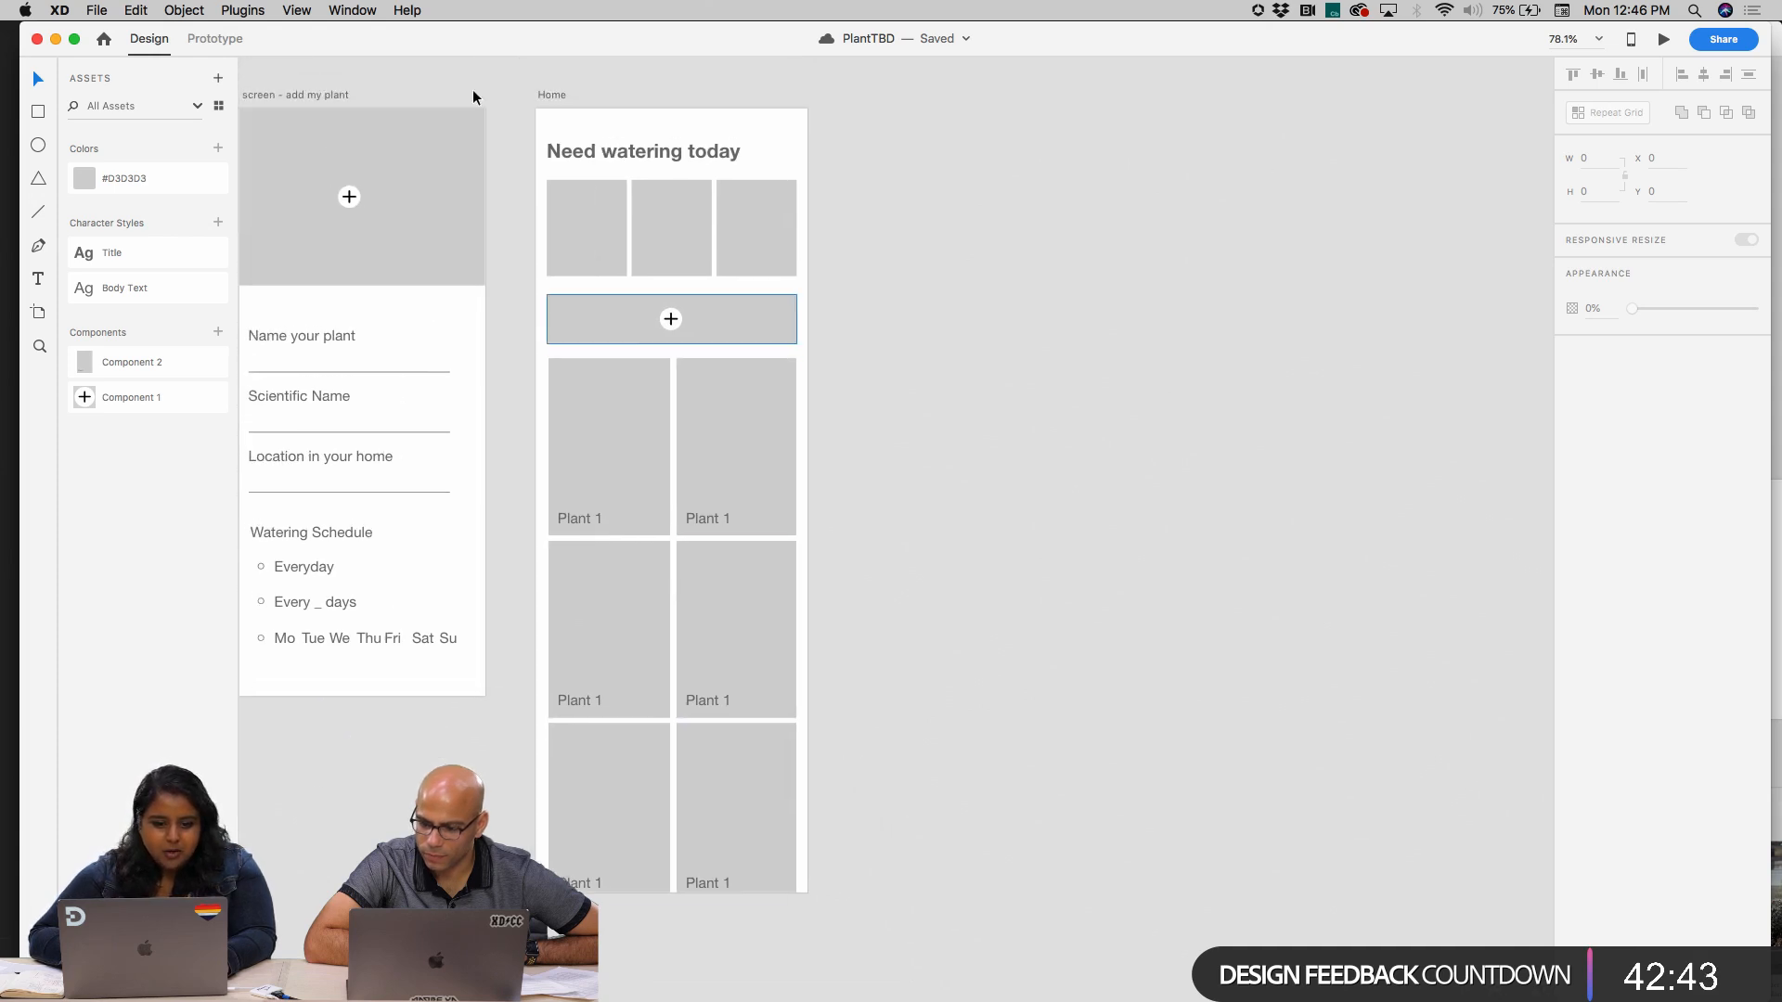
click(551, 95)
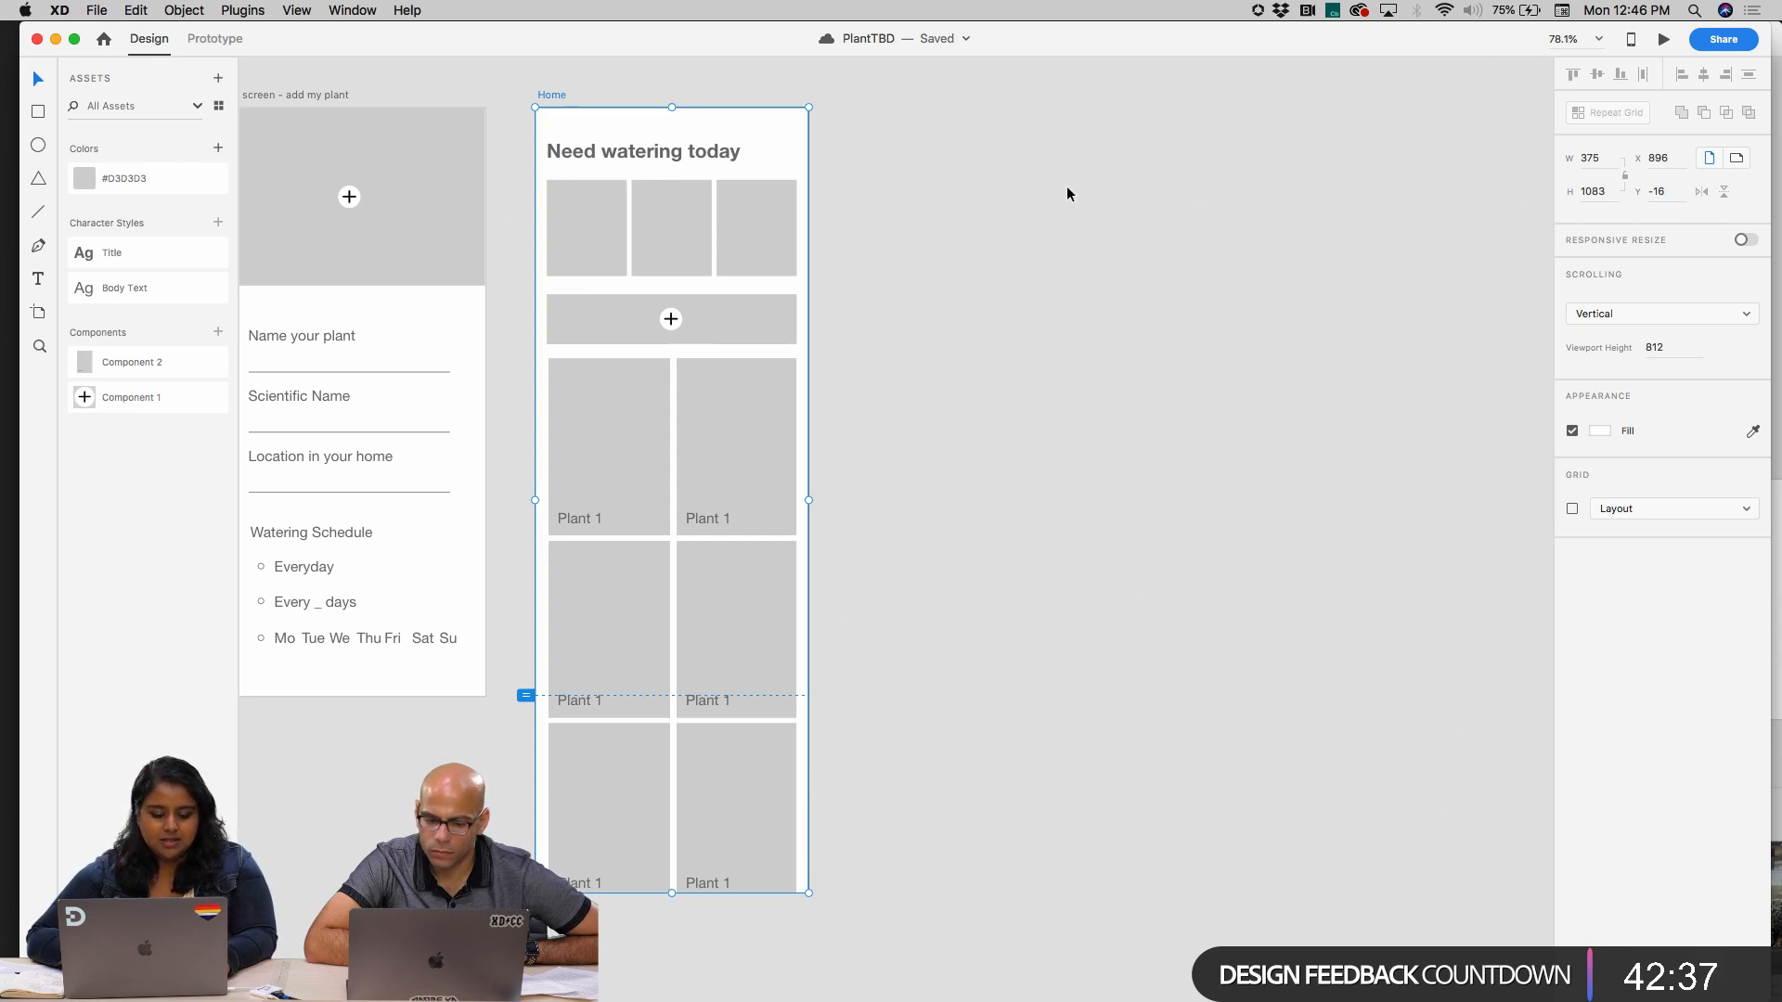
click(1044, 229)
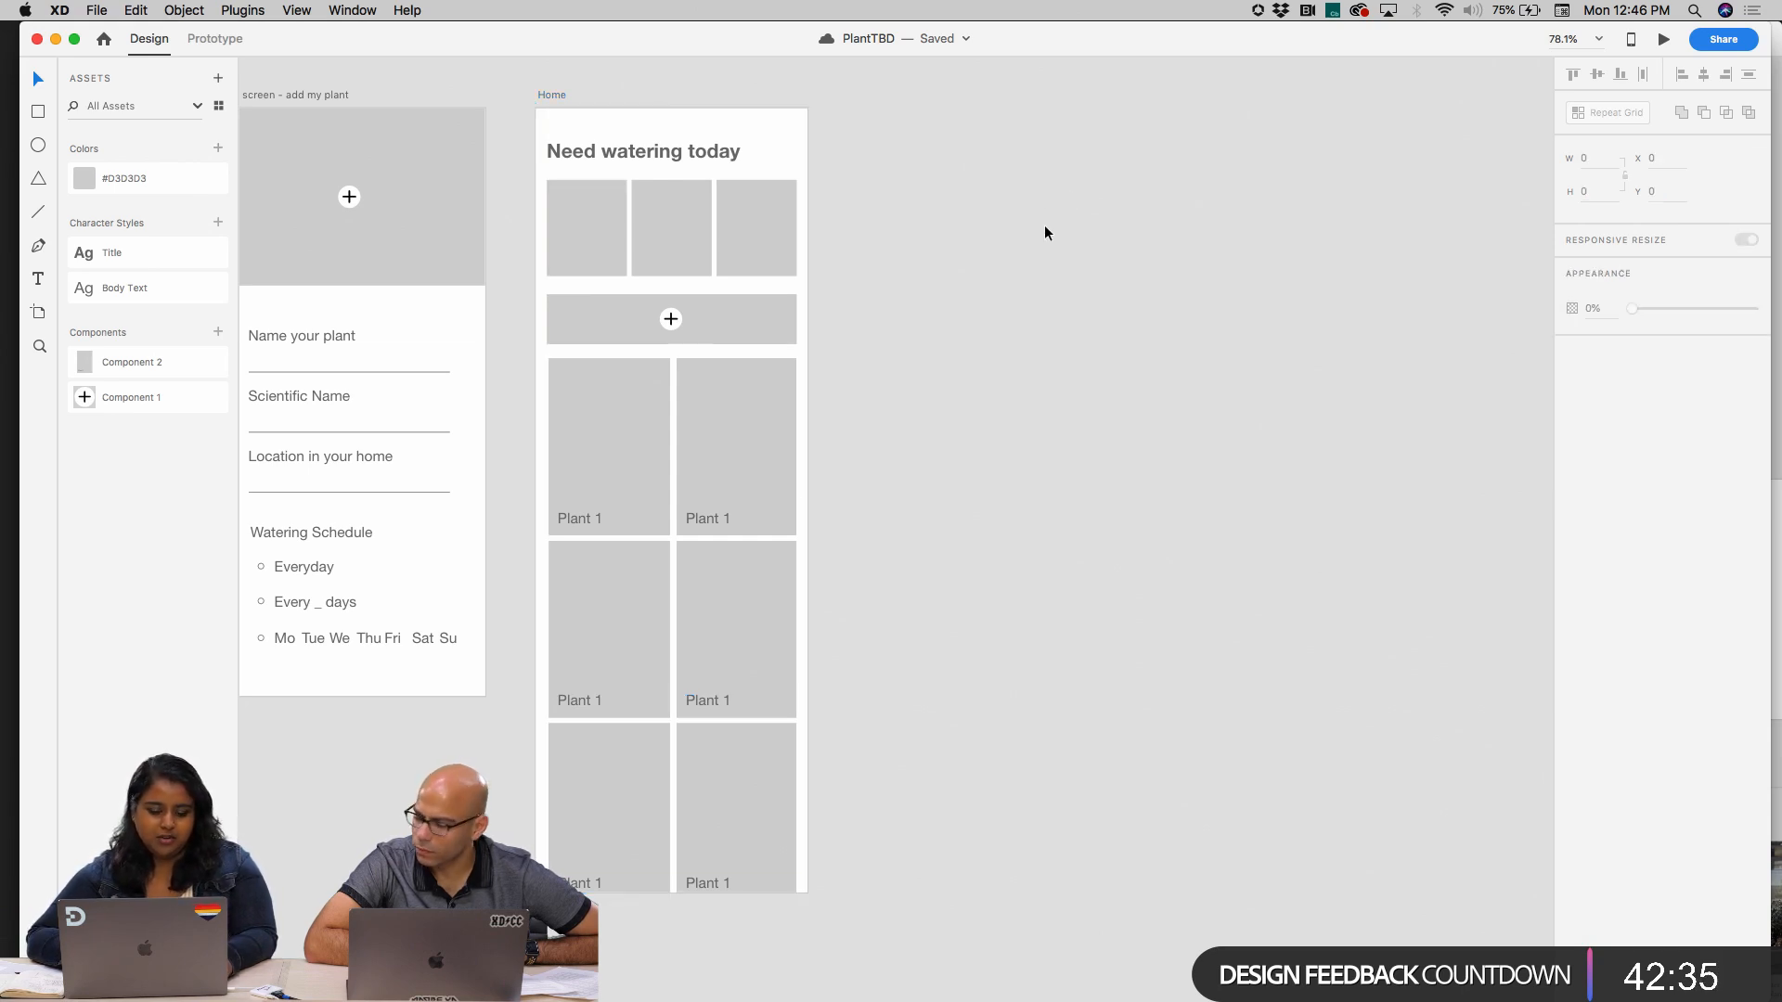
Add a Web 1280 artboard, 1280 × 800, beside the Home artboard
key(a)
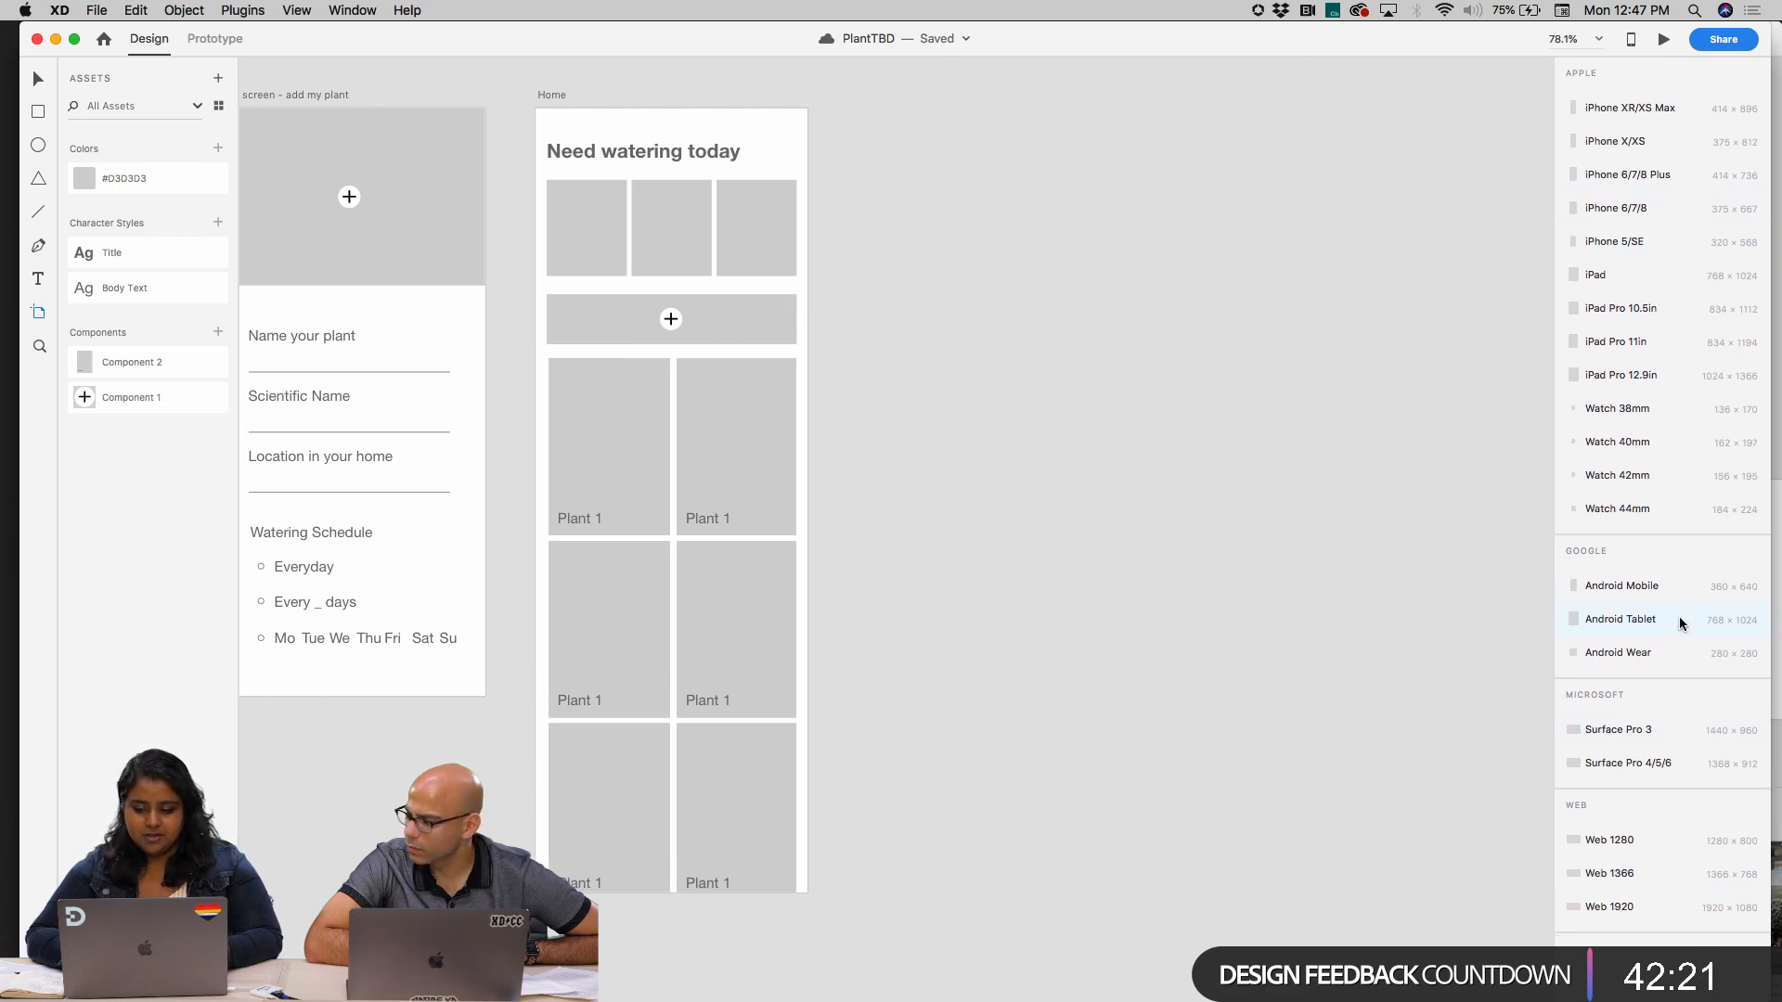
click(1672, 841)
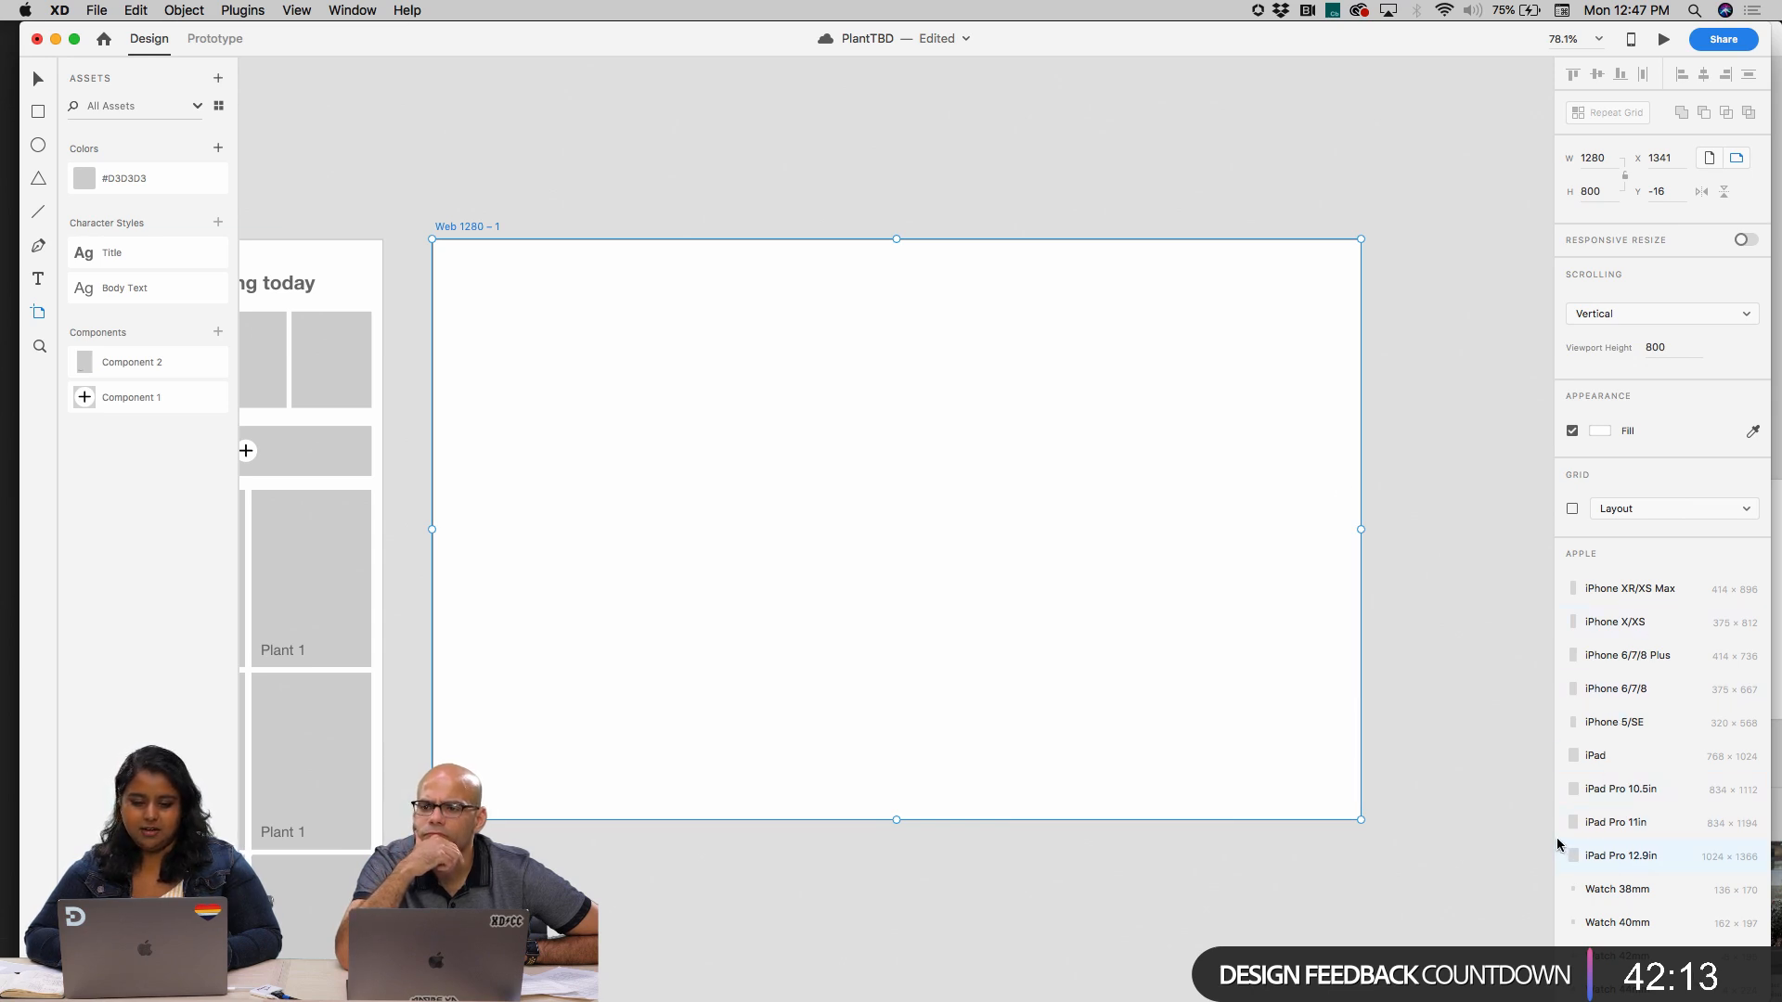
key(v)
click(1162, 145)
scroll(1164, 145, left, 1)
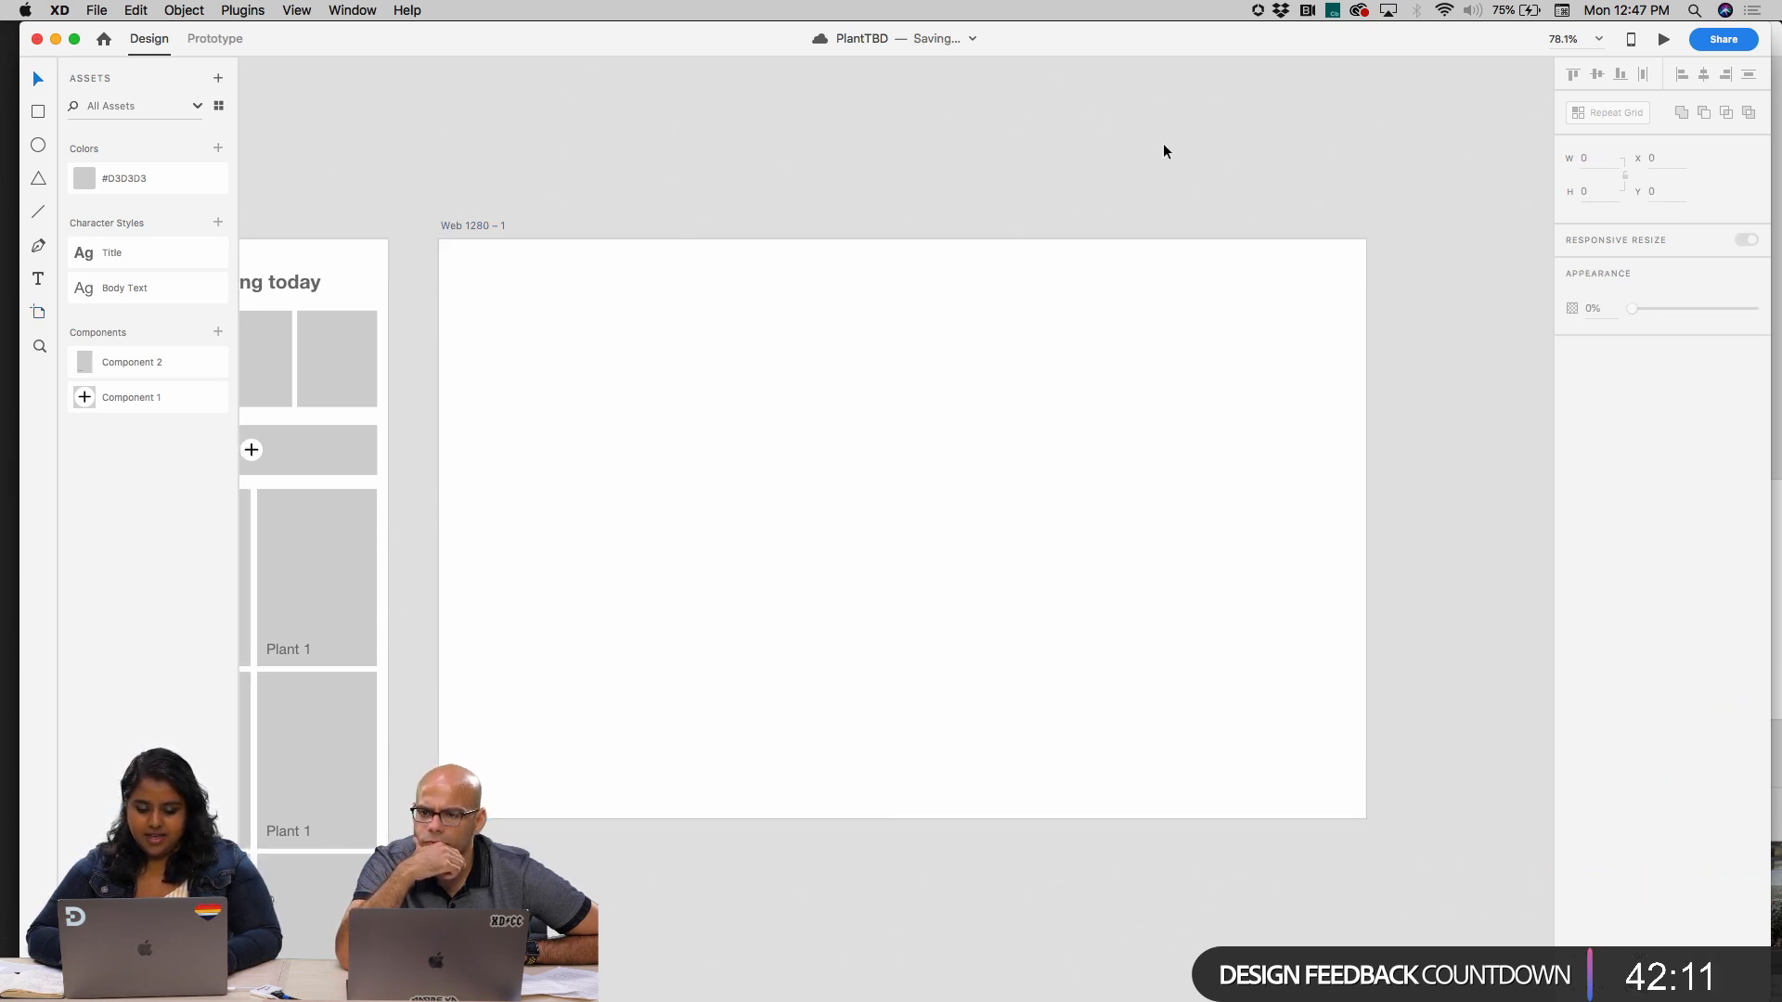
scroll(1162, 151, left, 5)
scroll(1162, 152, down, 2)
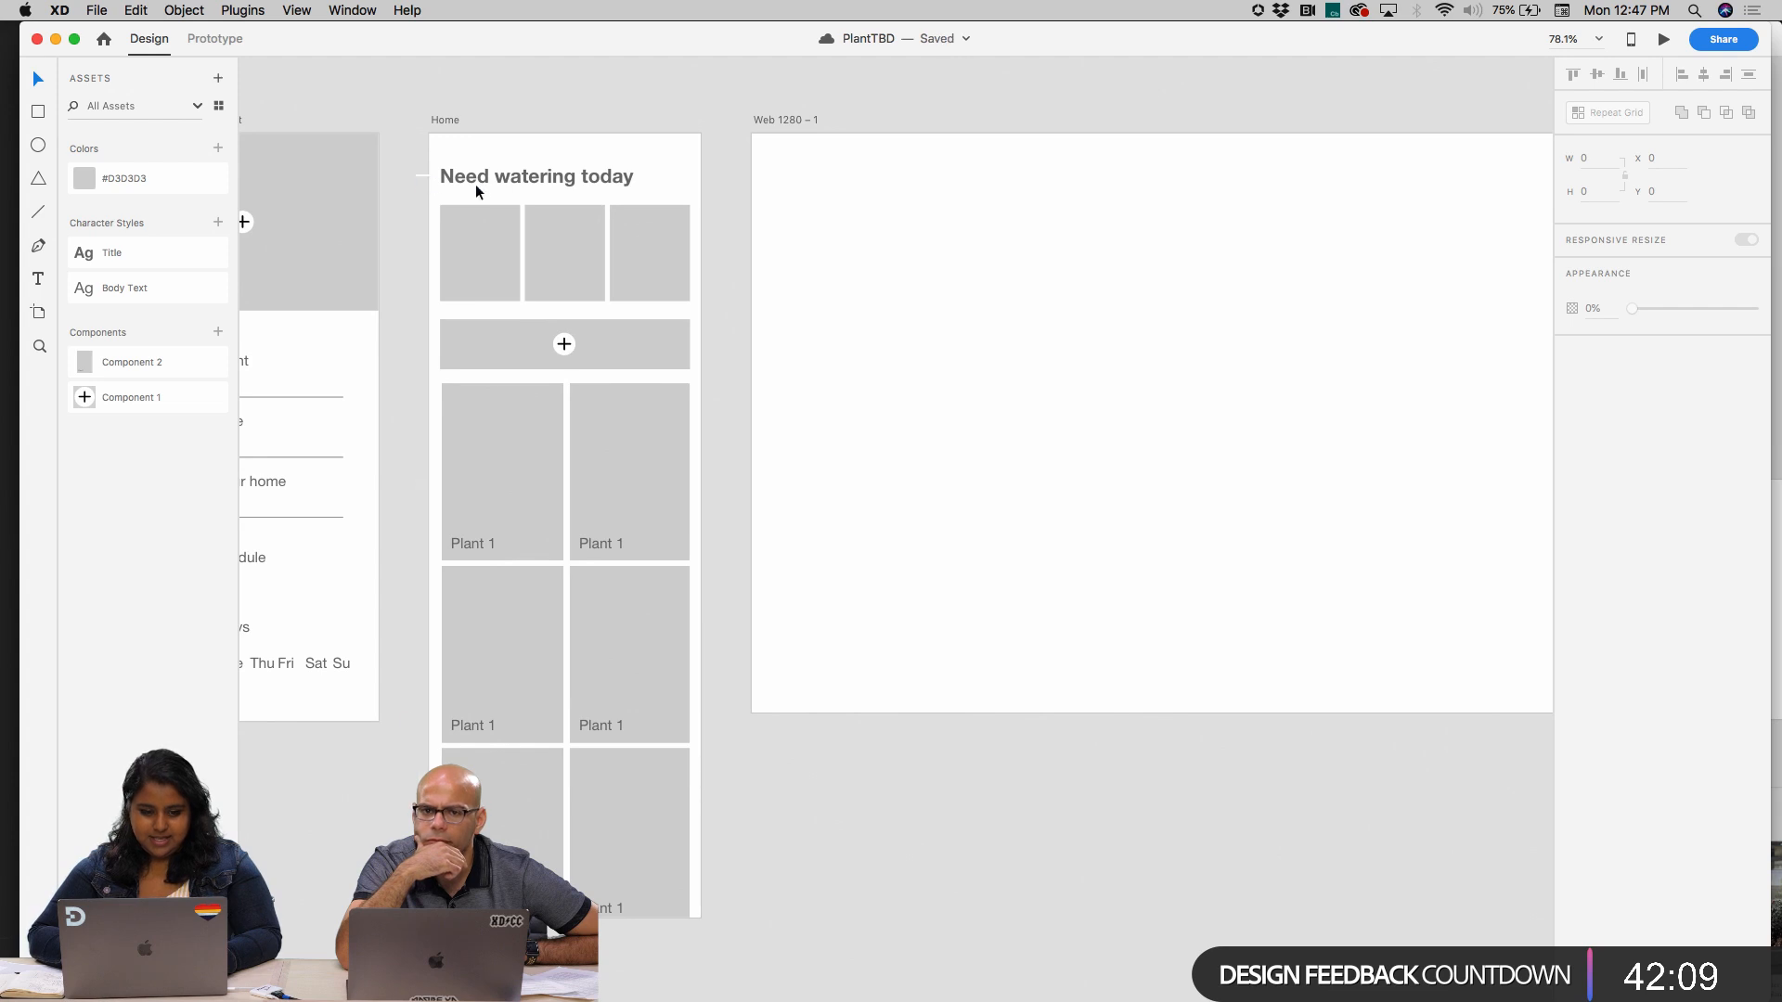
Try copying the "Need watering today" heading and its three image boxes from the Home artboard to the Web 1280 artboard
drag(475, 184, 666, 258)
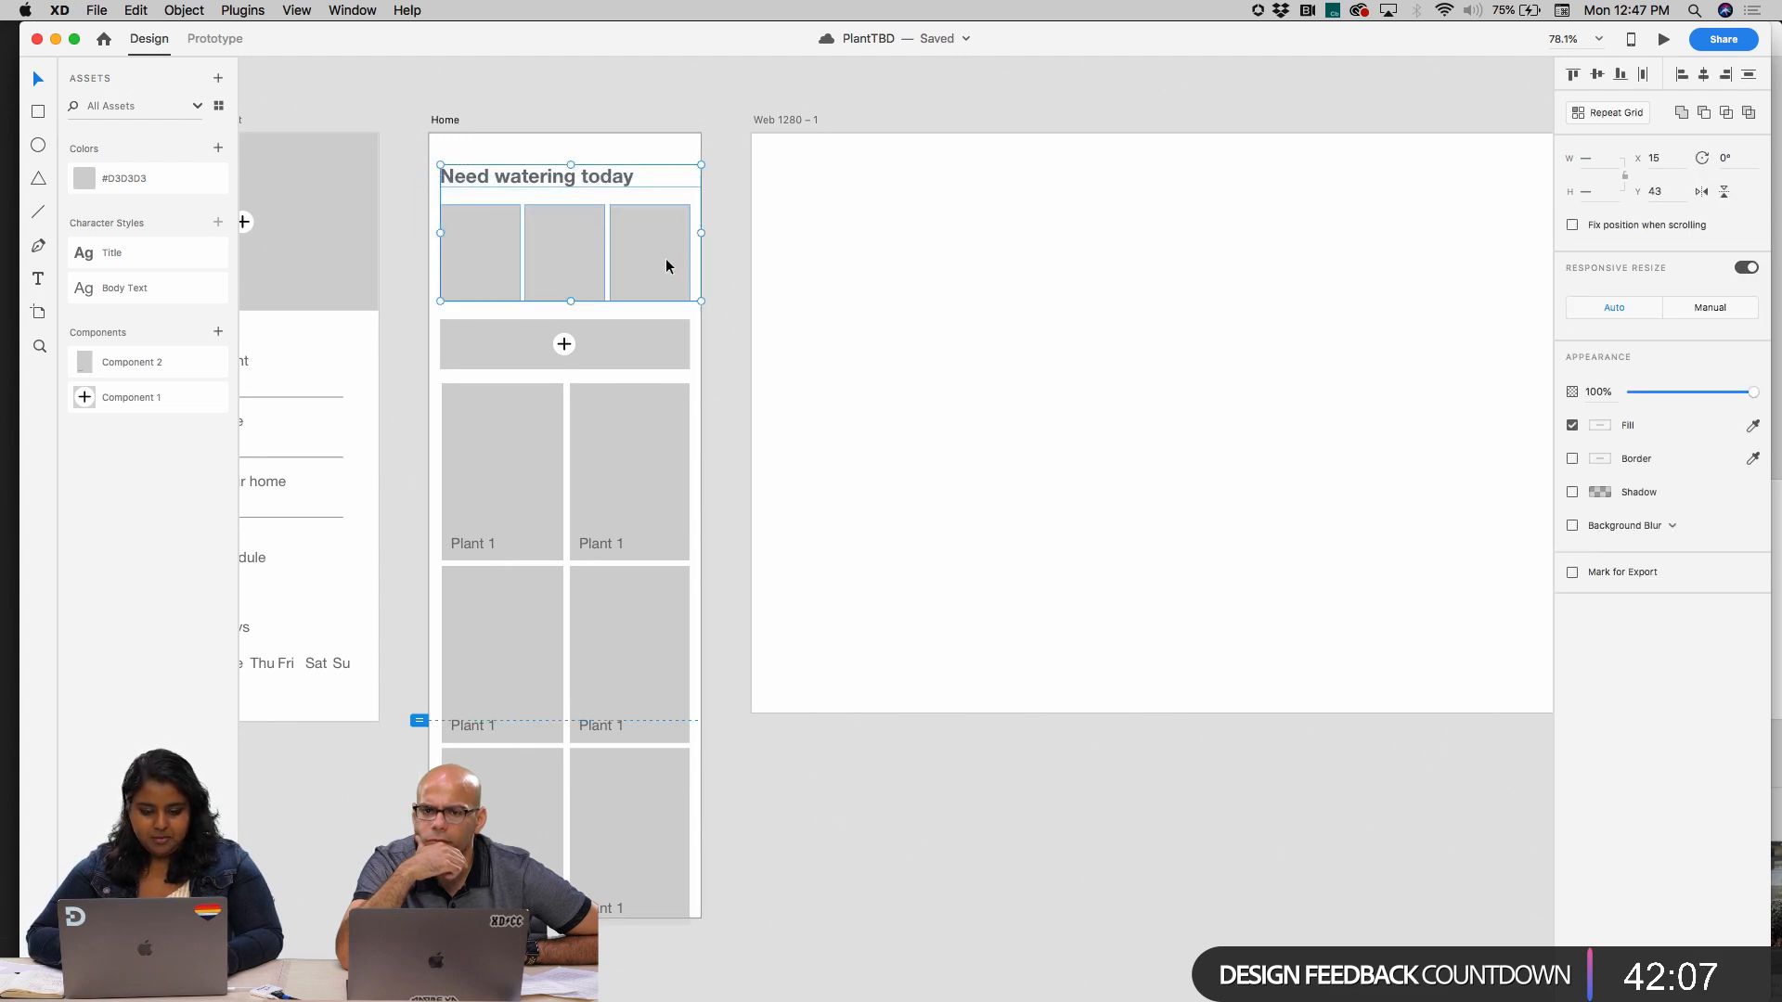
click(785, 115)
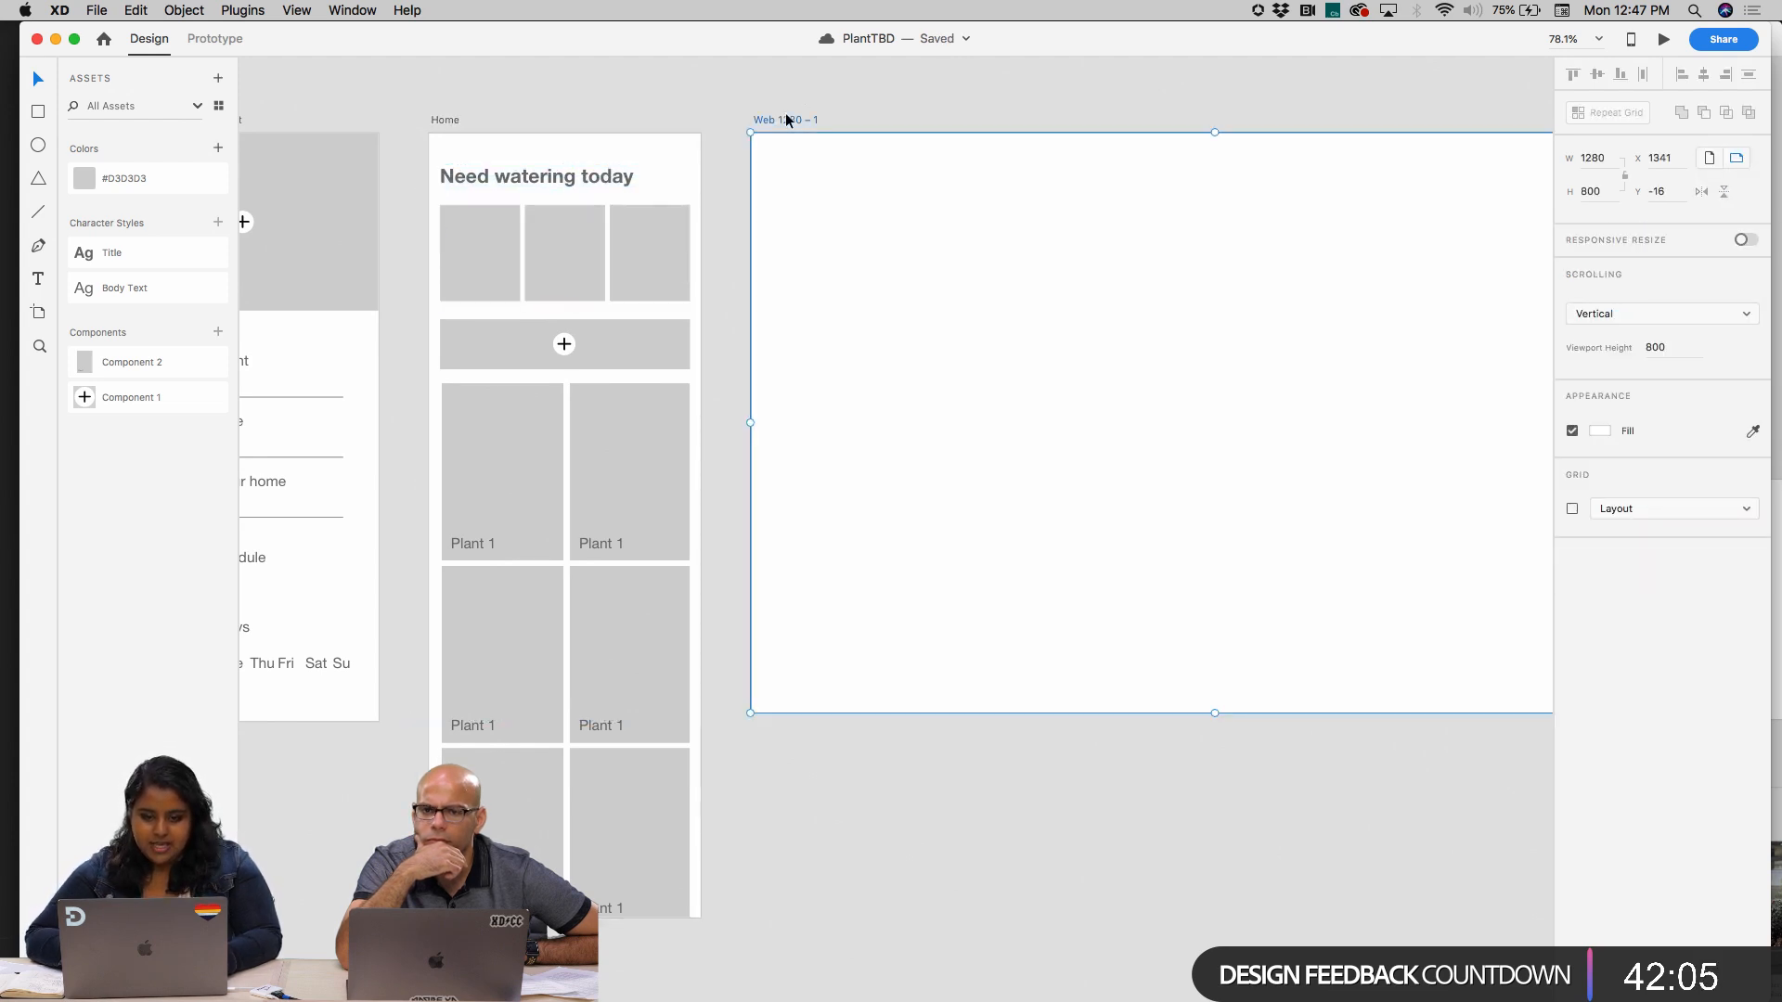
scroll(785, 113, right, 4)
key(super+v)
scroll(800, 359, up, 1)
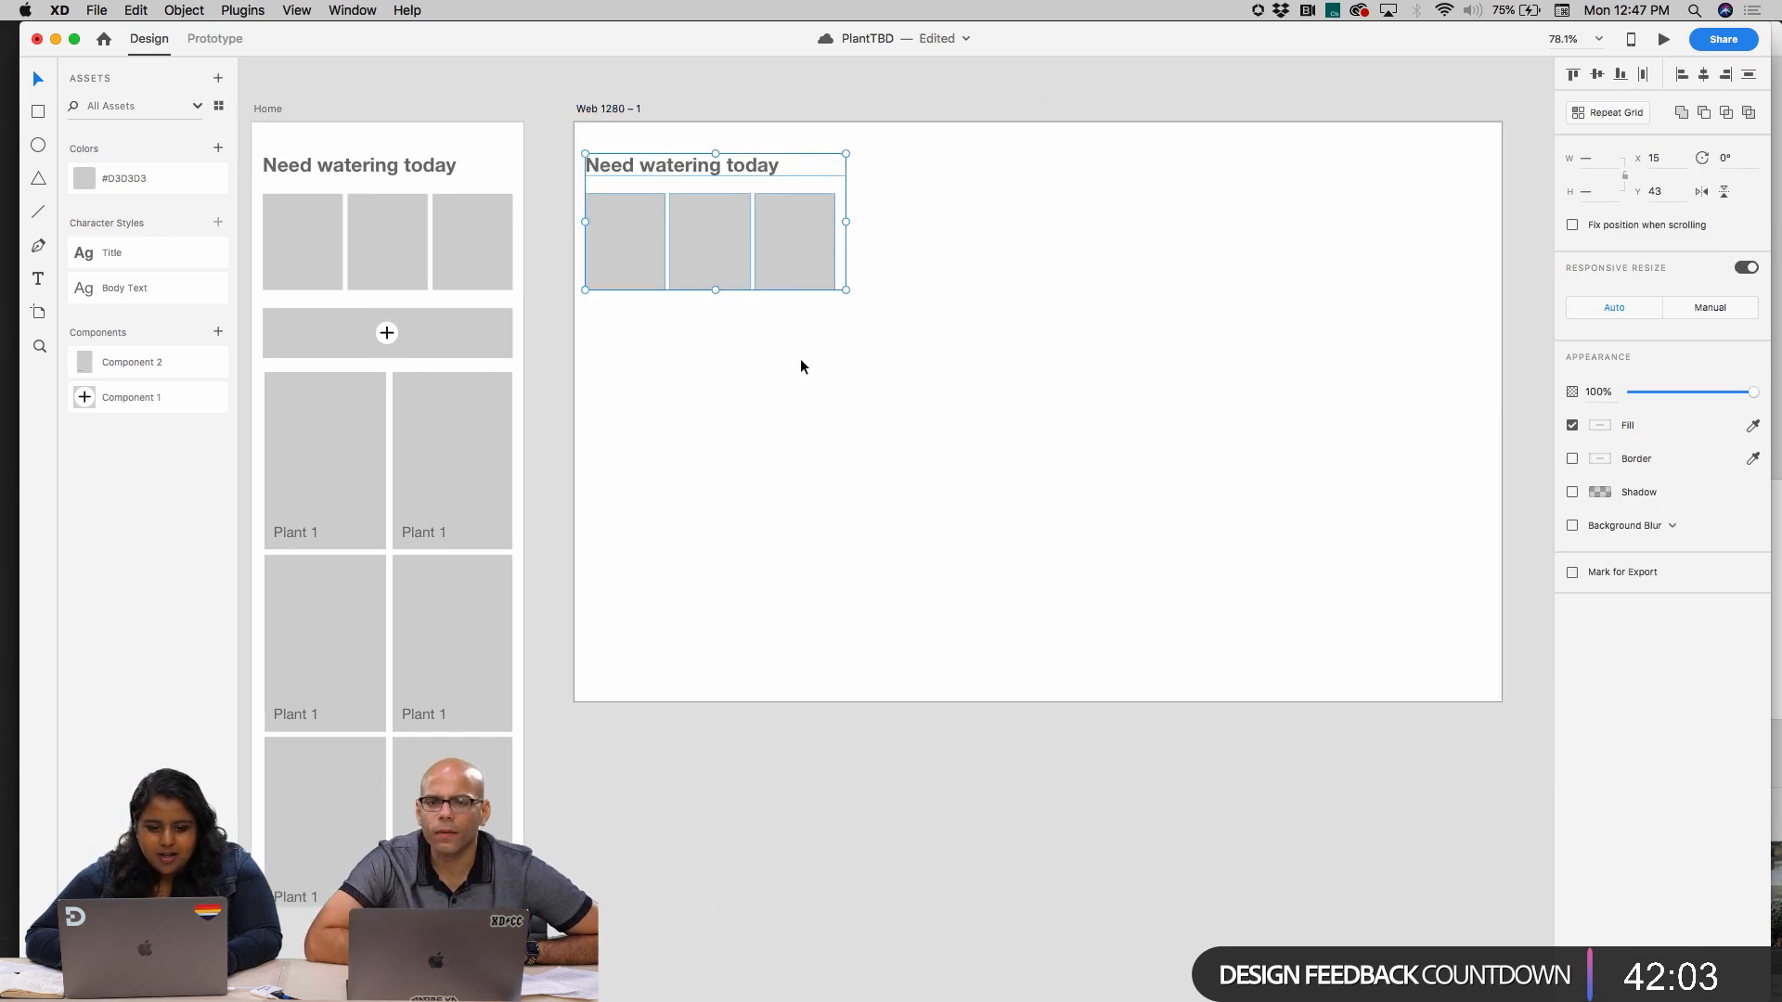
scroll(804, 365, left, 3)
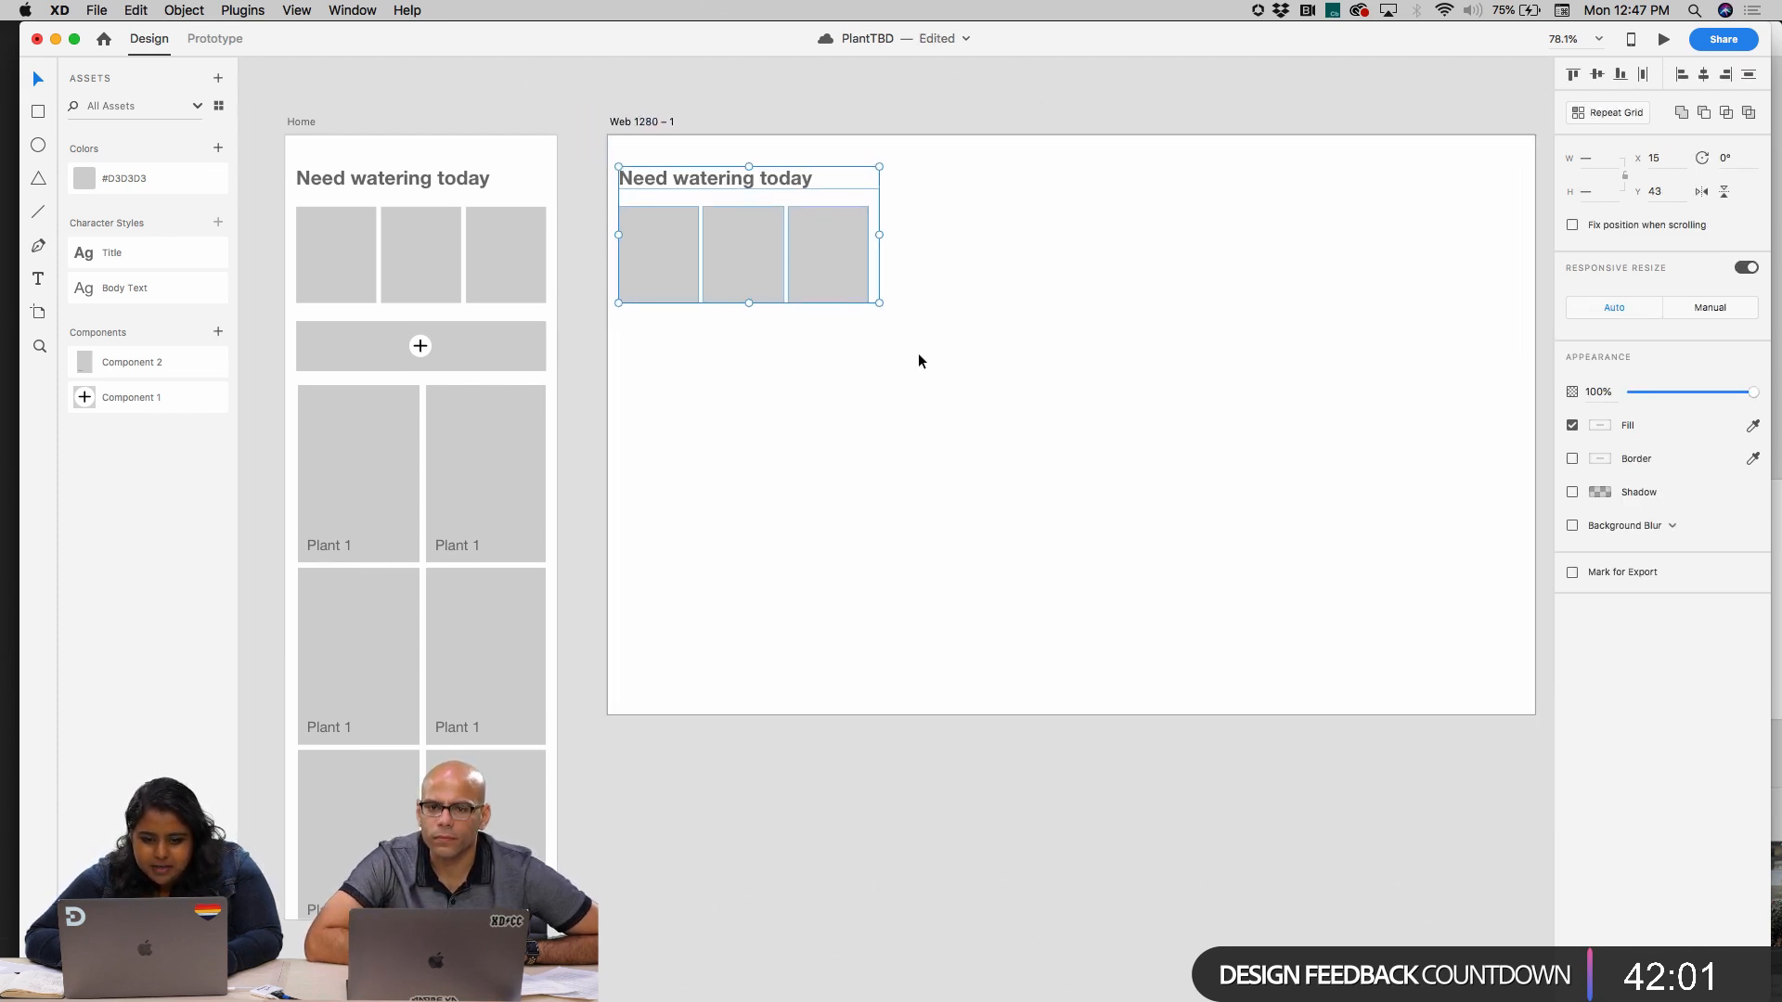
key(Delete)
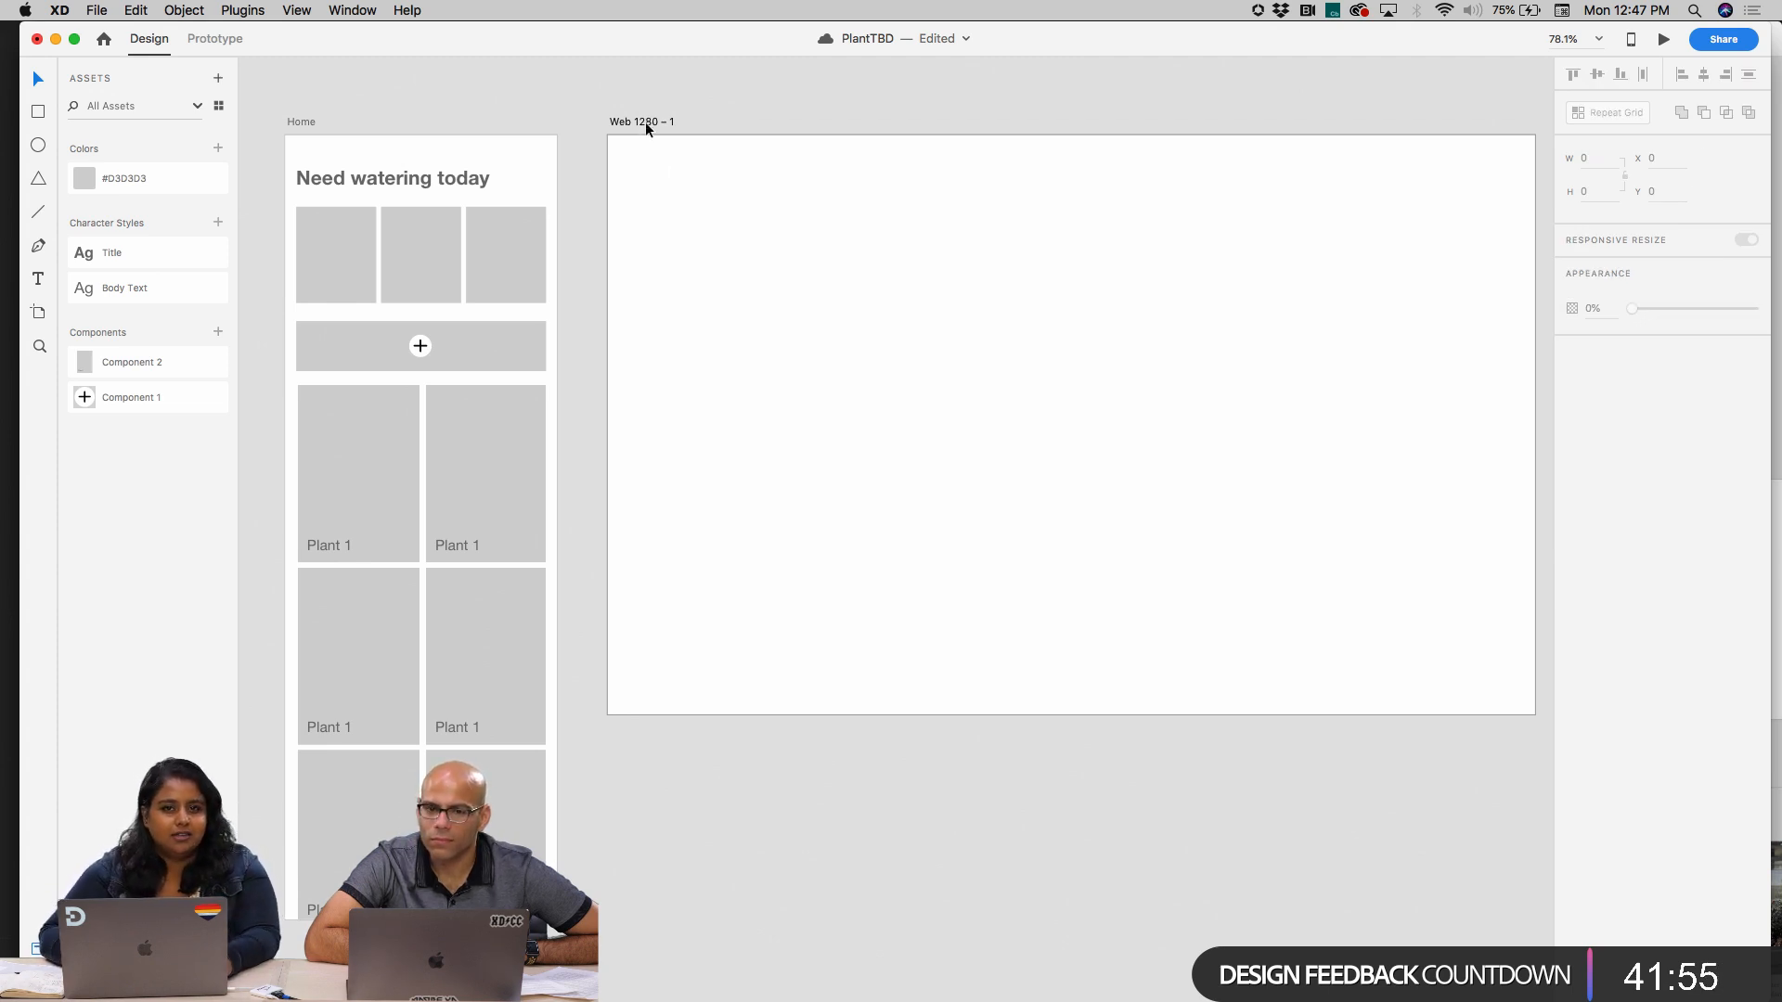
Replace the Web 1280 artboard with an iPad Pro 12.9in artboard and remove the stray plus marks from it
click(646, 123)
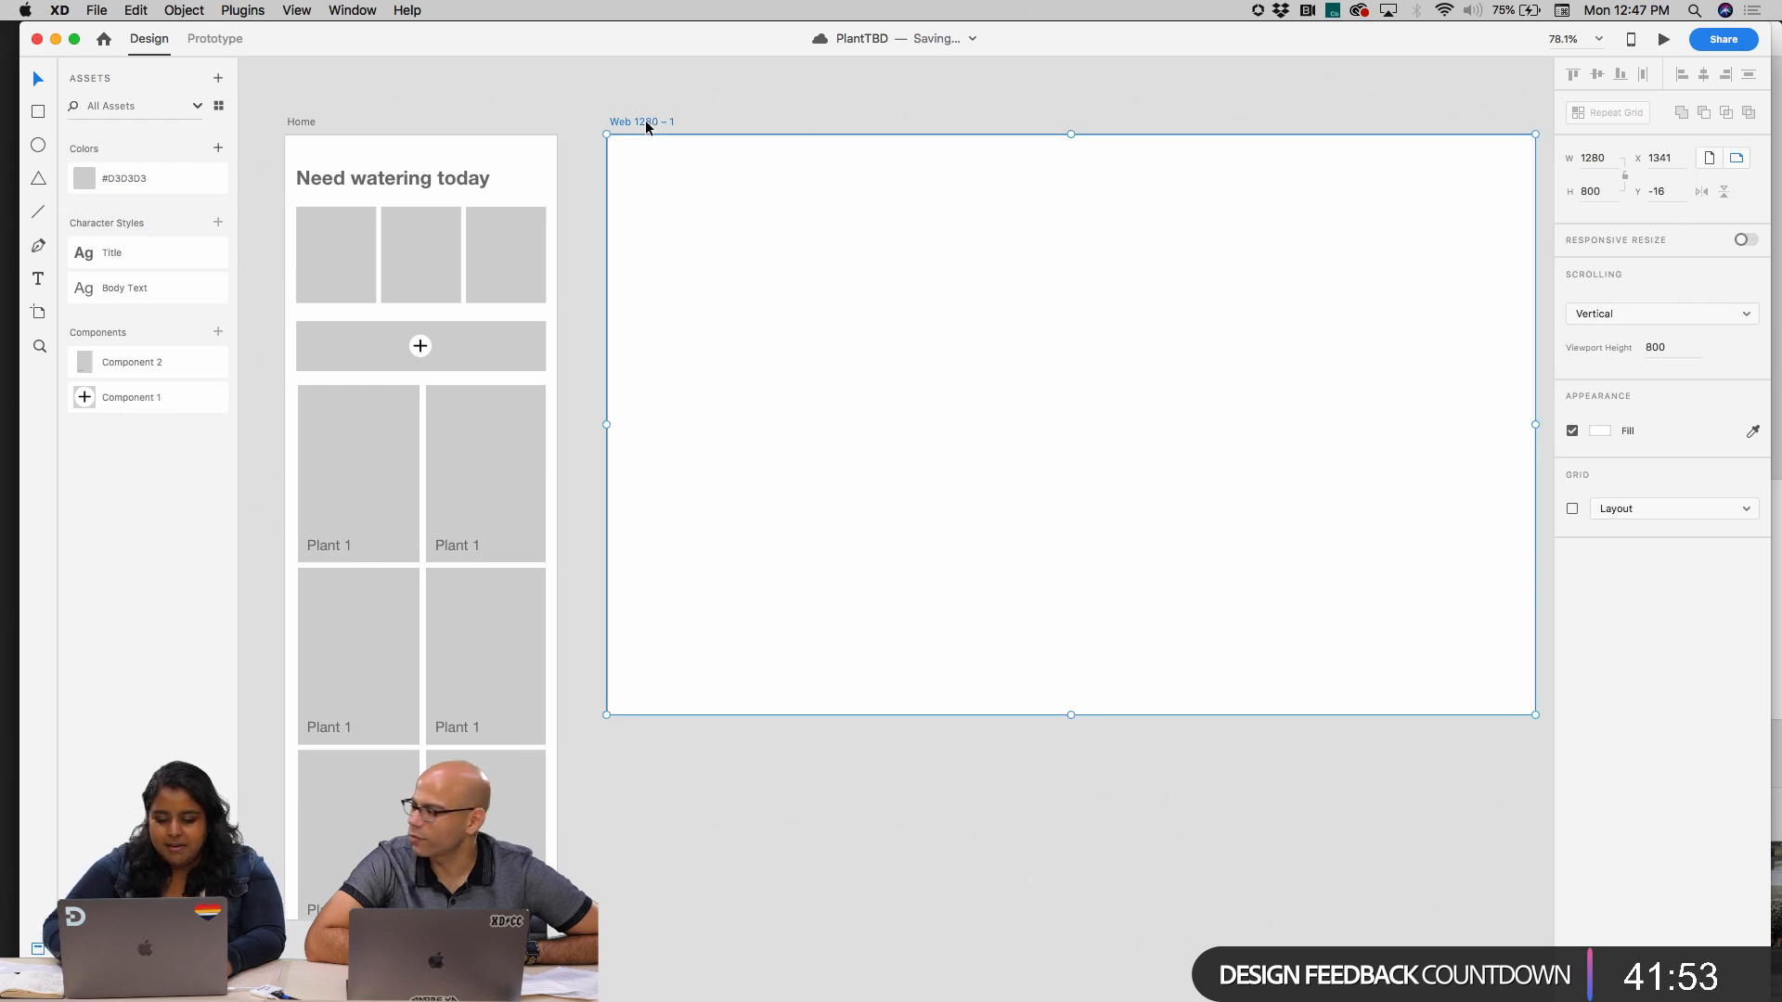
key(Delete)
key(a)
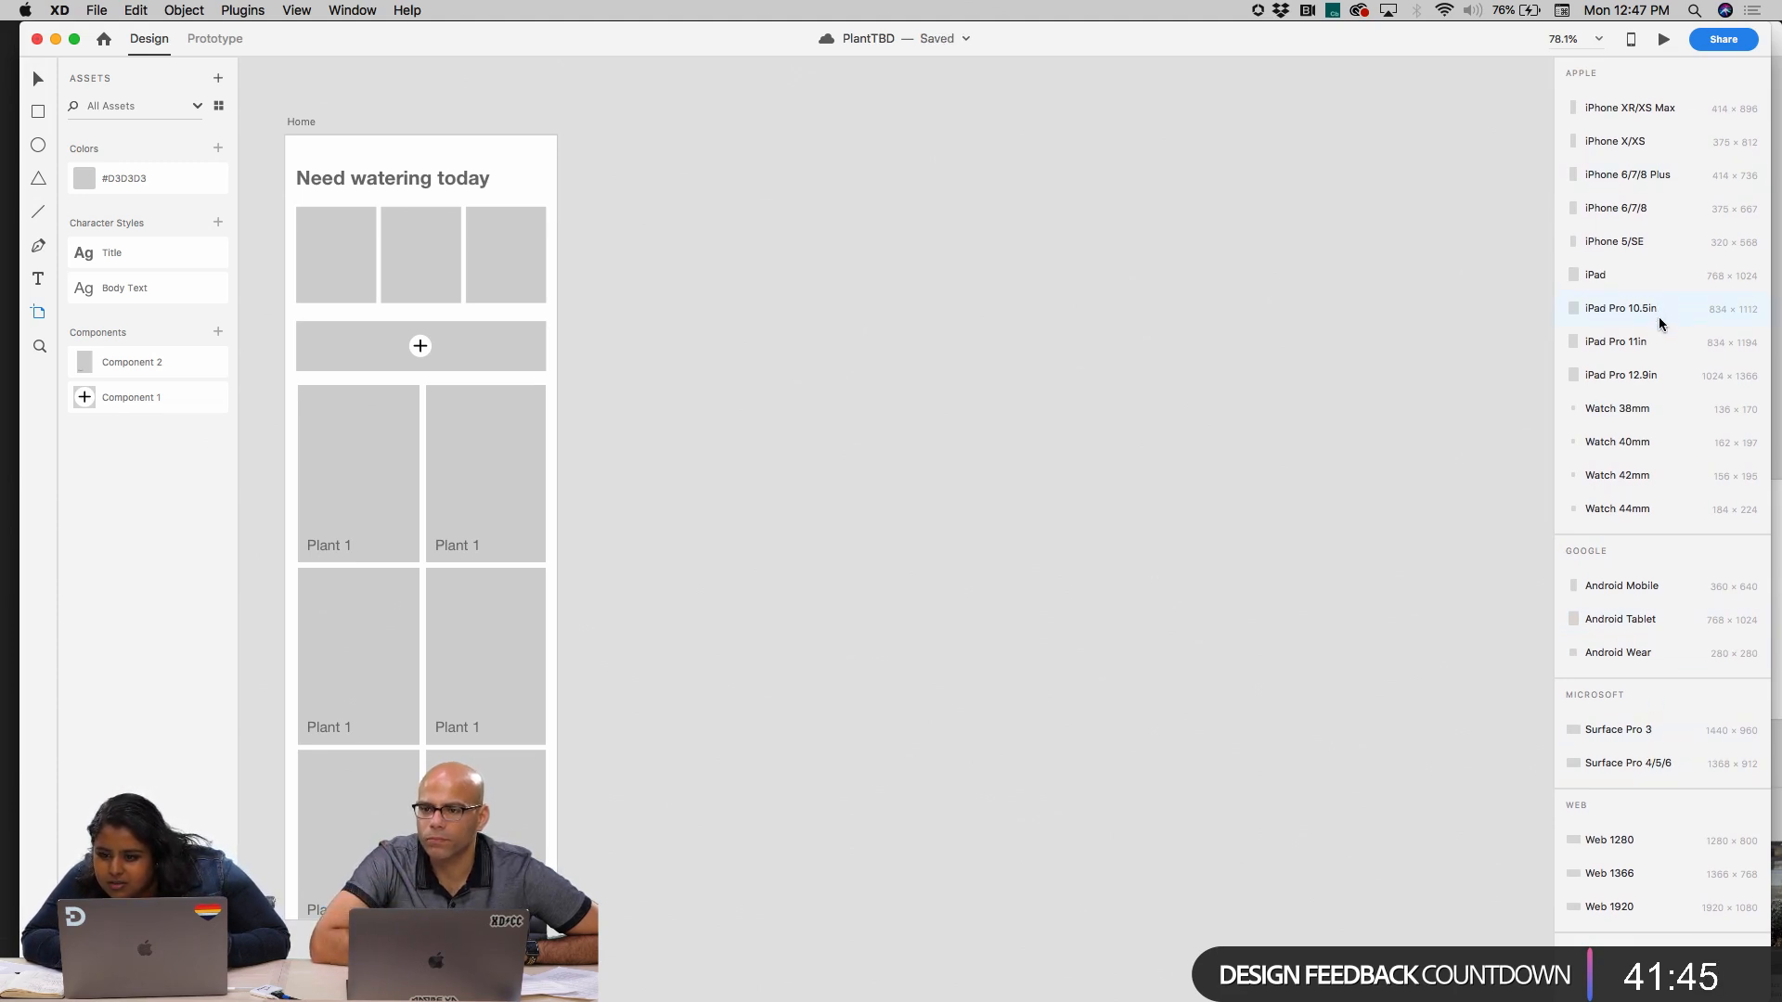
click(1654, 375)
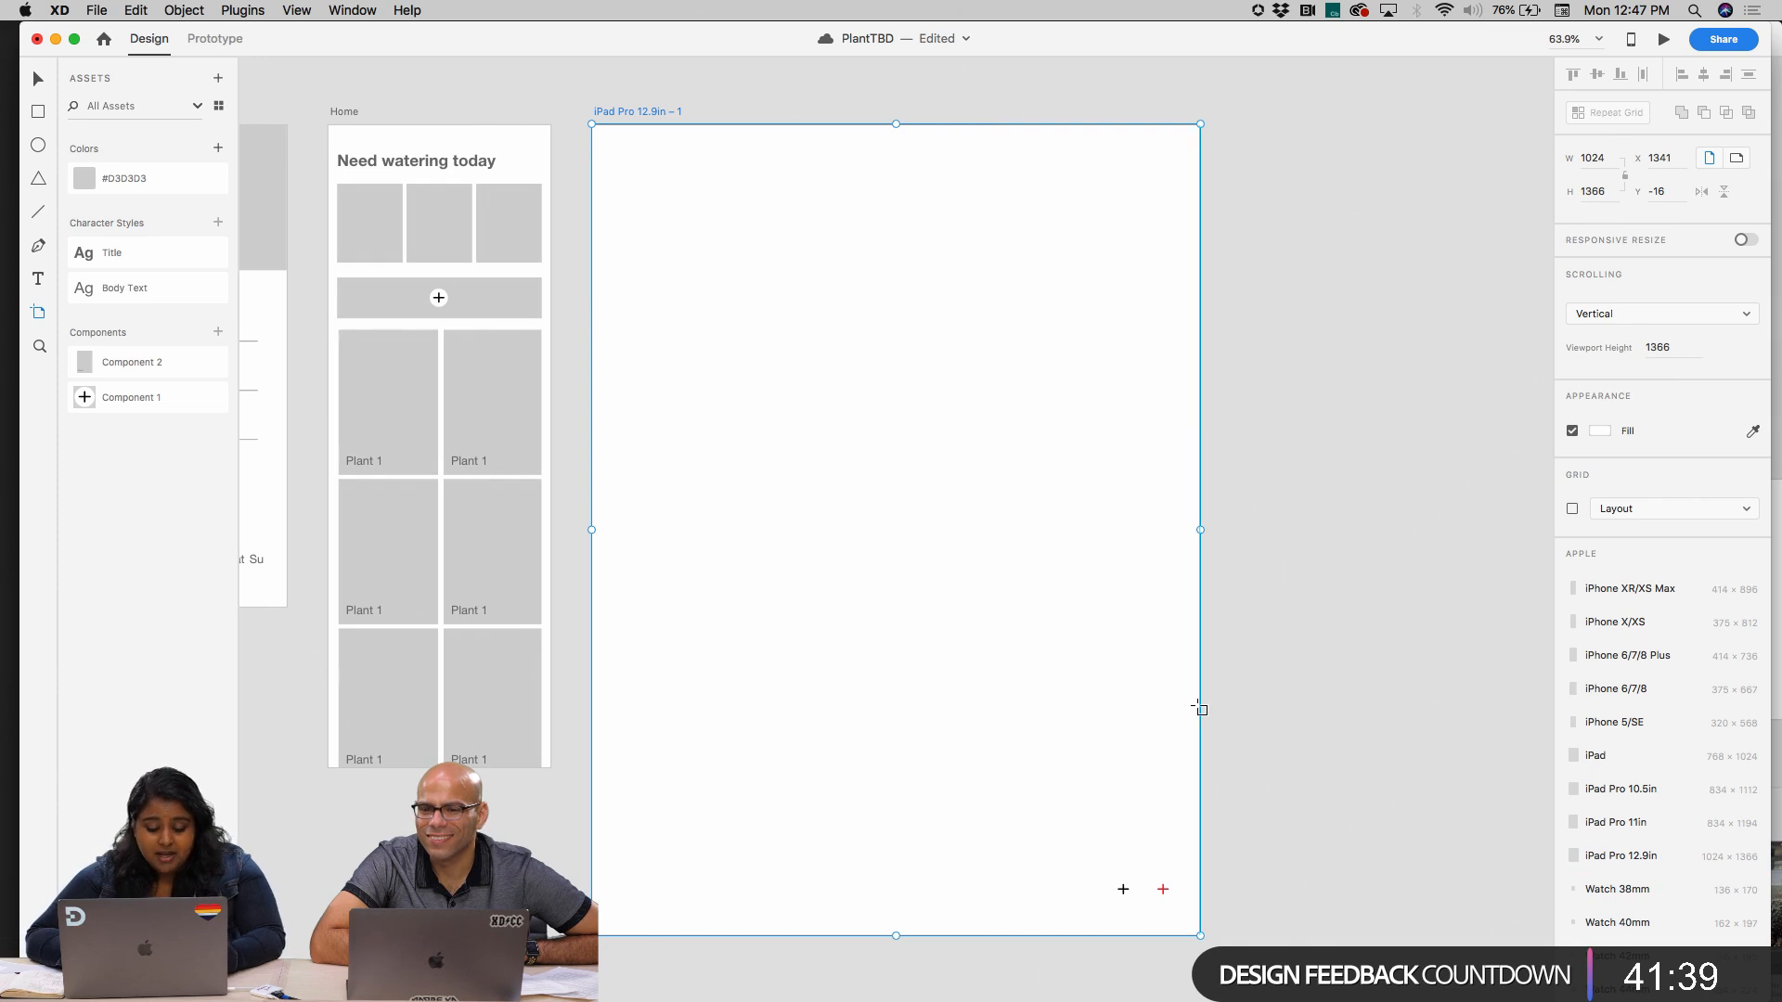
key(v)
drag(1084, 867, 1221, 922)
key(Delete)
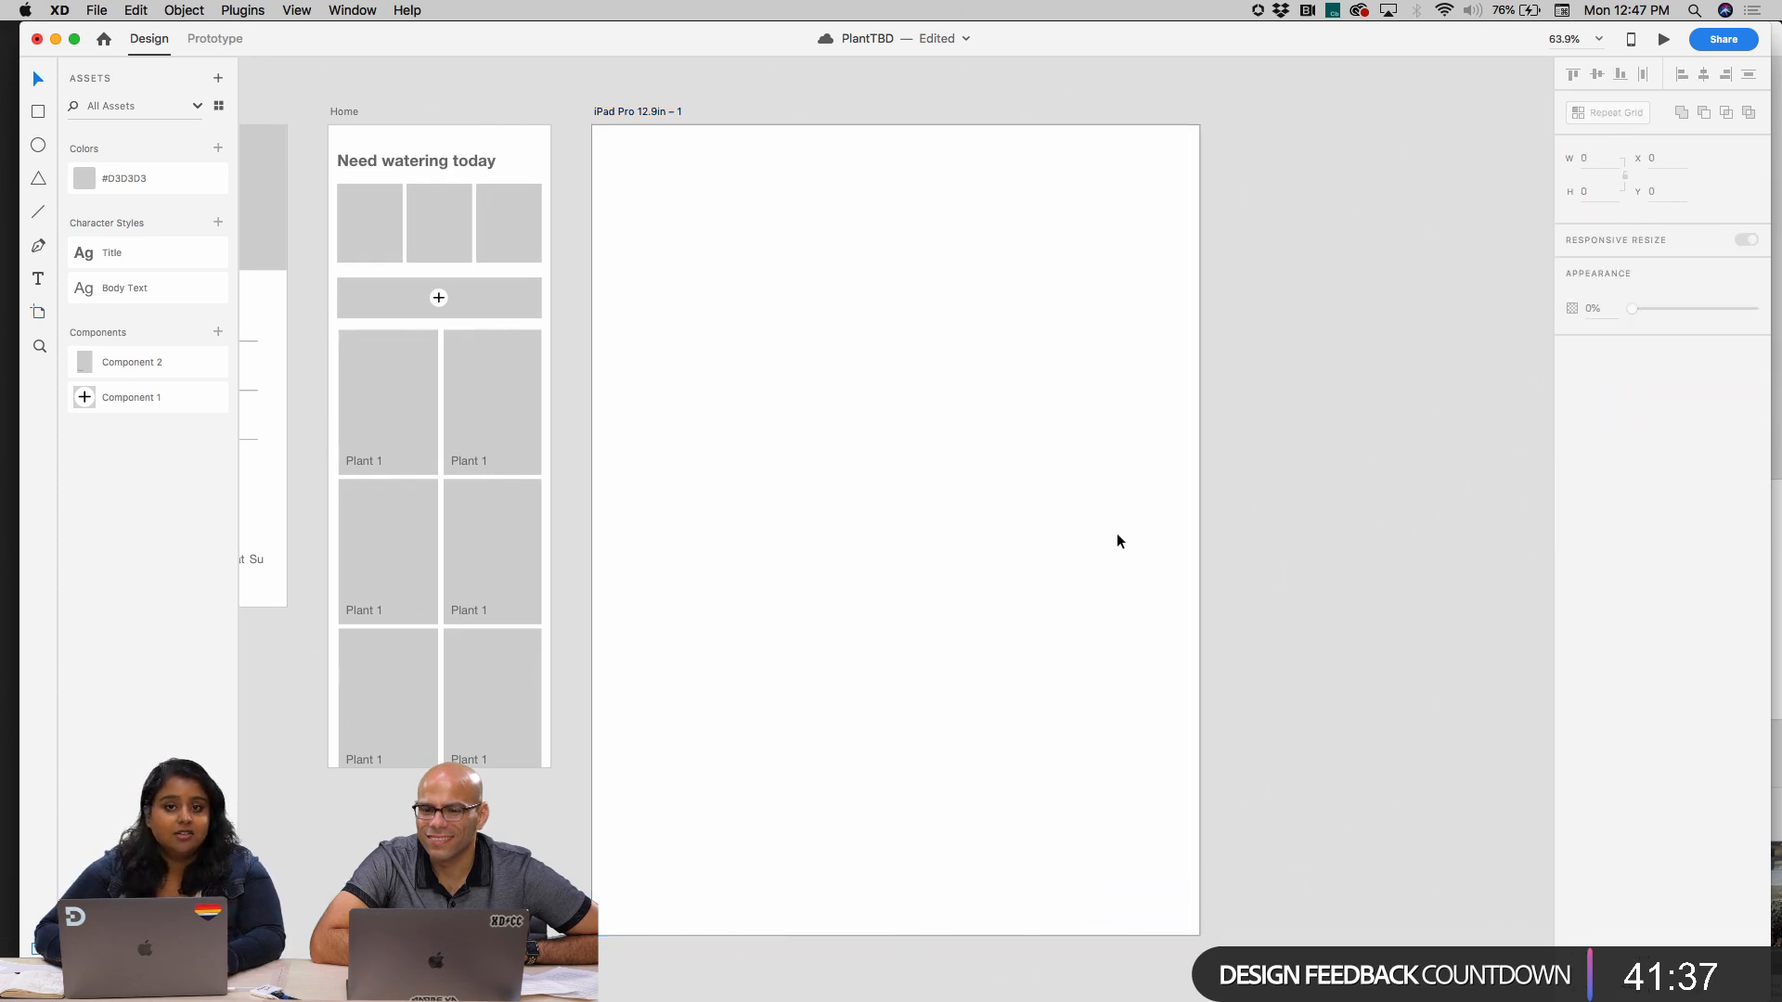
Paste the copied "Need watering today" heading and three image boxes onto the iPad Pro 12.9in artboard
scroll(1117, 539, left, 3)
scroll(1117, 539, up, 2)
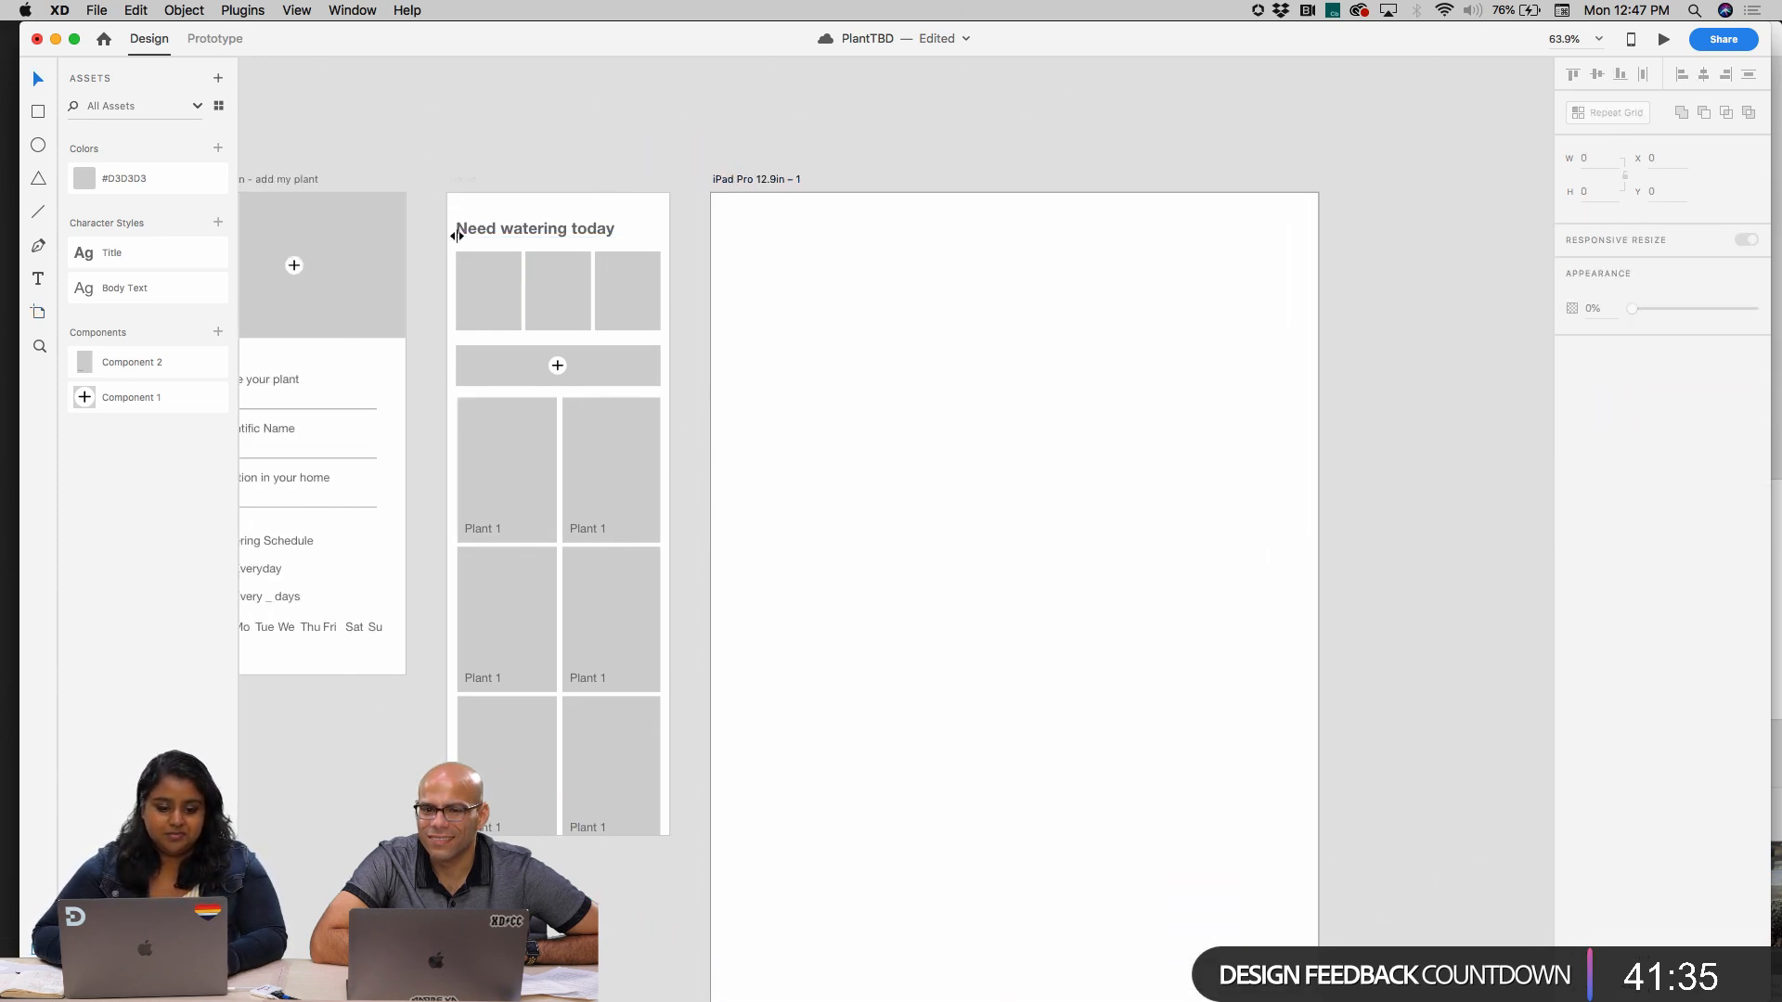
mouse_move(451, 229)
mouse_down()
mouse_move(598, 305)
mouse_move(744, 322)
mouse_move(453, 214)
mouse_up()
click(748, 180)
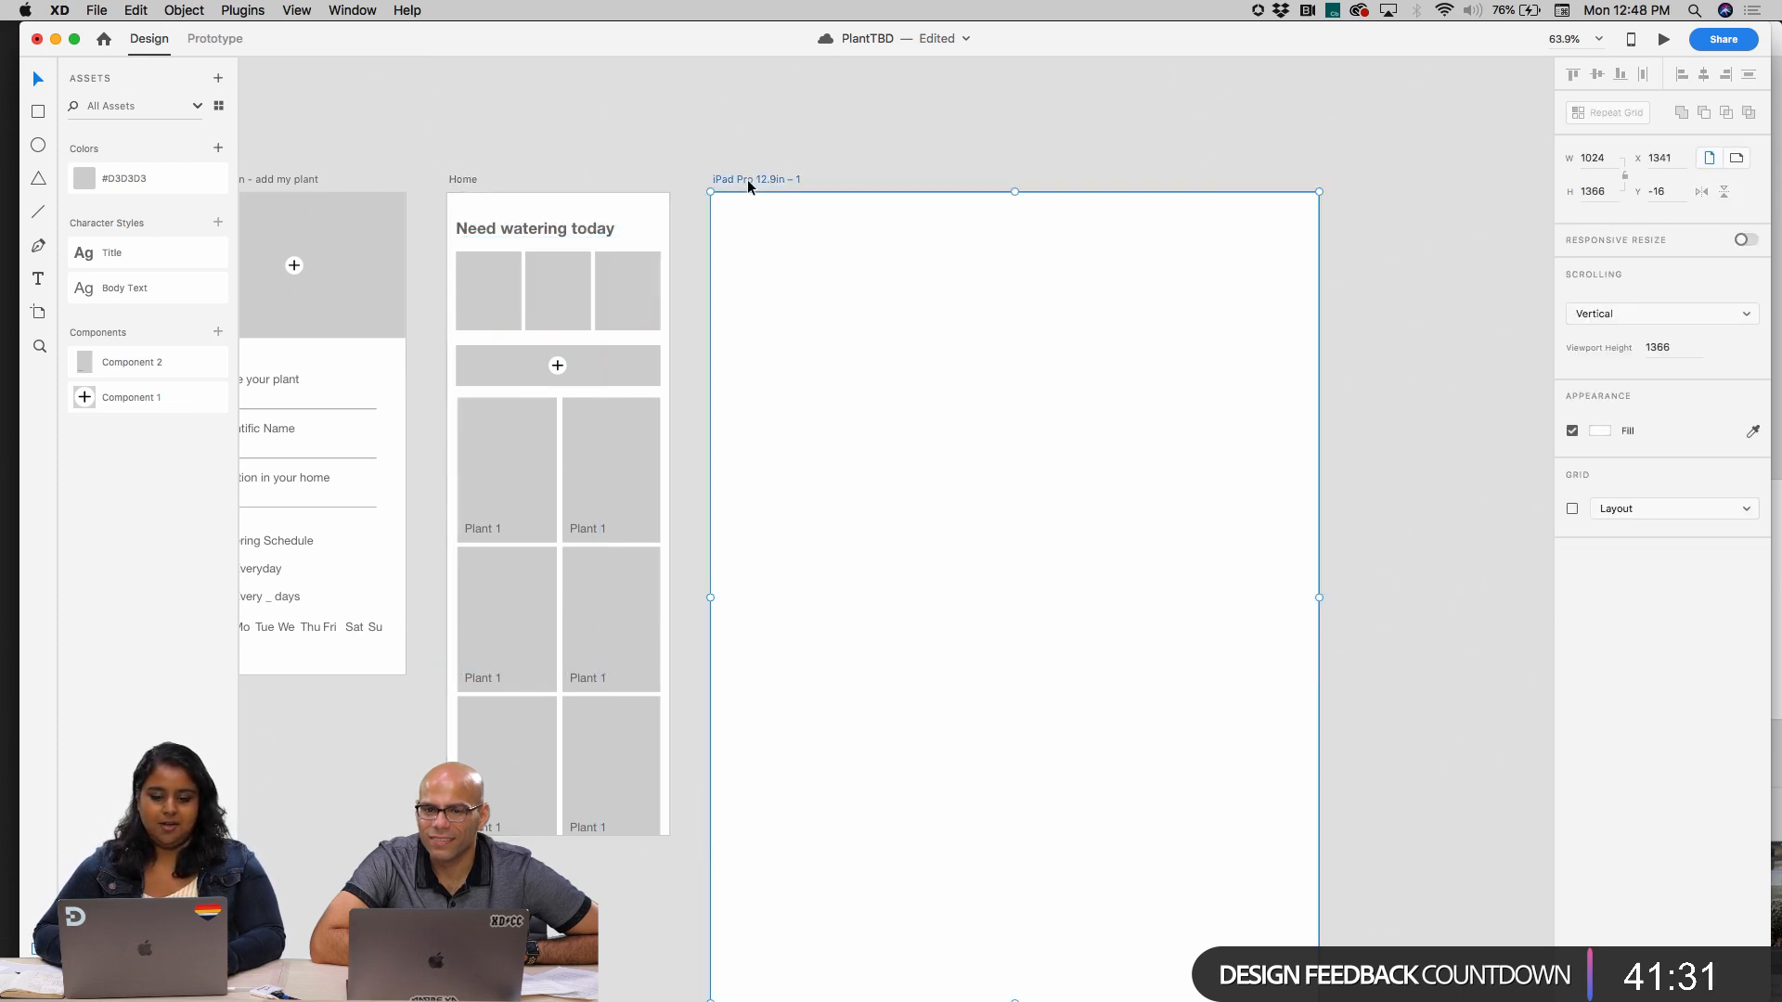
key(super+v)
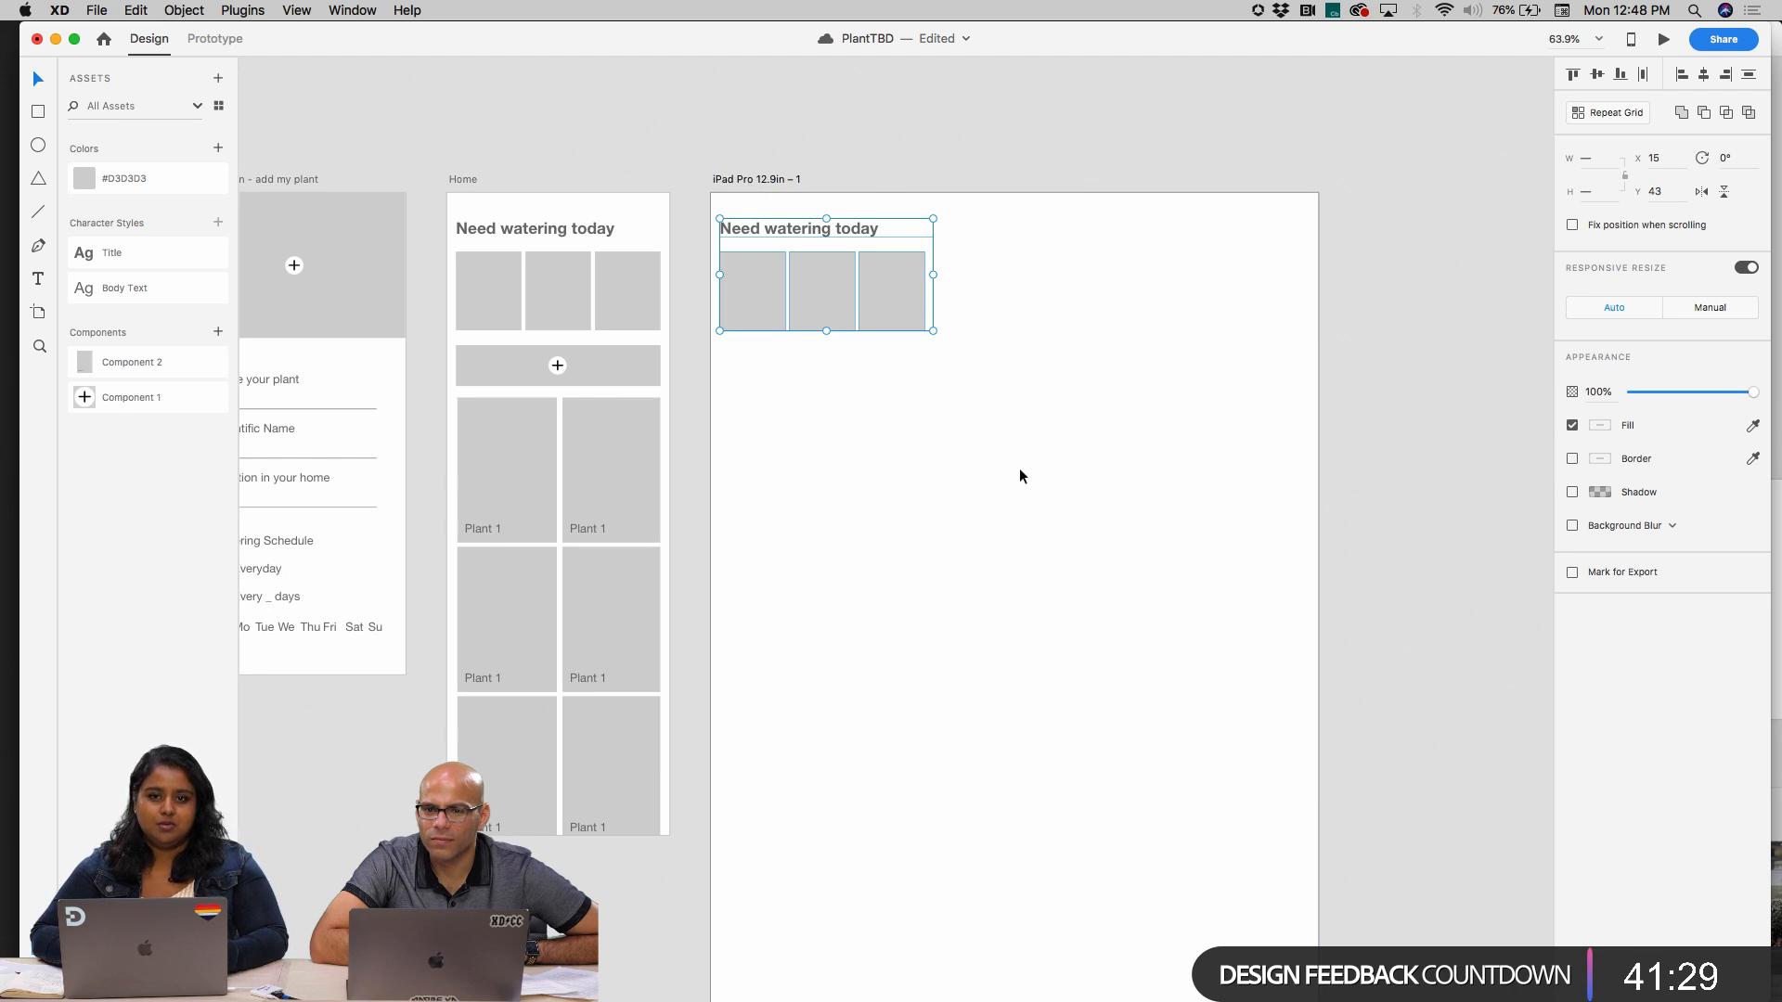
click(1022, 478)
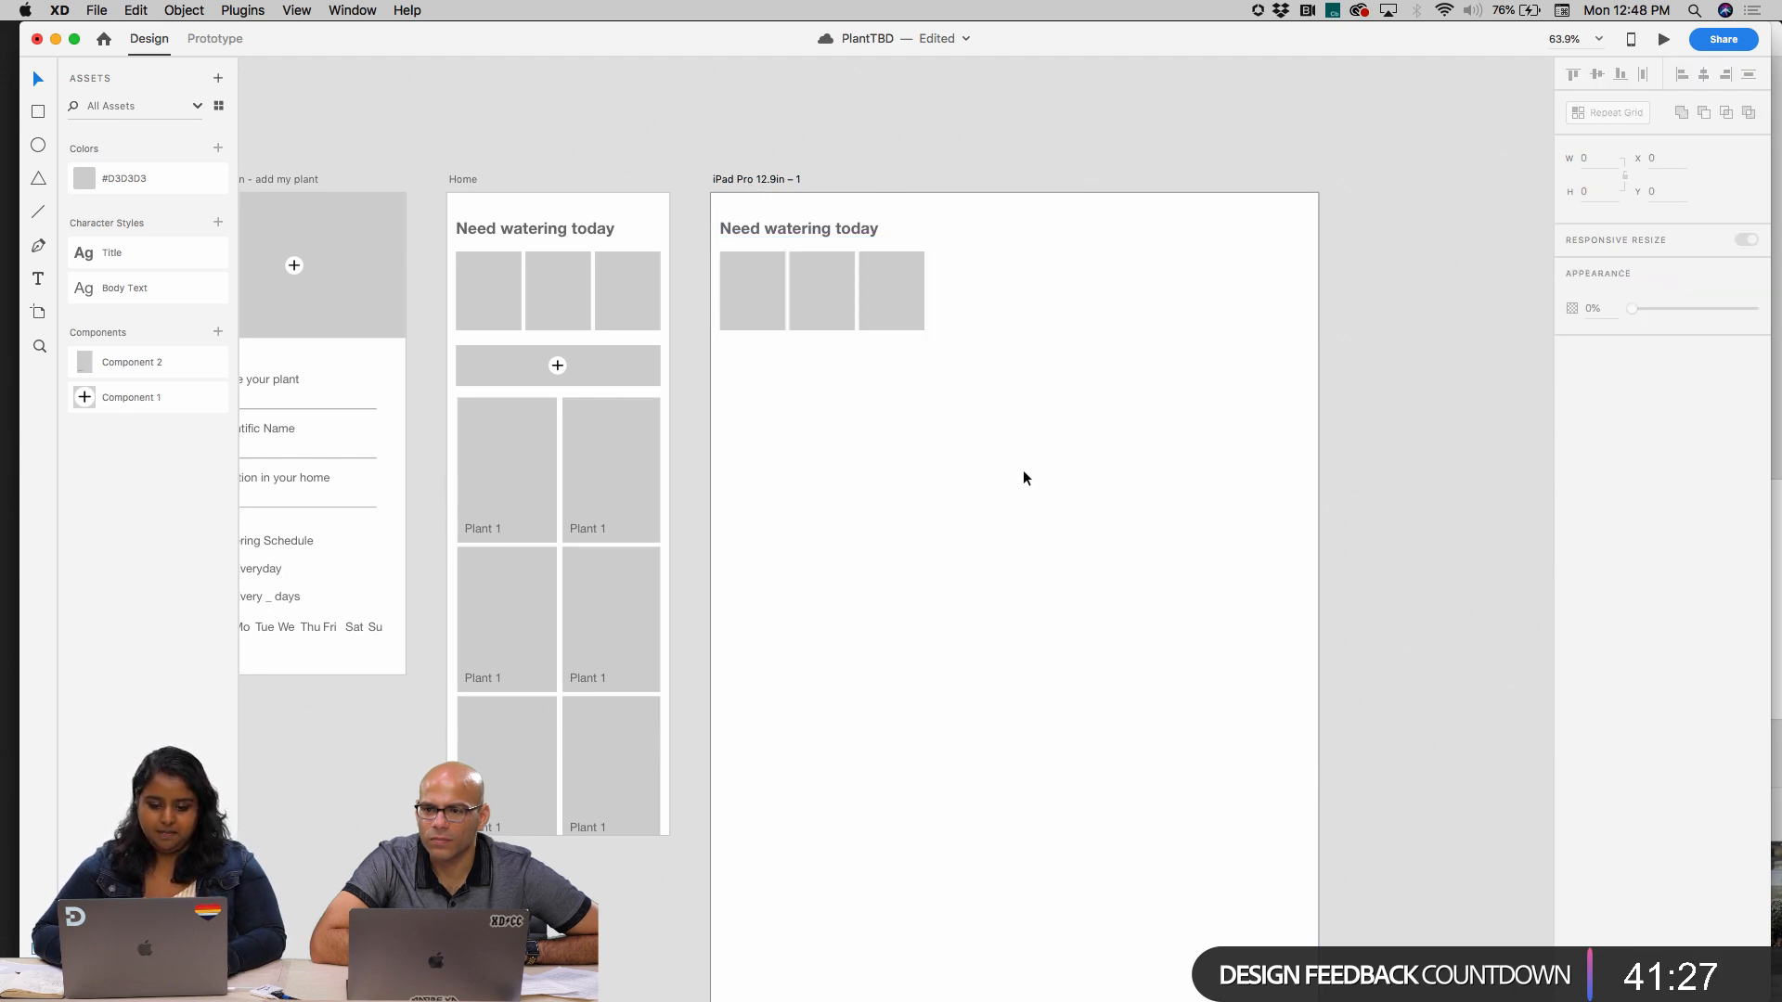
Enlarge the three image boxes on the iPad artboard proportionally to about 210 × 253 each
drag(998, 435, 759, 284)
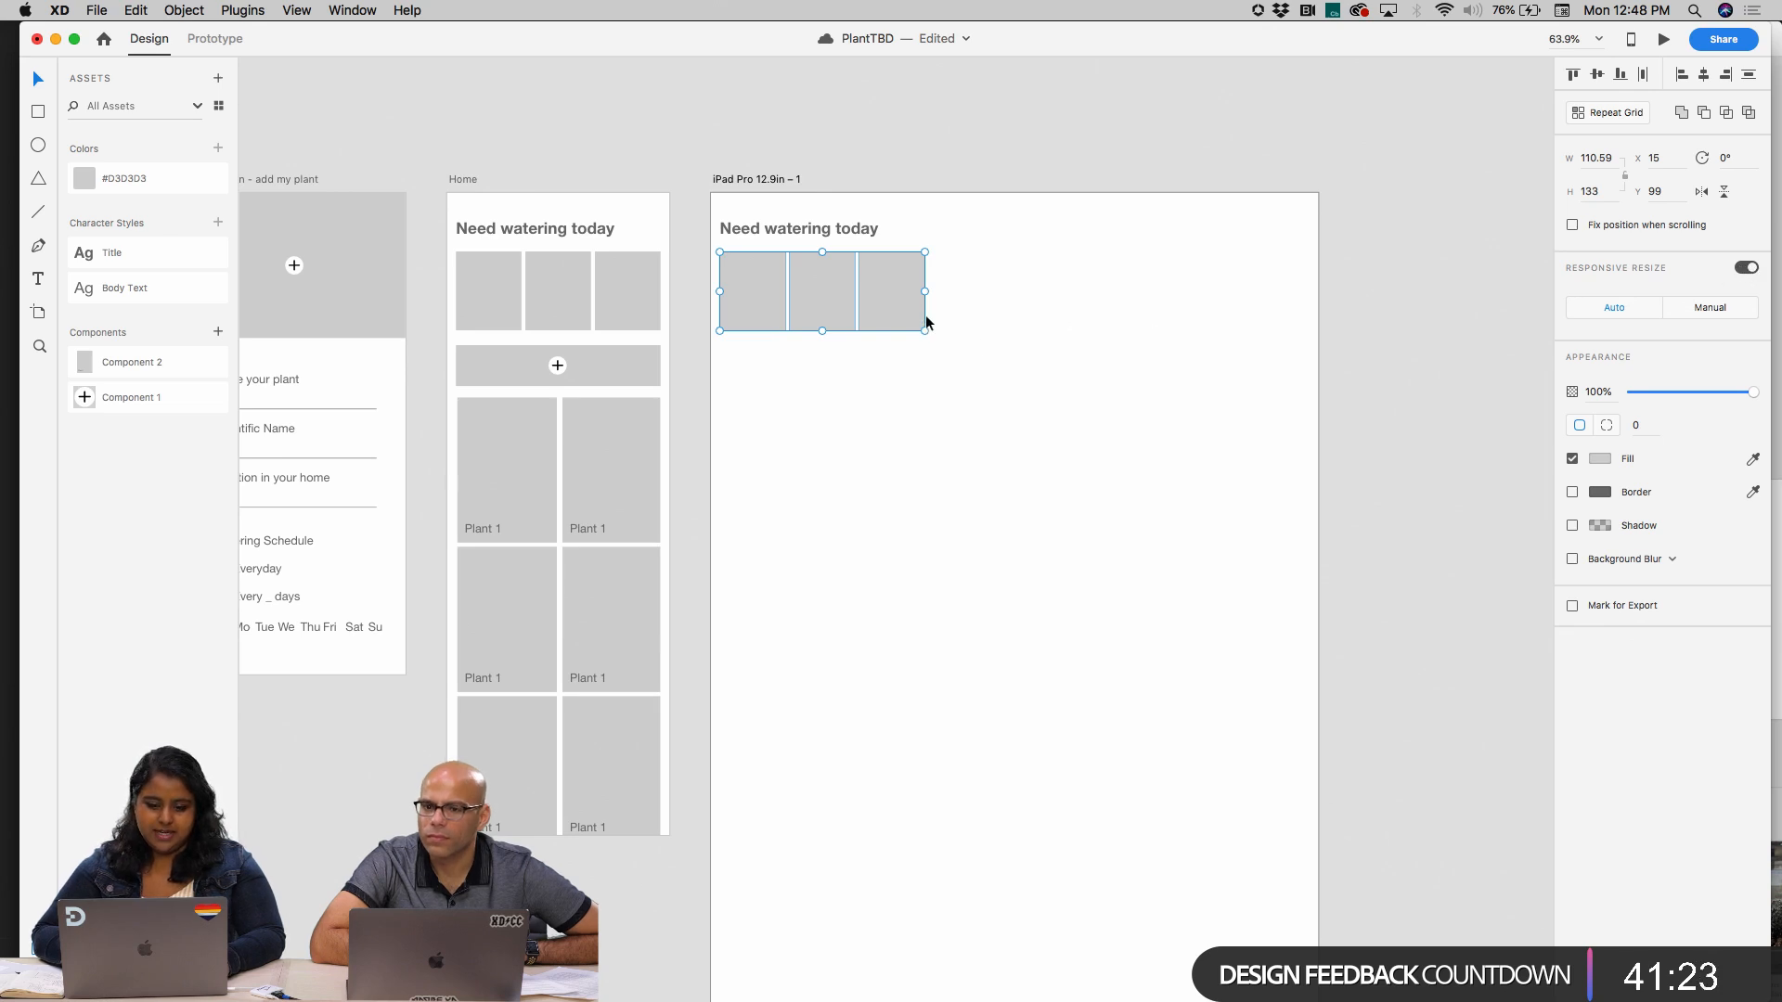
drag(925, 291, 1296, 289)
key(super+z)
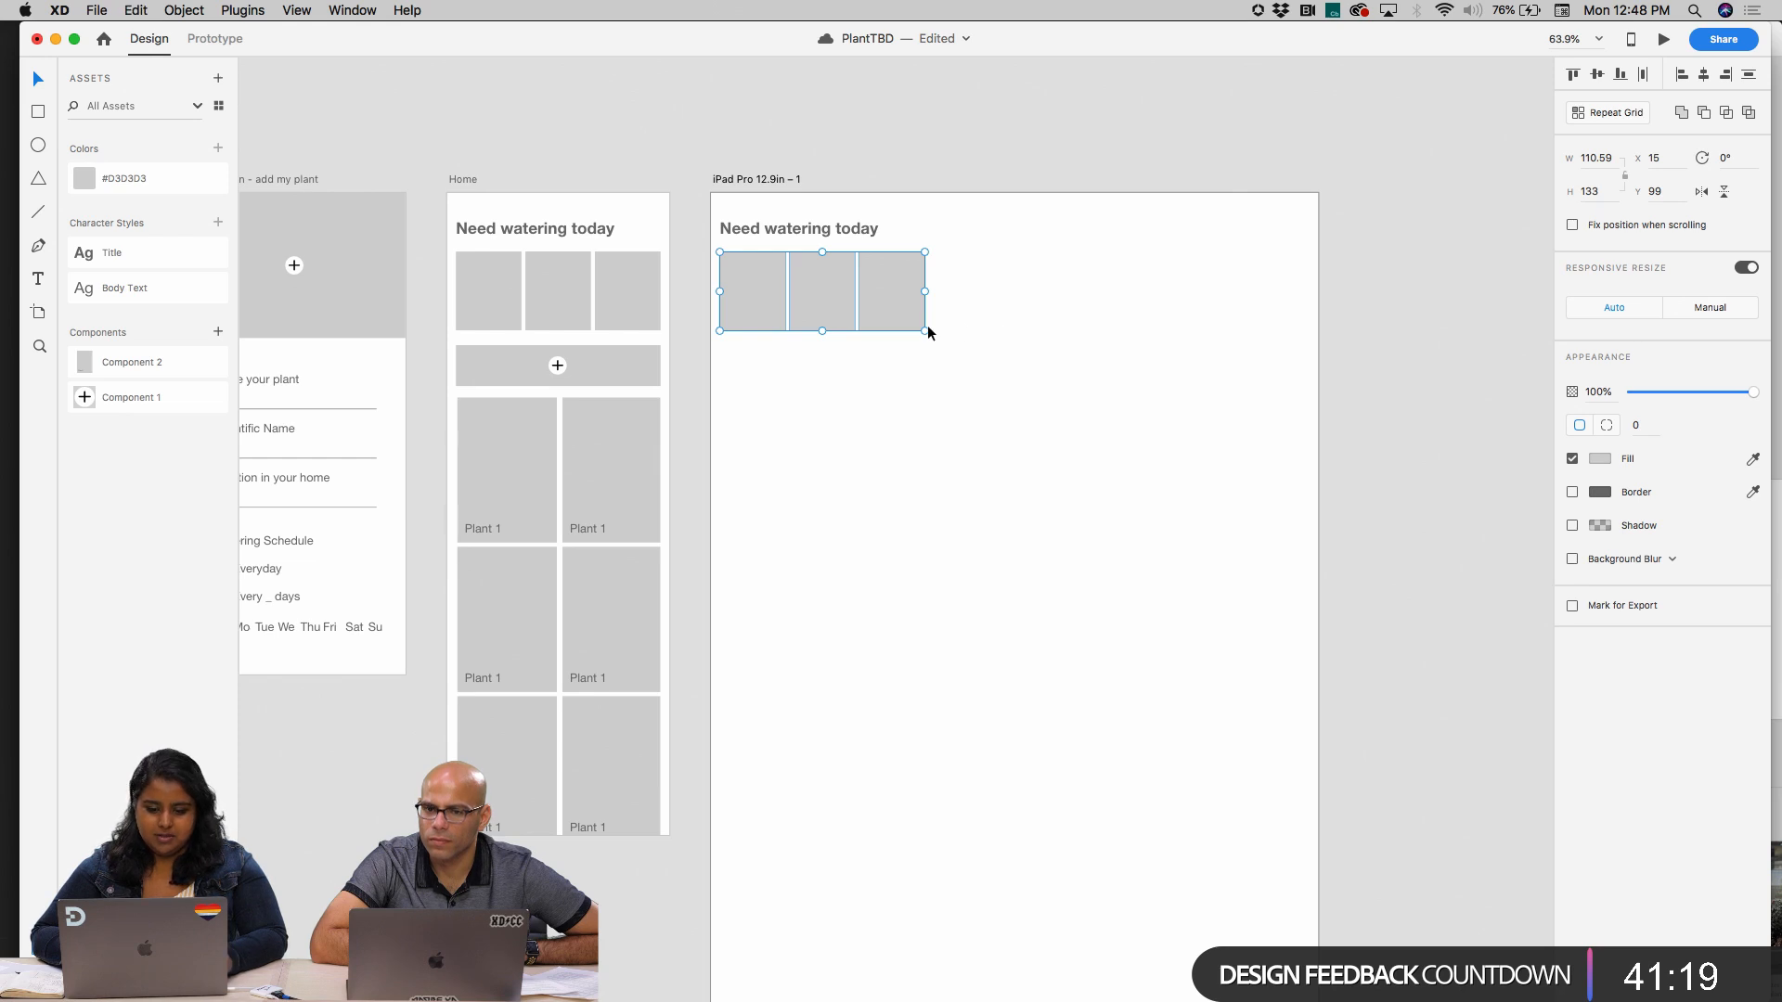
drag(925, 331, 1173, 531)
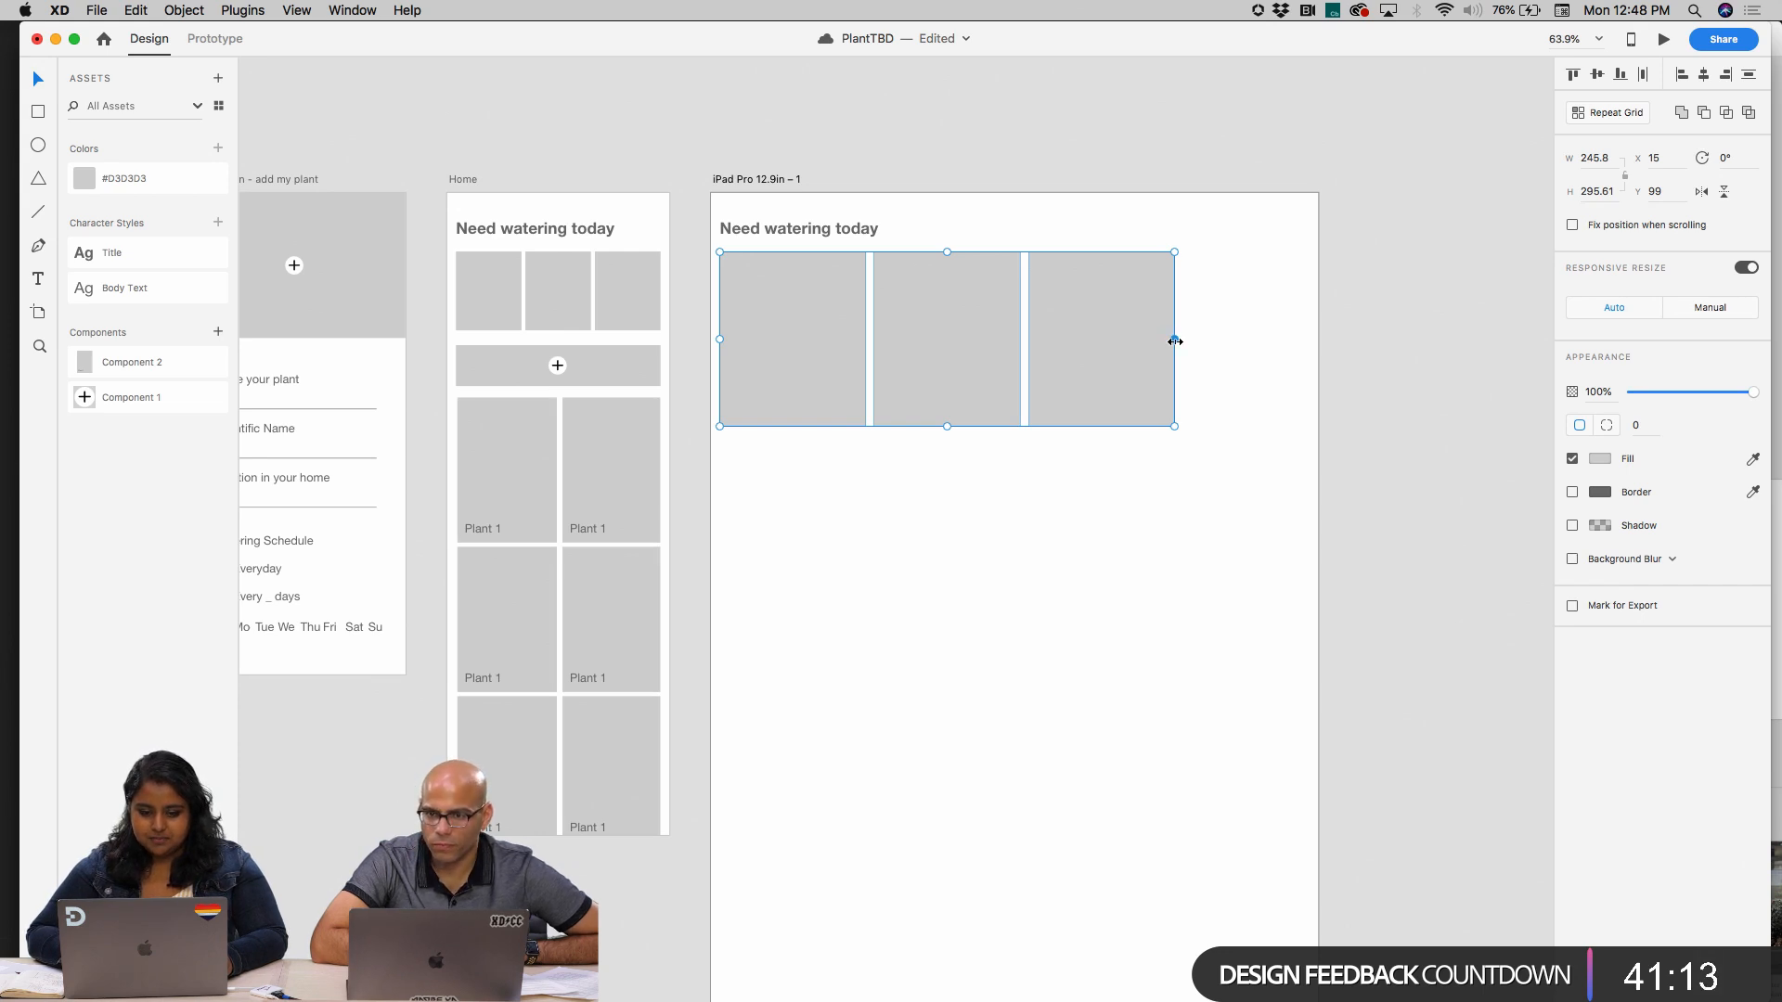
scroll(1175, 343, down, 2)
scroll(1175, 344, right, 3)
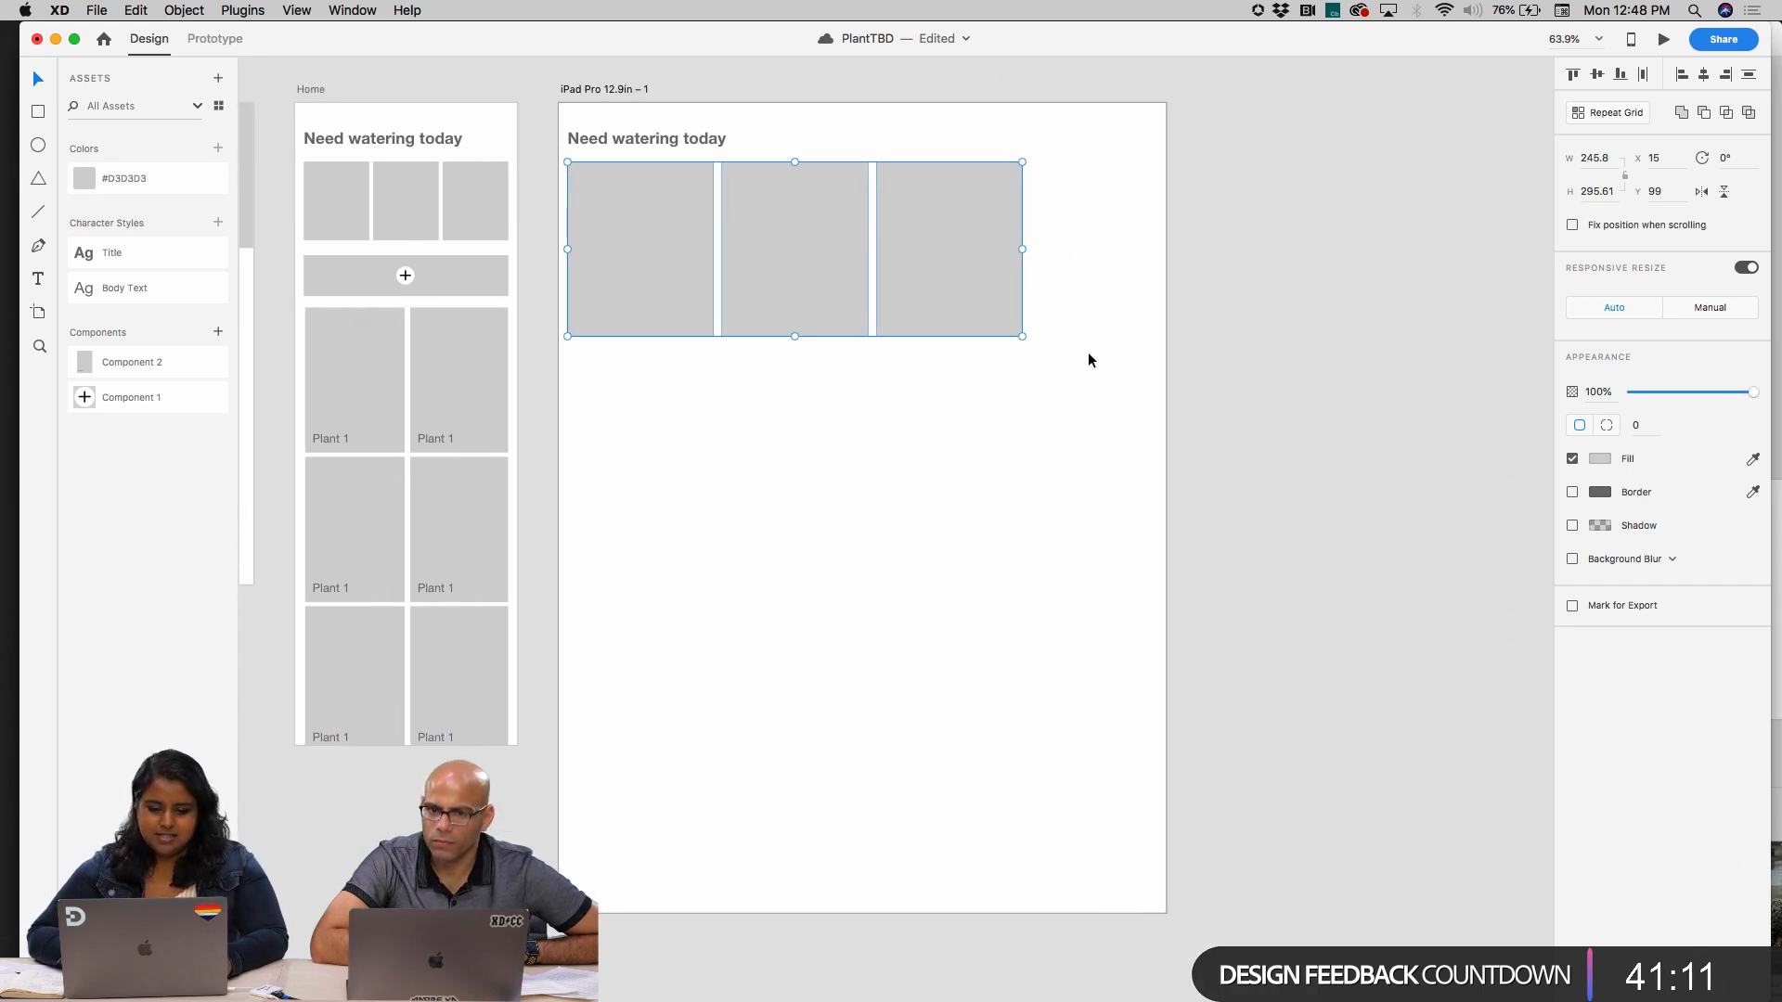
drag(1015, 329, 987, 317)
drag(870, 261, 889, 264)
key(super+z)
click(1016, 617)
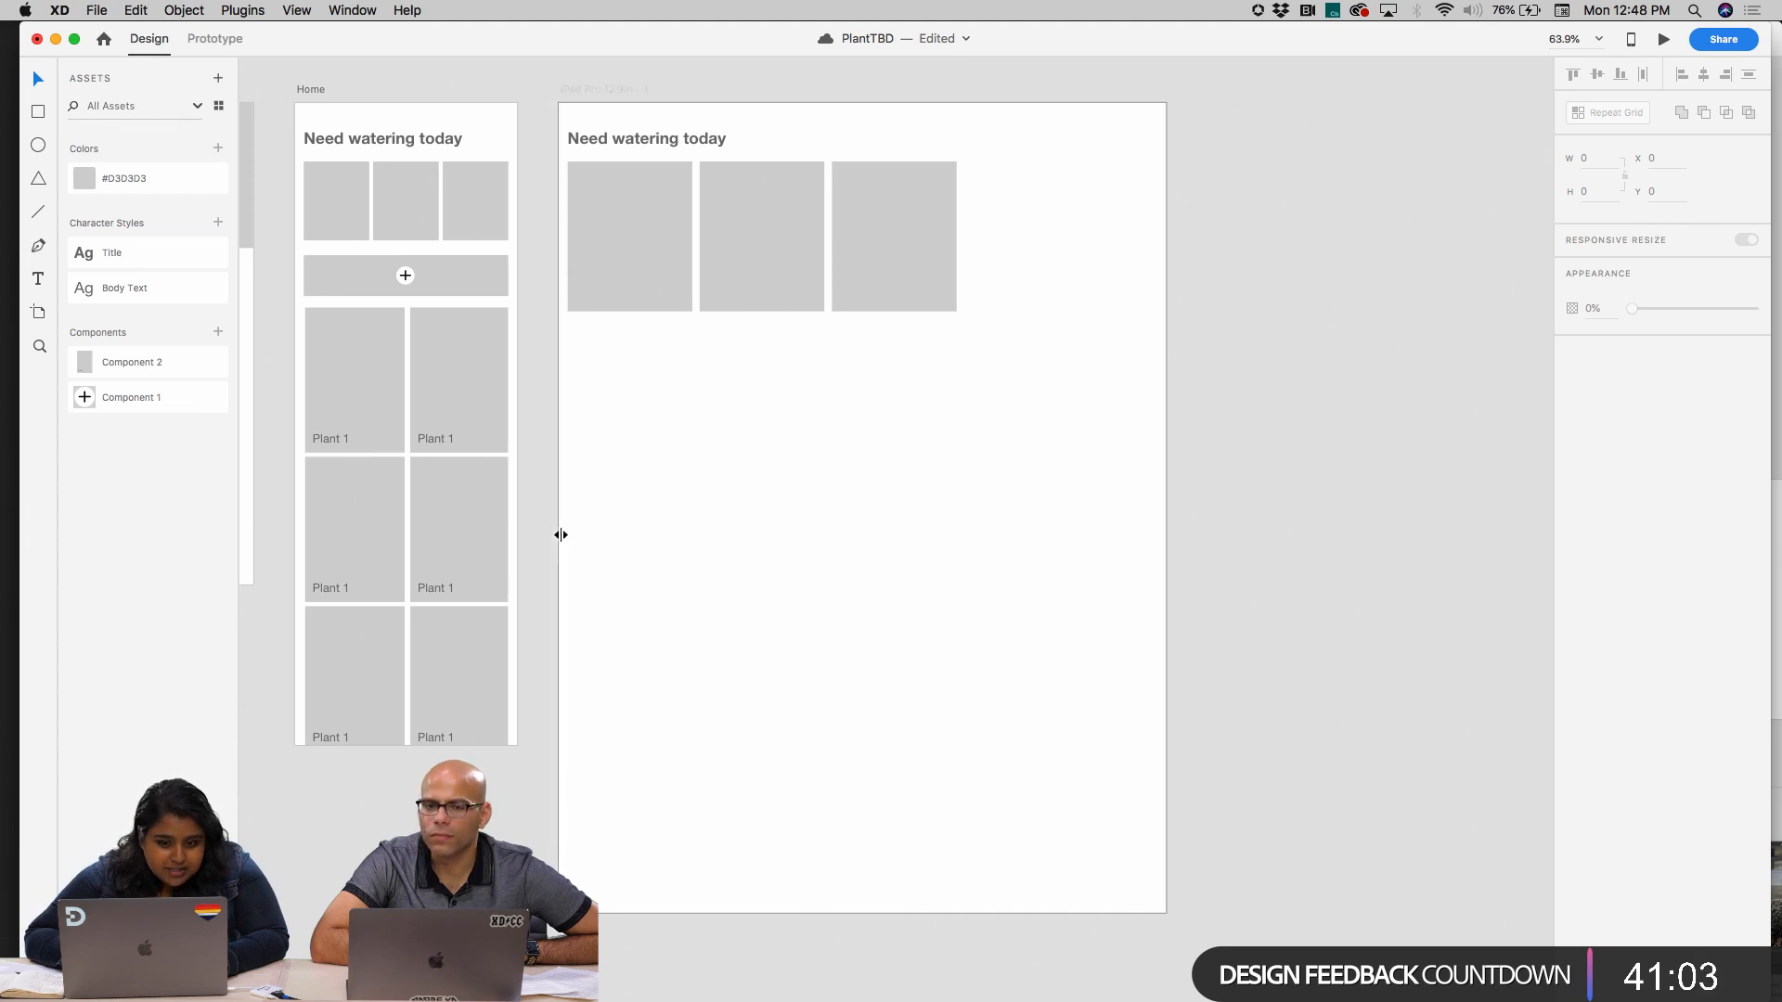
Add vertical guides inside both side edges of the iPad artboard and align the heading and boxes to the left guide at X 50
mouse_move(561, 535)
mouse_down()
mouse_move(583, 529)
mouse_move(546, 533)
mouse_move(588, 540)
mouse_up()
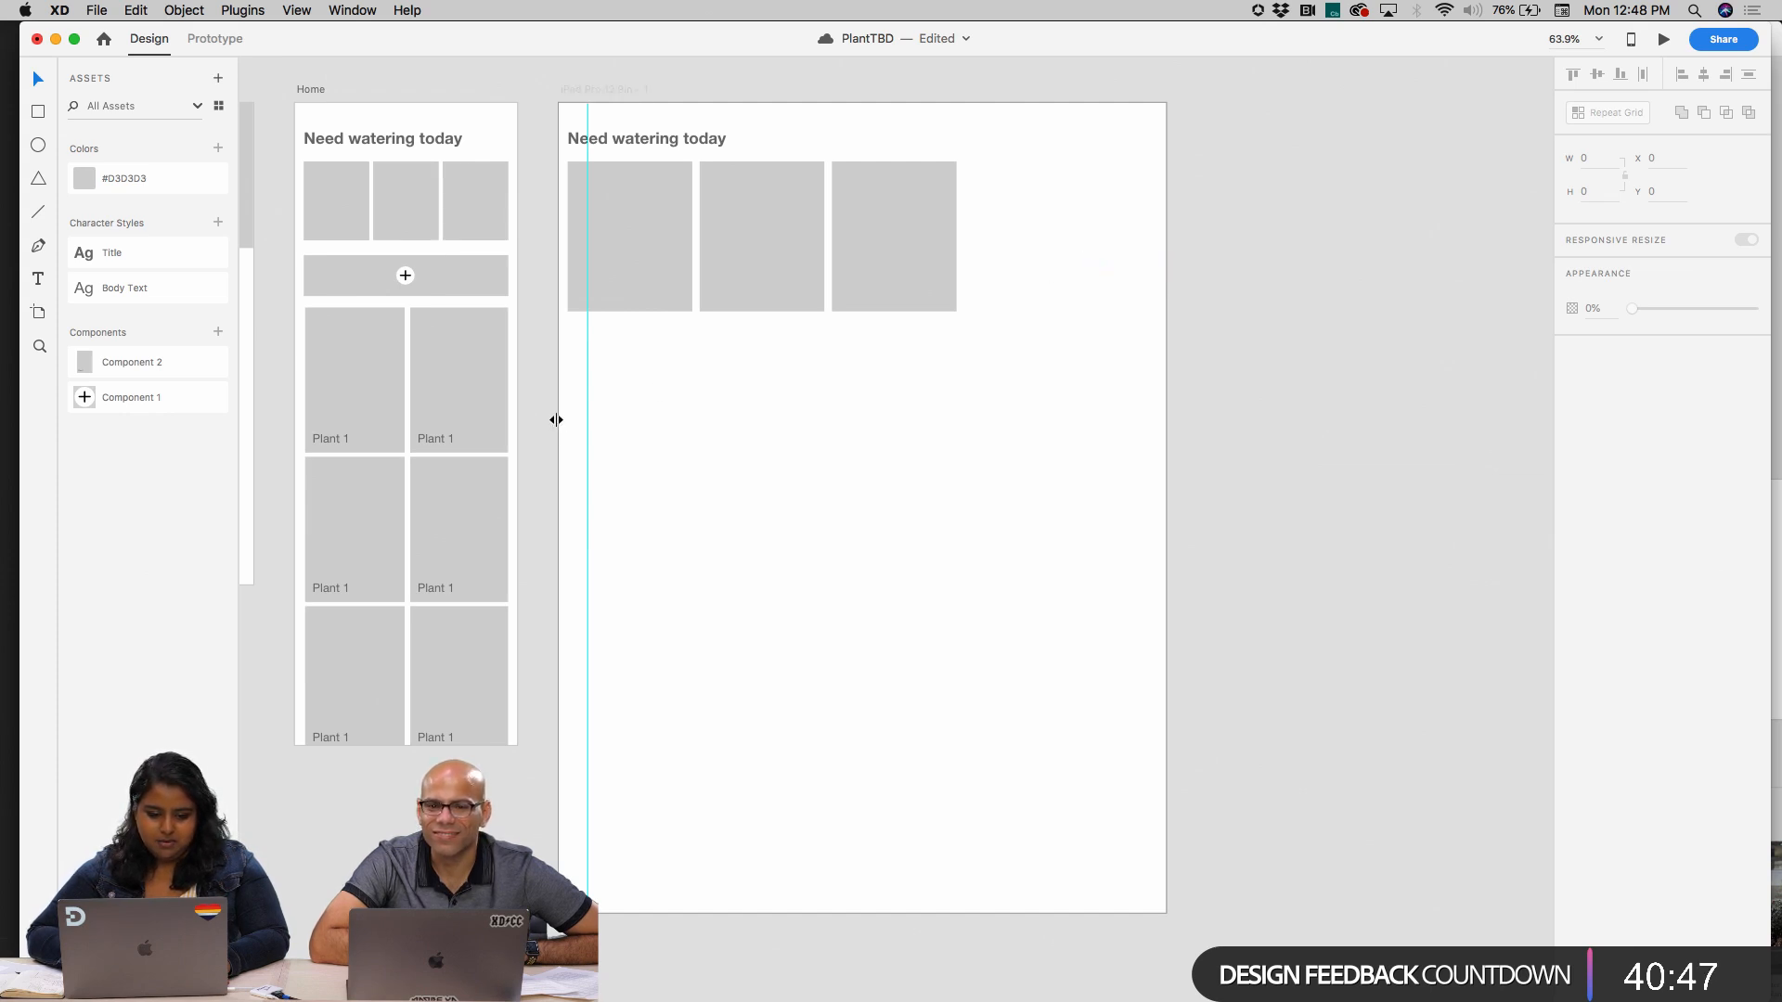
drag(555, 420, 1136, 380)
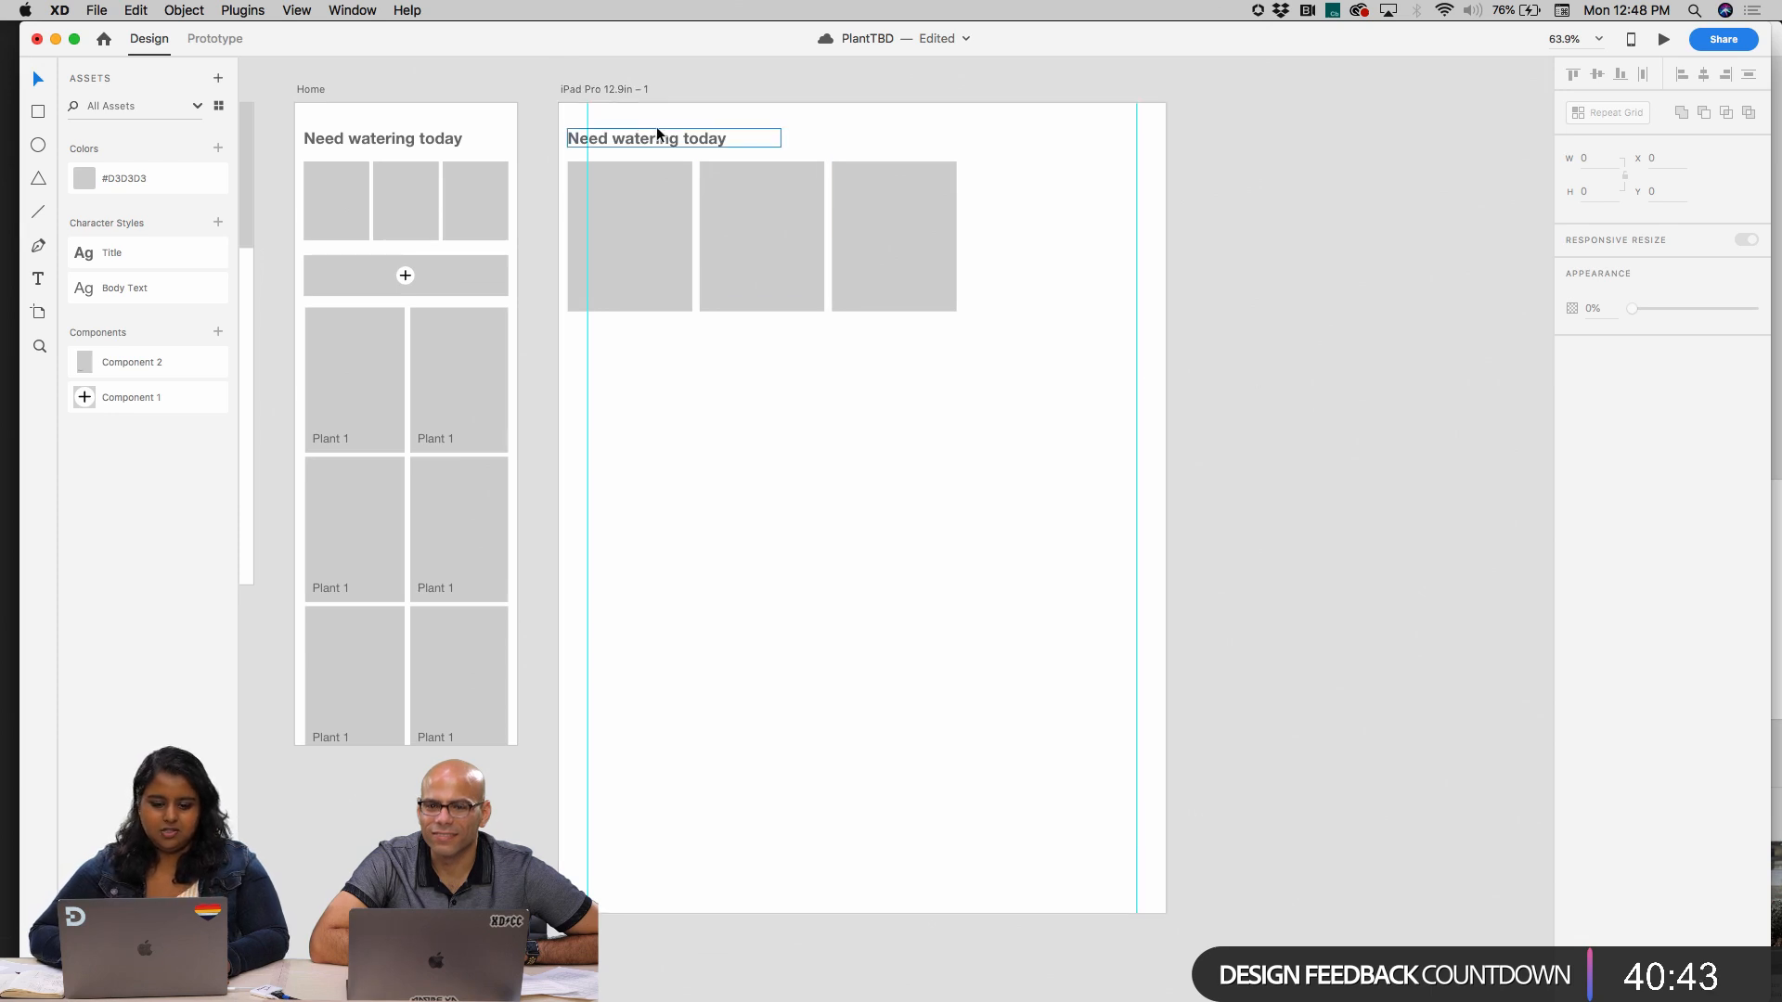
click(696, 175)
drag(700, 253, 720, 252)
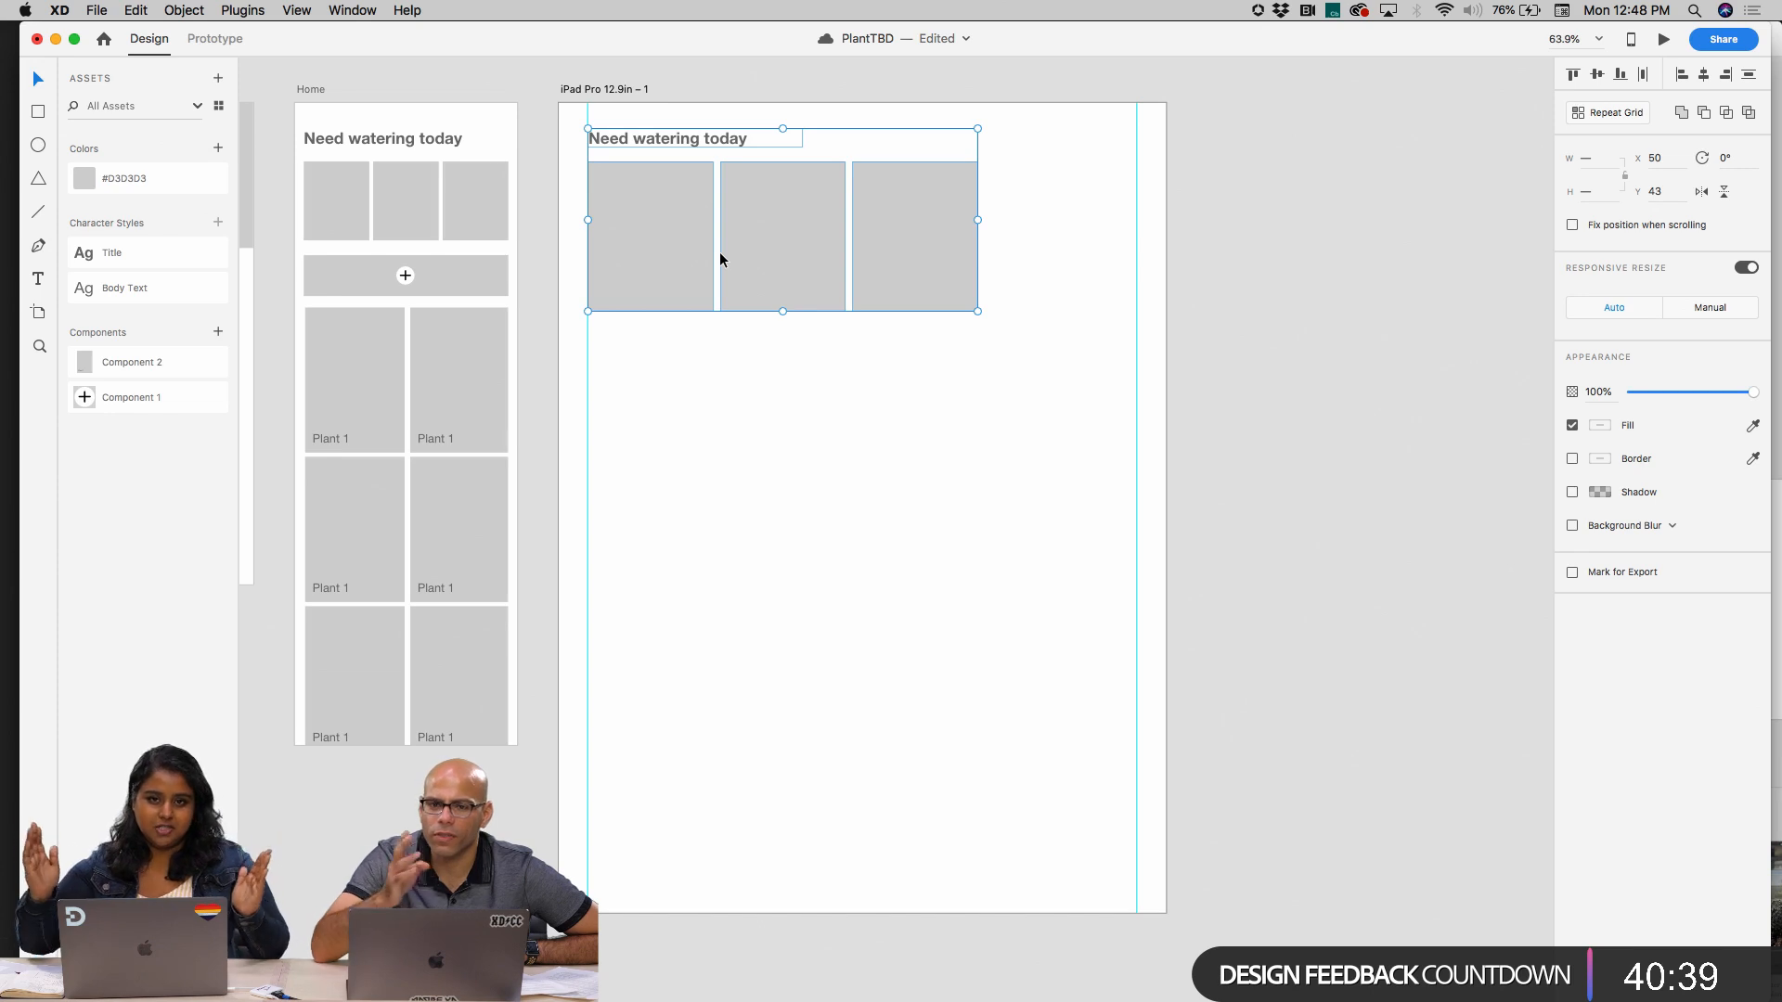
click(893, 504)
Turn the three image boxes into a repeat grid about 974 wide, extending to the iPad artboard's right edge
click(882, 238)
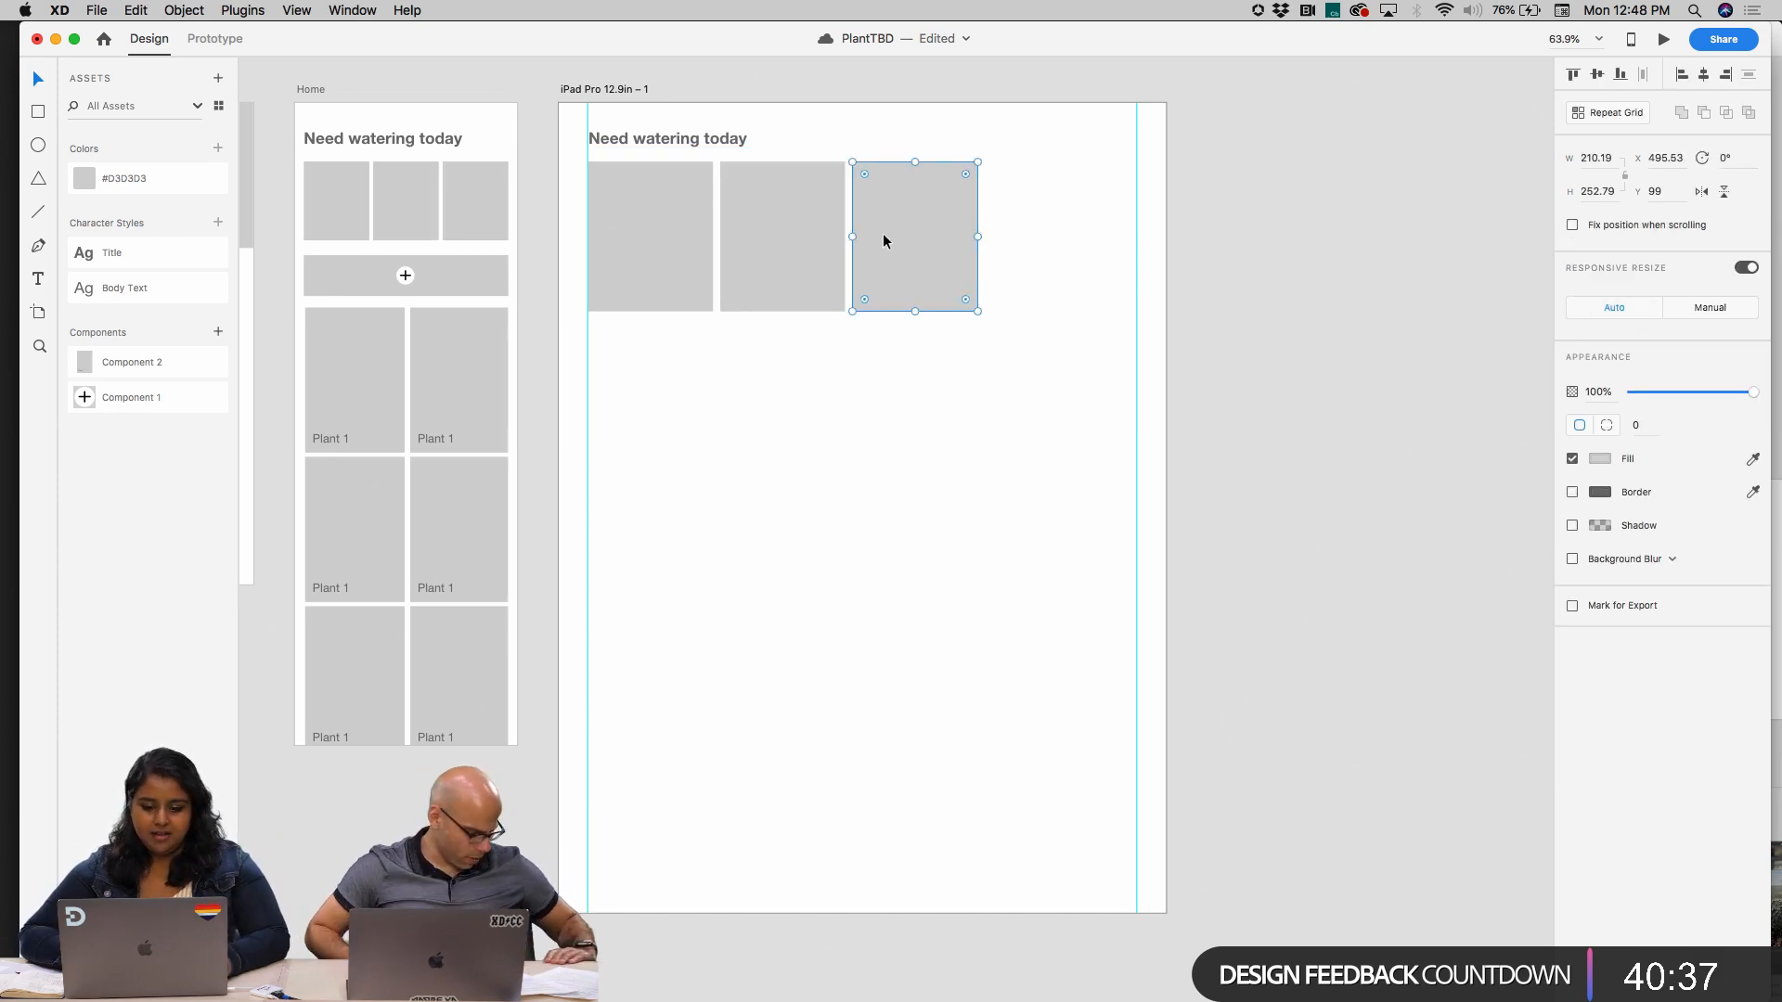
drag(919, 386, 608, 237)
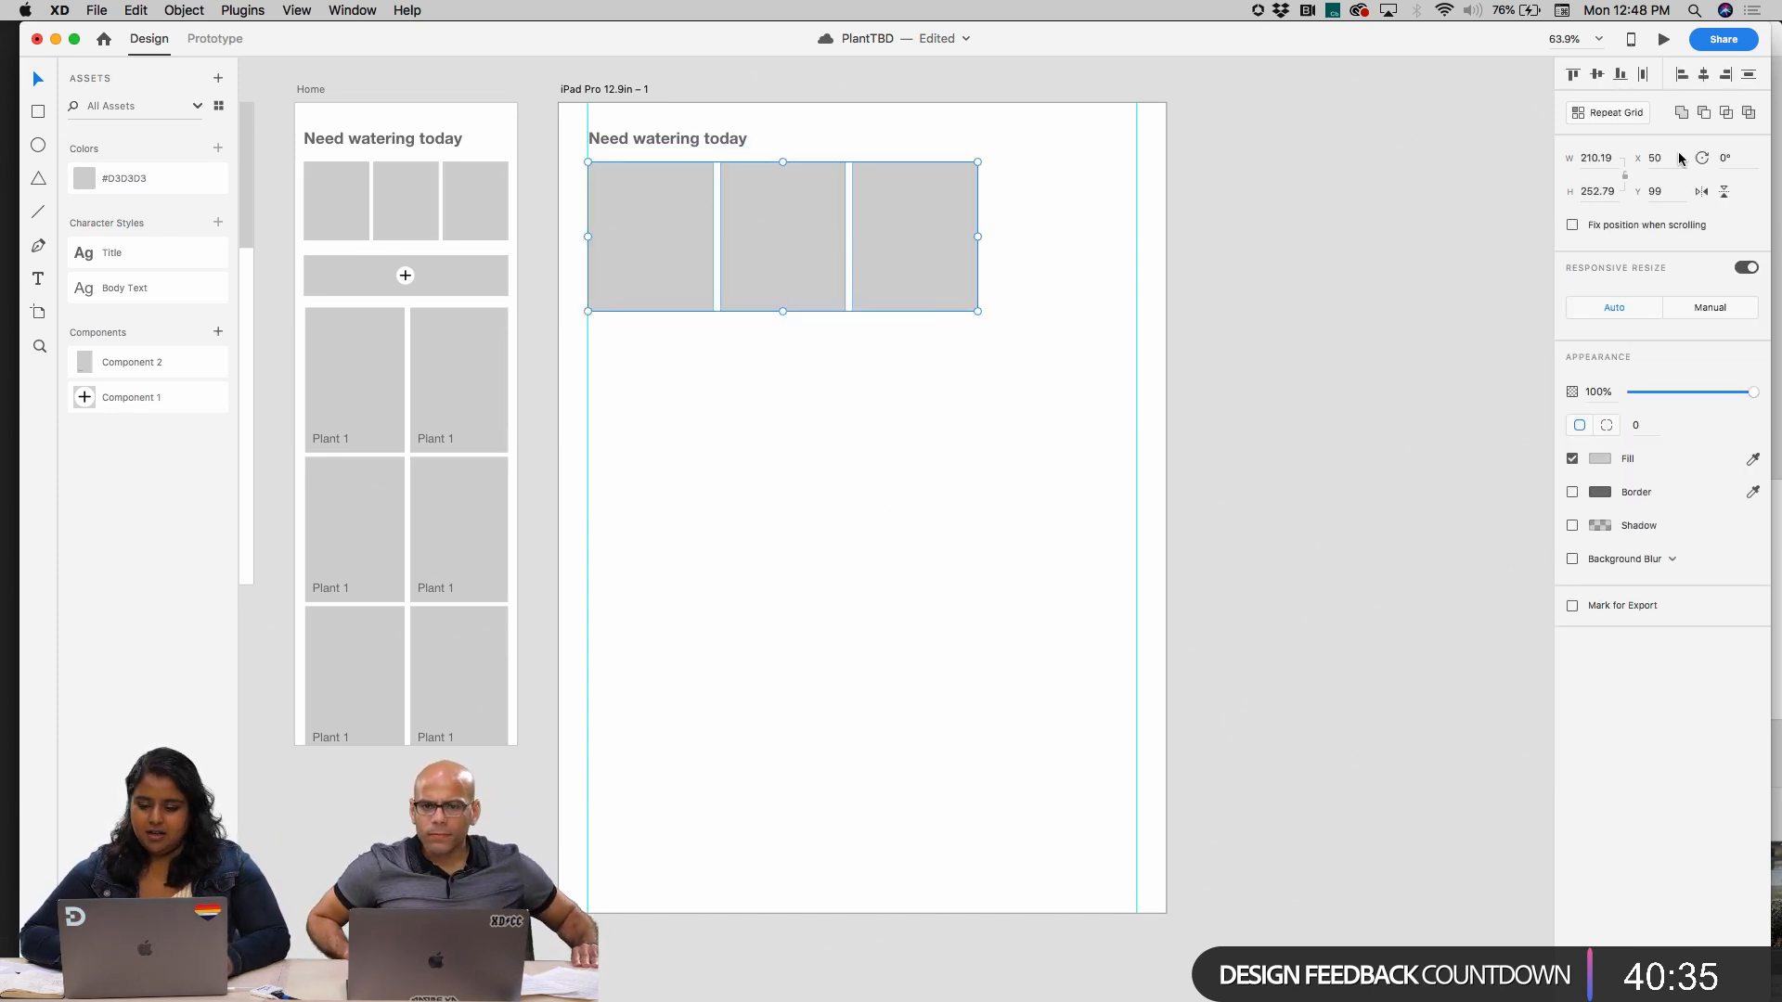
click(1614, 112)
drag(976, 243, 1132, 231)
click(1282, 262)
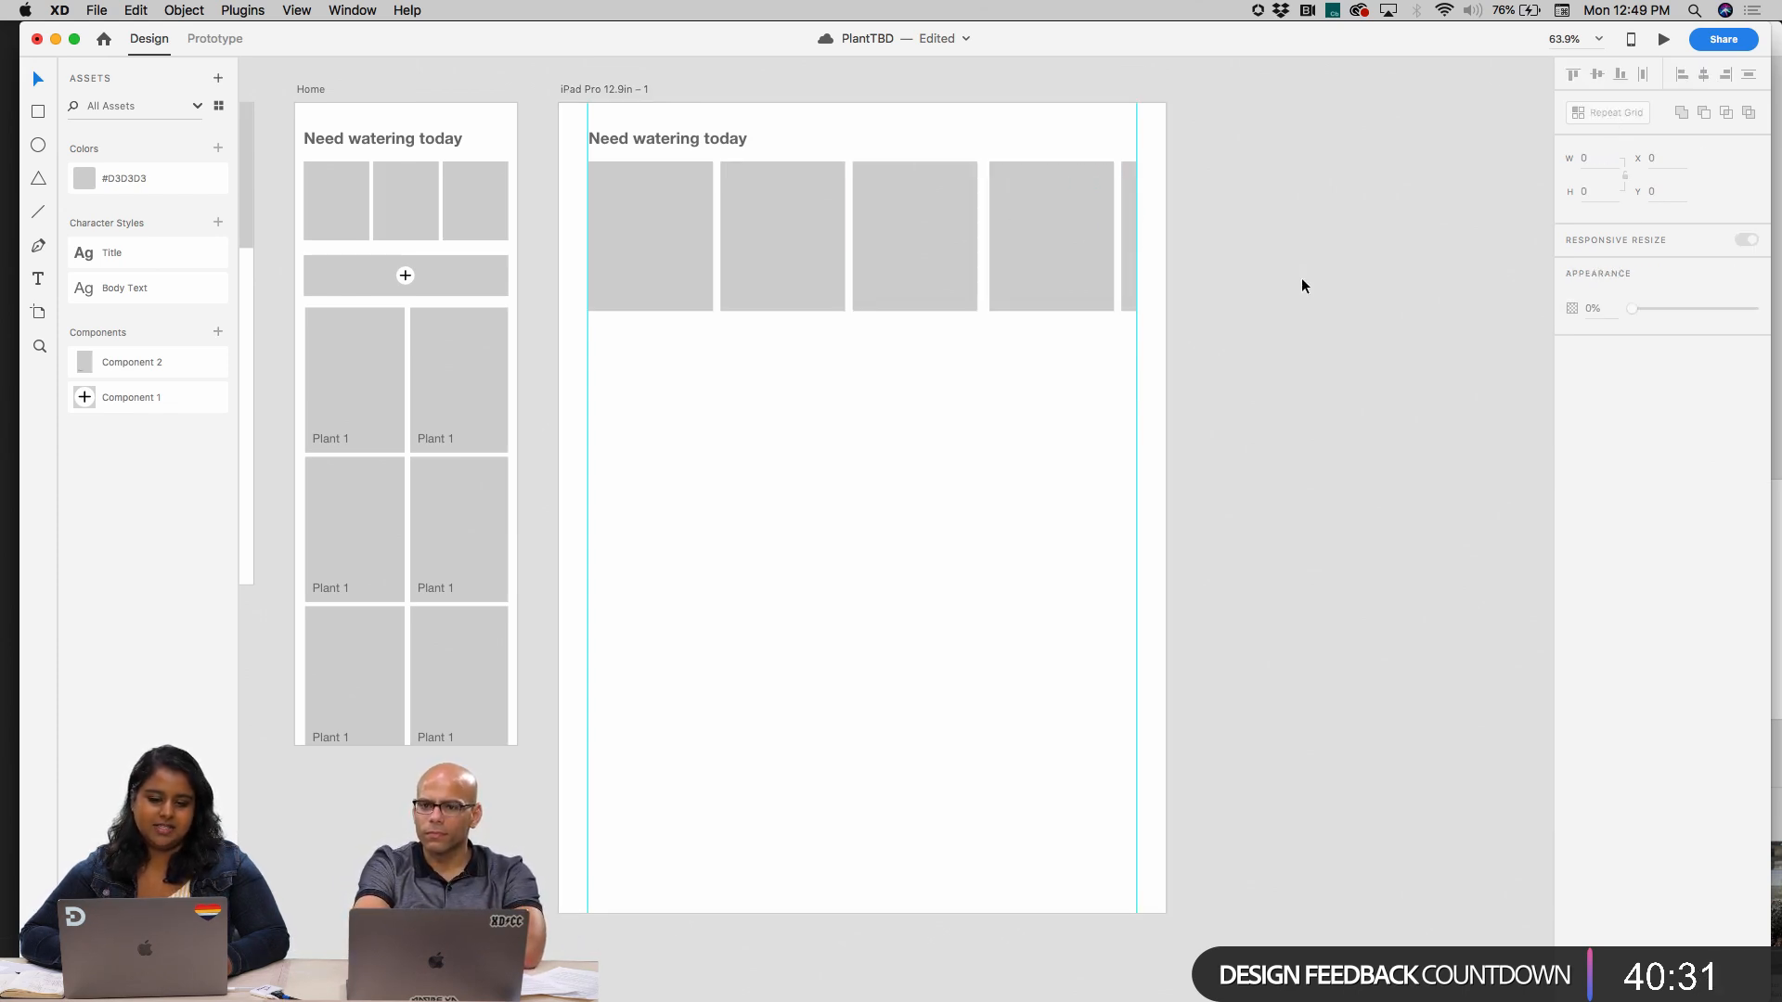
click(1125, 234)
drag(1134, 232, 1166, 233)
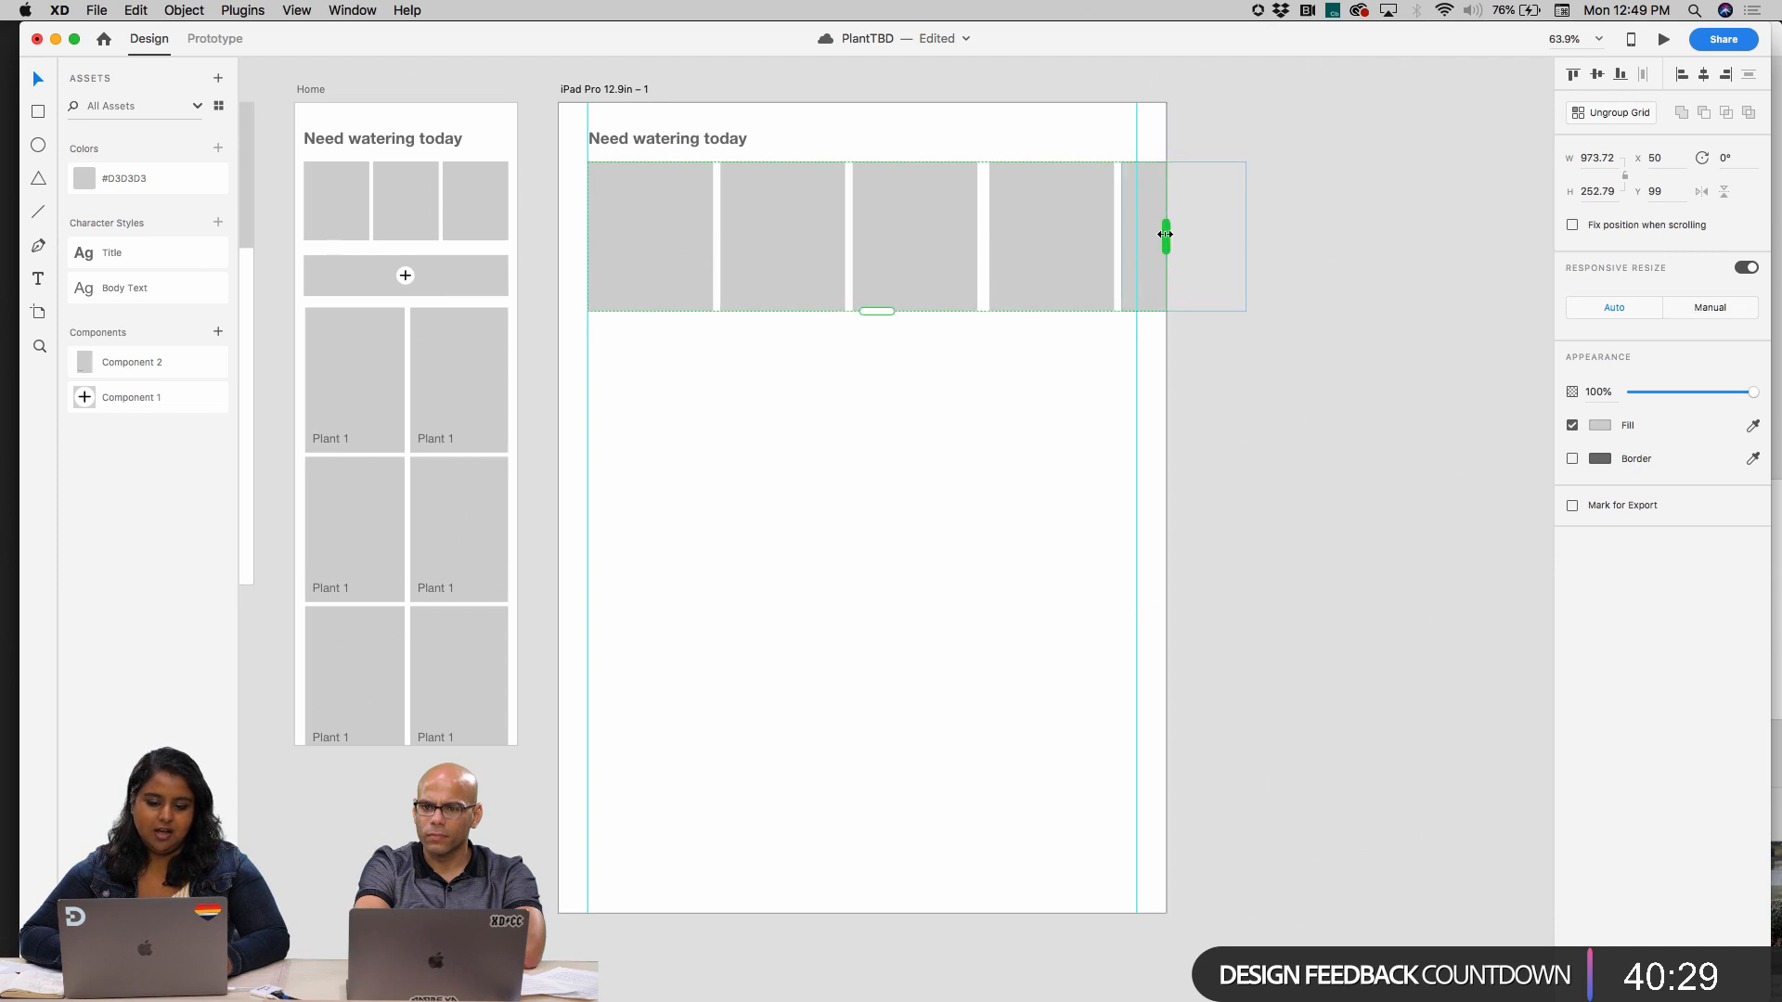
click(1267, 151)
right_click(1283, 592)
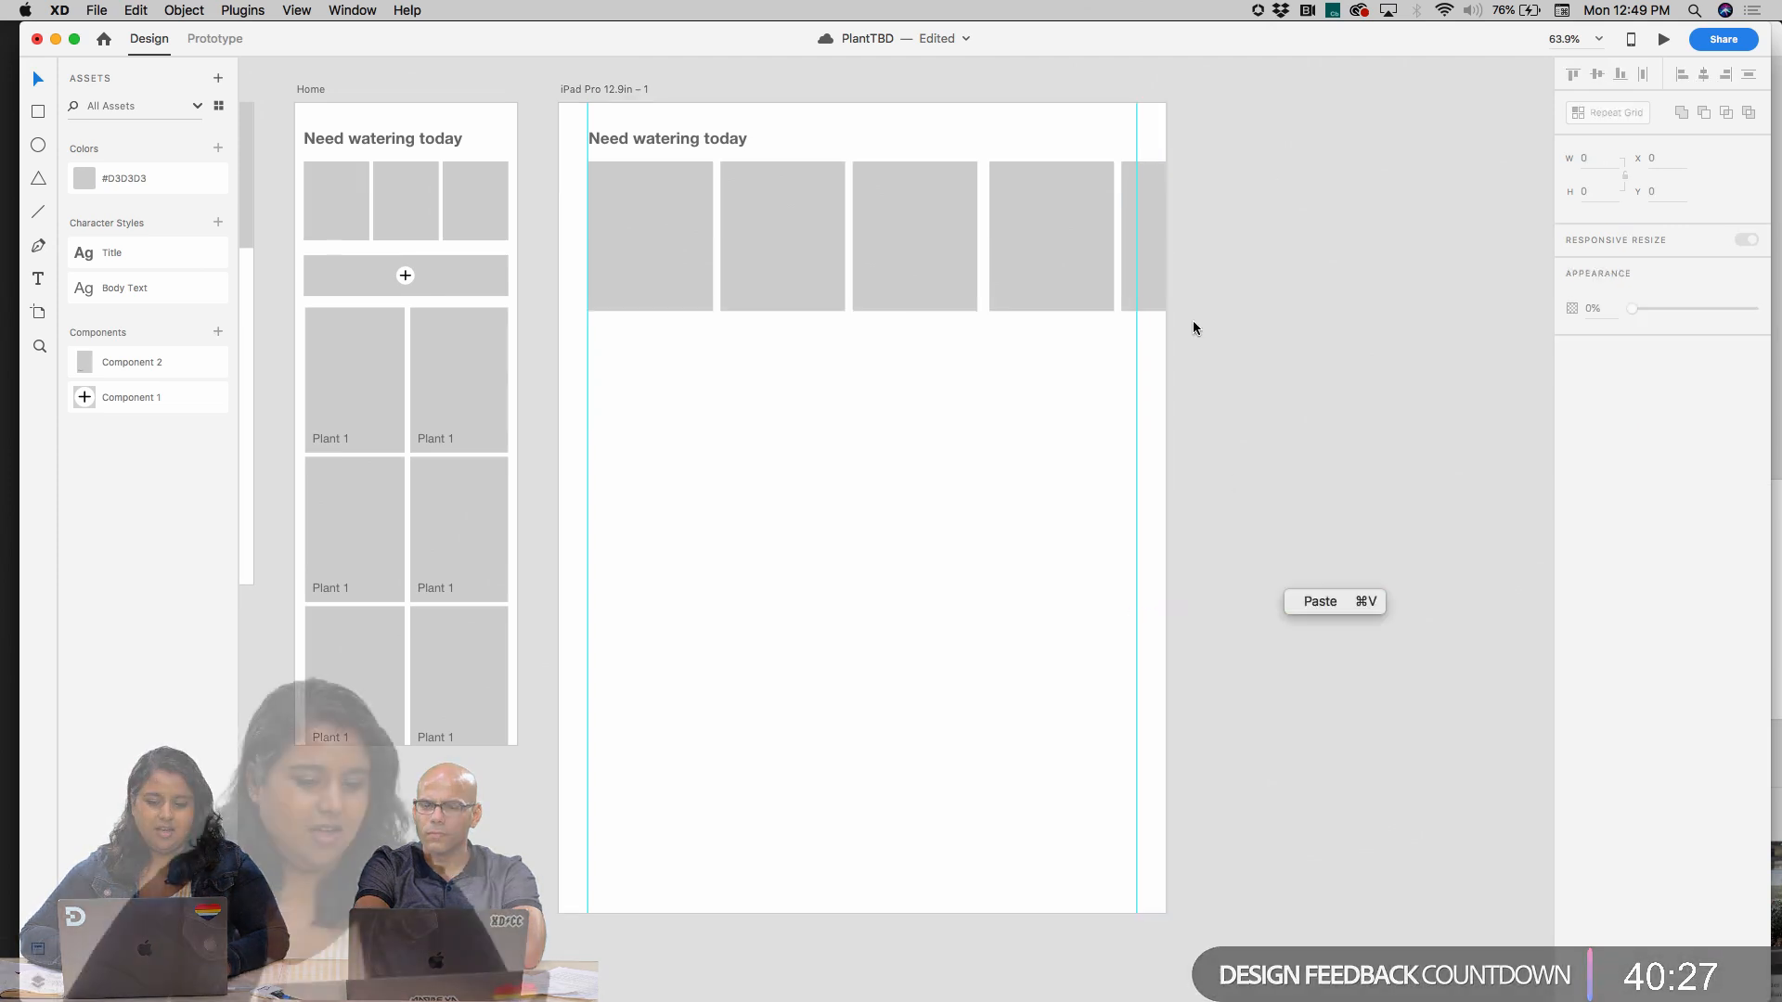
click(1154, 219)
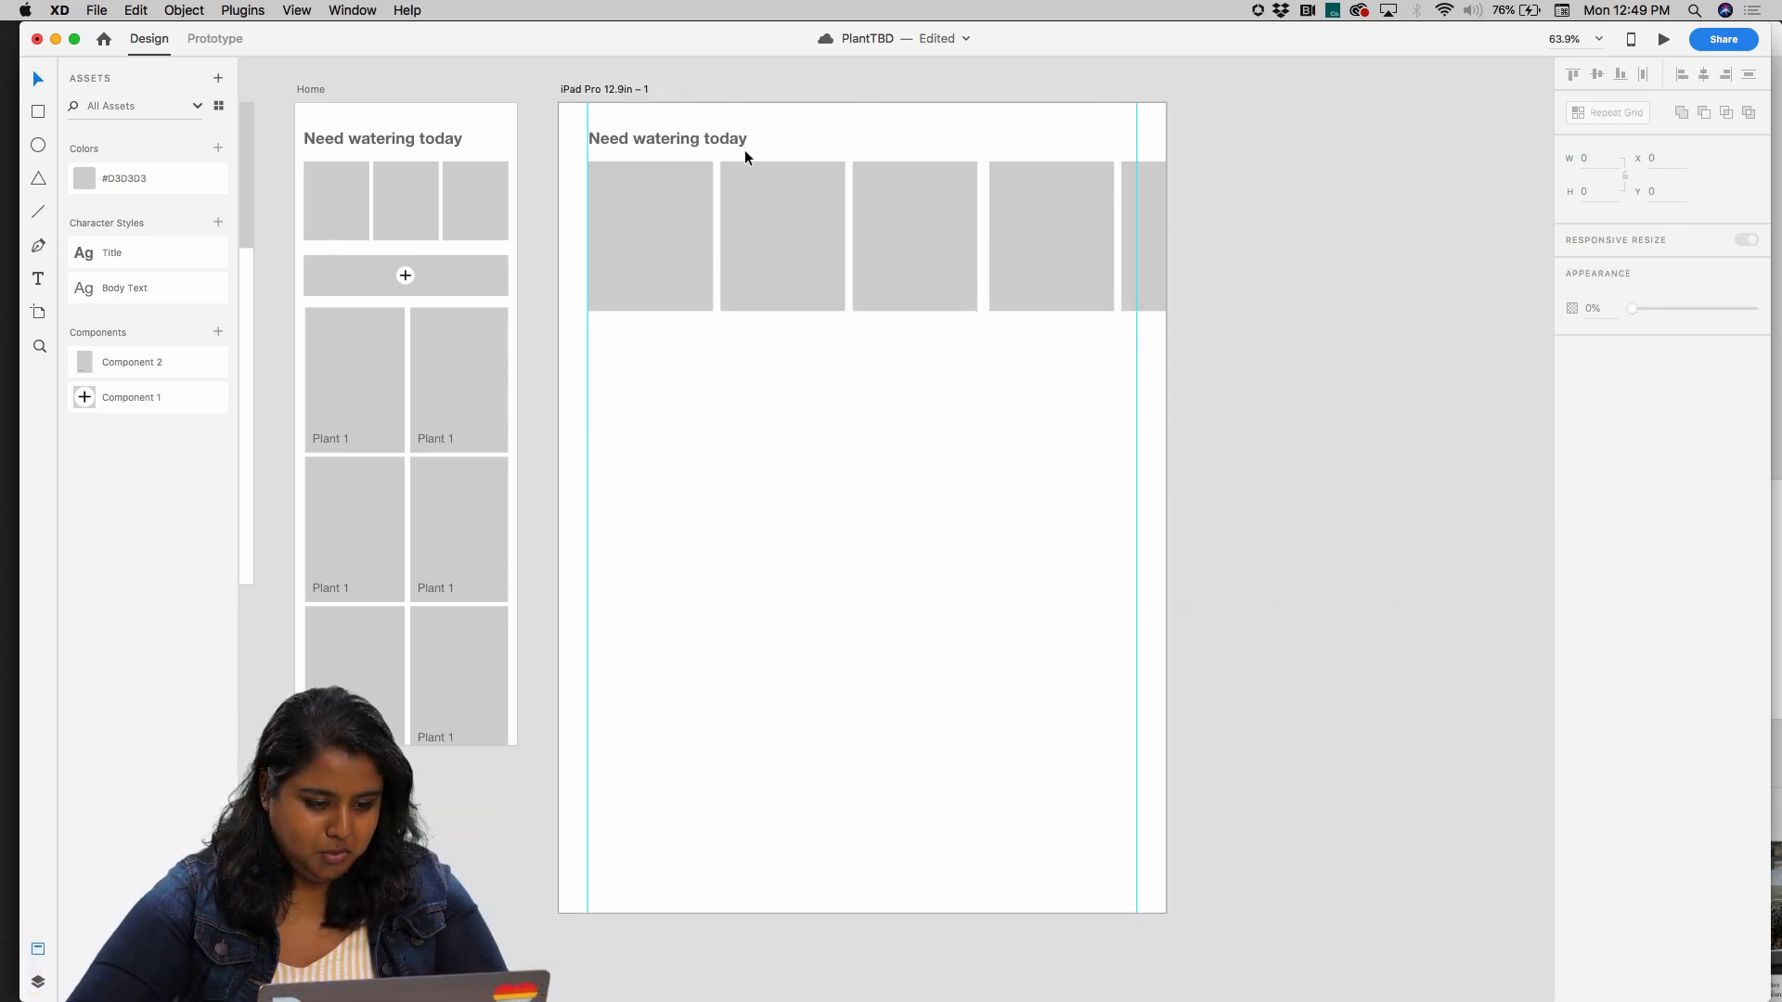
Try copying the "Plant 1" card grid from the Home artboard onto the iPad artboard
click(729, 236)
click(666, 139)
click(685, 603)
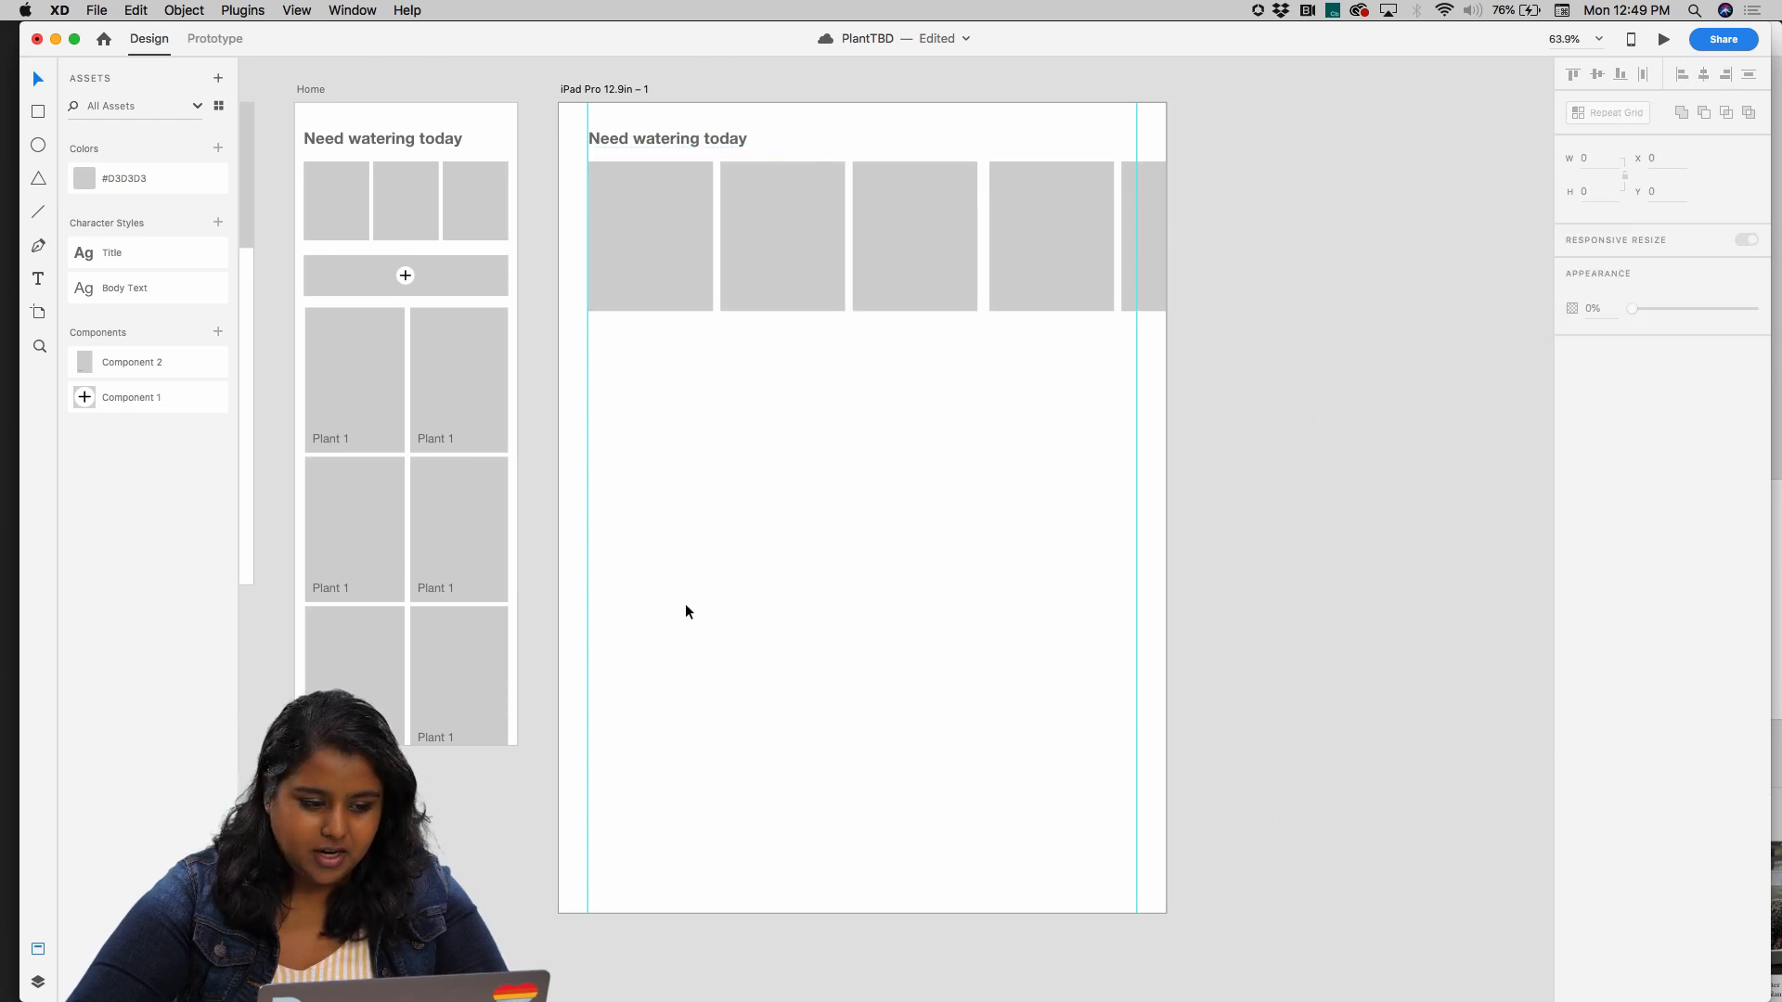
click(332, 349)
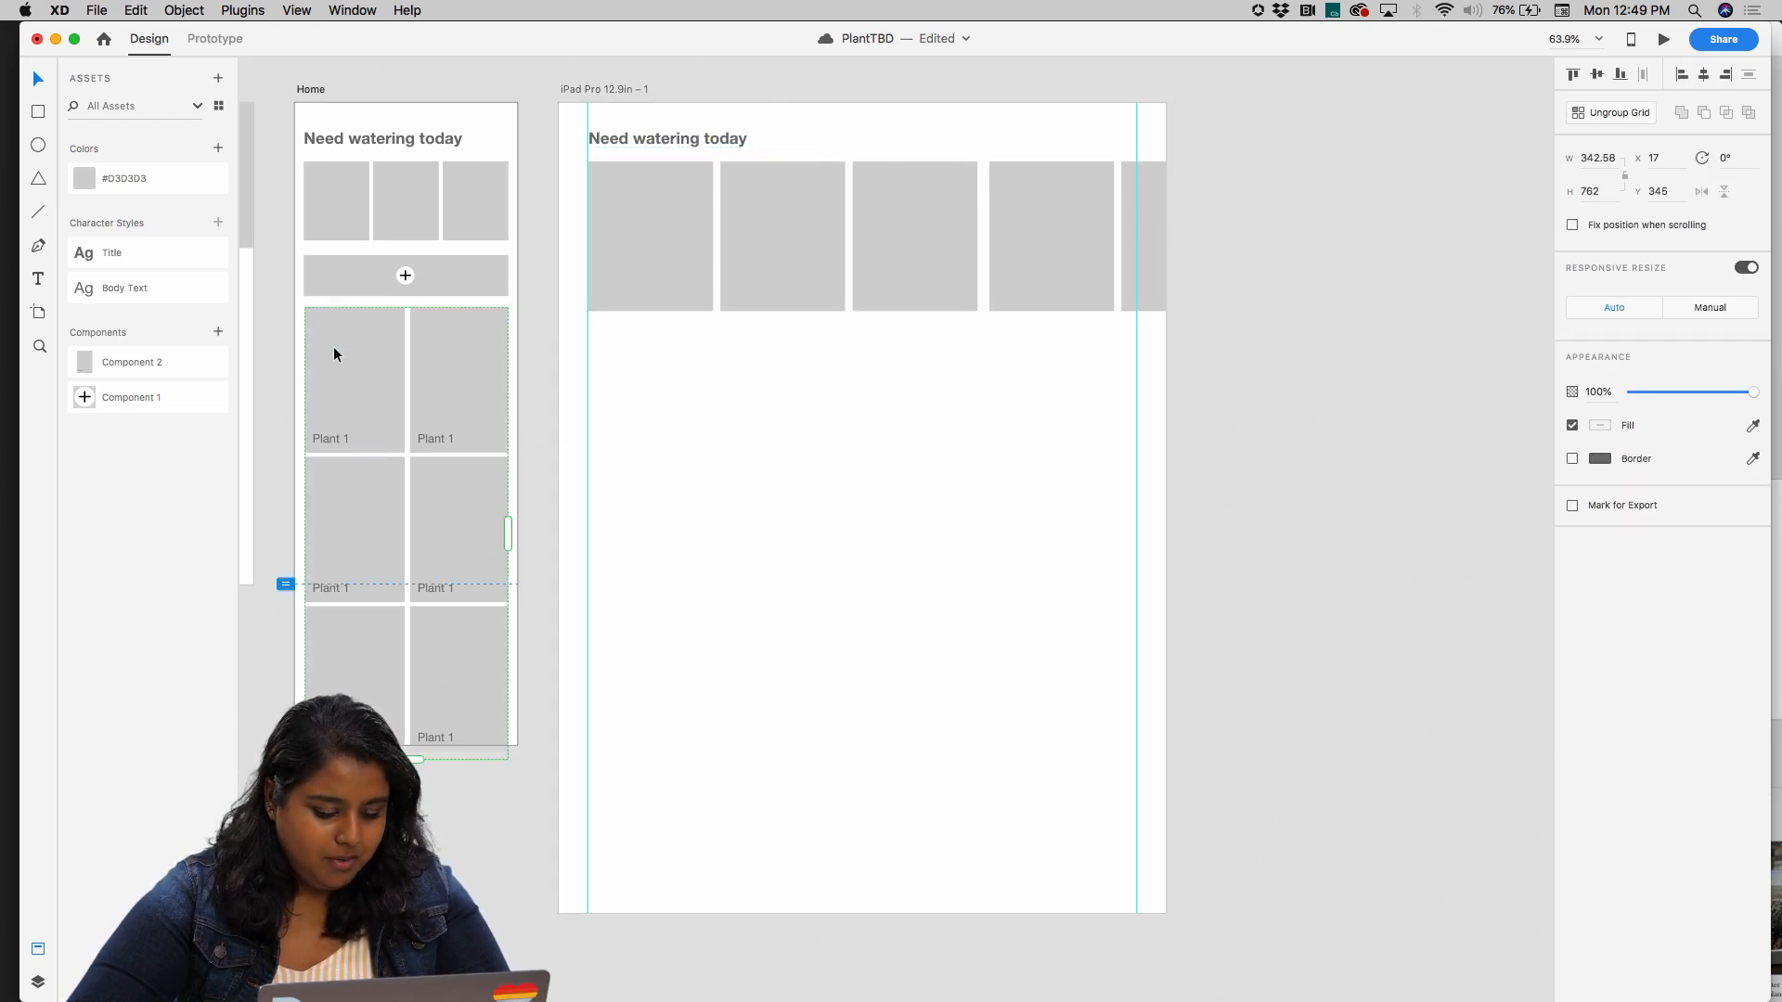
click(688, 385)
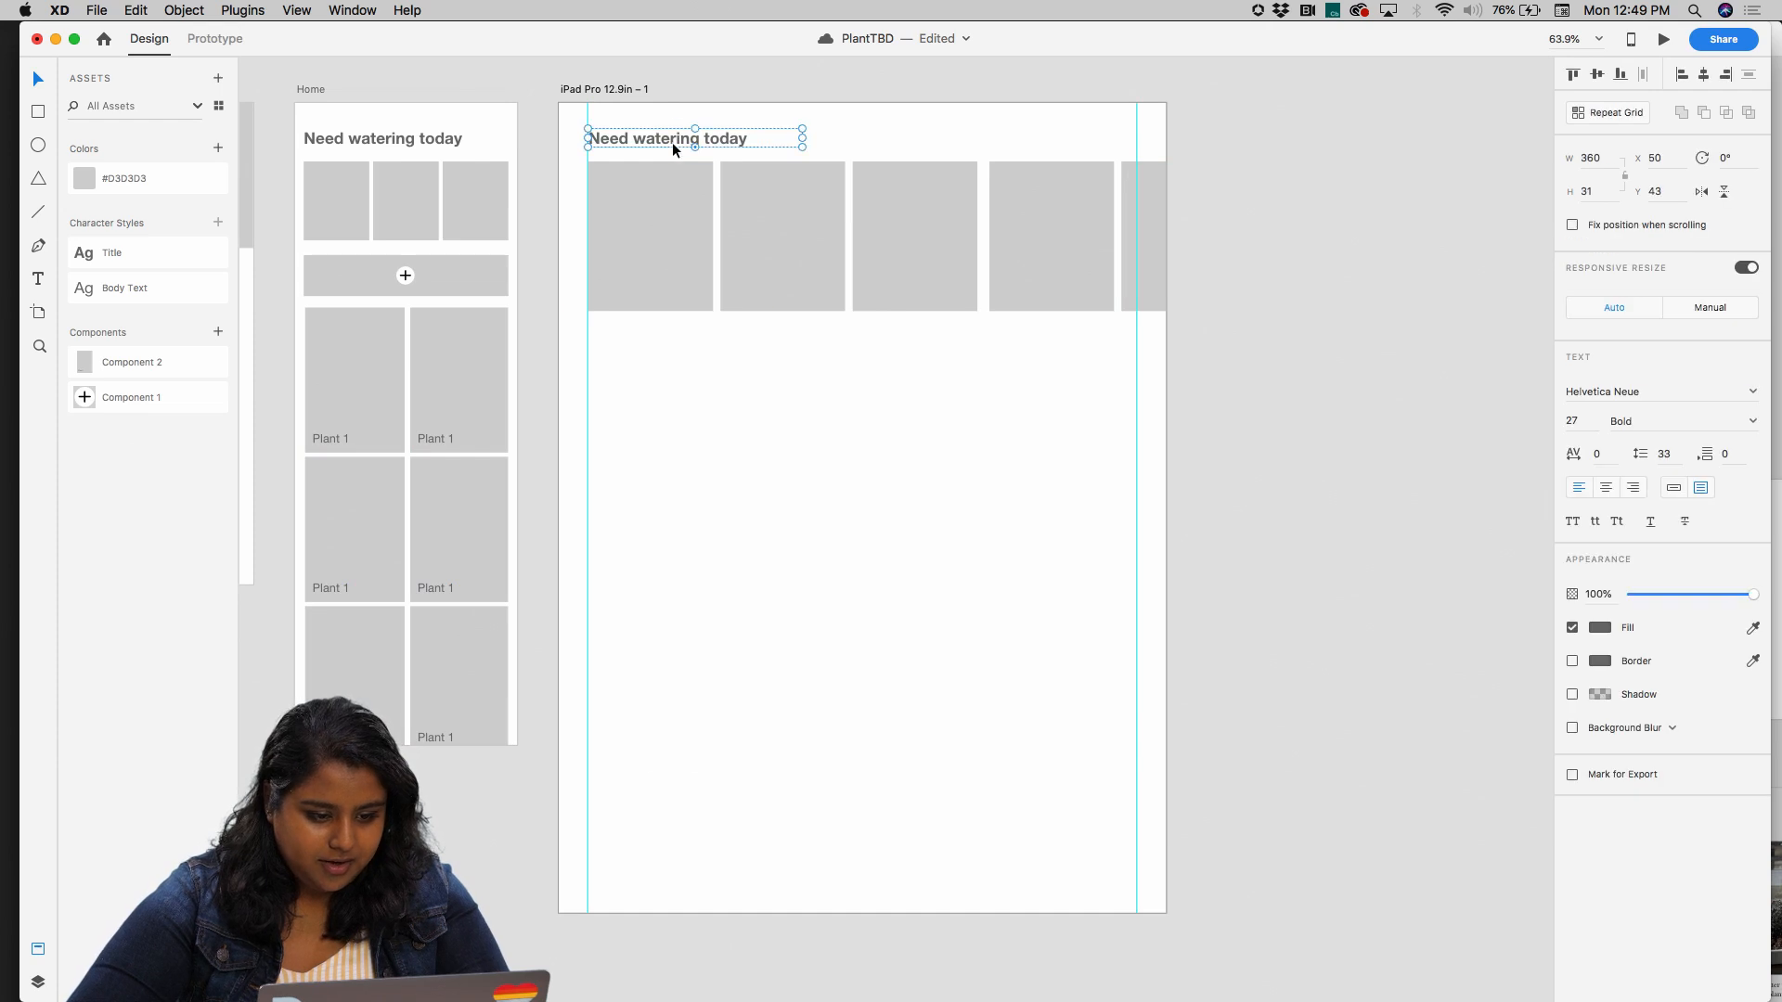
key(super+v)
drag(668, 477, 703, 468)
key(super+z)
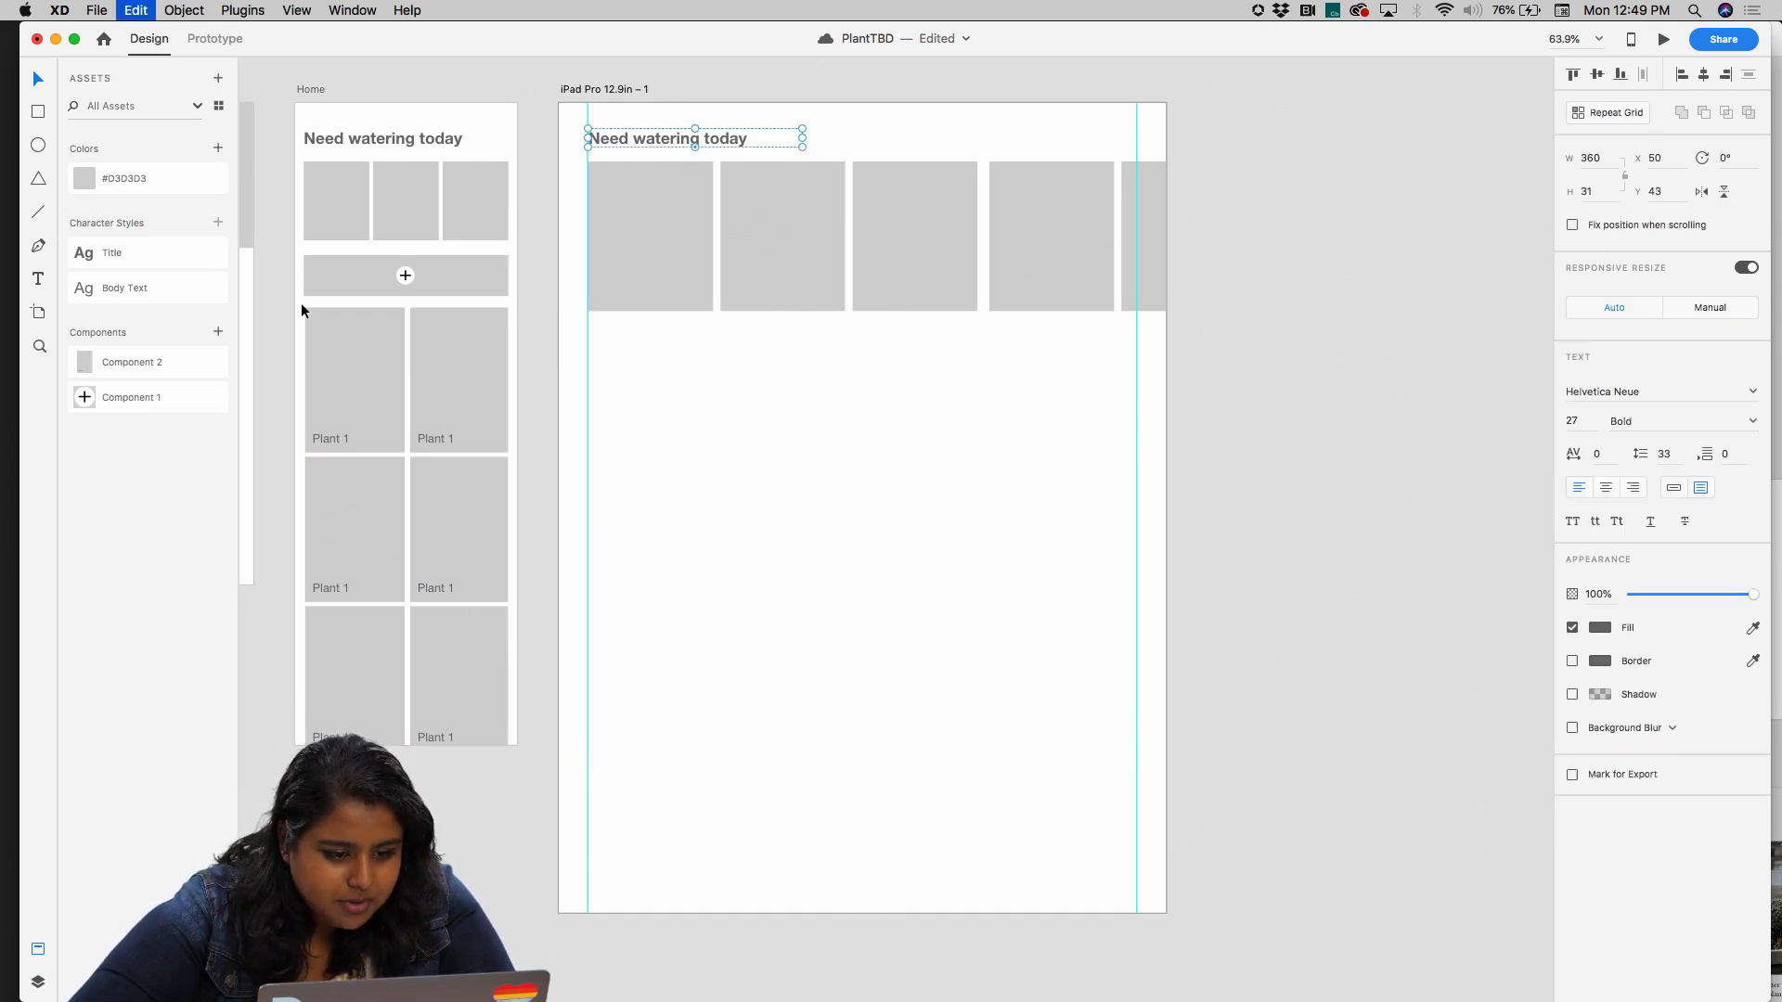
Try copying the plus bar and plant card grid from Home to the iPad artboard, placed below the image row at X 50
drag(263, 269, 505, 526)
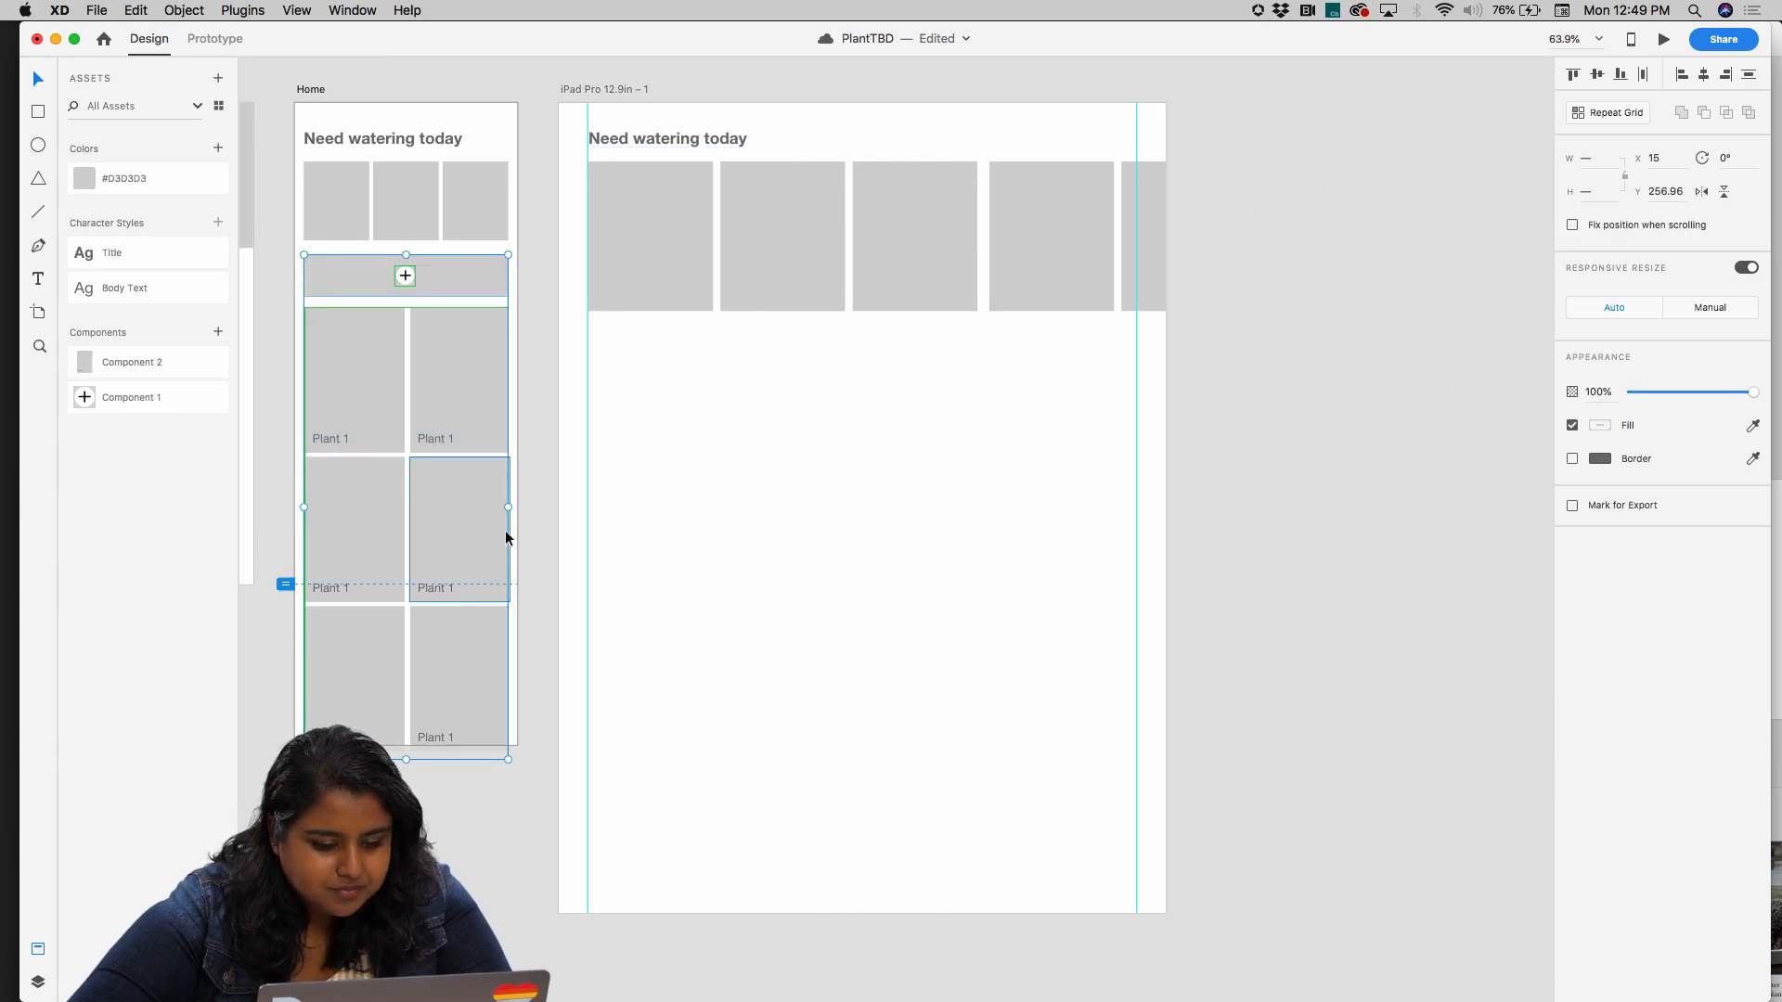
key(super+c)
click(578, 88)
key(super+v)
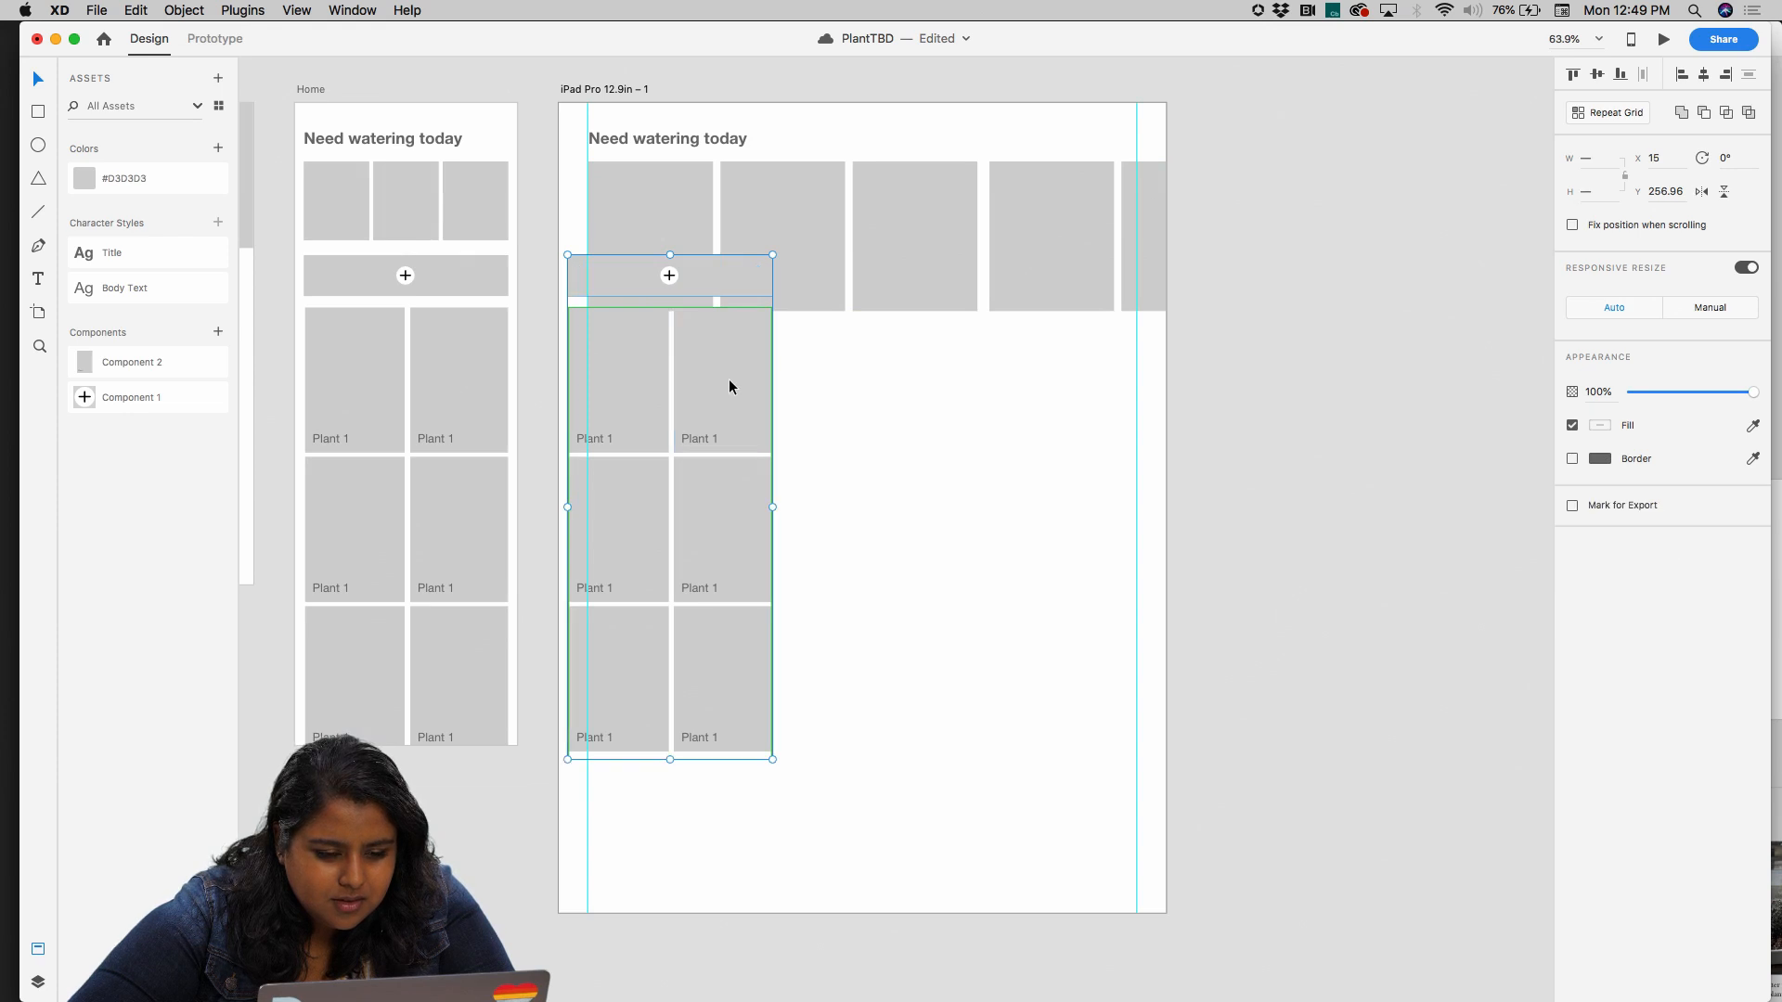
drag(729, 387, 750, 443)
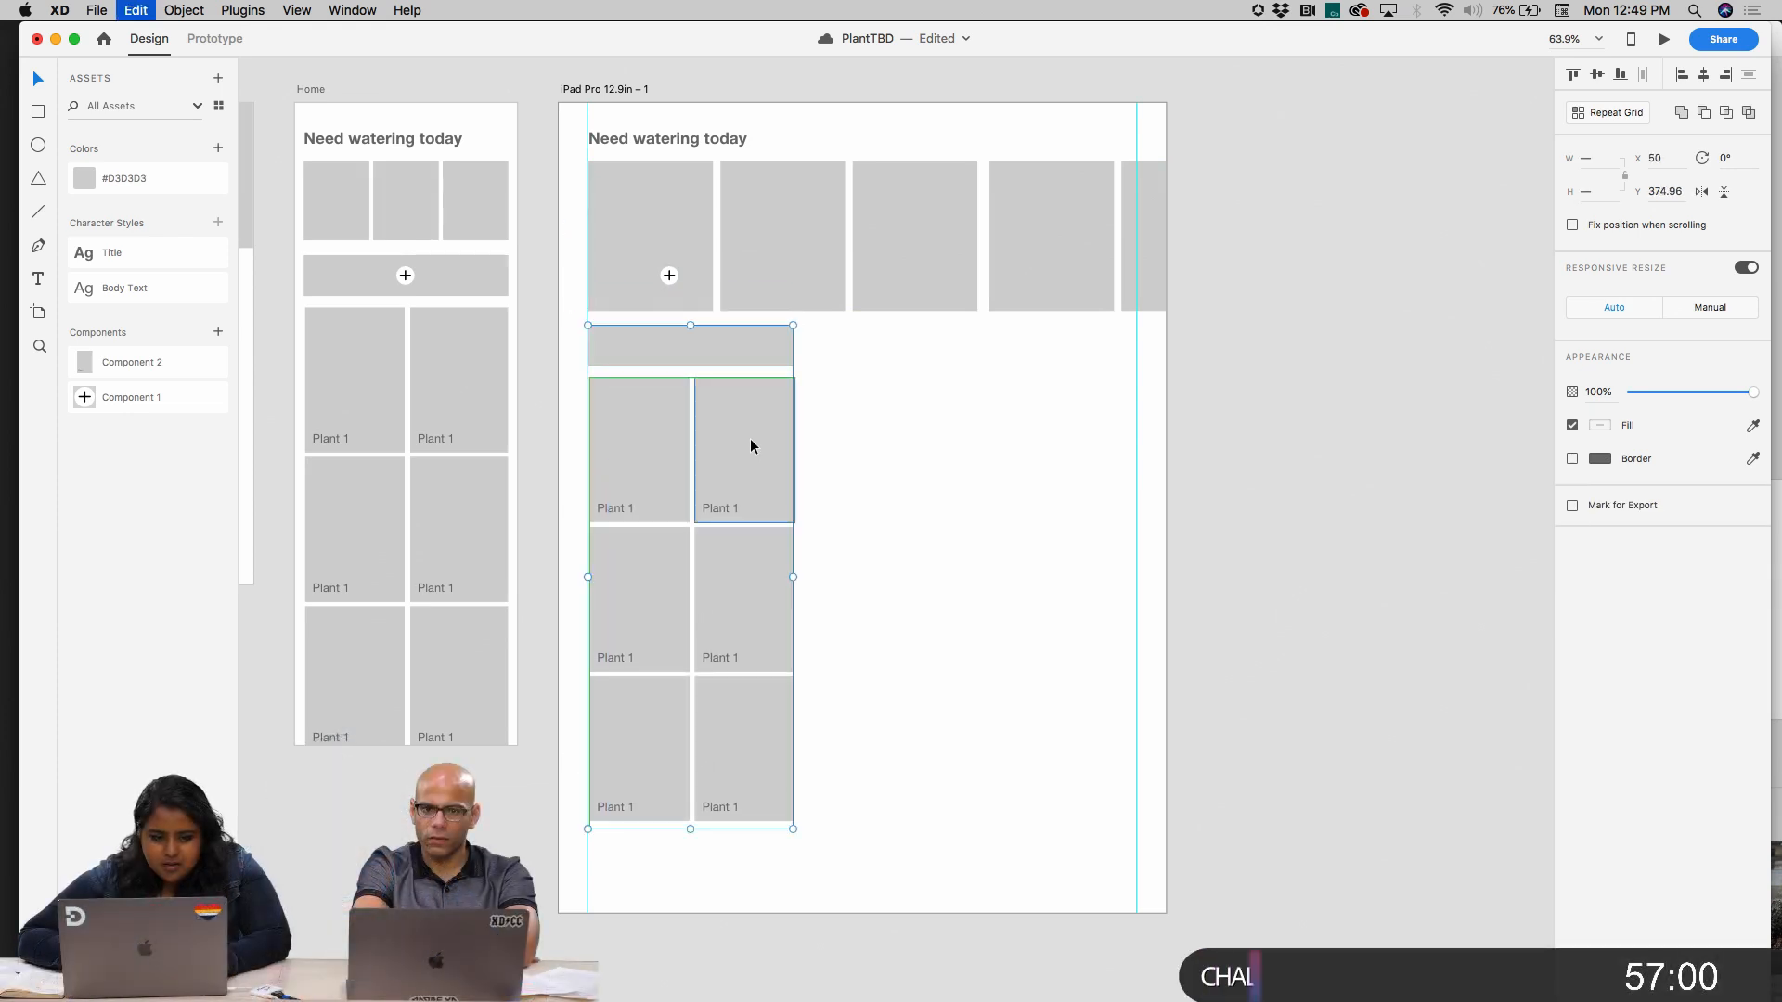
key(super+z)
key(super+z)
Copy the grey bar, its plus component and the "Plant 1" card grid from Home to the iPad artboard at X 50, Y about 385
click(399, 275)
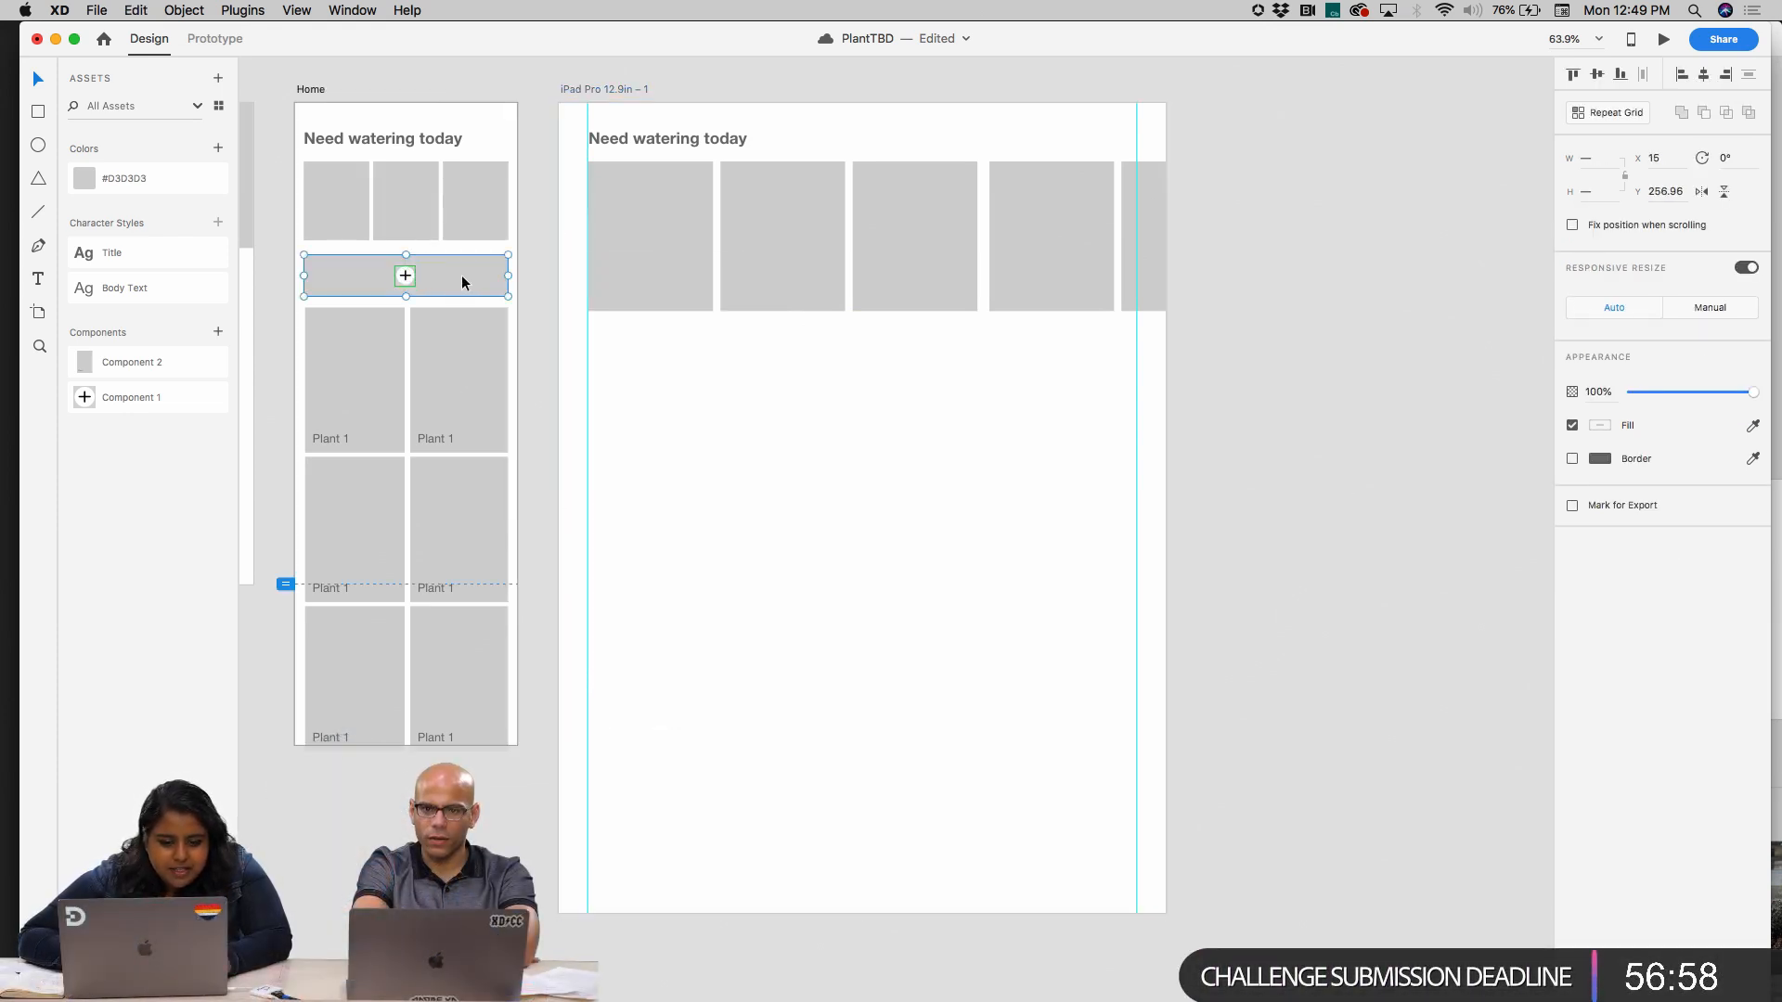
shift+click(470, 339)
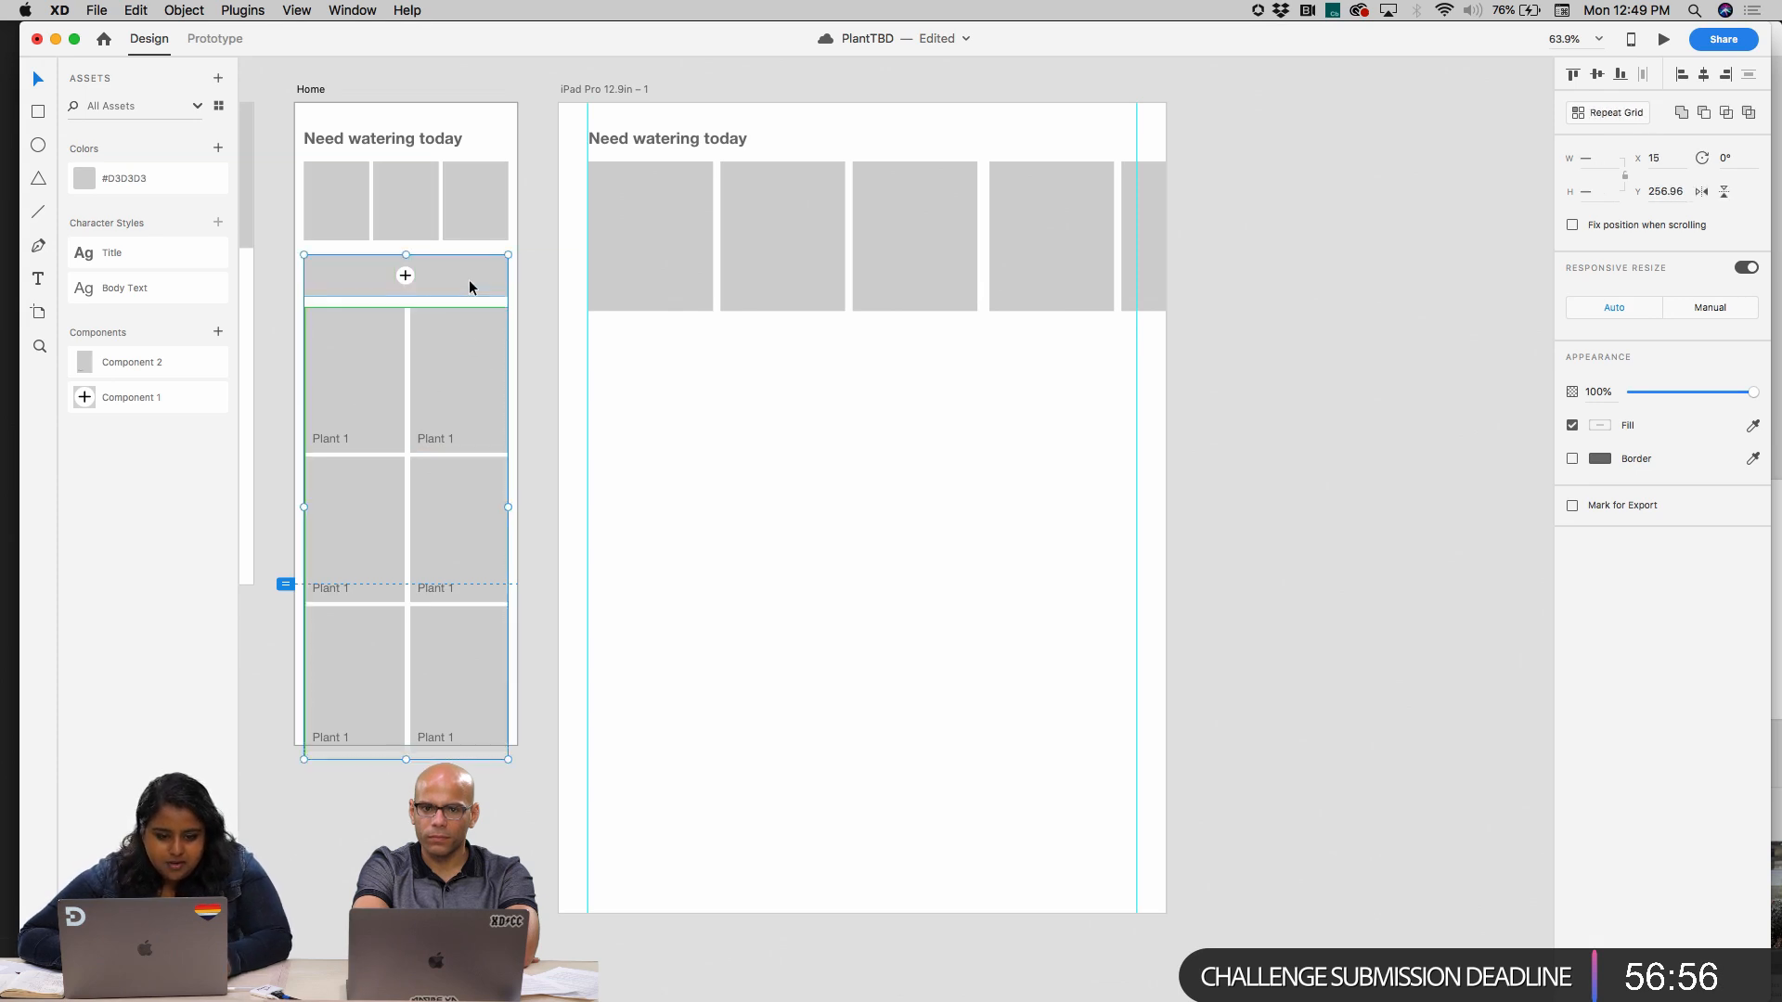
drag(486, 403, 768, 477)
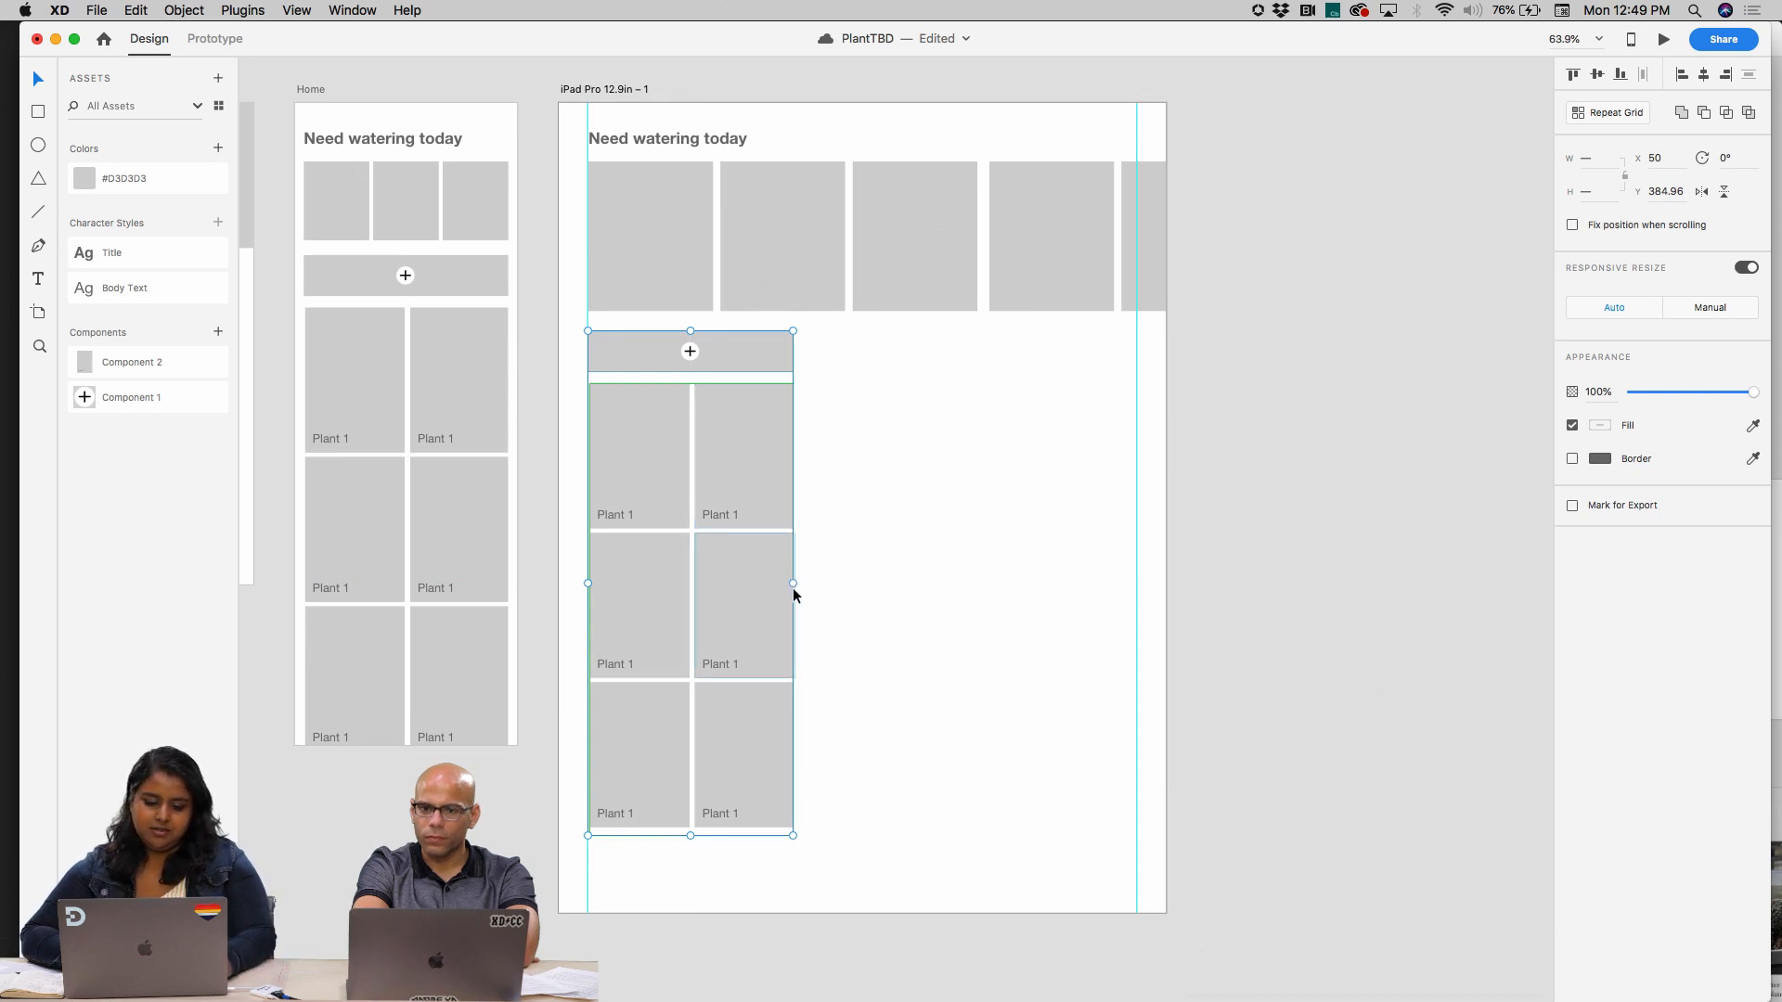
Extend the copied bar and card grid to the right guide and the artboard's bottom edge, making the grid about 922 wide and 893 high
drag(793, 583, 1139, 585)
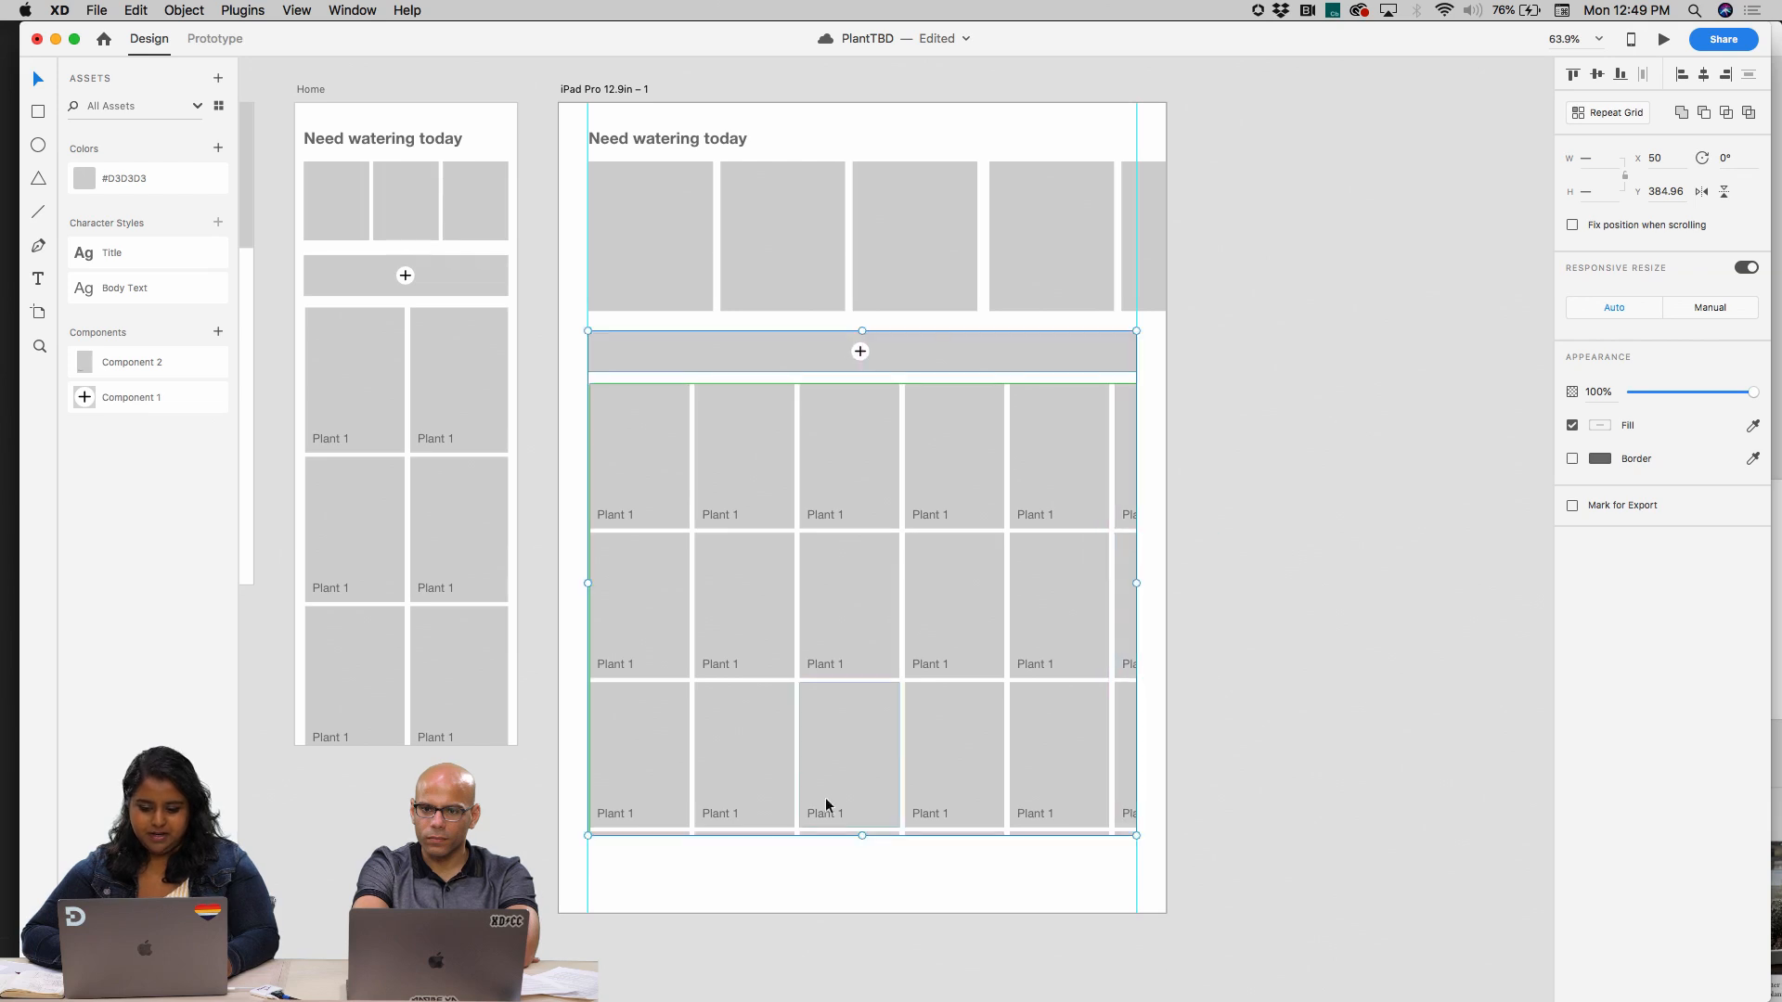
drag(863, 836, 861, 914)
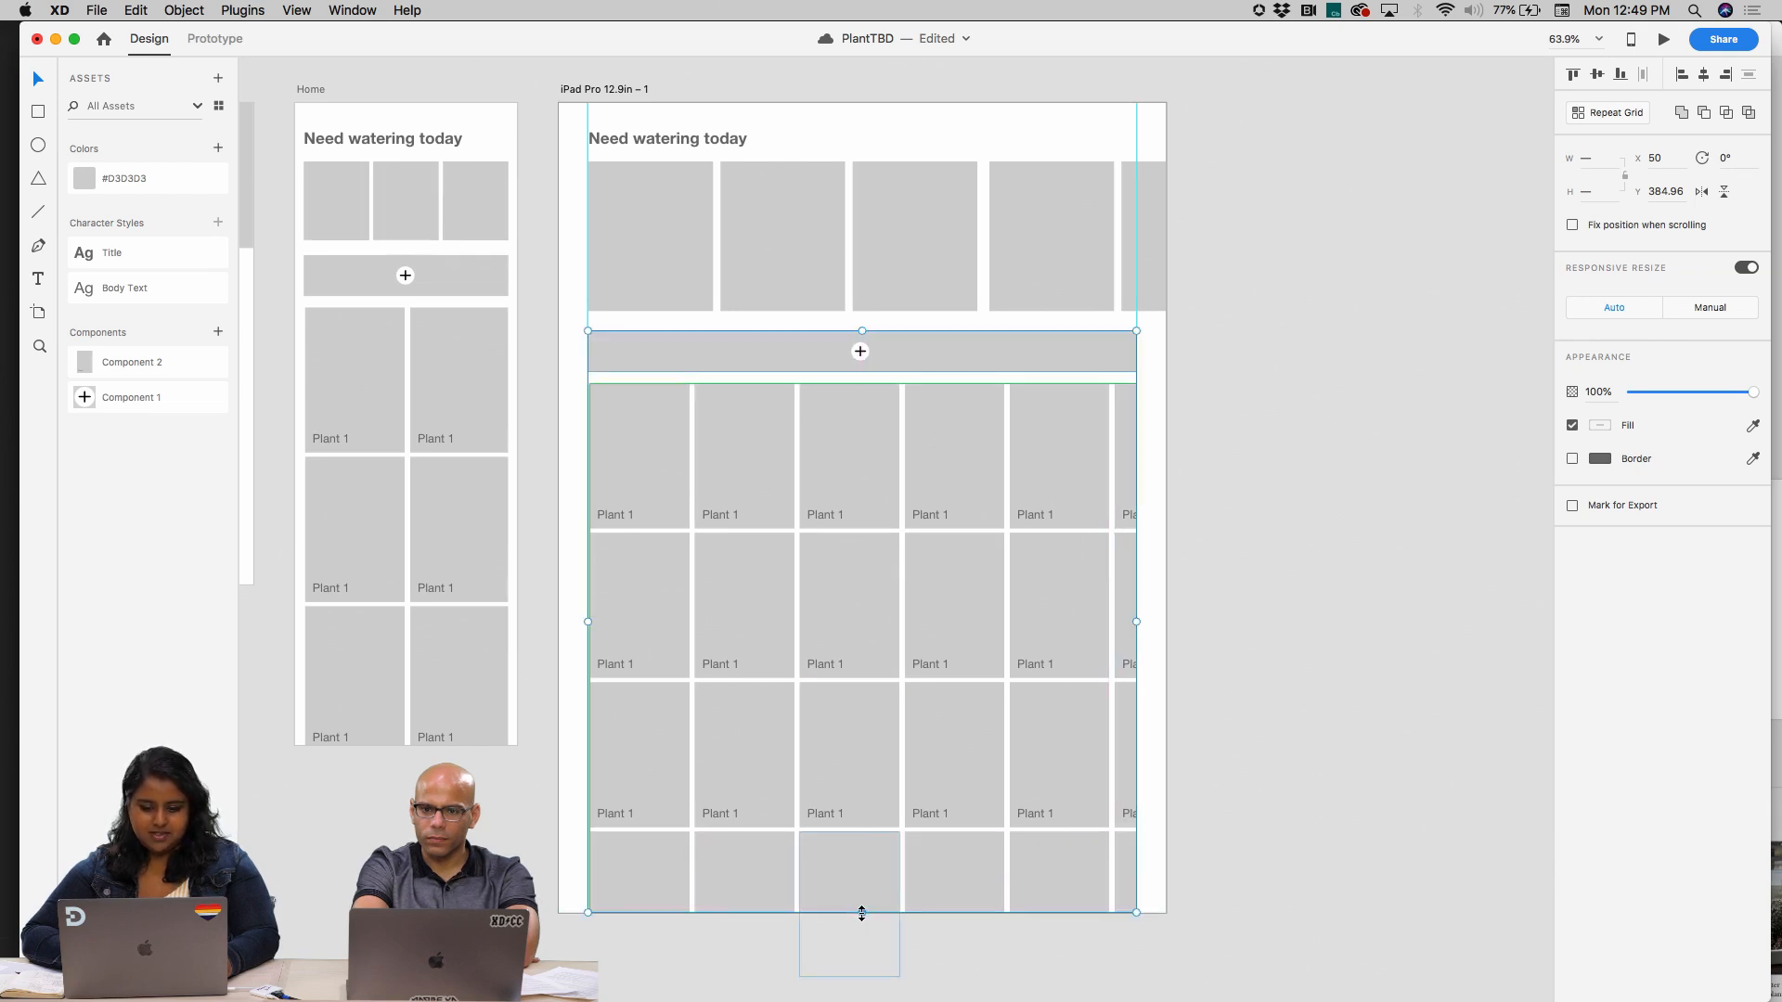
click(1223, 677)
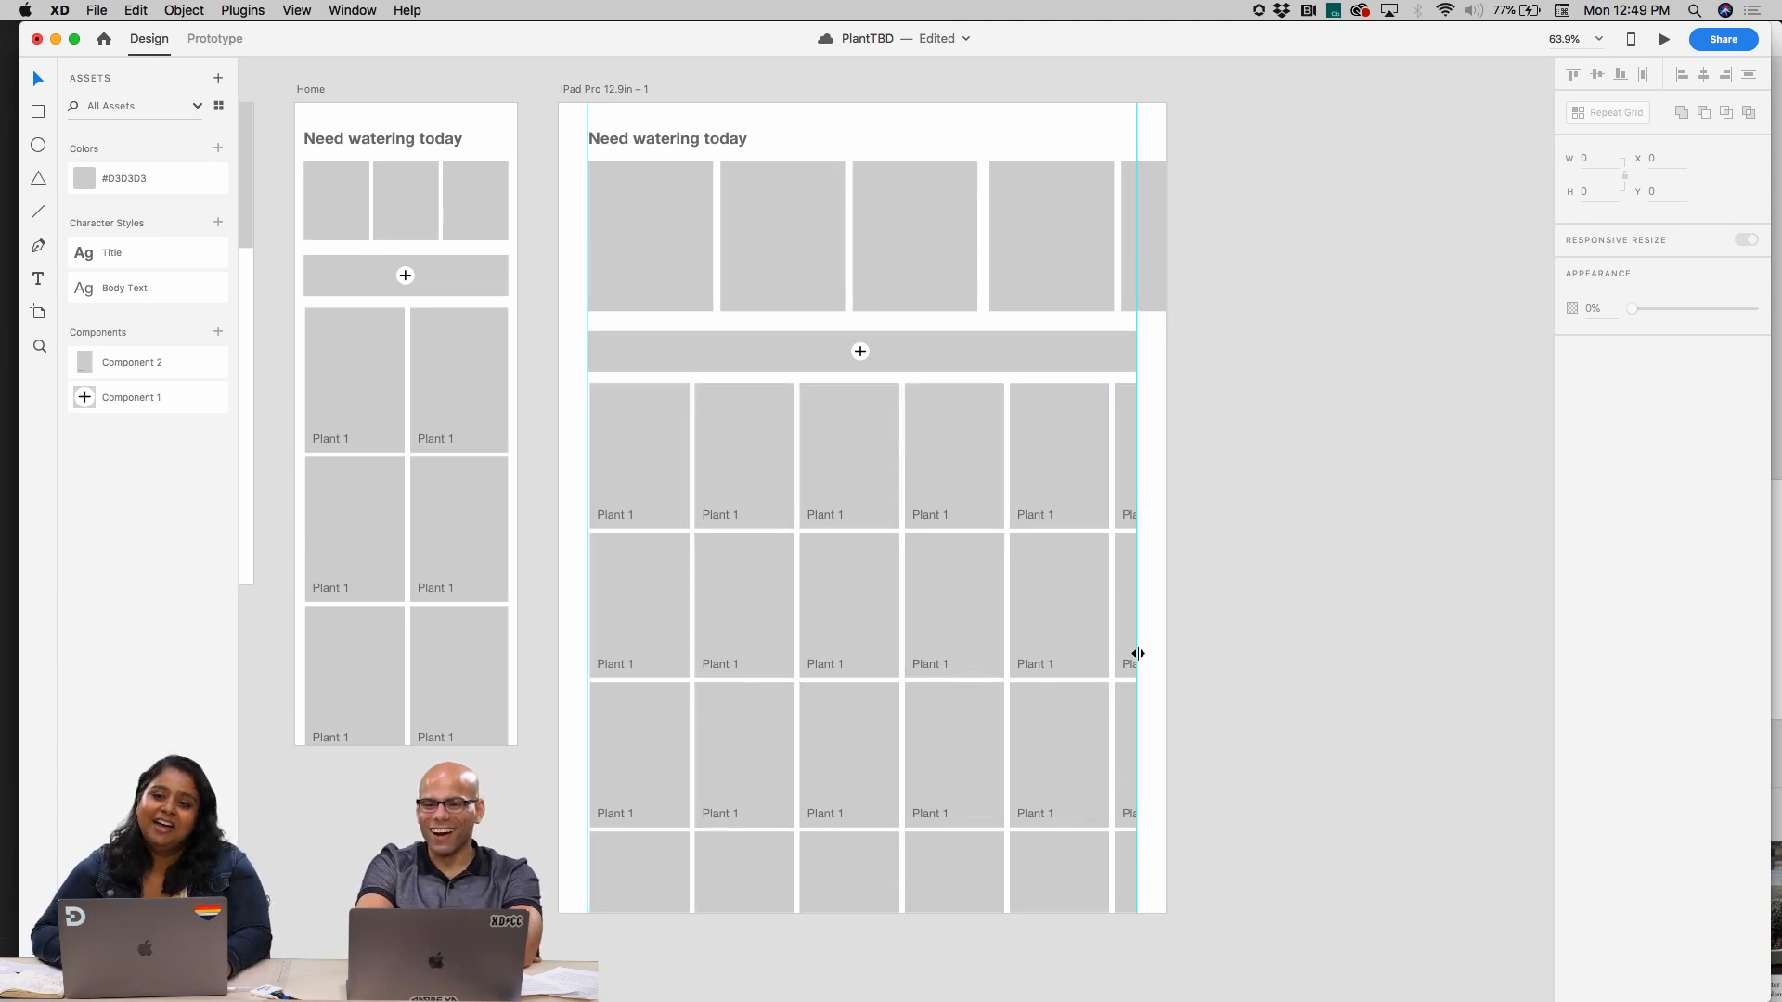
click(1117, 632)
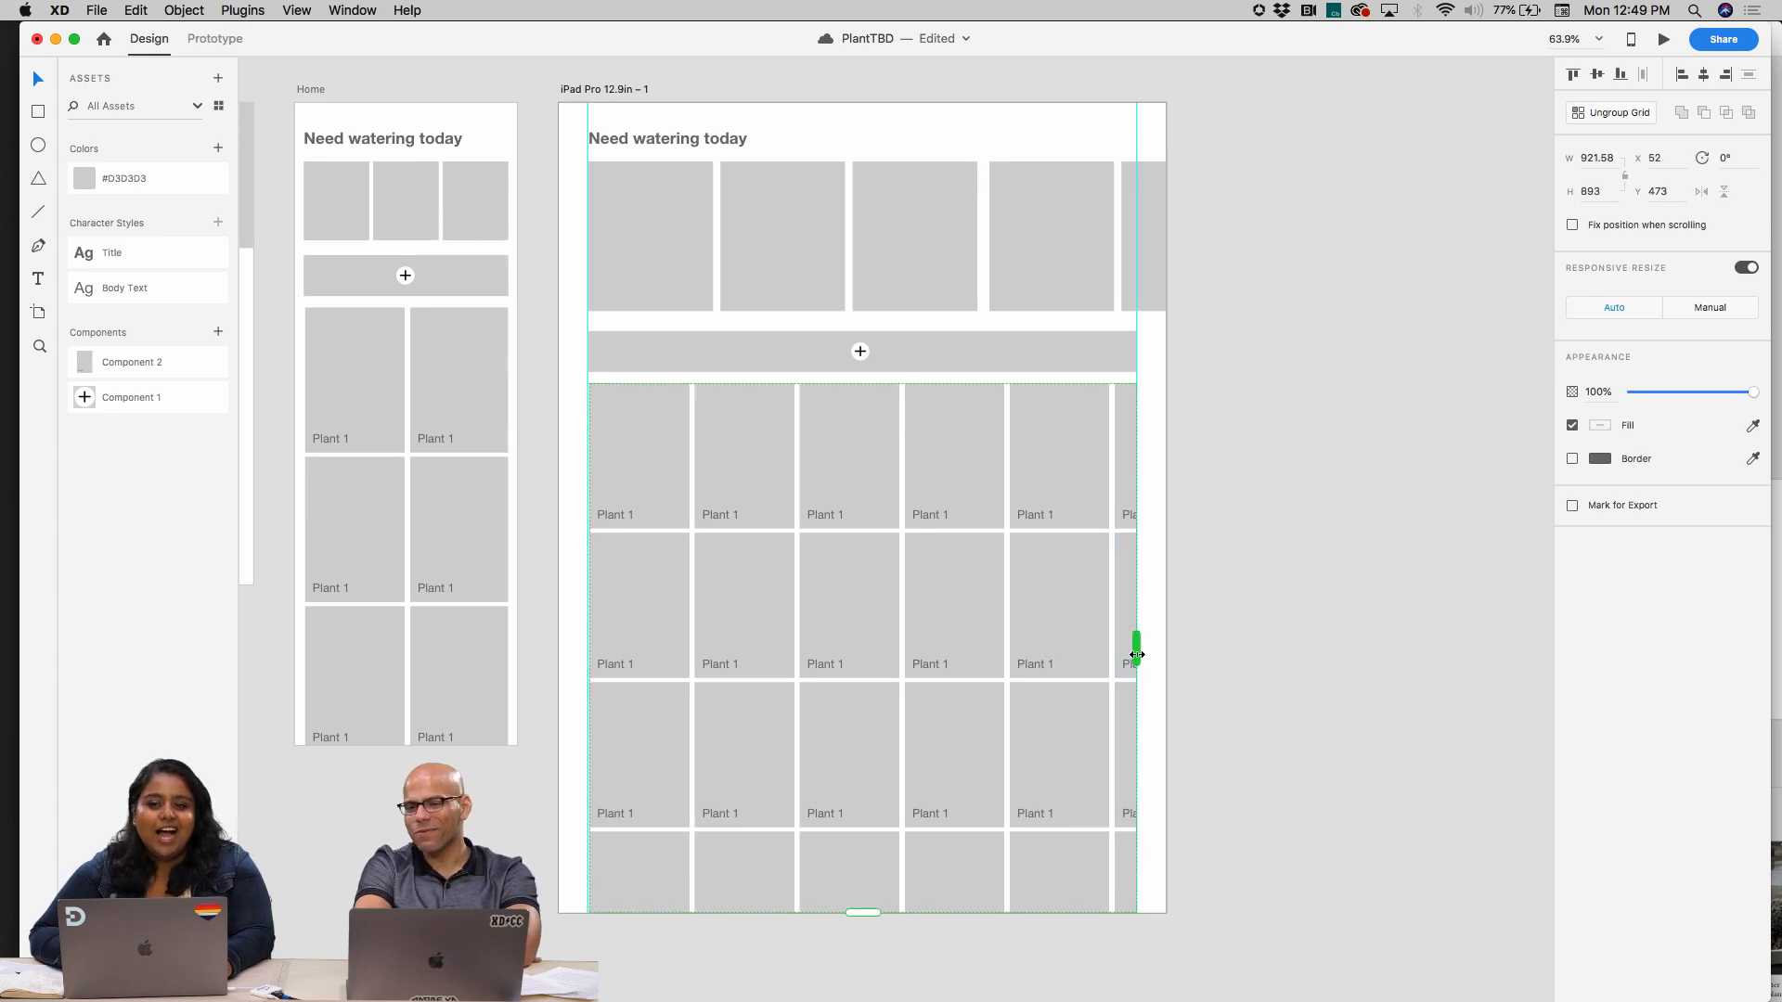
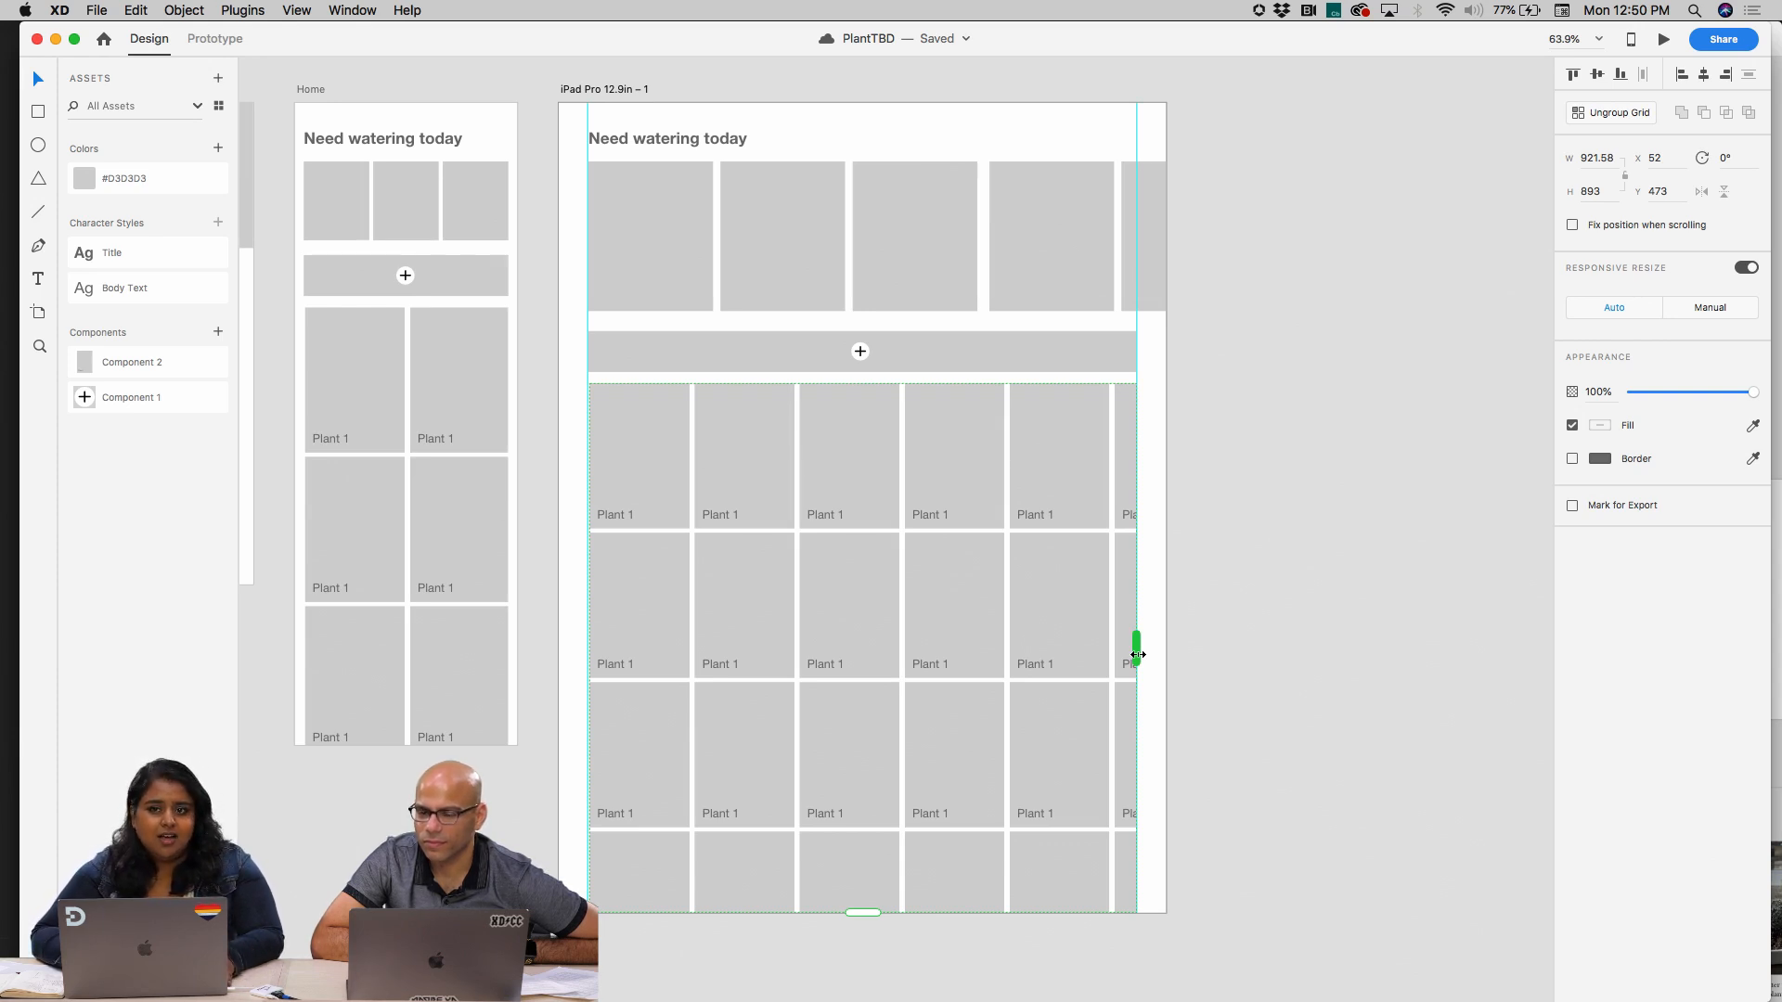
Try narrowing the iPad artboard's plant card grid to five full columns, about 880 wide, and undo the grid's recent resizing
scroll(1138, 653, up, 5)
drag(1135, 652, 1097, 652)
scroll(1097, 654, down, 5)
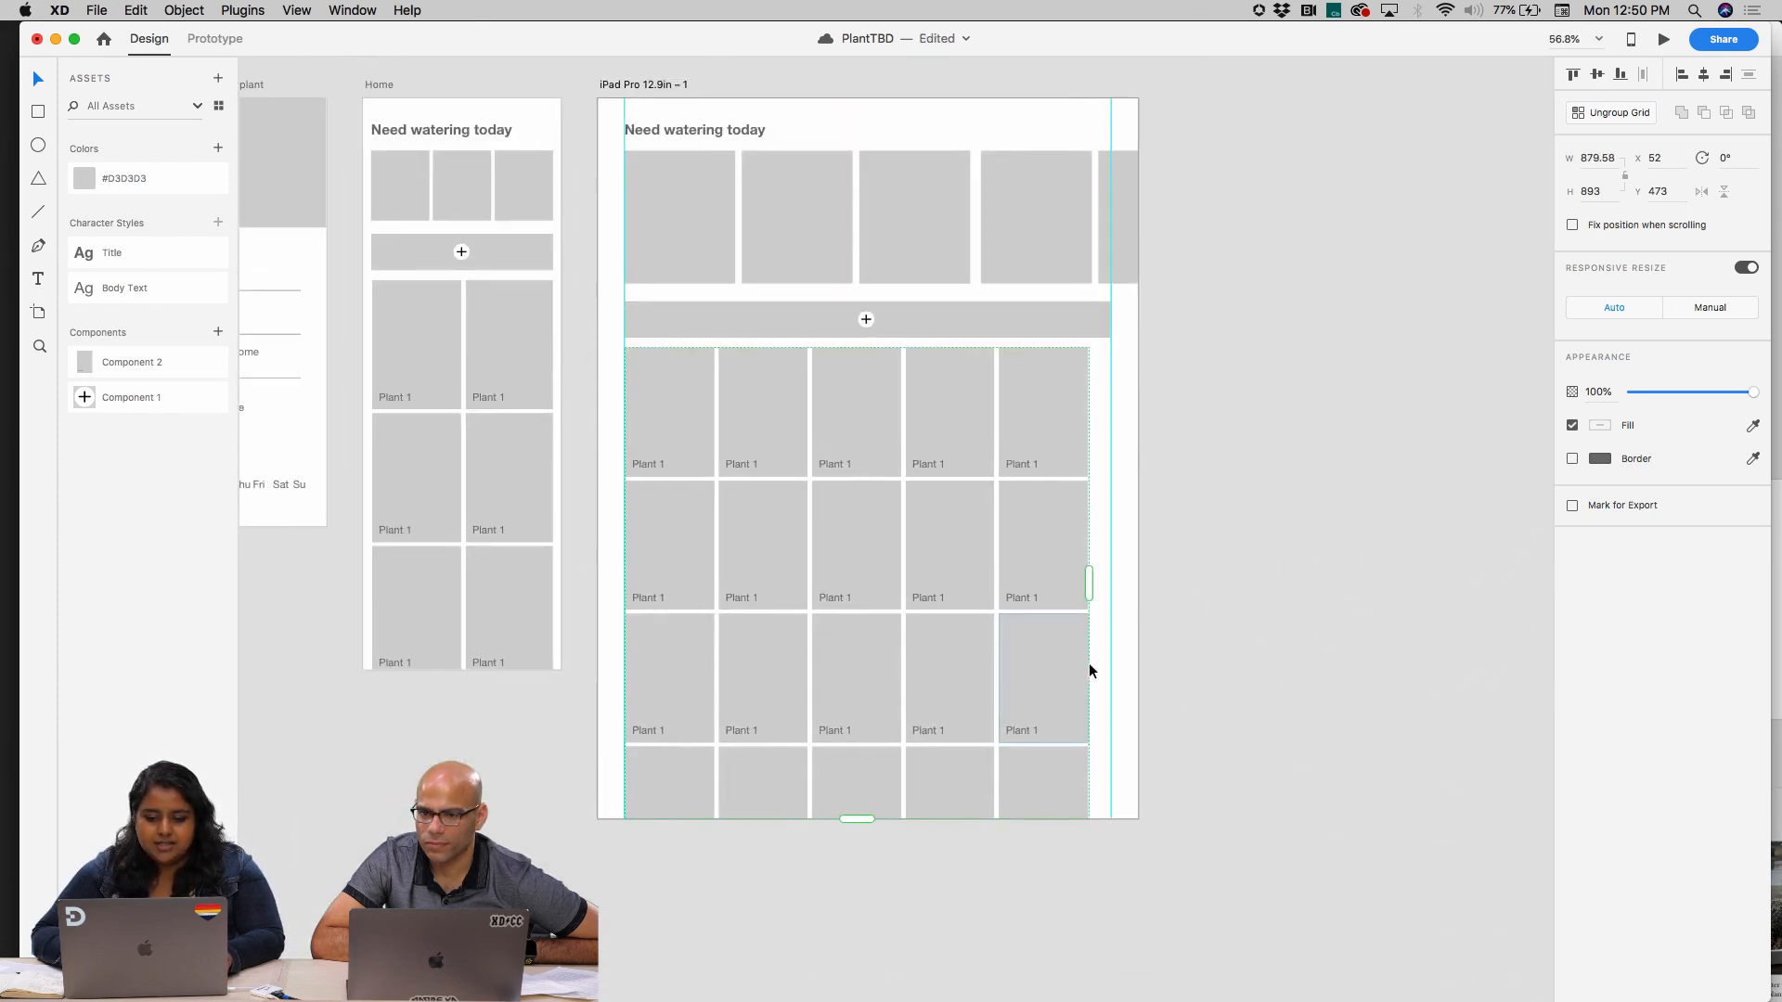
drag(1101, 583, 1140, 583)
key(super+z)
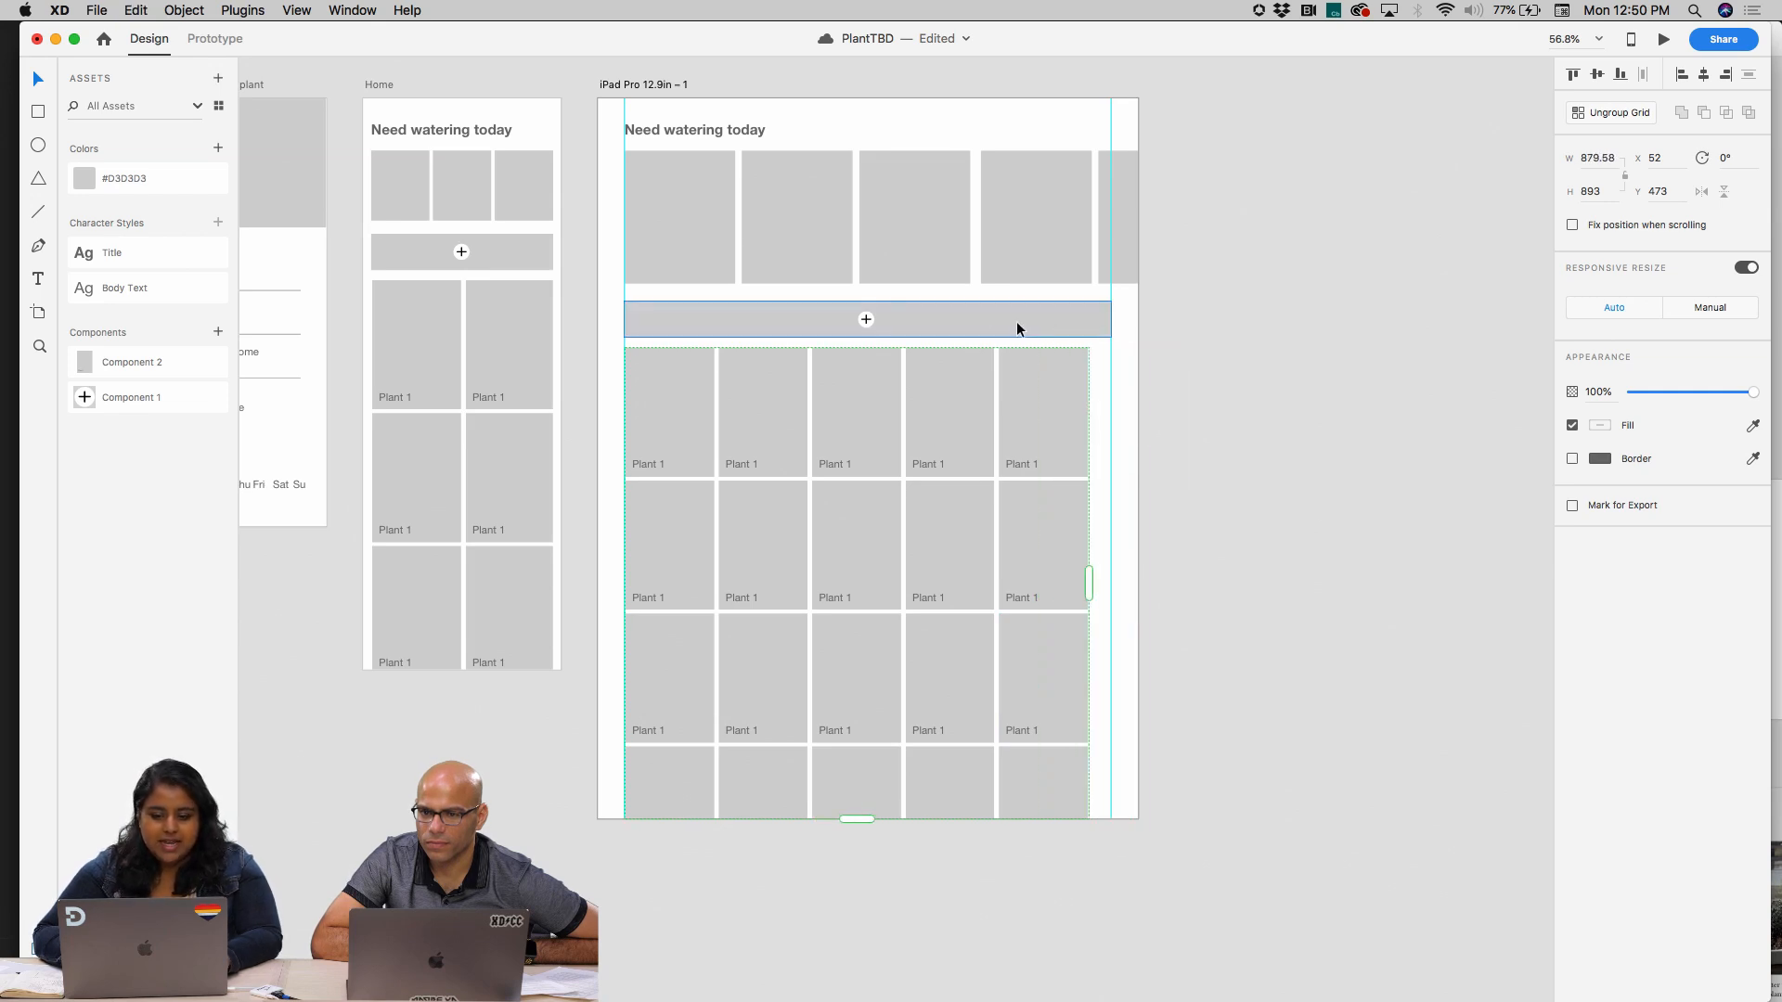
key(super+z)
key(super+z)
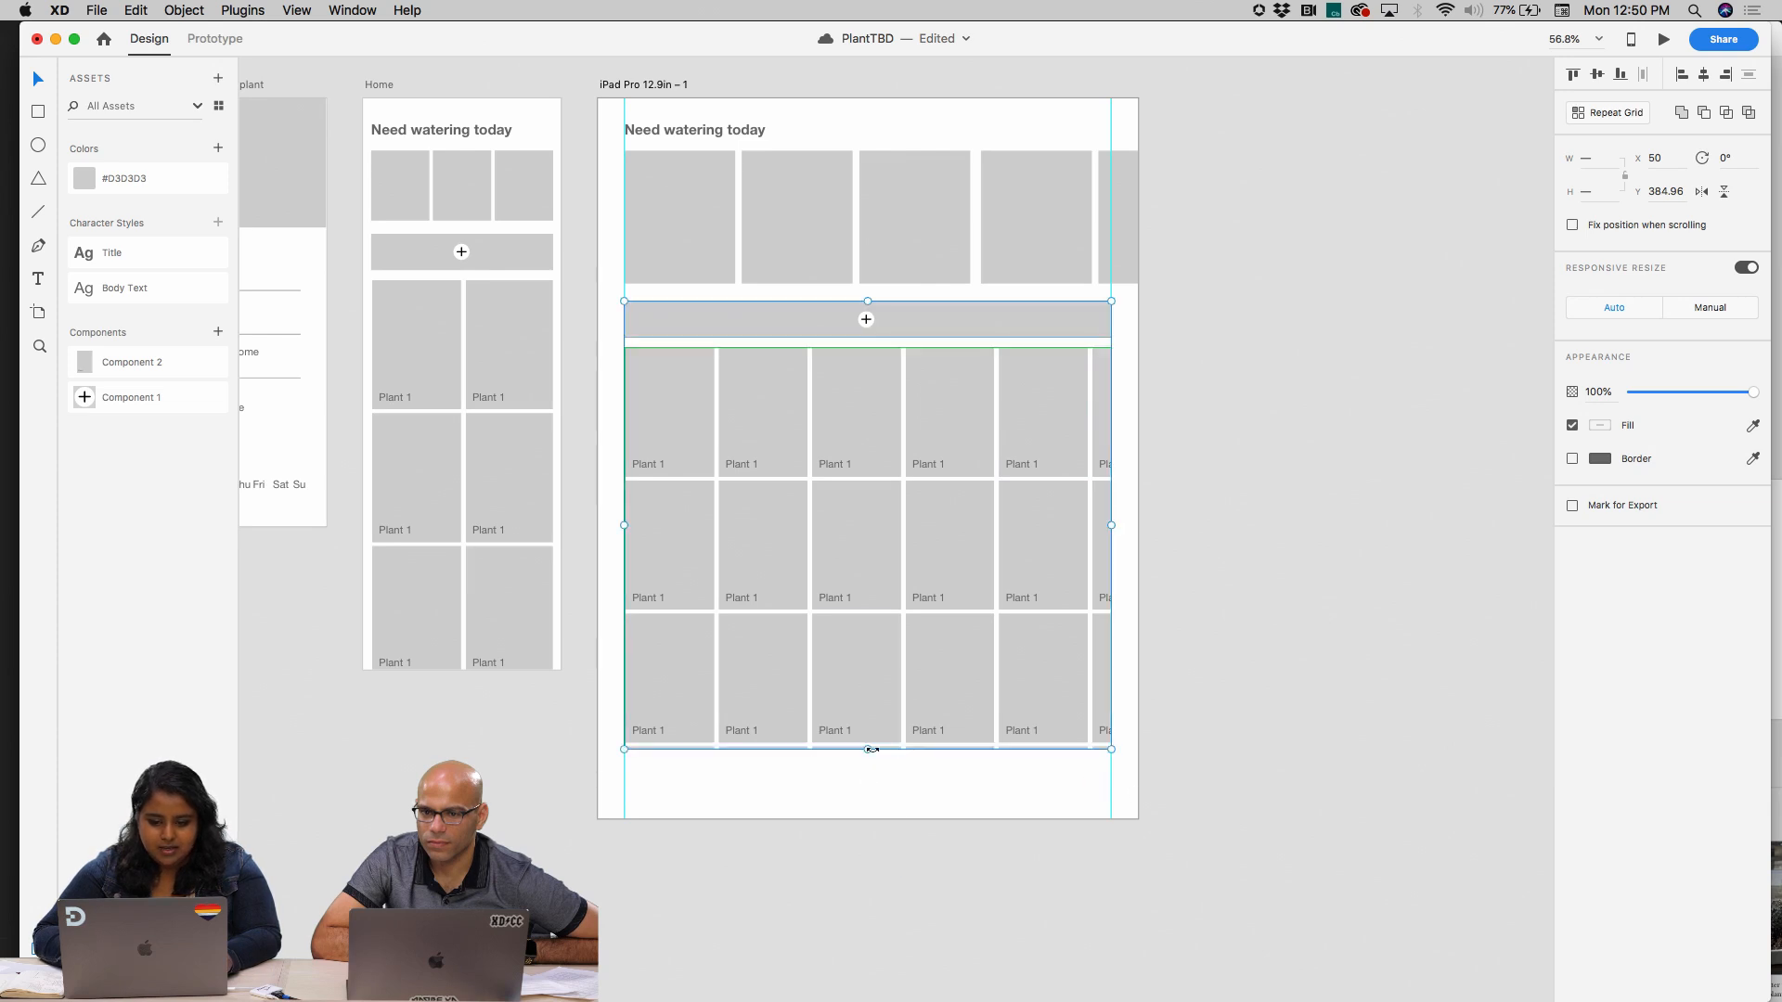
Try extending the plant card grid to the iPad artboard's bottom edge, about 893 high, and undo the extension
drag(871, 749, 867, 815)
click(1321, 648)
click(982, 471)
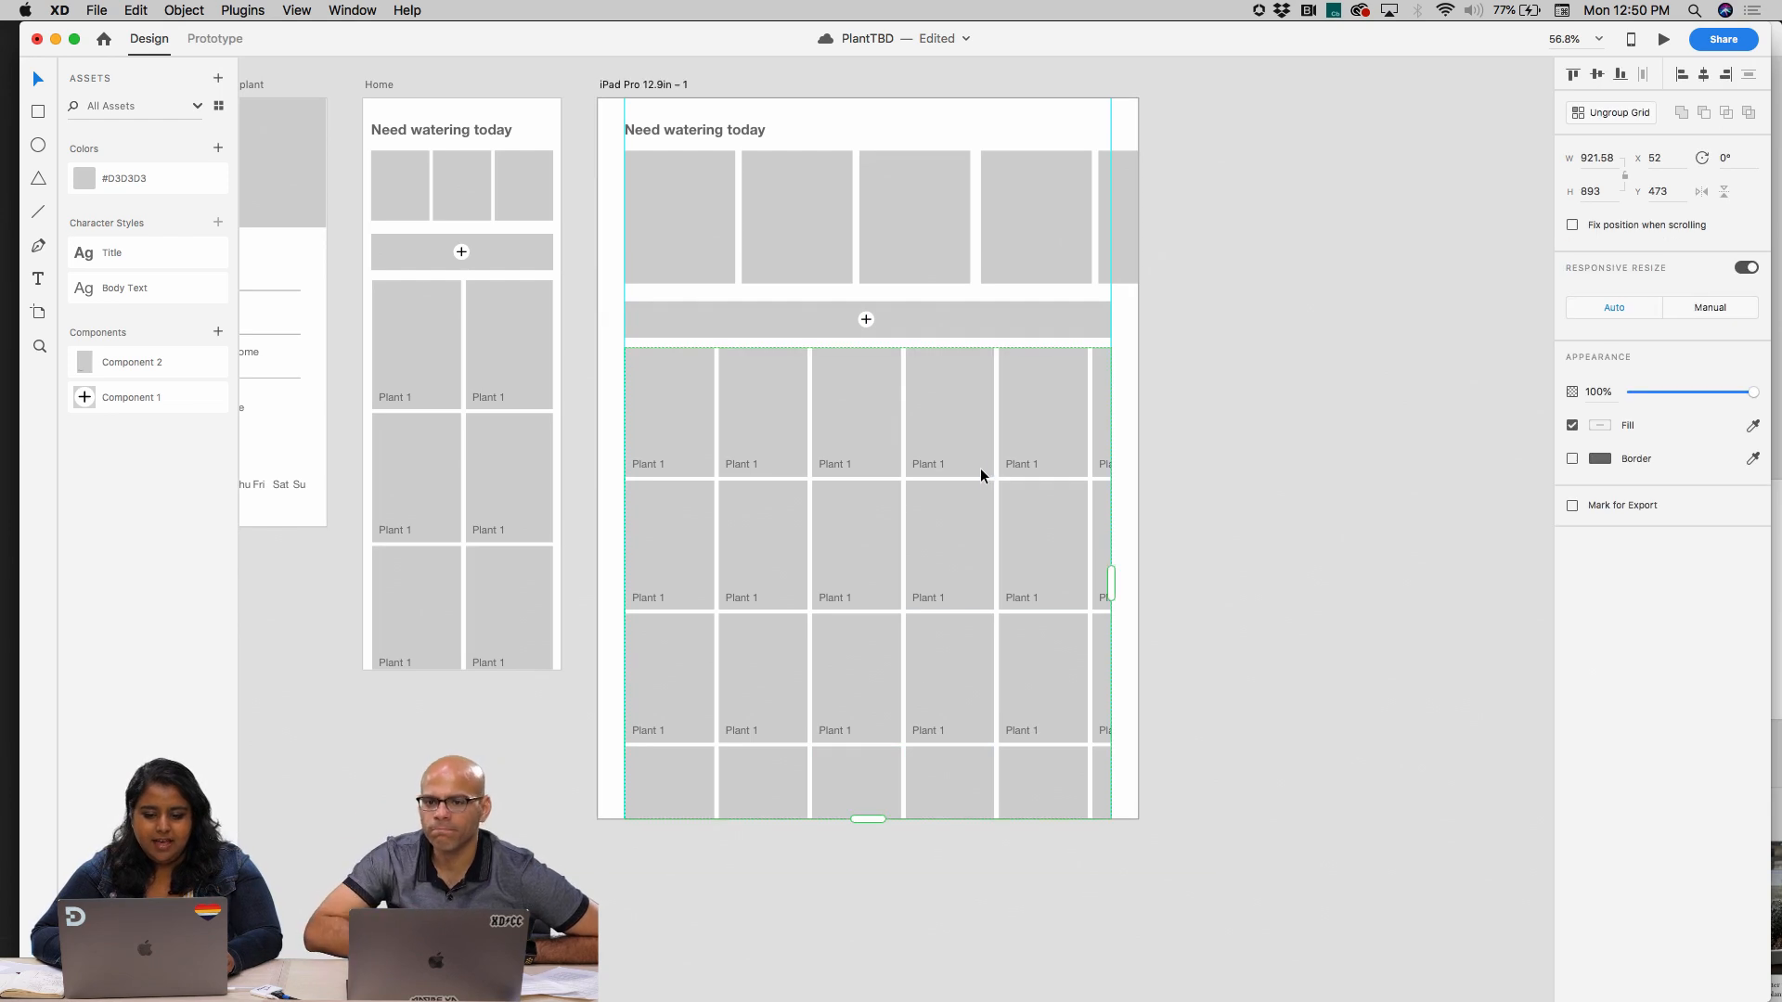
key(super+z)
shift+click(870, 310)
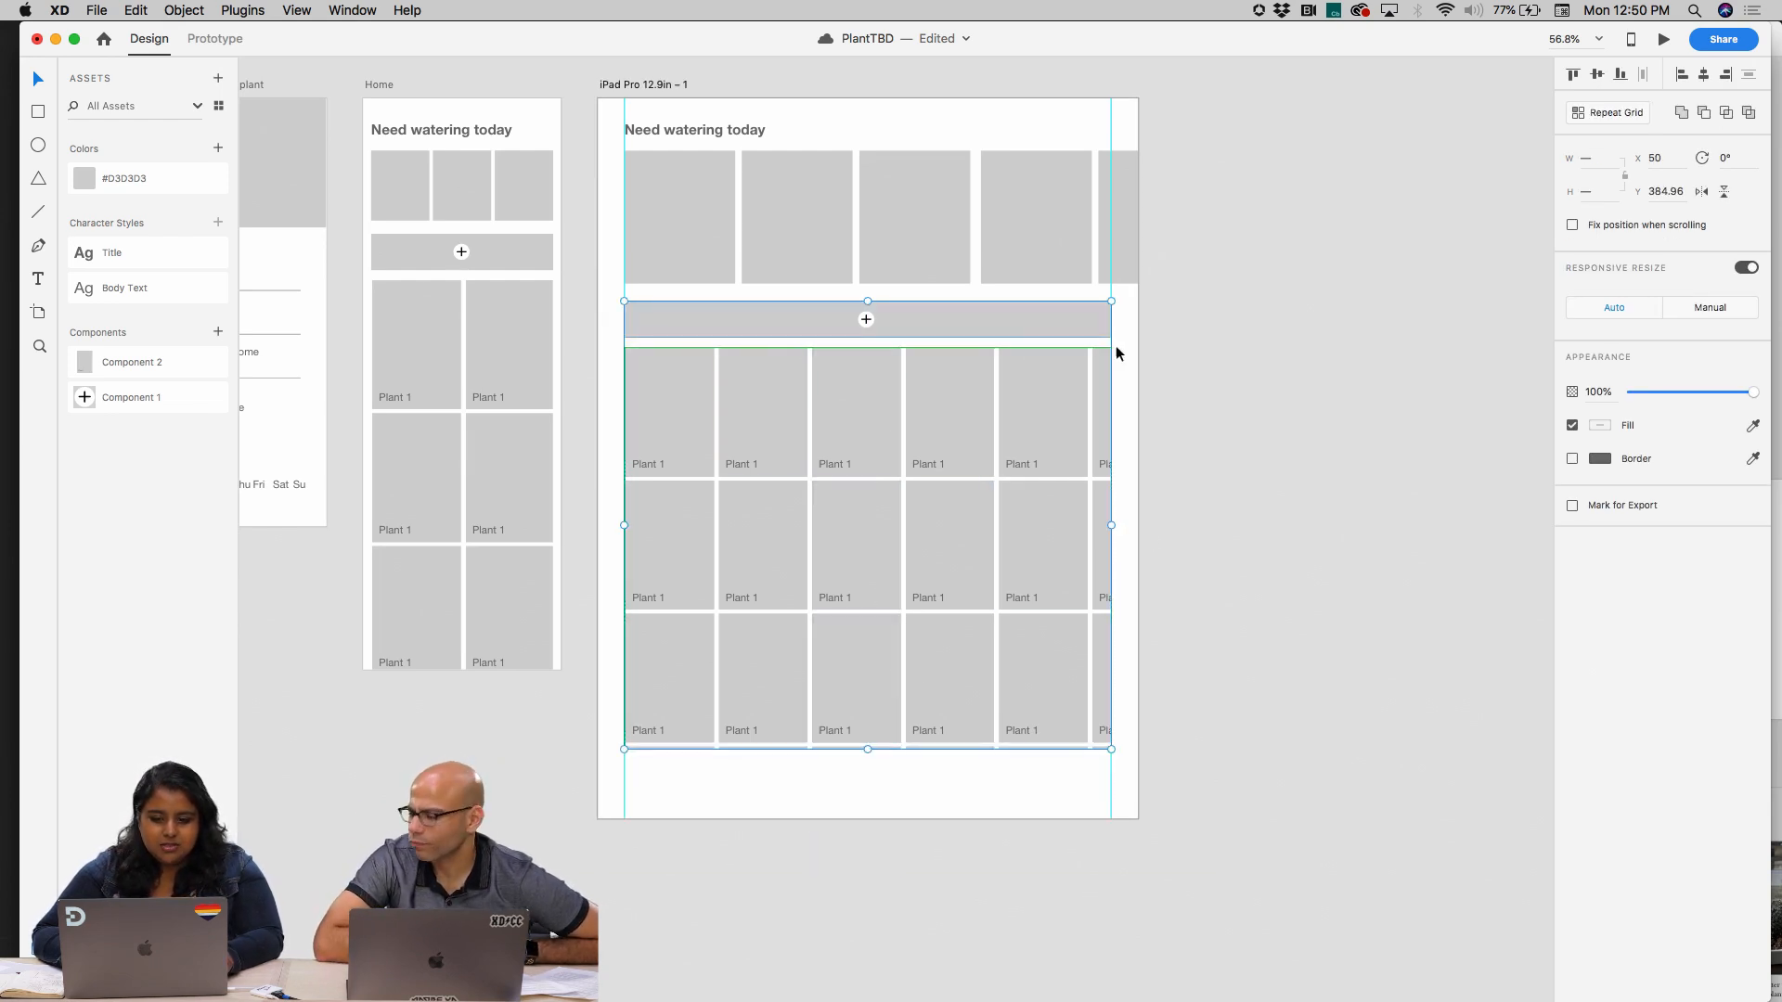
drag(1110, 528, 1117, 563)
click(487, 323)
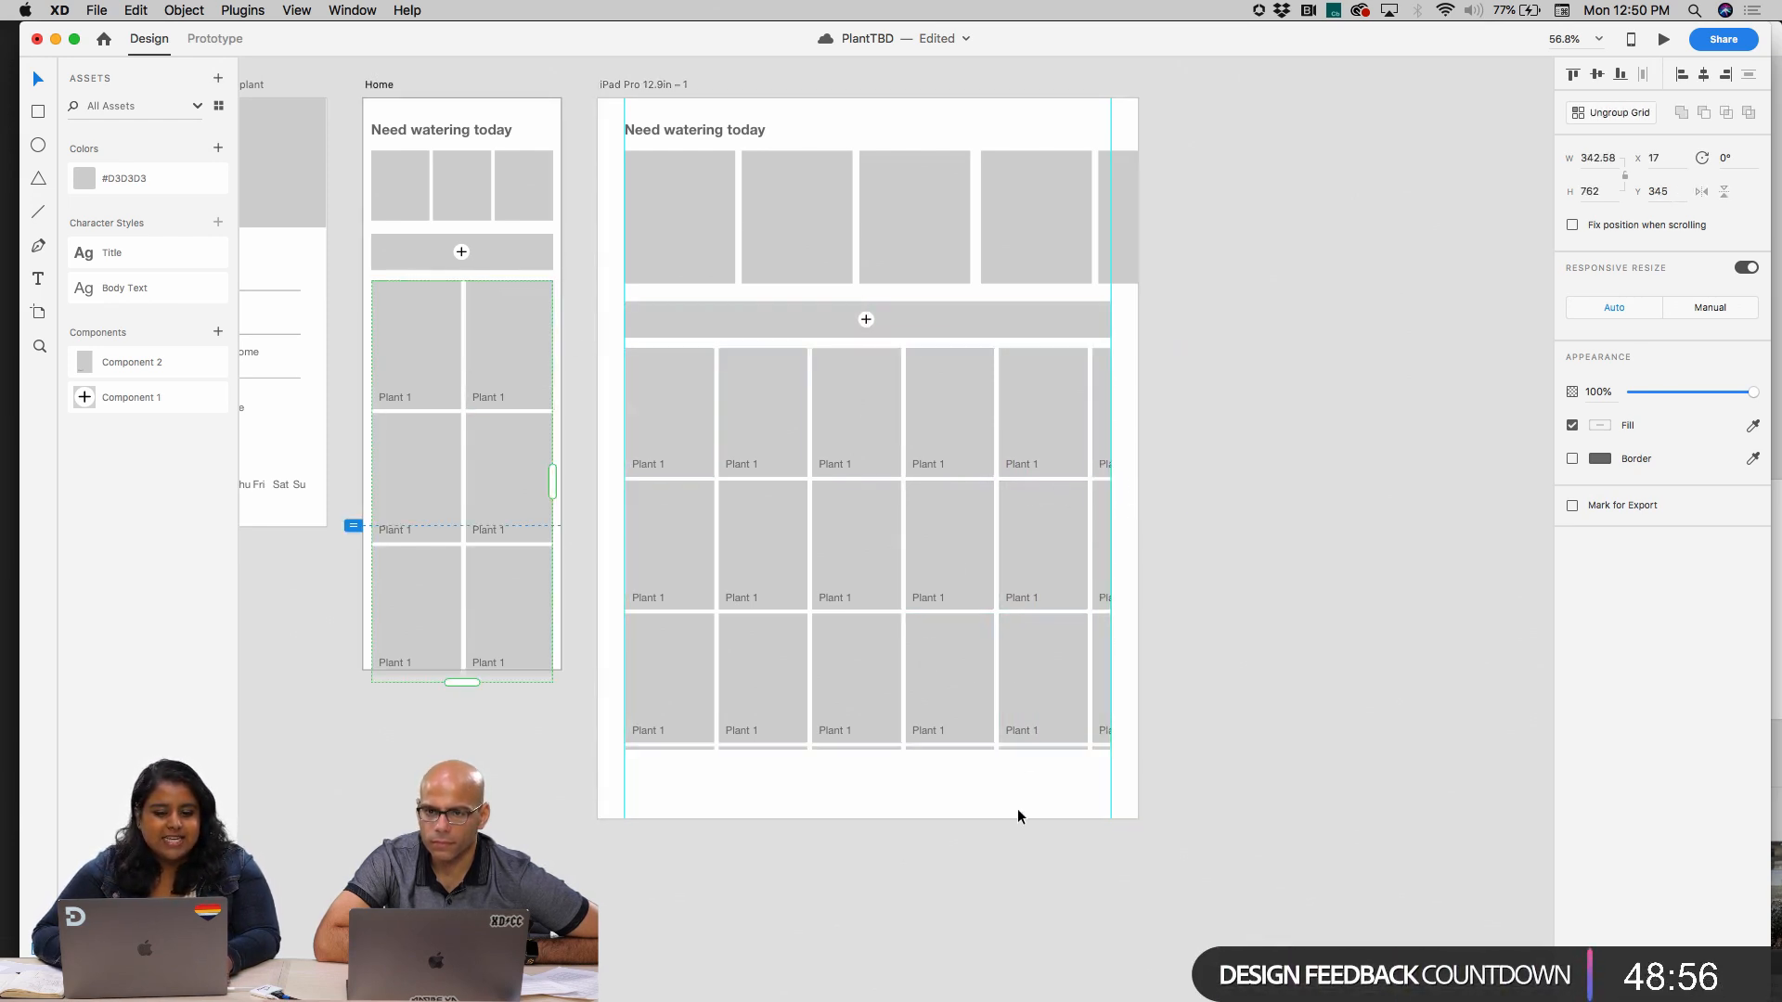
Extend the iPad artboard's plant card grid to the artboard's bottom and right edges, about 972 wide and 893 high
click(1065, 624)
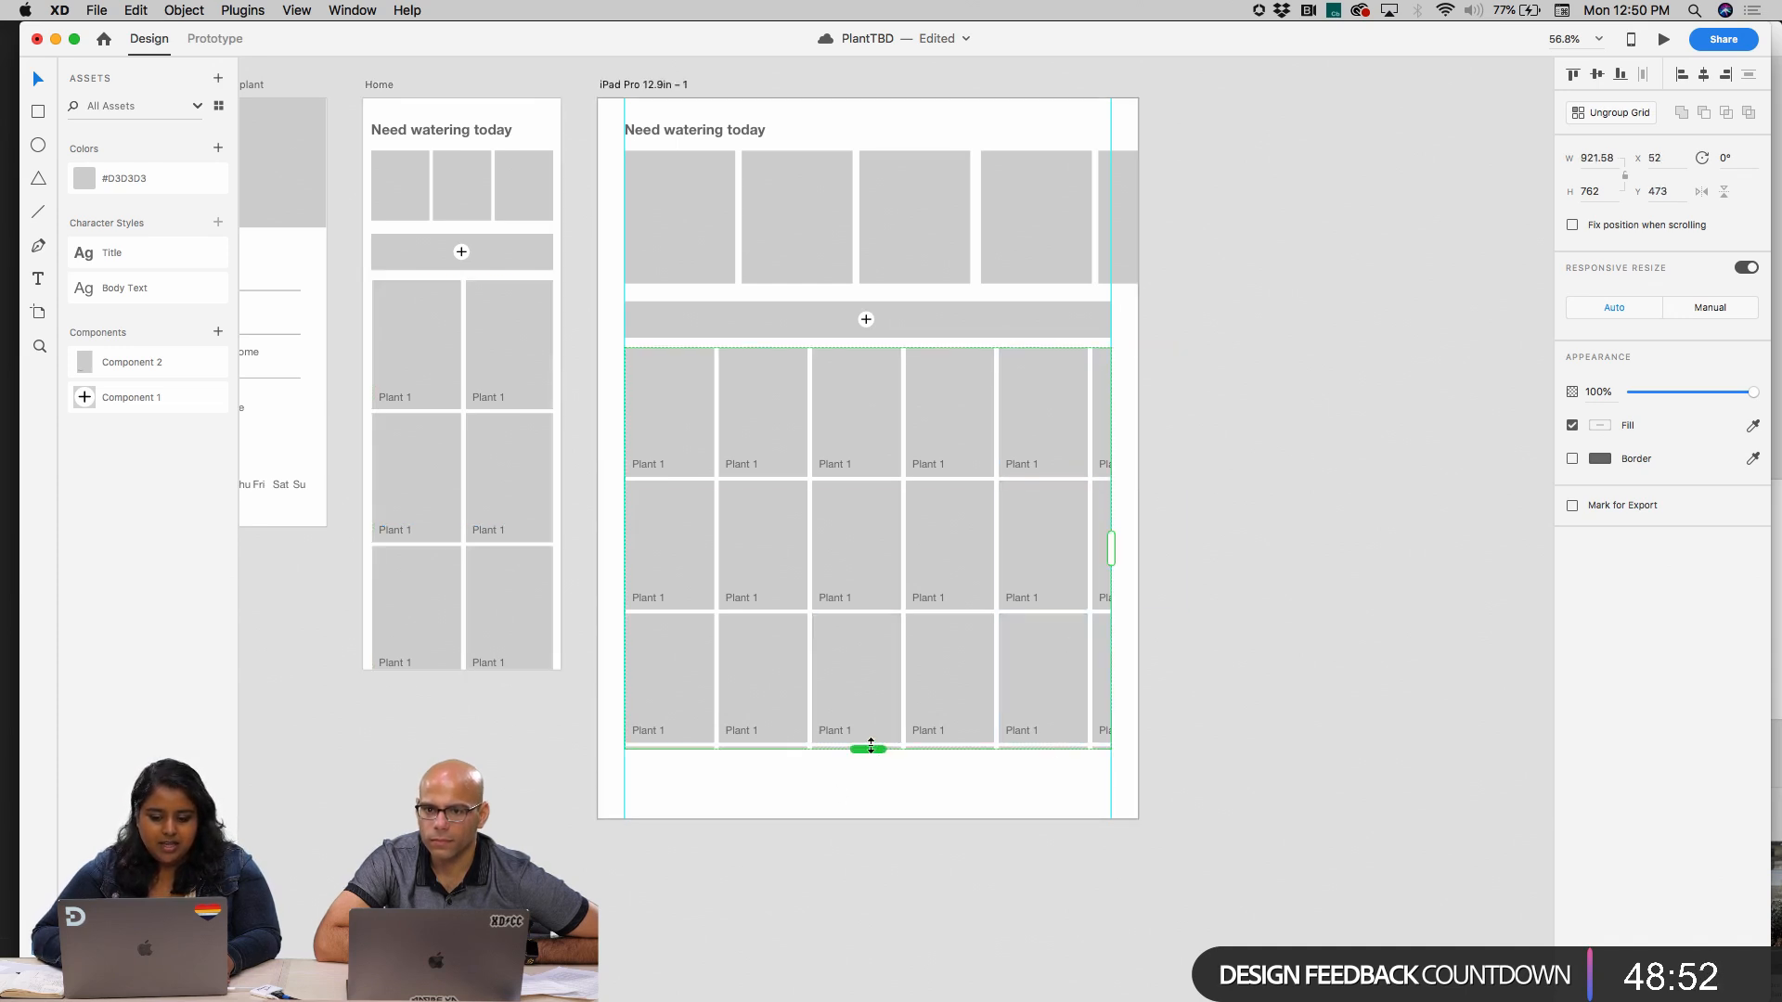
drag(870, 745, 868, 818)
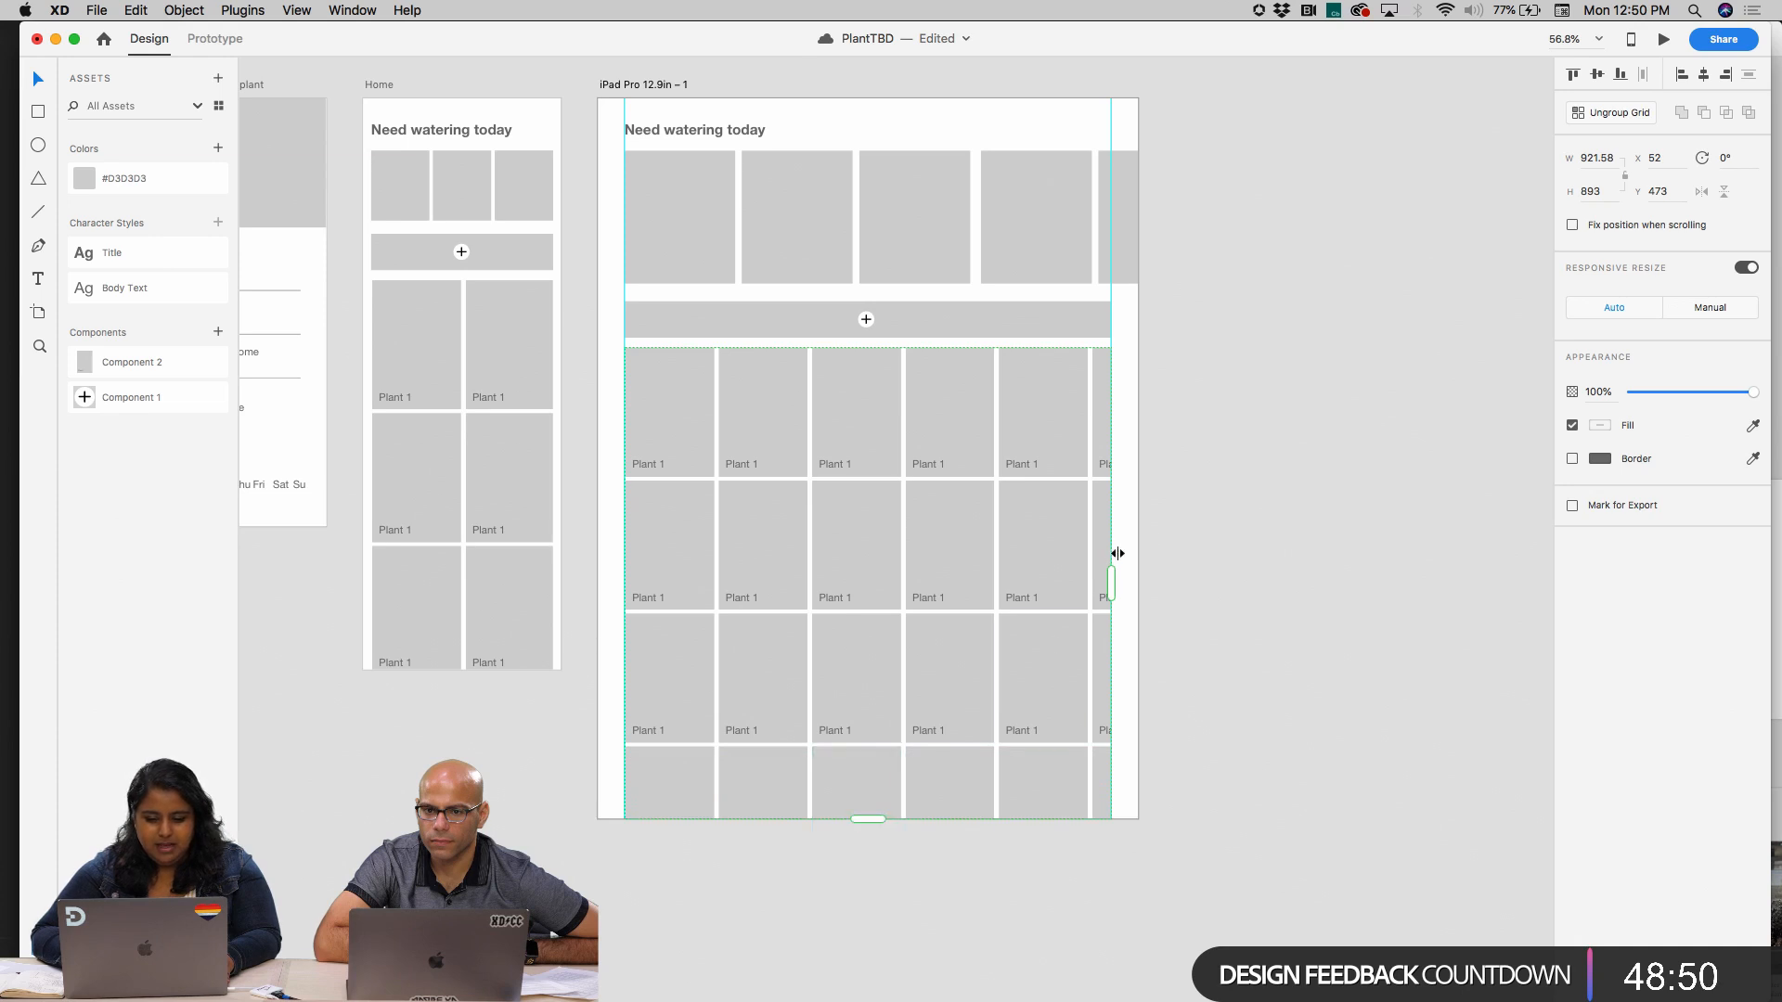
drag(1109, 588, 1138, 588)
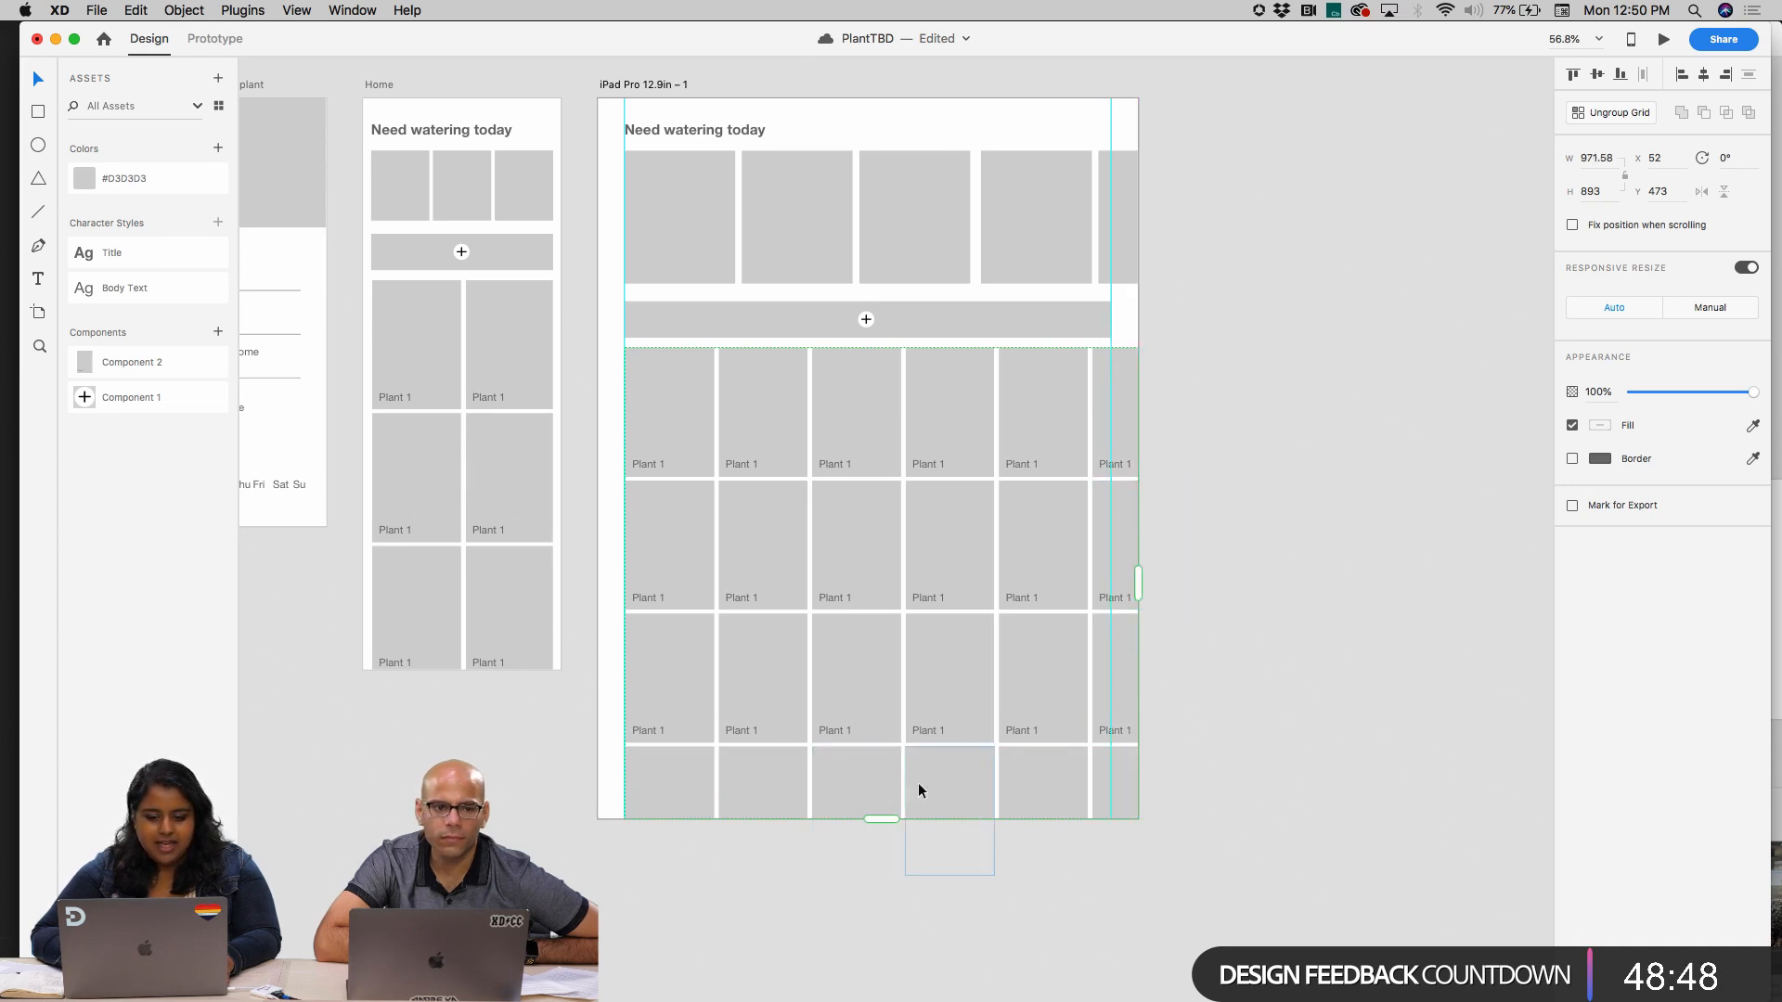
Try shortening the iPad artboard's plant card grid to two rows
drag(883, 820, 898, 614)
click(1332, 698)
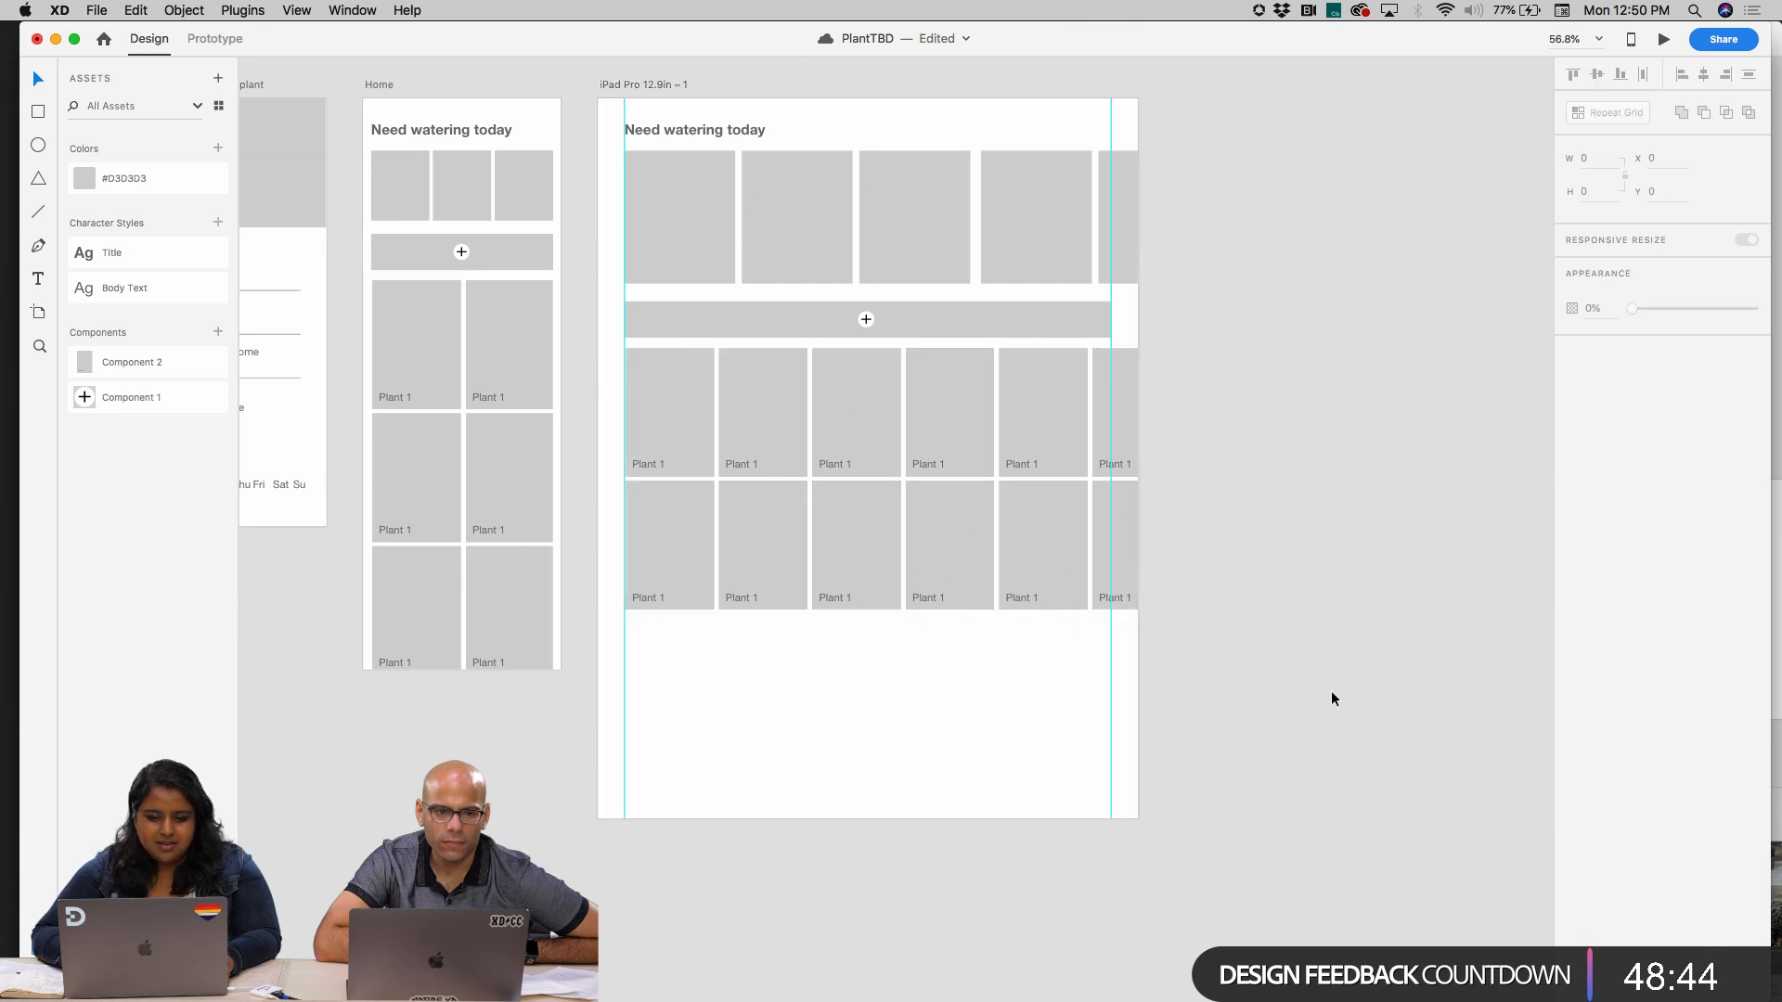
scroll(1331, 698, right, 2)
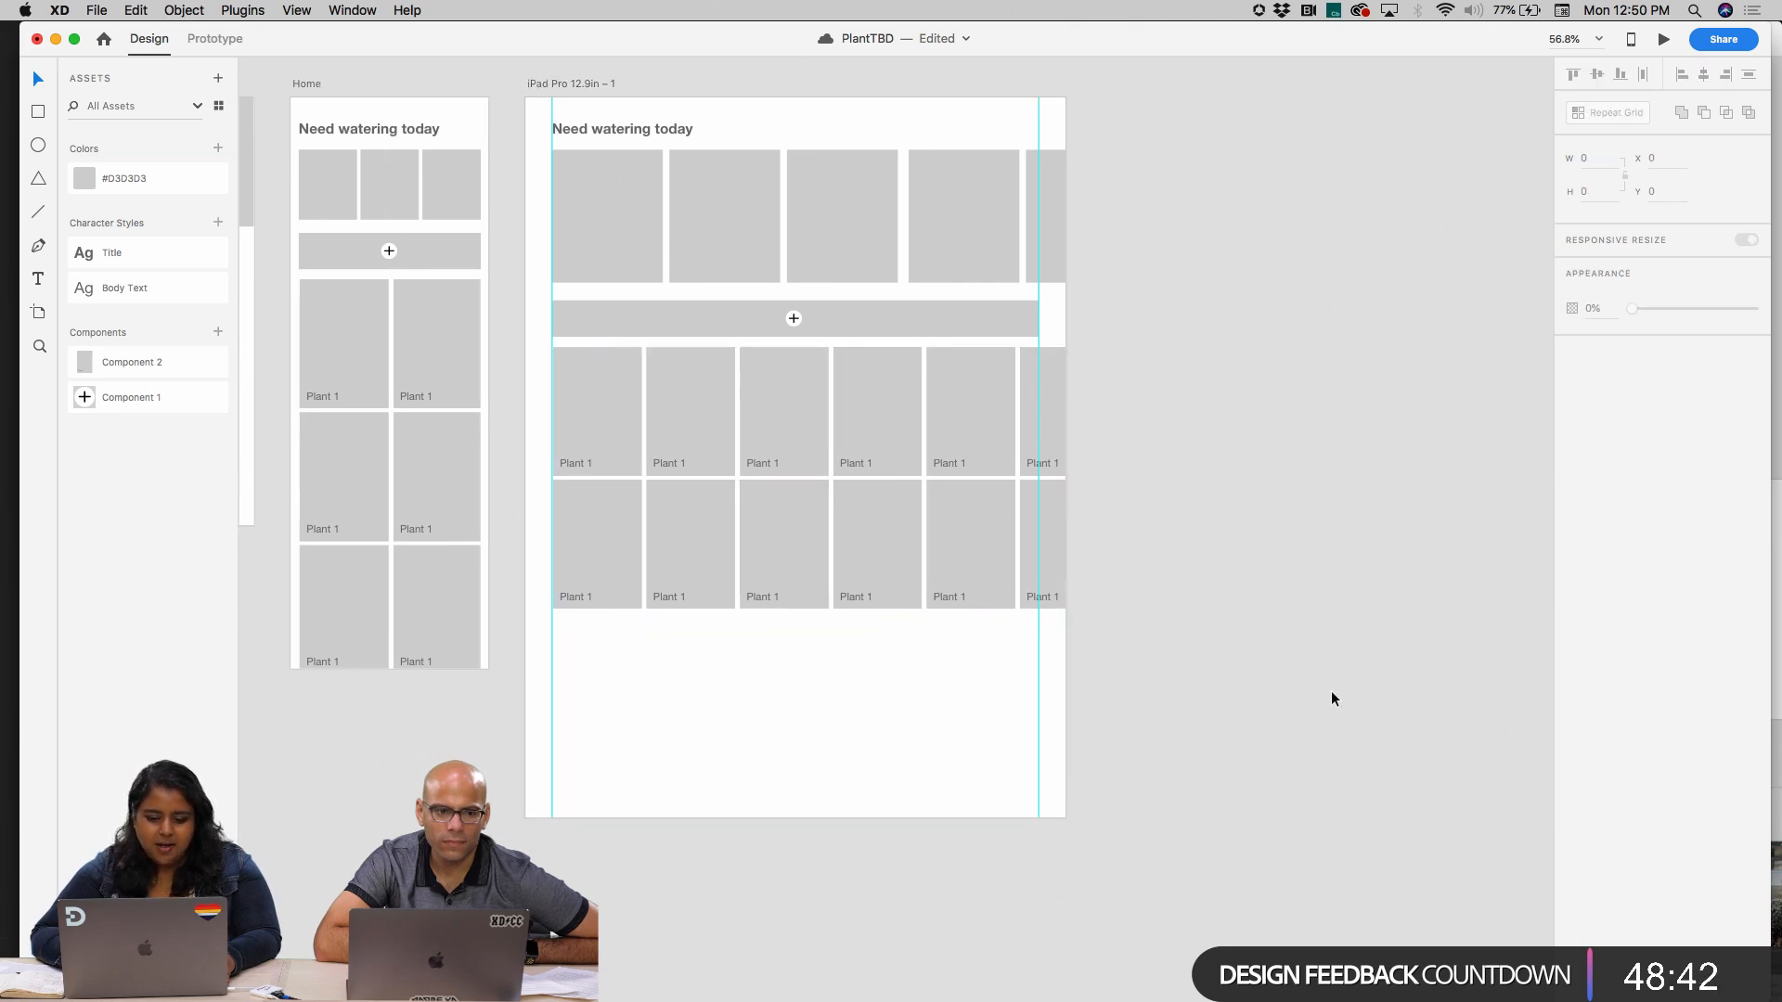
Try moving the grey plus bar on the iPad artboard to X 75, Y about 377
click(842, 327)
click(794, 321)
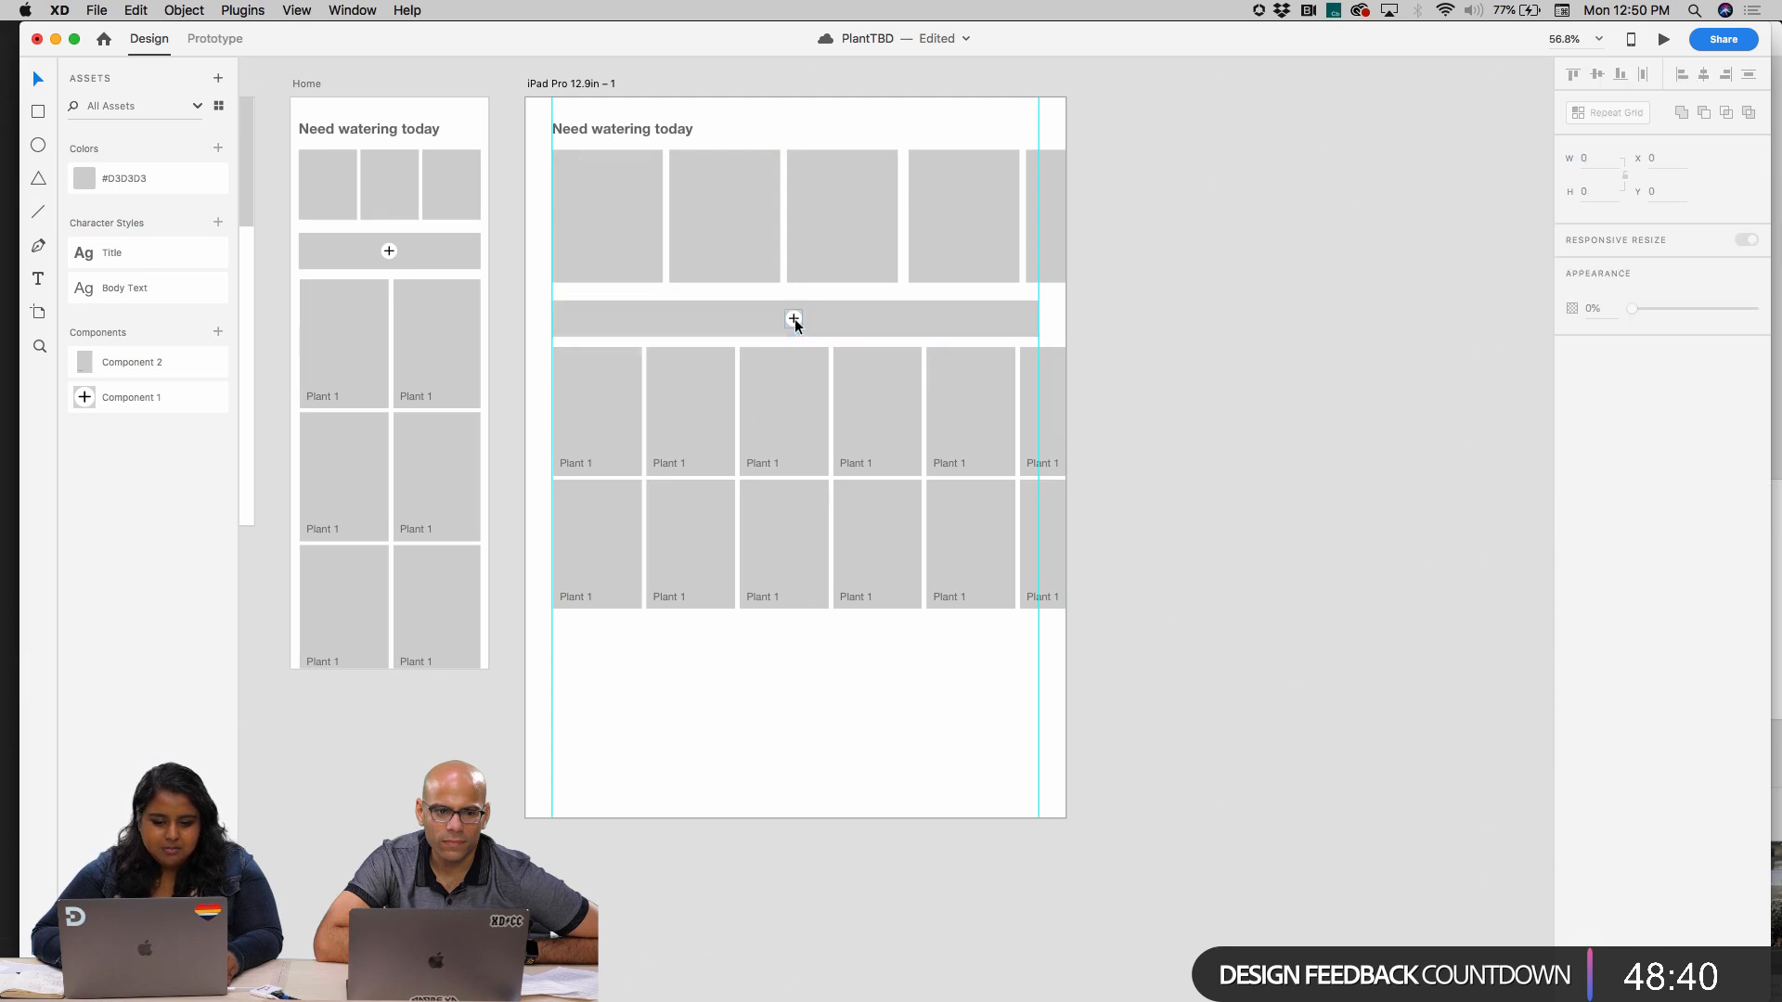
click(794, 321)
drag(795, 319, 807, 318)
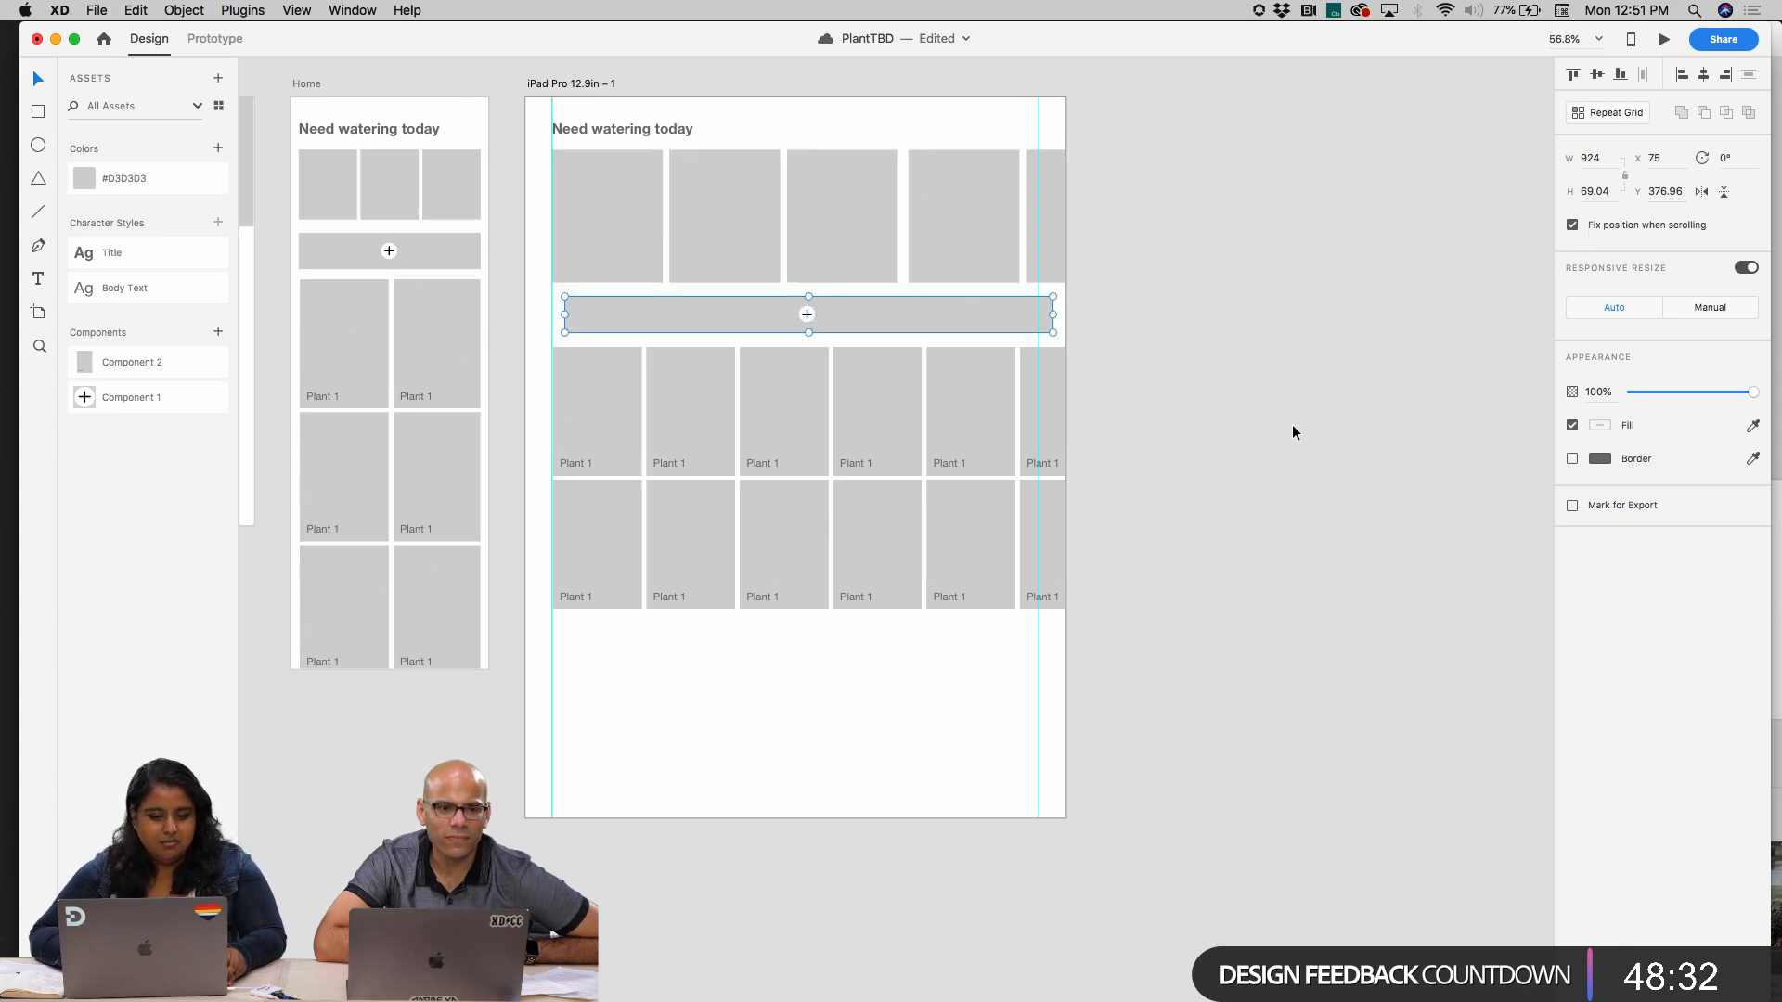
click(1253, 438)
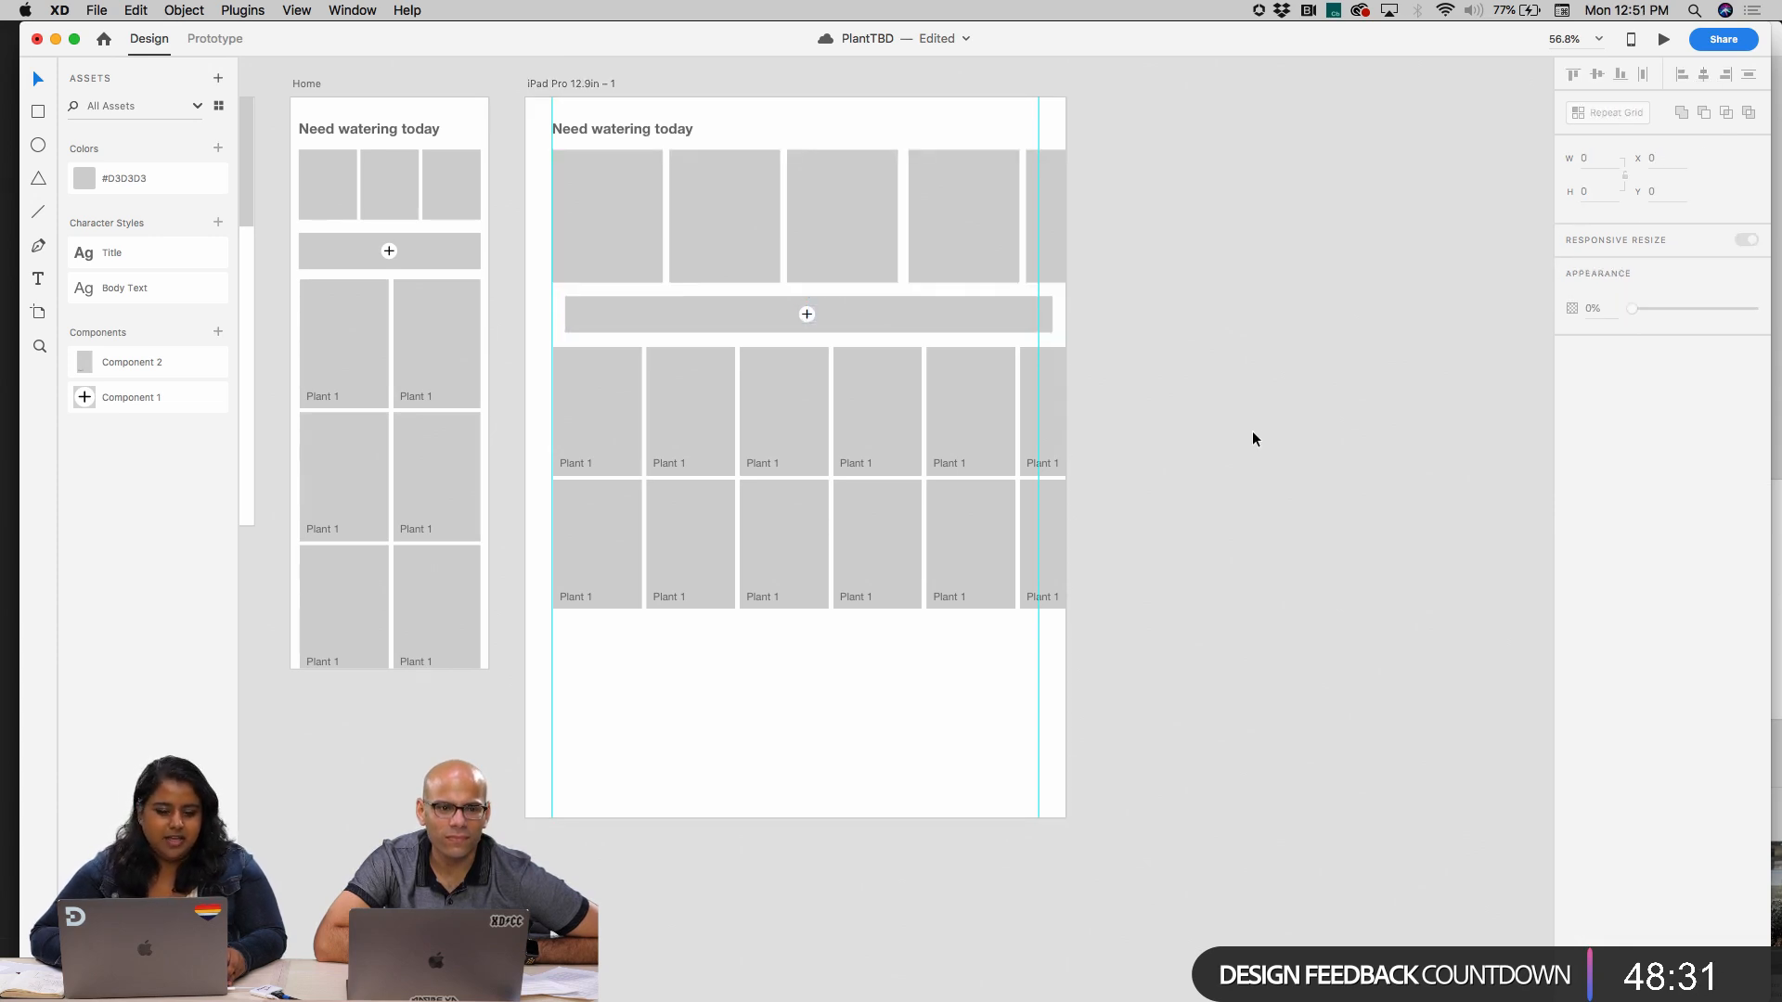
click(924, 312)
click(896, 825)
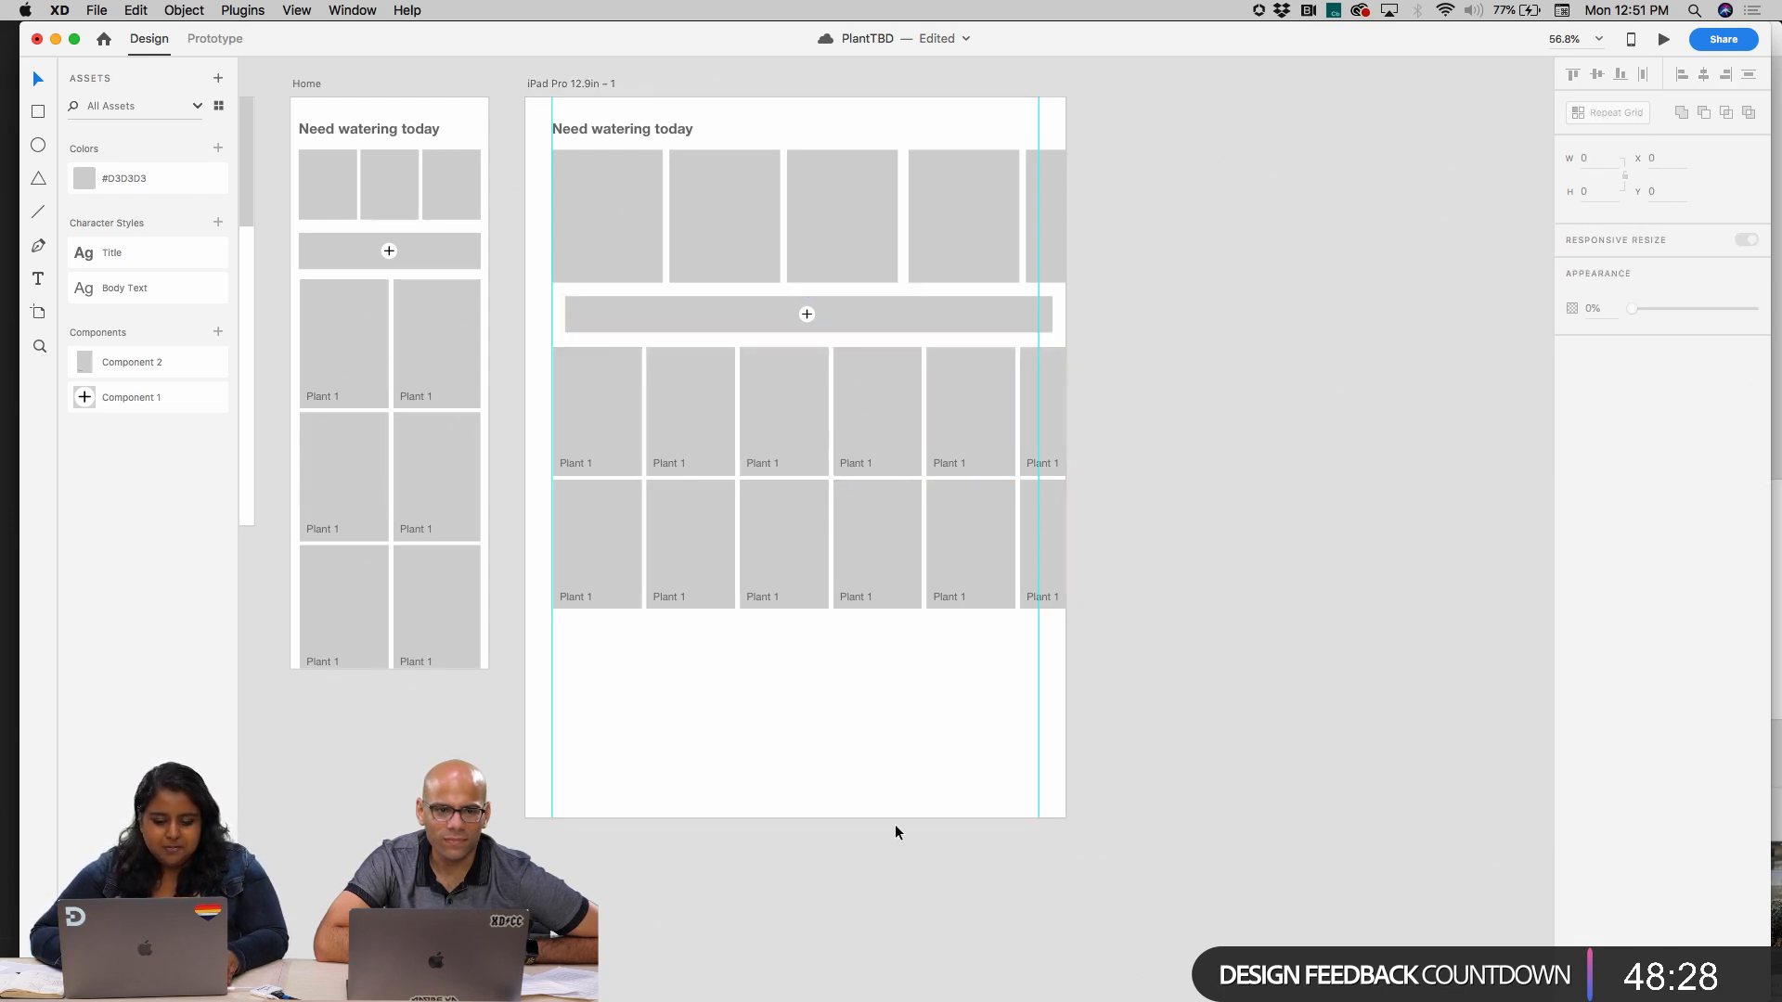
click(841, 556)
Undo the plus bar's move and the shortening of the plant card grid to two rows
key(super+z)
click(1256, 475)
key(super+z)
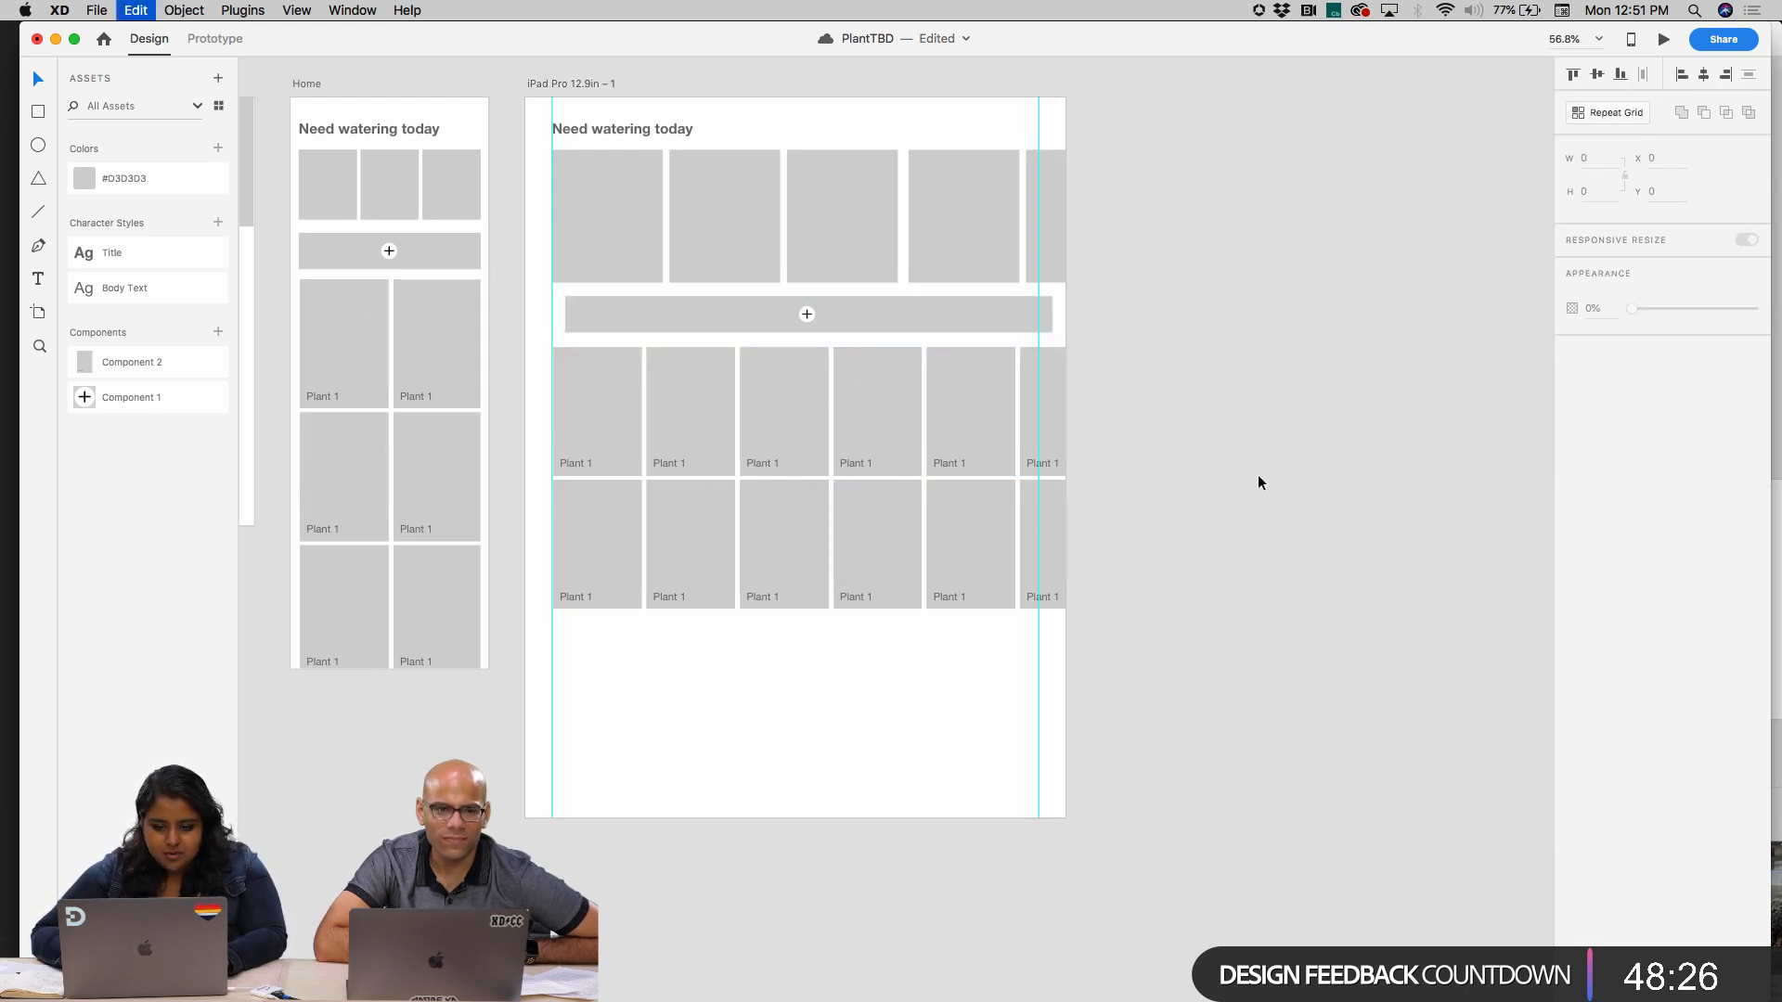
key(super+z)
key(Escape)
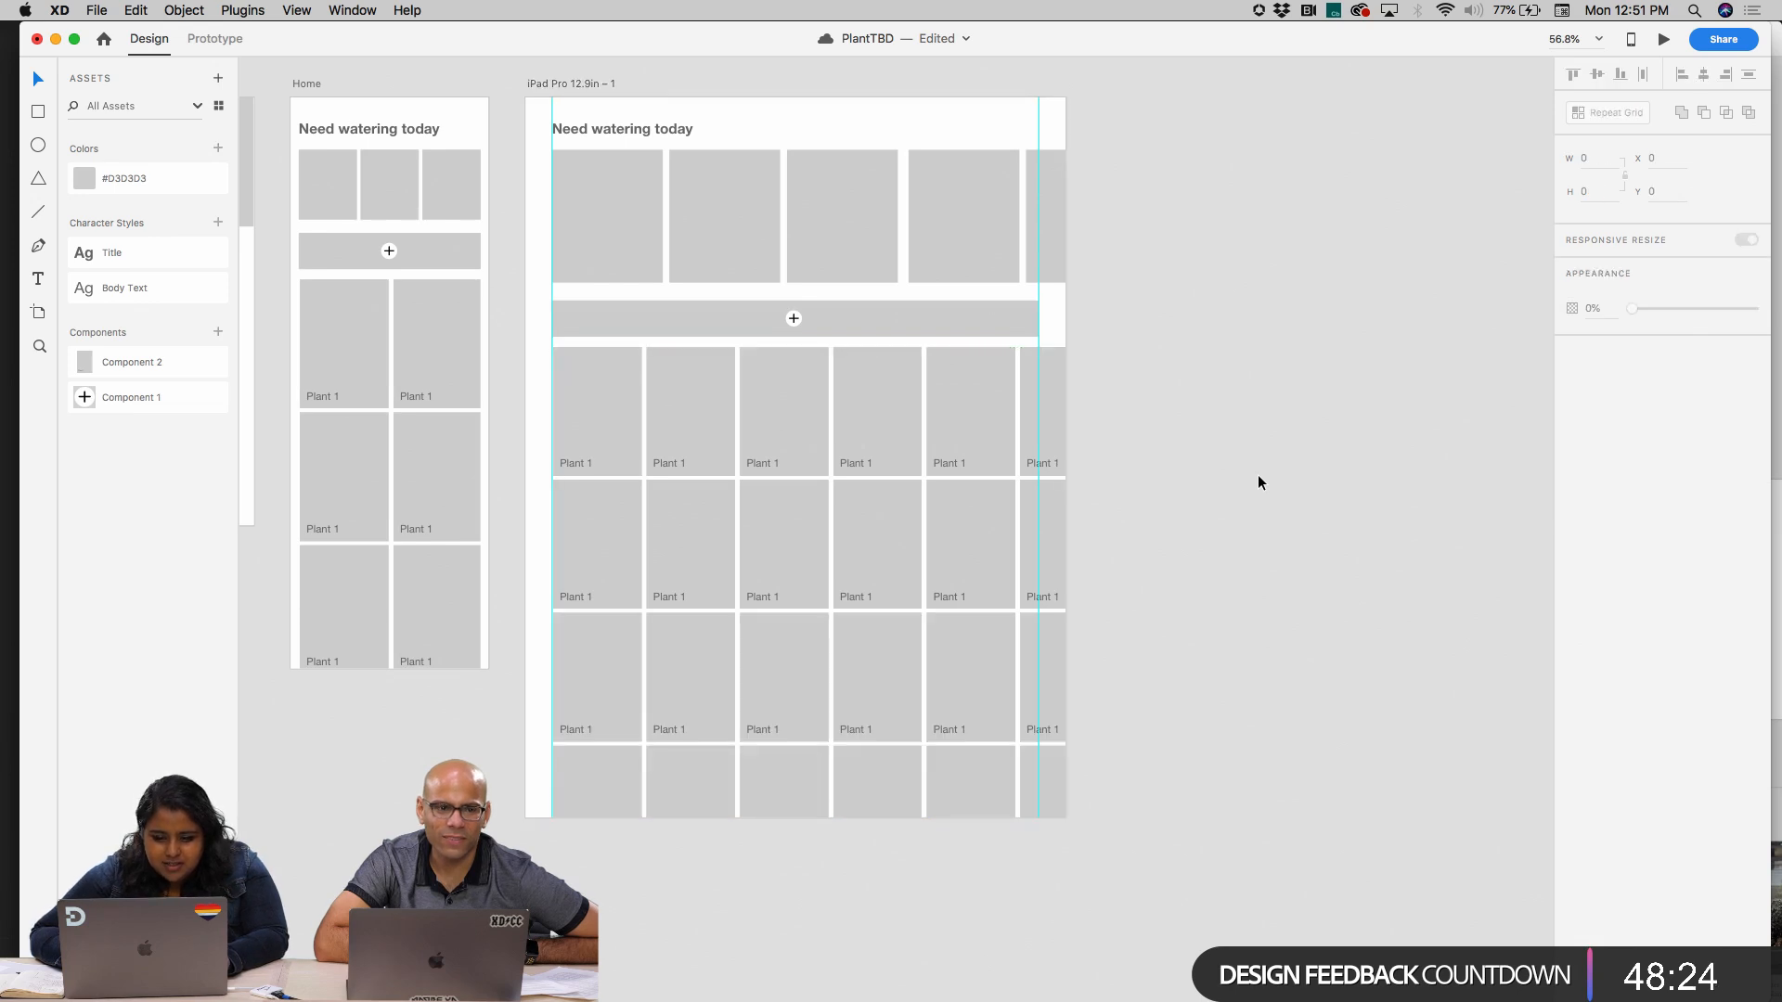
click(795, 321)
key(Escape)
click(828, 314)
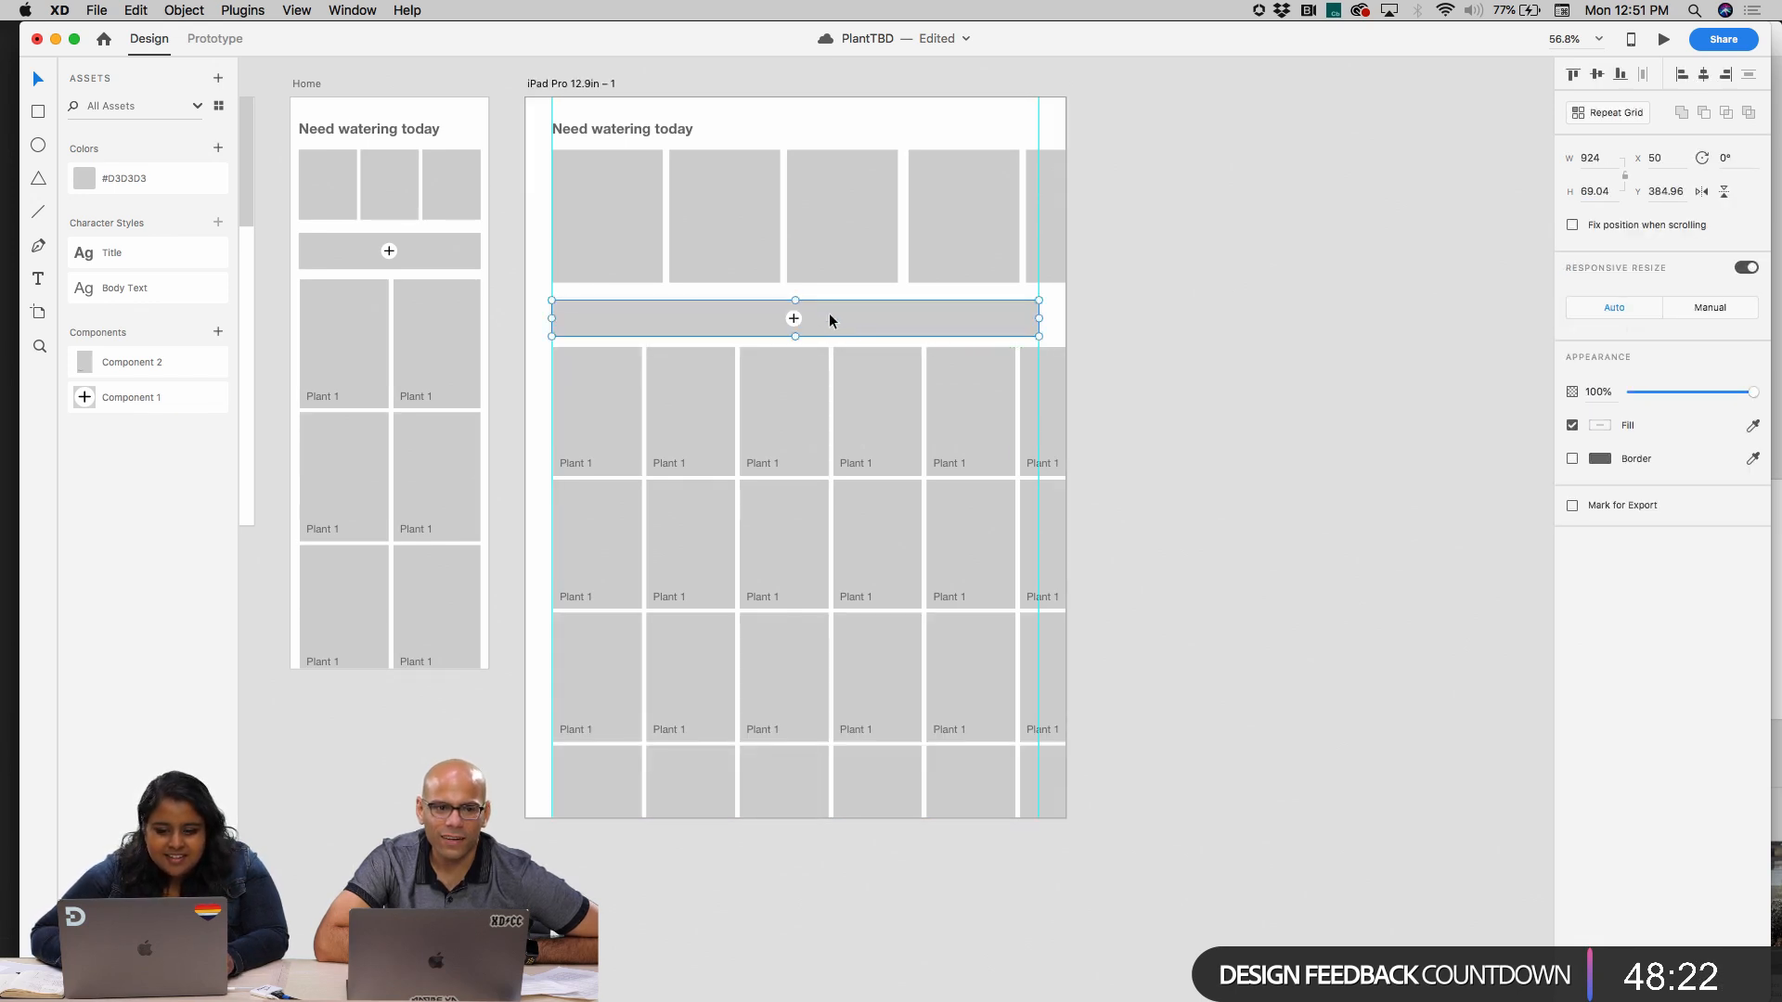
key(Escape)
click(792, 321)
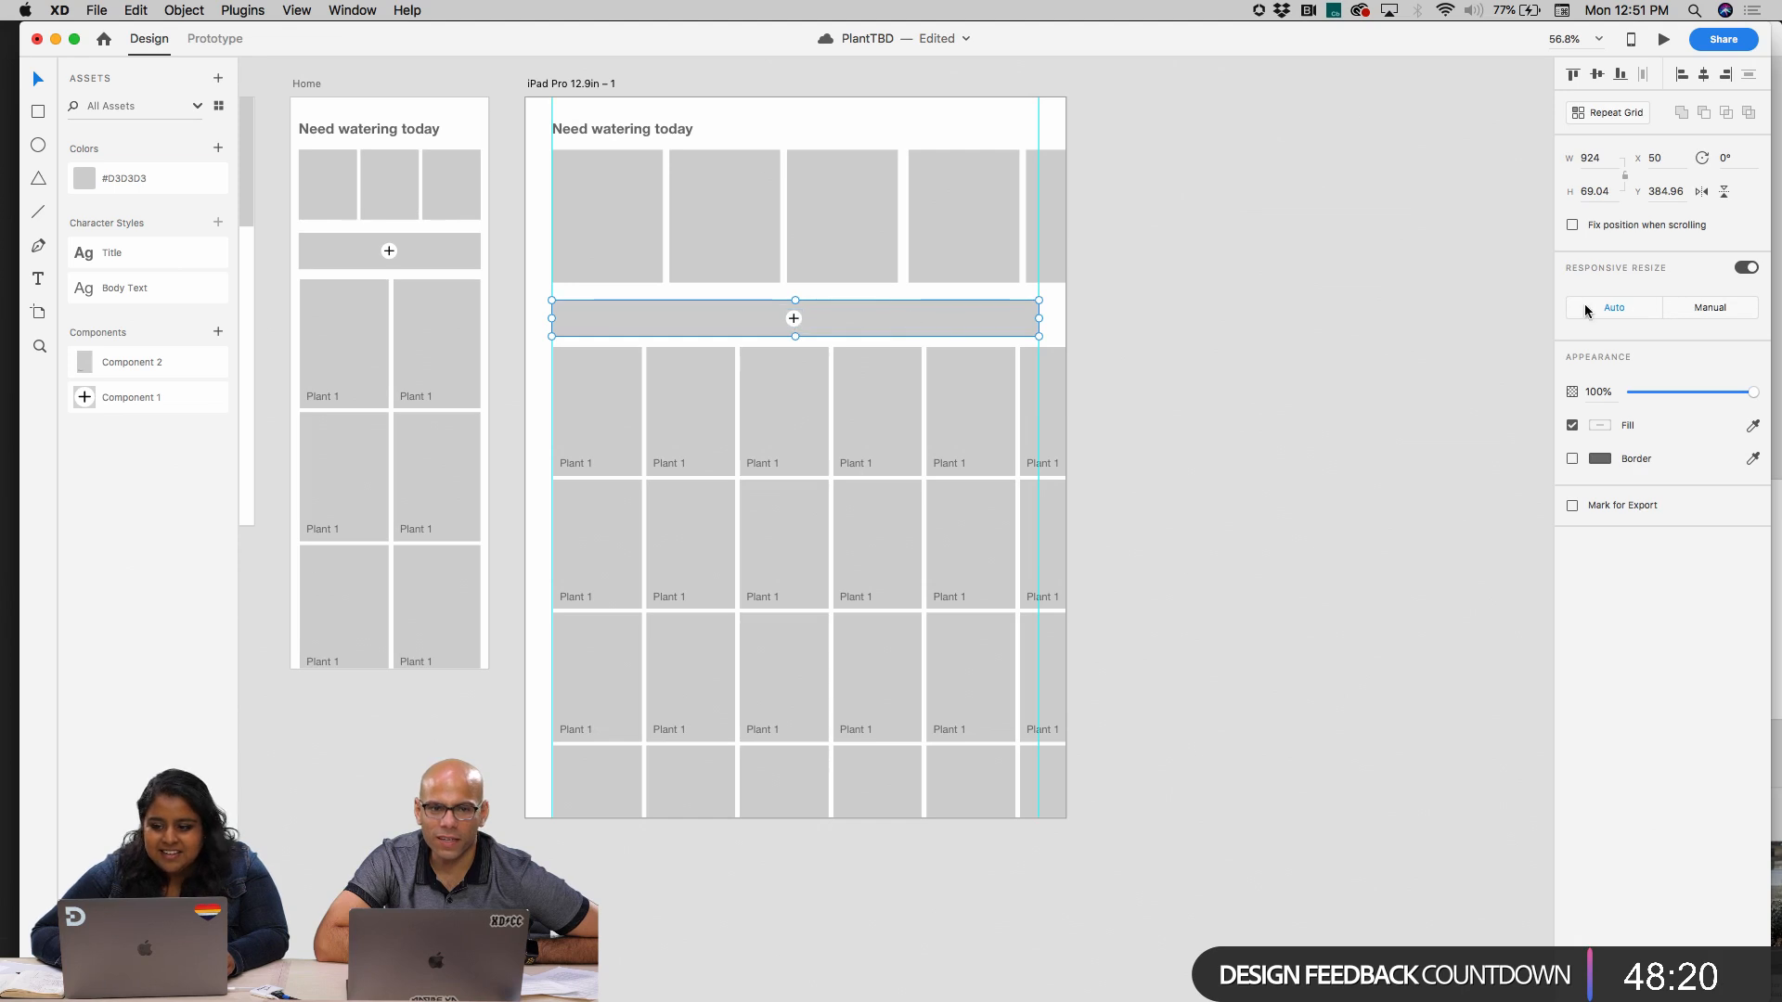
Shorten the iPad artboard's plant card grid to three full rows, leaving out the cut-off fourth row
click(866, 620)
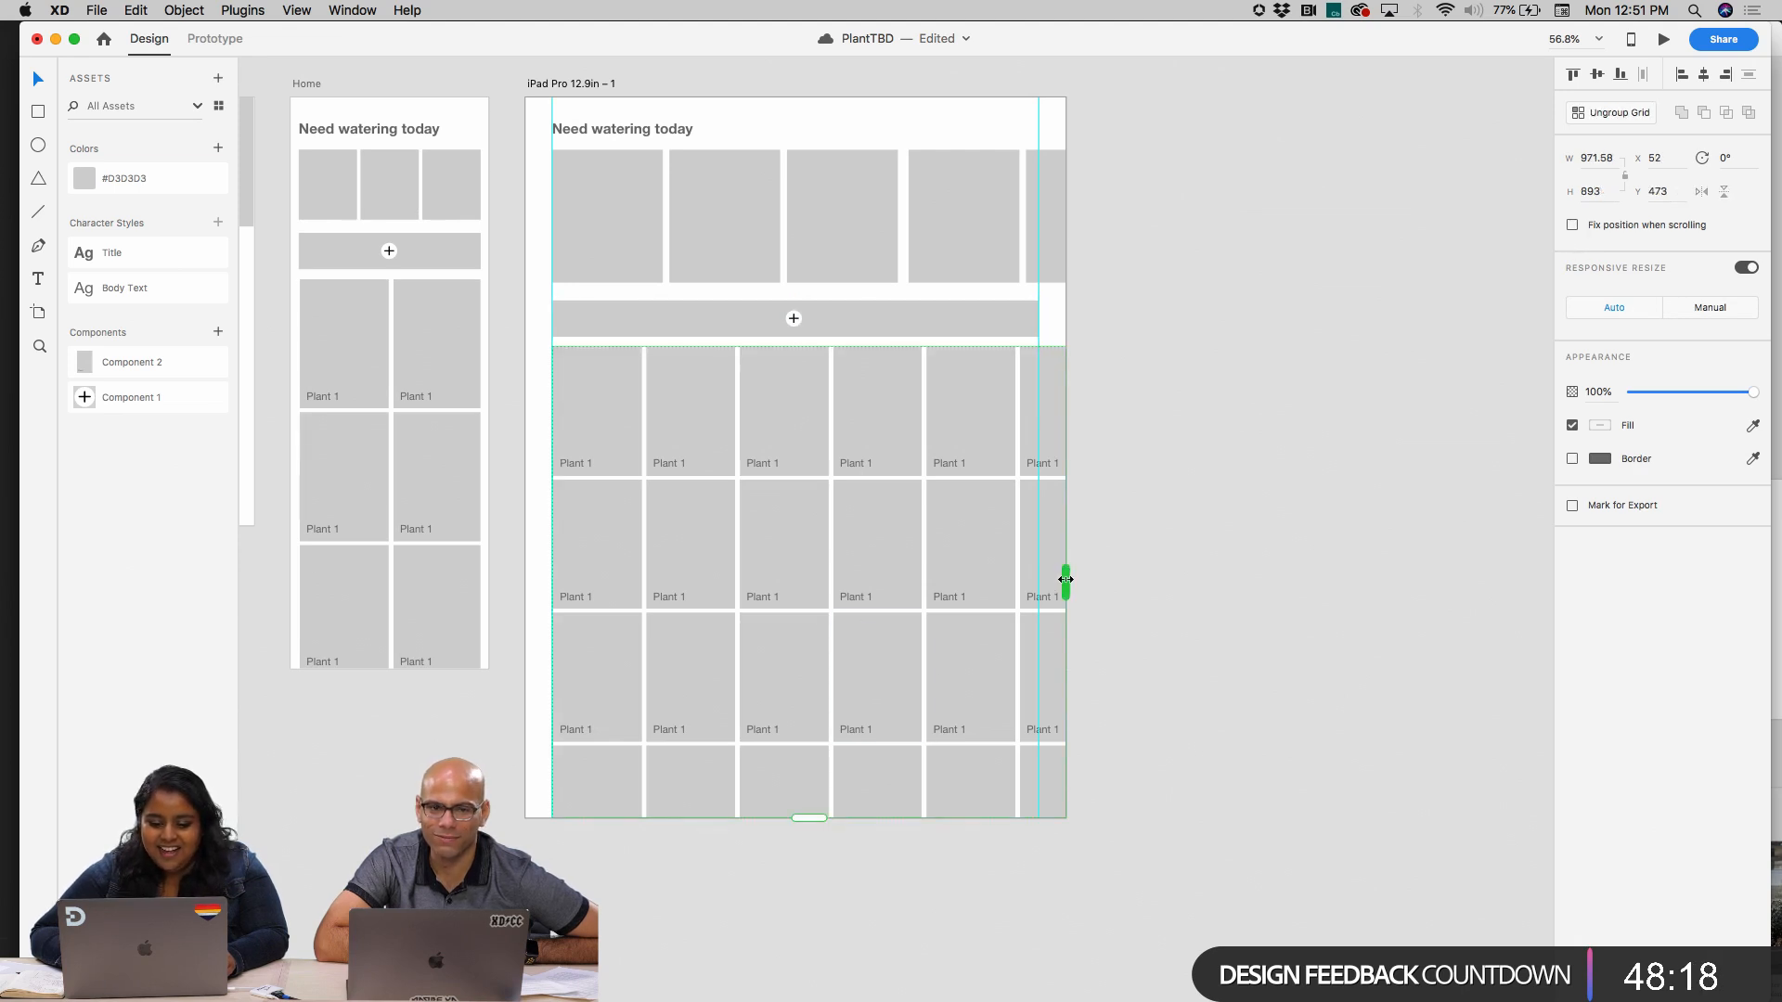
drag(806, 817, 807, 743)
click(1147, 692)
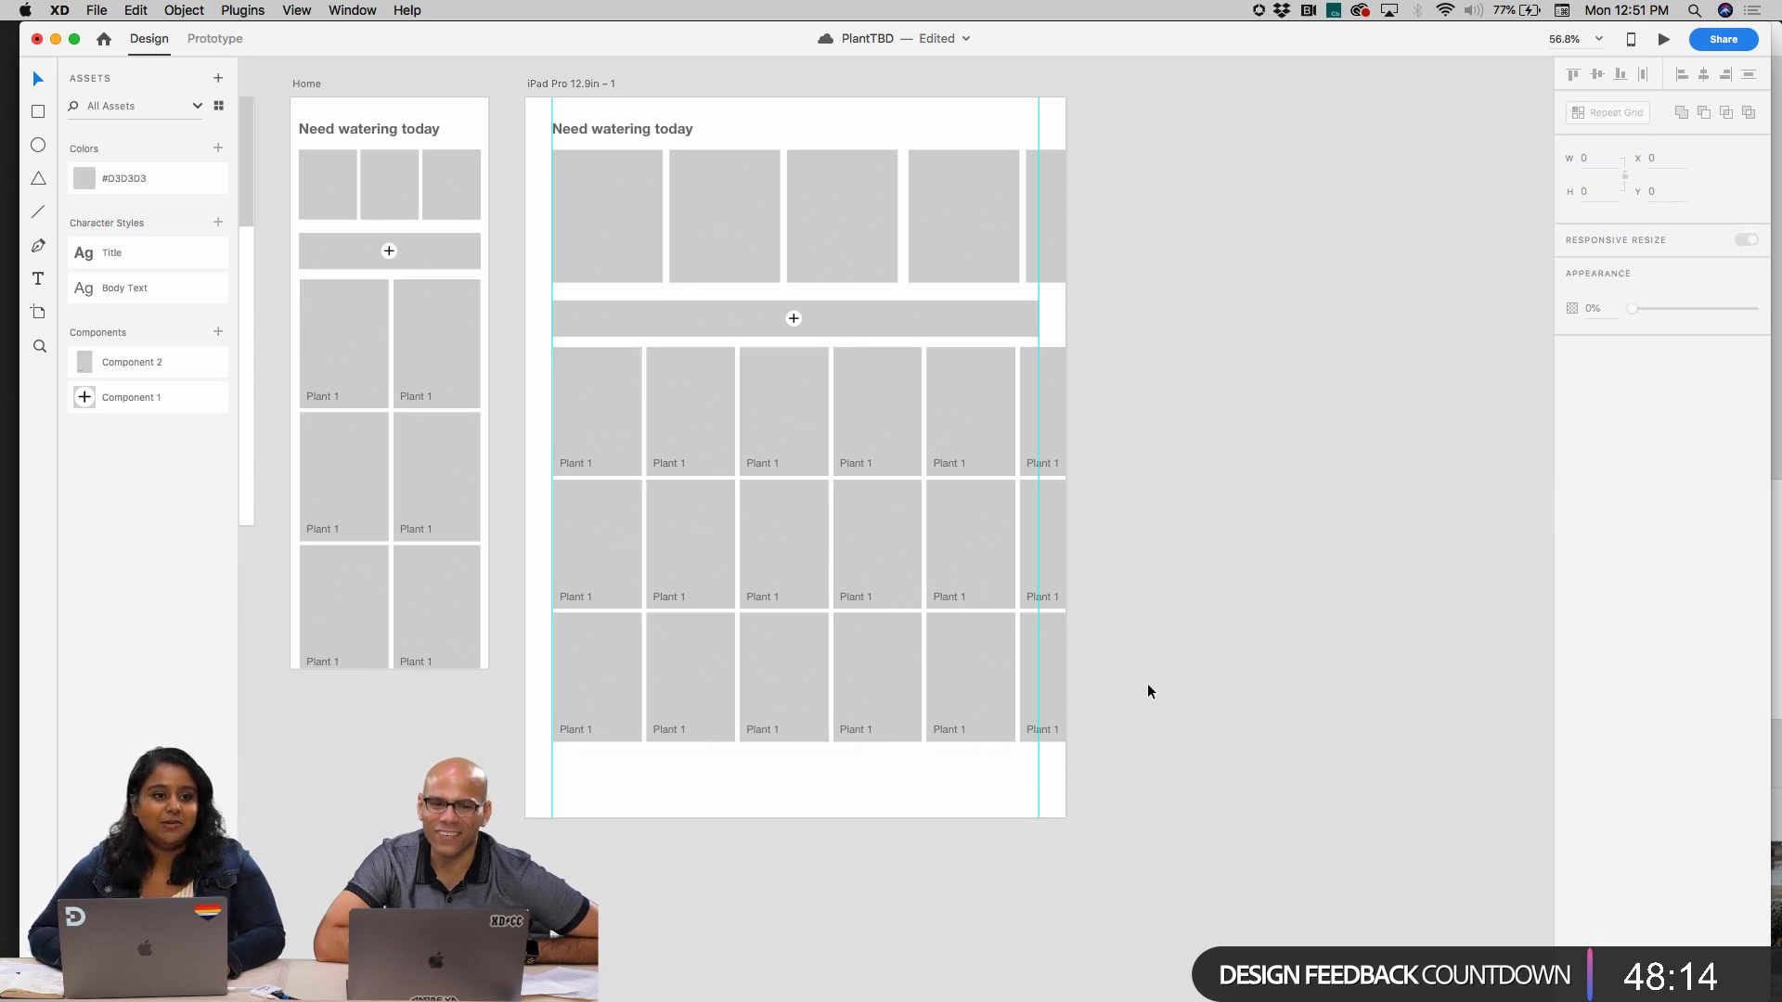
Move the iPad artboard's plant card grid slightly down to widen the gap below the plus bar
scroll(1148, 691, down, 2)
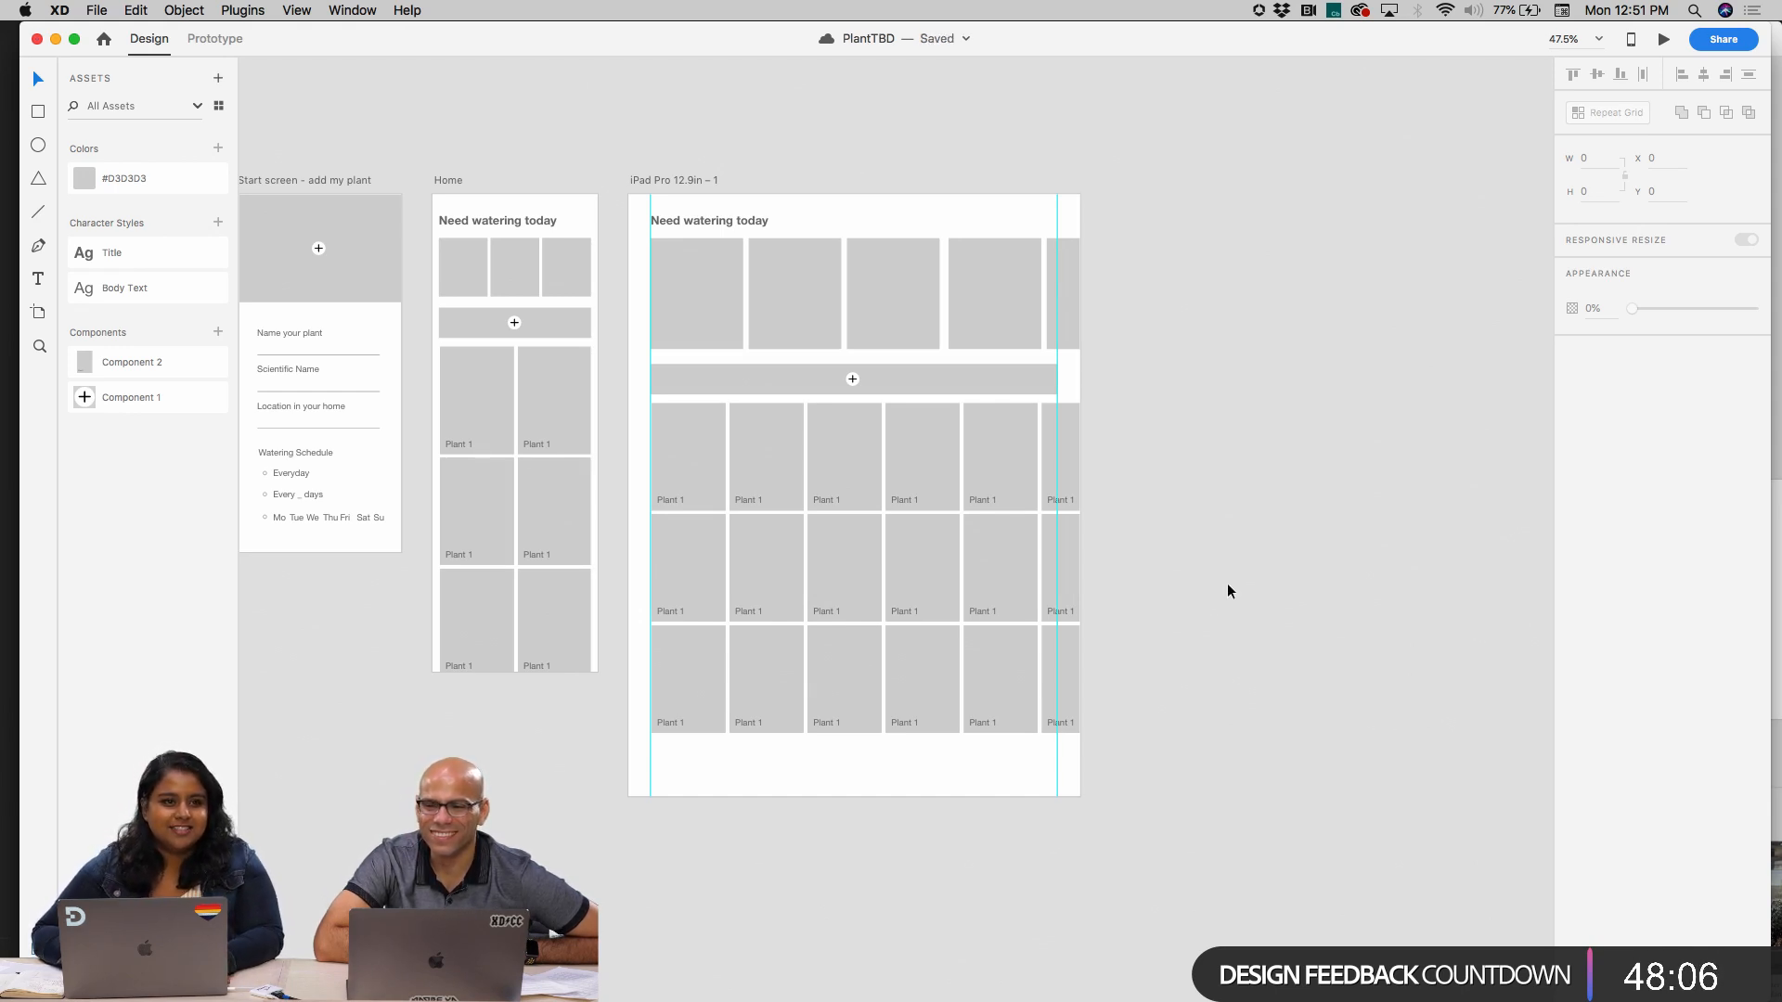
scroll(1205, 578, down, 5)
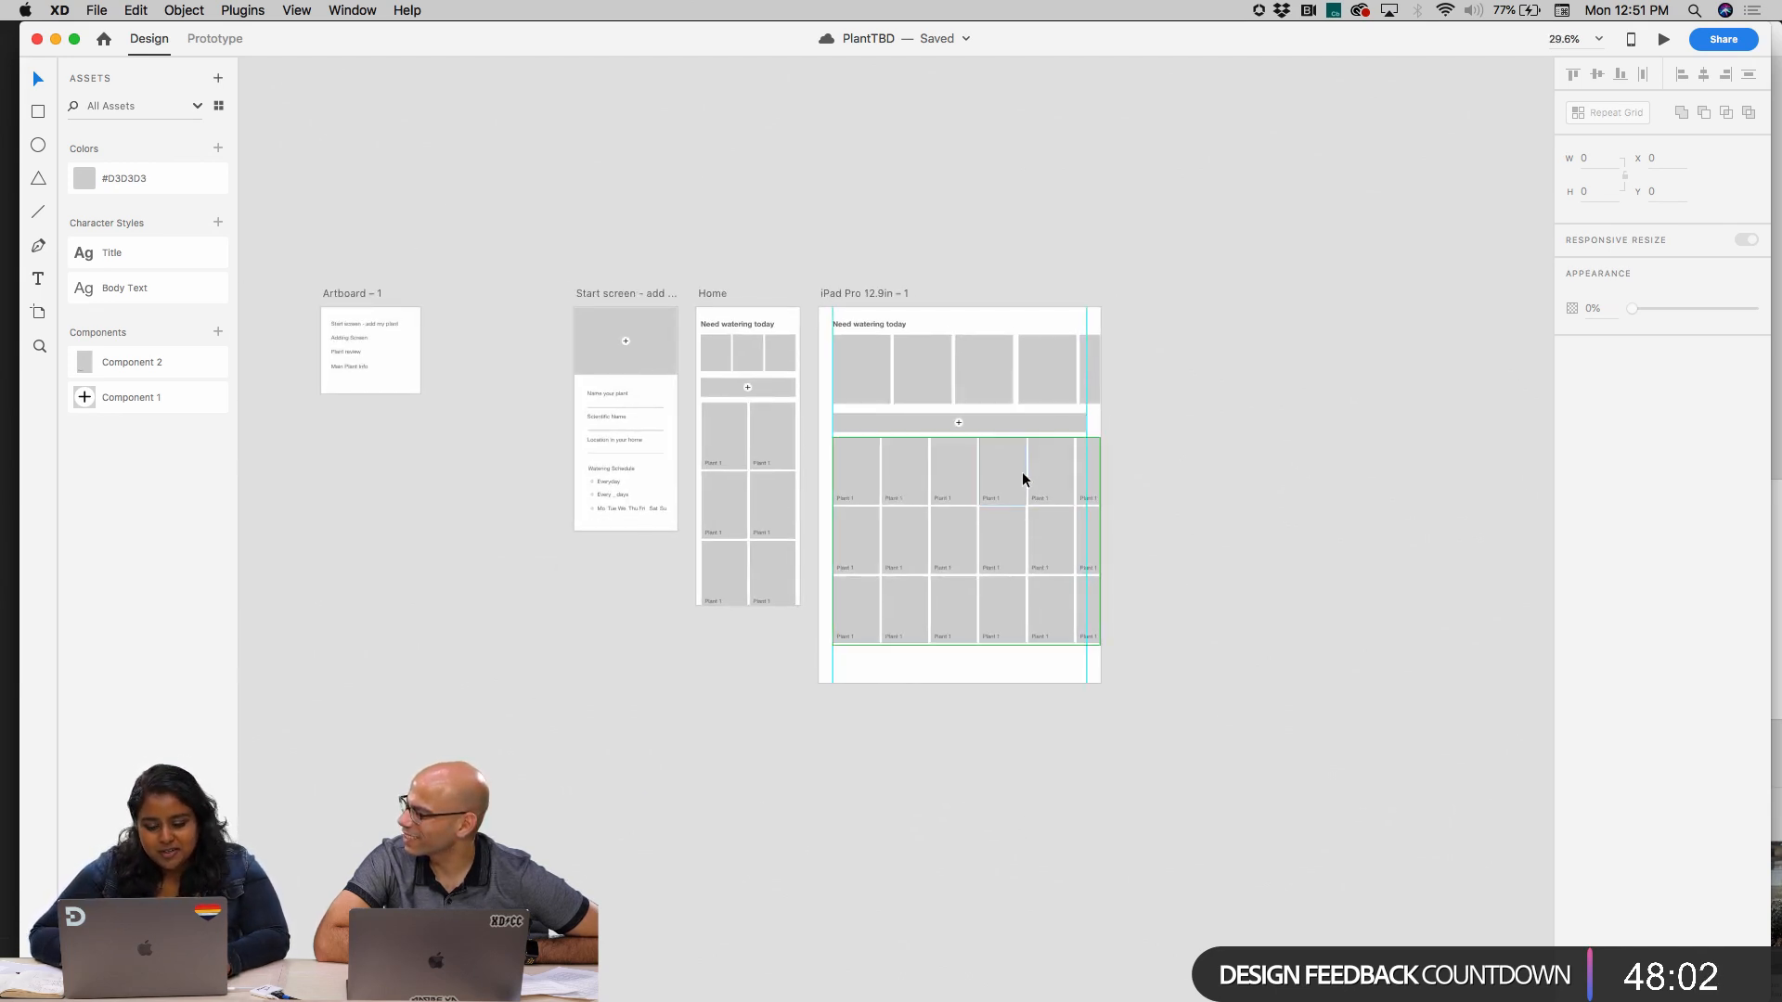
drag(1022, 471, 1022, 478)
click(1192, 490)
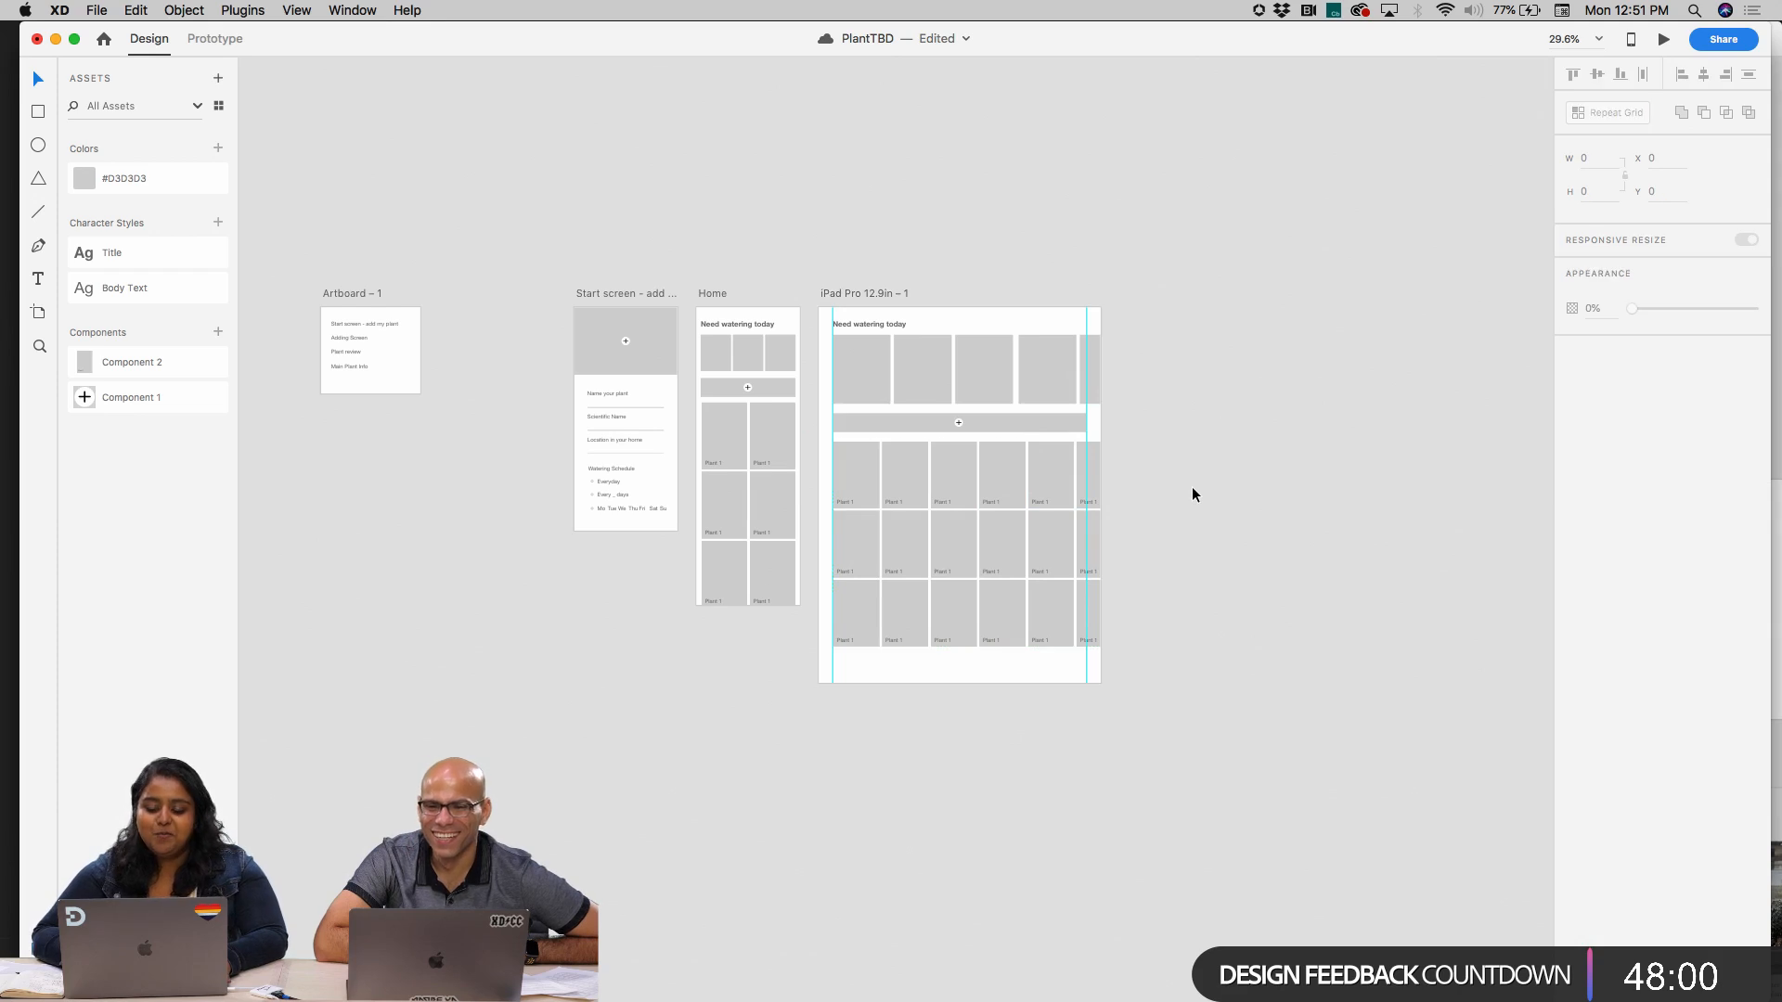
Compare the iPad artboard's layout with the mobile Home and start screen artboards
scroll(1193, 494, up, 7)
scroll(1194, 494, left, 4)
scroll(1193, 495, down, 4)
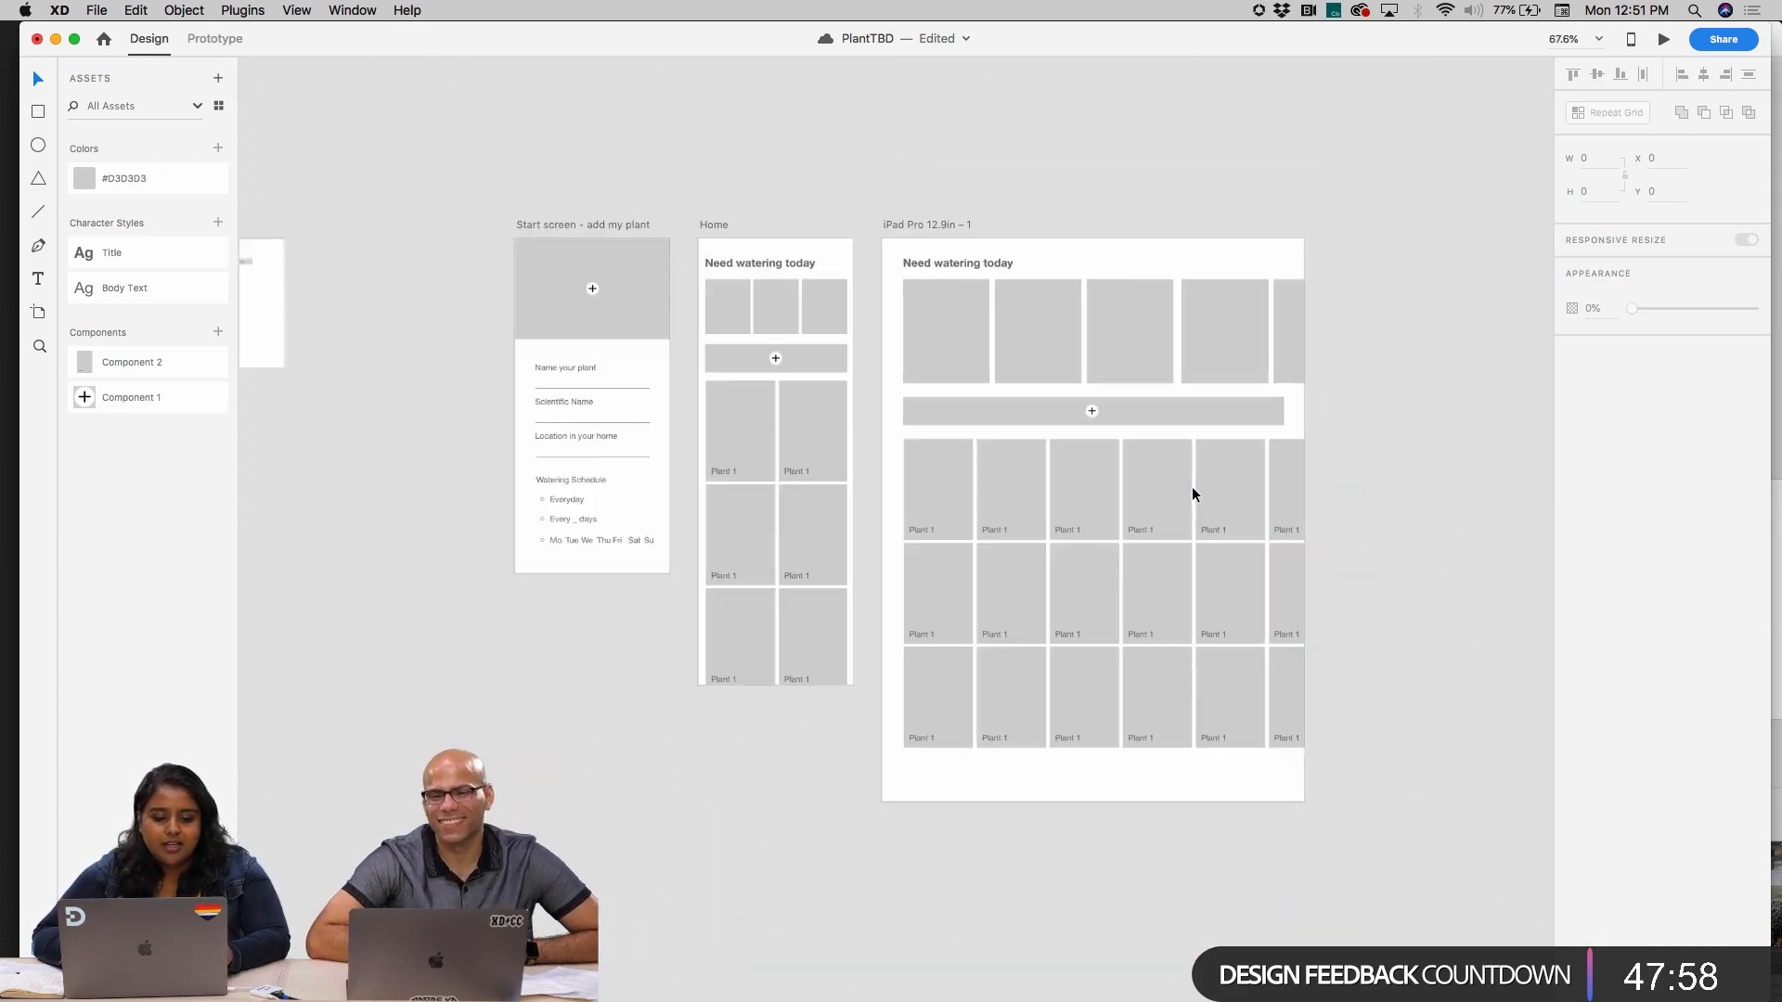
scroll(955, 565, right, 4)
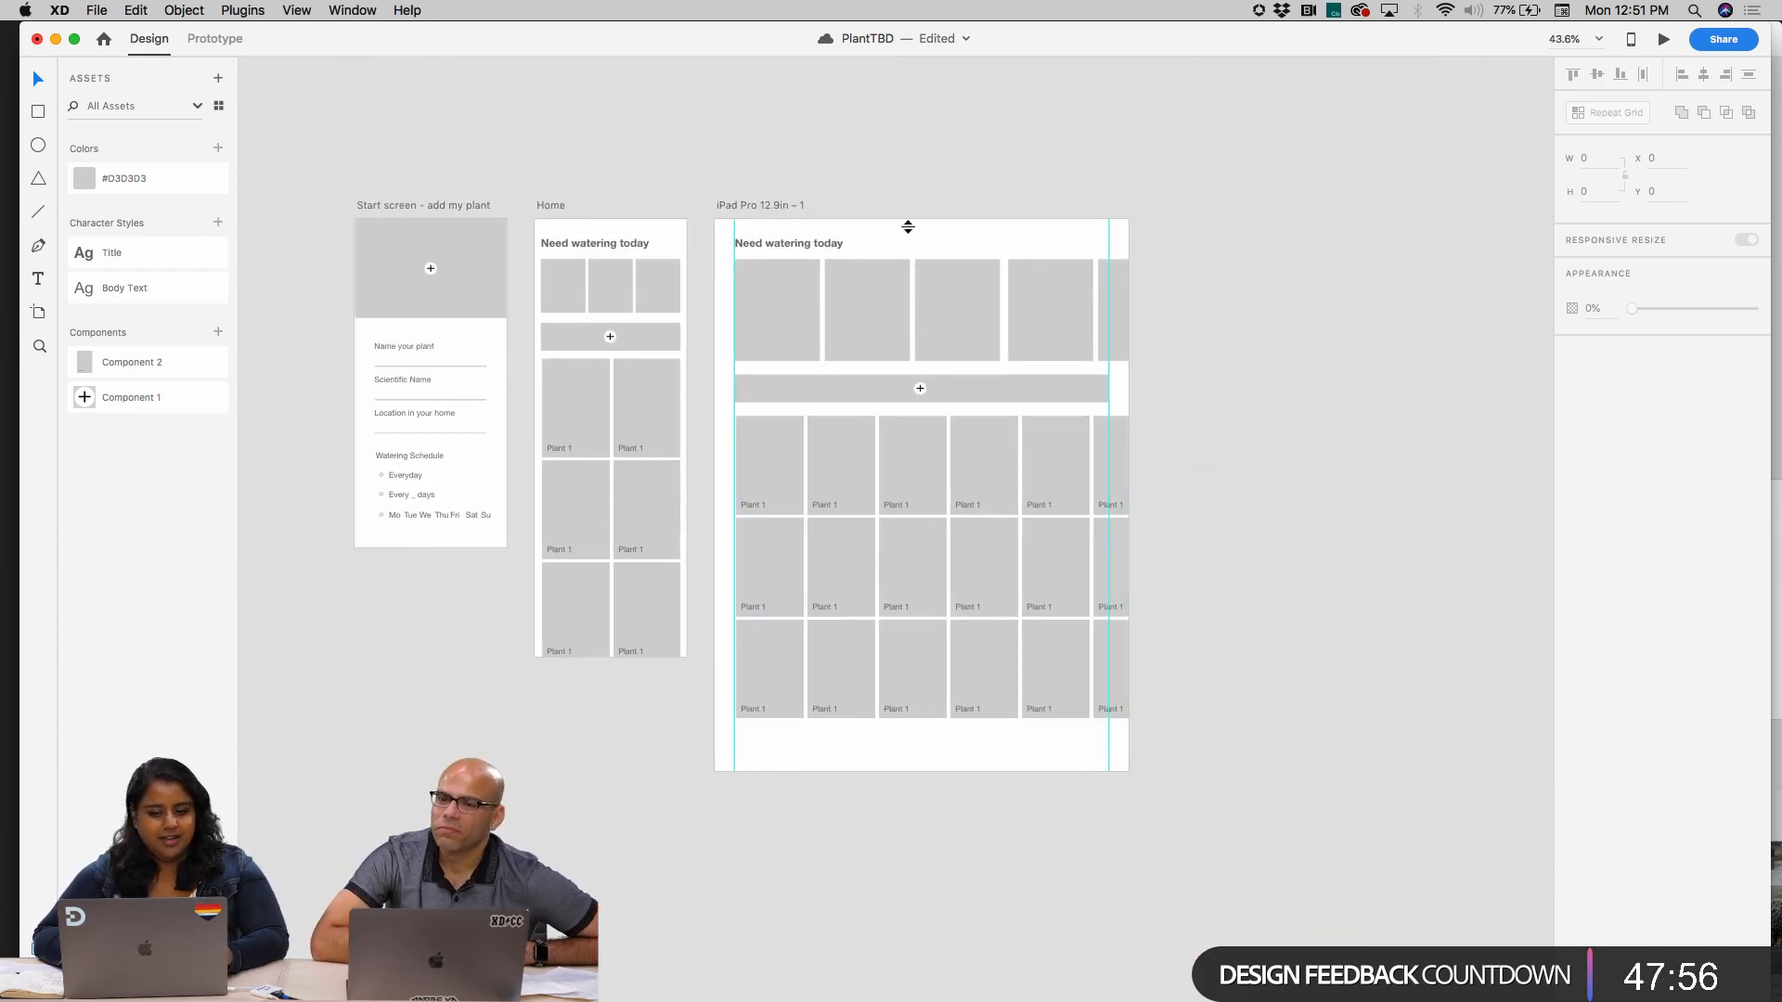
scroll(815, 306, up, 5)
scroll(814, 306, down, 3)
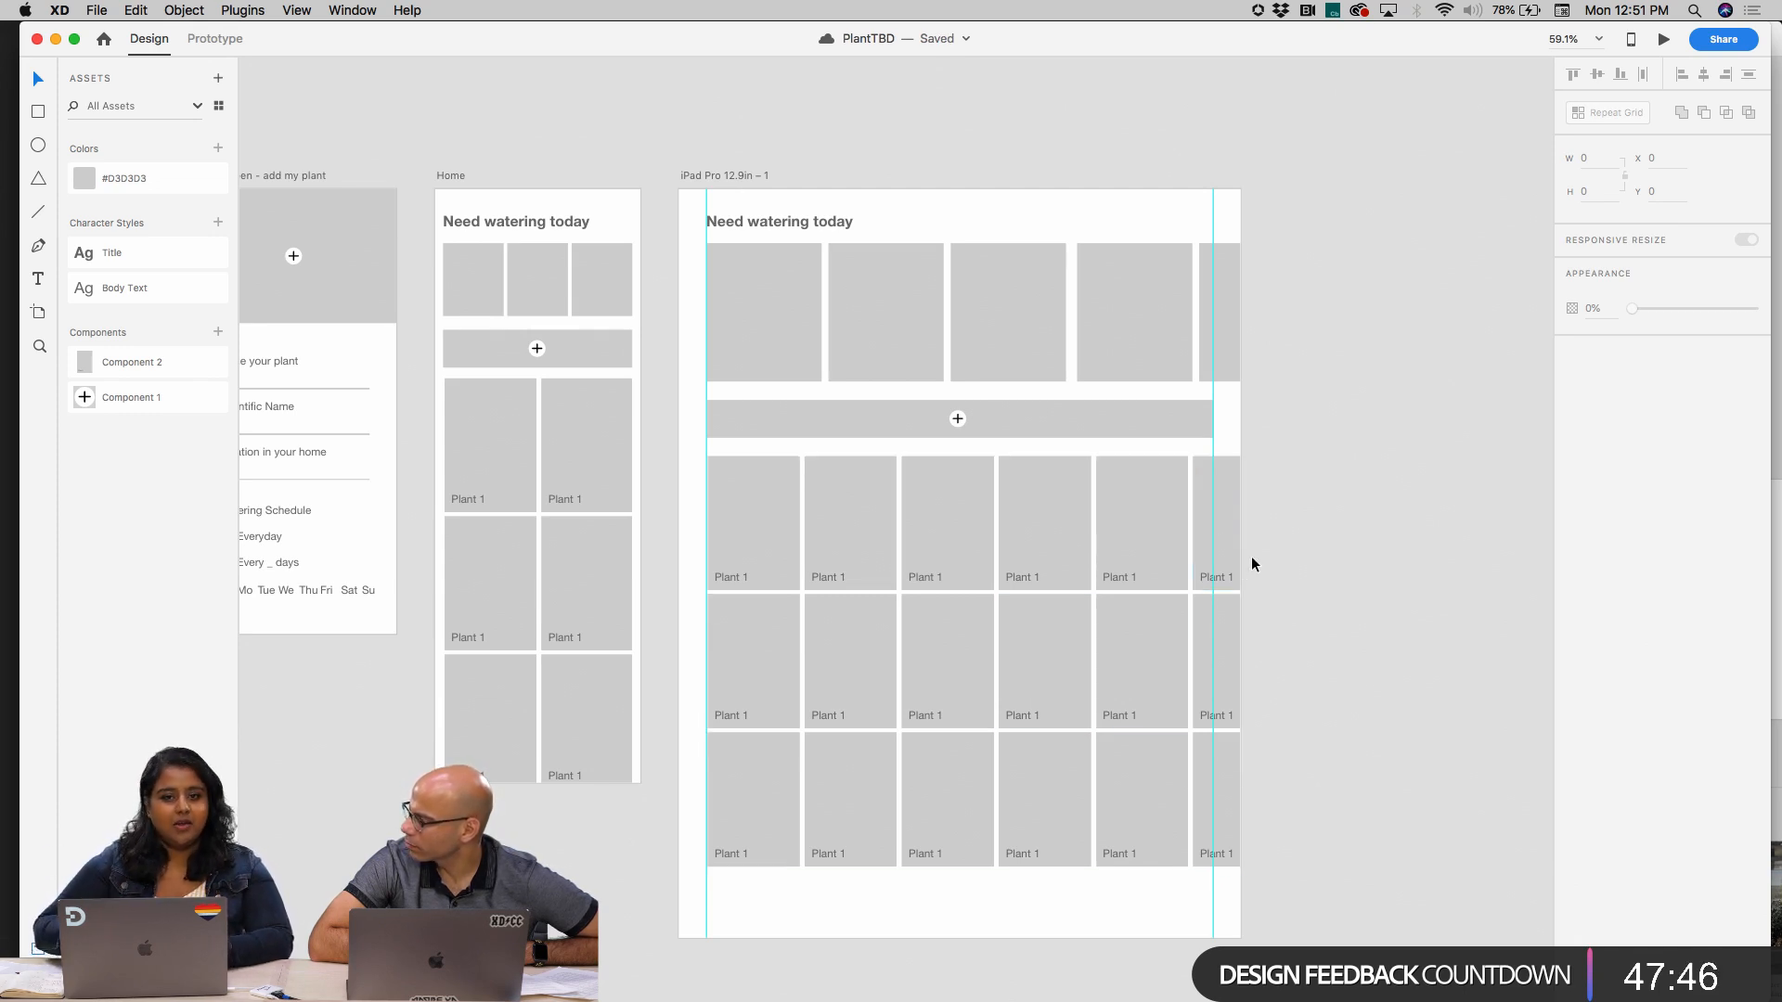
scroll(972, 616, down, 4)
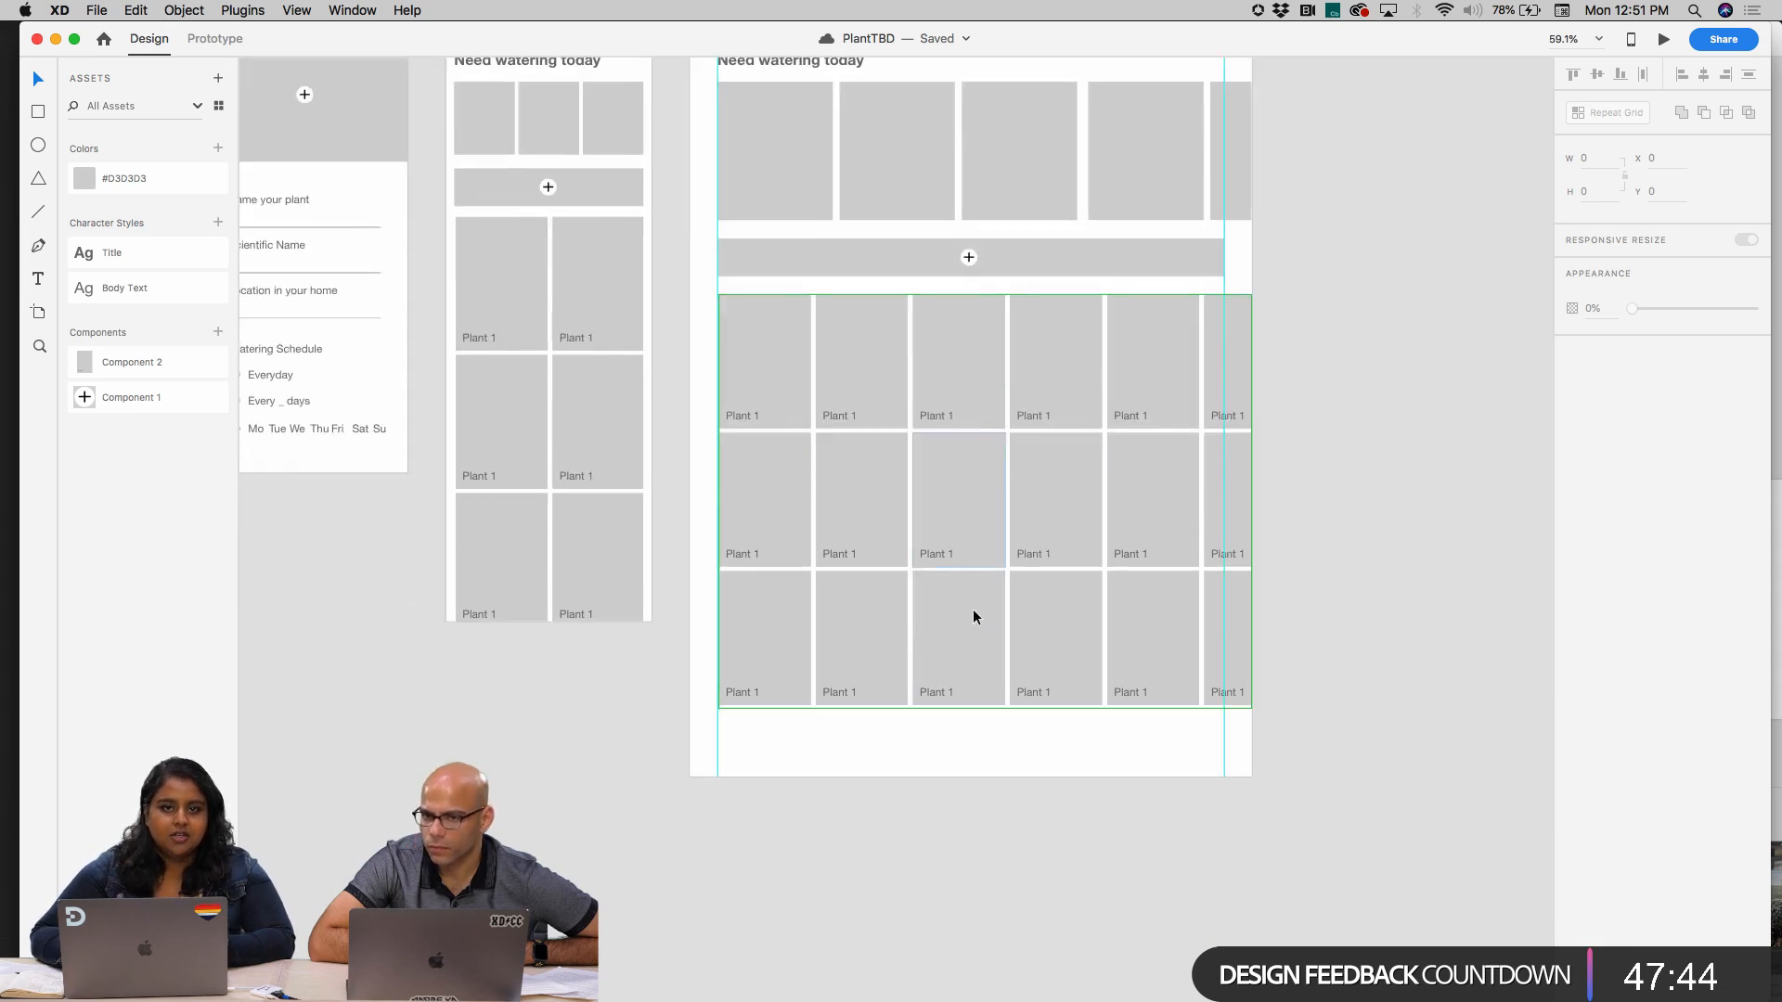
scroll(1010, 741, up, 2)
scroll(1009, 741, down, 2)
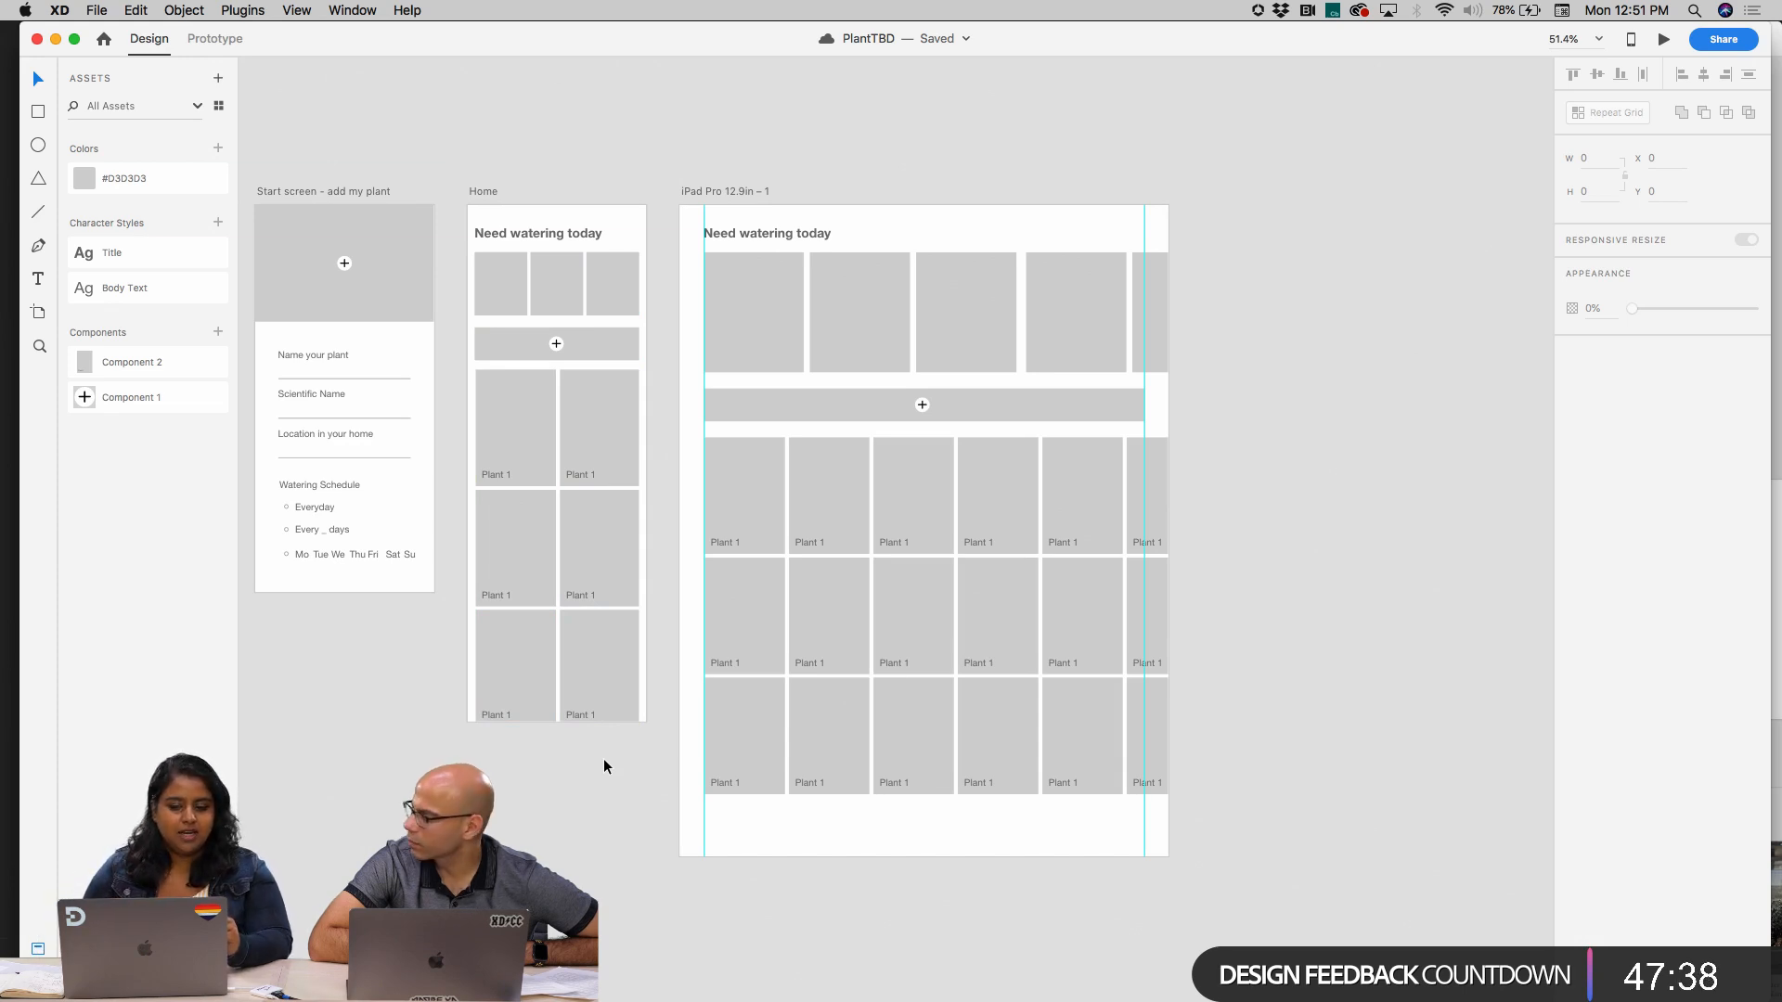
scroll(605, 765, down, 5)
scroll(604, 765, right, 3)
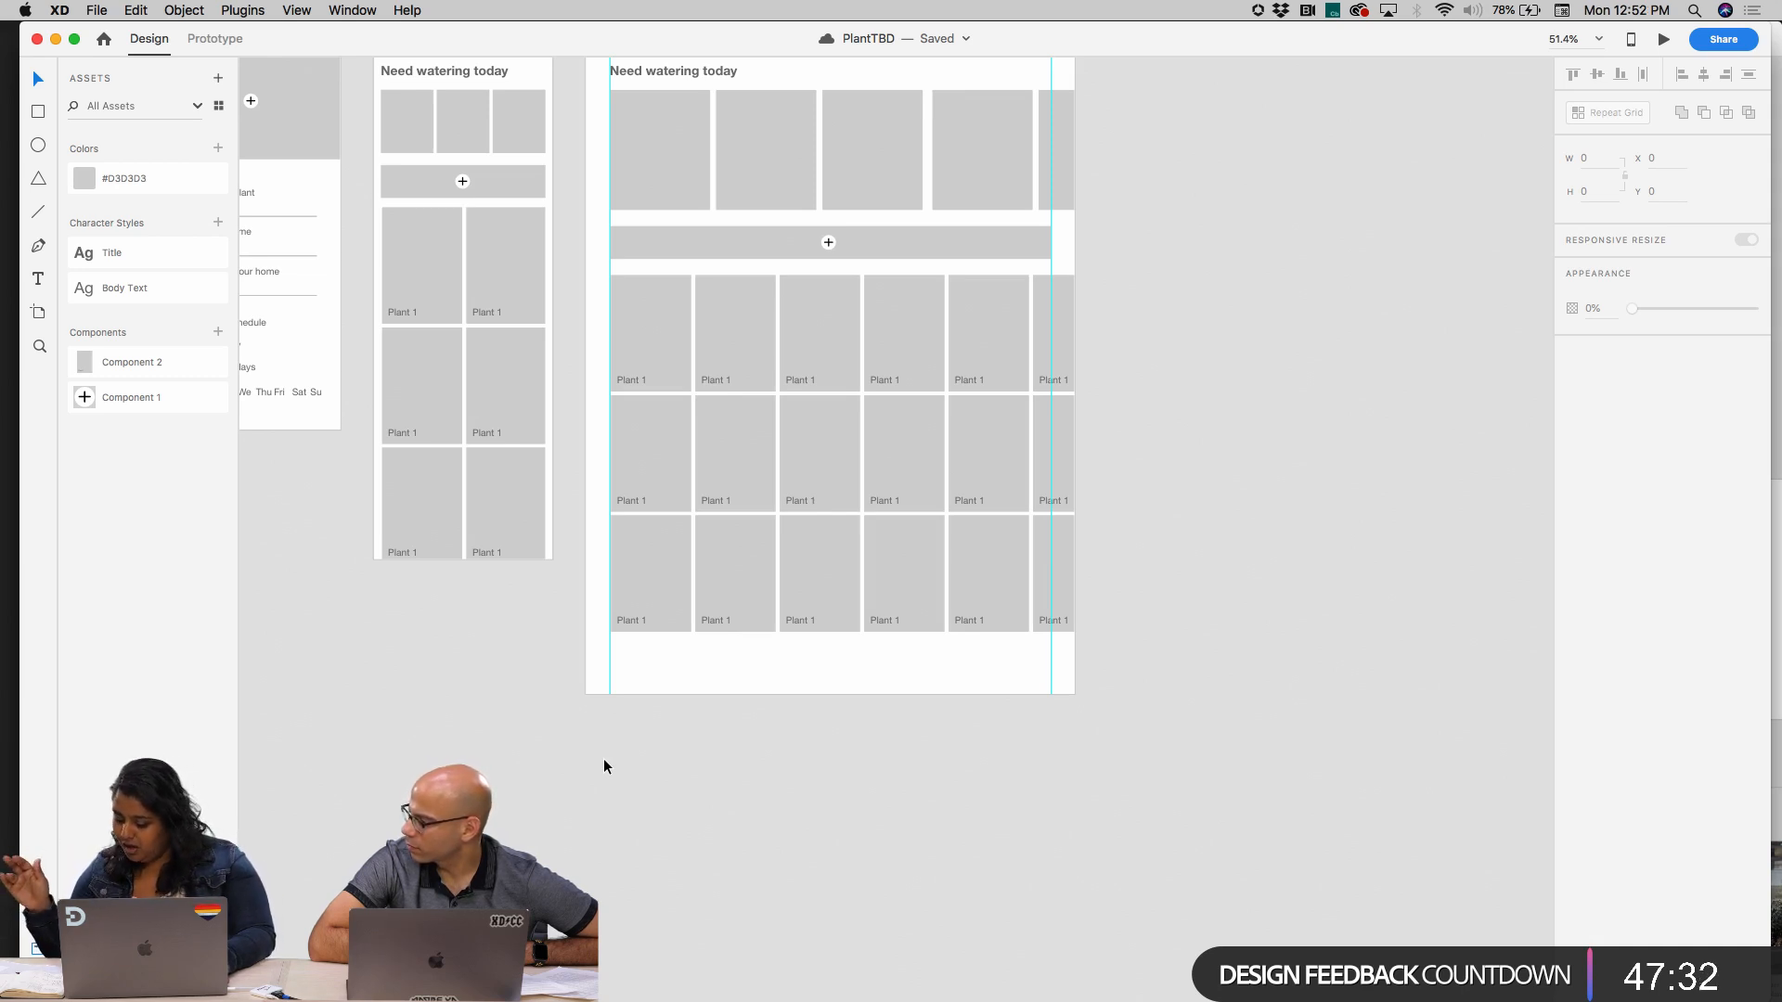
Open the Icondrop plugin and search its icons for "home"
scroll(683, 657, up, 5)
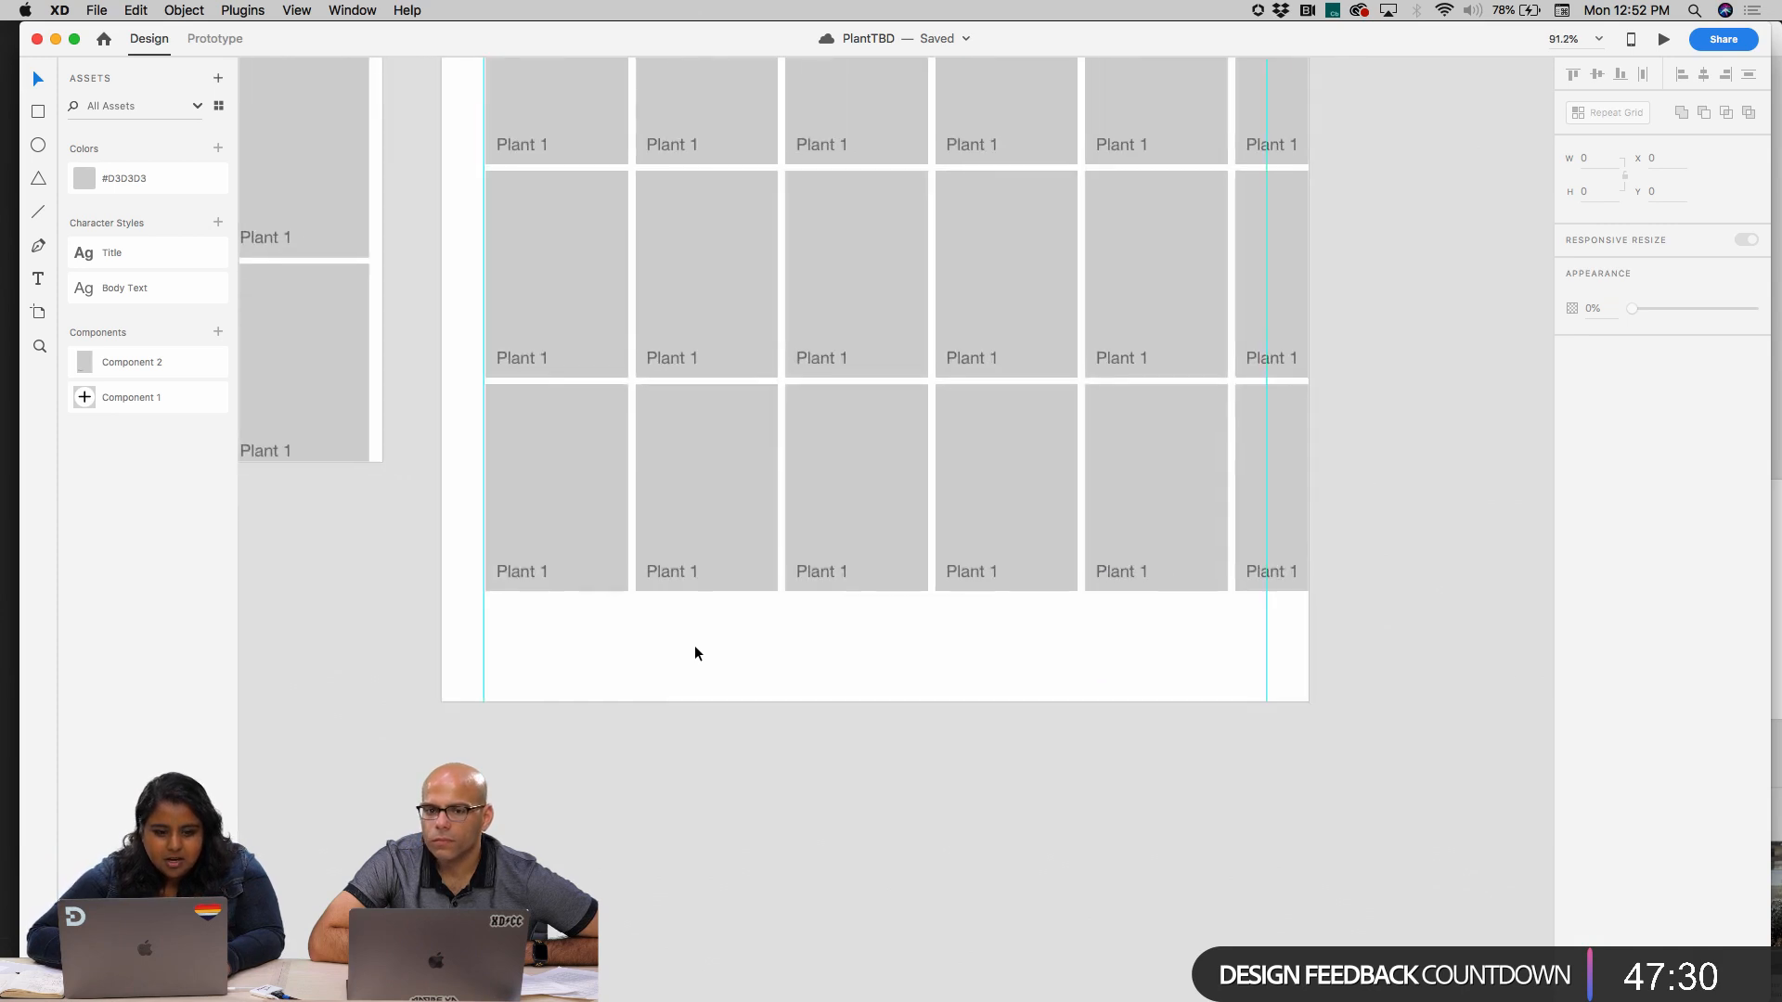
click(245, 13)
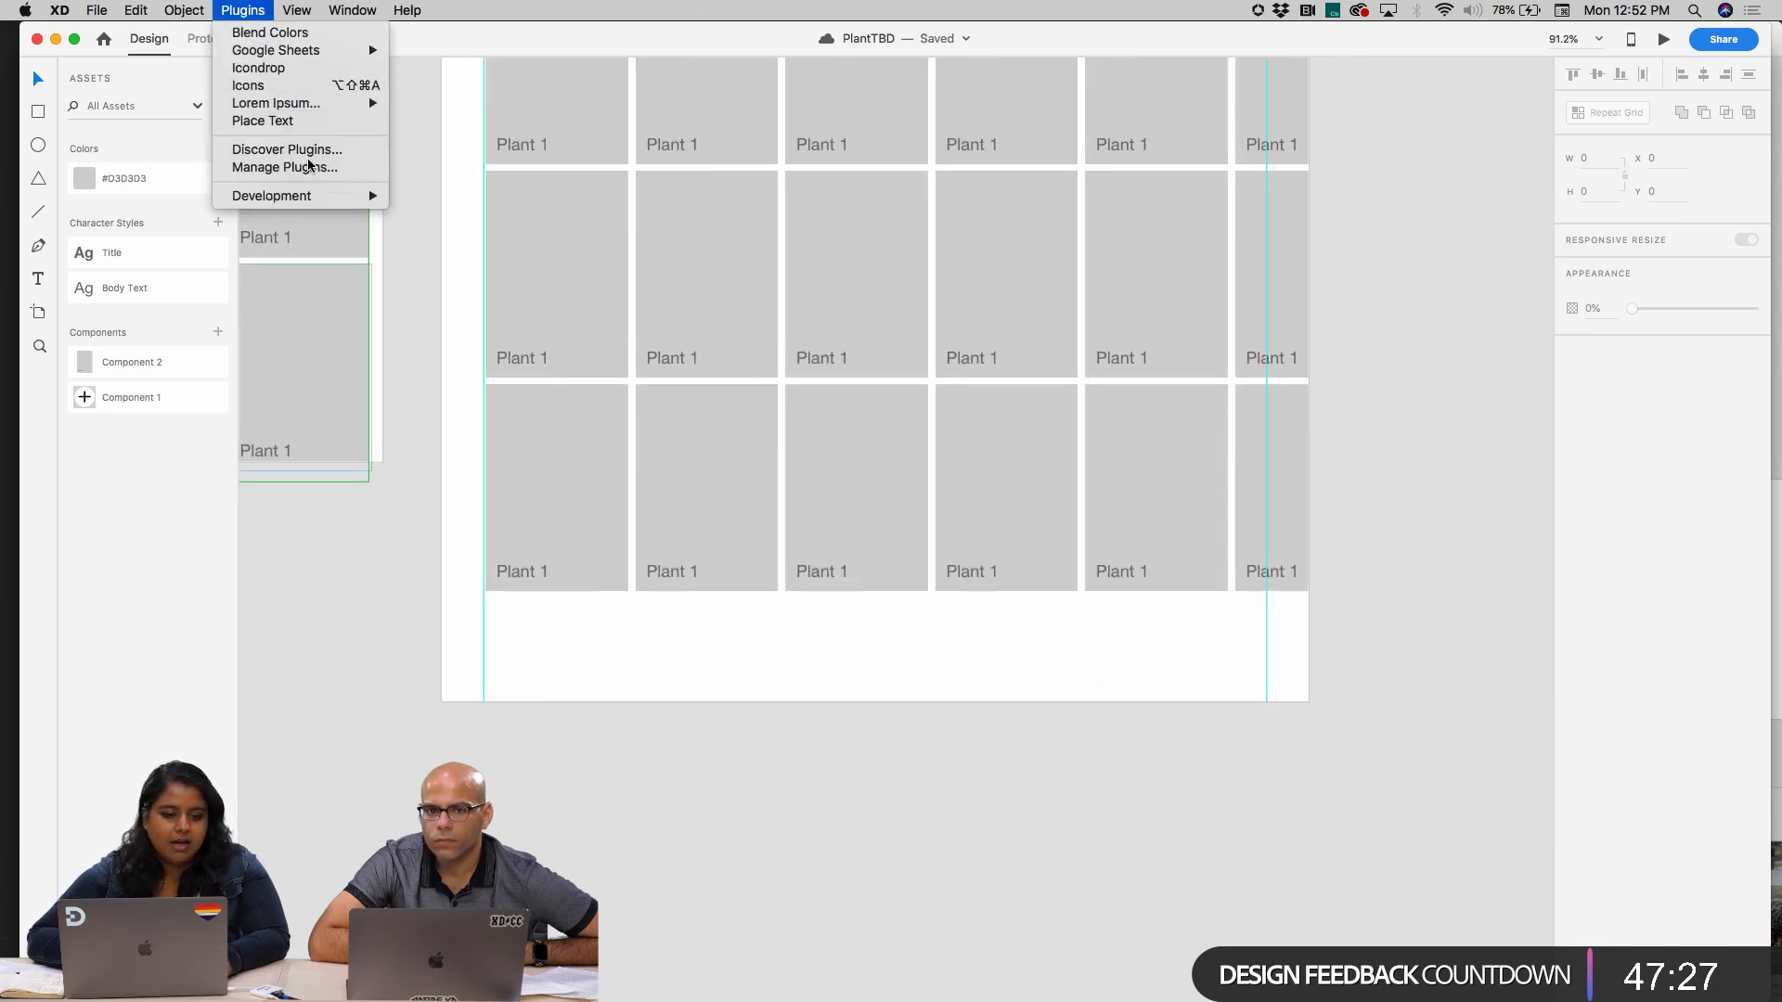
click(320, 67)
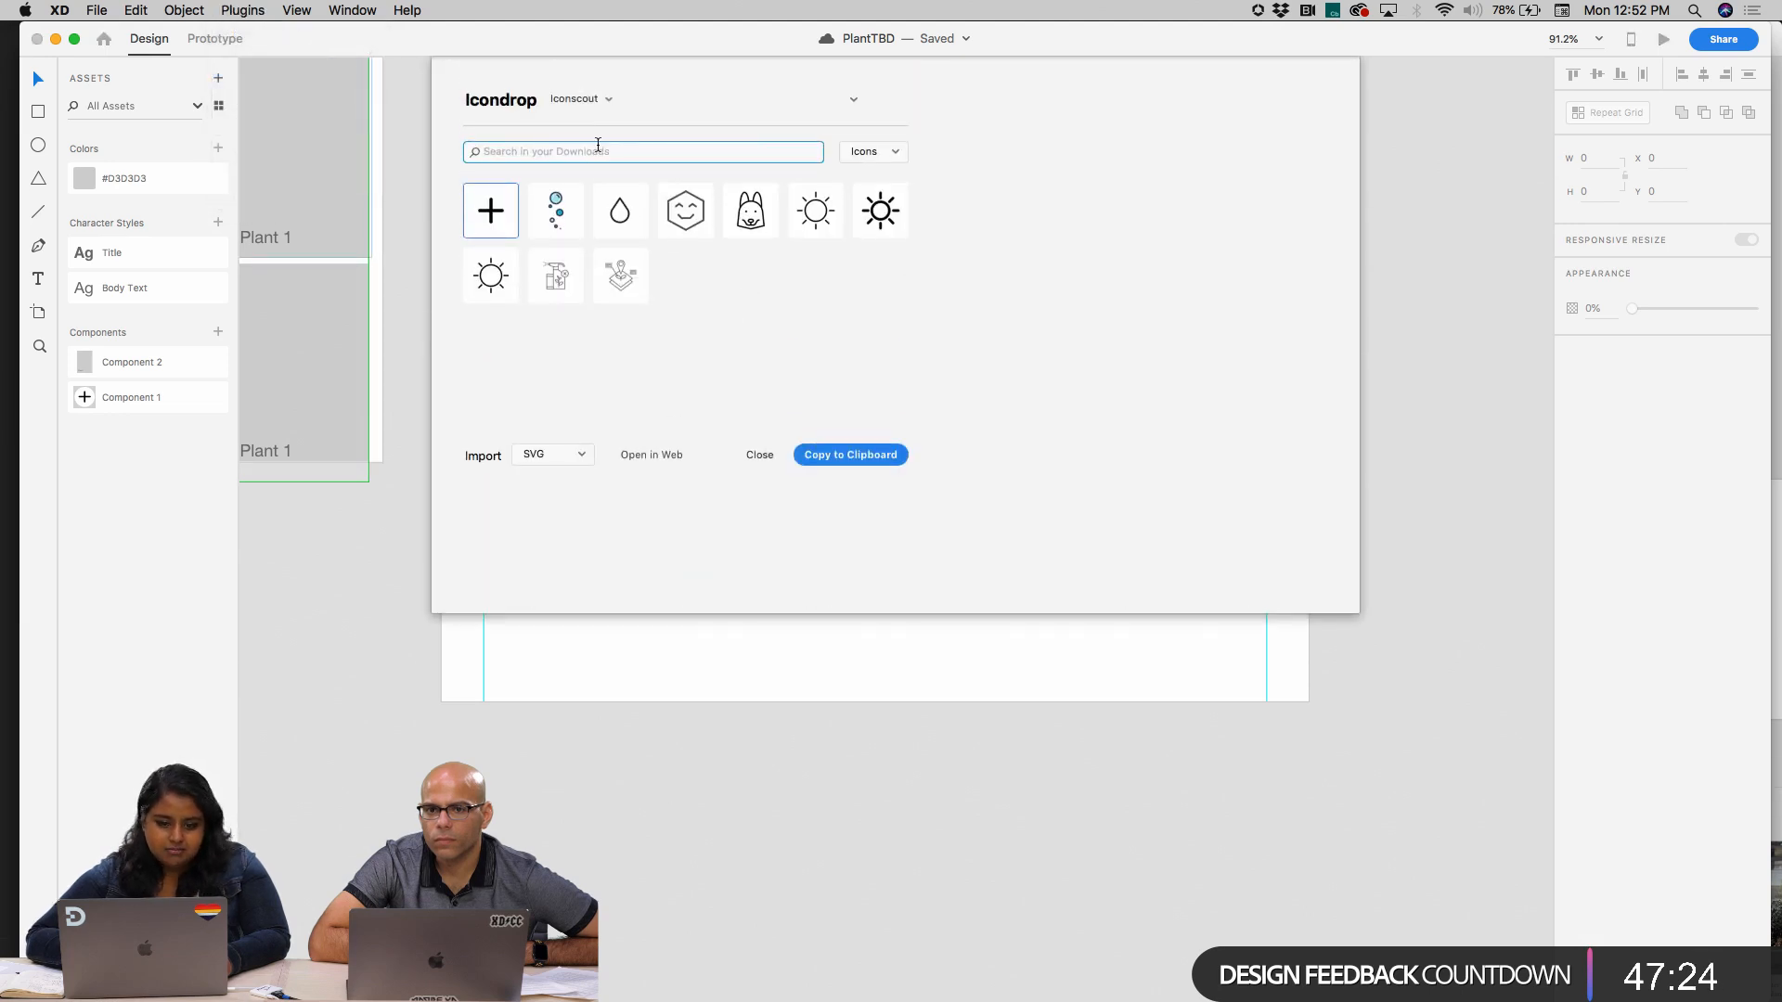
text(home)
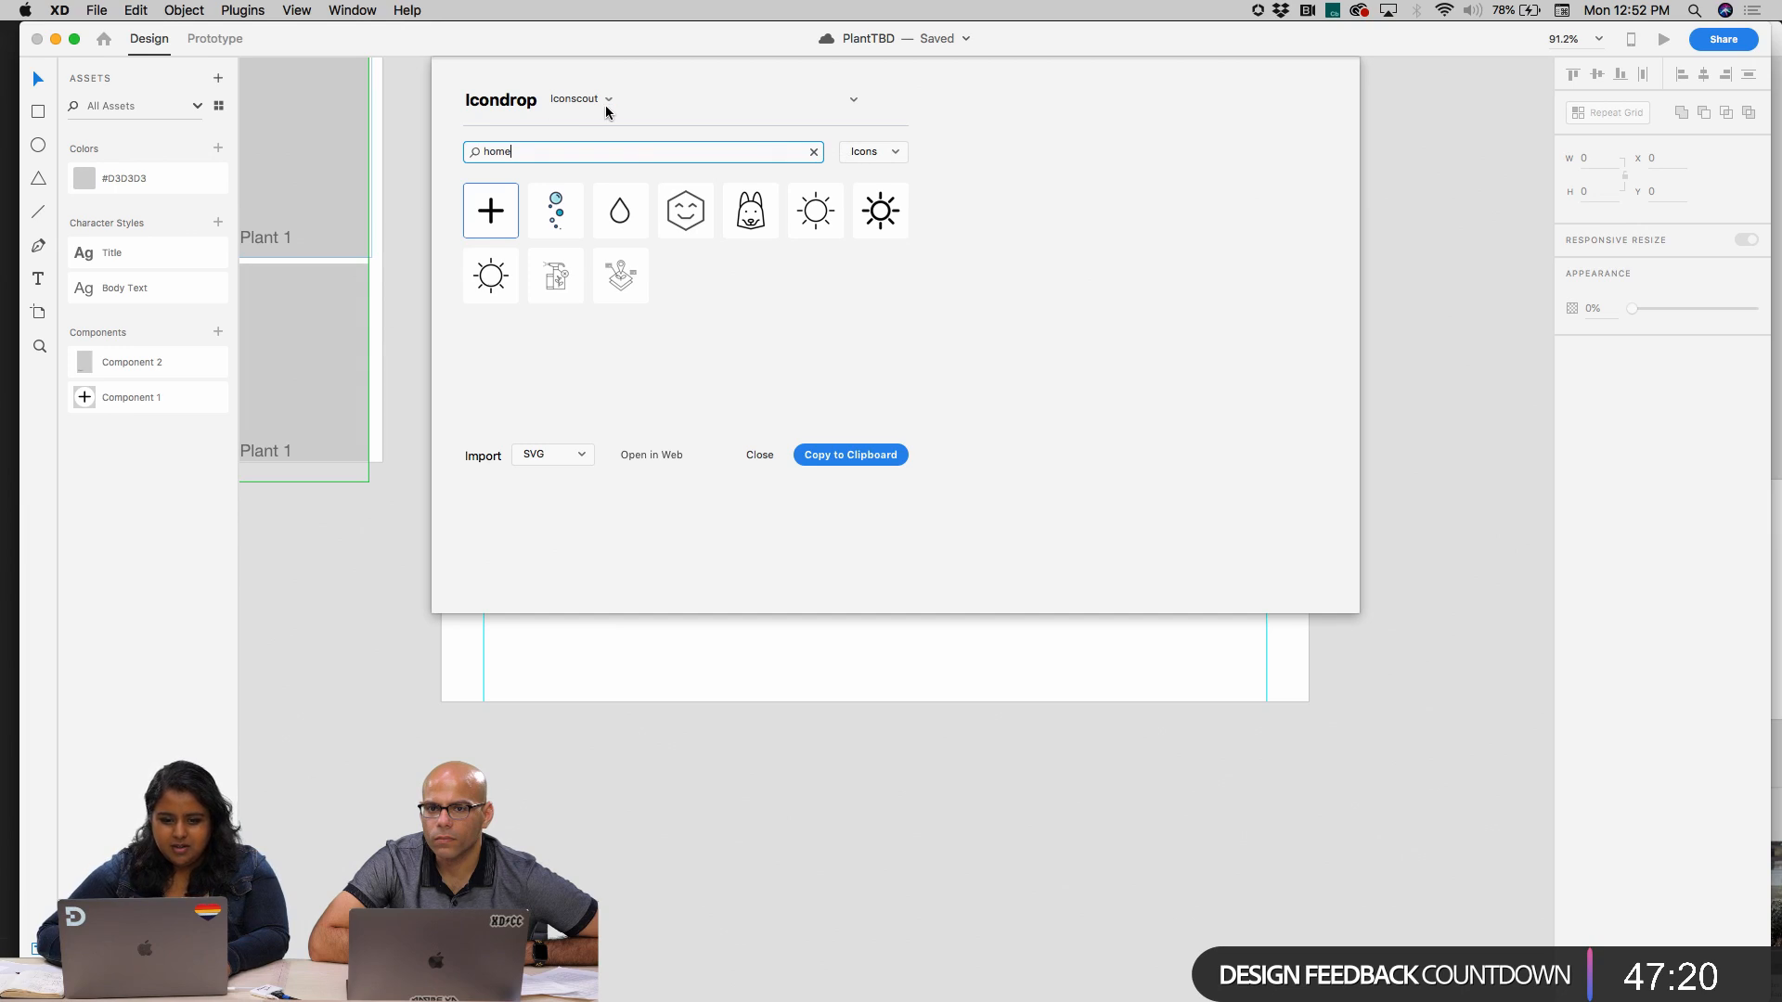
key(Return)
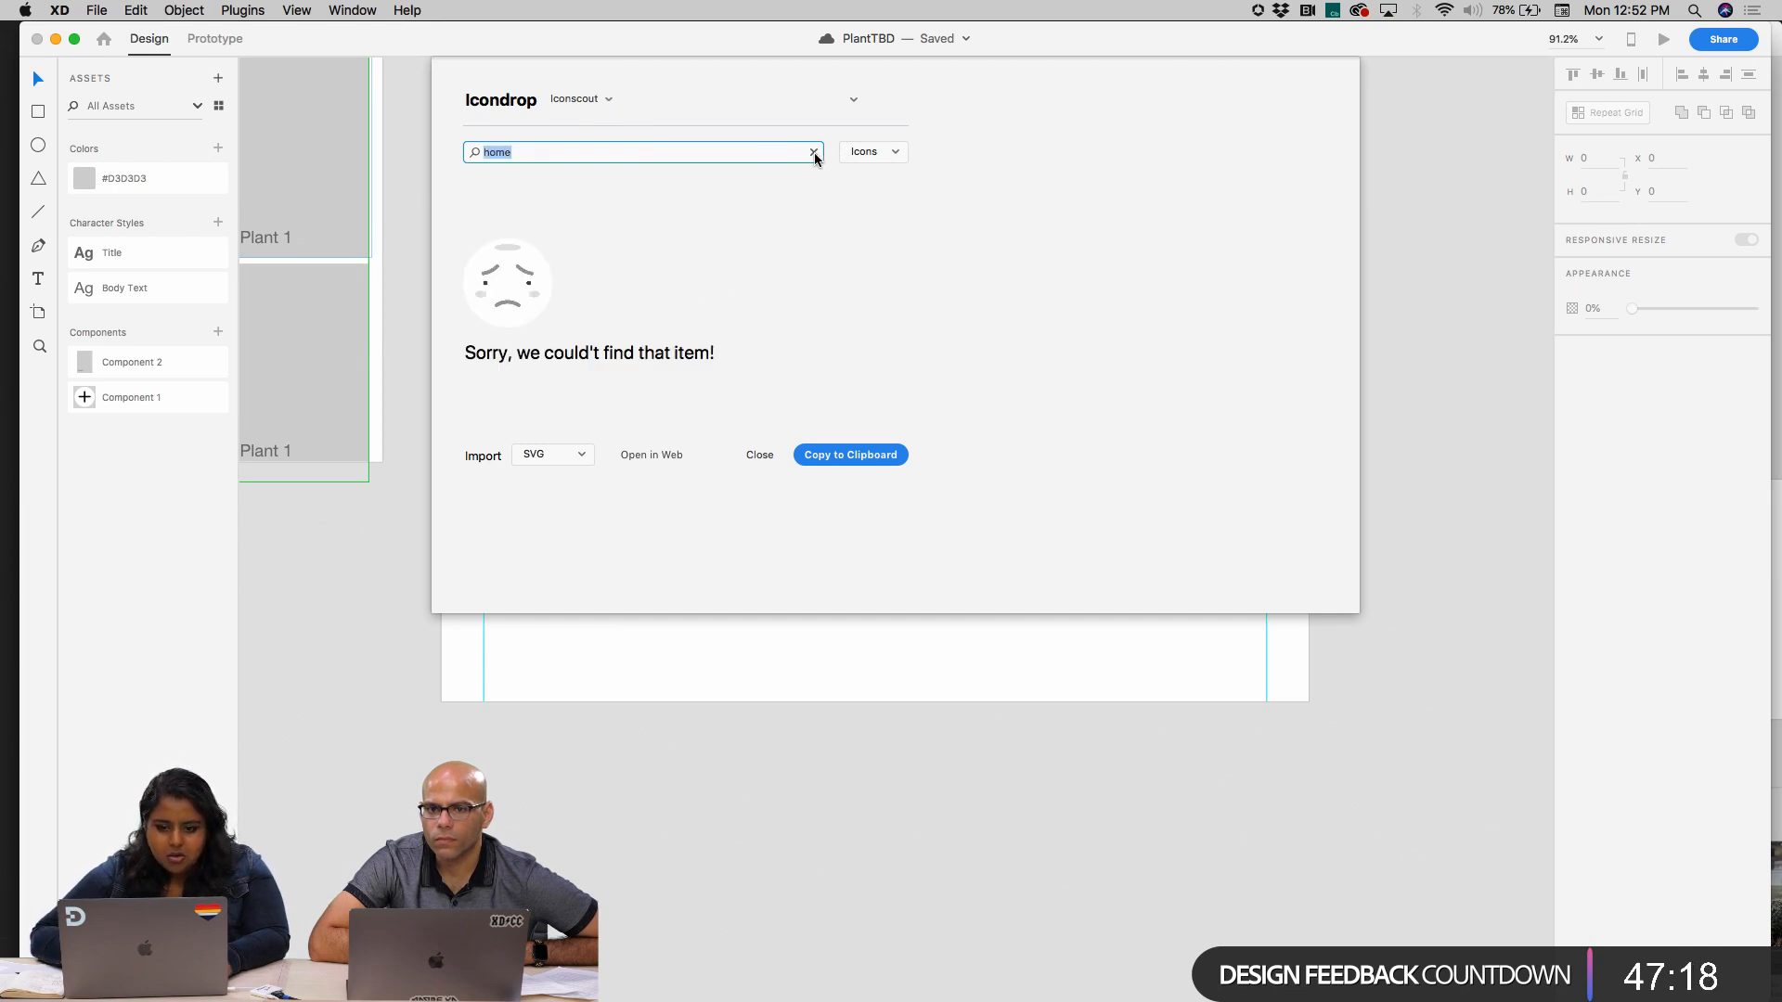
Switch Icondrop from the downloads to the Iconscout design resources and search its icons for "home"
click(814, 153)
click(603, 99)
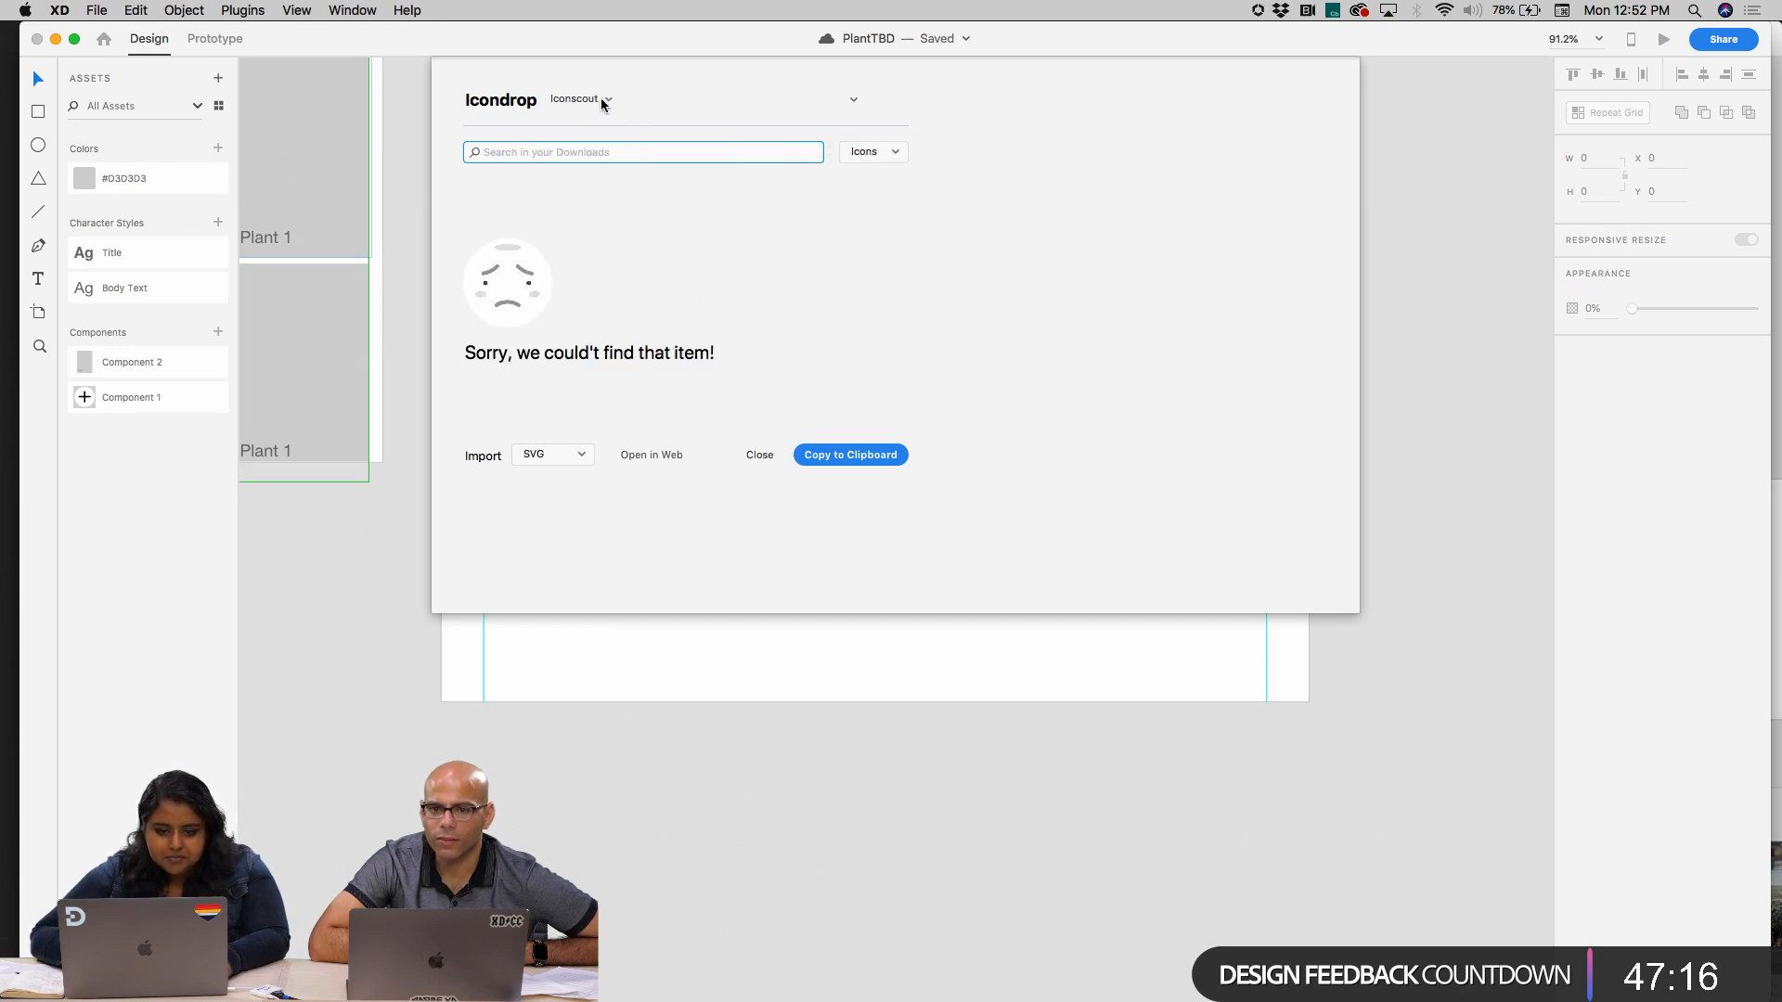
click(597, 98)
click(576, 98)
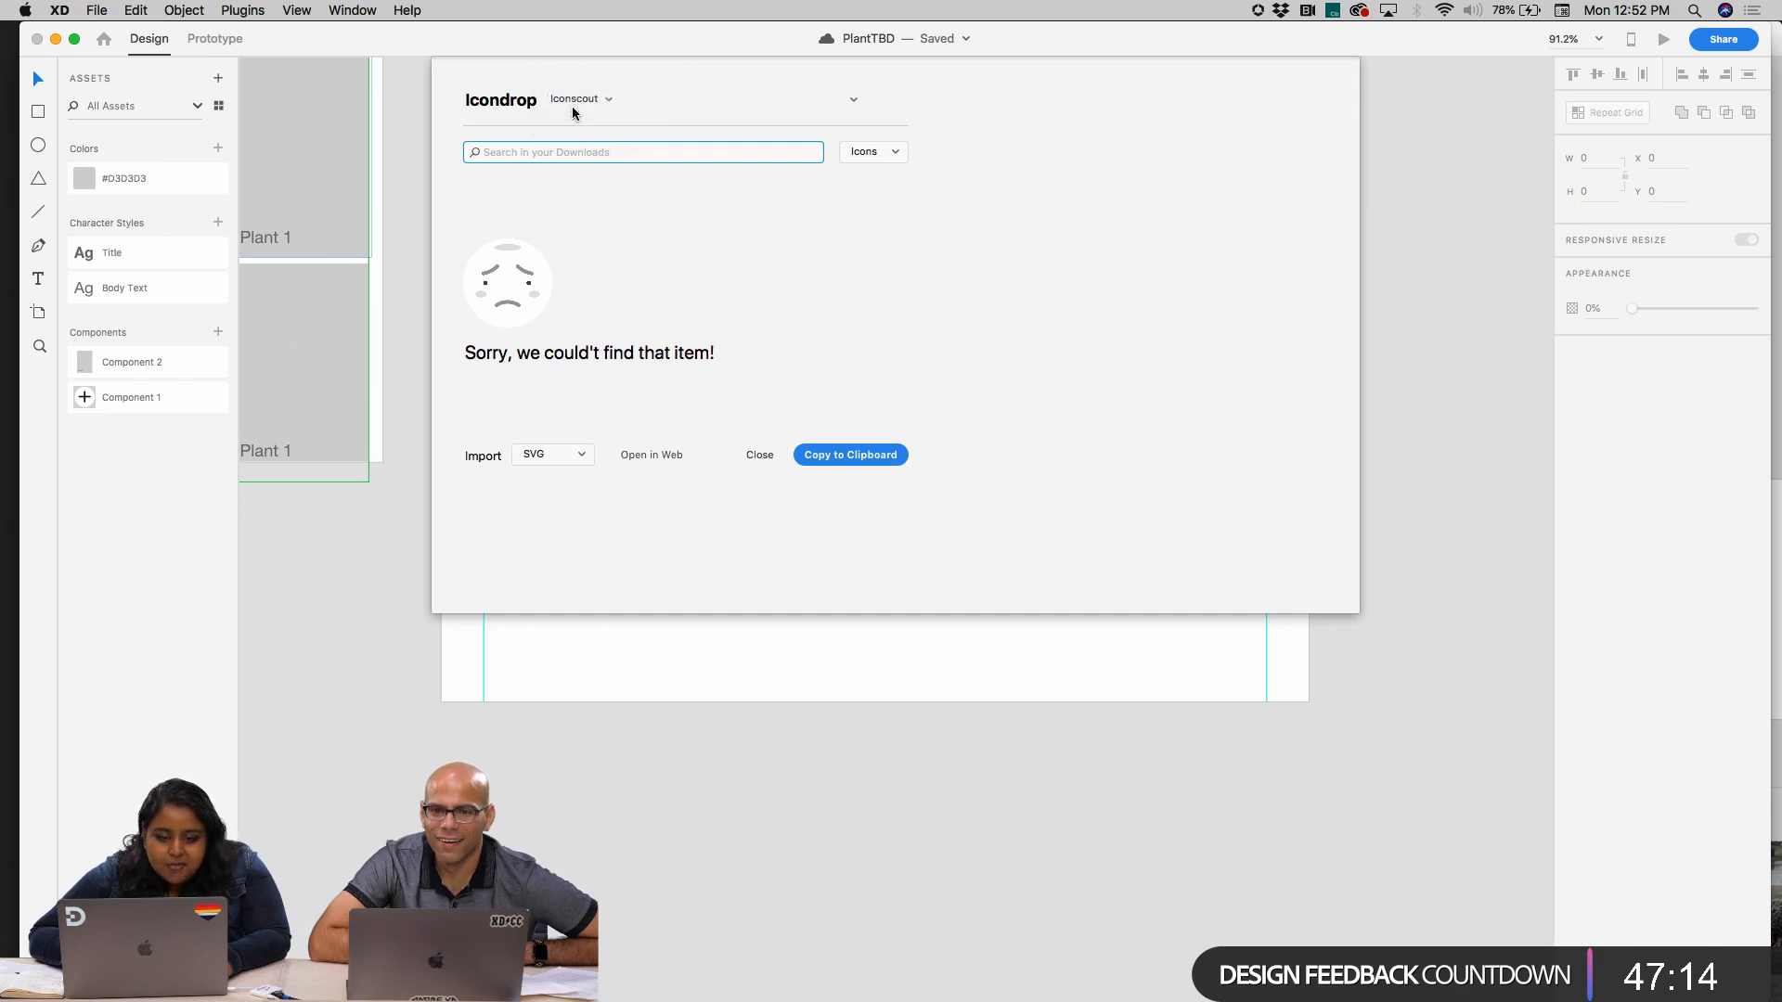
click(572, 102)
click(510, 153)
click(527, 153)
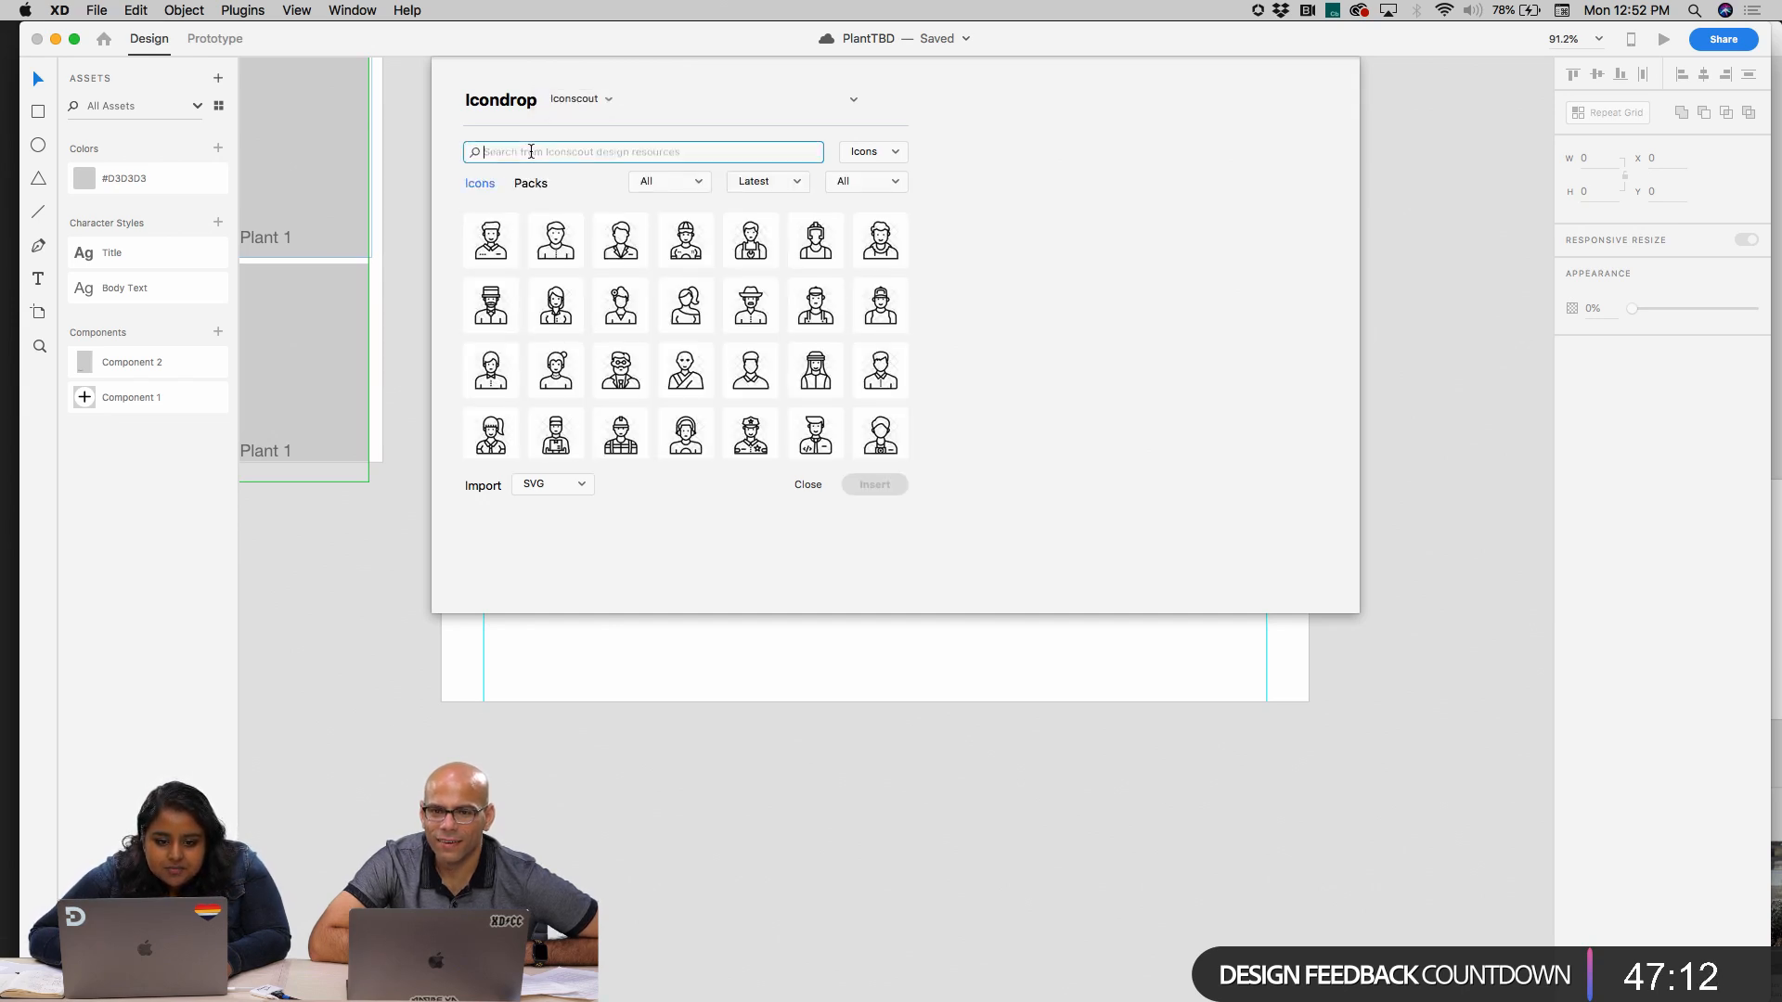
text(home)
key(Return)
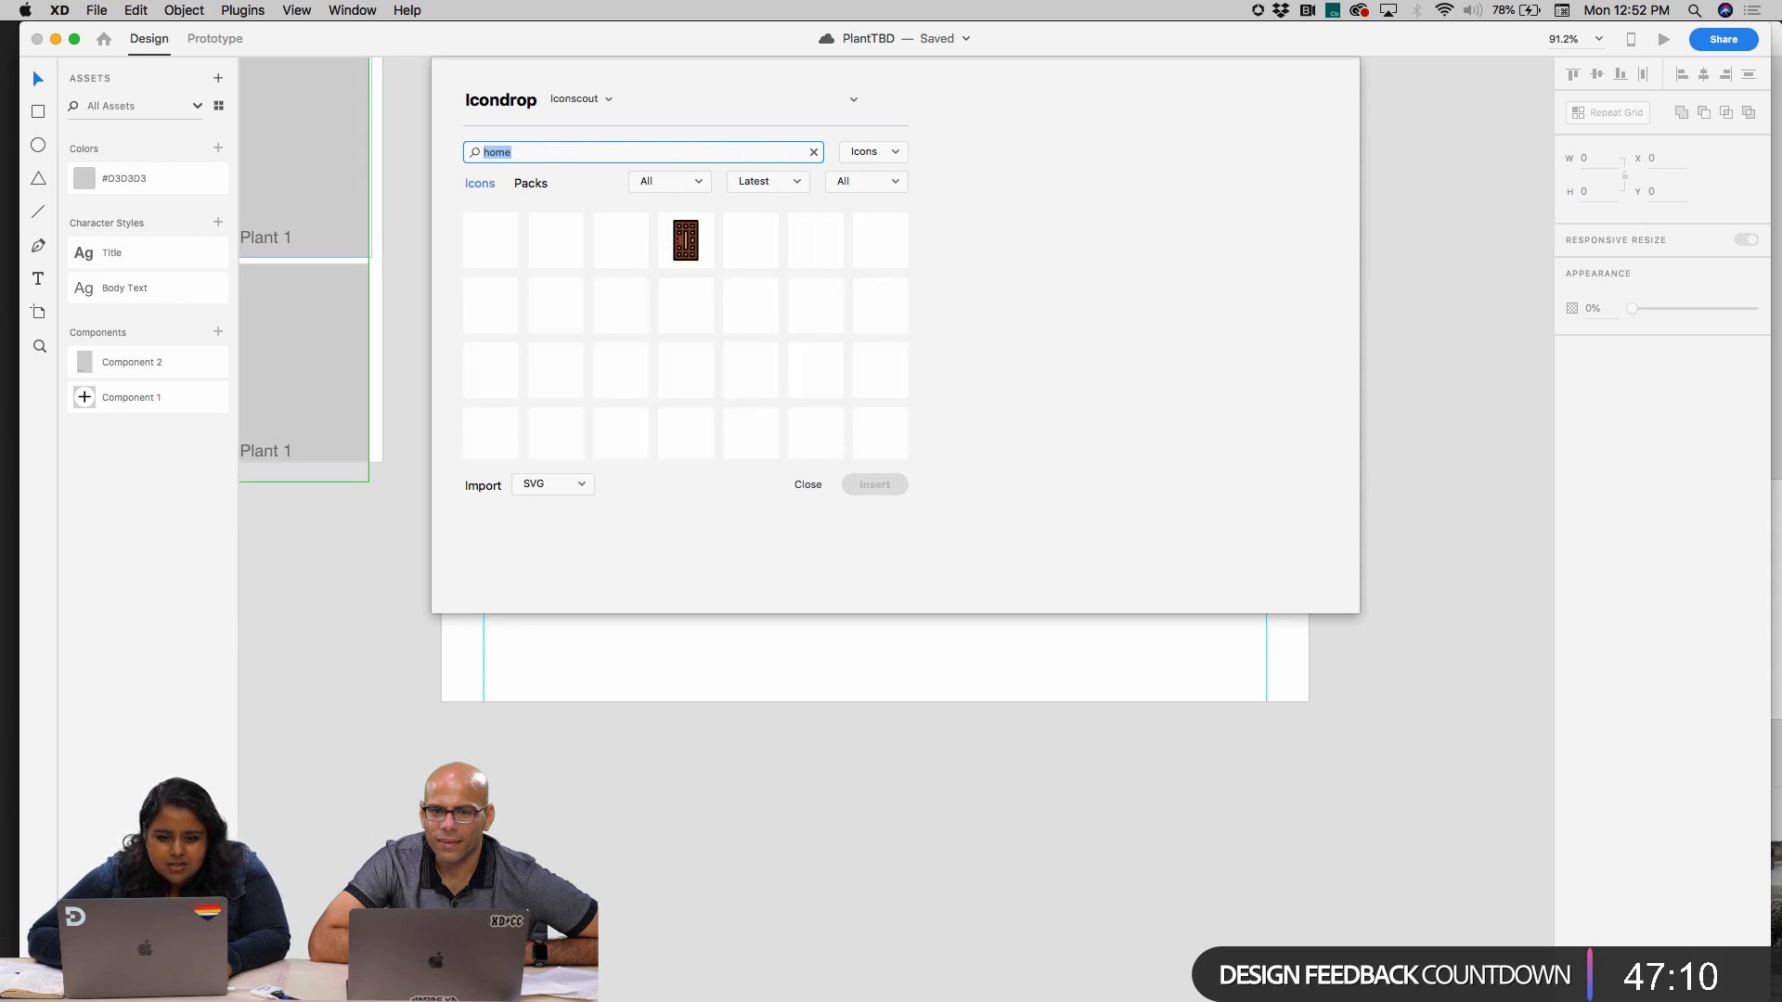
Insert the simple black outlined house icon with a centred door from the Iconscout results as SVG
scroll(881, 353, down, 2)
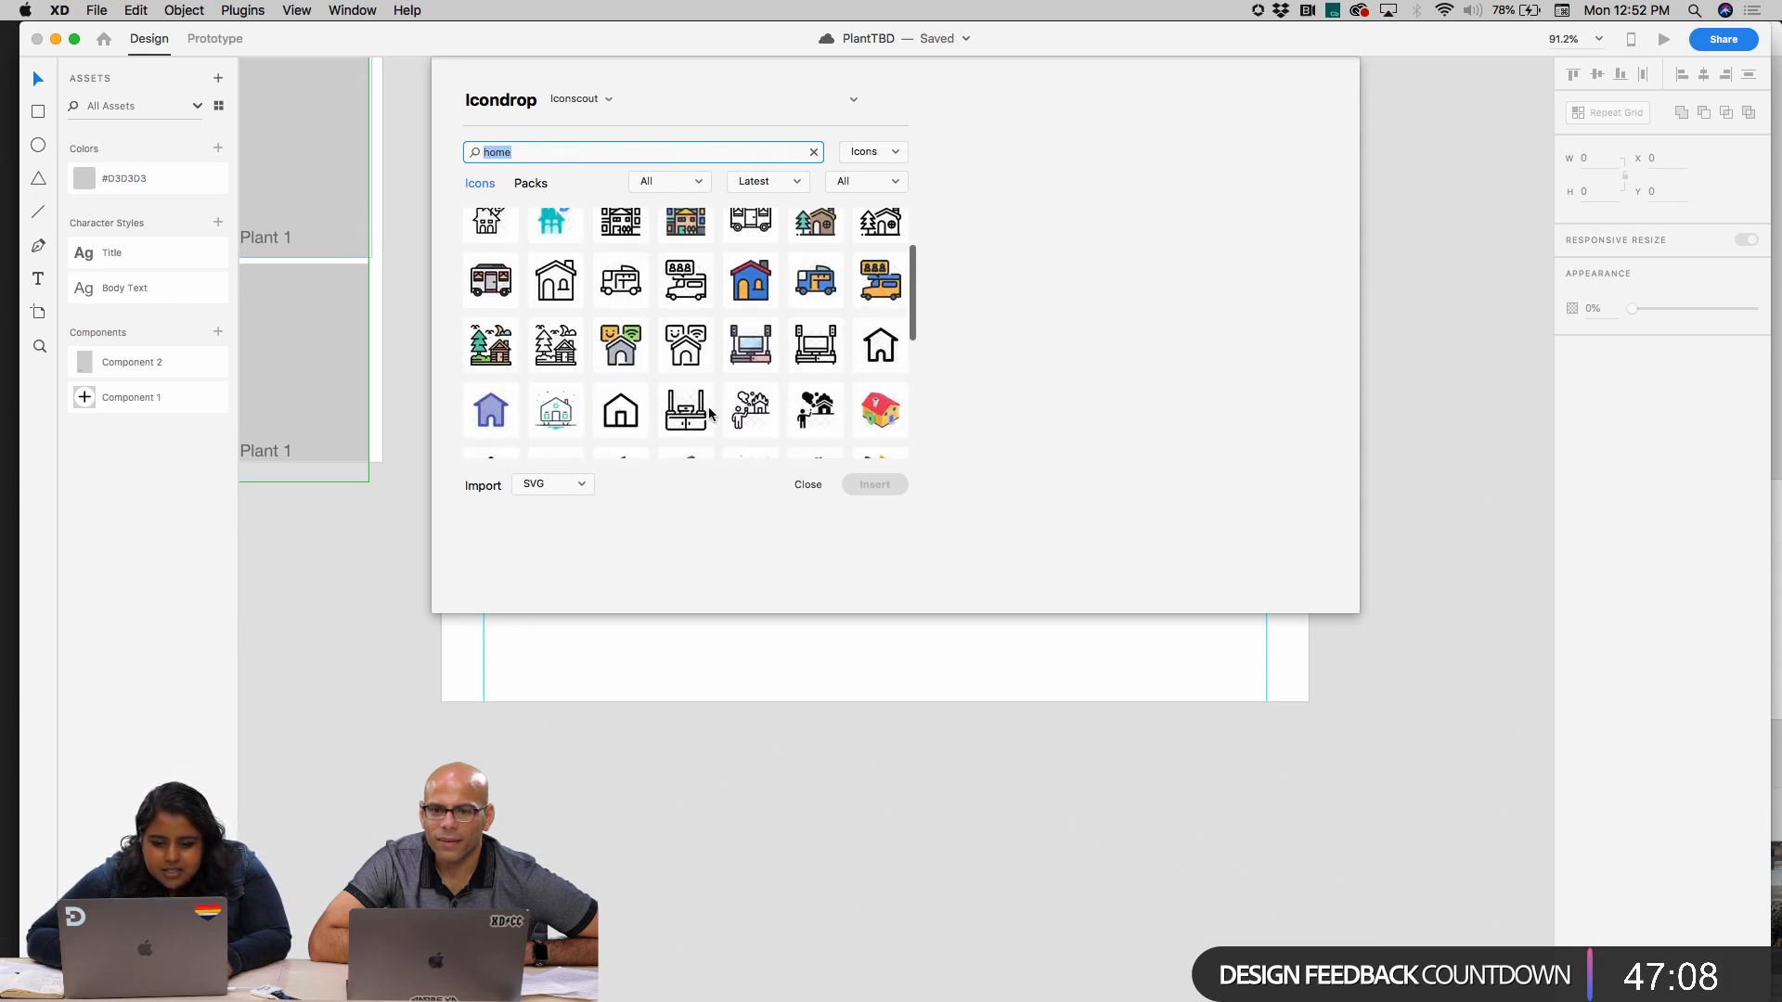
click(627, 418)
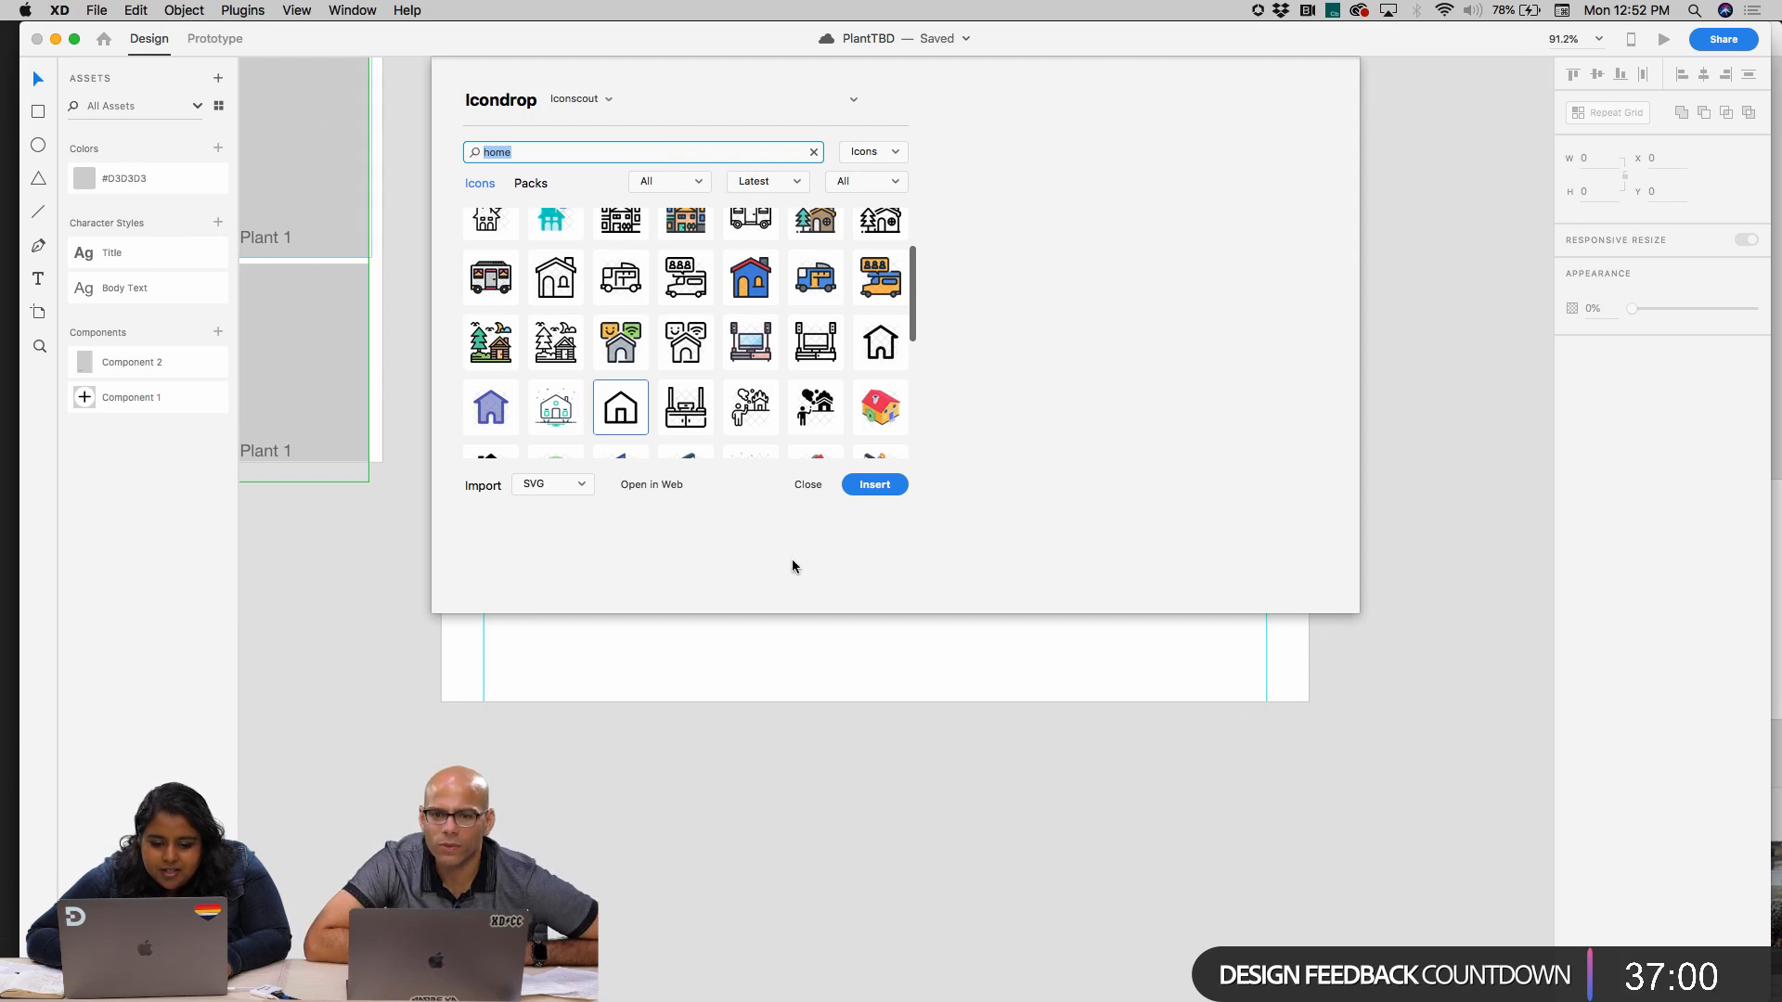
click(896, 487)
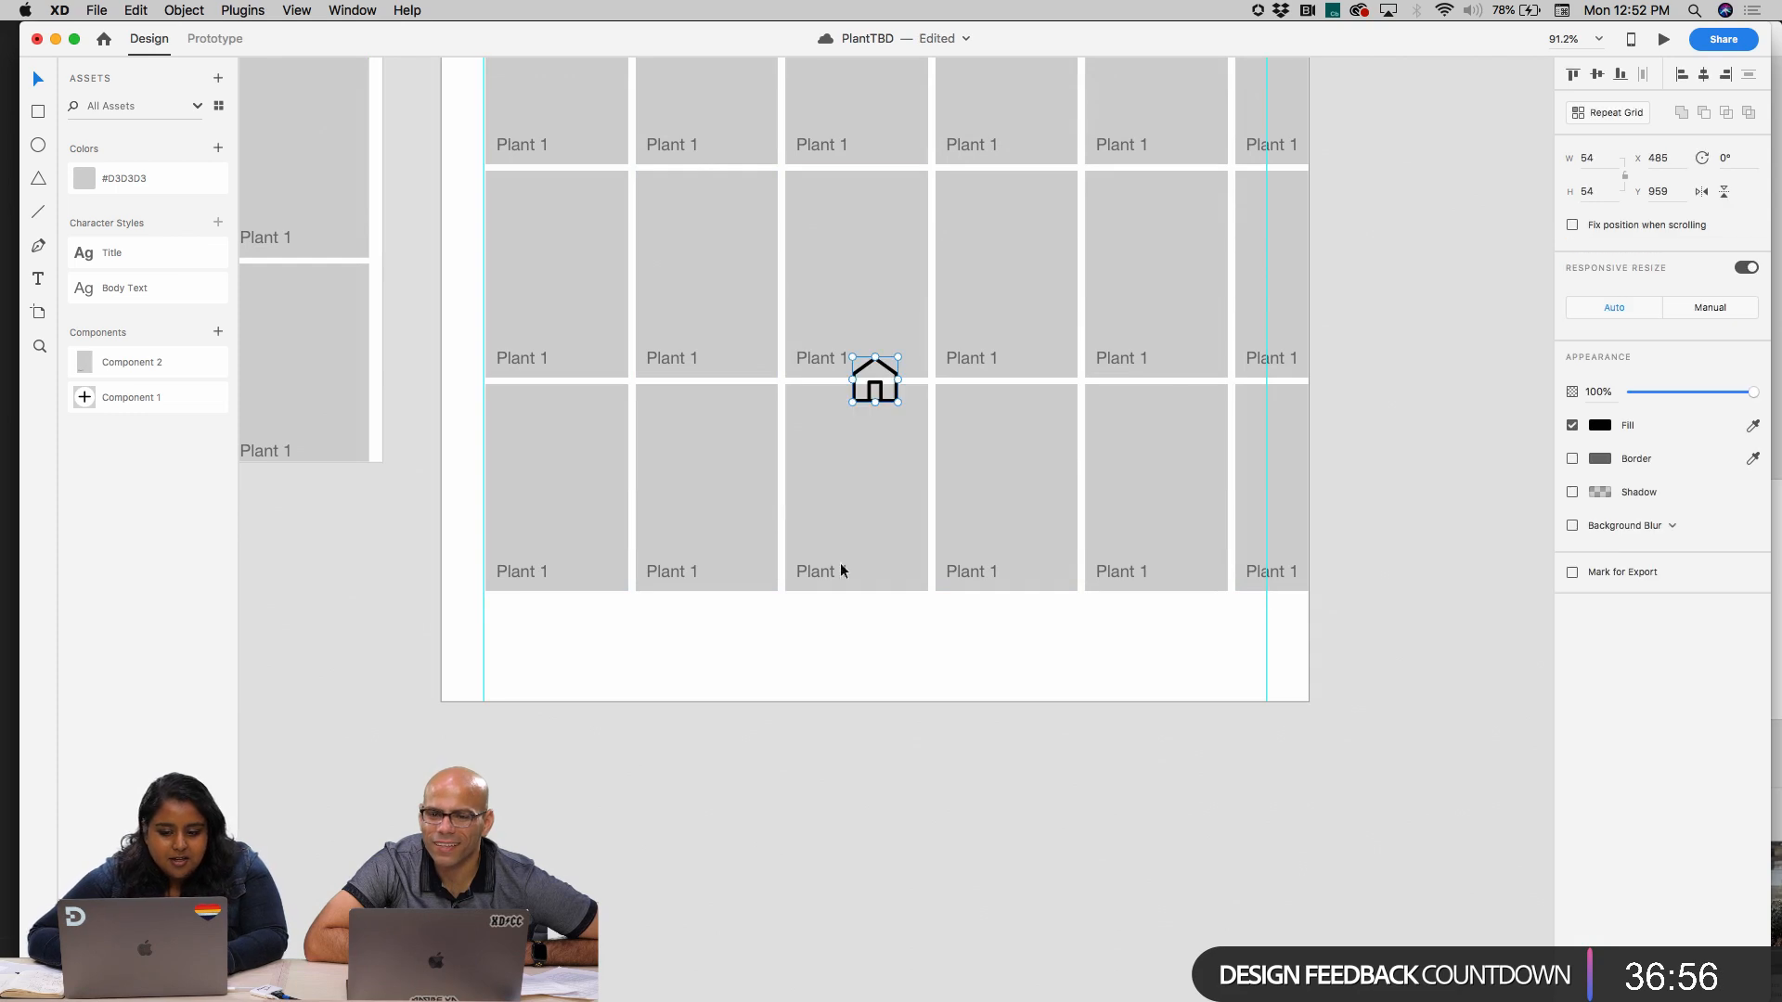
Place the home icon in the blank strip below the iPad artboard's plant grid and shrink it to about 40 × 40
drag(884, 394, 638, 647)
scroll(638, 644, down, 5)
scroll(640, 650, down, 3)
scroll(649, 686, up, 5)
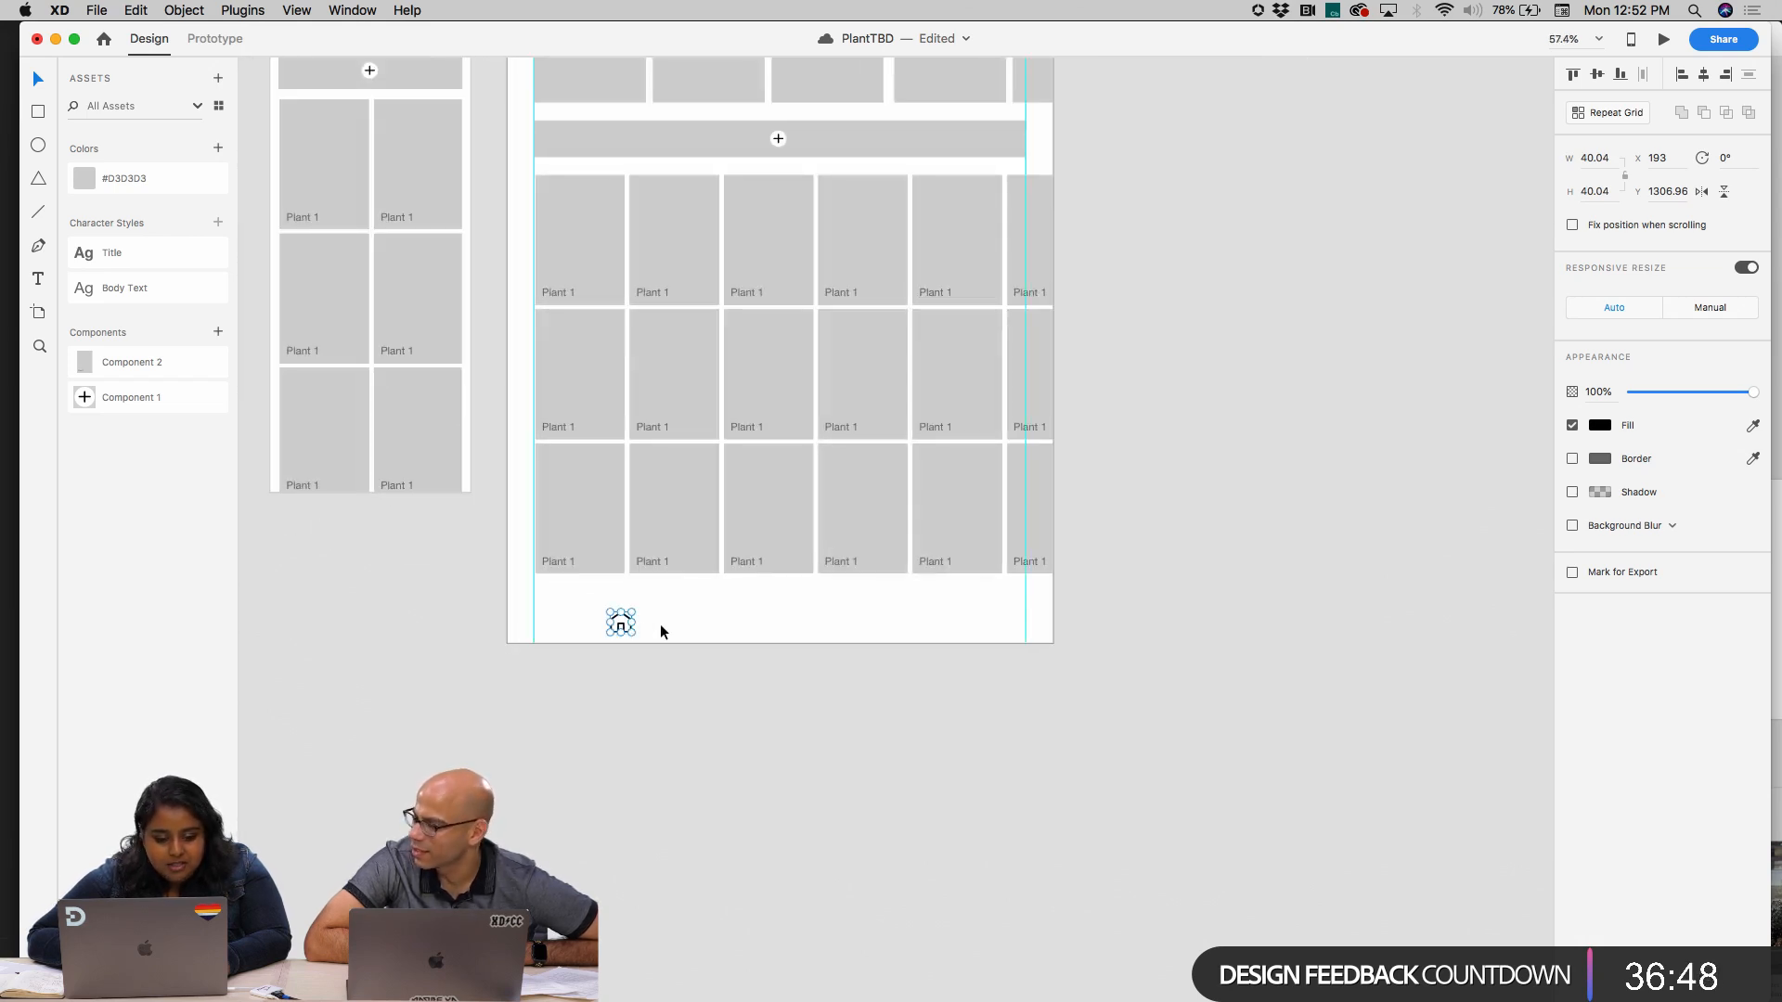
scroll(649, 621, up, 5)
Cut only the home icon from the iPad artboard, leaving the plant card grid in place
drag(605, 626, 427, 492)
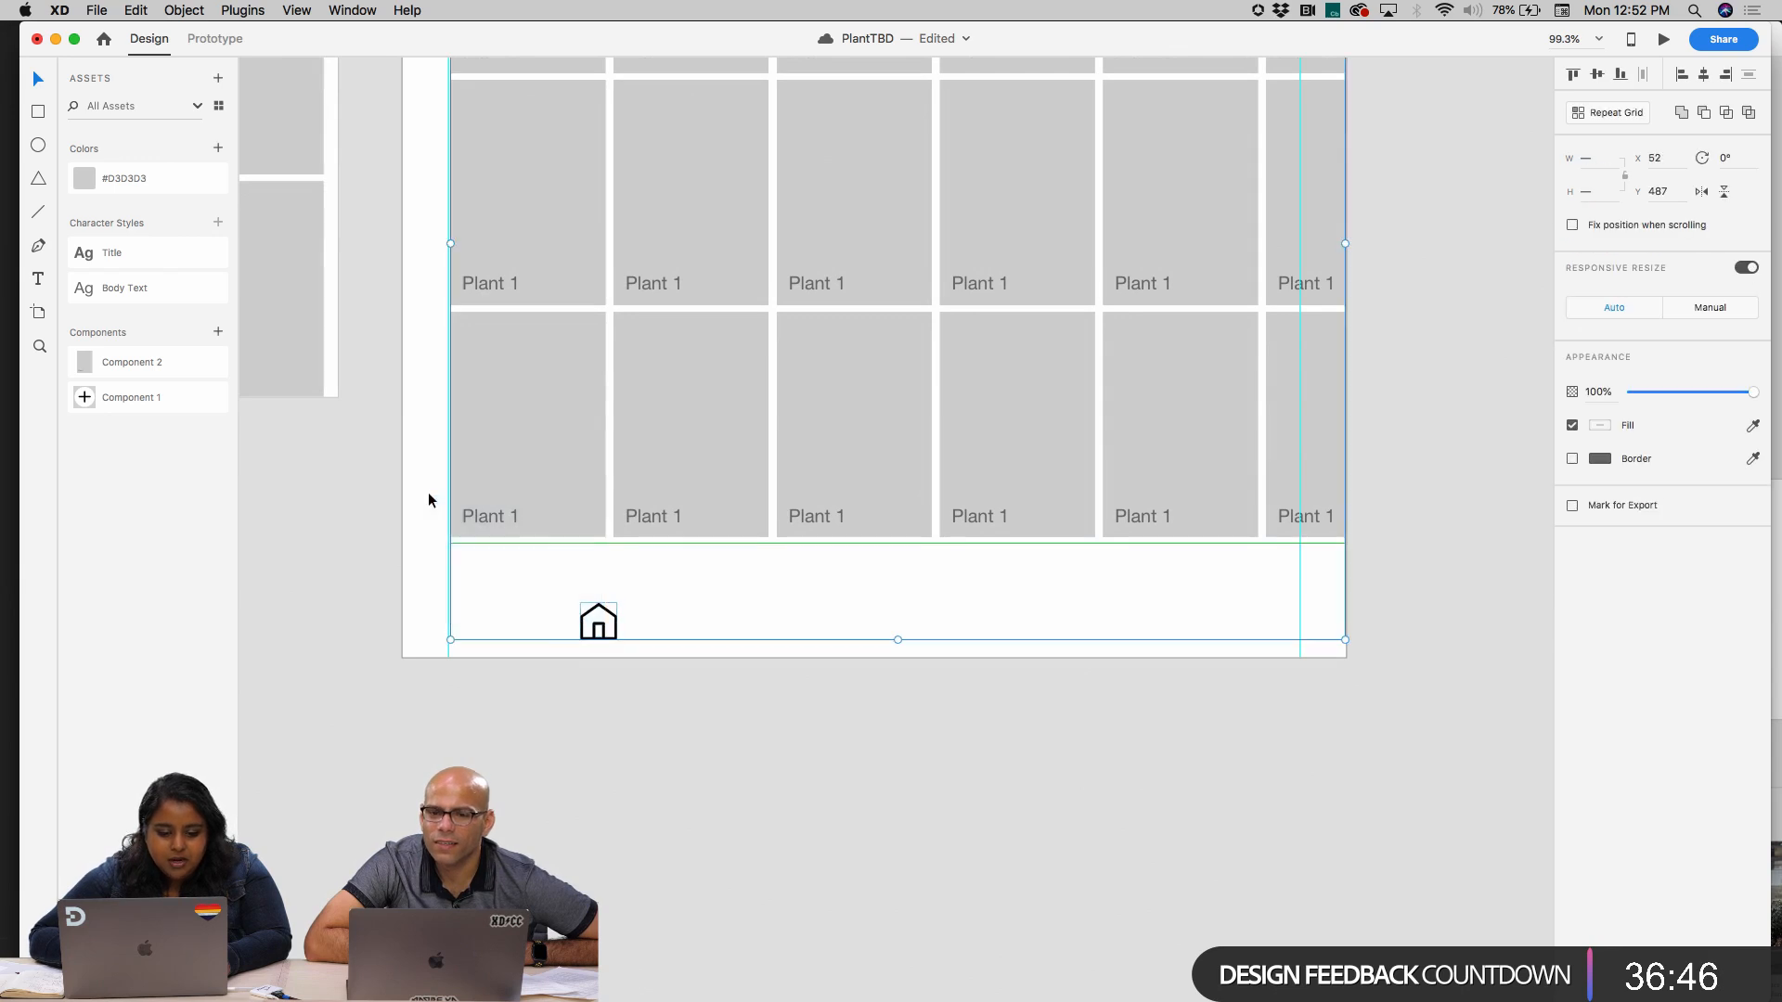
click(644, 622)
click(603, 624)
key(super+x)
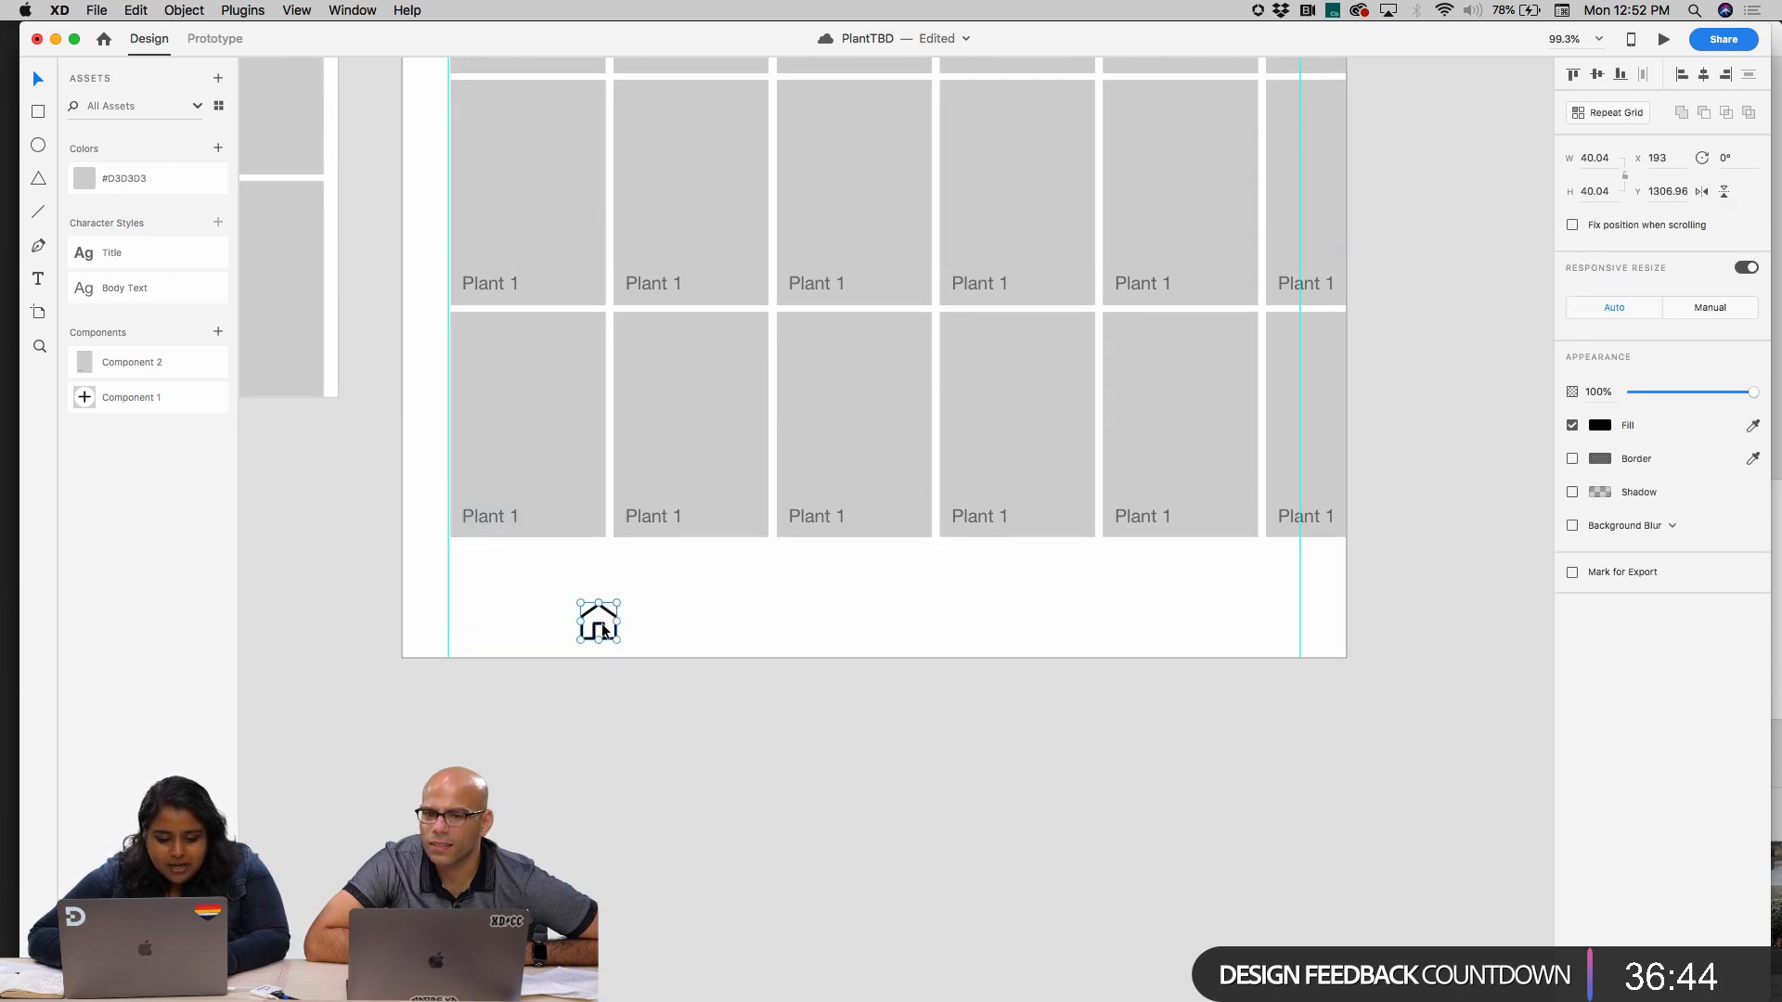
Draw a white, borderless 375 × 45 bar across the full width of the mobile Home artboard's bottom edge
scroll(601, 624, left, 6)
scroll(603, 617, up, 2)
scroll(517, 487, up, 5)
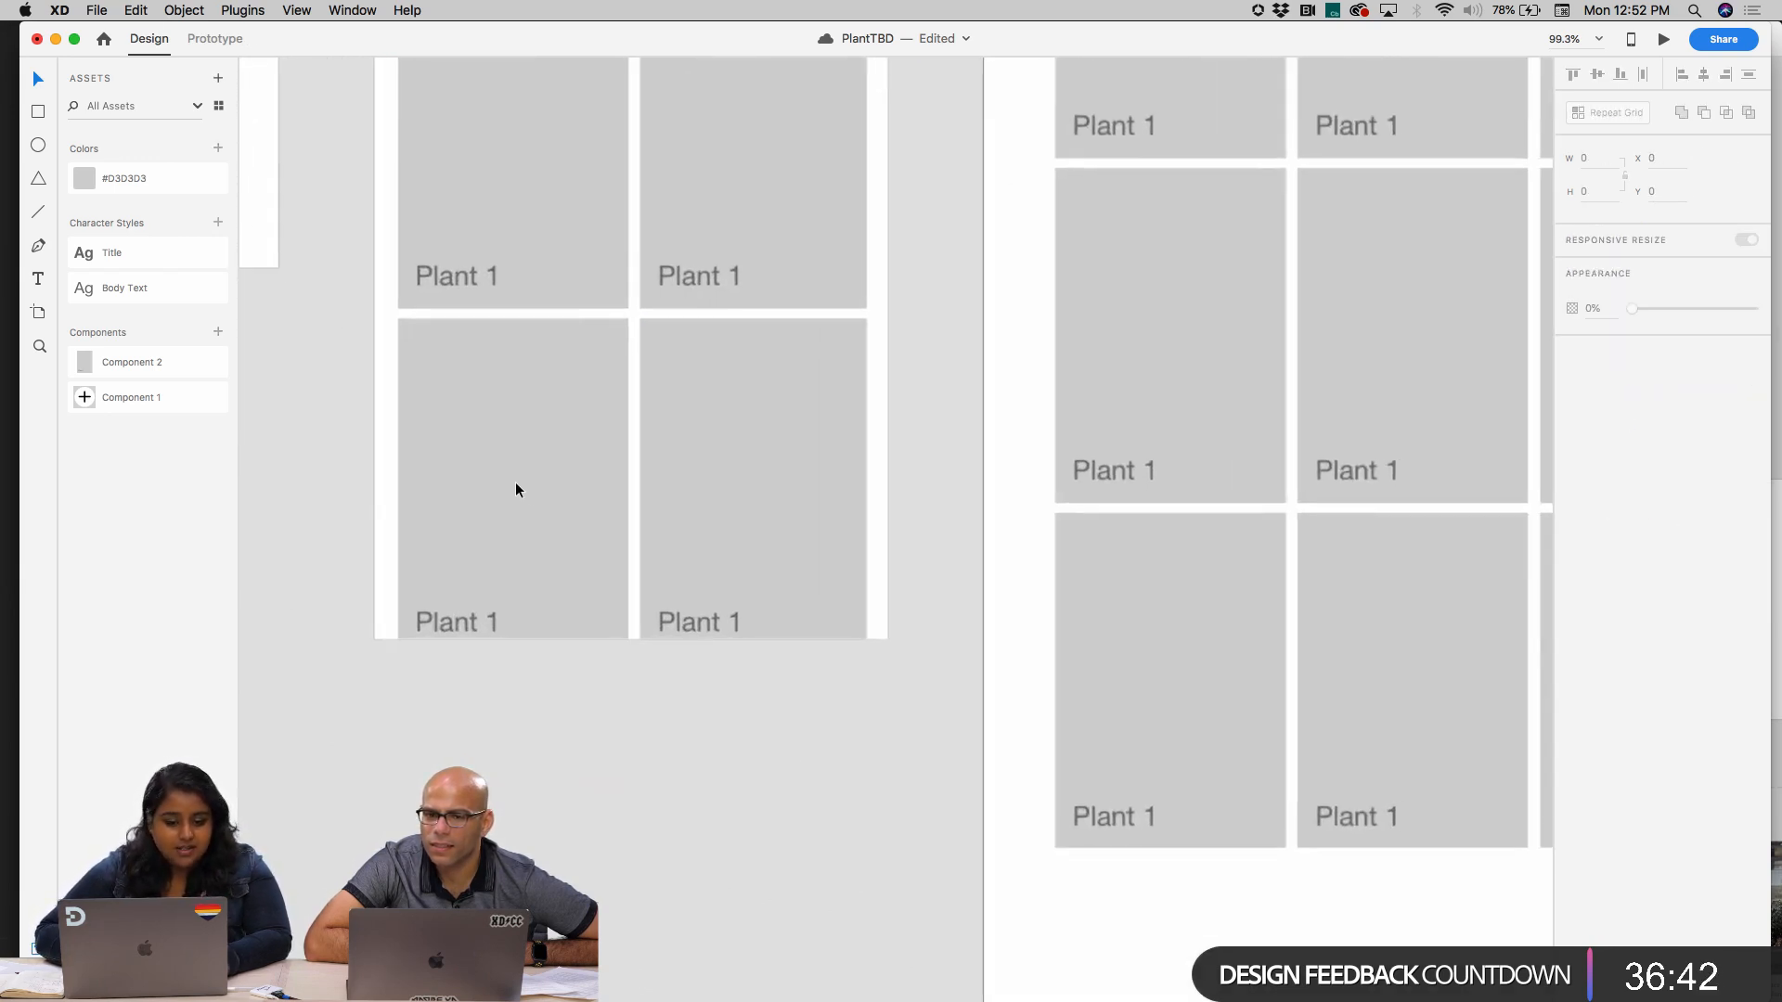
scroll(516, 484, down, 4)
click(516, 483)
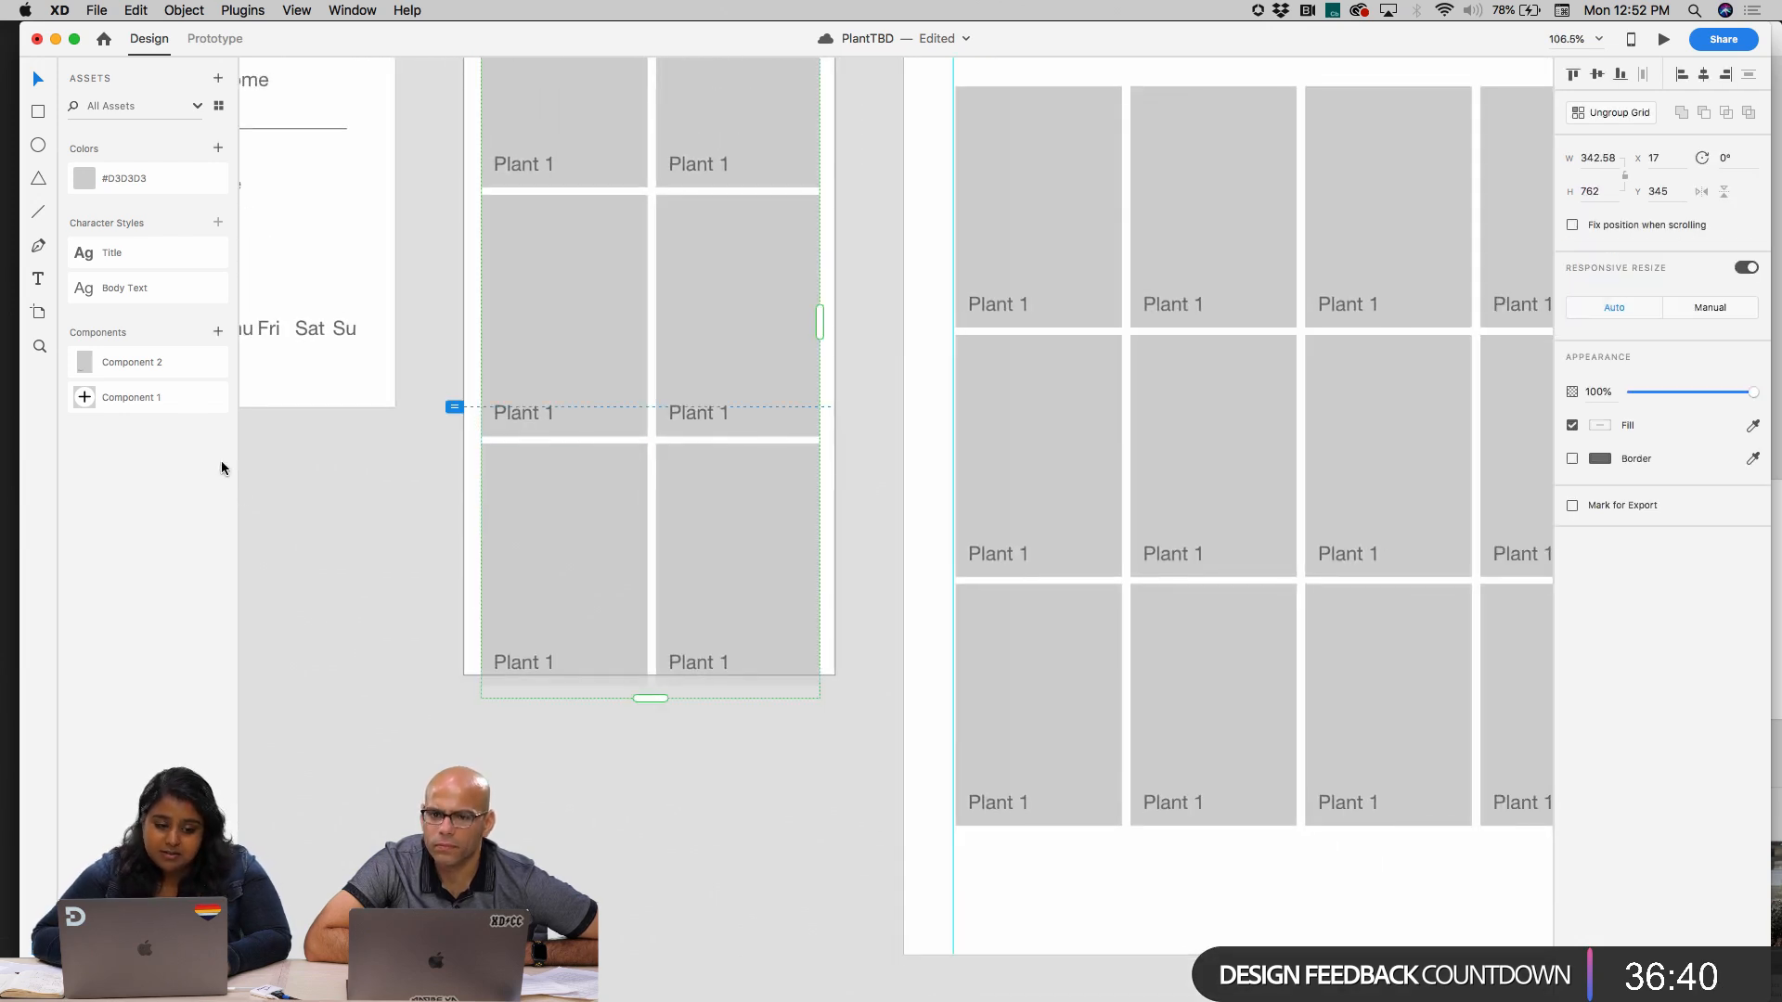
click(38, 111)
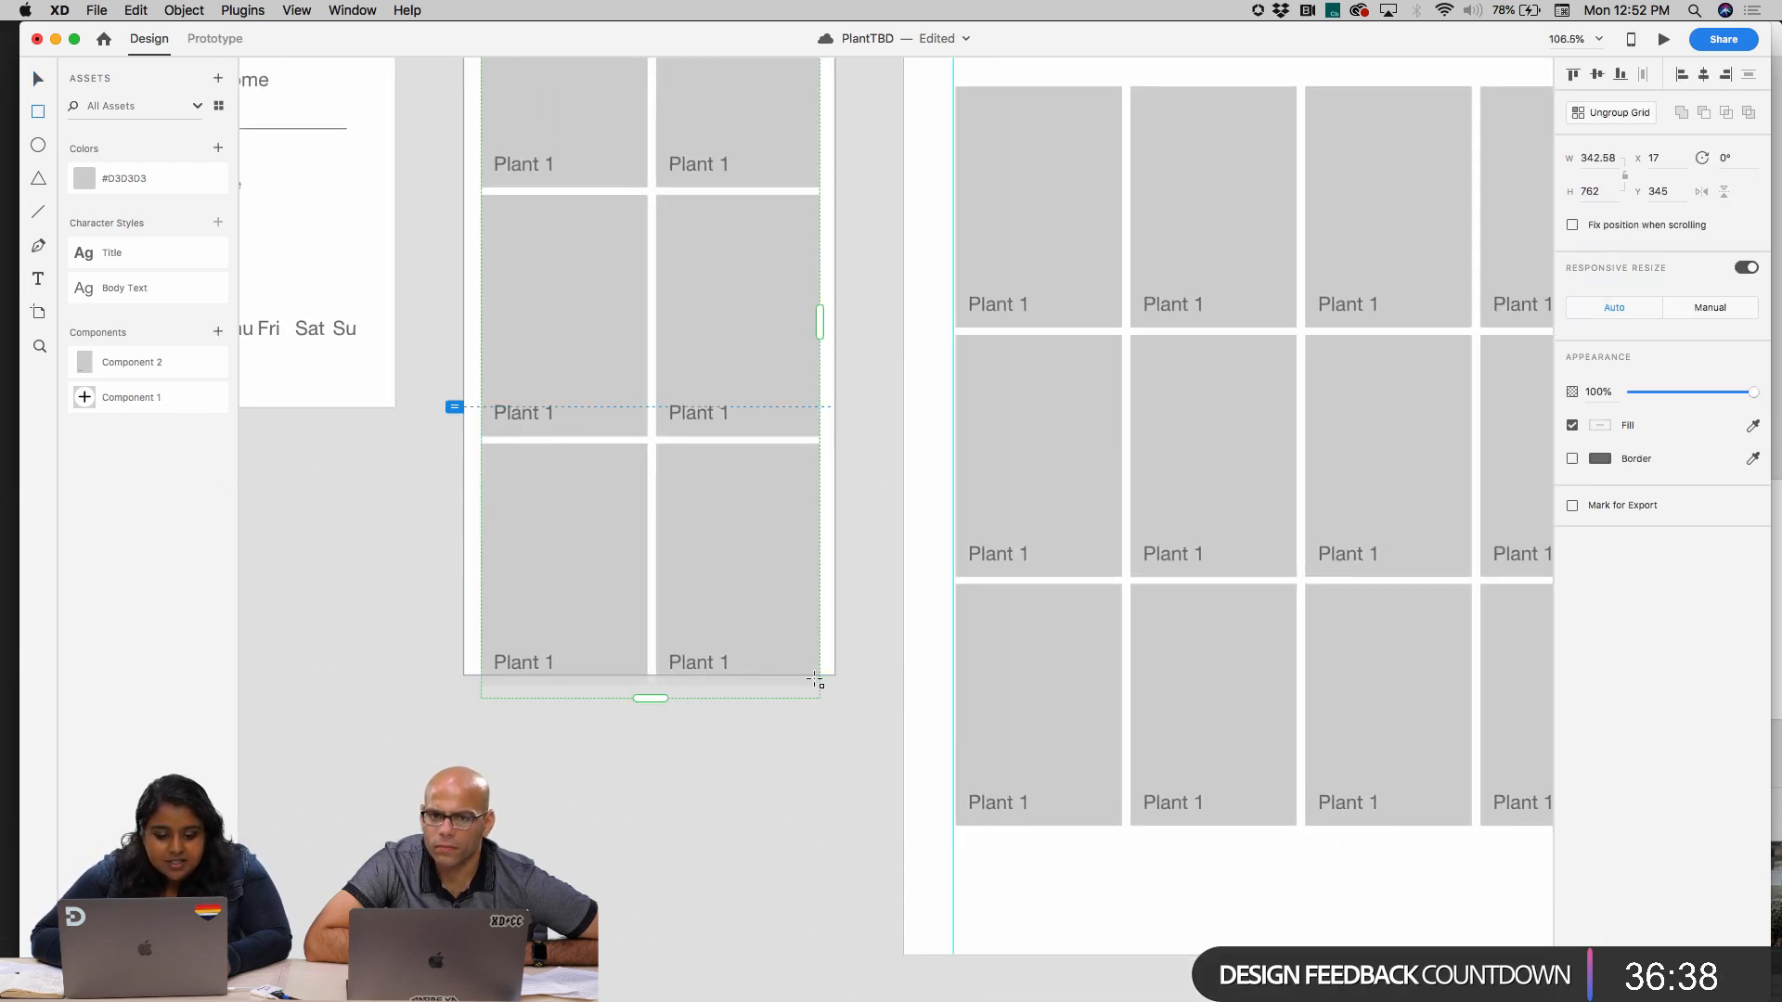
mouse_move(465, 631)
mouse_down()
mouse_move(859, 676)
mouse_move(835, 675)
mouse_up()
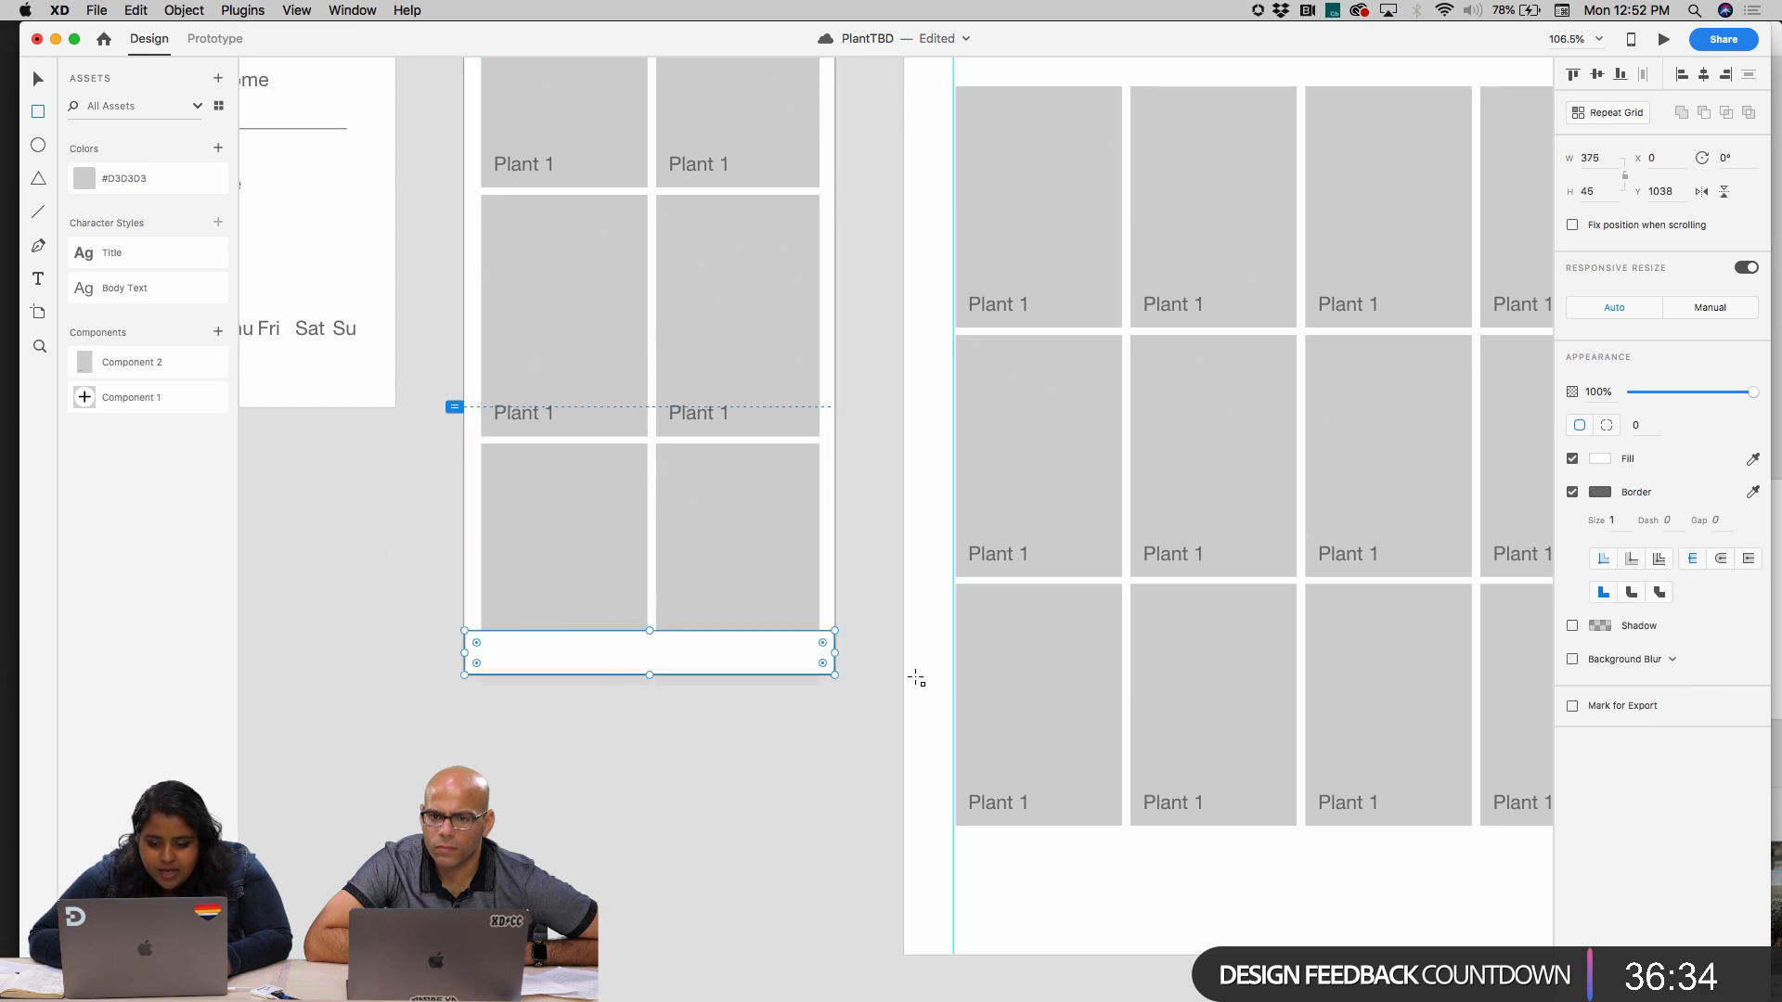
scroll(916, 679, up, 5)
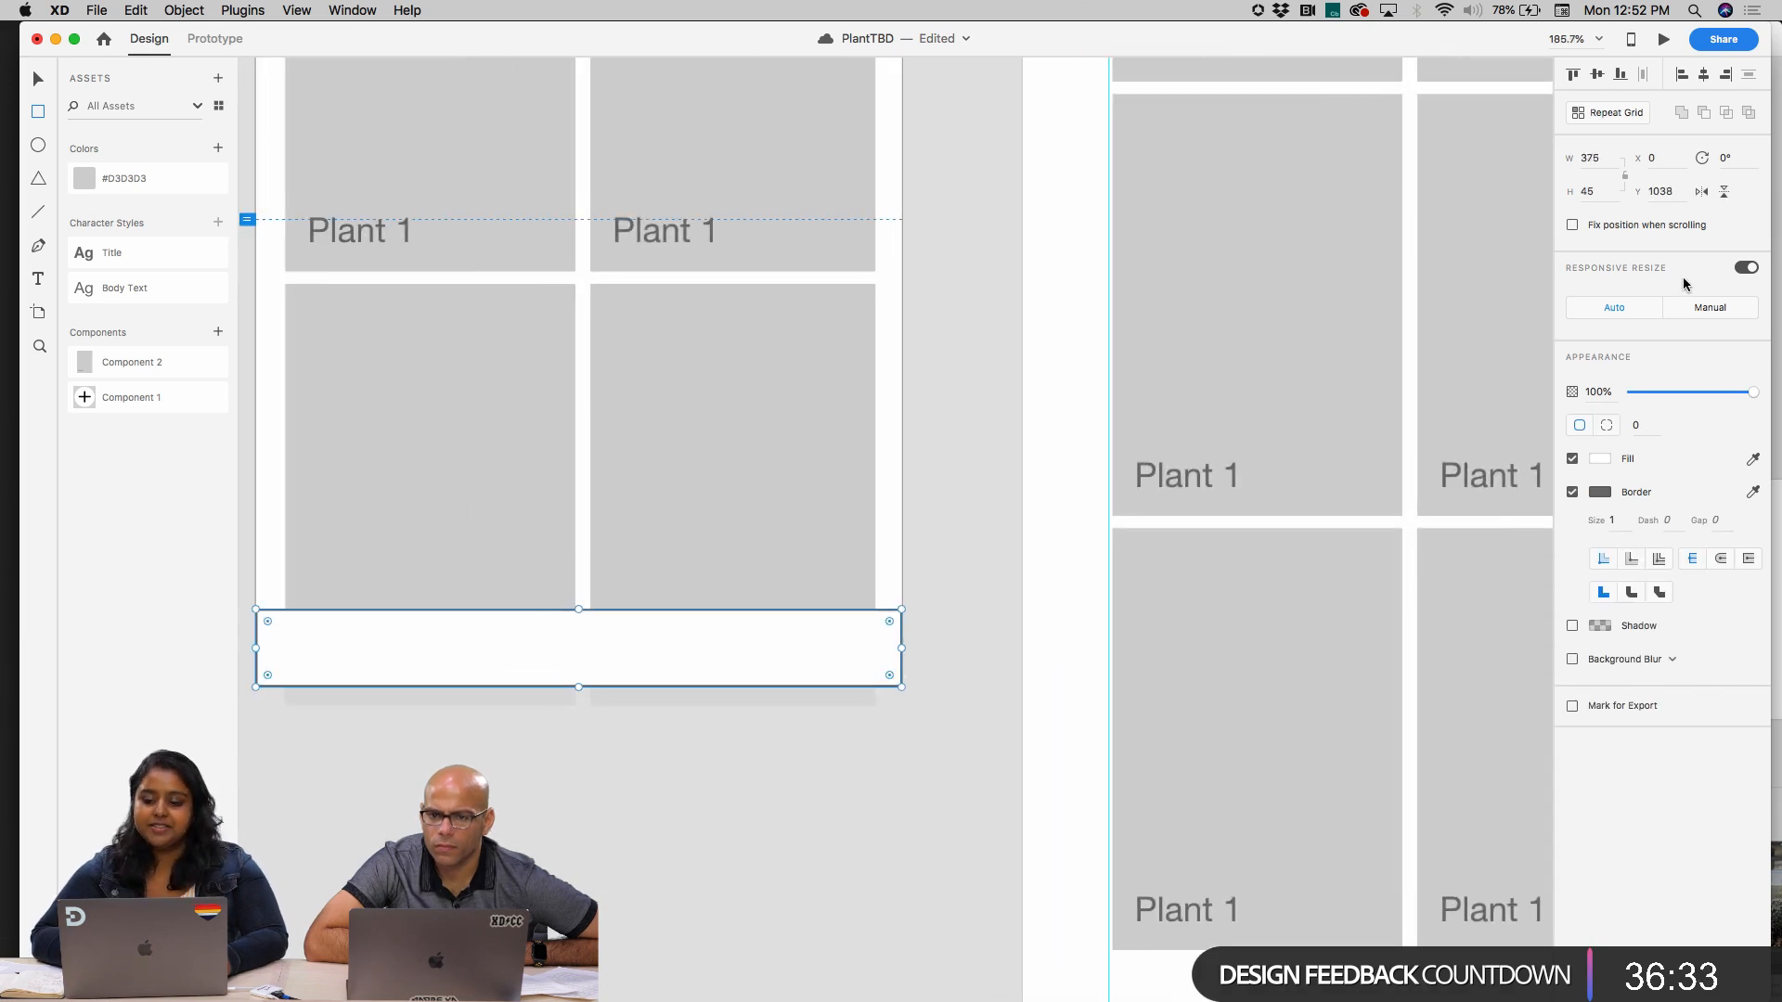
click(1572, 492)
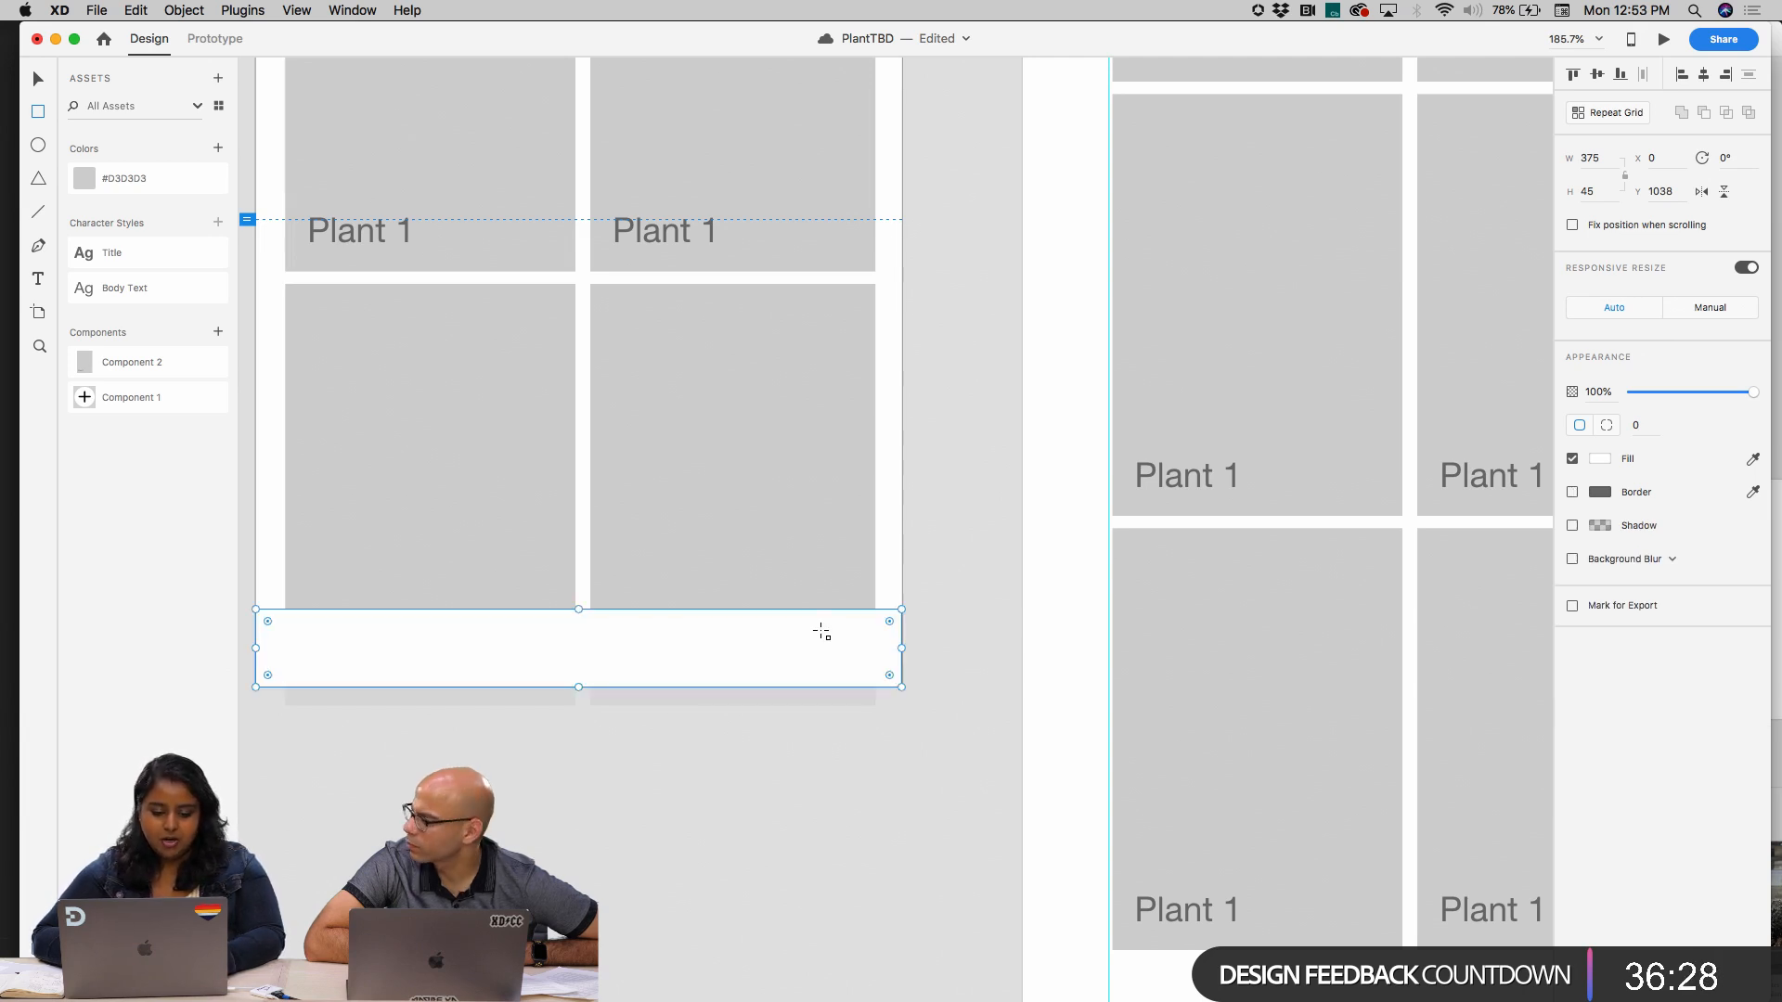
Lower the opacity of the mobile artboard's bottom bar to 88%
key(v)
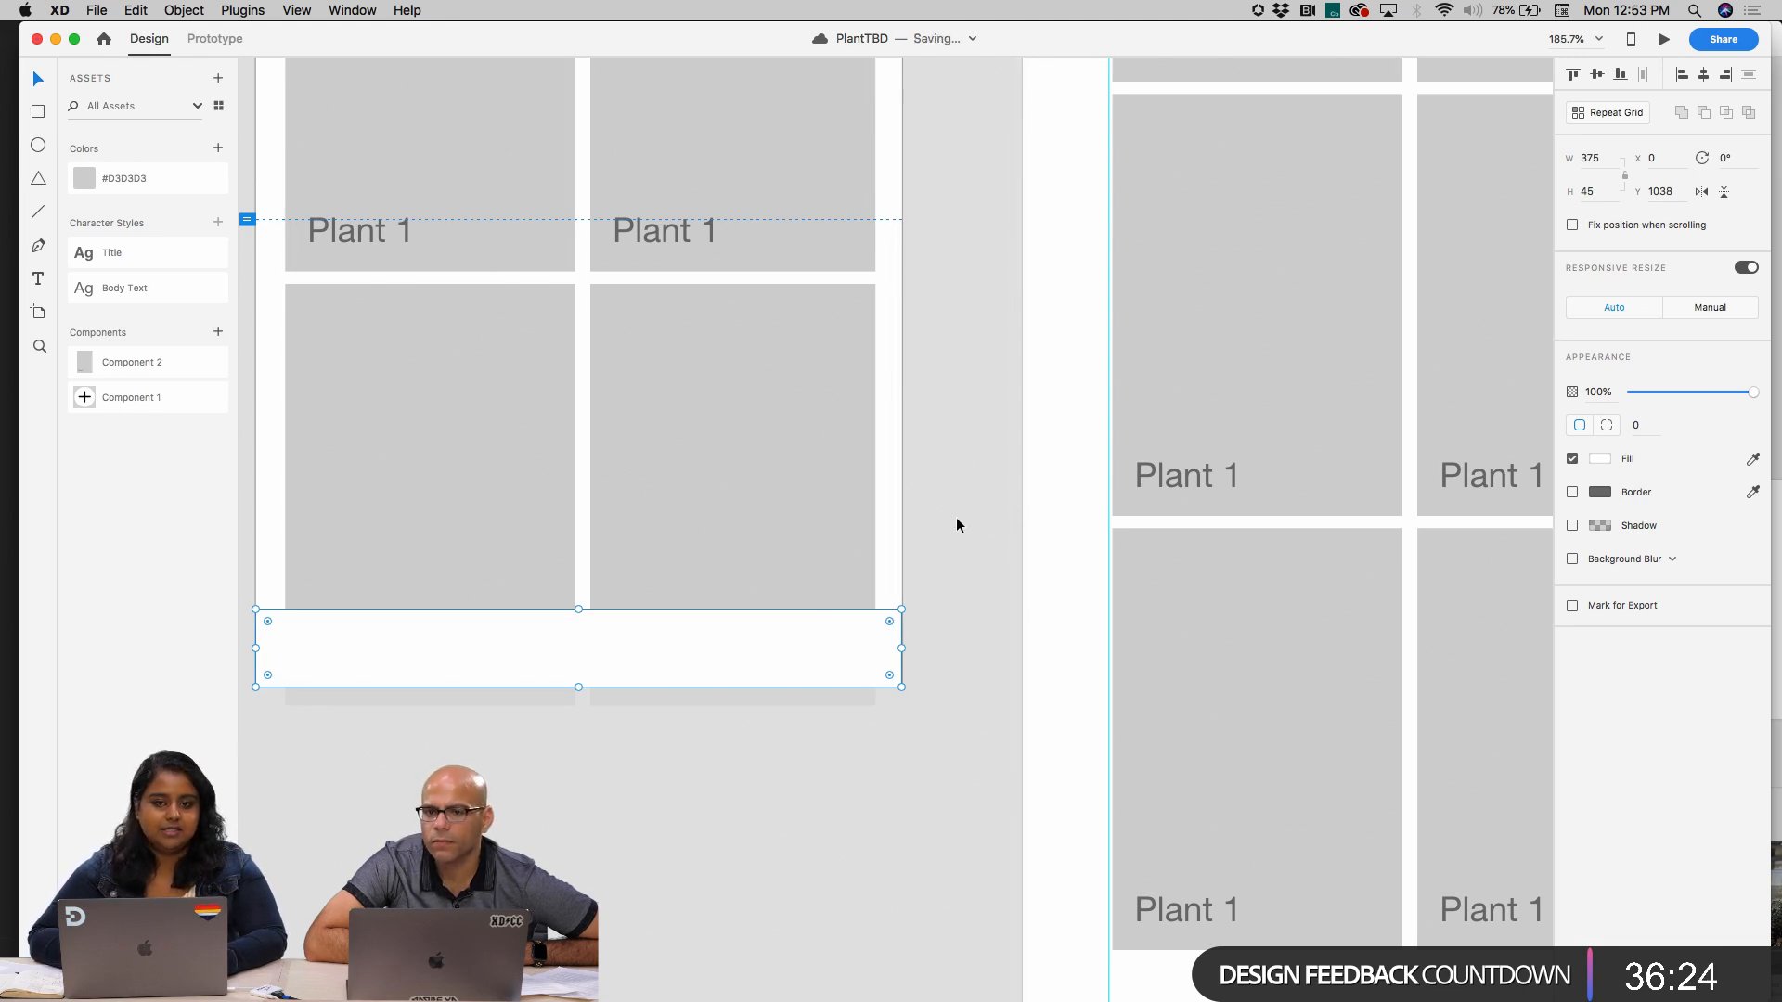
scroll(956, 516, left, 3)
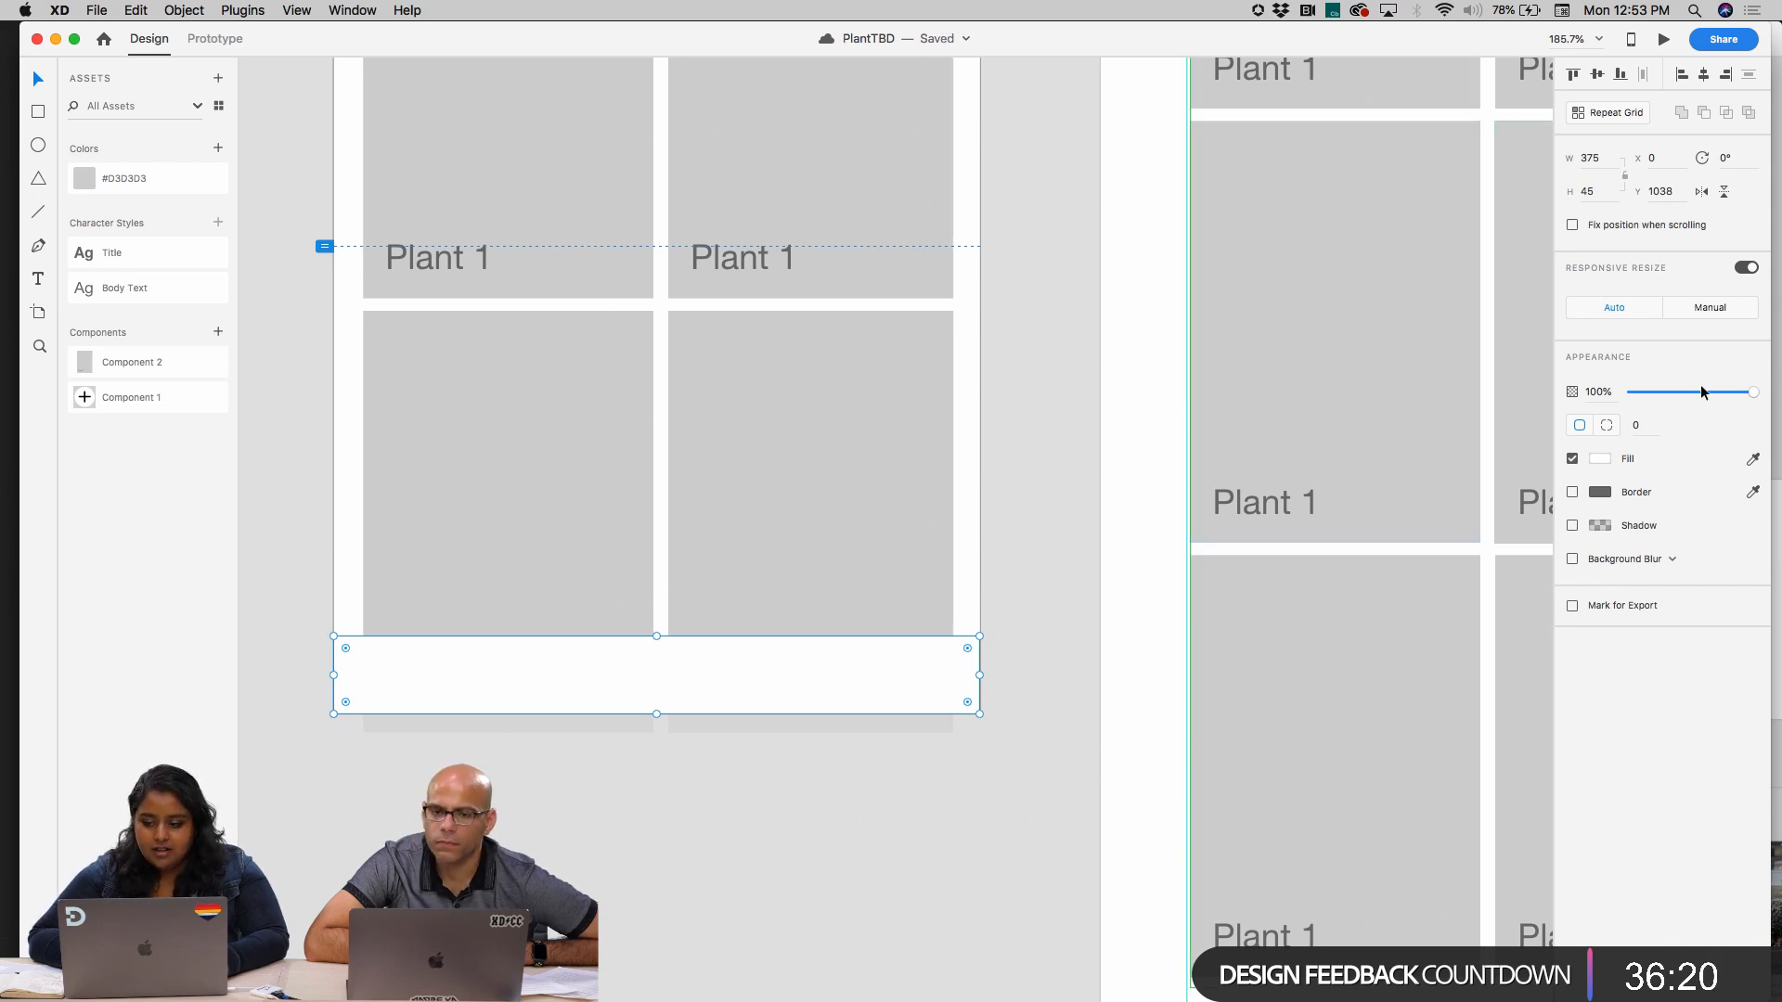
drag(1718, 391, 1740, 397)
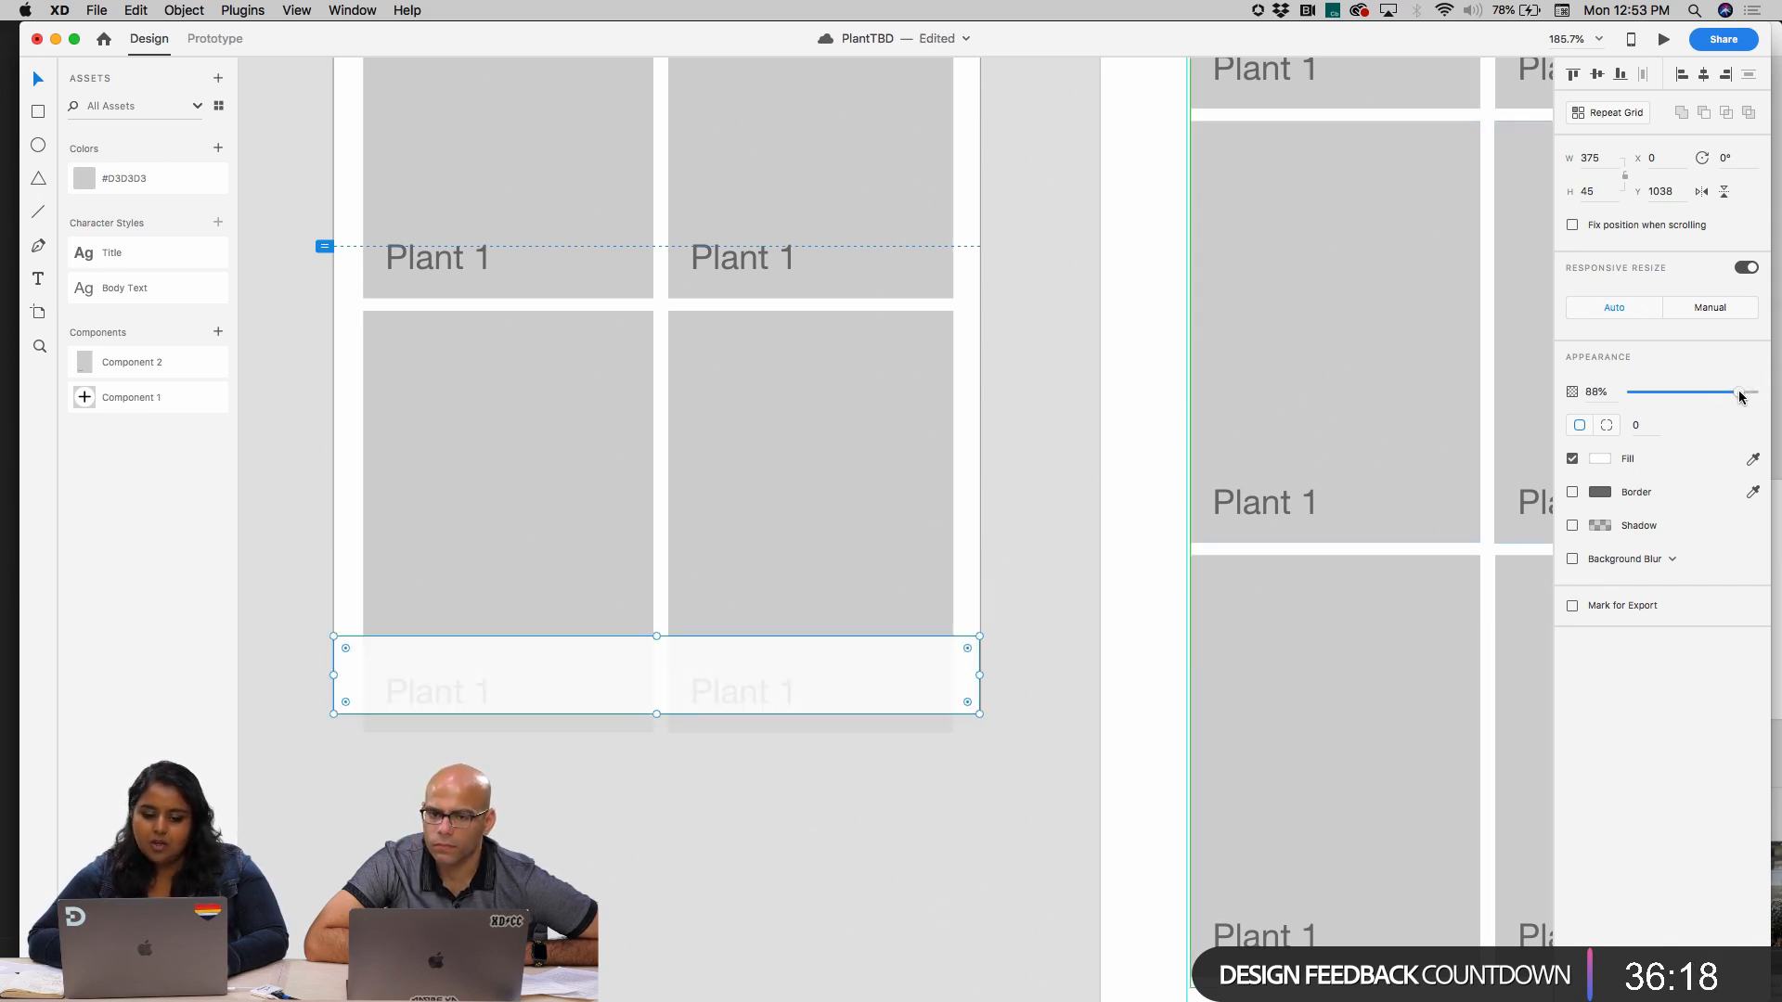
click(1082, 634)
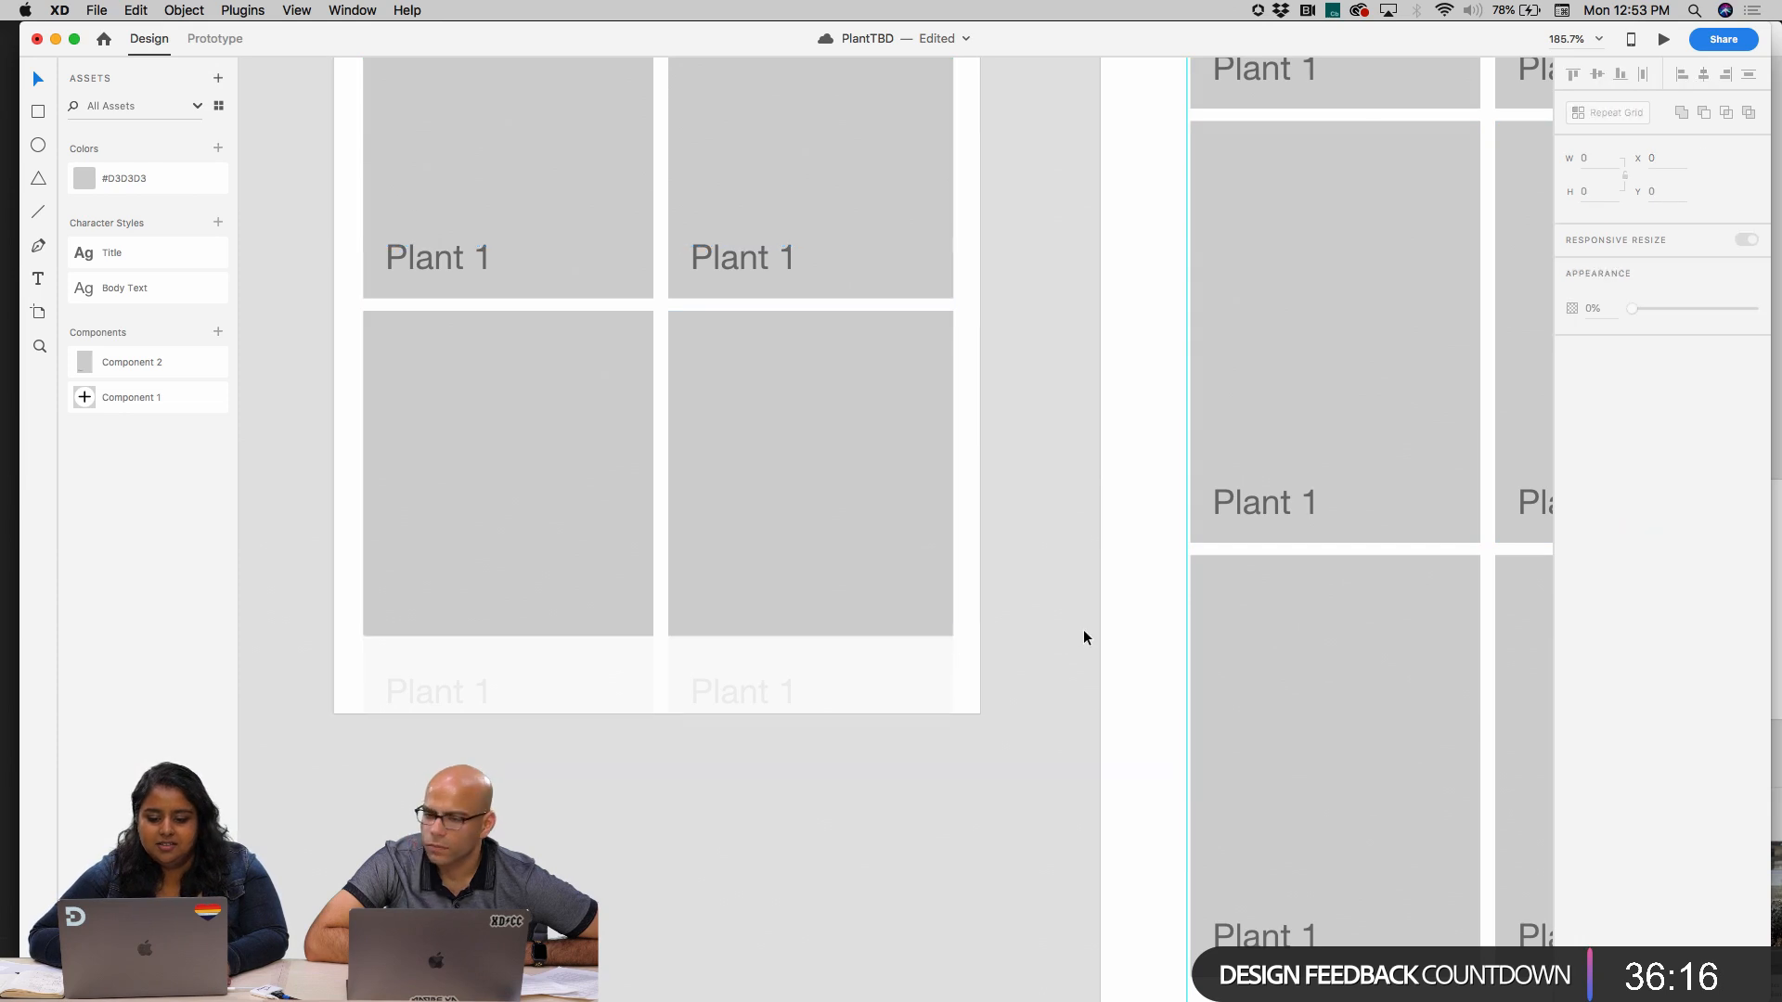
Paste the home icon onto the mobile artboard, shrink it to 17.5 × 17.5 and place it in the bottom bar's left half
click(676, 707)
key(super+v)
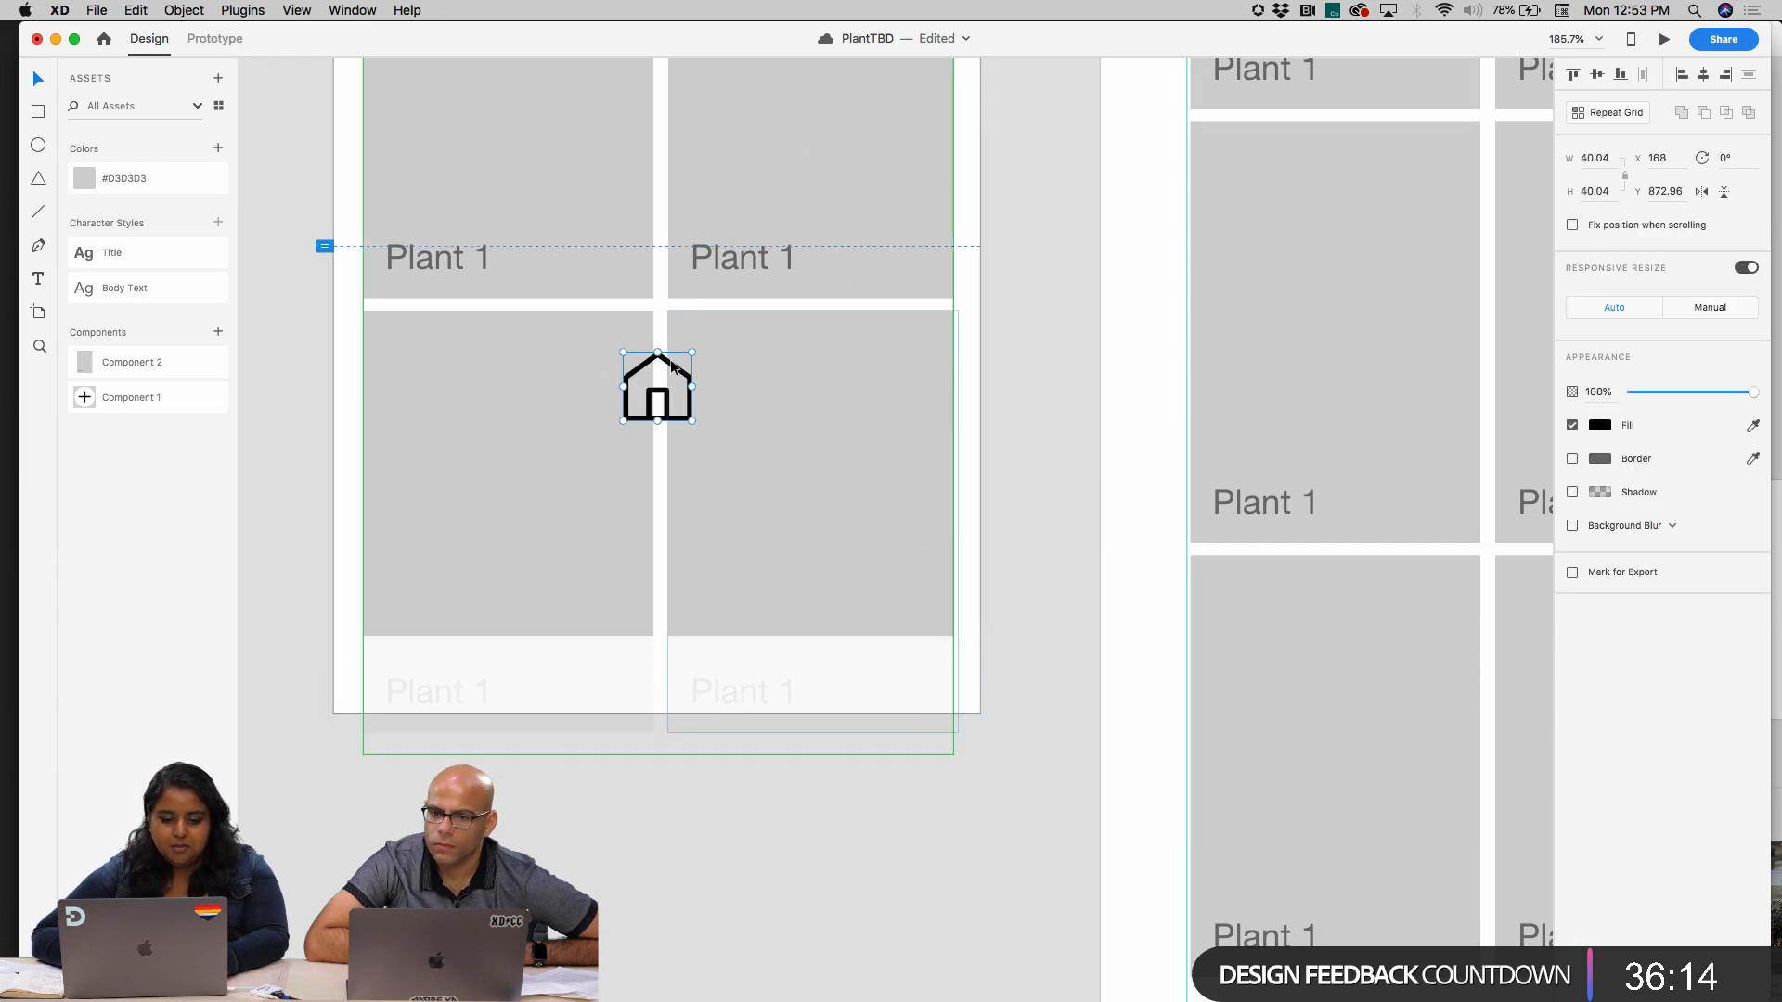
drag(662, 395, 575, 722)
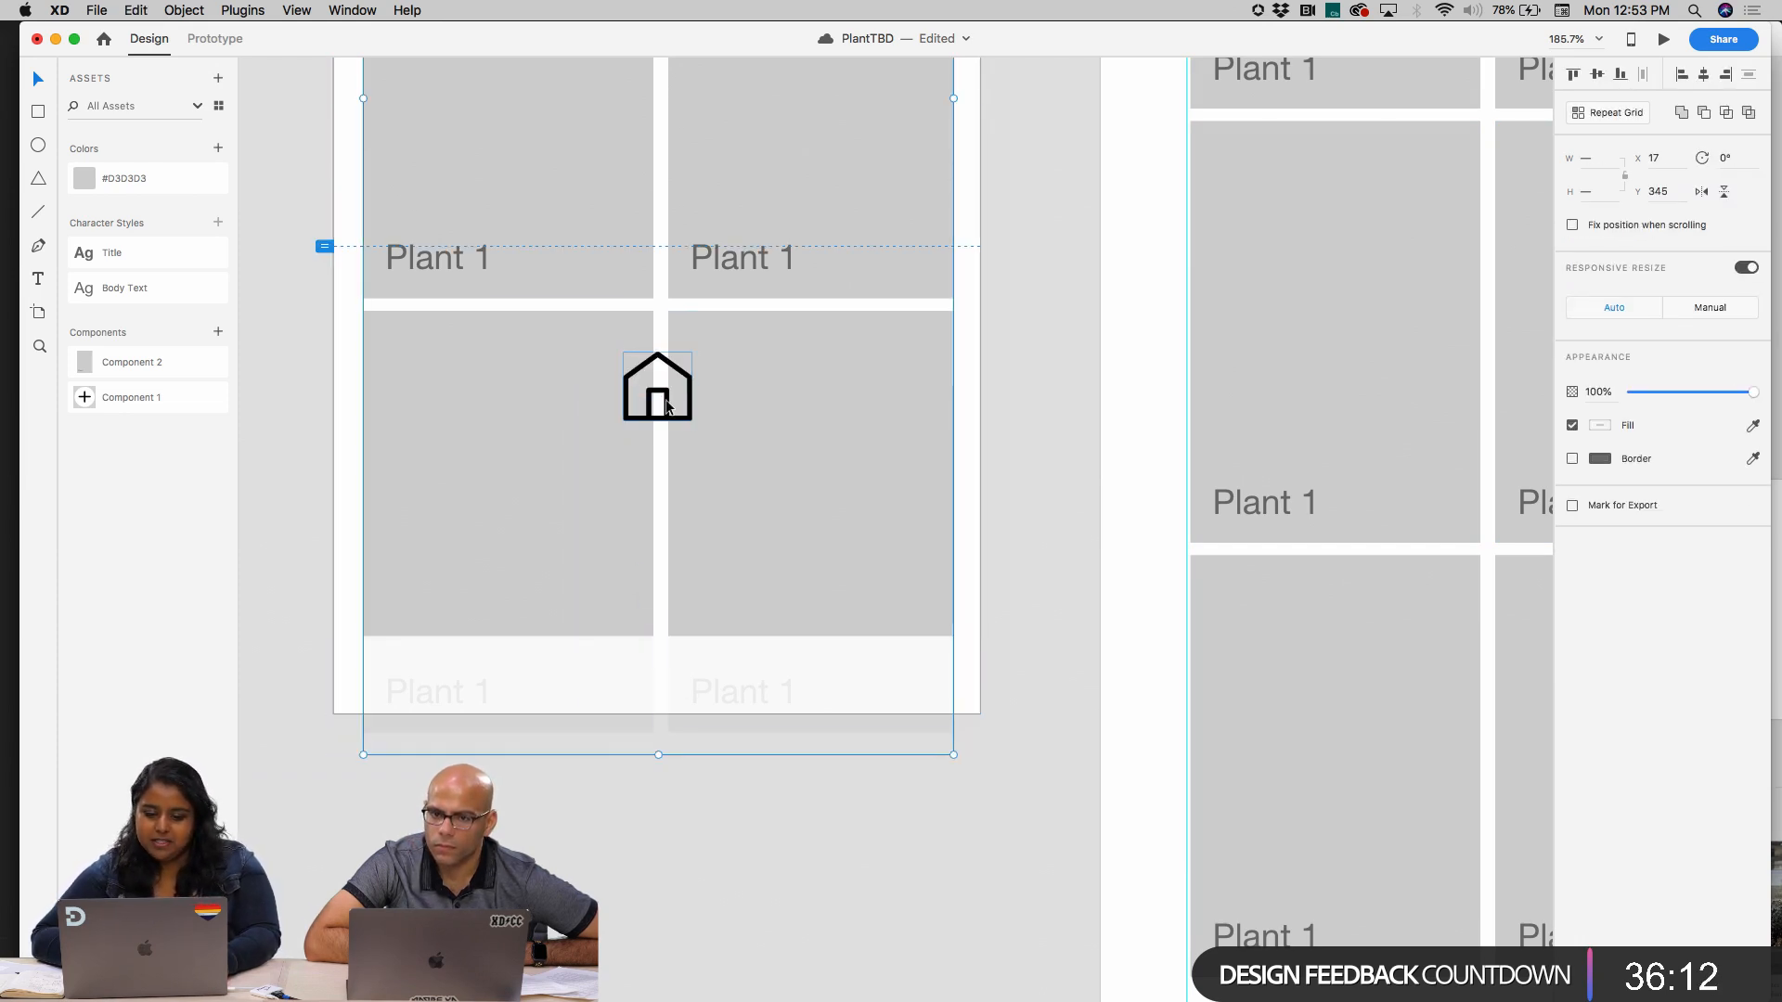
click(311, 397)
click(662, 362)
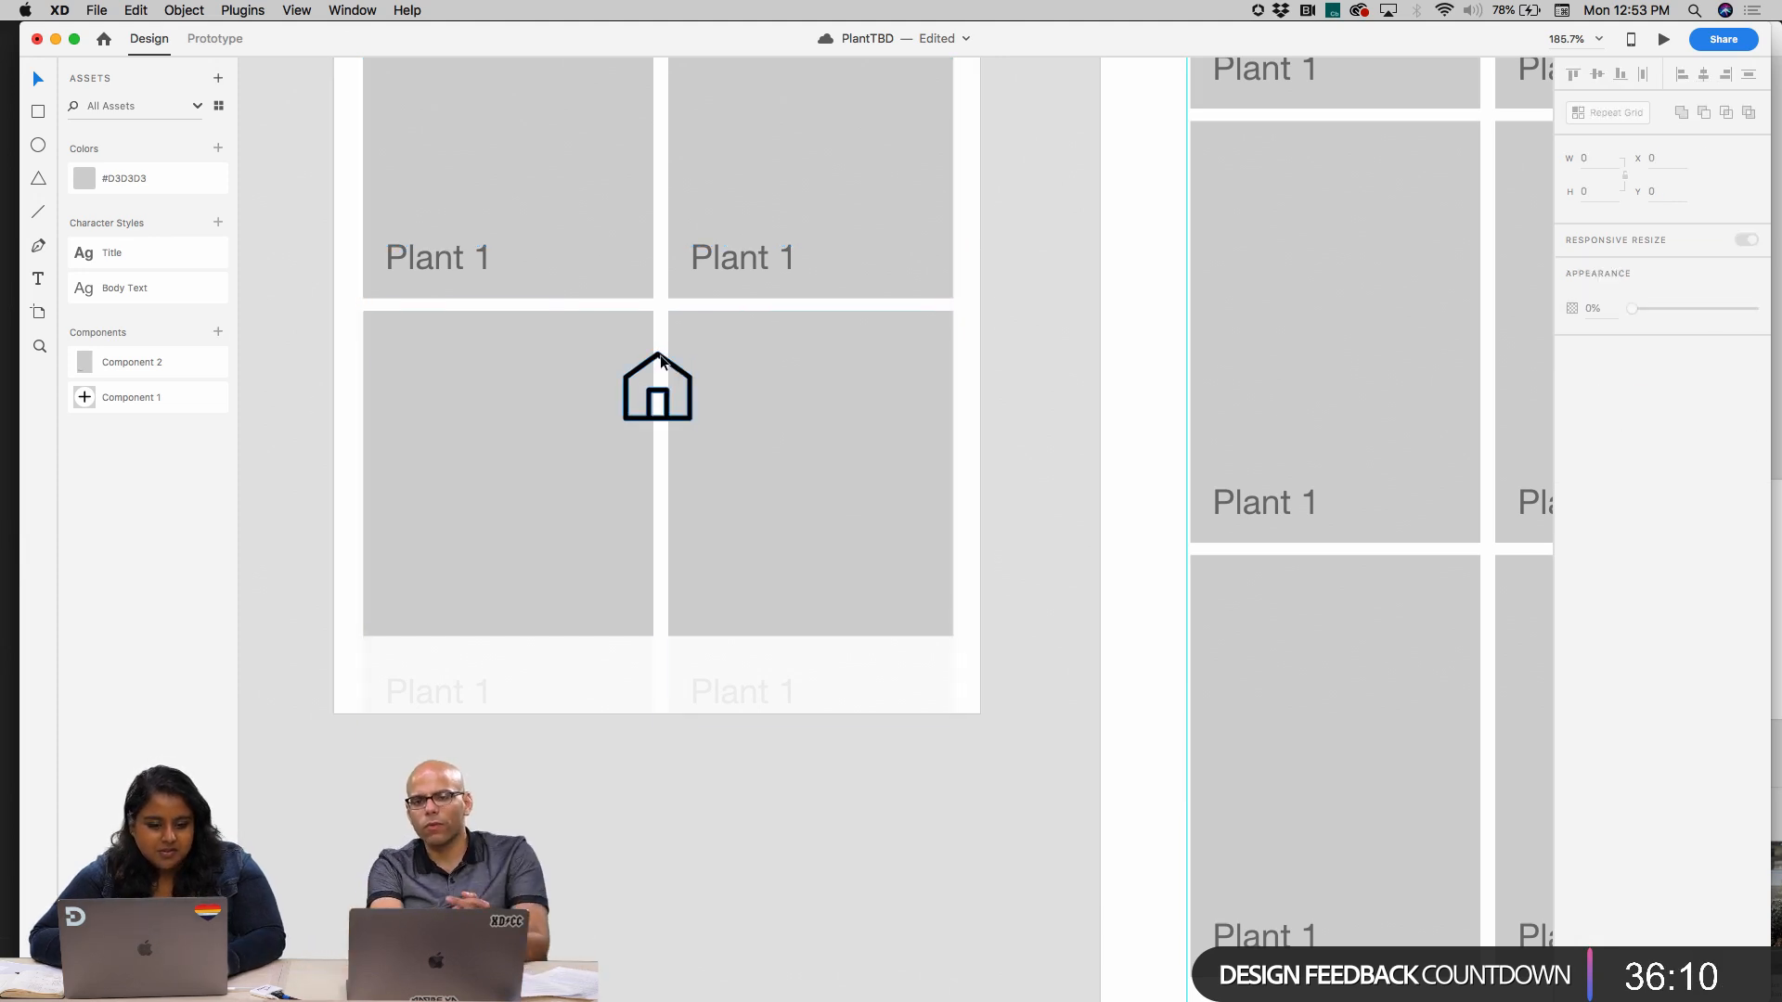
drag(662, 362, 521, 682)
Set the opacity of the bar behind the home icon back to 100%
click(594, 643)
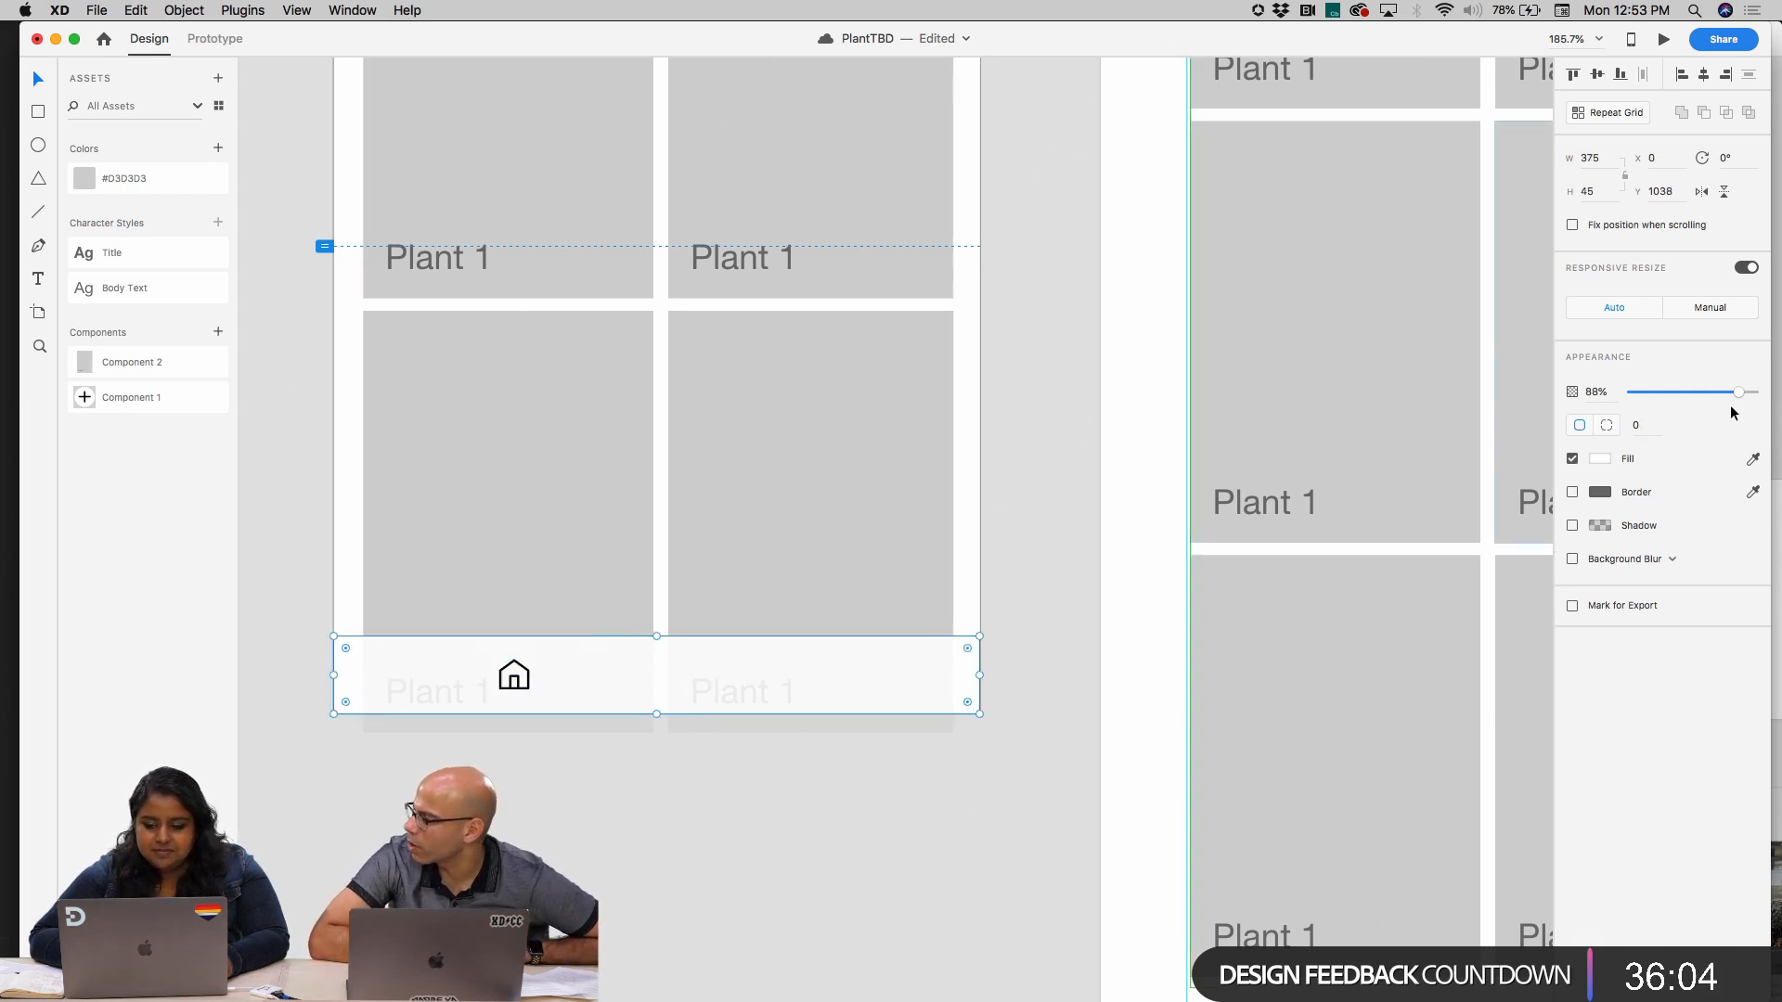
mouse_move(1752, 392)
mouse_down()
mouse_move(1738, 391)
mouse_move(1756, 393)
mouse_up()
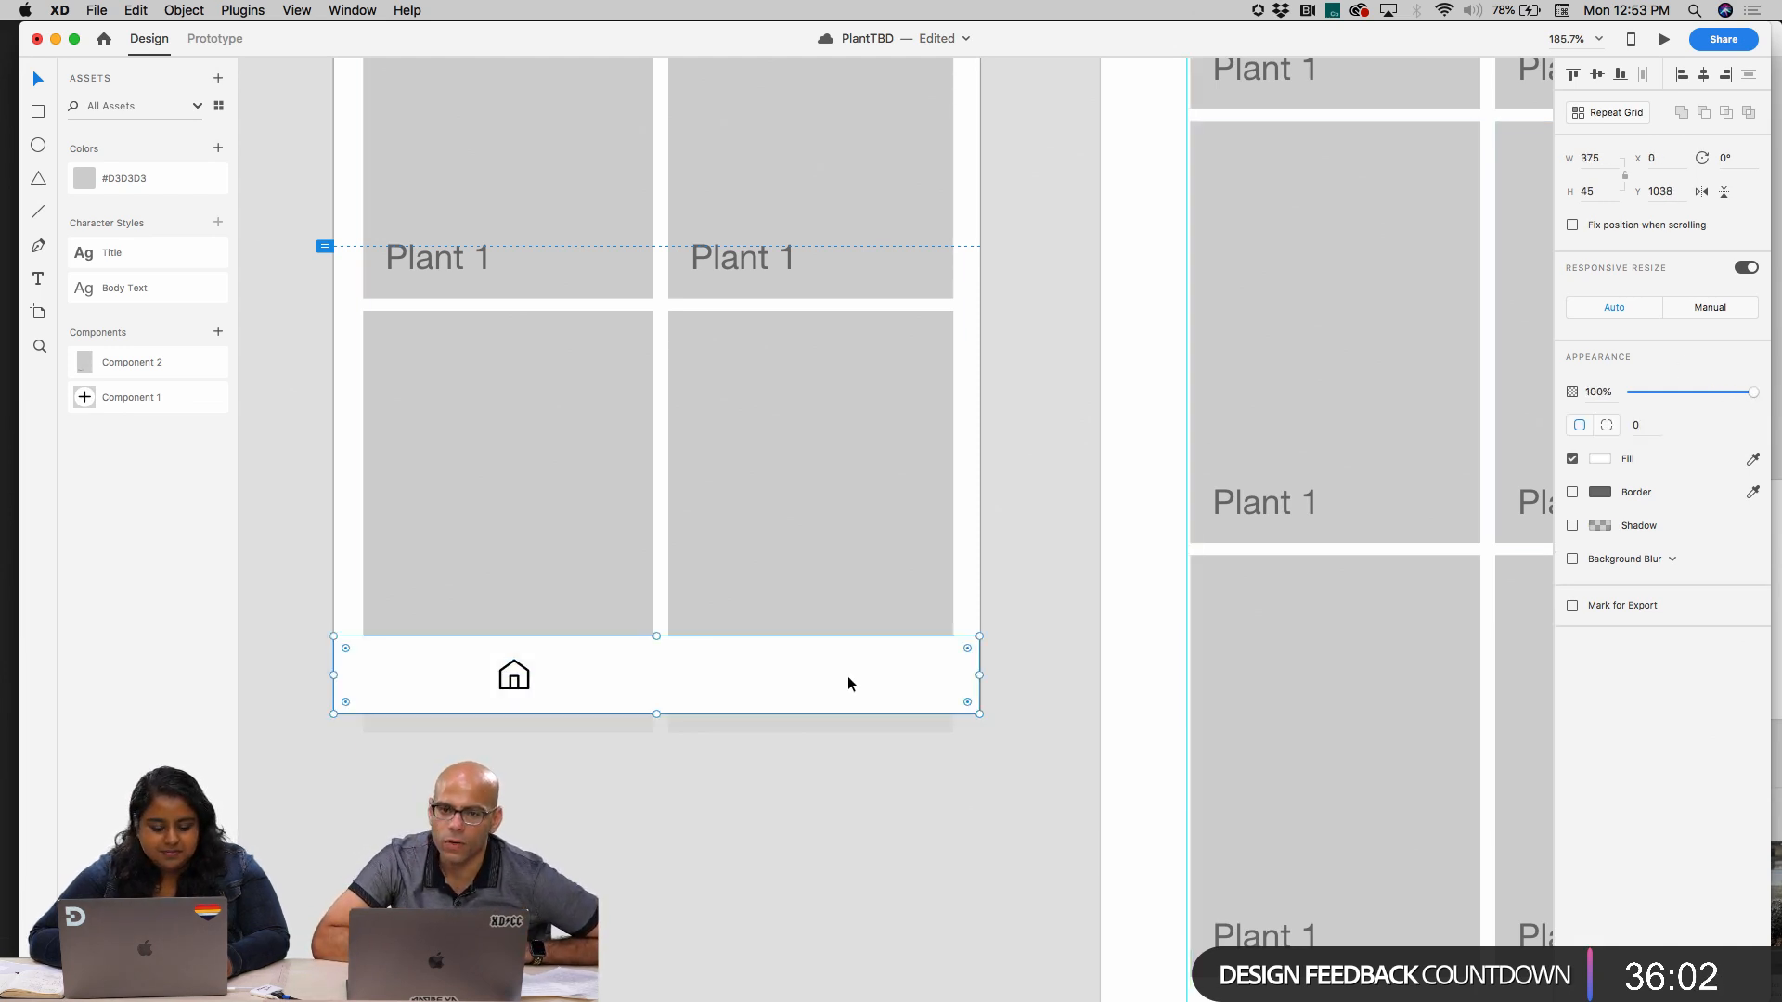
Select the bar's home icon, open the Icondrop plugin and search its Iconscout icons for "setting"
click(514, 678)
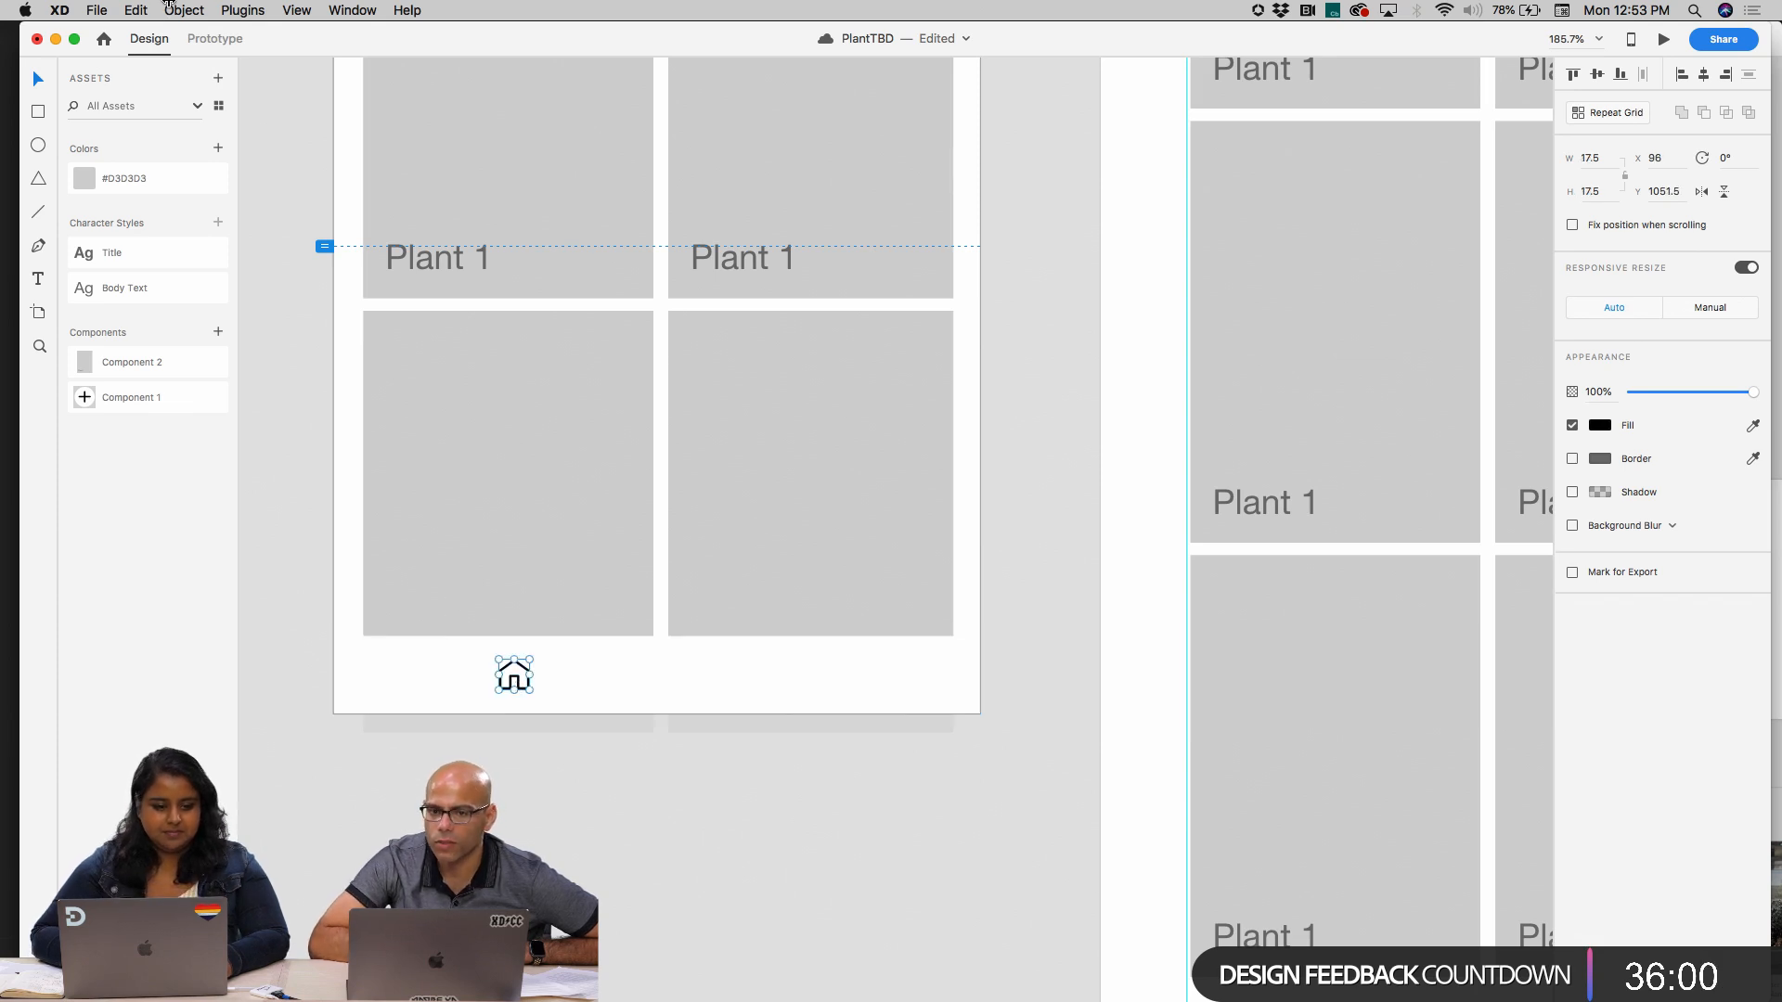
click(183, 9)
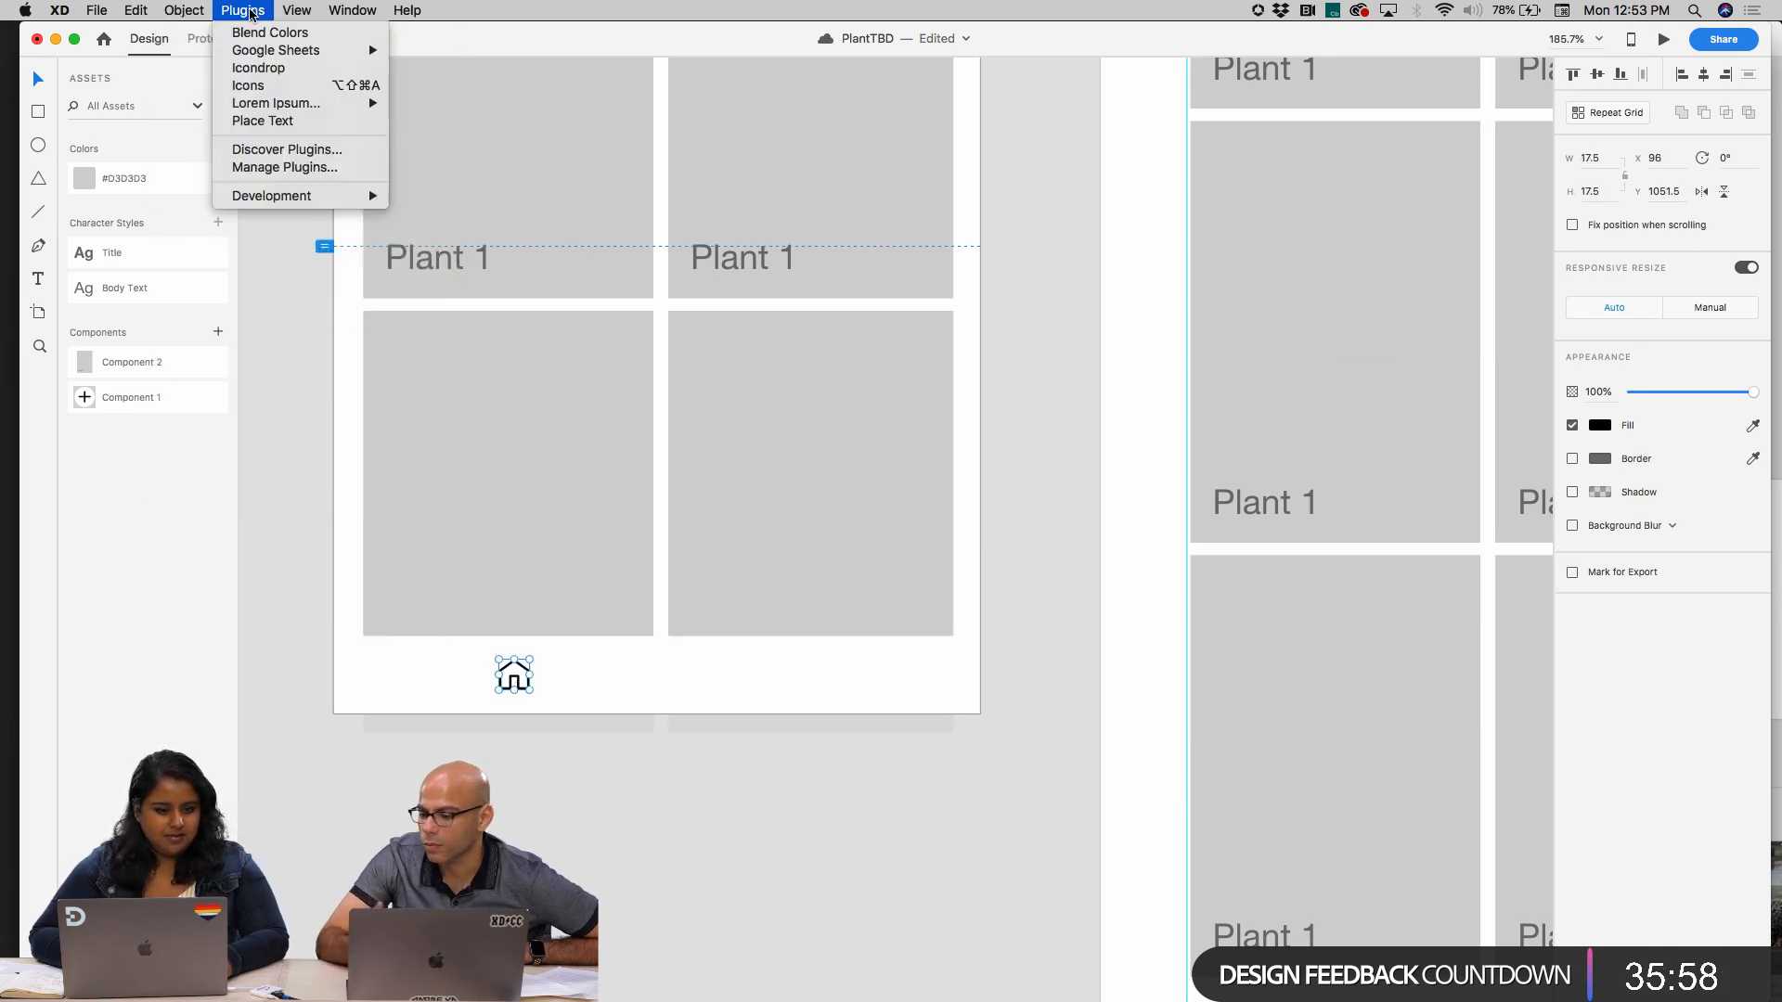
click(281, 88)
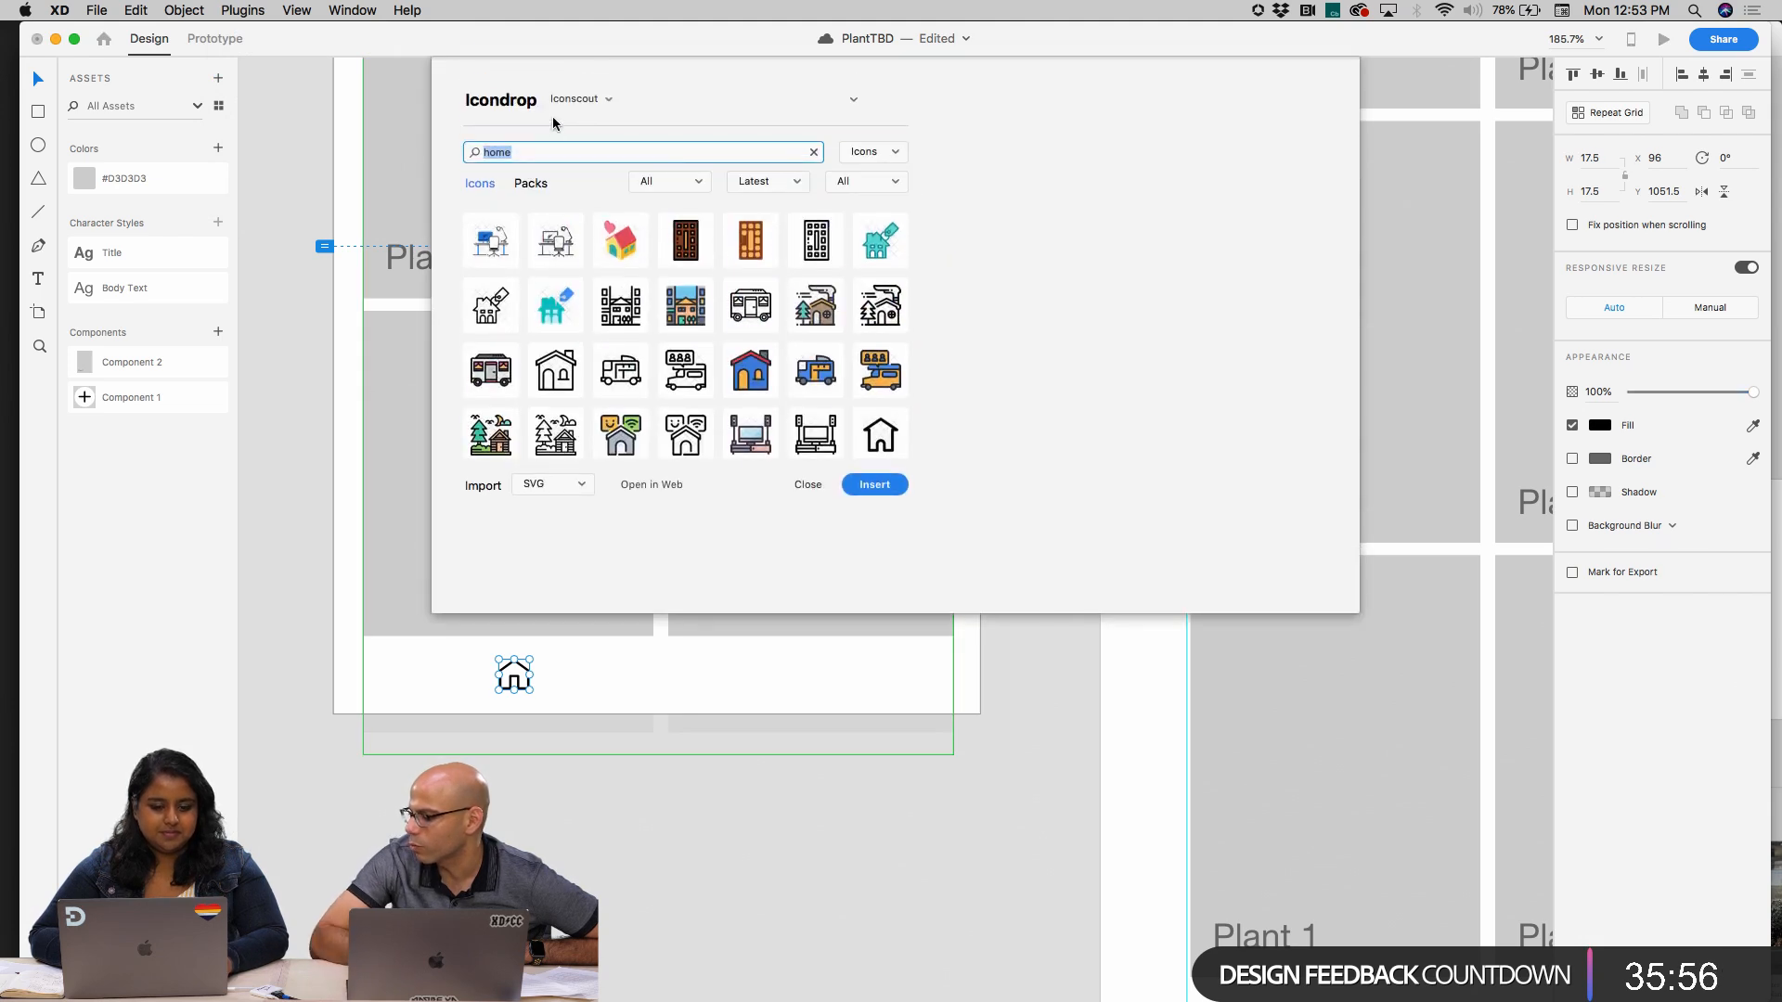
text(setting)
key(Return)
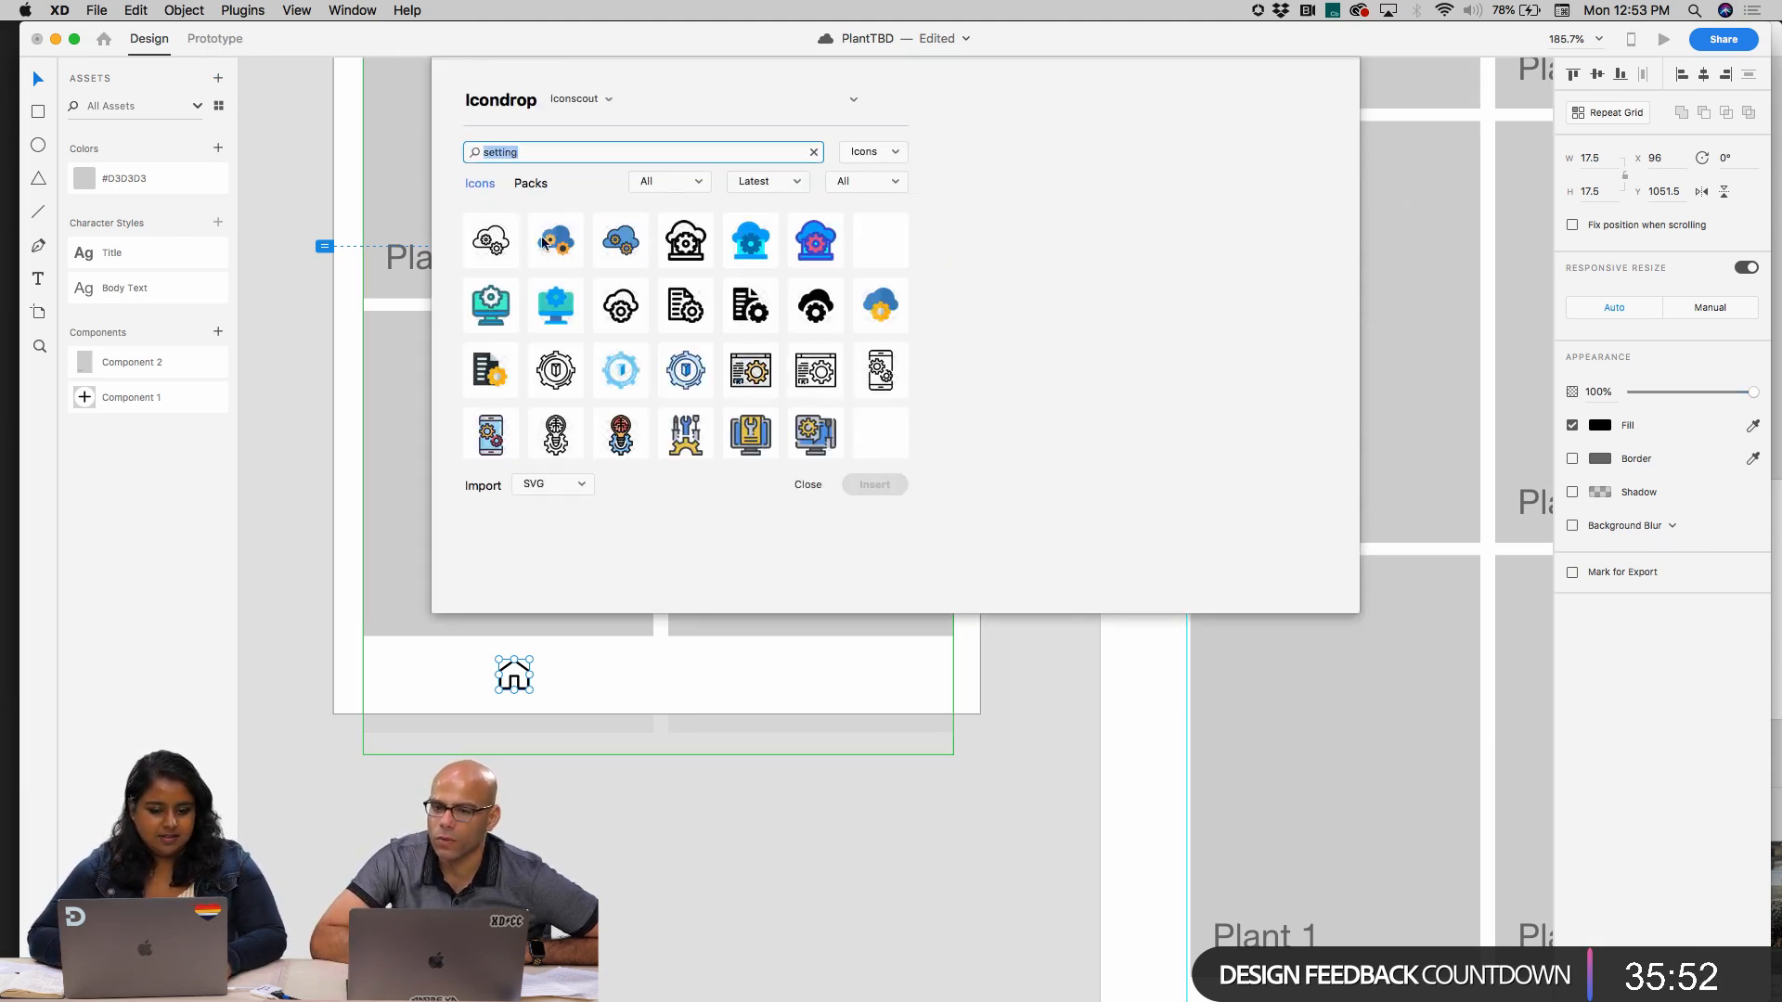
Browse the setting icons and insert the black outlined cloud with a gear as SVG
scroll(687, 297, down, 5)
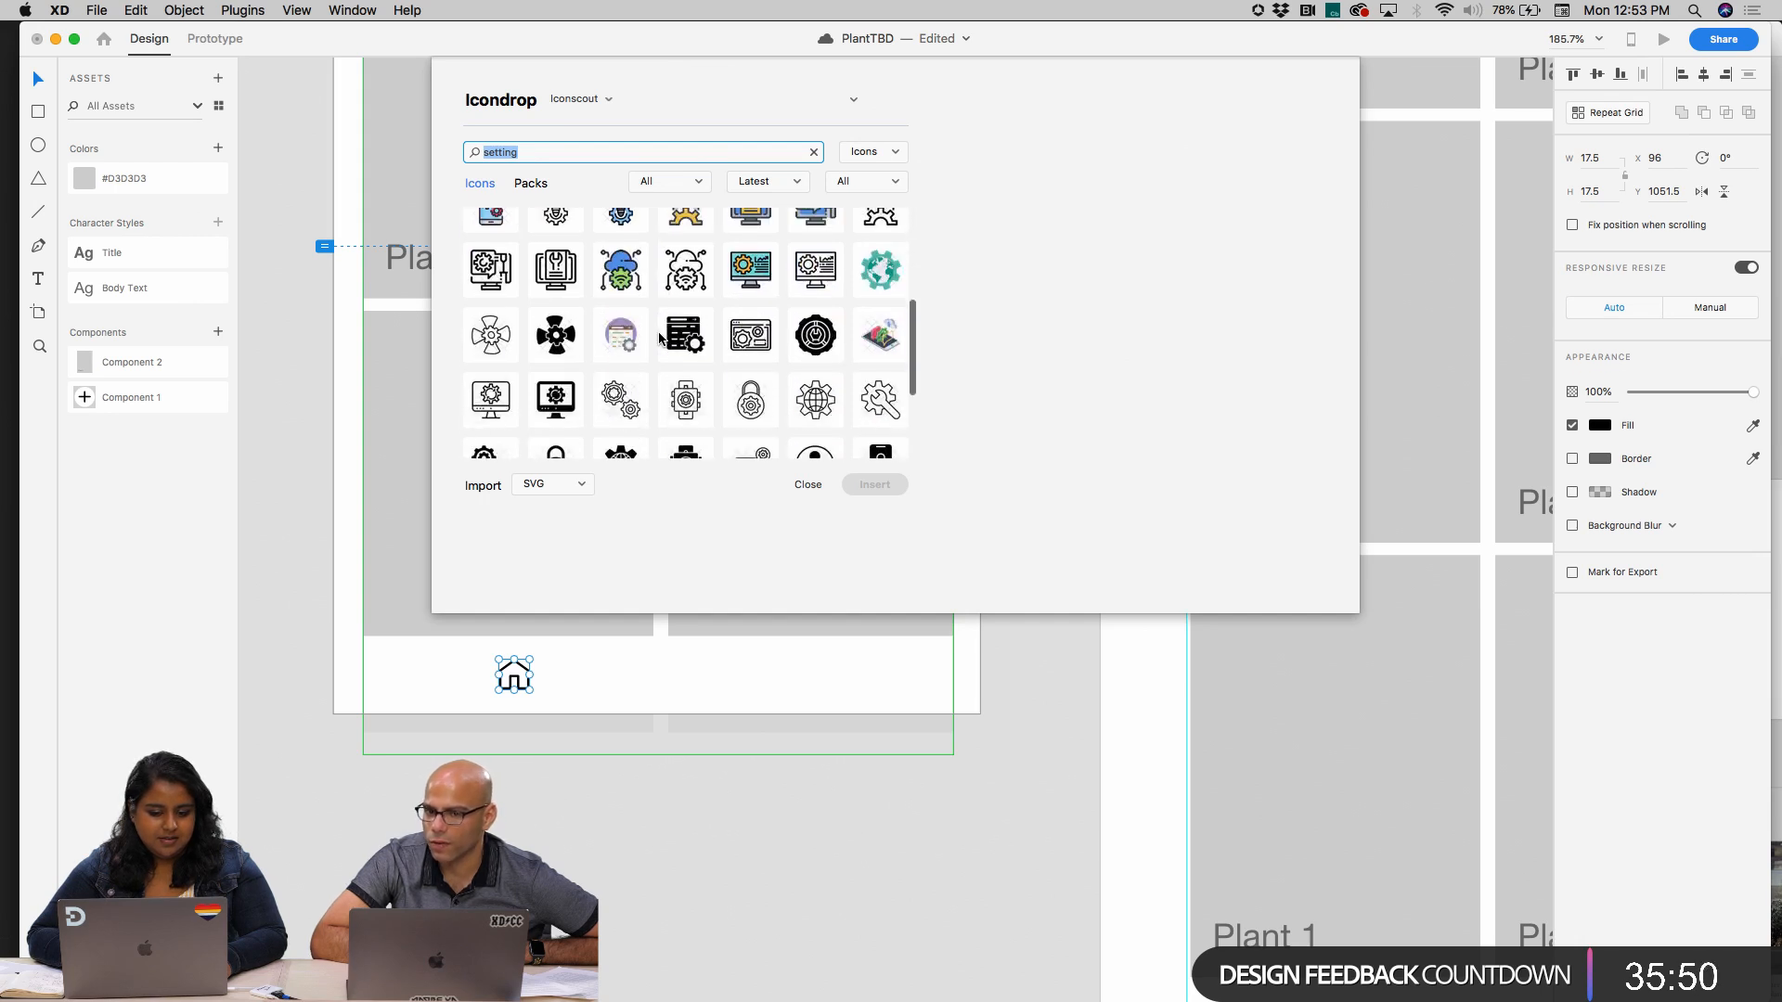
scroll(660, 336, down, 5)
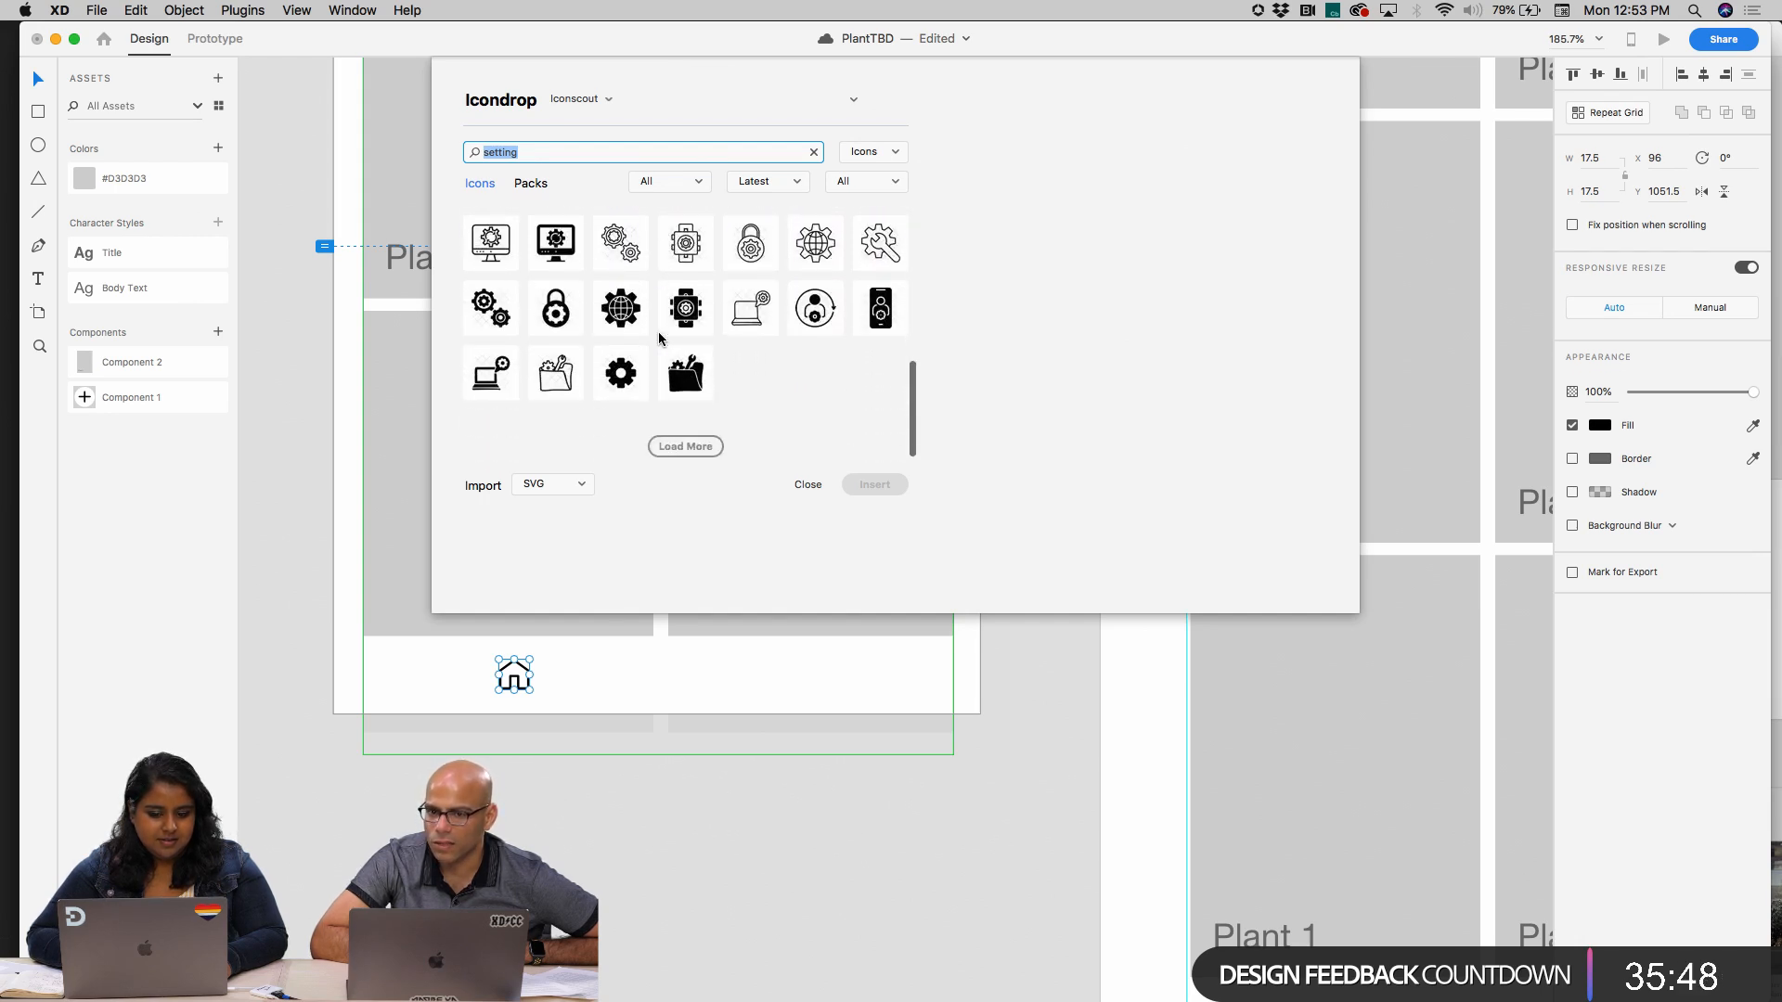
scroll(660, 337, up, 5)
scroll(660, 337, up, 5)
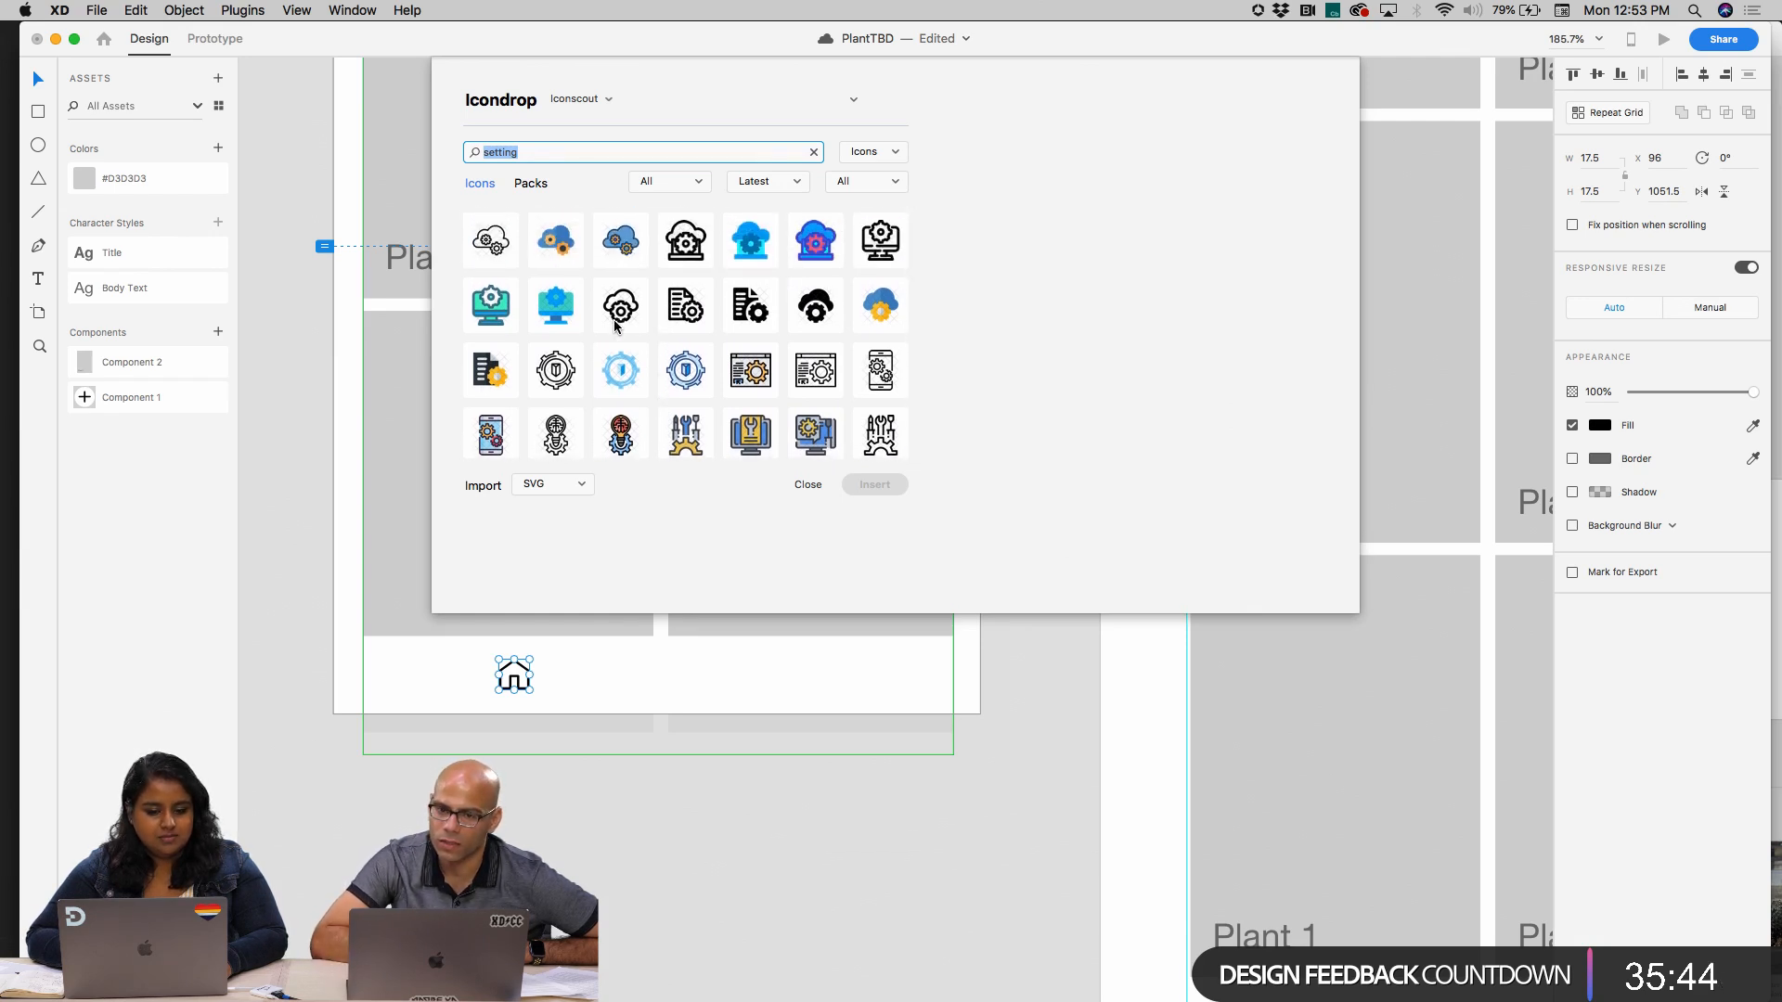
click(621, 319)
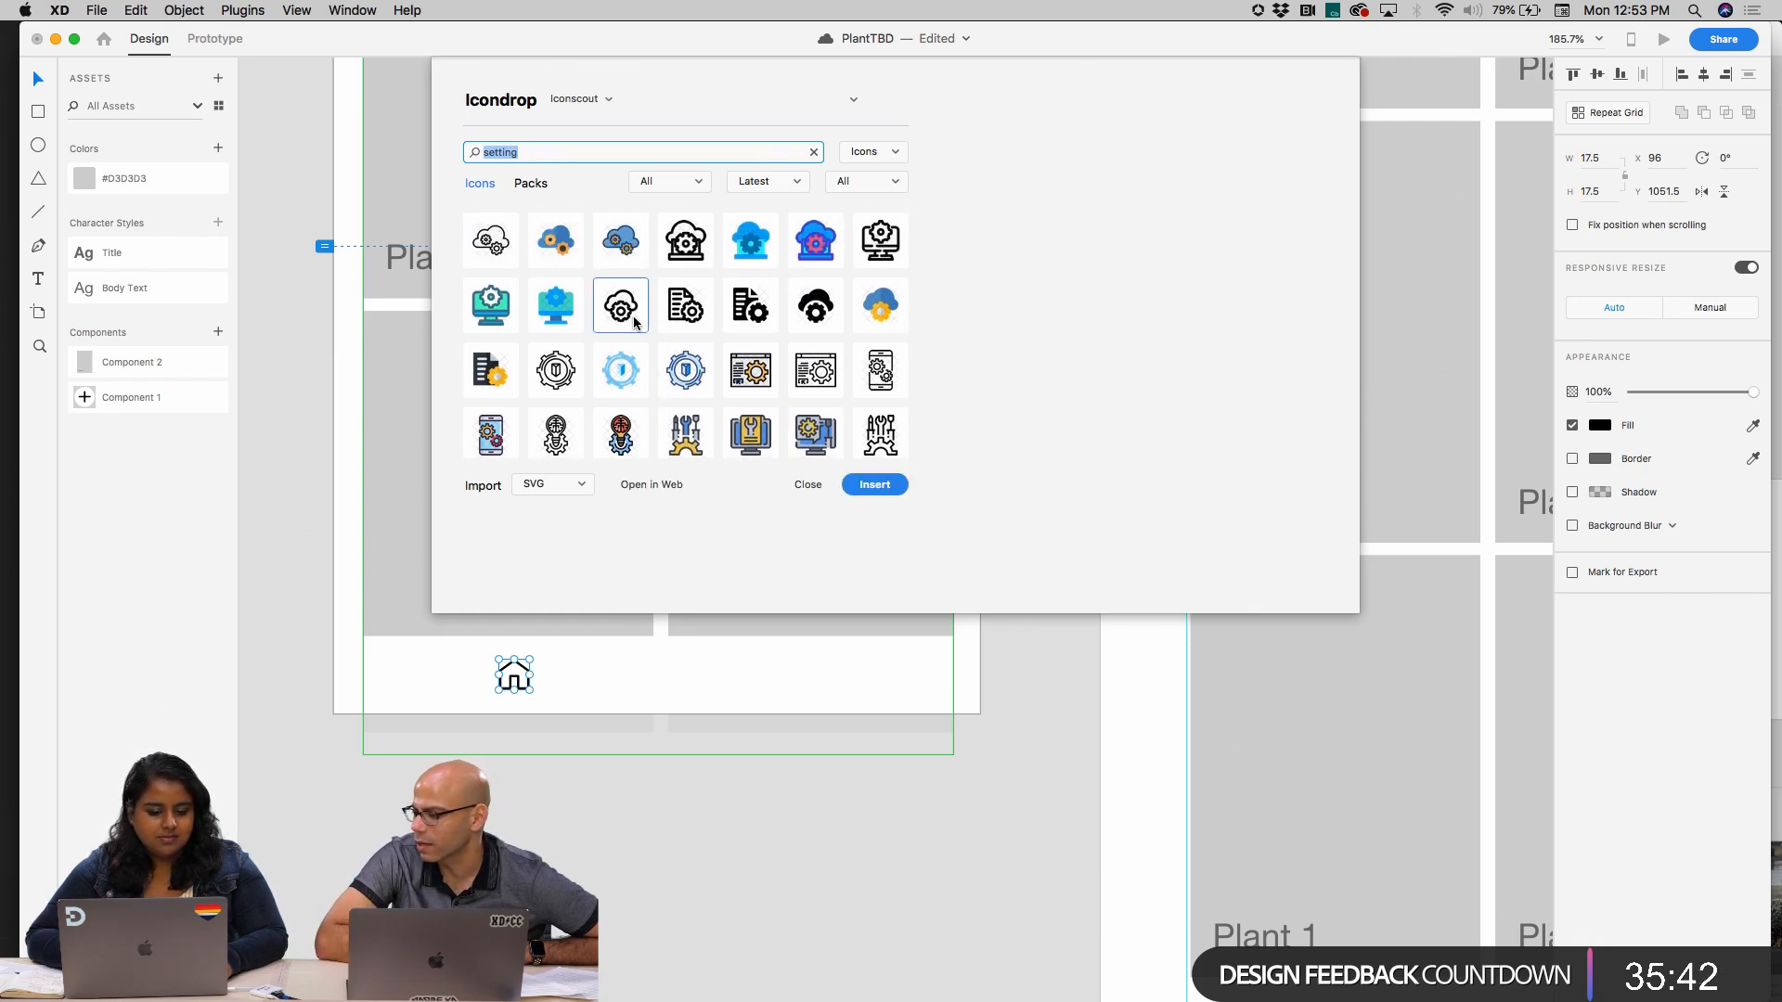
click(874, 485)
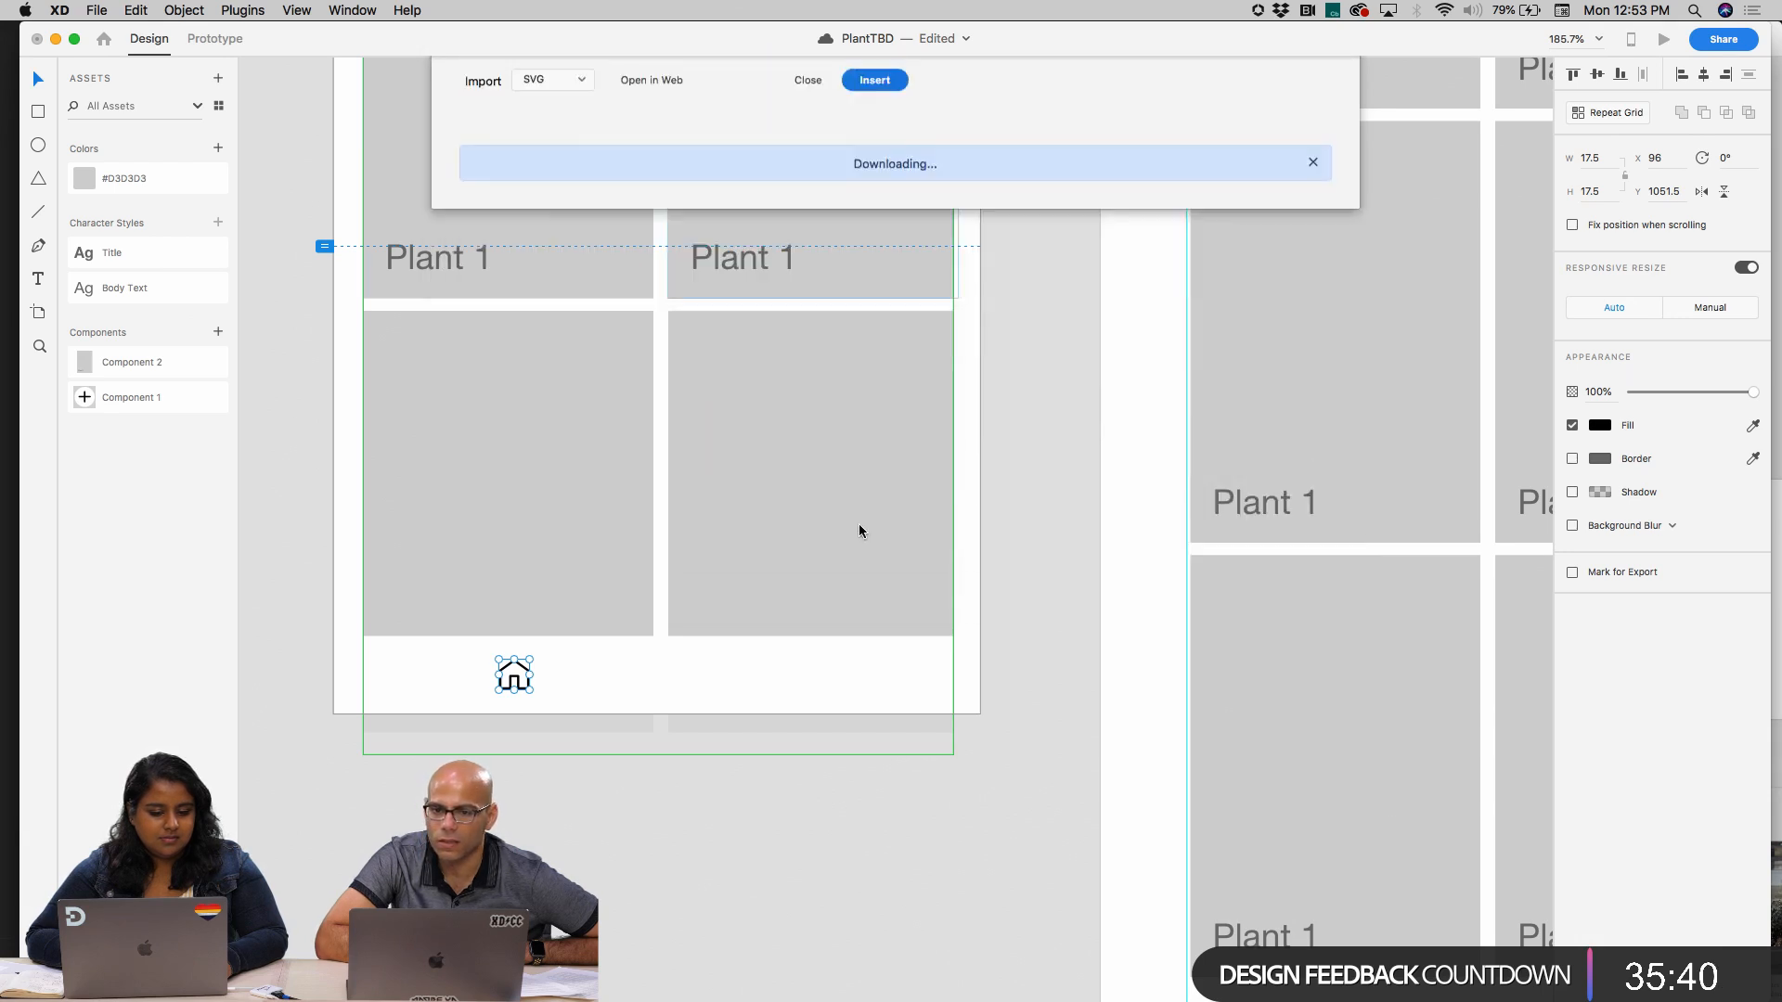
click(747, 796)
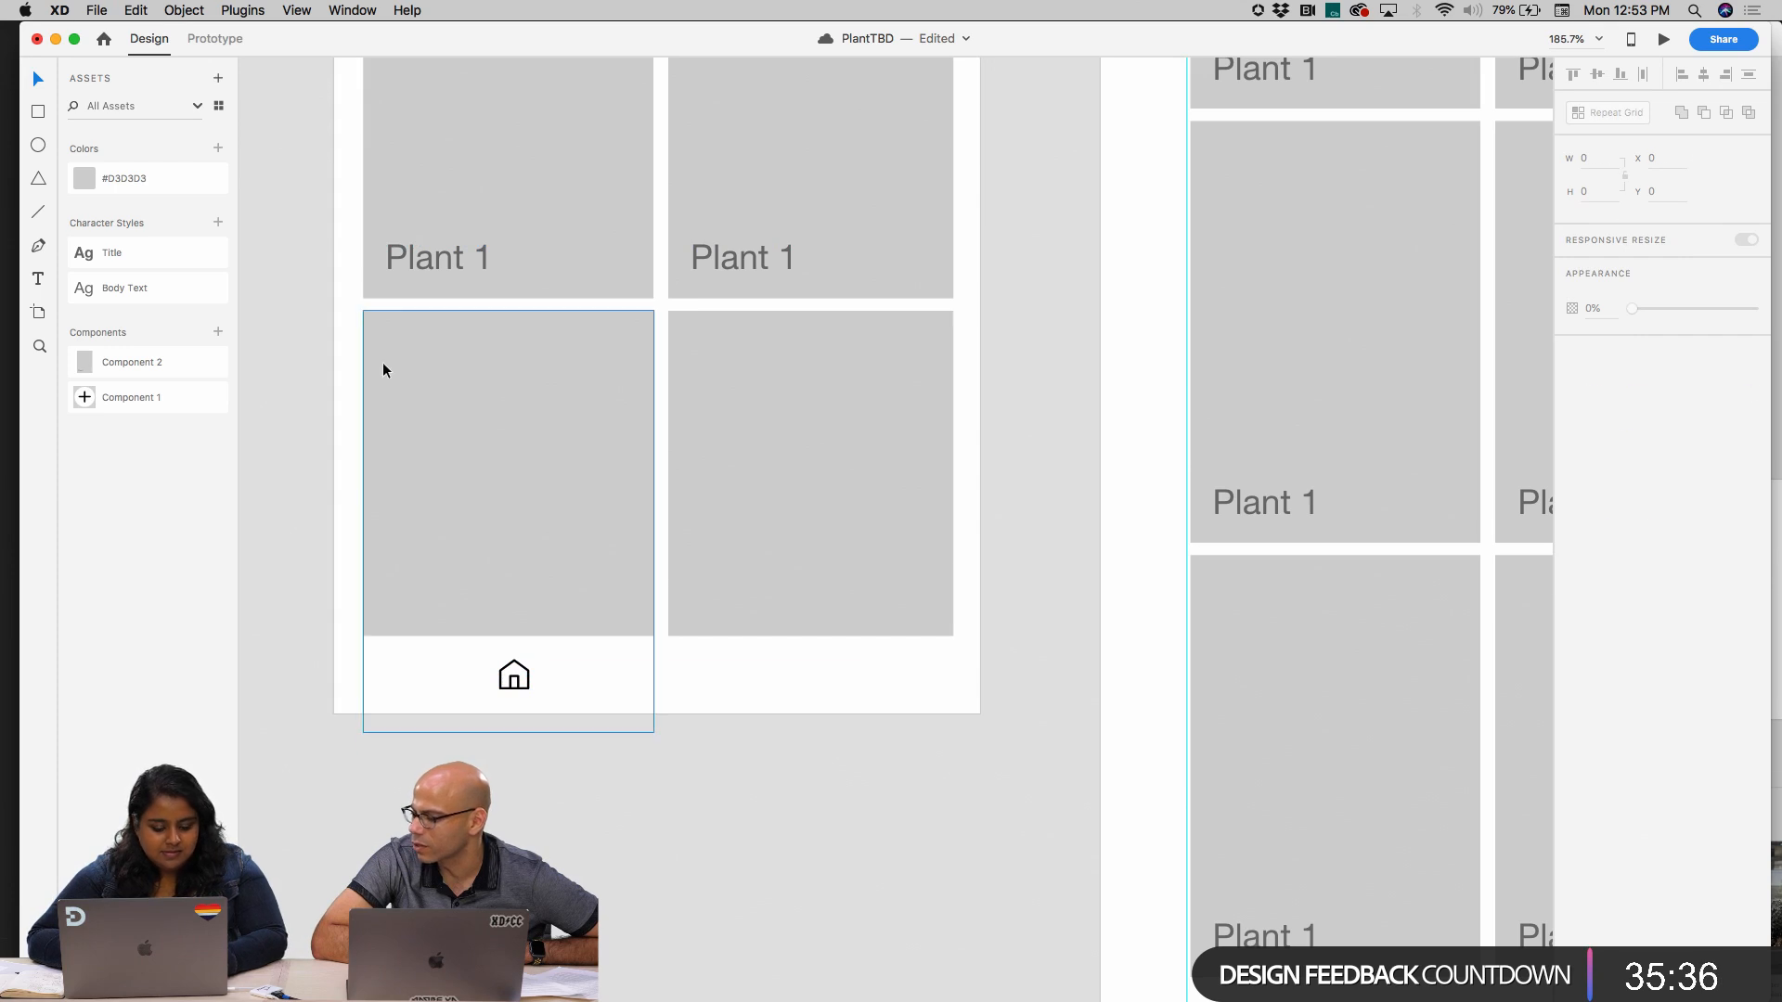
Try to insert the black outlined cloud-with-gear icon from Icondrop again and paste it onto the mobile artboard
key(super+z)
key(super+z)
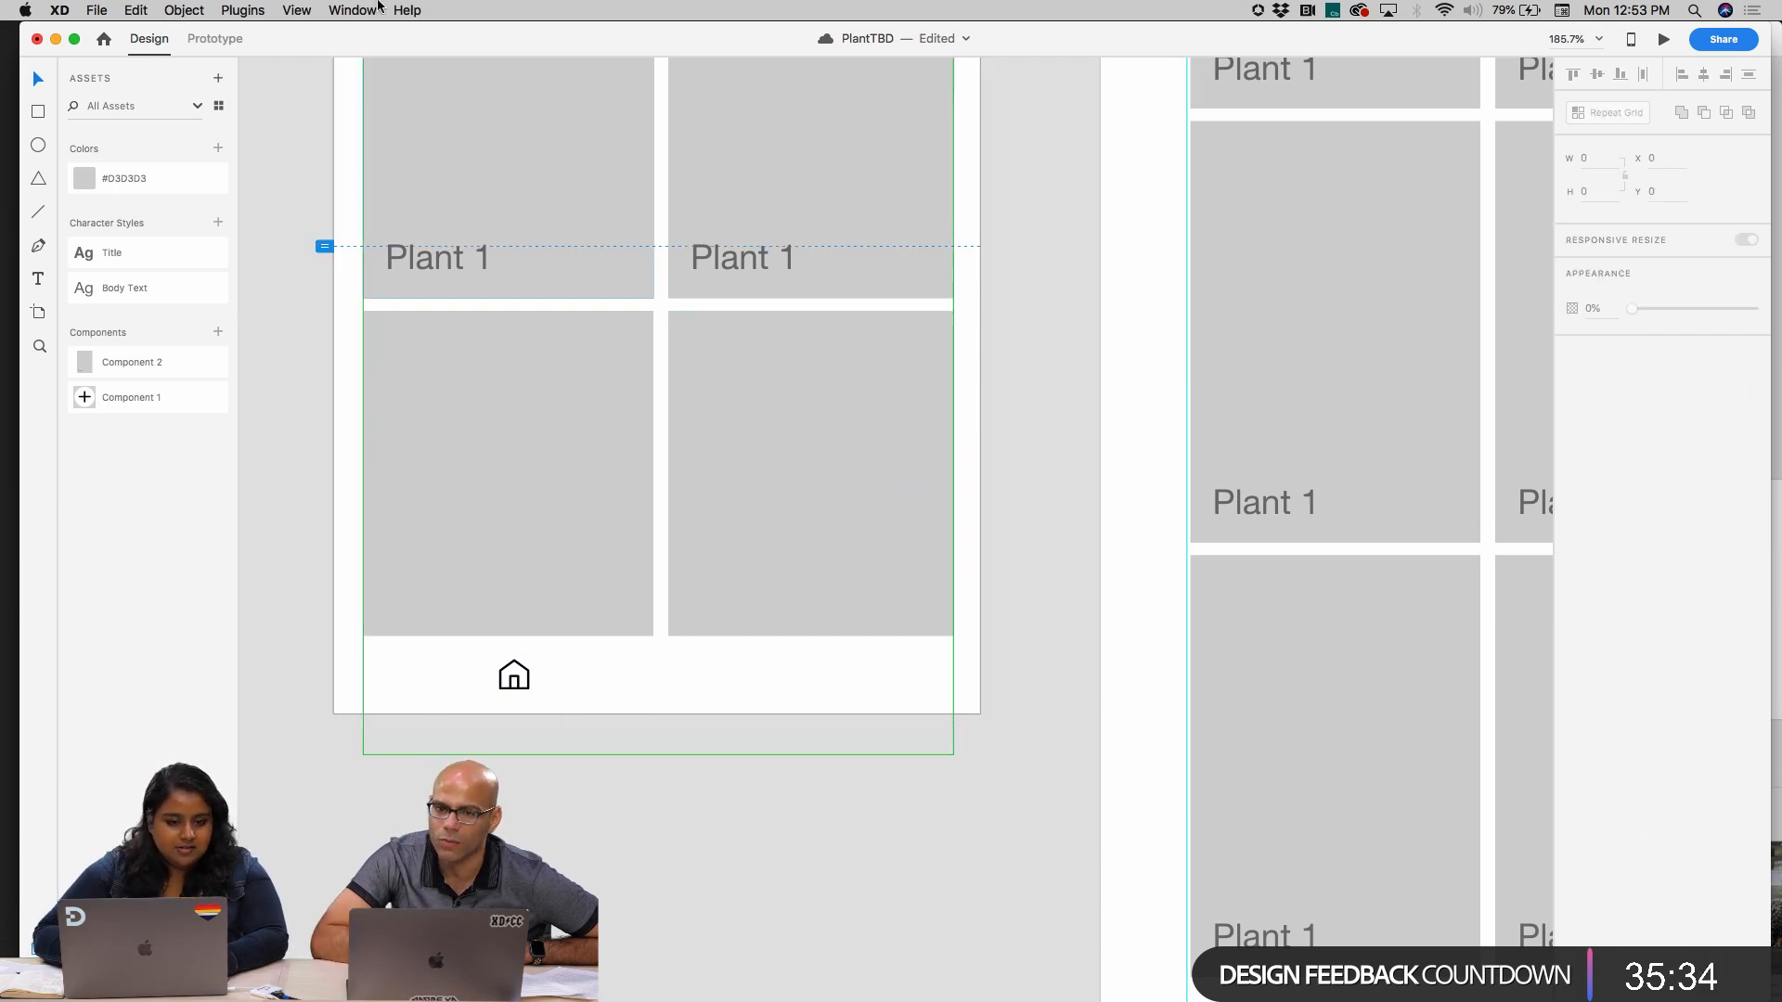
click(297, 10)
click(259, 67)
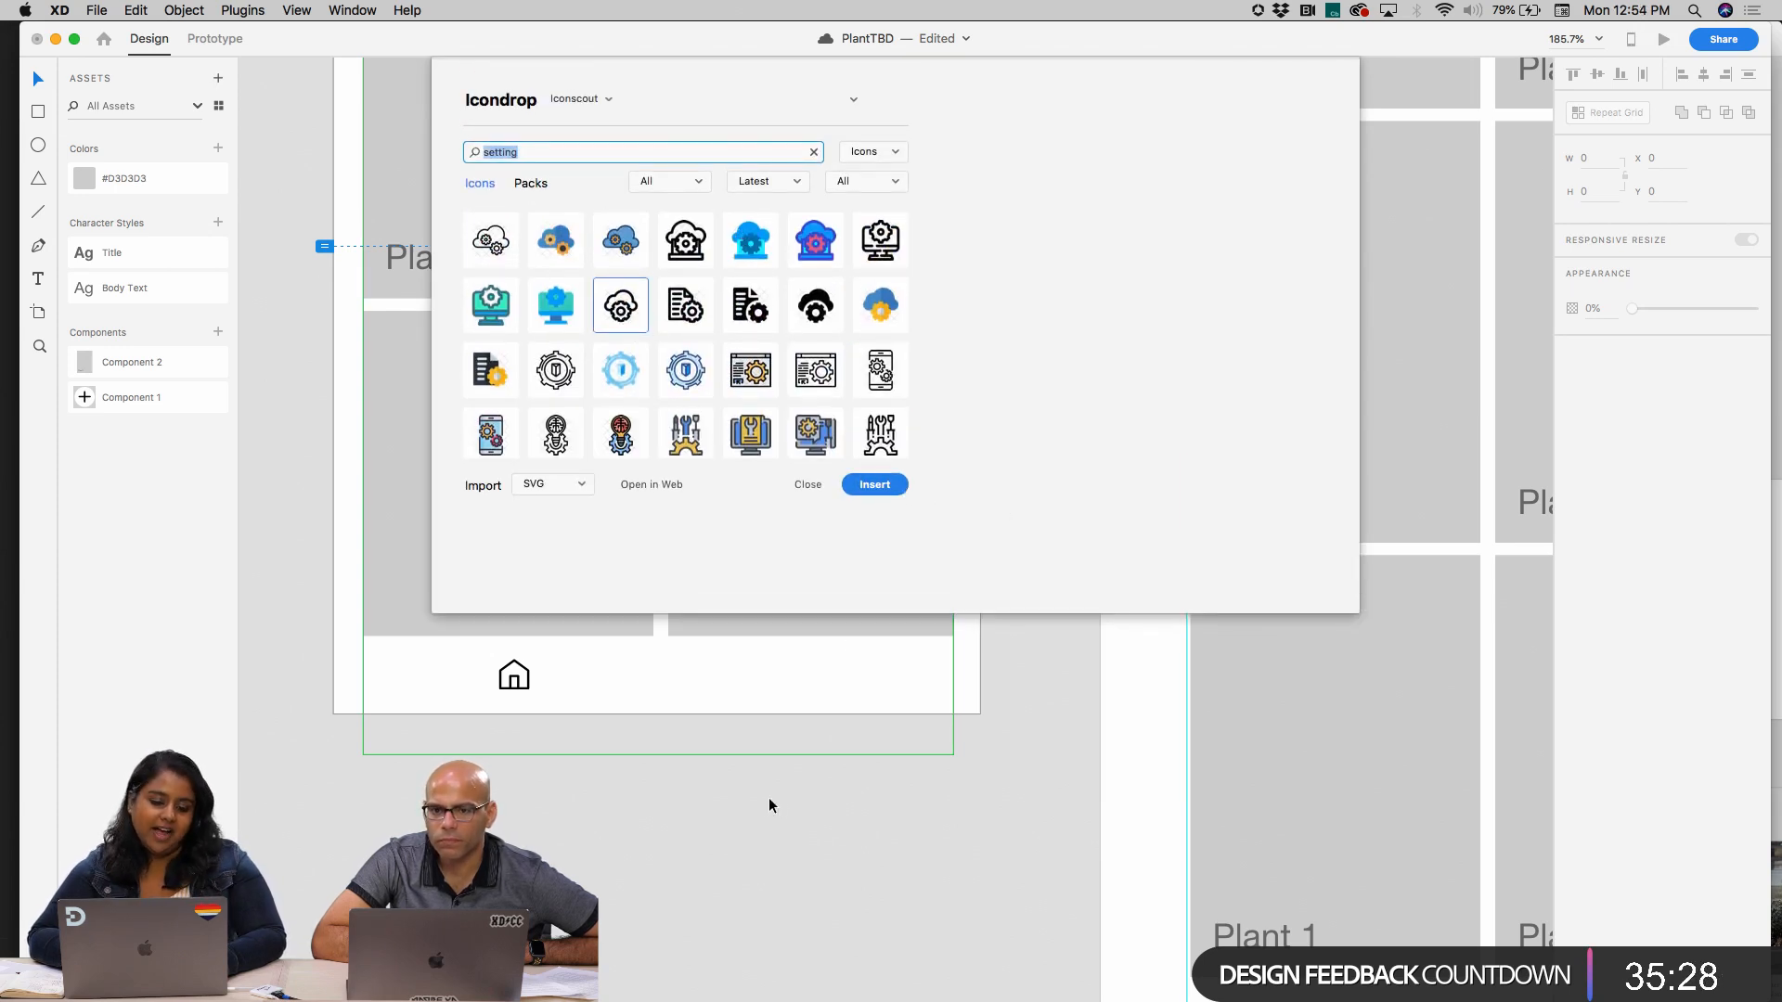
click(872, 483)
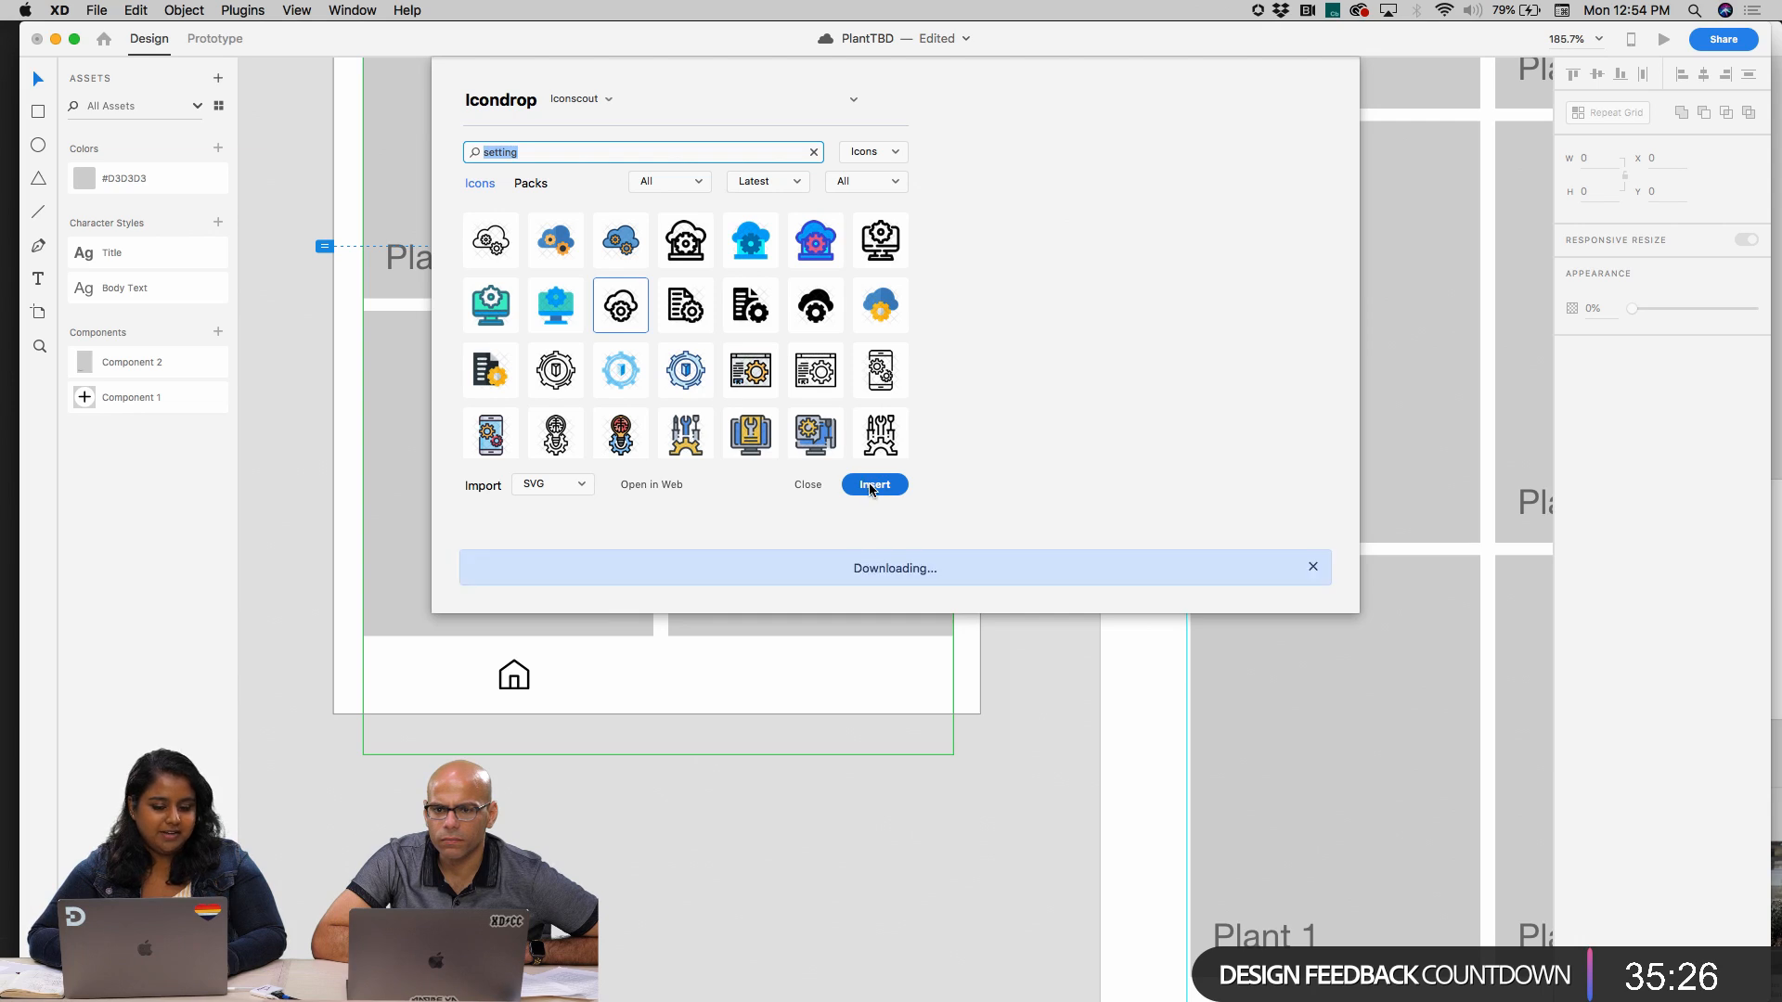
click(762, 812)
key(super+v)
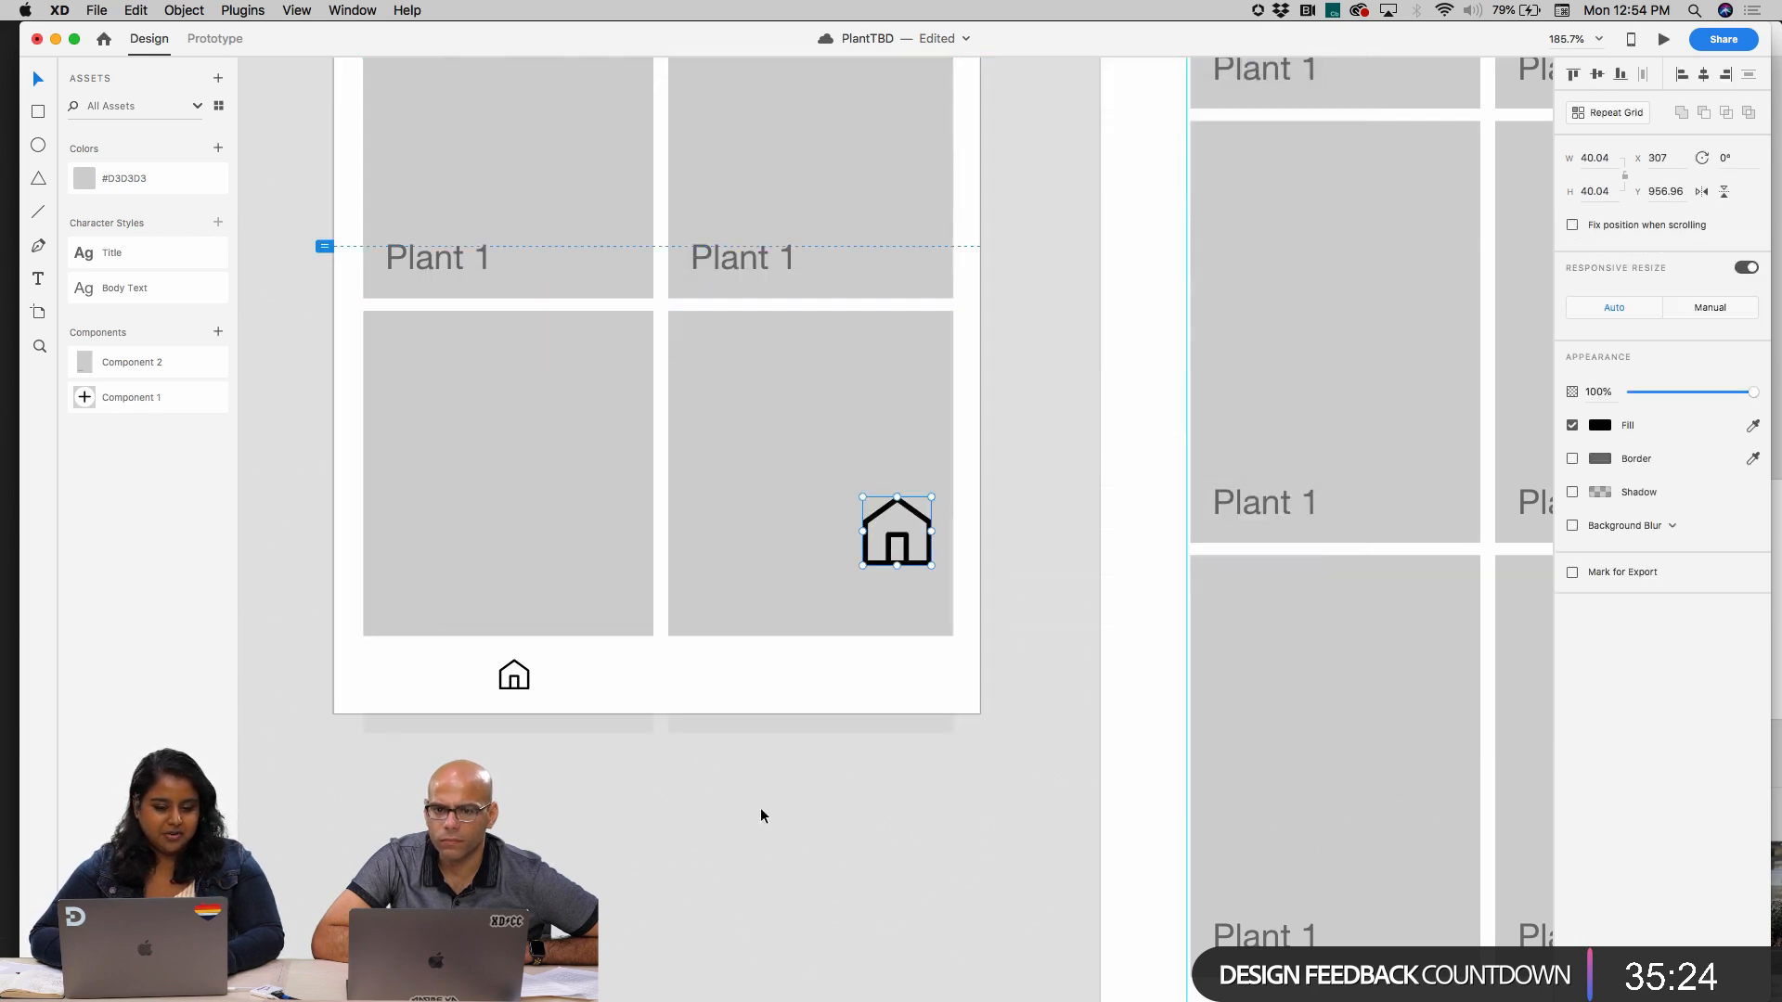
key(Delete)
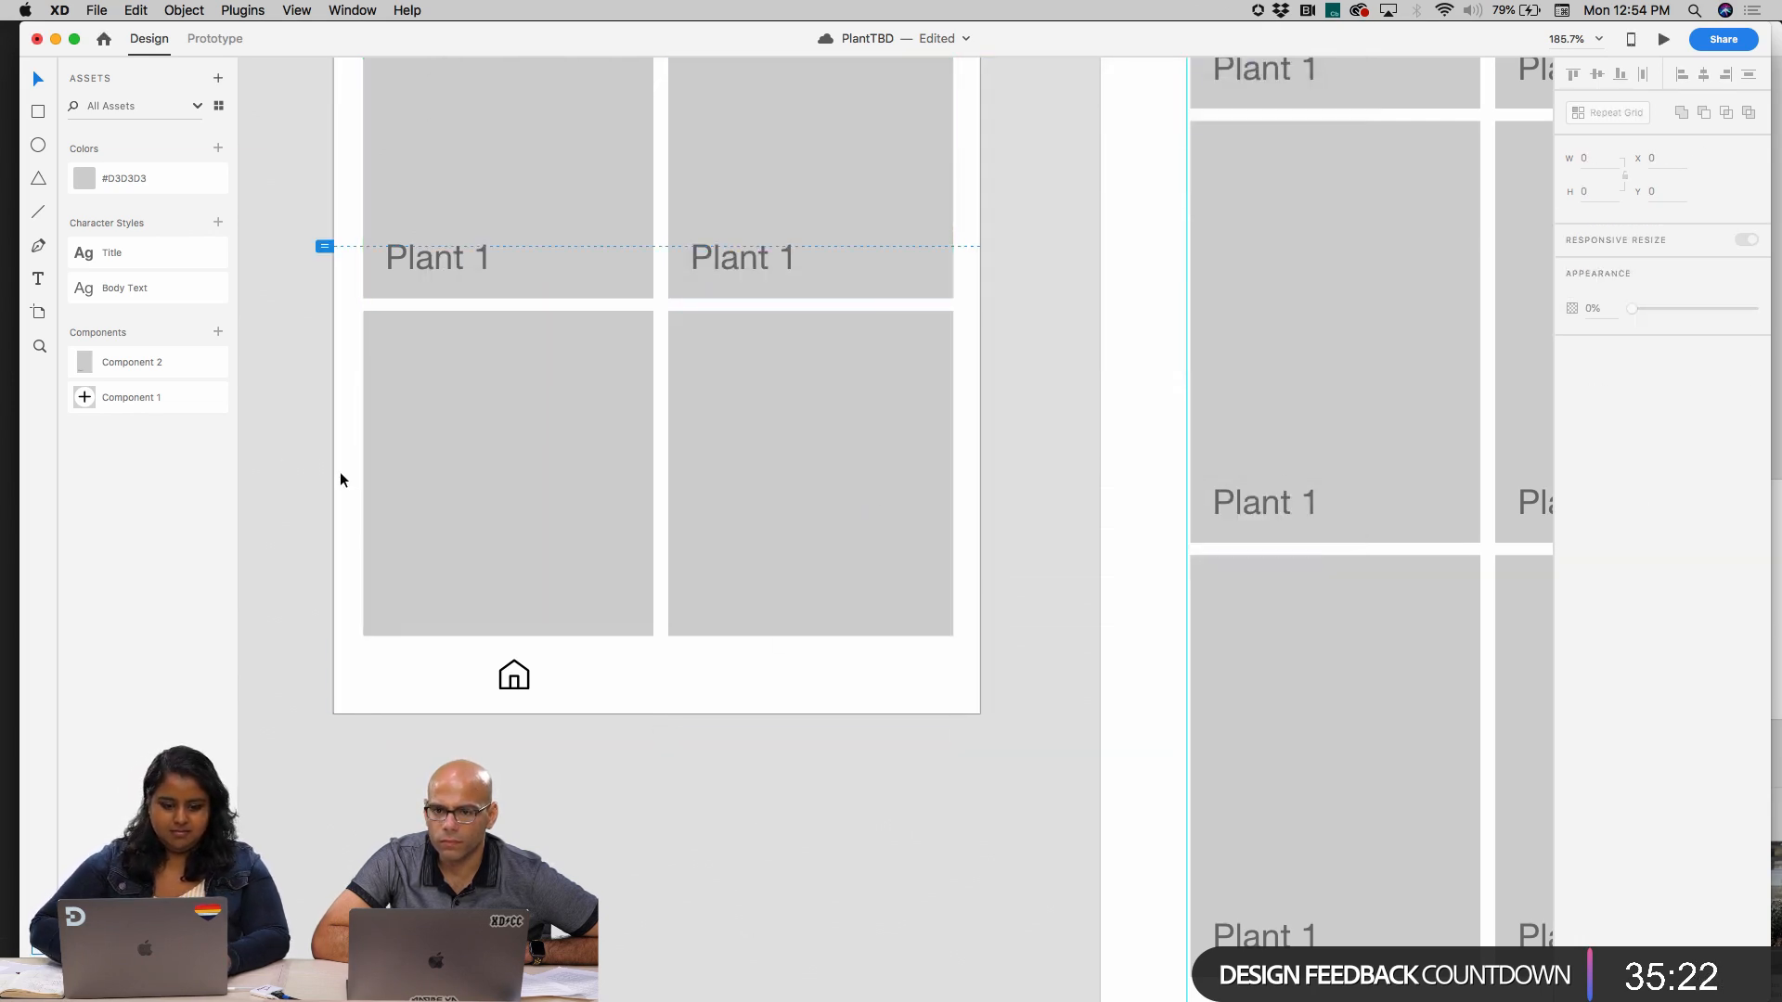
Reopen the Icondrop plugin and look through the icons in My Downloads
click(432, 675)
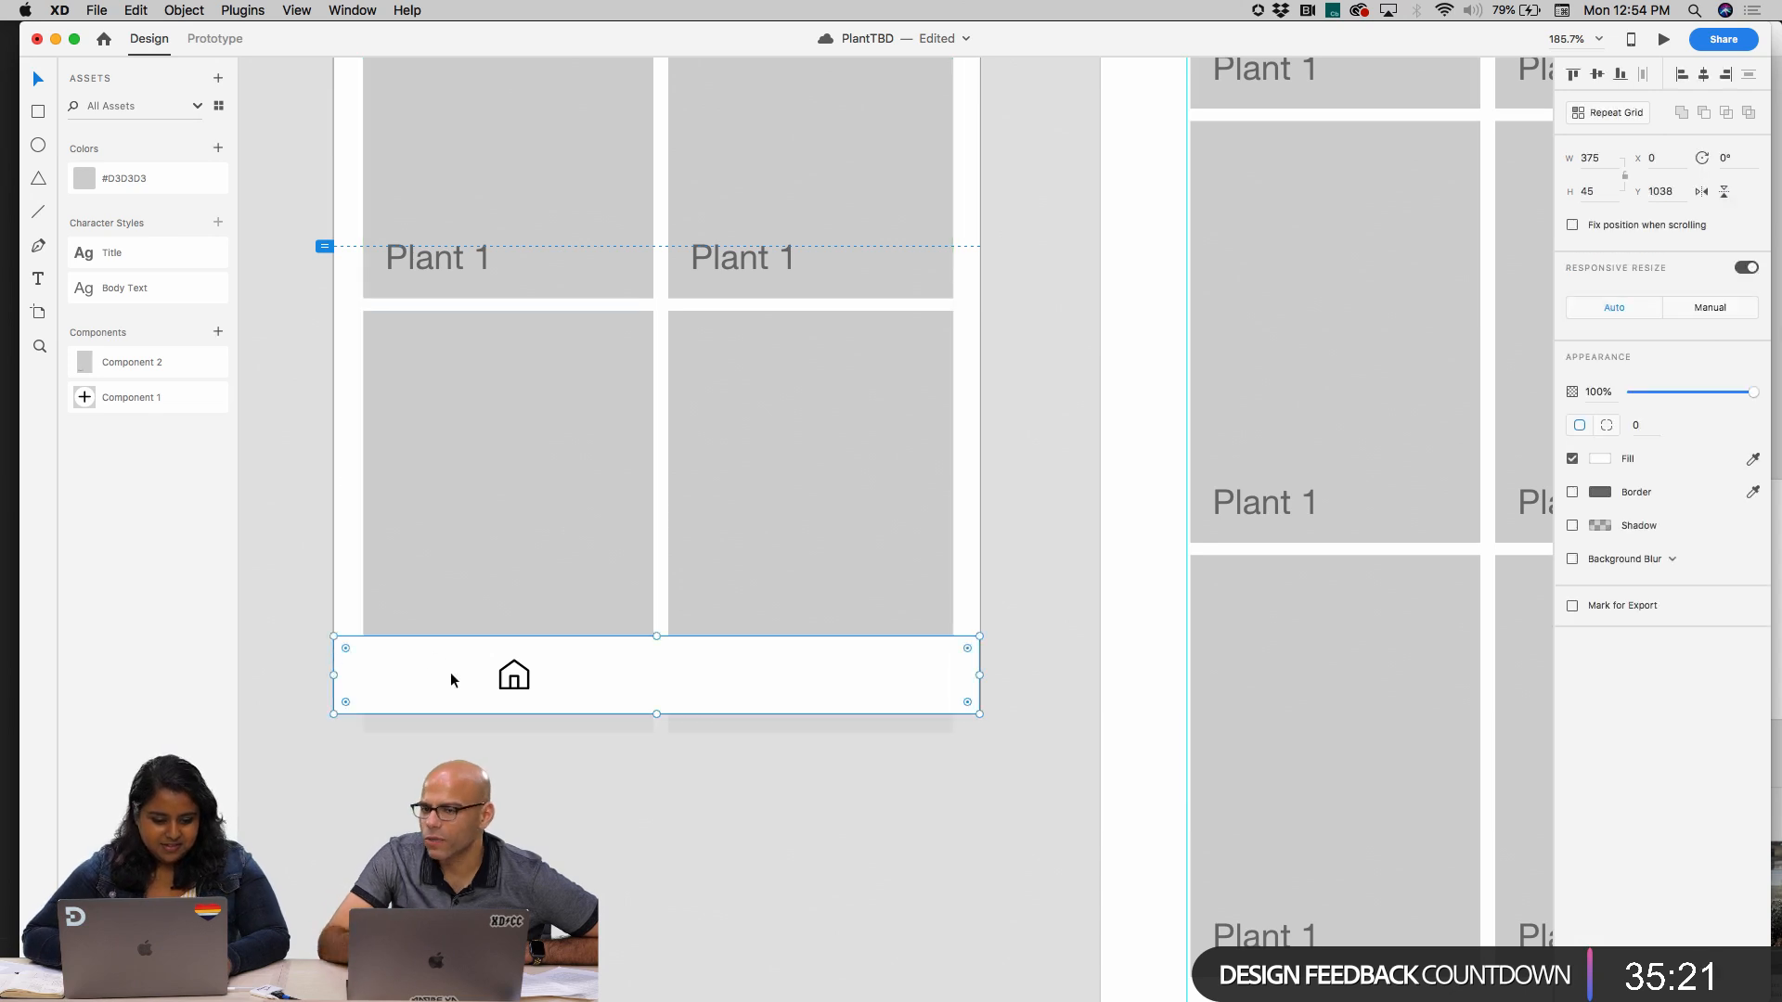
click(243, 10)
click(259, 293)
click(264, 289)
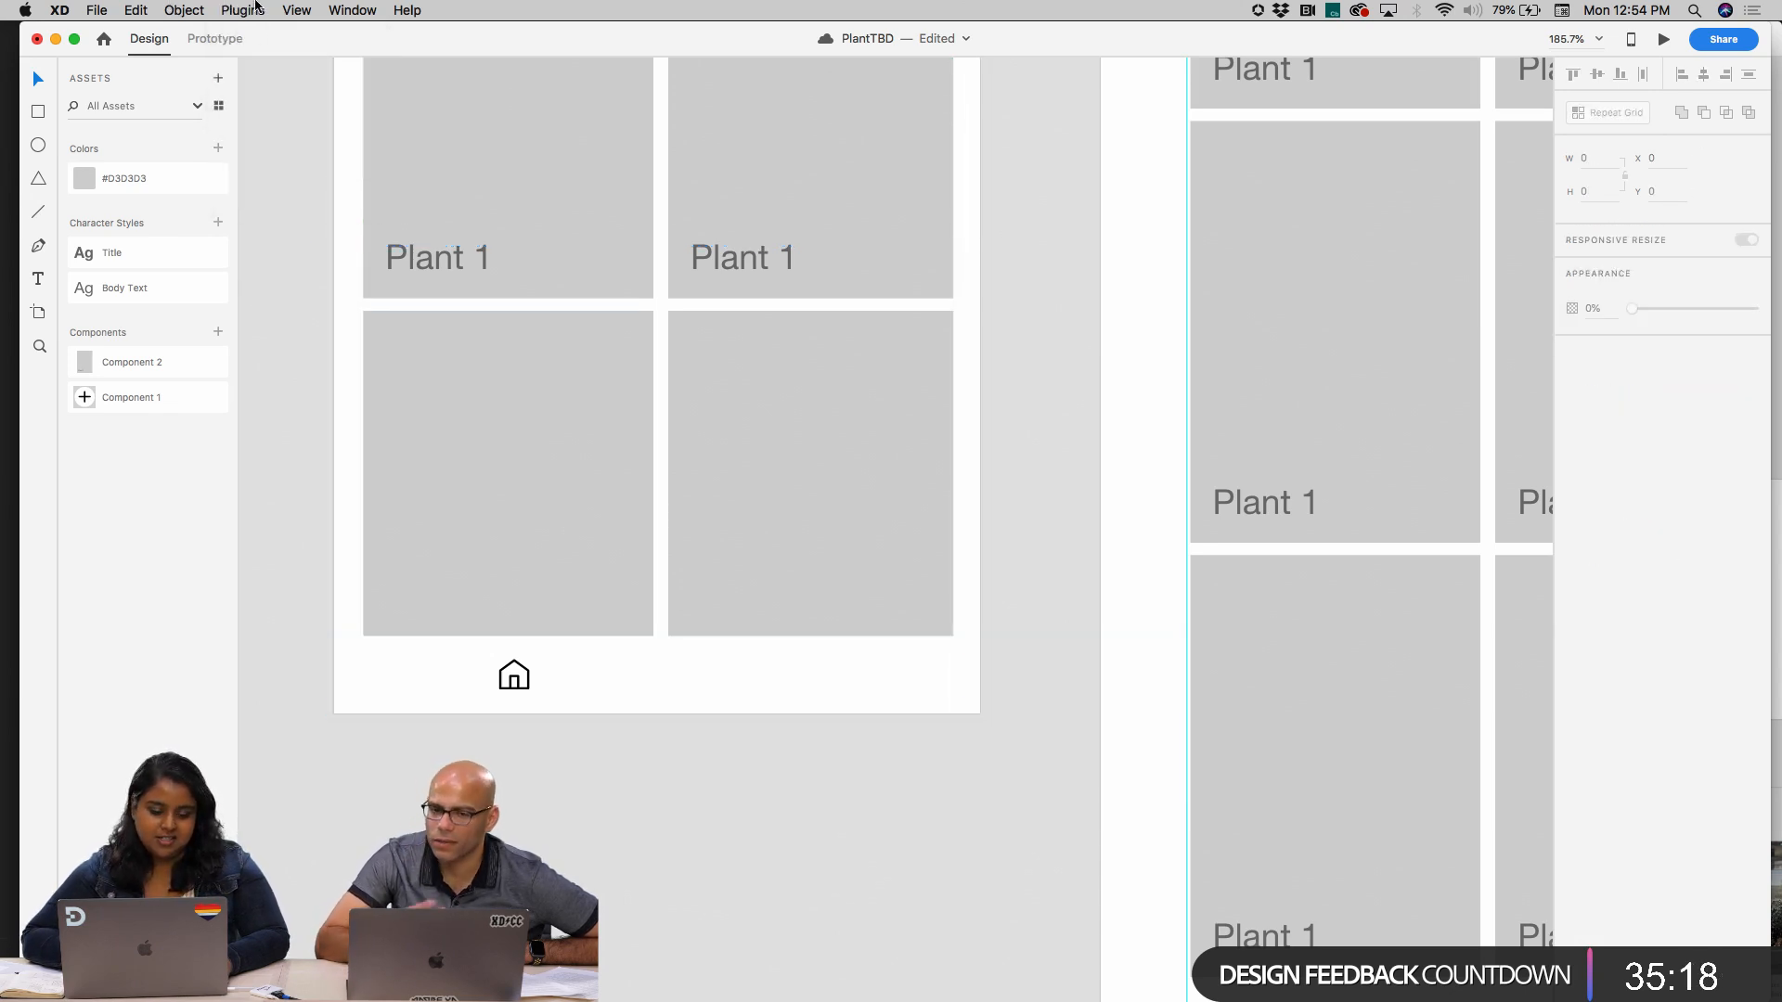
click(242, 10)
click(264, 68)
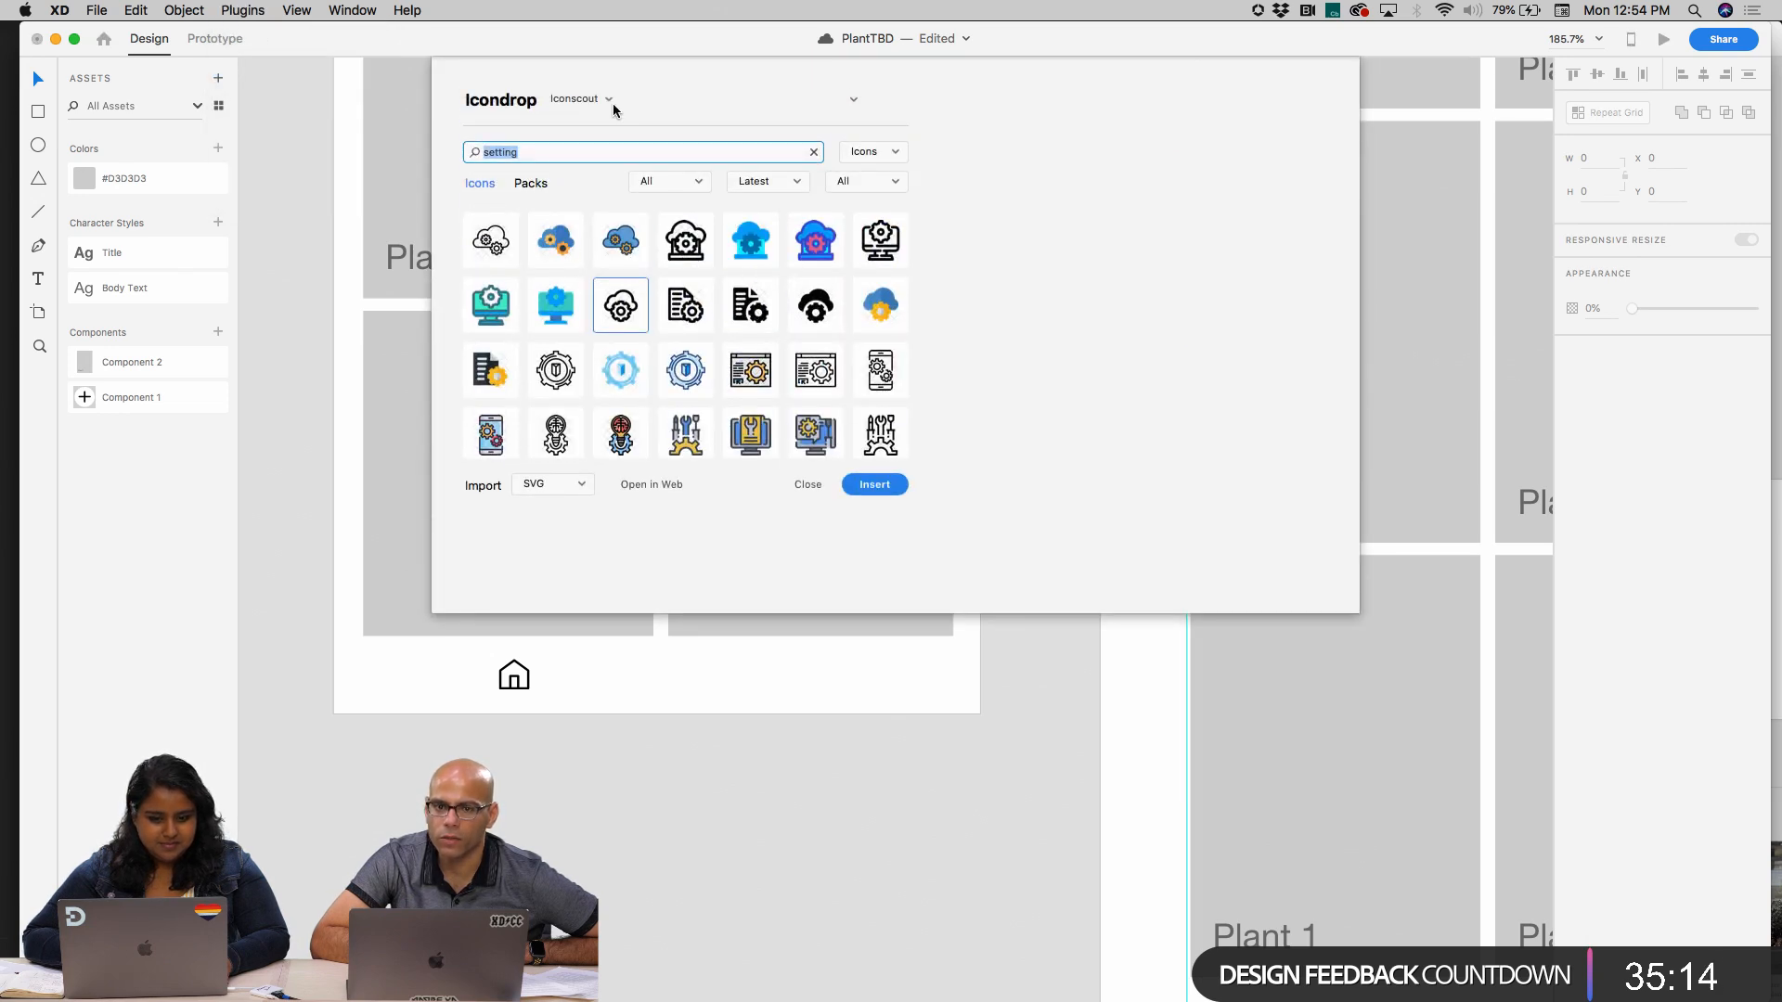
click(611, 104)
click(599, 109)
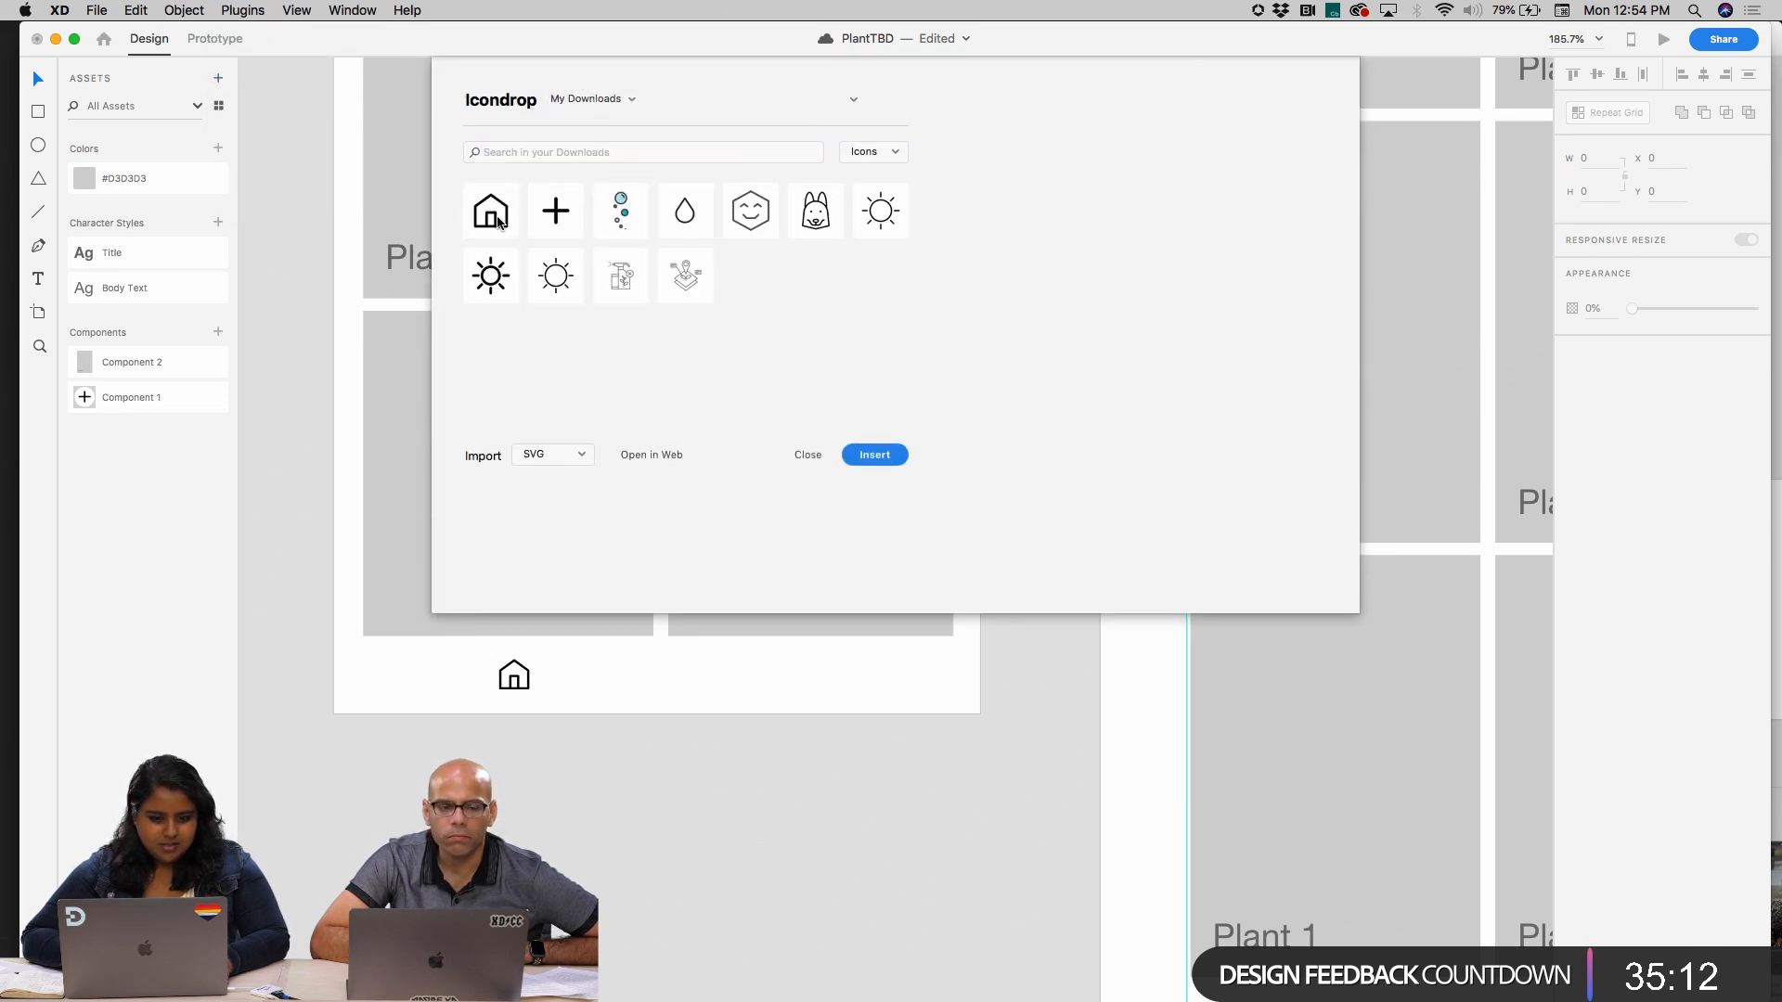
Switch Icondrop back to Iconscout and search its icons for "setting"
click(584, 100)
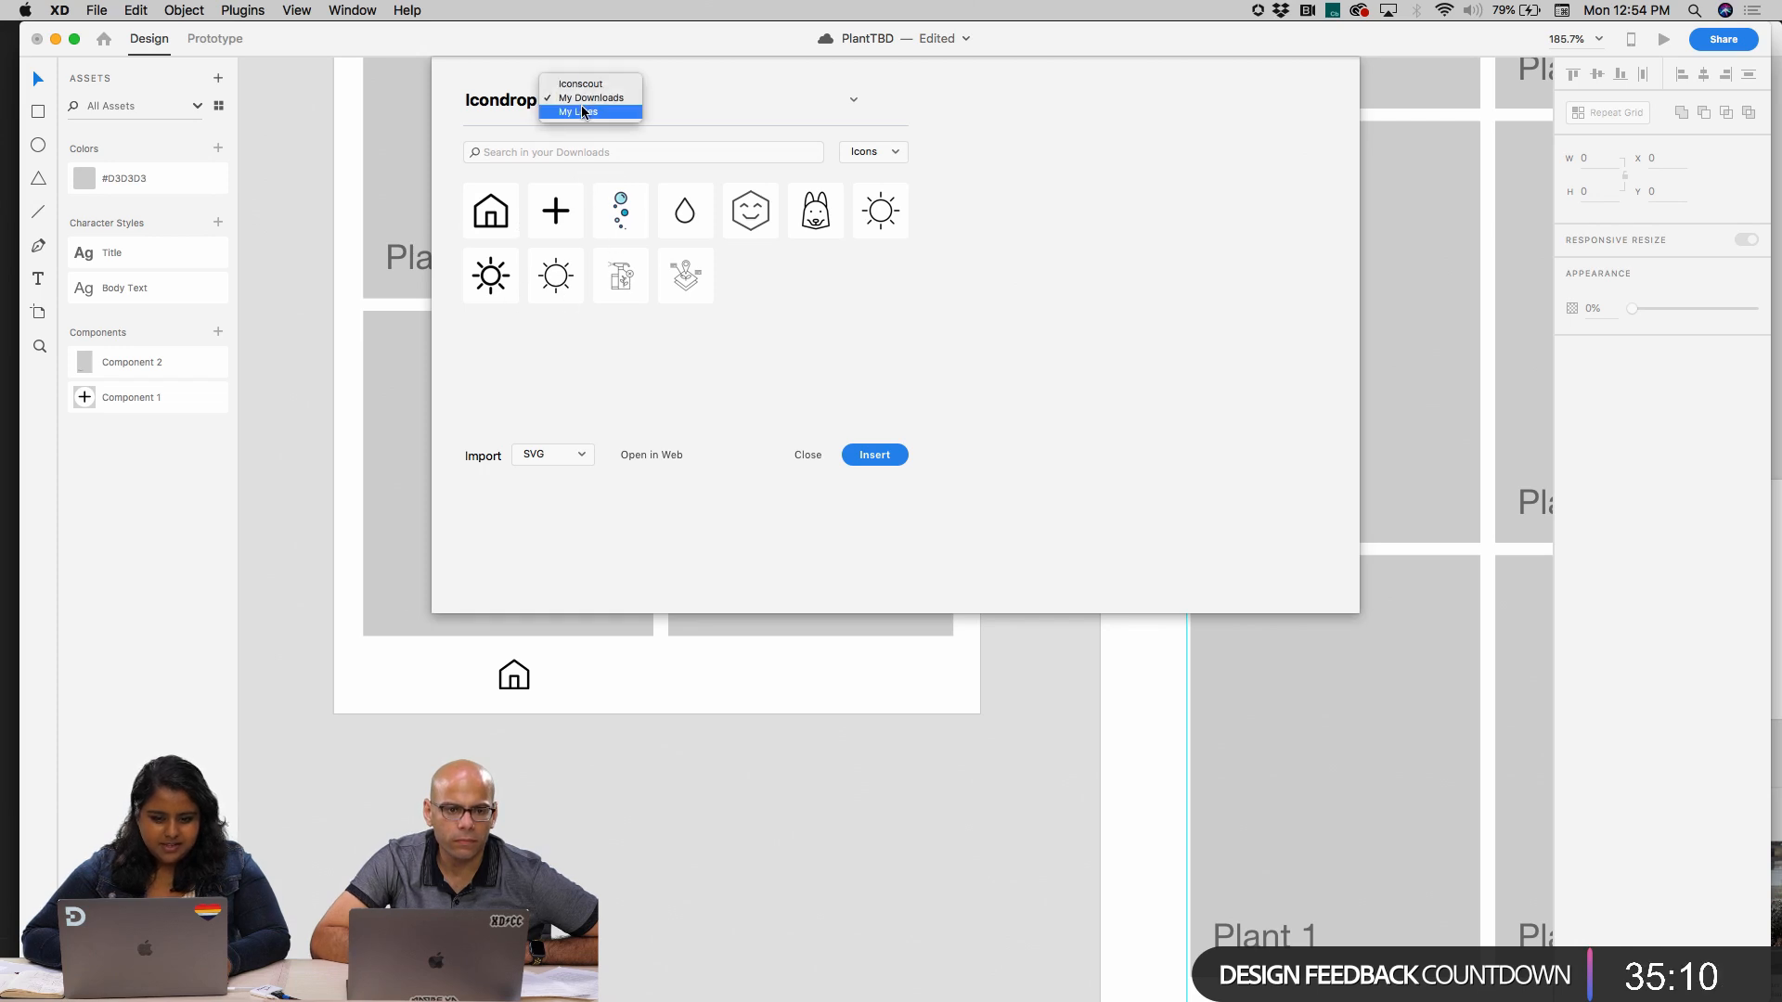
click(585, 80)
text(s)
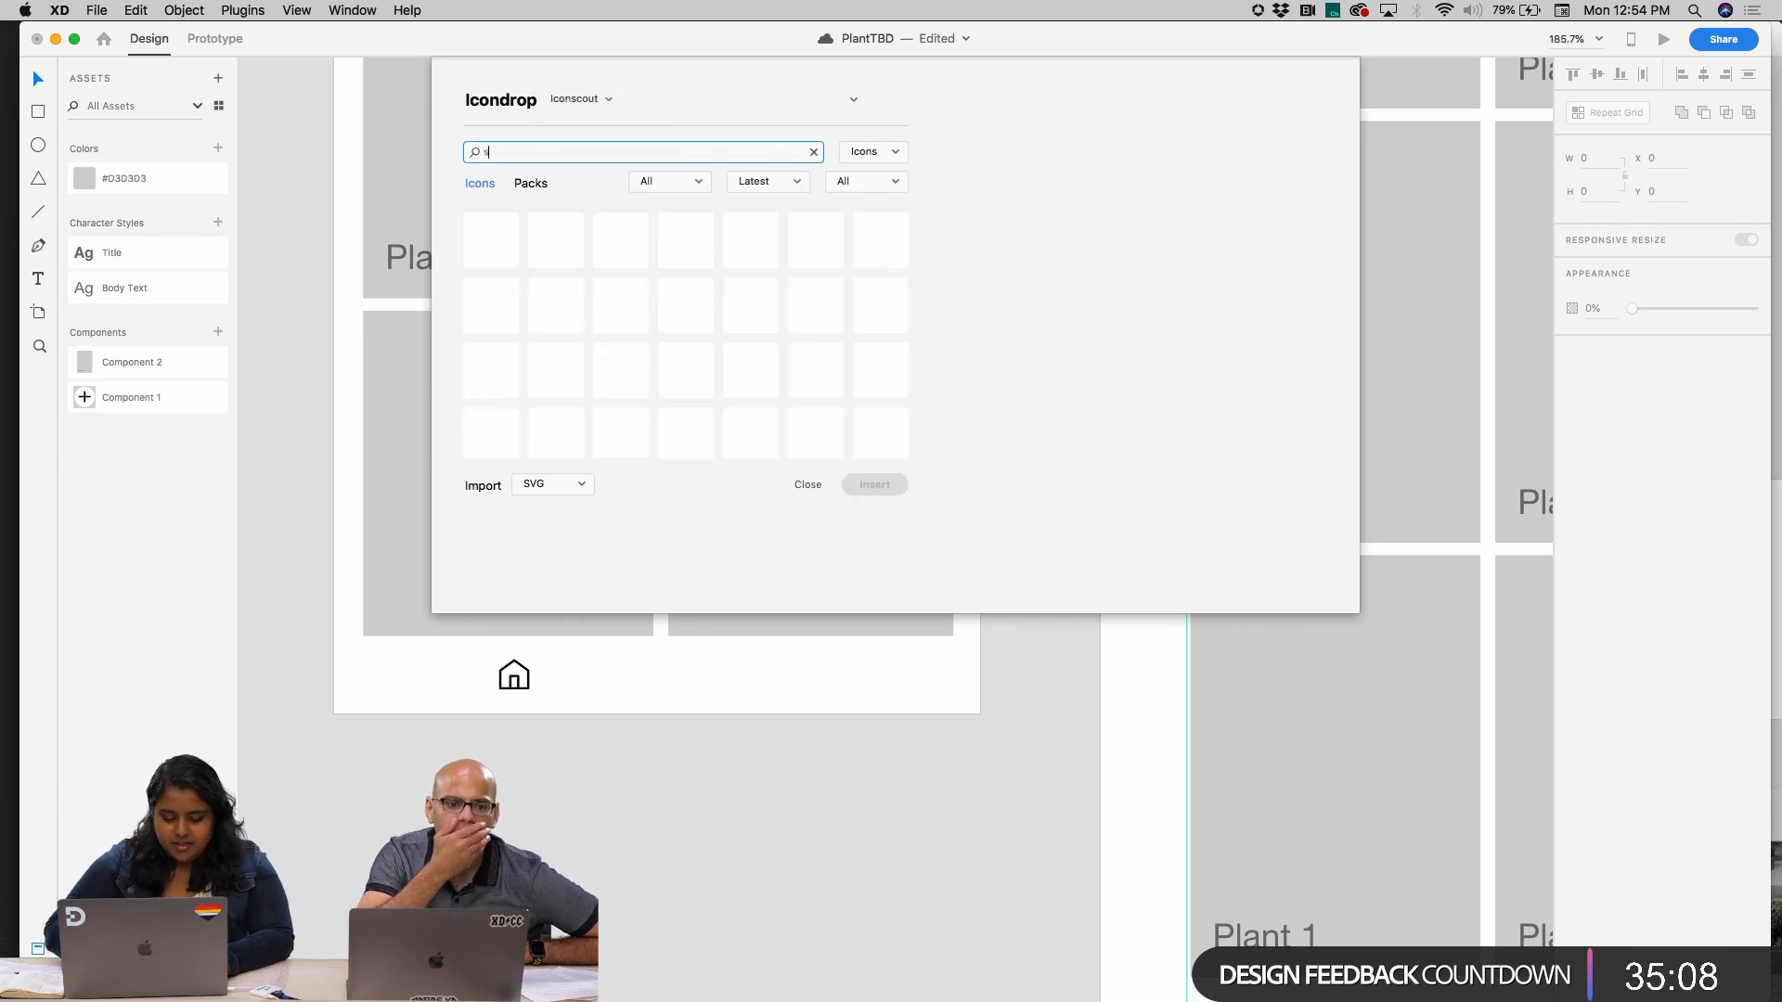
text(ettli)
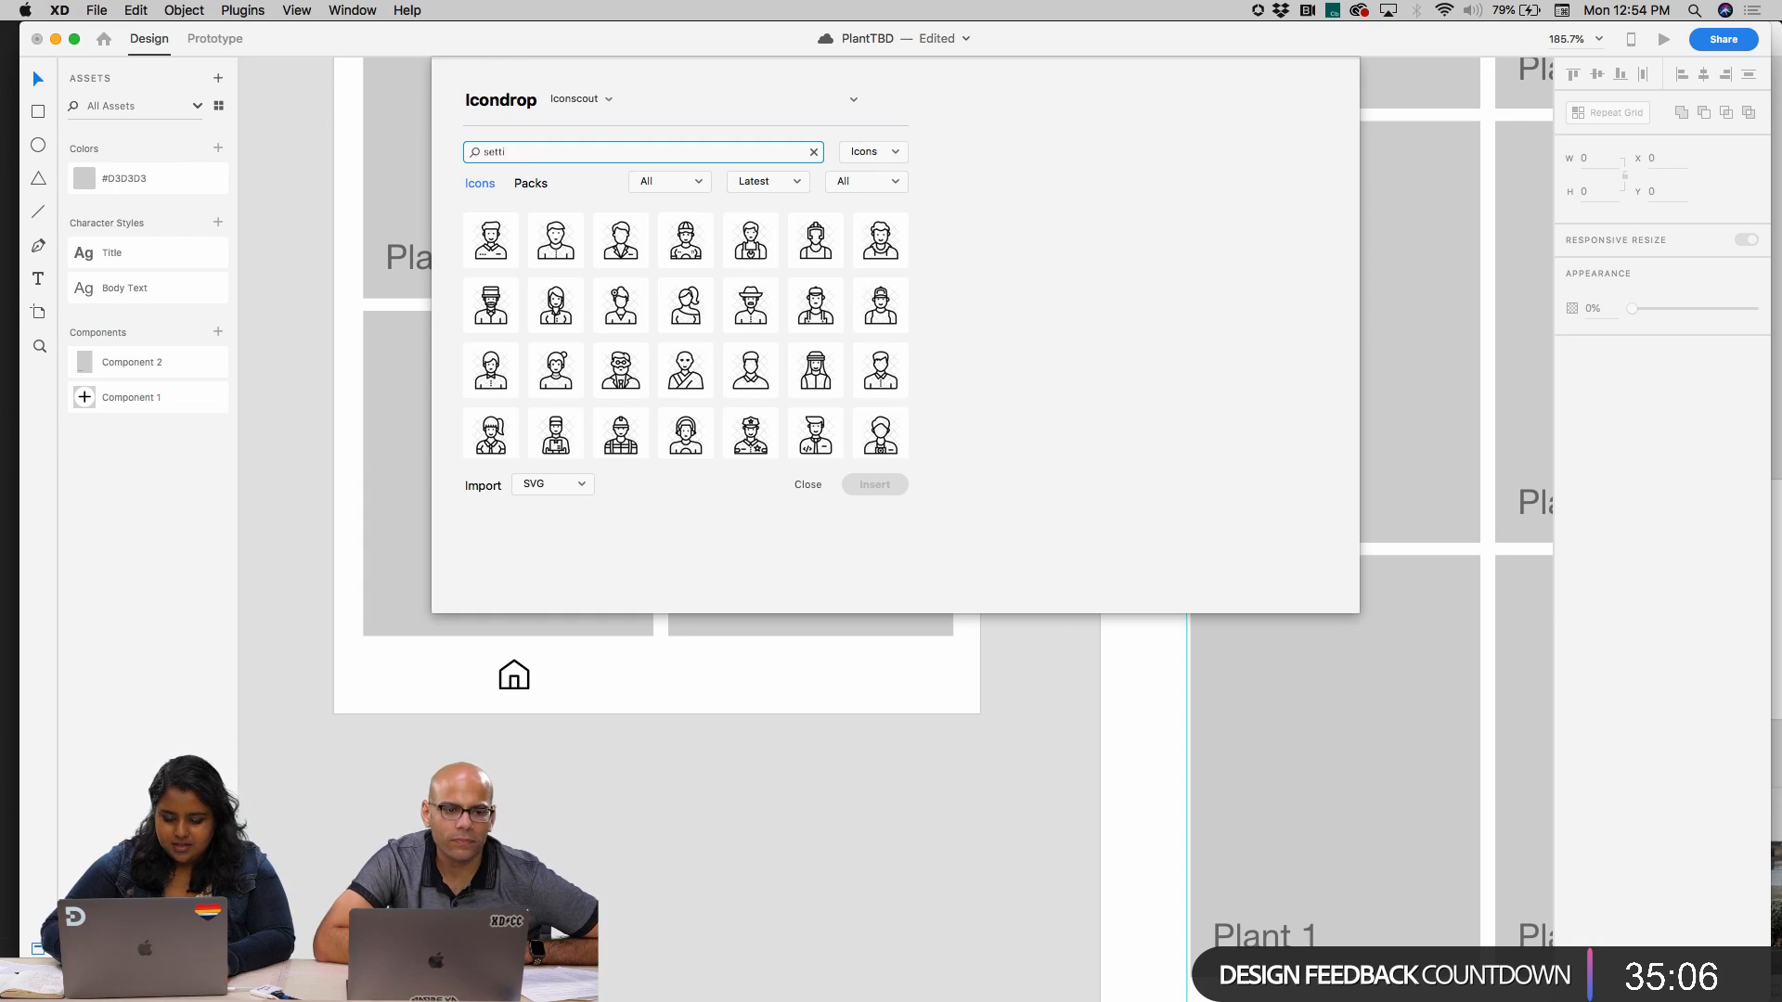
text(ng)
key(Return)
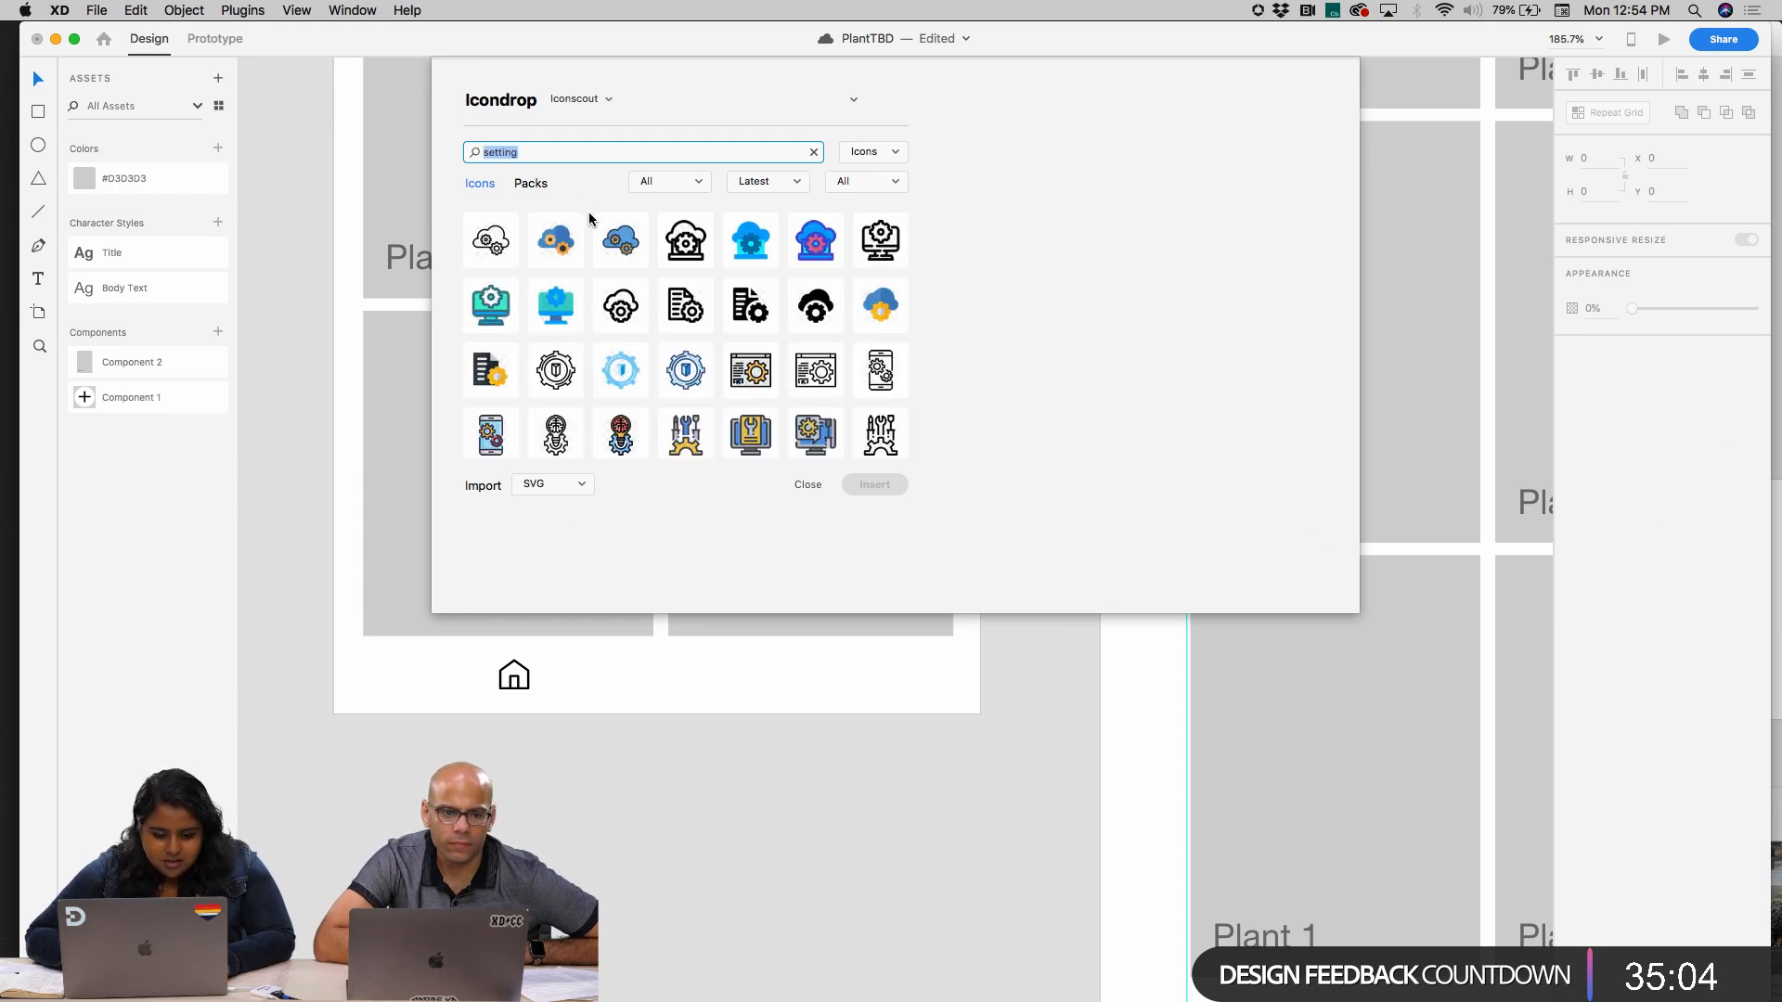
Limit the setting icons to Free and insert the plain outlined gear as SVG
scroll(774, 320, down, 5)
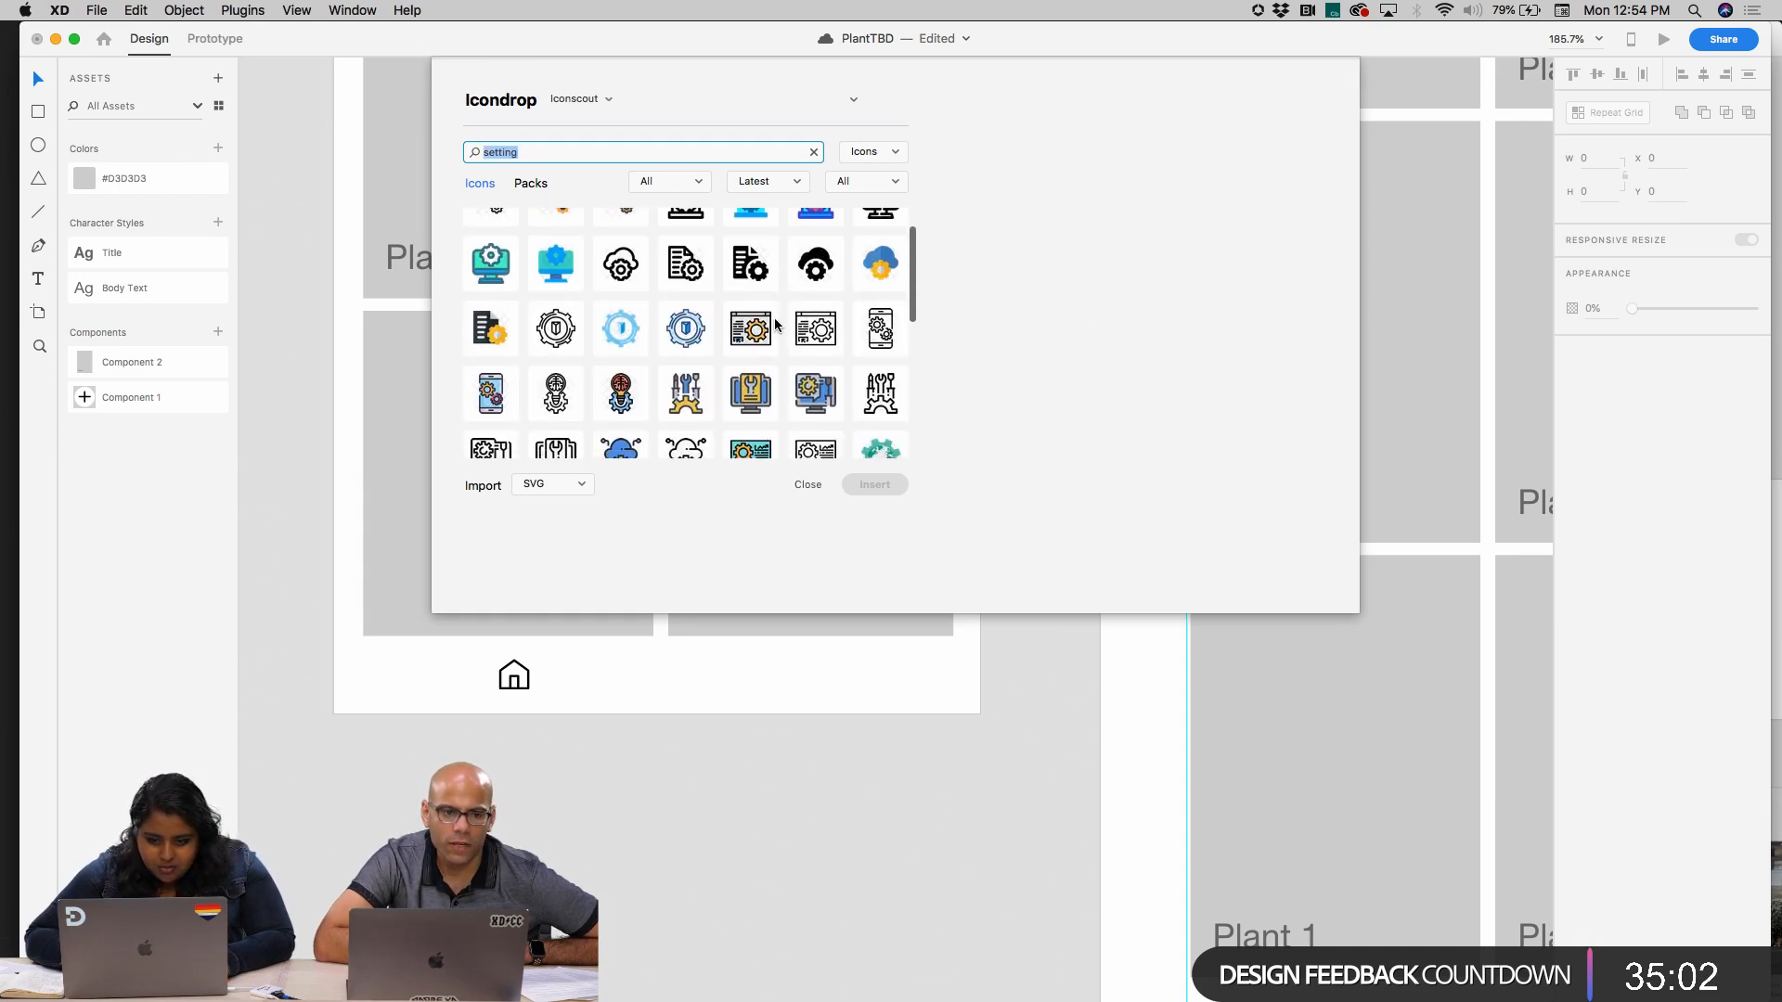
scroll(776, 323, down, 3)
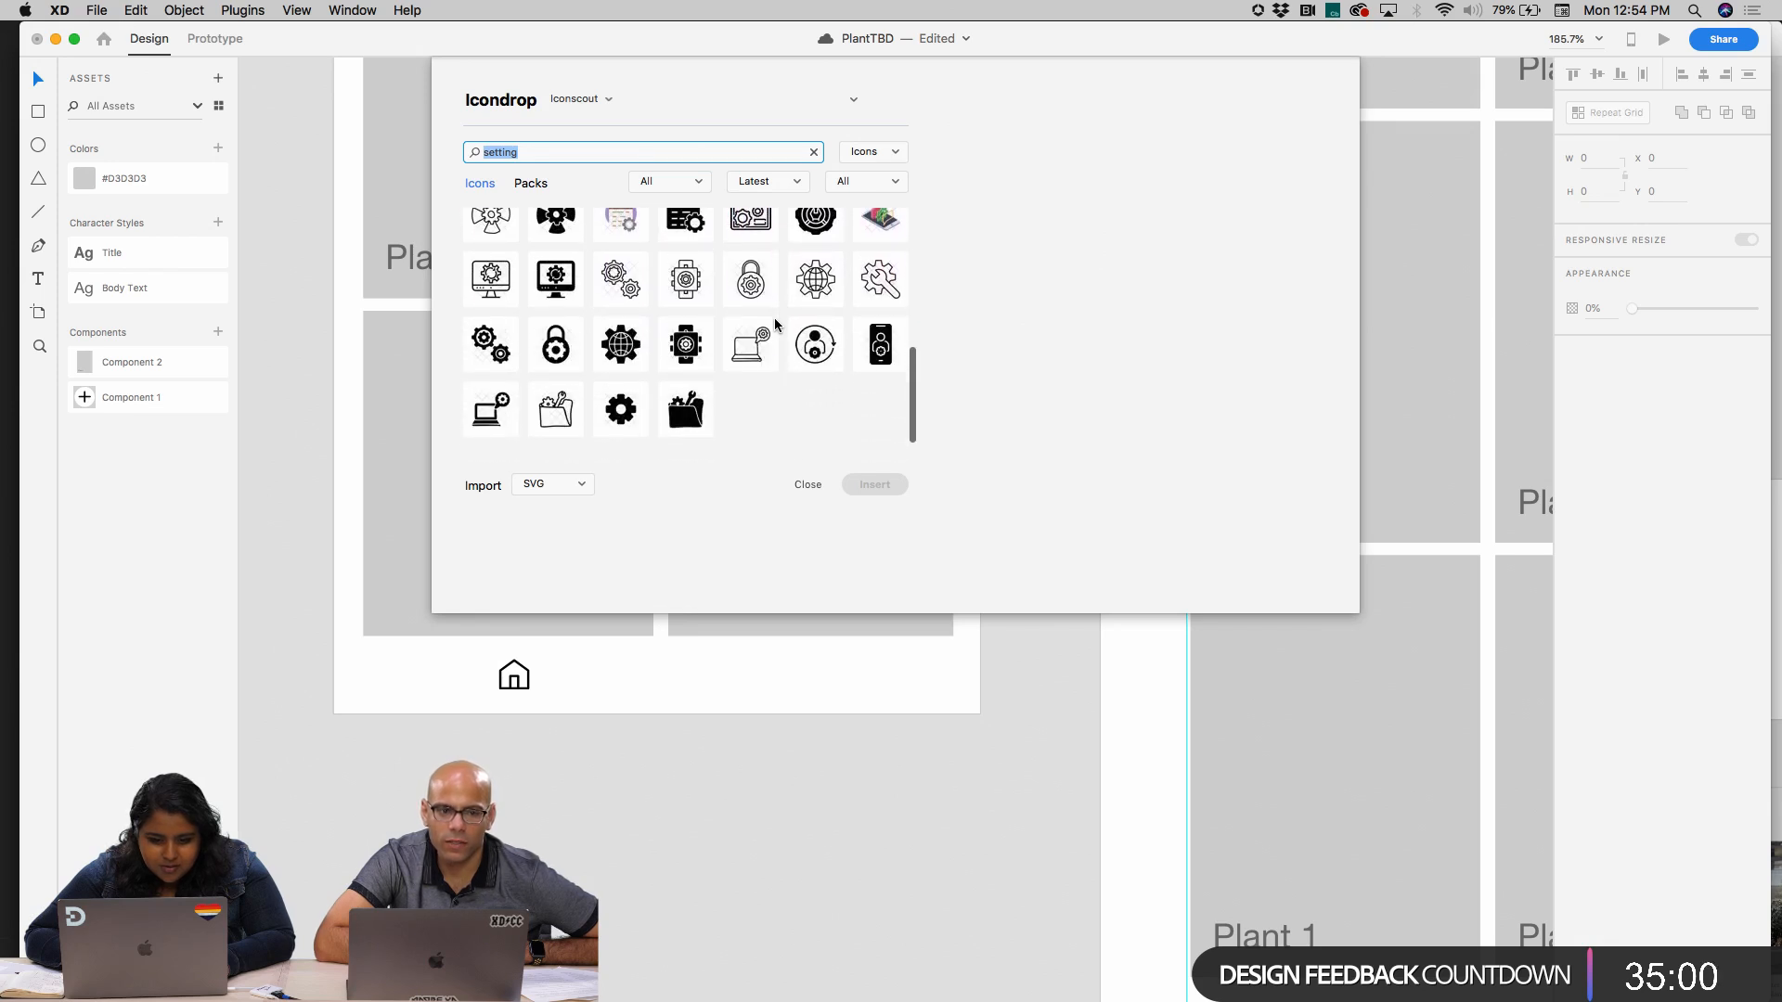
scroll(759, 290, up, 8)
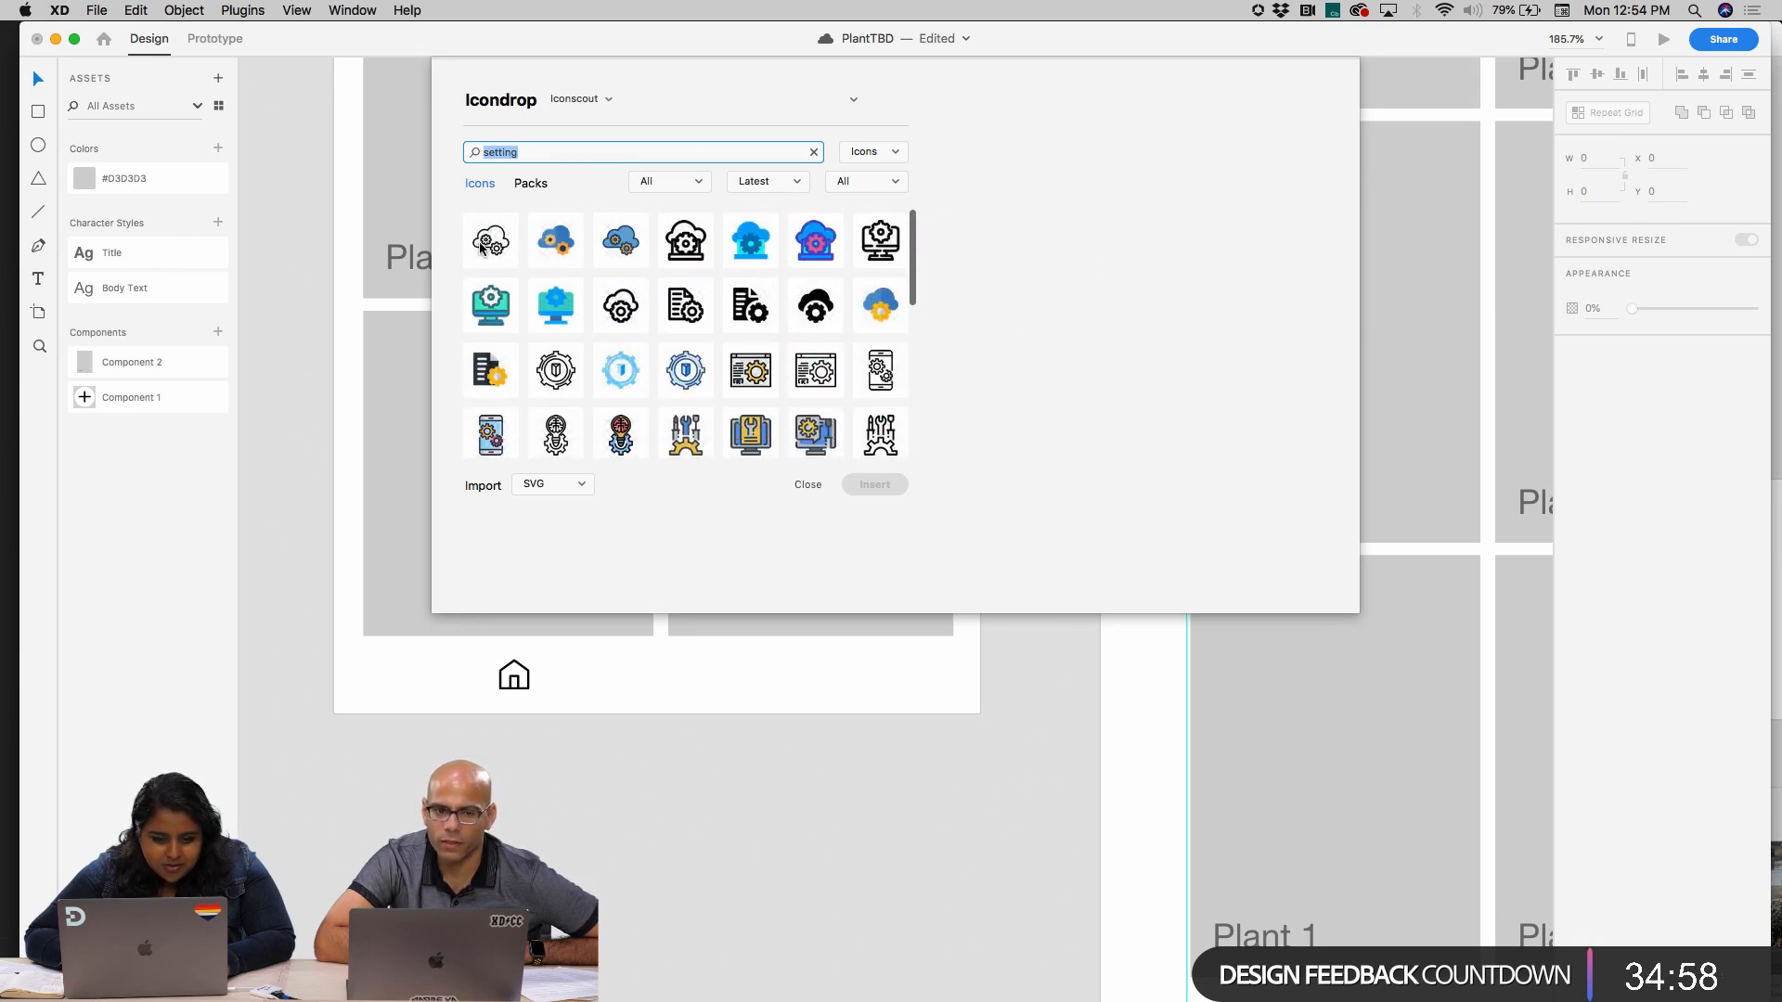
click(889, 175)
click(888, 191)
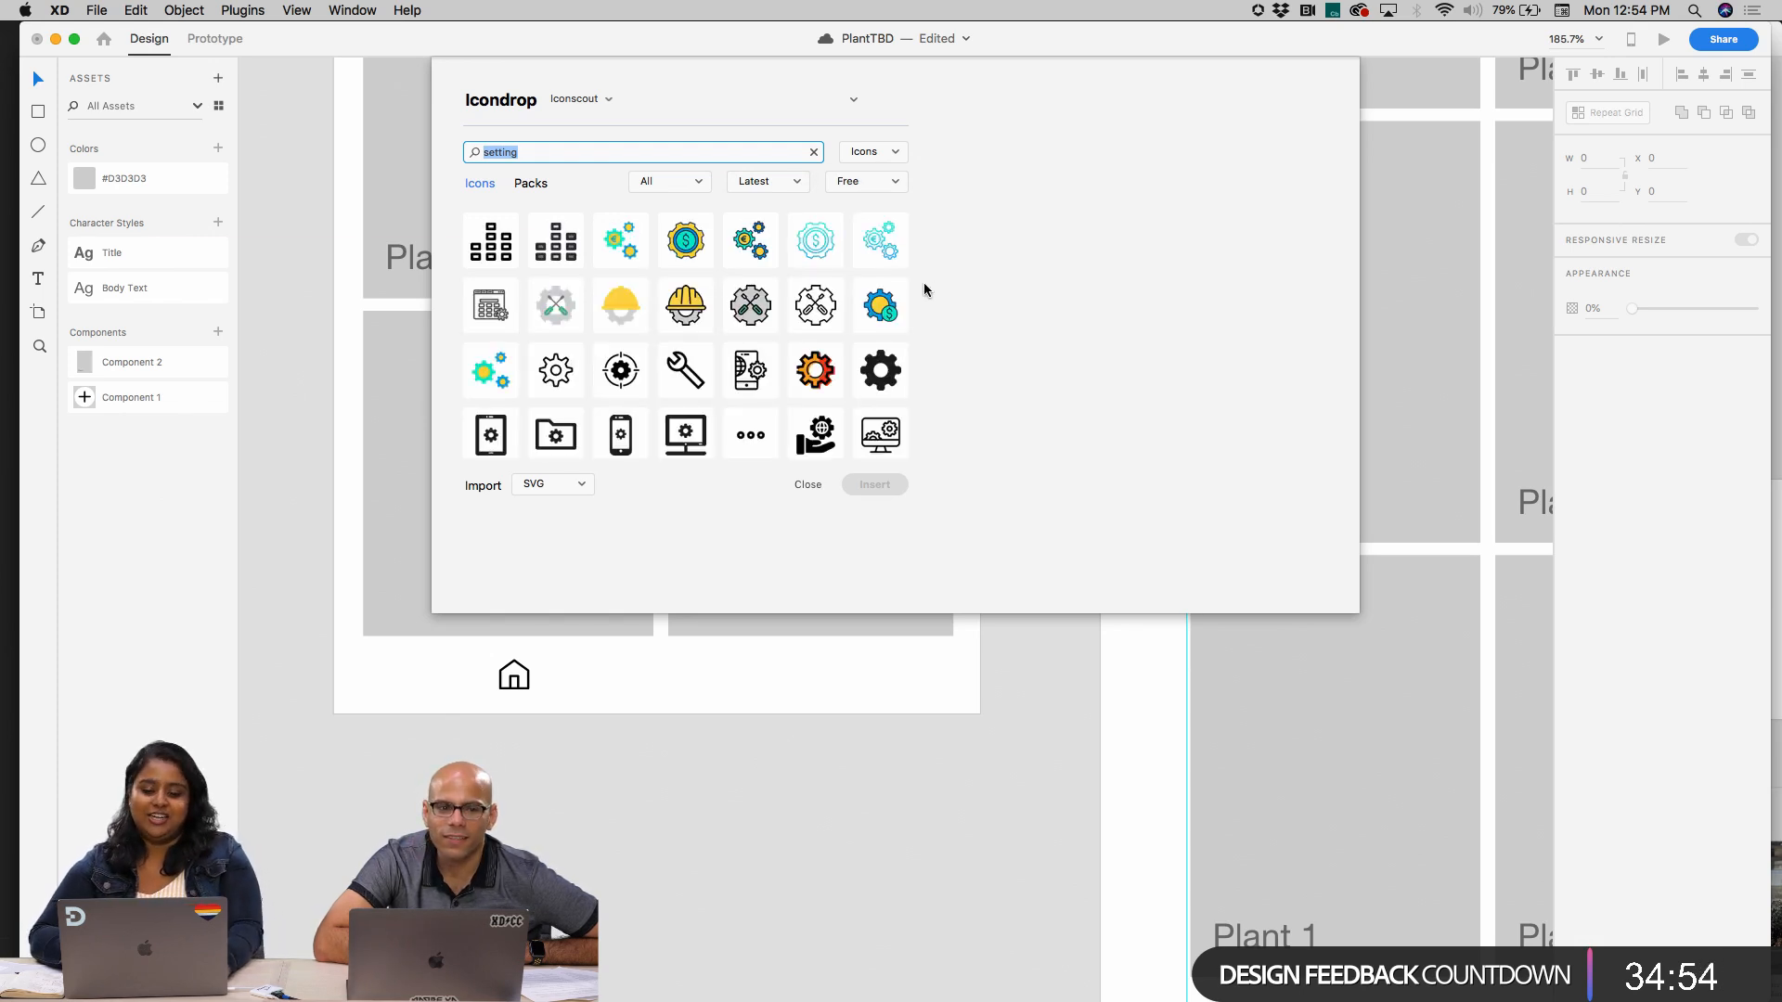
click(556, 380)
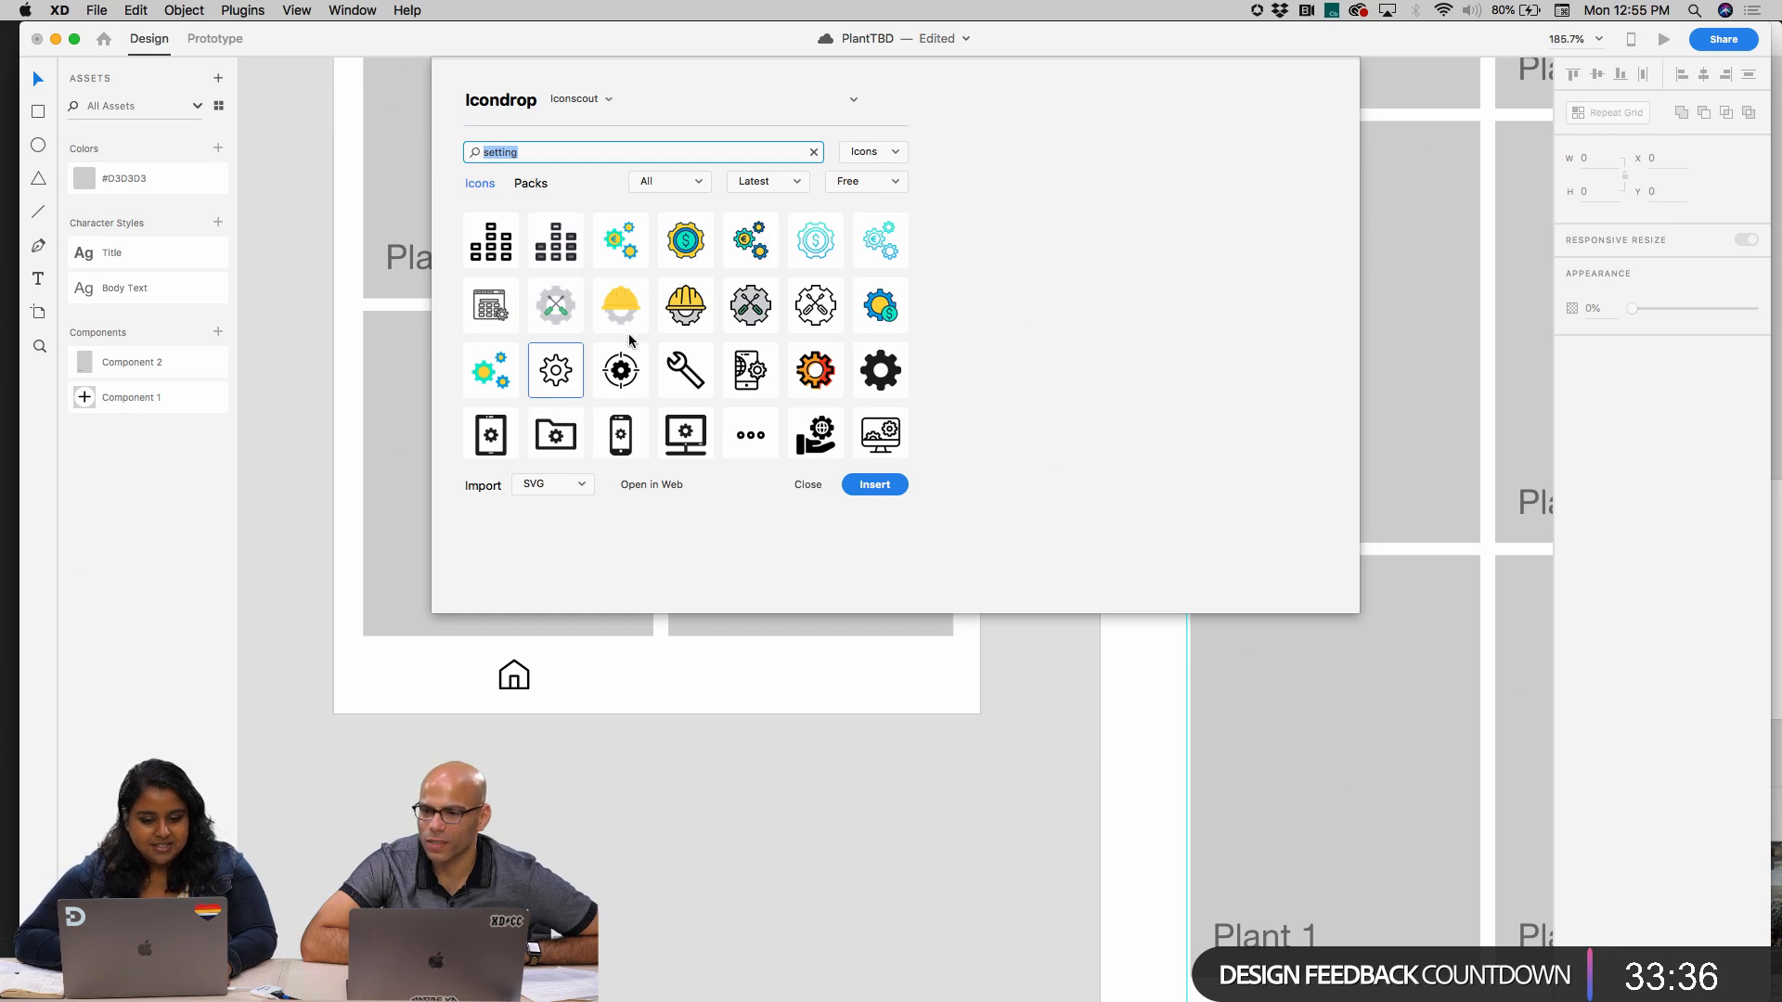
click(874, 488)
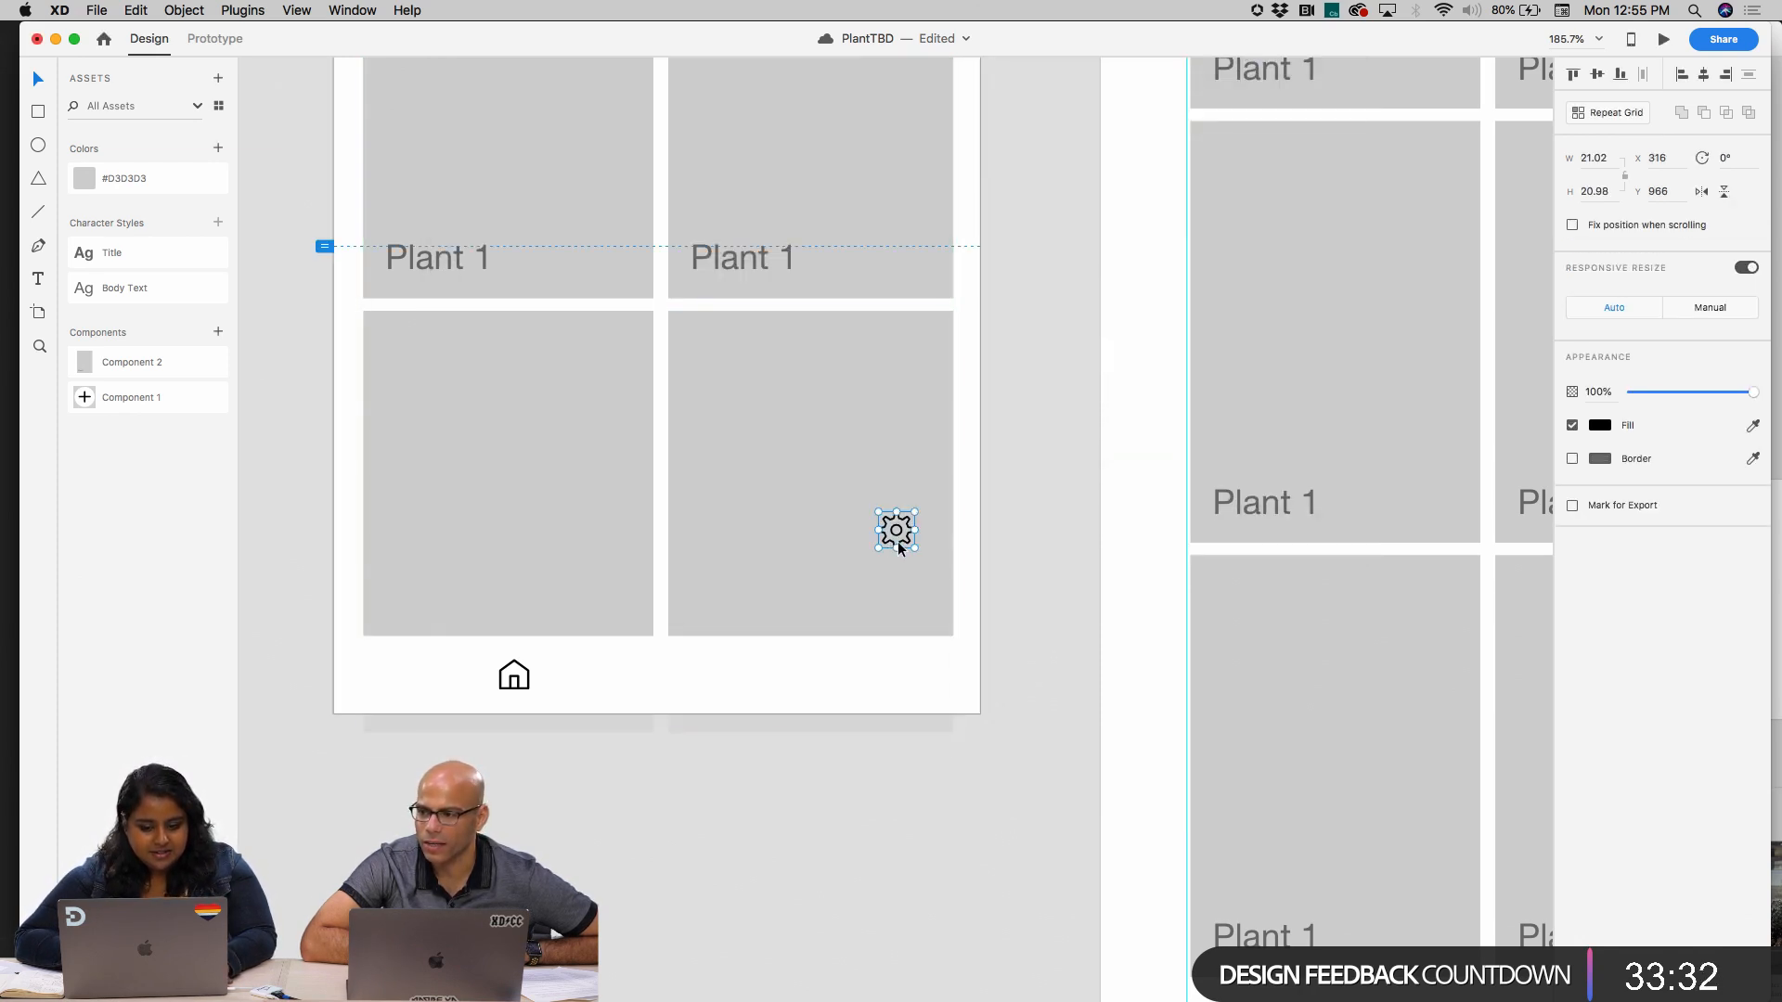
Try to move the gear icon from the plant grid down into the bottom bar
drag(898, 536, 859, 685)
key(super+z)
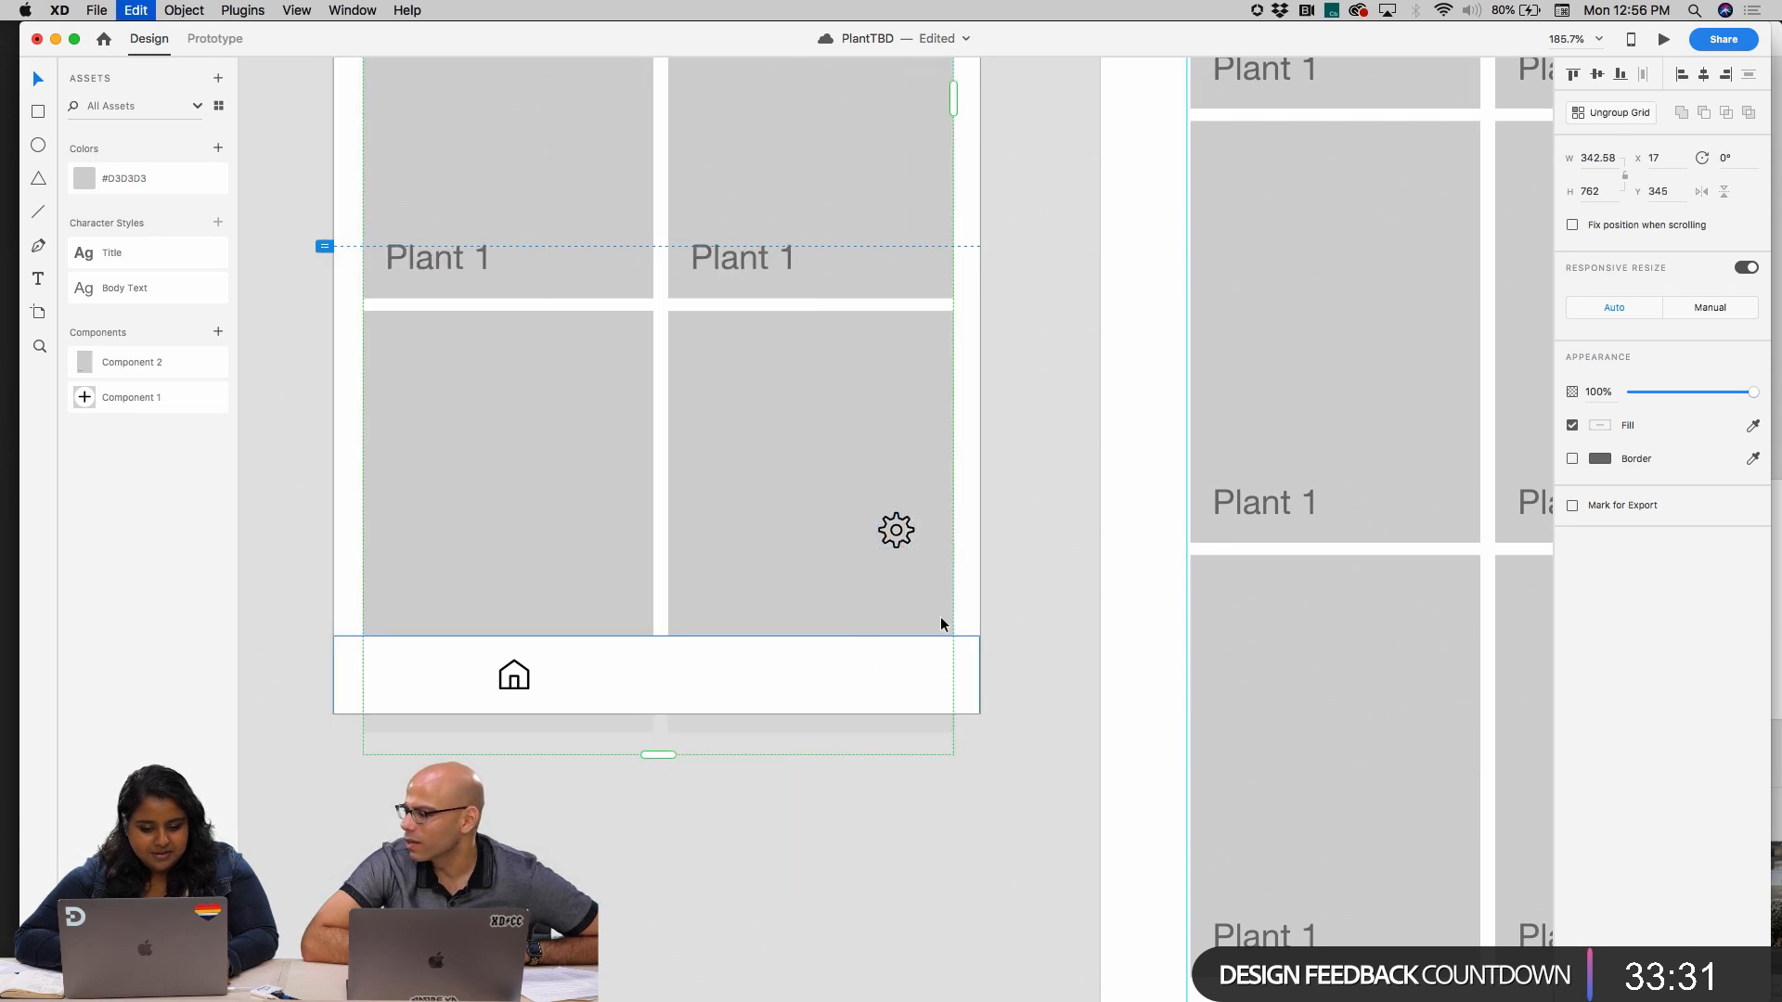
click(900, 521)
drag(900, 520, 845, 641)
key(super+z)
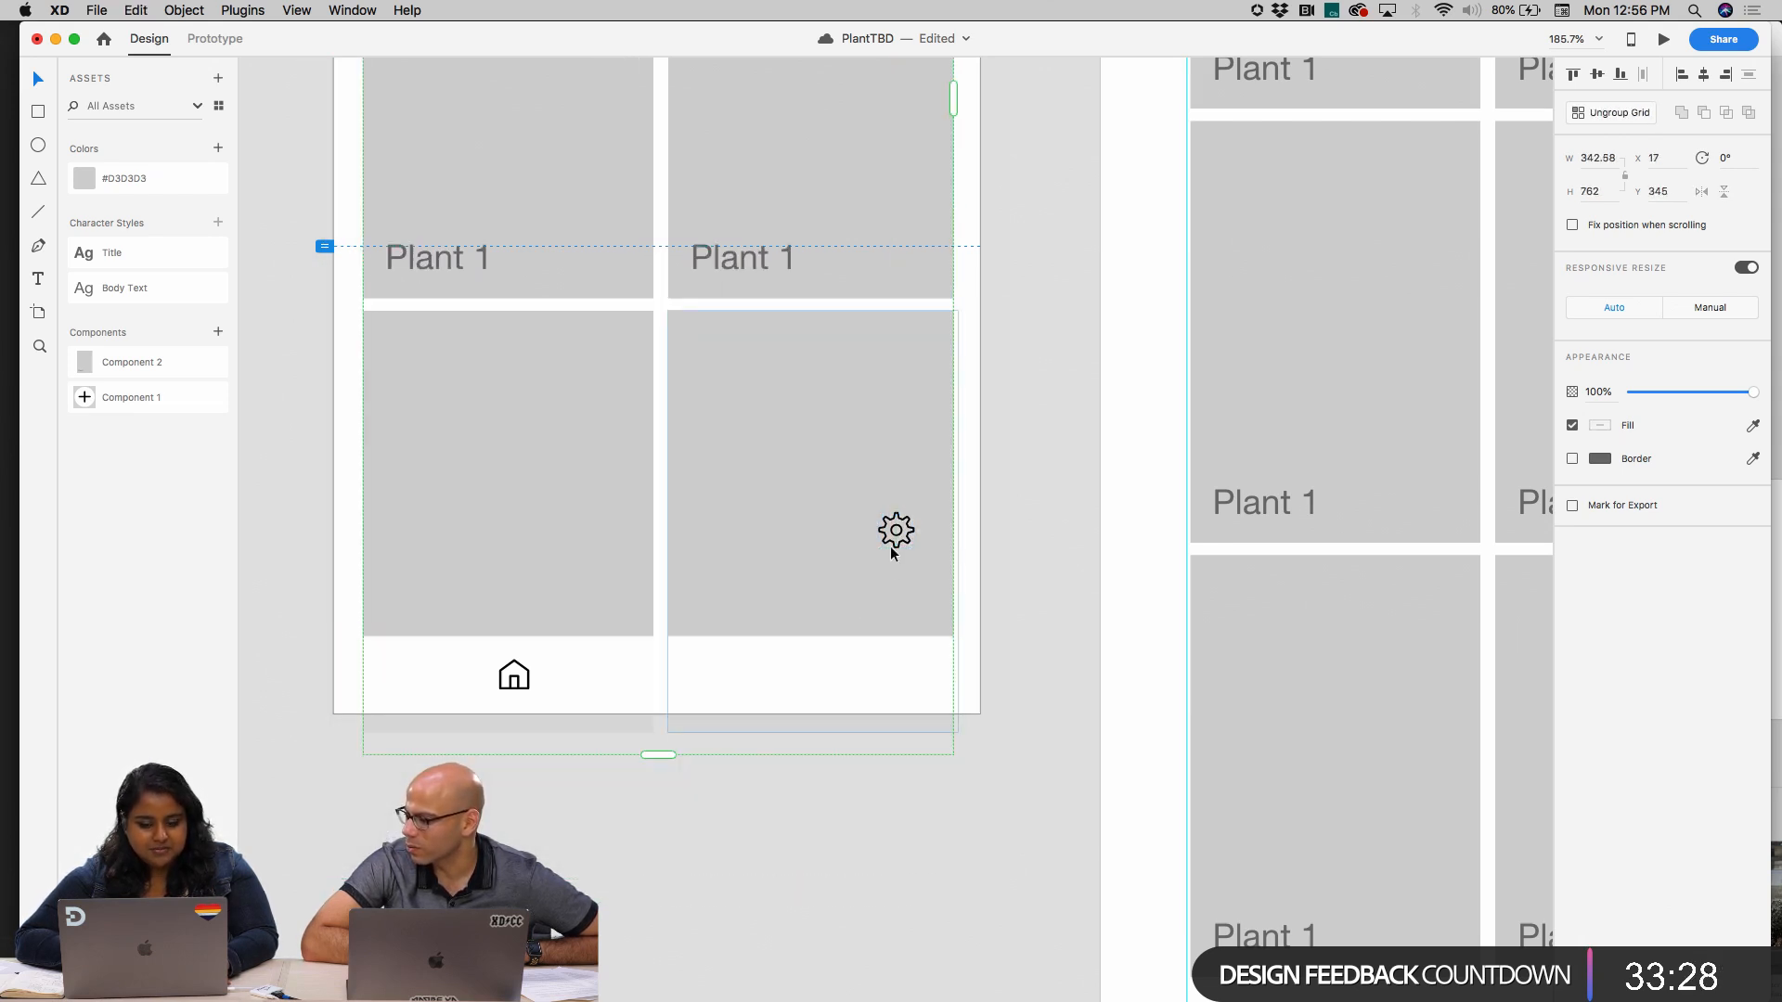
Cut the gear icon from the plant grid and paste it into the bottom bar's group beside the home icon
double_click(902, 517)
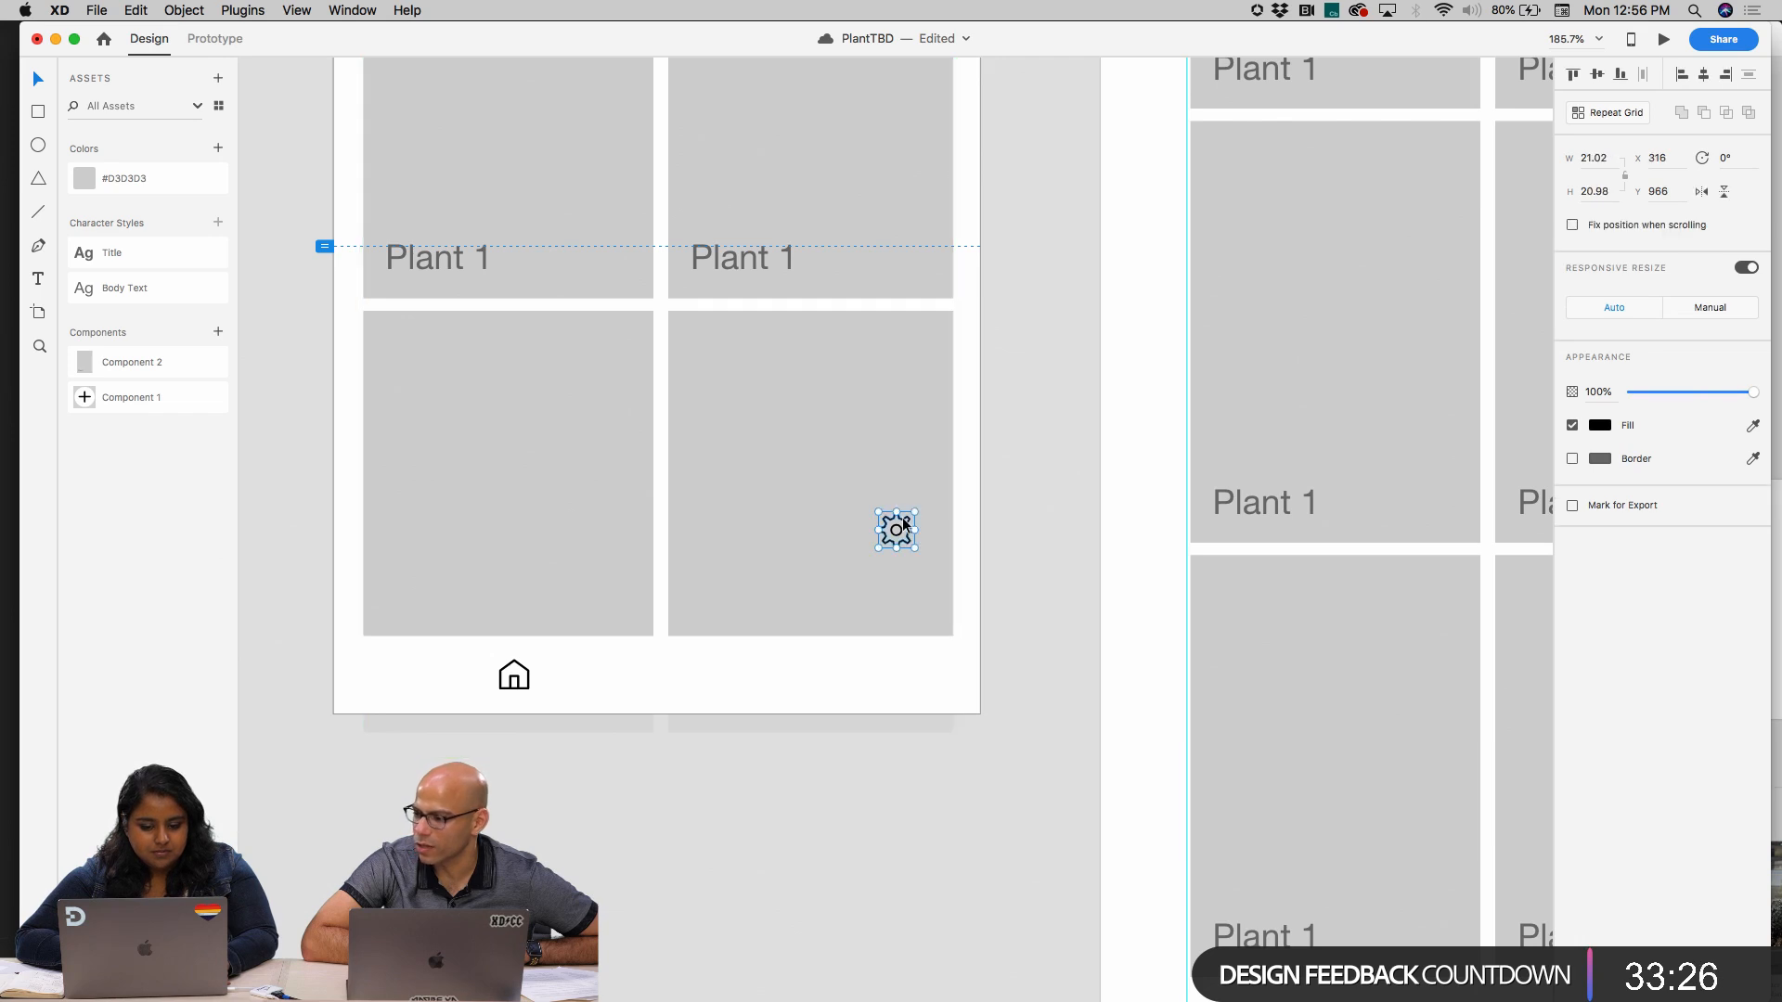
key(Delete)
click(415, 718)
double_click(512, 670)
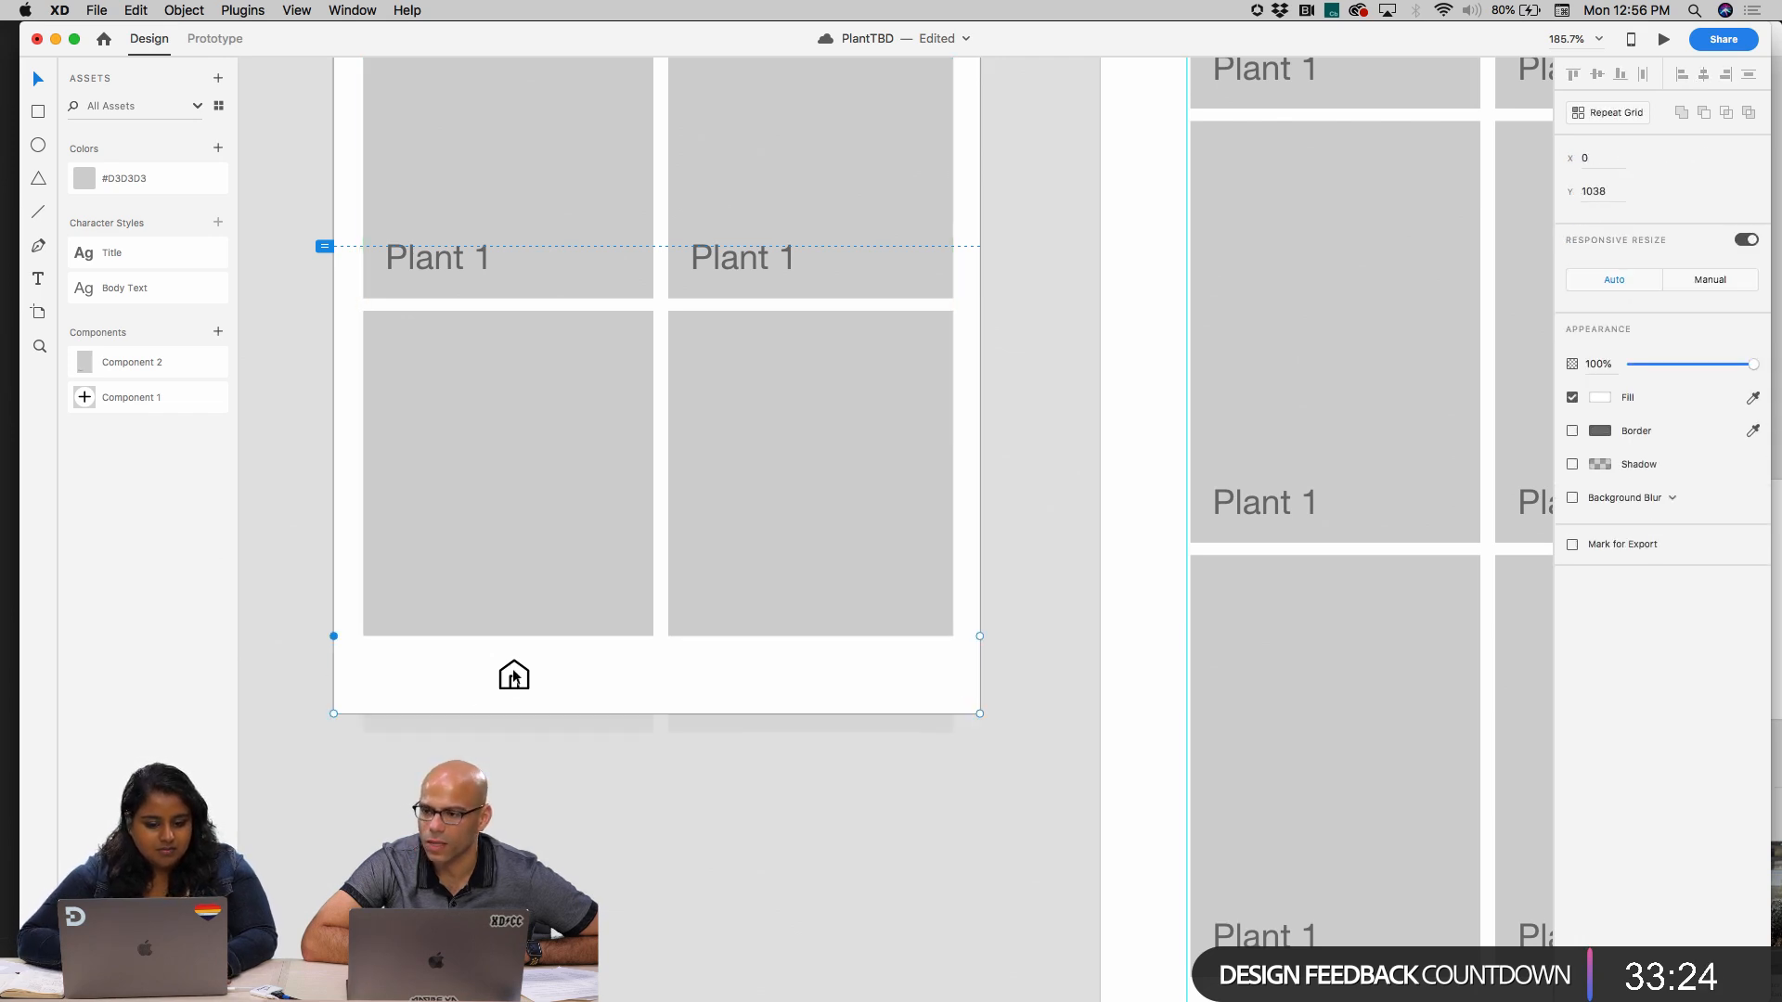
key(super+v)
Nudge the pasted gear icon down and left into the bottom bar's right half, to X 286, Y 1046
key(shift+Down)
key(shift+Down)
key(shift+Down)
key(shift+Down)
key(shift+Down)
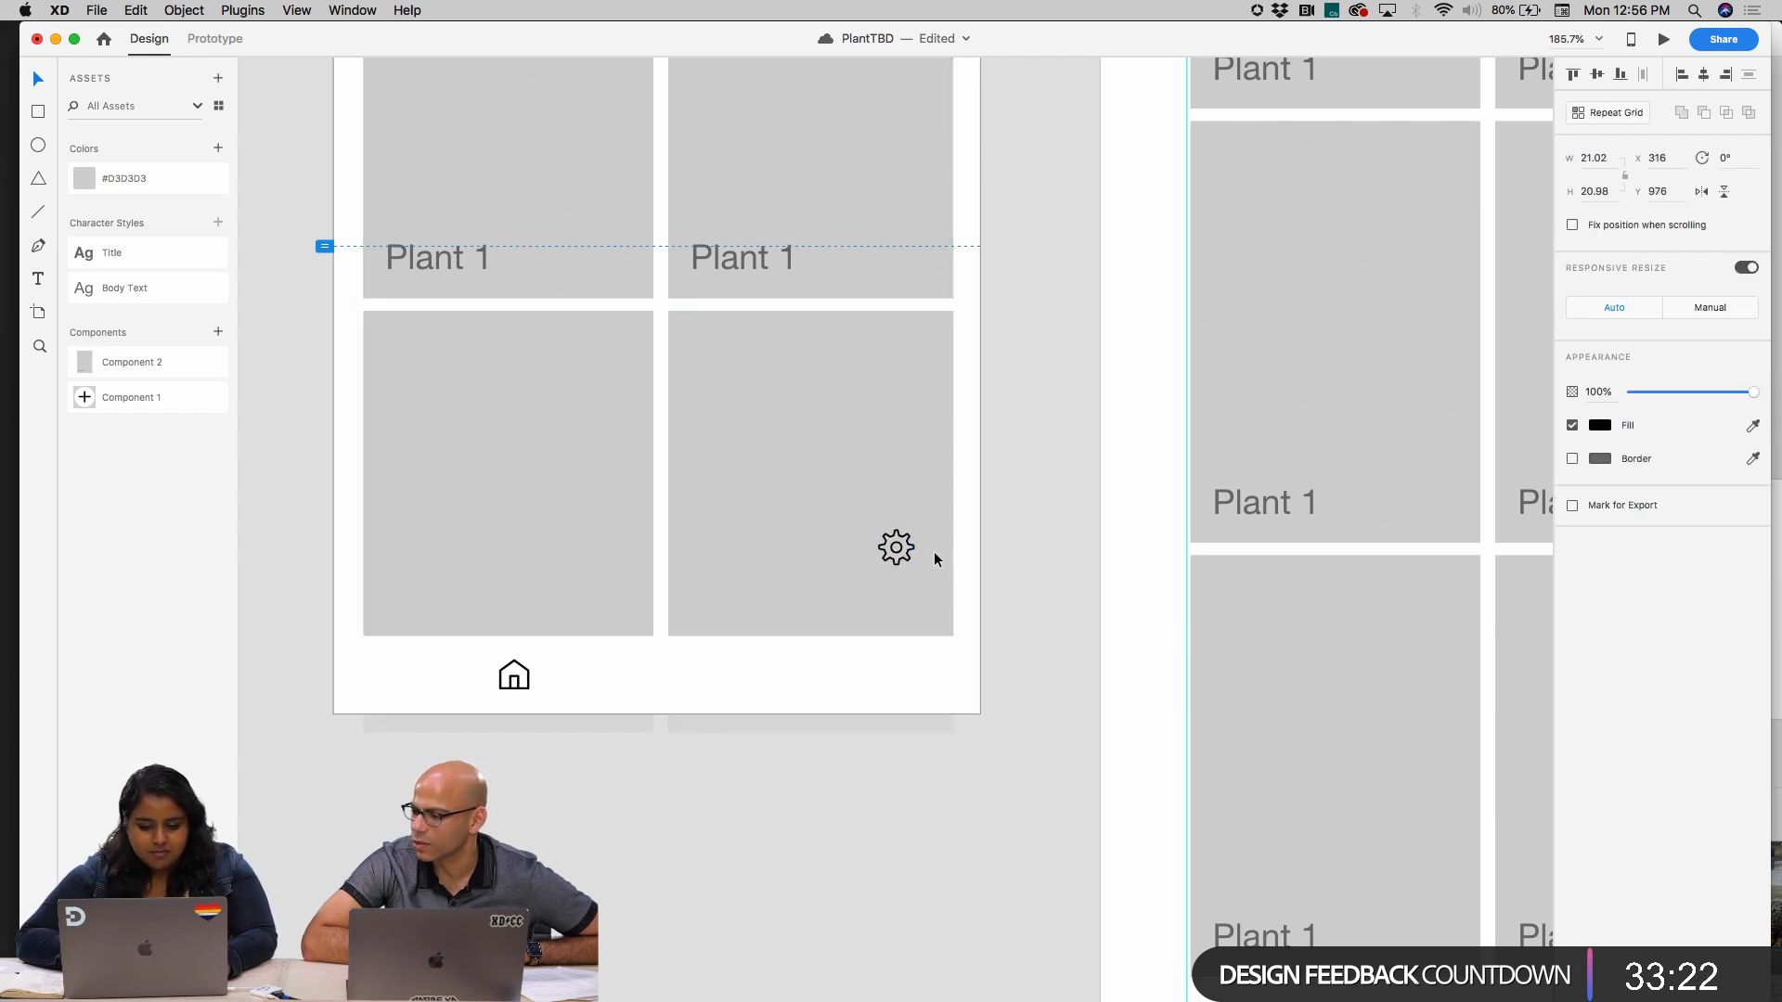
key(shift+Down)
key(shift+Down)
key(shift+Down)
key(shift+Left)
key(shift+Left)
key(shift+Left)
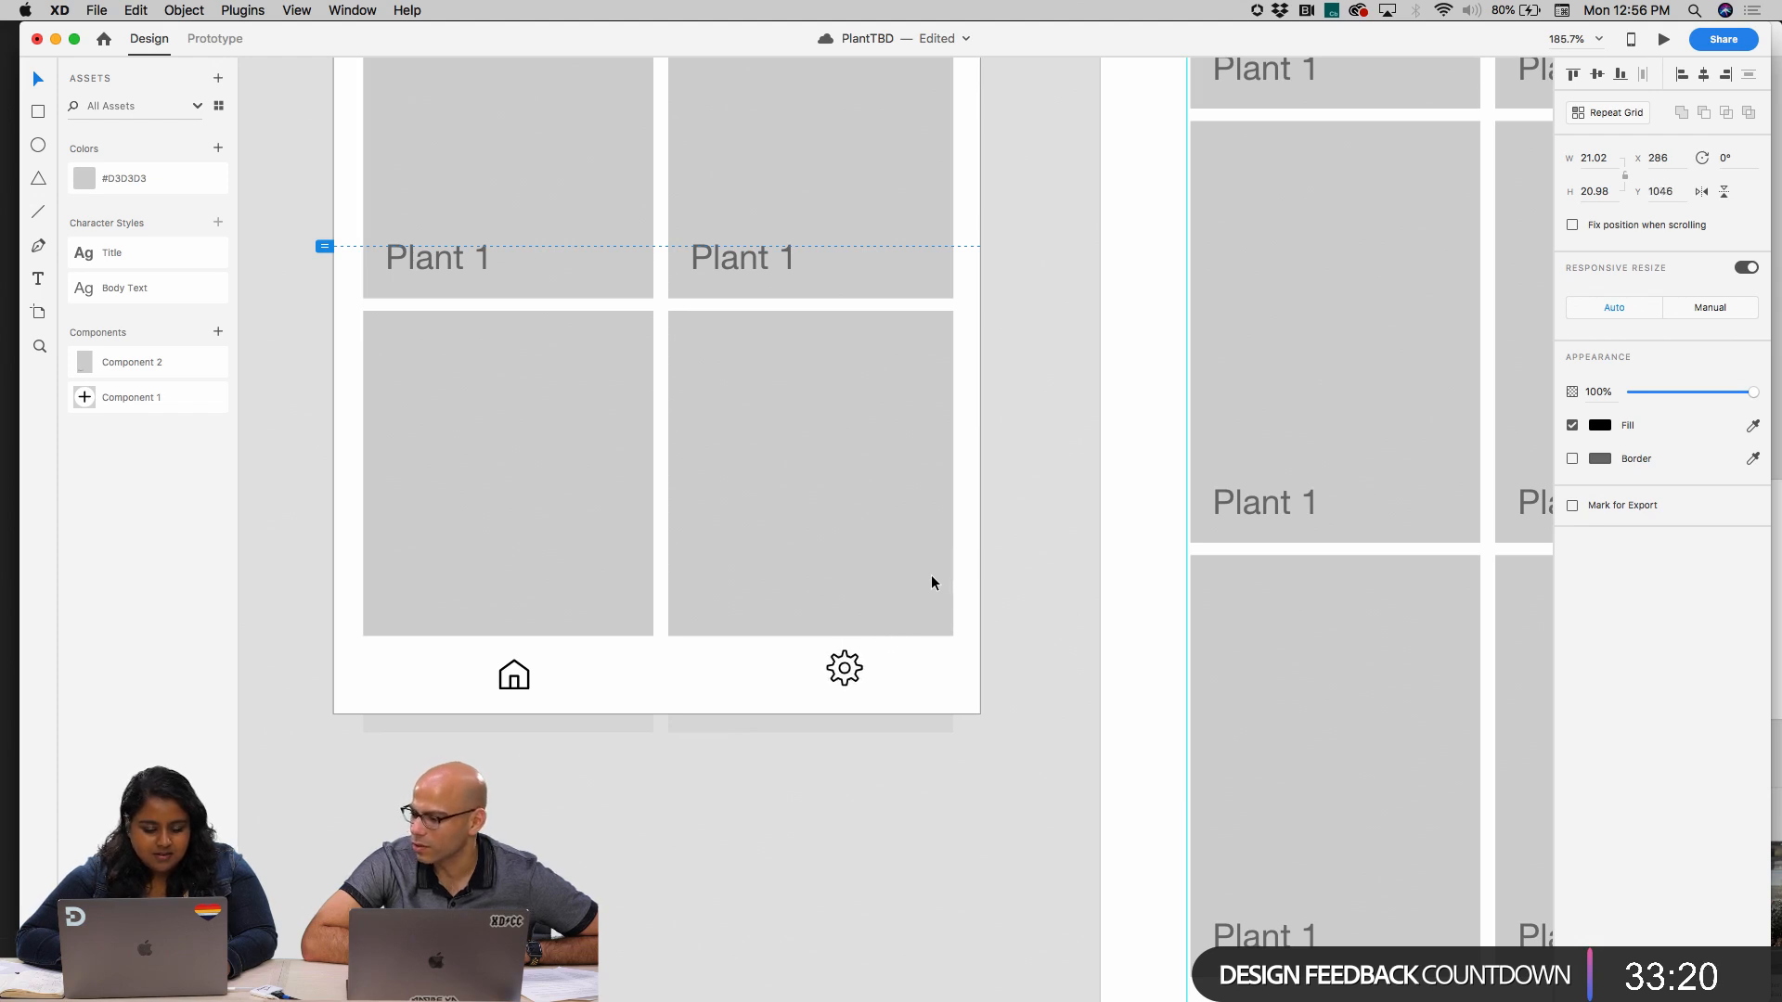
Align the gear icon level with the home icon in the bottom bar, at X 272, Y 1050
drag(844, 667, 824, 682)
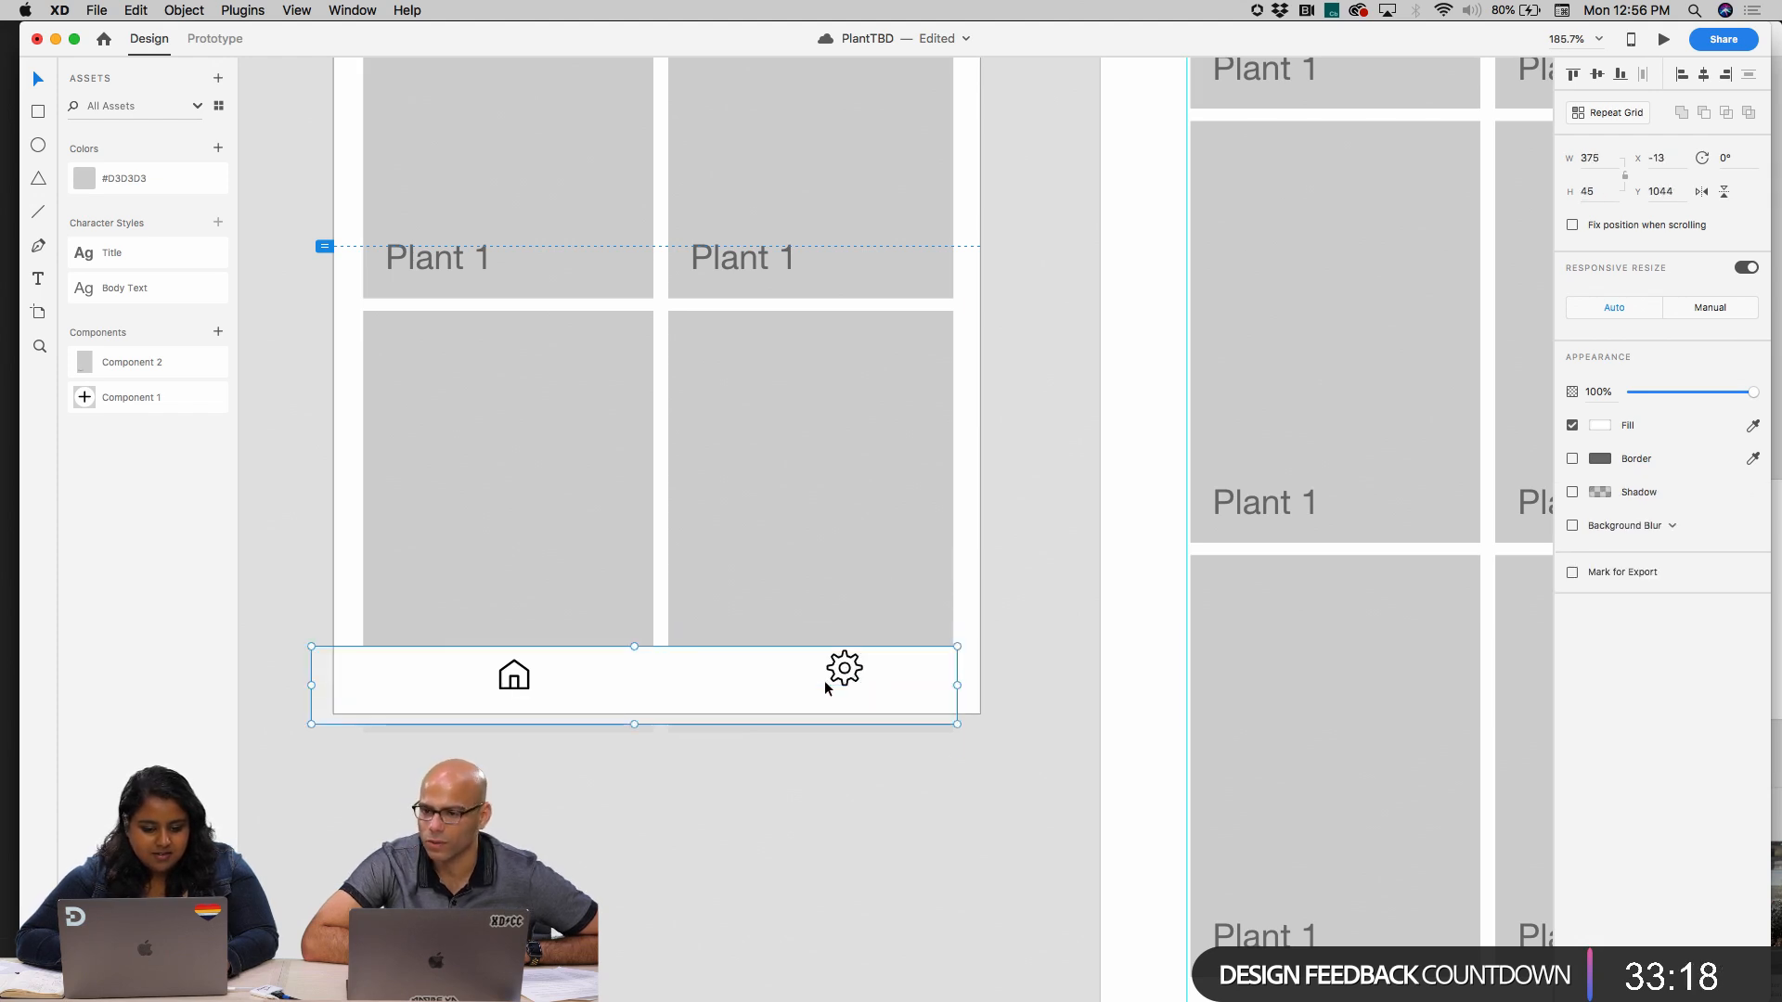
key(super+z)
click(844, 669)
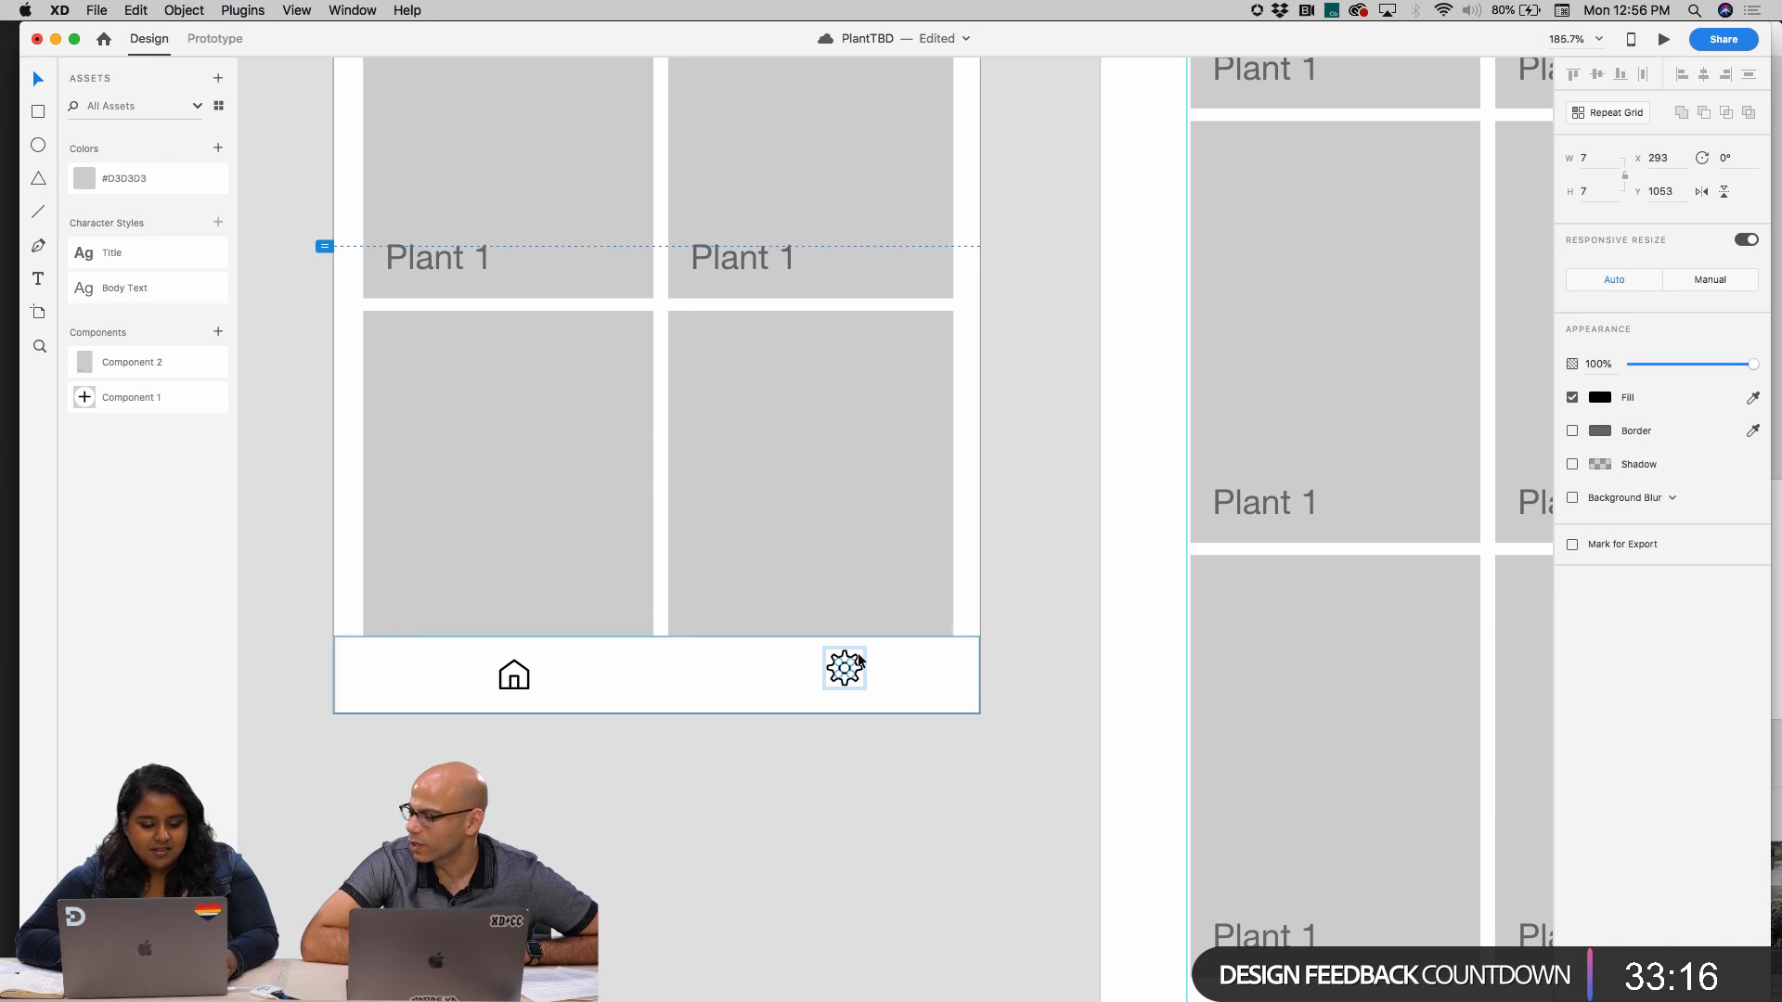
drag(856, 655, 831, 661)
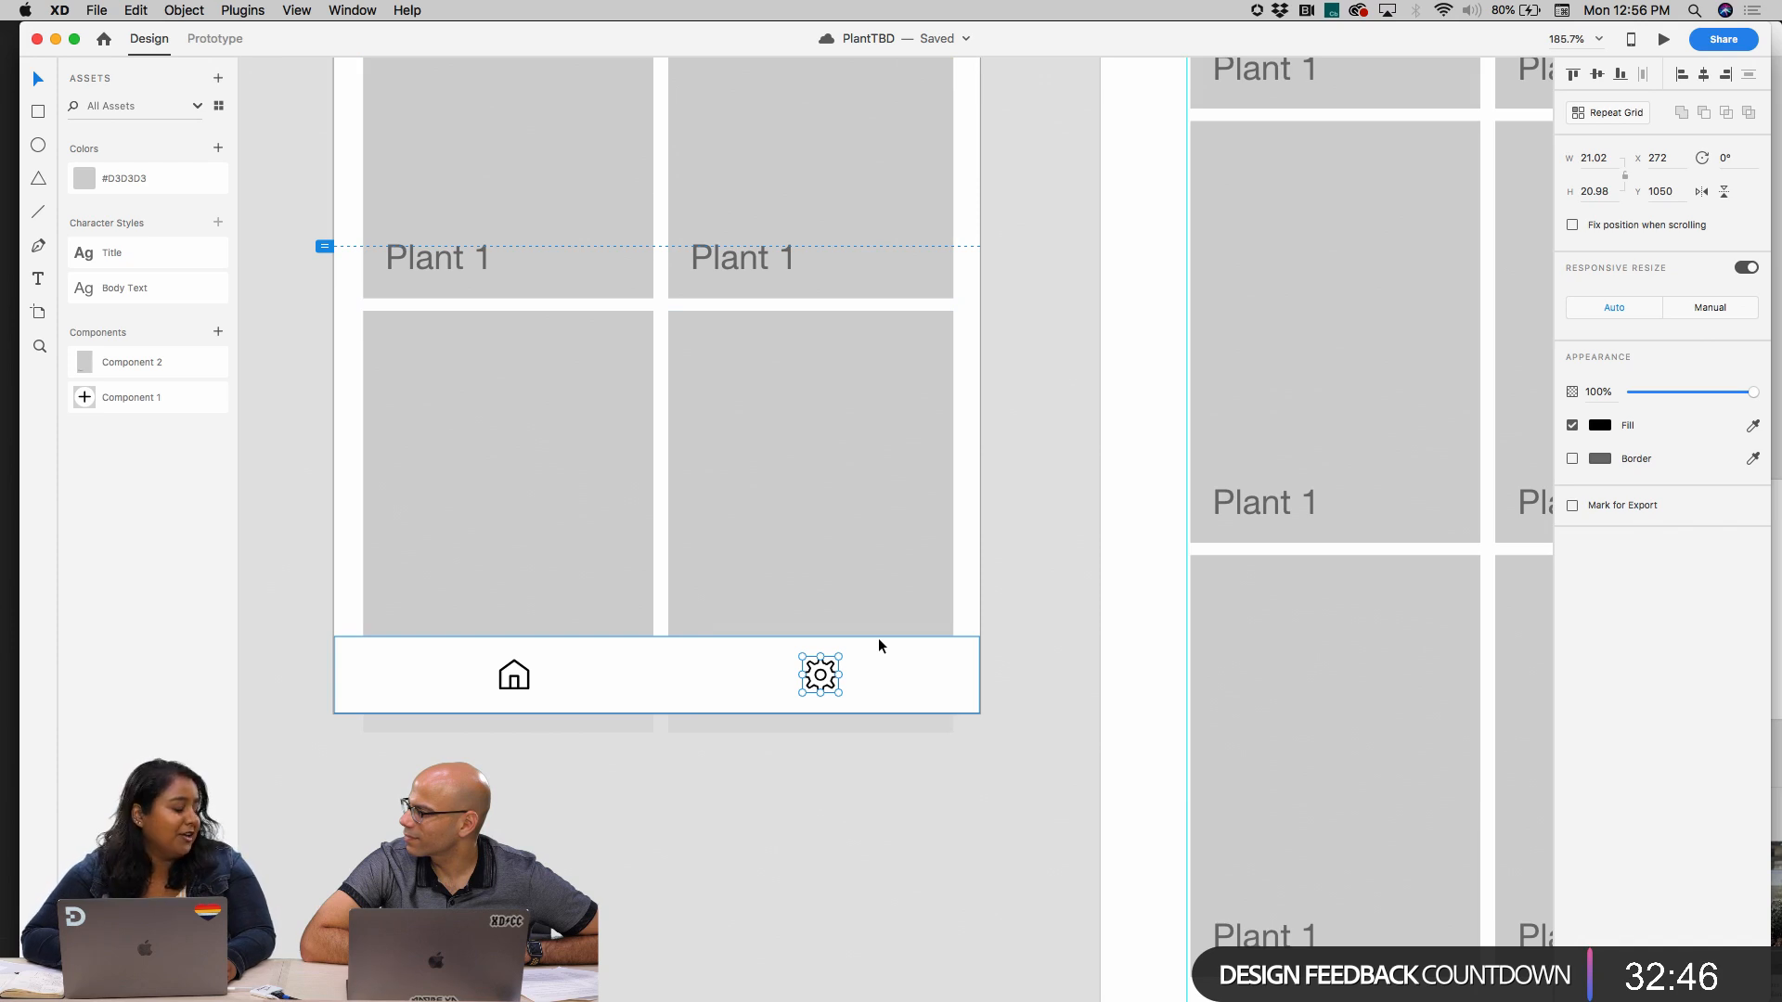
Try to move the white bottom bar up the mobile artboard on its own
scroll(877, 638, down, 3)
scroll(878, 638, up, 2)
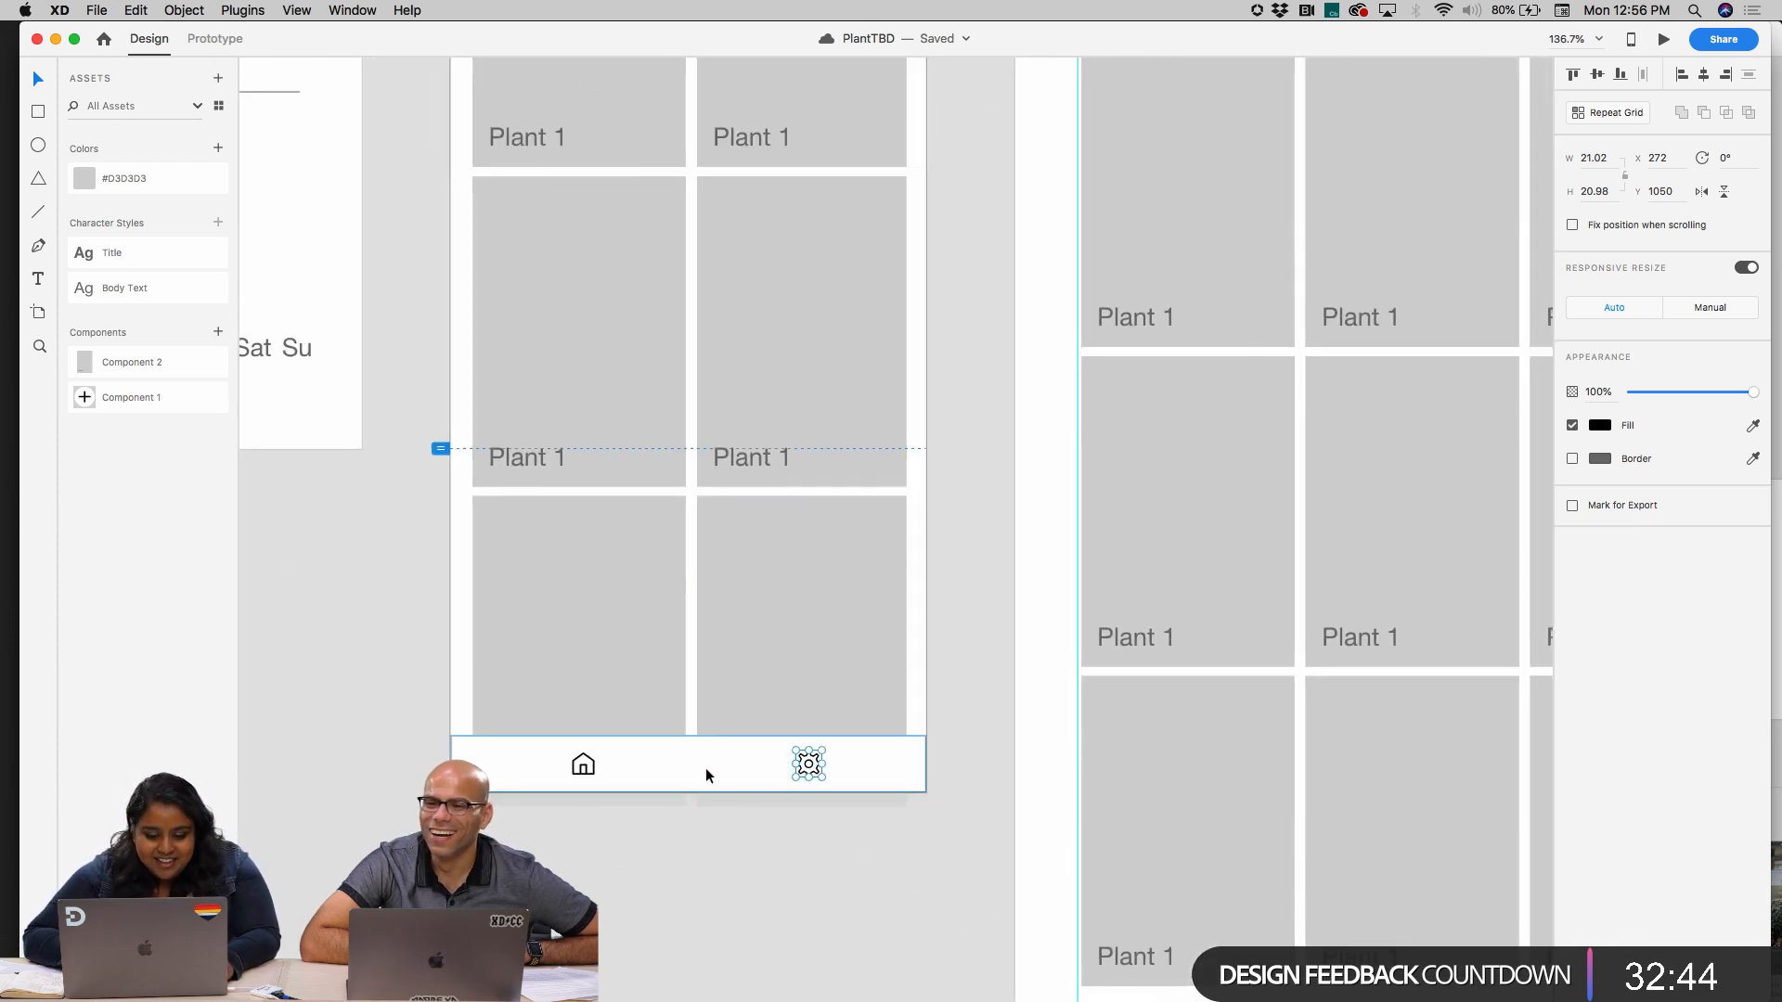
click(588, 765)
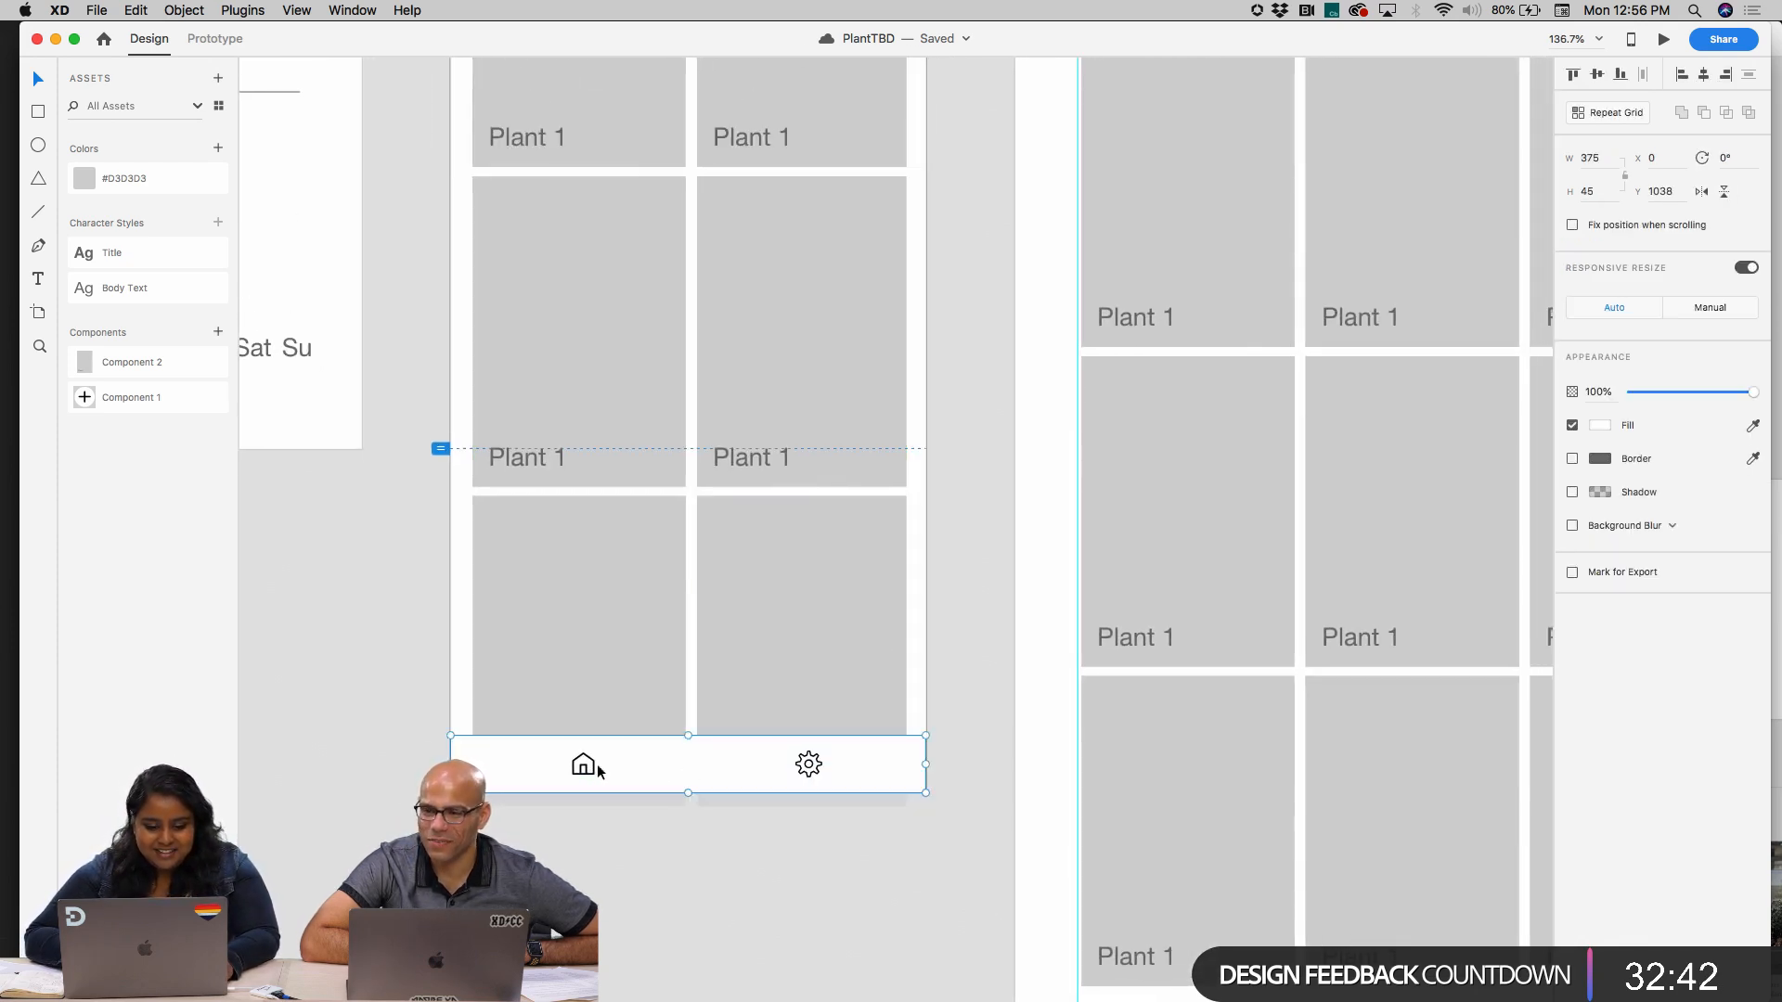
drag(662, 766, 668, 498)
key(super+z)
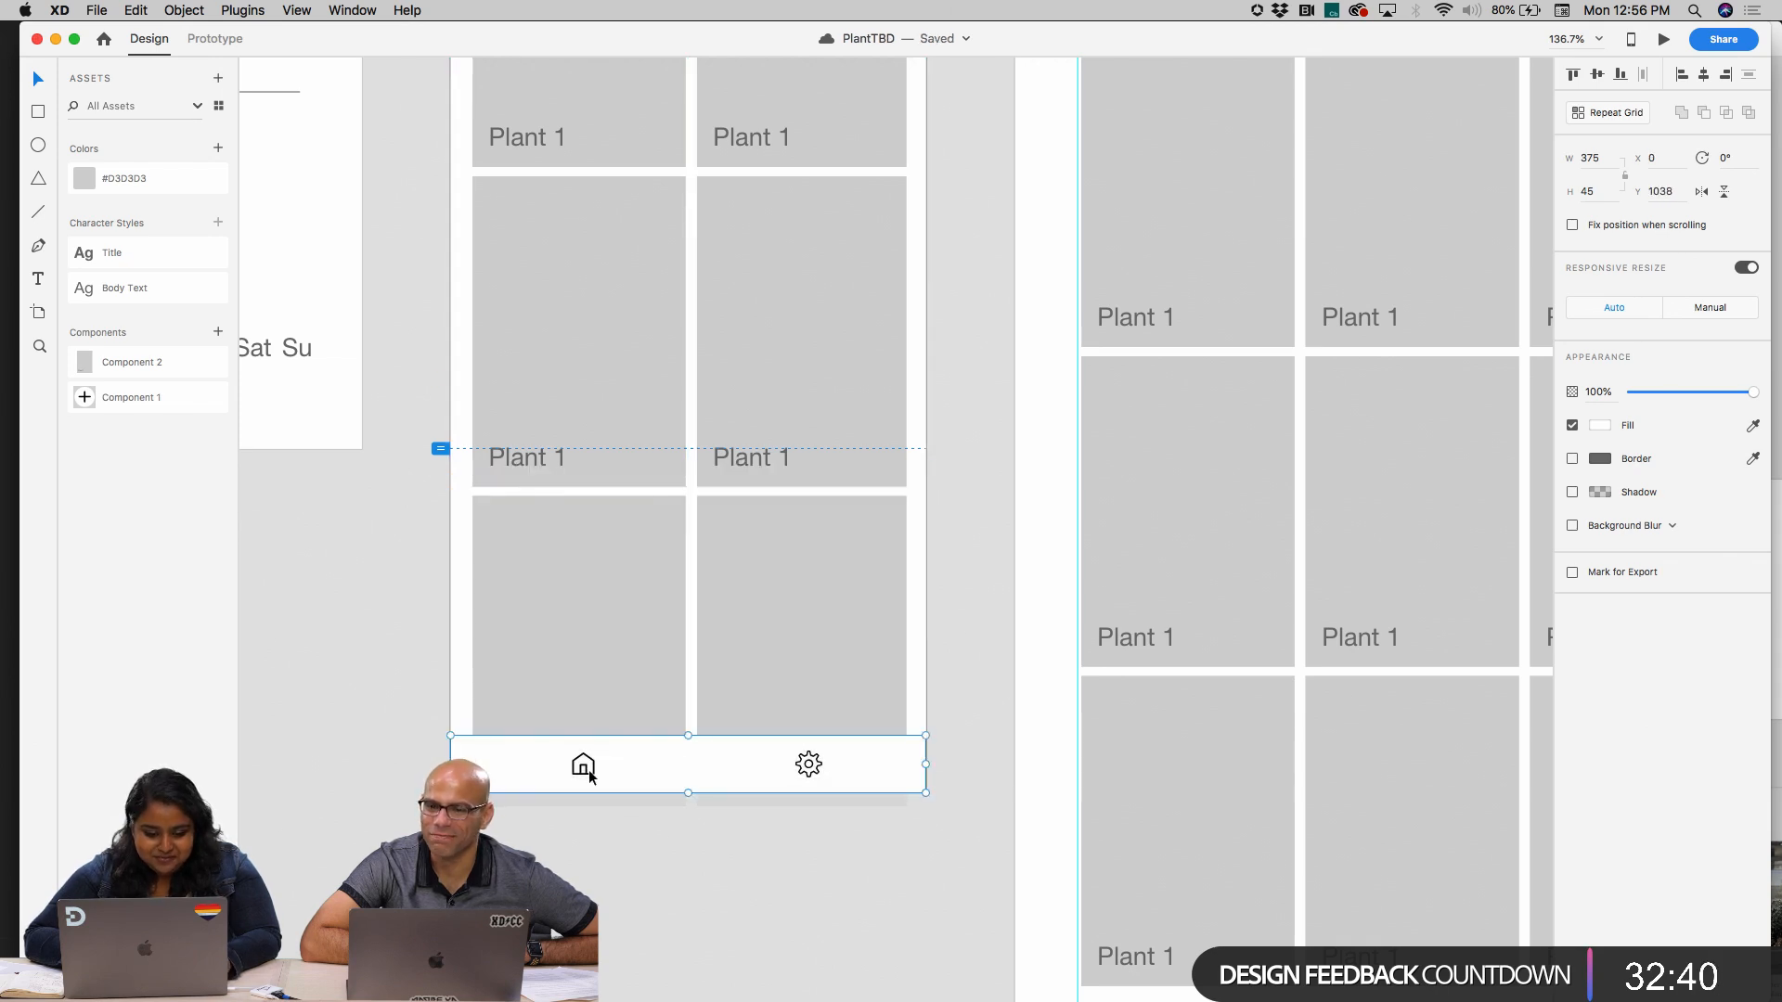
Select the white bar with its home and gear icons and move them up to Y 766, just above the viewport line
double_click(588, 770)
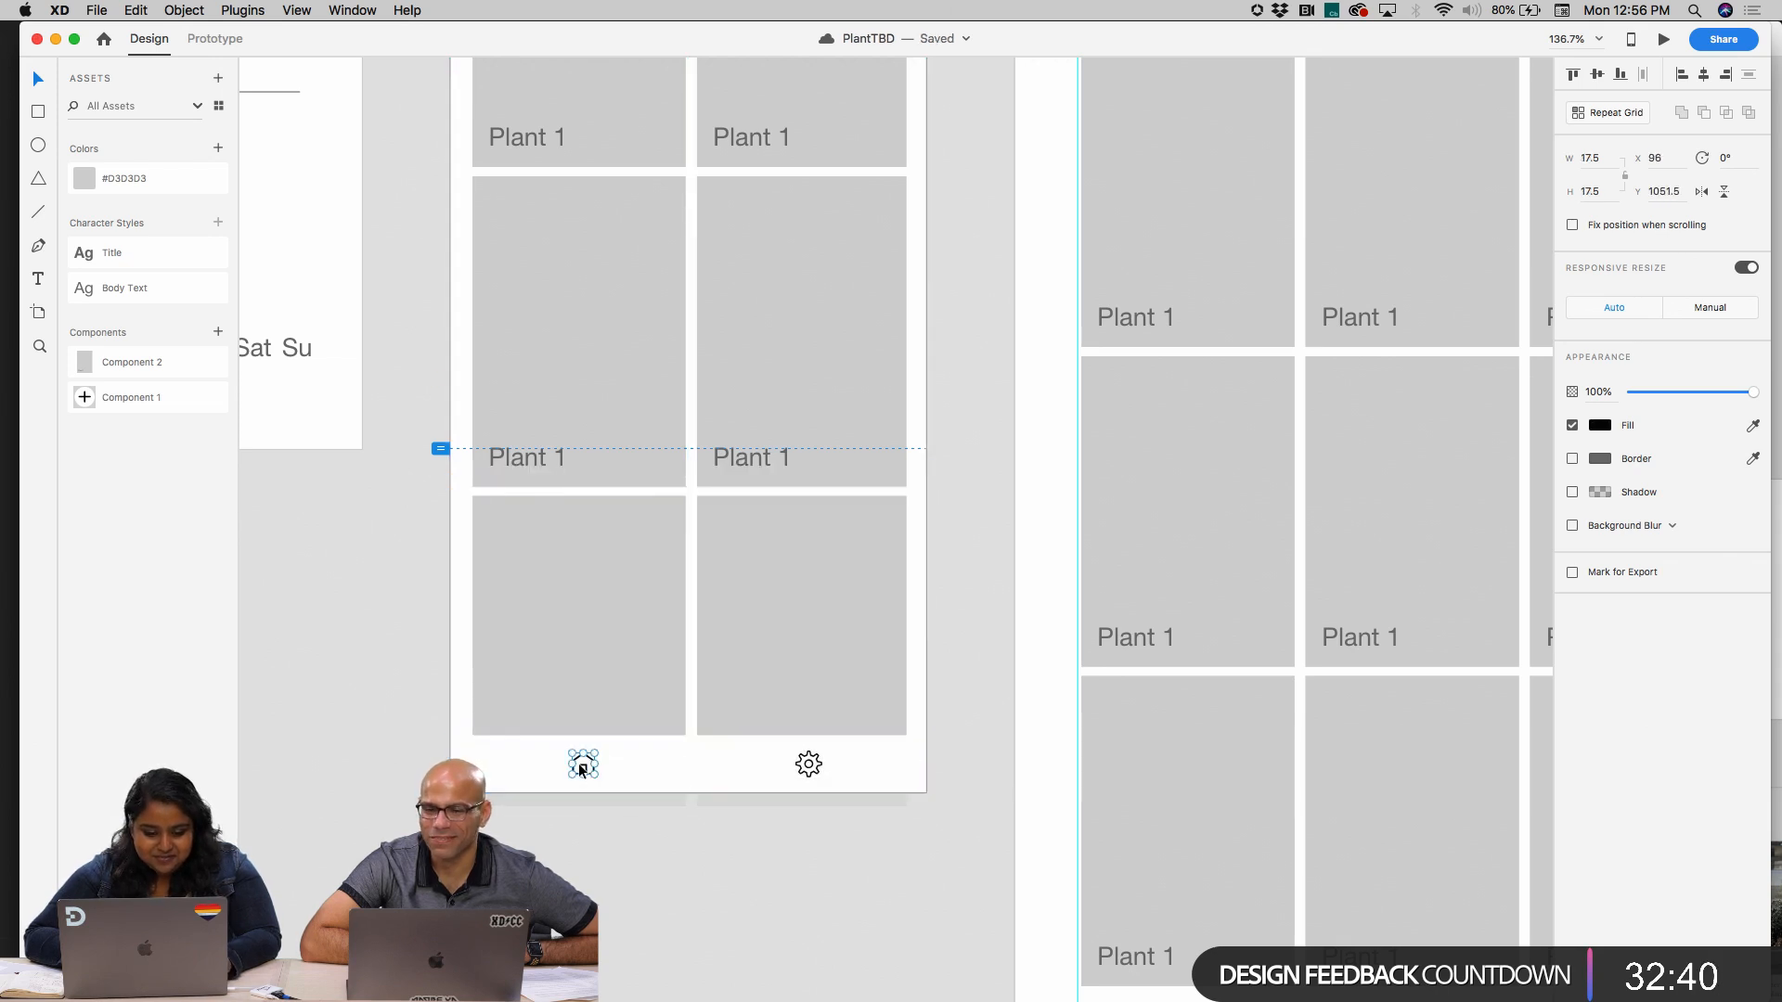
shift+click(817, 765)
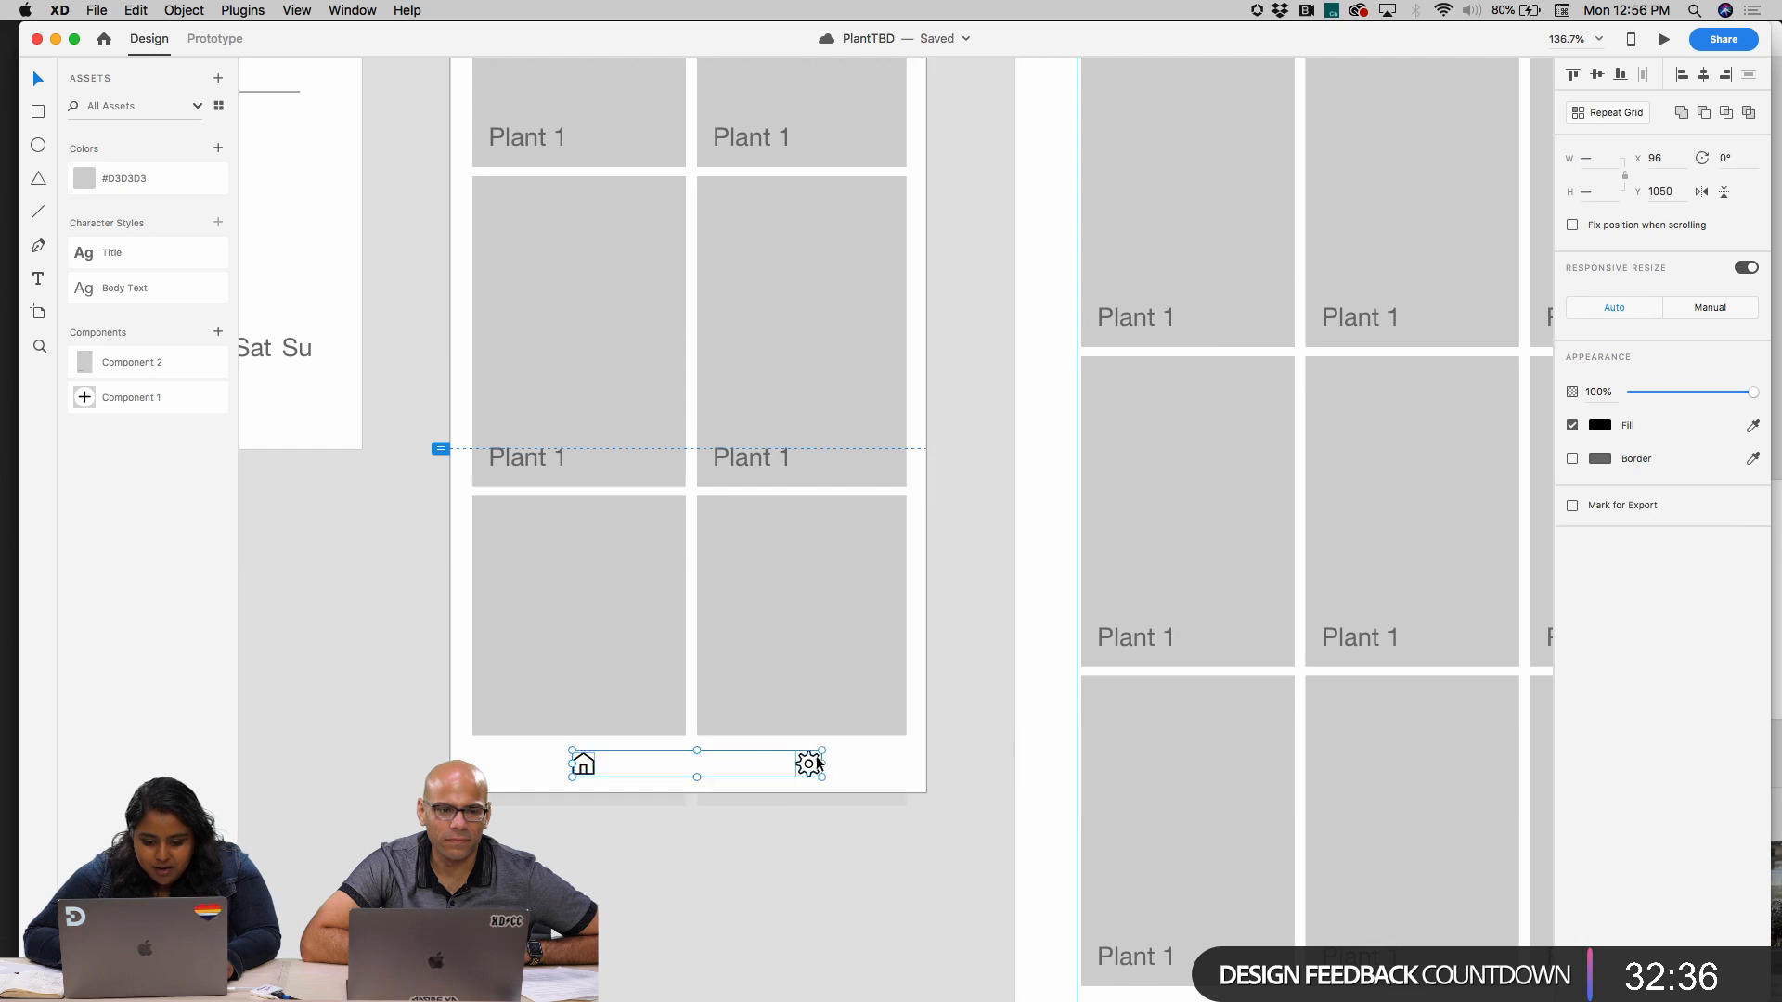
drag(848, 747, 854, 404)
Delete the oversized cloud-with-gear icon covering the upper part of the mobile artboard
scroll(852, 406, up, 4)
scroll(851, 407, down, 4)
scroll(851, 407, up, 4)
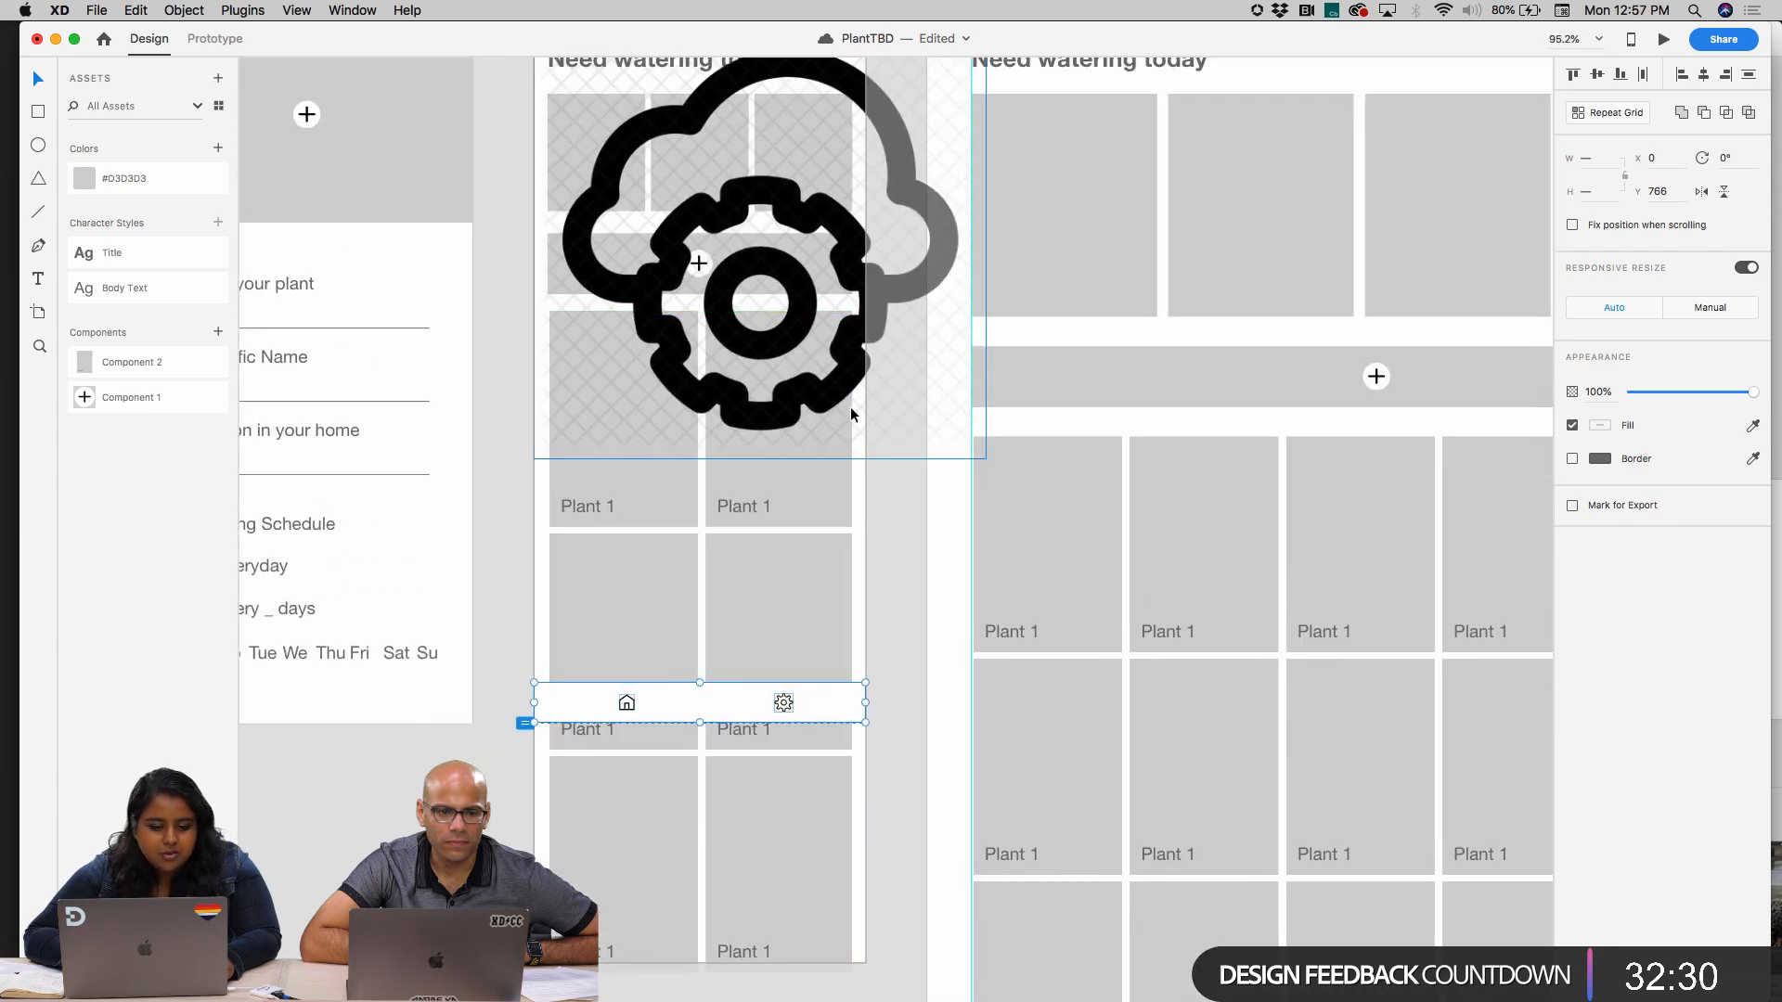
click(846, 414)
key(Delete)
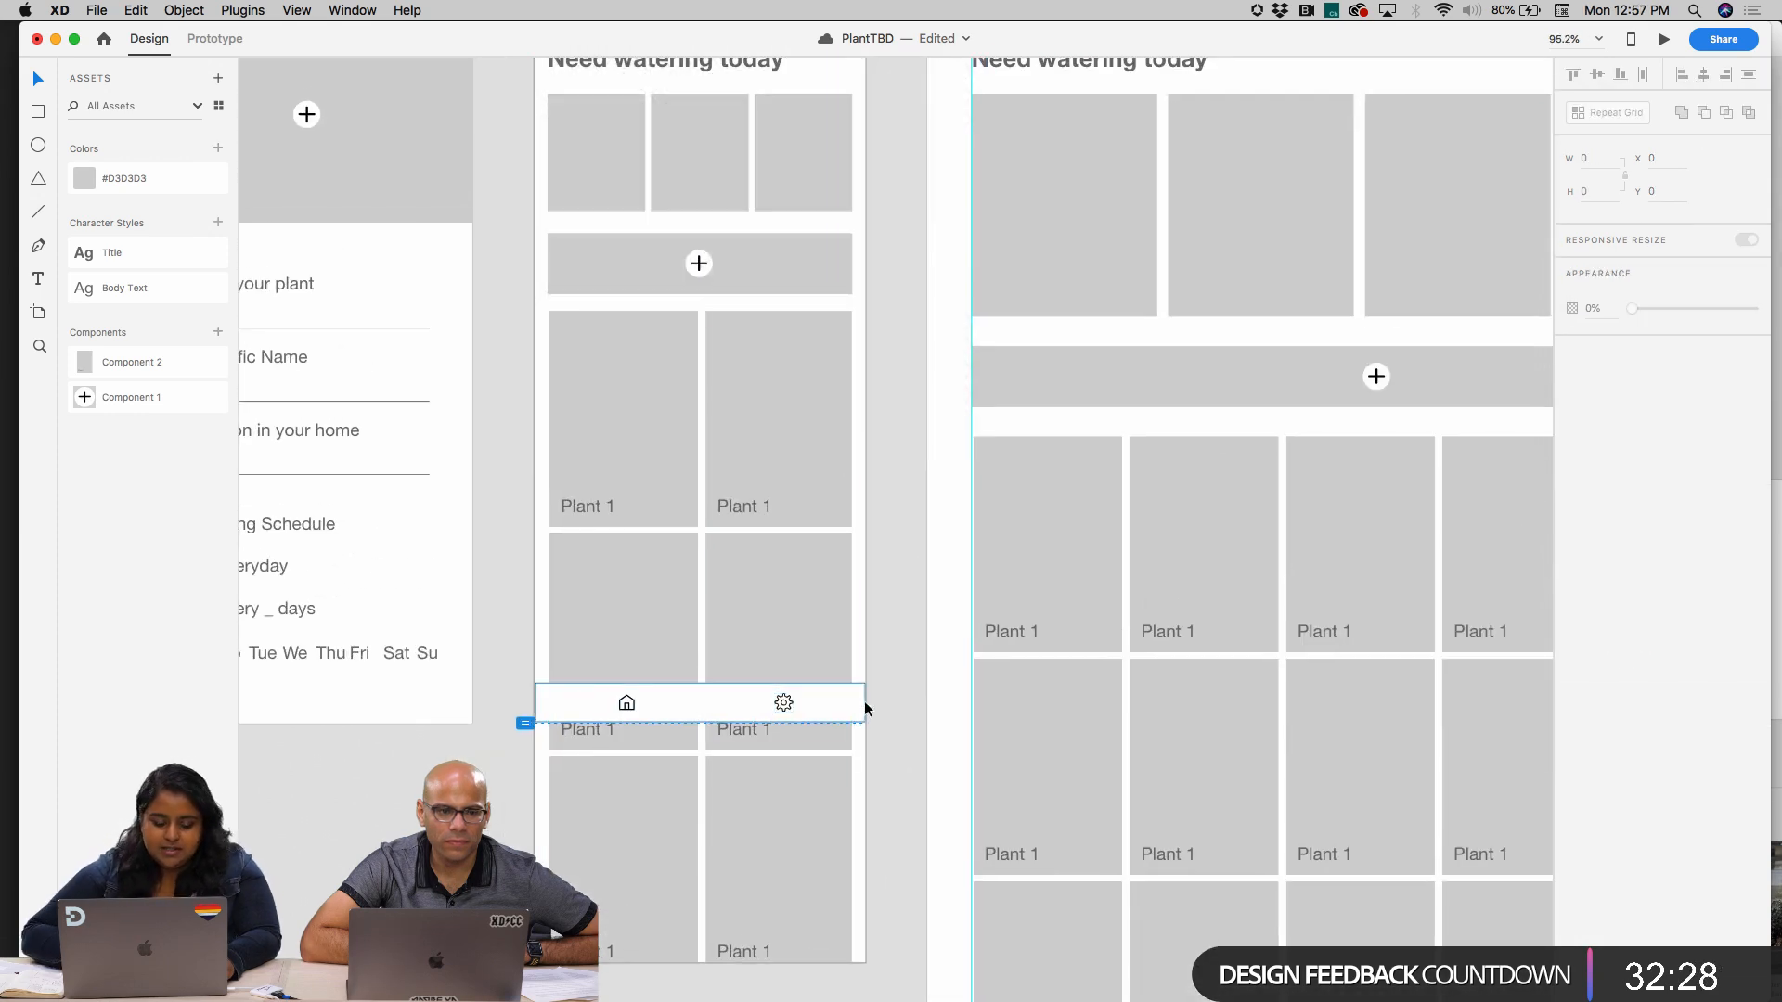
scroll(691, 728, up, 3)
click(489, 696)
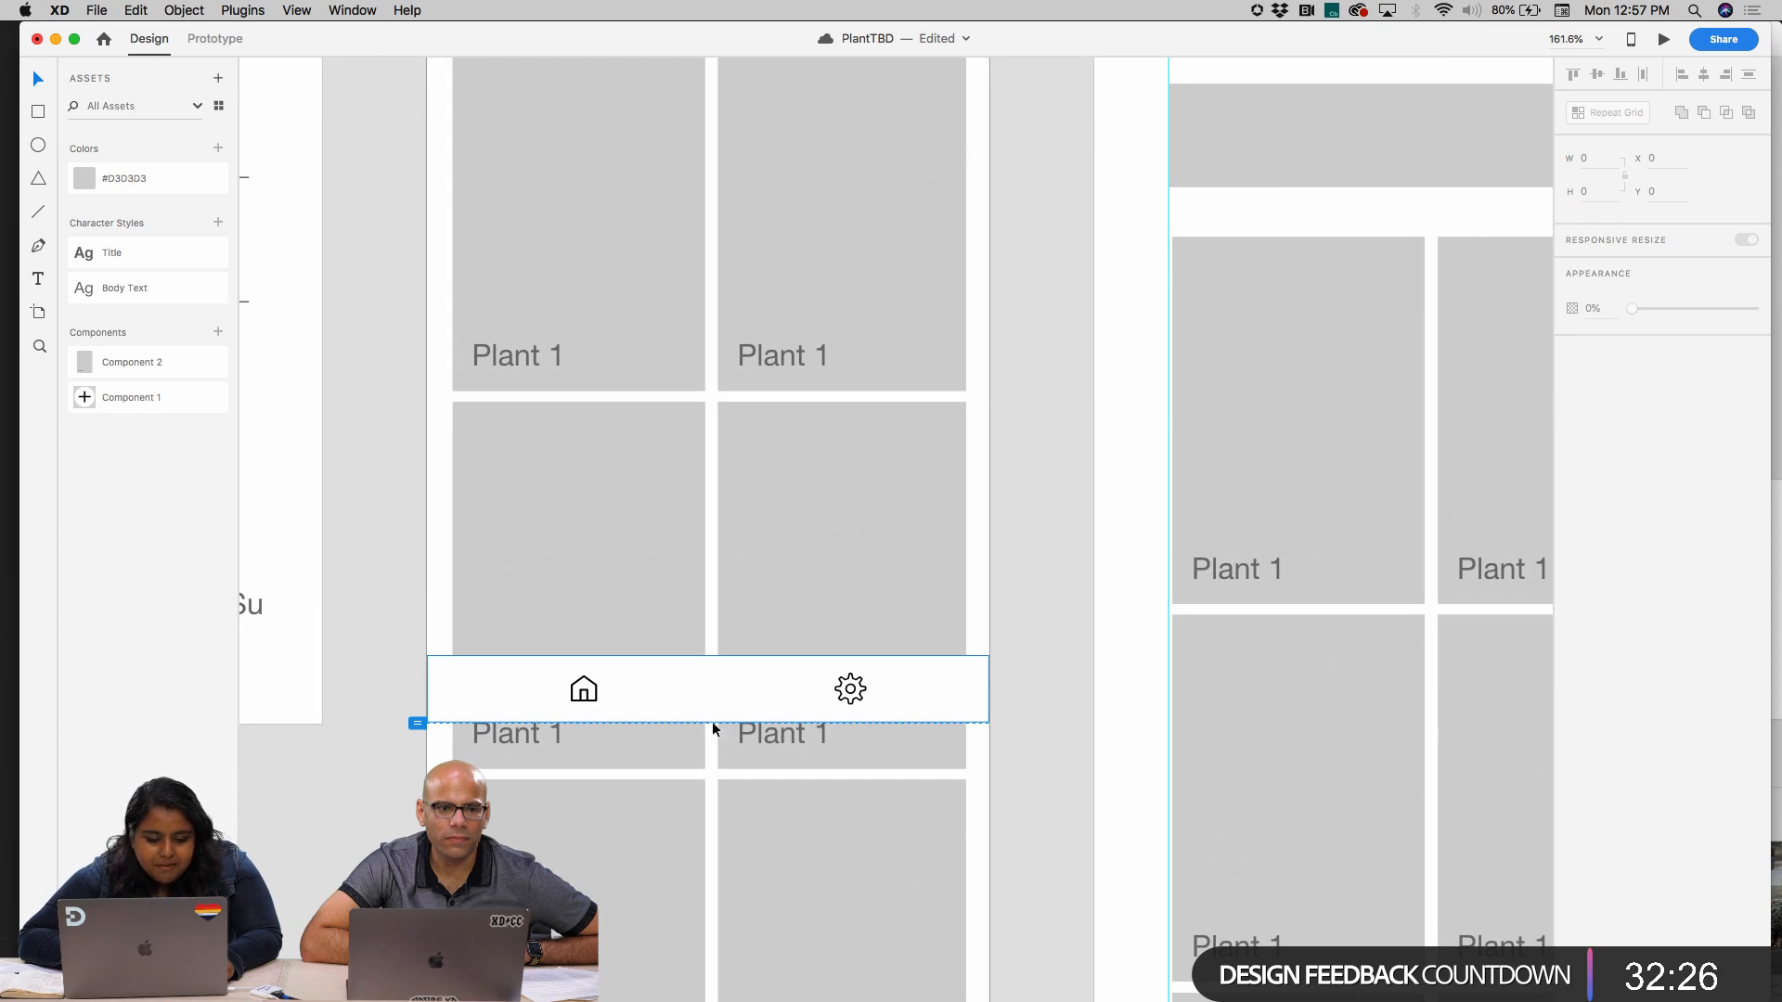
scroll(939, 699, down, 5)
scroll(939, 699, down, 1)
click(823, 643)
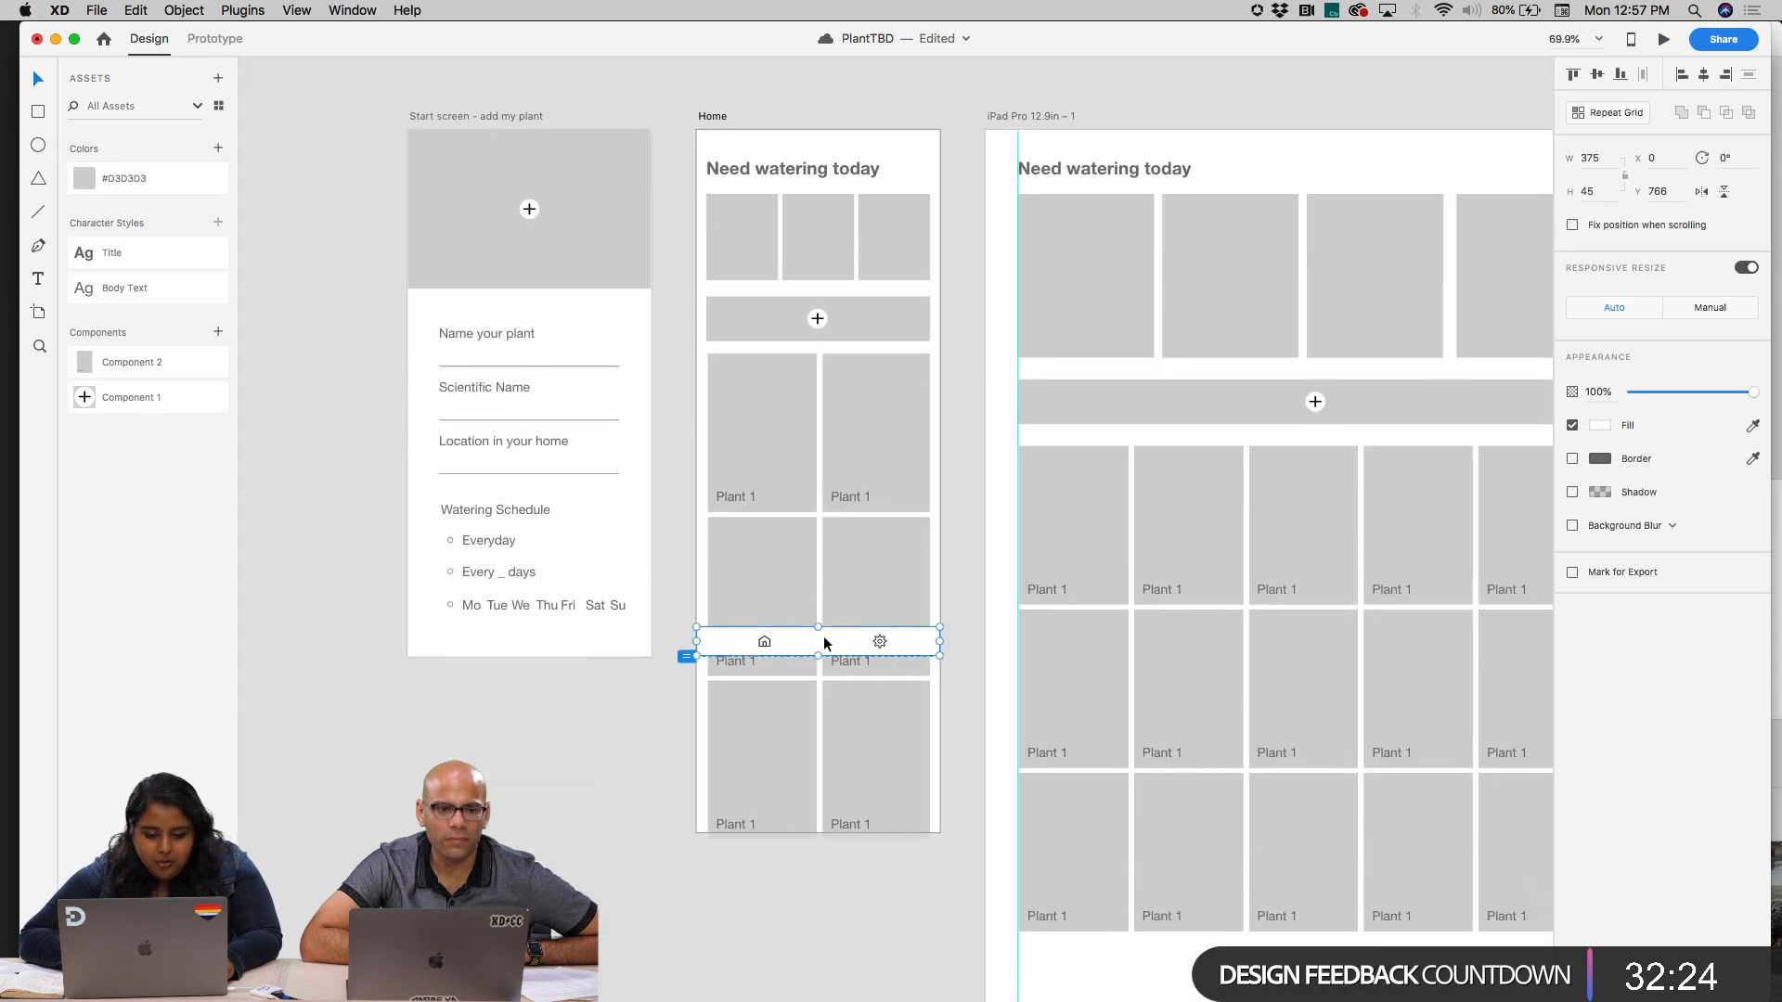
shift+click(766, 644)
shift+click(884, 642)
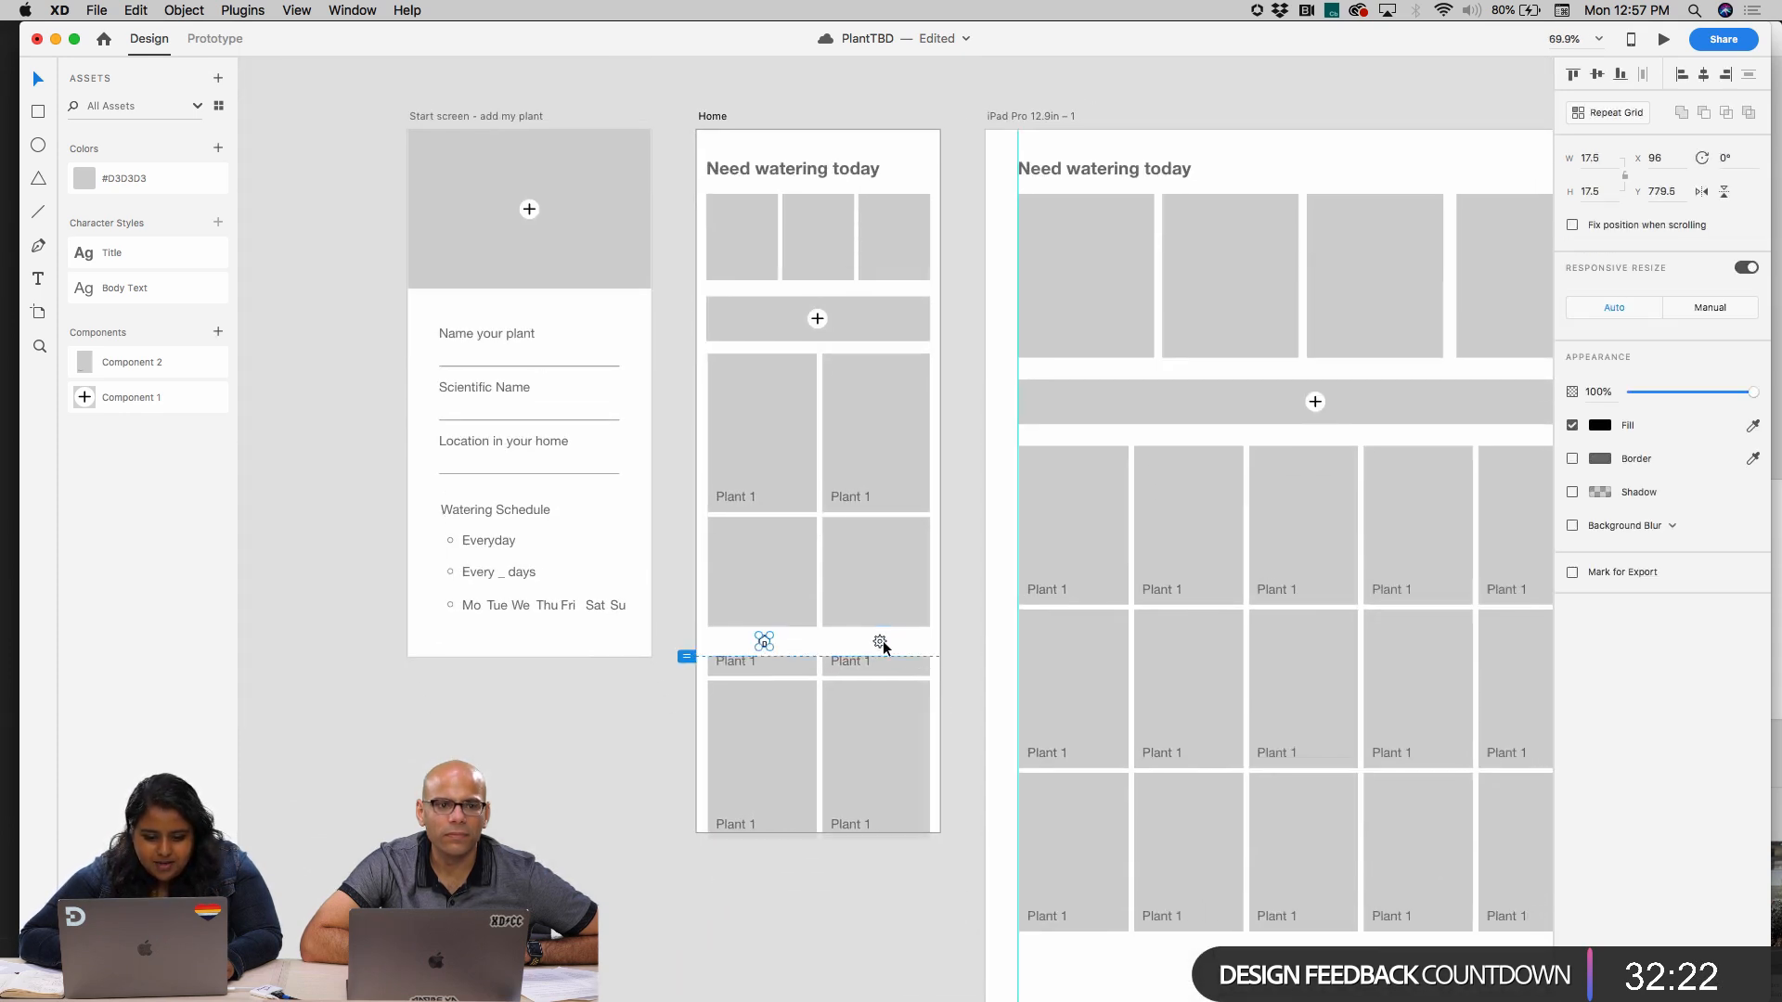
shift+click(881, 641)
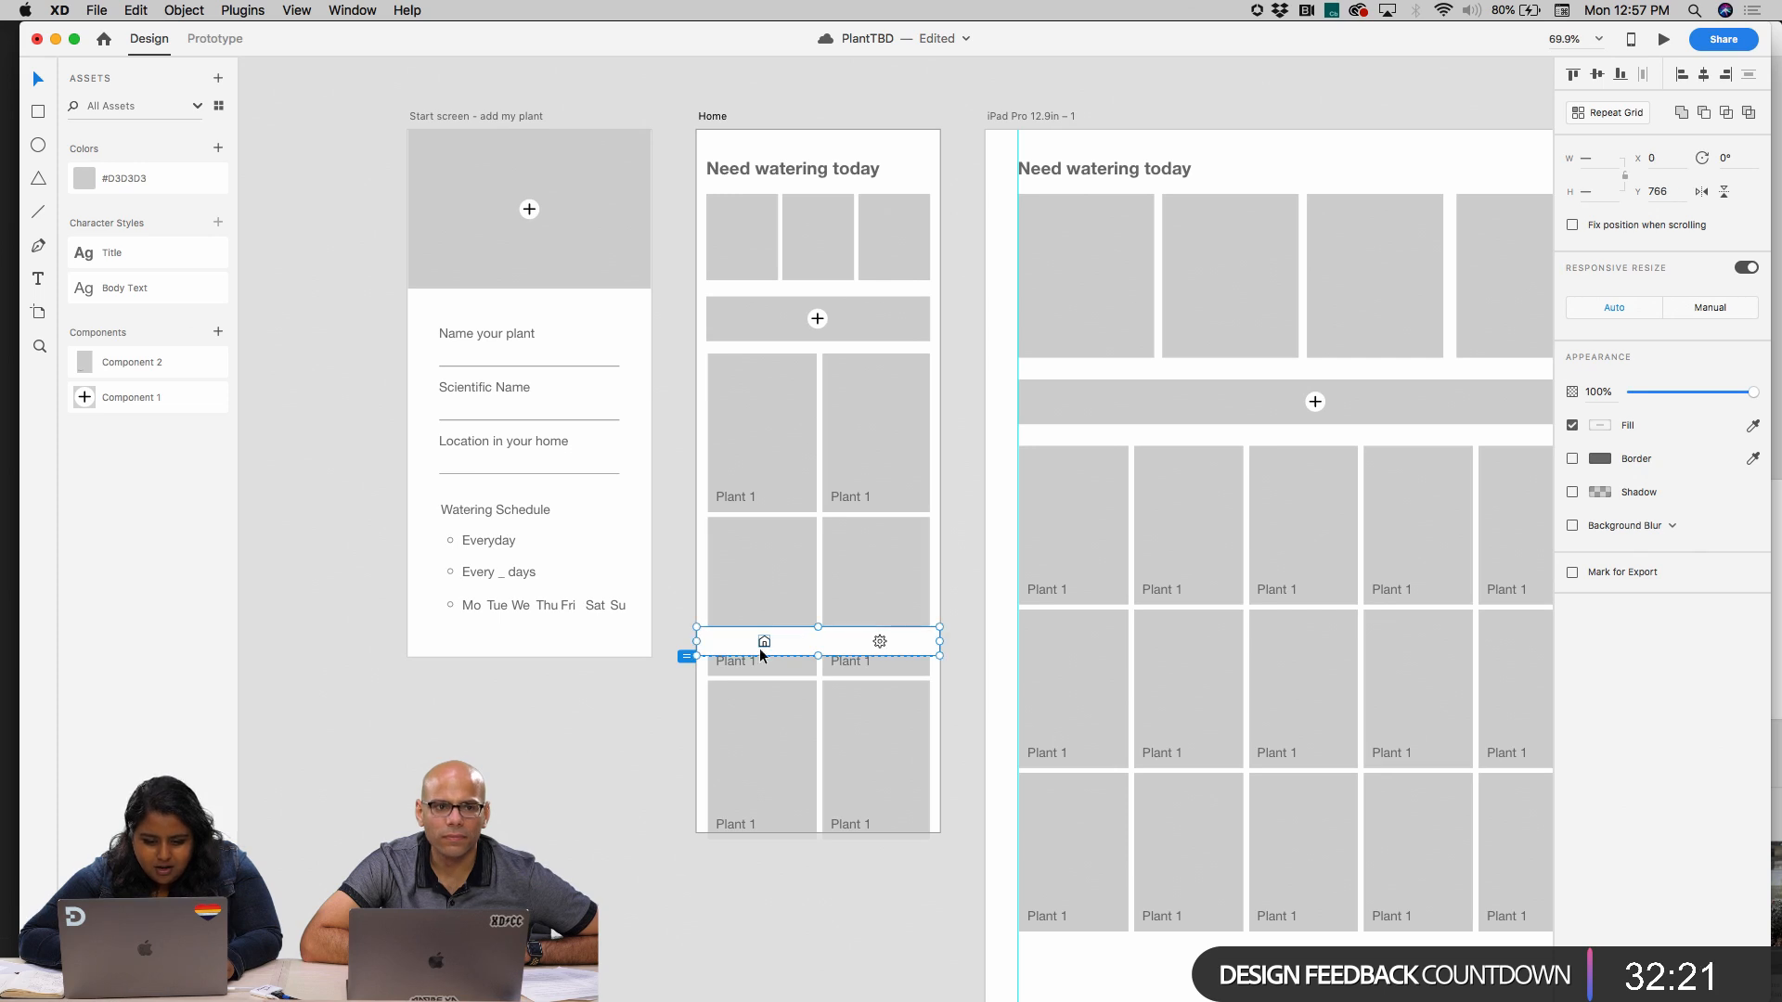
shift+click(881, 642)
shift+click(880, 641)
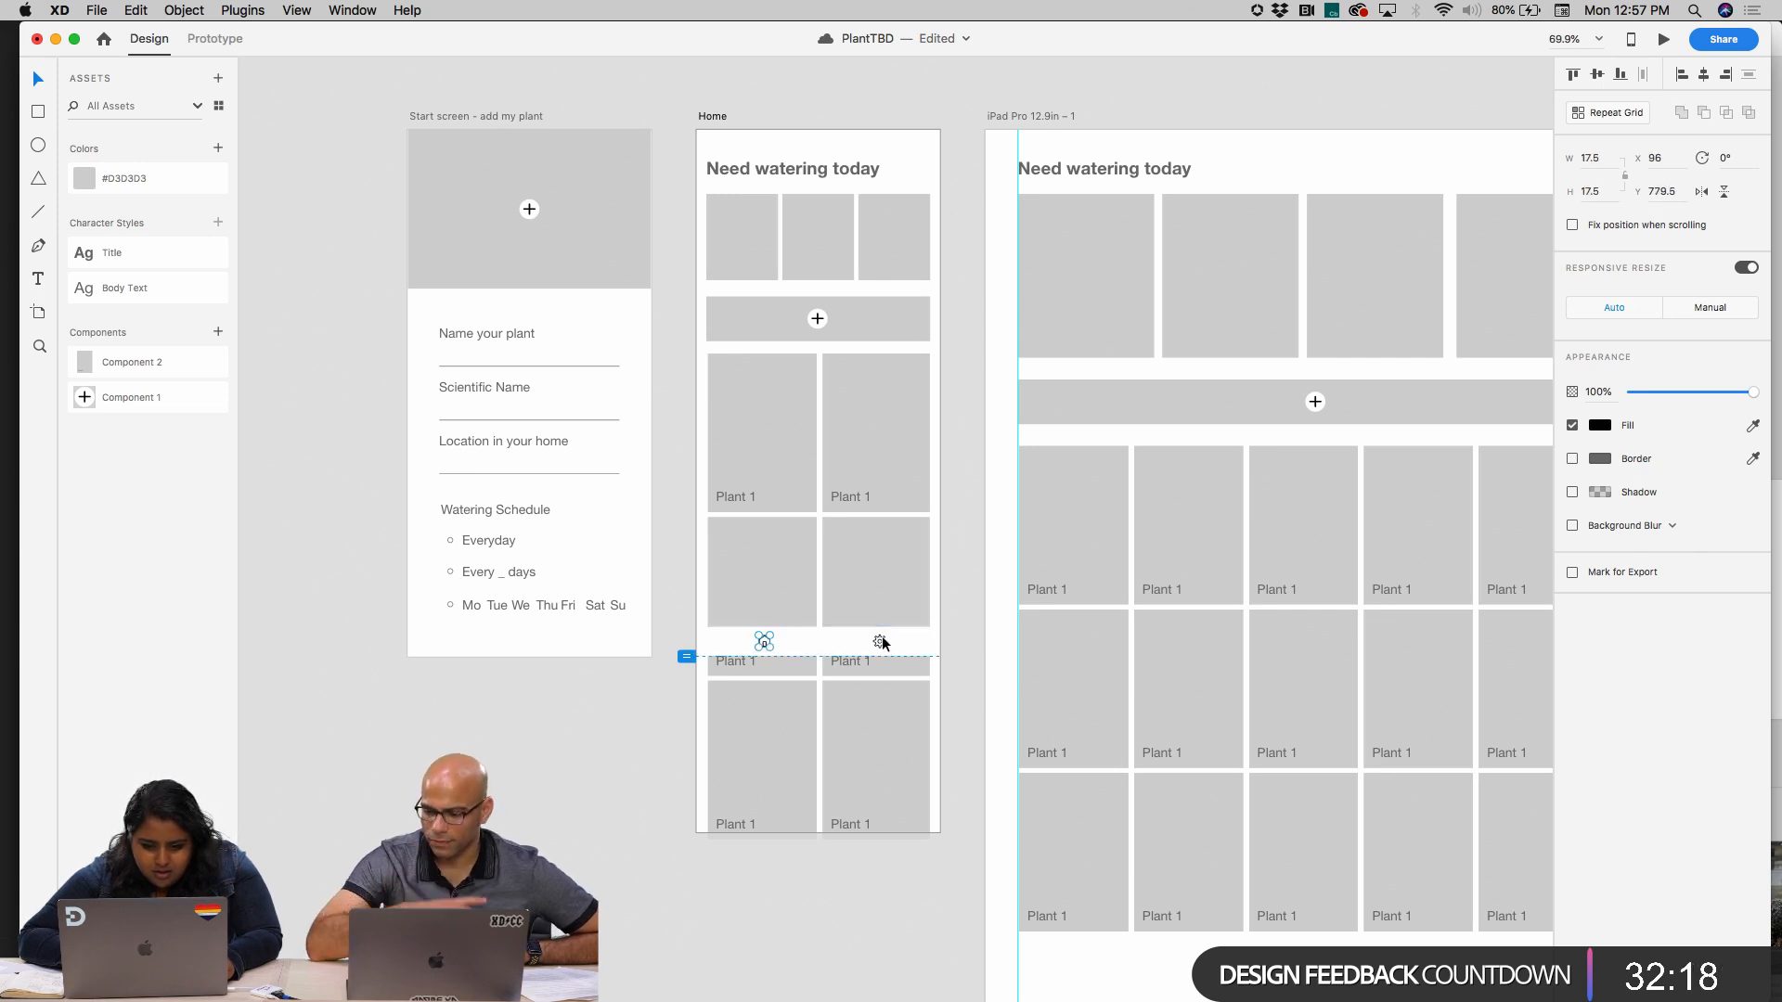
click(1002, 636)
Split the white bar into two side-by-side halves, each 188.29 wide, with the right half at X 187 behind the gear icon
scroll(907, 645, up, 5)
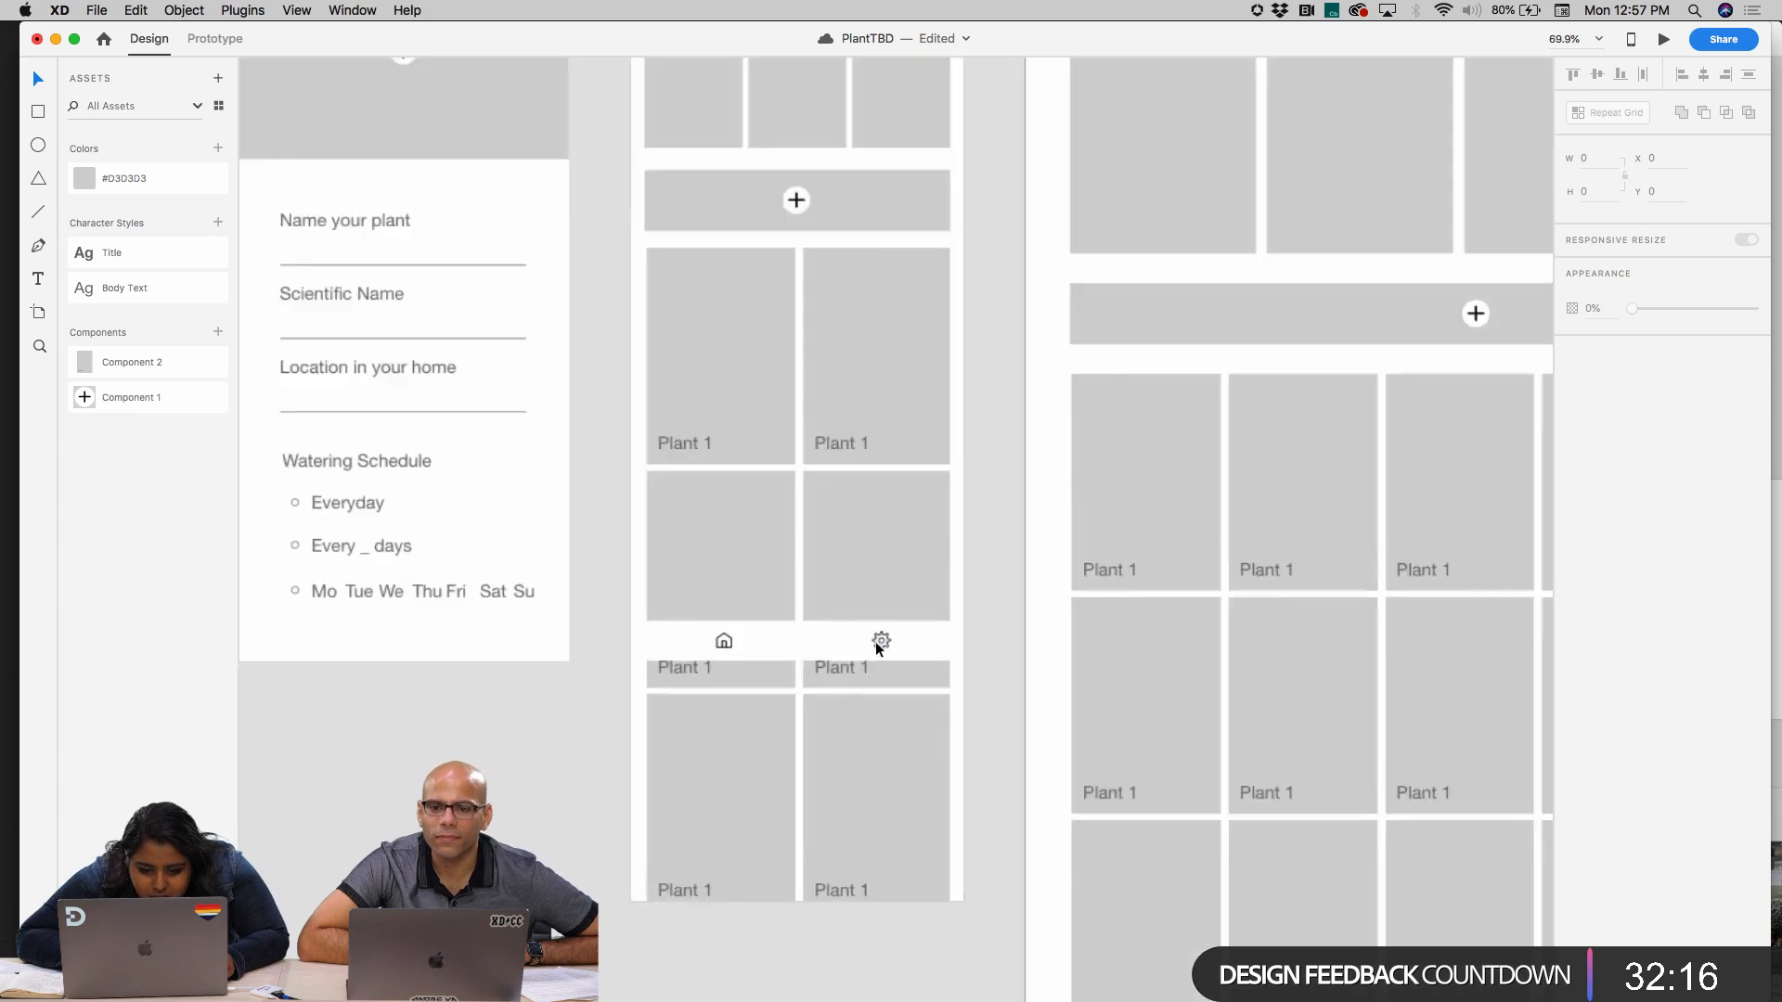
click(916, 644)
drag(799, 643, 965, 639)
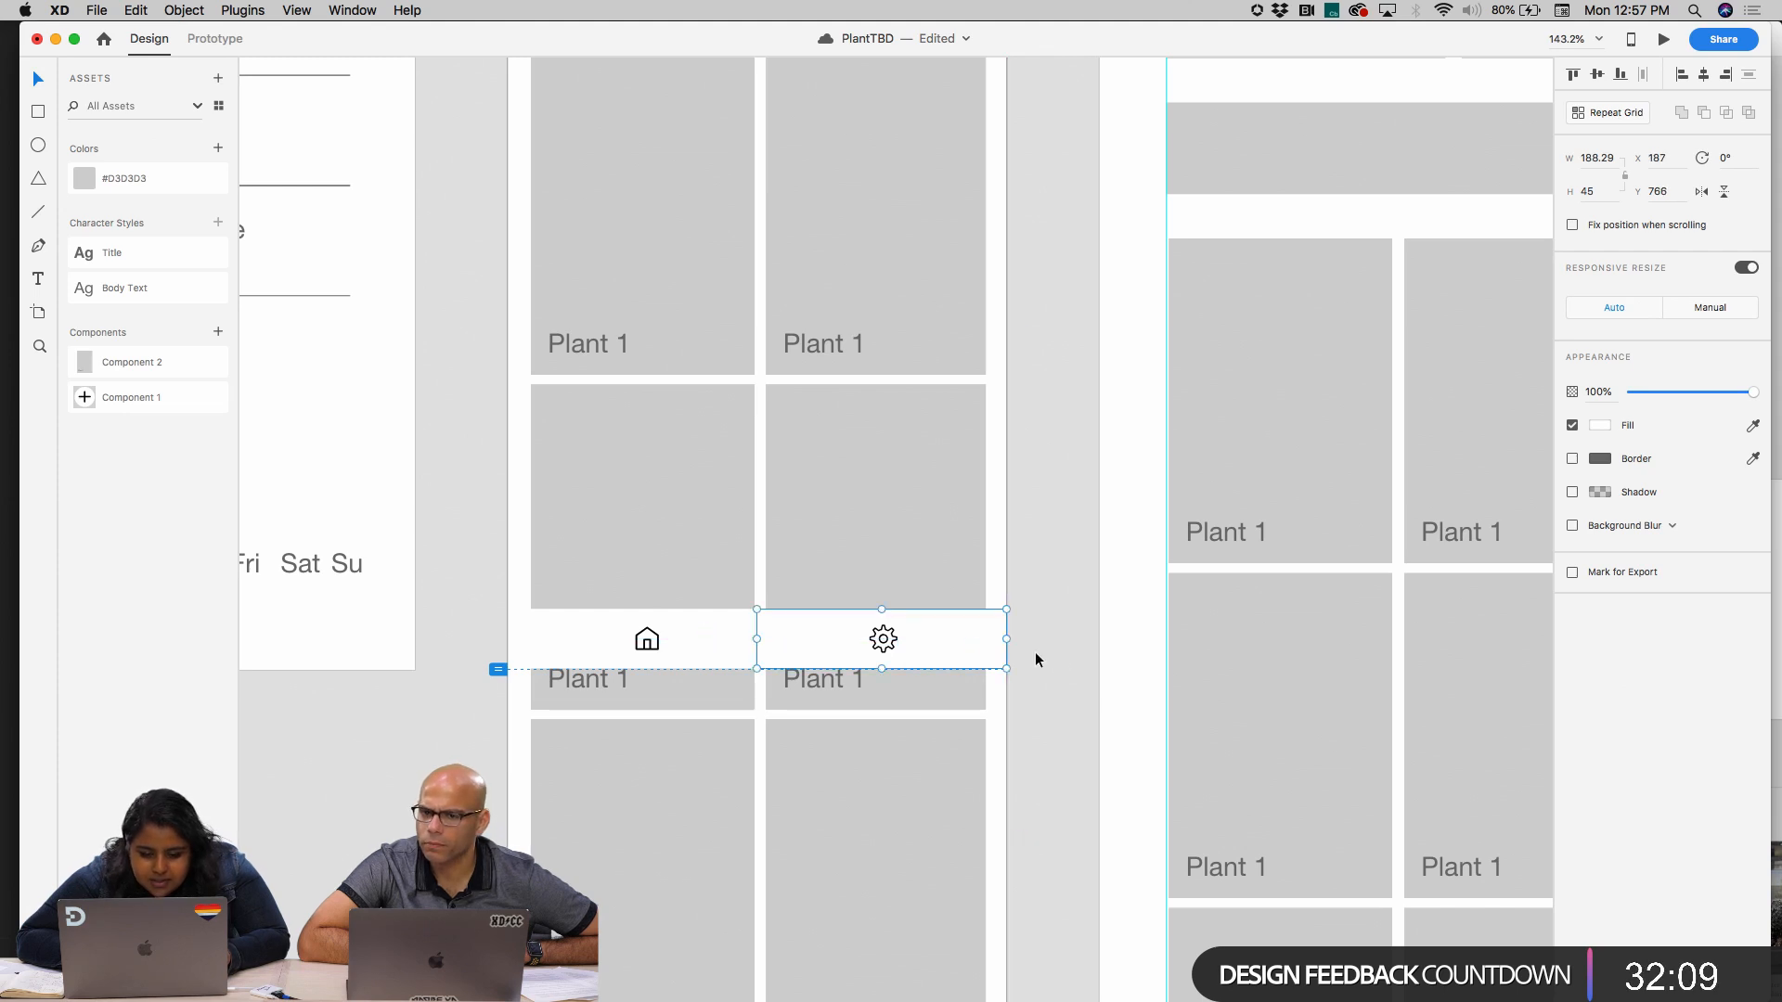
Group the gear icon with the right half of the white bar
click(885, 643)
click(934, 636)
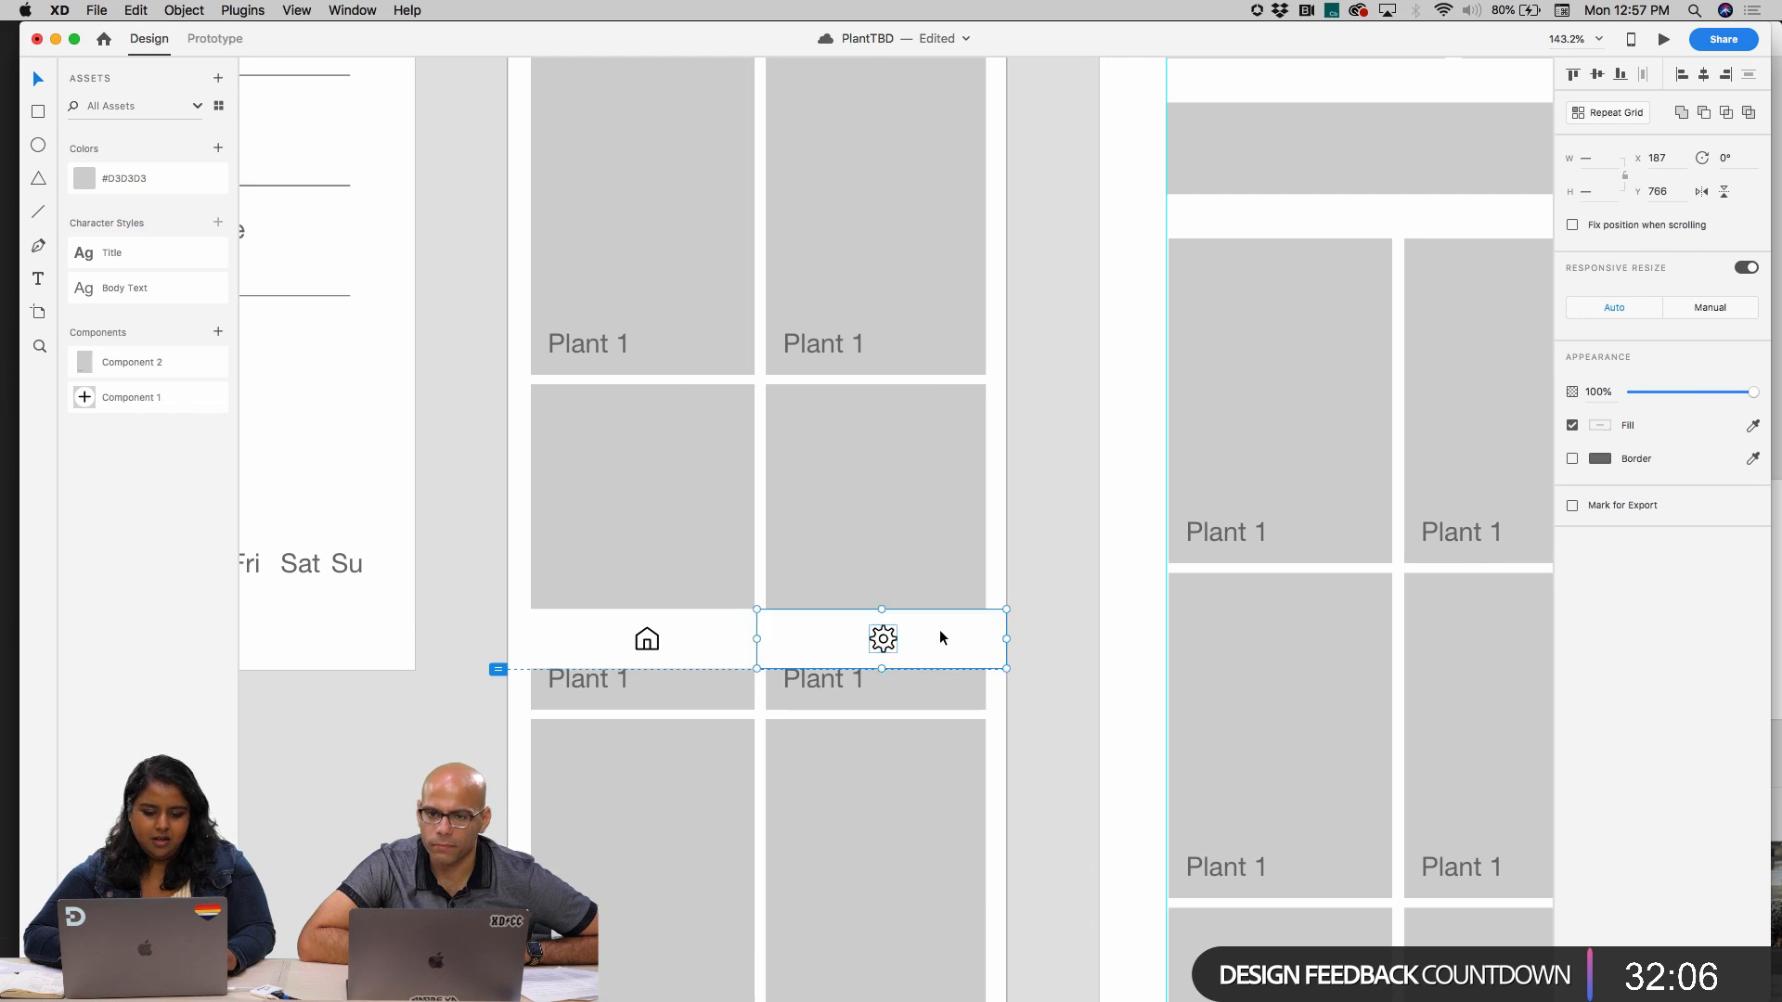
key(super+bracketleft)
Center the home icon in the left half of the bar at X 85 and group it with that half
click(651, 646)
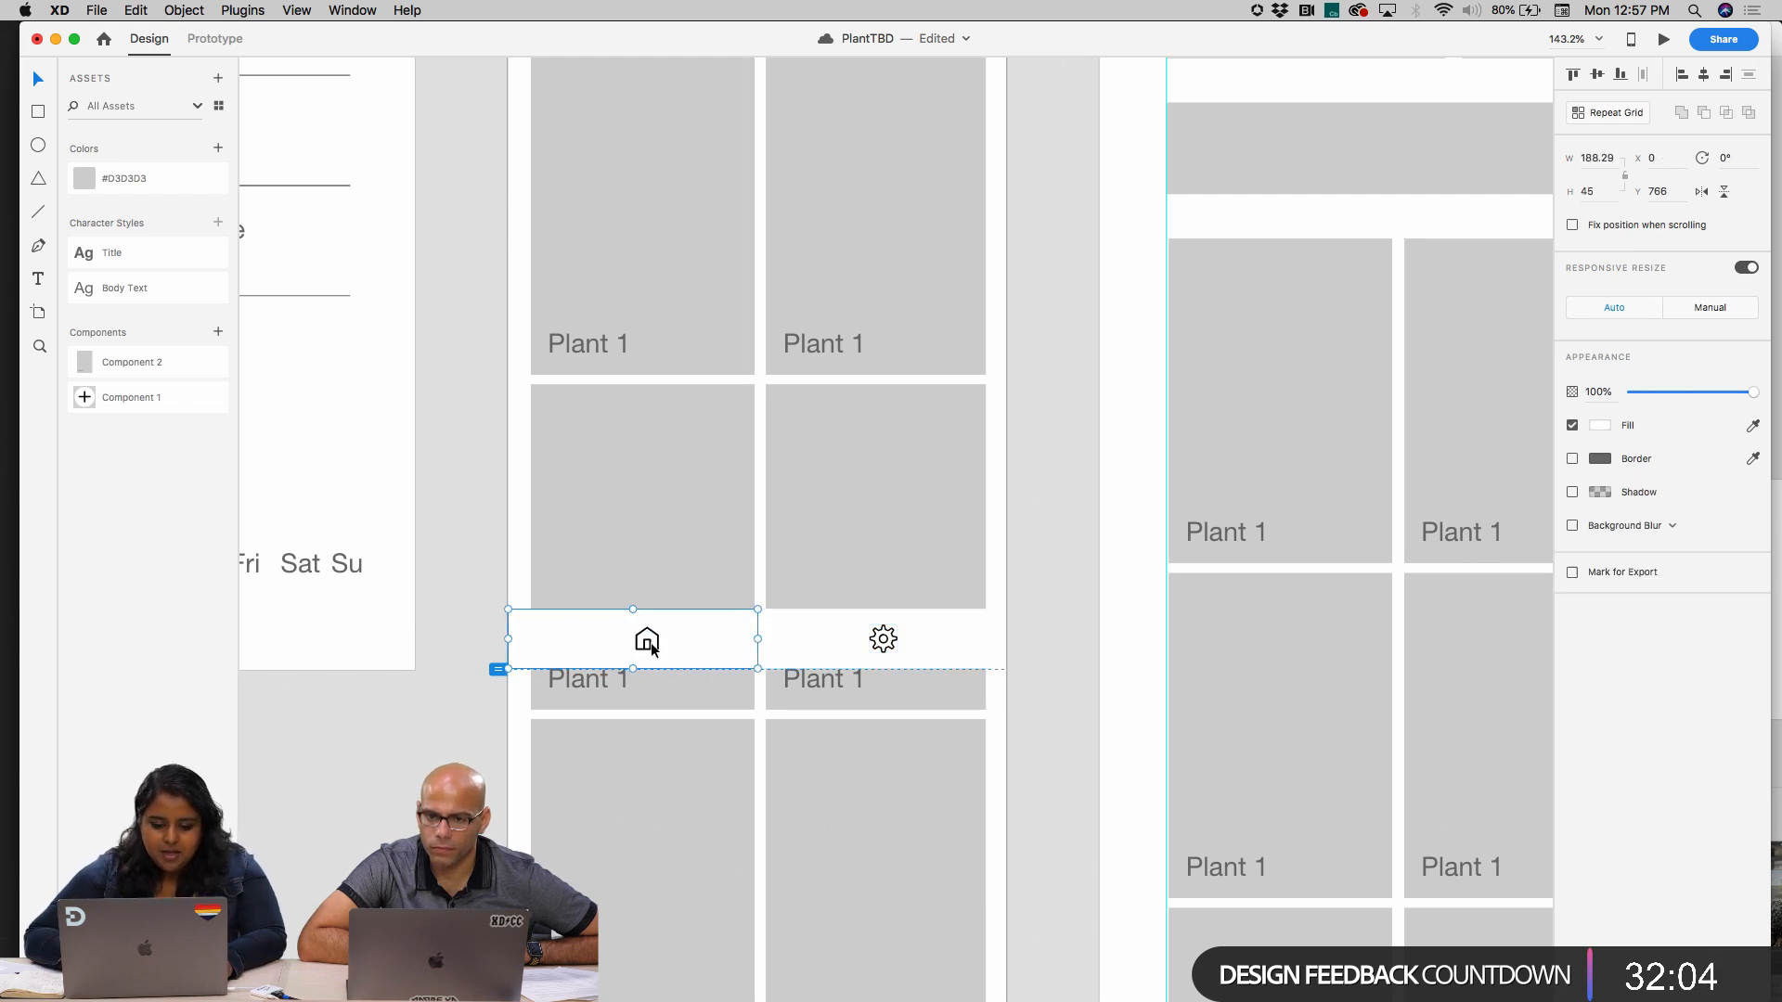
double_click(649, 649)
key(Escape)
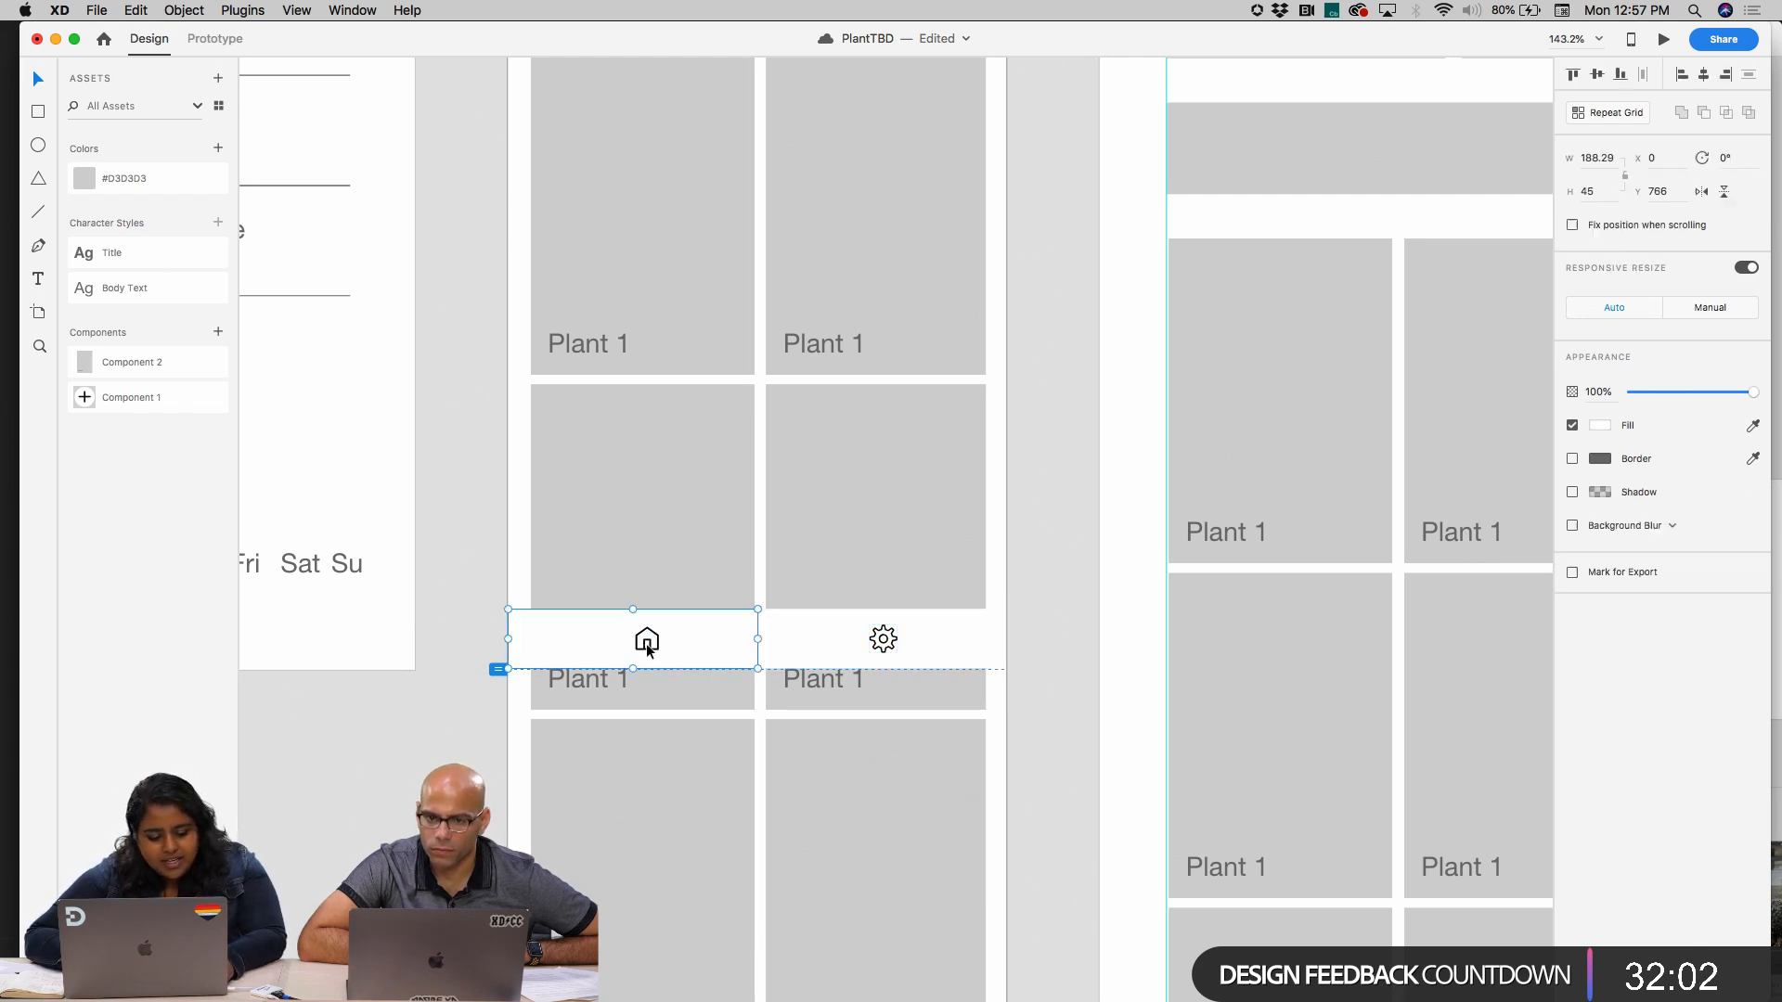
click(653, 632)
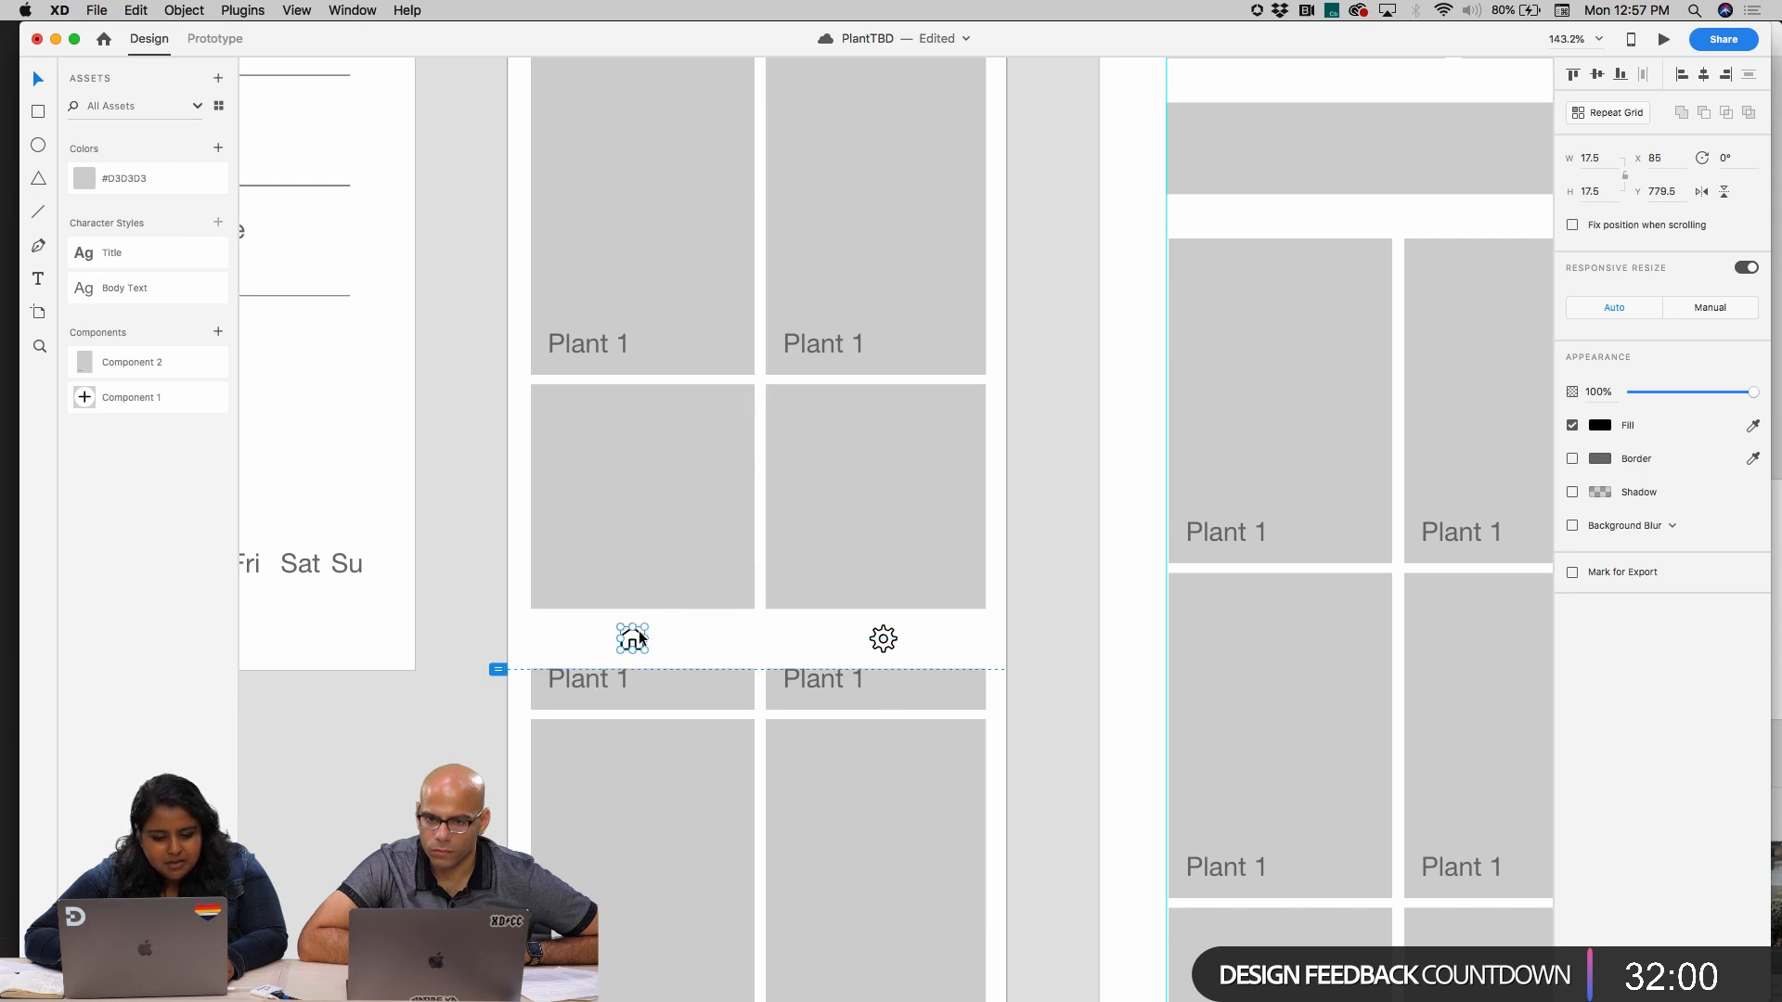
key(Escape)
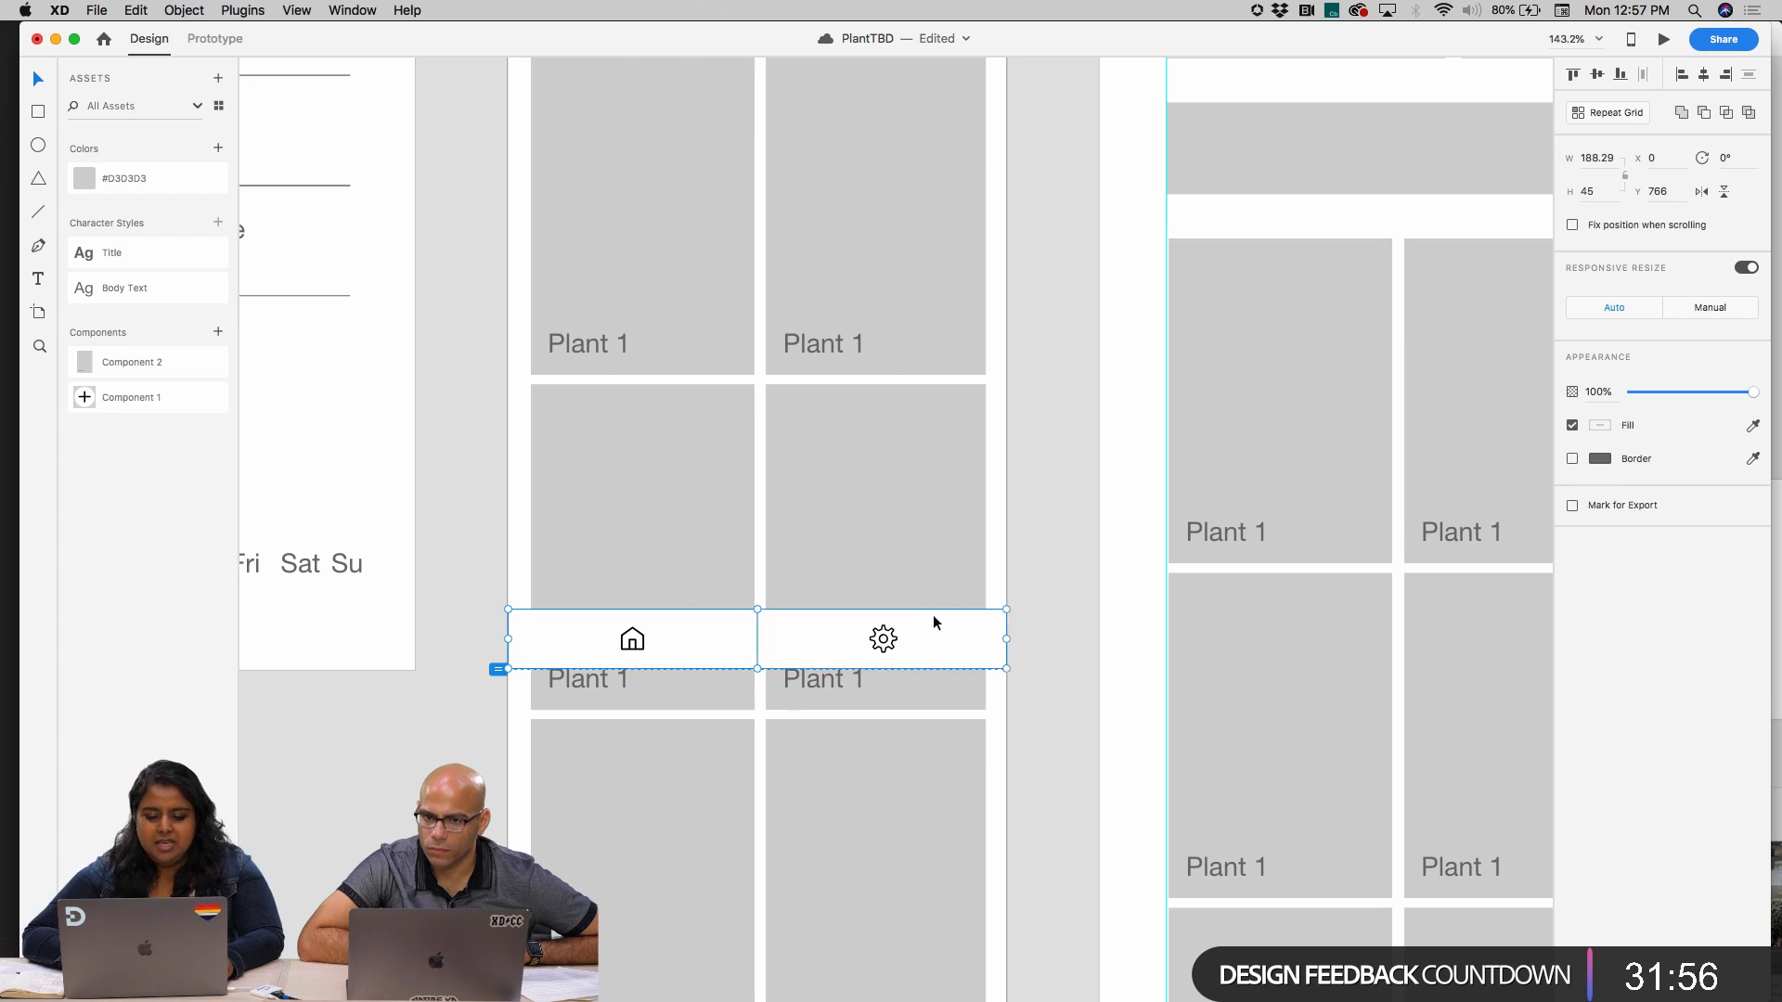
Select both halves of the navigation bar and move them down to the lower edge of the Home artboard, at Y 1038
click(905, 640)
shift+click(668, 638)
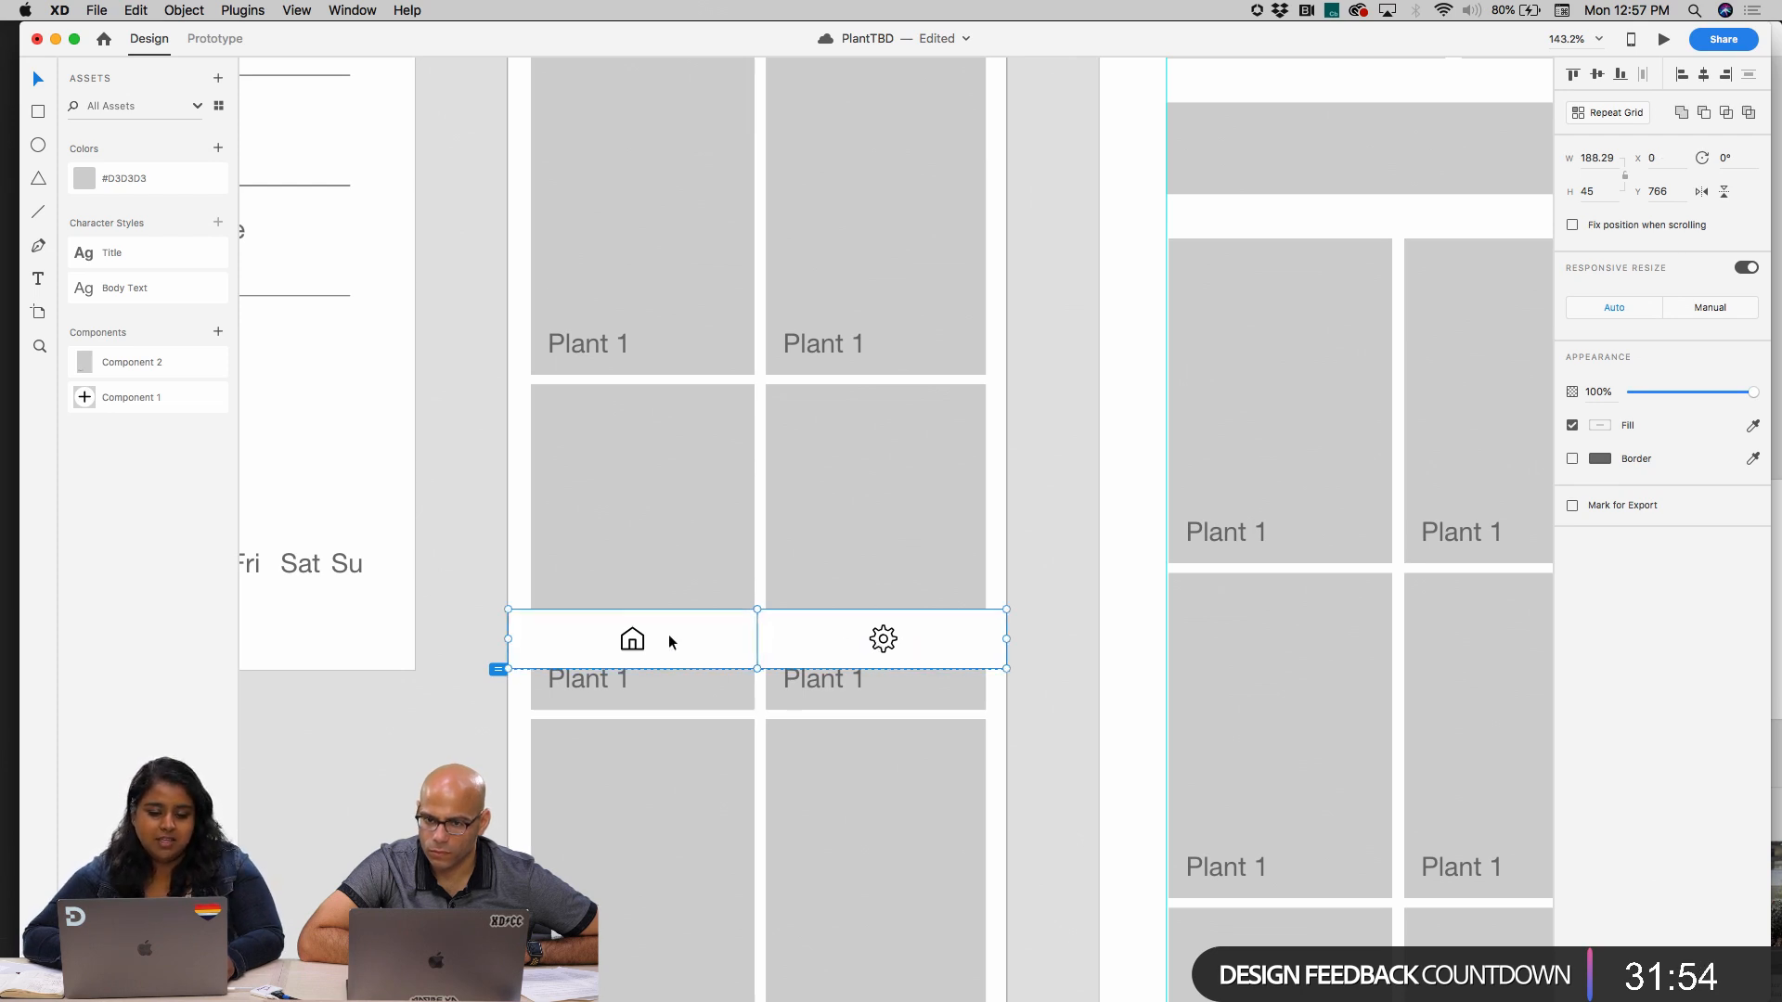
drag(889, 644, 889, 883)
scroll(889, 883, down, 5)
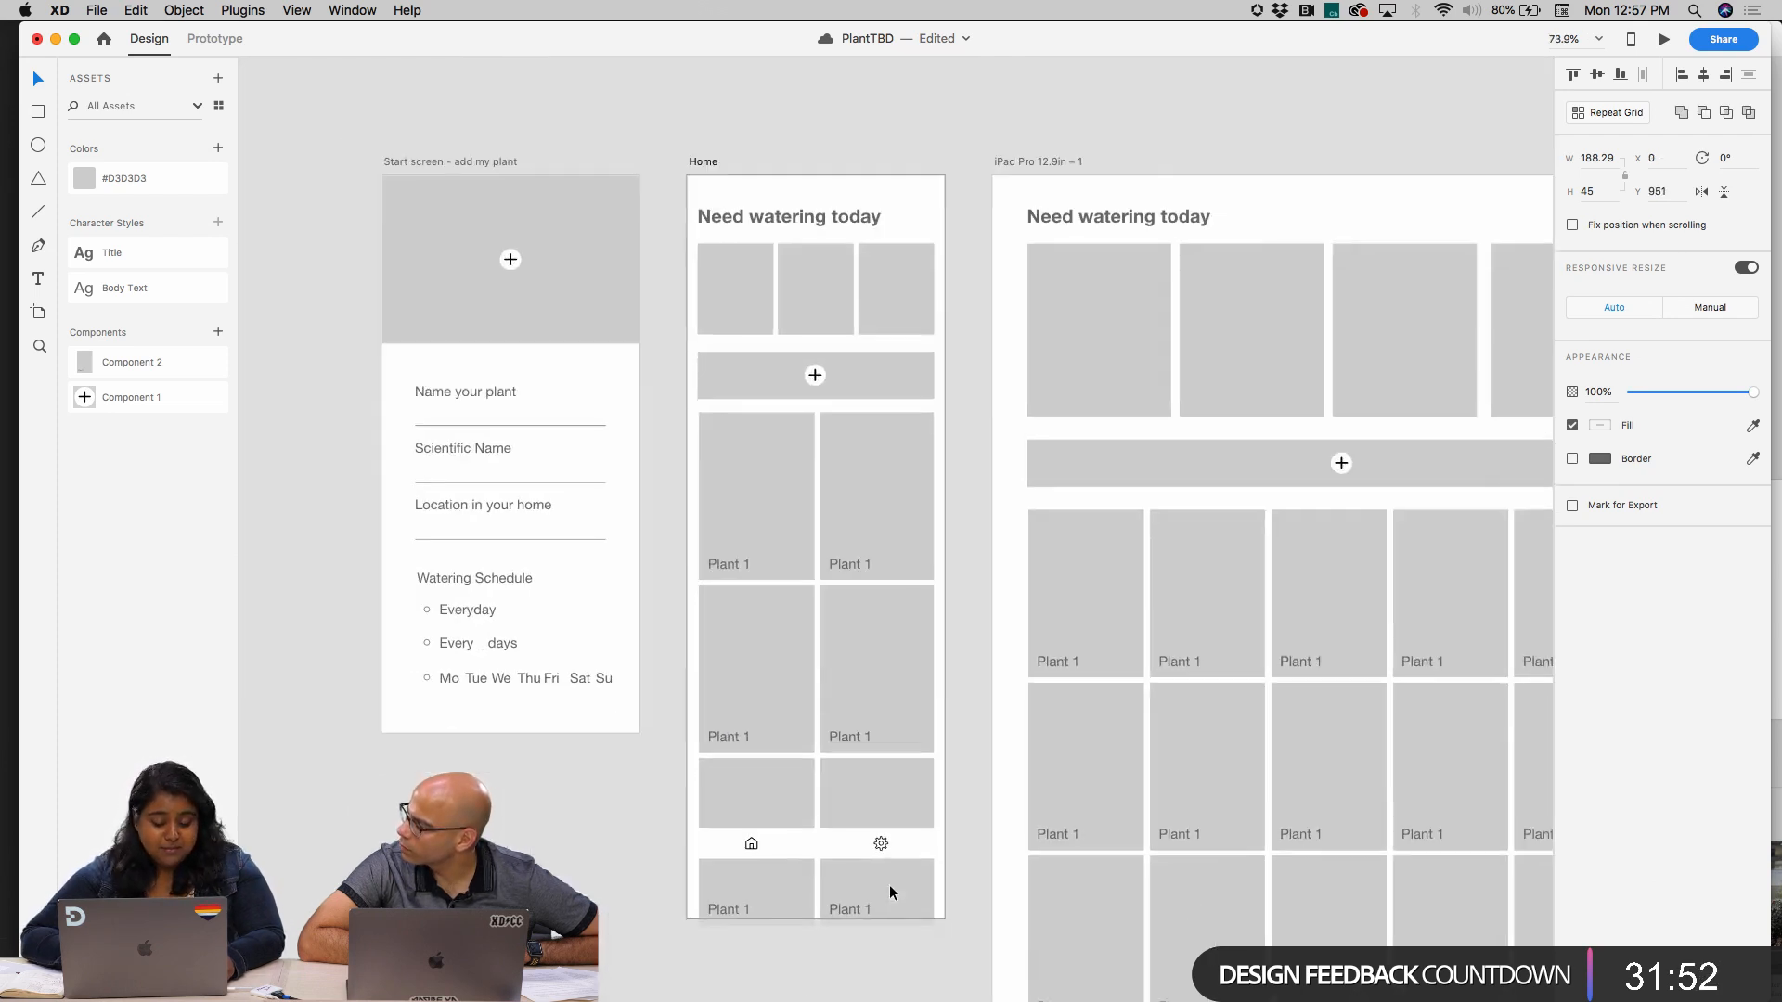
scroll(863, 741, down, 2)
drag(862, 740, 863, 798)
scroll(854, 850, down, 5)
scroll(854, 850, right, 5)
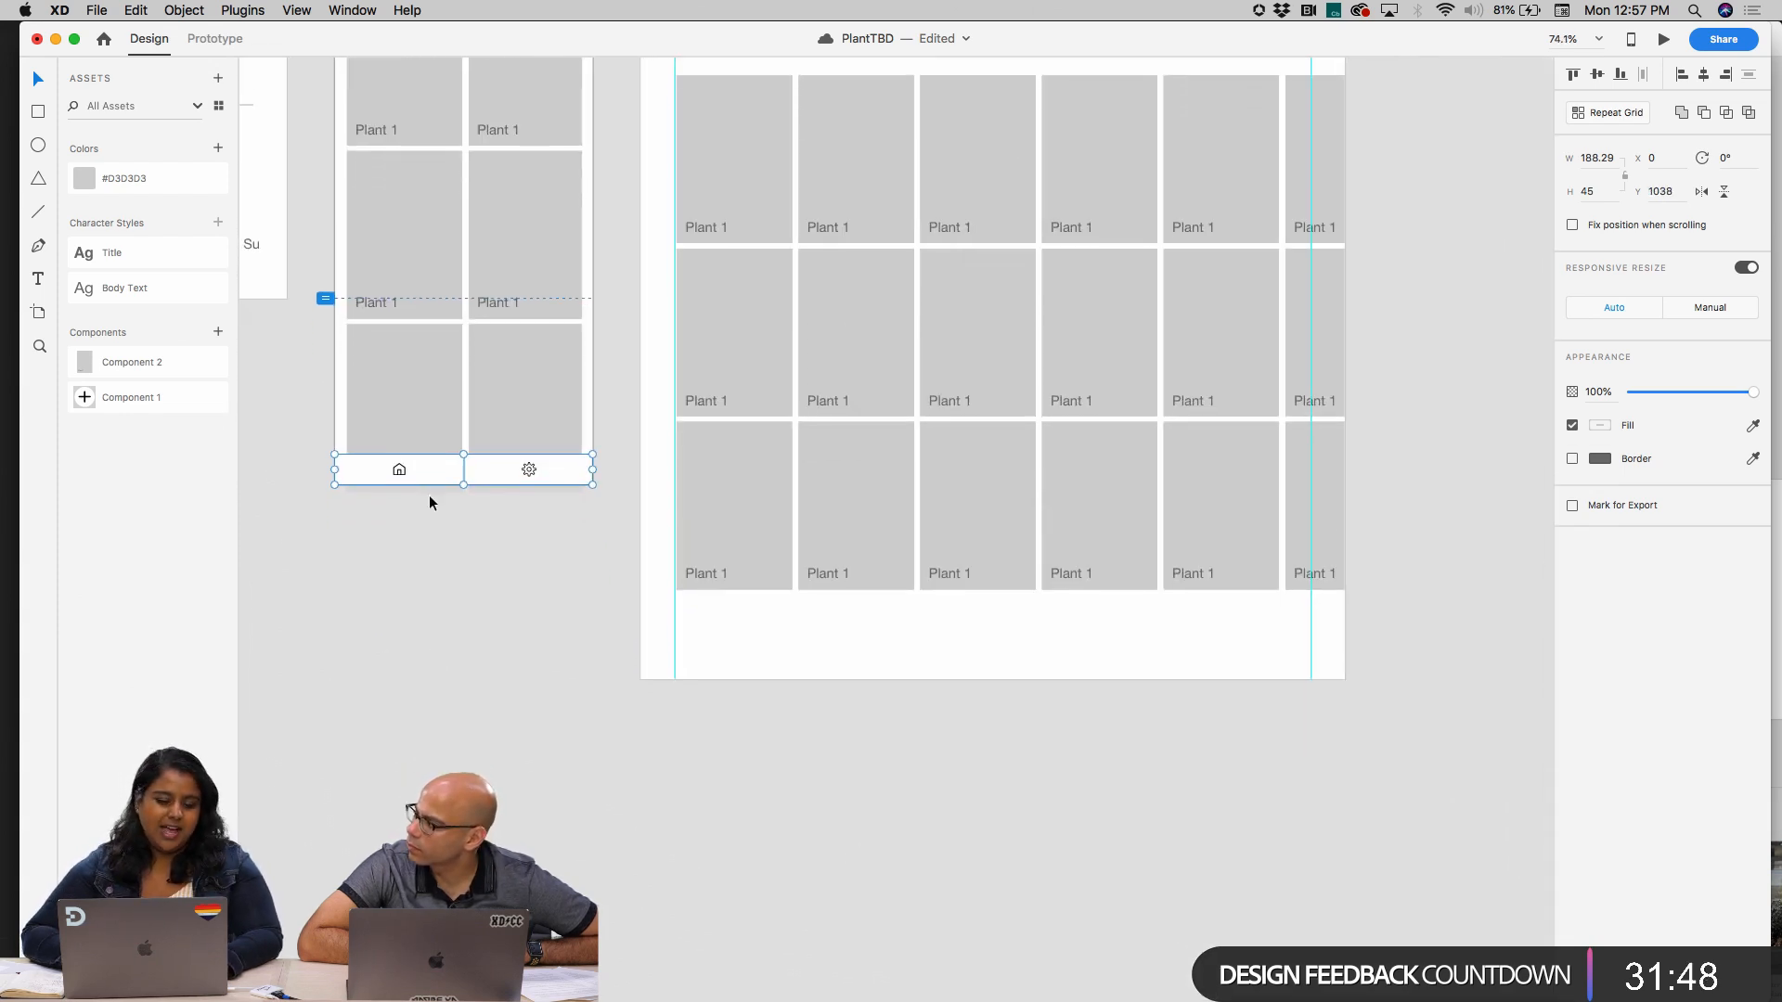
Paste a copy of the navigation bar into the iPad Pro artboard, along its lower edge at X 0, Y 1321
scroll(451, 468, up, 3)
scroll(451, 468, down, 5)
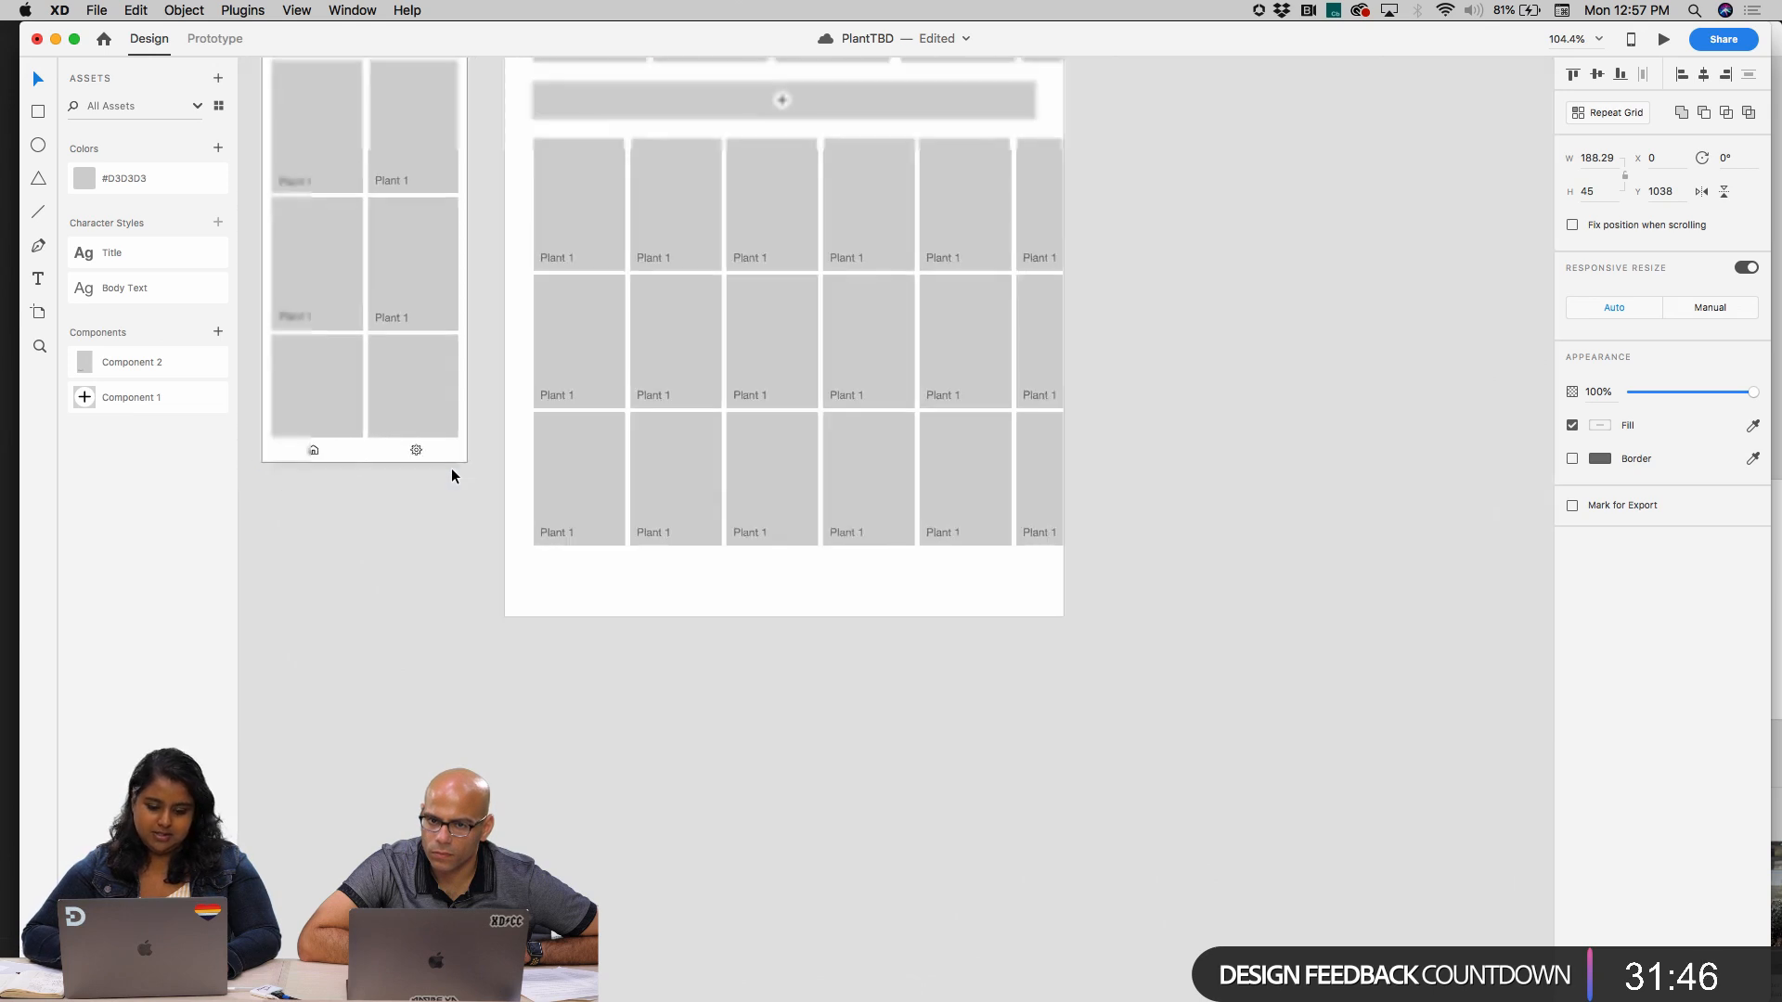
click(535, 609)
scroll(536, 612, up, 8)
scroll(535, 613, right, 1)
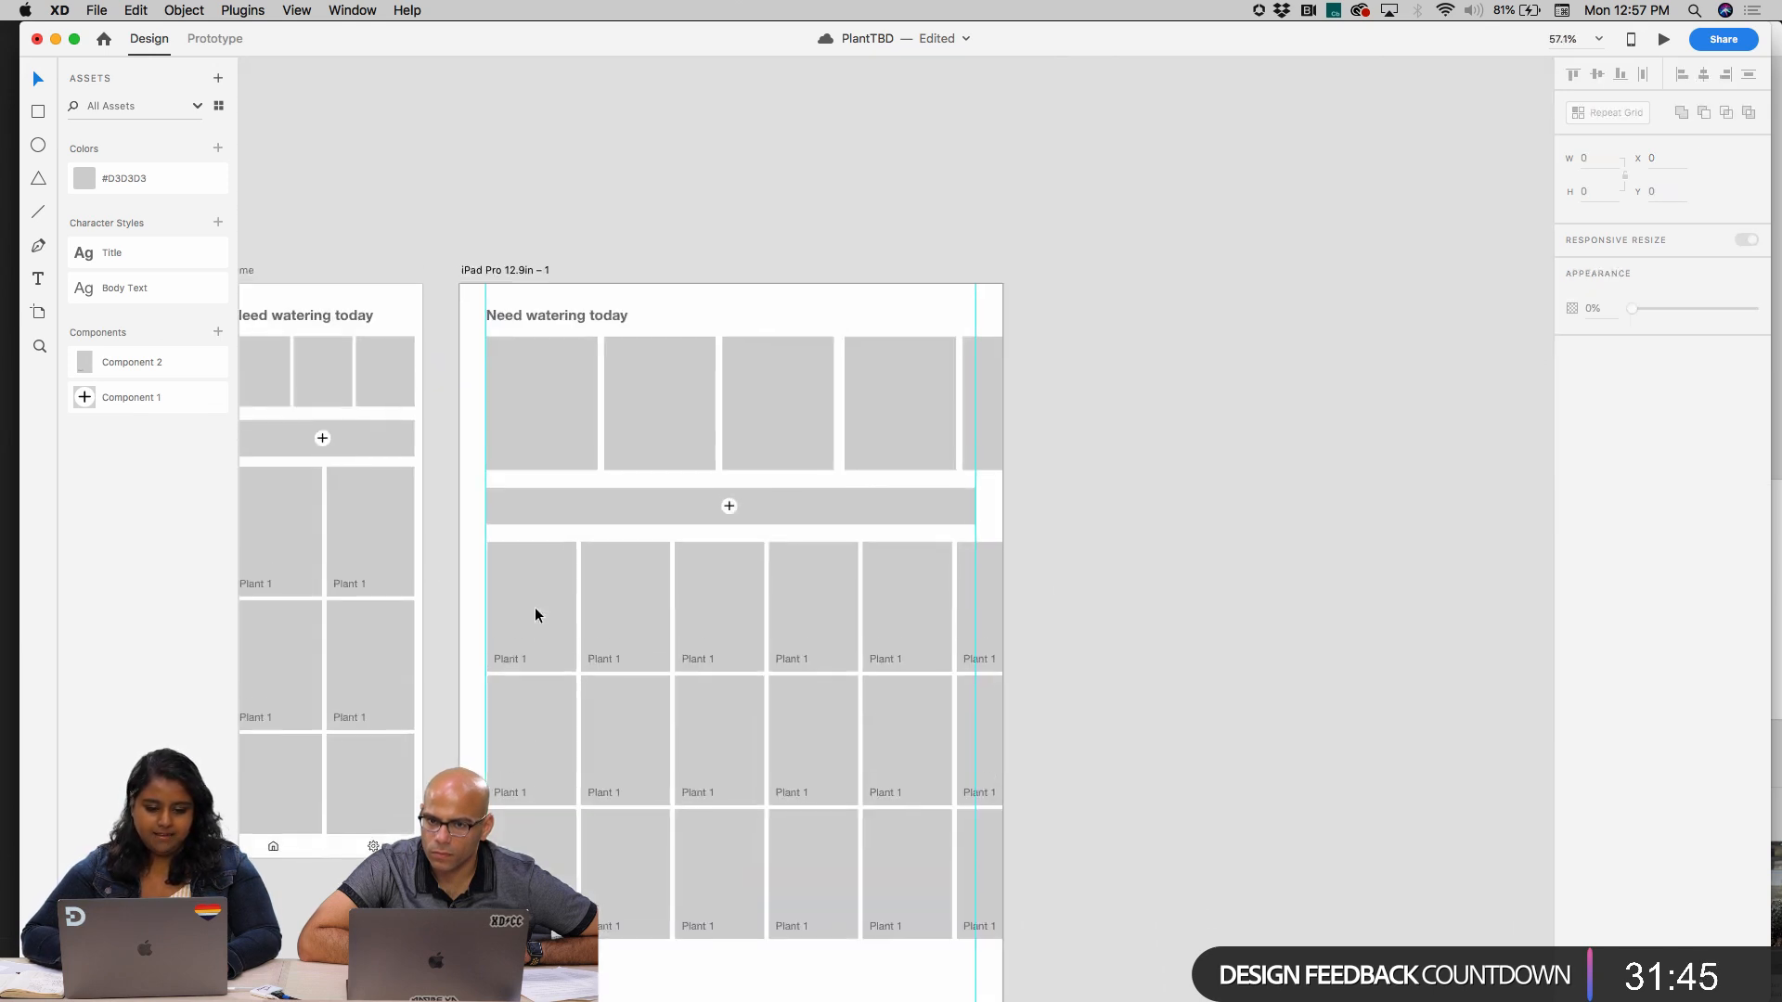
click(508, 253)
scroll(504, 260, down, 5)
scroll(622, 561, up, 5)
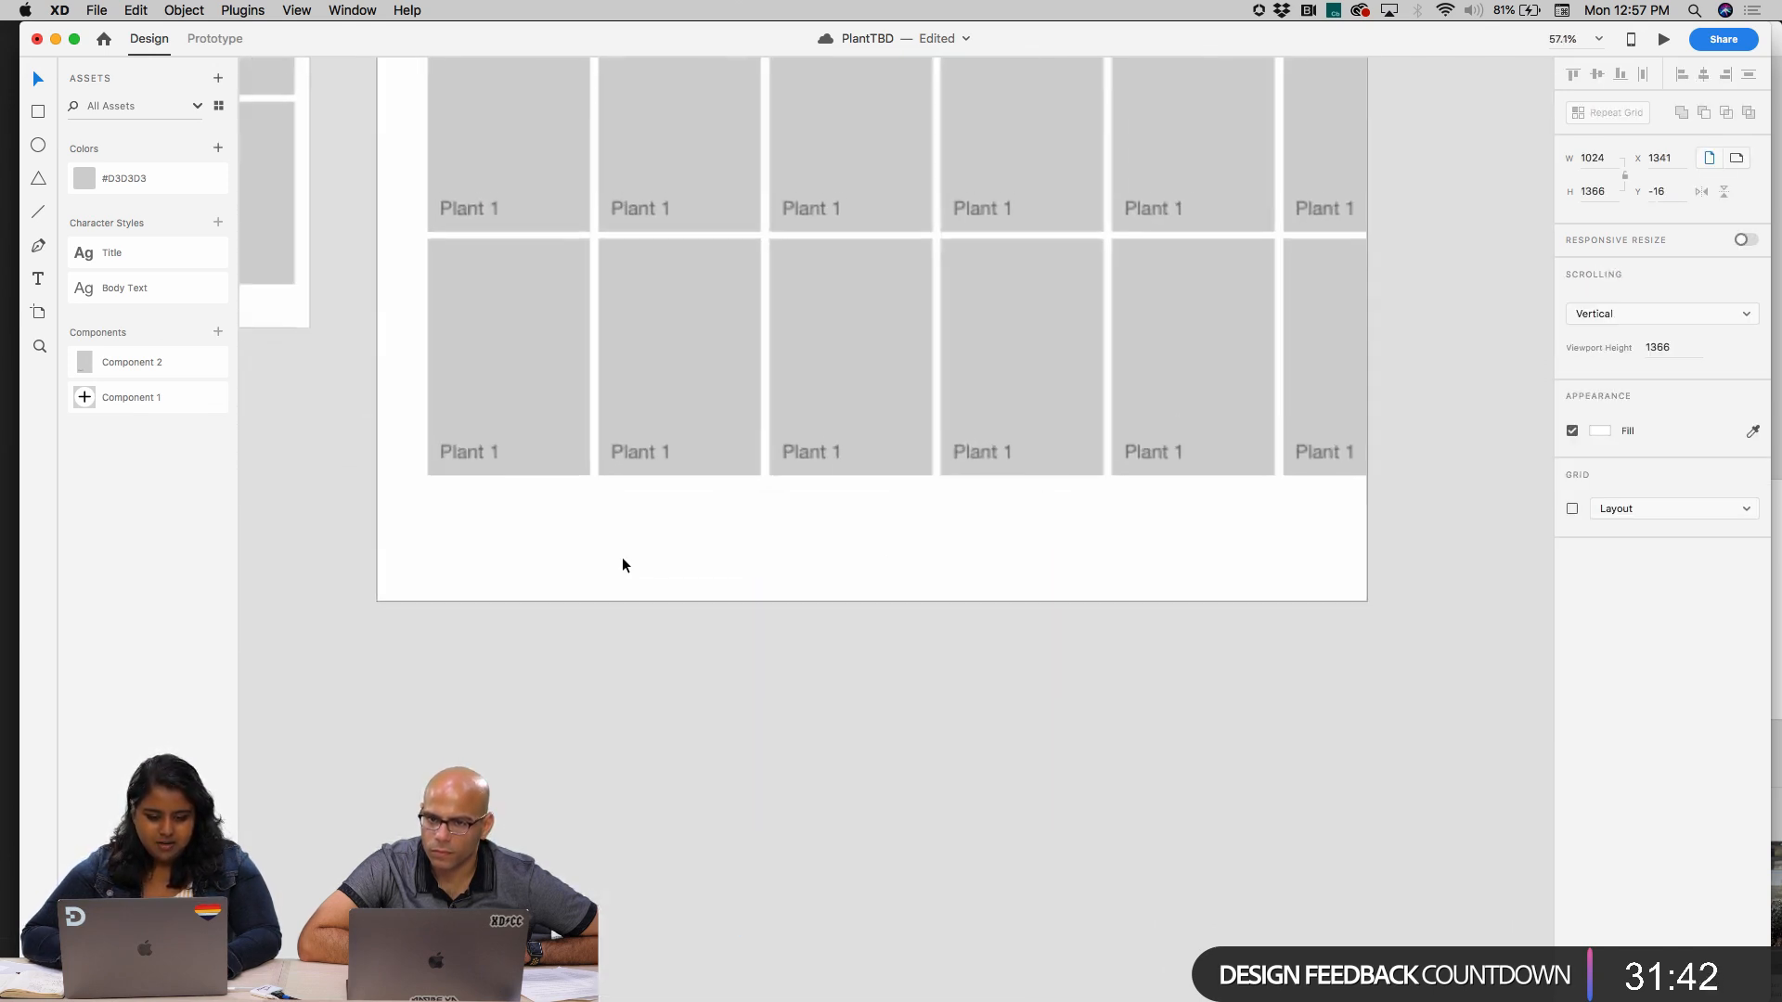
key(super+v)
drag(698, 300, 1364, 579)
key(super+z)
Group the two halves of the iPad navigation bar and move the group up over the last plant row, to X 3, Y 1084
scroll(688, 598, up, 3)
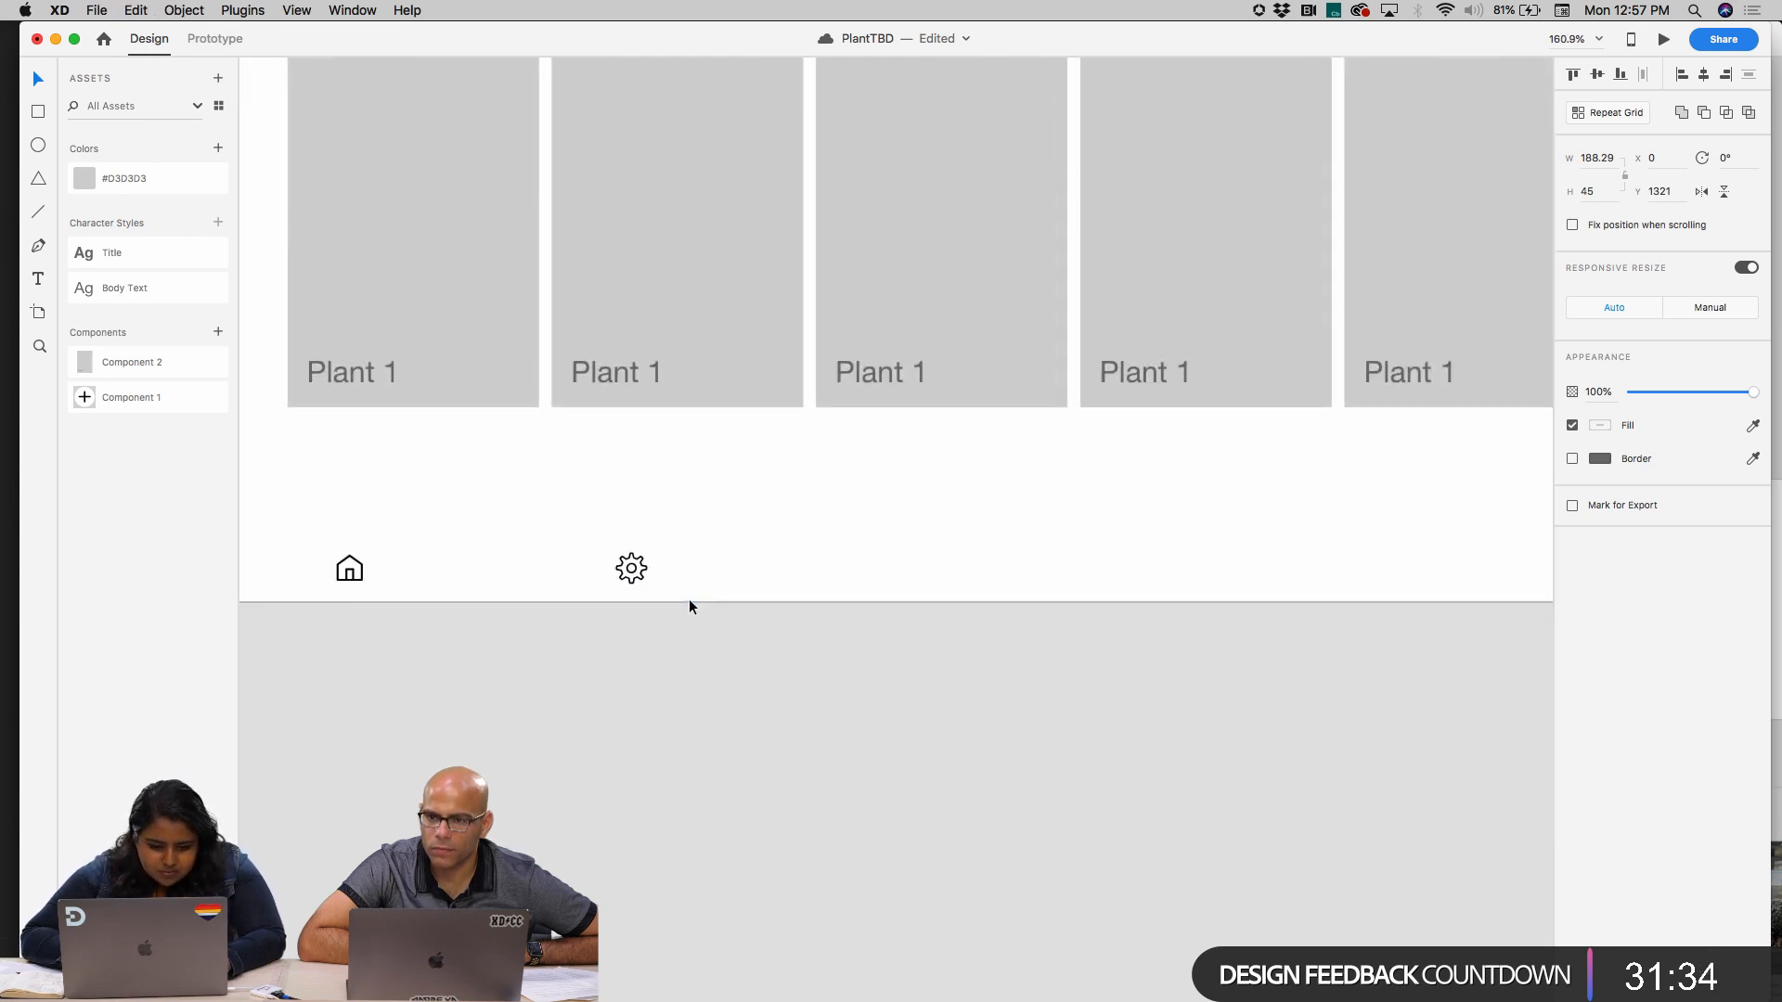
scroll(524, 555, up, 3)
scroll(524, 555, left, 2)
drag(670, 664, 676, 308)
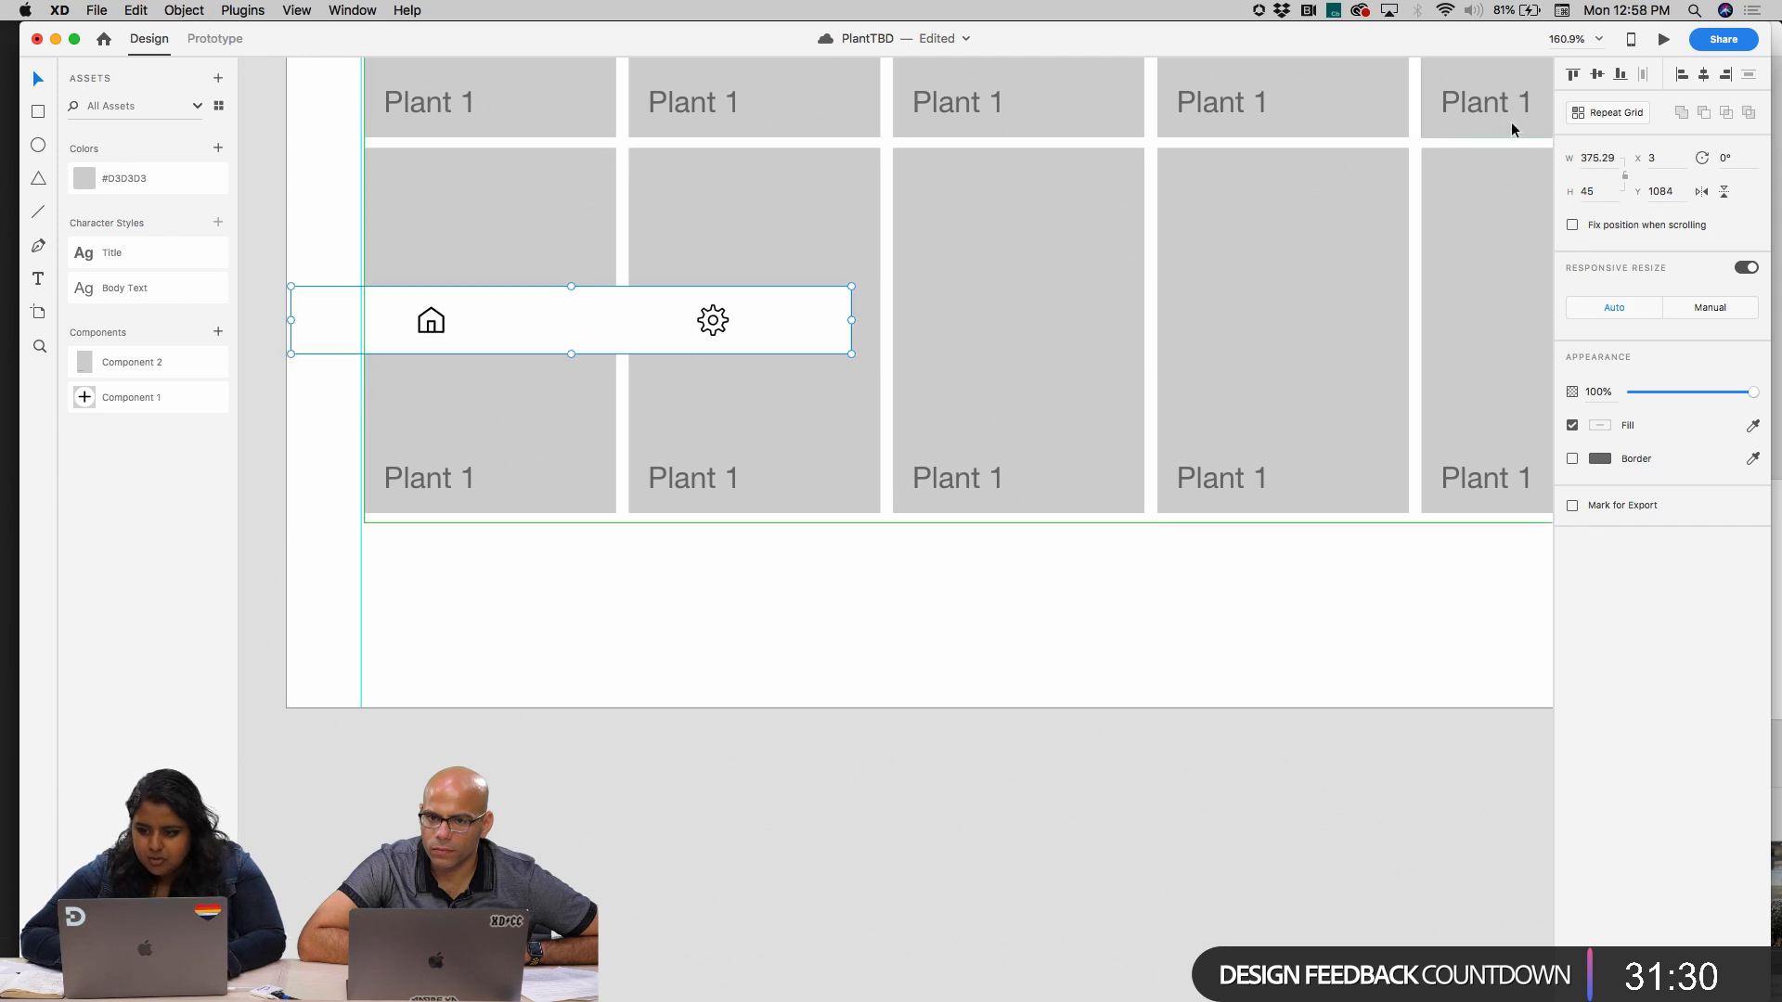
Try to stretch the grouped iPad navigation bar to about 579 wide
scroll(826, 309, down, 3)
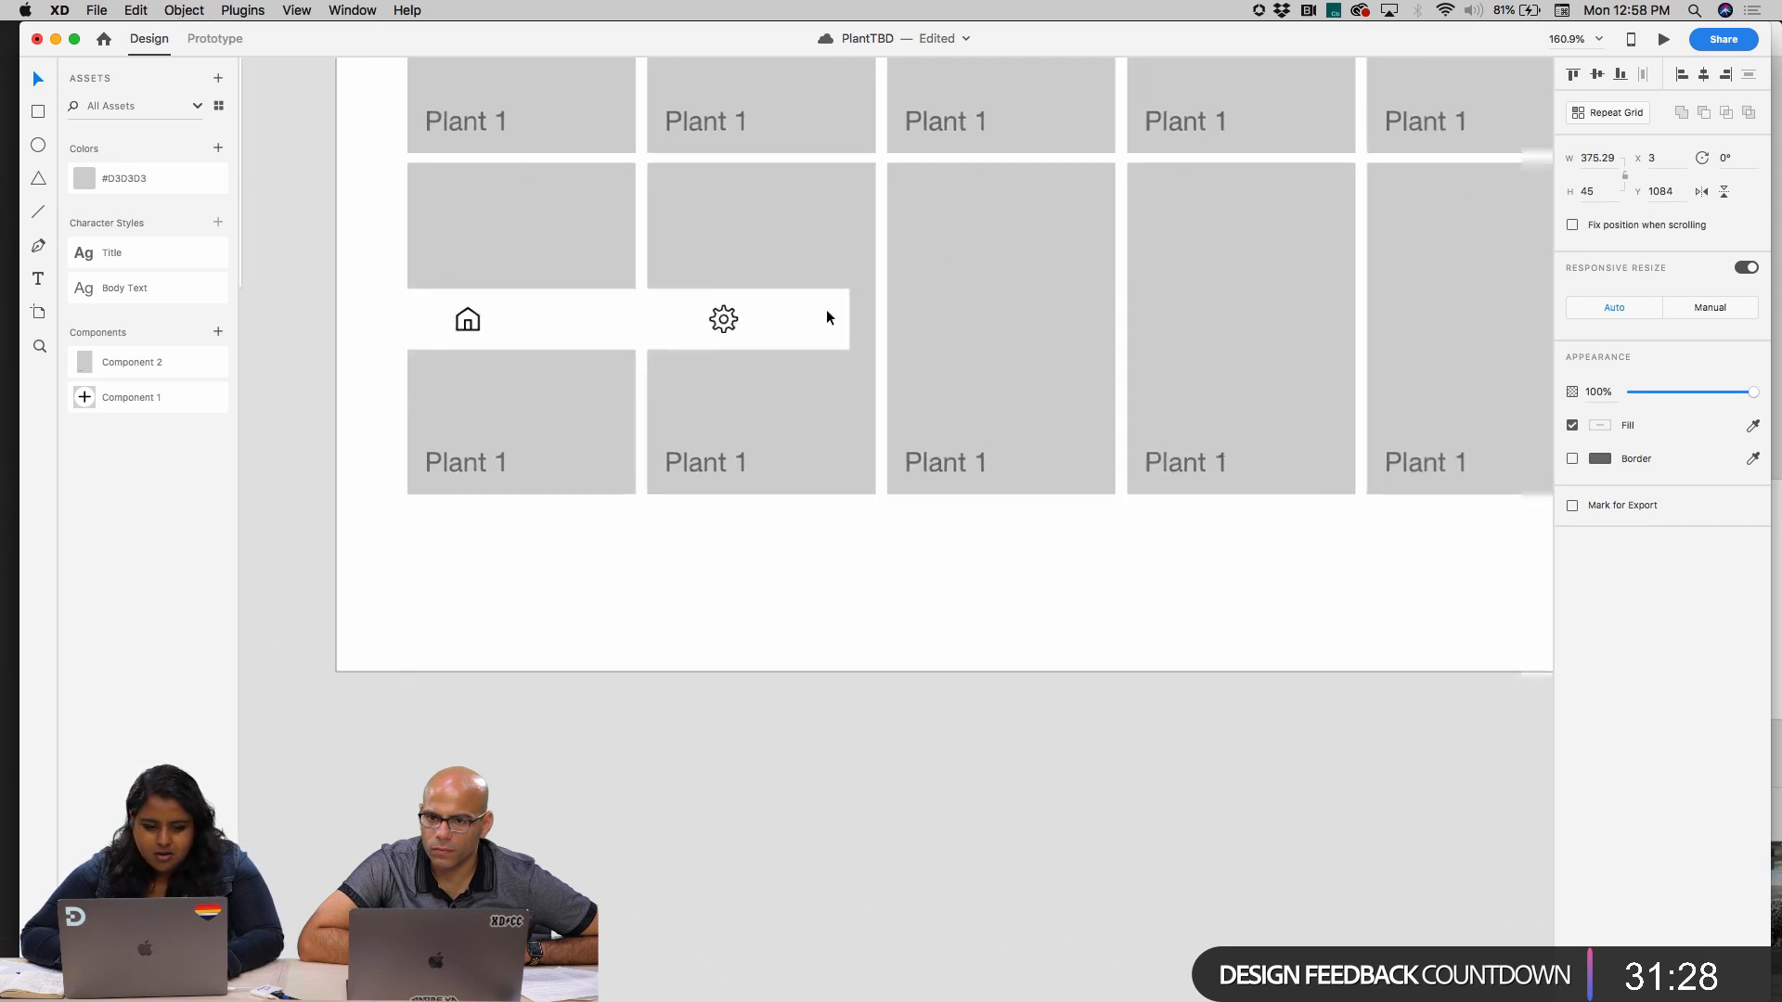
drag(847, 317, 1061, 319)
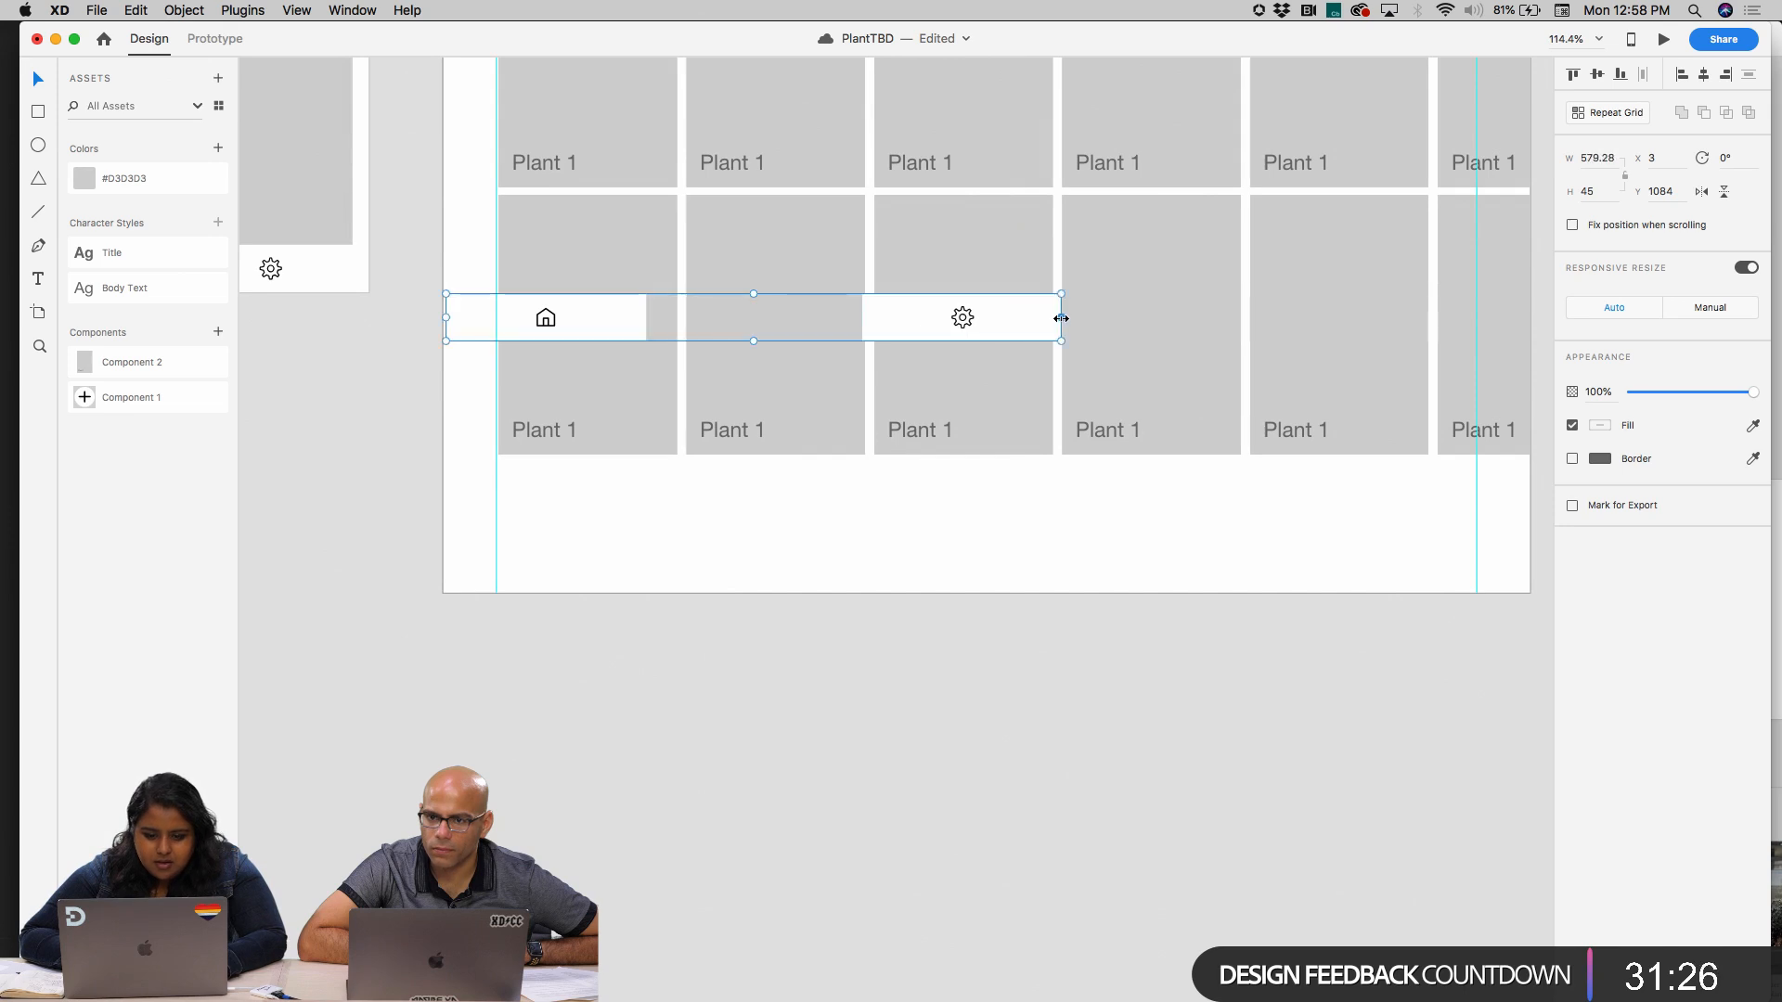
key(super+z)
Move the grouped bar below the last plant row, aligned with the left margin guide at X 50, Y 1274
drag(723, 334, 800, 559)
scroll(766, 534, right, 1)
scroll(765, 534, down, 1)
scroll(766, 534, right, 1)
Try the bar as a repeat grid, ungroup the grid and move the bar to X 367, Y 1278
click(1612, 113)
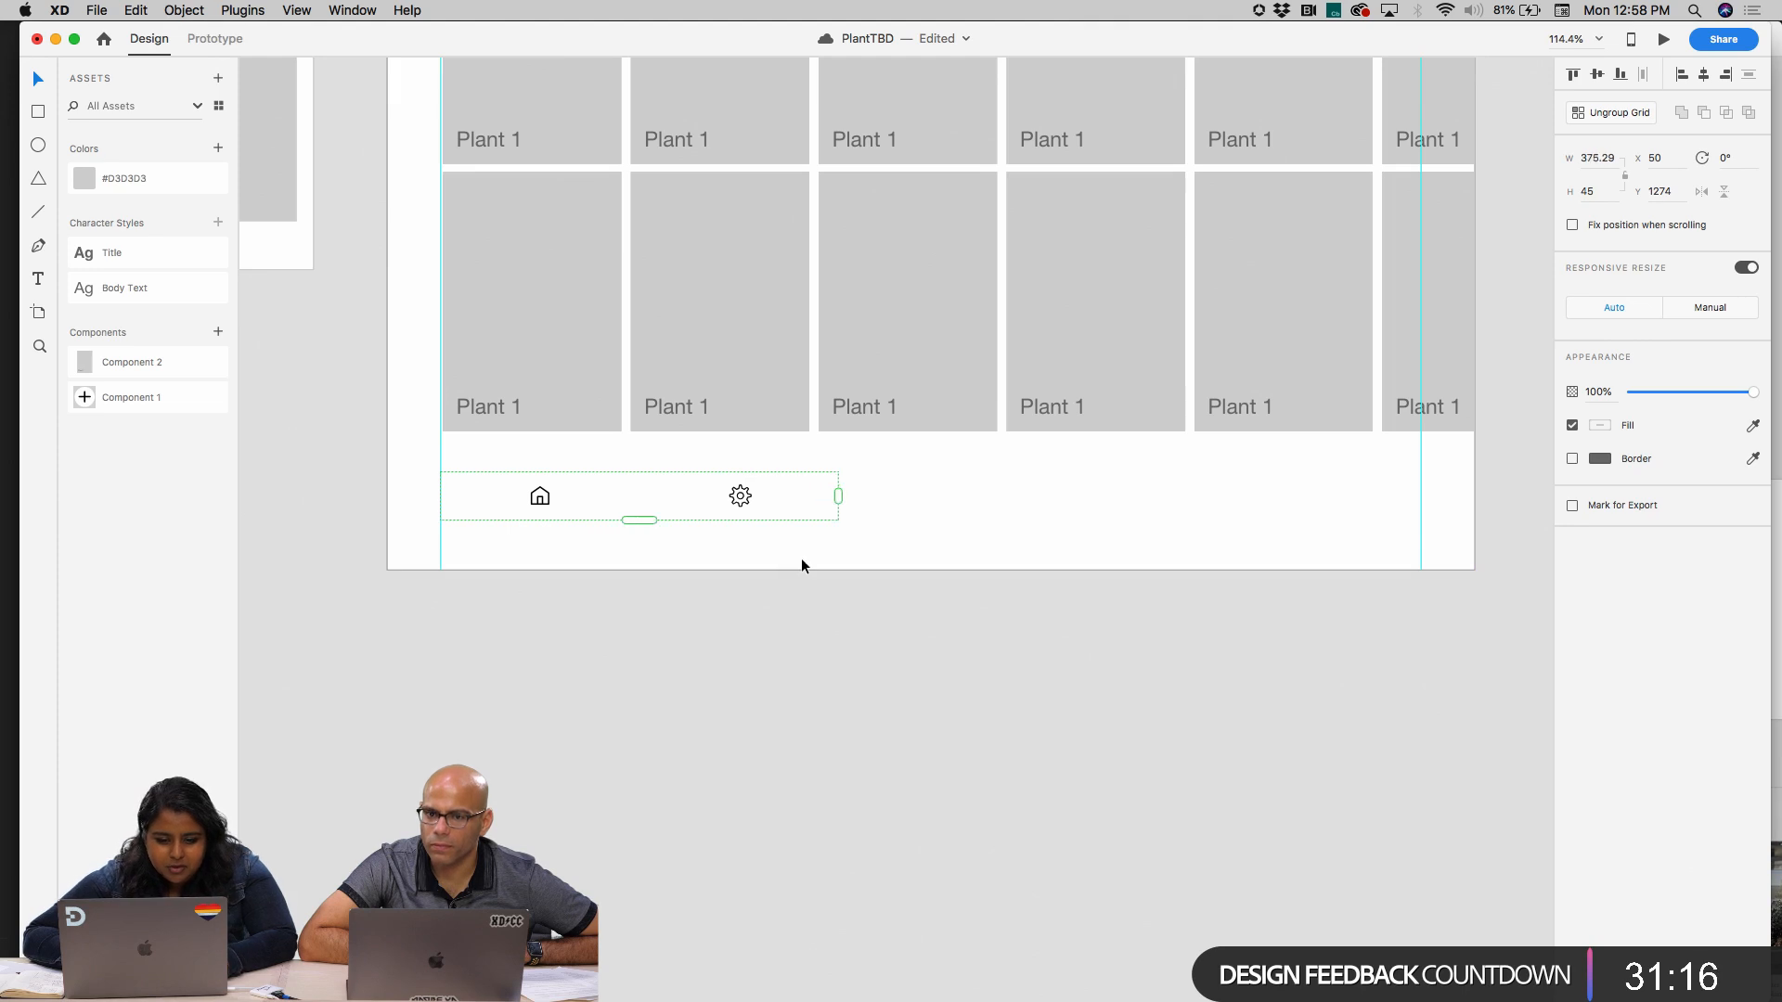
key(super+shift+g)
drag(740, 475, 1080, 511)
Switch the grouped bar's responsive resize to manual and try stretching its left edge outward
click(1722, 307)
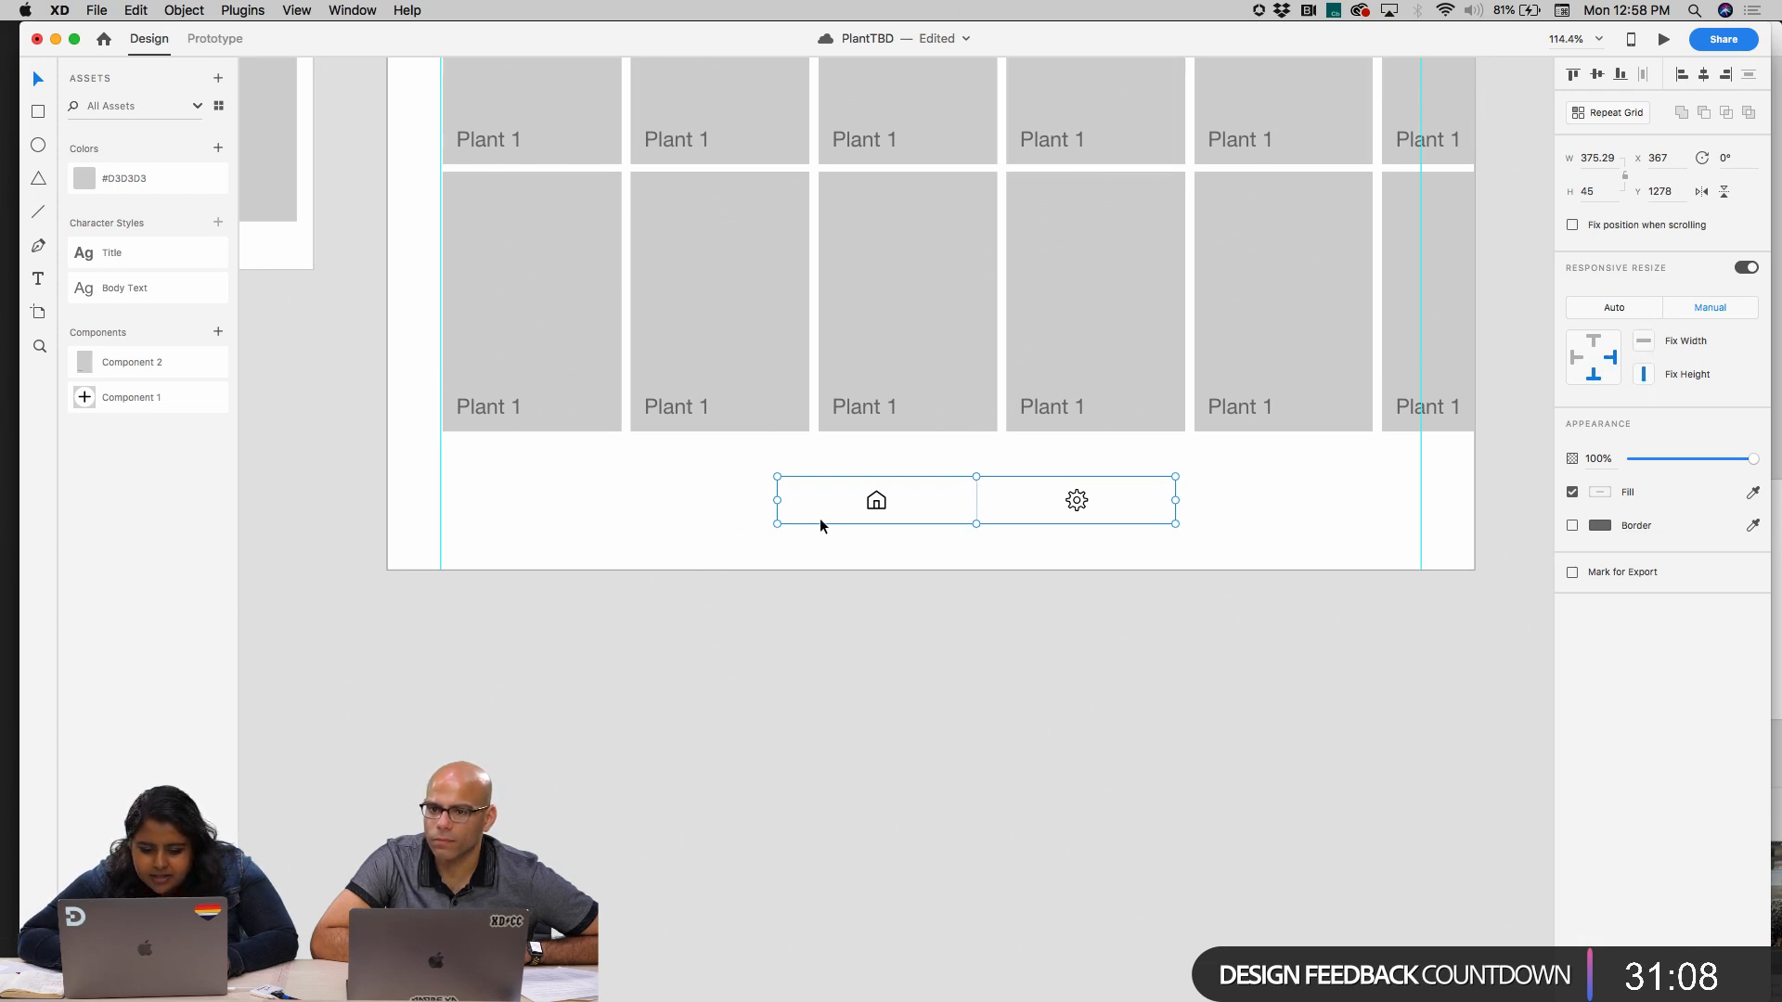
drag(733, 501, 447, 510)
key(super+z)
Set responsive resize to manual for the gear half and the home half inside the grouped bar
click(699, 682)
scroll(698, 683, down, 3)
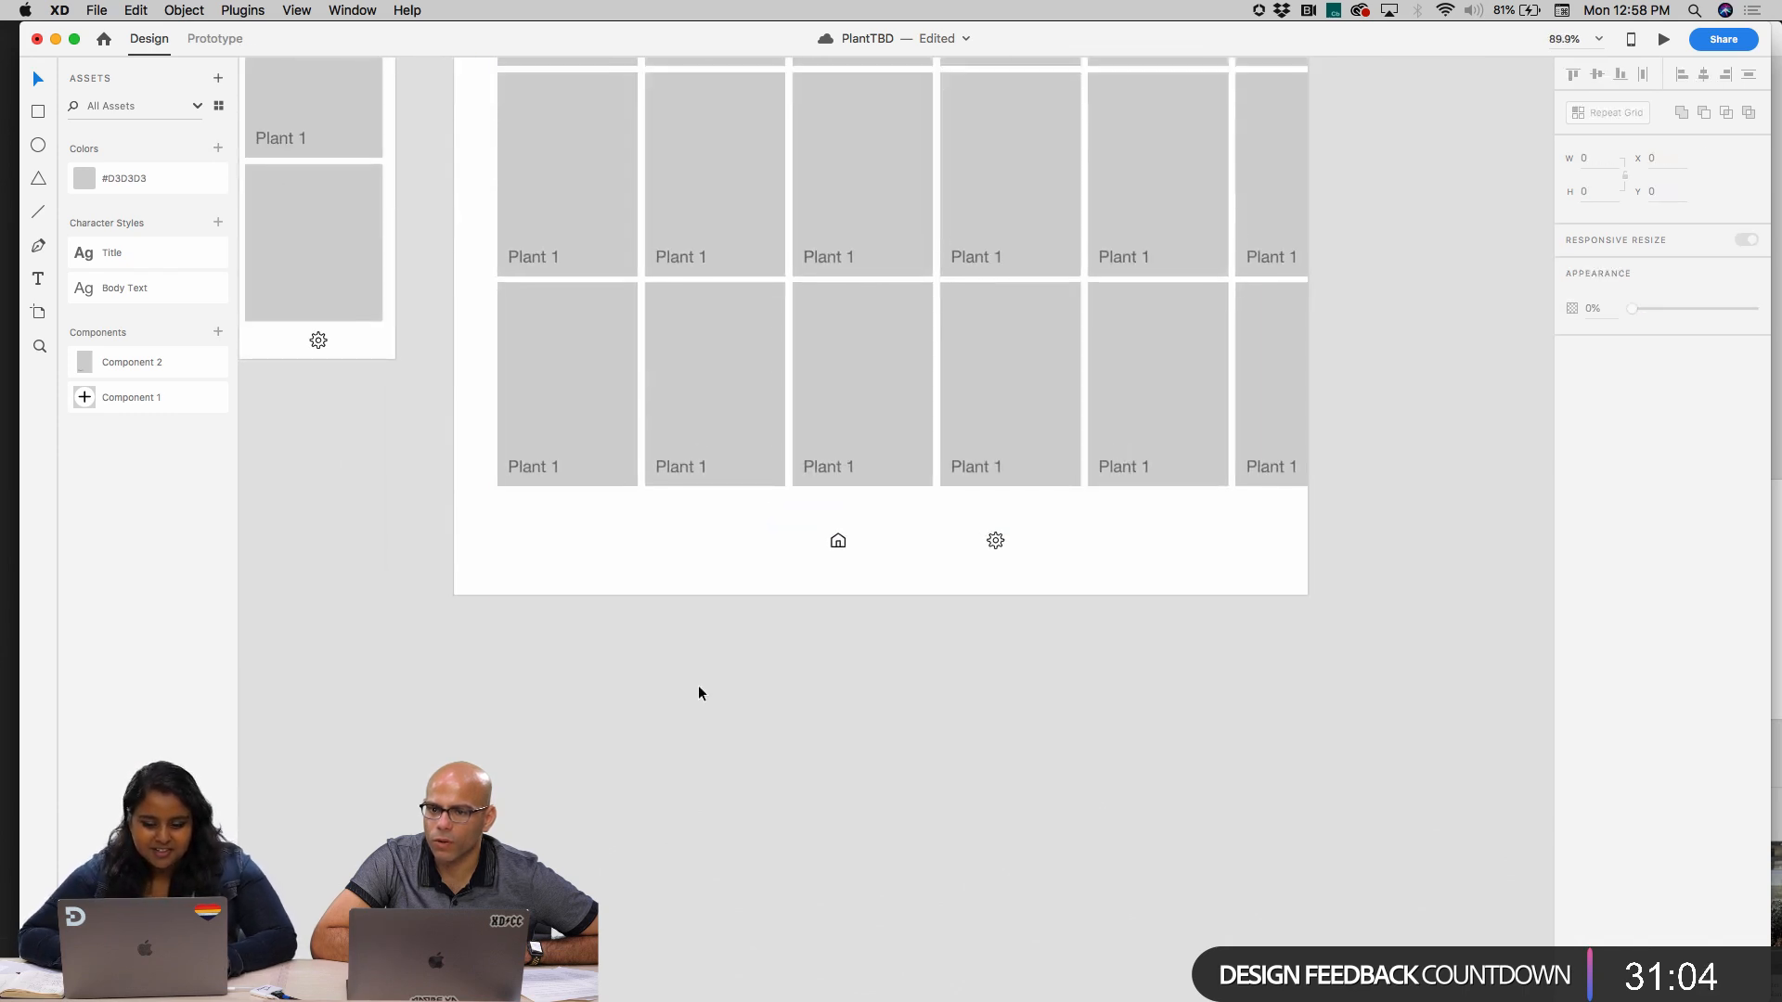
double_click(998, 542)
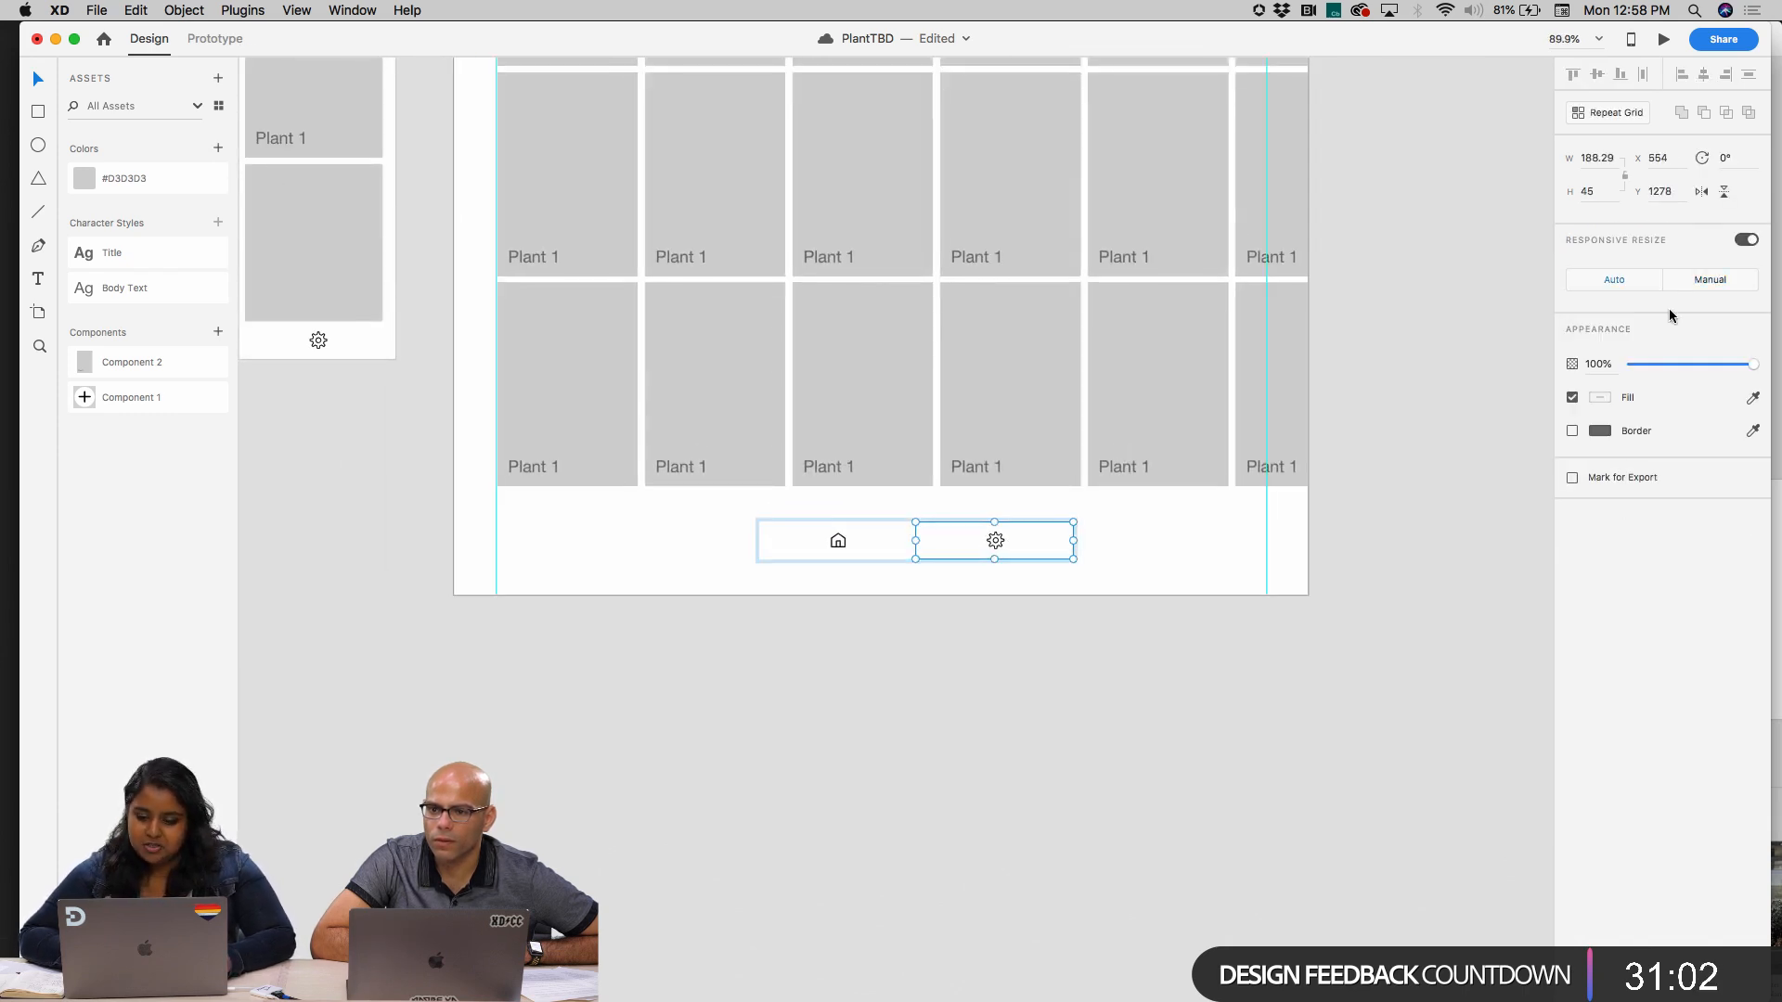
click(1726, 280)
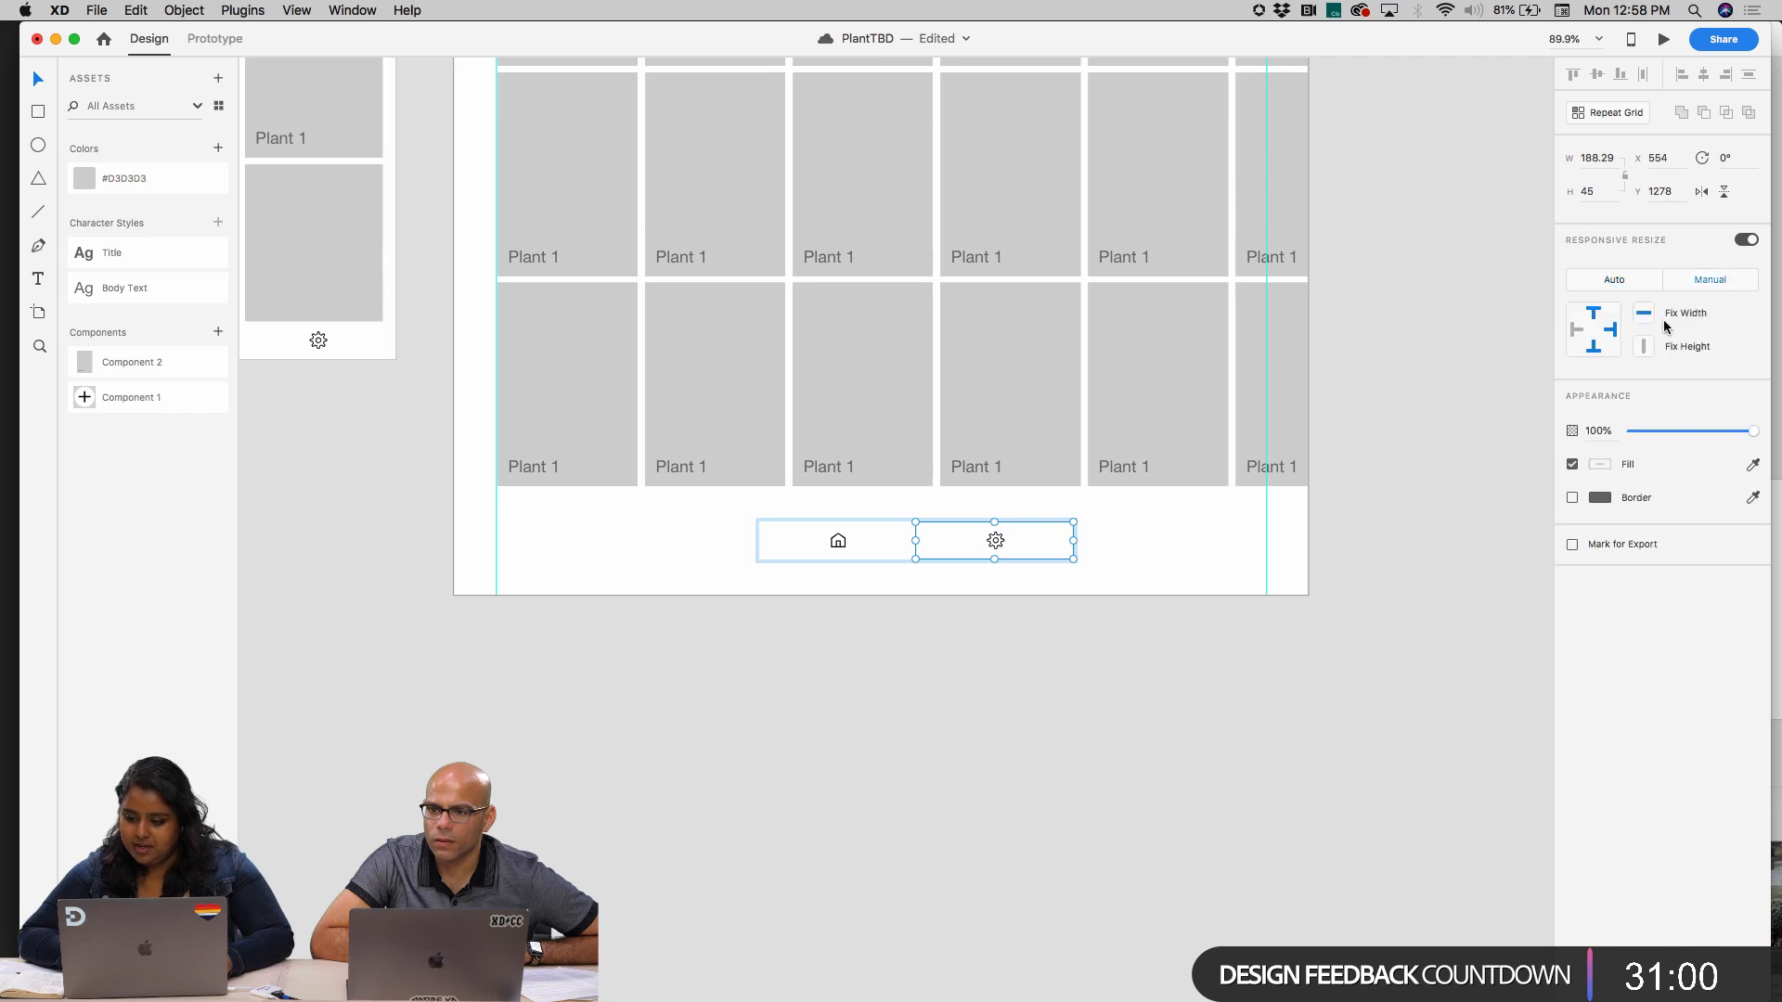
click(872, 549)
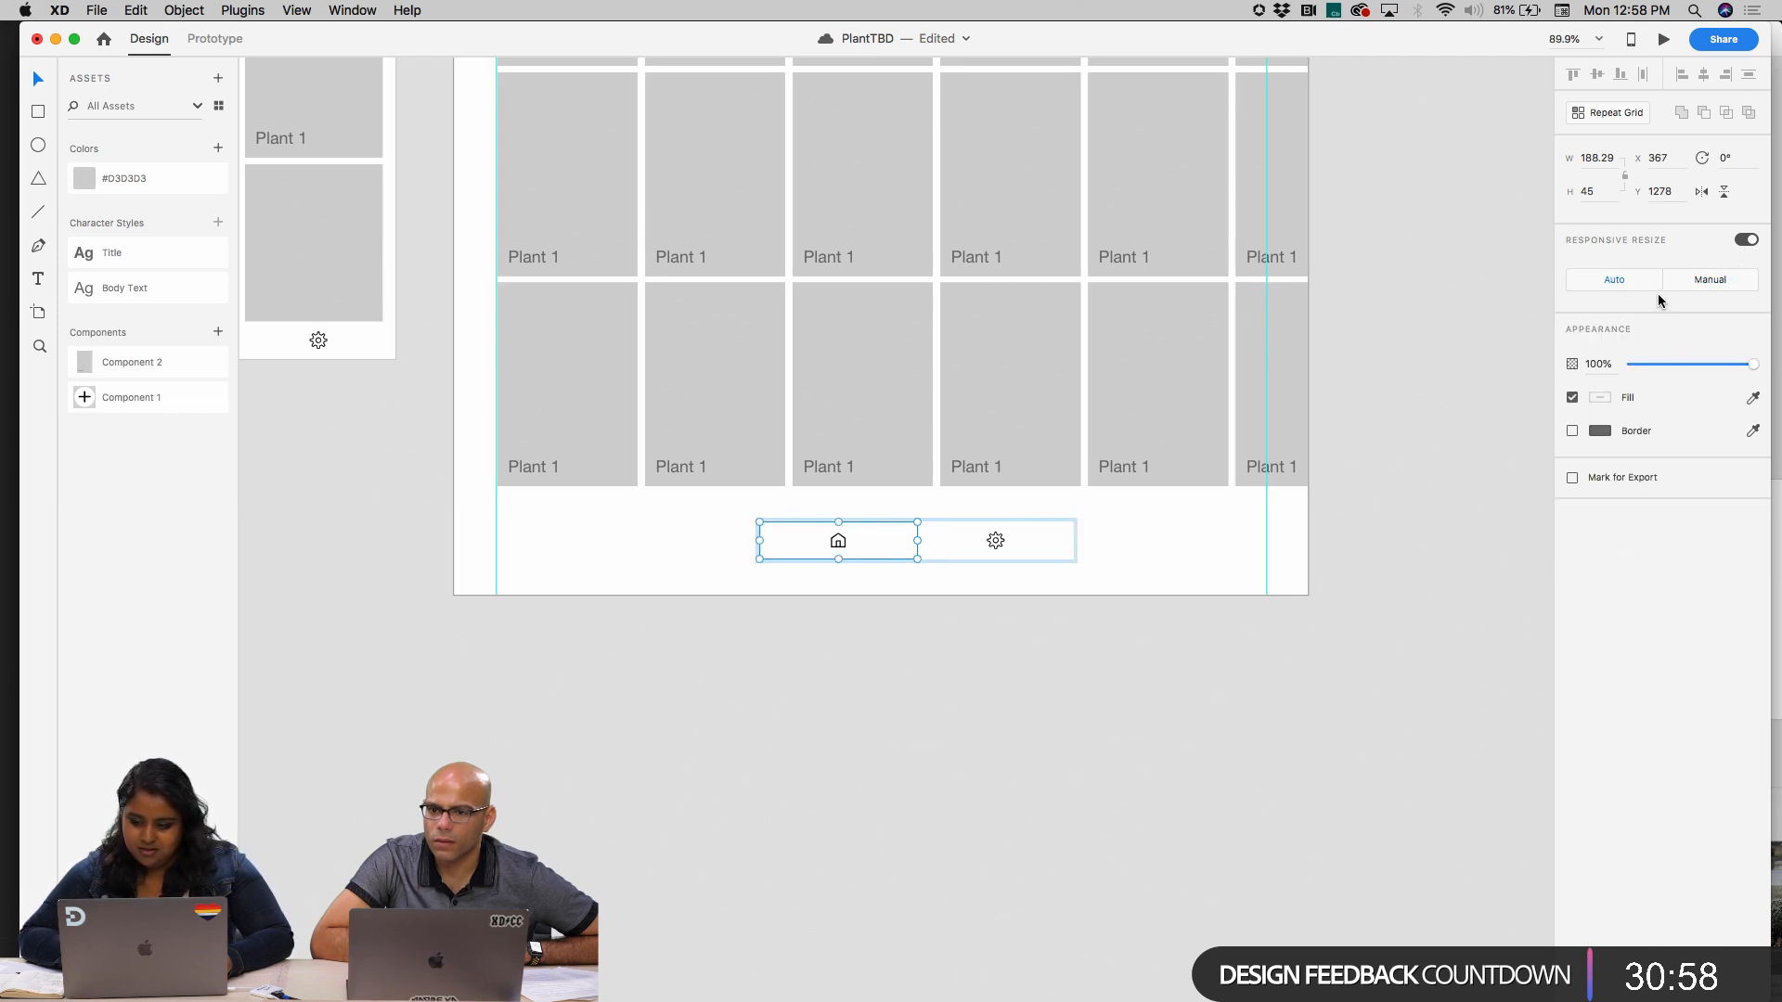
click(1704, 280)
Stretch the grouped bar from the left guide to the artboard's right edge, giving X 50 and a width of 974
click(1219, 651)
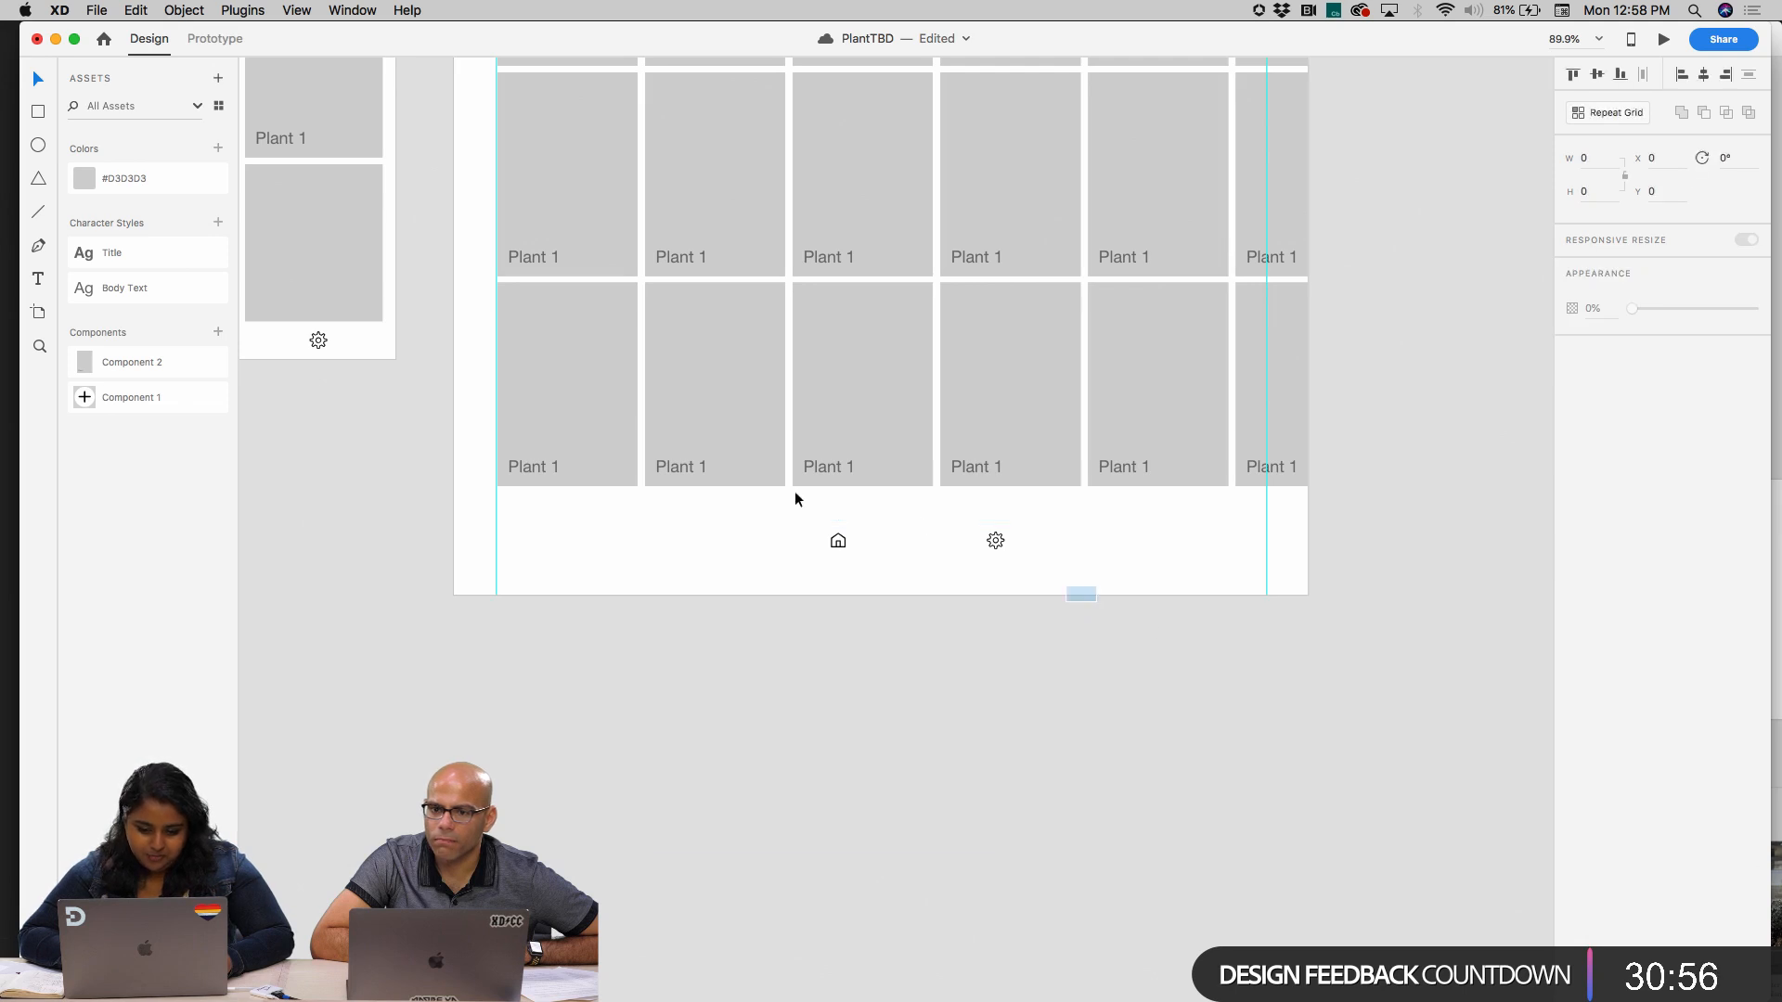
drag(794, 499, 637, 543)
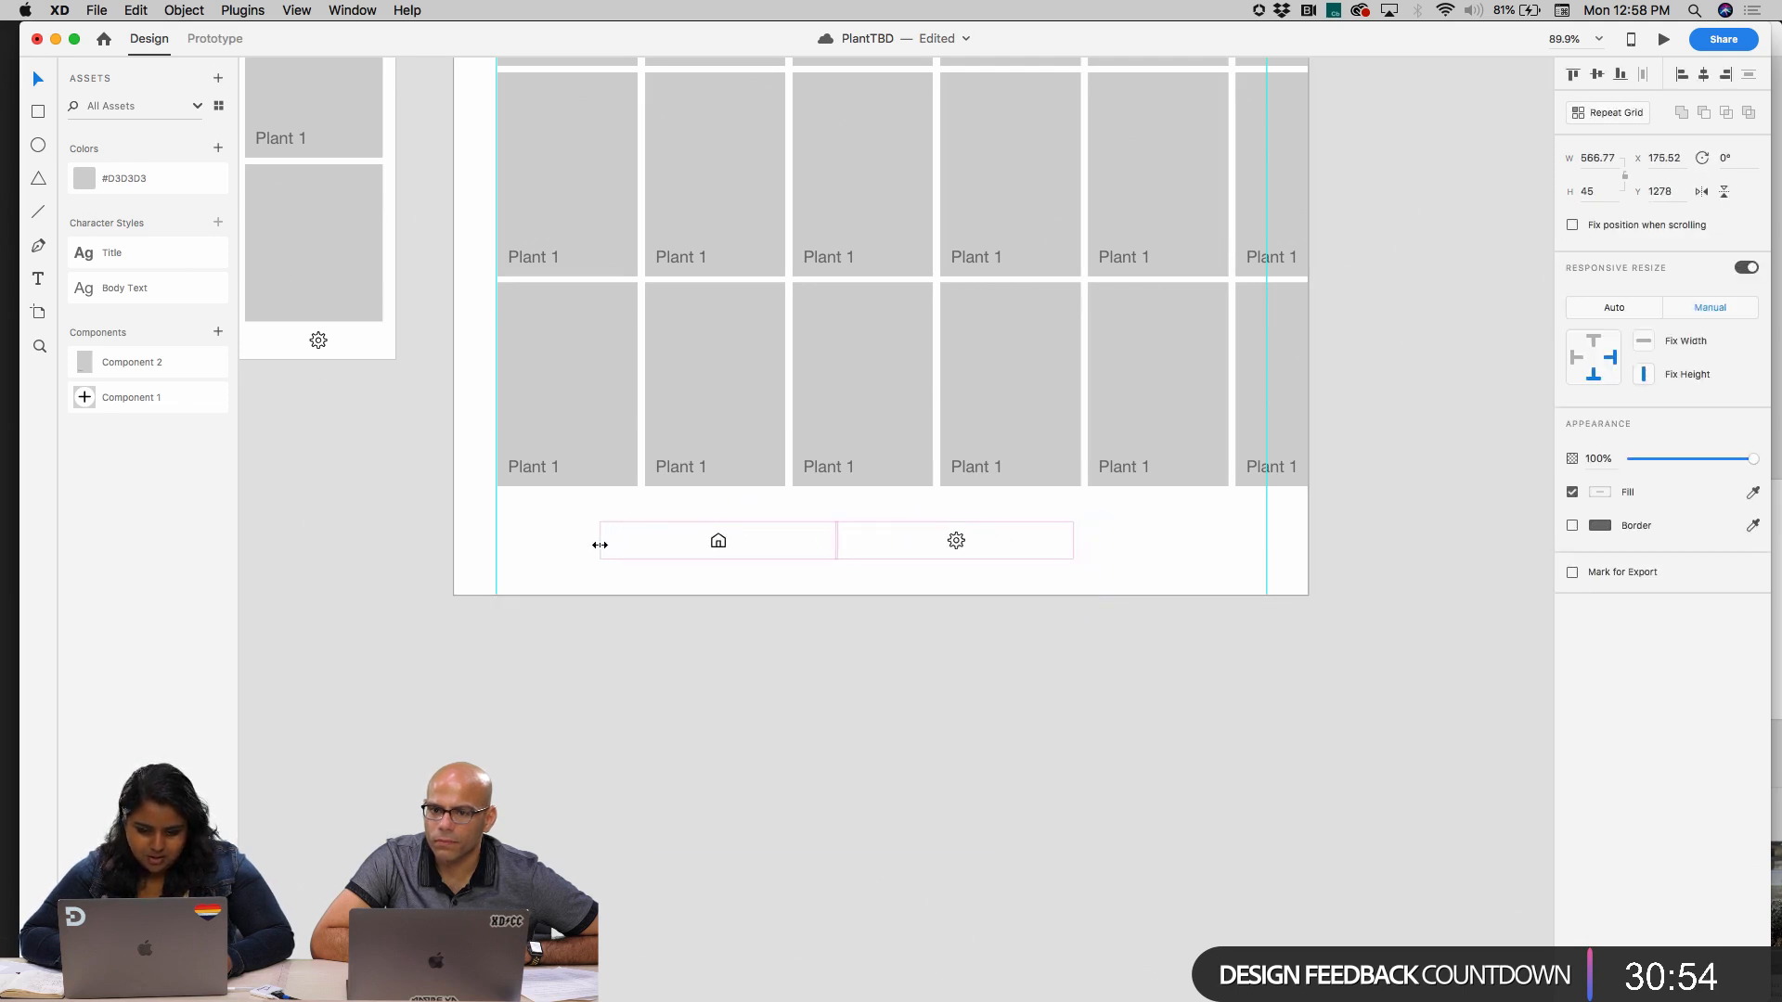
drag(494, 545, 495, 544)
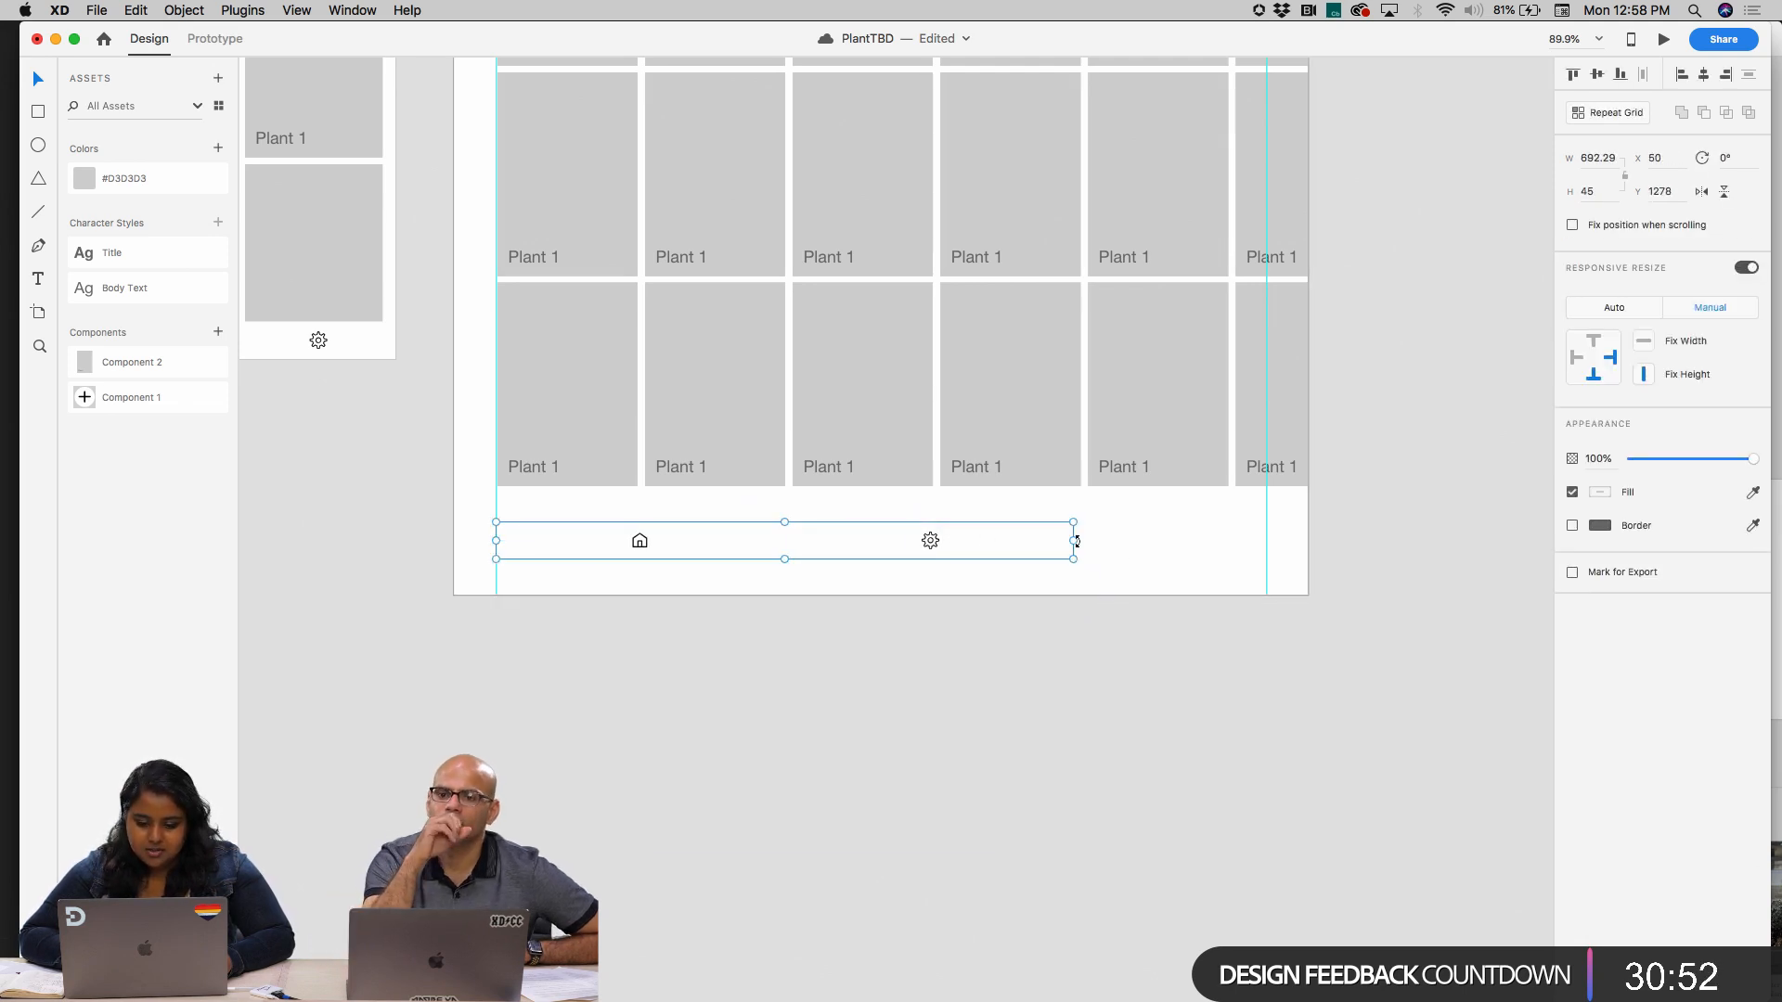
drag(1073, 541, 1306, 540)
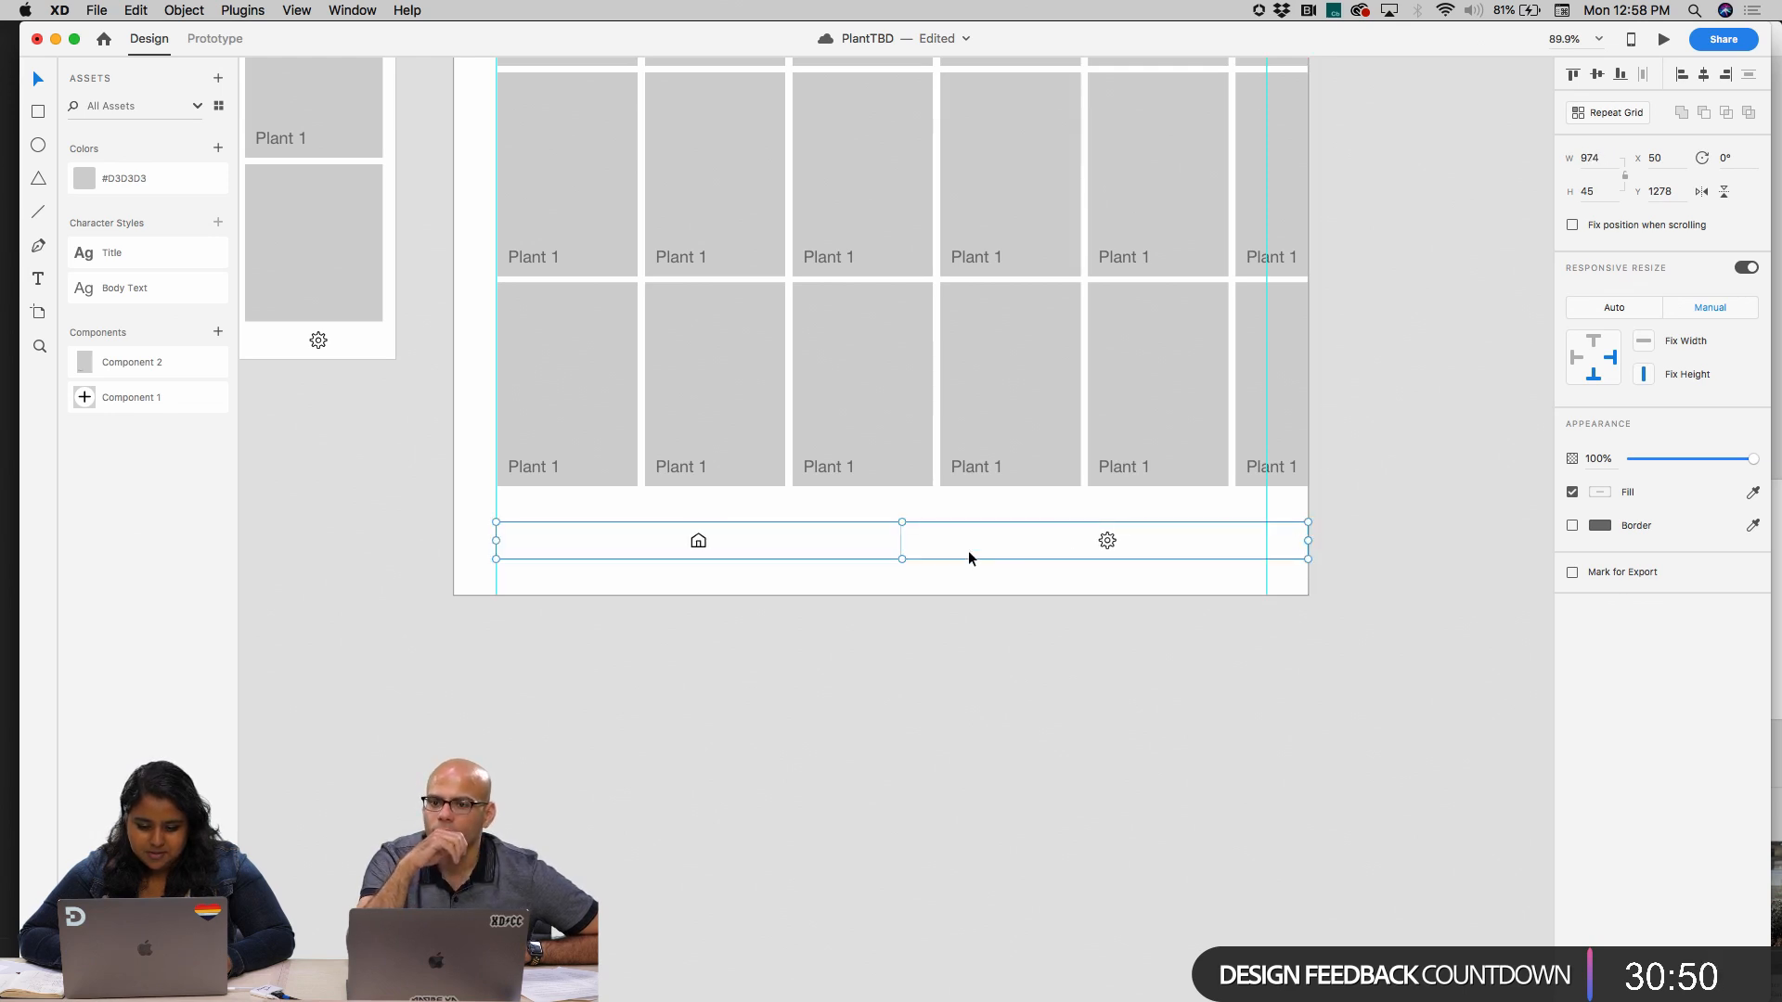
Move the bar to the iPad artboard's lower edge at Y 1321 and narrow it to 924 wide between the margin guides
drag(968, 552, 926, 586)
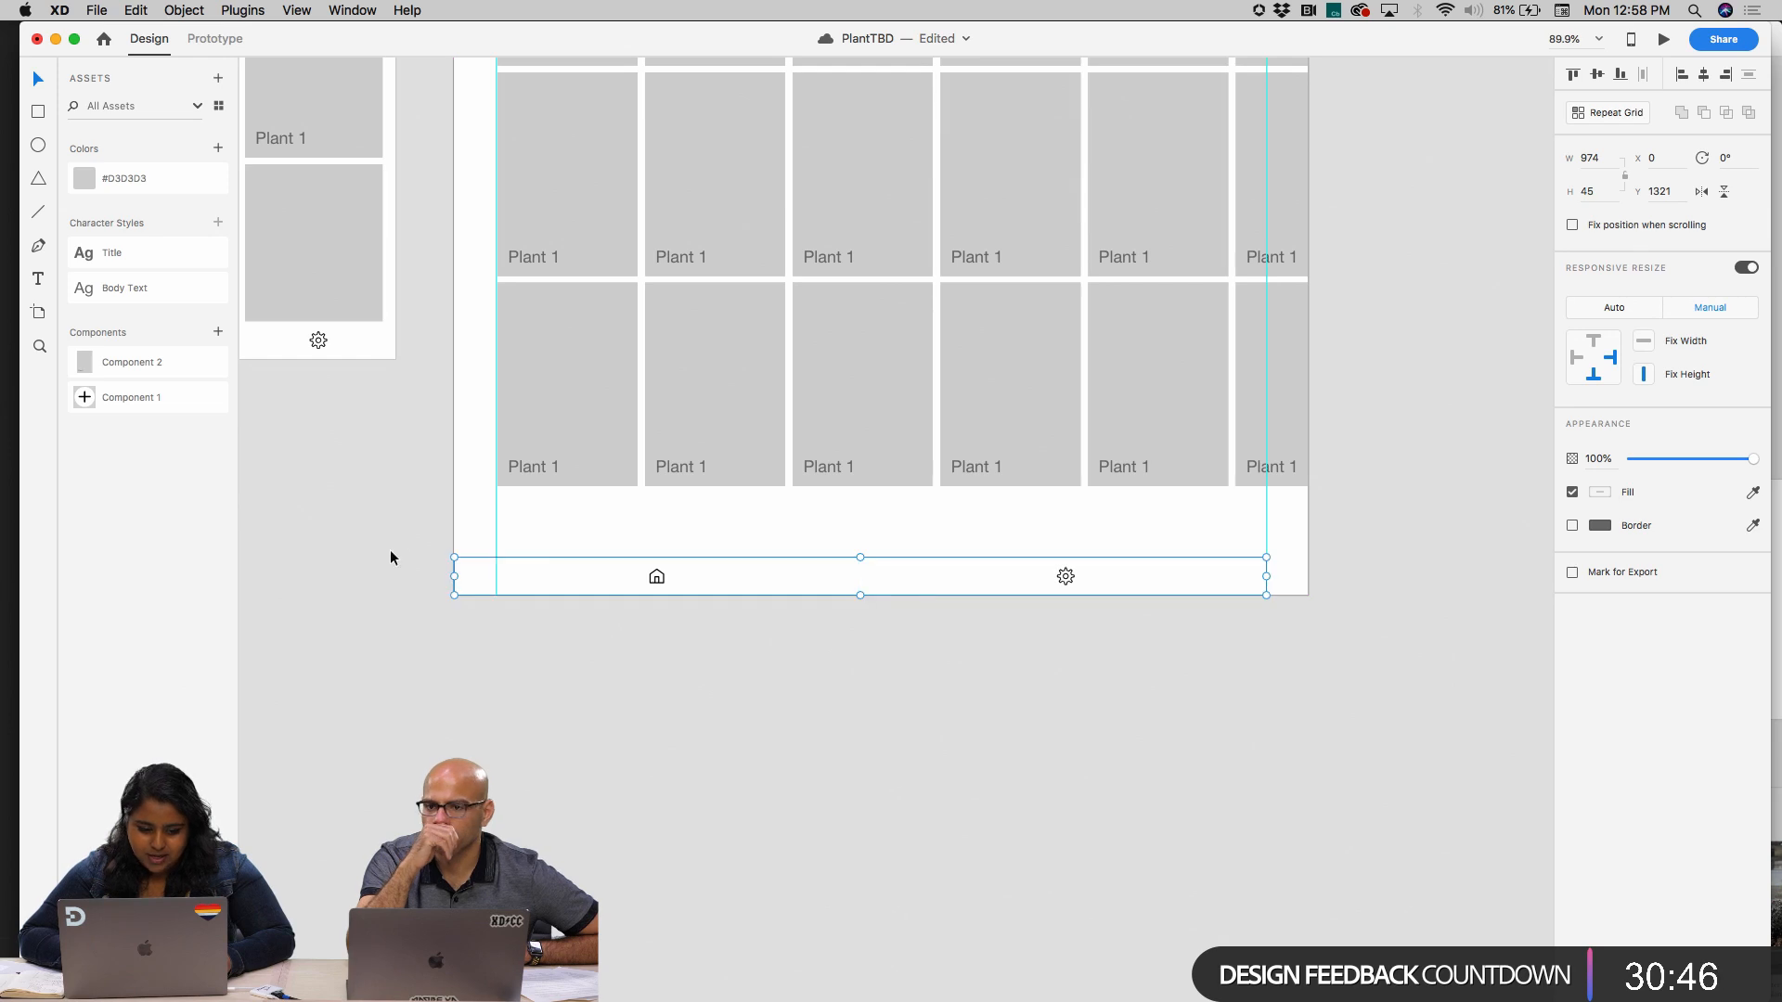
drag(458, 577, 497, 576)
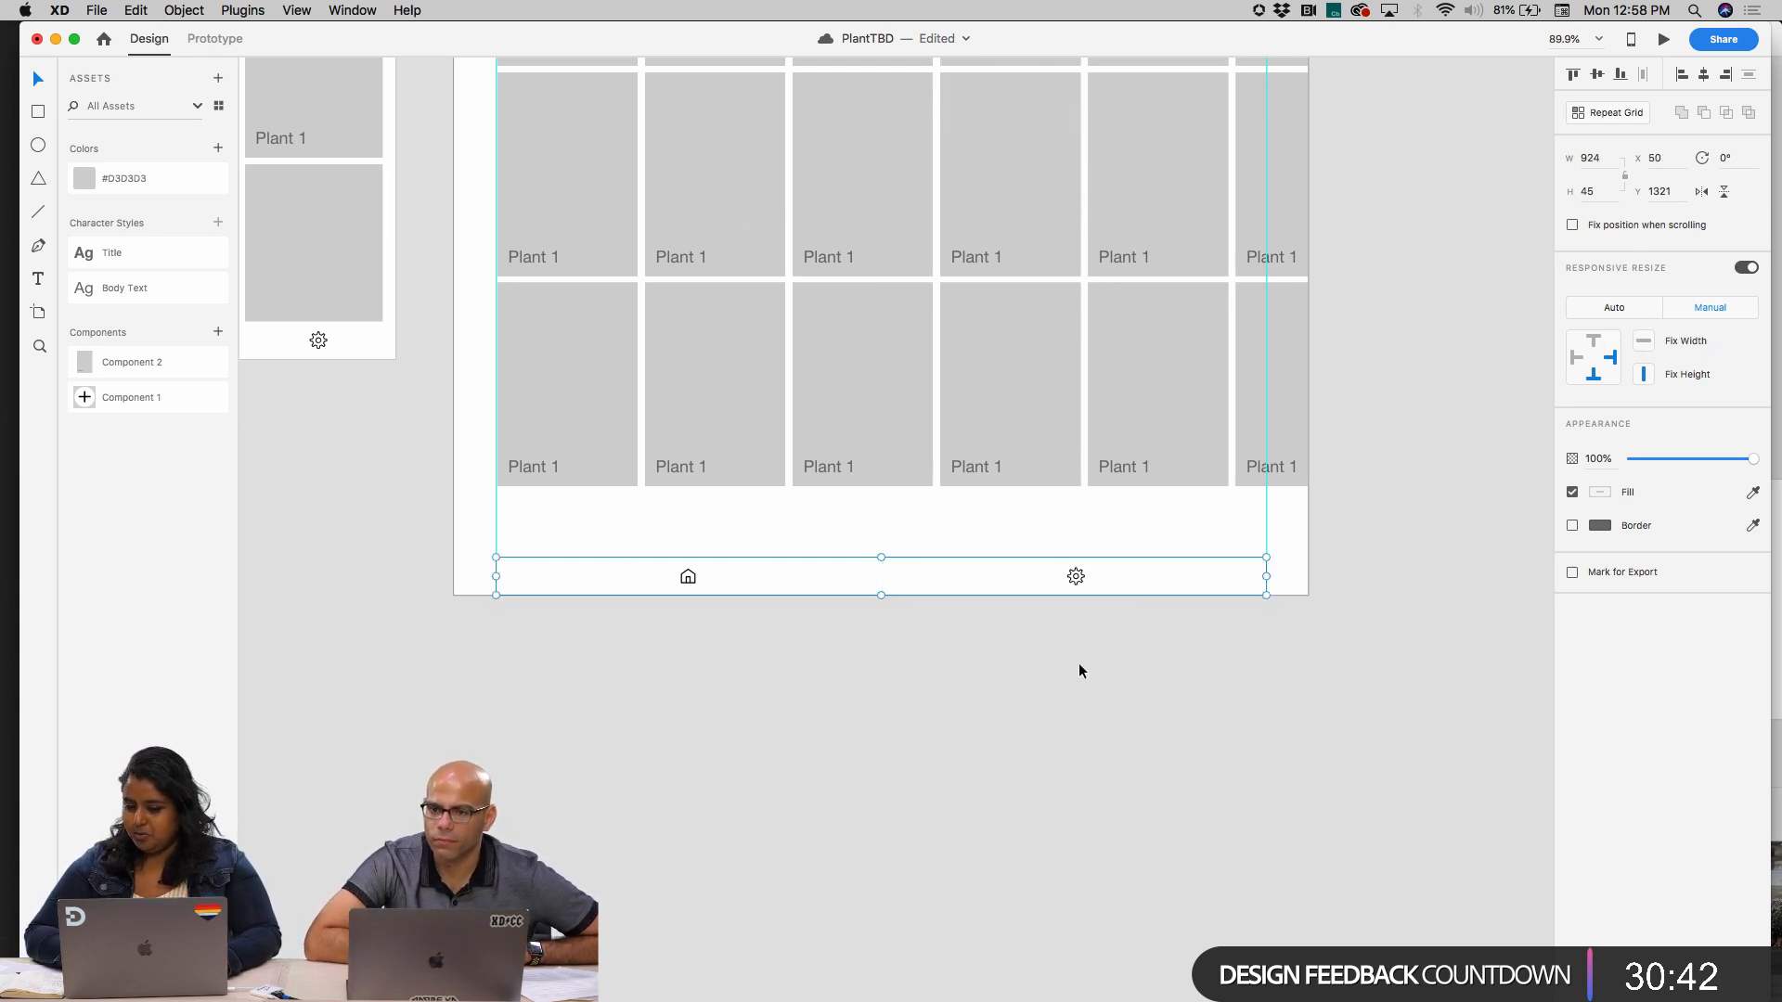
Try applying a single fill colour to the home and gear halves of the iPad bar together, and undo it
double_click(1163, 585)
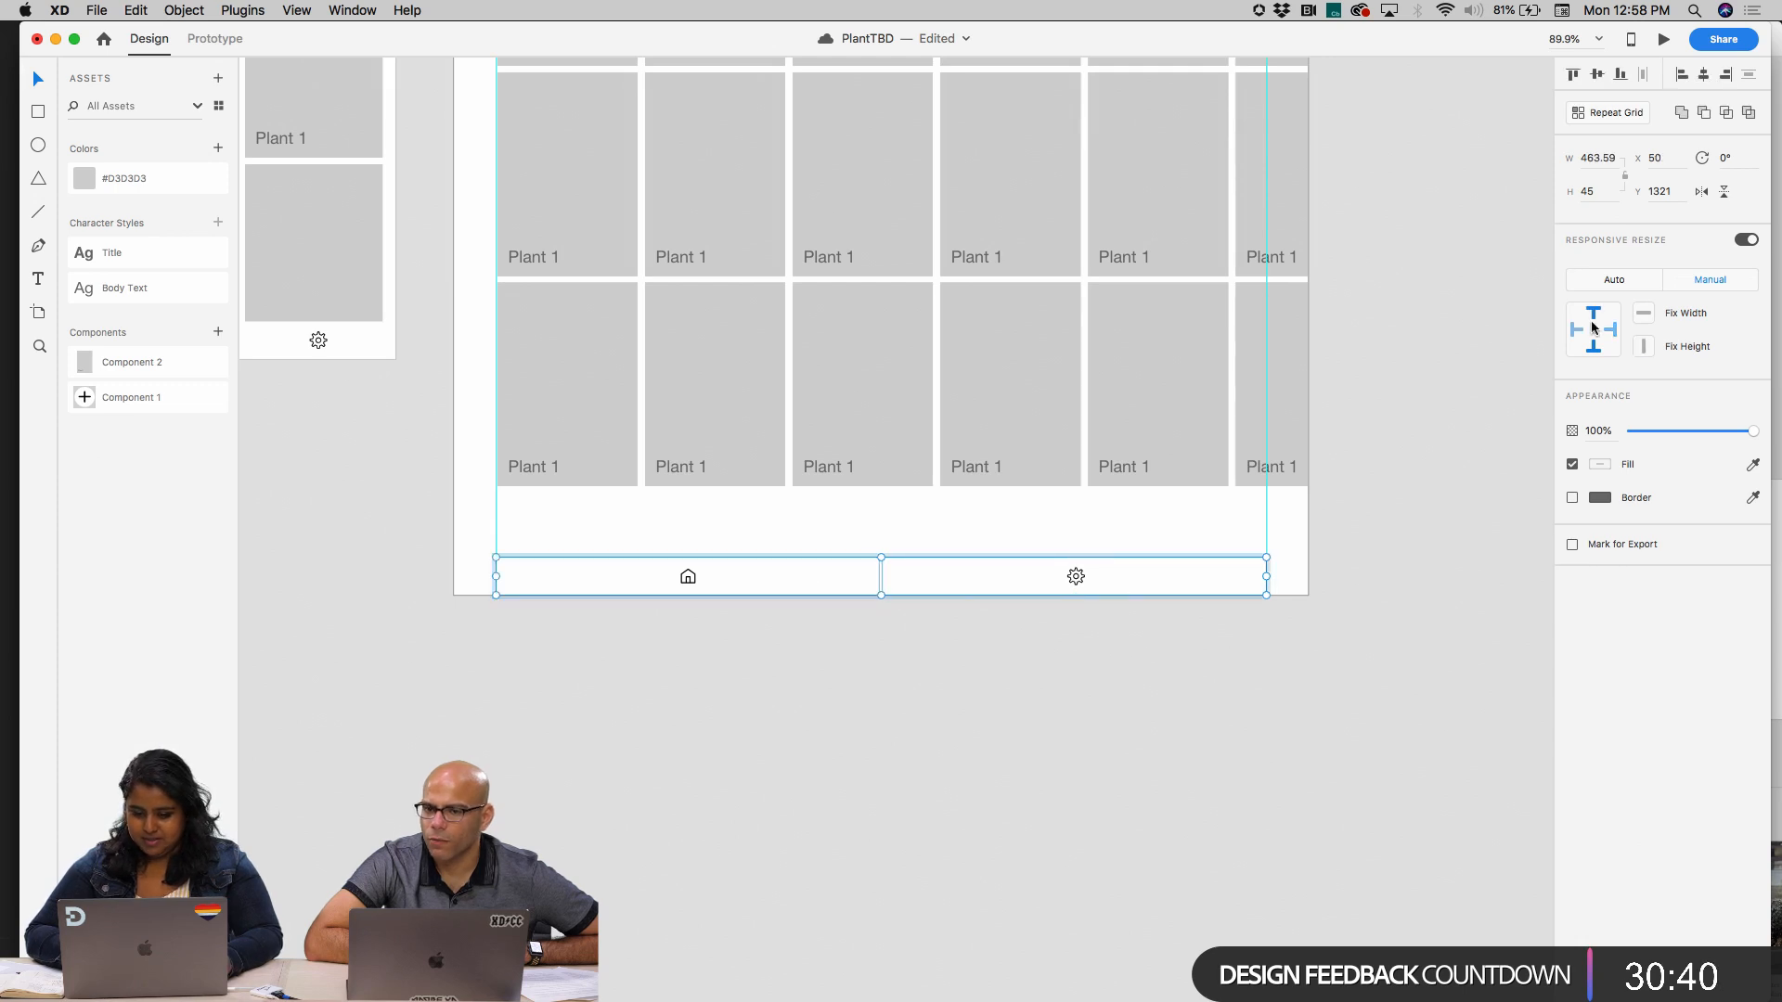
click(1597, 465)
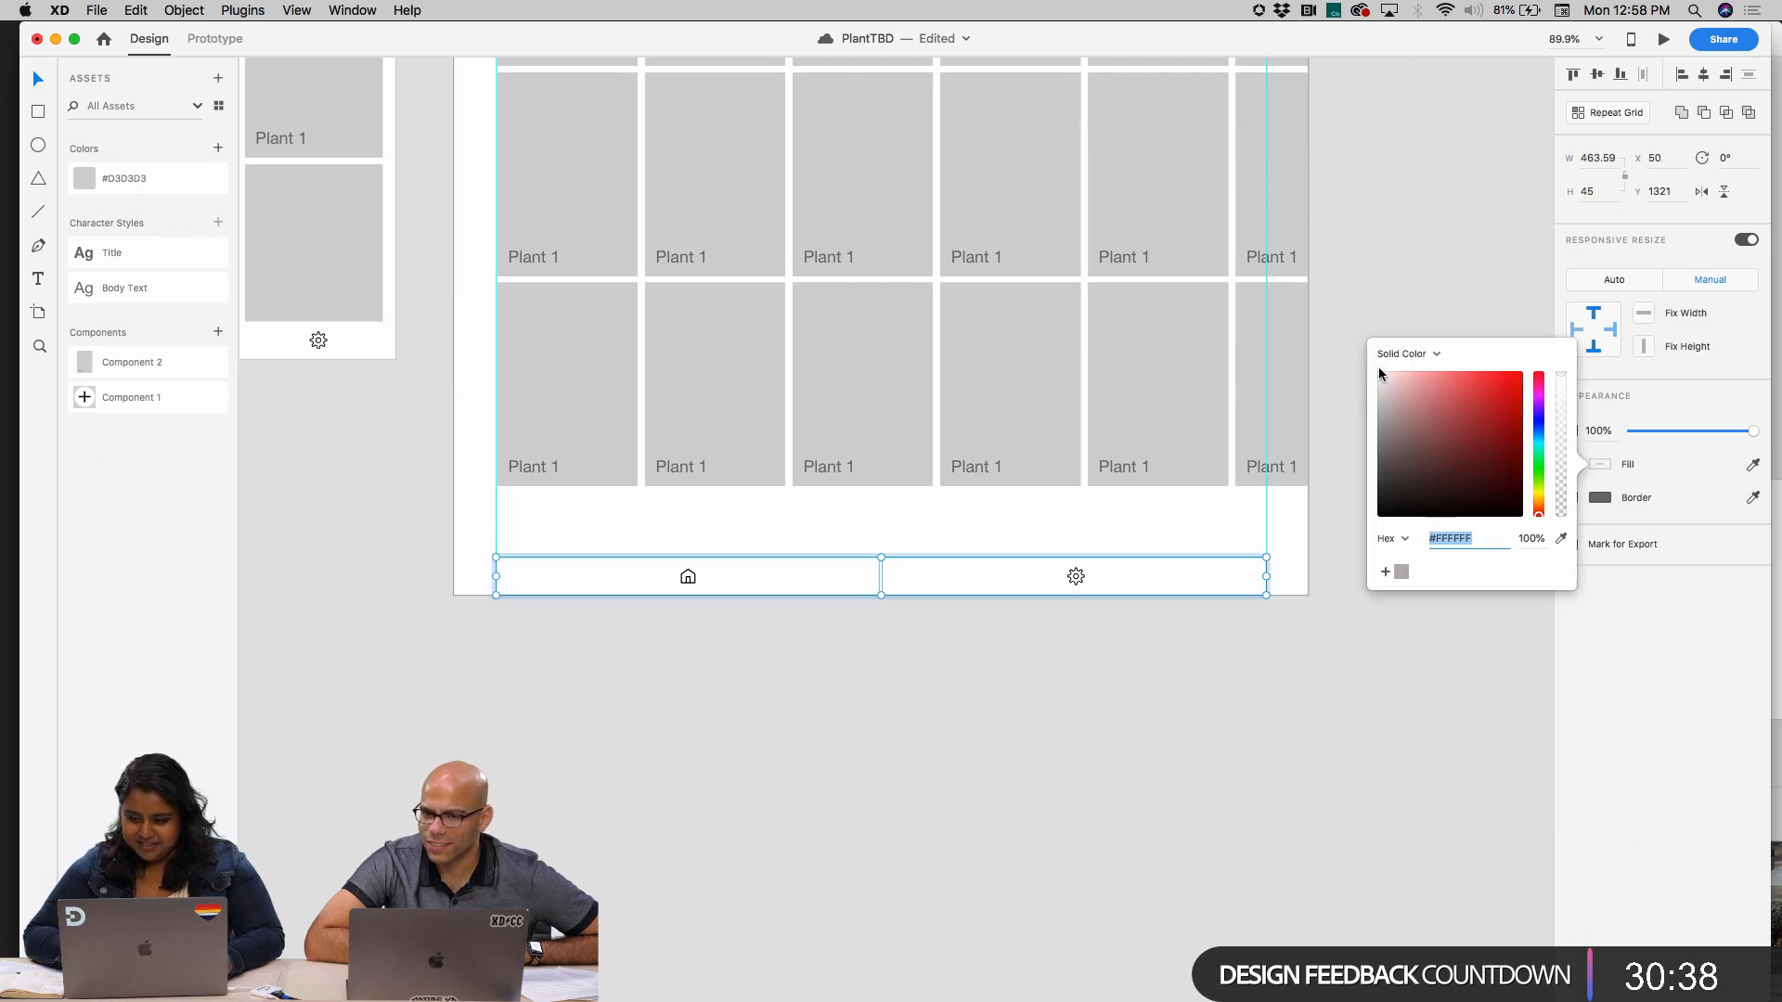
drag(1379, 370, 1367, 383)
click(1096, 644)
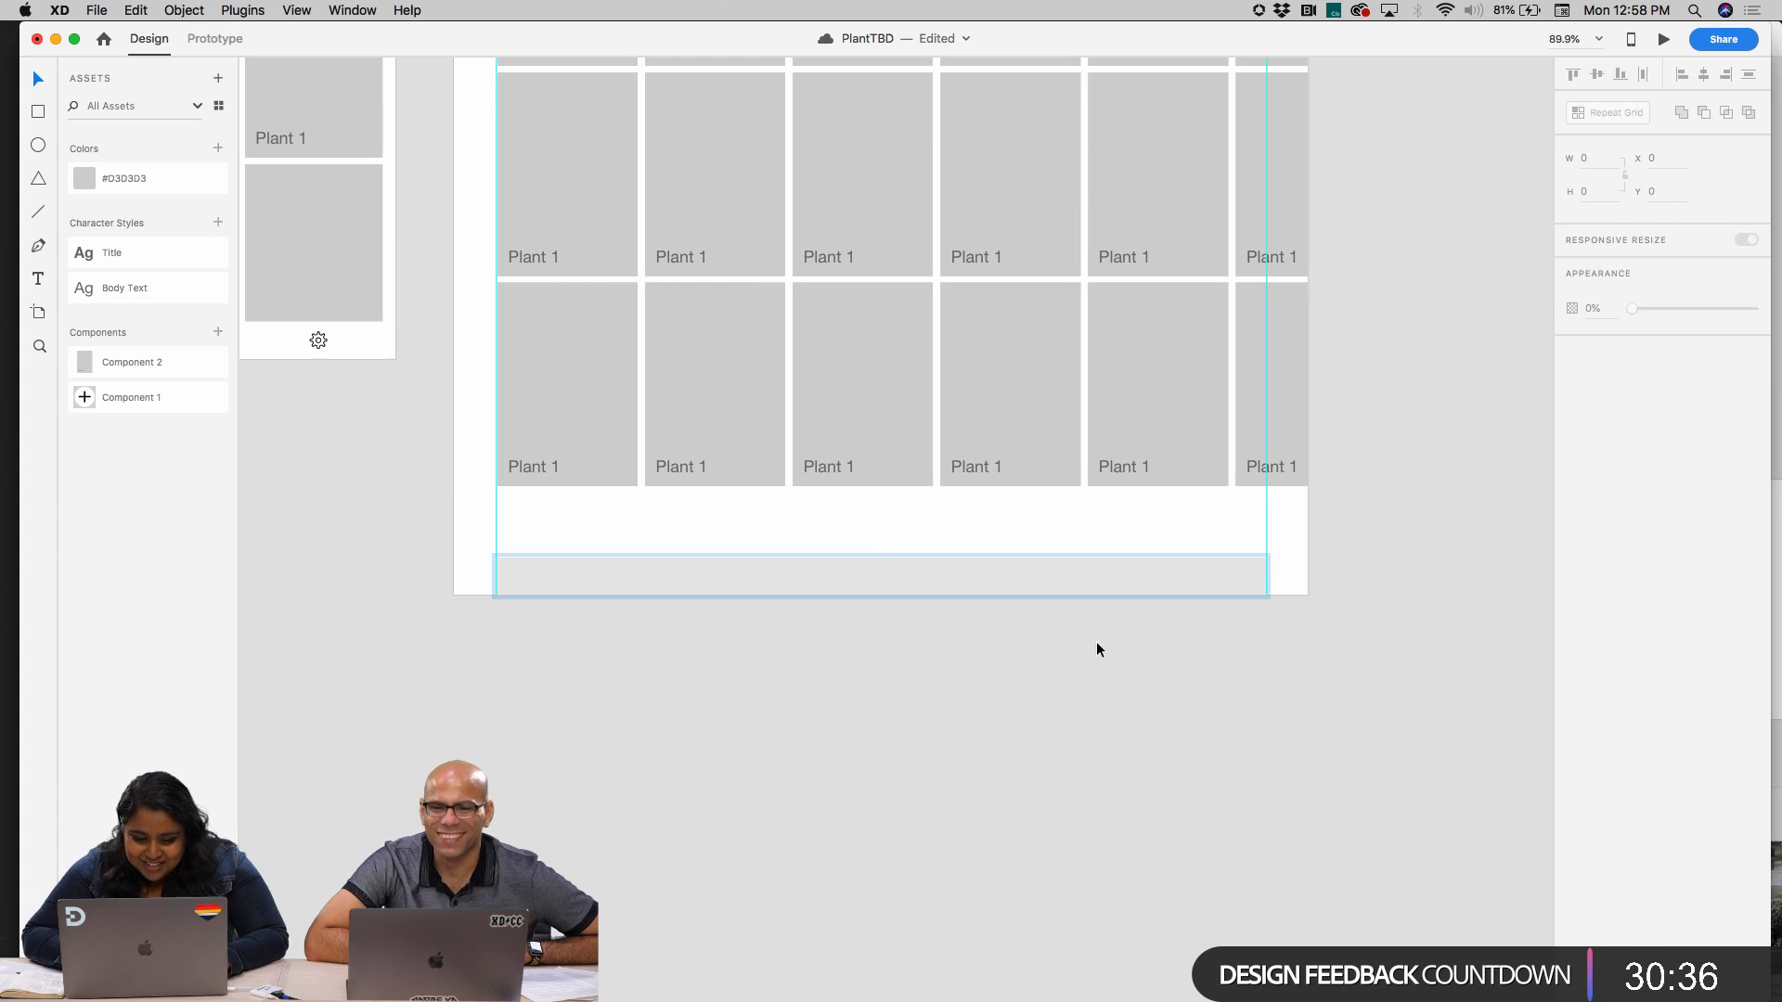
key(cmd+z)
Fill the background rectangle of the iPad bar's home half with the saved grey swatch
click(860, 573)
double_click(859, 573)
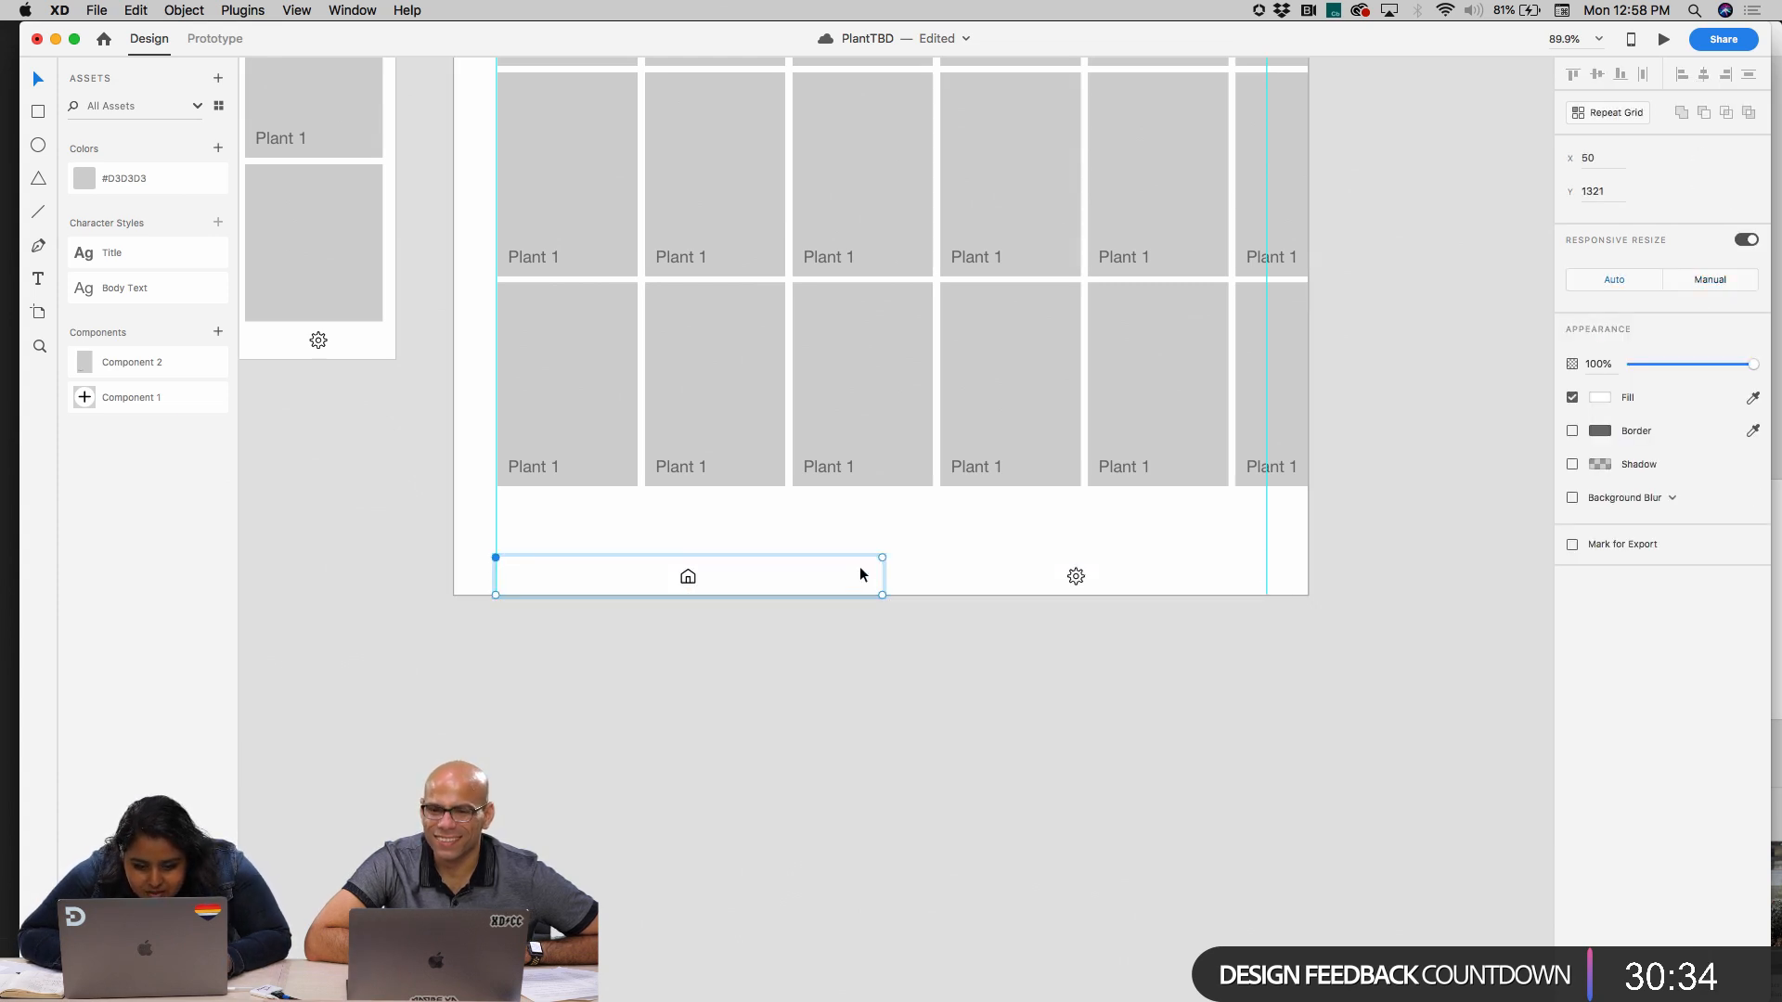
click(1598, 397)
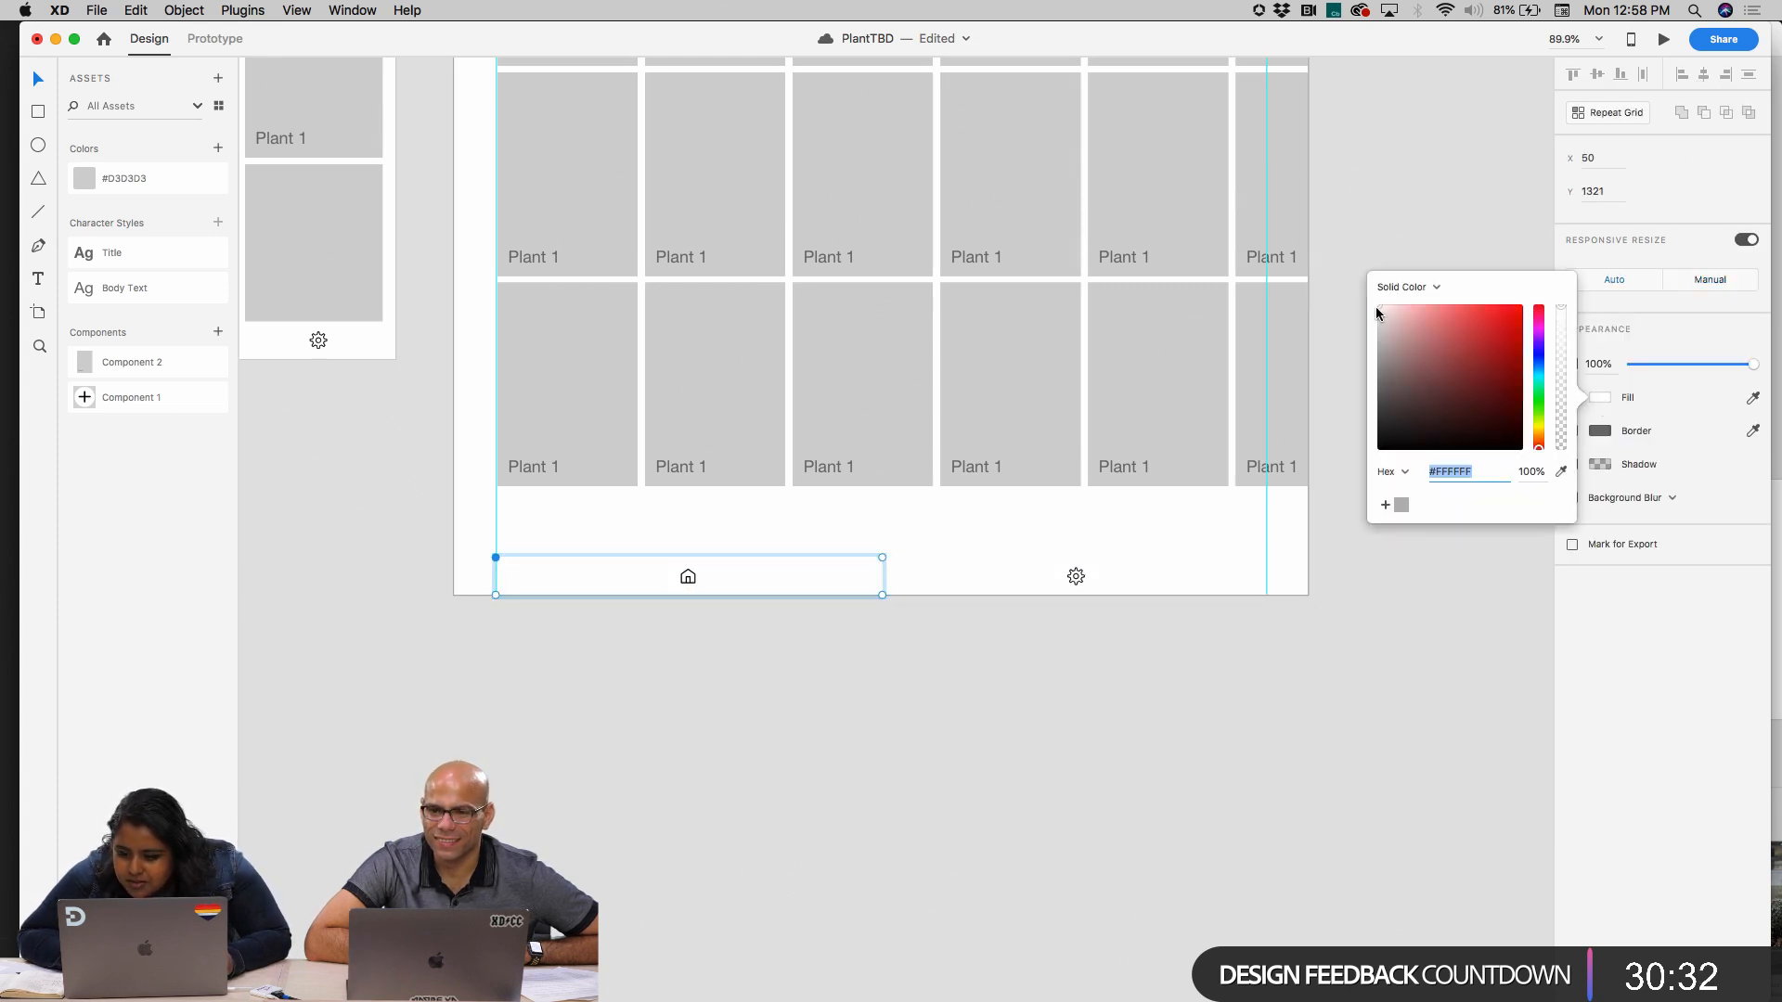
click(1401, 505)
Fill the background rectangle behind the gear icon with the same saved grey swatch
click(1011, 576)
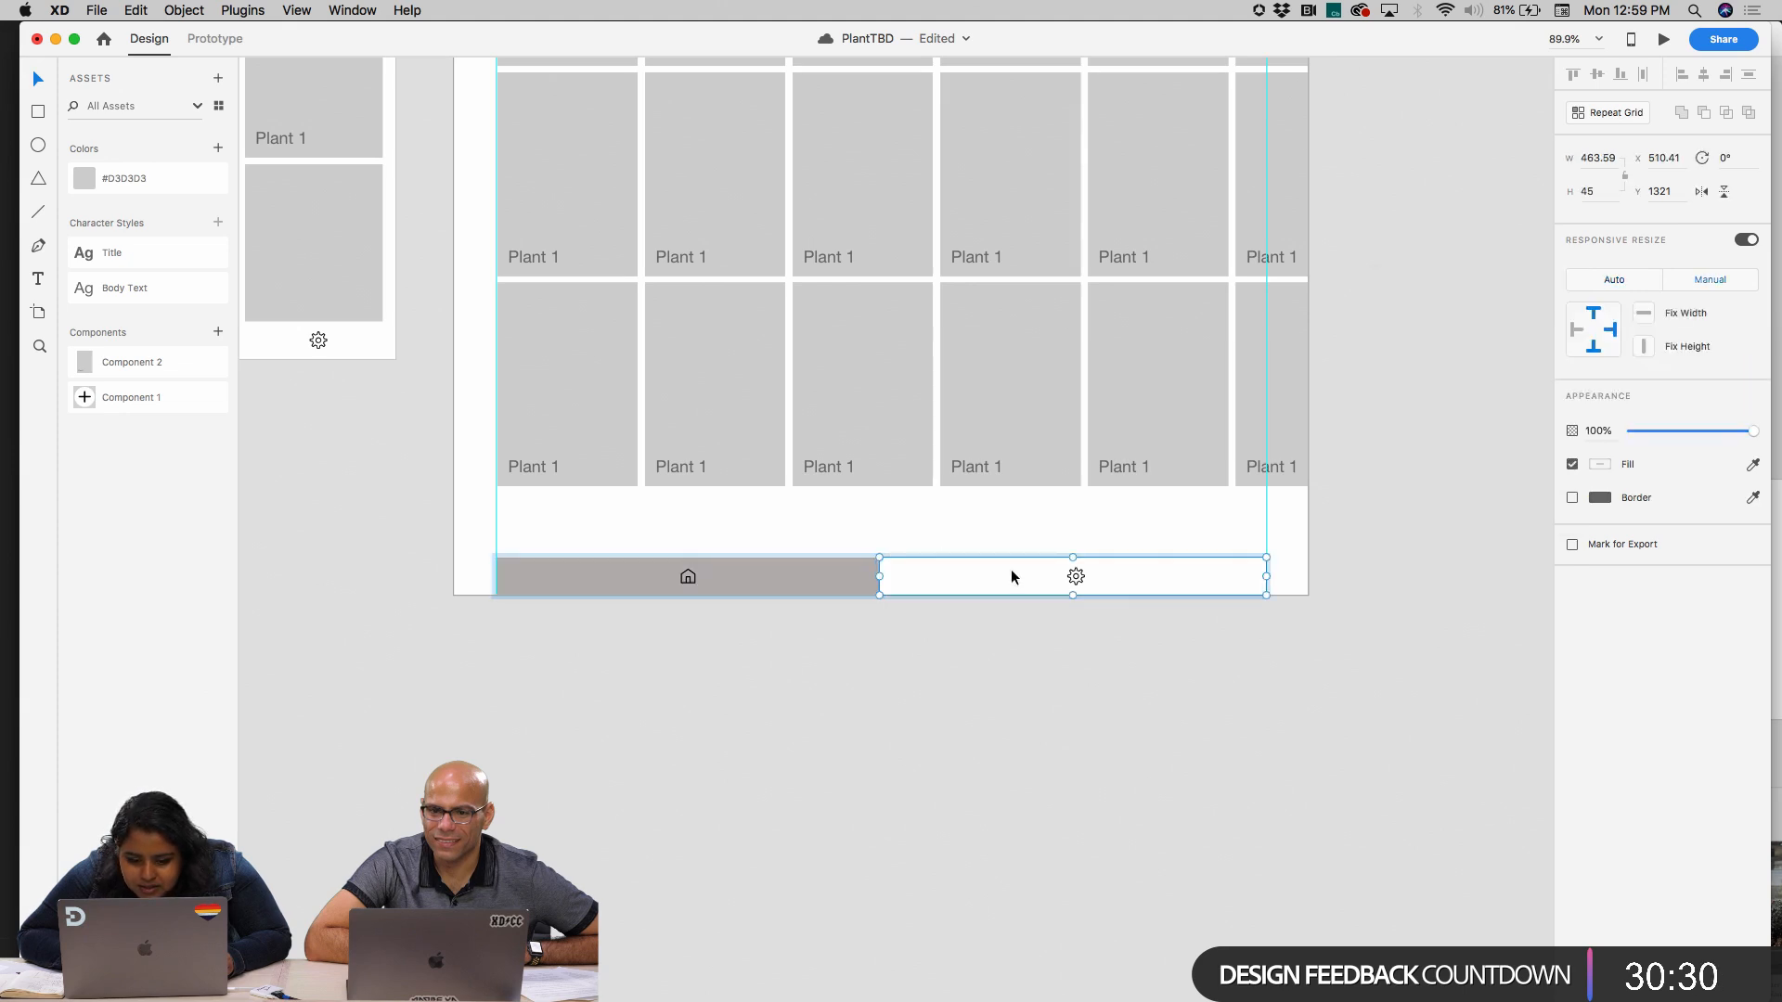
click(1599, 396)
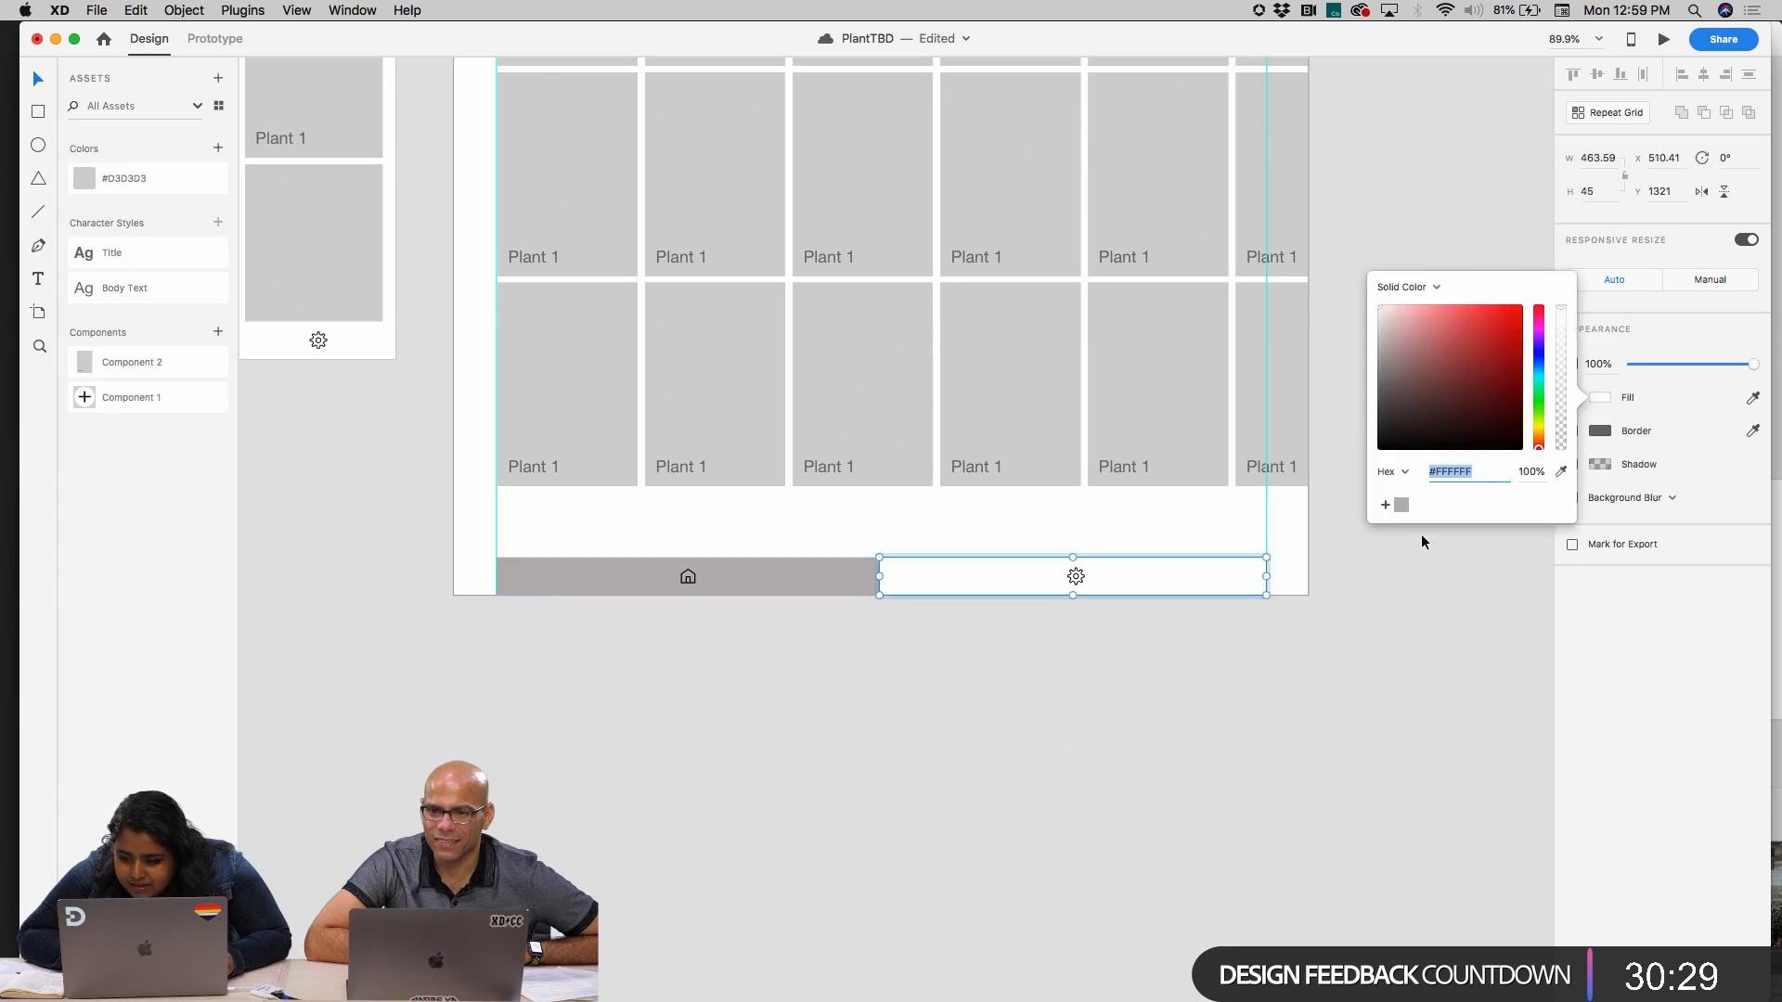
click(1194, 573)
click(1599, 397)
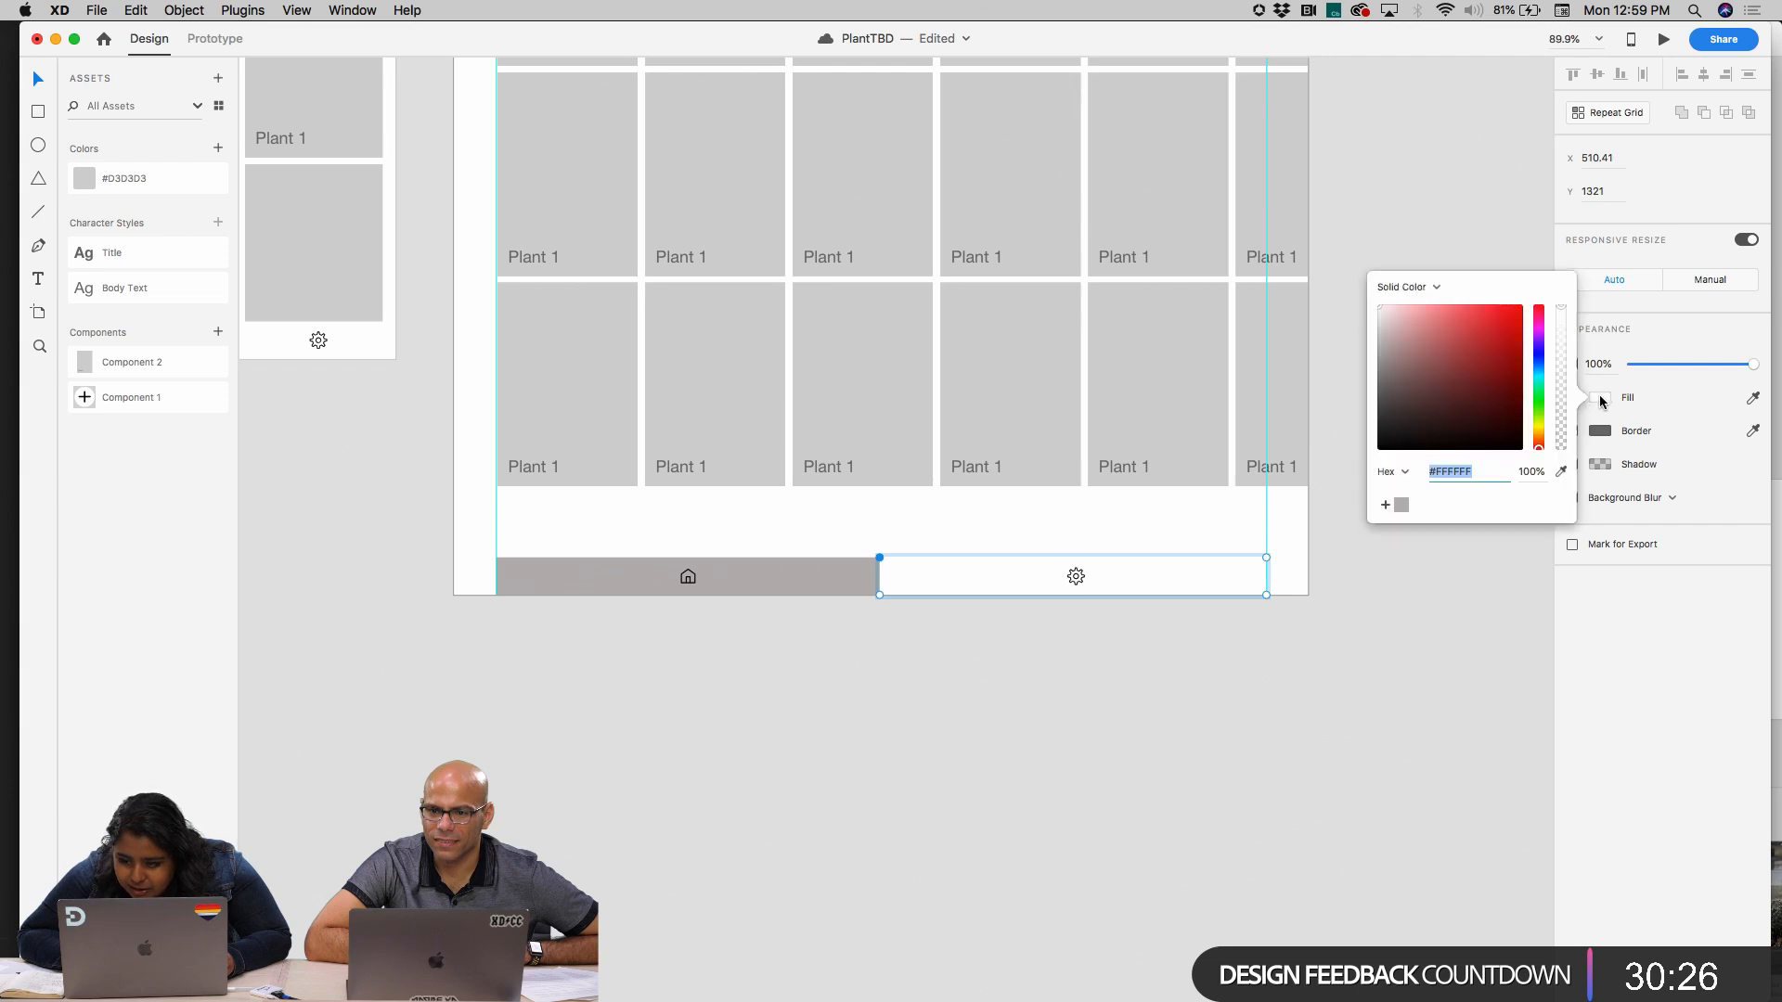
click(1401, 509)
click(1392, 544)
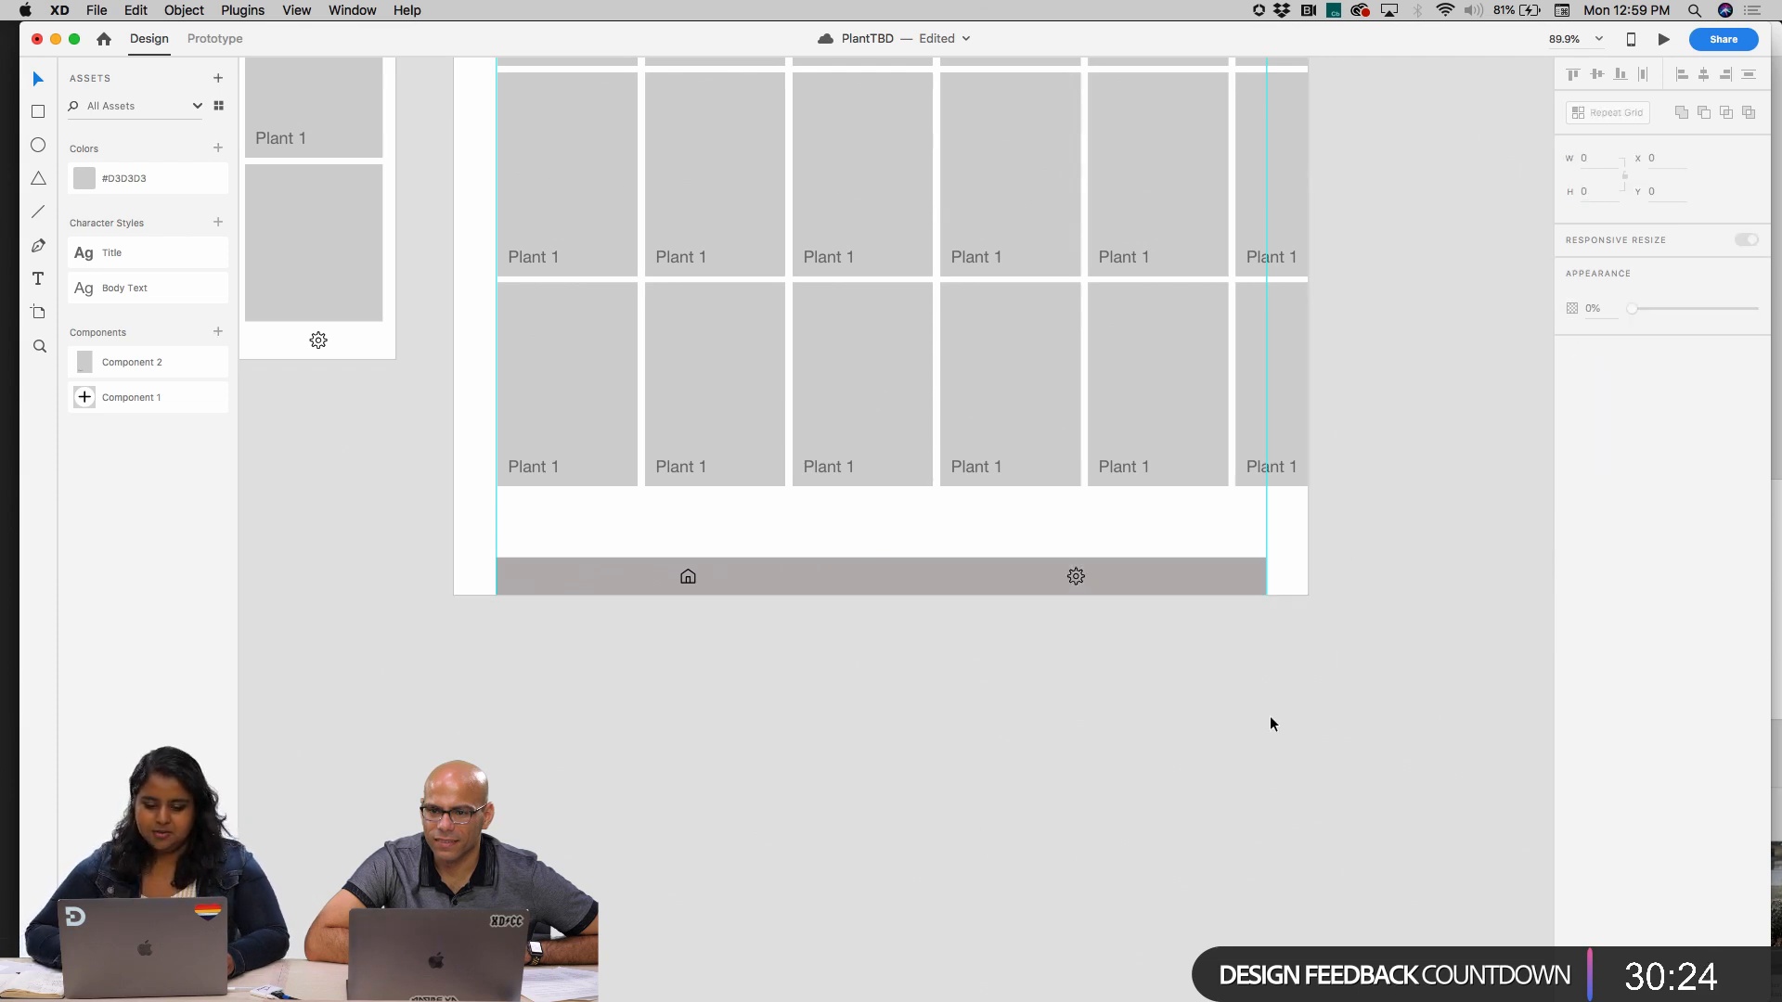
Shift the gear half slightly away from the home half to leave a thin gap between them
scroll(1269, 716, up, 3)
click(867, 468)
double_click(867, 468)
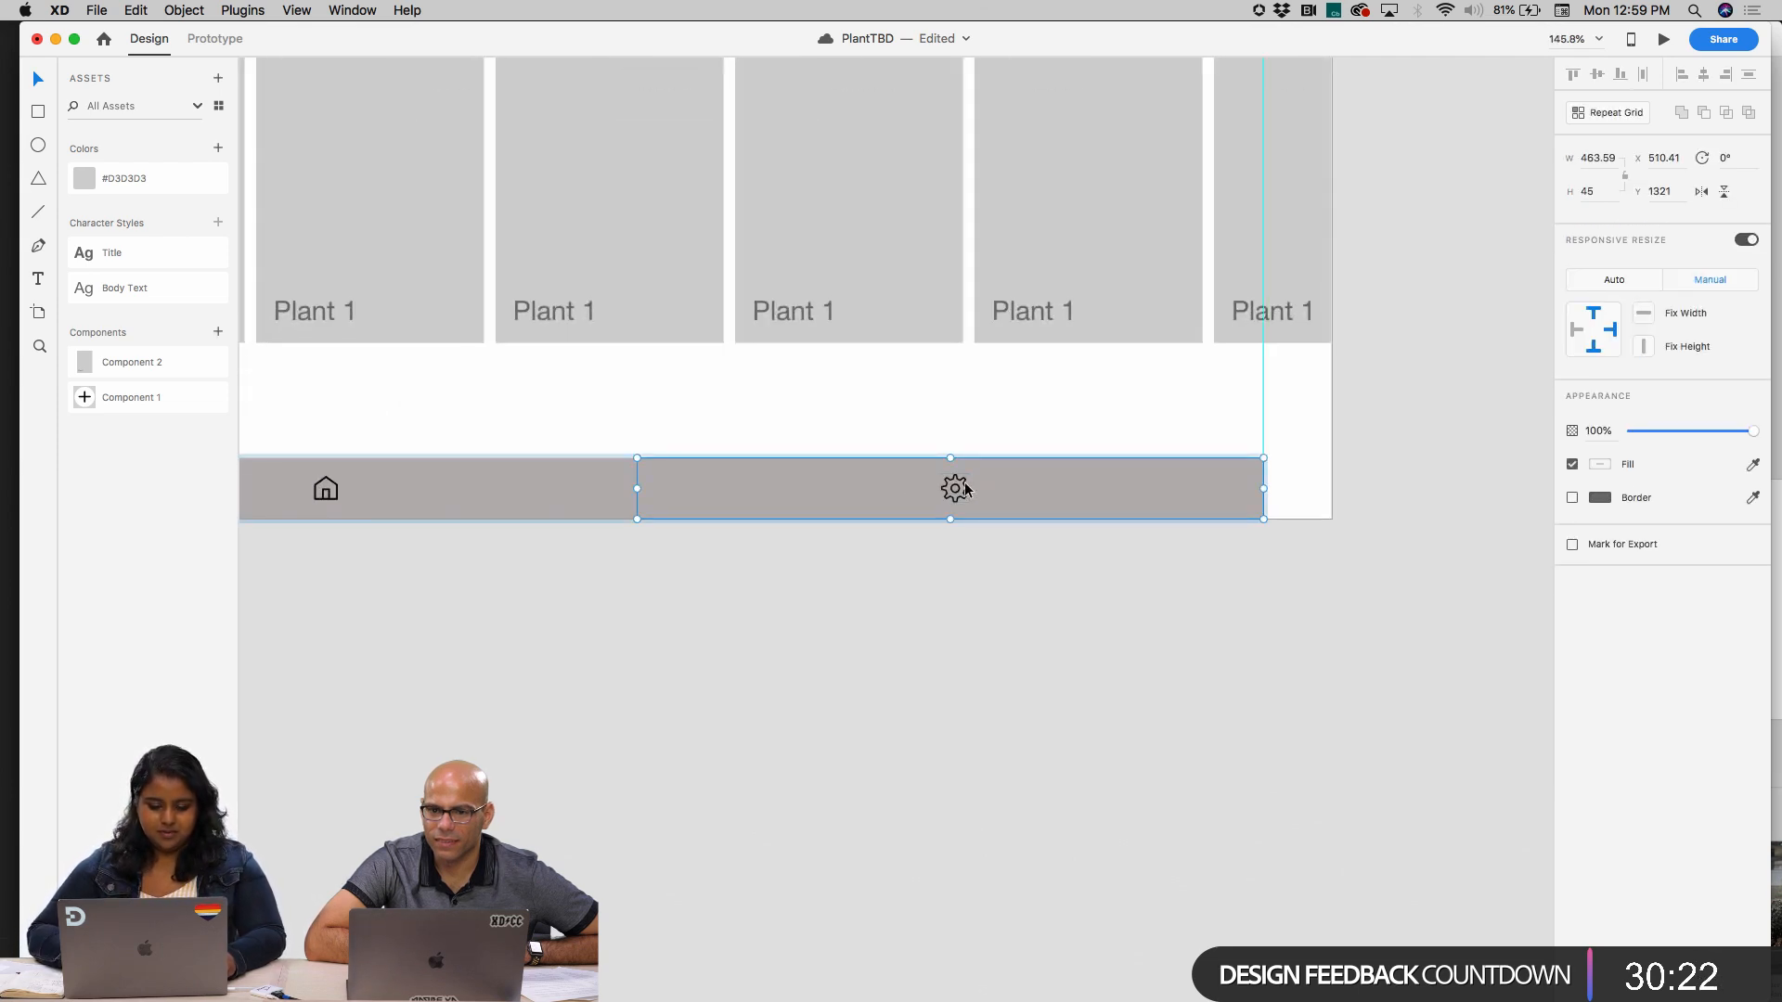
drag(960, 491, 967, 492)
click(968, 661)
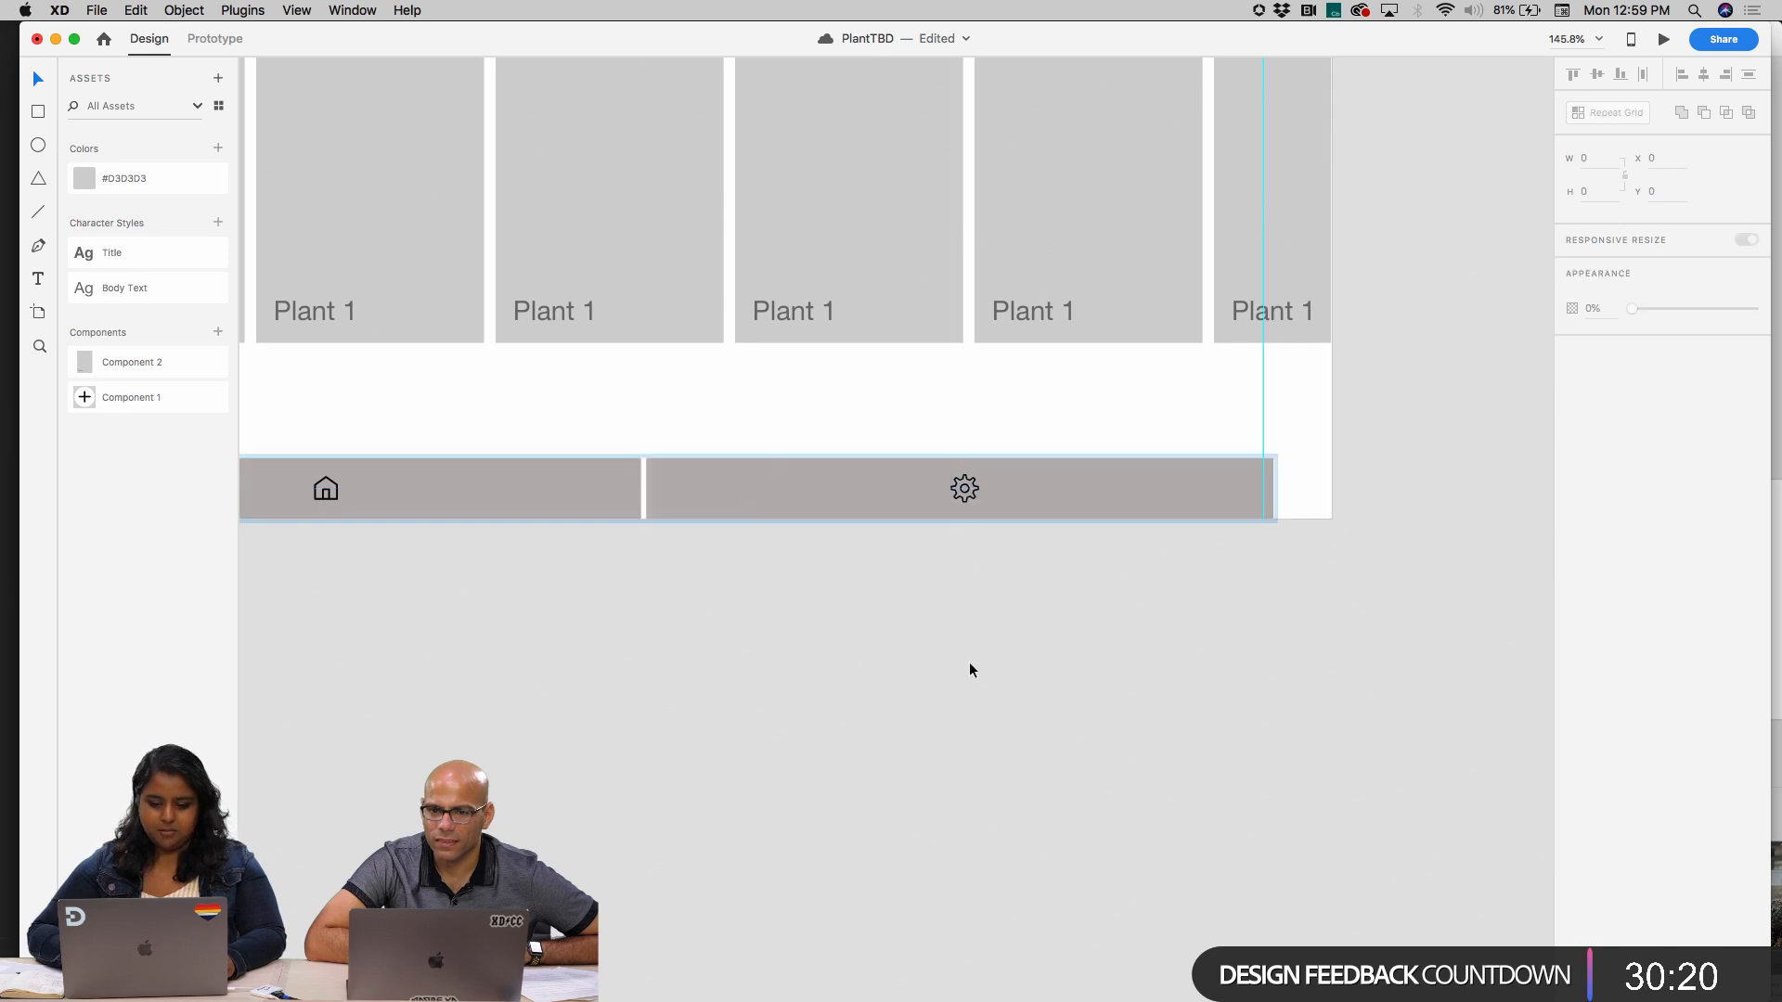
Narrow the whole grey bar to 924 wide so that it ends at the iPad artboard's right margin guide
scroll(969, 664, down, 5)
drag(1014, 631, 477, 521)
drag(1126, 573, 1123, 572)
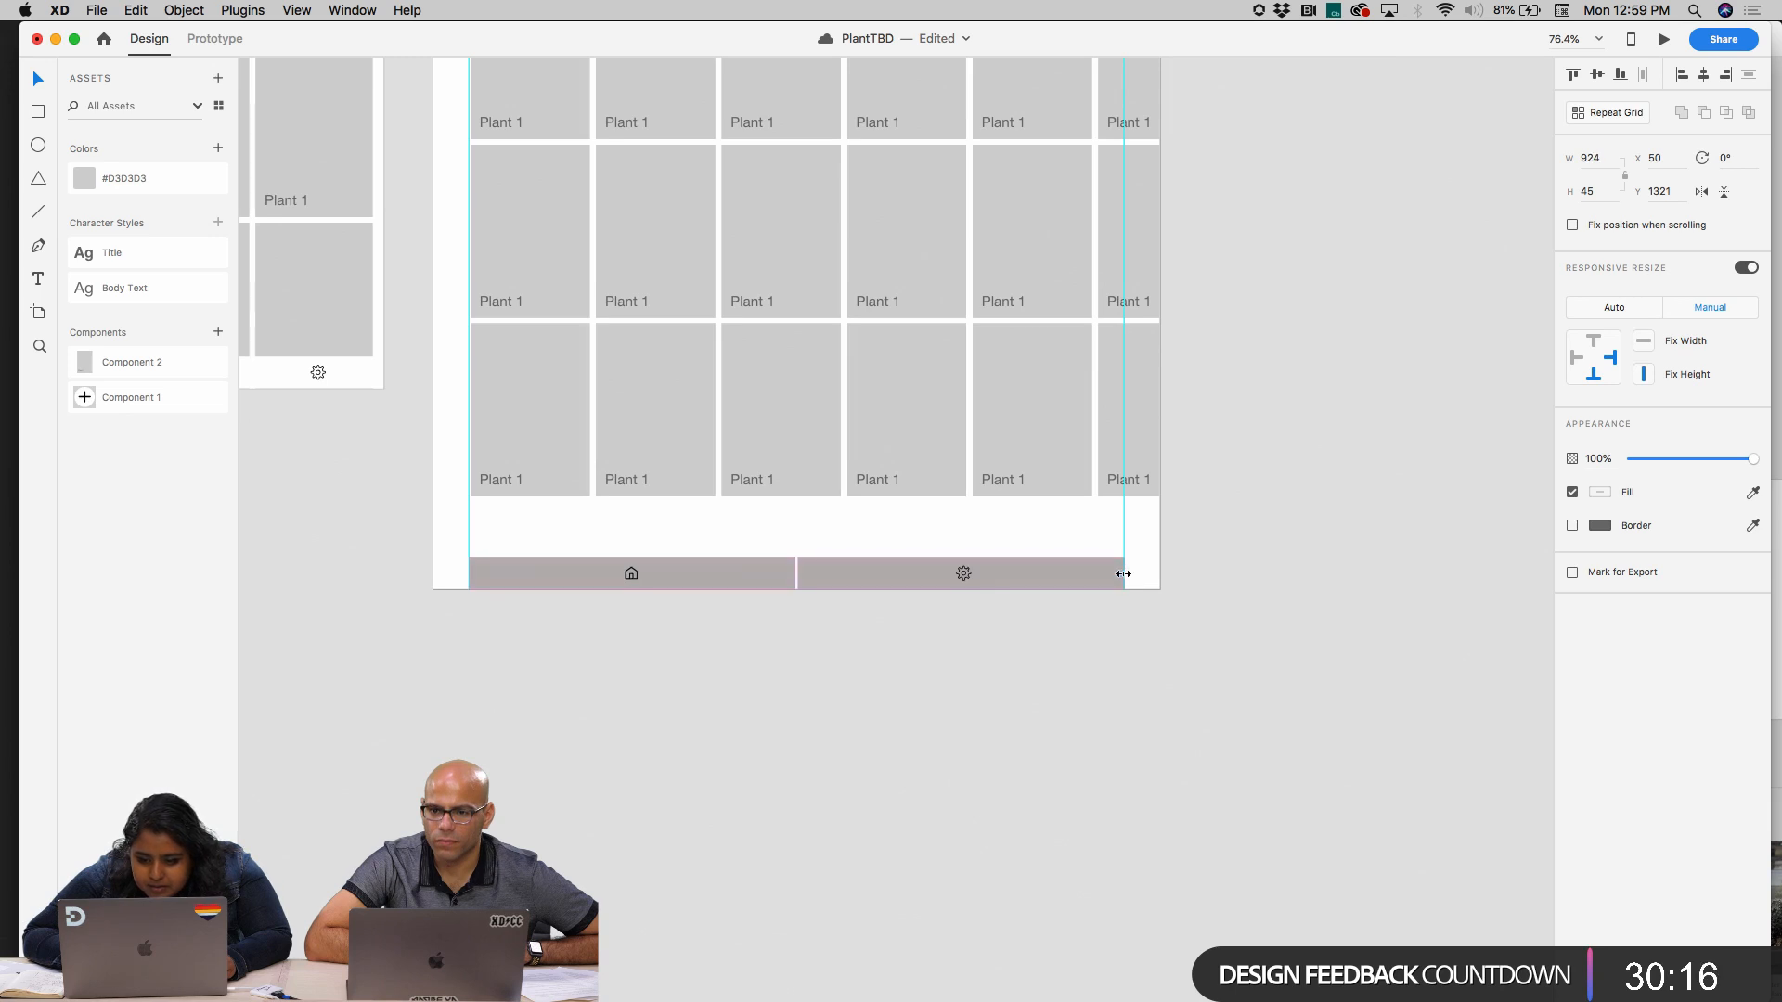
click(983, 753)
Copy the grey iPad bar and delete the old home and gear icon bar from the mobile Home artboard
drag(1010, 637, 586, 558)
scroll(586, 558, left, 5)
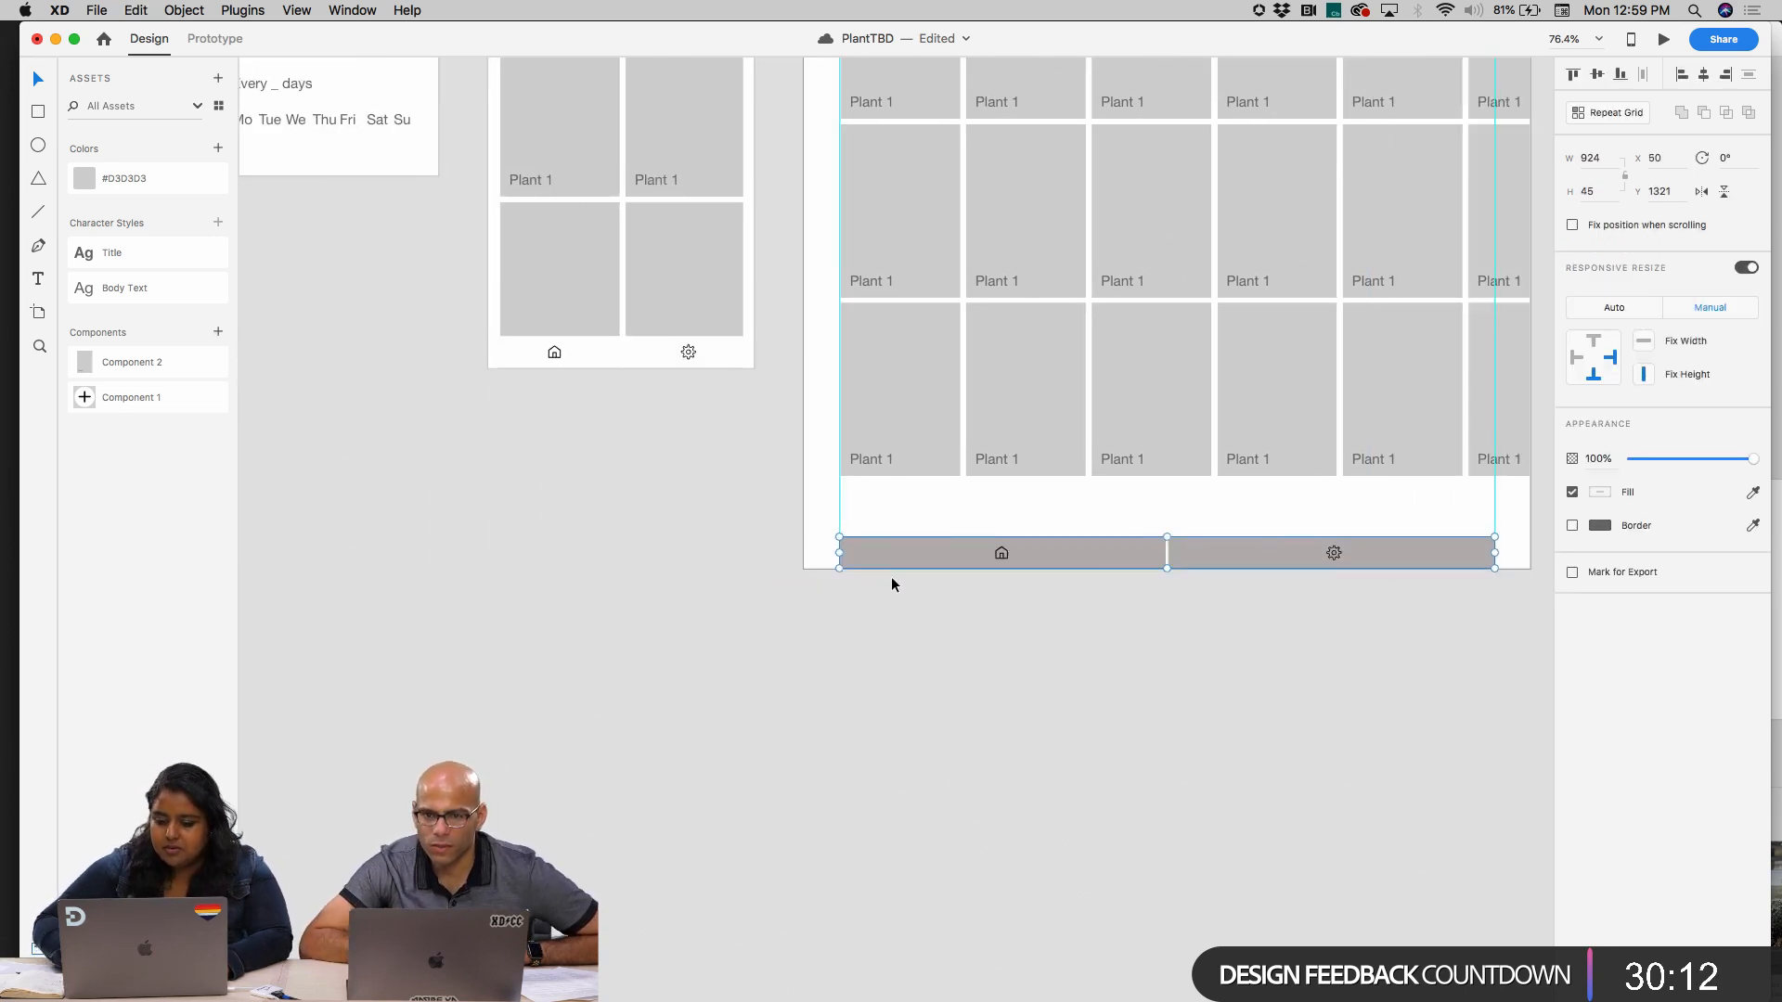
scroll(783, 632, up, 4)
click(783, 630)
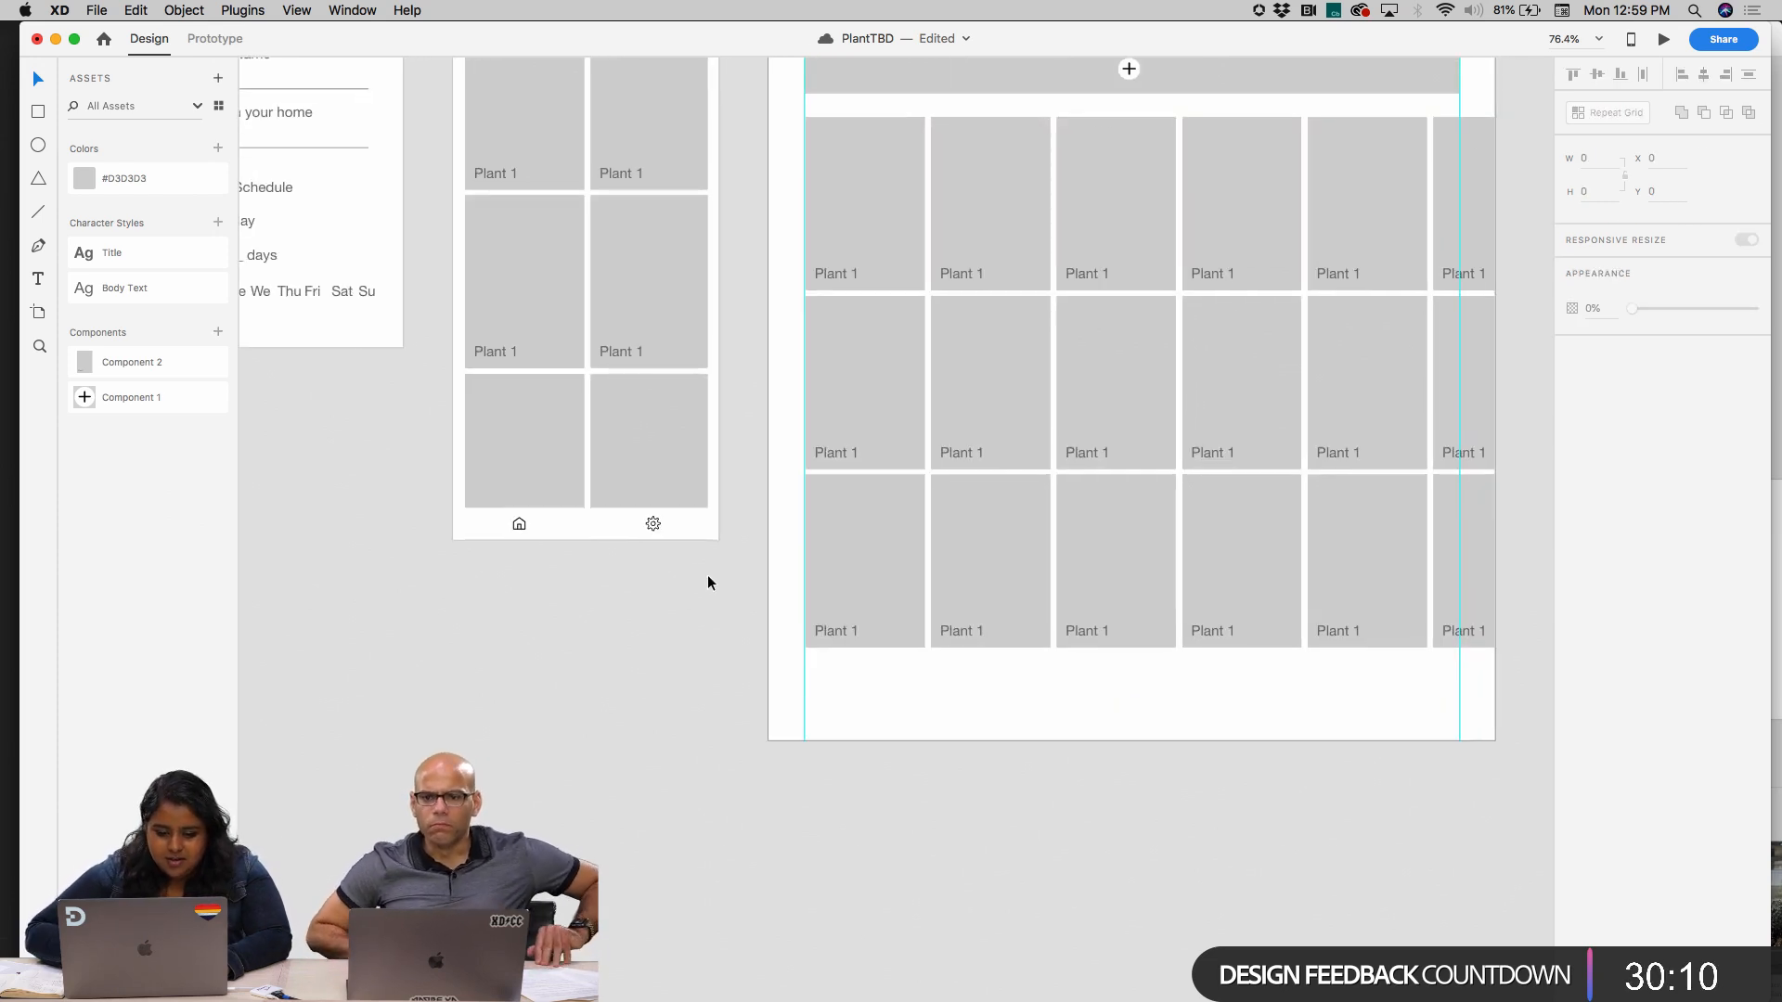
click(637, 517)
shift+click(533, 529)
key(Delete)
Paste the grey bar into the Home artboard and place it along the lower edge at X 0, Y 1038
click(533, 529)
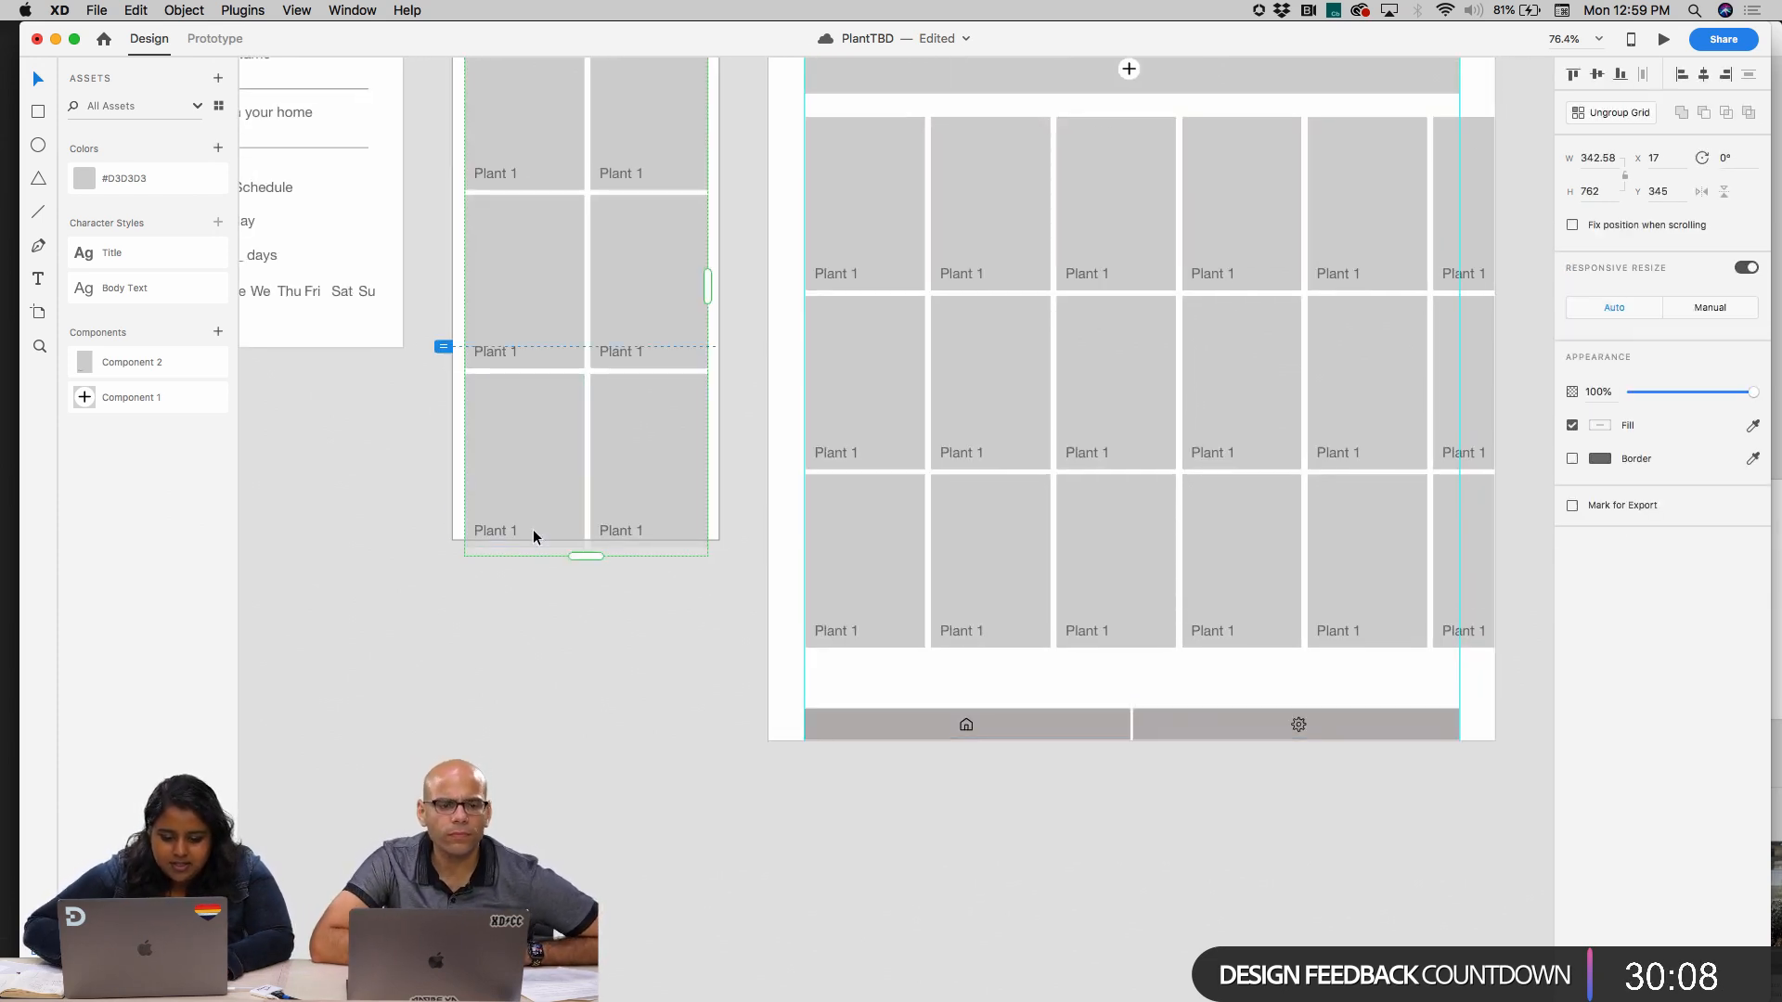
click(453, 376)
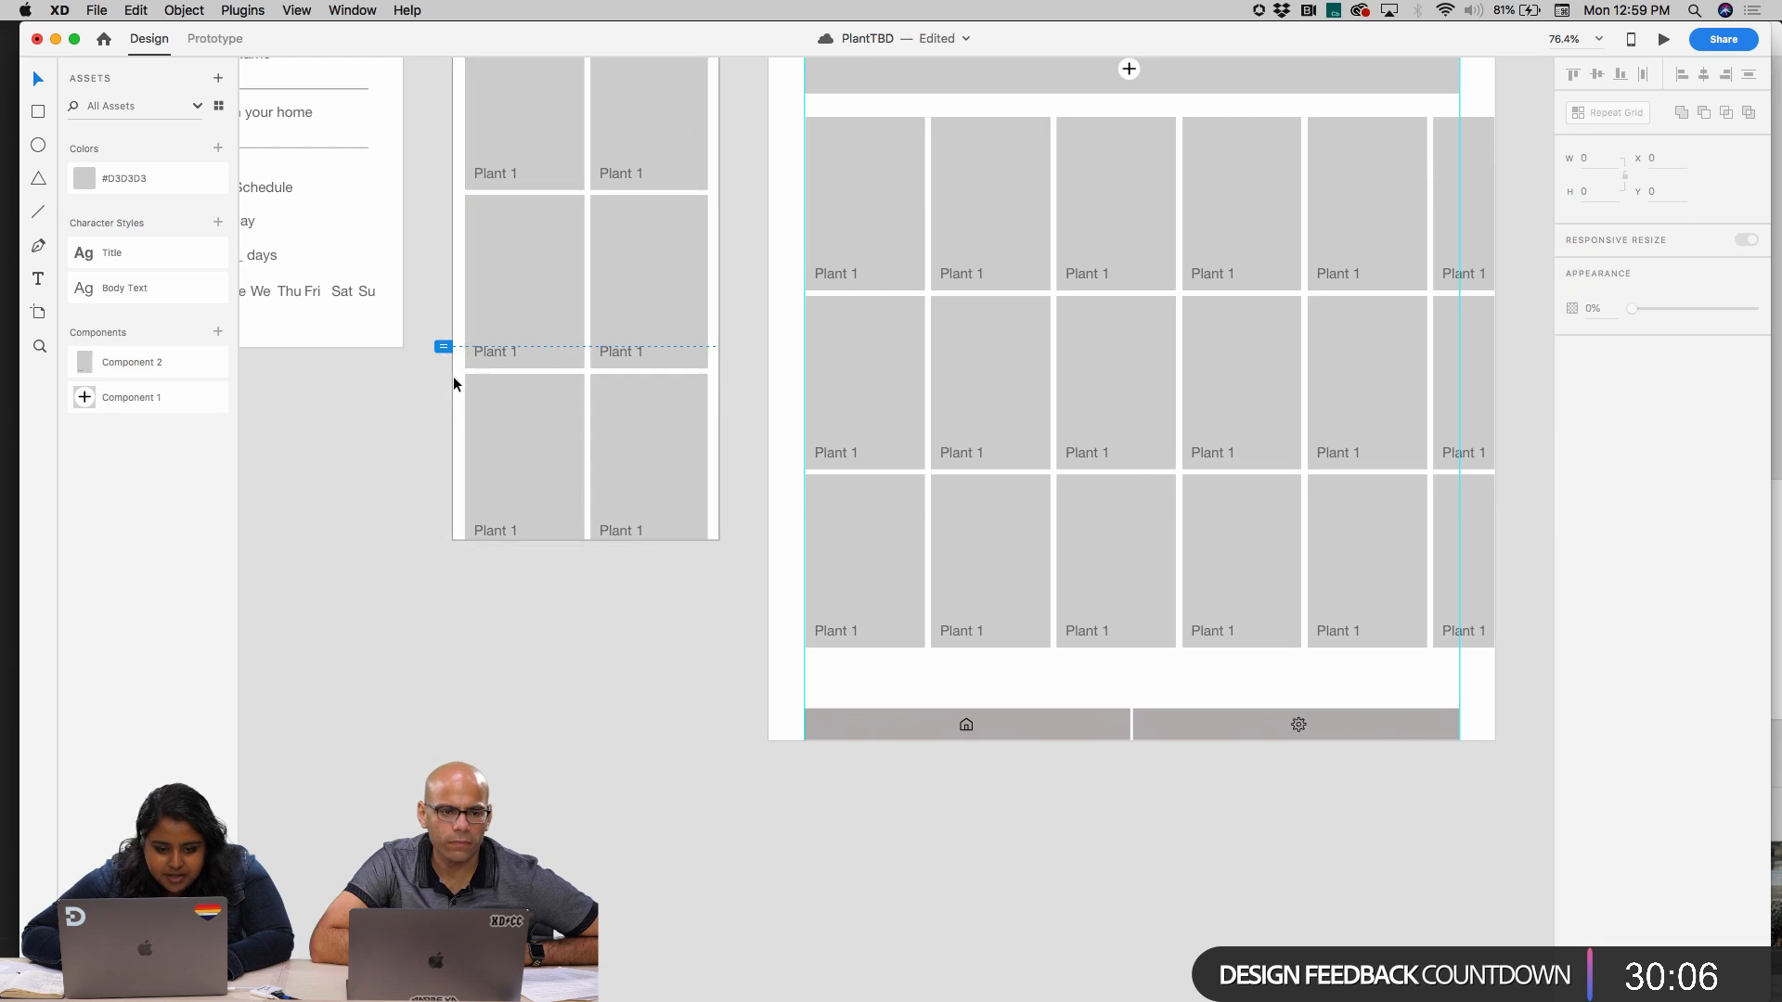
key(cmd+v)
drag(587, 345, 734, 525)
Try narrowing the pasted bar to the Home artboard's width, and undo the resize
drag(1113, 525, 716, 534)
scroll(554, 495, up, 5)
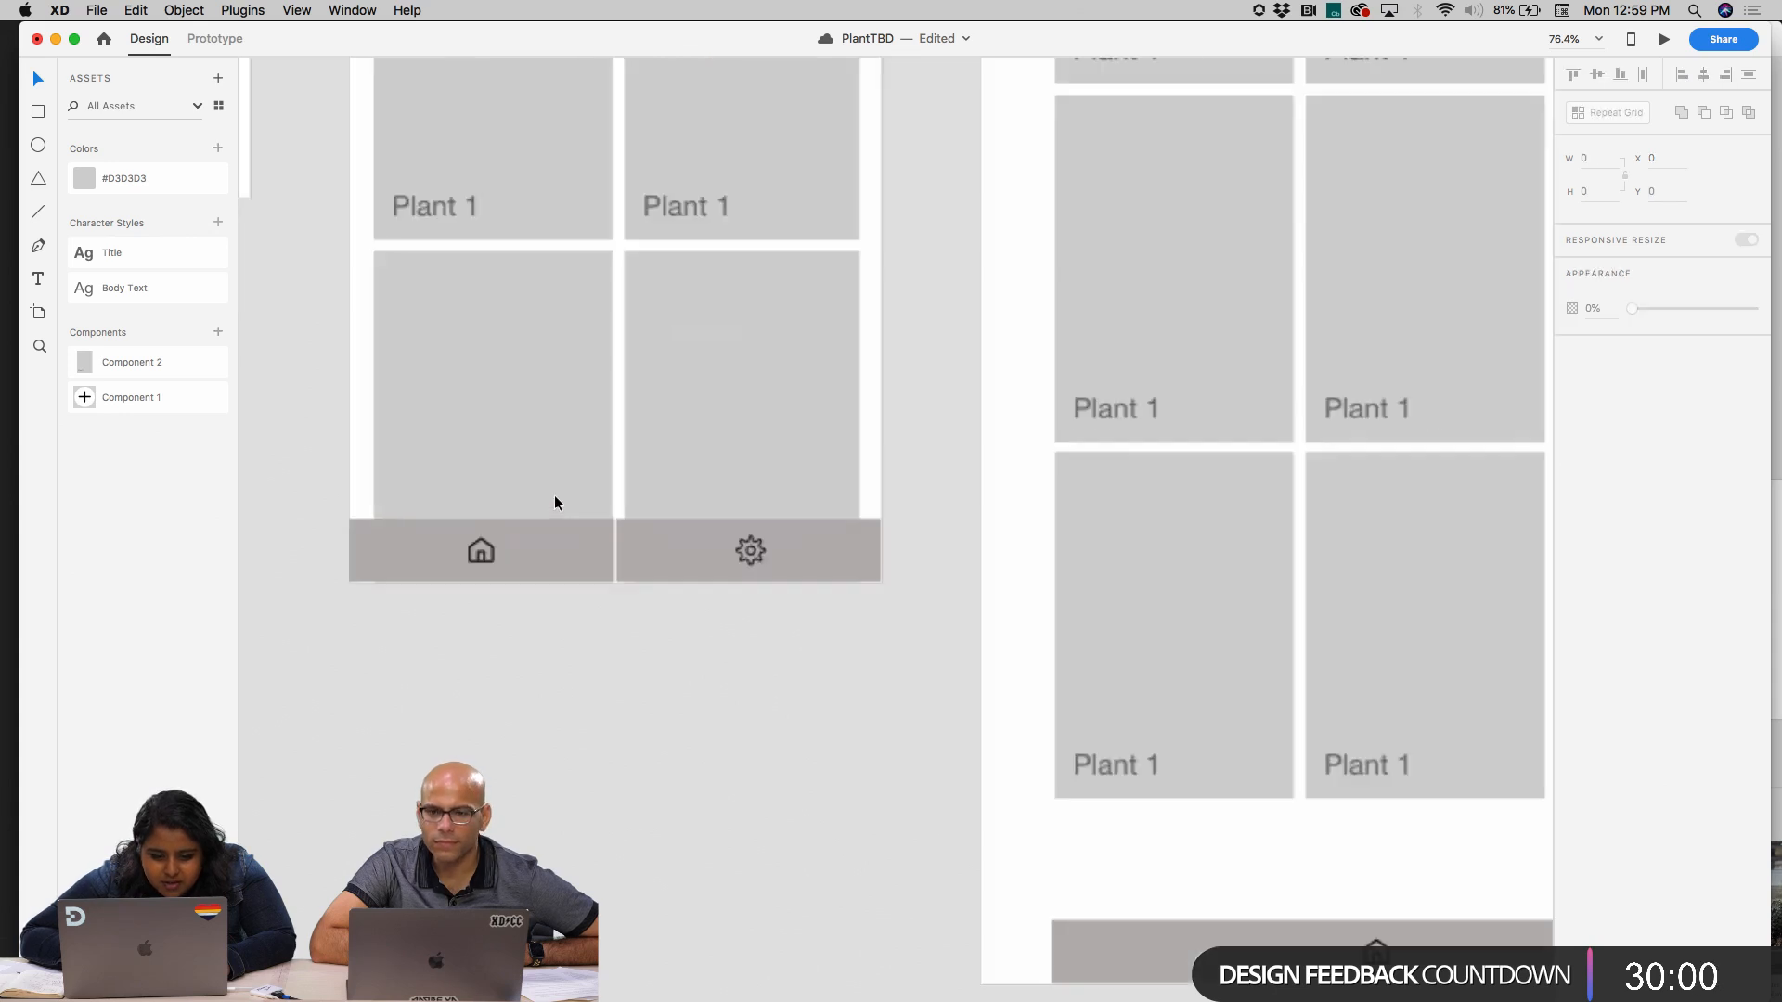
key(super+z)
Narrow the pasted bar so that its right edge meets the Home artboard's right edge
scroll(1200, 575, down, 3)
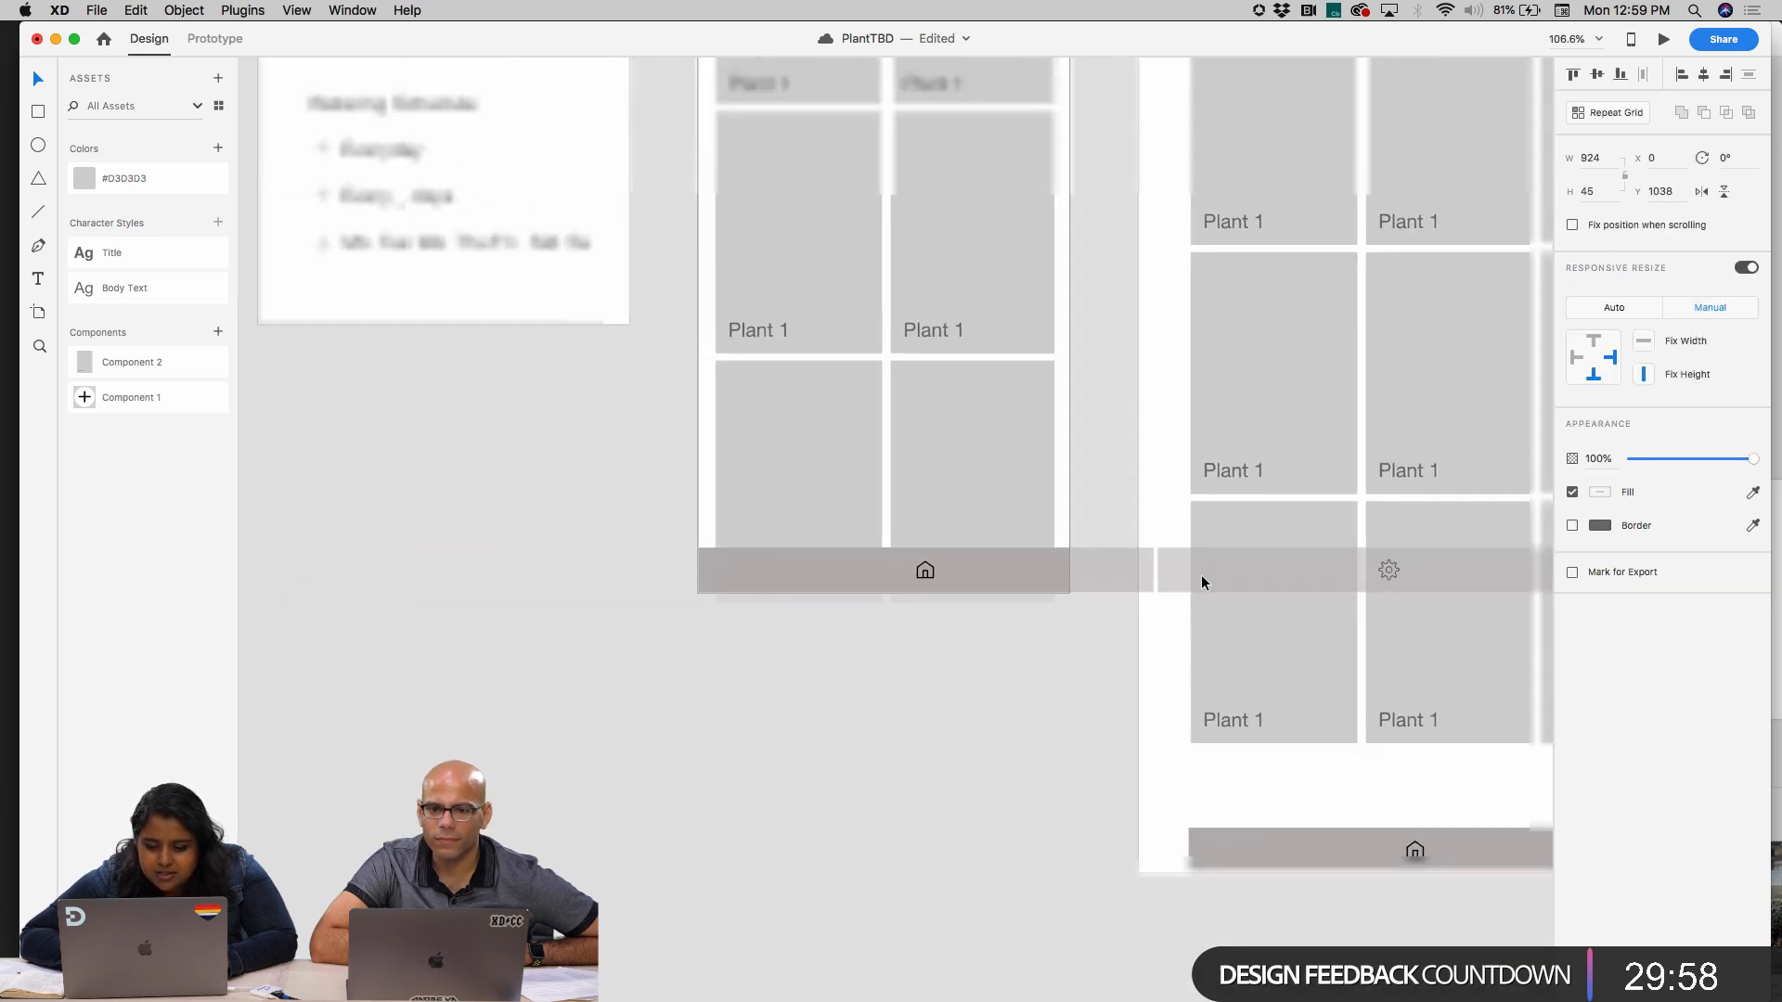
scroll(1546, 587, right, 3)
drag(1328, 564, 785, 571)
click(759, 675)
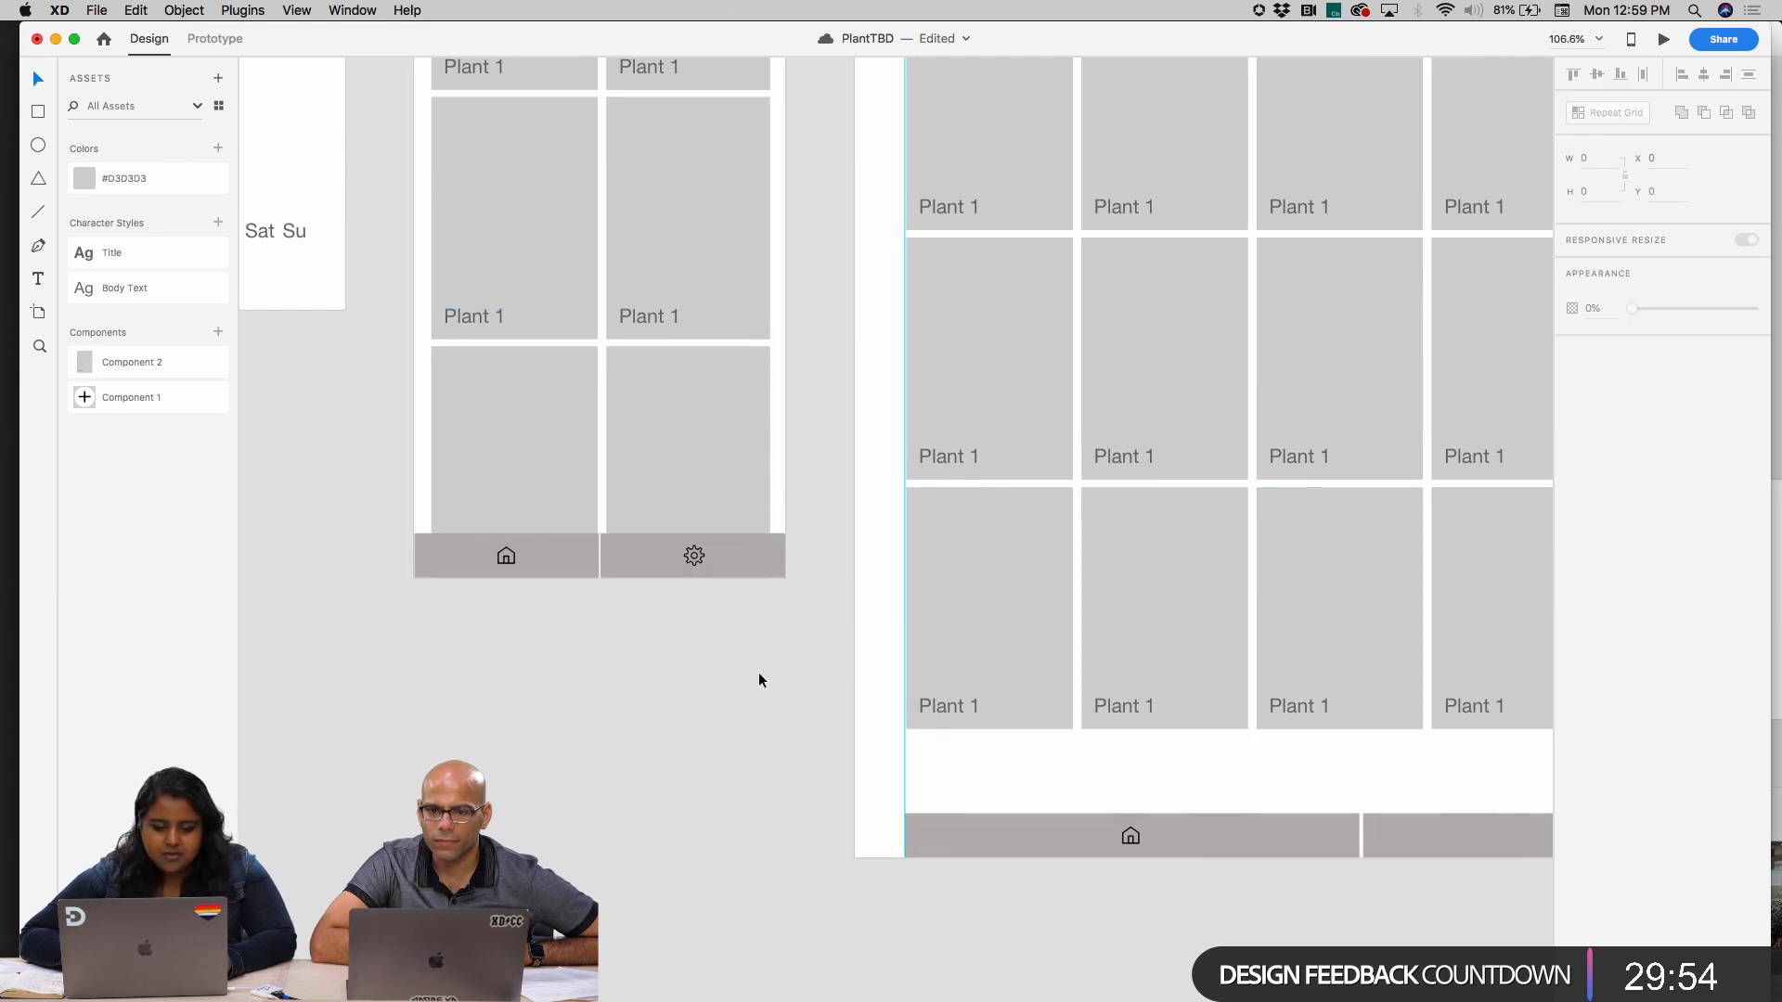
Compare the navigation bars and overall layout of the Home and iPad artboards
scroll(759, 672, up, 5)
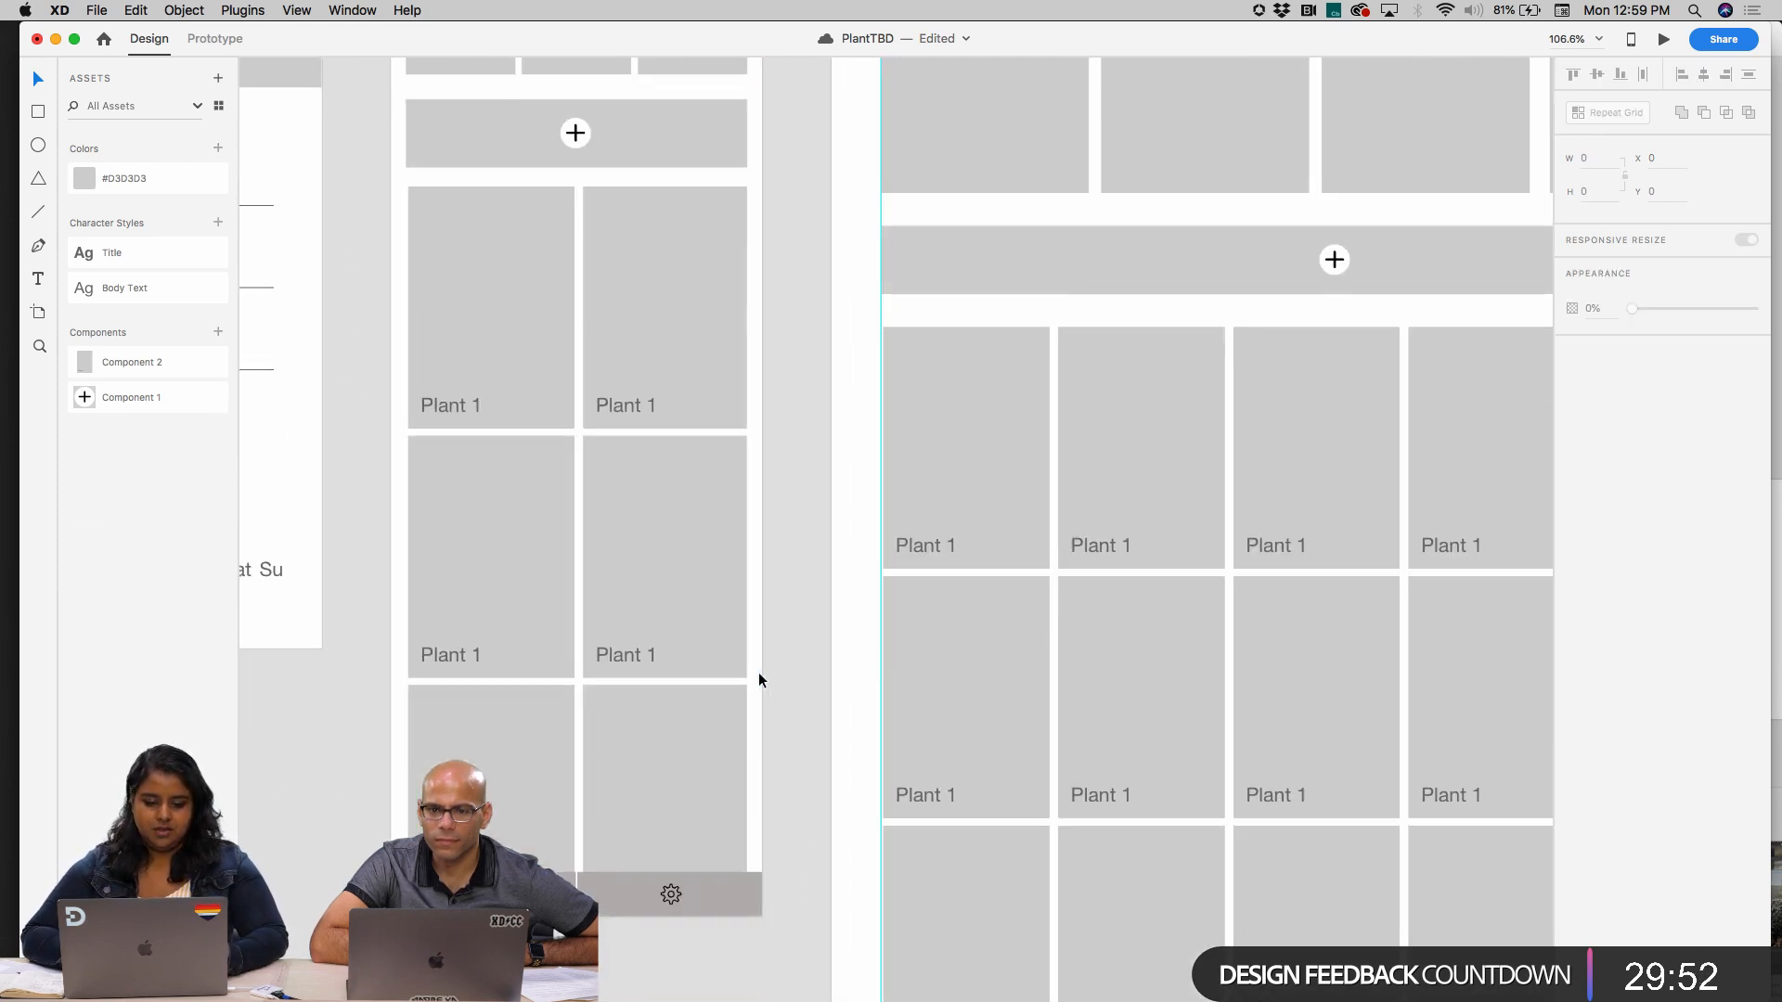
scroll(704, 832, down, 3)
click(565, 750)
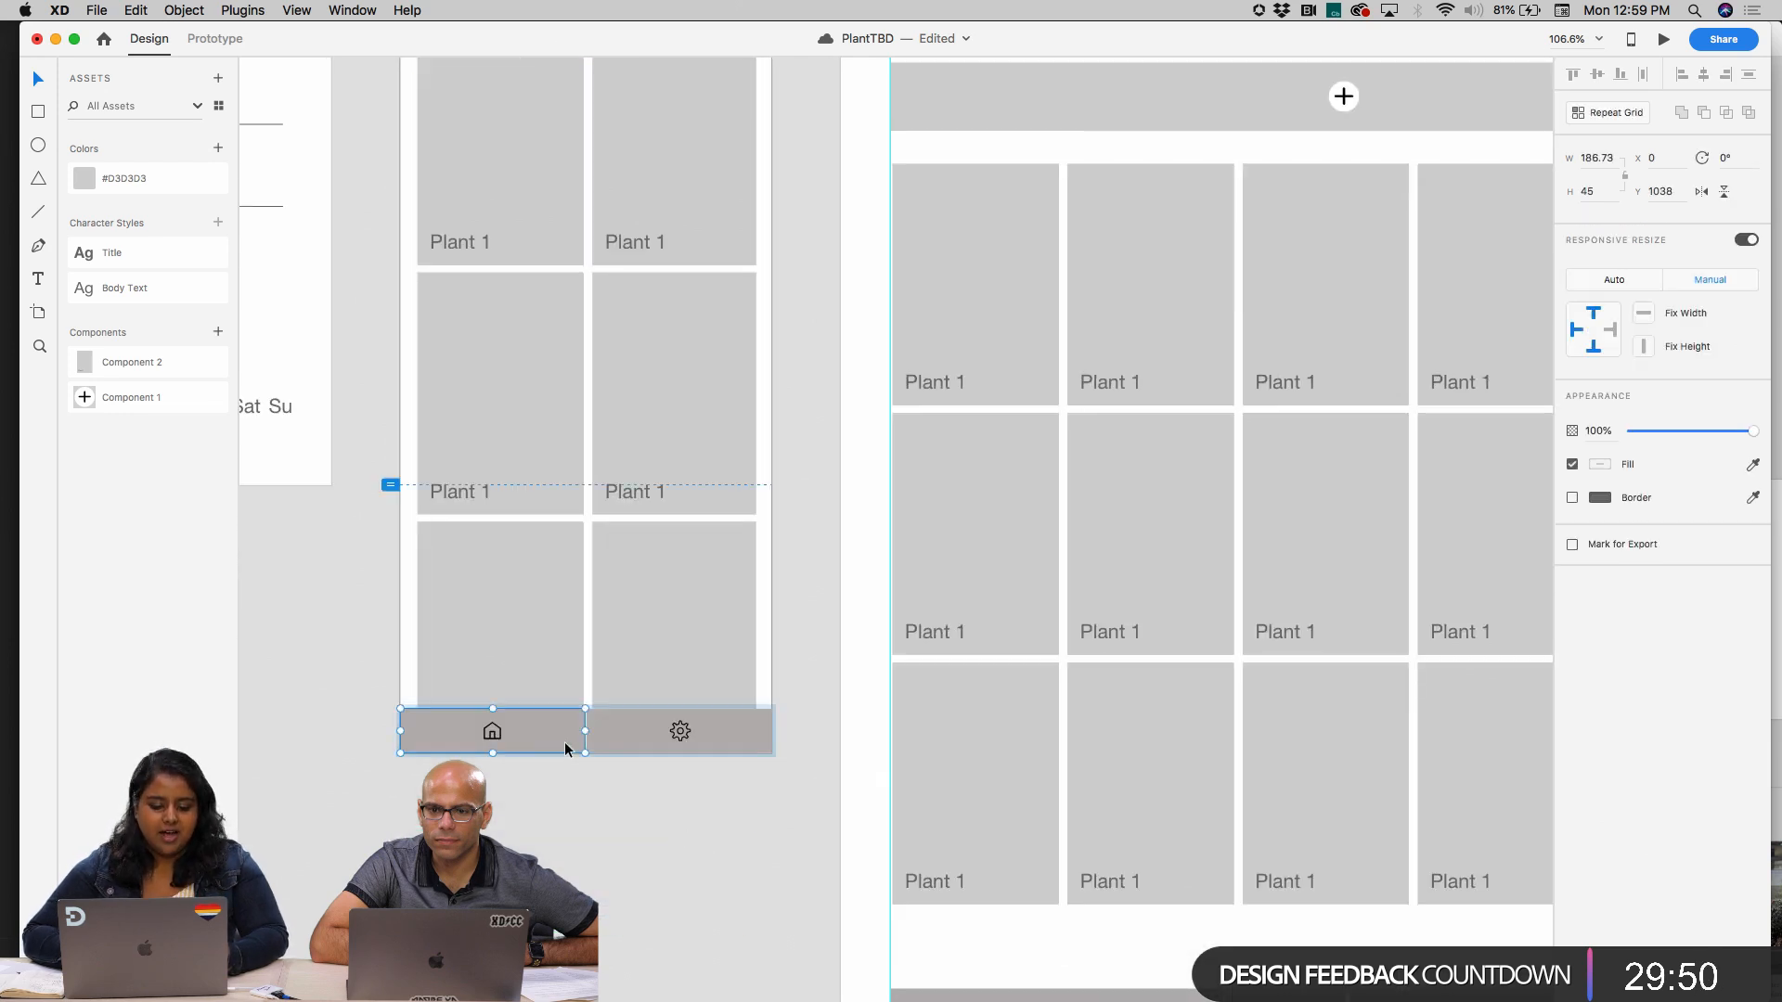
click(652, 837)
scroll(651, 837, down, 5)
scroll(651, 837, right, 2)
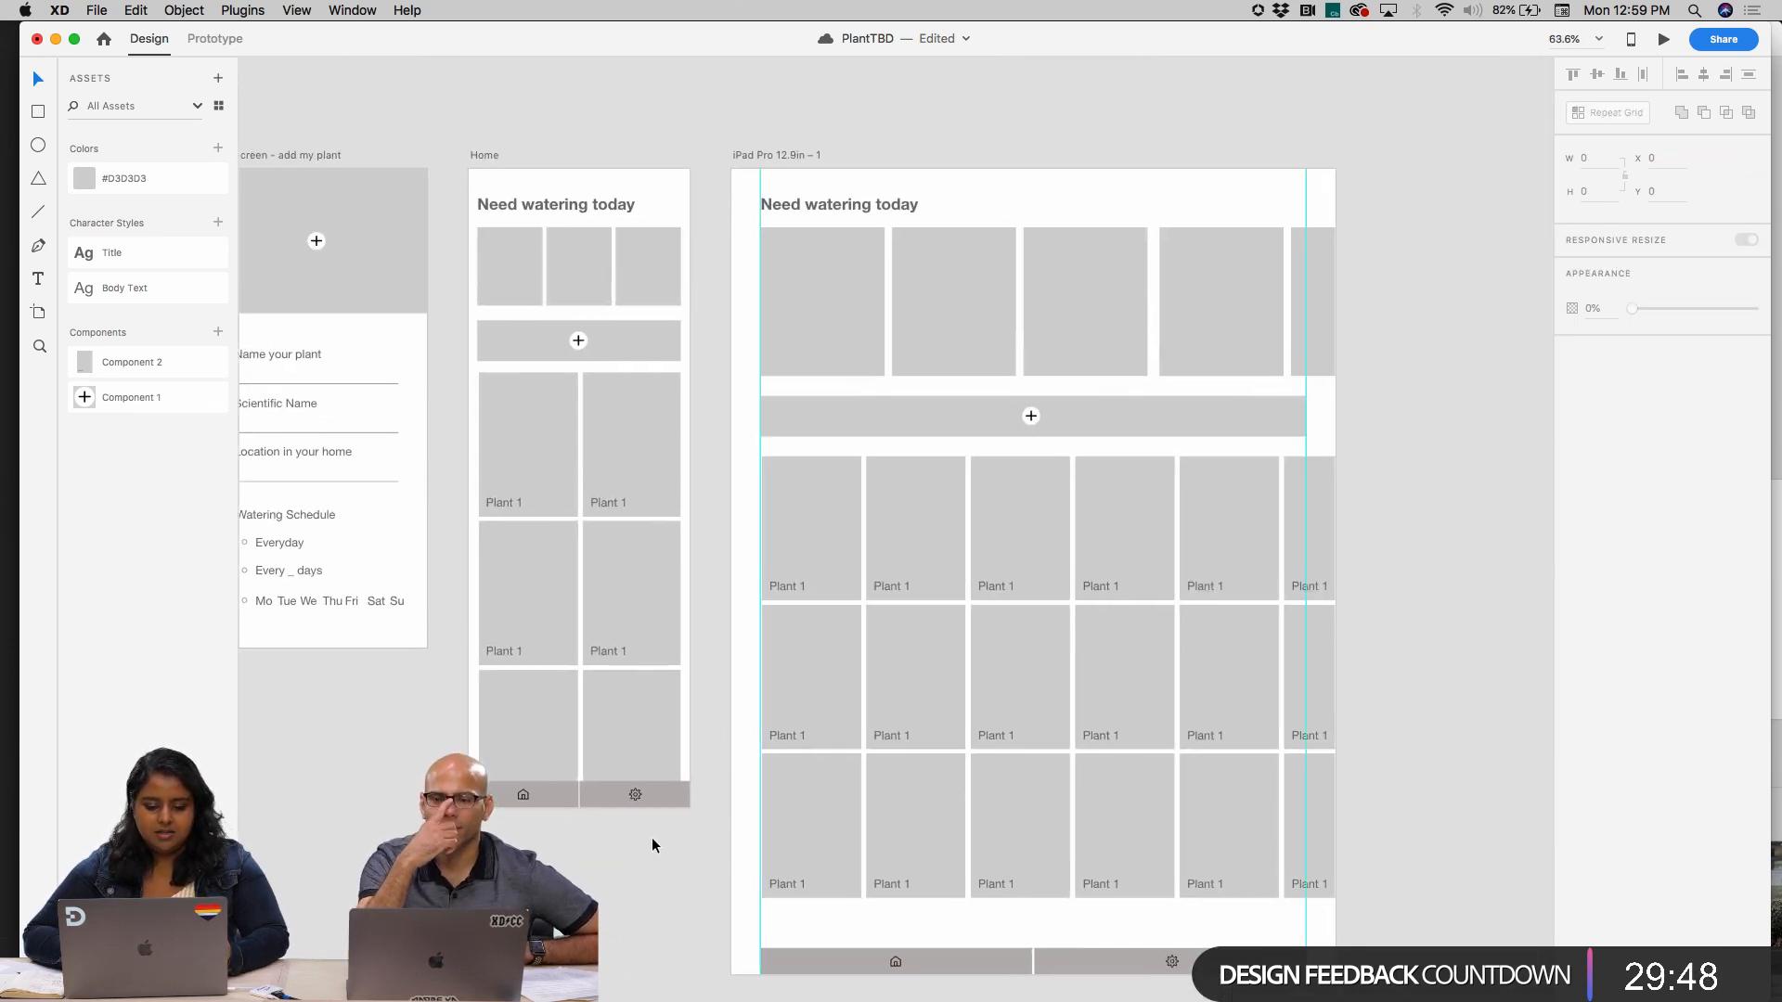
scroll(651, 837, down, 3)
Turn on Fix Width for the iPad bar and set the home half's background to manual responsive resize
click(956, 756)
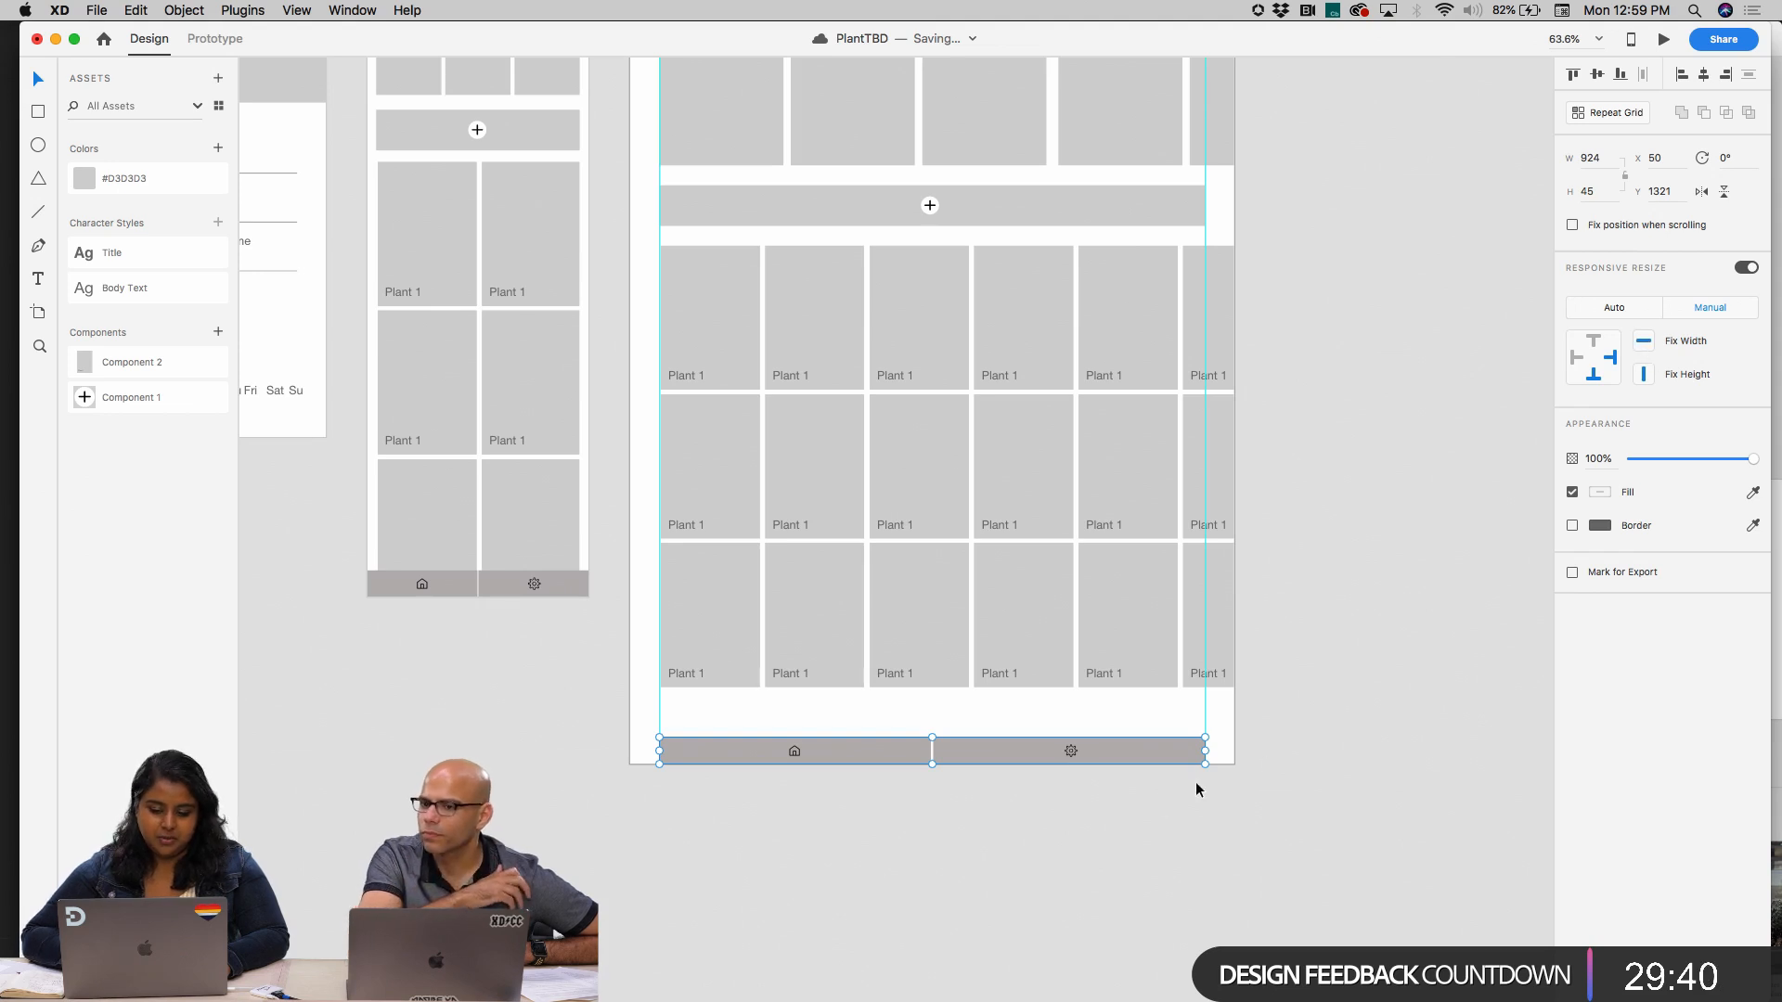
mouse_move(1204, 751)
mouse_down()
mouse_move(1502, 751)
mouse_move(1204, 750)
mouse_up()
double_click(982, 752)
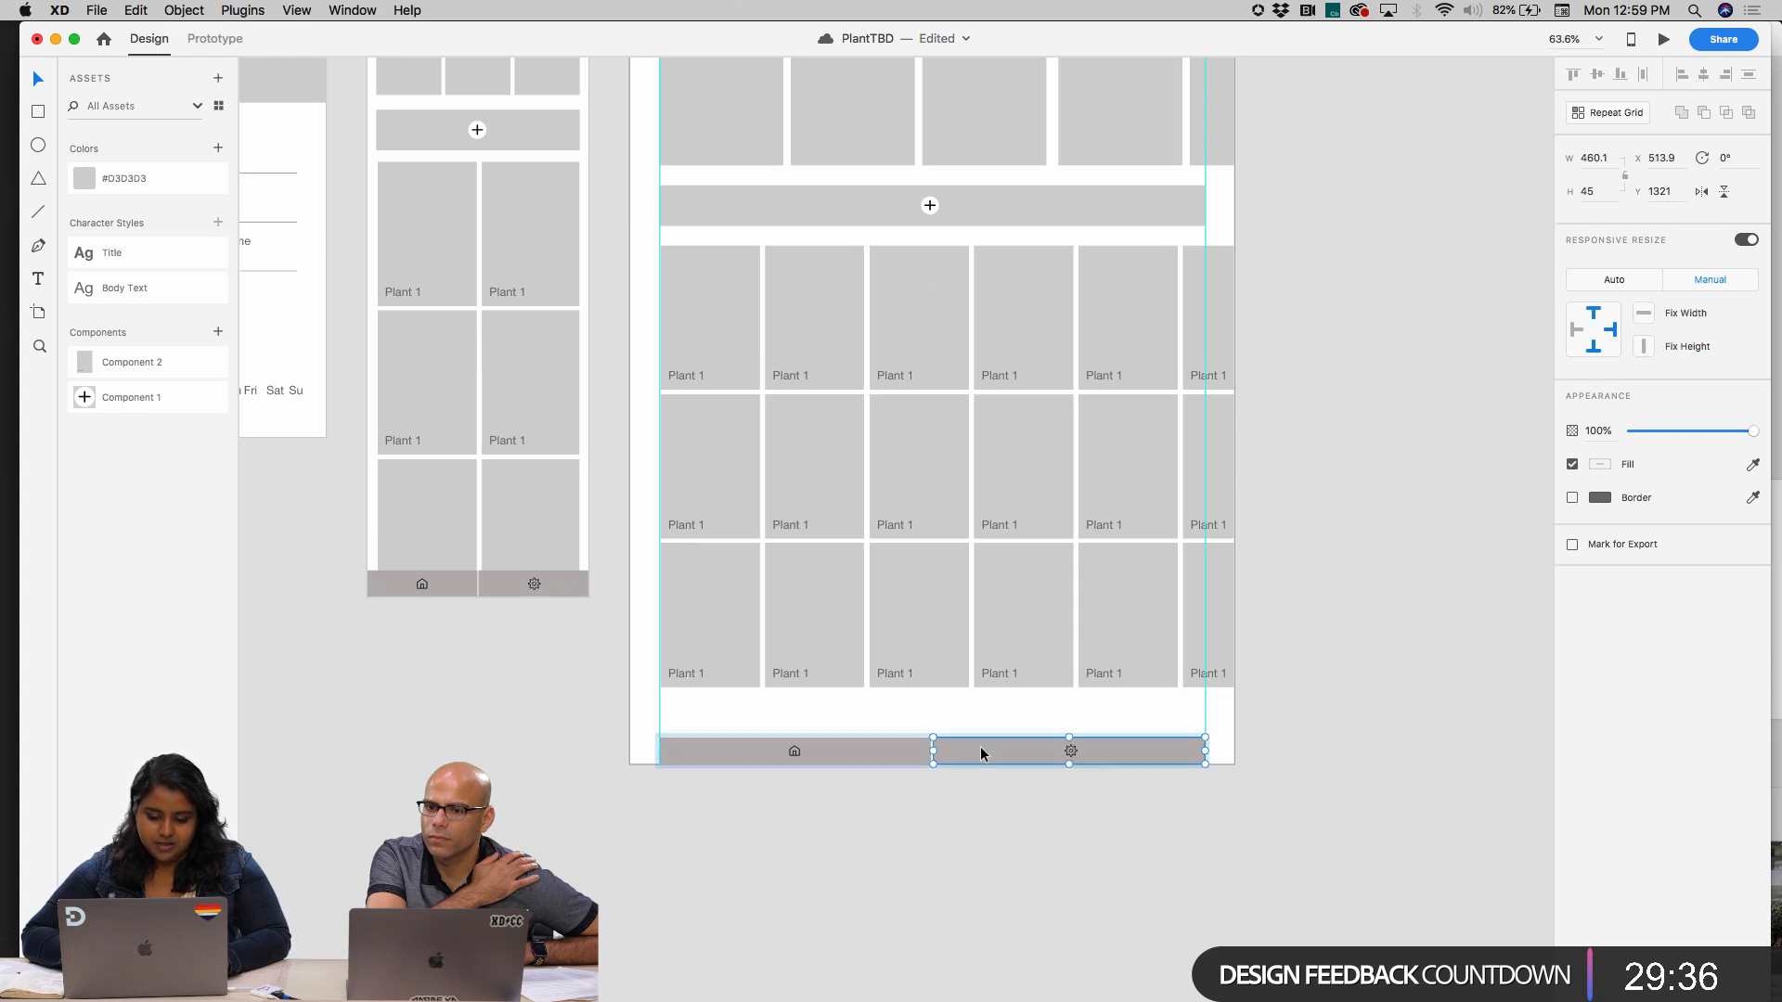
click(897, 759)
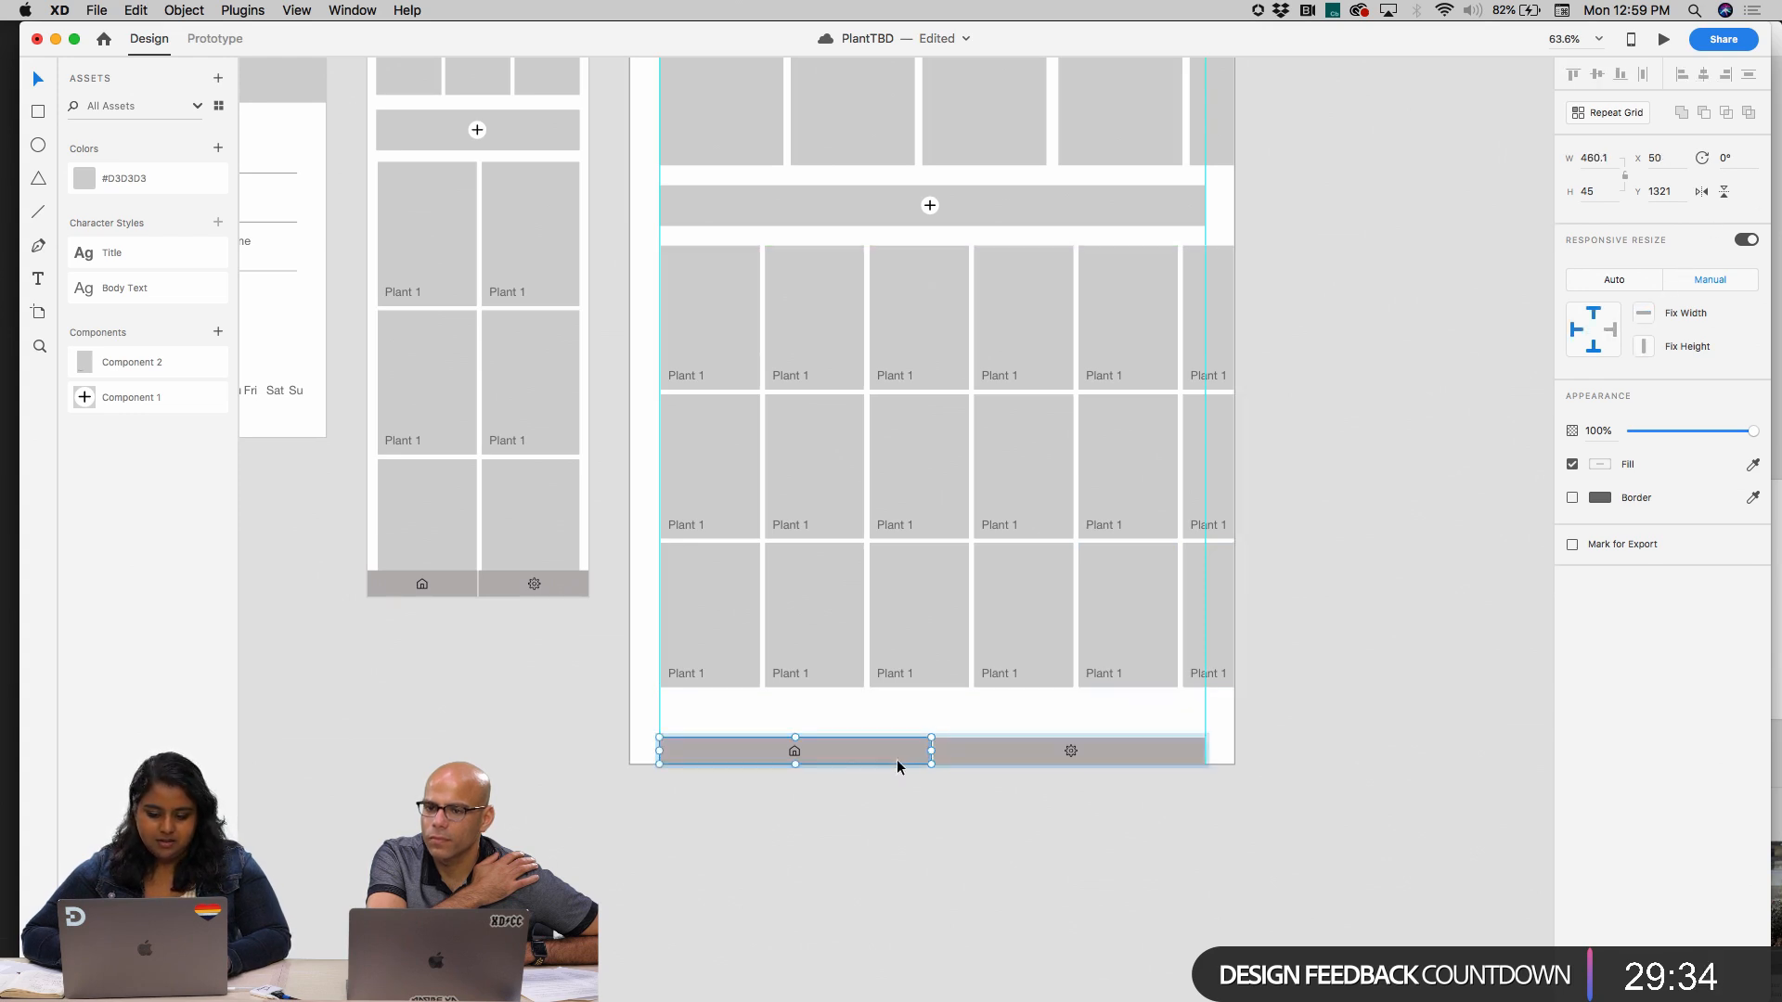
click(1712, 280)
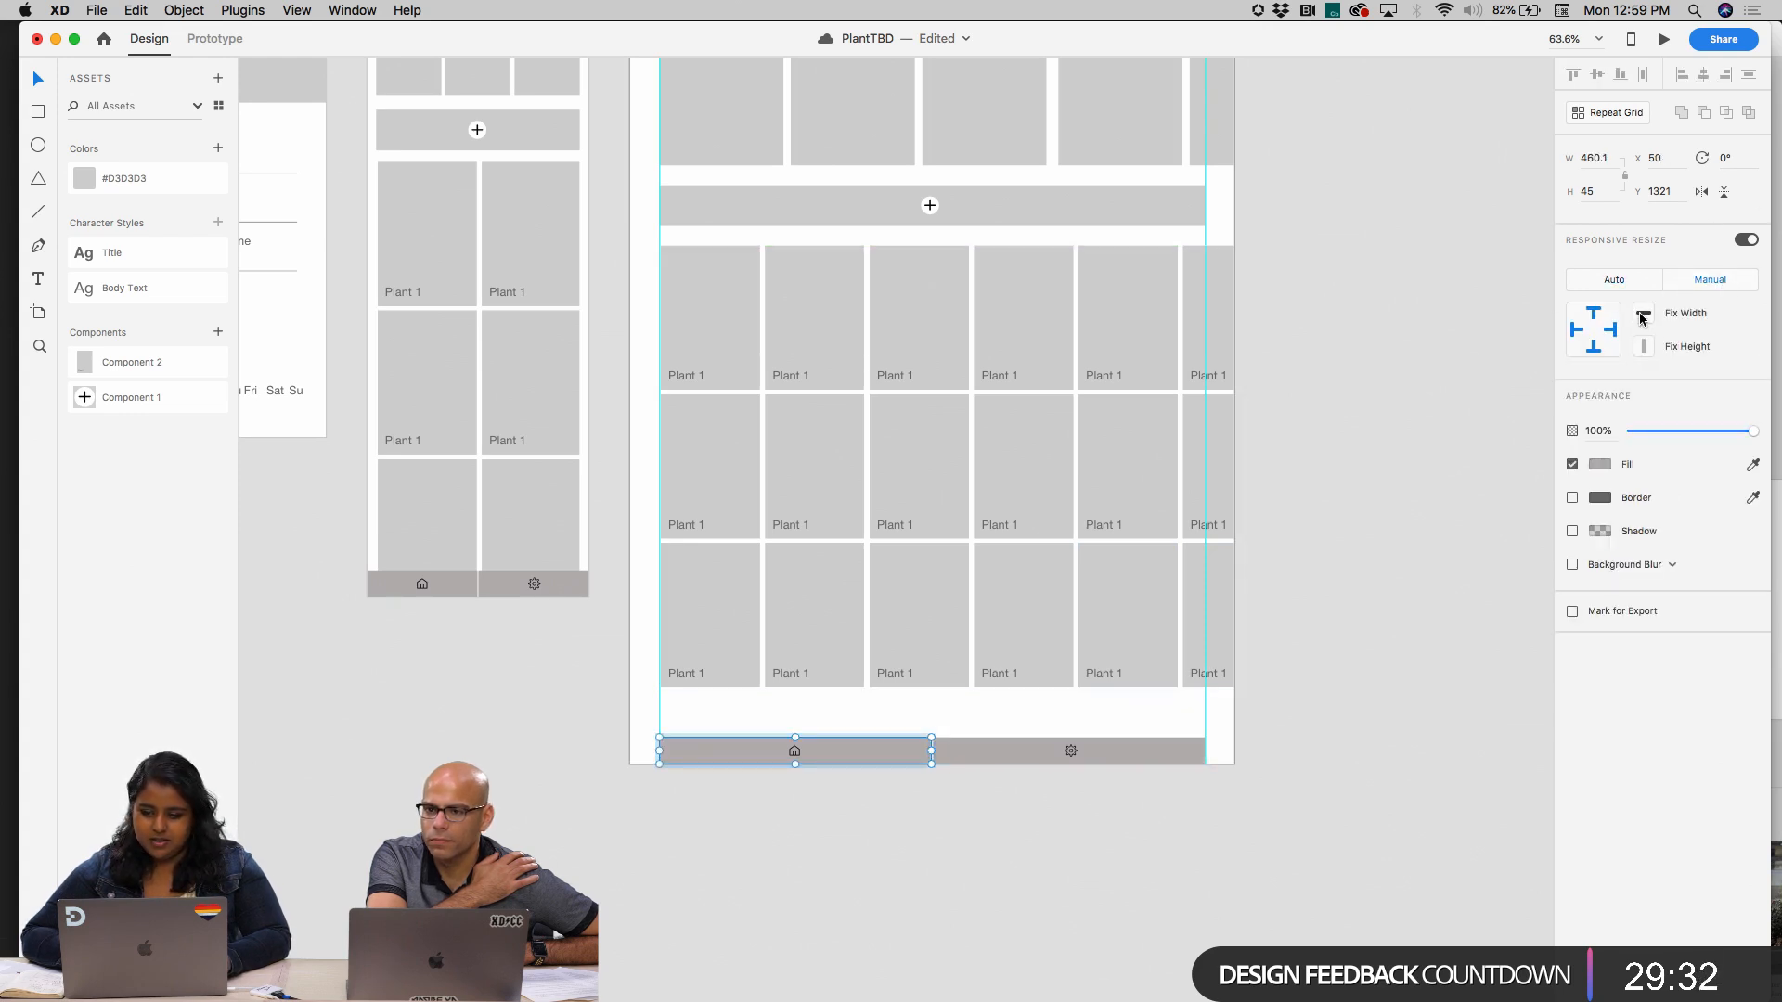
Test the iPad bar's resizing by stretching it well beyond the artboard's right edge, and undo the stretch
click(1171, 767)
click(1034, 760)
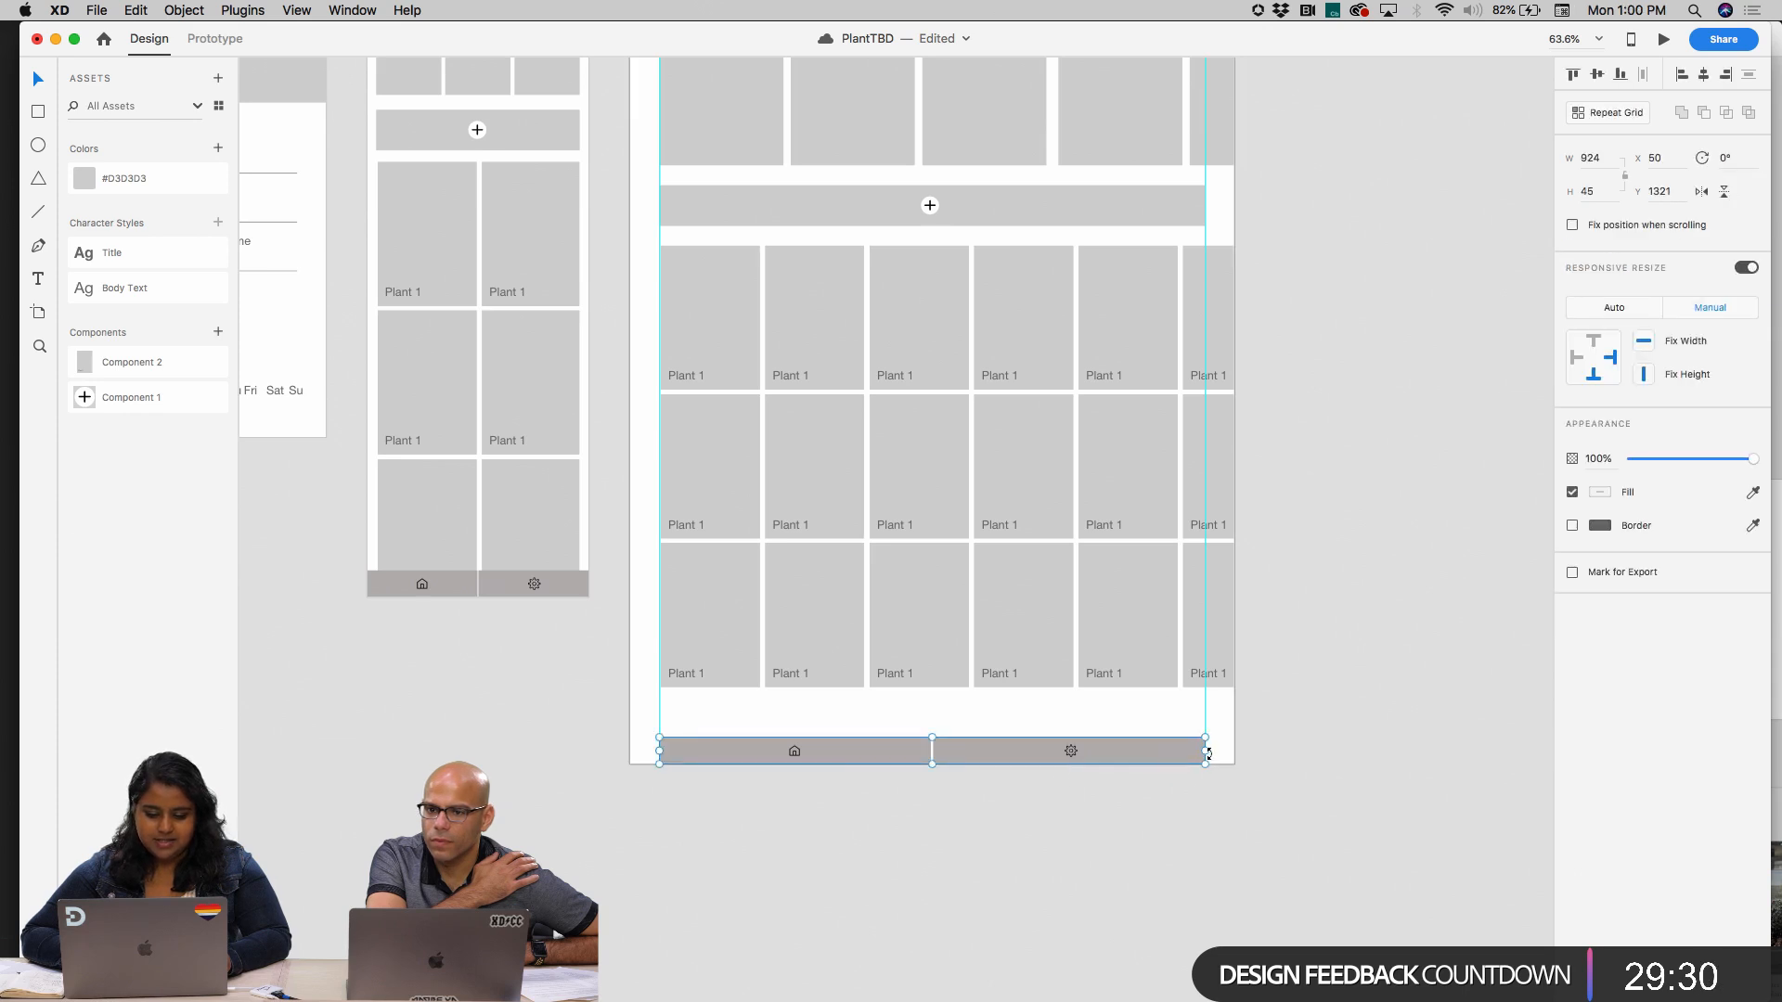
drag(1206, 750, 1316, 748)
key(super+z)
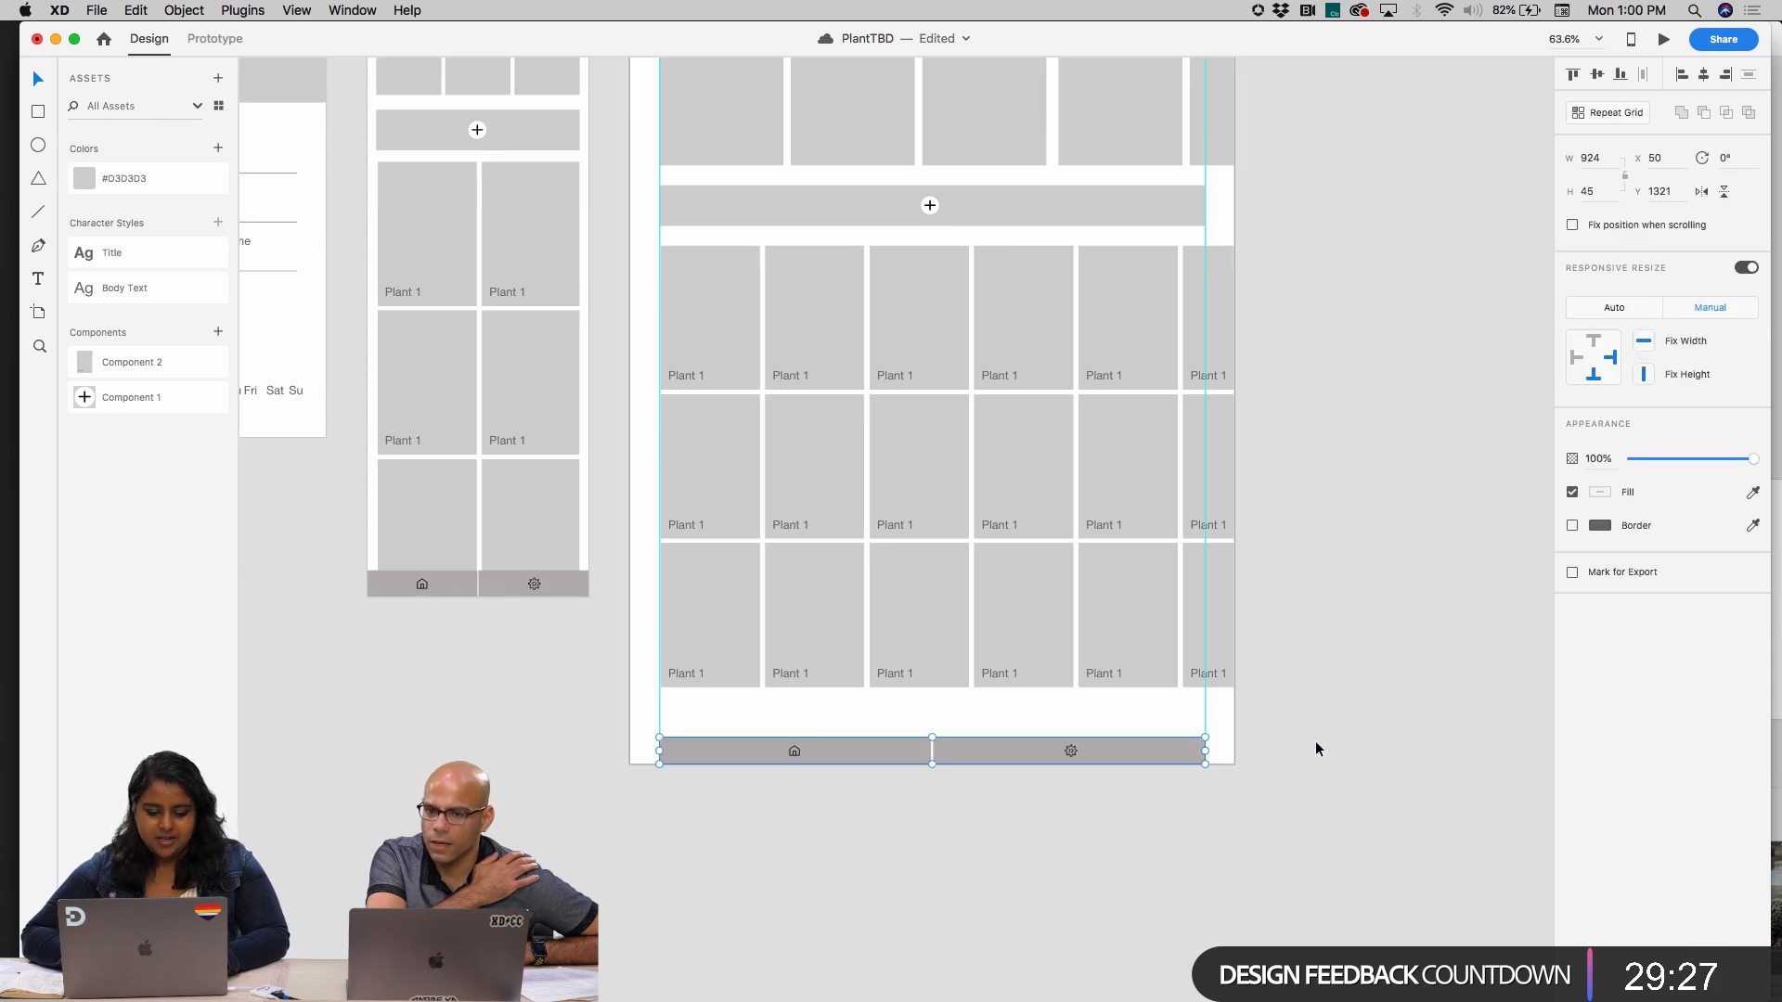
Turn on Fix Width for the gear half inside the iPad bar
double_click(867, 754)
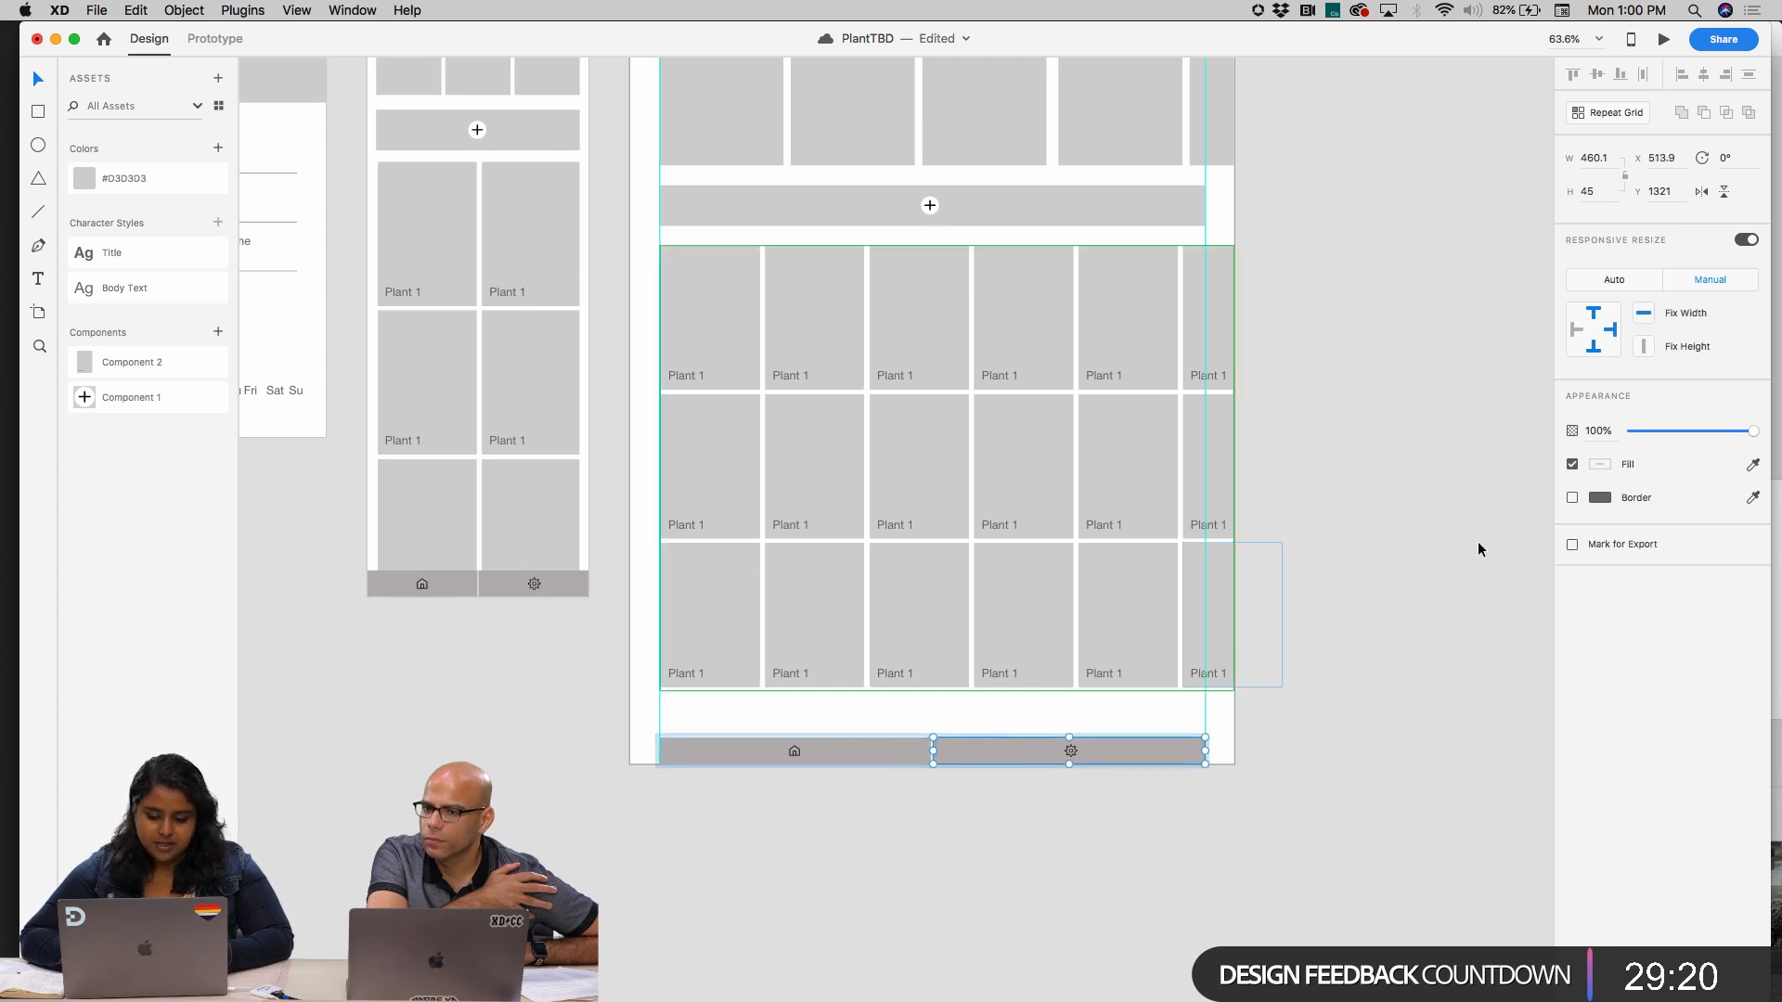
click(1018, 748)
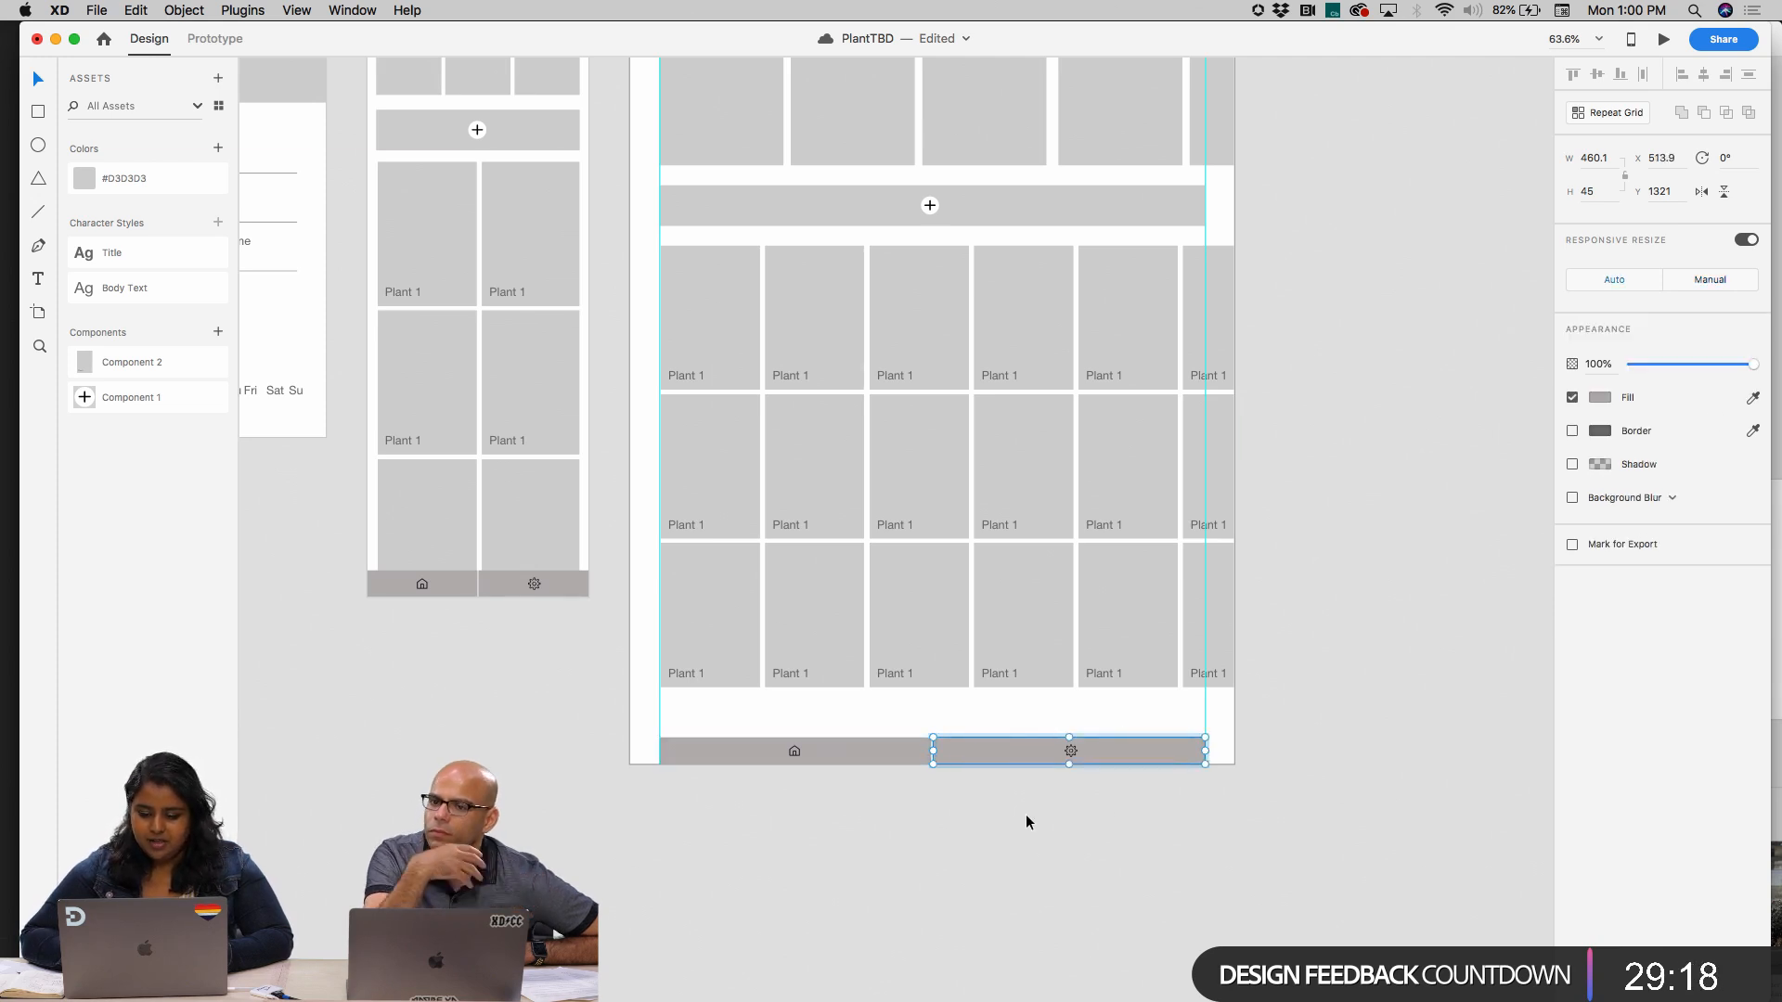
click(1212, 784)
Try stretching the whole iPad bar from the margin guide to about the artboard's right edge, and undo it
click(1171, 754)
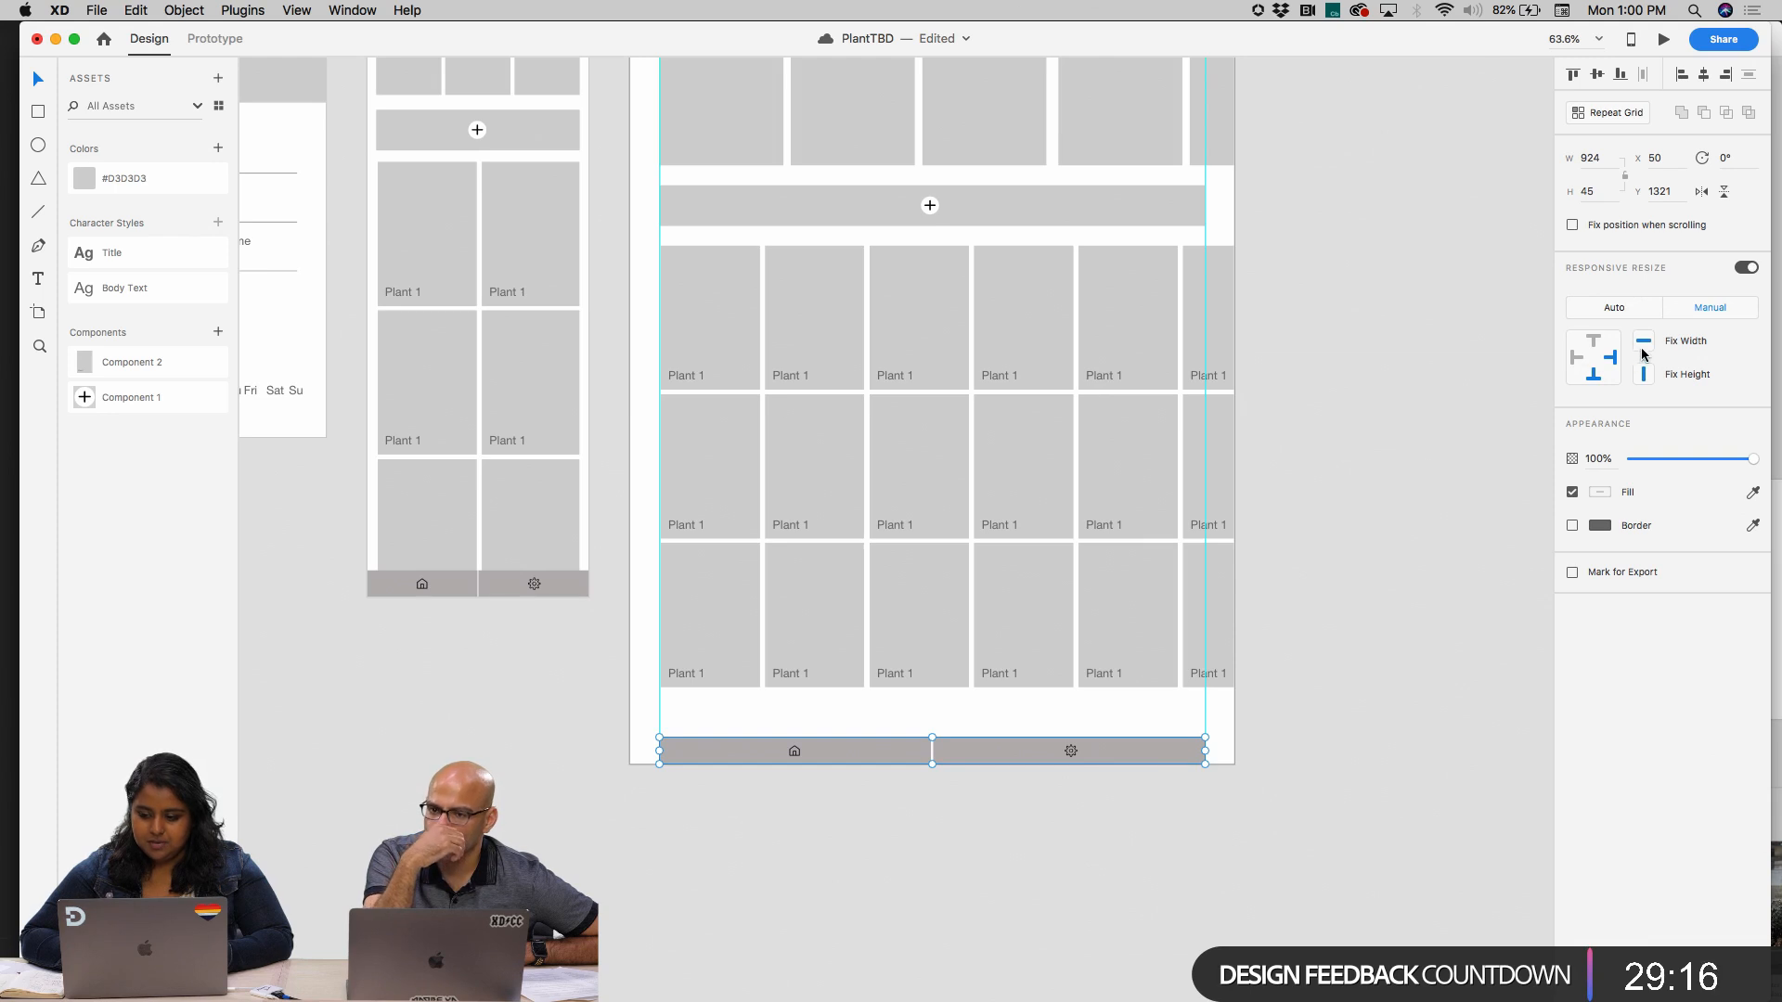
click(1420, 678)
drag(1058, 795, 799, 716)
mouse_move(1205, 751)
mouse_down()
mouse_move(1488, 748)
mouse_move(1181, 783)
mouse_move(1239, 746)
mouse_up()
key(super+z)
click(1304, 718)
Move the Home artboard slightly closer to the "Start screen - add my plant" artboard
scroll(1305, 718, up, 5)
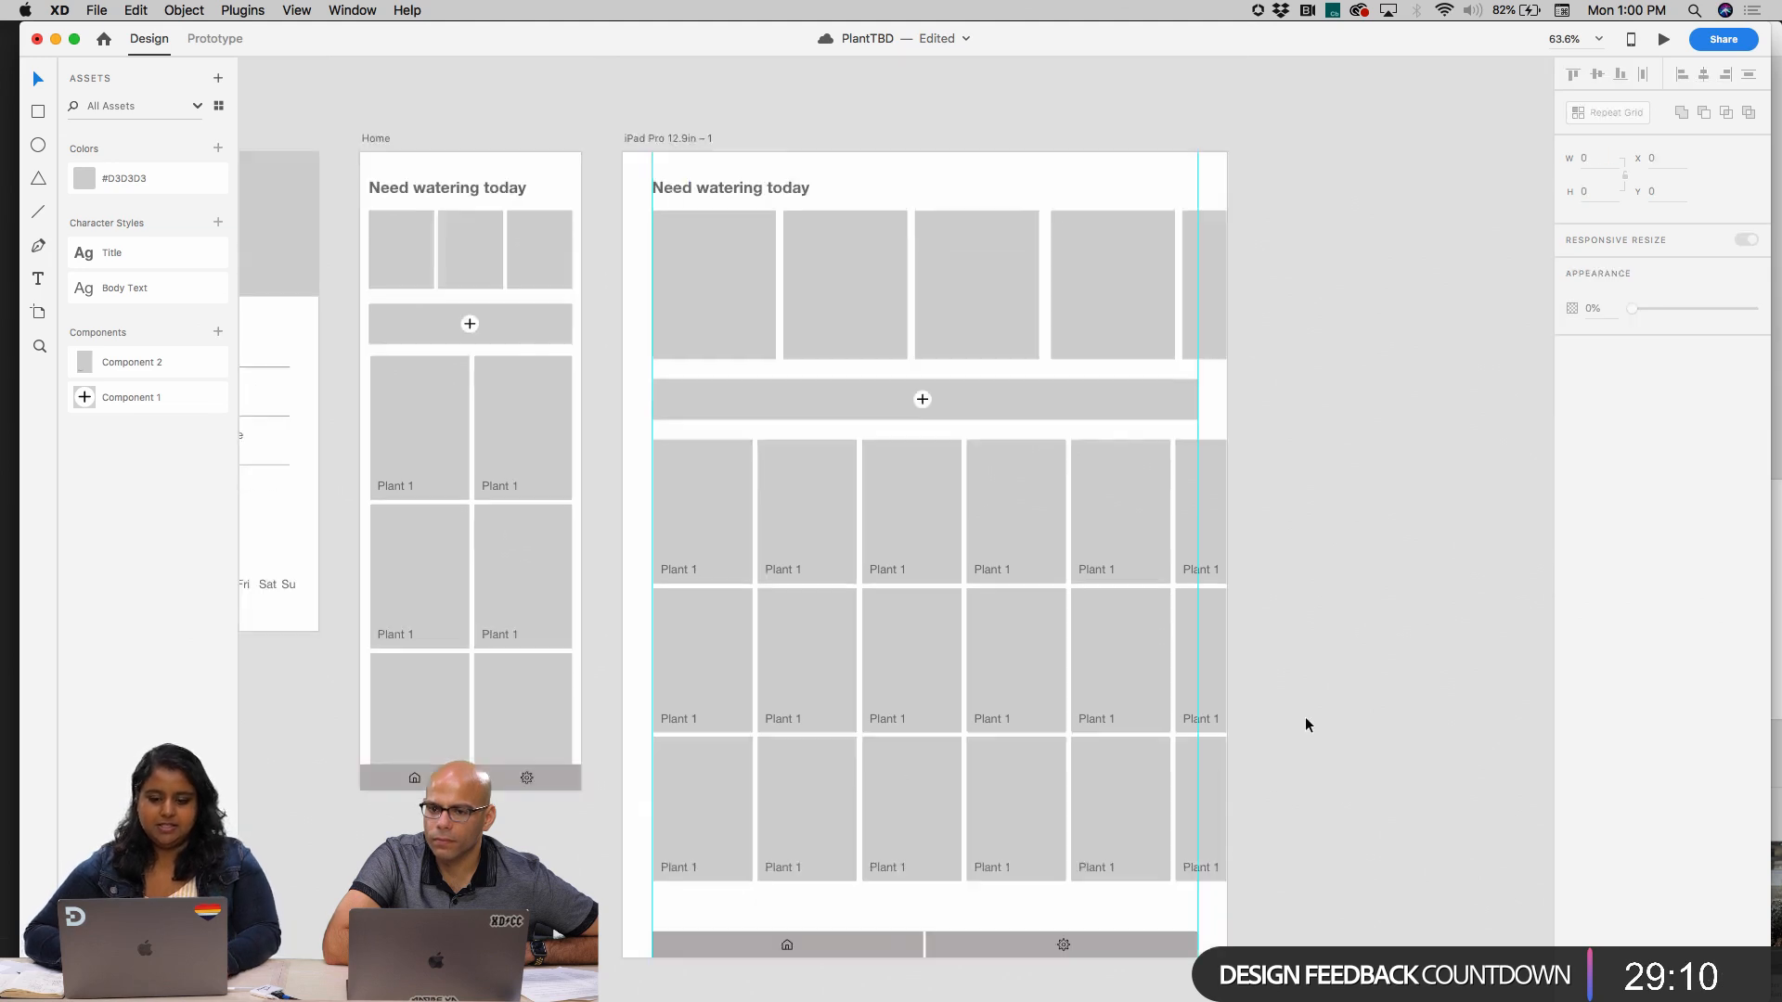
scroll(1304, 722, down, 3)
scroll(1305, 724, down, 2)
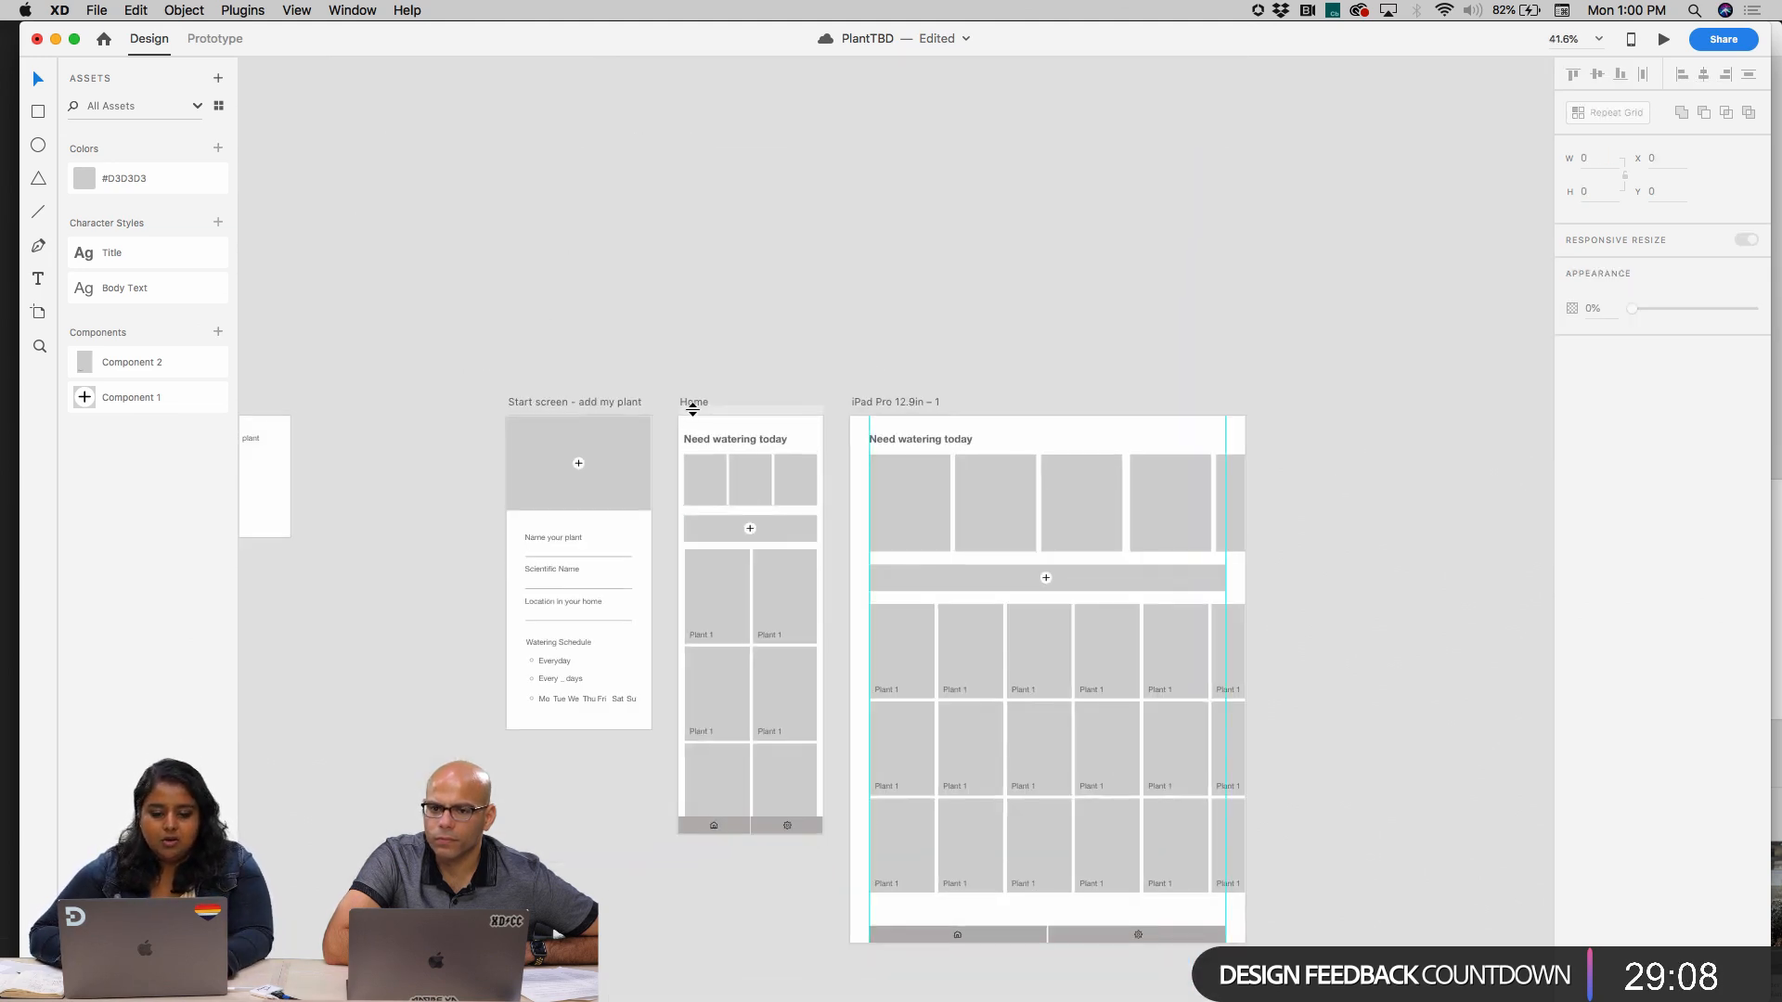
drag(698, 398, 683, 392)
key(Escape)
scroll(710, 605, up, 3)
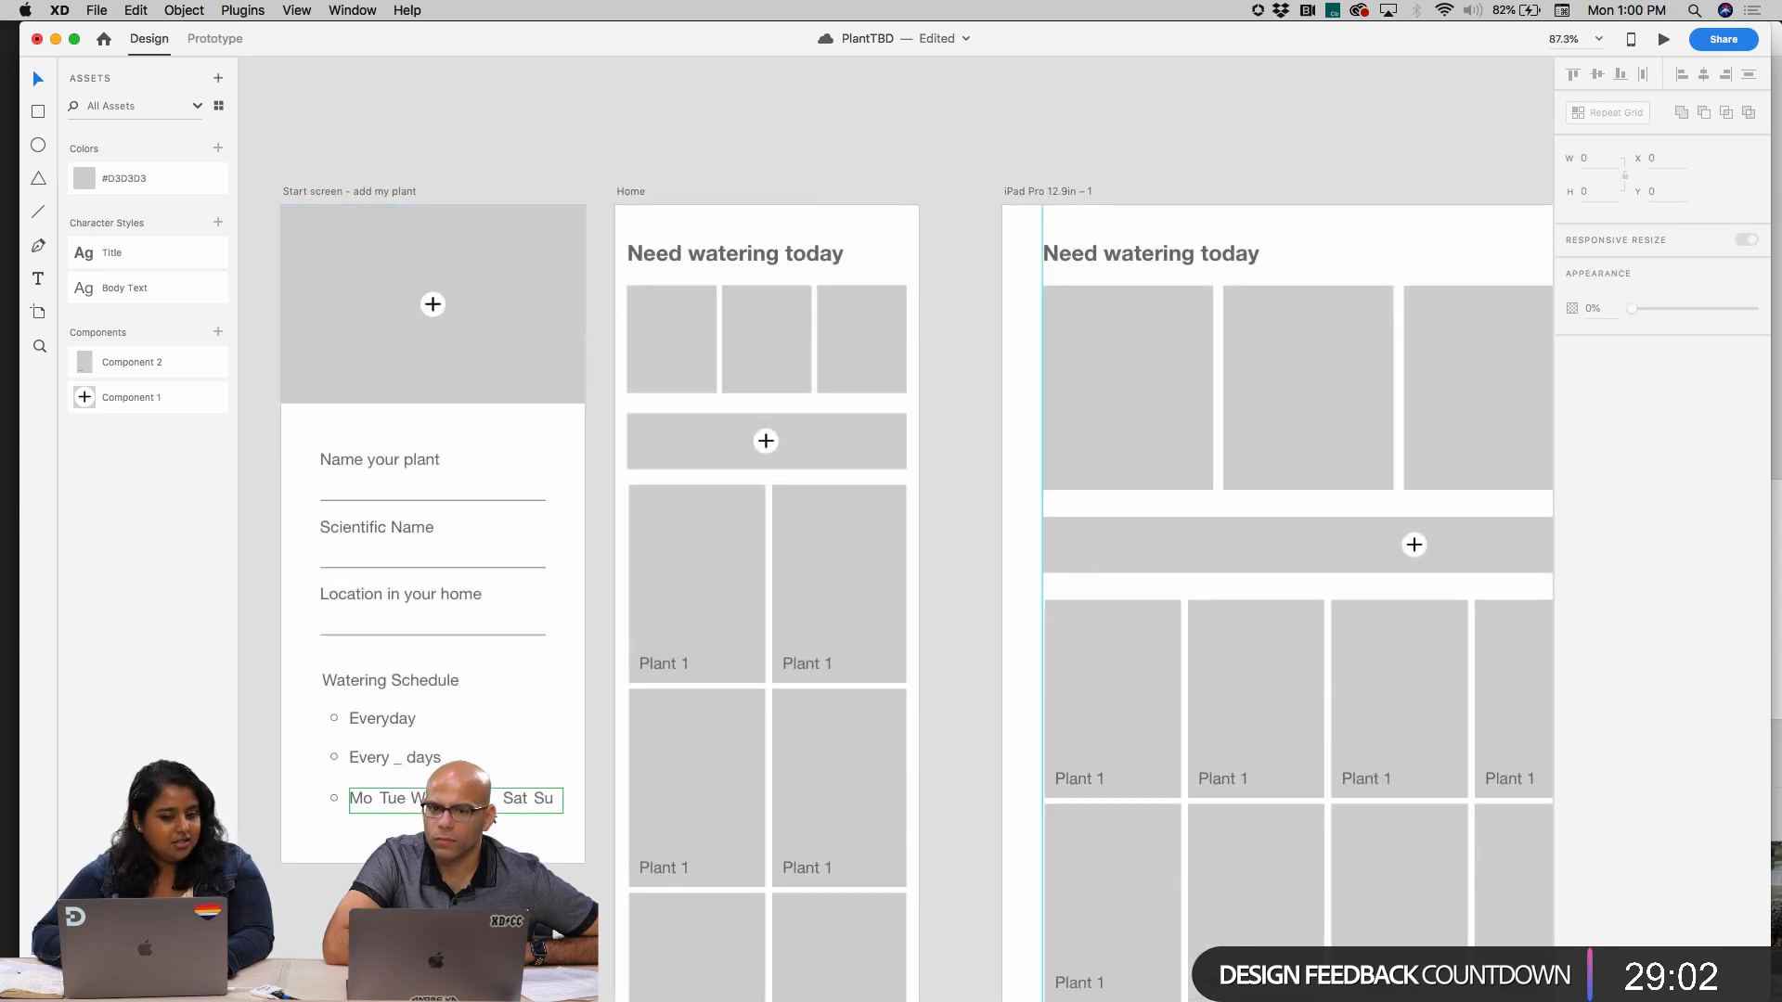
scroll(515, 789, down, 4)
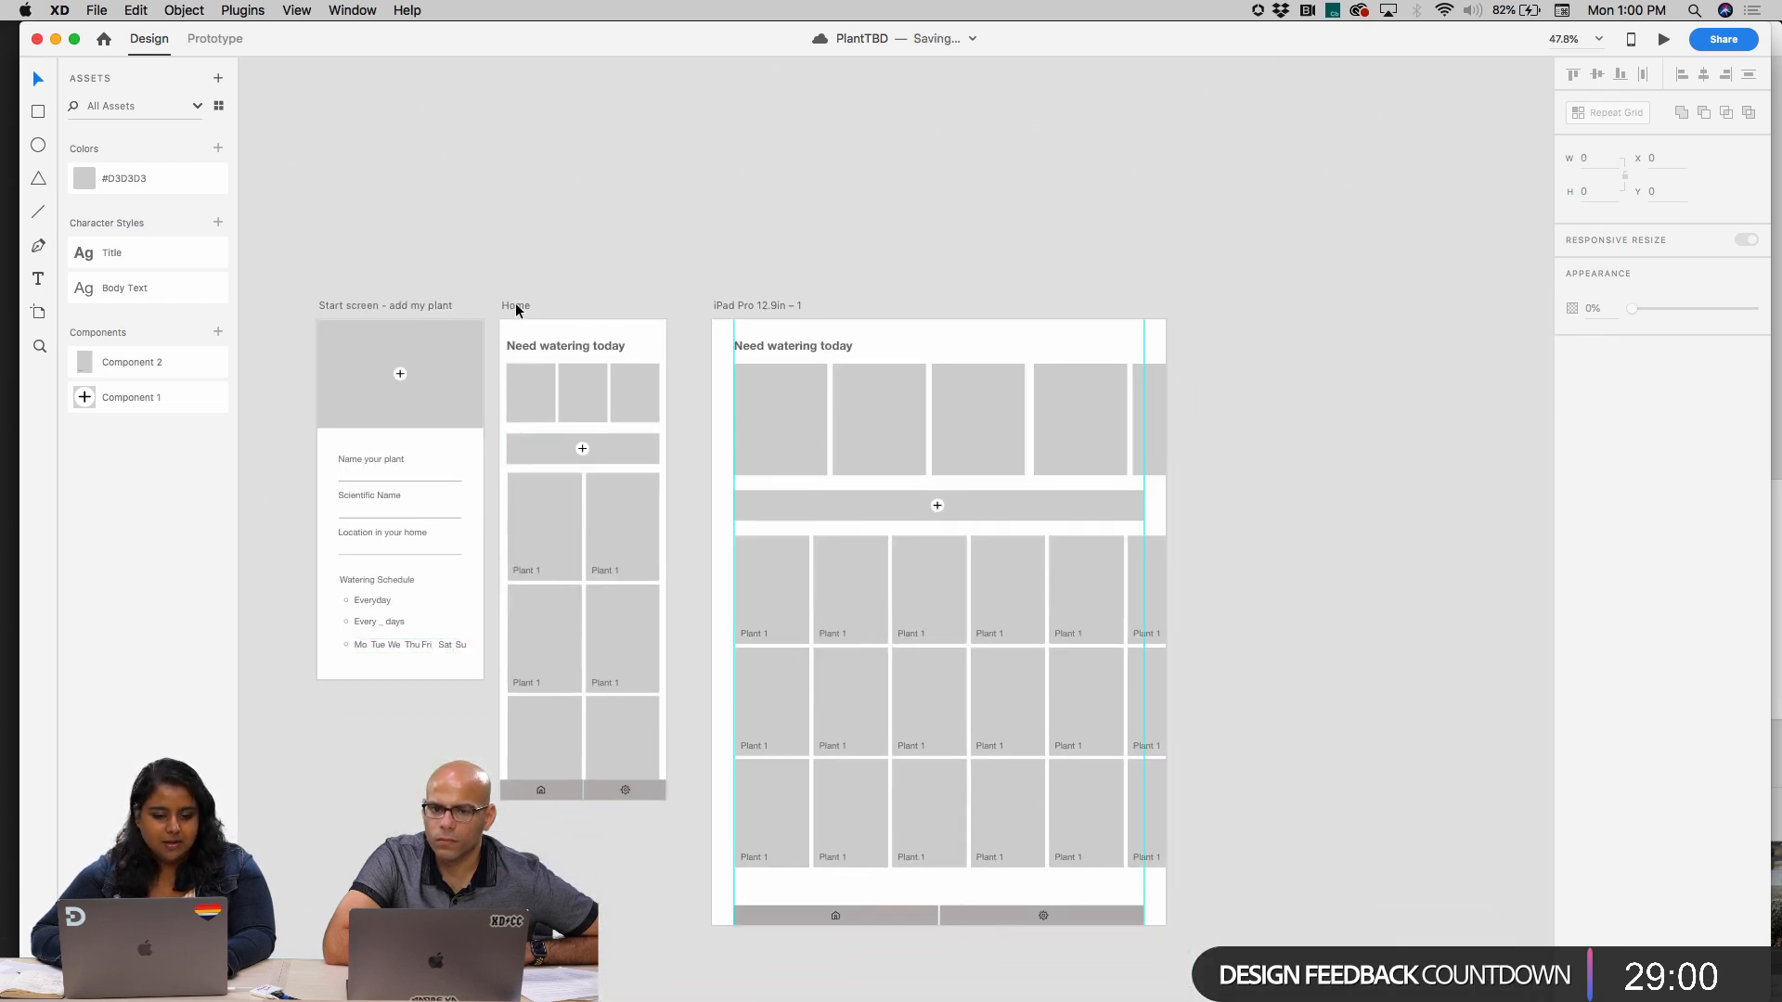
Inspect the "Start screen - add my plant" form and the Home artboard beside it up close and as a whole
click(516, 308)
click(860, 190)
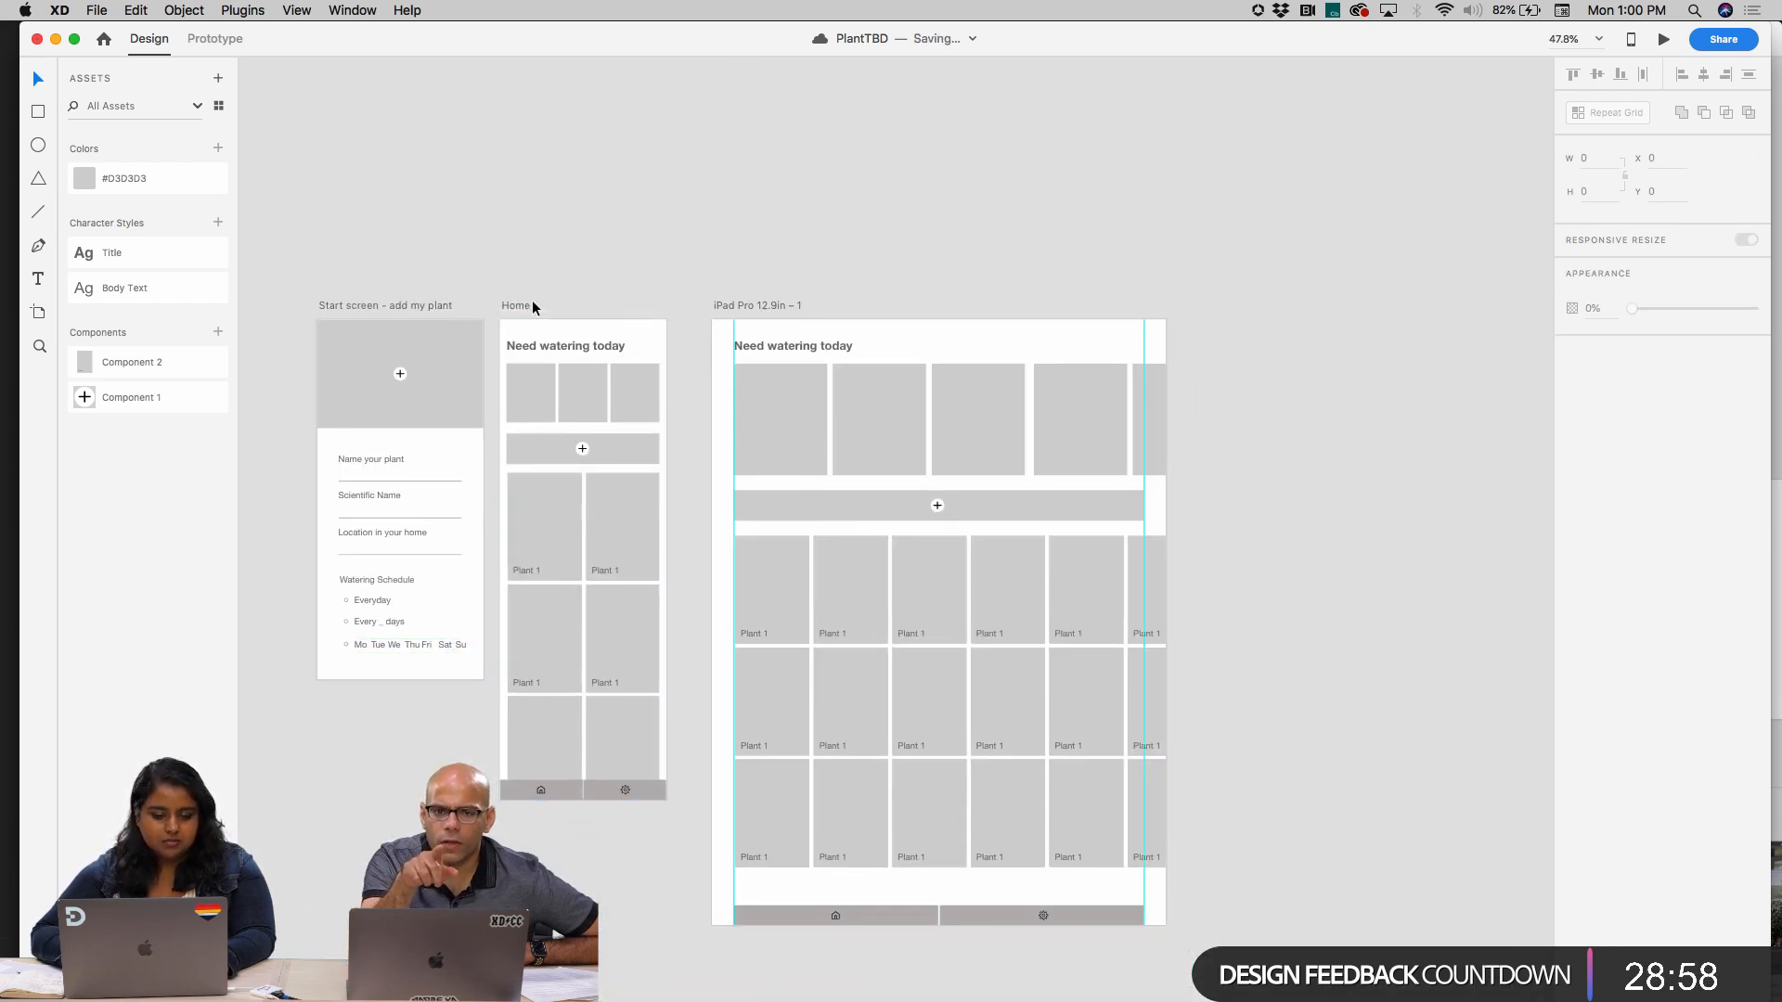
scroll(505, 409, up, 4)
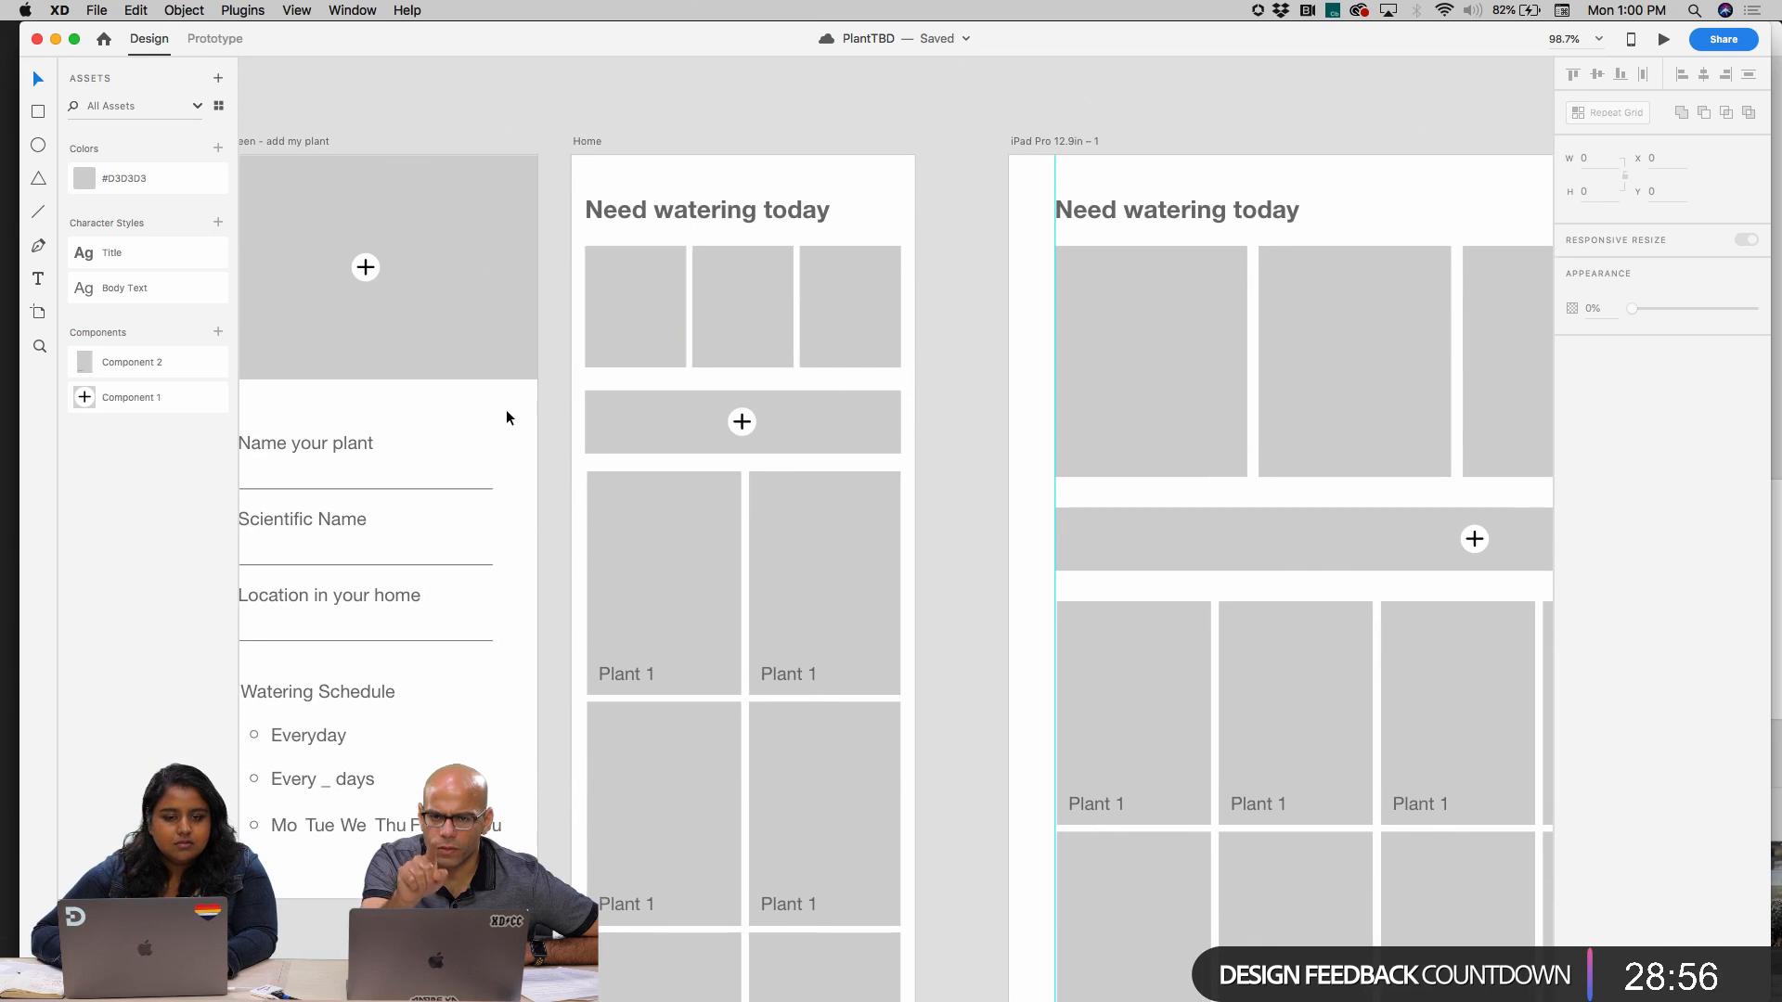
scroll(507, 418, down, 4)
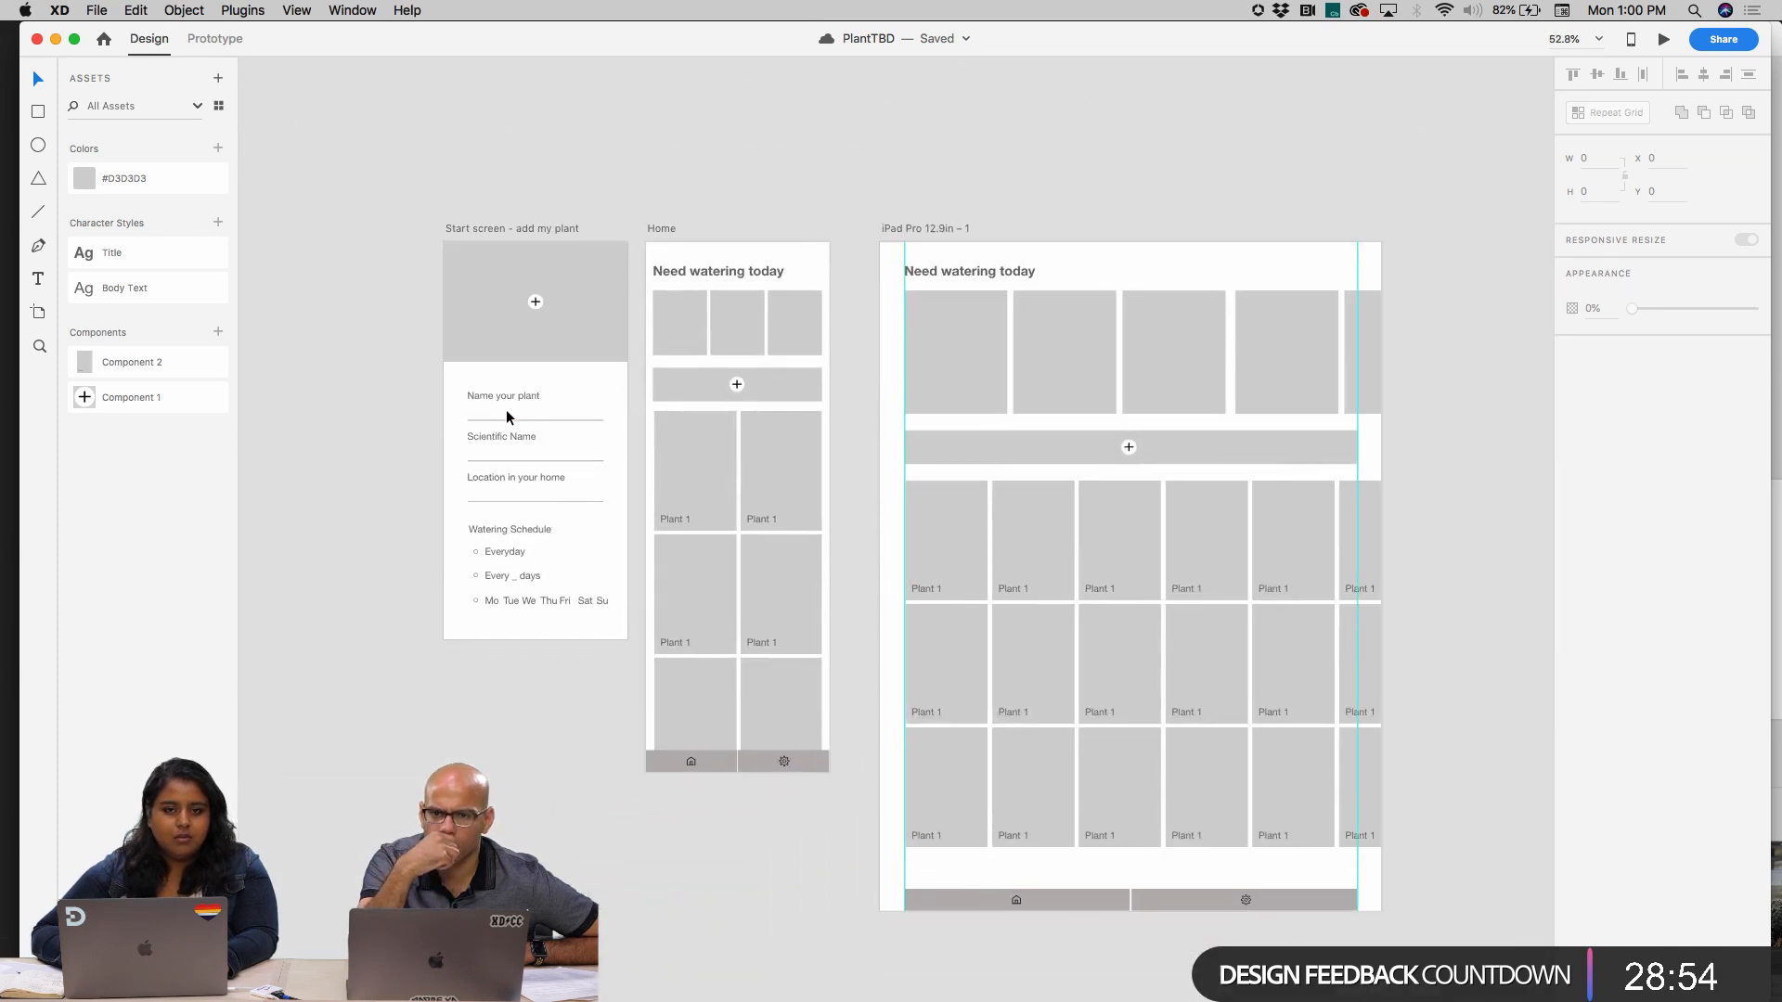
click(520, 229)
click(650, 230)
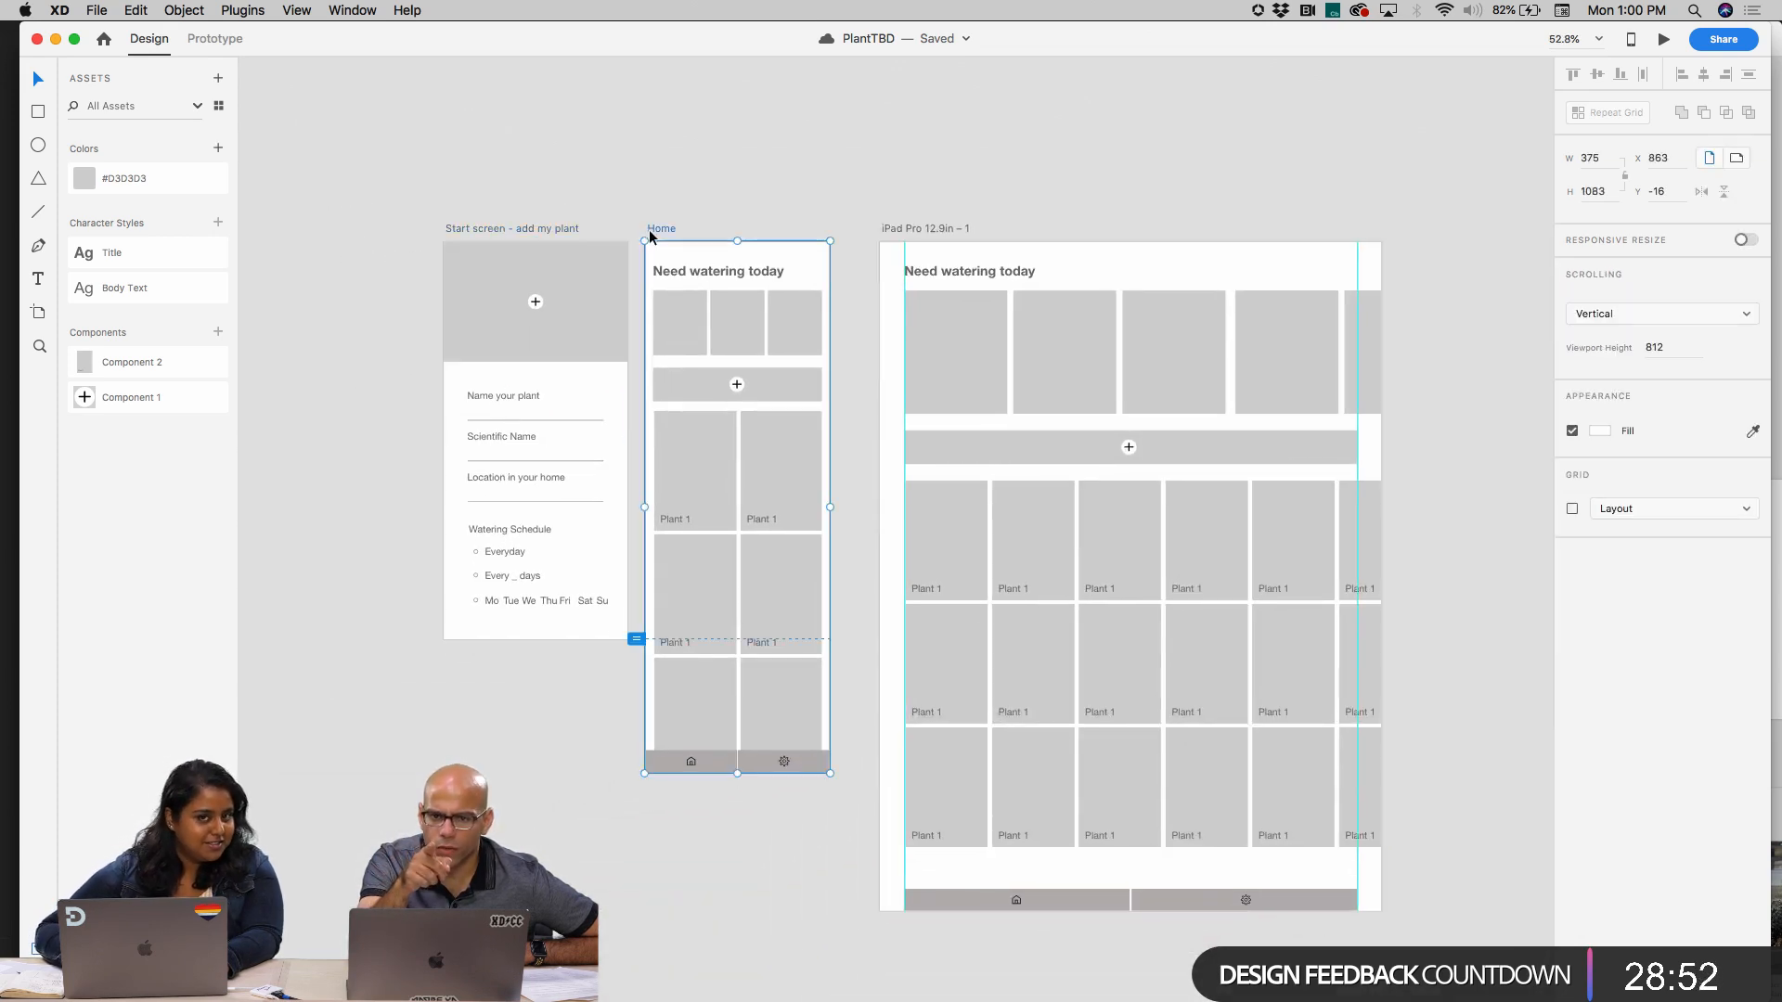
scroll(511, 232, up, 5)
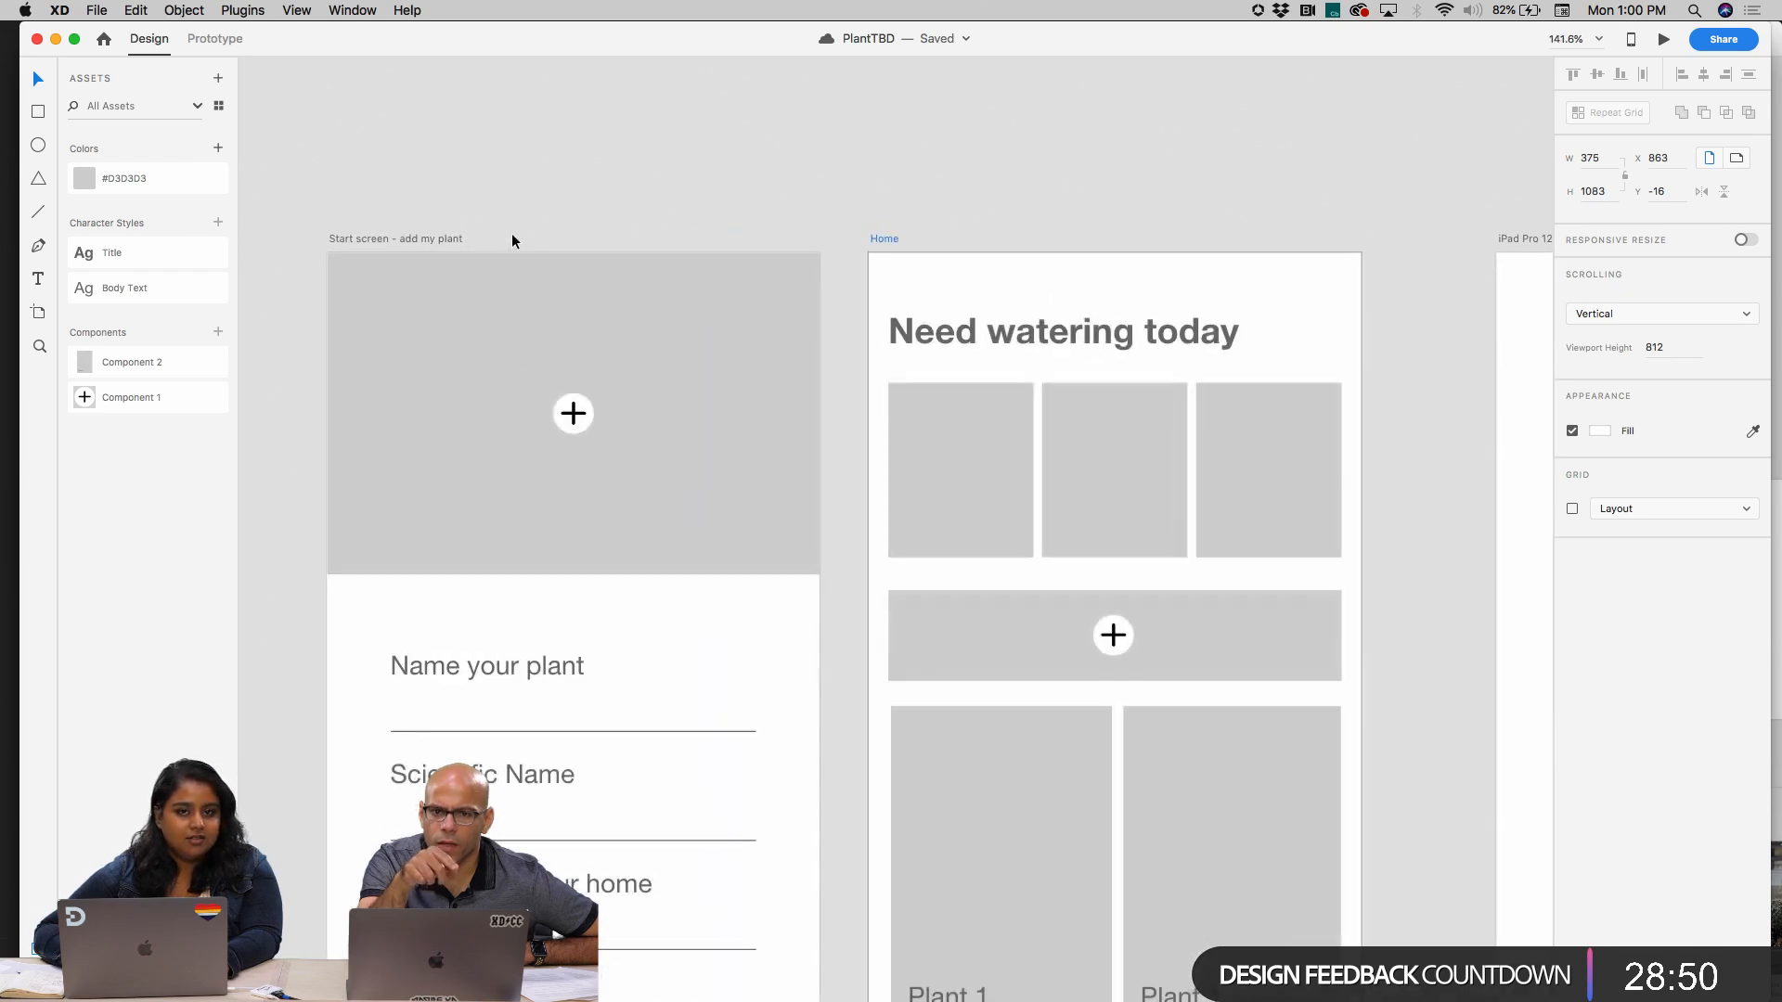
scroll(512, 237, down, 4)
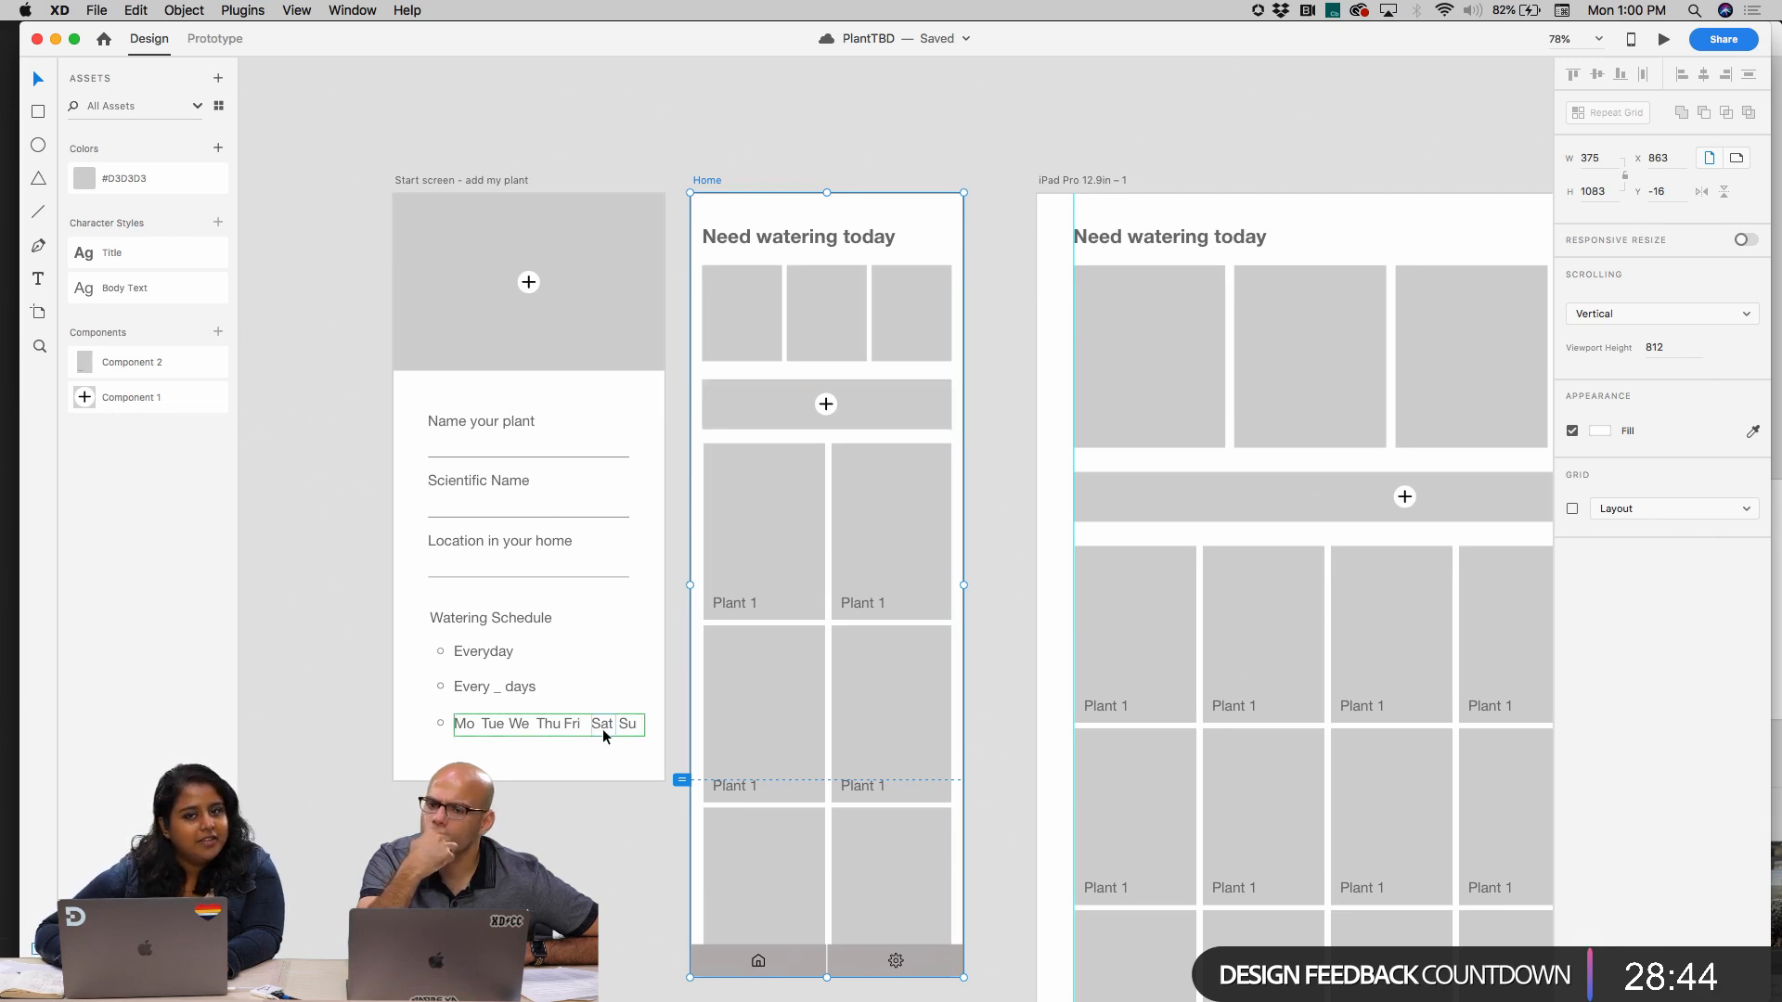
scroll(603, 733, down, 3)
scroll(603, 733, up, 3)
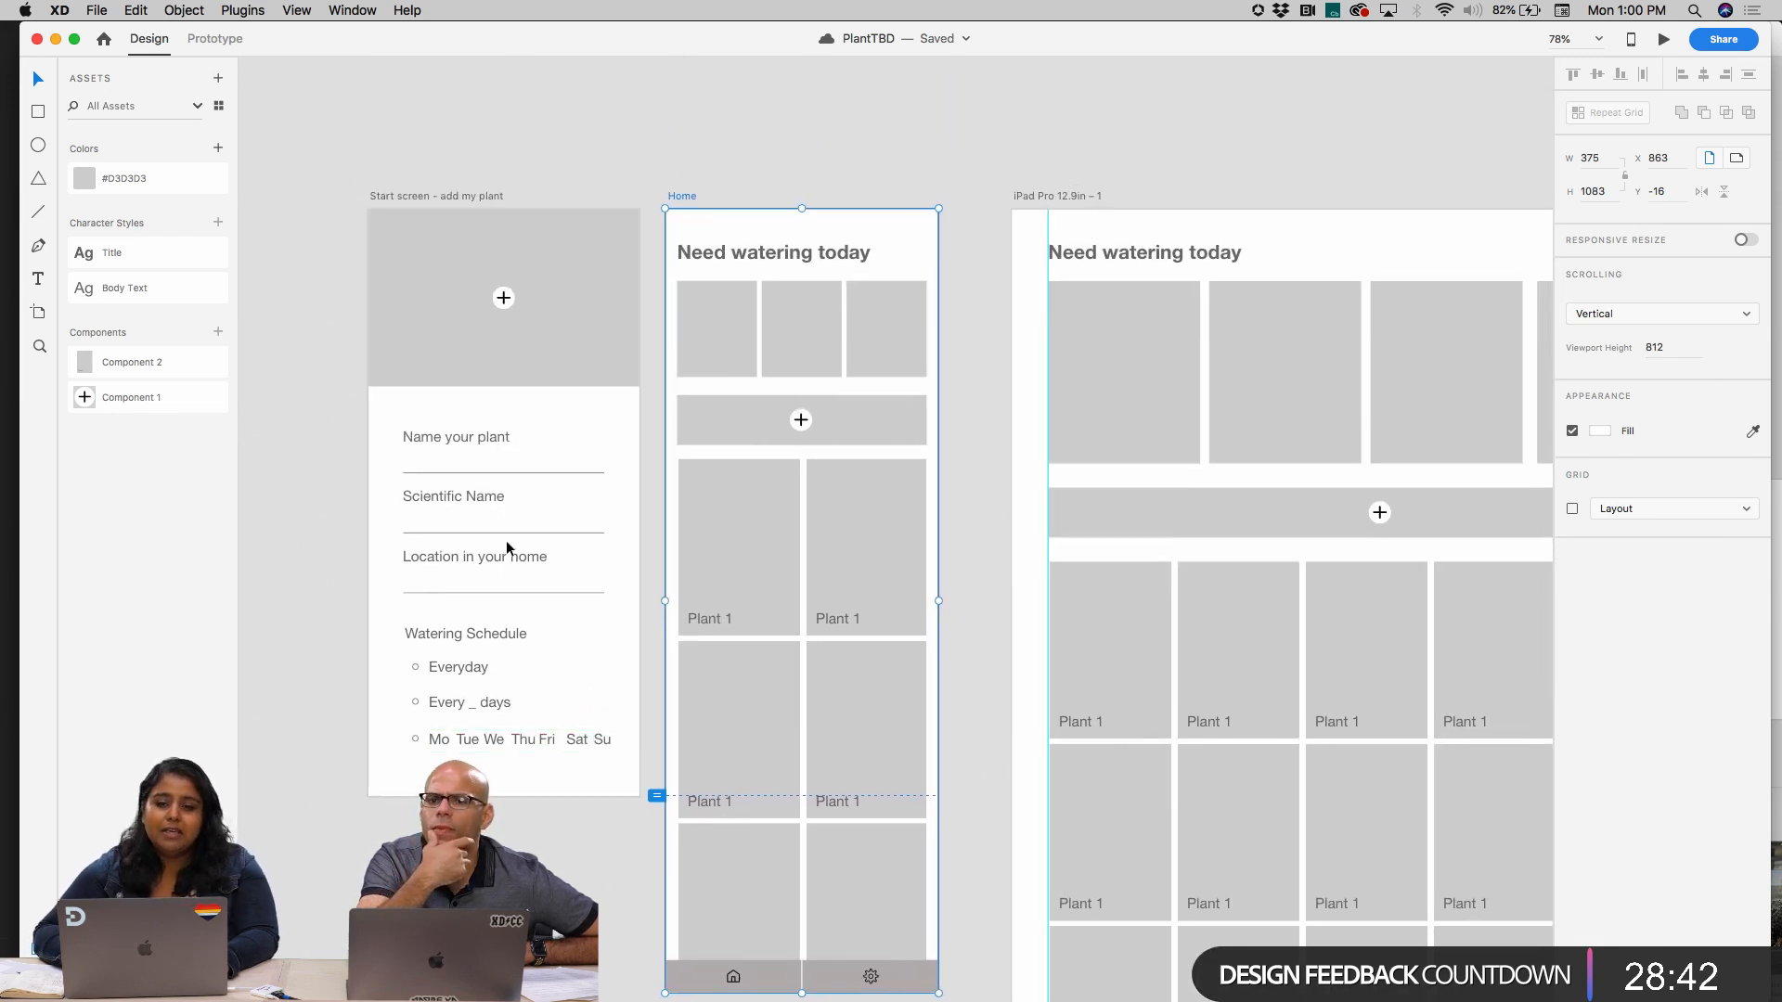
scroll(505, 540, down, 2)
scroll(474, 415, up, 5)
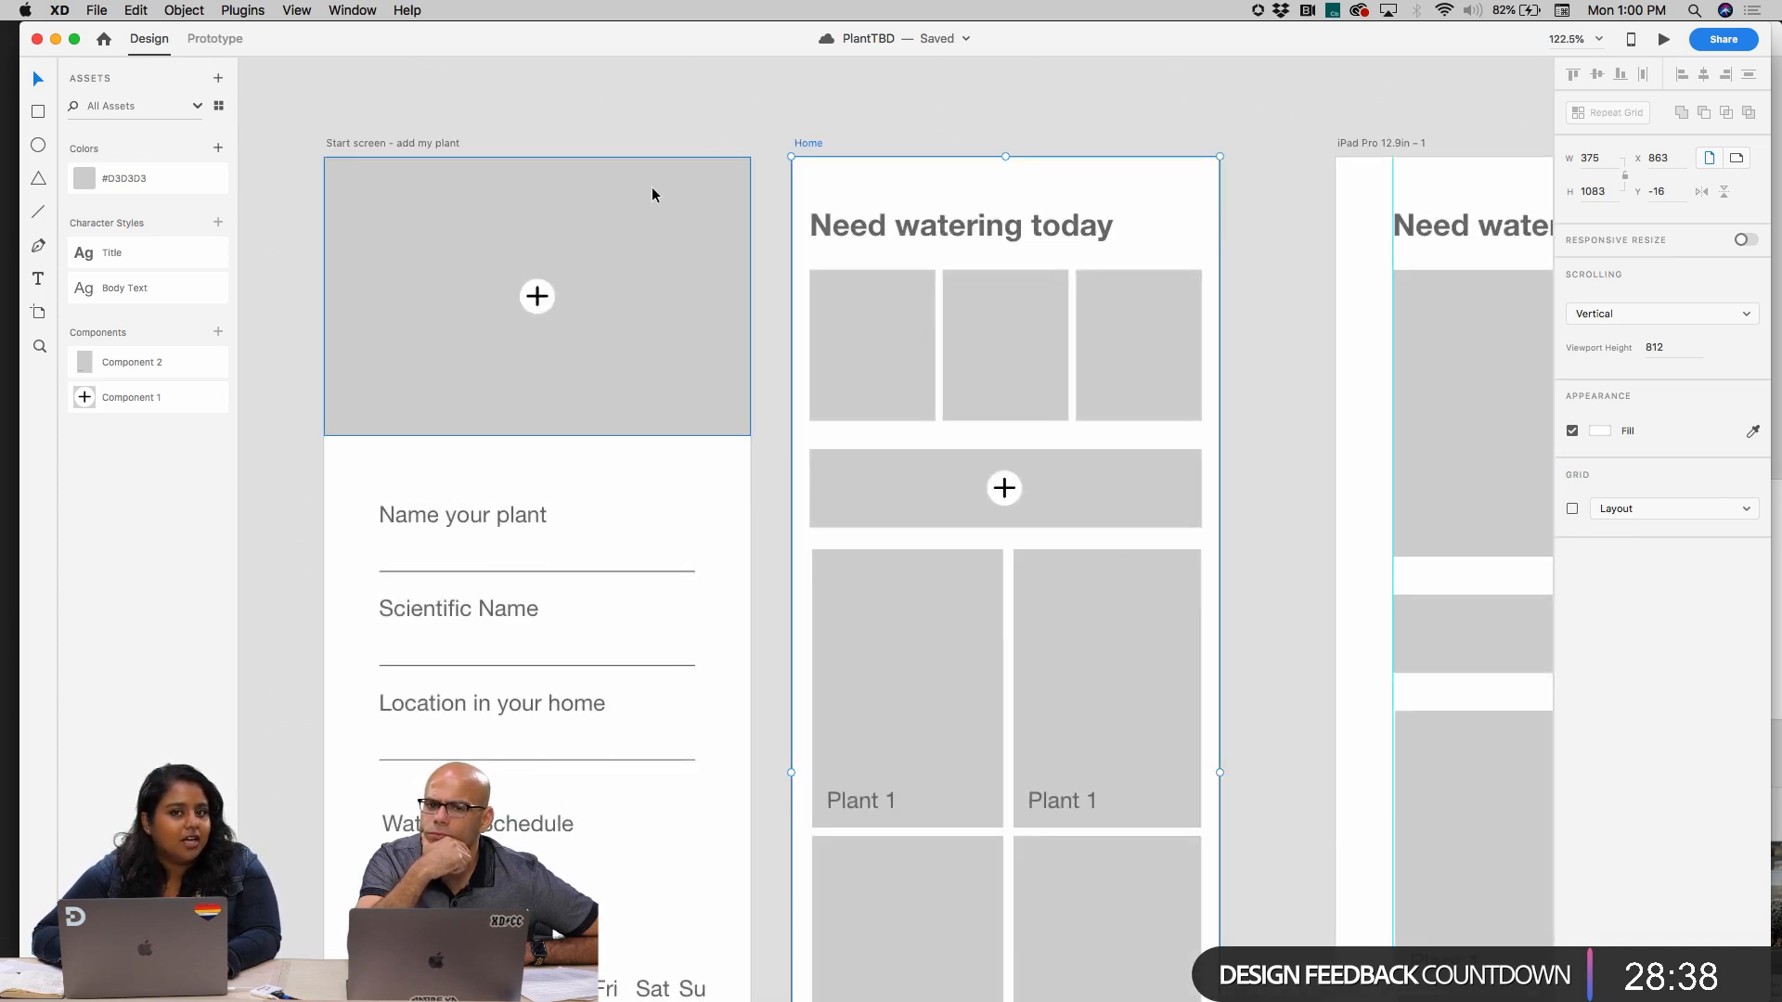
scroll(696, 206, down, 4)
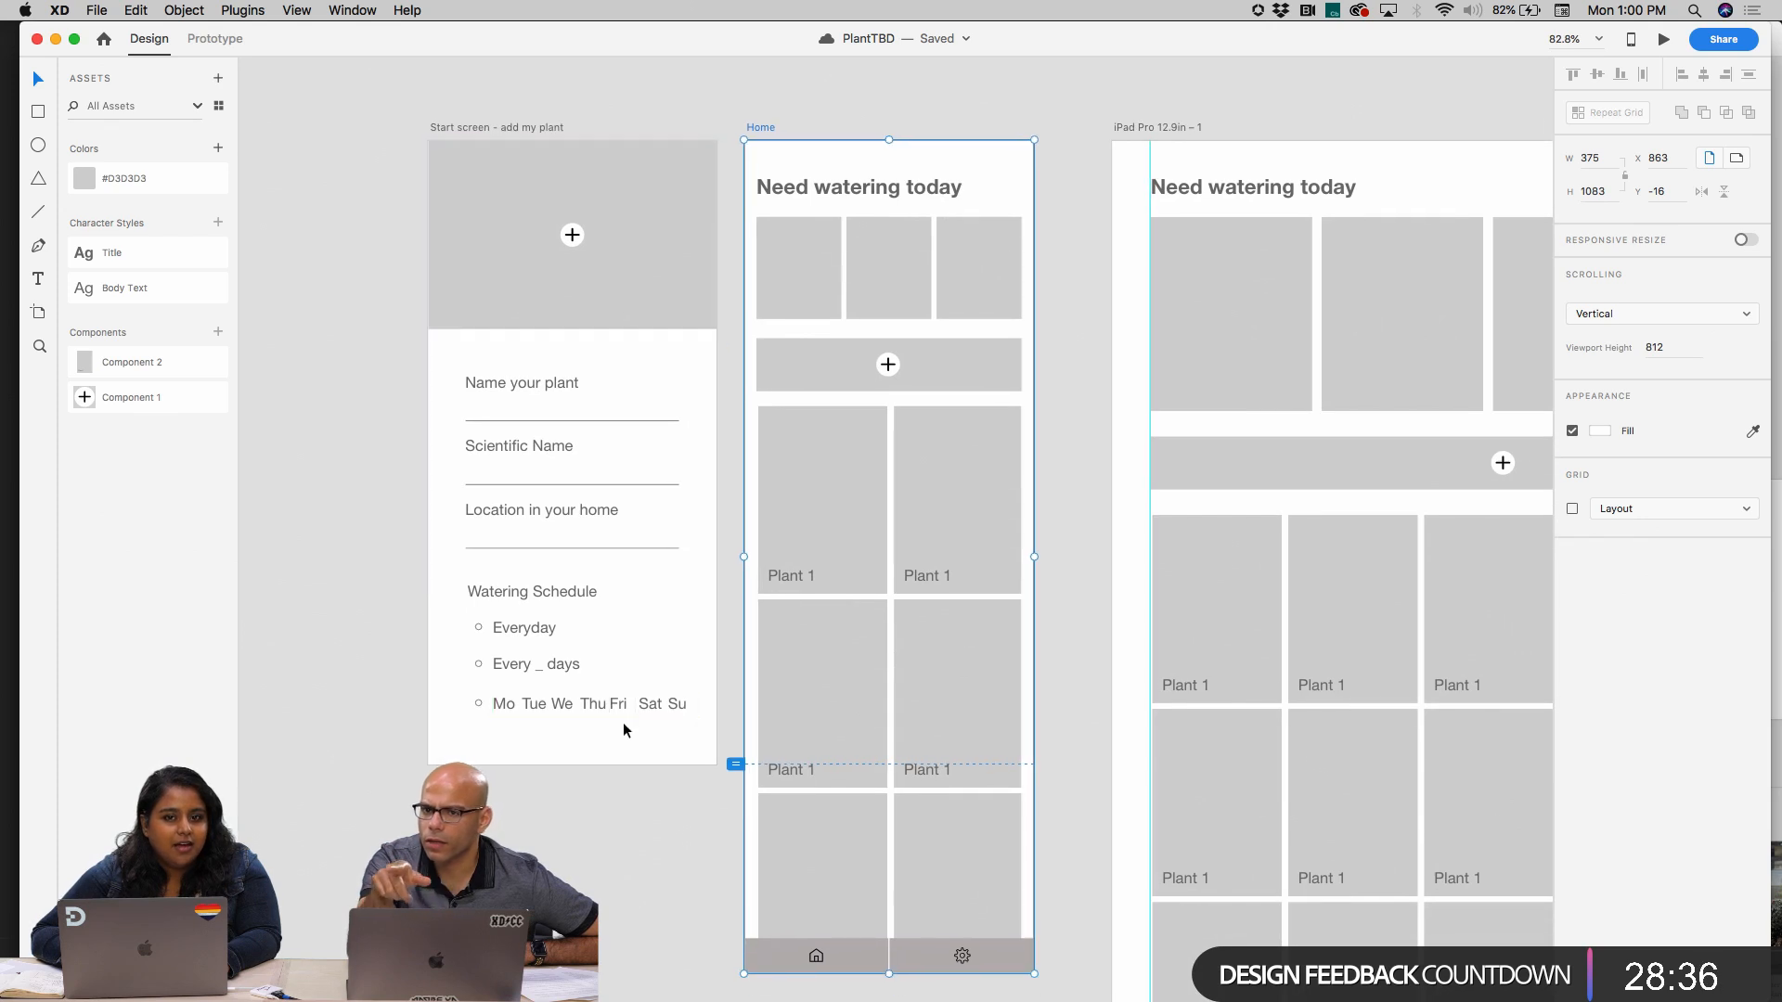
Tighten the Watering Schedule list by moving the "Every _ days" and weekday rows up with their radio circles
scroll(613, 696, up, 3)
click(605, 707)
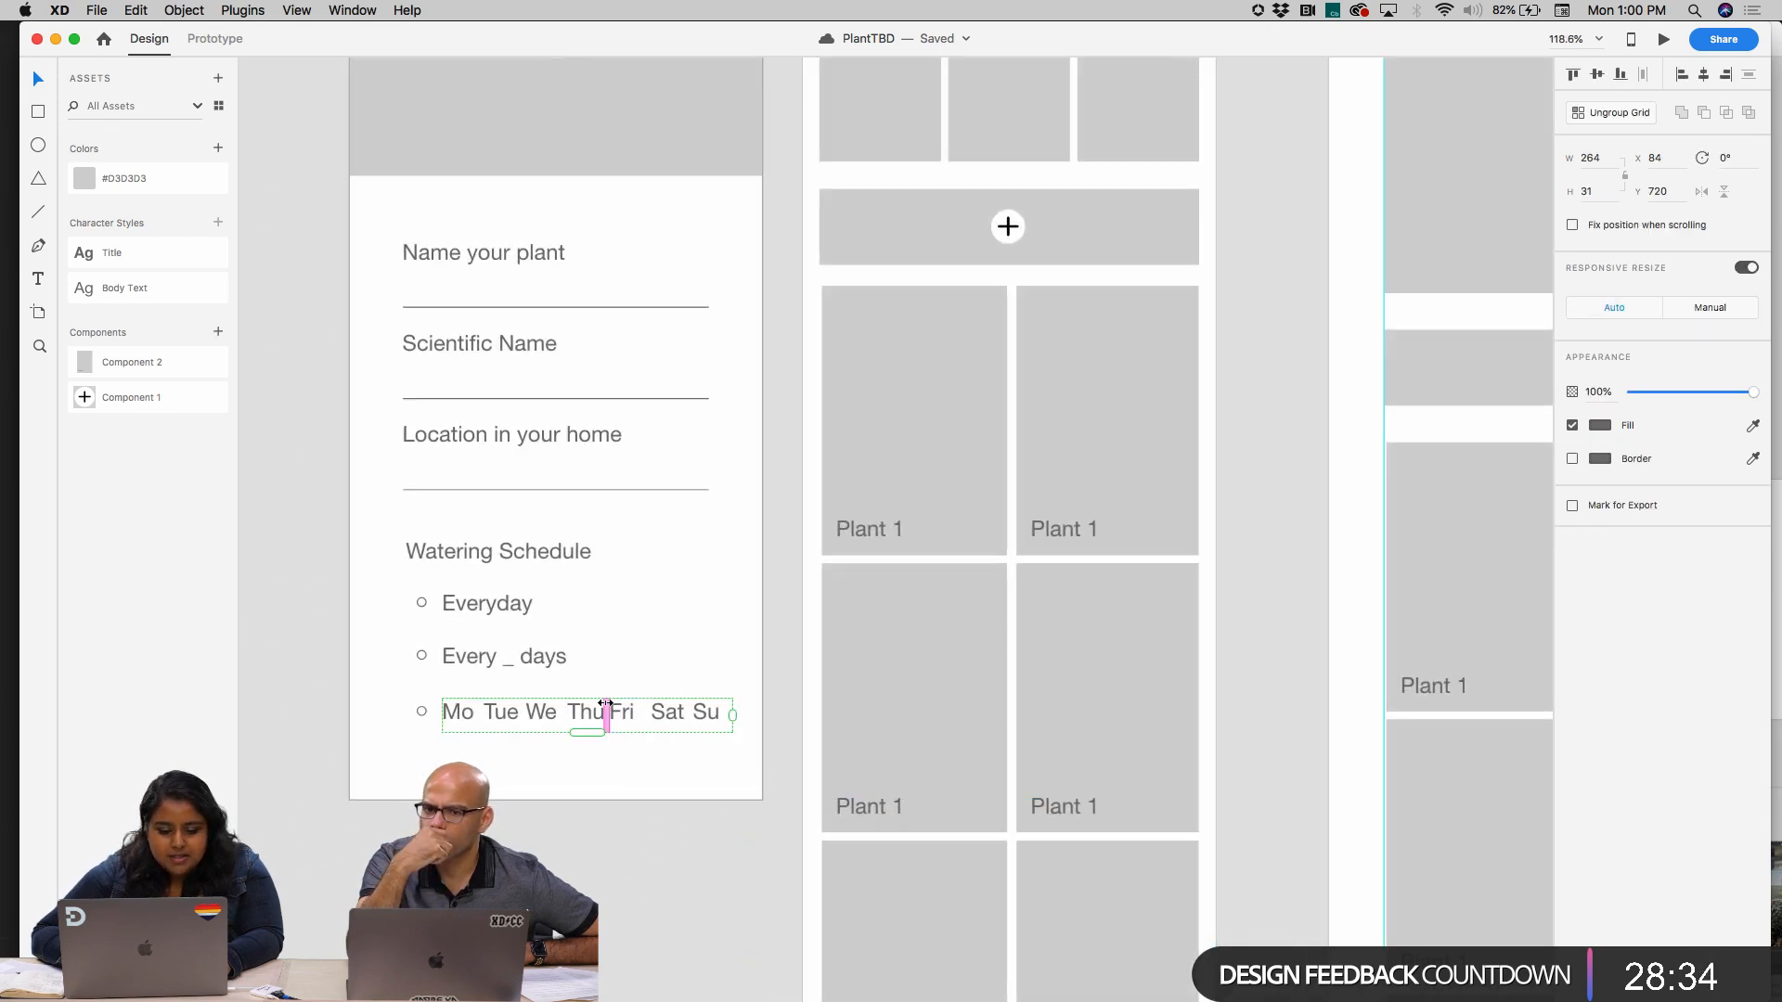
click(533, 805)
click(422, 655)
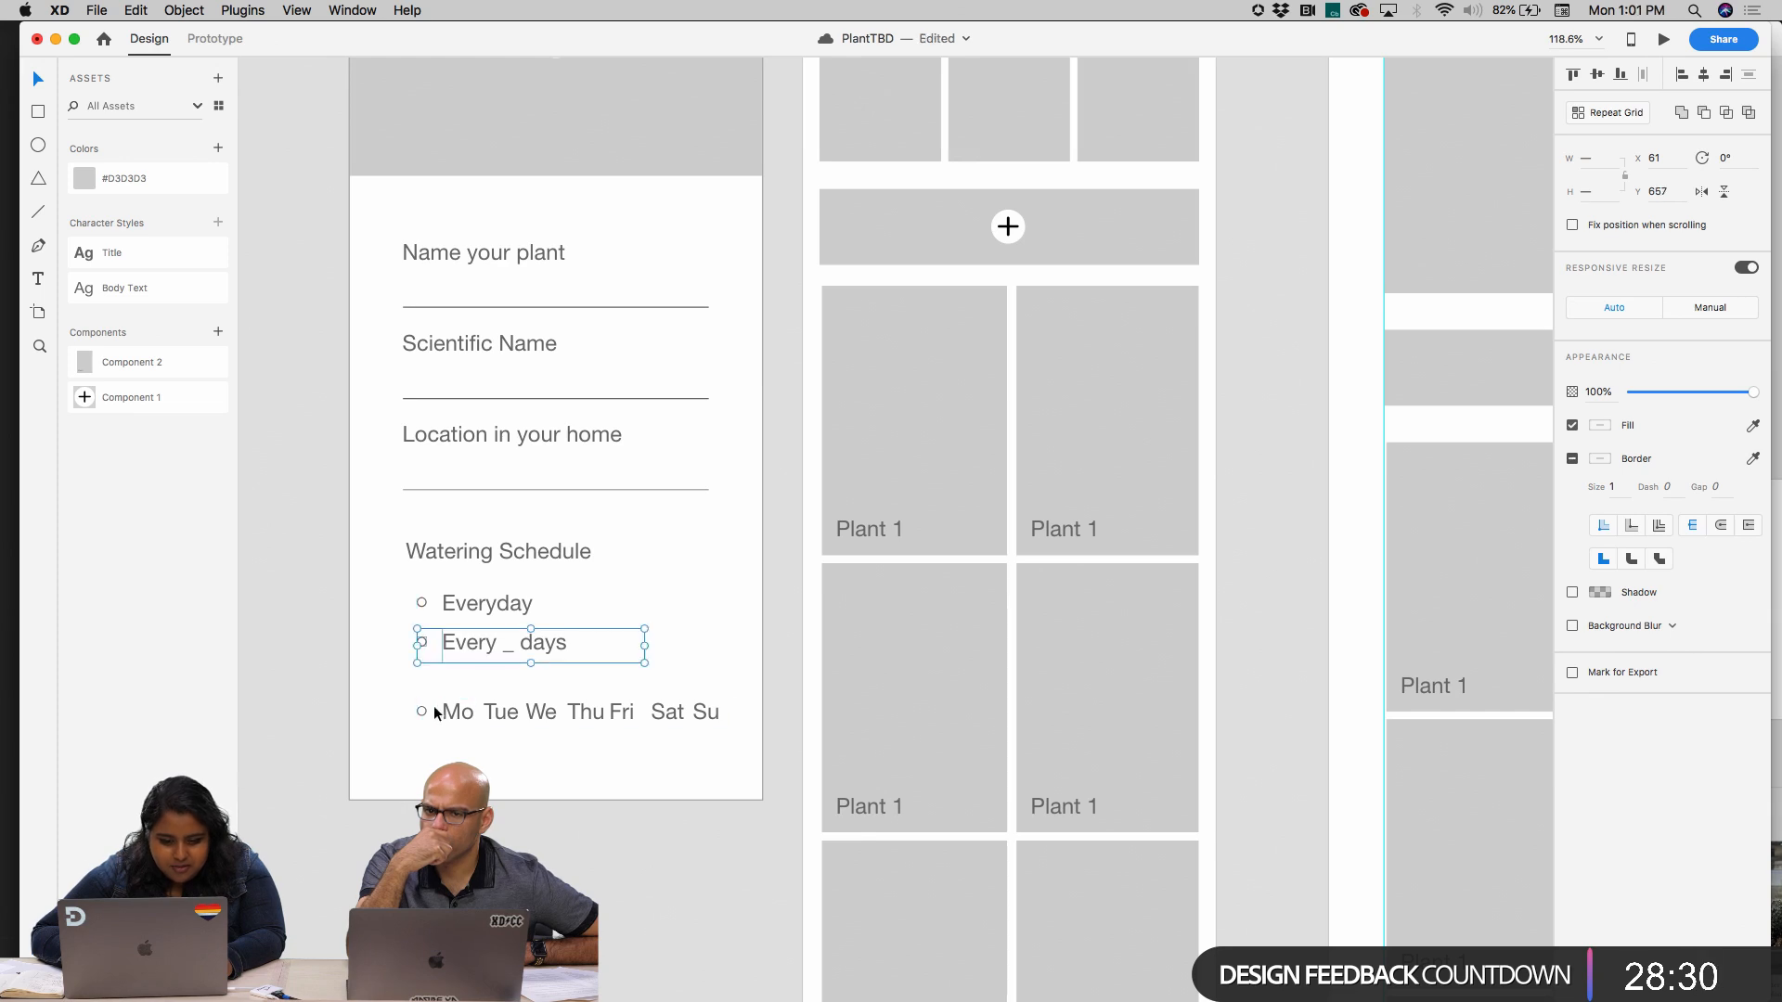
drag(432, 707, 499, 687)
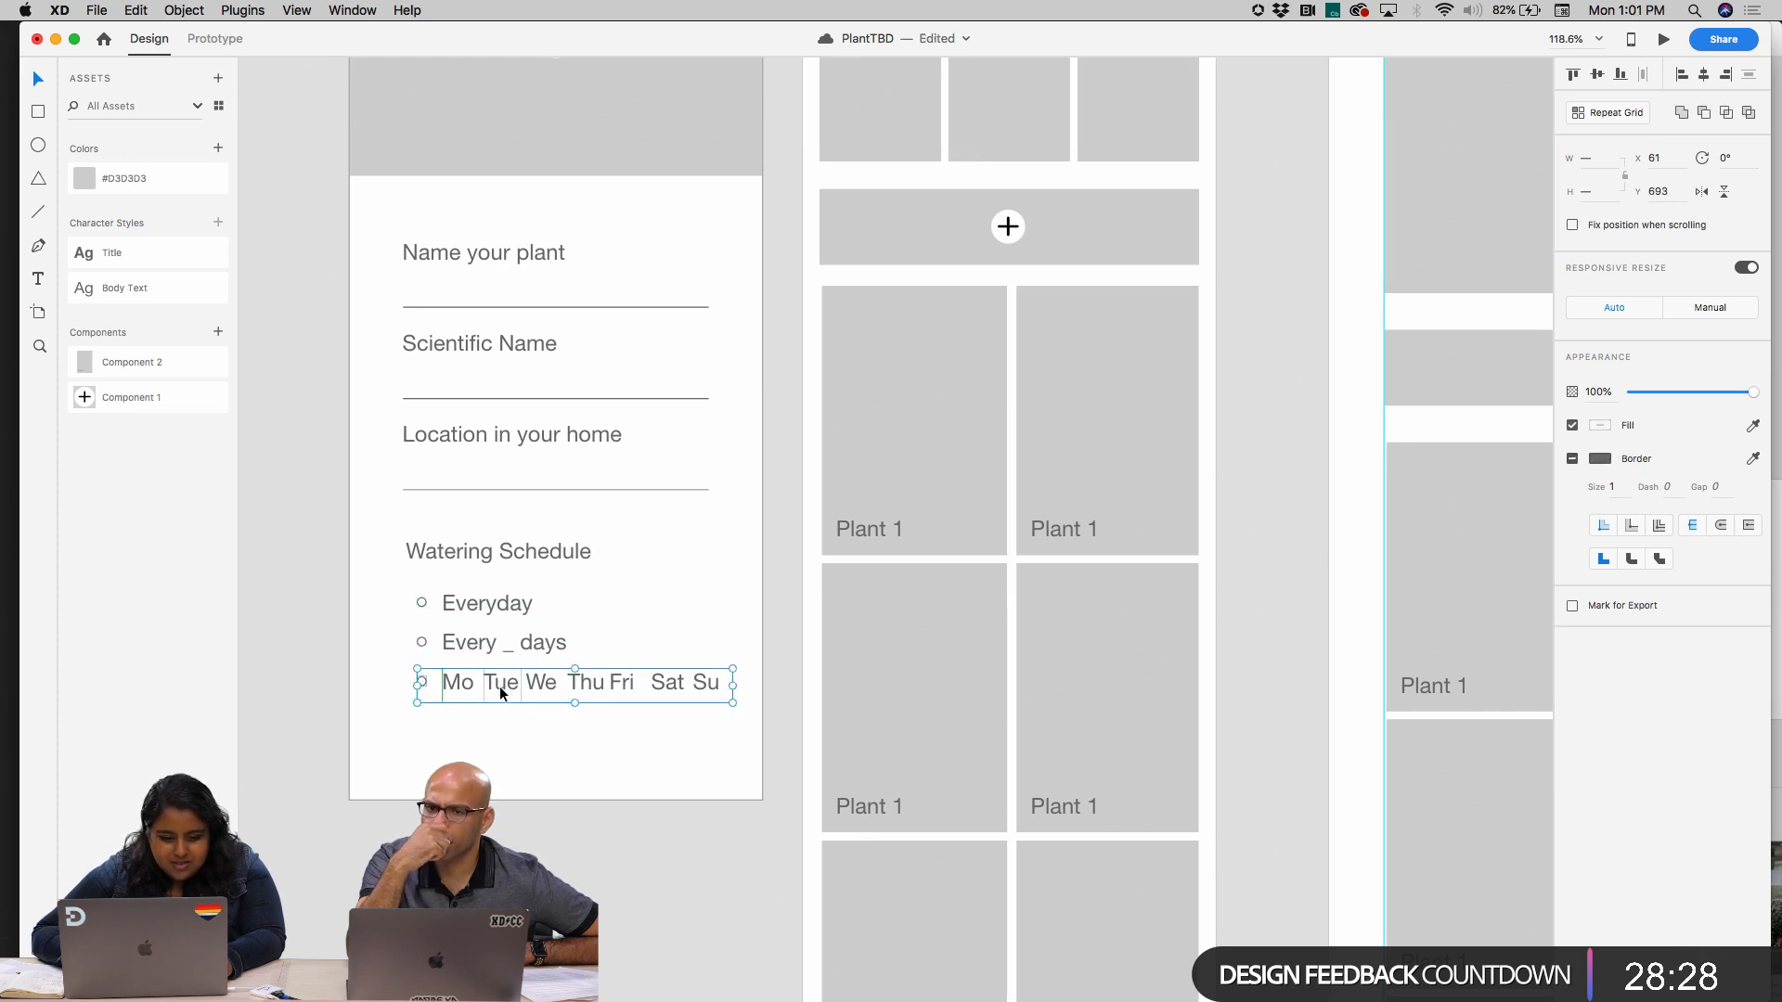
click(538, 726)
Copy the Home artboard's bottom icon bar to the bottom edge of the "Start screen - add my plant" artboard
scroll(537, 726, down, 3)
scroll(538, 725, down, 2)
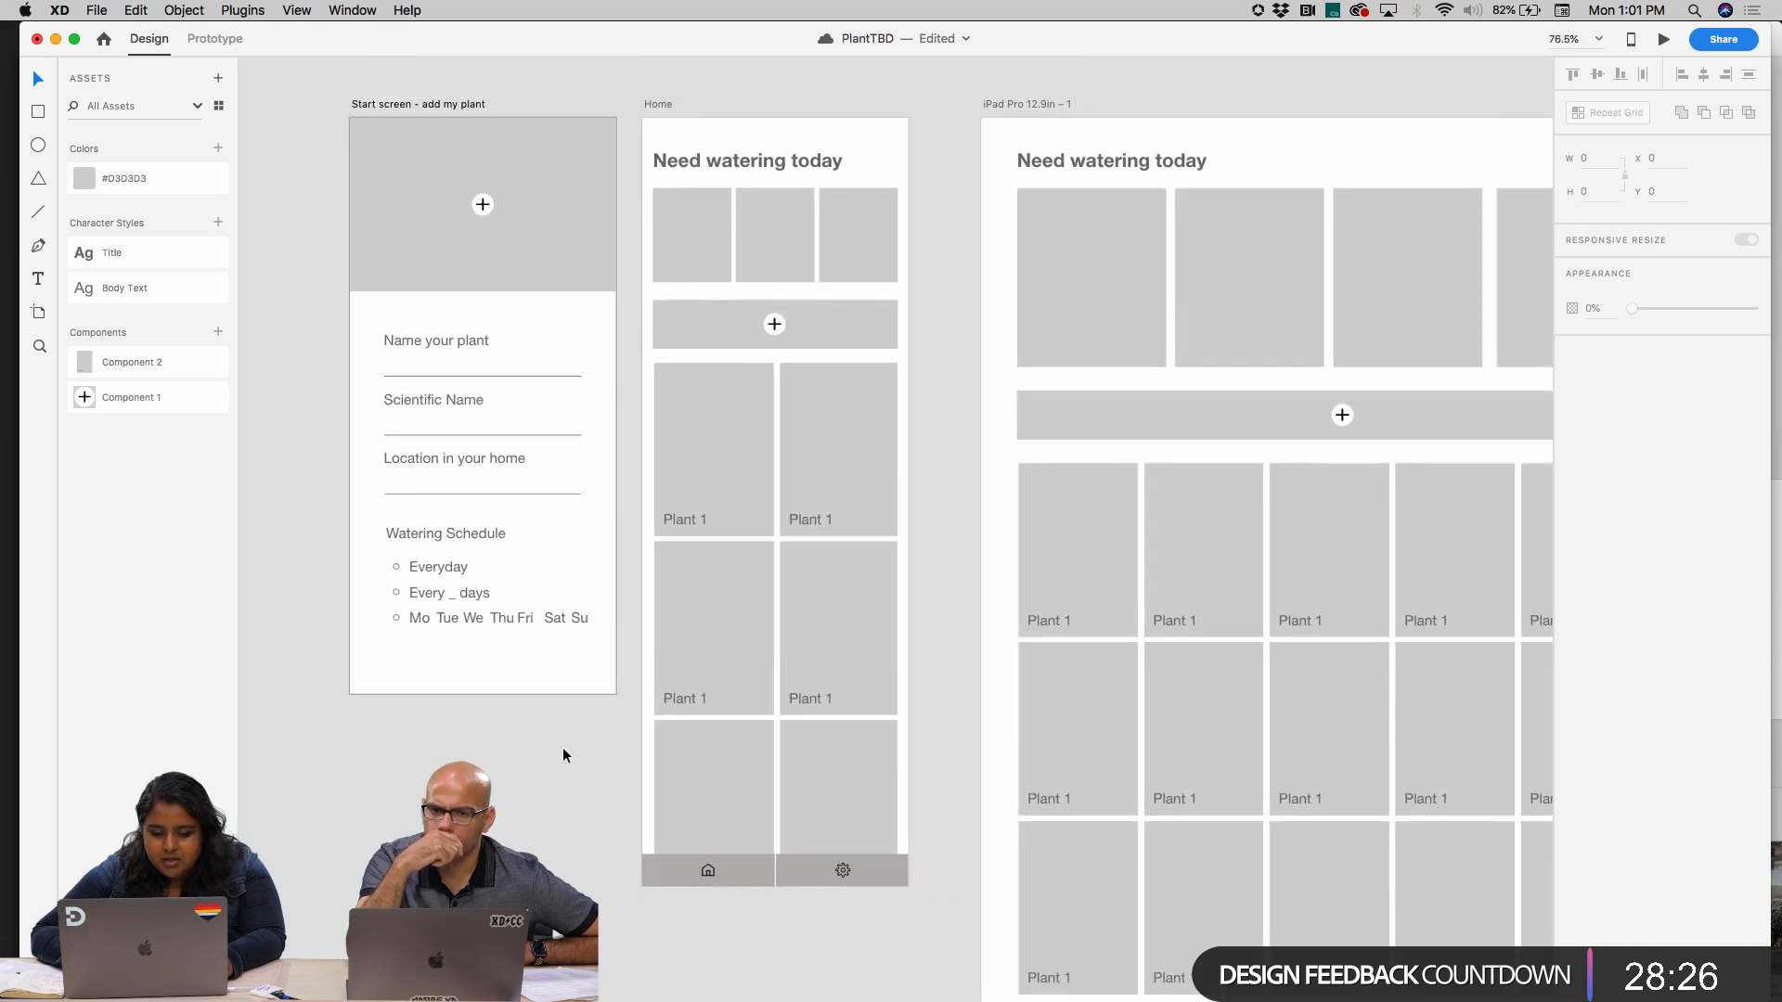
click(738, 867)
drag(738, 867, 462, 682)
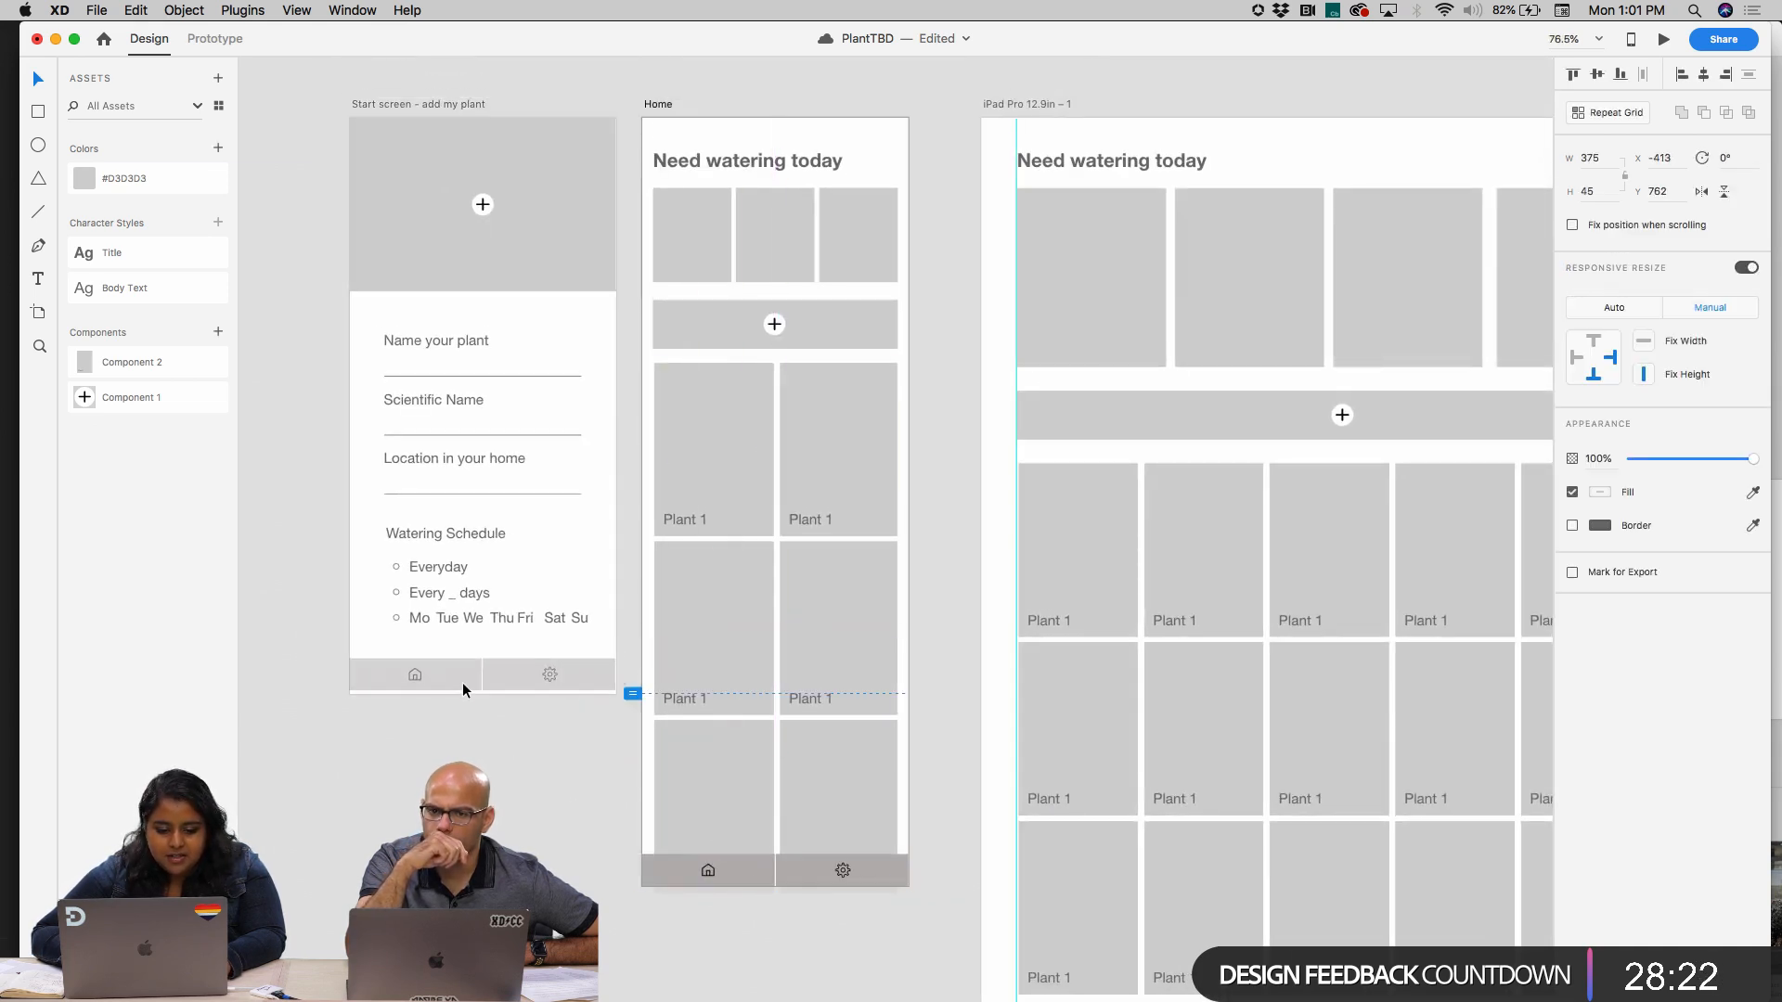
scroll(554, 798, up, 3)
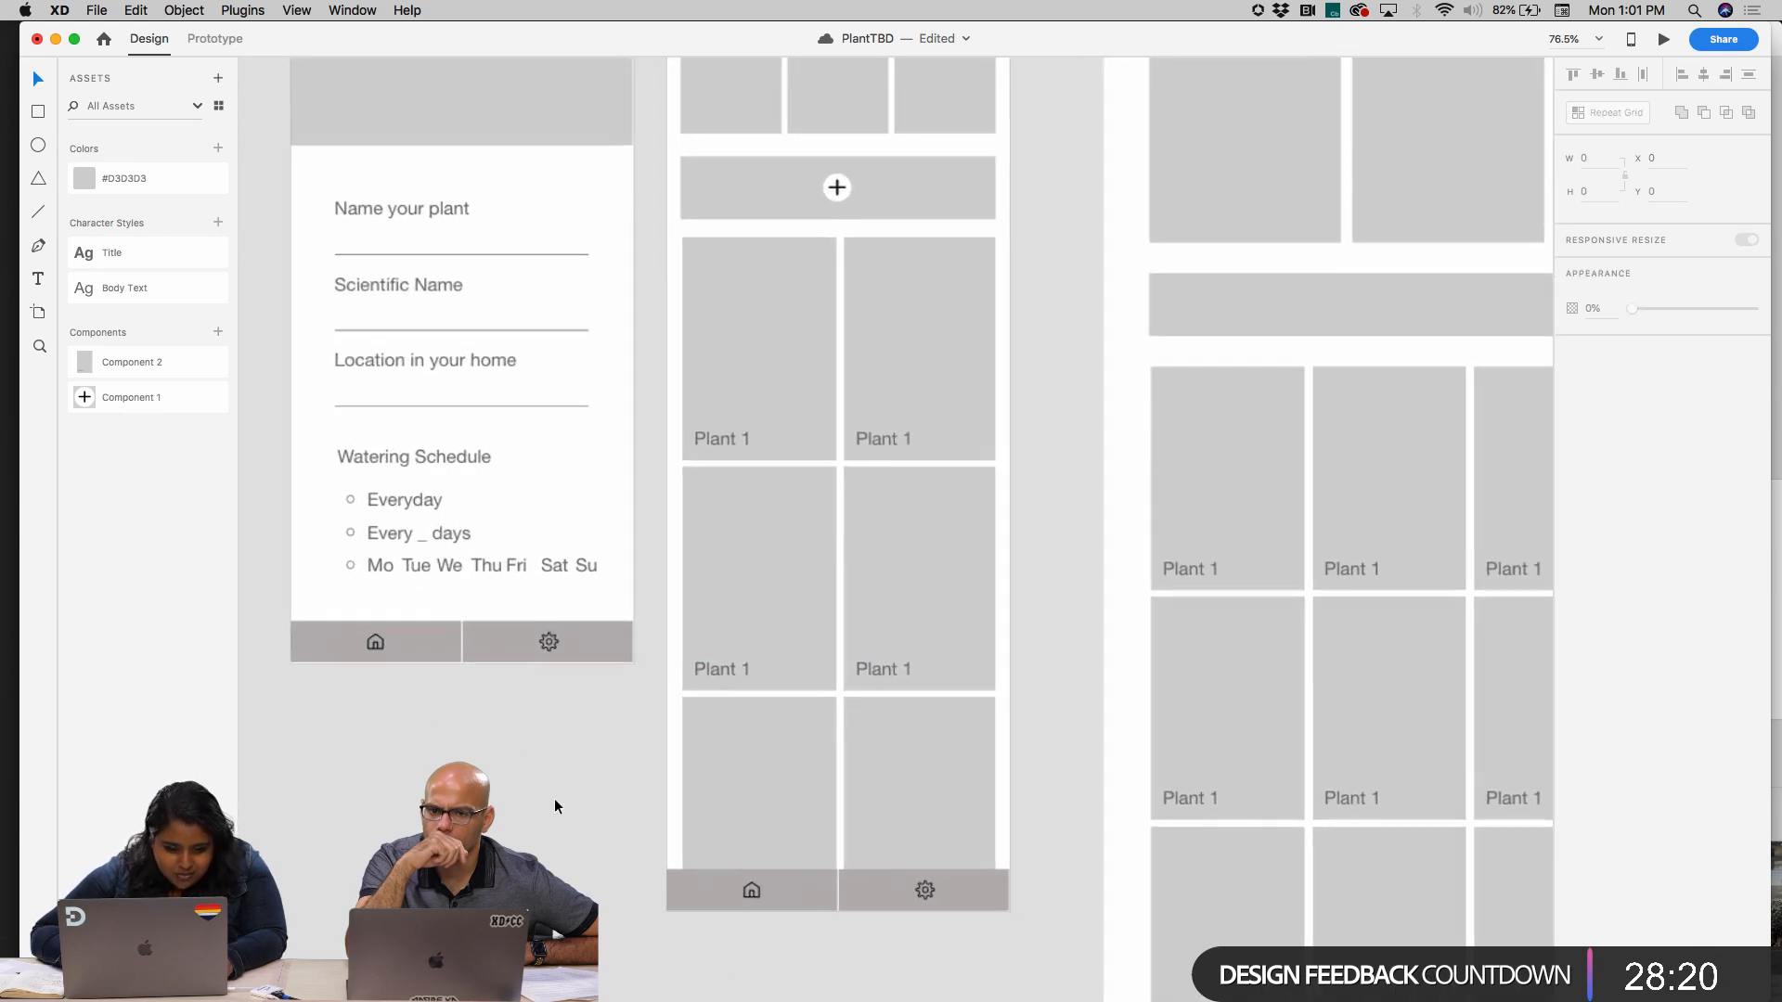
Delete the gear half of the copied bar on the start screen
double_click(548, 704)
key(Delete)
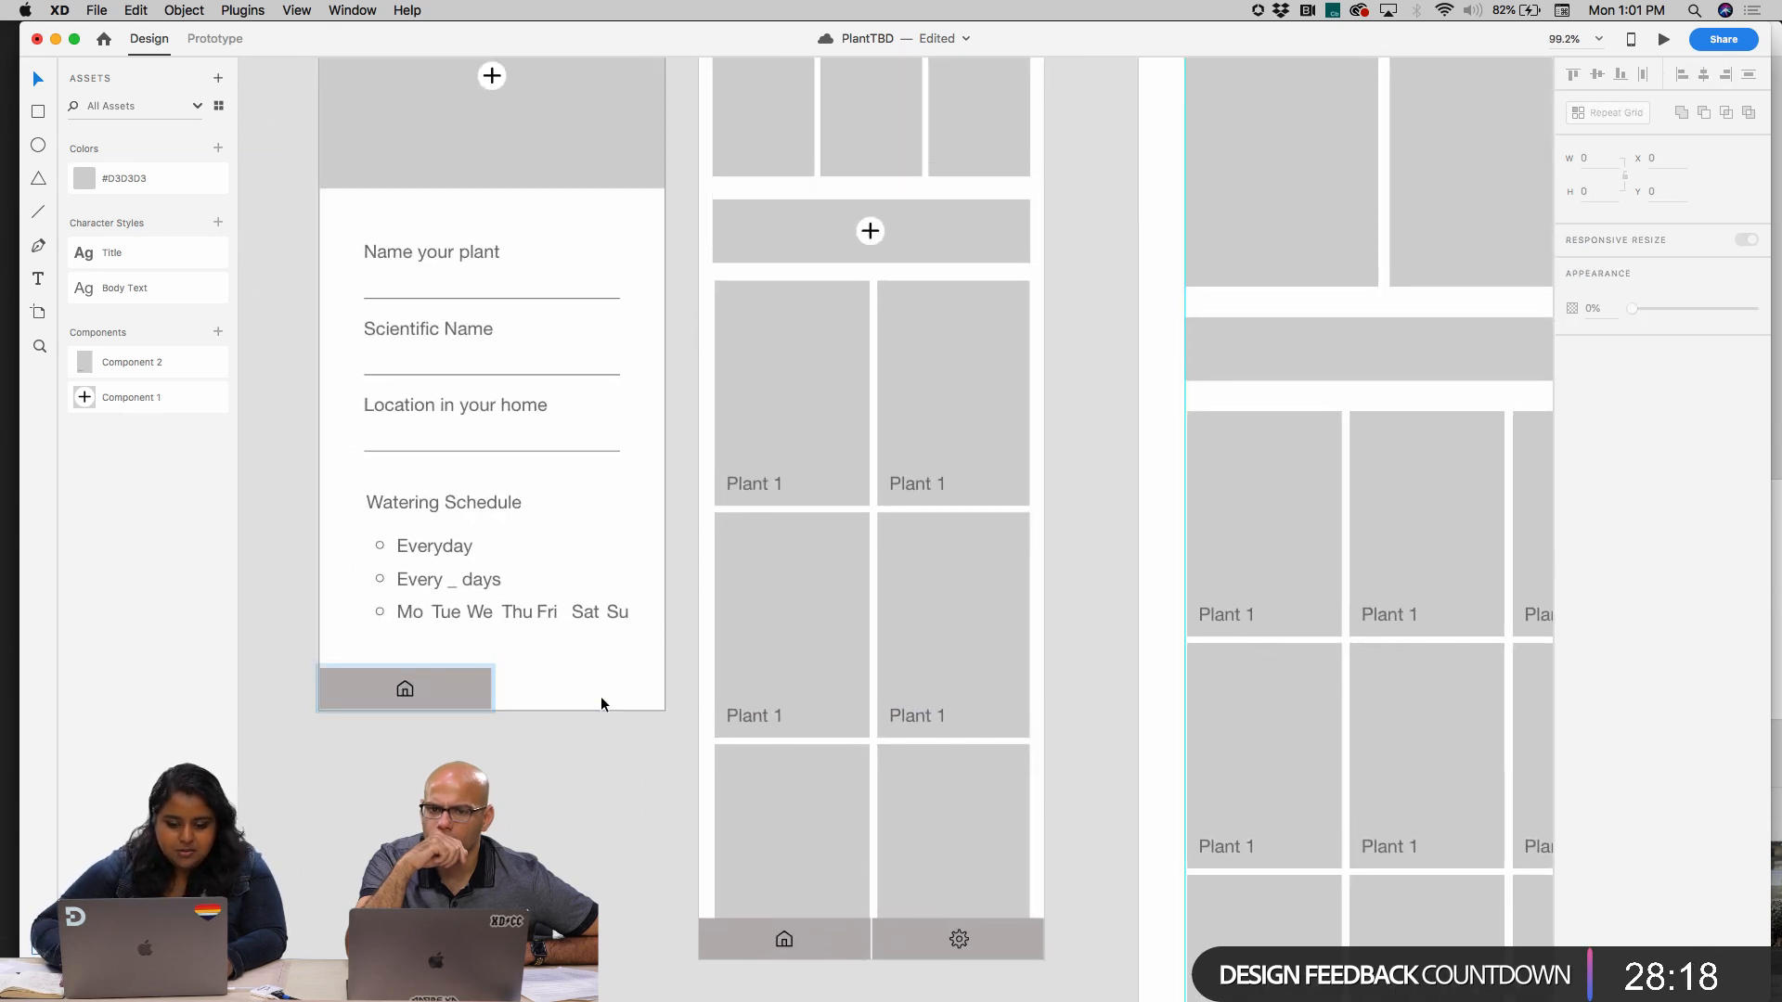
click(486, 686)
click(634, 668)
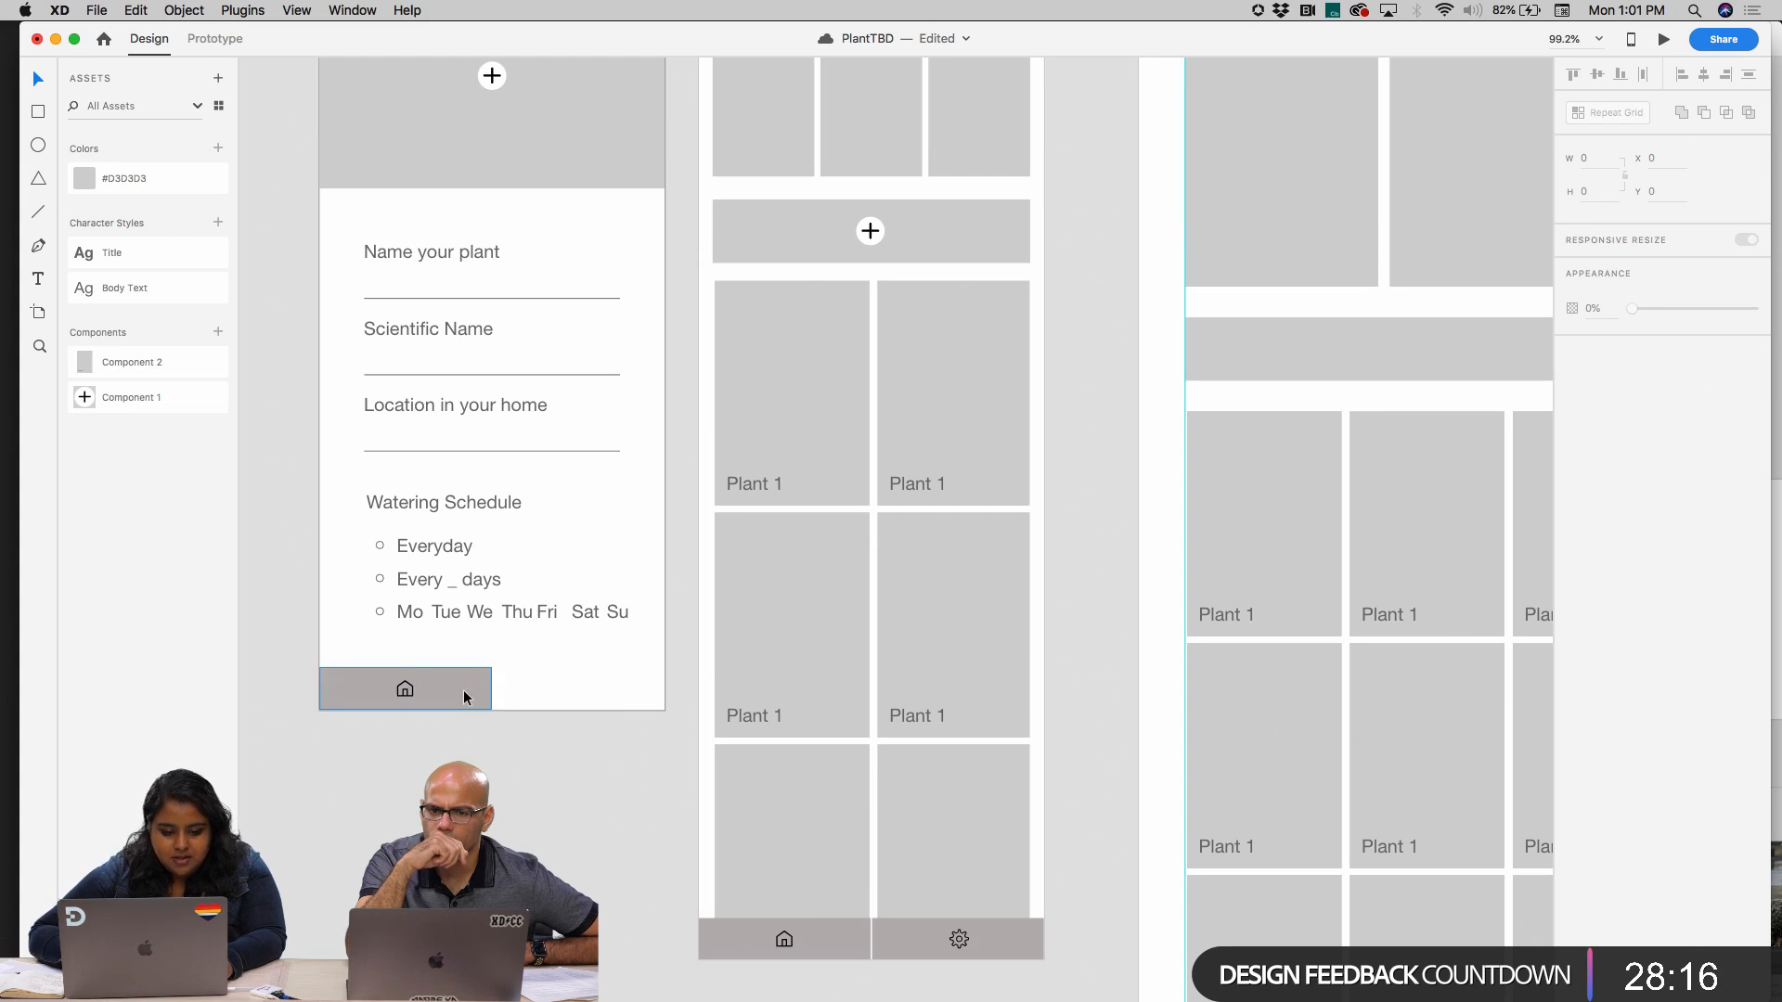
Stretch the remaining half of the start screen's bar to the full 375 width and delete its house icon
drag(464, 689, 664, 692)
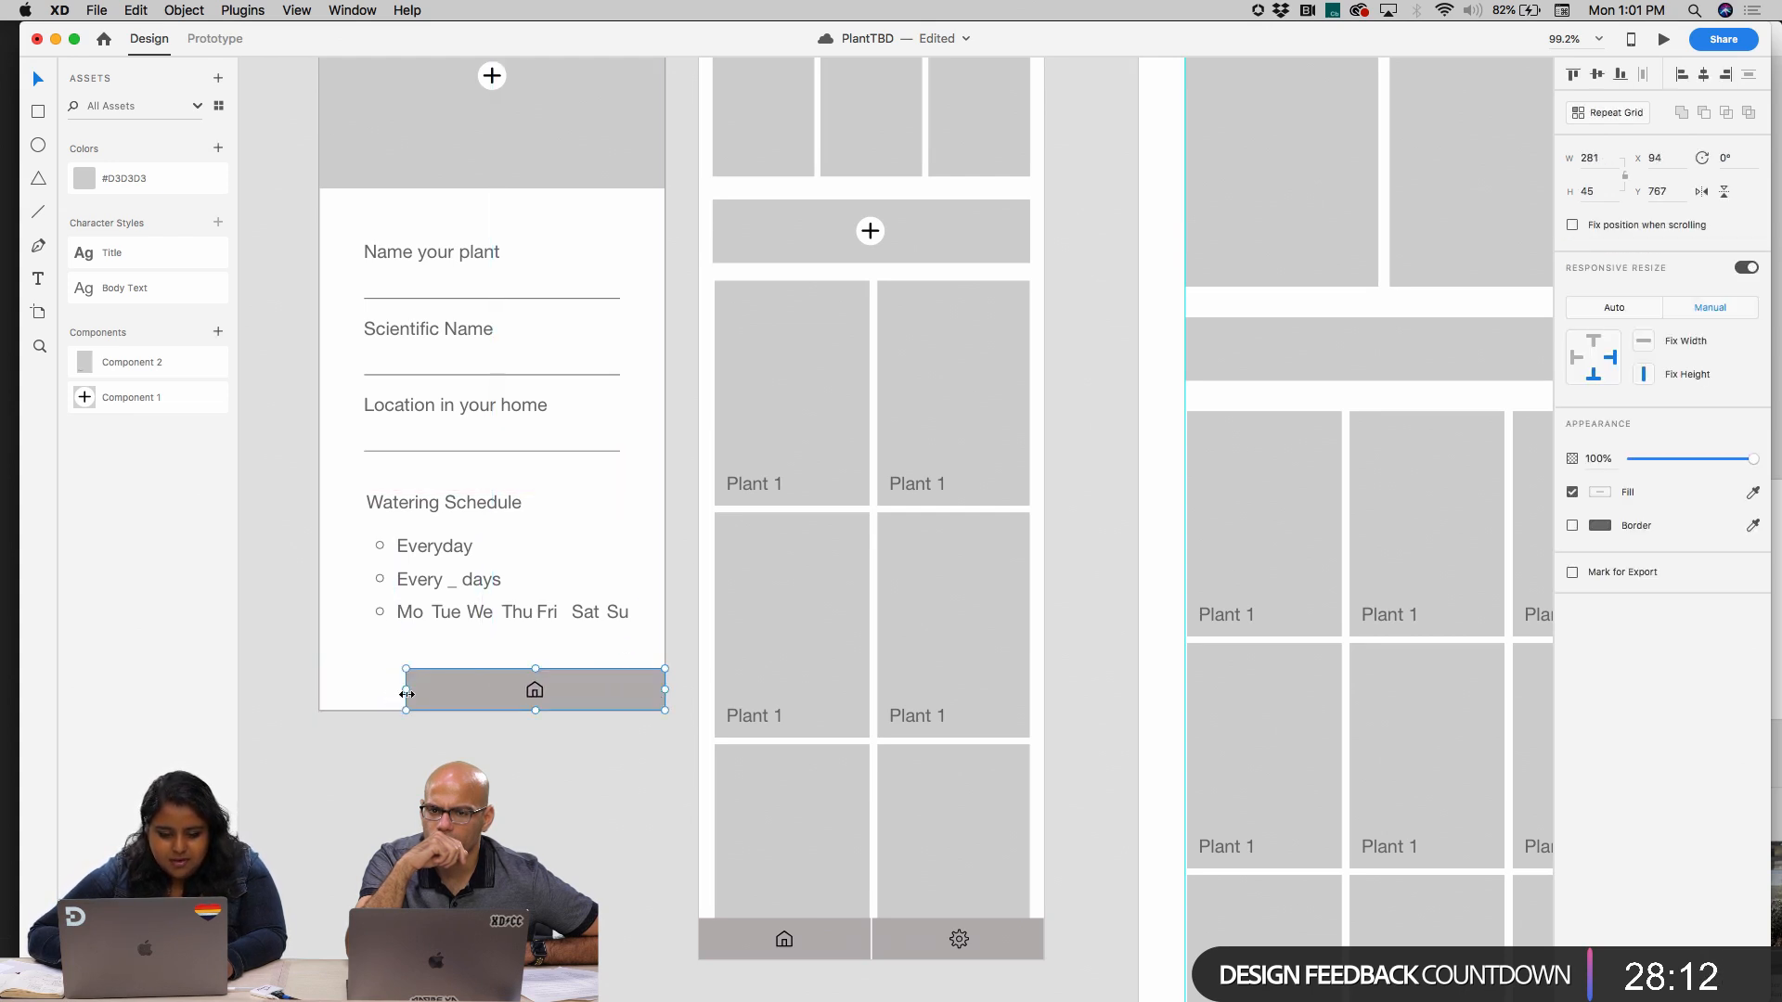
drag(408, 688, 324, 696)
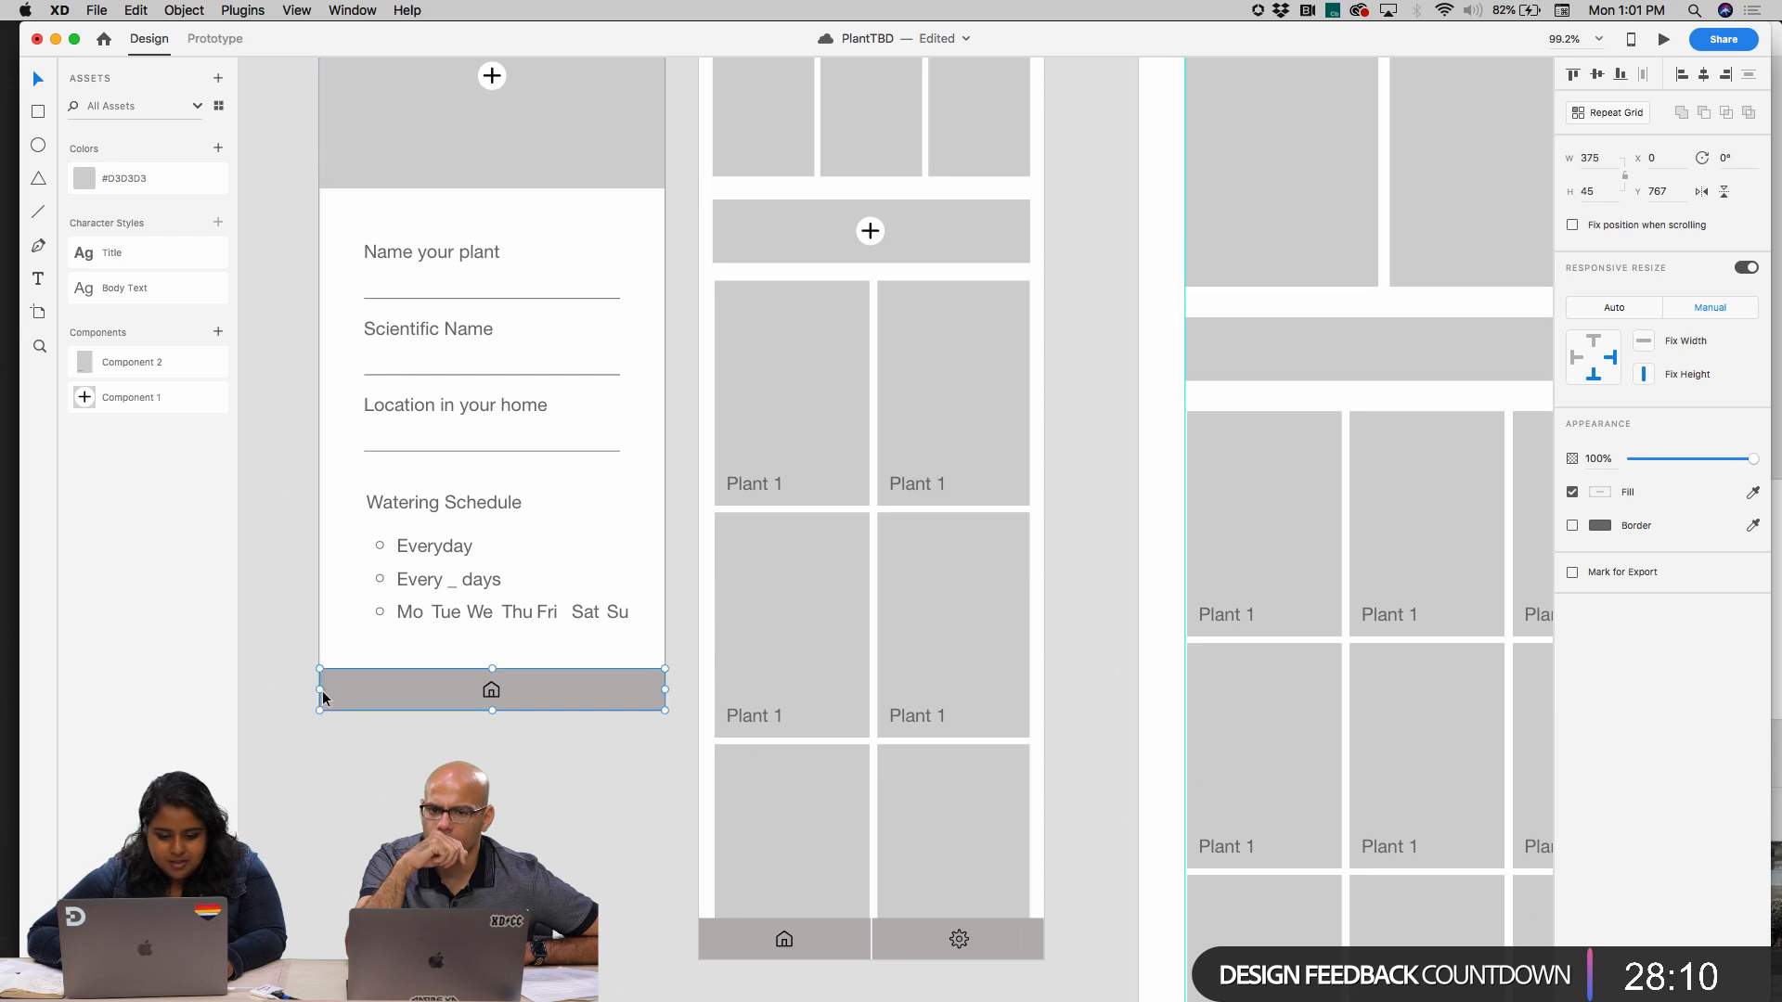
double_click(492, 693)
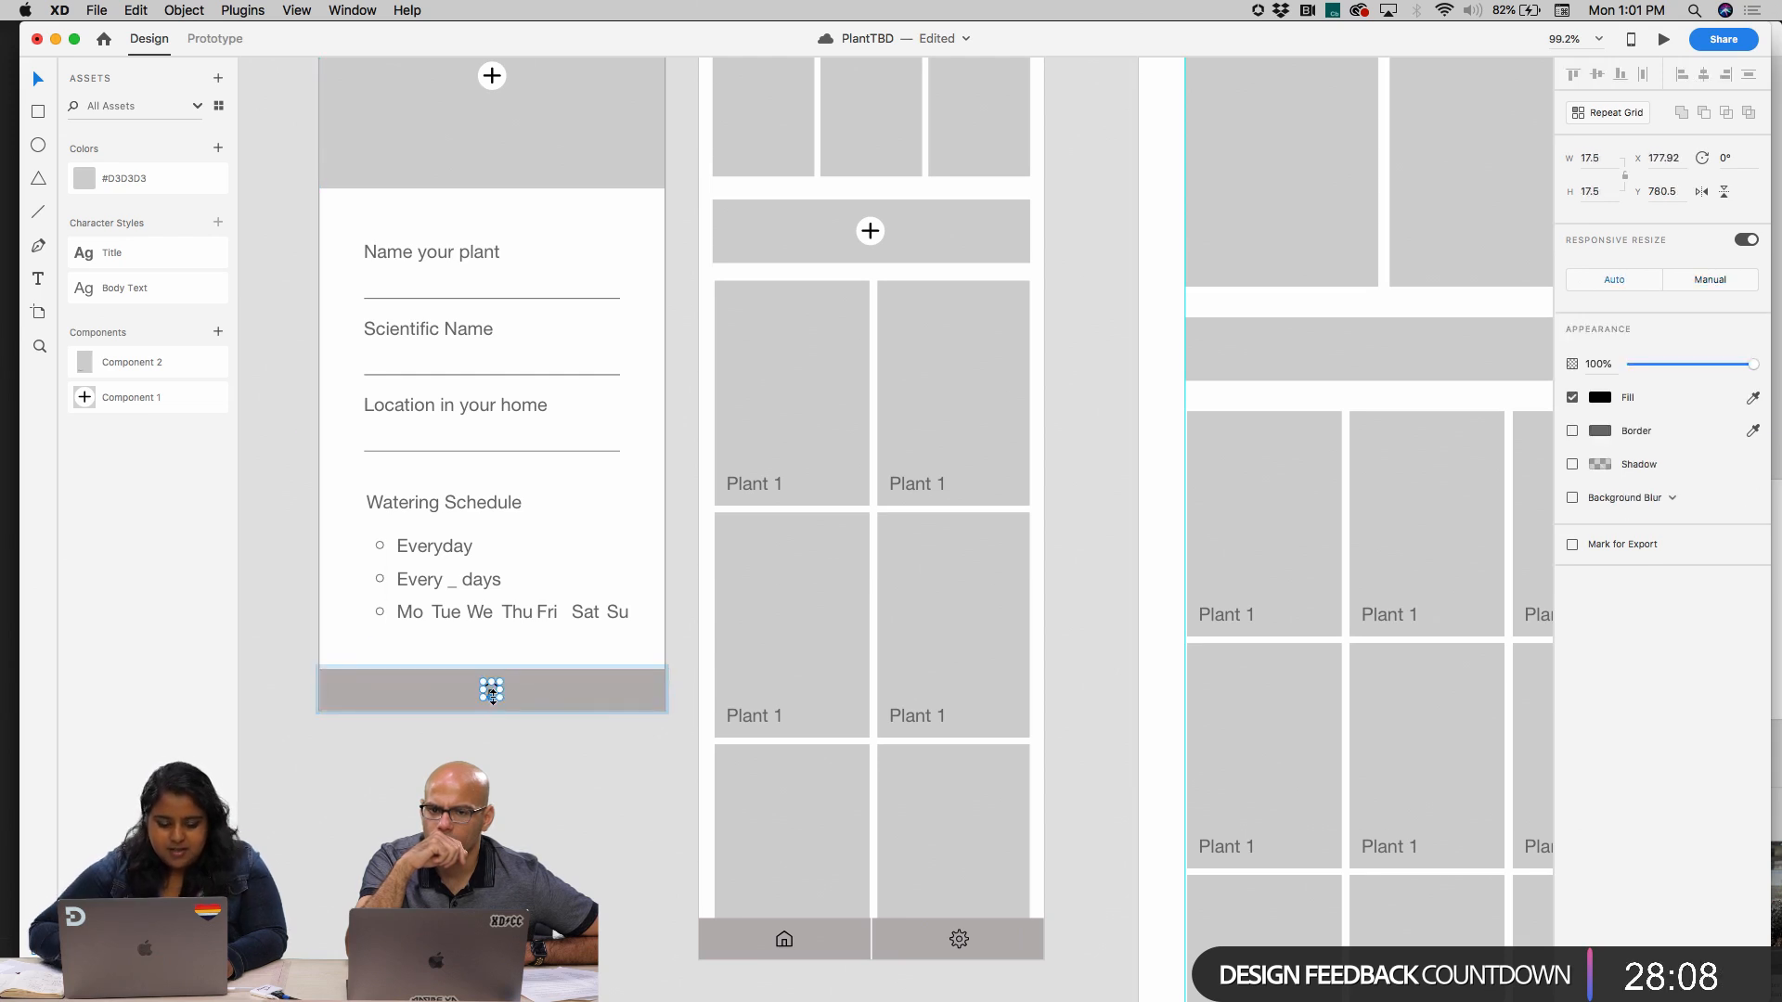
key(Delete)
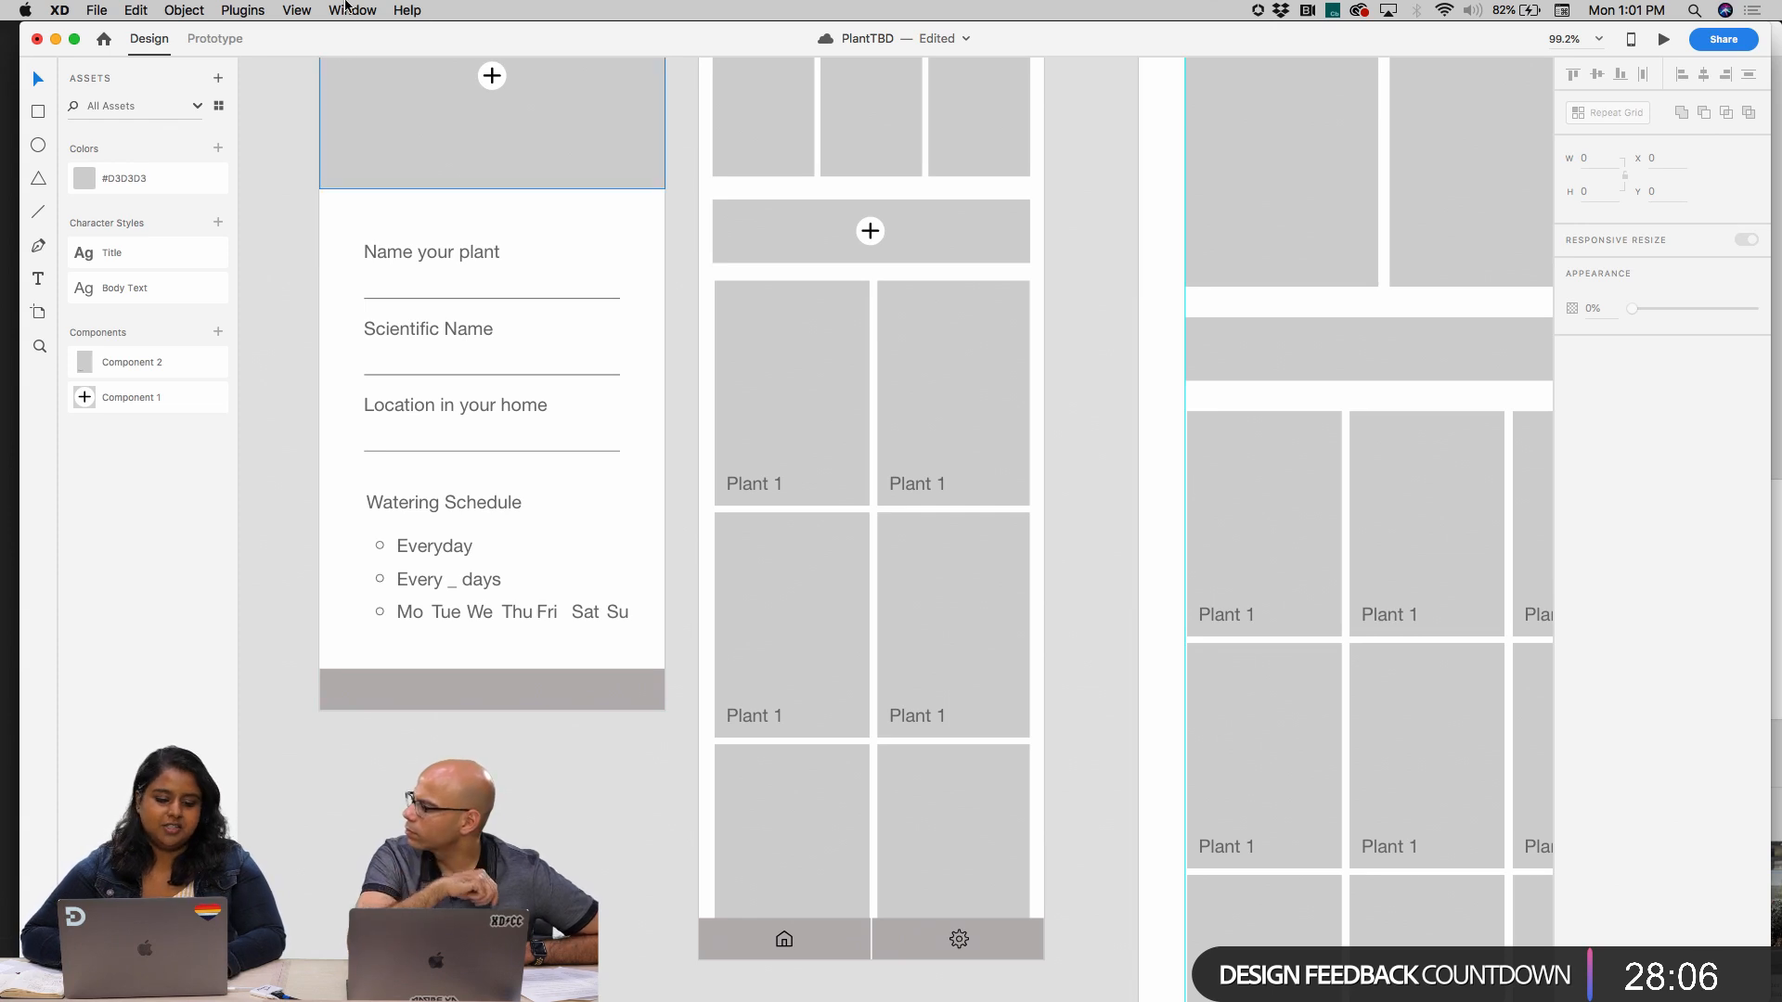
Search the Icondrop plugin's free icons for "done" and copy the plain thin checkmark as SVG
click(244, 10)
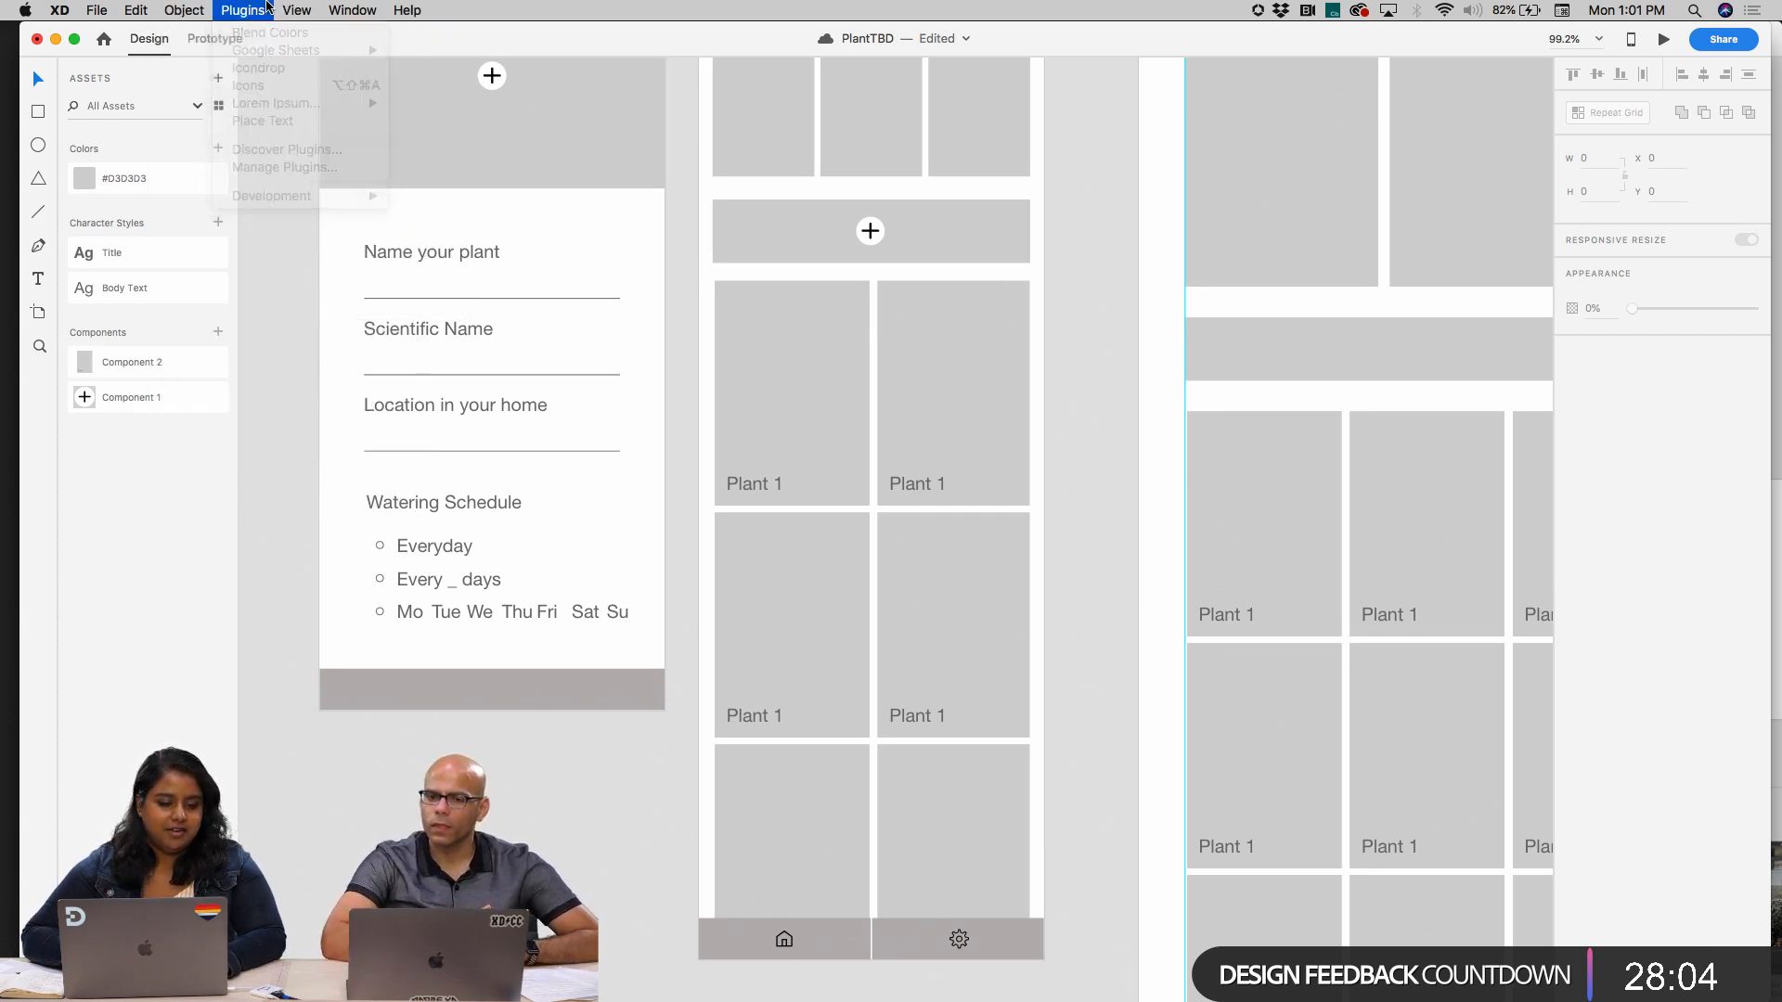
click(258, 68)
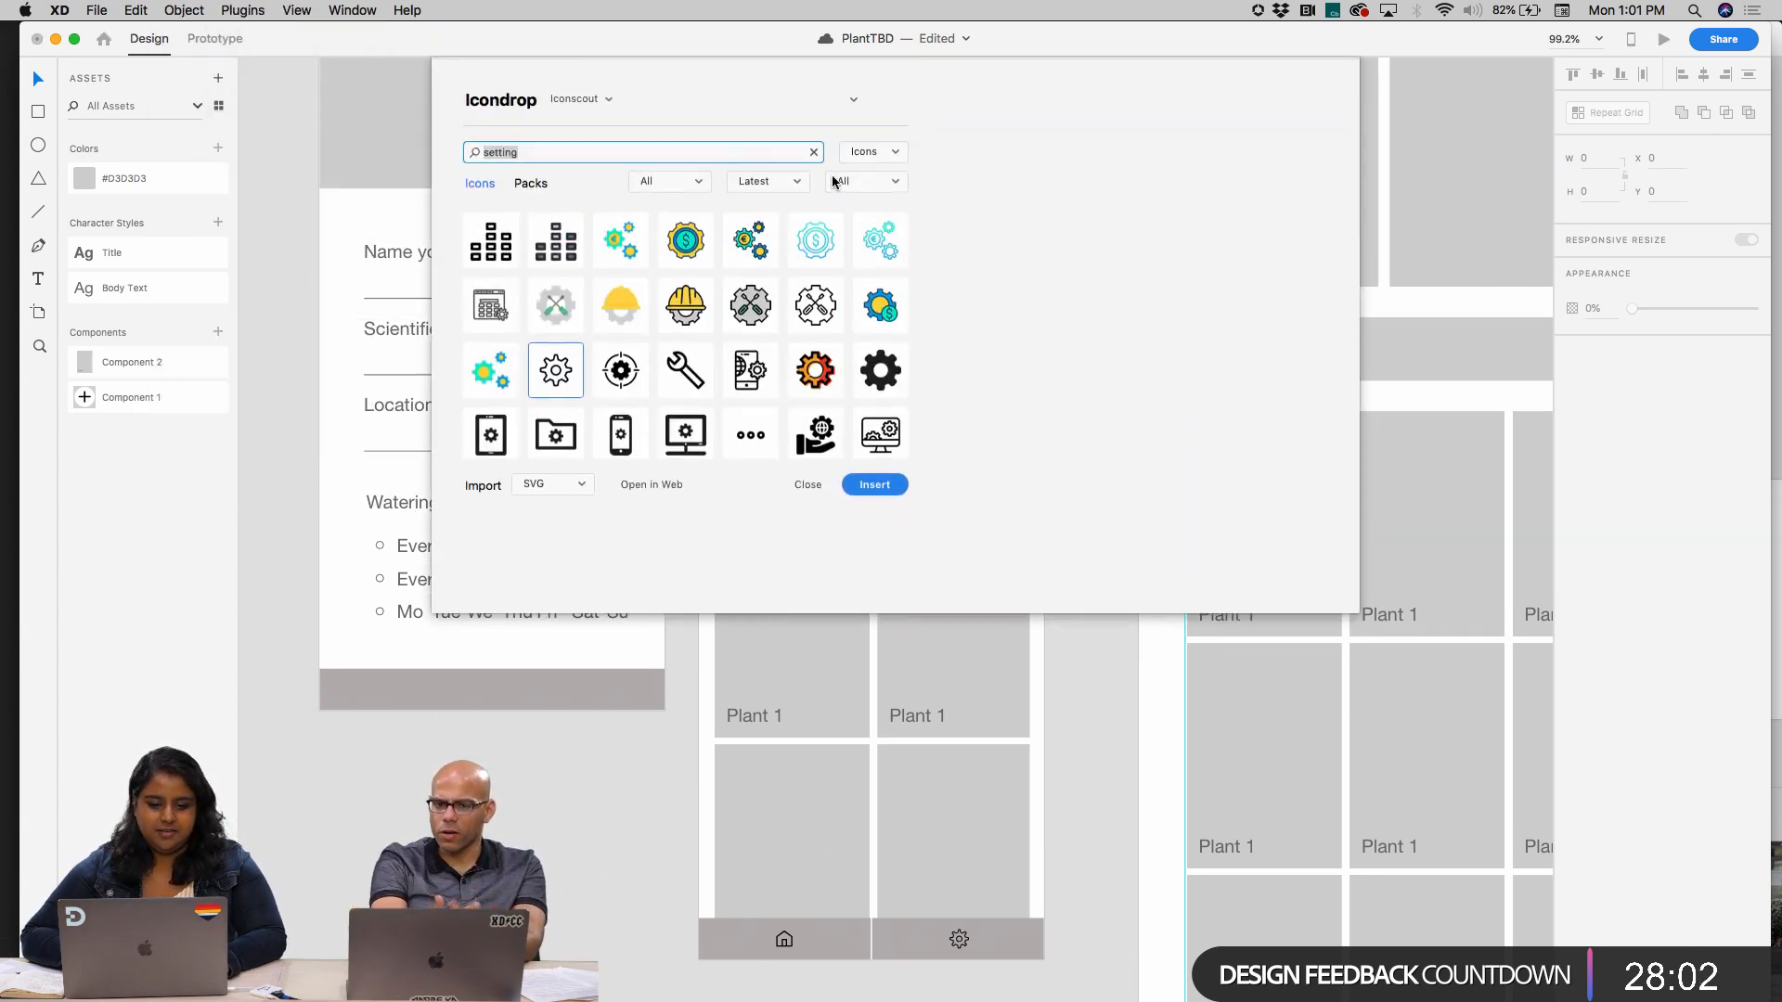
text(done)
key(Return)
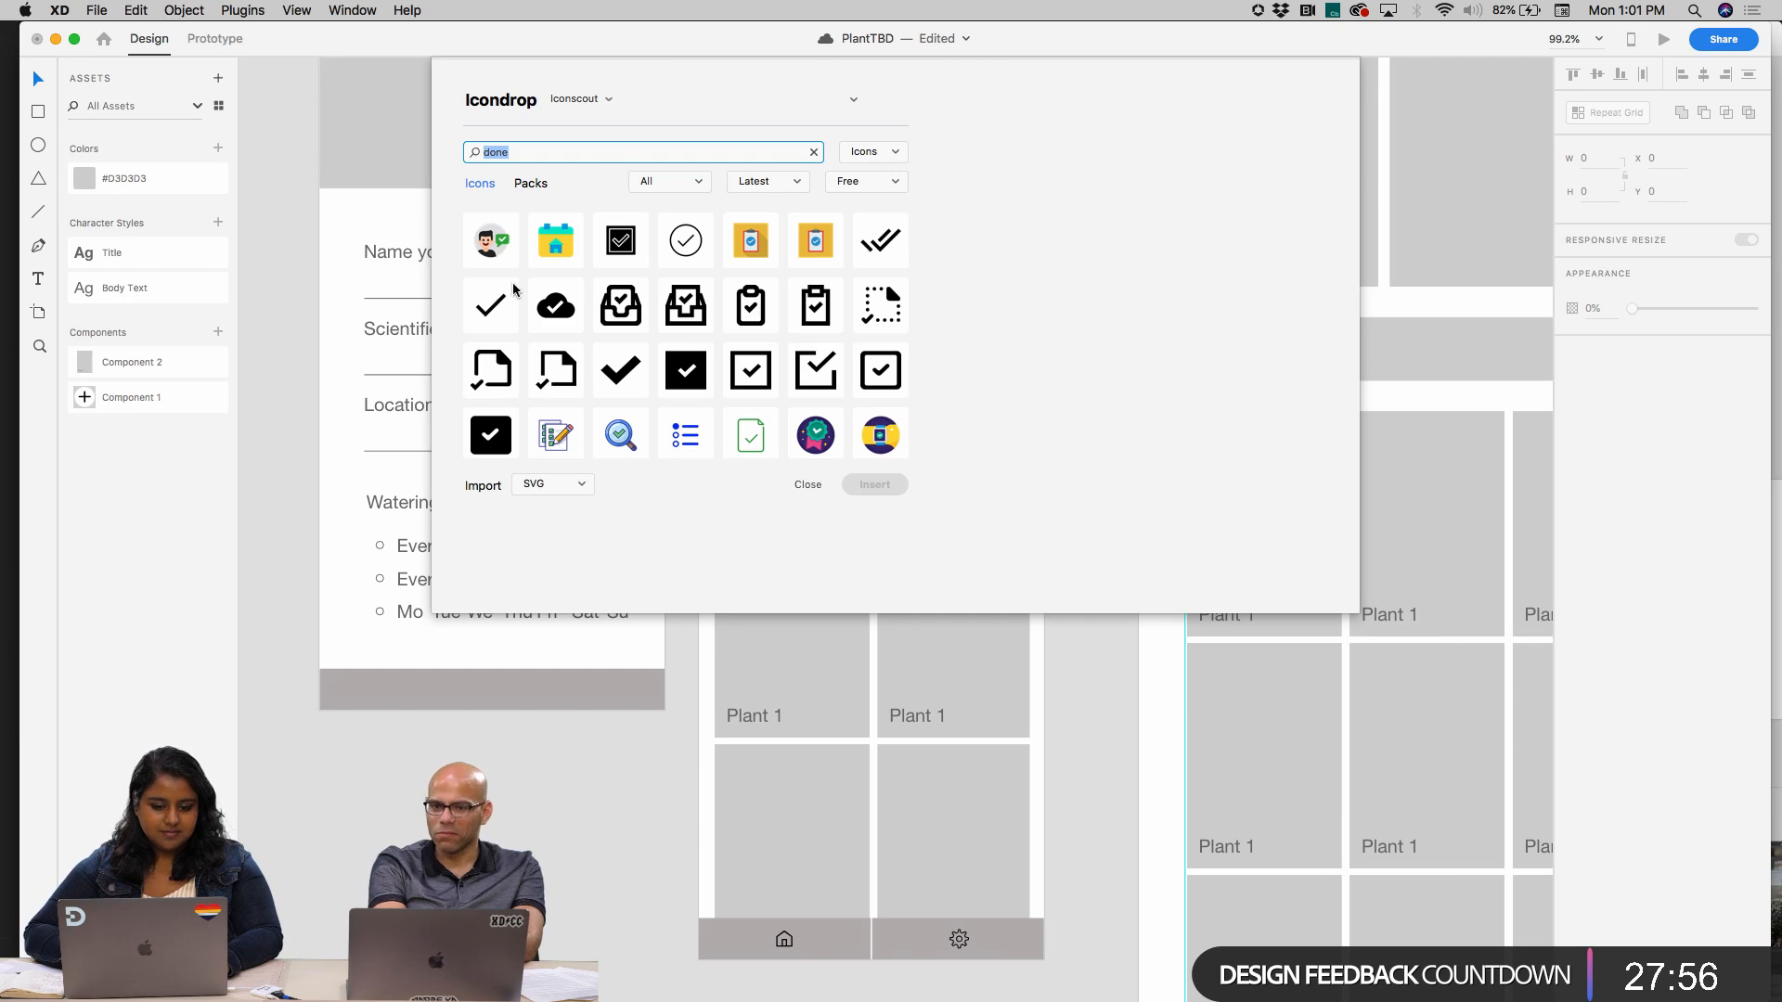
click(502, 323)
click(874, 485)
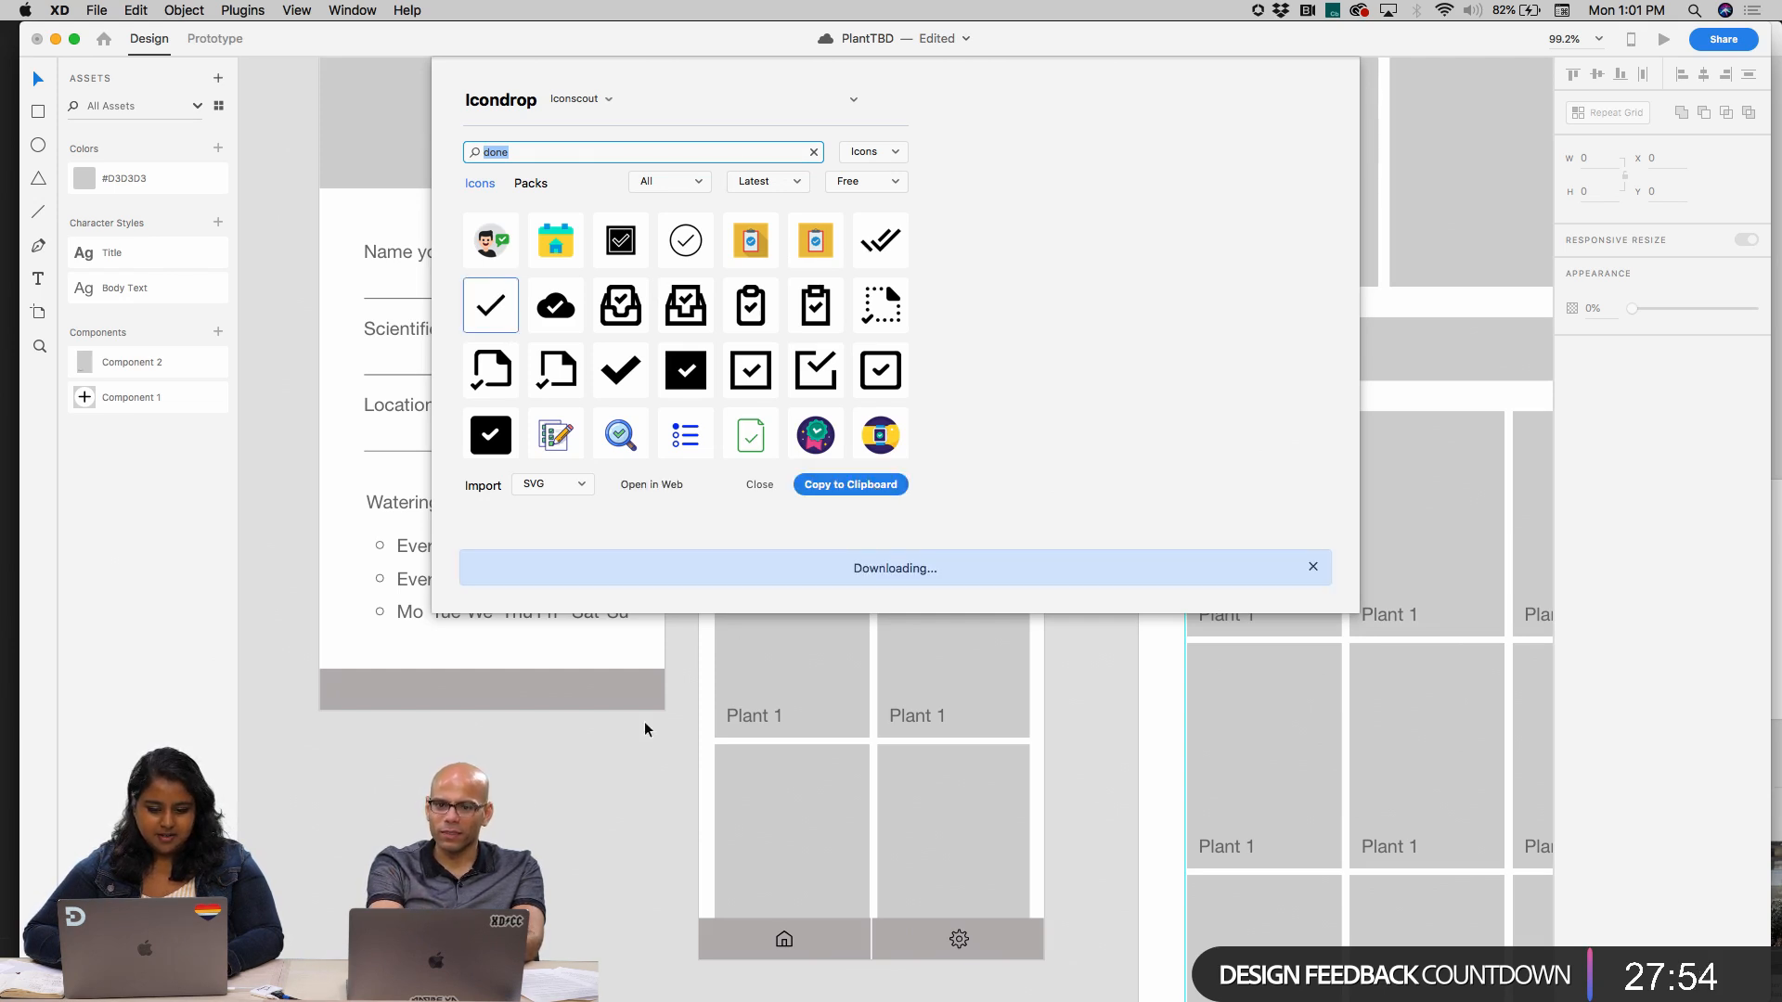
Paste the checkmark, shrink it to about 22 × 17, and place it on the start screen's bottom bar
click(497, 696)
key(super+v)
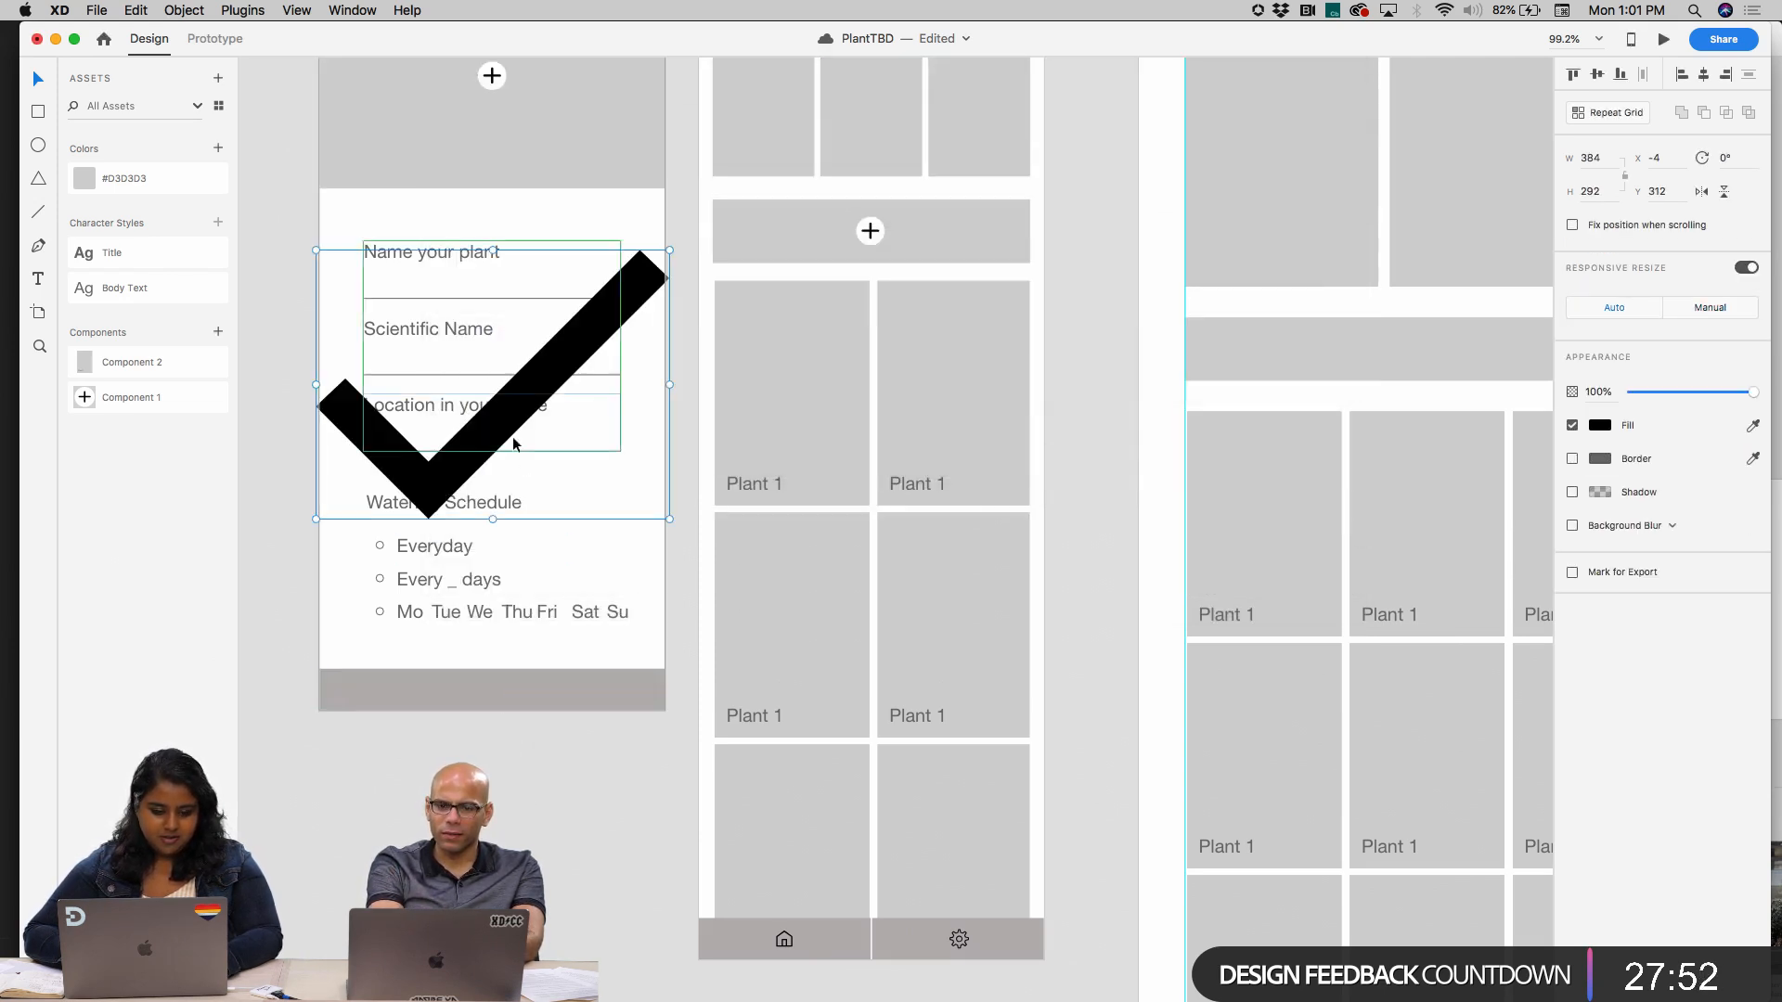
drag(677, 249, 342, 489)
drag(335, 510, 479, 683)
click(480, 686)
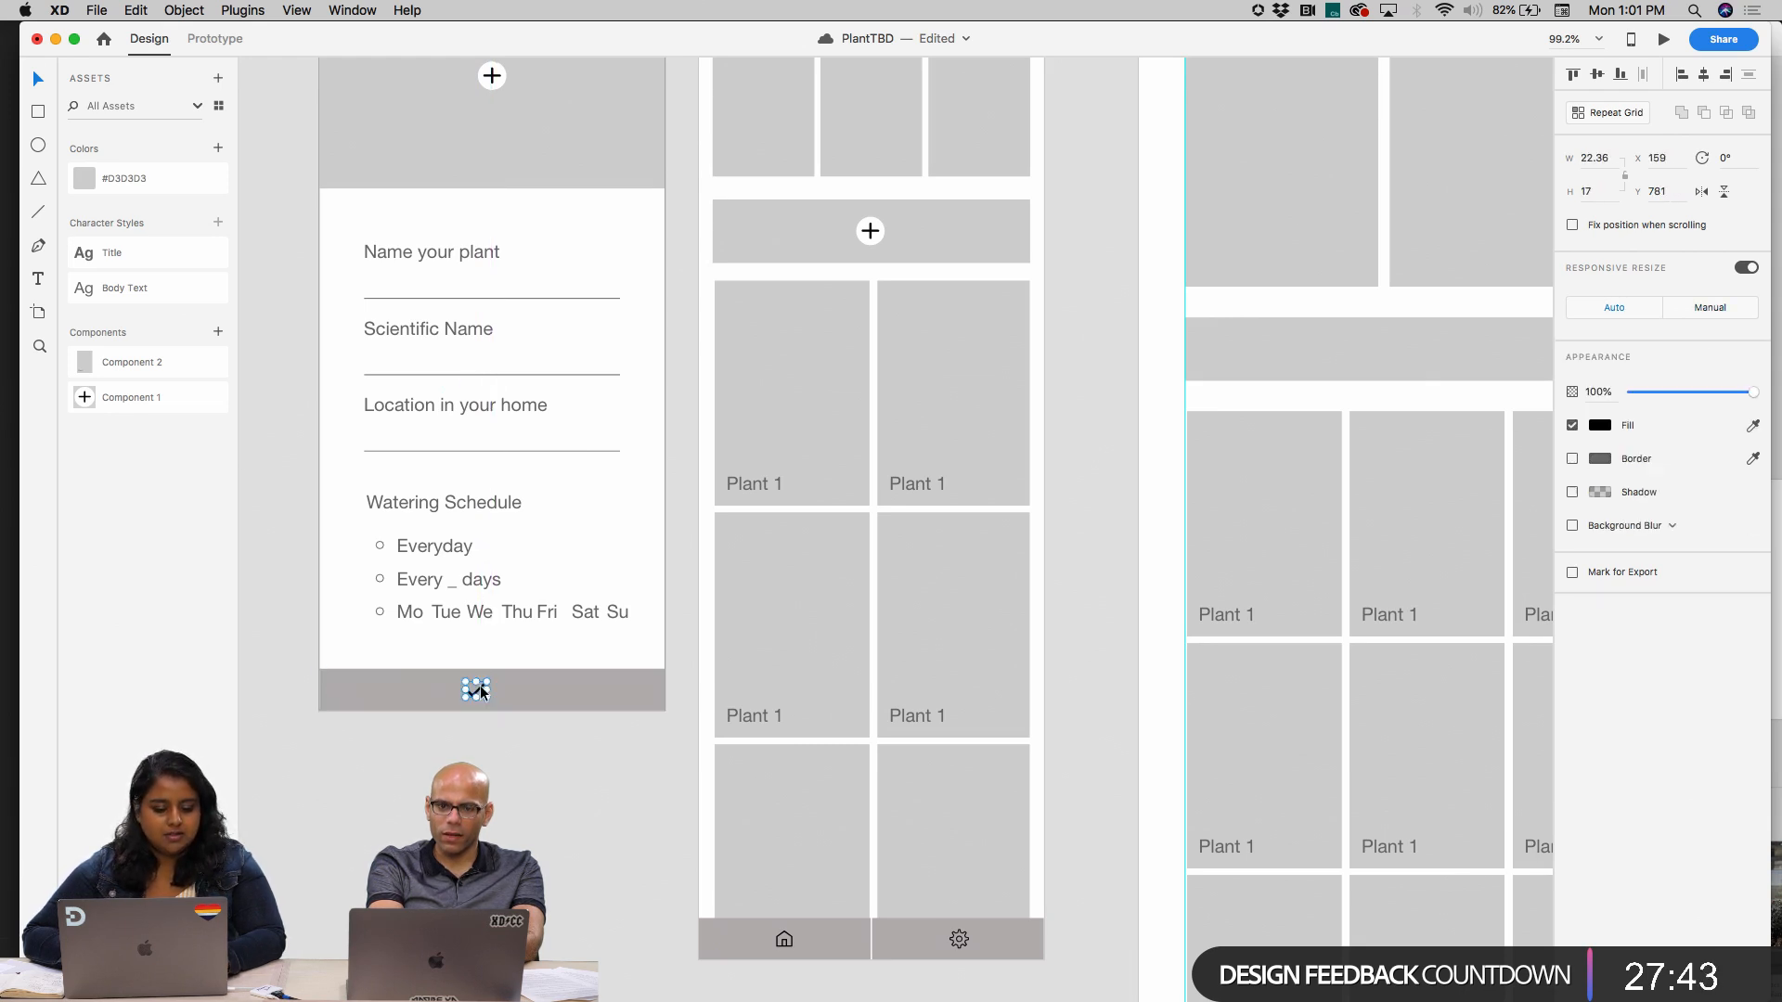
Center the checkmark horizontally on the start screen's bottom bar
shift+click(570, 684)
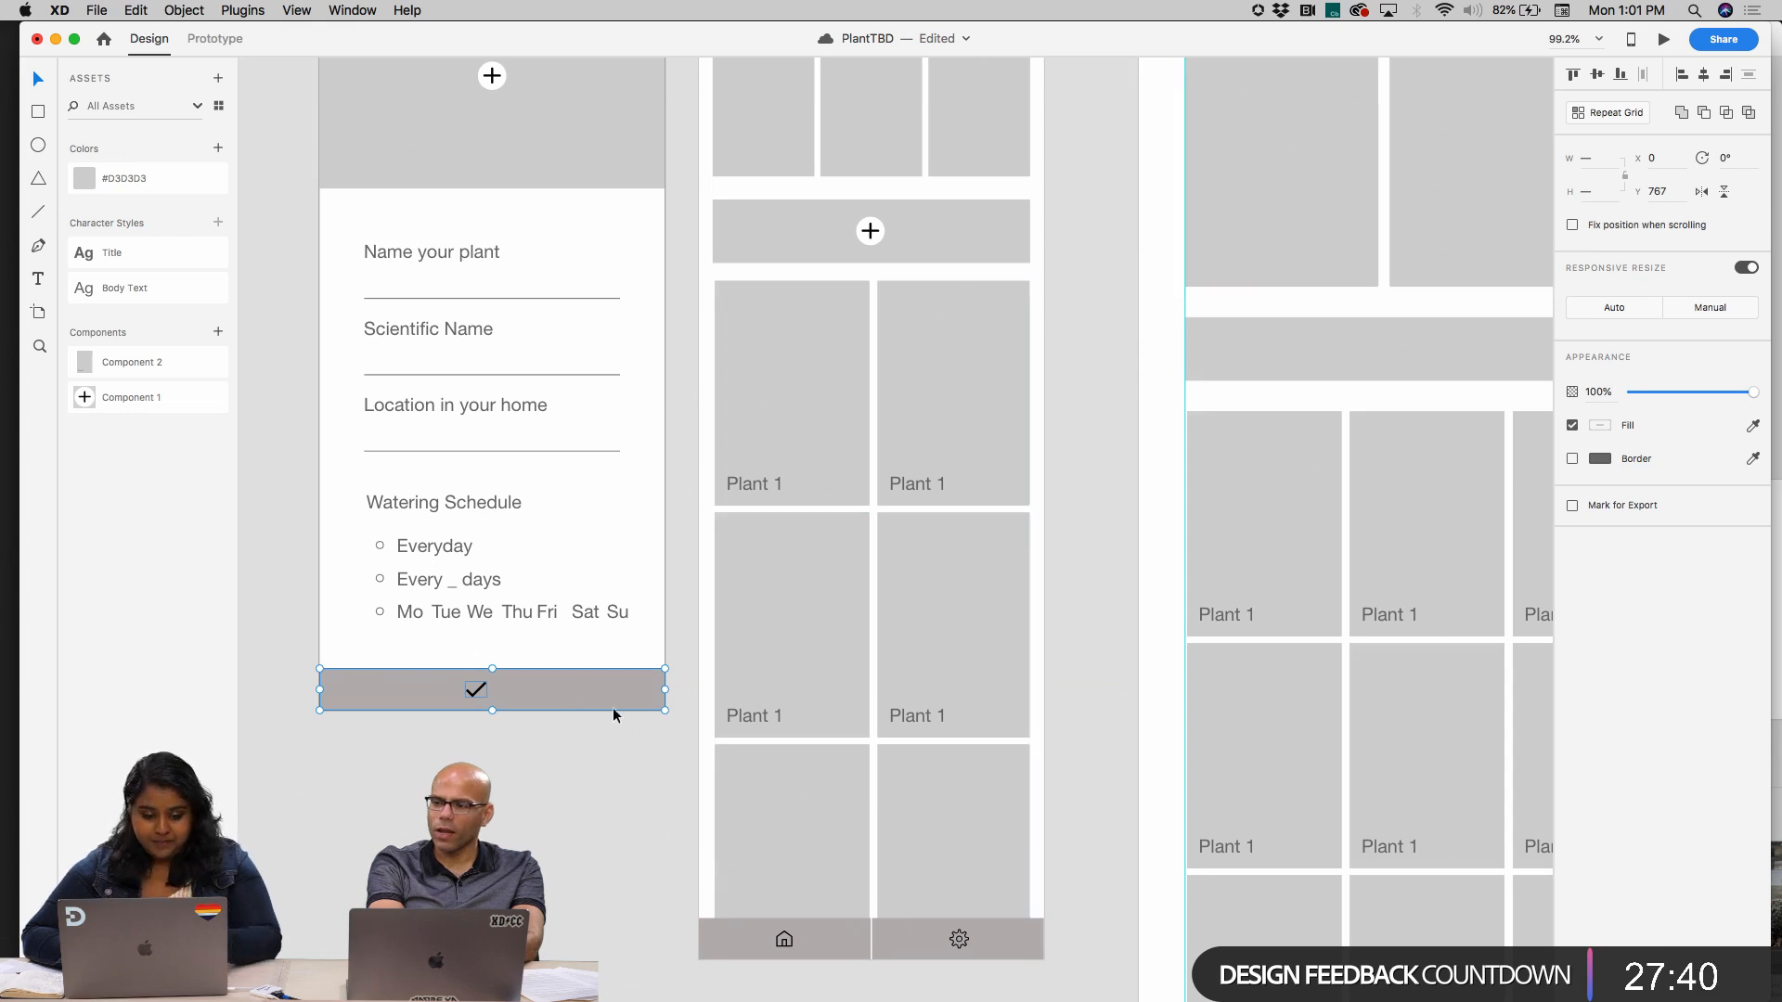
click(1703, 74)
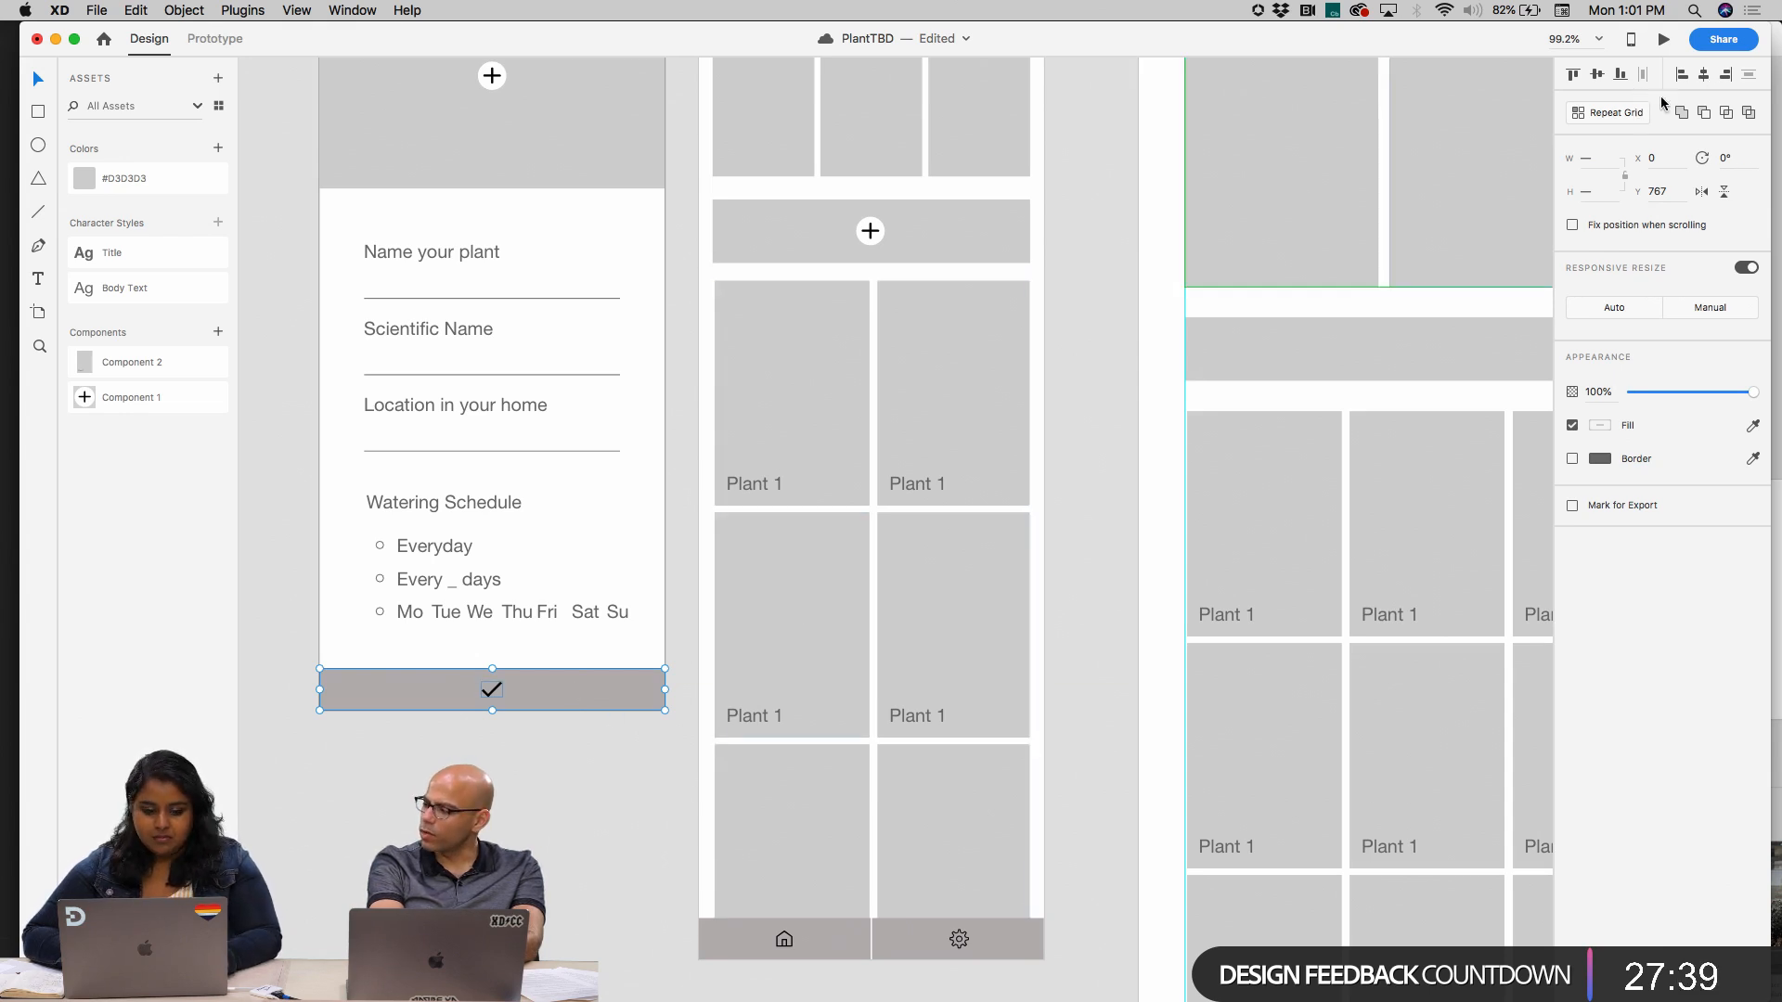
click(502, 750)
scroll(503, 750, down, 3)
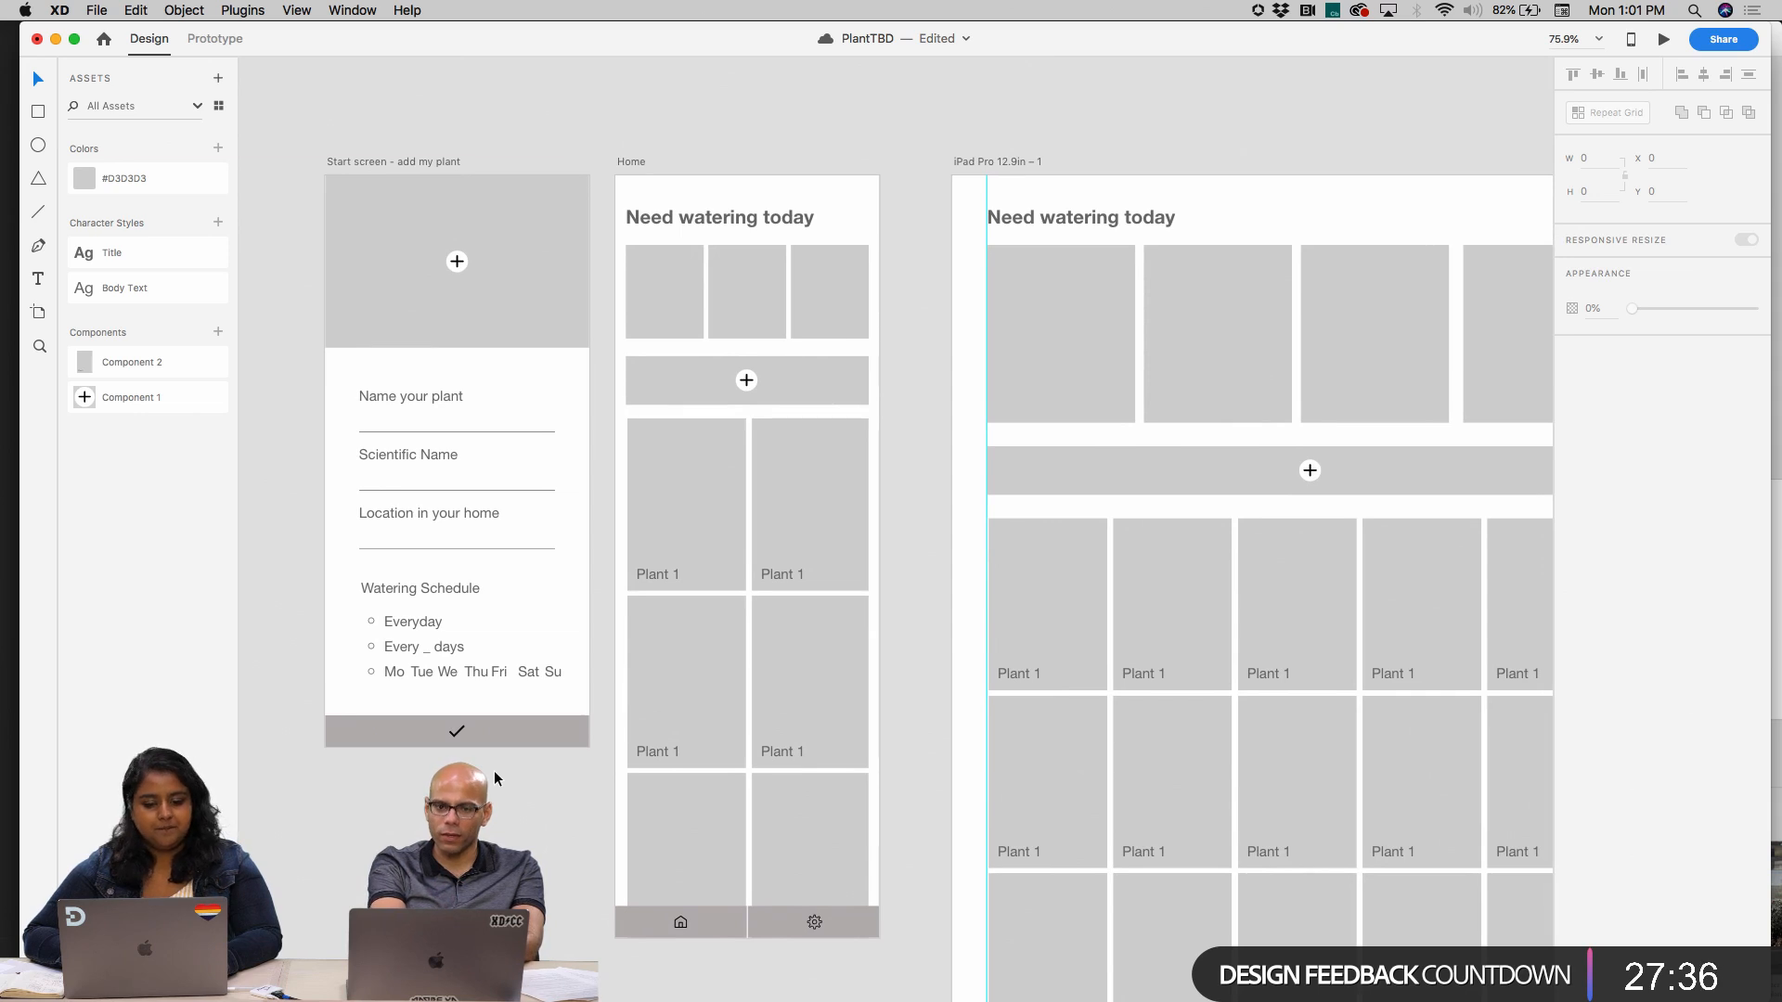
In Prototype mode, link the start screen's checkmark bar to Home with a Tap transition, Dissolve, Ease Out, 0.3 s
scroll(466, 213, down, 3)
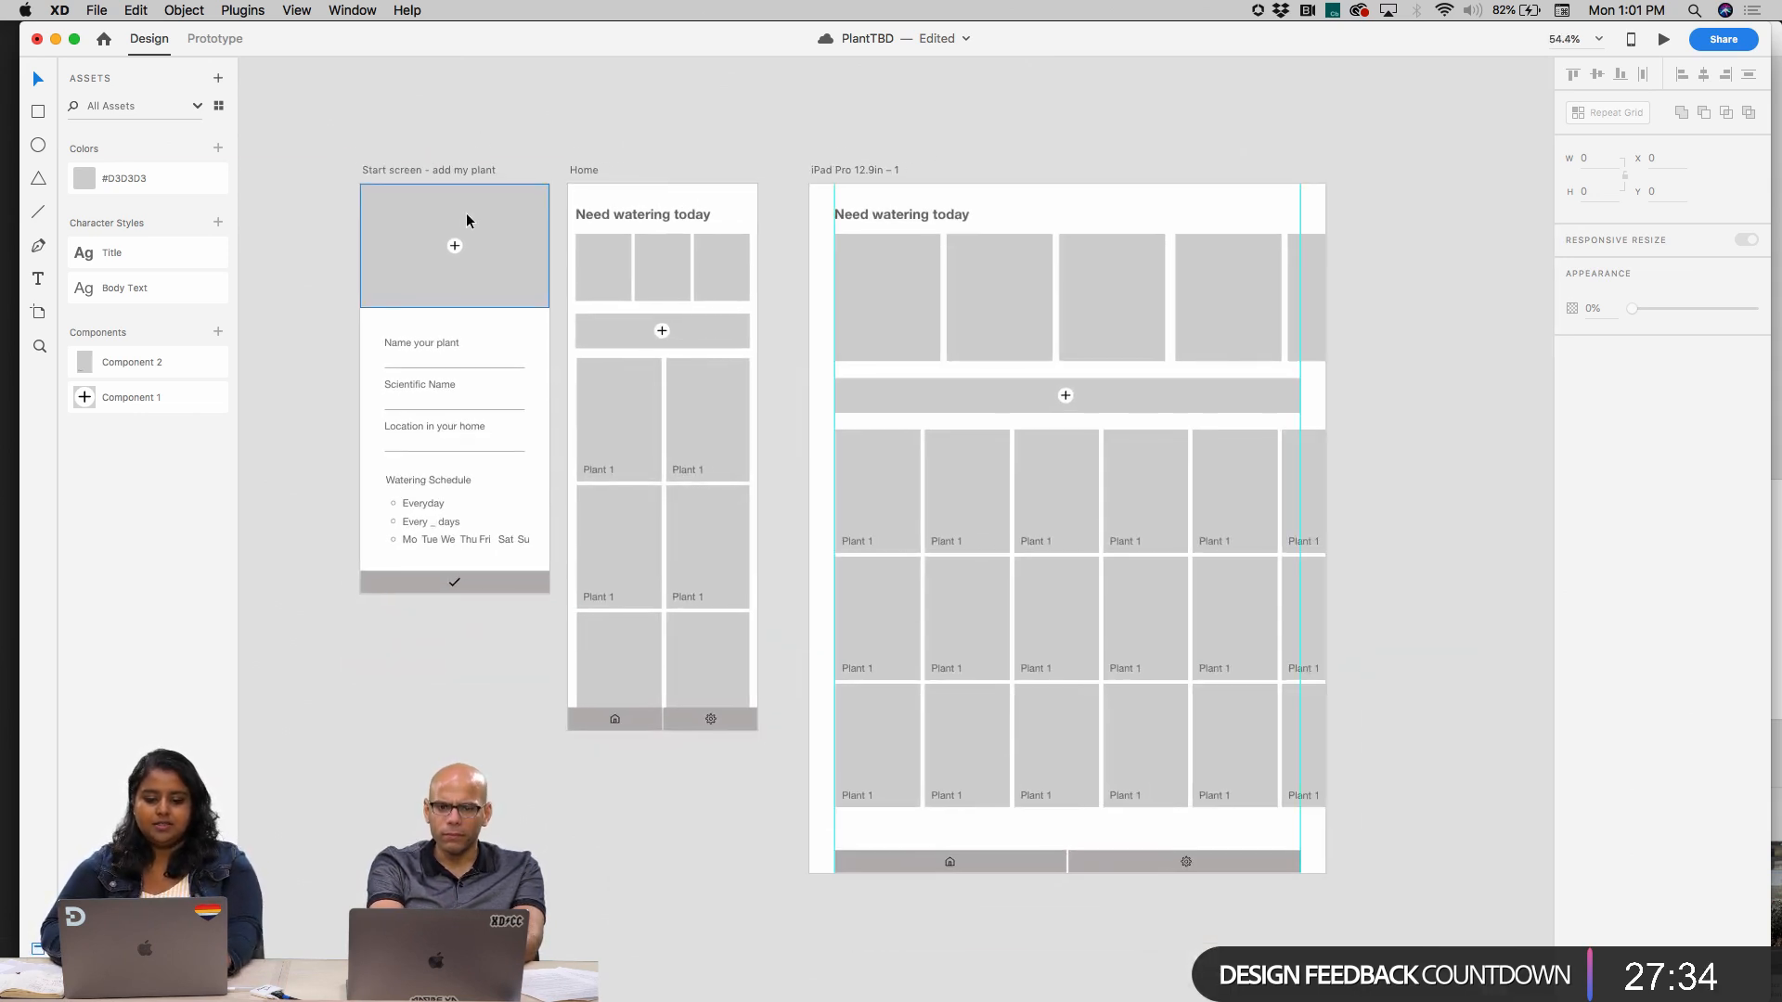
scroll(466, 213, down, 1)
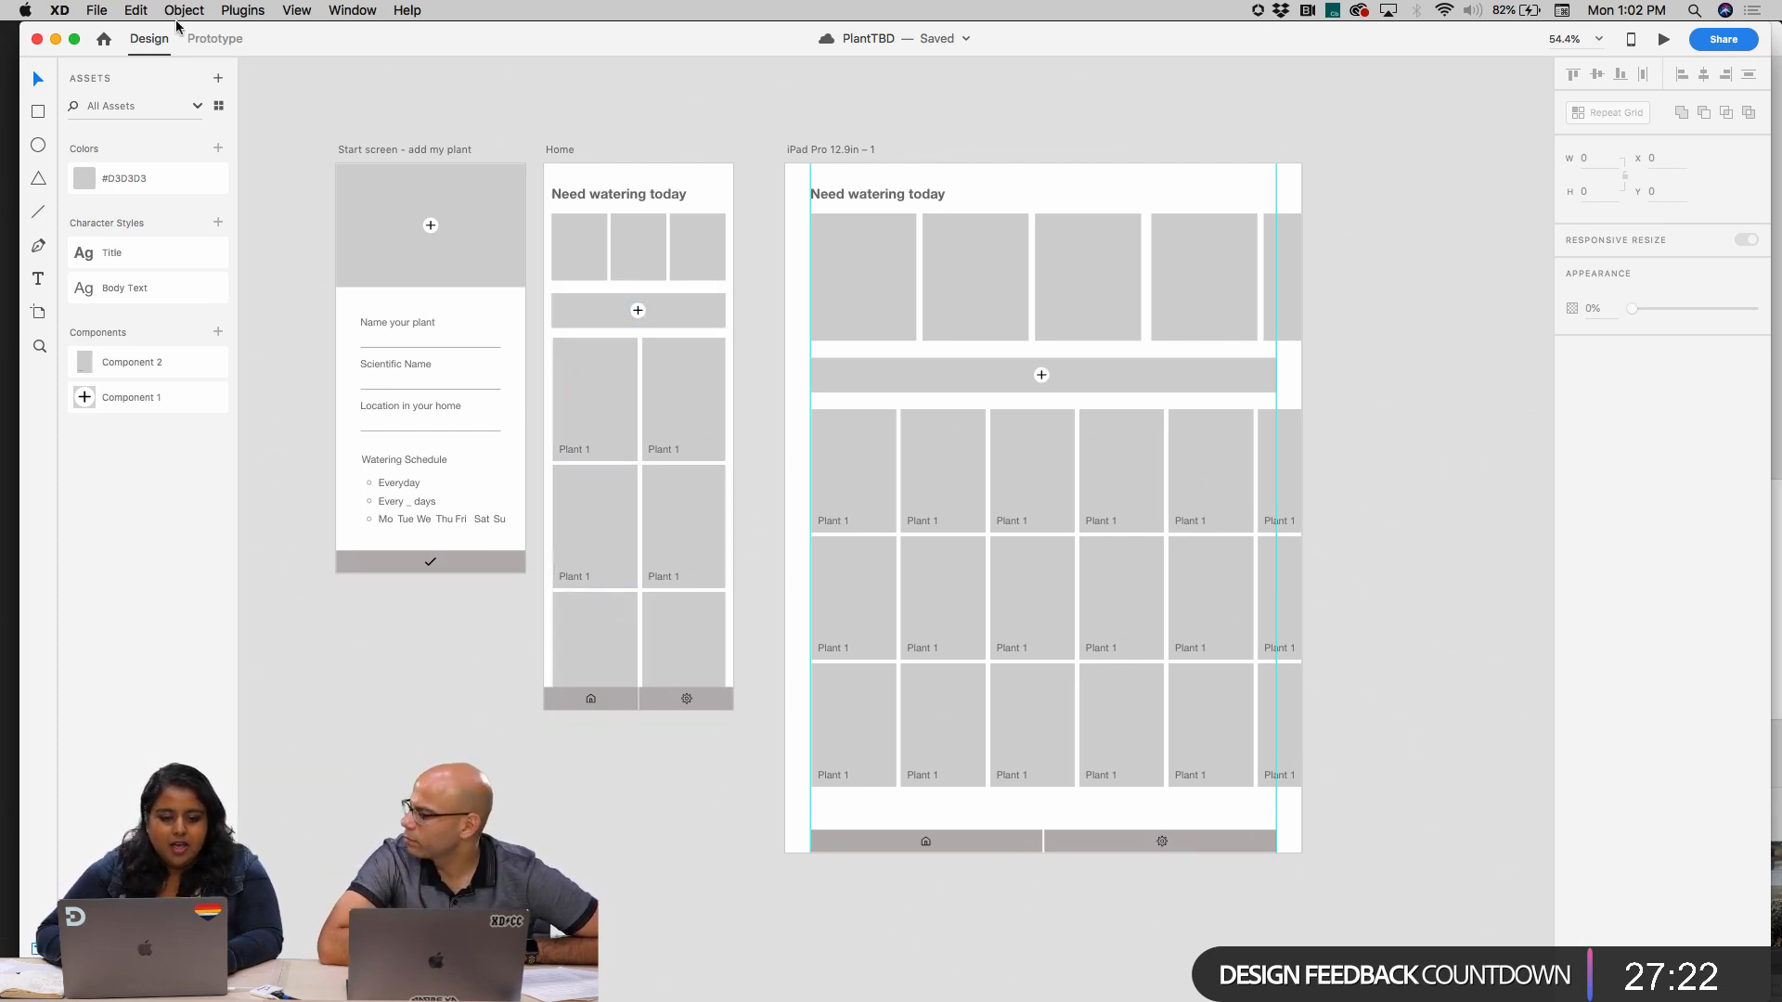
click(208, 39)
click(481, 564)
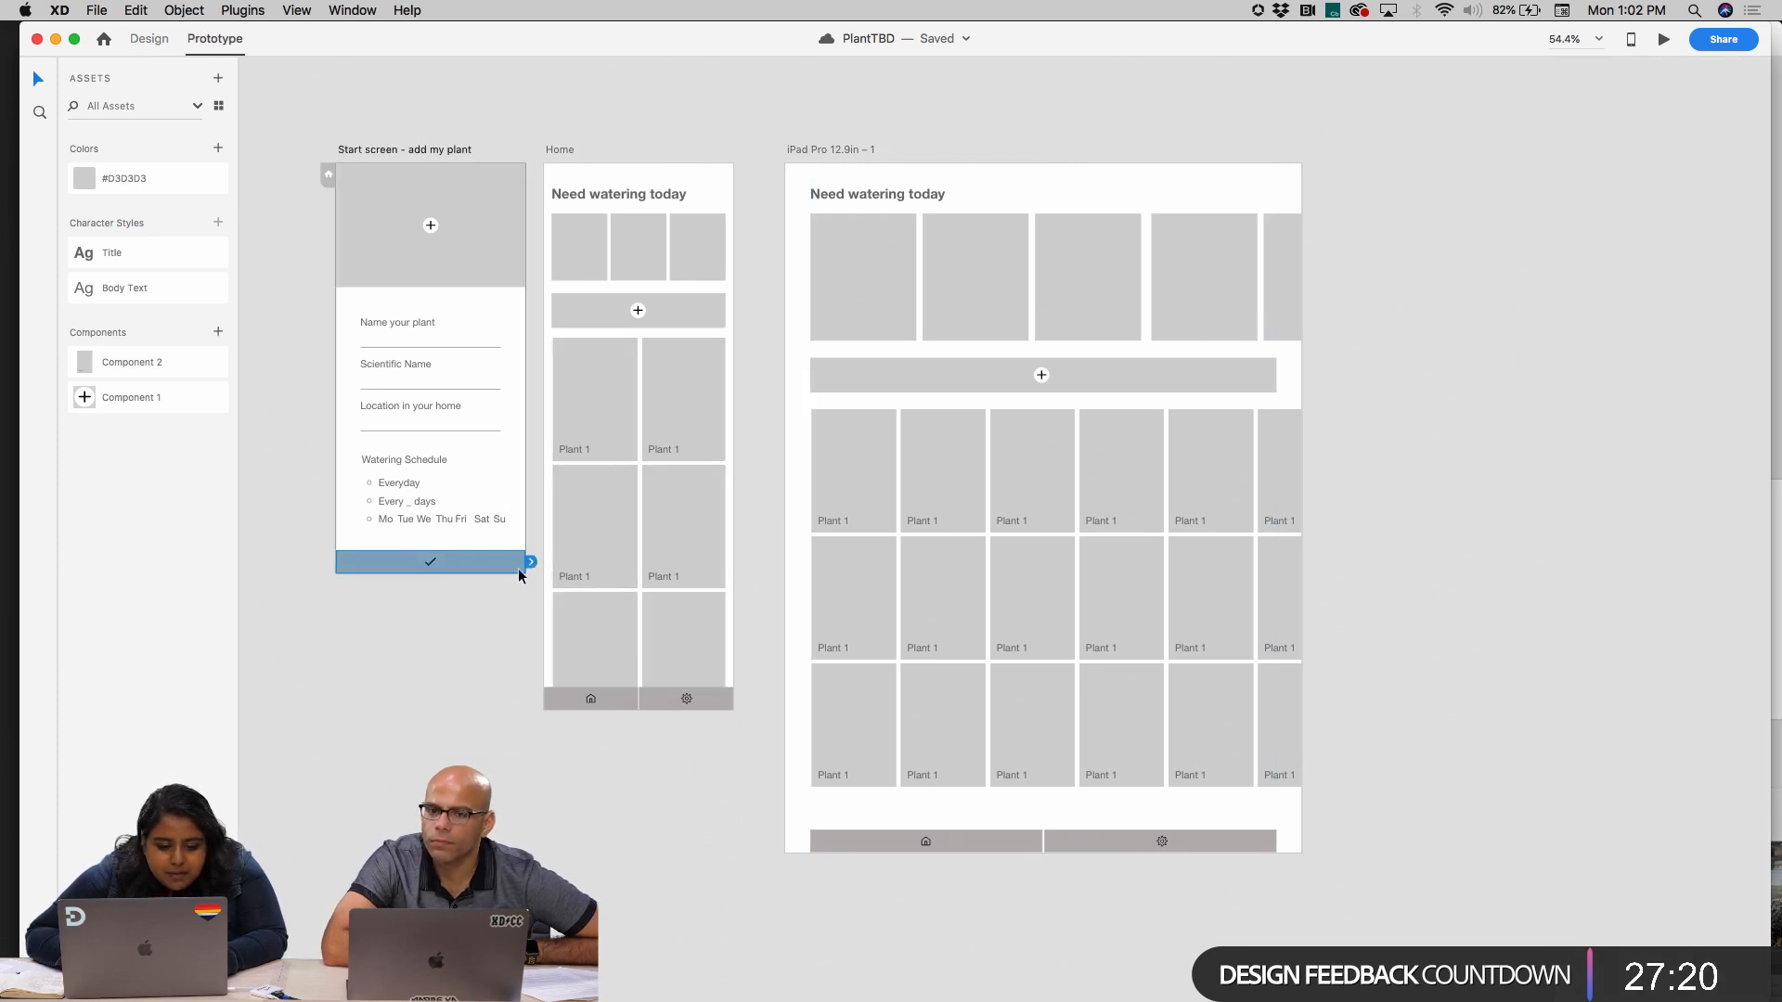
drag(531, 563, 549, 569)
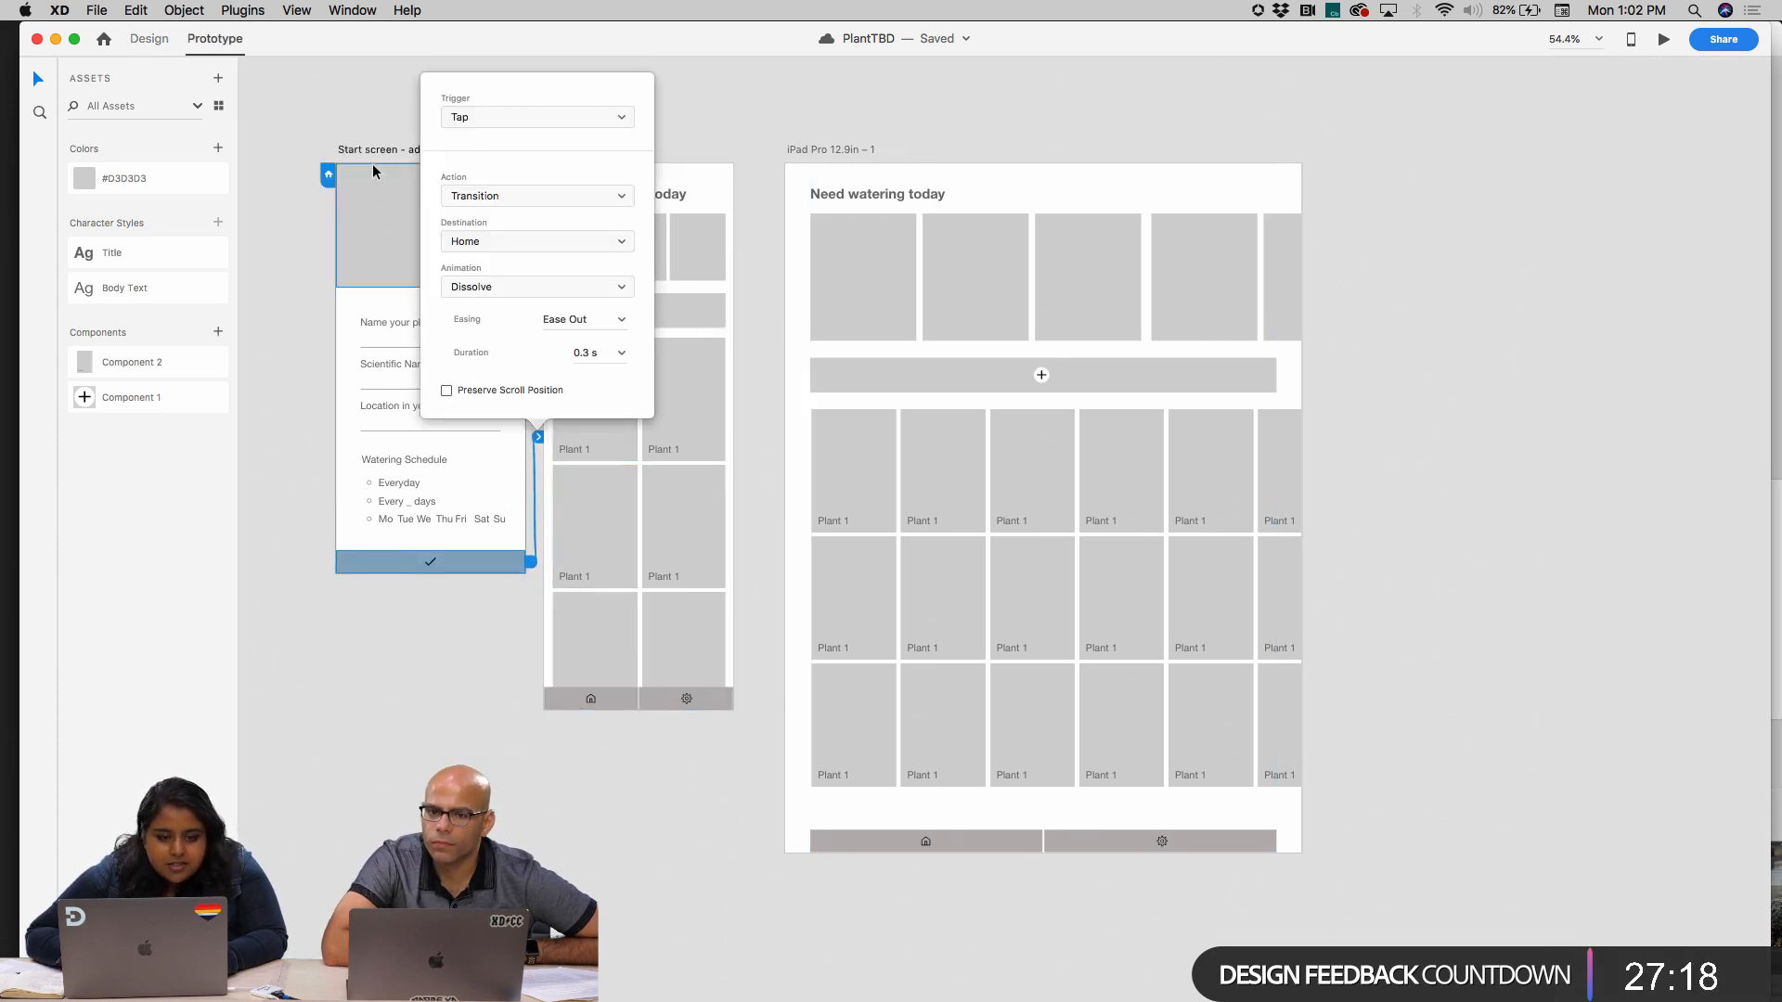
click(351, 135)
click(137, 44)
click(237, 41)
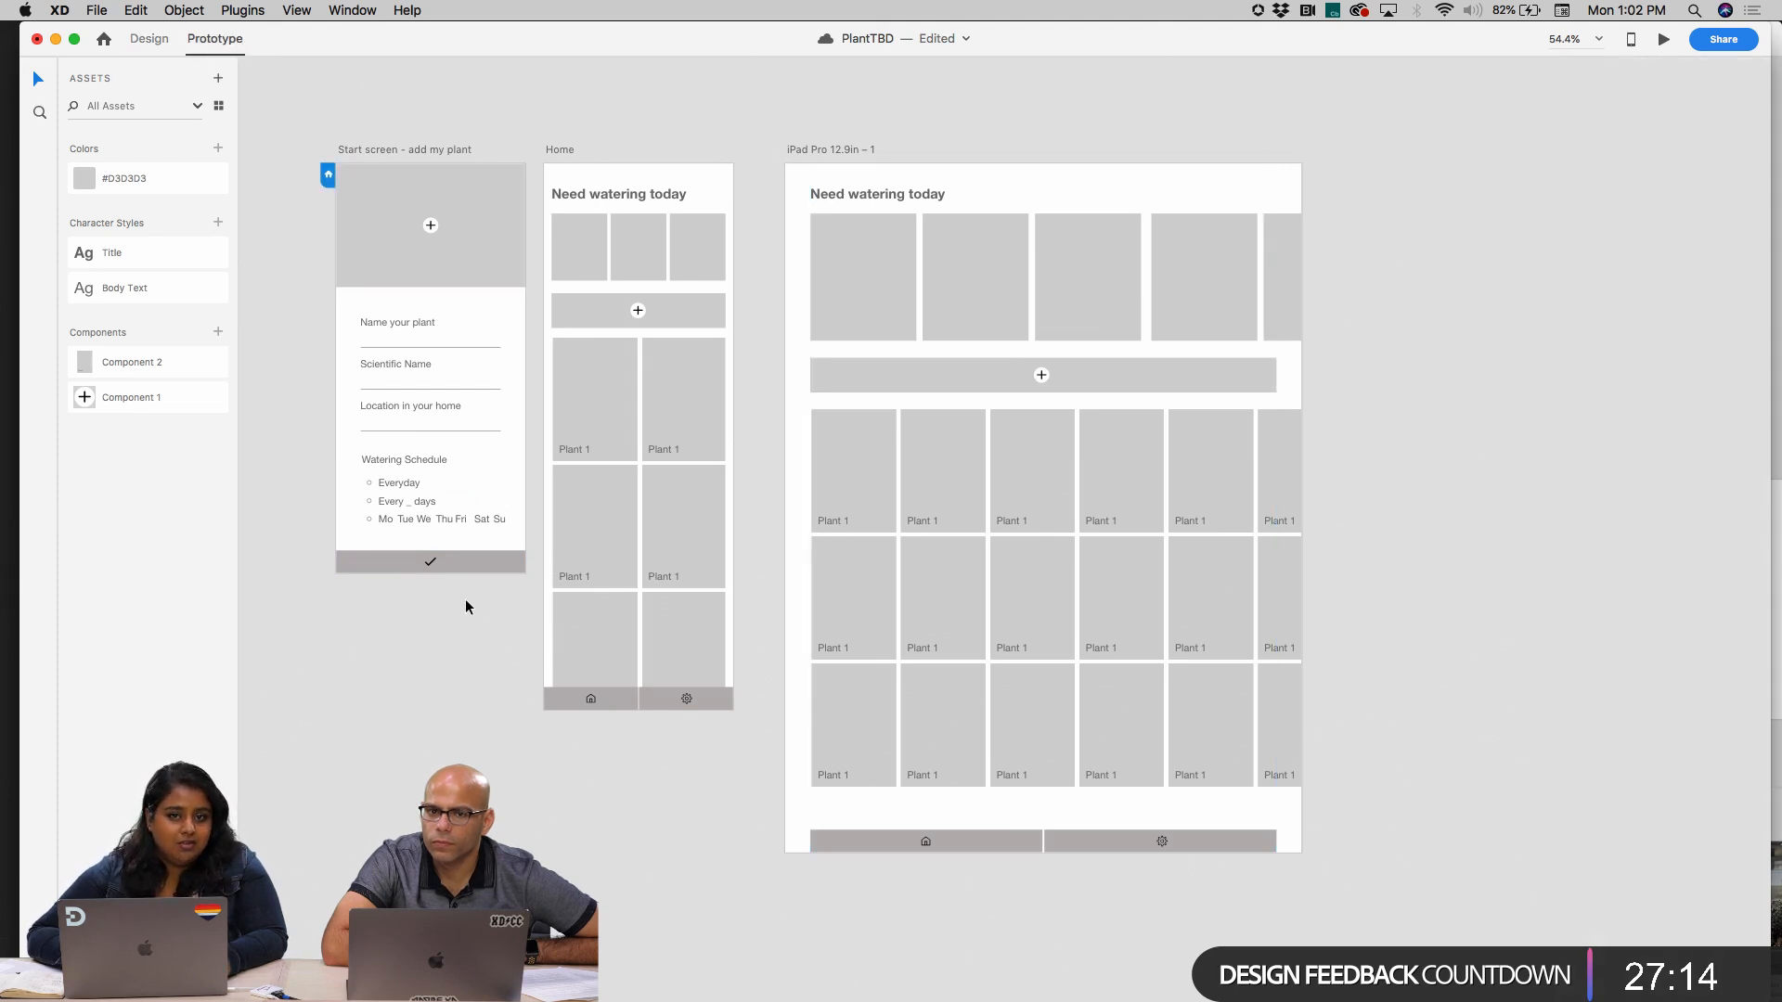
scroll(484, 632, up, 5)
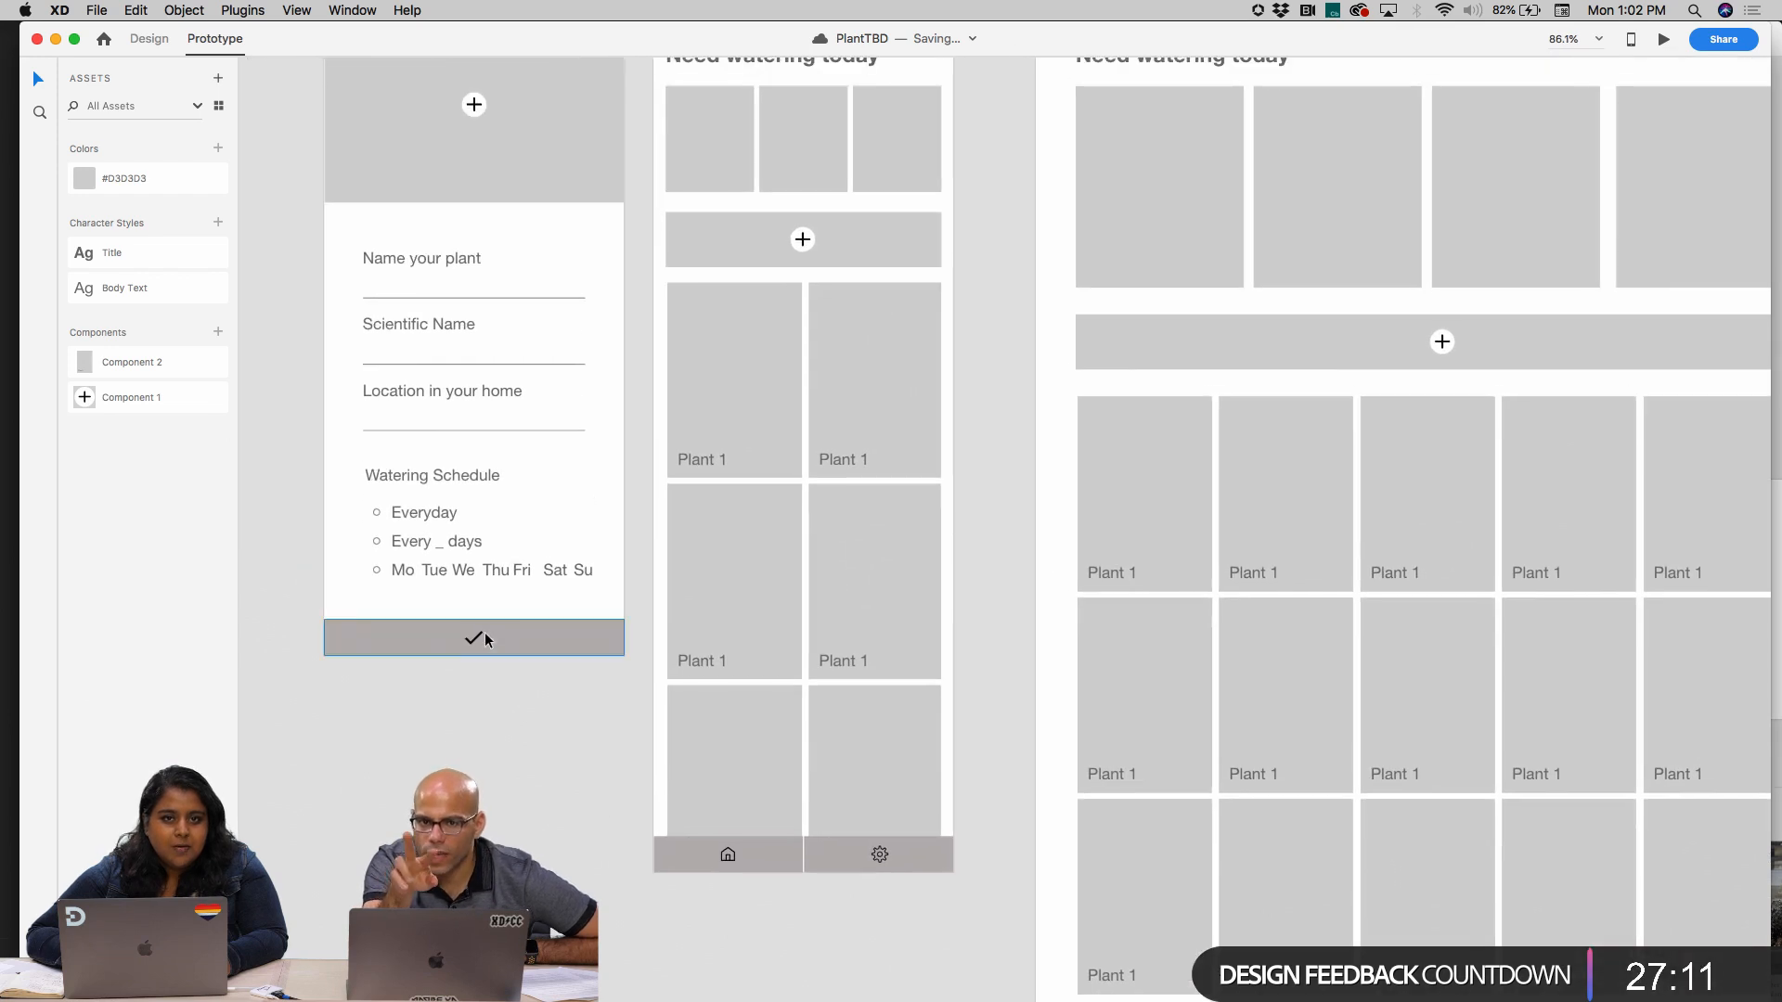
click(150, 42)
click(237, 47)
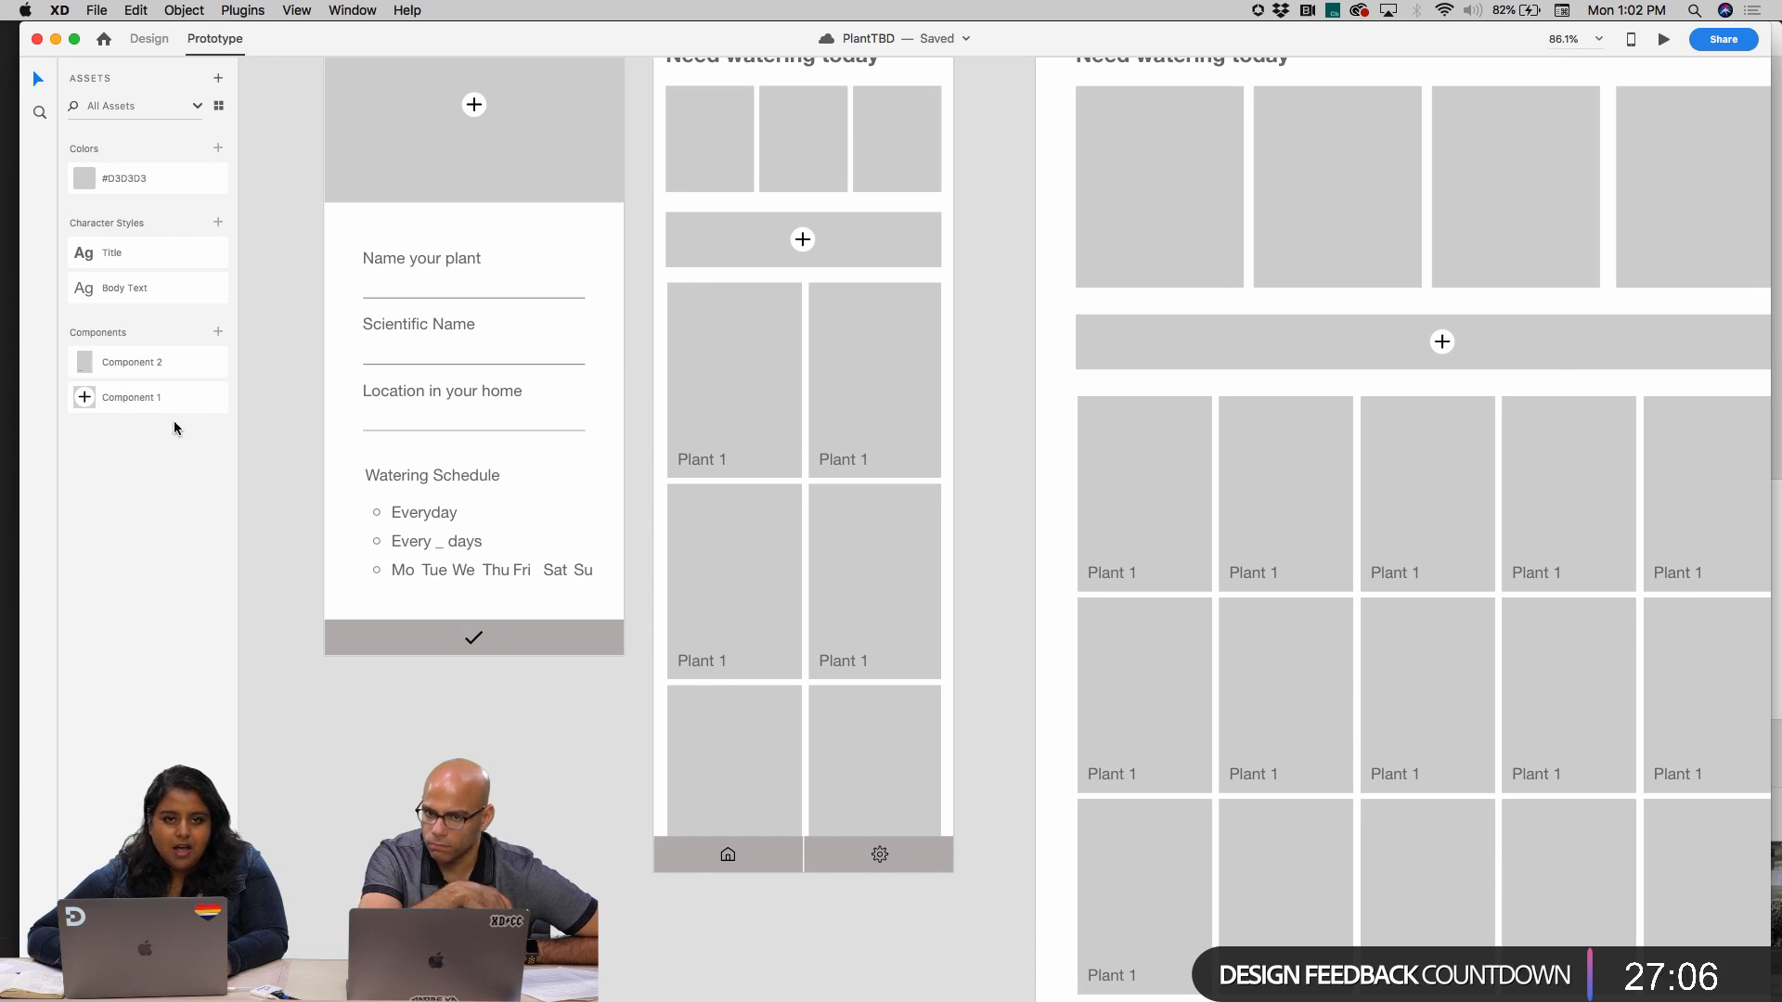
scroll(258, 501, down, 2)
scroll(258, 501, right, 1)
scroll(258, 501, up, 3)
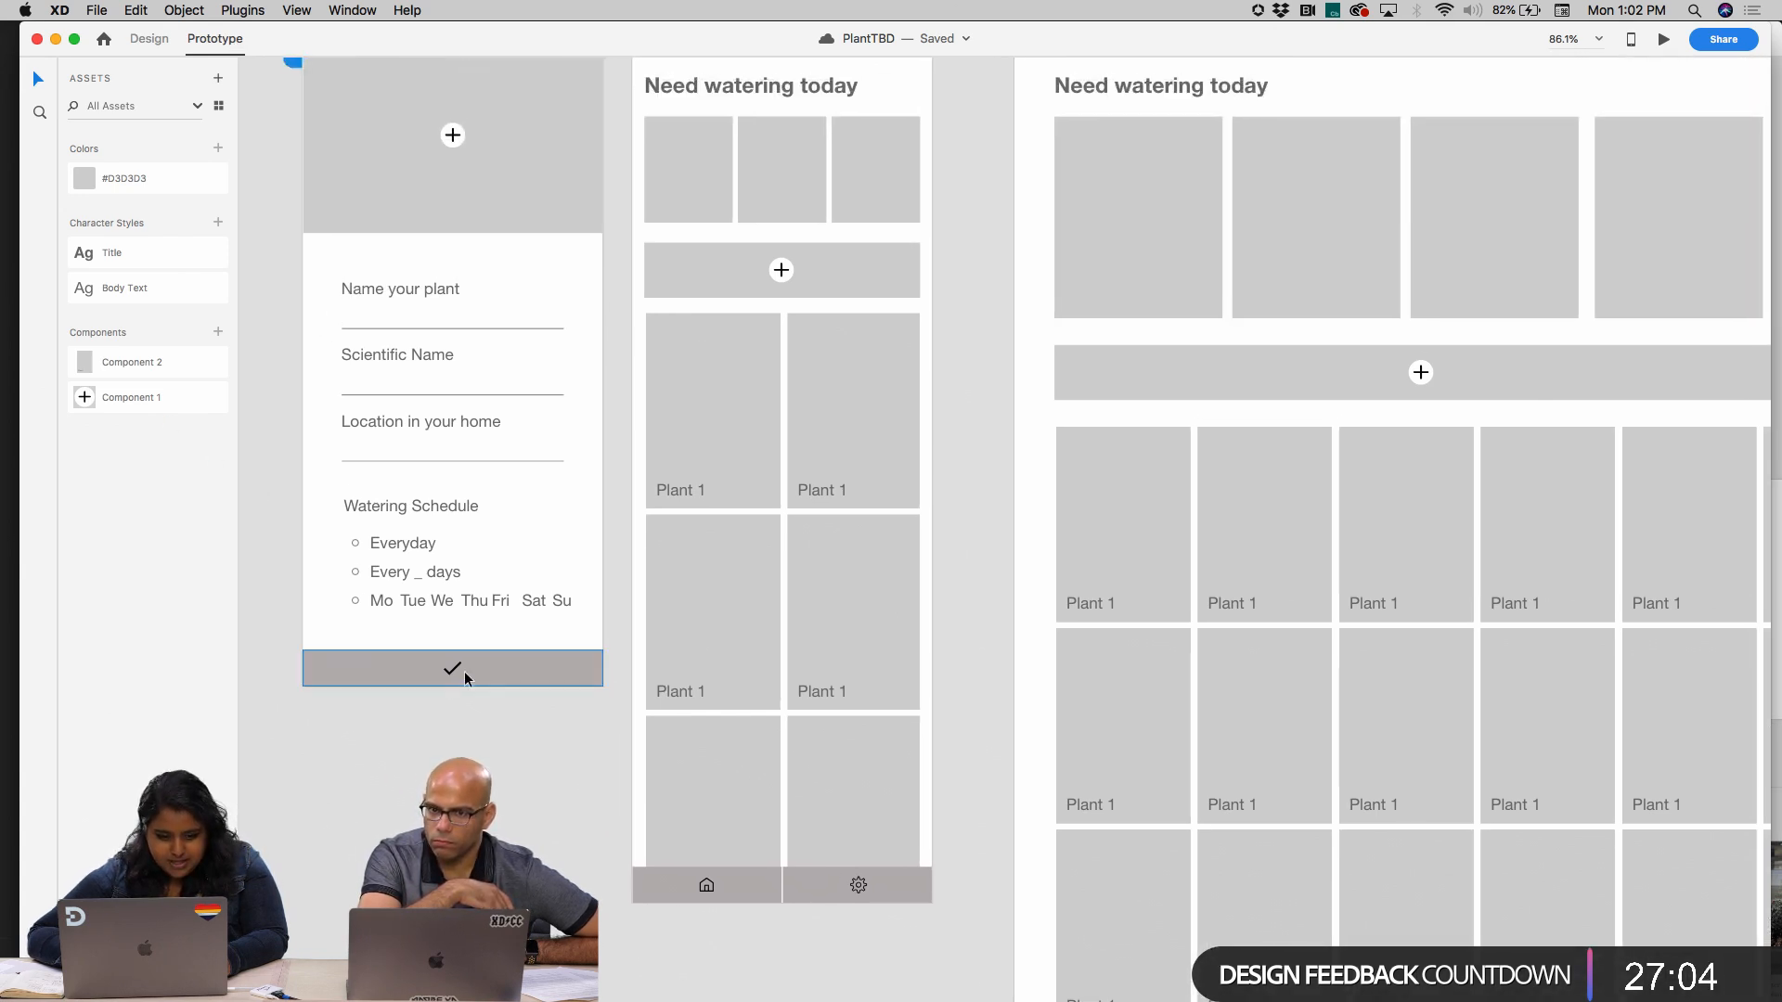
Inspect the start screen's checkmark bar to see where its prototype connection leads
click(461, 669)
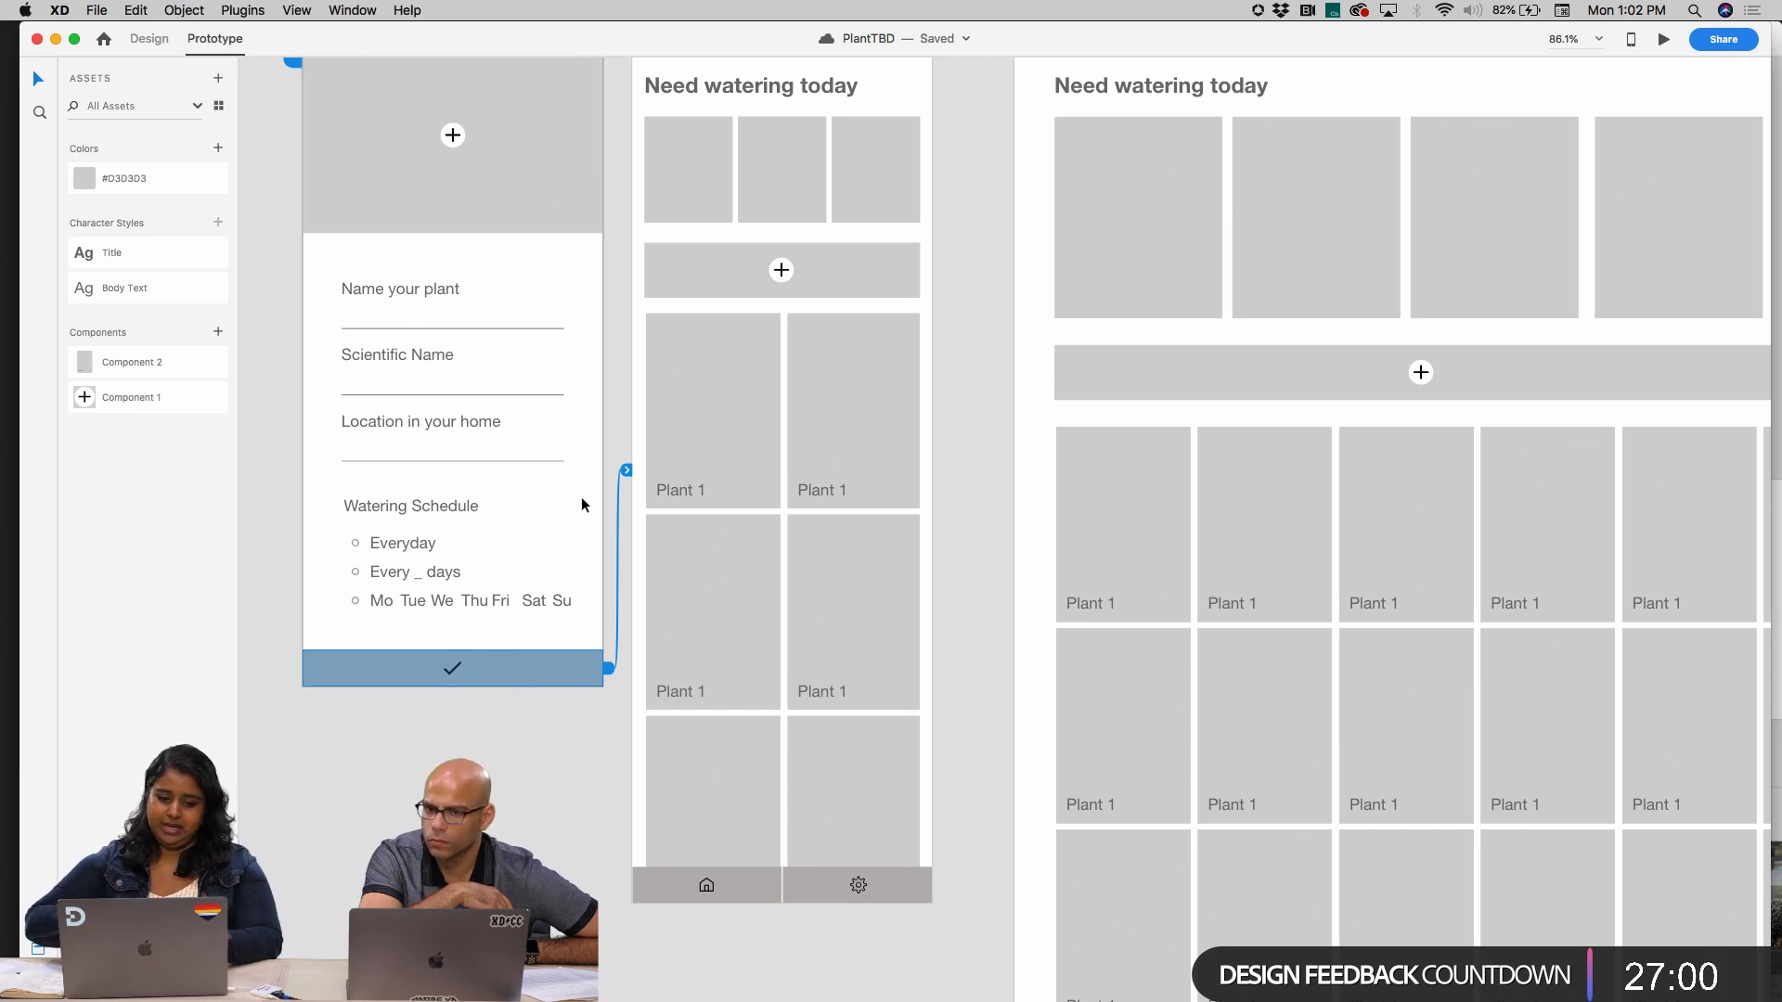
click(558, 299)
click(518, 746)
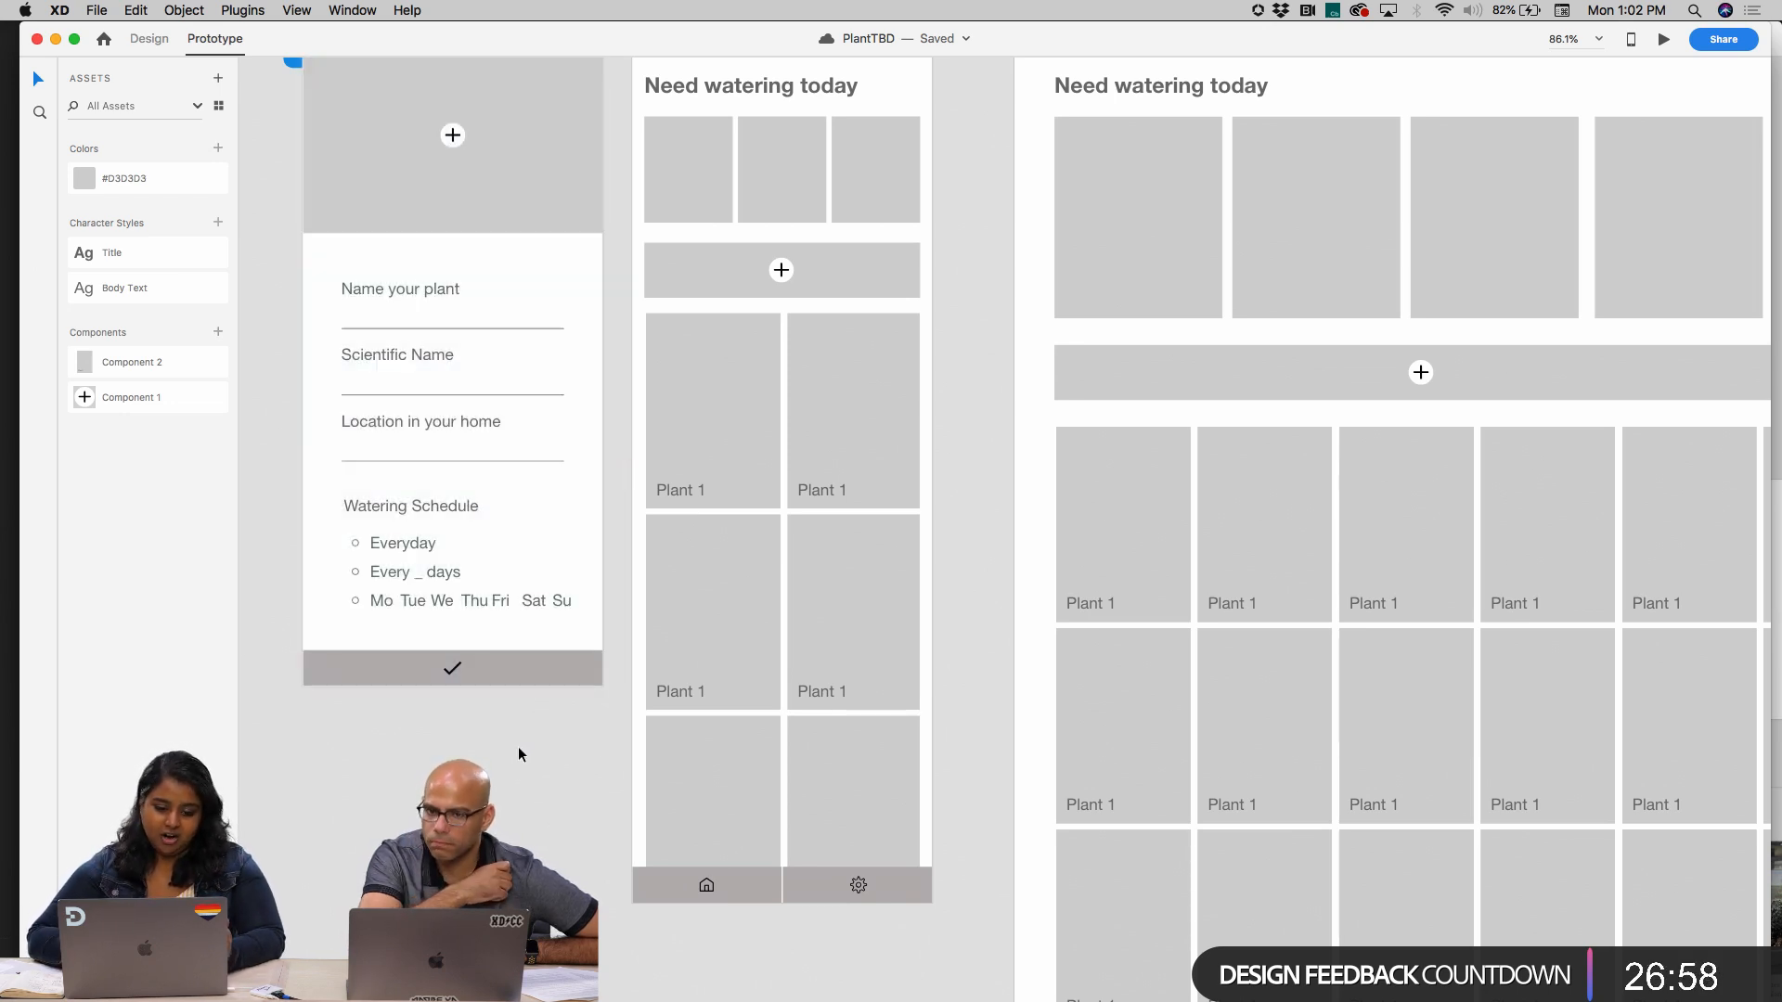
click(521, 672)
scroll(523, 675, right, 2)
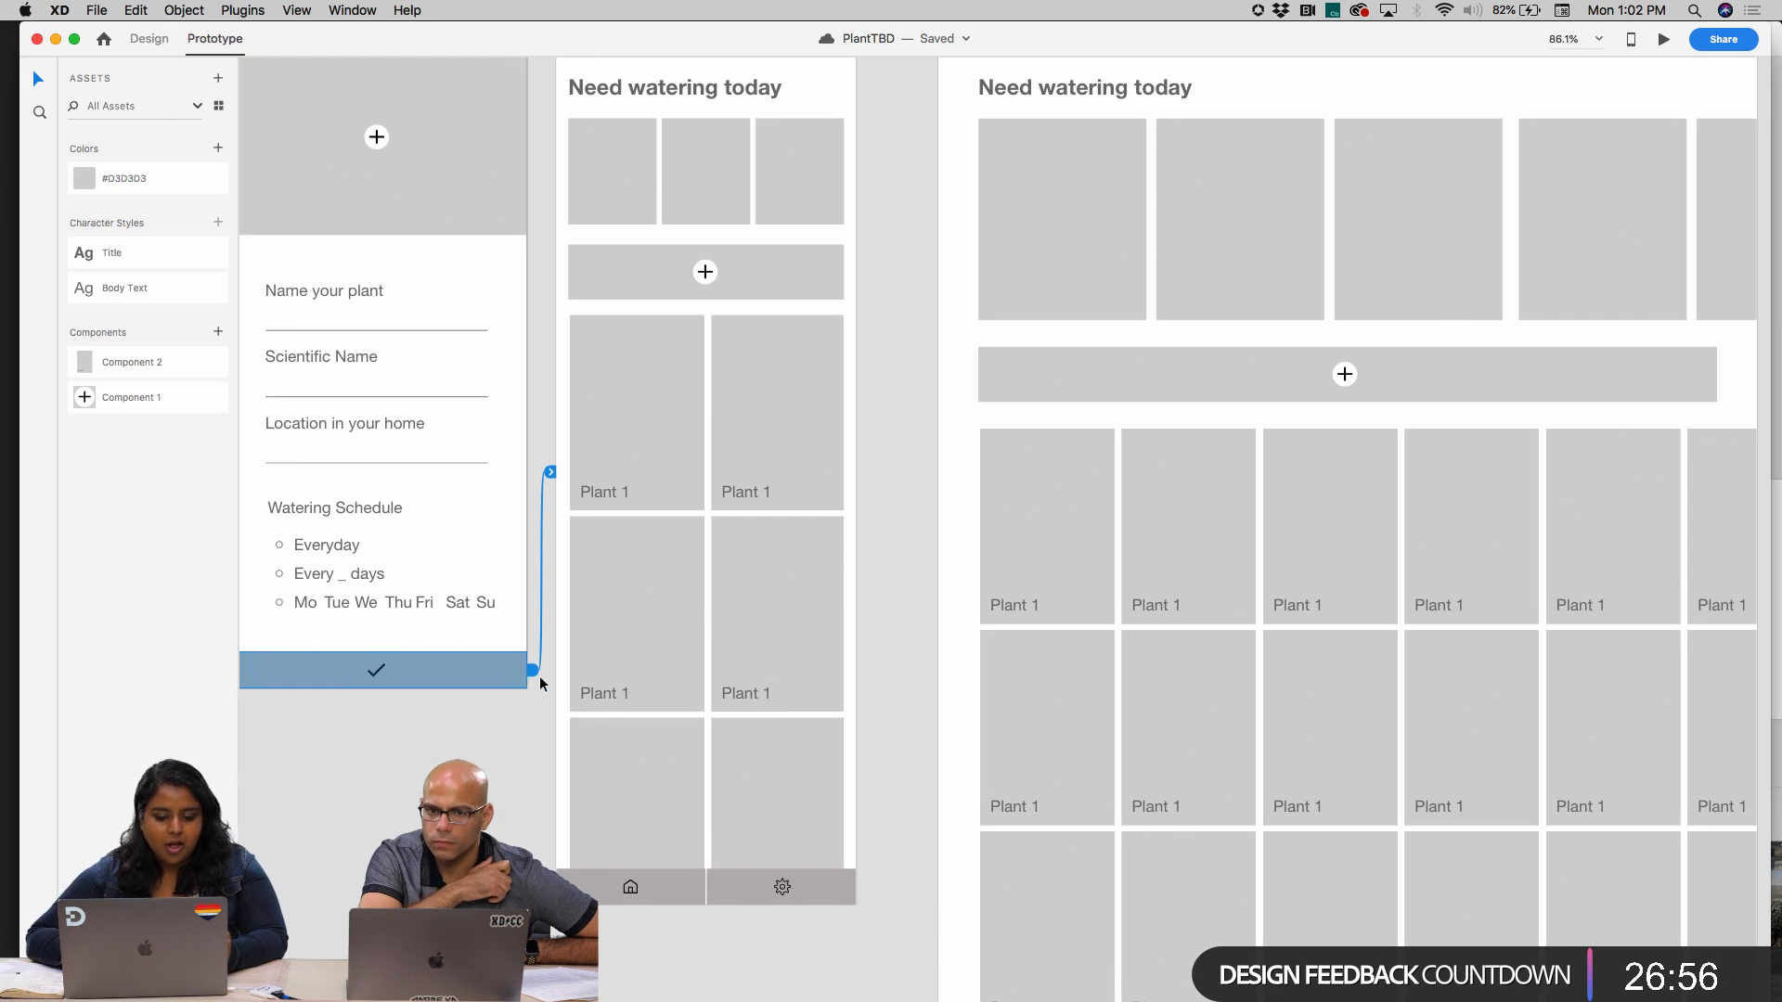
scroll(560, 452, down, 4)
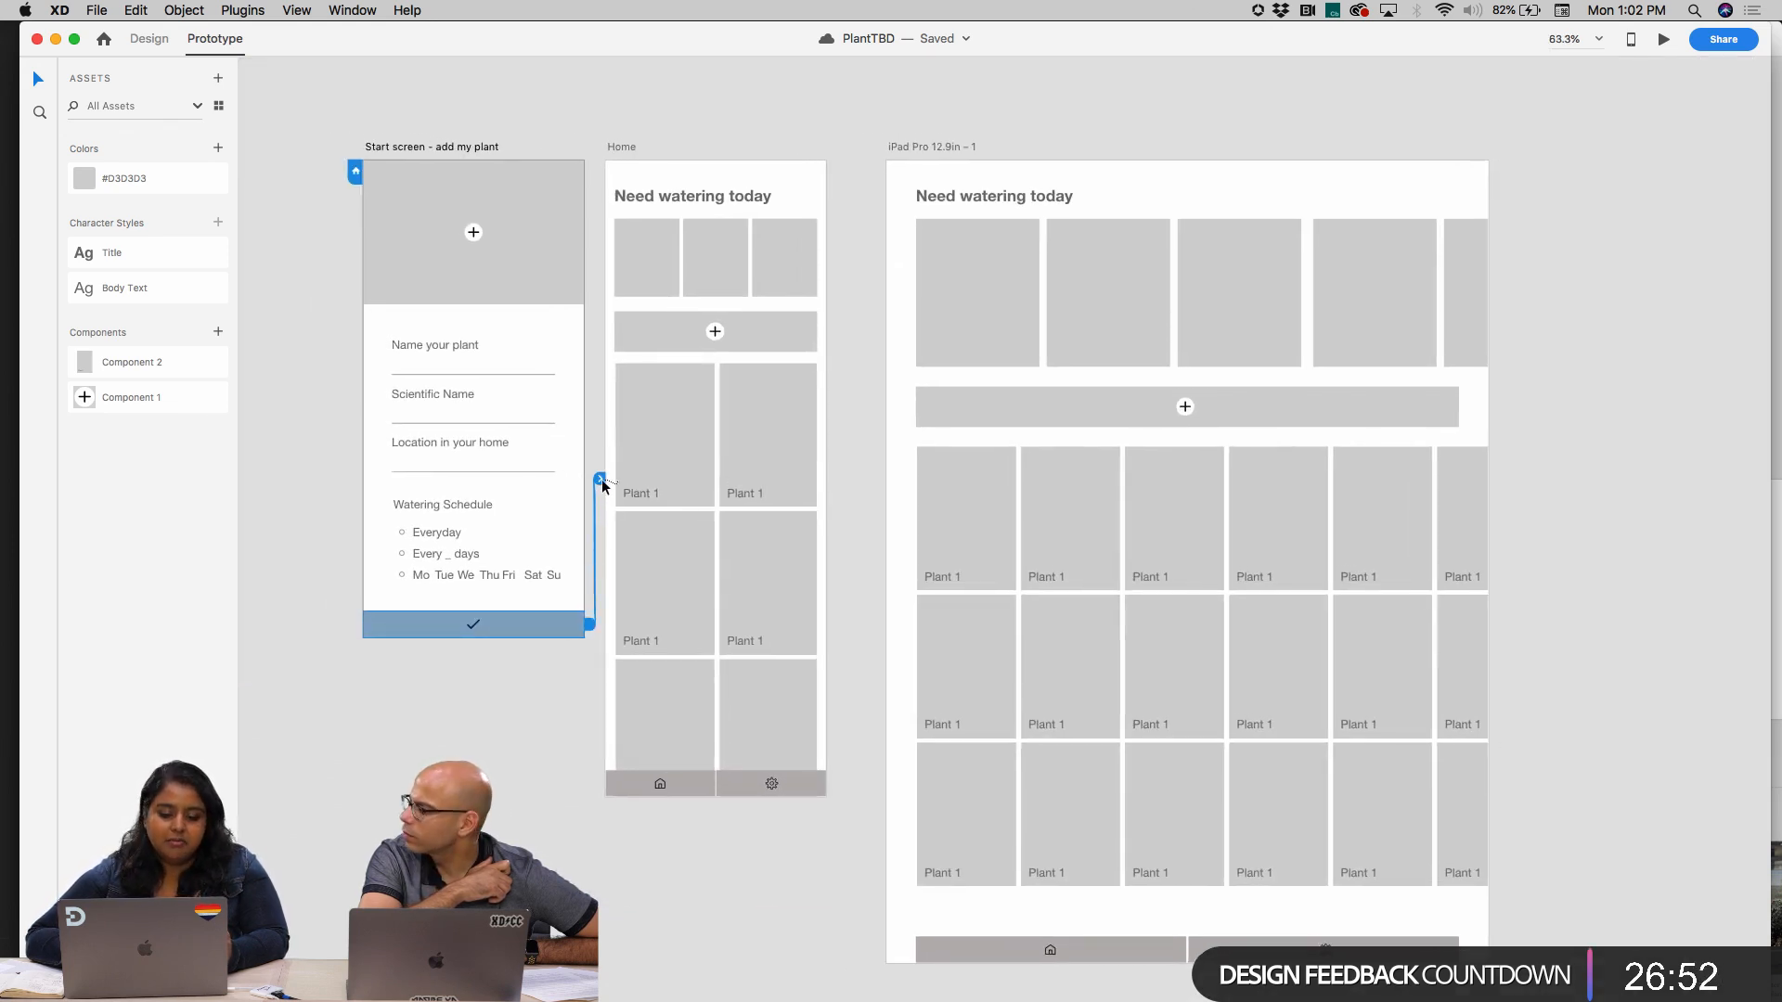
Link Home's plus bar to the start screen with a Tap transition, Slide Up, Ease Out, 0.3 s
click(679, 325)
drag(829, 334, 570, 228)
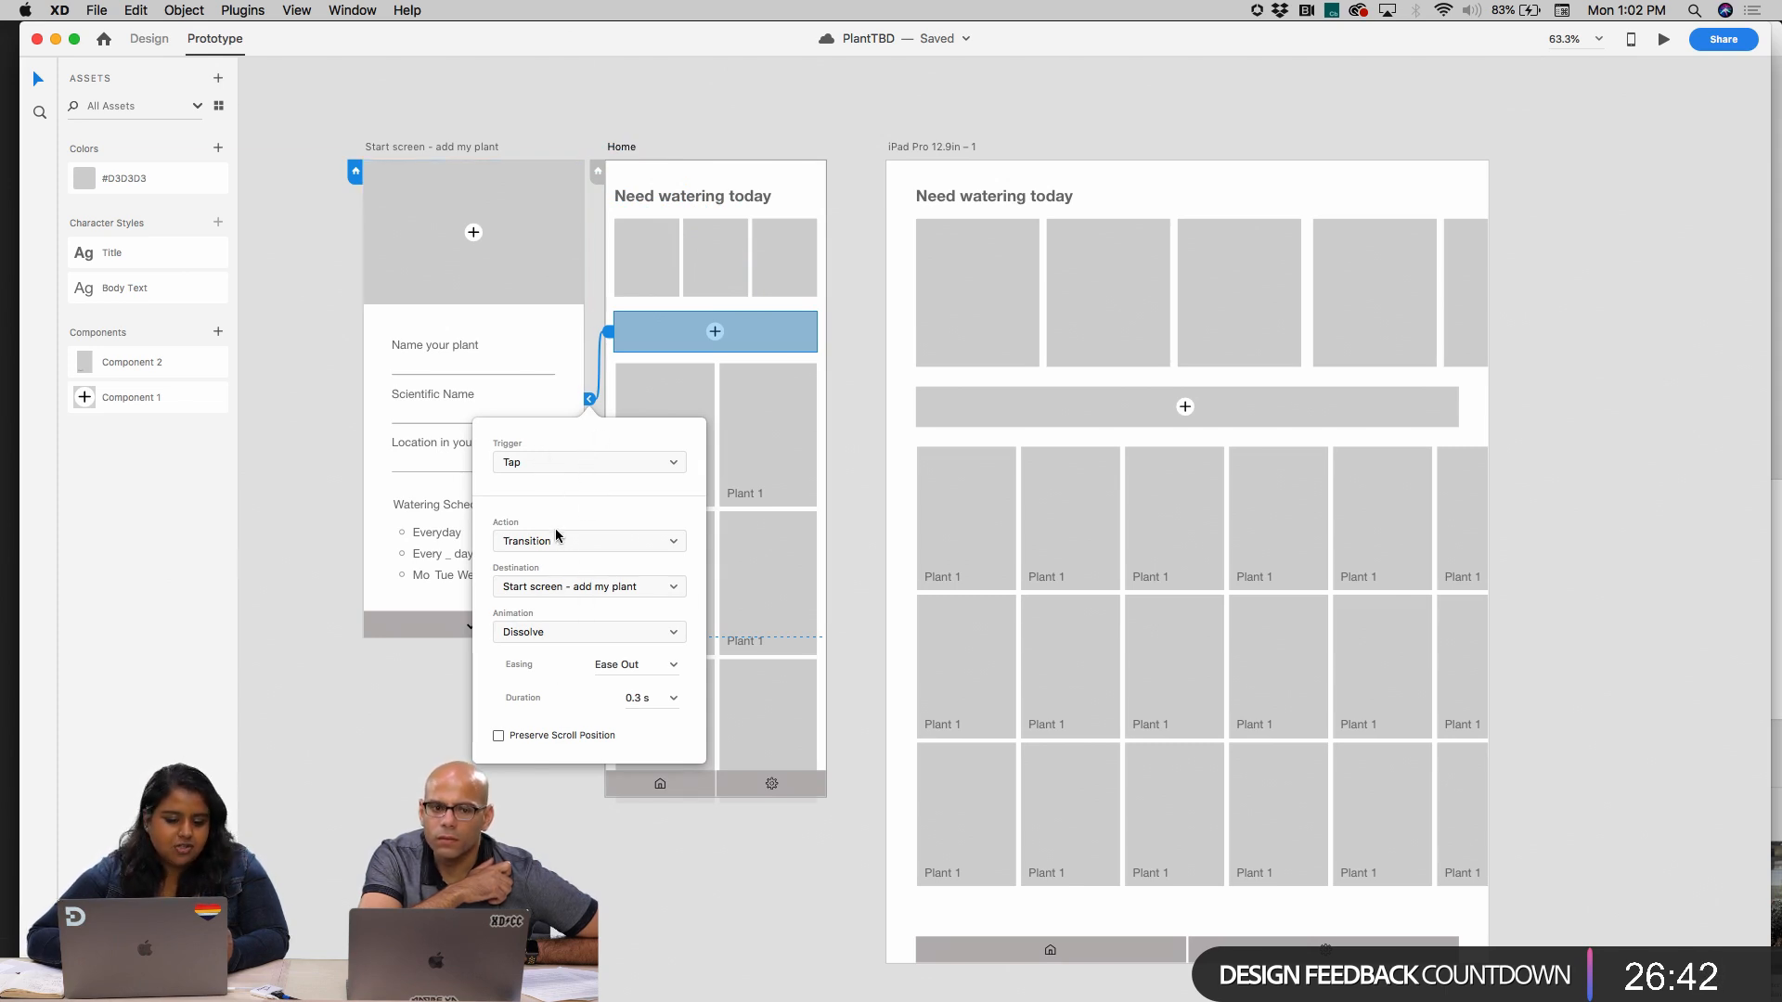
click(559, 631)
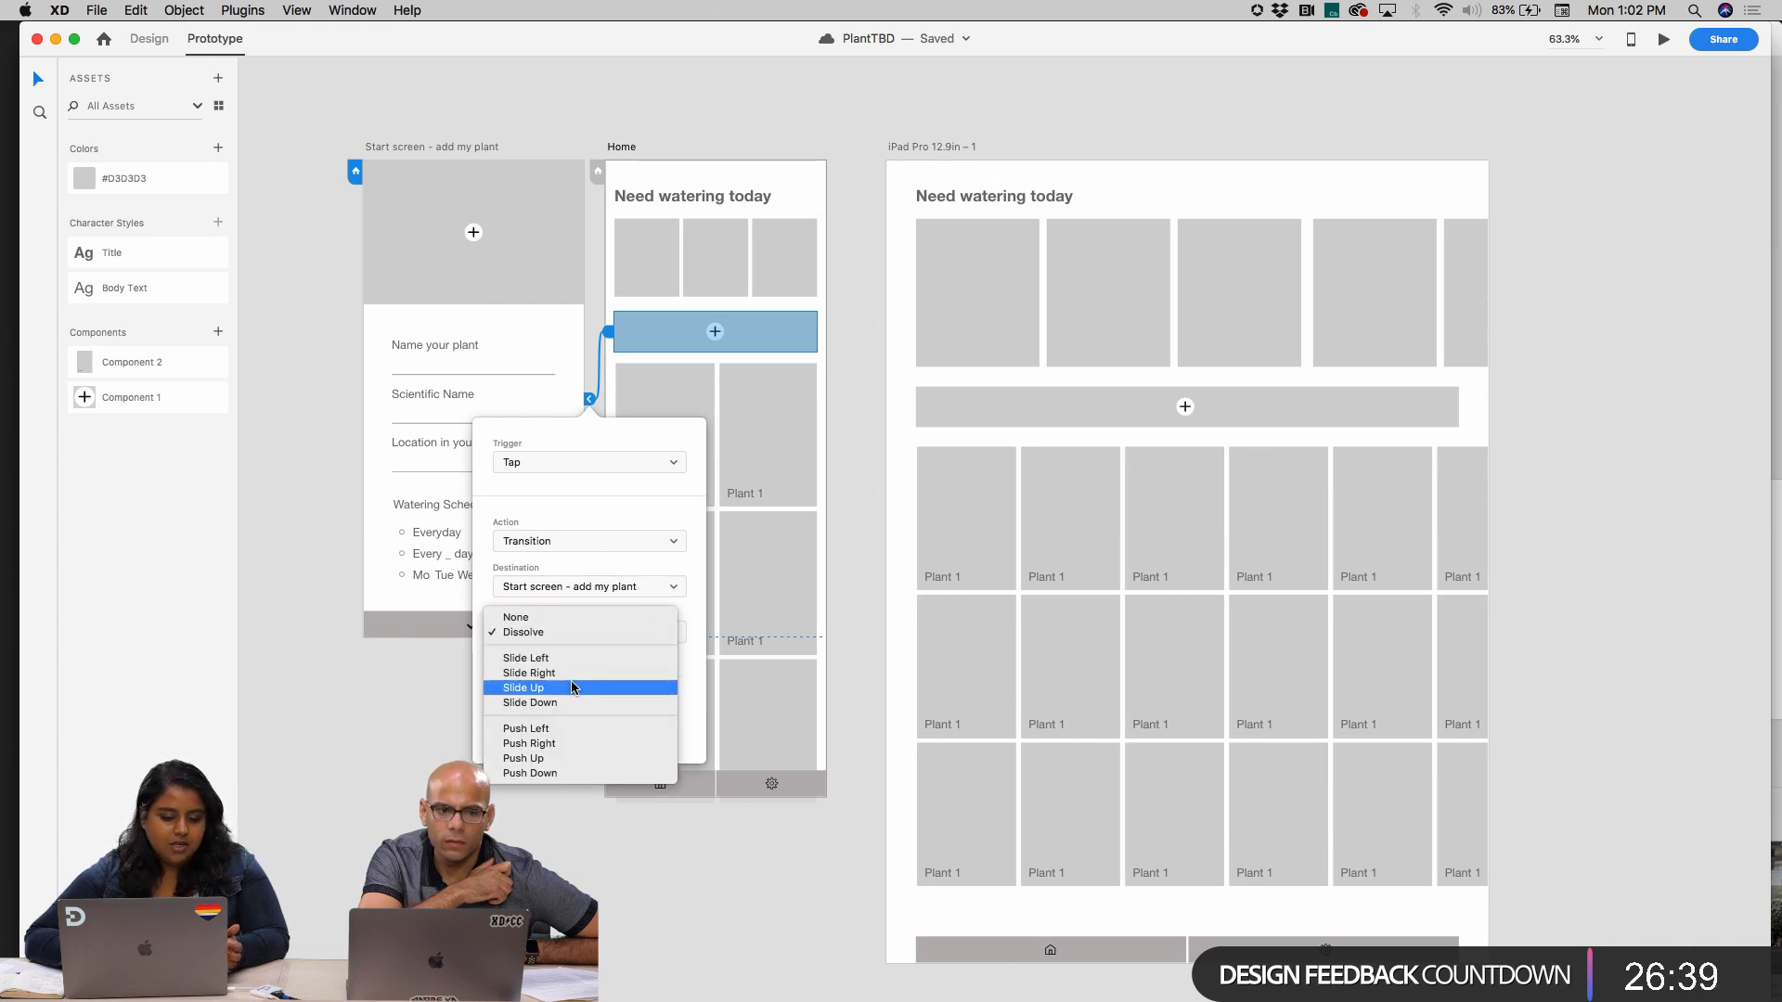
click(573, 688)
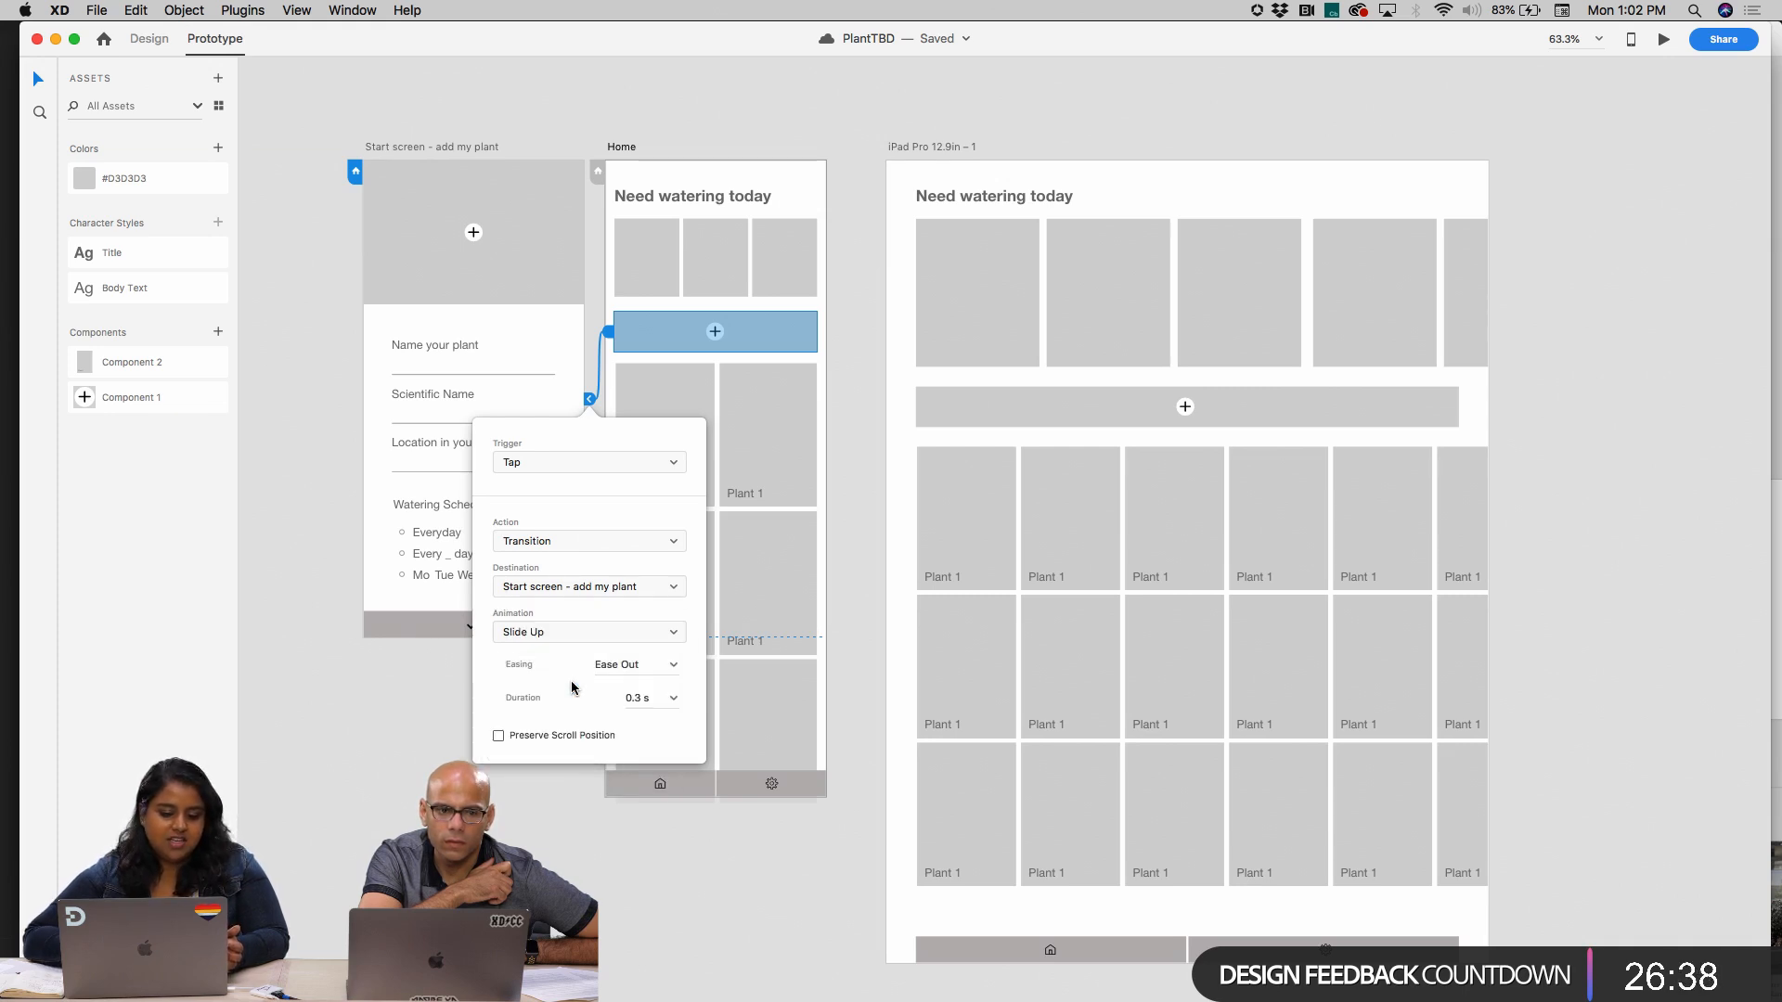
click(595, 256)
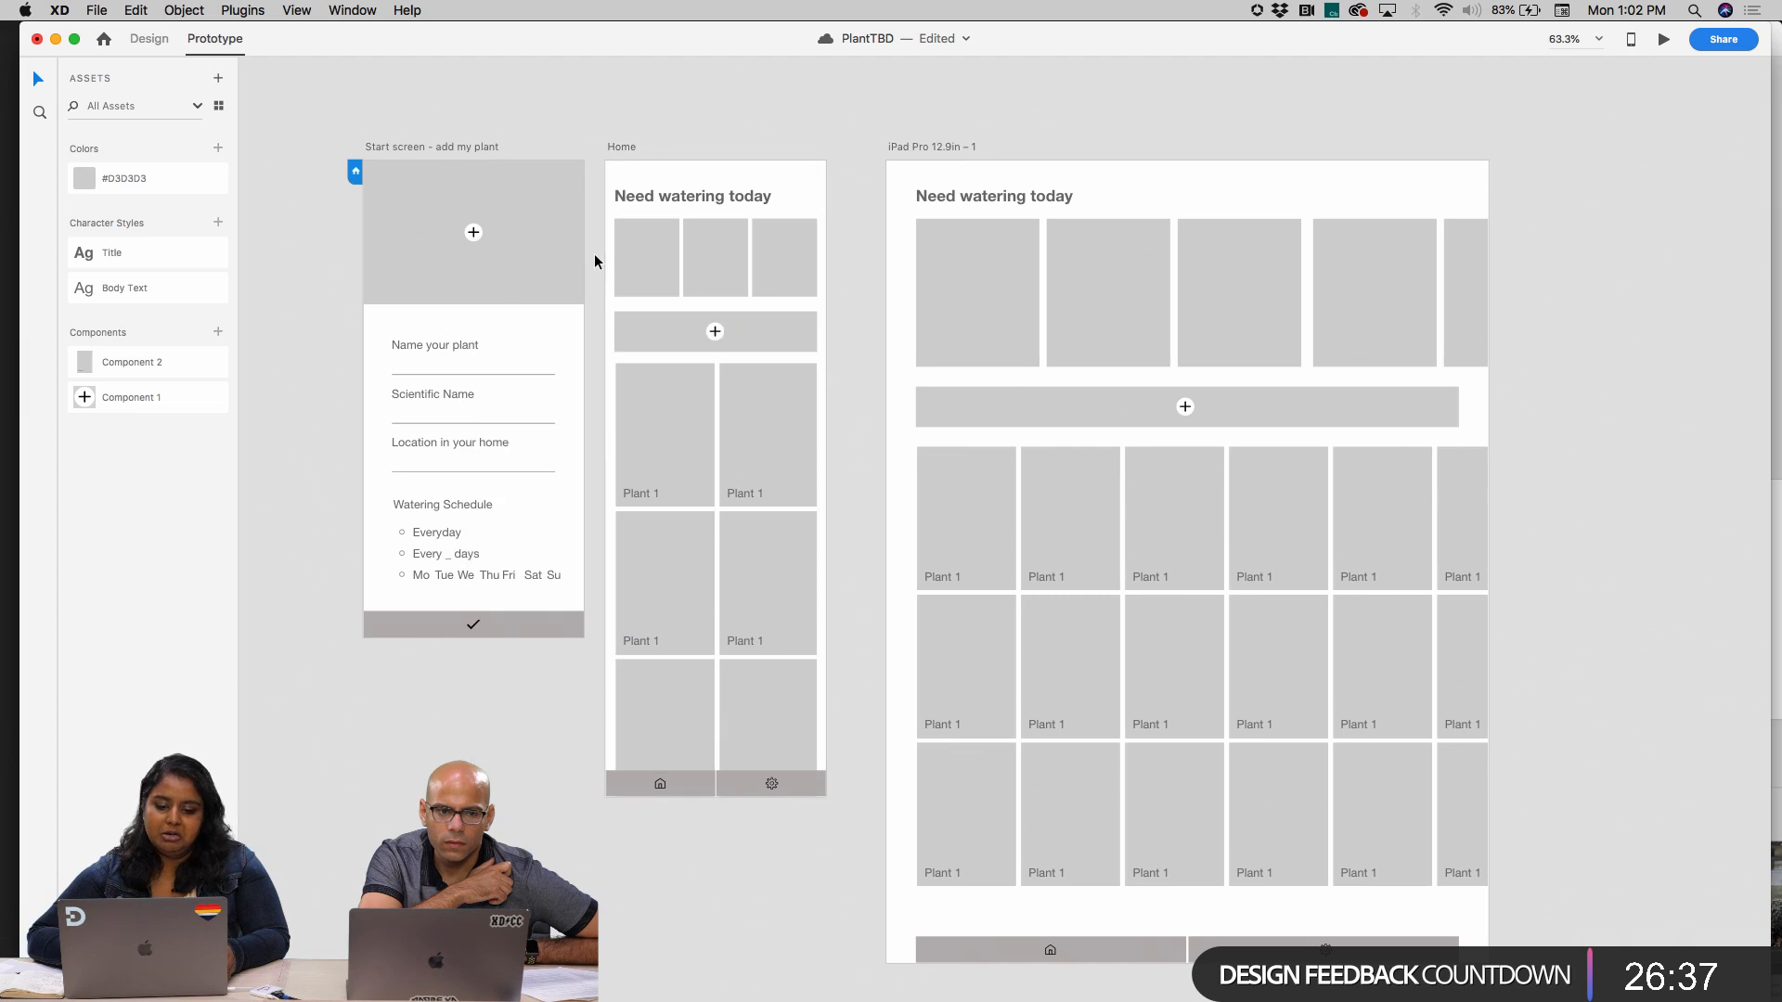
Change the animation of the checkmark bar's link to Home to Slide Down
click(534, 621)
click(600, 480)
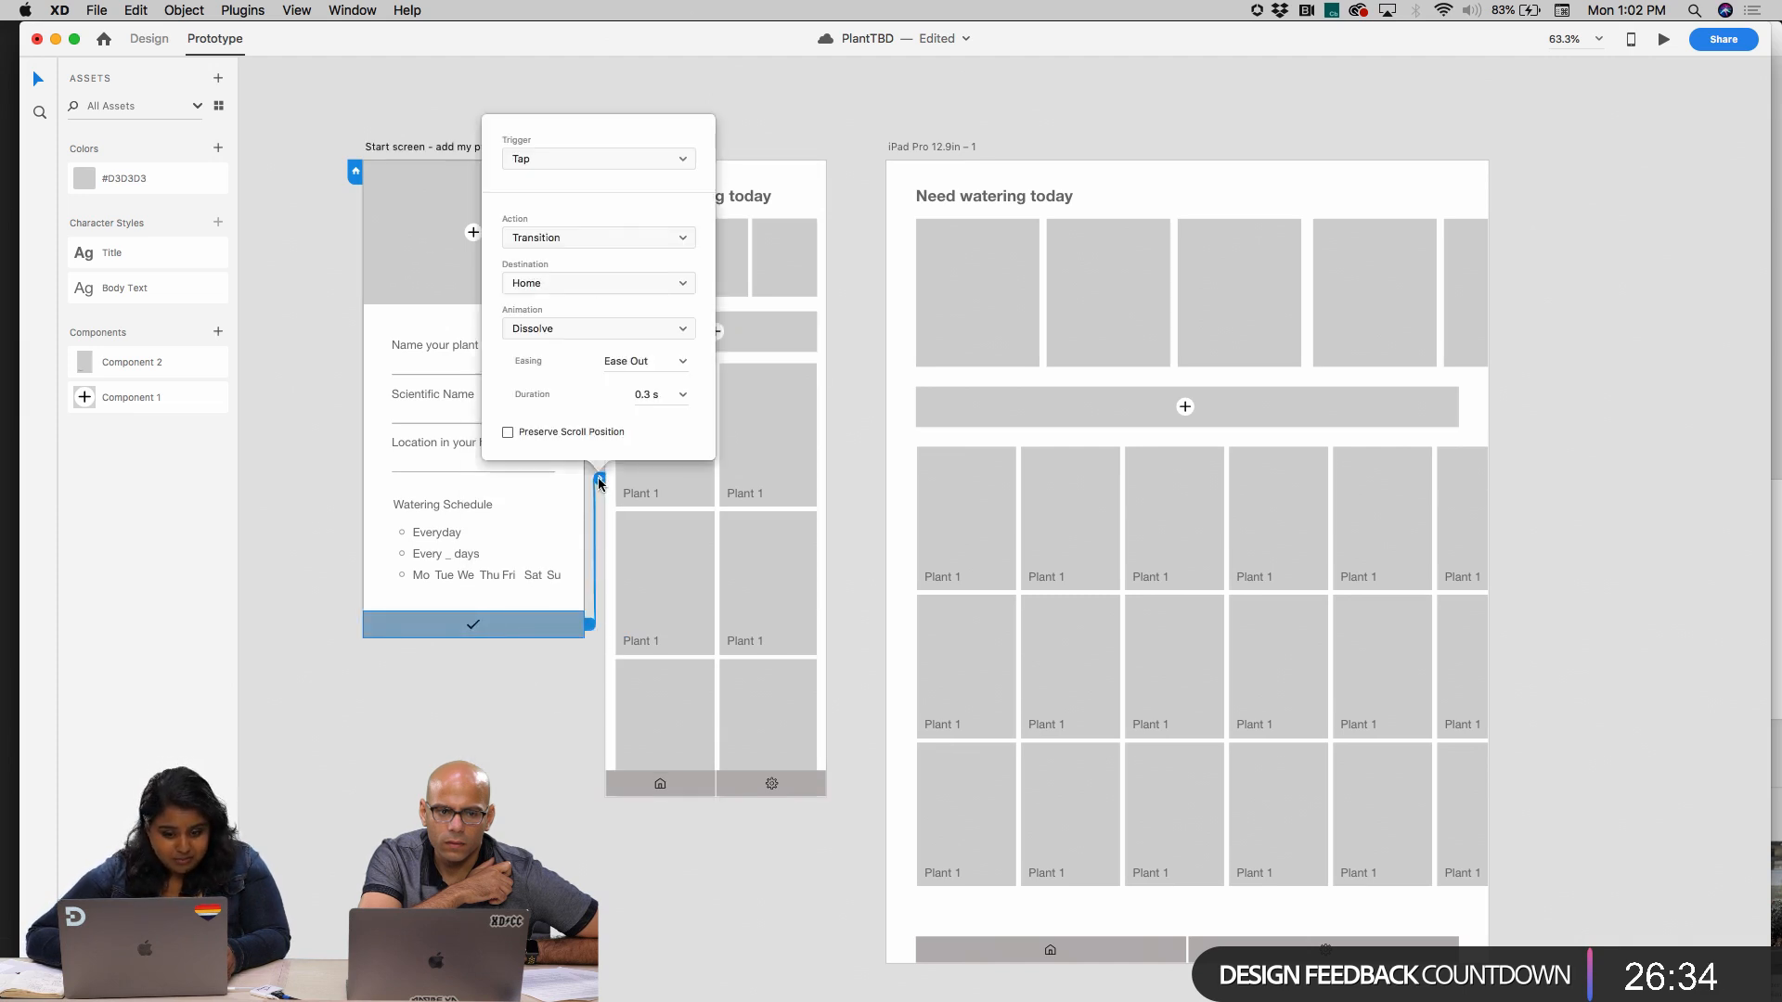
click(601, 329)
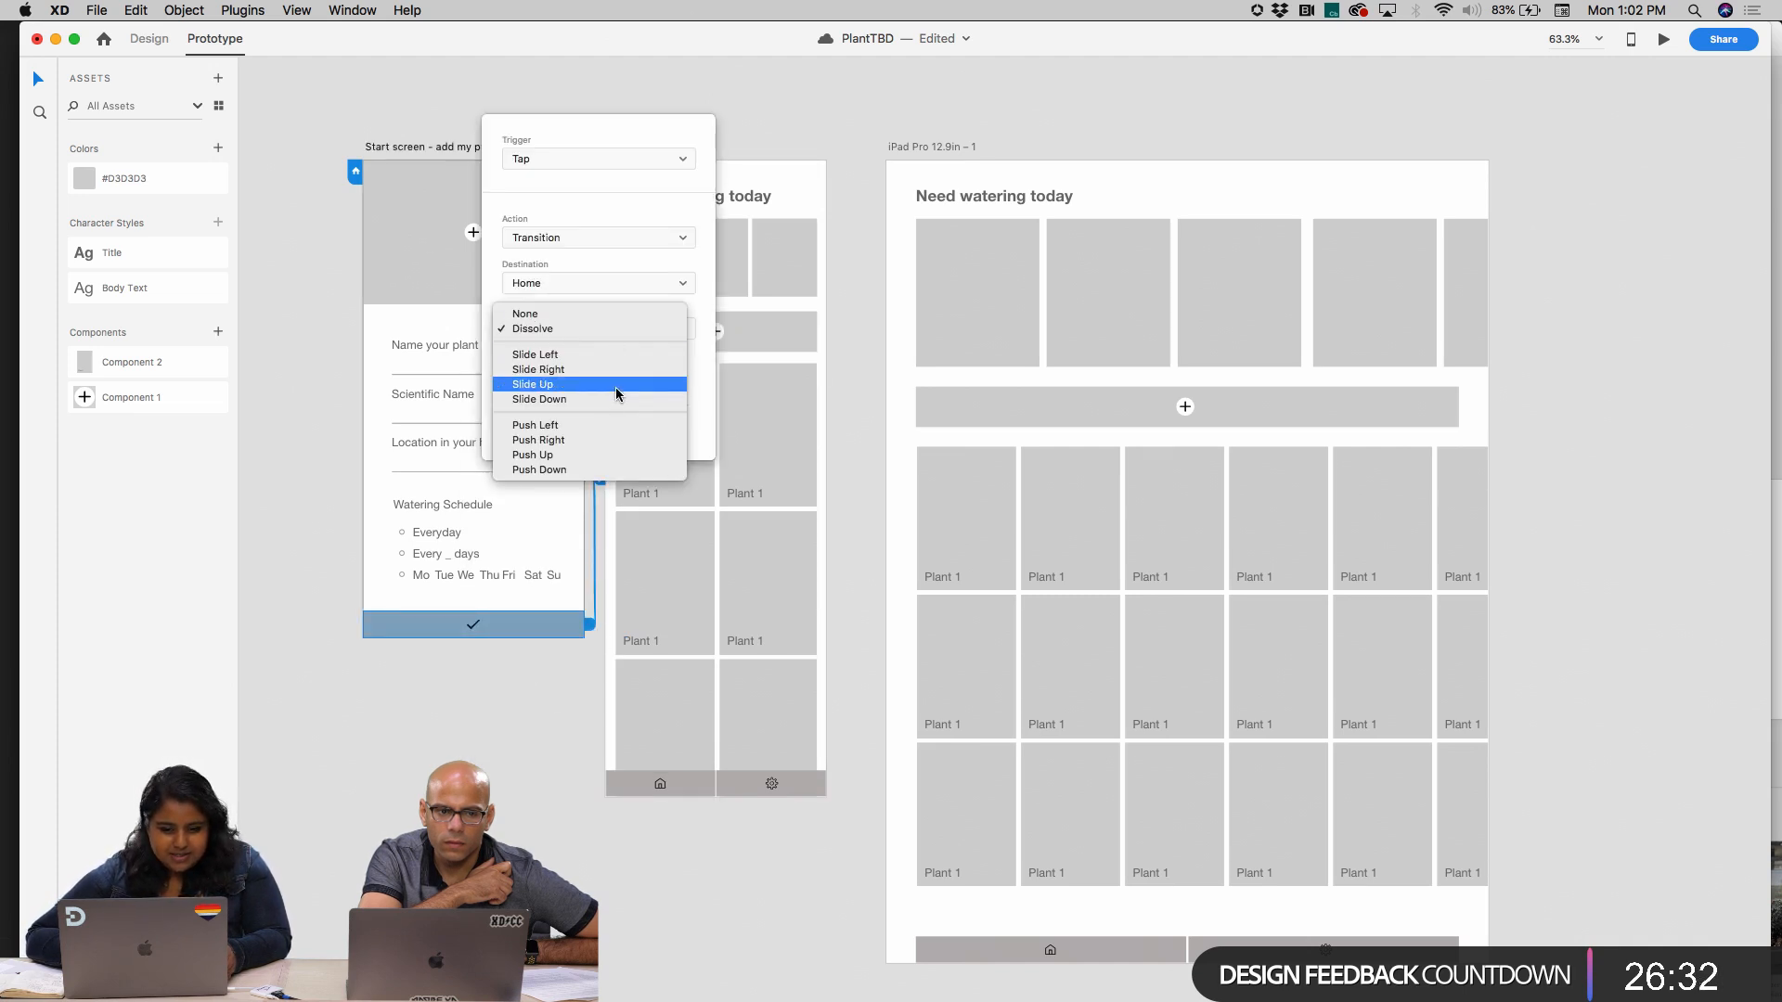
click(618, 399)
click(533, 768)
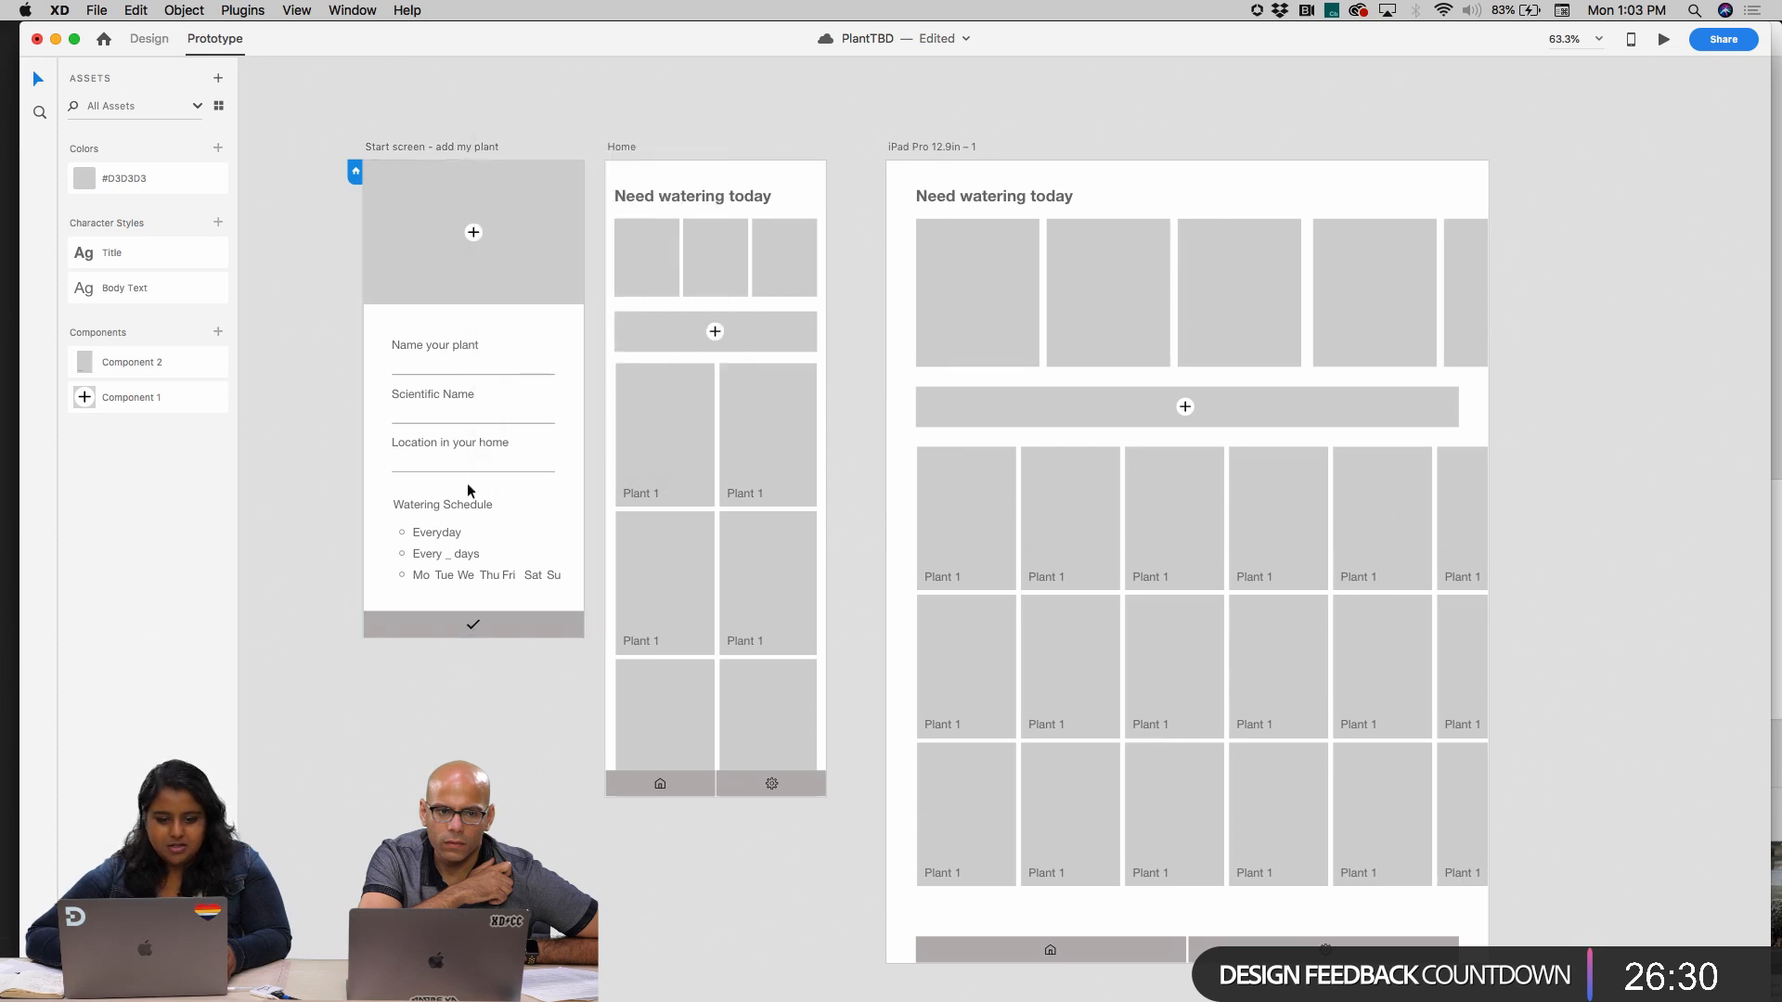
Preview the prototype from the start screen and place the preview window over the Home artboard
click(401, 146)
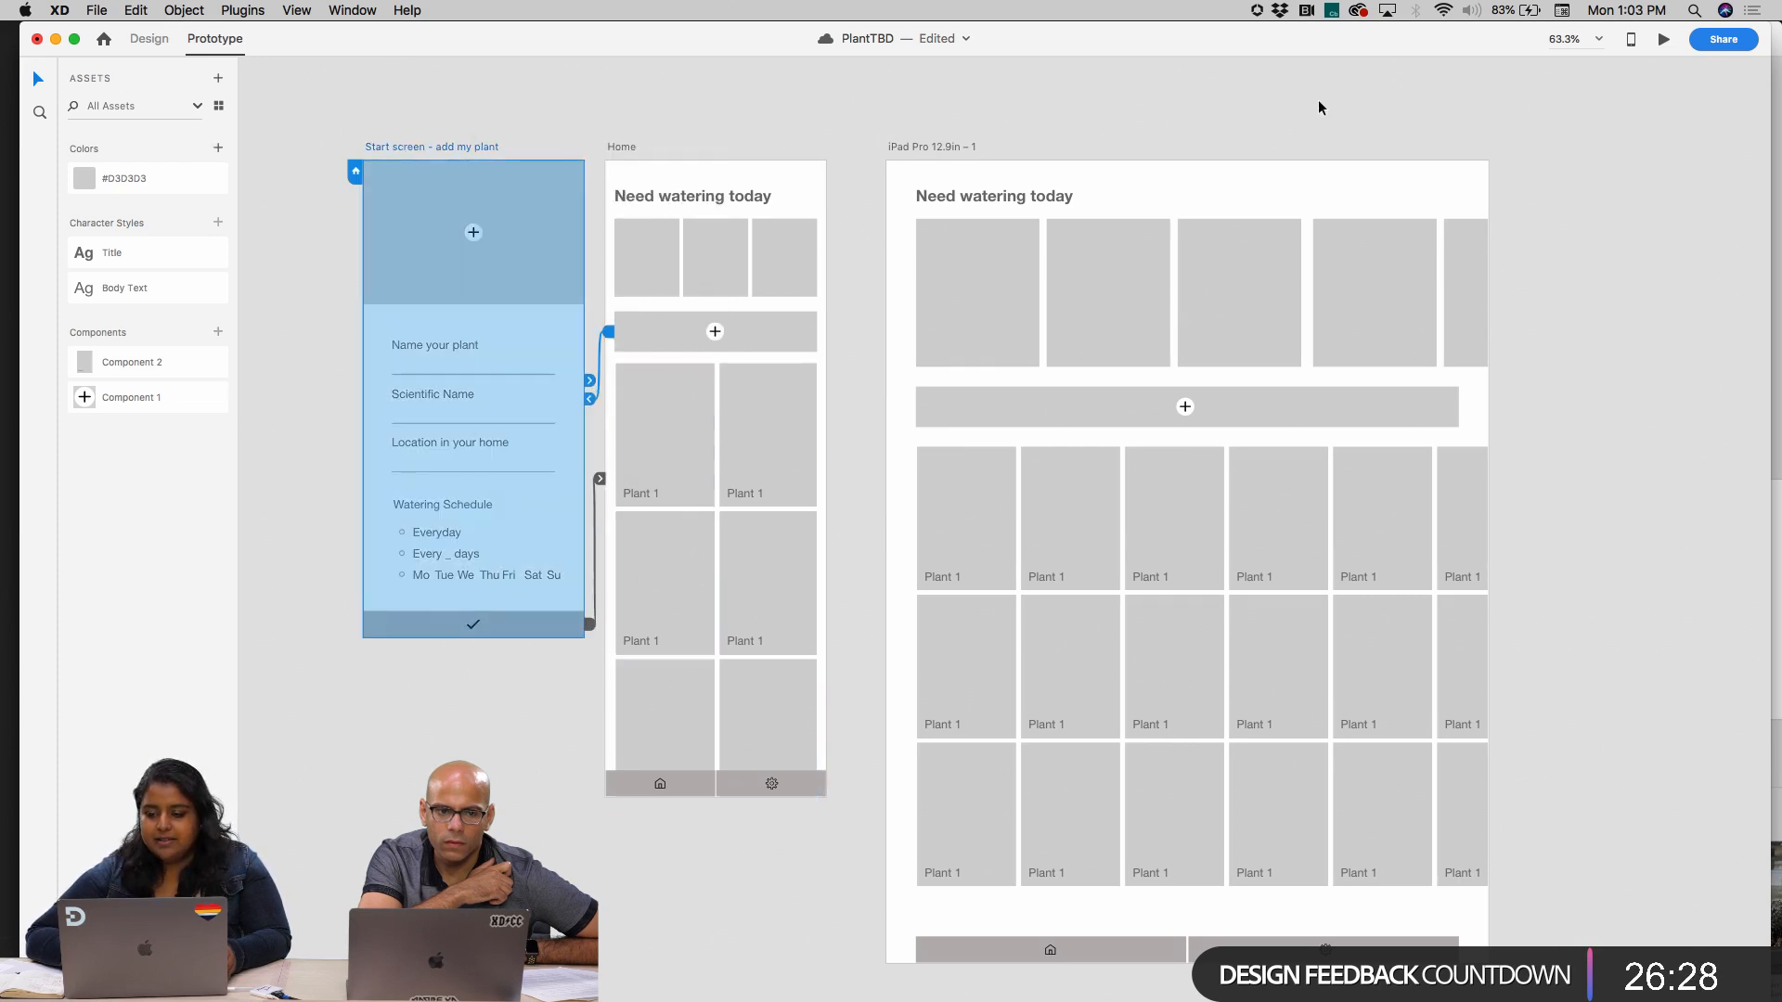
click(1663, 42)
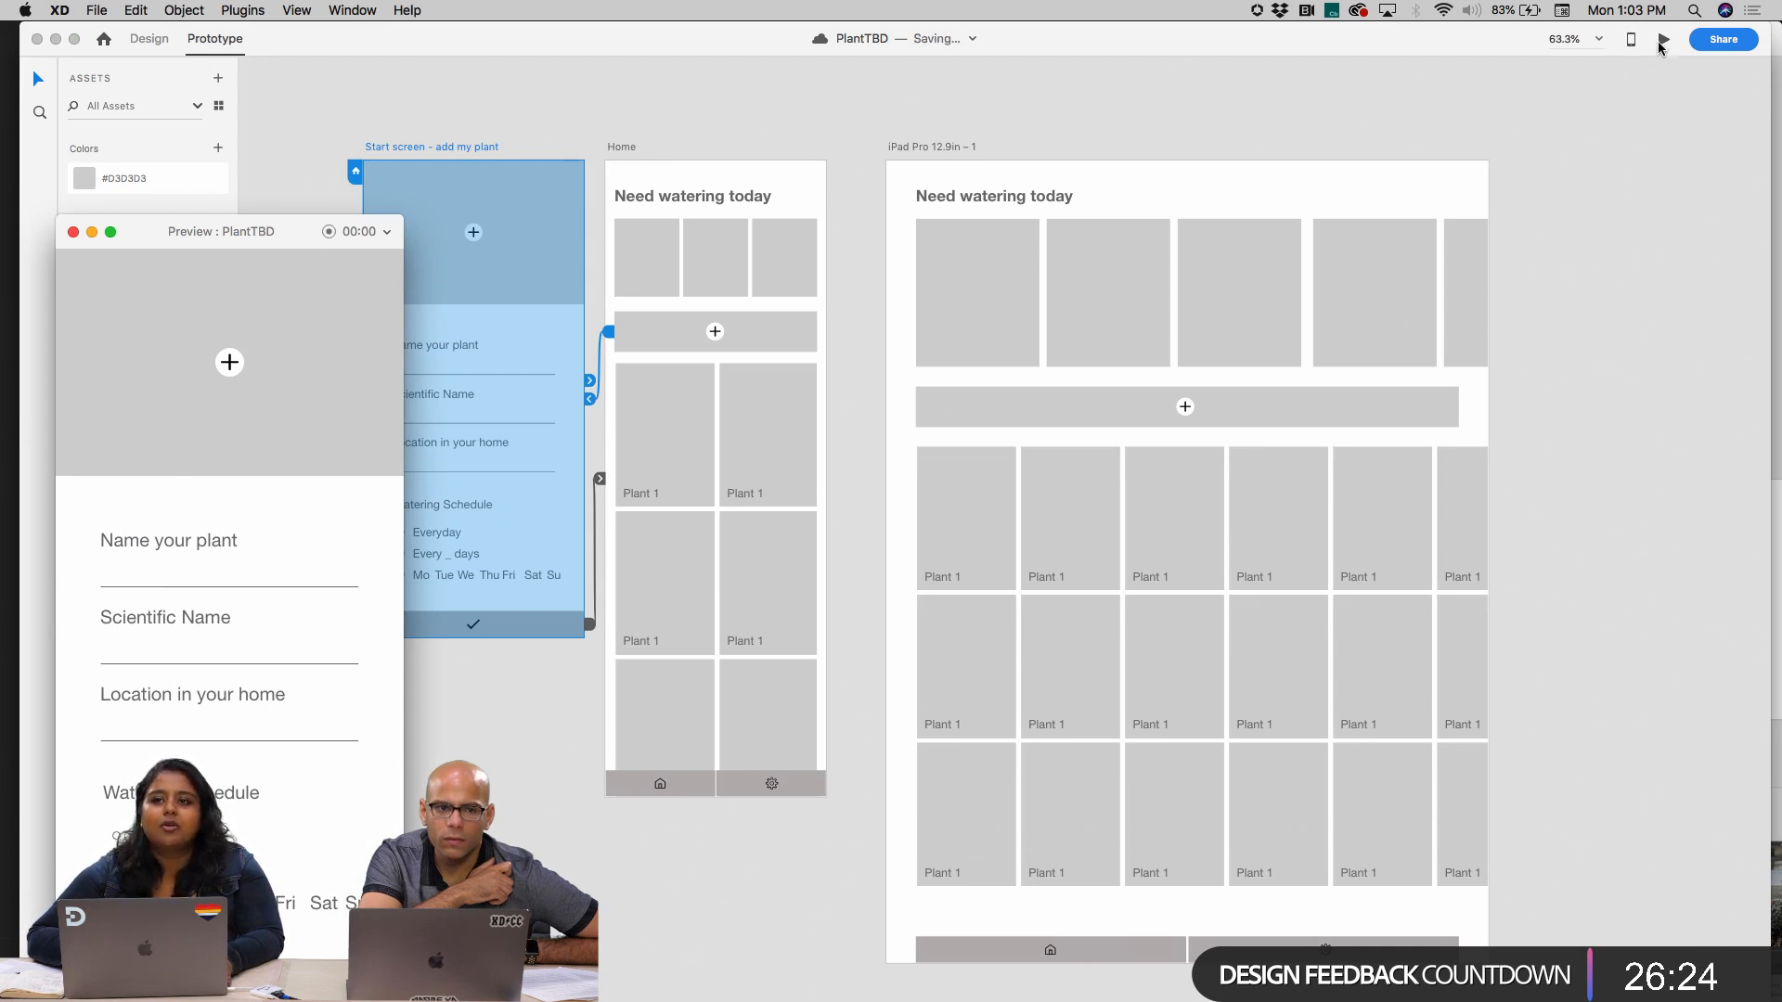
drag(260, 240, 804, 109)
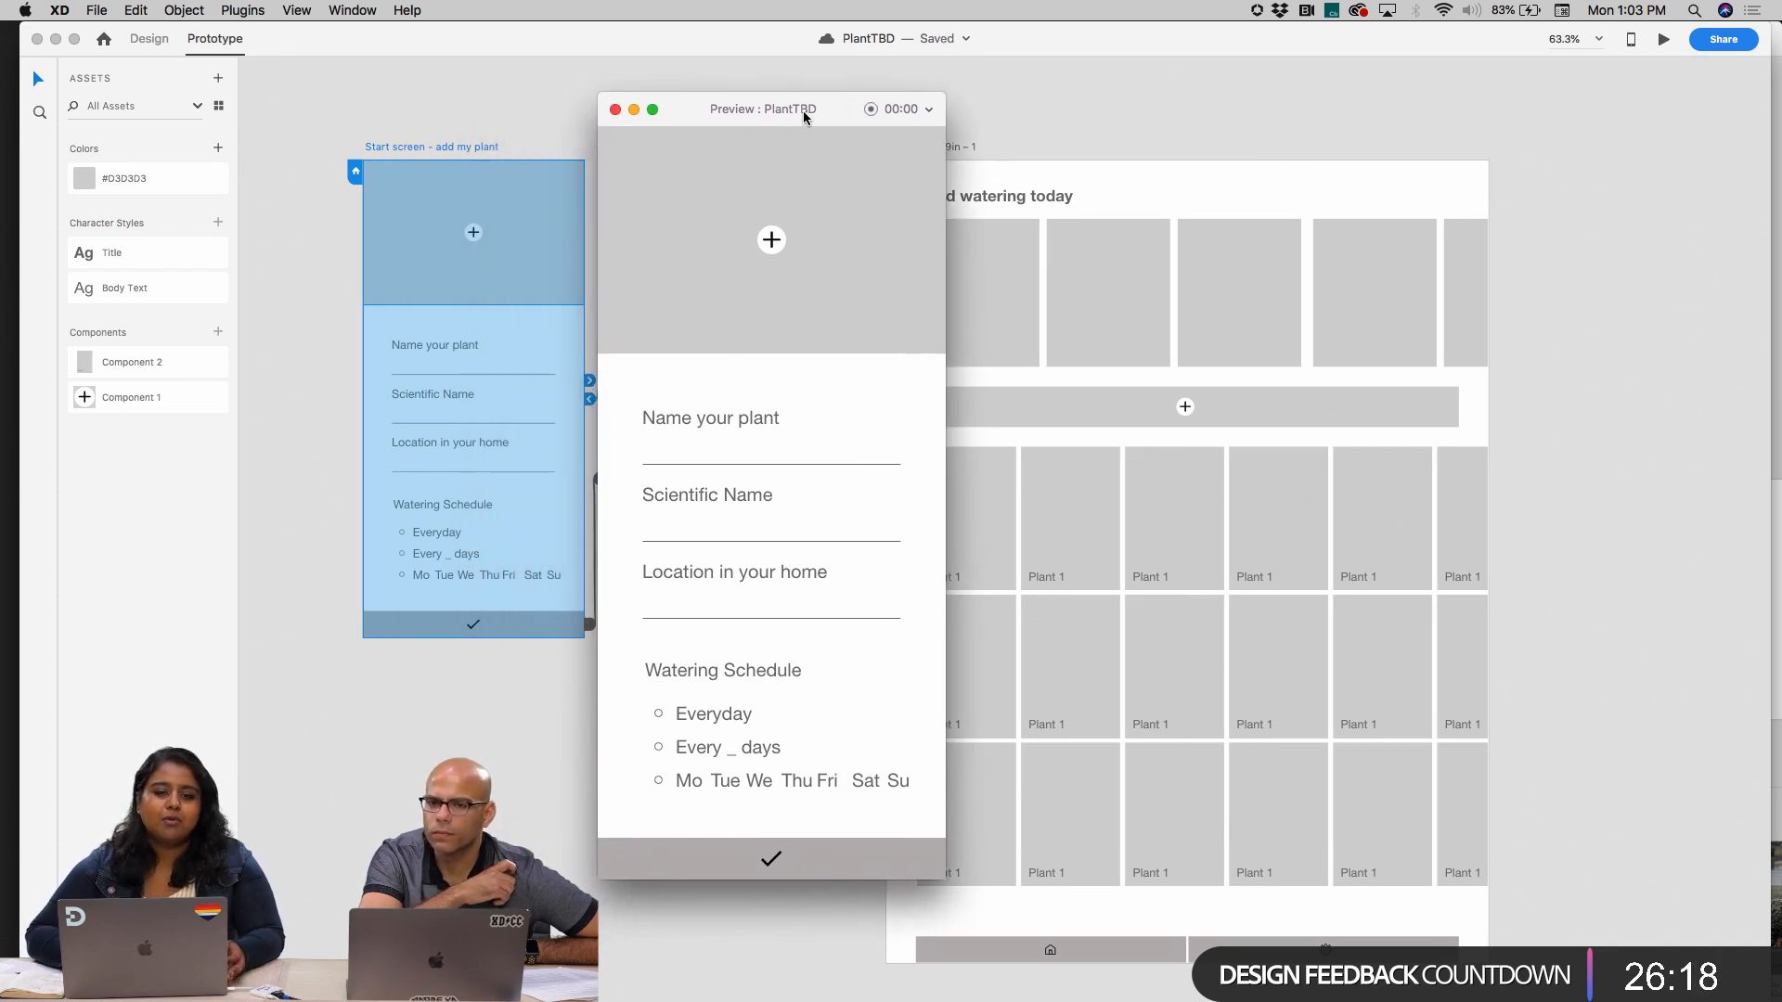
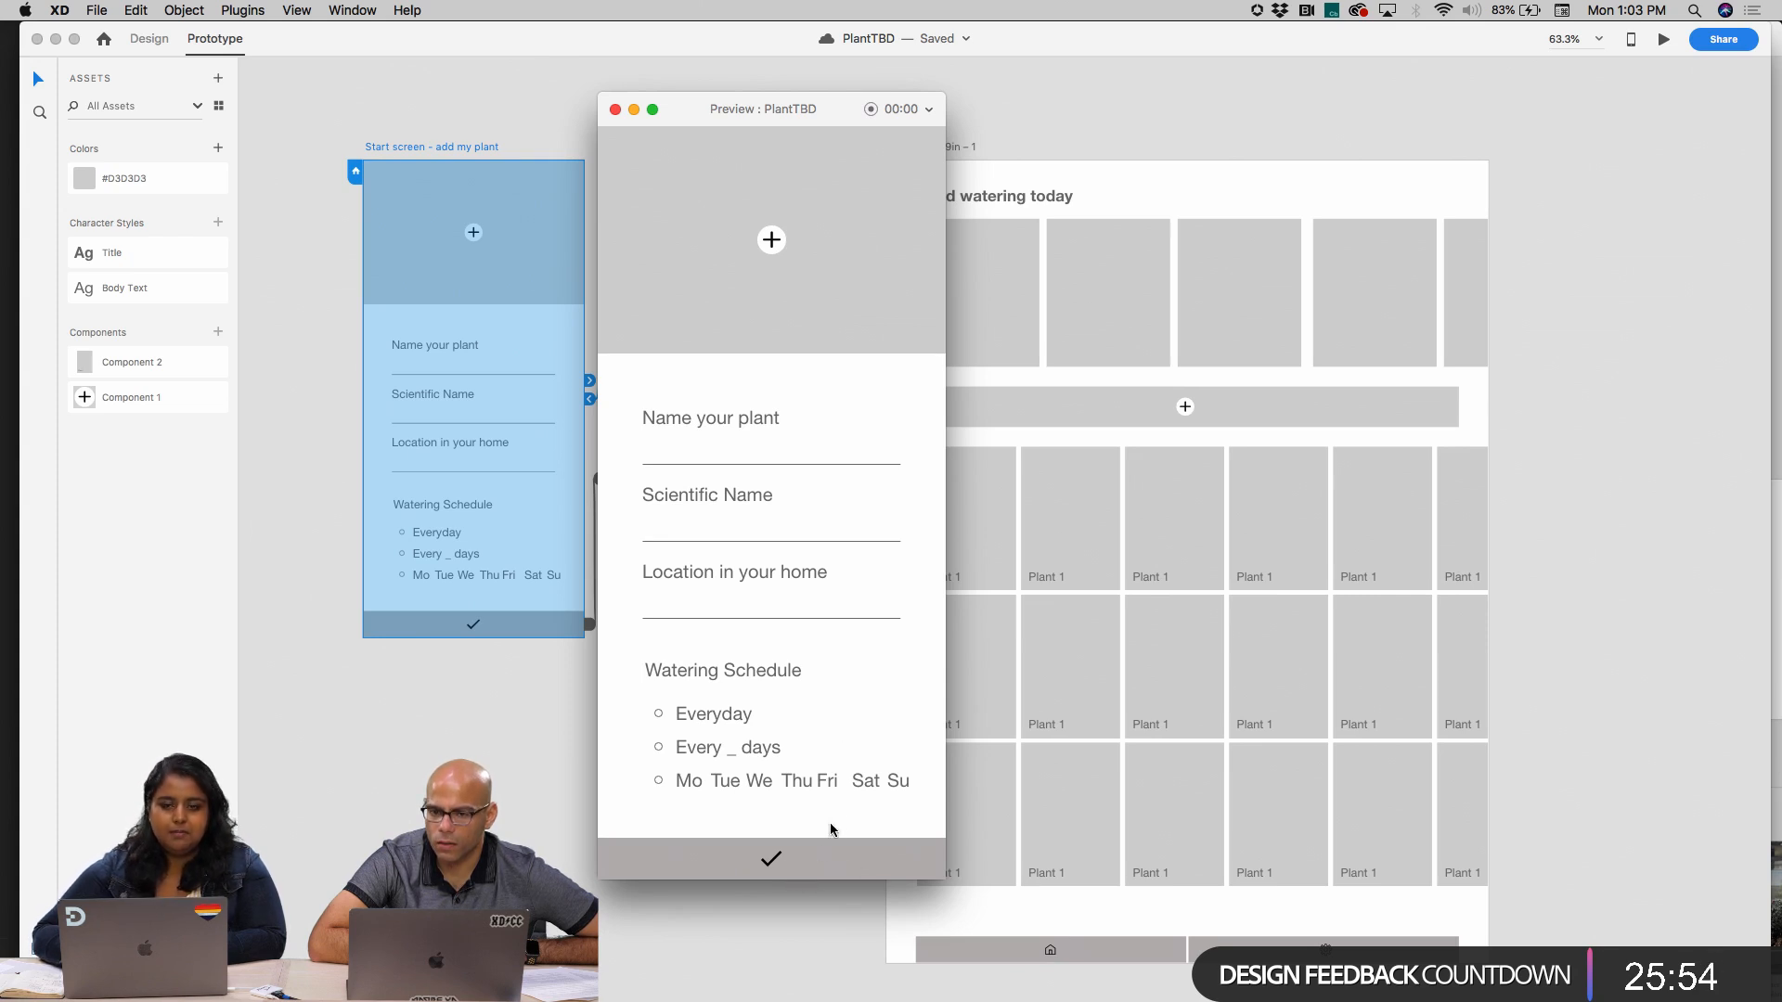
Follow the start screen's checkmark bar to Home in the preview, scroll through Home down to its navigation bar, and close the preview
click(799, 873)
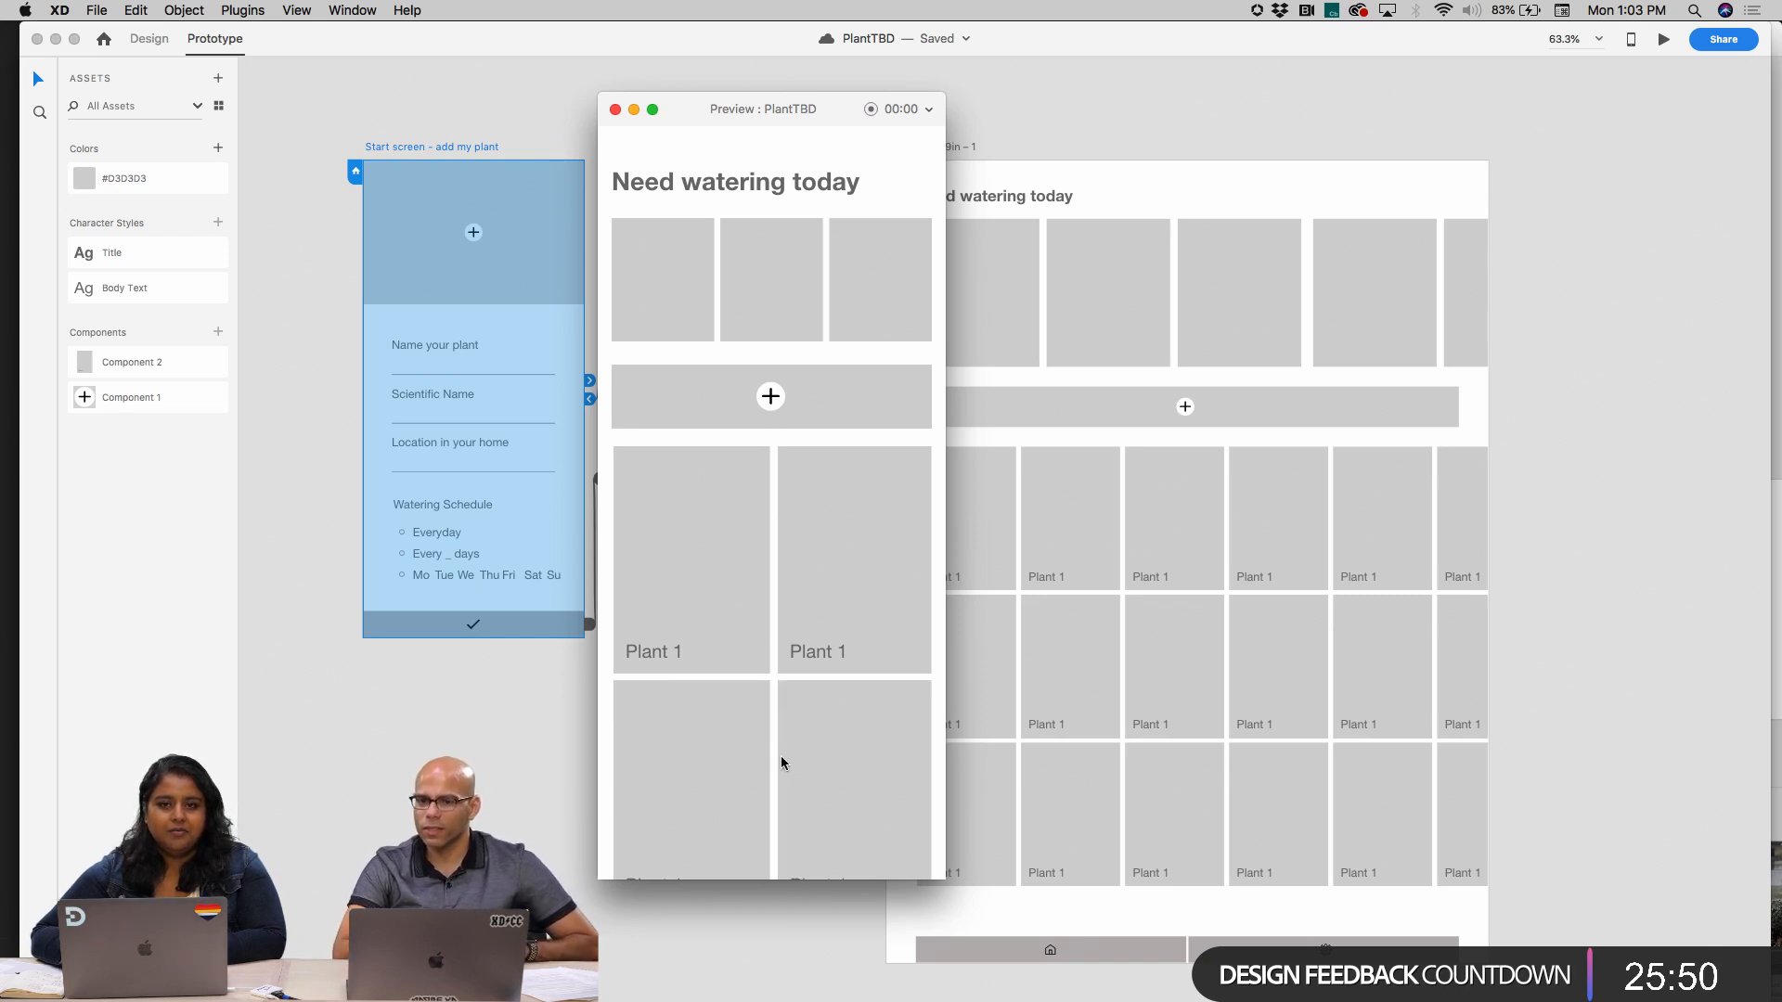
scroll(779, 756, down, 5)
scroll(781, 763, up, 5)
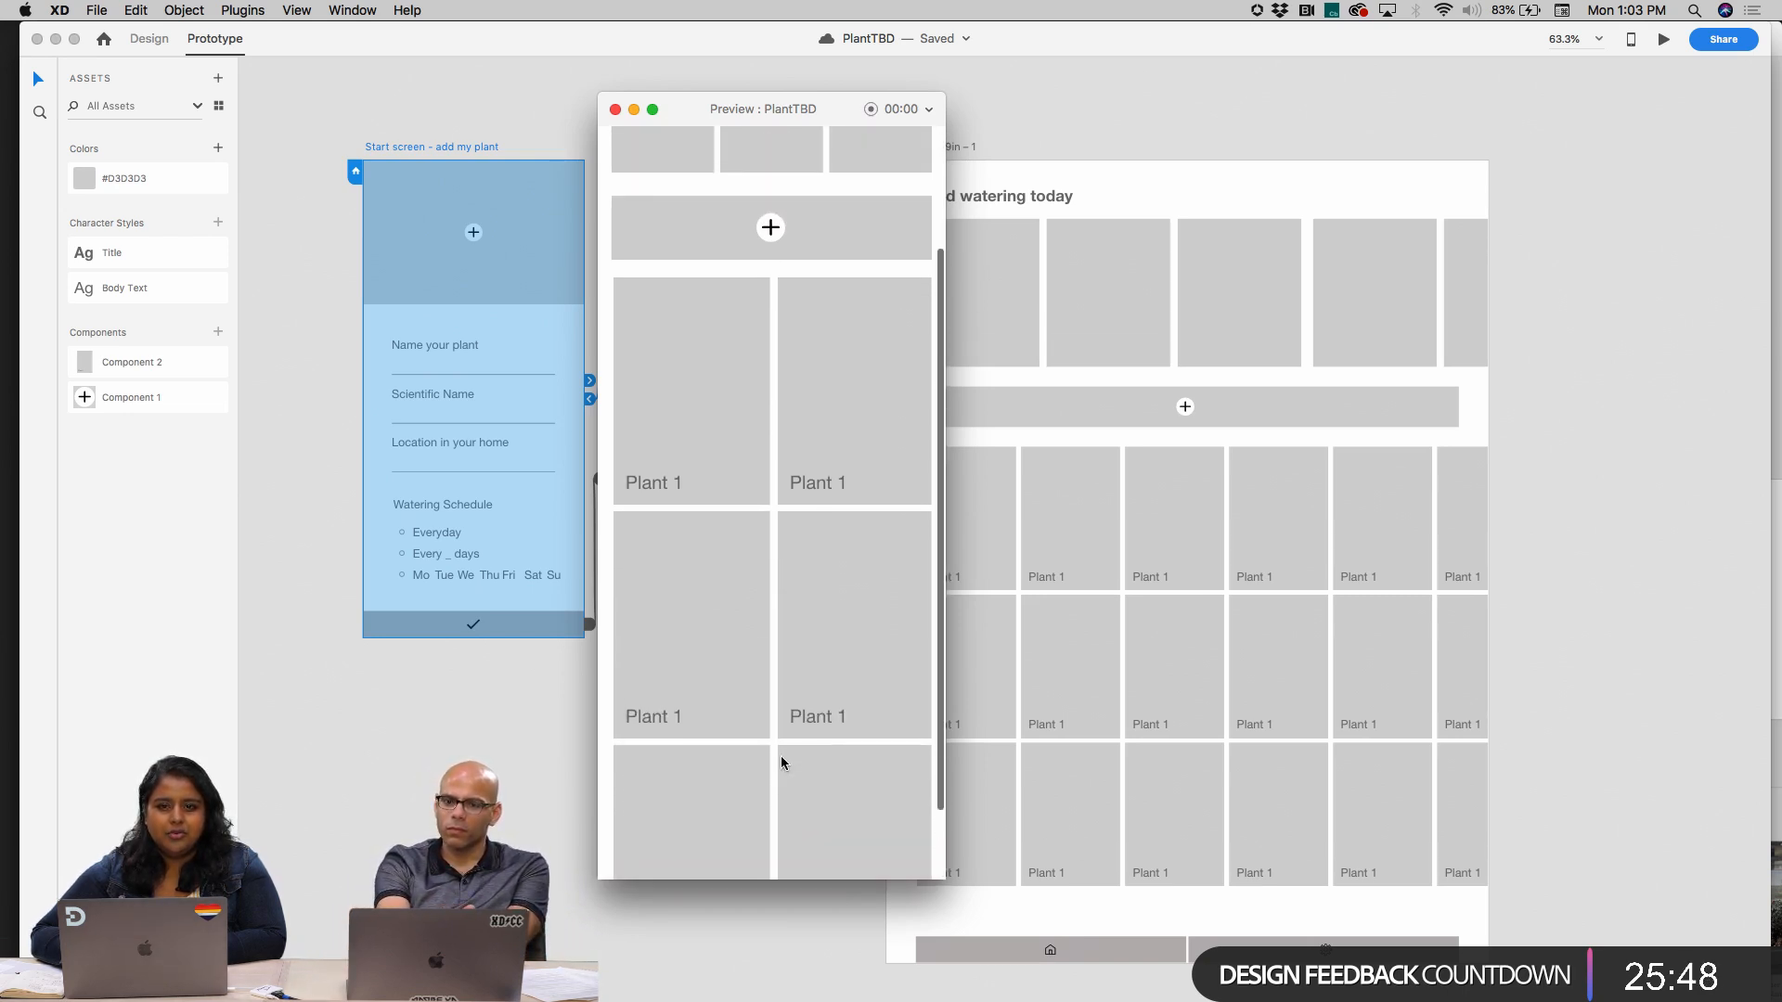
scroll(782, 763, down, 5)
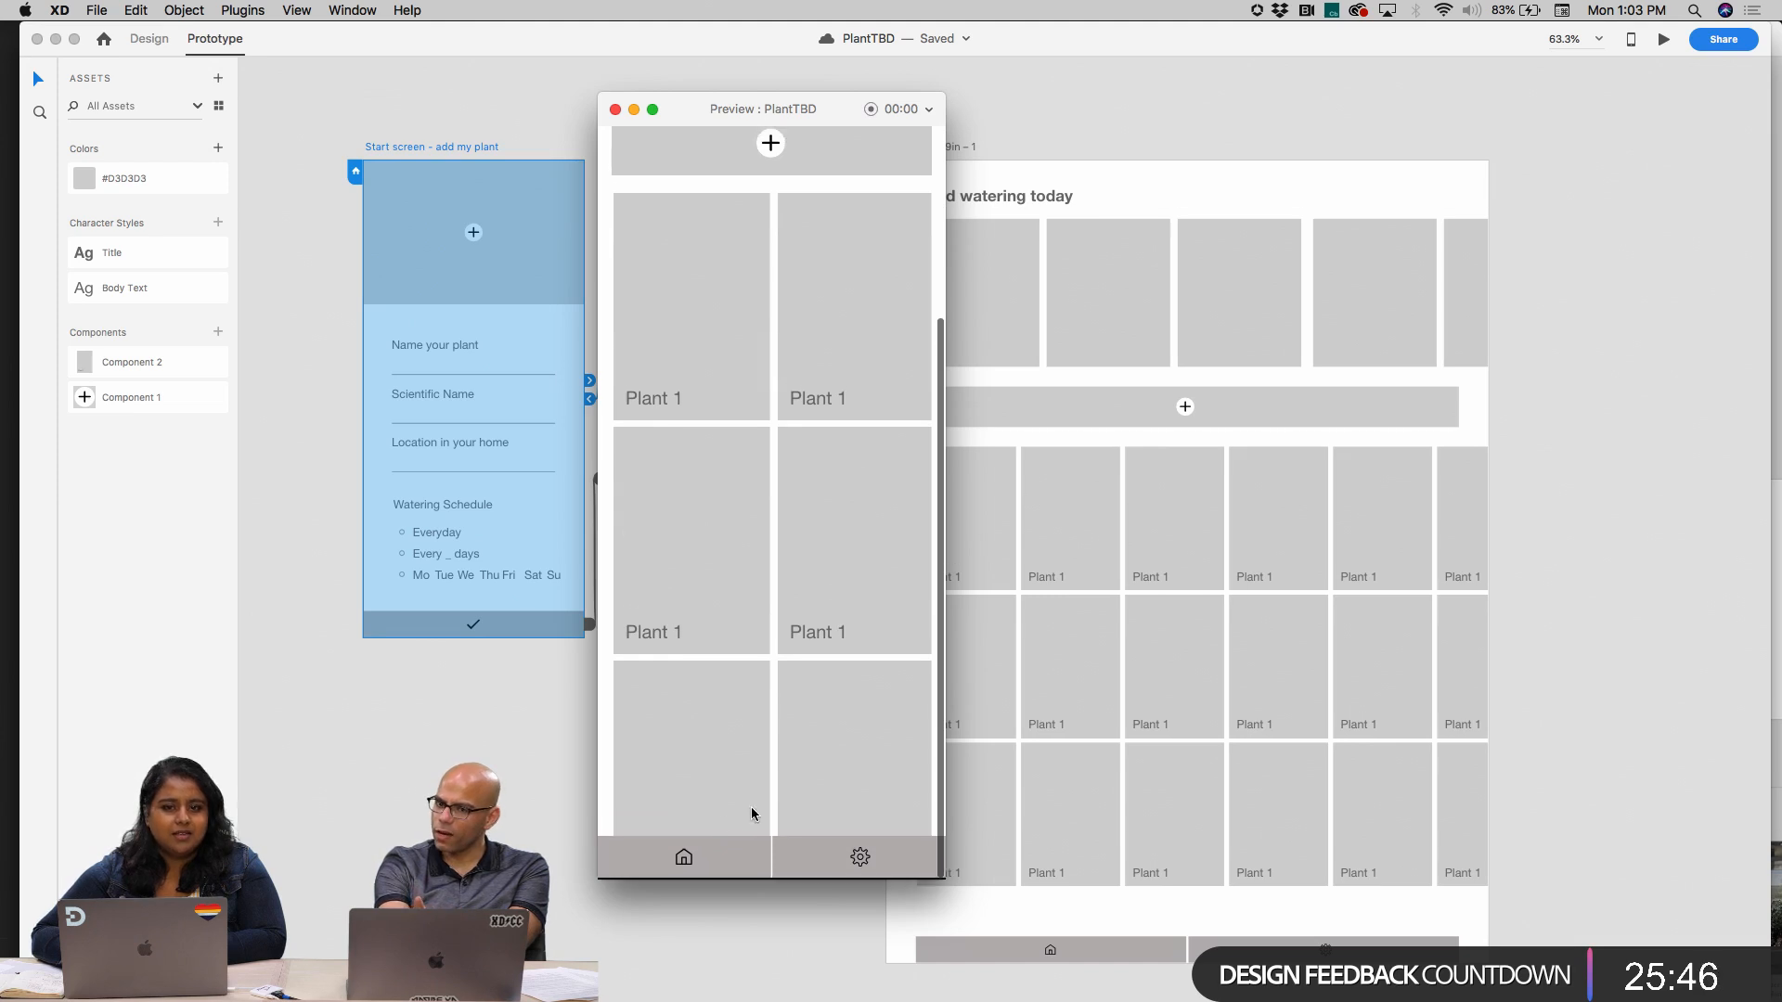
click(614, 109)
Move Home's navigation bar up to Y 766, at the viewport's bottom edge, and fix its position when scrolling
scroll(720, 455, up, 5)
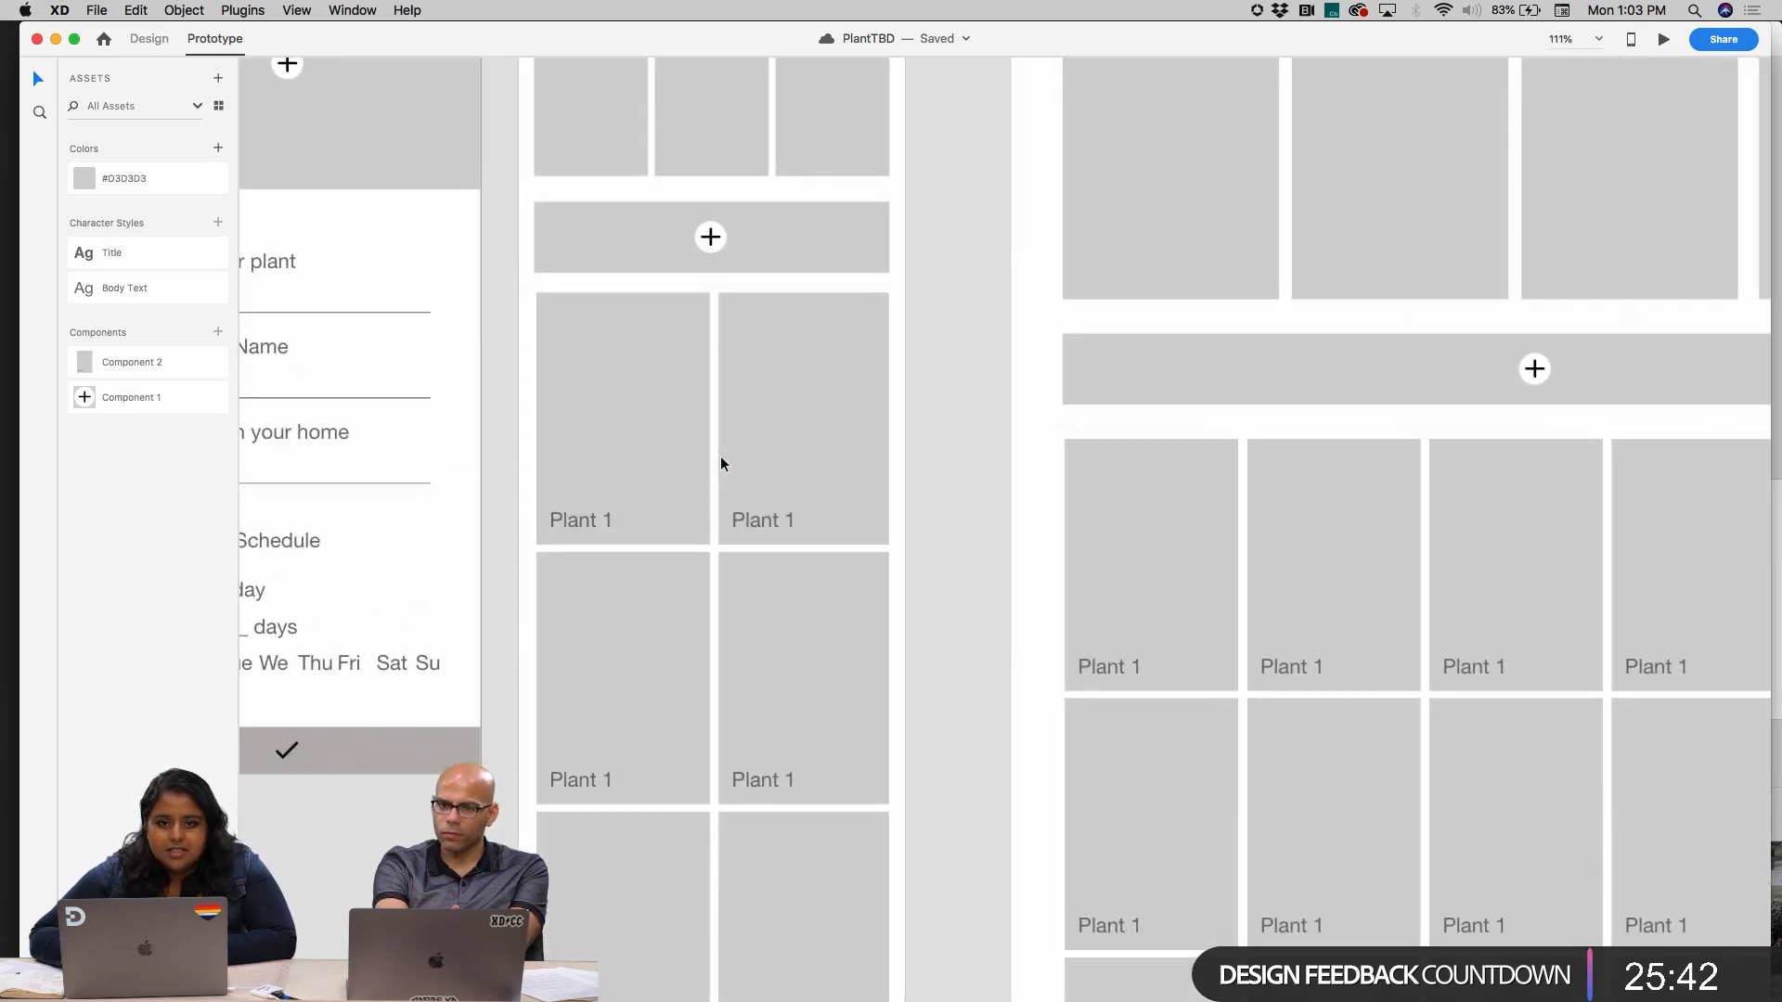
scroll(763, 840, down, 3)
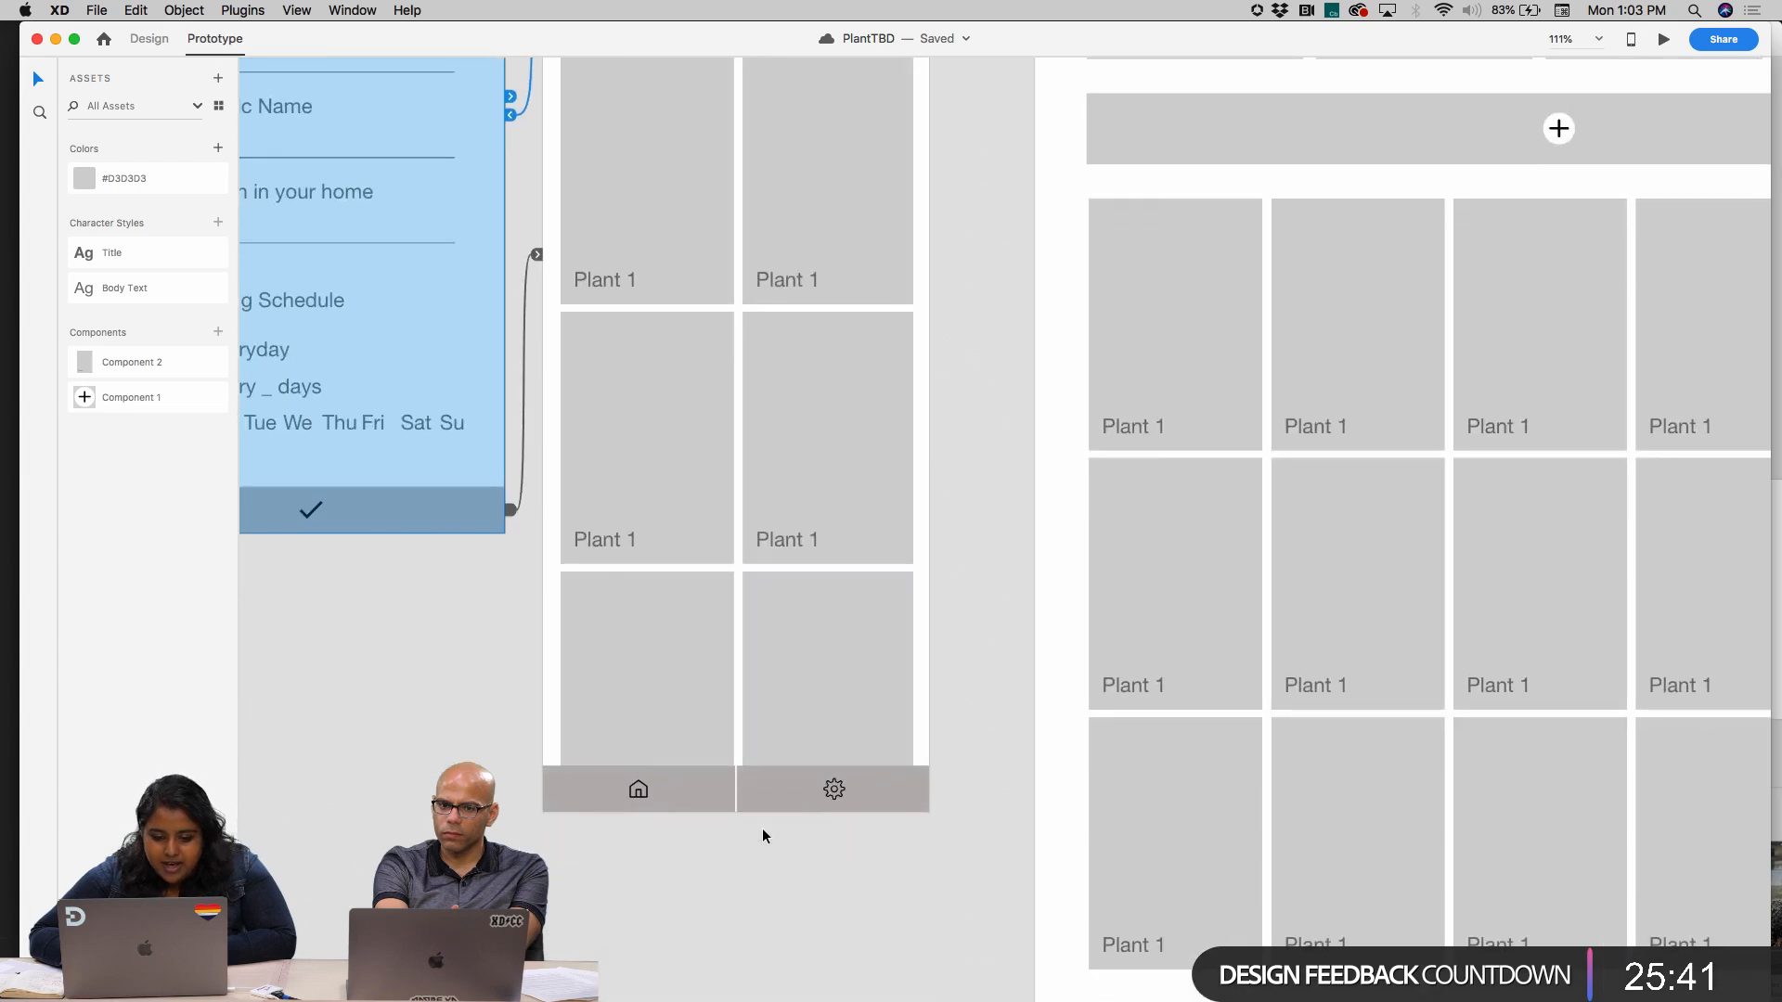
click(148, 38)
drag(743, 802, 744, 522)
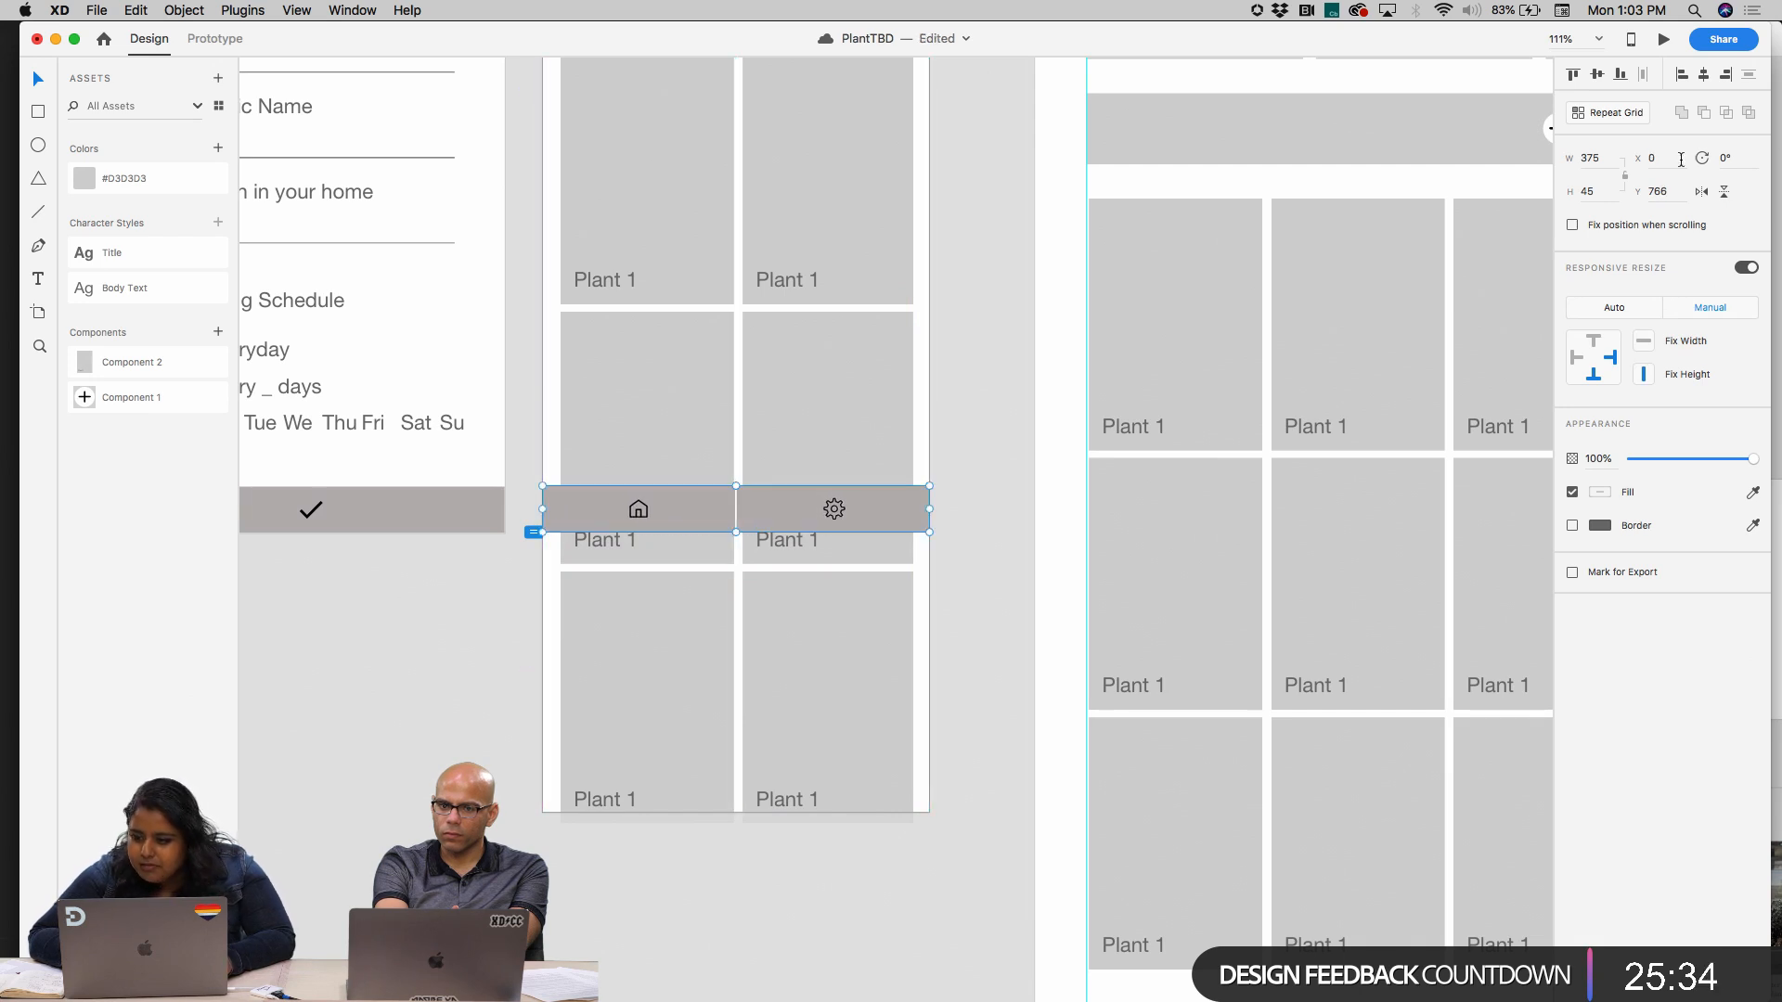
click(1572, 225)
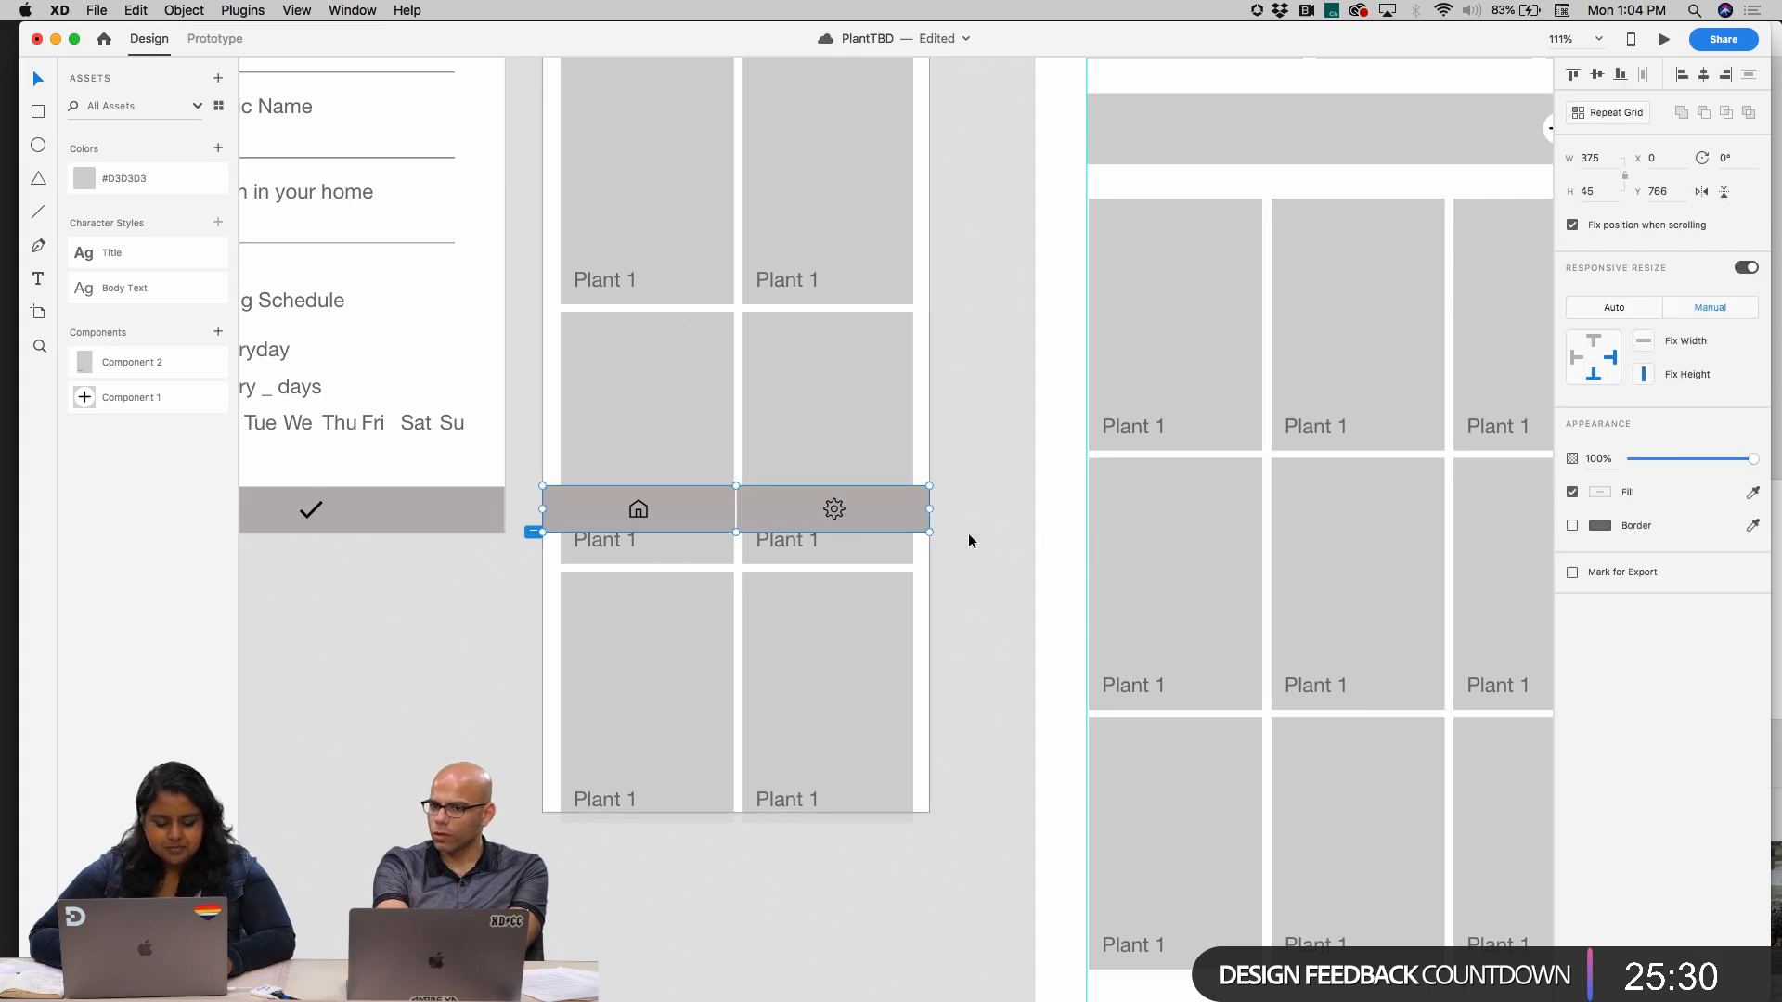
Preview the Home artboard, scroll it up and down to check how the fixed navigation bar behaves, and close the preview
scroll(967, 537, down, 2)
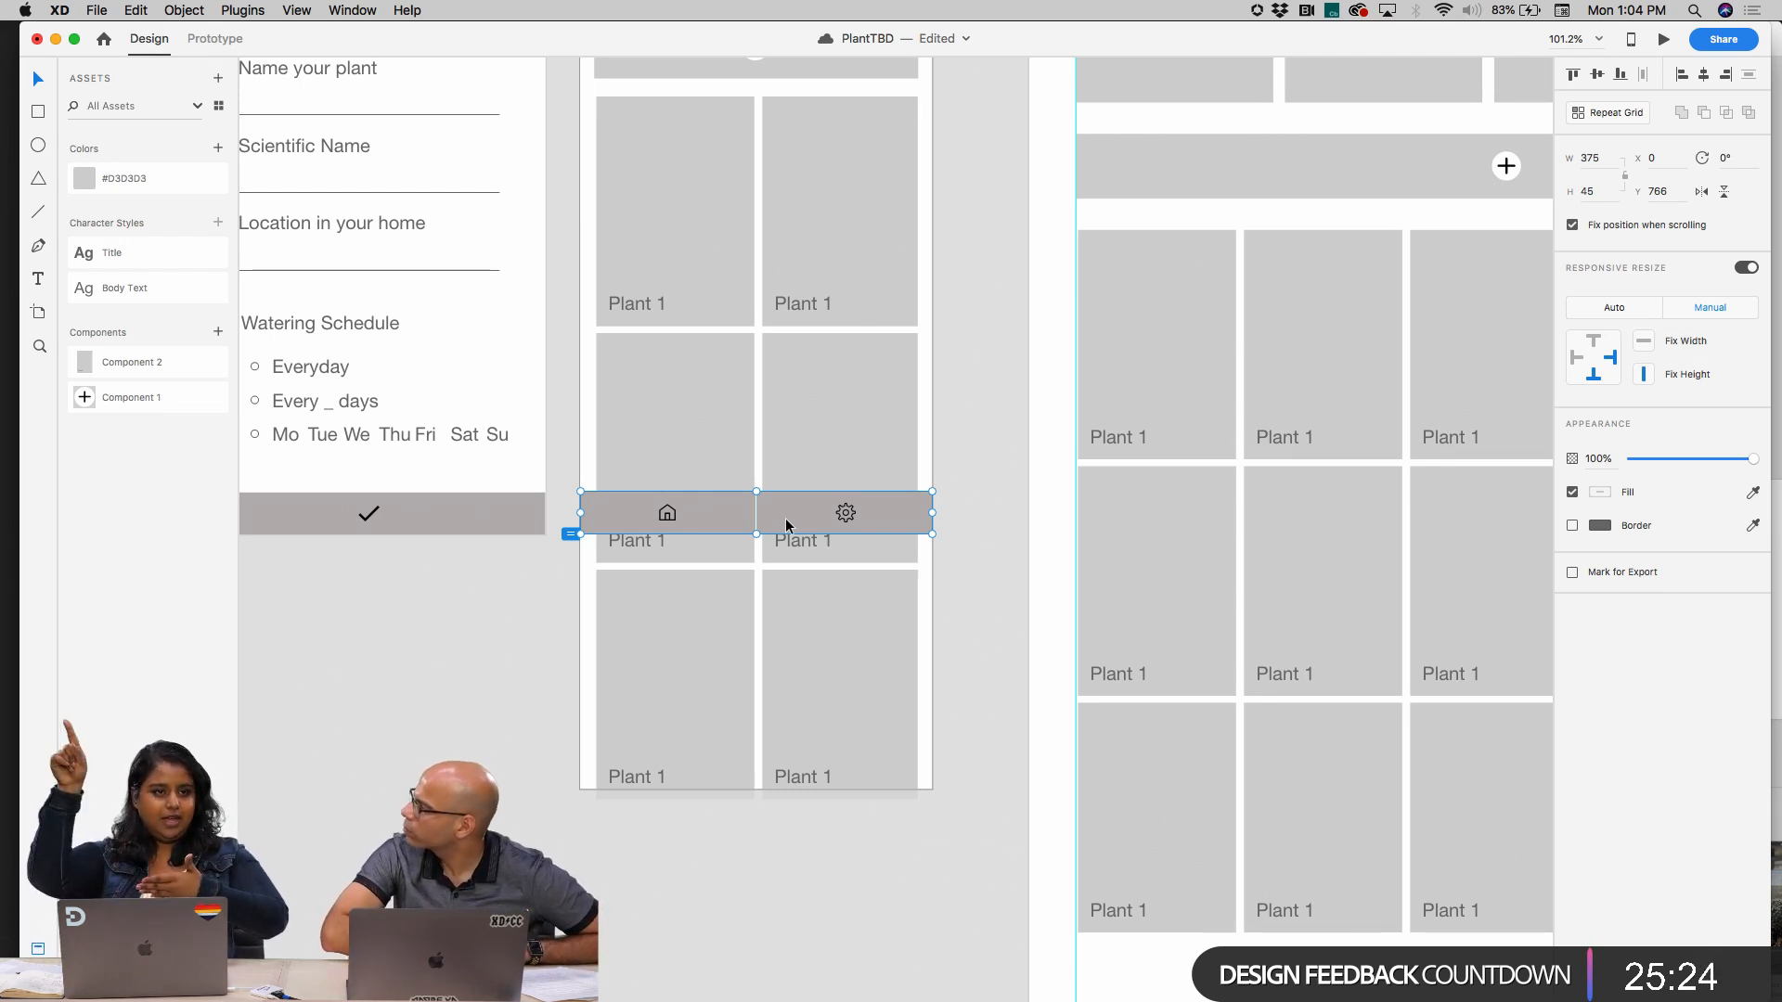
scroll(793, 577, up, 3)
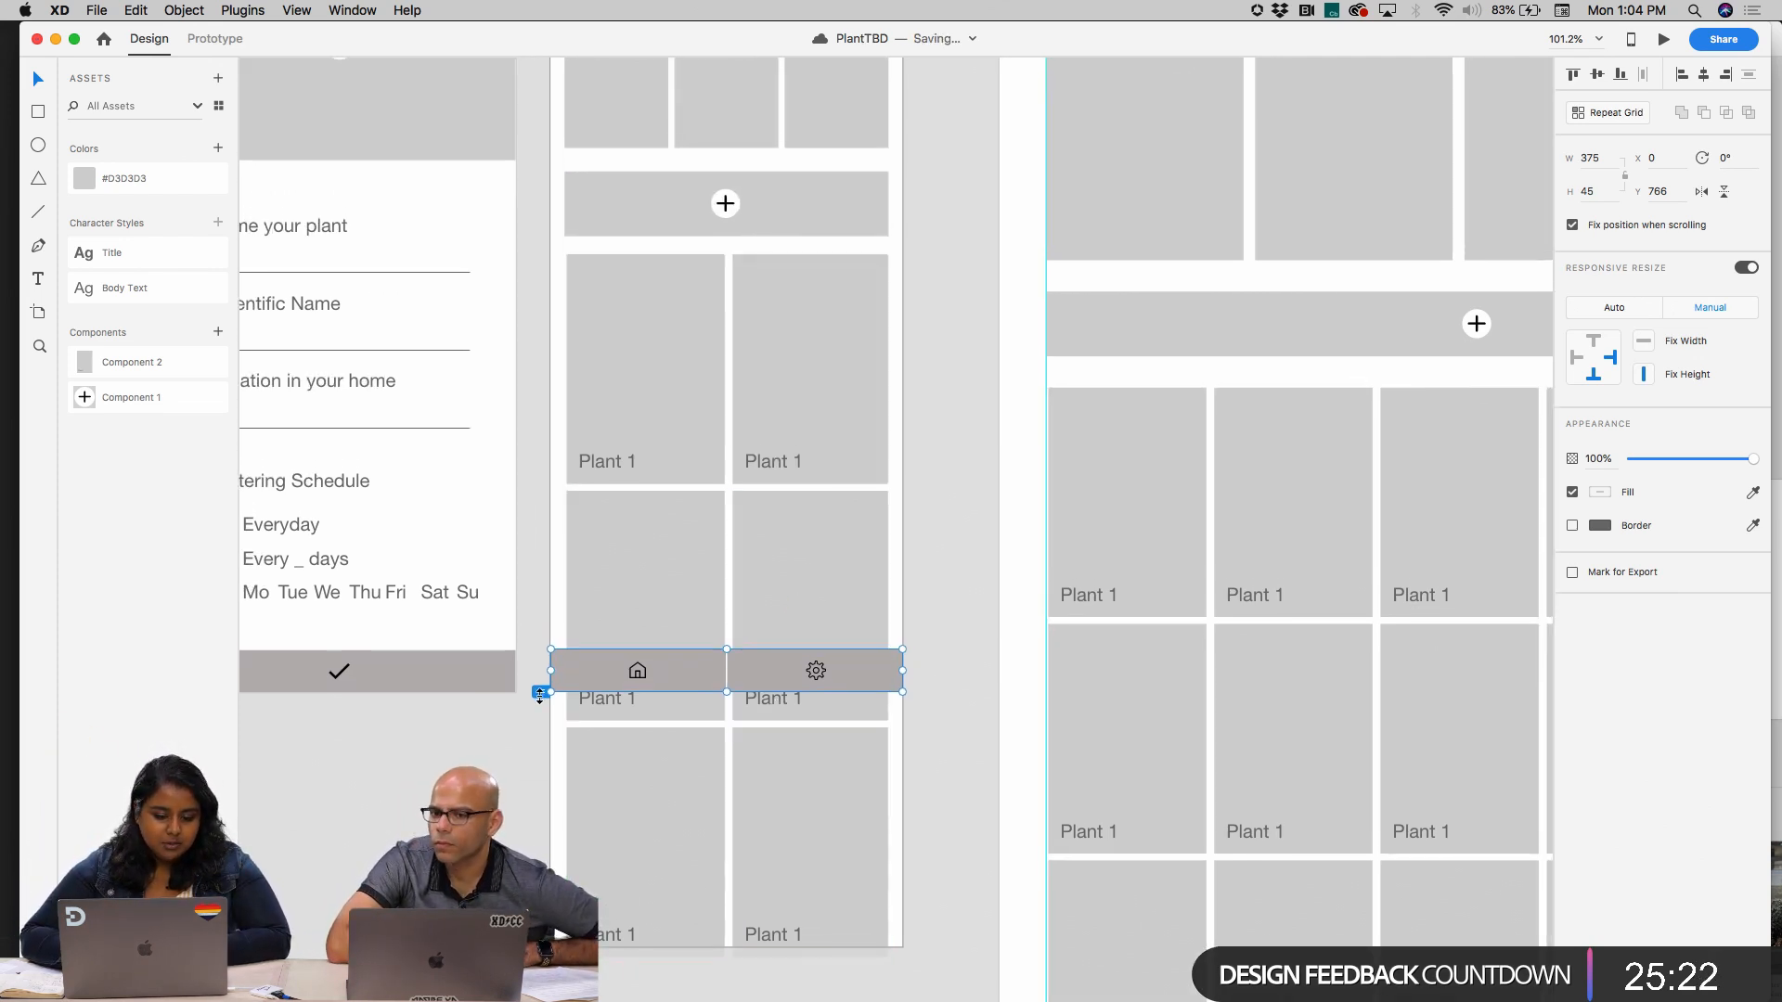
scroll(540, 687, up, 3)
scroll(557, 556, left, 3)
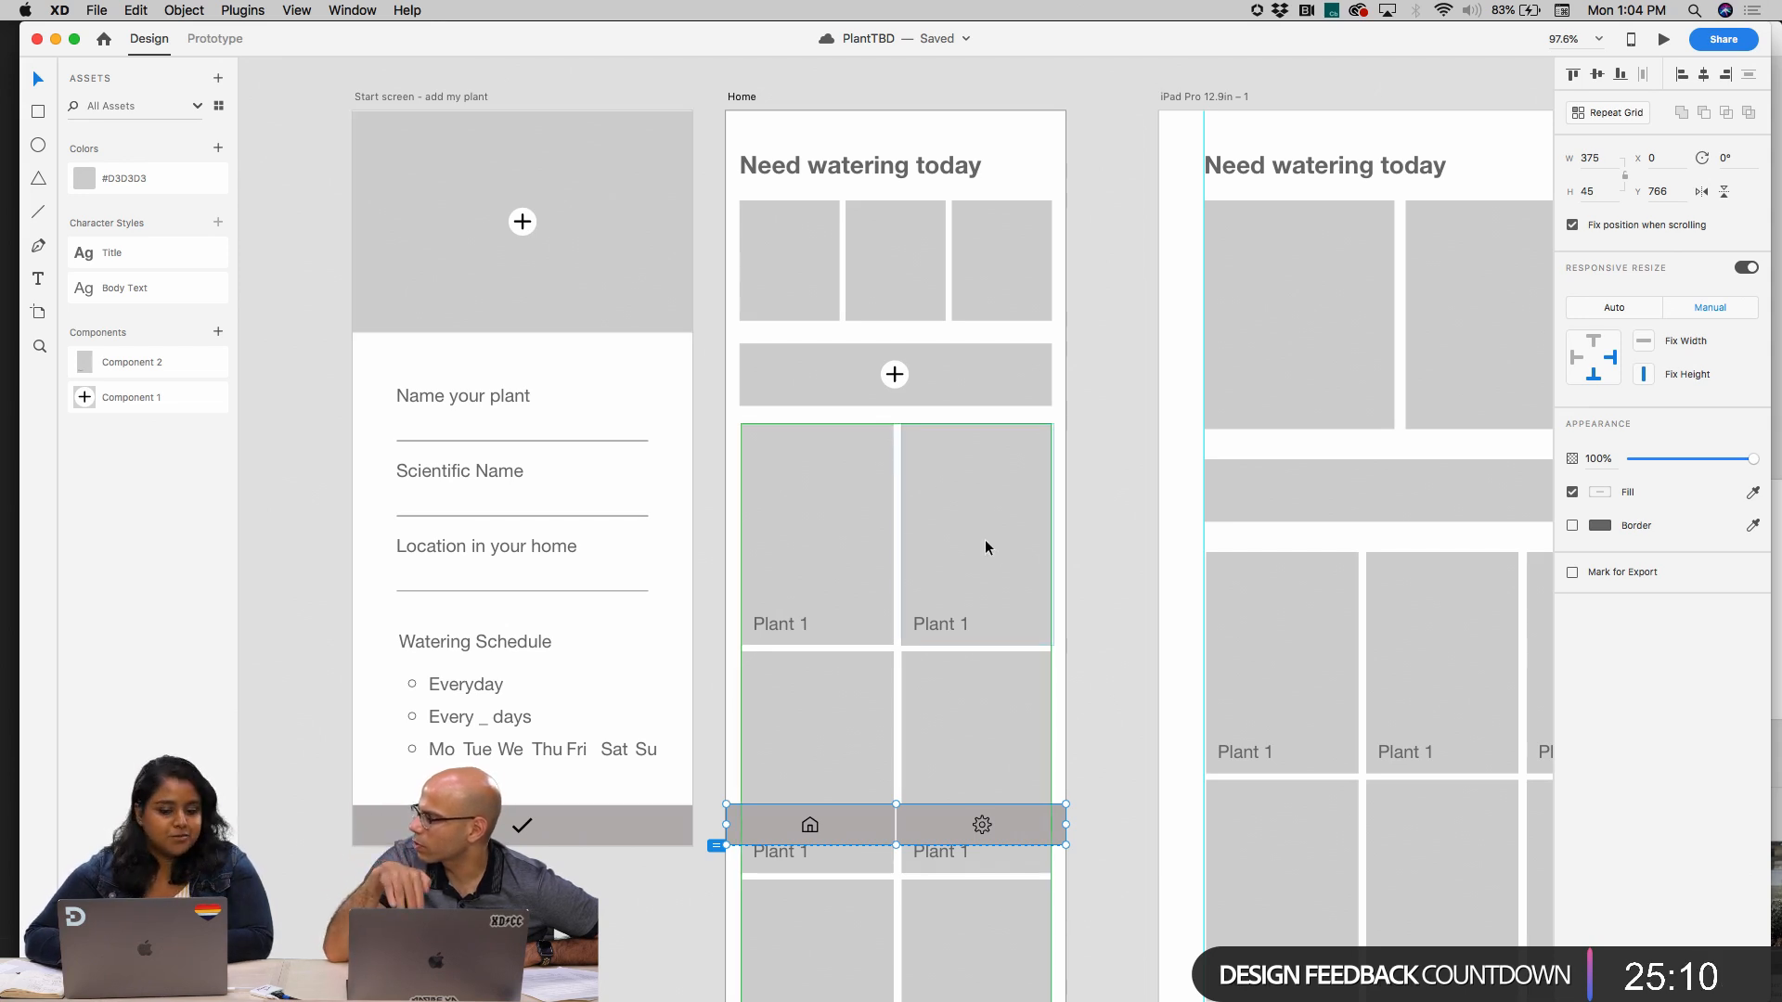
scroll(965, 631, down, 1)
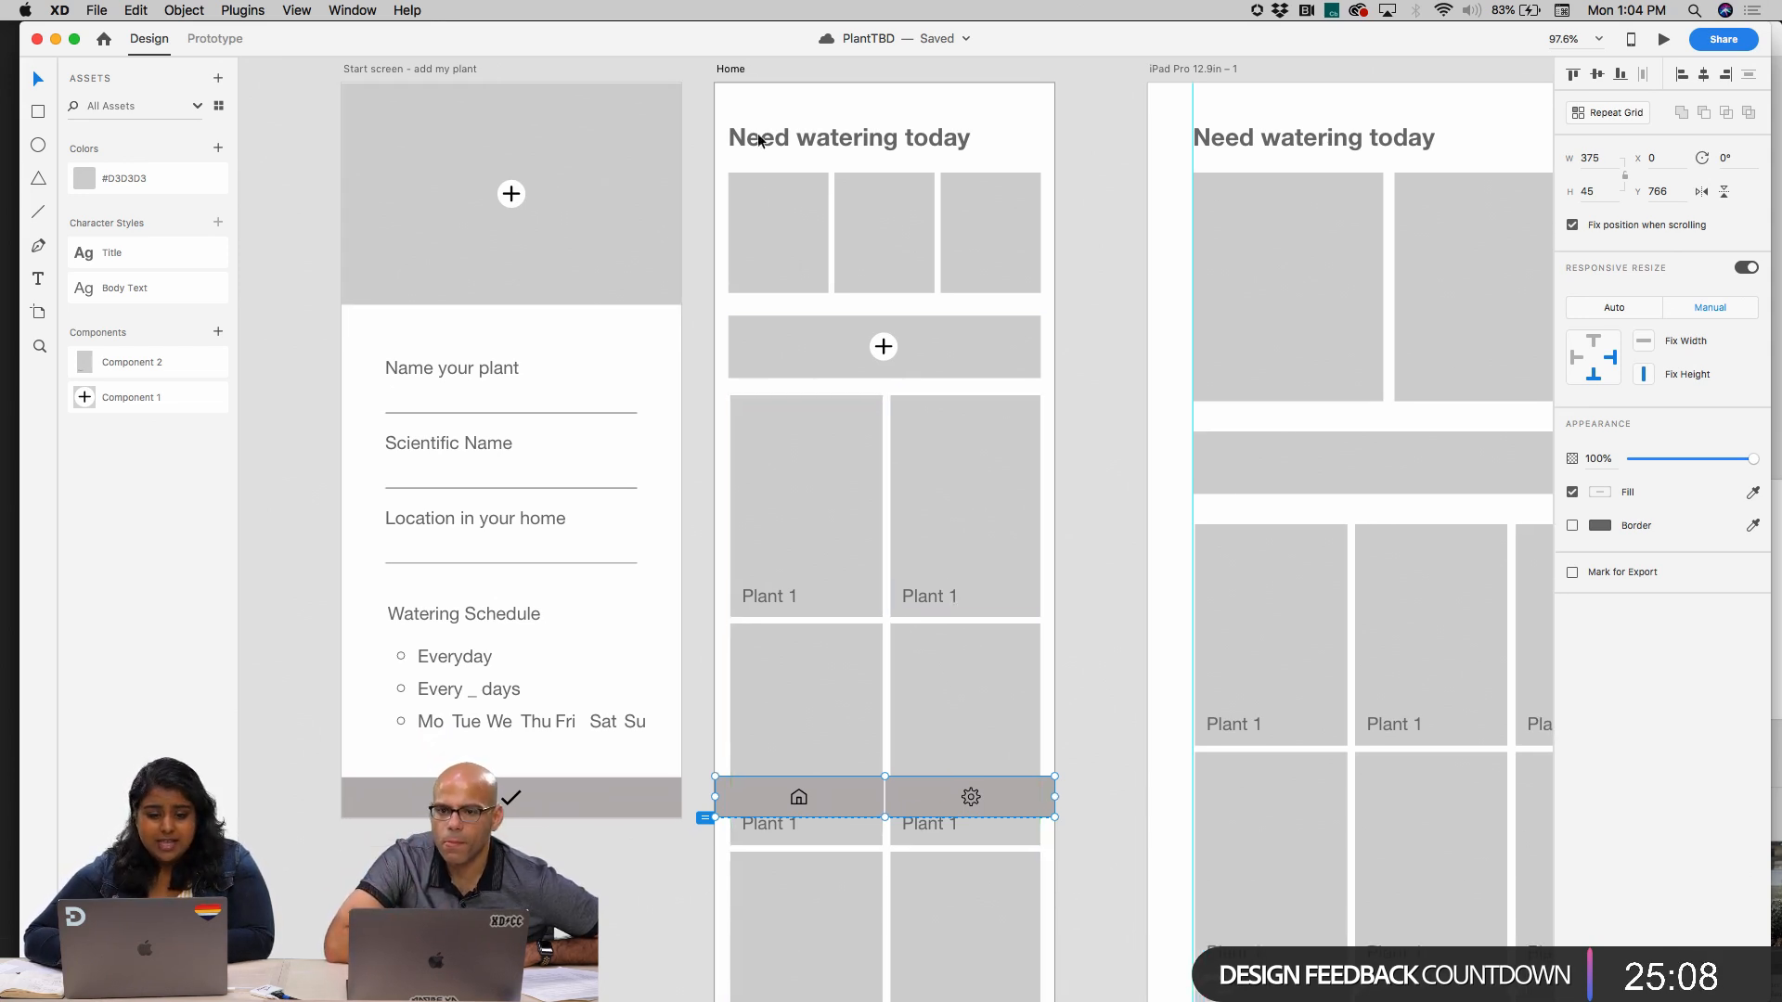
click(735, 65)
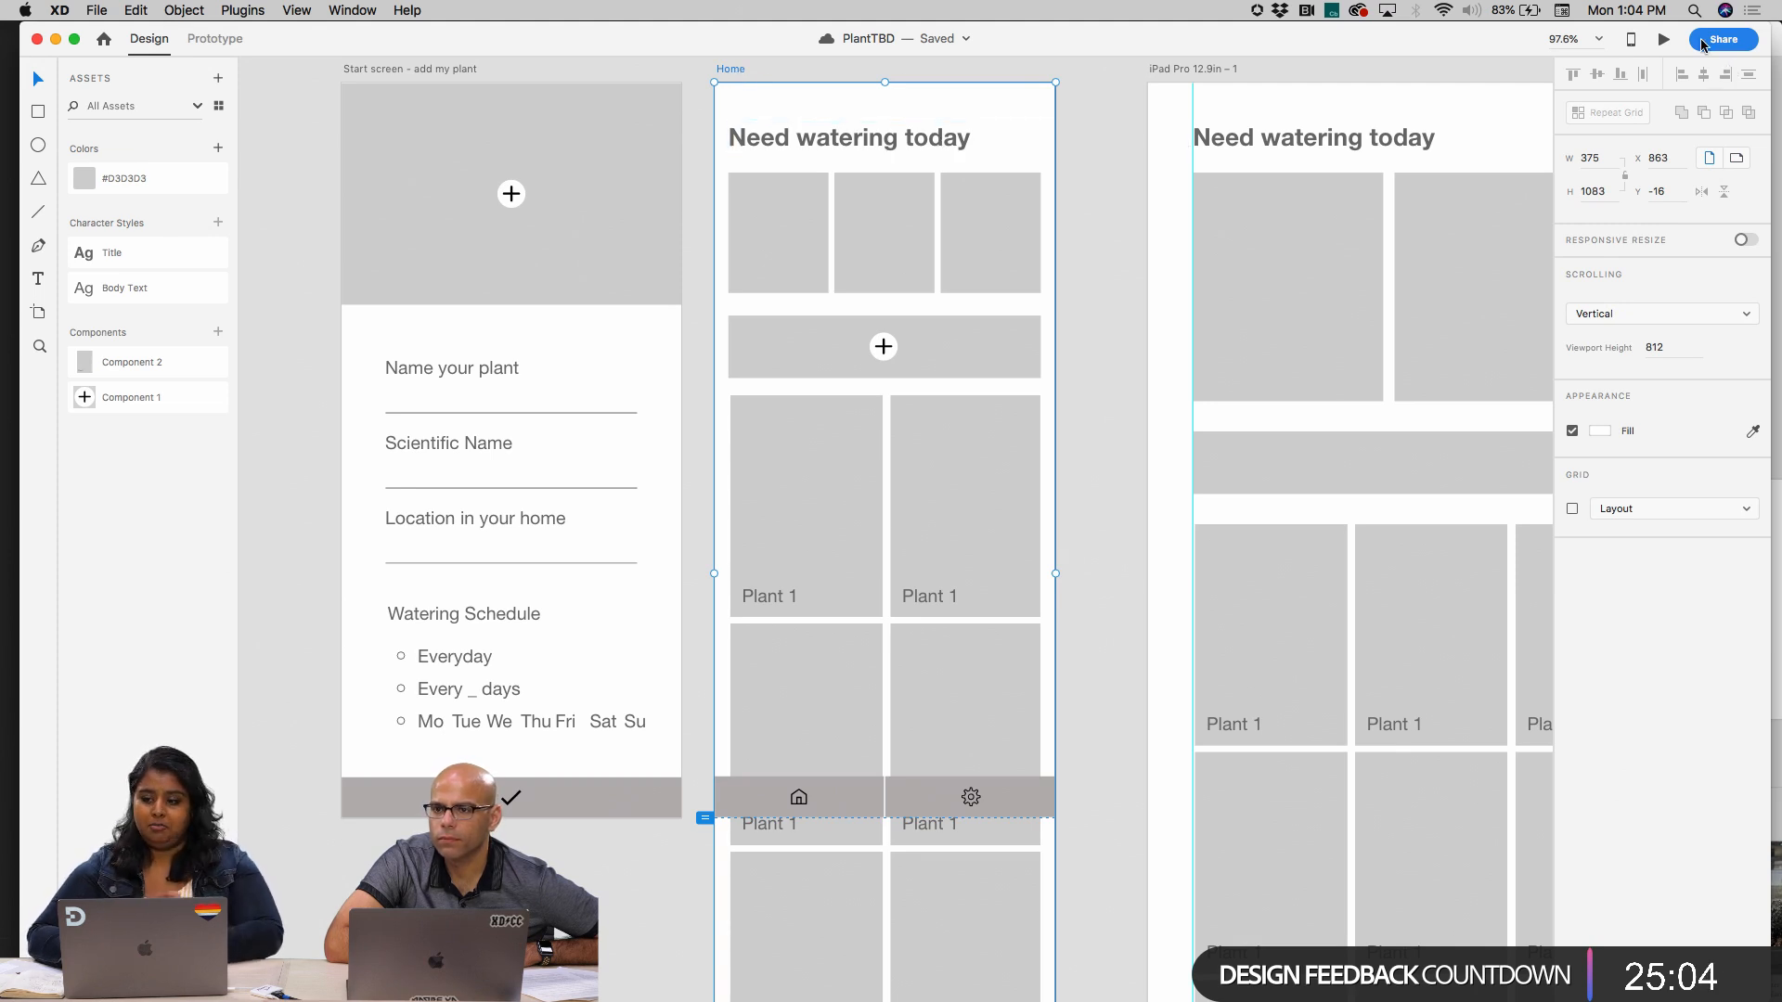
click(1664, 40)
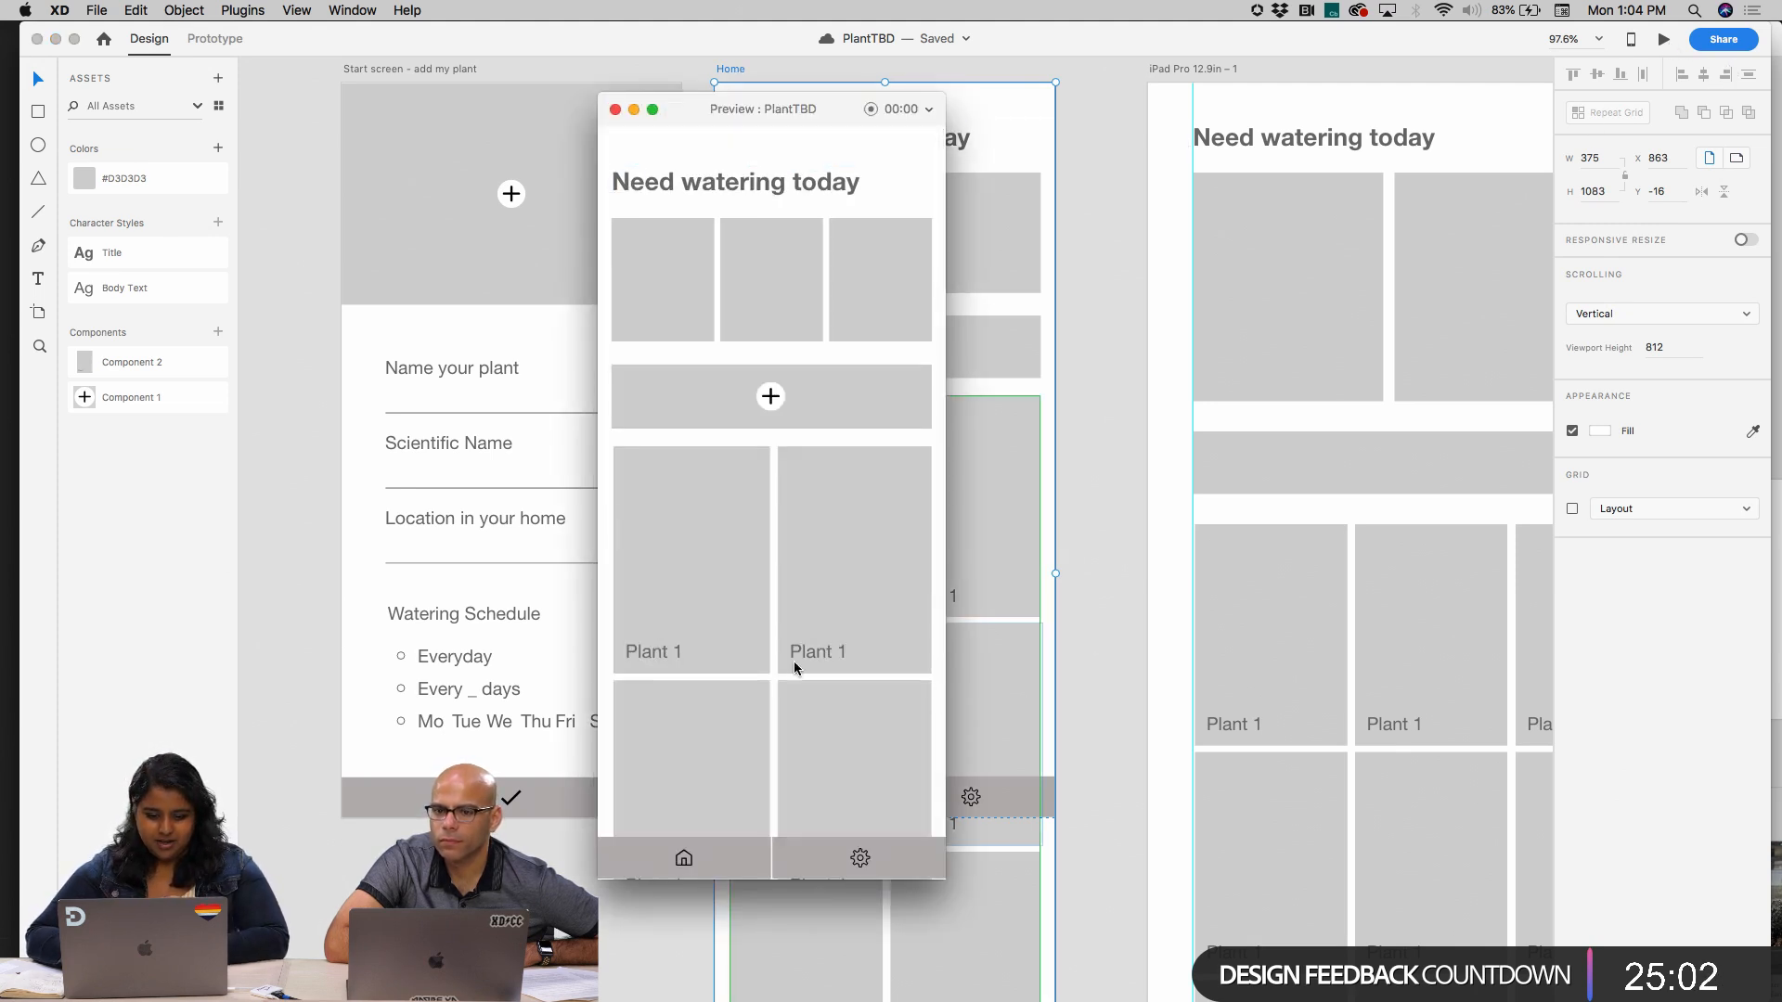
scroll(794, 661, down, 5)
scroll(794, 661, up, 5)
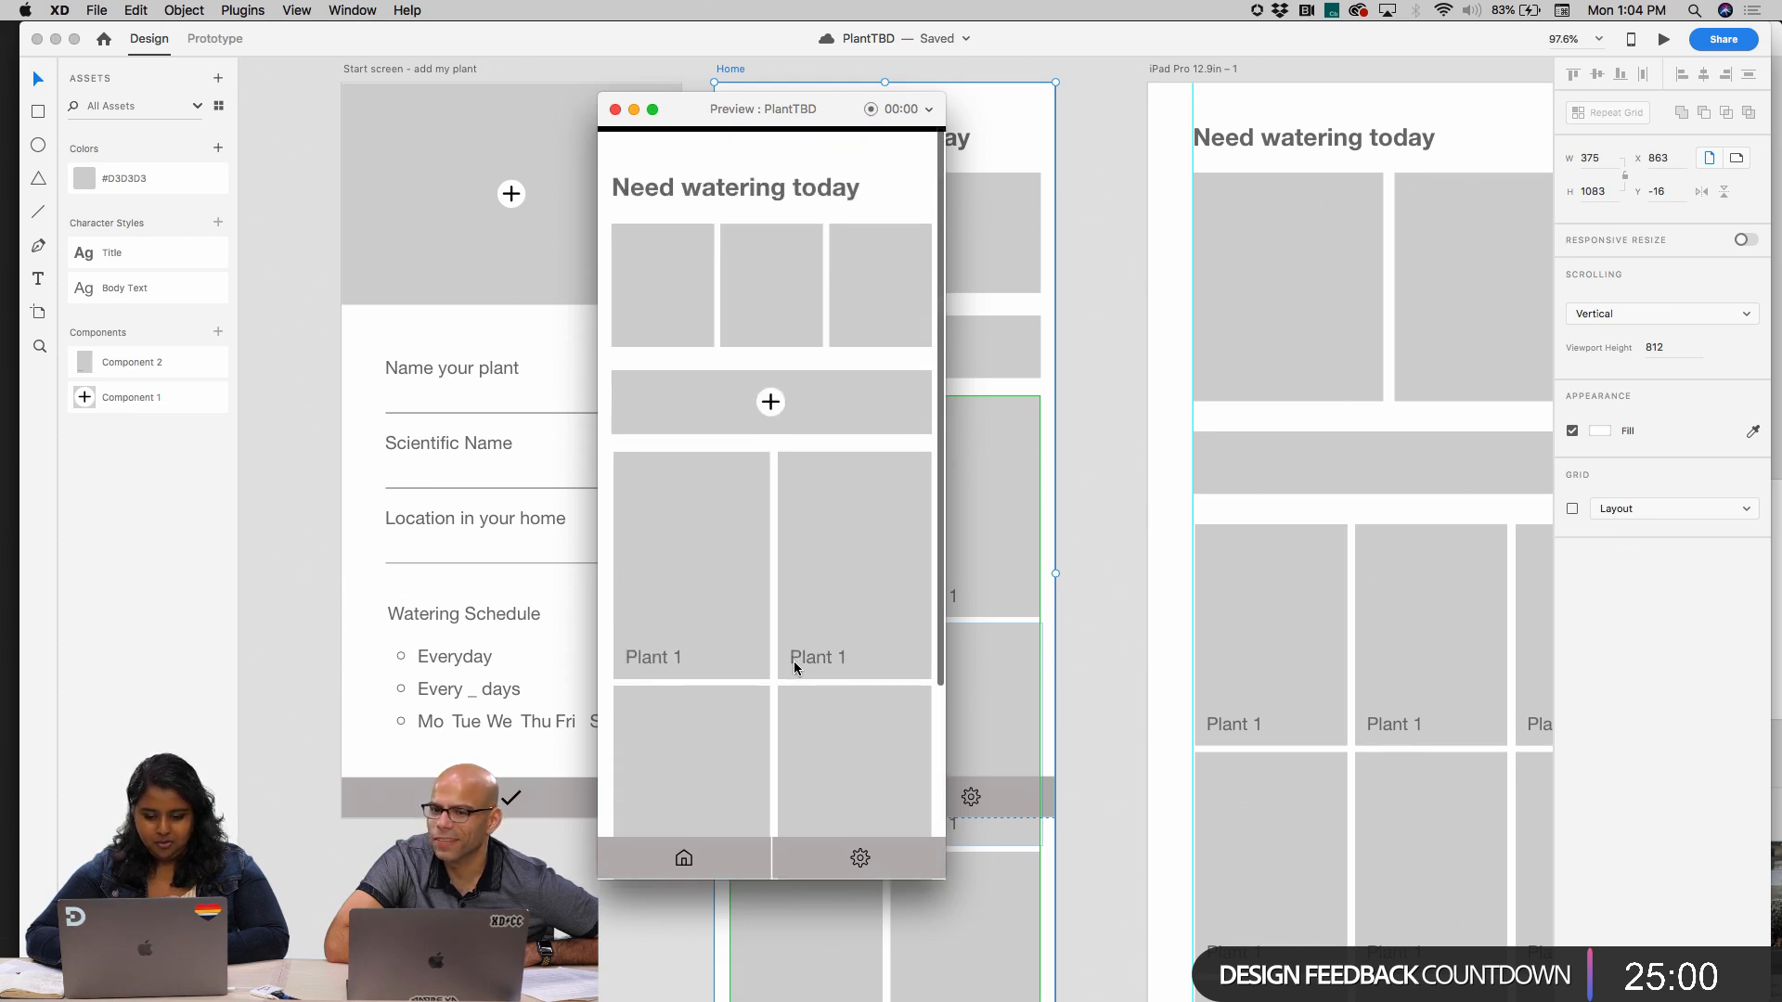
scroll(793, 661, down, 3)
scroll(793, 660, up, 3)
scroll(793, 661, down, 3)
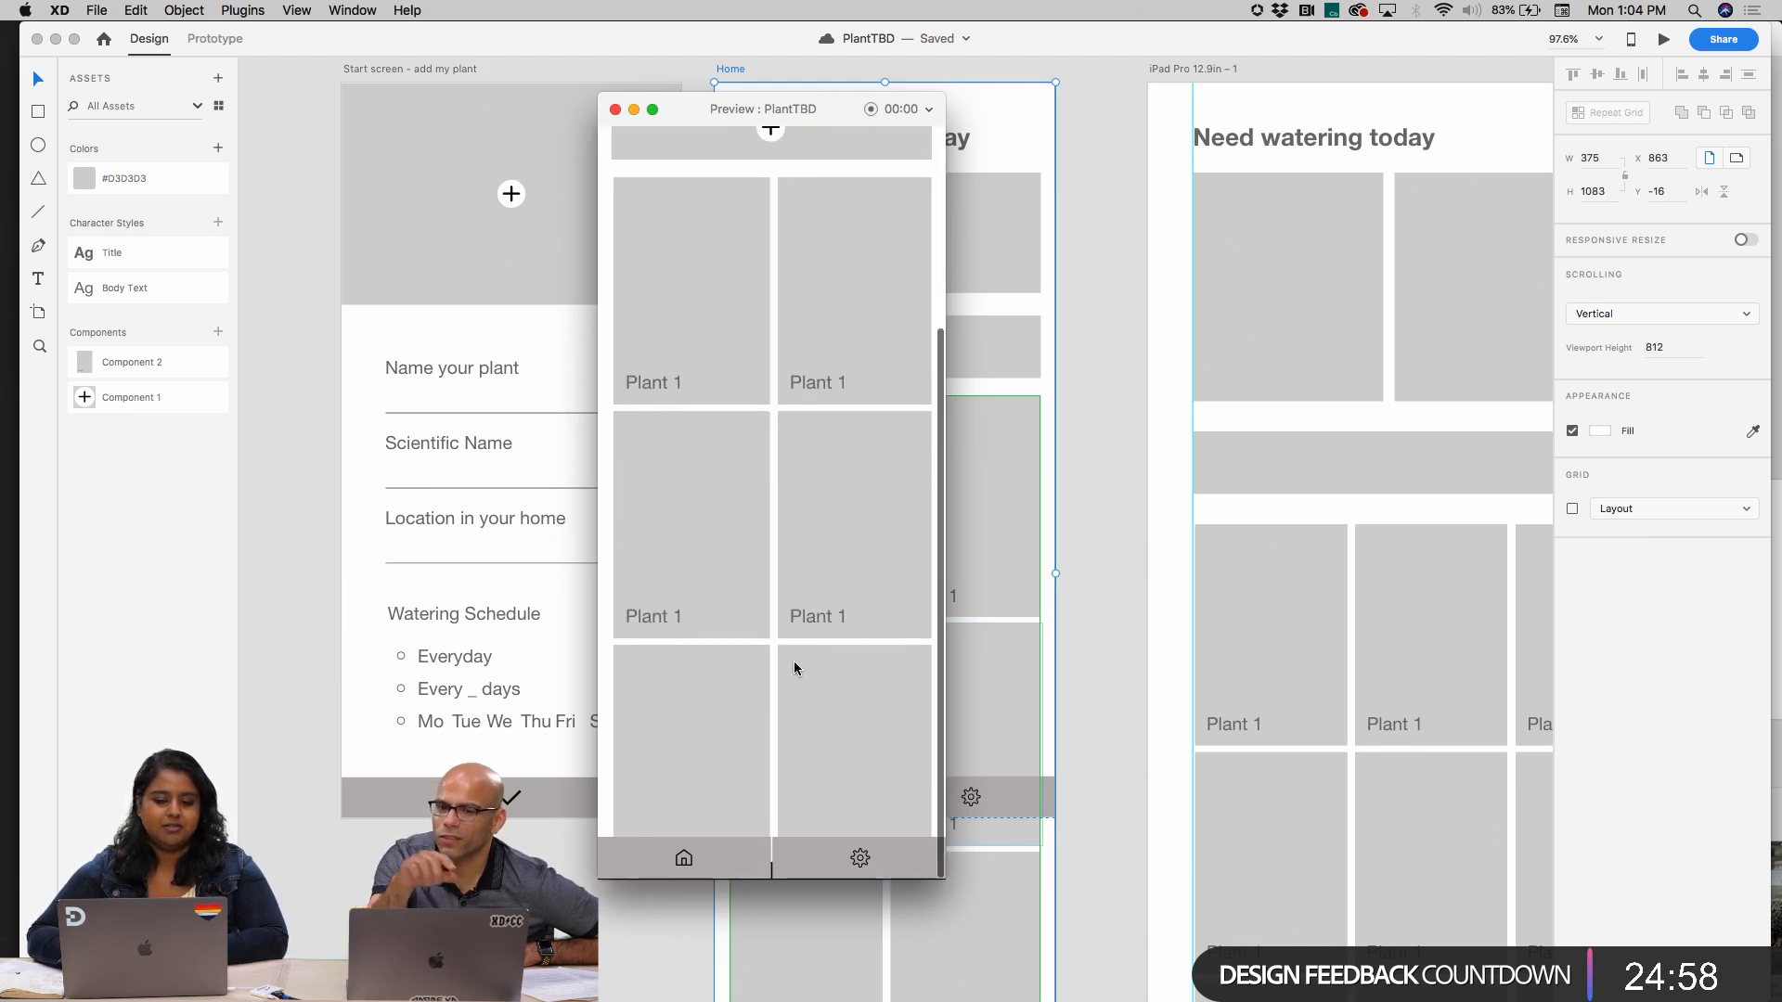
scroll(794, 661, up, 3)
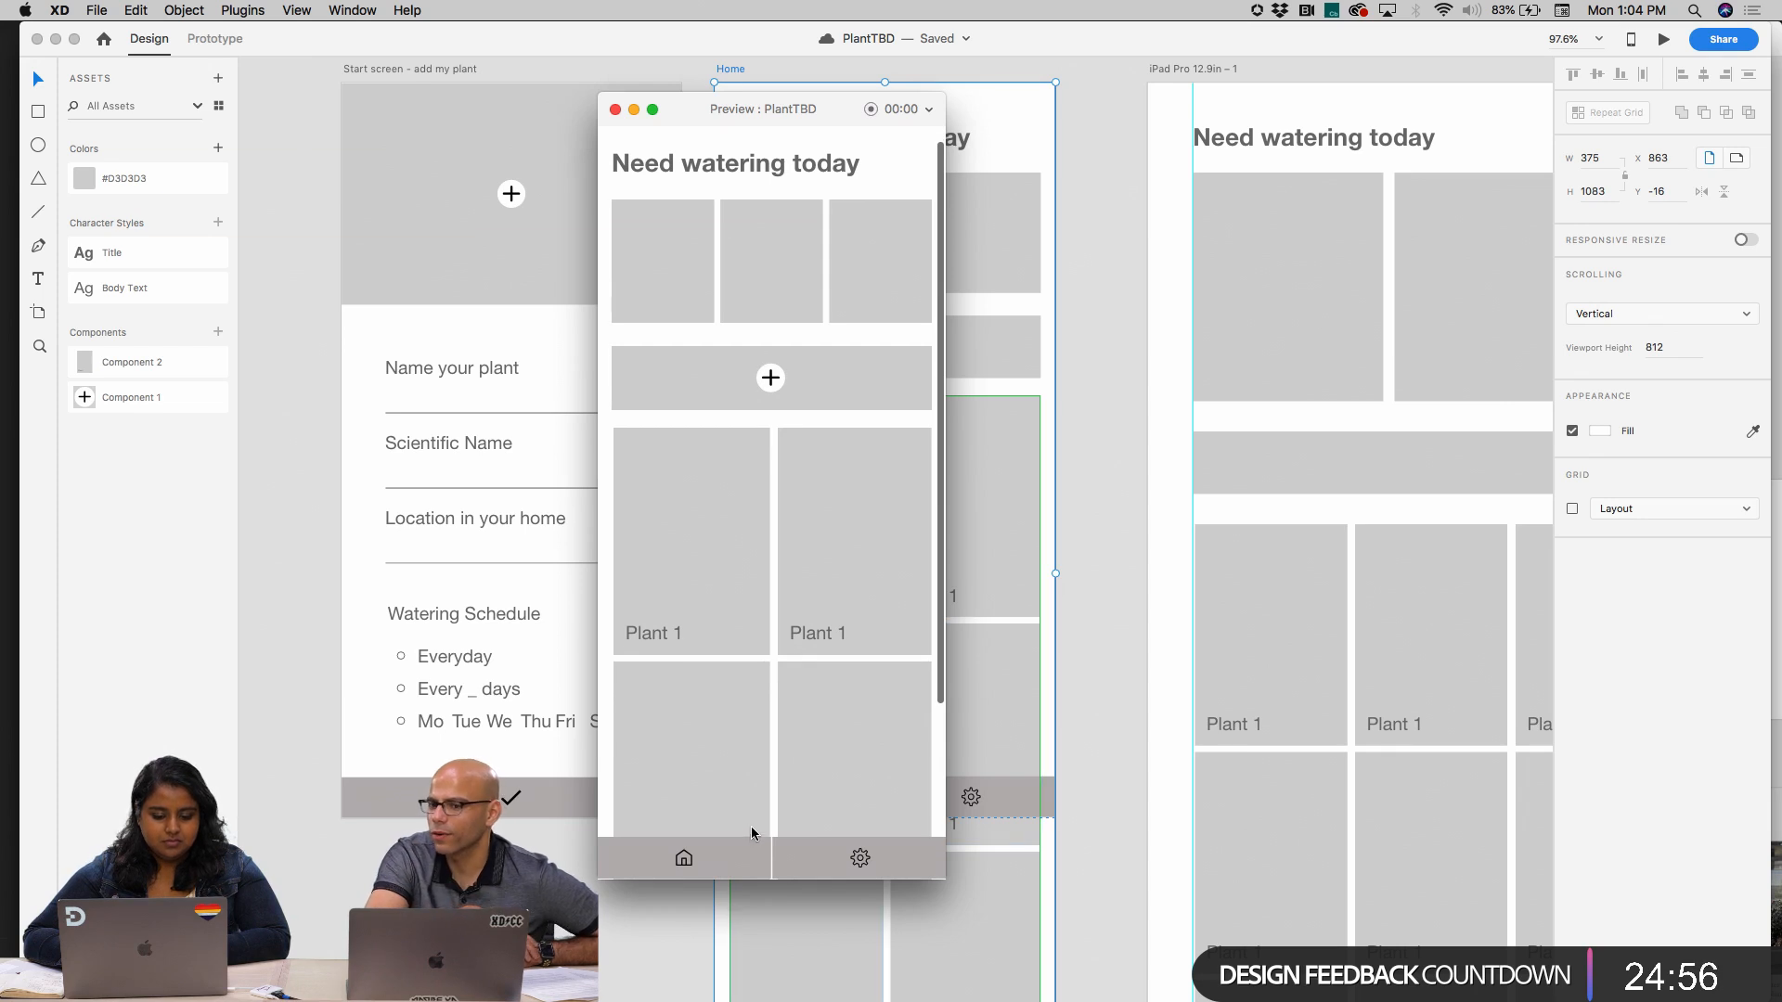
scroll(753, 832, down, 5)
scroll(779, 798, up, 4)
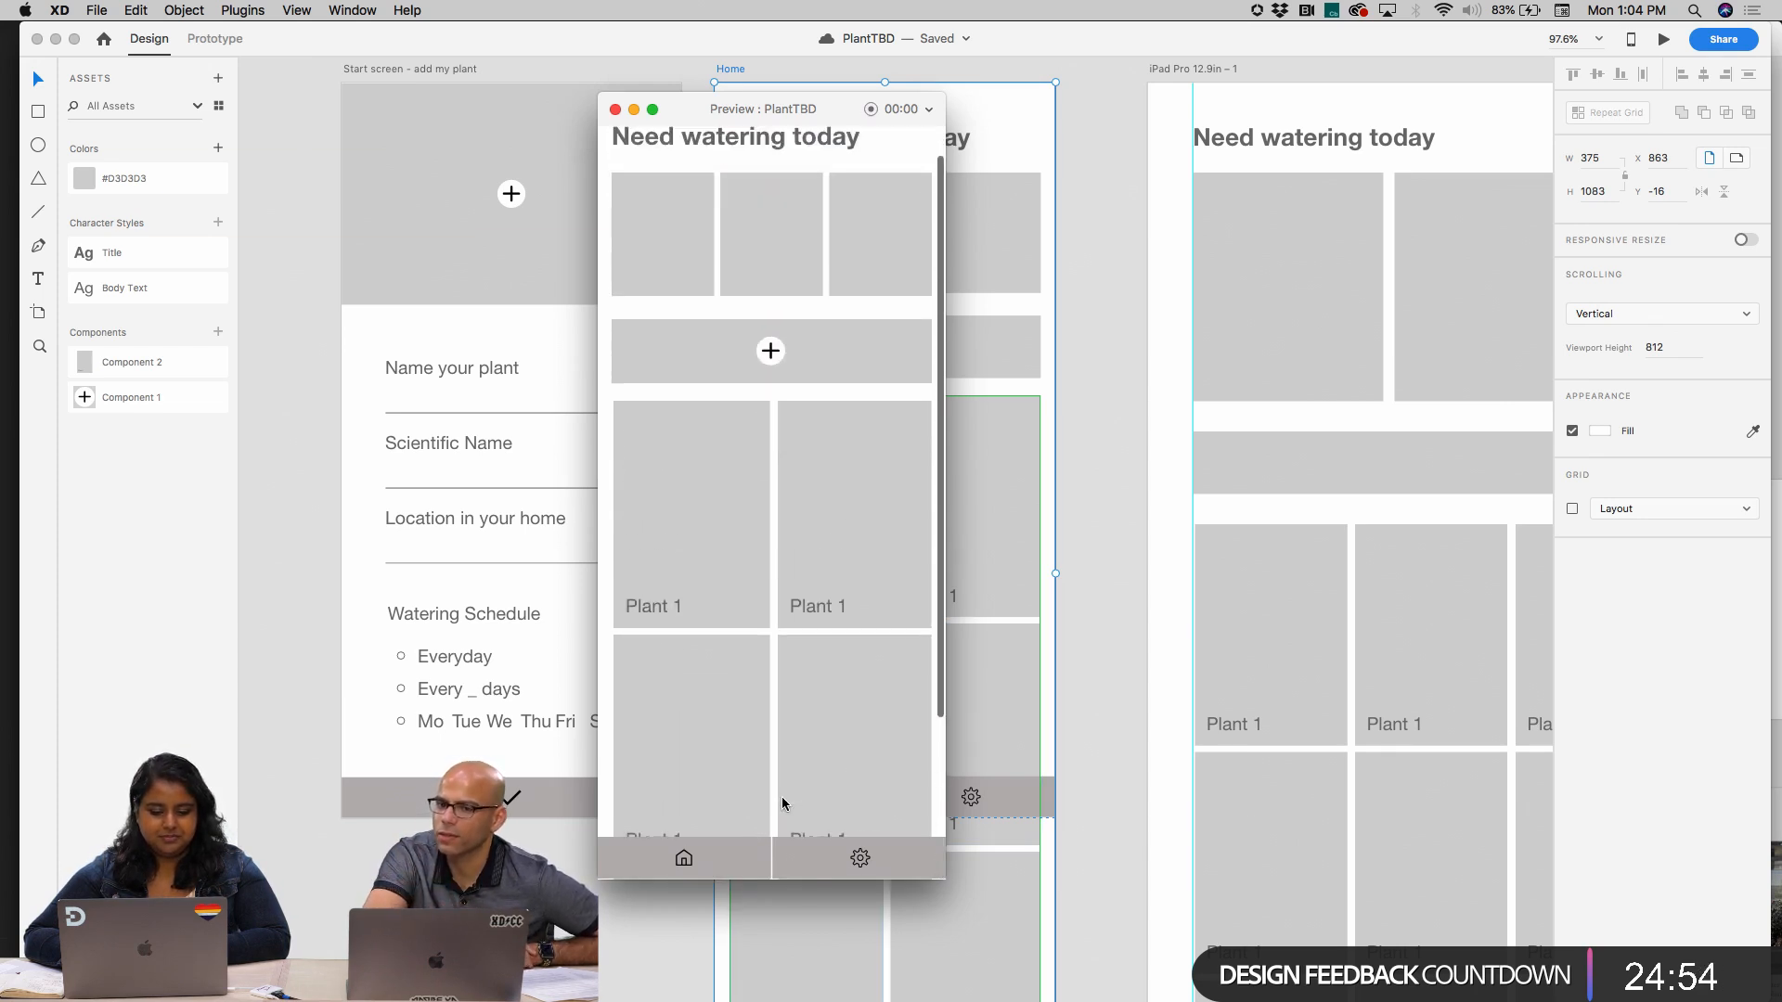
scroll(781, 796, up, 1)
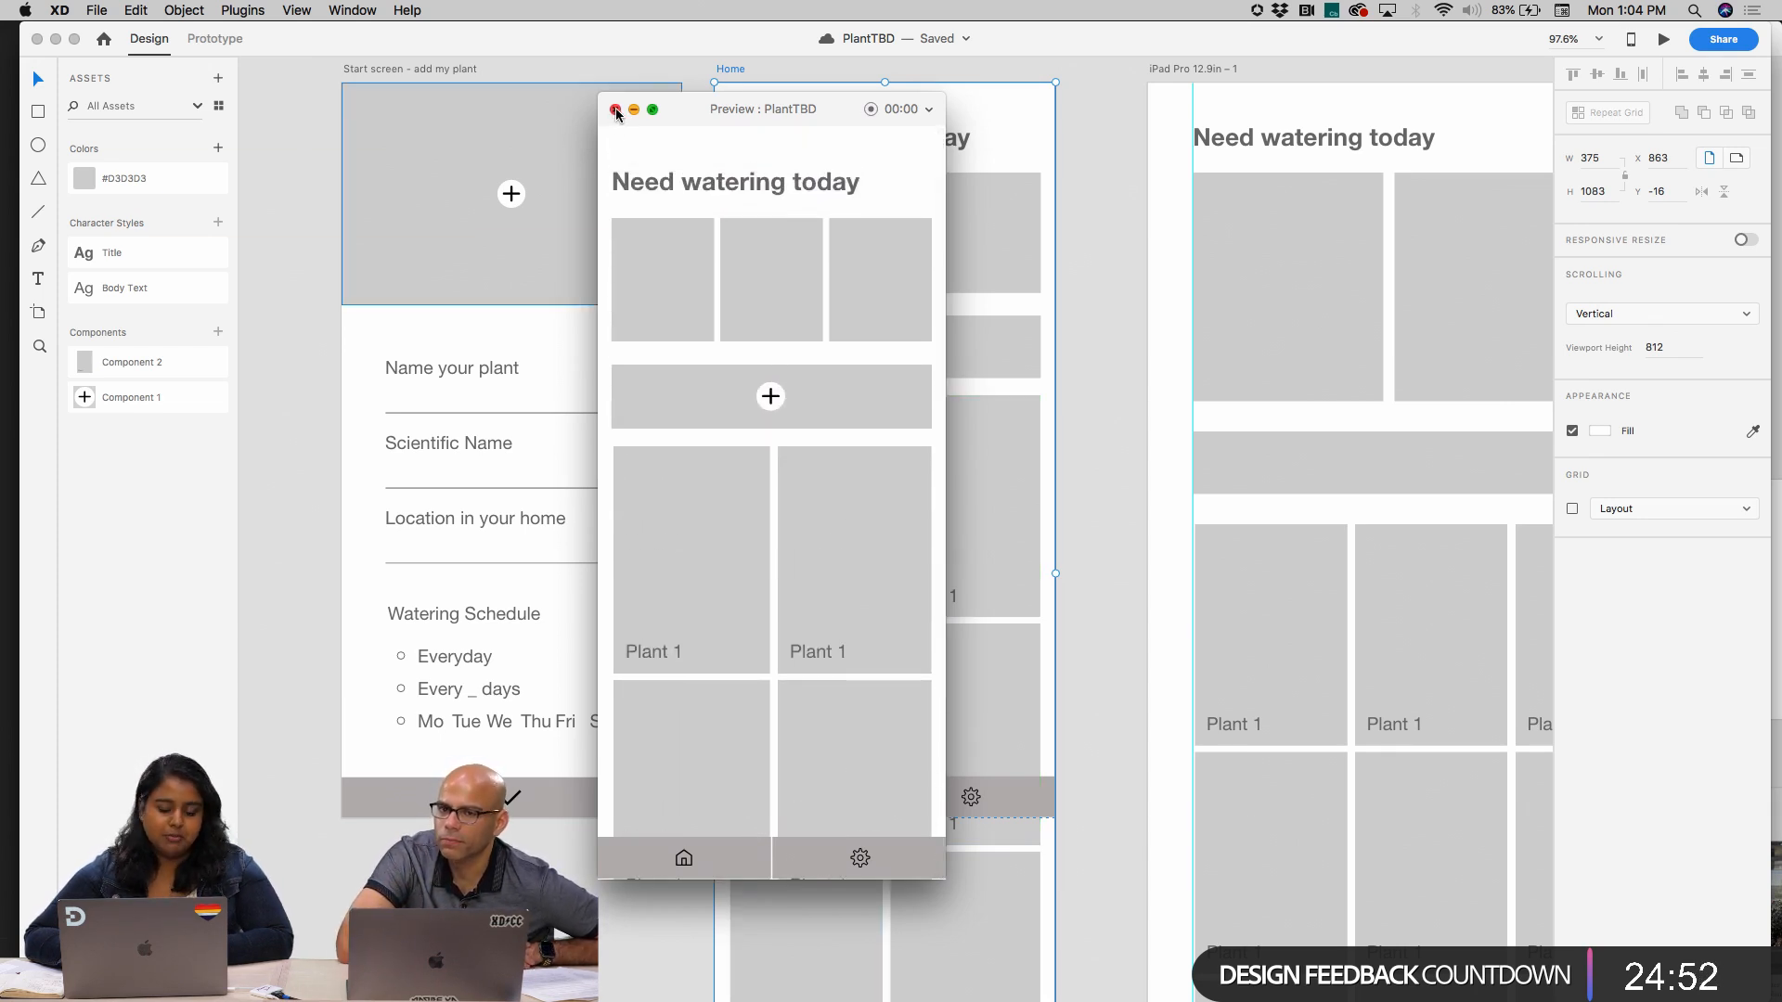
scroll(720, 422, down, 5)
scroll(720, 422, up, 5)
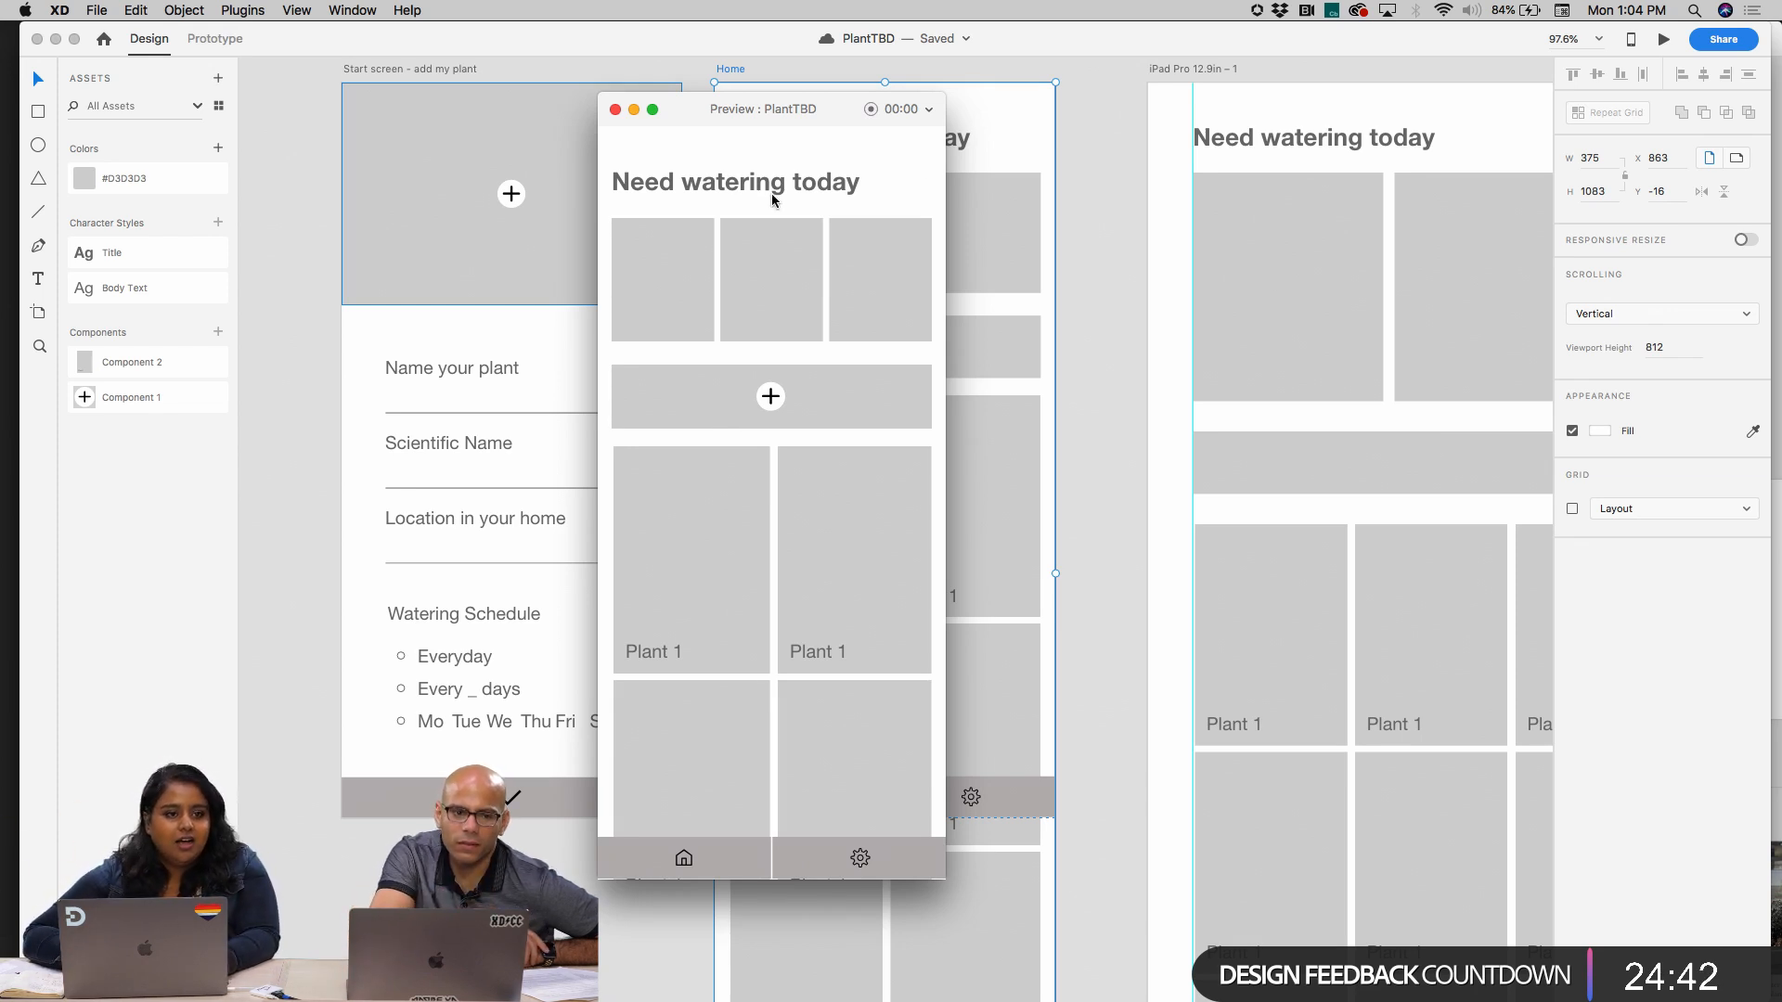
click(615, 110)
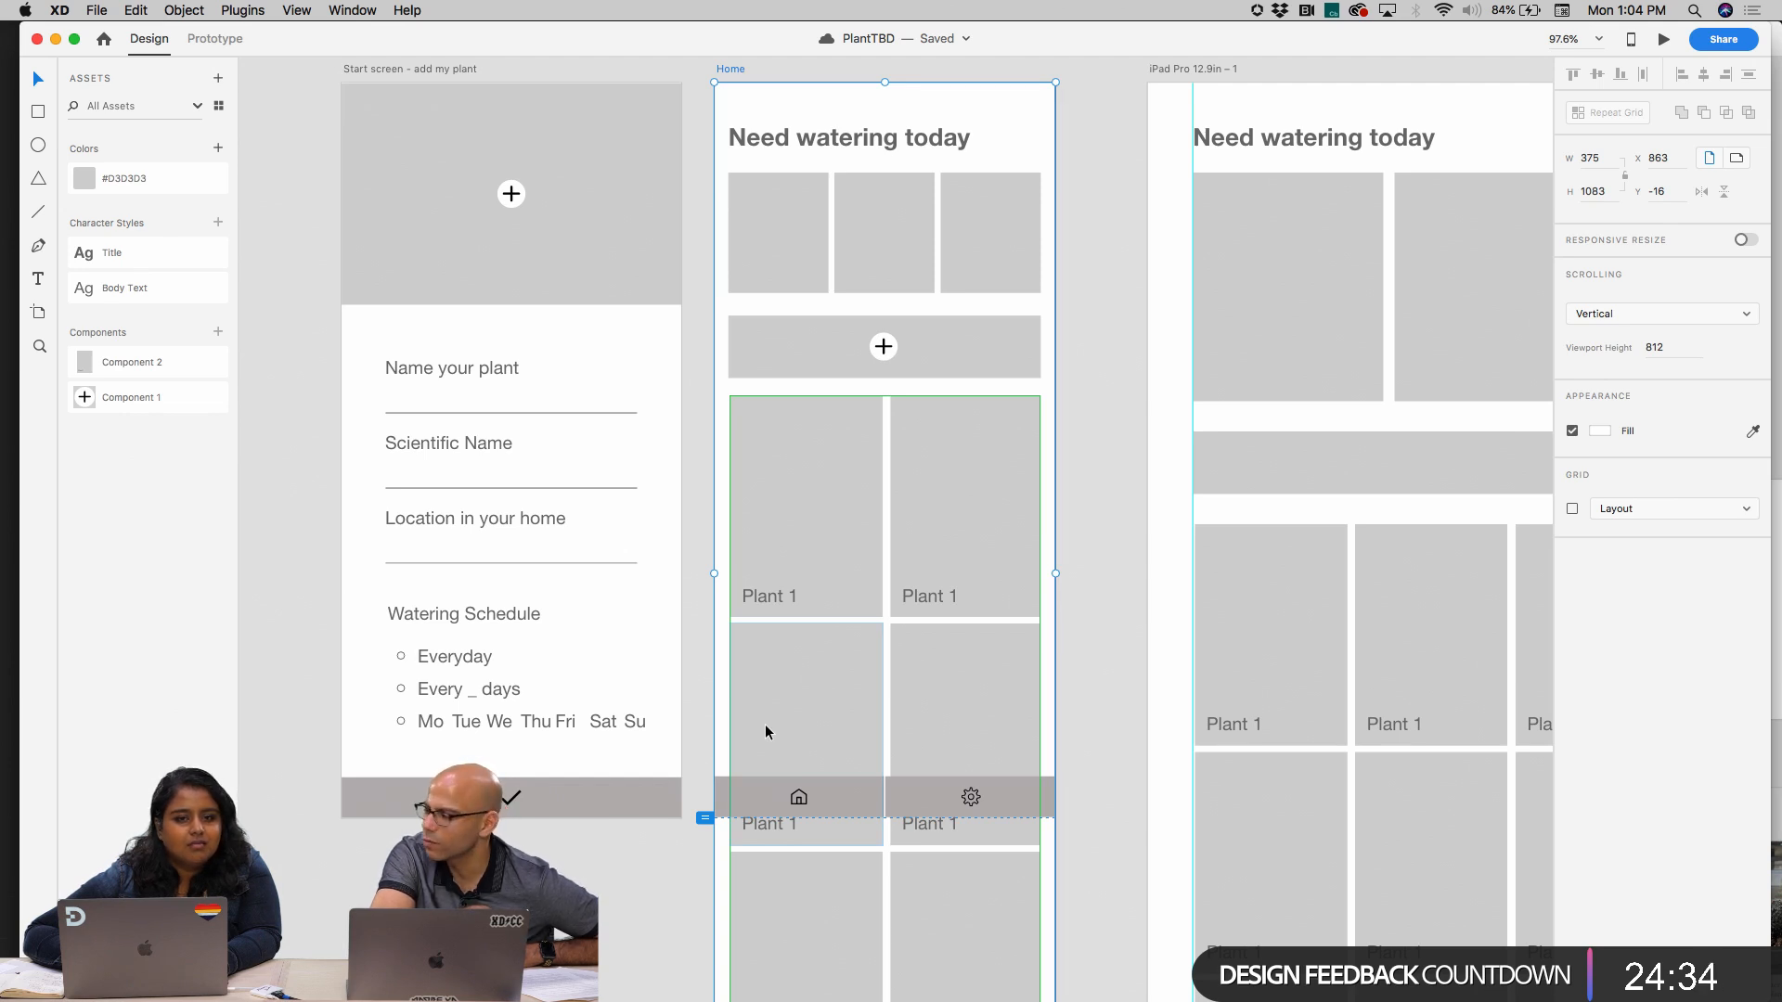
Spread the start screen's checkmark into two copies, one near each end of the bottom bar
scroll(410, 756, up, 3)
scroll(410, 749, down, 2)
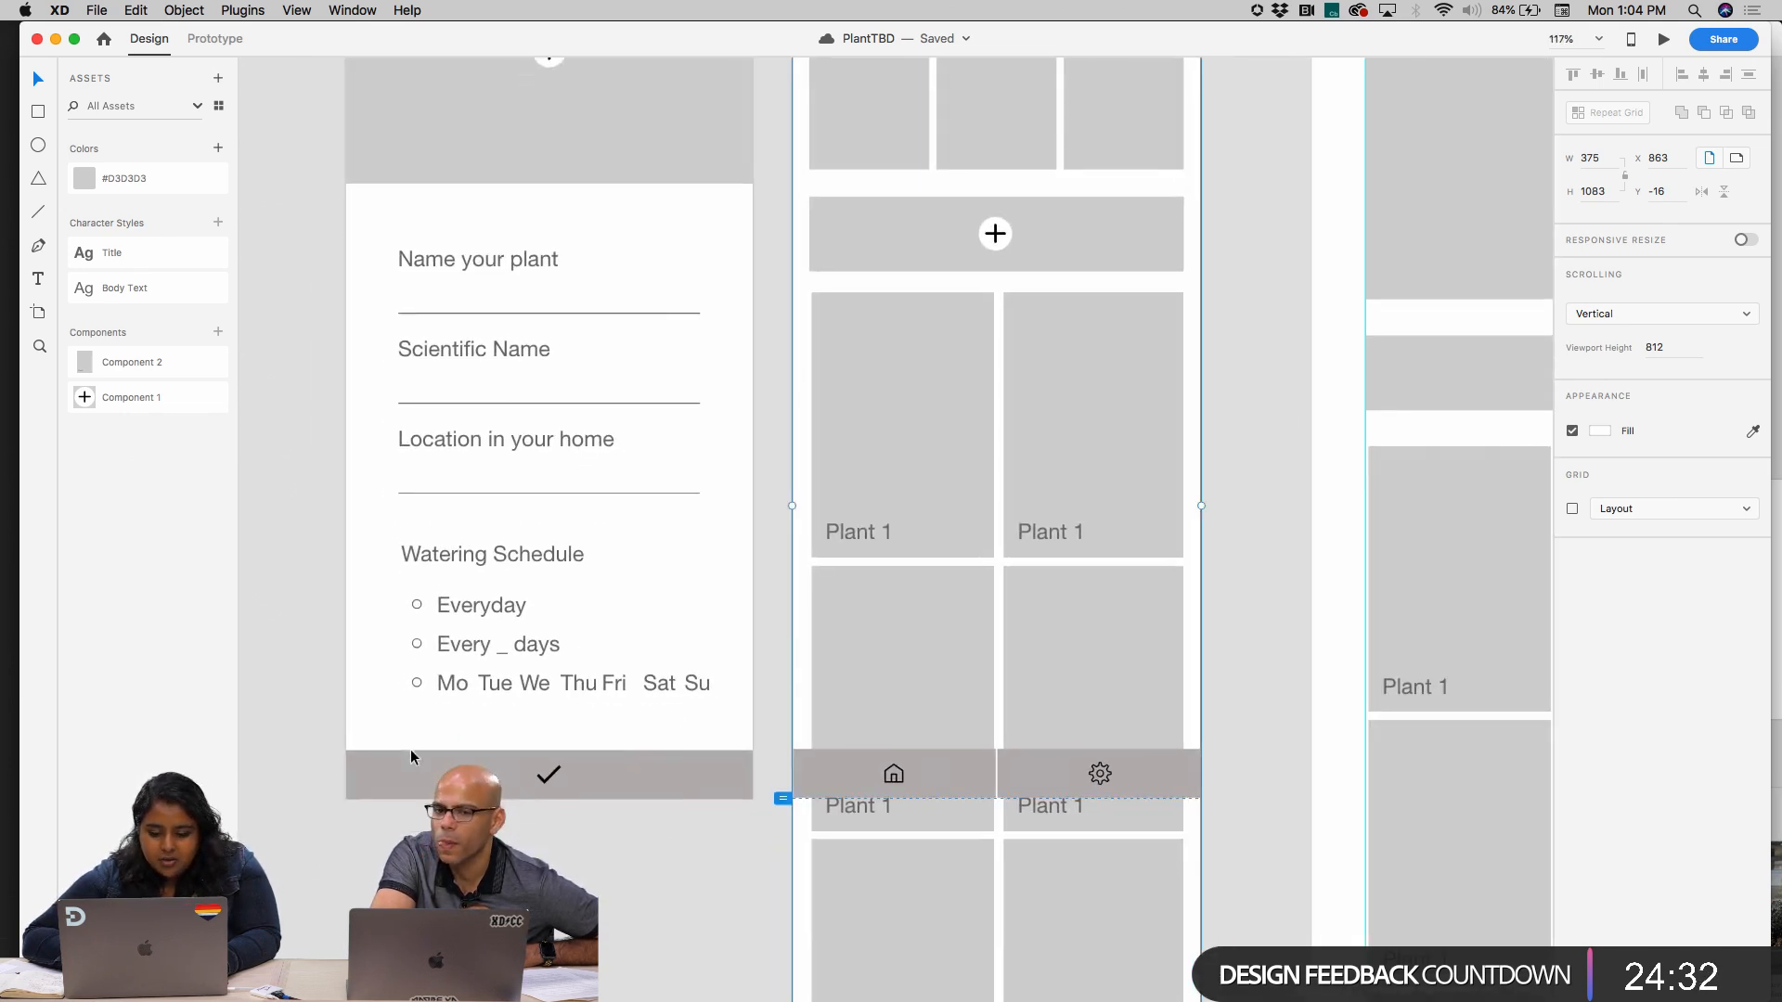
click(561, 743)
double_click(559, 740)
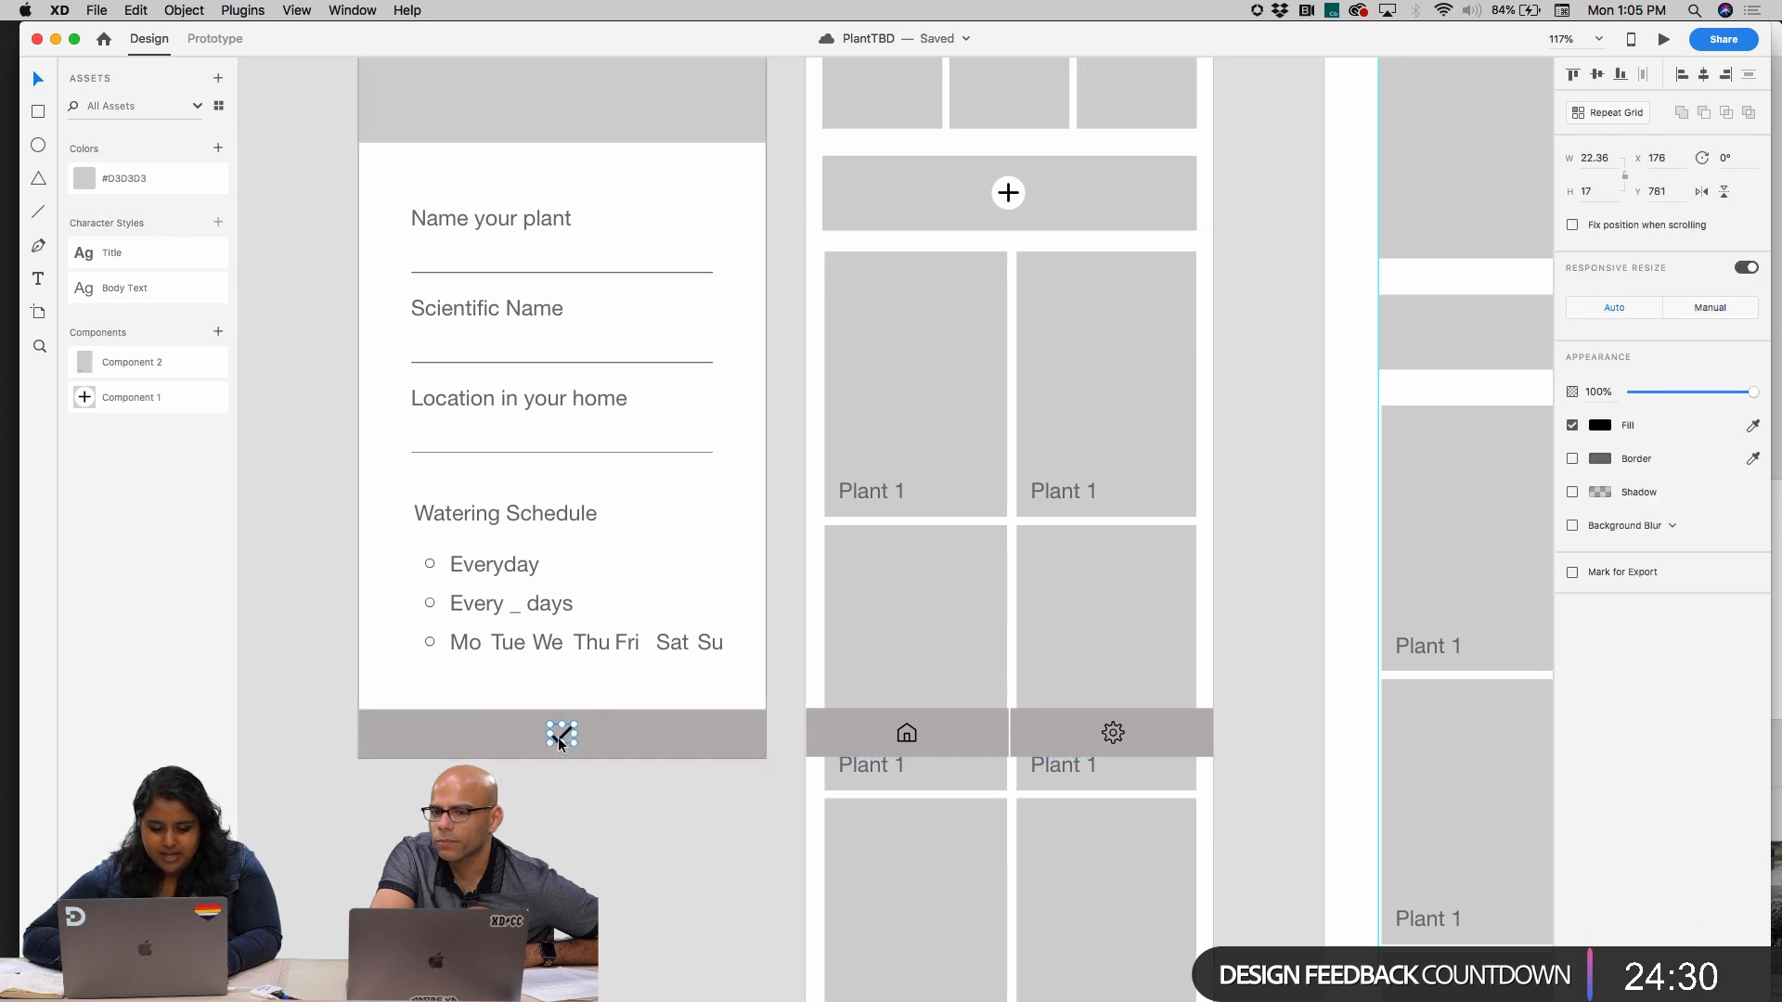
drag(565, 740, 729, 740)
drag(564, 740, 397, 738)
scroll(398, 738, up, 2)
scroll(396, 739, up, 5)
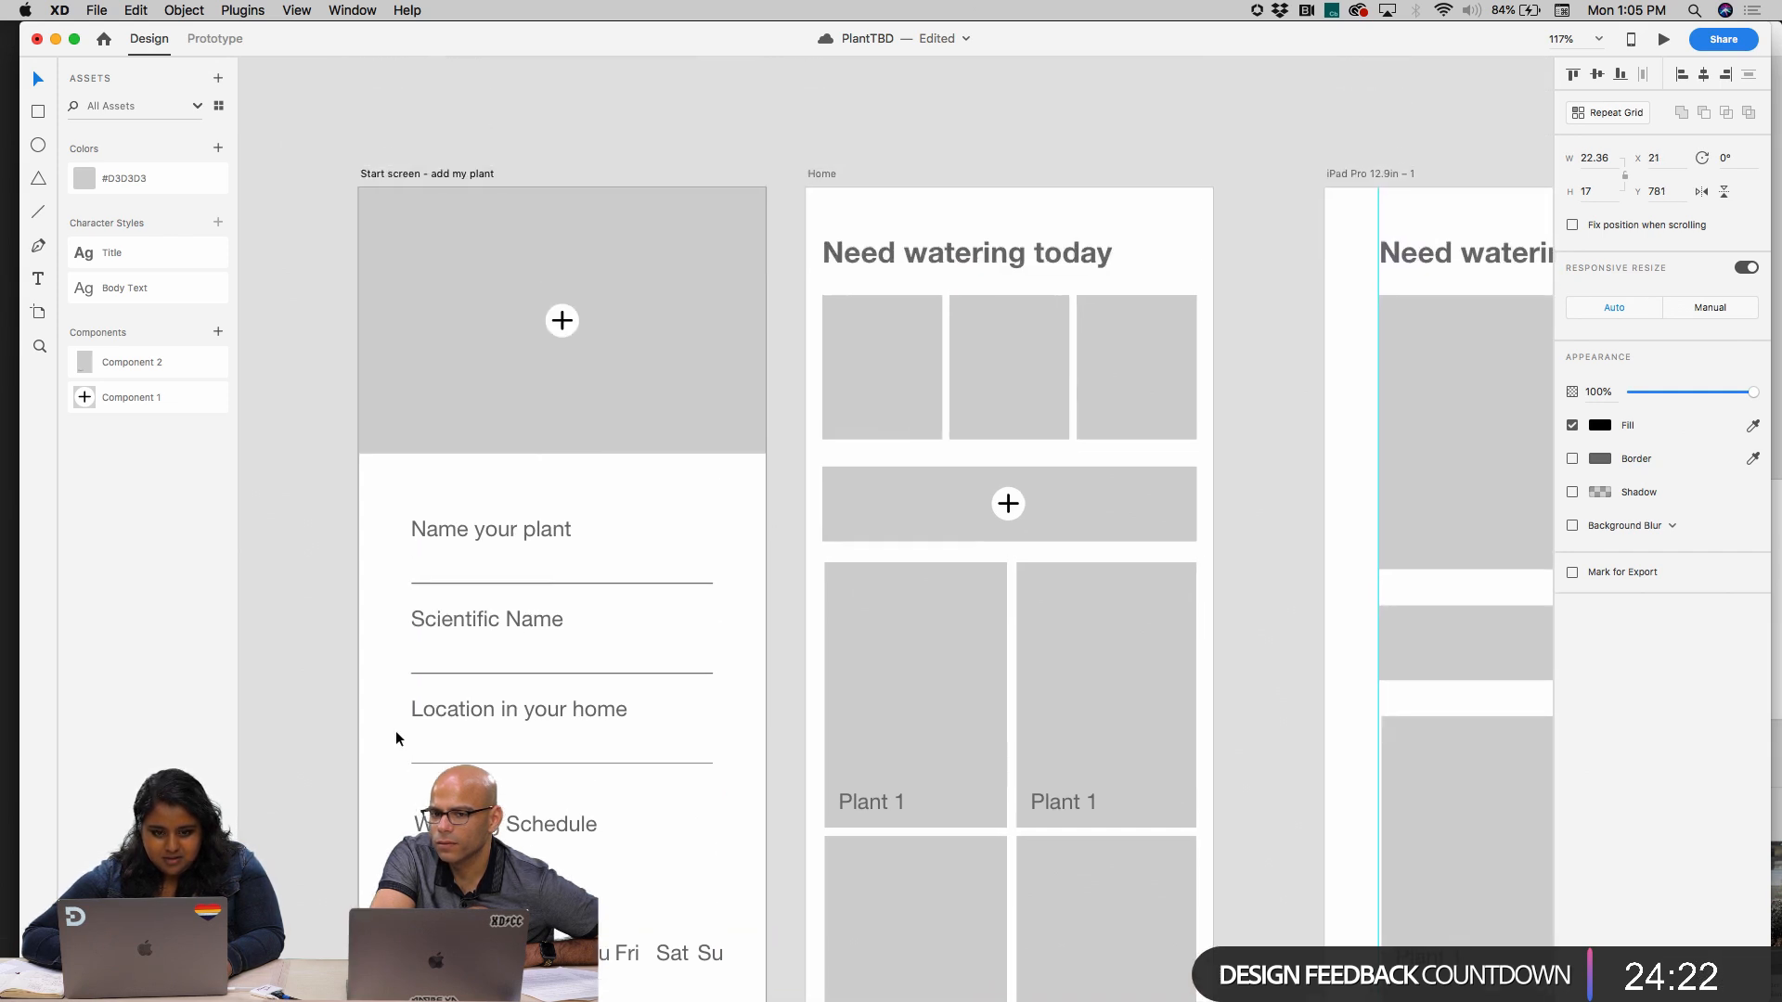
Delete the start screen's bottom bar and both of its checkmarks
scroll(388, 139, down, 4)
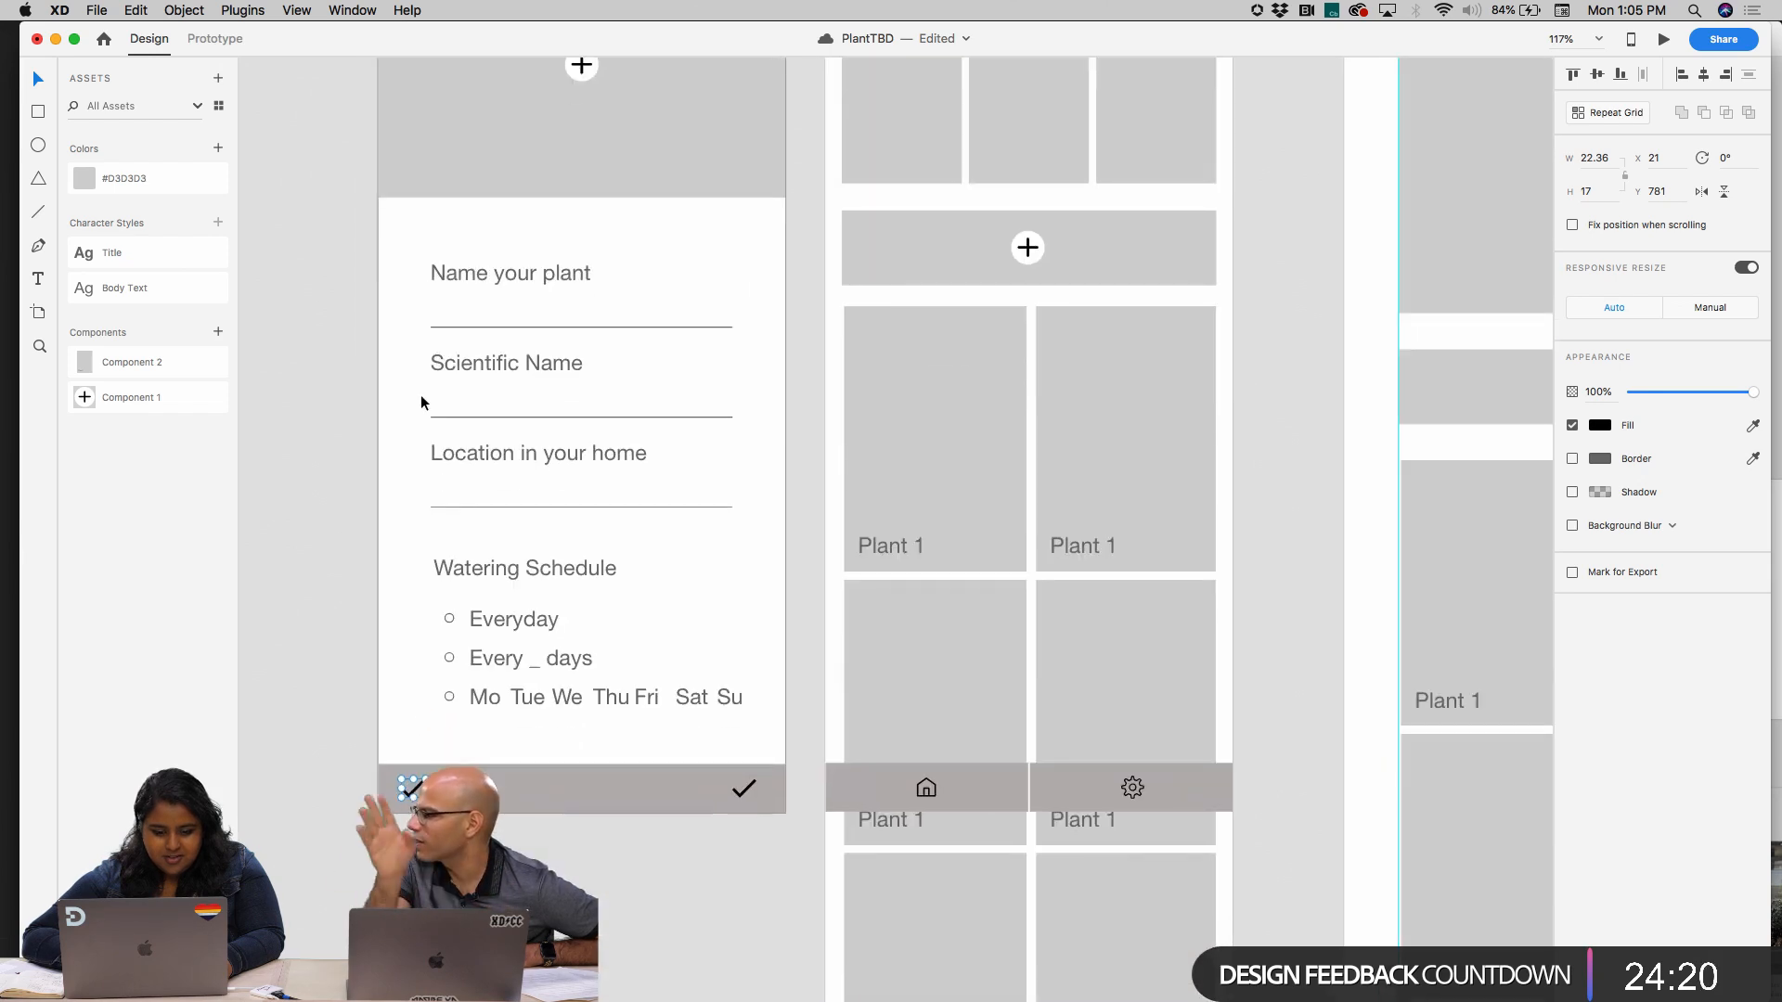
click(586, 794)
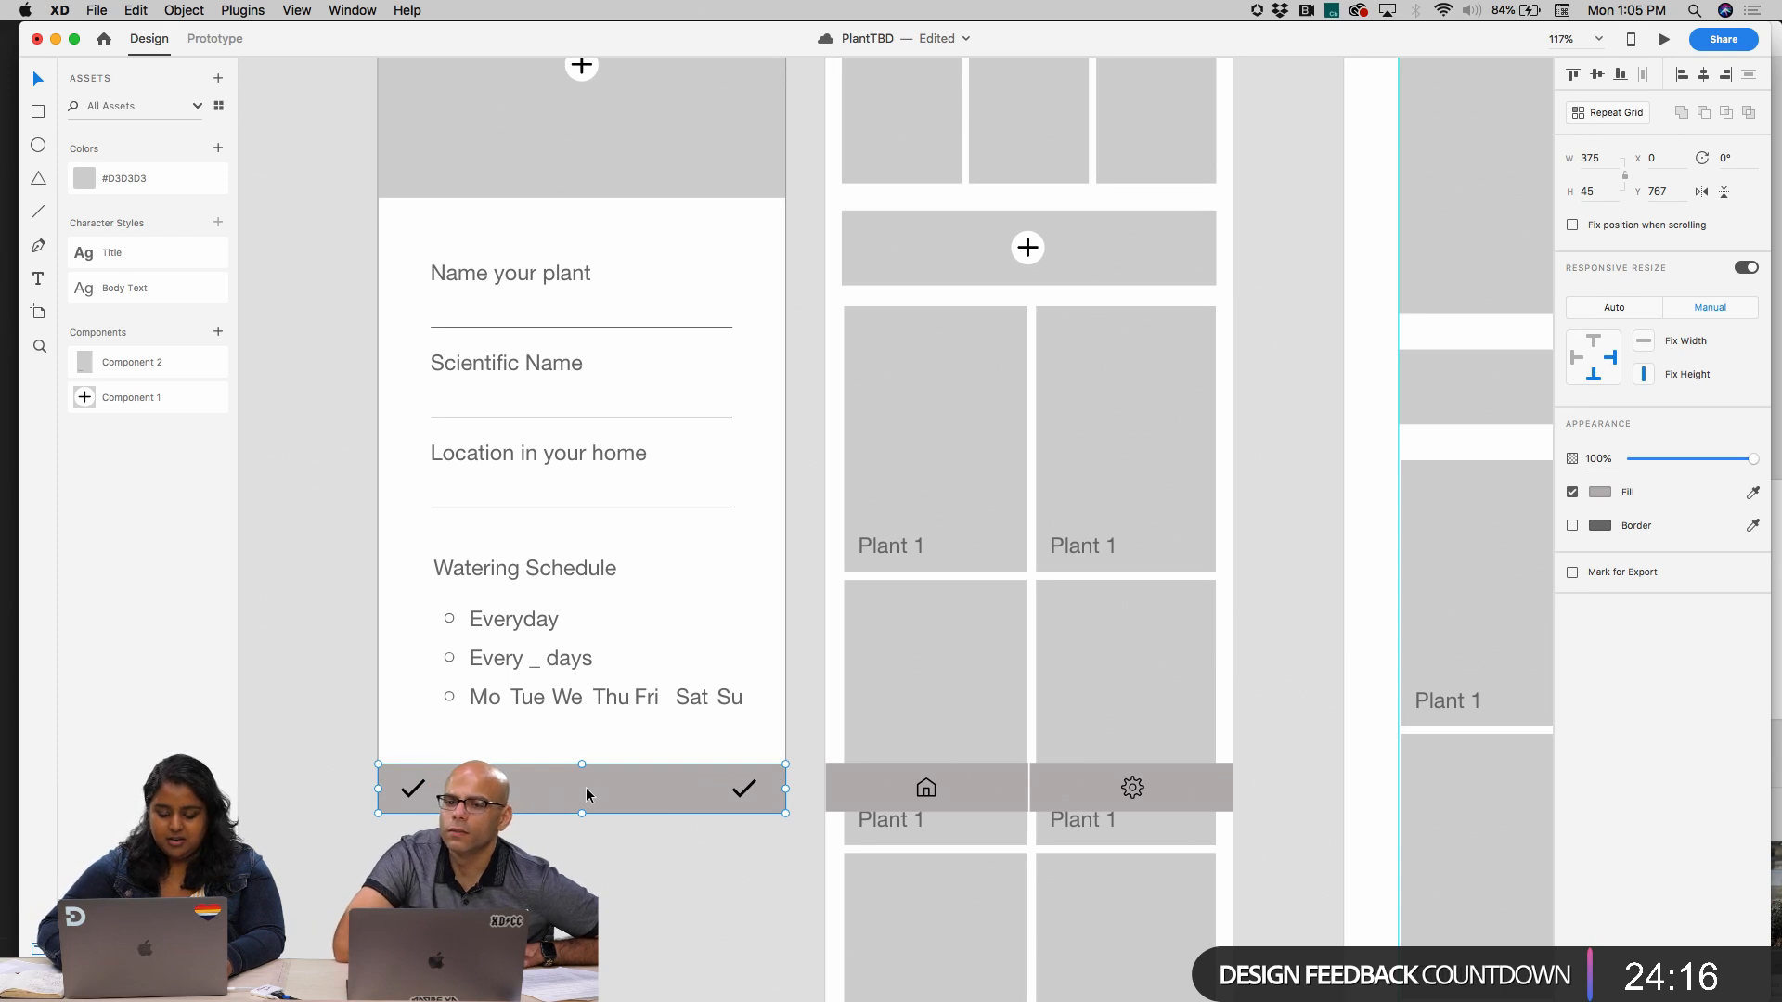
key(Delete)
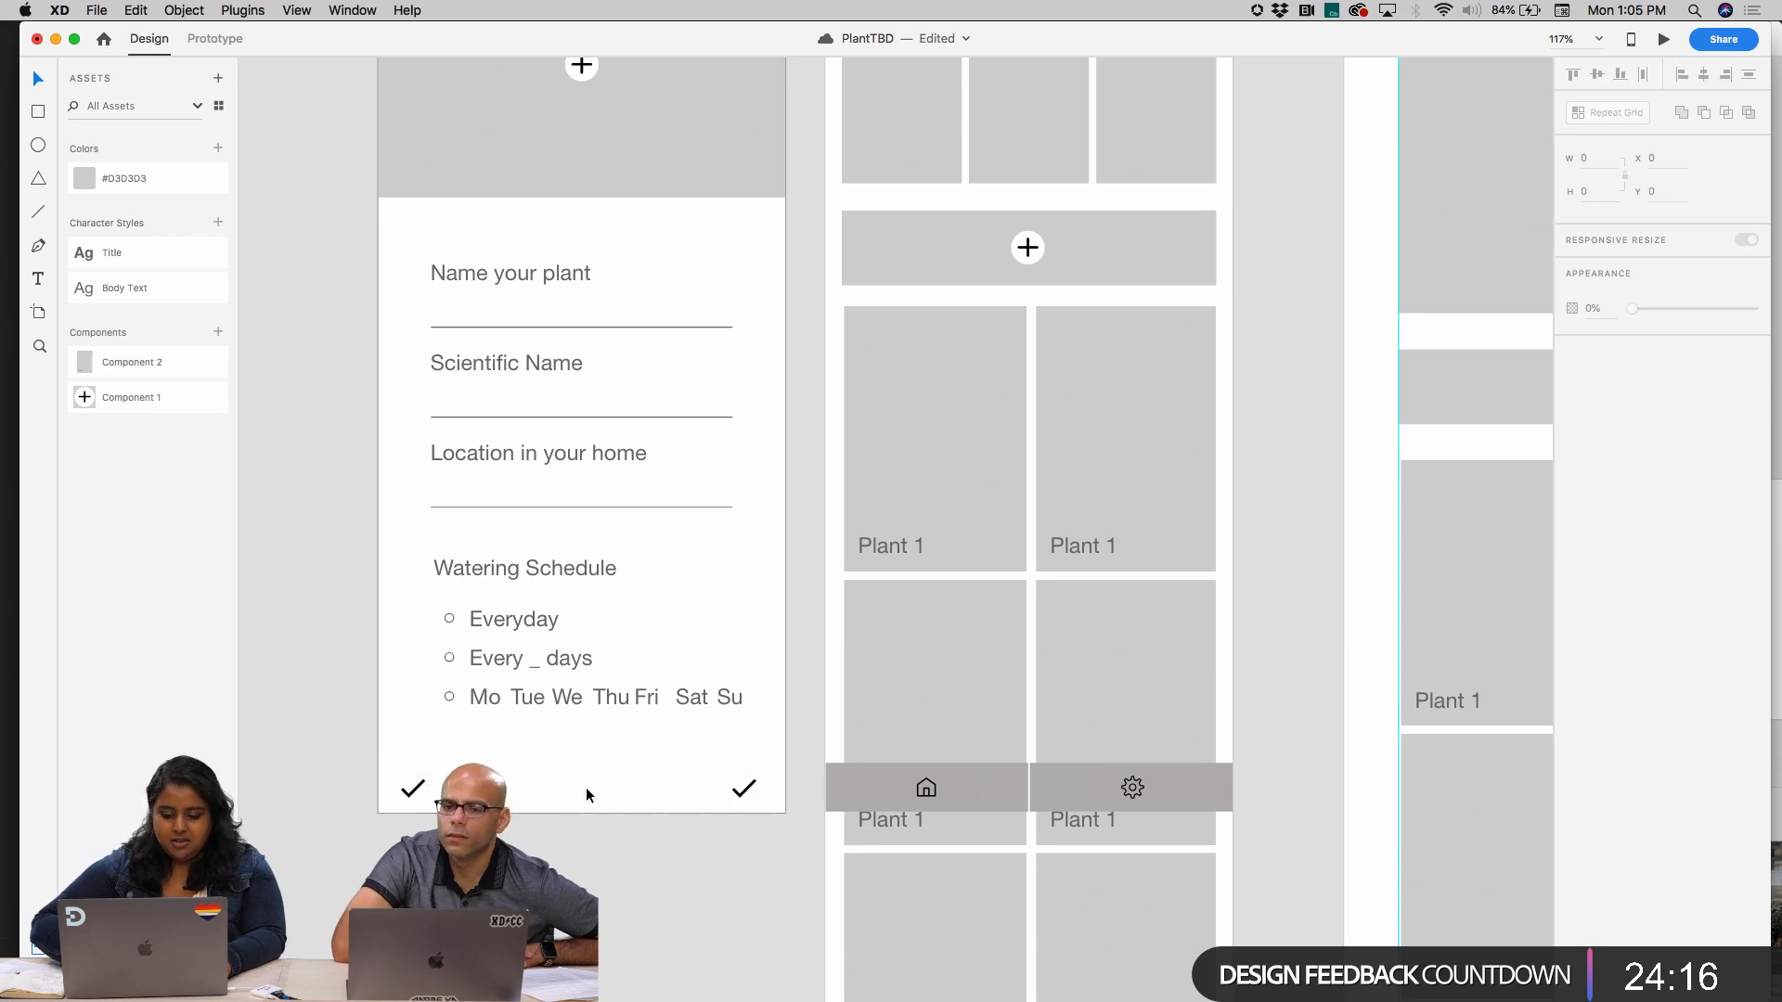
click(751, 788)
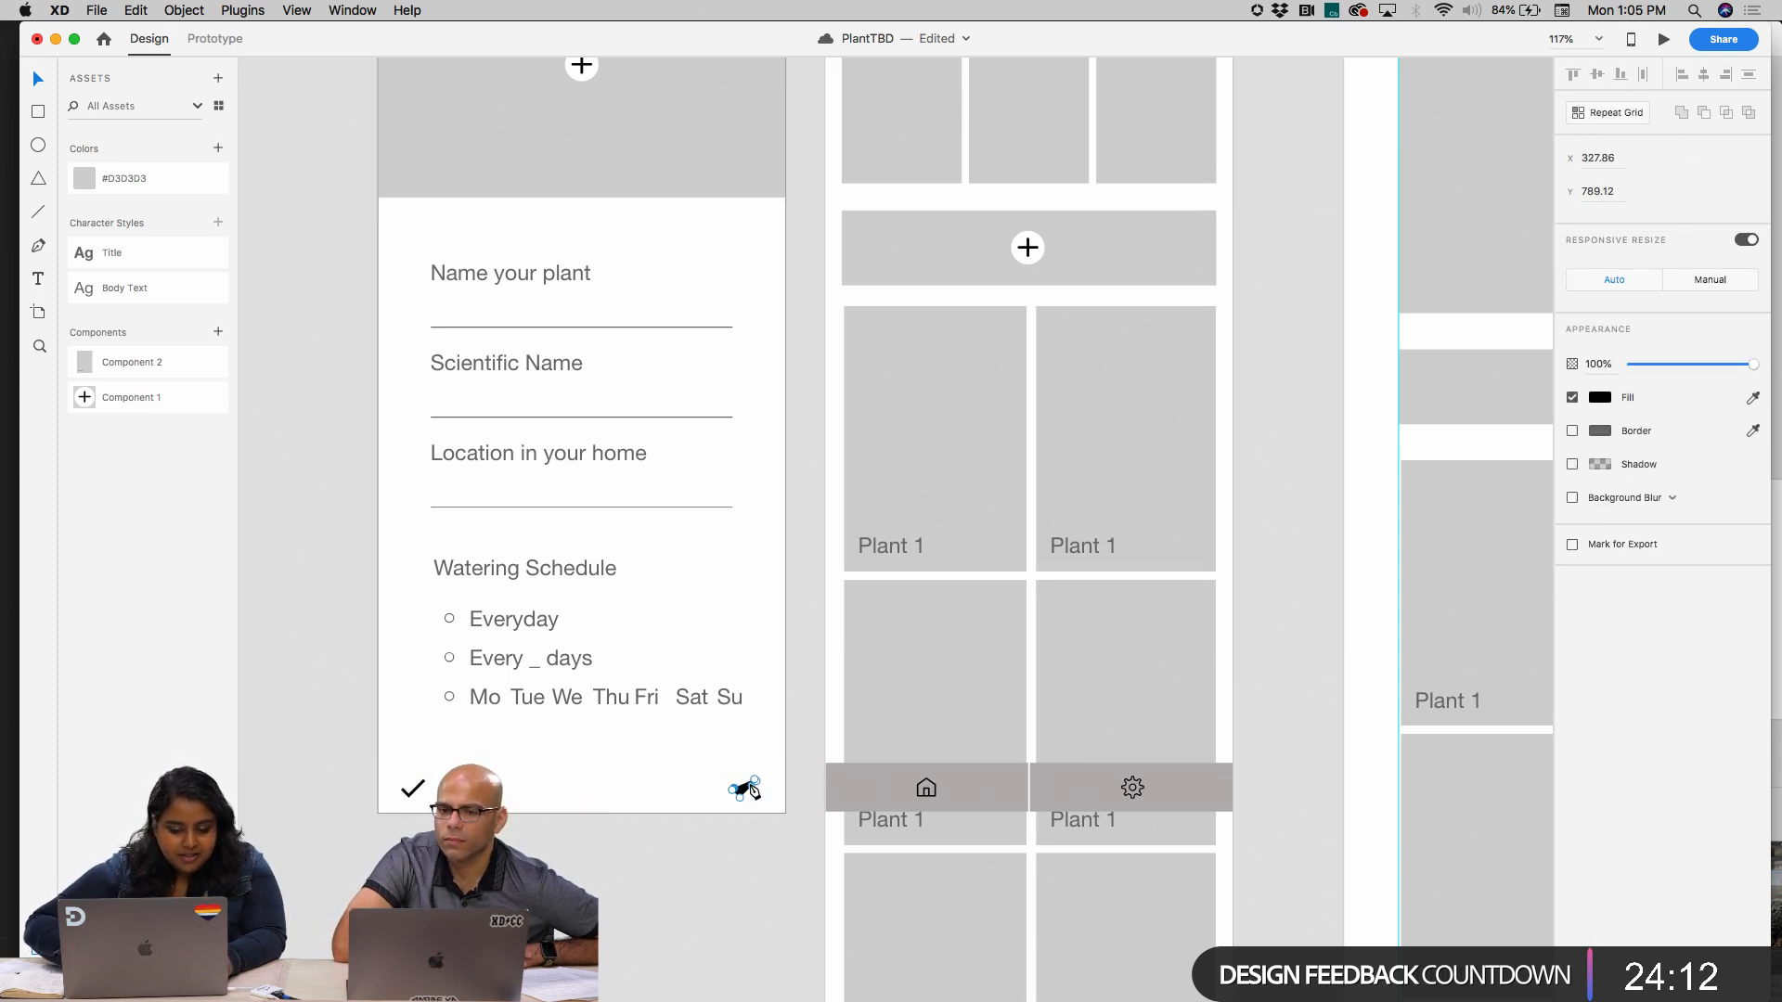
key(Delete)
drag(371, 772, 460, 787)
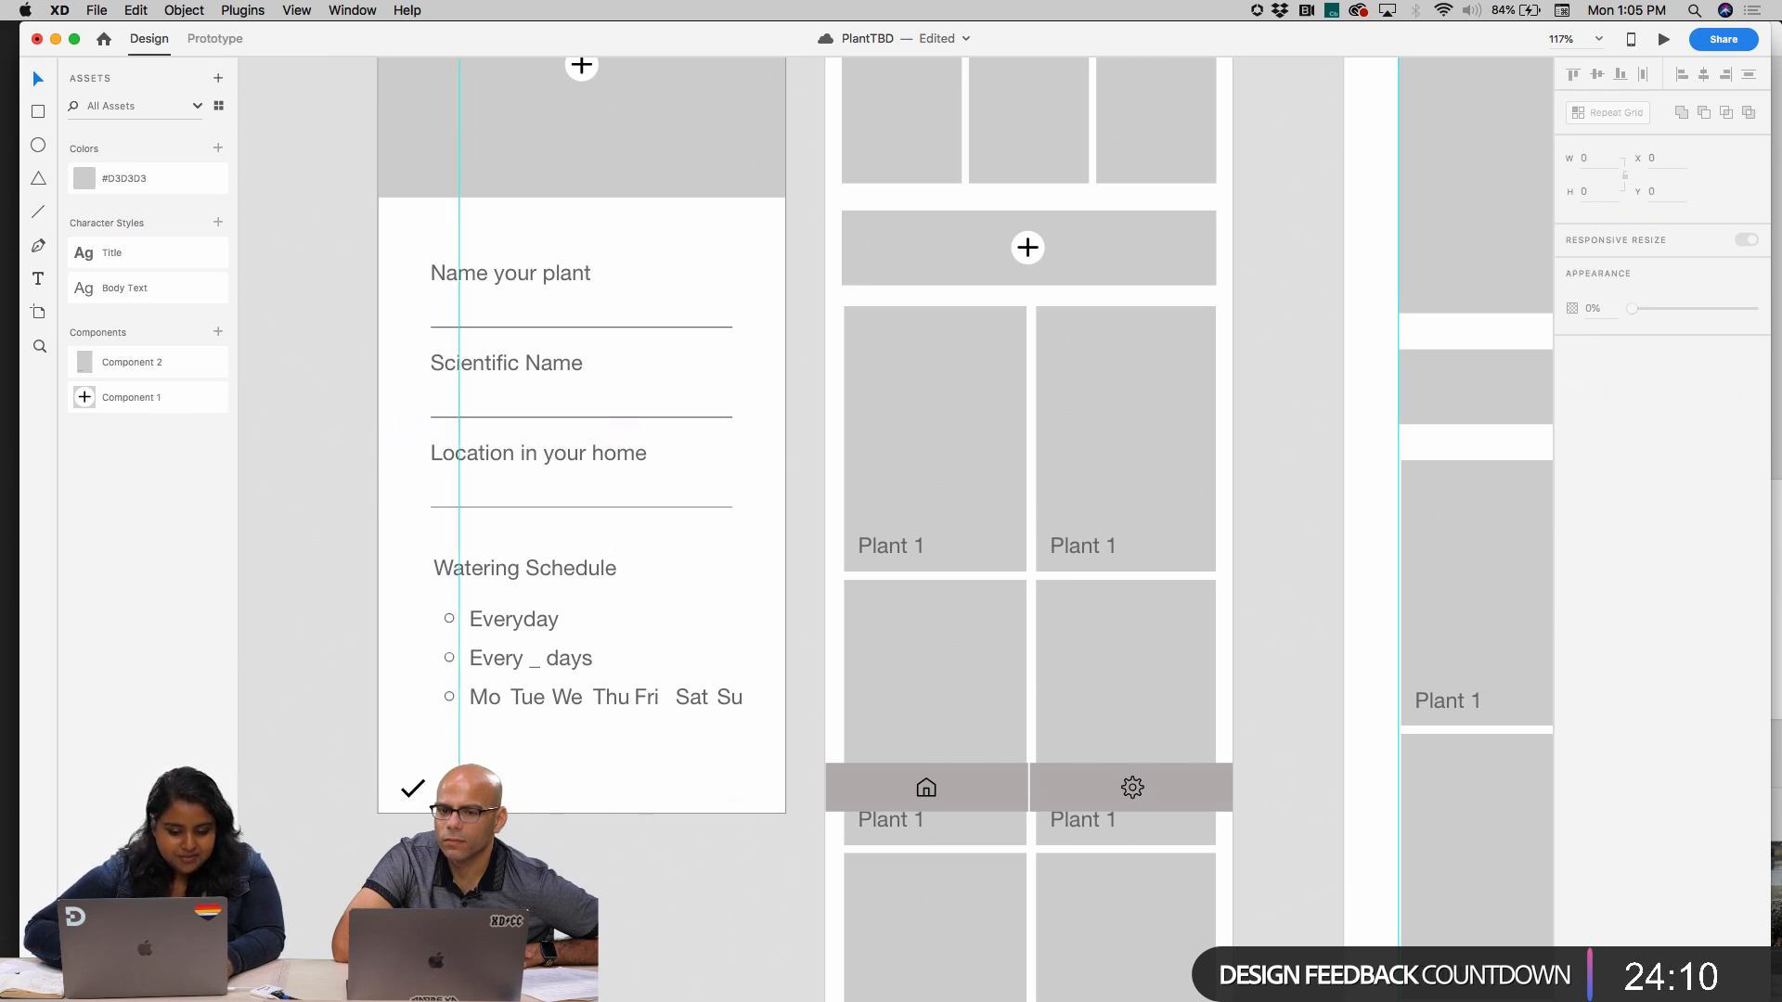
key(super+z)
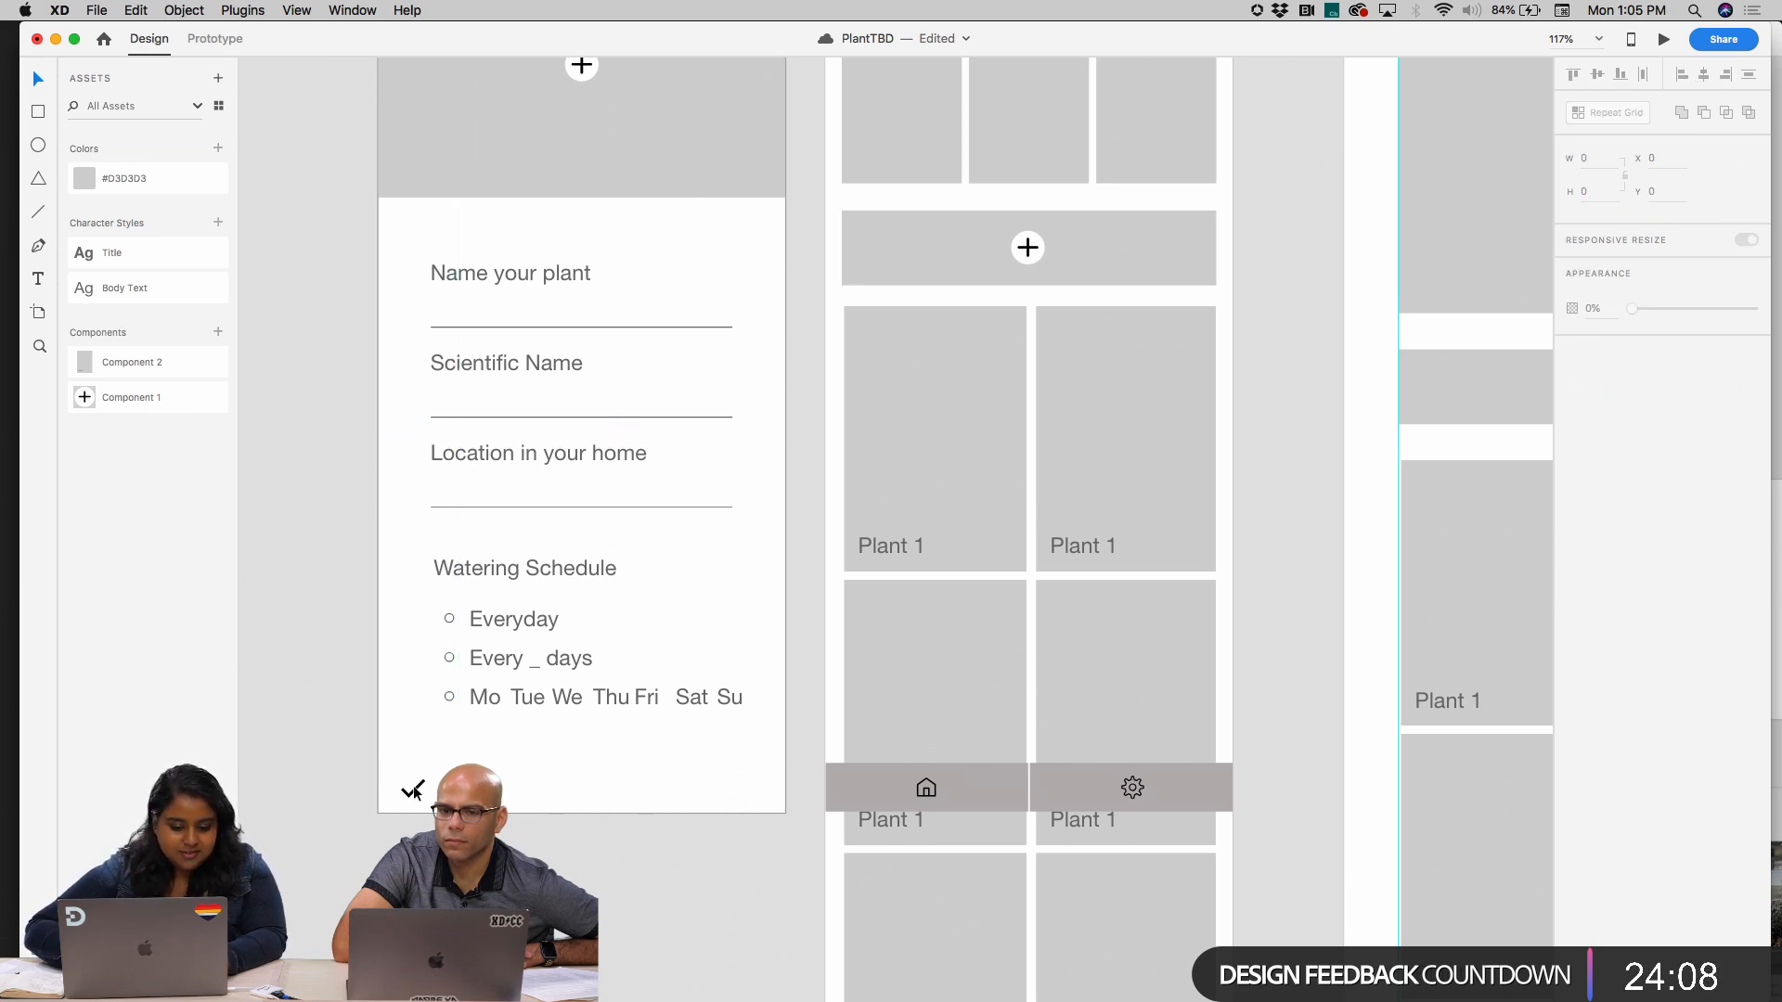
click(415, 791)
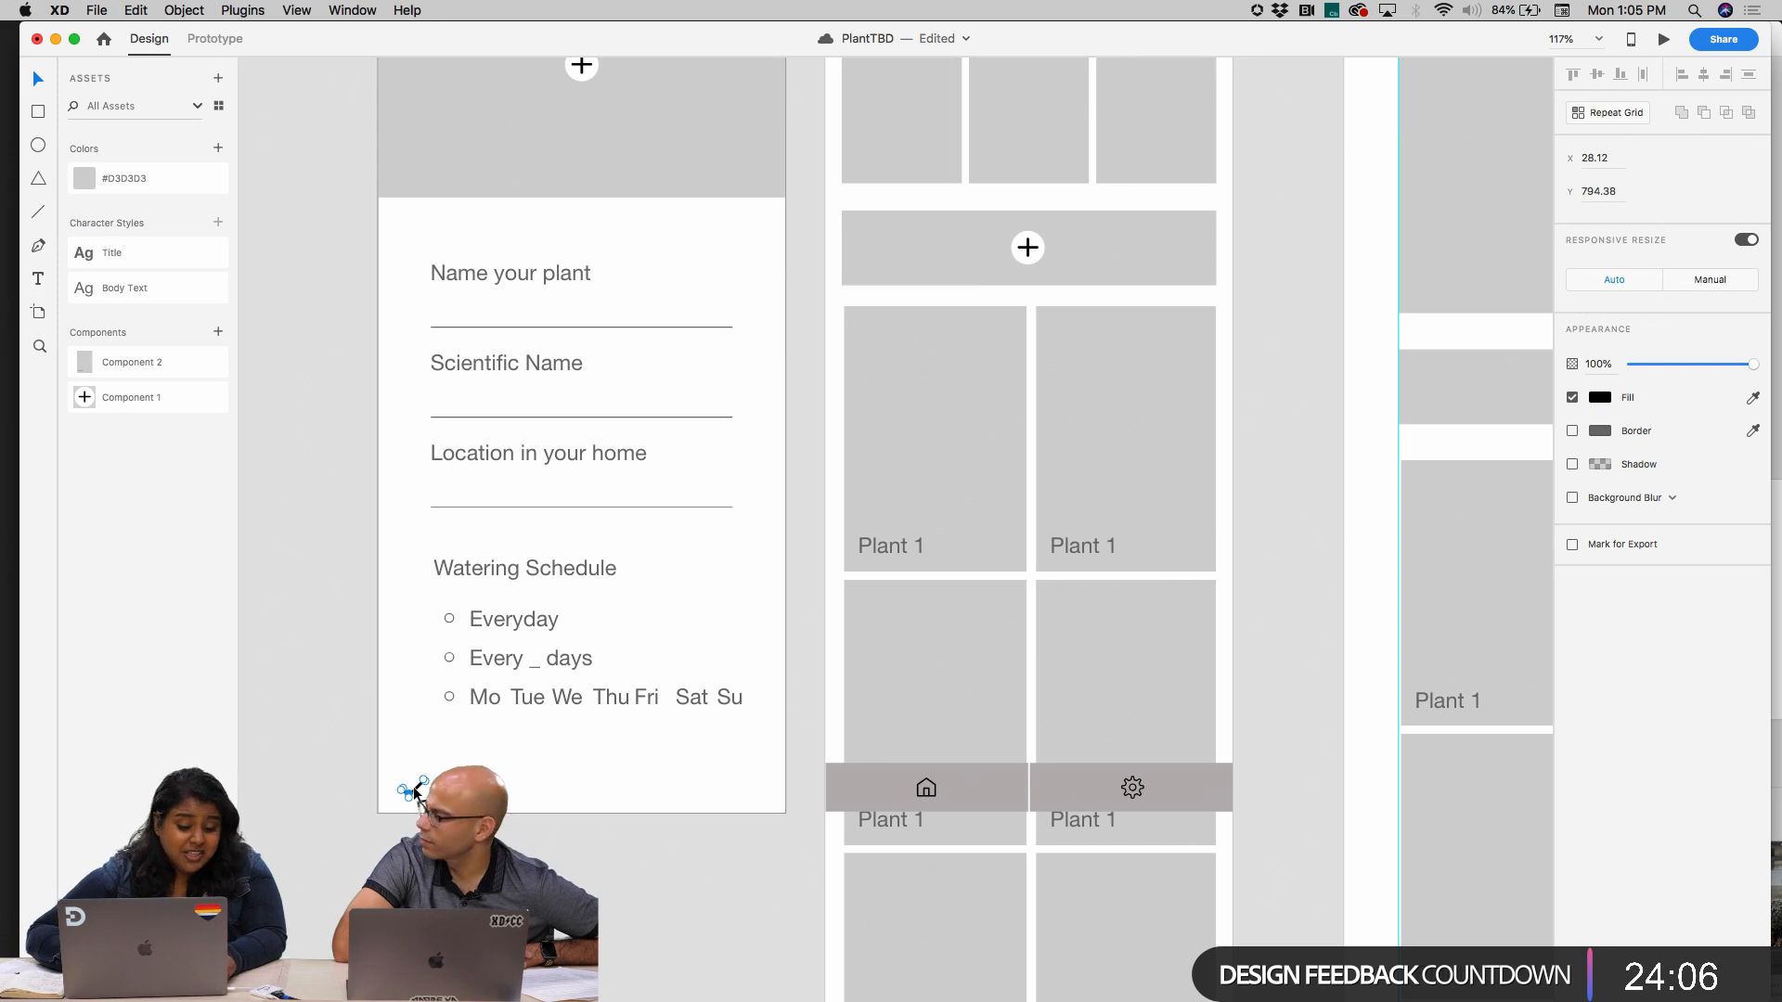
key(Delete)
Copy Home's fixed navigation bar with the house and gear icons onto the bottom of the start screen
click(1047, 788)
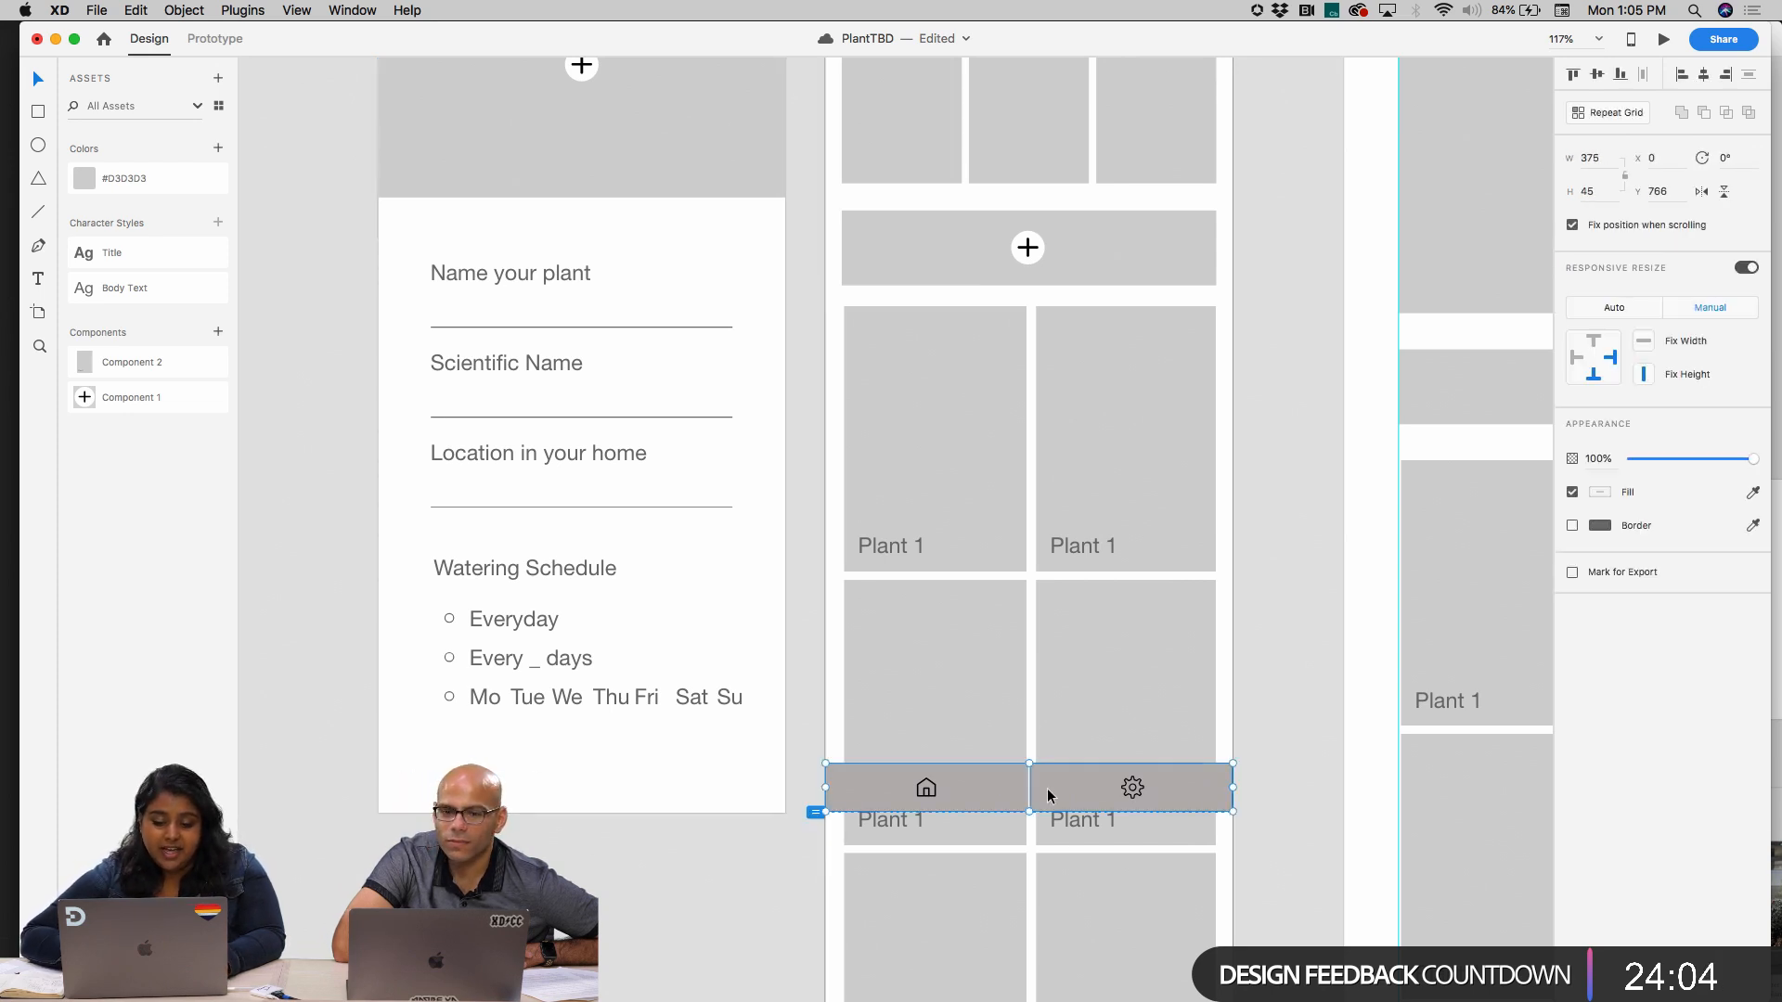
scroll(344, 719, down, 5)
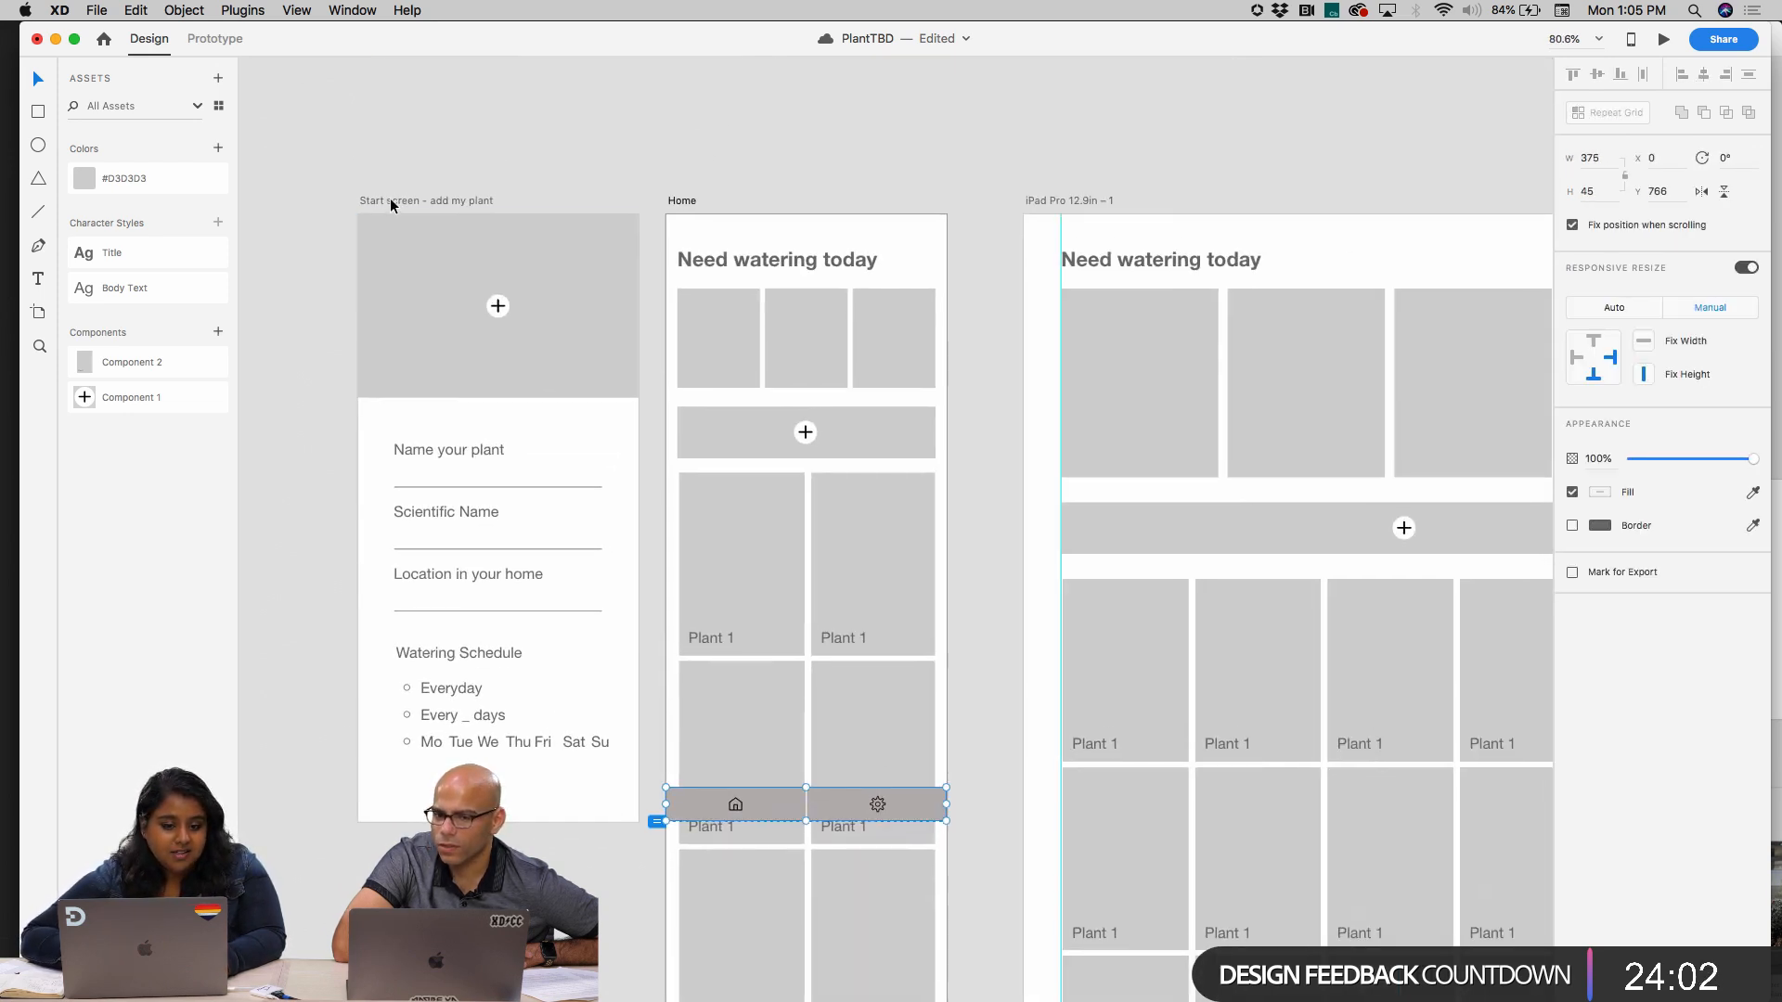
key(super+v)
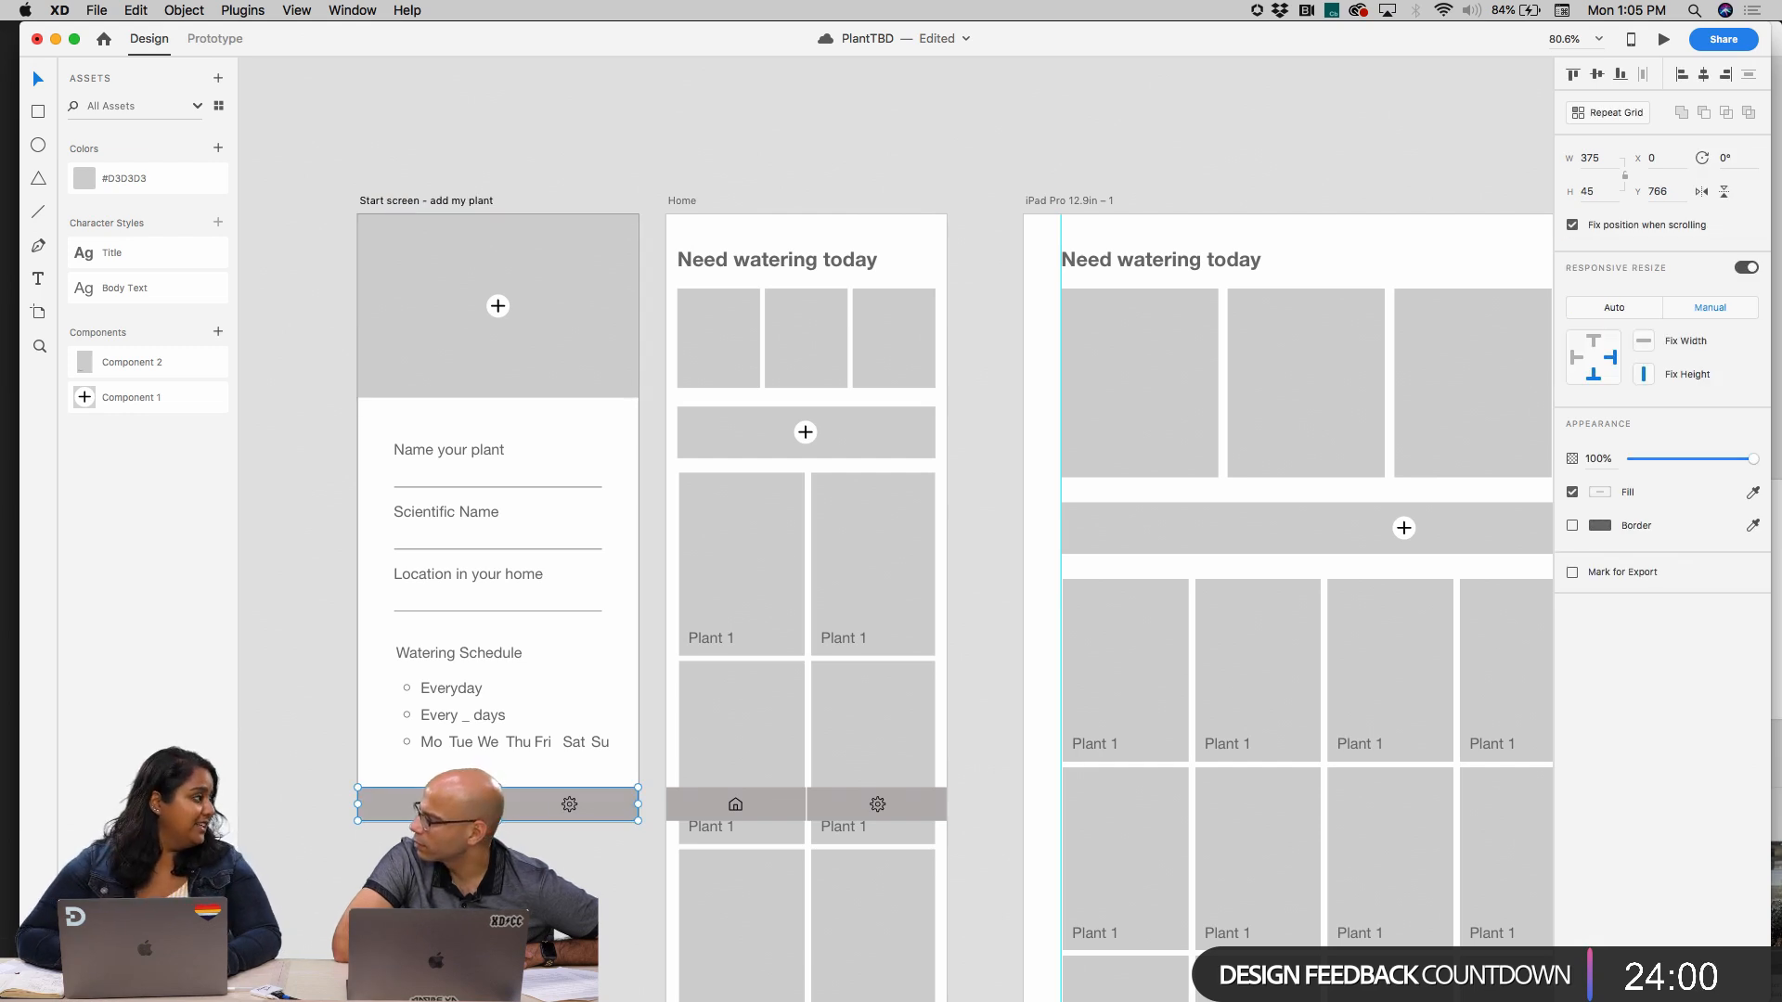
scroll(455, 816, up, 5)
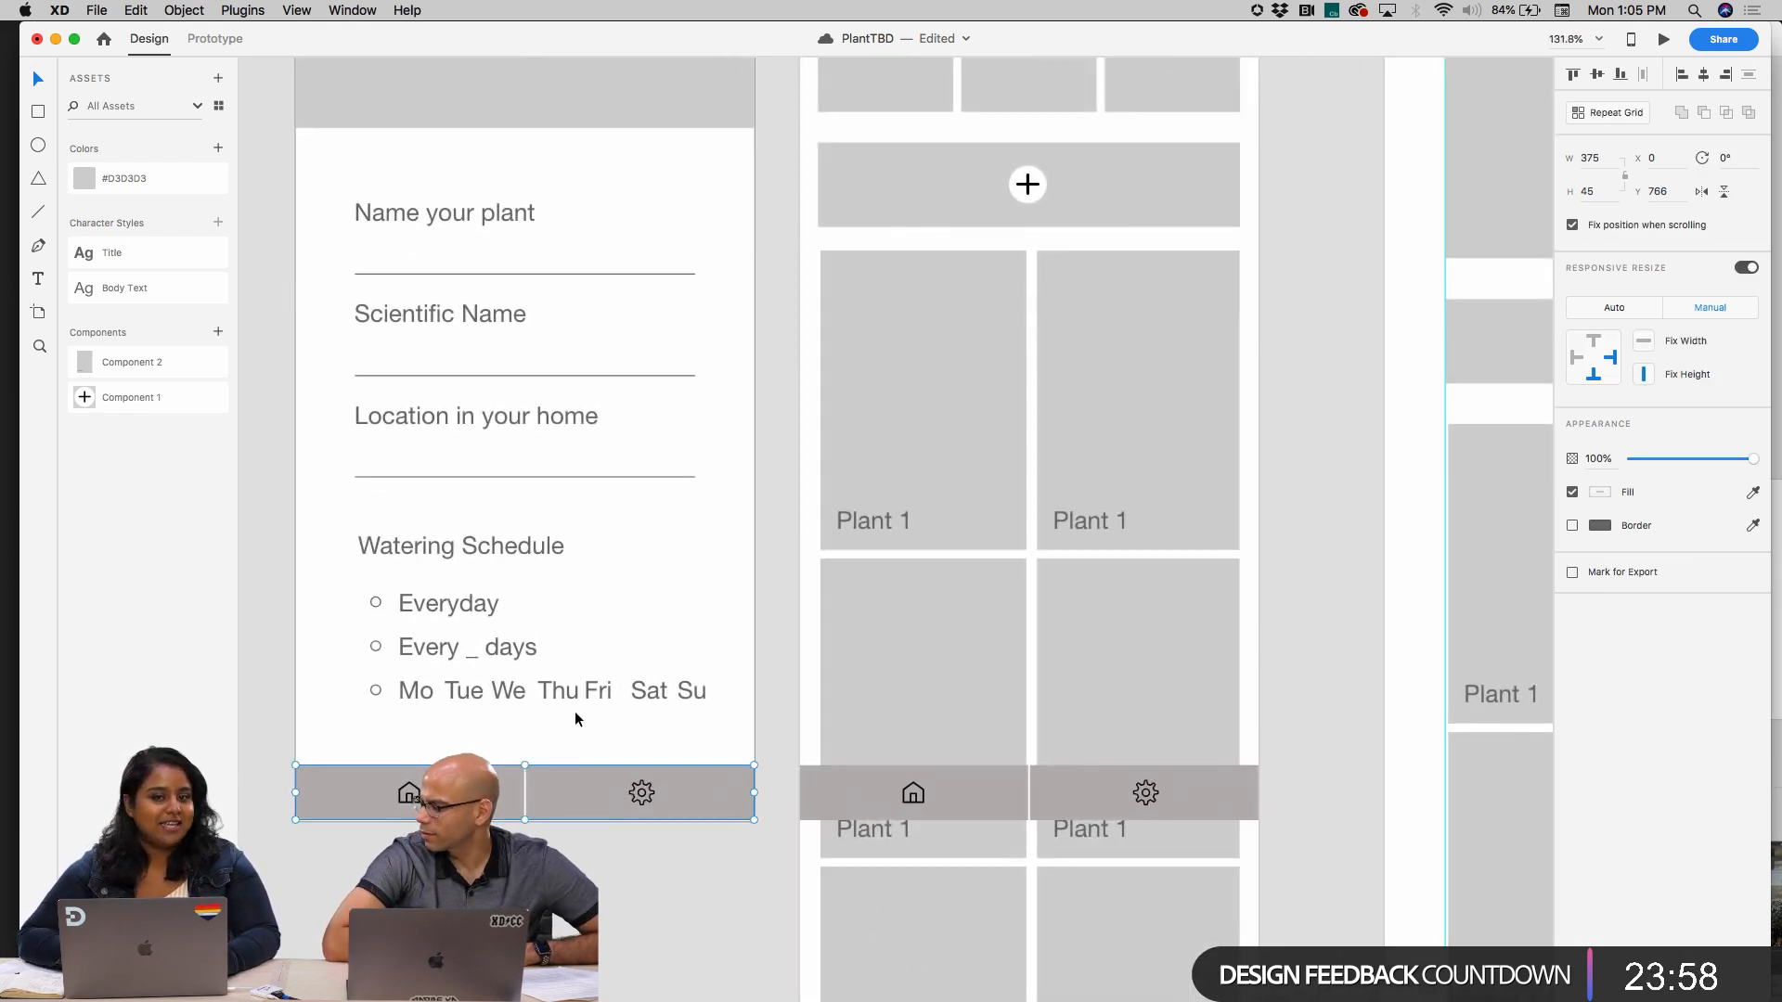
scroll(593, 685, down, 3)
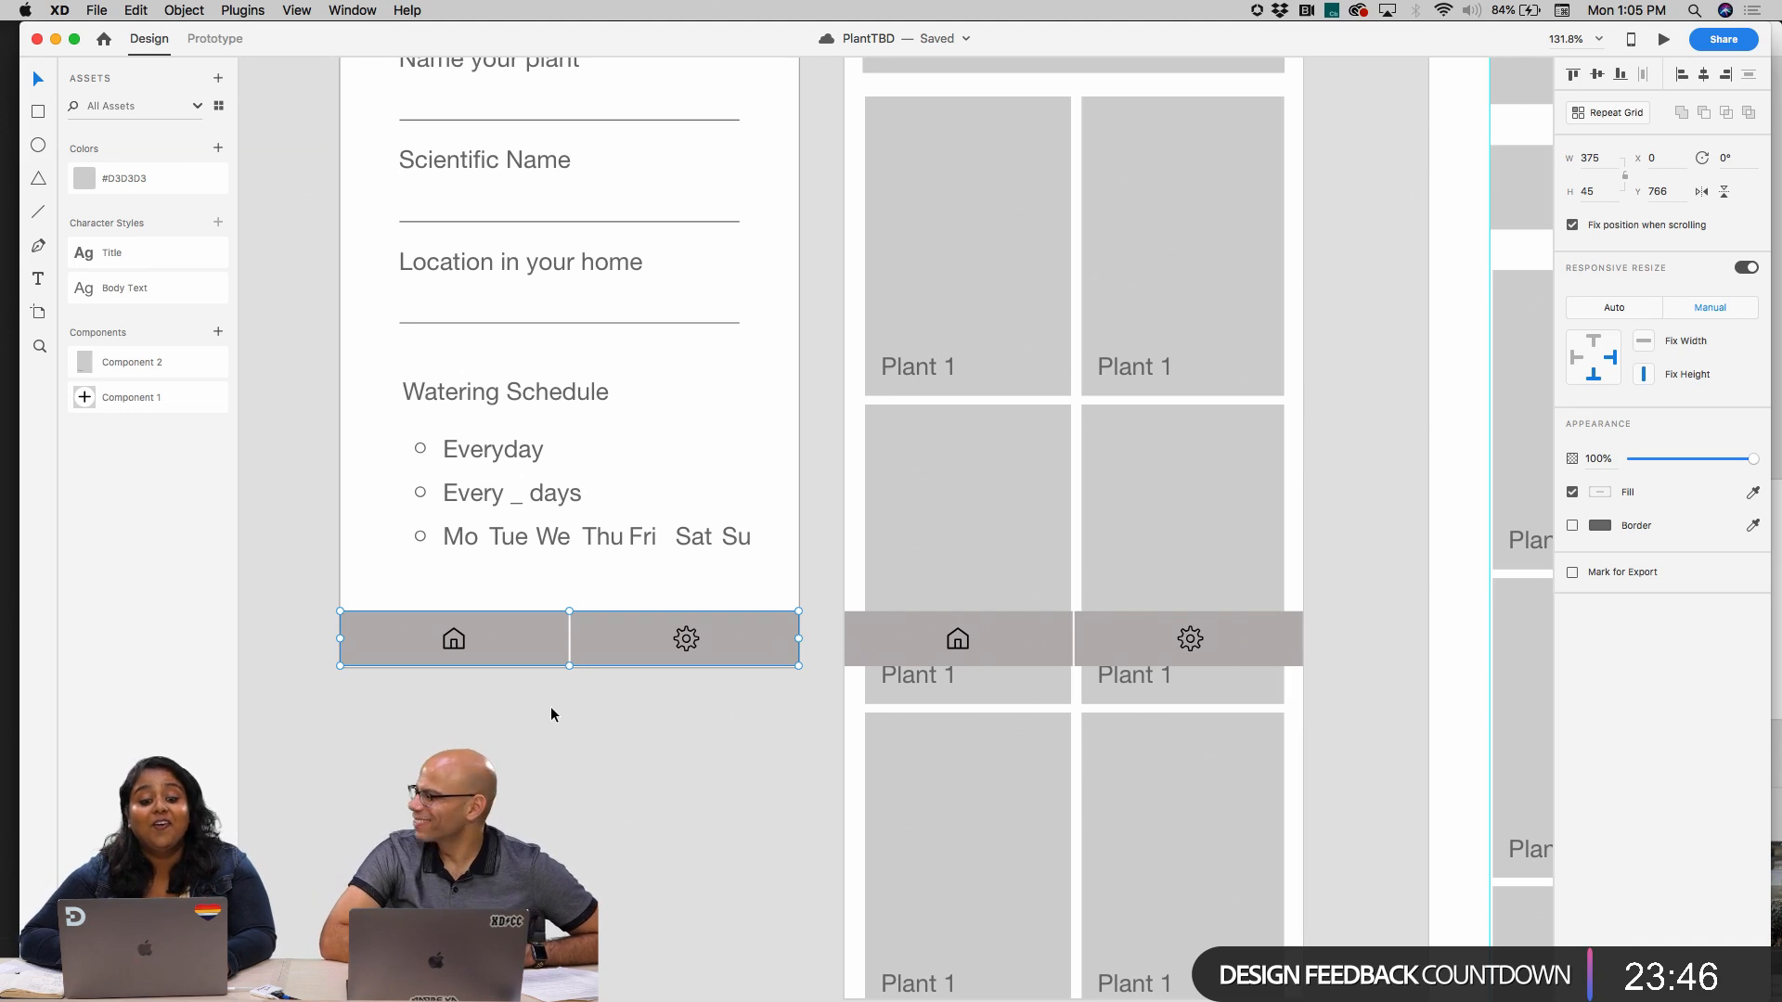
Copy the plain checkmark icon from Icondrop's "done" results to the clipboard as SVG
click(242, 9)
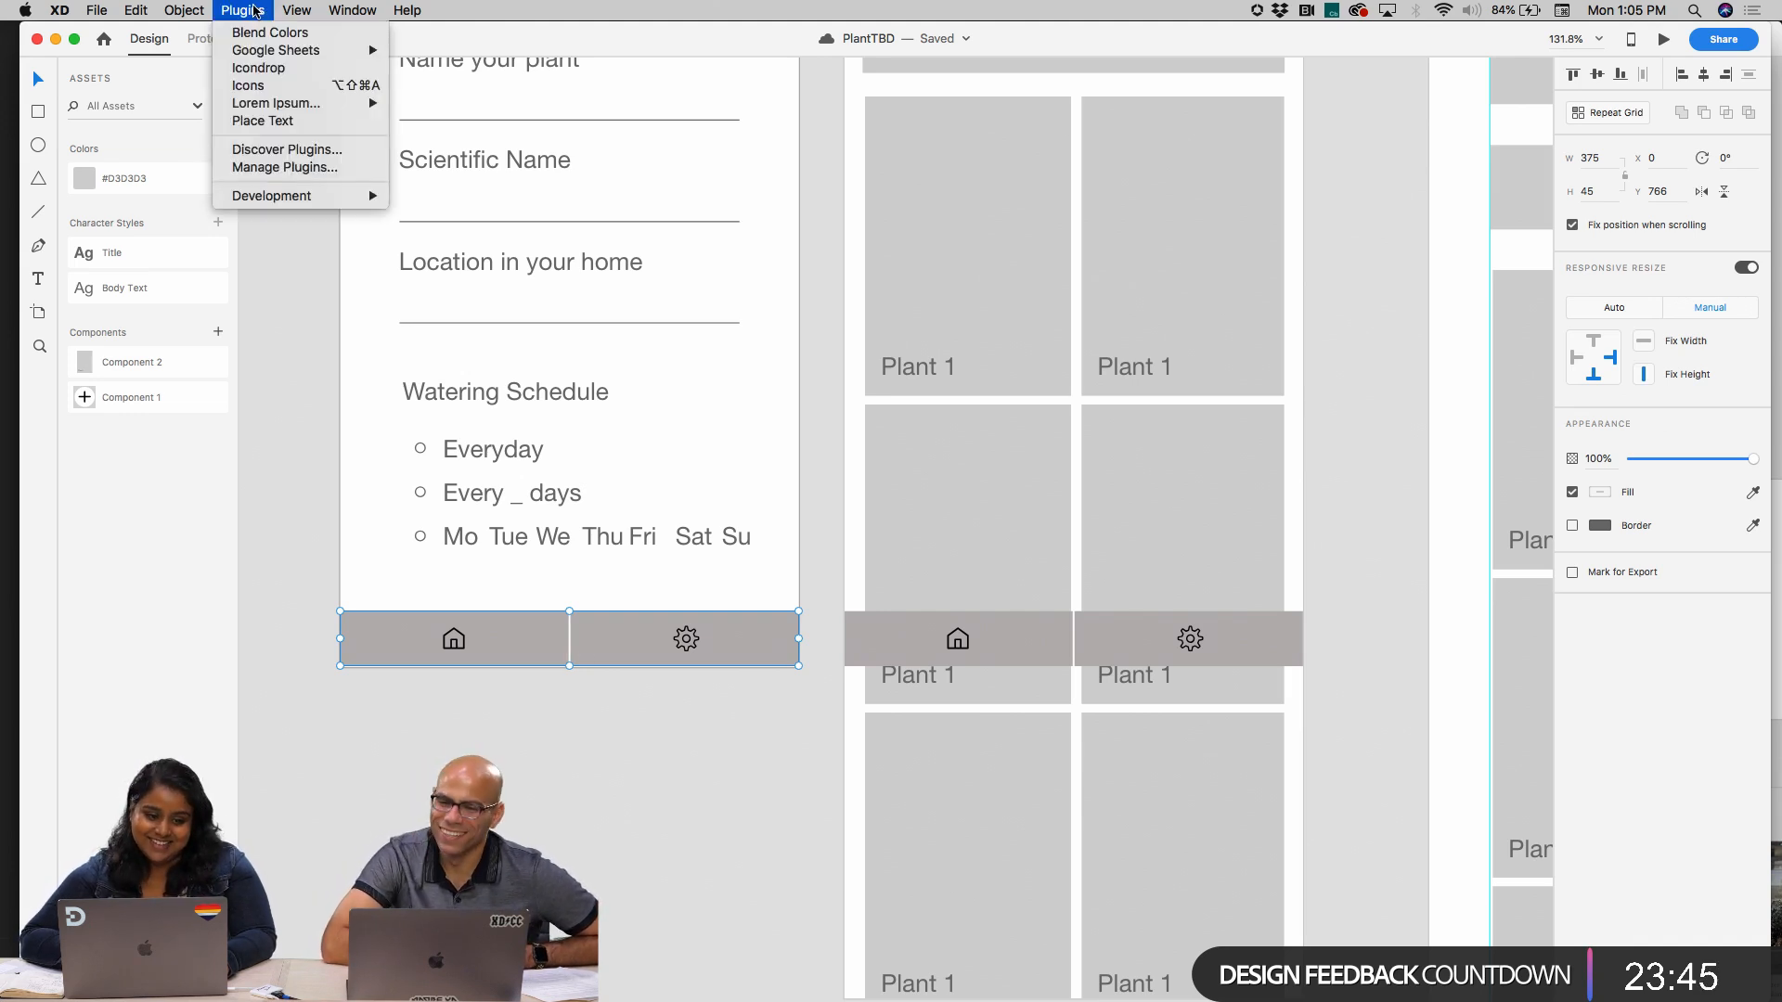
click(278, 67)
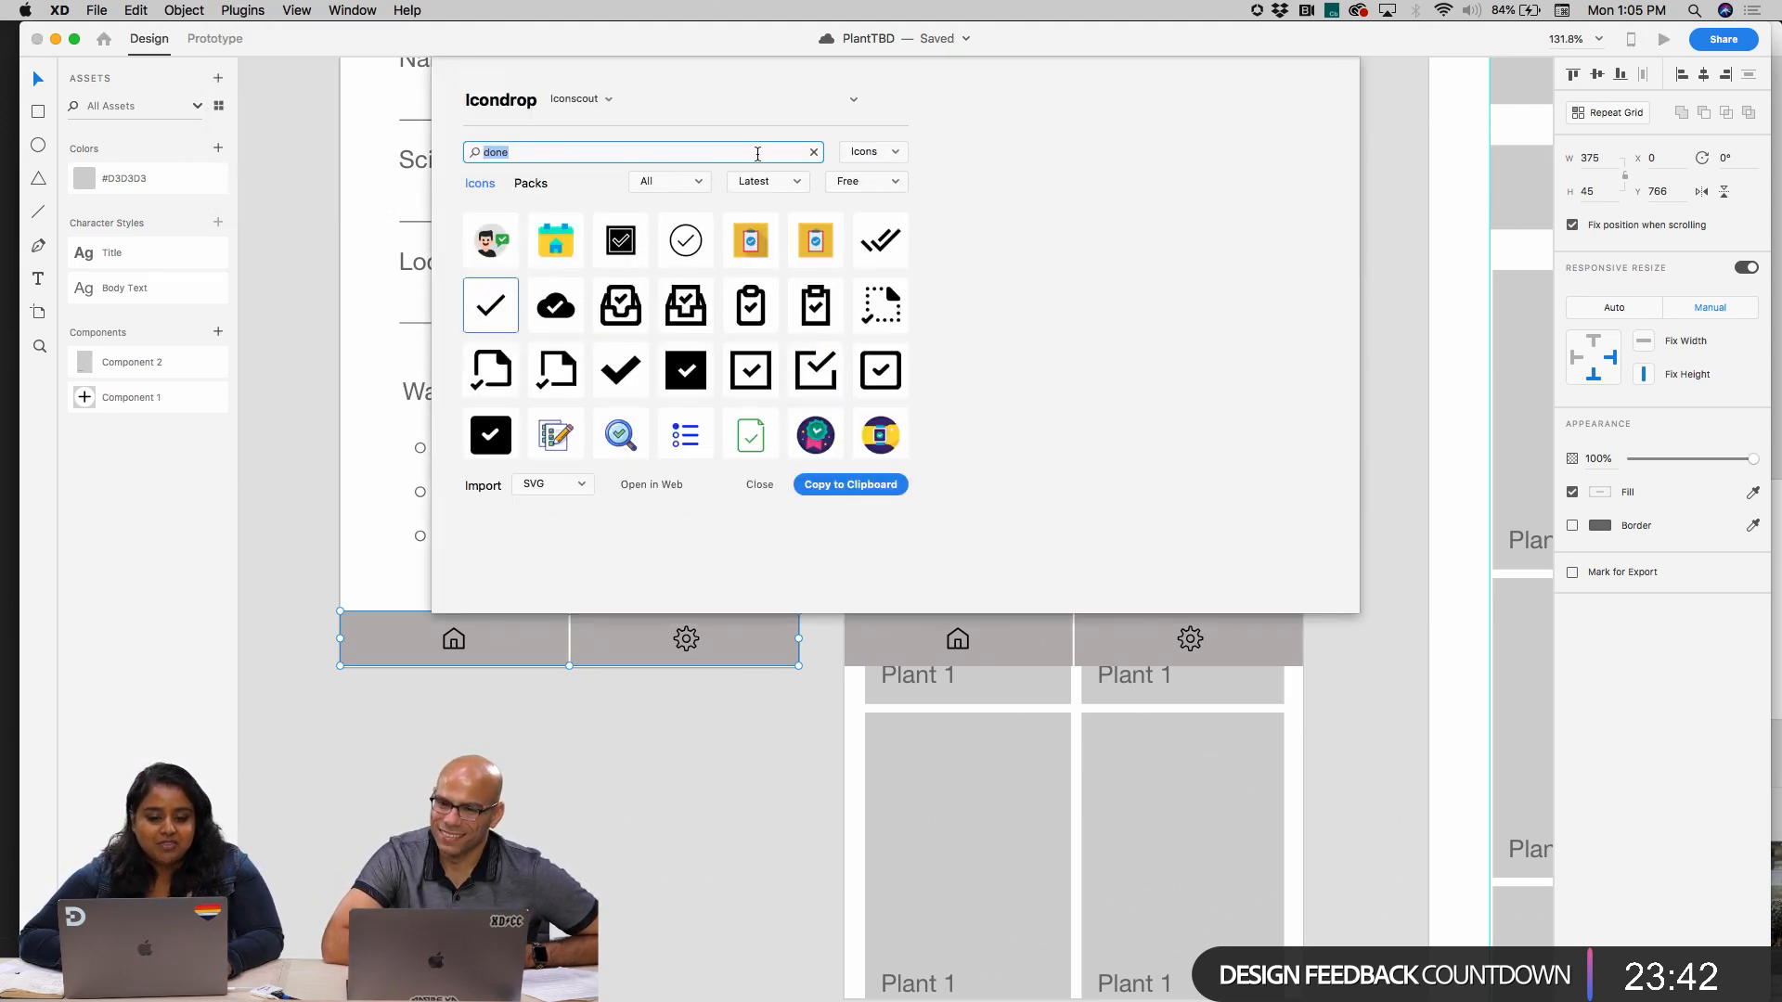
click(829, 488)
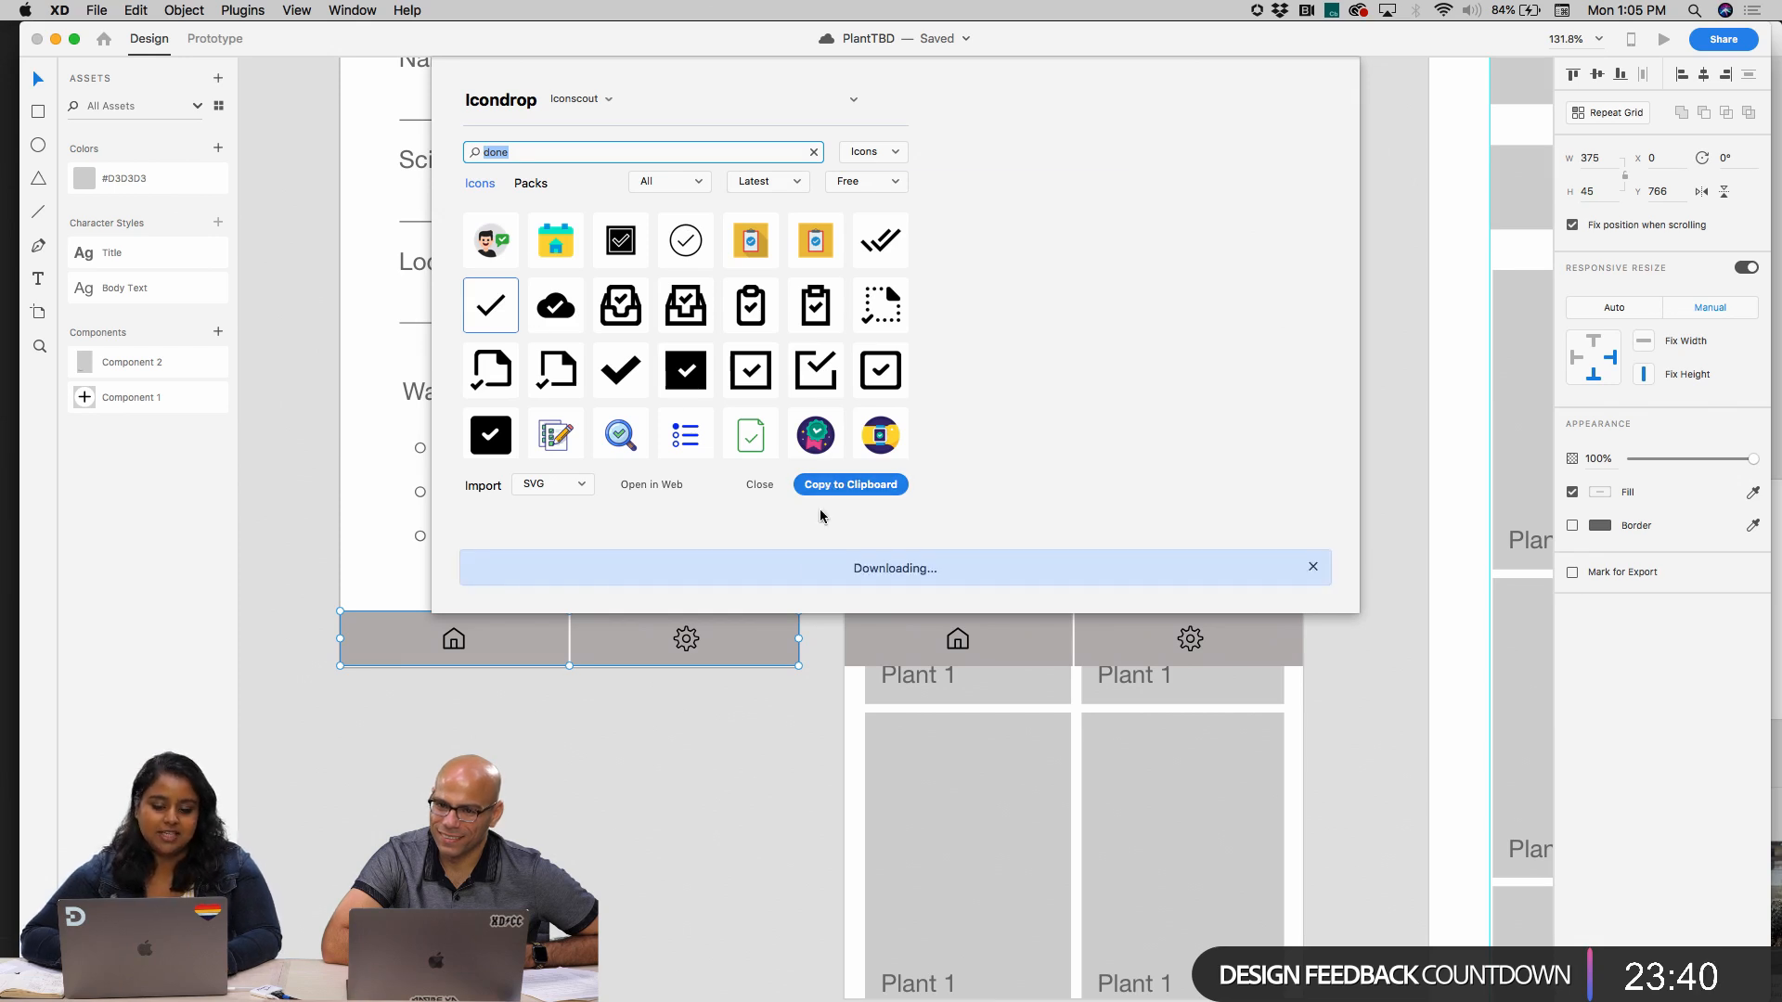
Replace the home icon in the start screen's bottom bar with the copied checkmark, scaled to about 21 × 16 and centered in its cell
double_click(454, 642)
double_click(453, 640)
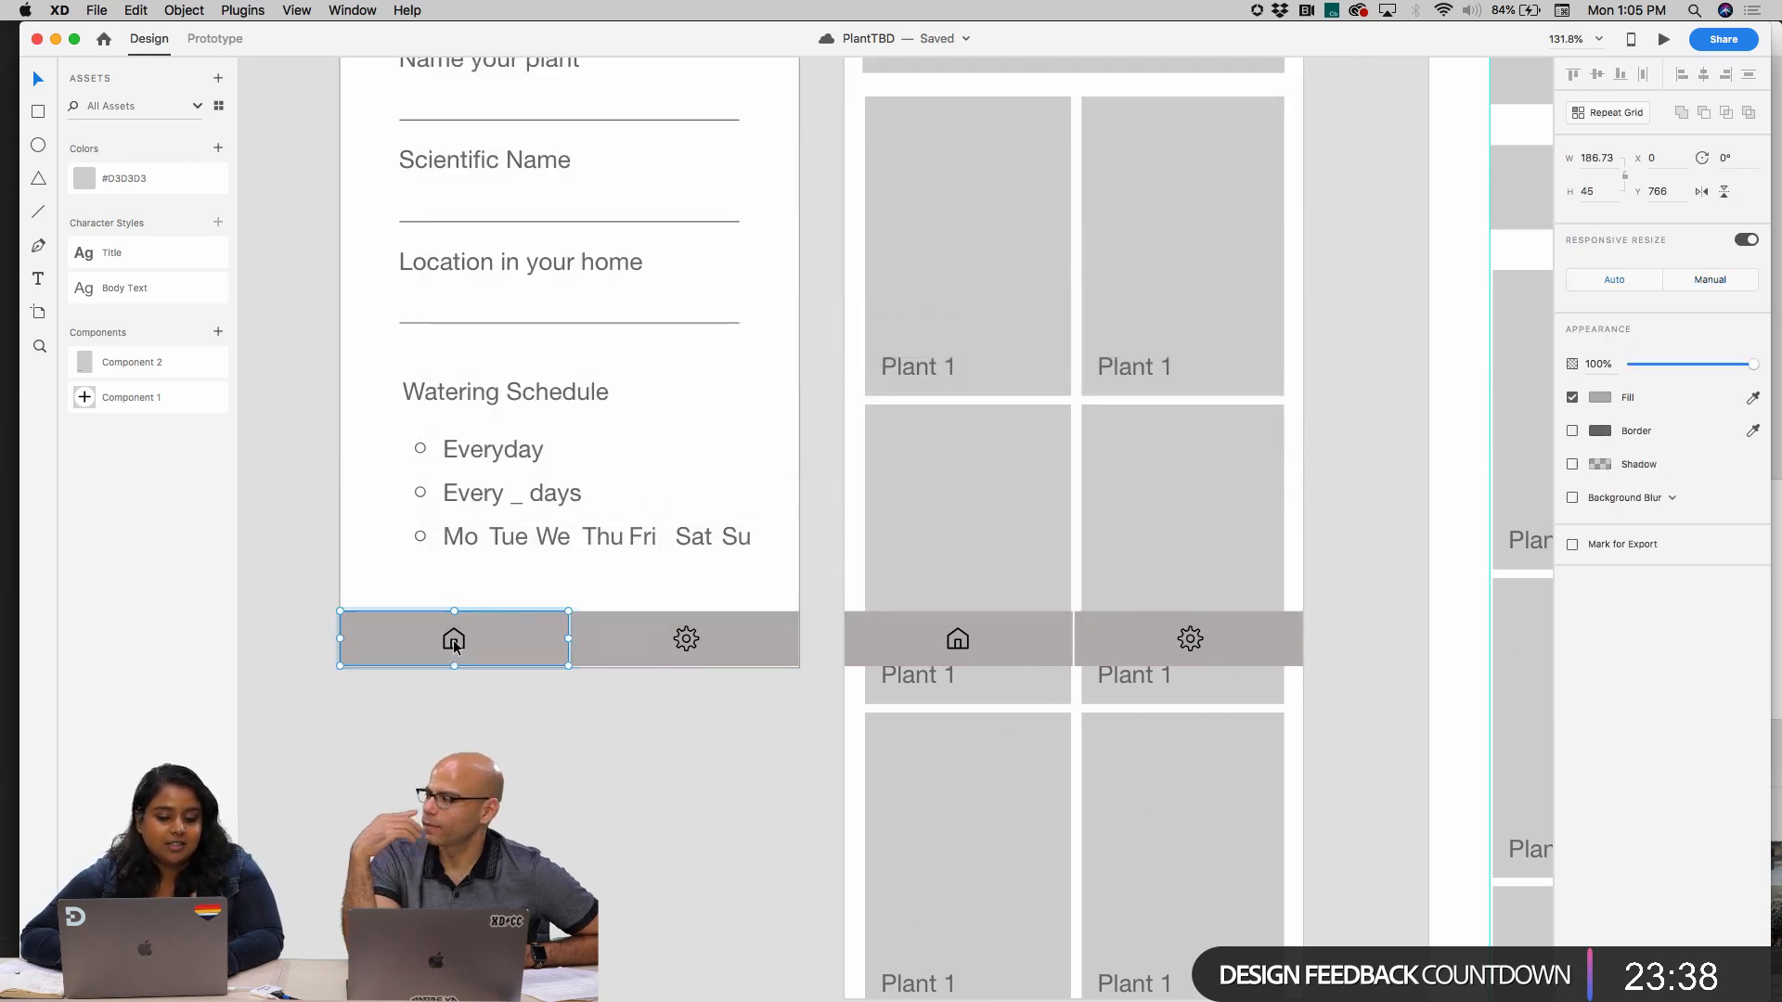
double_click(454, 640)
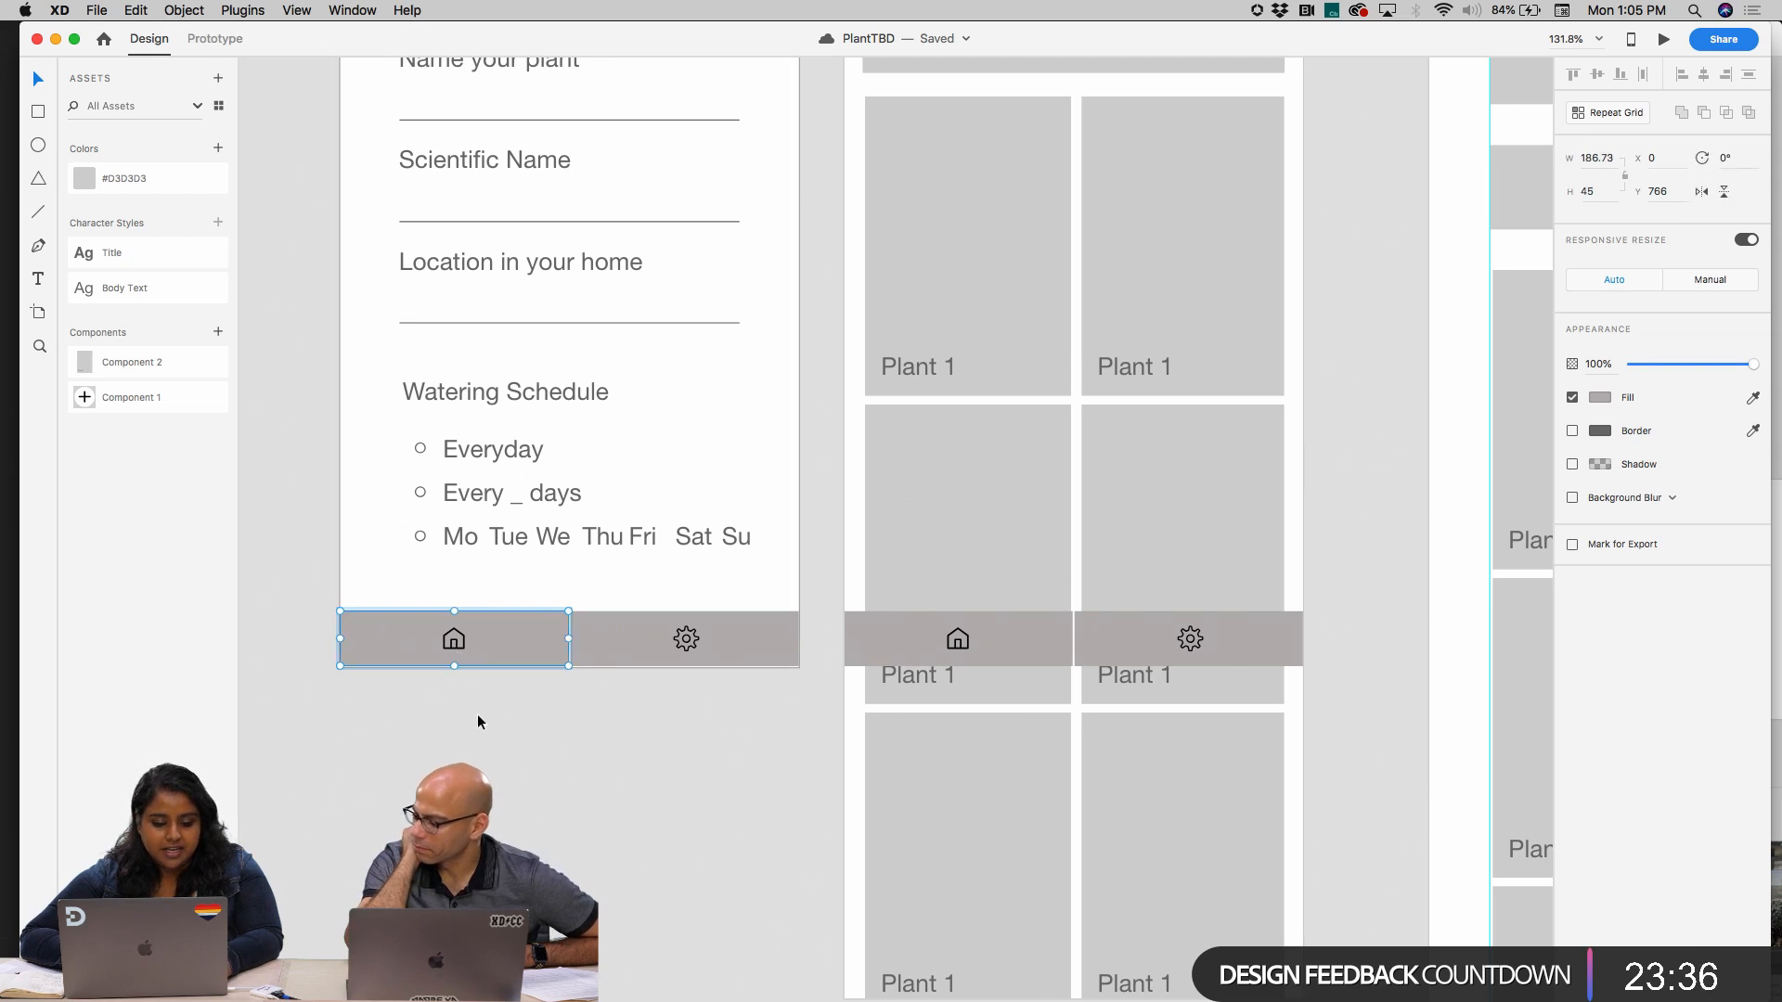
scroll(477, 714, up, 5)
click(434, 557)
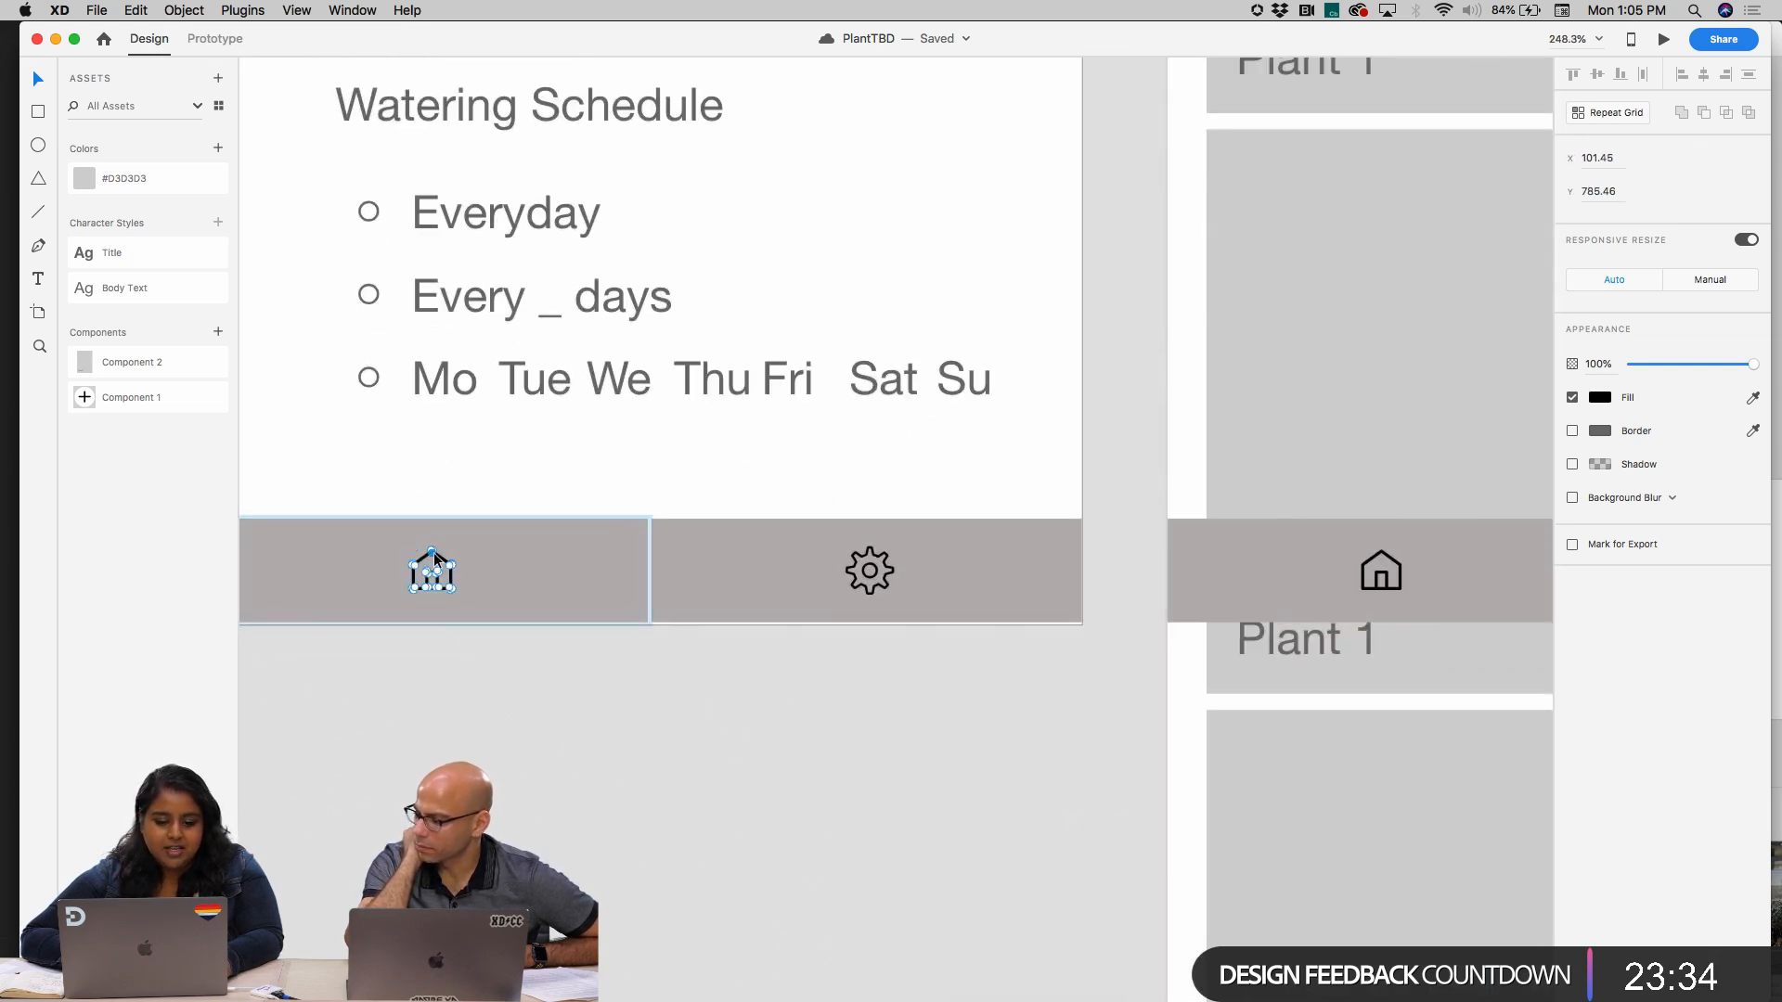
key(Delete)
key(super+v)
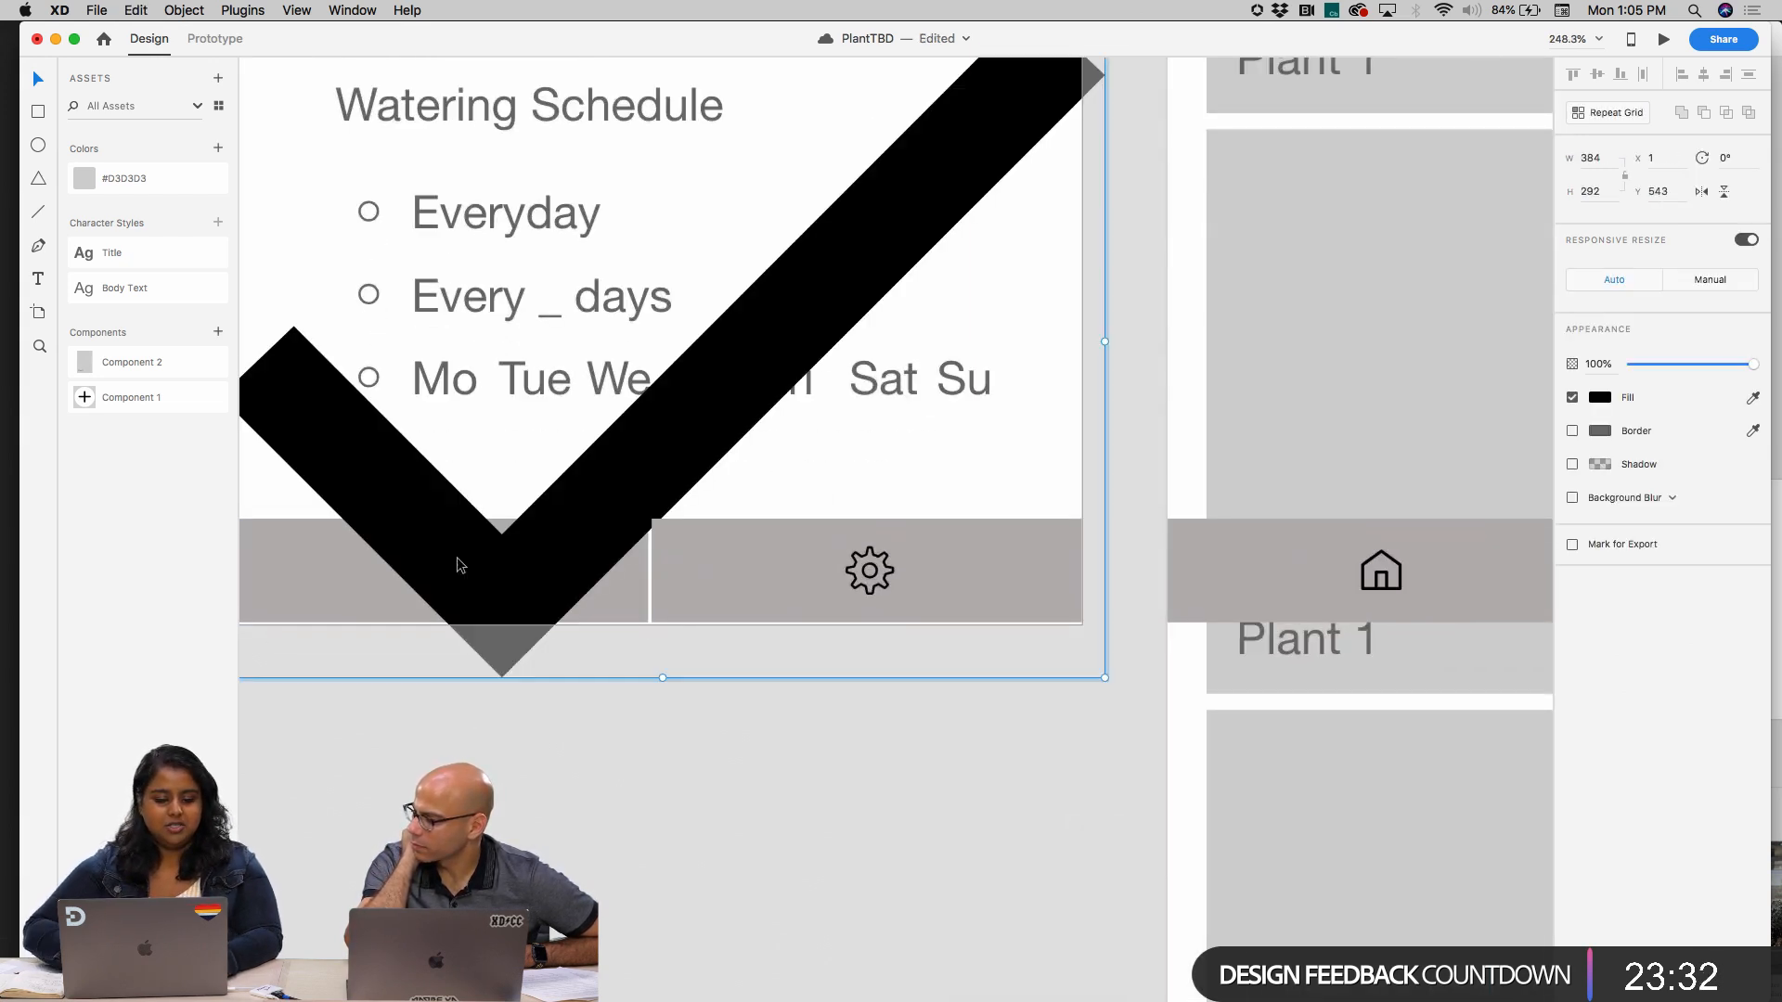
scroll(1066, 369, down, 3)
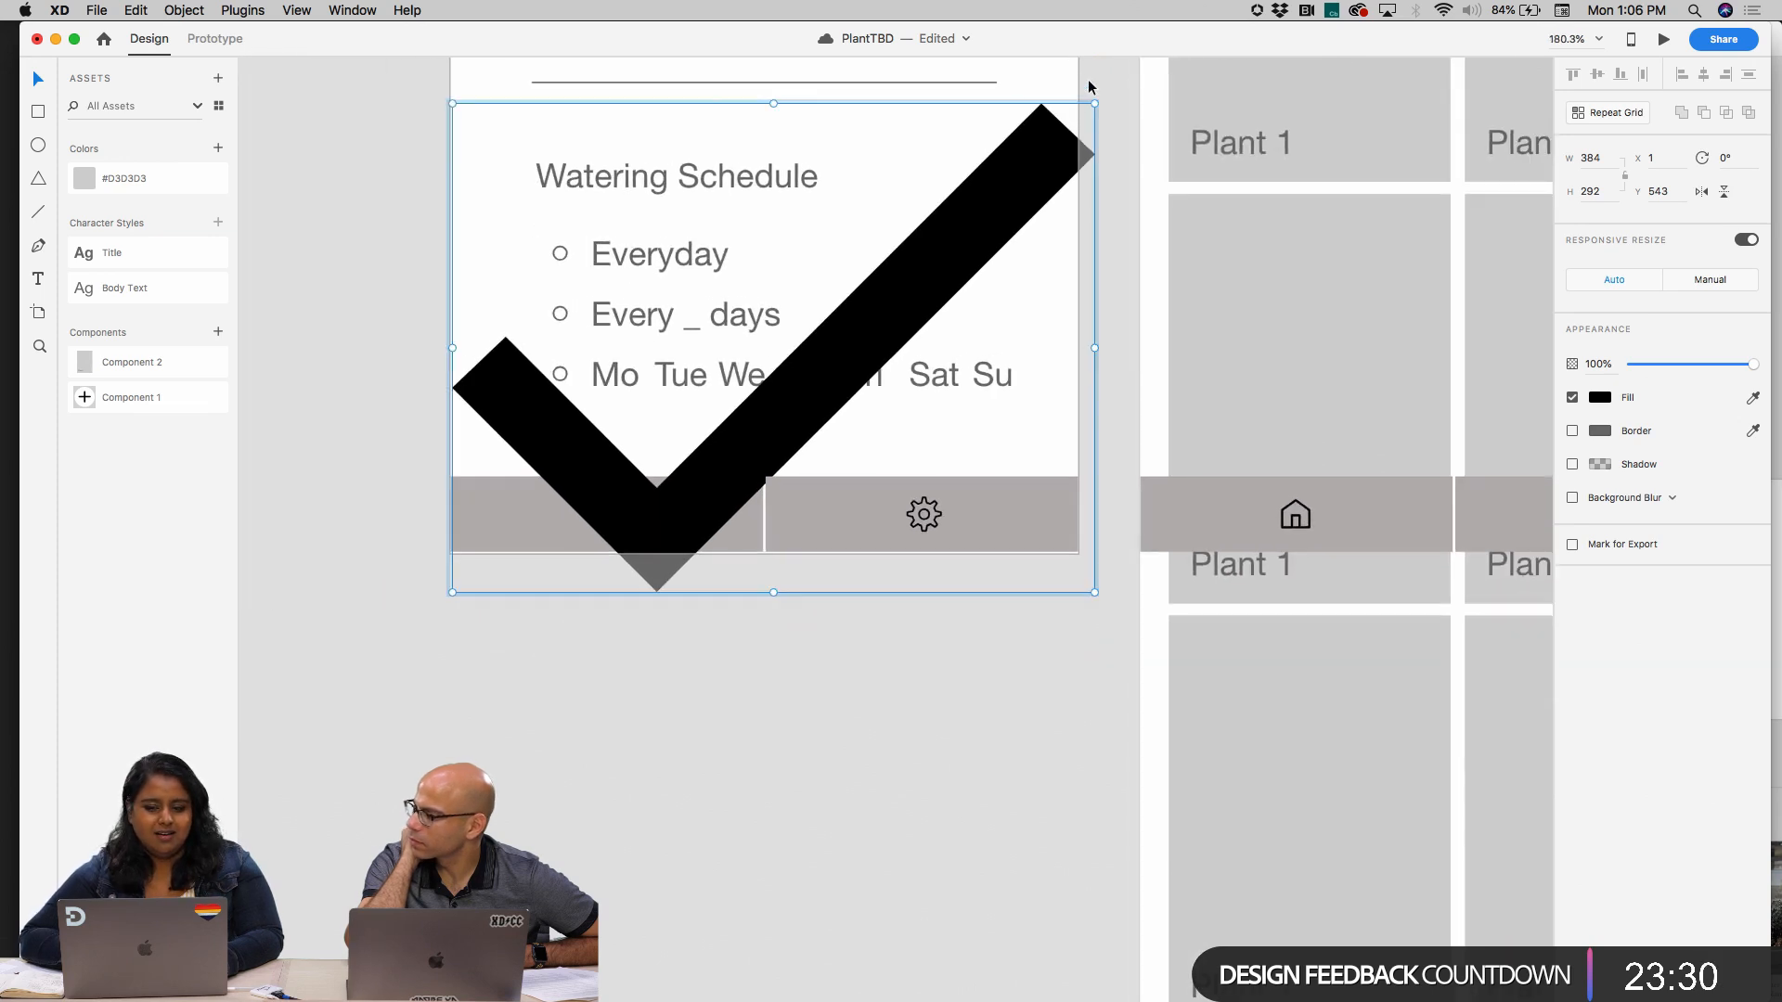
drag(1090, 81, 608, 523)
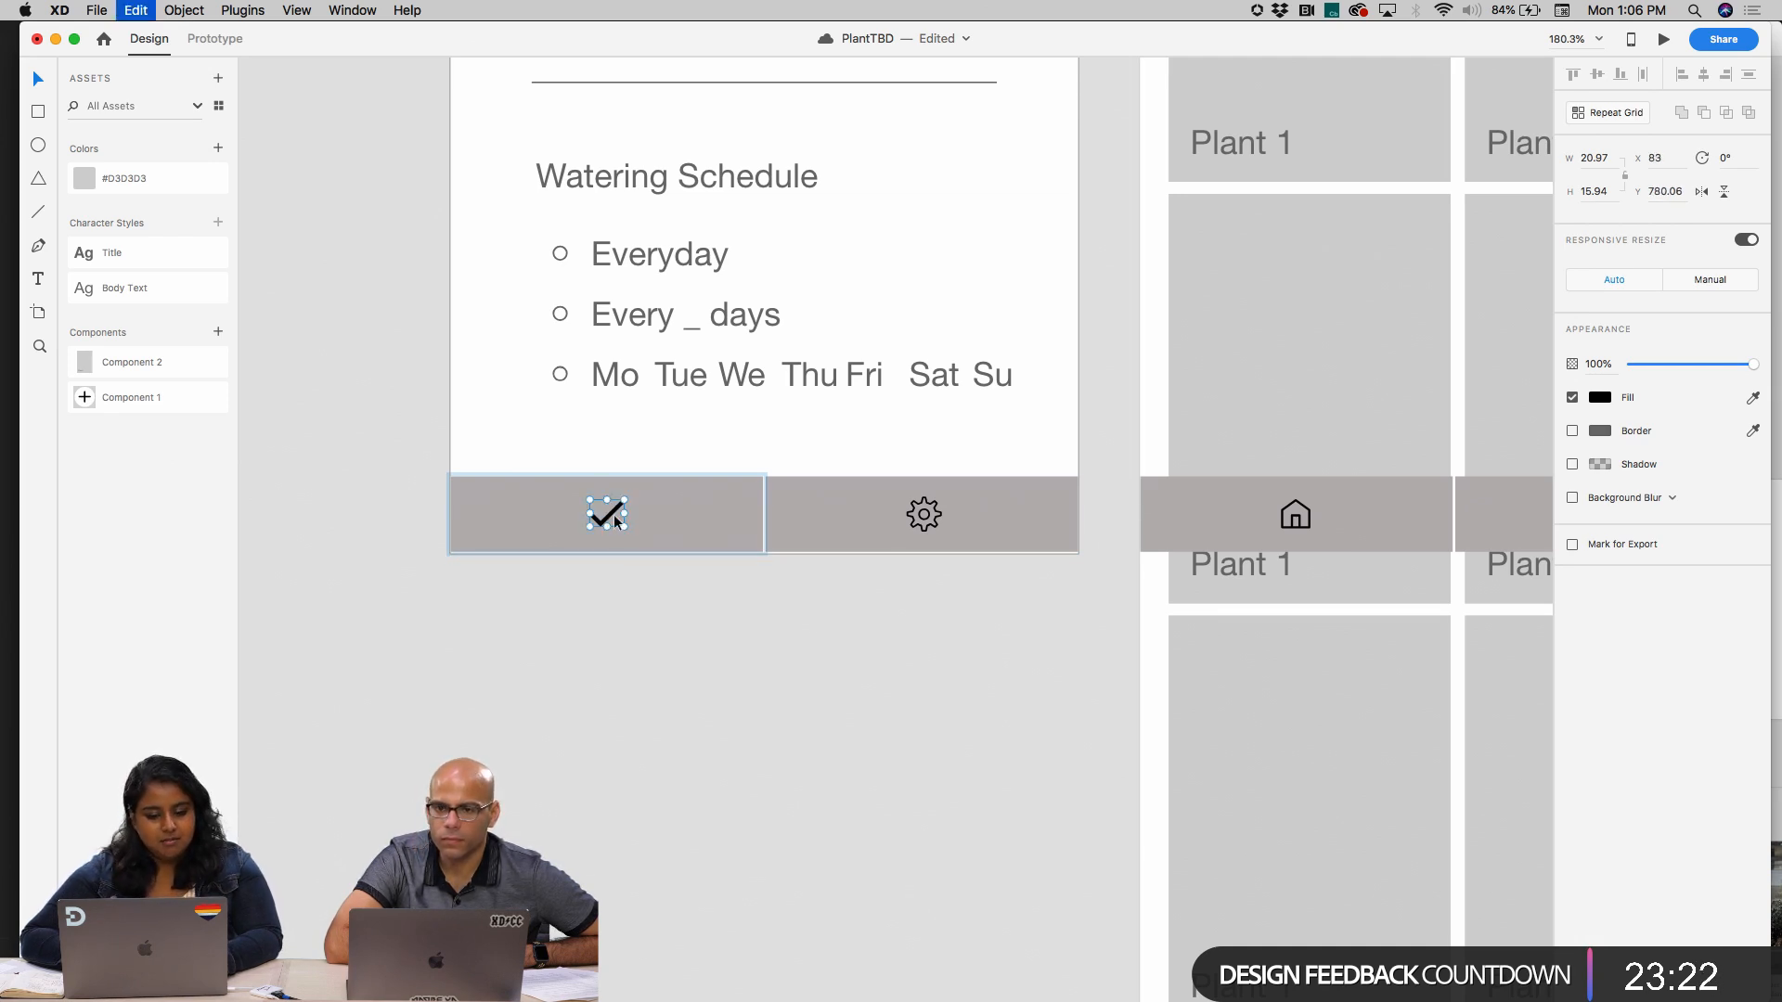
Replace the gear icon in the start screen's bottom bar with a centered copy of the checkmark
click(921, 514)
click(917, 512)
key(Delete)
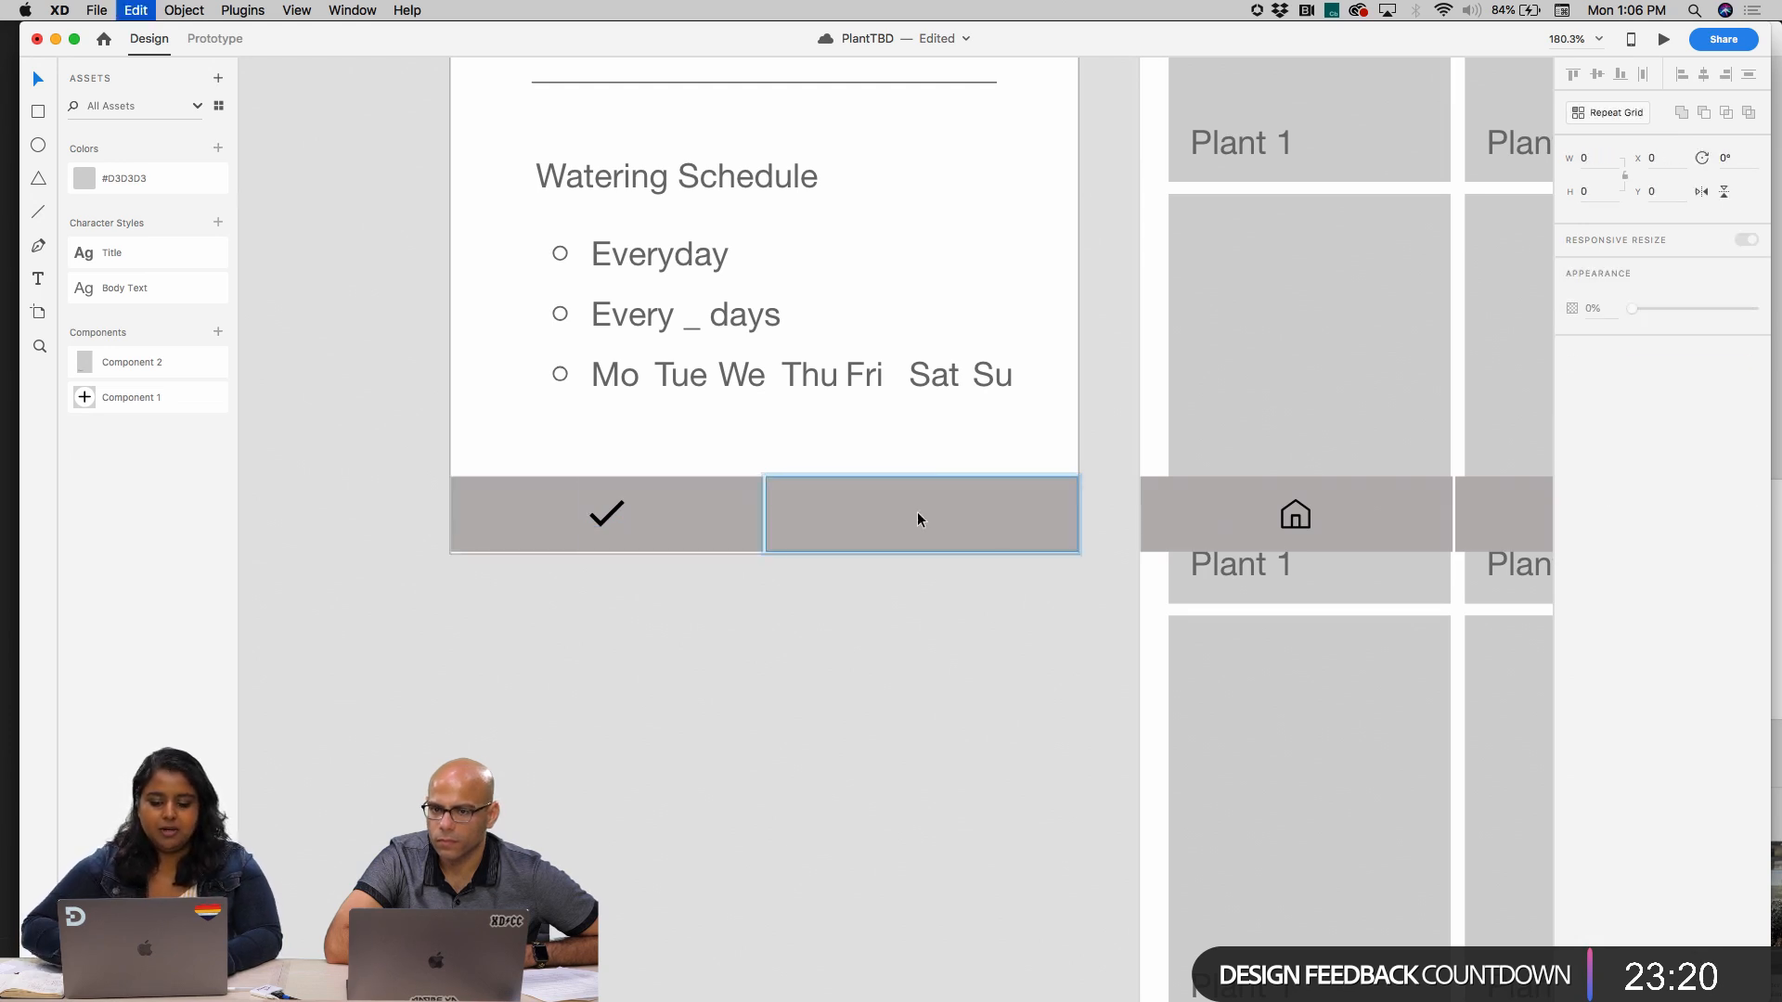
drag(605, 513, 983, 527)
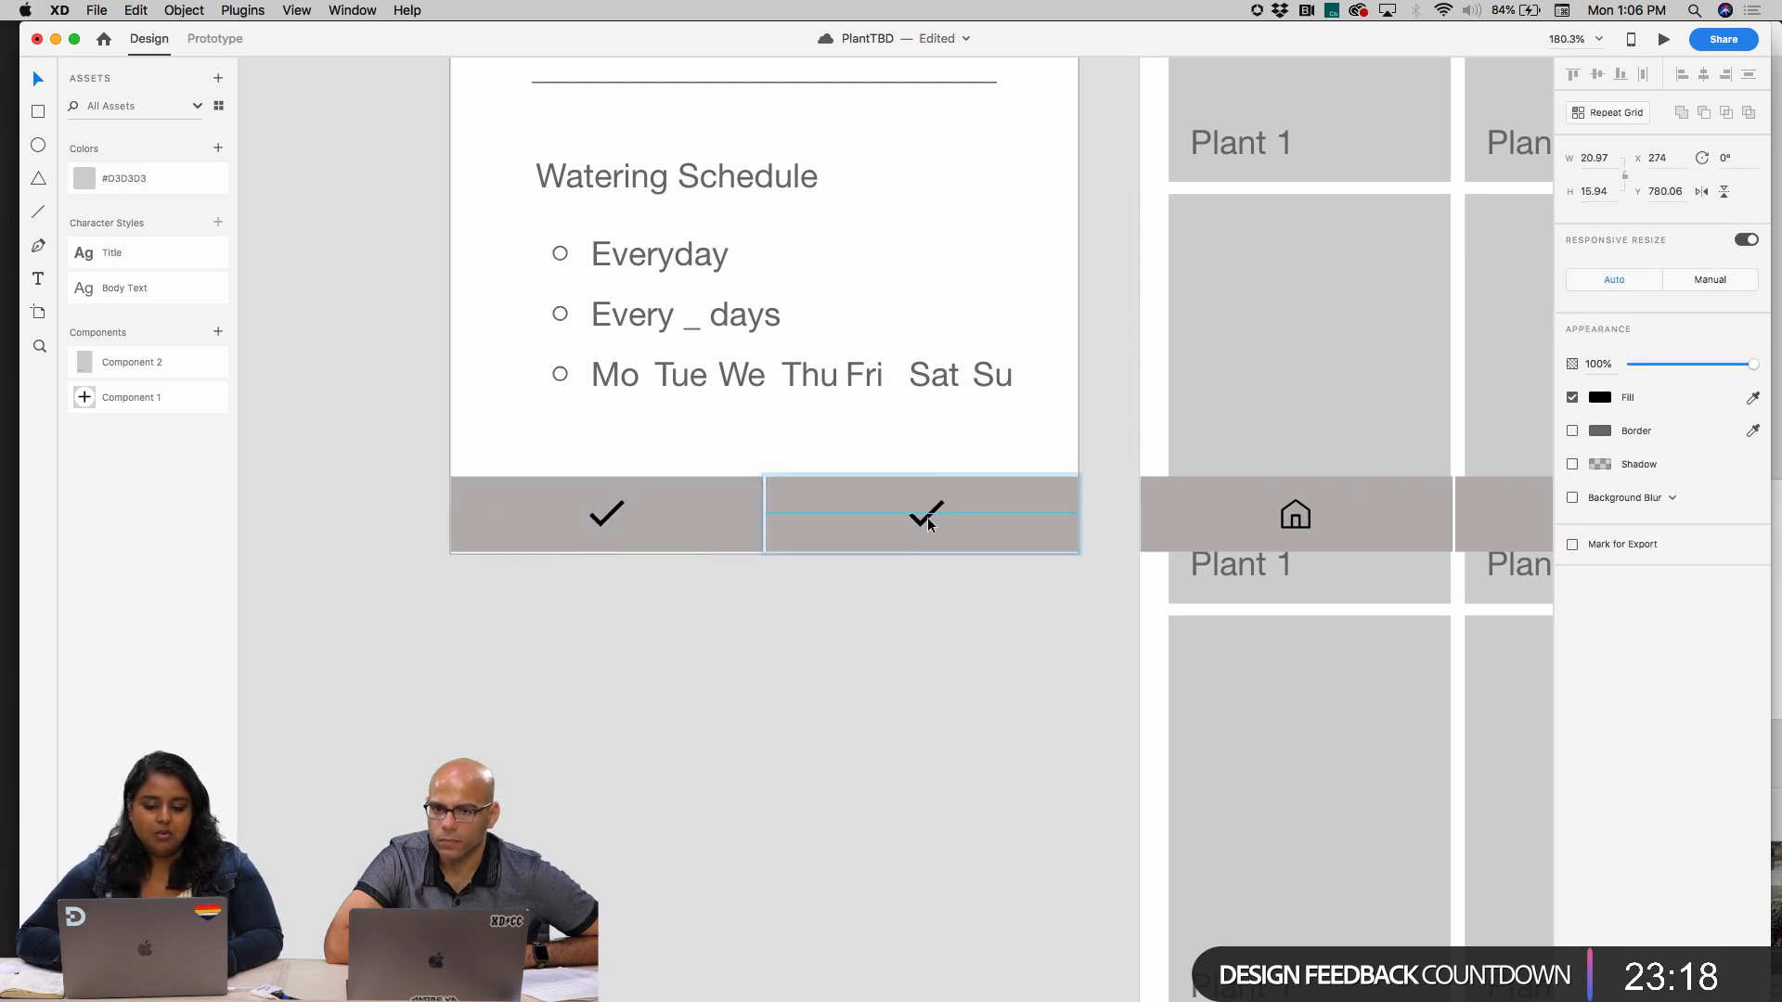
click(684, 629)
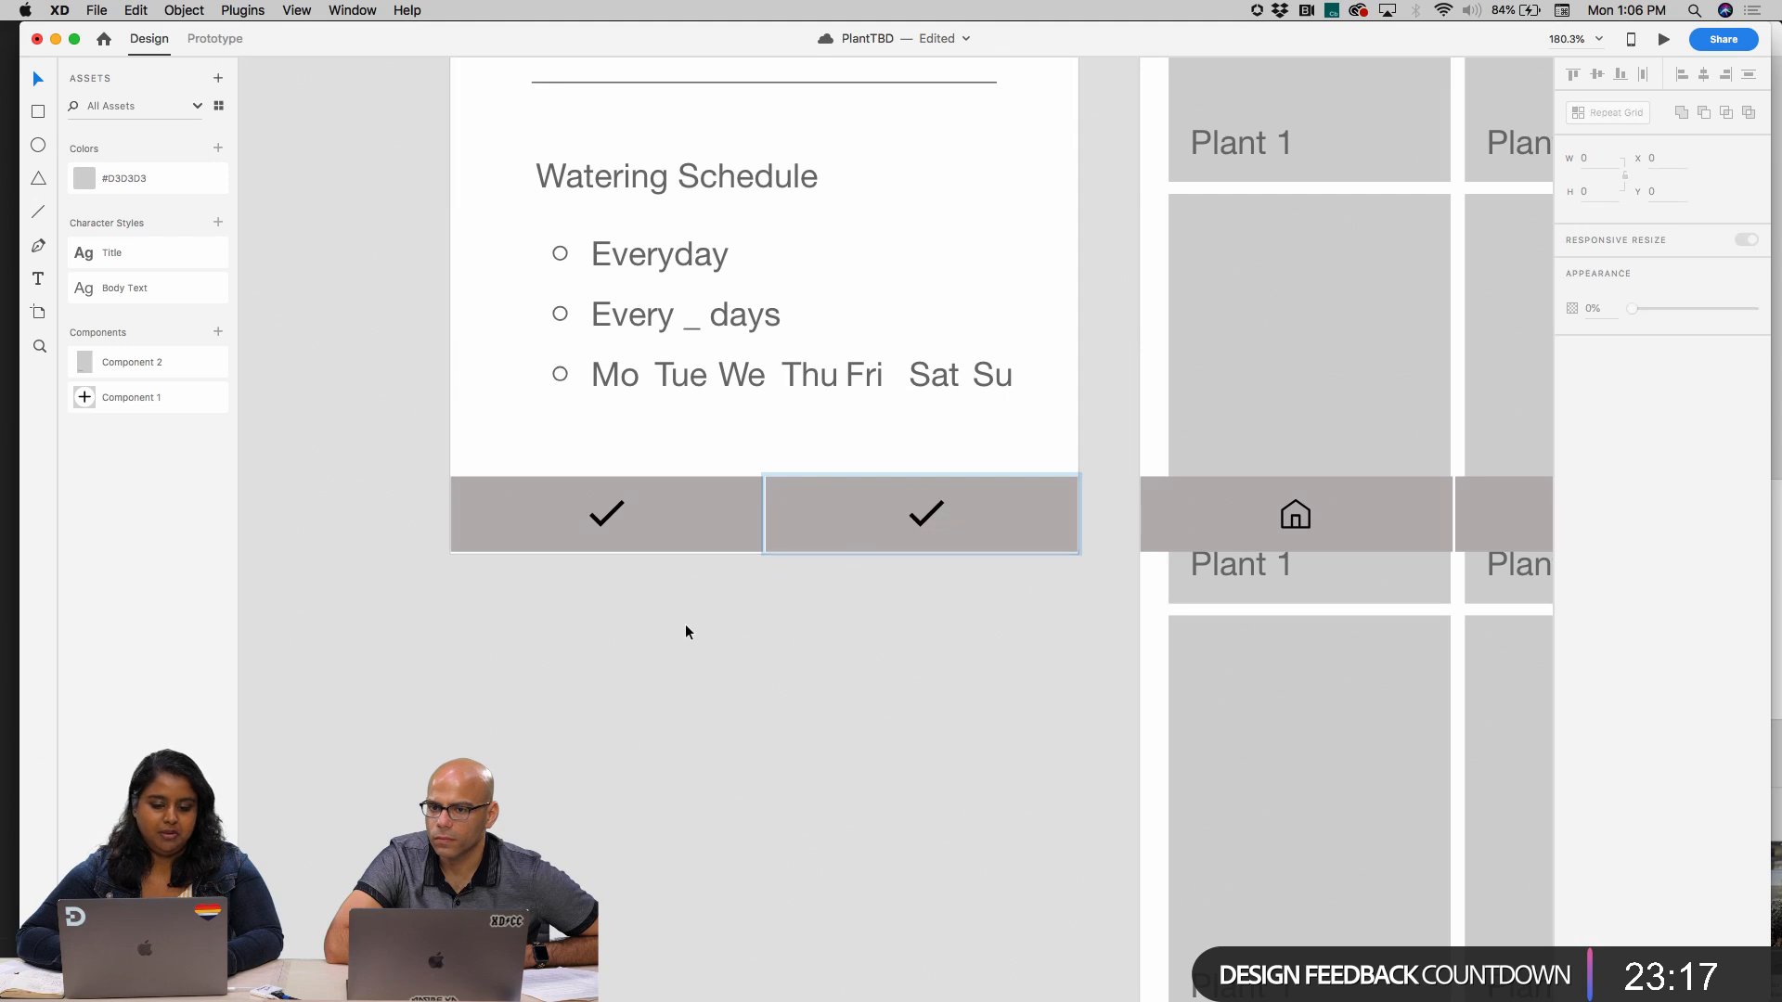
Delete the checkmark from the left cell of the start screen's bottom bar
click(609, 523)
double_click(609, 523)
key(Delete)
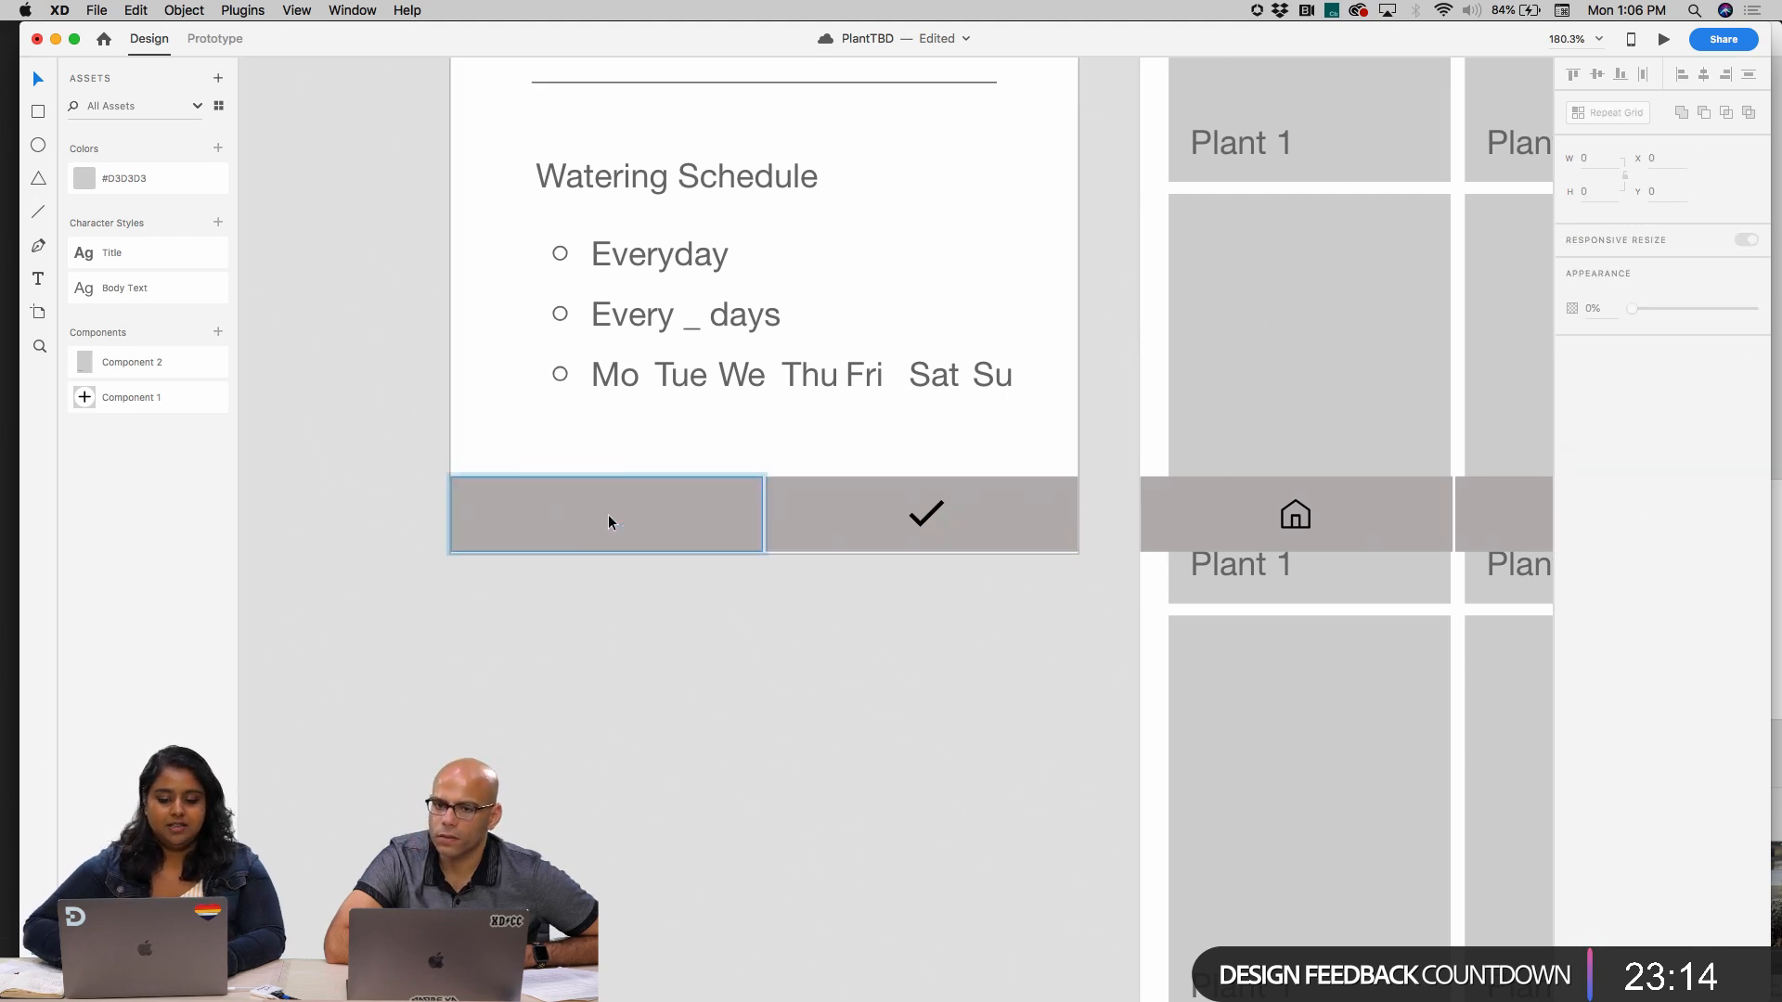
Find a plain X icon in Icondrop with "cancel" and place it about 17 × 17 in the empty left cell of the start screen's bar
click(243, 11)
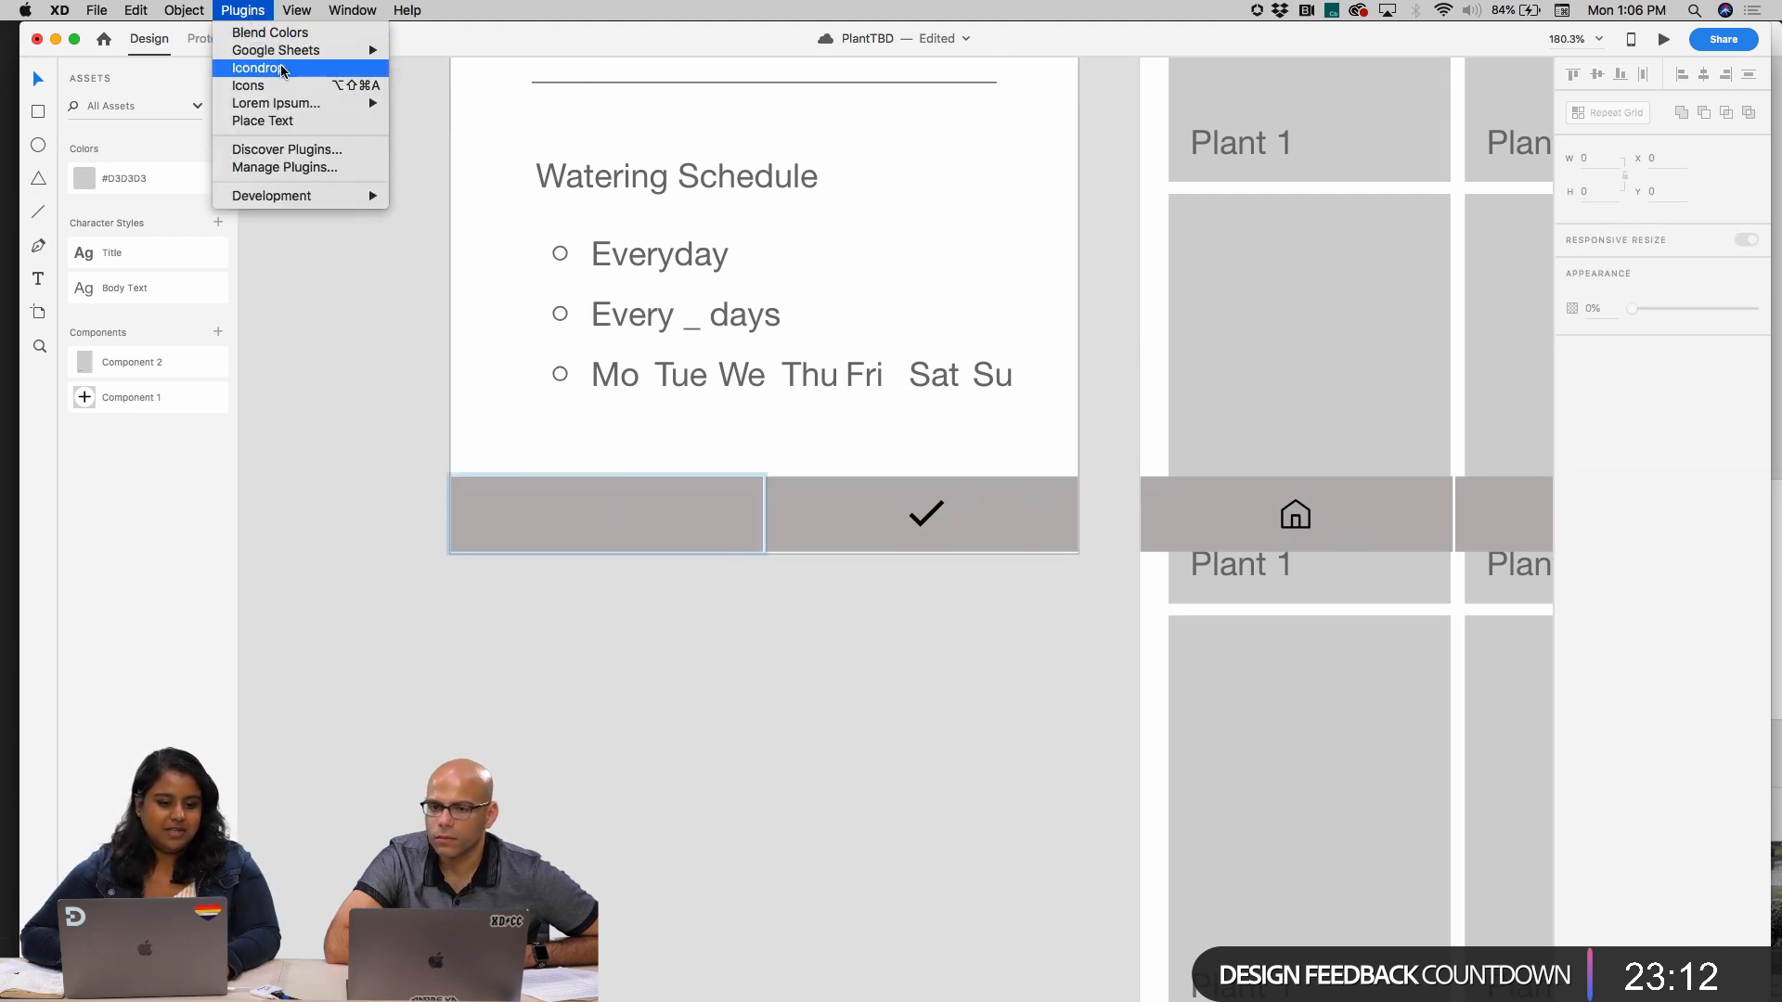
click(257, 68)
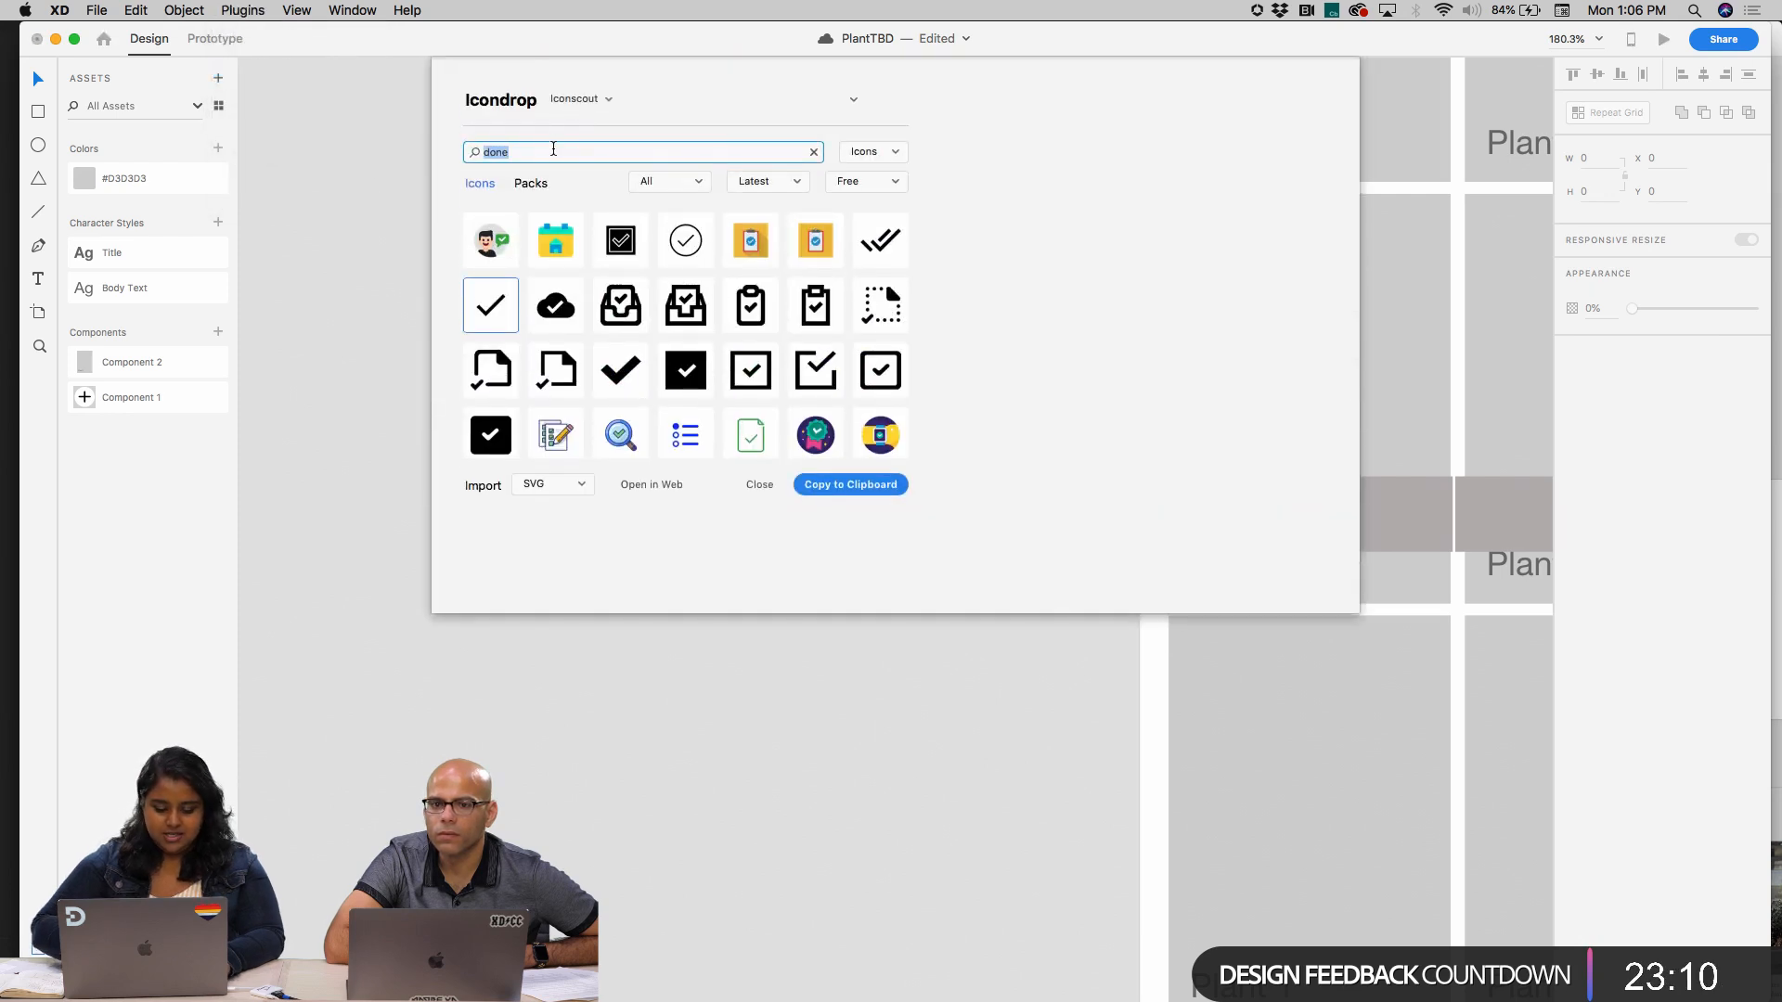
text(cancel)
key(Return)
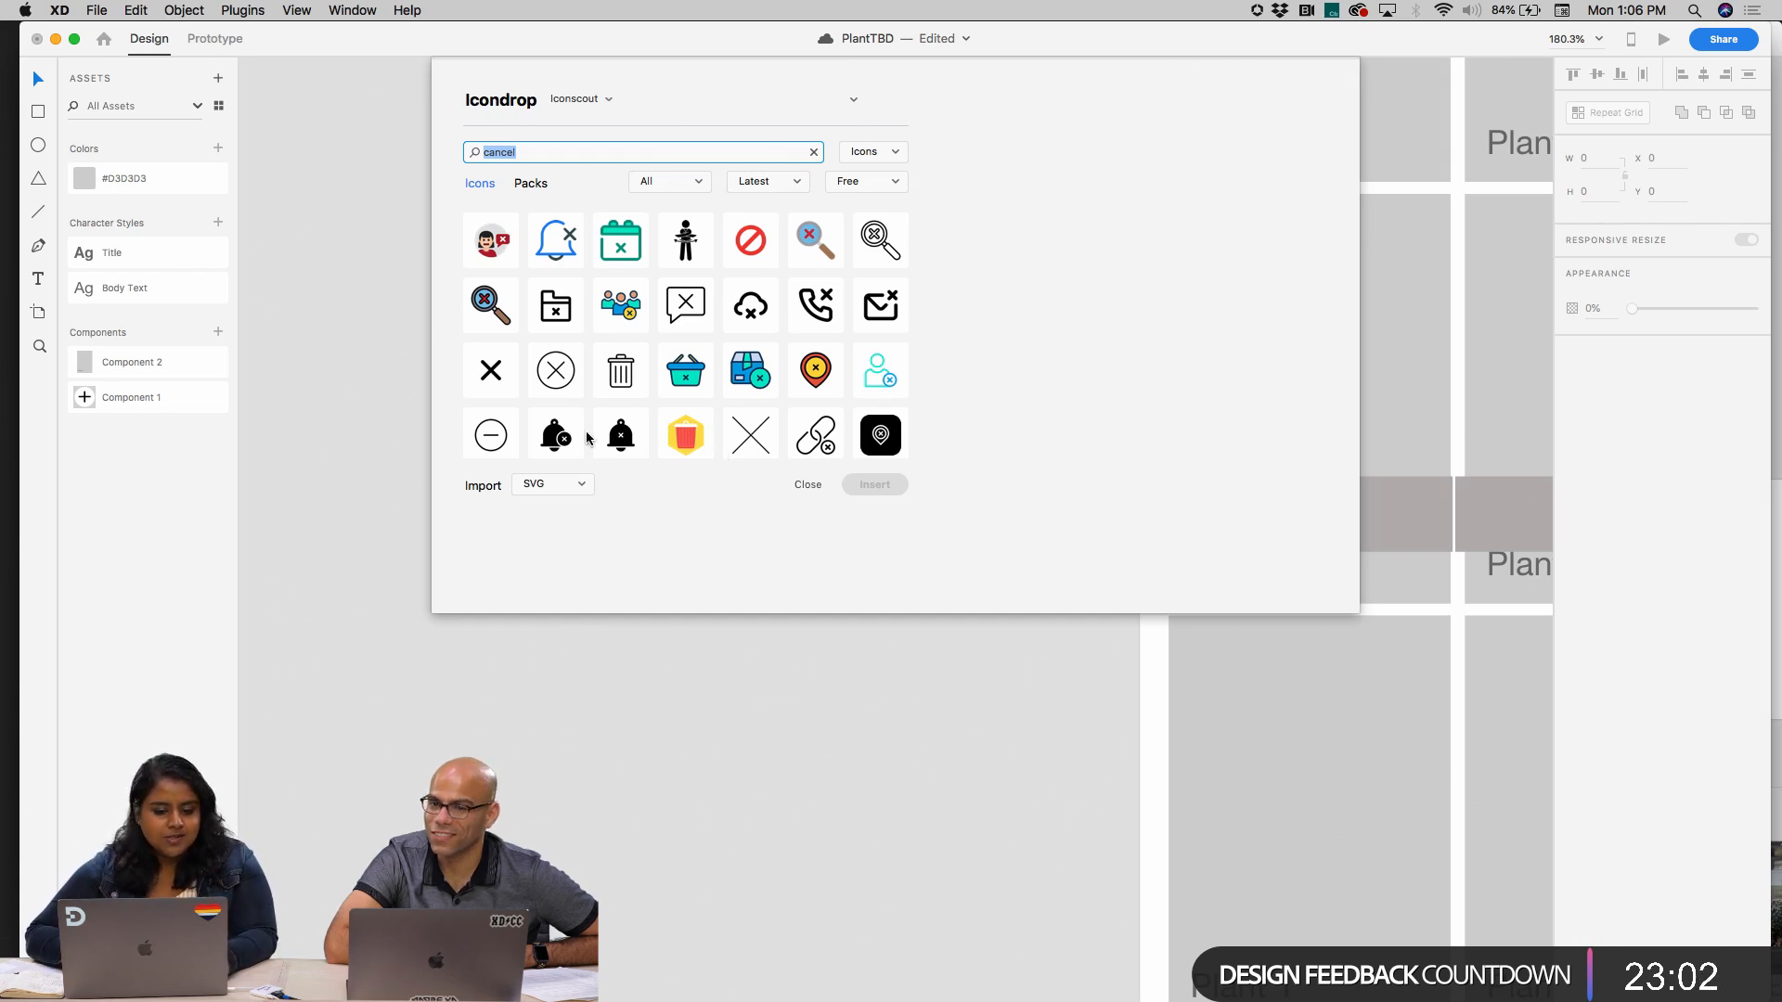
click(497, 373)
click(886, 485)
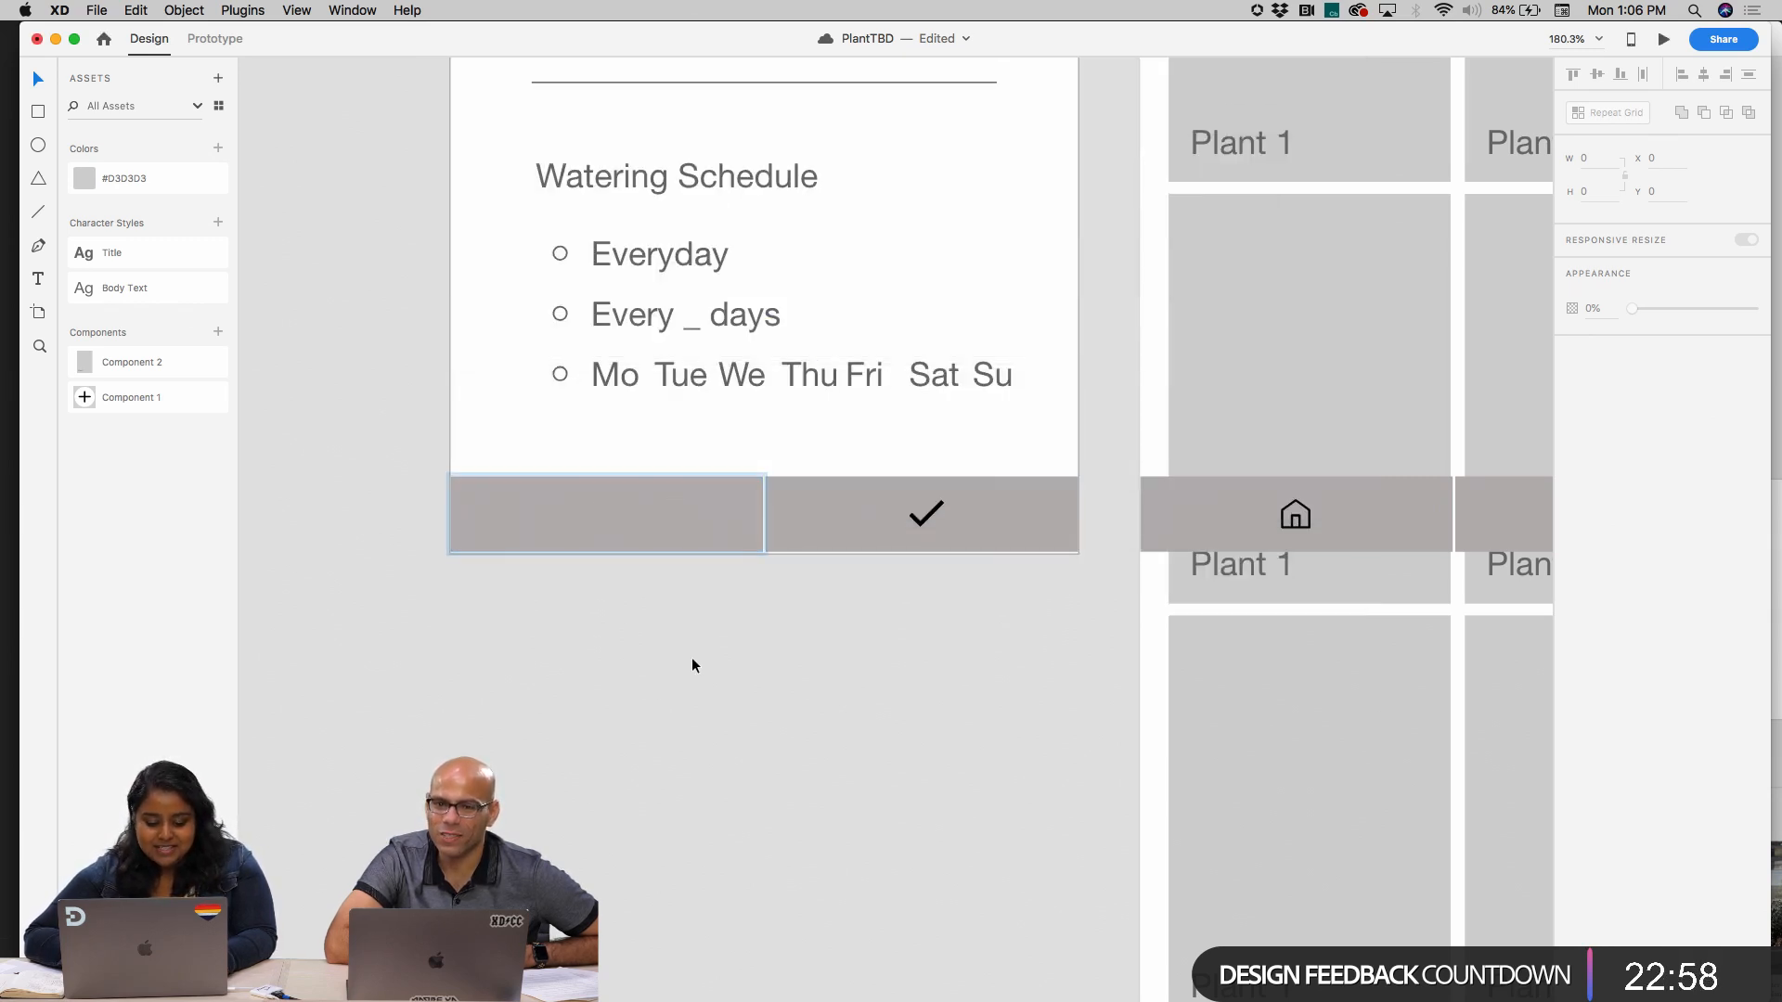
drag(766, 311, 613, 521)
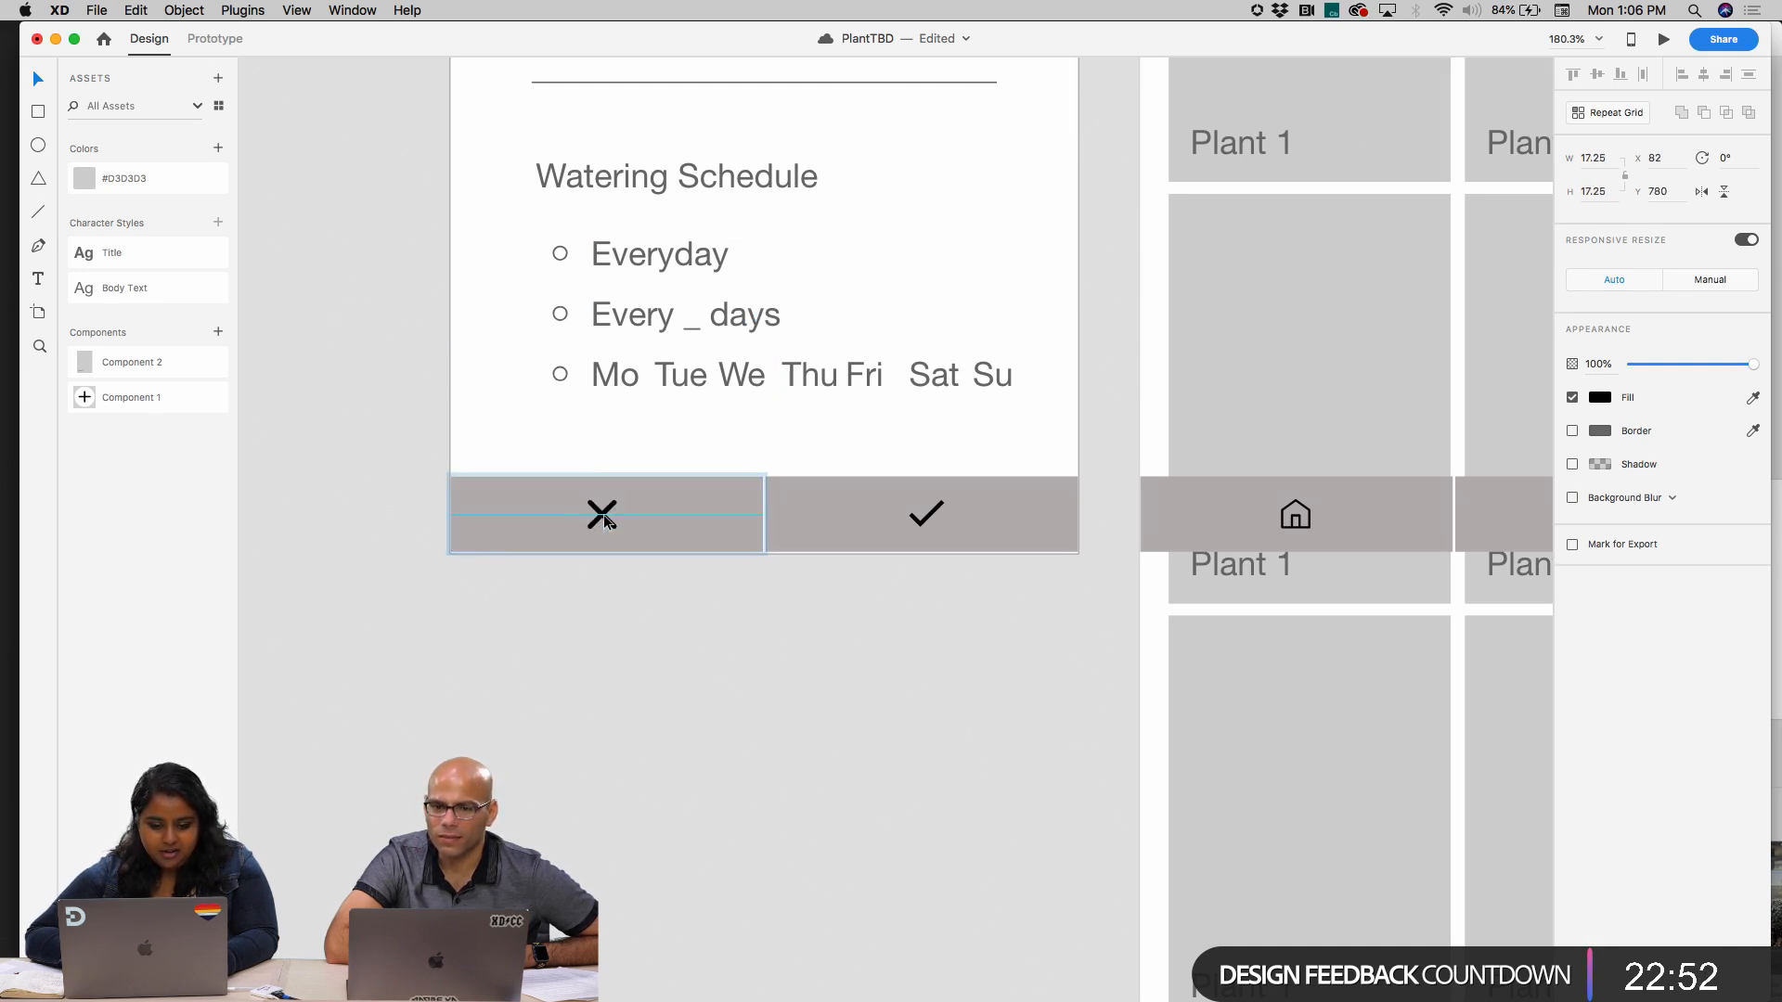
click(750, 591)
Examine the layouts and bottom bars of the start screen, Home and iPad artboards
scroll(748, 598, down, 5)
scroll(747, 598, right, 1)
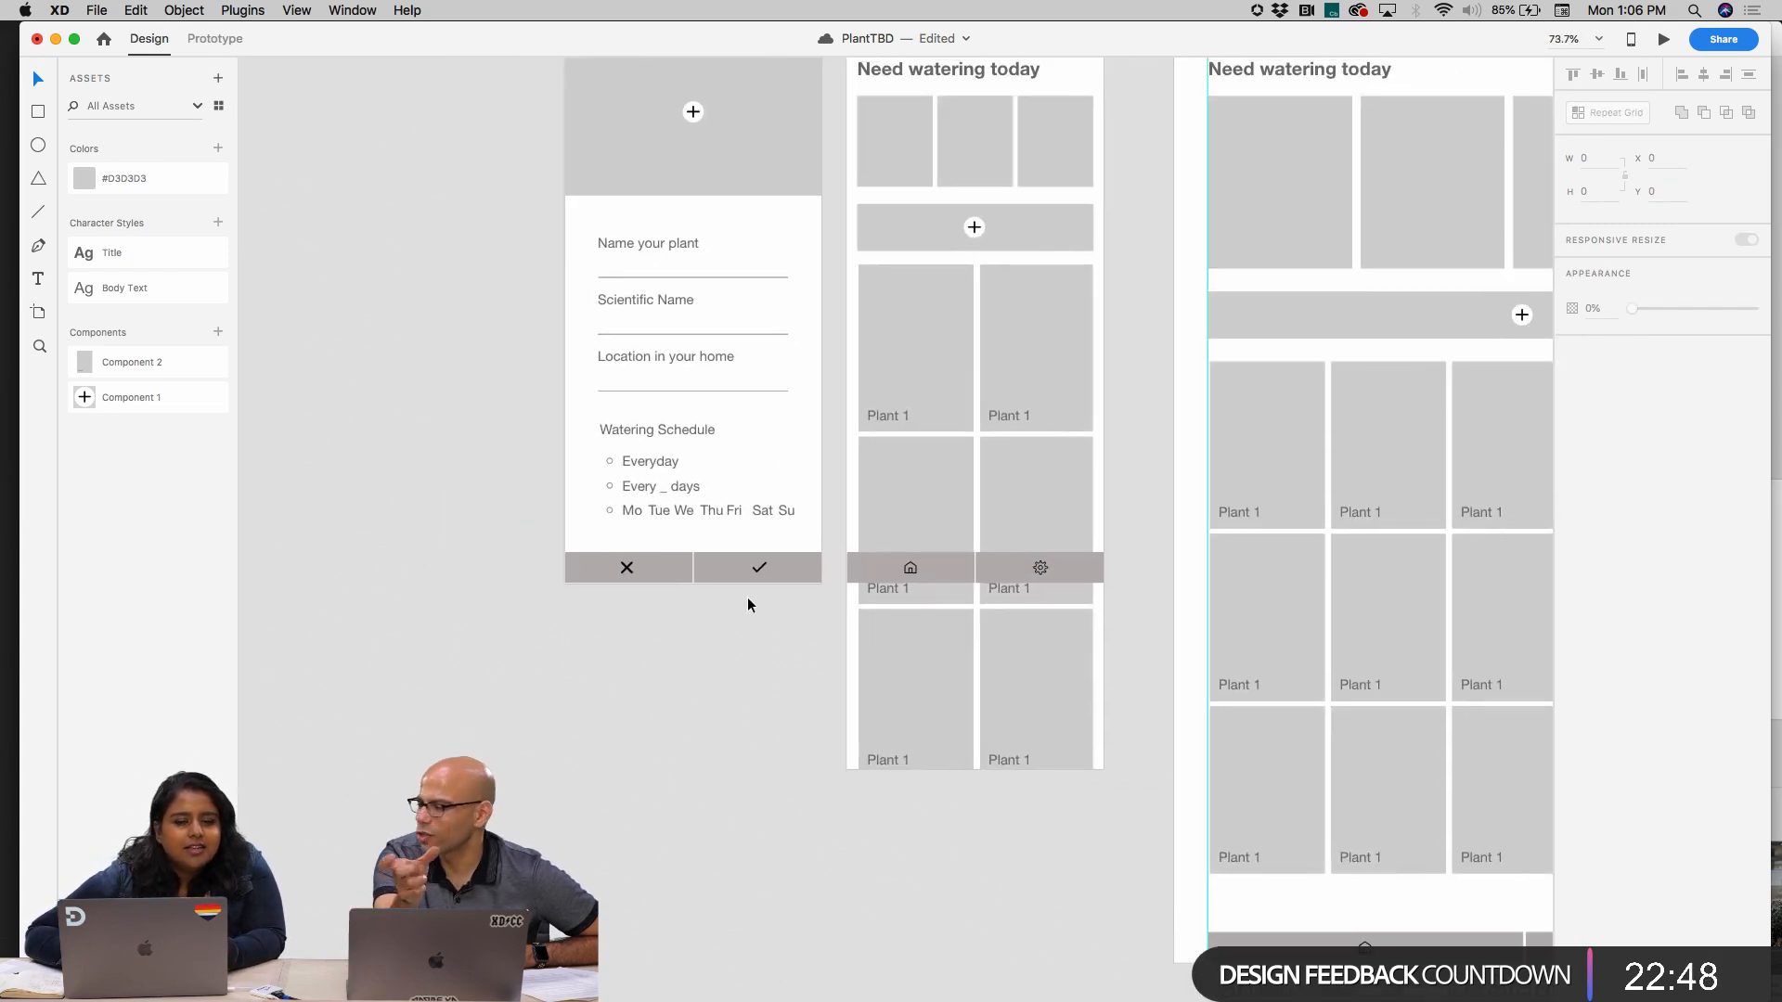
scroll(728, 587, right, 2)
scroll(728, 587, down, 3)
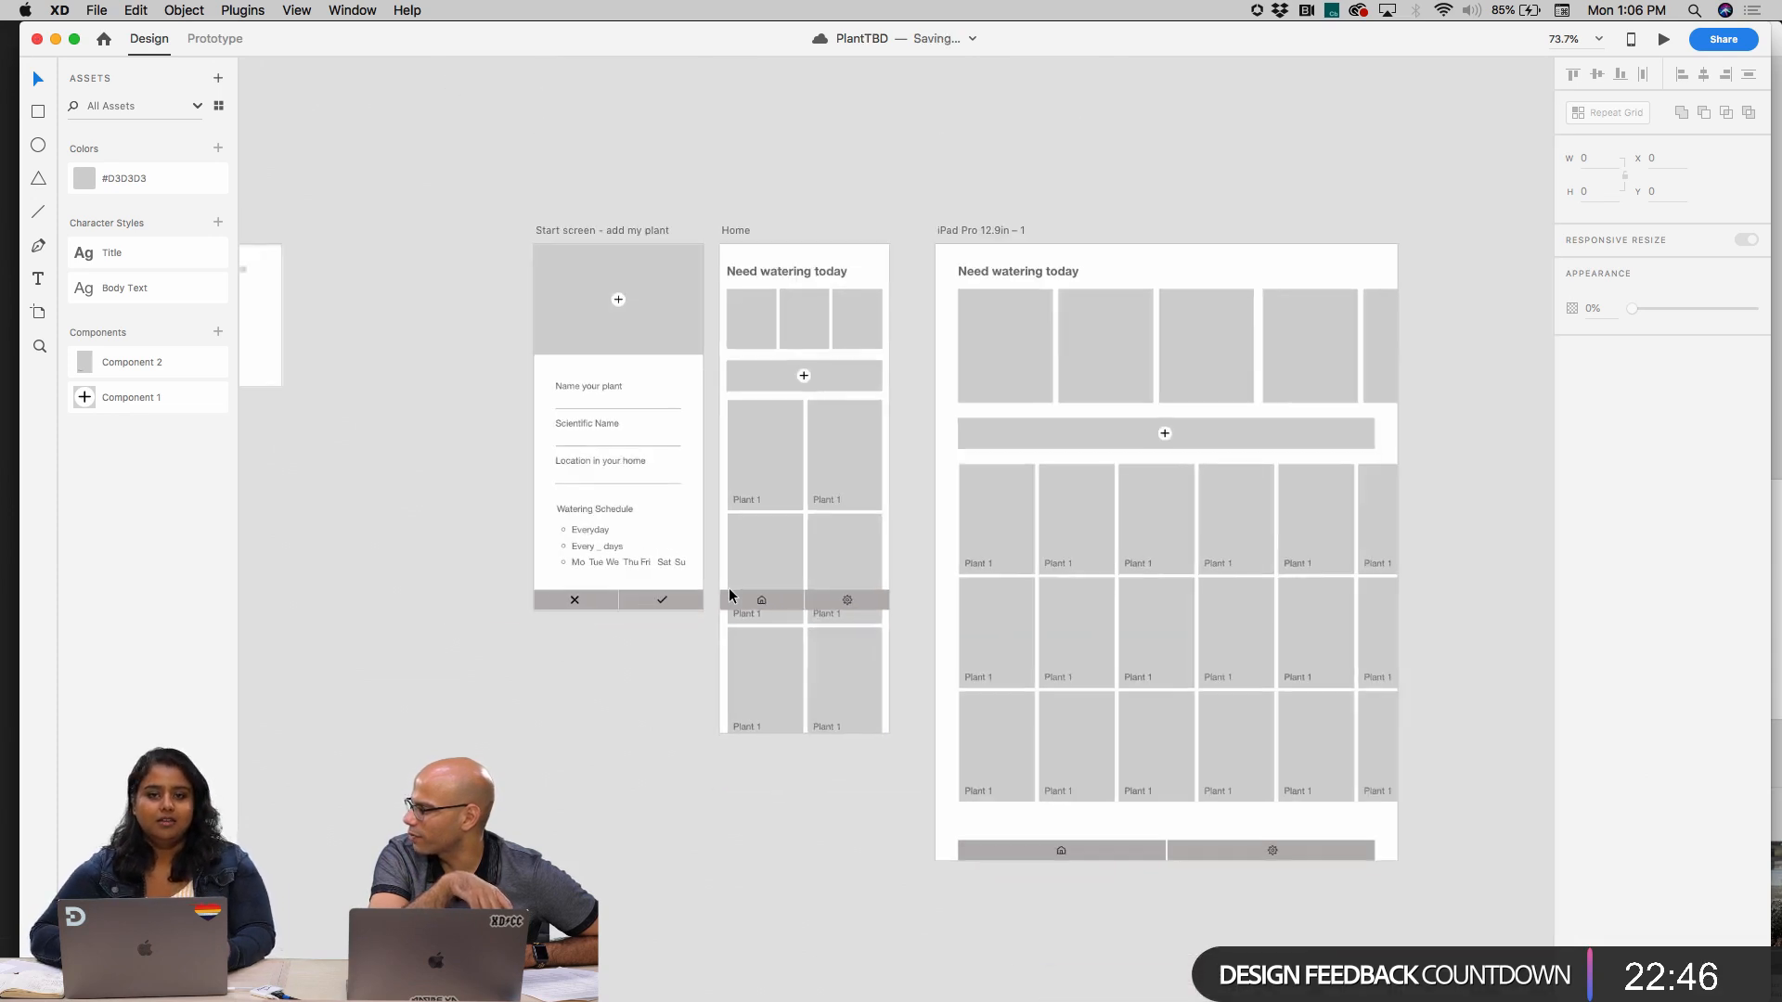
scroll(684, 603, up, 4)
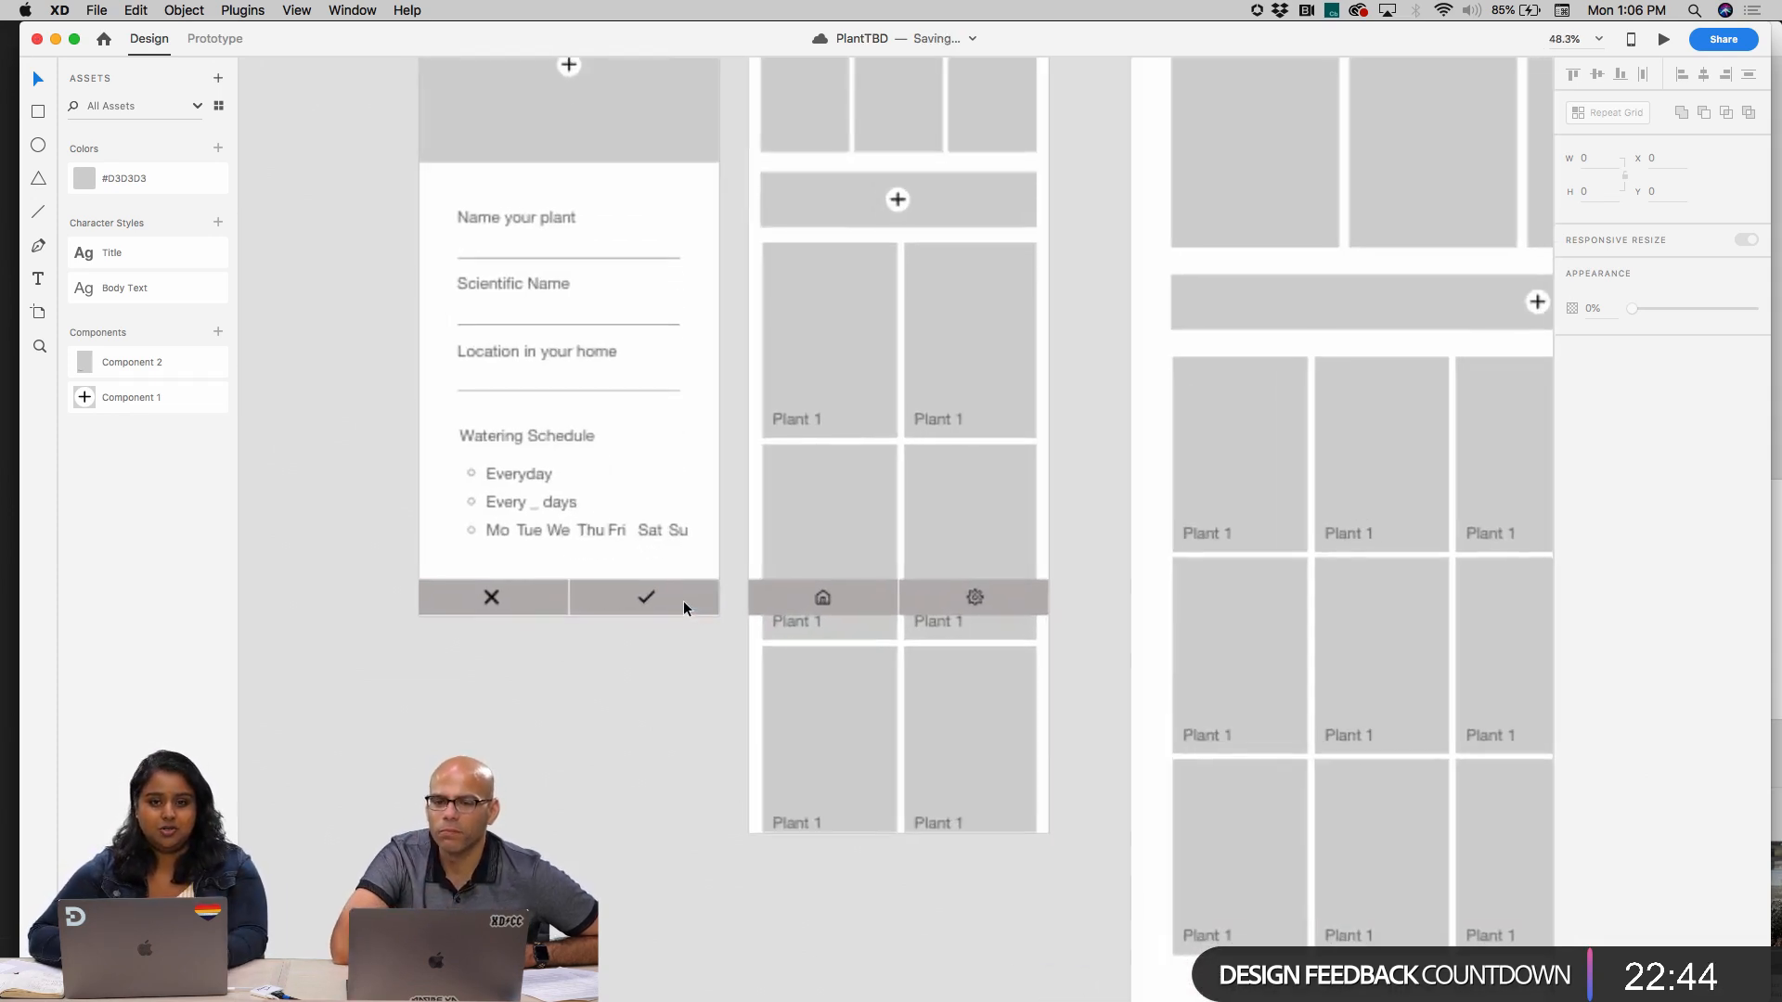
scroll(684, 603, right, 2)
scroll(668, 619, down, 3)
scroll(668, 620, down, 2)
scroll(666, 617, right, 4)
scroll(666, 616, down, 1)
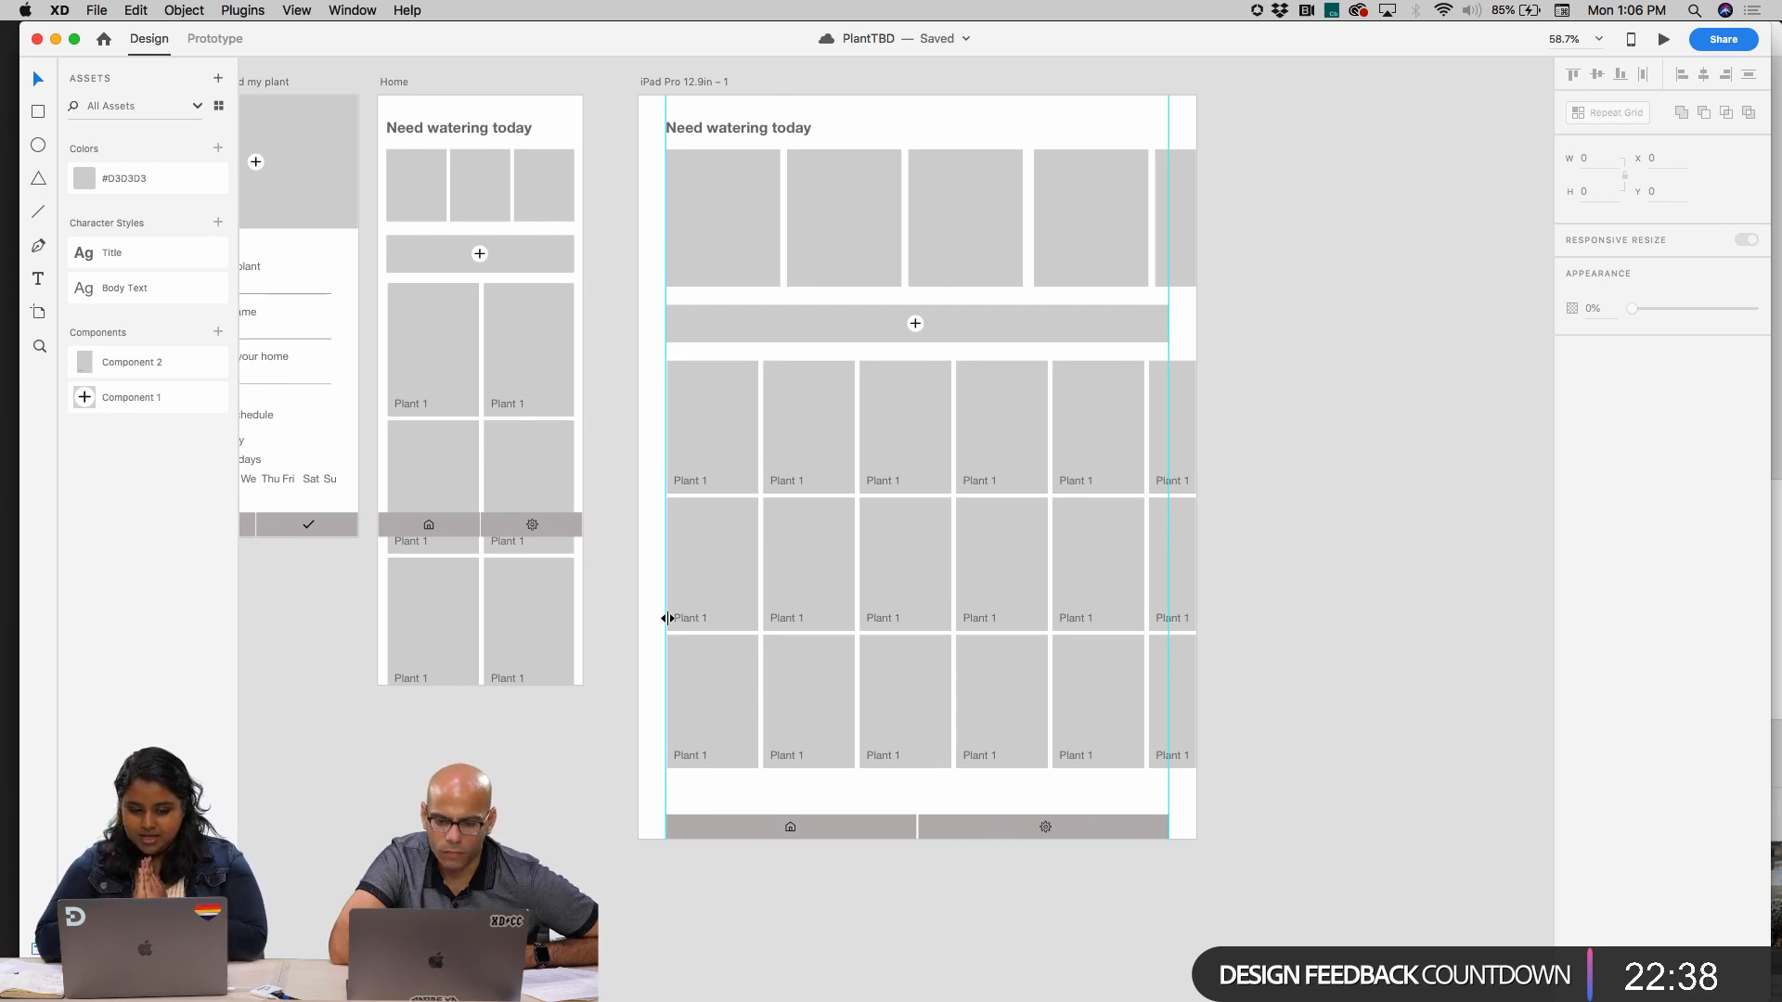
click(466, 401)
scroll(586, 172, left, 3)
scroll(586, 173, down, 1)
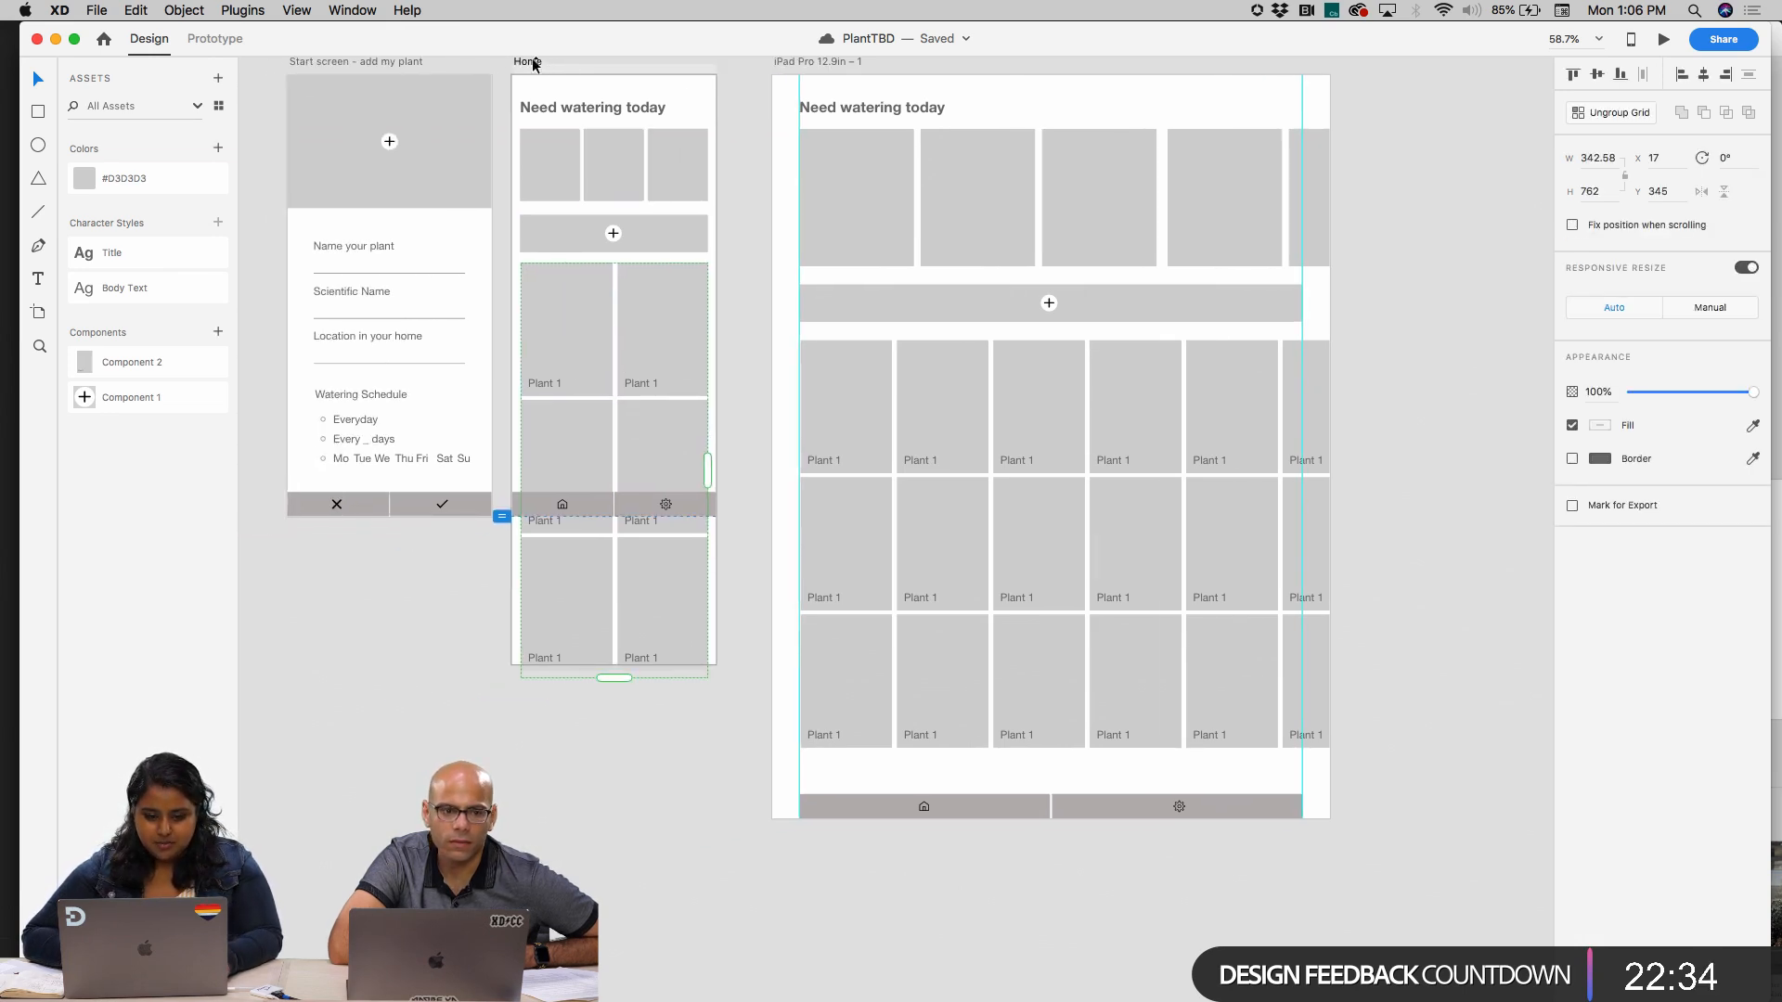
Preview the start screen artboard to check its bottom bar, and close the preview
scroll(534, 65, left, 3)
scroll(535, 65, up, 2)
click(453, 128)
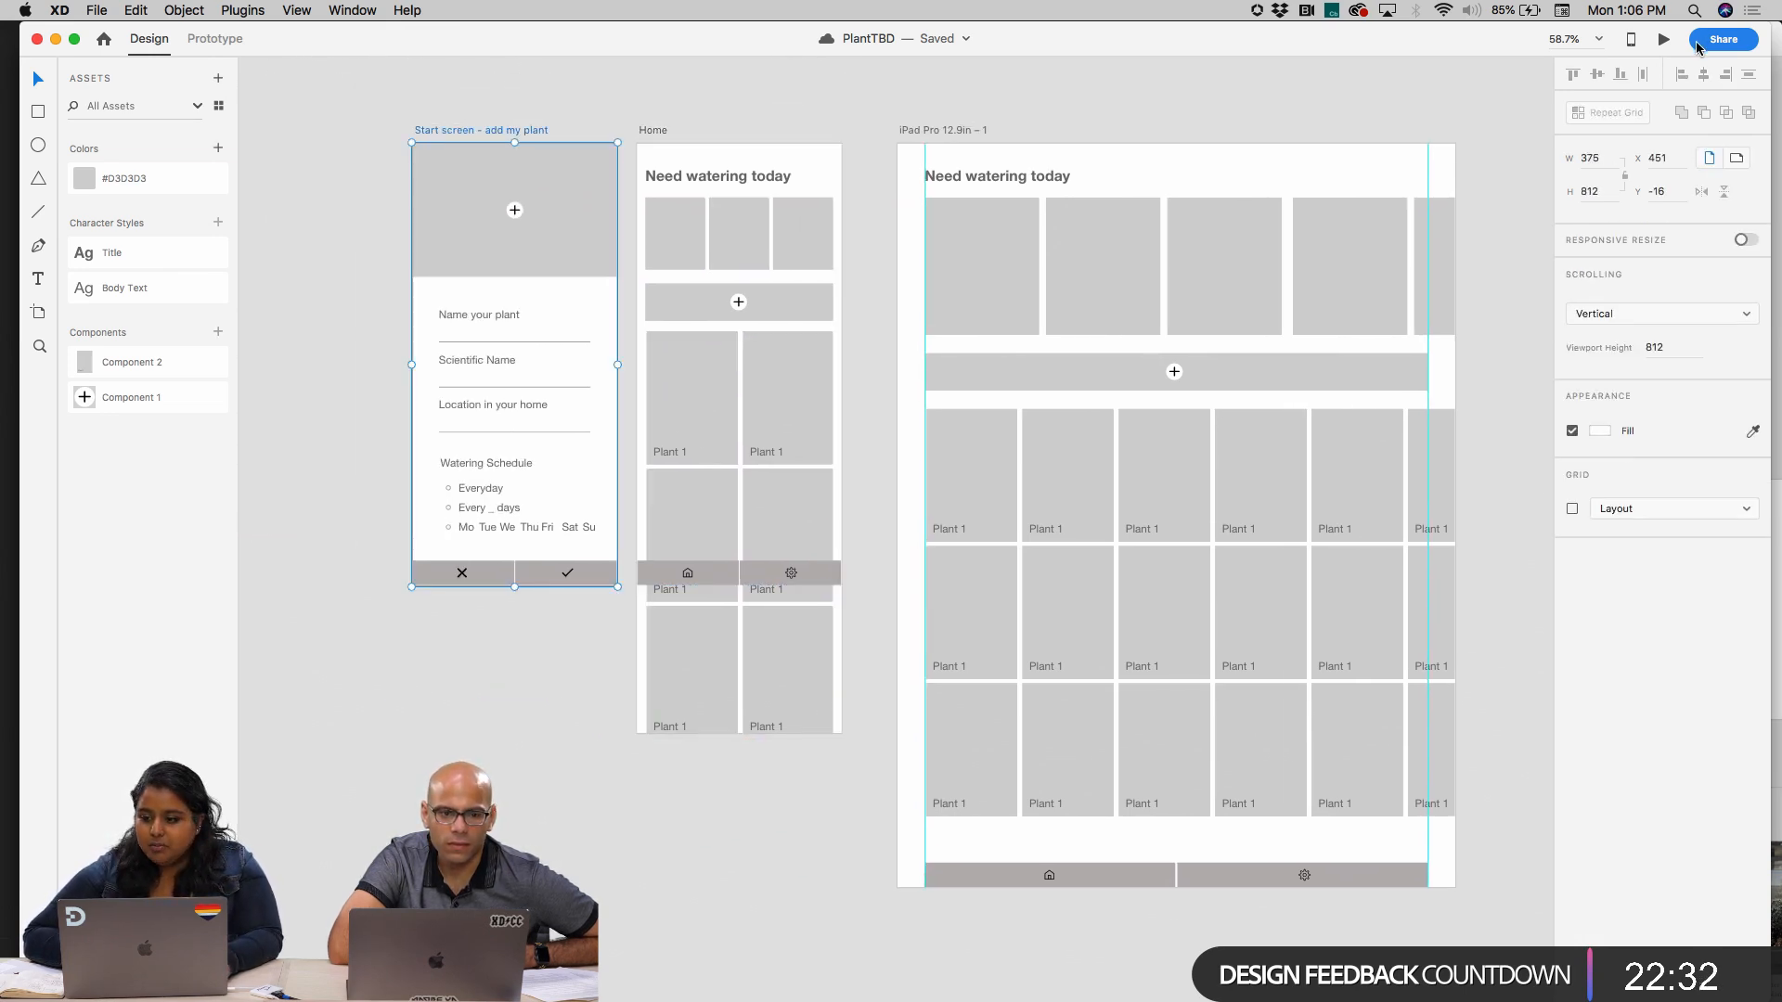
click(1663, 39)
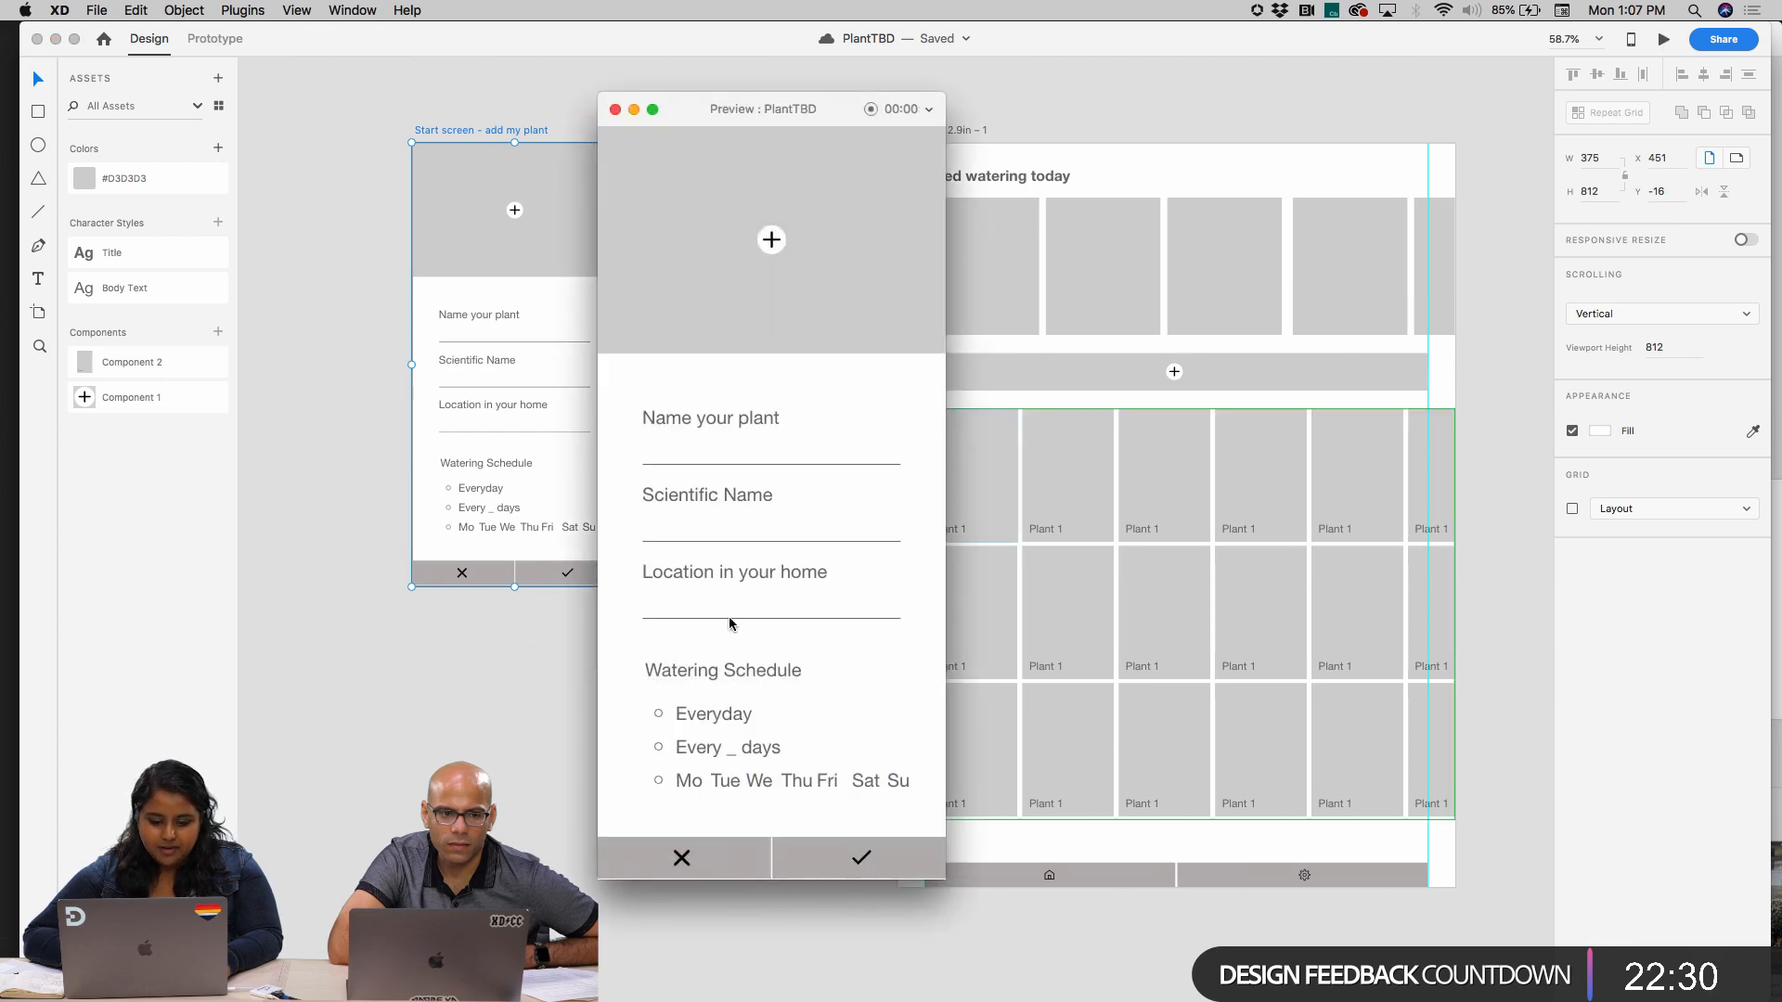
click(615, 109)
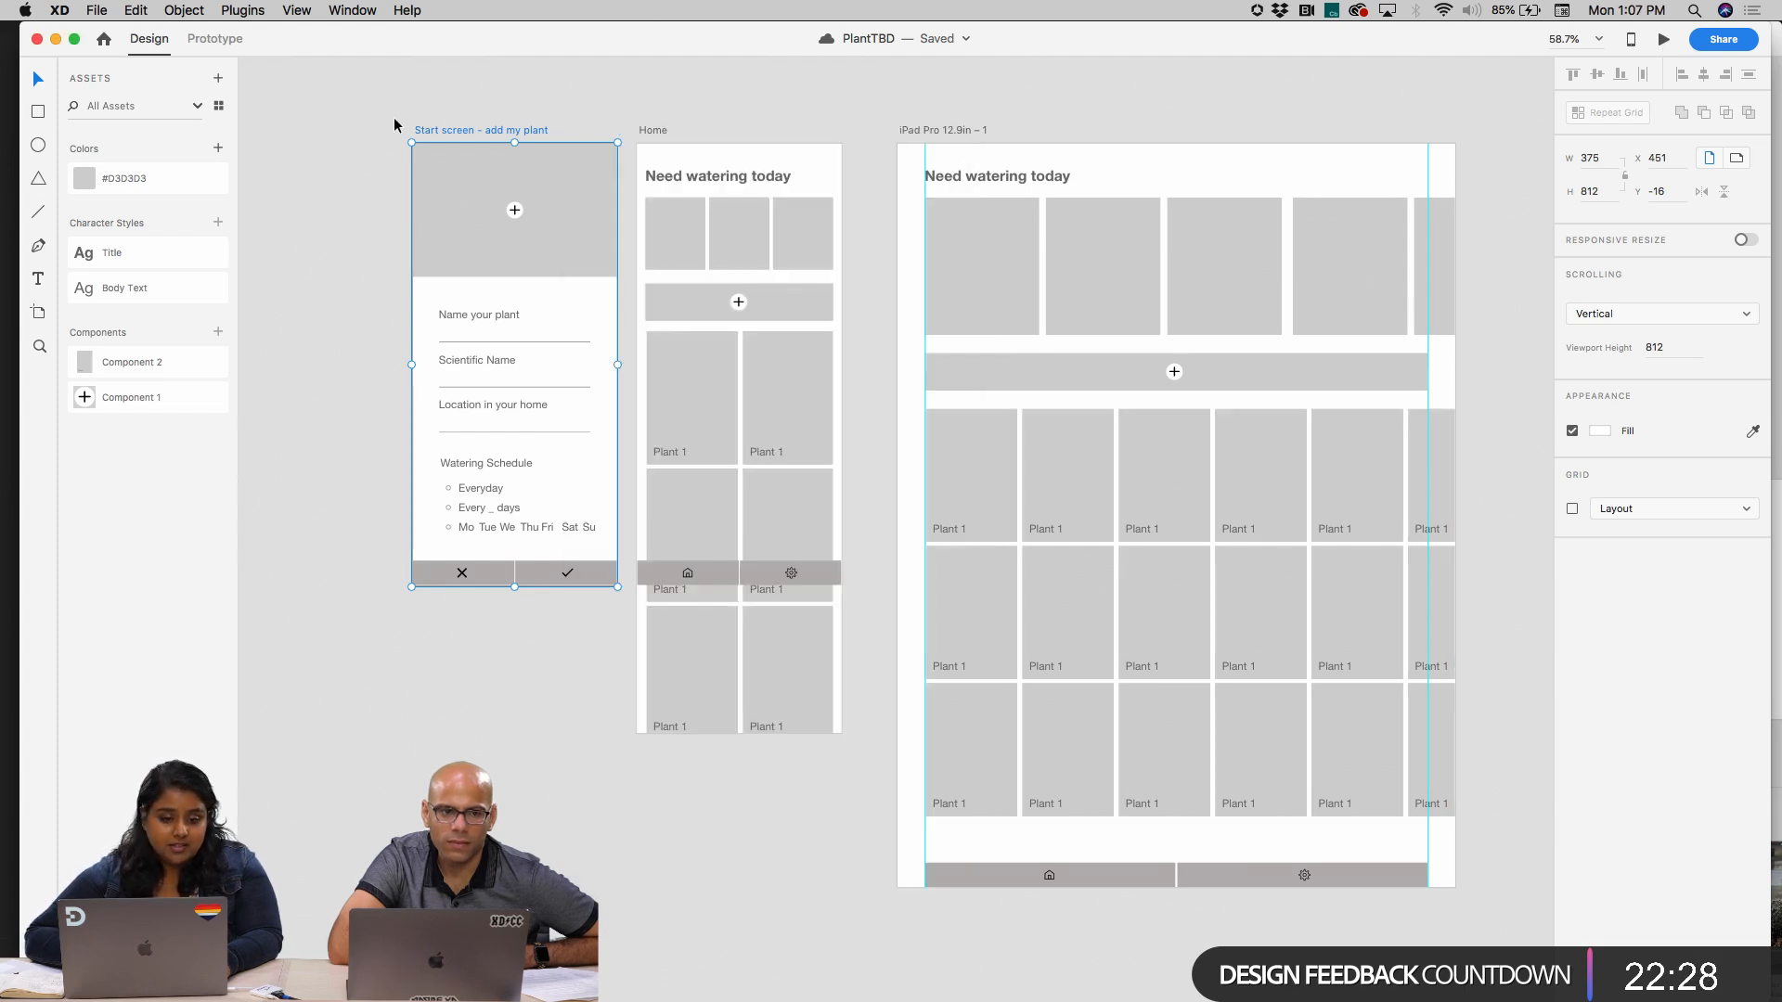
Link the start screen's checkmark cell to Home with a Tap-triggered Slide Down transition, Ease Out, 0.3 s
click(232, 42)
scroll(643, 593, right, 2)
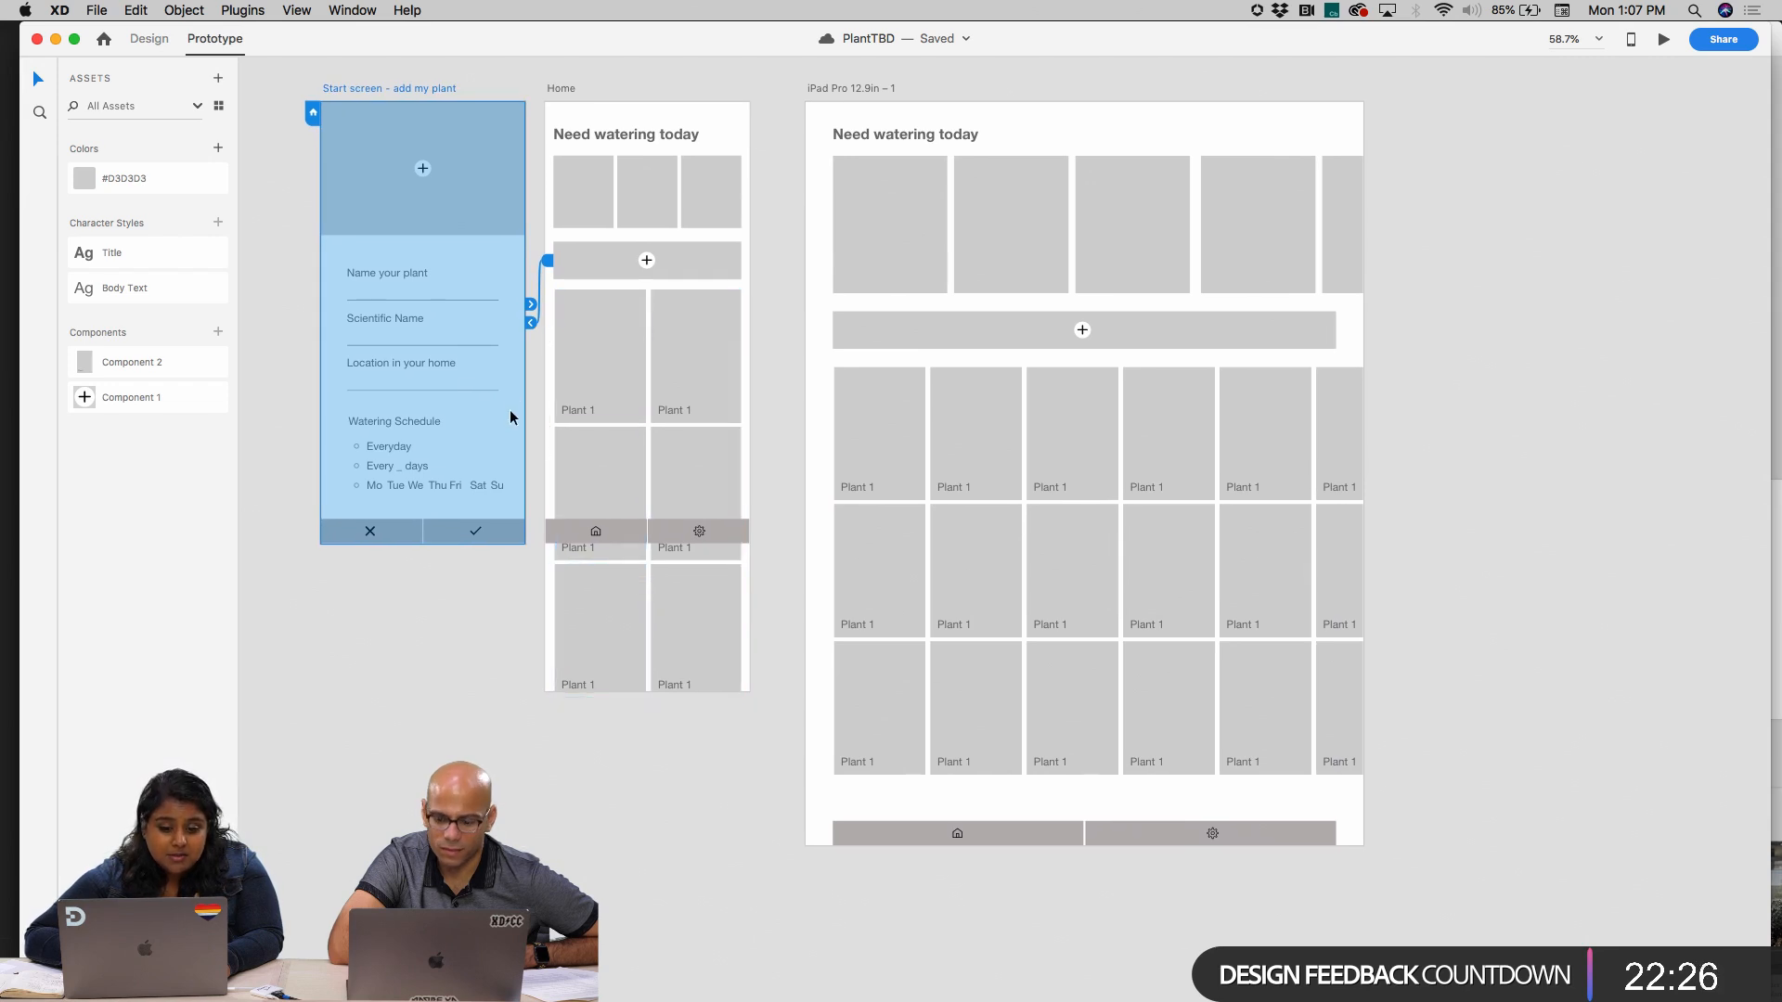
click(492, 536)
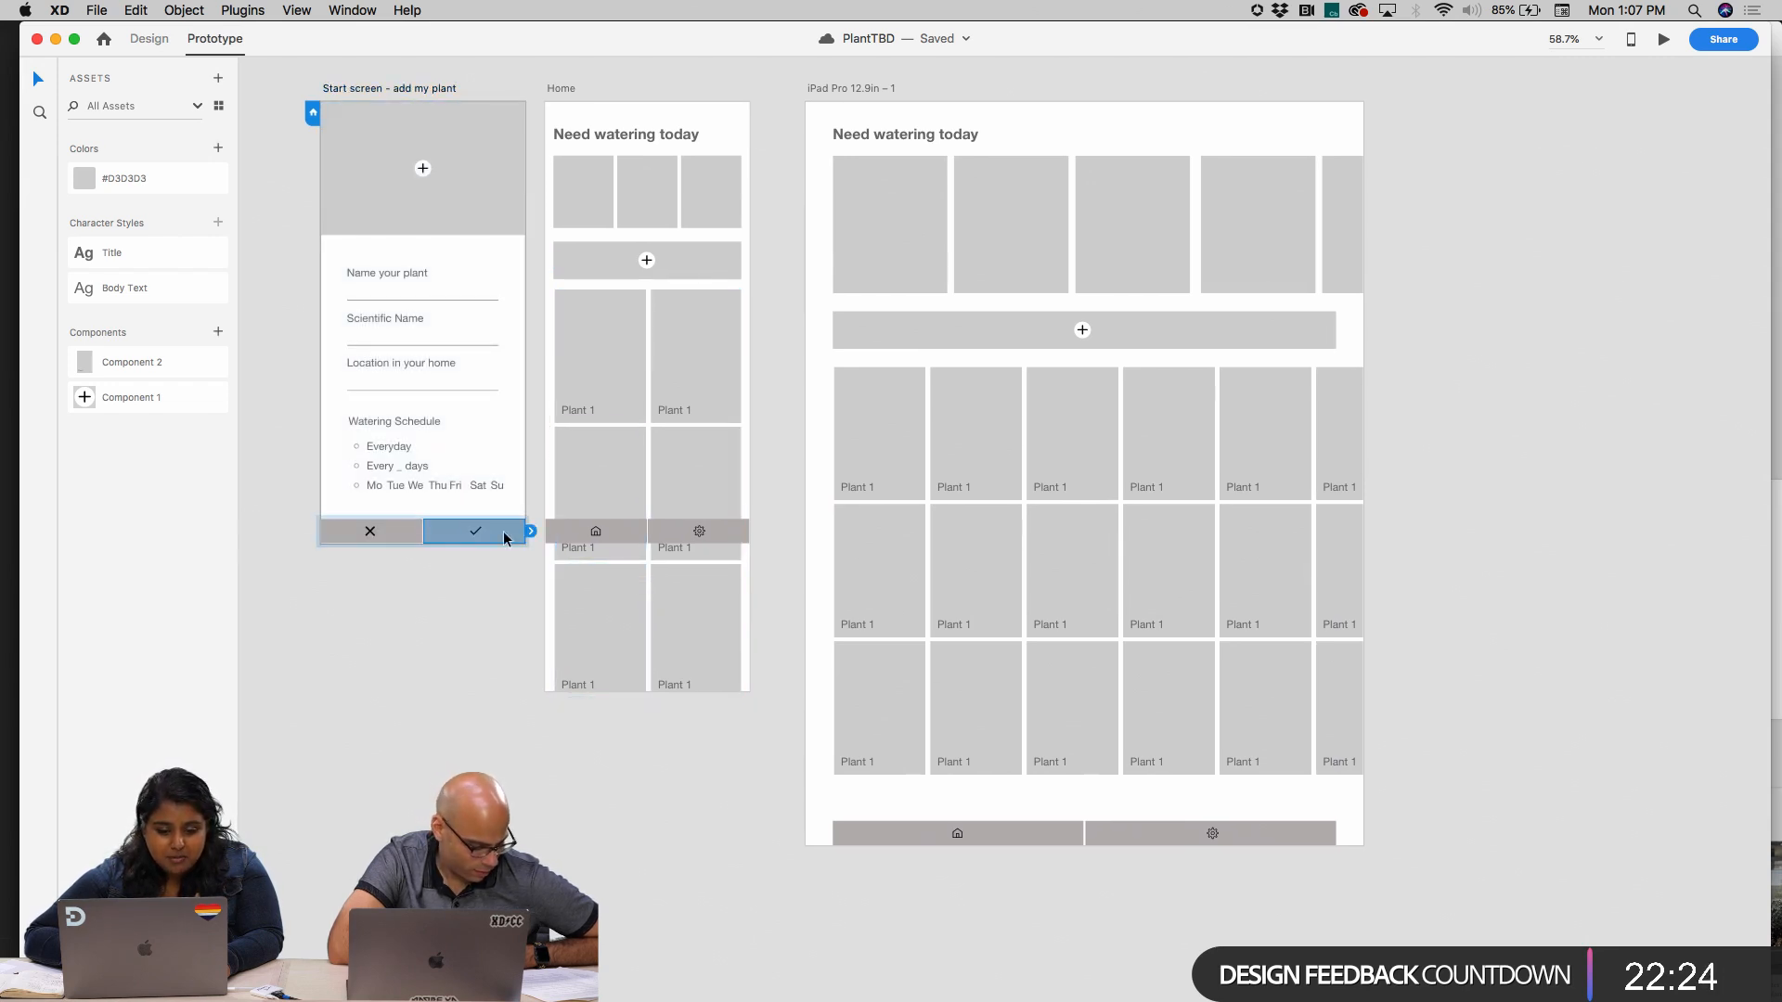
drag(534, 540, 588, 641)
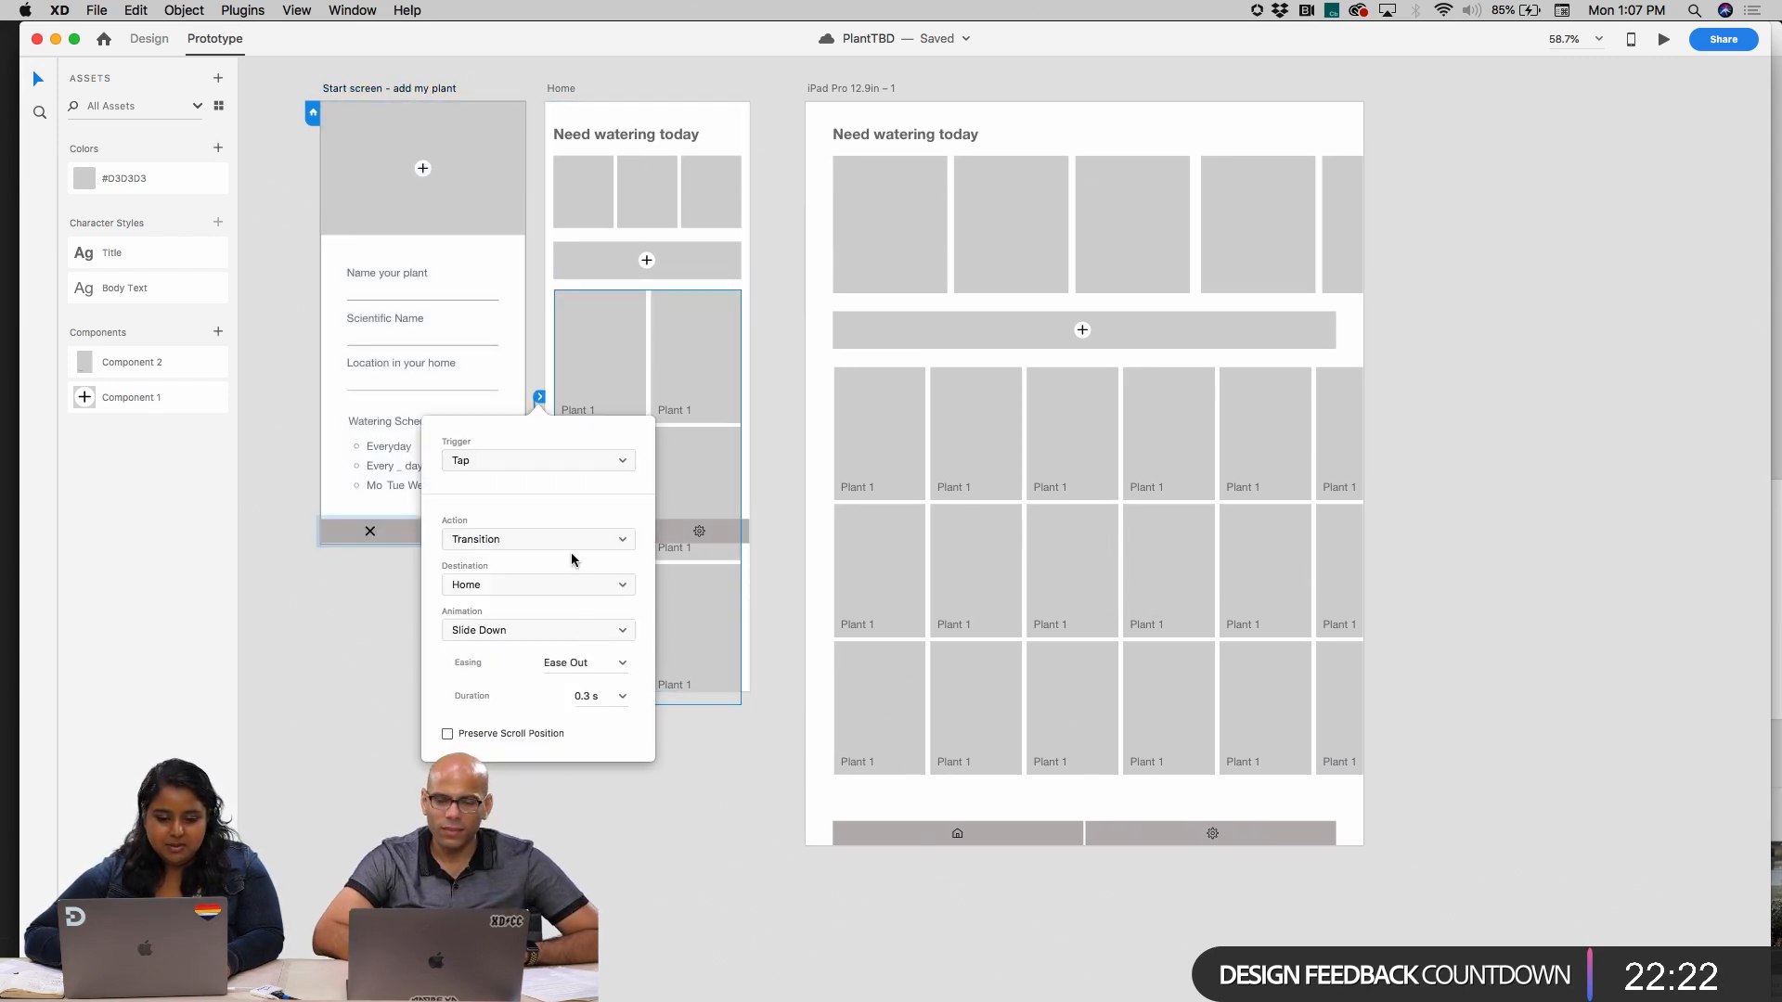
click(555, 309)
click(659, 75)
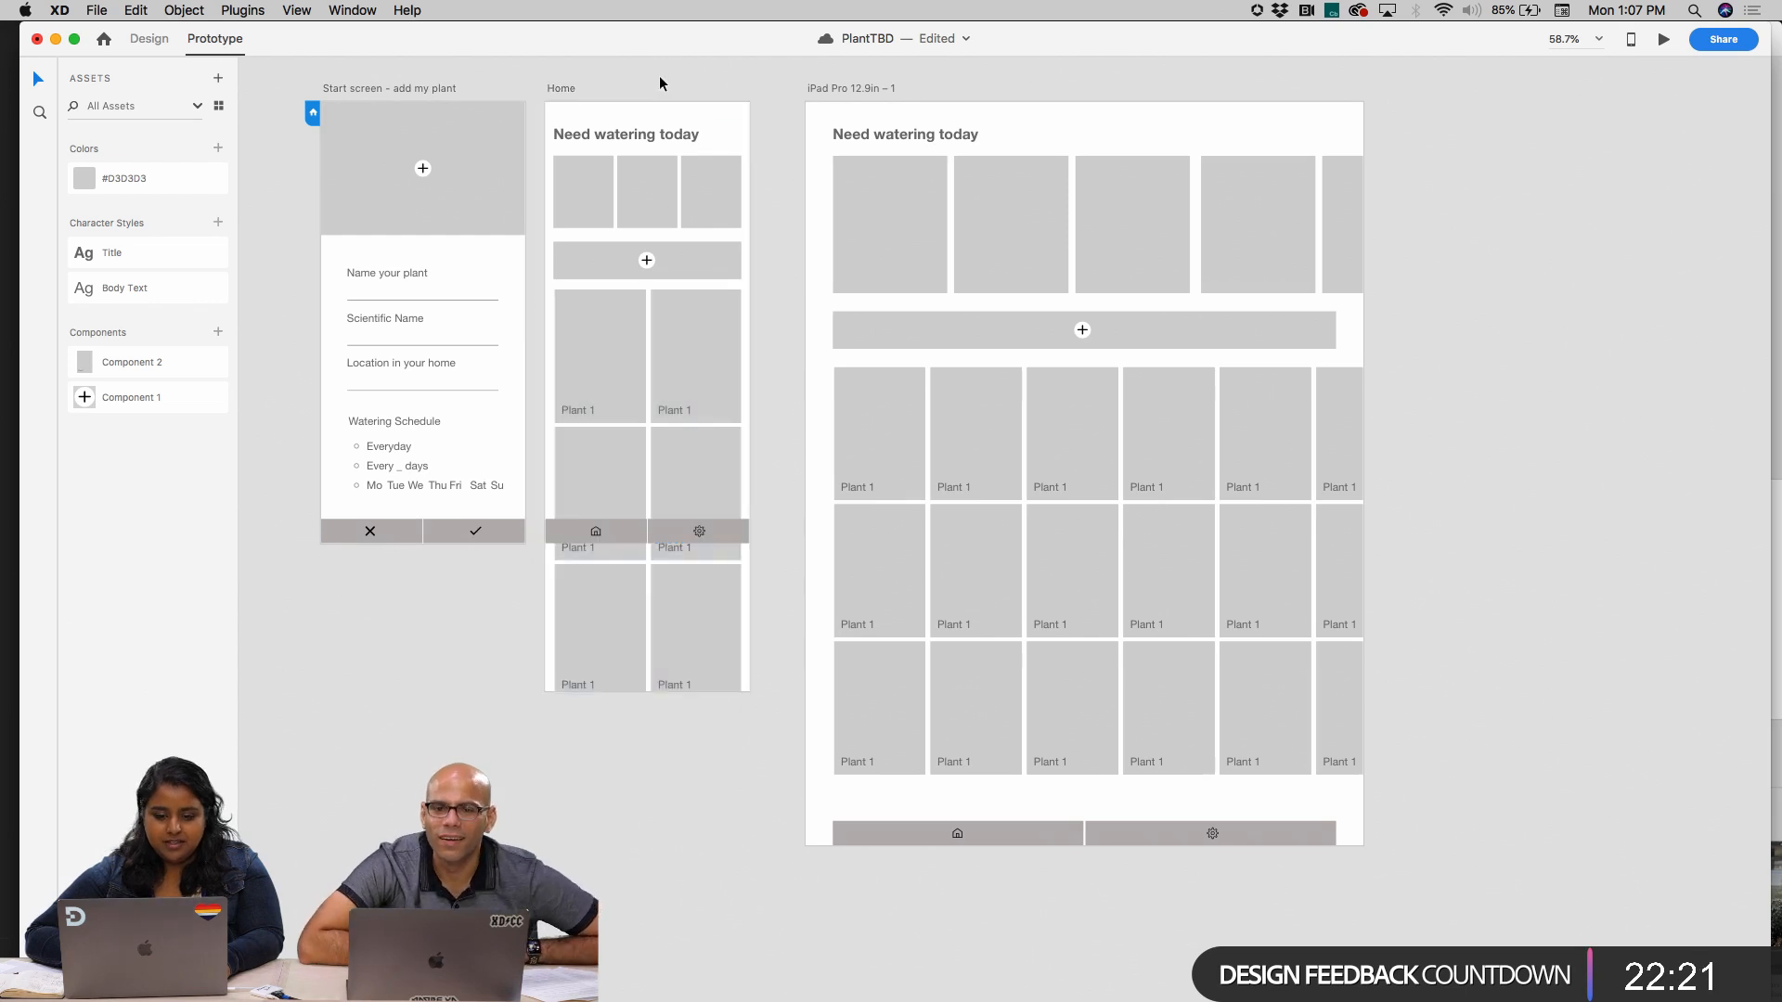
Preview the start screen, follow the checkmark to Home, scroll Home up and down, and return through its plus button
click(381, 88)
click(1664, 39)
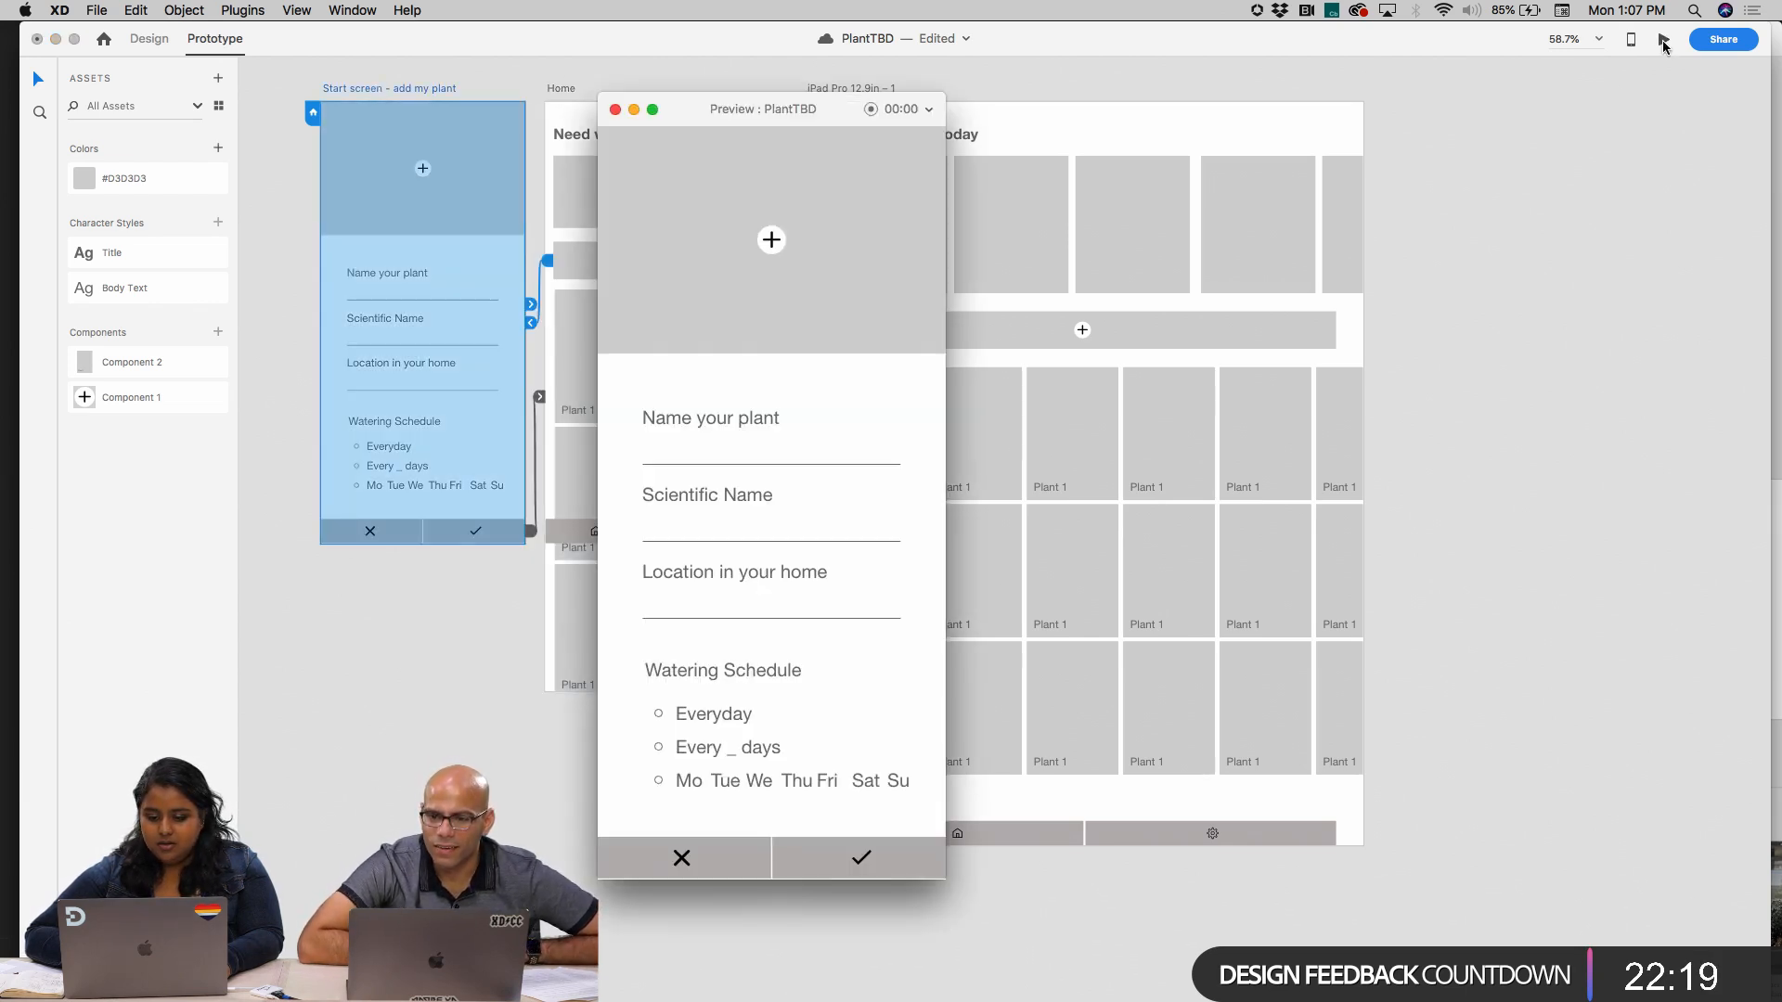
click(849, 864)
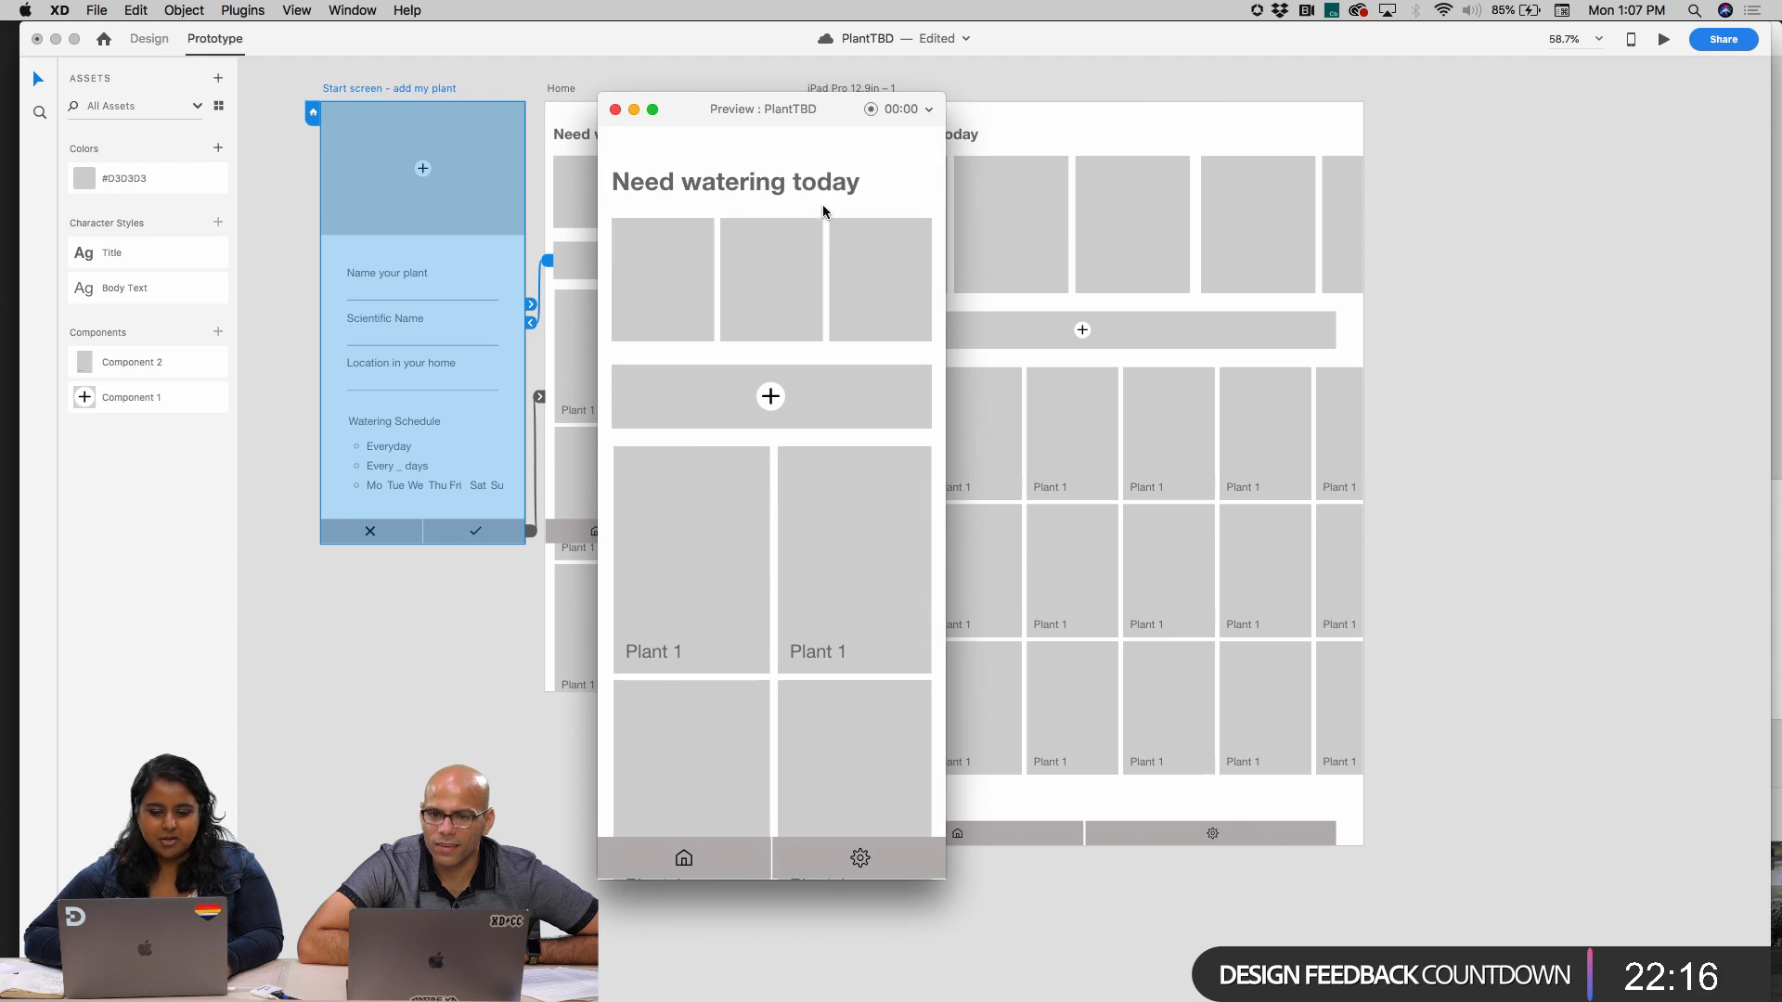
scroll(822, 211, down, 5)
scroll(797, 564, up, 5)
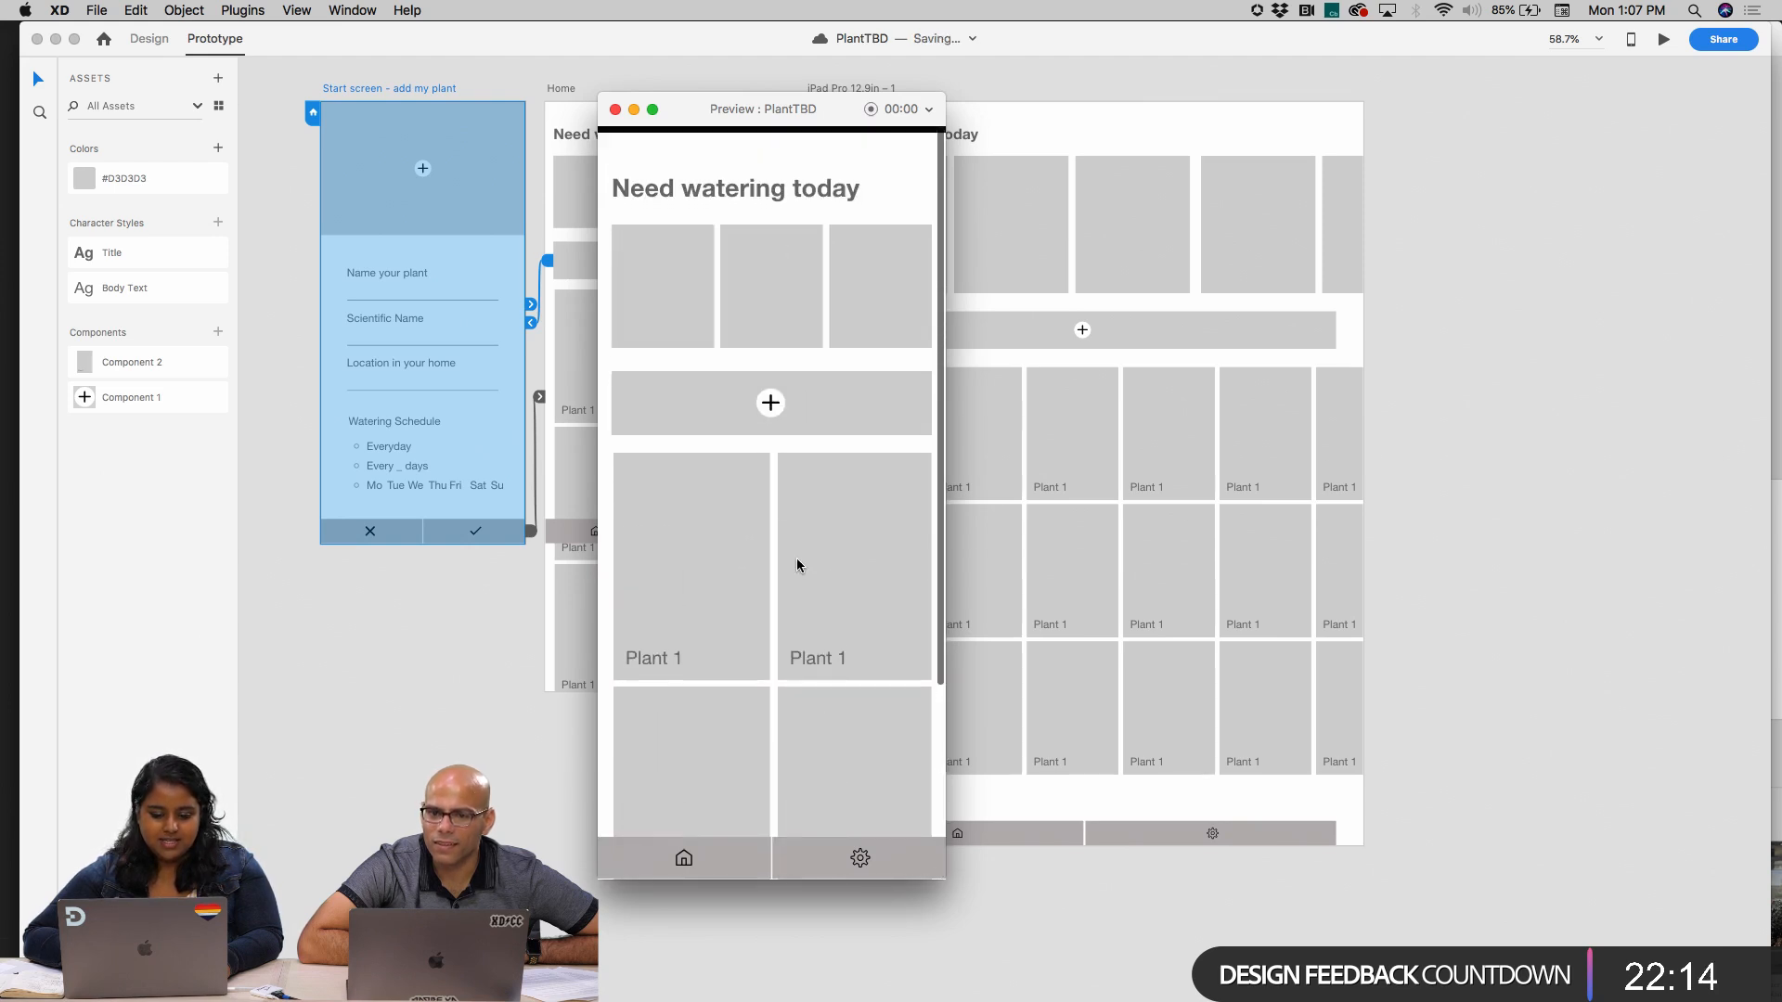
scroll(796, 562, down, 3)
scroll(796, 561, up, 3)
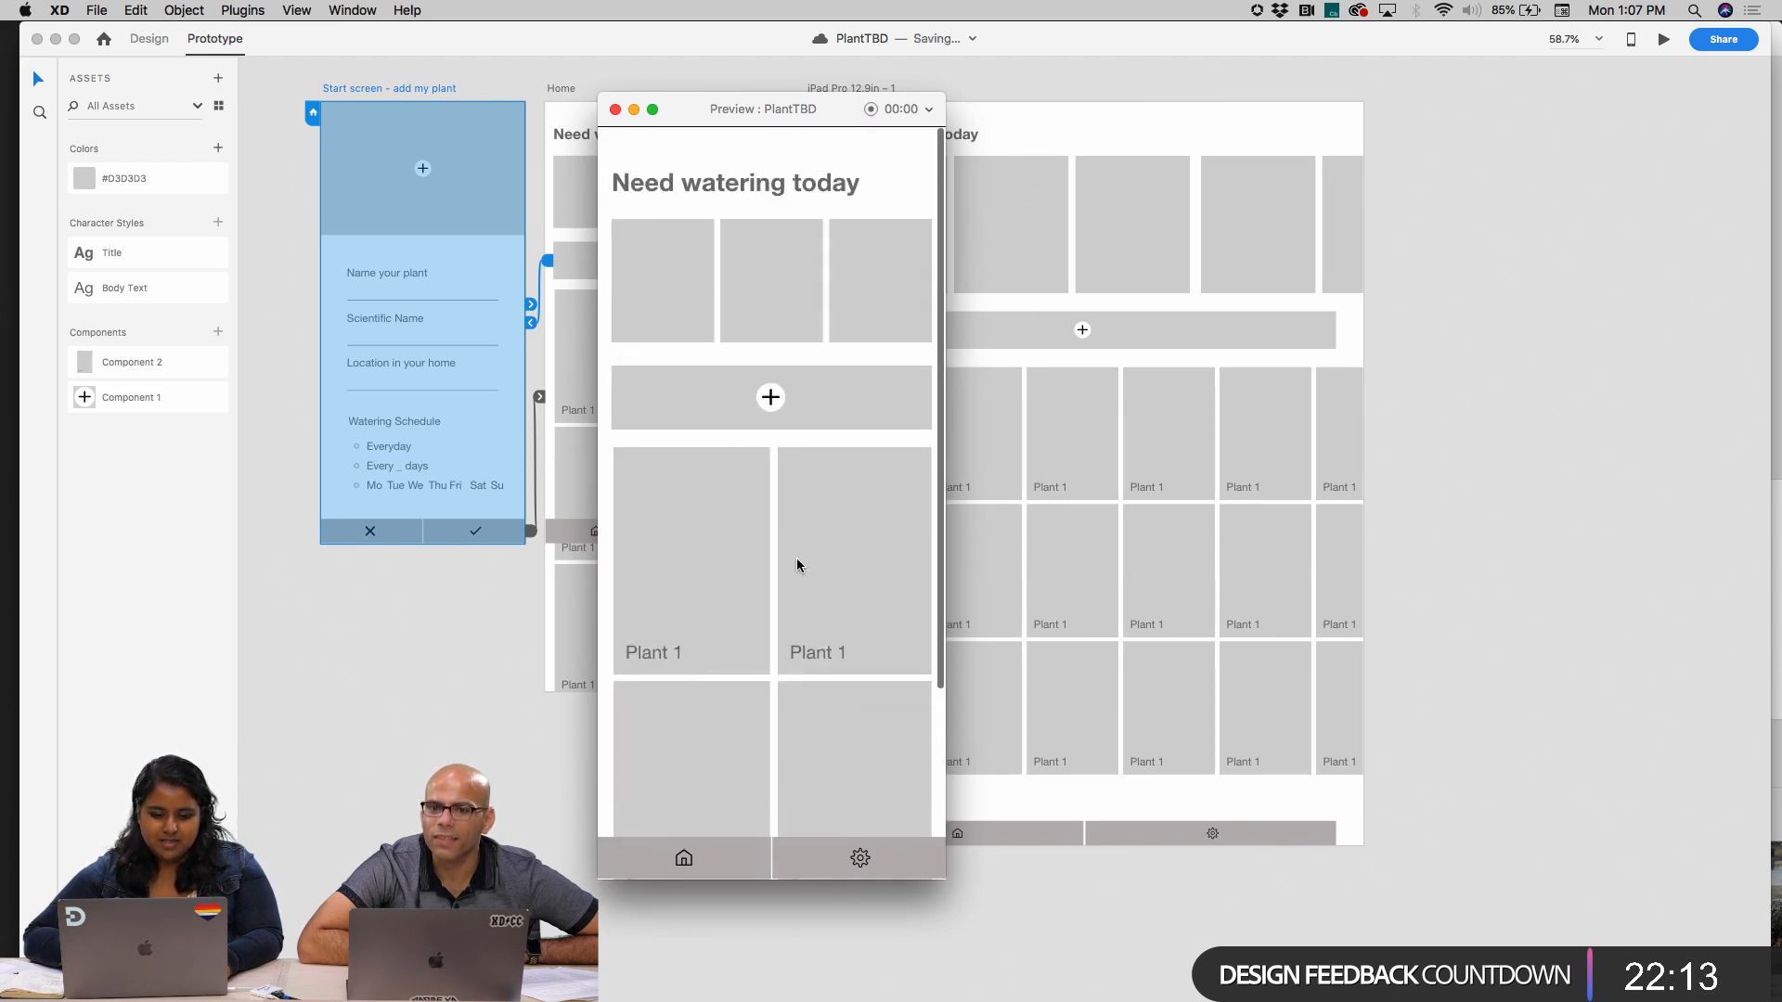
click(770, 397)
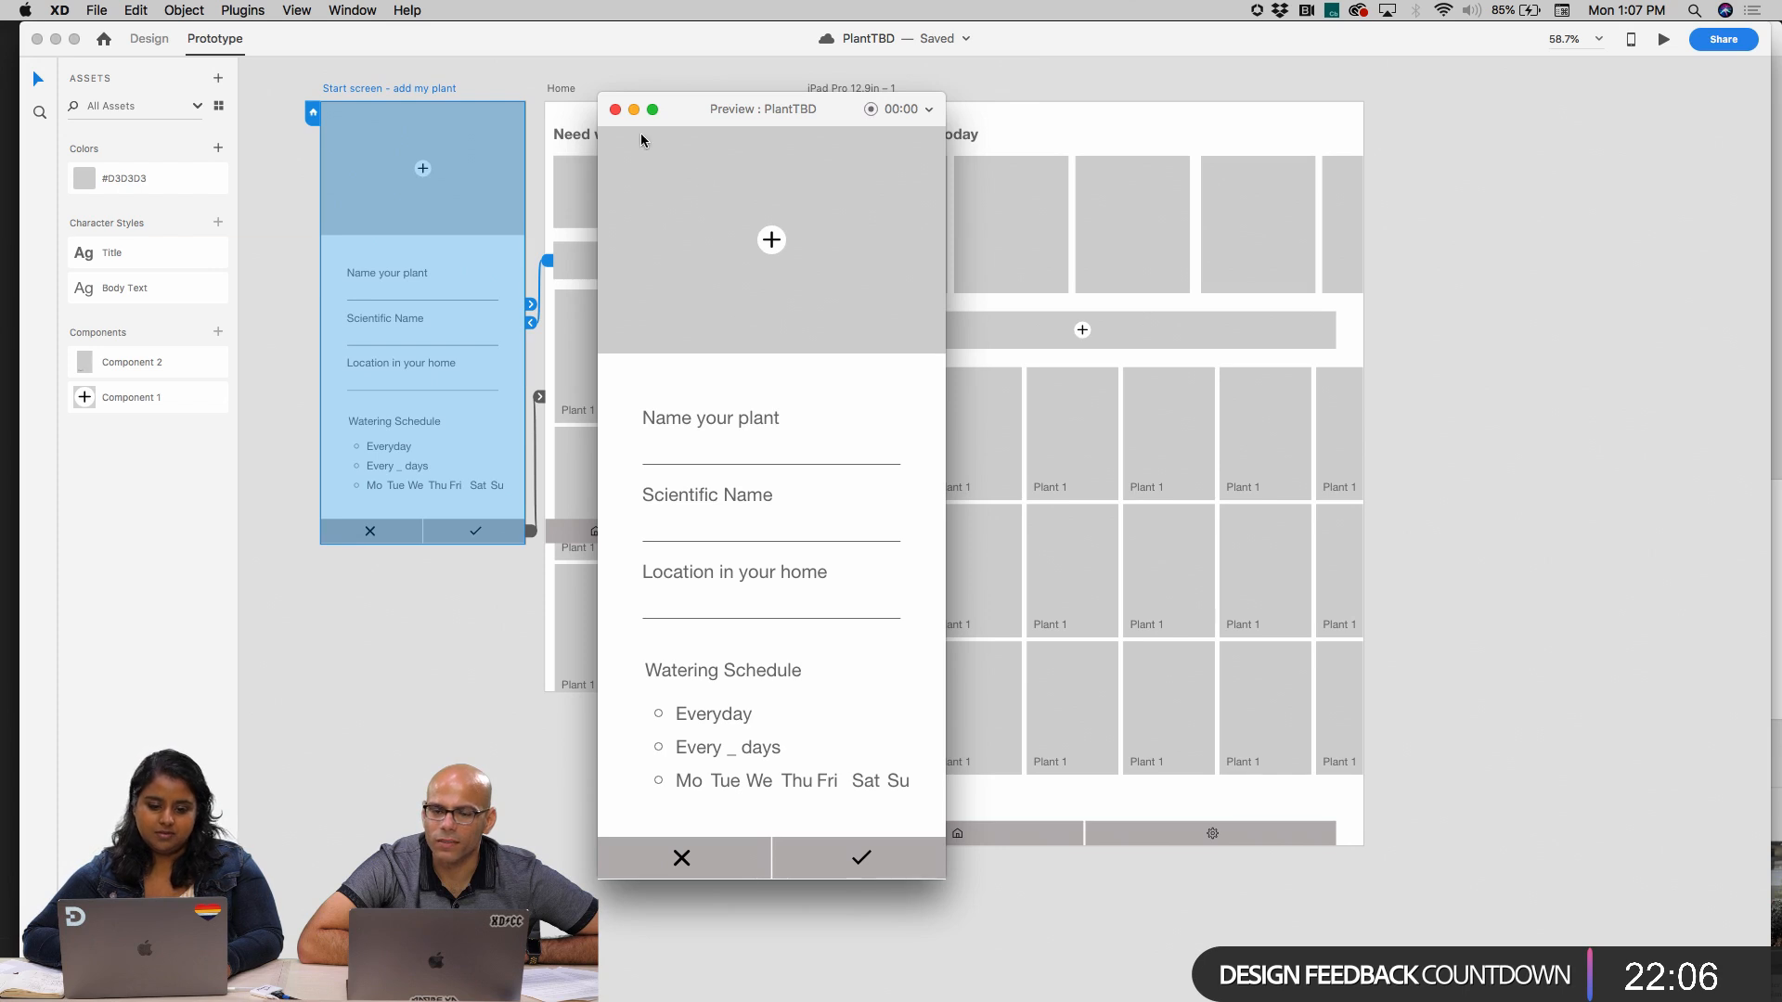
Close the prototype preview and select the Home artboard
click(614, 110)
click(479, 646)
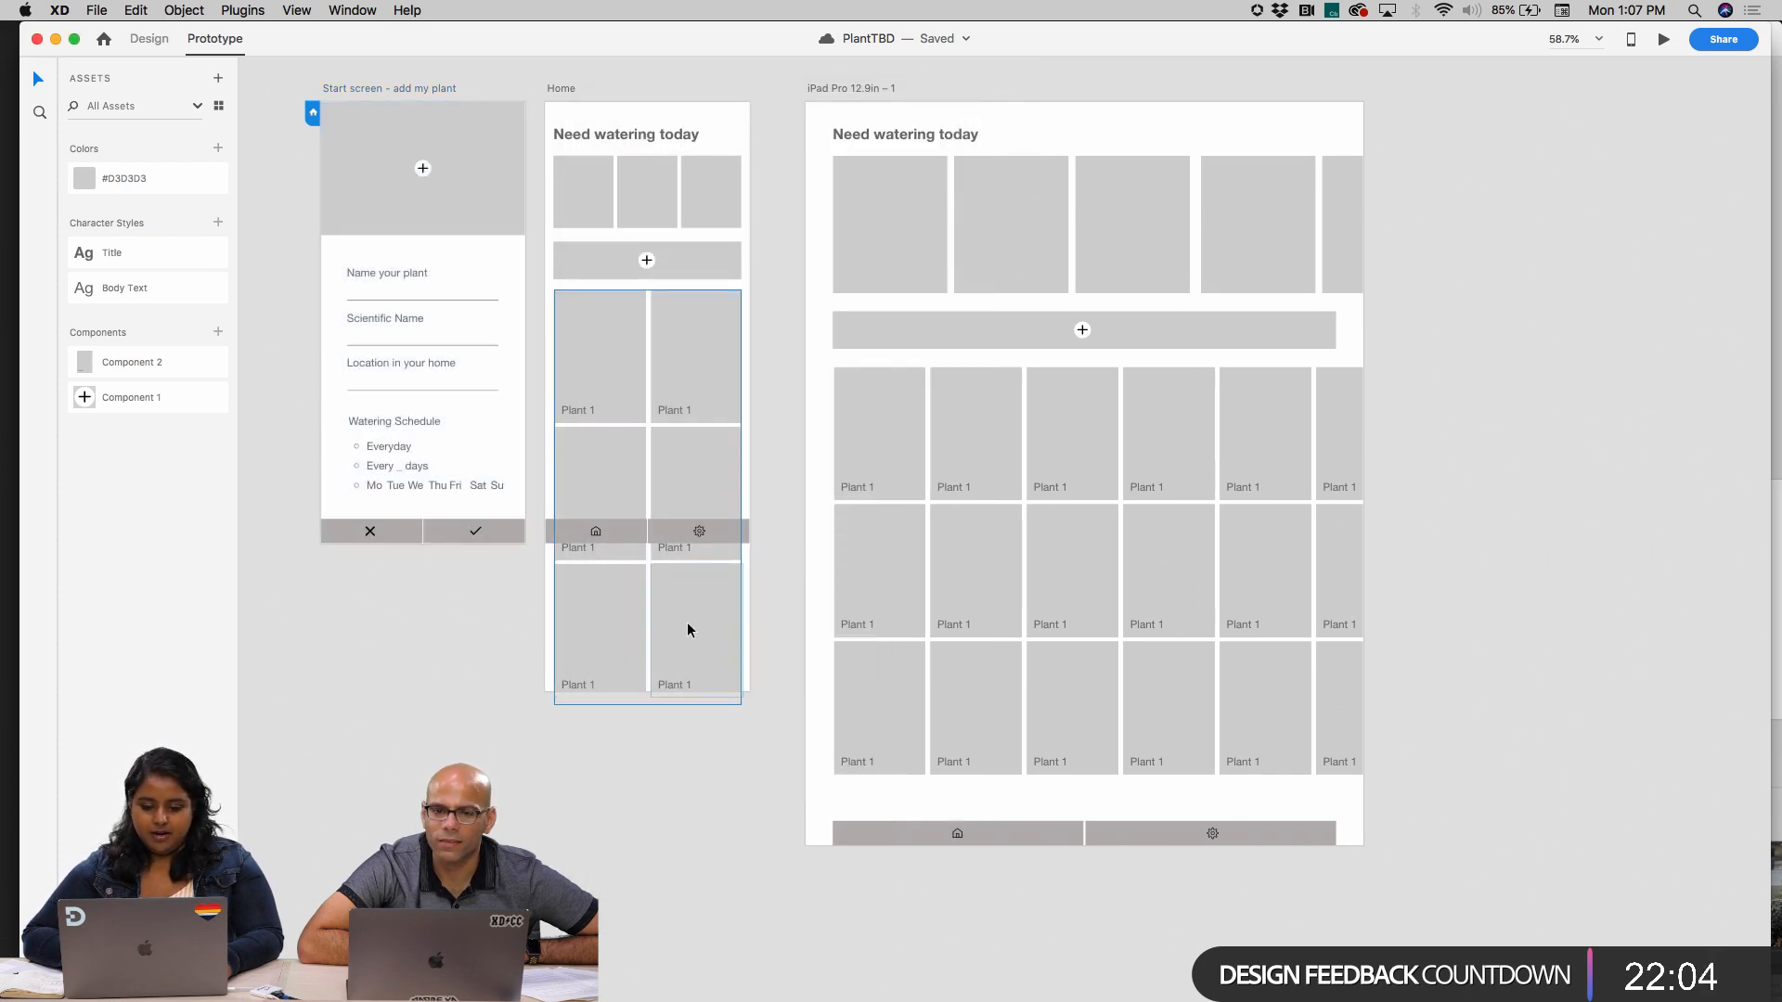
scroll(686, 622, left, 2)
click(657, 61)
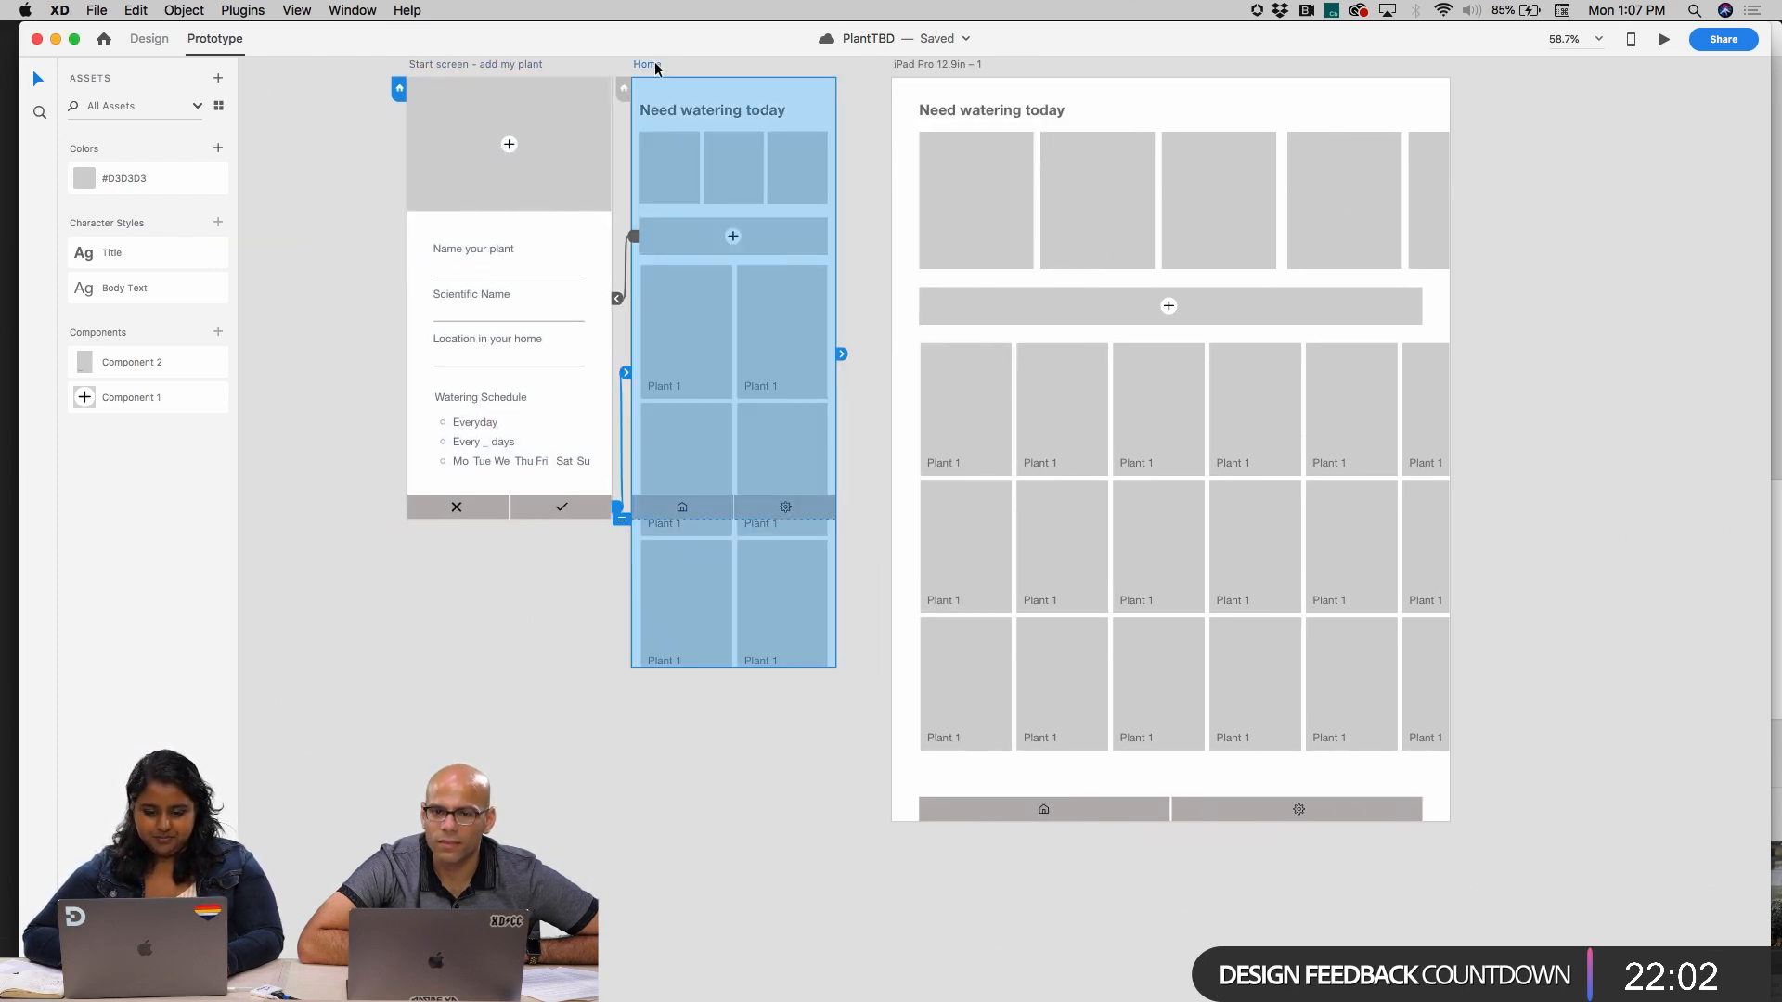
scroll(736, 694, right, 4)
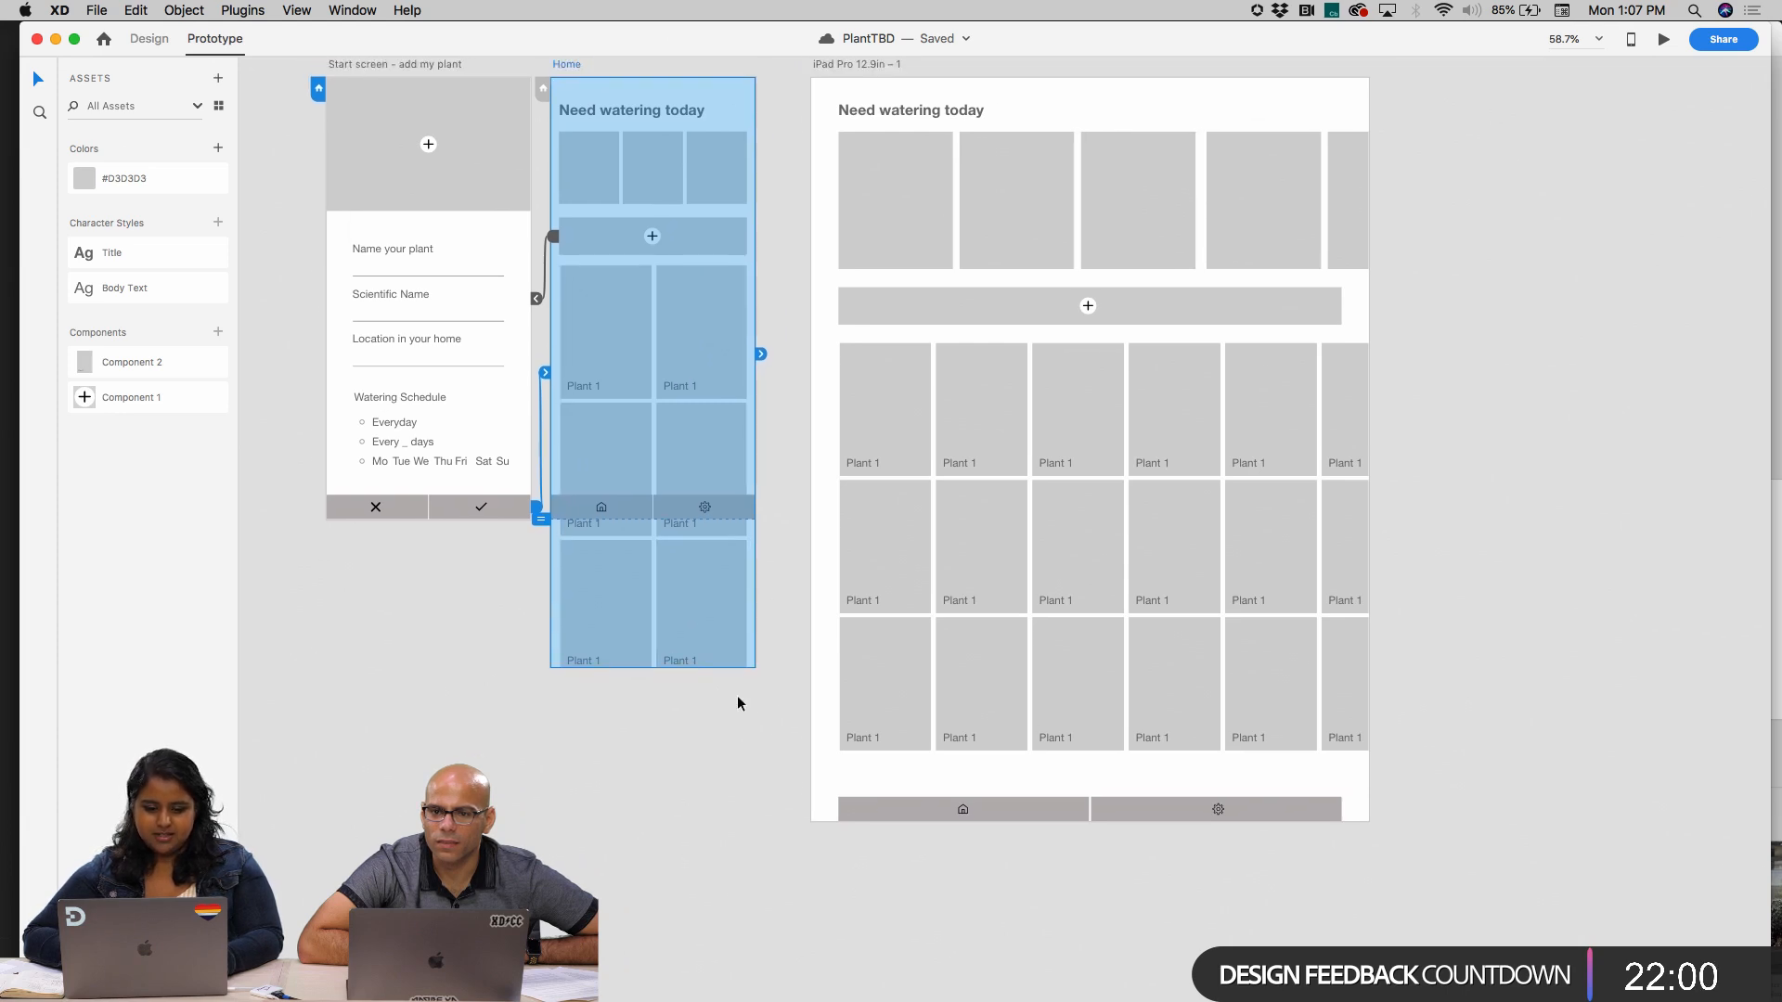
scroll(737, 694, up, 2)
Return to design mode and move the iPad artboard farther right to leave free space beside Home
click(151, 39)
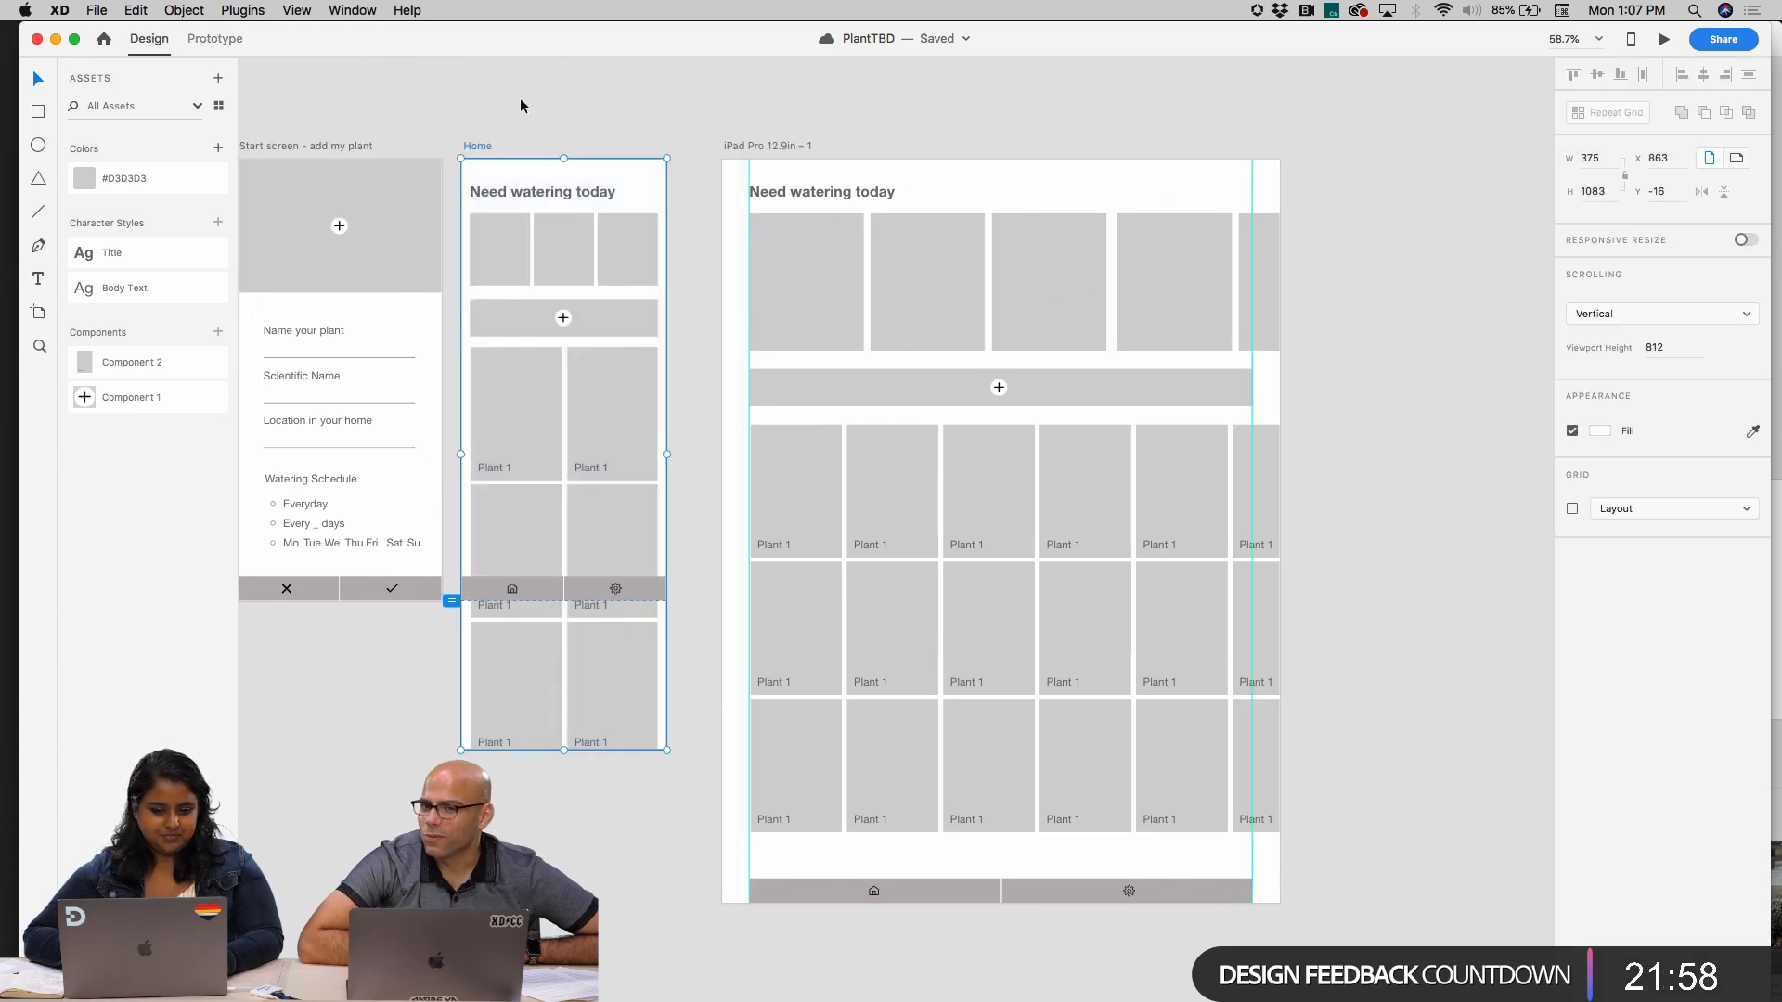
scroll(806, 69, right, 1)
scroll(806, 69, down, 5)
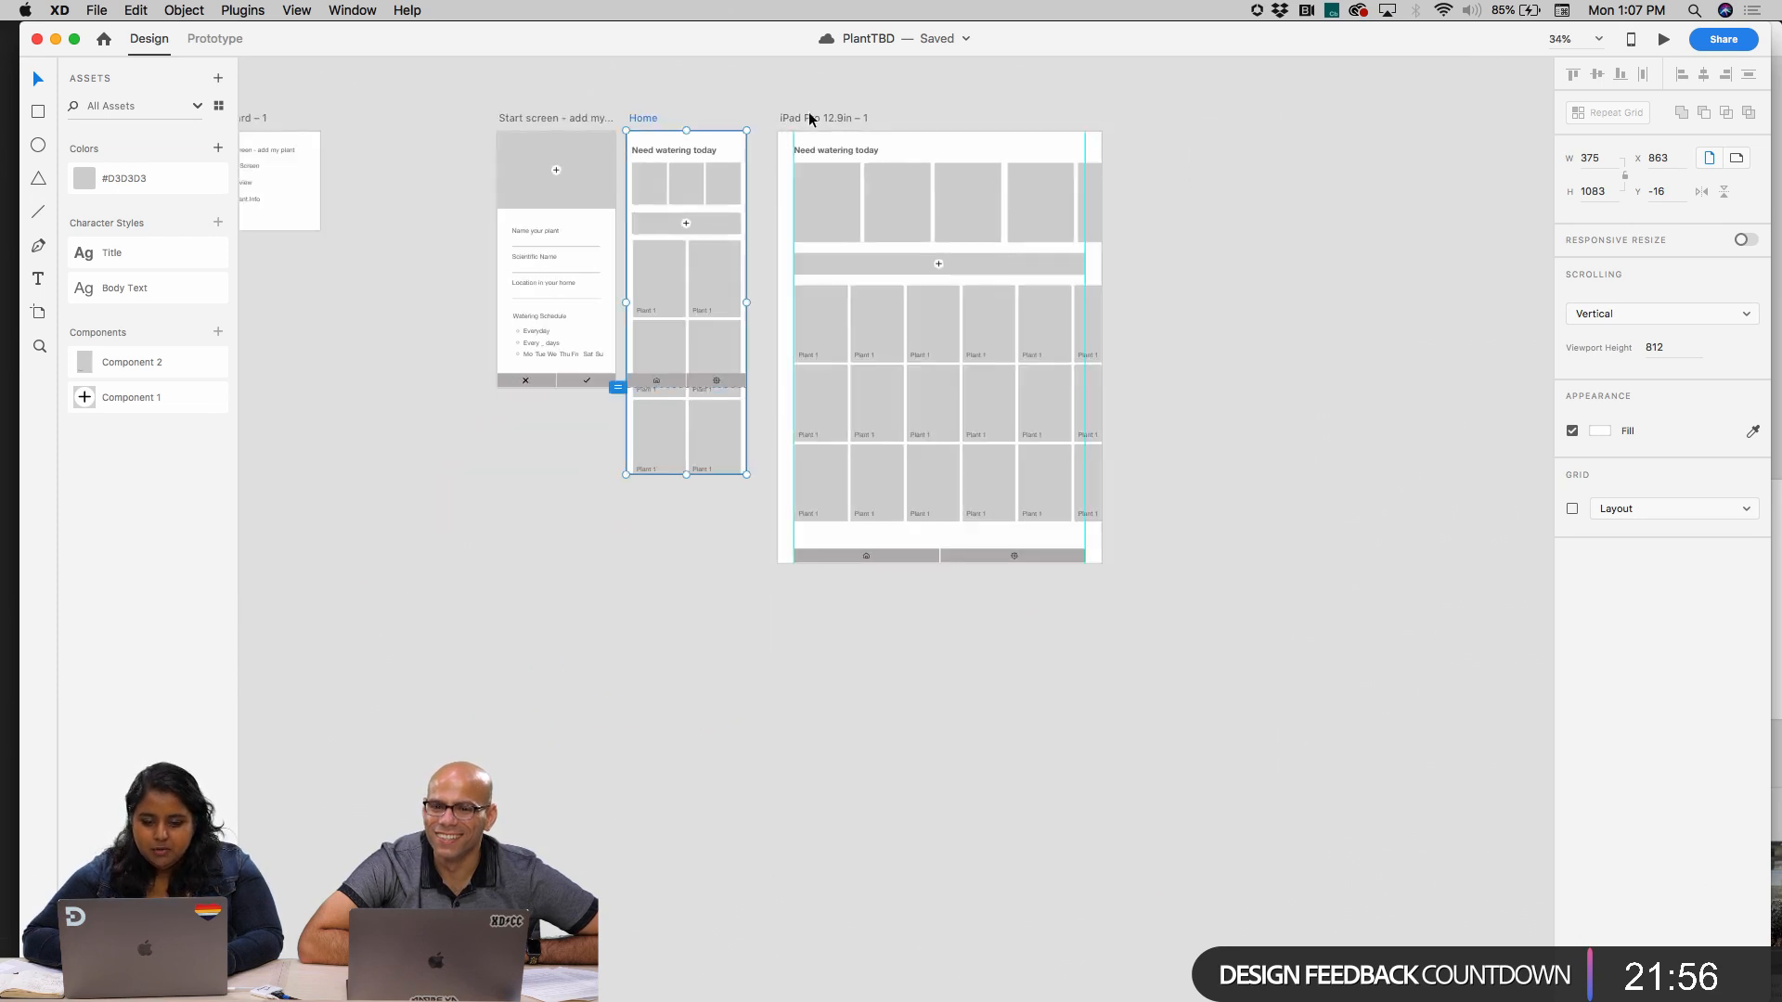
drag(809, 118, 1278, 114)
scroll(1488, 384, right, 3)
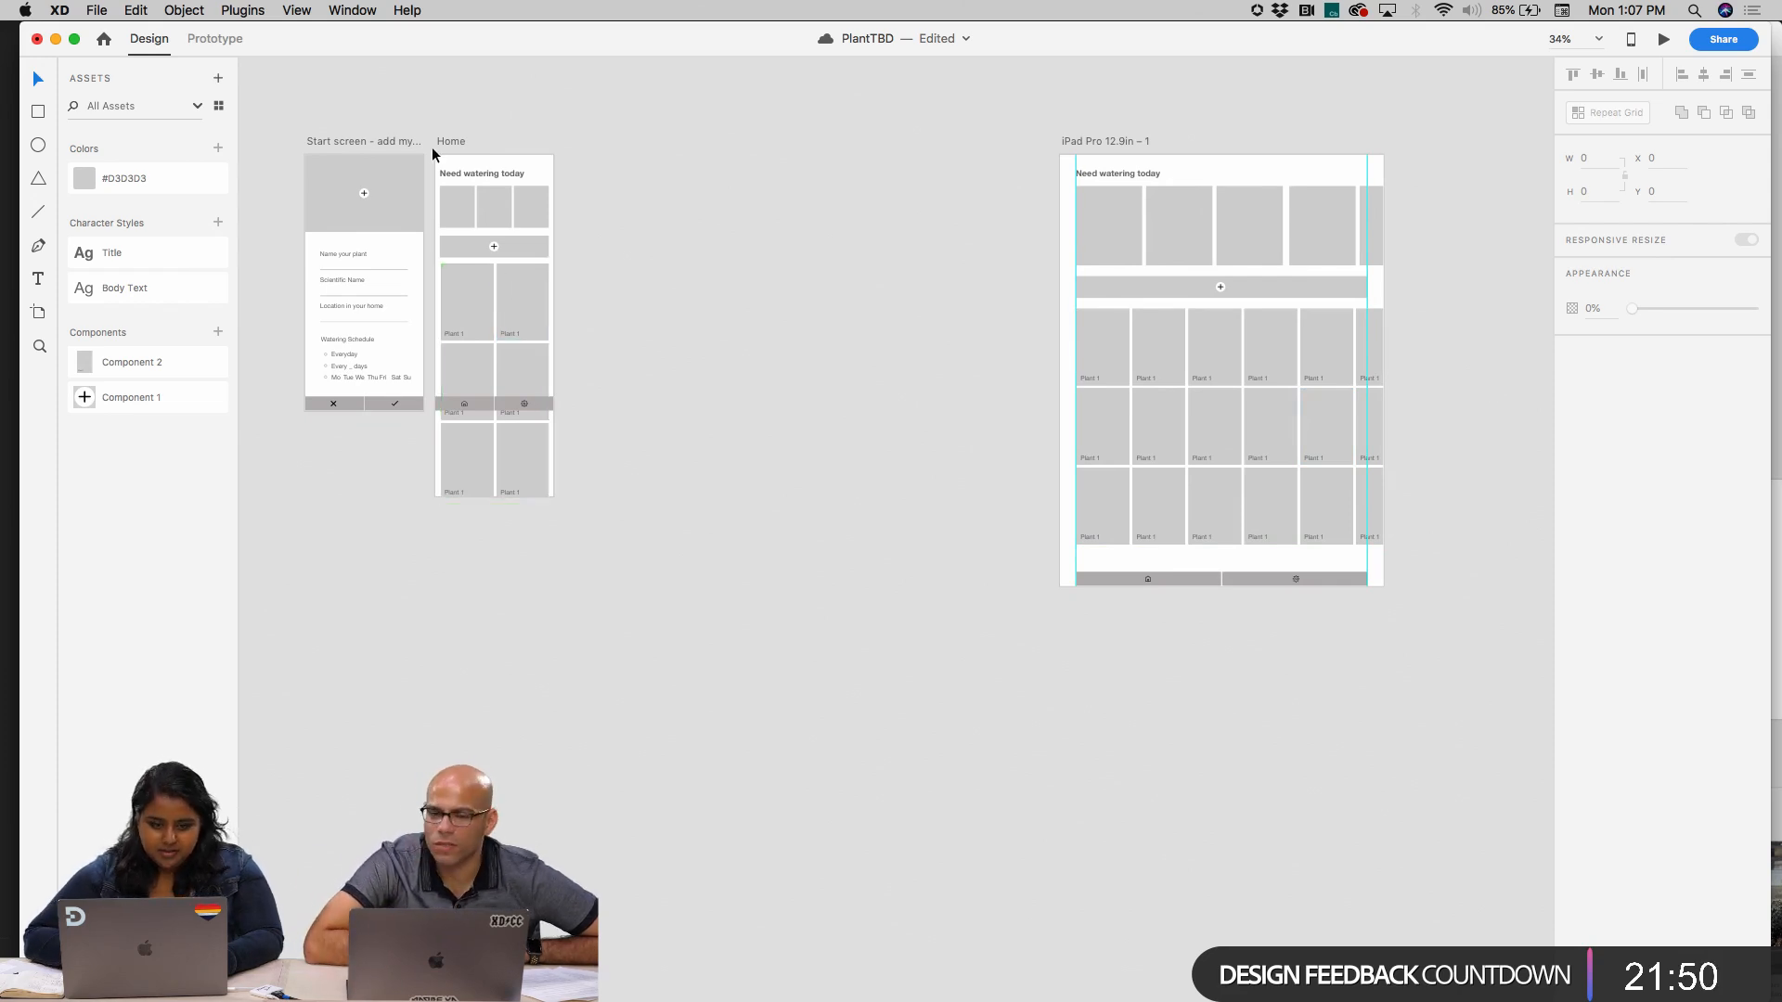
Duplicate the Home artboard into the free space beside the original
click(456, 143)
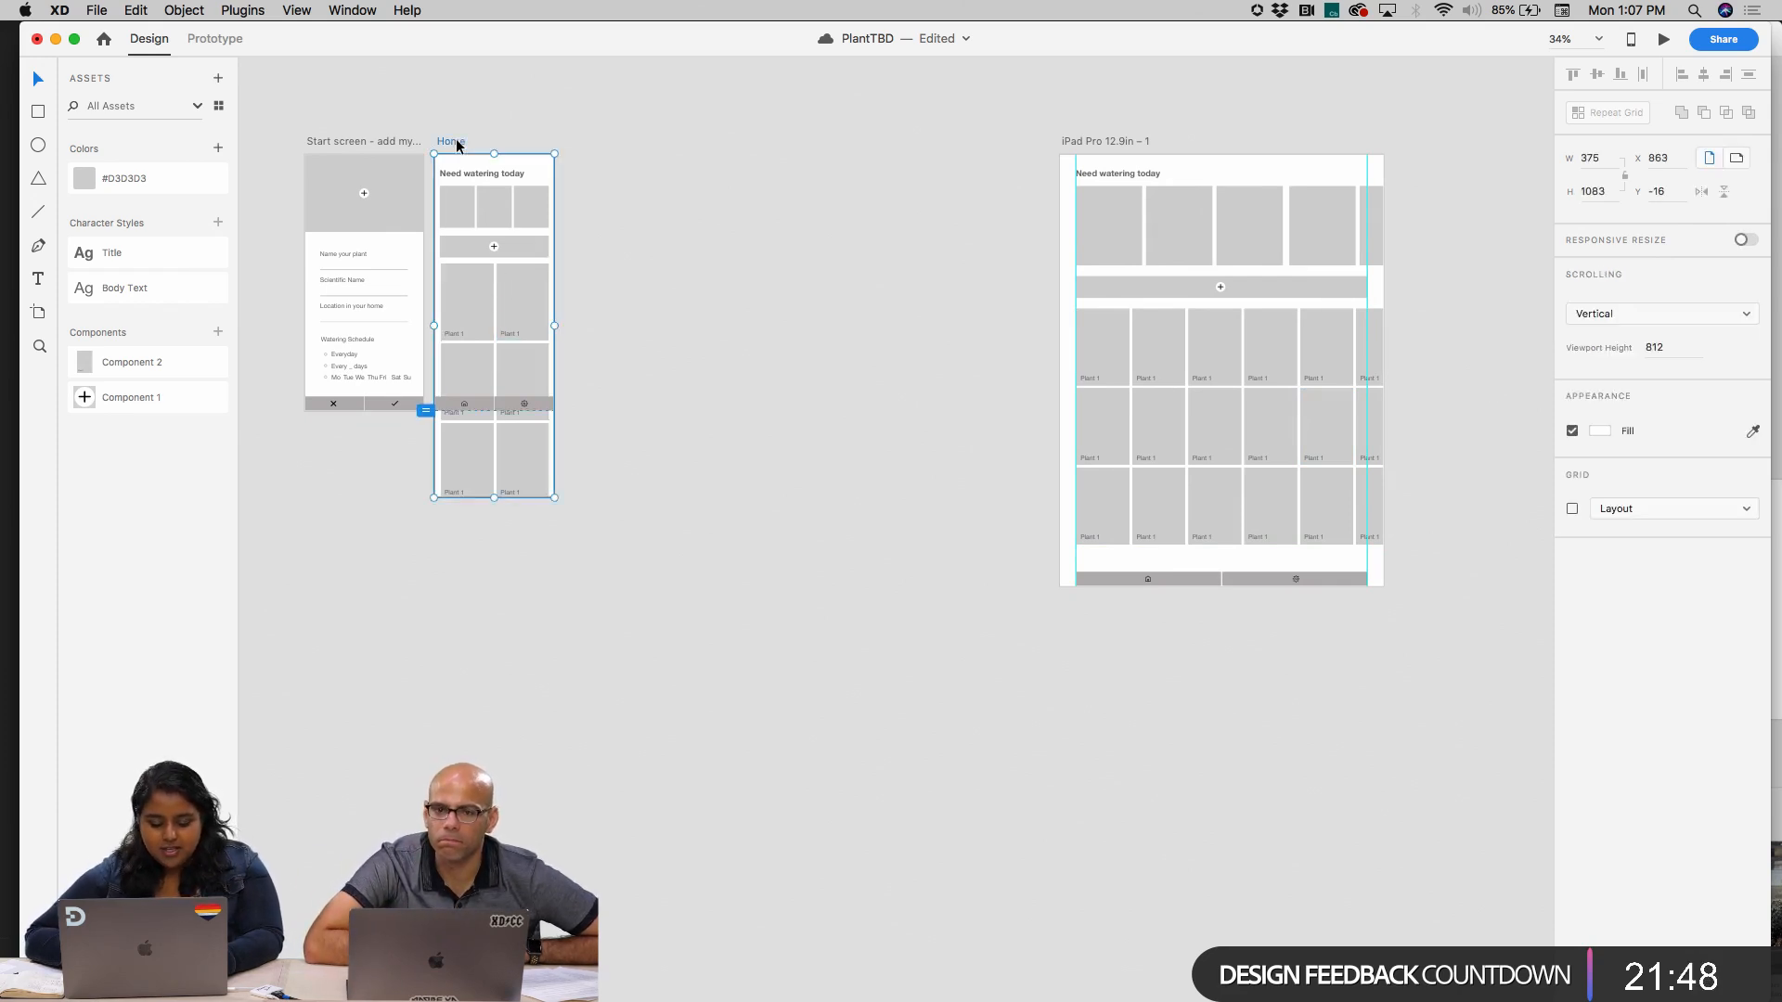
key(super+d)
scroll(638, 180, up, 5)
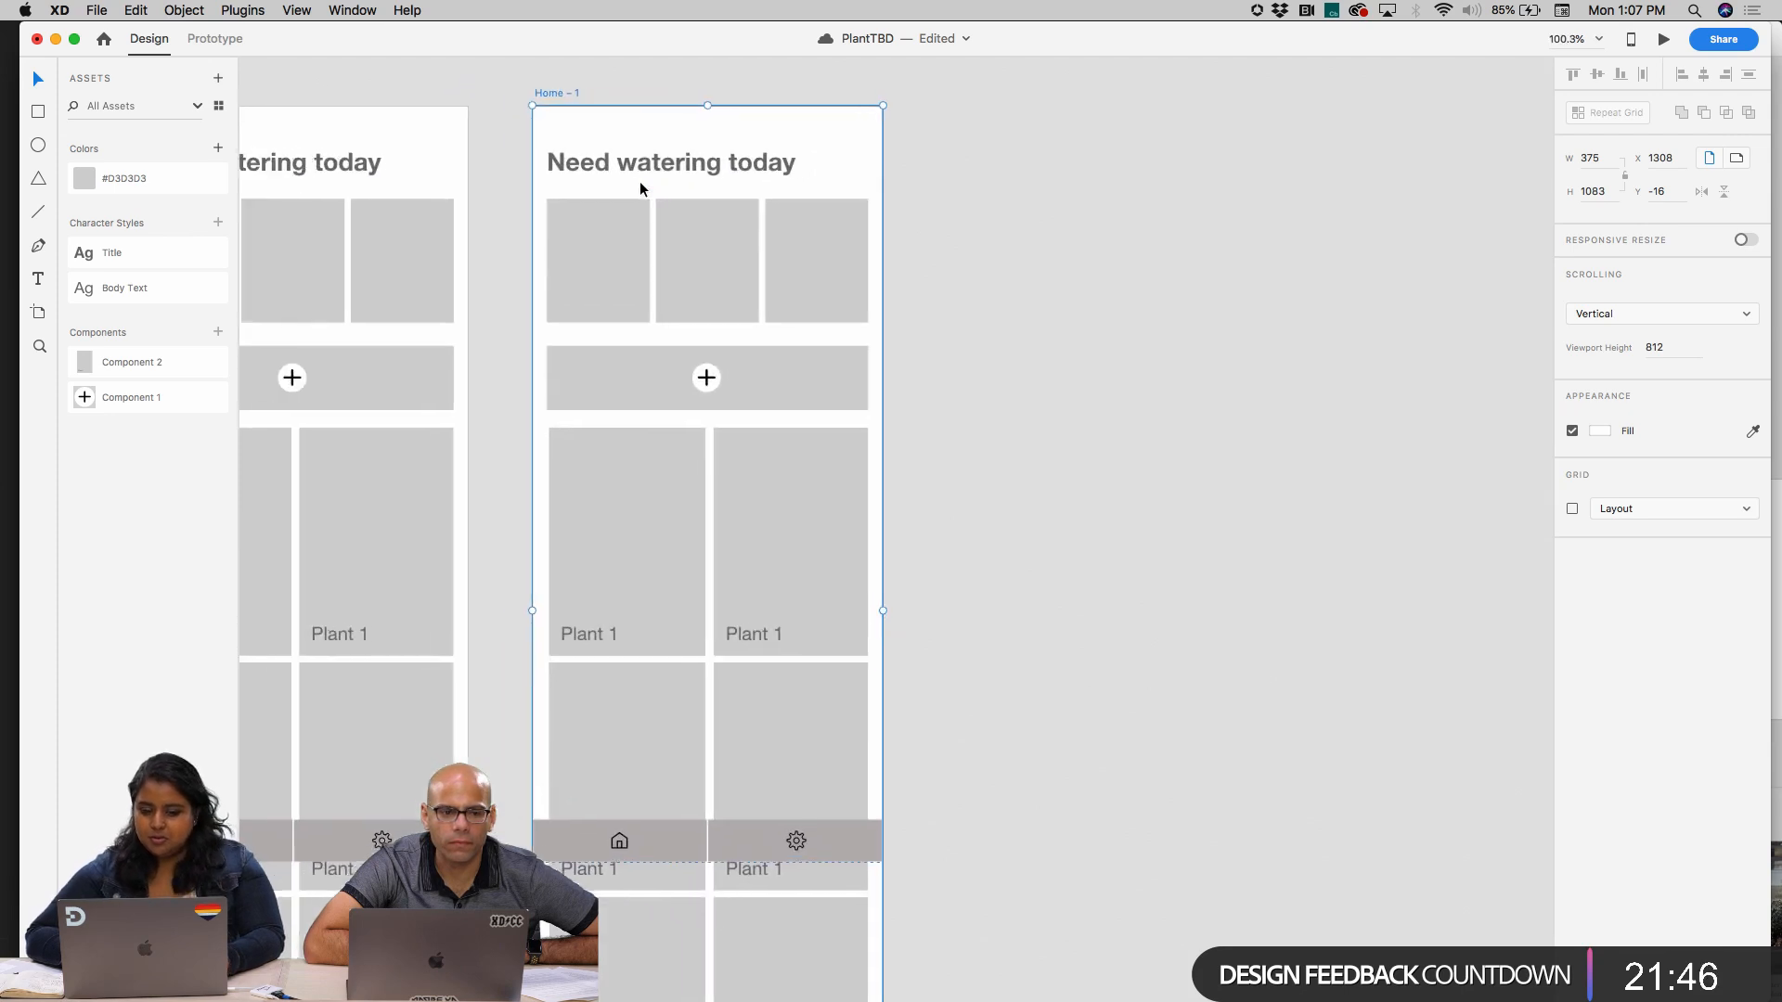
scroll(640, 183, left, 1)
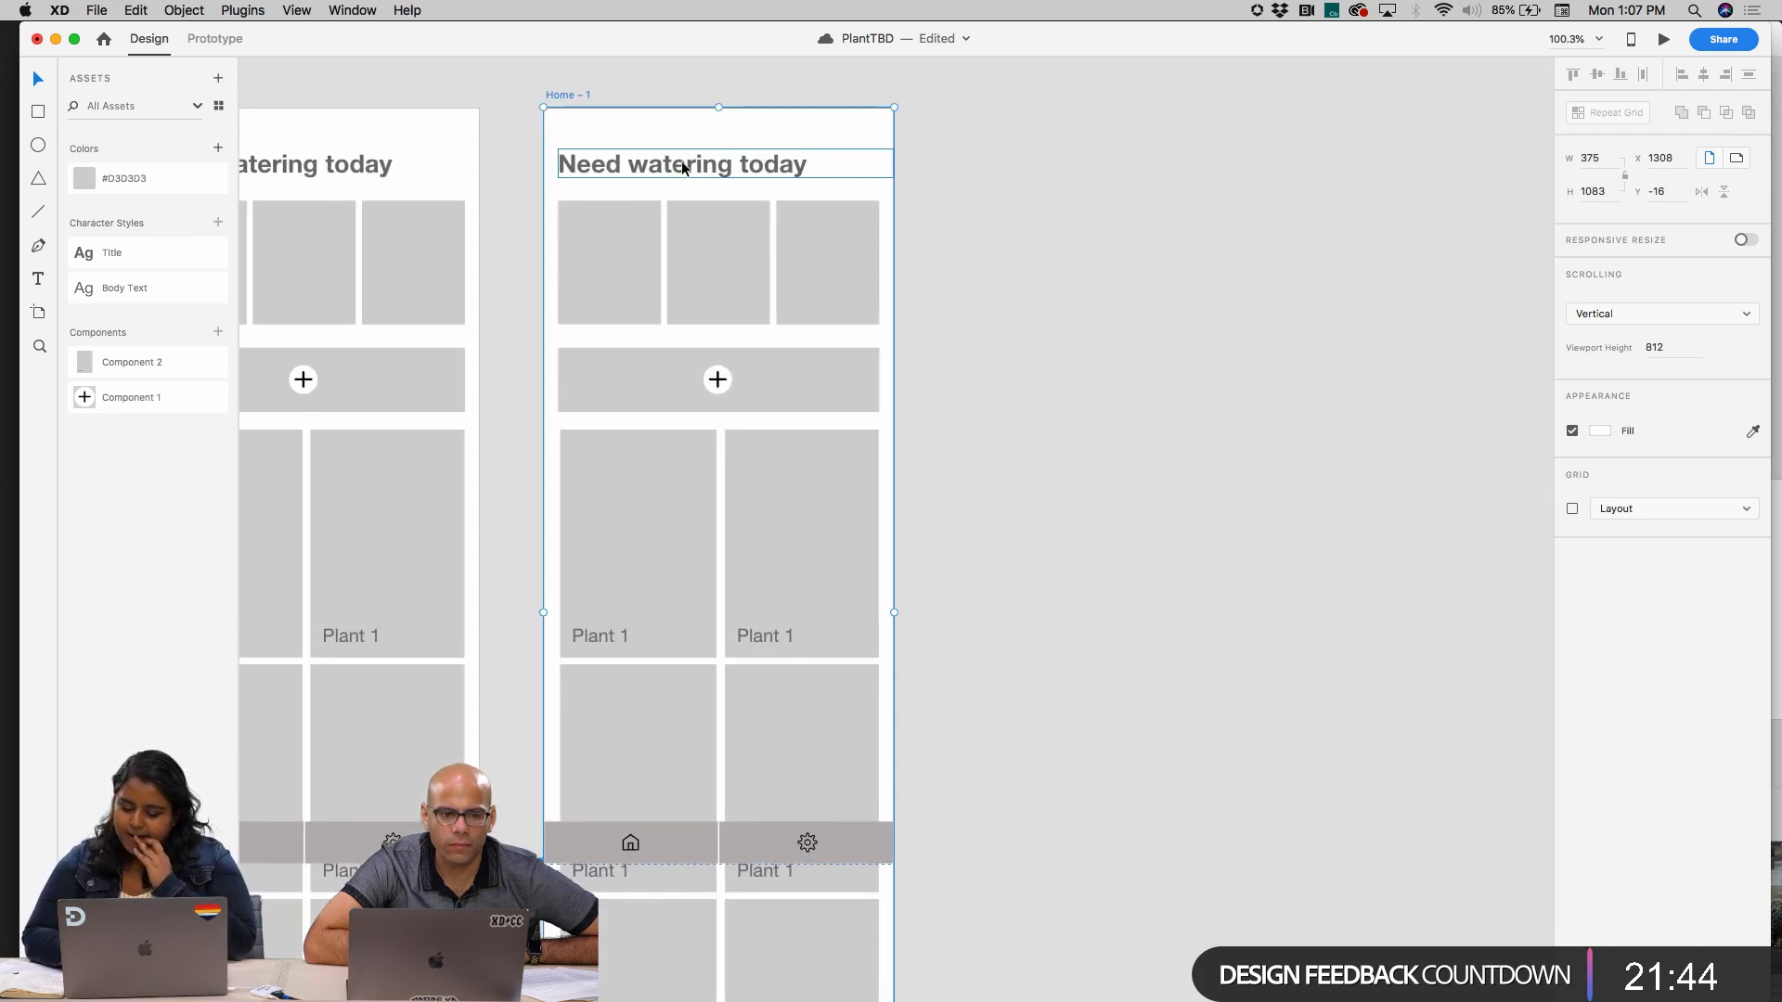
scroll(784, 238, left, 5)
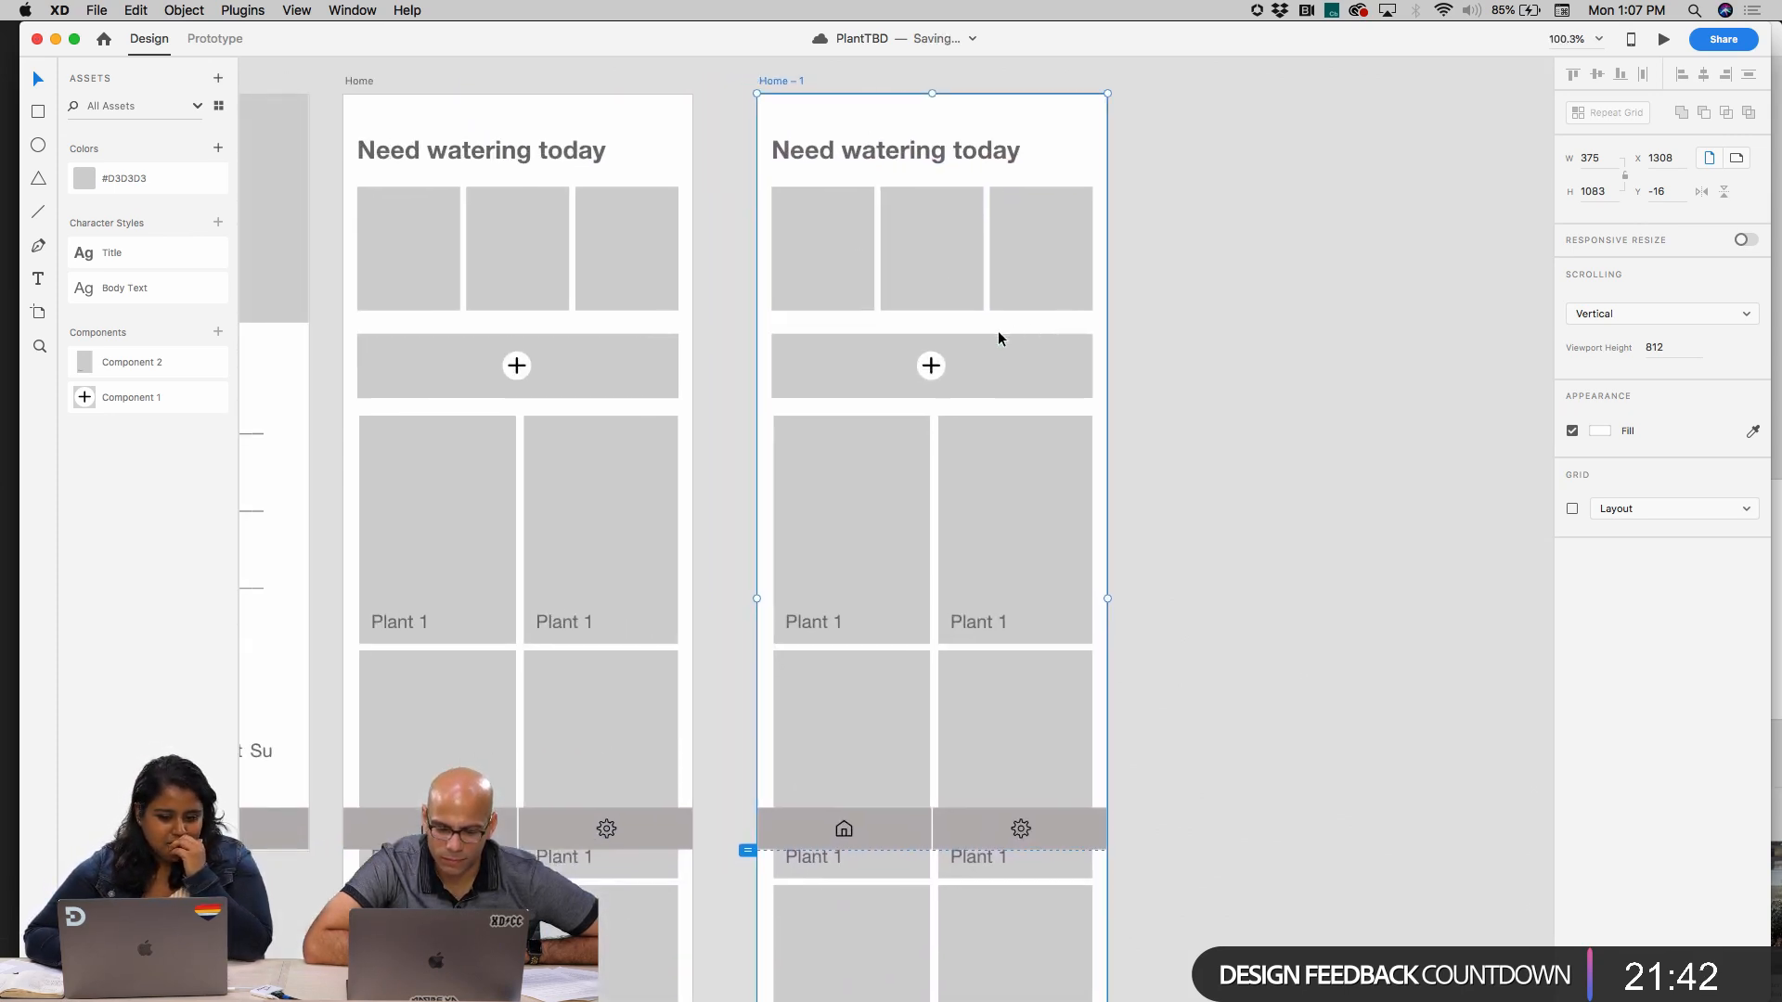
scroll(998, 337, left, 5)
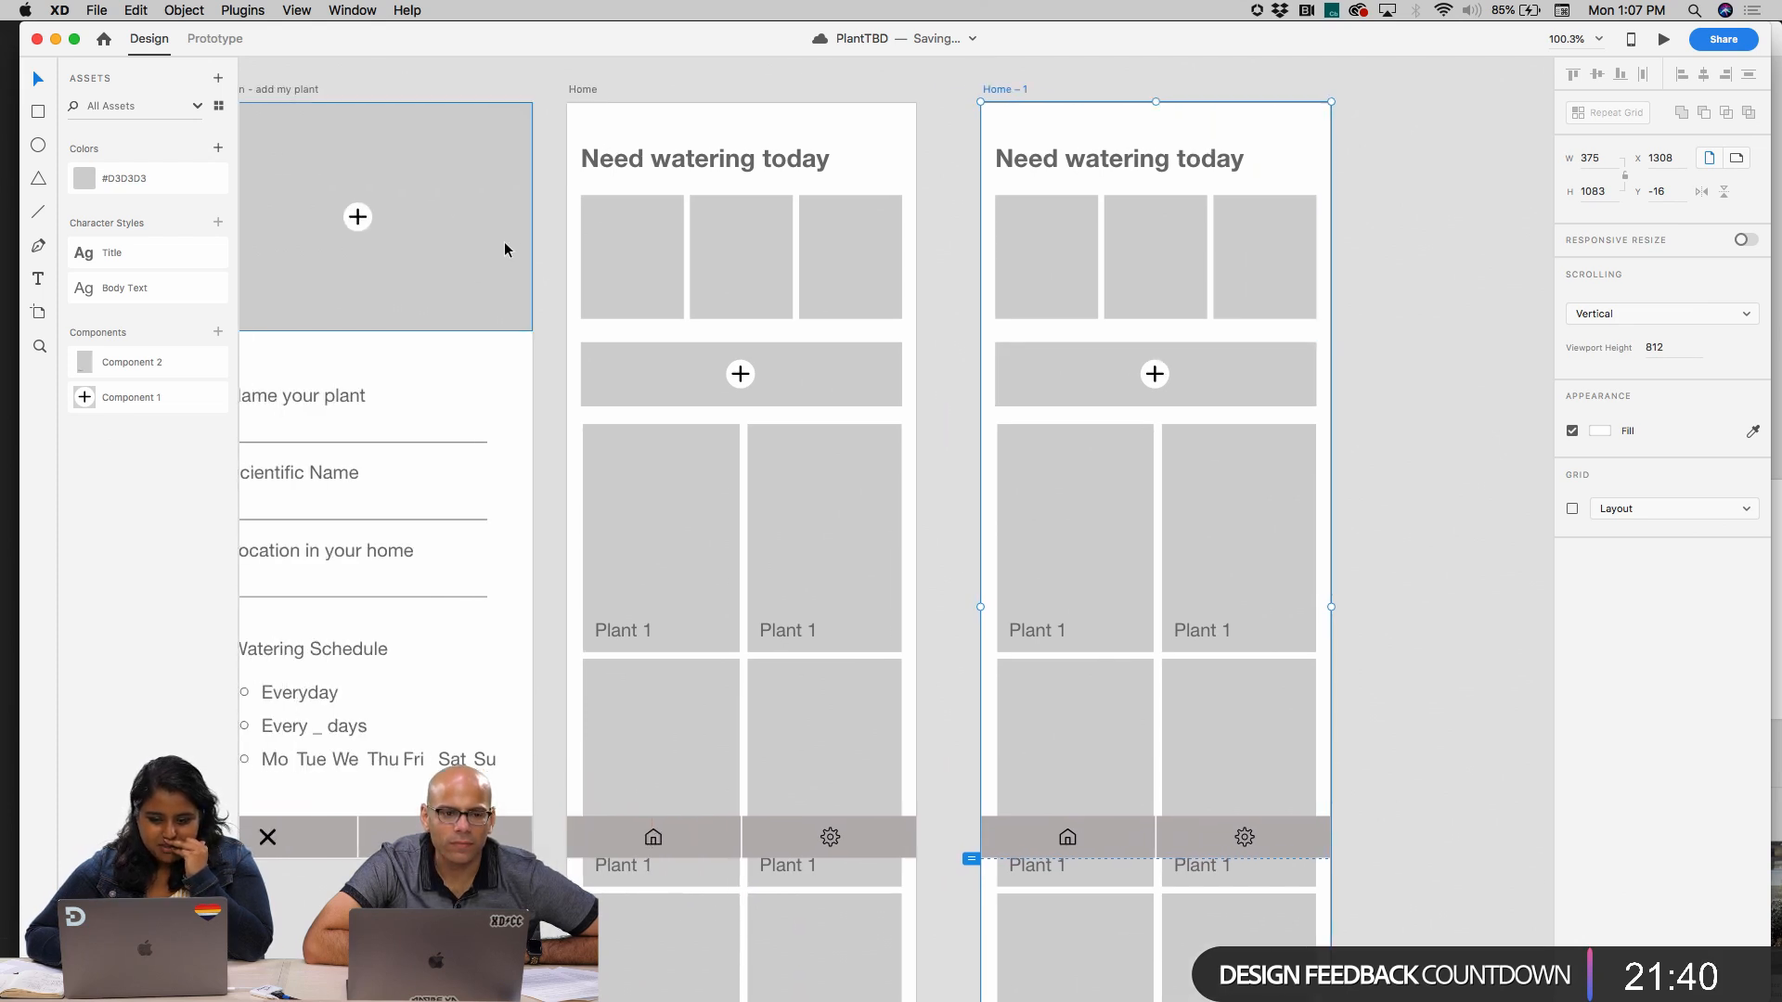
Delete the image thumbnails, plus bar and plant grid from the Home copy, and nudge its heading slightly upward
scroll(504, 243, down, 3)
scroll(505, 233, right, 1)
drag(896, 146, 896, 142)
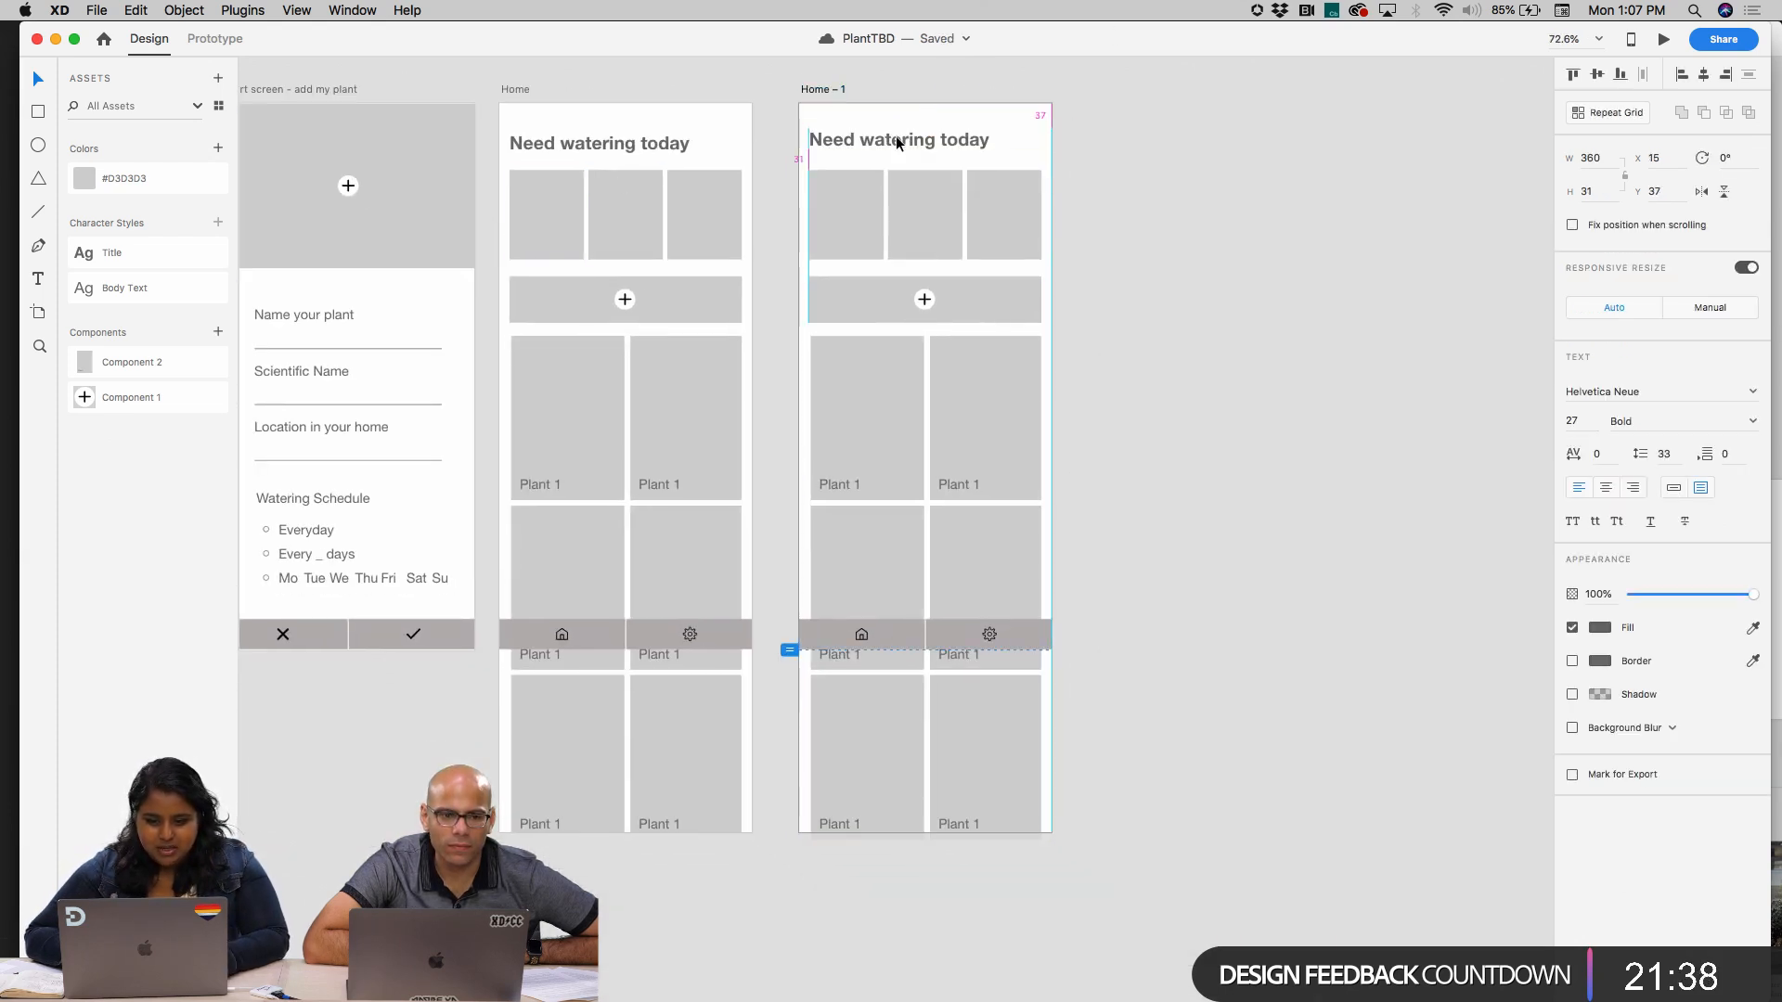
drag(763, 226, 1060, 295)
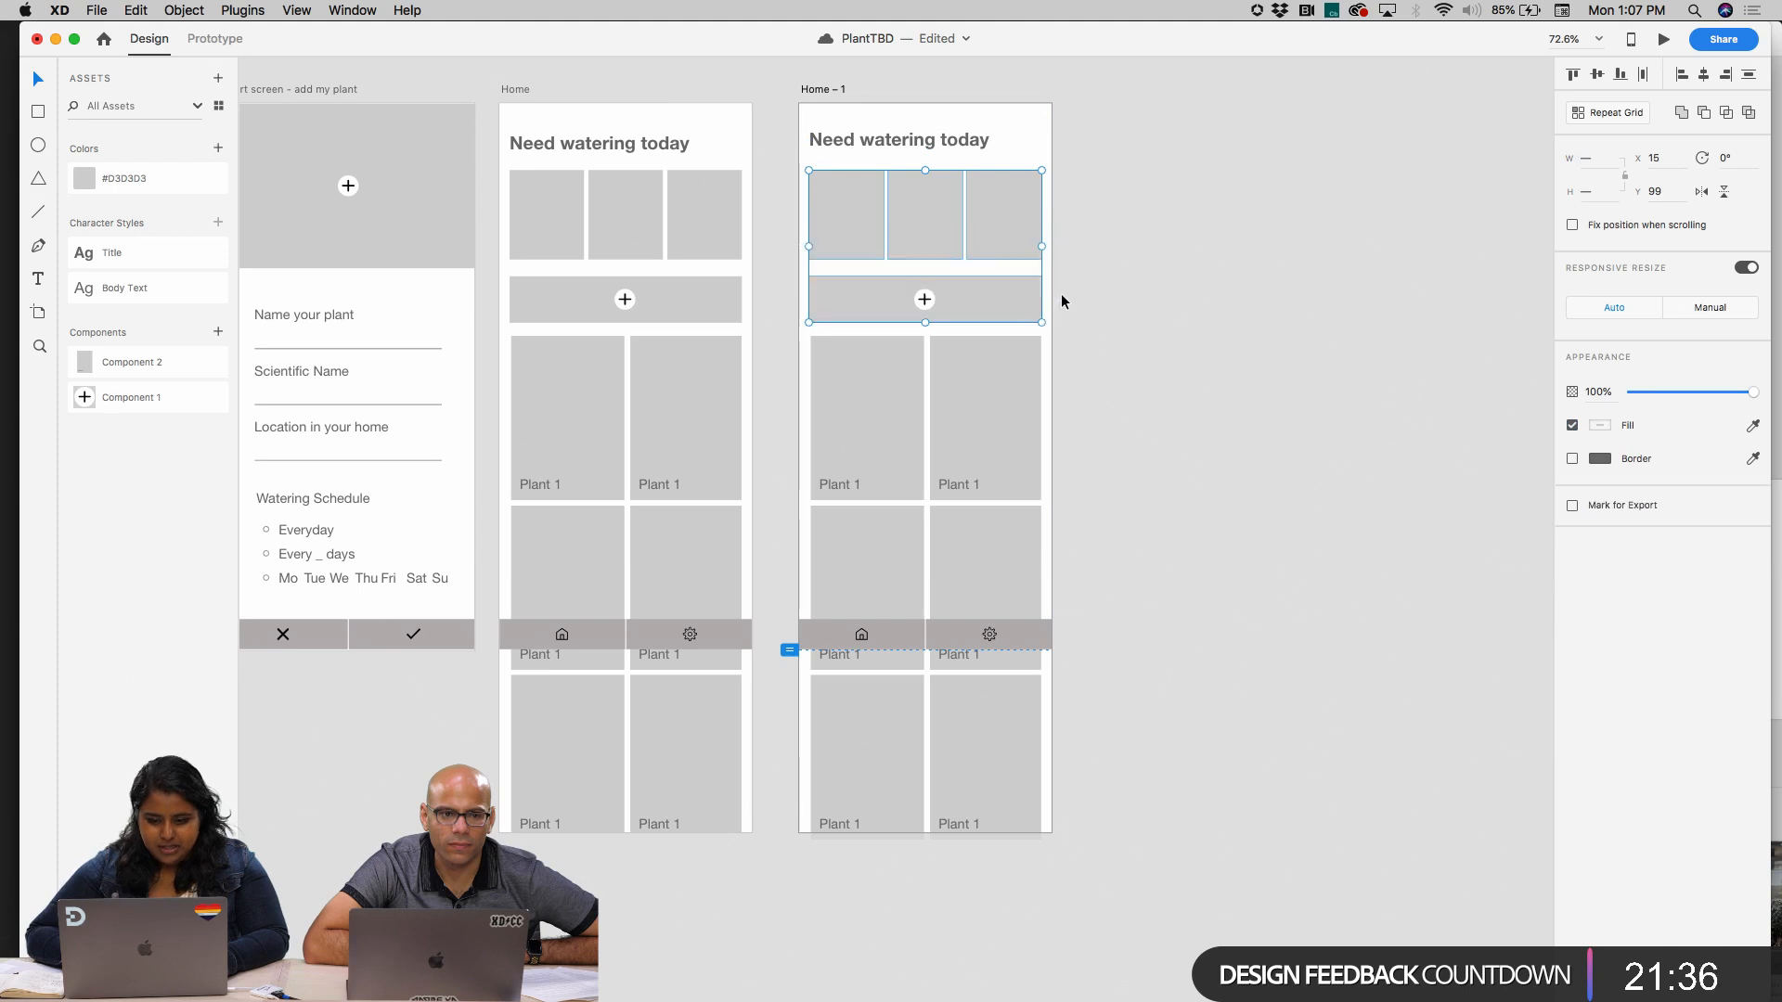
key(Delete)
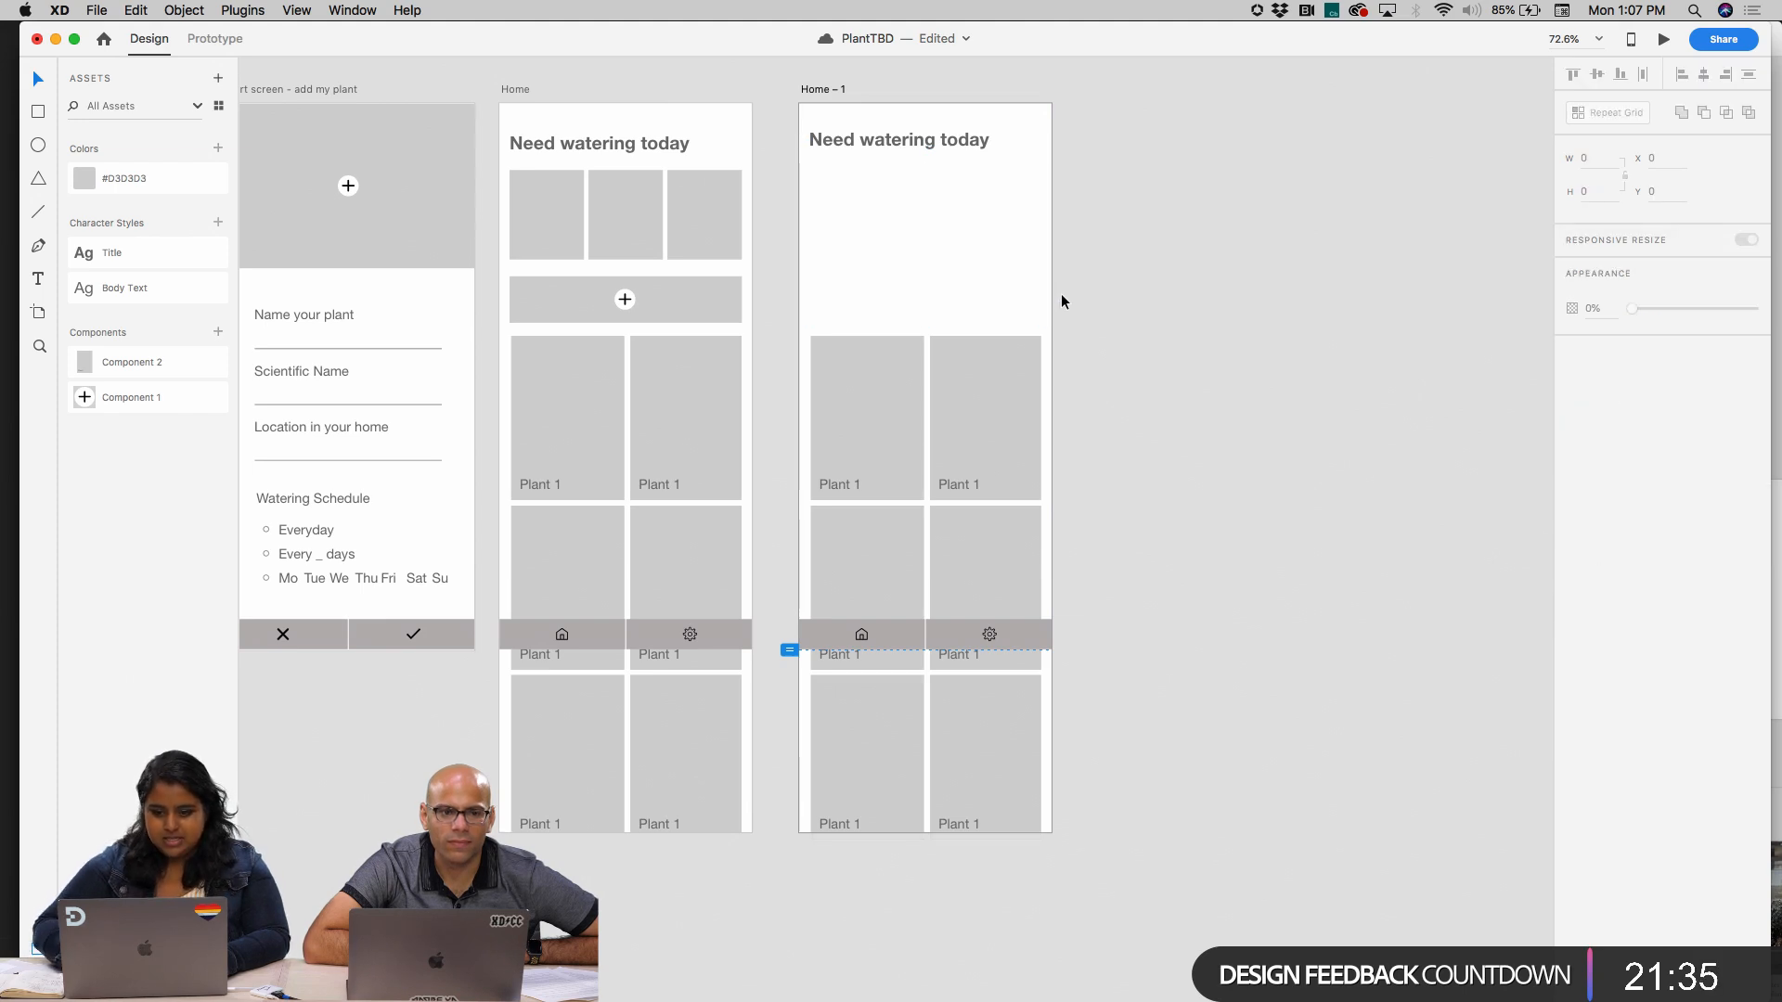
click(907, 140)
click(837, 365)
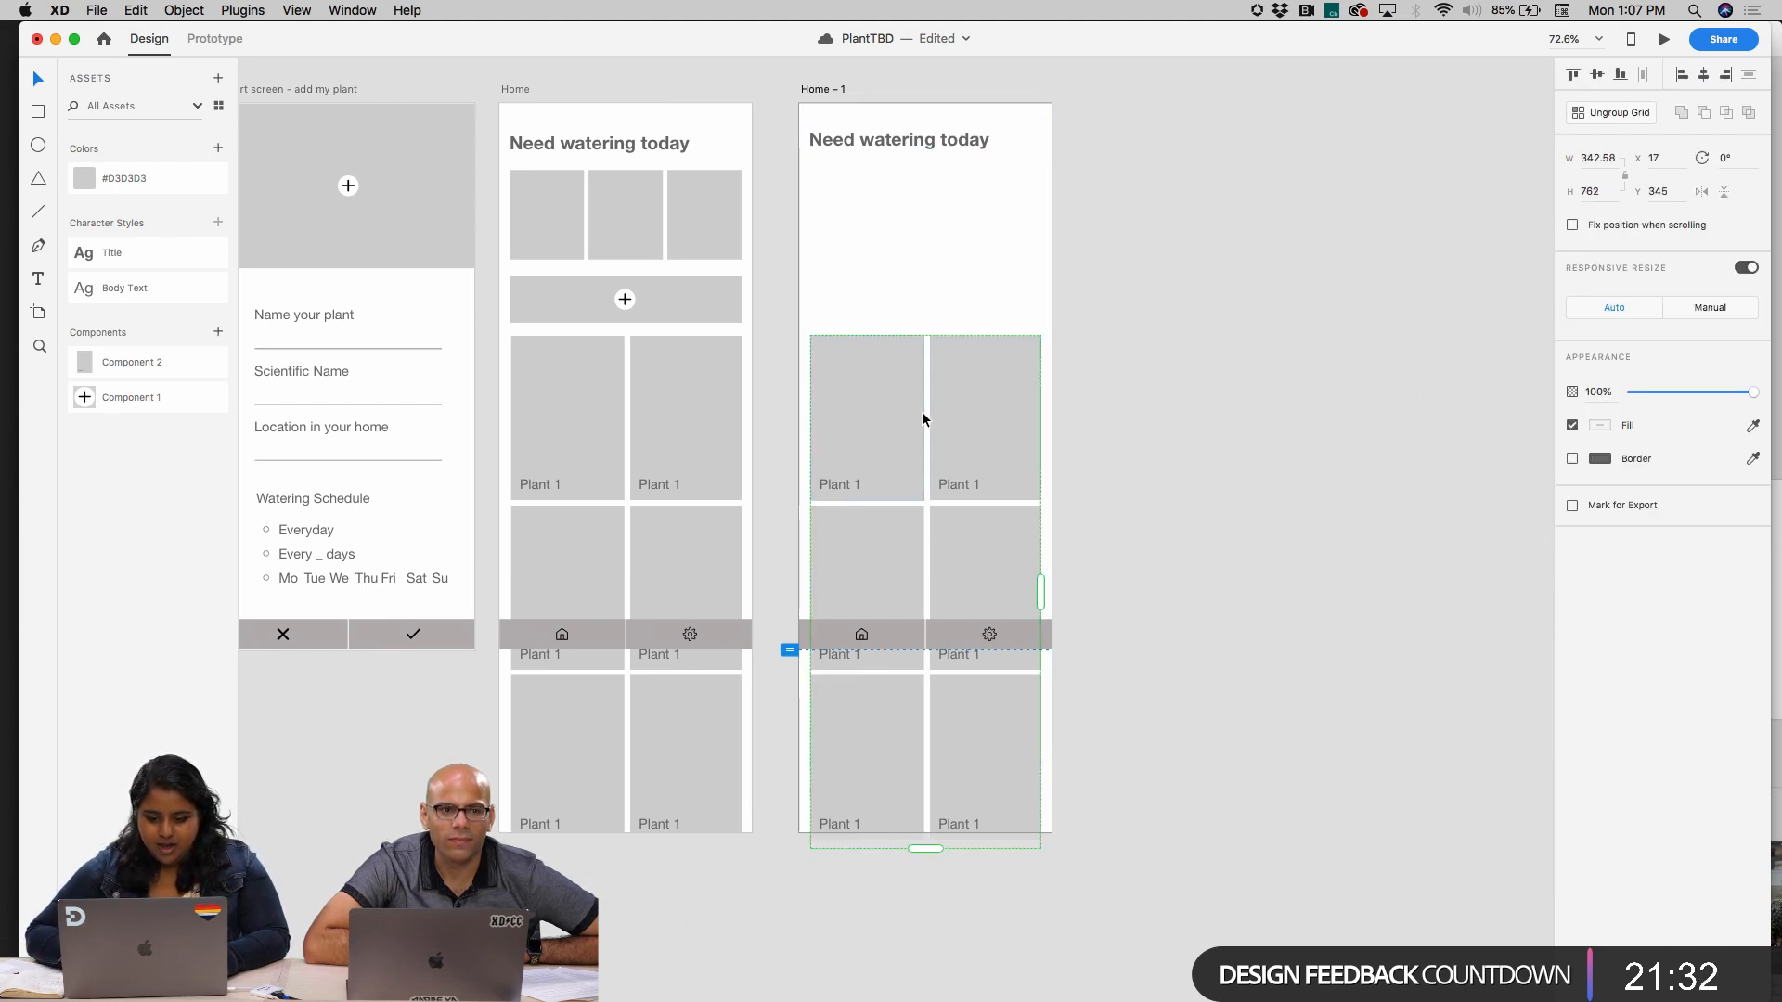
key(Delete)
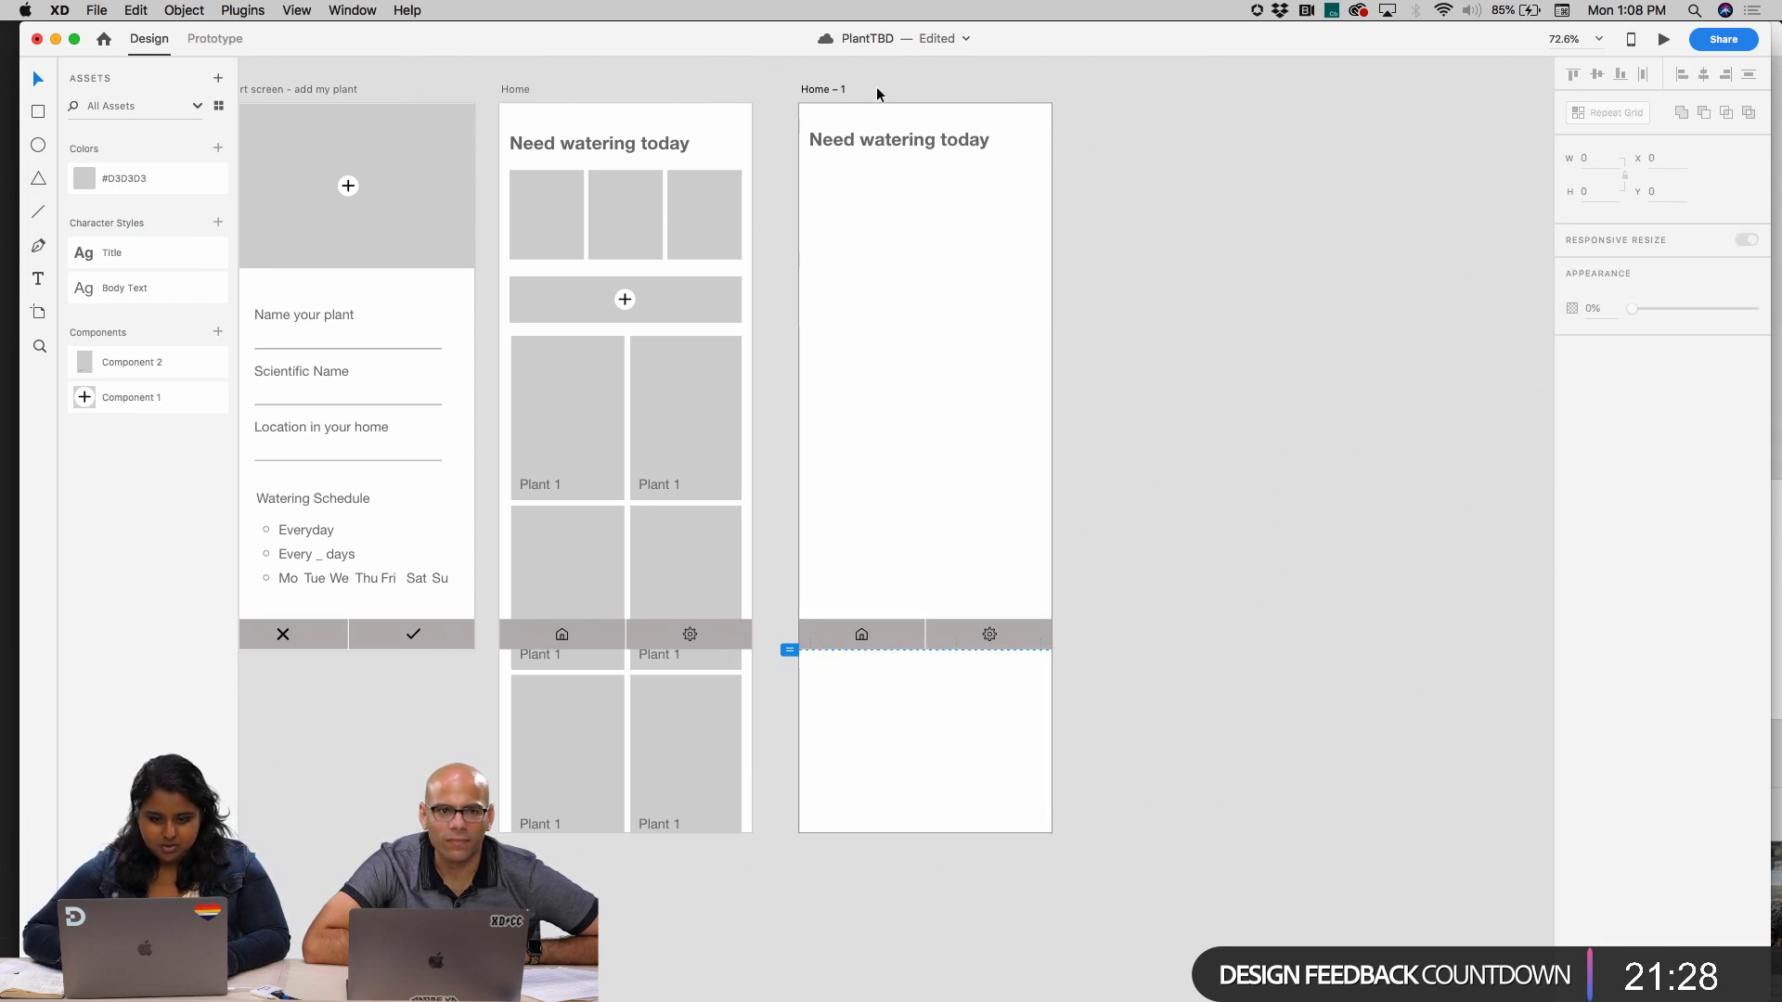
drag(889, 141, 889, 137)
Copy the start screen's grey header rectangle to the top of the Home copy
click(405, 249)
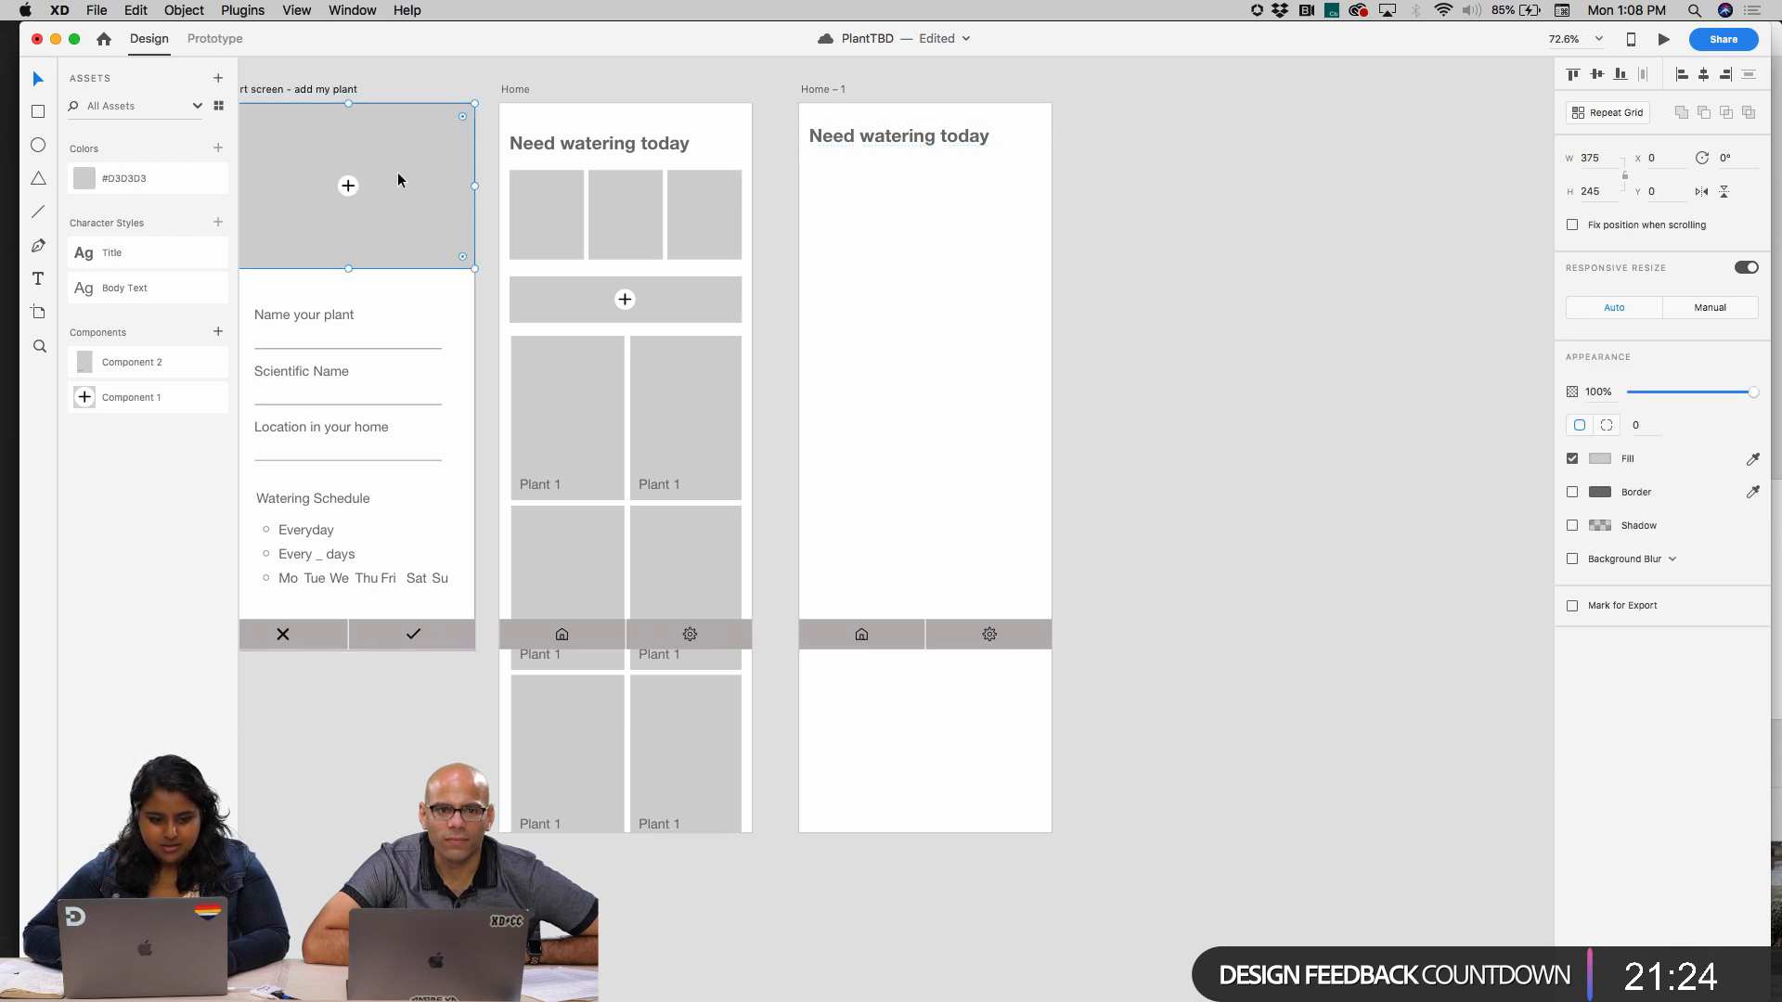
click(826, 90)
key(super+v)
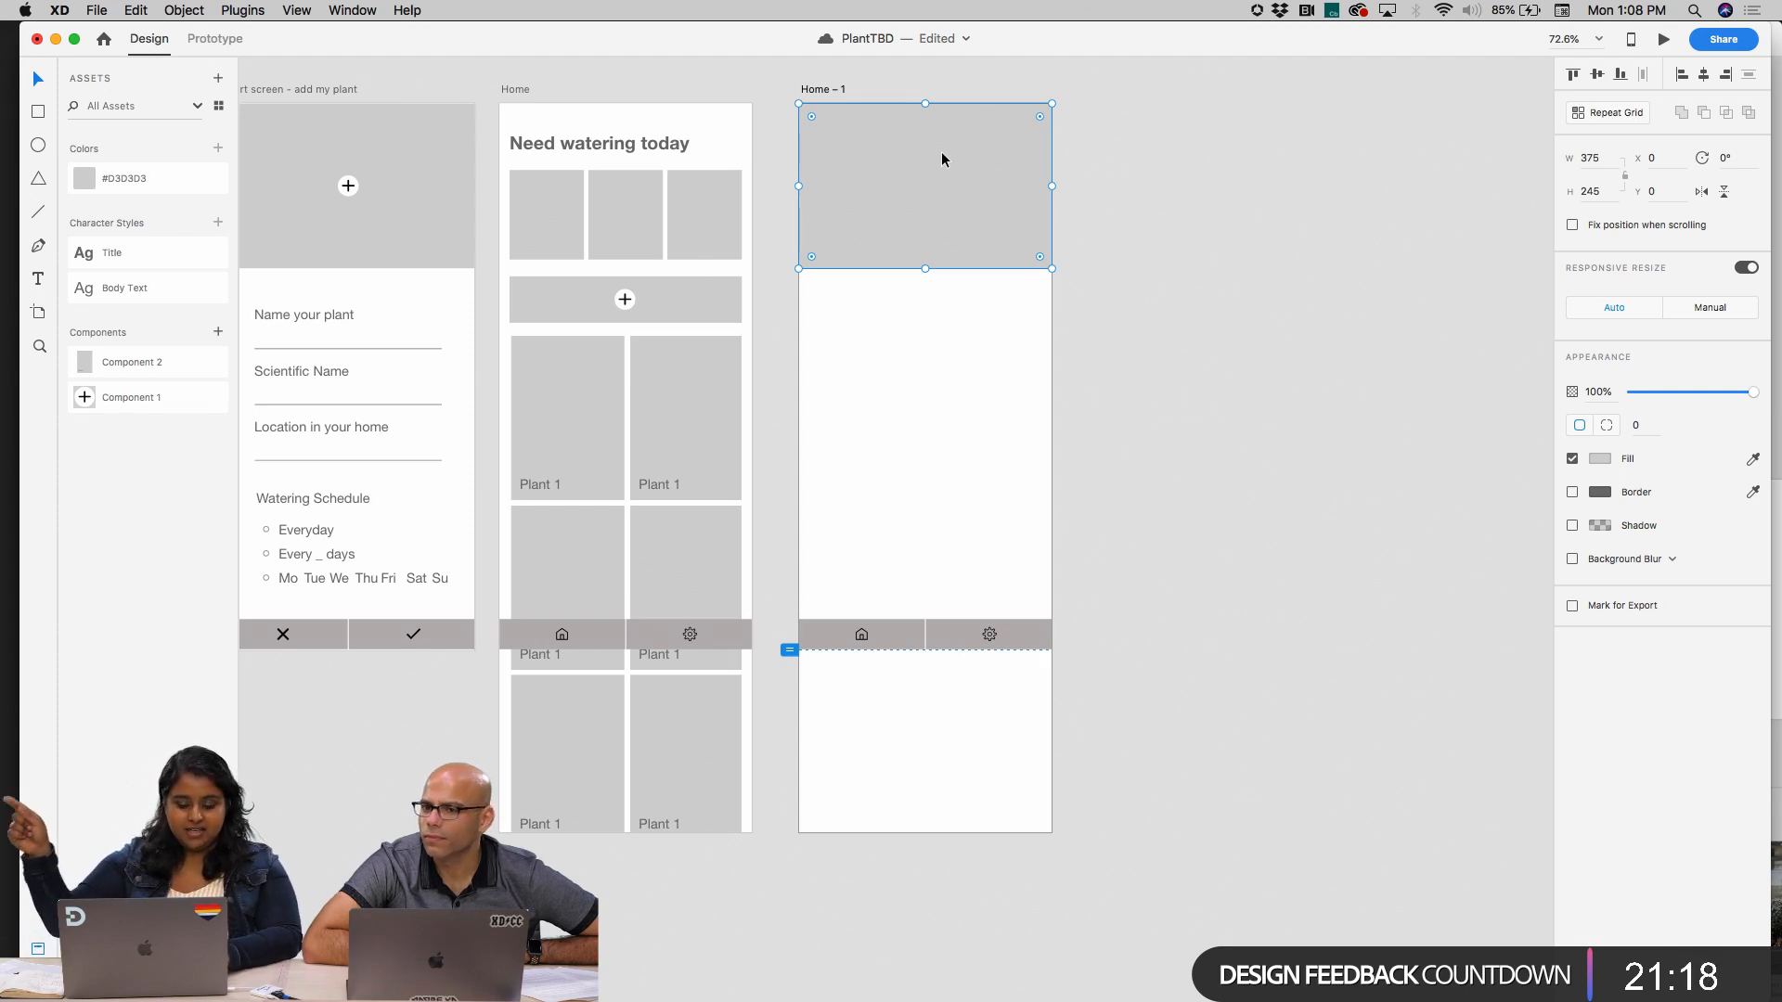
key(super+s)
text(Need watering today)
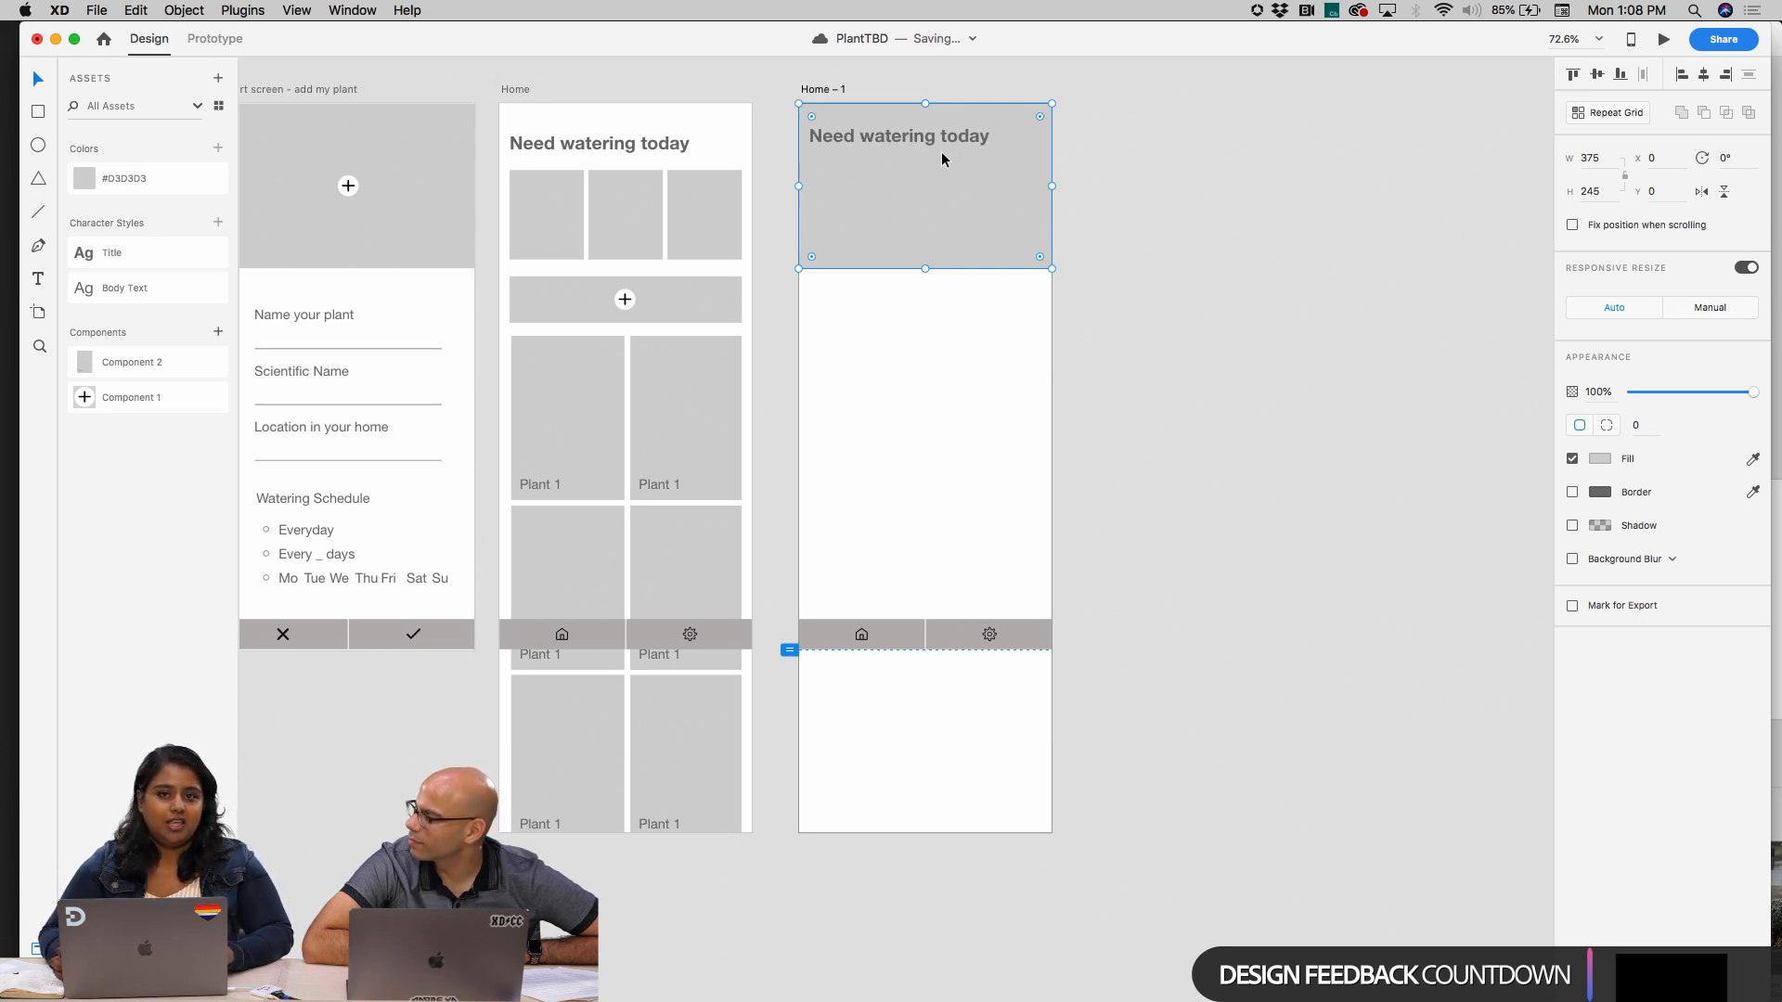
key(super+z)
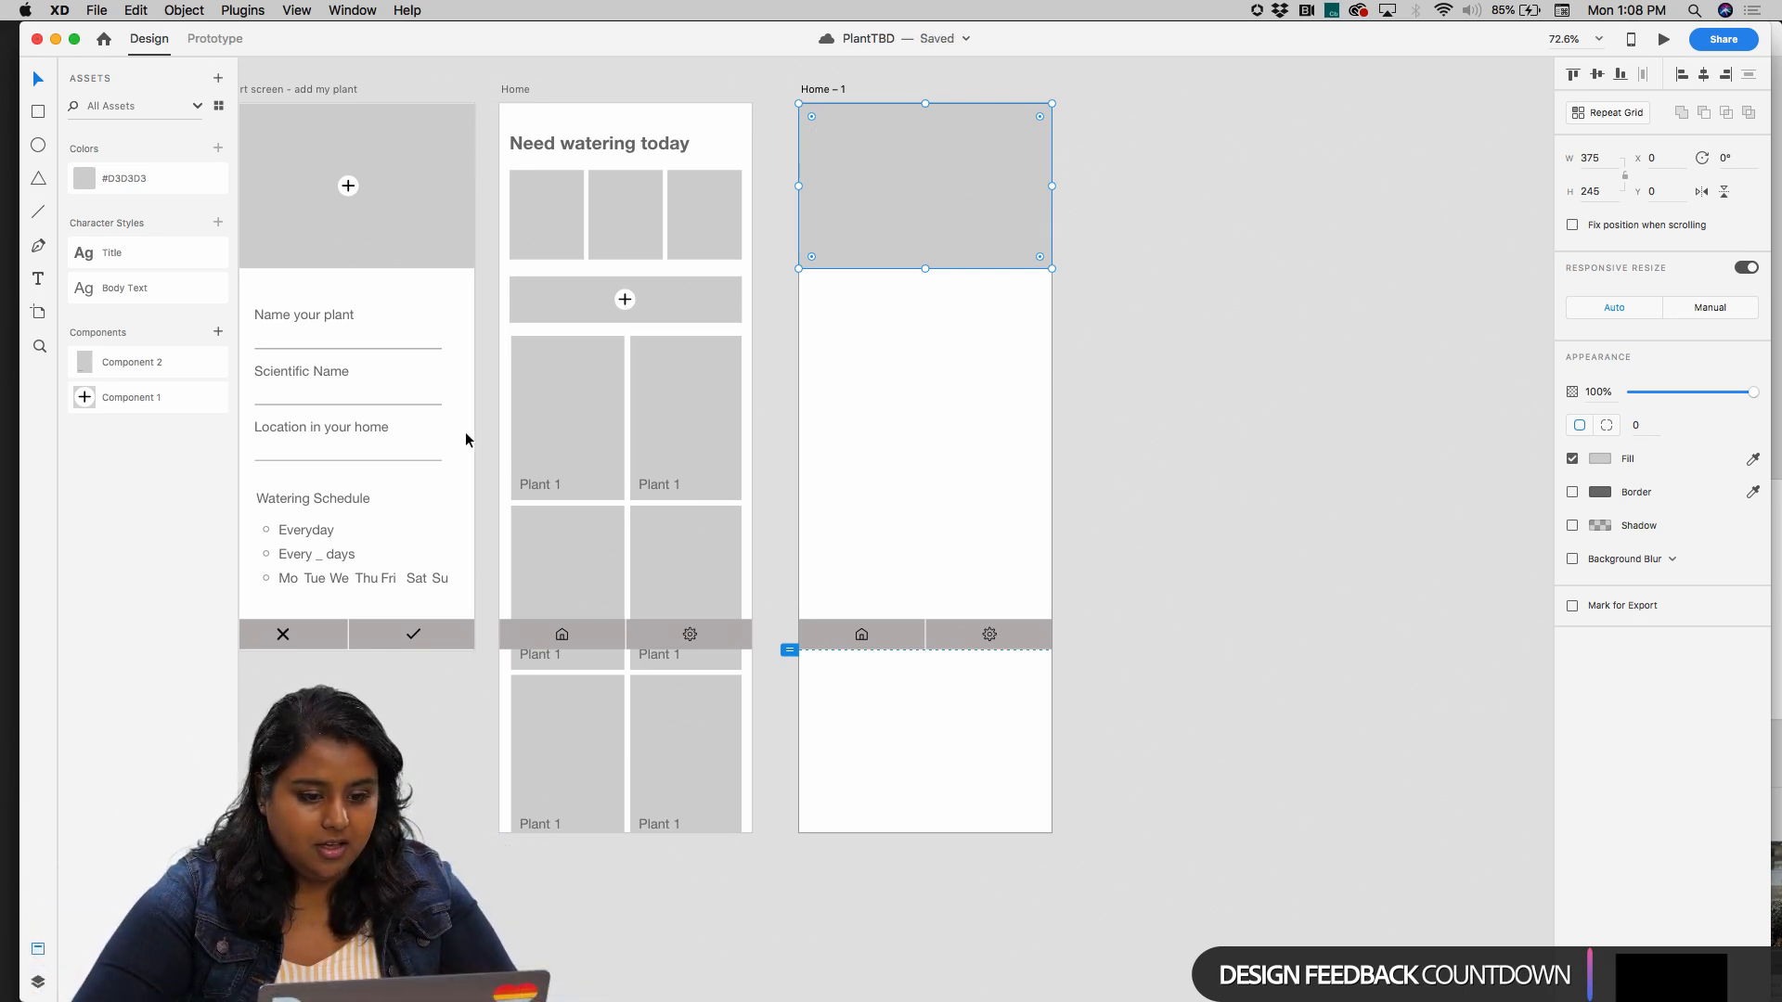
Show the artboard's layers and send the pasted header rectangle to the back, behind the heading
click(37, 983)
mouse_move(159, 146)
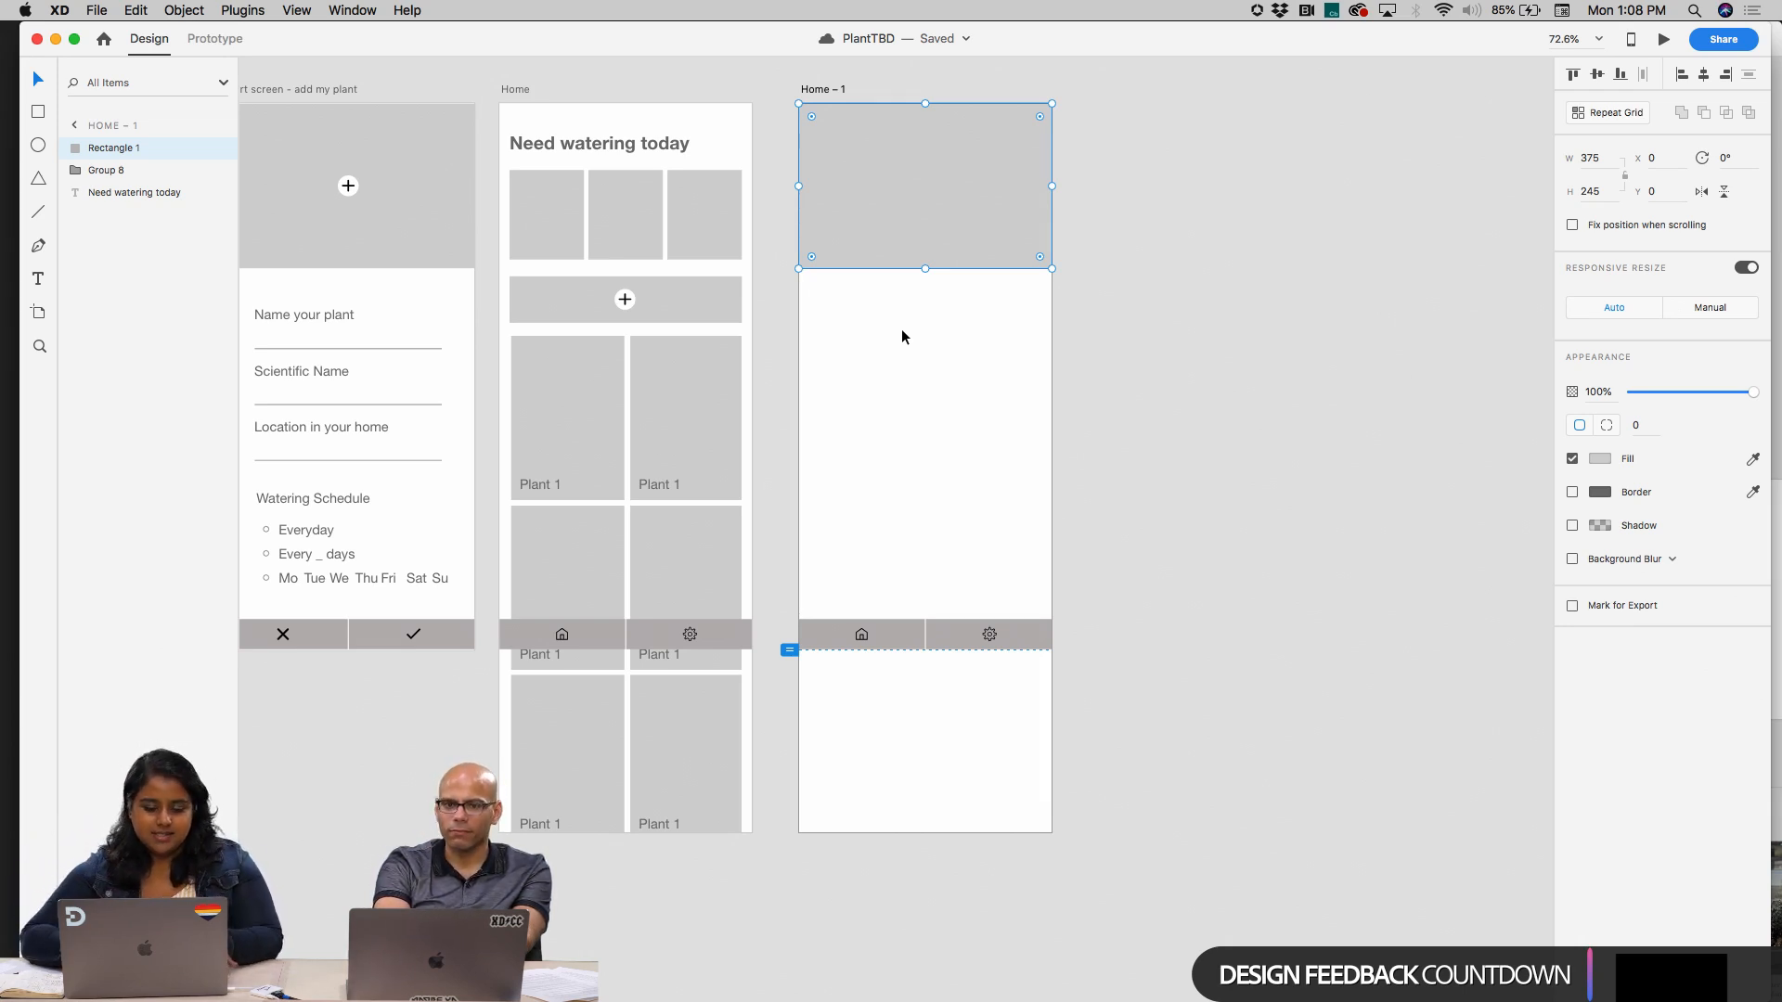
click(880, 513)
click(939, 192)
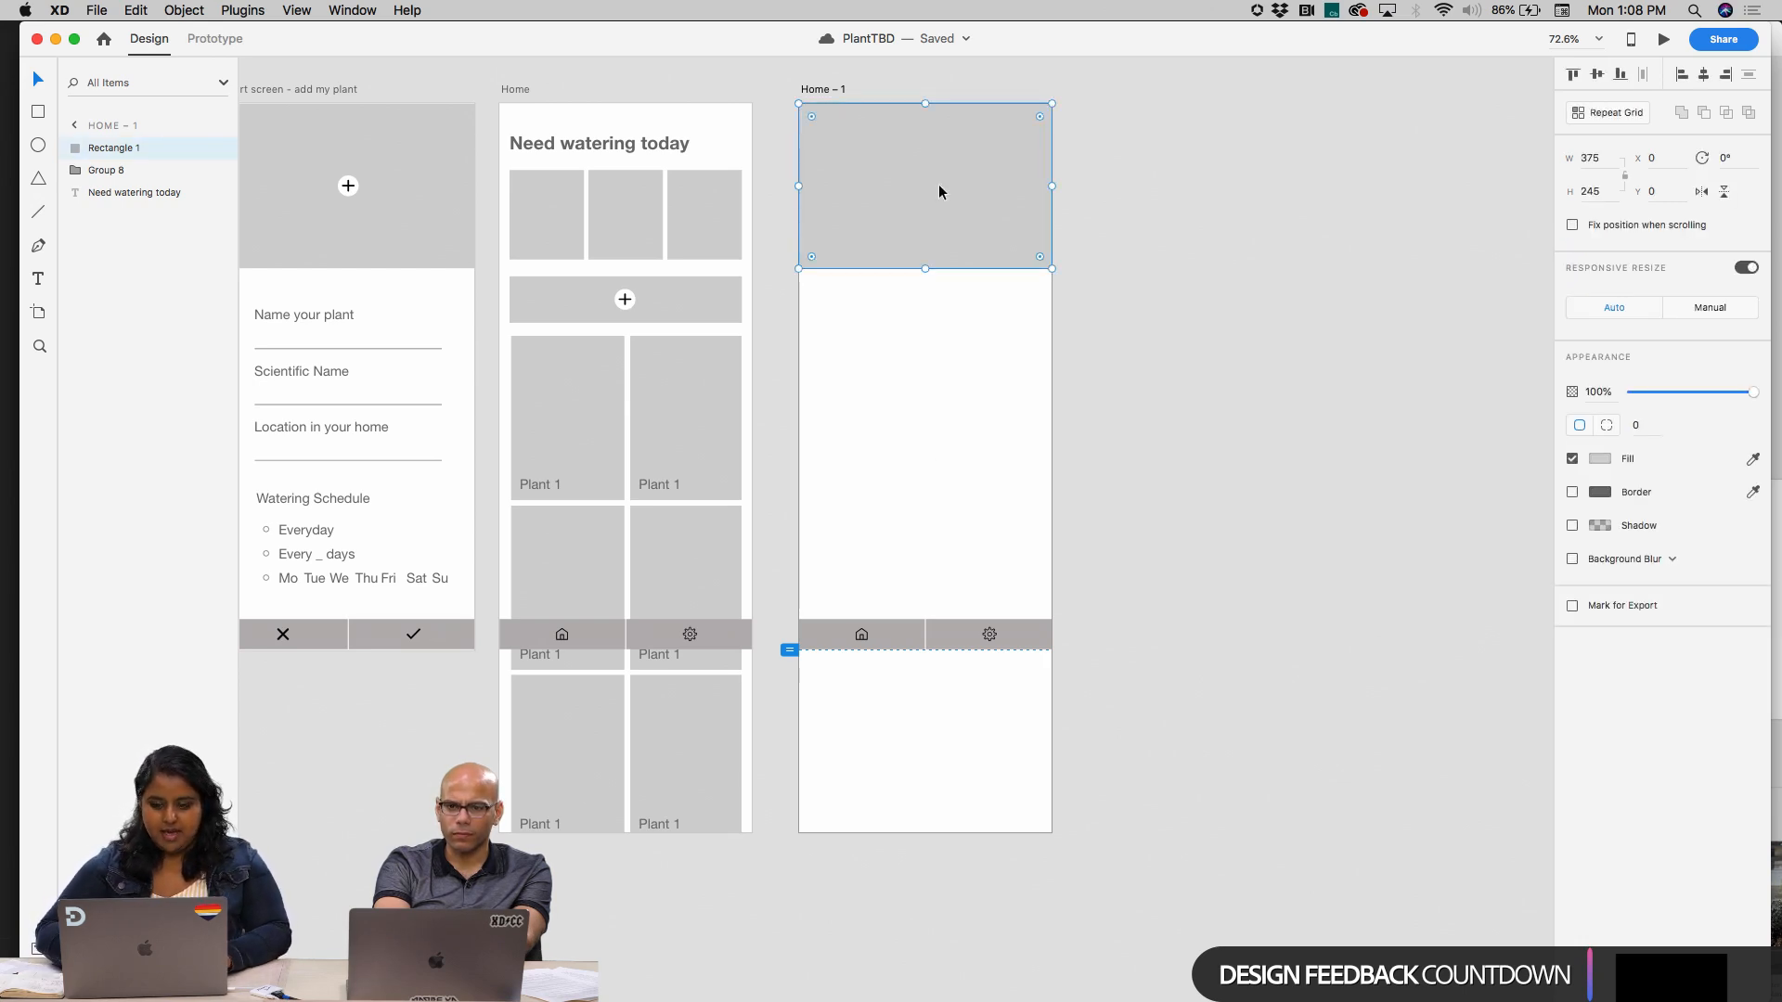
key(super+shift+bracketleft)
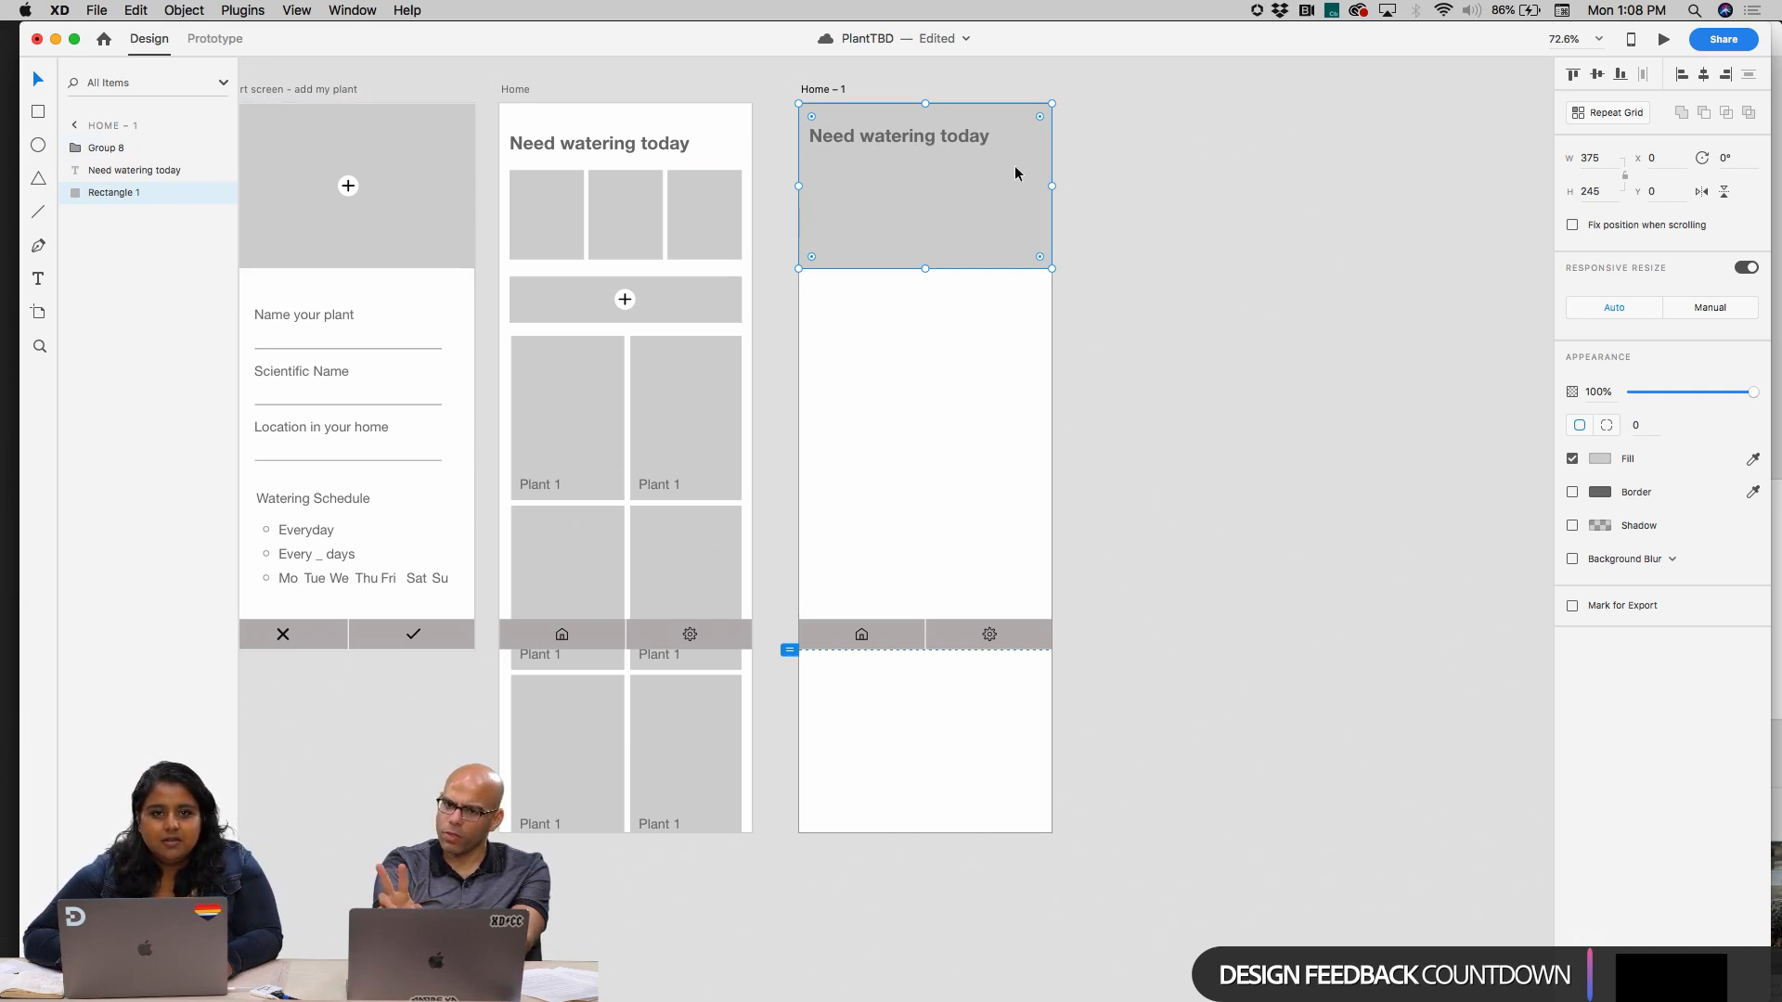
Review the stacking-order commands available for the header rectangle, without applying any, and deselect it
click(1149, 203)
scroll(1150, 204, left, 3)
click(1102, 209)
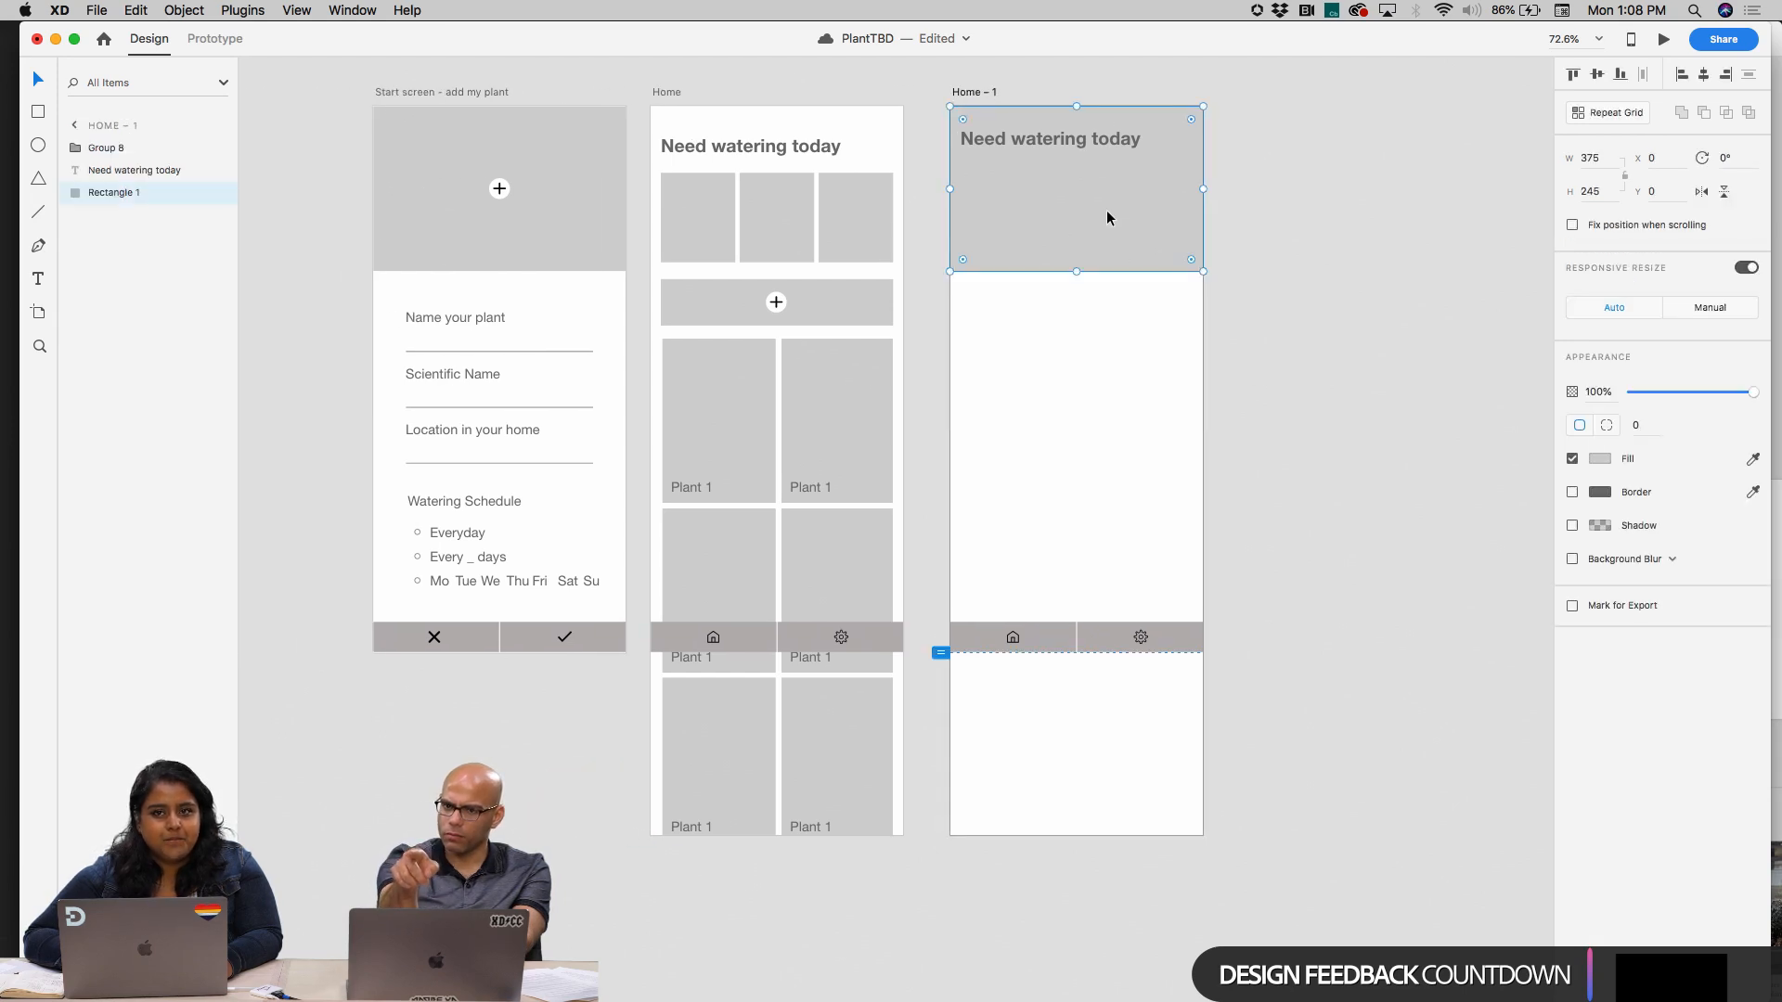
right_click(1106, 210)
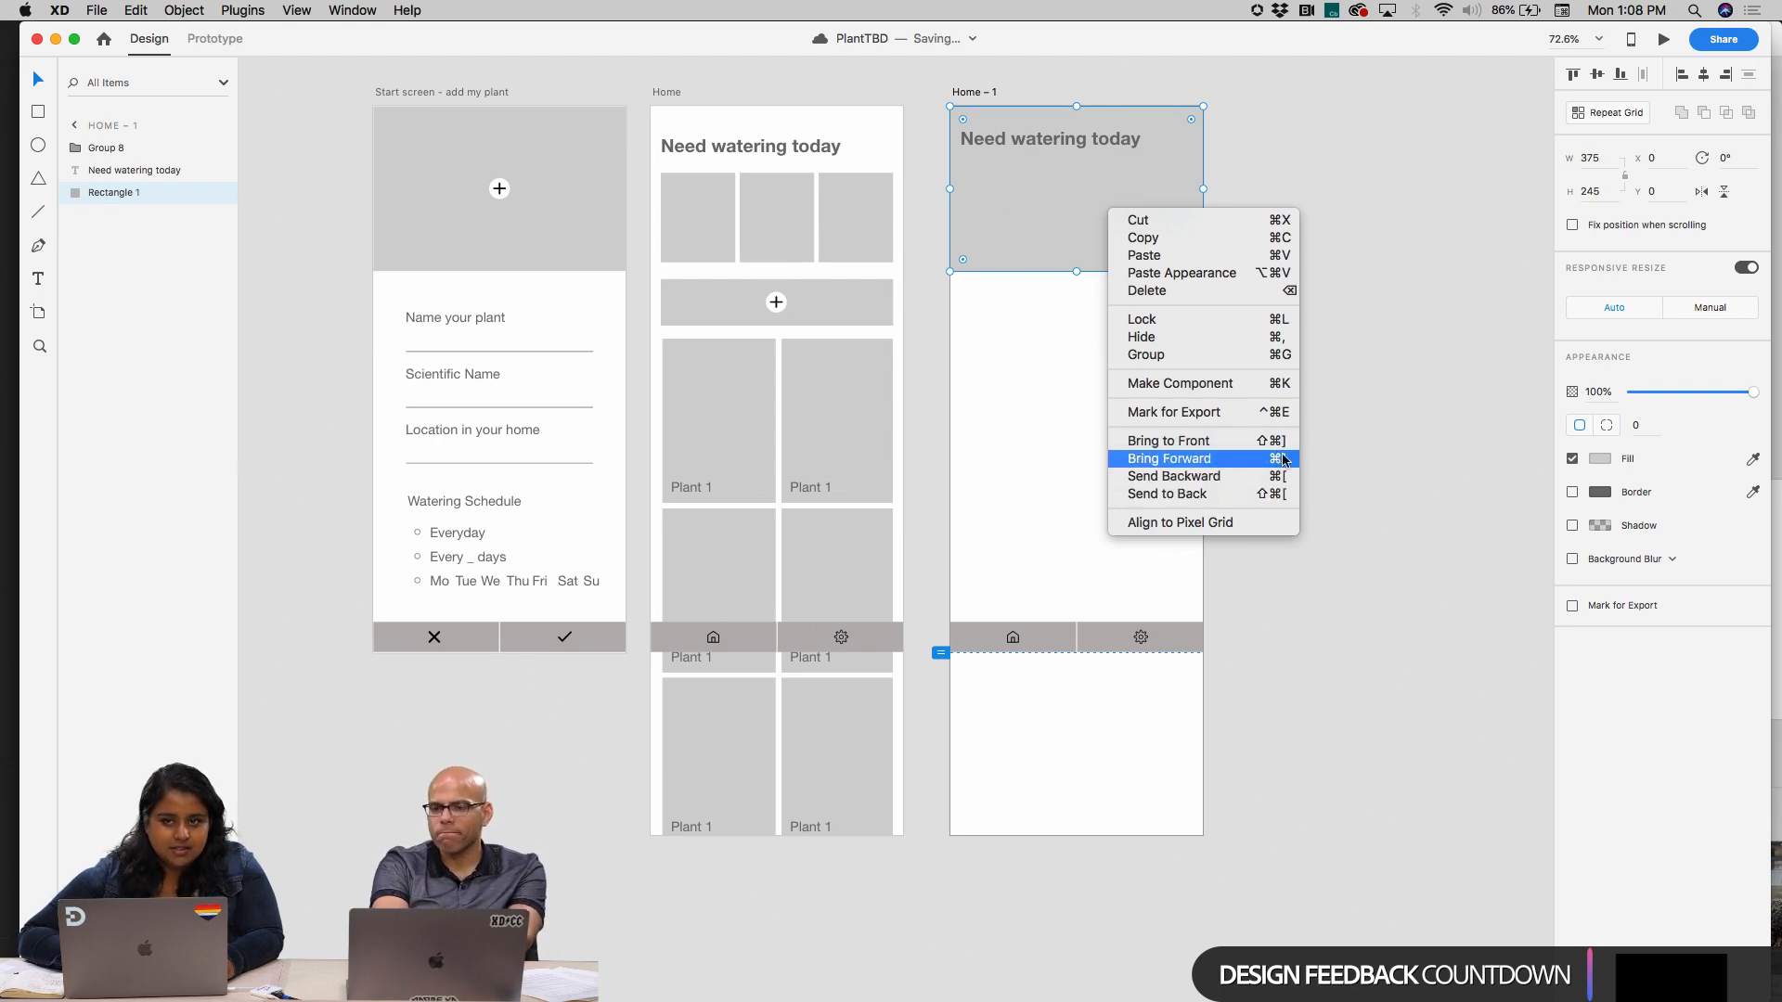
click(1036, 395)
click(1084, 429)
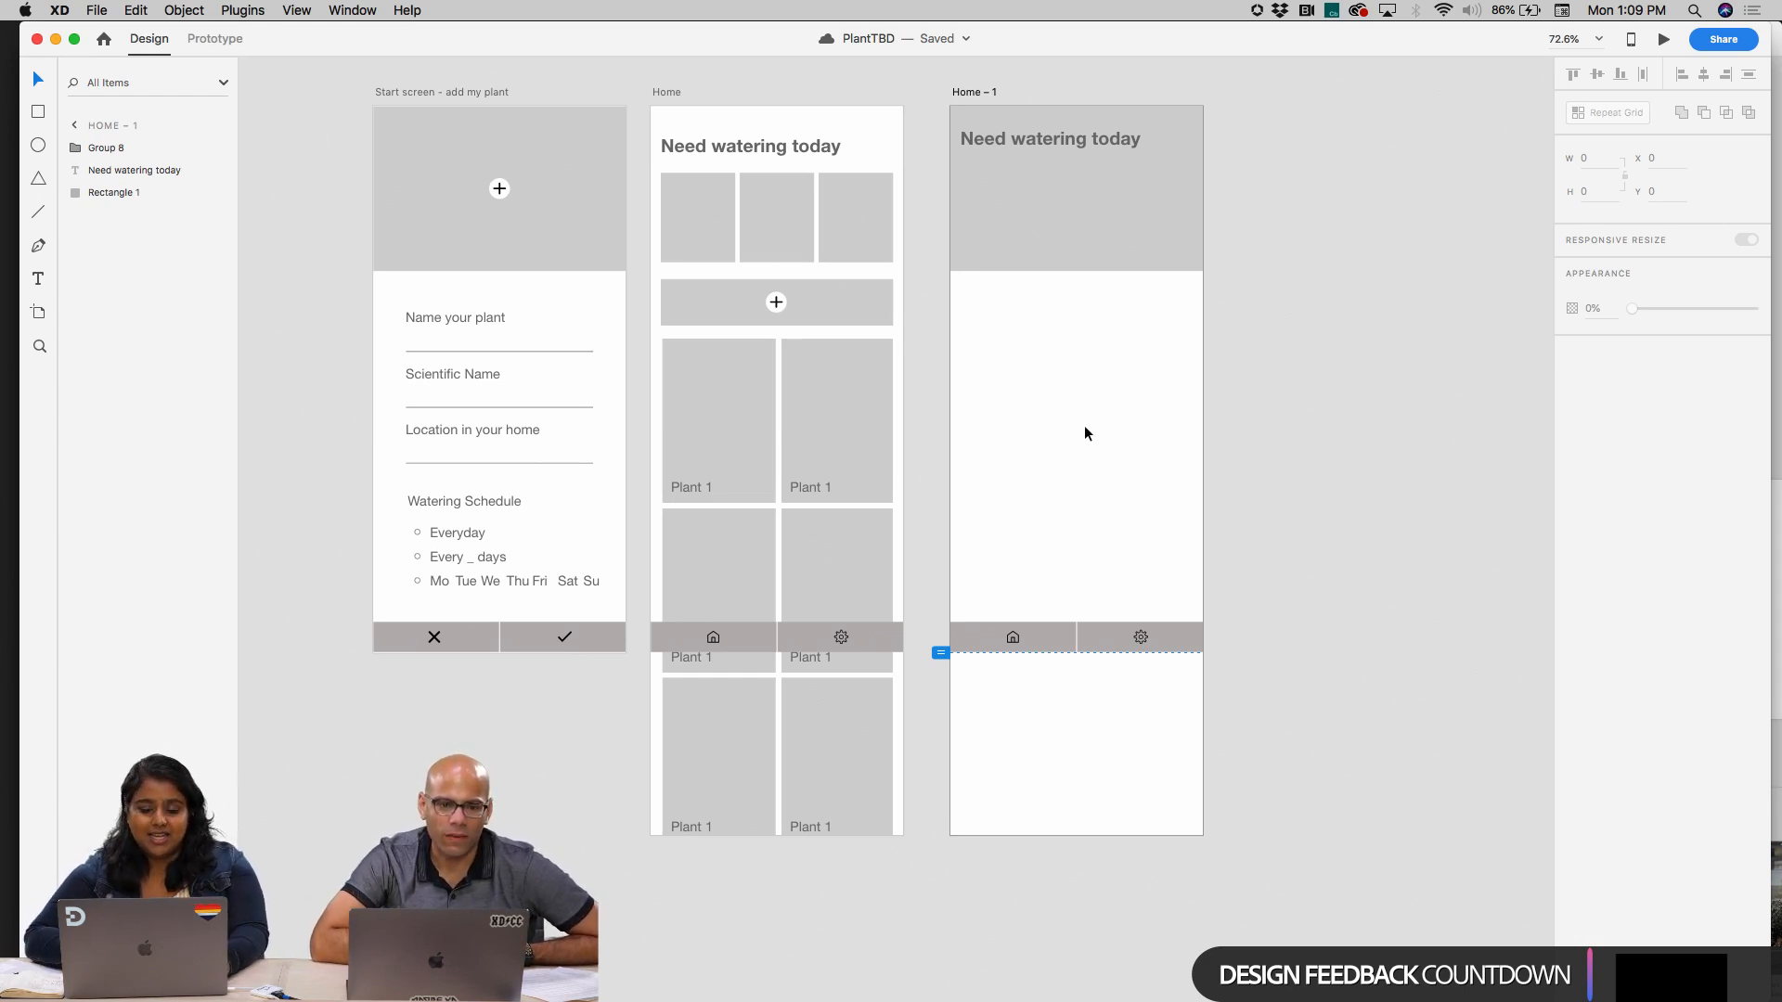
Move the "Need watering today" heading on the Home copy down to the lower part of the header rectangle, at Y 193
click(1095, 138)
drag(1095, 139, 1096, 244)
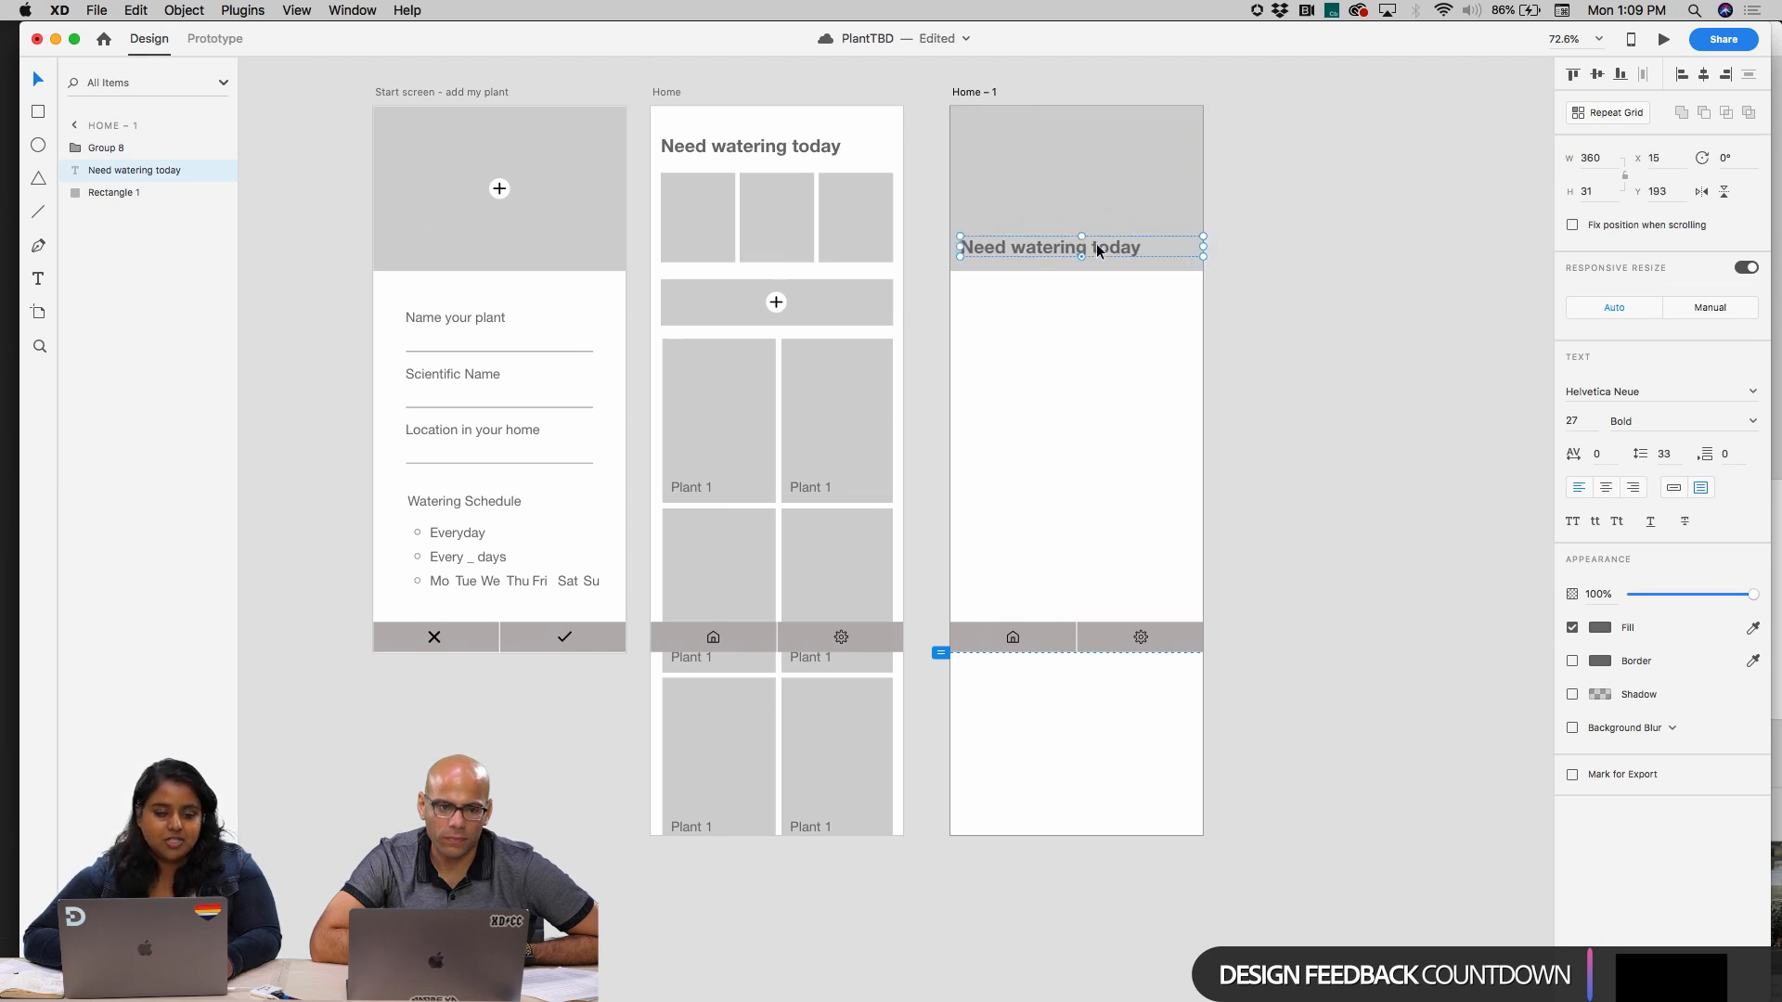
click(1078, 371)
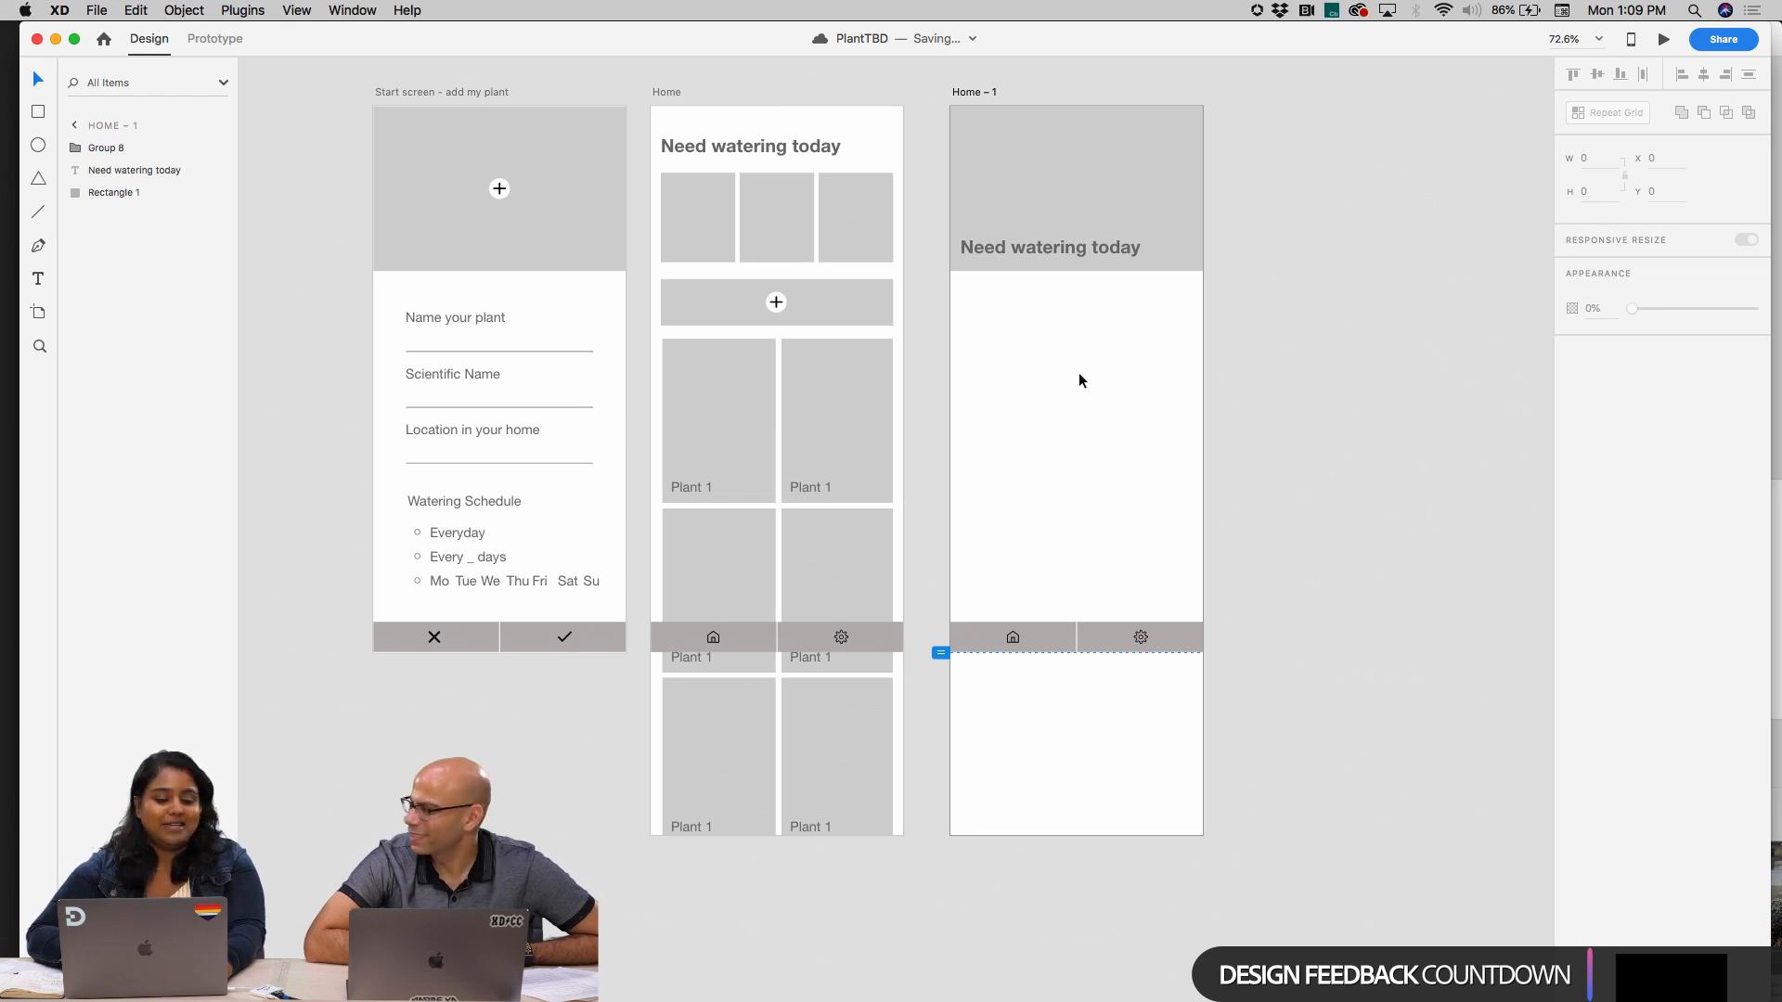
Replace the heading text in the Home copy's header with "Plant Name"
click(1070, 254)
double_click(1072, 255)
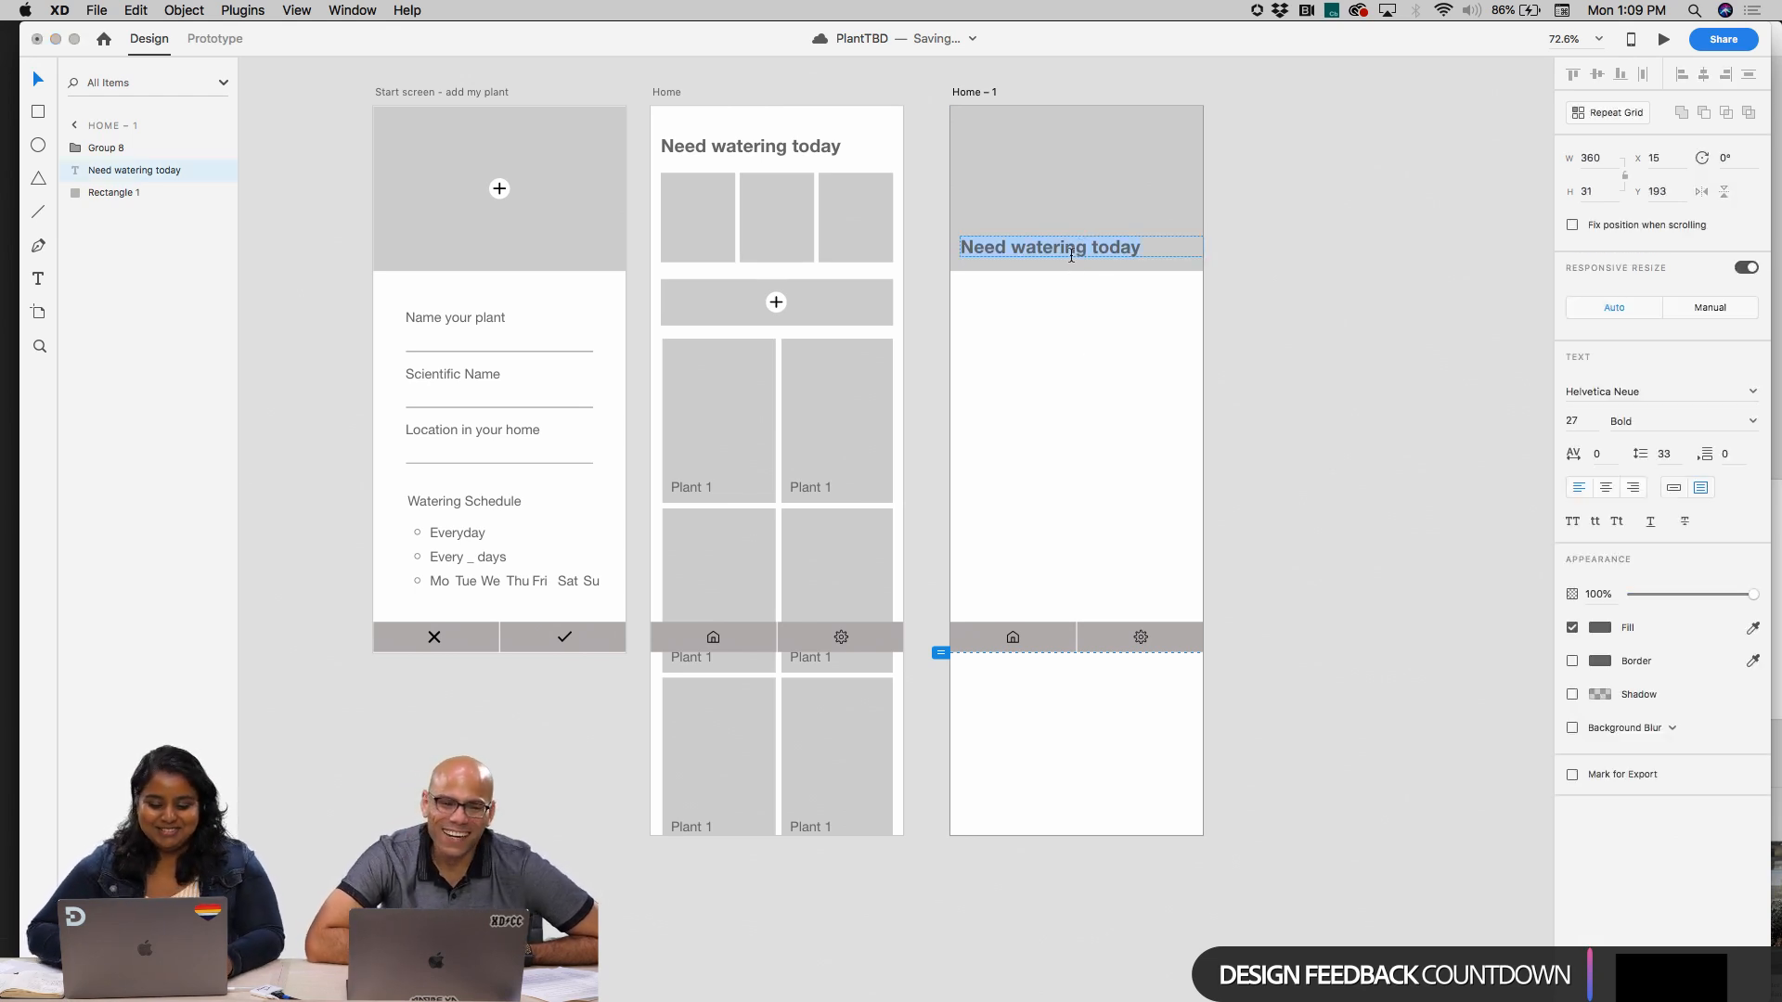
text(Plant Name)
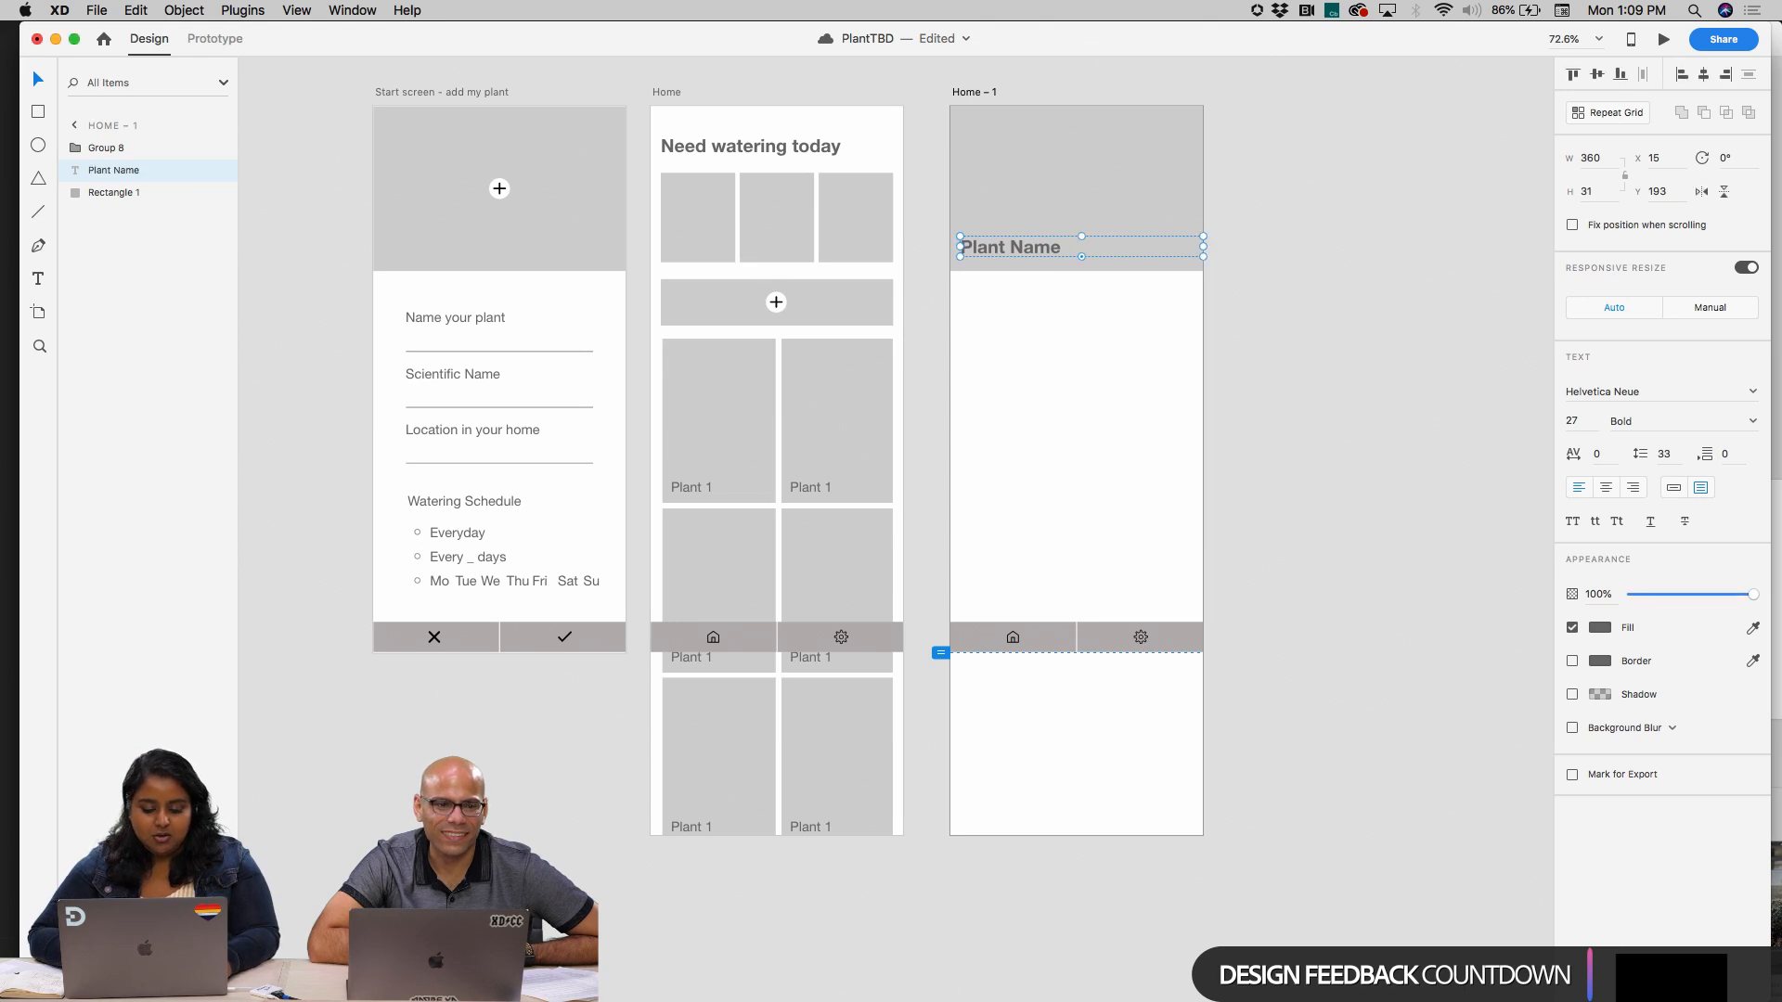
click(1106, 388)
drag(1039, 248, 1044, 253)
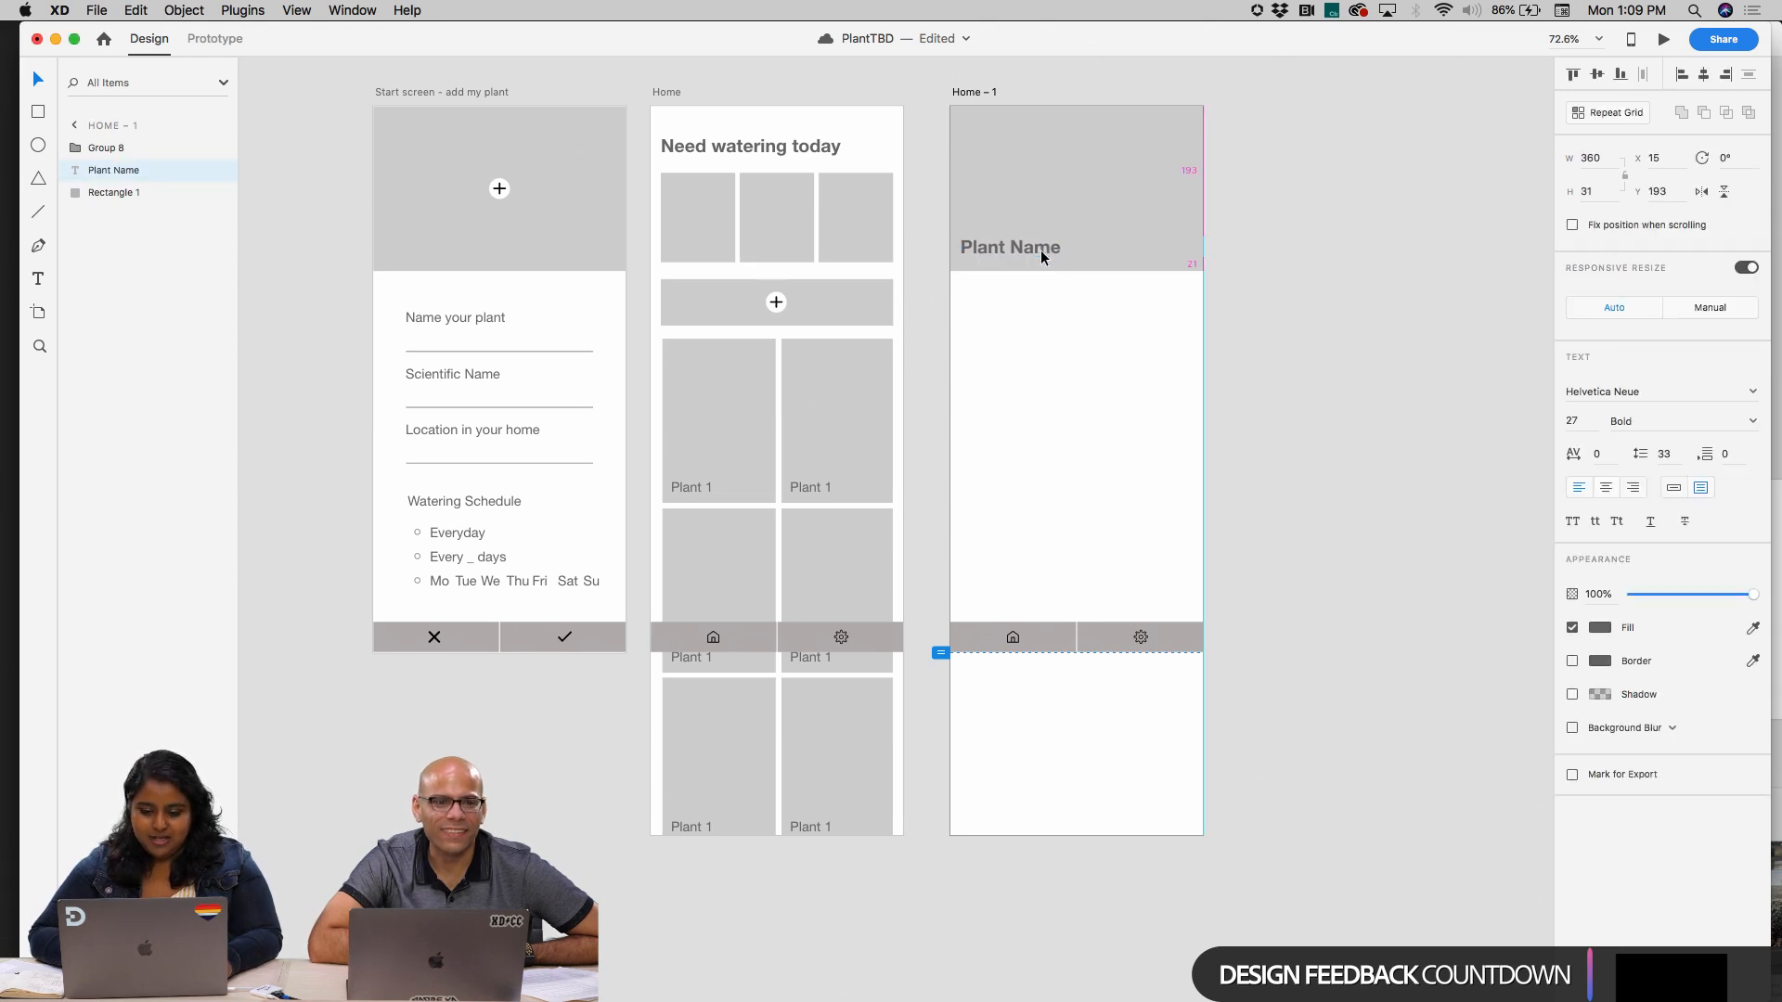
click(1073, 382)
Stretch the Home copy's header rectangle downward to about one and a half times its height, and move Plant Name down near its lower edge
scroll(1022, 259, up, 5)
scroll(1022, 258, down, 5)
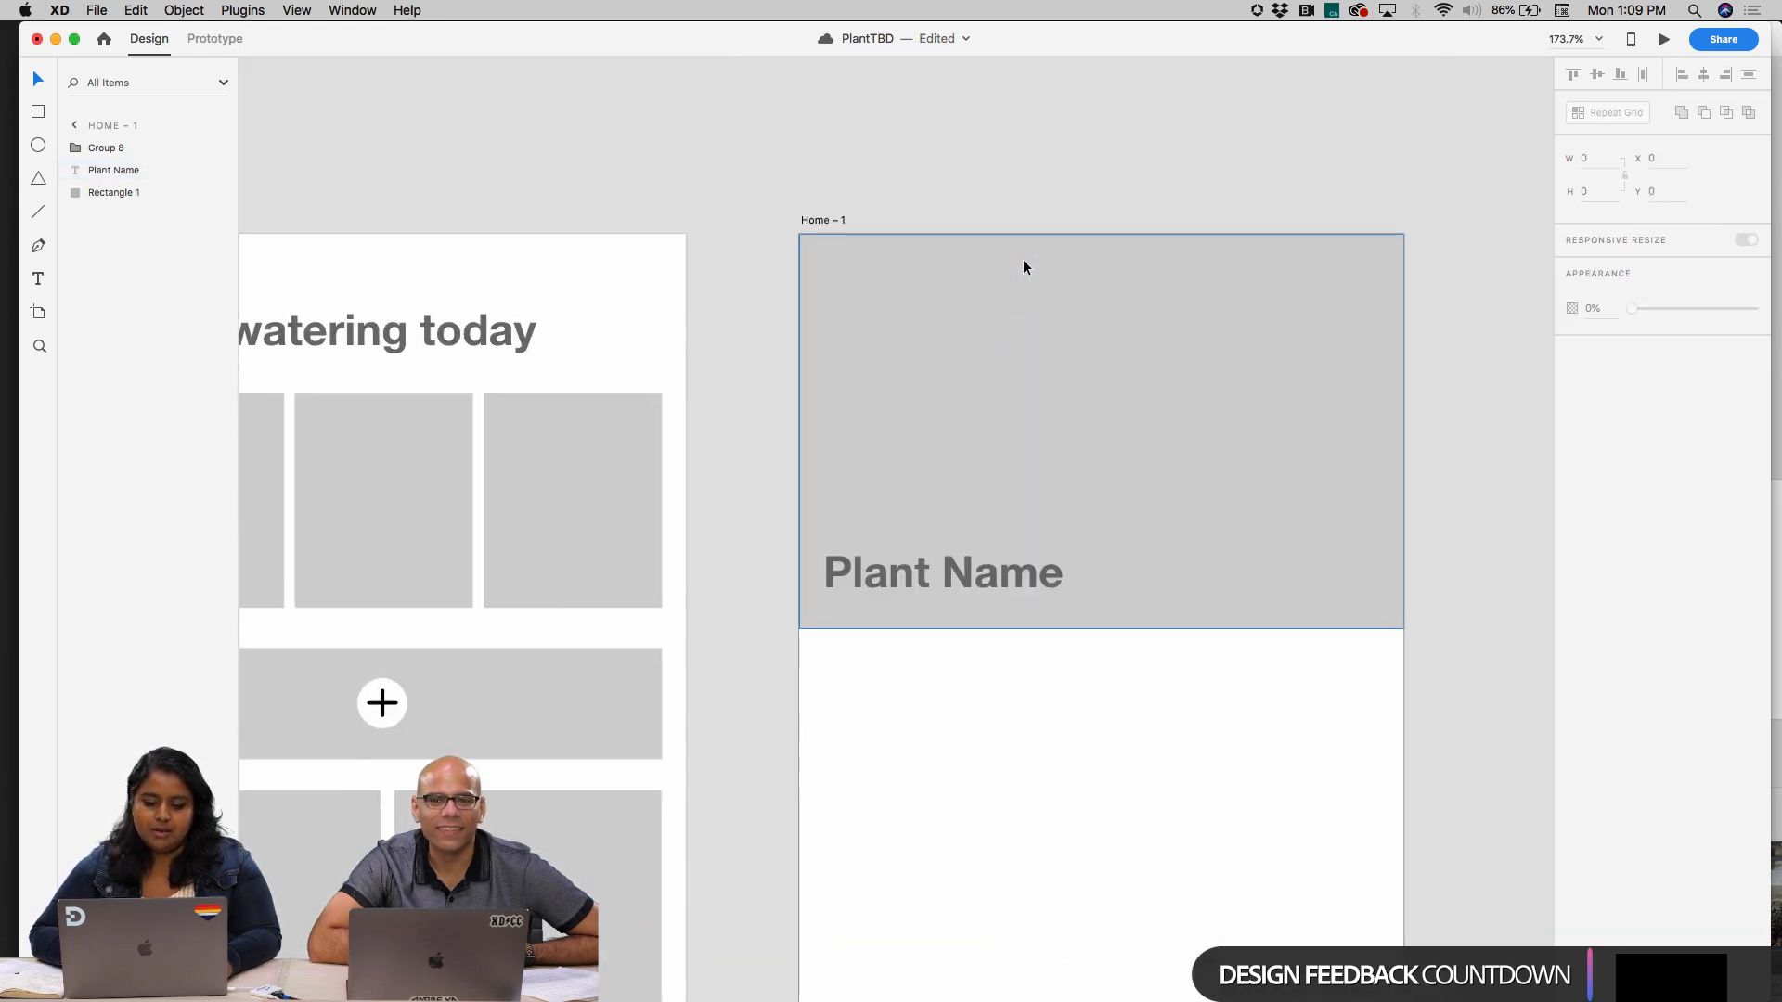
scroll(1021, 523, down, 3)
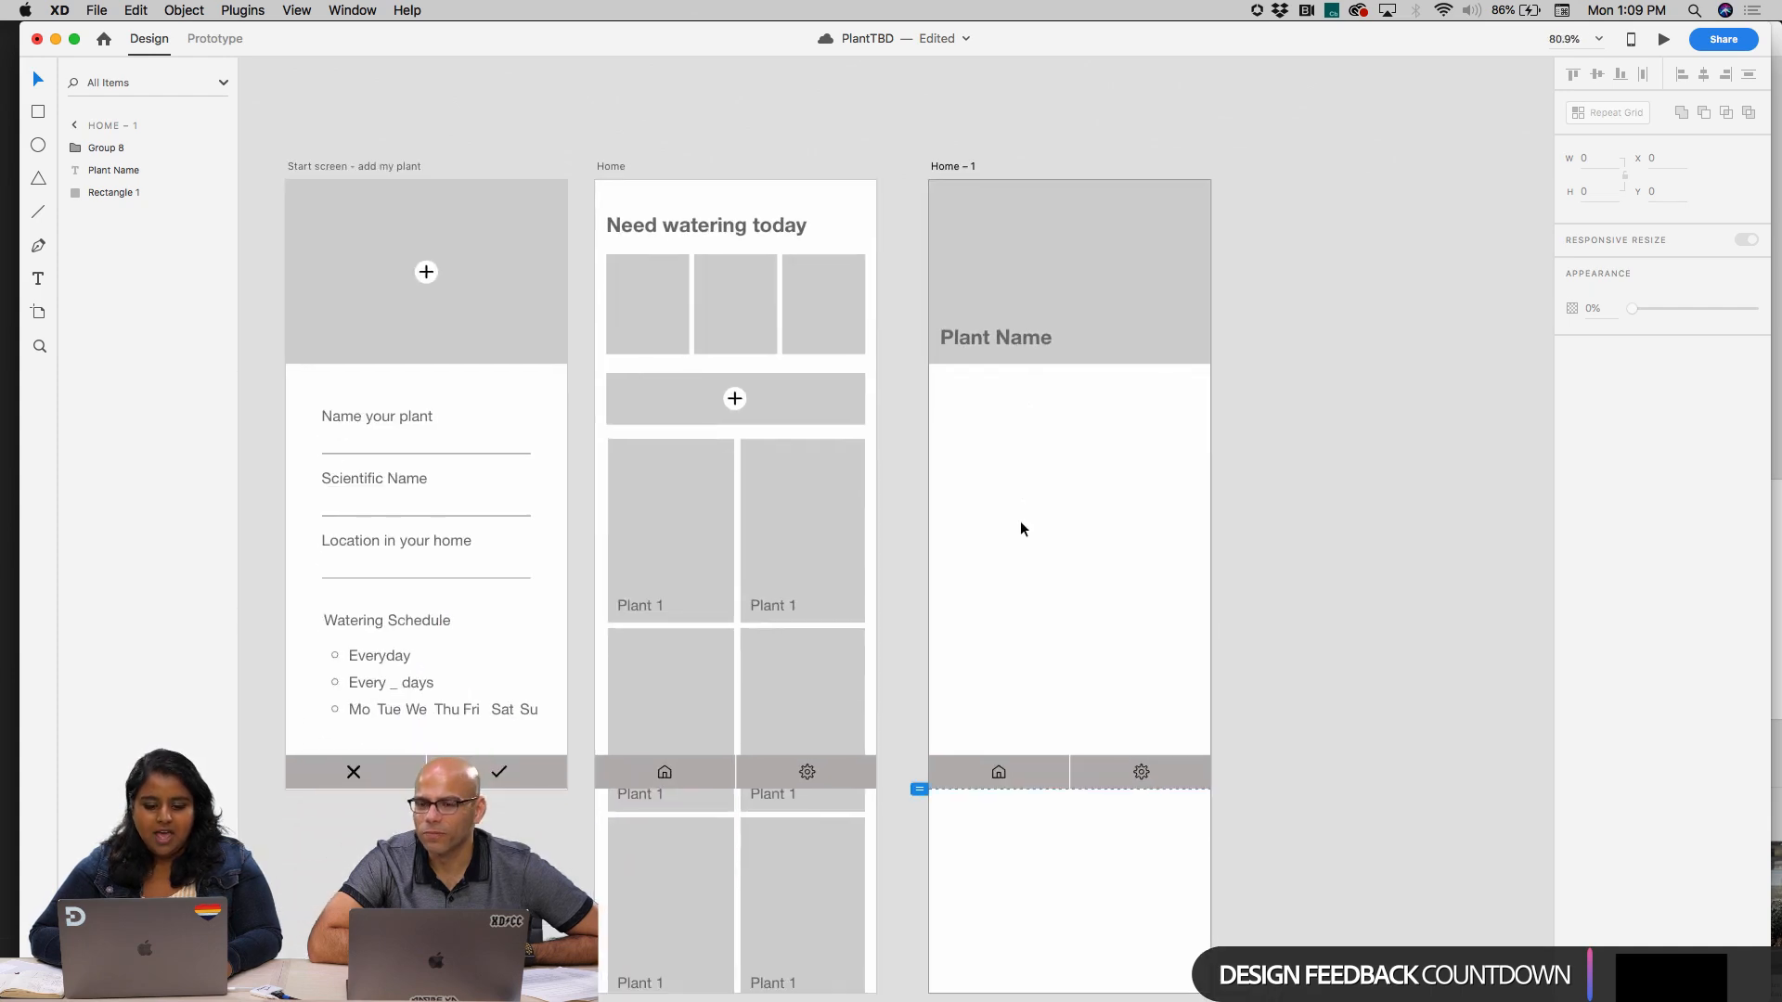
click(1119, 327)
click(1116, 289)
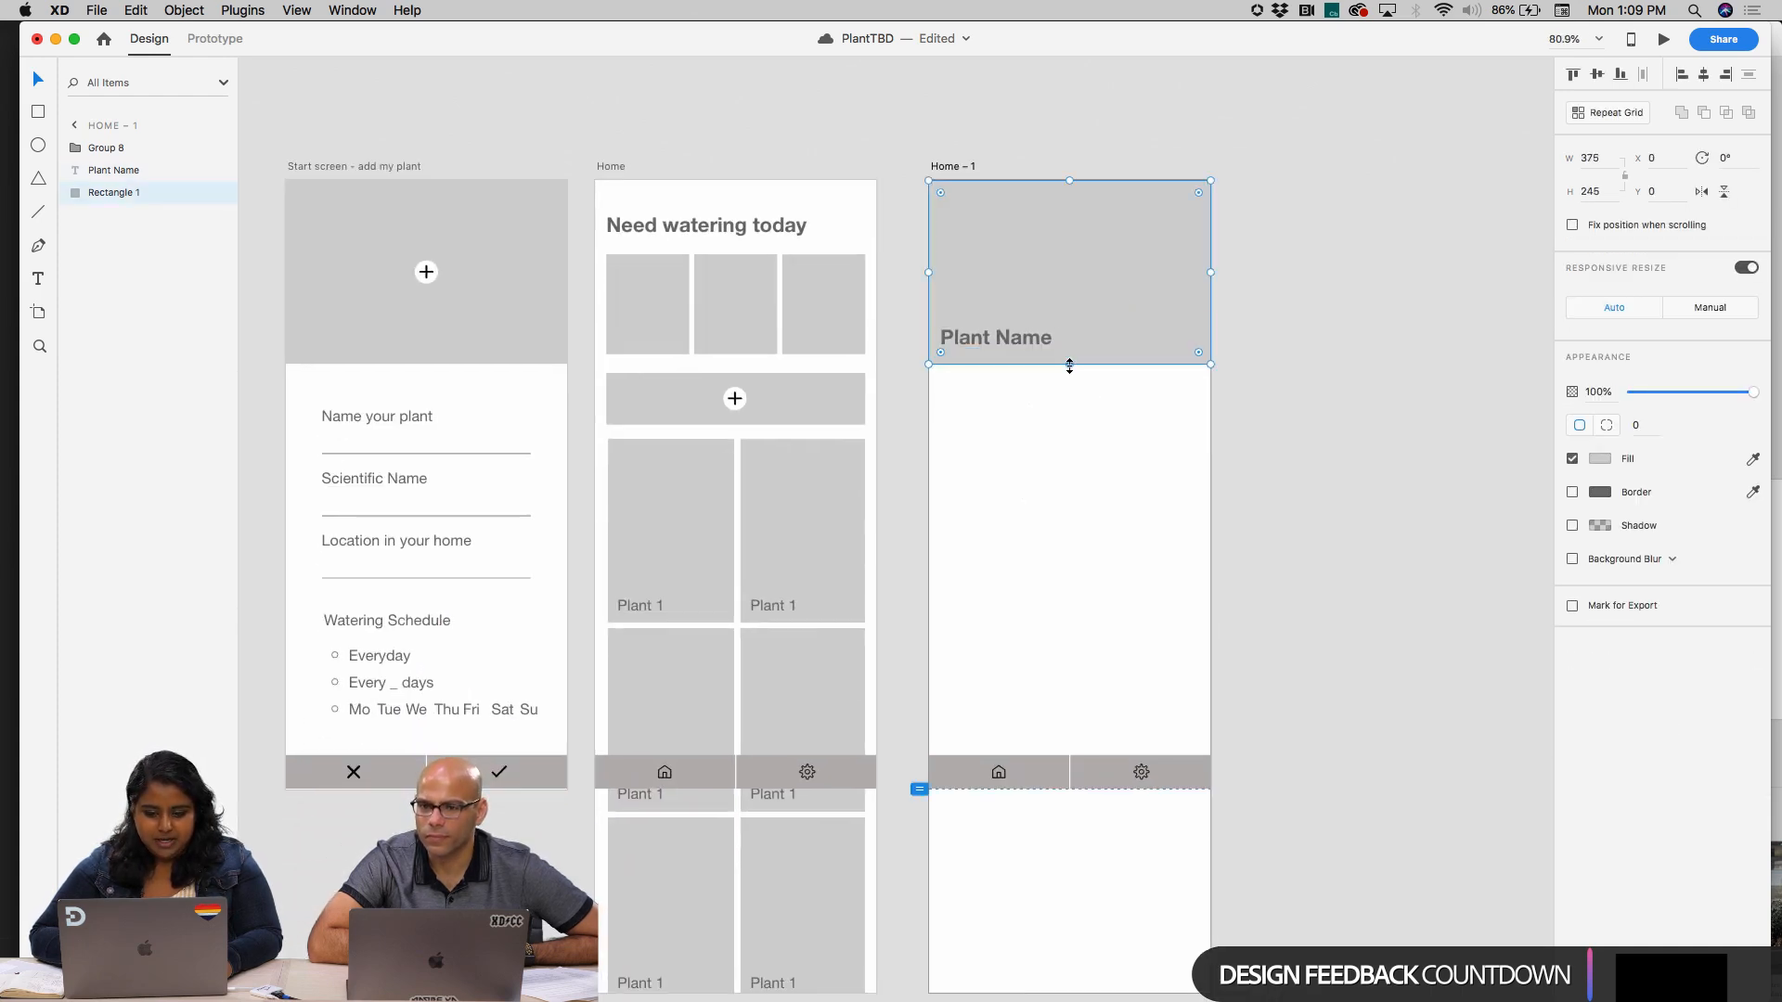
drag(1069, 369, 1070, 457)
drag(1032, 331, 1030, 433)
click(1019, 603)
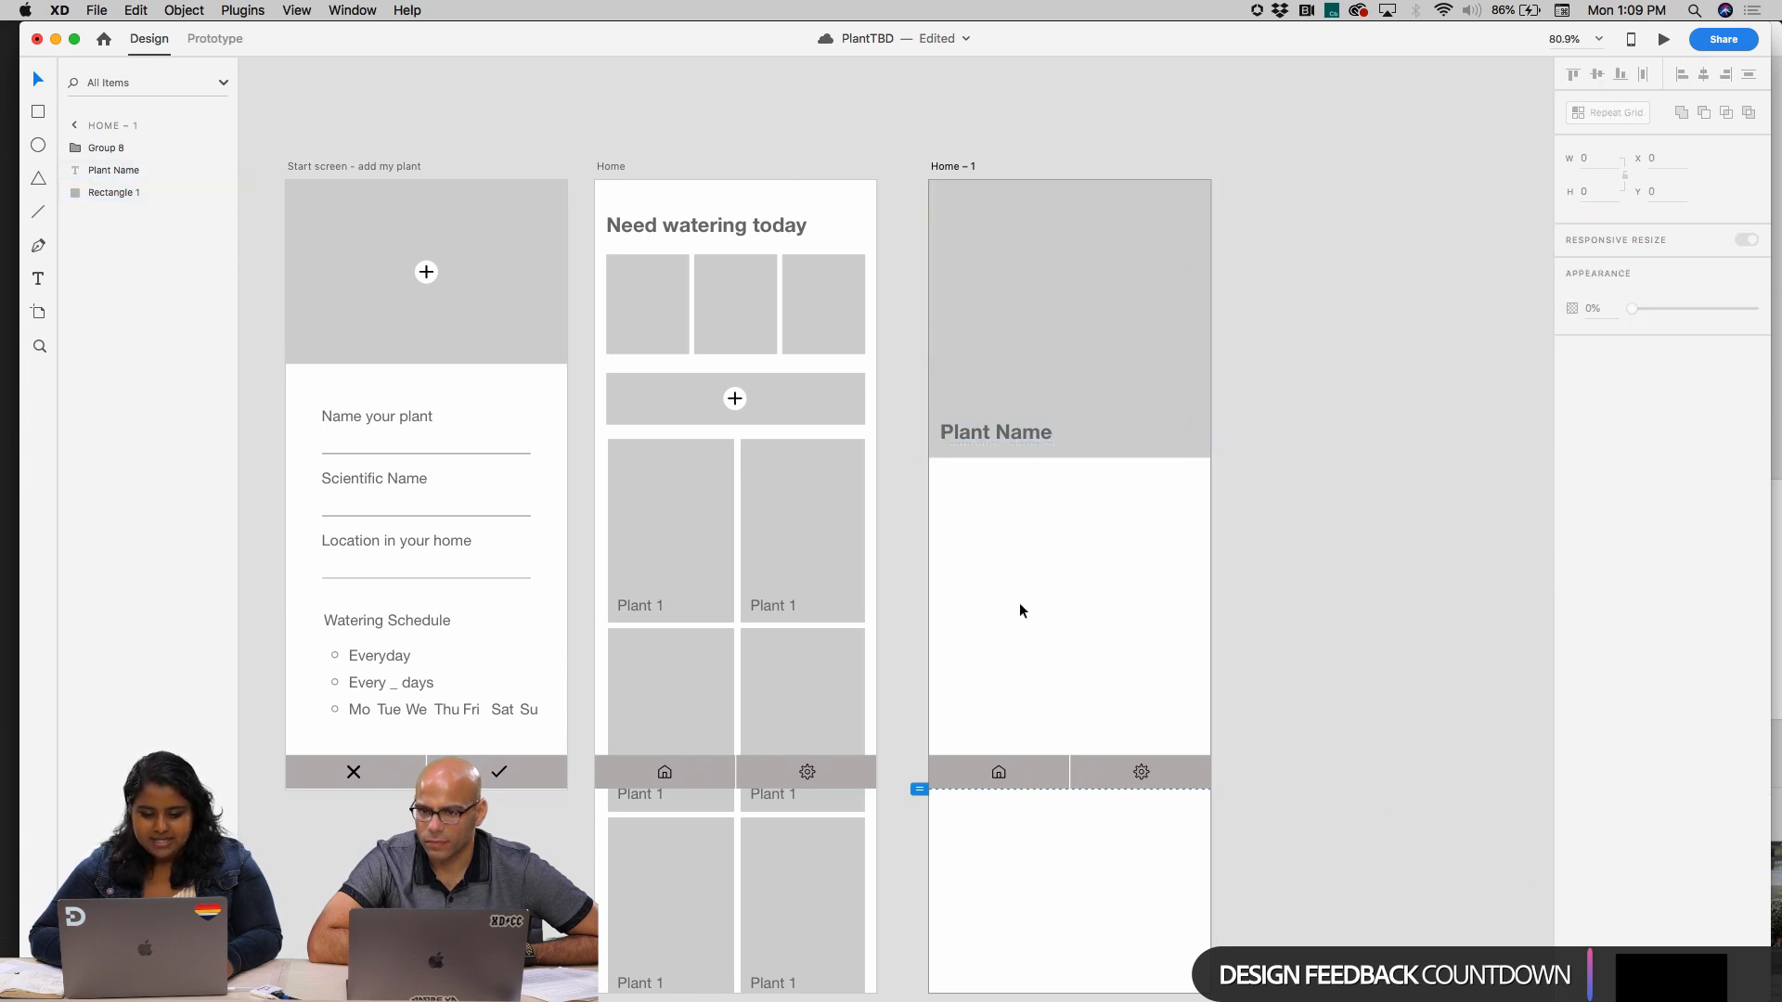
Copy the grid of three plant fields from the start screen into the Home copy, placing it below the header at X 15, Y 407
scroll(1019, 603, down, 3)
click(336, 282)
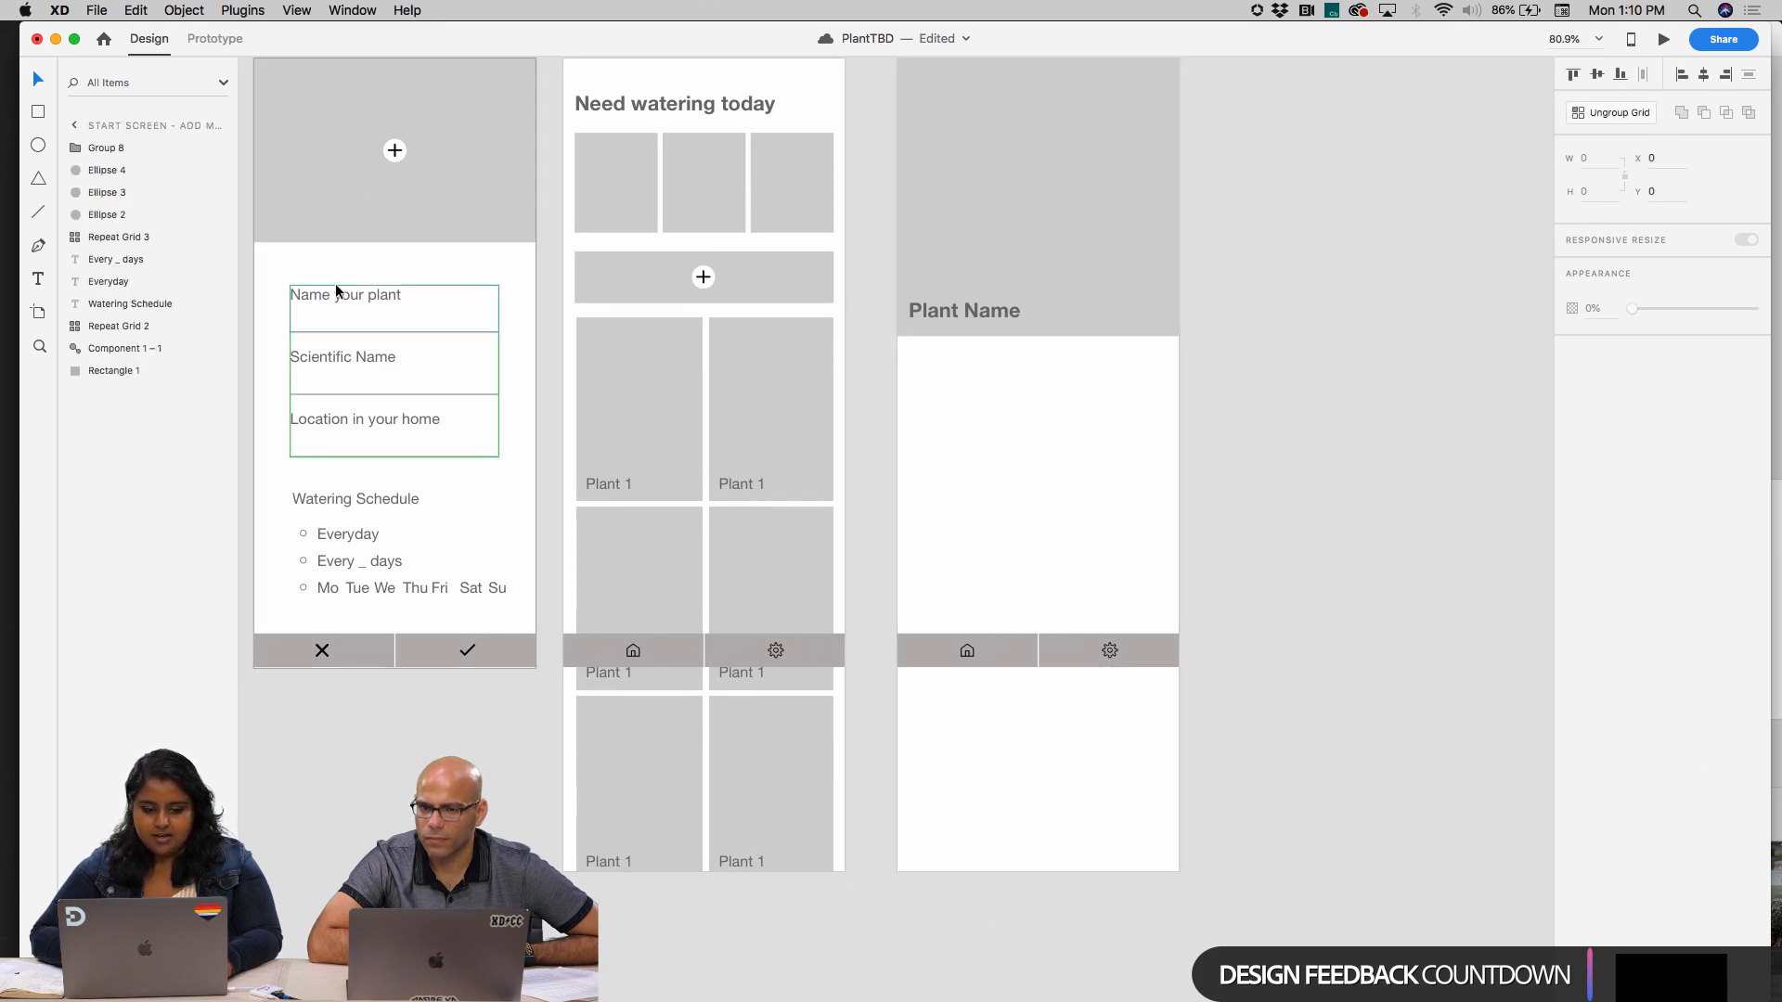
scroll(1214, 209, up, 3)
click(906, 210)
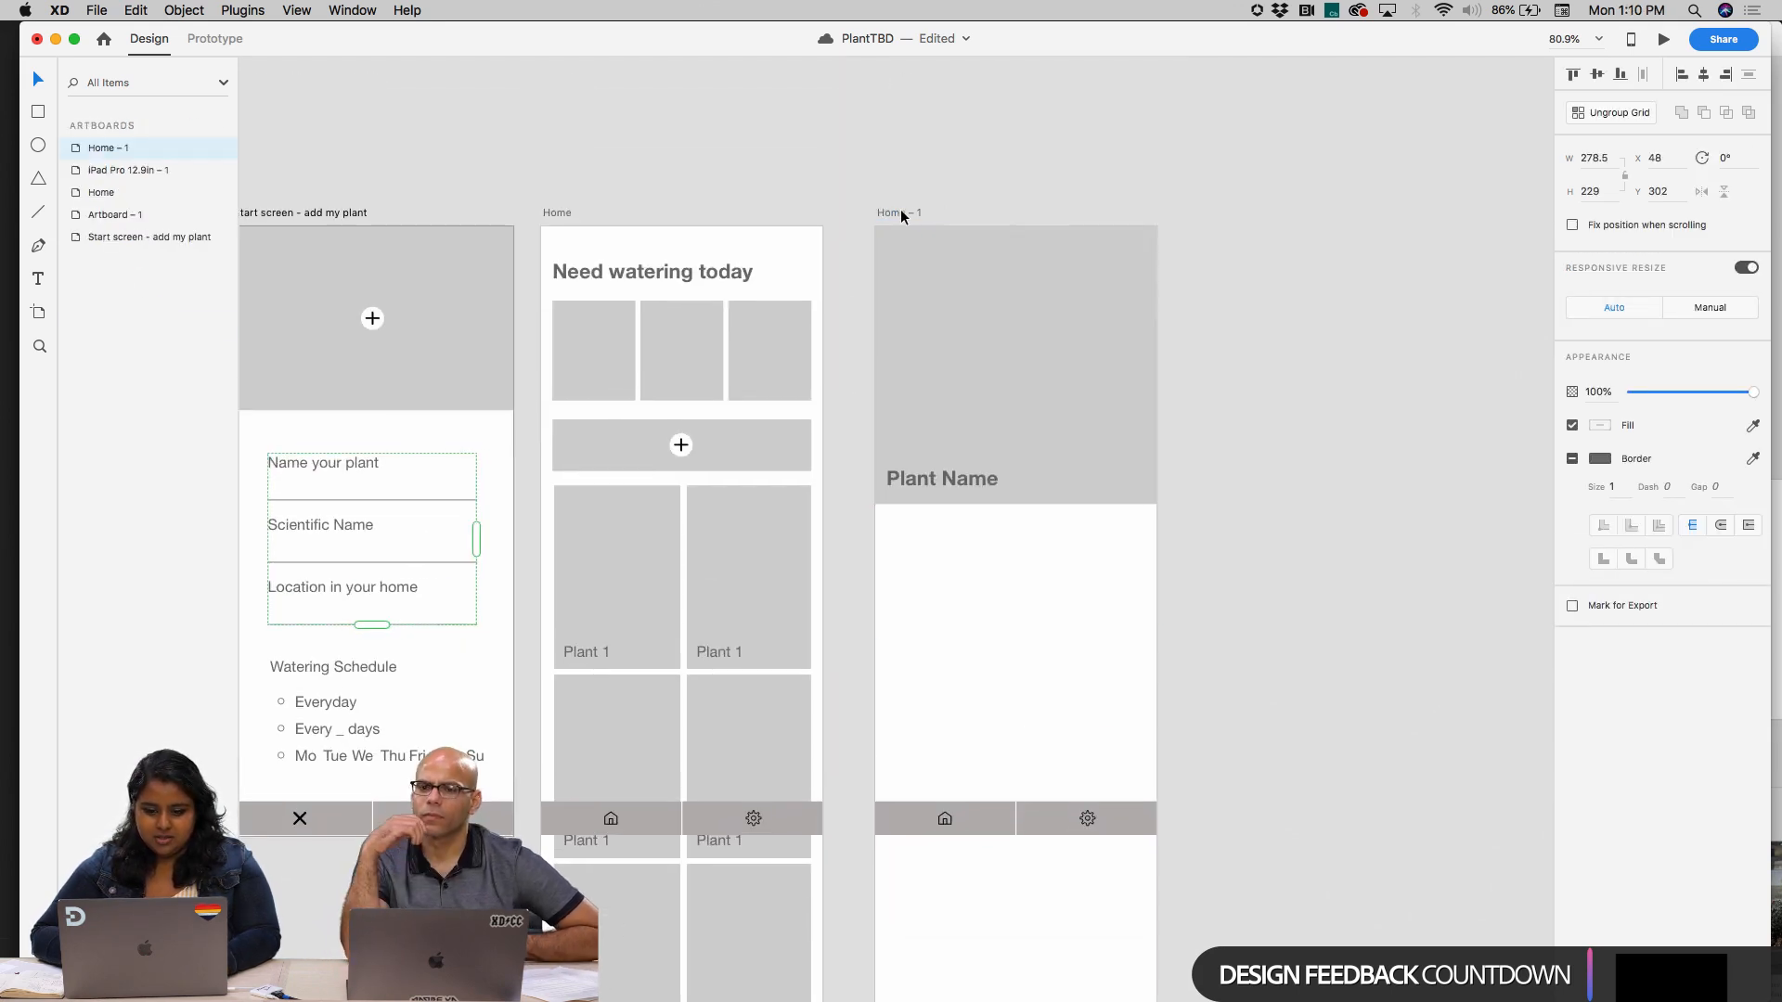
key(super+v)
drag(962, 520, 934, 601)
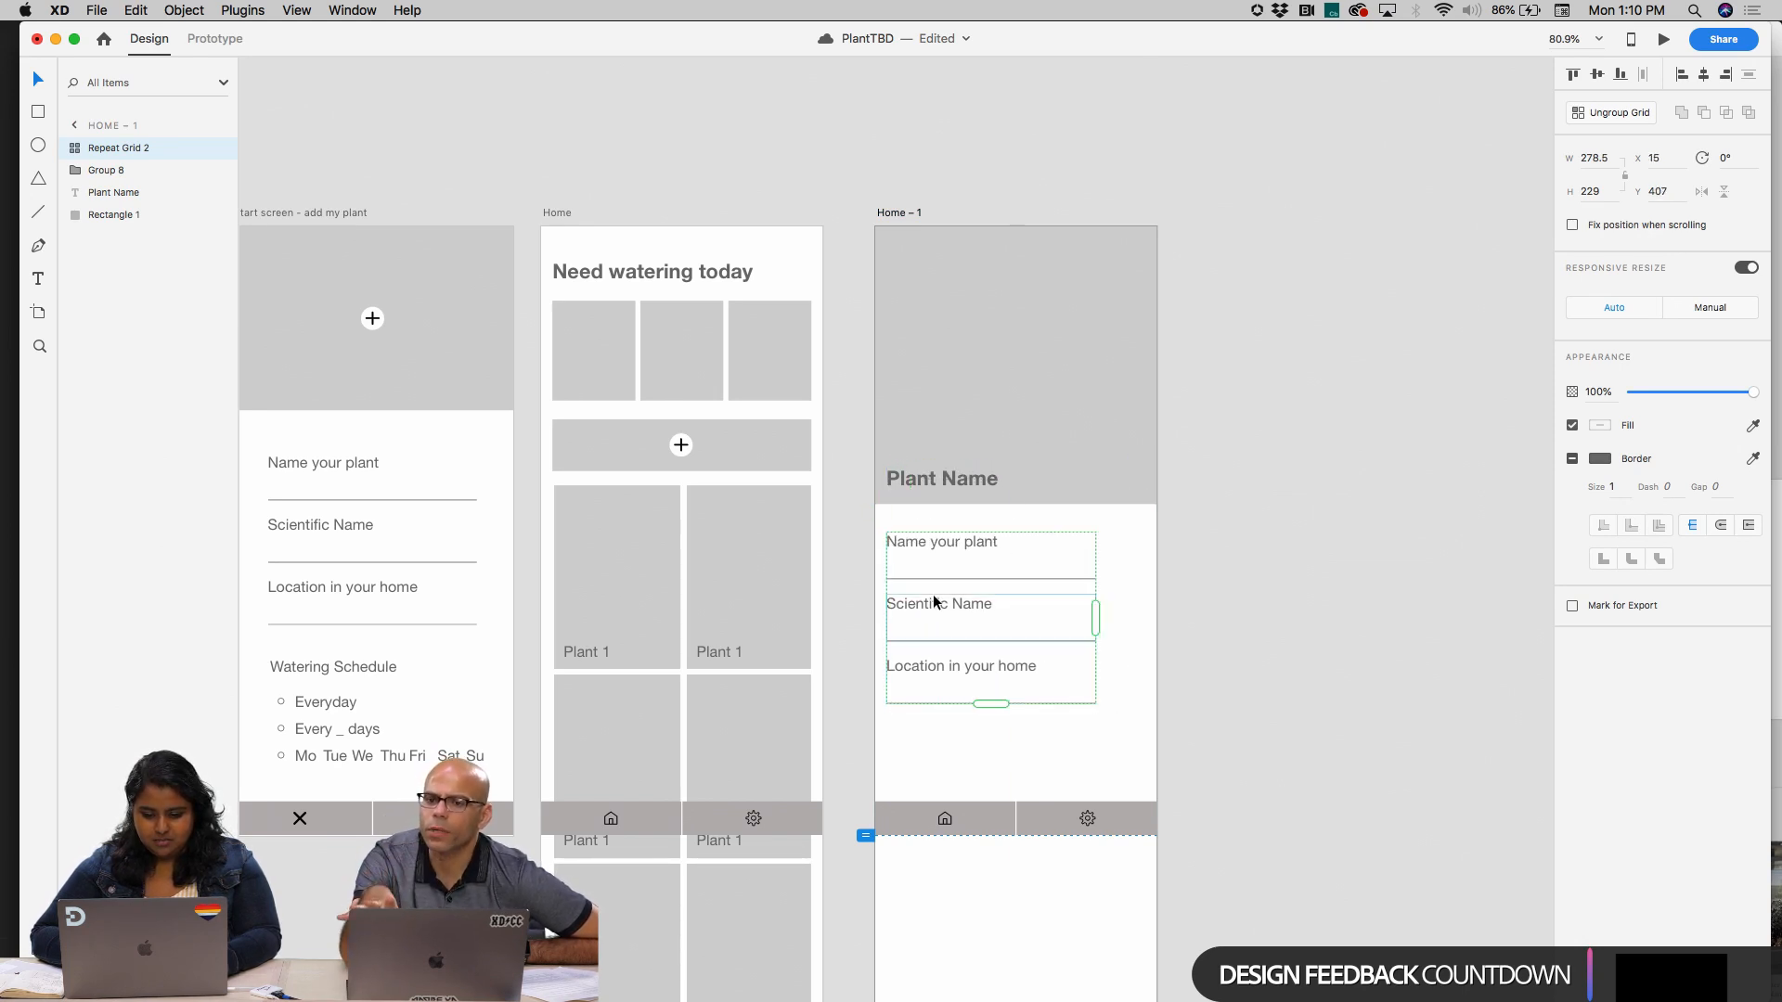
Shift the pasted field grid on the Home copy right to X 48, keeping its original width
mouse_move(1094, 617)
mouse_down()
mouse_move(1146, 611)
mouse_move(1102, 609)
mouse_up()
key(super+z)
click(1241, 598)
drag(936, 538, 961, 539)
click(943, 478)
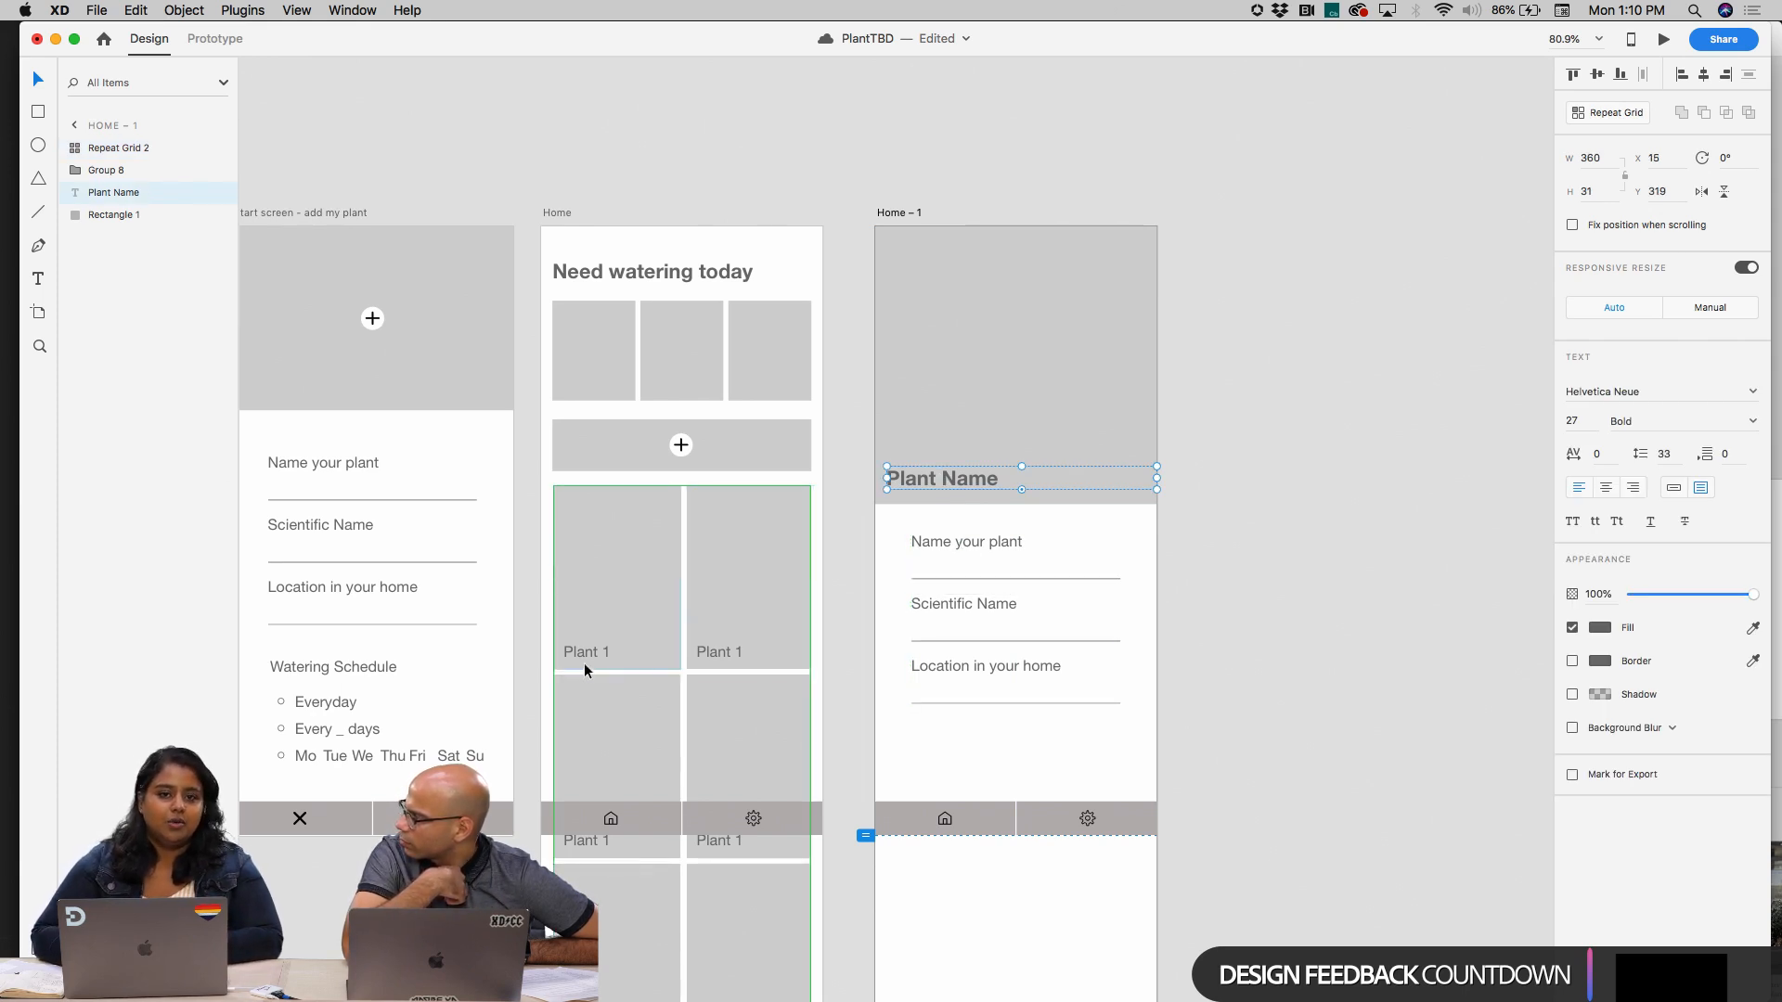
scroll(580, 664, down, 3)
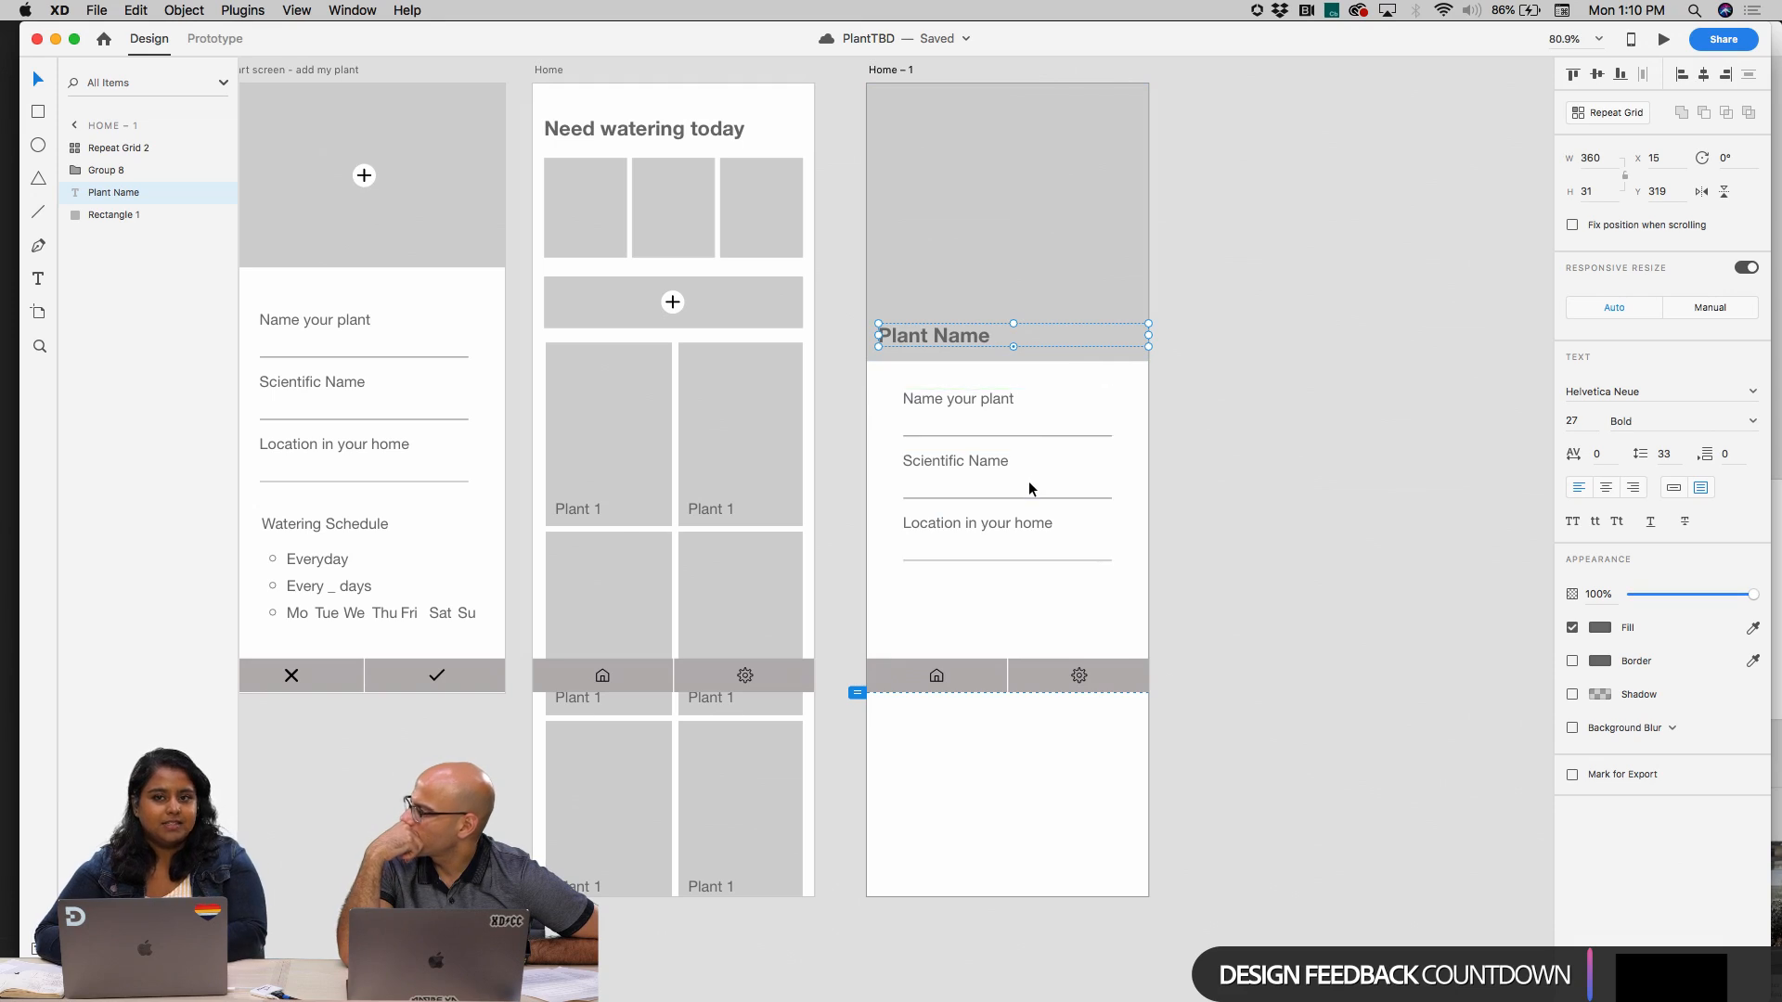
scroll(967, 480, up, 3)
scroll(967, 480, down, 5)
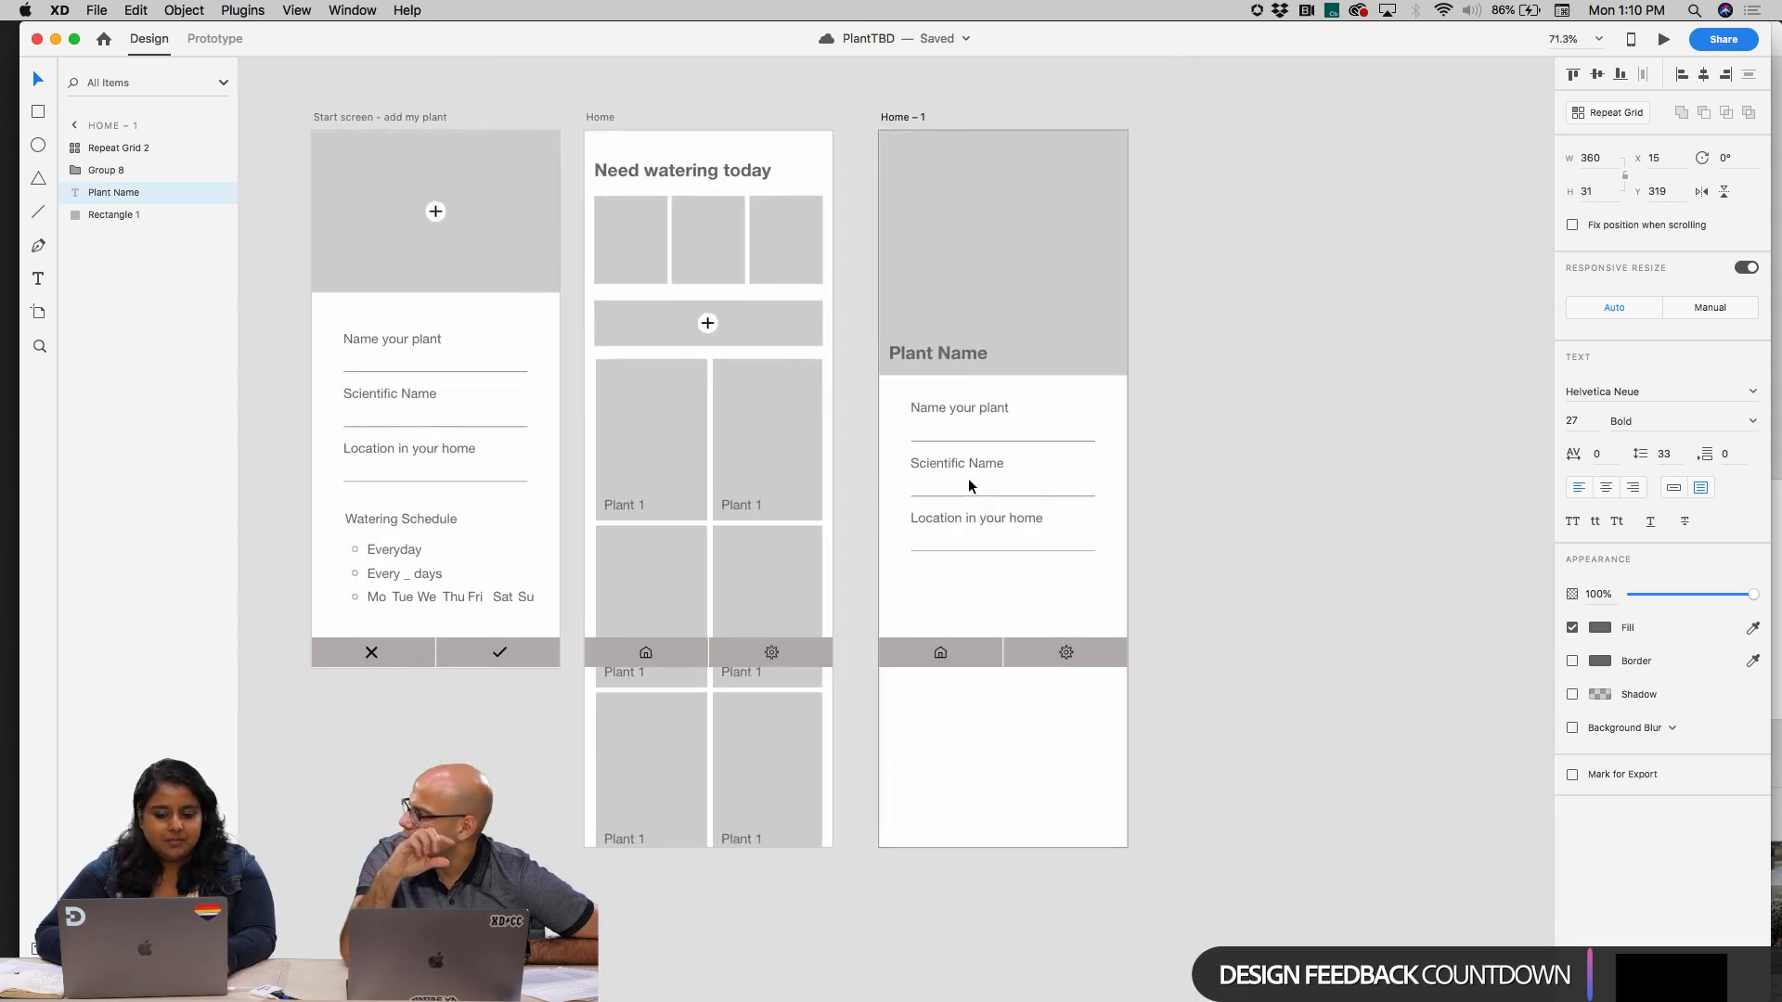
Ungroup the repeat grid of plant fields on the Home copy
click(979, 408)
click(978, 411)
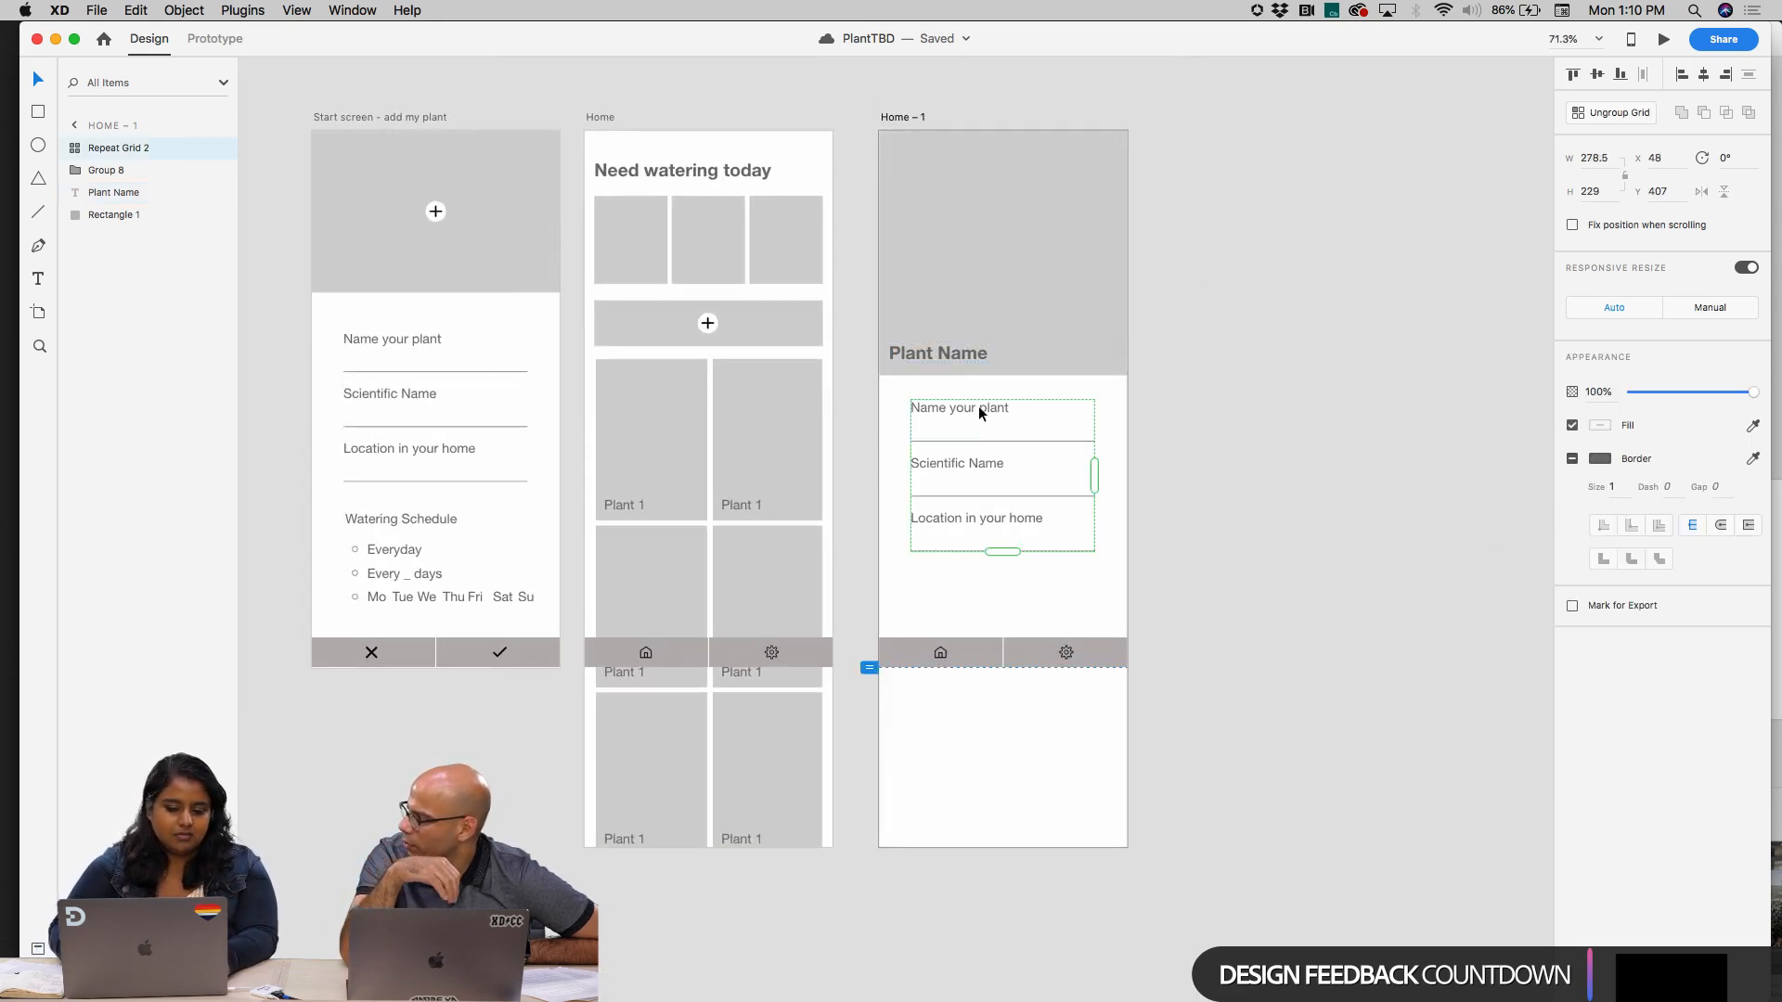
click(1633, 113)
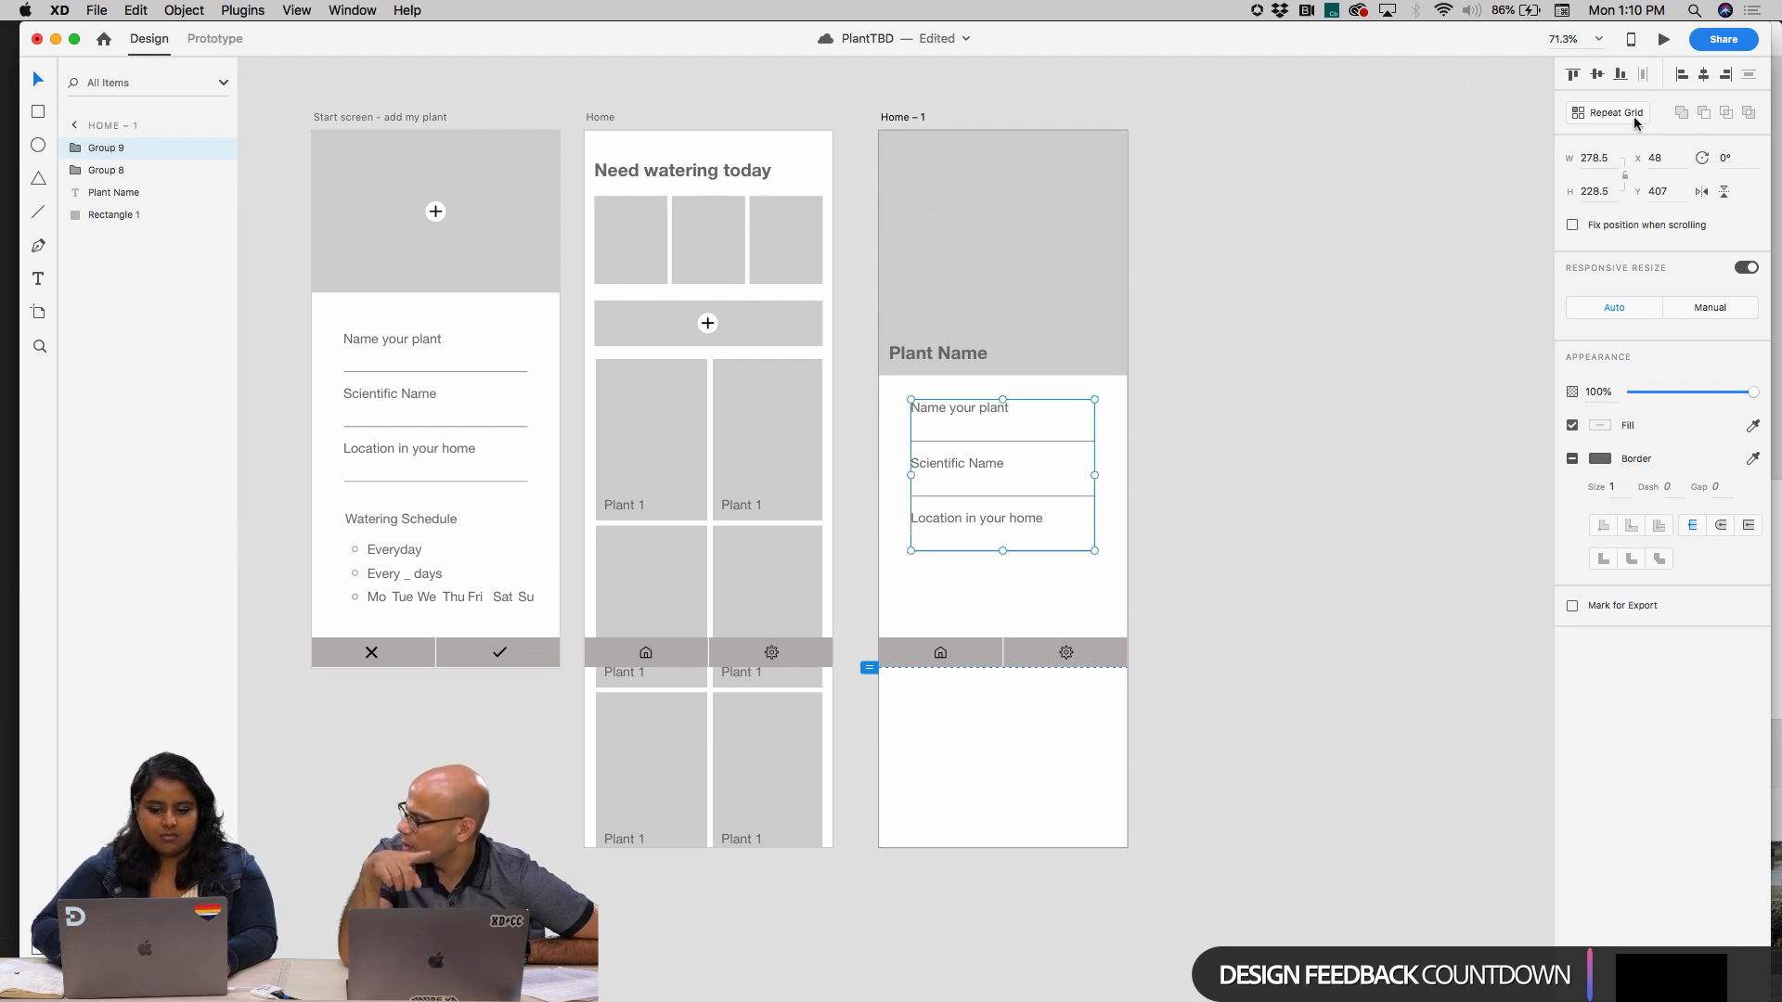
Replace the "Name your plant" text on the Home copy with "Last watered" and delete the line beneath it
double_click(933, 404)
double_click(933, 403)
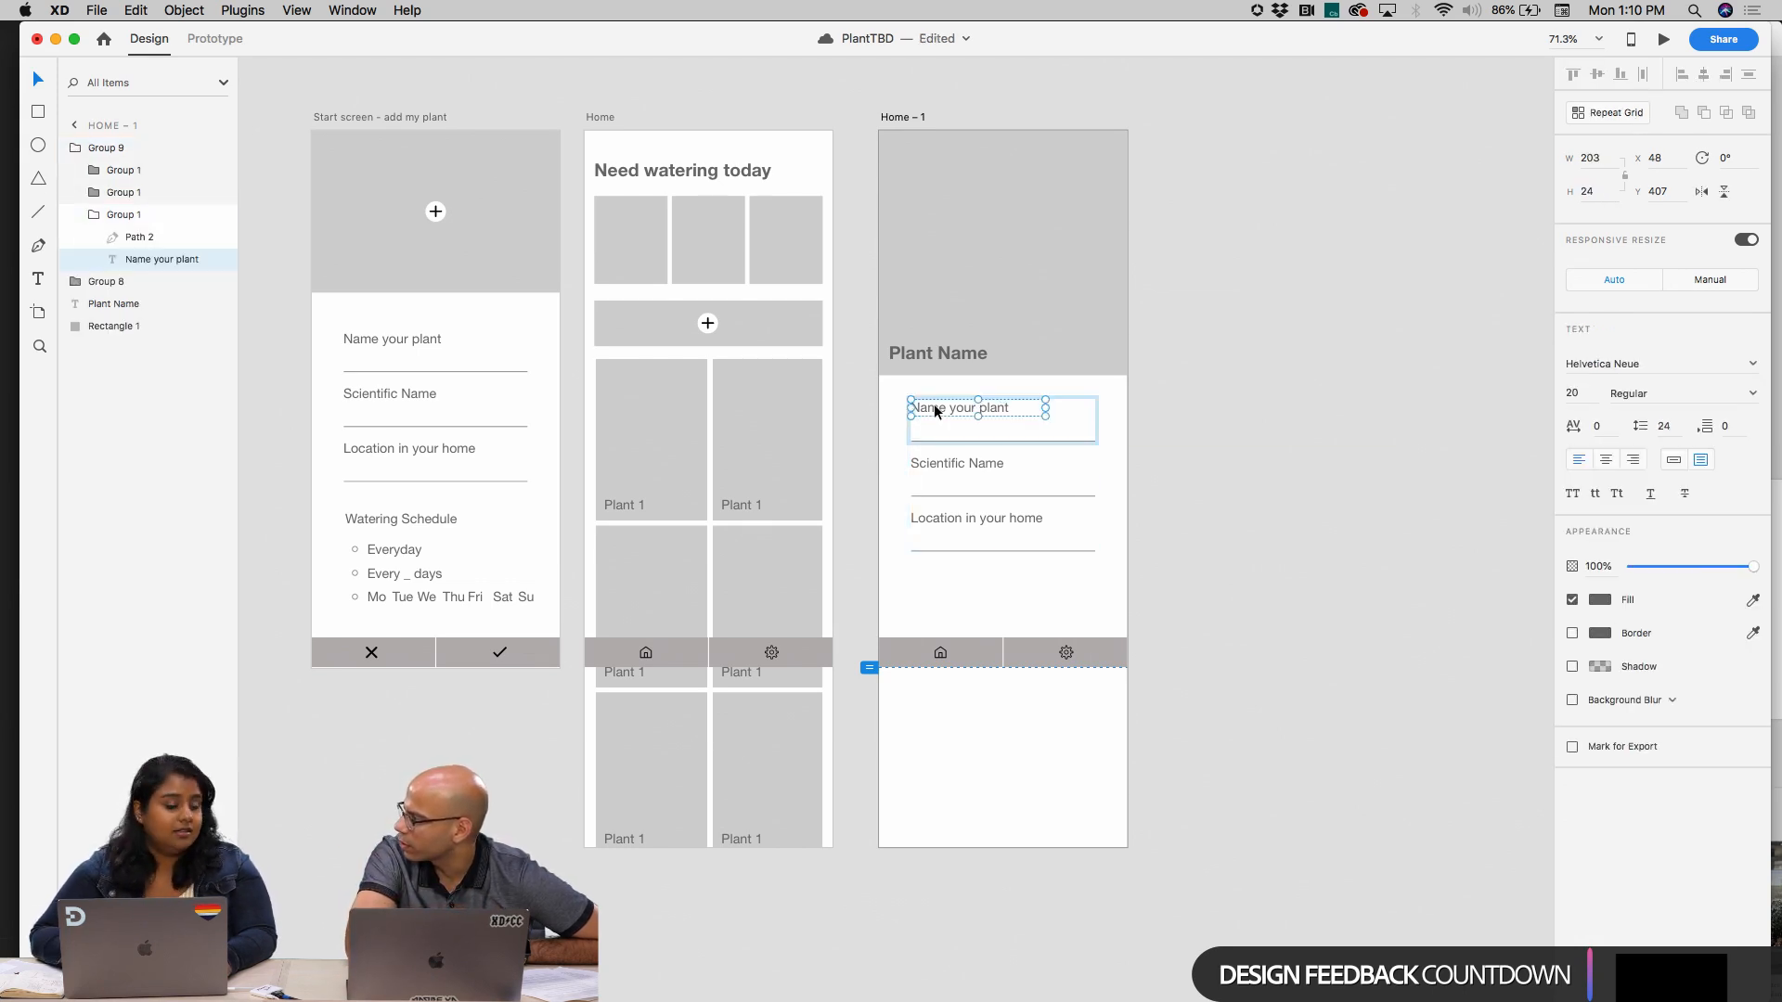
double_click(934, 406)
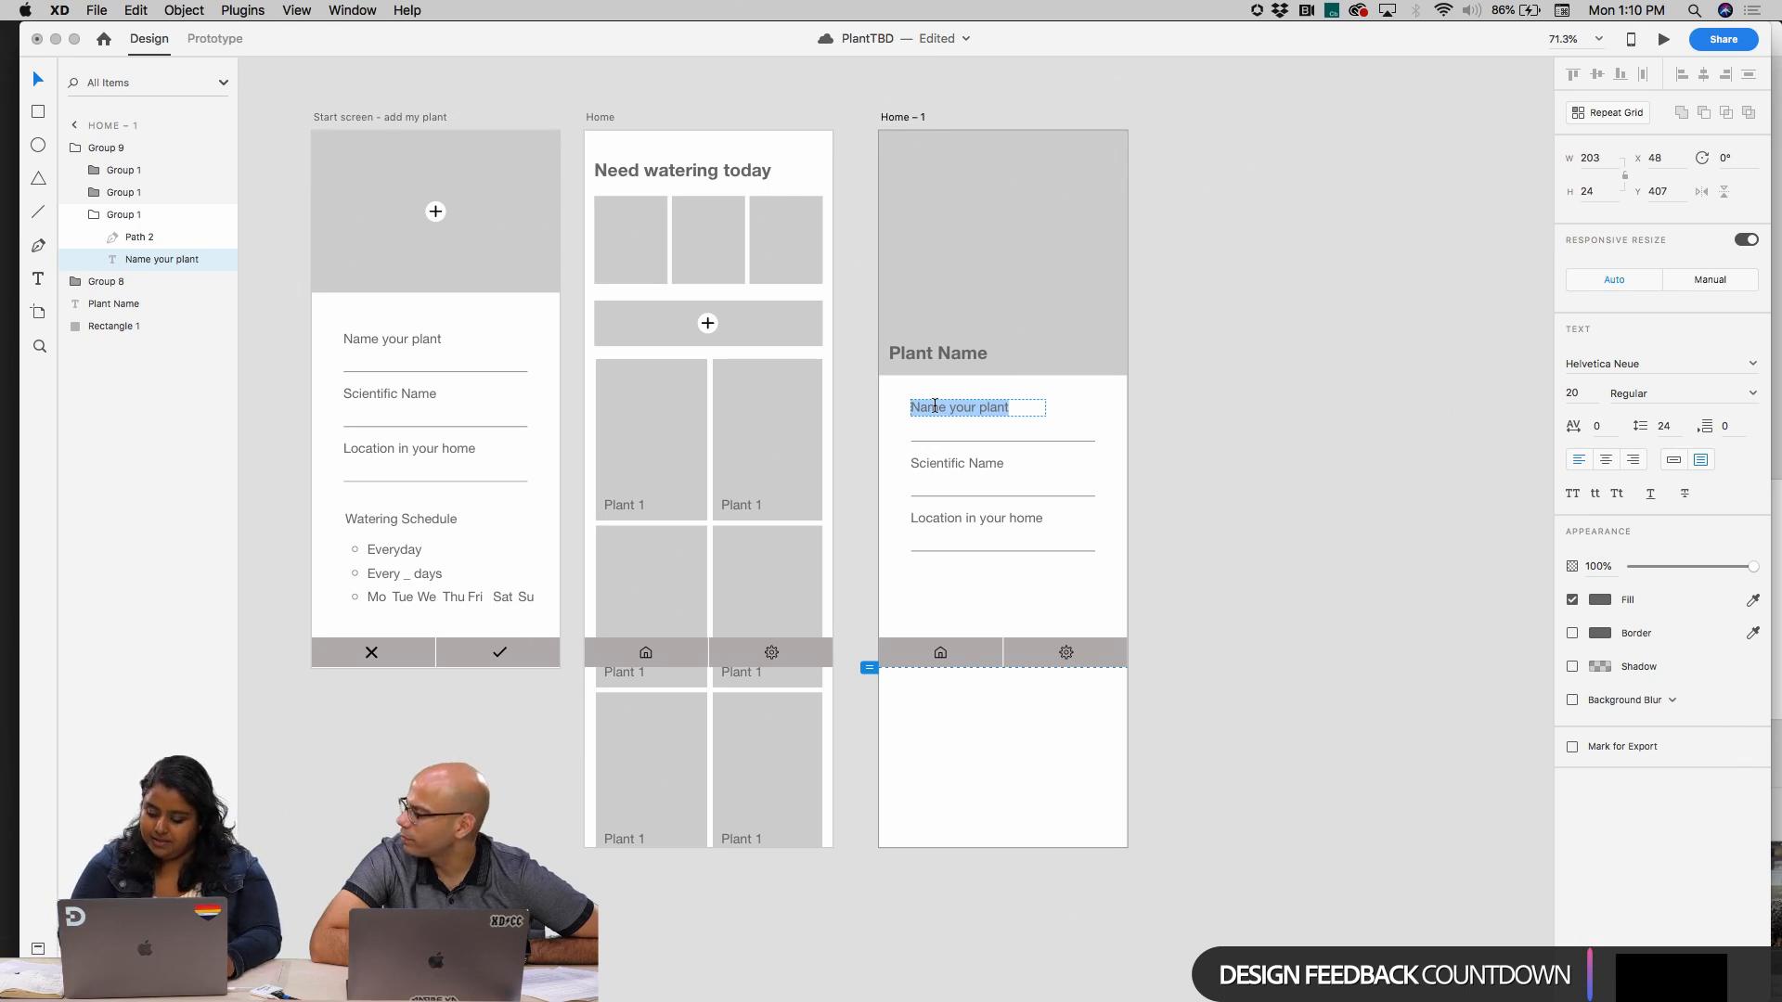
text(Last watered)
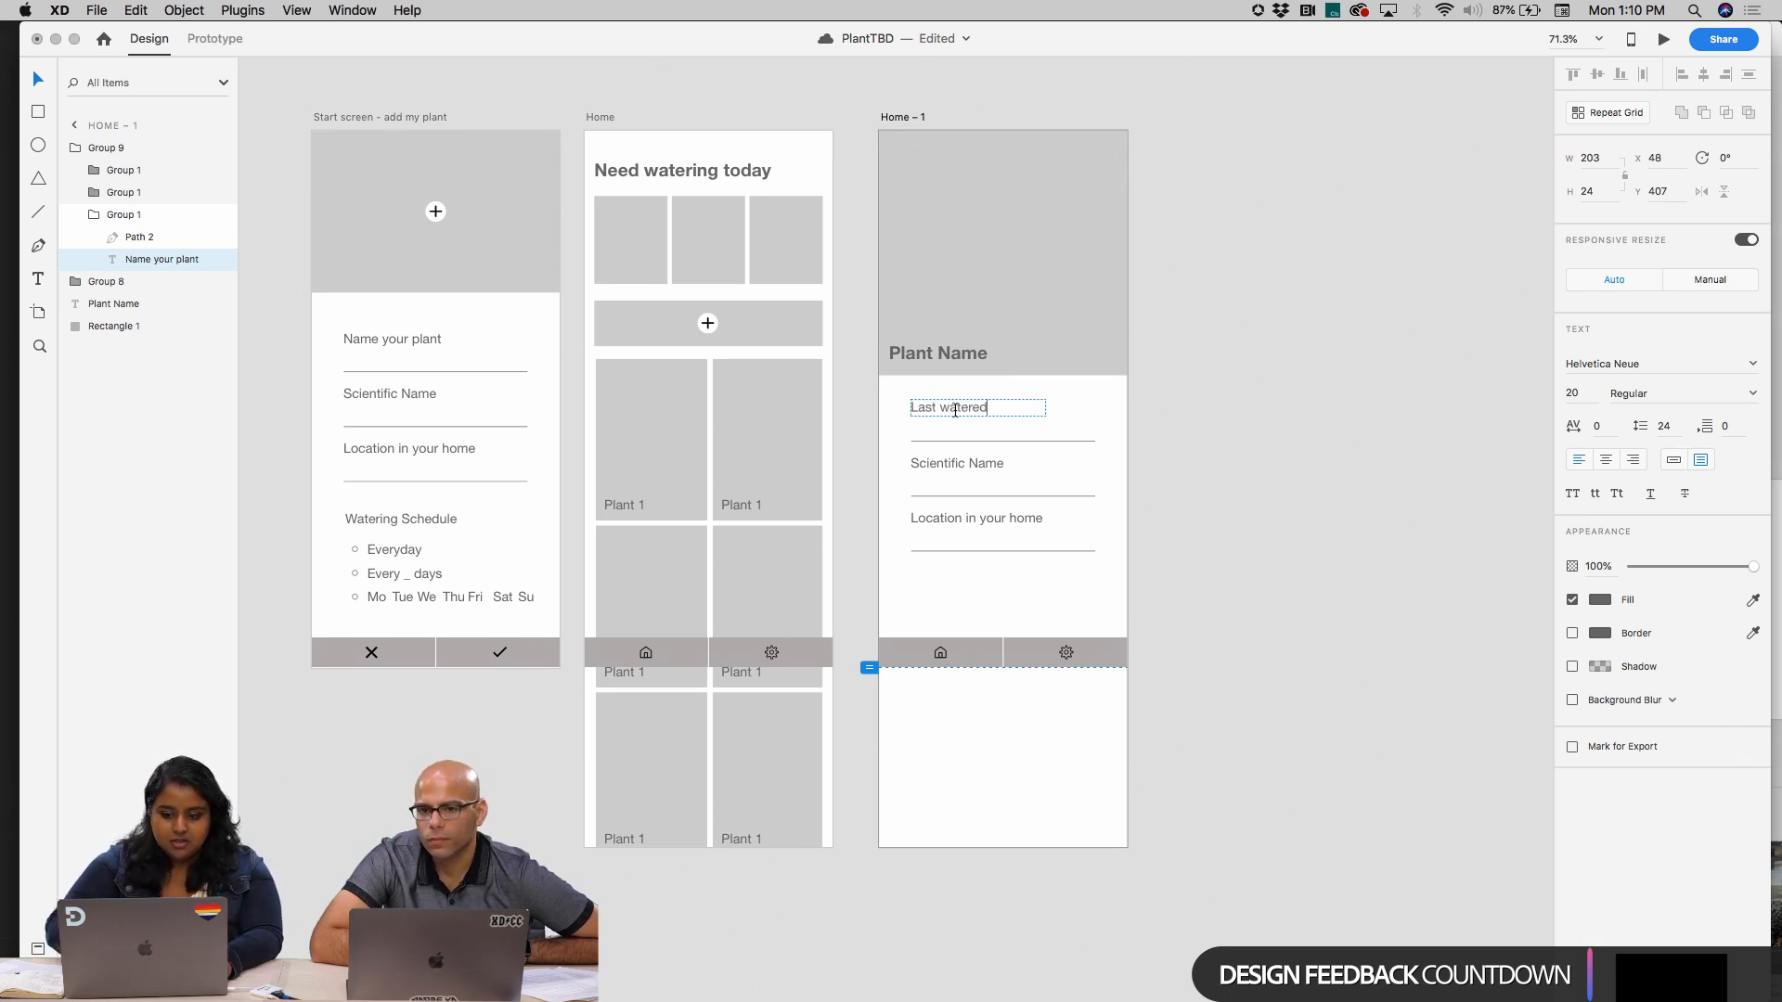
click(993, 441)
key(Delete)
Try placing a duplicate of the "Last watered" label directly below it, and undo the duplication
click(961, 409)
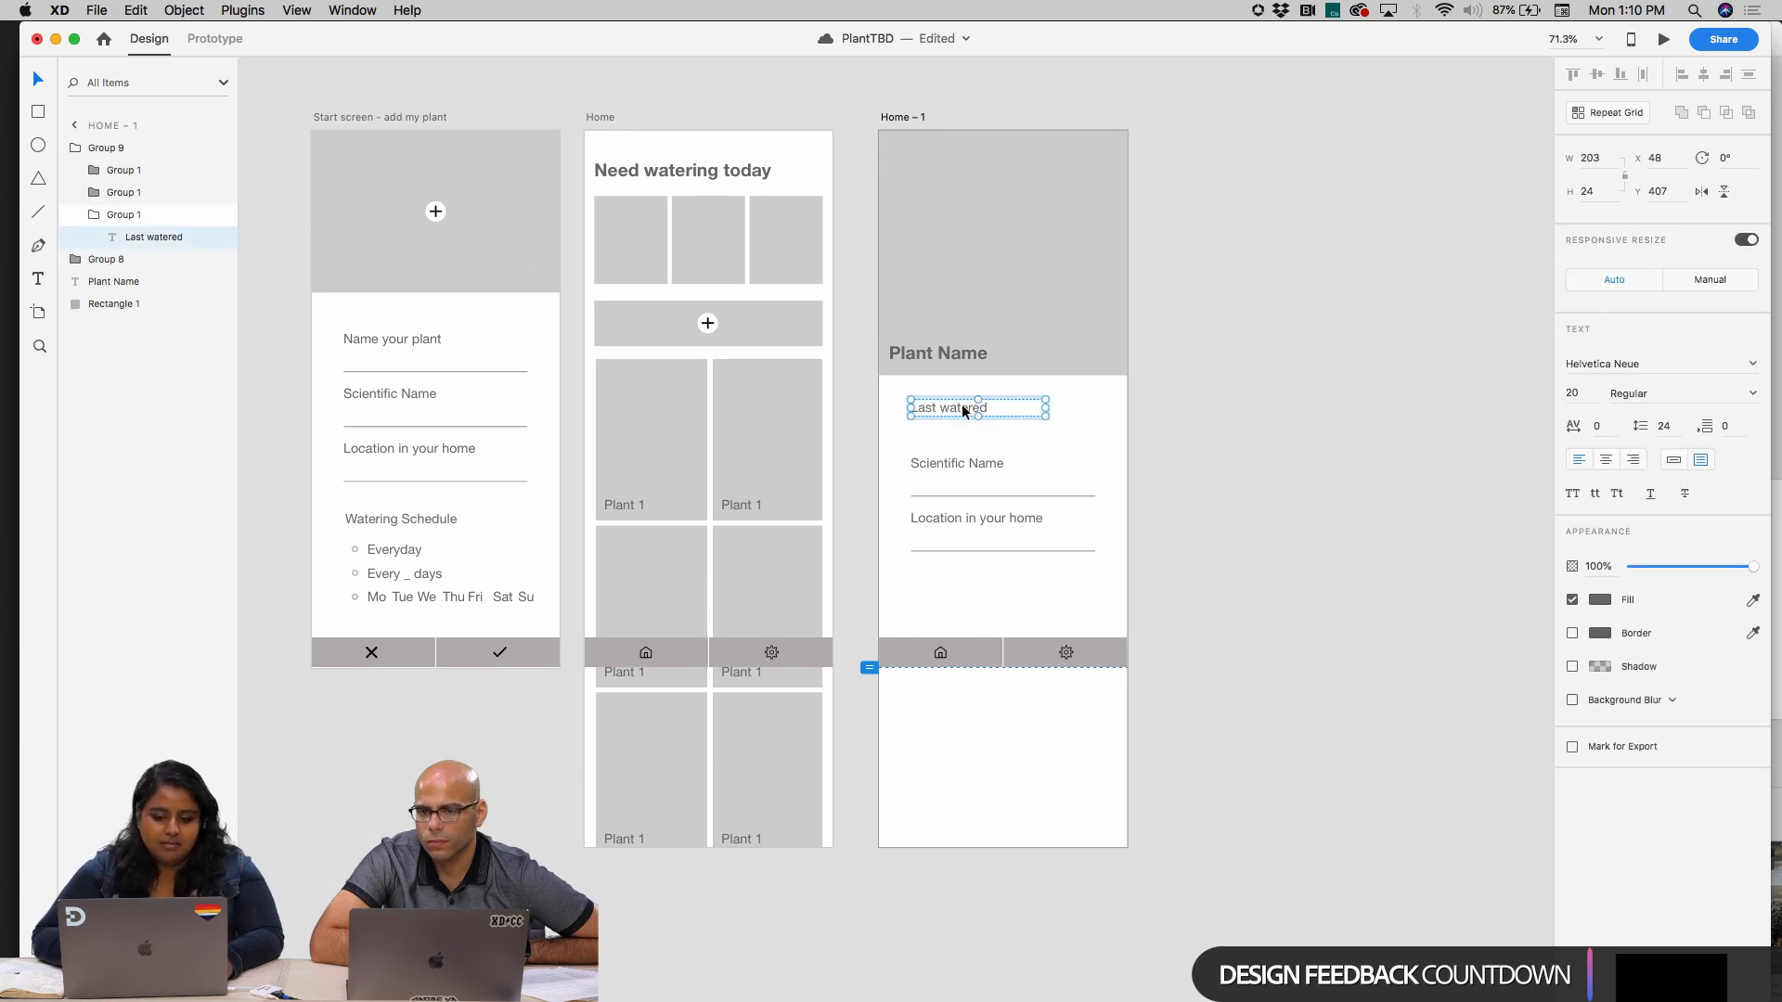
key(super+d)
drag(976, 407, 974, 431)
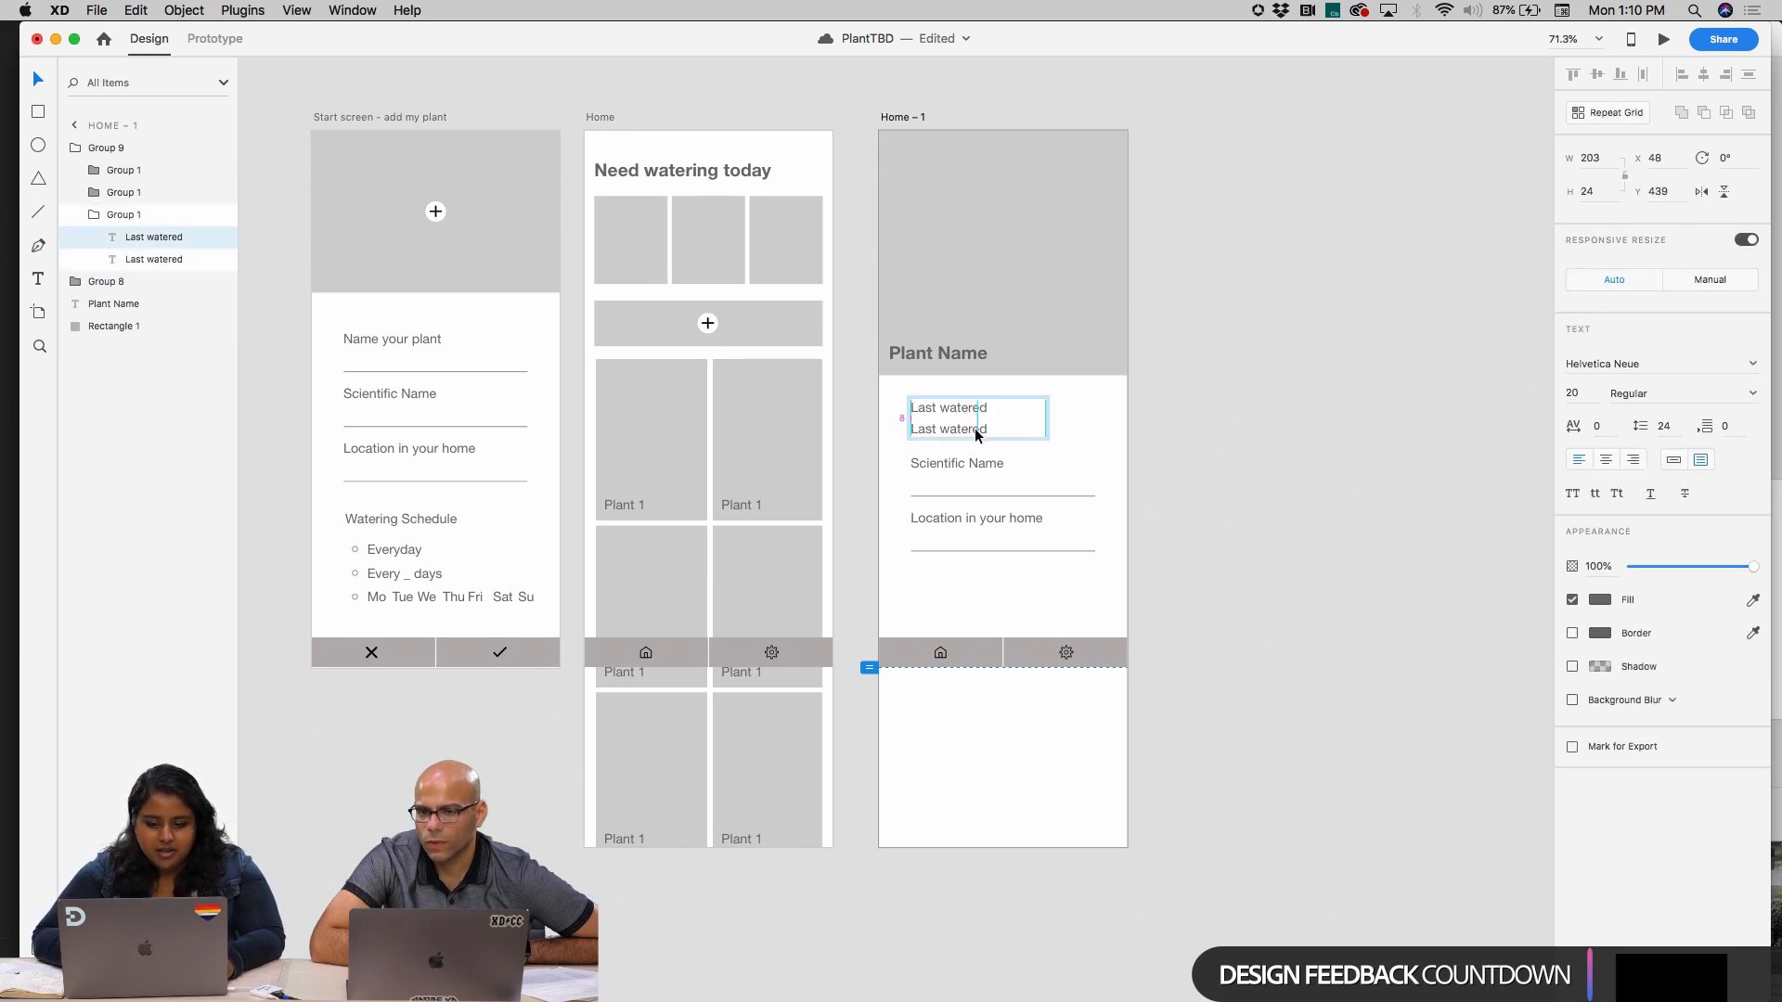
key(super+z)
key(super+z)
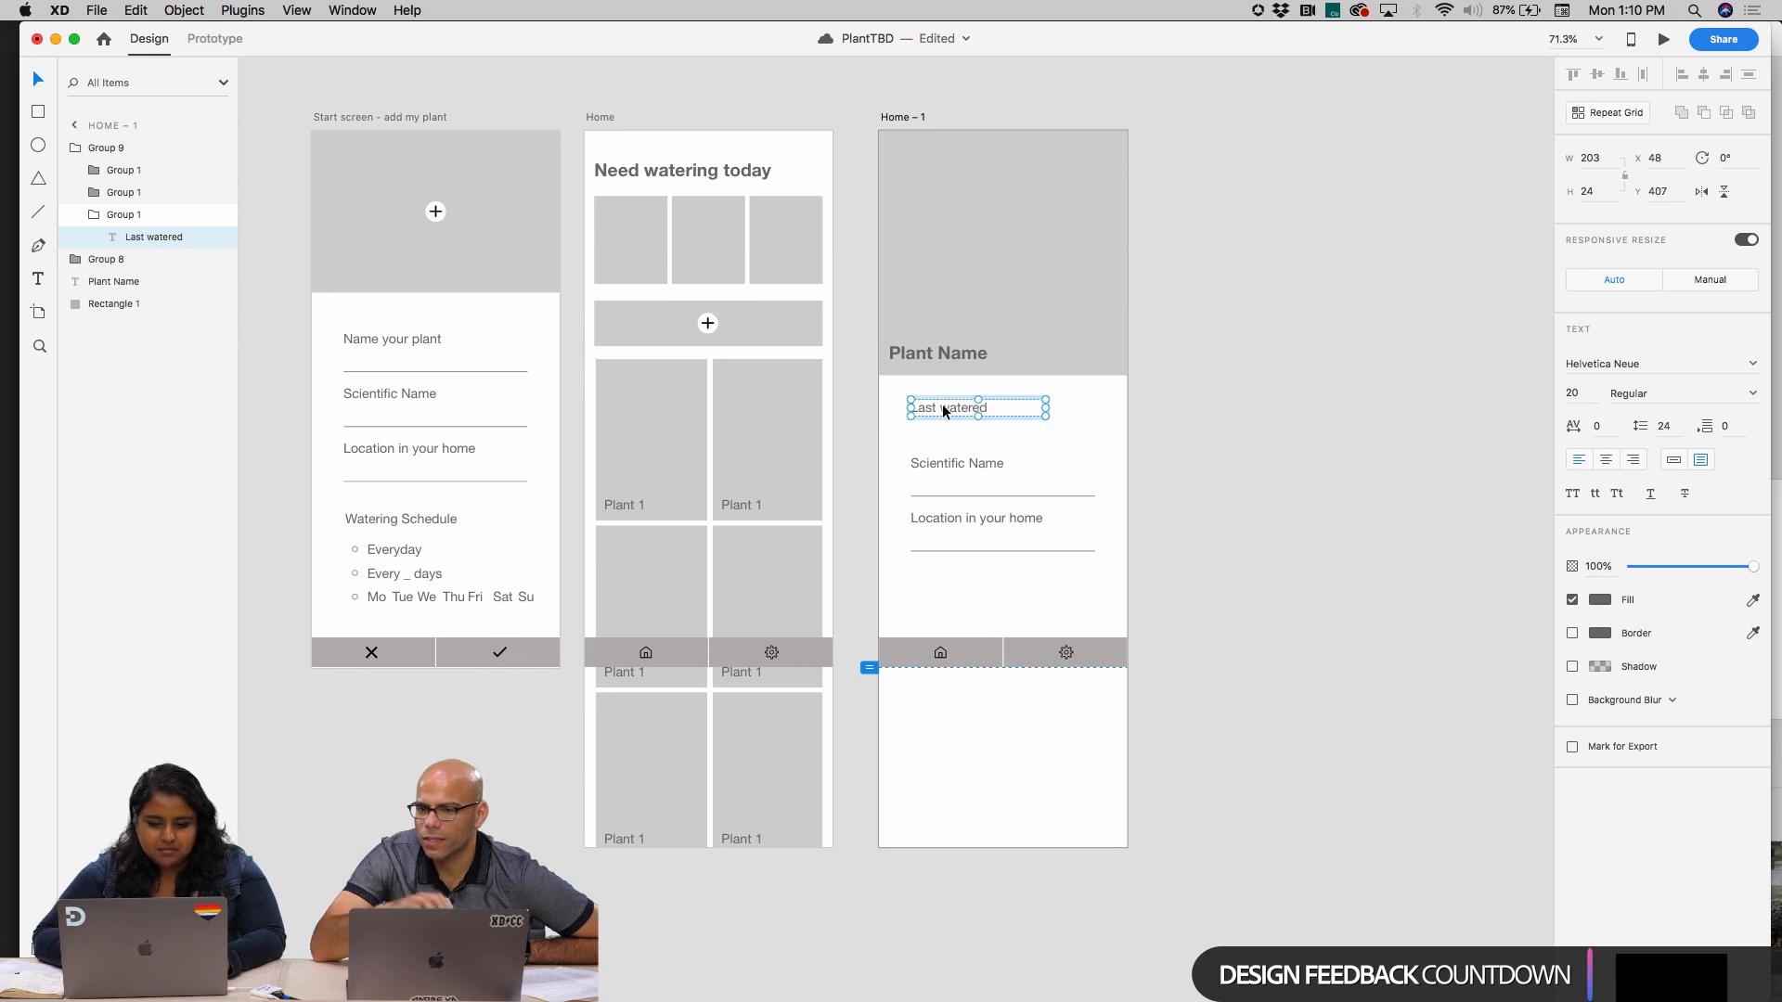
click(1130, 408)
click(956, 409)
click(955, 408)
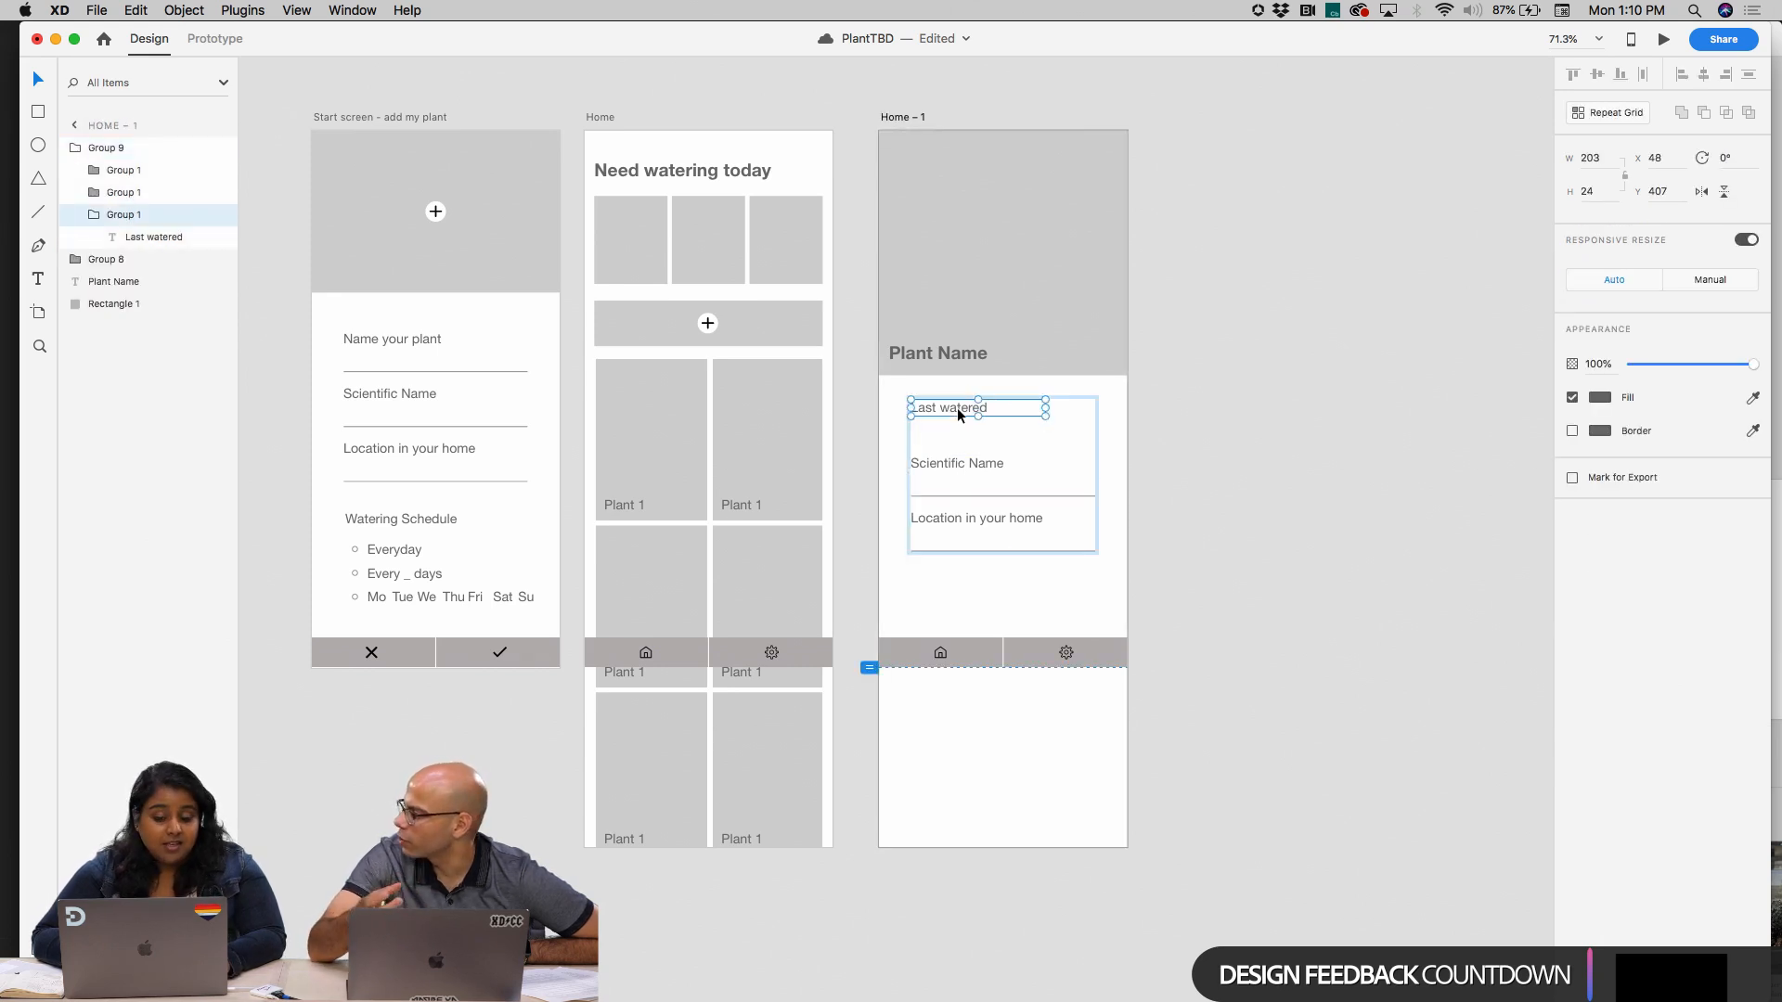
click(948, 464)
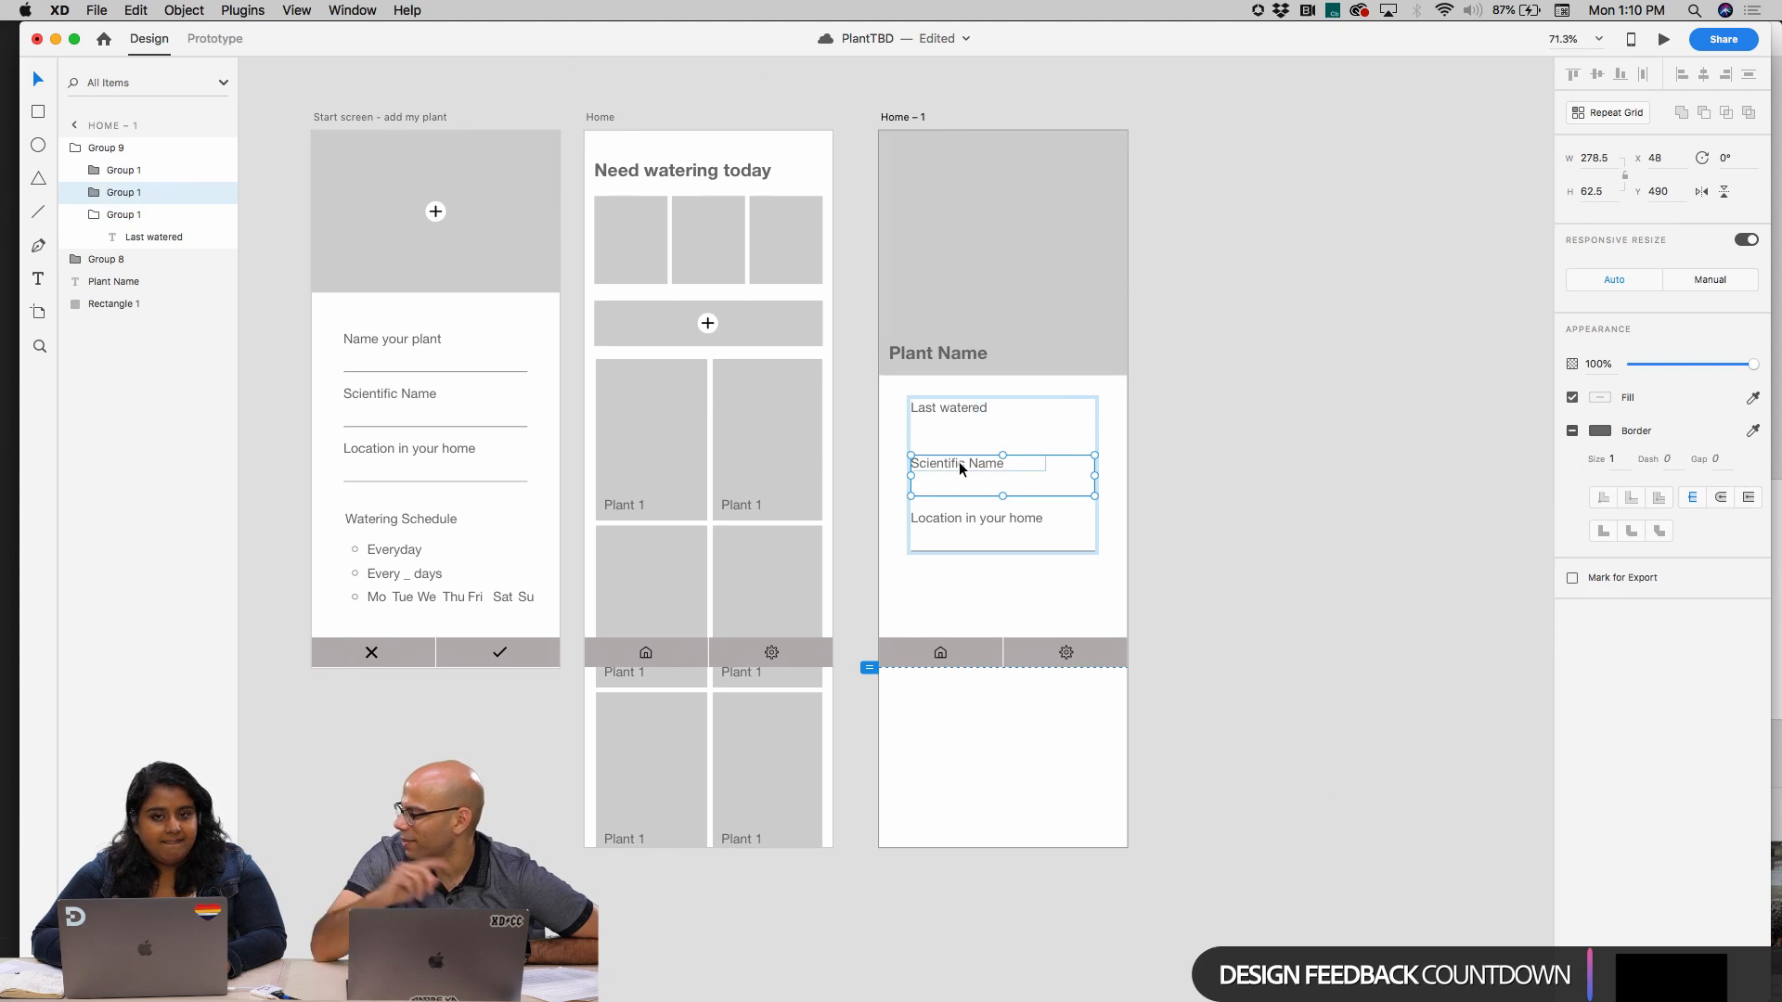
double_click(958, 460)
Examine the three plant cards under "Need watering today" on the Home artboard
scroll(969, 421, up, 5)
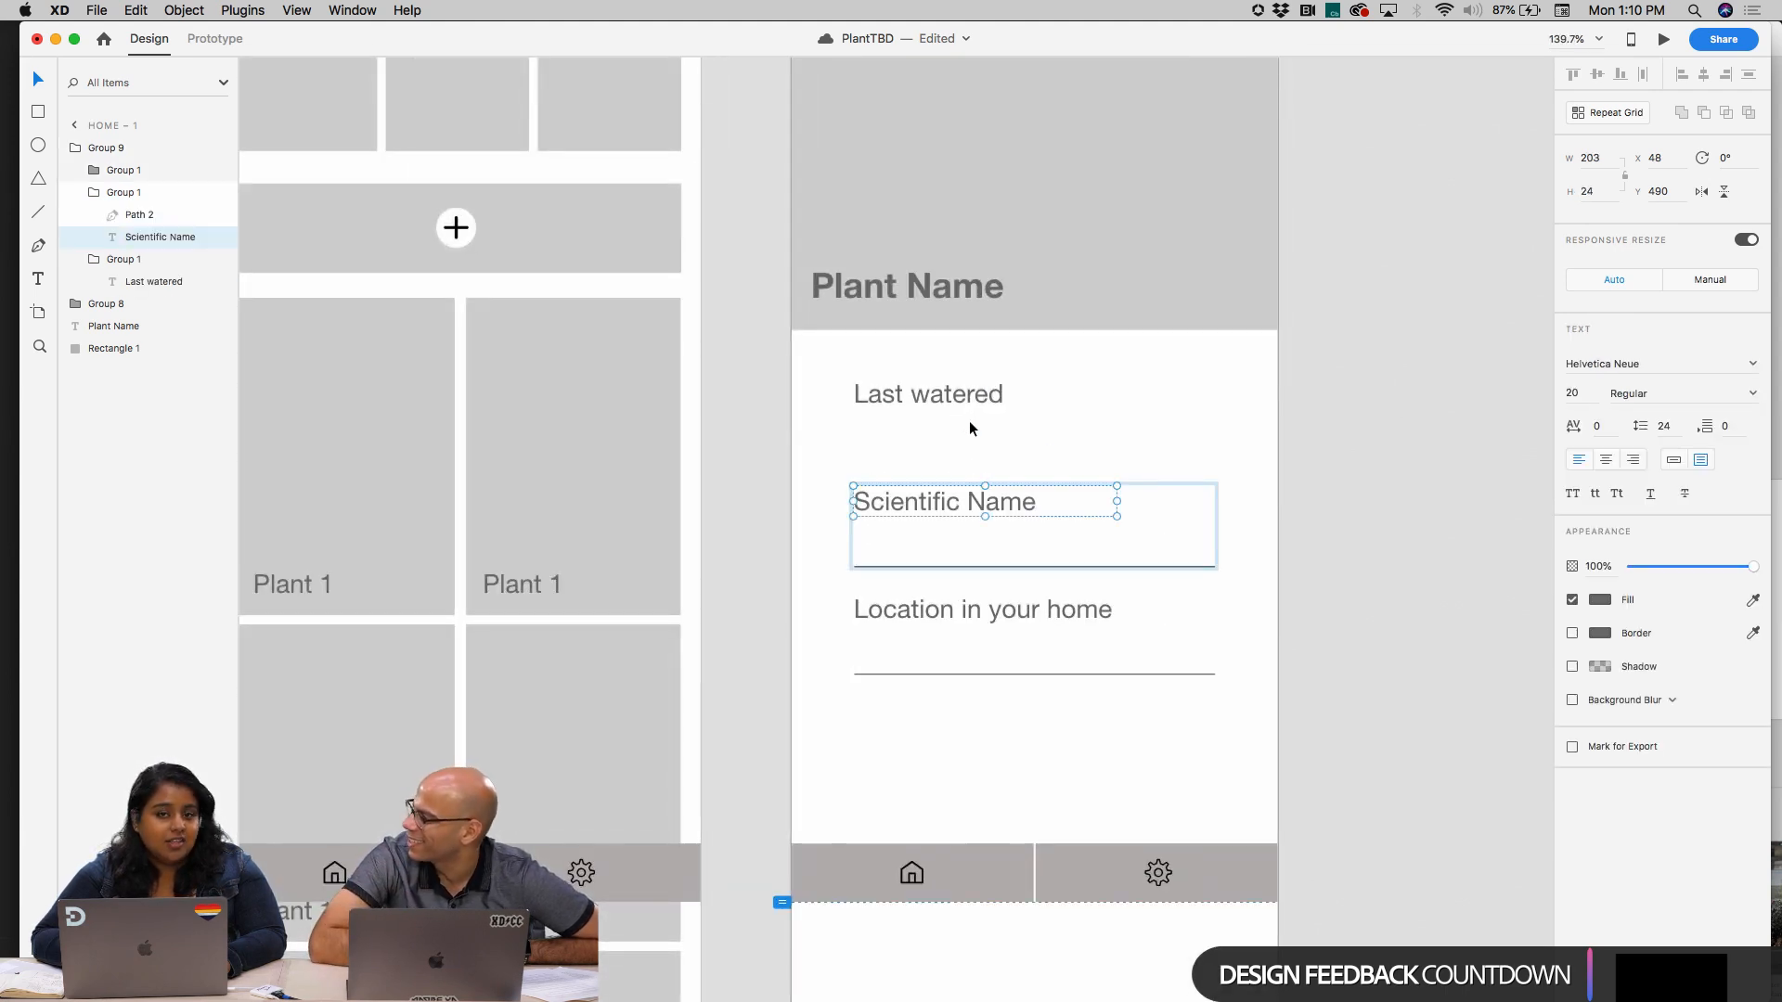
scroll(969, 420, down, 1)
scroll(968, 421, right, 2)
scroll(969, 421, up, 5)
scroll(968, 421, left, 4)
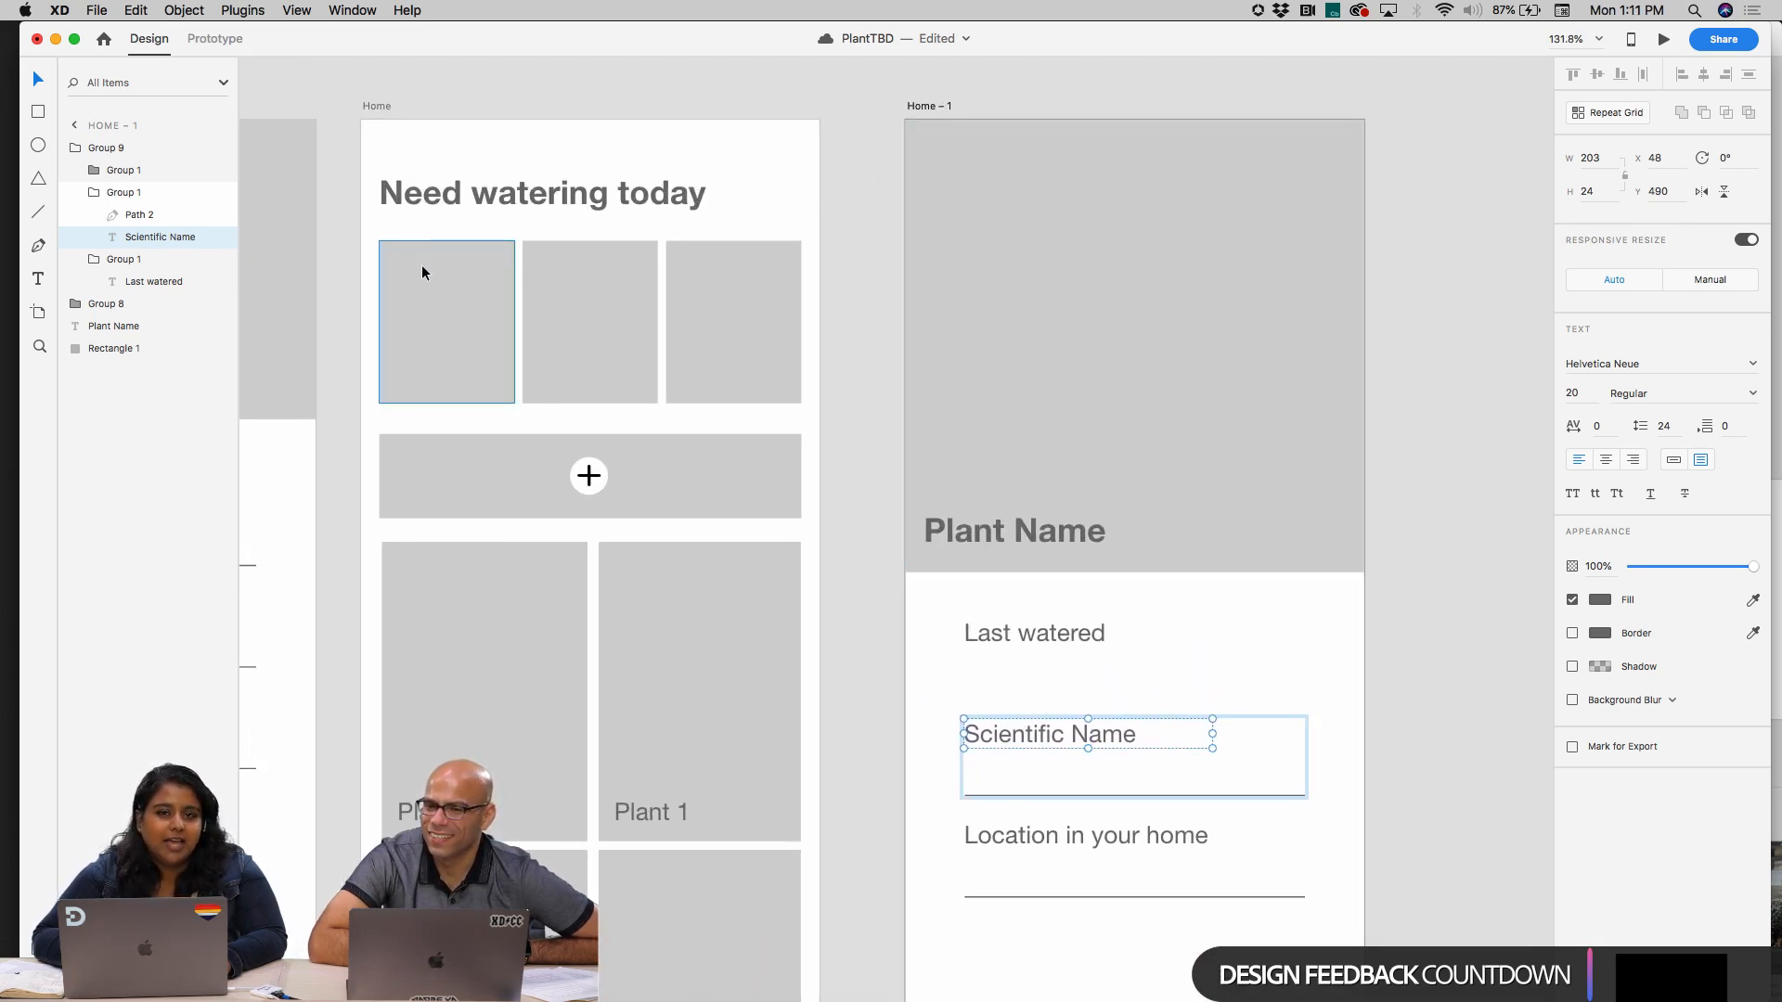
scroll(575, 255, left, 2)
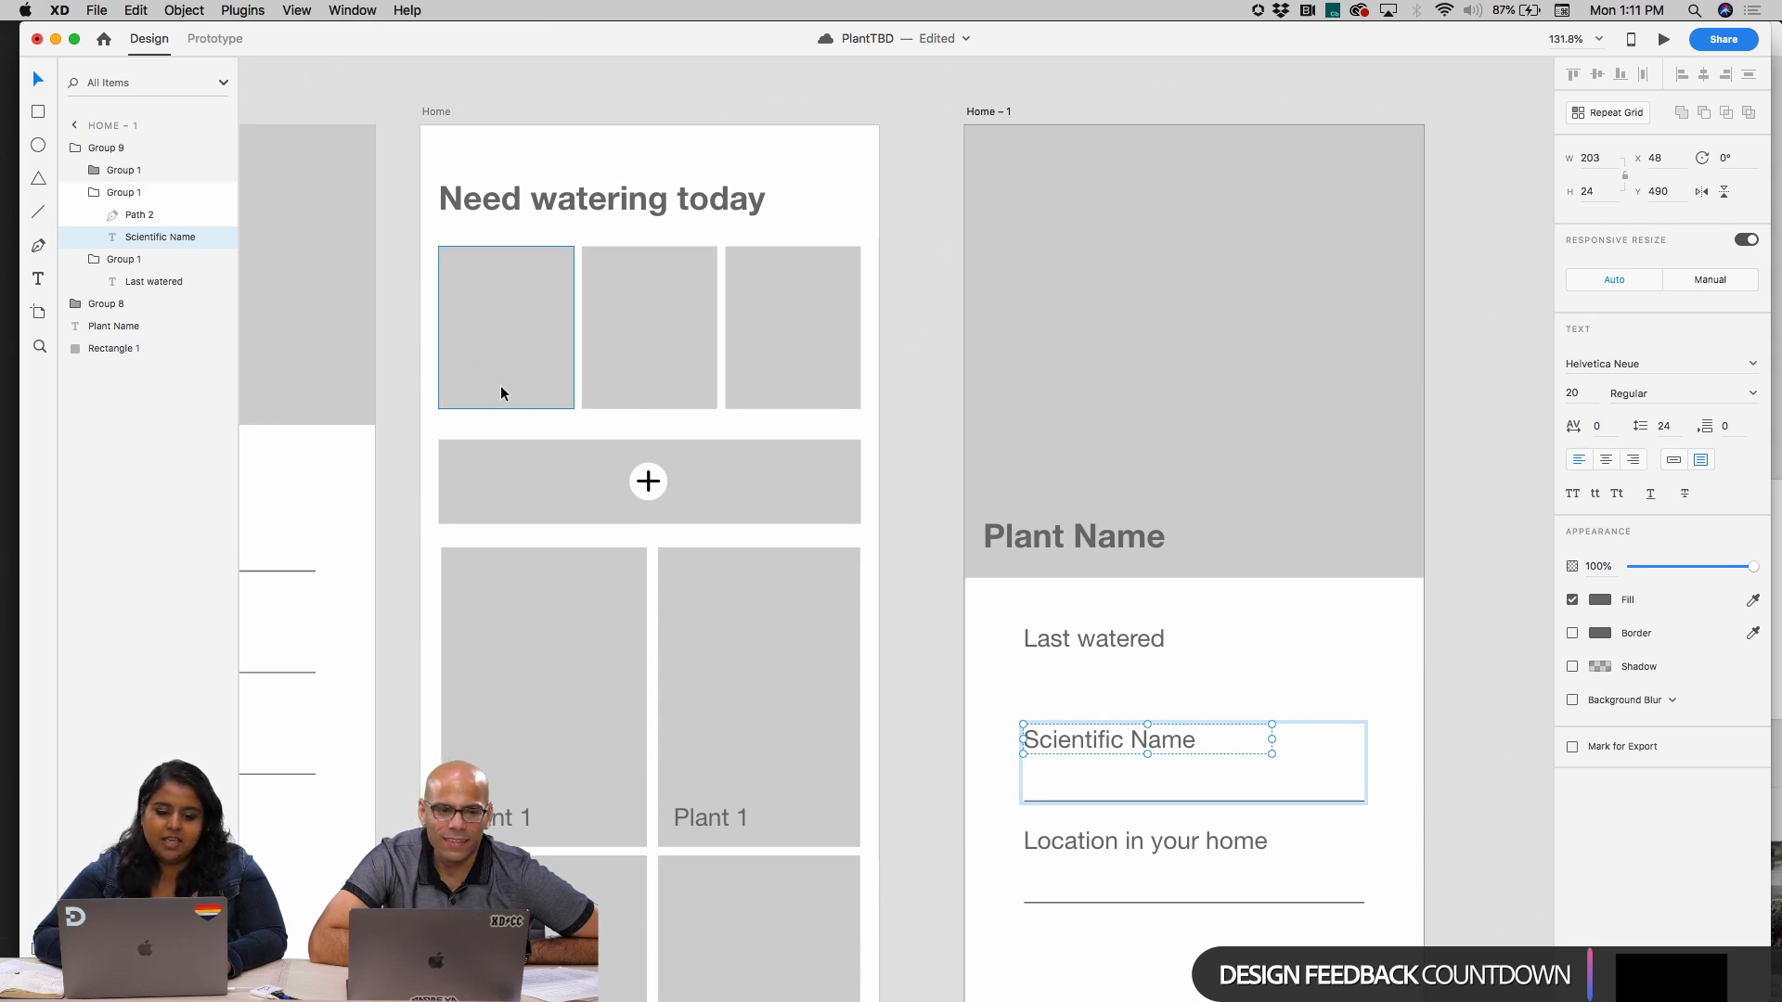
click(530, 348)
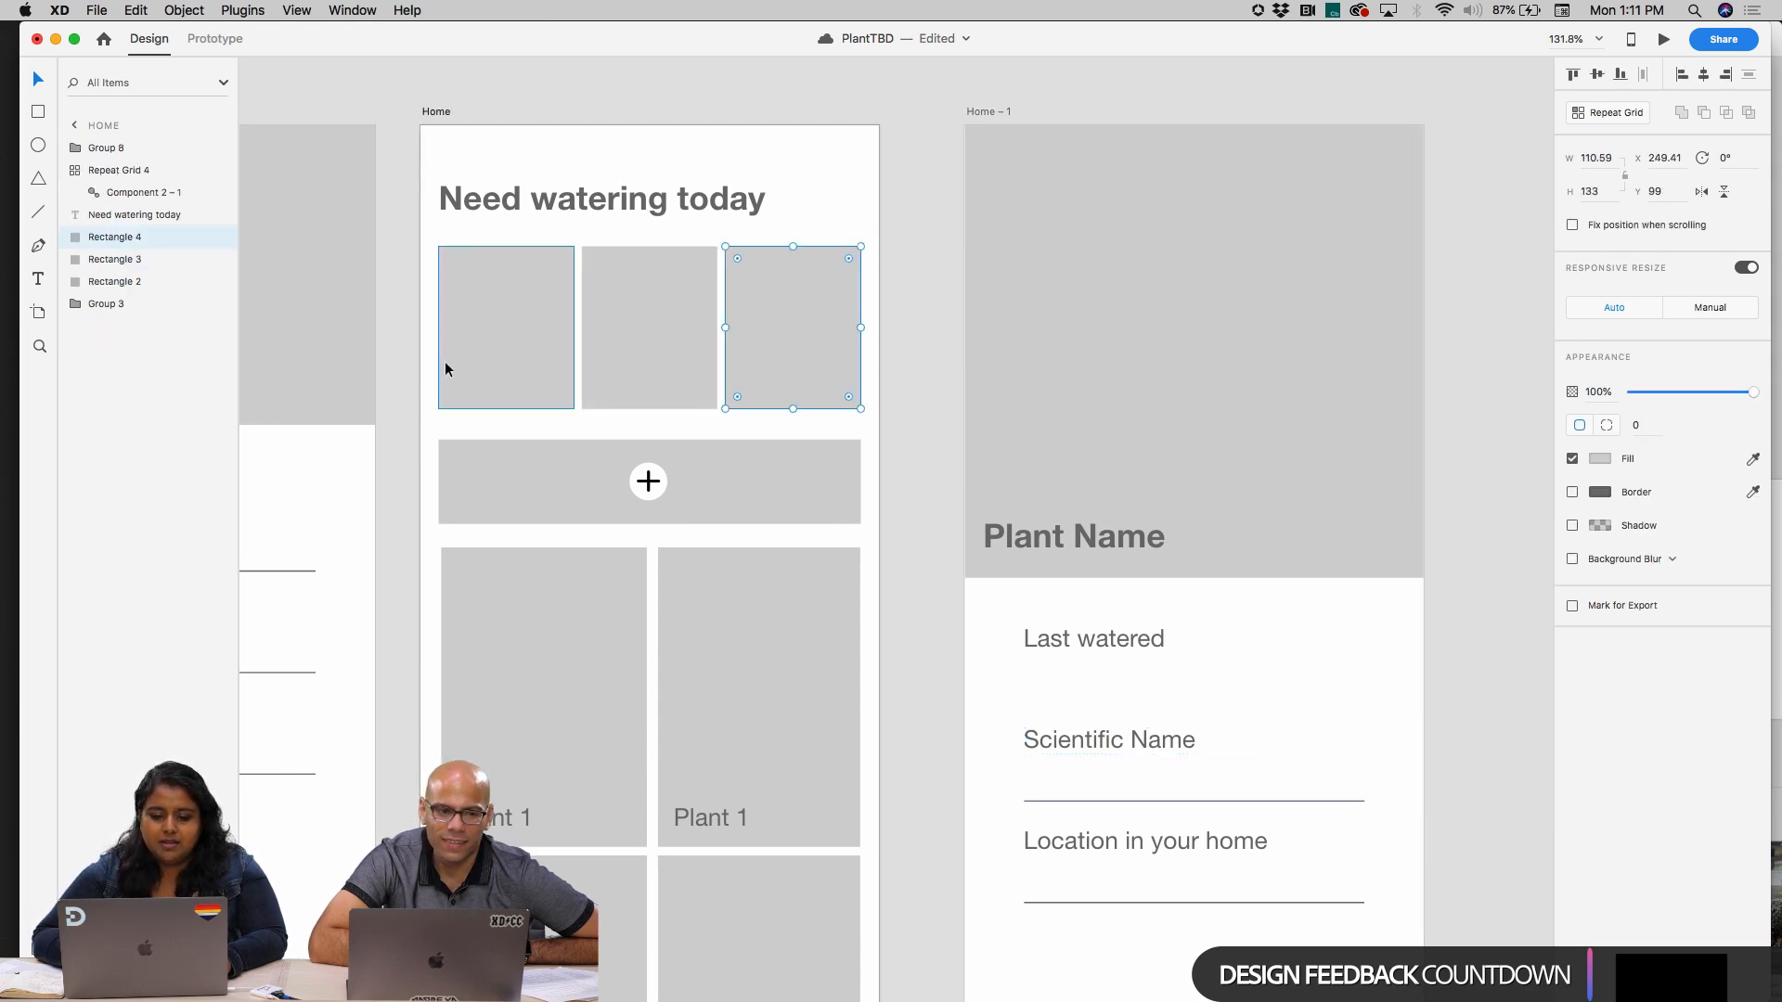
click(656, 362)
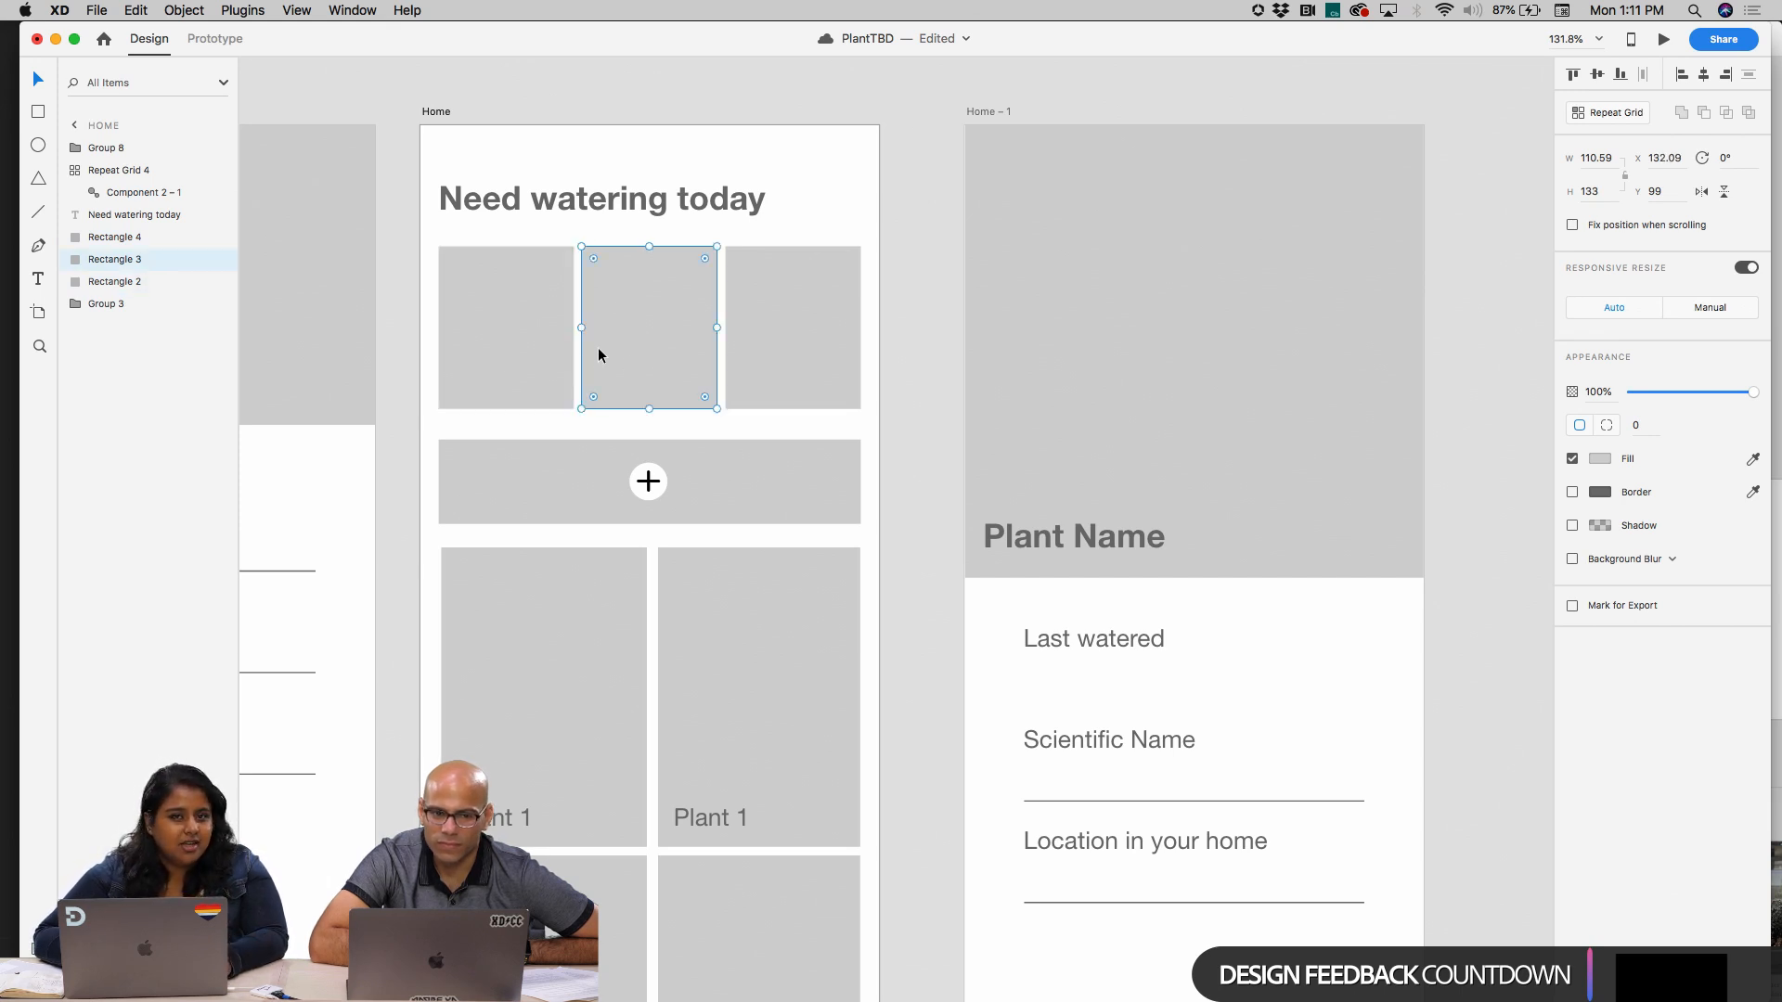
click(526, 326)
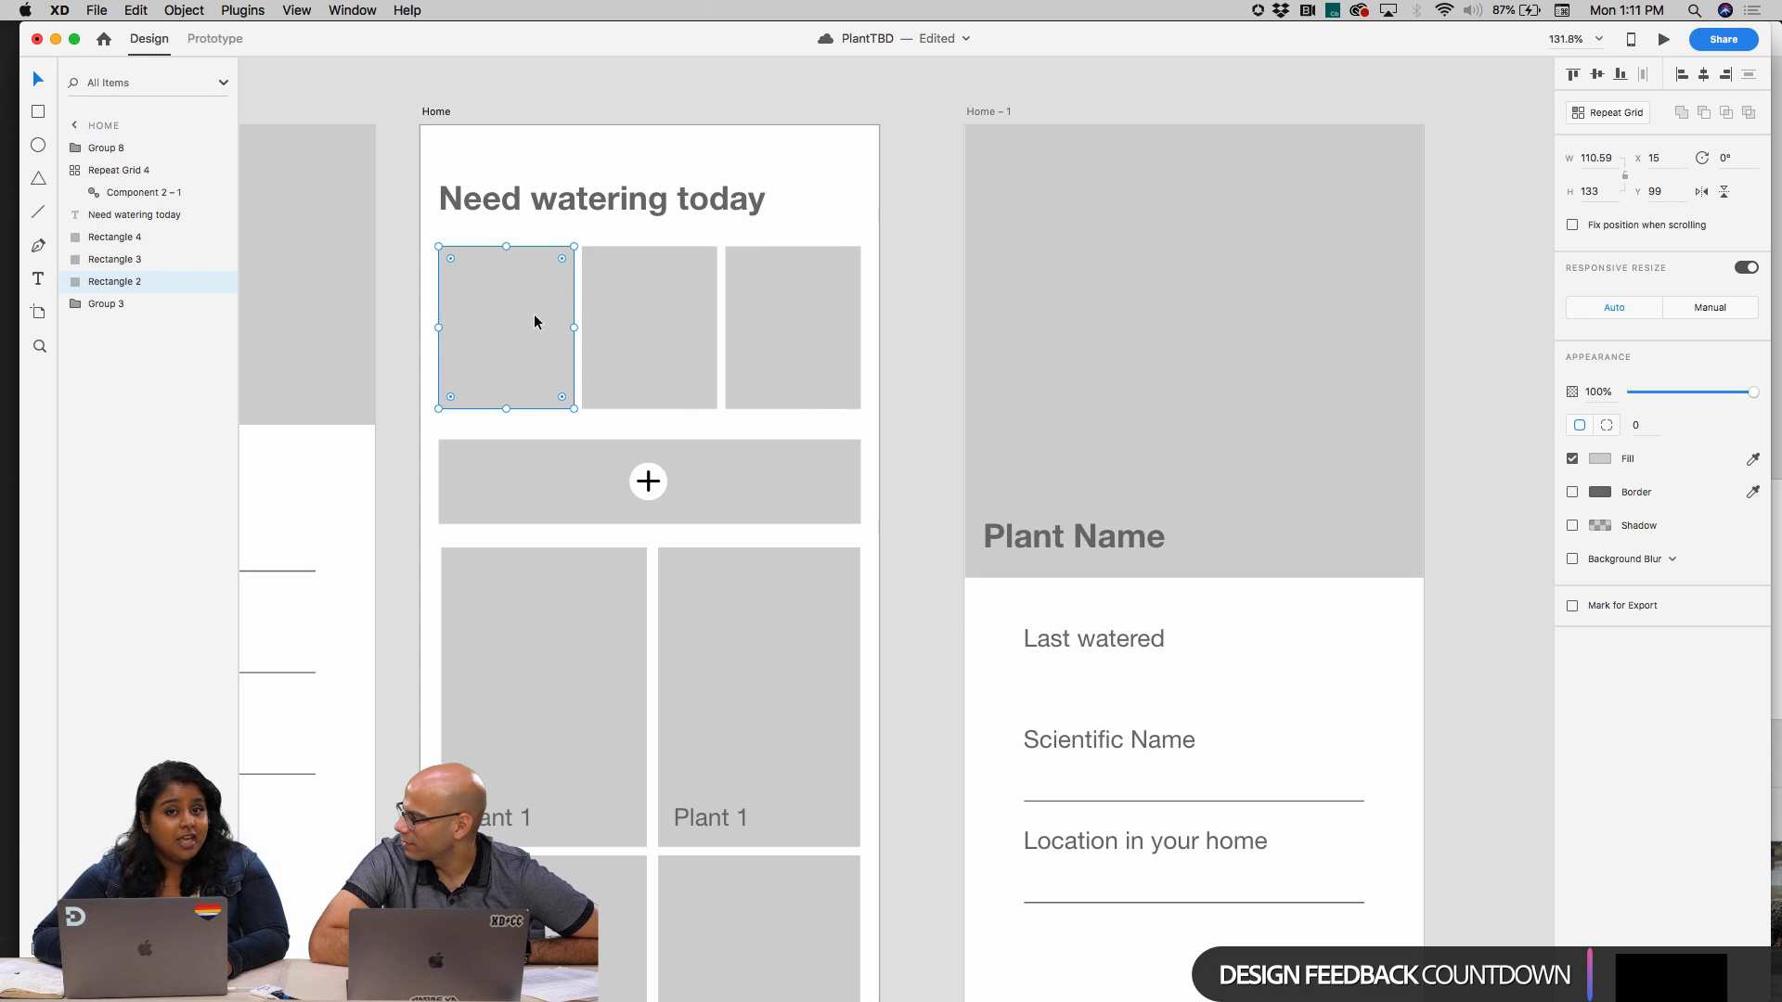
click(616, 315)
click(567, 316)
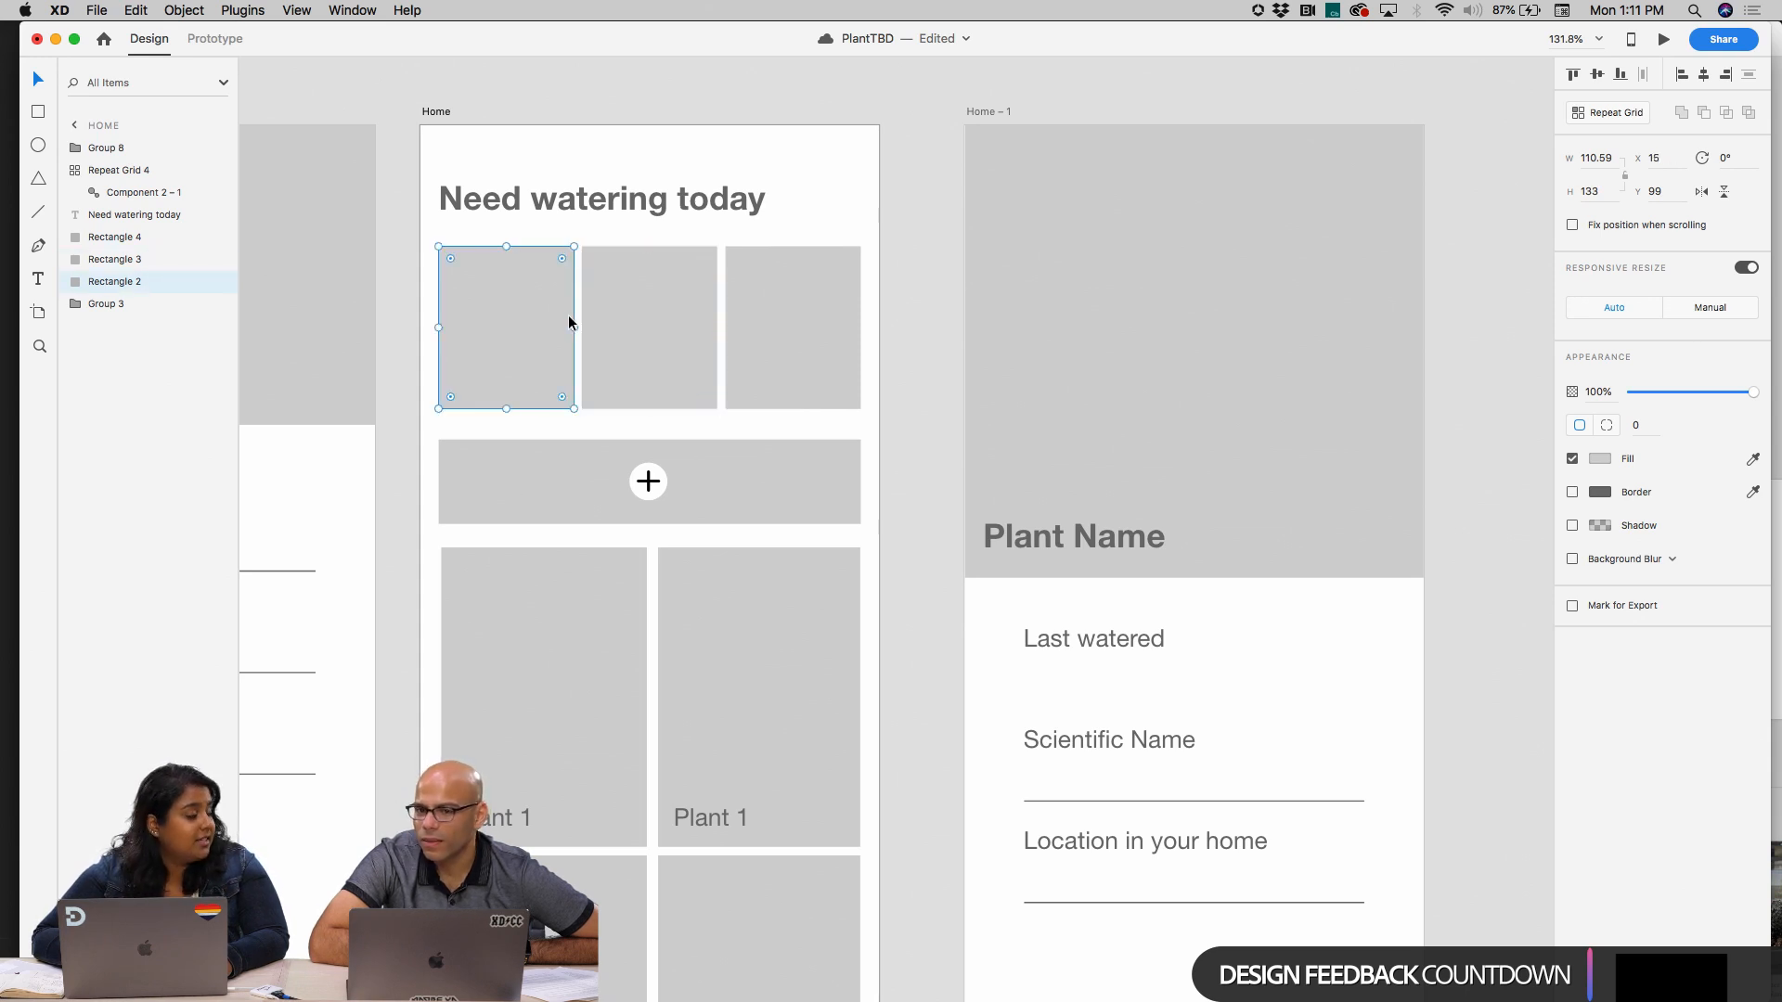
Draw a small pill-shaped badge about 43 × 12 with corner radius 6 across the top edge of the first watering card
scroll(529, 330, up, 5)
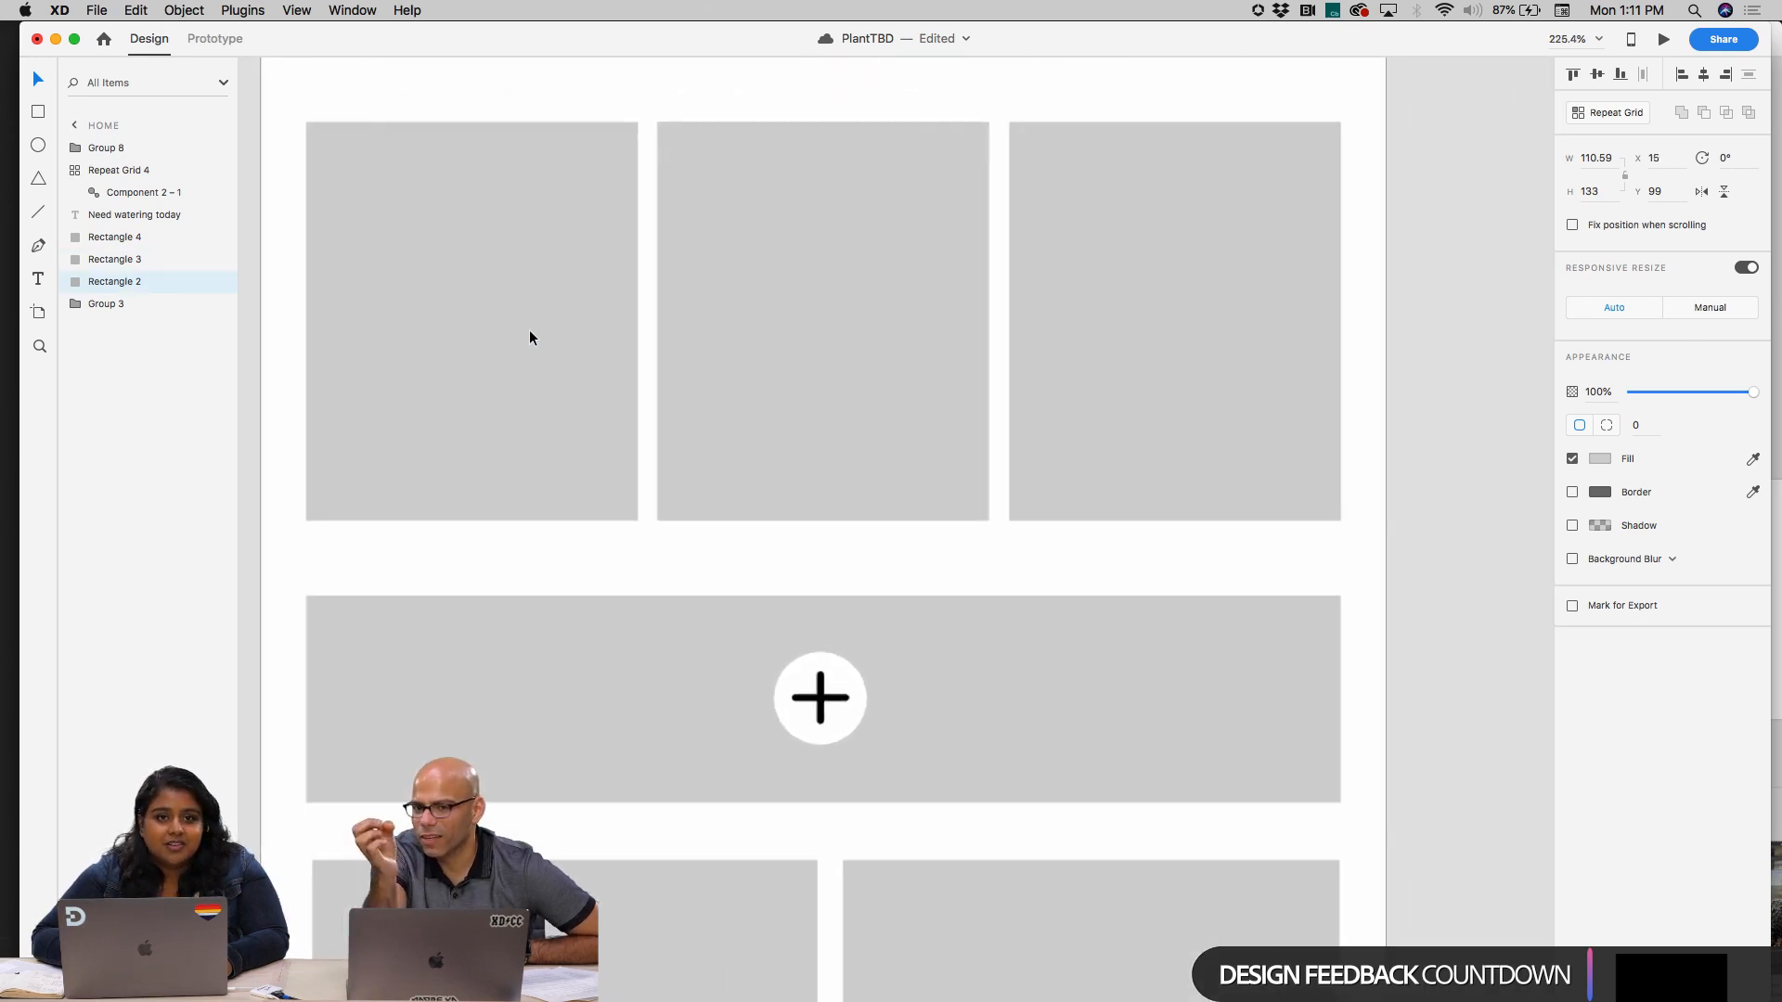
click(38, 149)
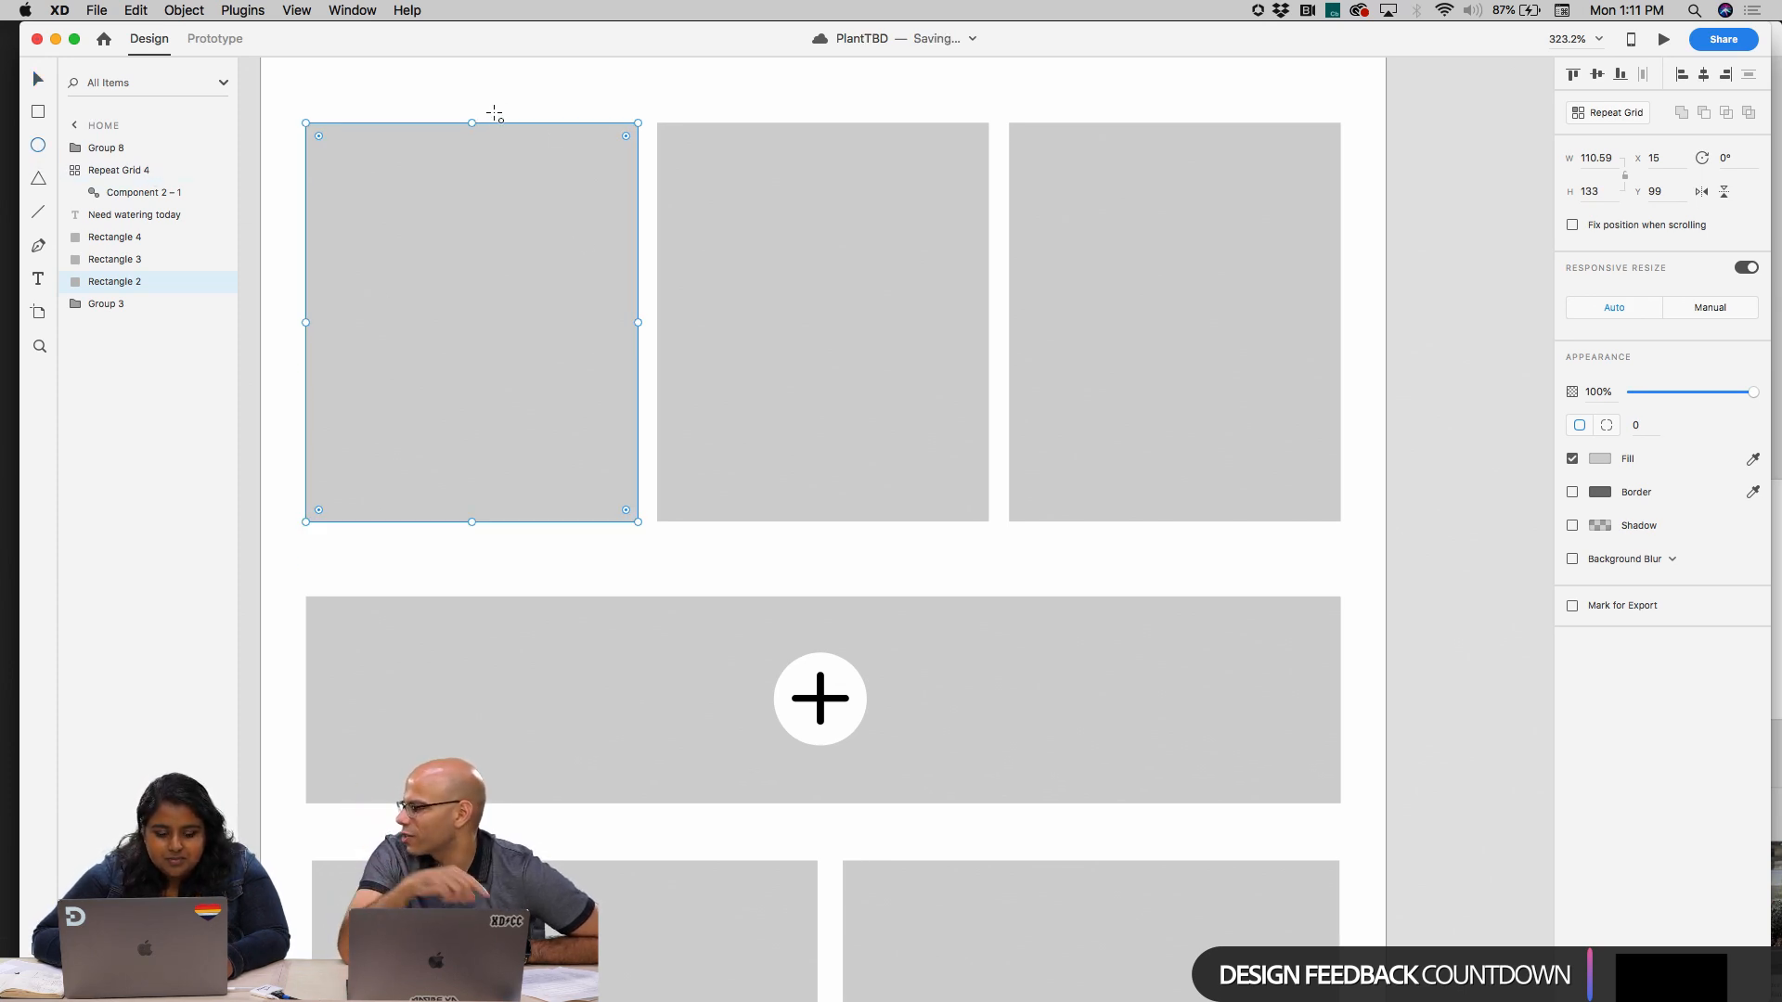
click(44, 112)
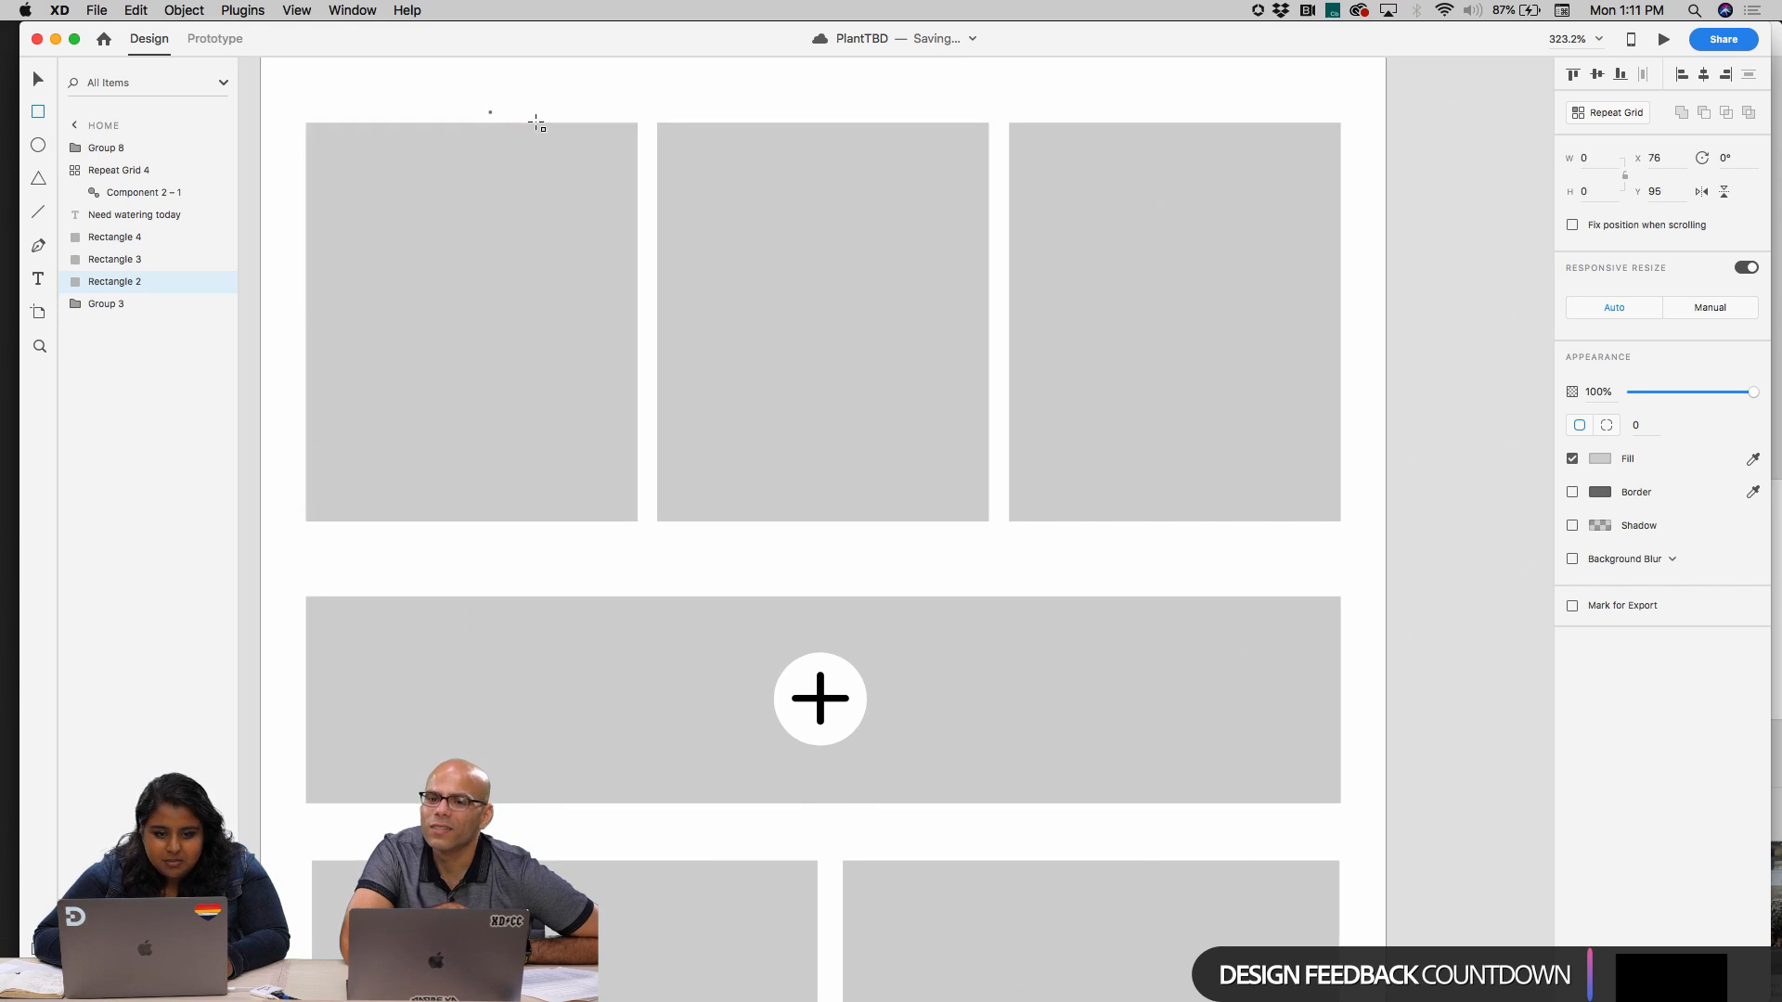
mouse_move(489, 110)
mouse_down()
mouse_move(636, 148)
mouse_move(593, 119)
mouse_up()
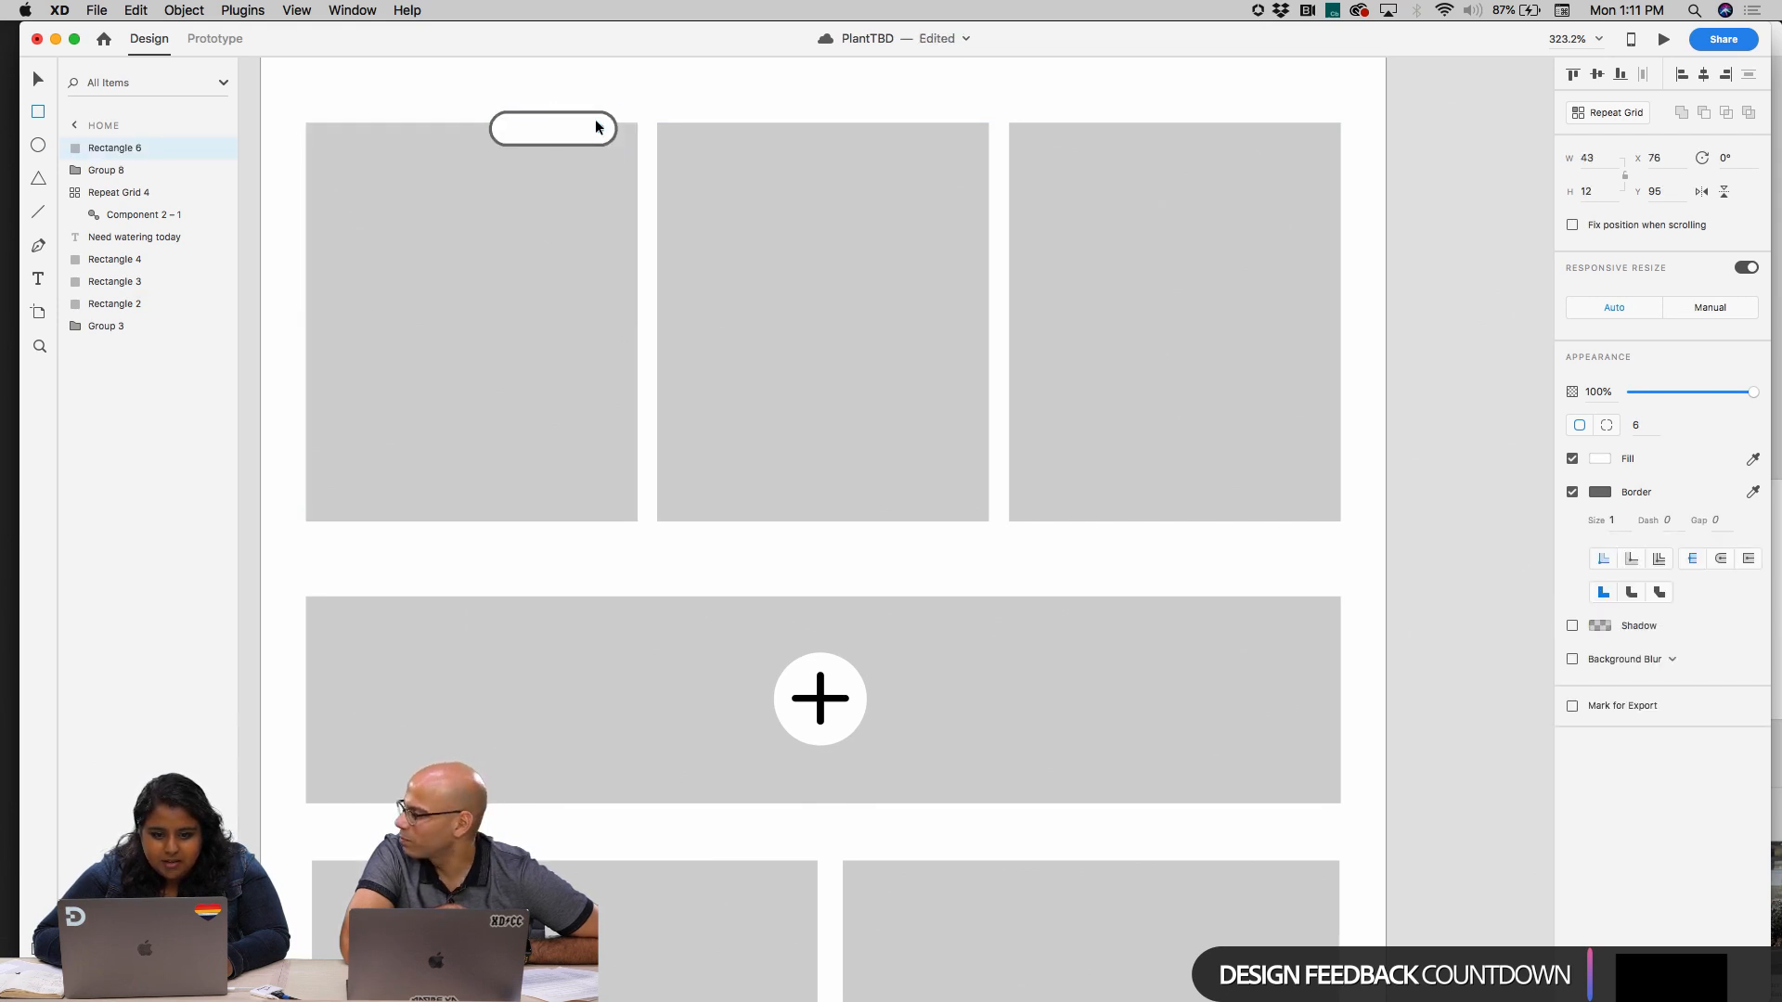
Add the text "O" over the pill-shaped badge on the first watering card
scroll(594, 119, up, 5)
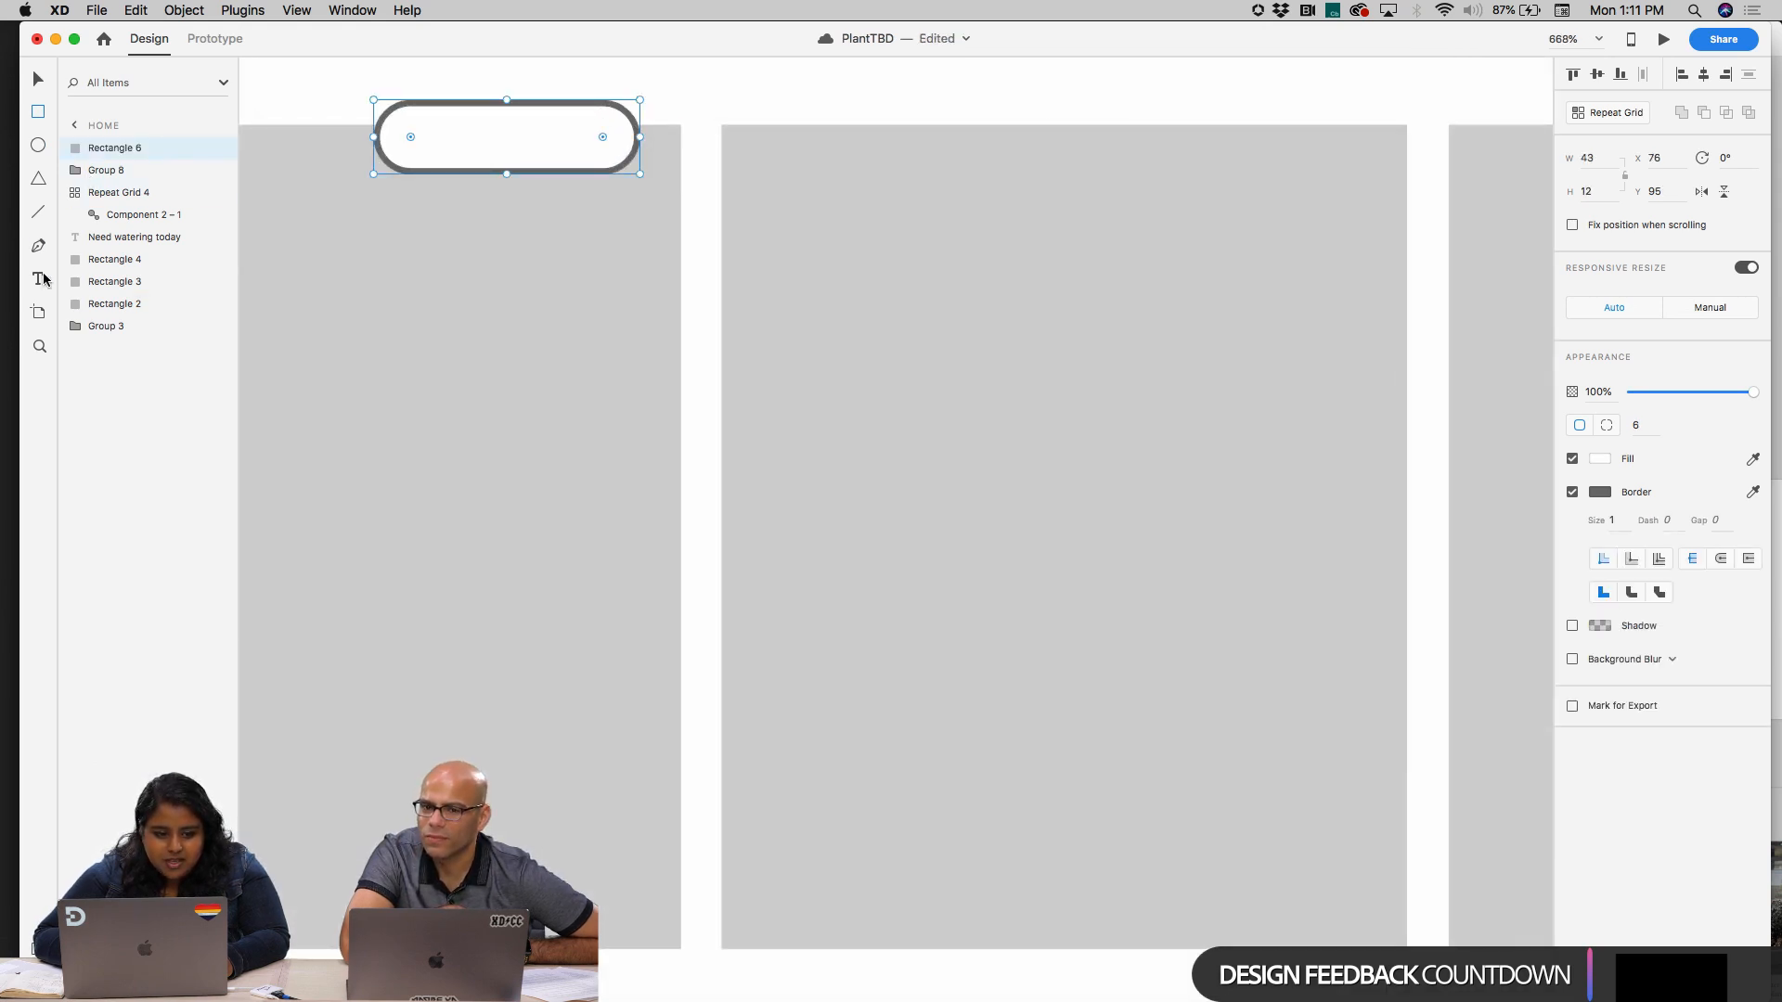
click(474, 141)
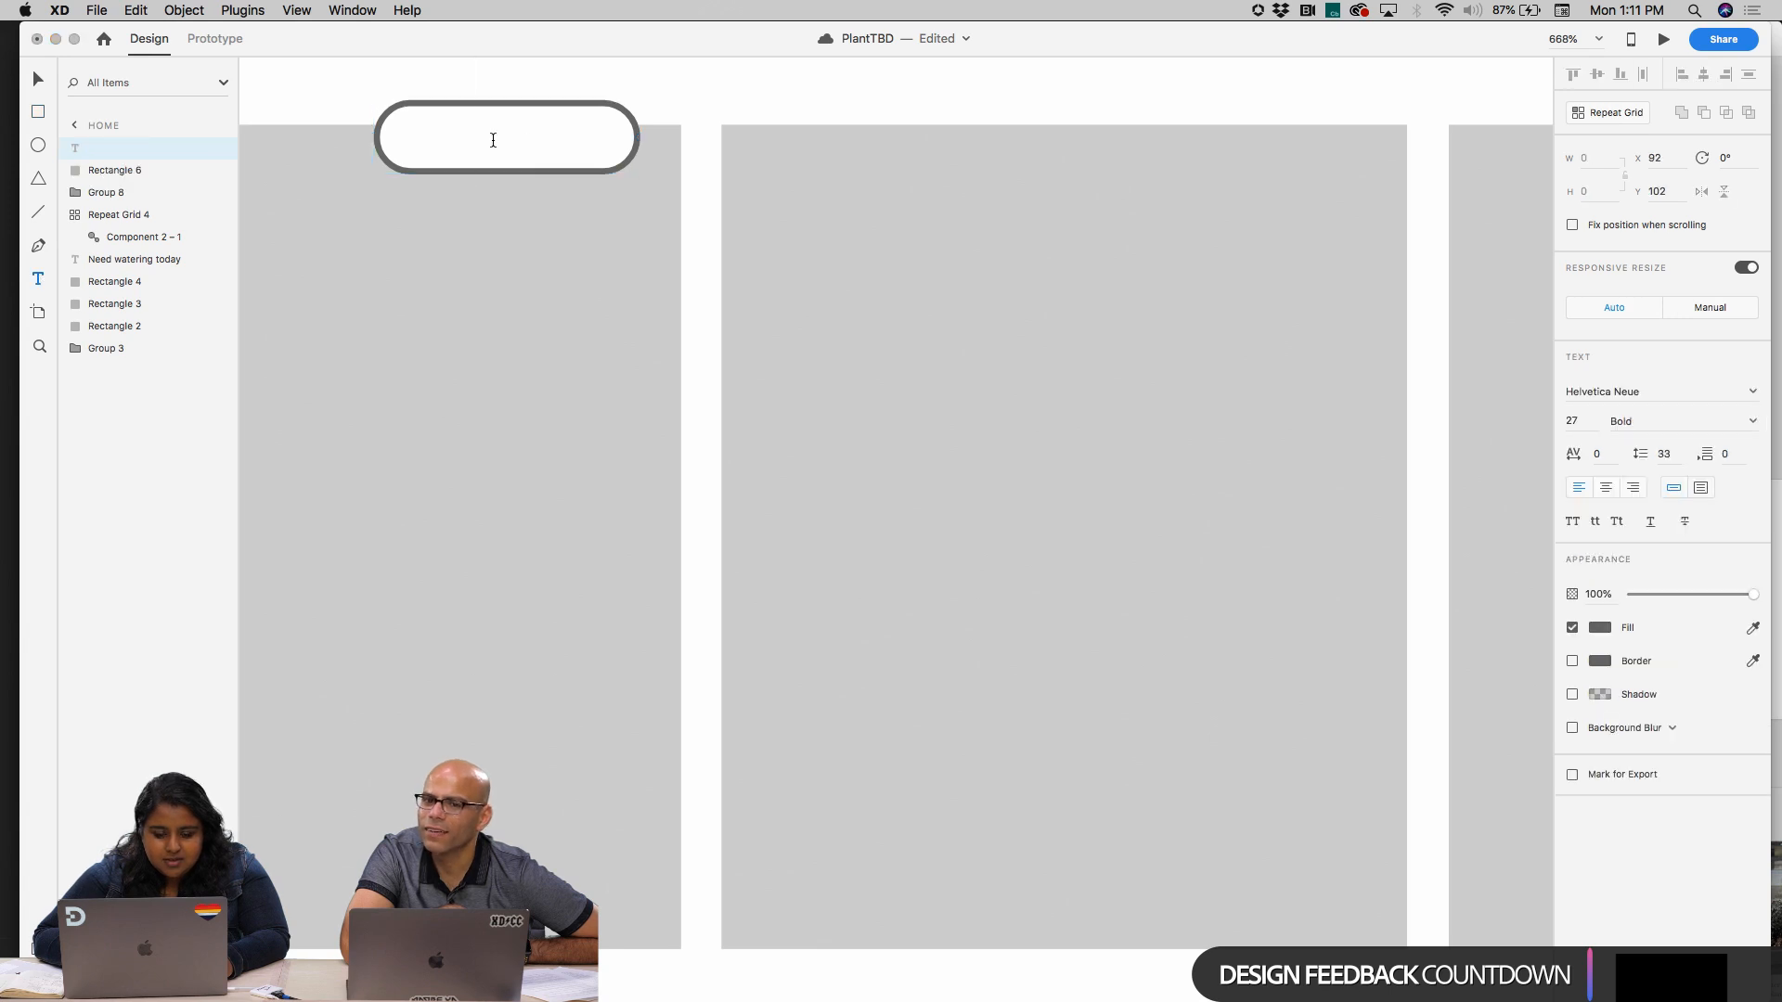
click(1581, 419)
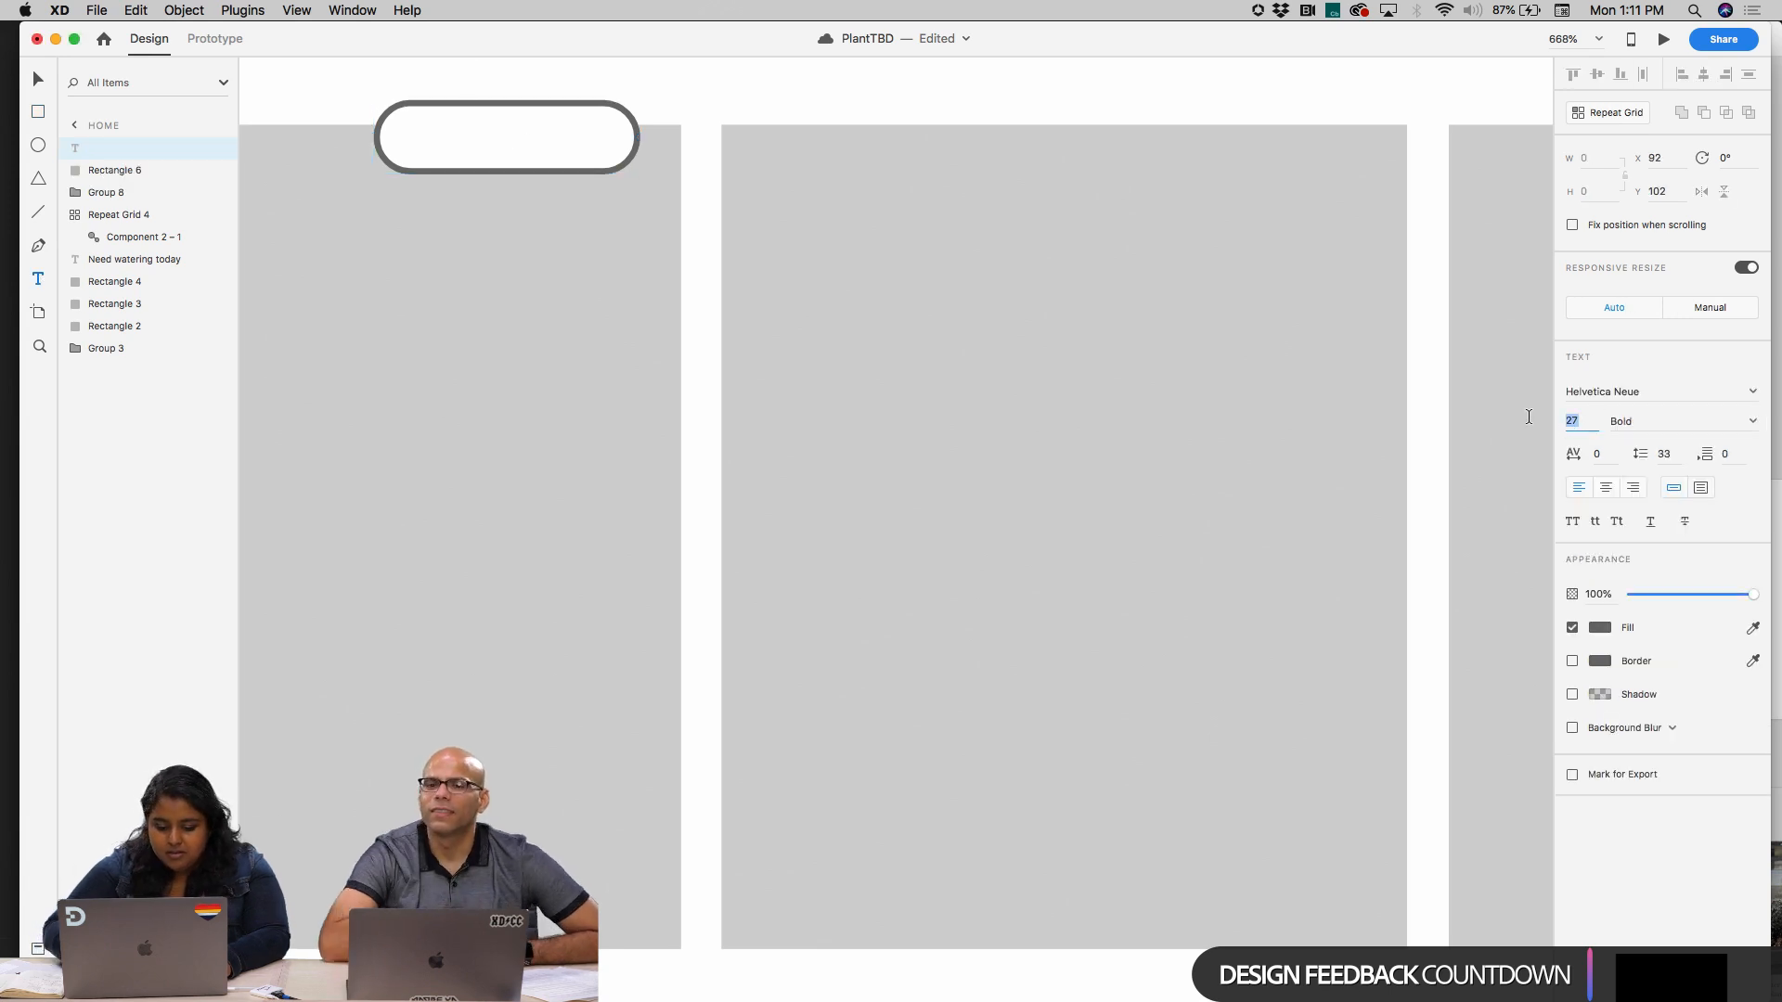
text(10)
text(O)
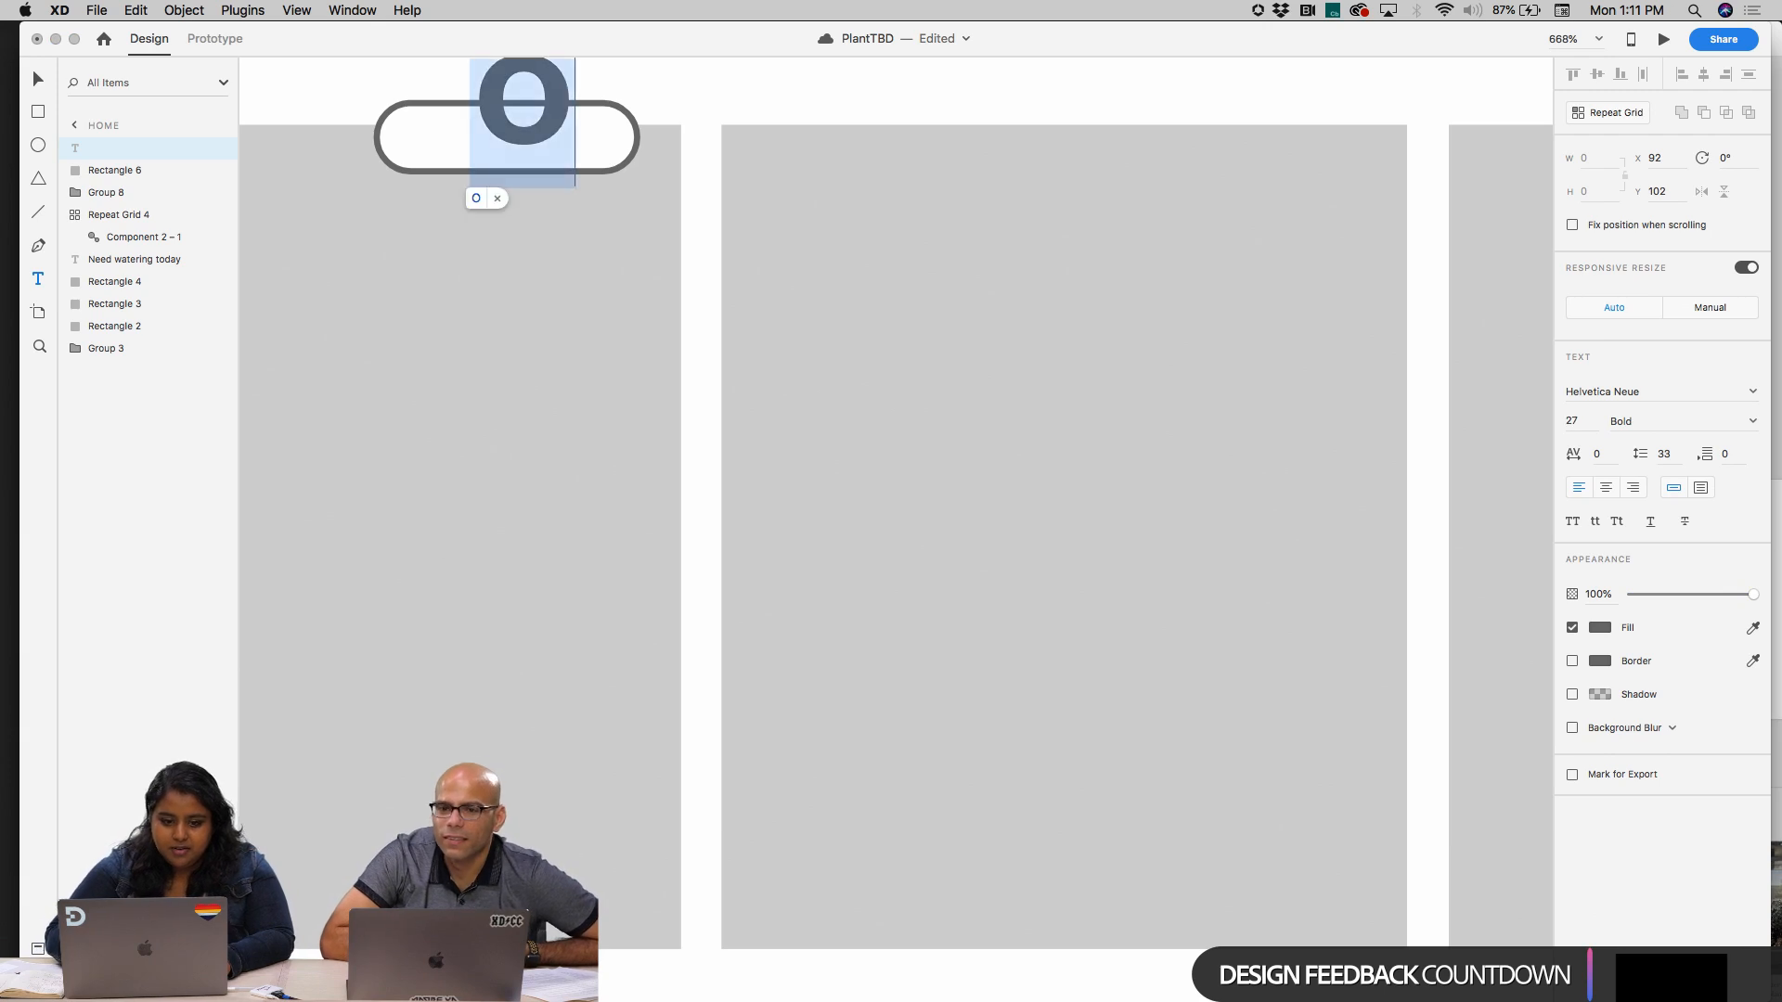
key(Escape)
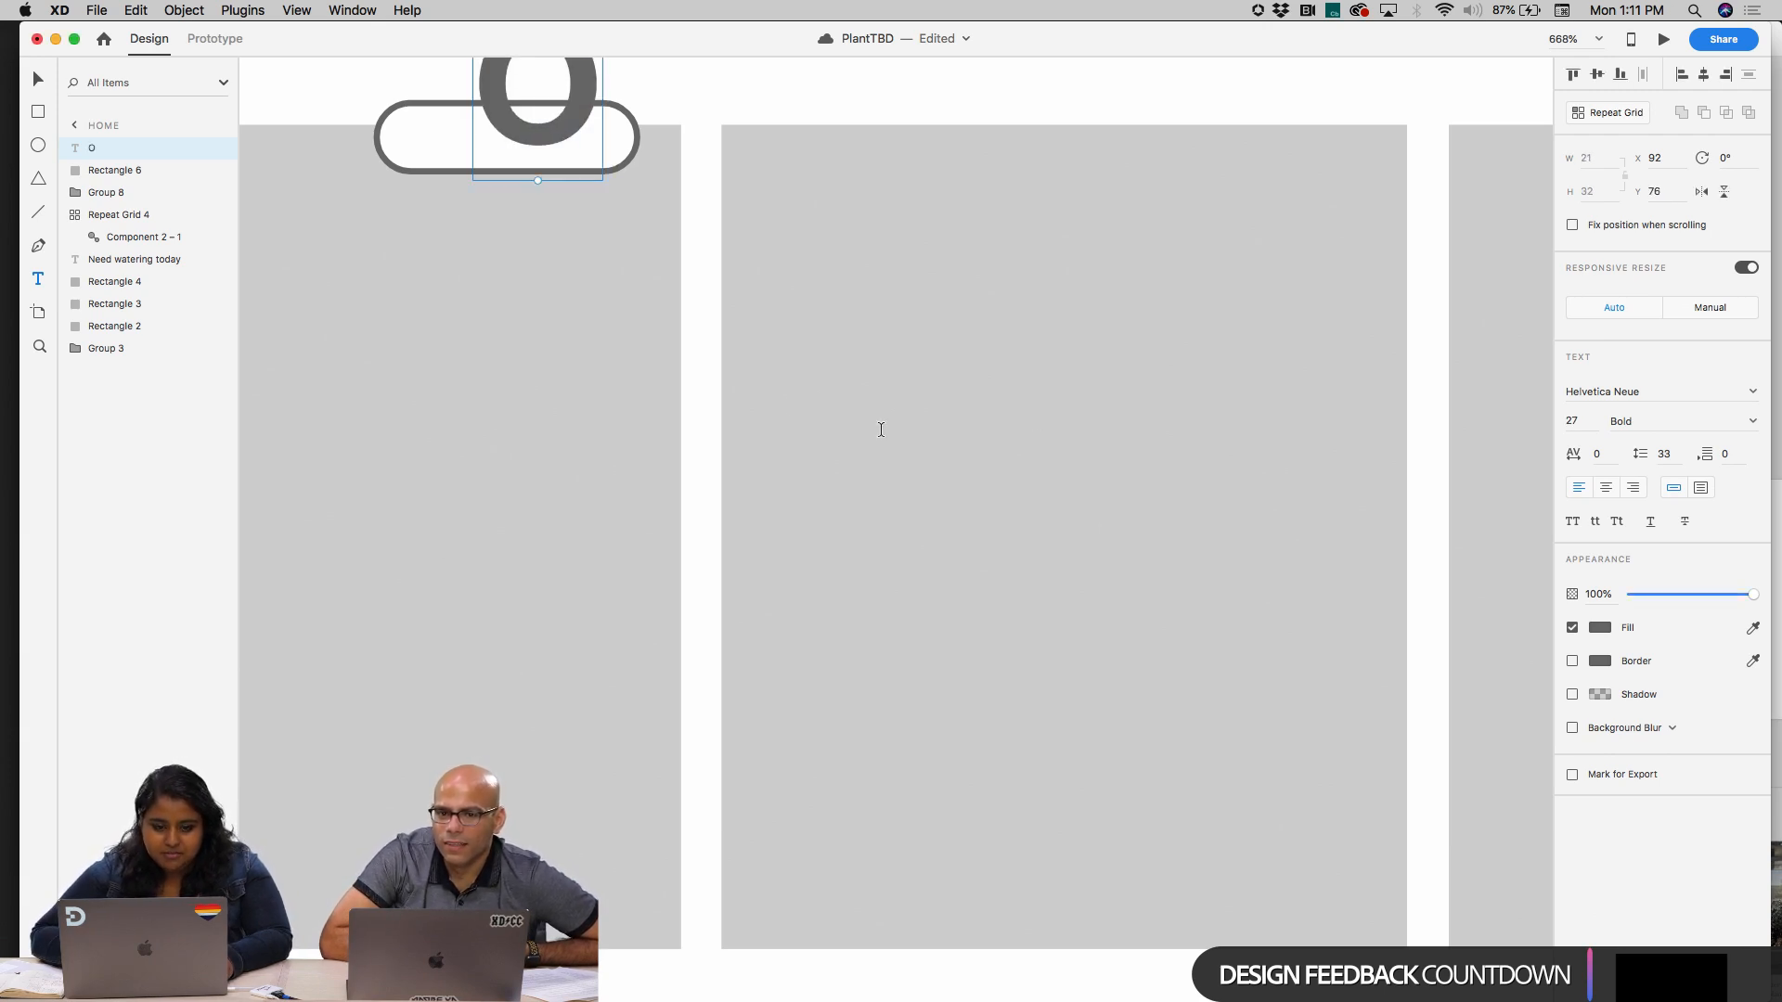
Move the "O" text down over the badge on the first watering card, to X 84, Y 88
scroll(566, 425, down, 6)
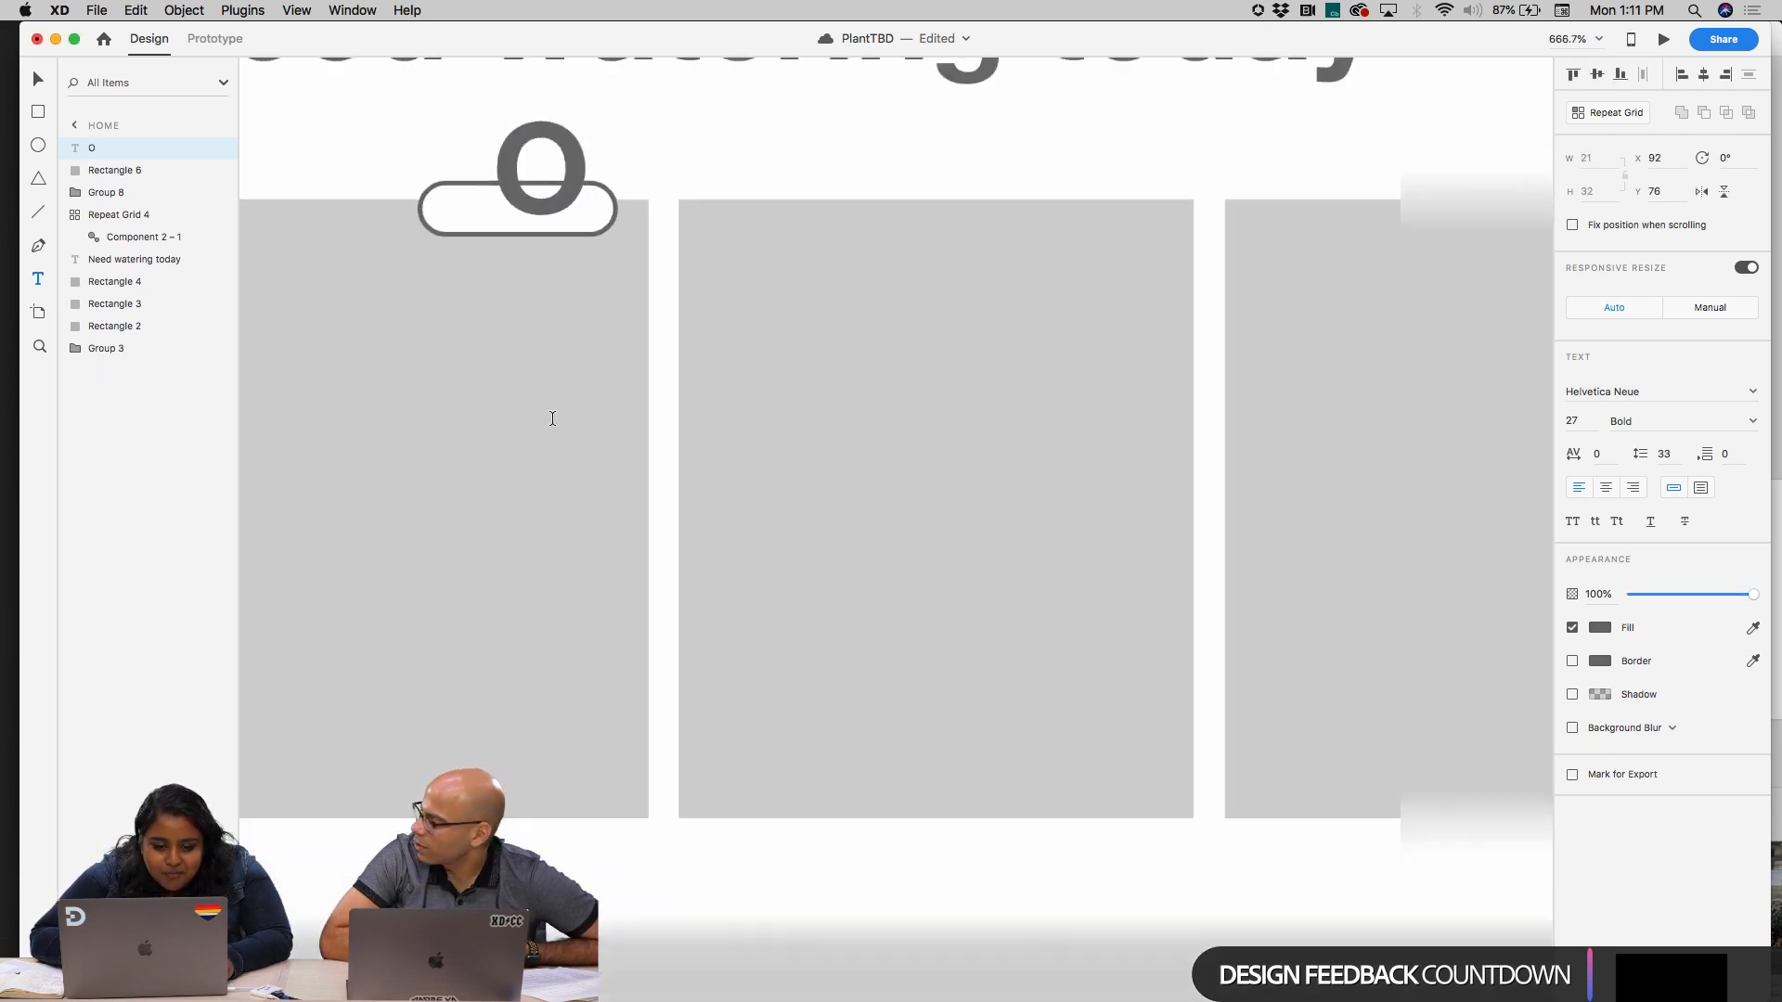
scroll(552, 418, up, 3)
key(Escape)
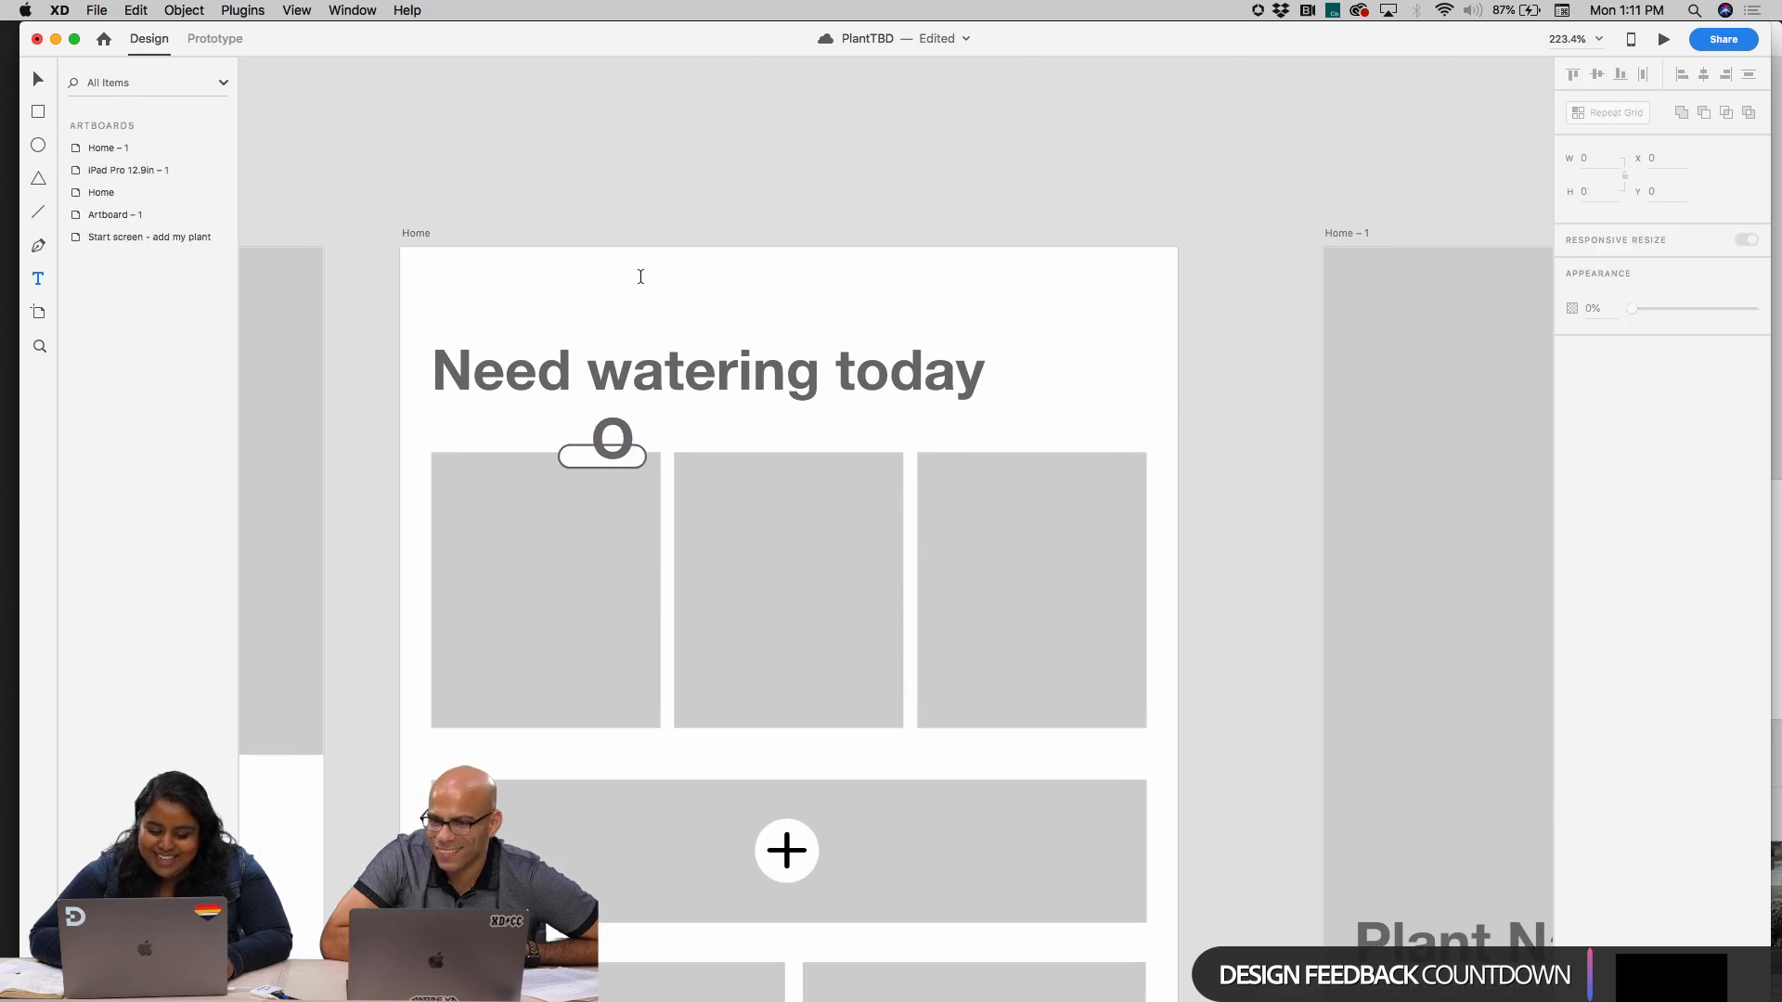
key(v)
click(640, 281)
drag(626, 449, 610, 471)
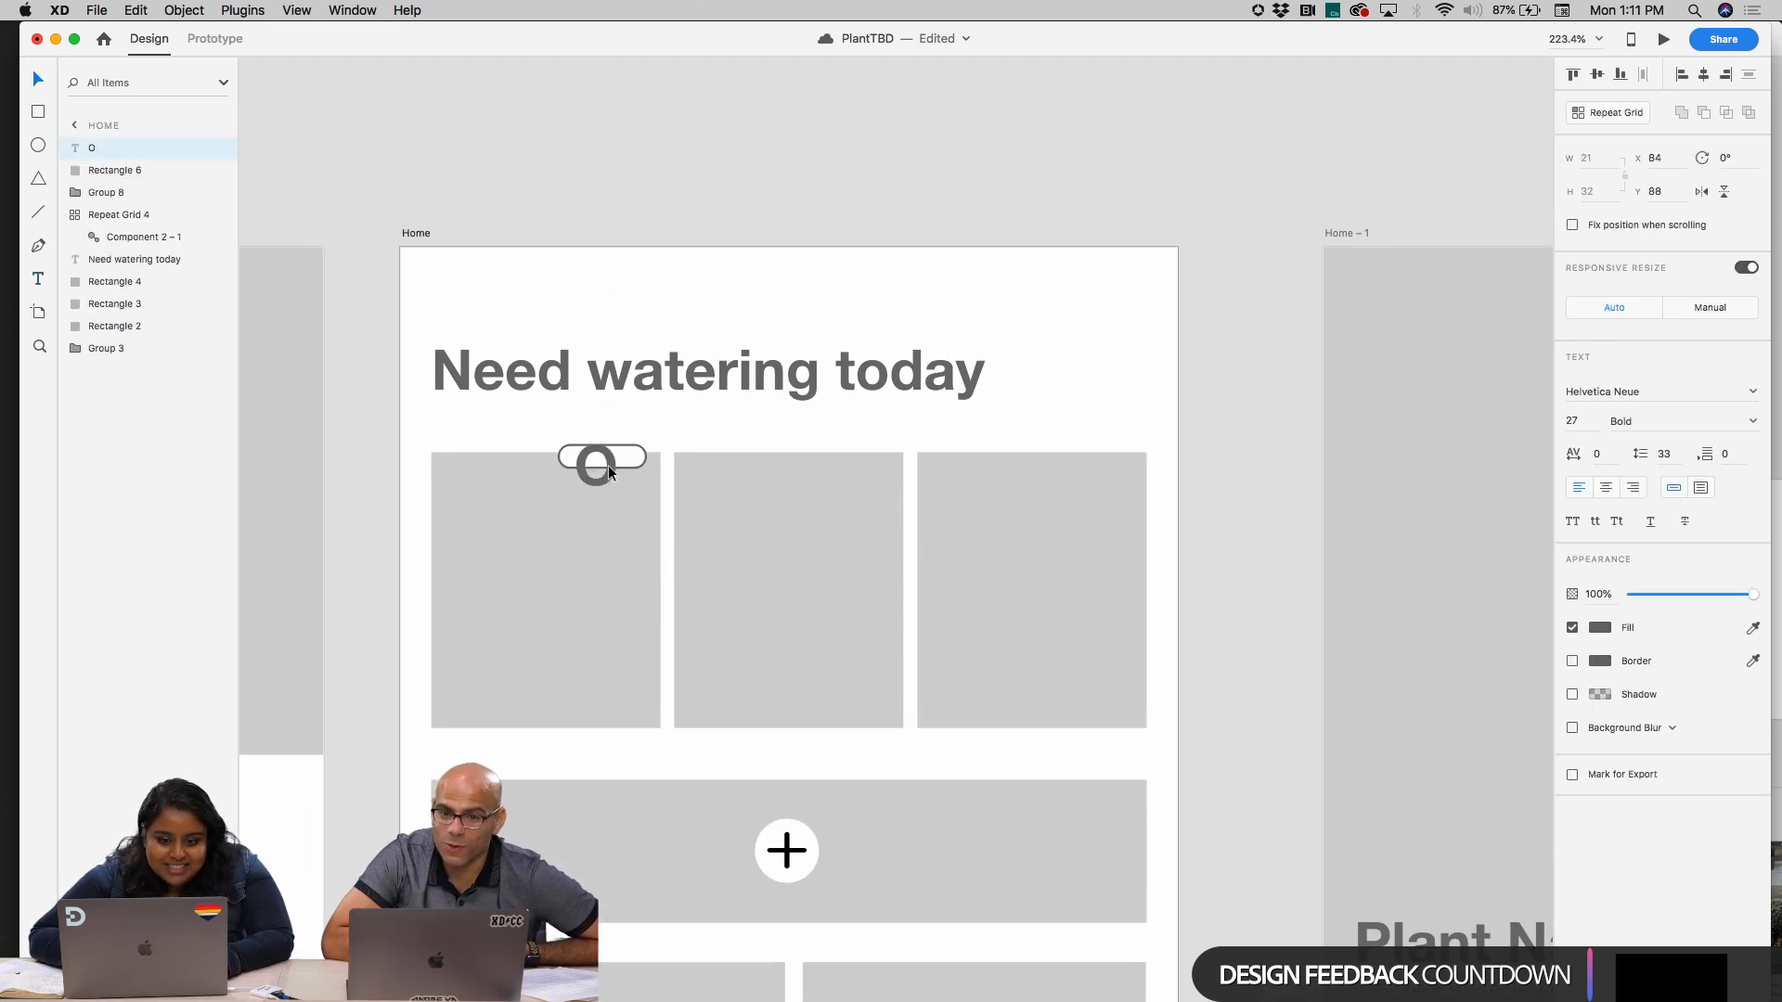
Set the "O" text's size to 10 and move it inside the pill badge on the first watering card
click(1568, 422)
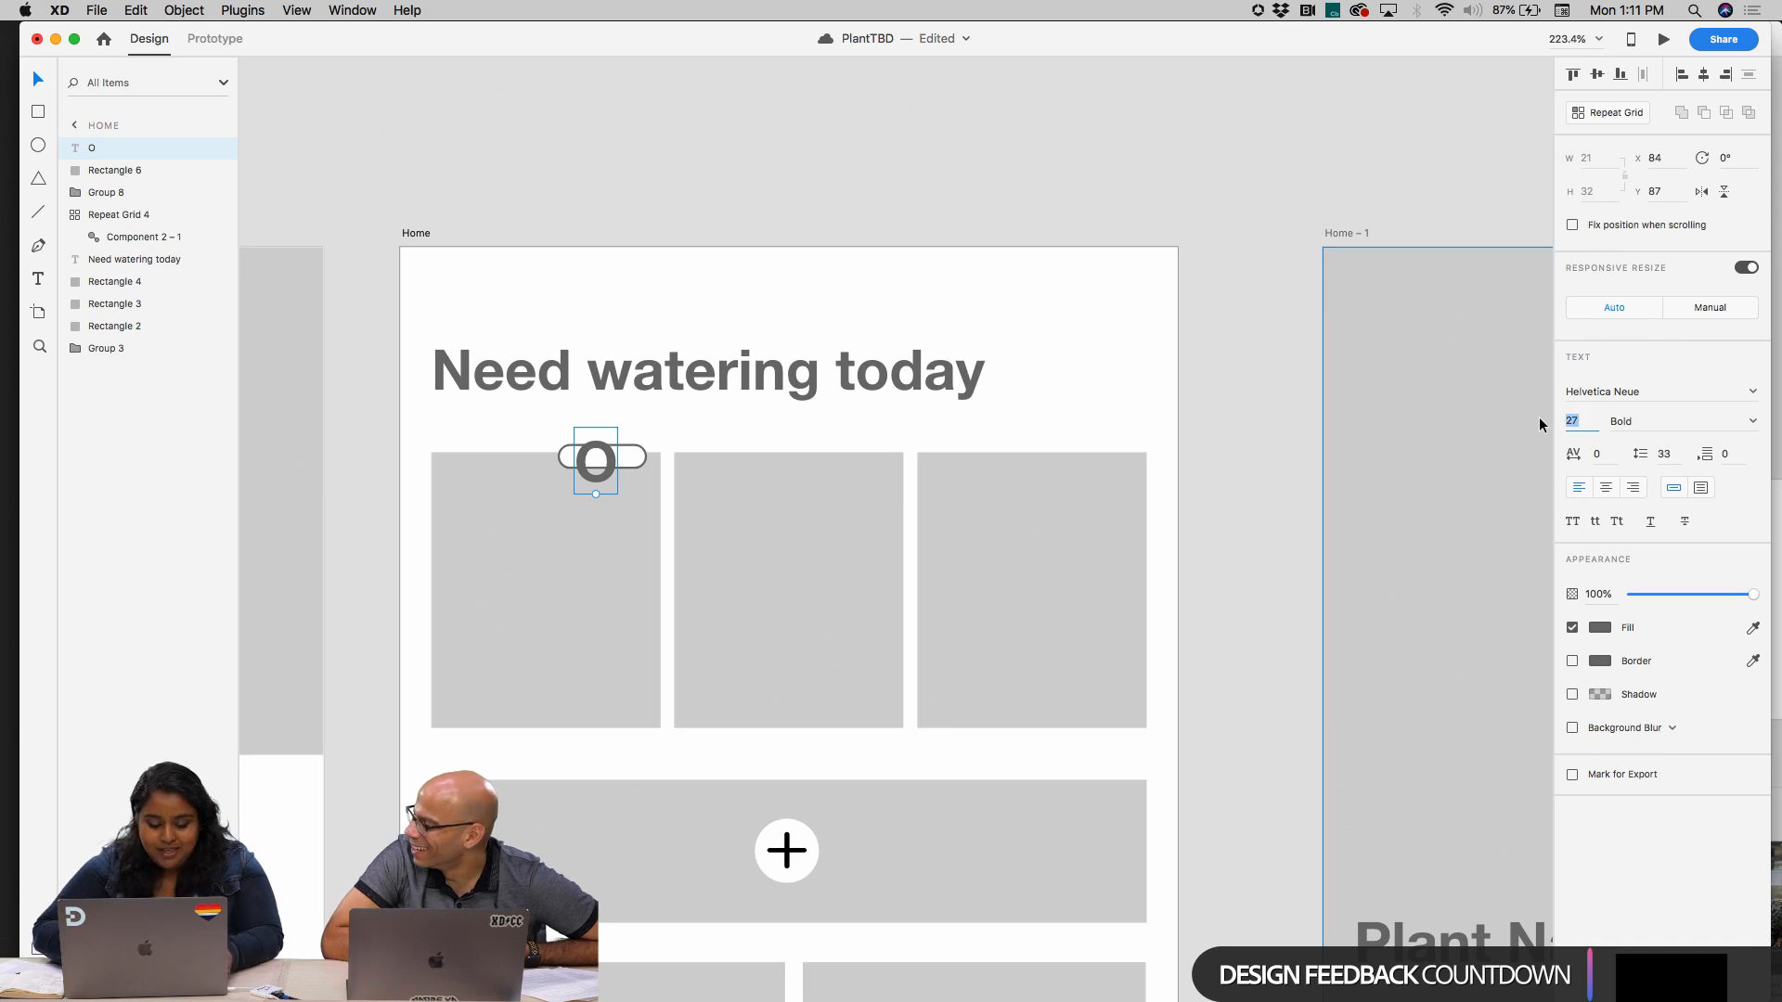
text(10)
key(Return)
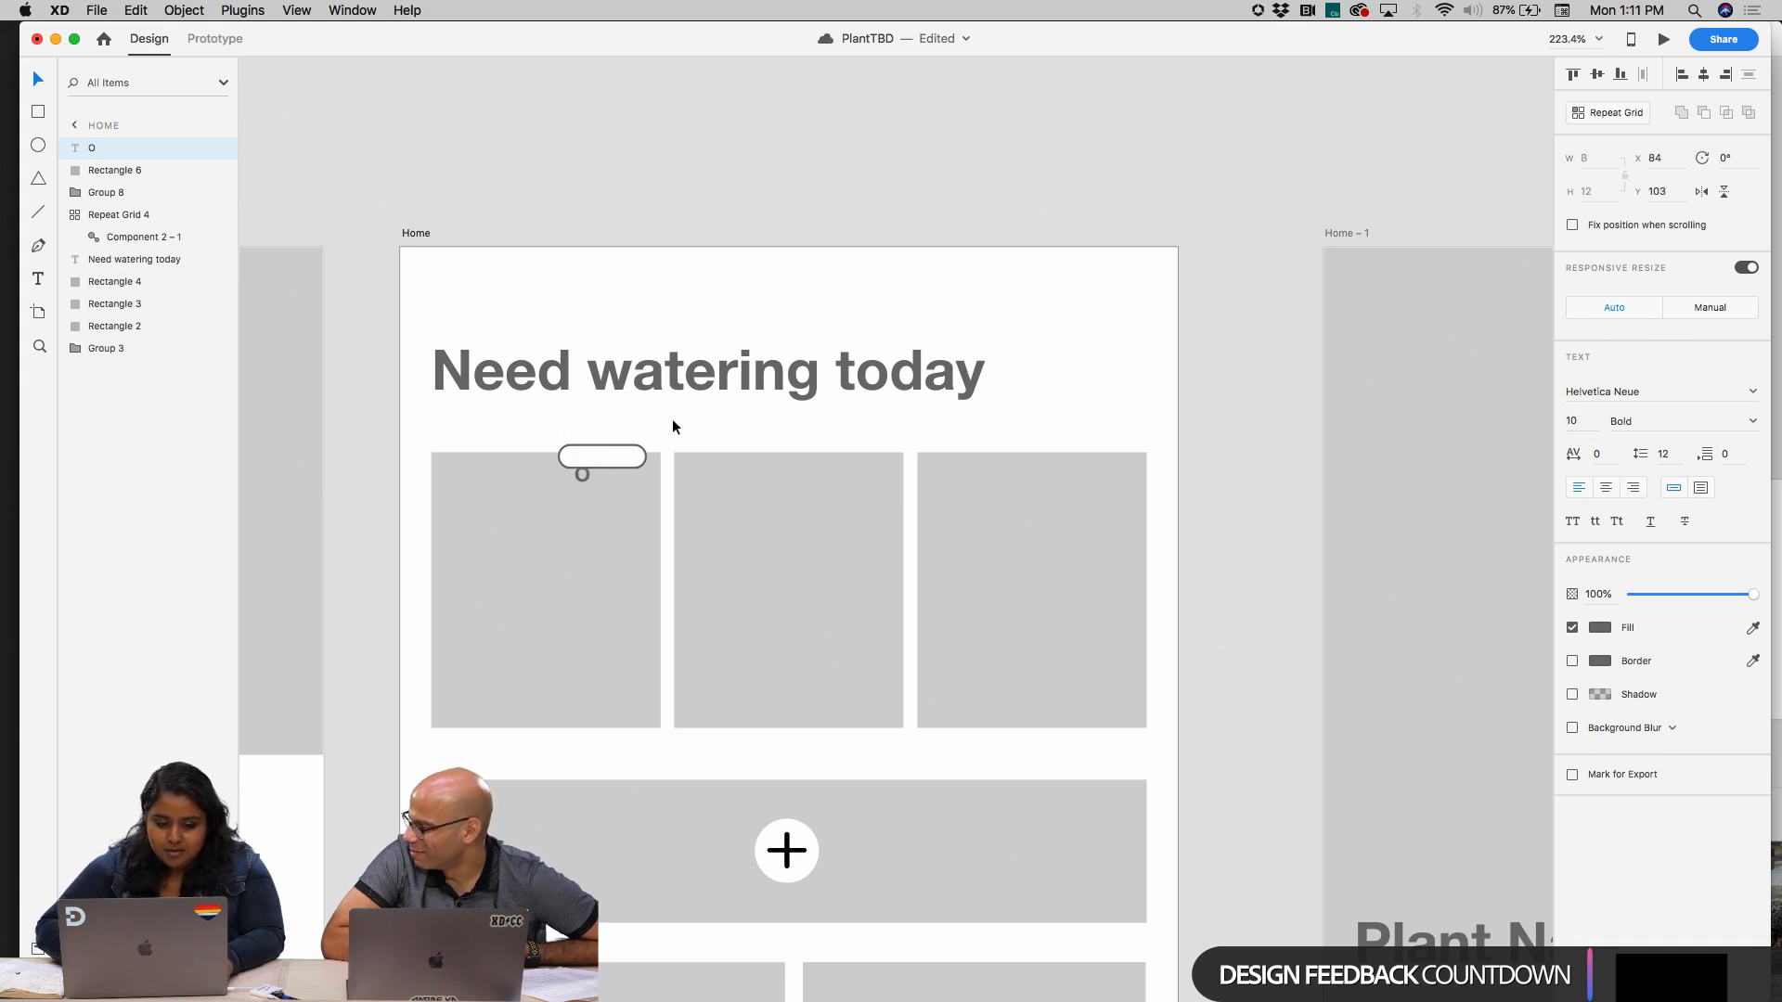
drag(579, 475, 581, 458)
Replace the badge's "O" text with "overdue" and shift it back over the pill, to X 80, Y 93
double_click(582, 458)
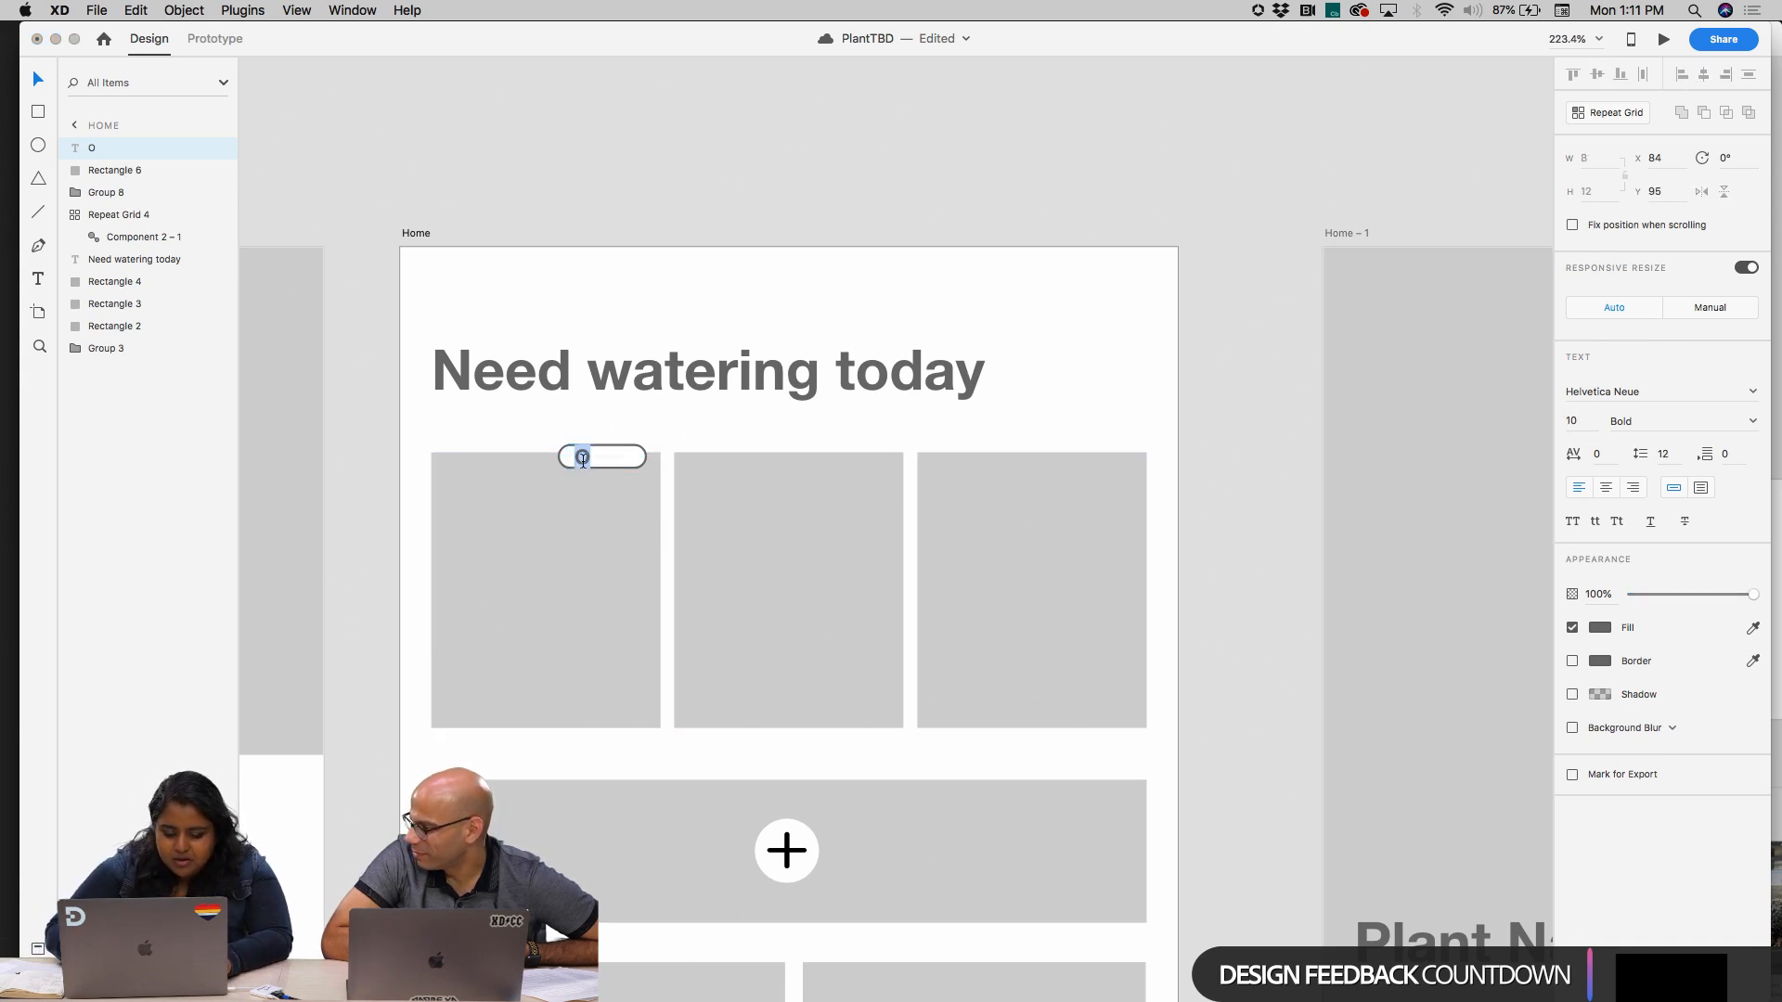
text(overdue)
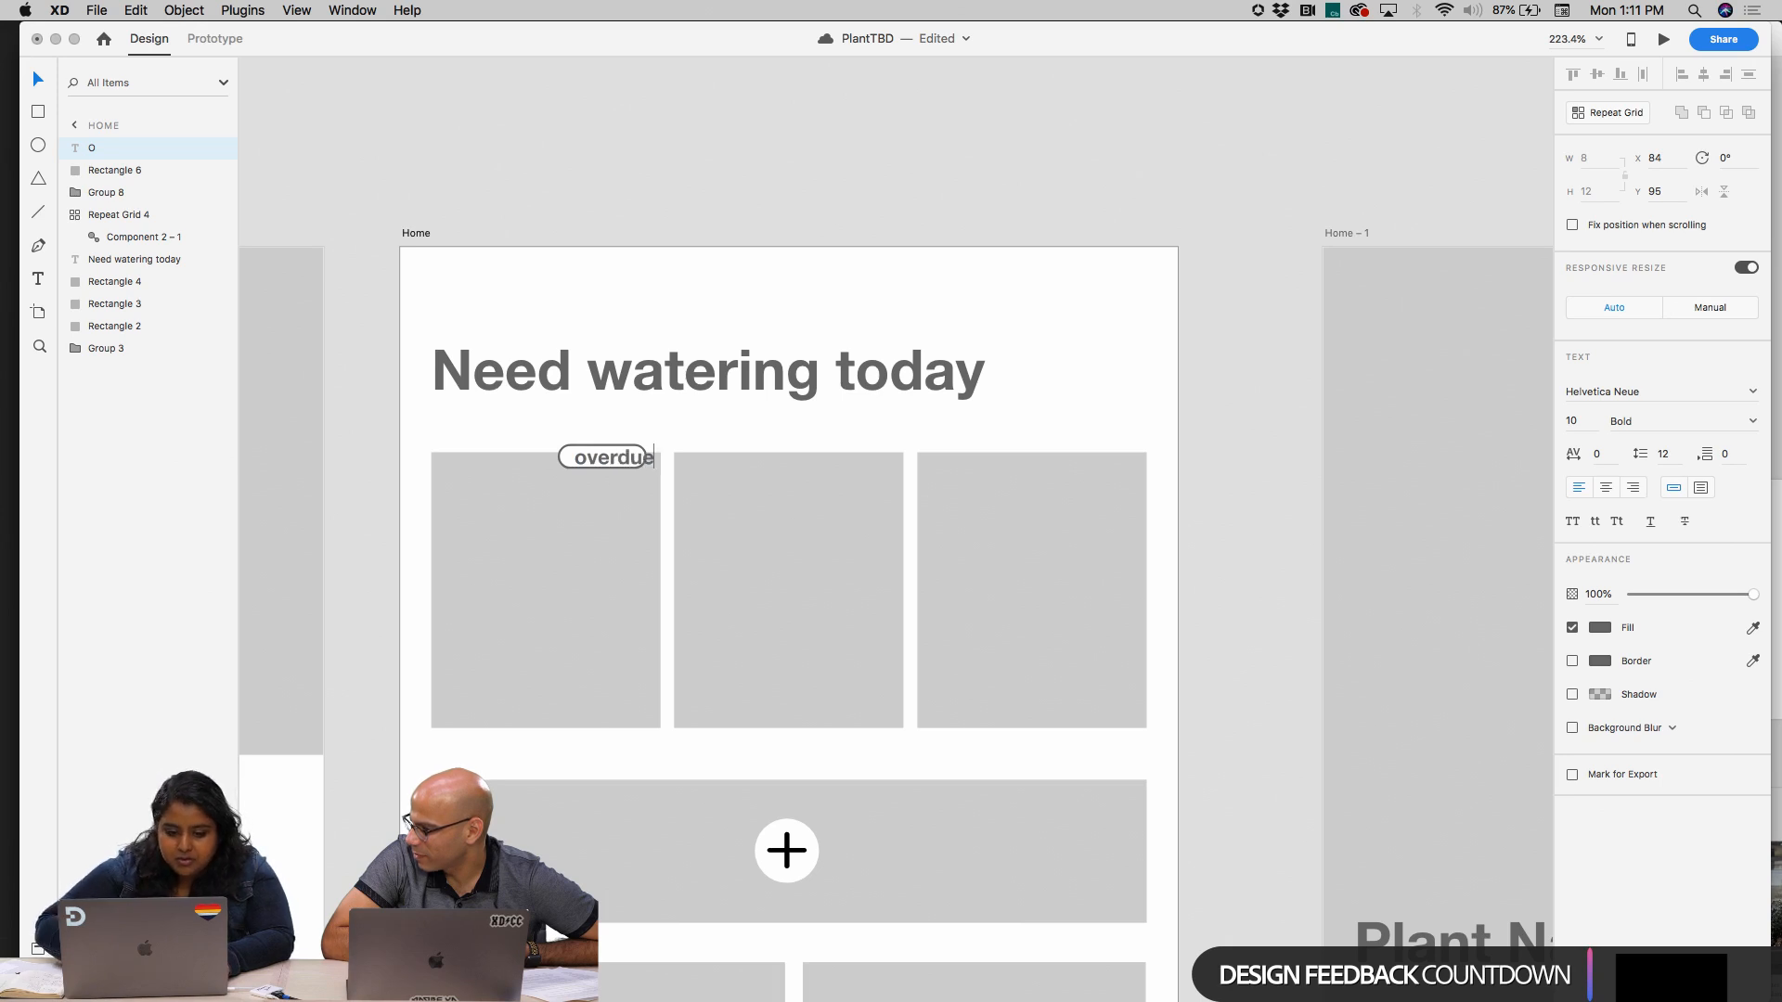
key(Escape)
drag(644, 461, 636, 458)
Enlarge the pill shape behind the "overdue" text to about 62 × 15
scroll(637, 459, up, 3)
scroll(636, 459, up, 5)
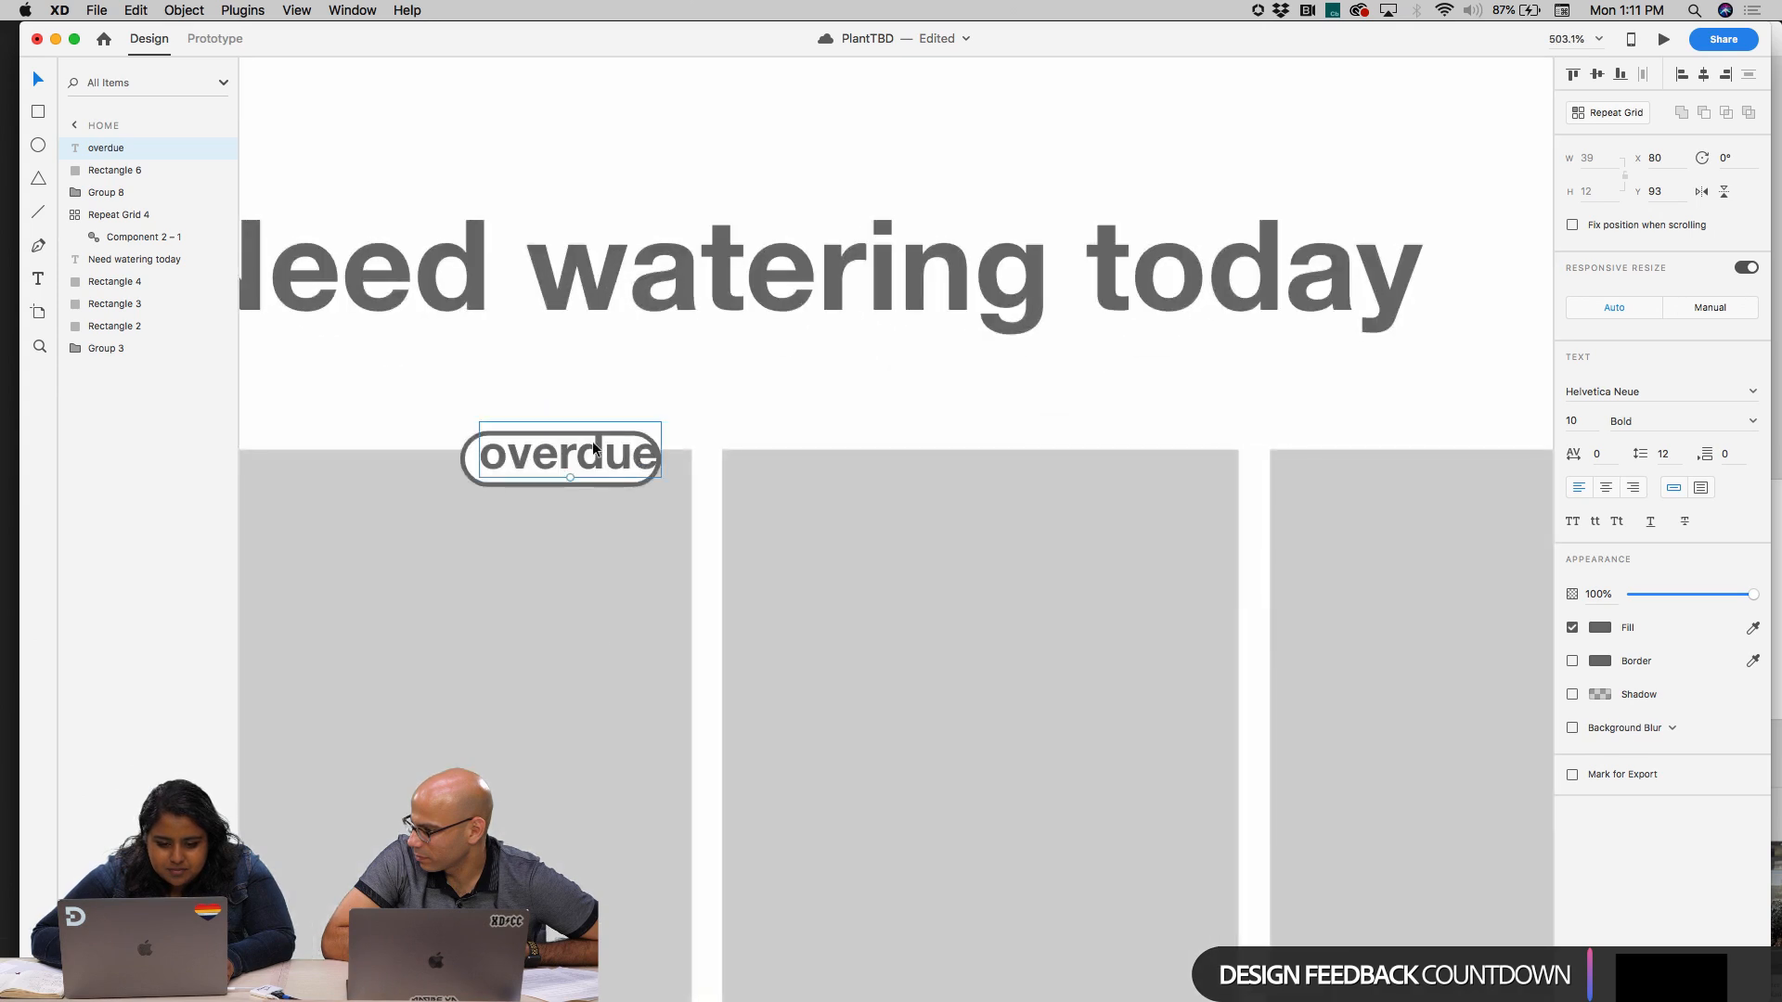
click(592, 432)
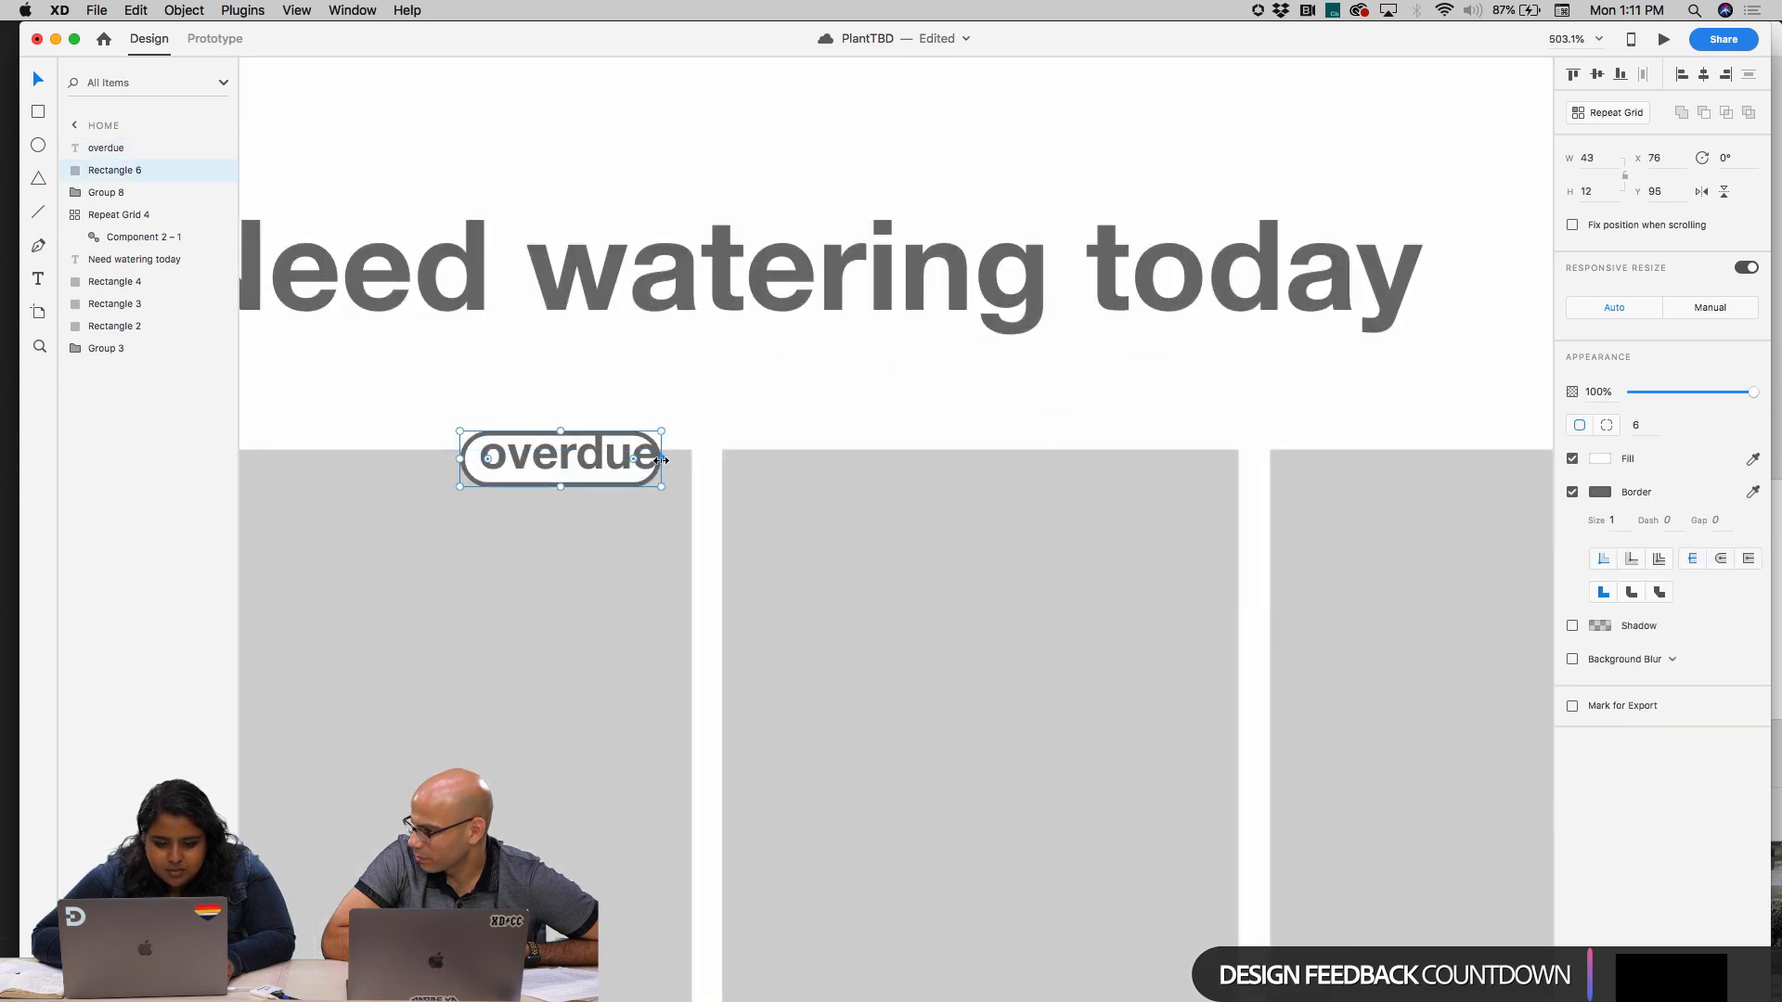
drag(661, 458, 721, 458)
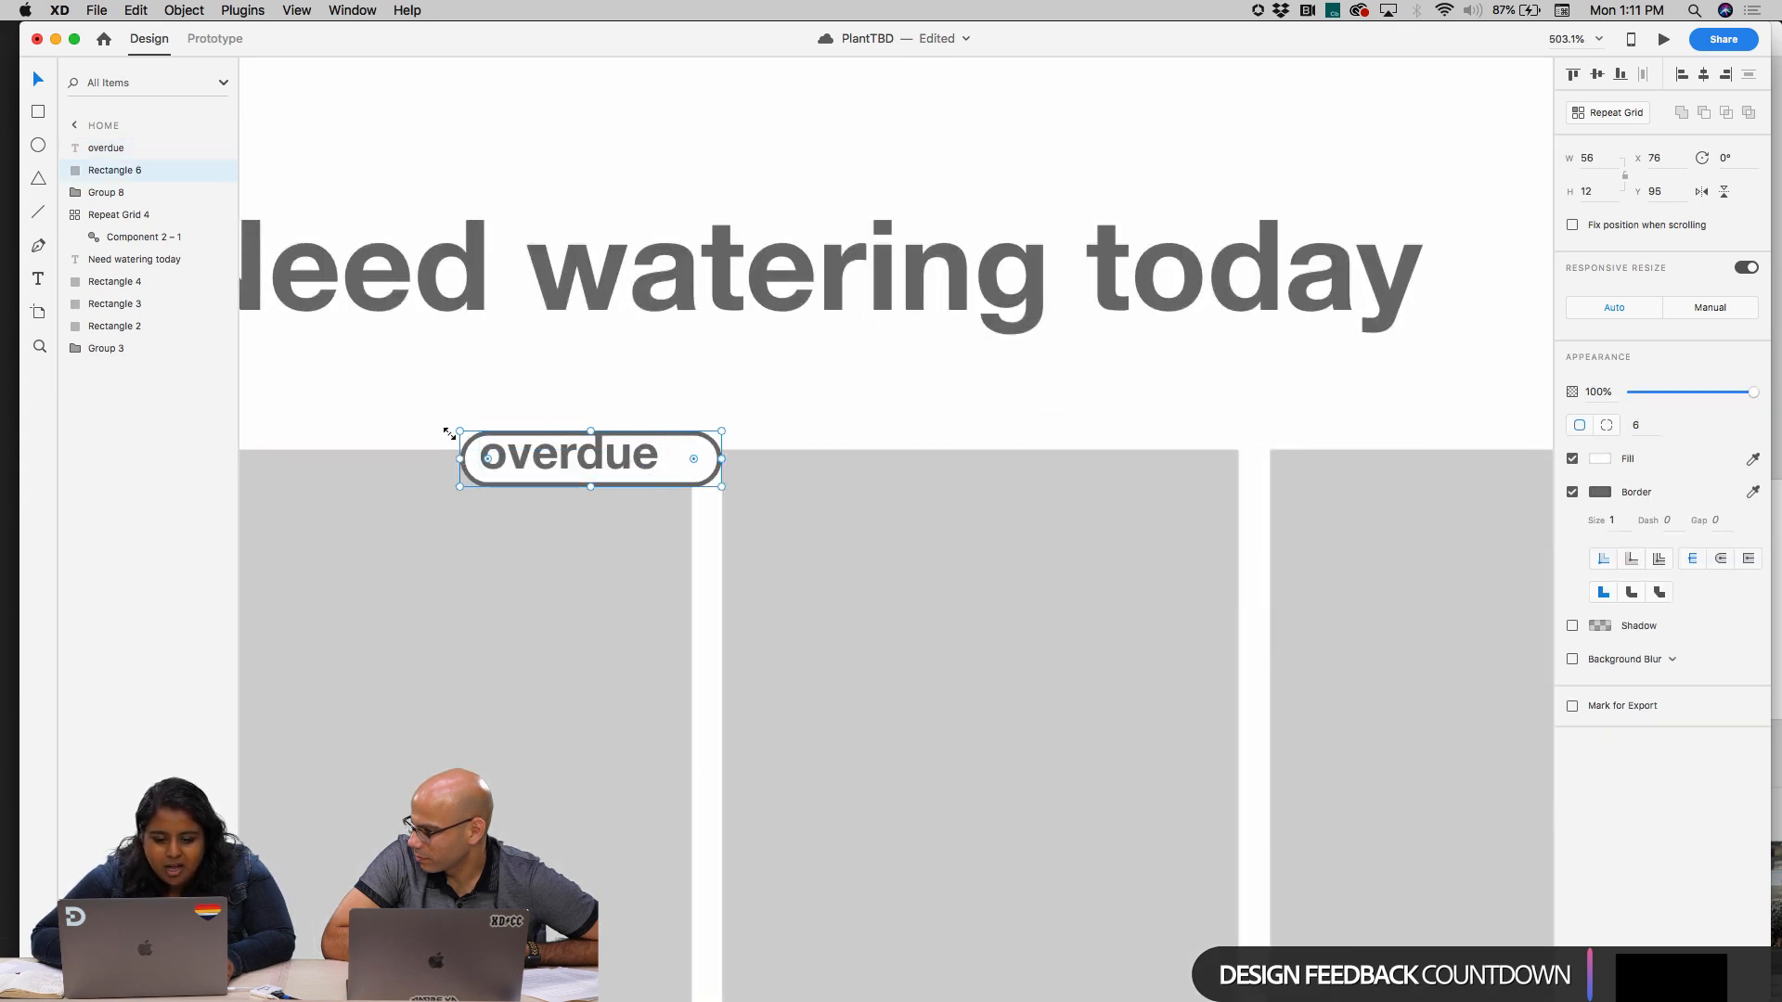
mouse_move(460, 431)
mouse_down()
mouse_move(415, 417)
mouse_move(431, 418)
mouse_up()
Centre the "overdue" text inside the enlarged pill and group the text with the pill
drag(613, 464, 499, 458)
shift+click(468, 419)
key(super+g)
click(790, 397)
scroll(791, 398, down, 5)
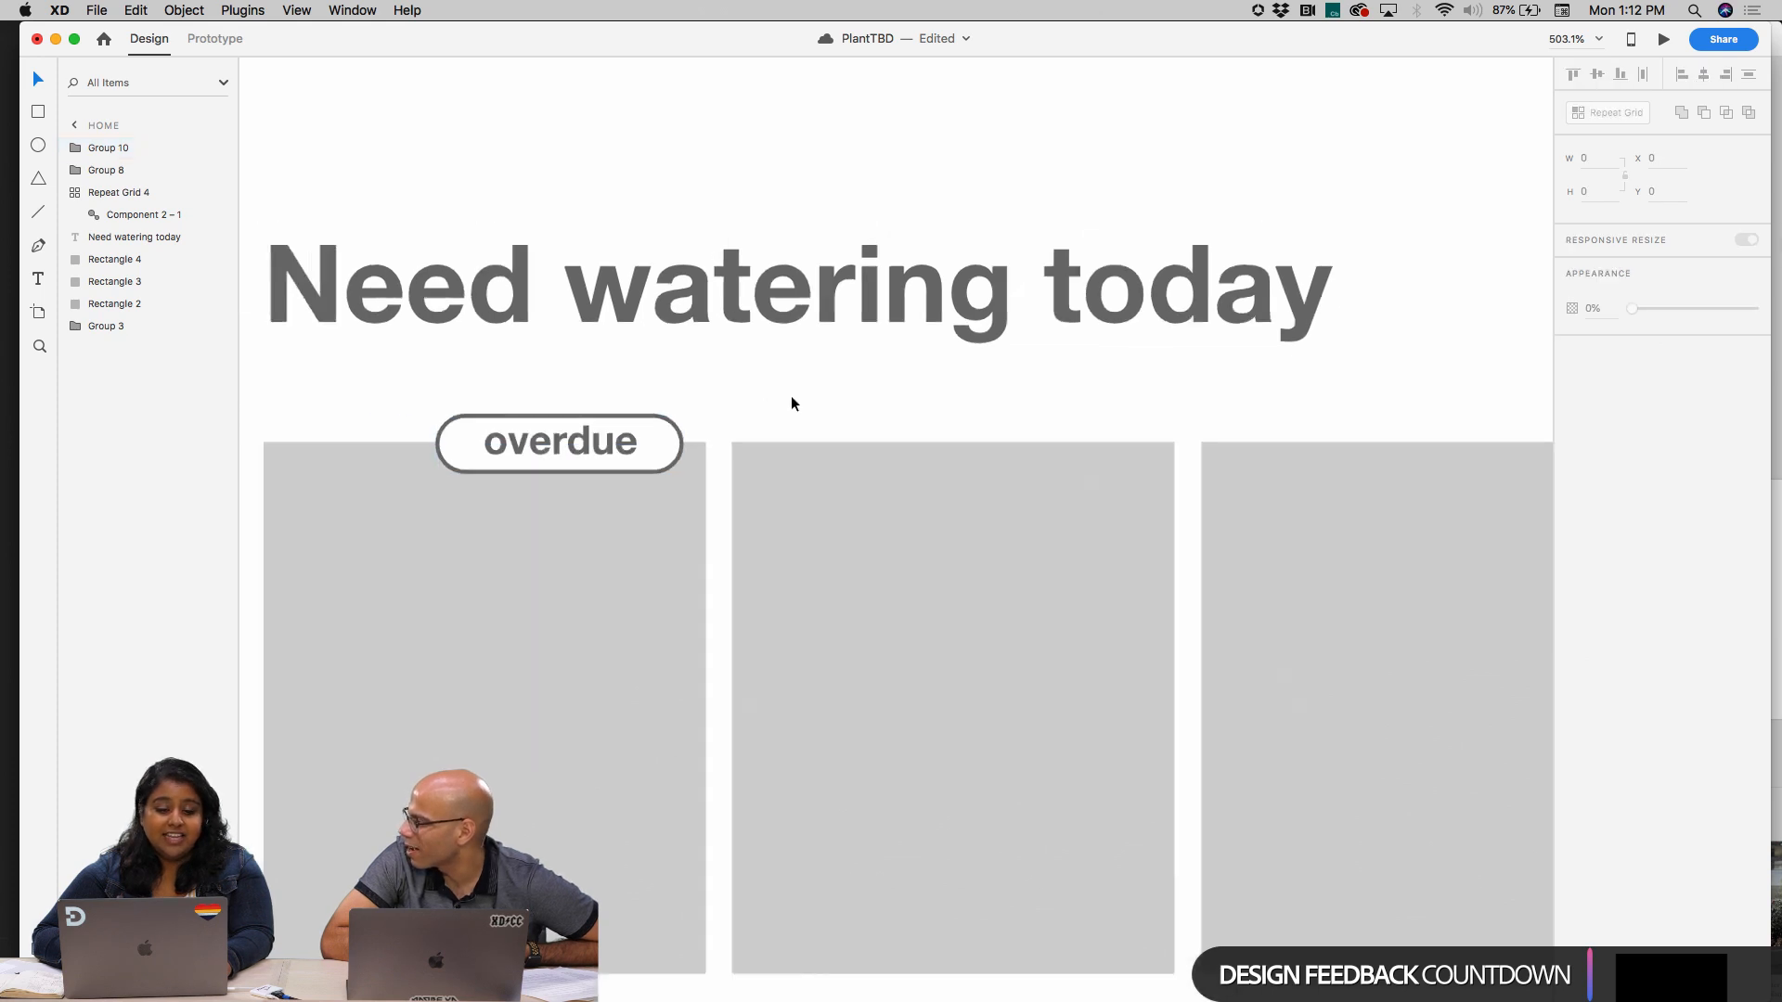
Extend the text inside the grouped badge to read "overdue by 2days"
click(652, 438)
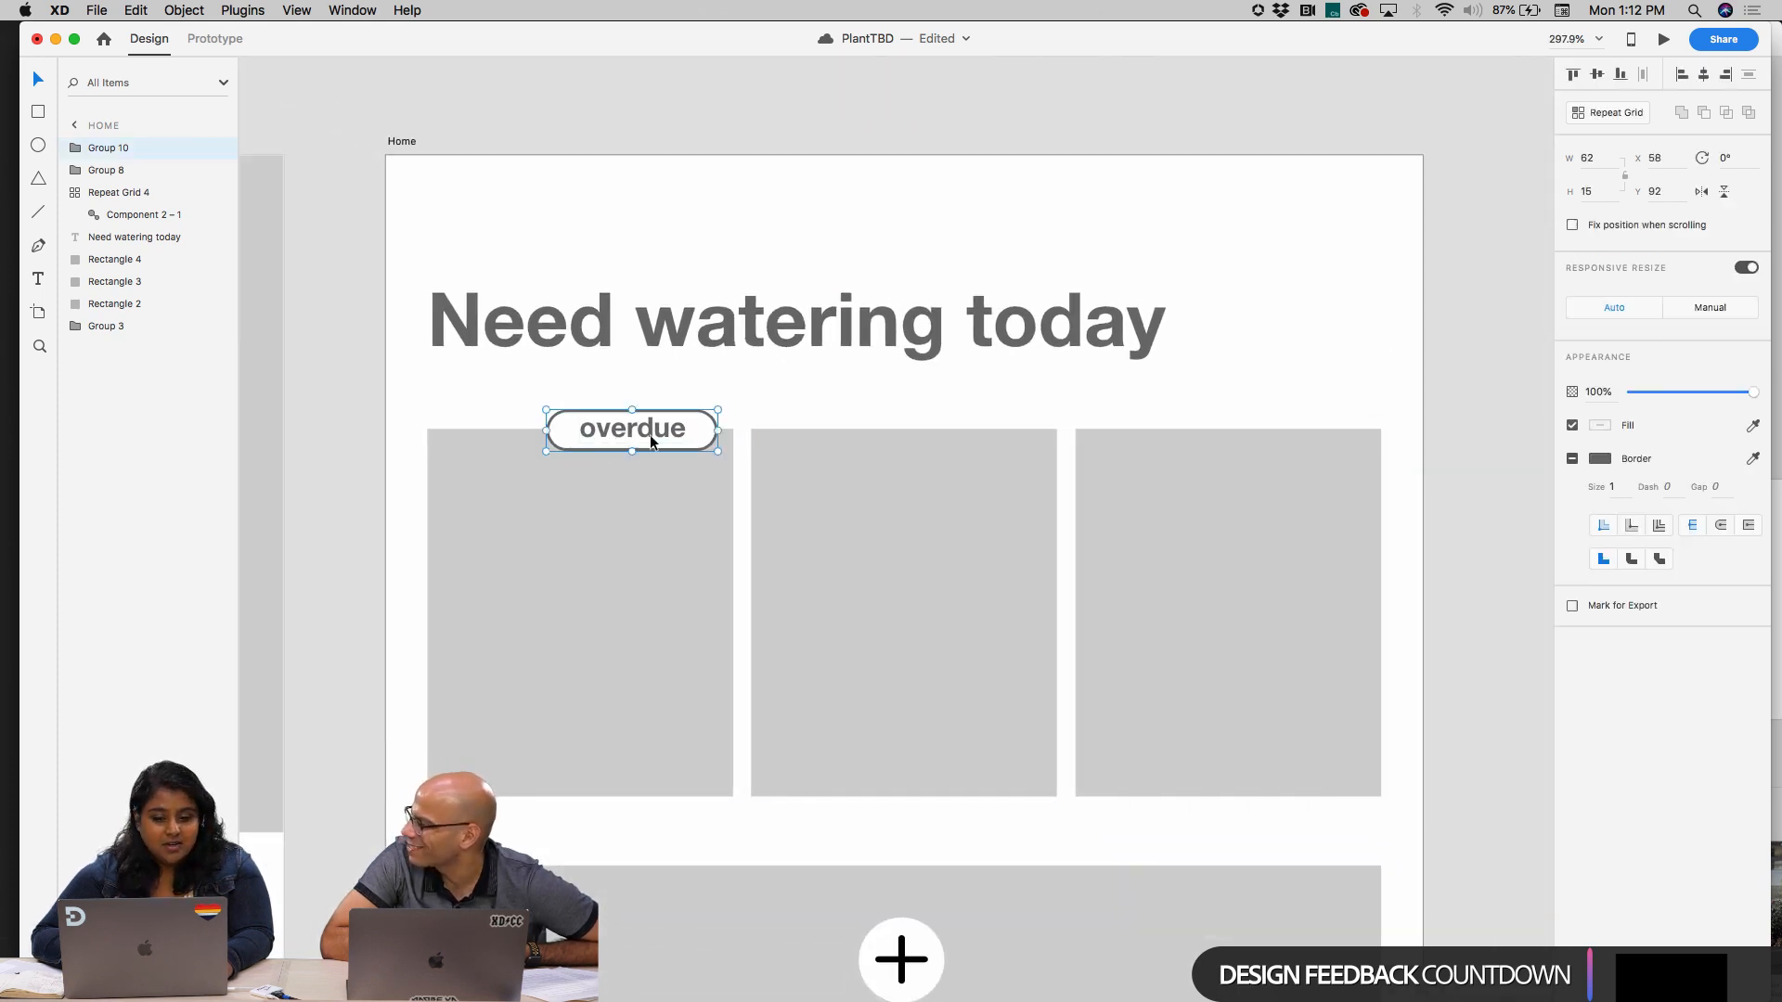
double_click(694, 430)
double_click(682, 432)
click(681, 432)
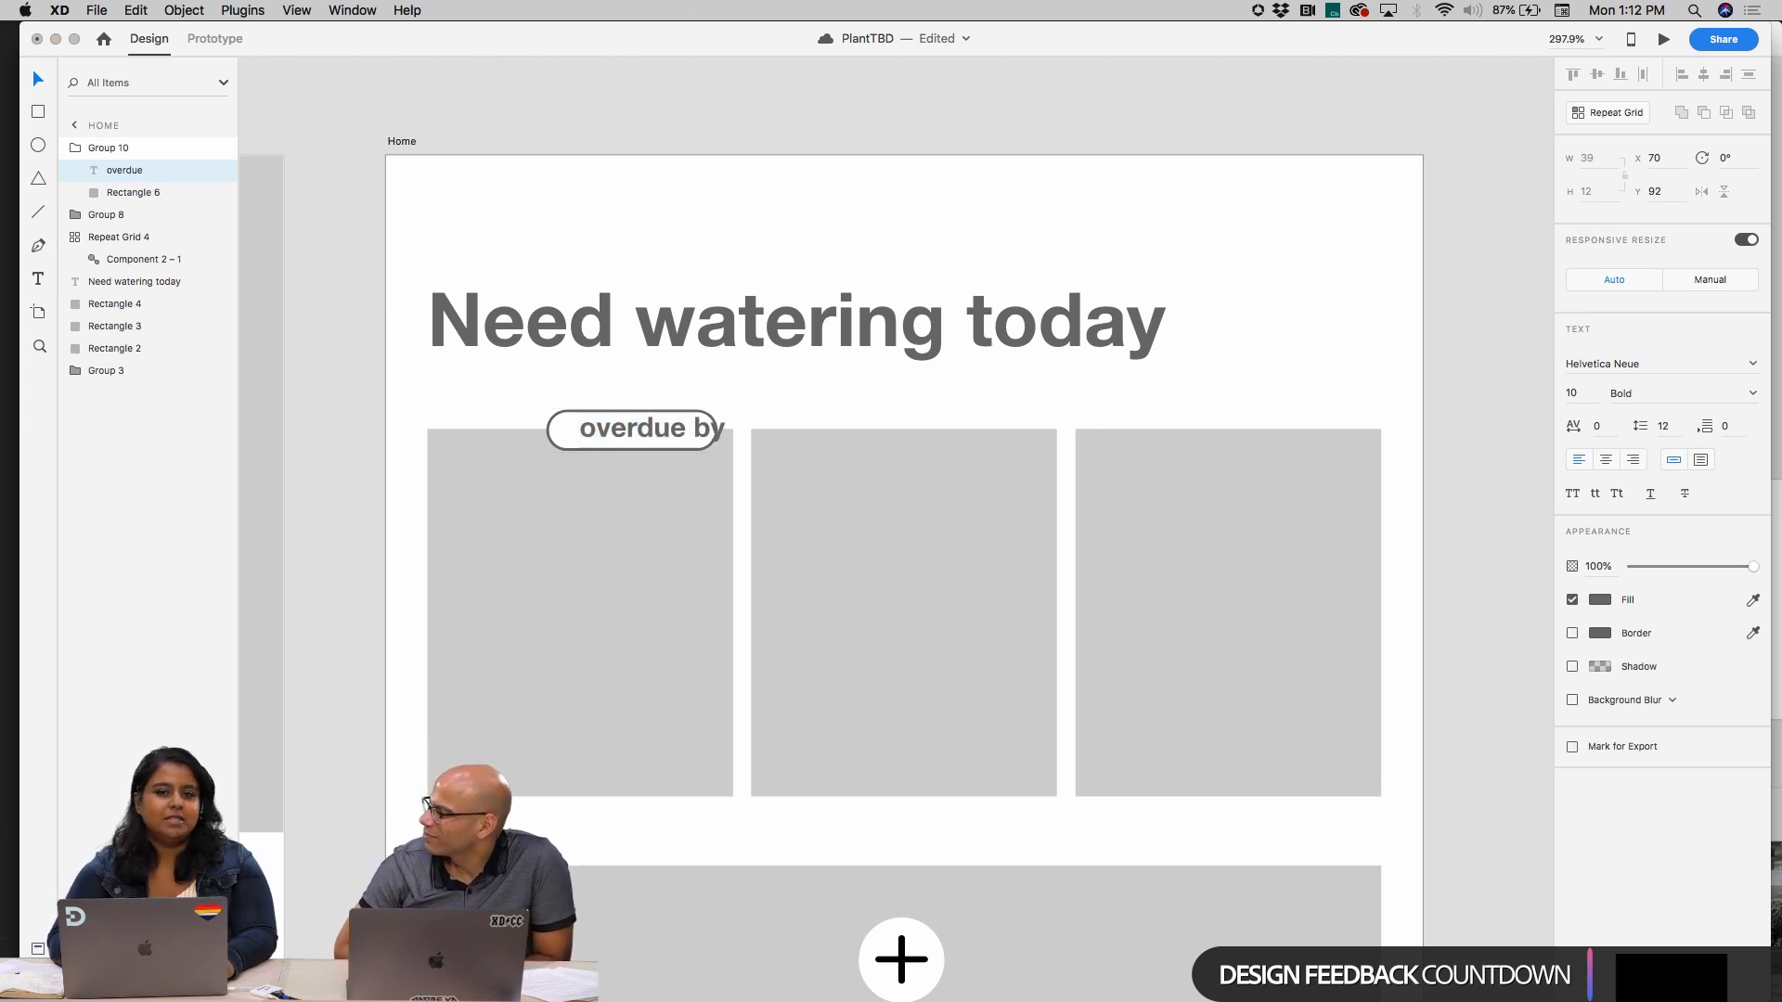
text(by)
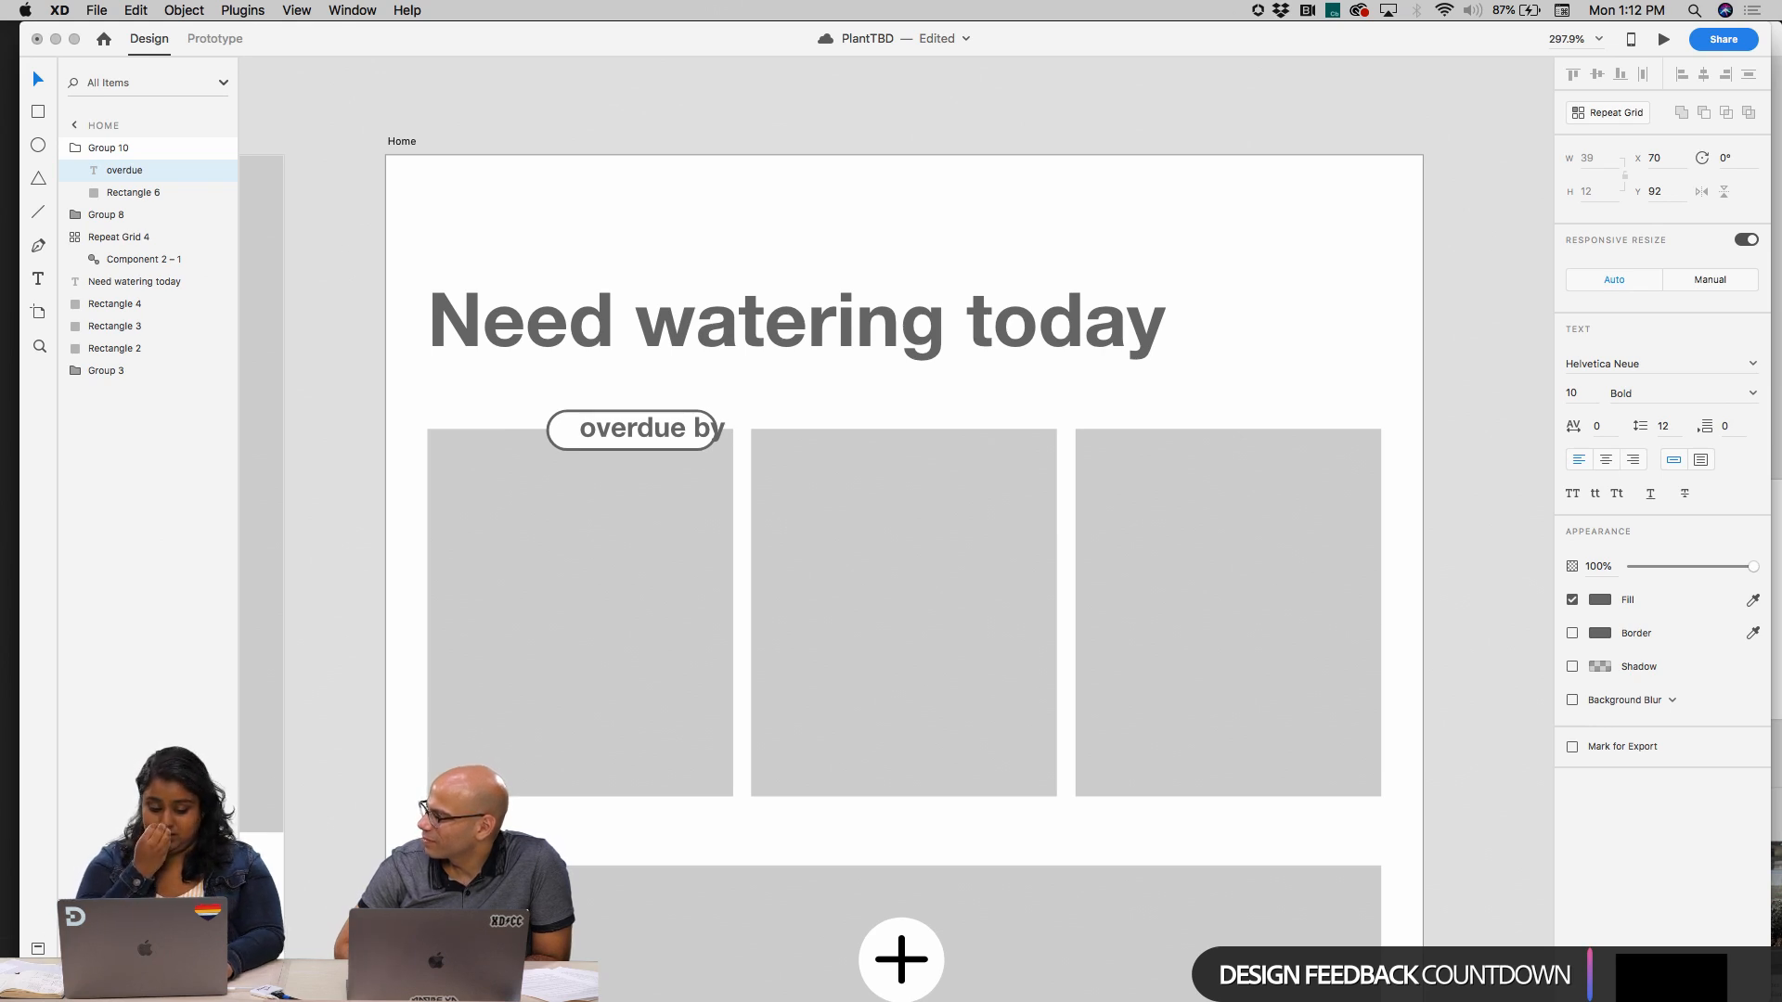
text( 2days)
key(Escape)
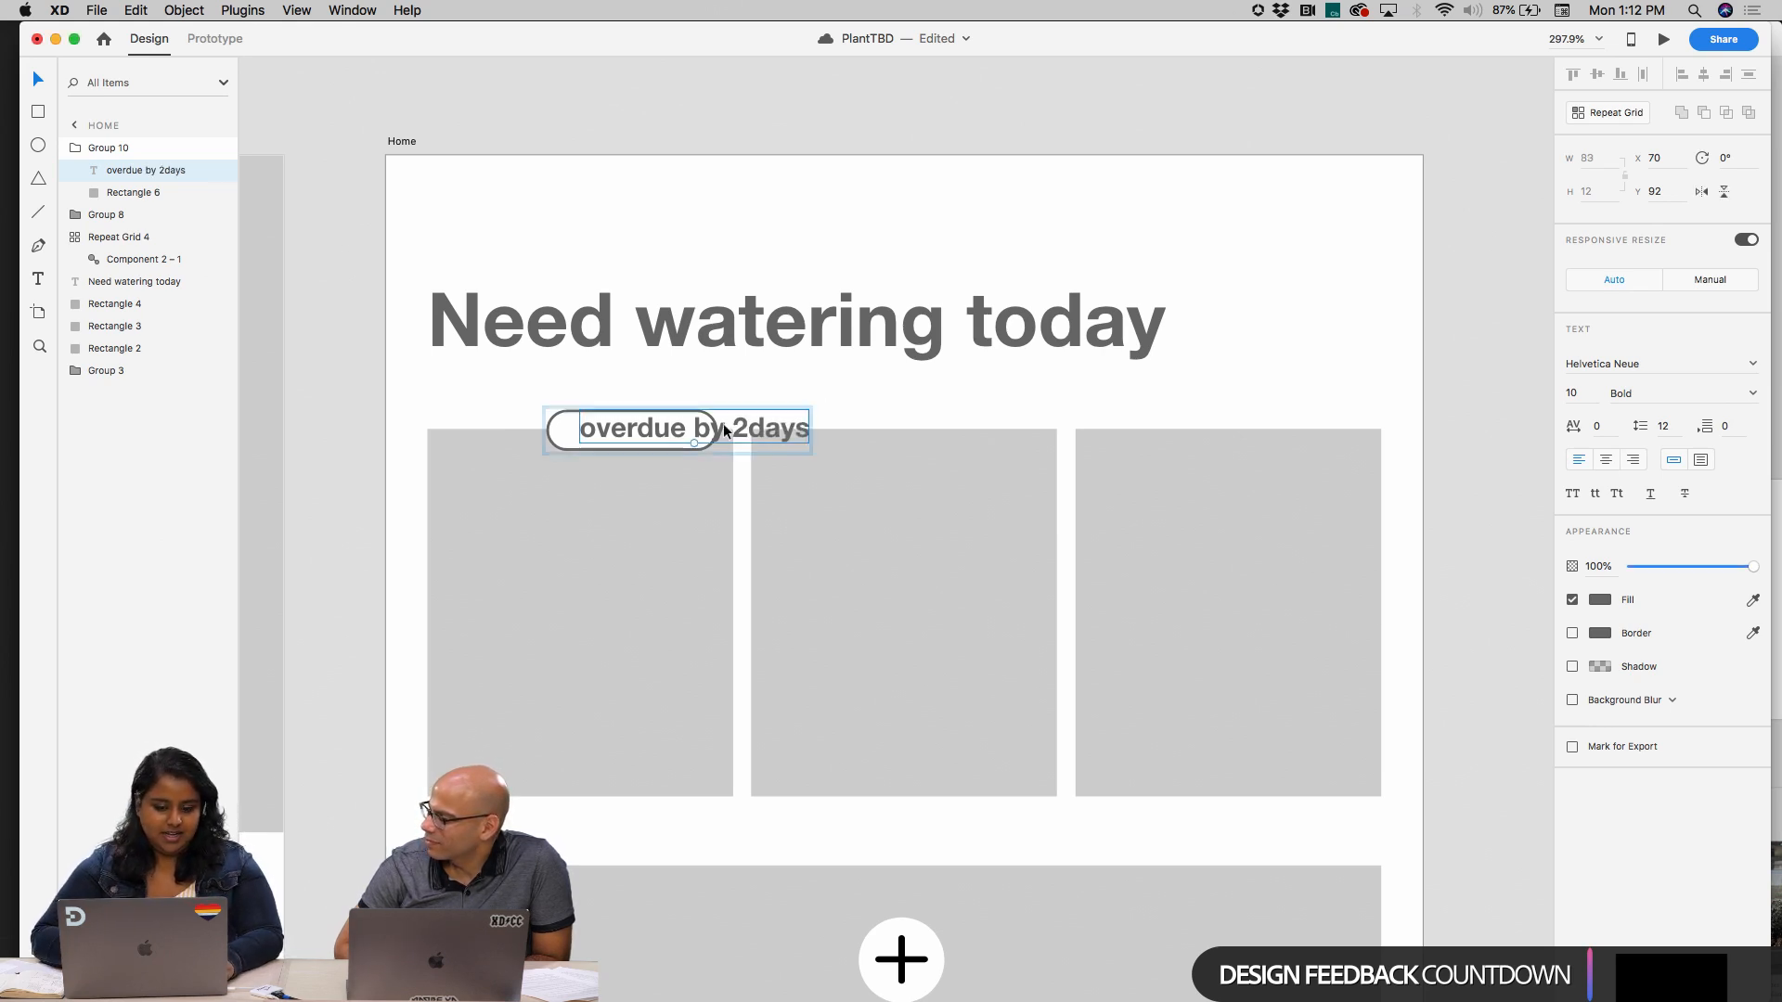
Widen the pill inside the badge group to about 104 so that it encloses the whole label
click(660, 401)
click(567, 416)
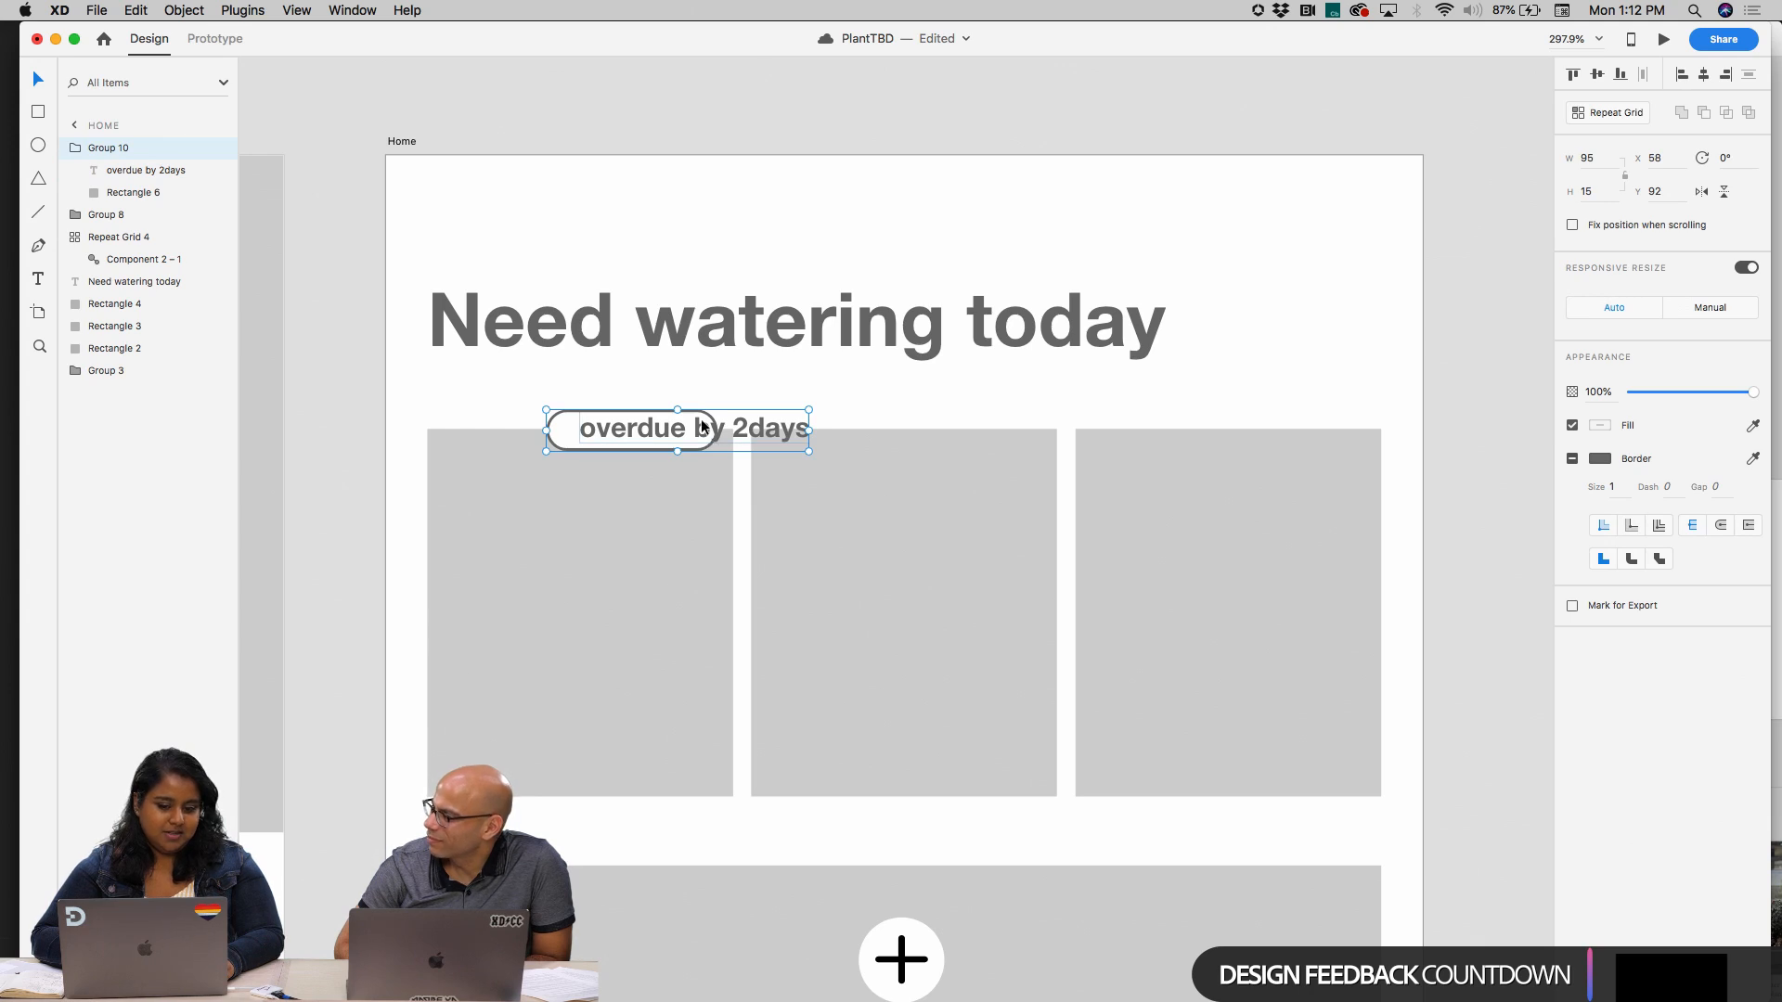
double_click(702, 414)
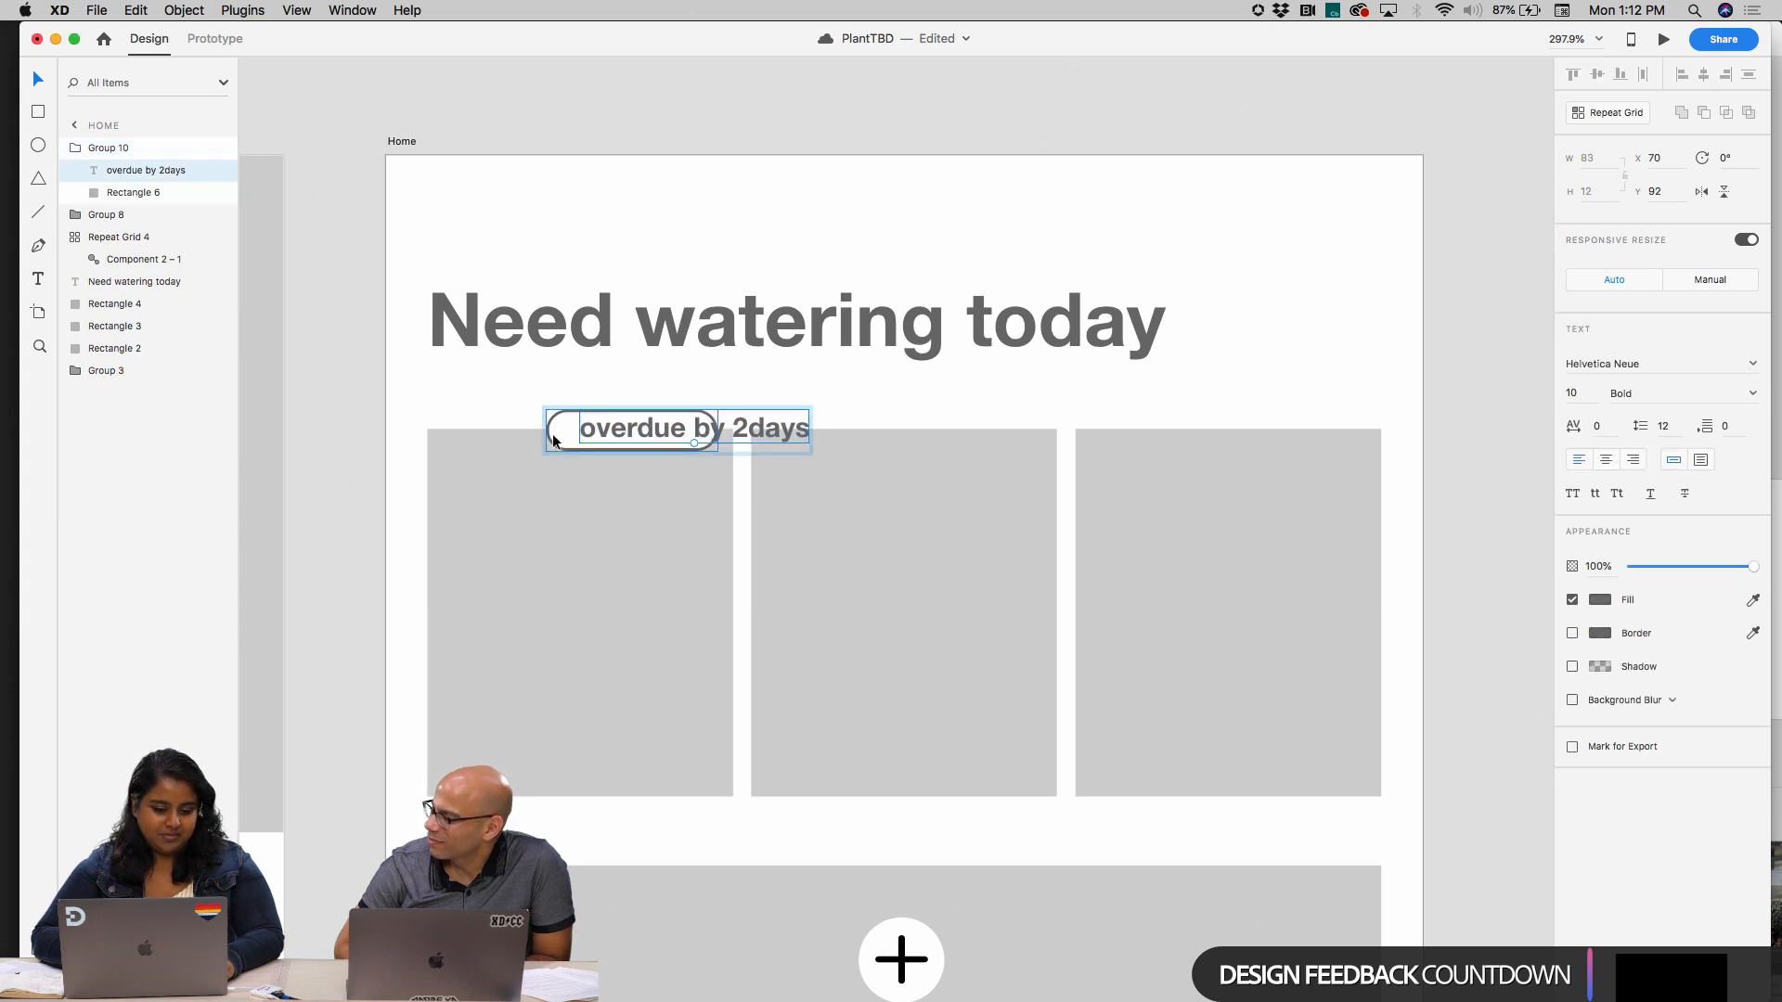
key(Escape)
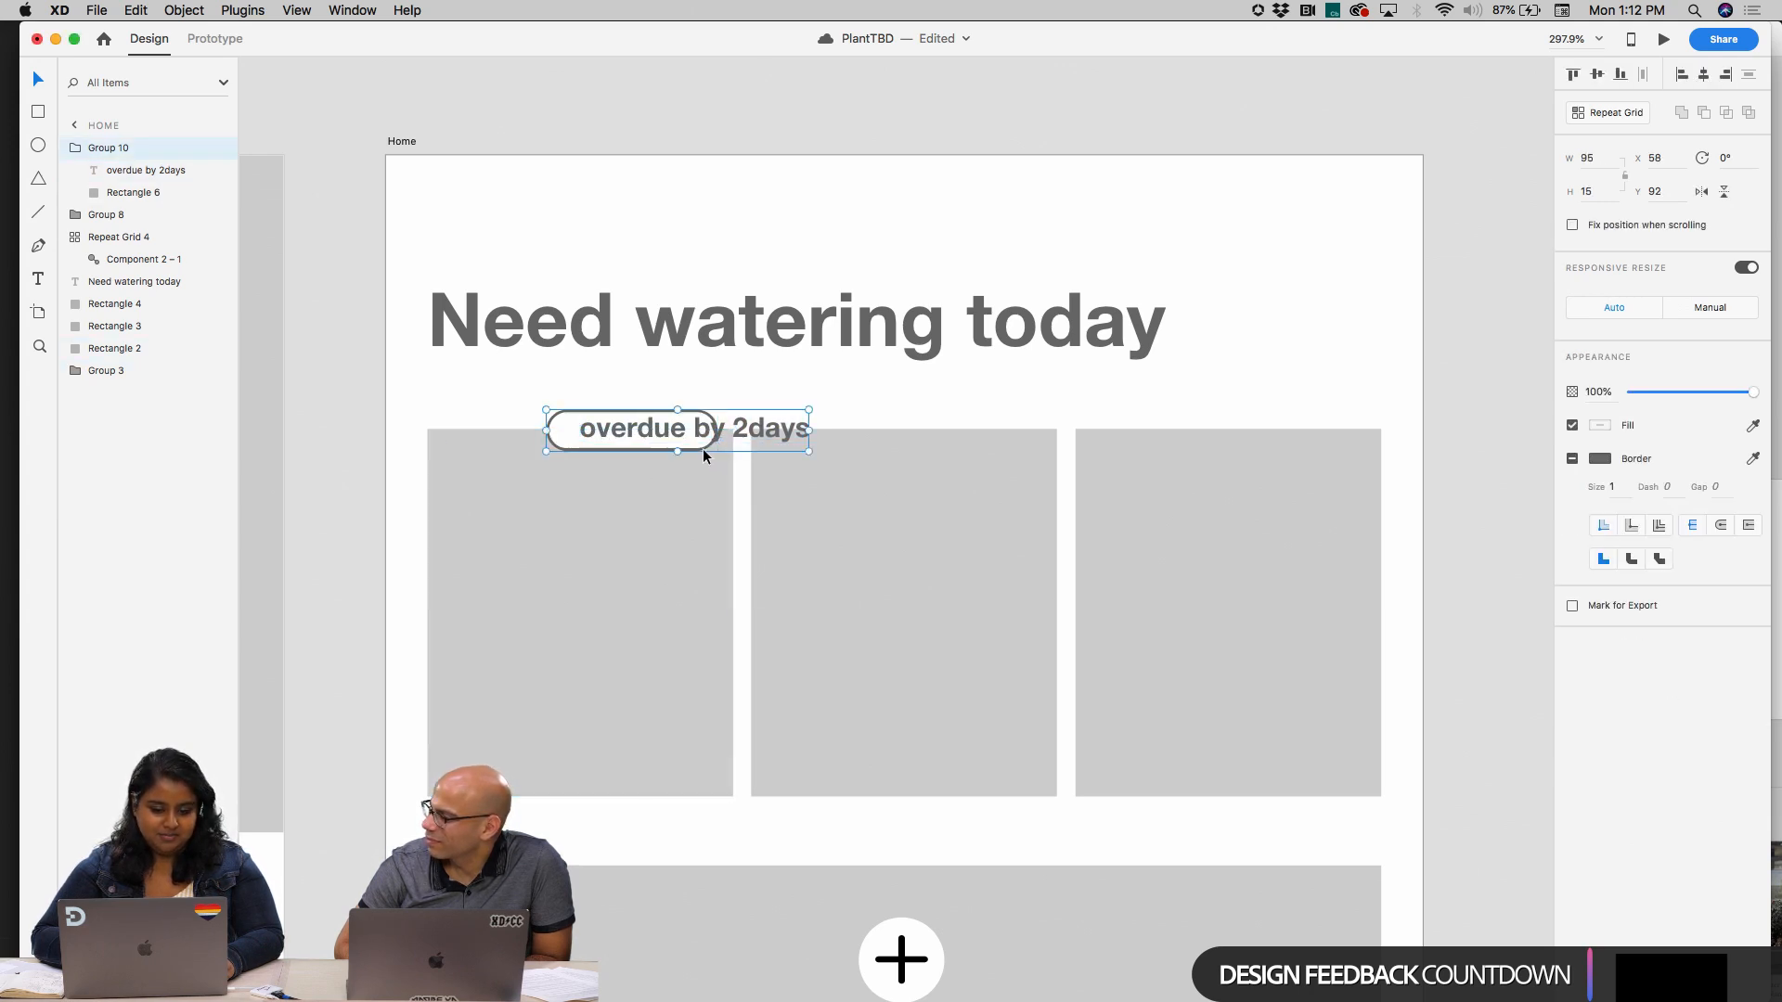
double_click(703, 448)
drag(718, 429, 832, 426)
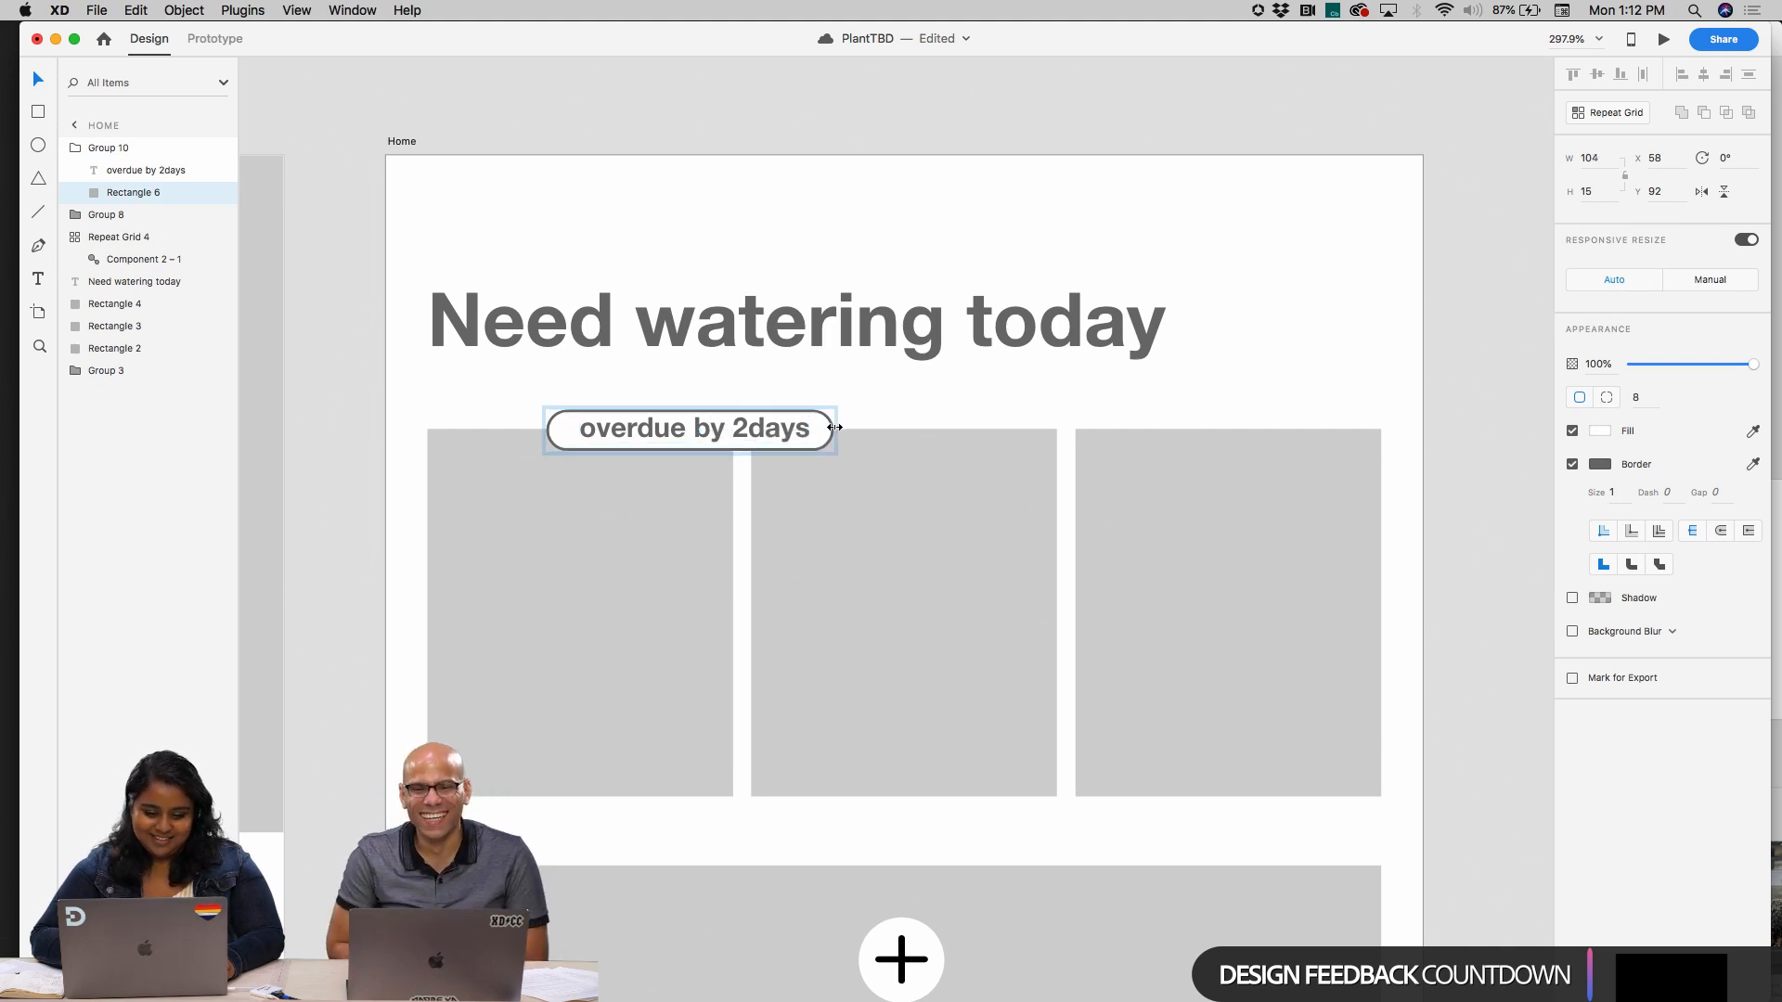
Reword the badge text to "2 days overdue" and narrow its pill to about 93 wide
double_click(750, 433)
click(750, 432)
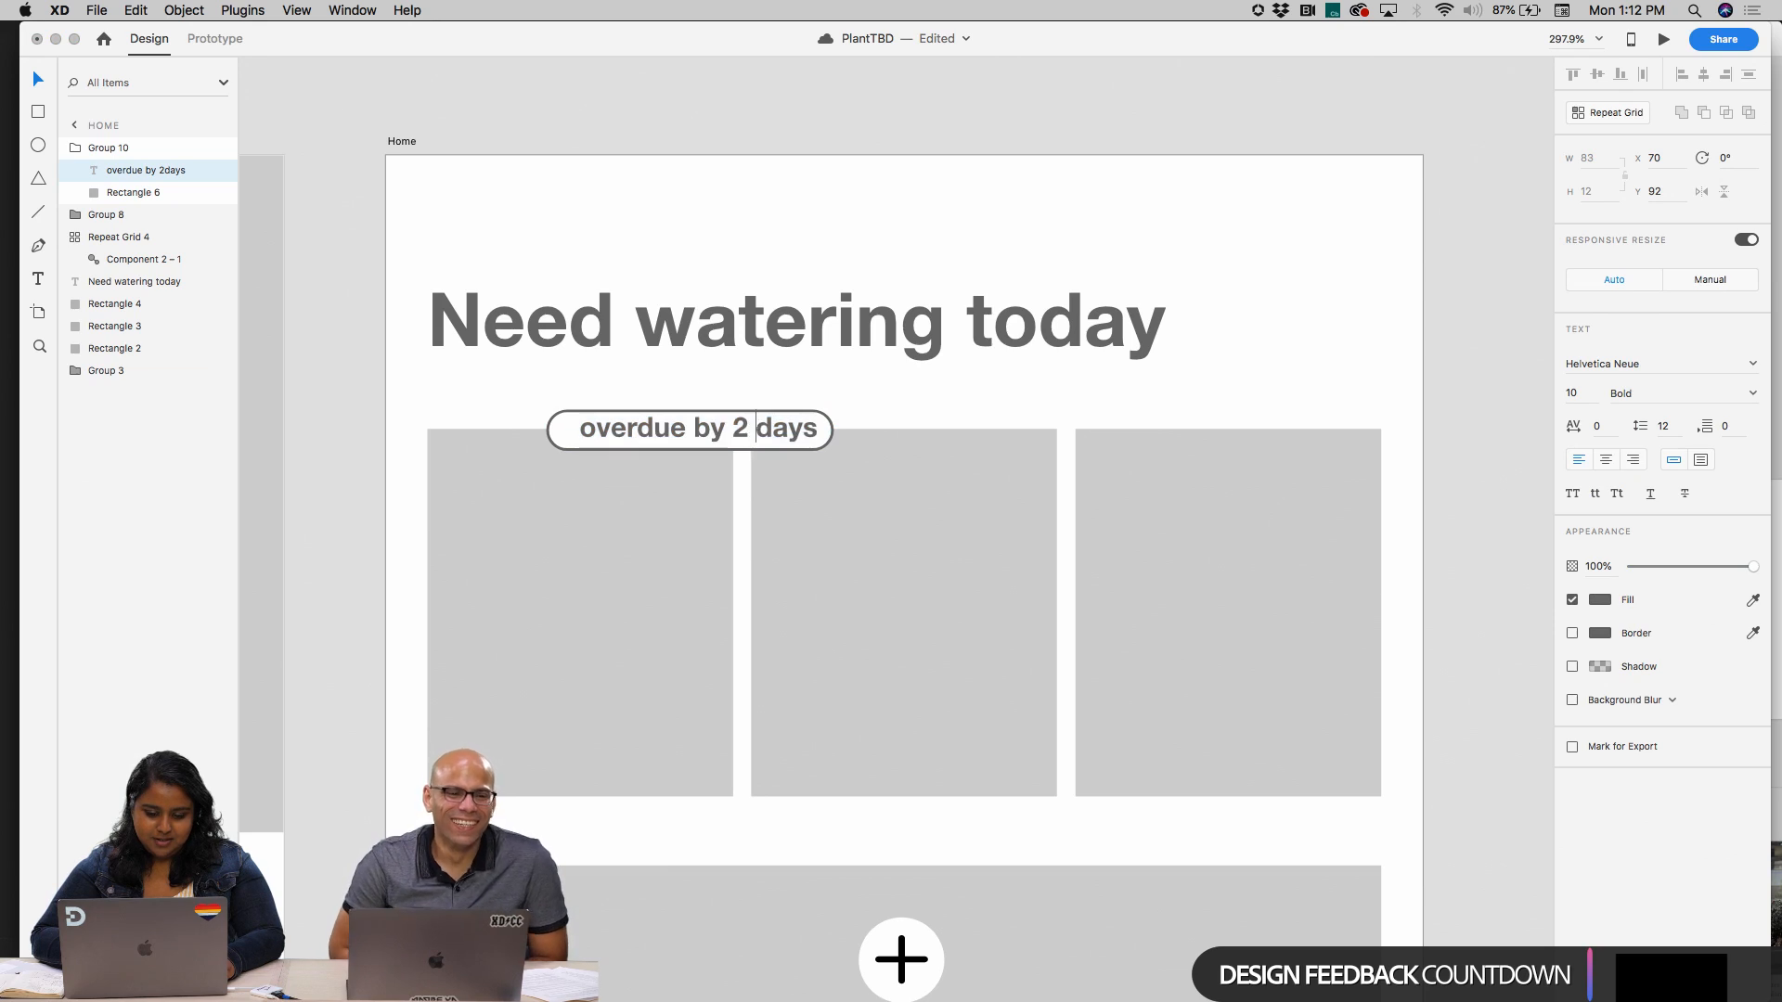
drag(733, 435, 549, 432)
key(BackSpace)
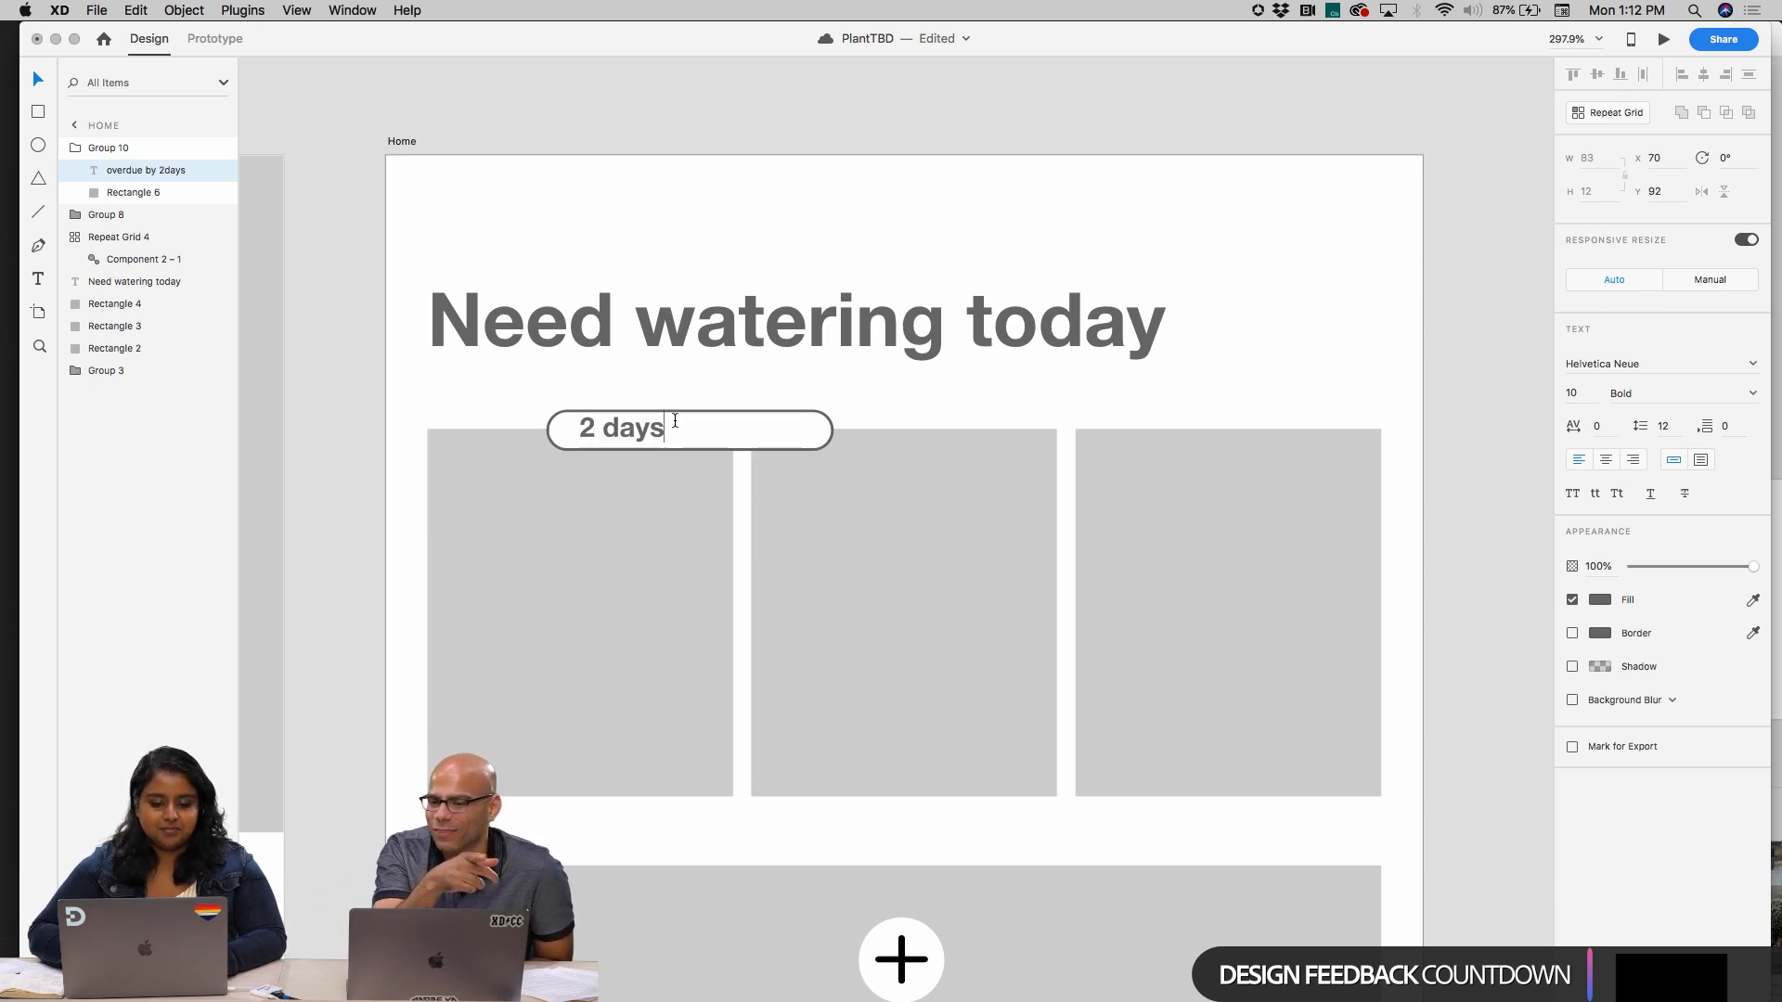
text(over)
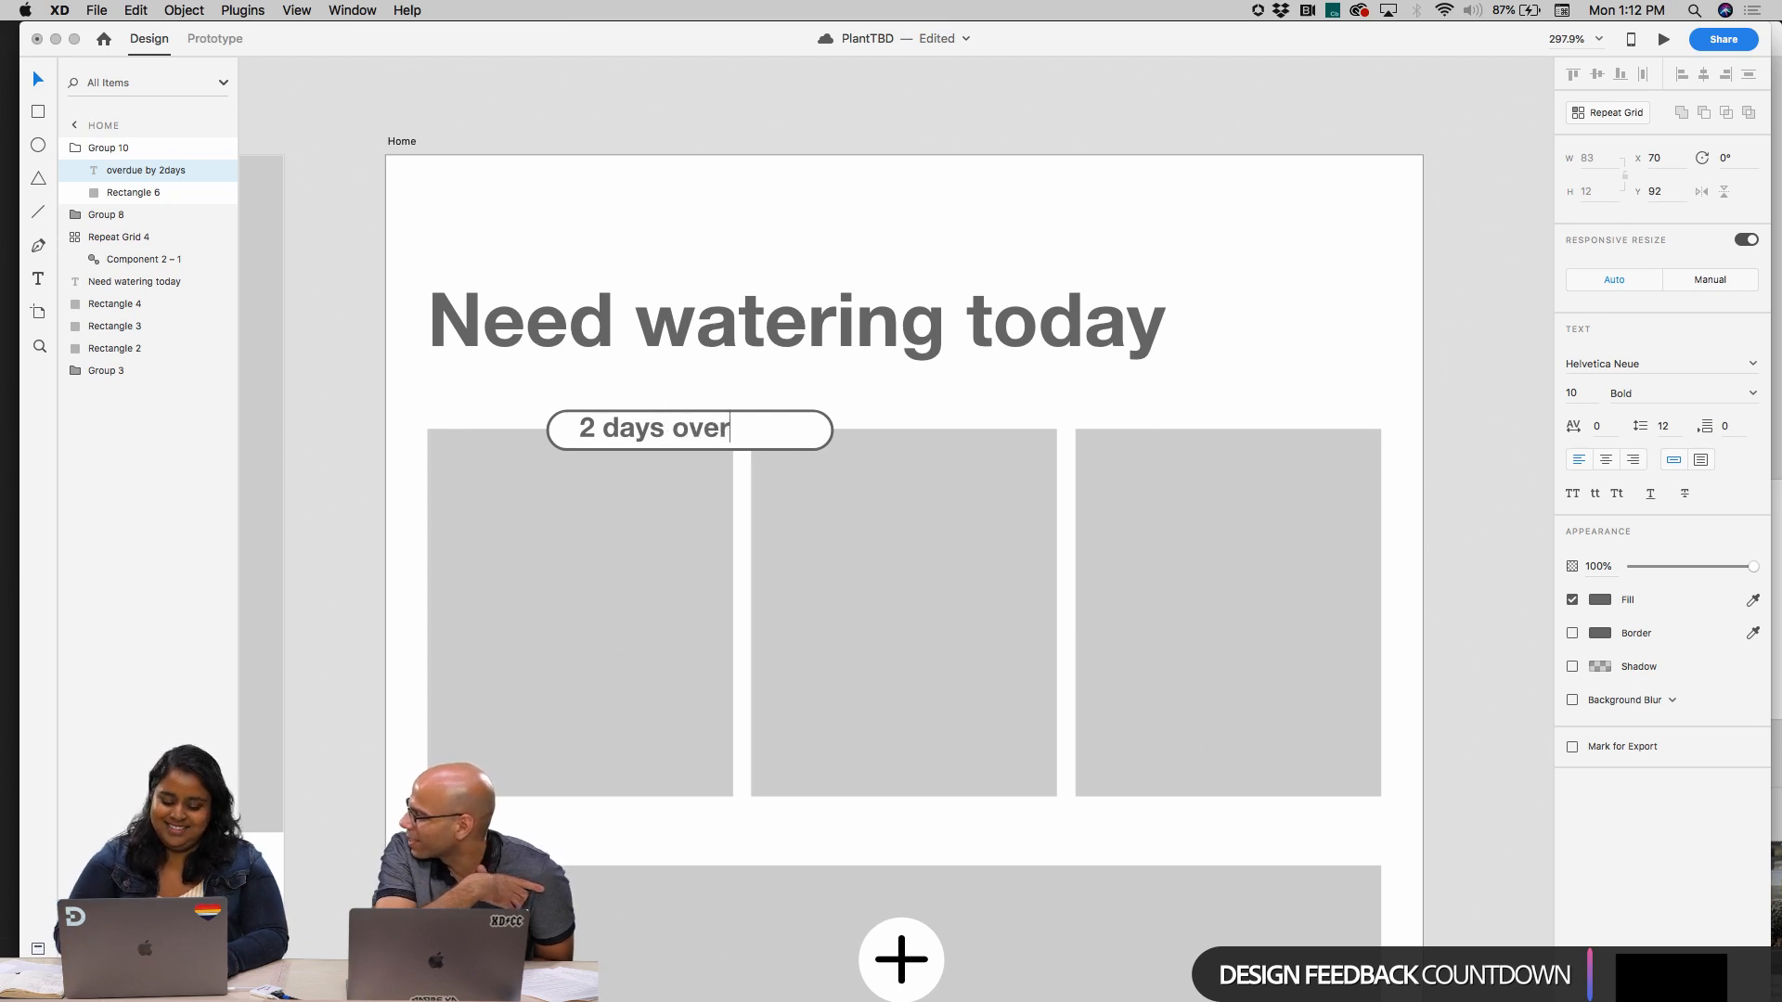
text(due)
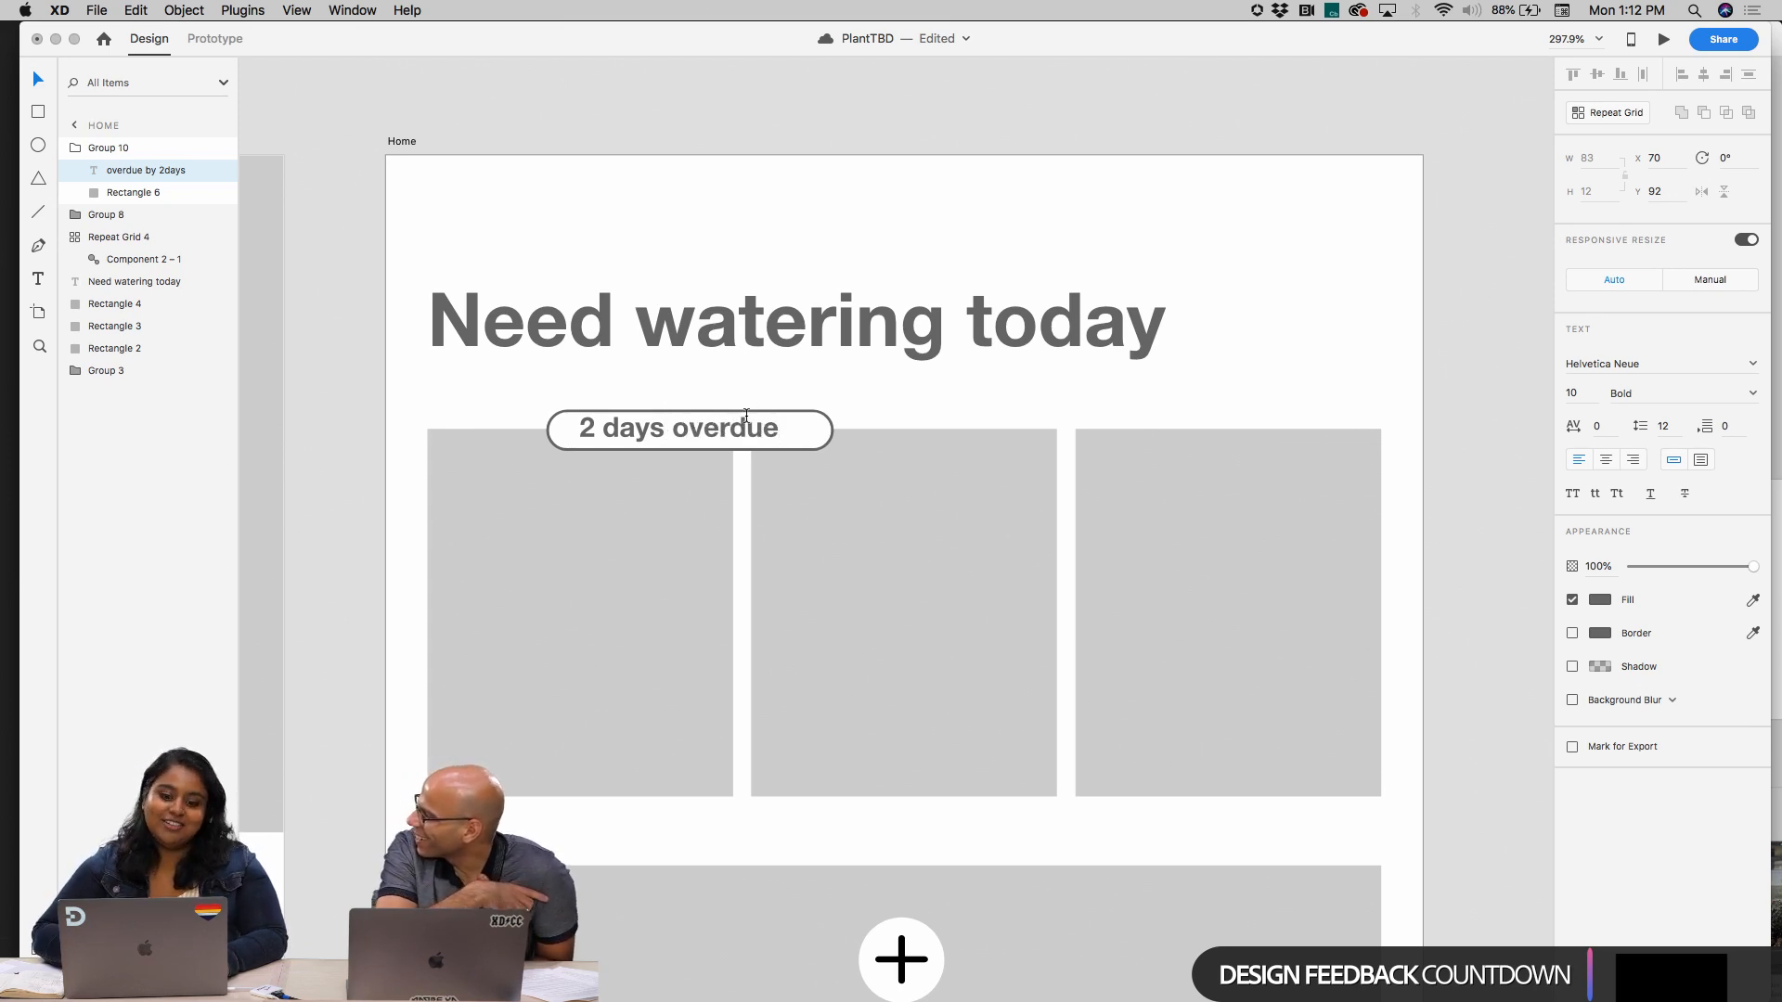
key(Escape)
click(822, 439)
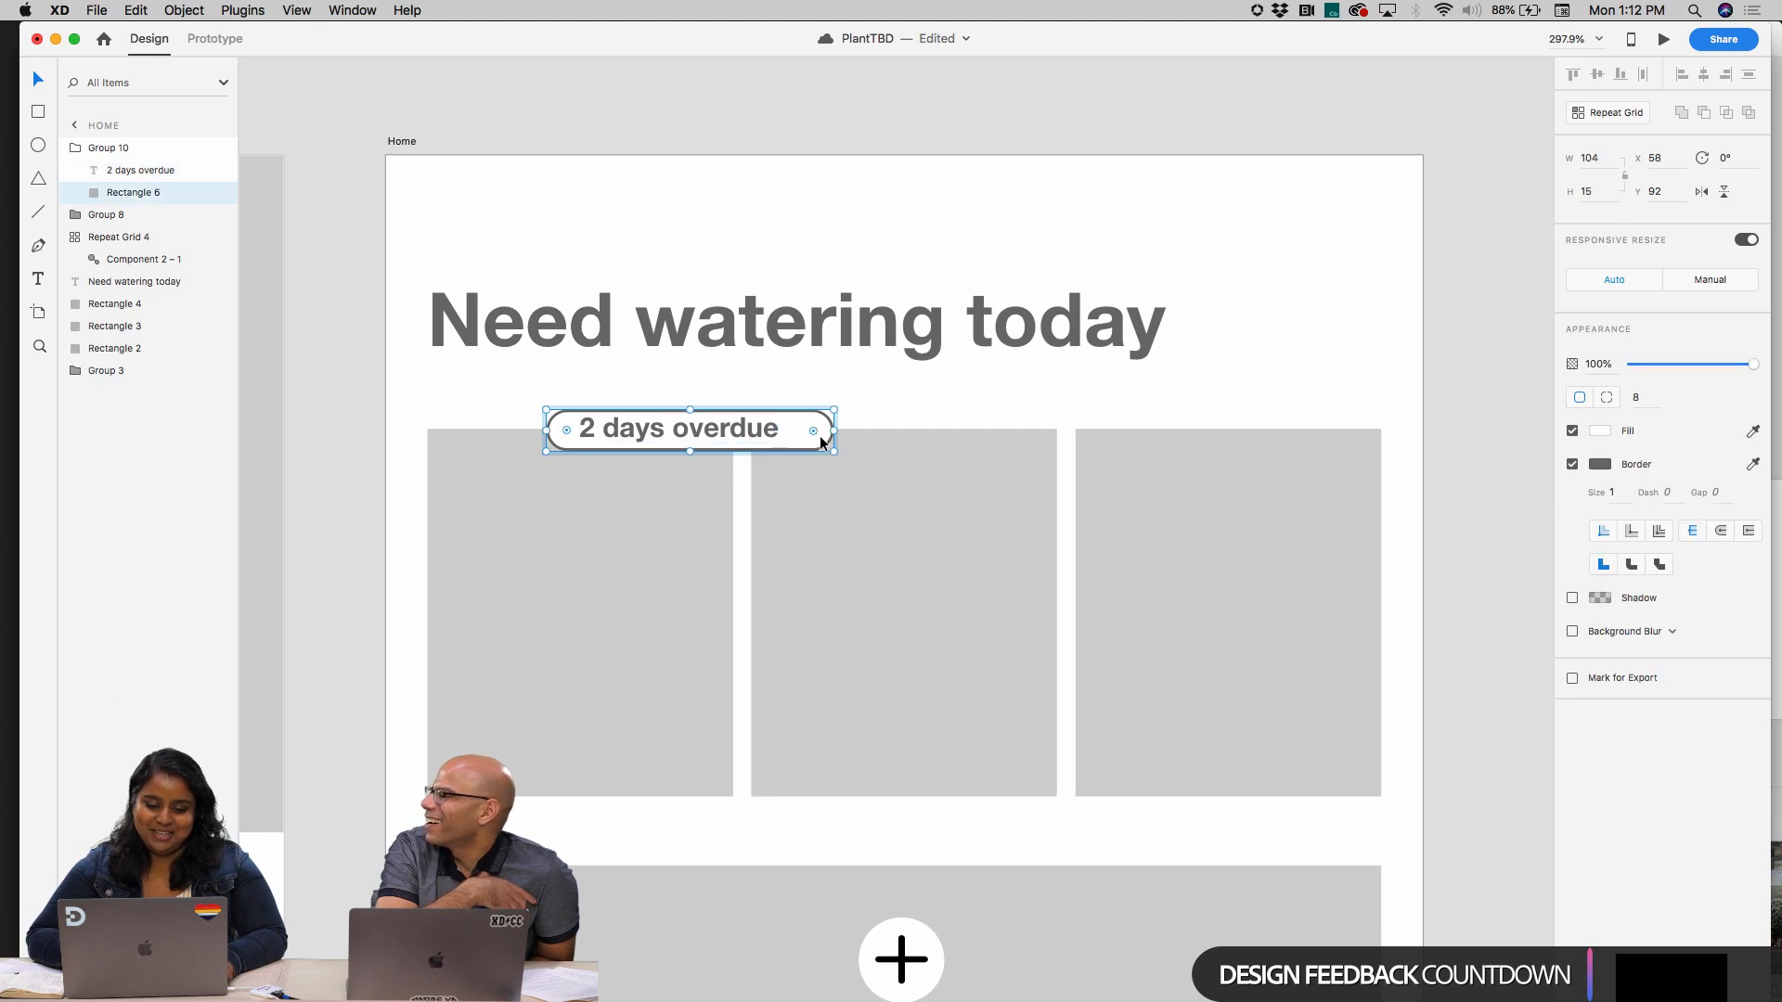
drag(831, 430, 798, 434)
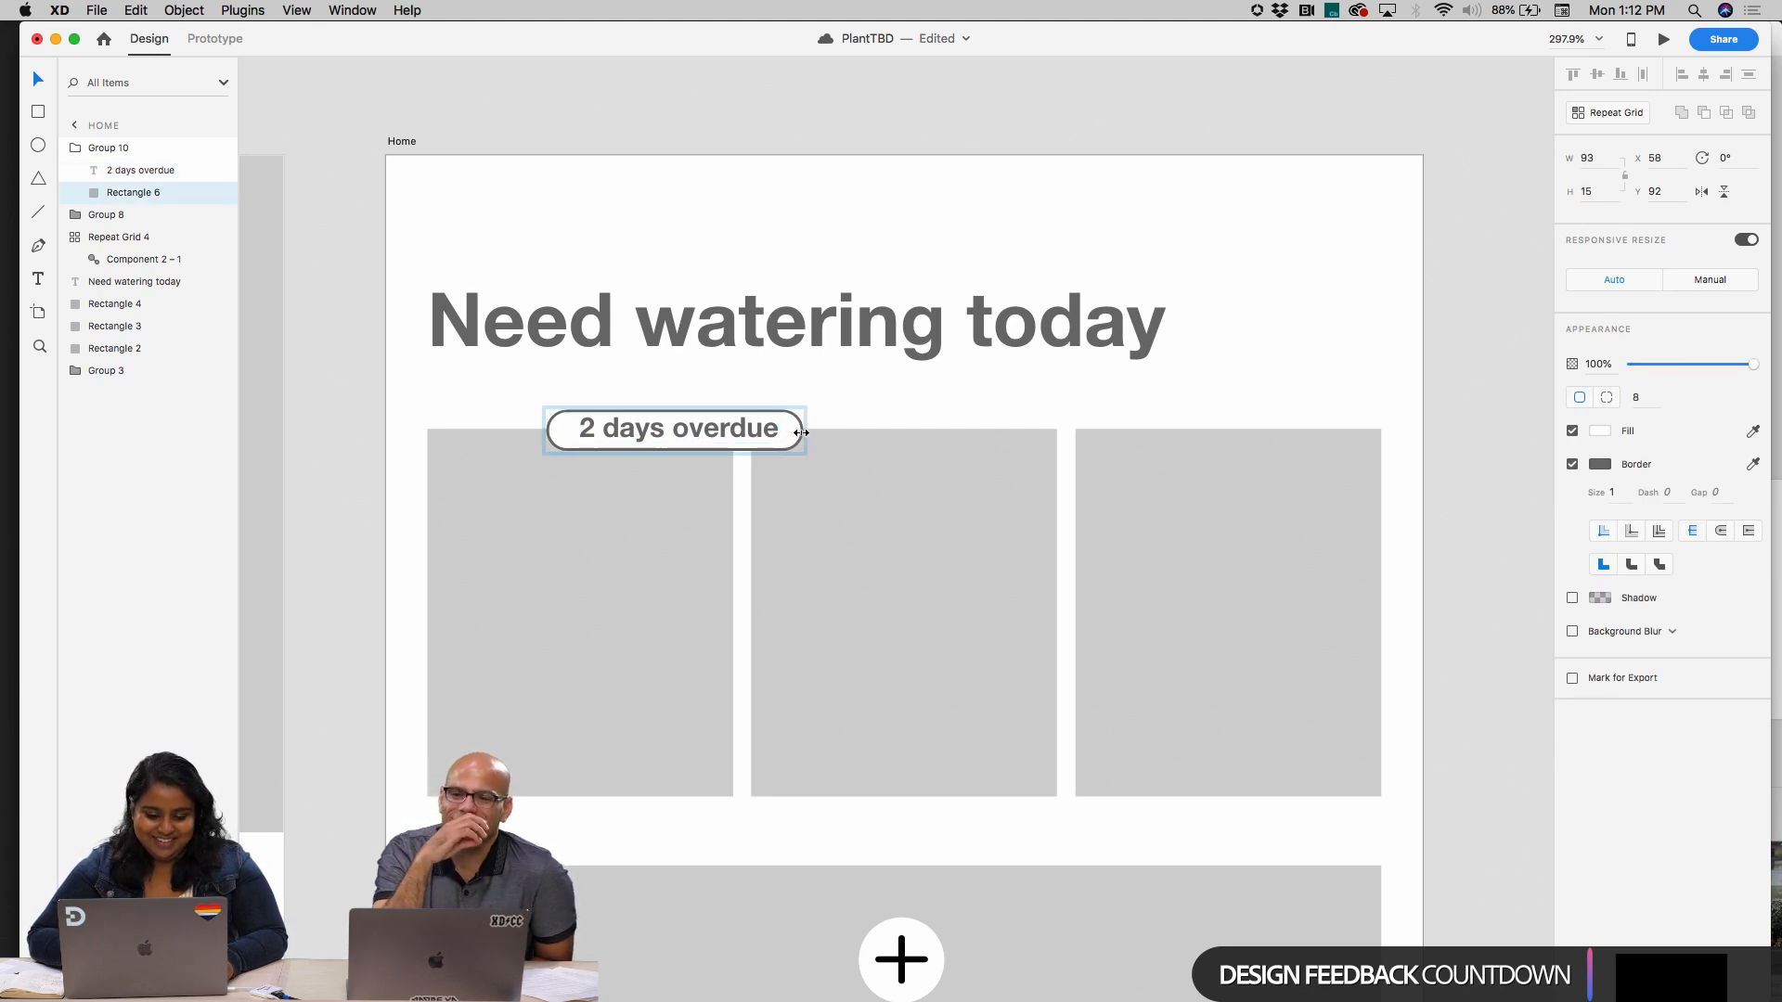
Set the "2 days overdue" text to Regular weight and size 9
click(737, 432)
double_click(736, 428)
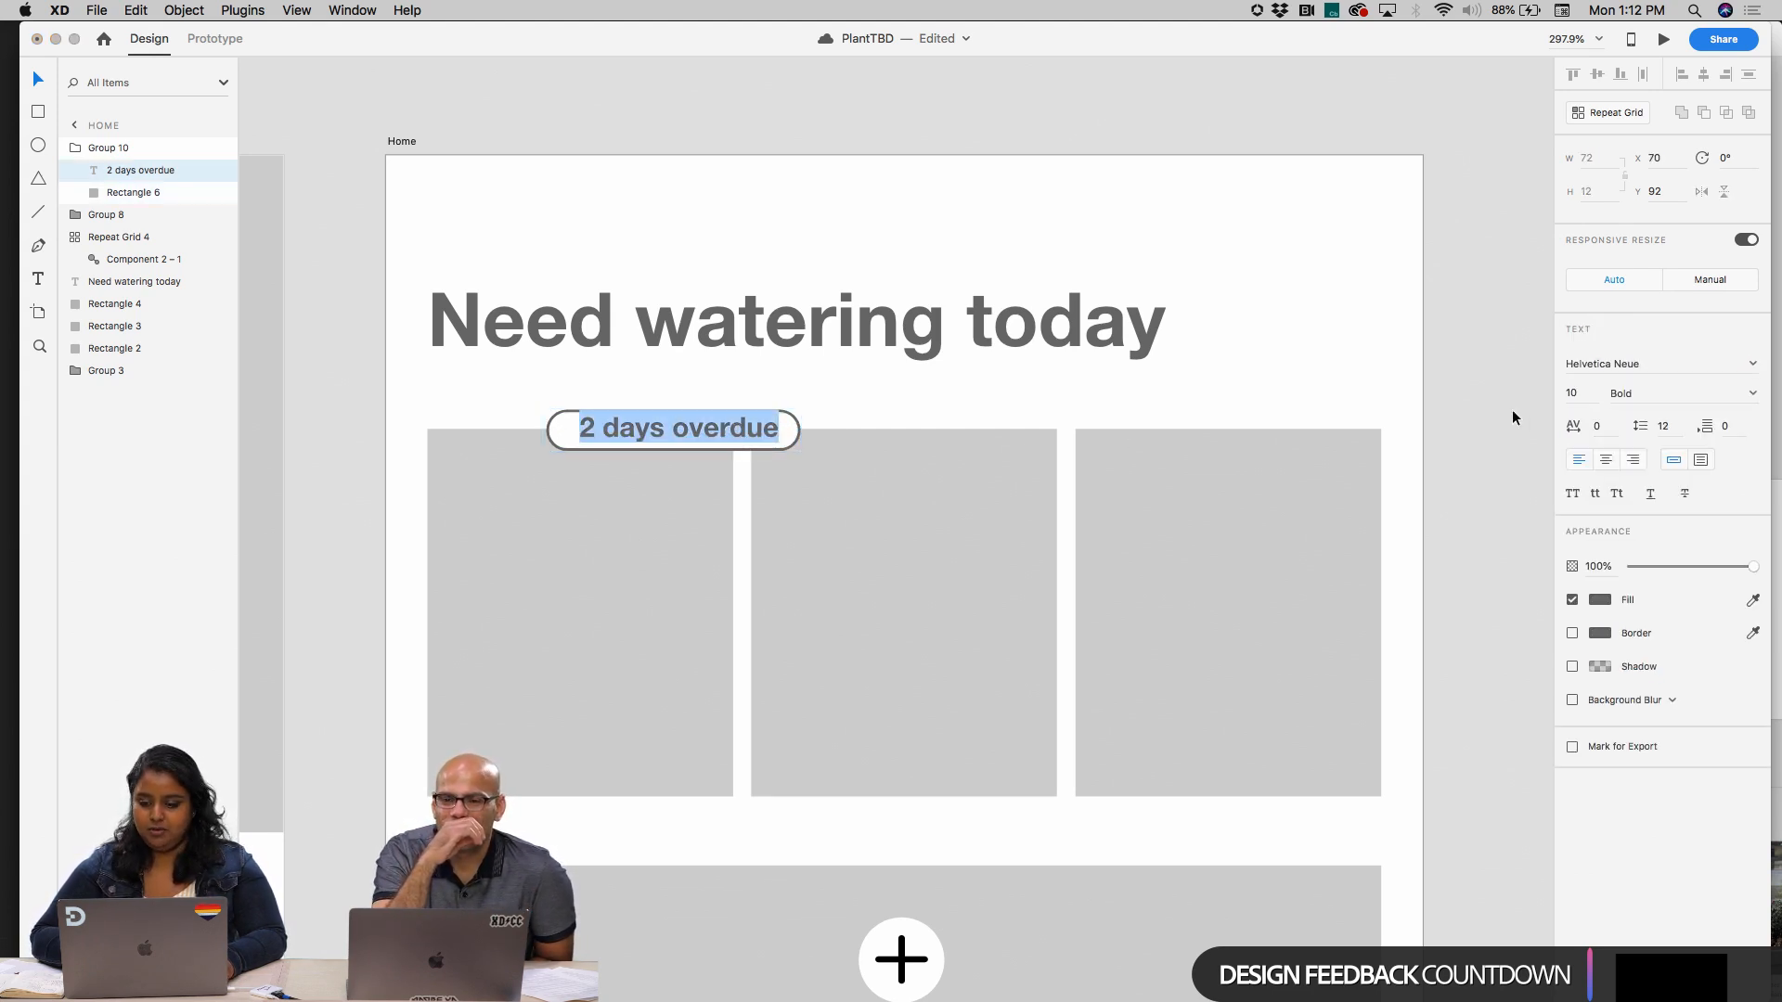
click(1752, 393)
click(1619, 409)
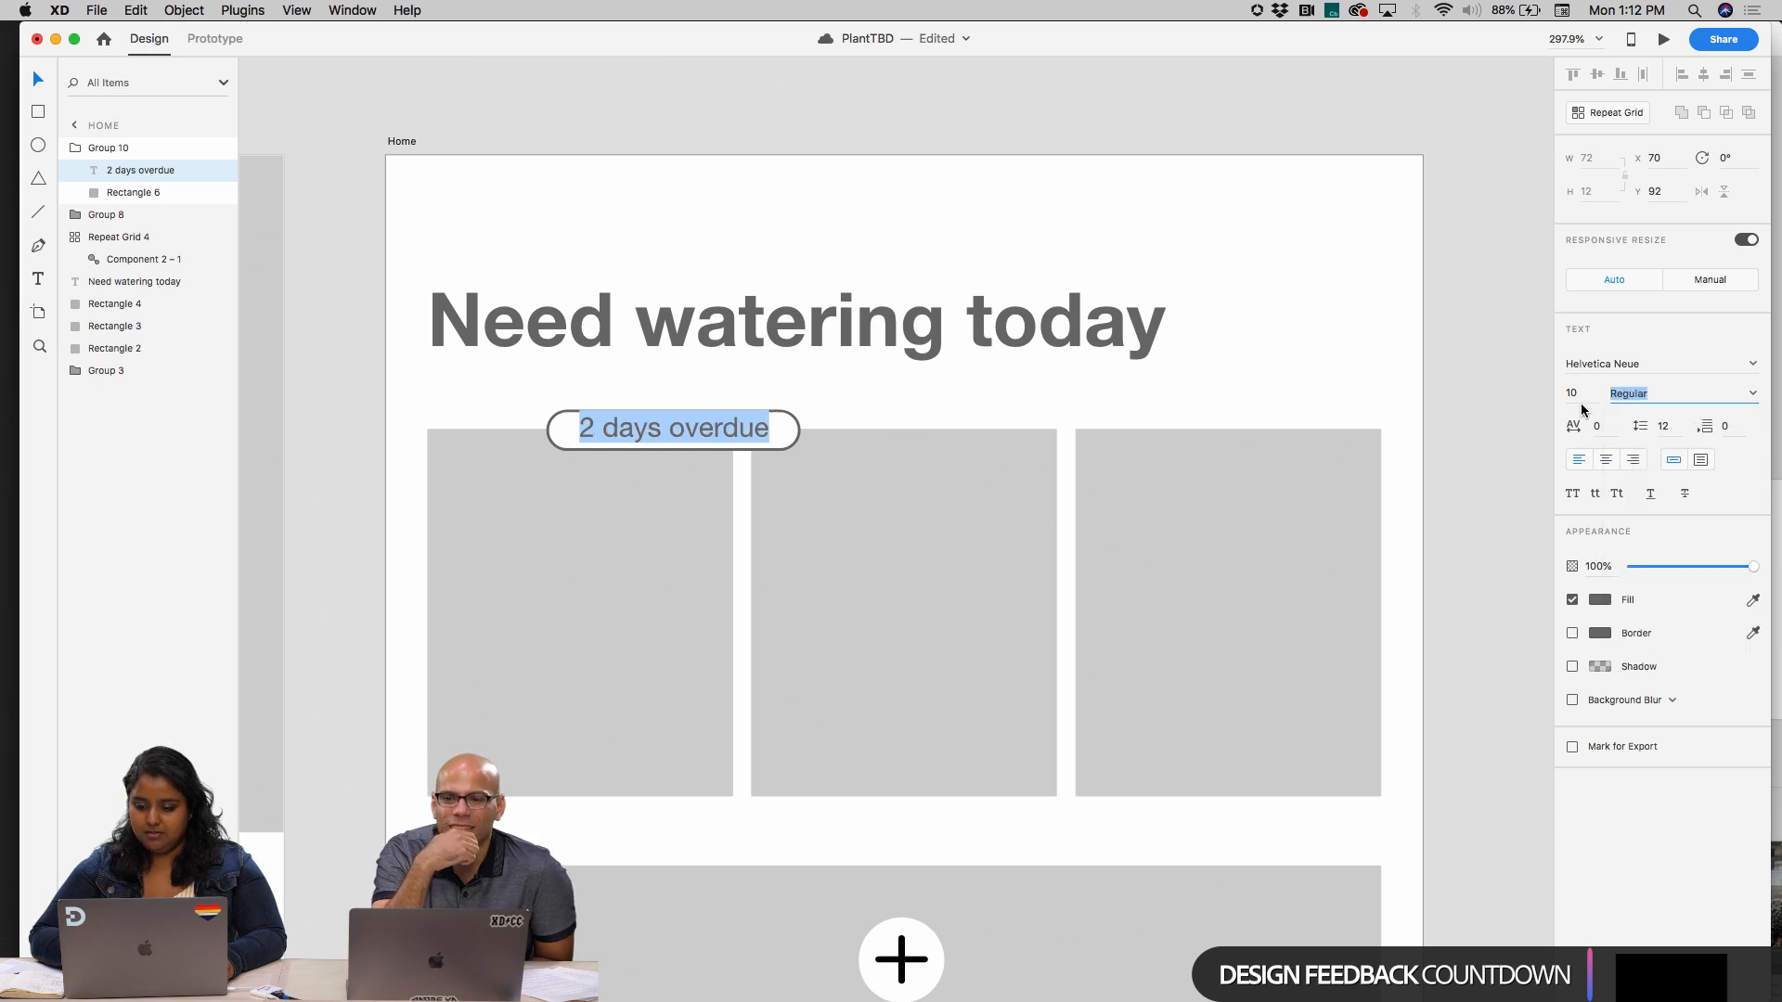
text(9)
key(Return)
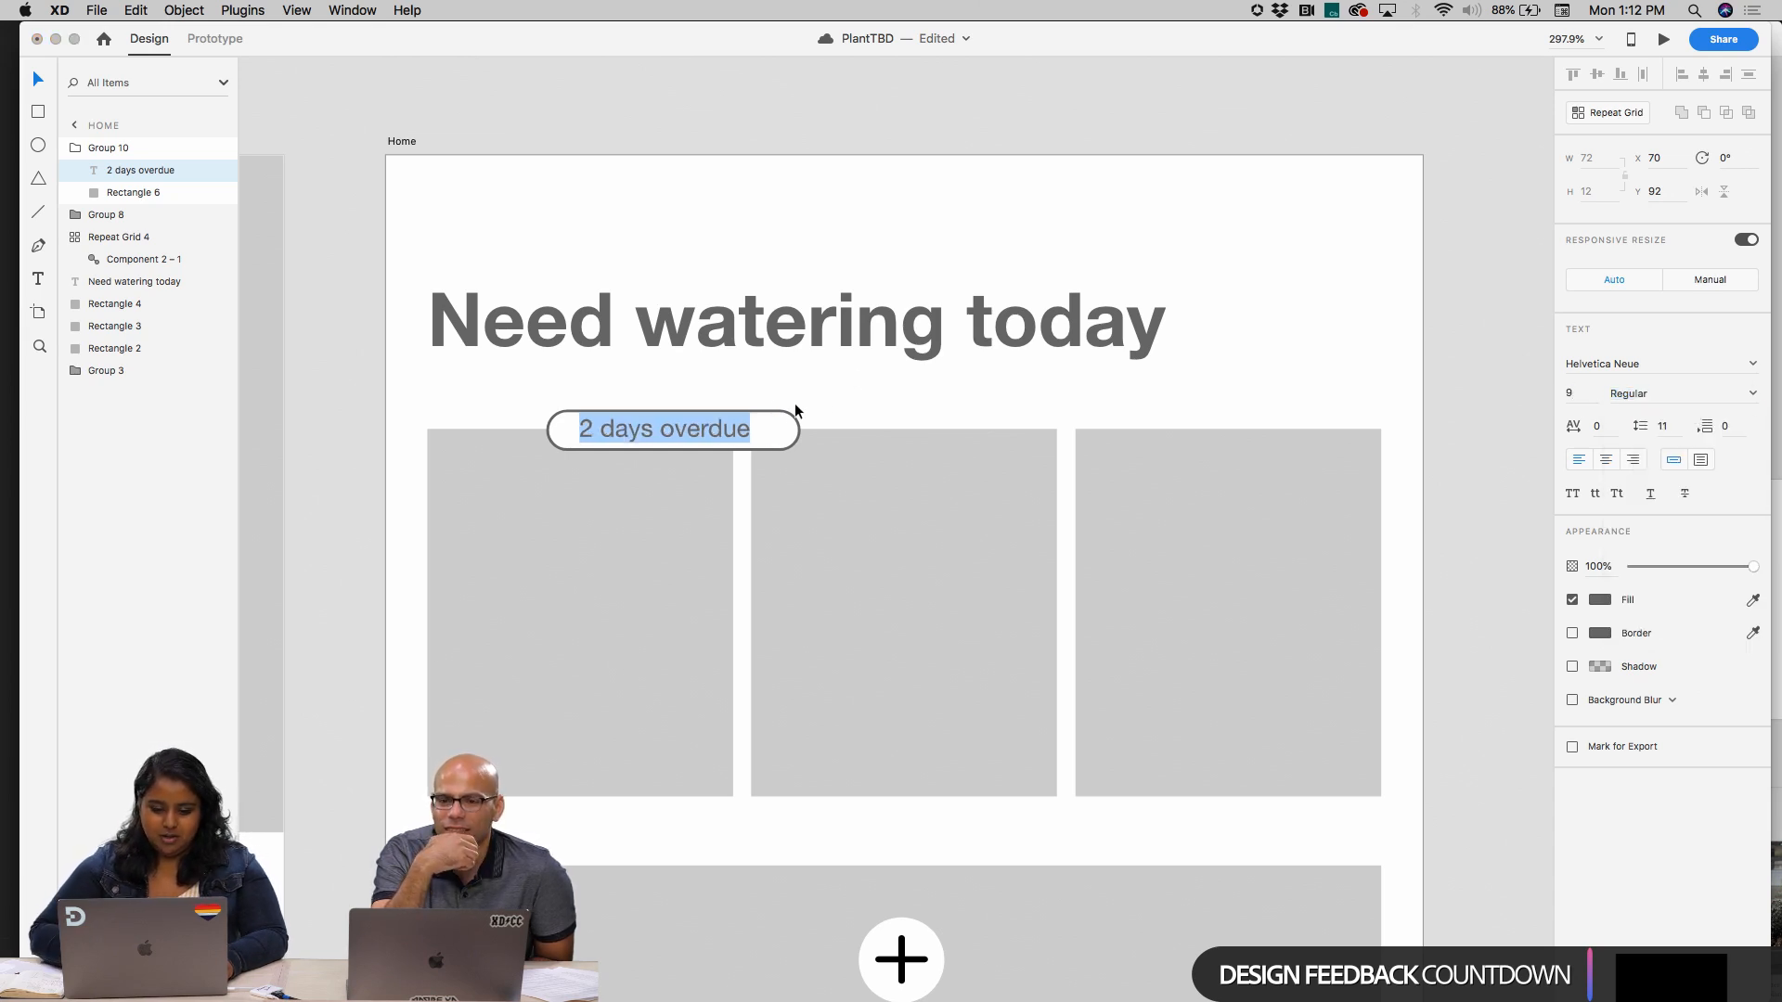
key(Escape)
Move the badge to the first watering card's bottom edge at X 30, Y 224, and align its text and pill on their horizontal centres
click(772, 421)
drag(800, 429, 621, 798)
shift+click(698, 436)
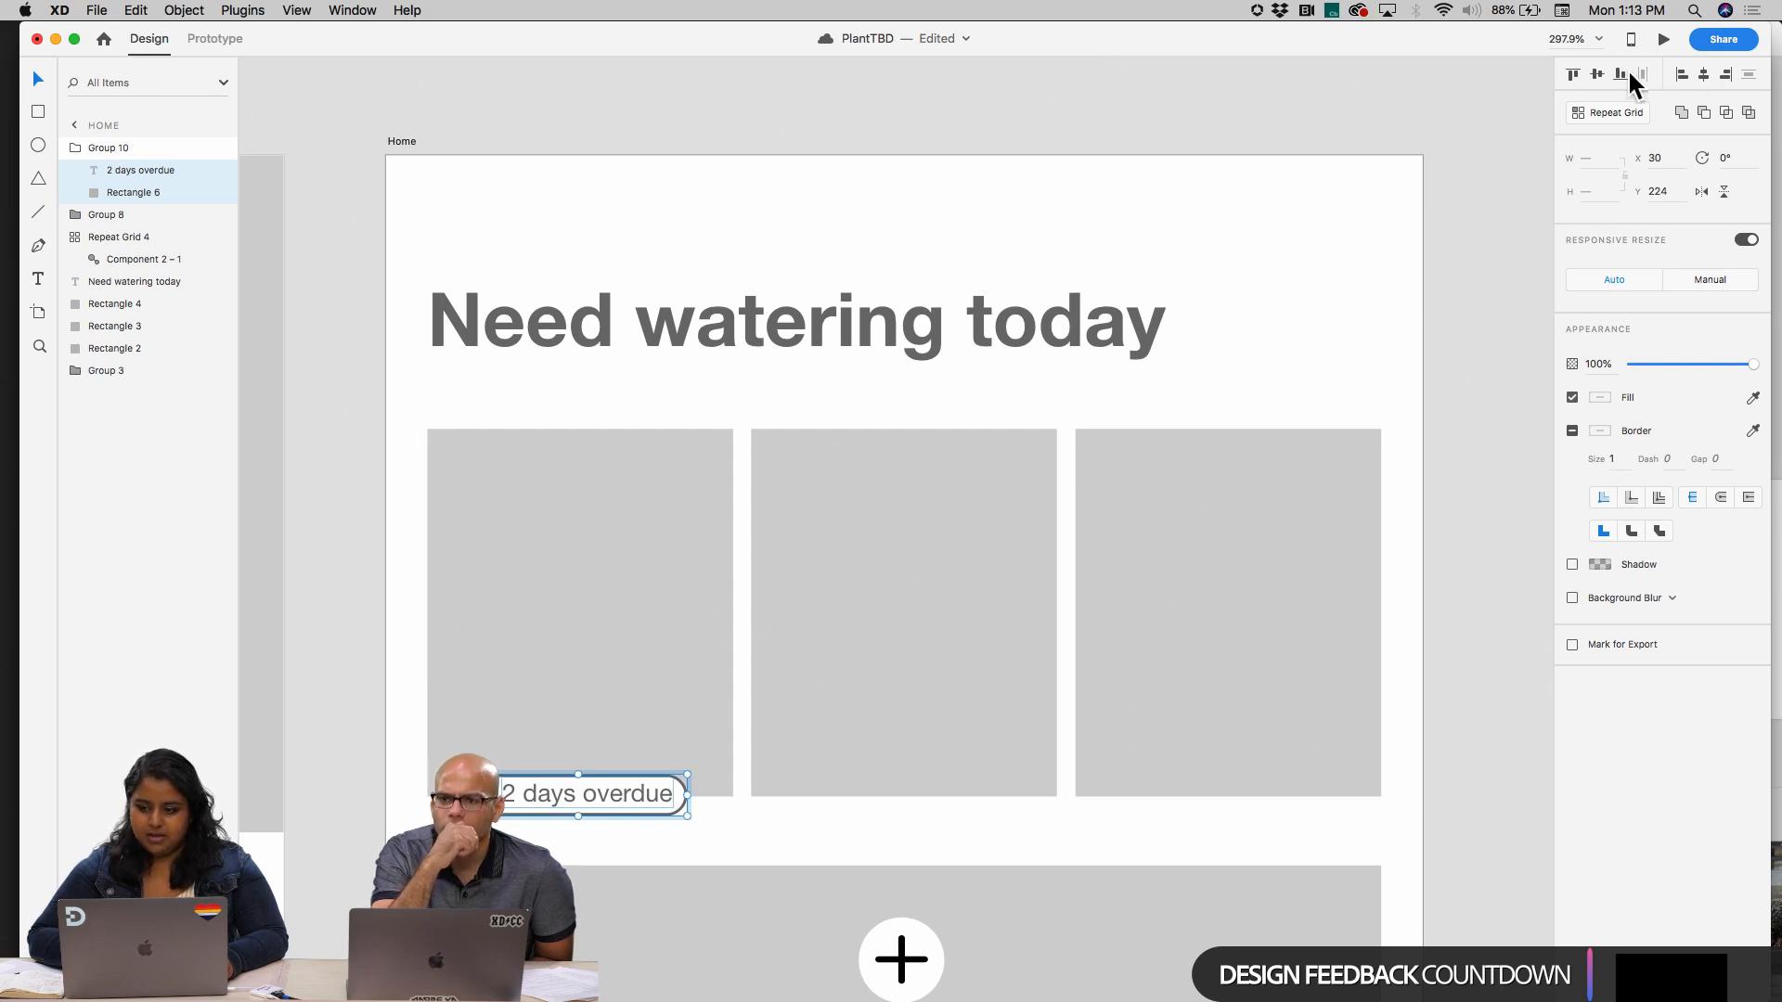
click(1705, 82)
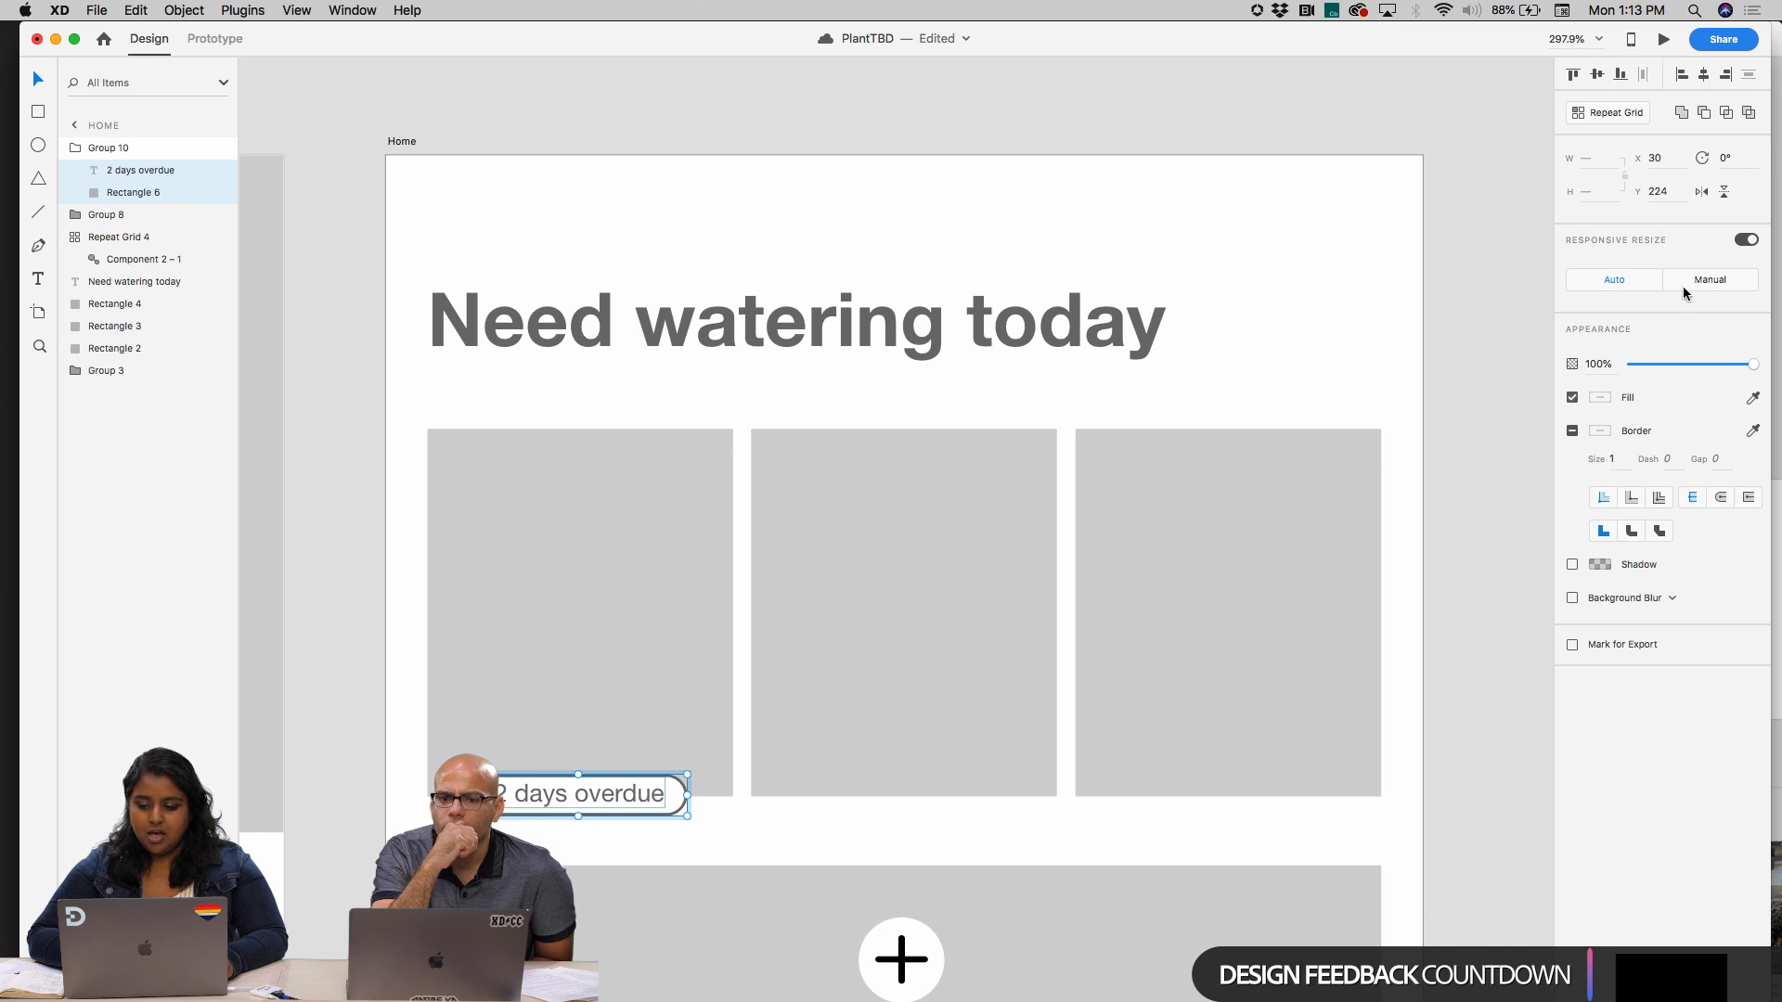
Try uppercase, title case and lowercase on the "2 days overdue" badge text and settle on uppercase
double_click(582, 798)
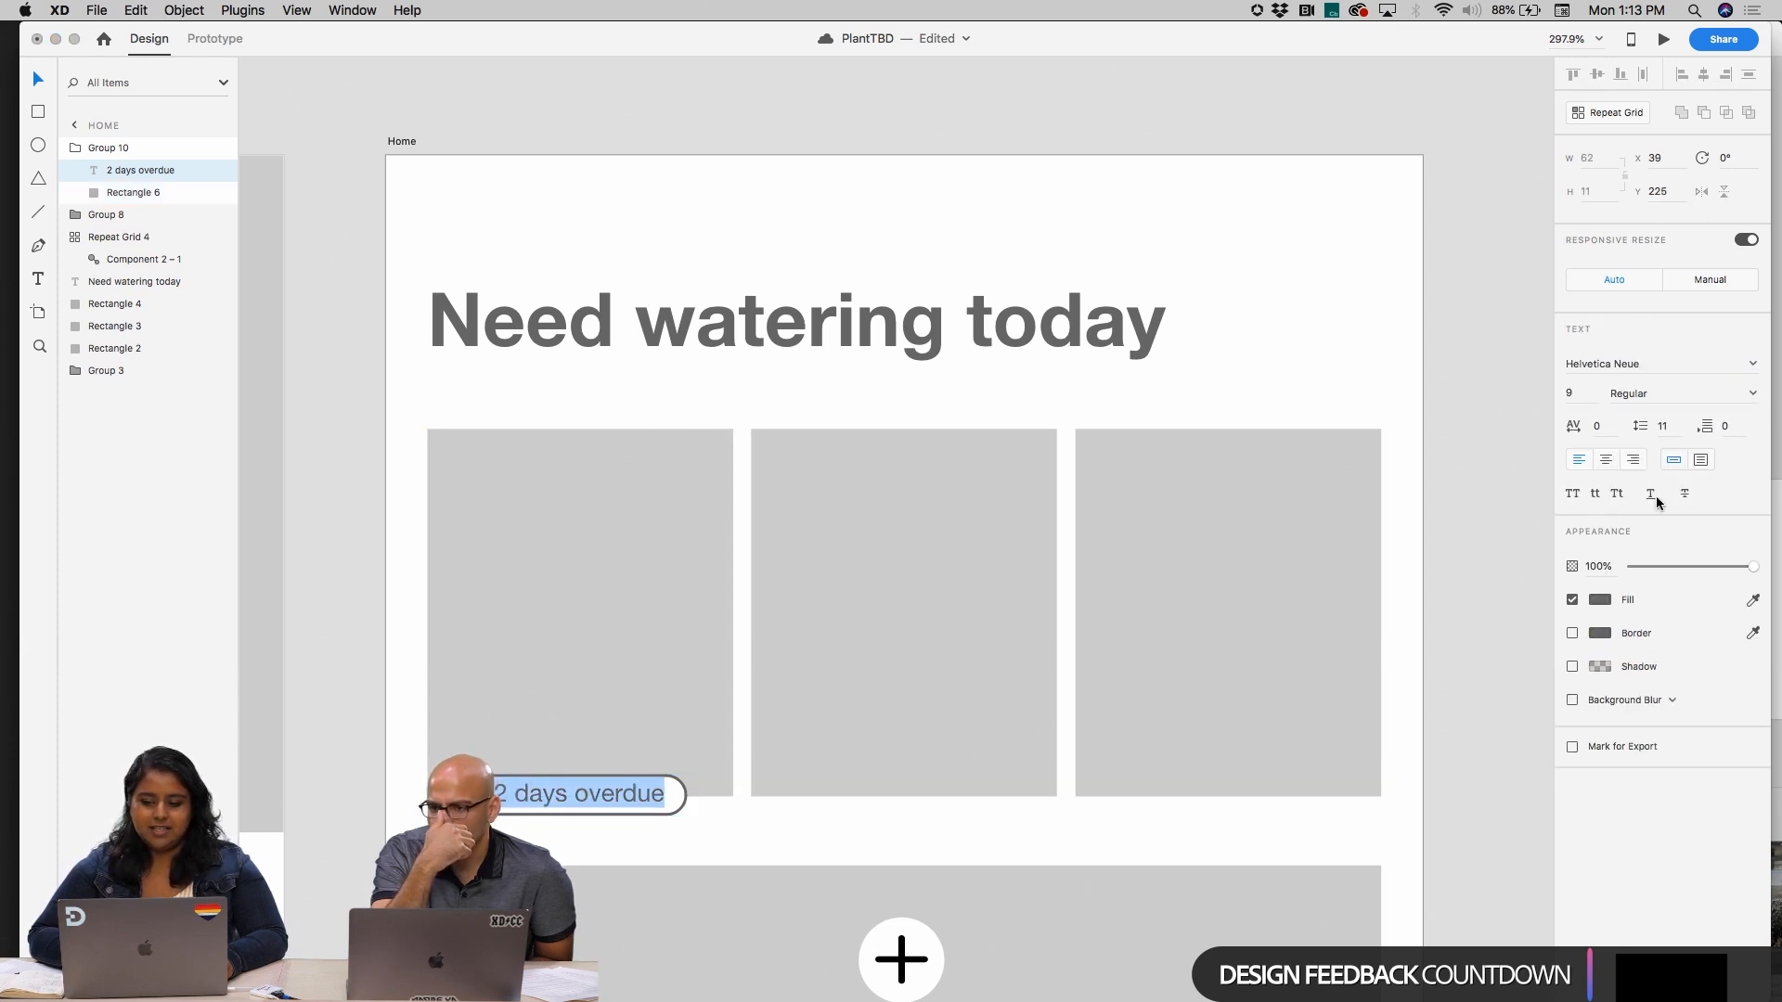
click(1573, 496)
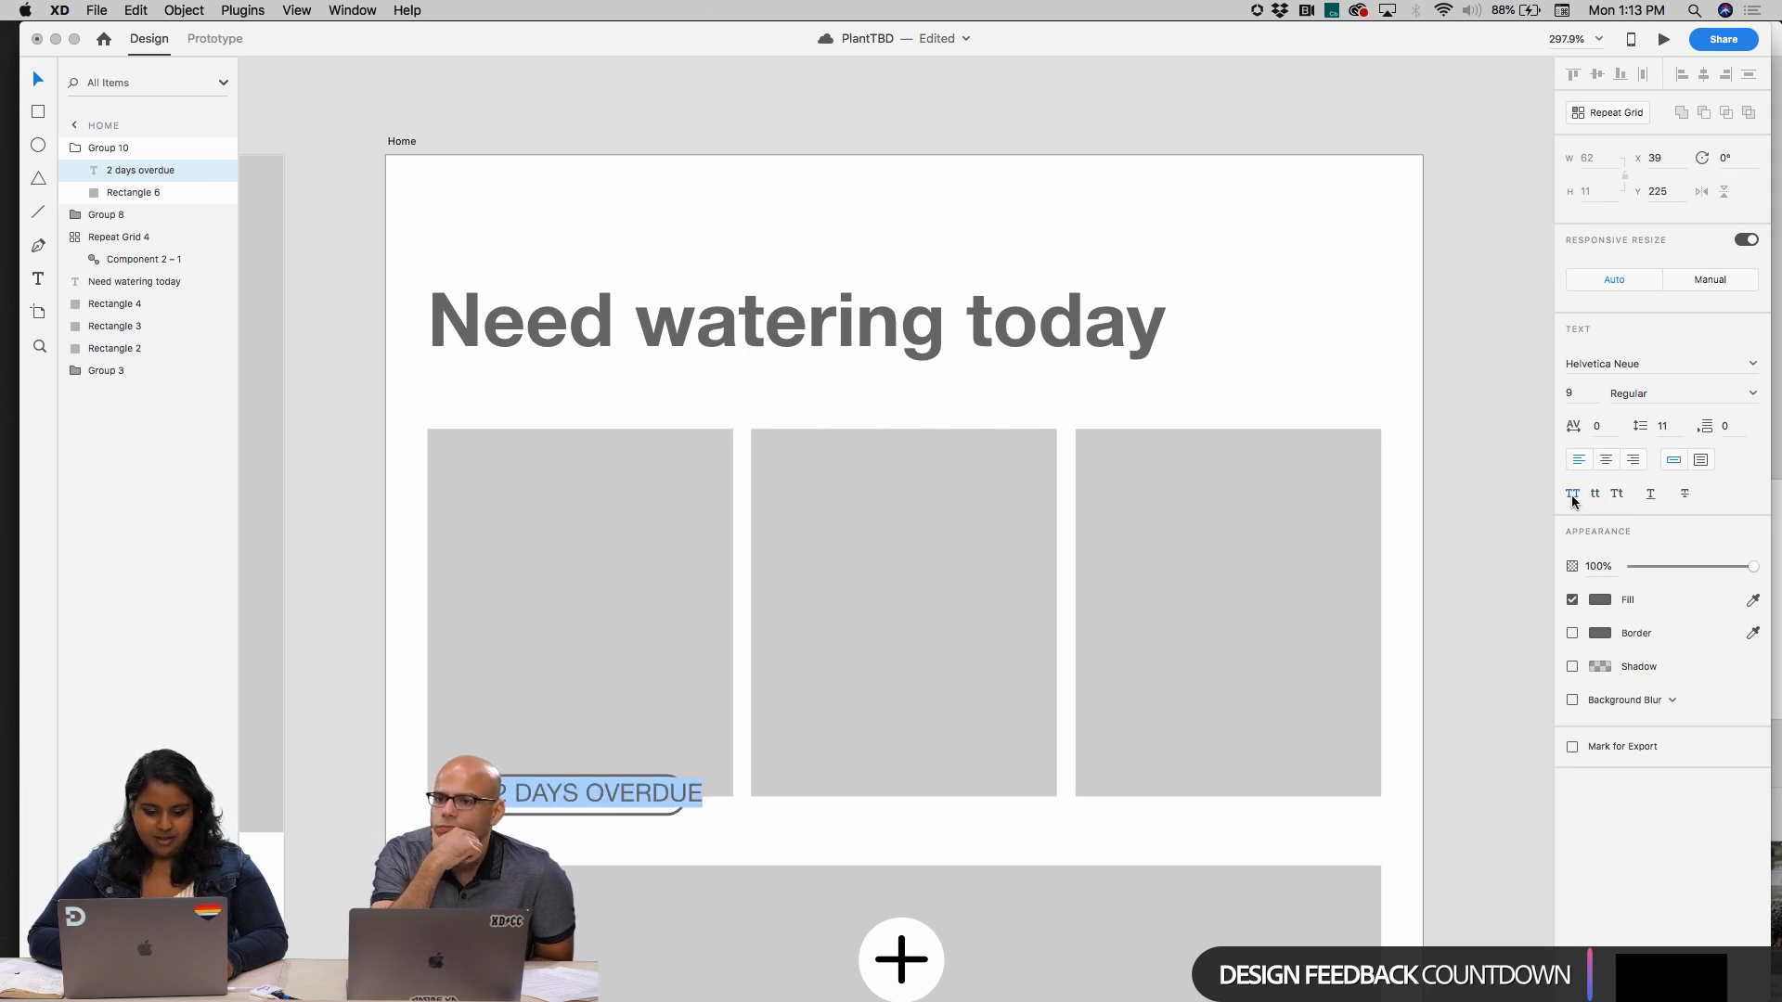
click(1618, 497)
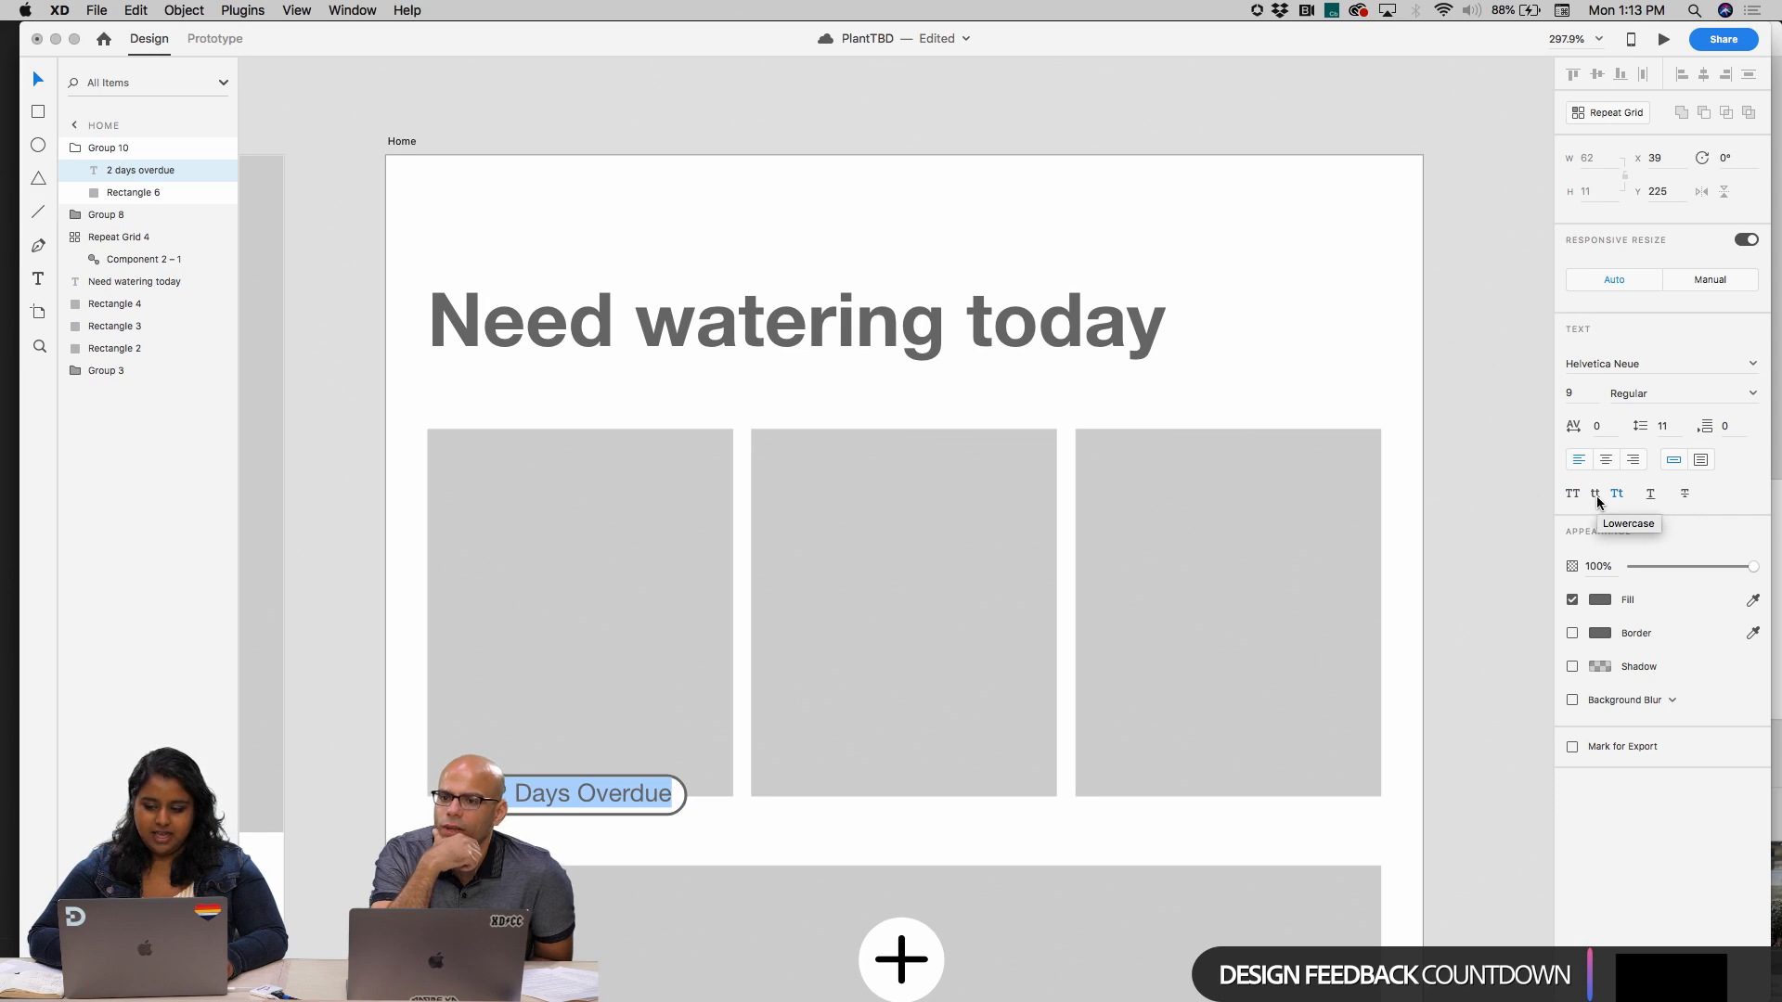
click(1596, 495)
click(1573, 496)
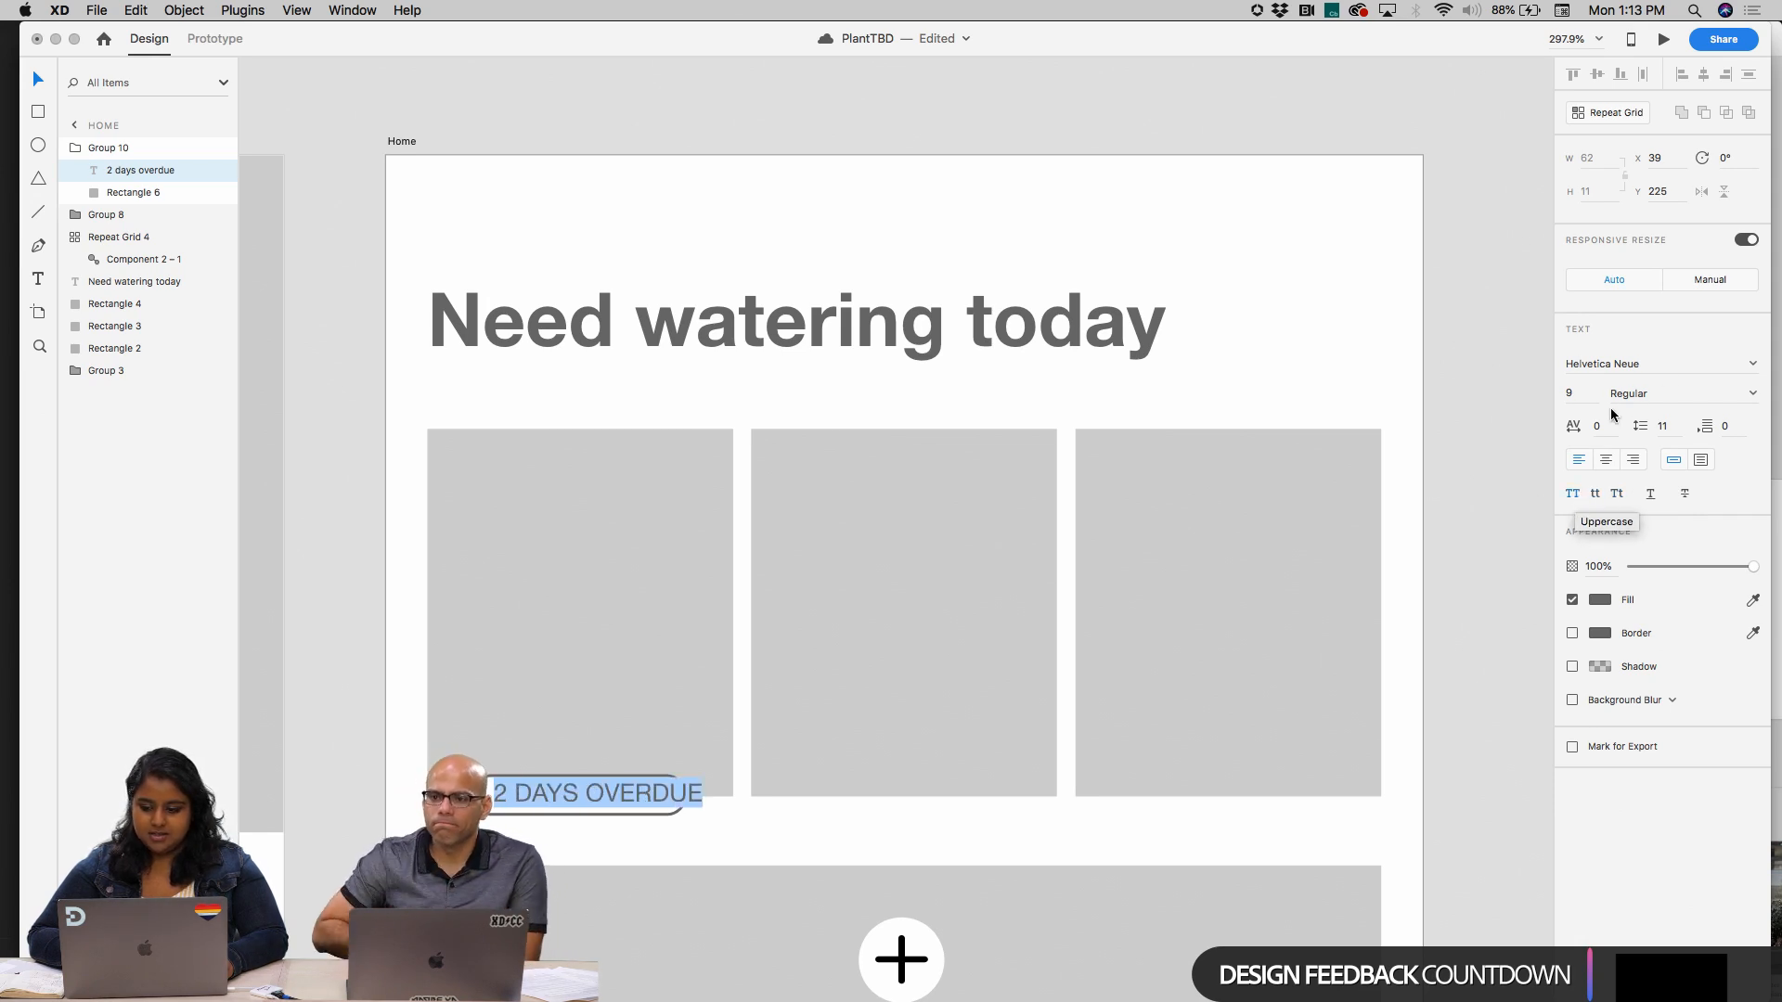
Set the "2 DAYS OVERDUE" text's size to 6 and centre it within the pill, at X 46, Y 228
drag(1583, 394, 1511, 390)
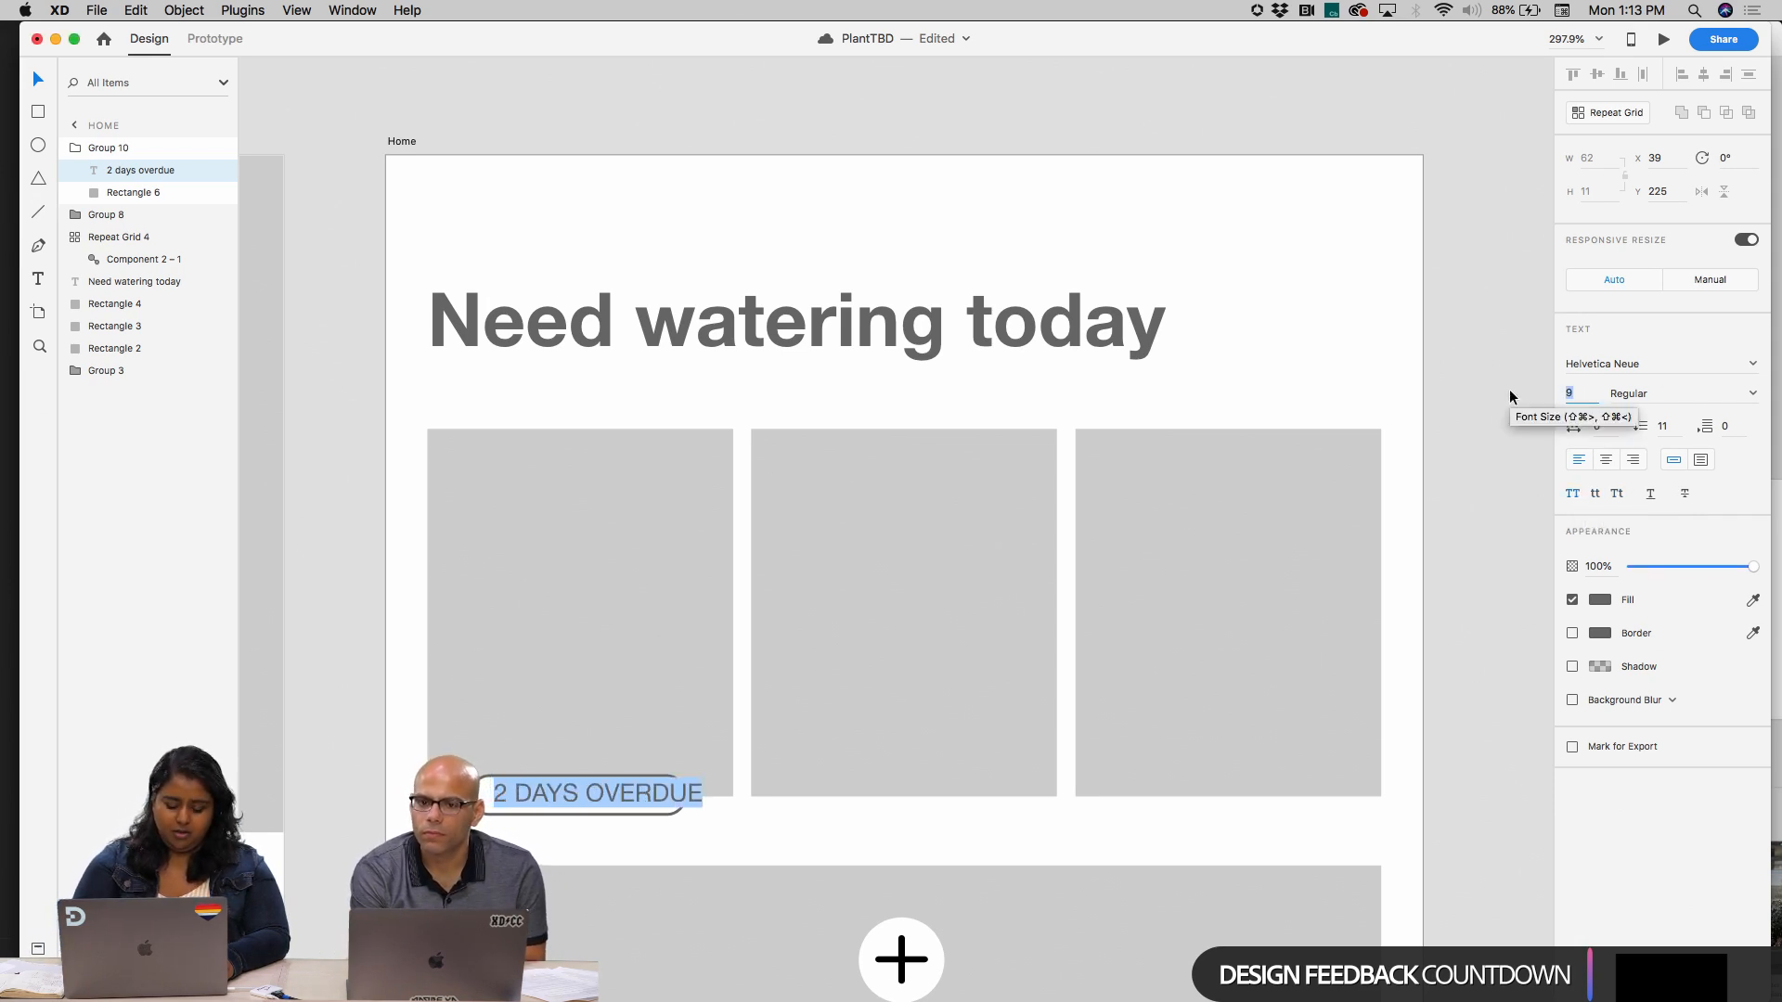
text(6)
key(Return)
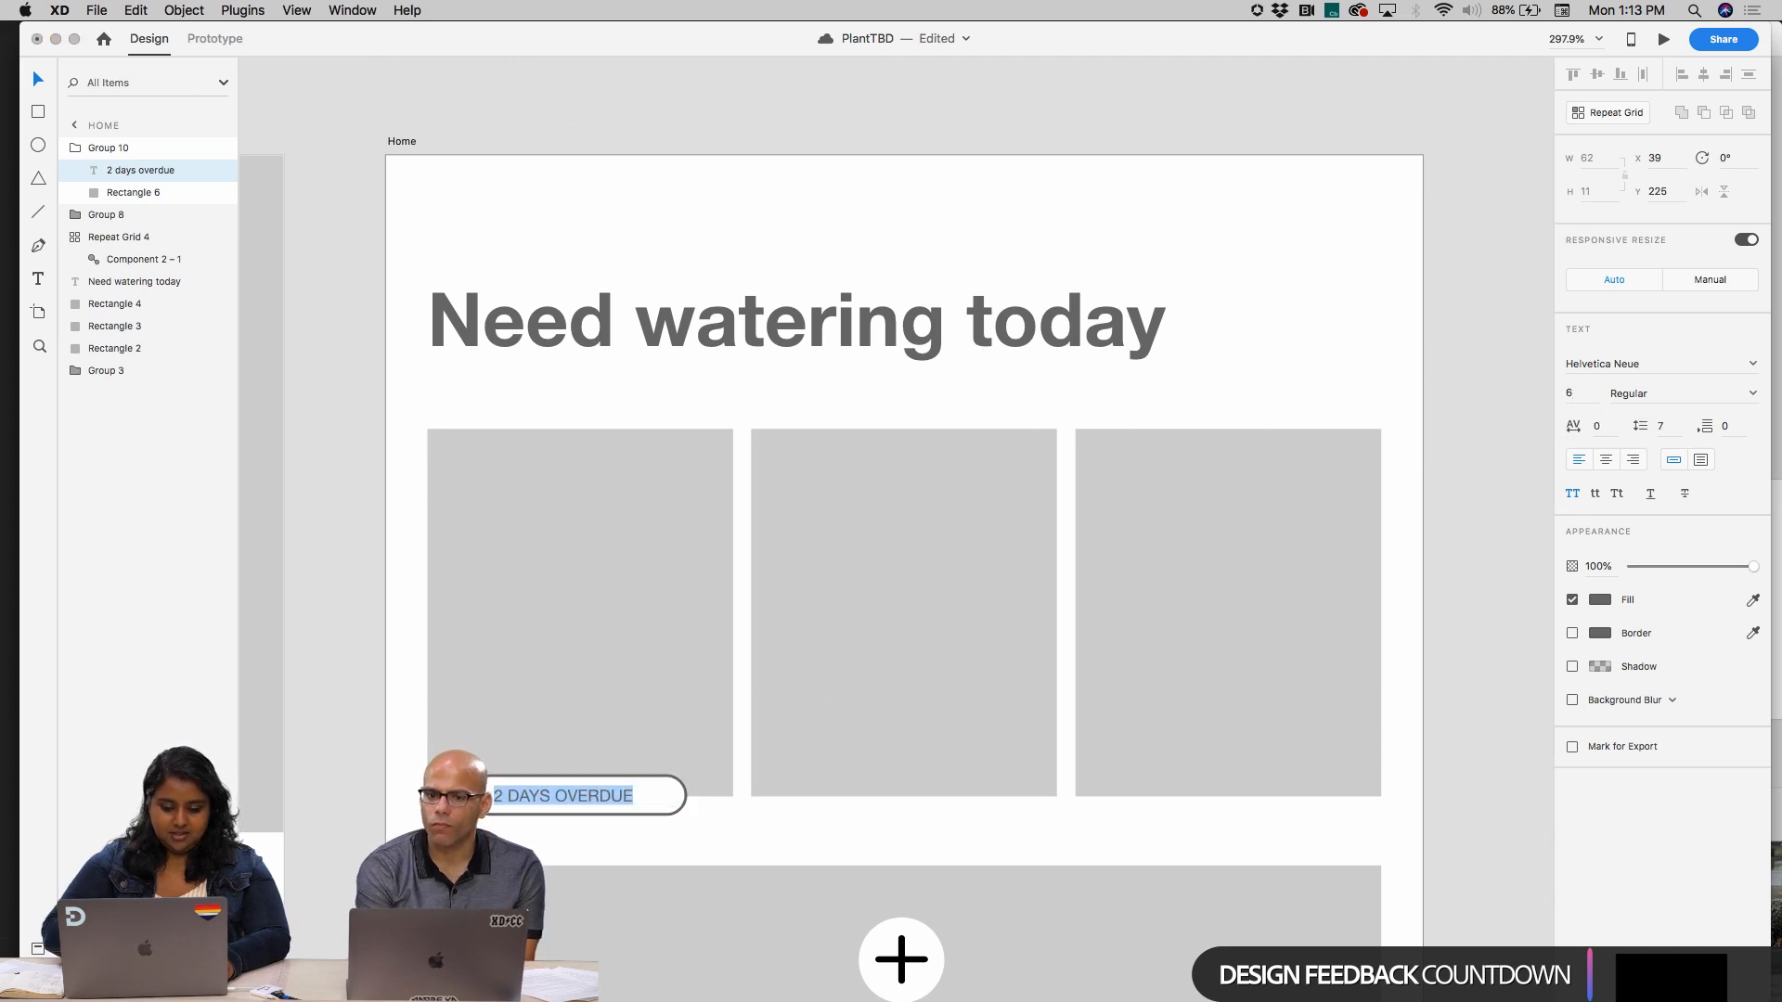
key(Escape)
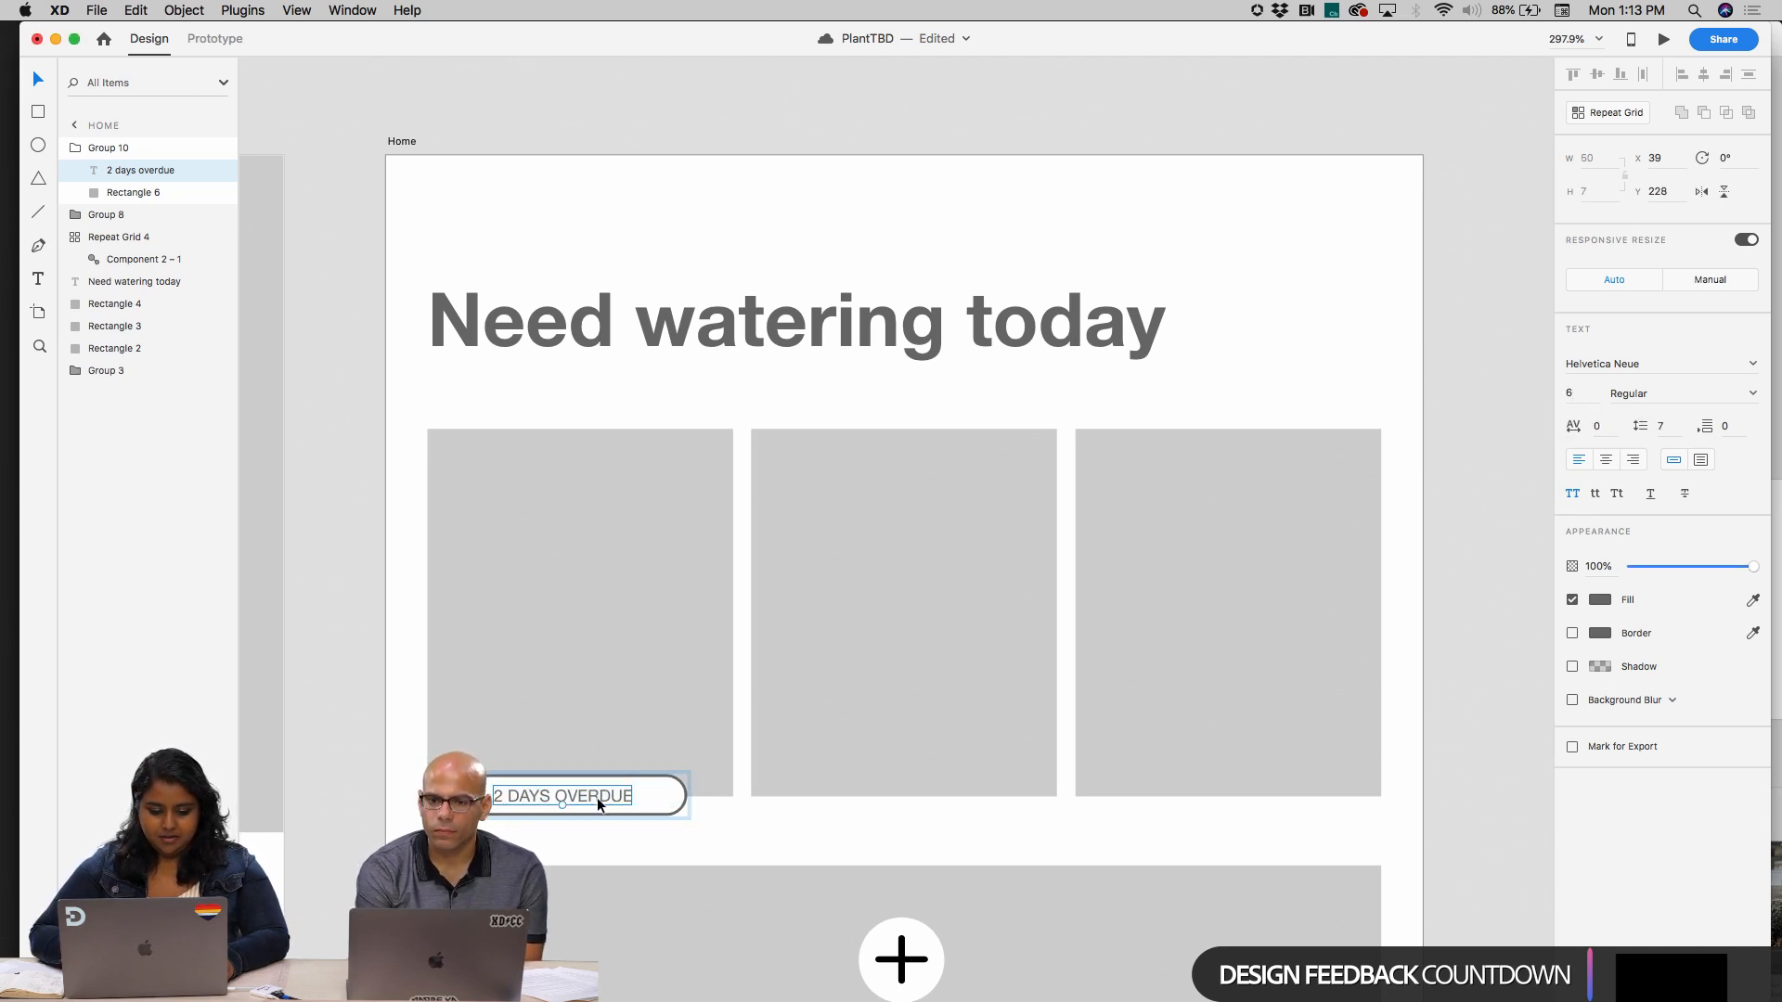
drag(597, 798, 624, 794)
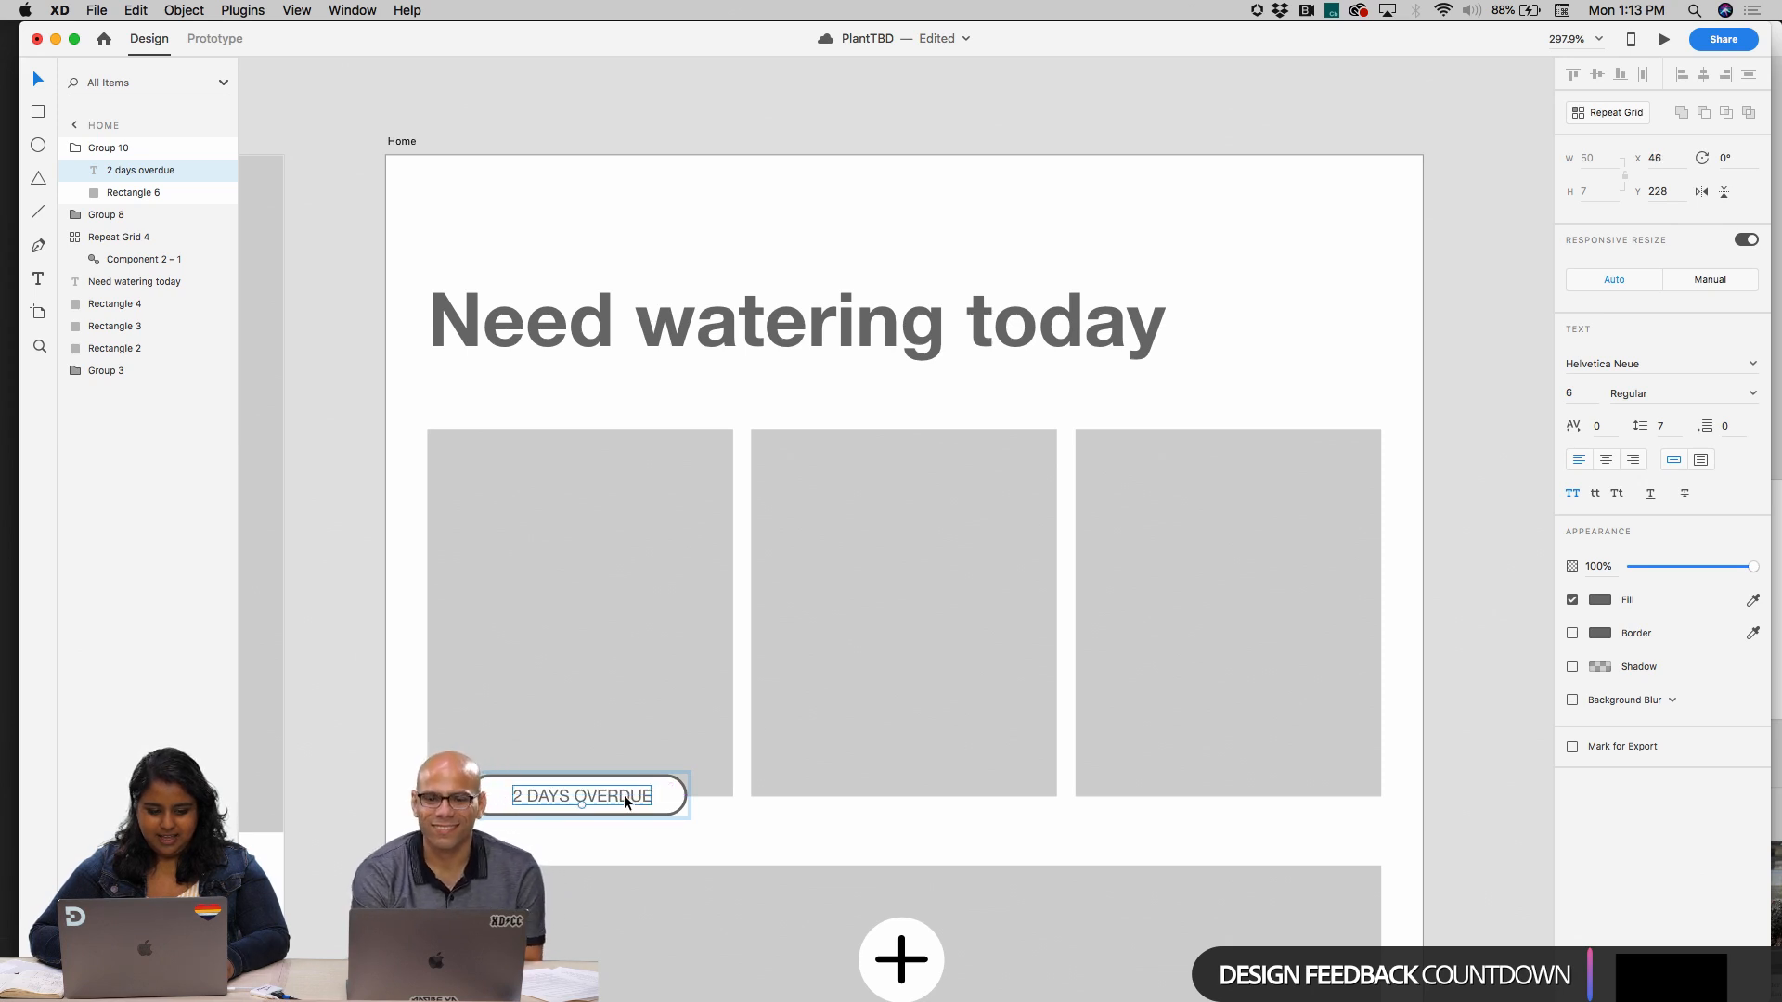
Save the "2 DAYS OVERDUE" badge text's formatting as a character style named "All caps"
key(super+shift+y)
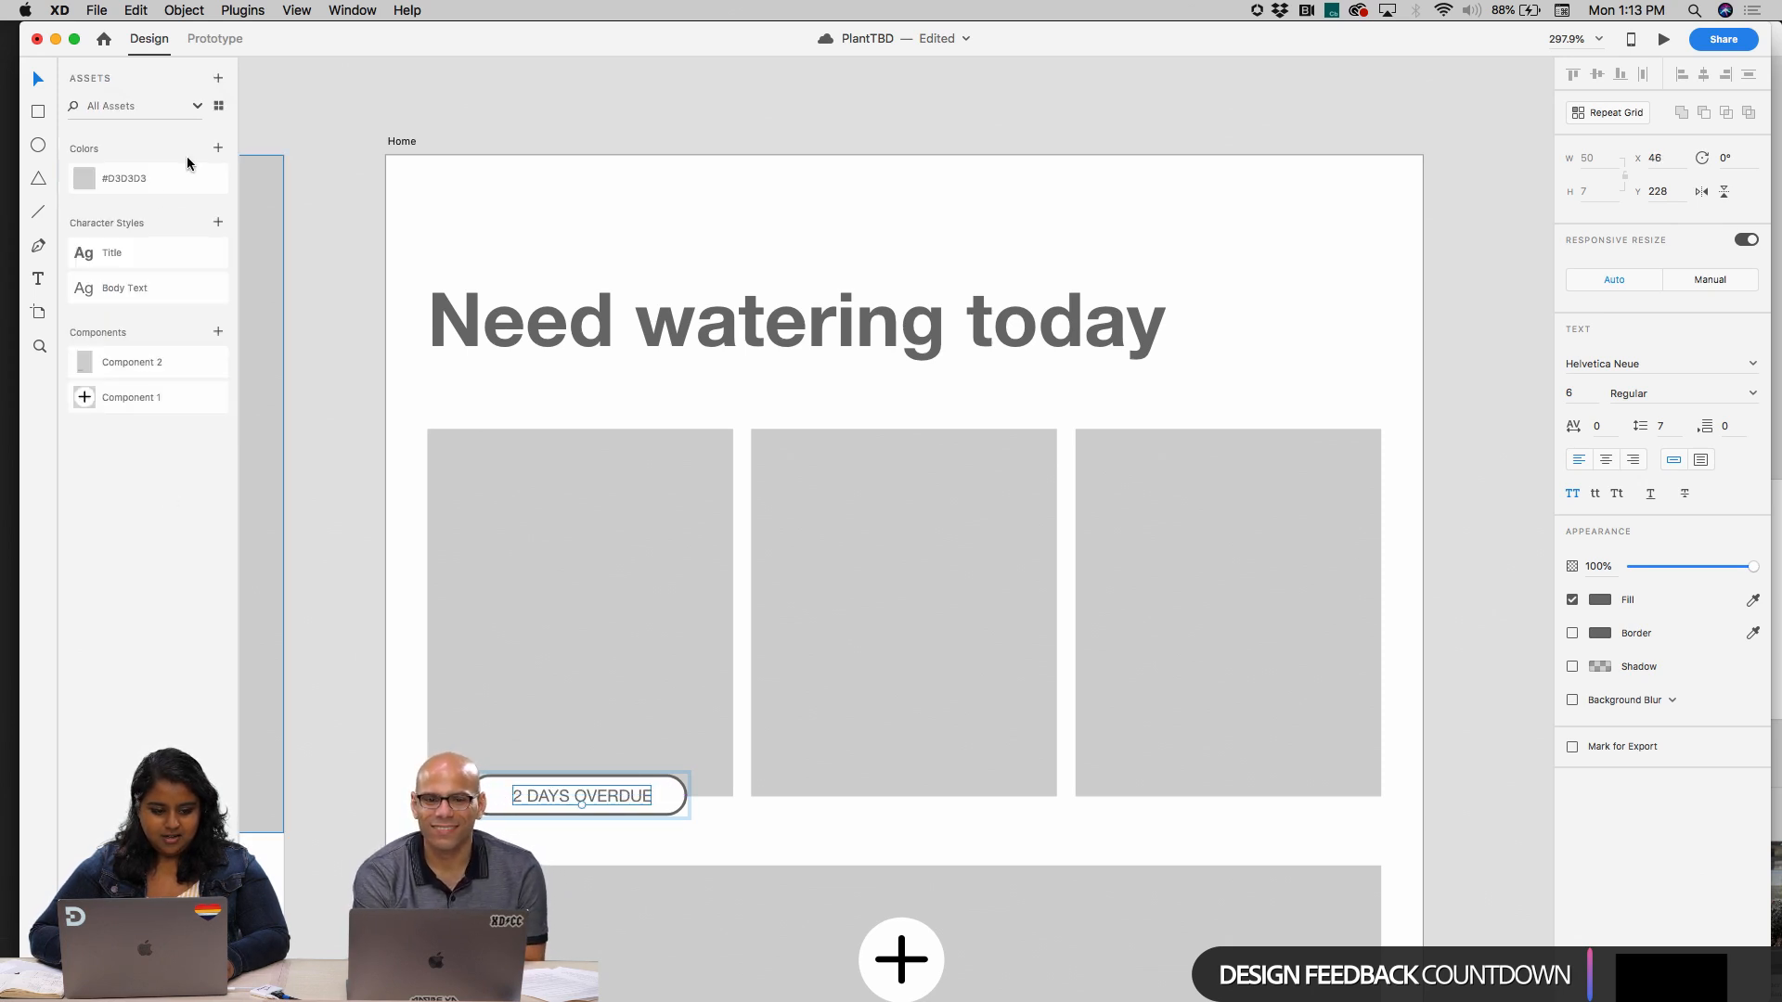
click(218, 223)
click(698, 833)
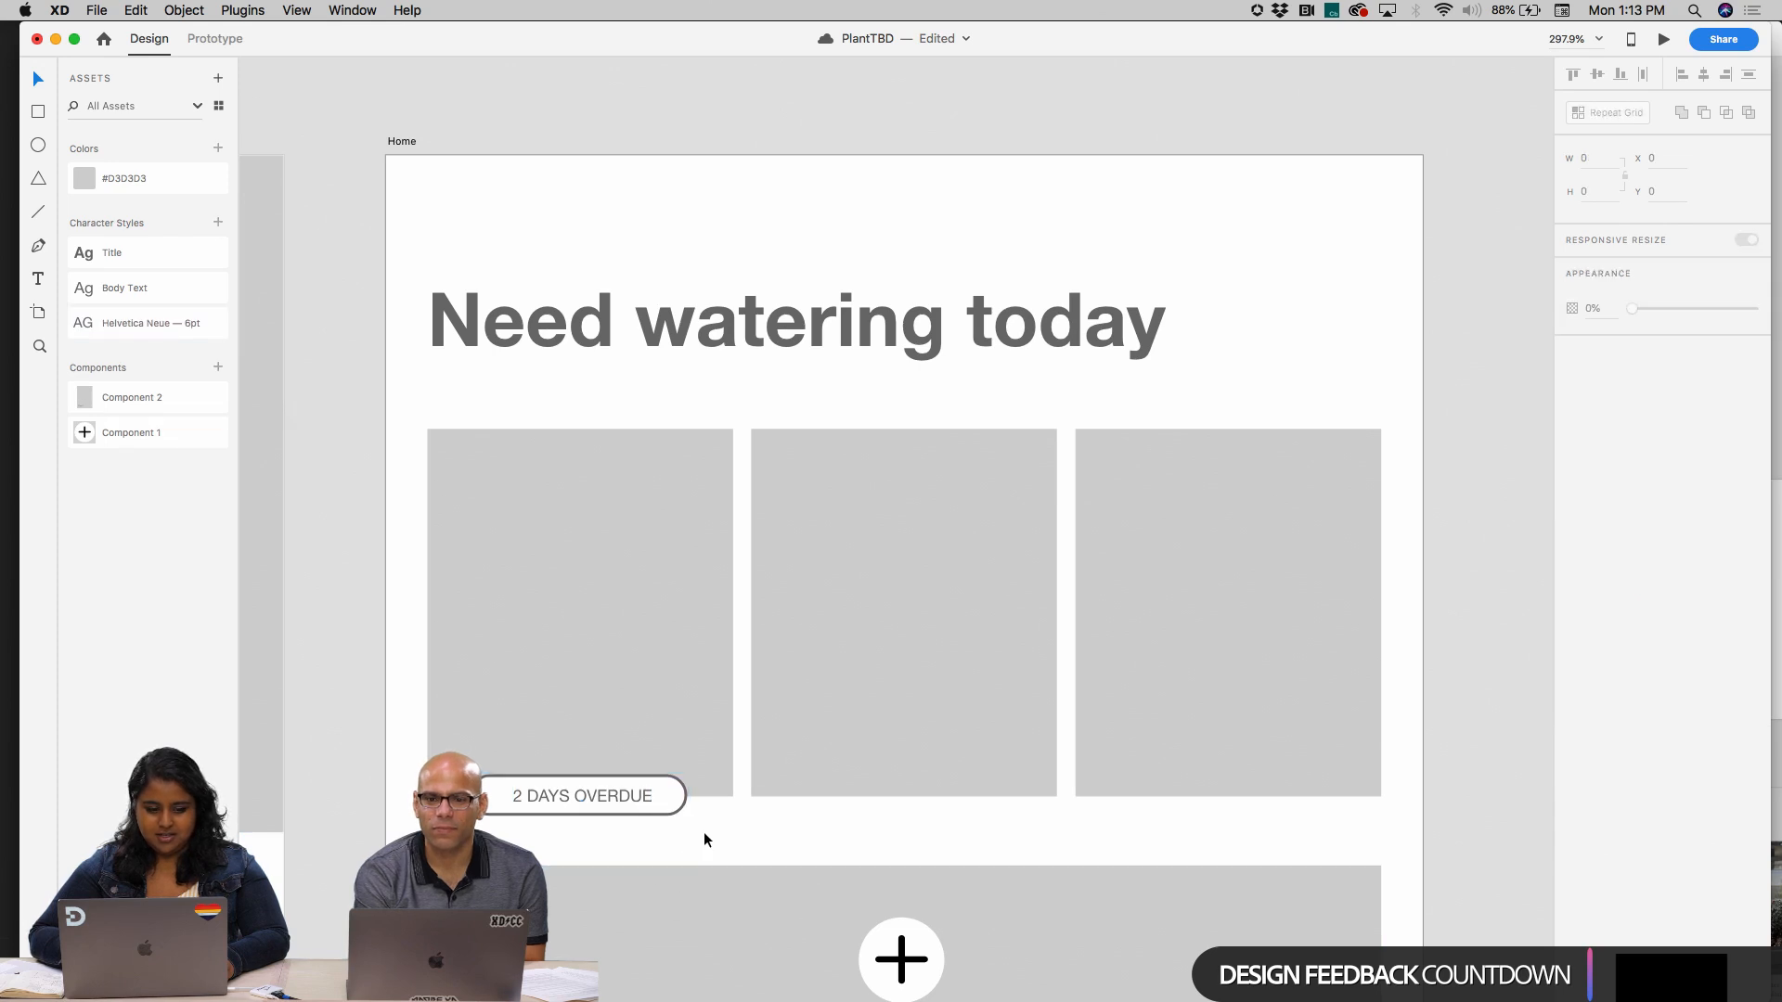
double_click(147, 317)
text(c)
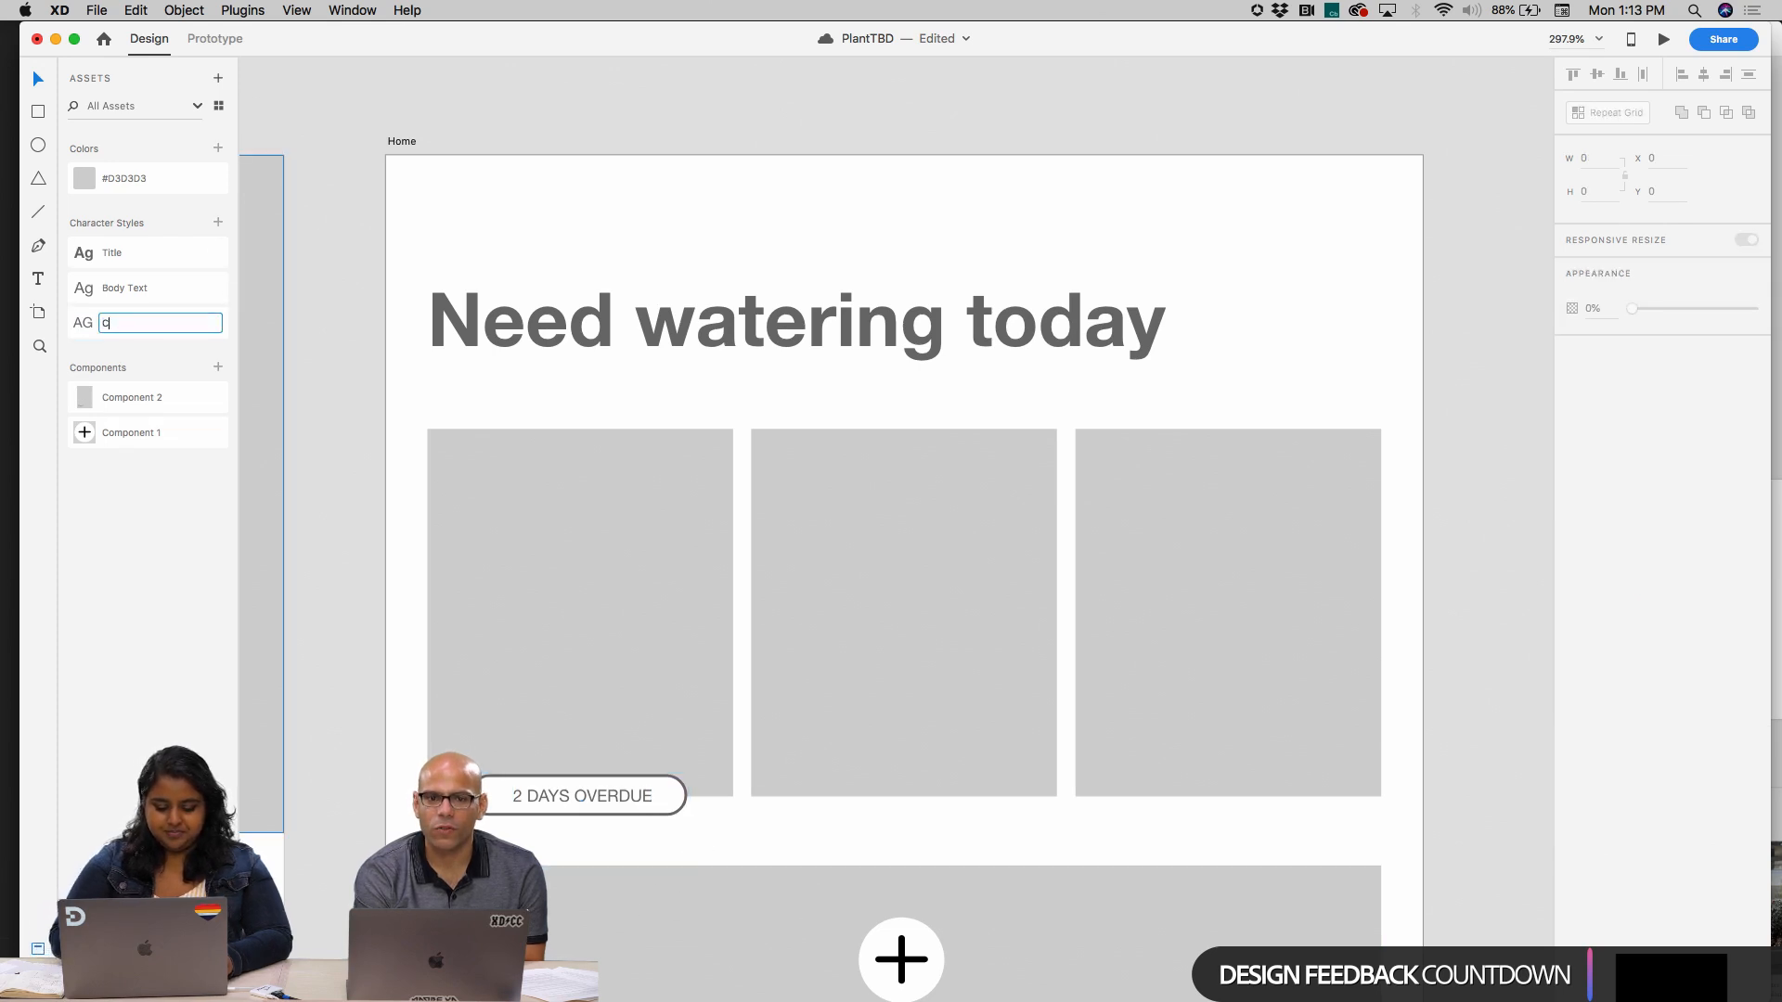
text(aps)
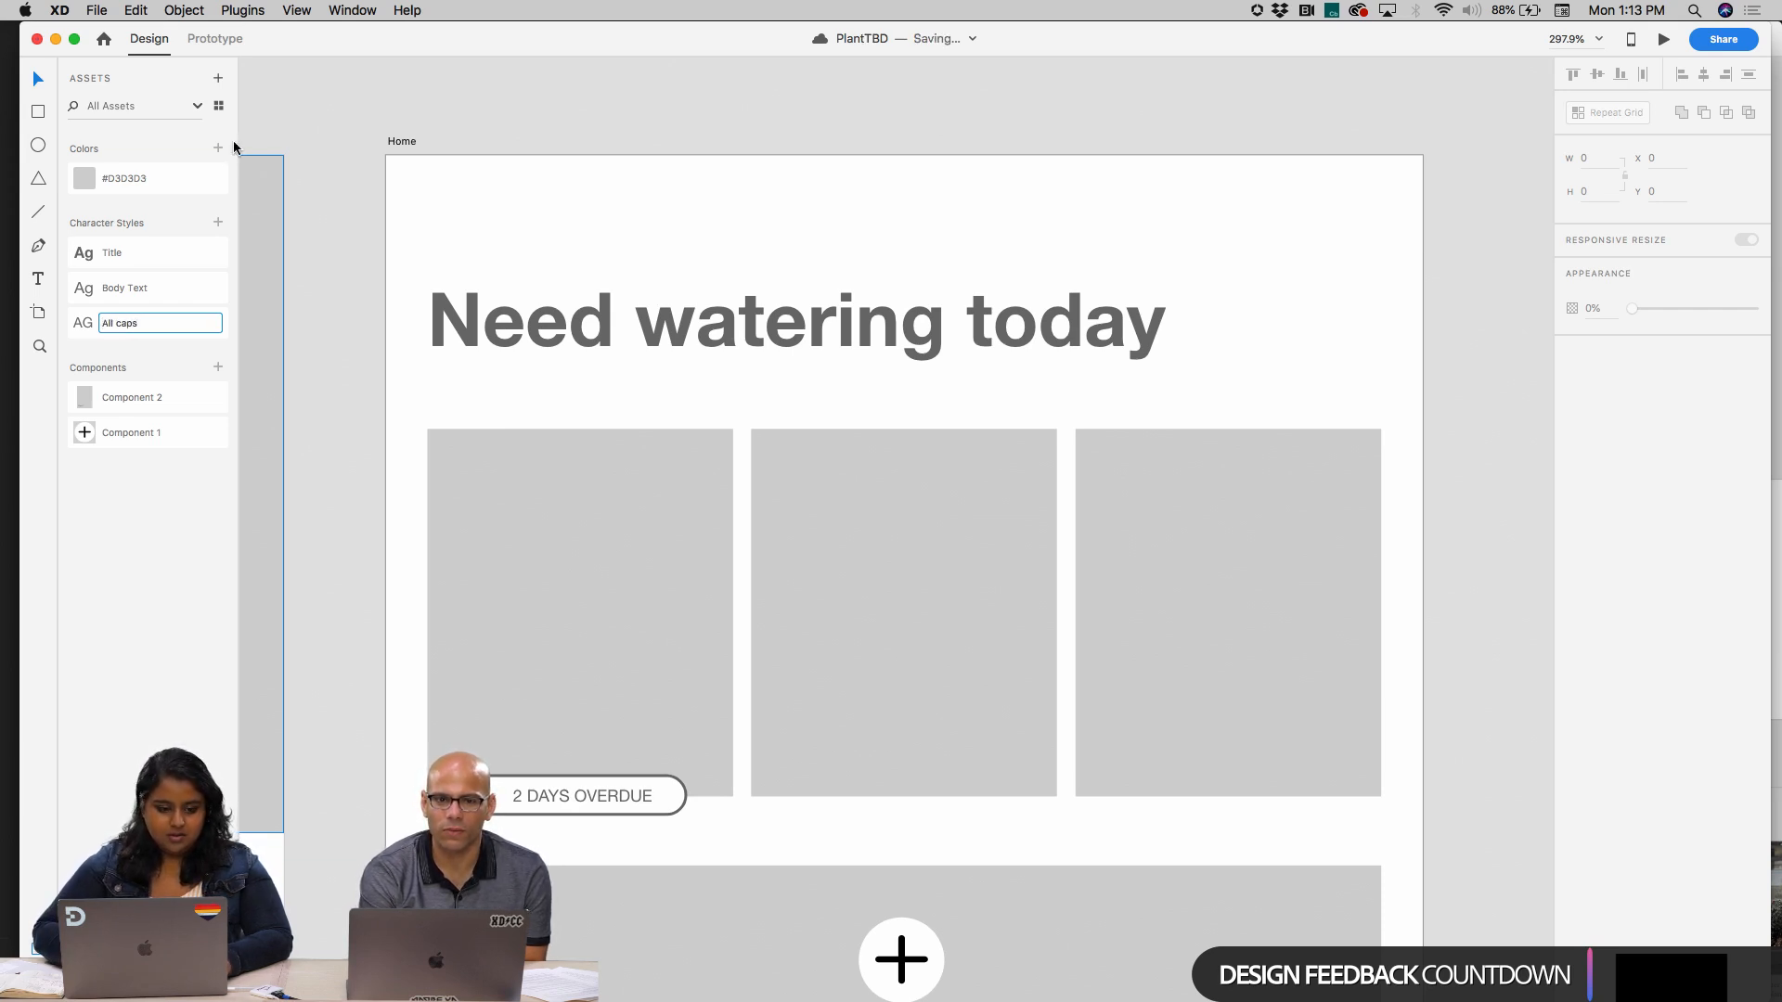
key(Return)
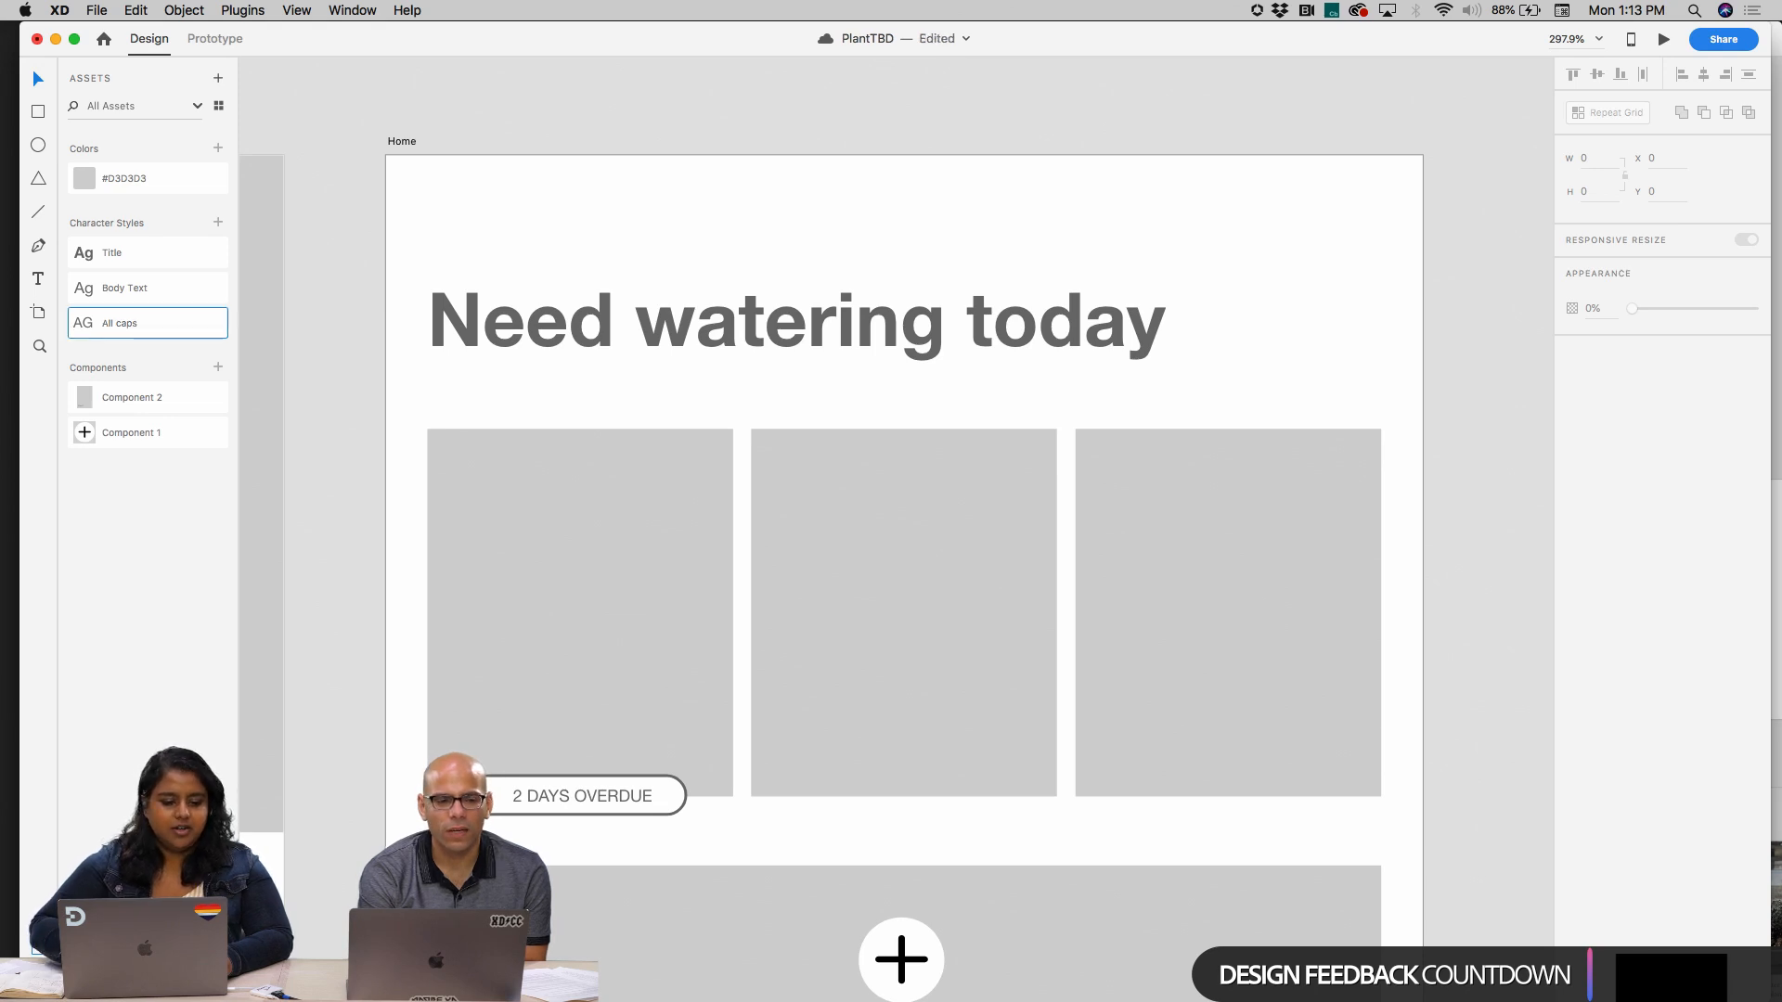
Compare the grid and list views of the document assets and inspect the "All caps" style's details
click(219, 106)
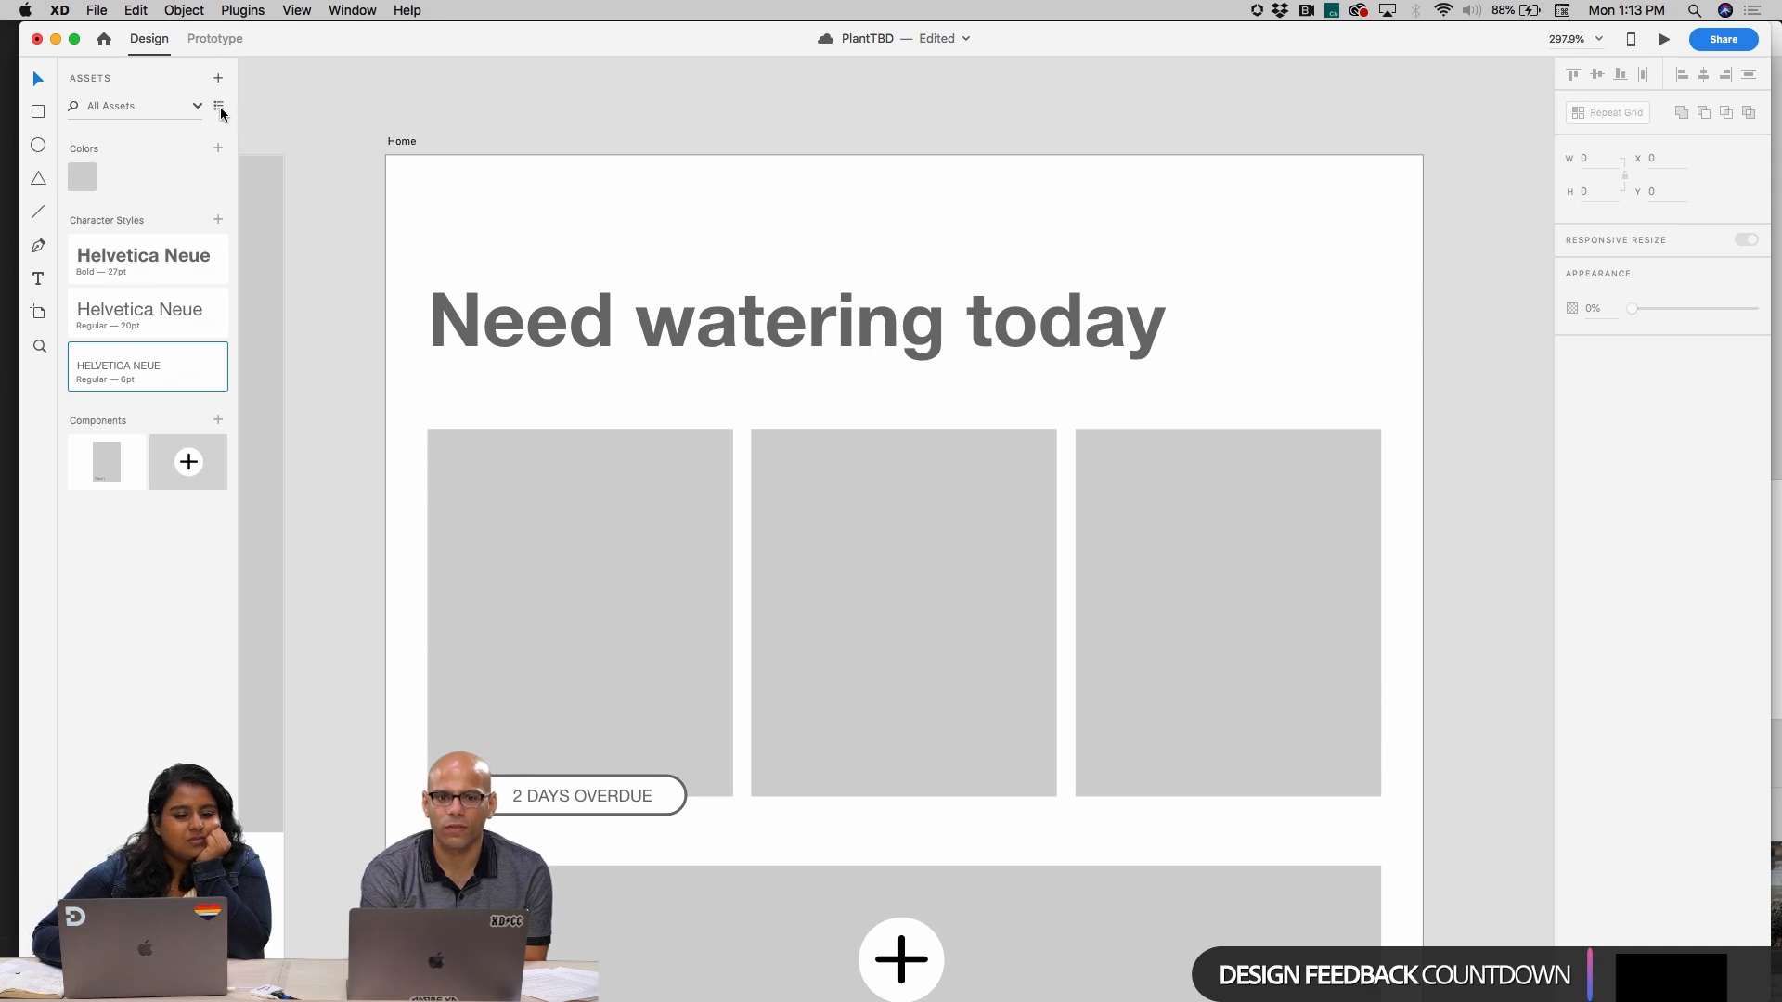
click(219, 108)
click(220, 108)
click(221, 110)
click(221, 110)
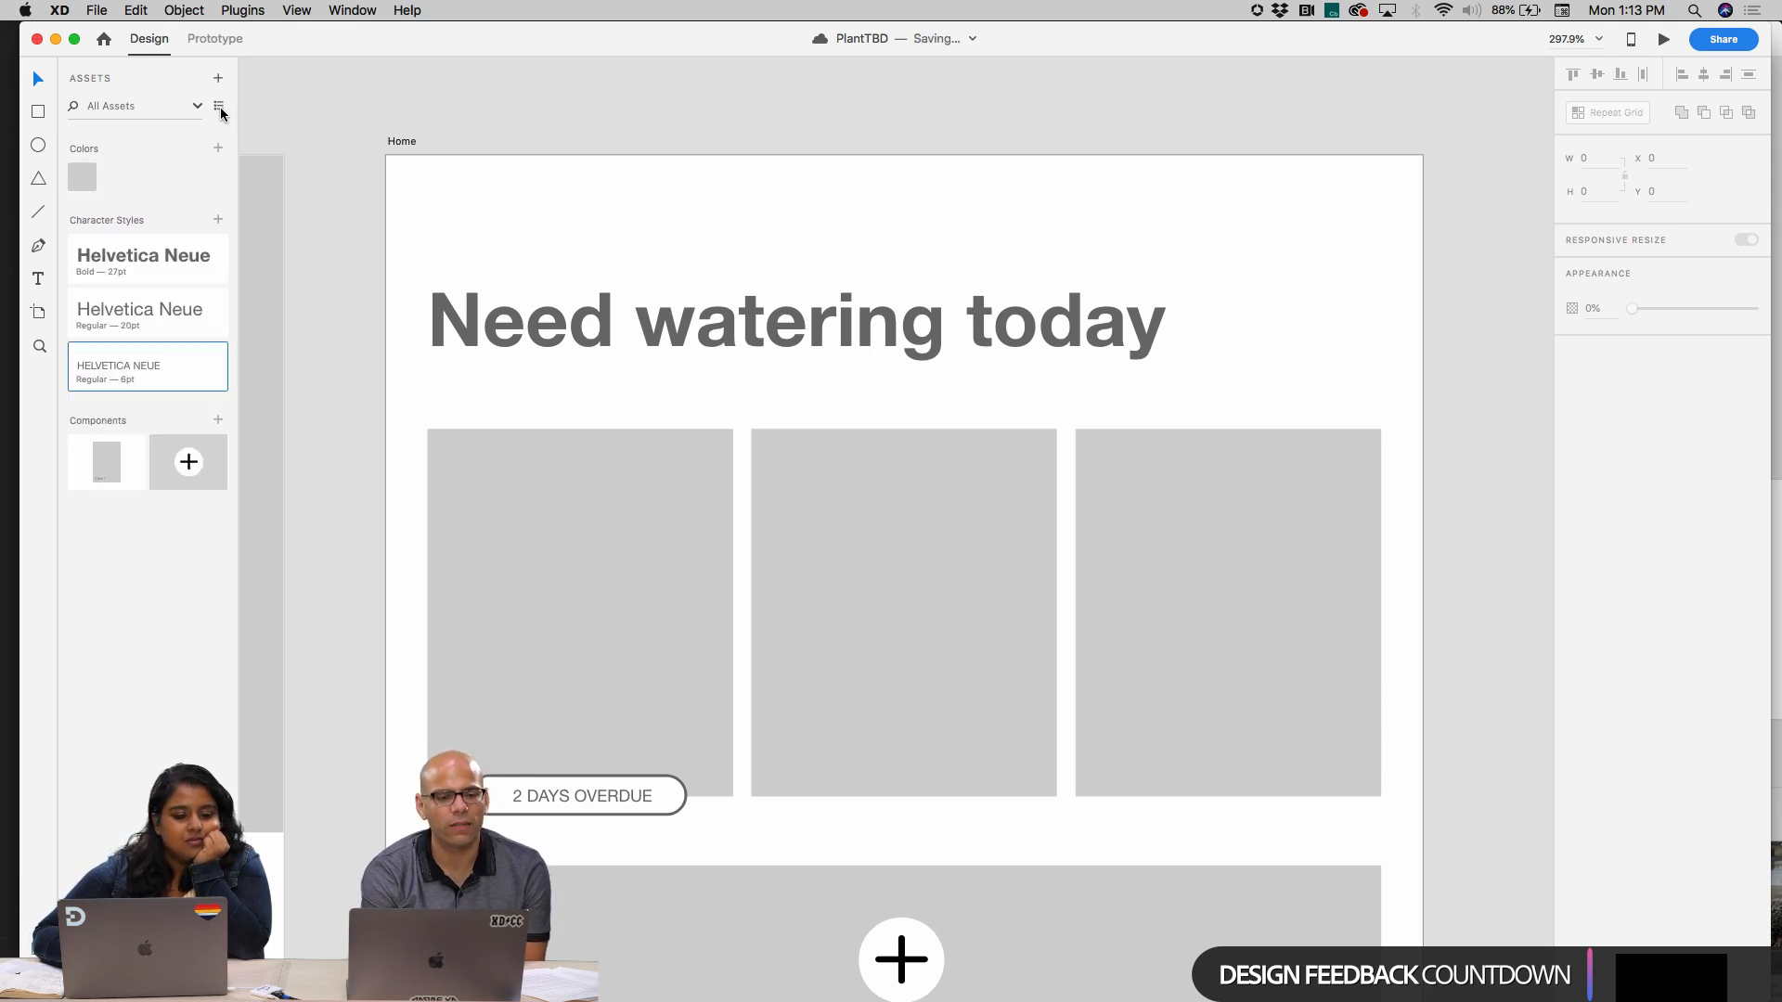
click(221, 110)
click(220, 110)
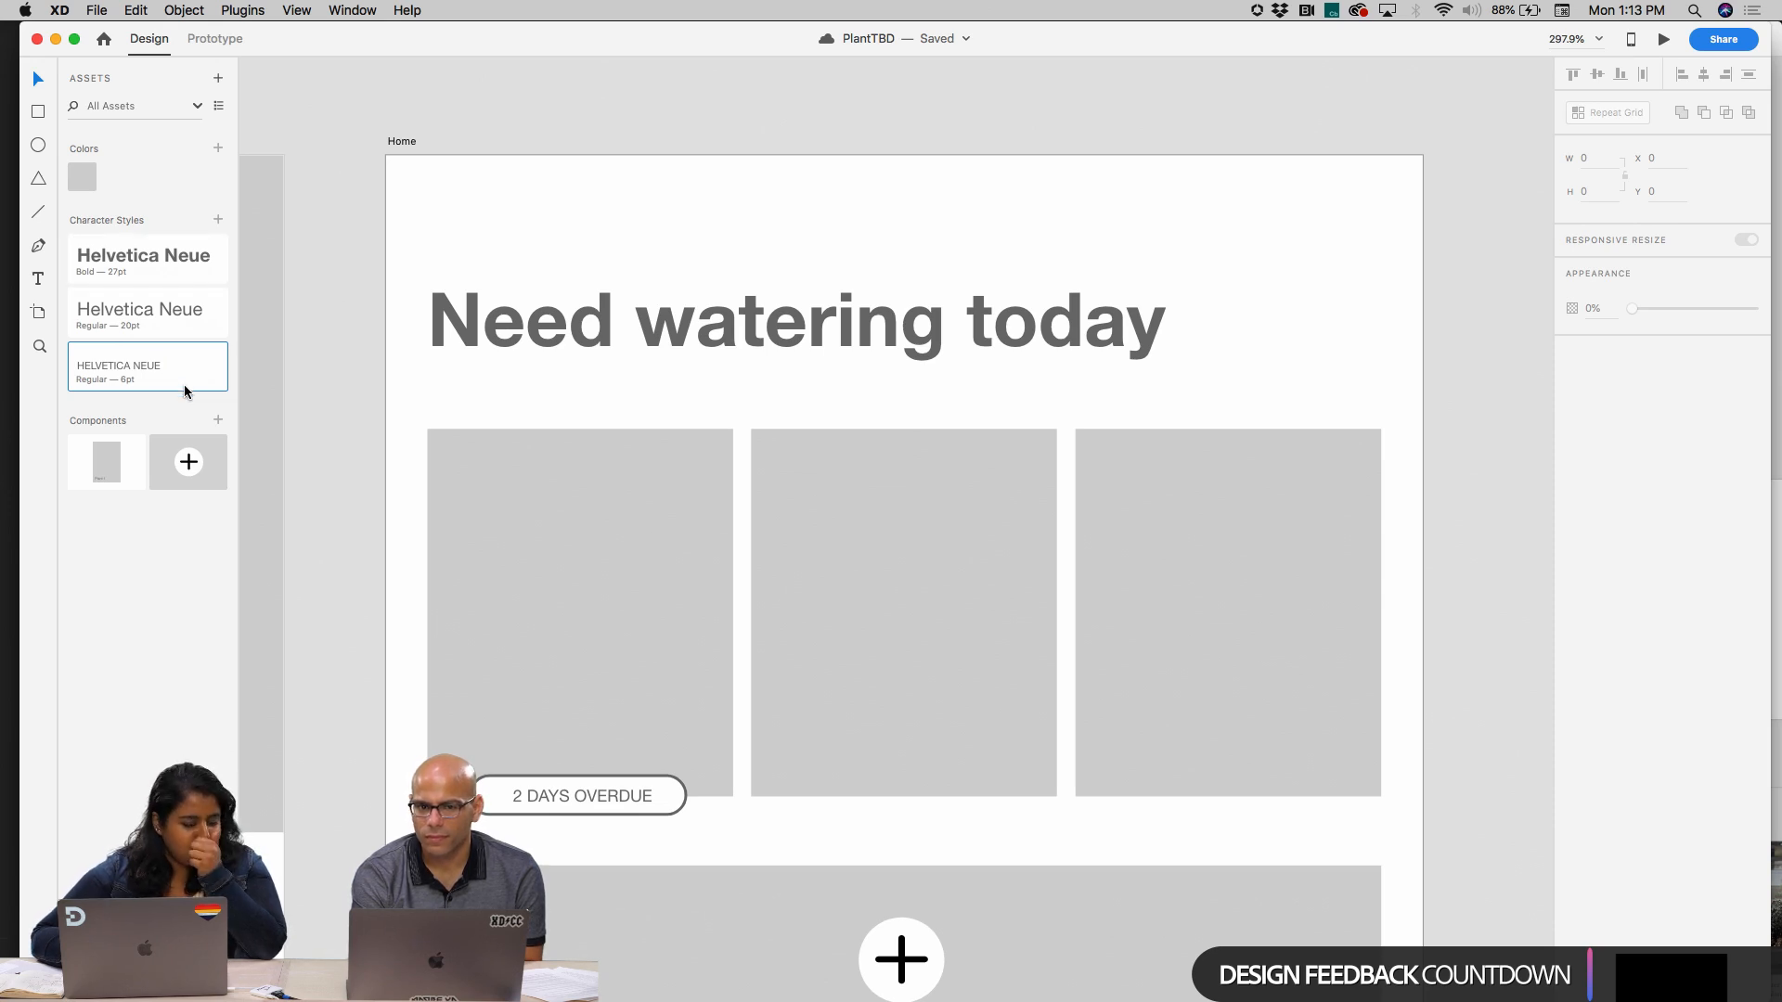
mouse_move(184, 384)
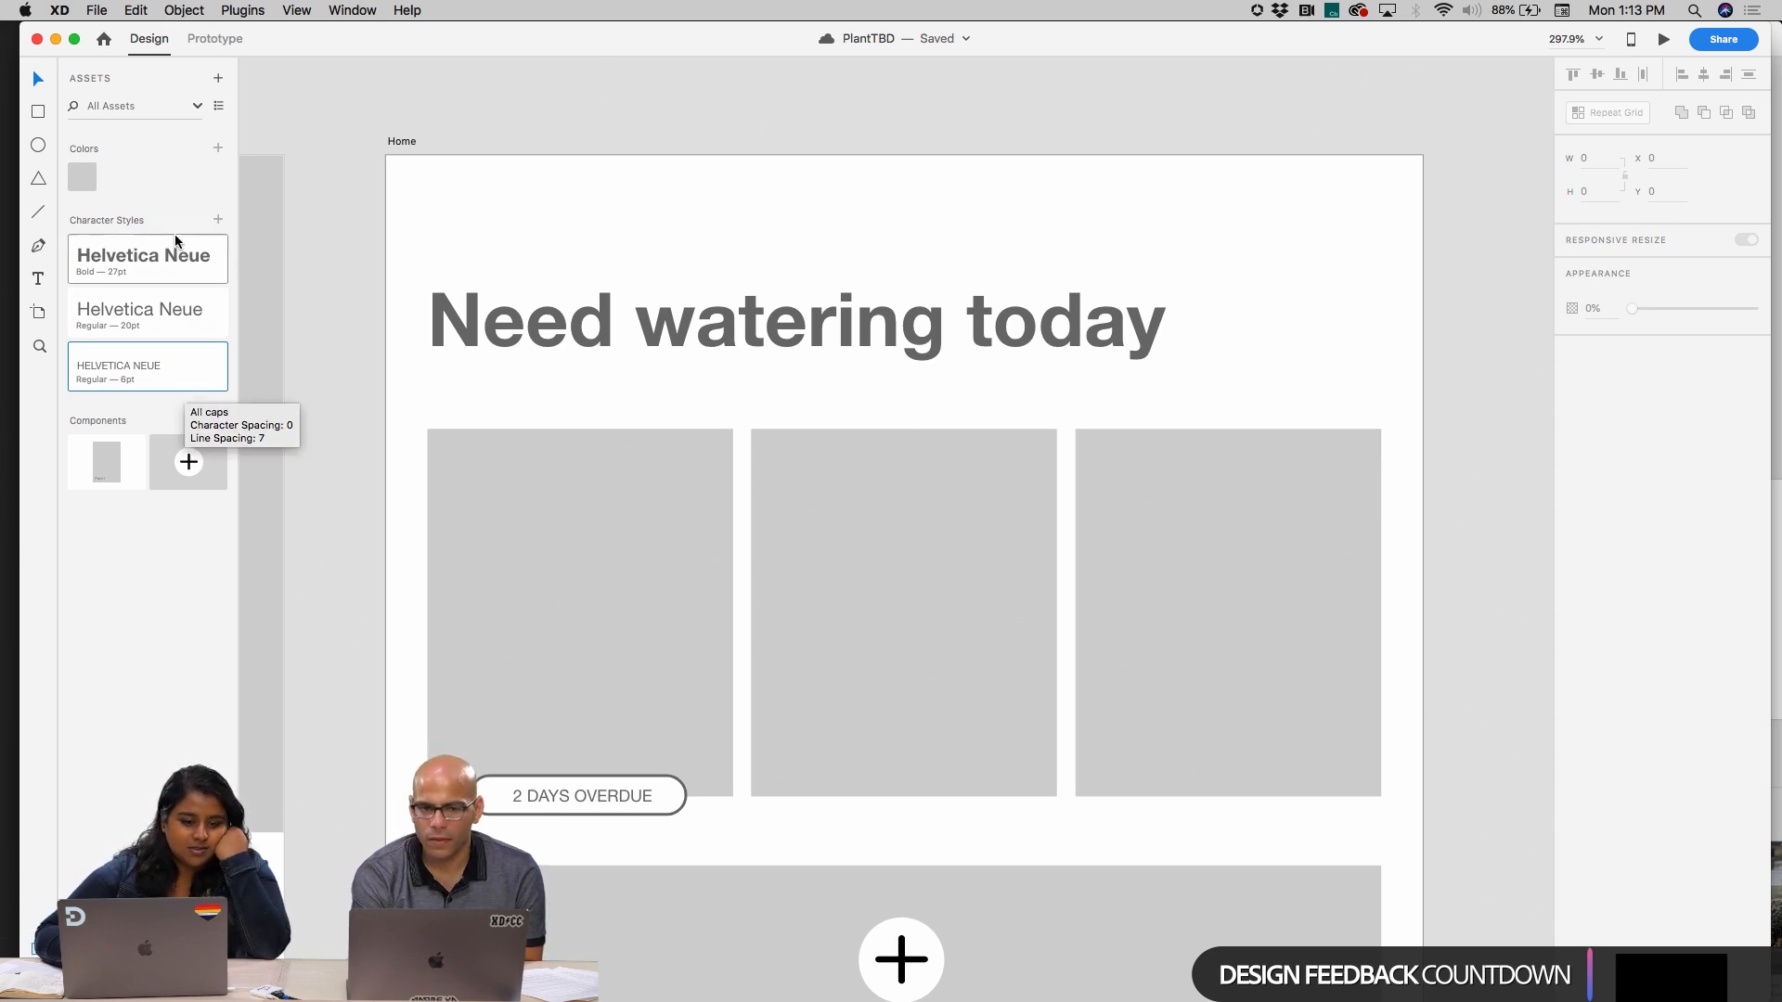
click(219, 106)
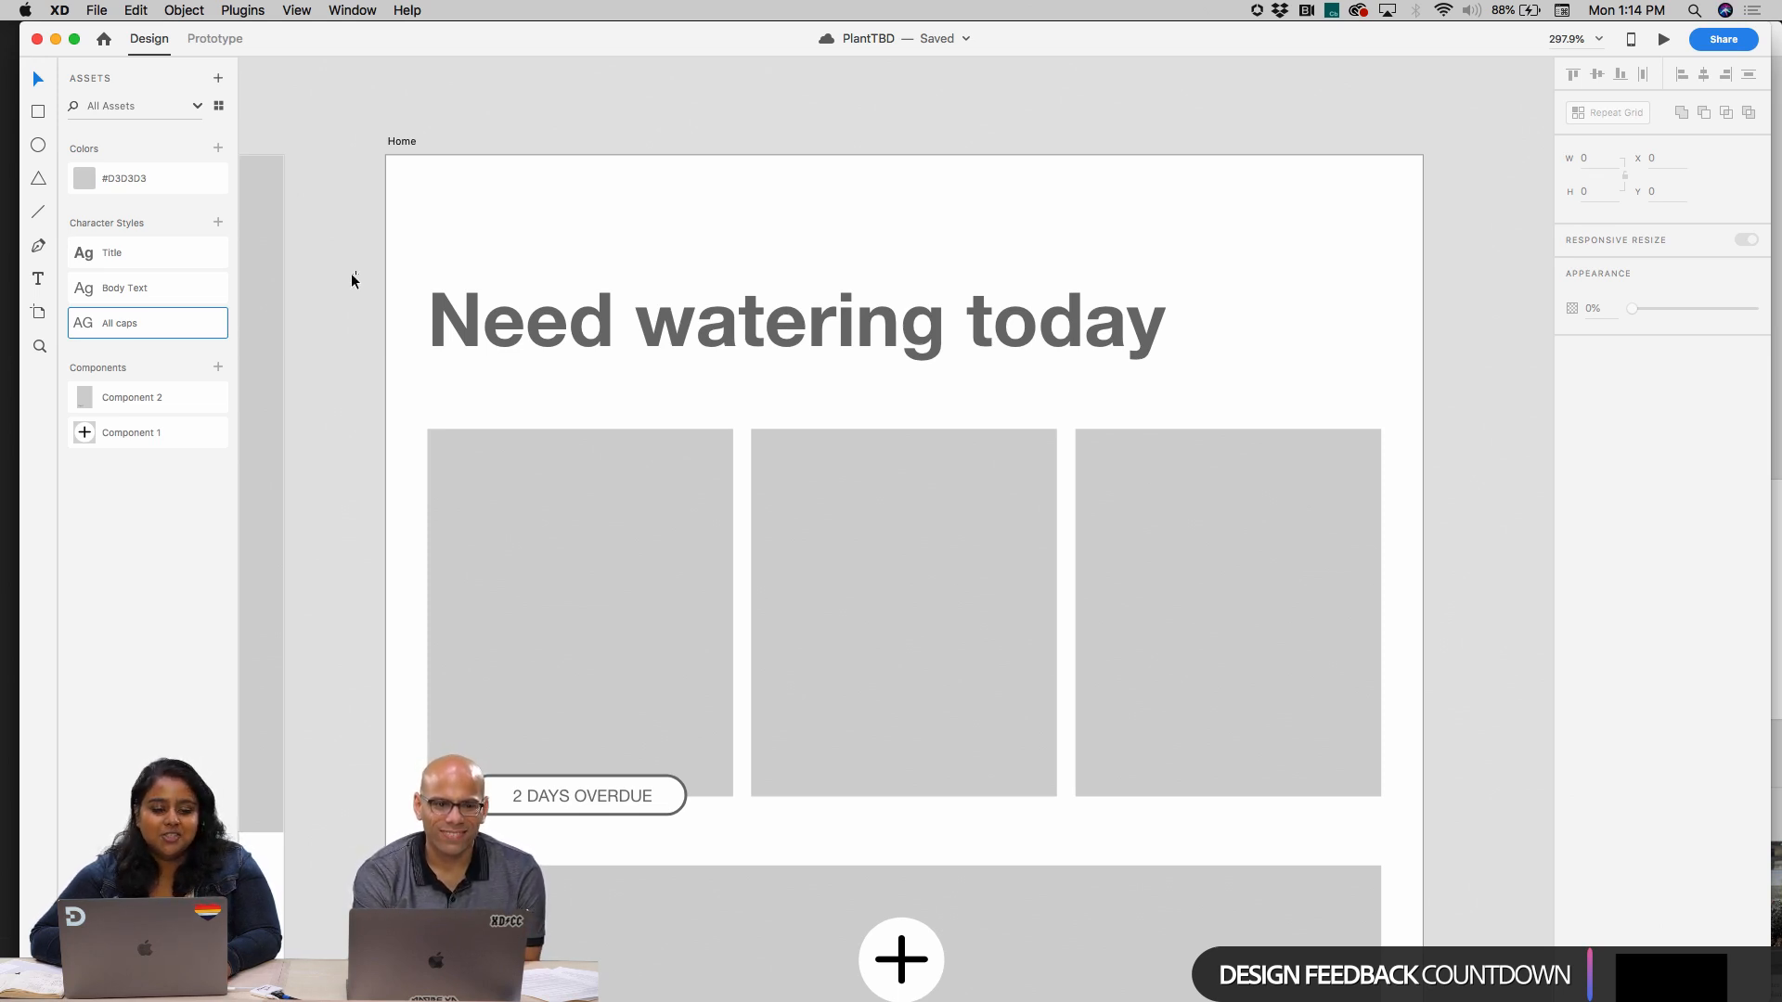
Replace the "Scientific Name" label on the Home – 1 artboard with "Water Scehdule"
scroll(336, 271, down, 10)
scroll(336, 271, down, 4)
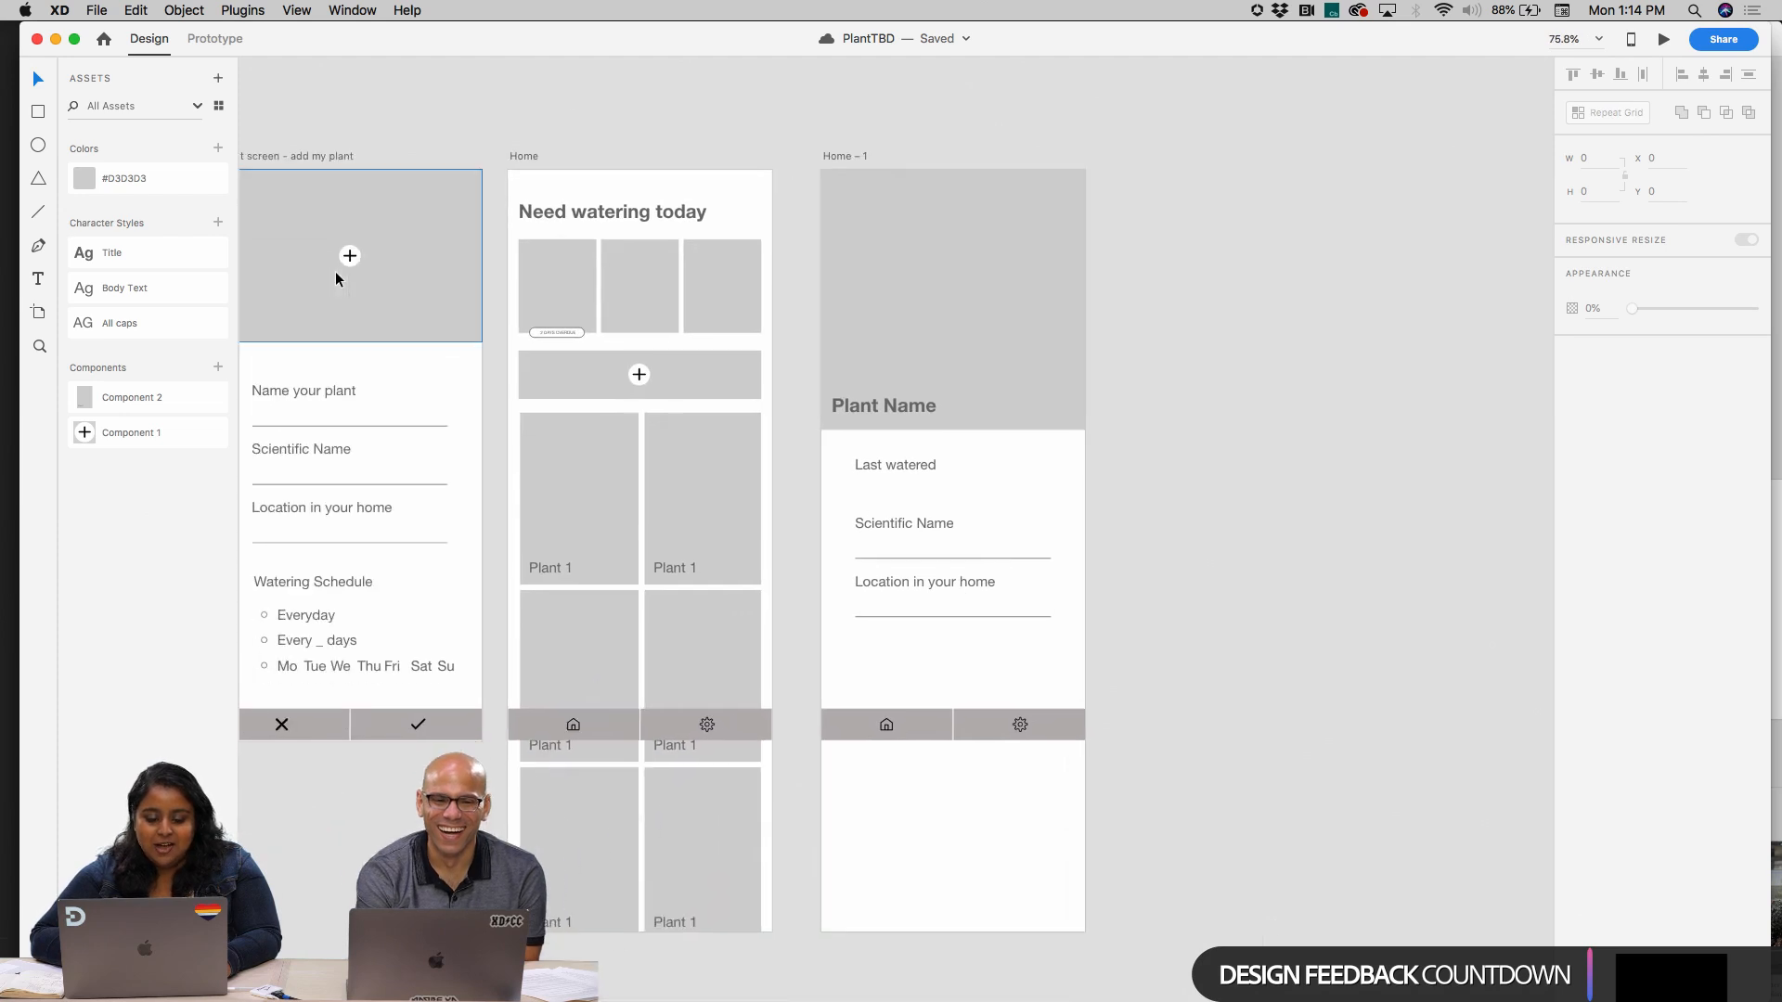
click(765, 415)
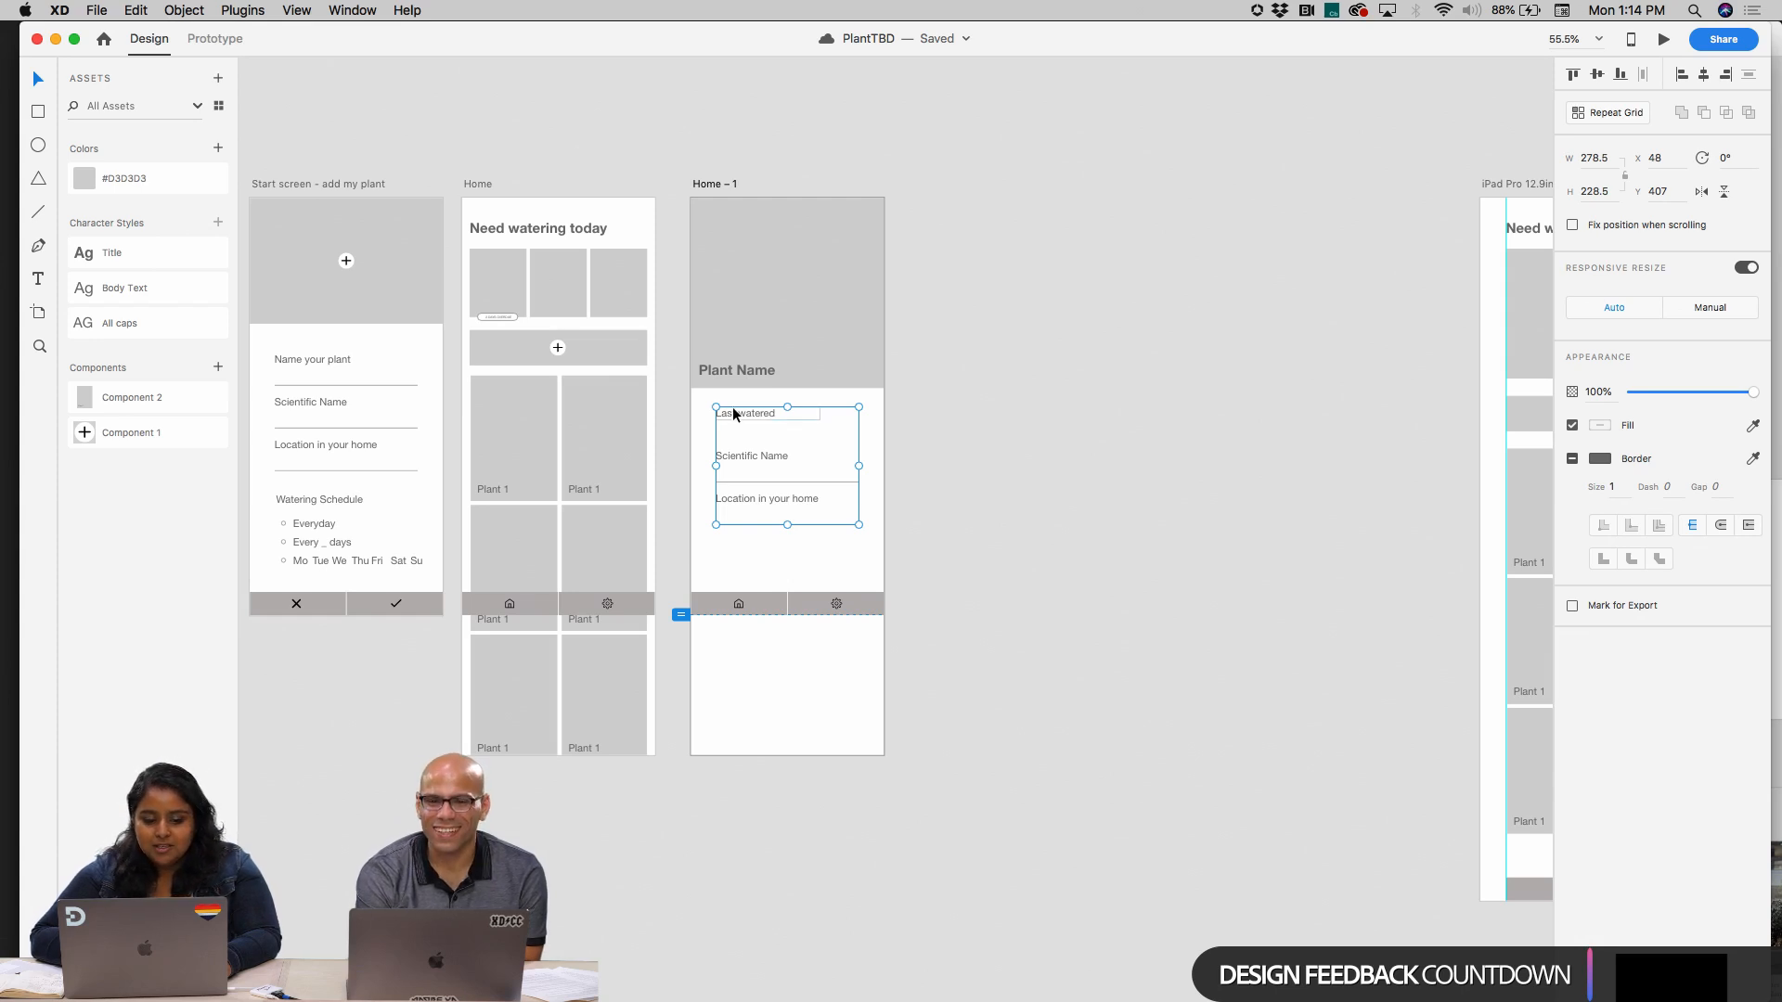
scroll(847, 455, up, 4)
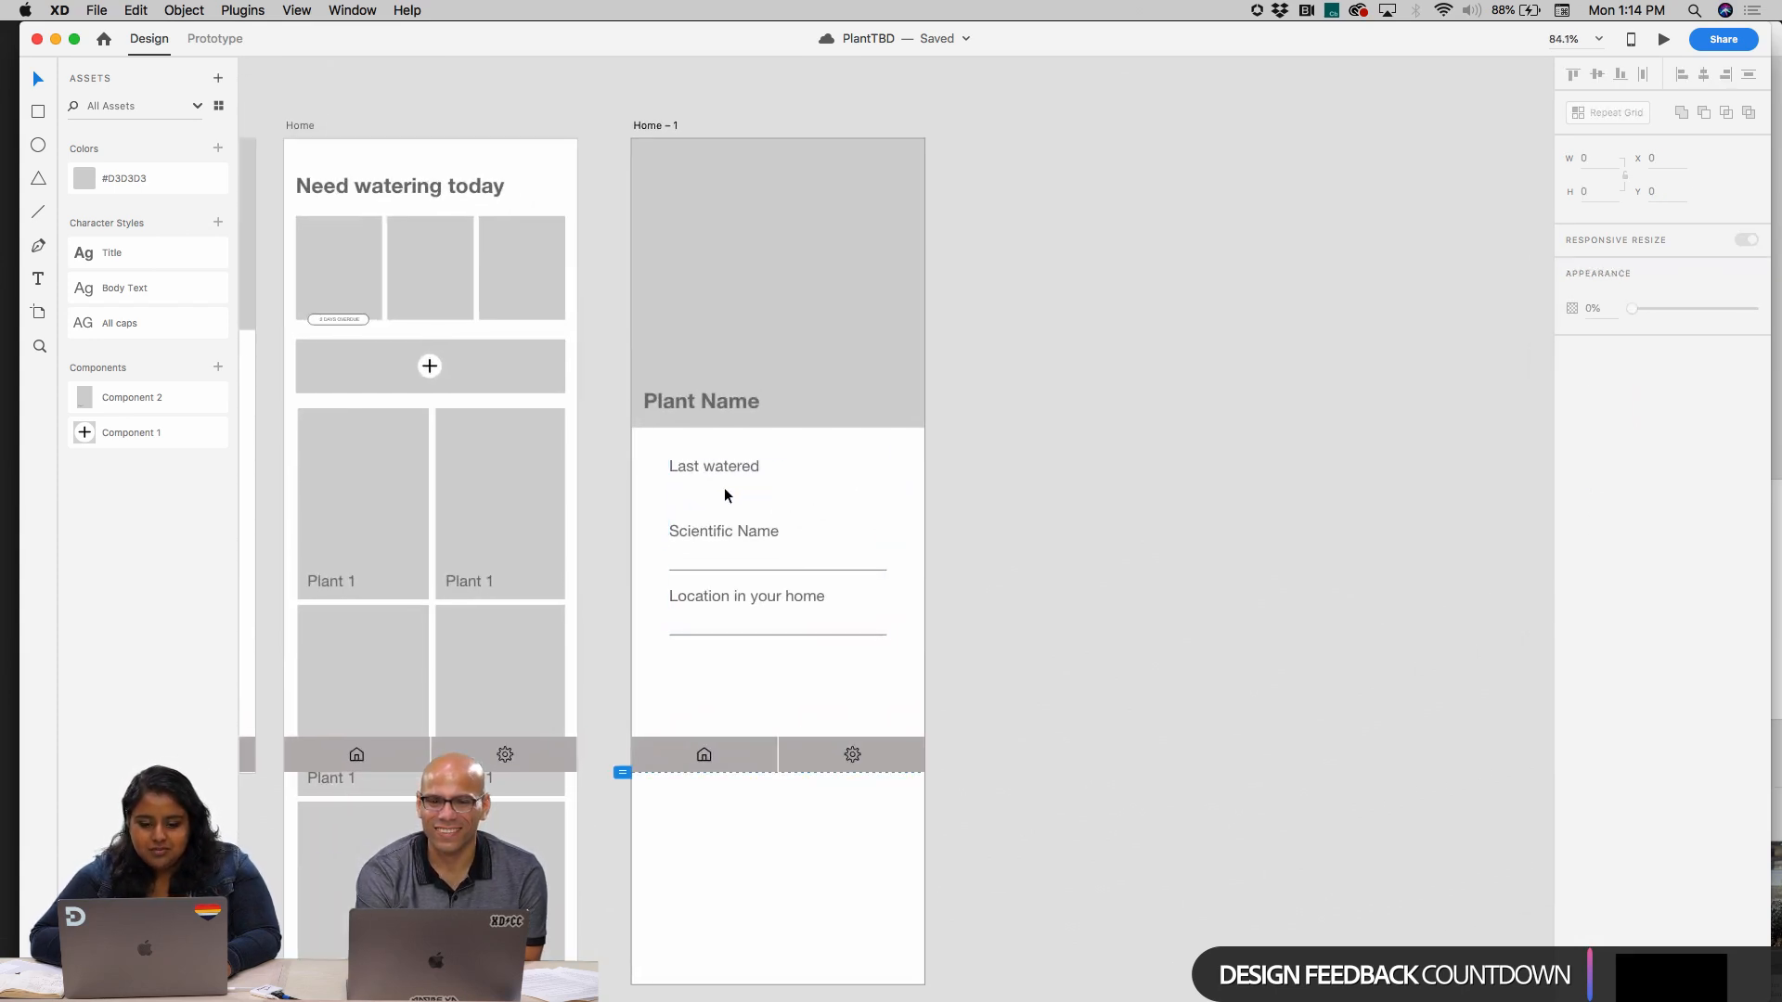
click(724, 490)
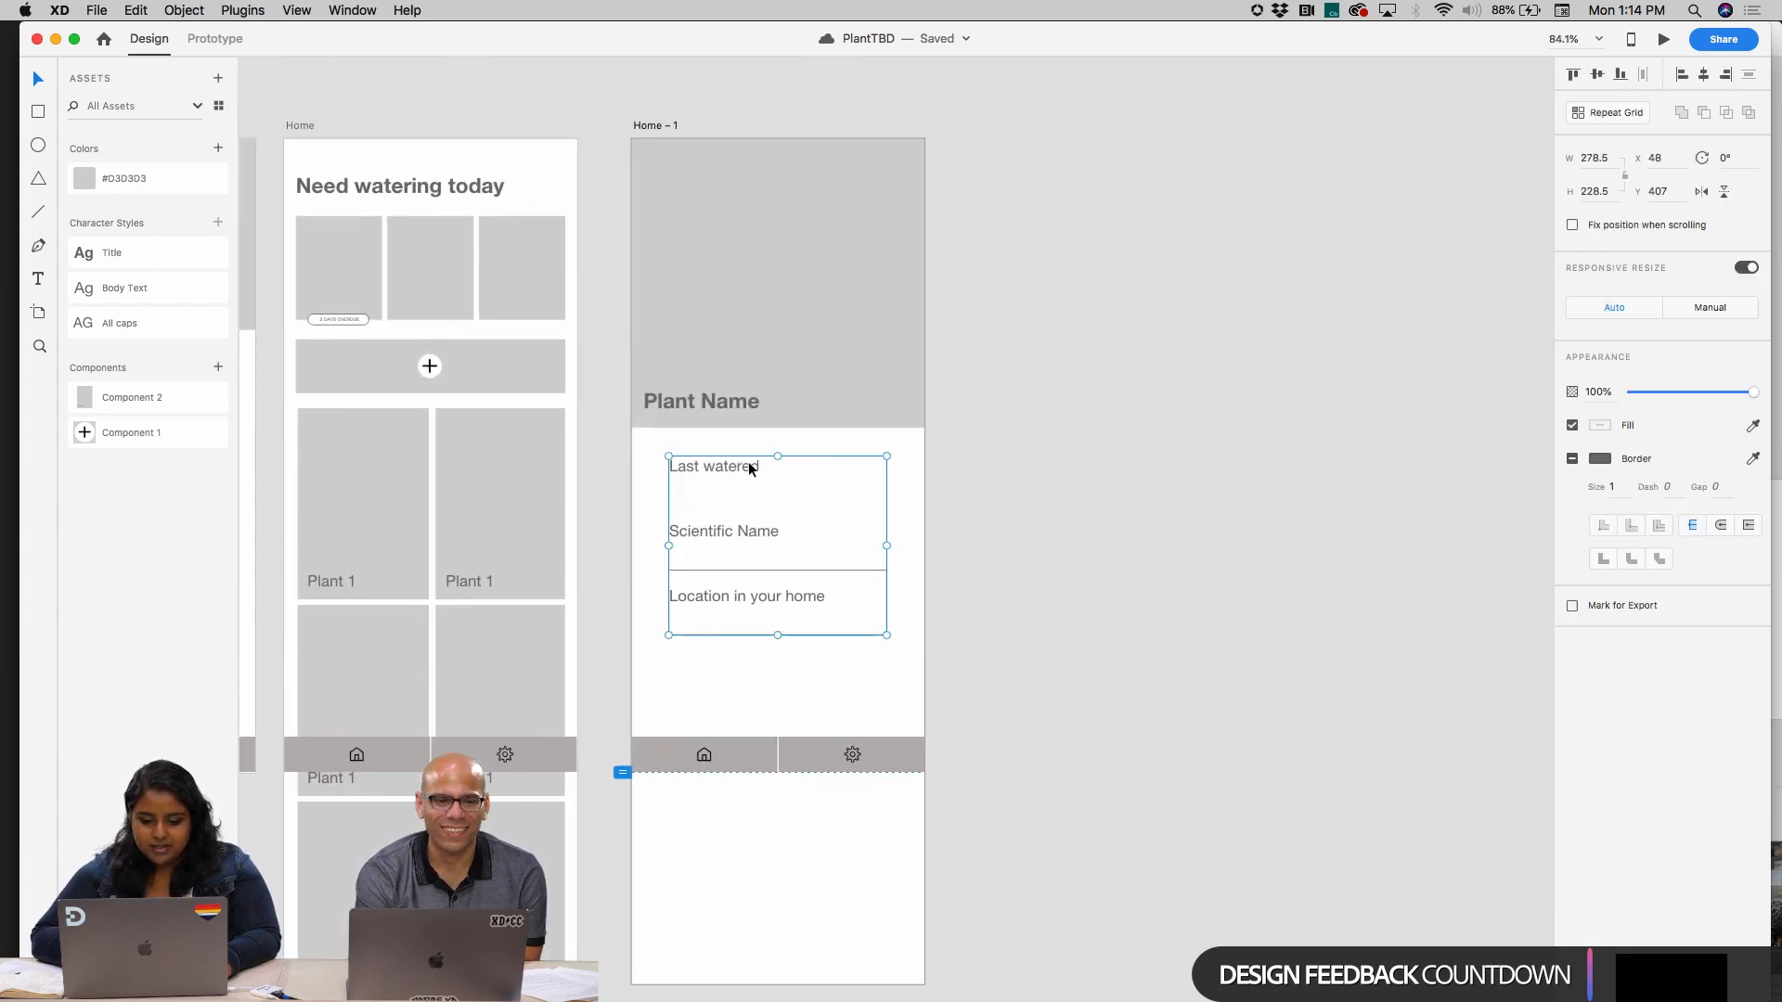
double_click(755, 531)
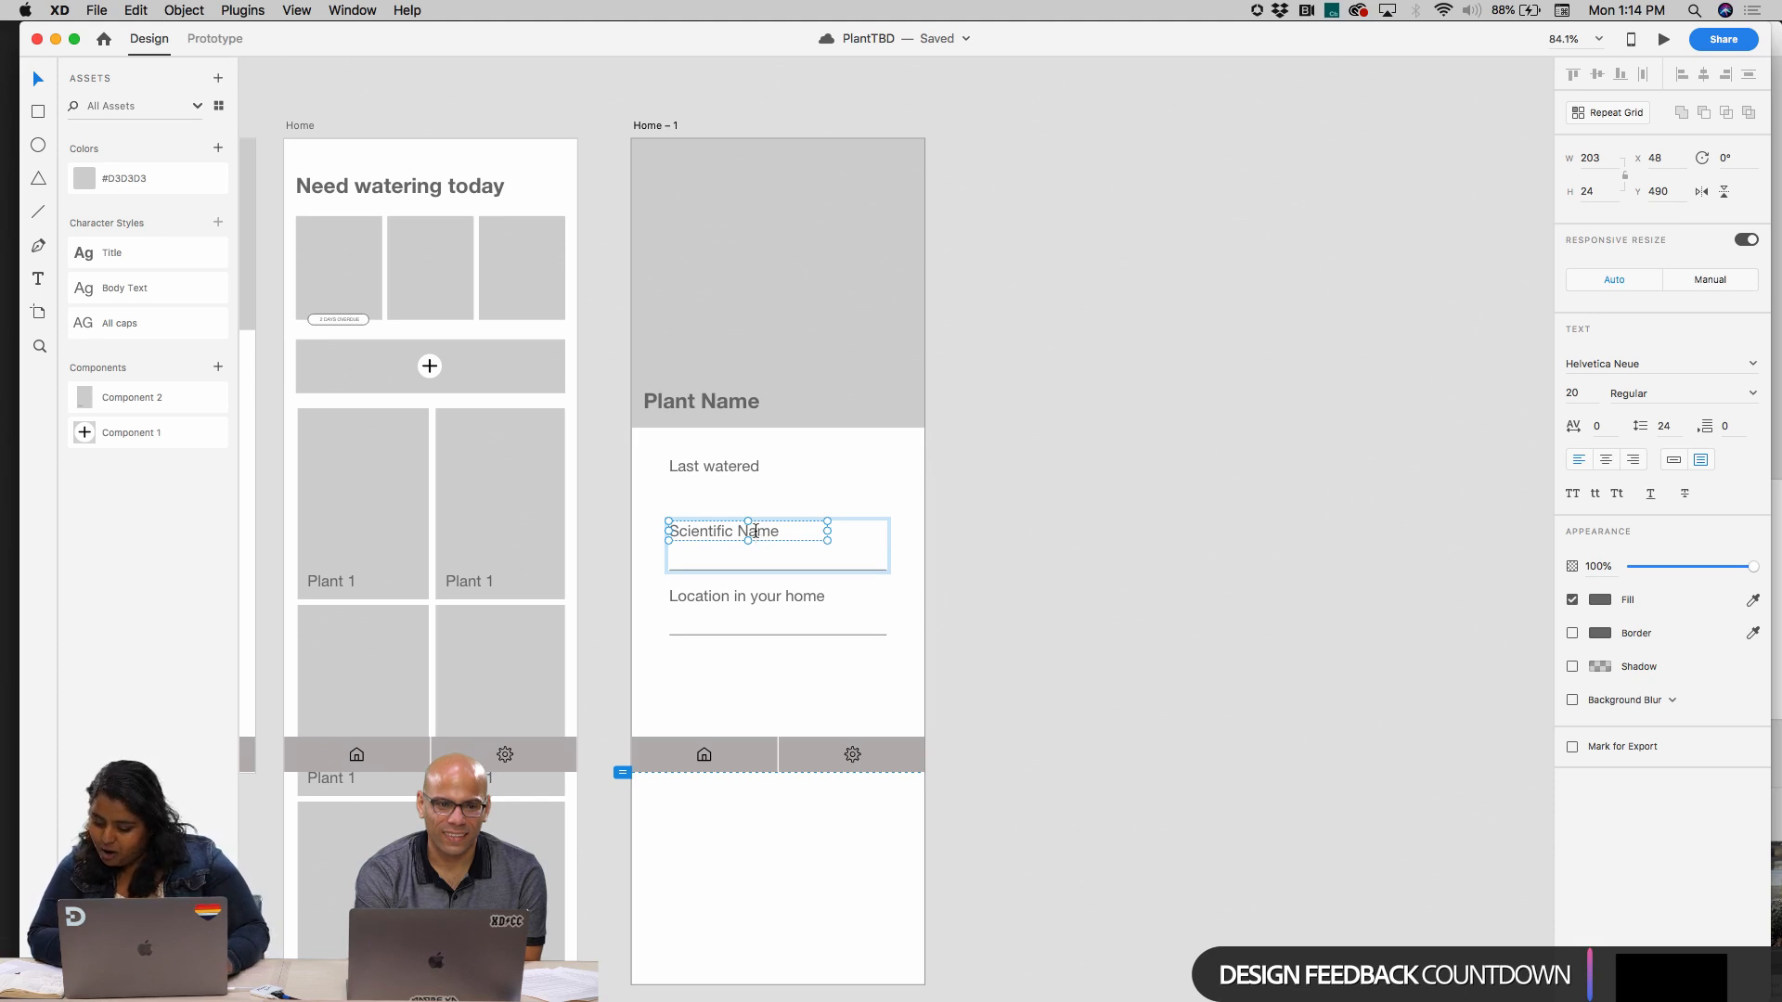
double_click(754, 531)
text(Water)
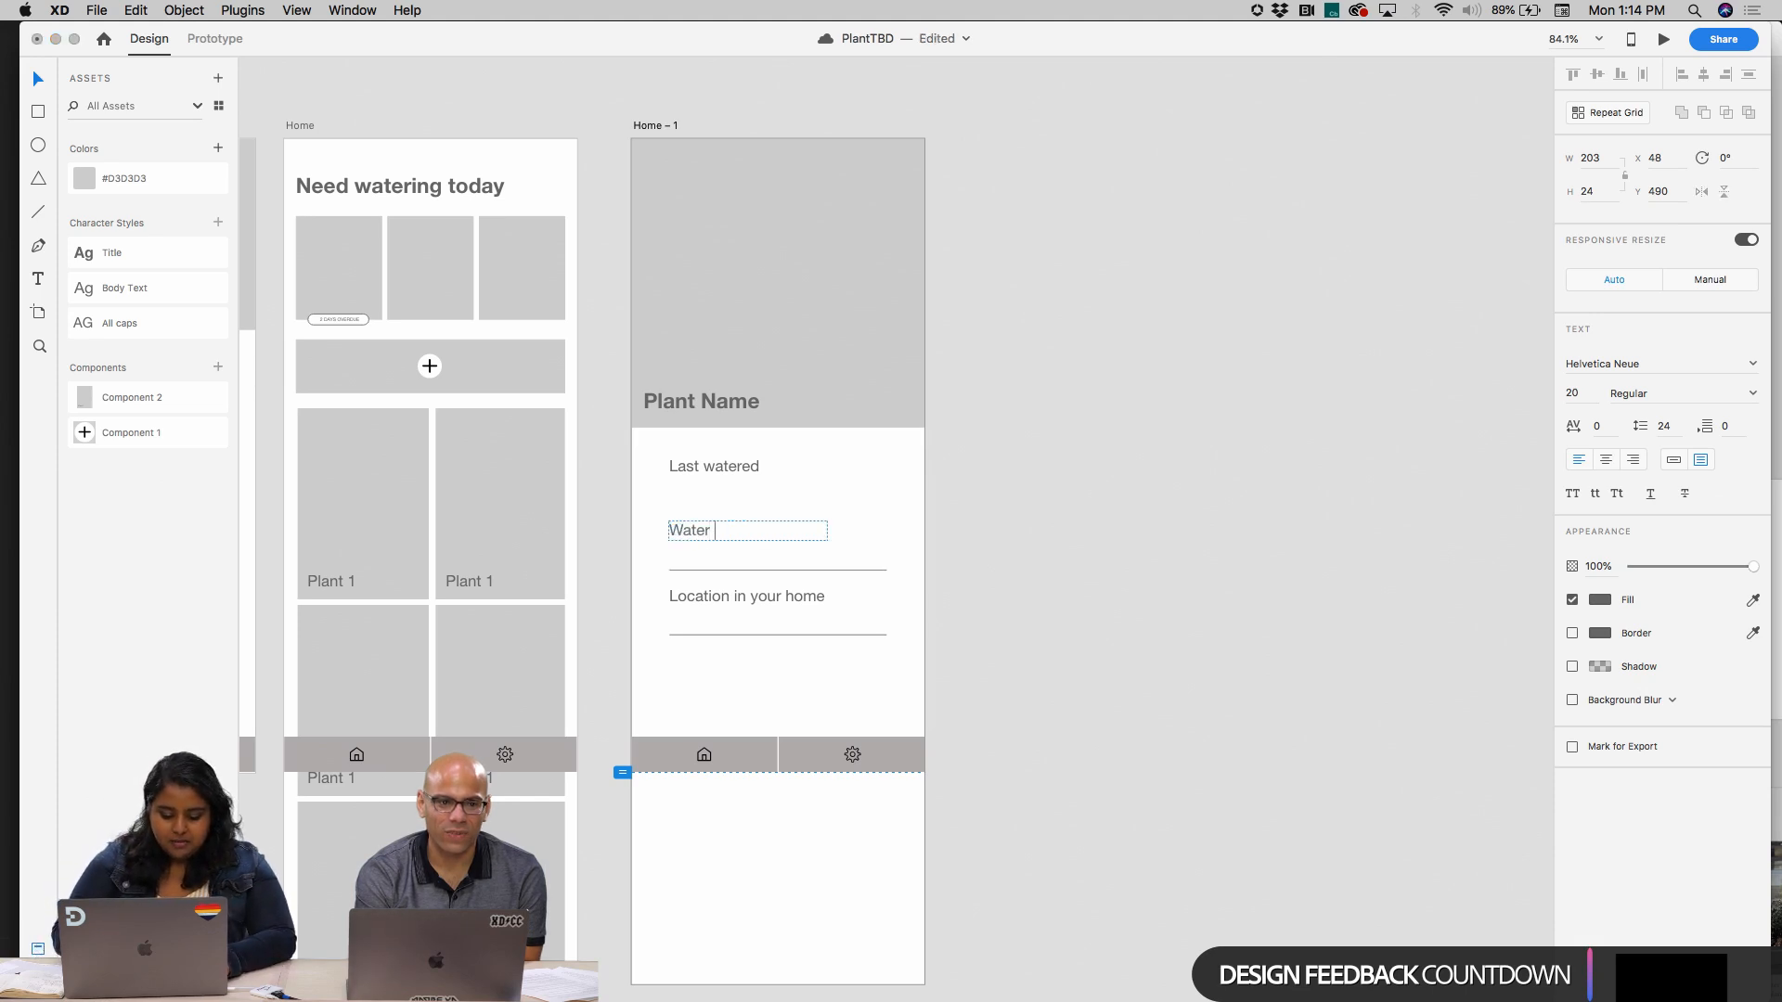
text( sch)
key(BackSpace)
text(Schedule)
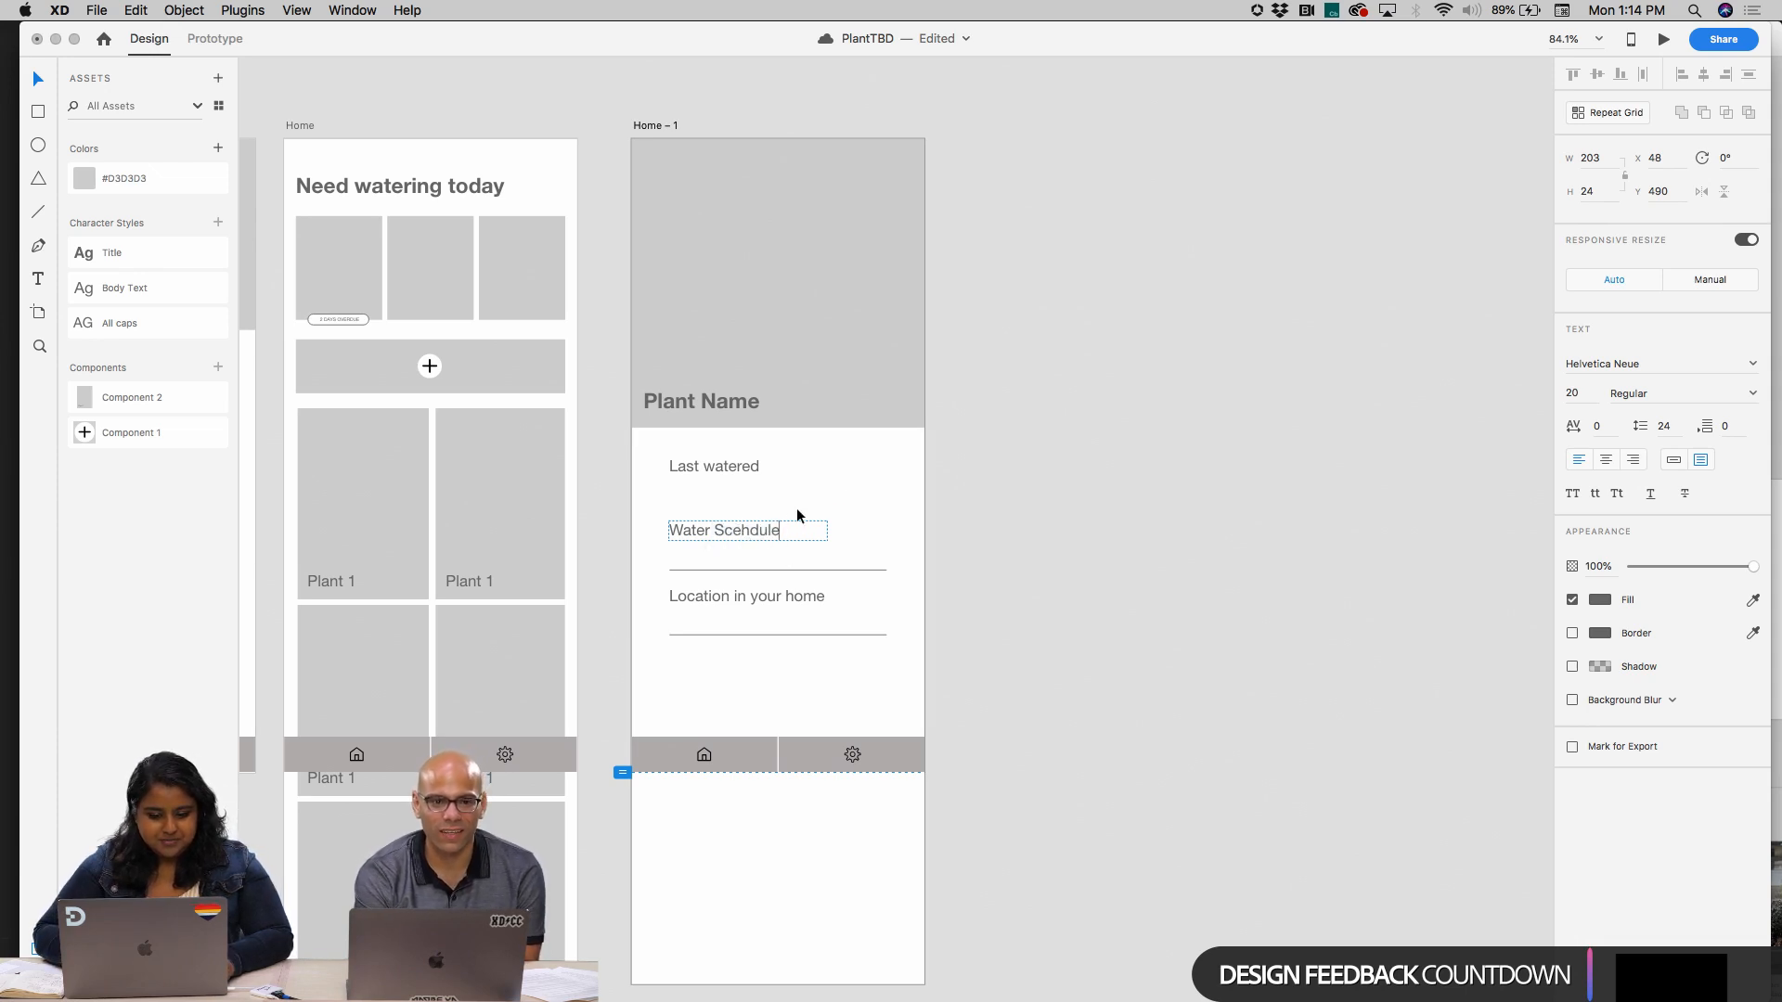
key(Escape)
Move the "Water Scehdule" label up to X 49, Y 472 and delete the line beneath it
drag(774, 530, 774, 527)
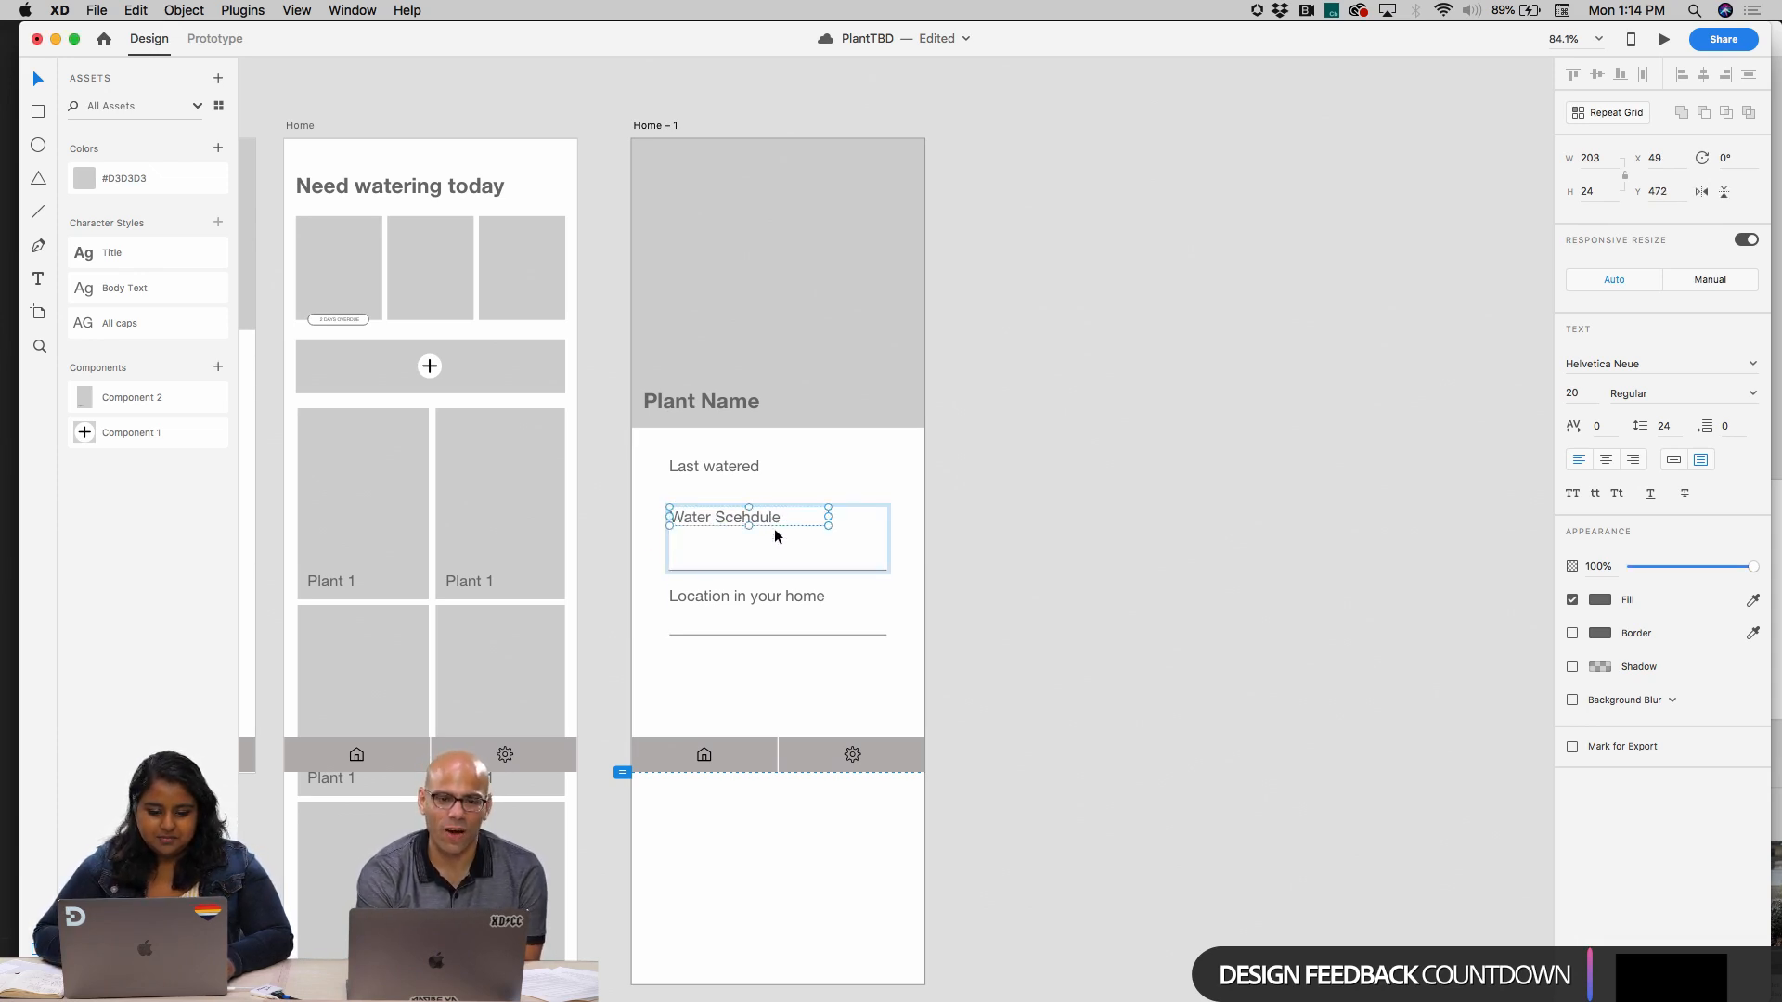
click(799, 565)
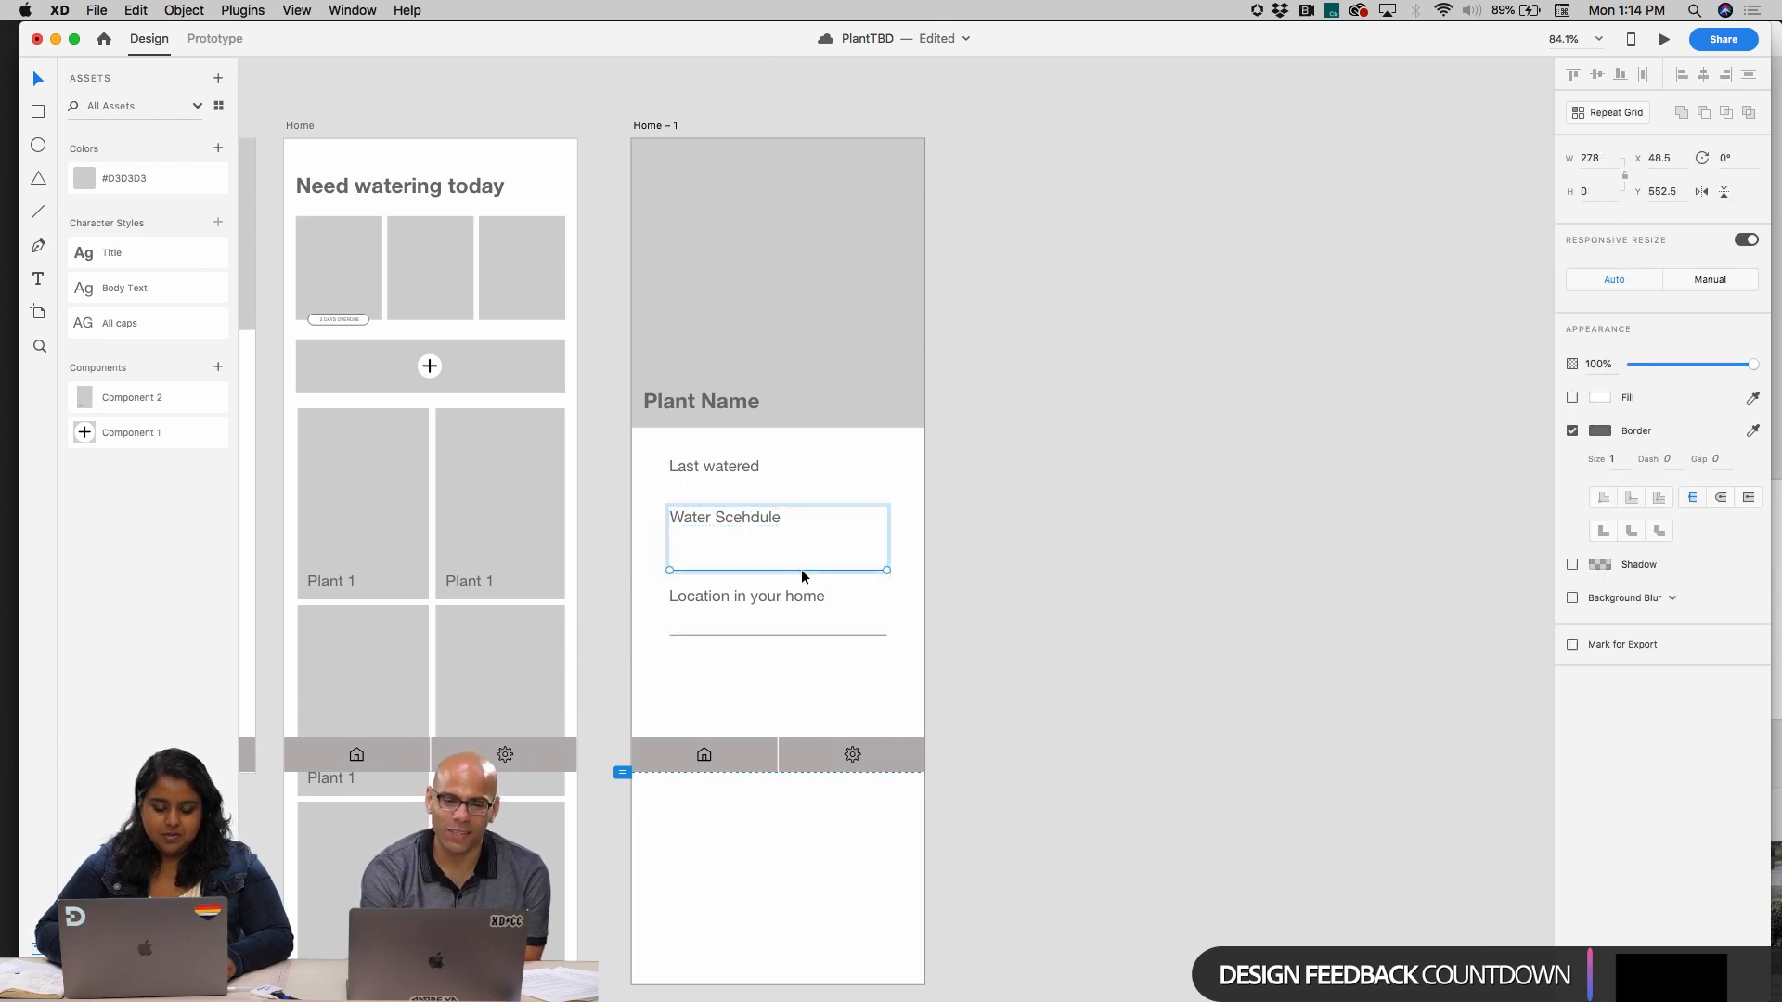
key(Escape)
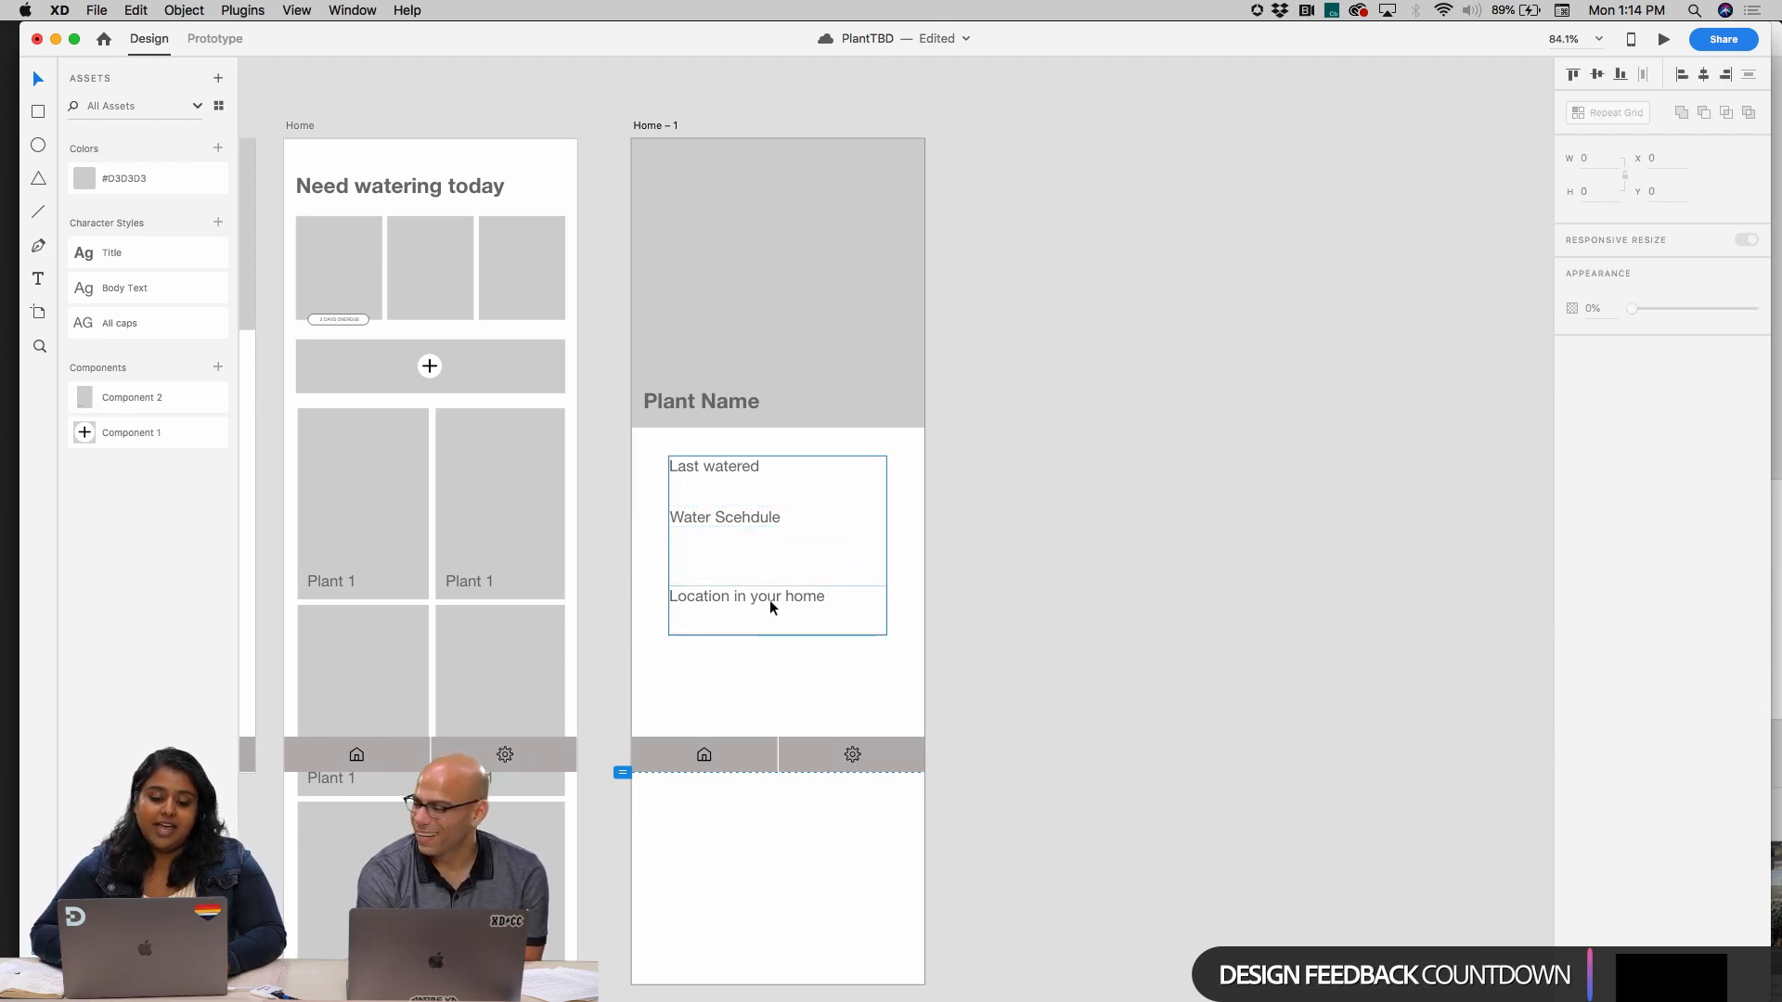
Raise the "Location in your home" label to X 49, Y 542 without its underline, and save the document
click(770, 599)
drag(785, 594, 785, 576)
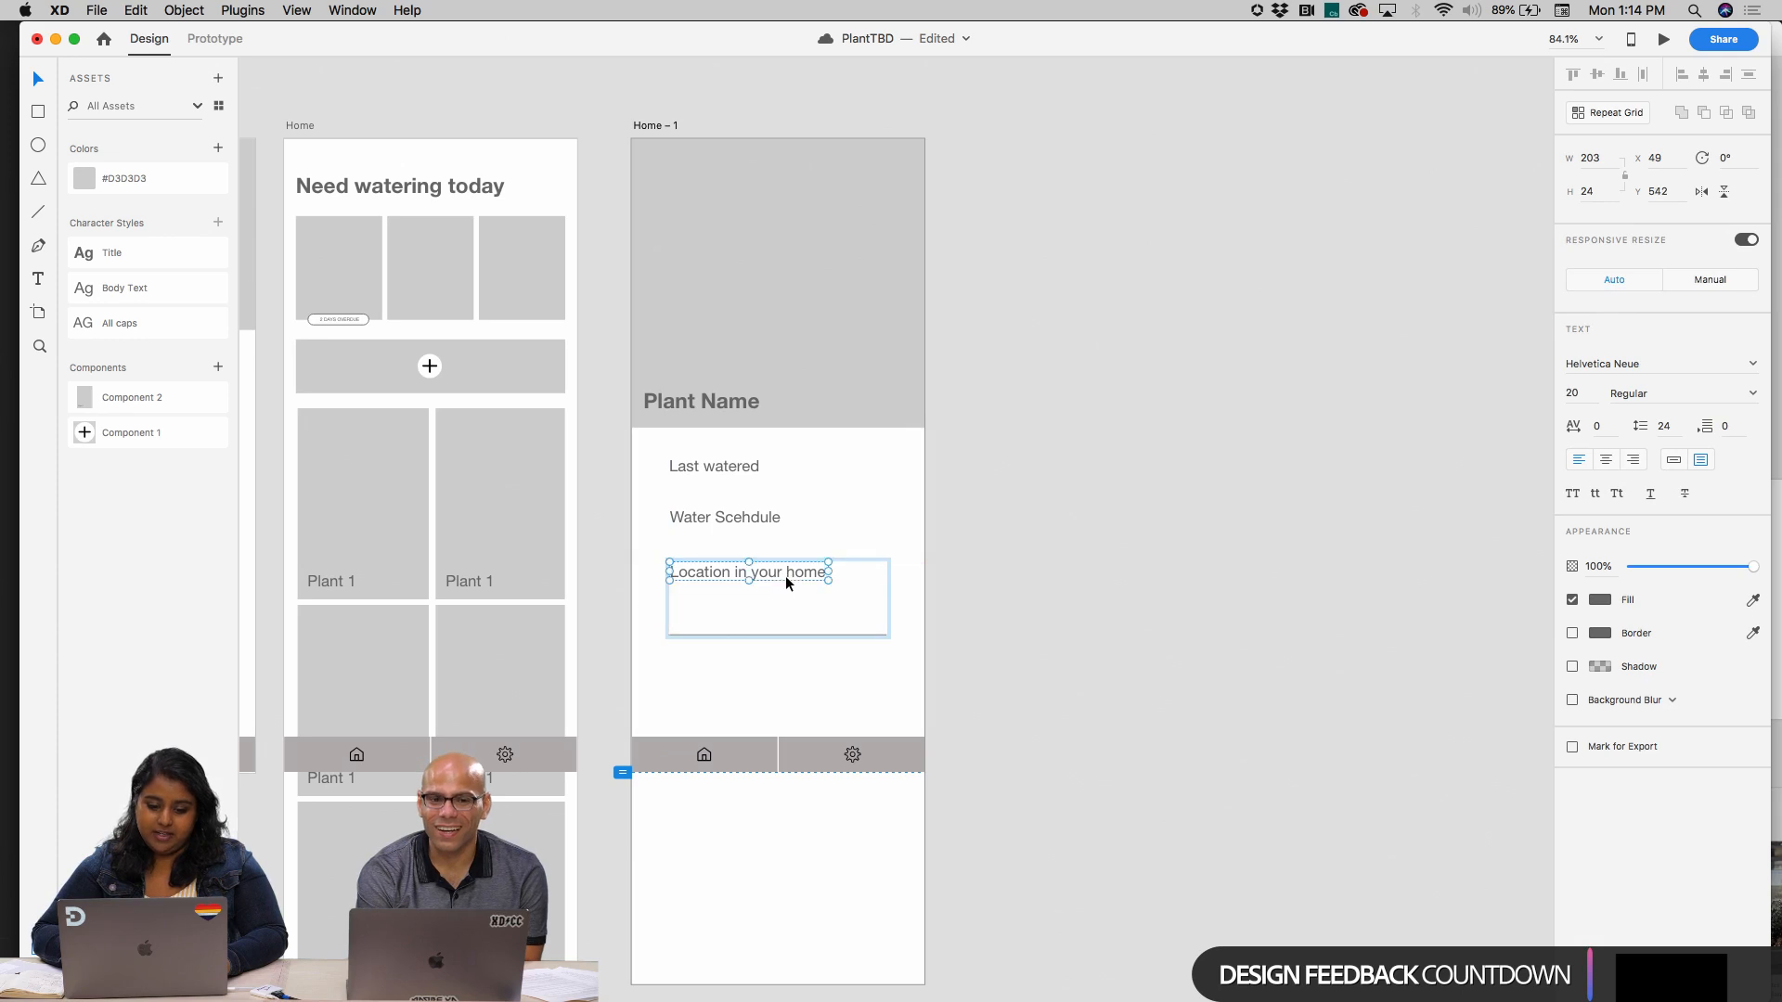
click(771, 629)
double_click(745, 635)
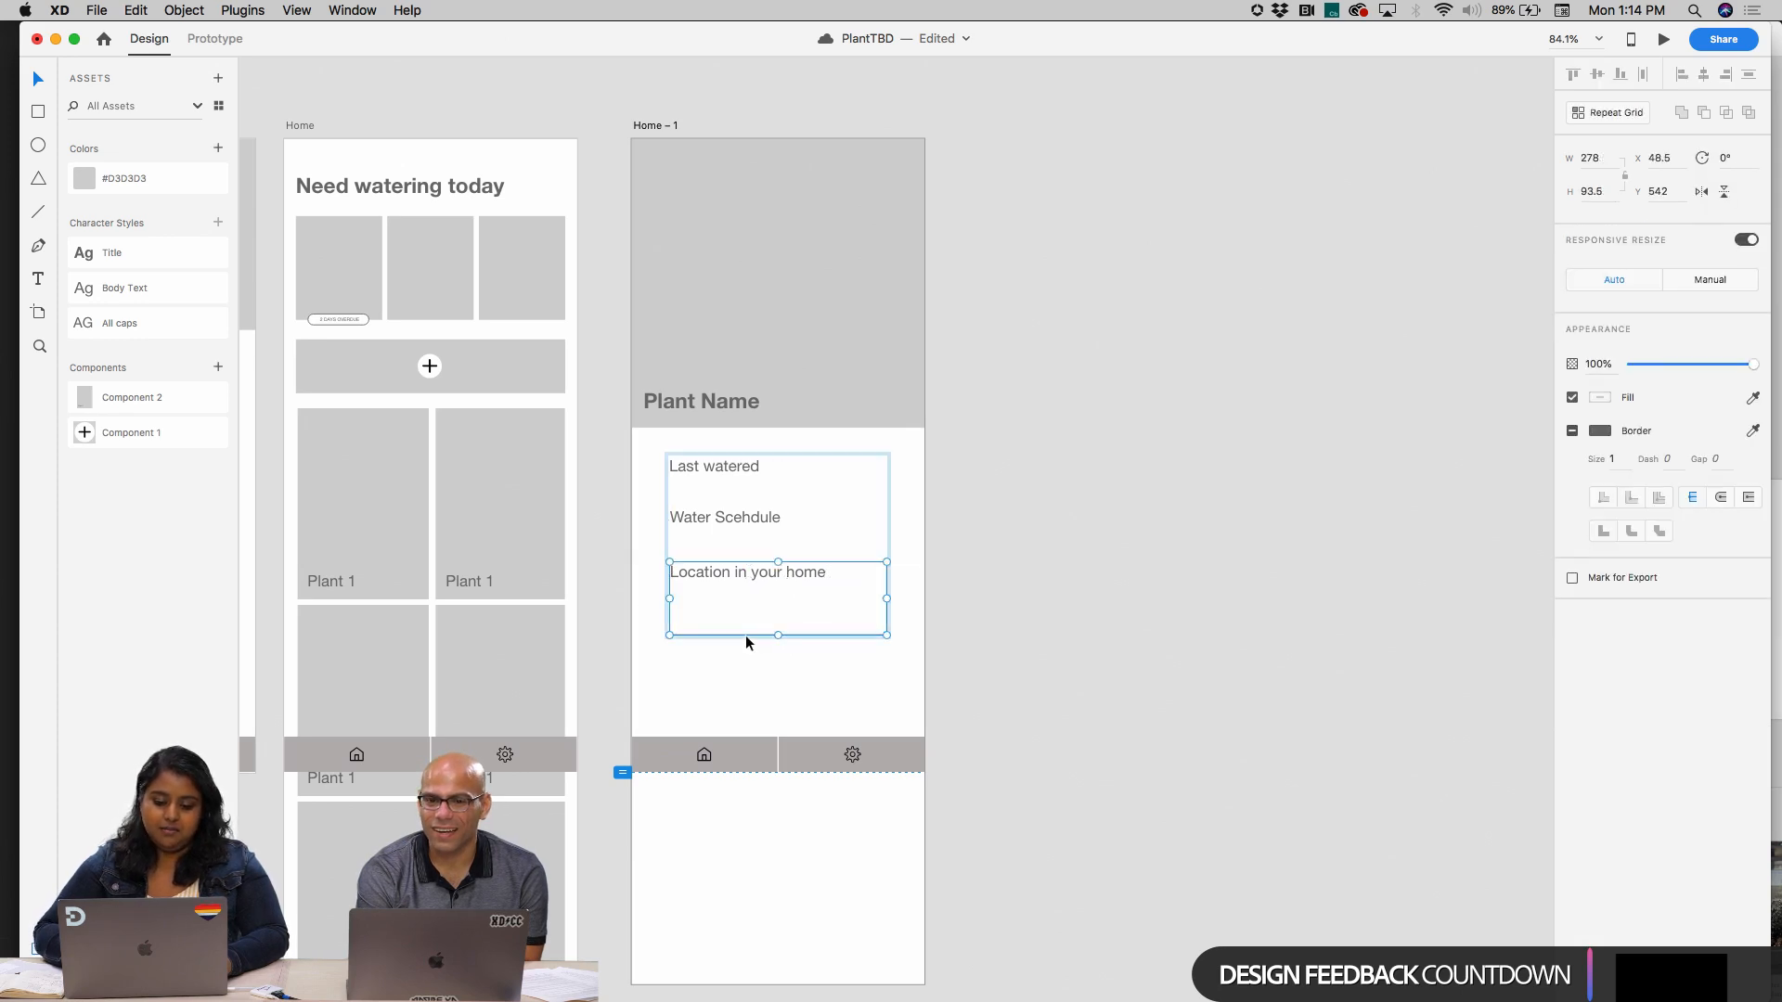
double_click(745, 635)
key(Delete)
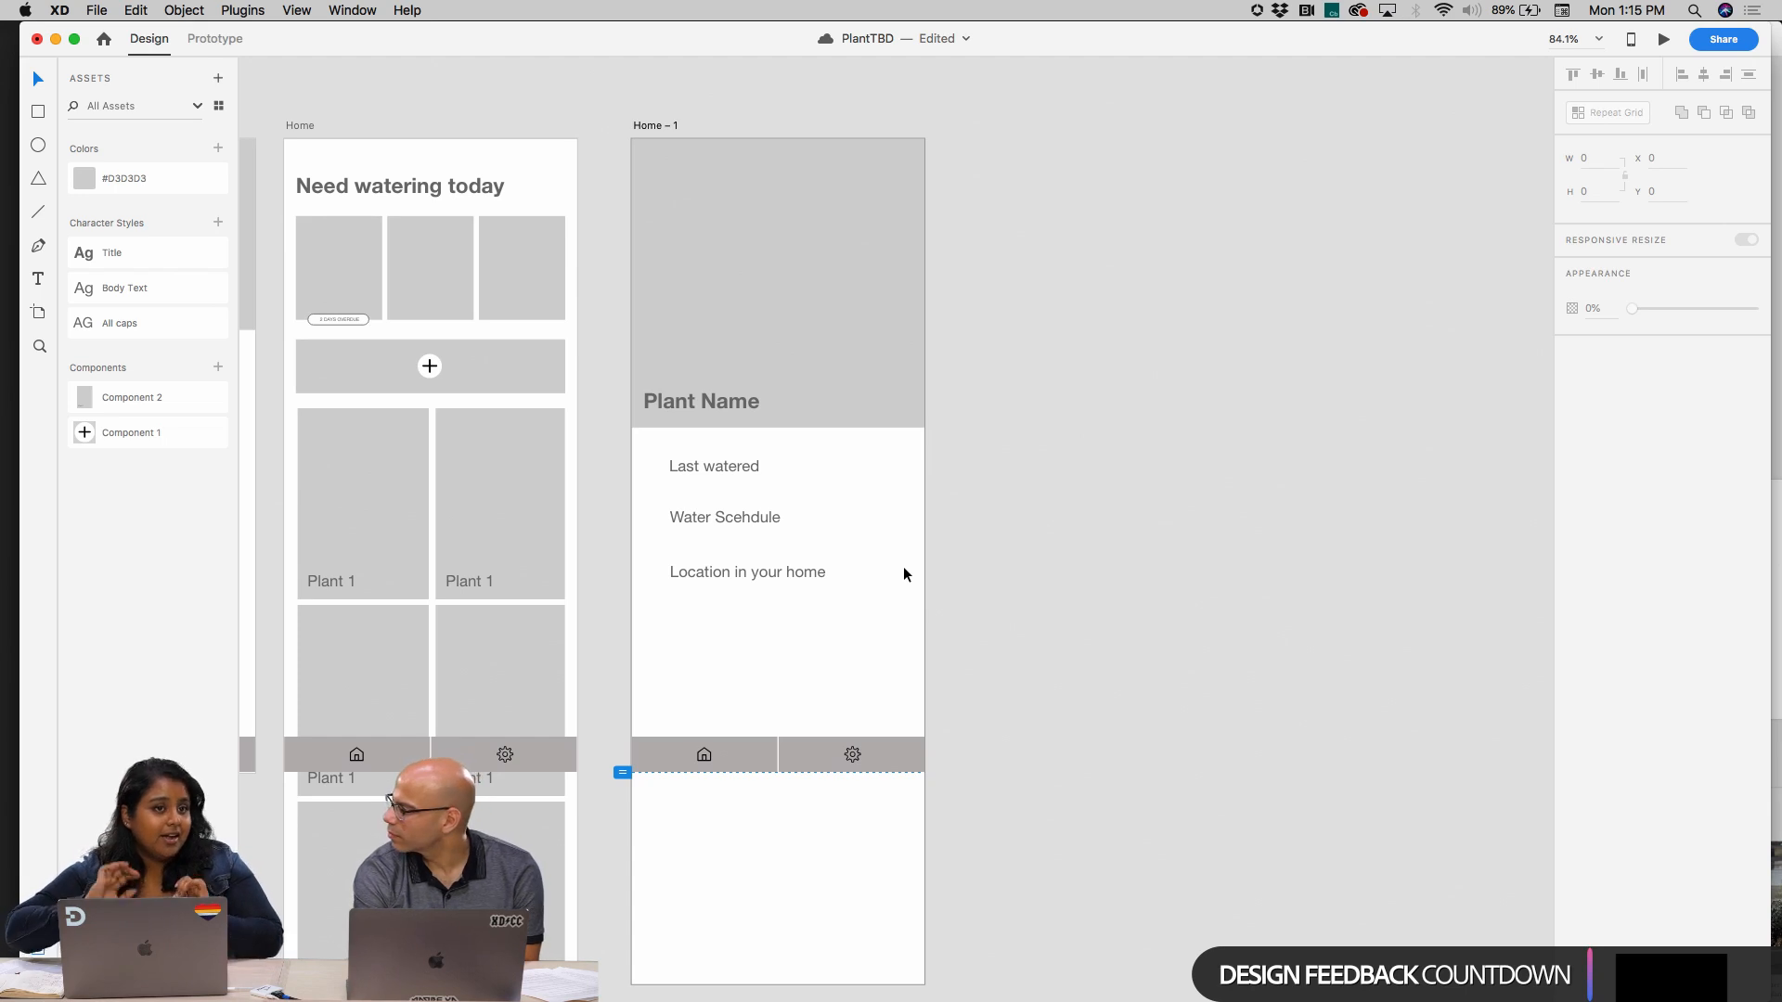
key(cmd+s)
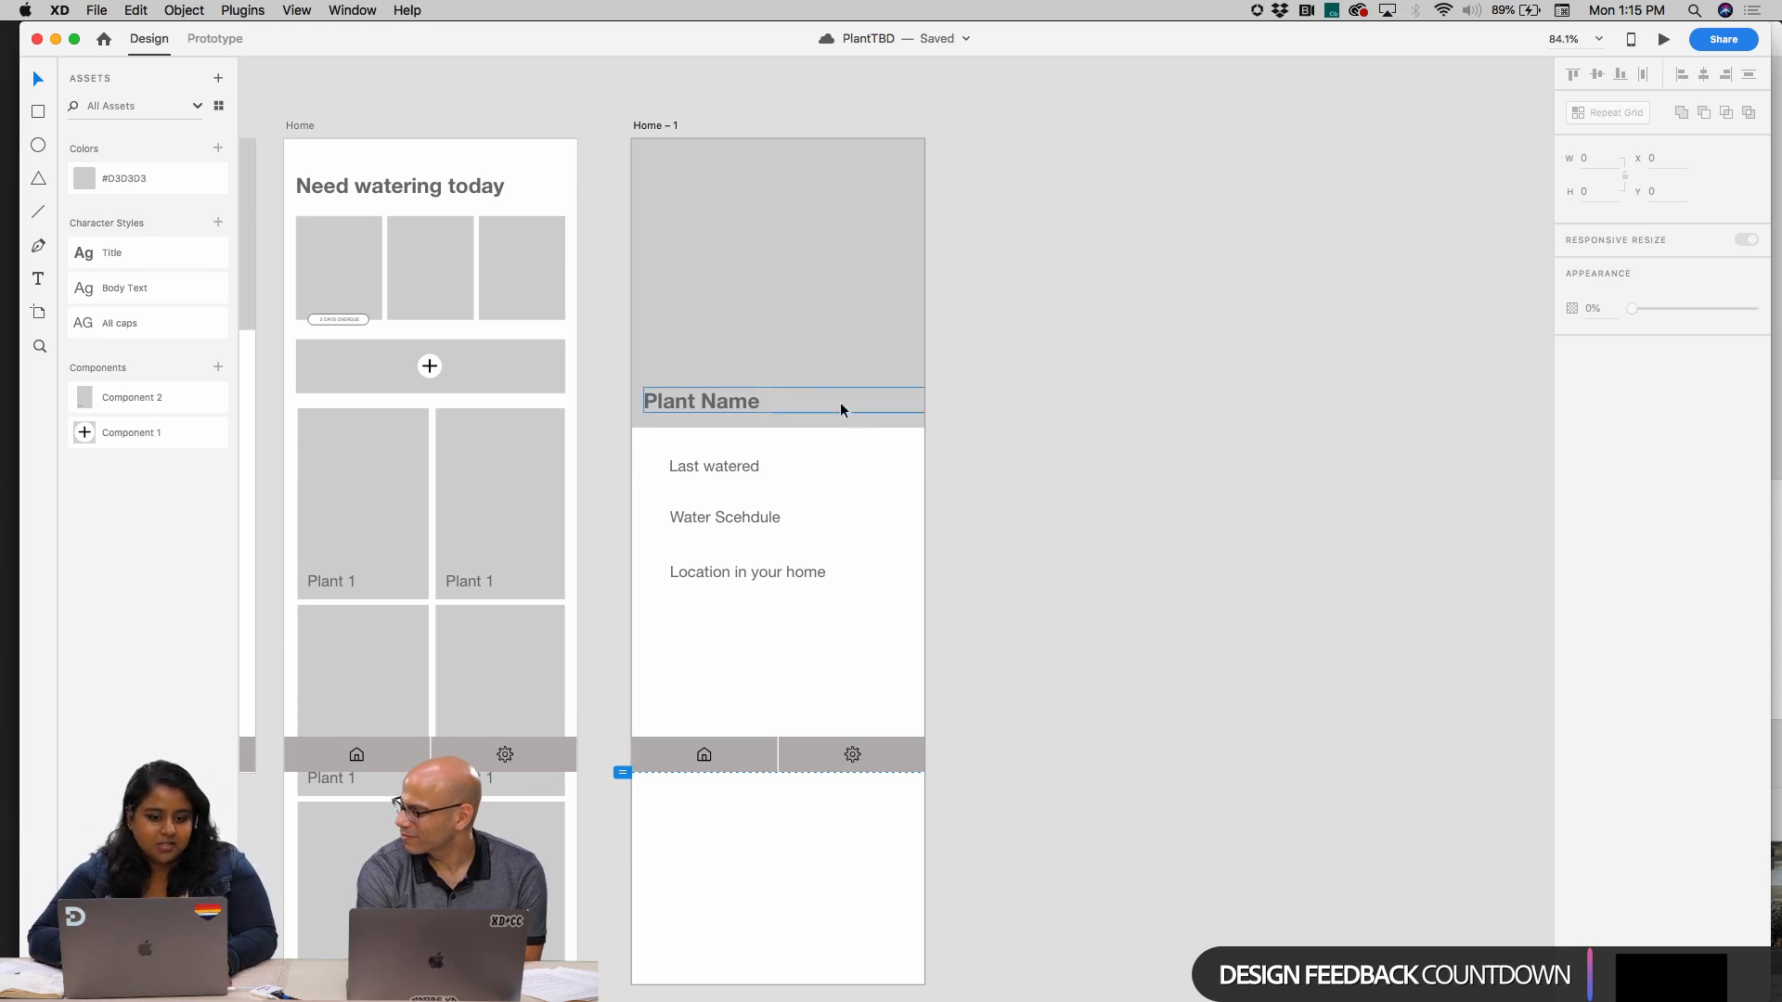
Nudge the "Plant Name" title down slightly and shift the three detail labels to X 15, Y 407 to line up with it
click(720, 401)
drag(720, 401, 774, 604)
drag(745, 511, 716, 516)
click(869, 559)
click(768, 569)
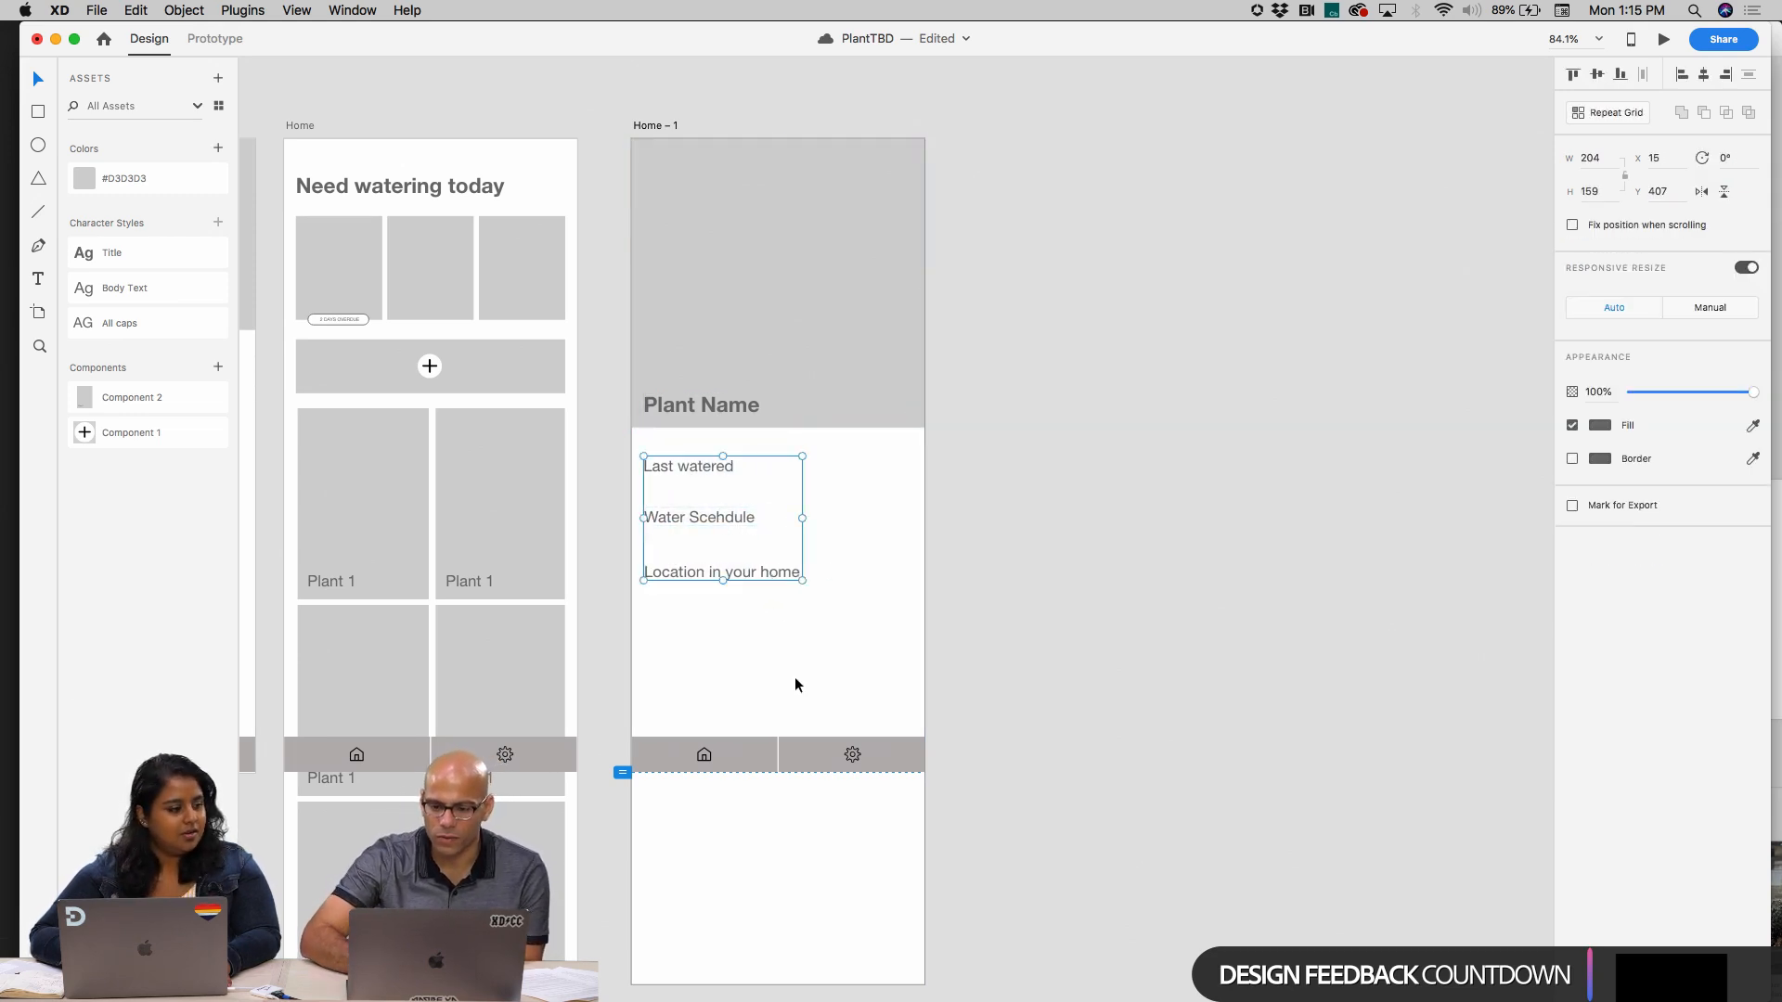
Switch to the browser and open the What's New page for Adobe XD 19.0 on letsxd.com
scroll(795, 680, up, 3)
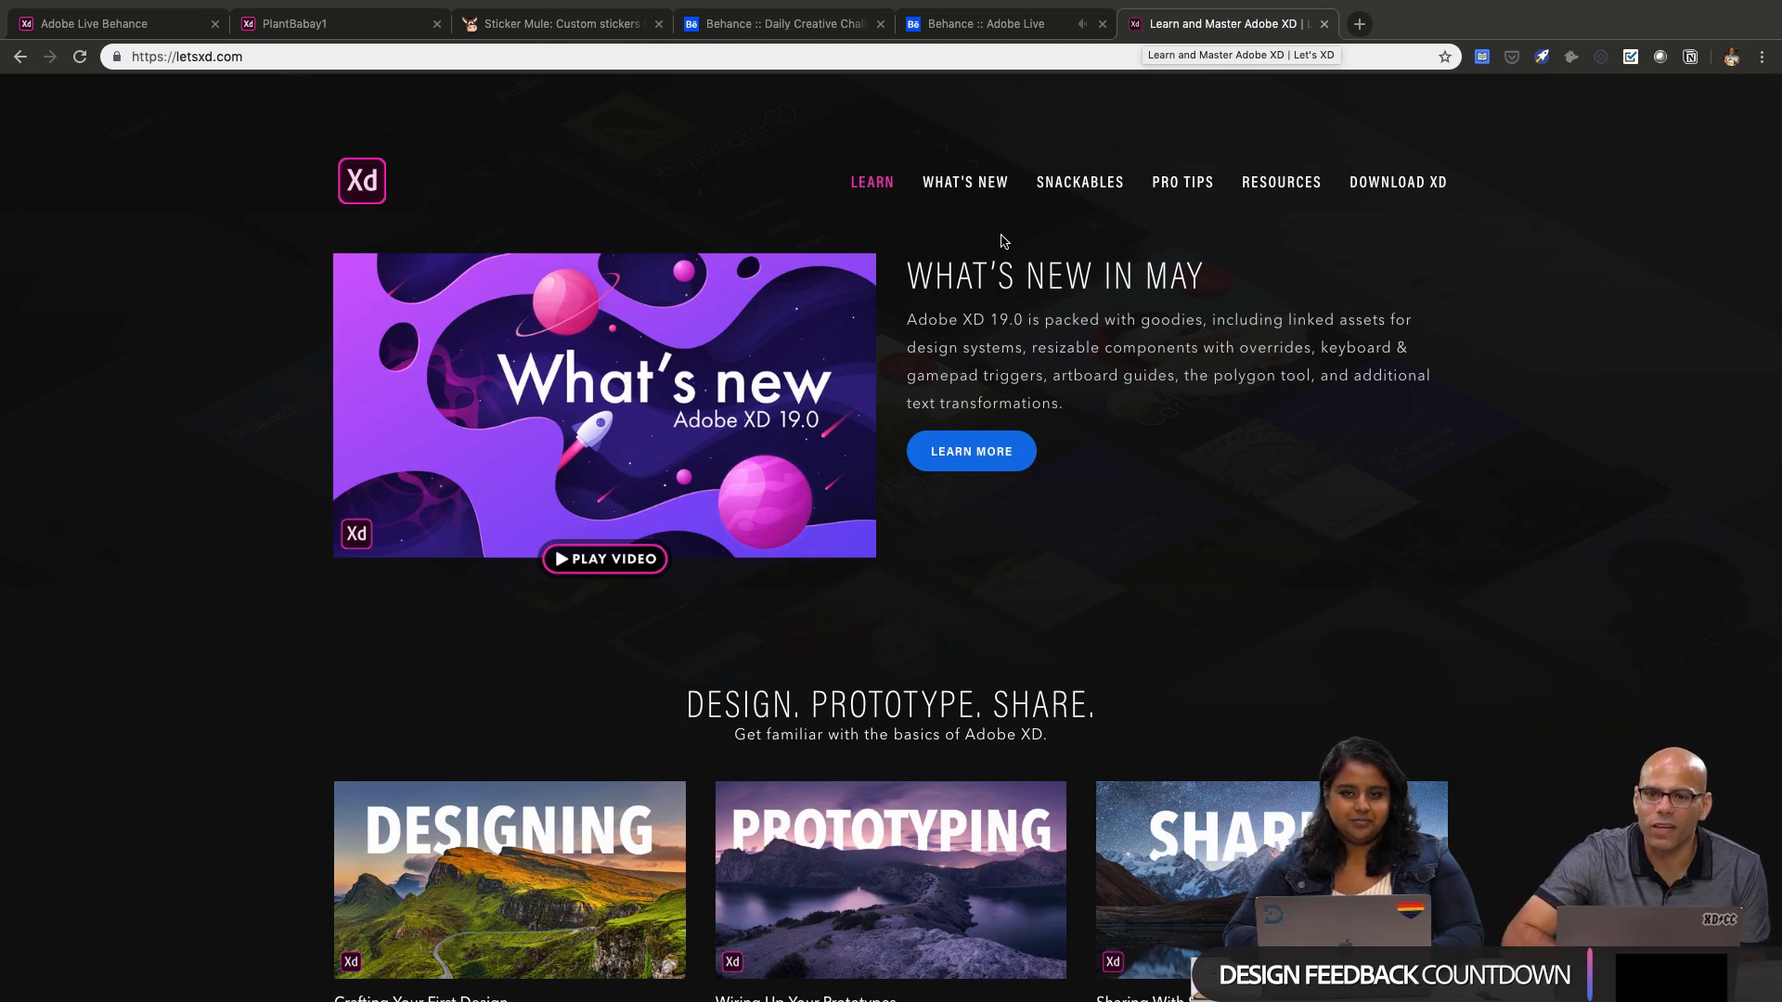
scroll(914, 343, down, 3)
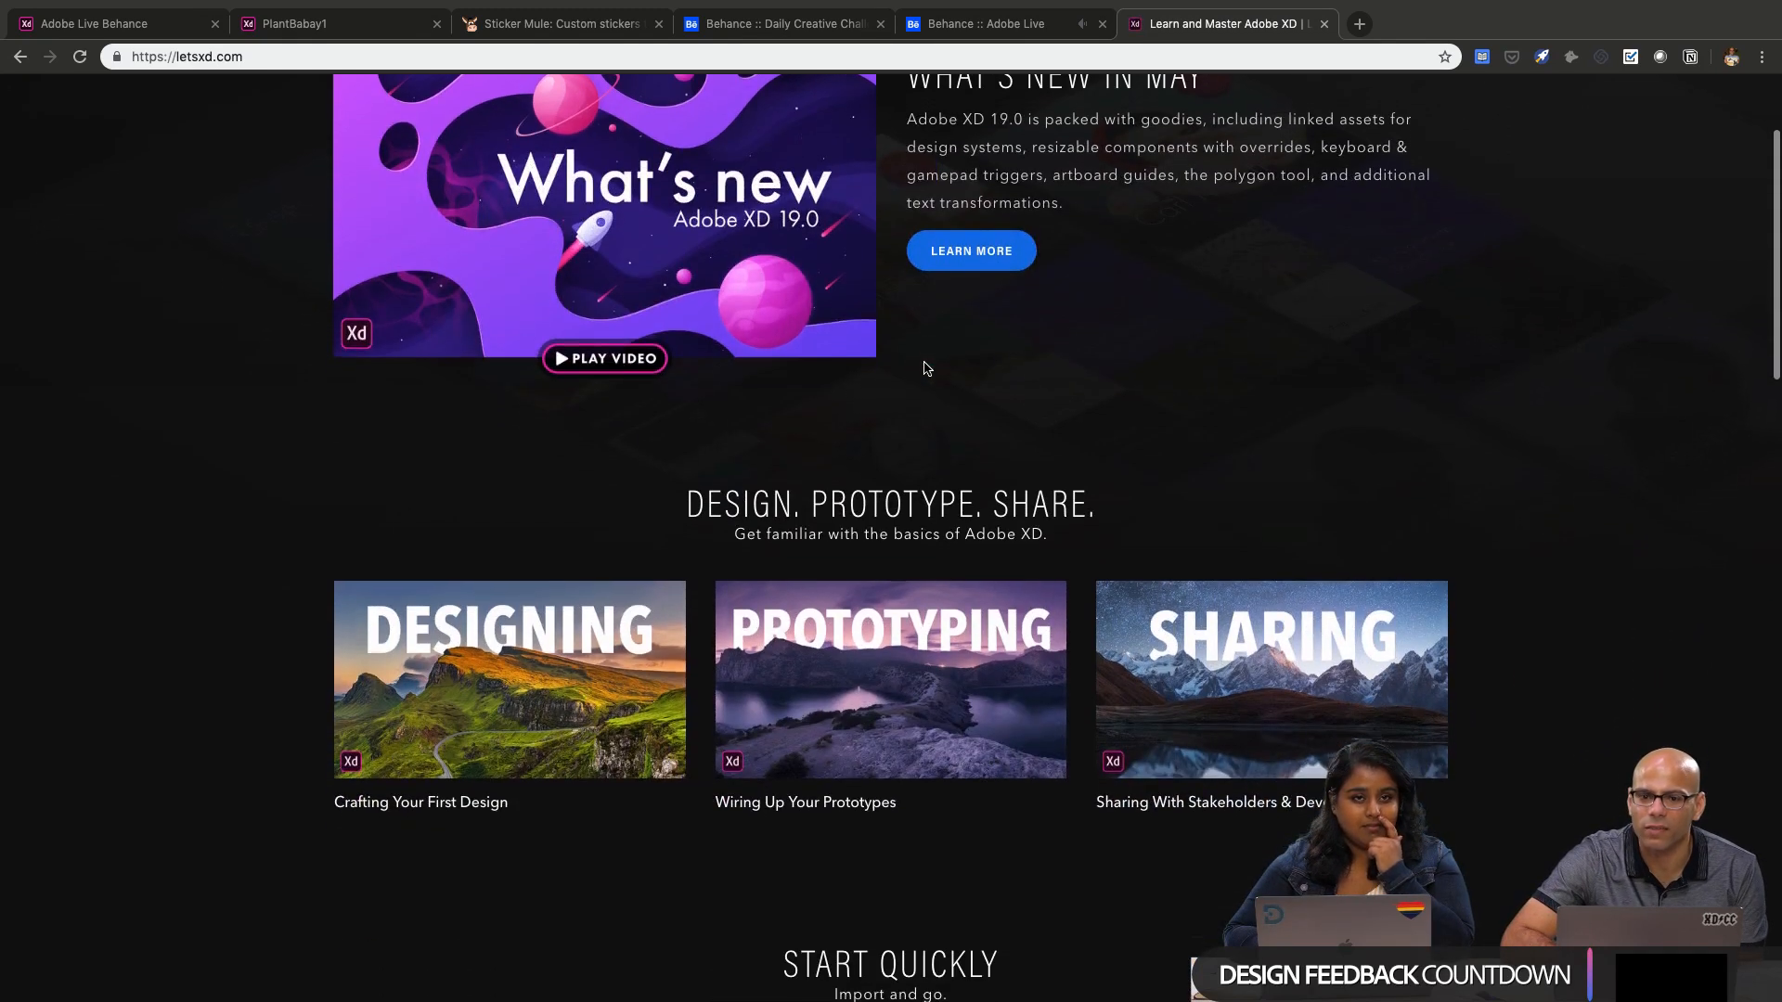
scroll(925, 368, up, 2)
click(939, 342)
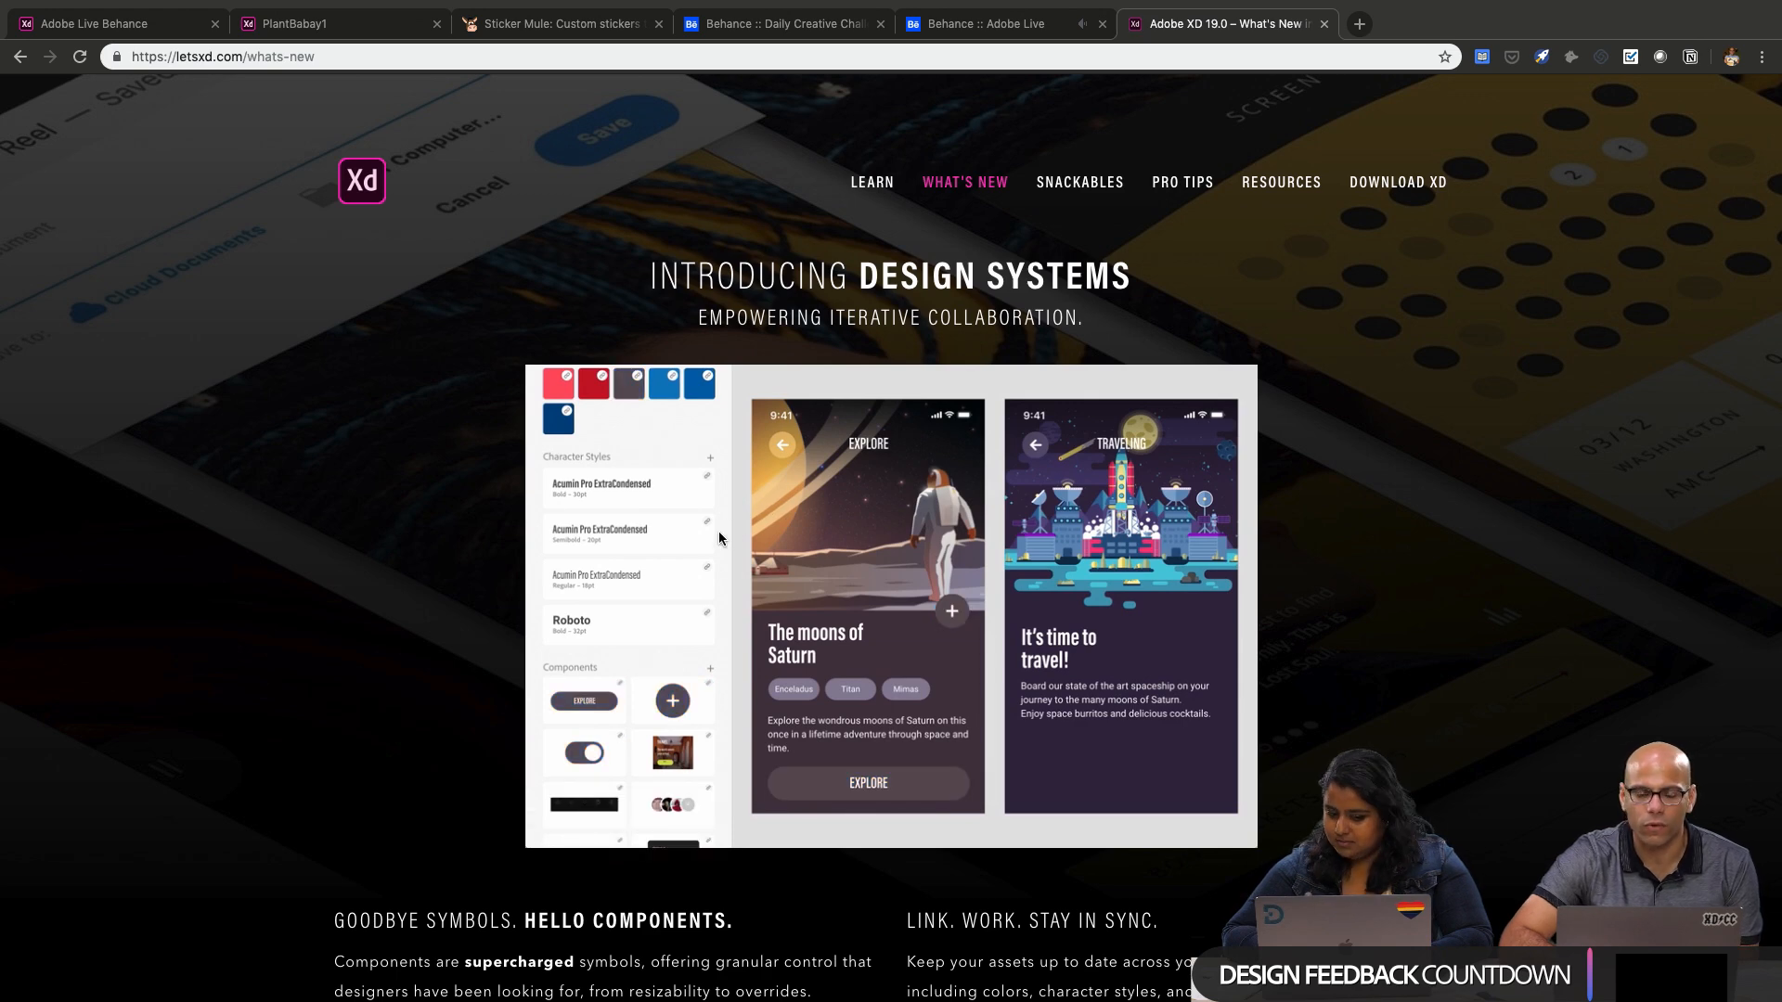
Review the components, linked assets, and keyboard and gamepad trigger features on the What's New page
scroll(719, 536, down, 4)
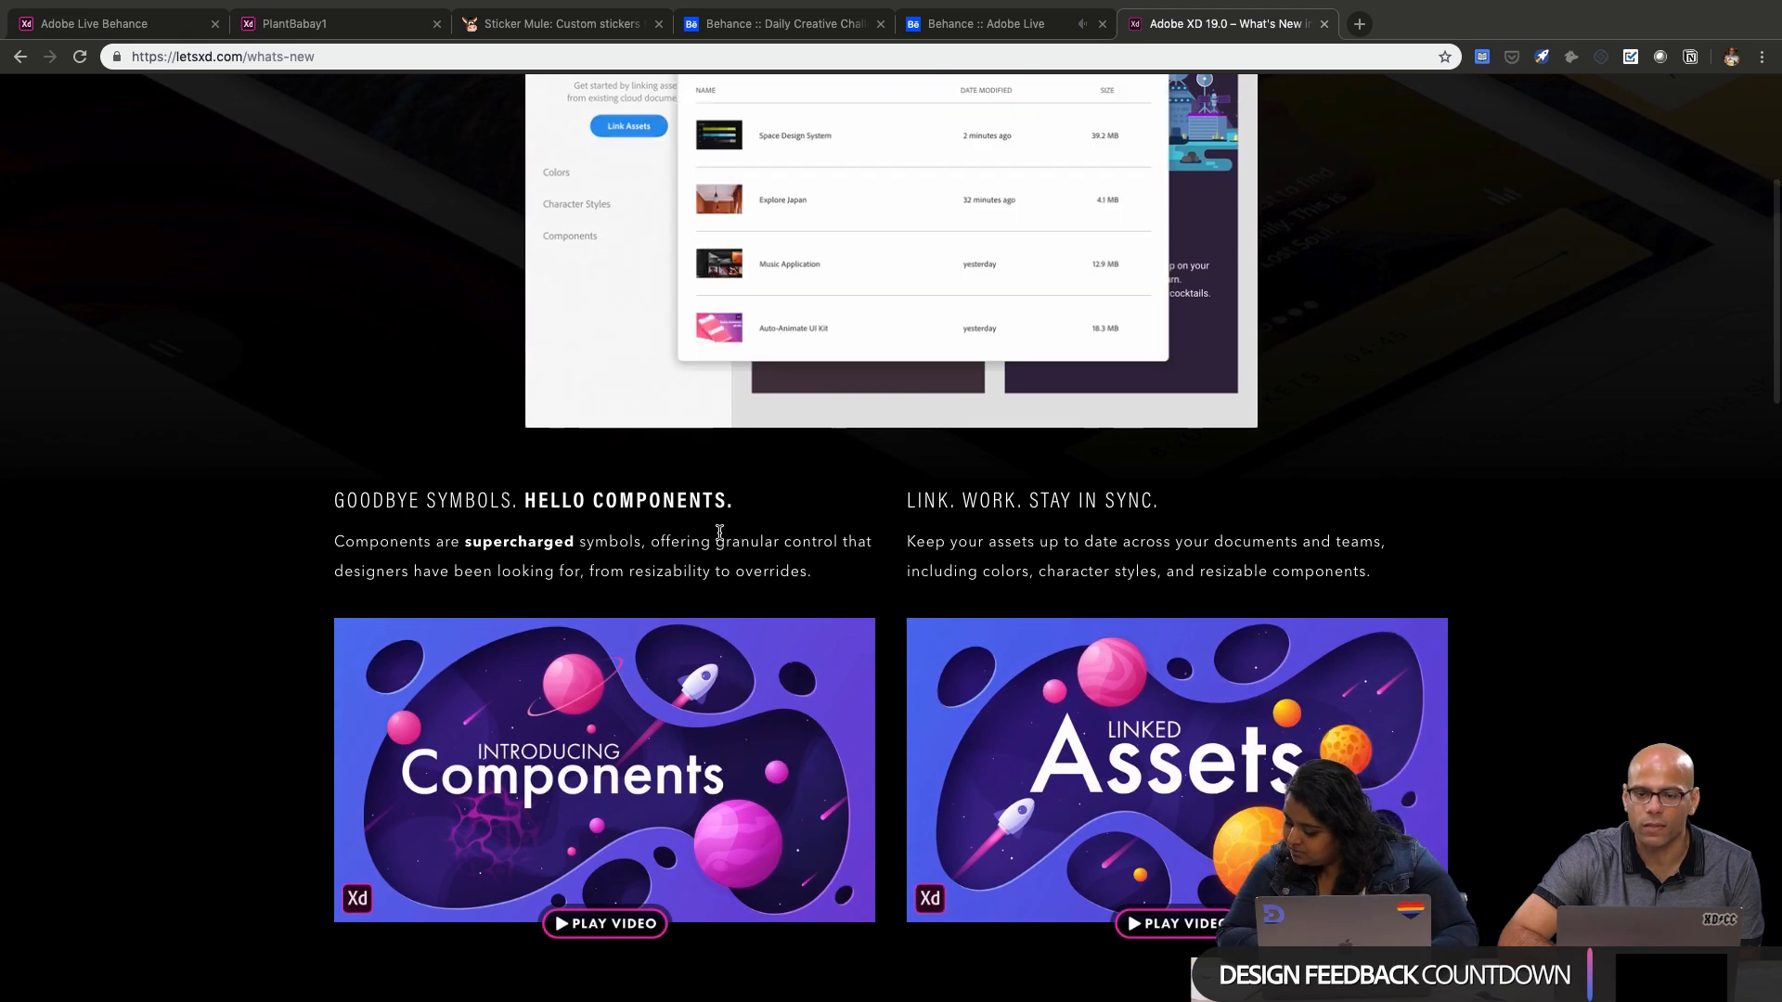
scroll(722, 538, down, 3)
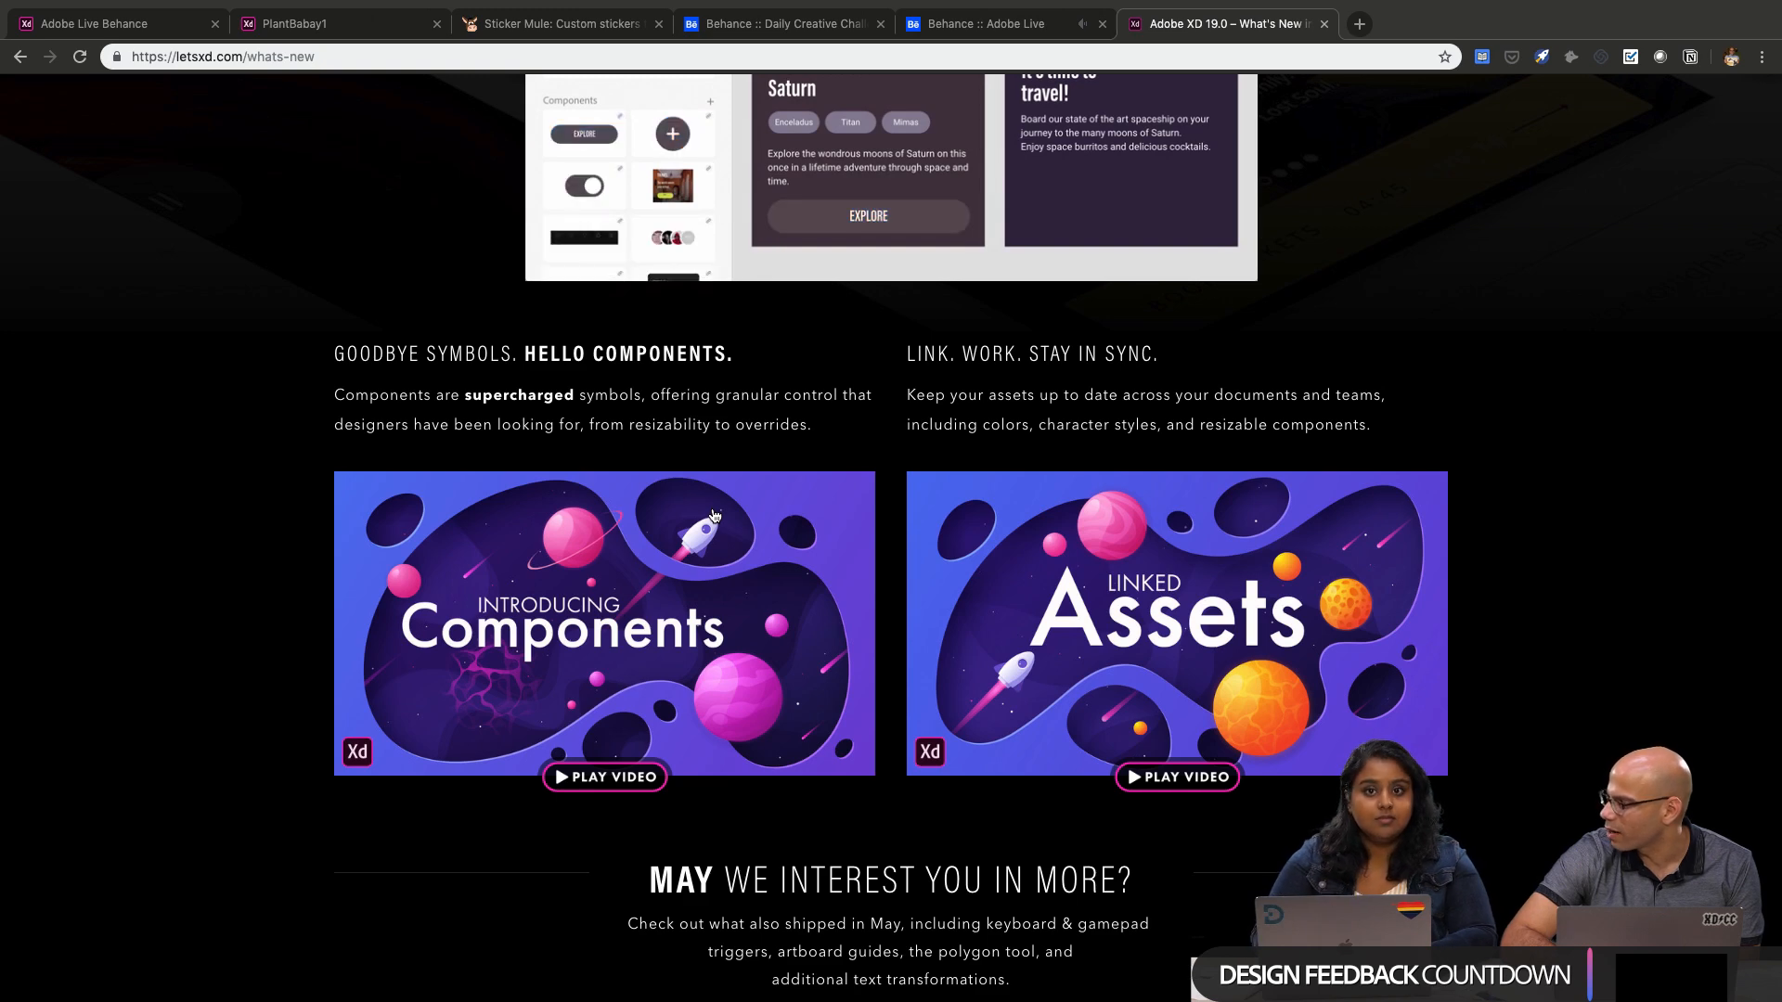
scroll(700, 524, up, 2)
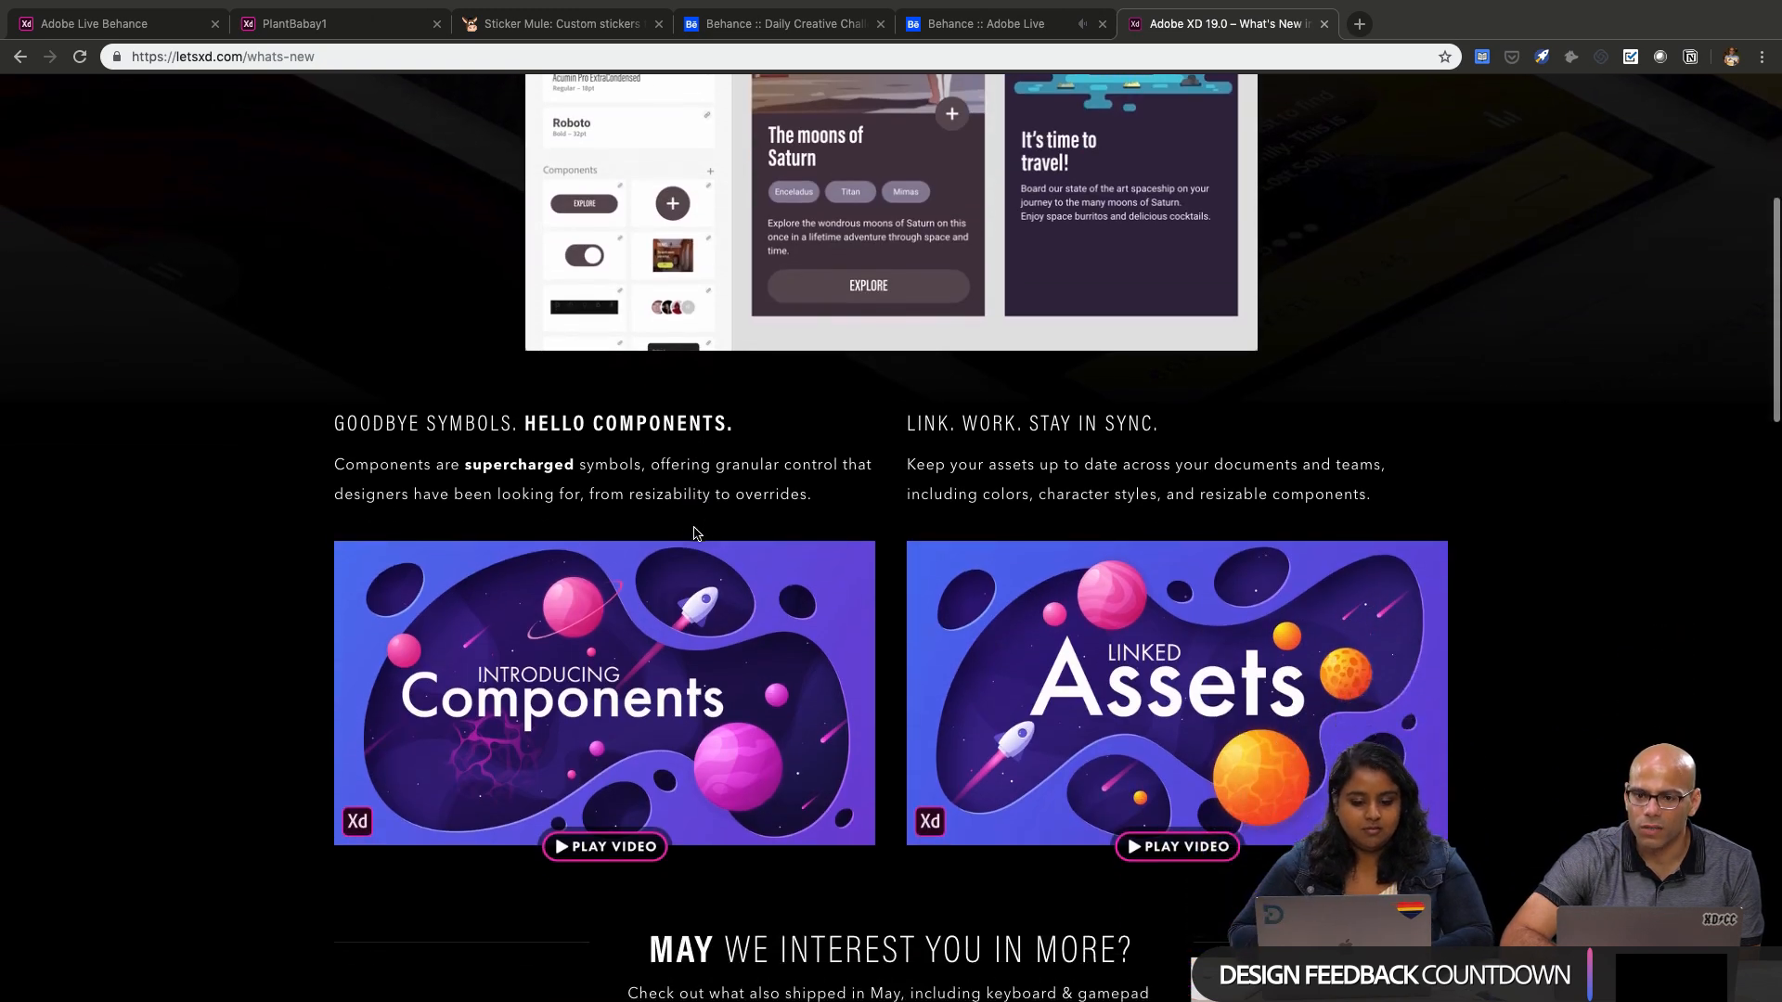
scroll(696, 534, down, 10)
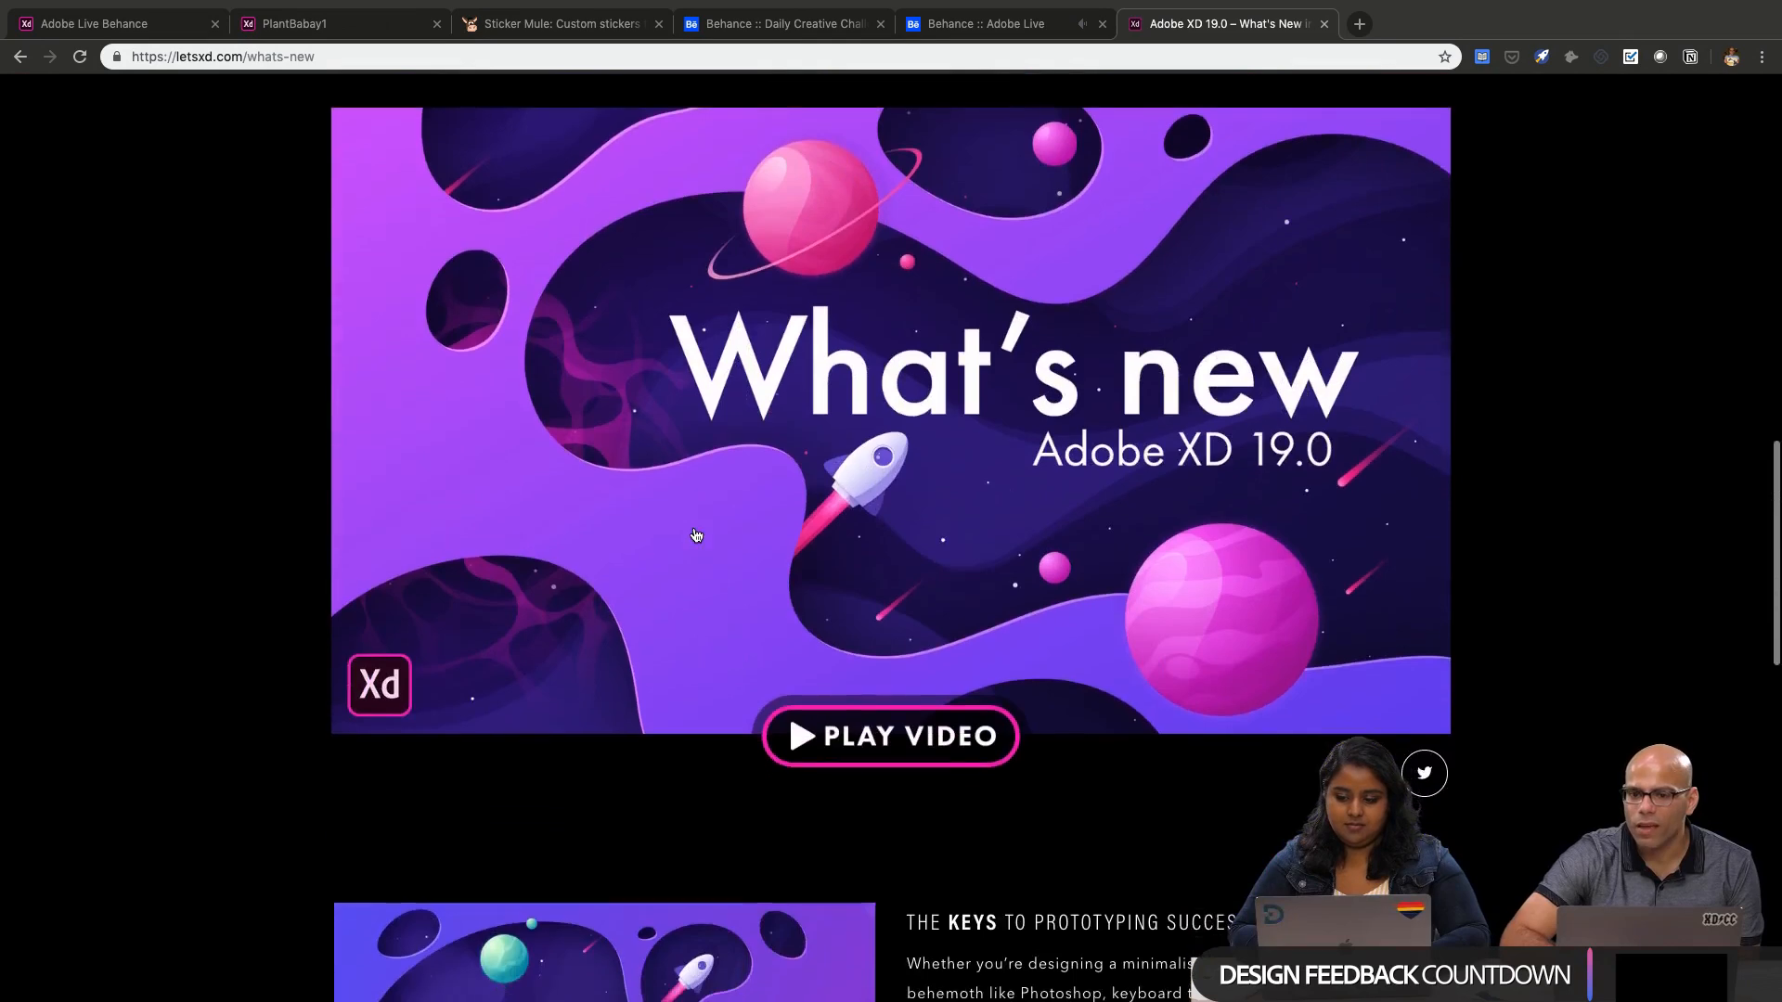
scroll(696, 535, down, 6)
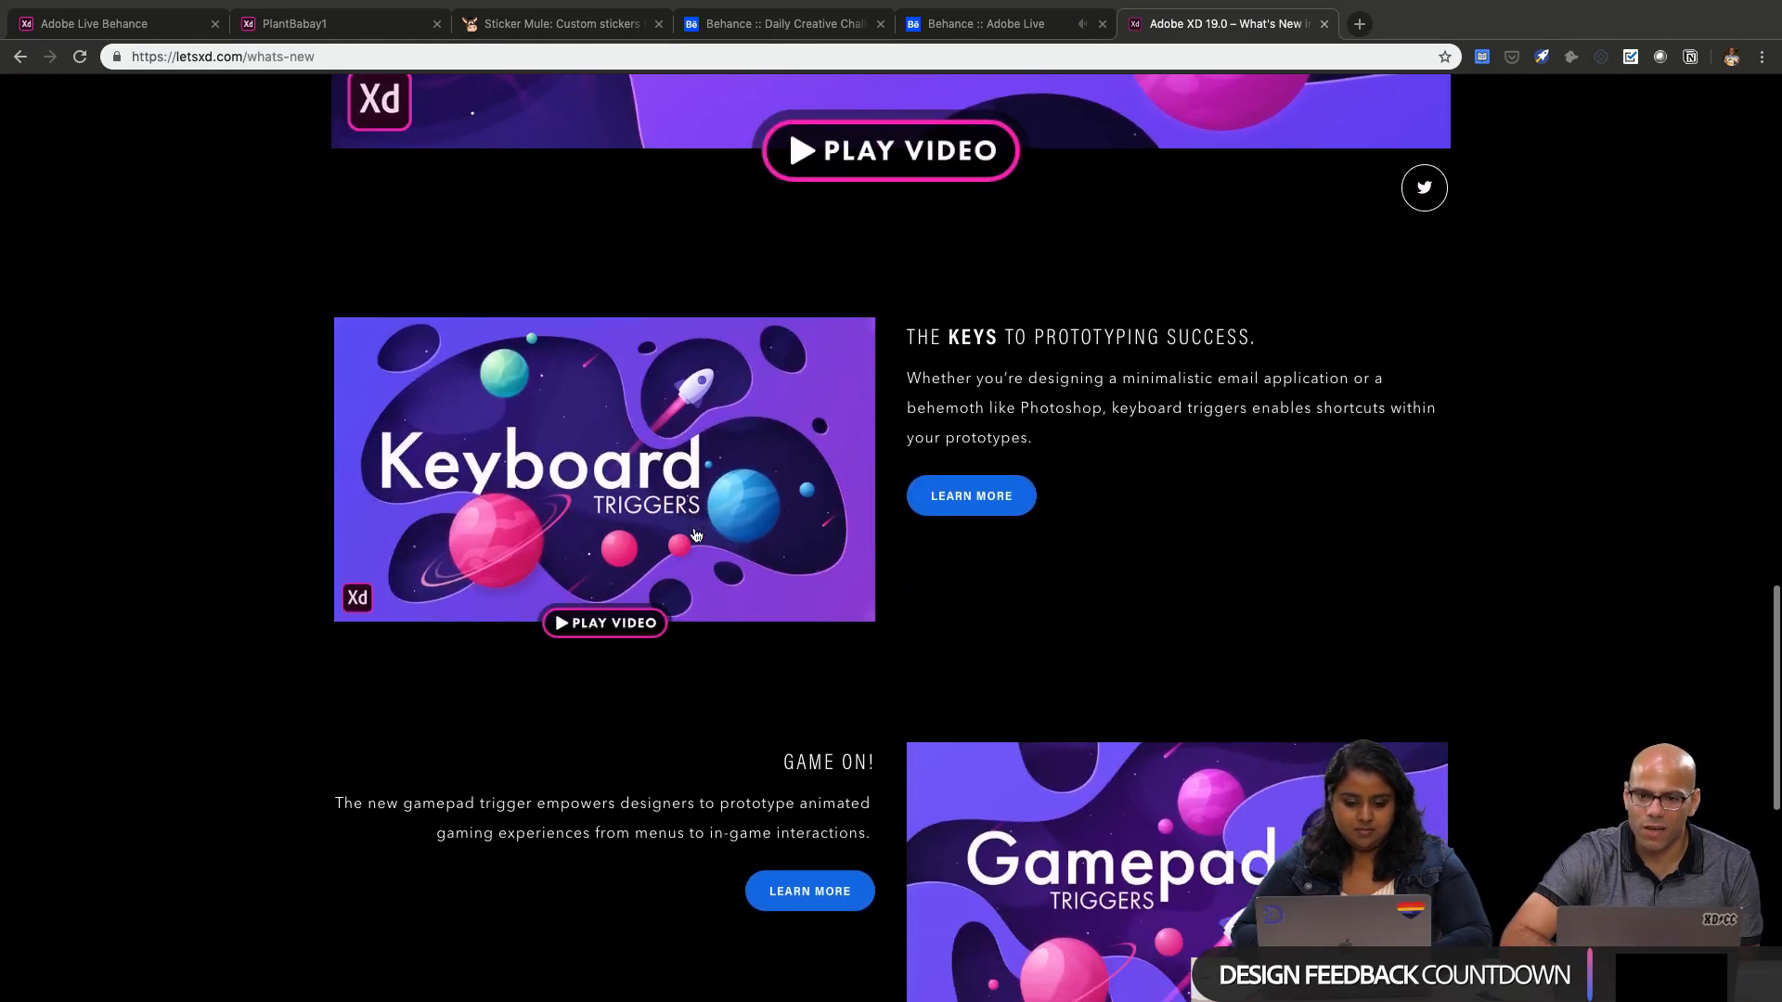
scroll(696, 535, down, 2)
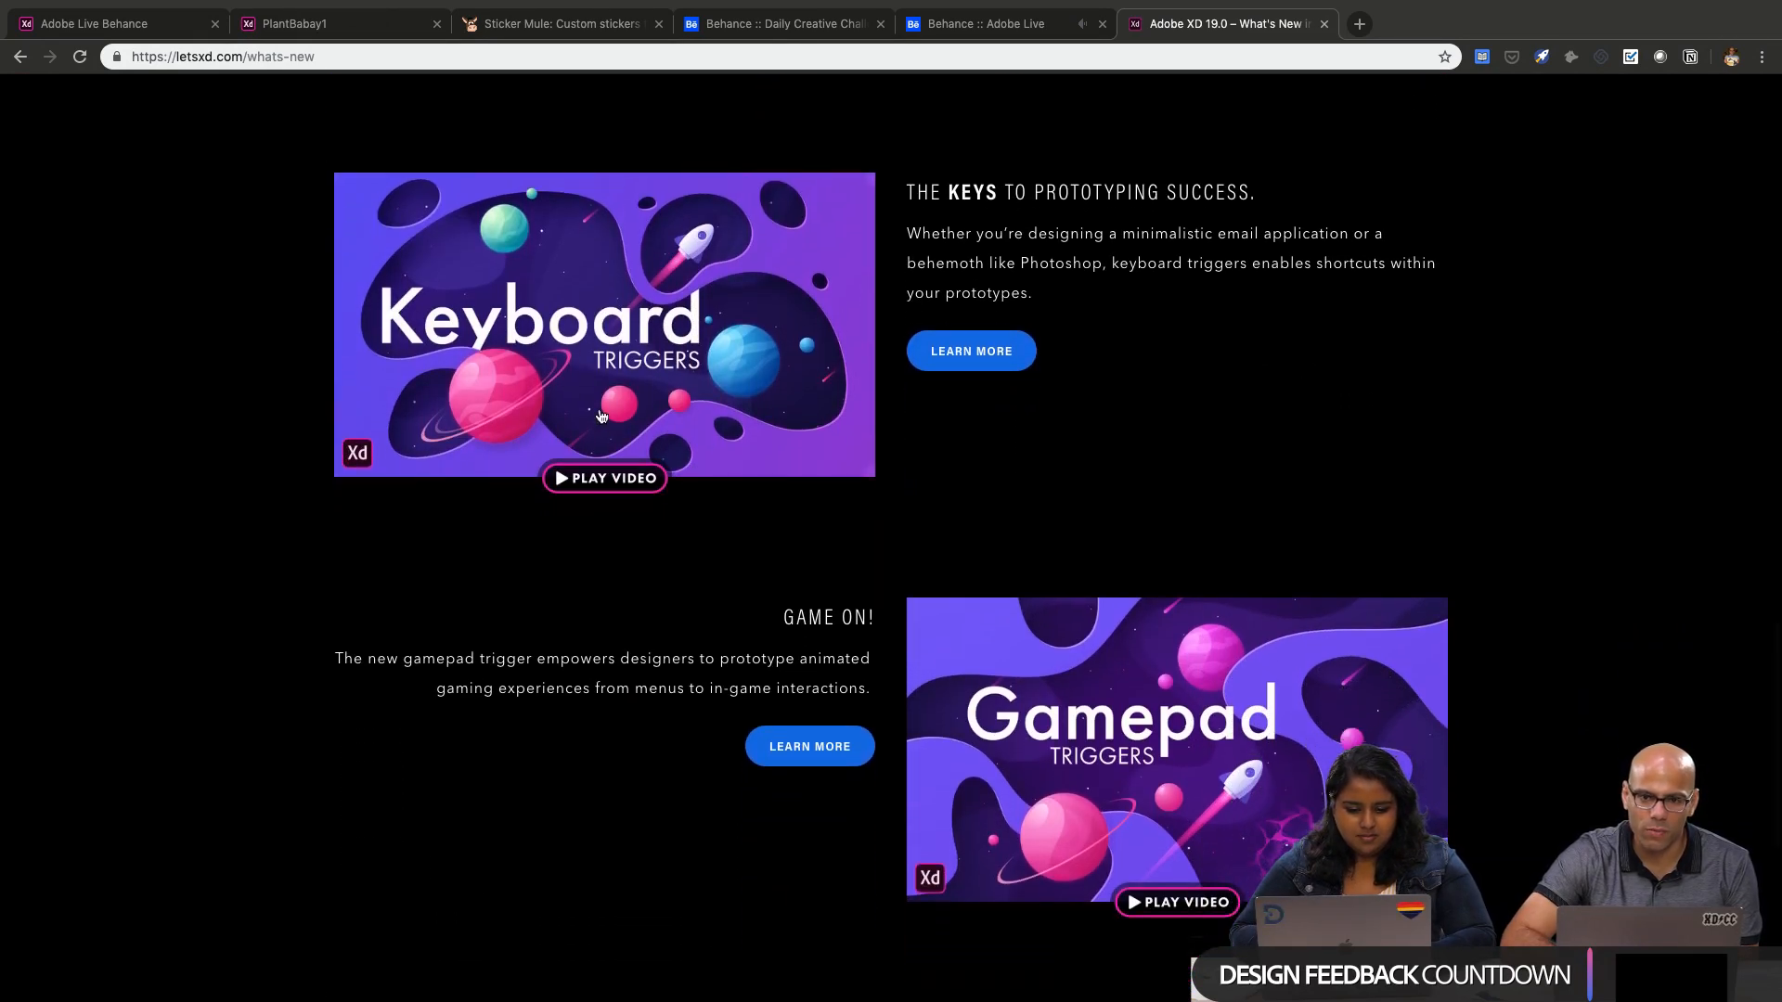
scroll(619, 413, down, 2)
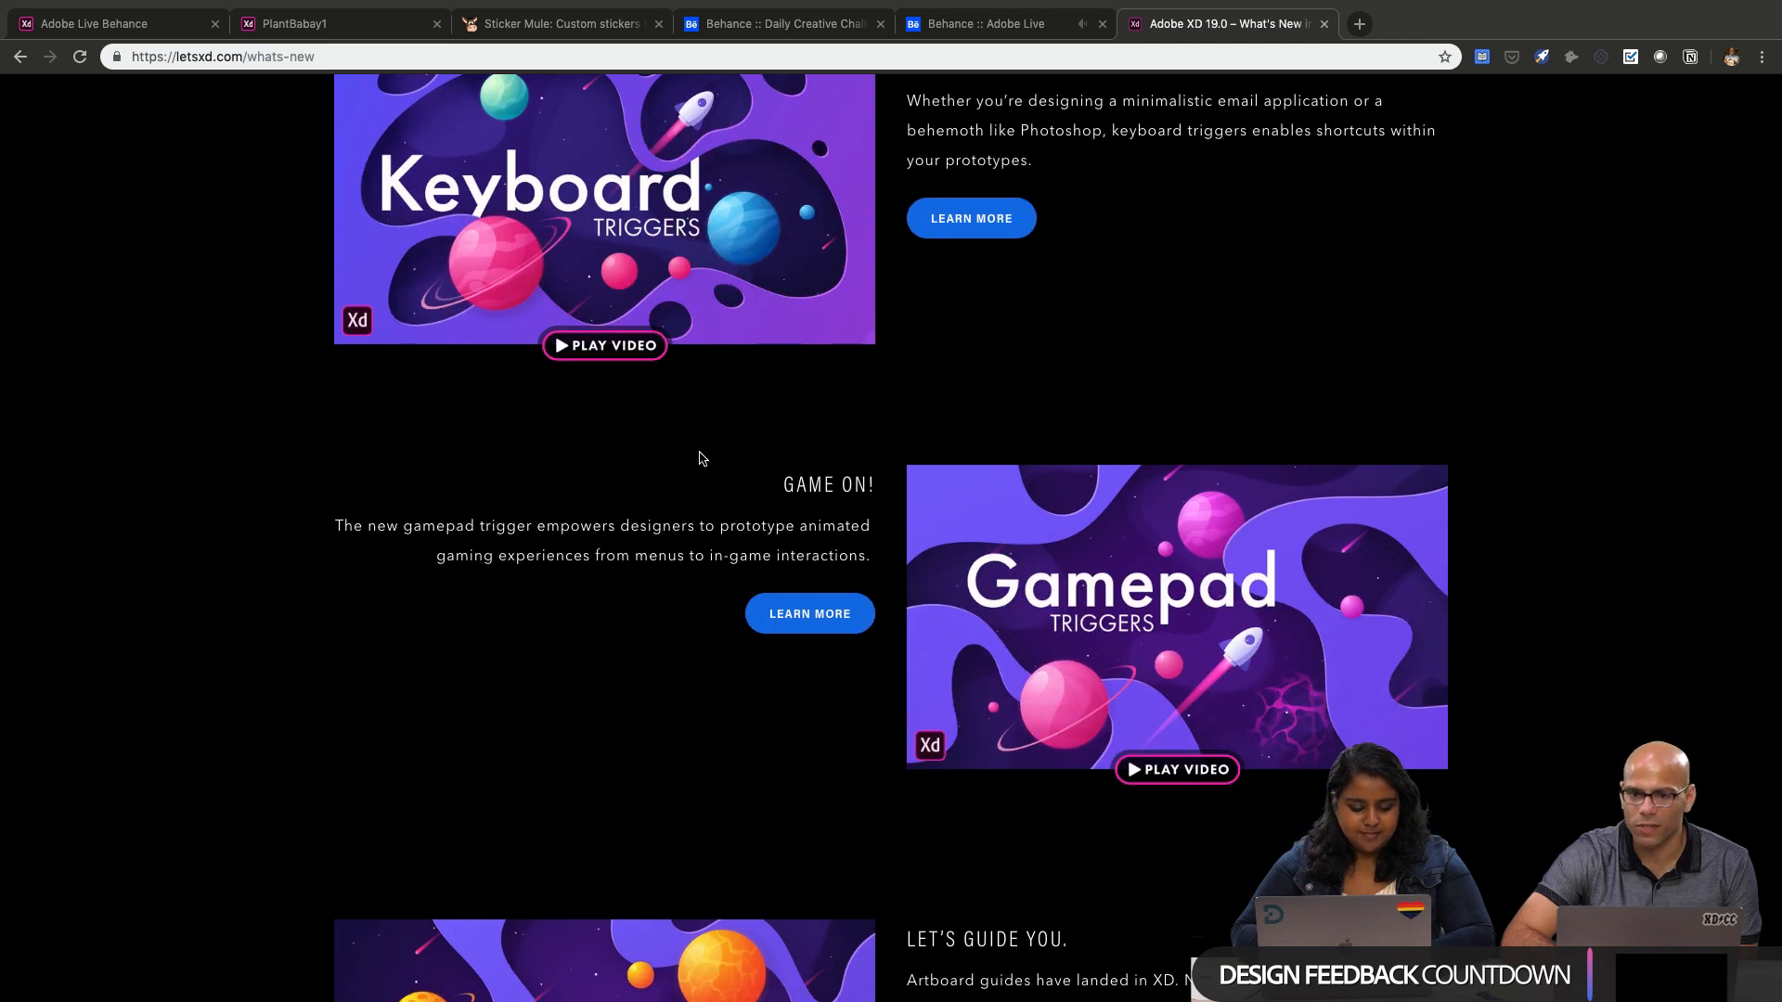
Review the keyboard triggers, gamepad triggers and artboard guides sections on the What's New page
scroll(869, 583, up, 2)
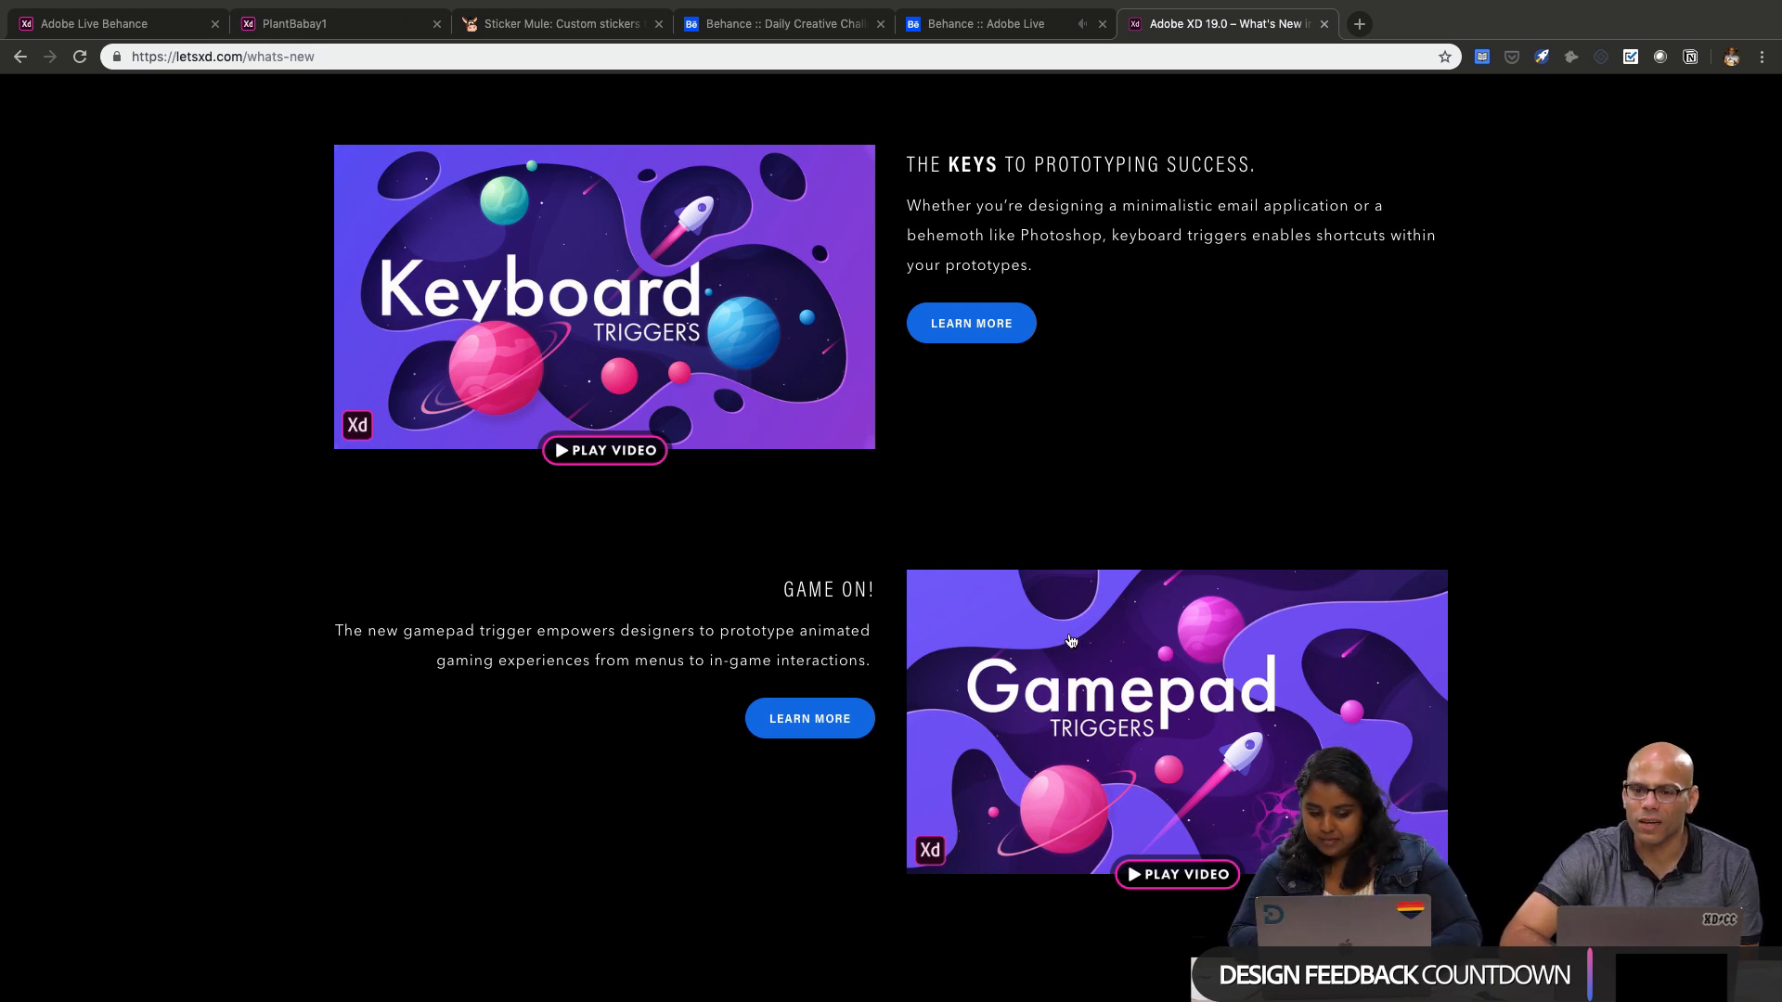
scroll(1051, 713, down, 5)
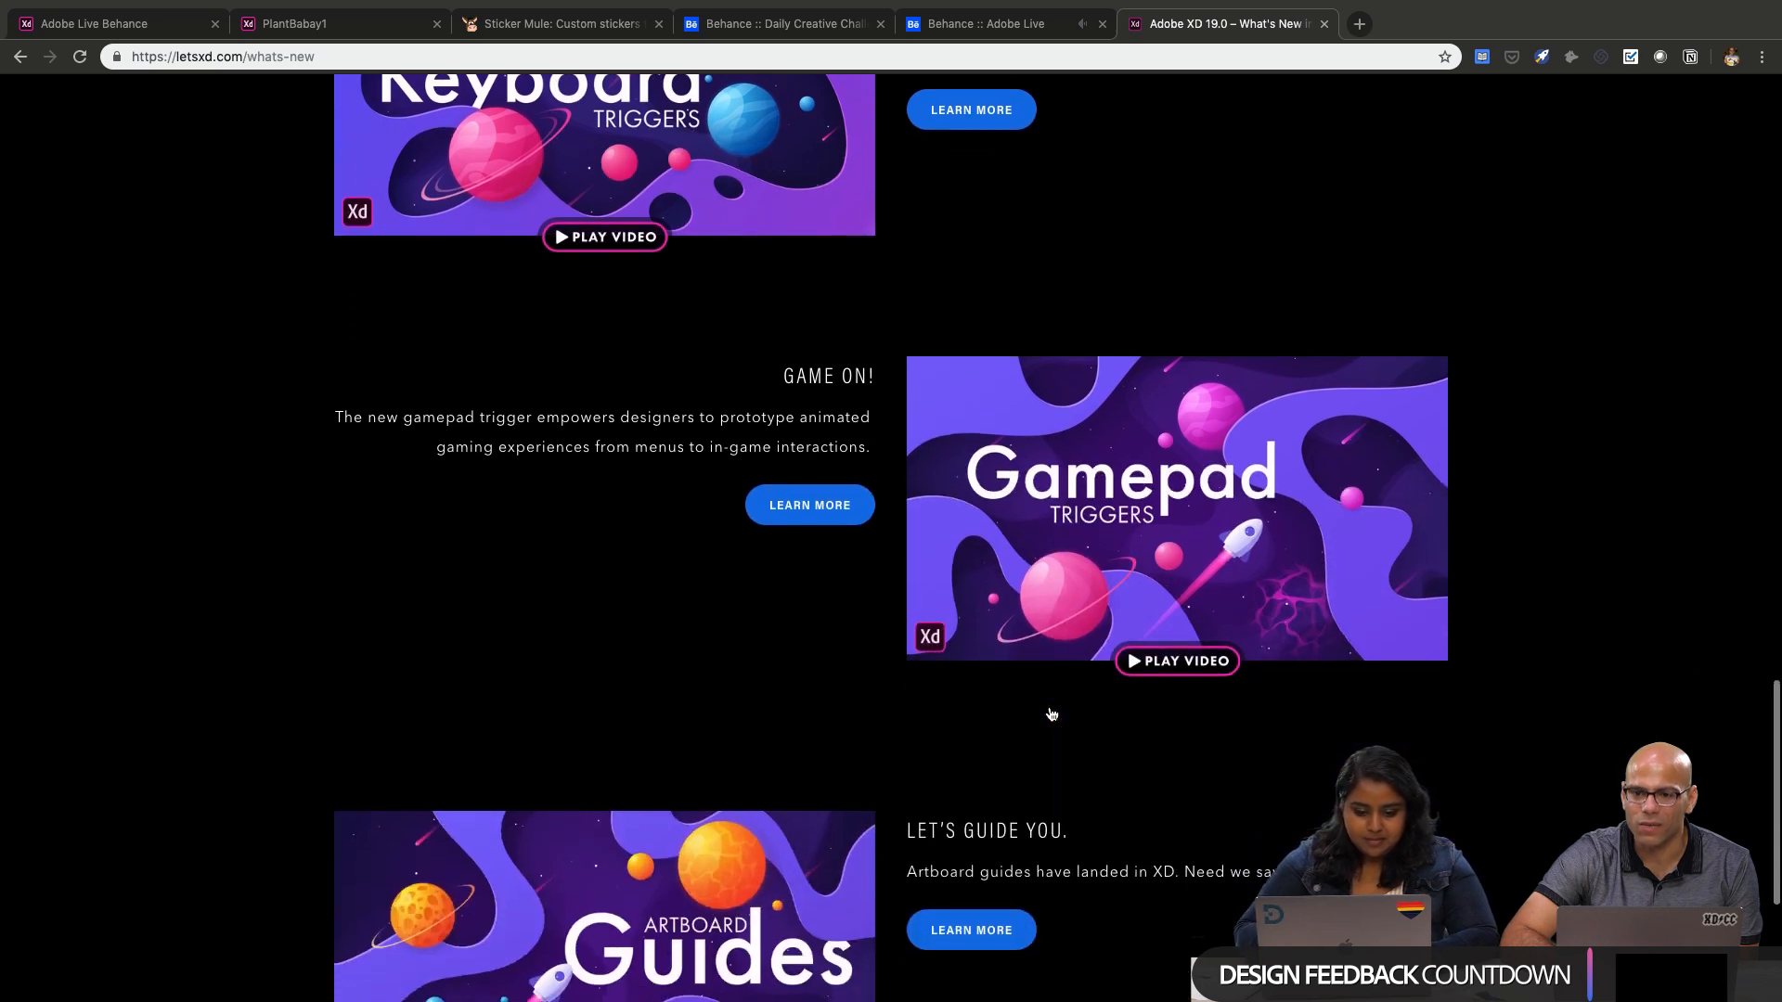
scroll(1051, 713, down, 2)
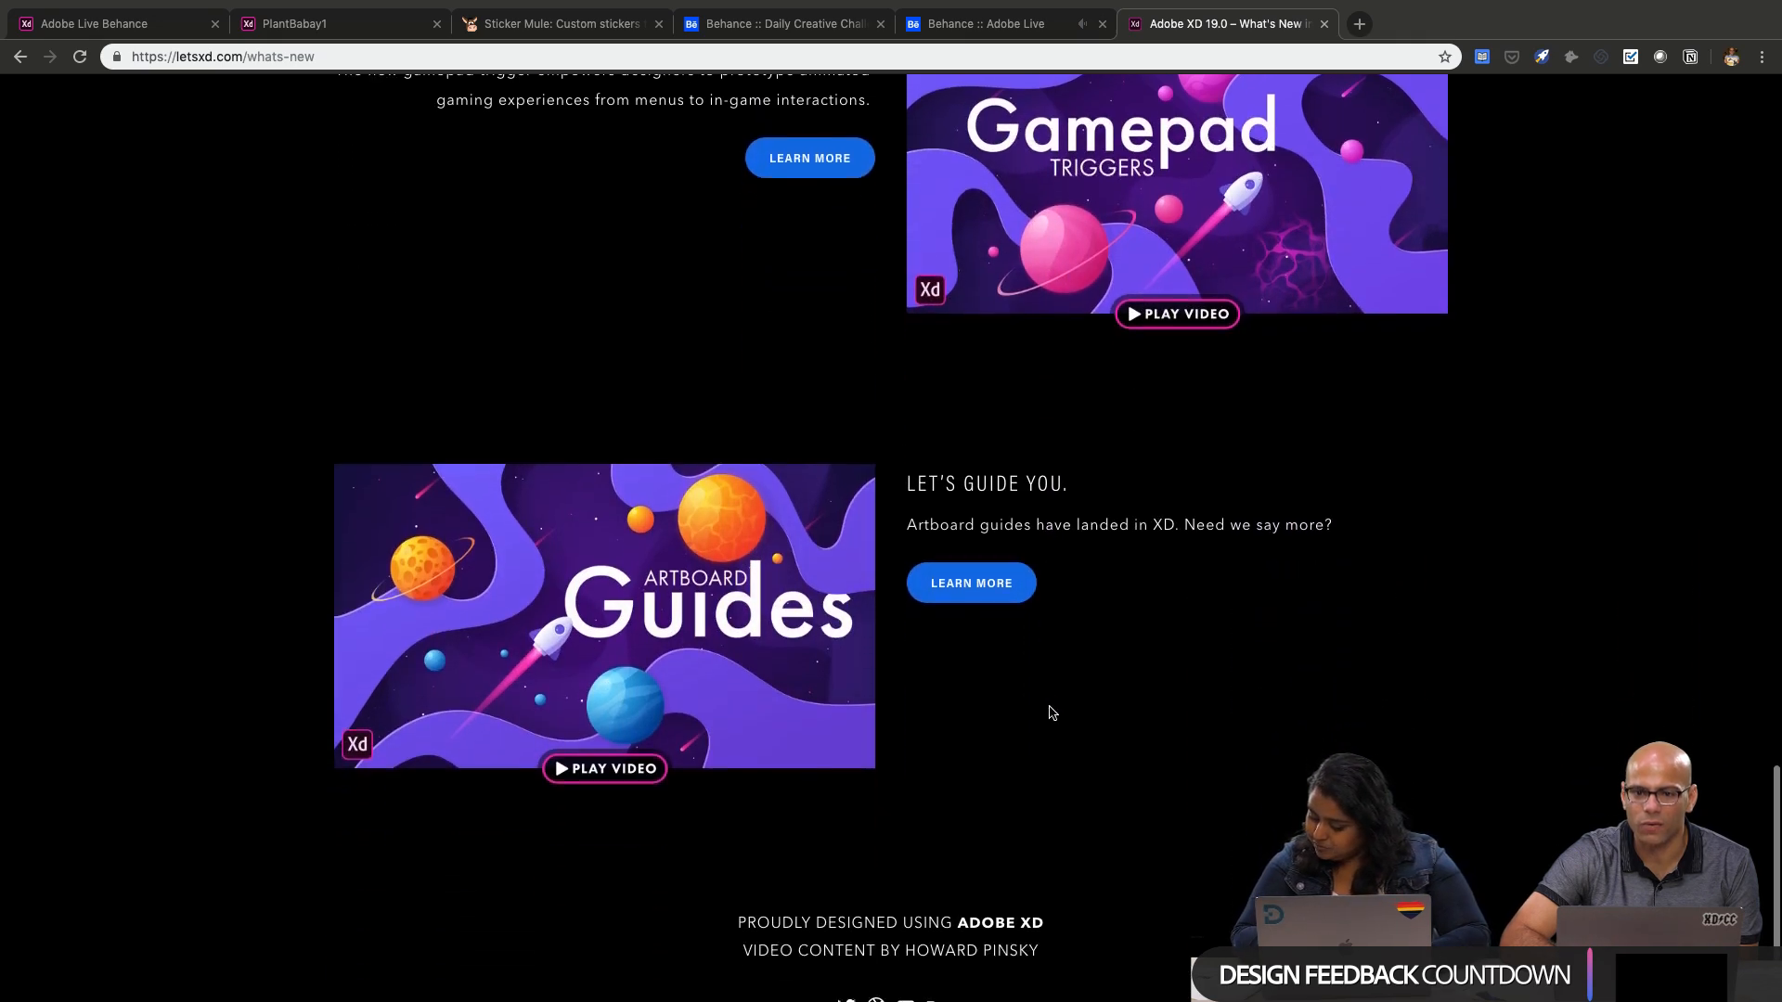
scroll(1051, 712, up, 3)
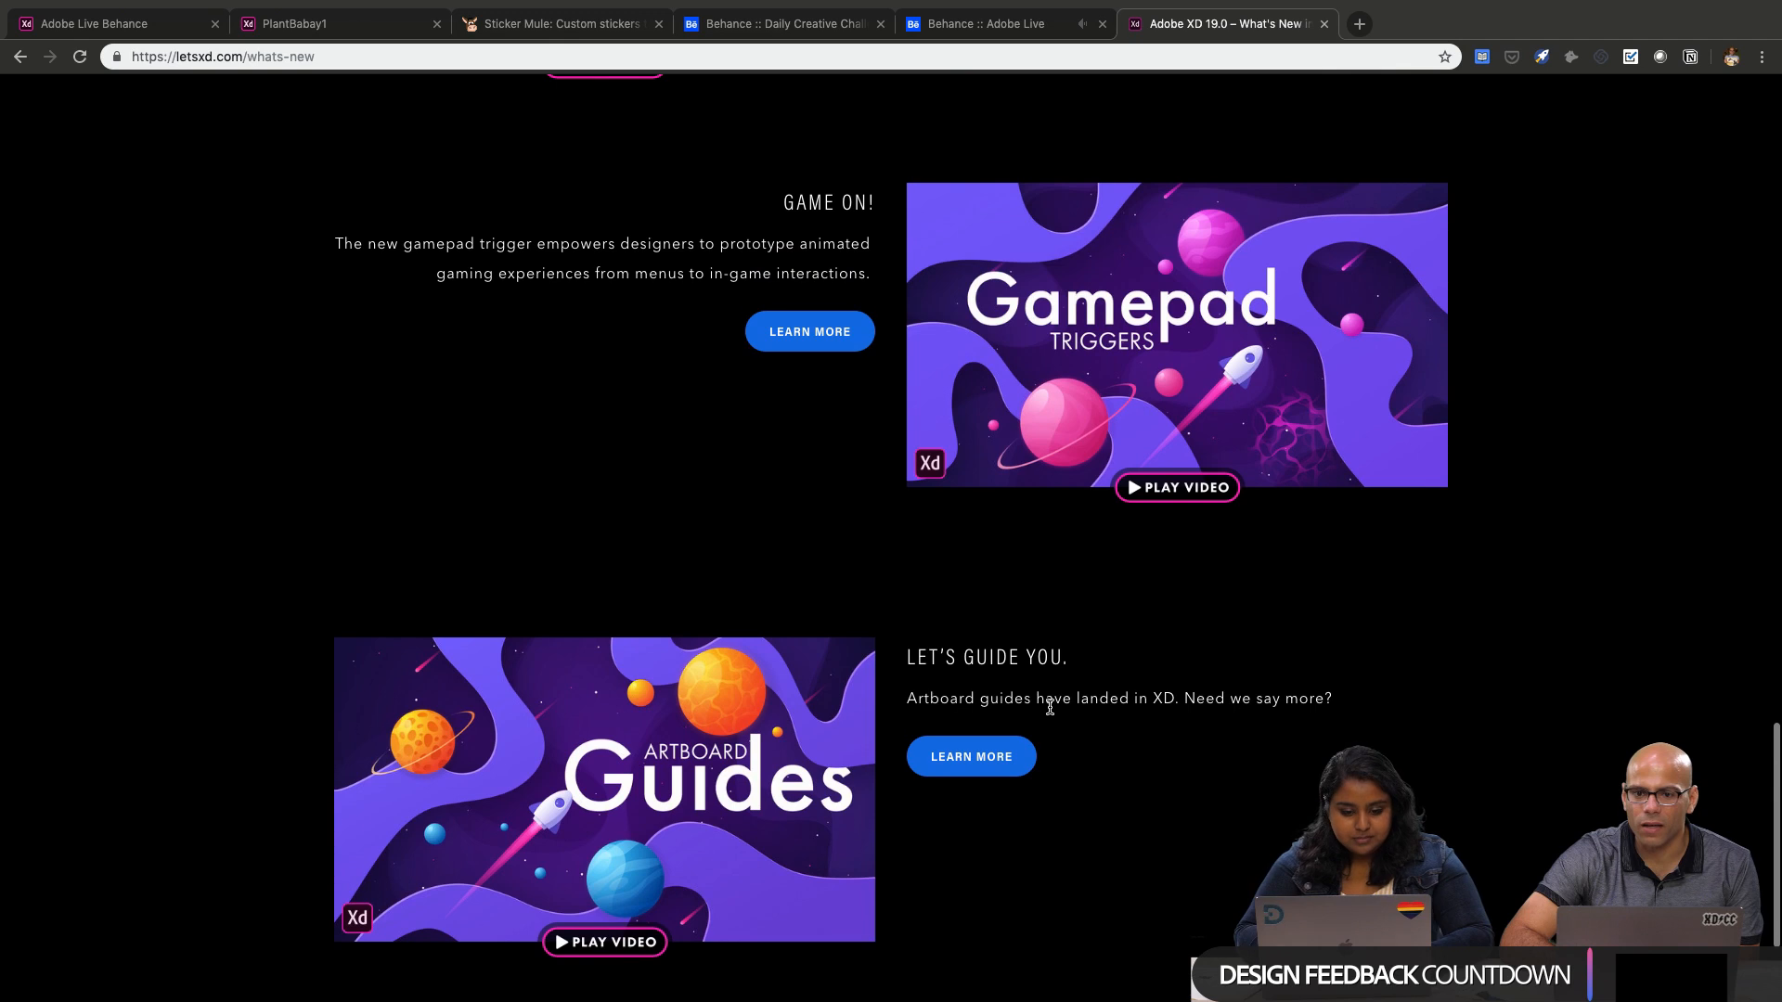
scroll(1051, 713, down, 1)
scroll(1052, 713, up, 1)
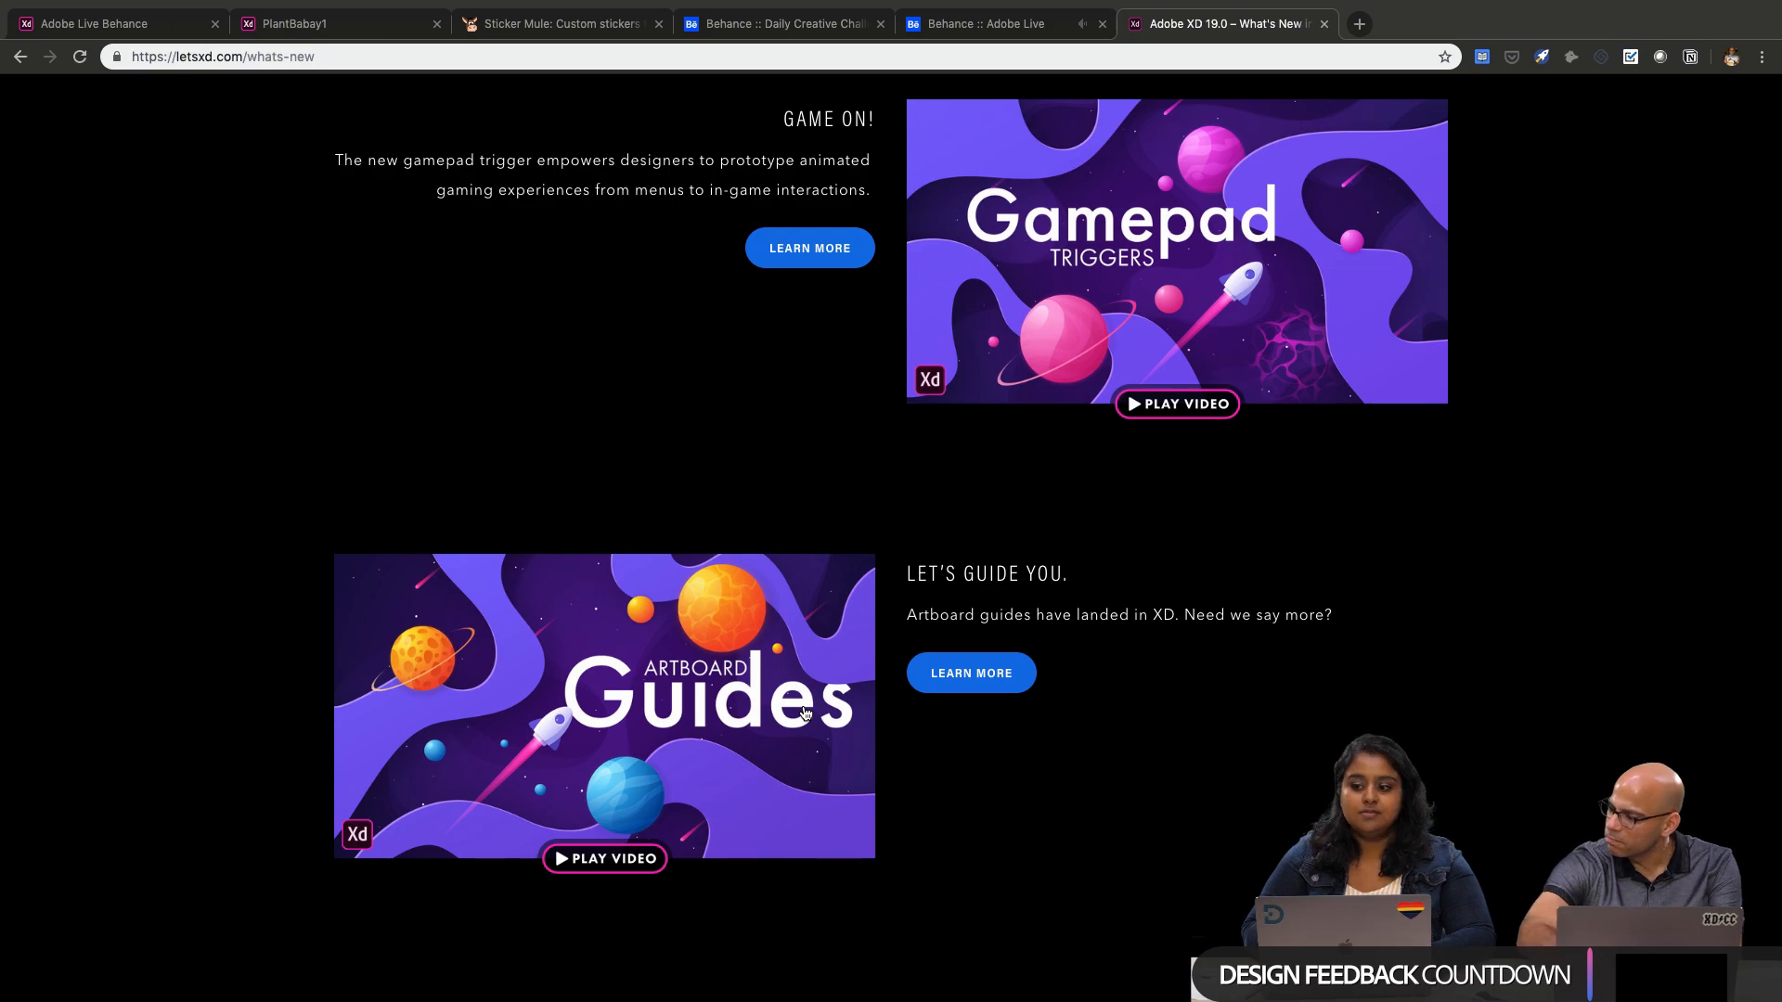
scroll(805, 712, up, 10)
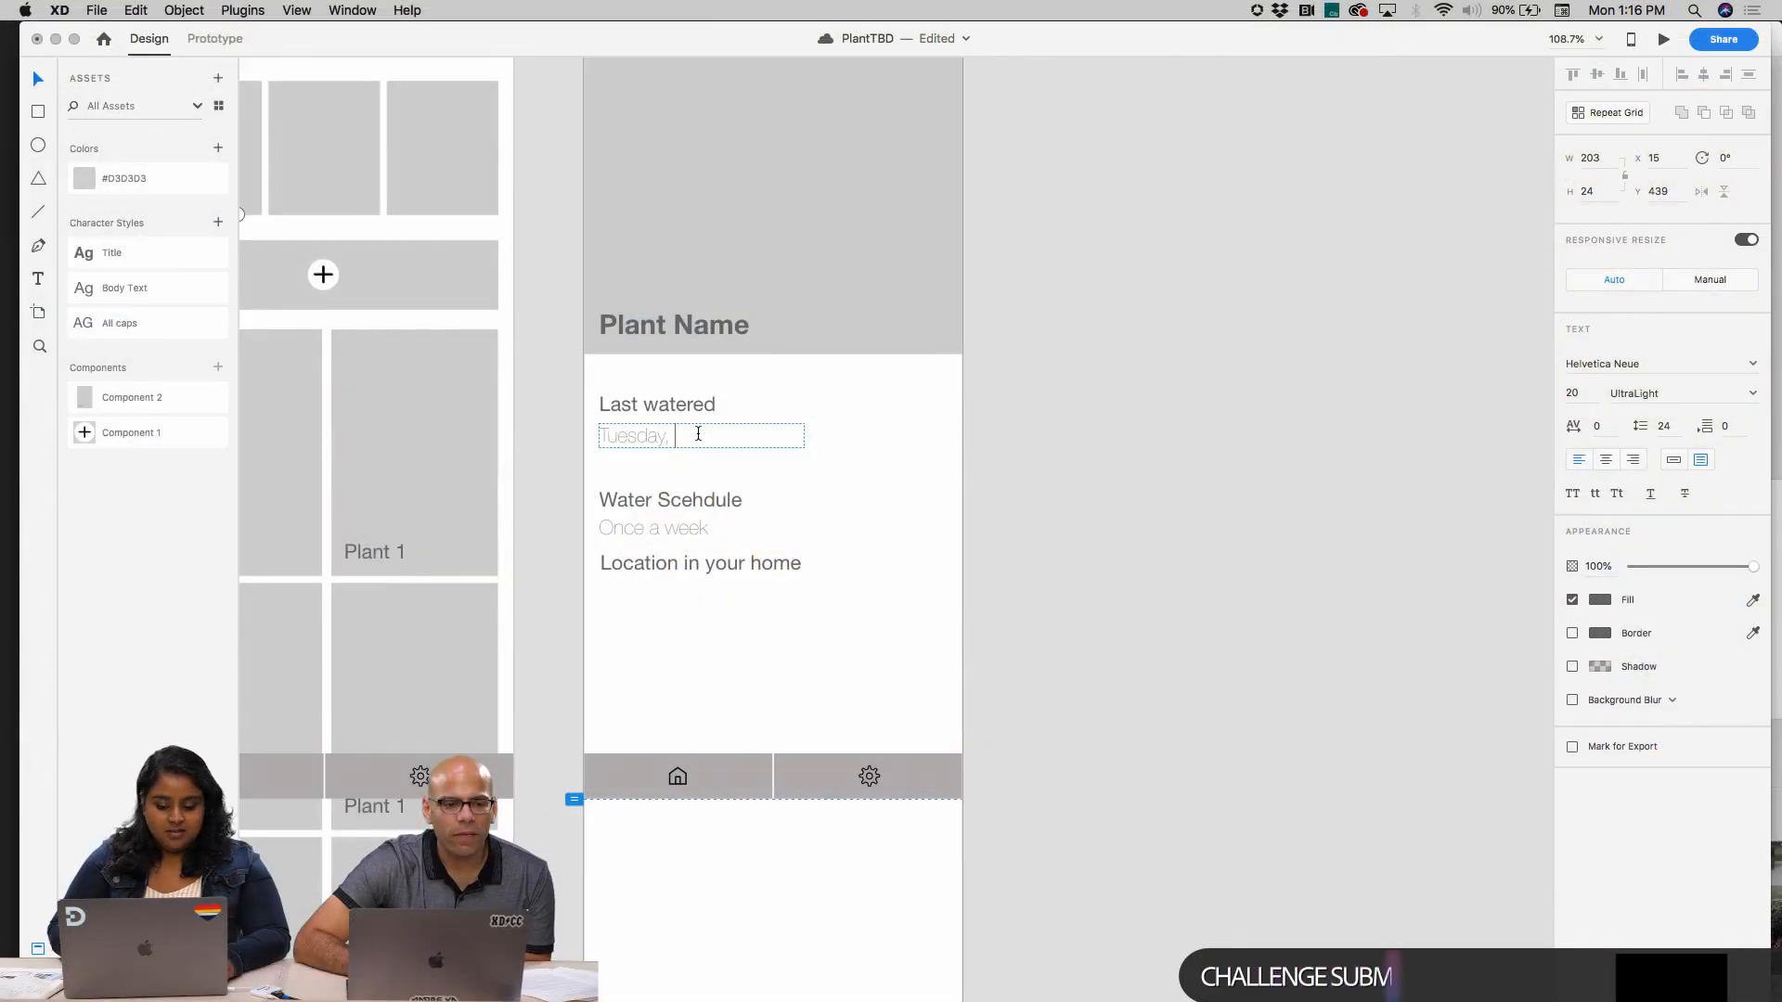
Complete the last watered date as "Tuesday, 8th June" and move the "Location in your home" label down for even spacing
text(June)
key(Escape)
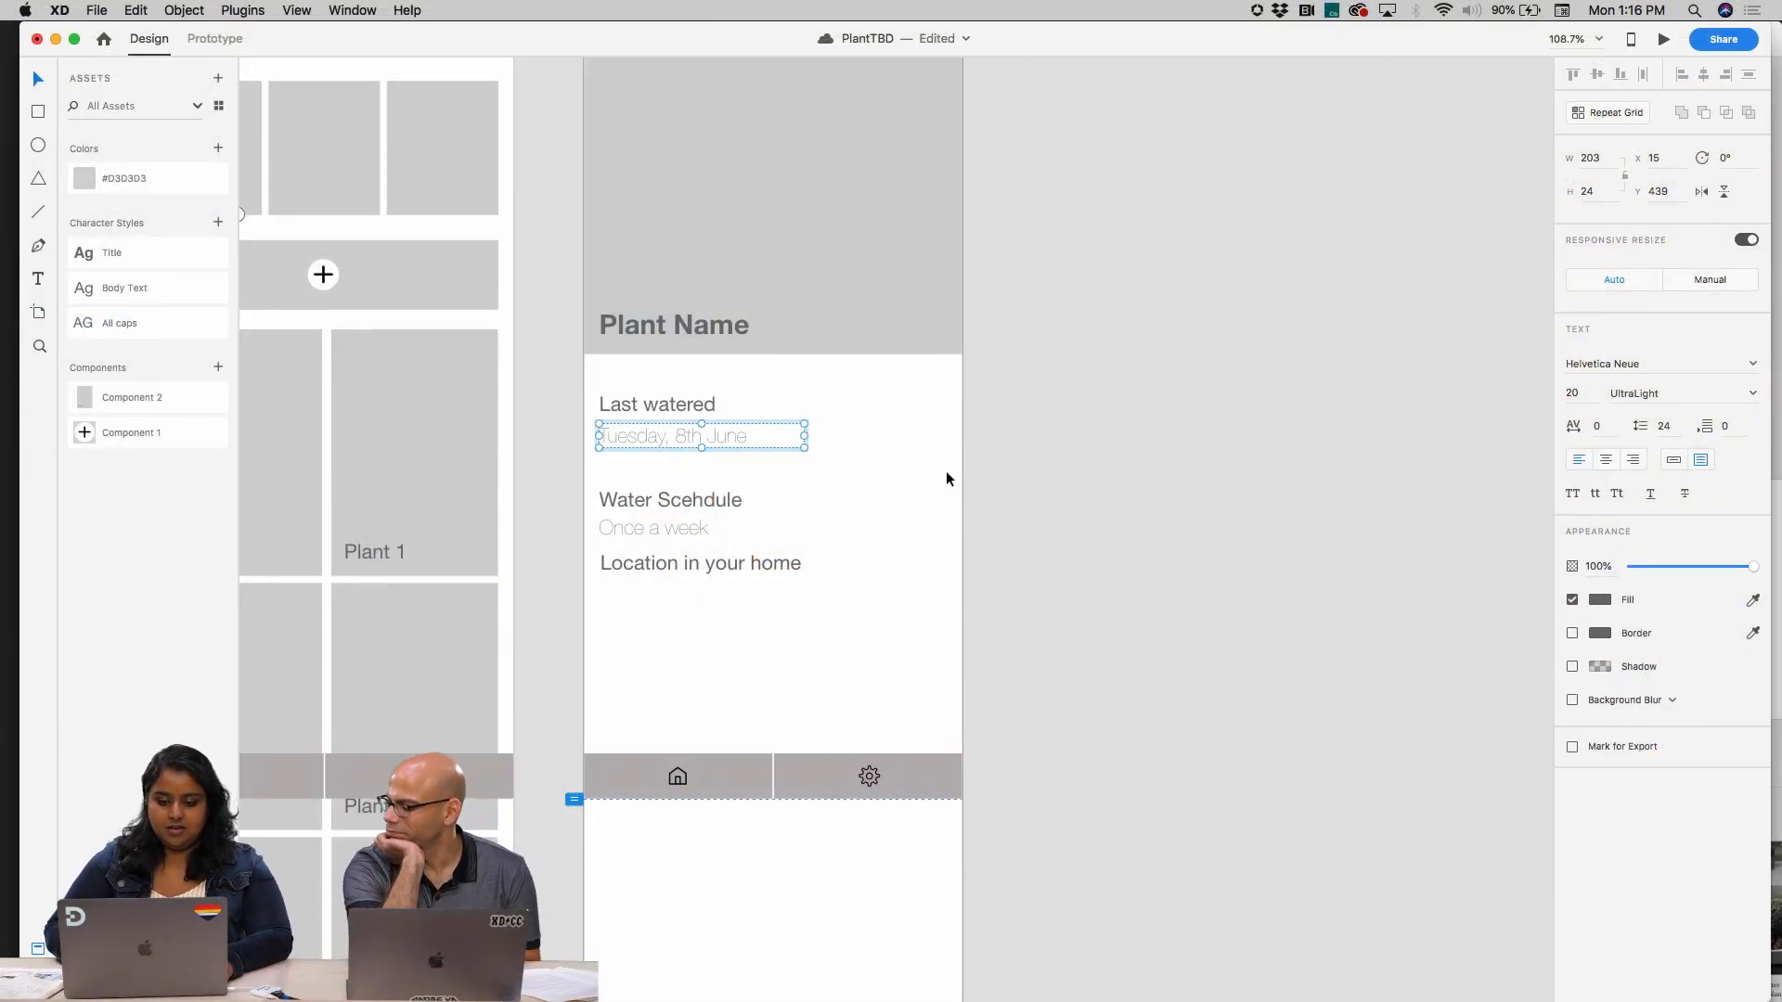
click(694, 527)
drag(694, 580, 701, 600)
Duplicate the "Once a week" text to X 15, Y 621 under "Location in your home" and change it to "Kitchen area"
click(670, 522)
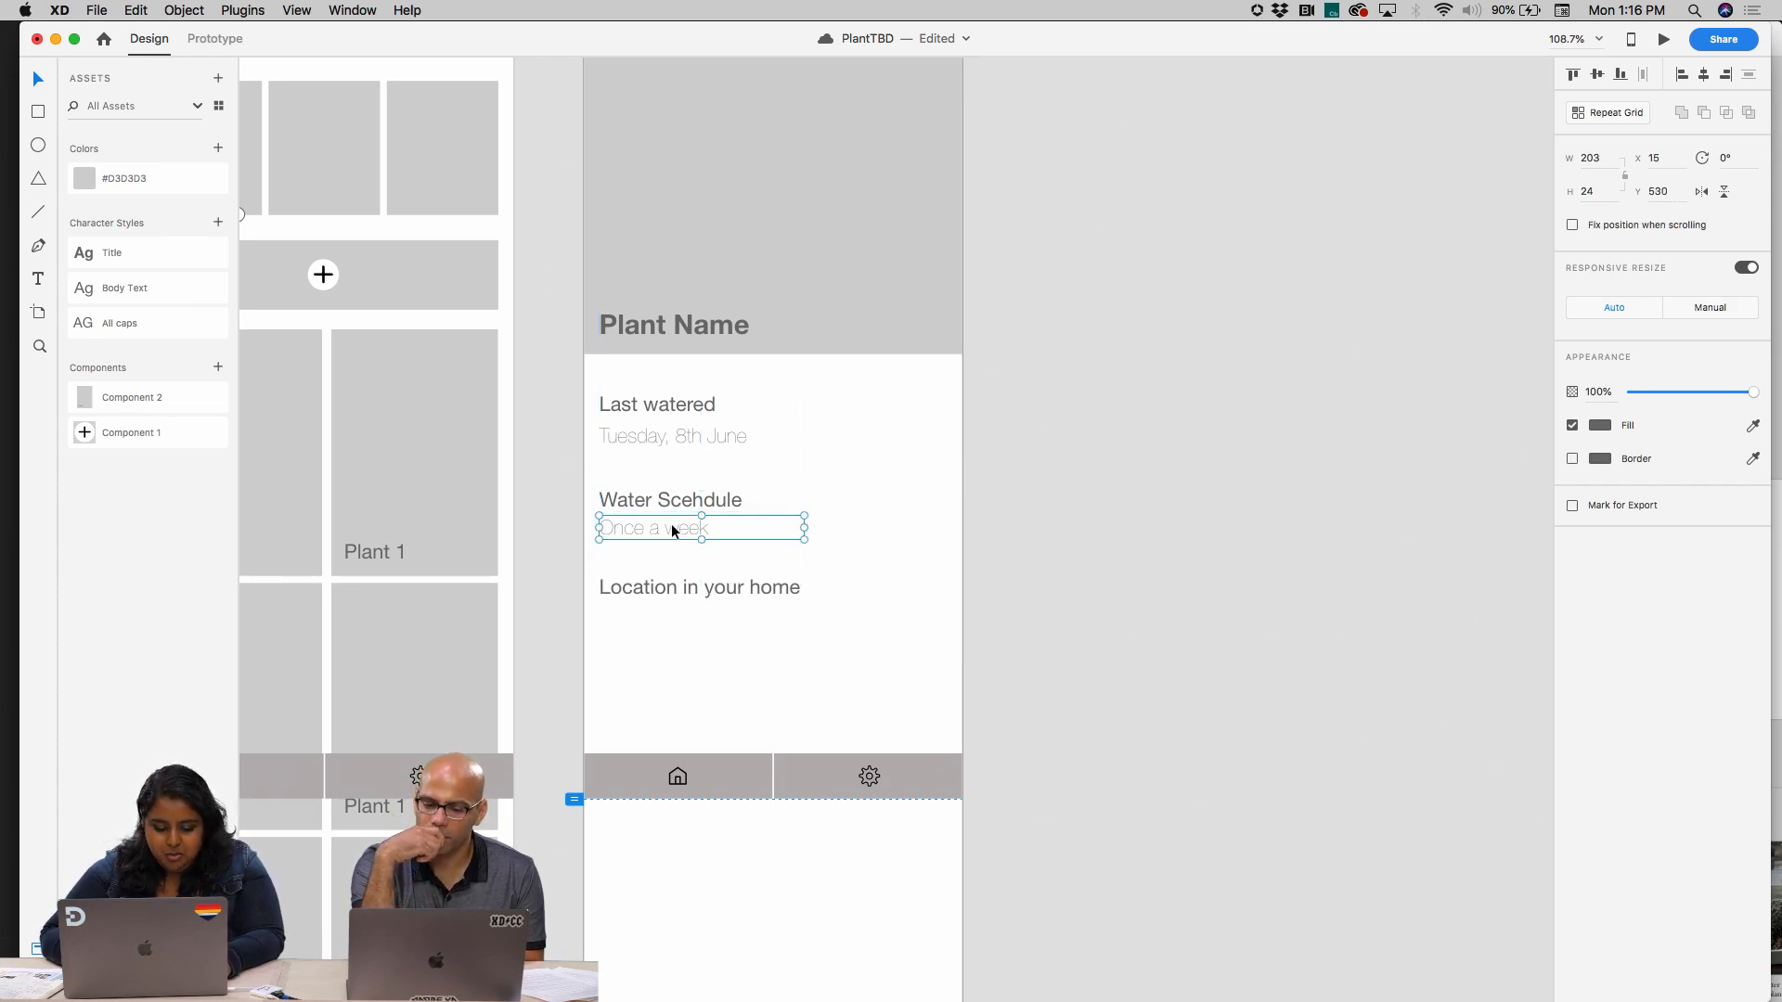
right_click(671, 523)
click(643, 554)
drag(649, 527, 646, 618)
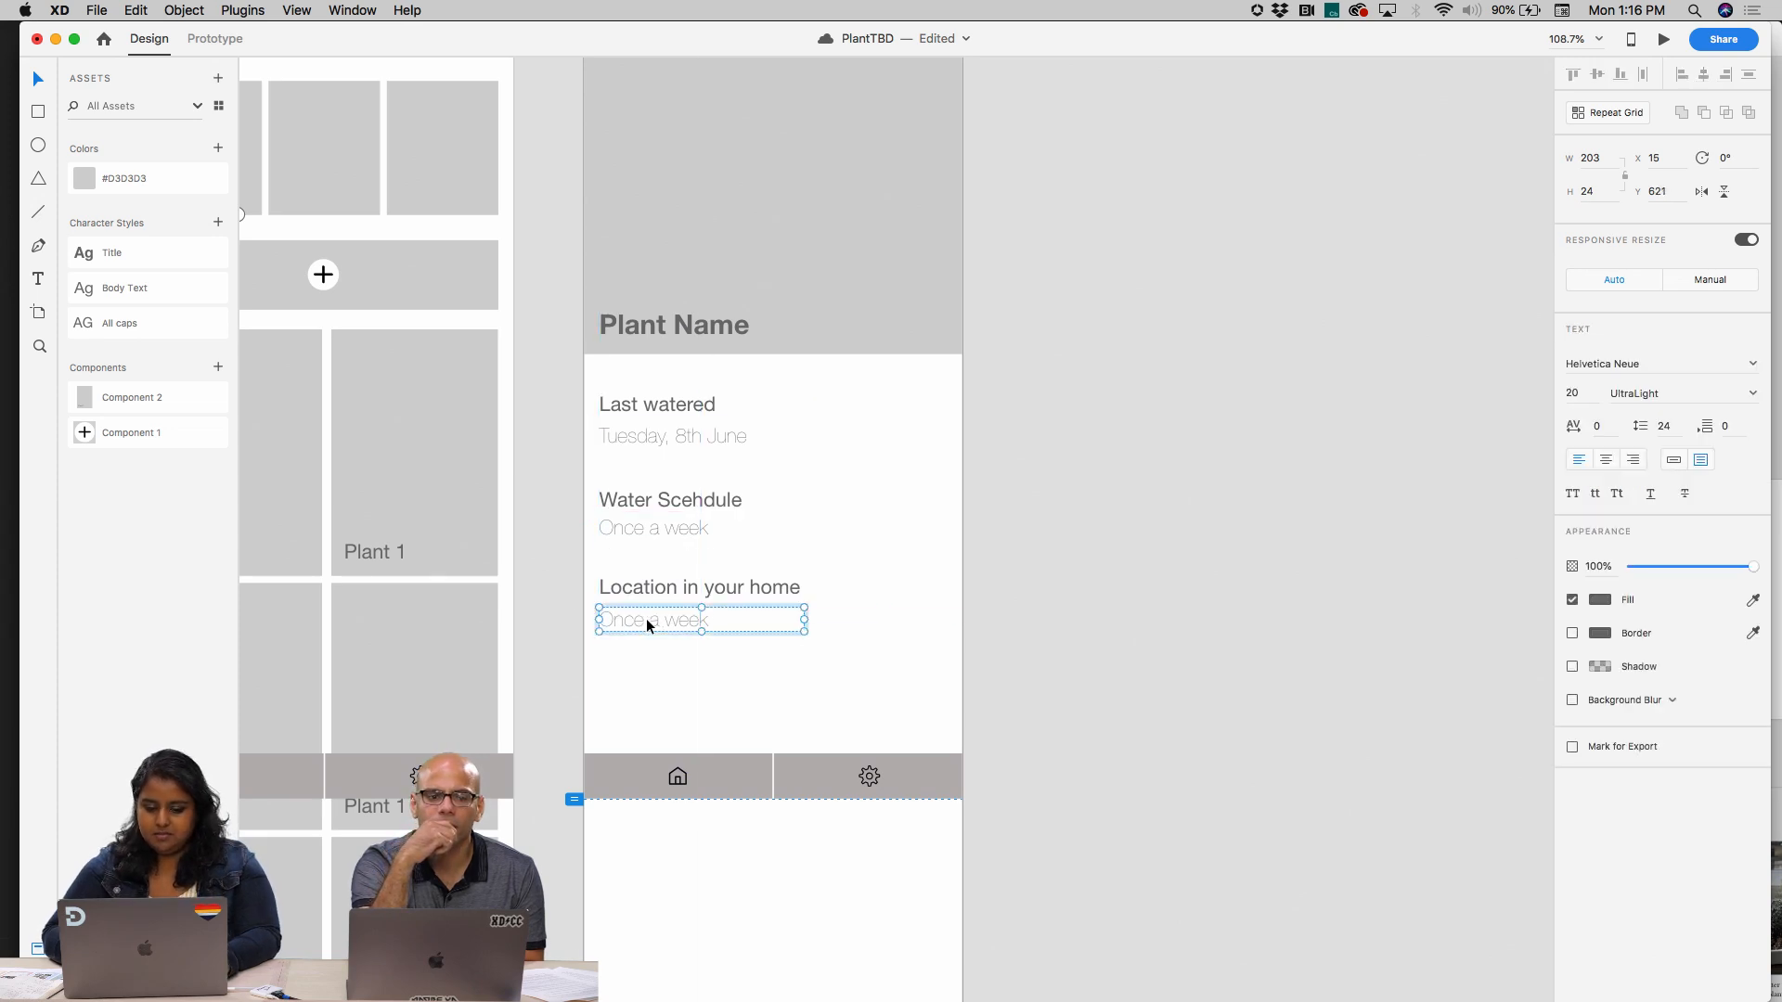
double_click(646, 618)
text(Kitchen area)
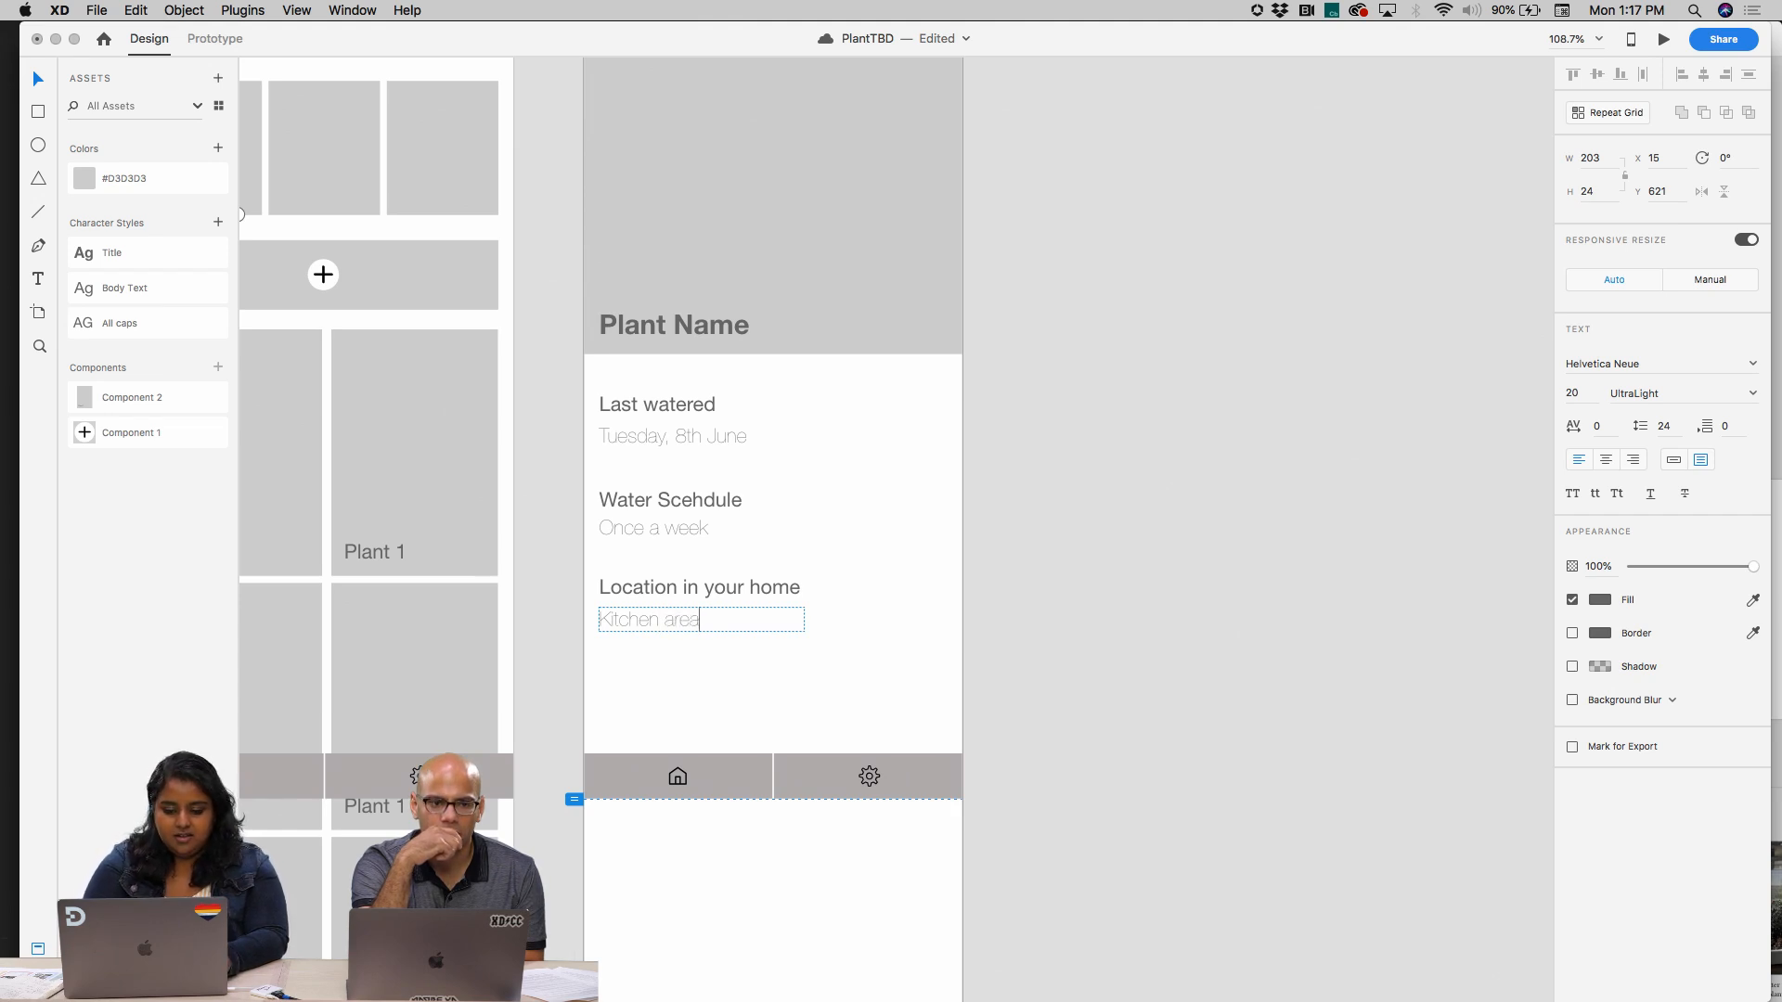
click(969, 616)
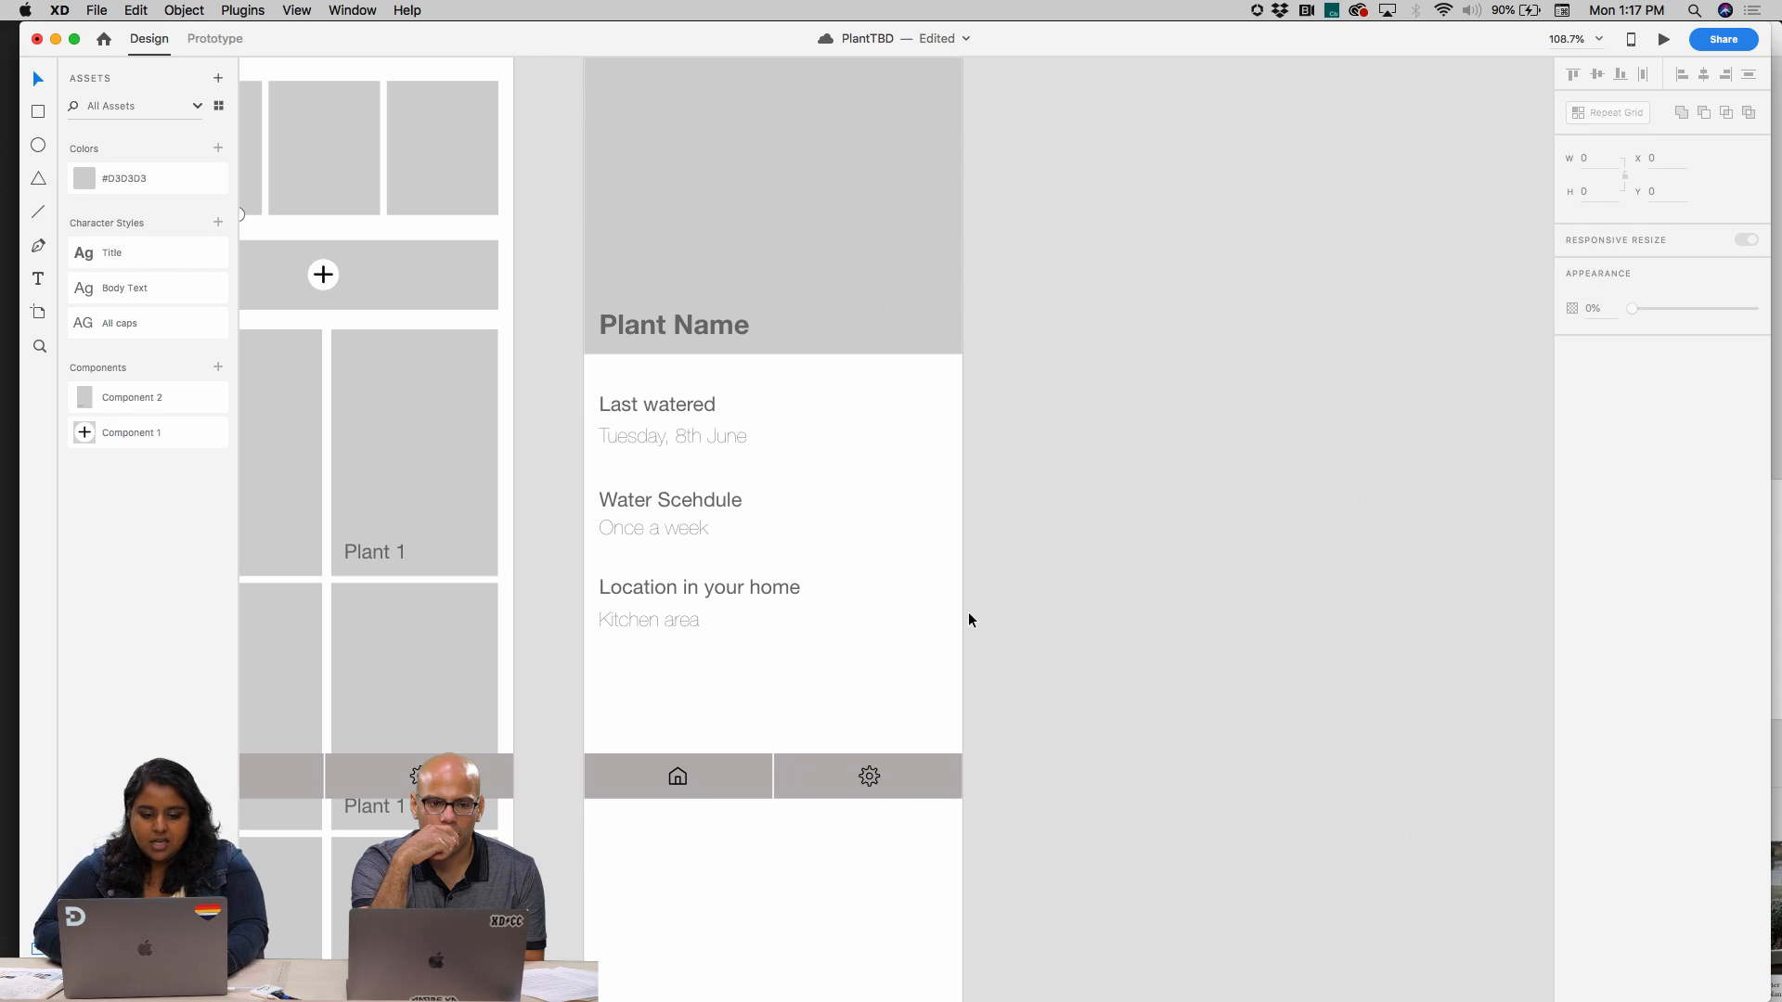
Rename the plant detail screen's bottom navigation bar group as "Bottom Nav"
click(750, 773)
scroll(748, 772, down, 5)
scroll(749, 772, left, 2)
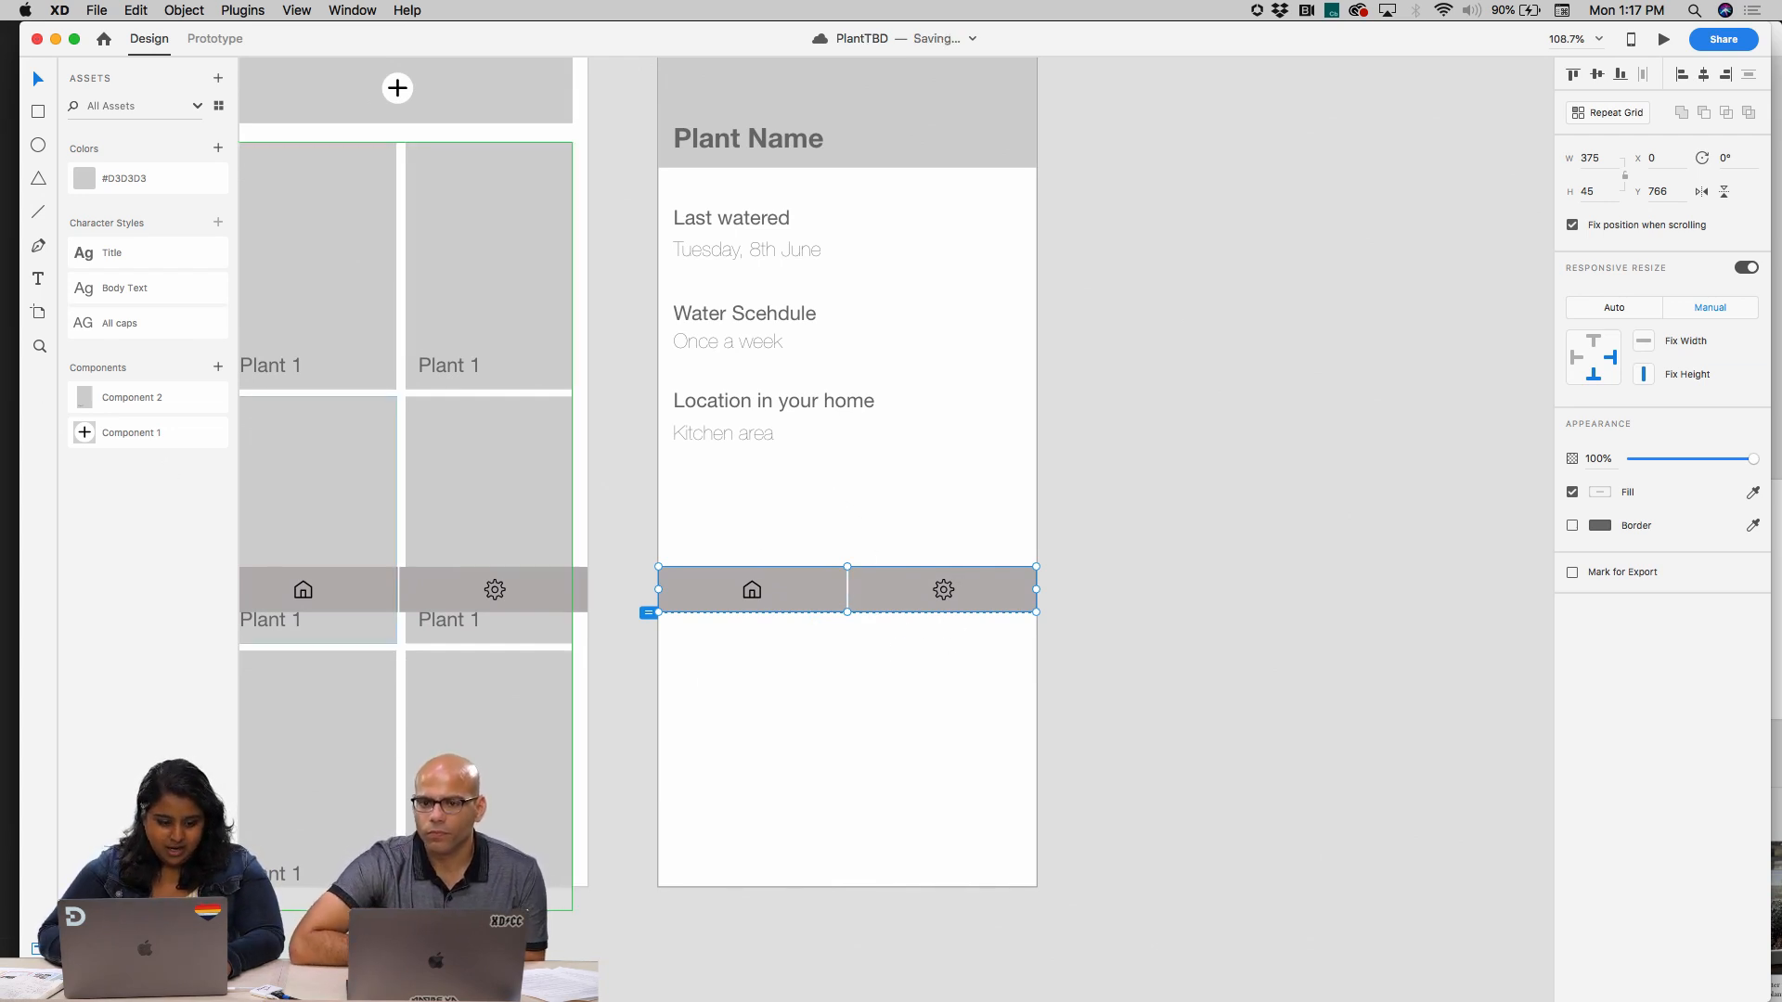
key(super+y)
click(931, 529)
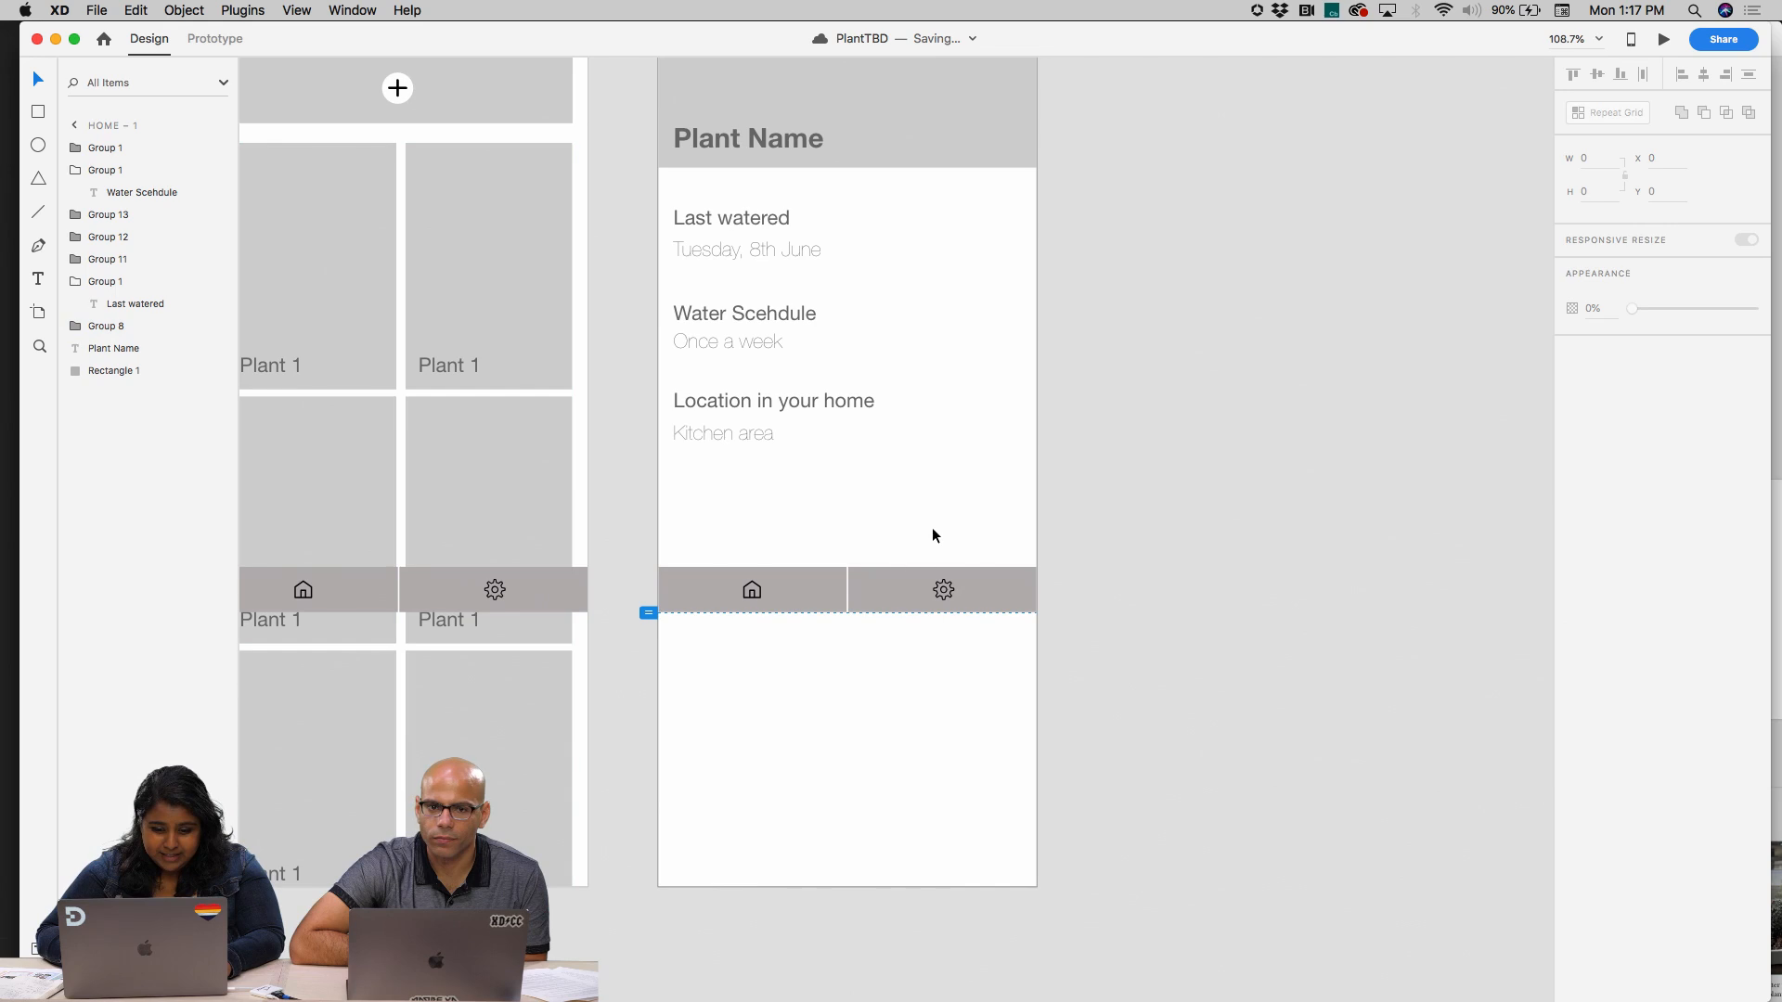
click(826, 600)
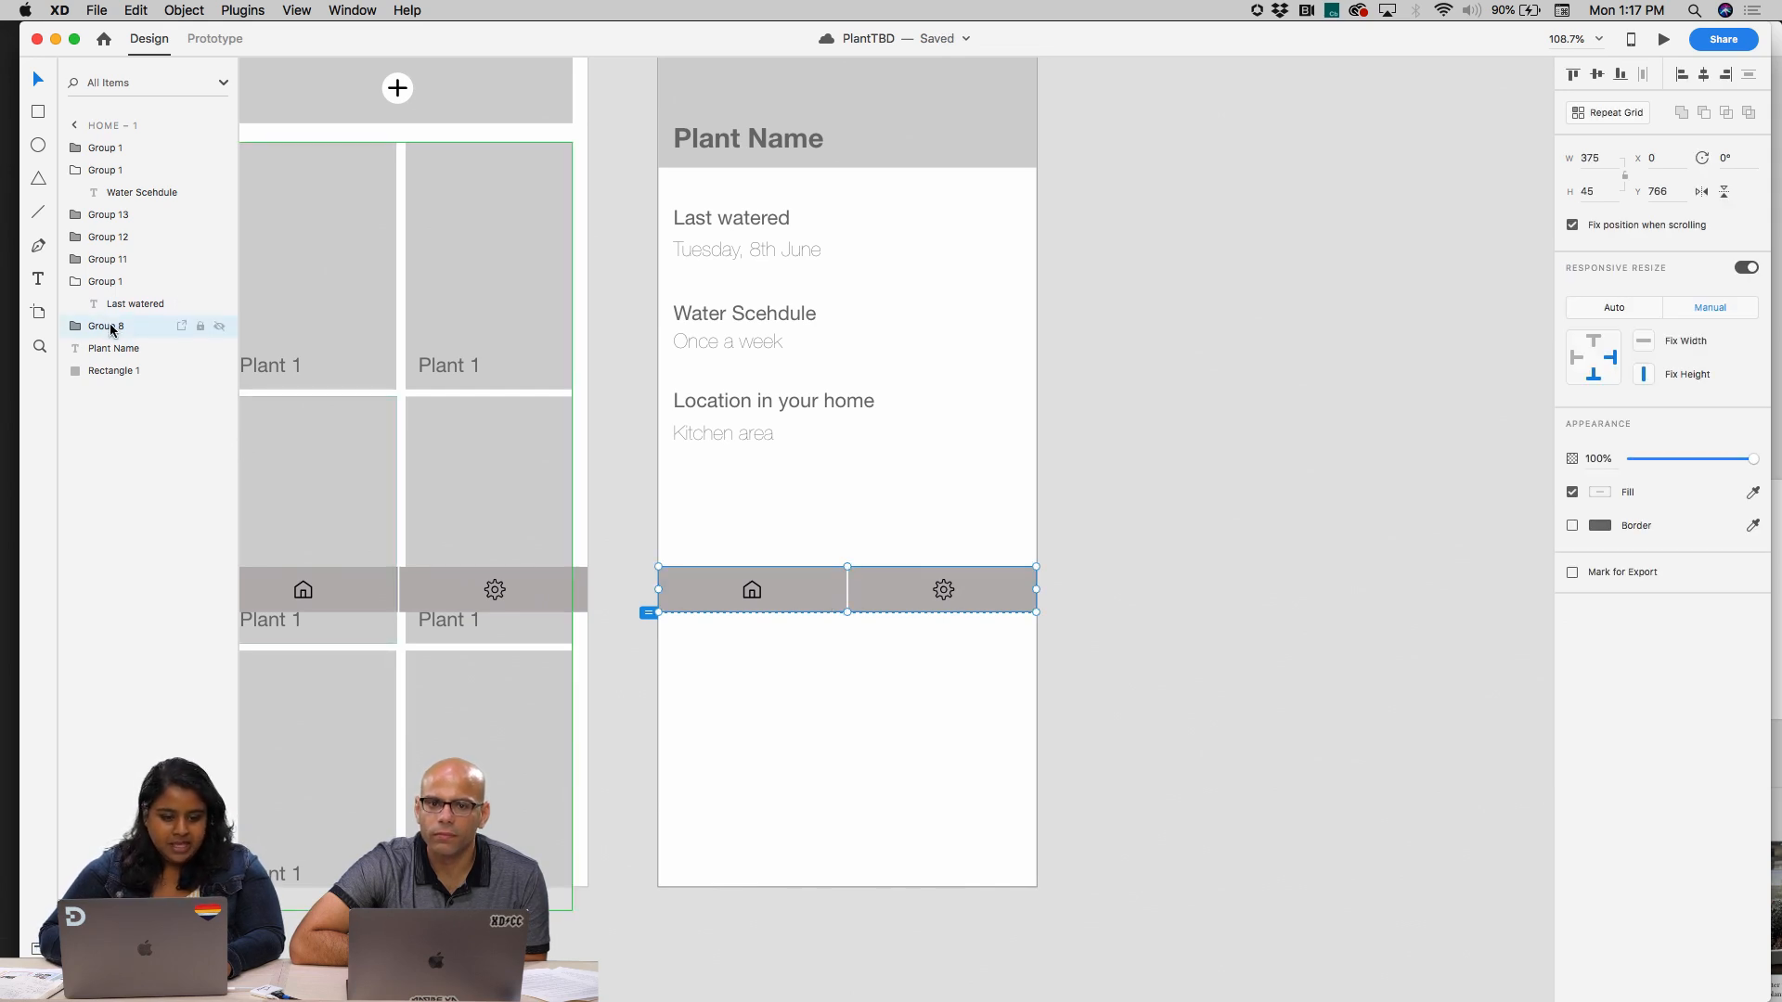
double_click(110, 327)
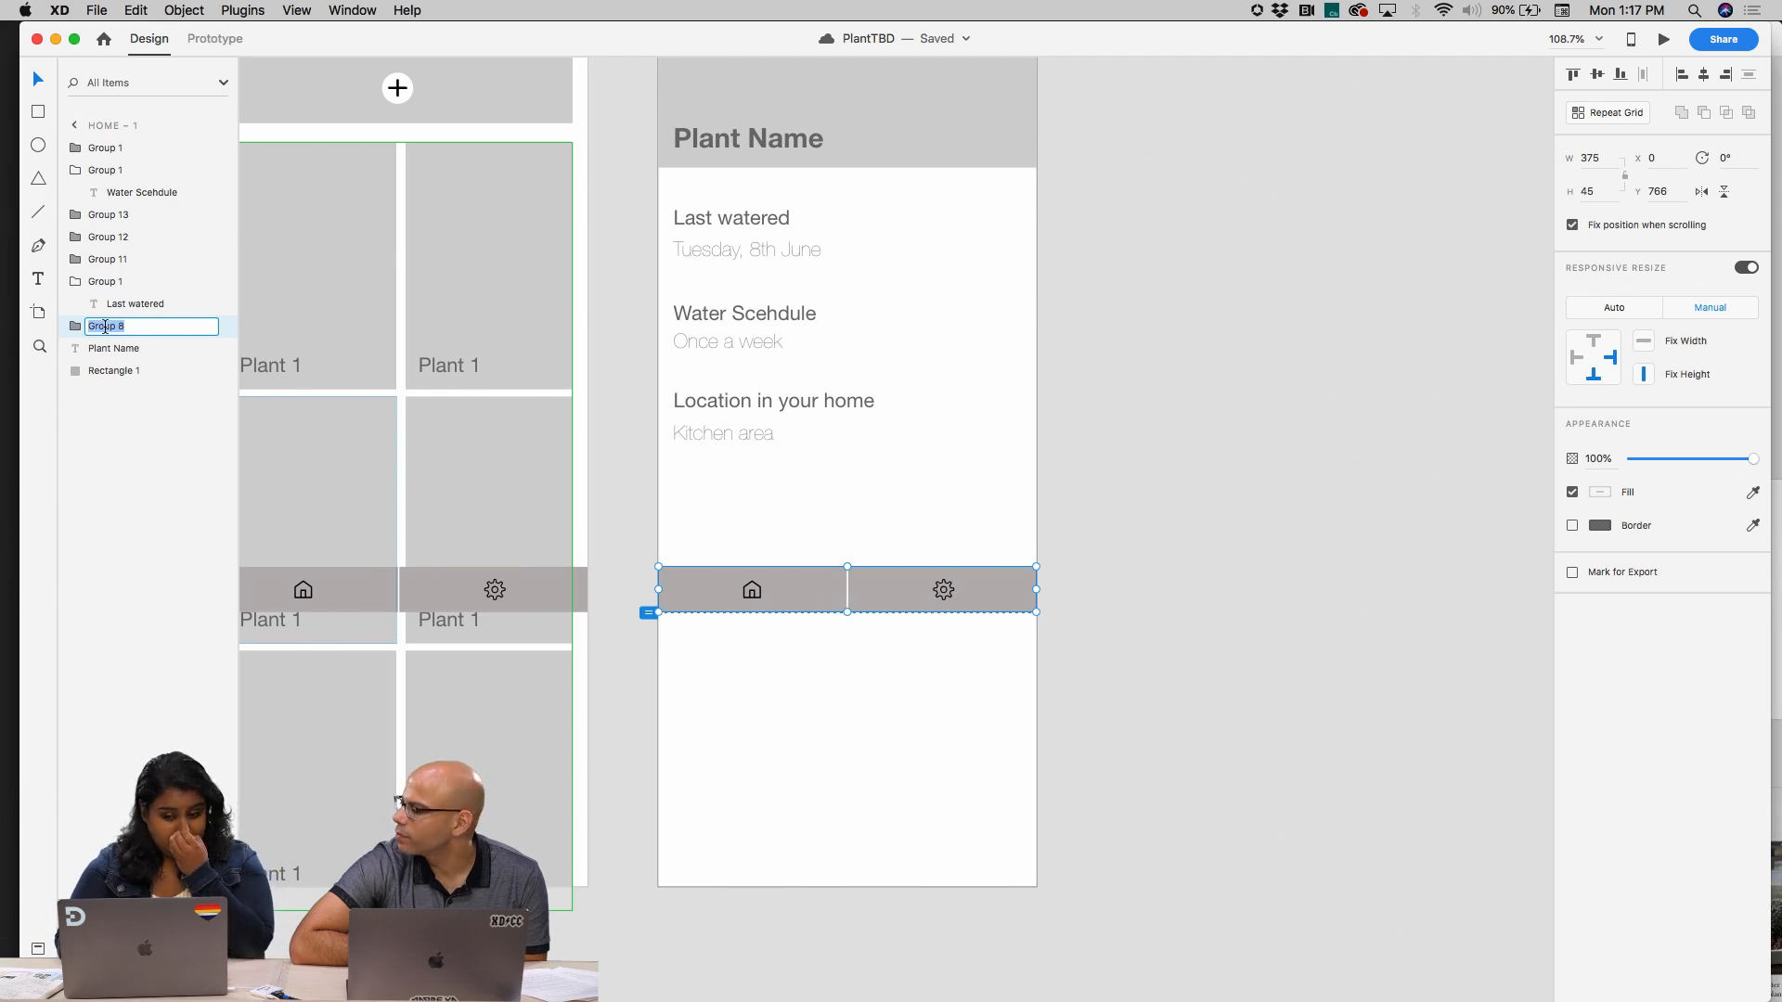
text(Bottom Nav)
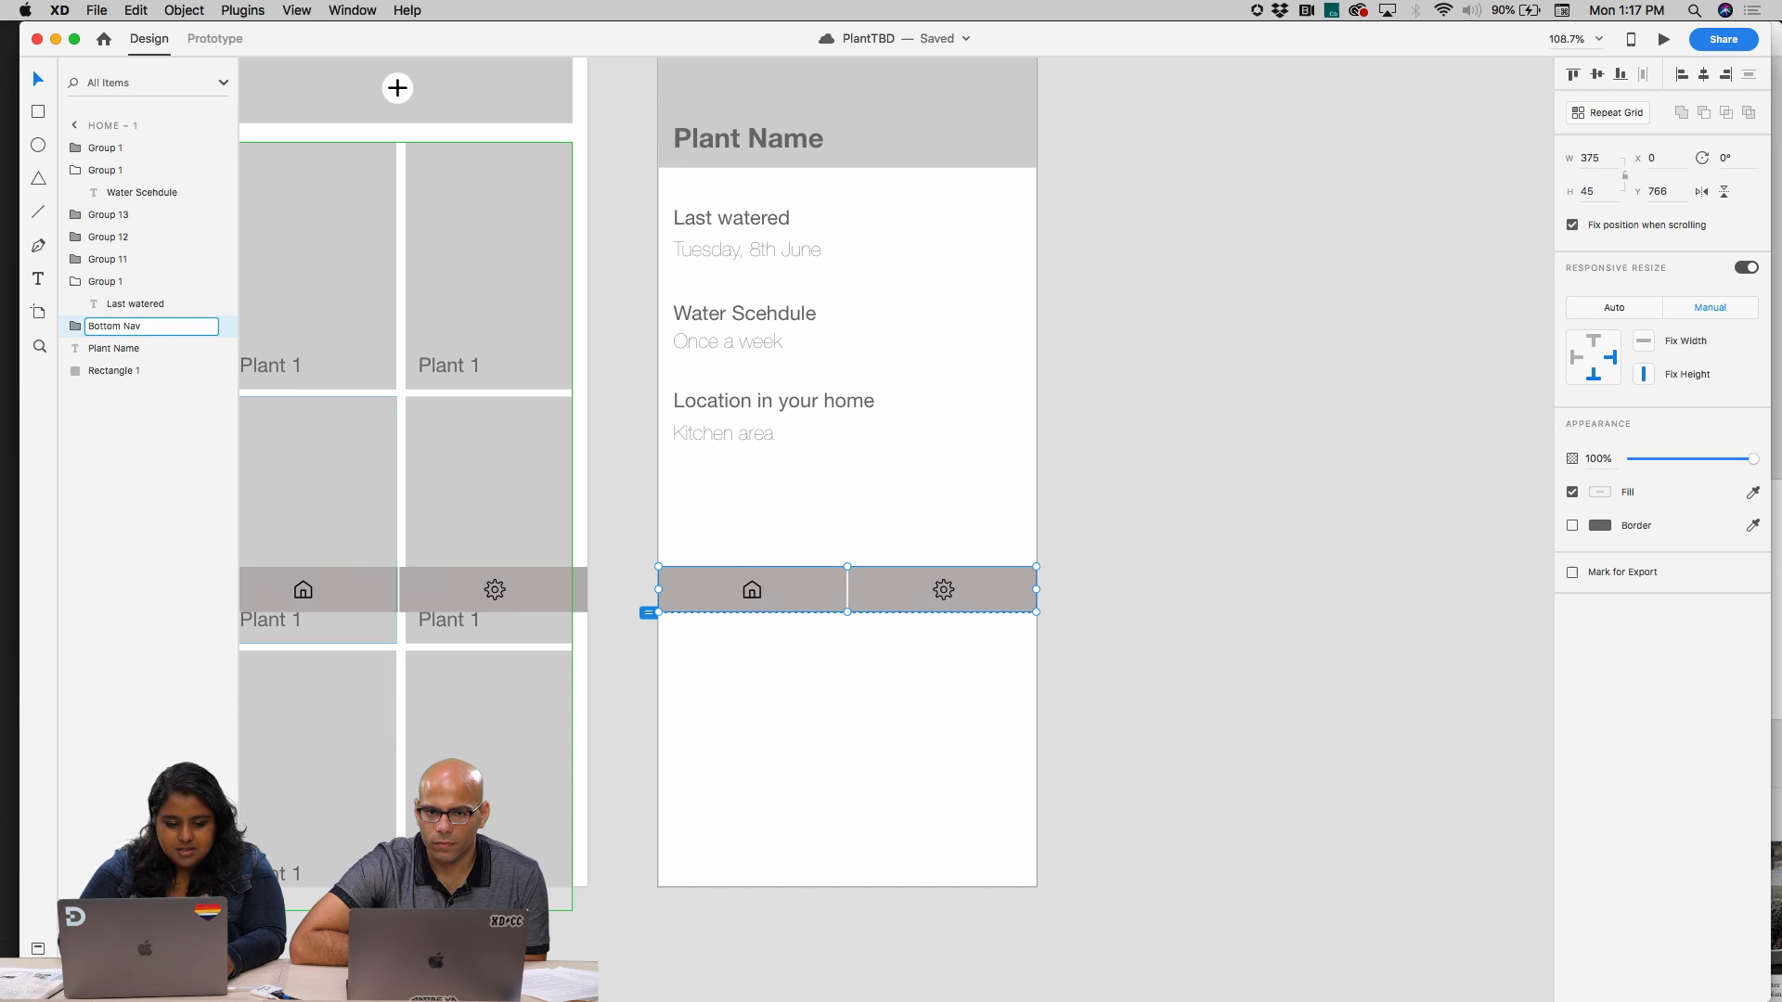
key(Return)
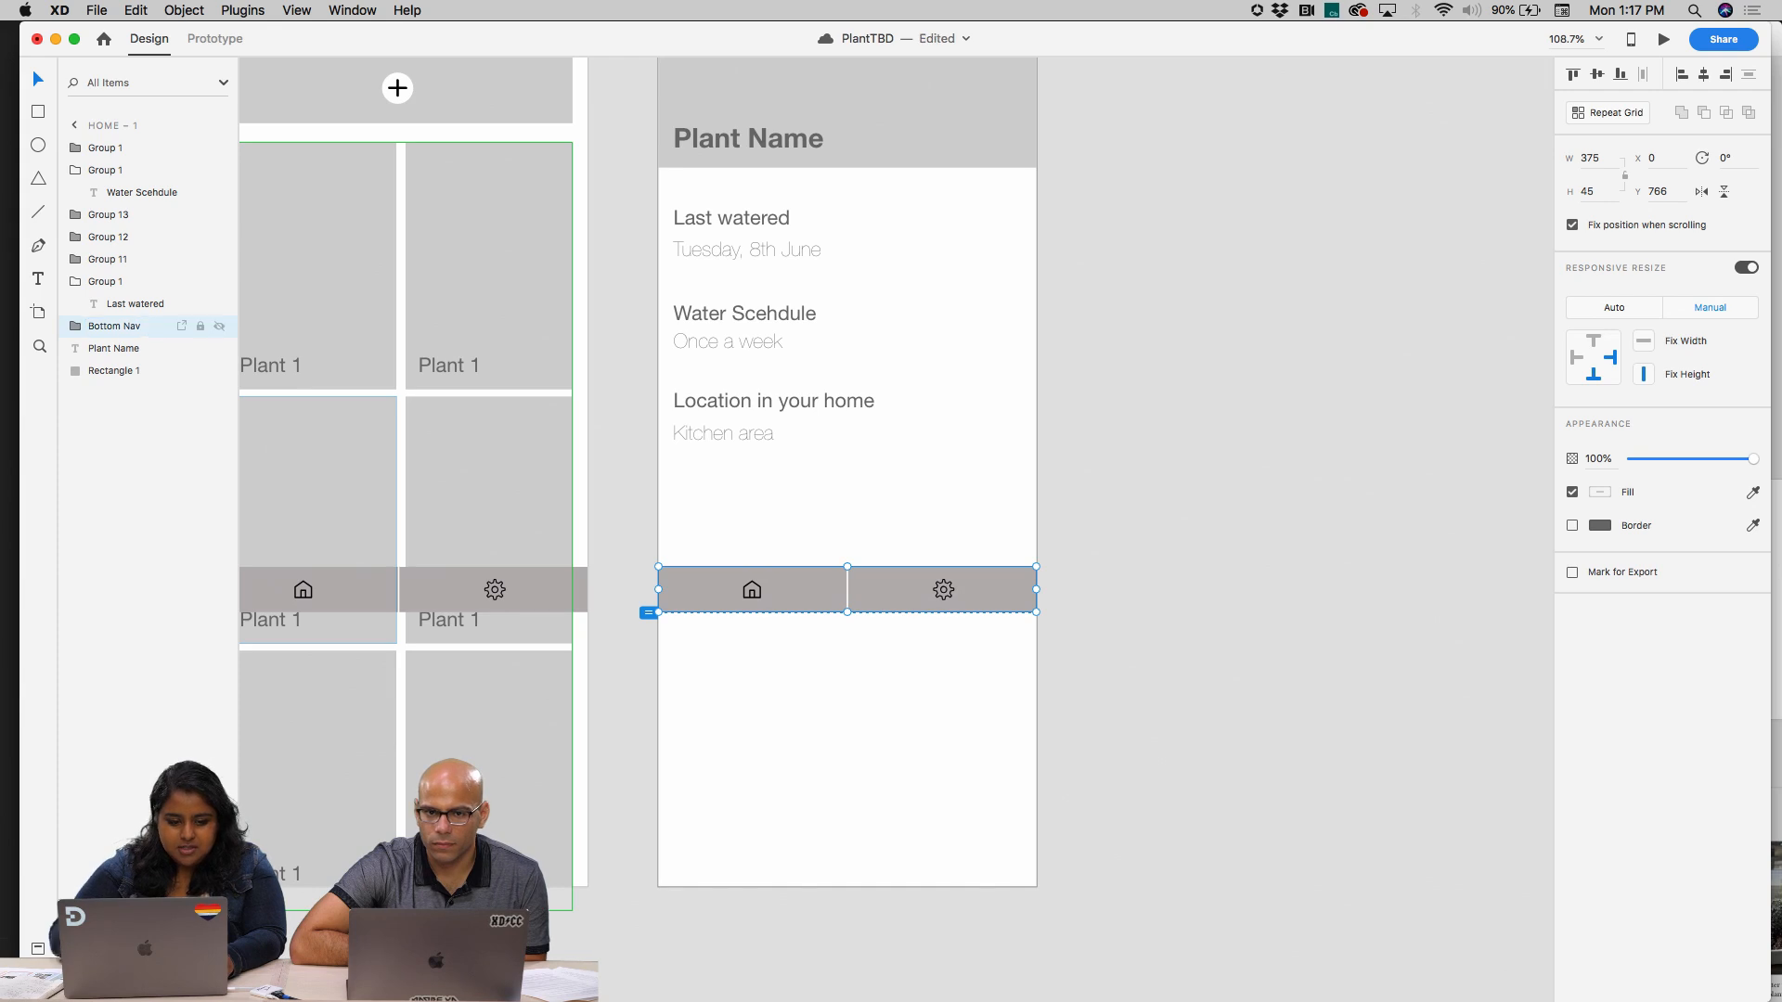
Hide the Bottom Nav group on the plant detail screen and show it again
click(219, 325)
click(833, 642)
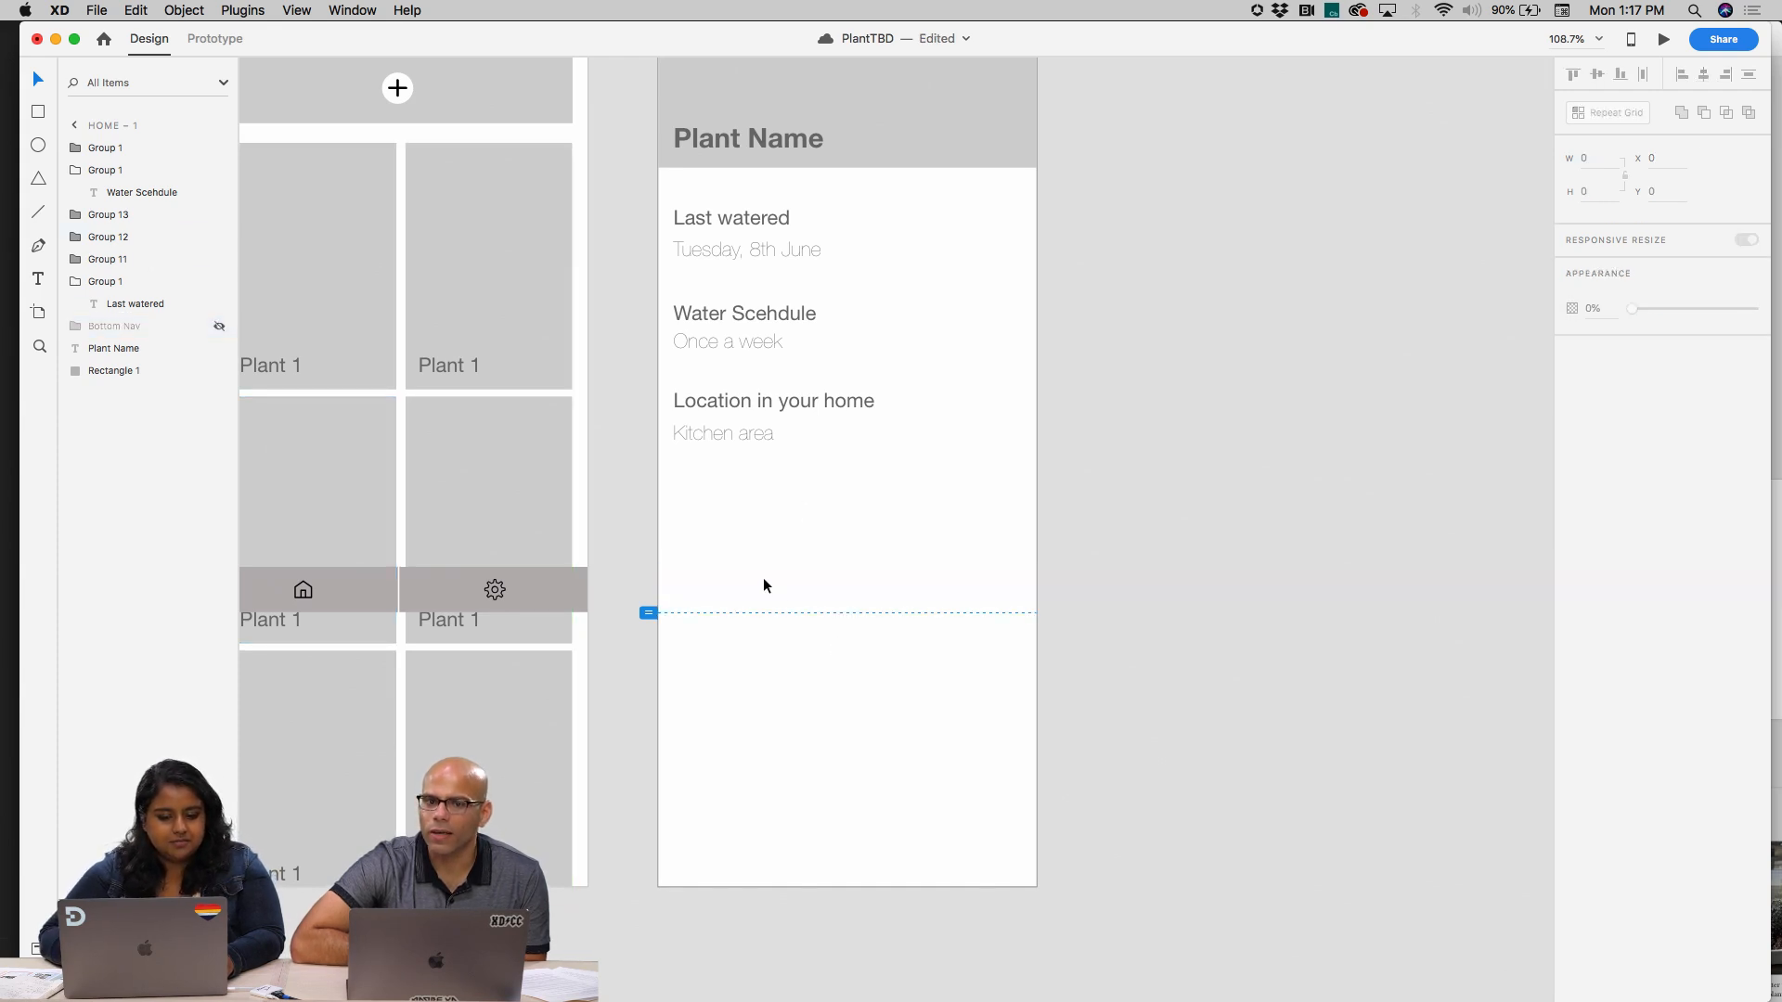
click(124, 331)
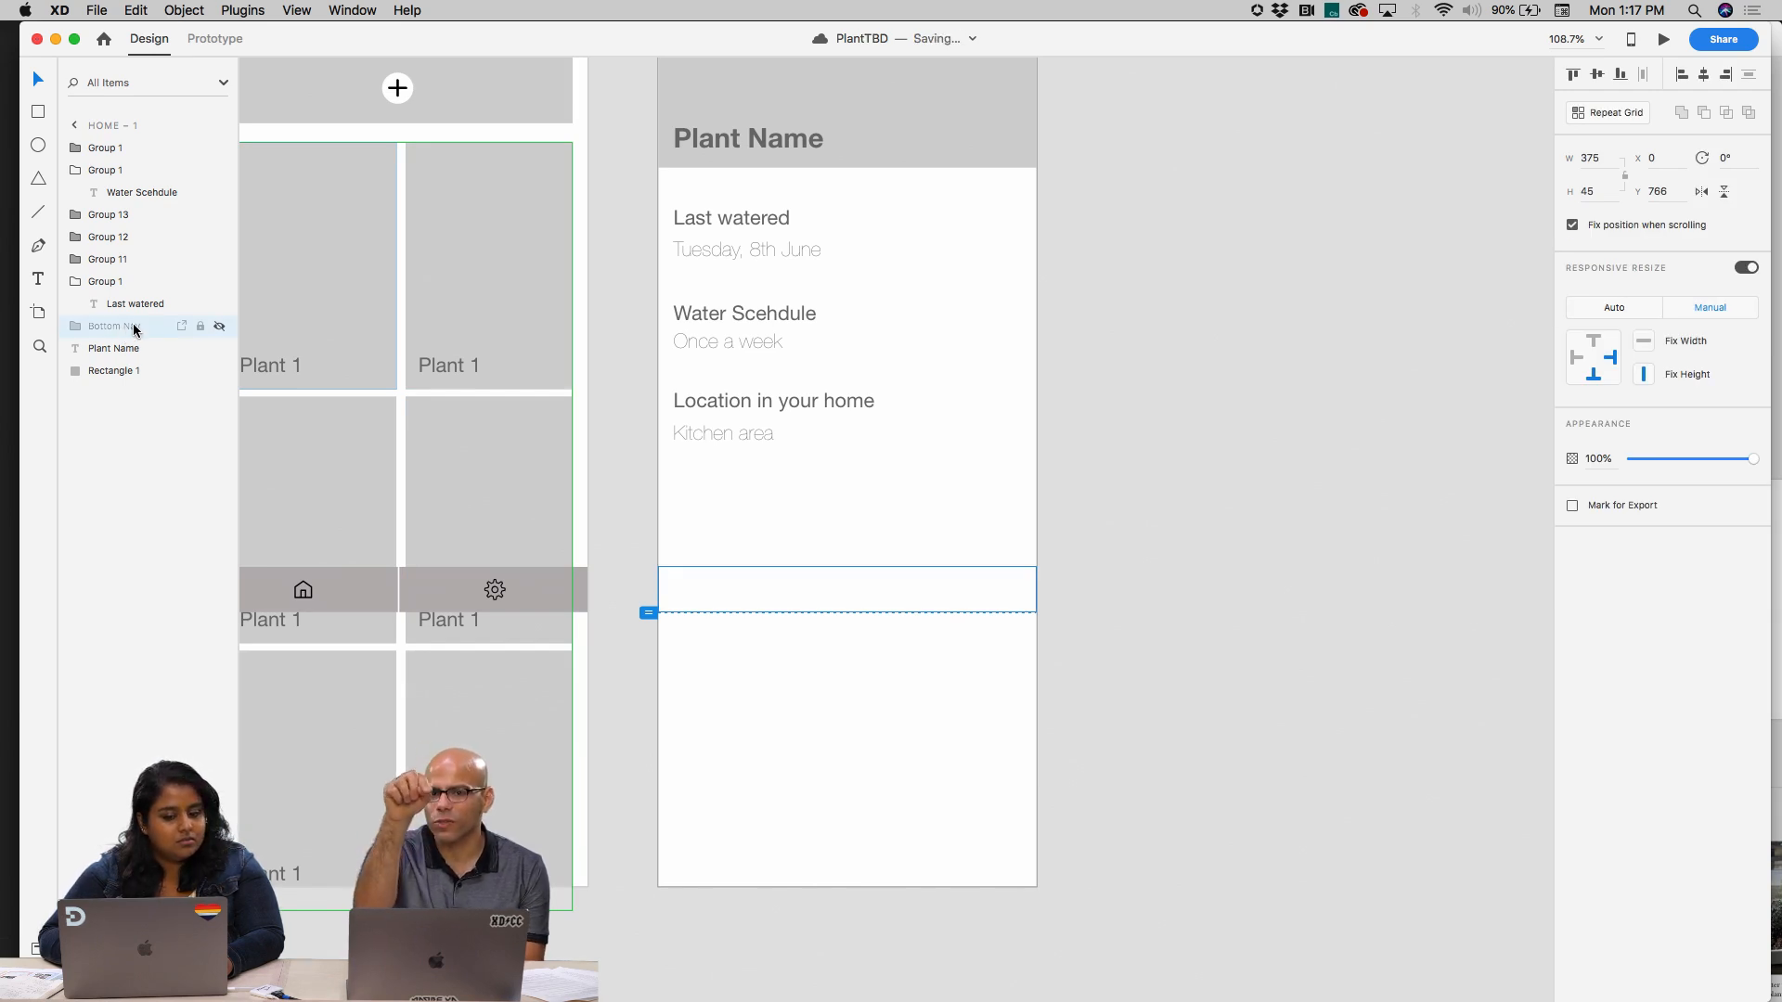
click(219, 327)
Rename the Bottom Nav group as "Bottom Nav Hide" and collapse it in the layer list
double_click(136, 332)
double_click(136, 331)
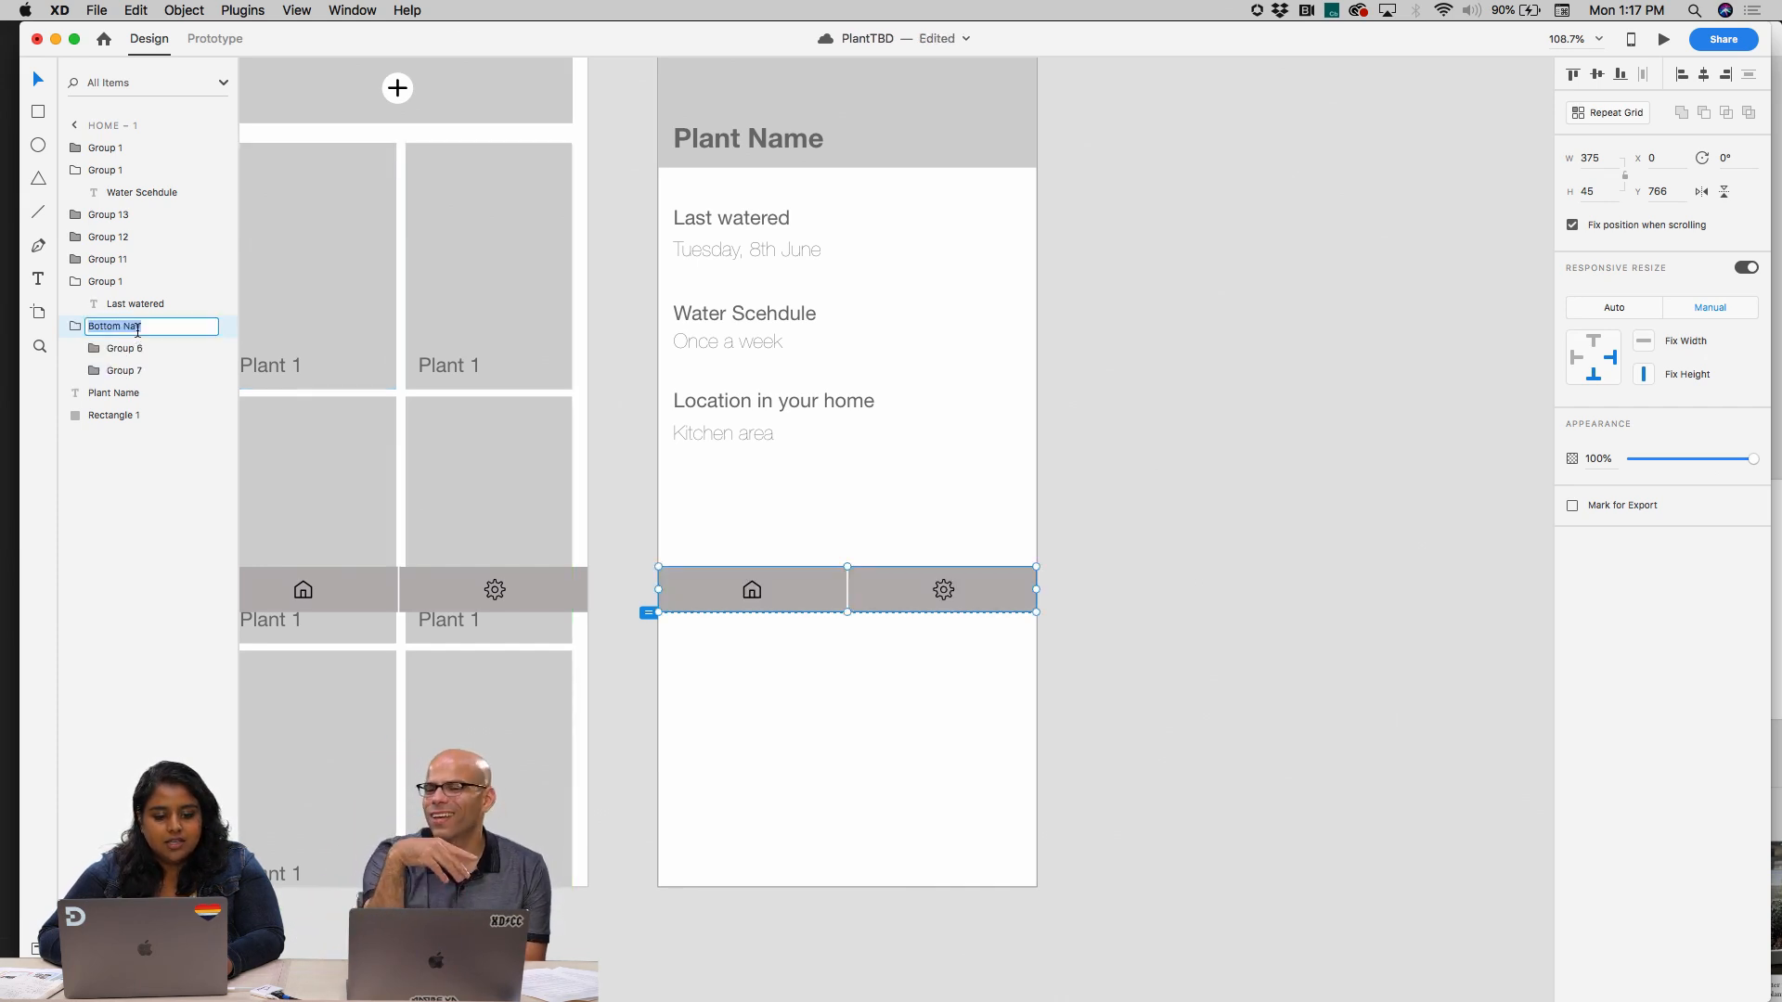
click(150, 329)
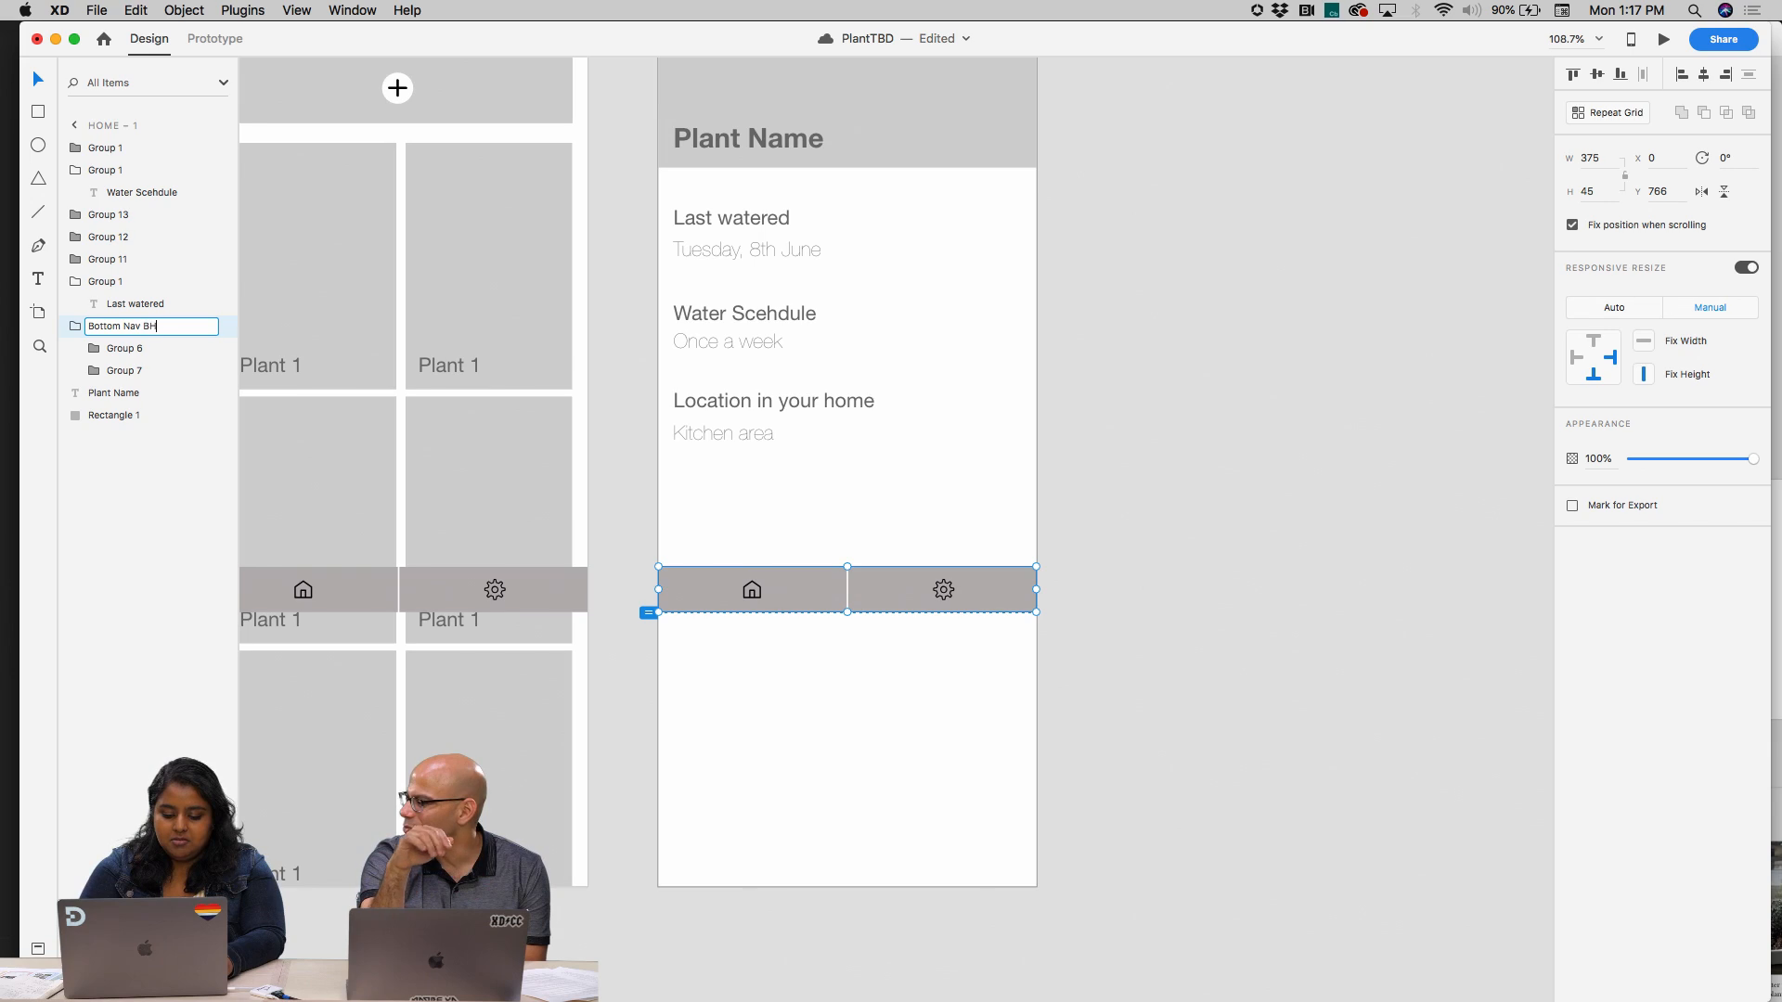
text(BHide)
click(149, 326)
key(BackSpace)
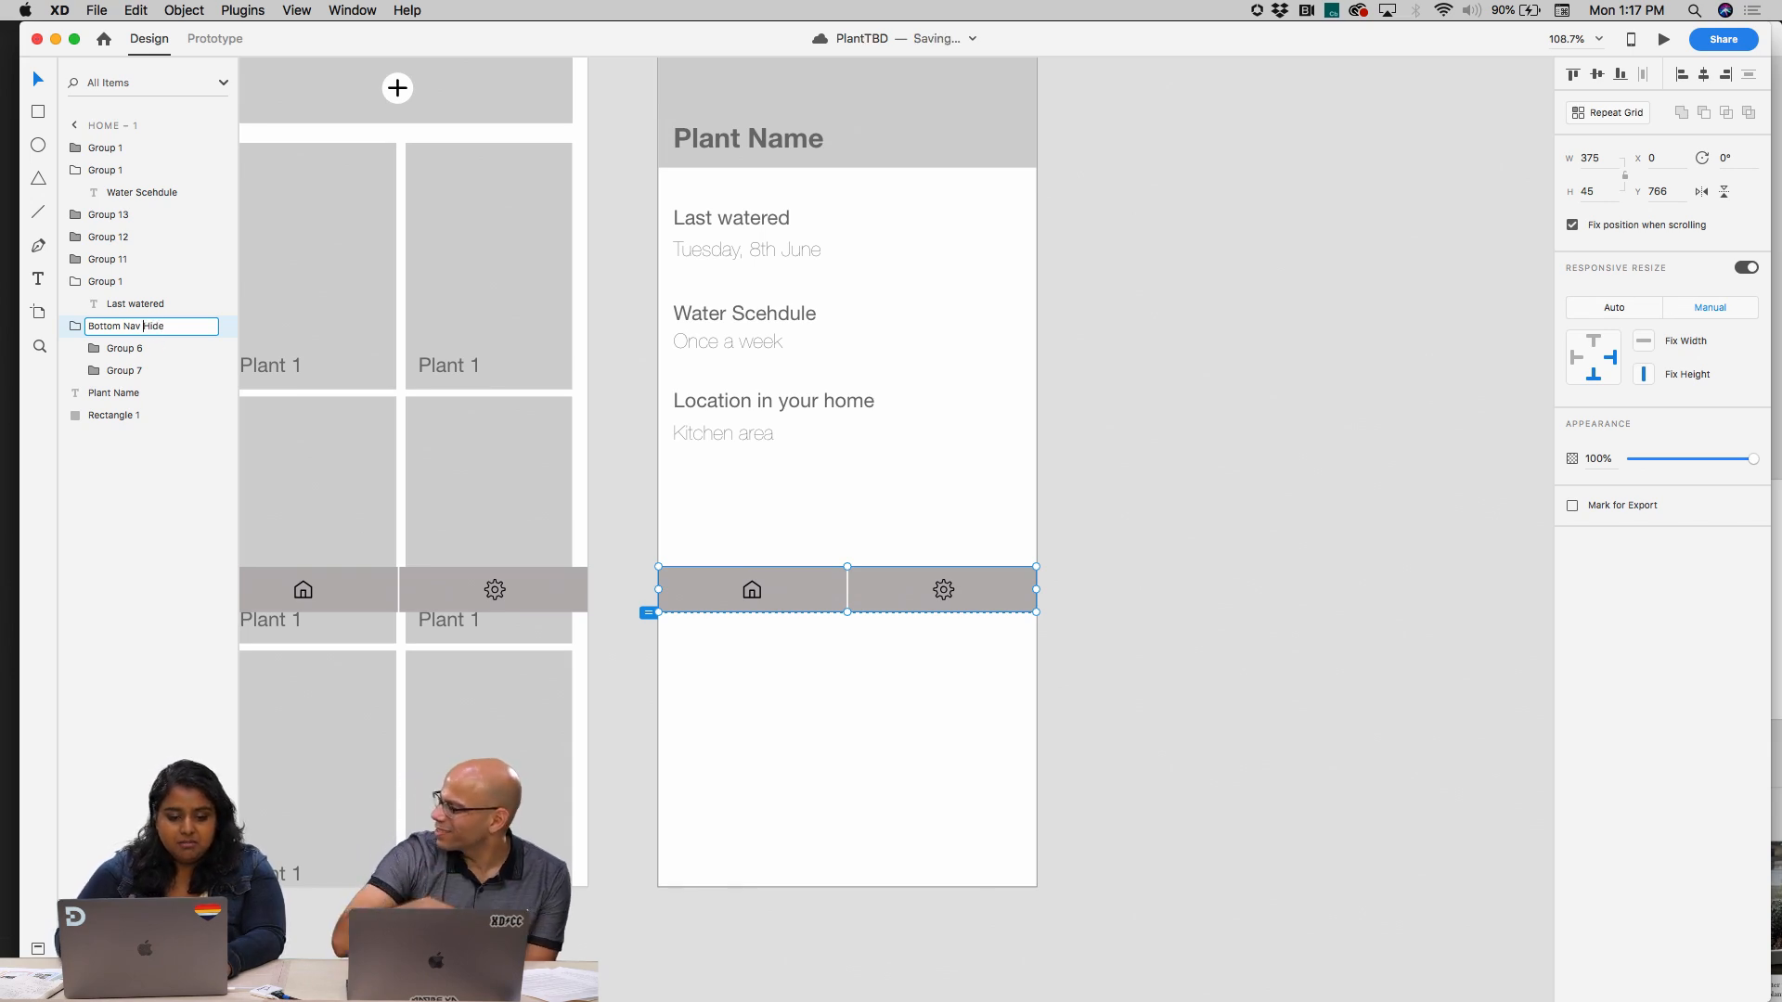
click(78, 329)
Hide the Bottom Nav Hide group on the plant detail screen
click(221, 328)
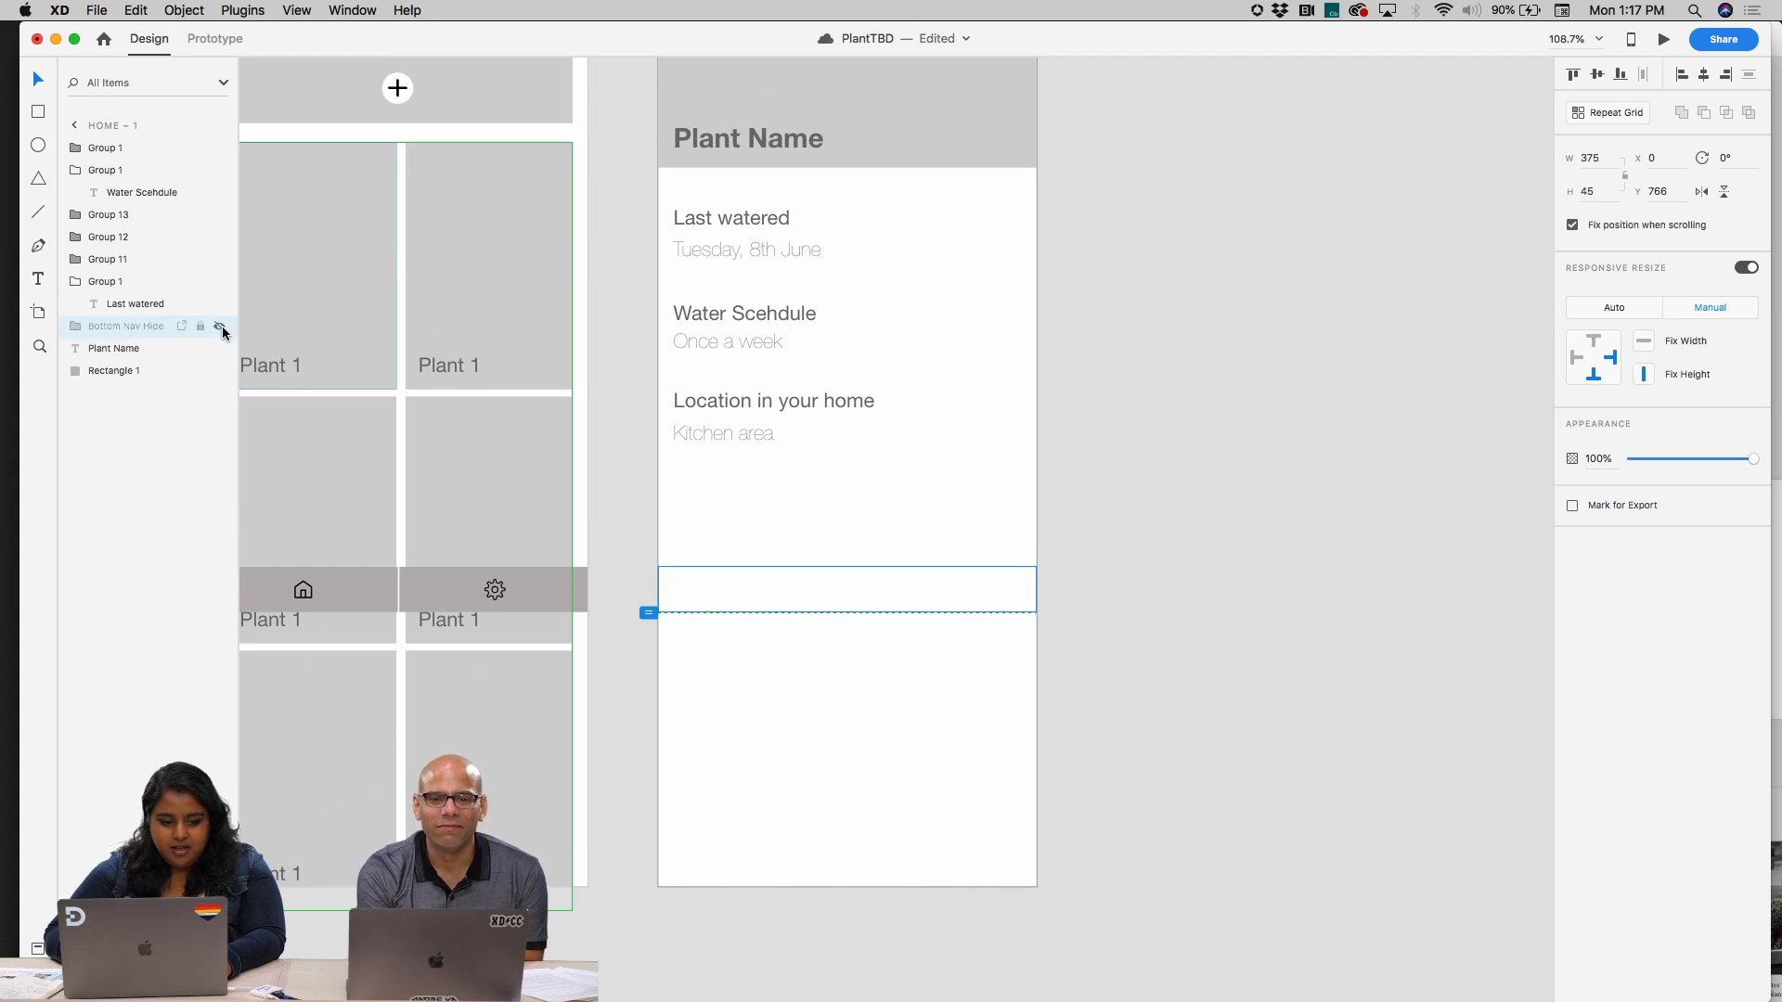
click(1089, 561)
click(896, 597)
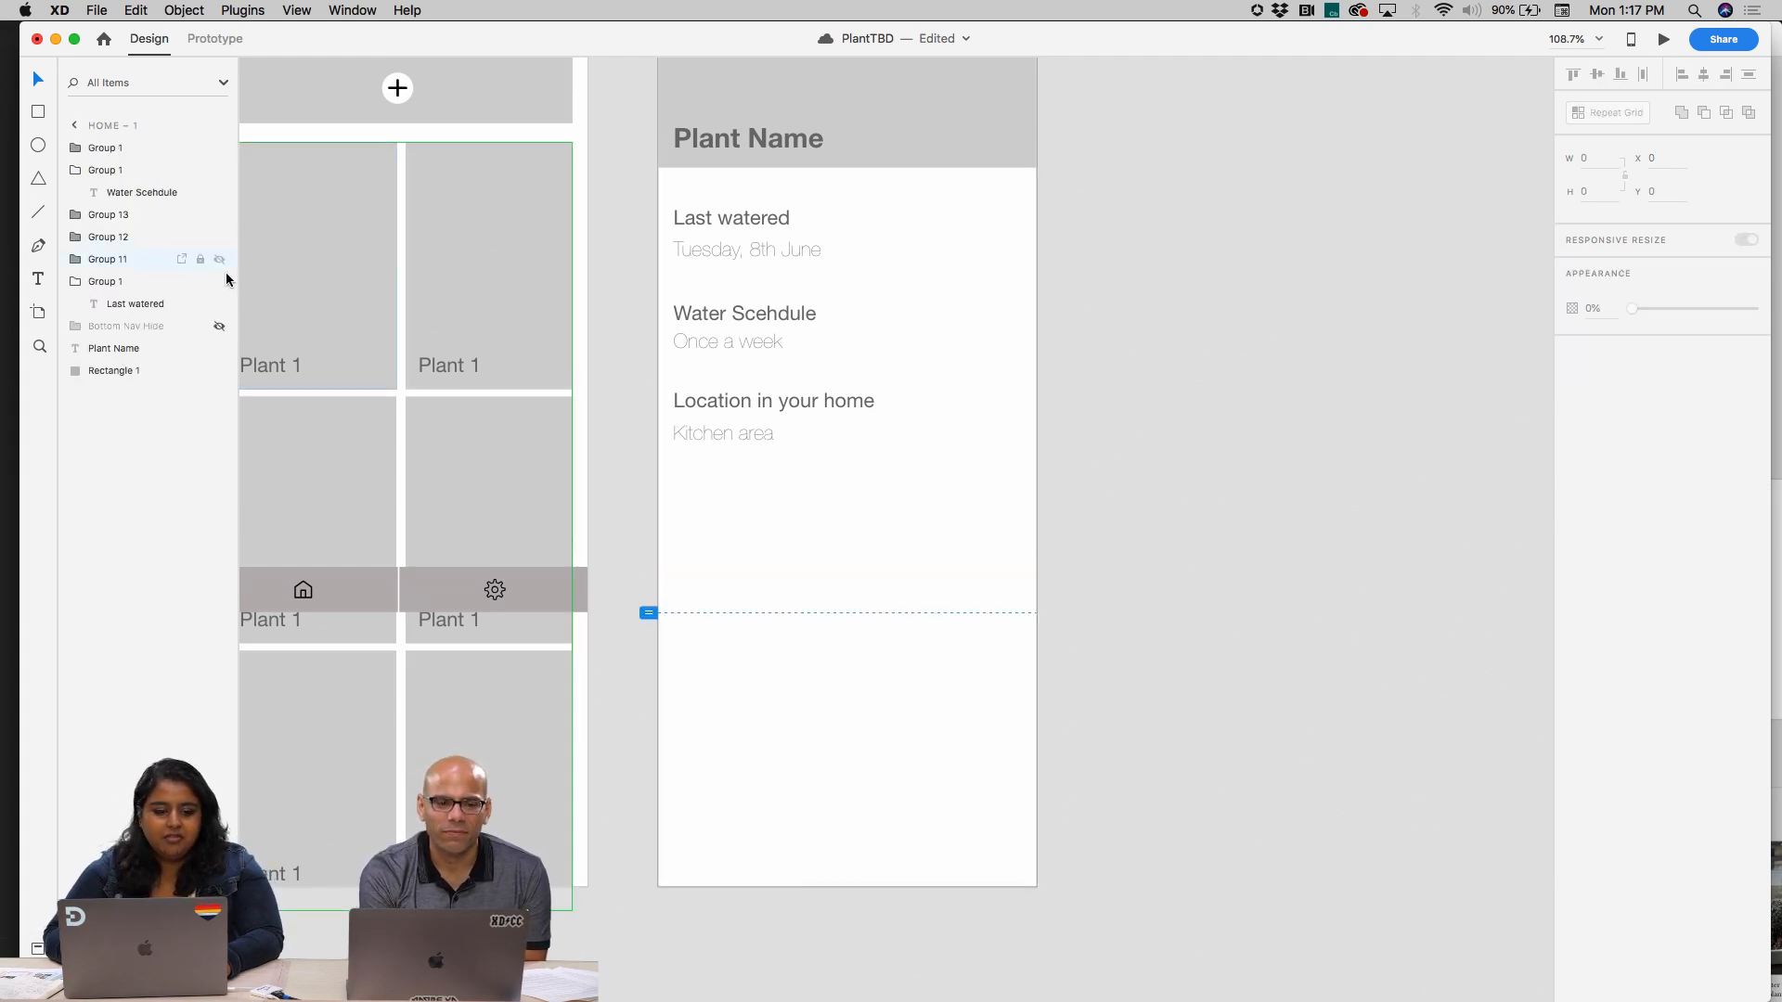
Filter the layers by "hide" and toggle the Bottom Nav Hide group's visibility on and off, leaving it hidden
double_click(173, 84)
text(hide)
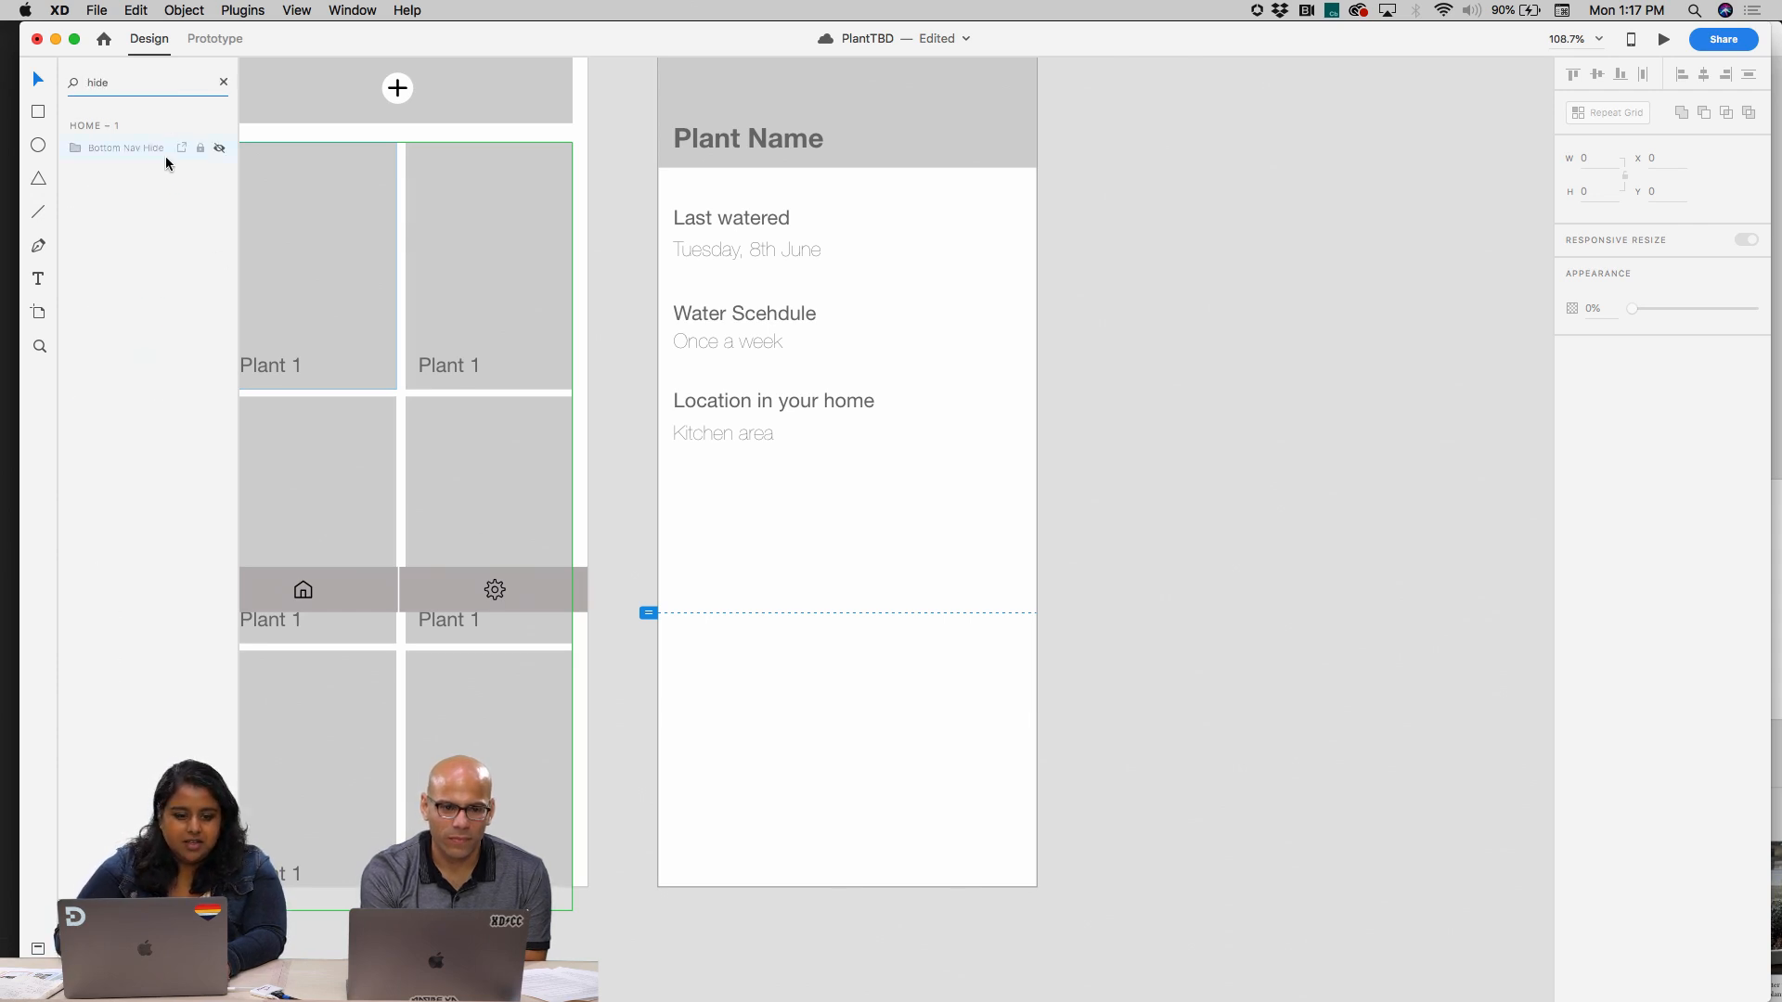
click(219, 150)
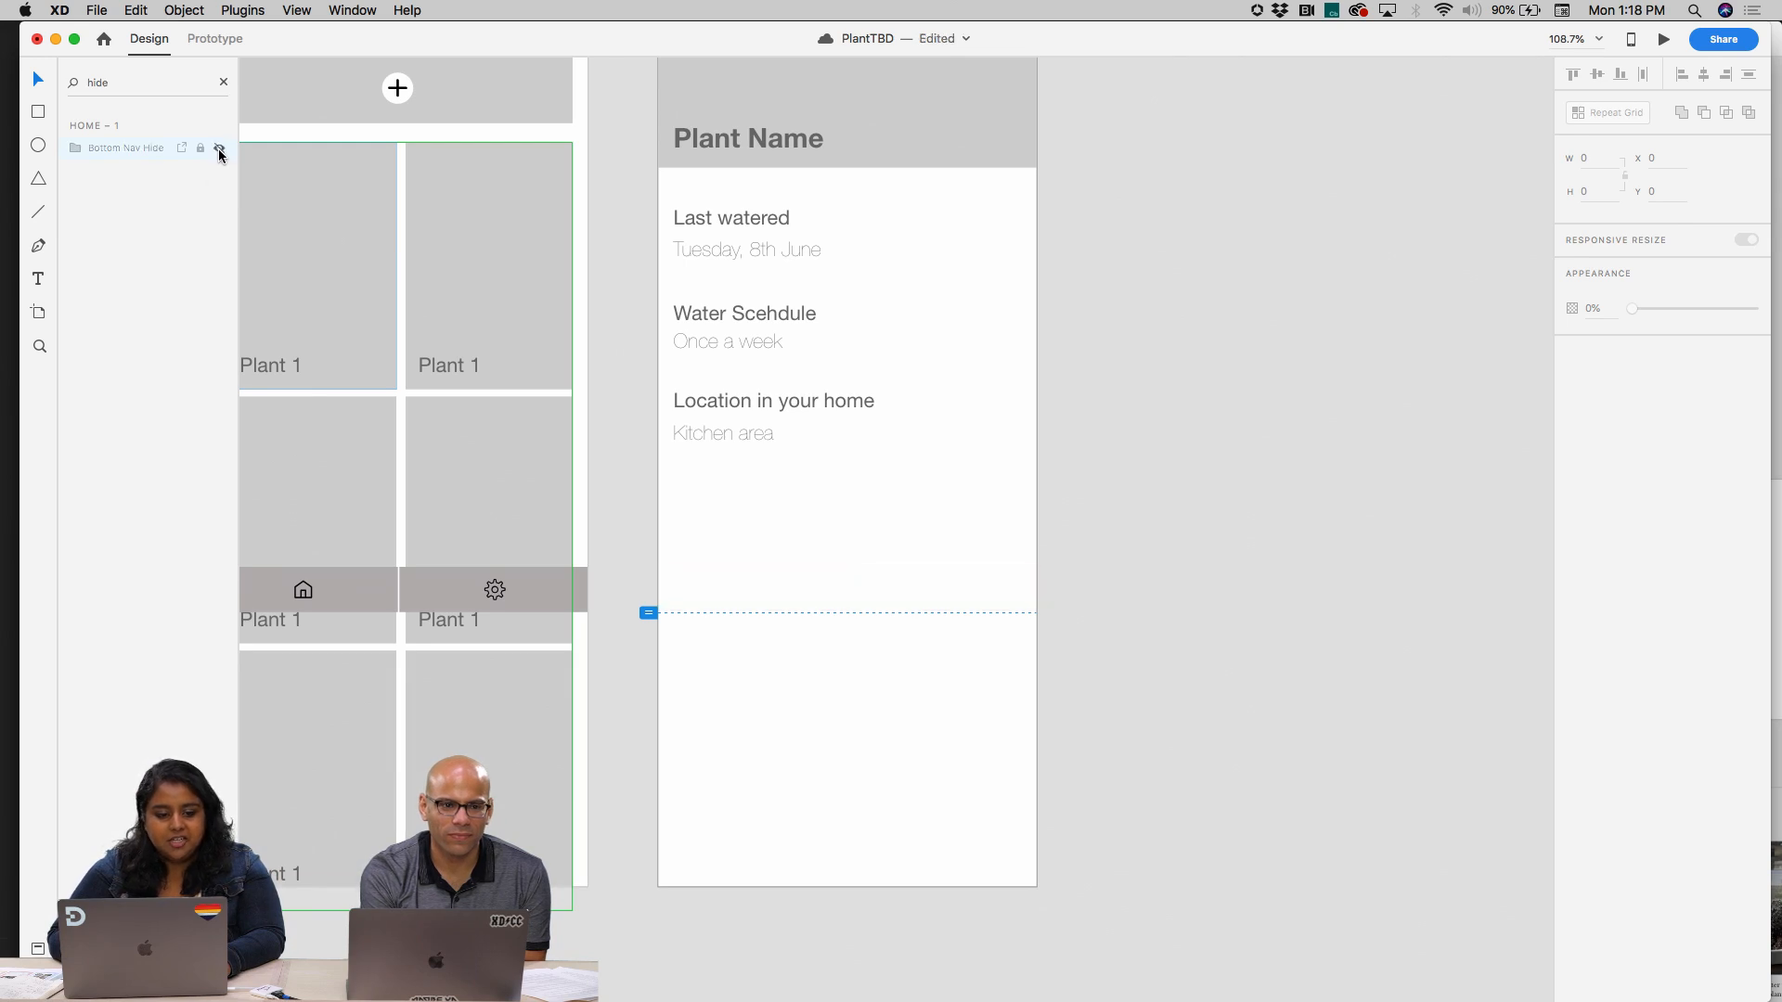
click(219, 150)
click(219, 151)
click(220, 150)
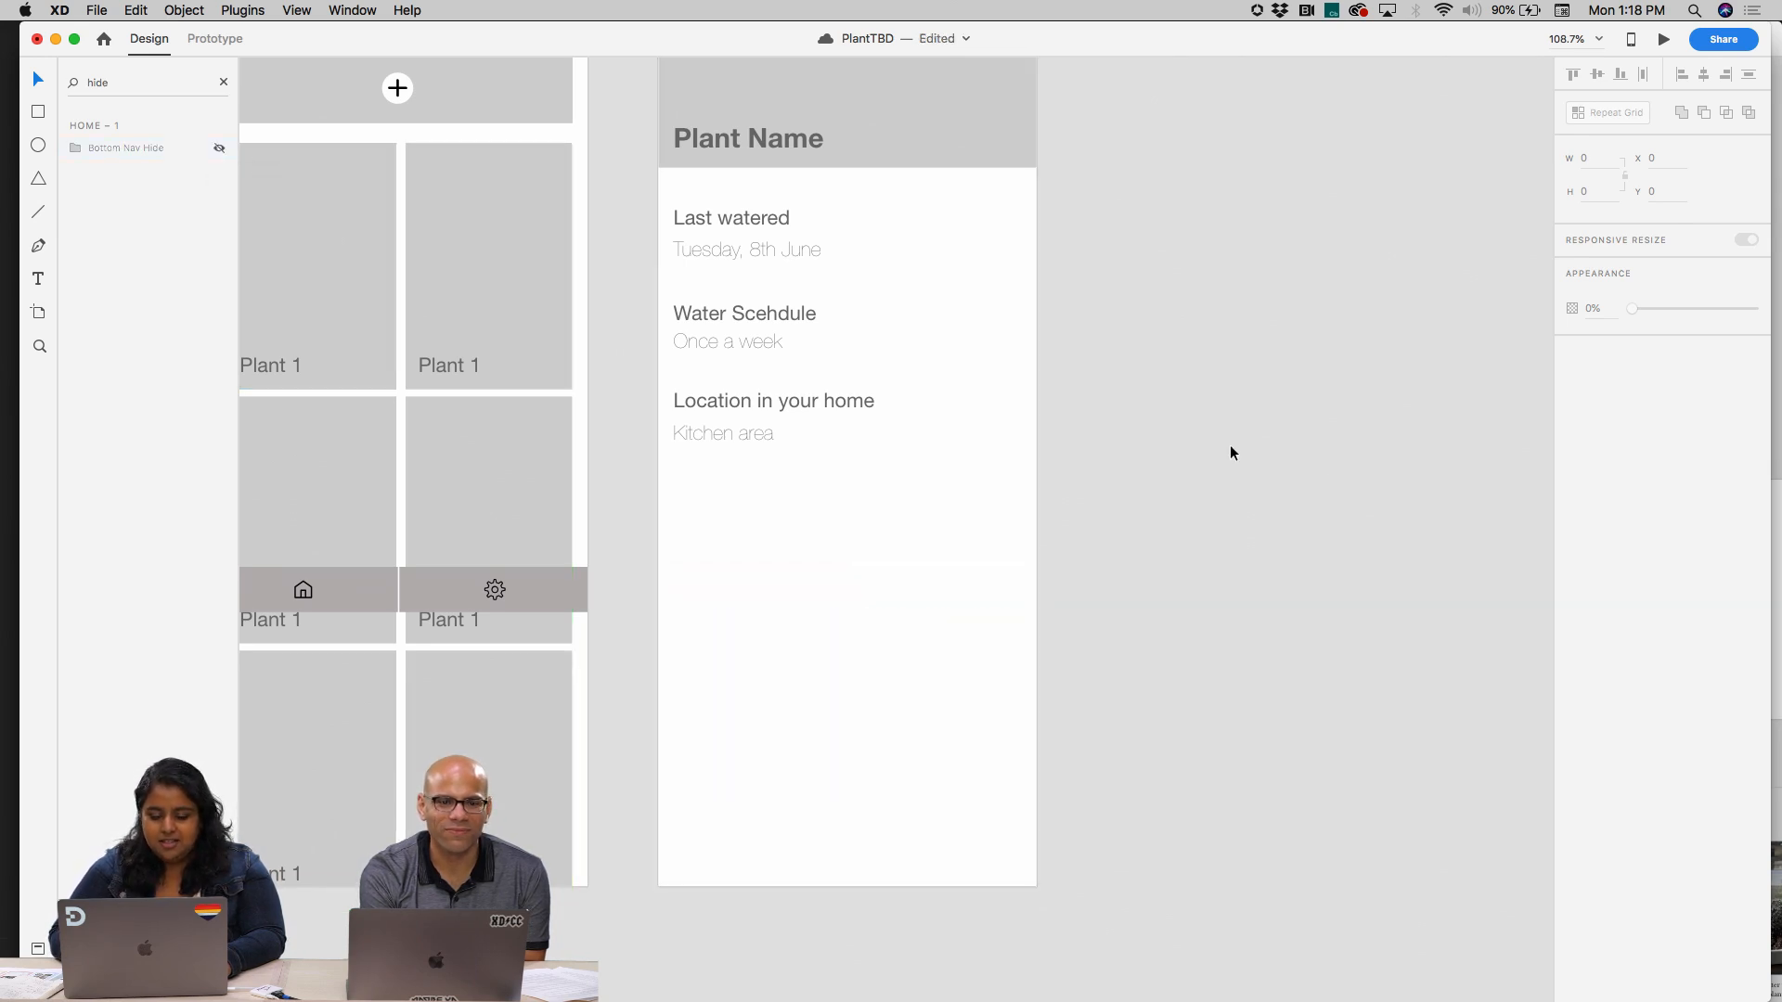
Move the last watered, water schedule and location details up slightly together beneath the Plant Name header
scroll(1231, 453, up, 2)
scroll(1230, 453, left, 2)
scroll(1230, 453, down, 5)
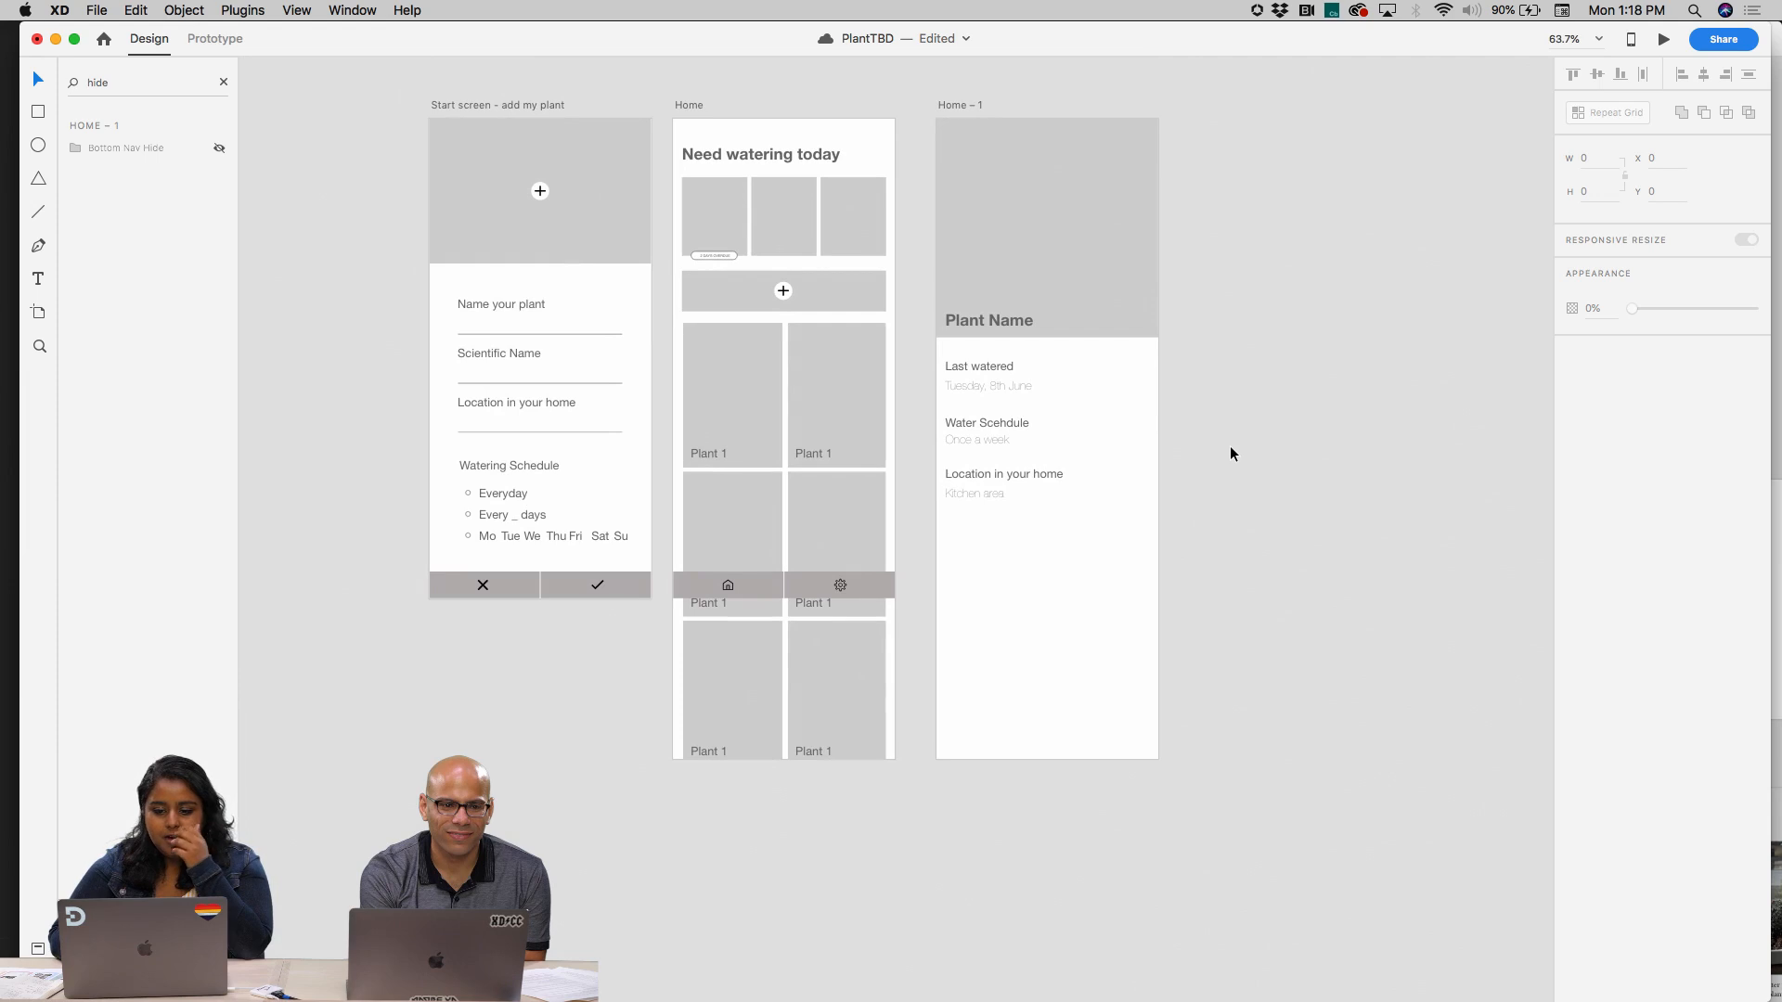
scroll(1230, 454, right, 1)
scroll(1152, 410, up, 3)
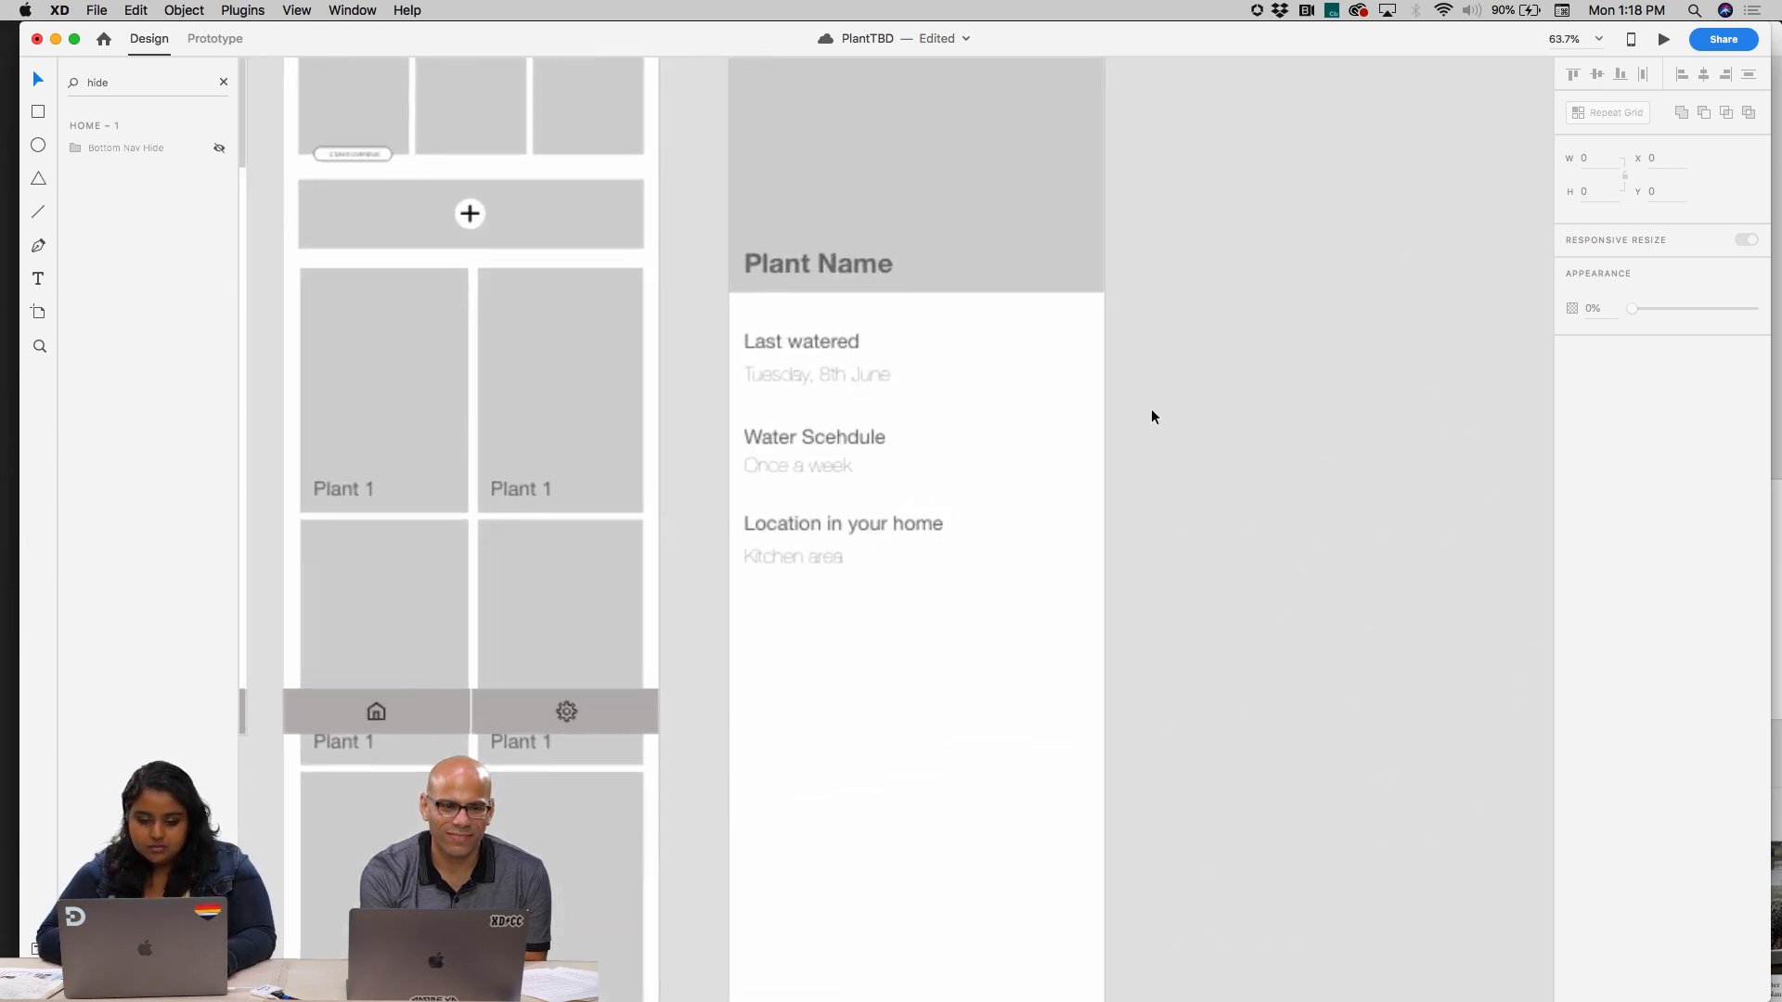
drag(950, 628, 820, 336)
click(1195, 397)
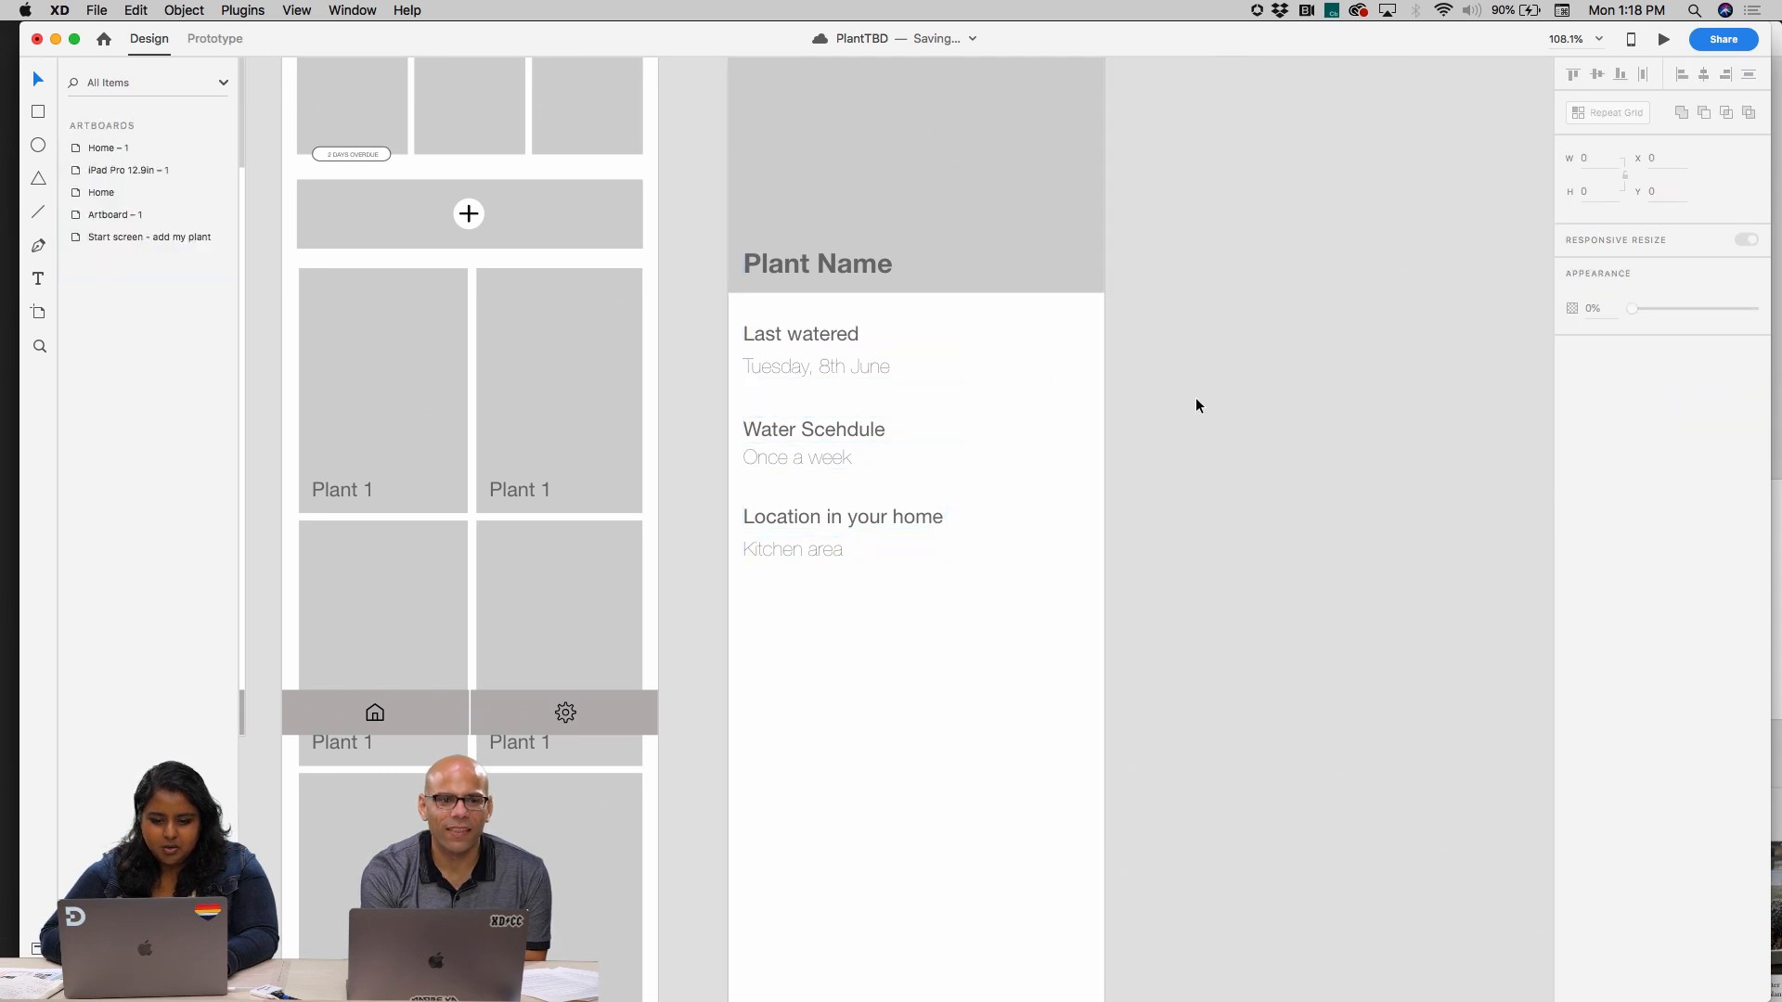
Duplicate the "Kitchen area" text below the original, enlarge its box to about 343 by 122, position it at X 16, Y 676, and save
scroll(872, 367, down, 2)
click(838, 371)
drag(839, 371, 809, 445)
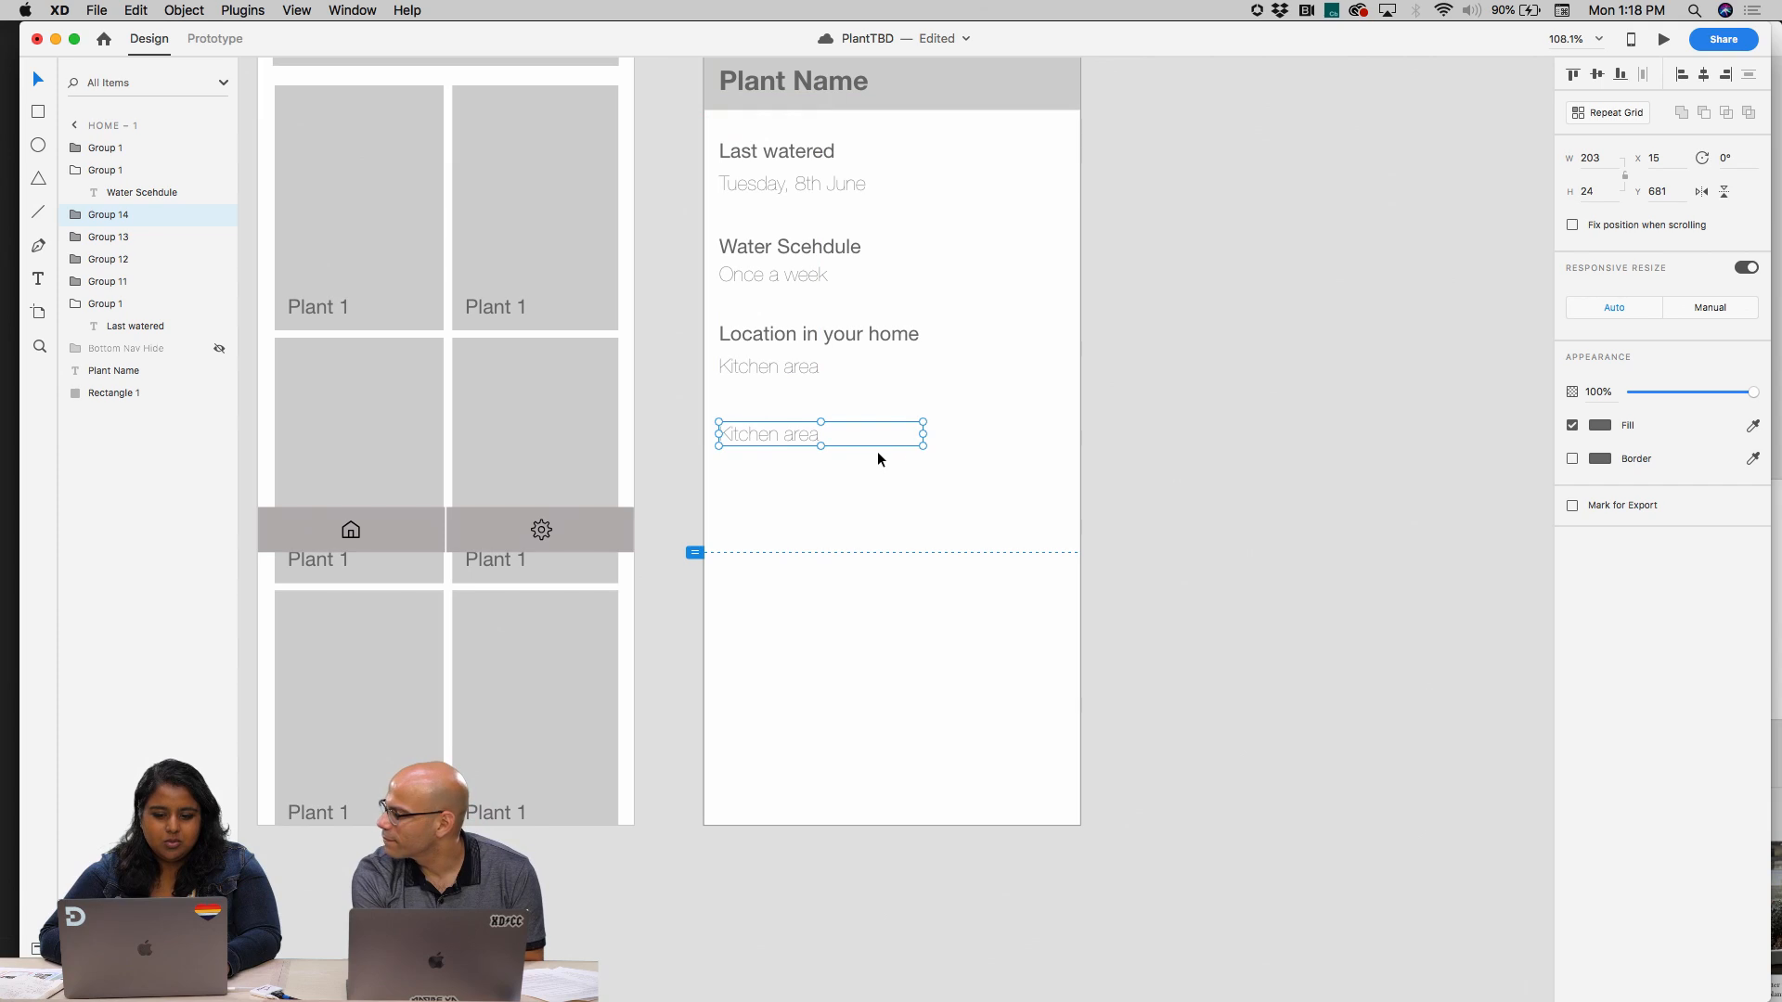
drag(923, 445, 1062, 543)
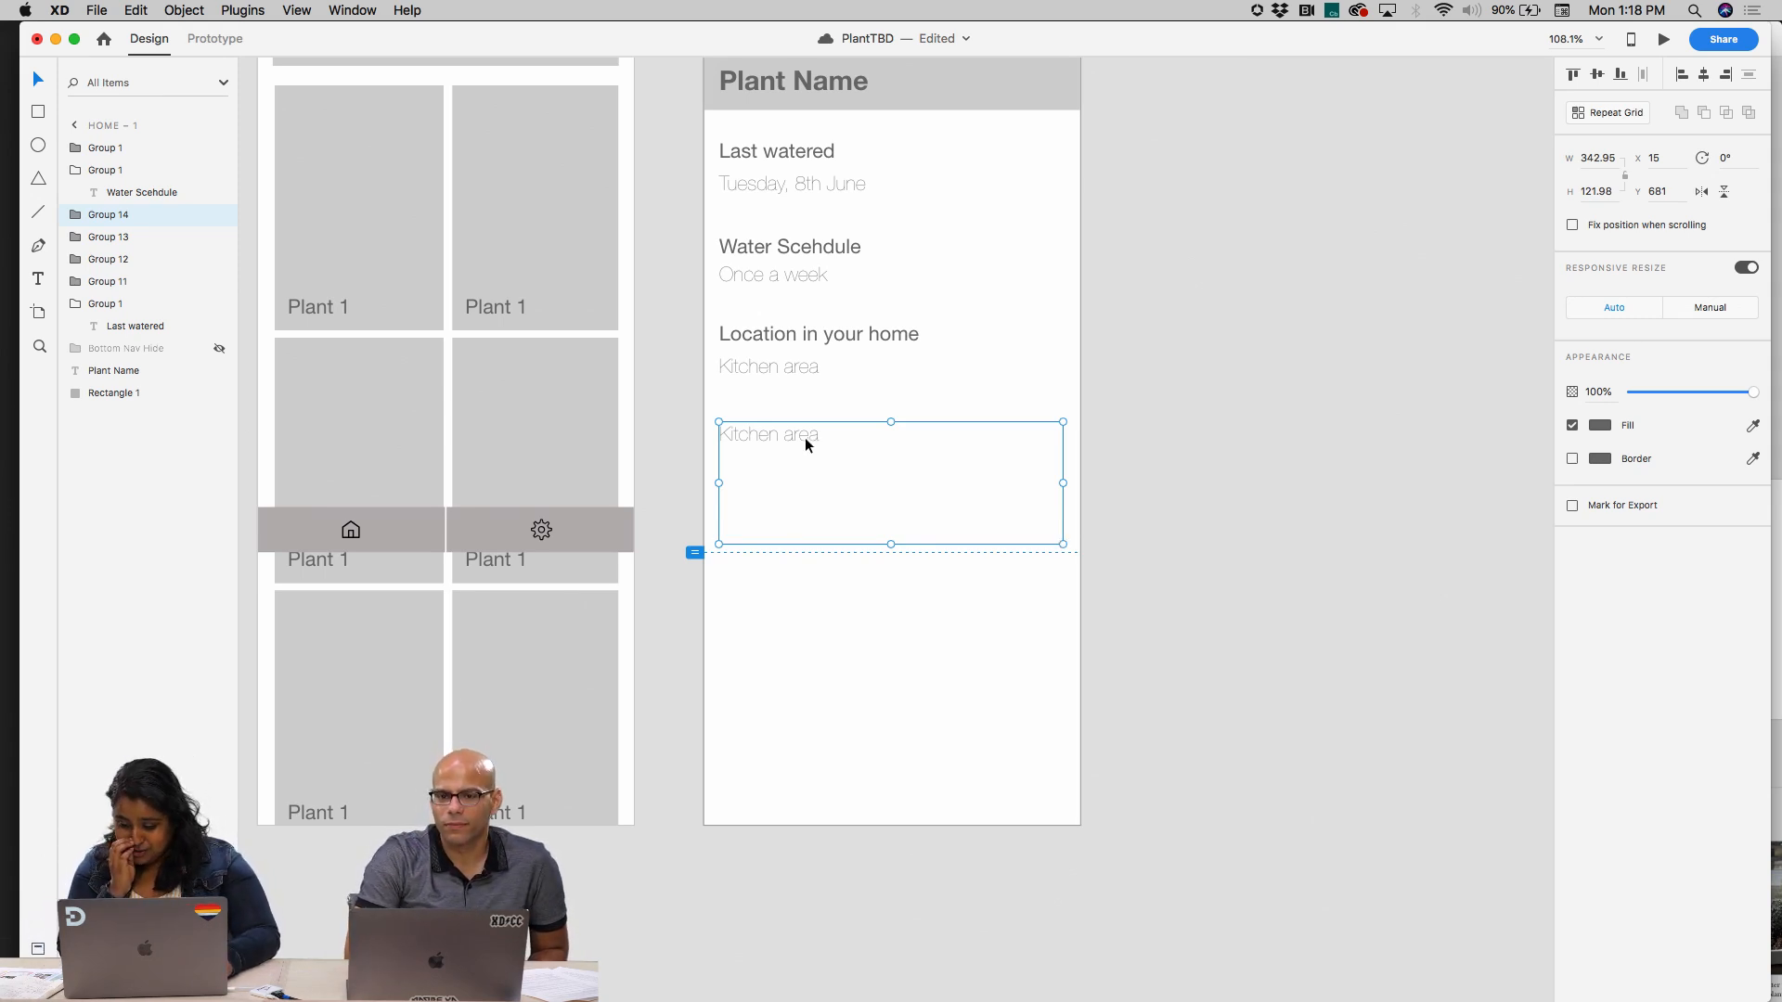
key(super+s)
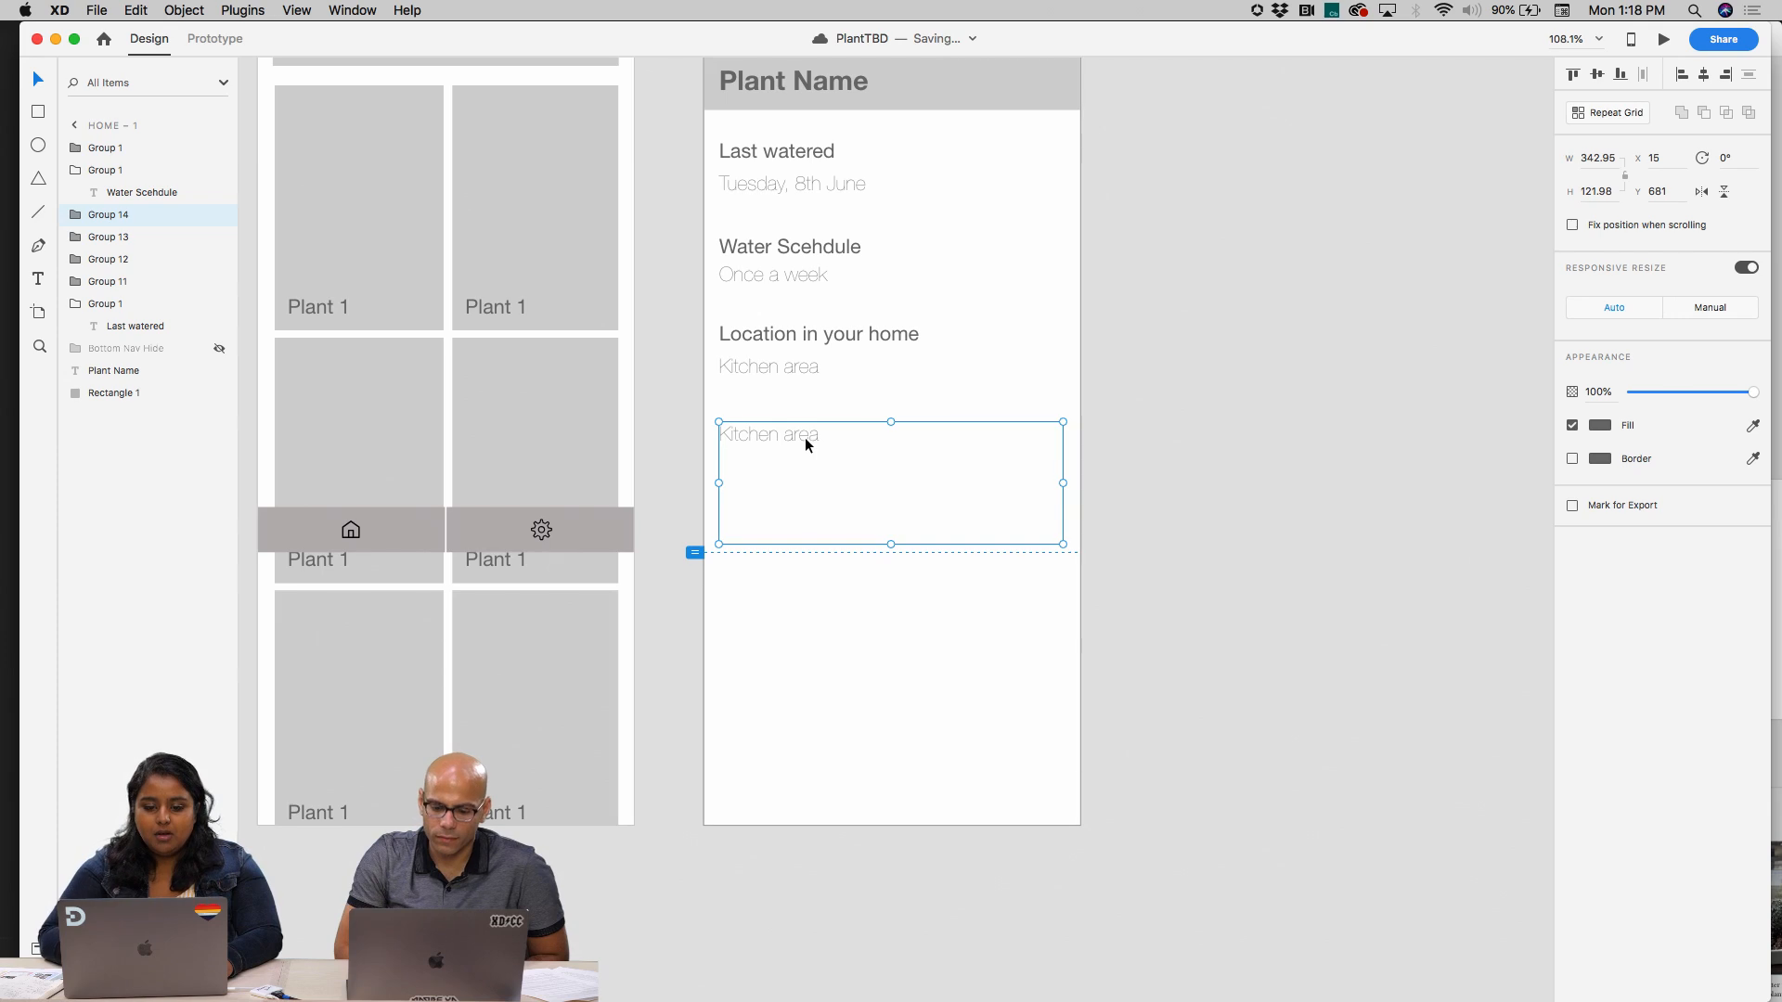
mouse_move(804, 439)
mouse_down()
mouse_move(814, 516)
mouse_move(802, 431)
mouse_up()
Apply the Title character style to the duplicated "Kitchen area" text
double_click(802, 432)
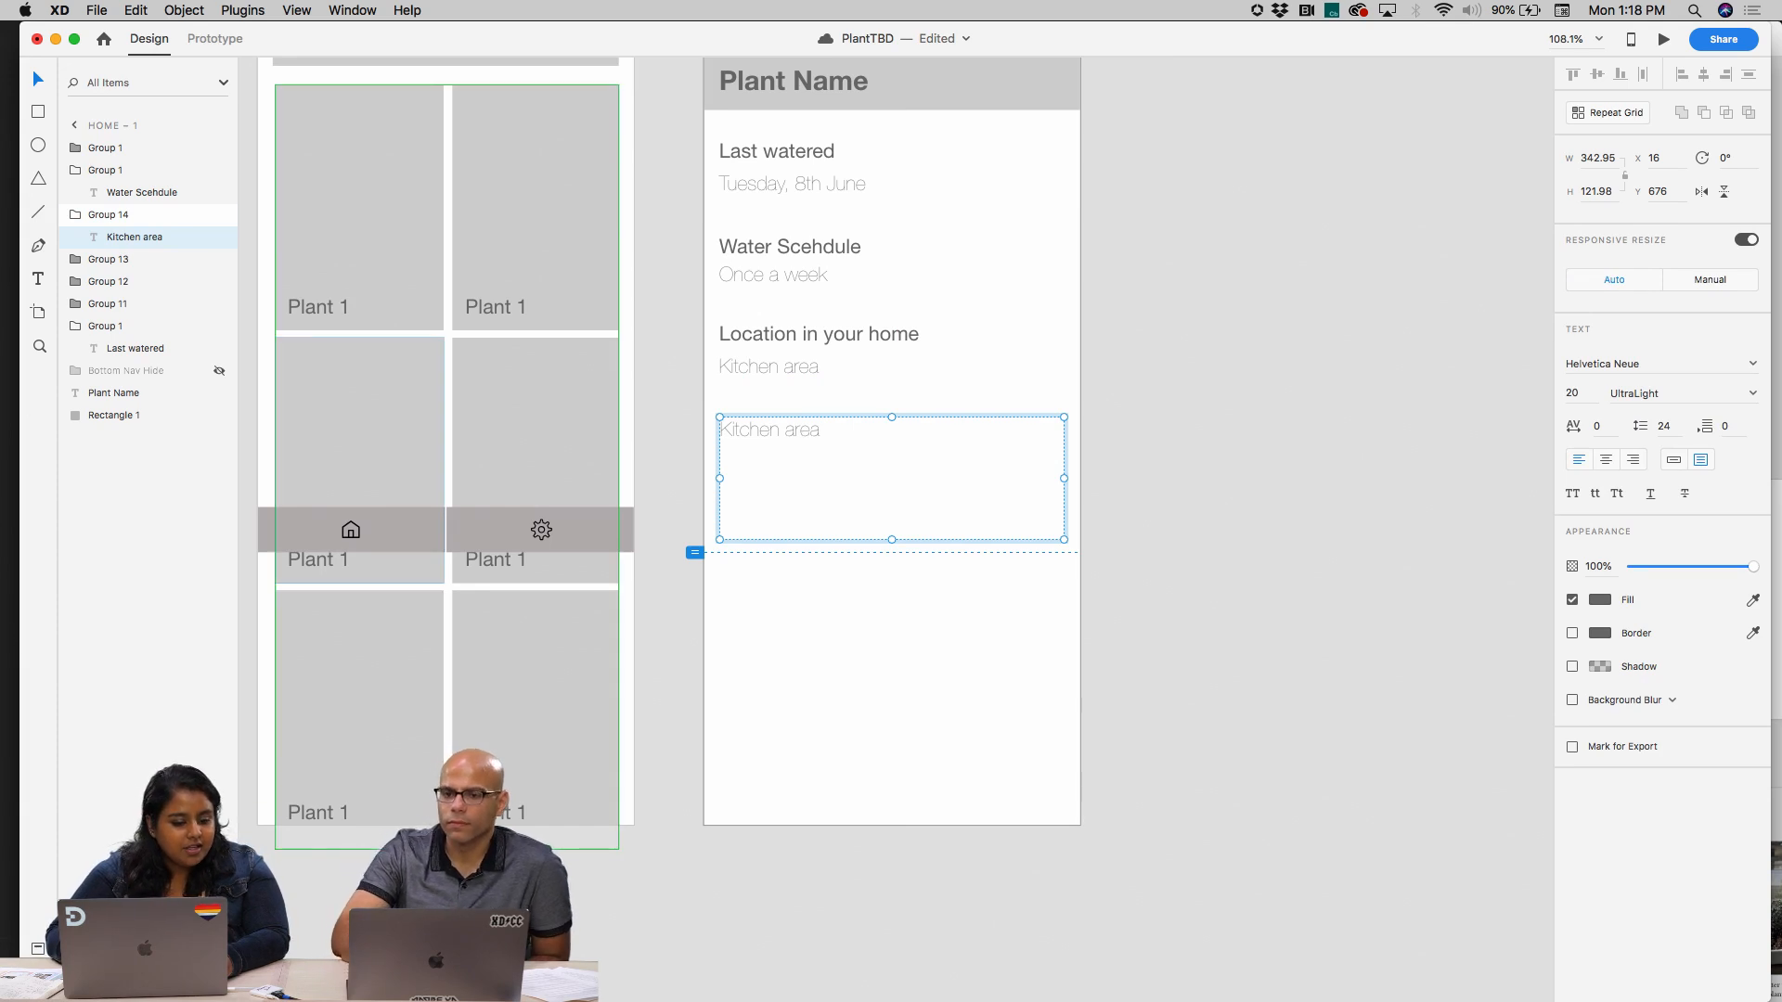
key(super+shift+y)
click(162, 256)
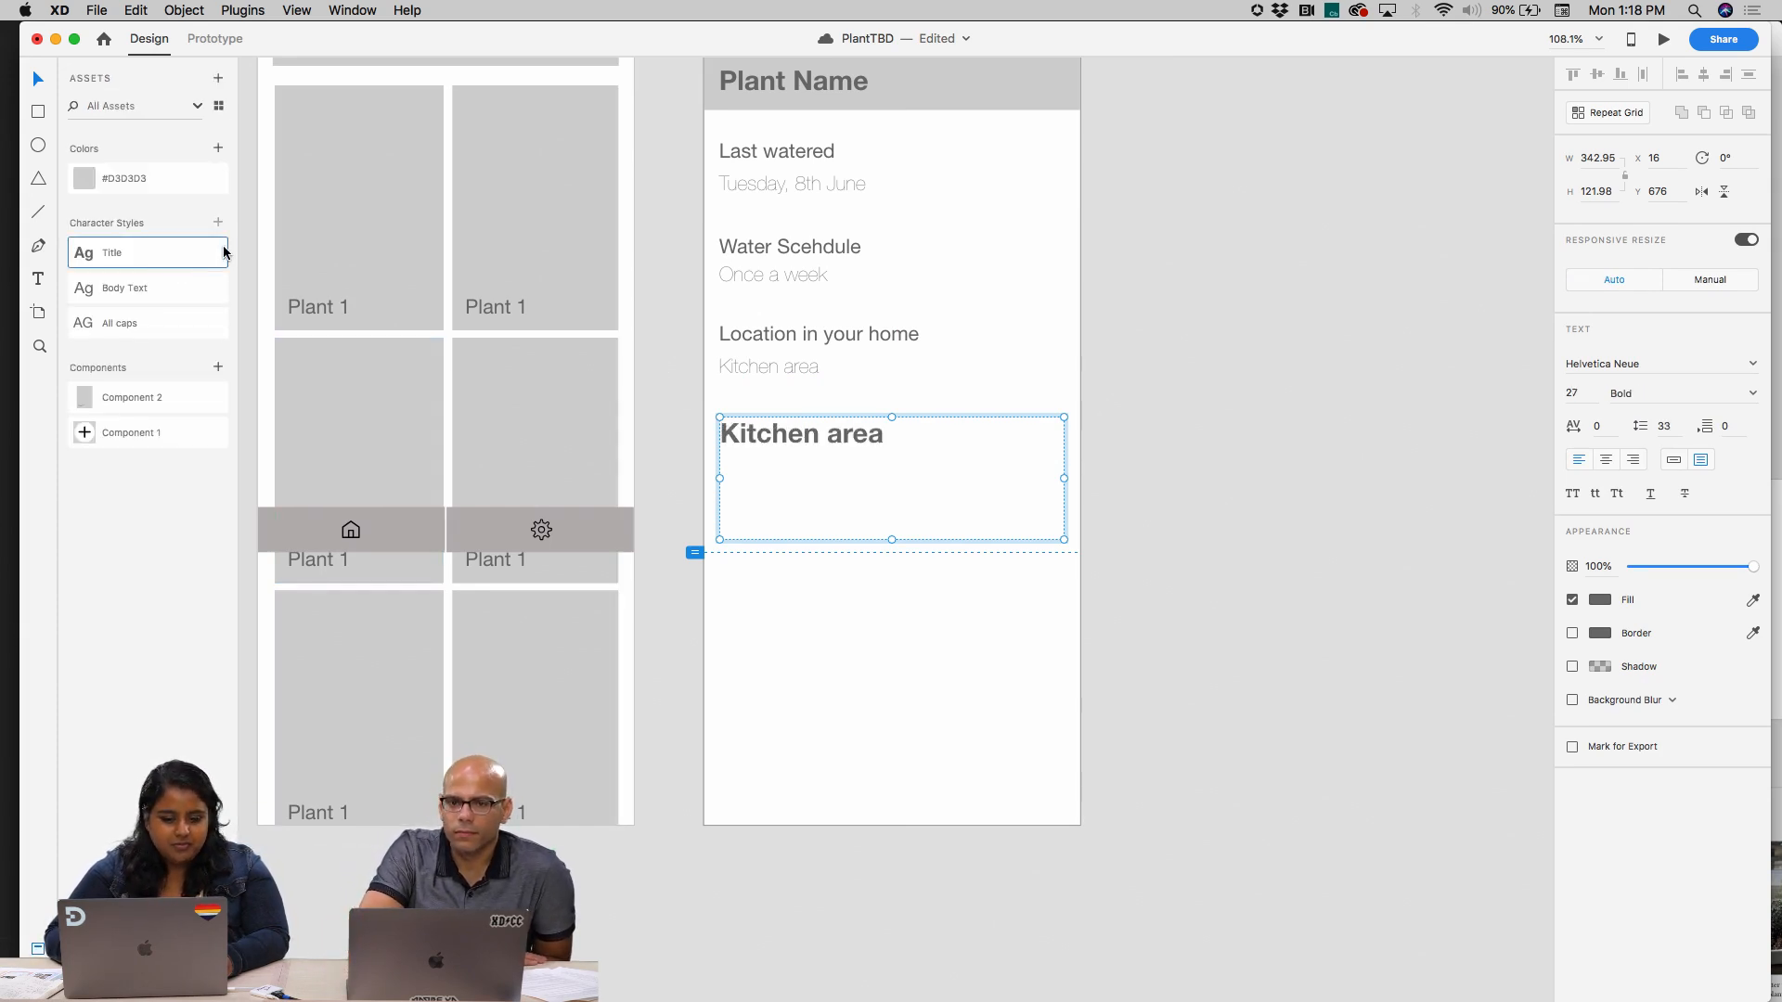
Apply the Body Text character style to the duplicated "Kitchen area" text and replace its wording with "Plant Bio"
click(143, 283)
double_click(766, 429)
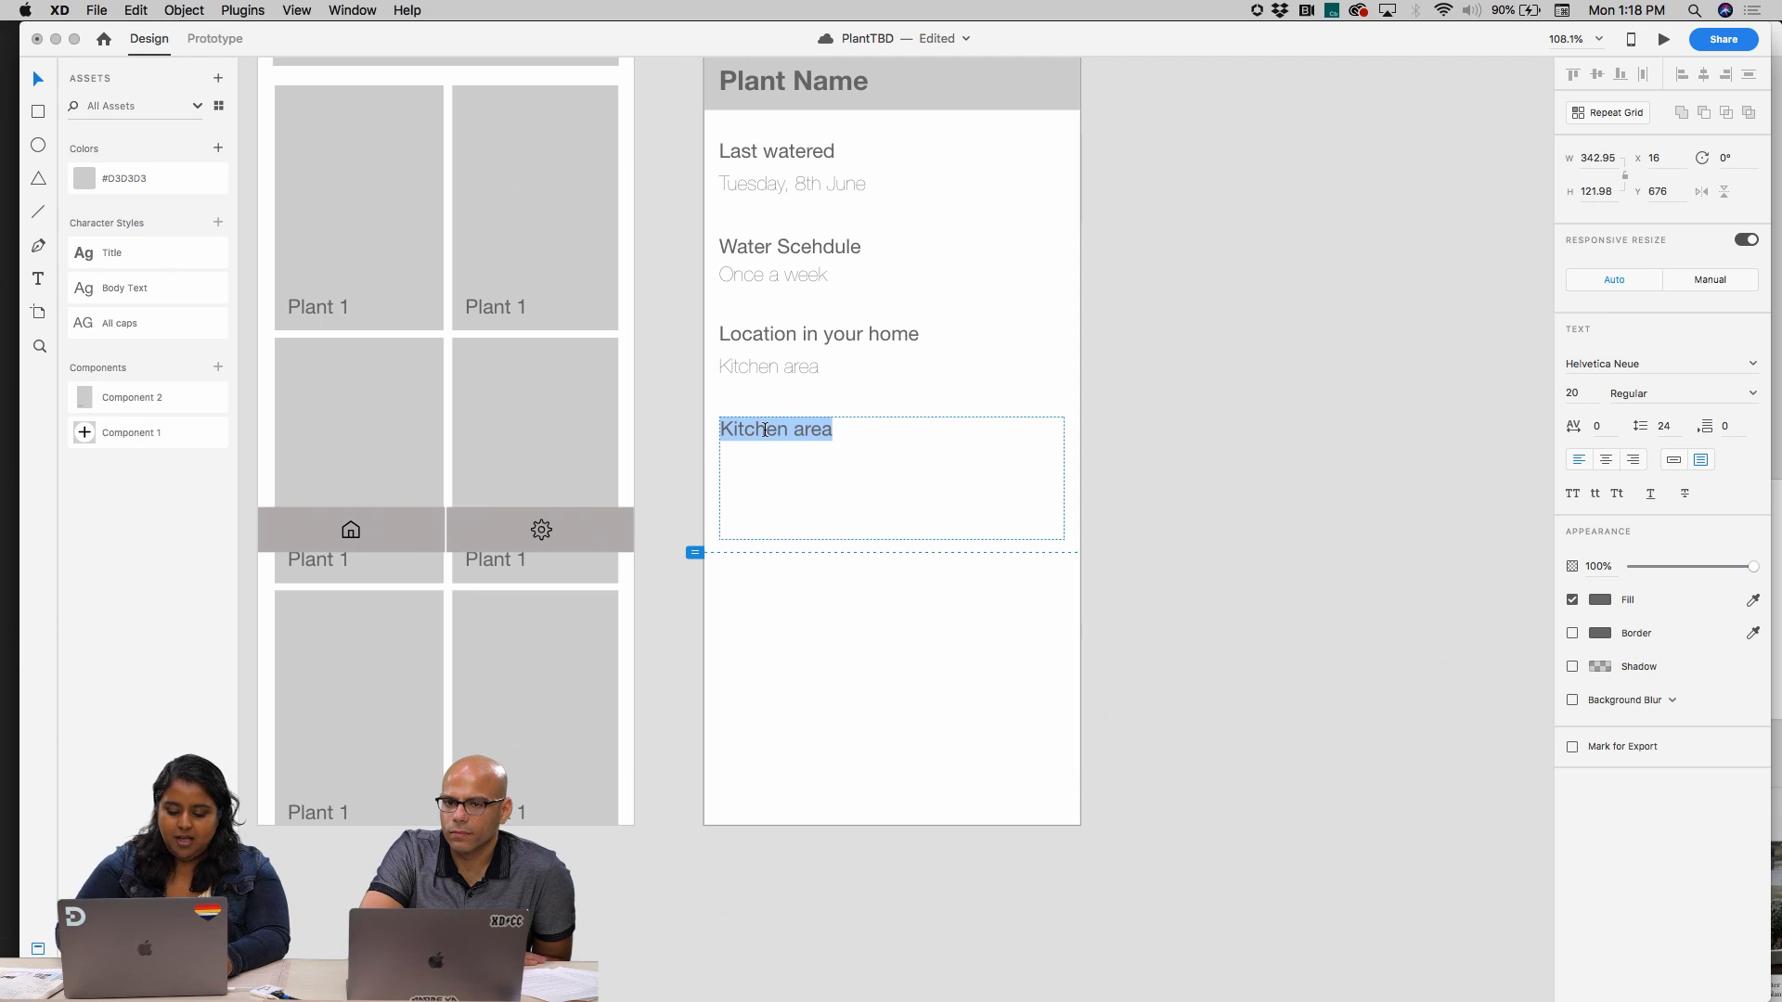
text(Plan)
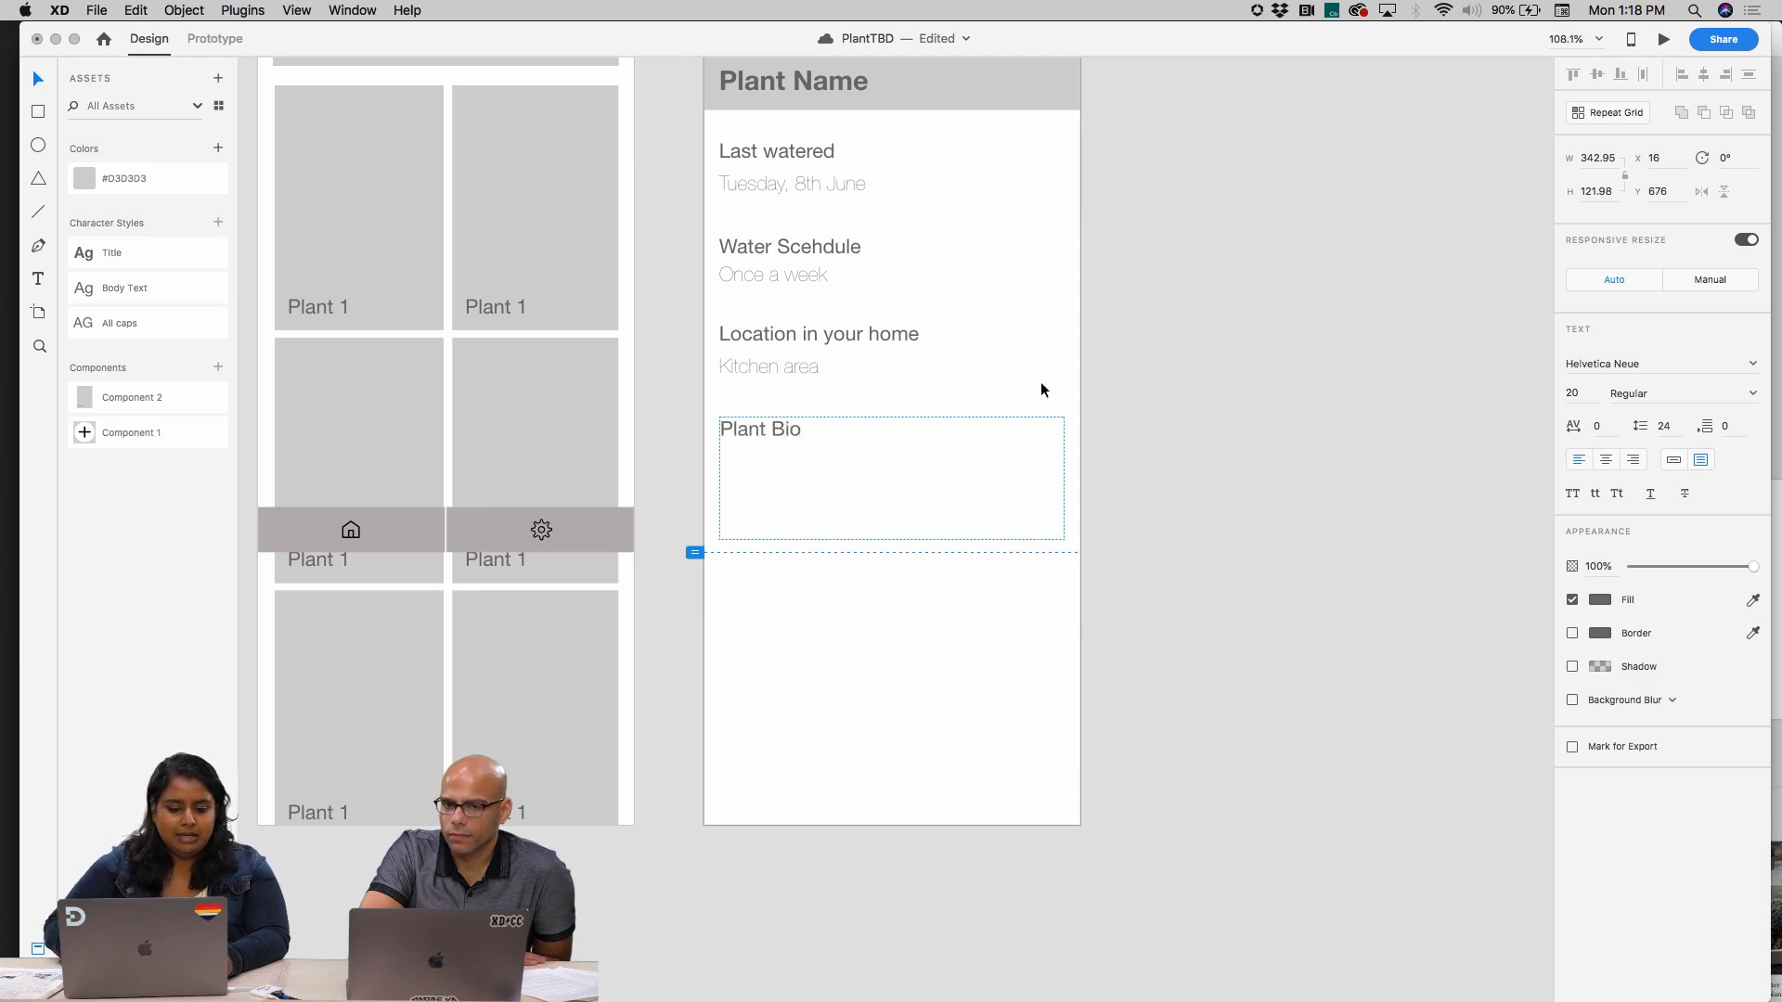
text(t Bio)
key(Escape)
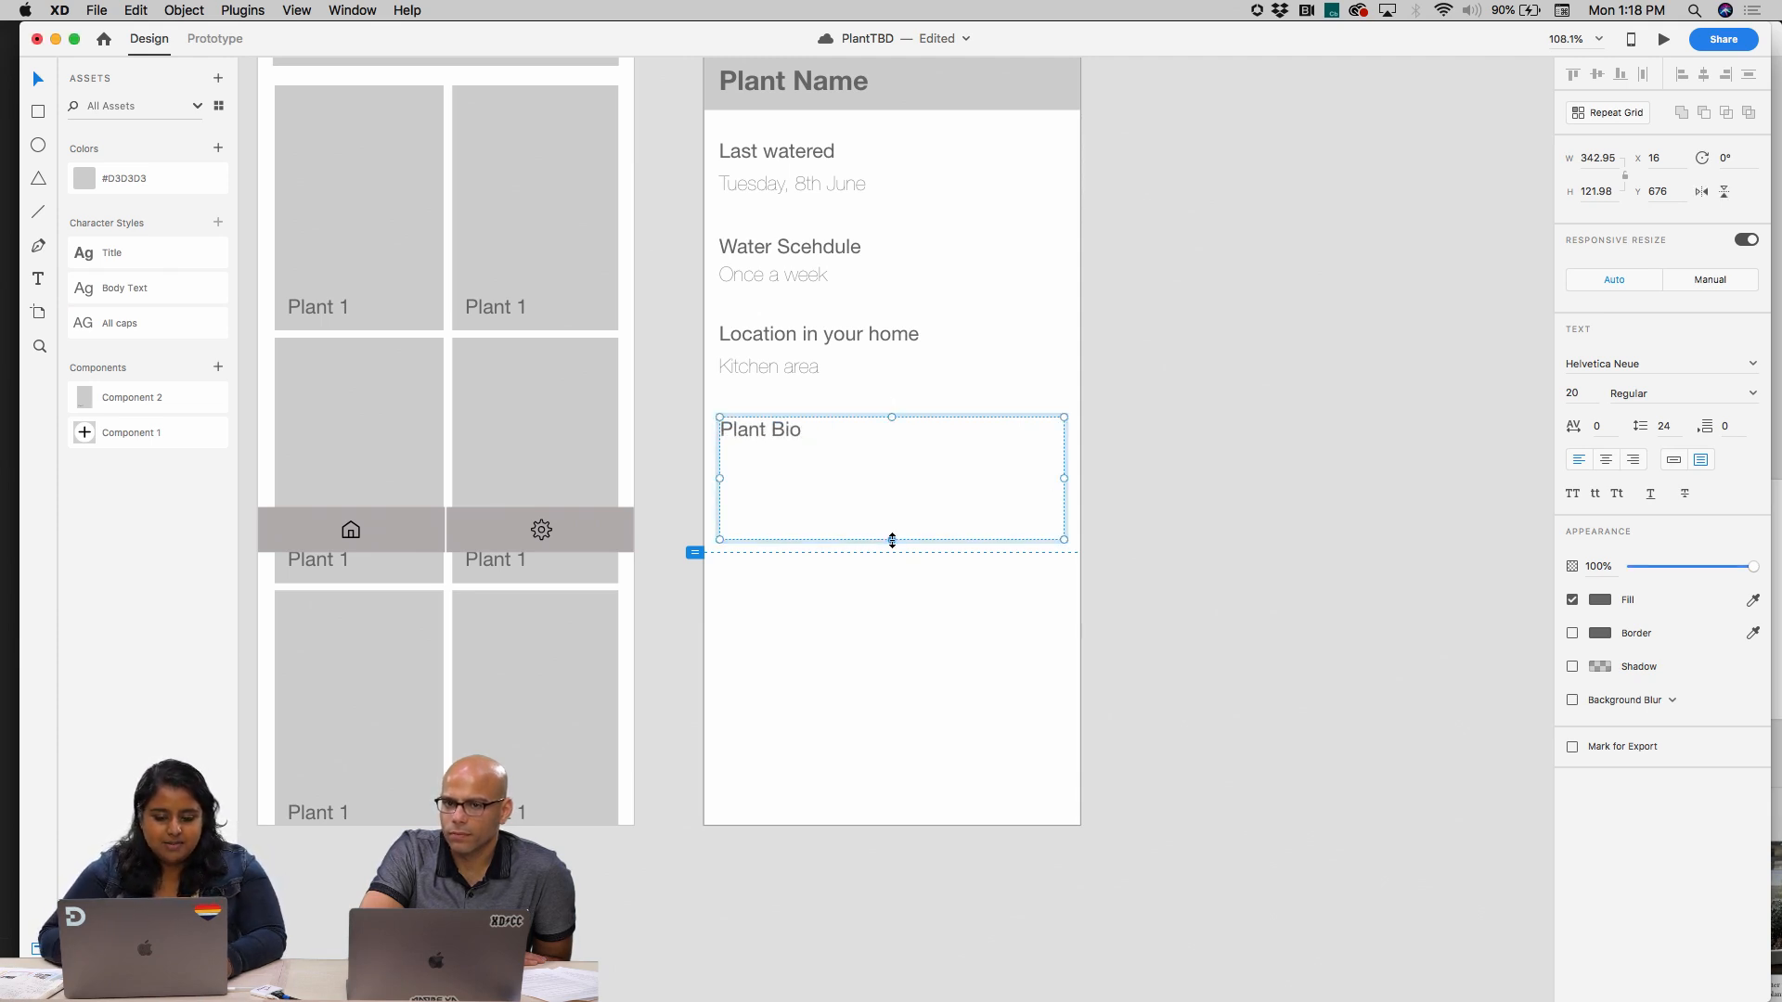
Shrink the Plant Bio text box to its heading line and duplicate the "Kitchen area" text beneath it at X 16, Y 707
drag(891, 538, 895, 443)
click(1023, 358)
click(803, 362)
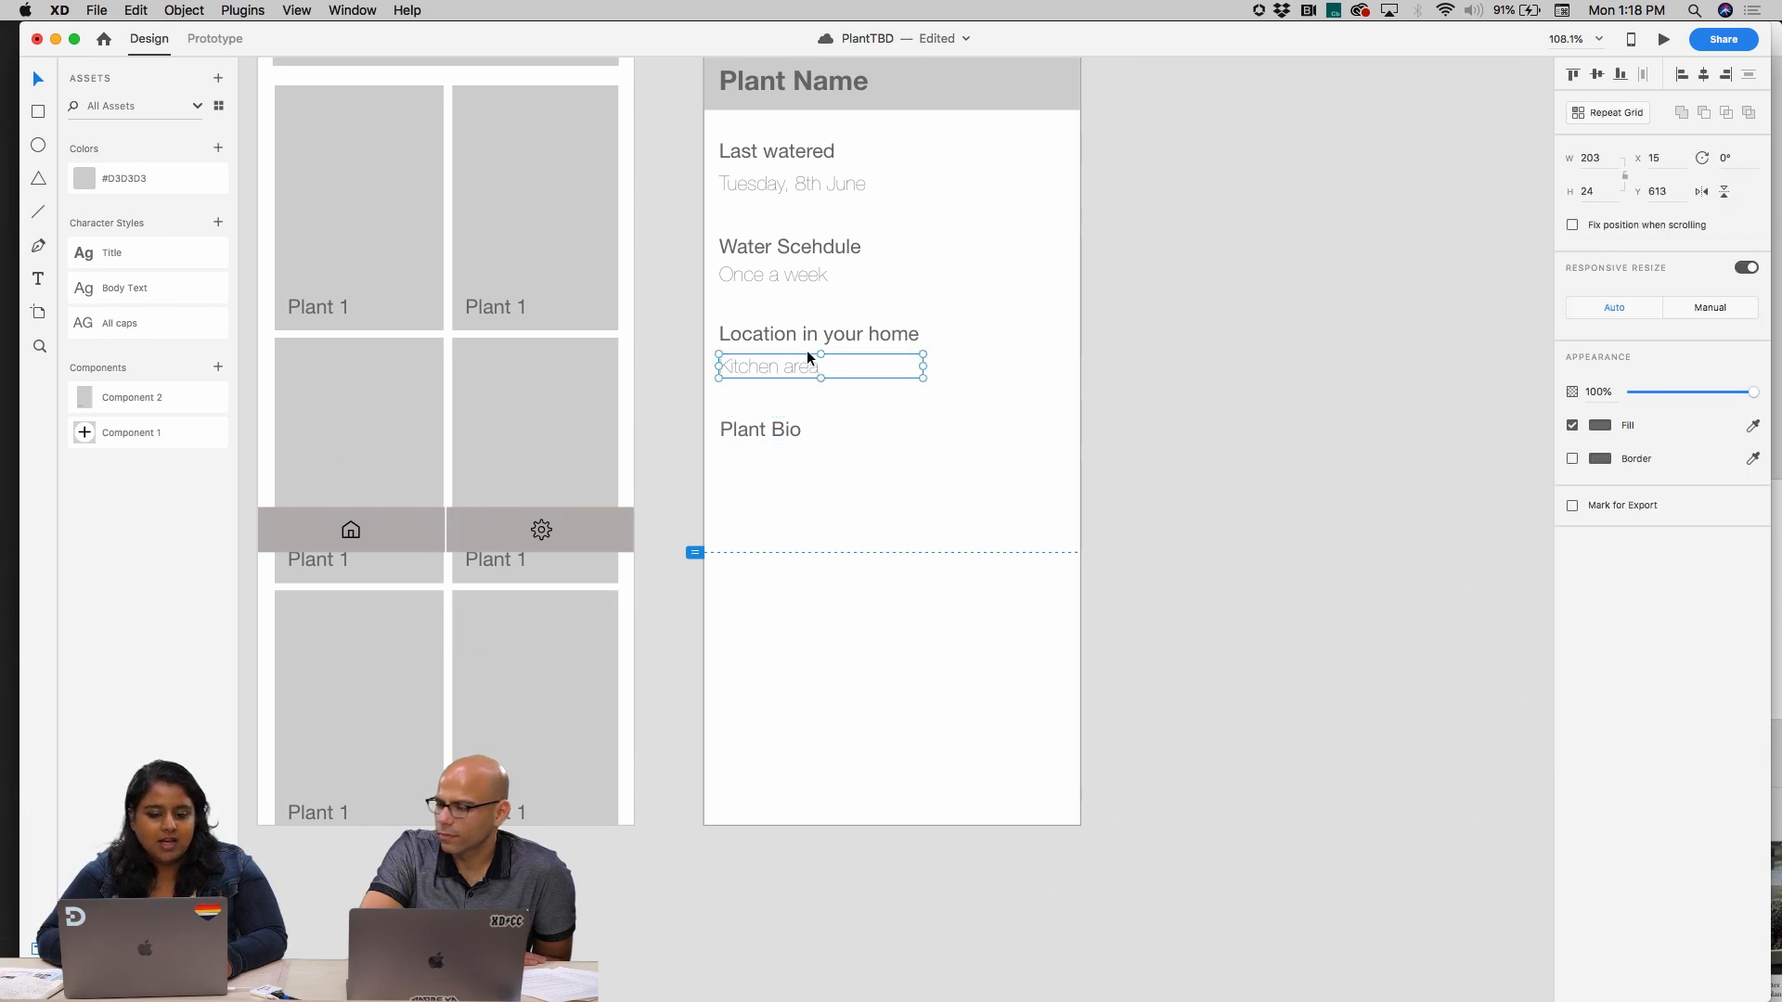
drag(798, 365, 799, 462)
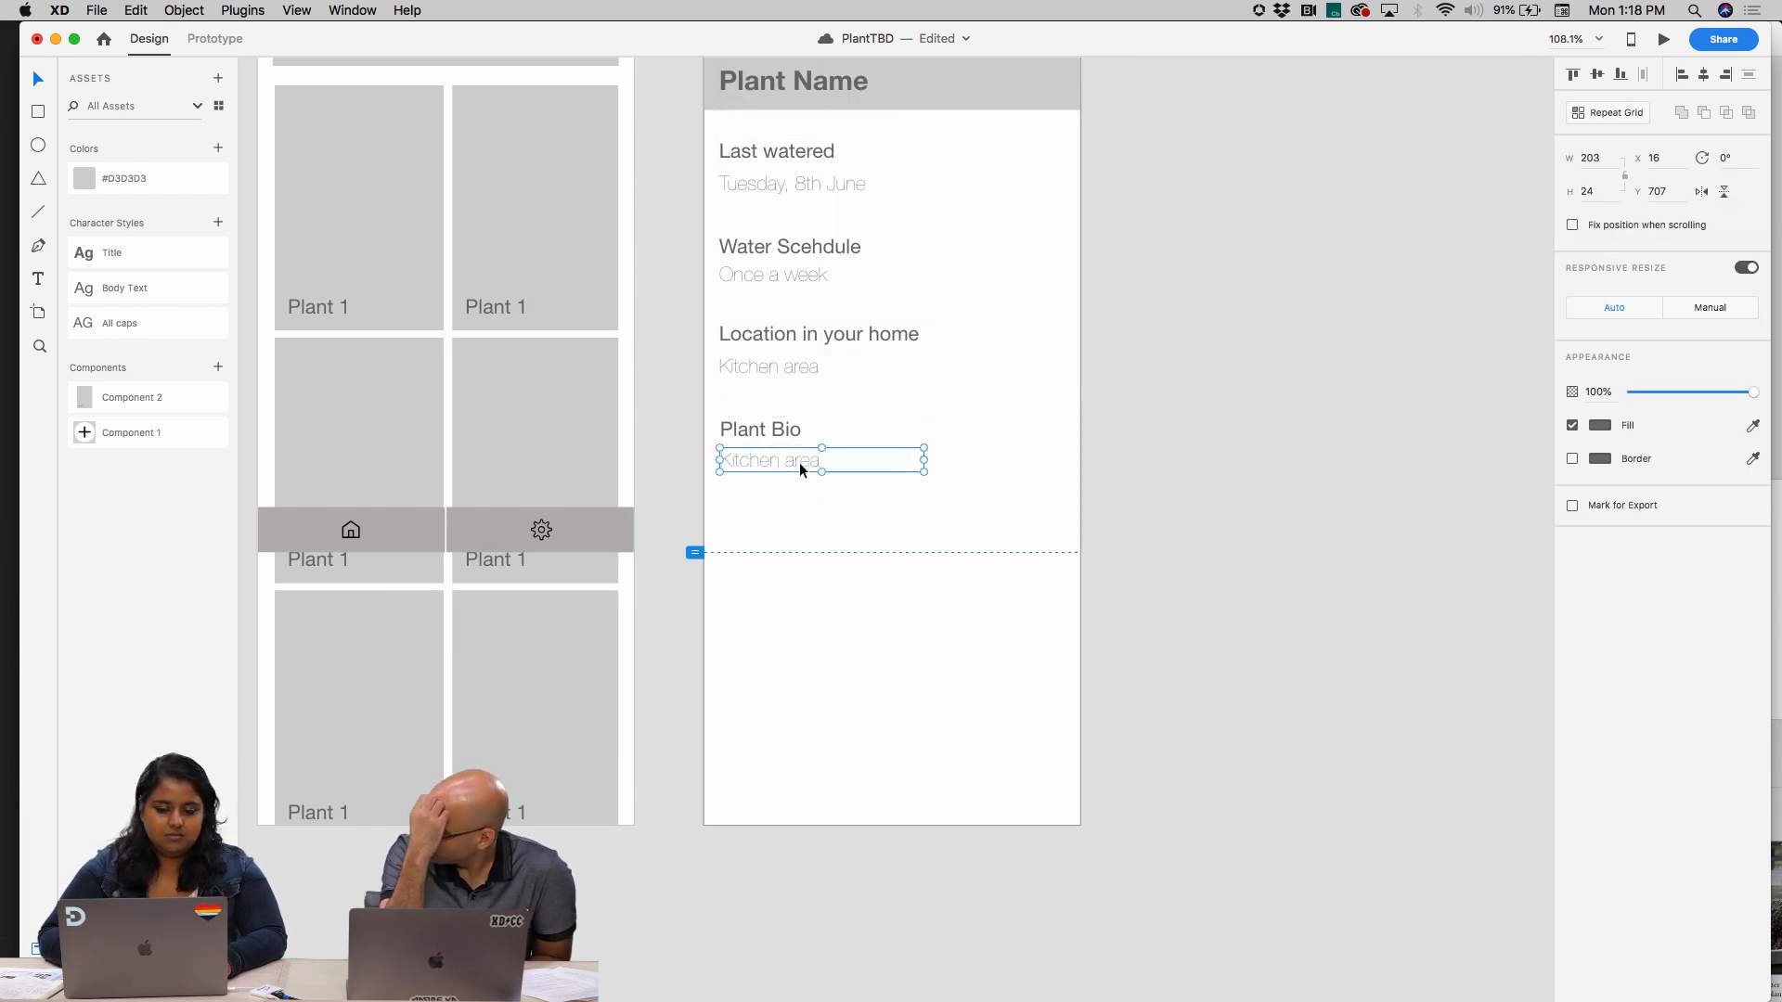
double_click(799, 462)
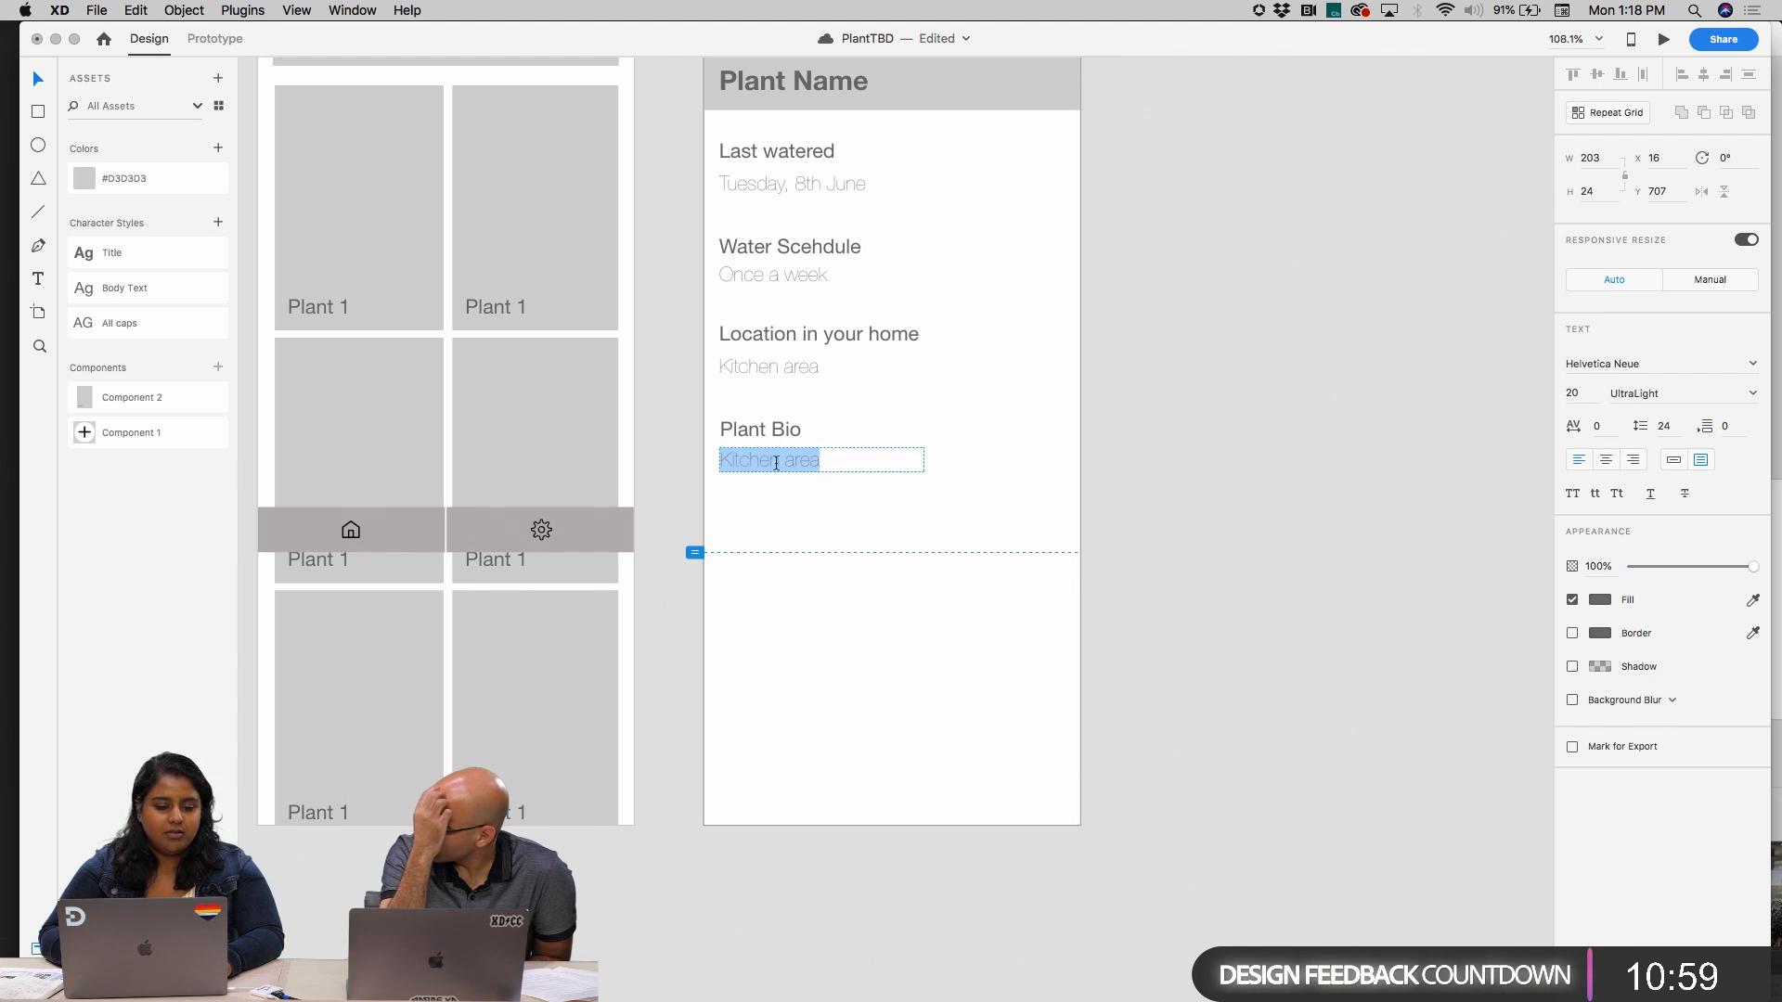
click(239, 9)
mouse_move(333, 107)
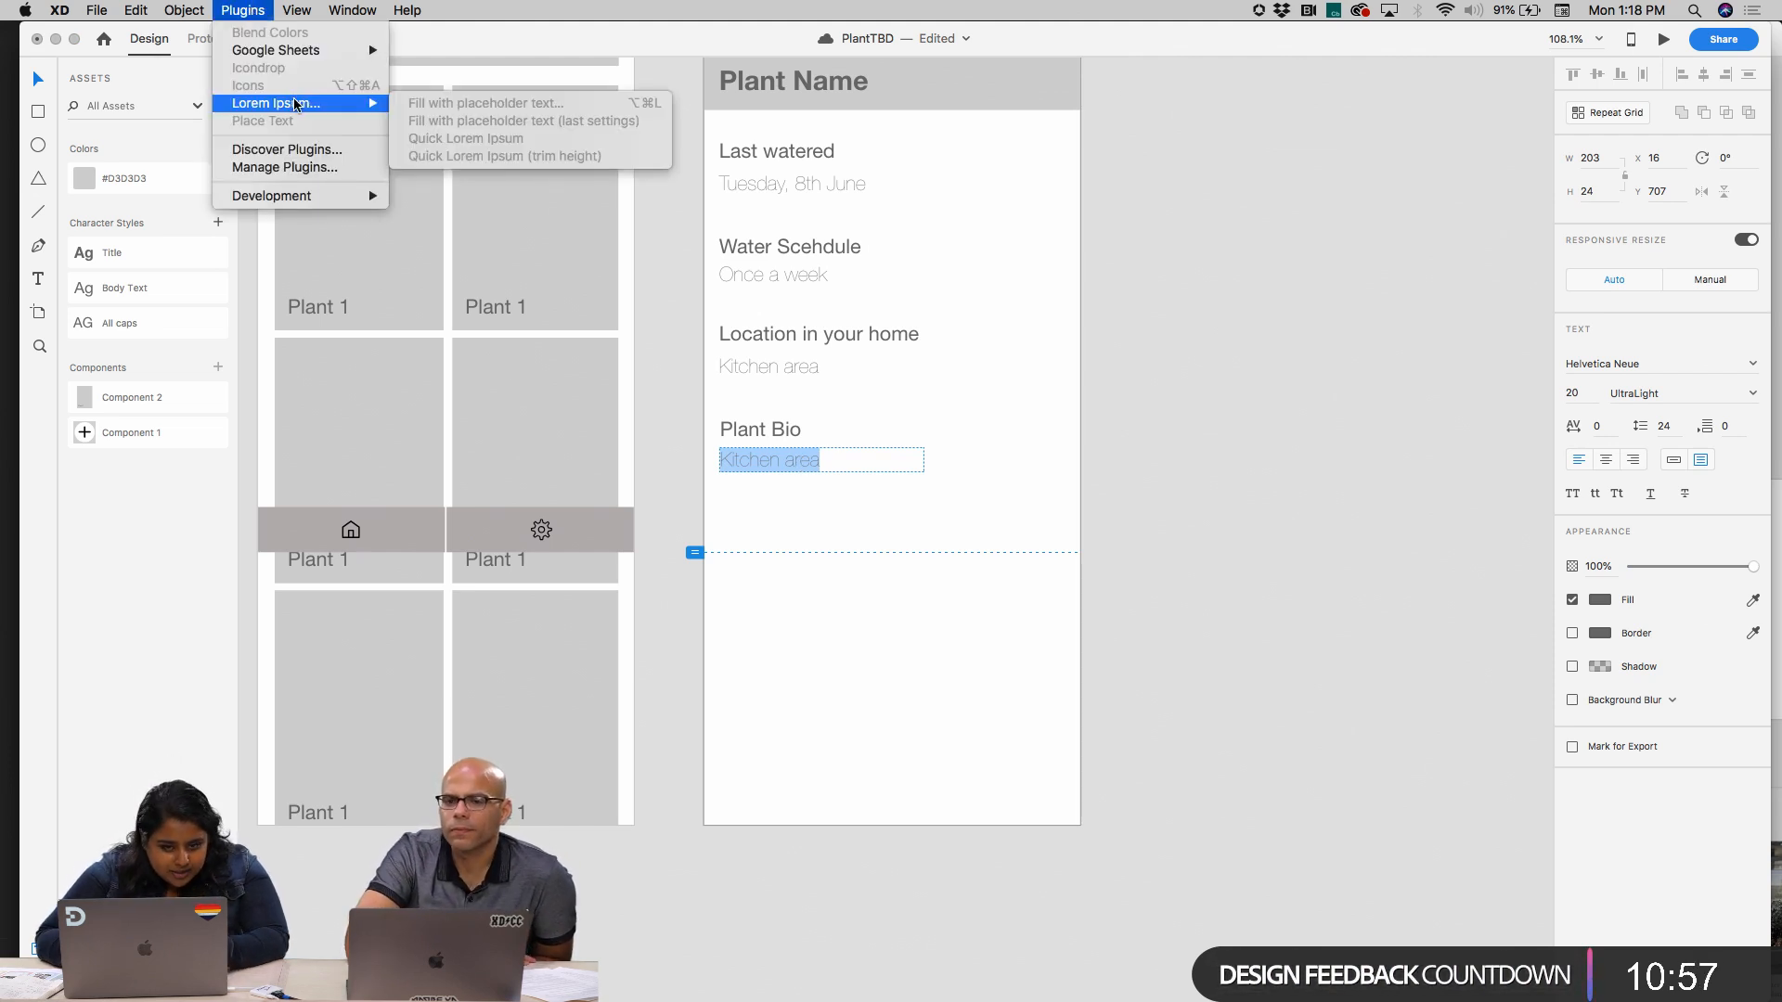
click(1227, 325)
key(Escape)
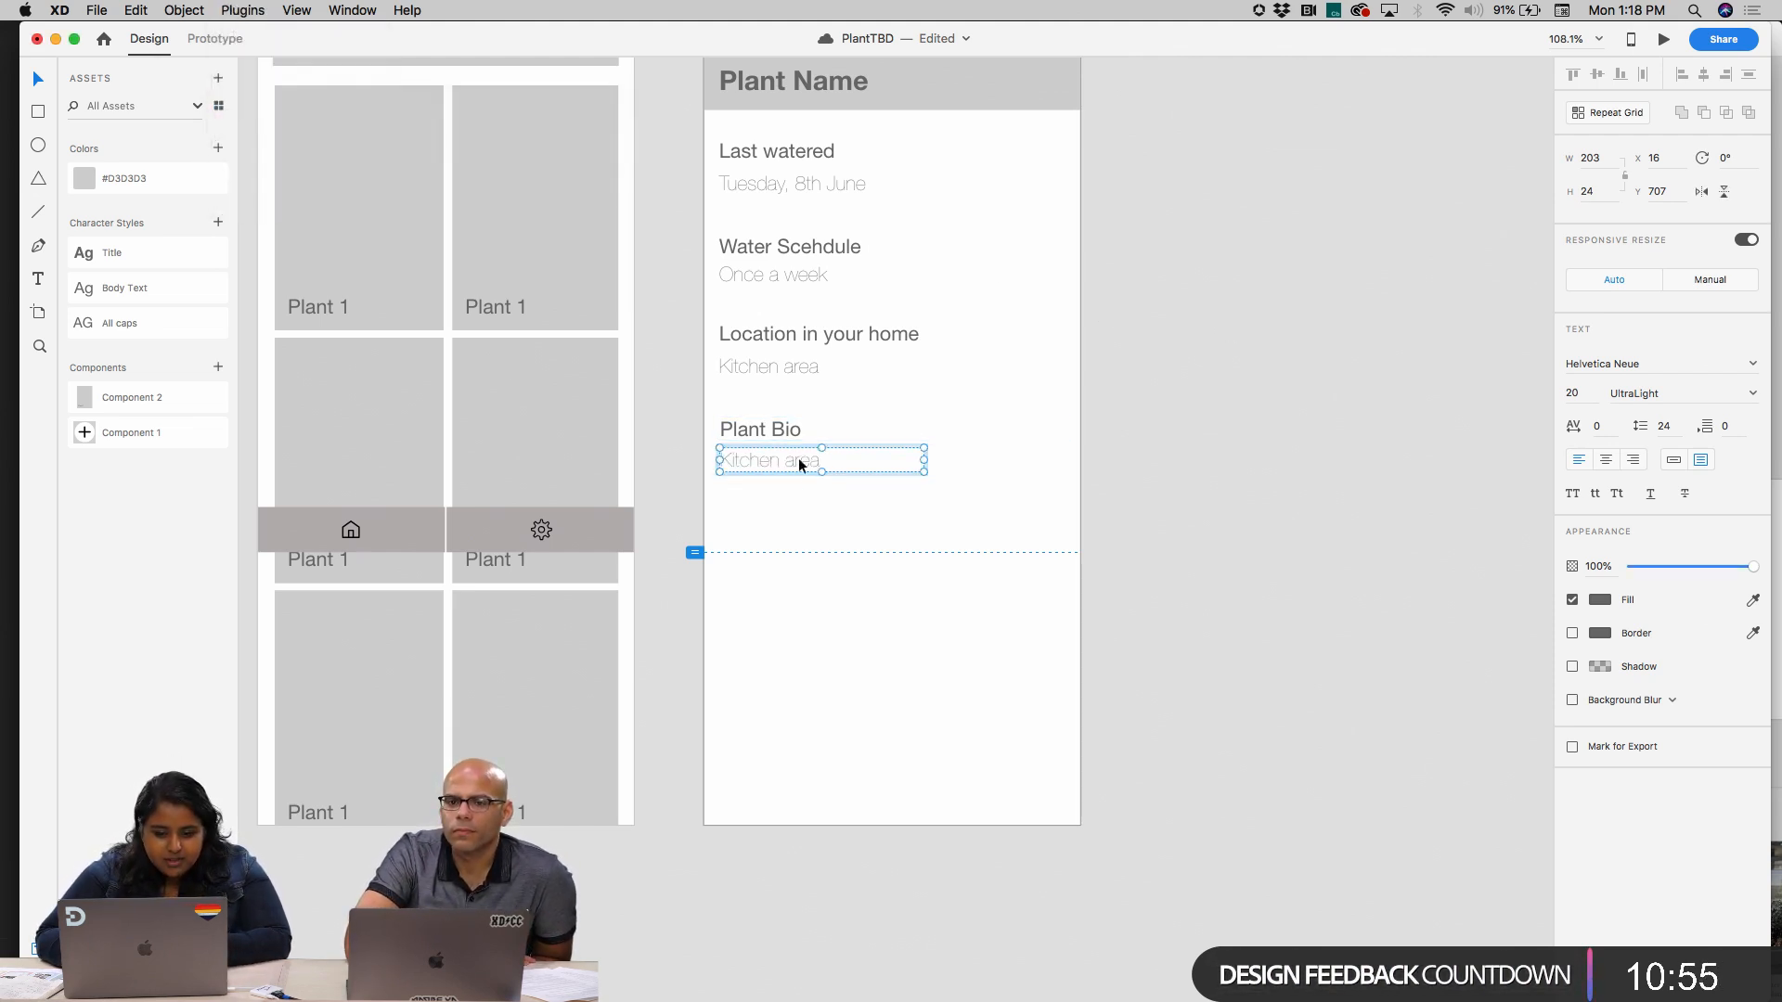
Fill the text box beneath Plant Bio with Lorem Ipsum placeholder text
click(243, 9)
mouse_move(315, 105)
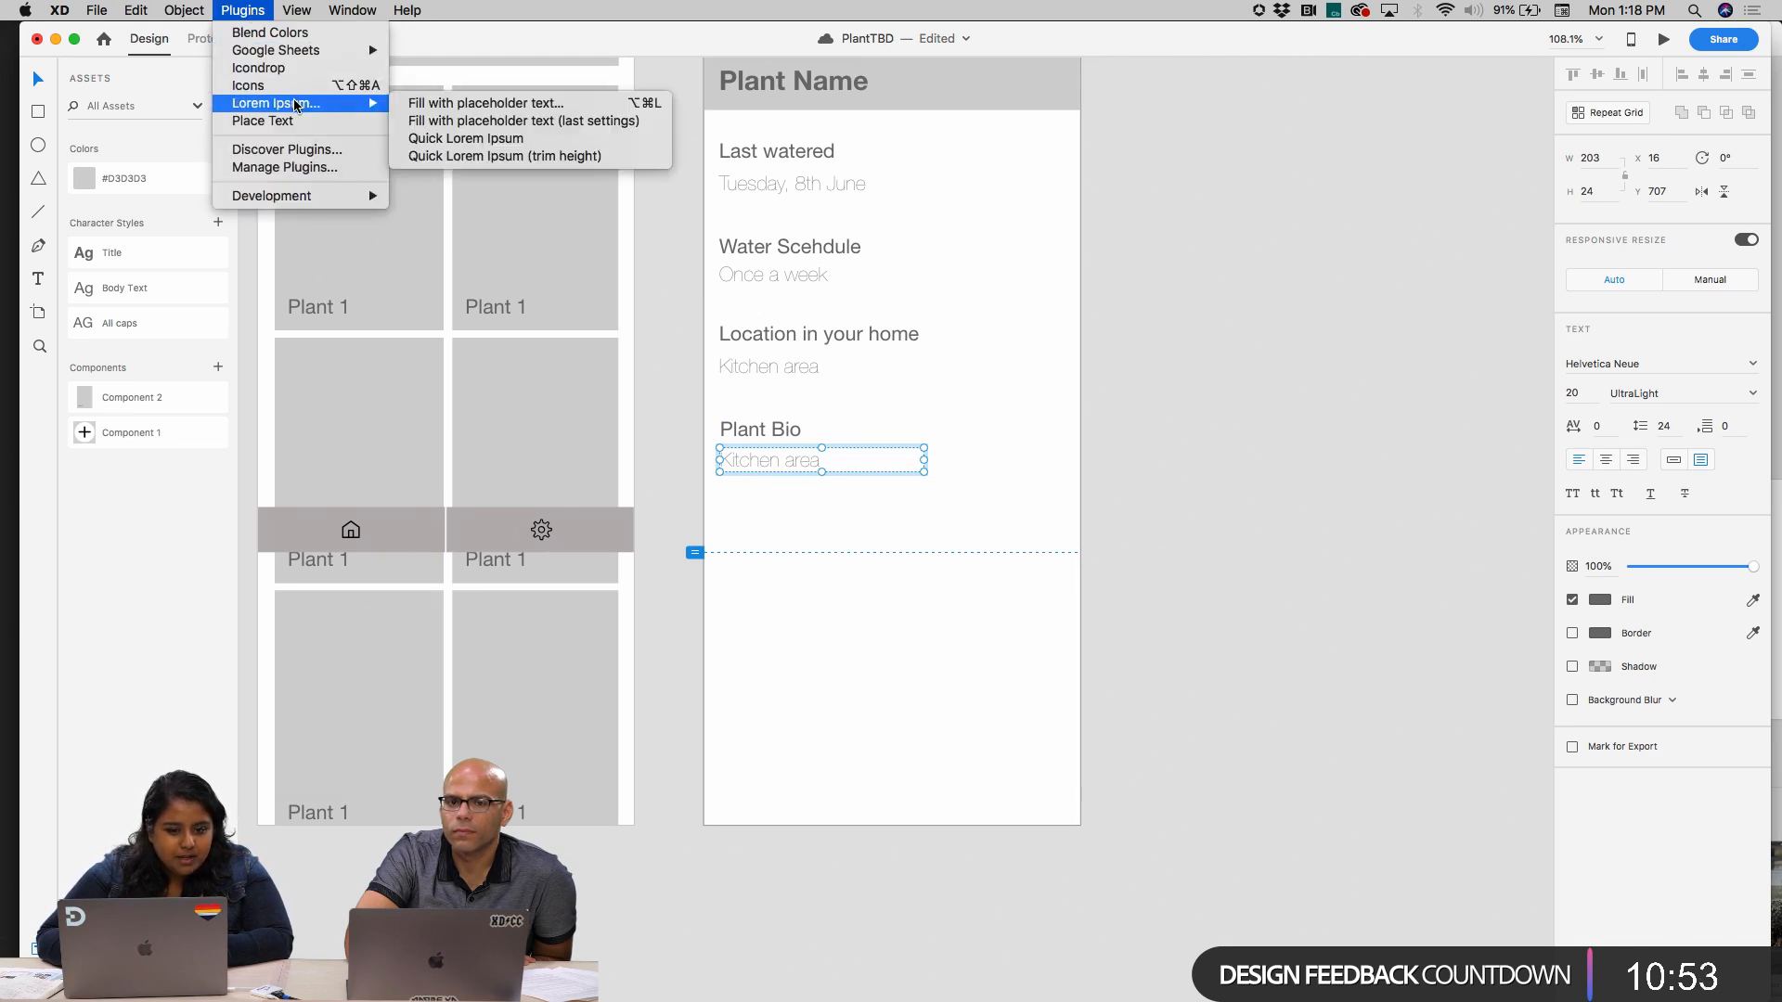
click(459, 106)
click(1029, 320)
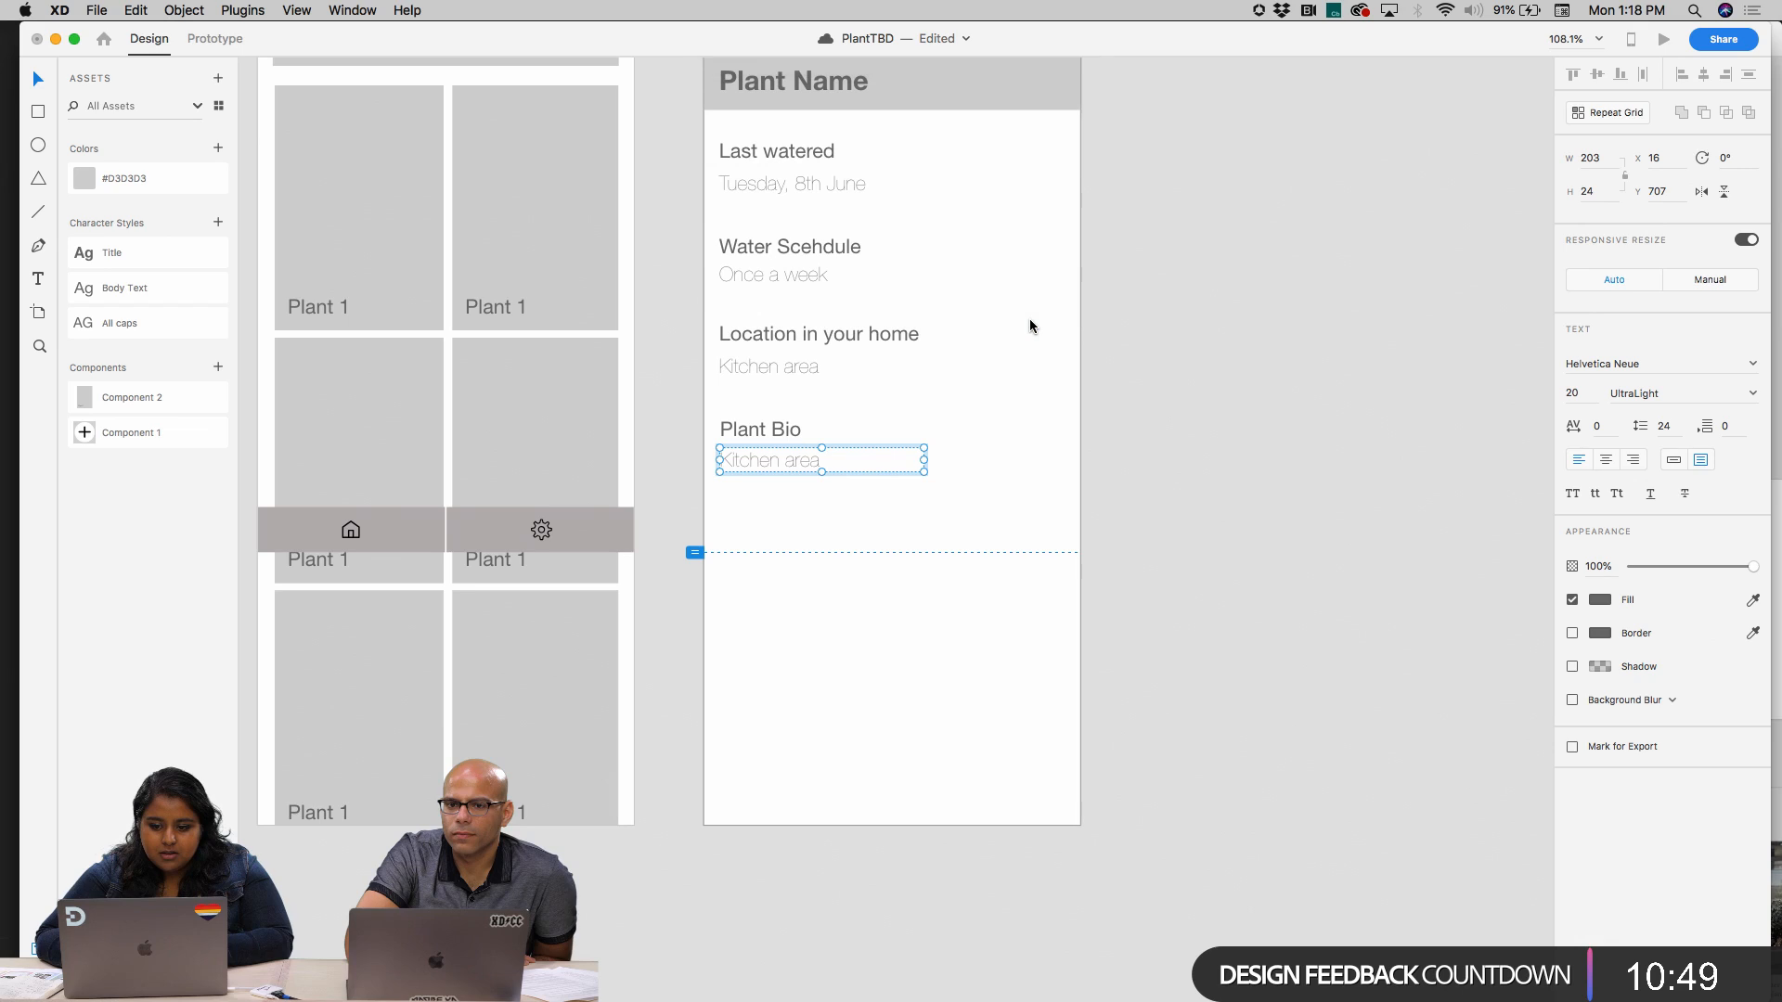
Enlarge the text box beneath Plant Bio to about 331 by 88 and fill it with standard Latin Lorem Ipsum, trimming its height to fit
drag(925, 472, 1051, 536)
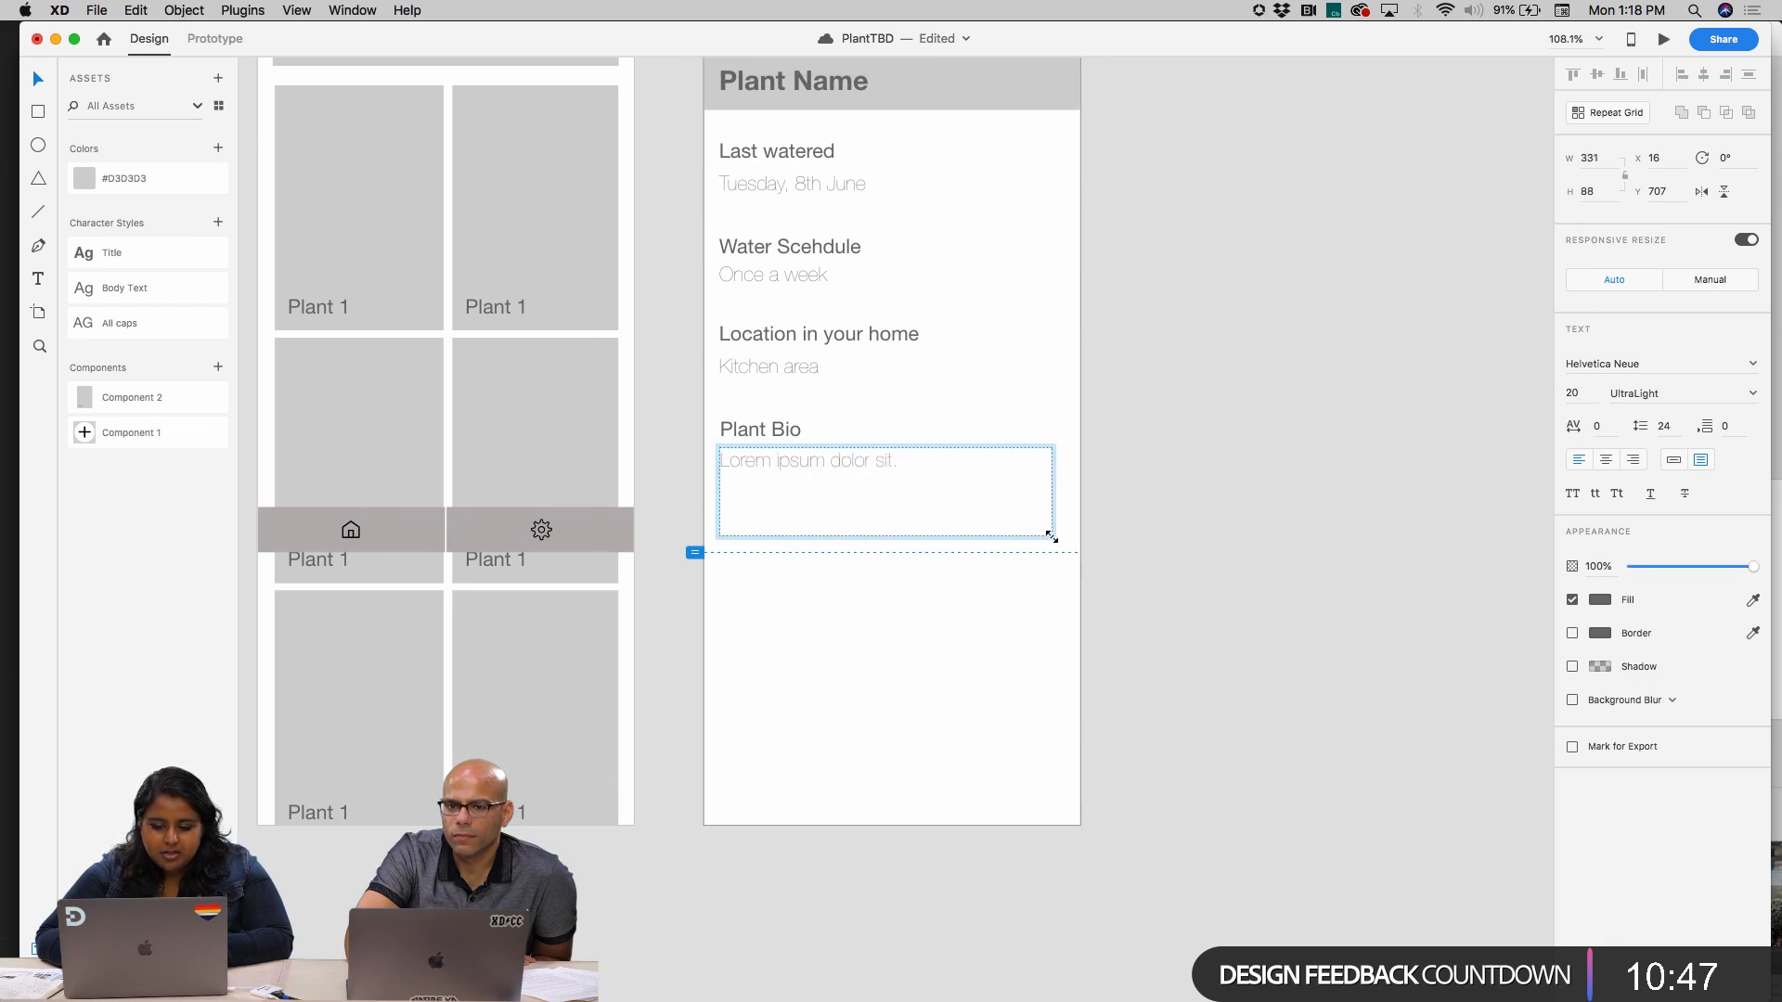
click(243, 11)
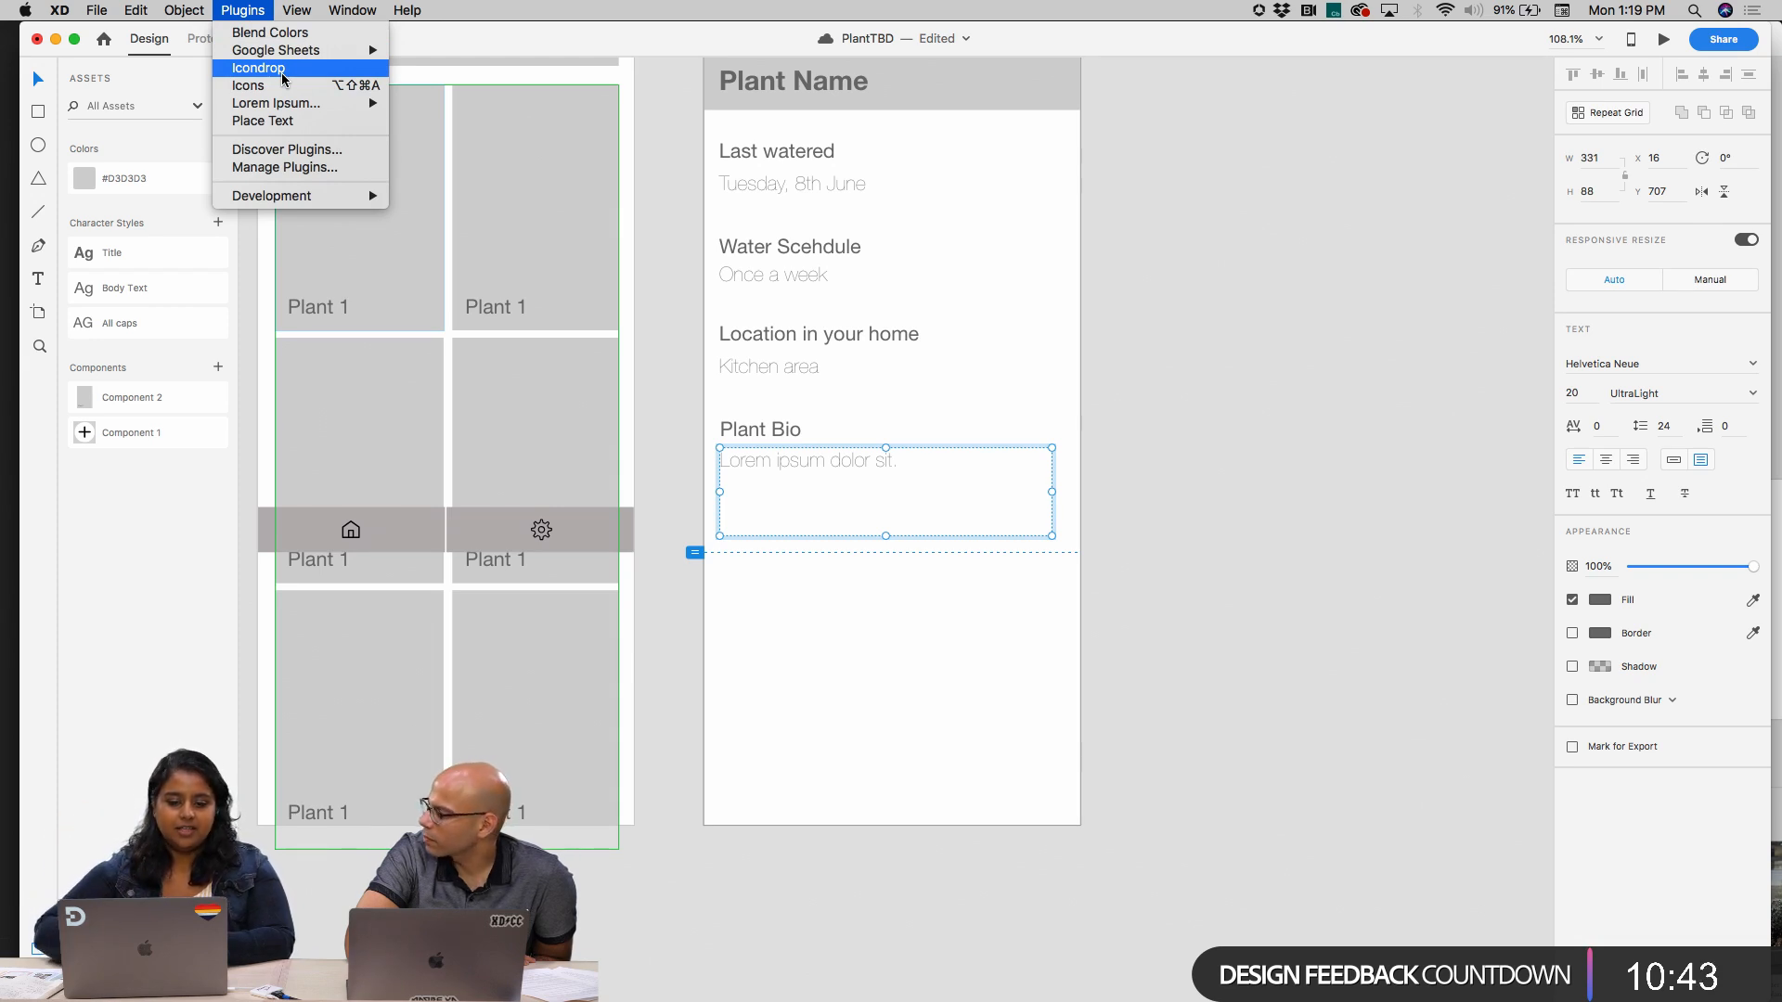
mouse_move(279, 103)
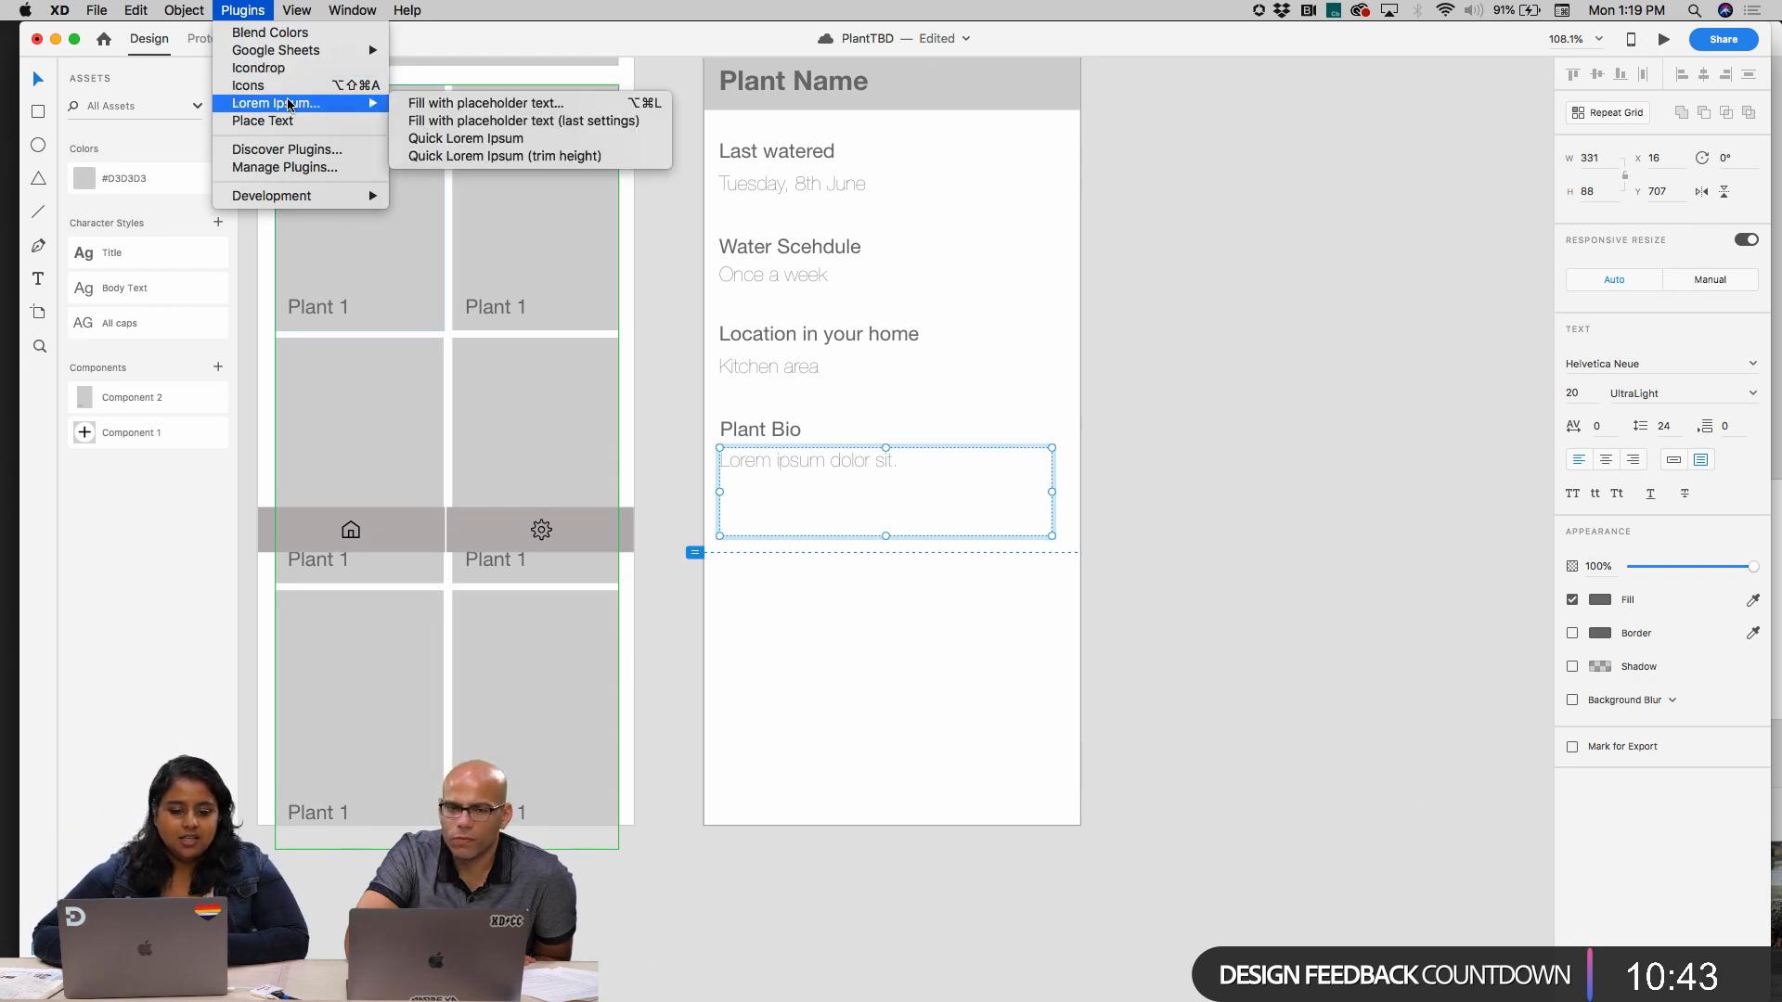
click(536, 103)
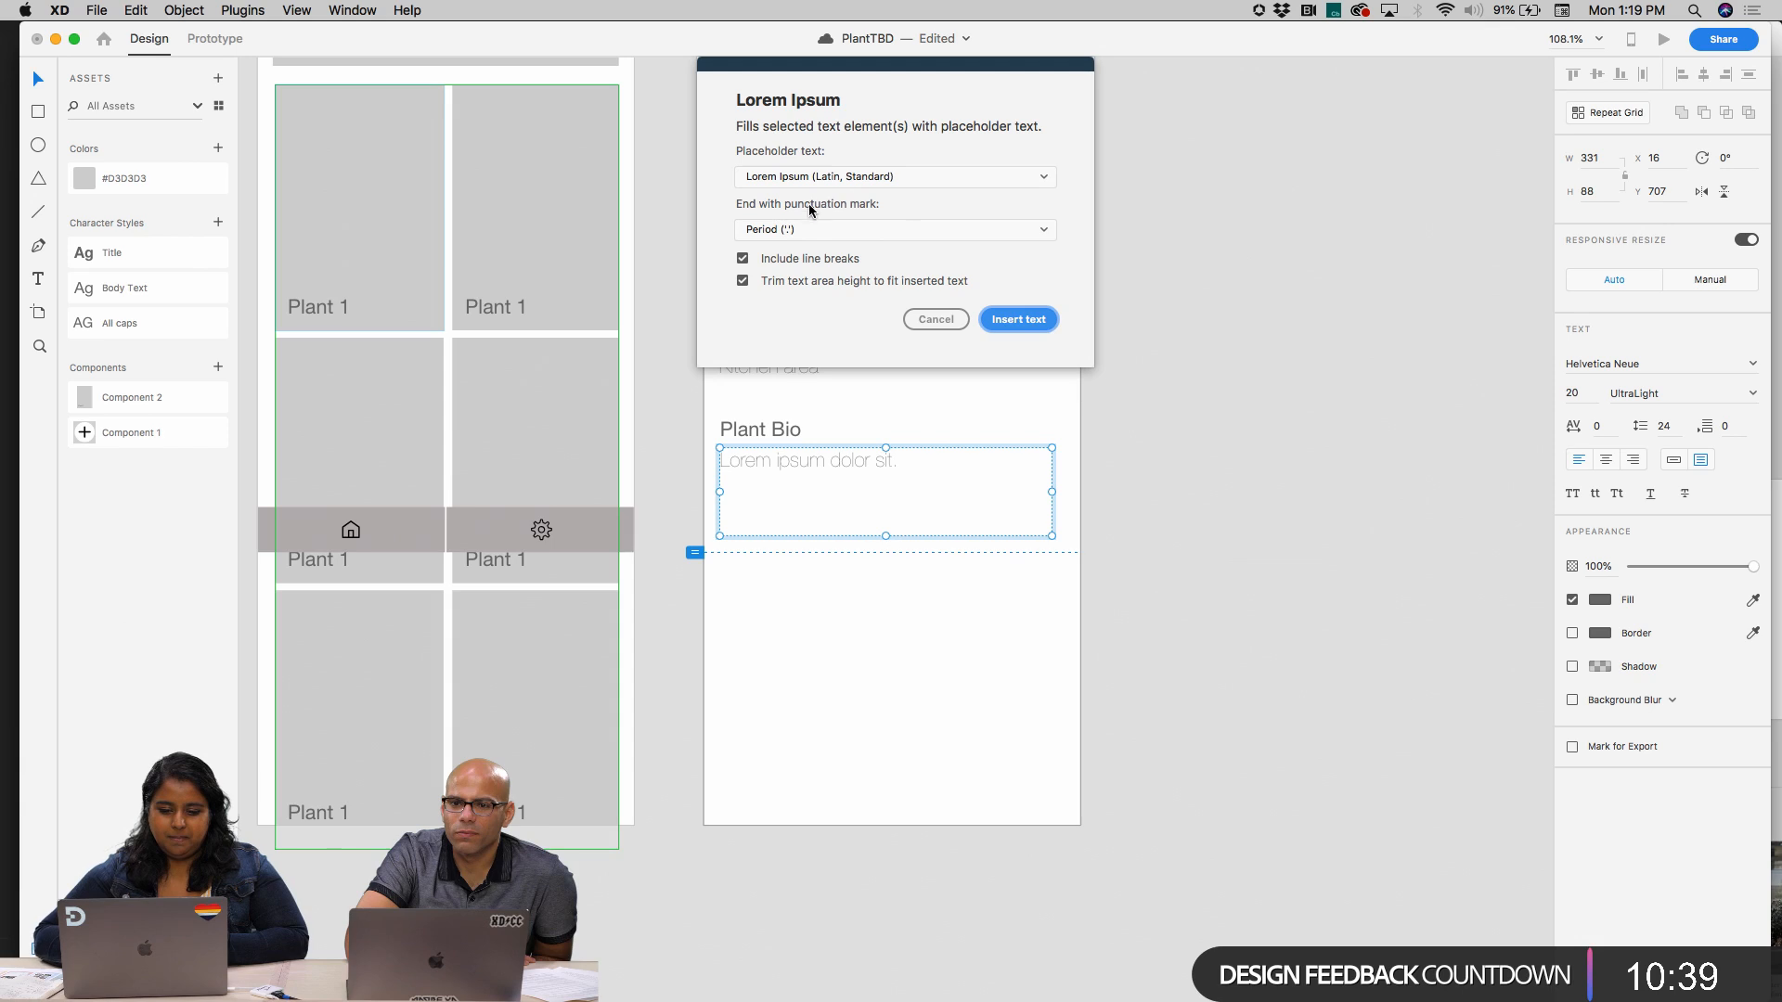
click(1037, 321)
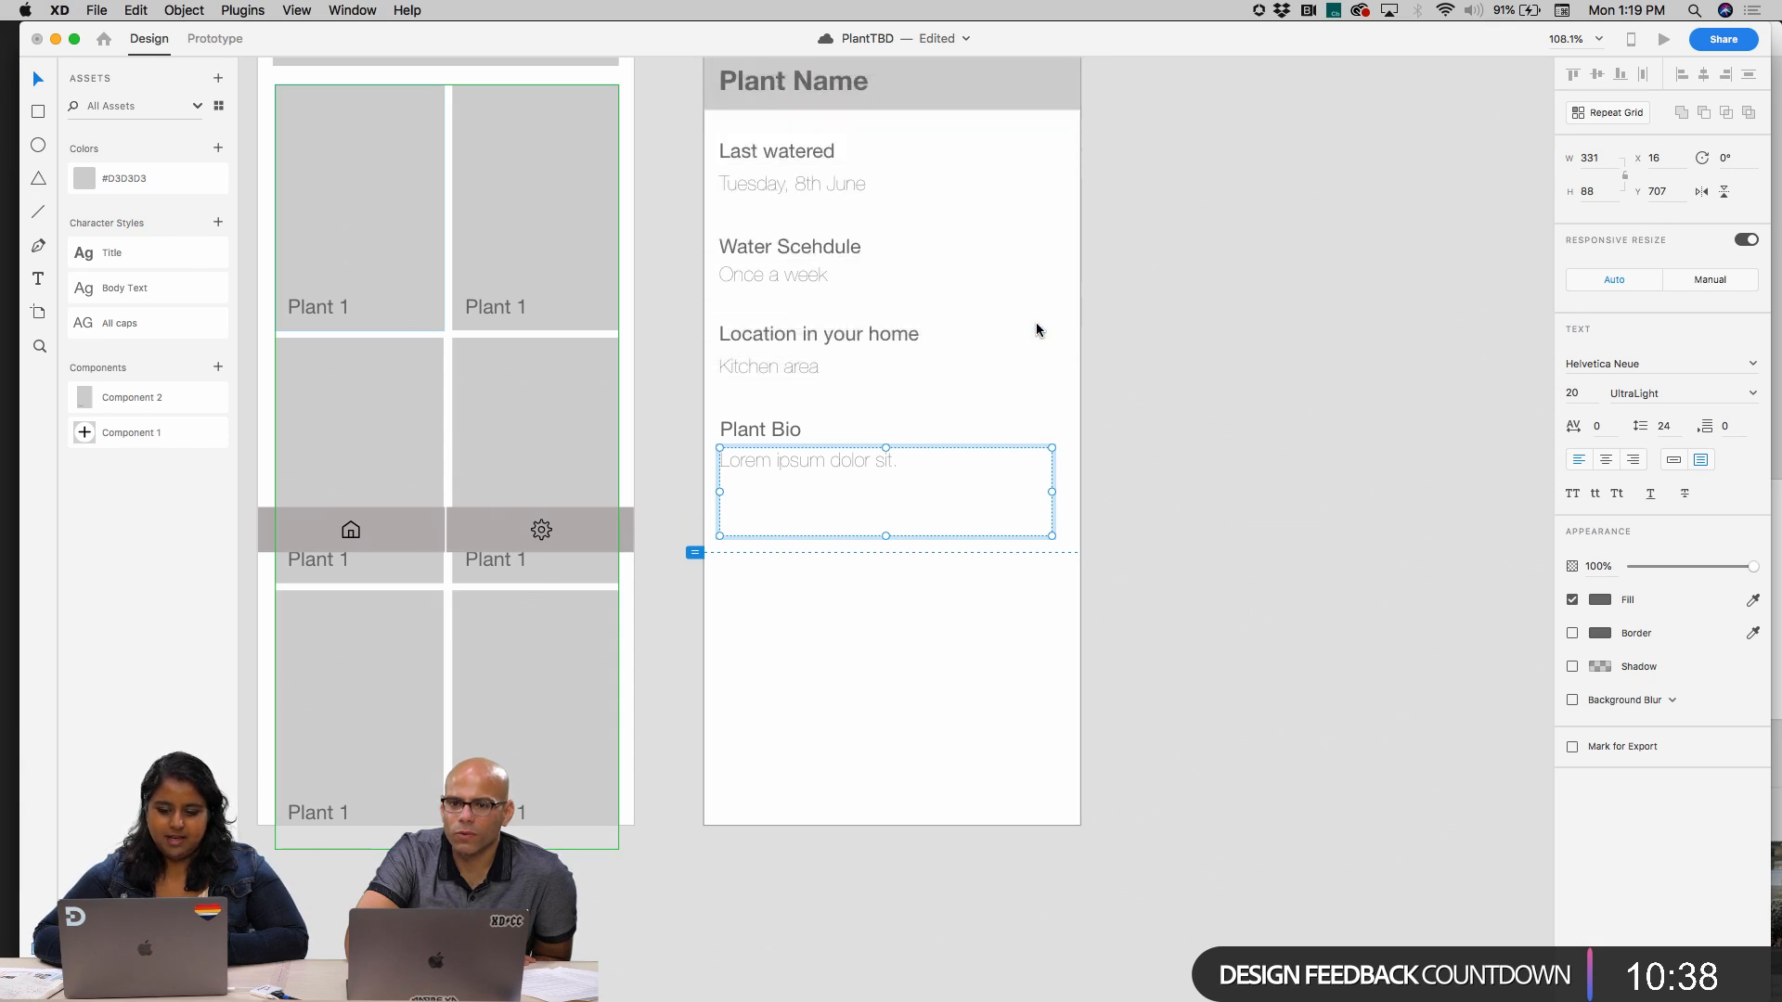
Extend the height of the Plant Bio placeholder paragraph's box to about 90
click(1193, 397)
click(913, 516)
mouse_move(885, 519)
mouse_down()
mouse_move(883, 591)
mouse_move(886, 538)
mouse_up()
click(1182, 479)
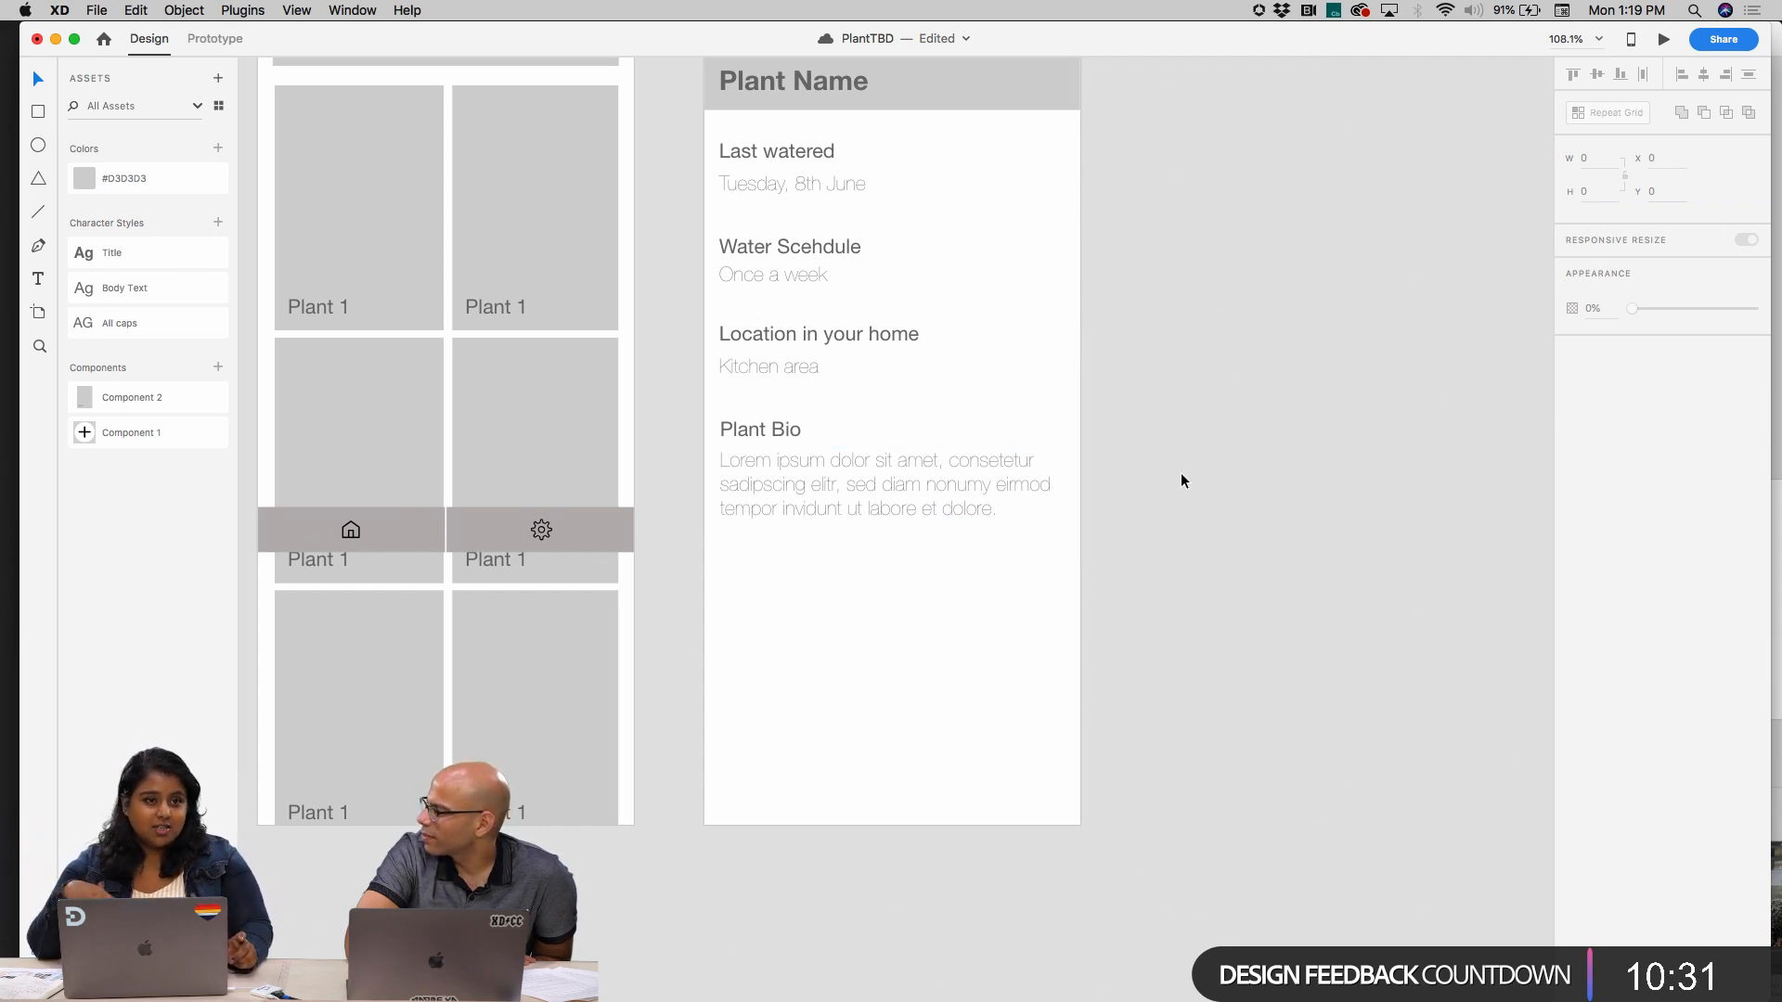
click(962, 473)
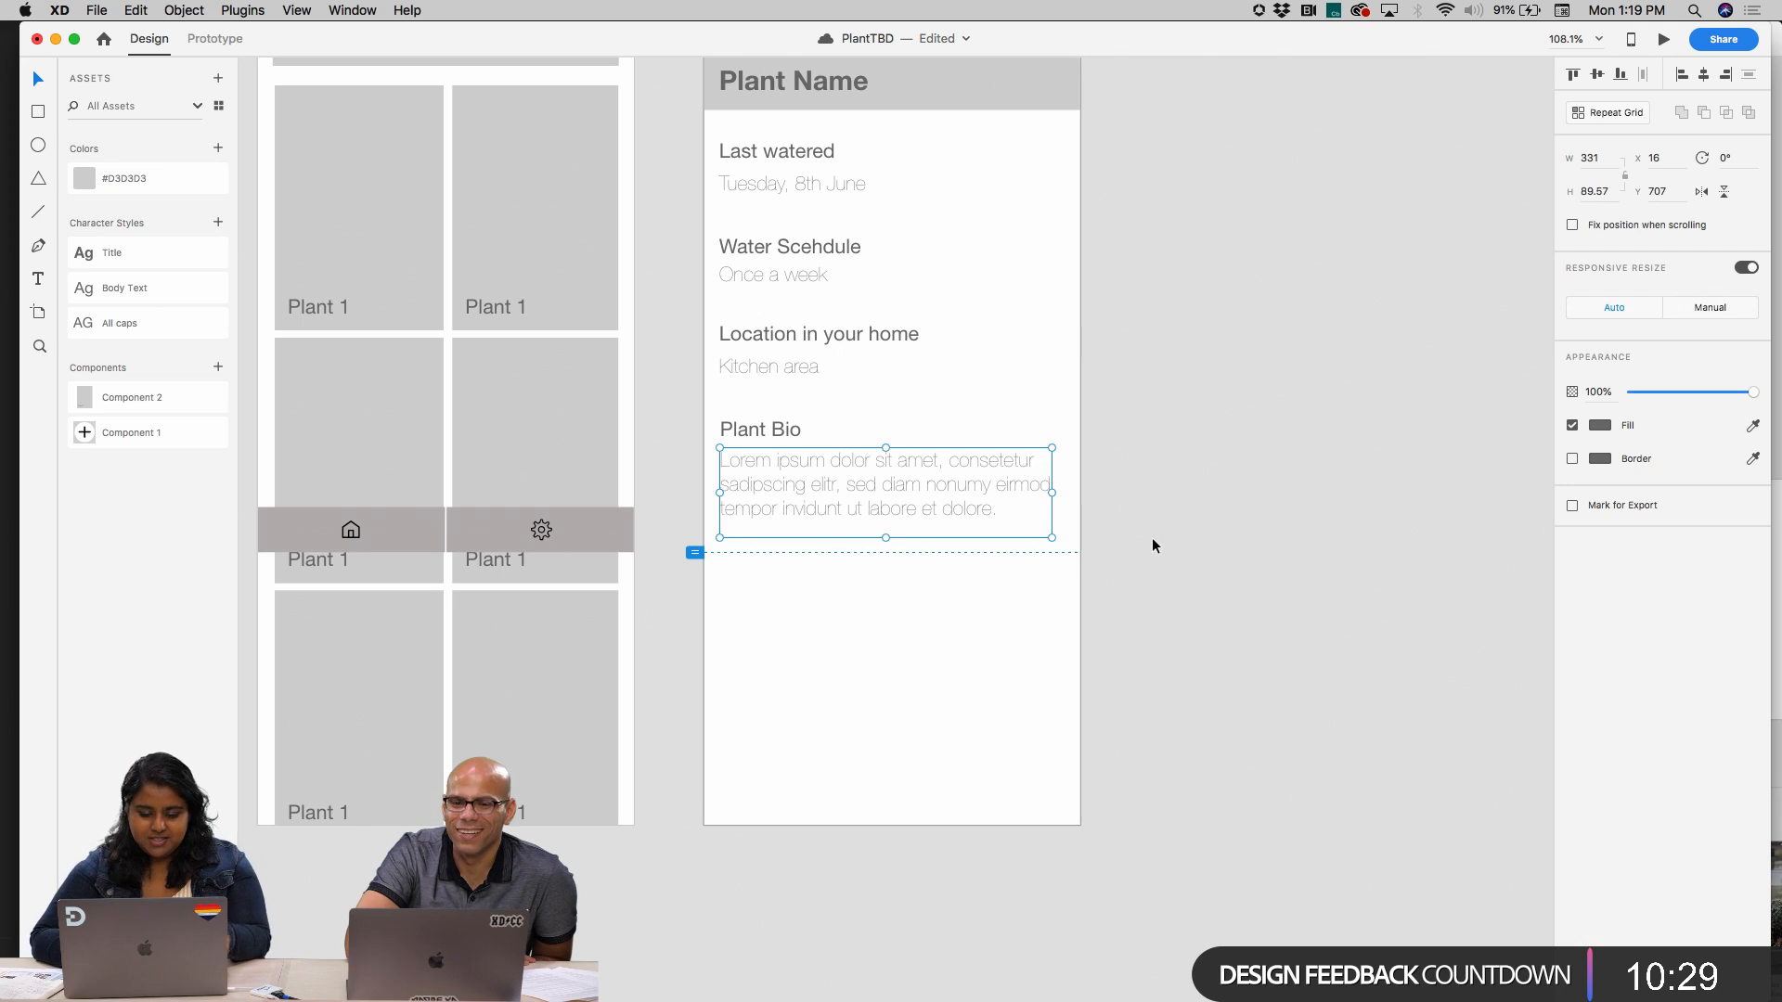
click(1176, 559)
Select the light detail texts under Last watered, Water Scehdule, Location in your home and Plant Bio together
scroll(1178, 553, down, 4)
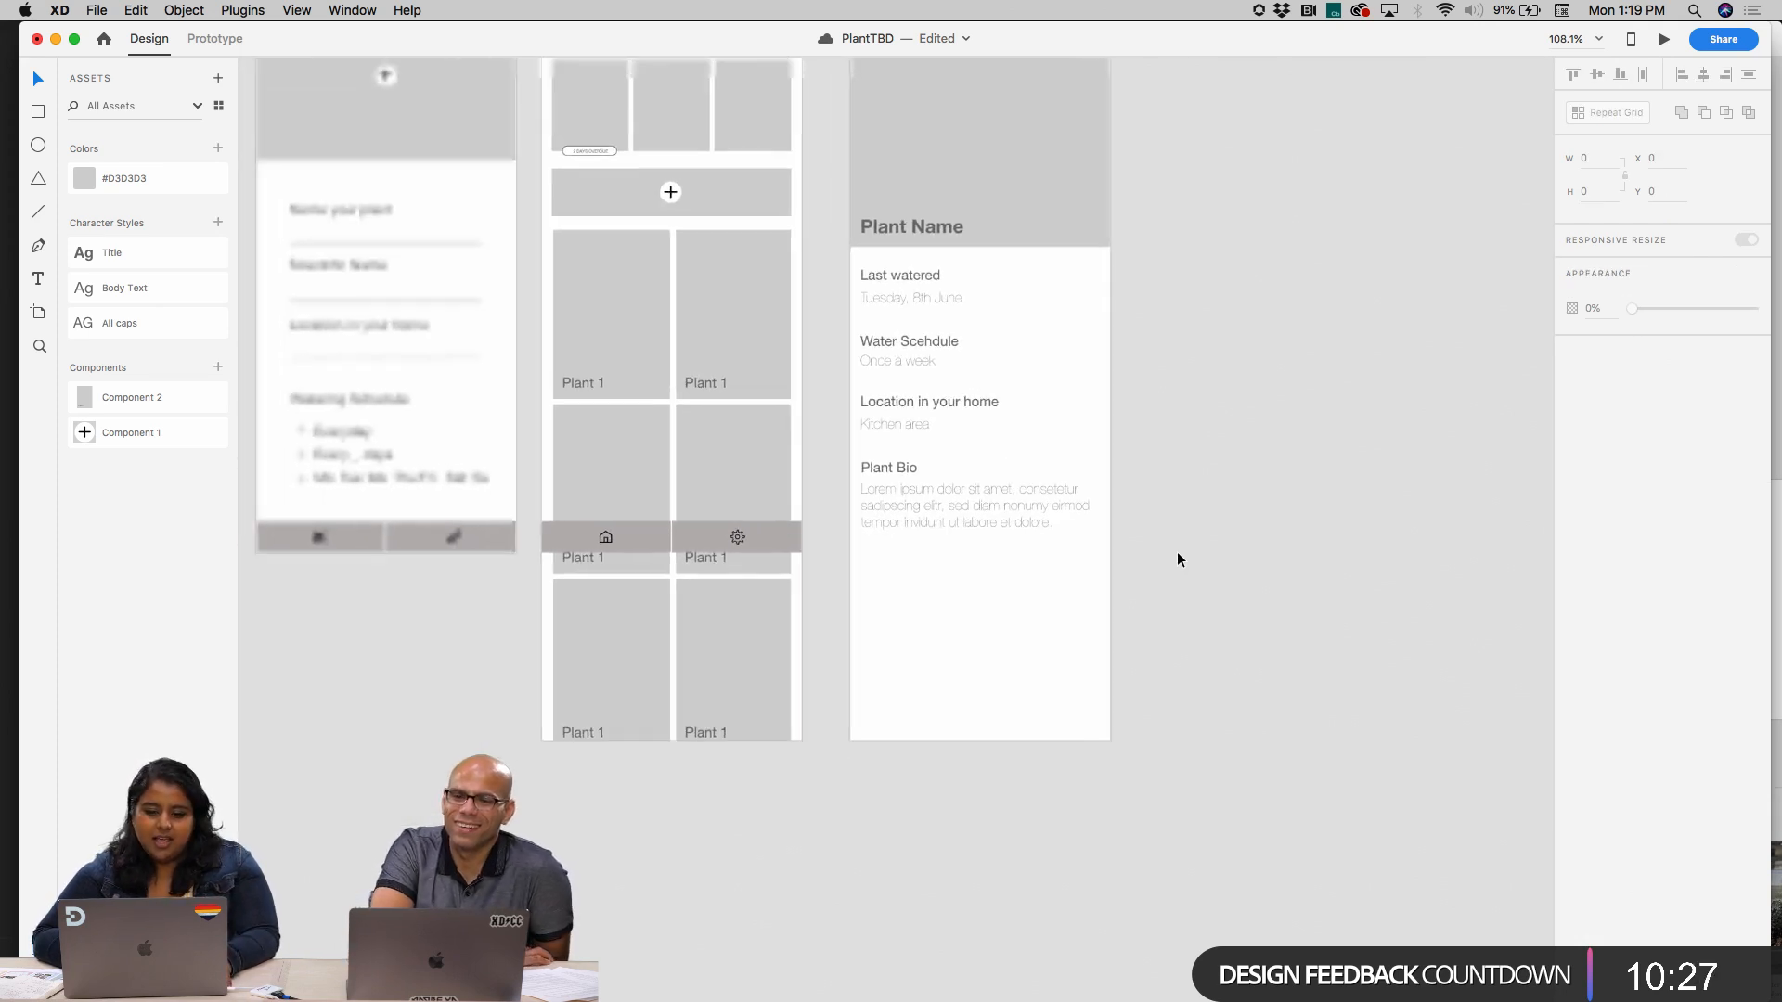
scroll(1177, 553, right, 1)
click(926, 539)
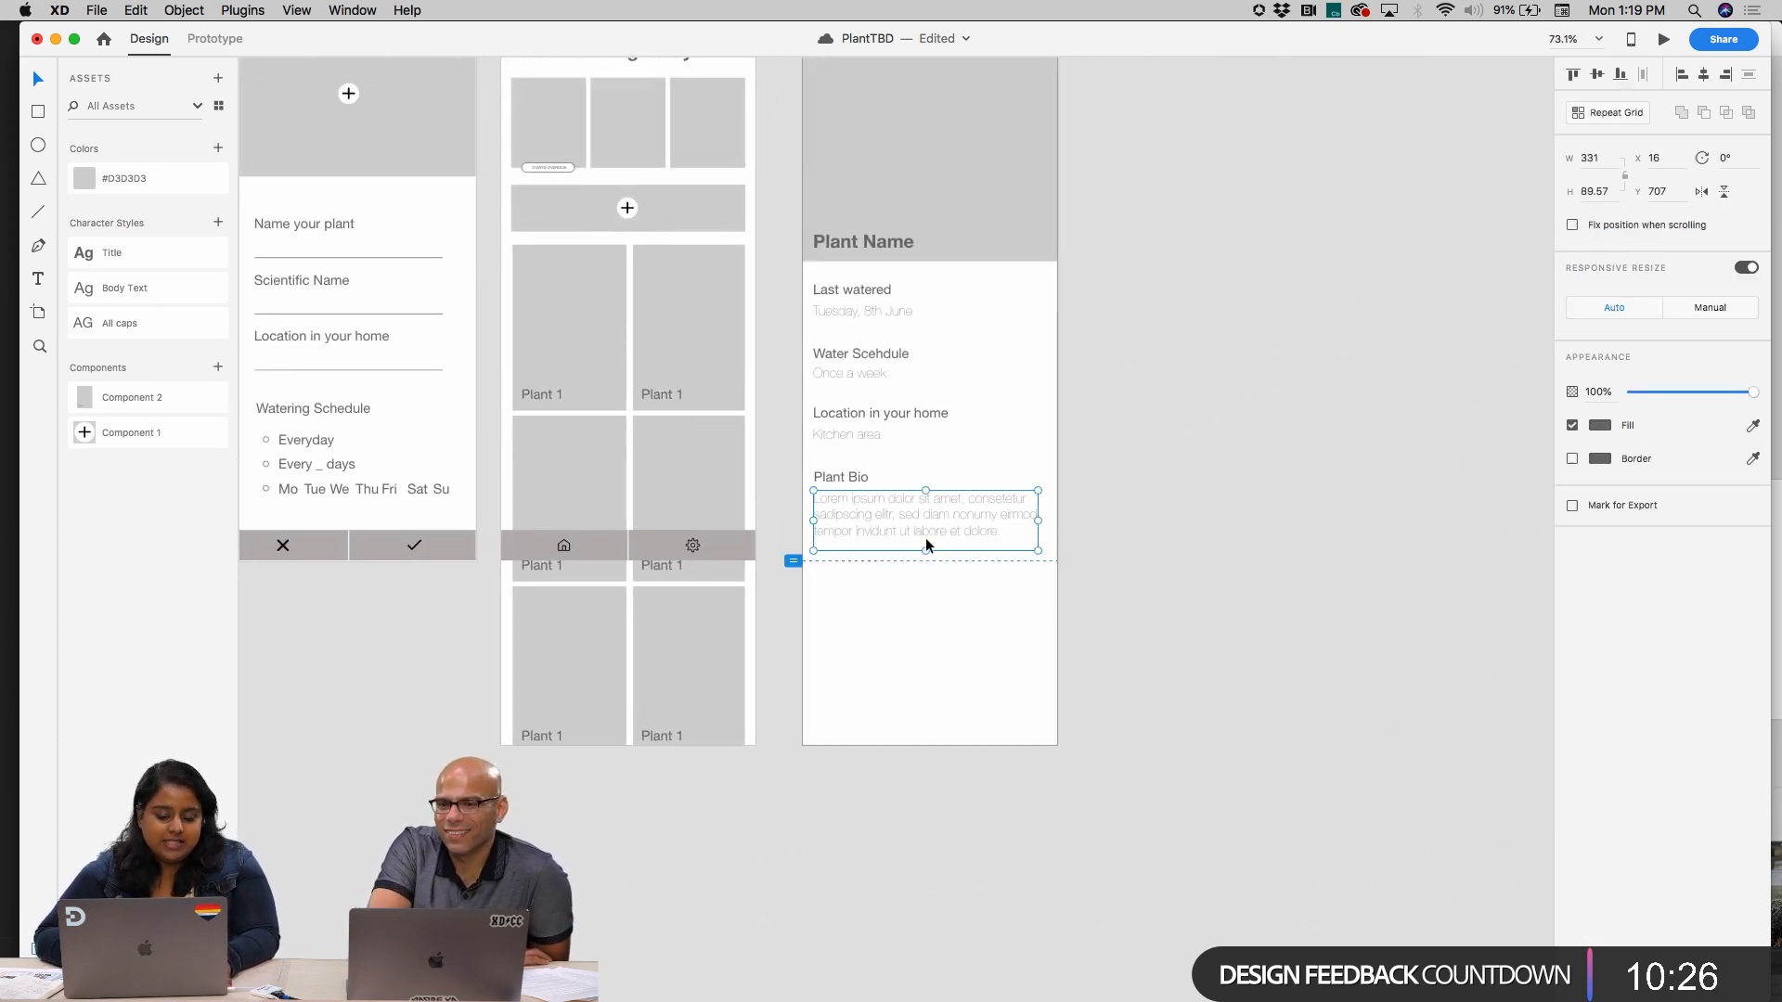
shift+click(827, 432)
shift+click(834, 374)
shift+click(839, 312)
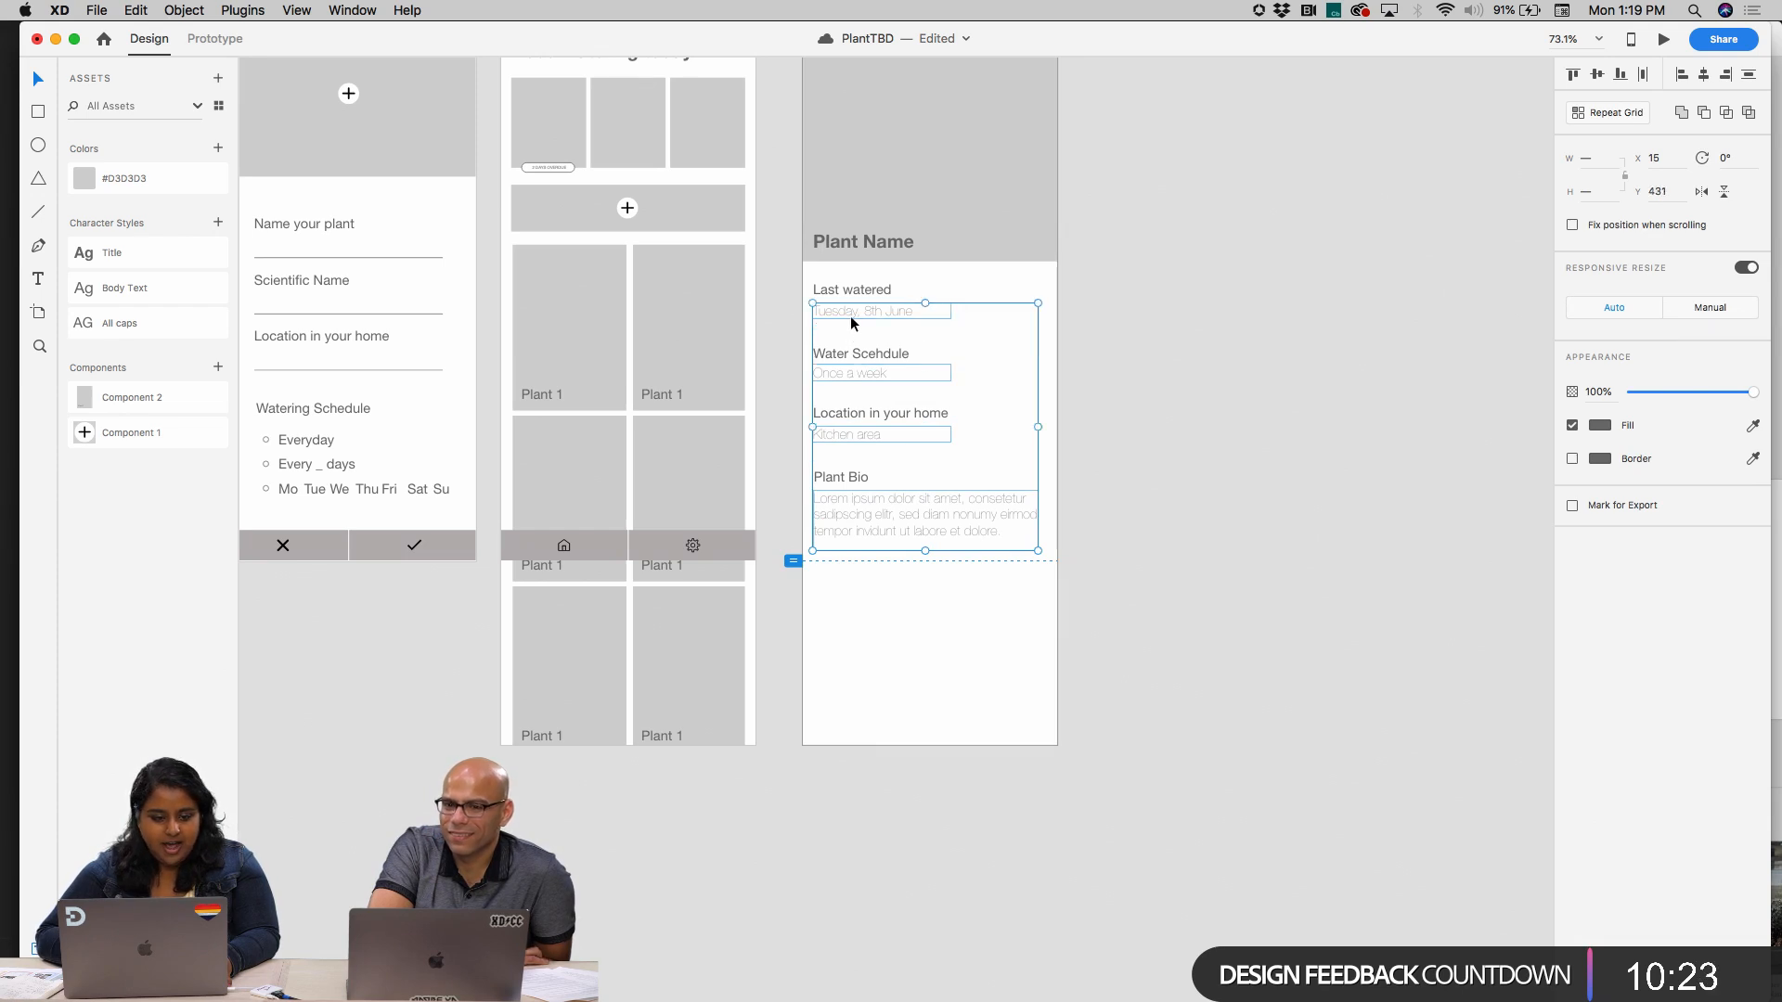
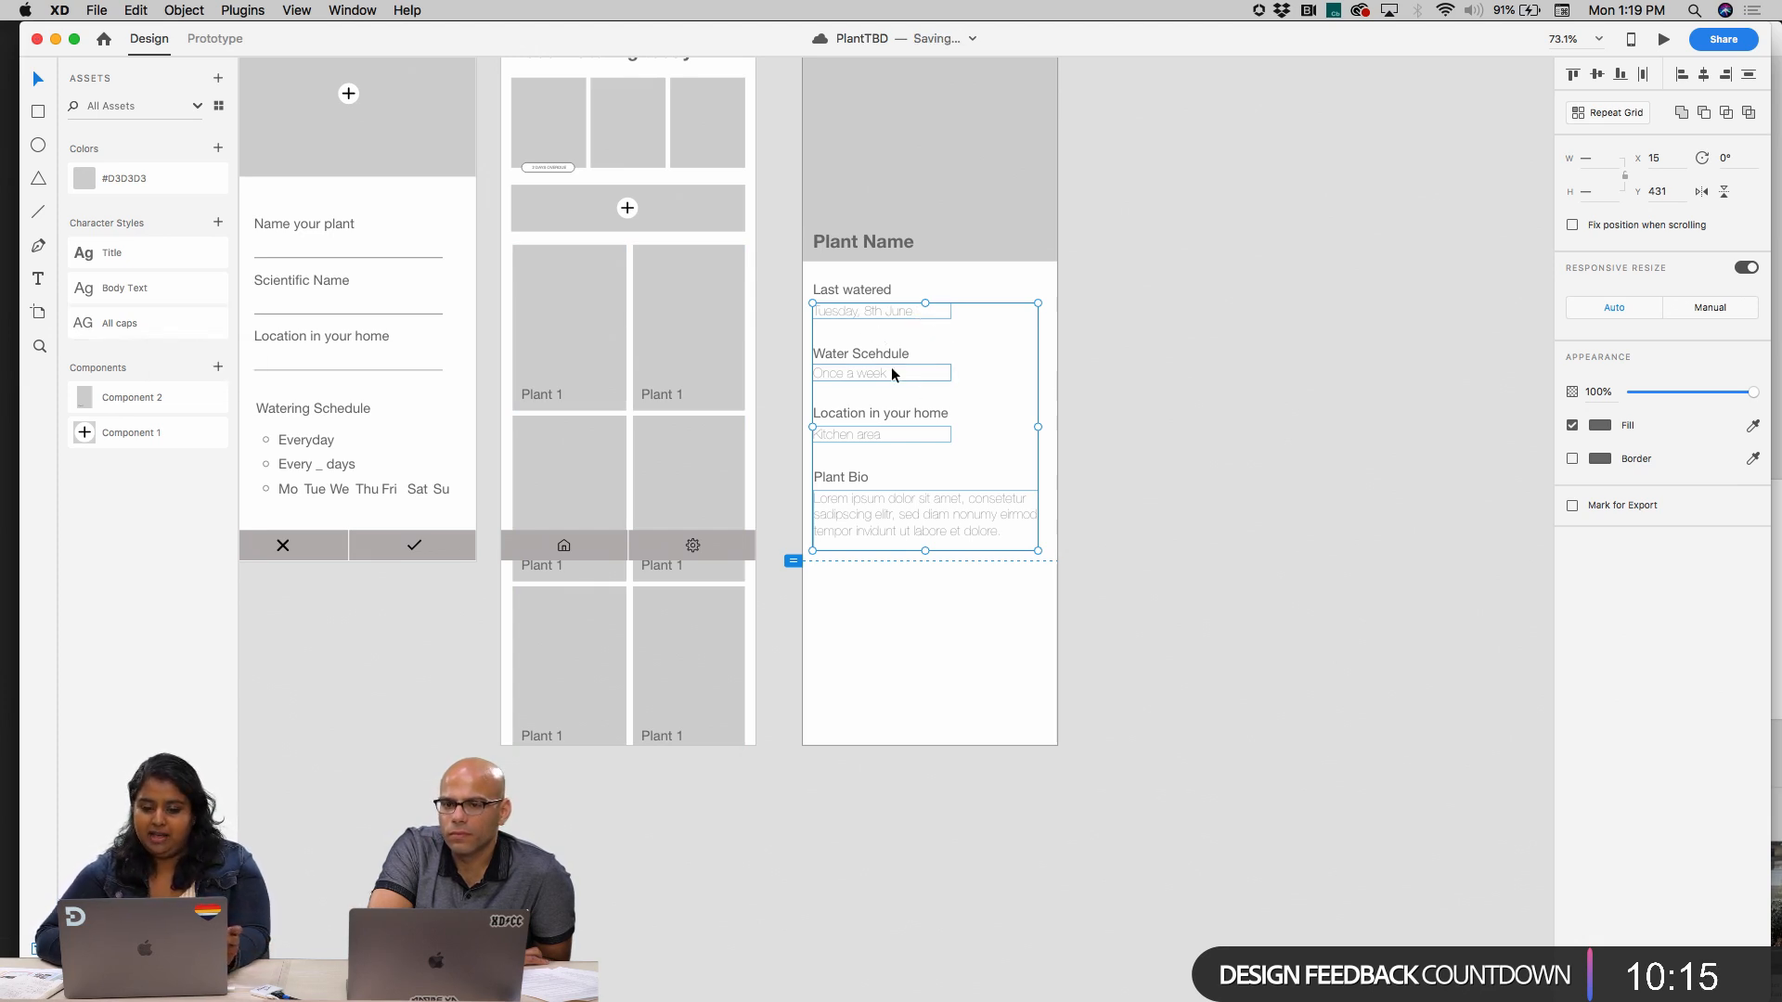
Try to apply the Body Text character style to all four light value texts on the Plant Name screen at once
click(1251, 271)
click(889, 310)
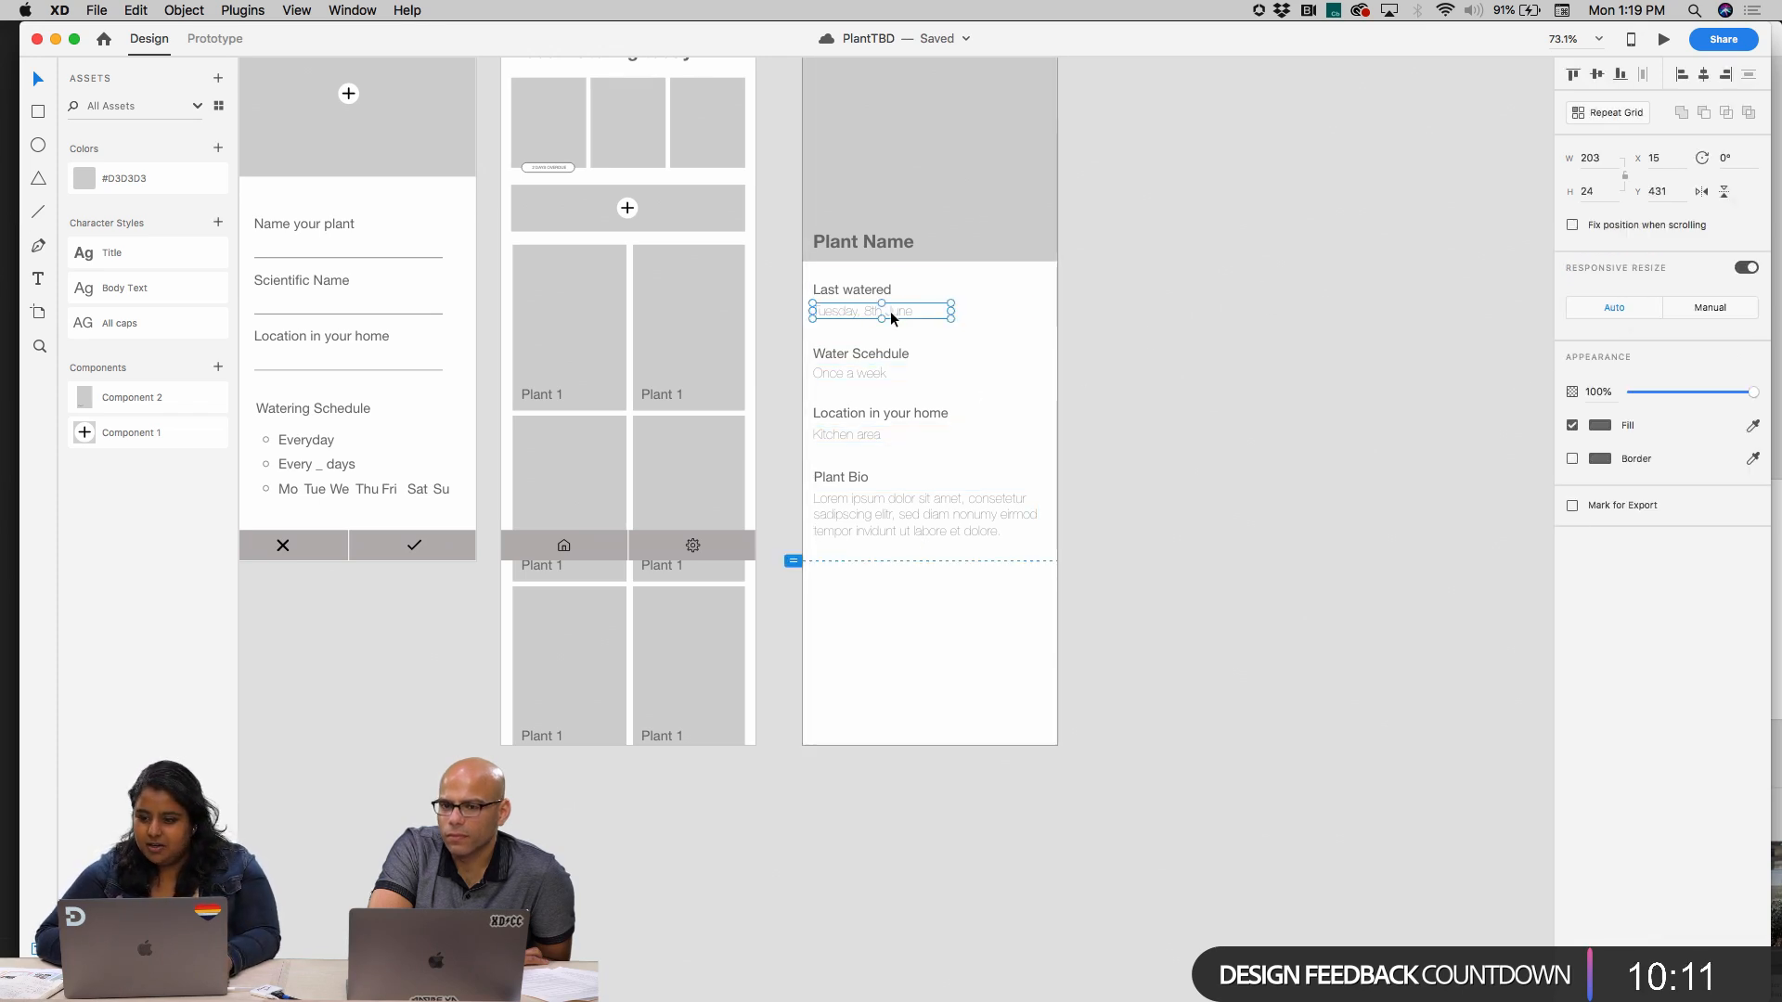
double_click(889, 310)
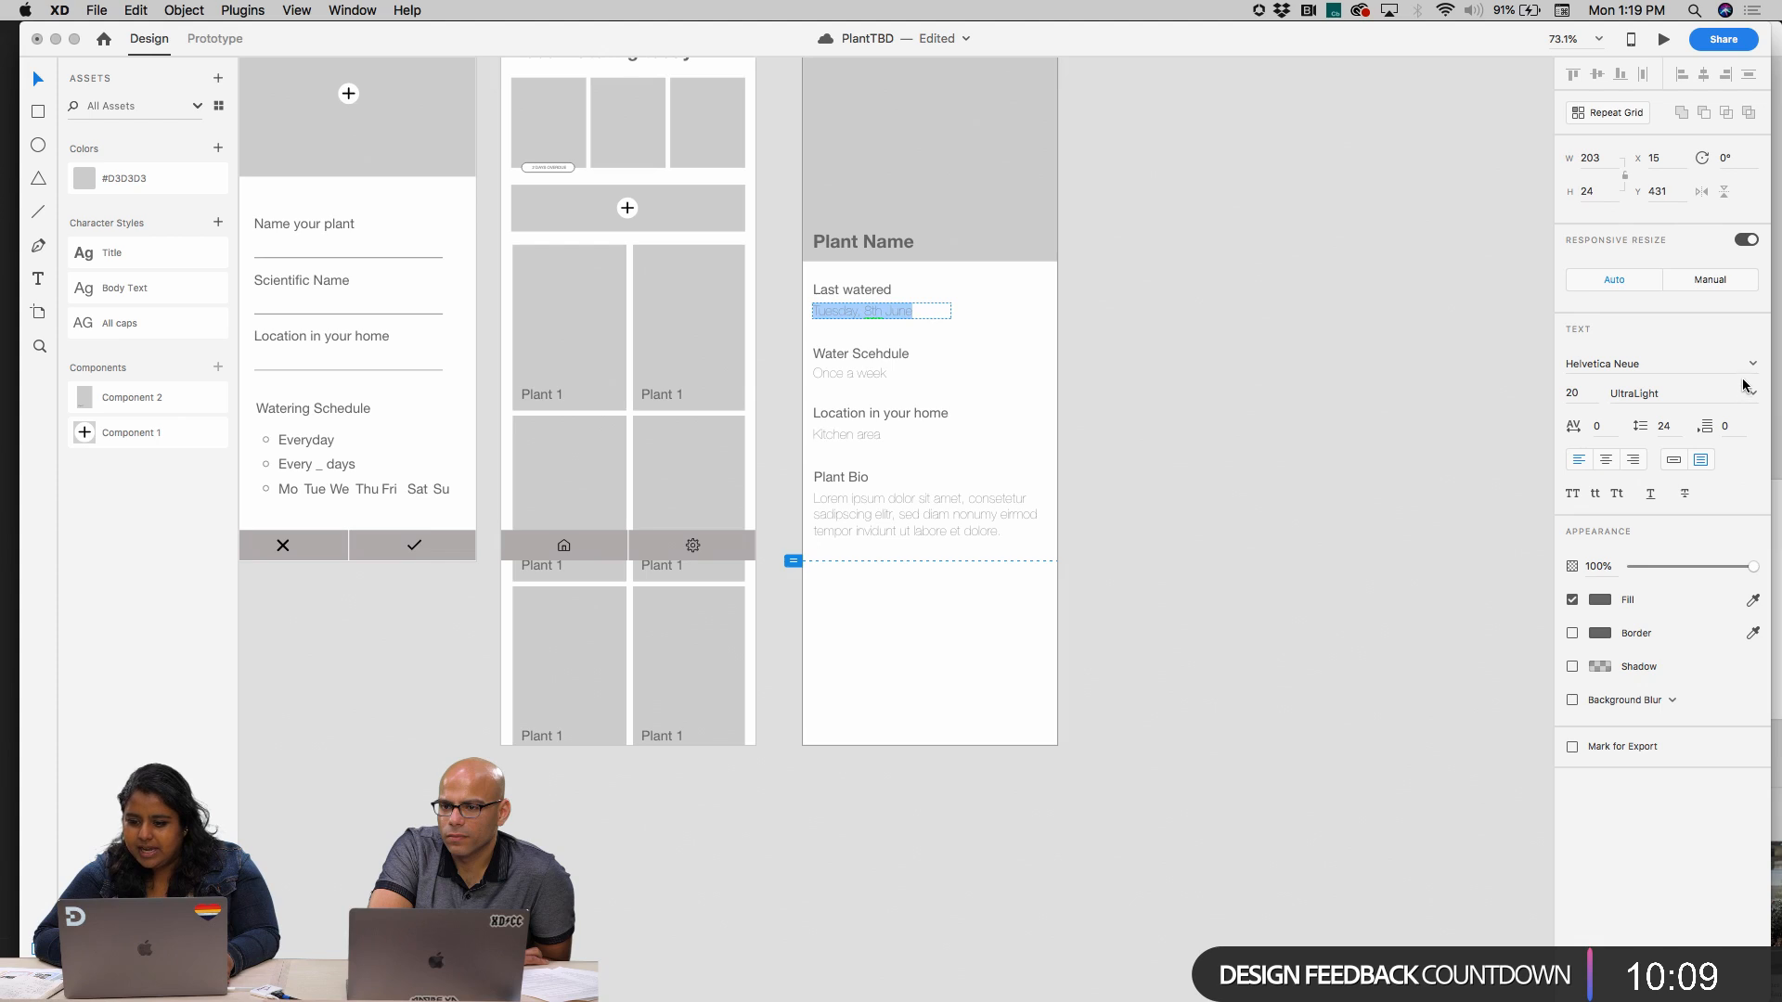
key(Escape)
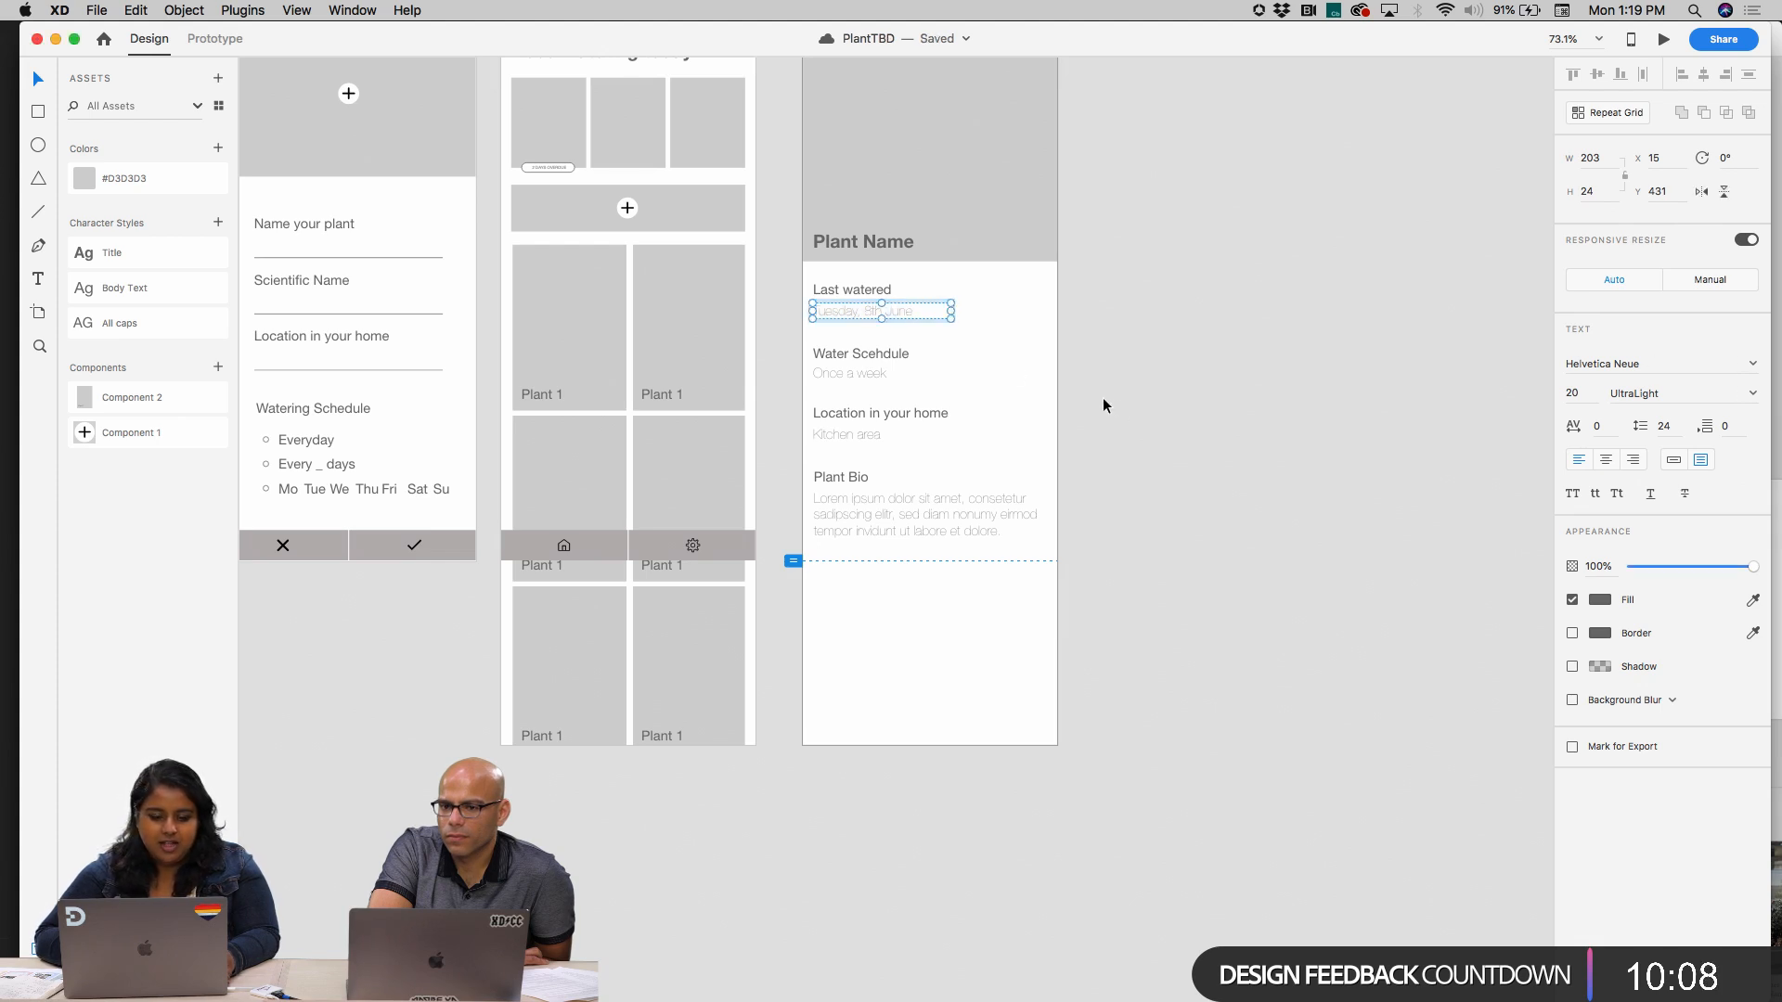
shift+click(881, 378)
shift+click(872, 428)
shift+click(894, 517)
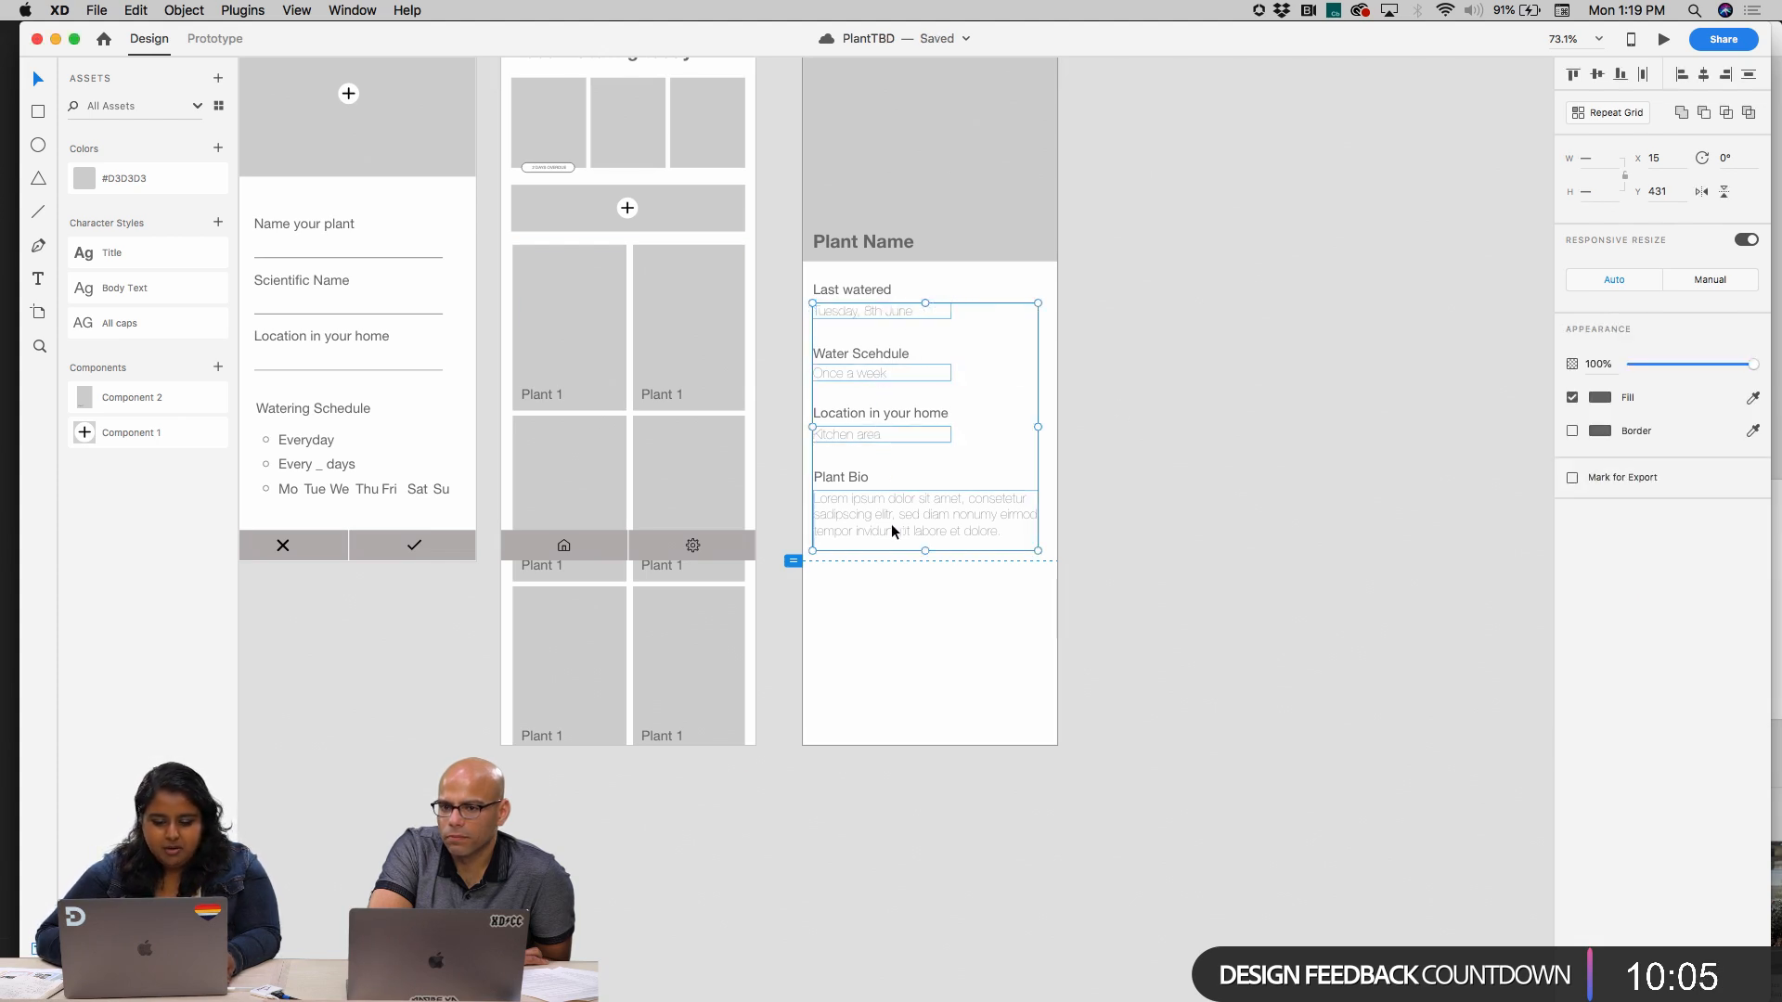
click(152, 289)
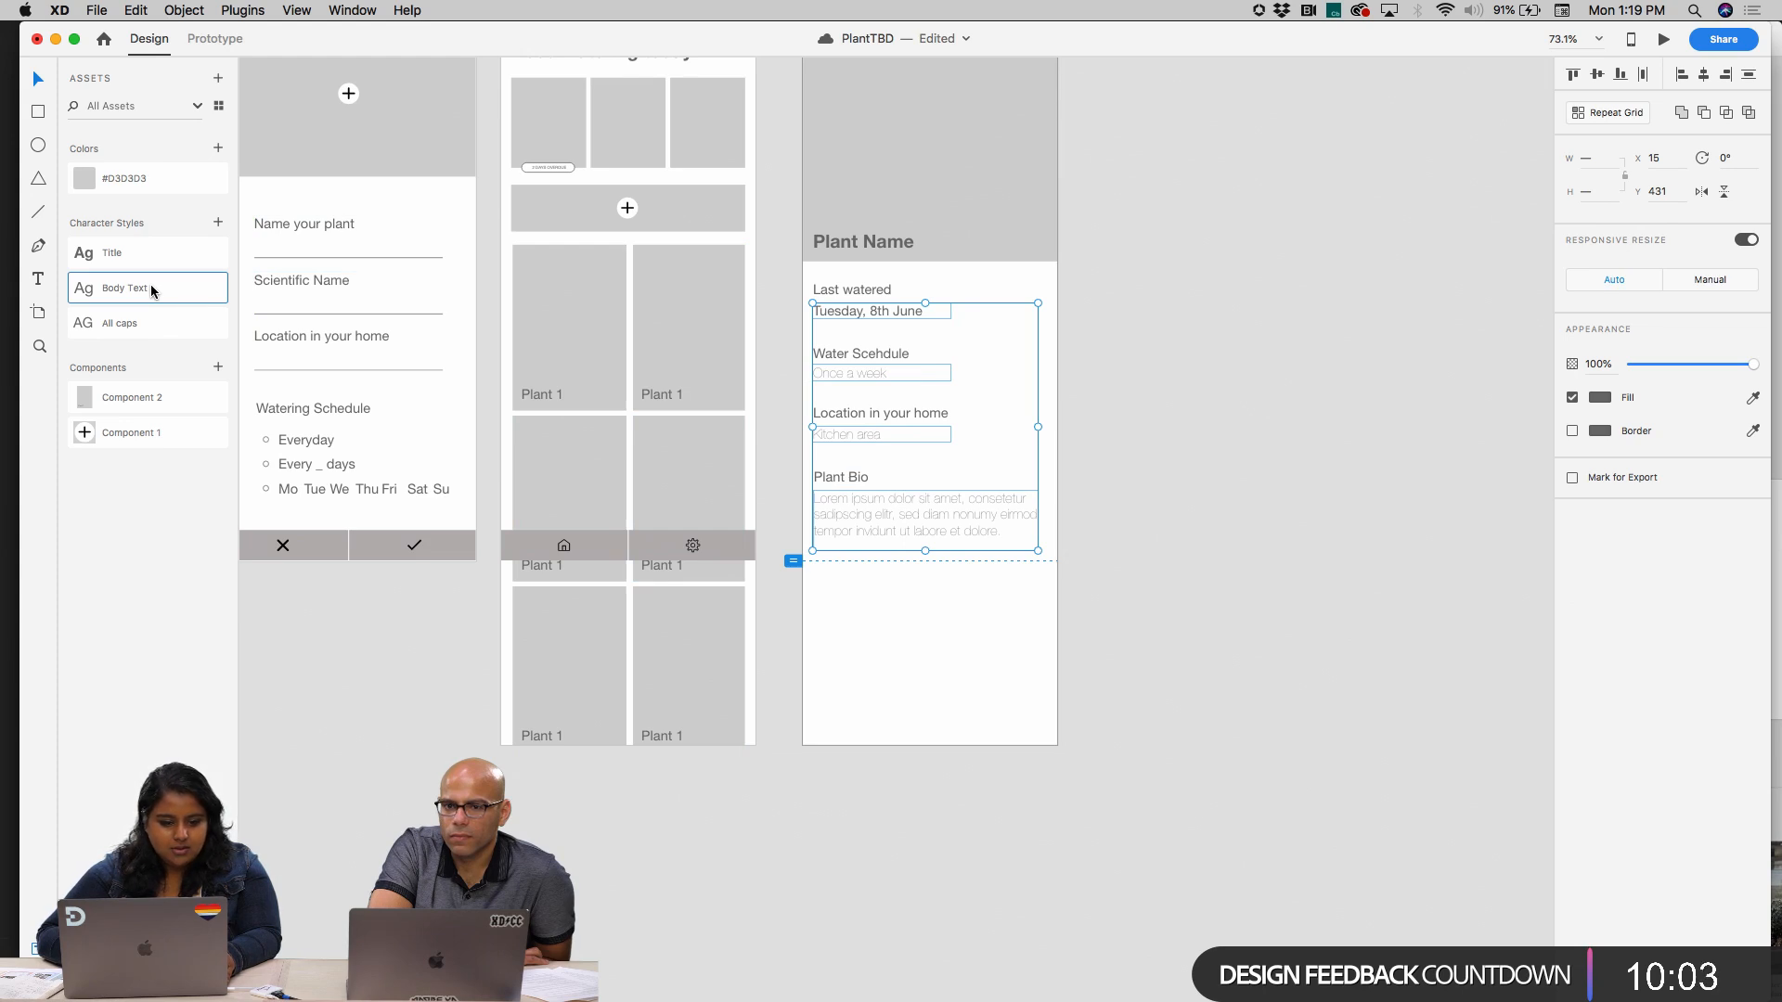
click(1167, 386)
Apply the Body Text character style to the "Once a week" text under the watering schedule heading
click(849, 366)
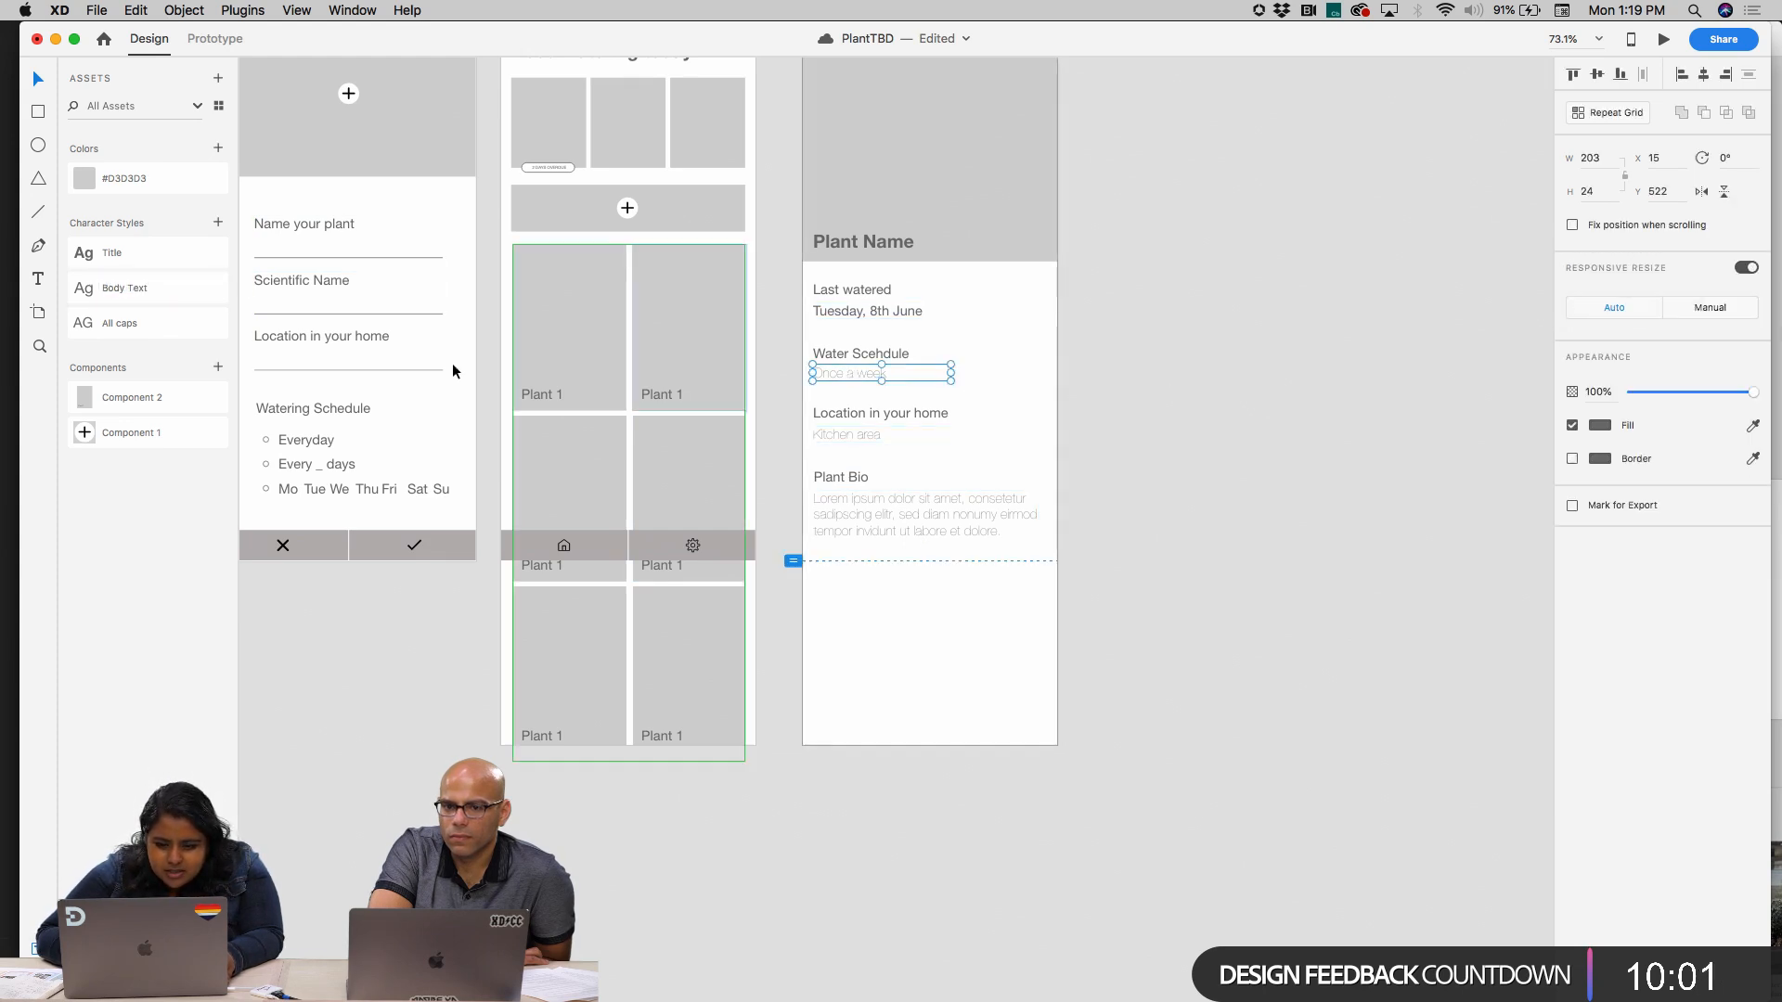
click(176, 289)
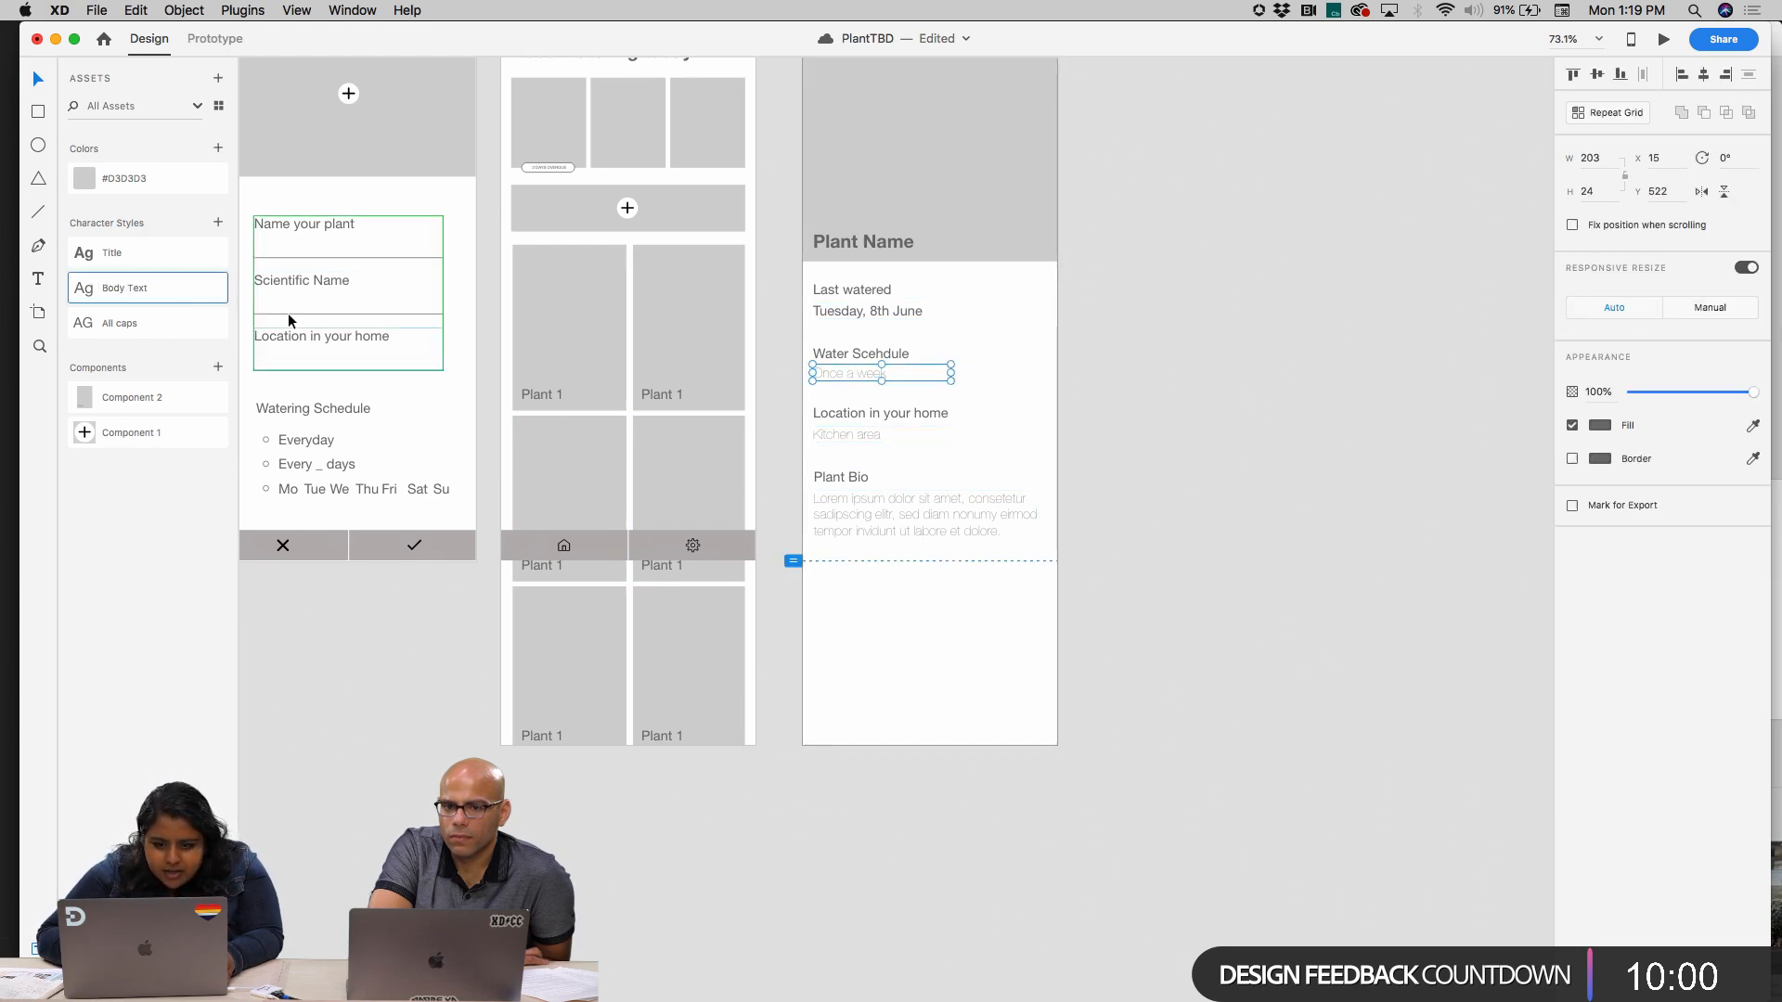
double_click(839, 374)
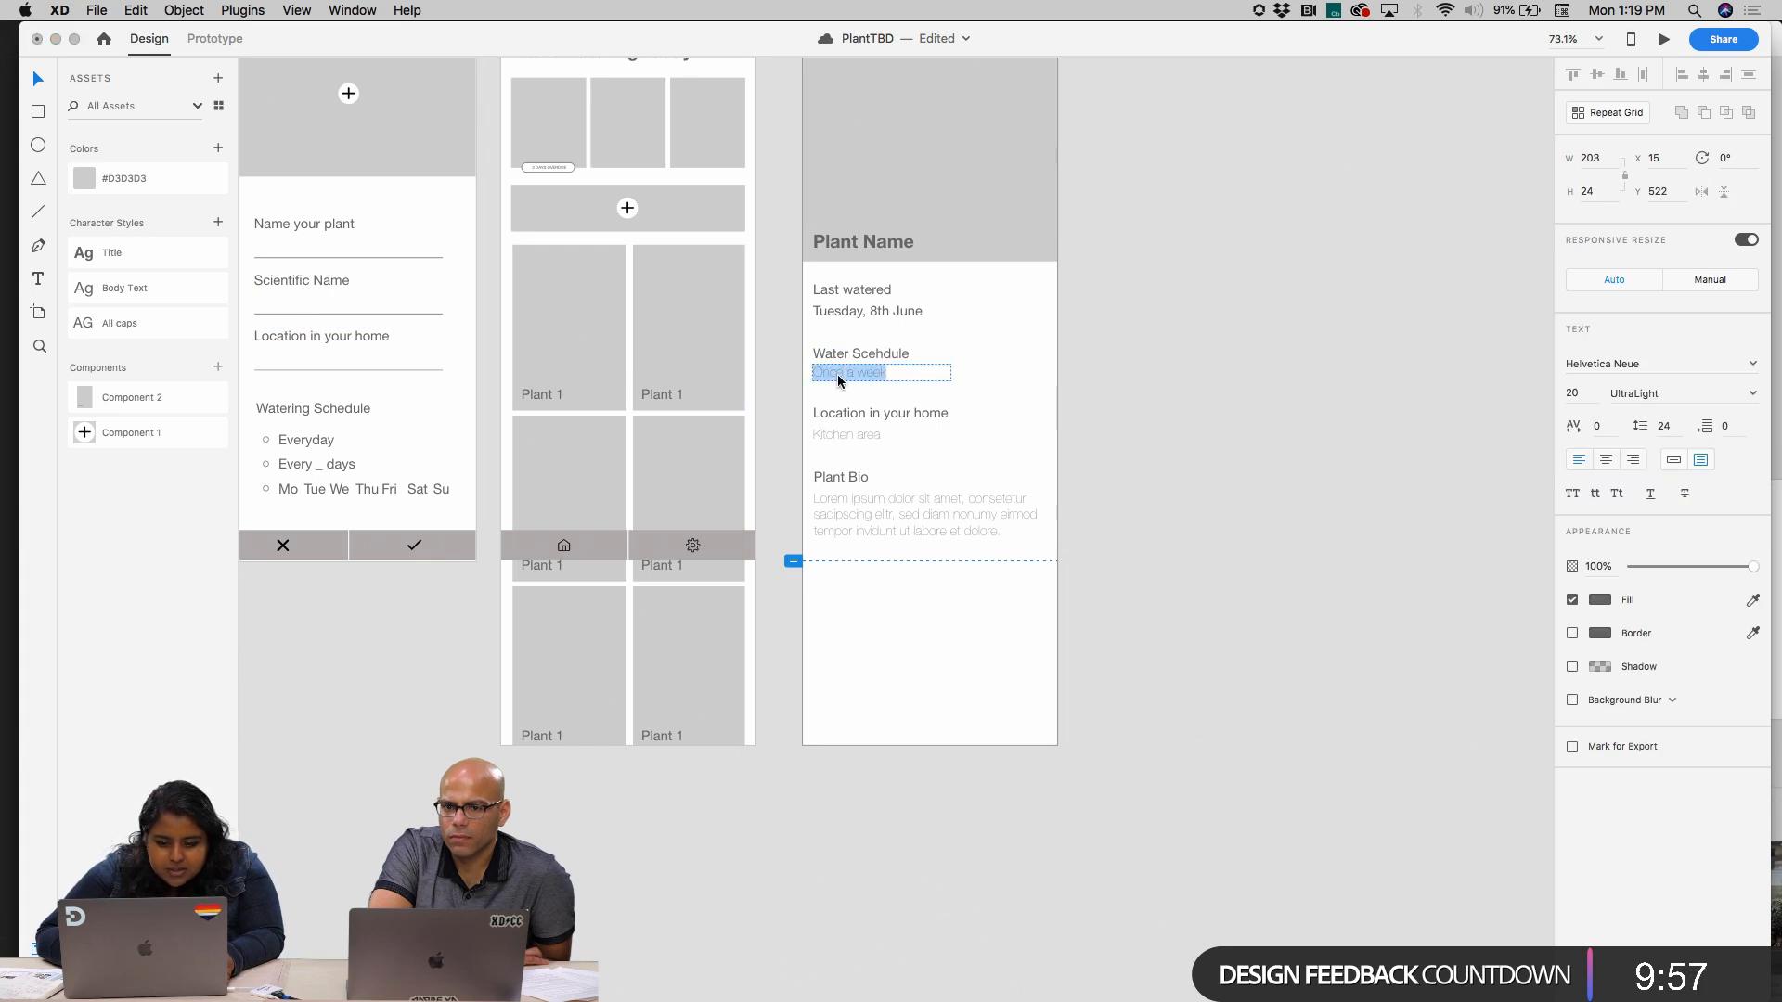
click(137, 297)
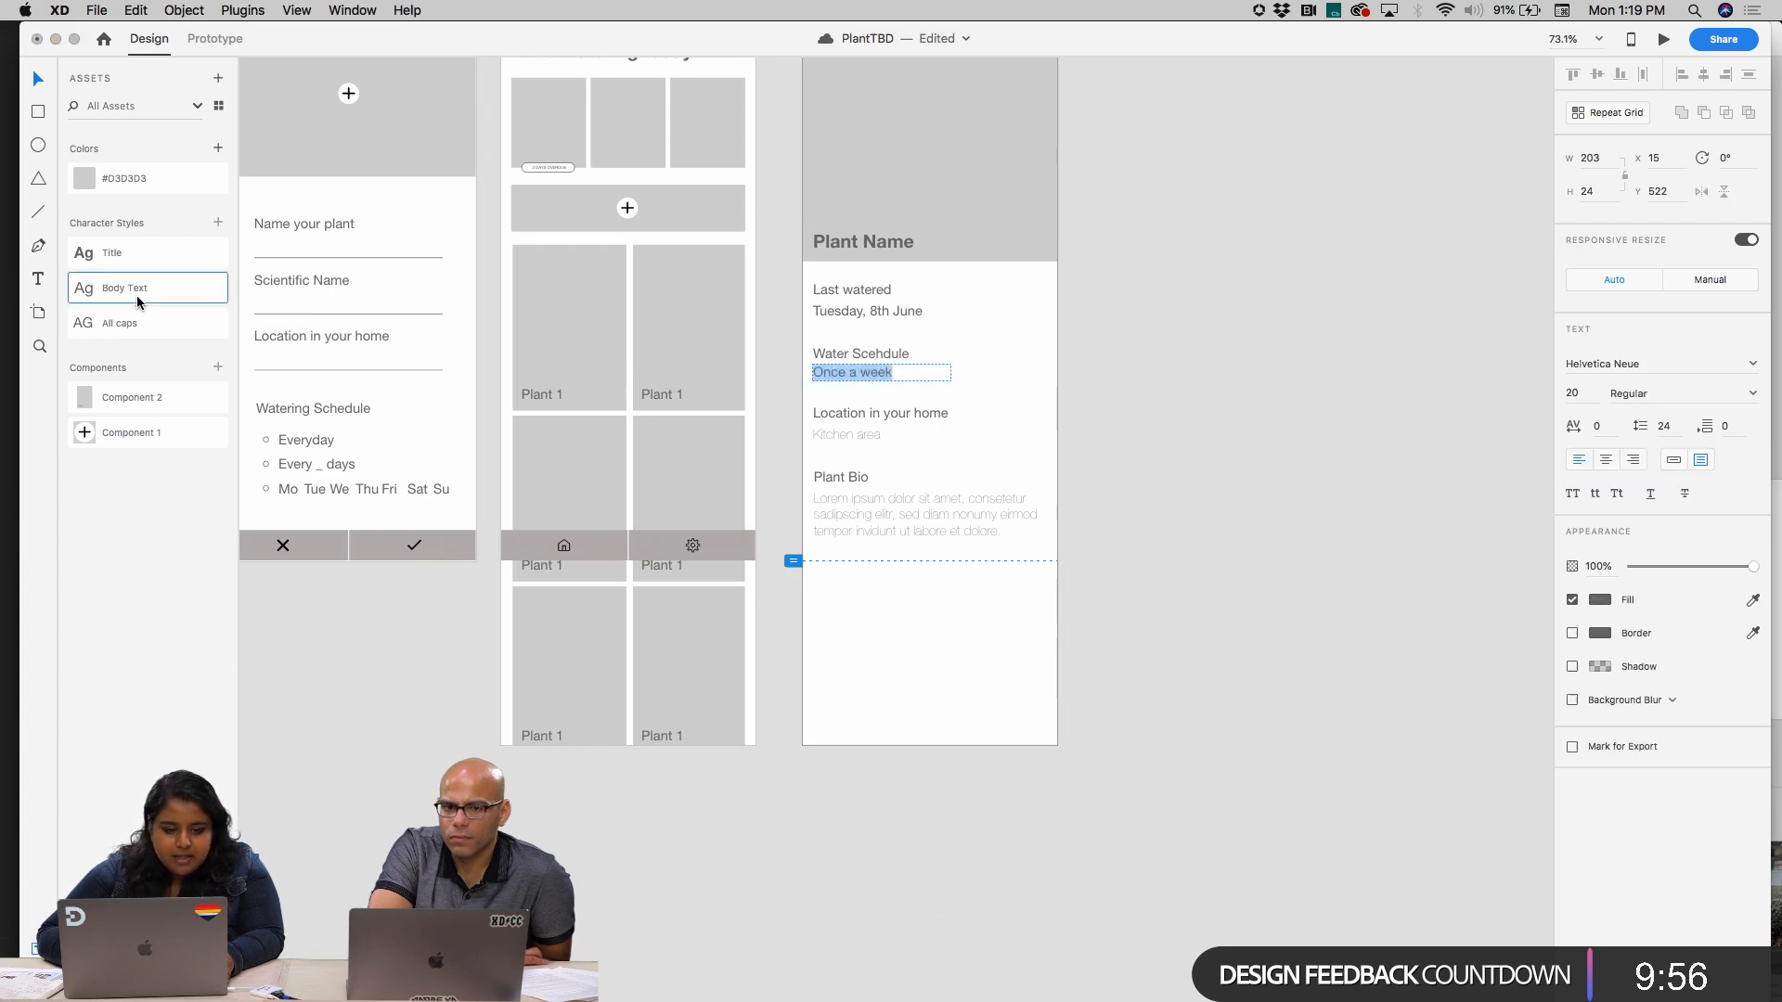
Apply the Body Text character style to the "Kitchen area" text under Location in your home
click(833, 437)
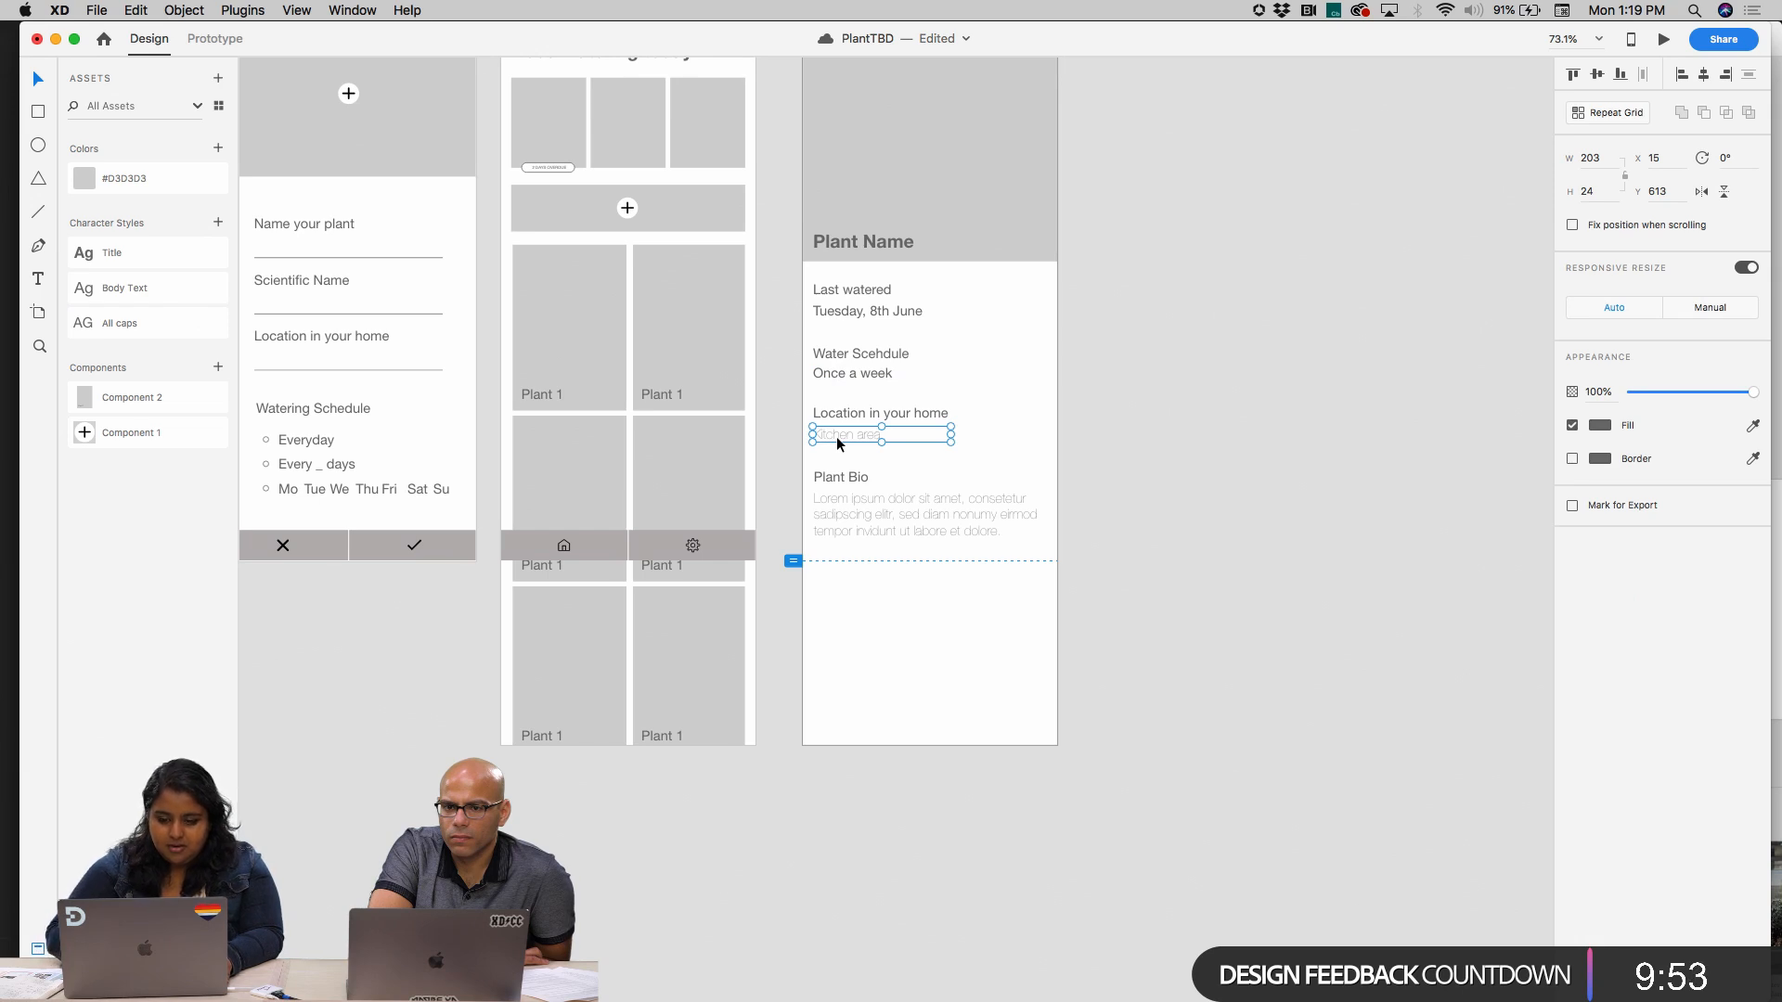
click(110, 296)
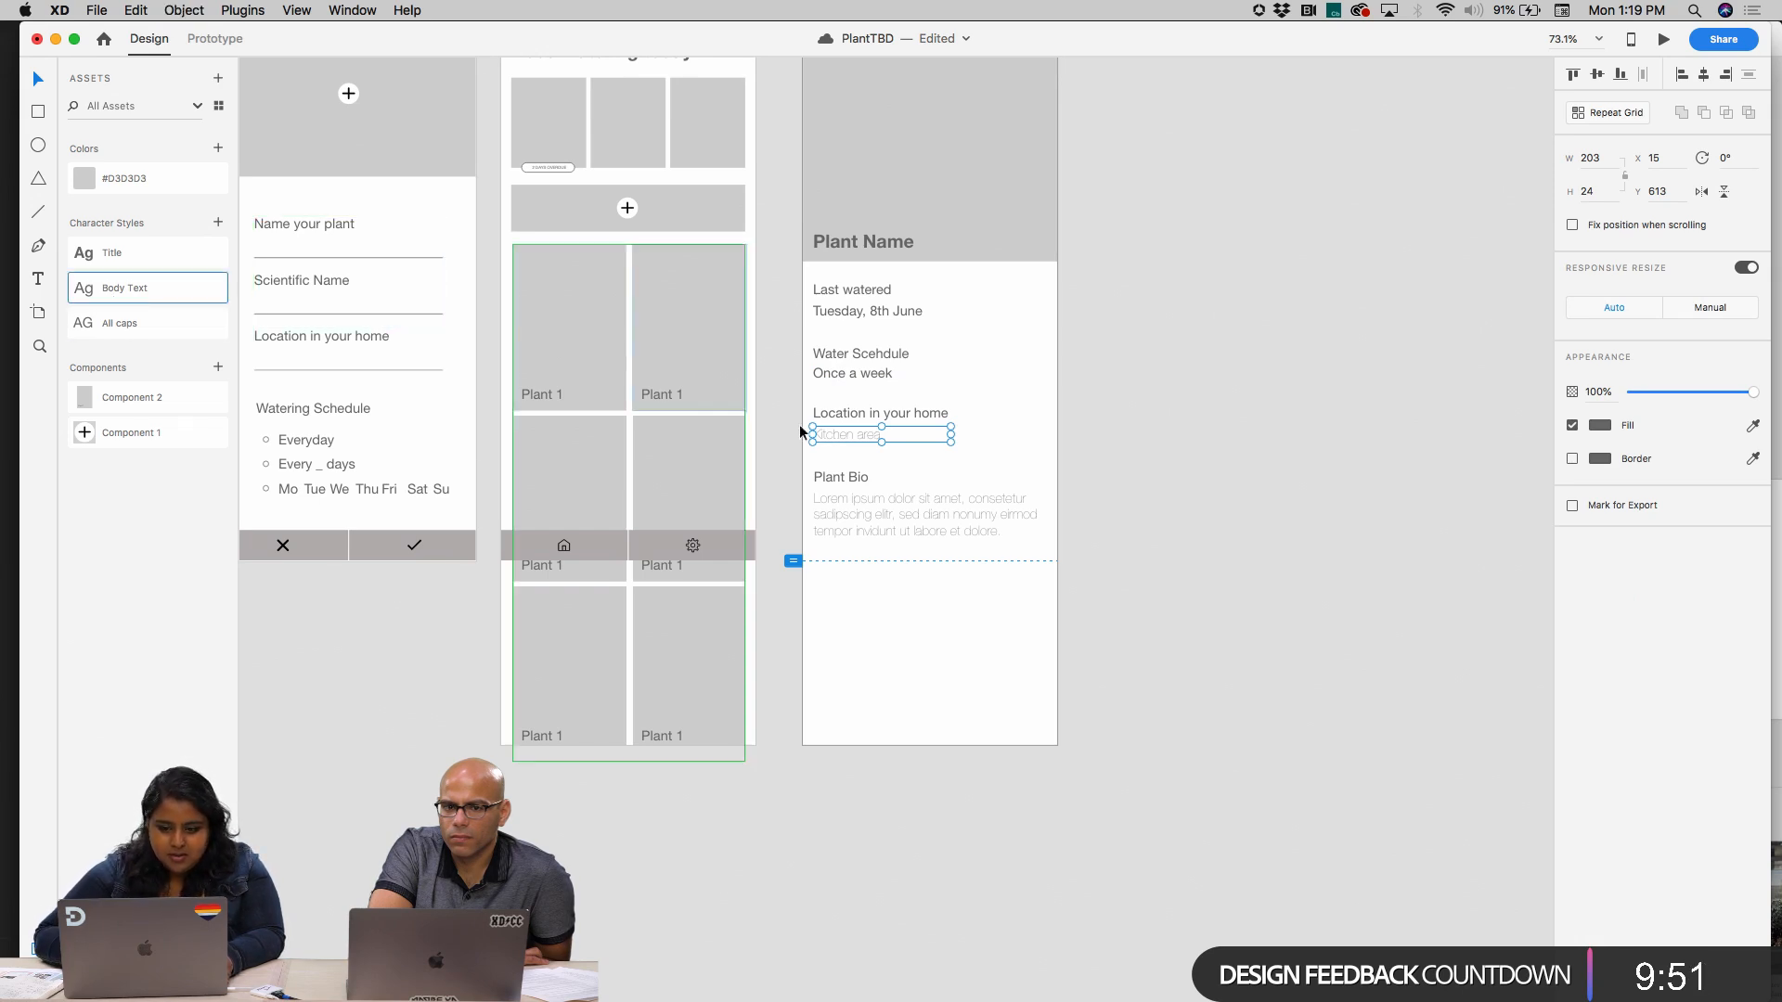
double_click(830, 441)
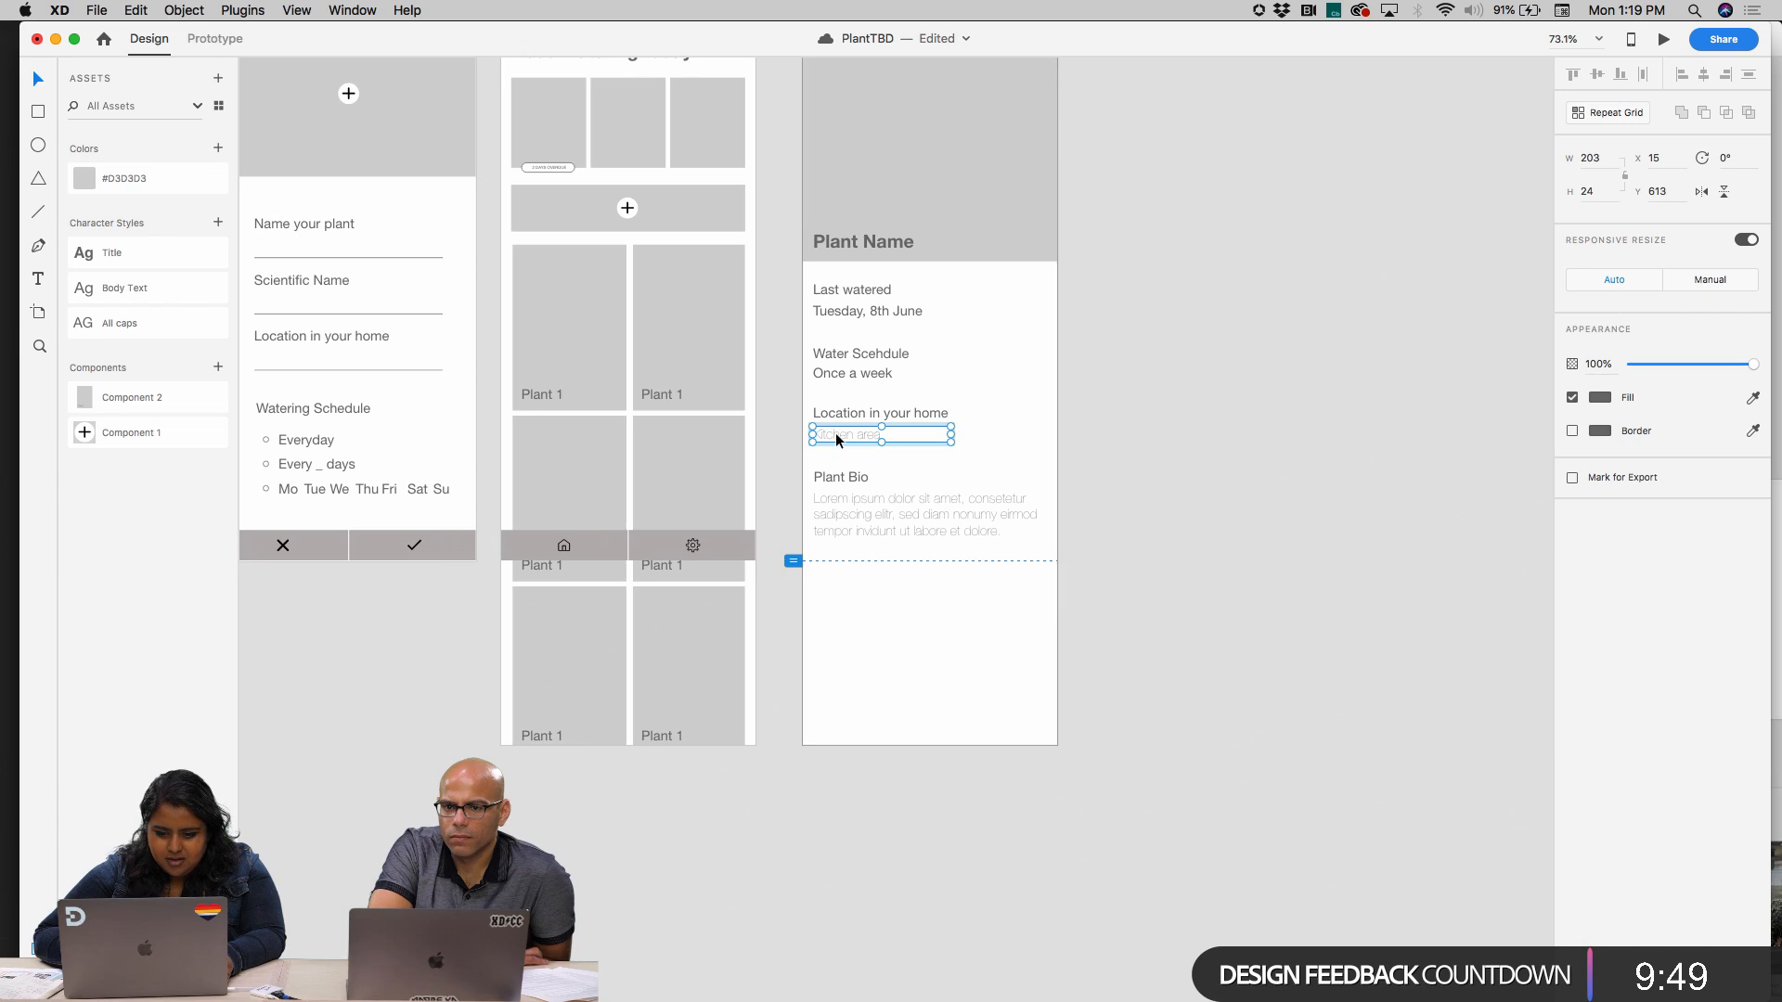
double_click(837, 436)
double_click(837, 436)
click(151, 289)
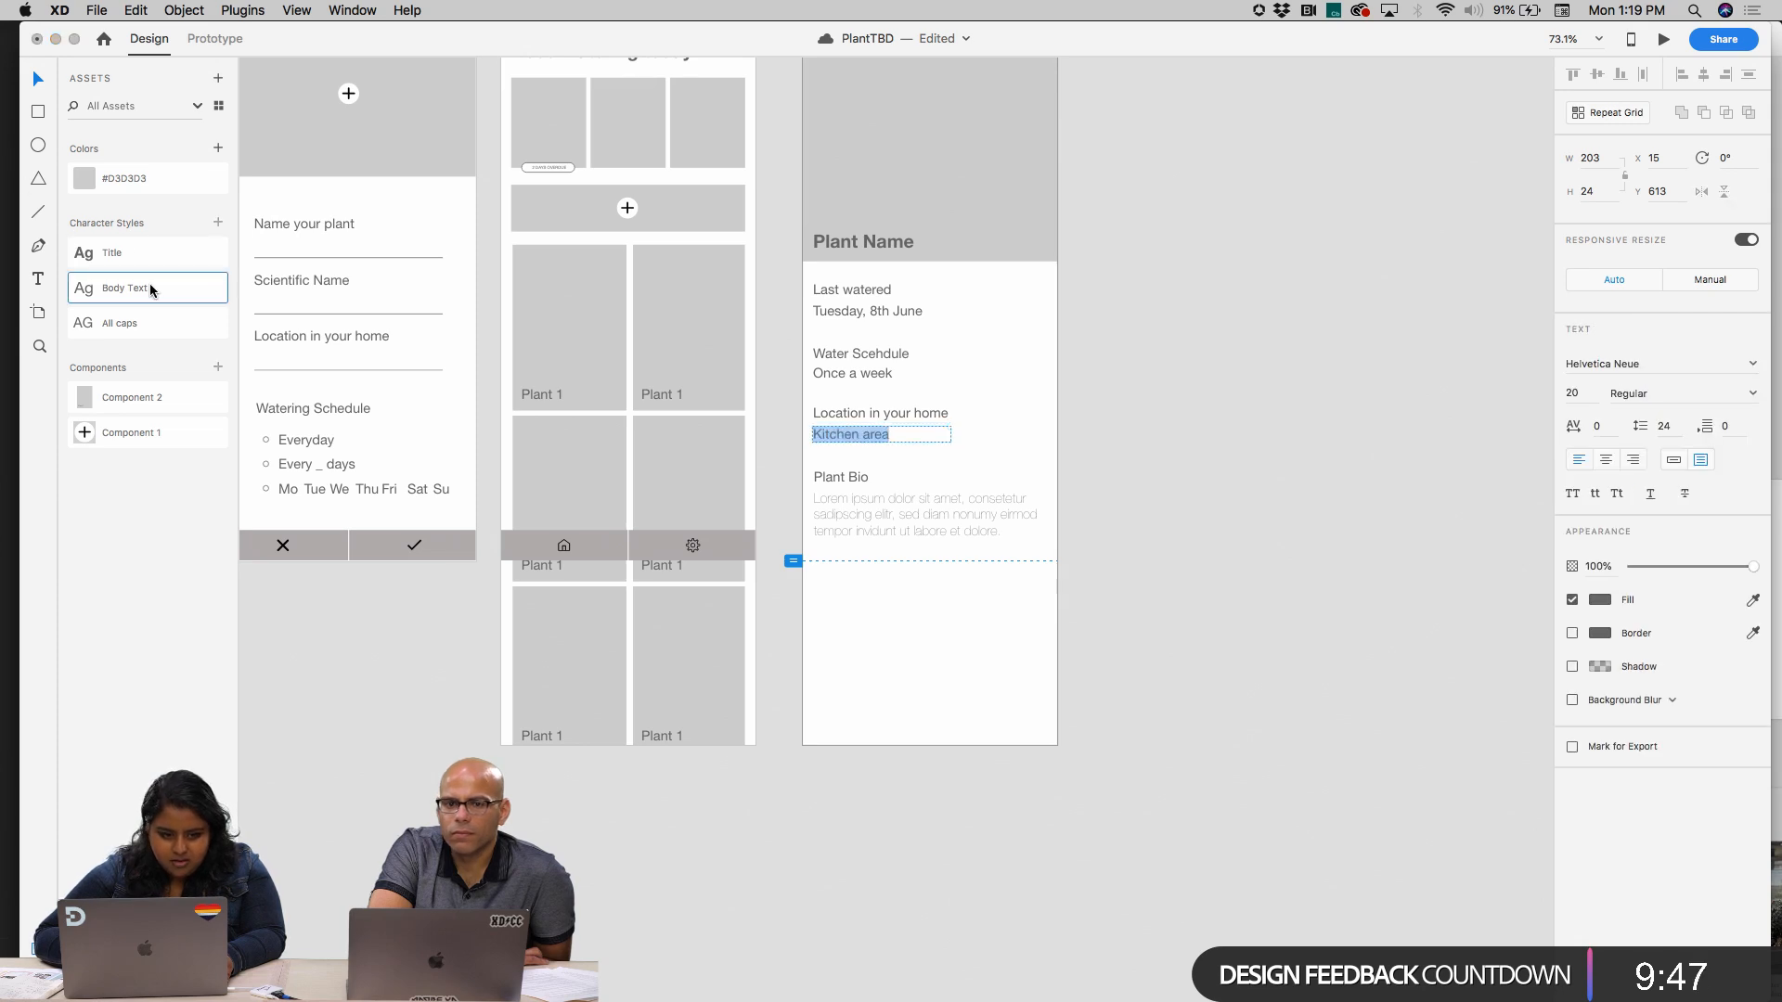
Apply the Body Text character style to the lorem ipsum paragraph under Plant Bio
click(949, 509)
double_click(949, 509)
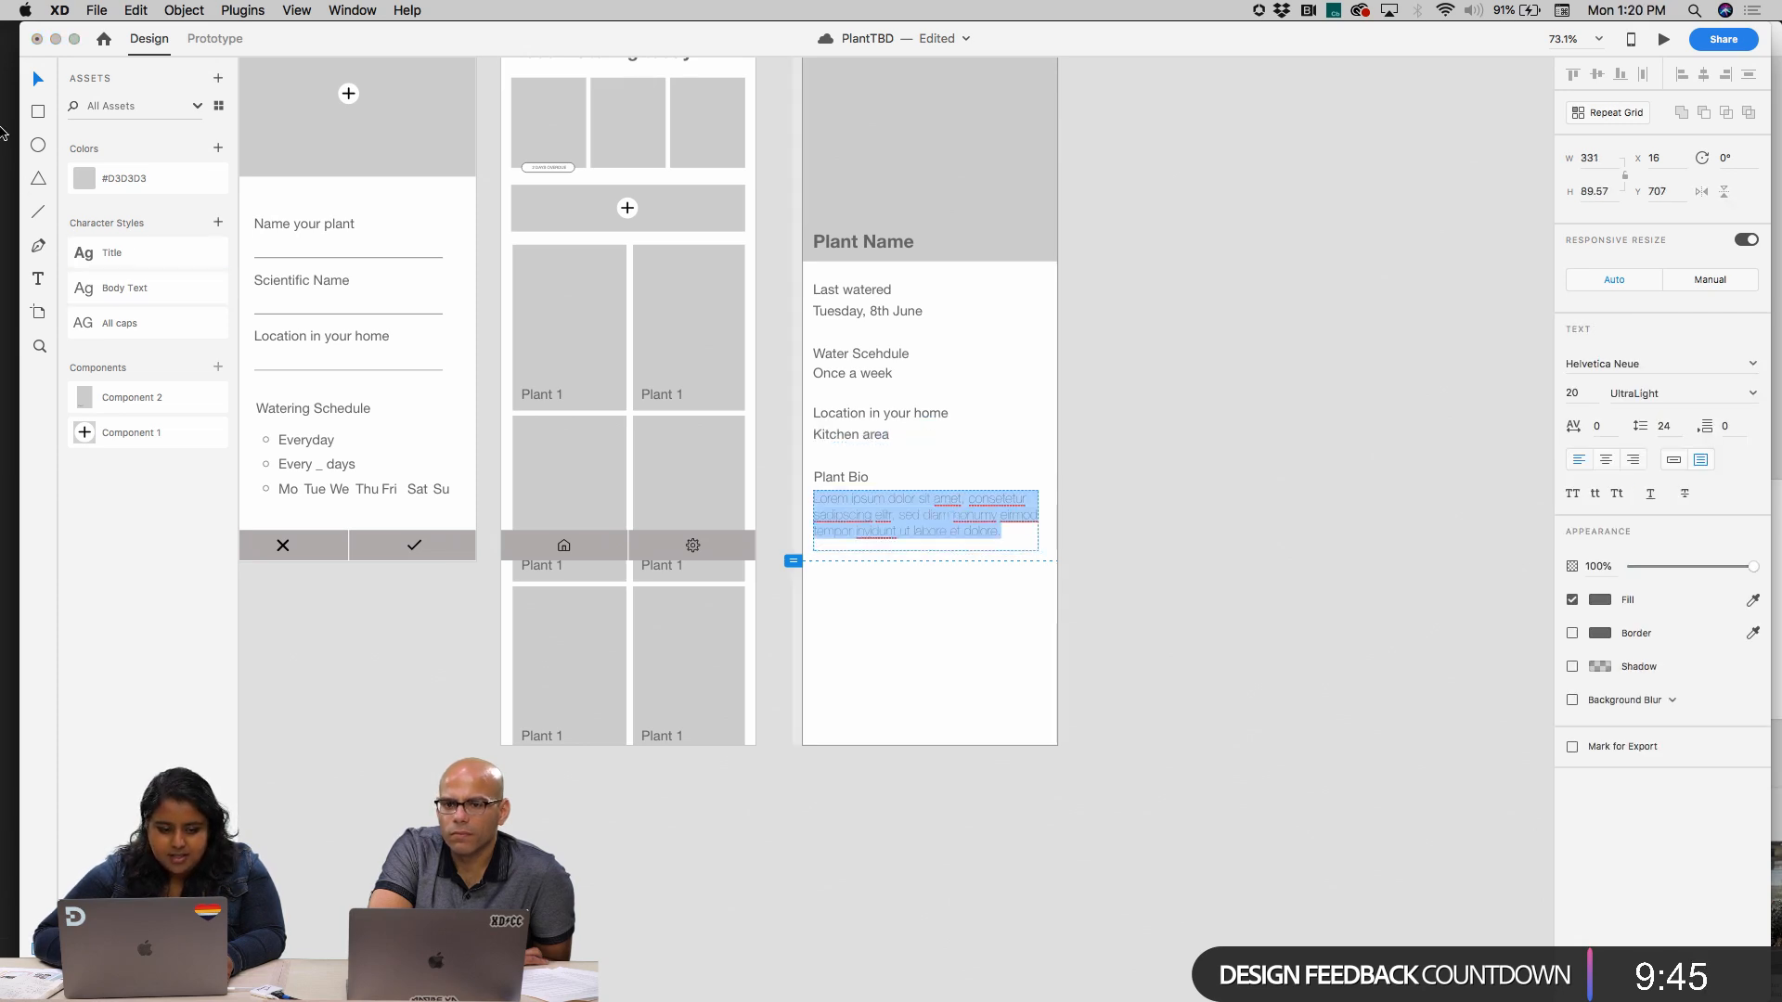
click(161, 288)
key(Escape)
click(1253, 486)
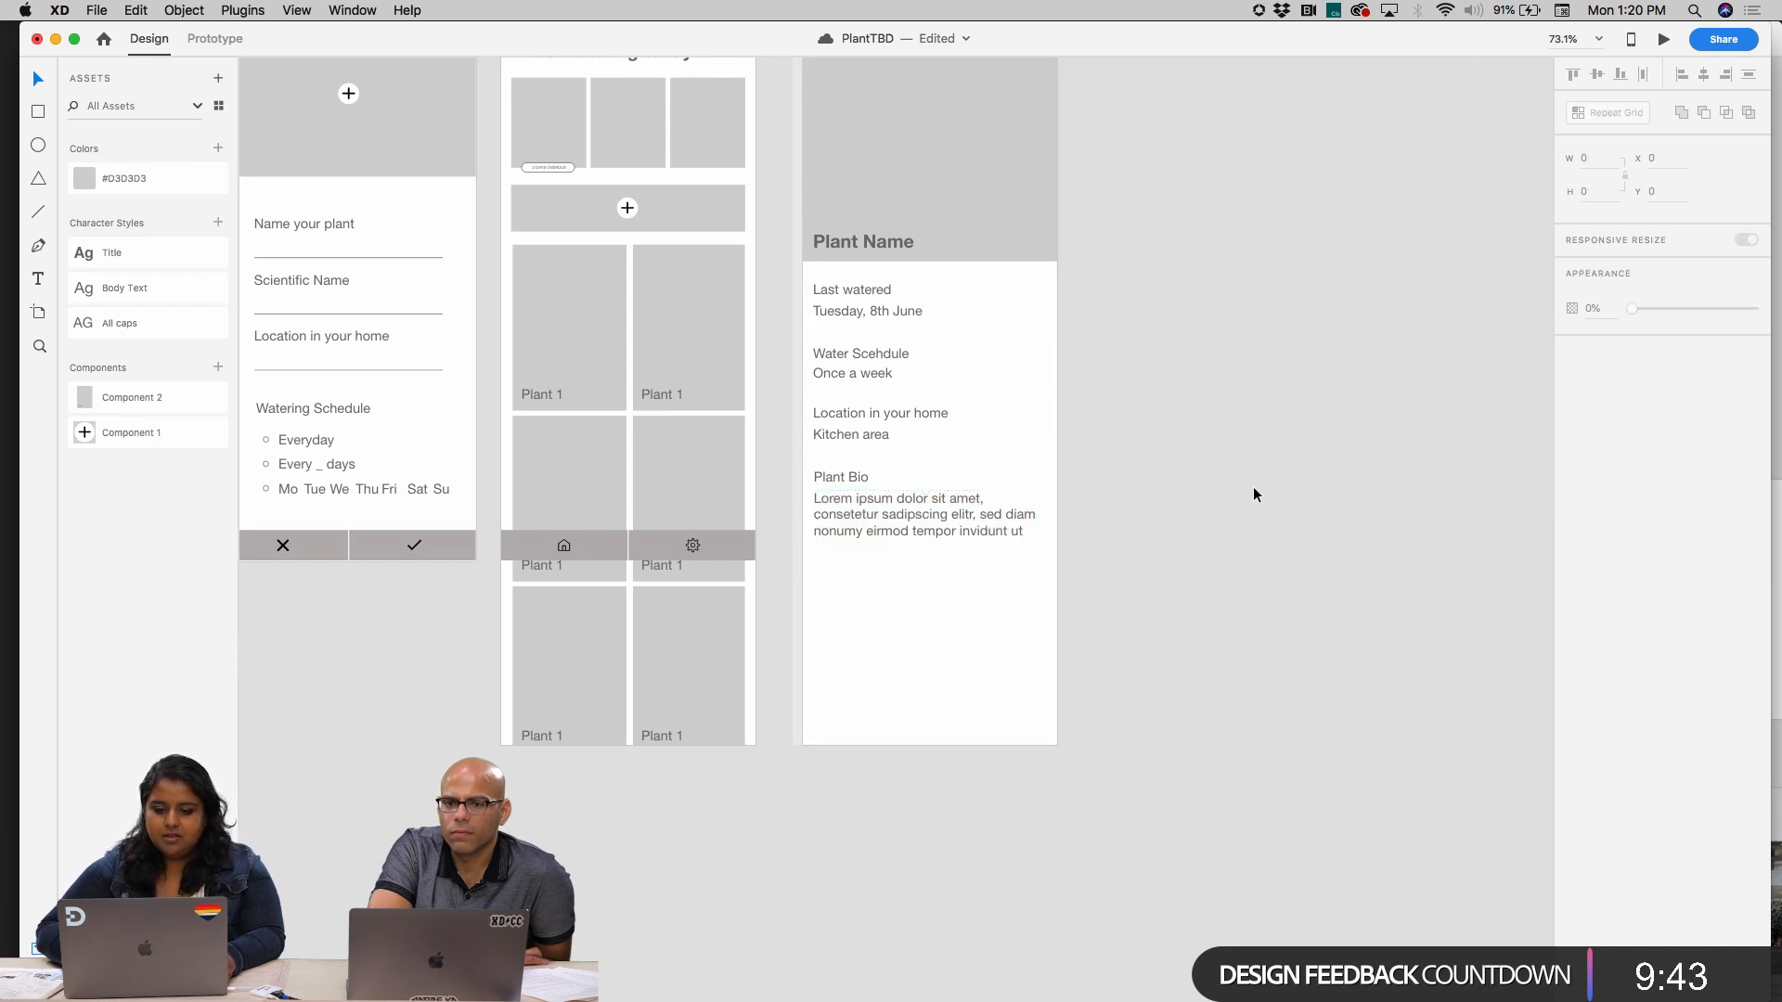
Try to apply the All caps character style to the four headings above the values on the Plant Name screen
click(1017, 510)
click(826, 288)
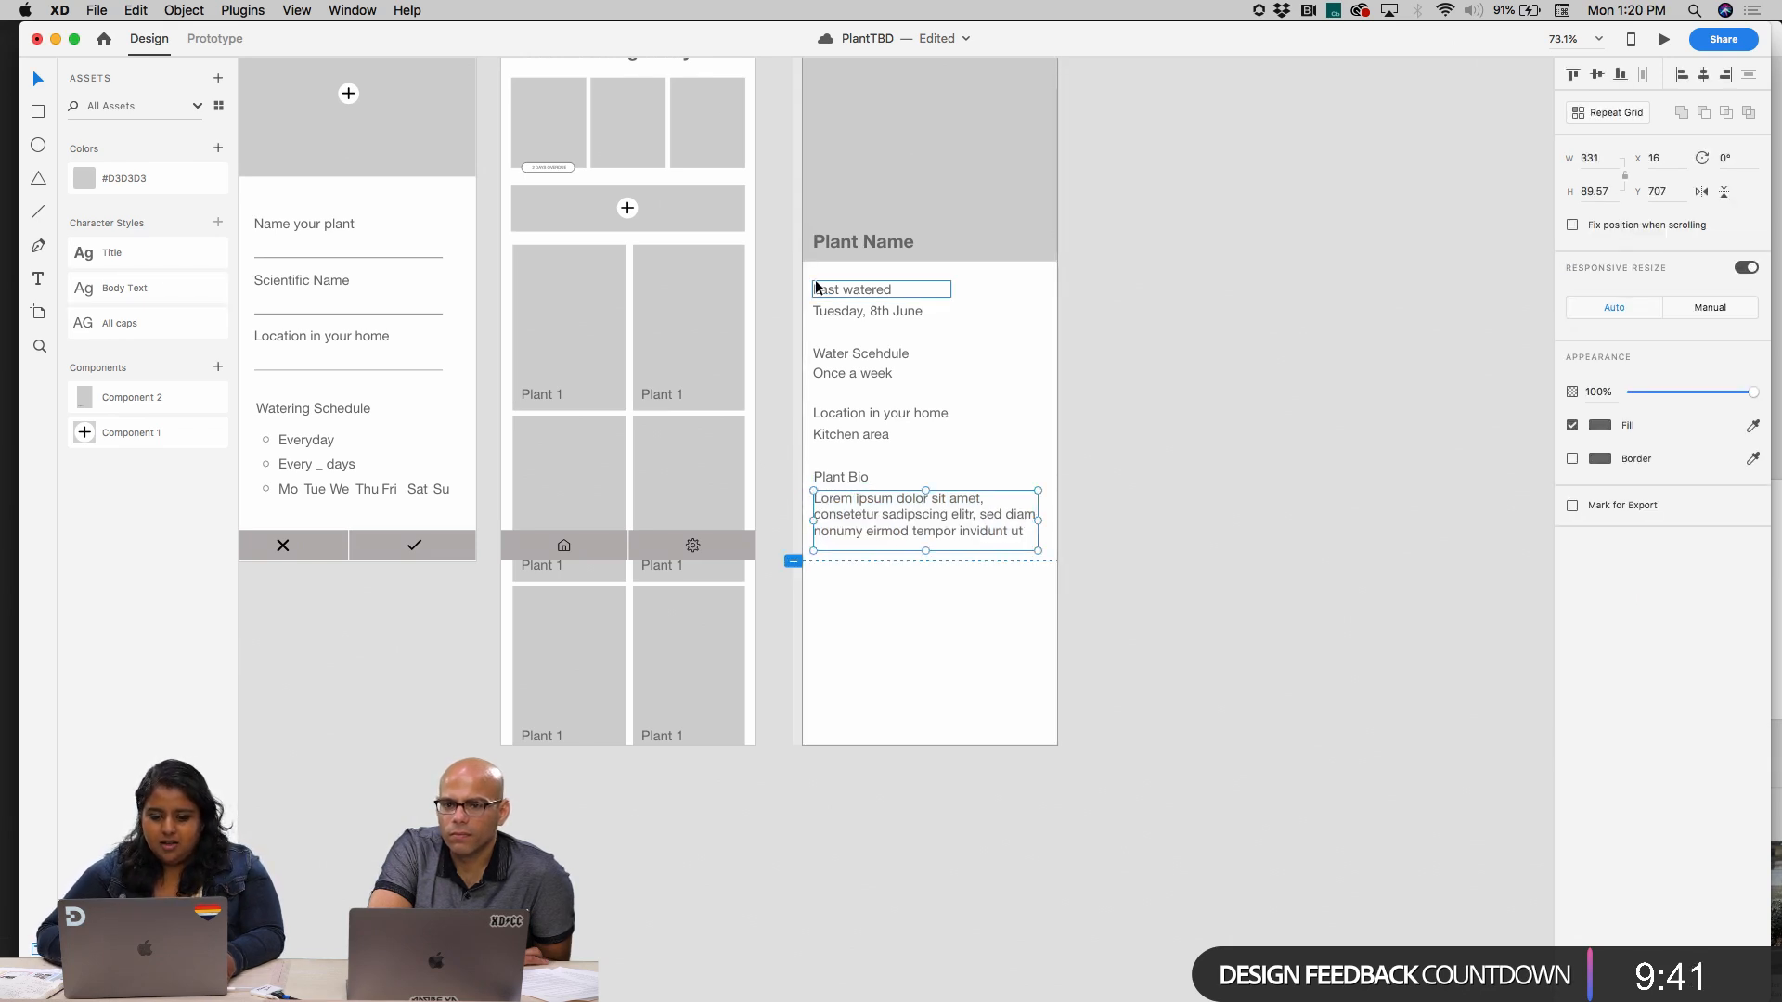
shift+click(852, 354)
shift+click(852, 413)
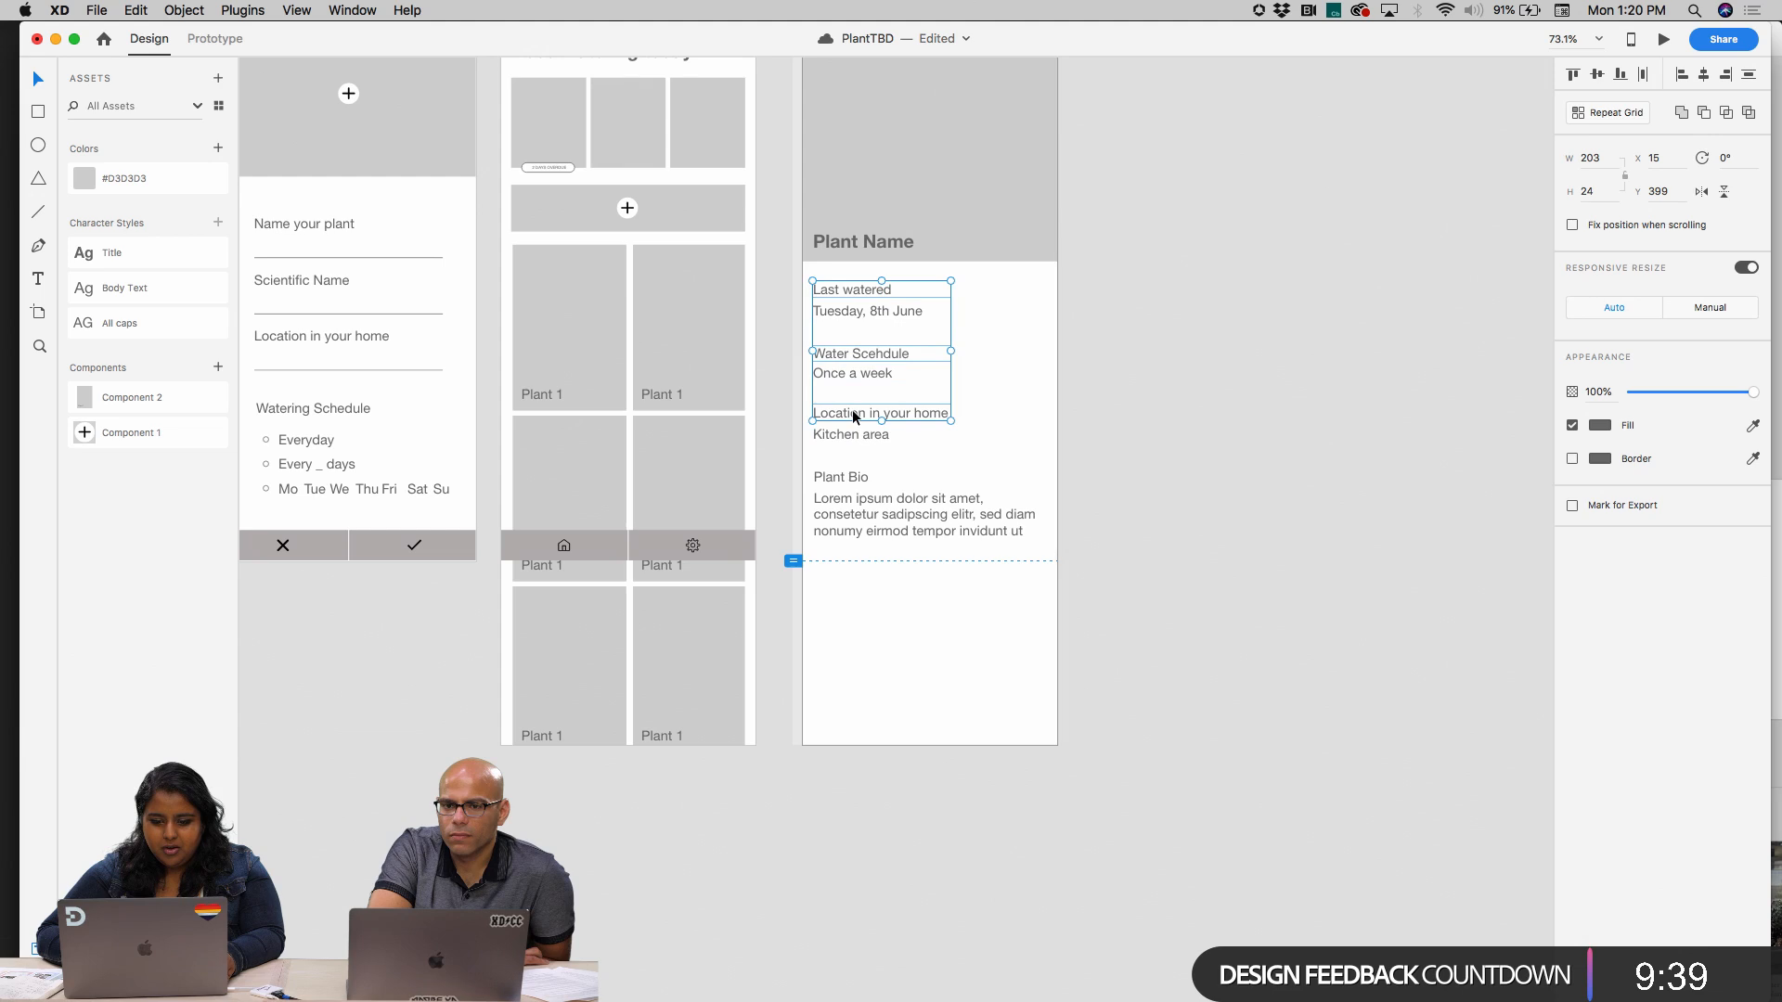
shift+click(854, 478)
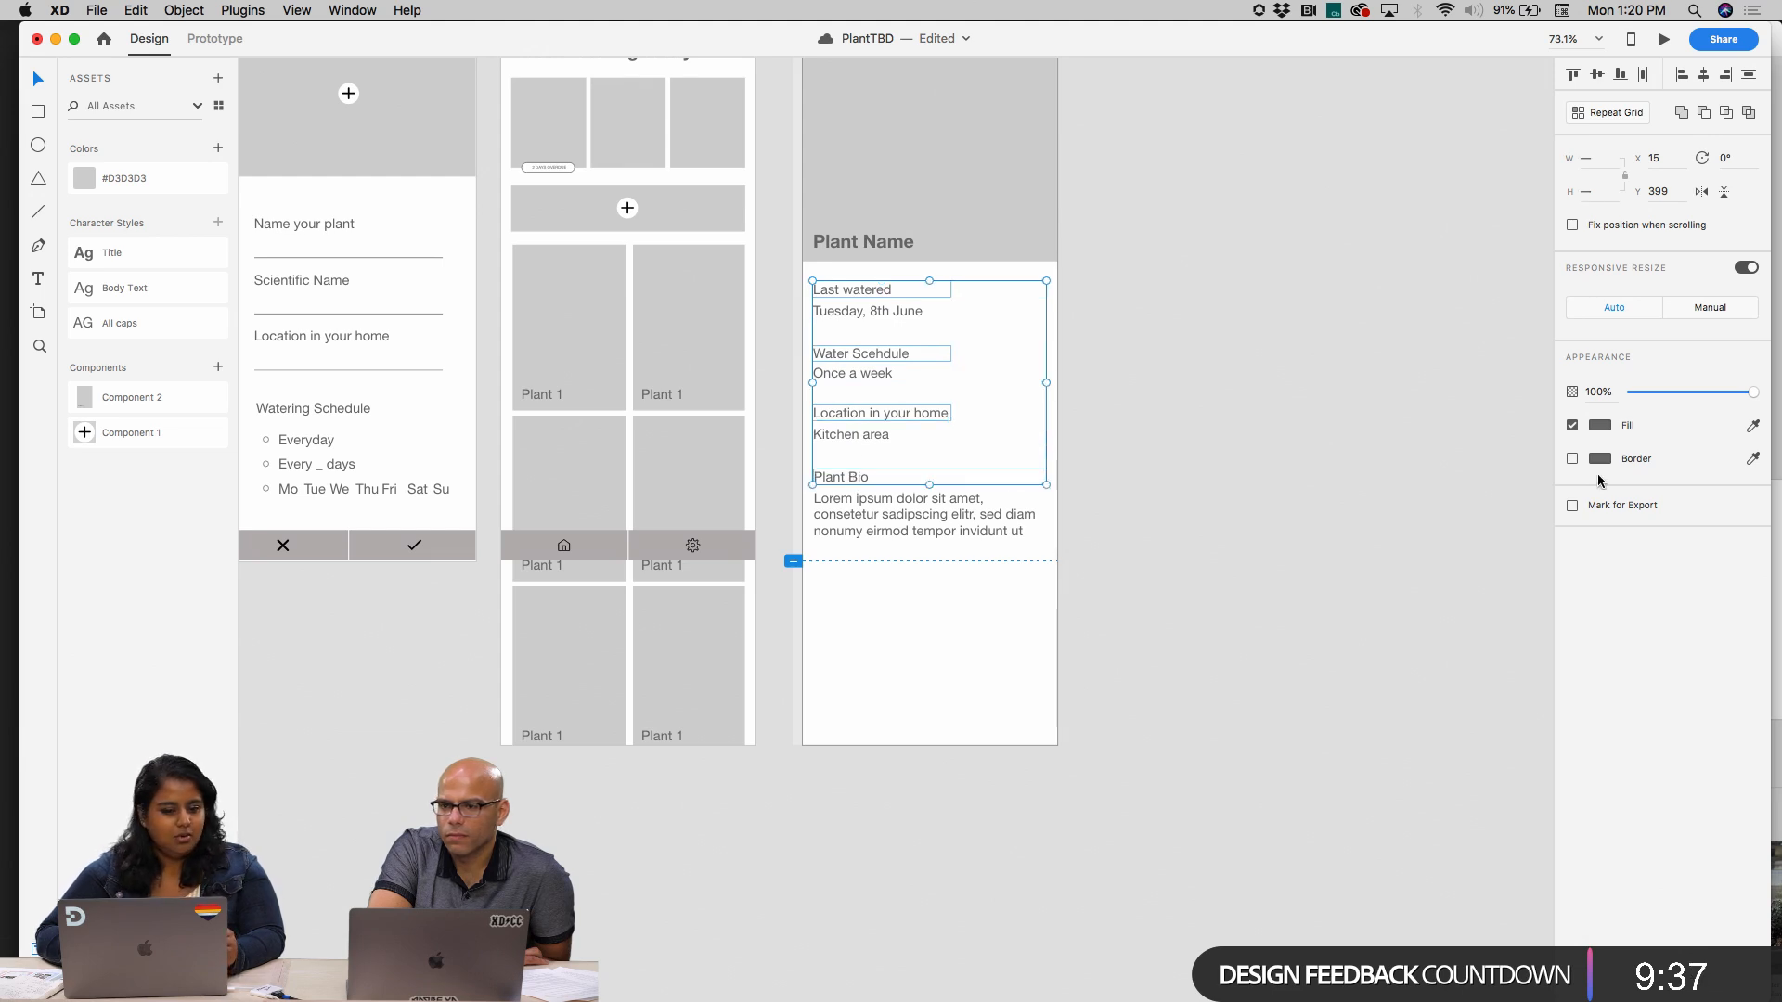
click(177, 324)
click(1160, 380)
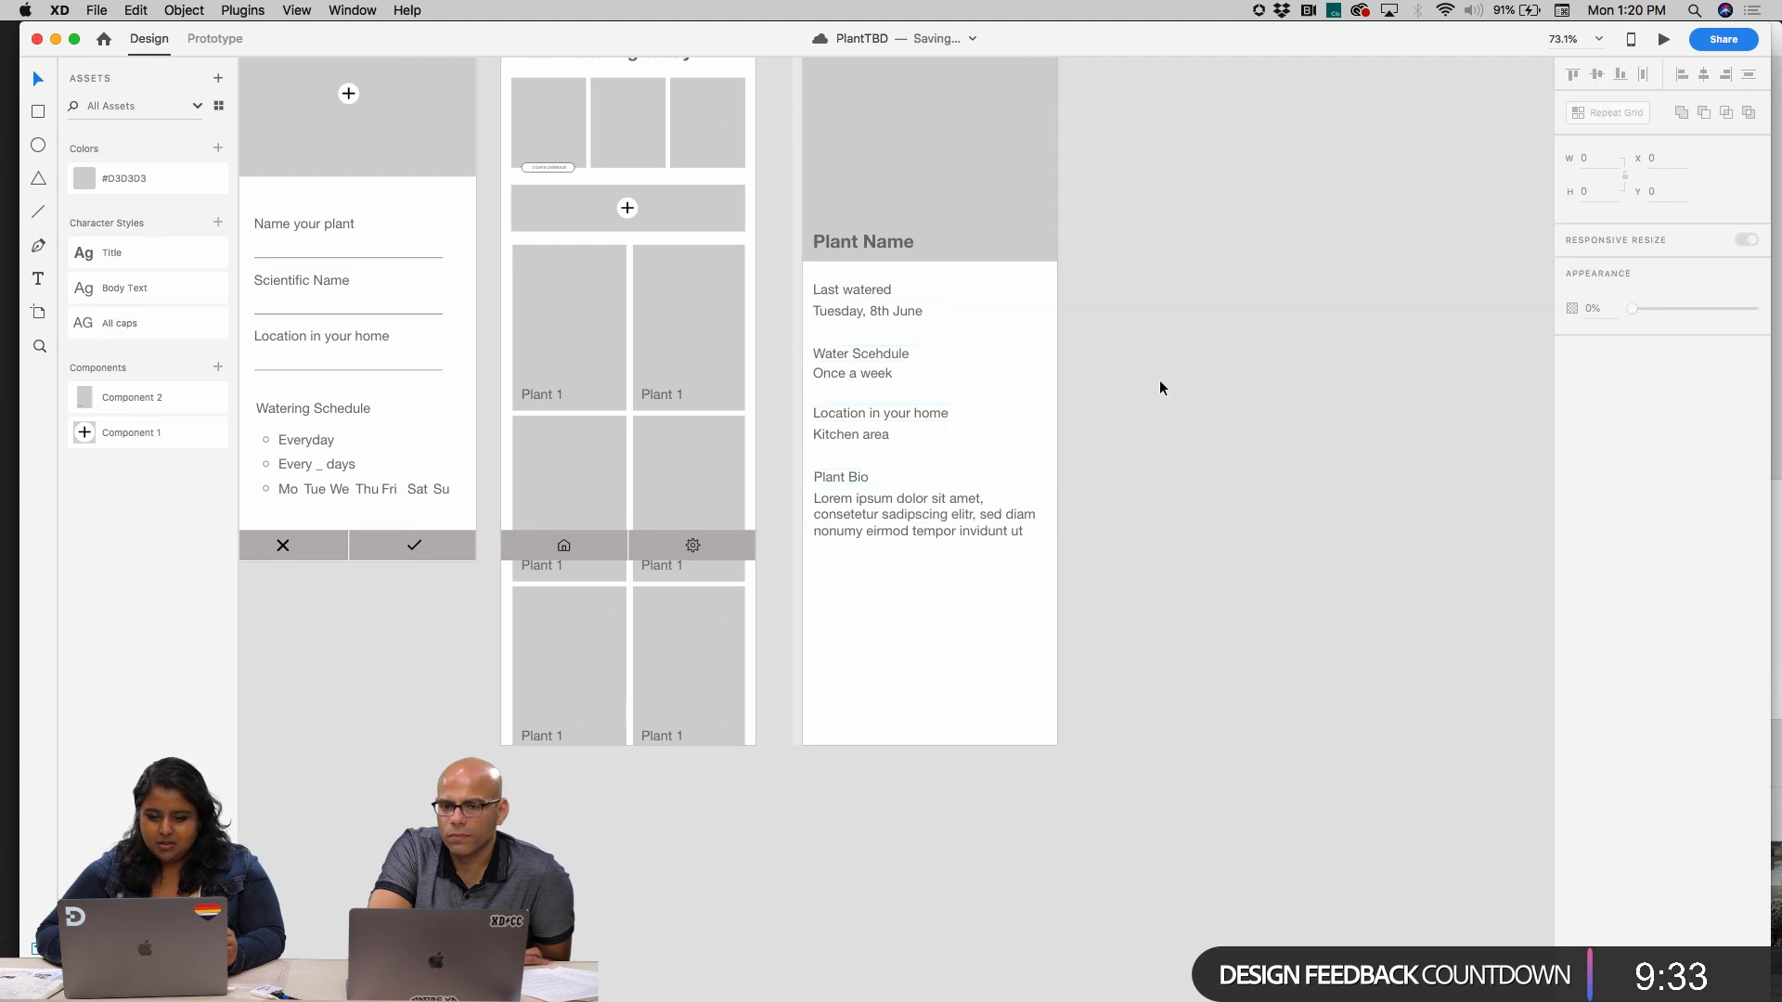
Set the font weight of the "Last watered" heading to Bold
click(880, 313)
click(880, 291)
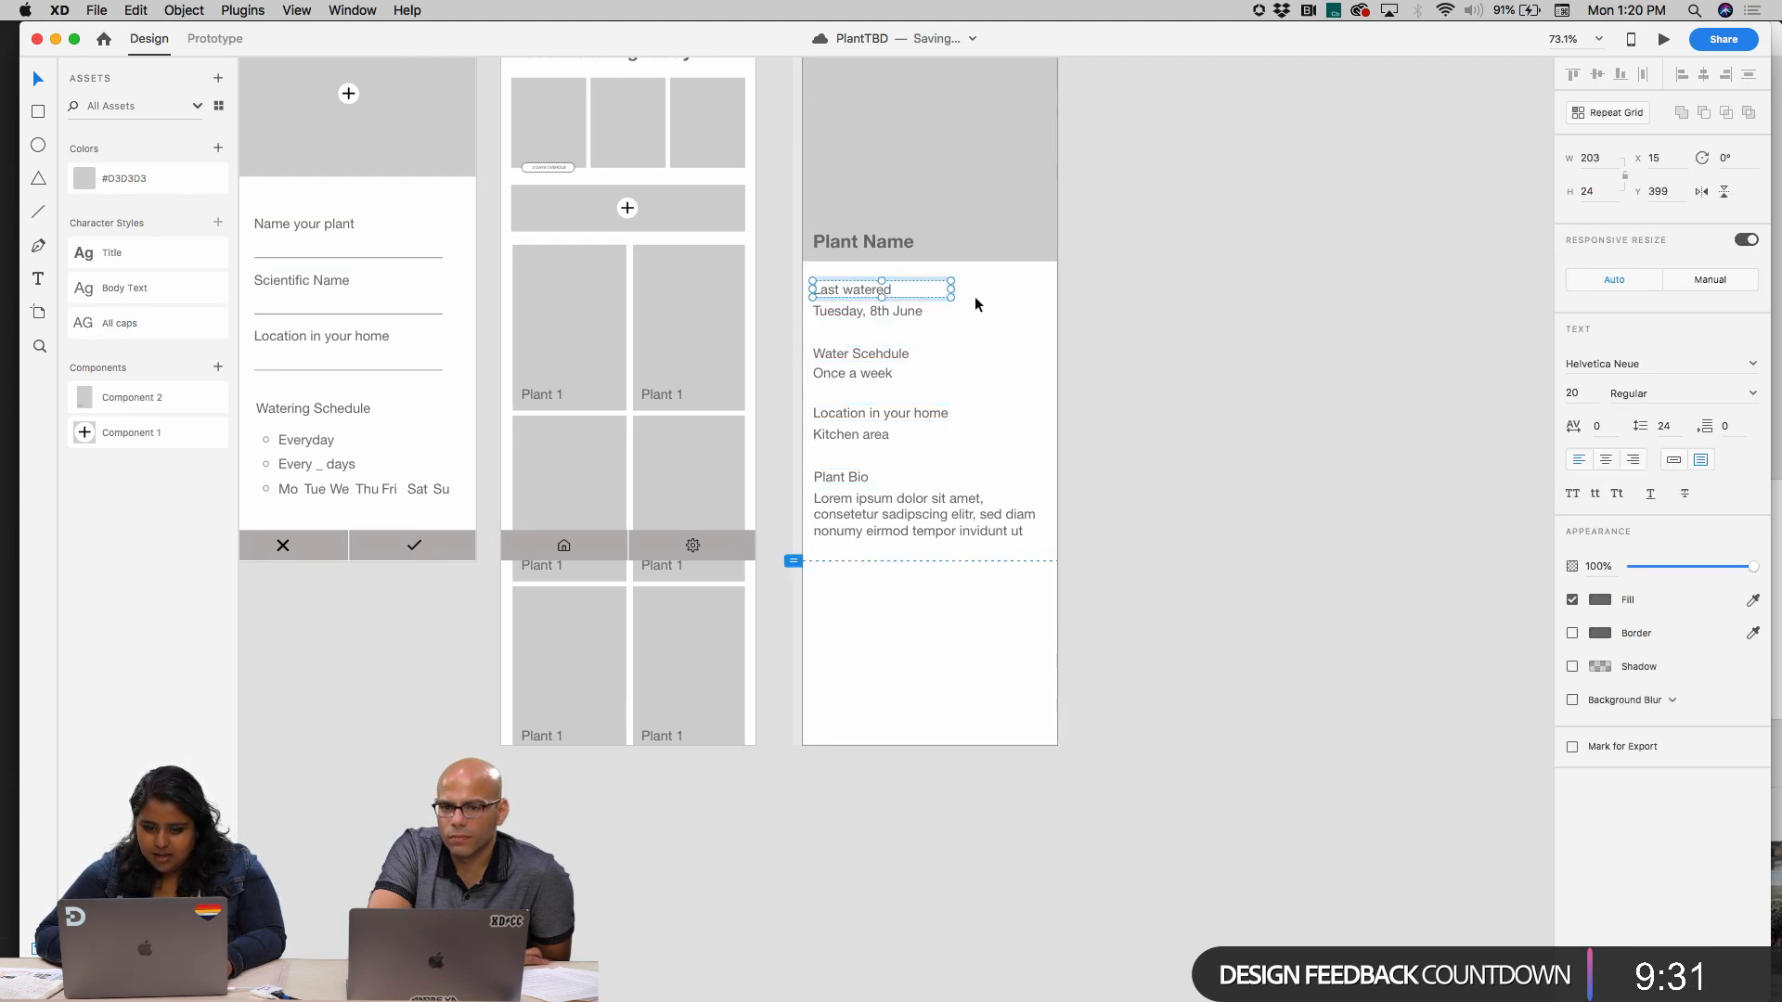
click(975, 305)
double_click(859, 287)
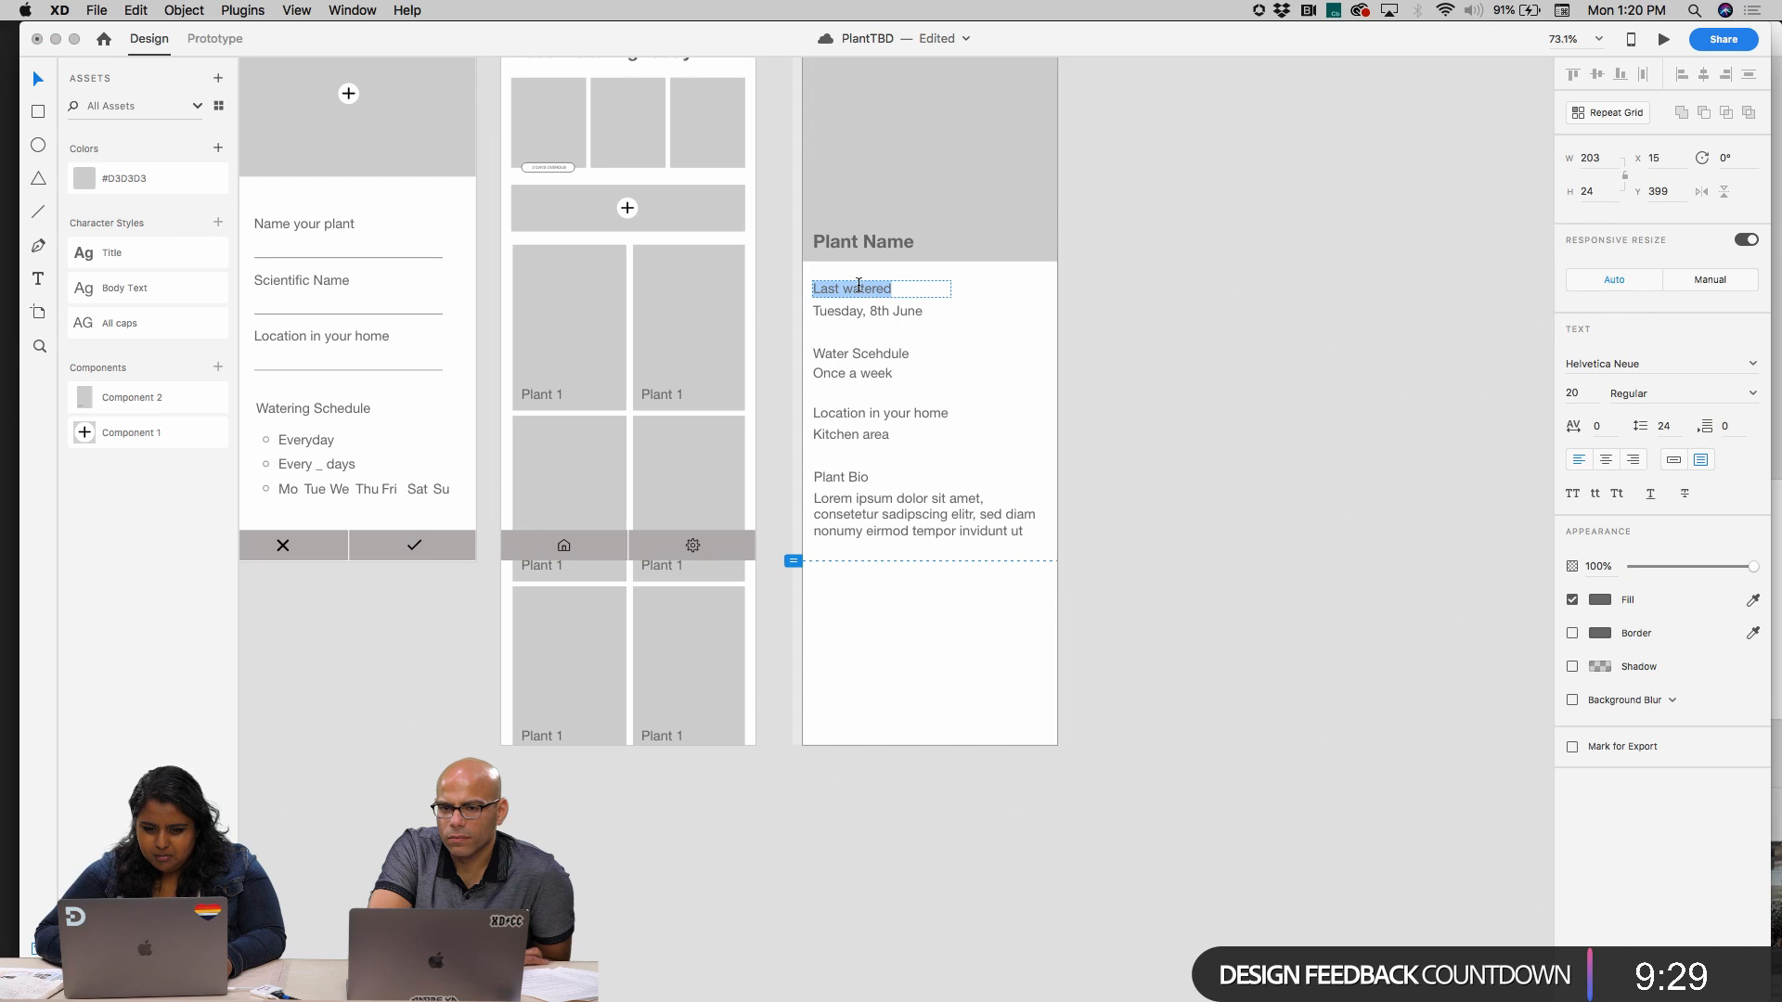
click(1751, 394)
click(1636, 580)
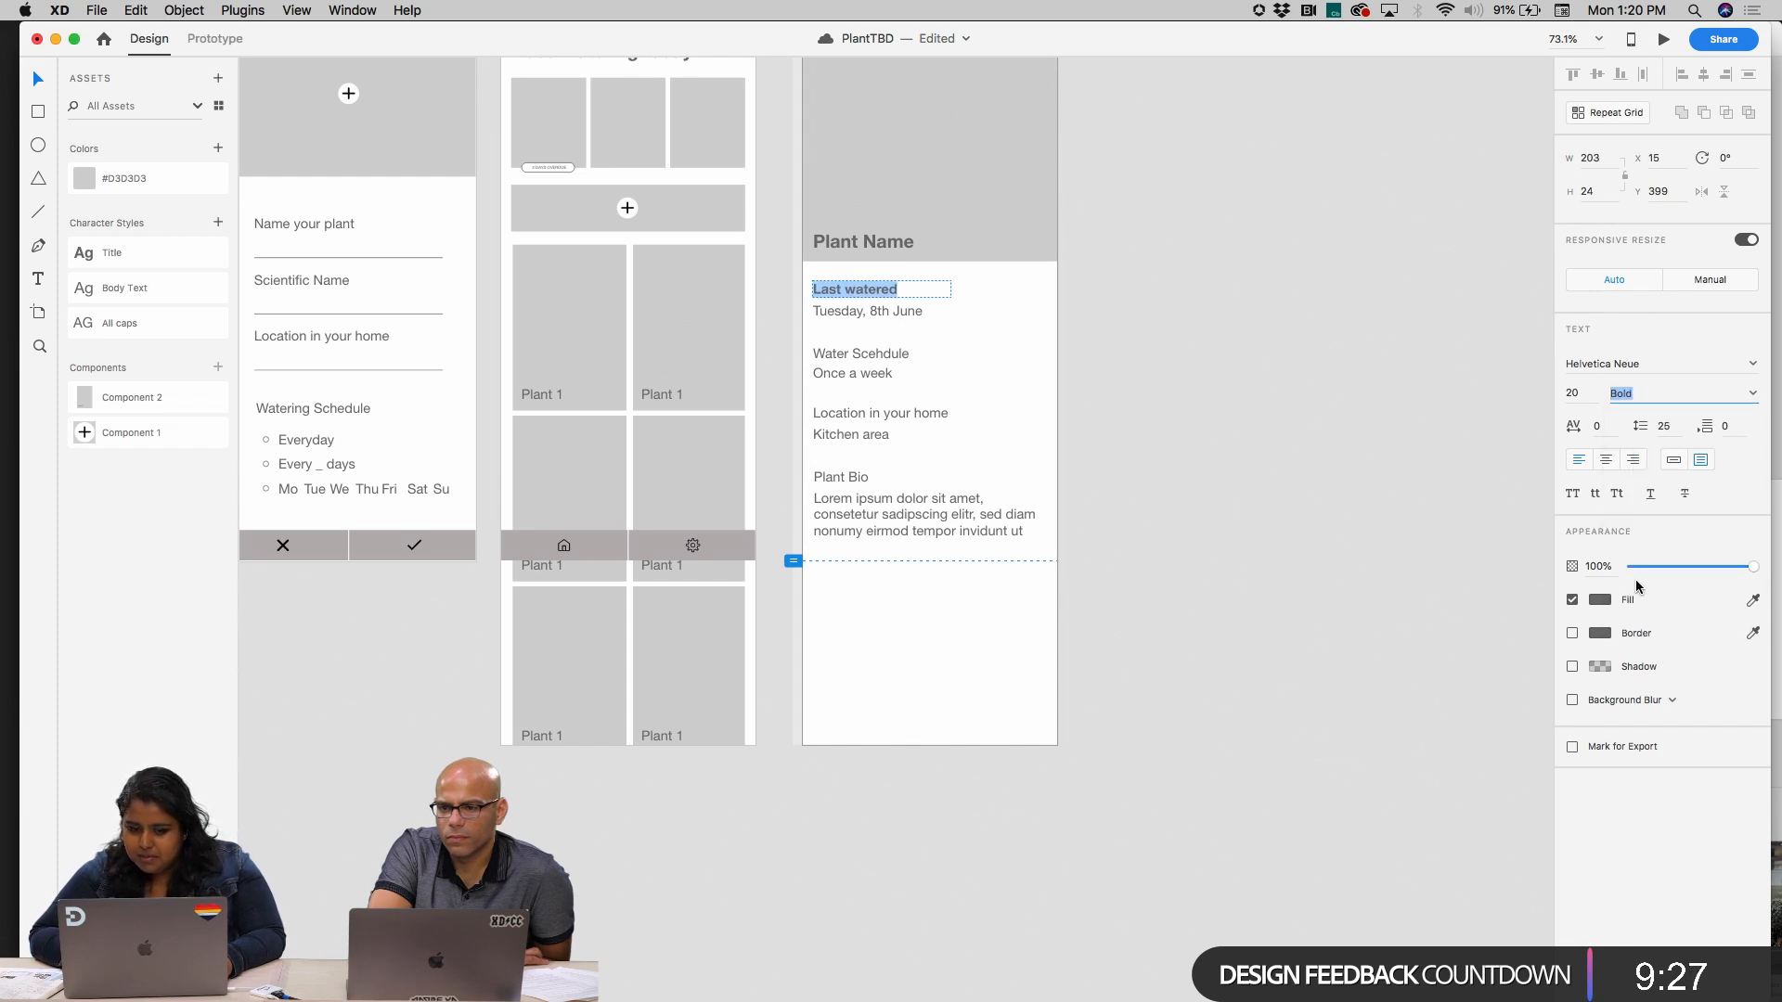
key(Escape)
click(837, 366)
click(1099, 383)
Undo the bold weight on the "Last watered" heading
scroll(1099, 382, down, 3)
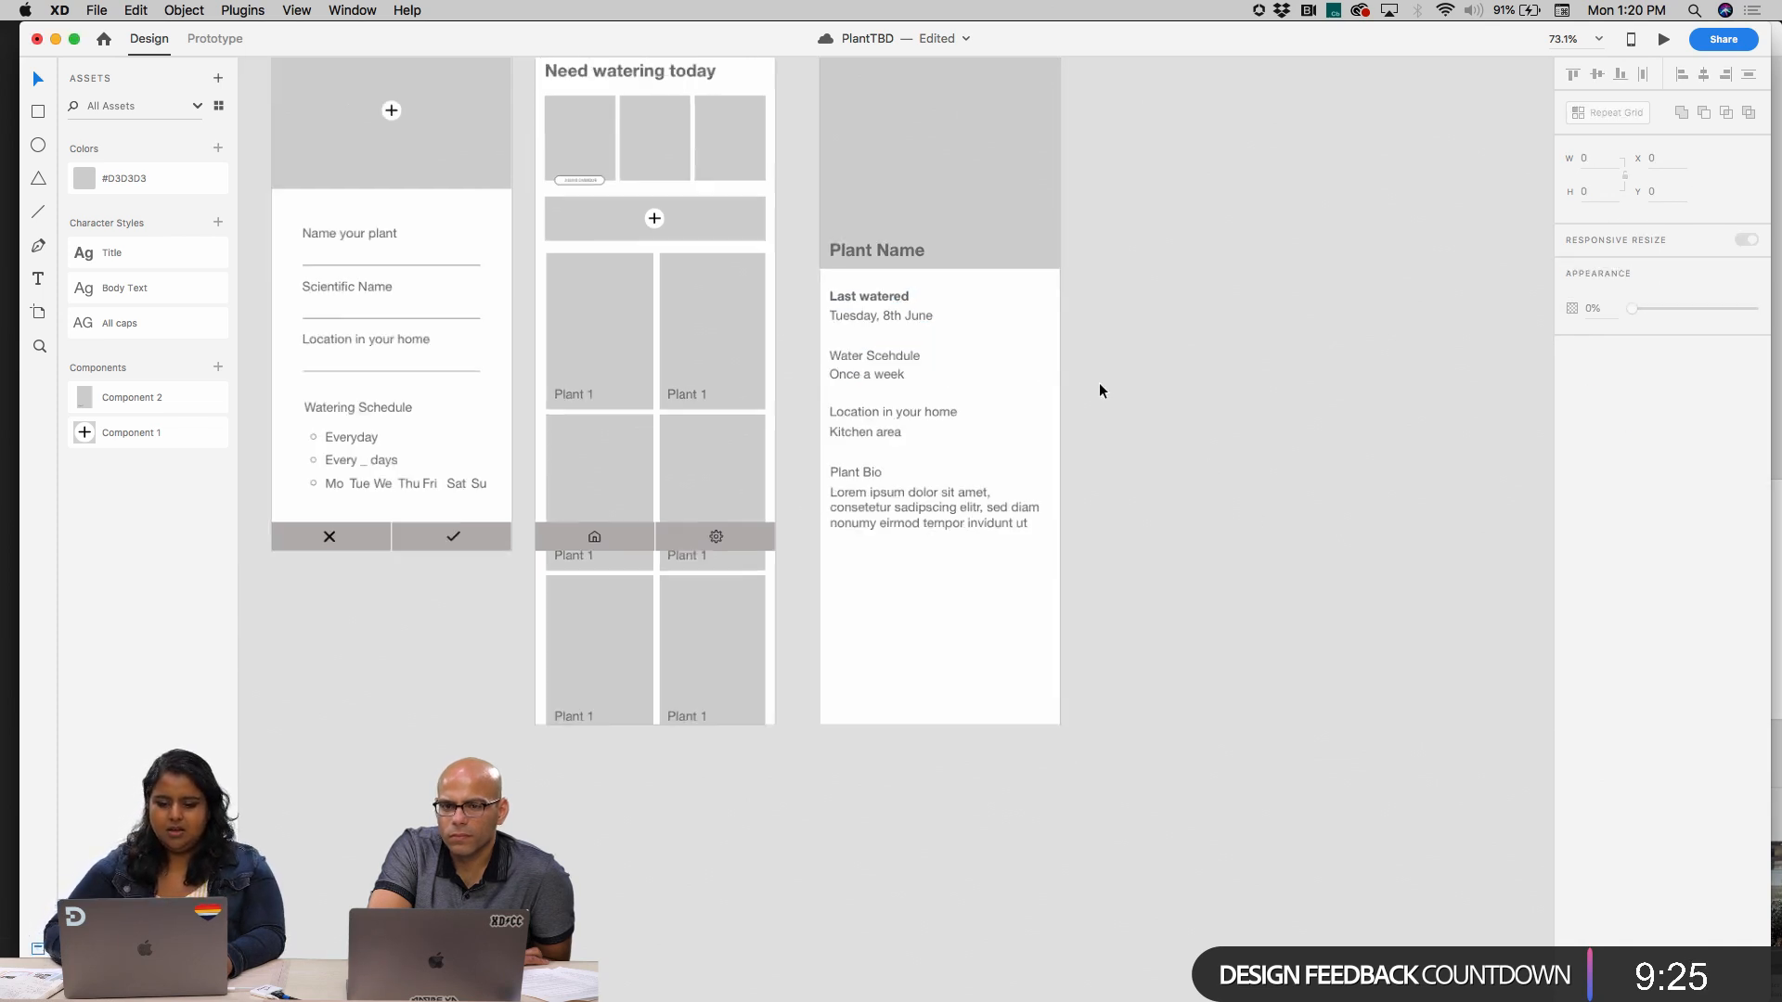
key(super+z)
click(1182, 440)
scroll(1182, 441, down, 2)
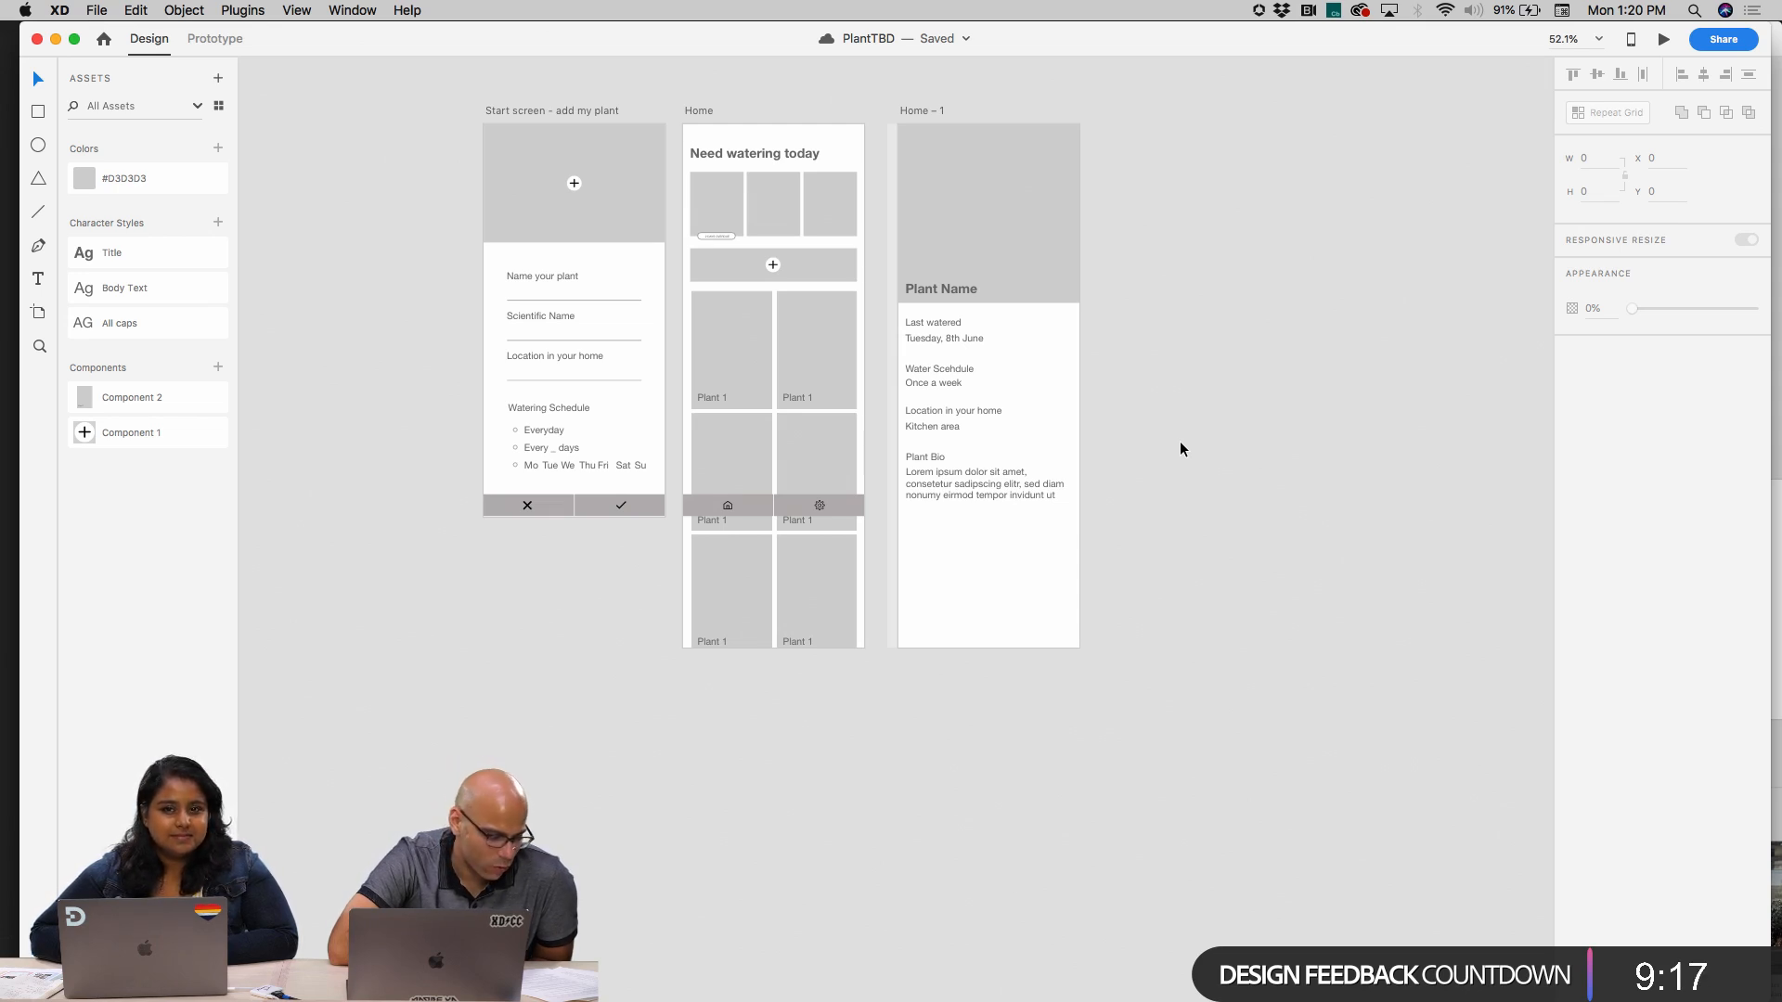
Resize the Plant Bio paragraph's text box to about 324 wide and 197 high
scroll(1077, 481, up, 5)
click(996, 490)
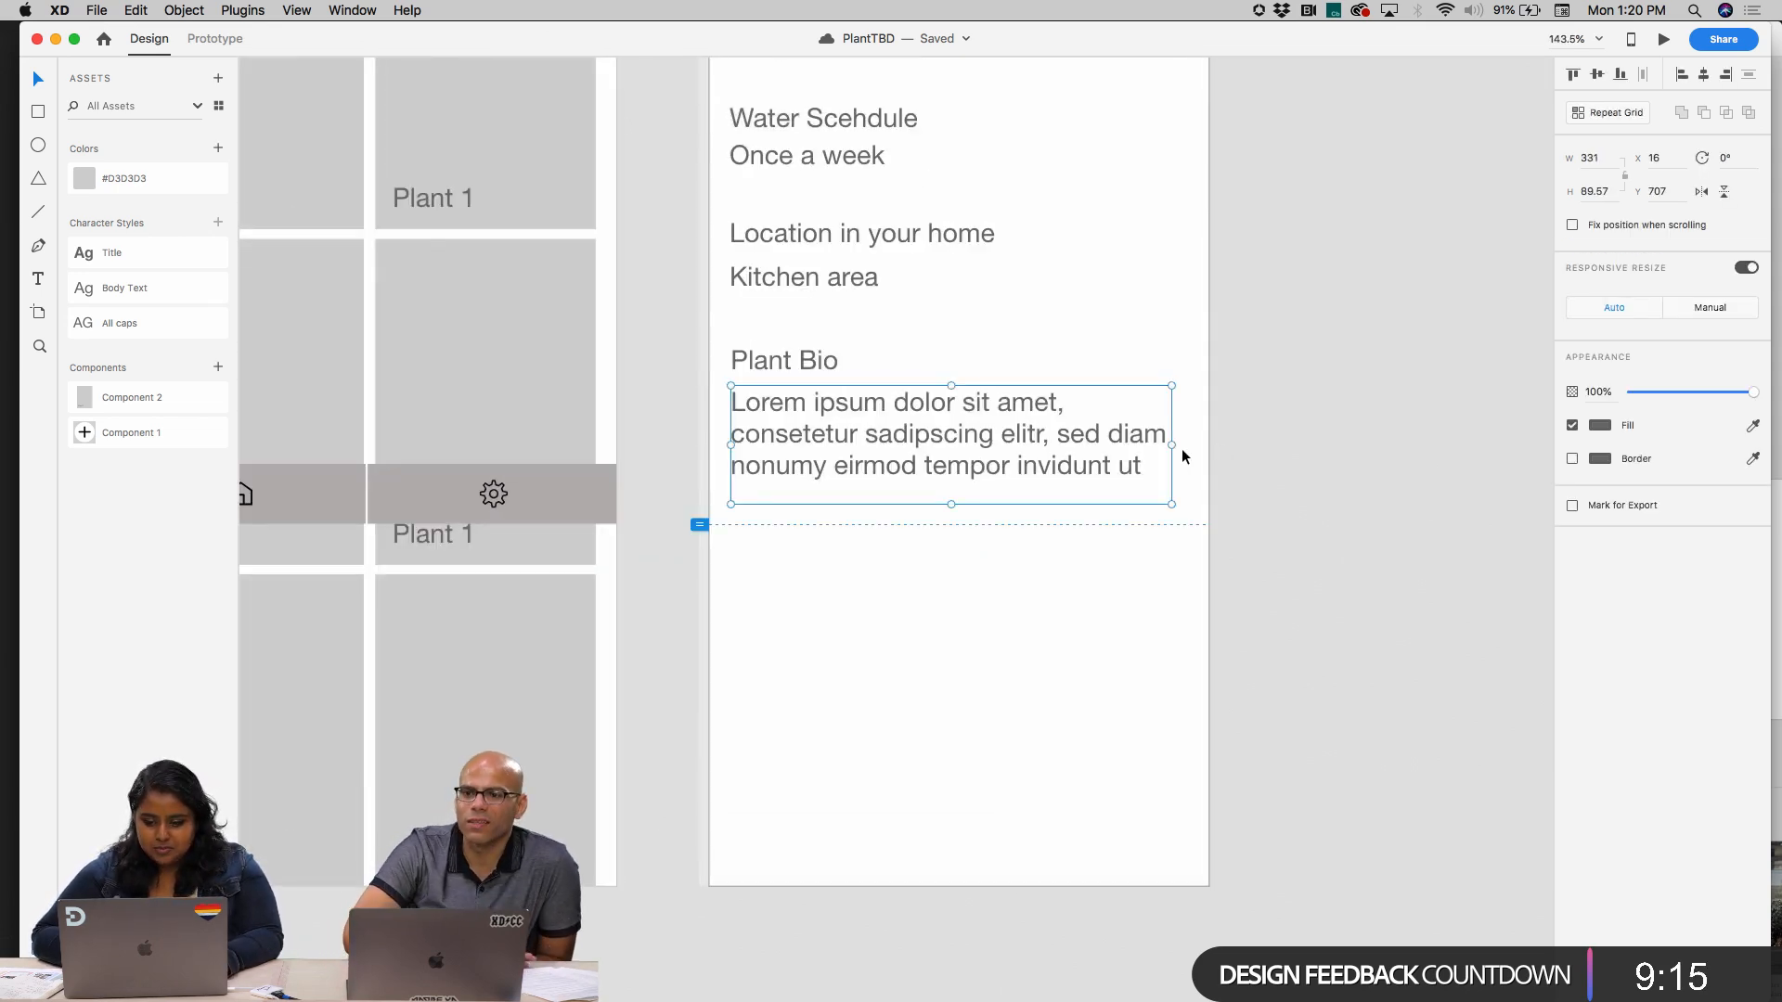
drag(1172, 446, 1162, 445)
drag(945, 503, 946, 648)
Try to fill the Plant Bio text box with placeholder text from the Lorem Ipsum plugin
click(242, 9)
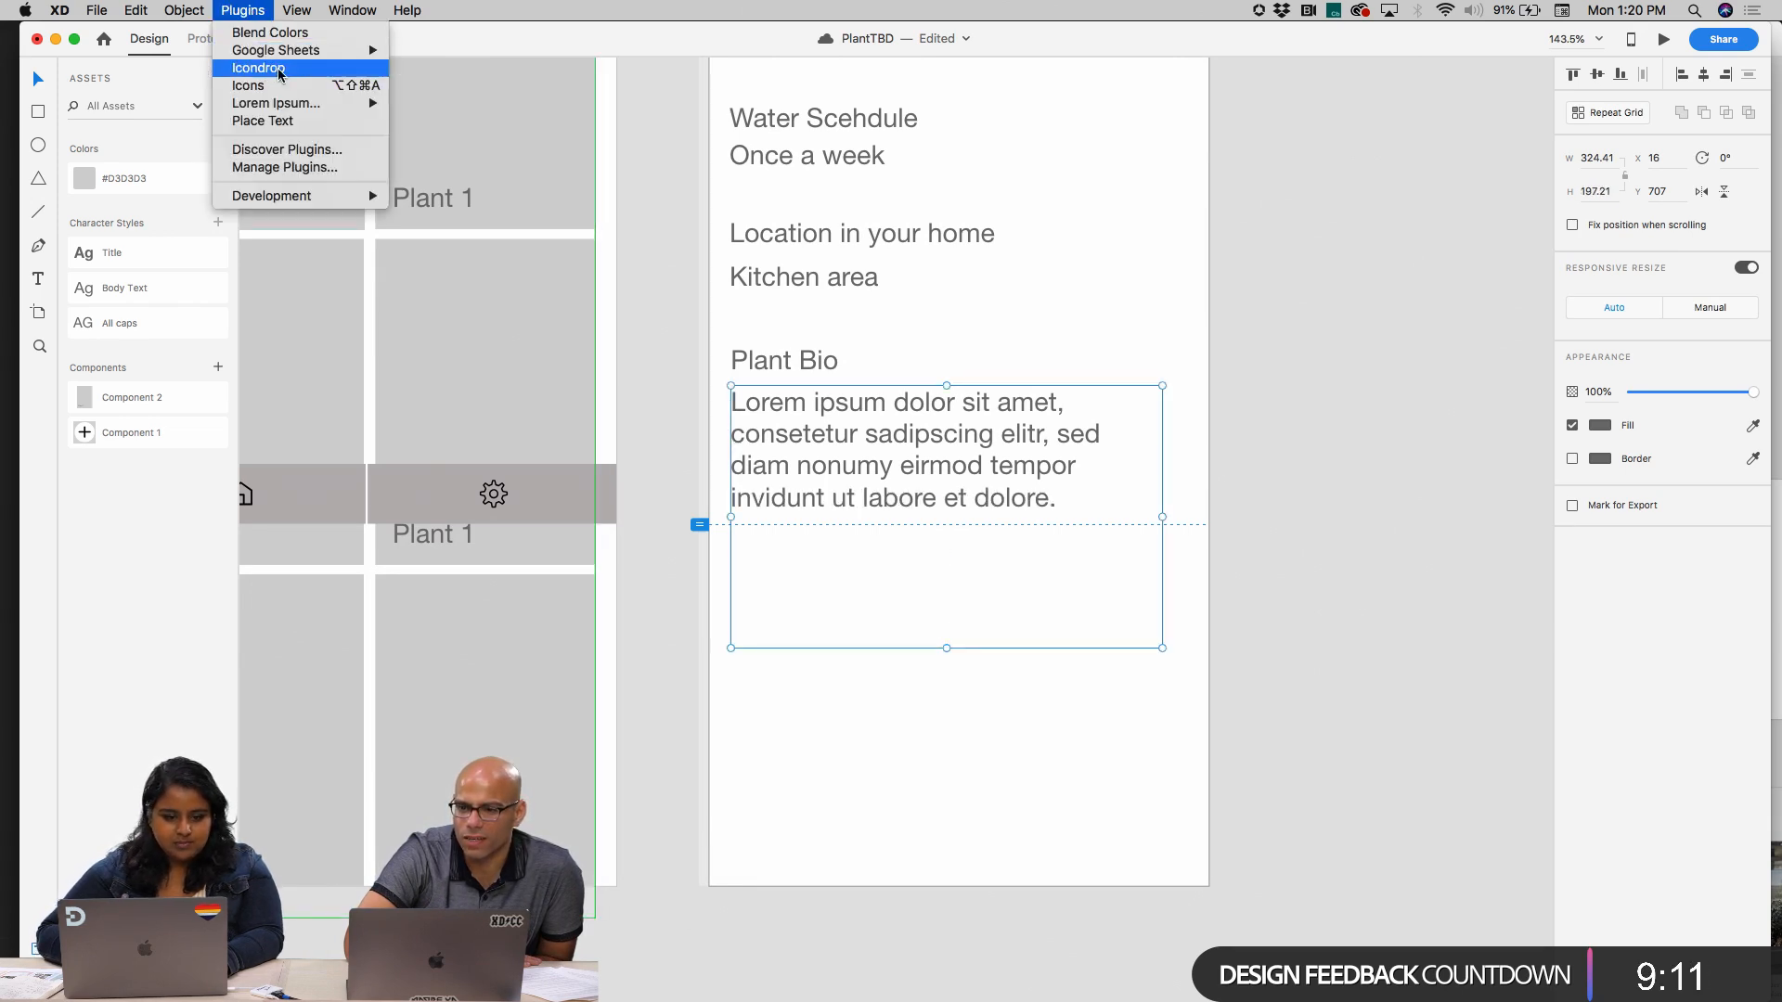
mouse_move(297, 103)
click(446, 121)
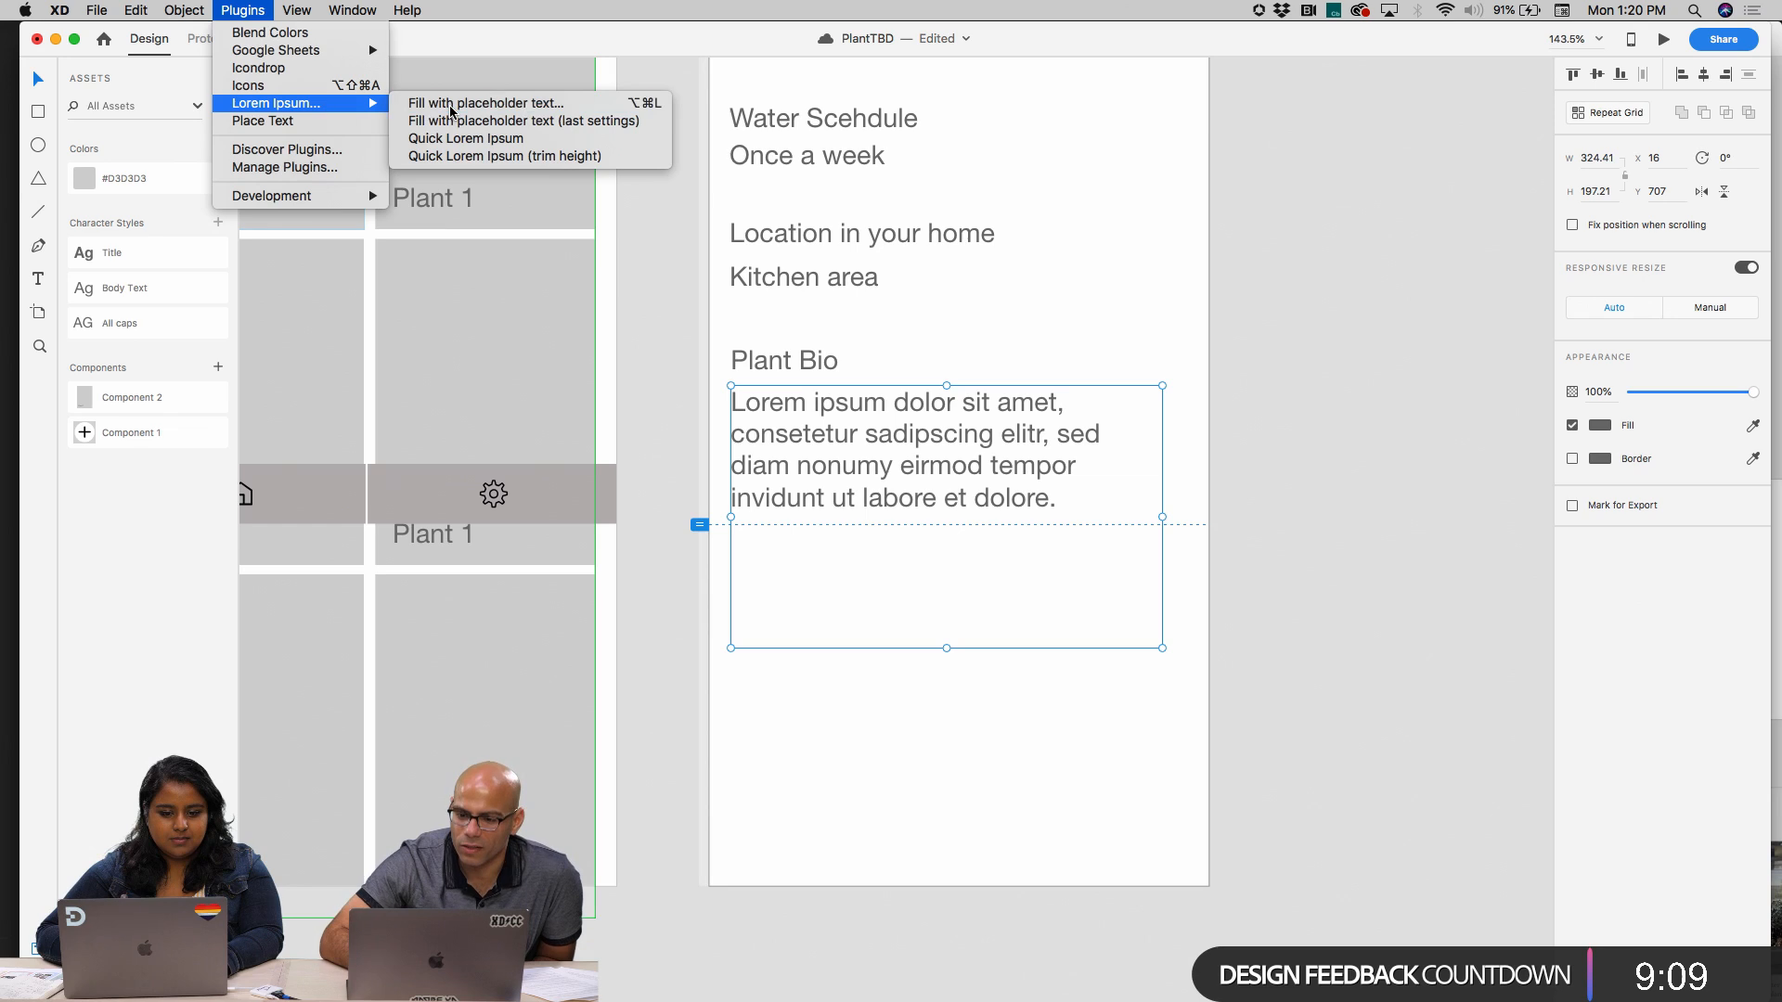
click(1050, 196)
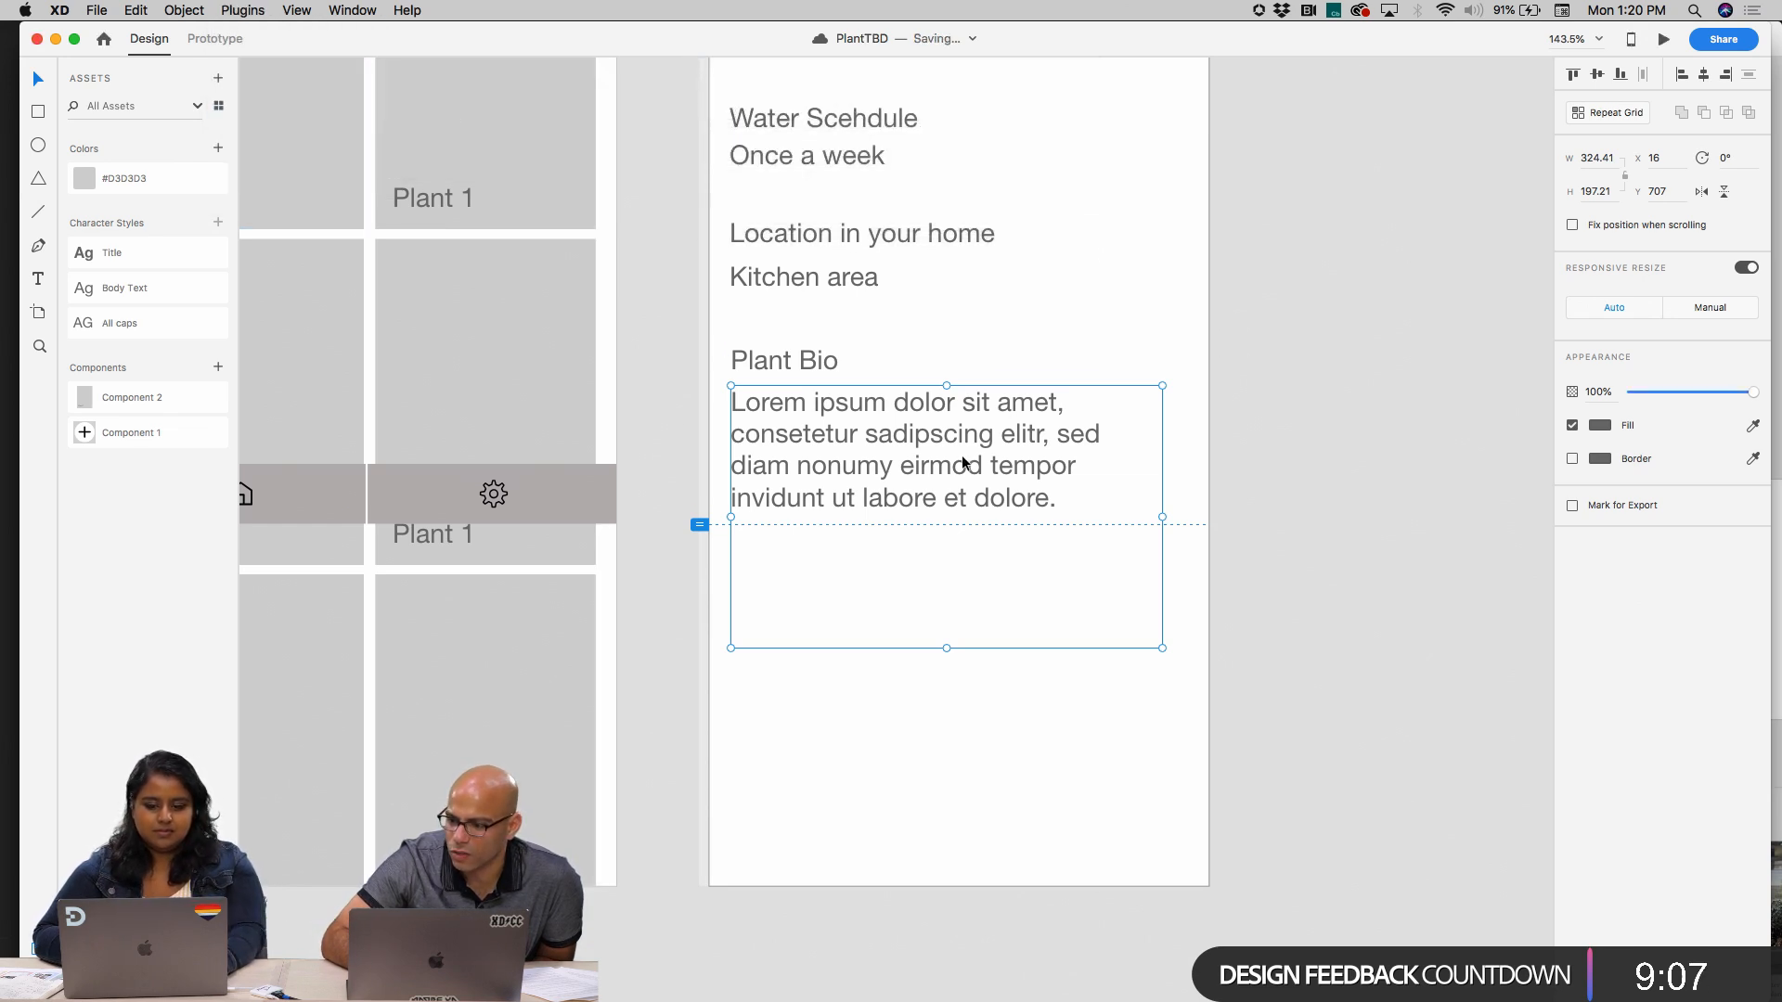
Try to run the Lorem Ipsum plugin with all the text inside the Plant Bio paragraph selected for editing
double_click(962, 461)
key(super+a)
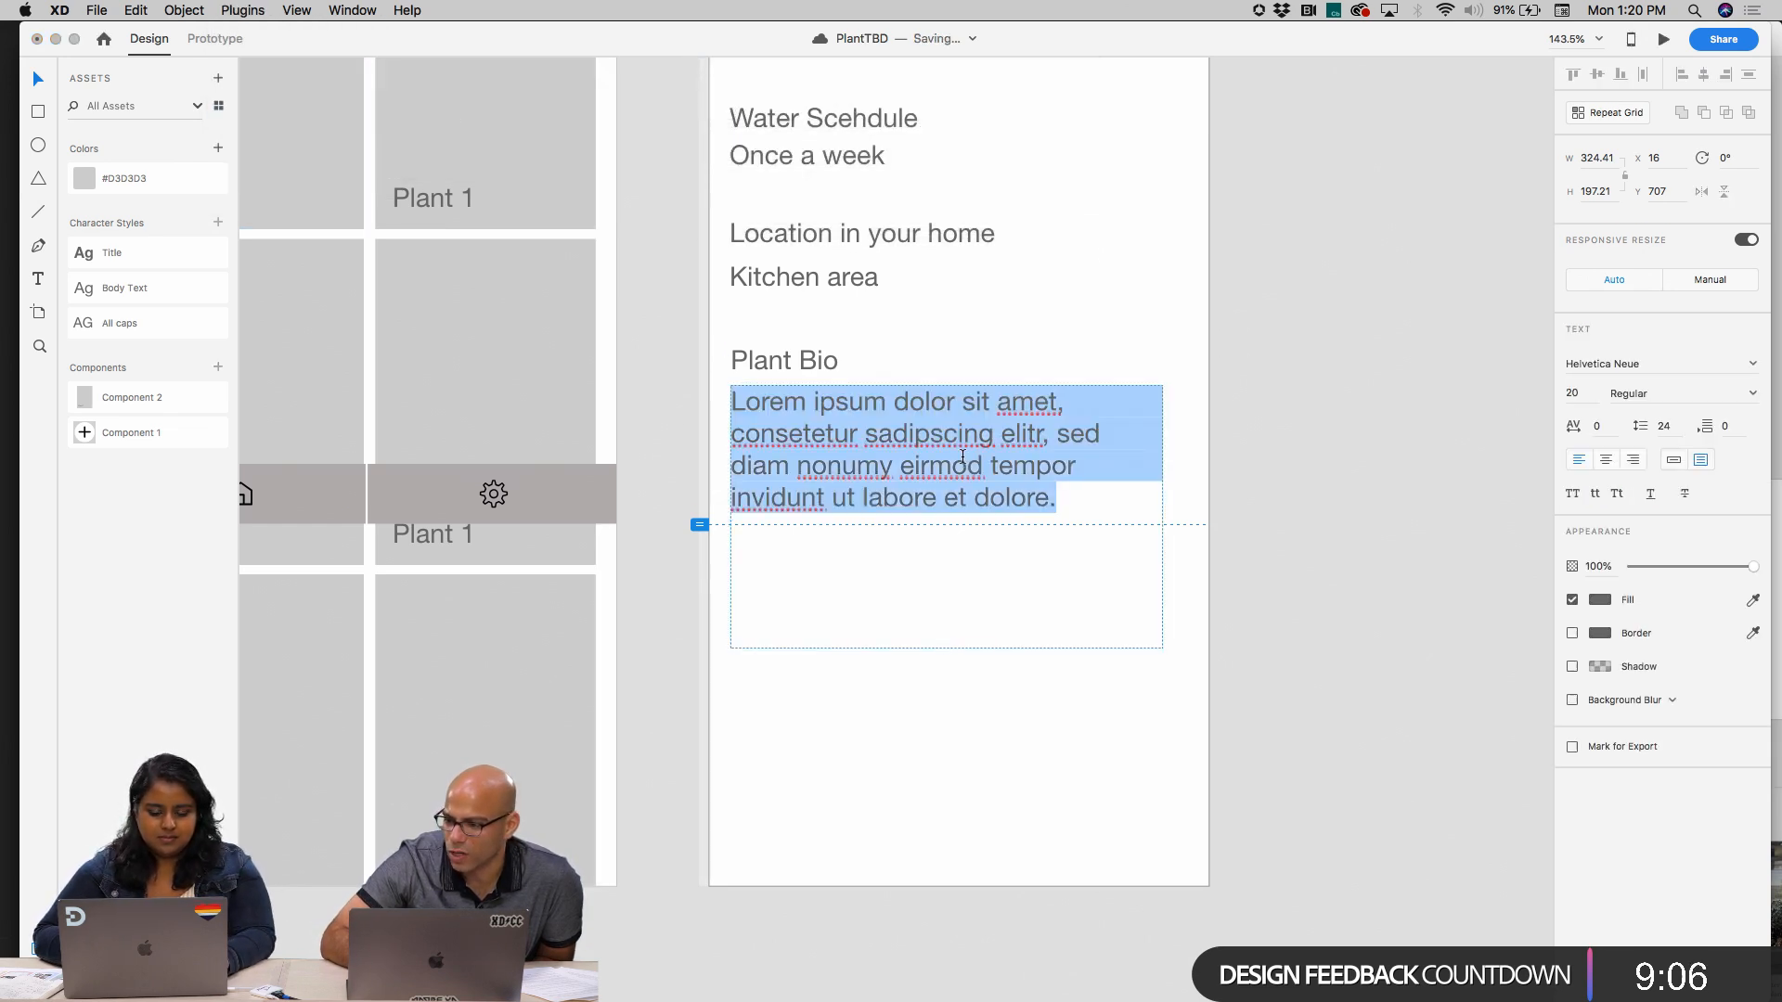
click(199, 11)
mouse_move(246, 10)
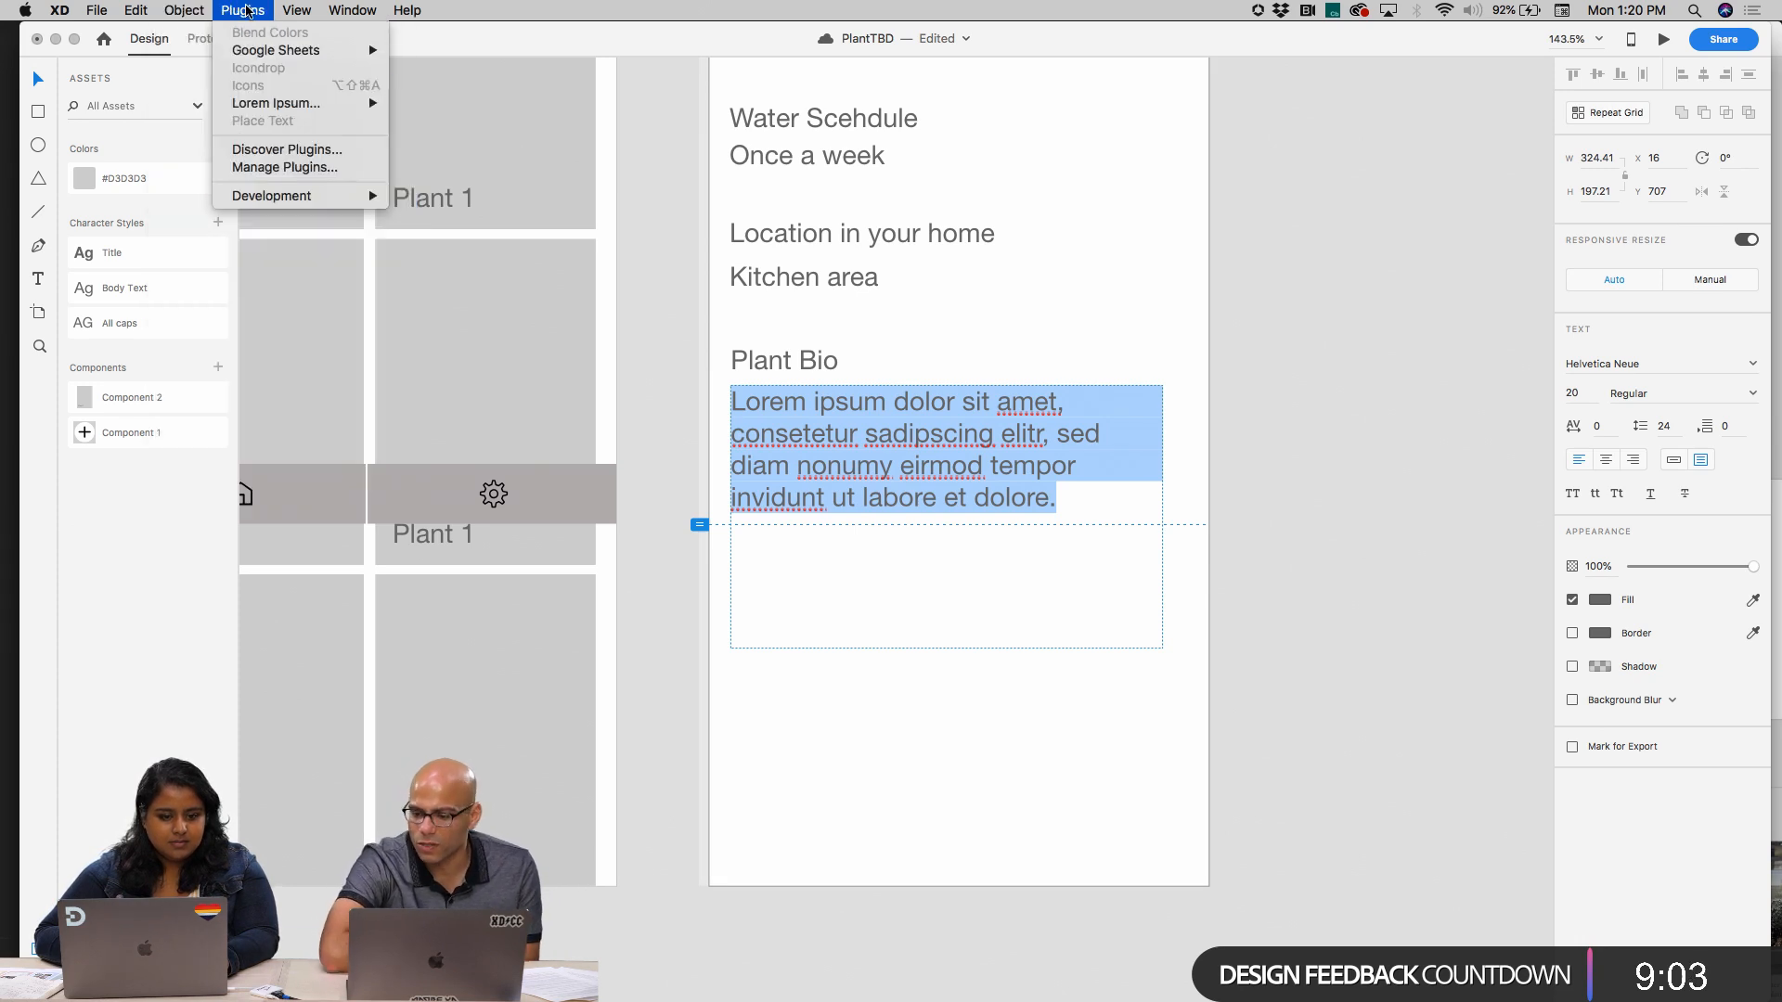
mouse_move(297, 103)
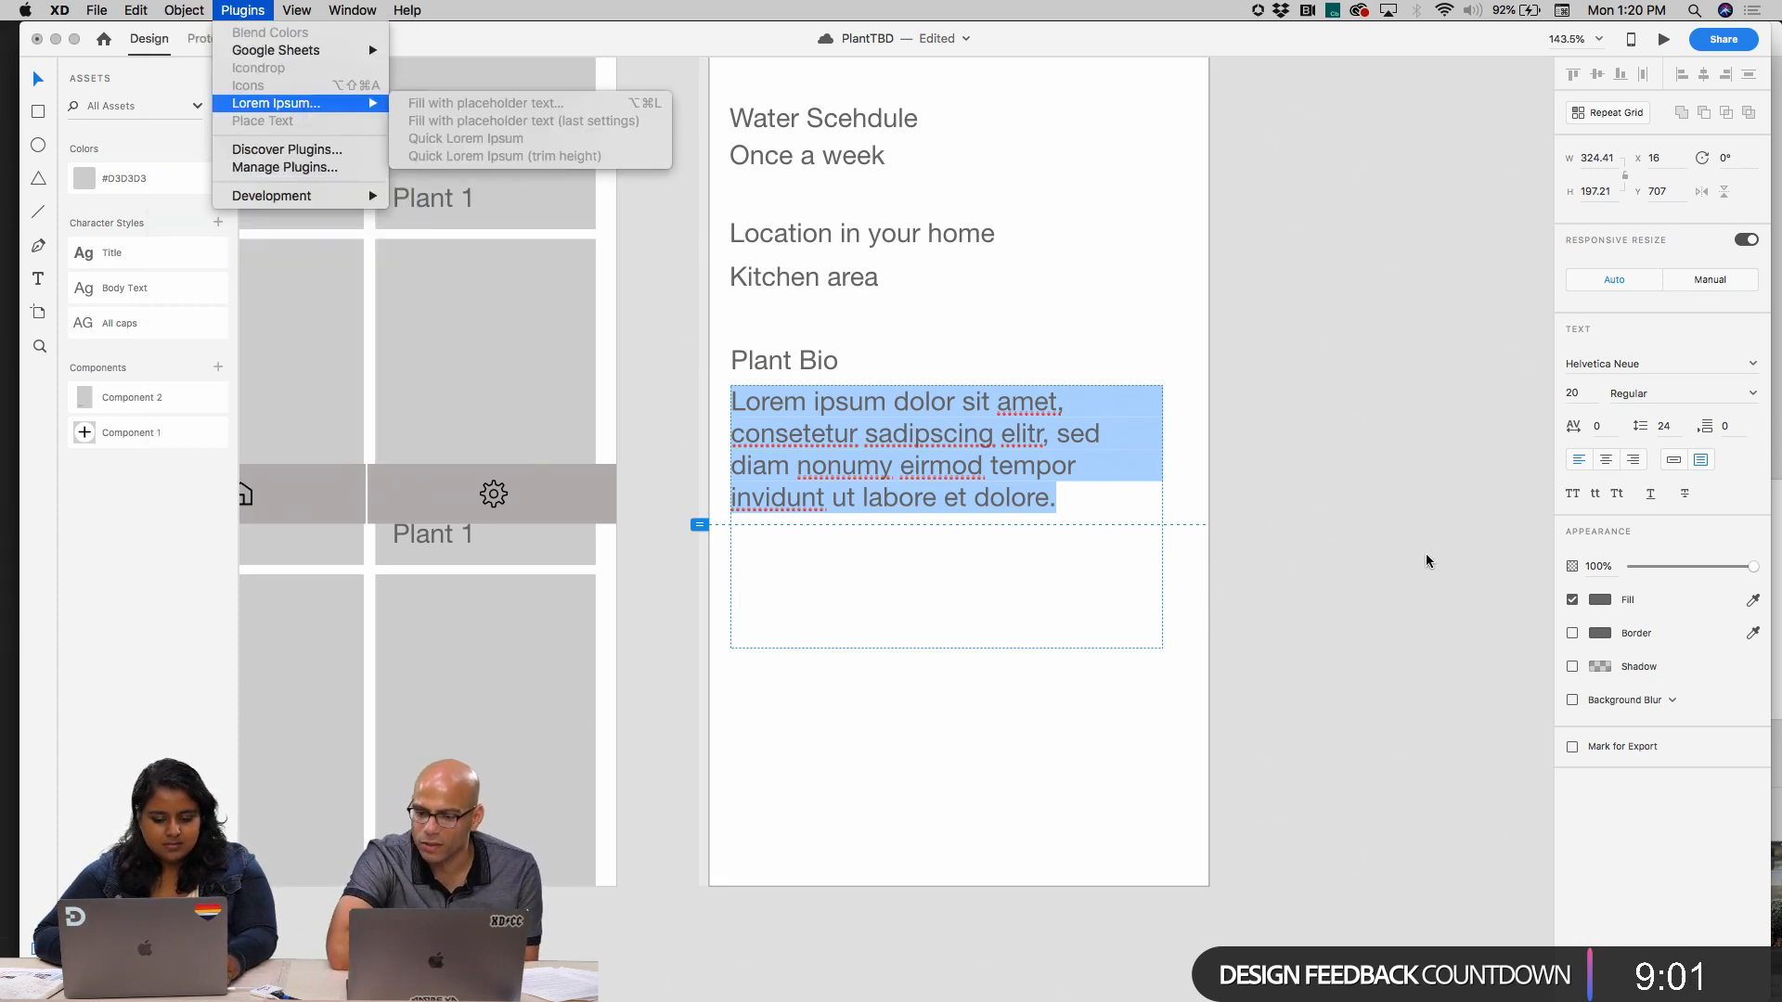
key(Escape)
key(Escape)
Fill the enlarged Plant Bio text box with placeholder text using the Lorem Ipsum plugin, then deselect it
click(245, 9)
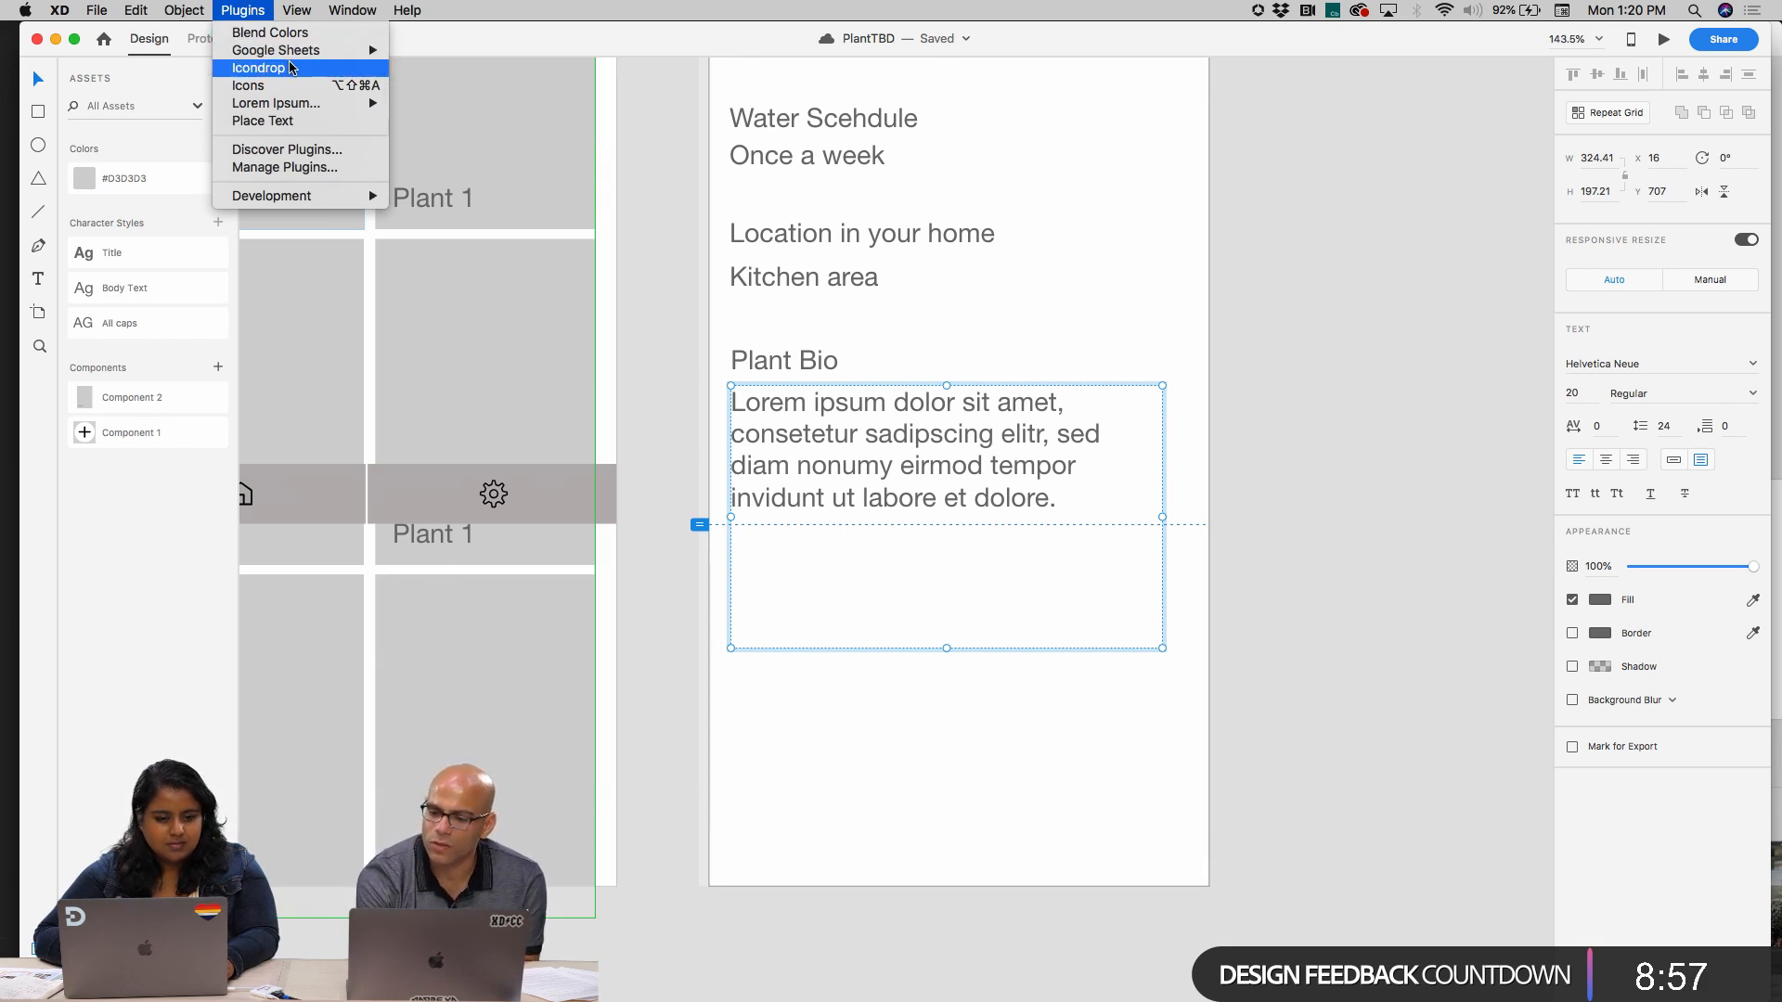
mouse_move(299, 107)
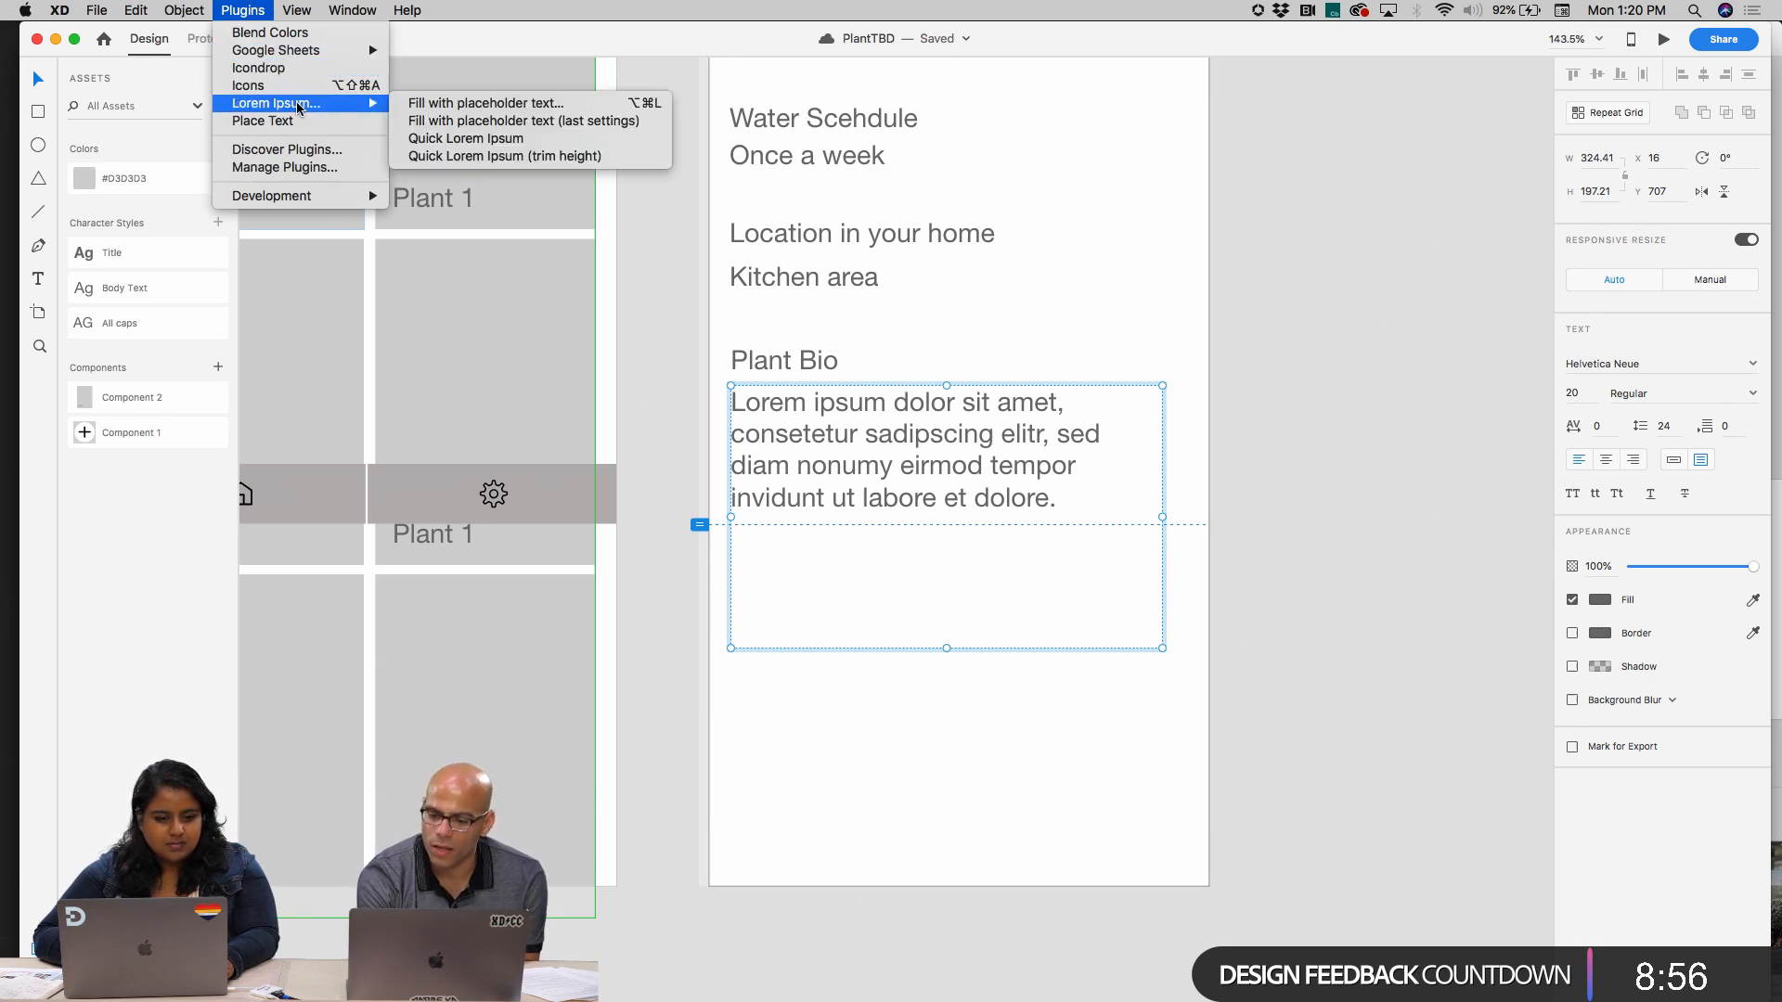
click(550, 101)
click(1018, 316)
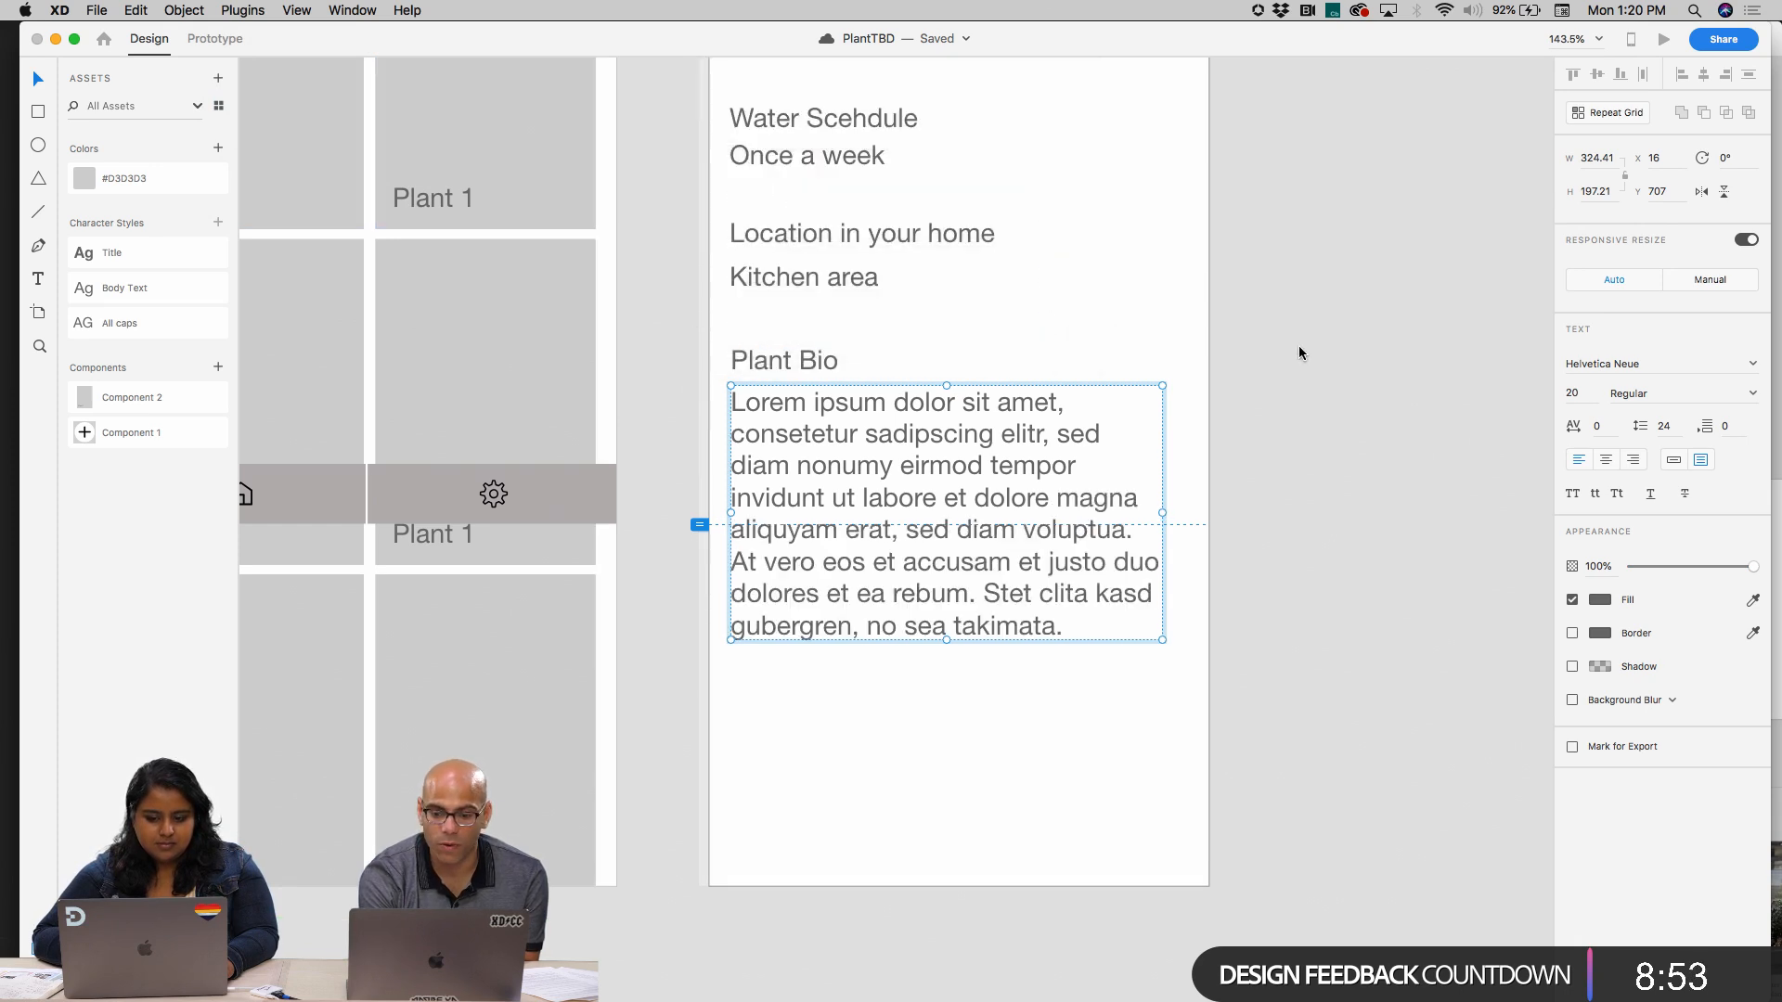
click(1300, 347)
scroll(1388, 607, down, 3)
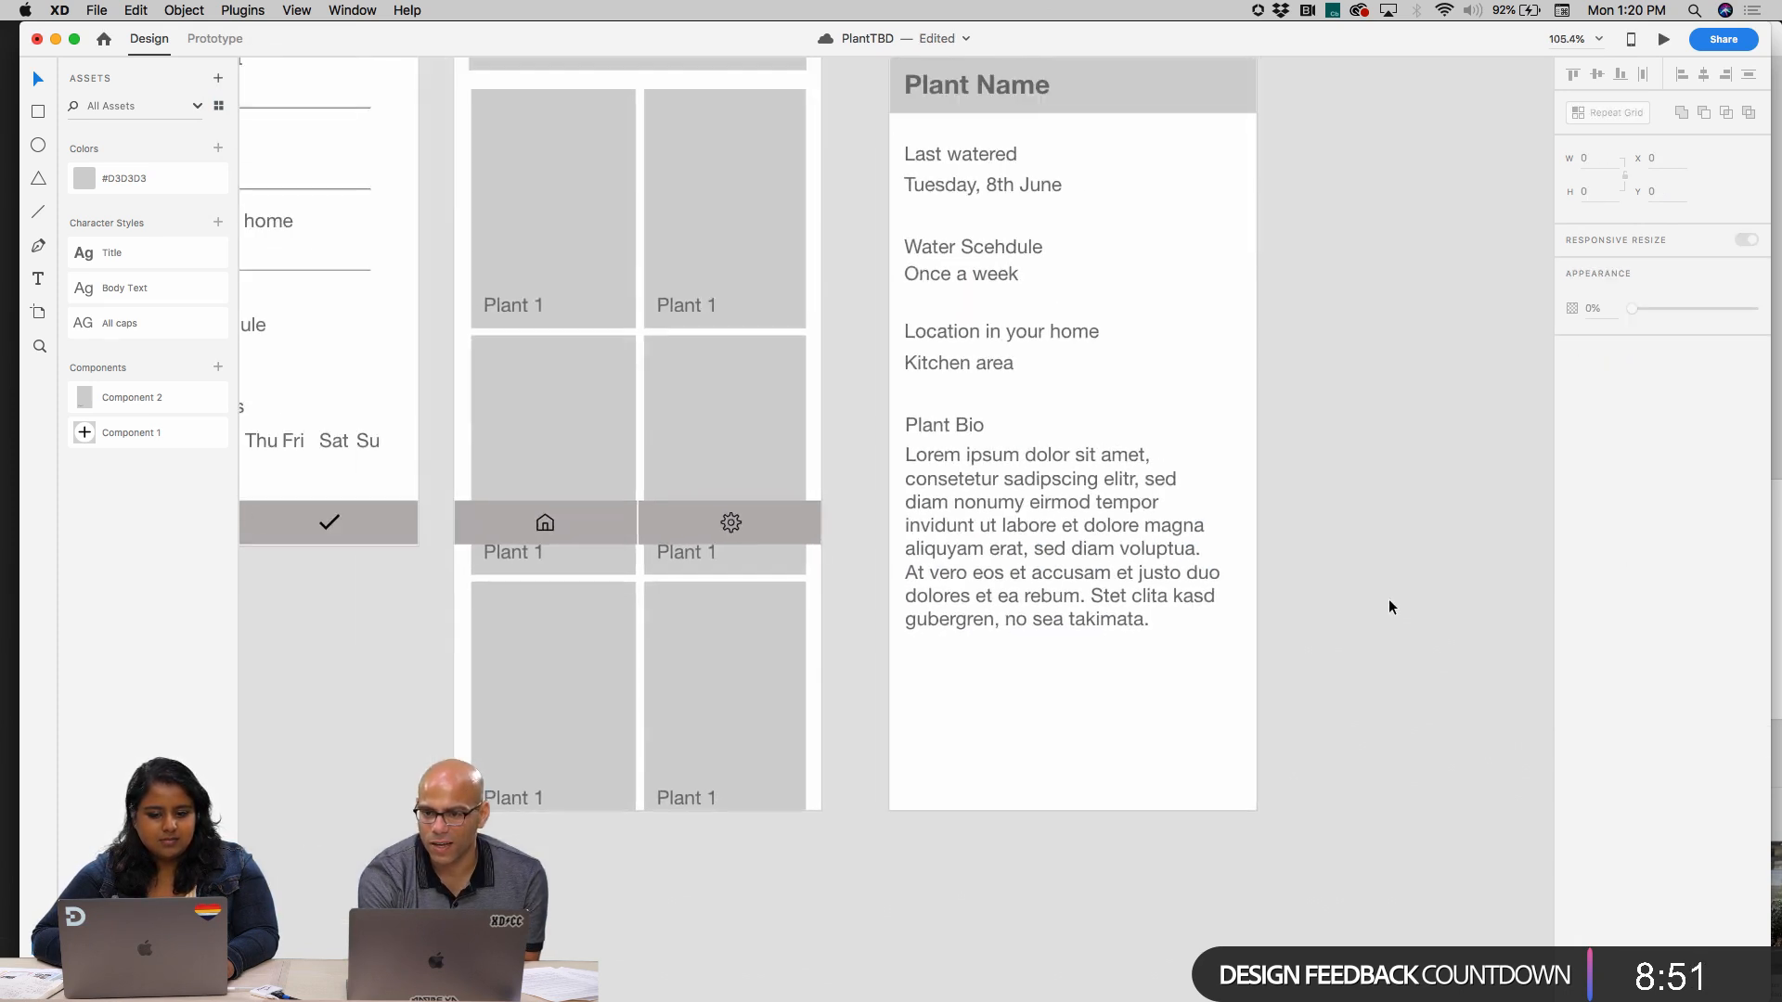
Hide the bottom navigation bar group on the Home artboard, then deselect it
scroll(1388, 607, right, 3)
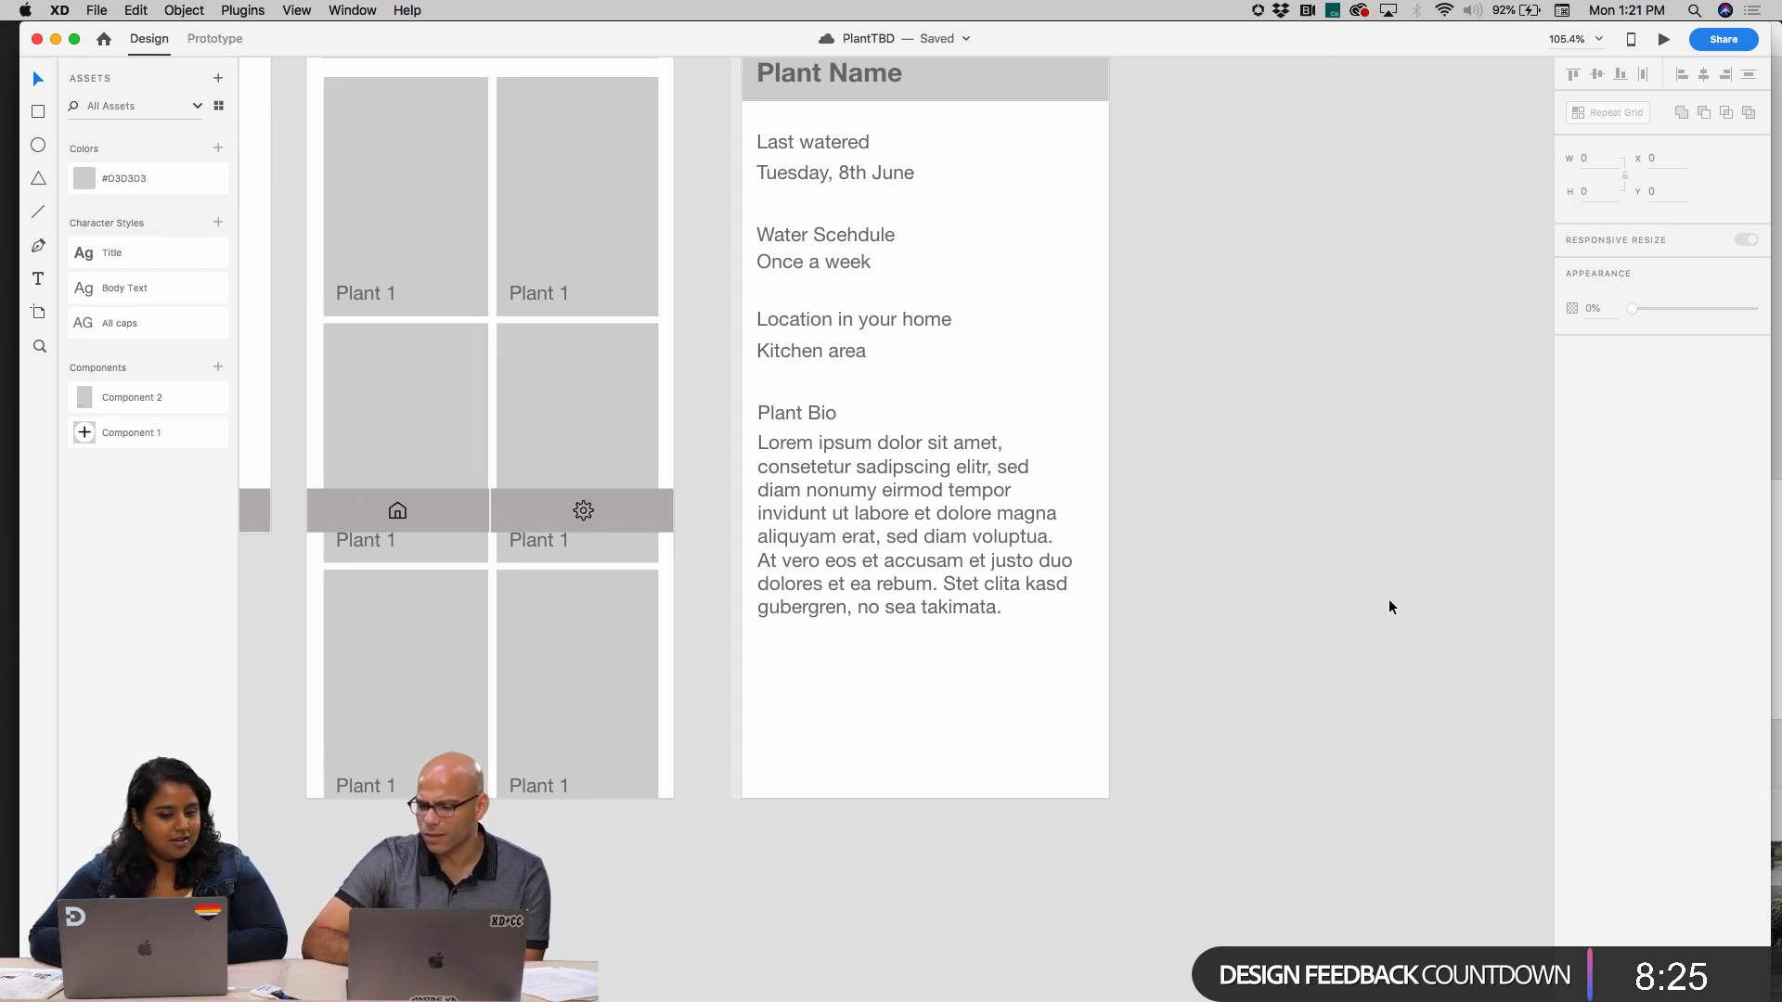
scroll(1388, 607, down, 5)
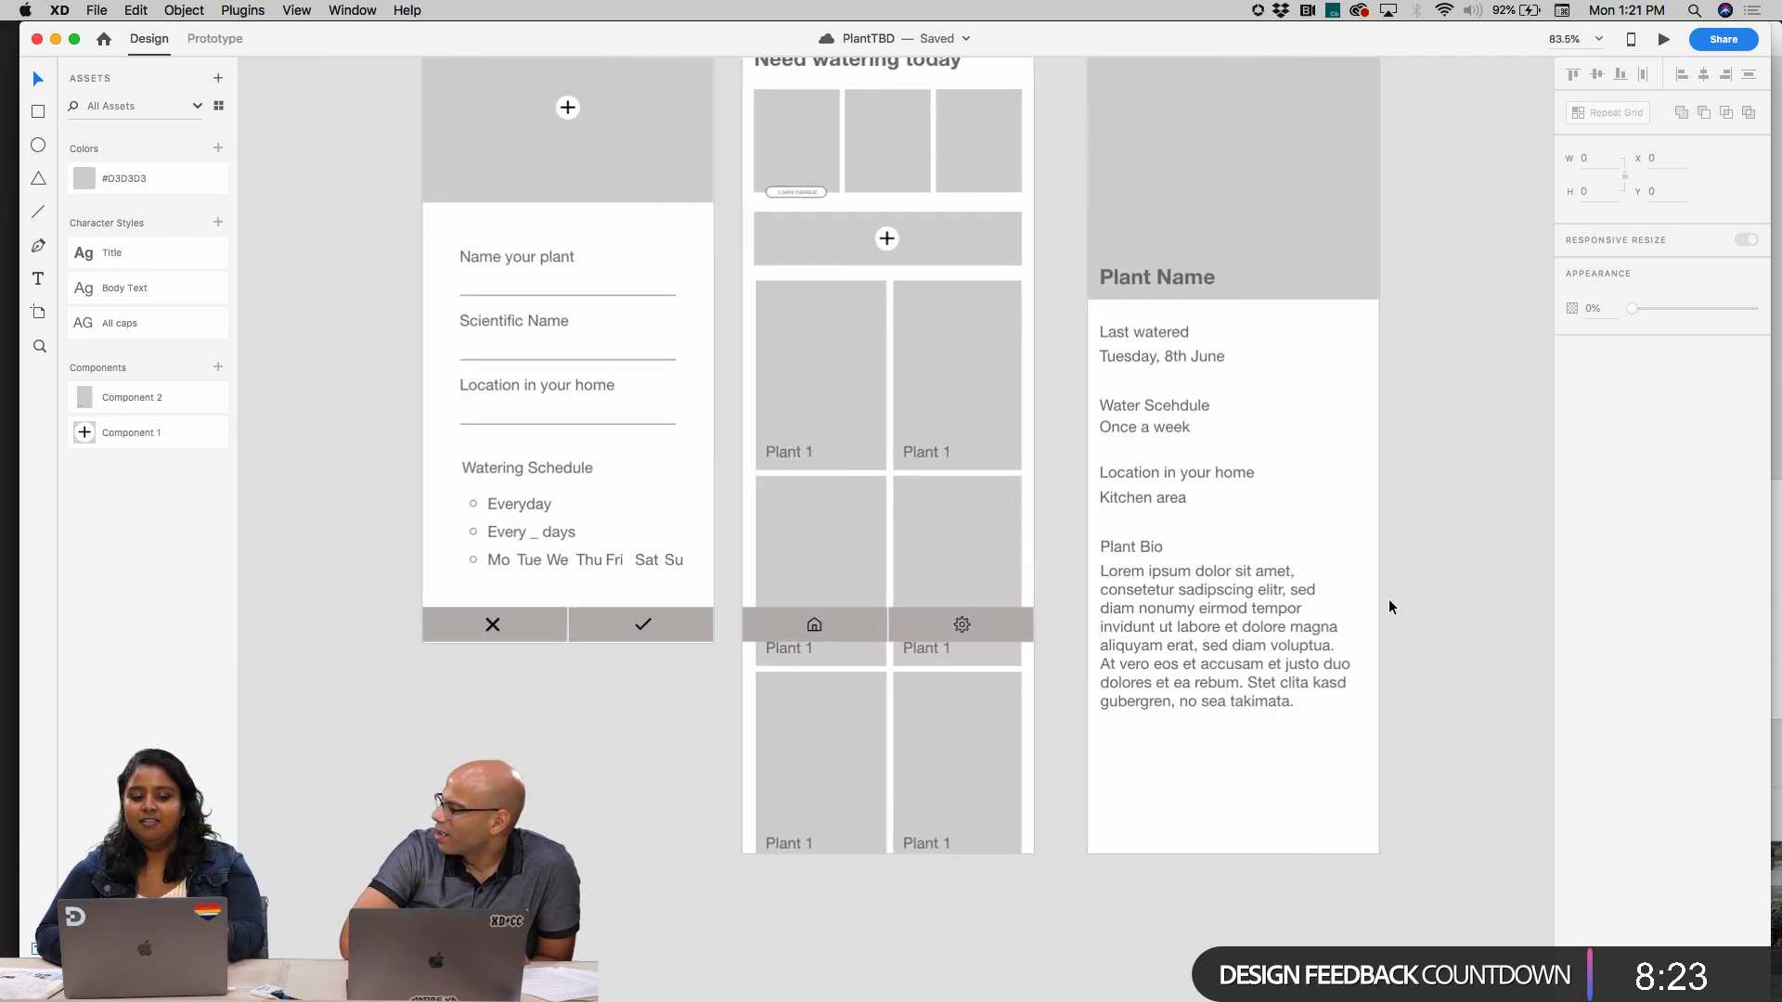
scroll(960, 571, right, 3)
click(679, 407)
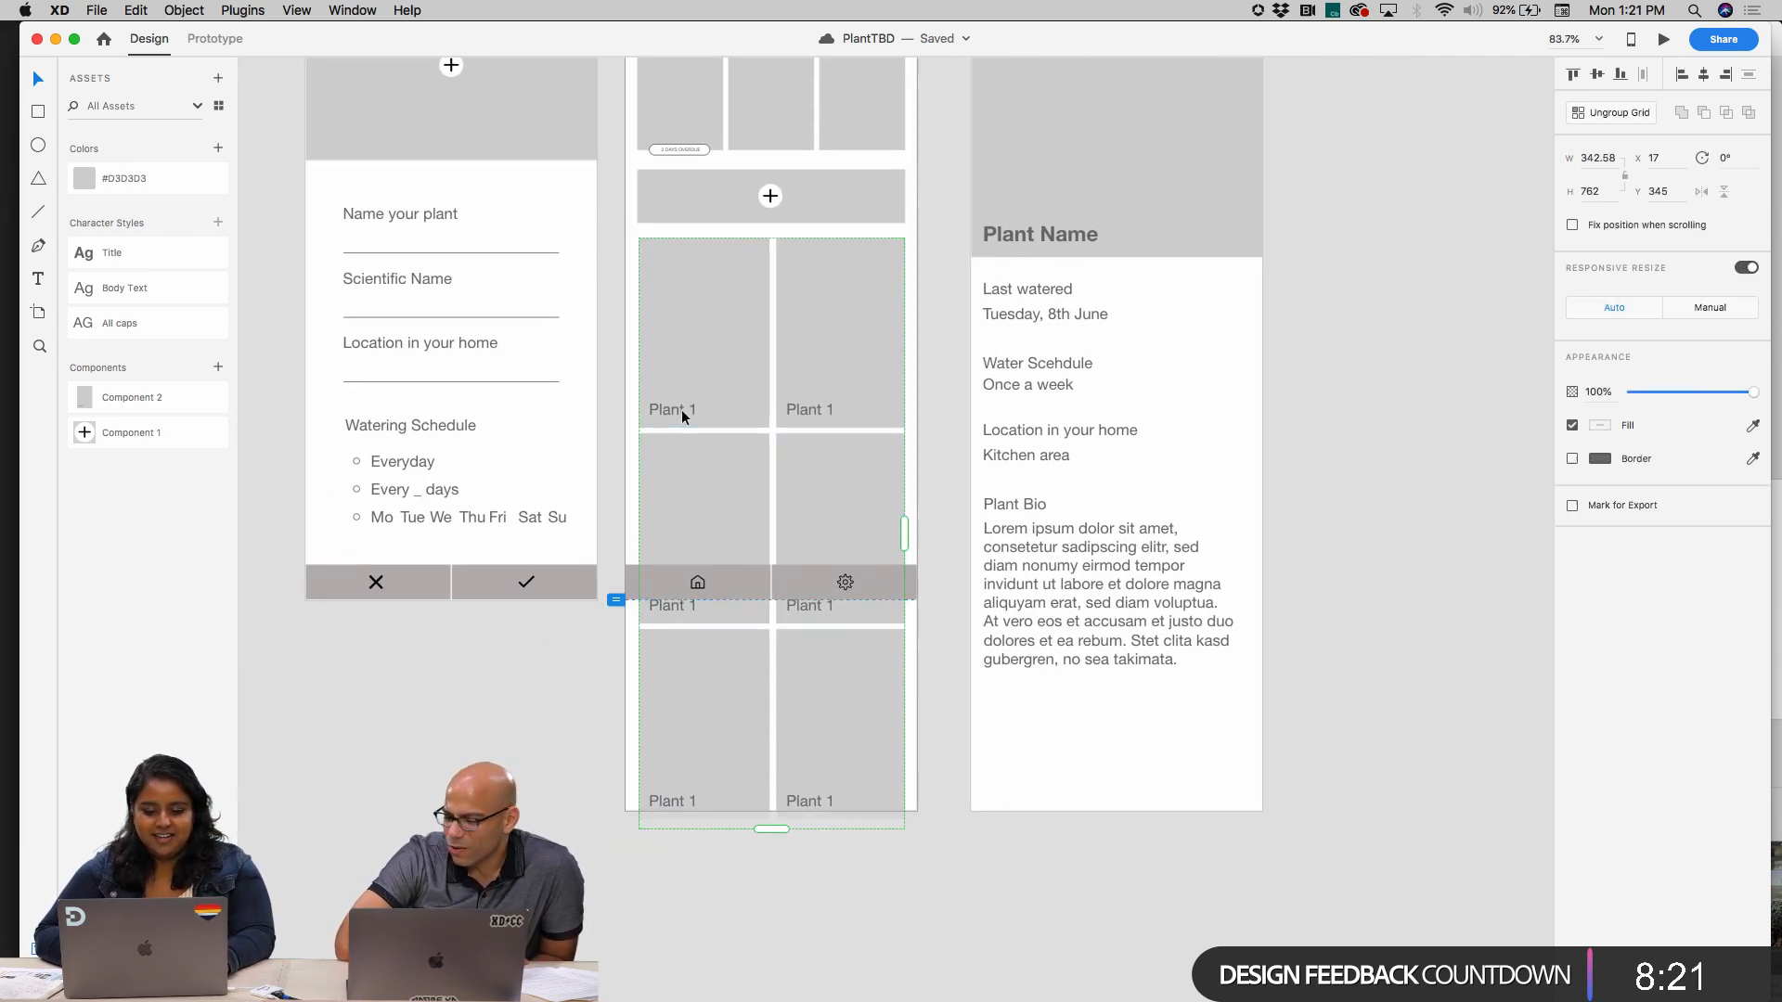
click(778, 589)
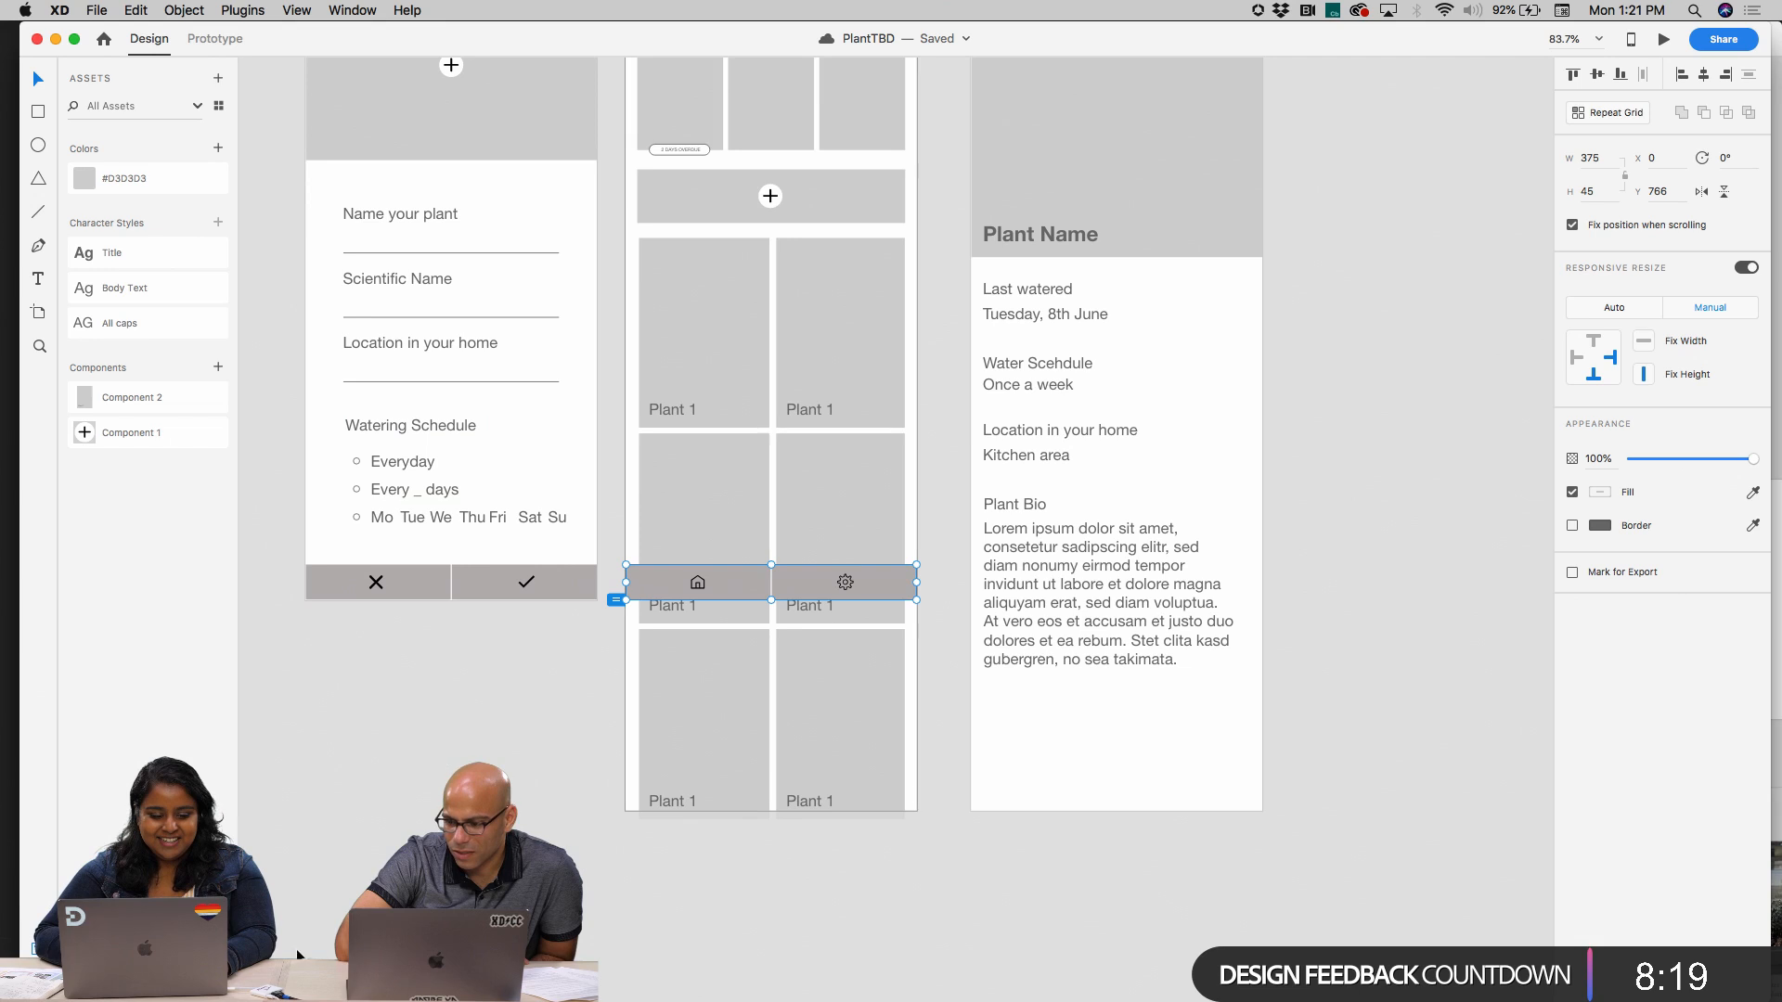
key(super+y)
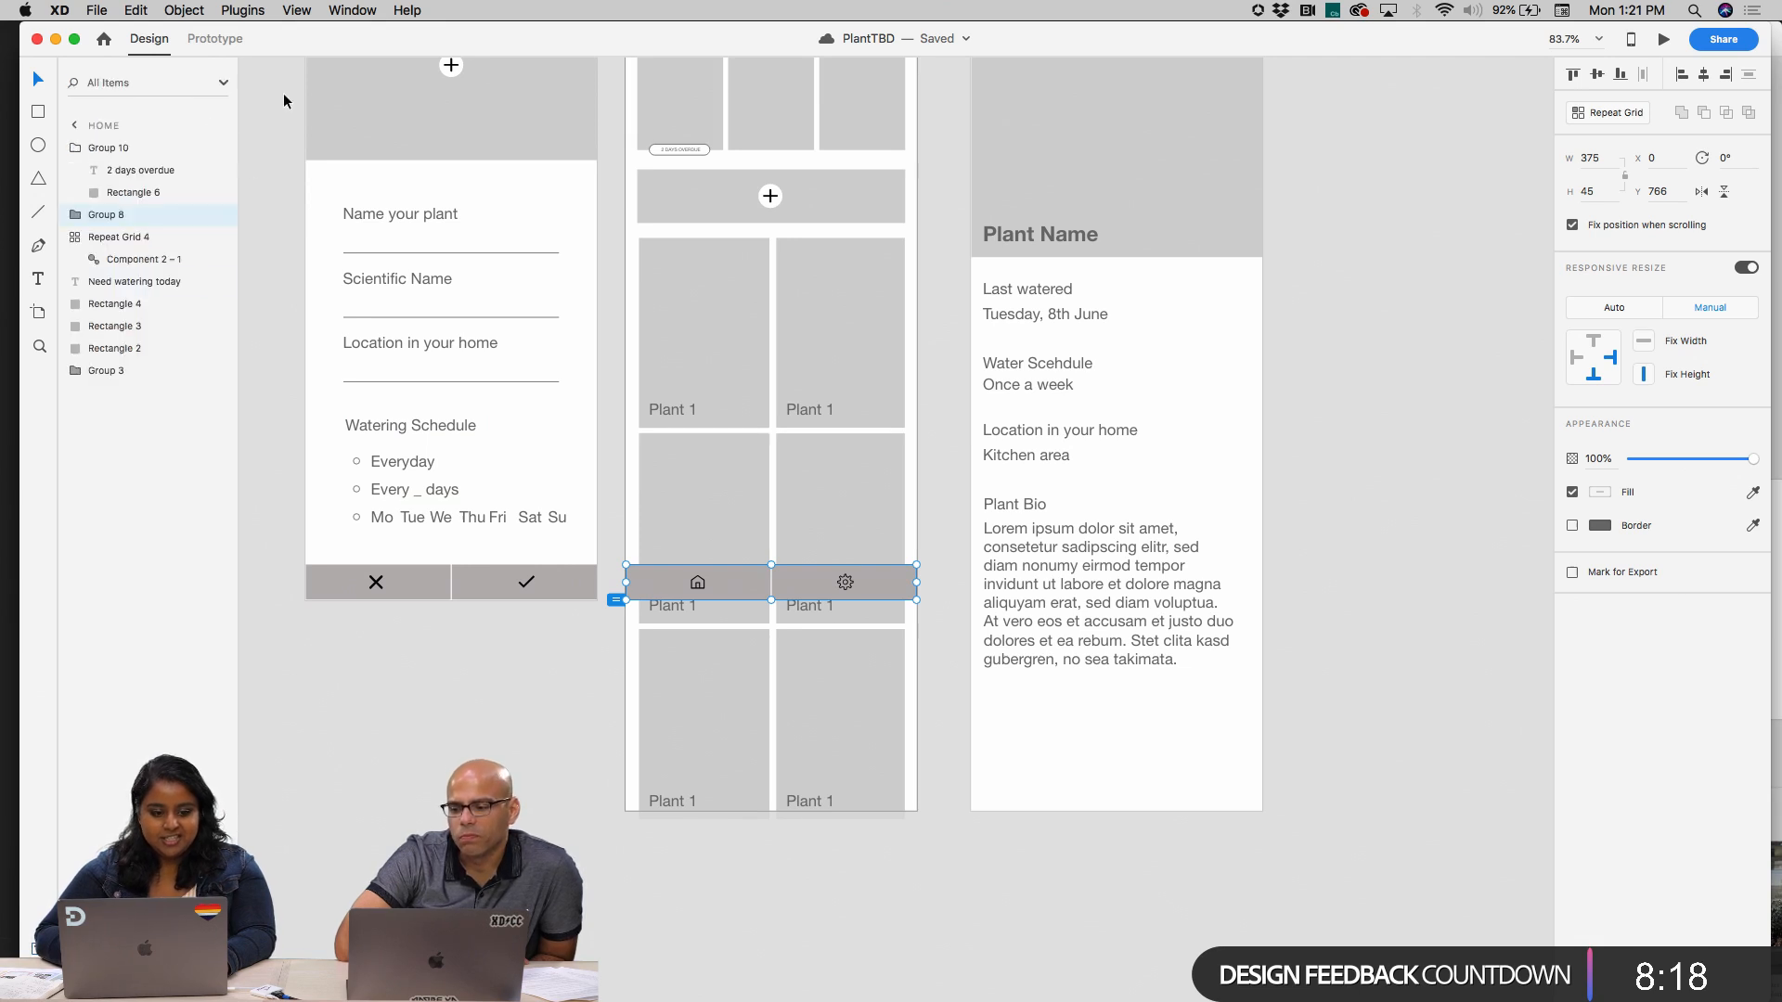
click(219, 214)
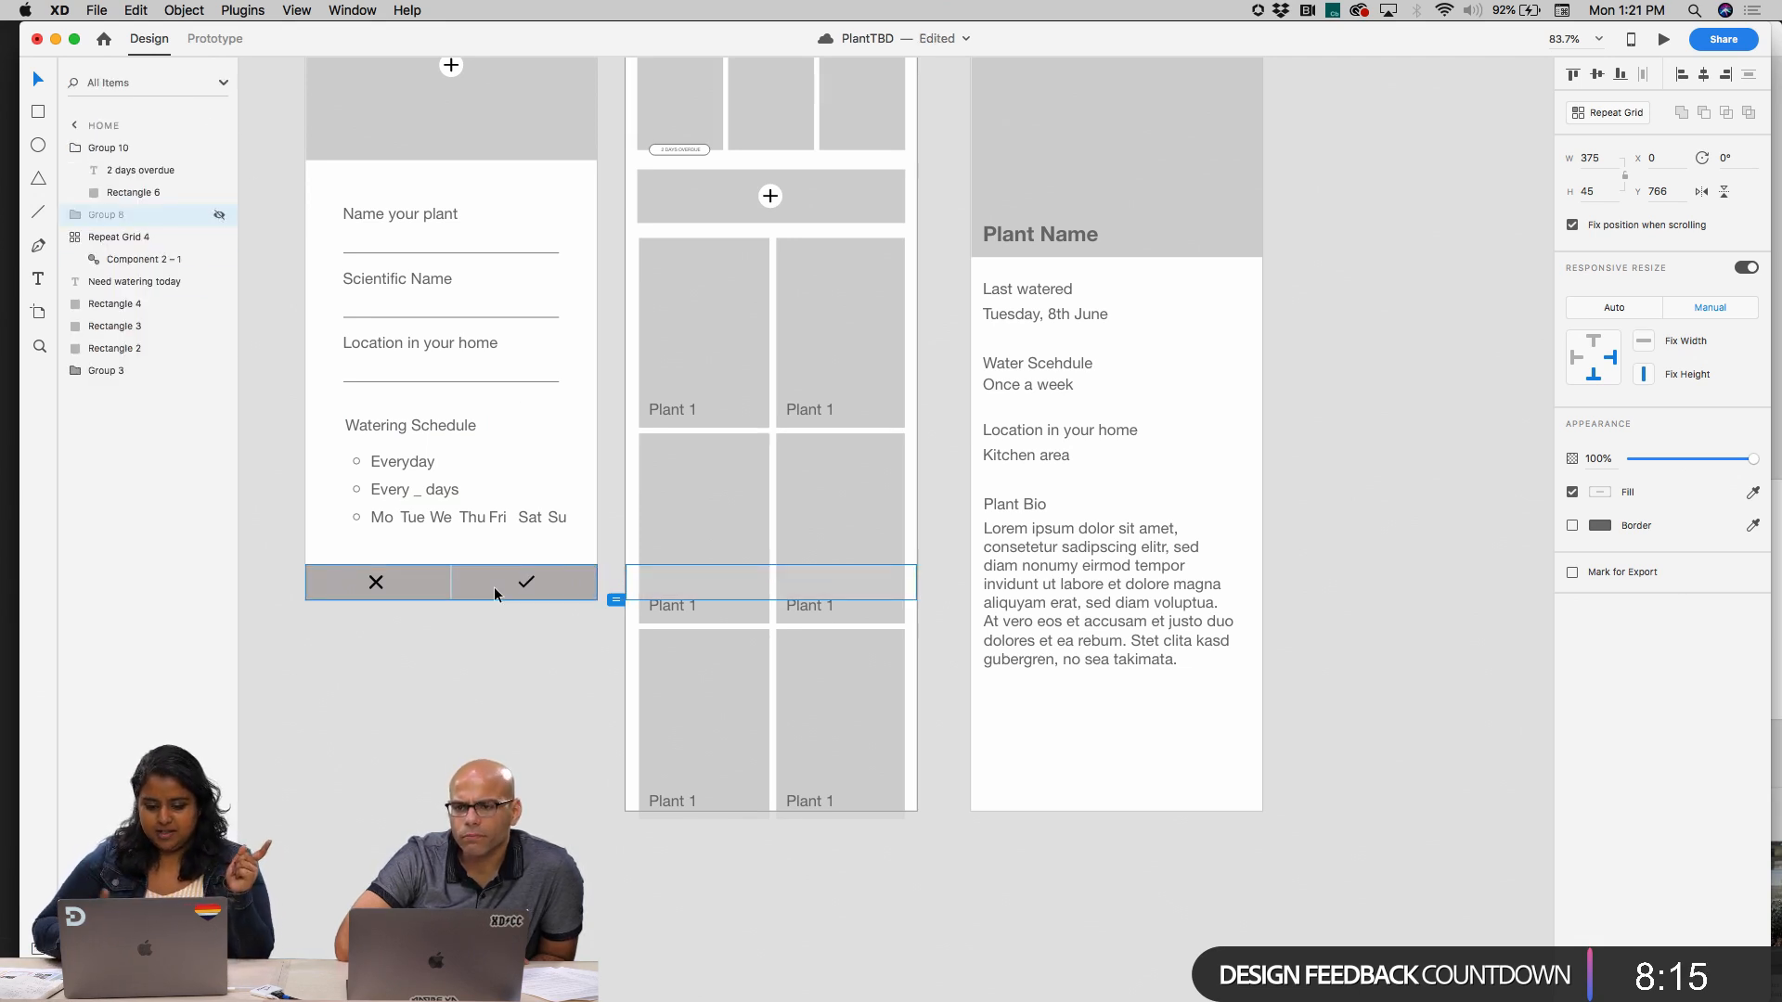
click(603, 748)
Rename the text layer inside the first card of the Home artboard's repeat grid as Plant Name
double_click(665, 405)
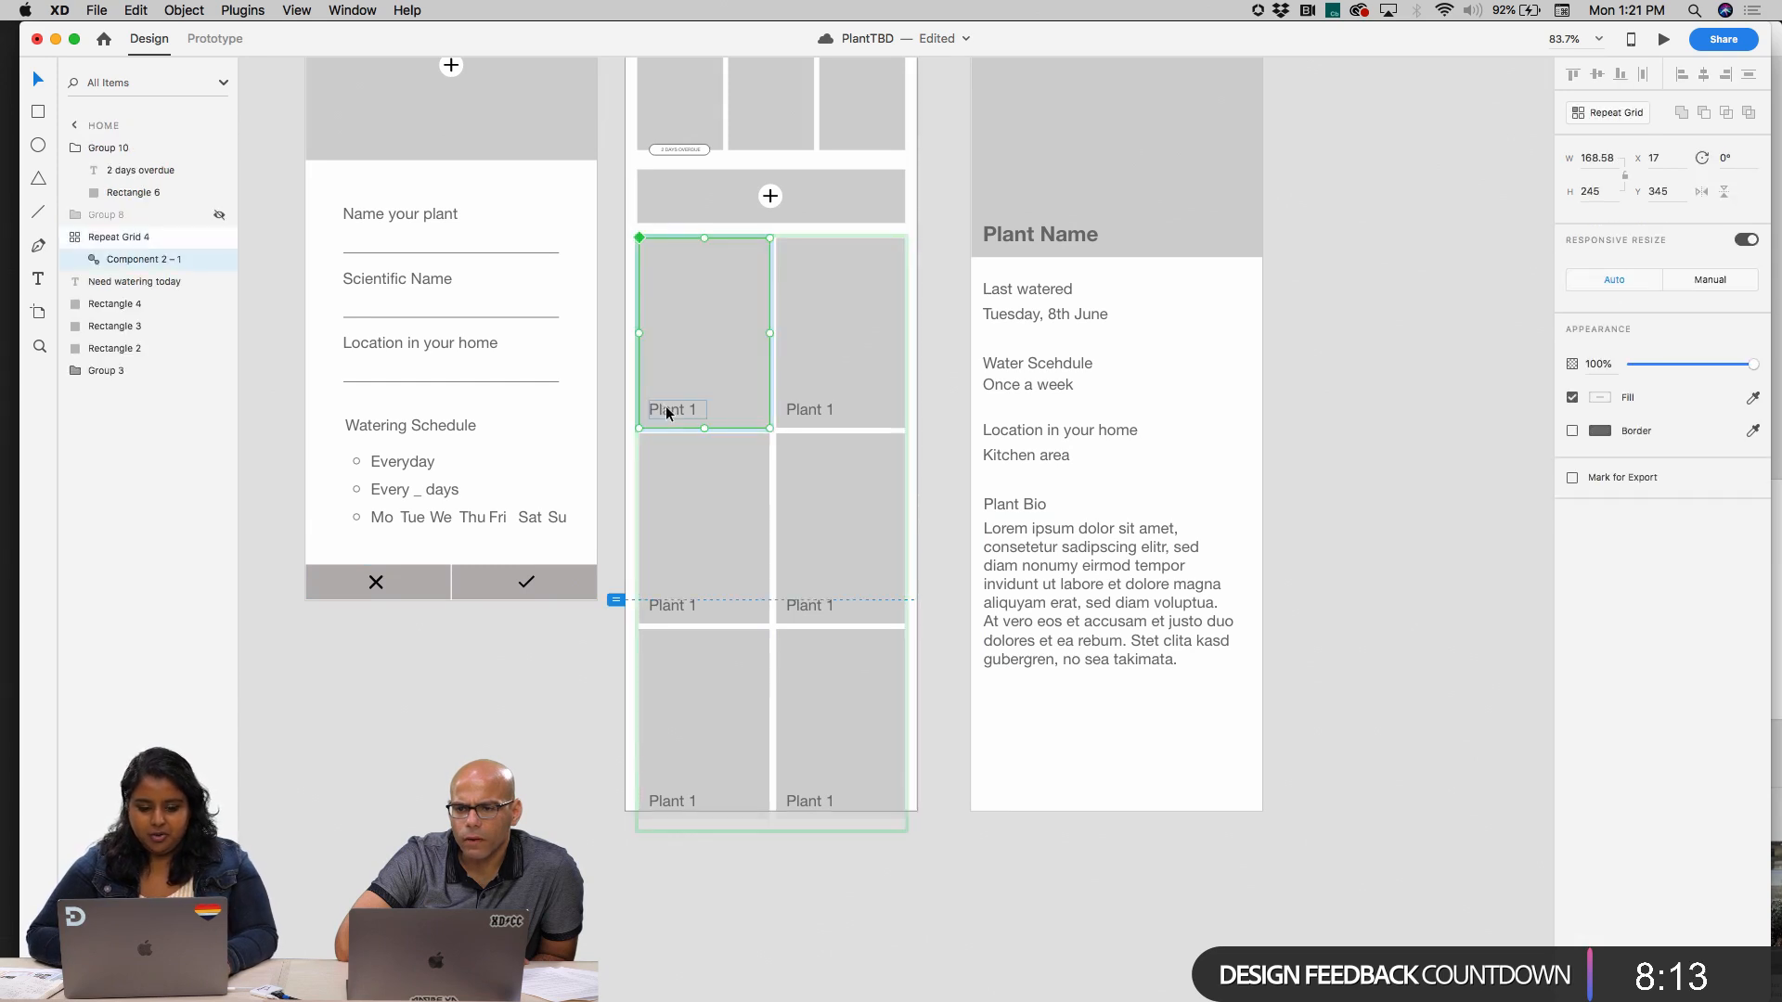
double_click(665, 408)
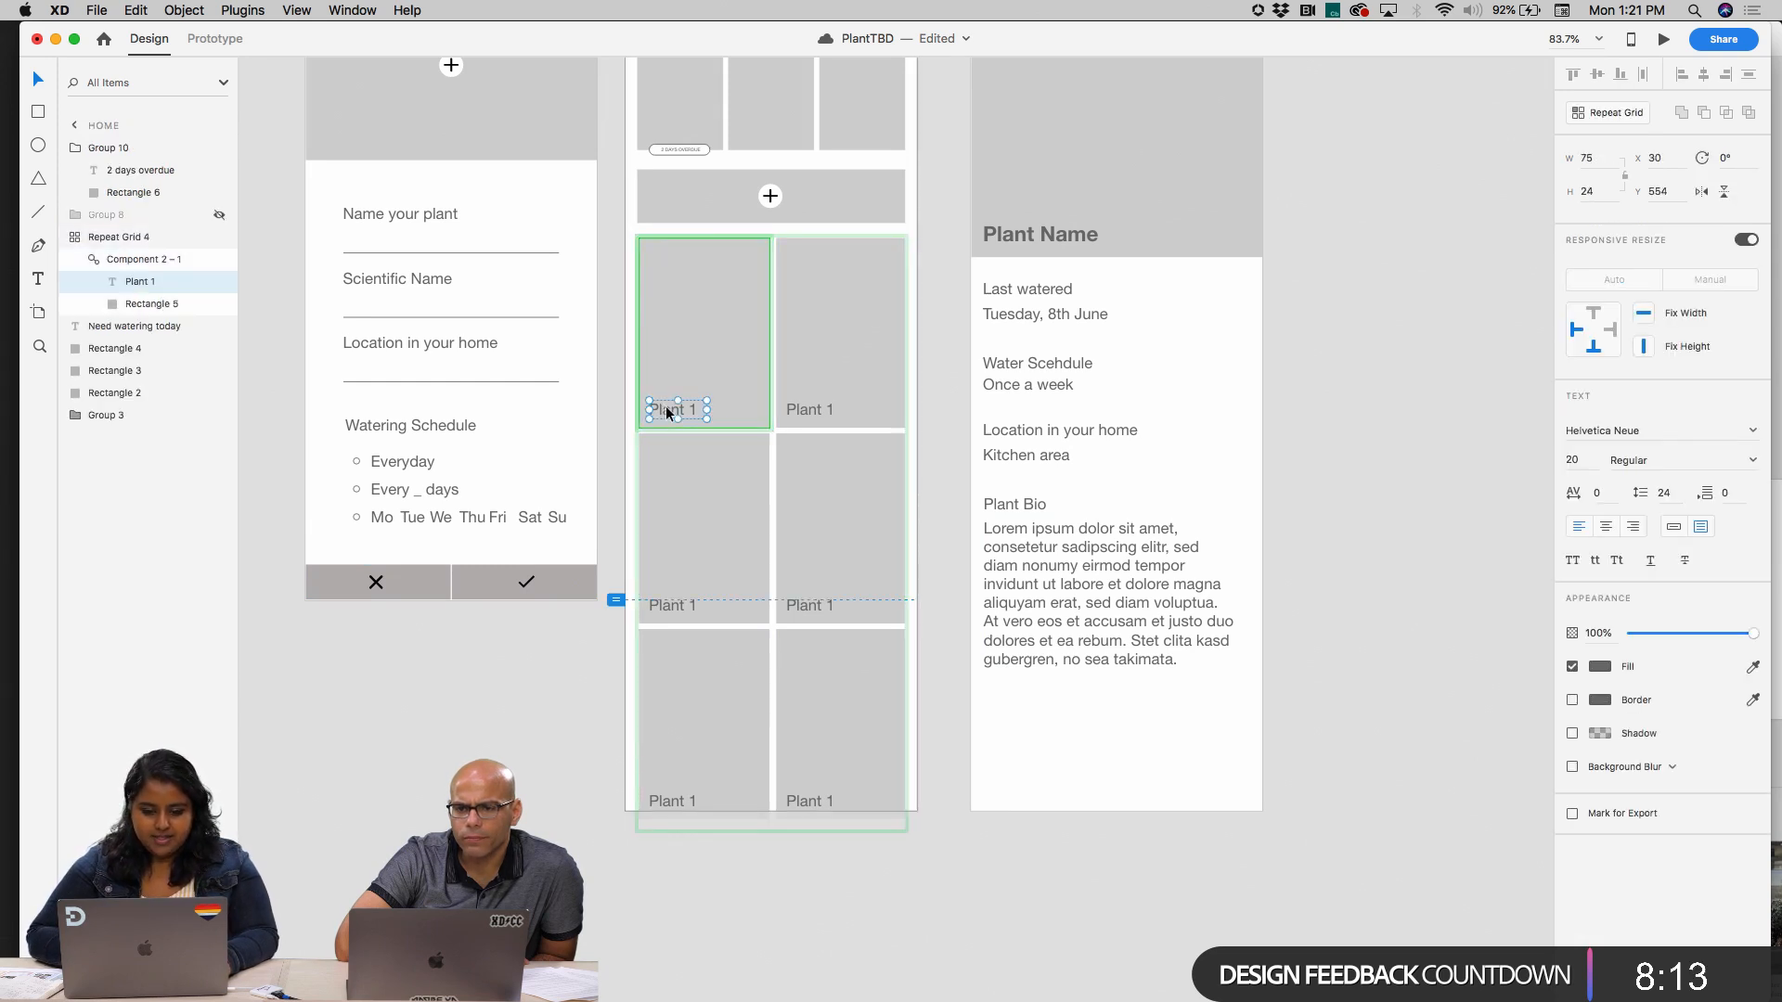
double_click(143, 282)
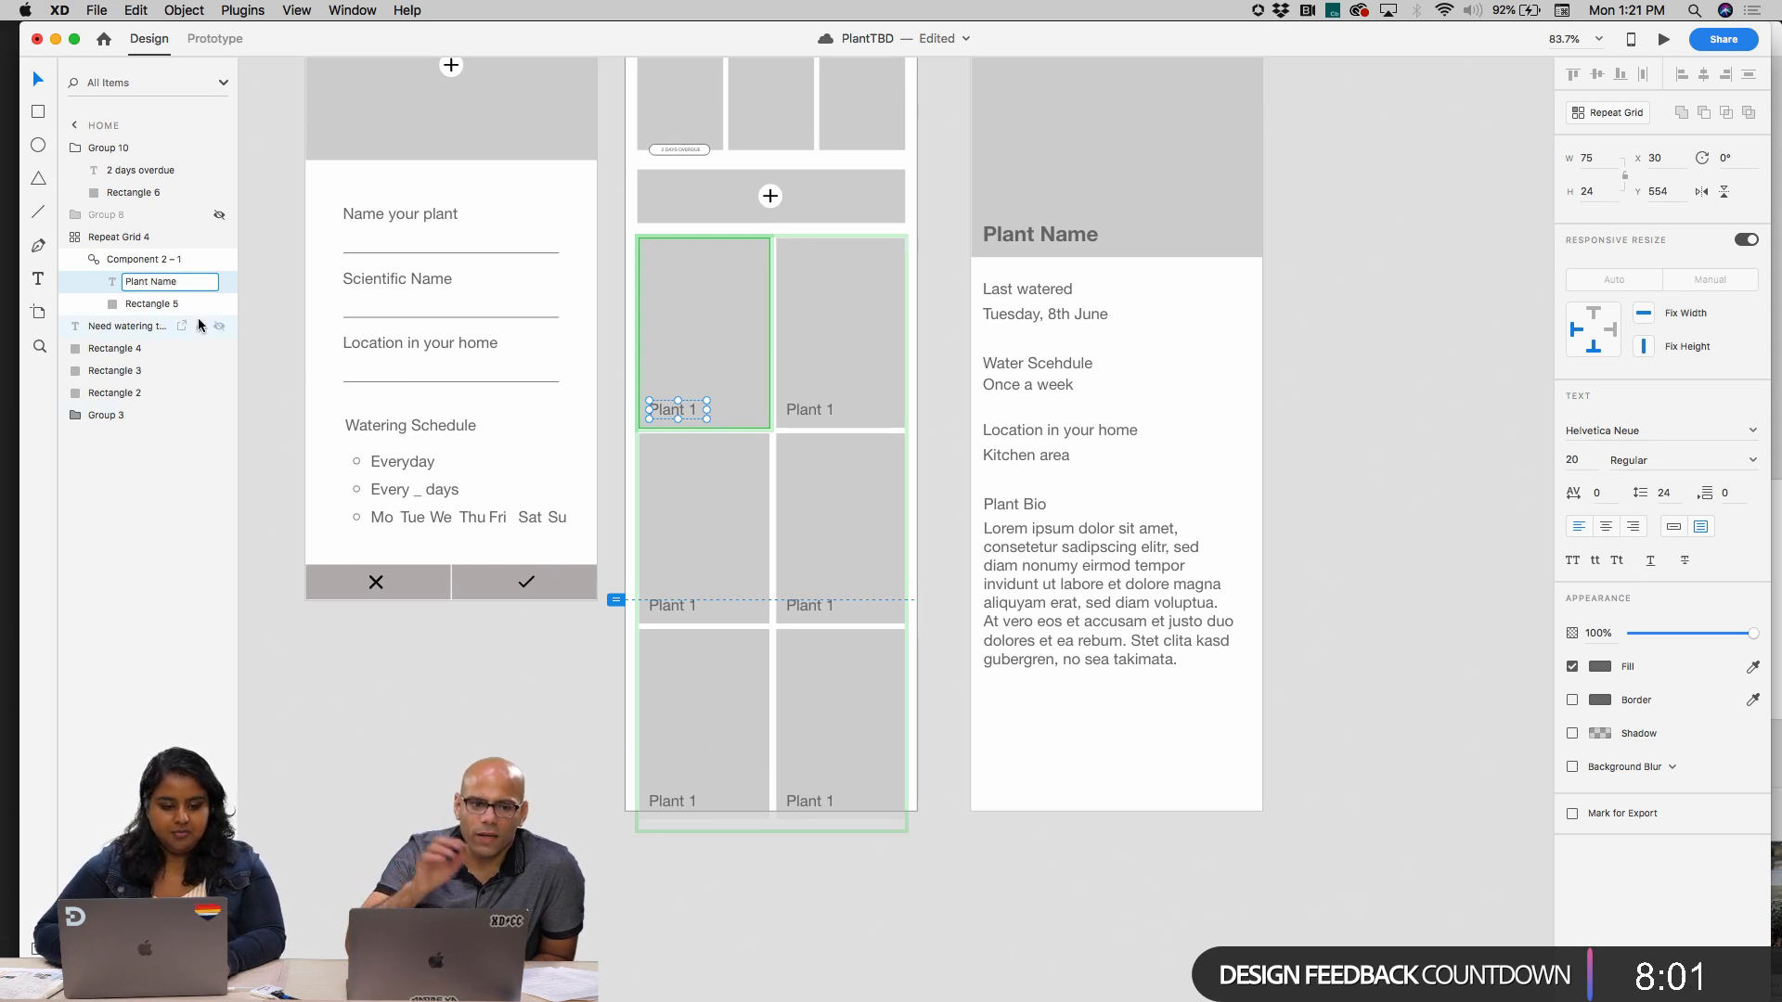
key(Return)
Try to fill the first card's label through the Google Sheets plugin's public link, mapping the Plant Name element to the Plant Names column
click(225, 8)
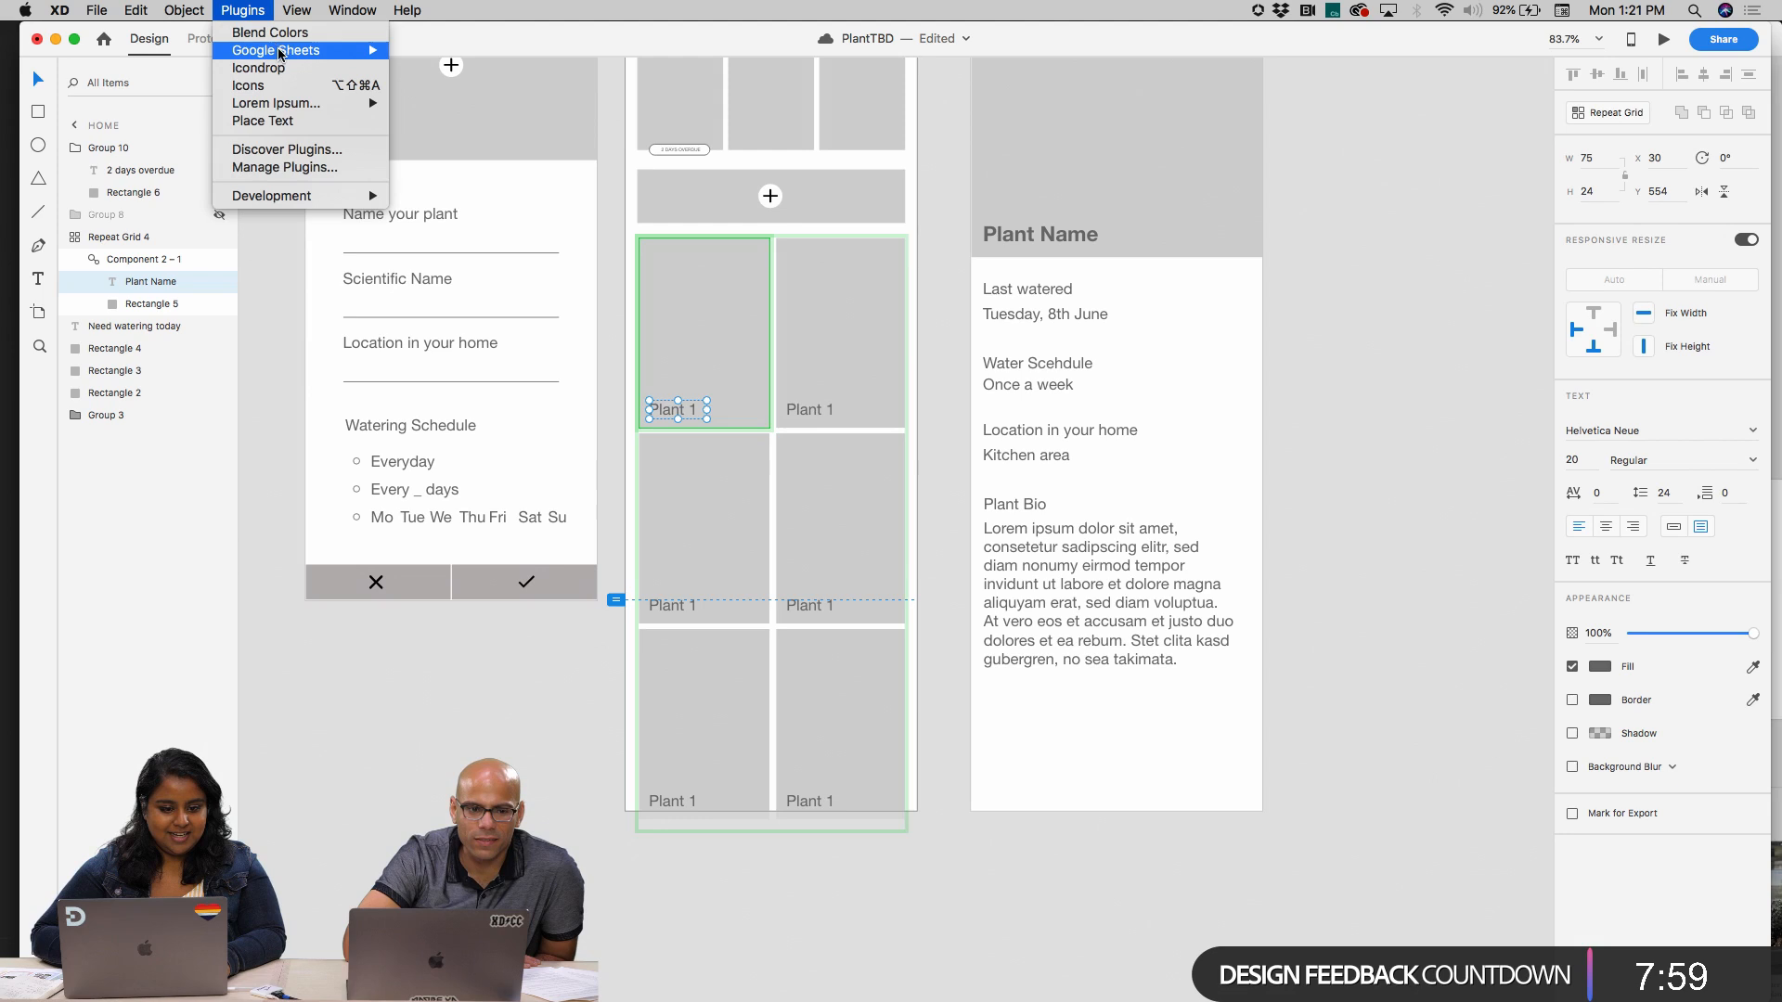
mouse_move(306, 50)
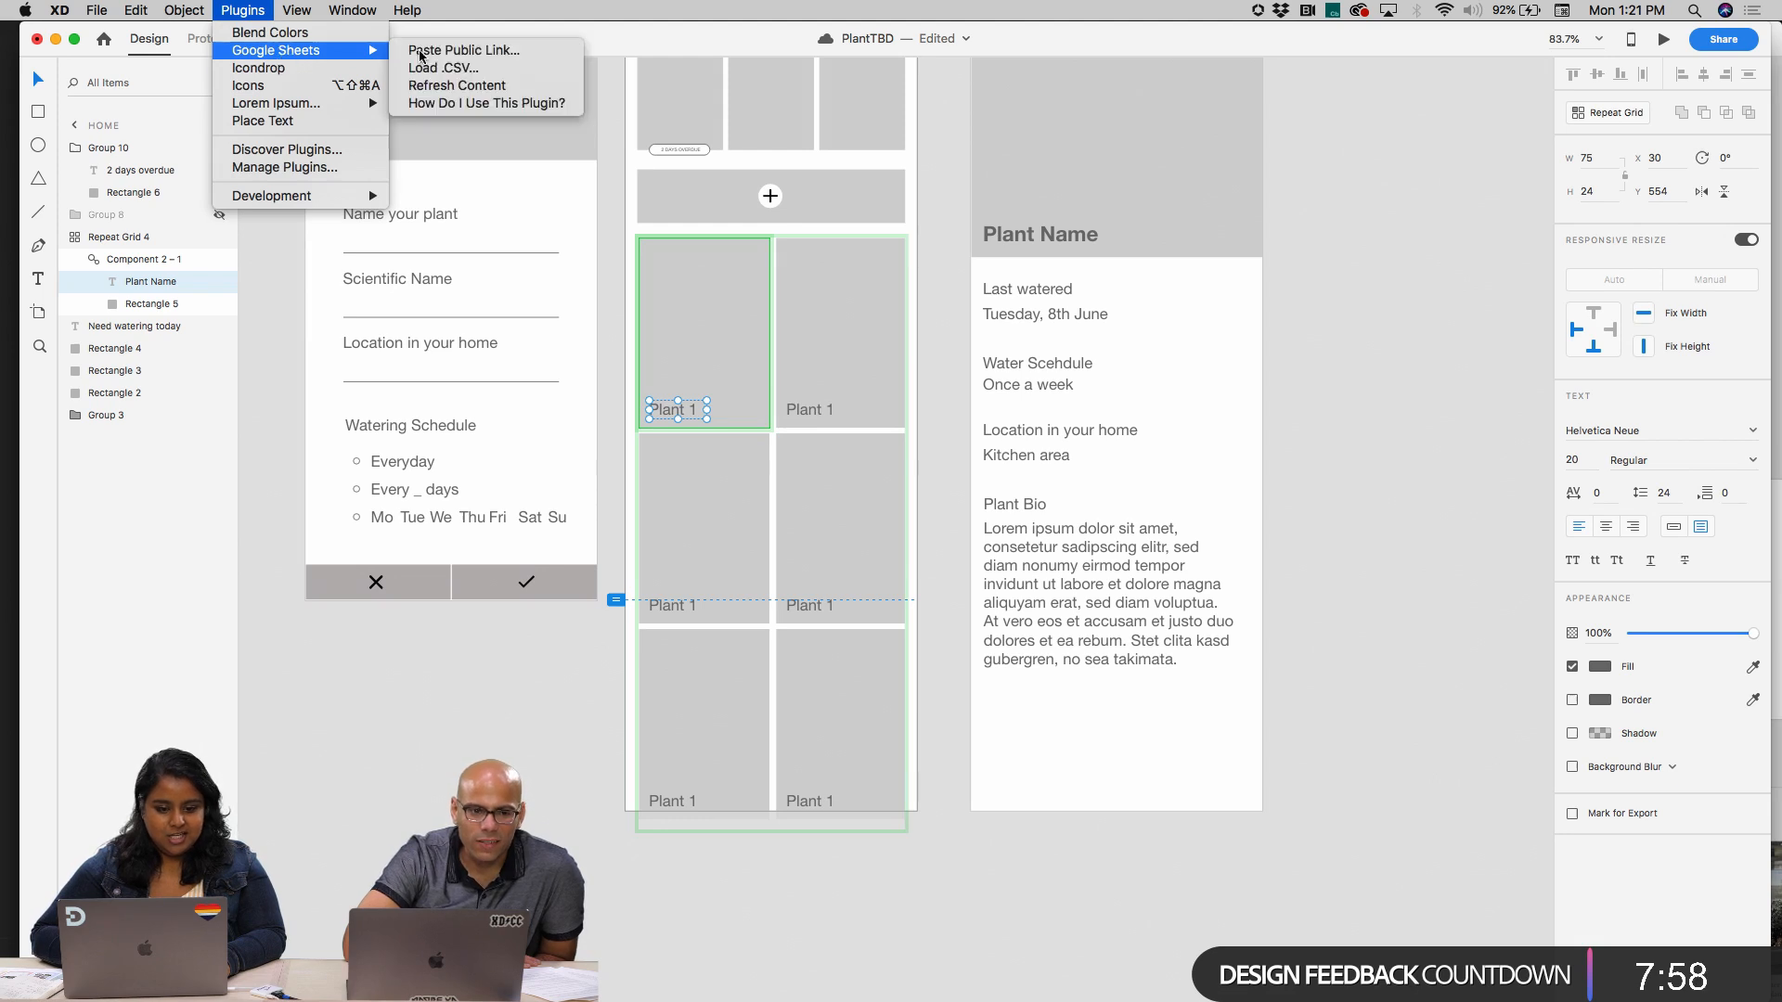
click(466, 52)
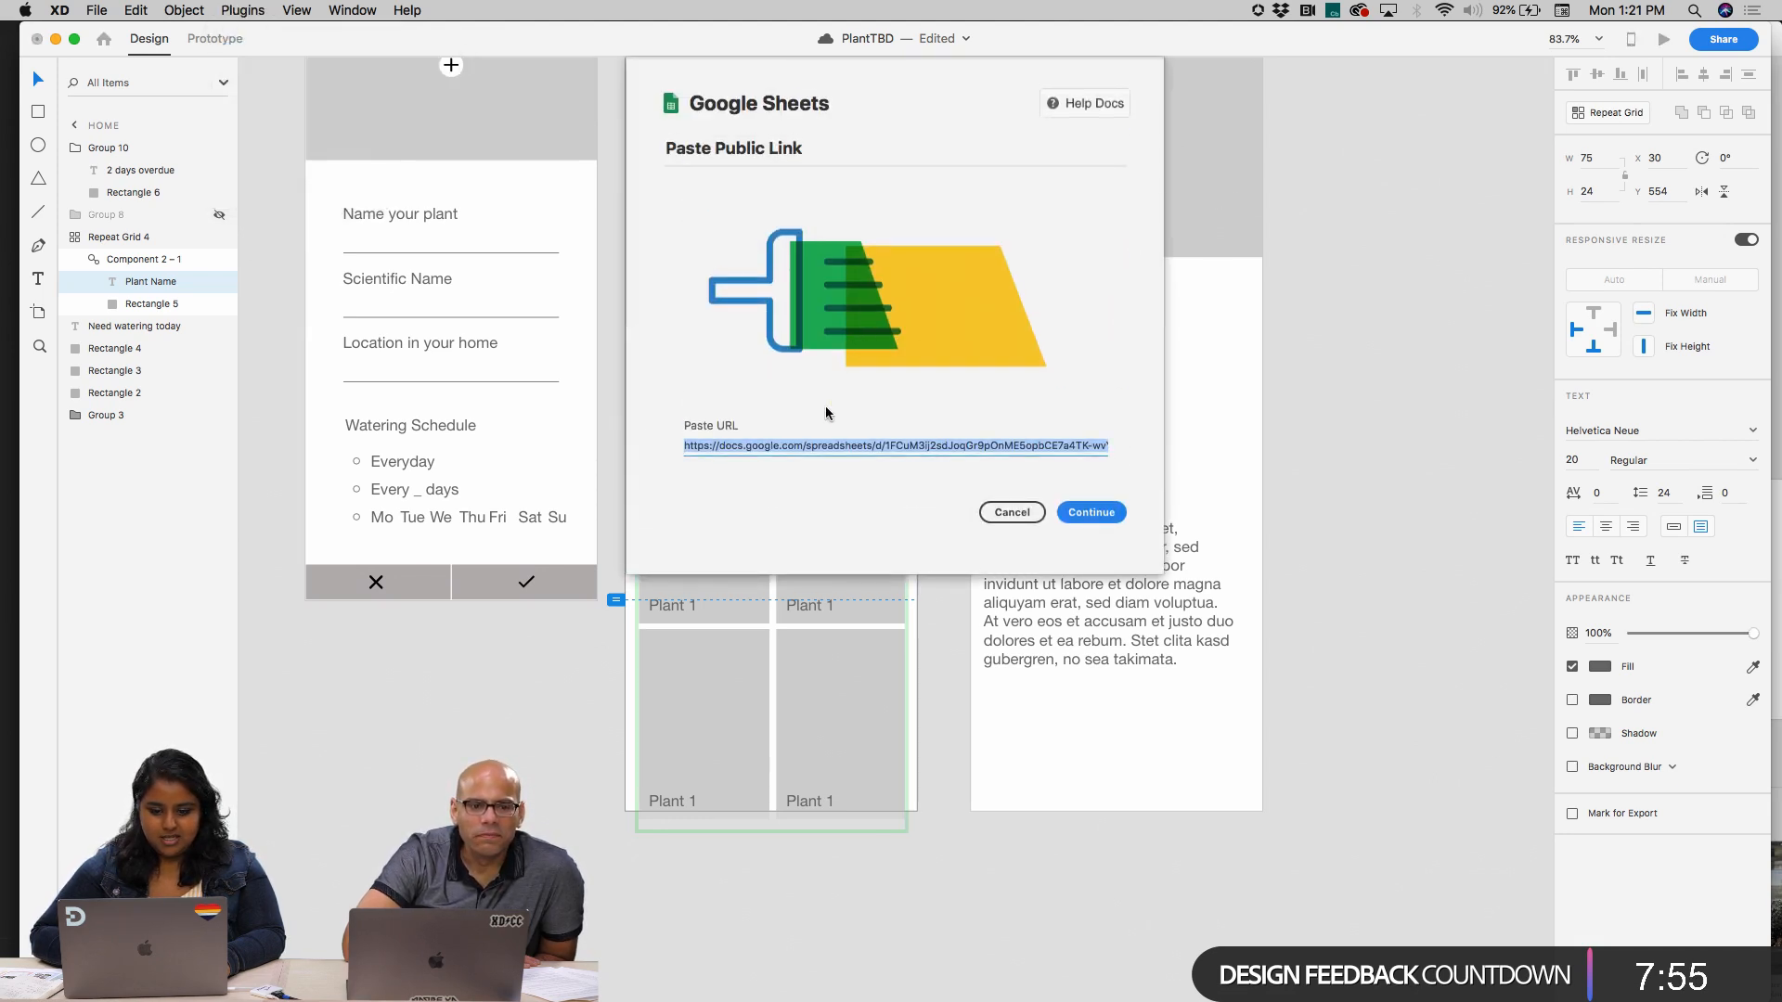
click(1100, 516)
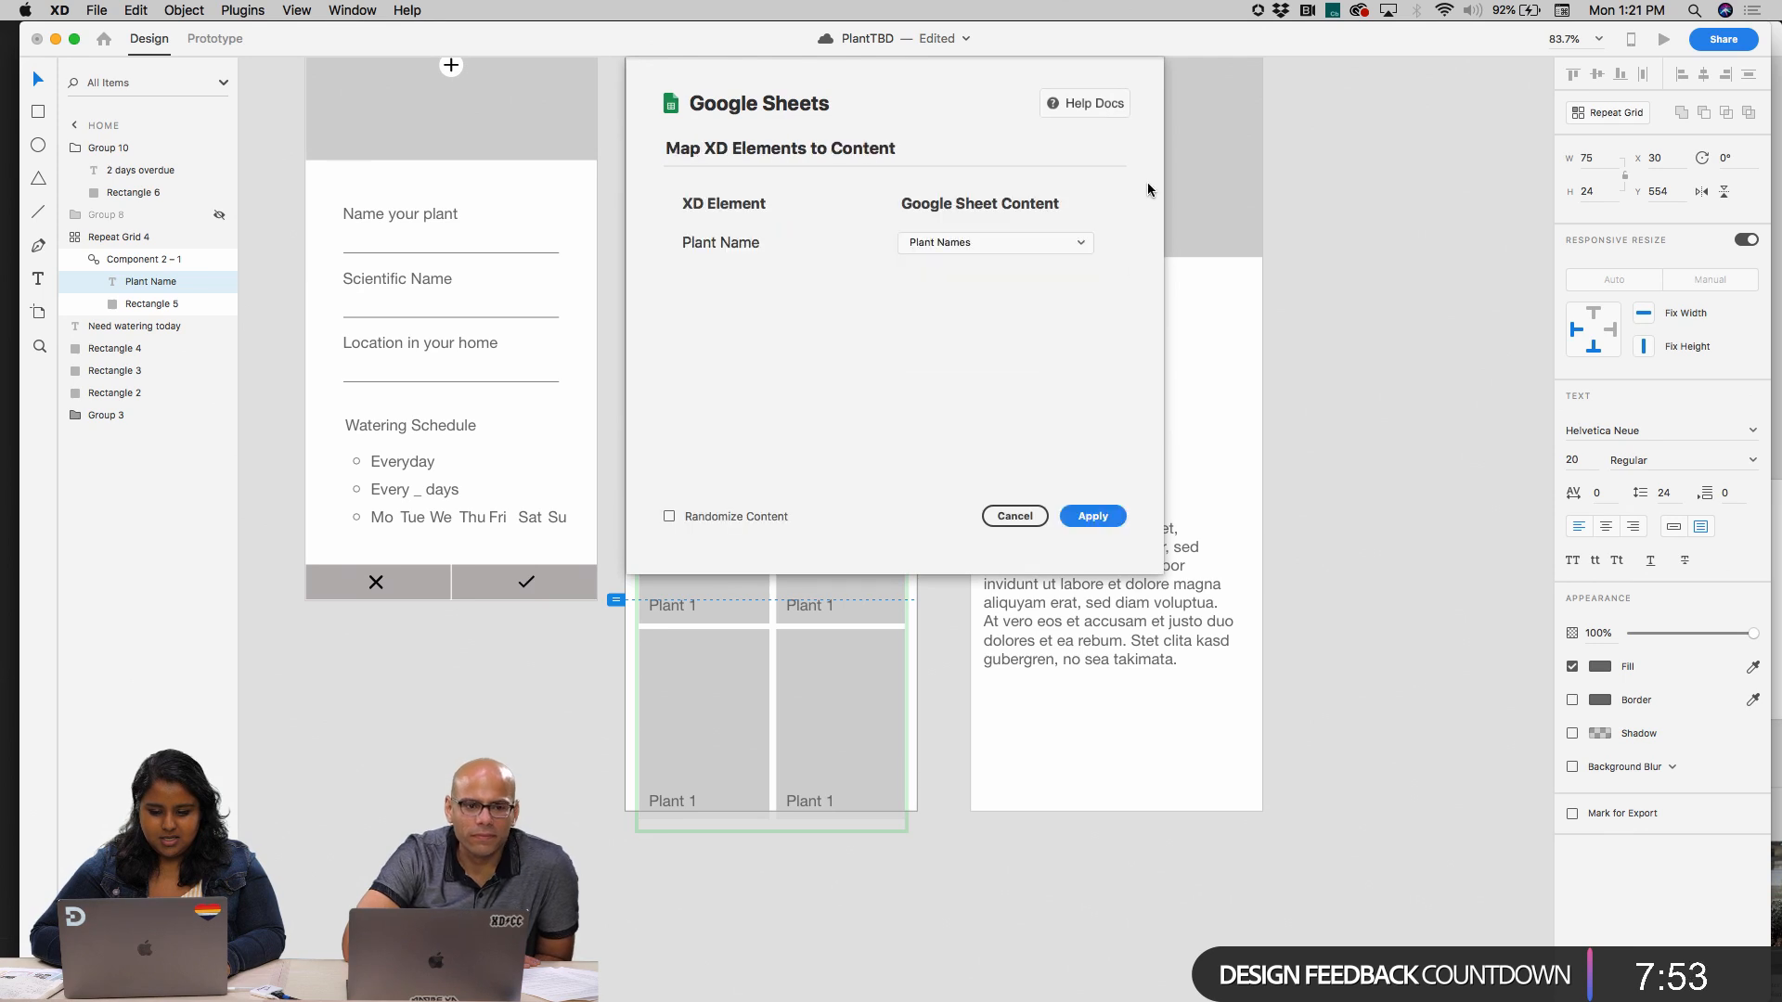
click(997, 246)
click(1068, 245)
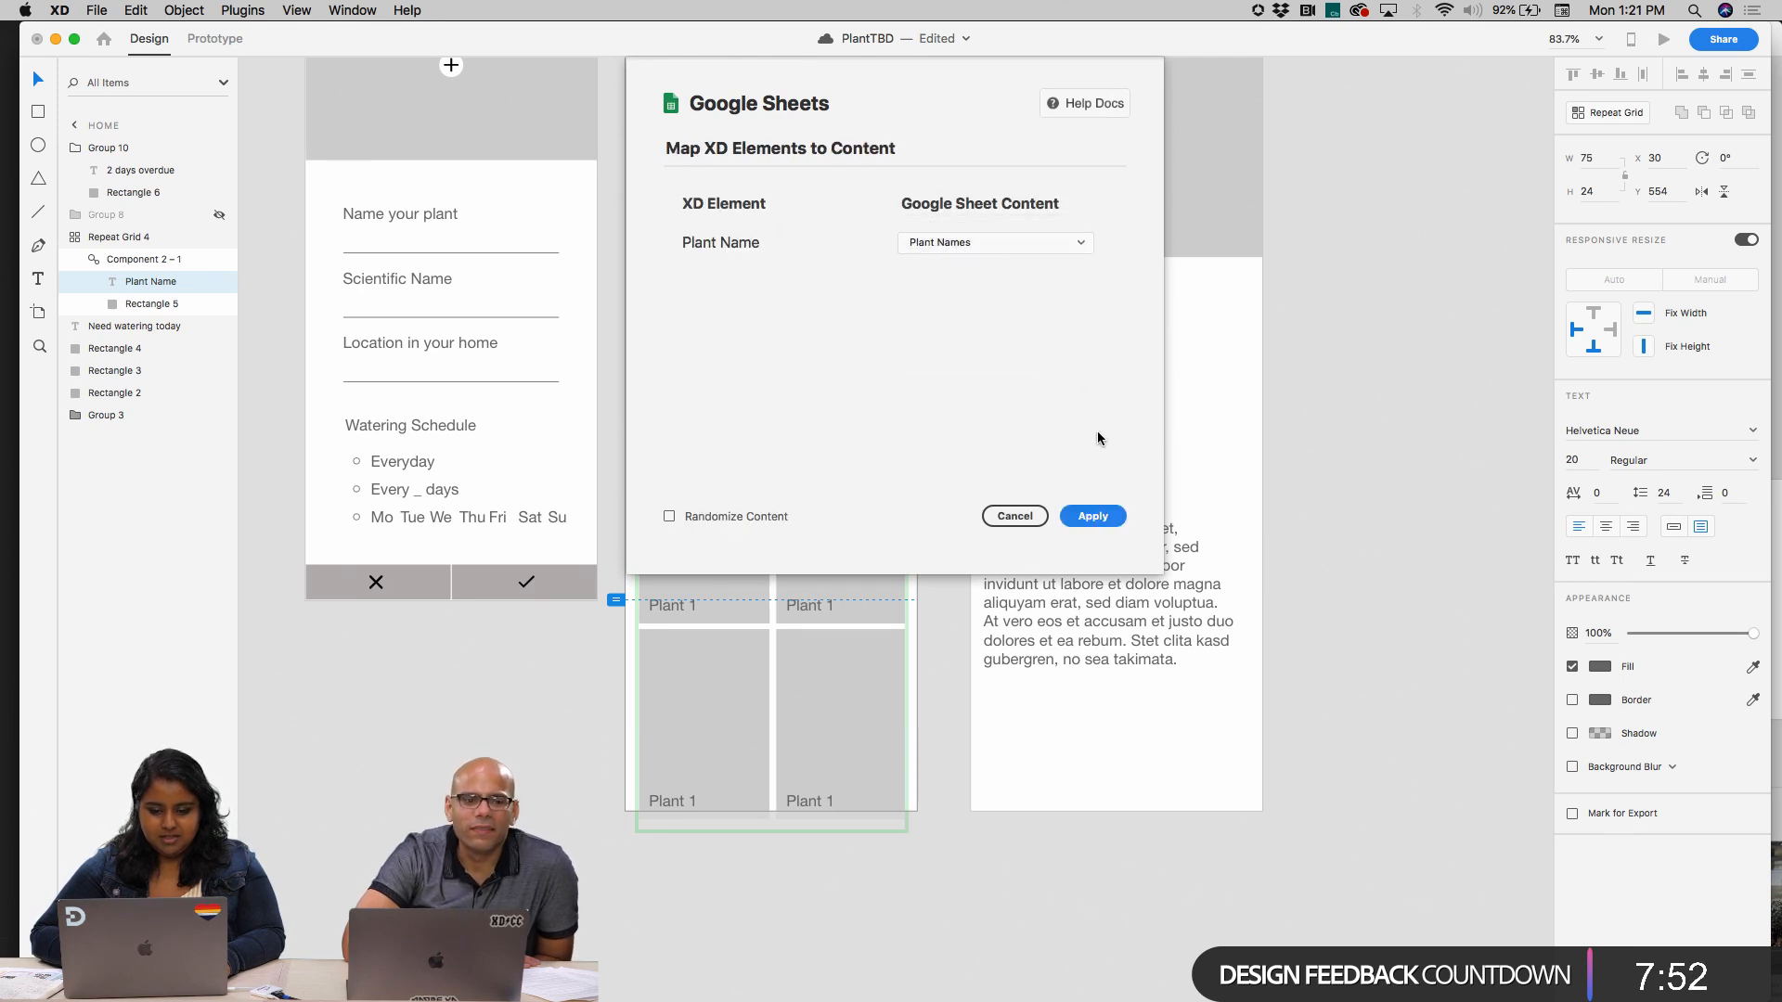
click(1091, 517)
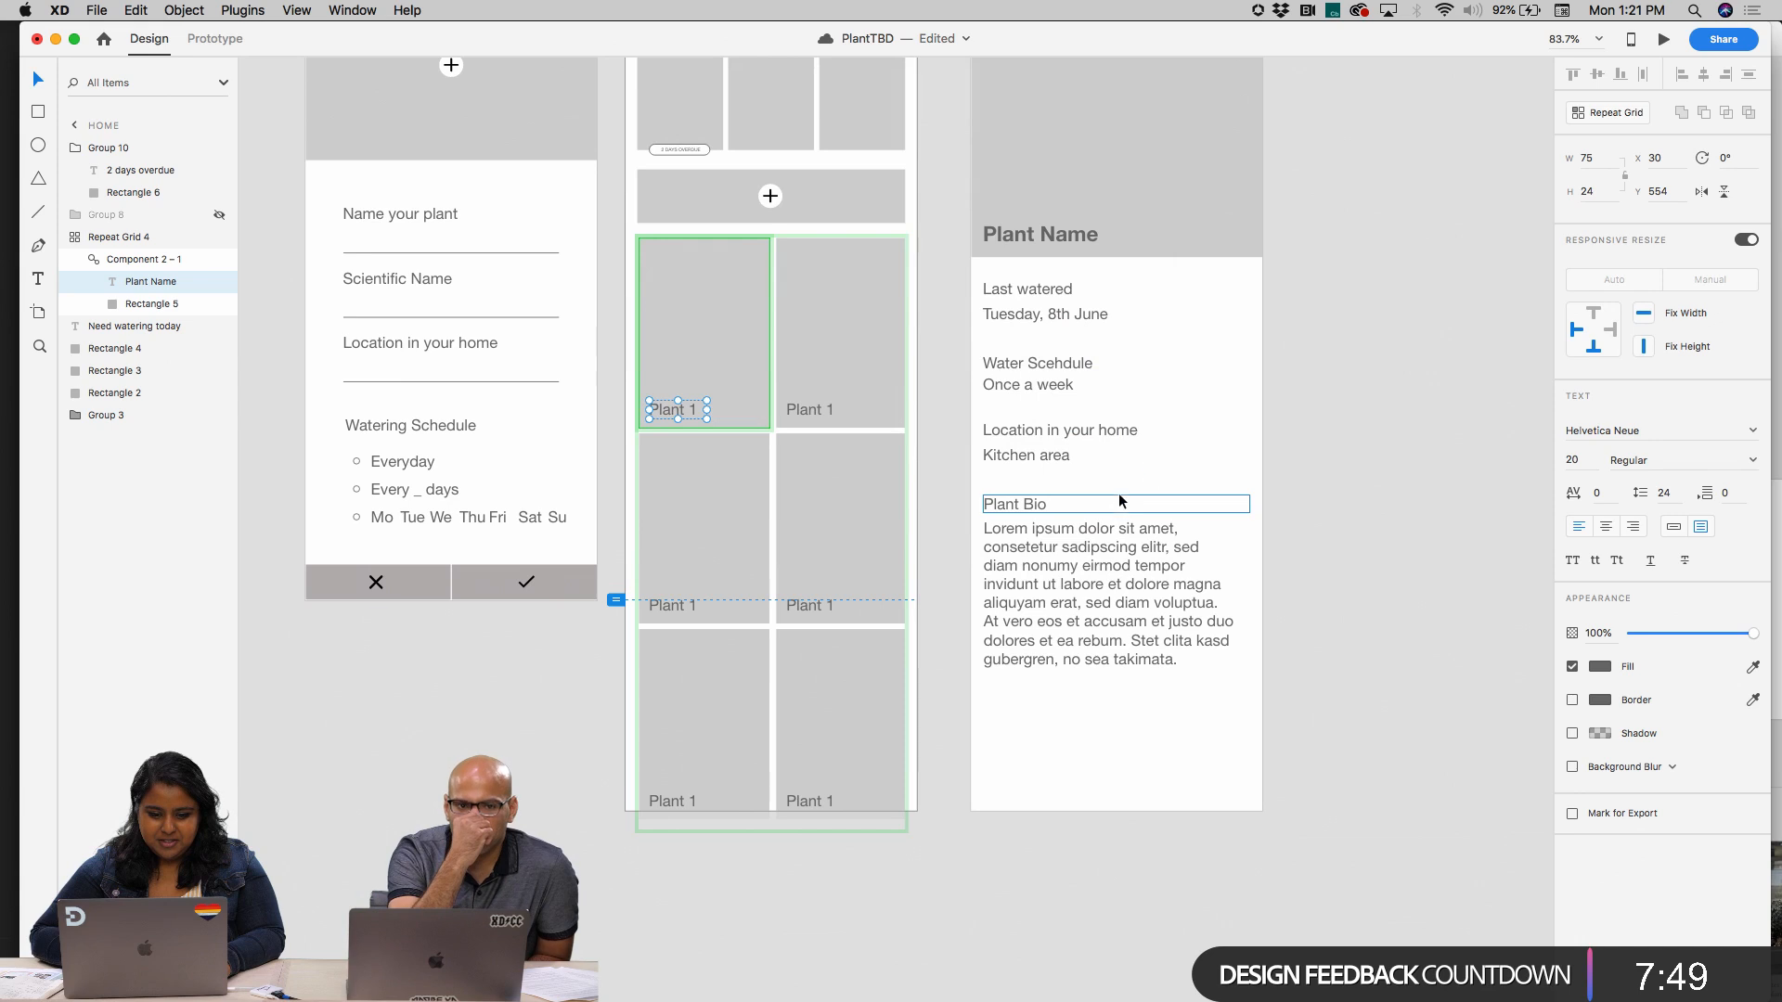
Inspect the labels of the plant cards in the Home artboard's repeat grid for imported names
click(811, 412)
click(816, 404)
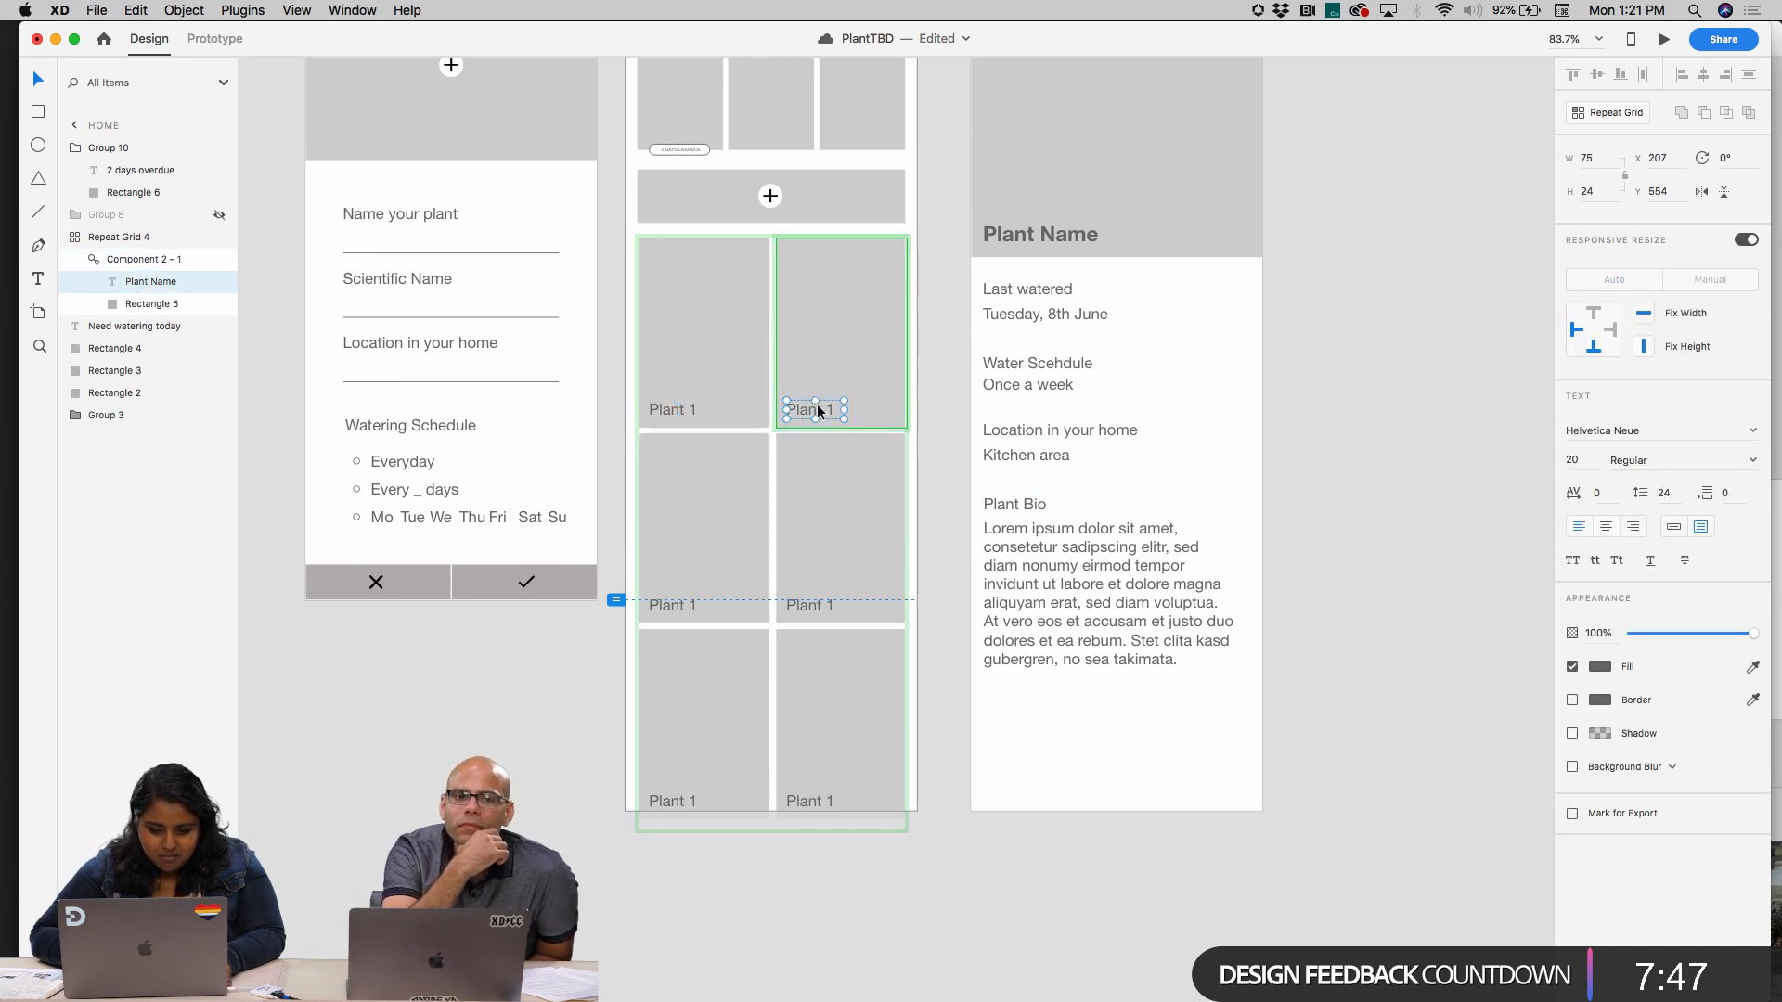
click(676, 409)
double_click(677, 409)
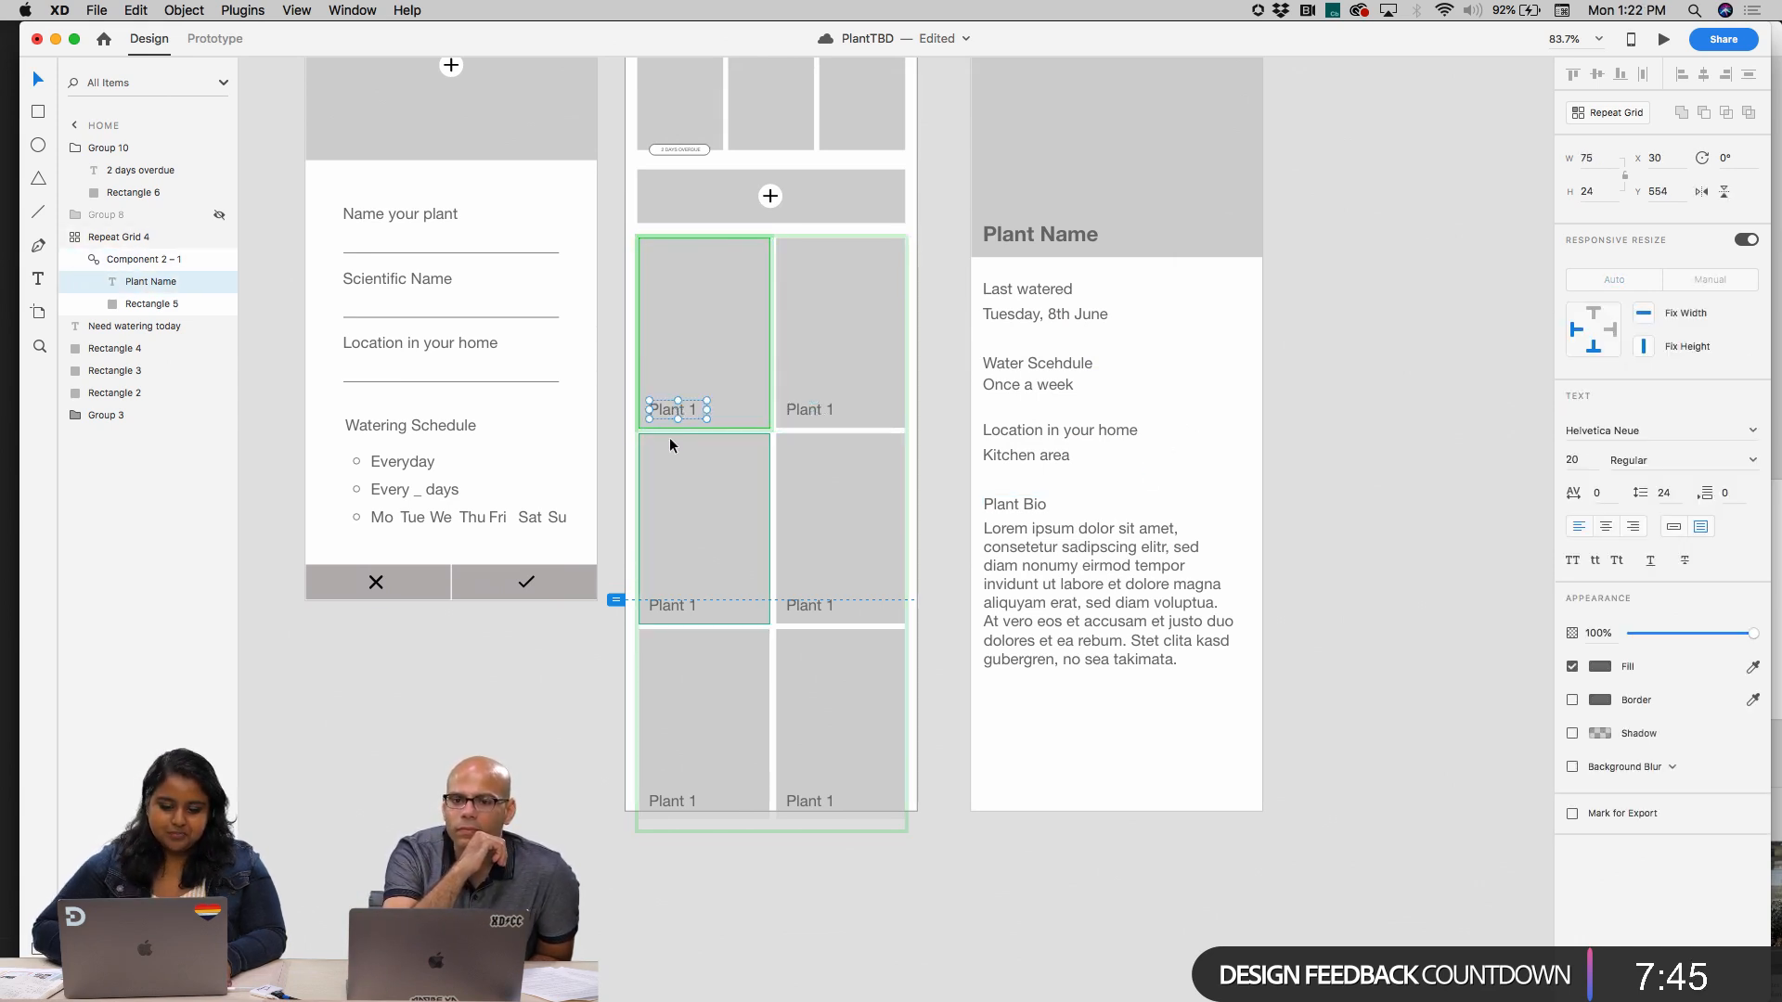
scroll(670, 437, up, 5)
scroll(670, 437, right, 2)
scroll(670, 437, down, 2)
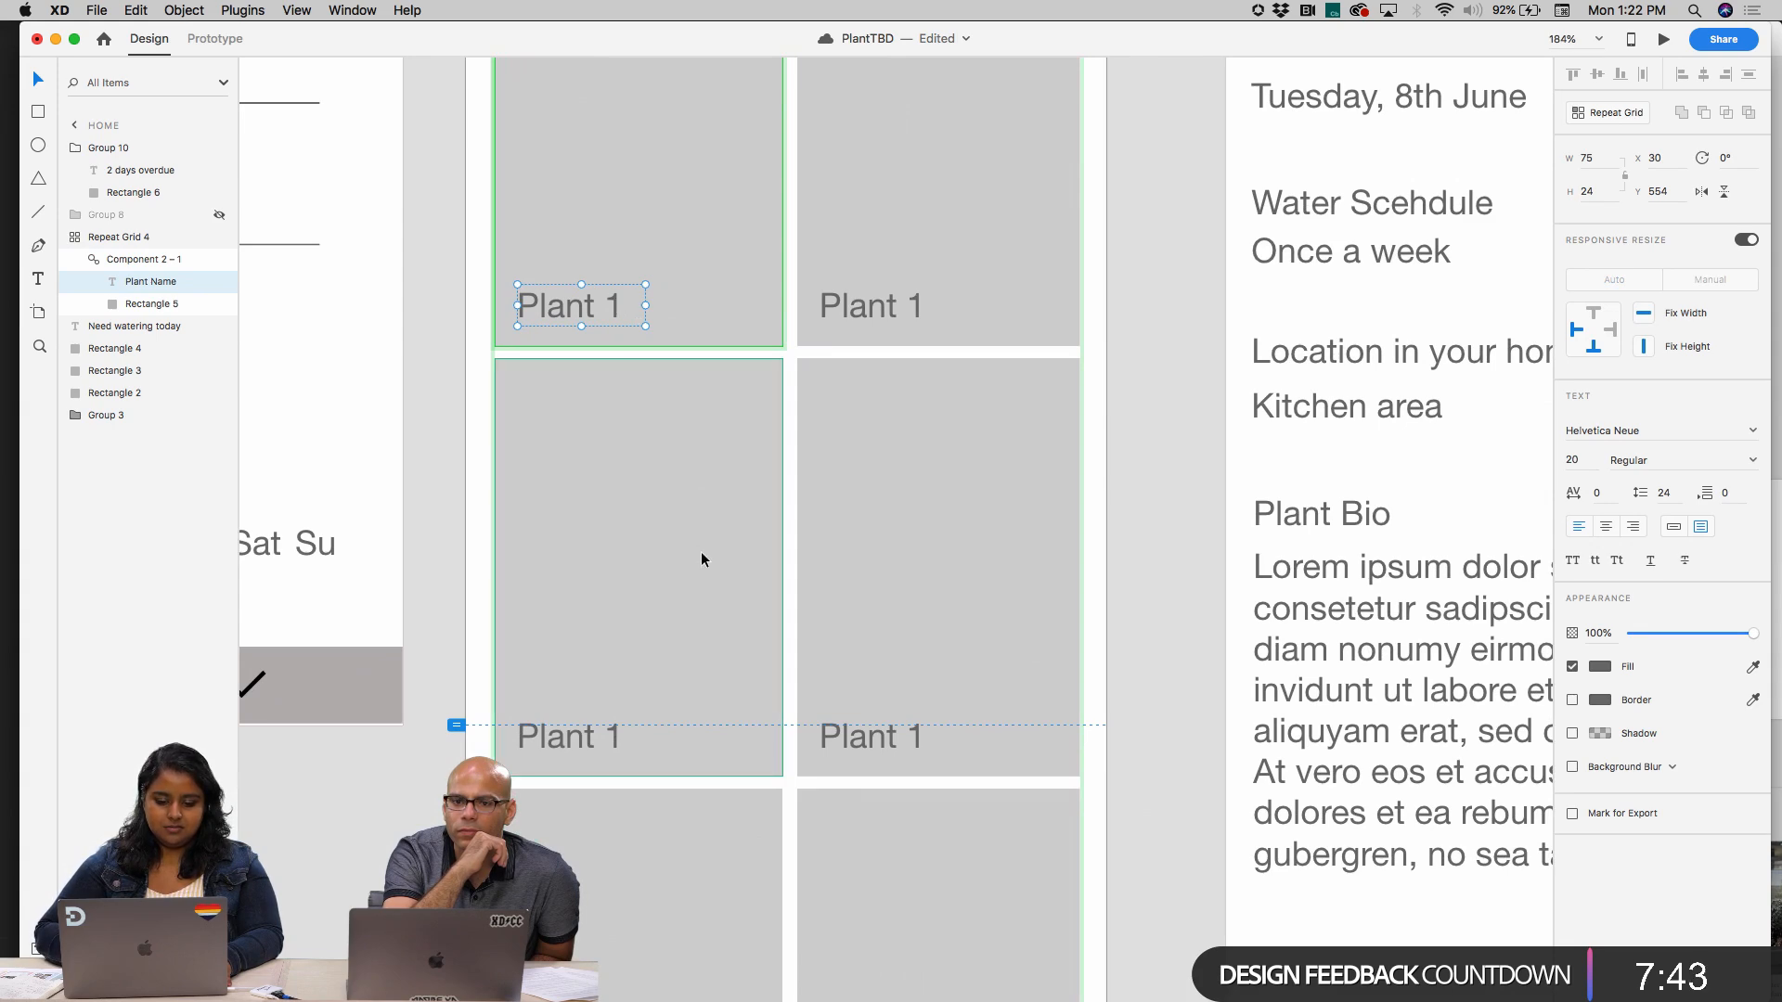
scroll(683, 576, down, 5)
Undo the renaming of the first card's text layer and clear the selection
key(super+z)
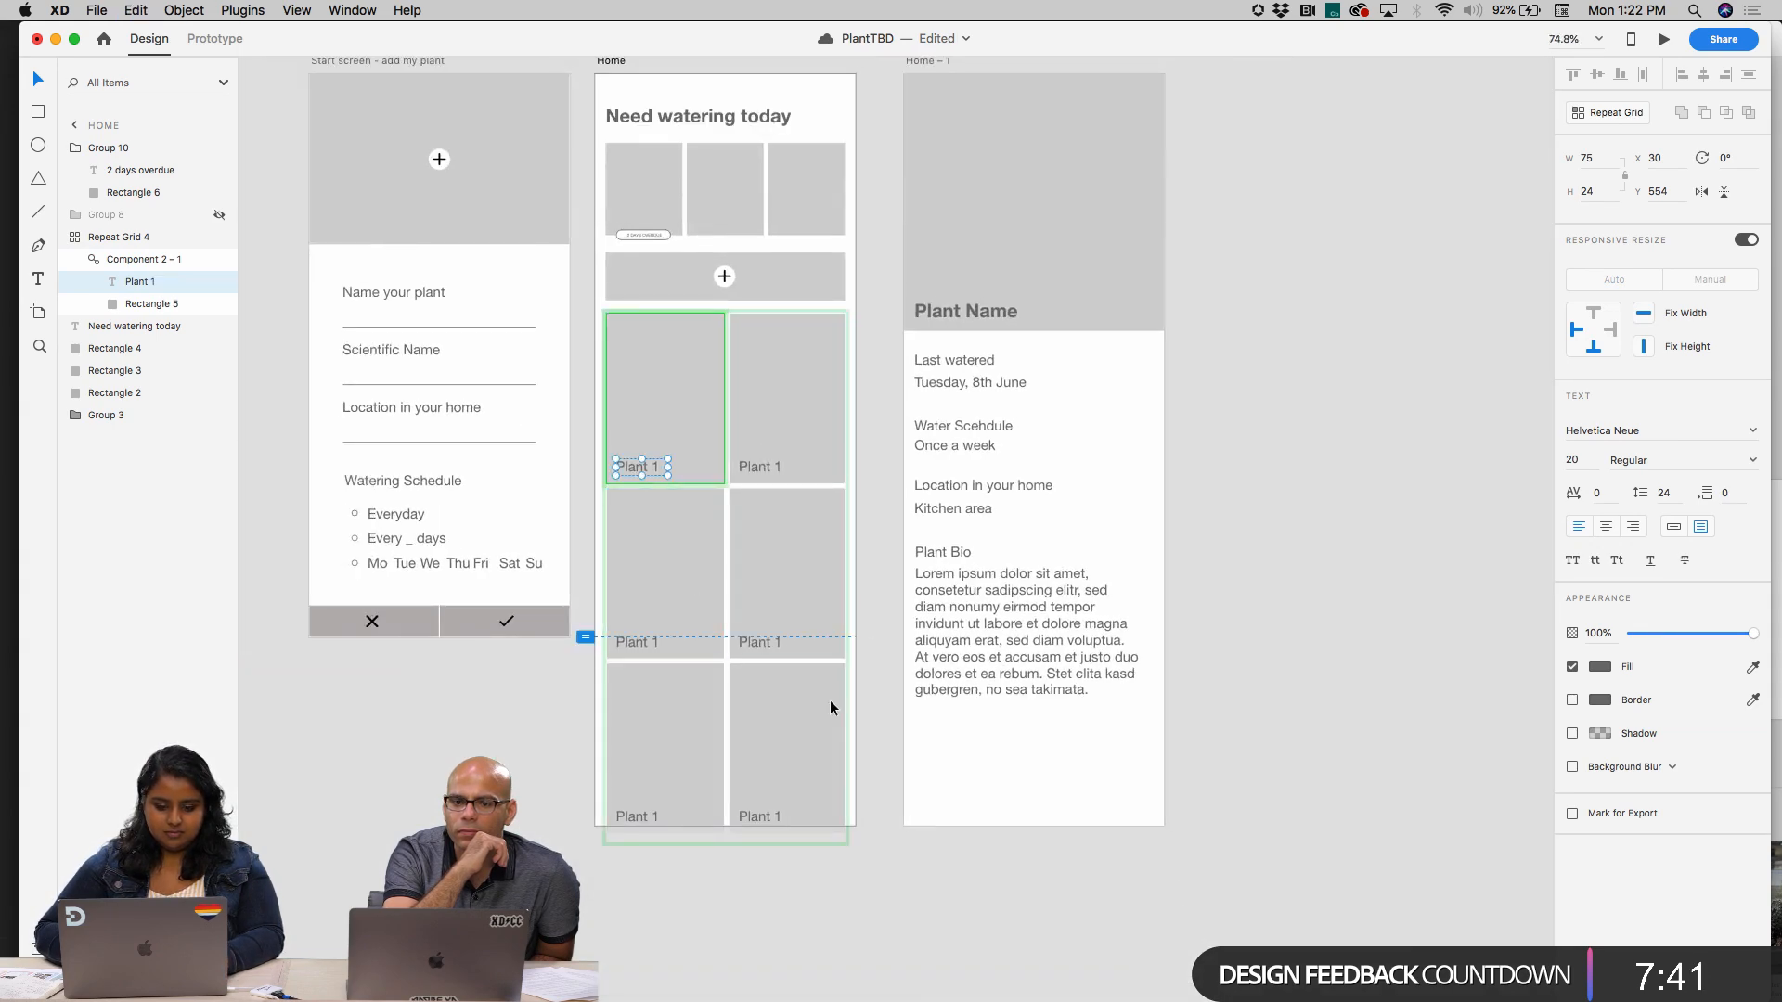
drag(731, 805, 717, 819)
key(super+z)
click(698, 891)
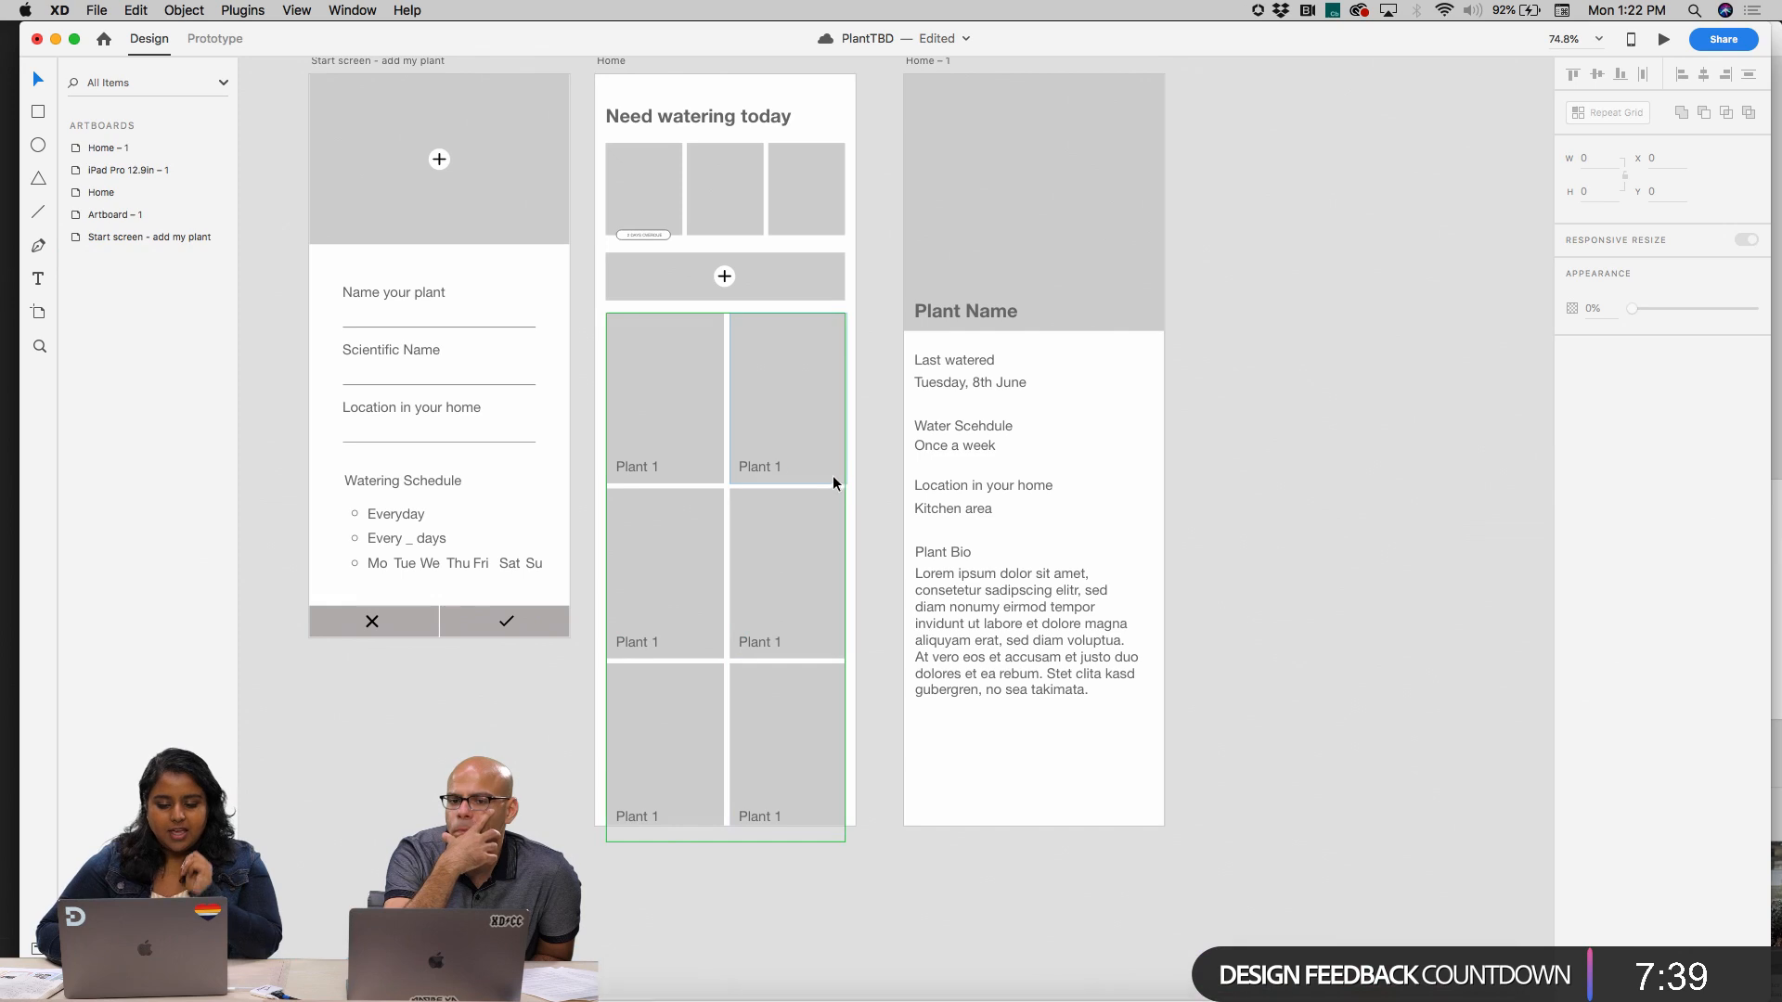
Name the text layer inside the repeat grid's plant card component Plant Name again
click(659, 384)
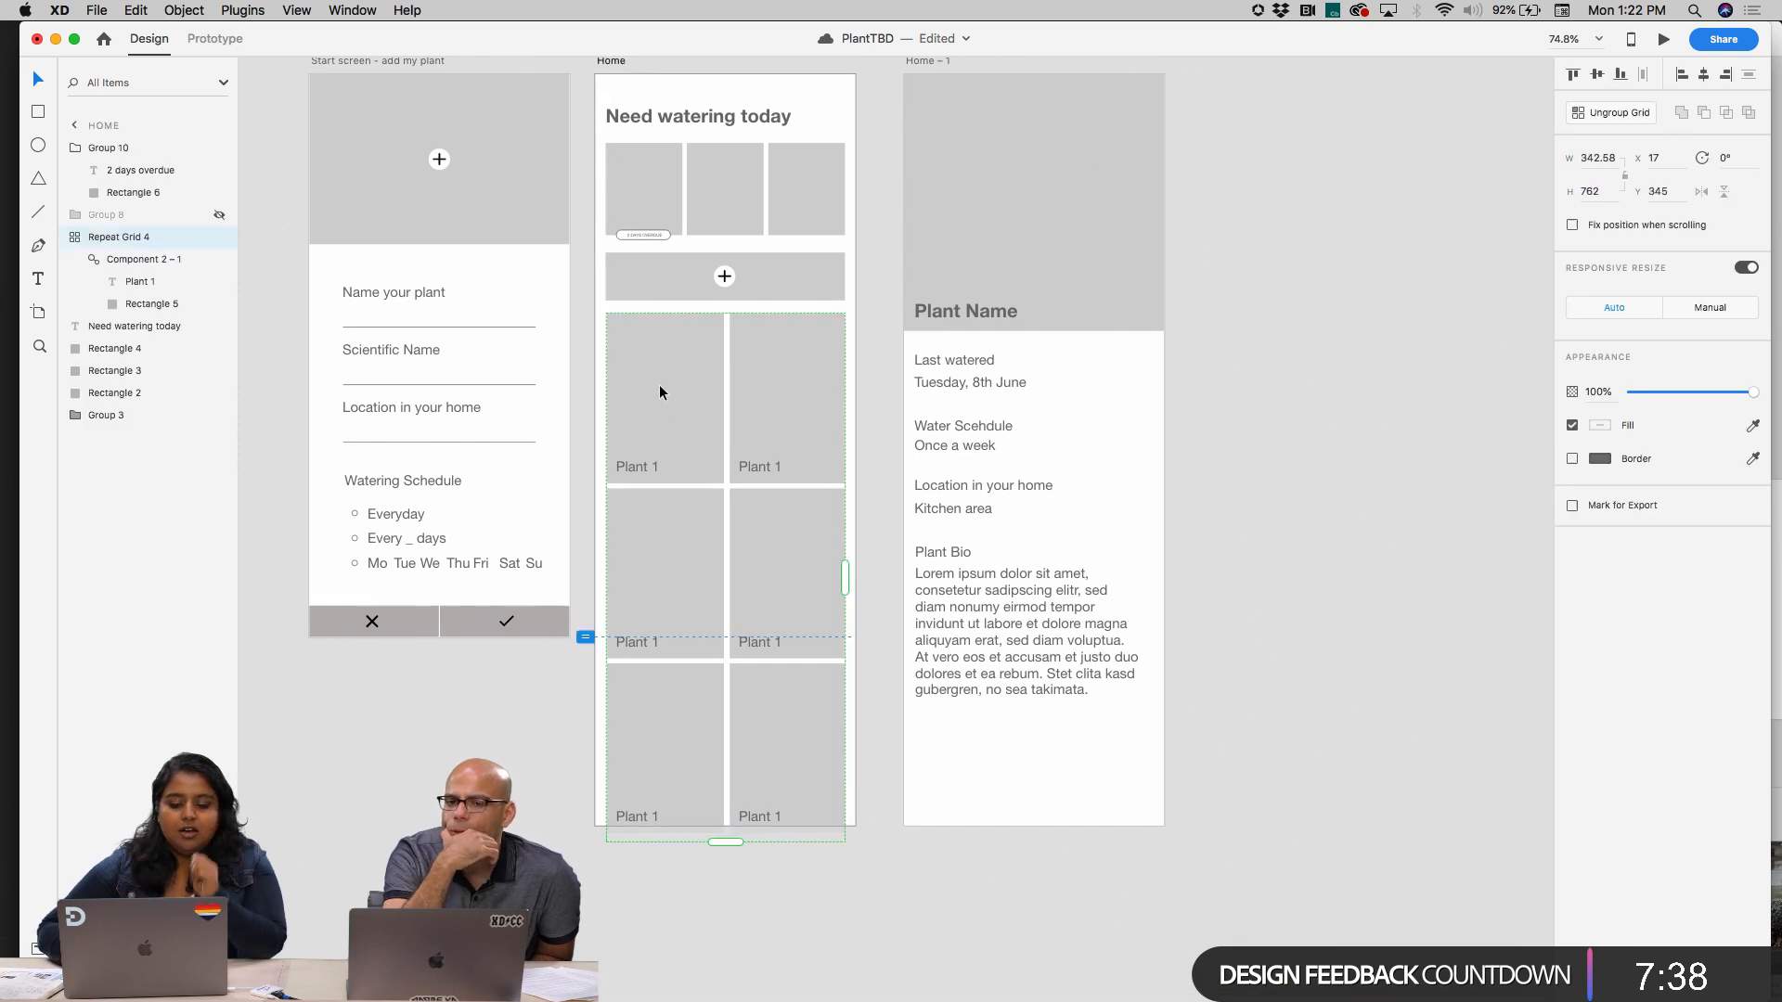
click(140, 283)
double_click(139, 282)
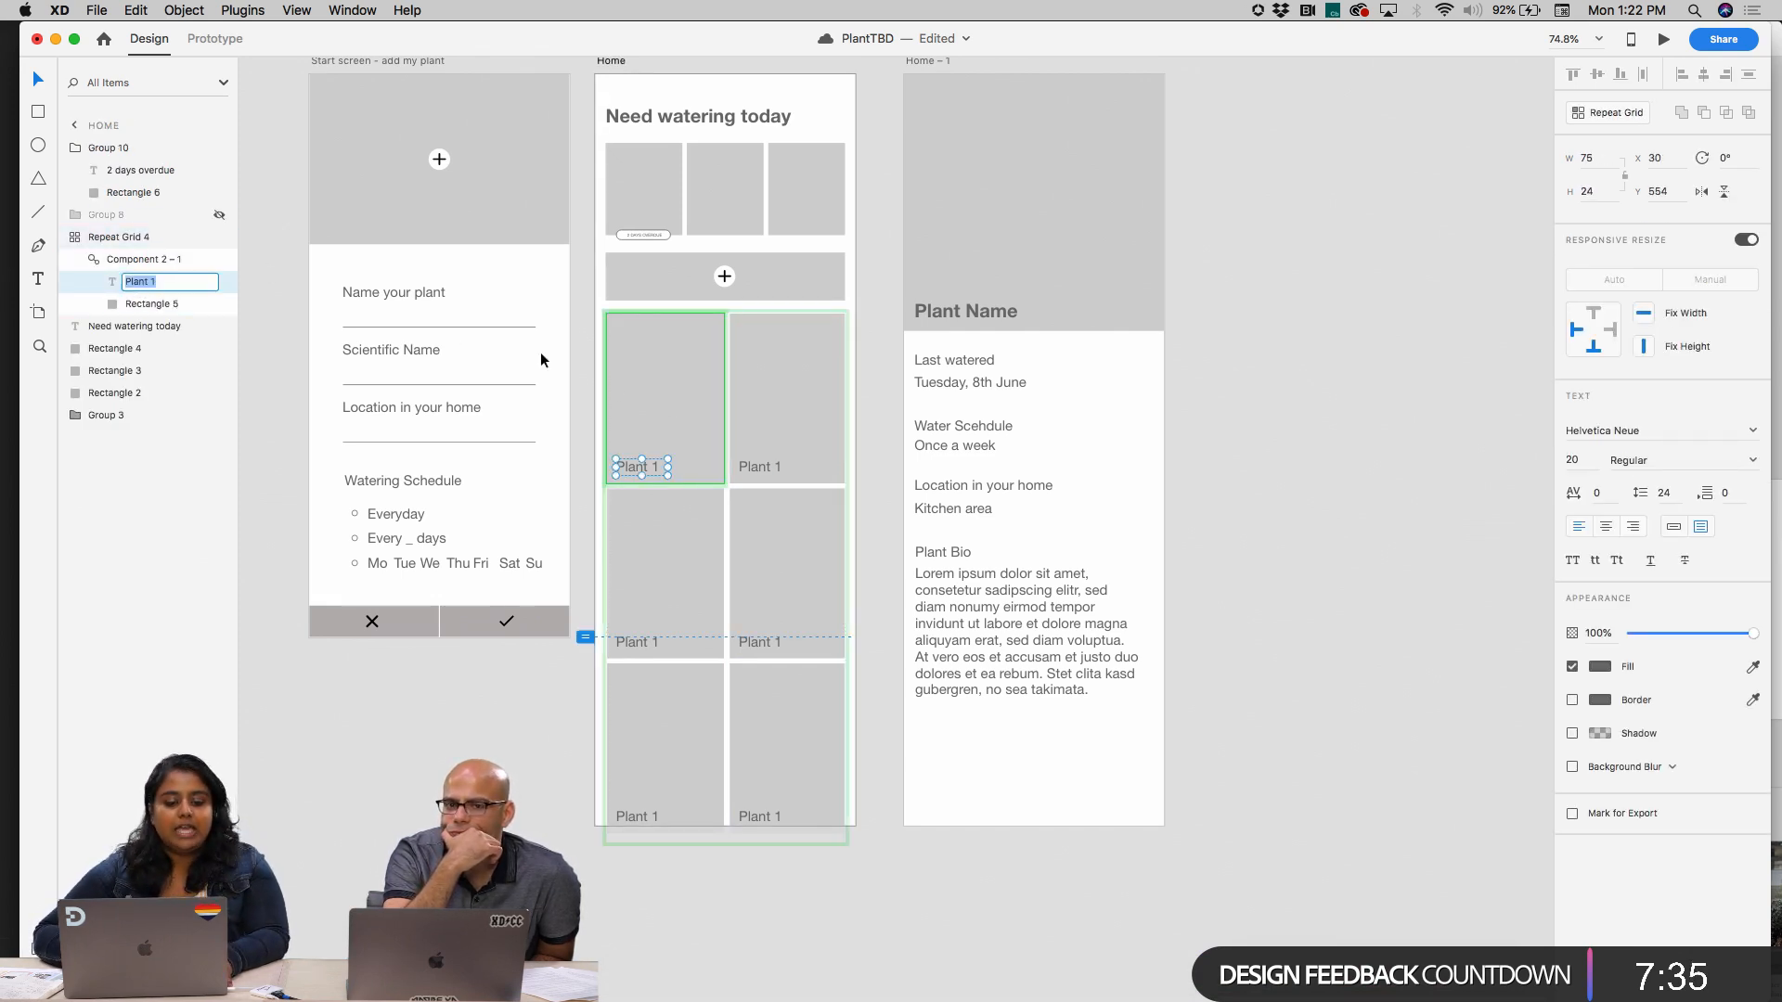
scroll(664, 452, up, 5)
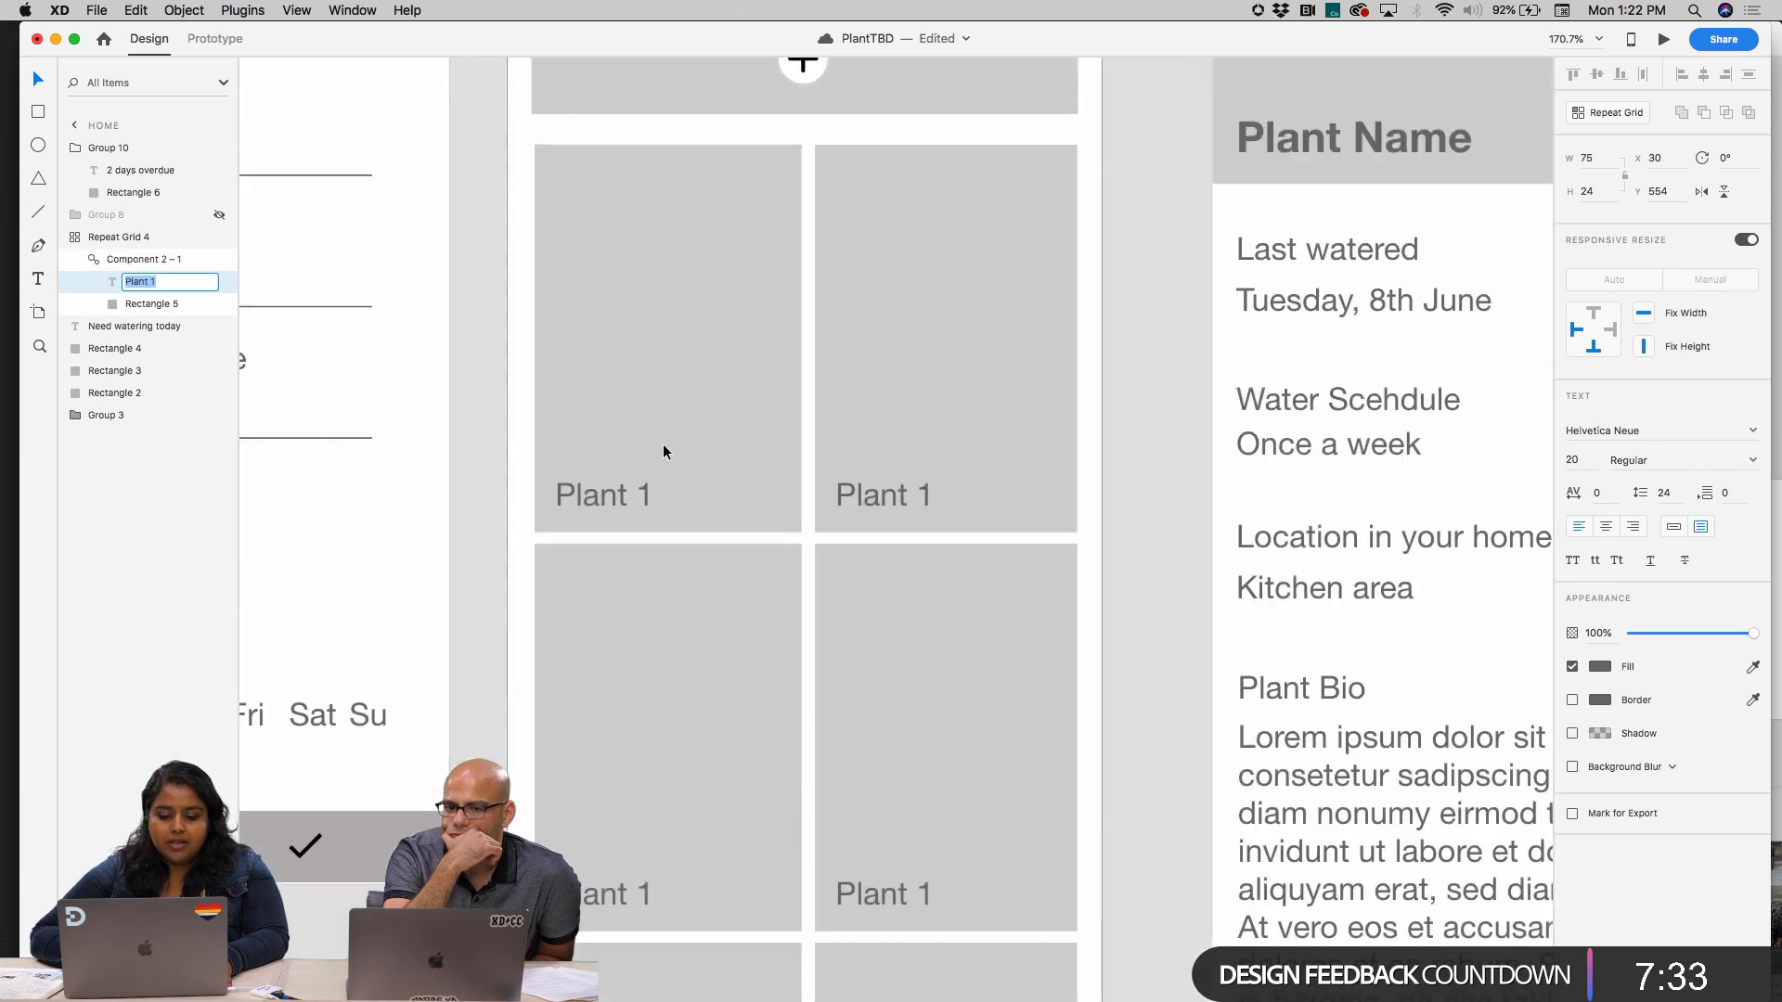
text(PLan)
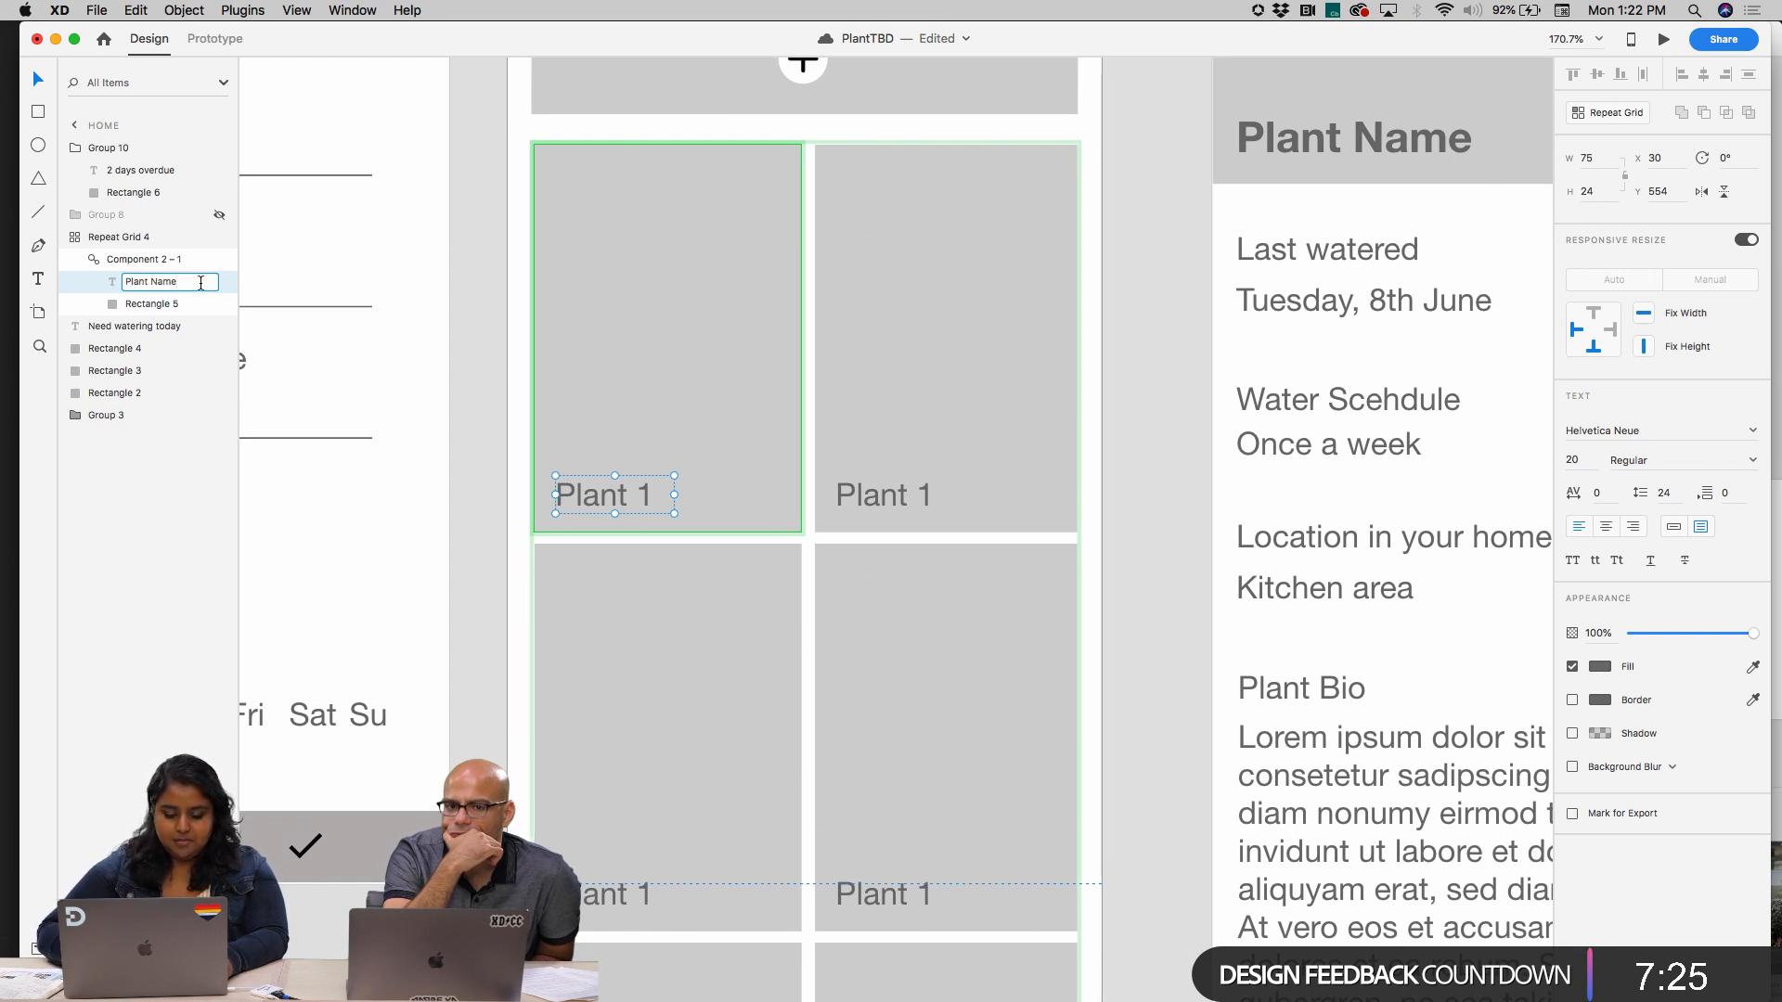
key(Return)
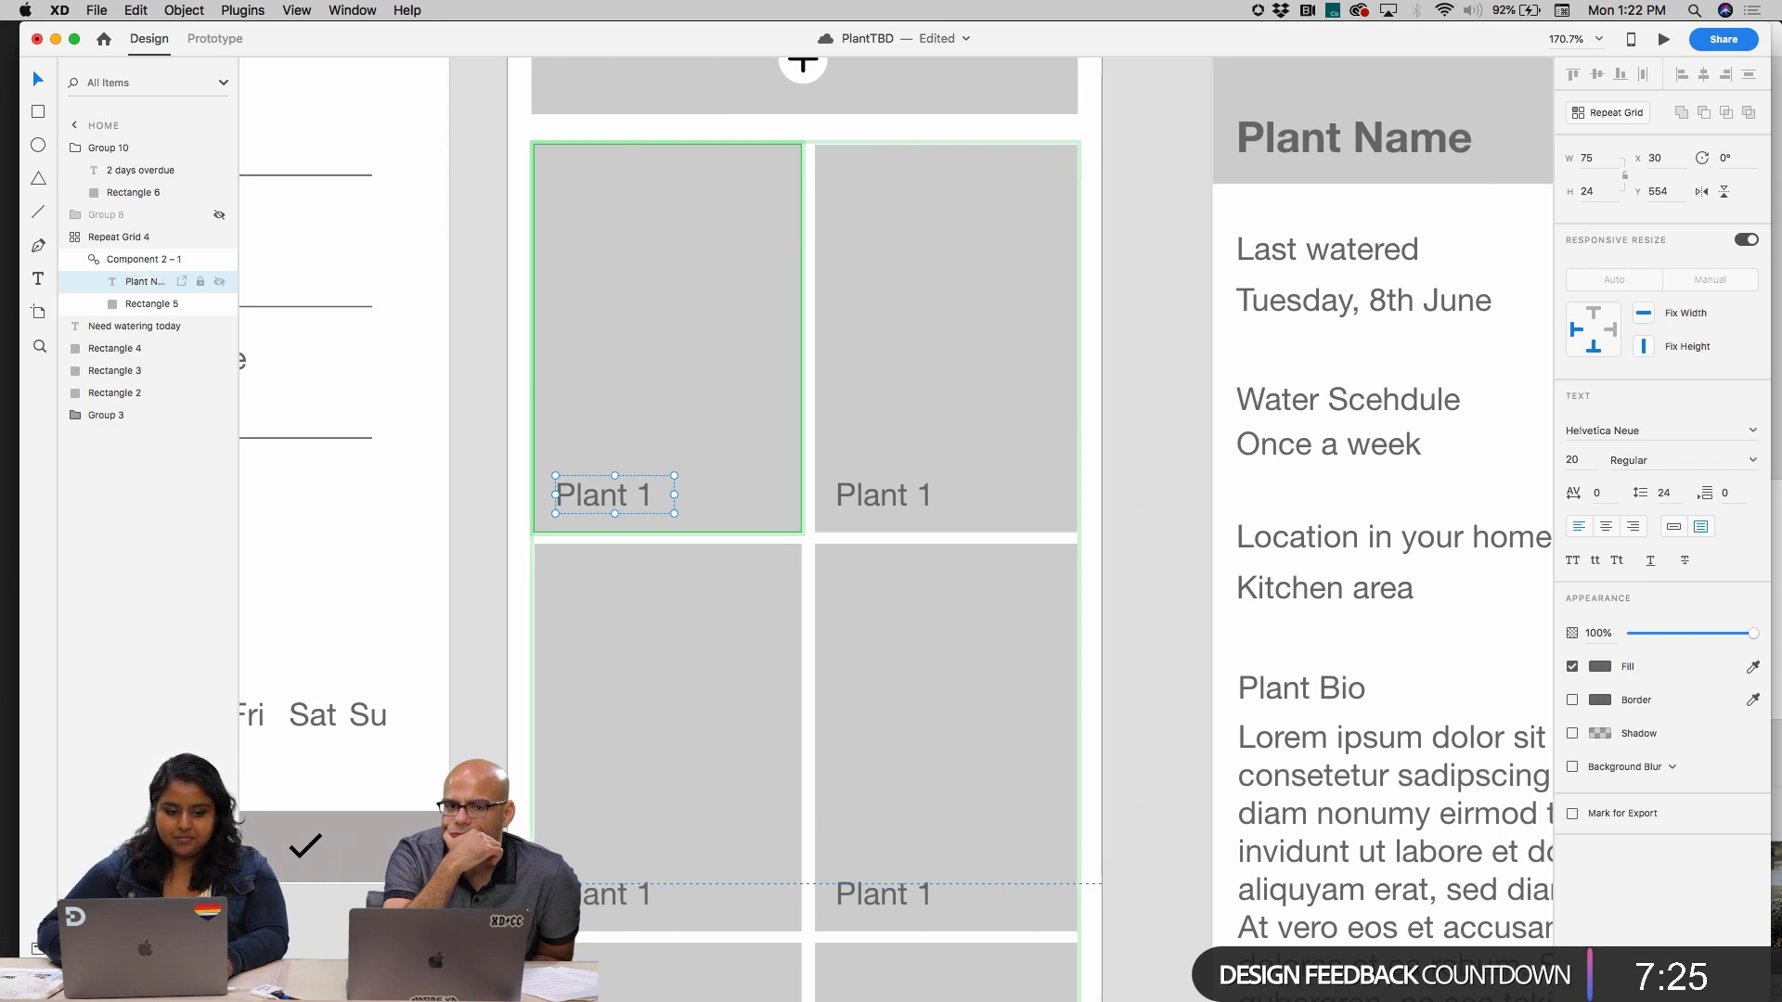
Try to start a public link import with the Google Sheets plugin for the first card's label
click(239, 10)
mouse_move(297, 52)
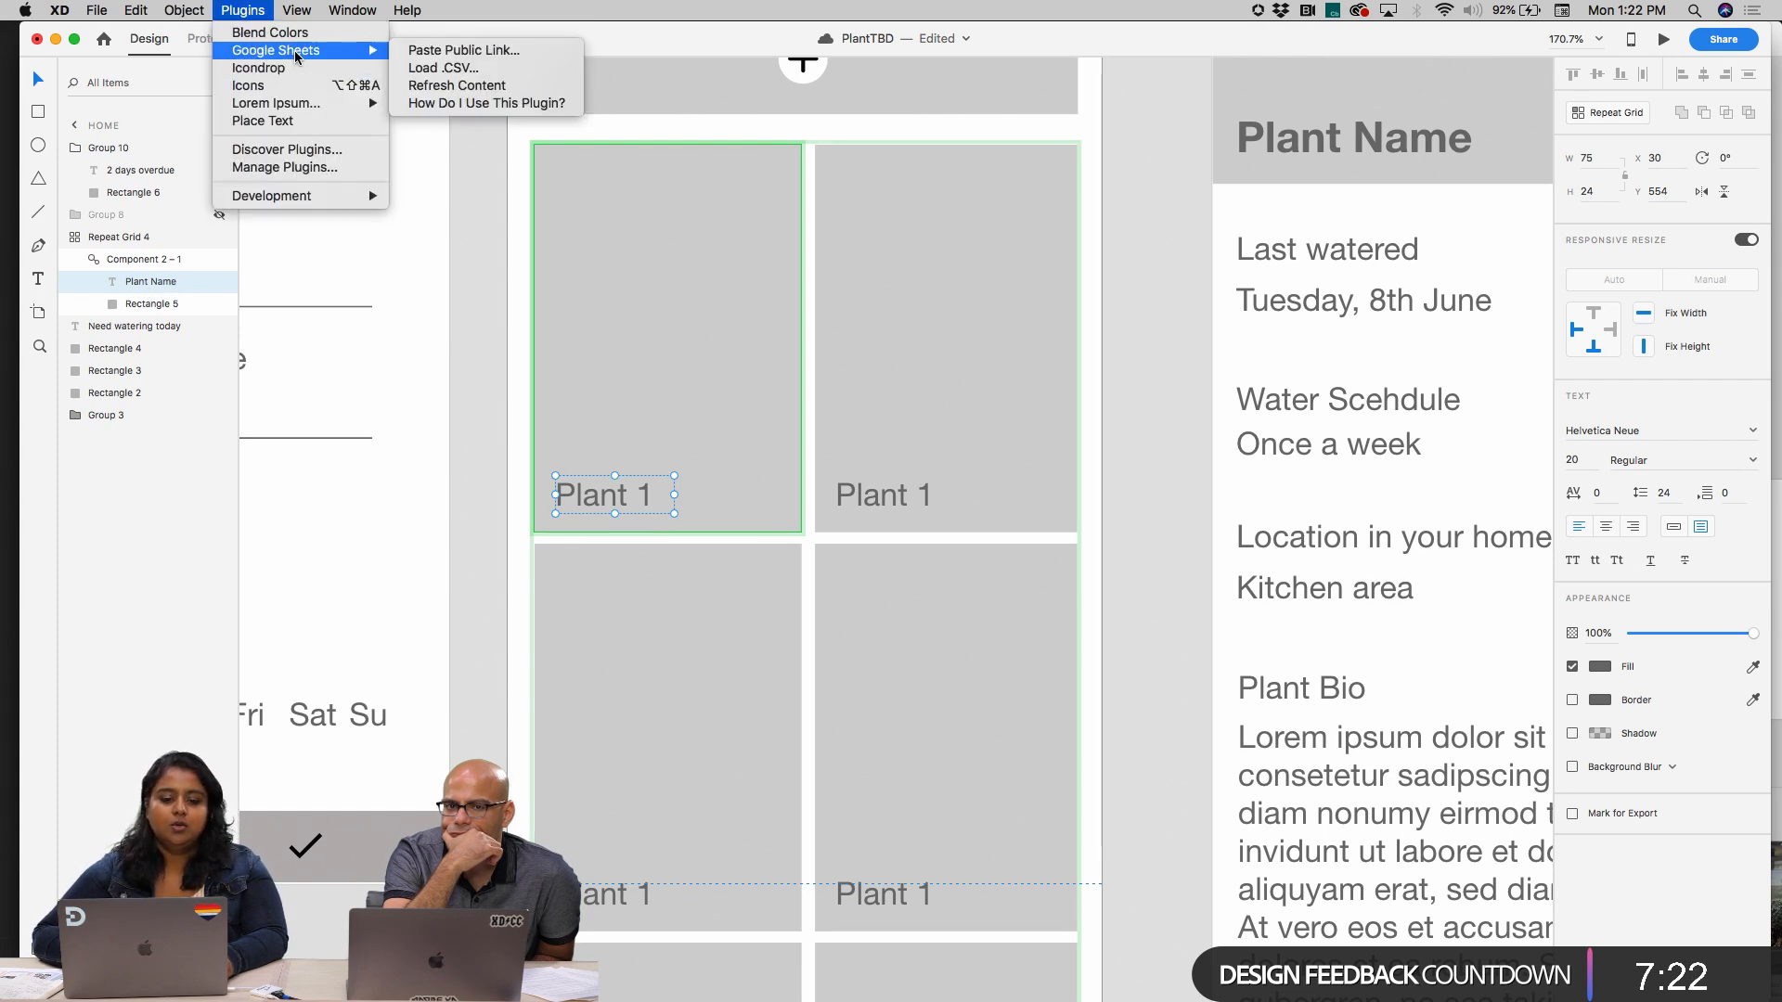
click(415, 52)
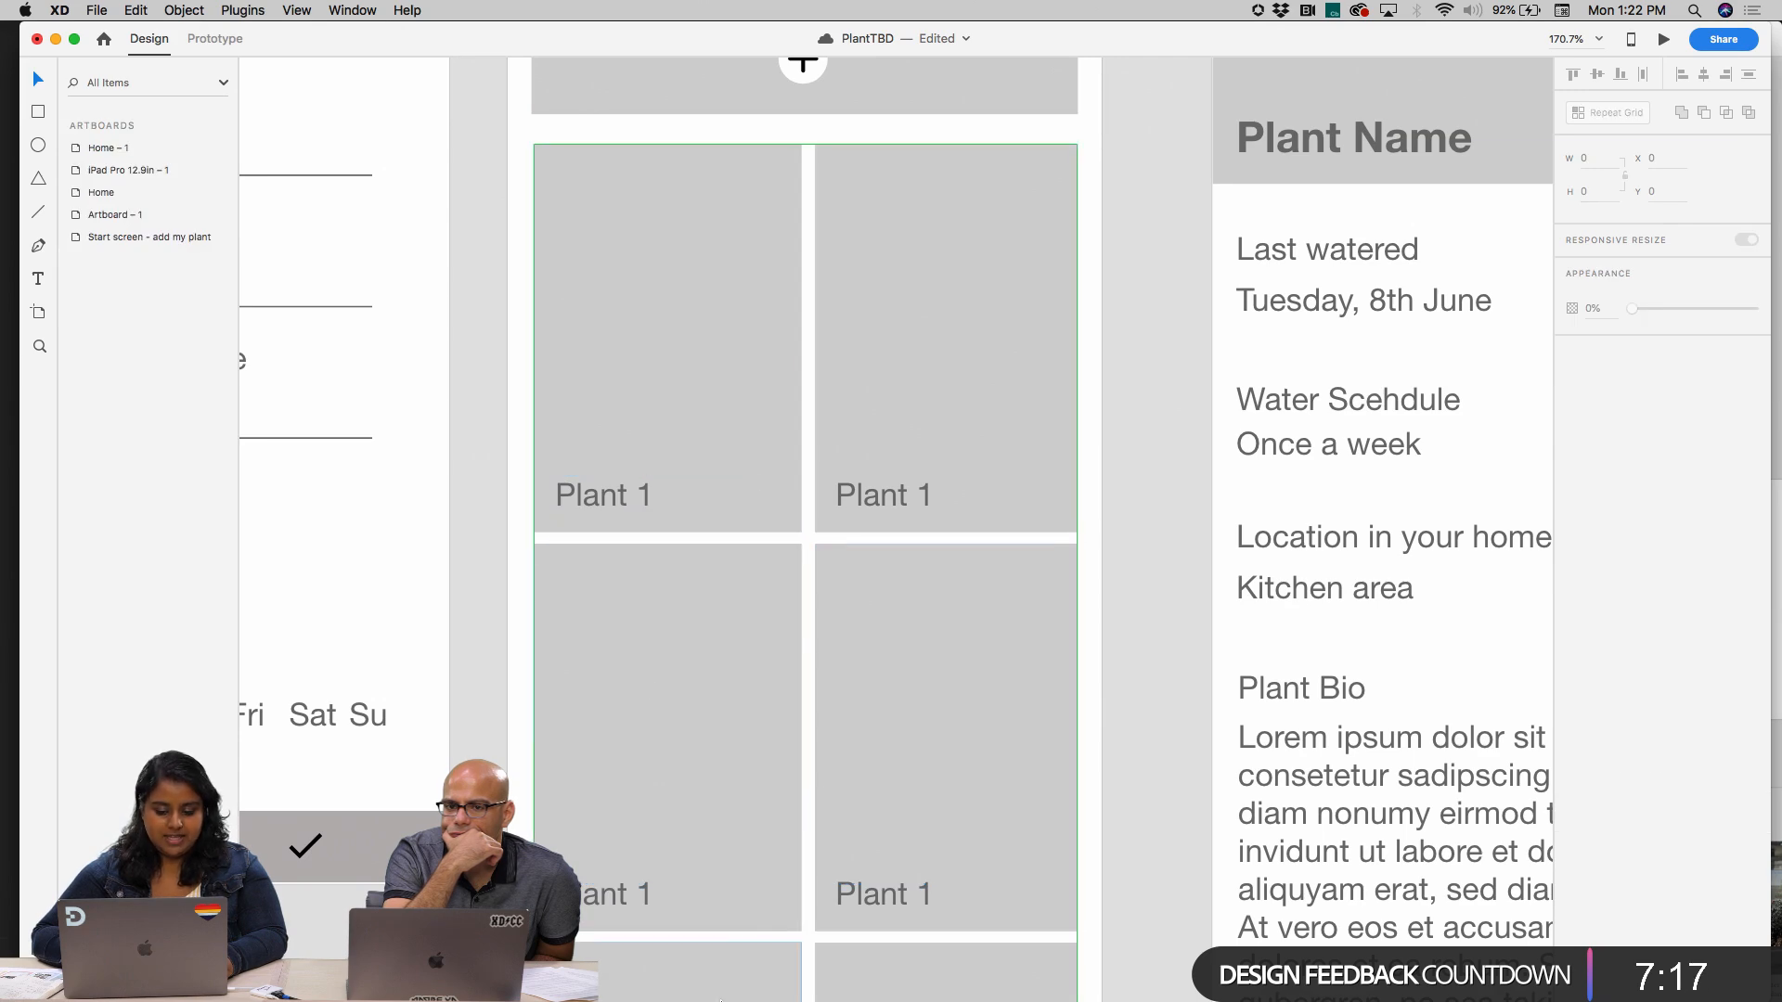
Switch to Chrome to check the Plant Names header cell in the plant data spreadsheet, and return to Adobe XD
mouse_move(712, 999)
click(477, 967)
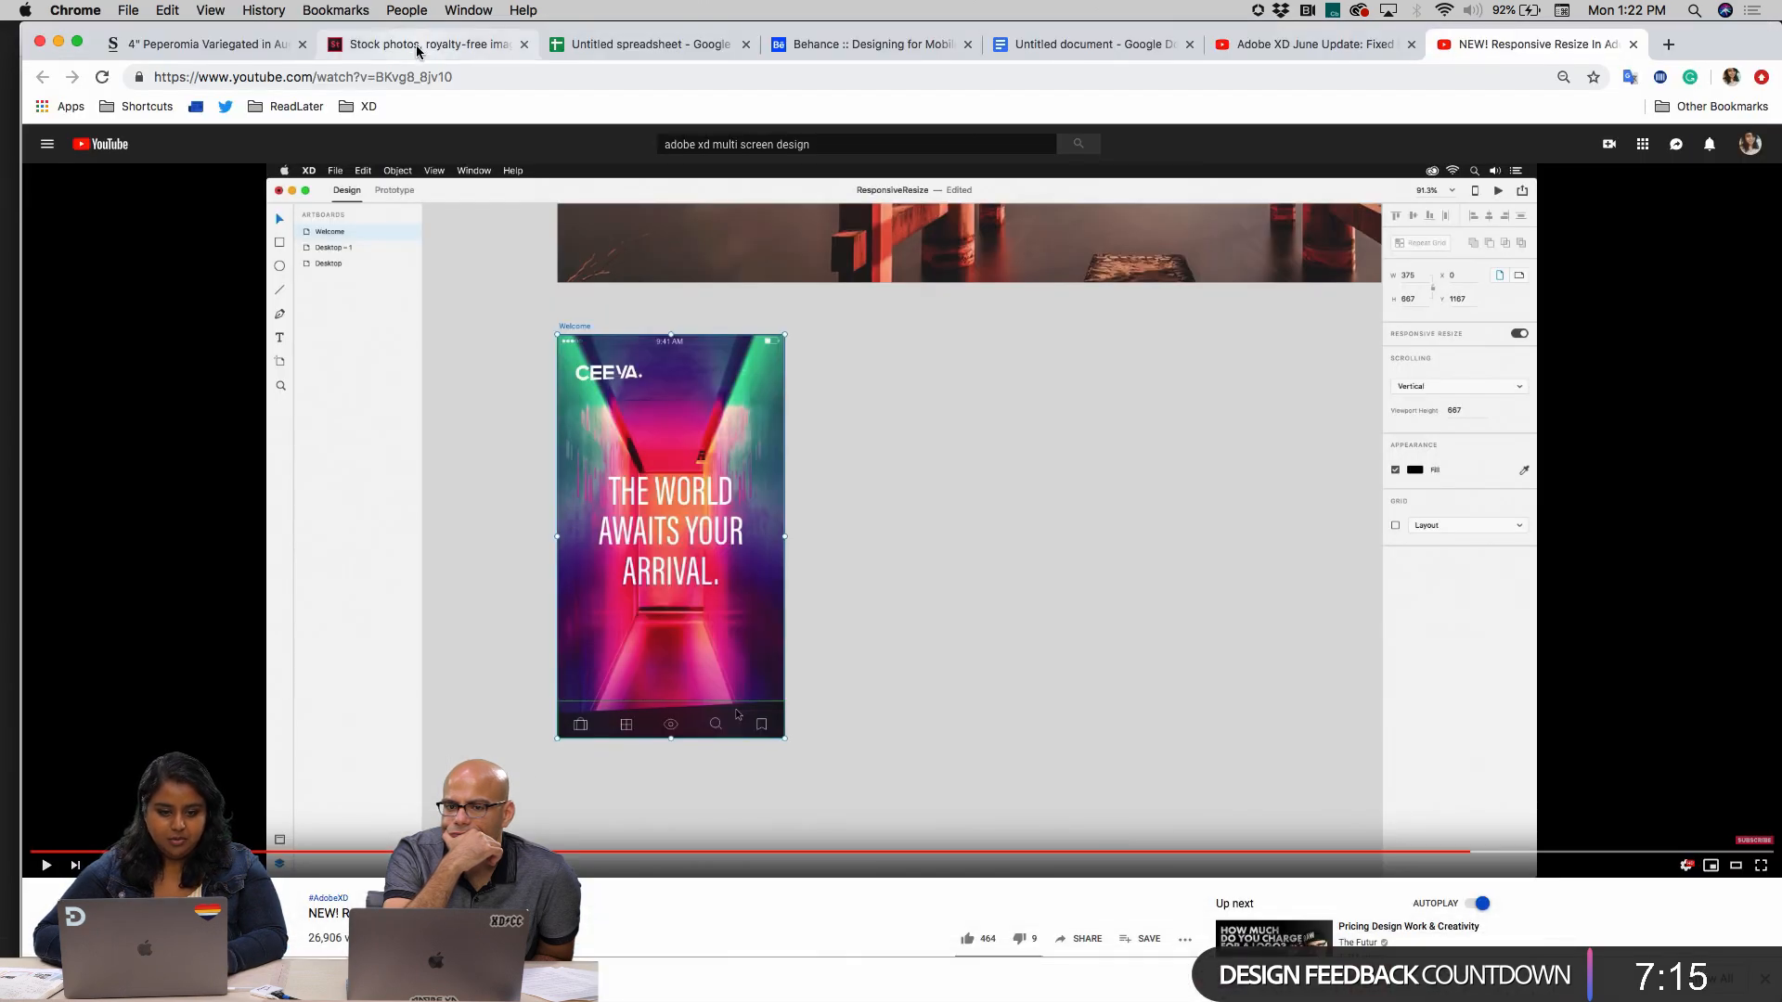
click(668, 44)
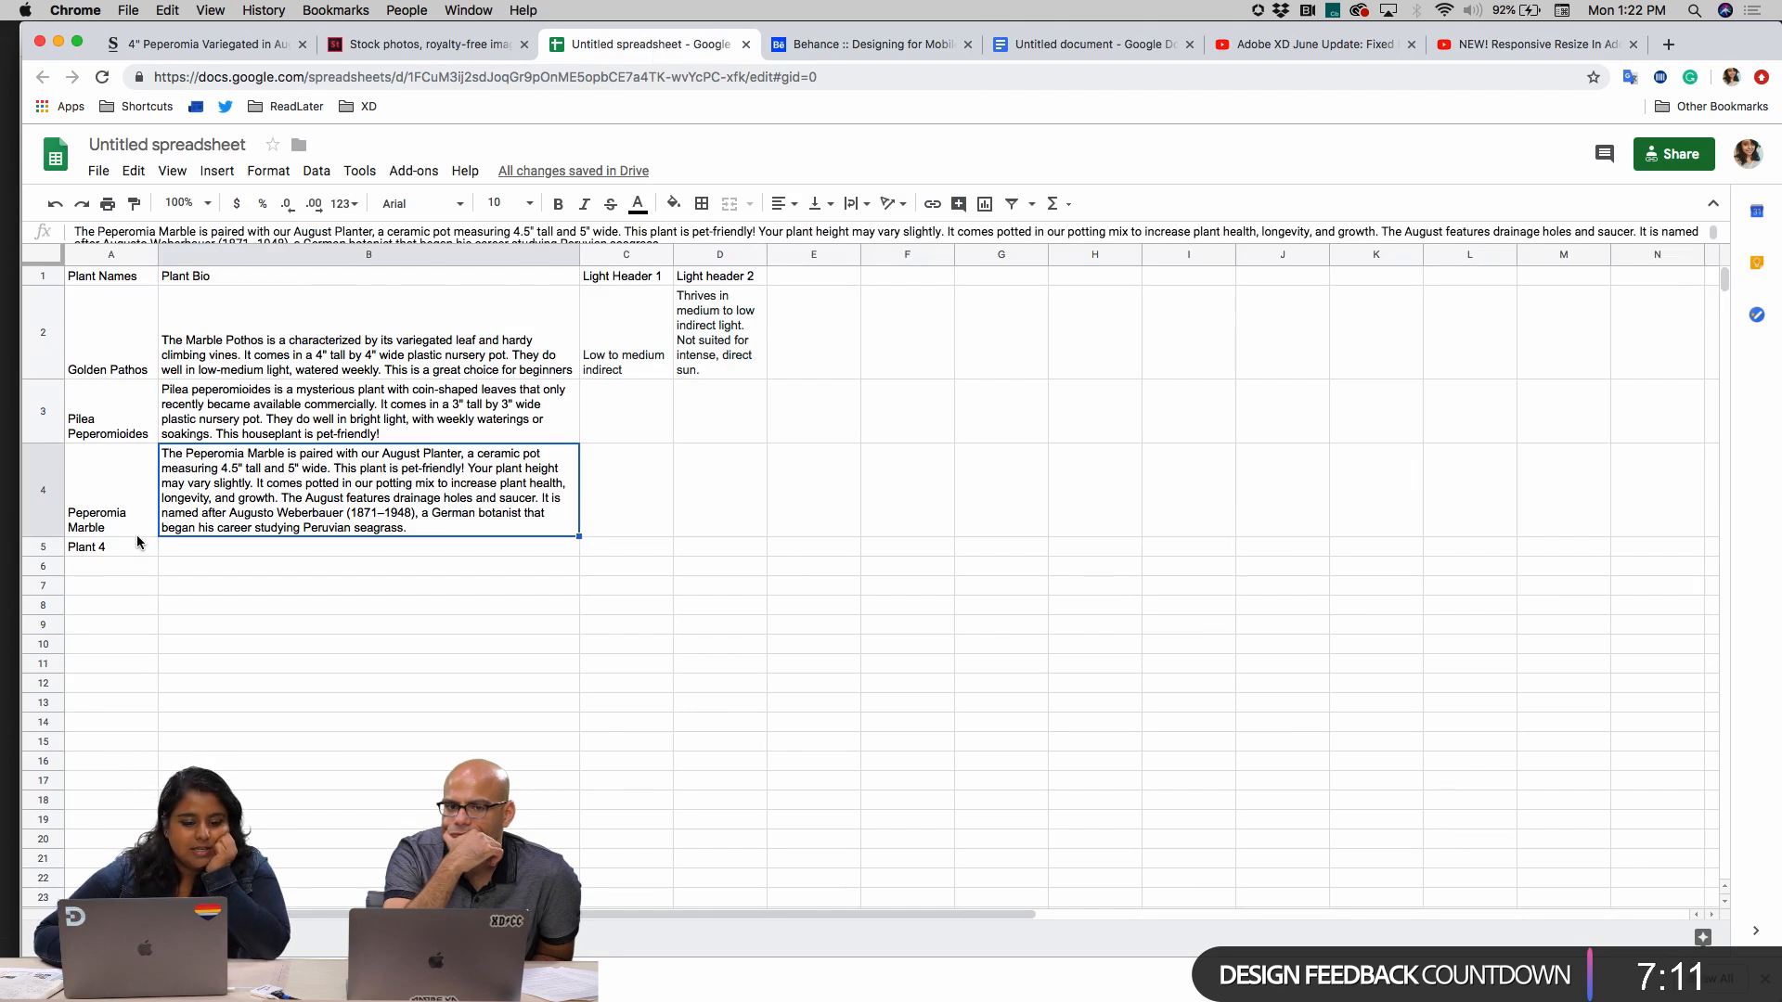
click(127, 281)
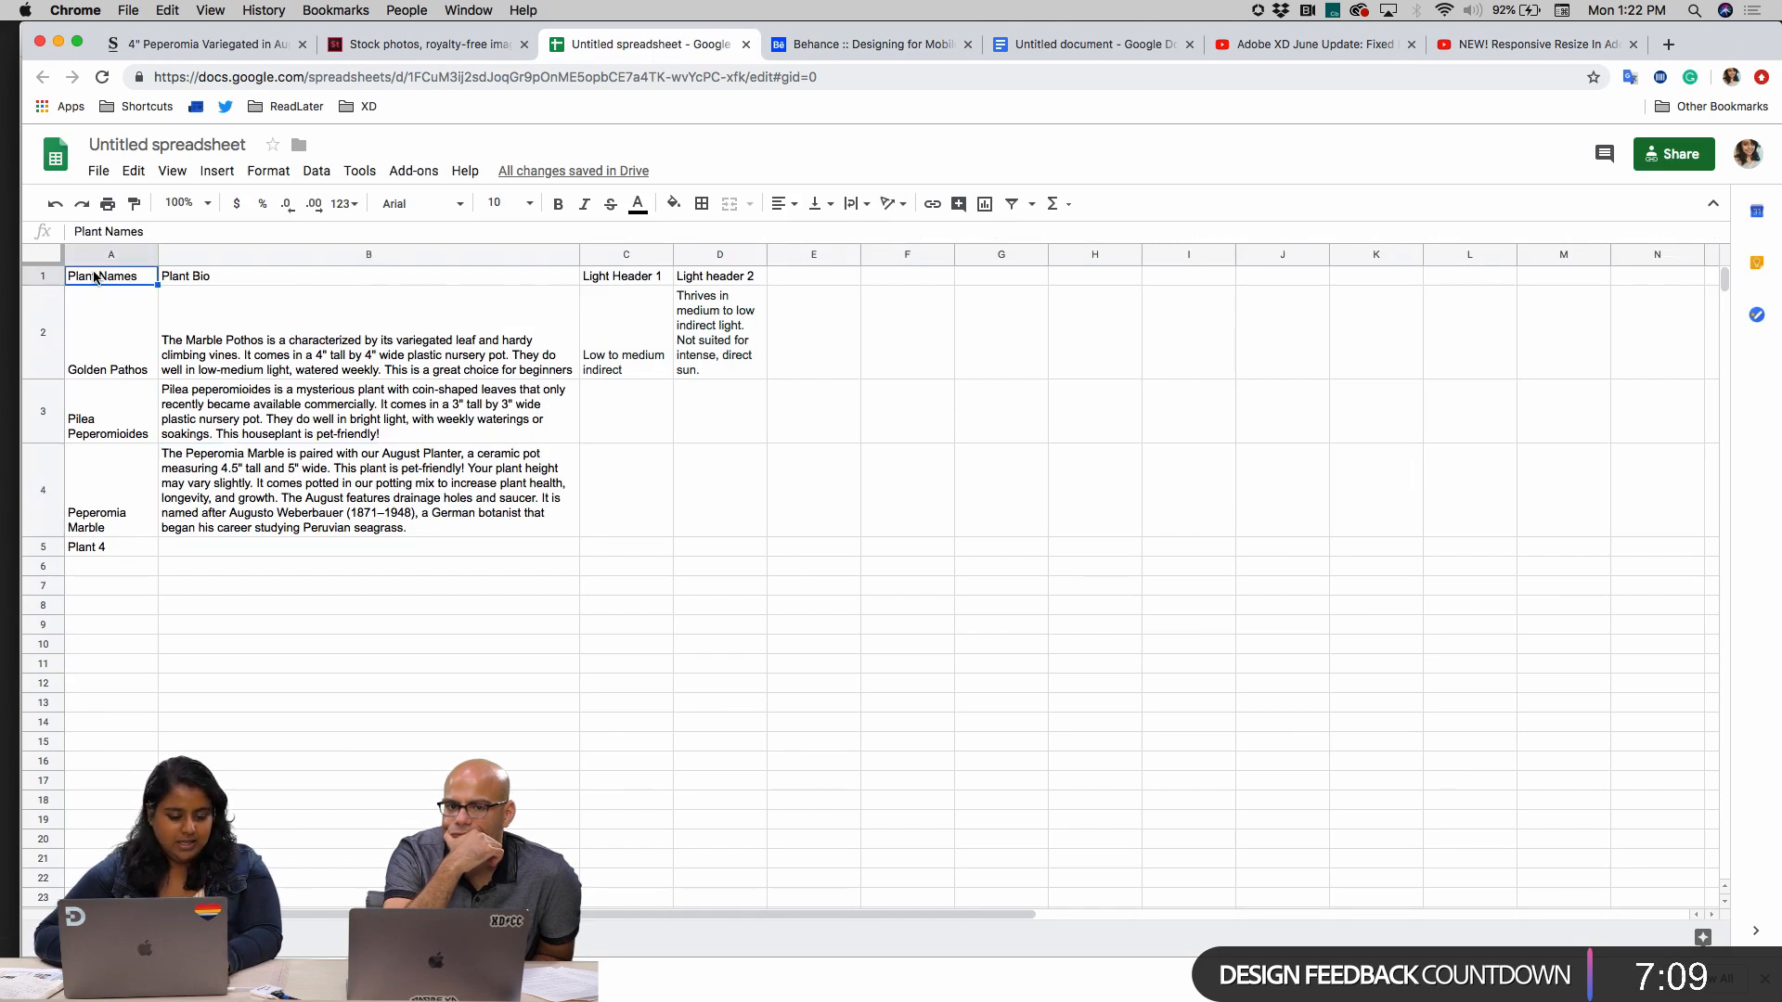
click(58, 41)
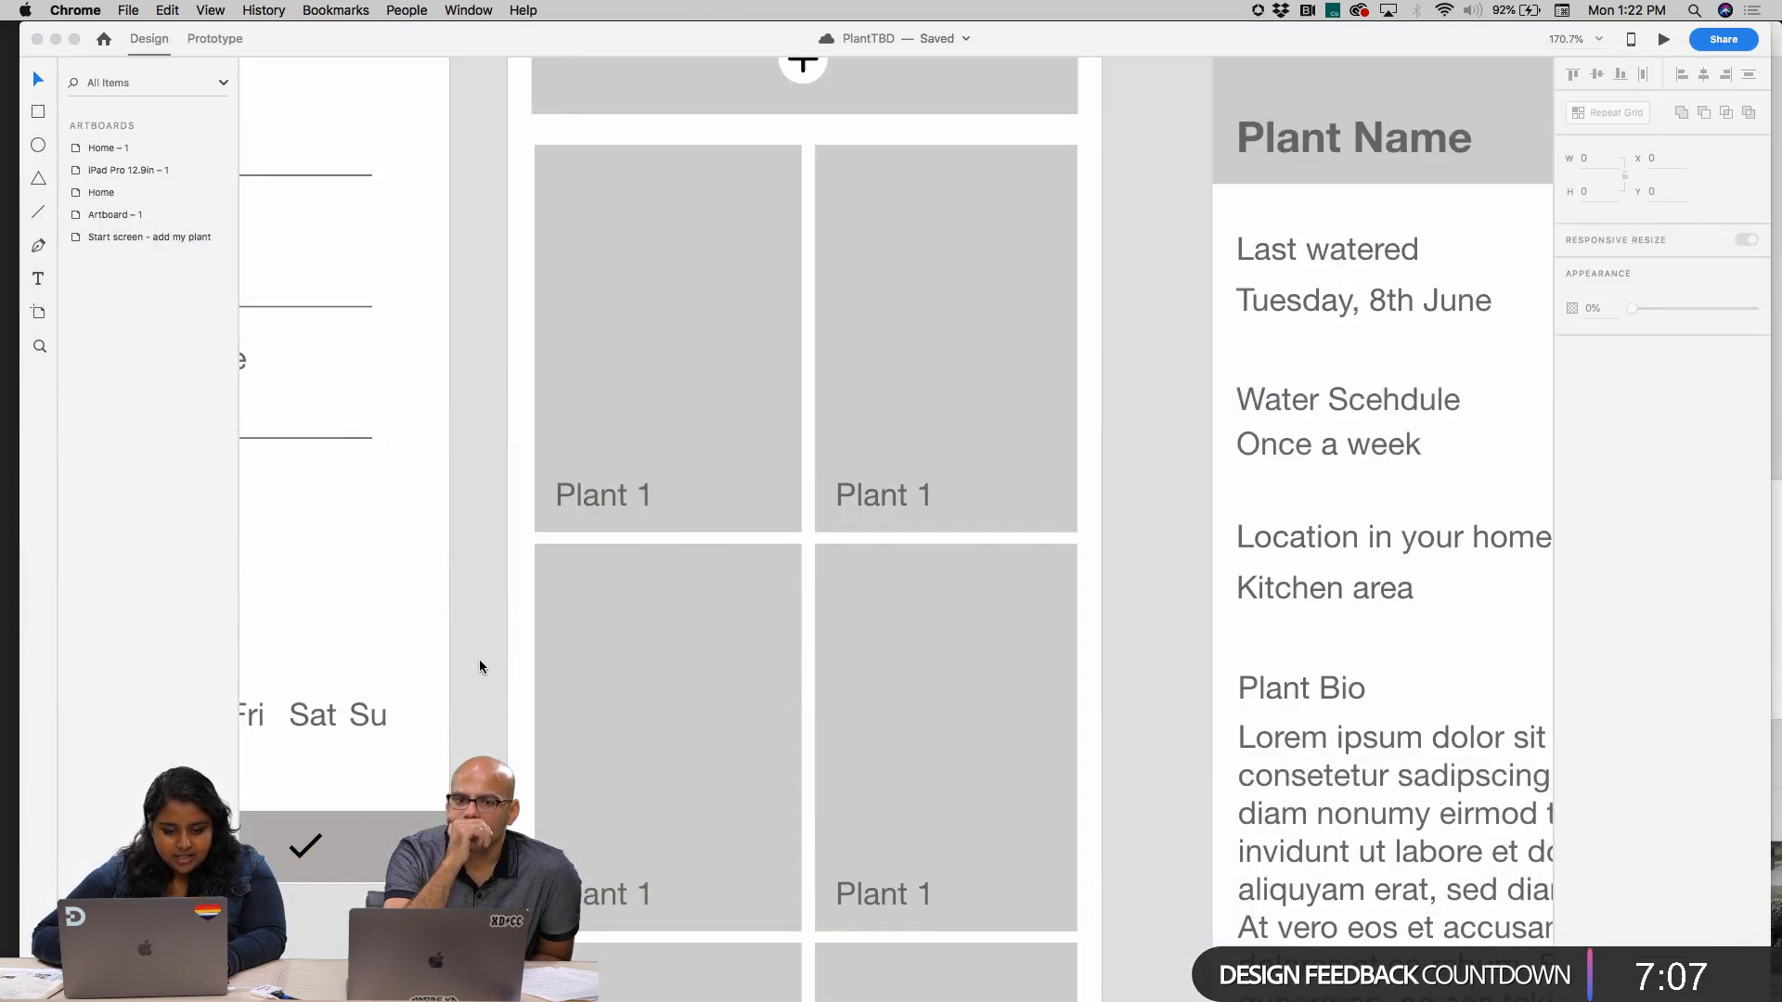
Try to fill the first card's label through the Google Sheets public link, mapping Plant Name to the Plant Names column
double_click(624, 508)
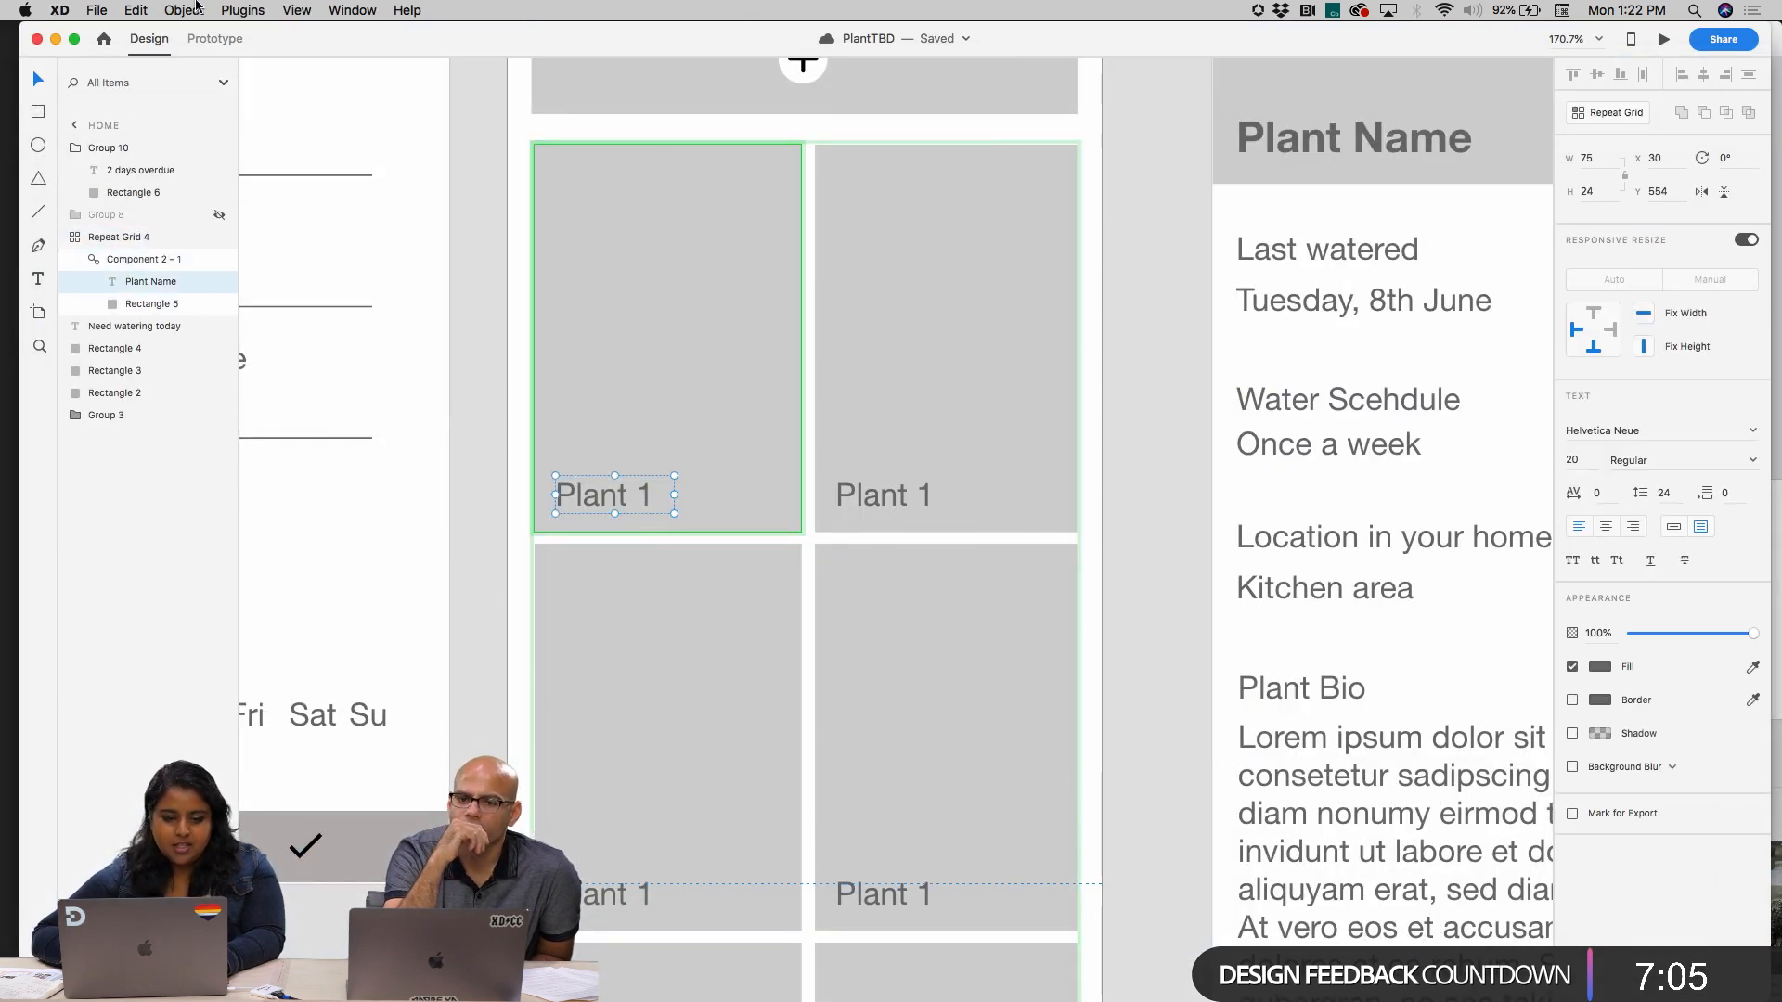
click(242, 10)
mouse_move(277, 67)
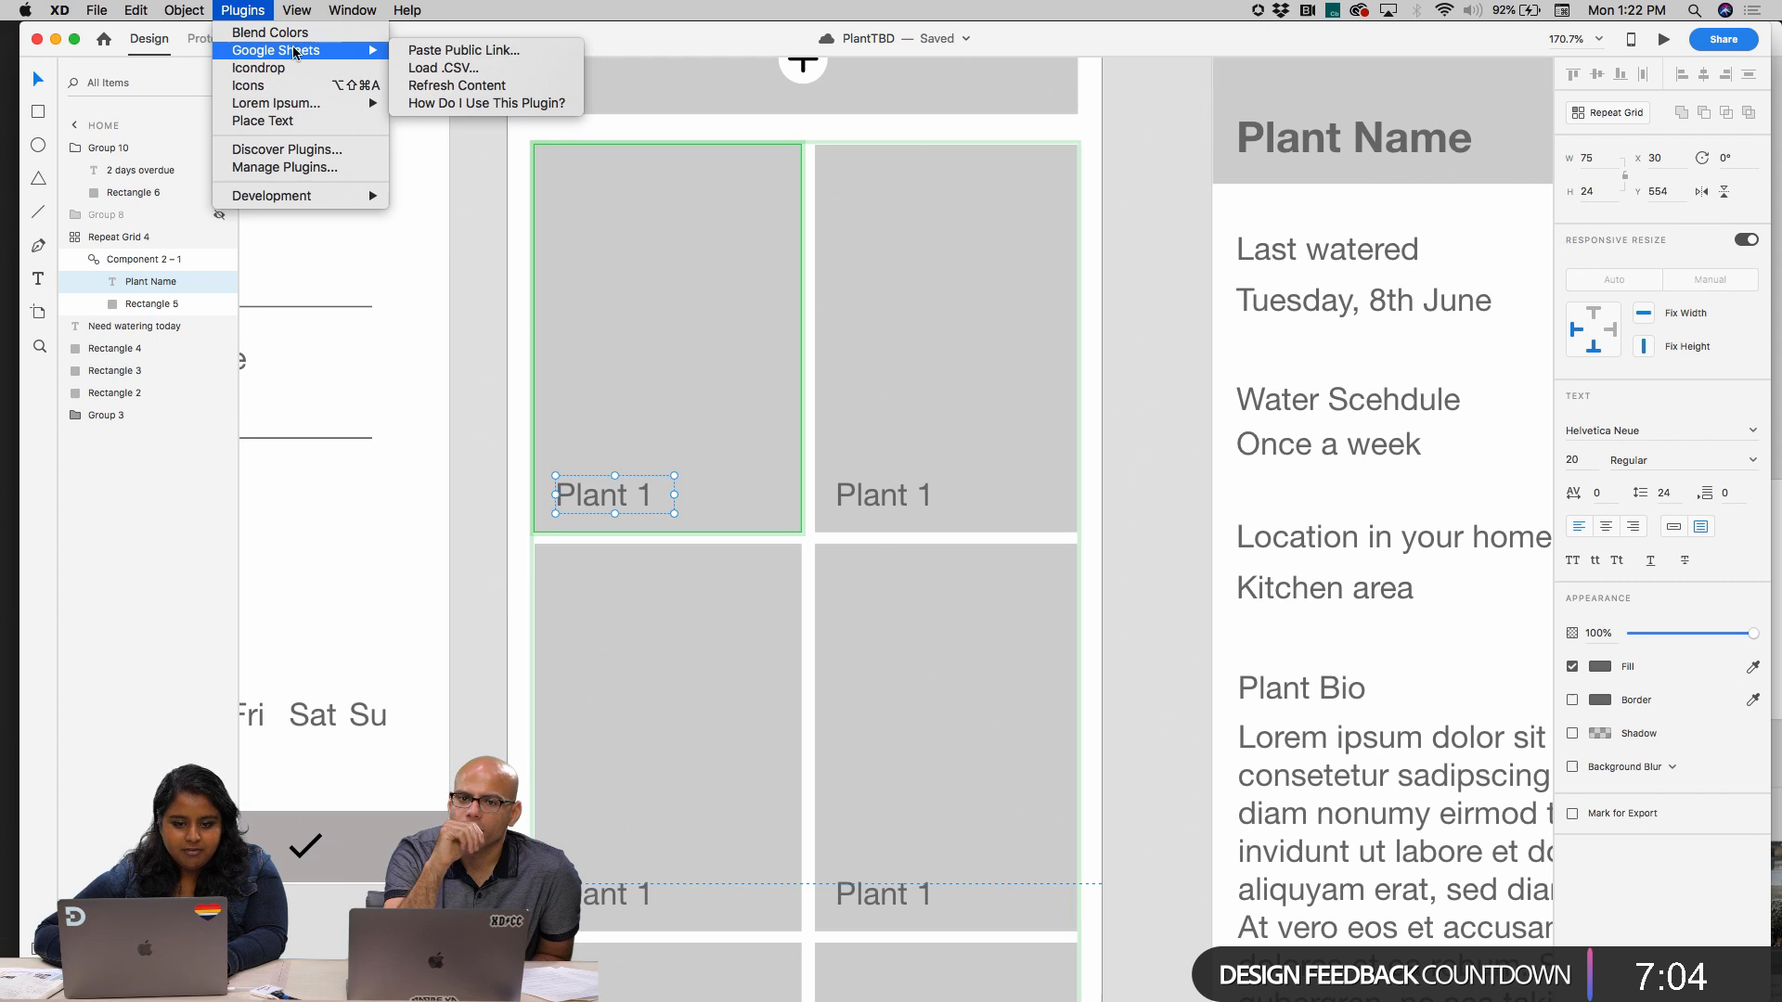
click(531, 50)
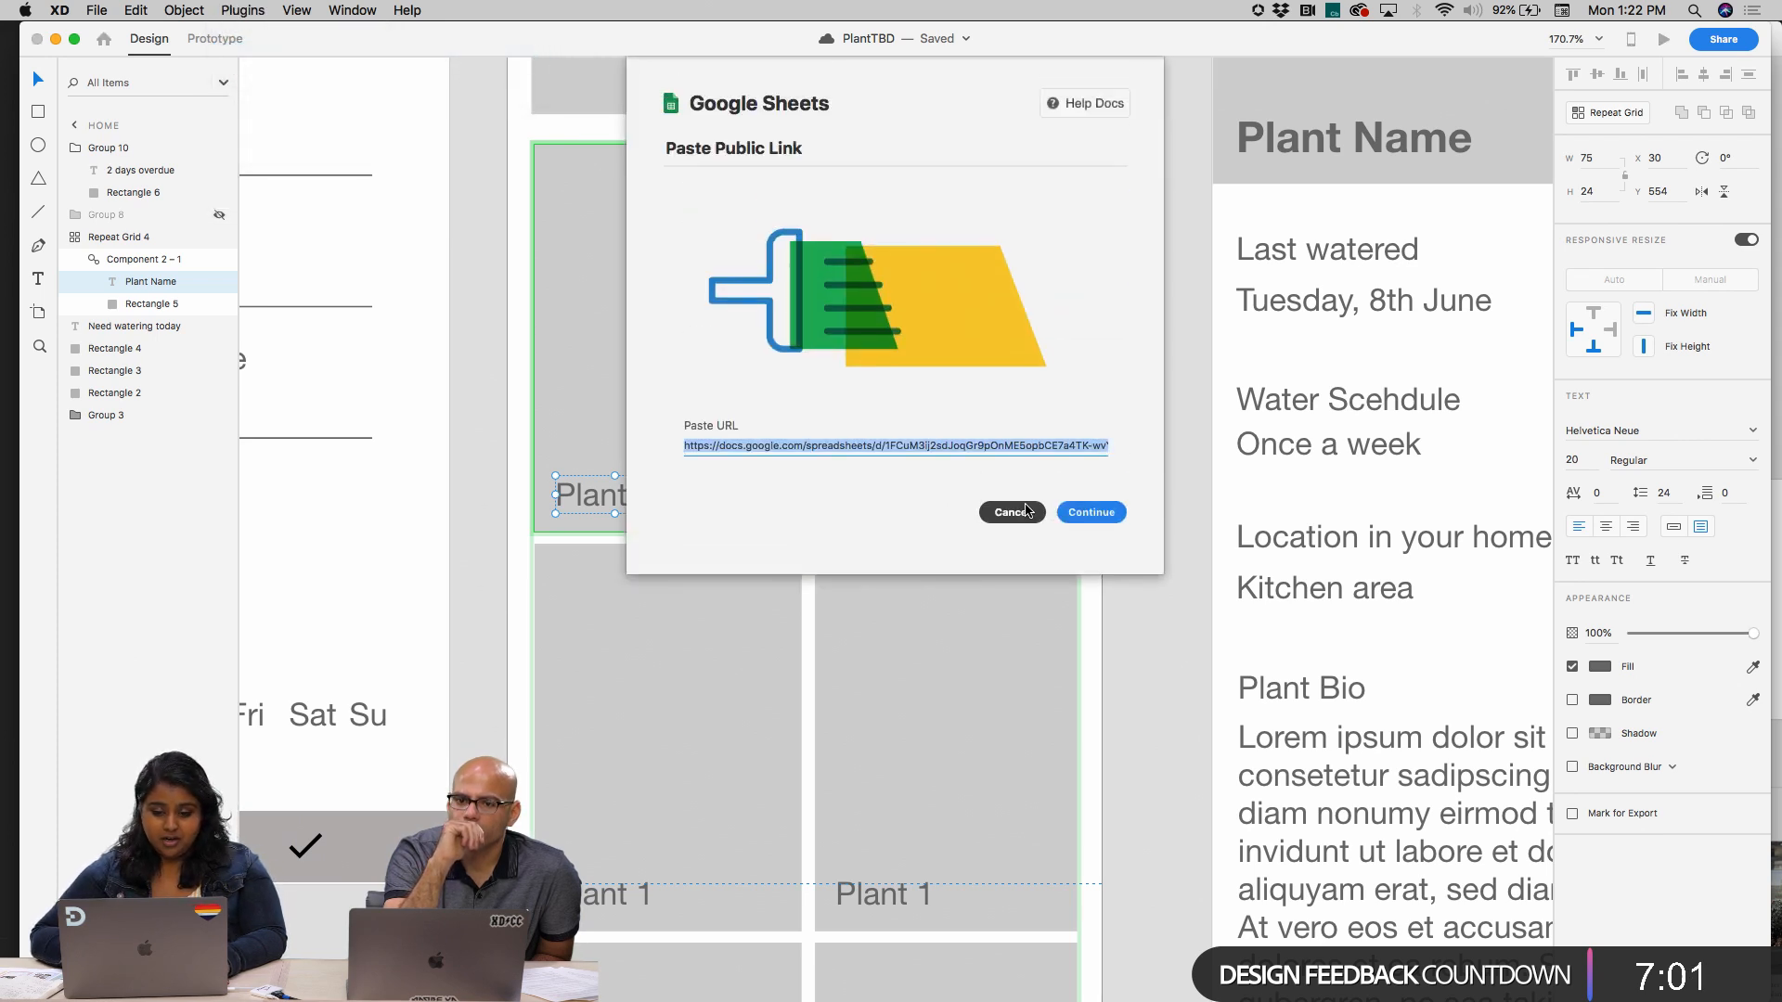
click(1091, 514)
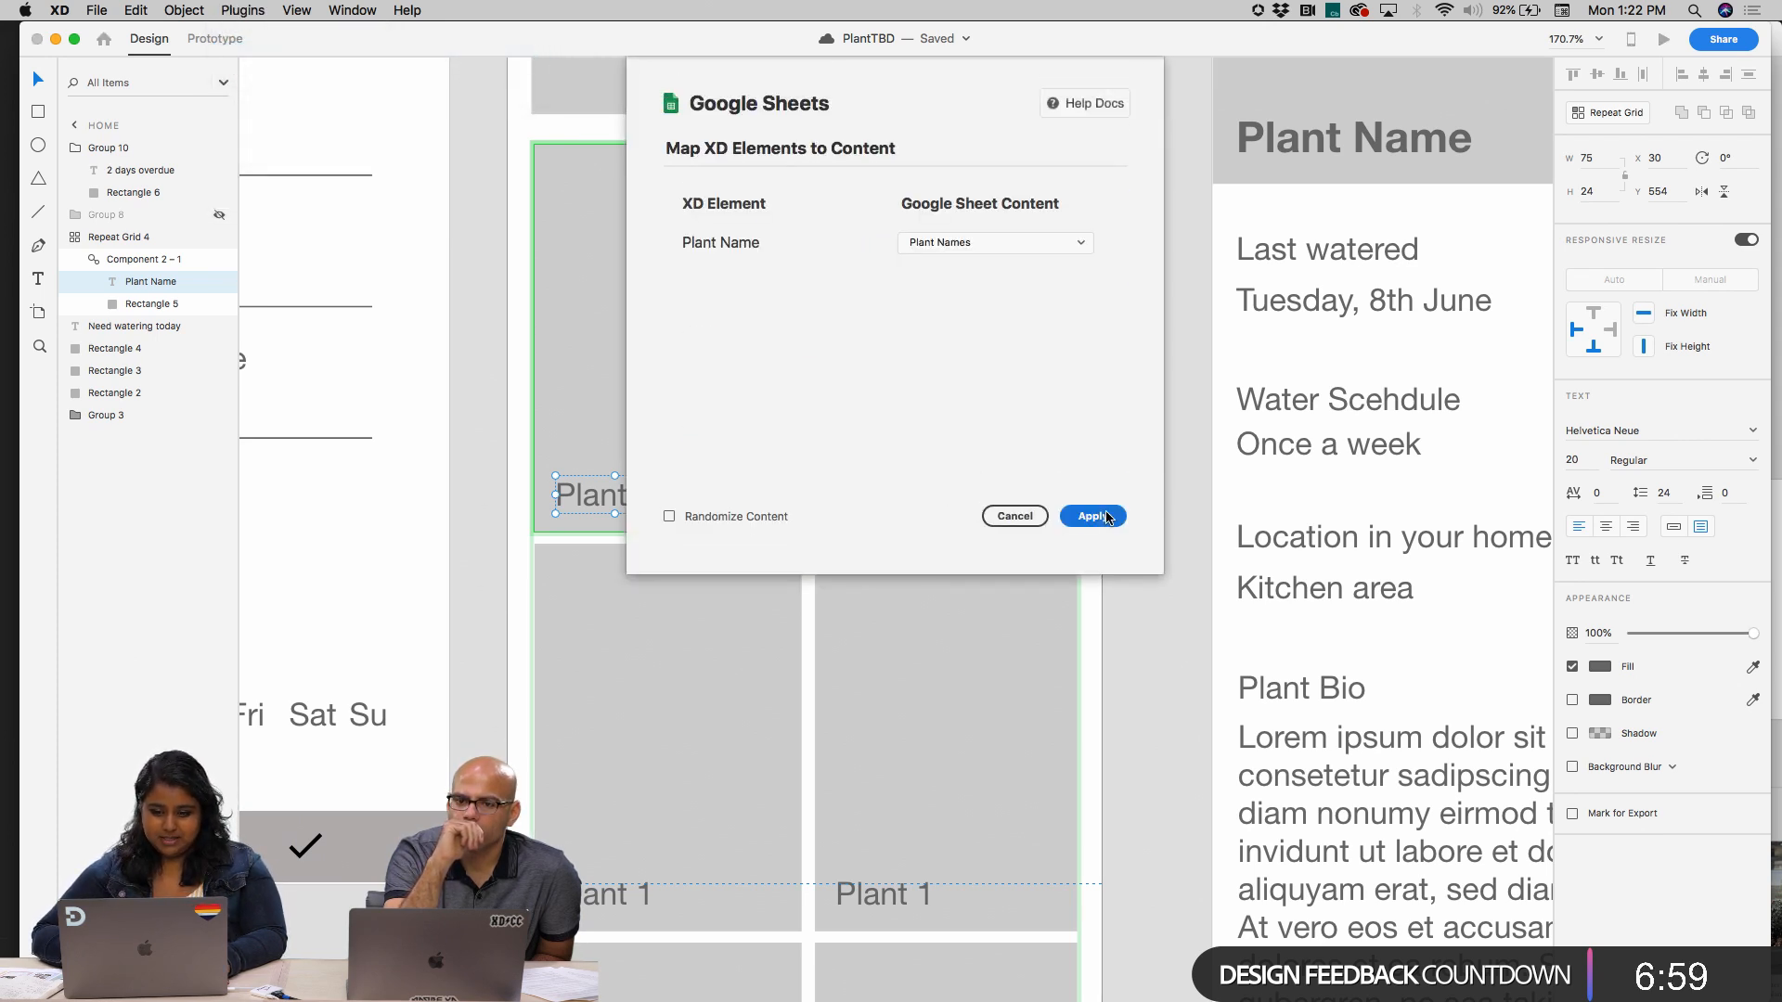
click(948, 245)
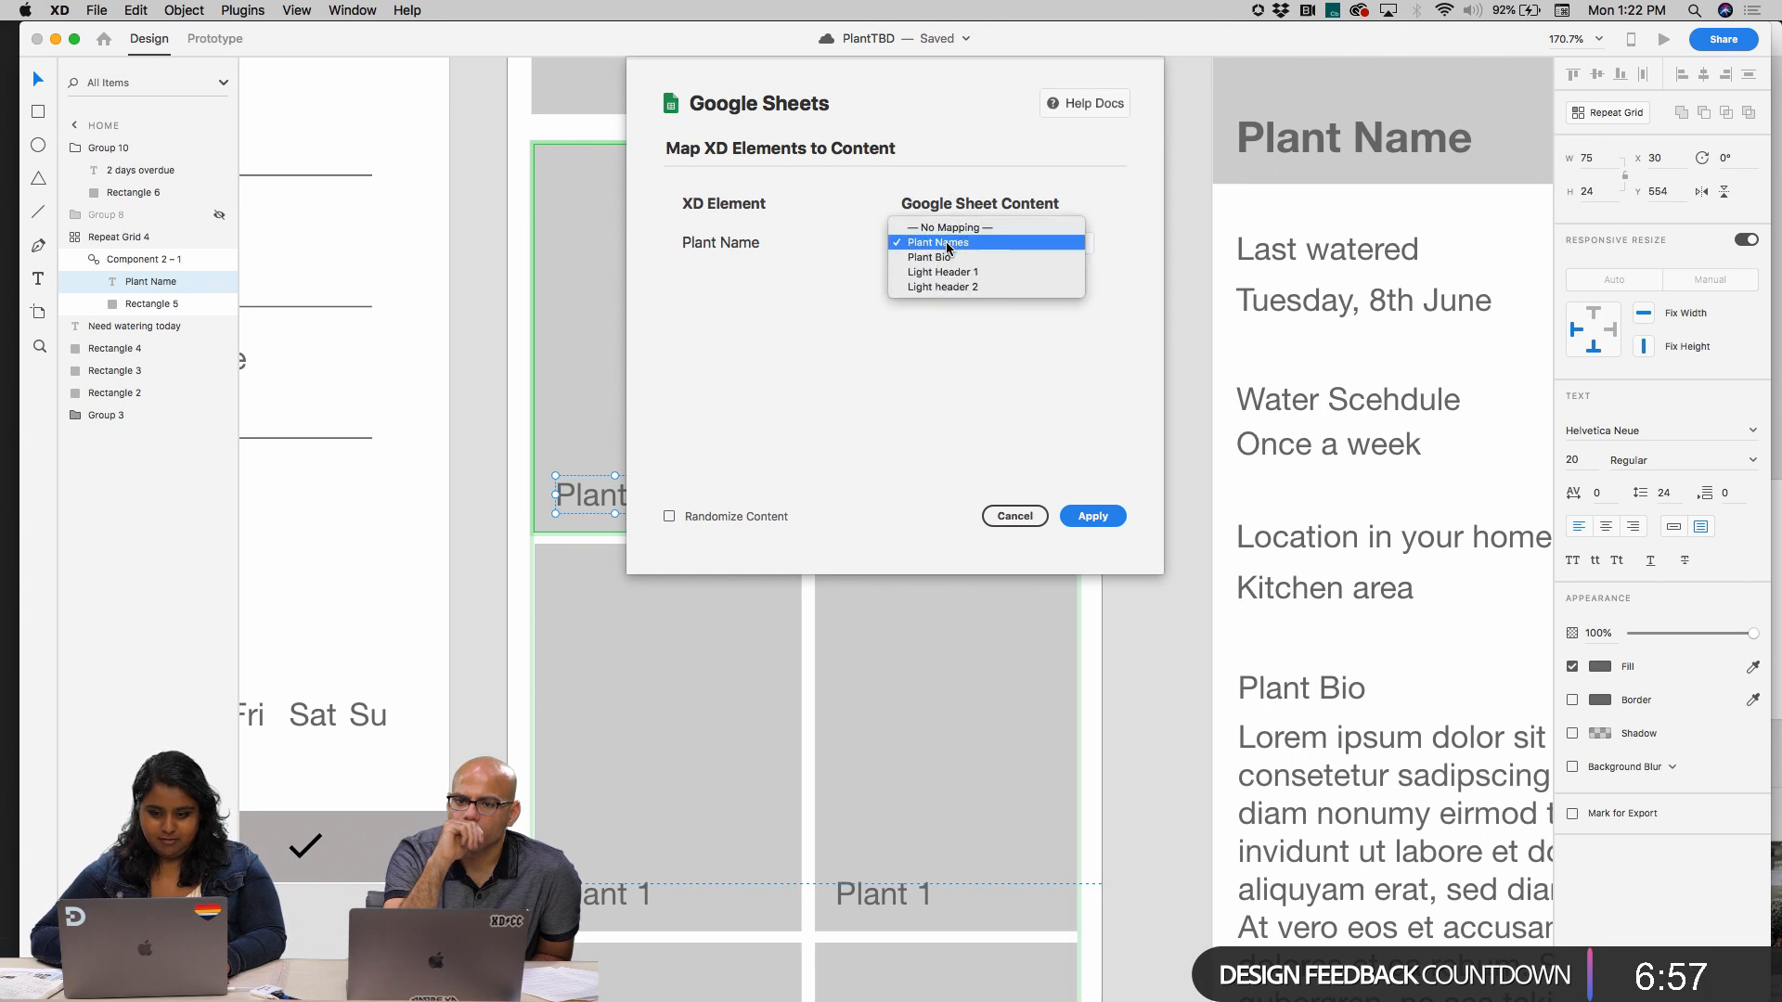
click(948, 245)
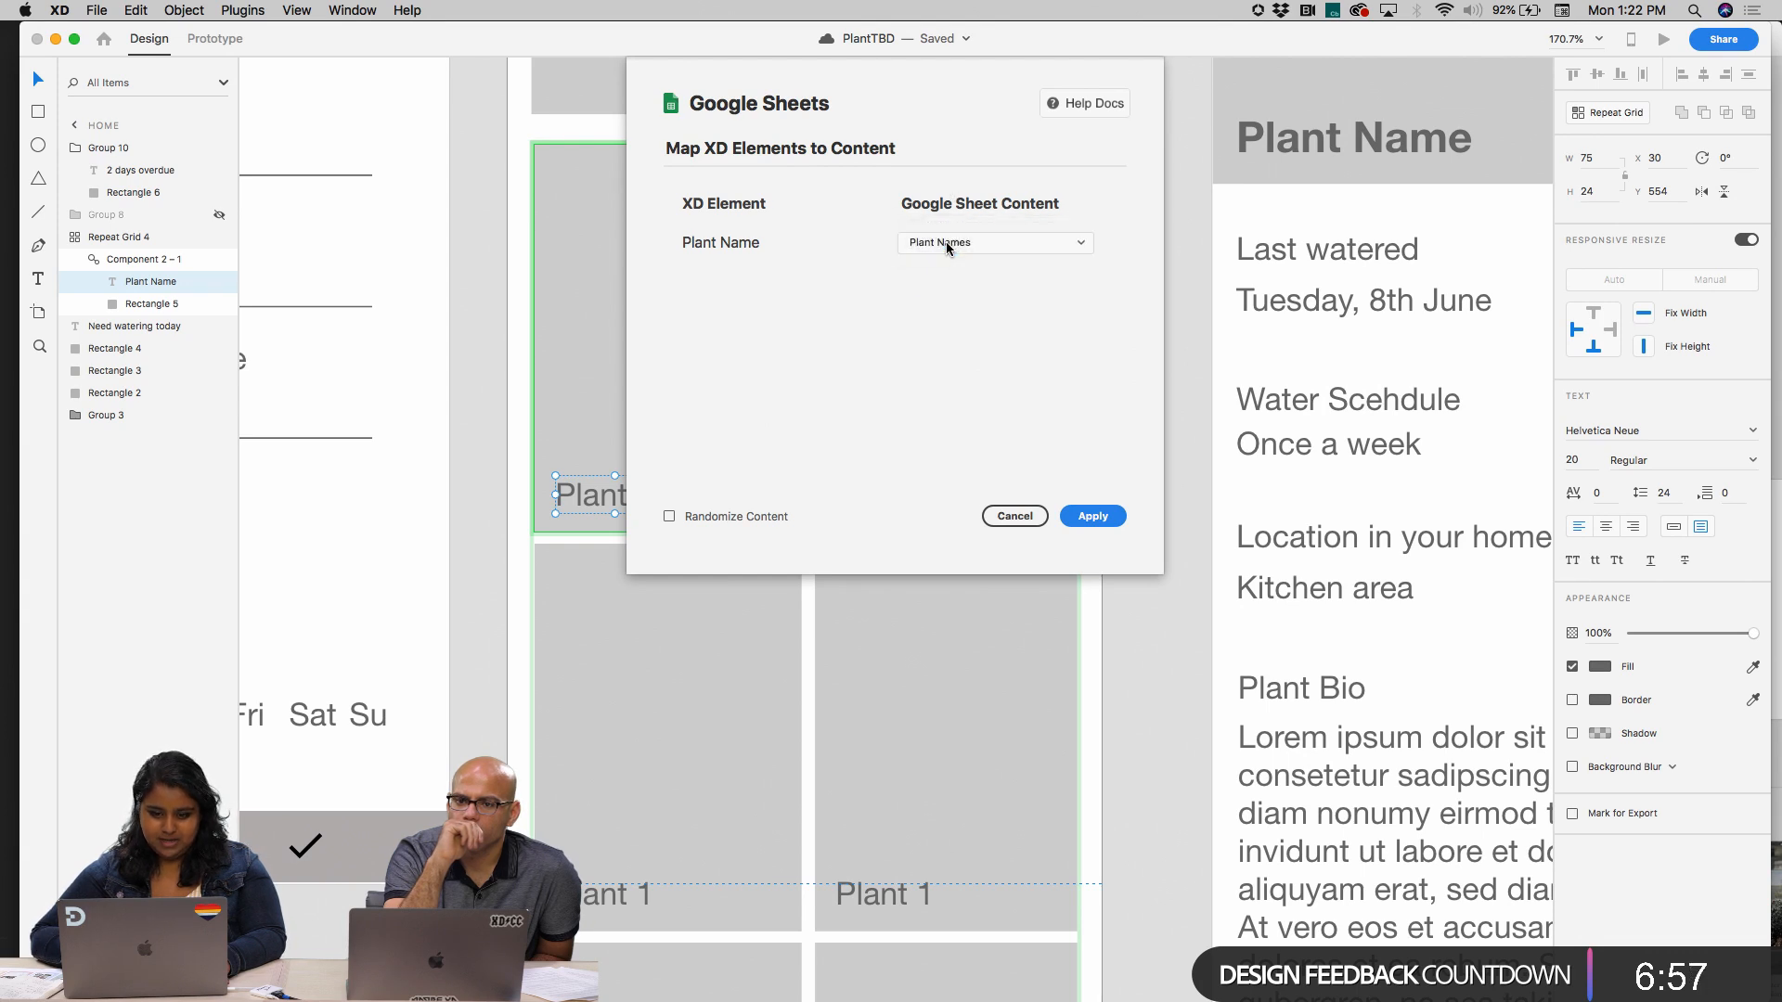
click(1093, 516)
key(super+minus)
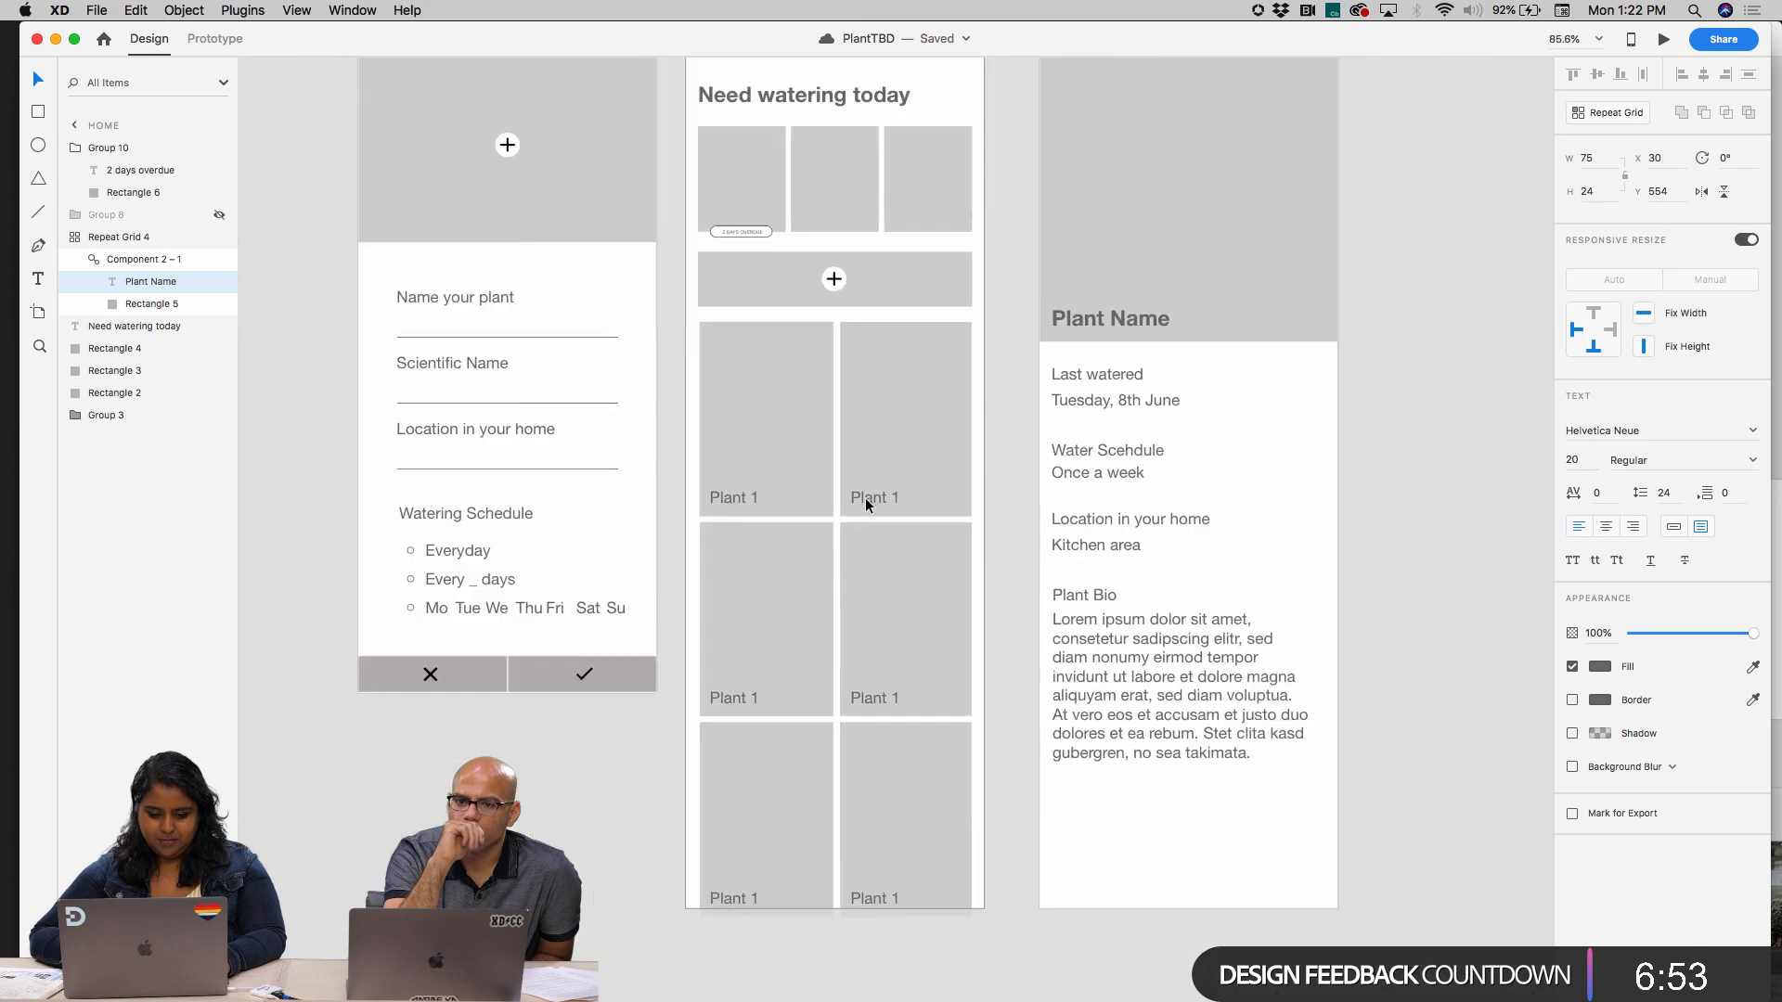
Inspect the commands available for the second card's component and the first card's rectangle in the repeat grid
scroll(866, 504, down, 3)
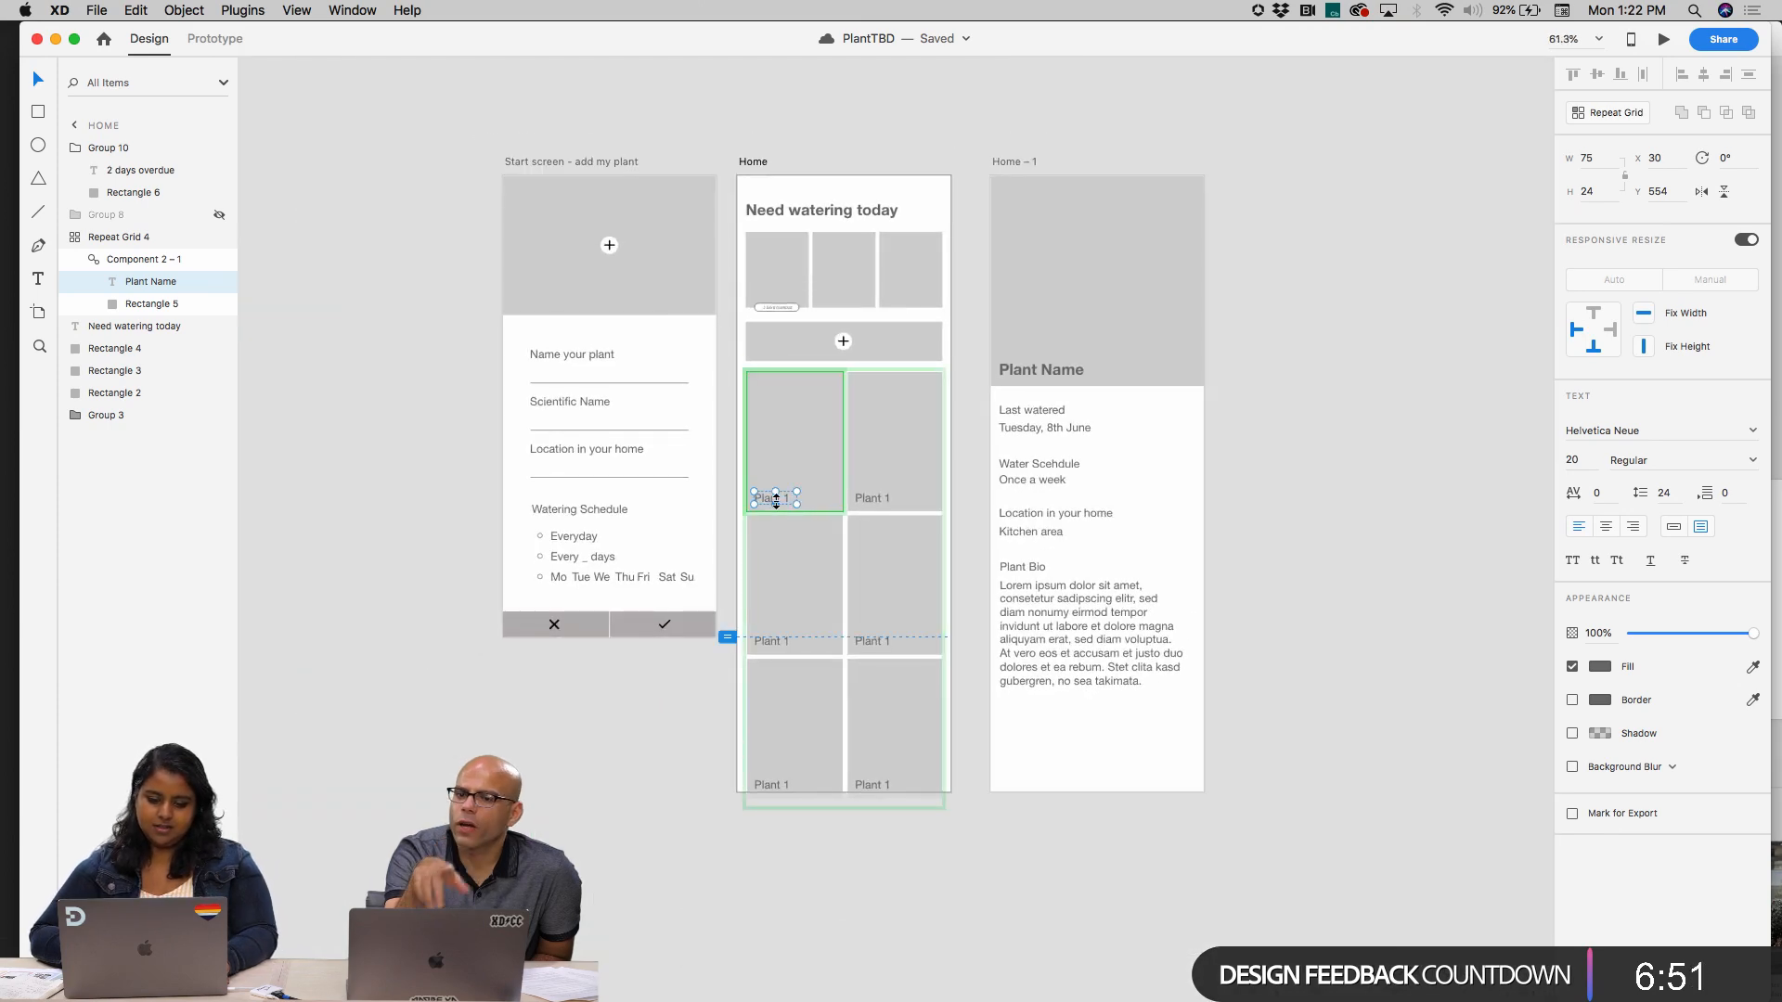
scroll(772, 494, up, 3)
click(820, 455)
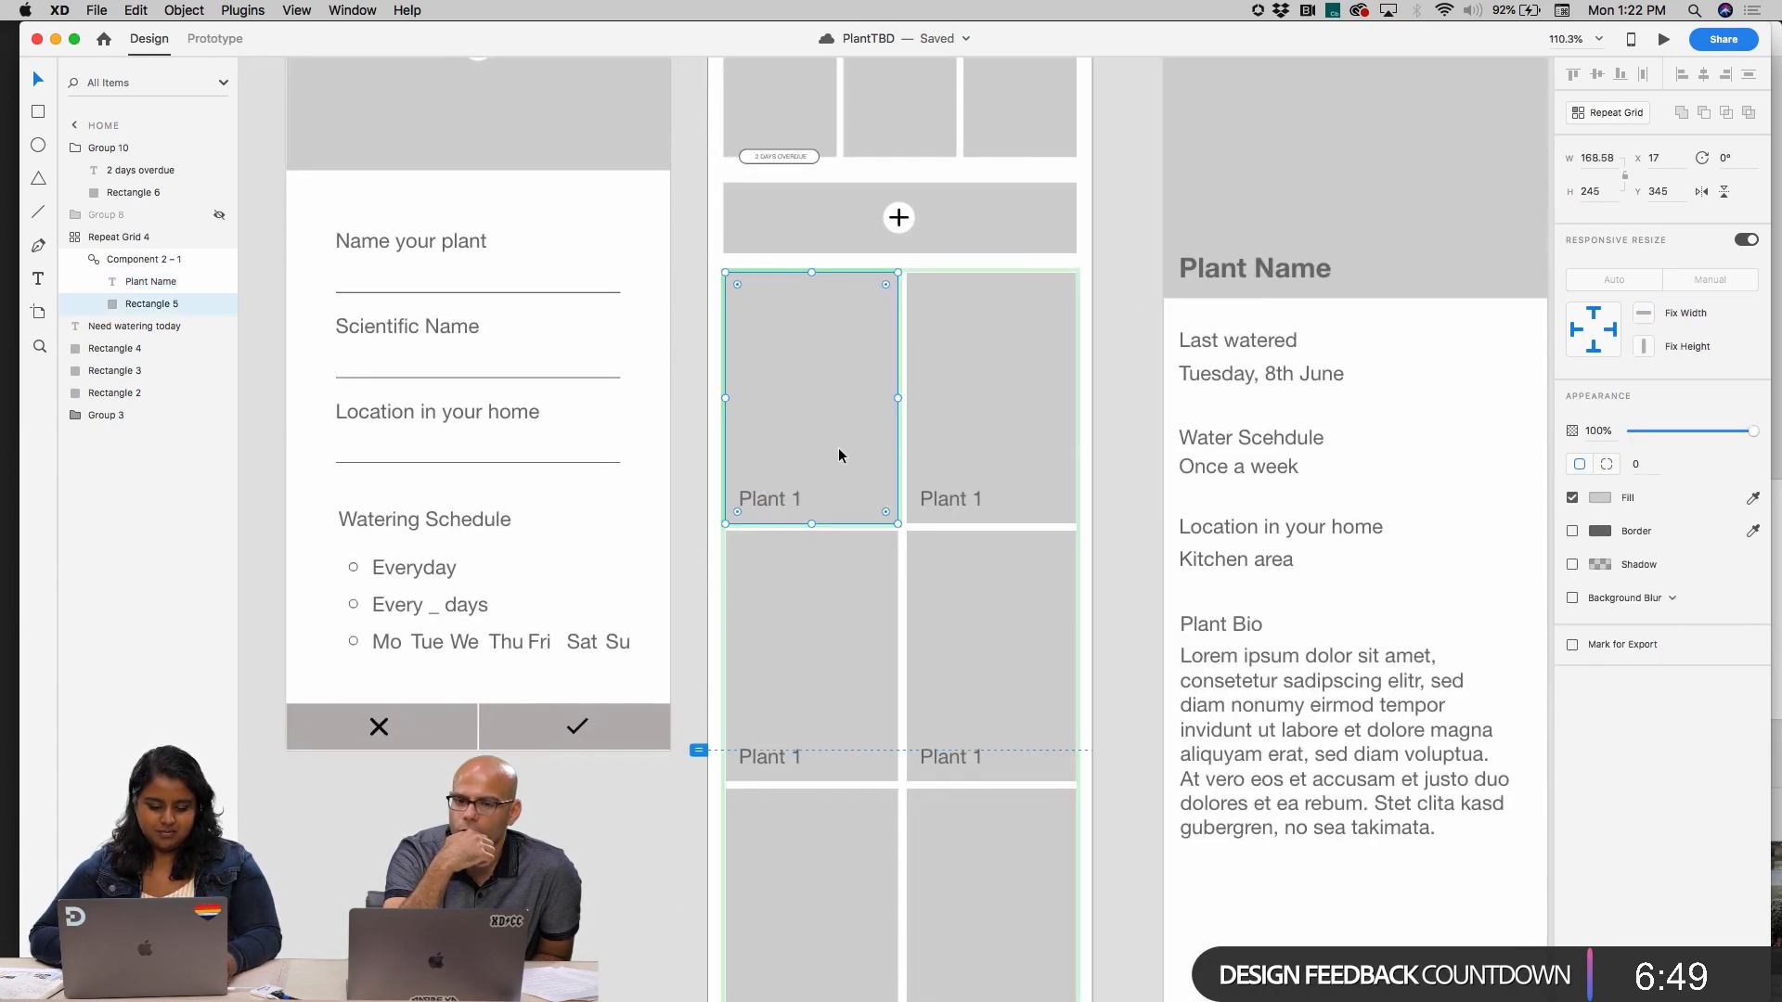
key(Escape)
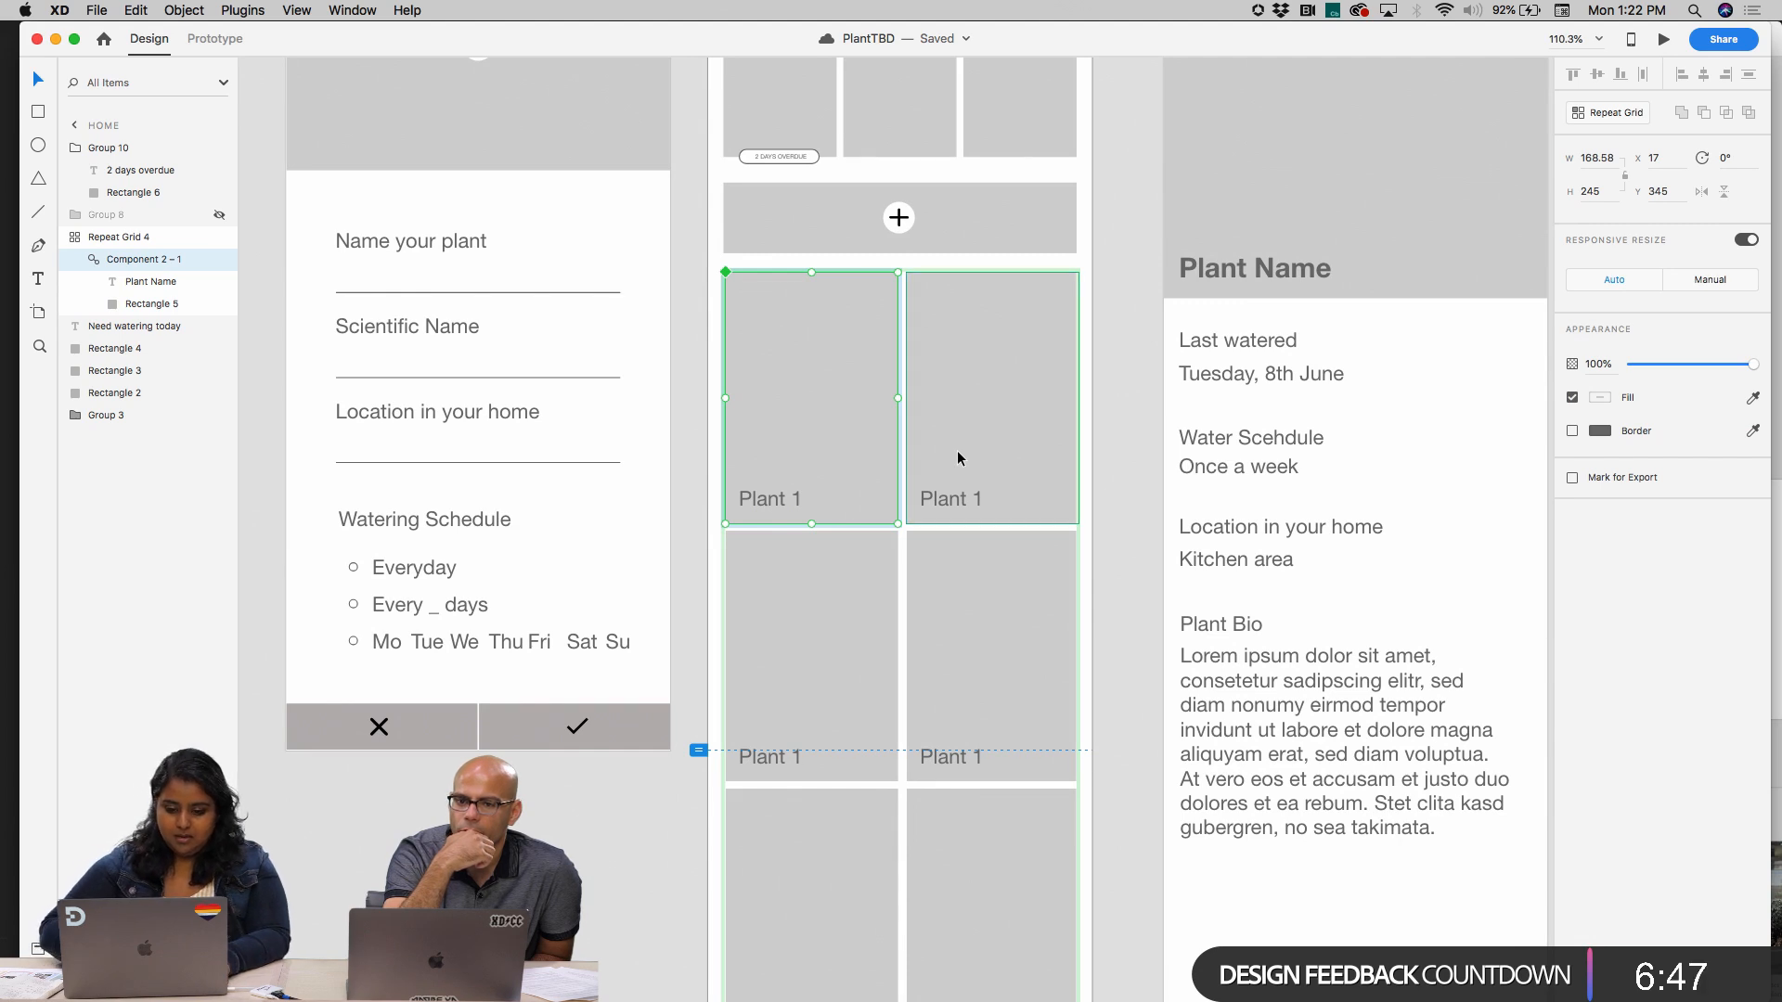
right_click(958, 457)
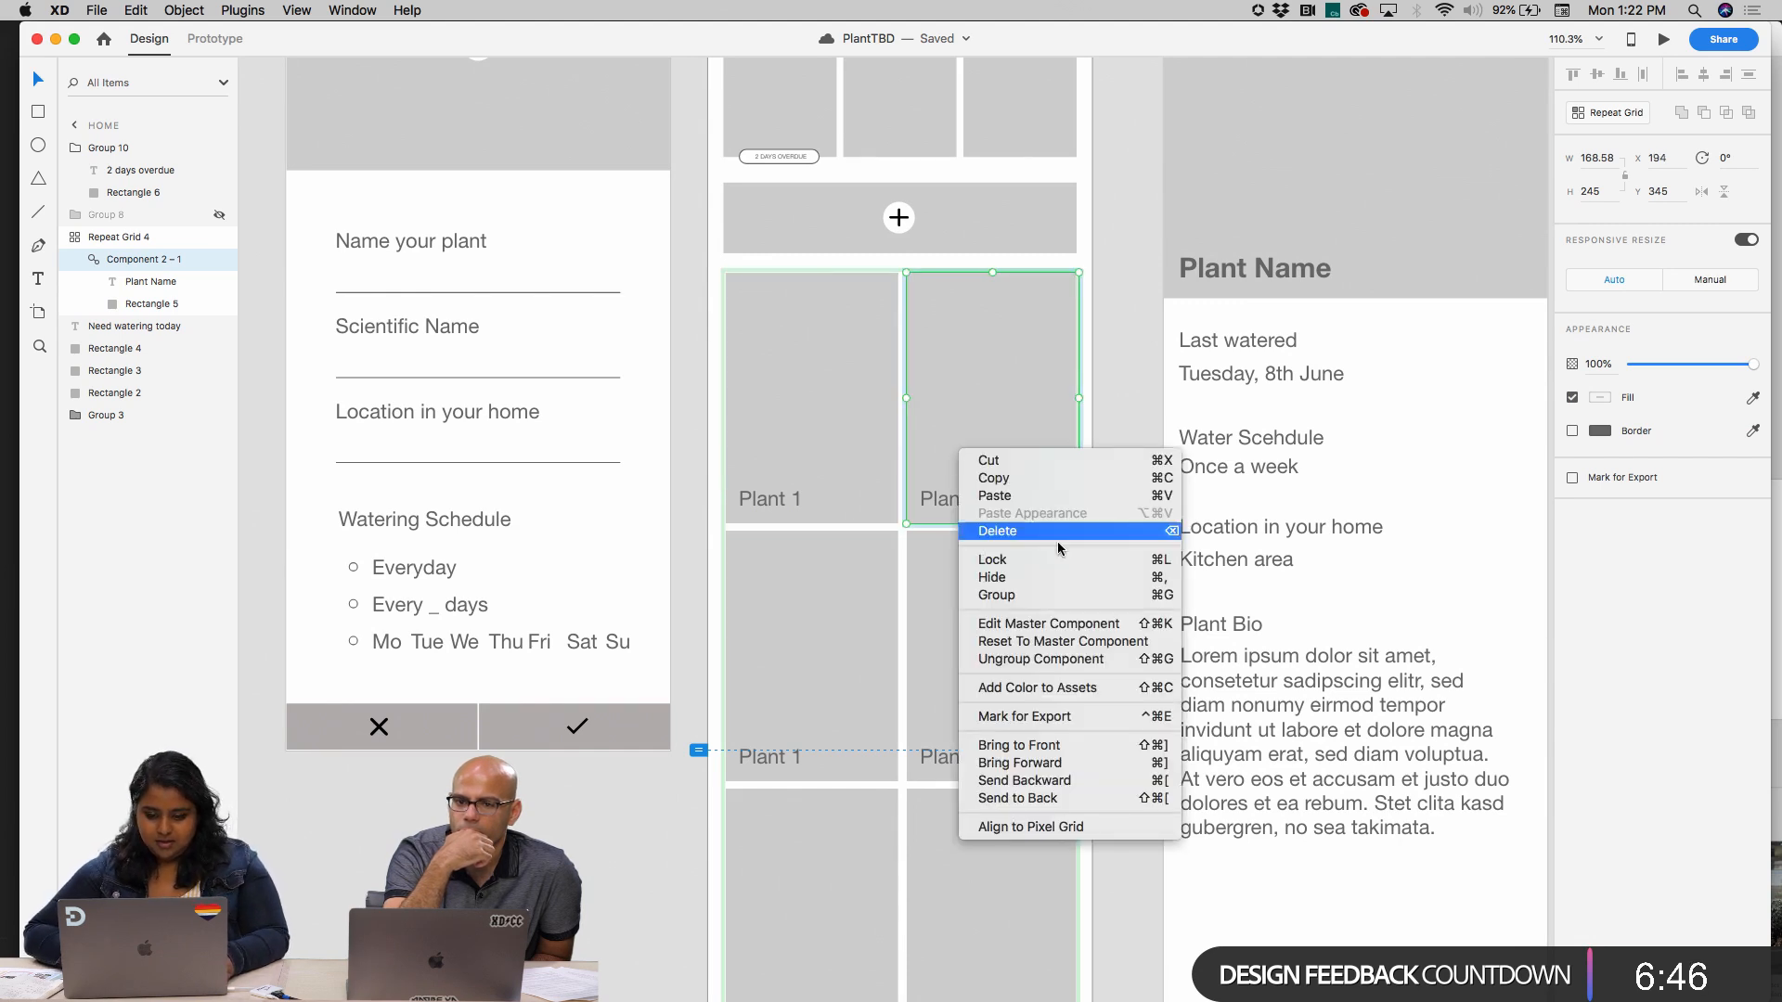
click(828, 310)
right_click(826, 360)
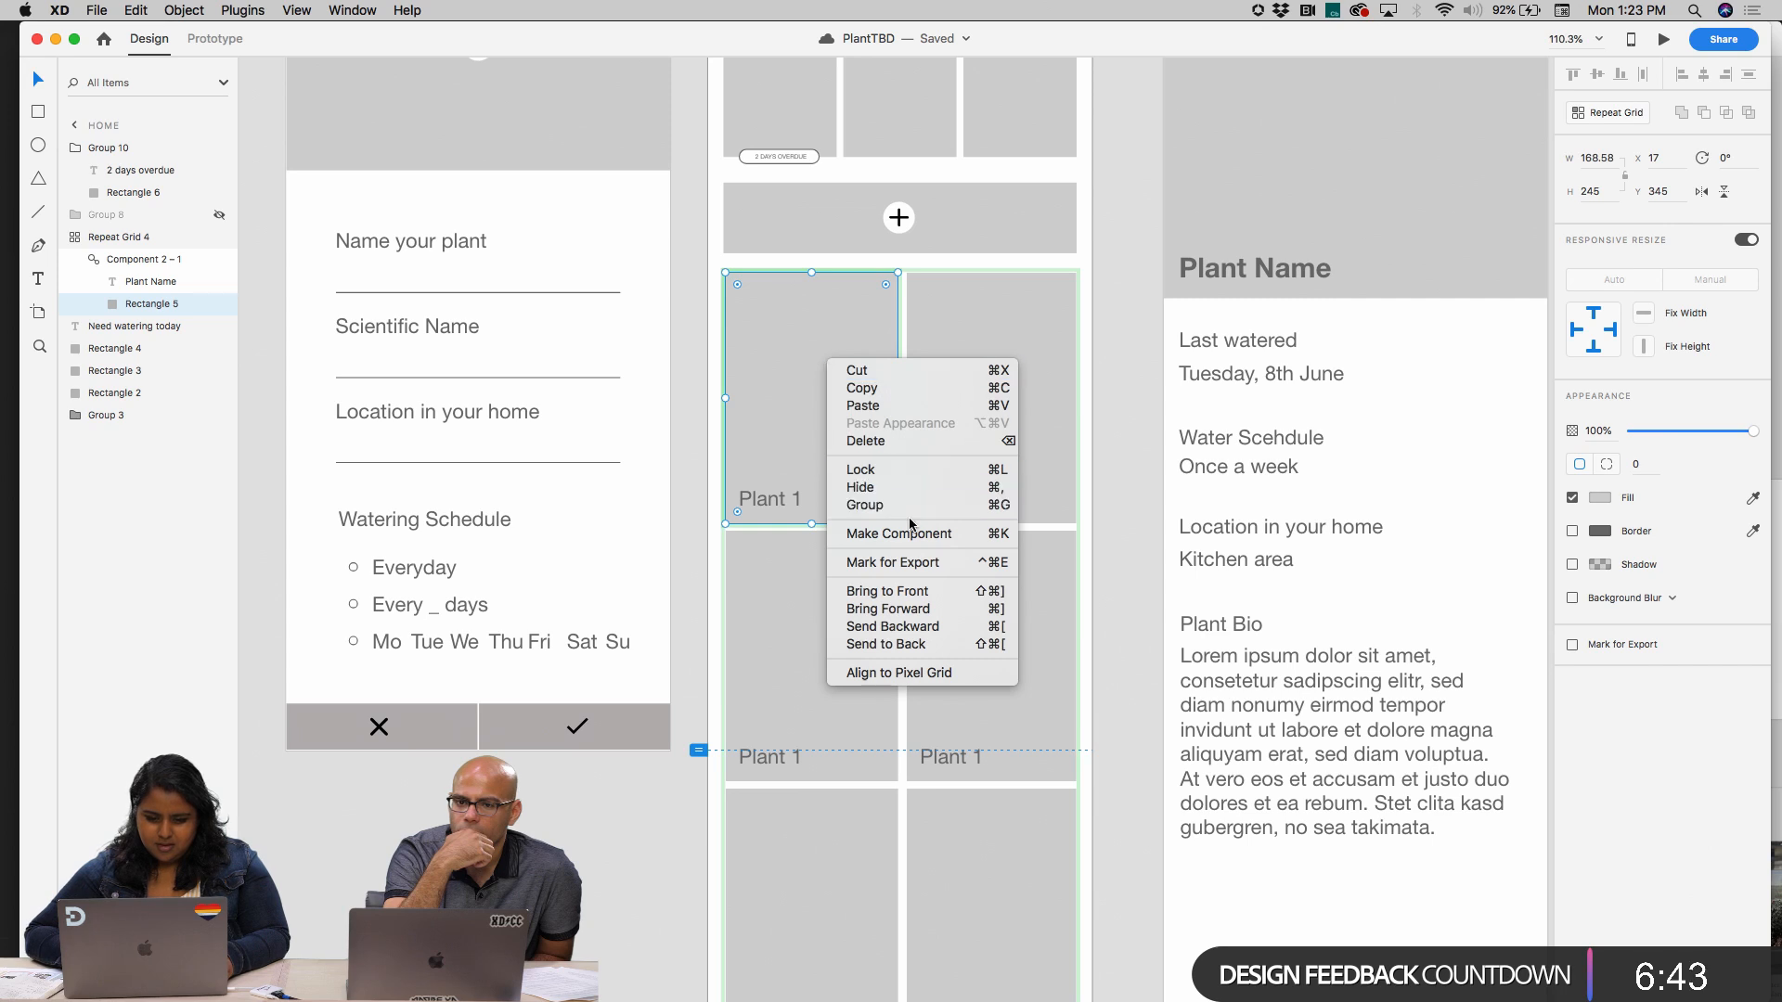
click(720, 409)
double_click(795, 425)
double_click(778, 502)
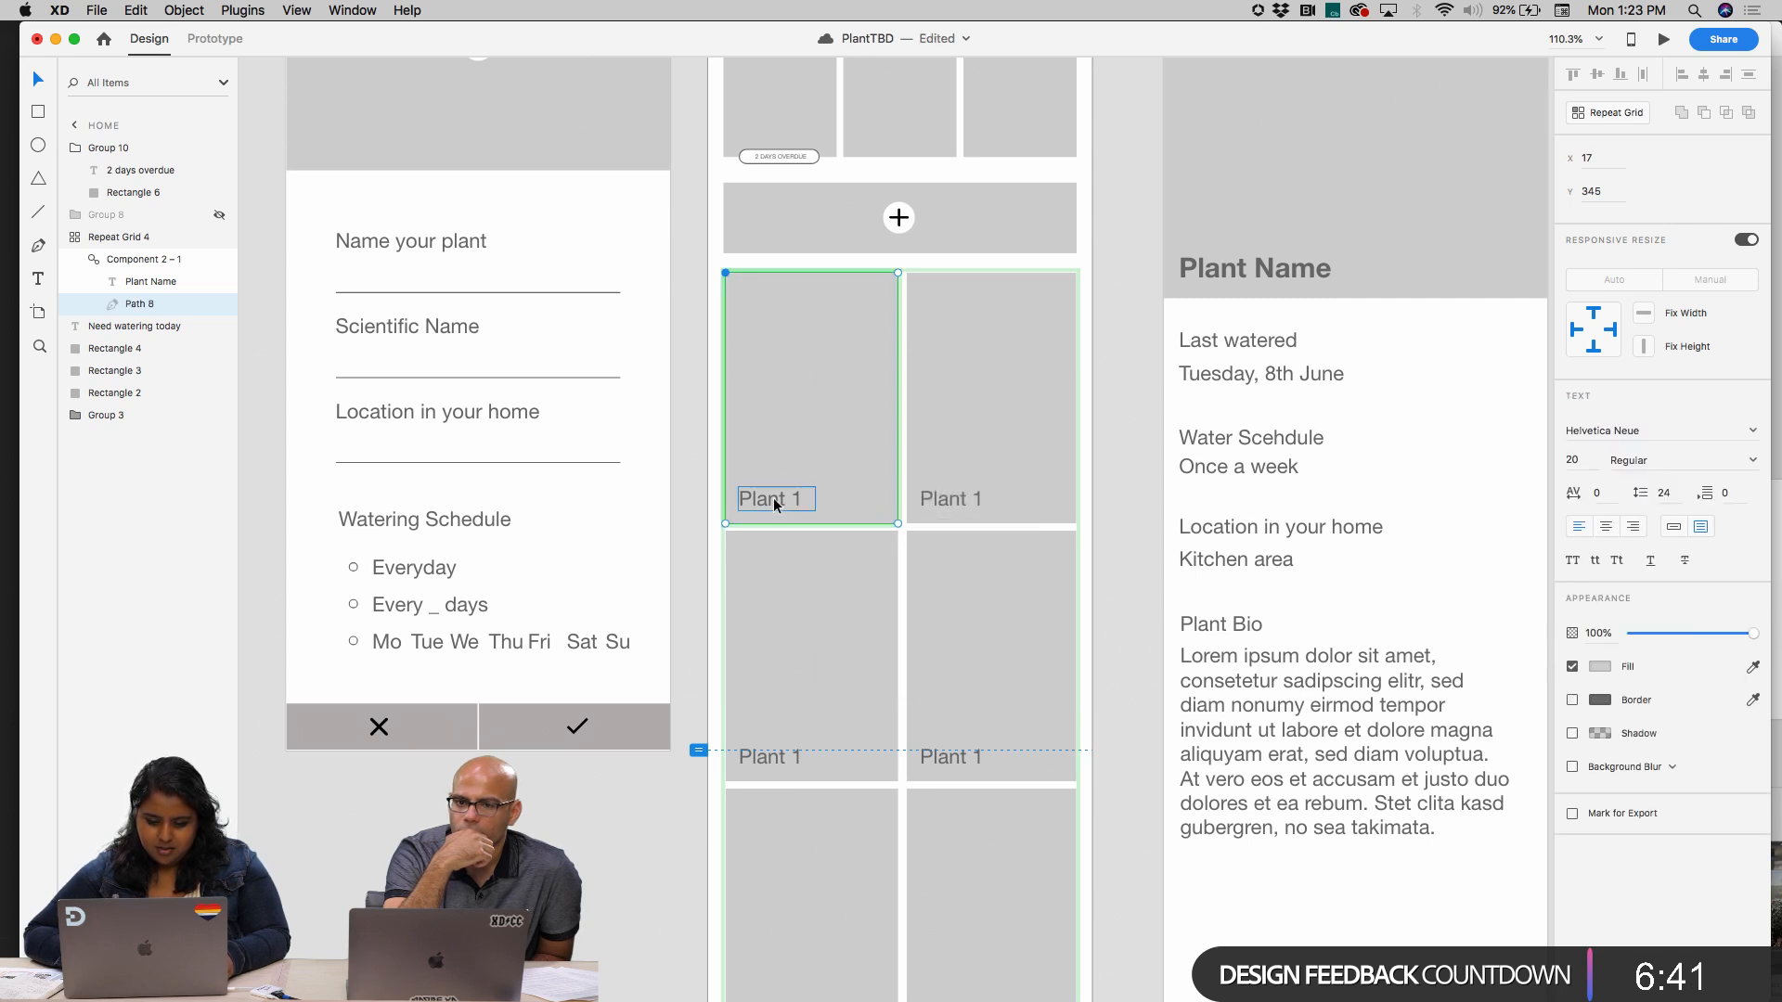
click(858, 469)
click(991, 449)
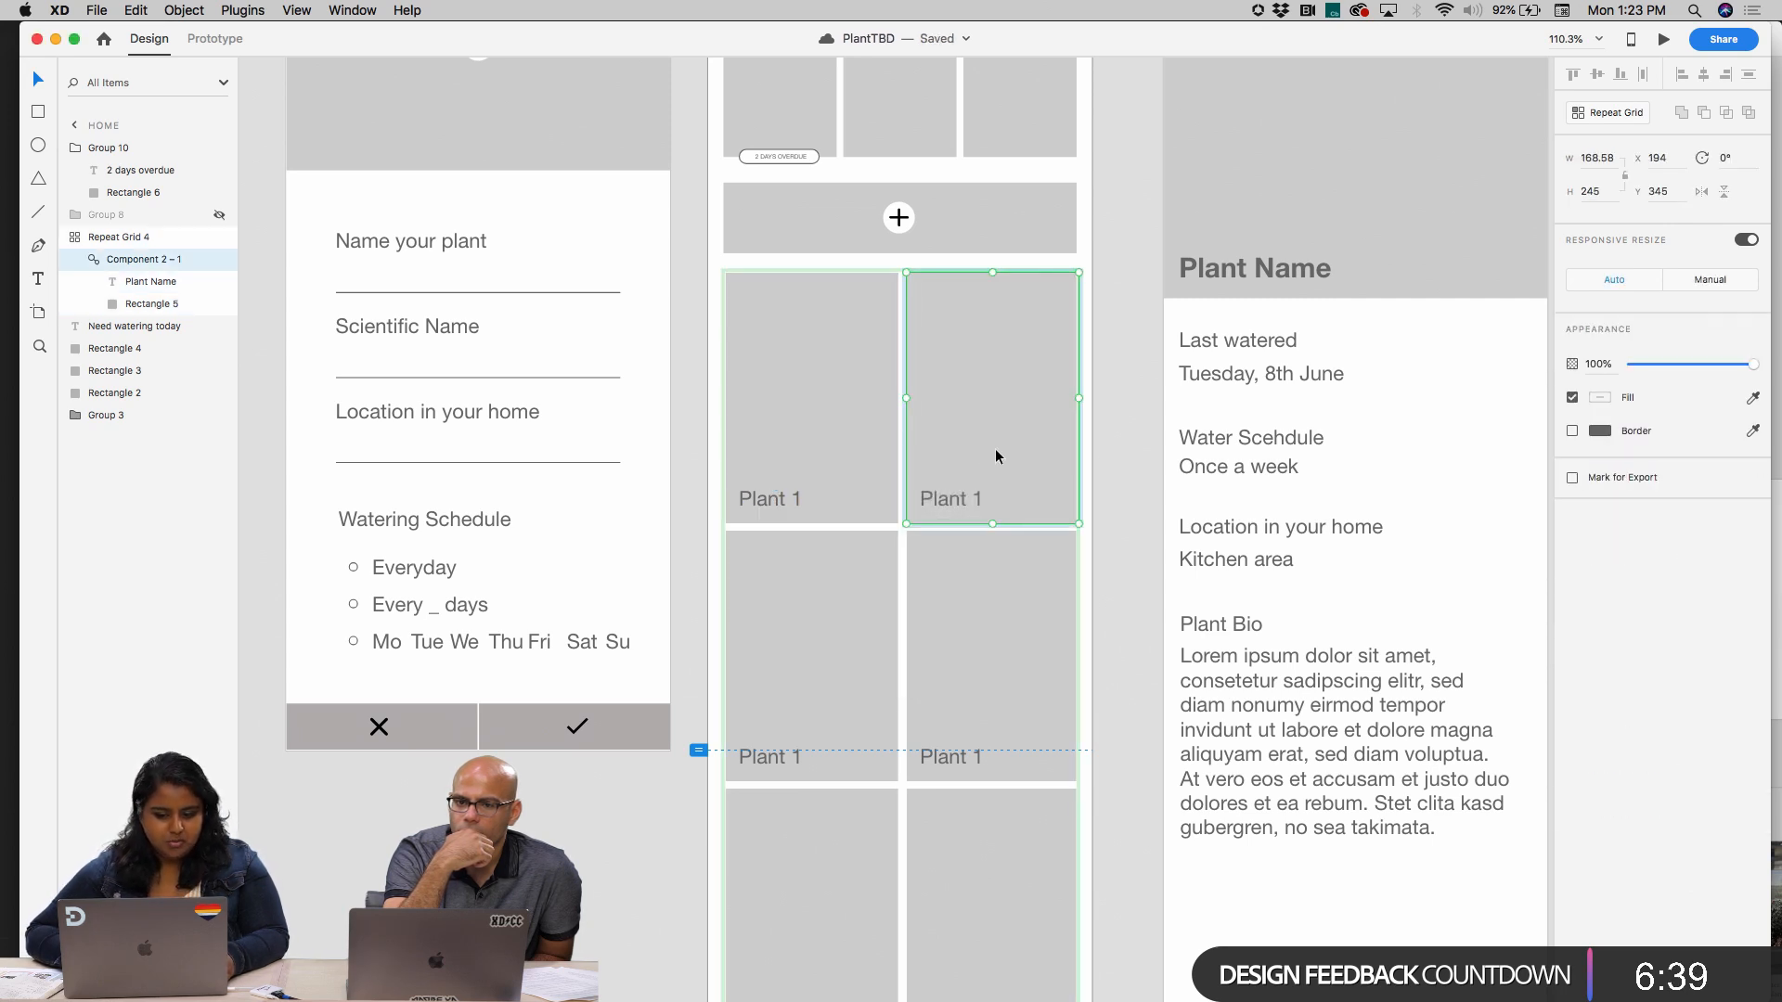
click(1115, 441)
click(1085, 428)
Ungroup the repeat grid of plant cards on the Home artboard
scroll(1088, 428, right, 3)
scroll(1087, 428, down, 1)
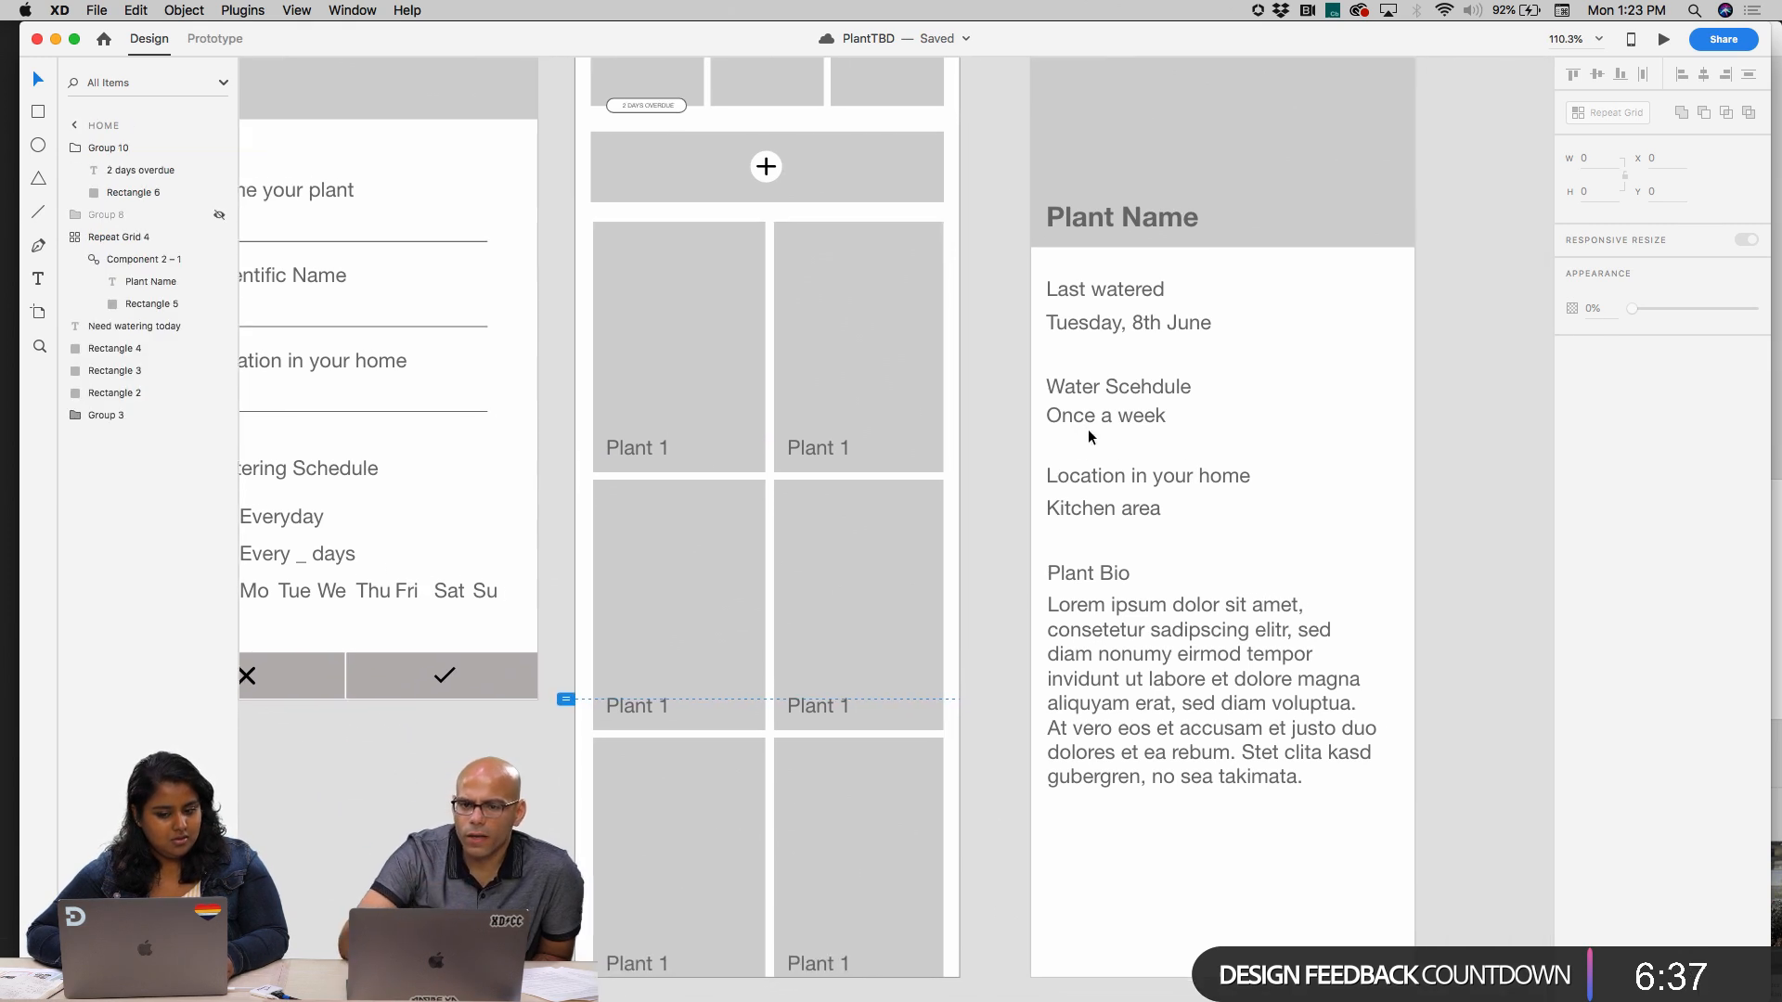
click(786, 348)
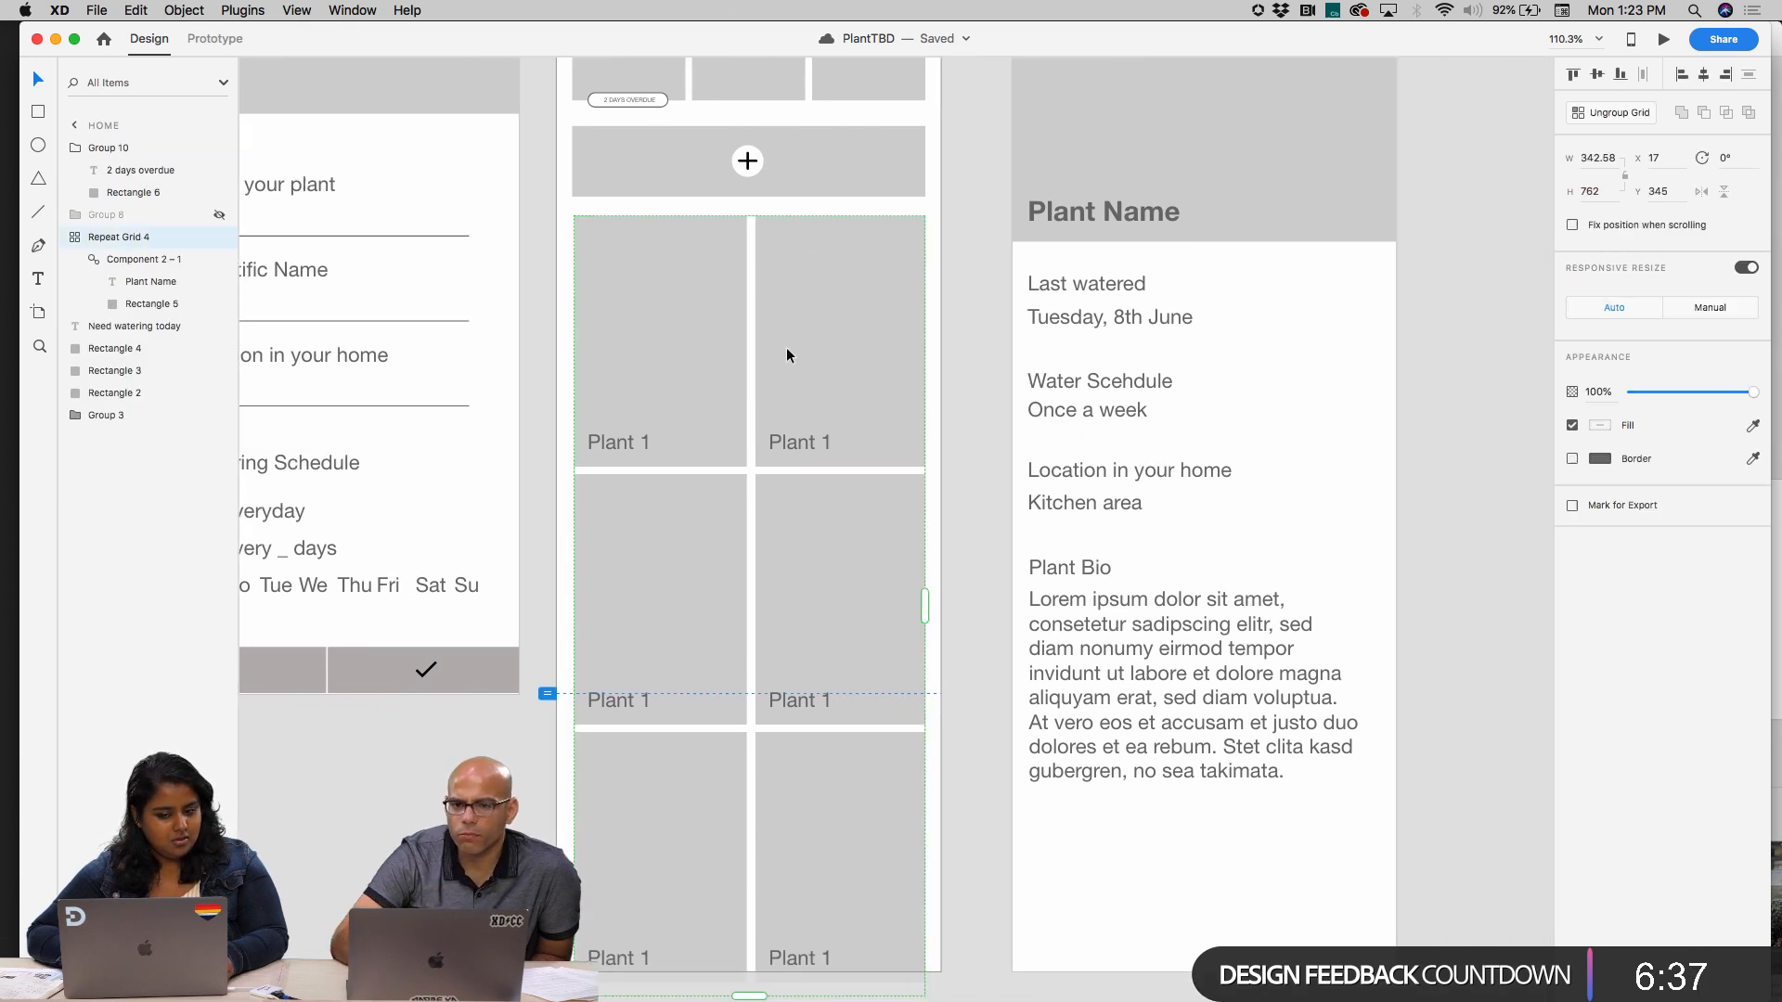
click(1610, 112)
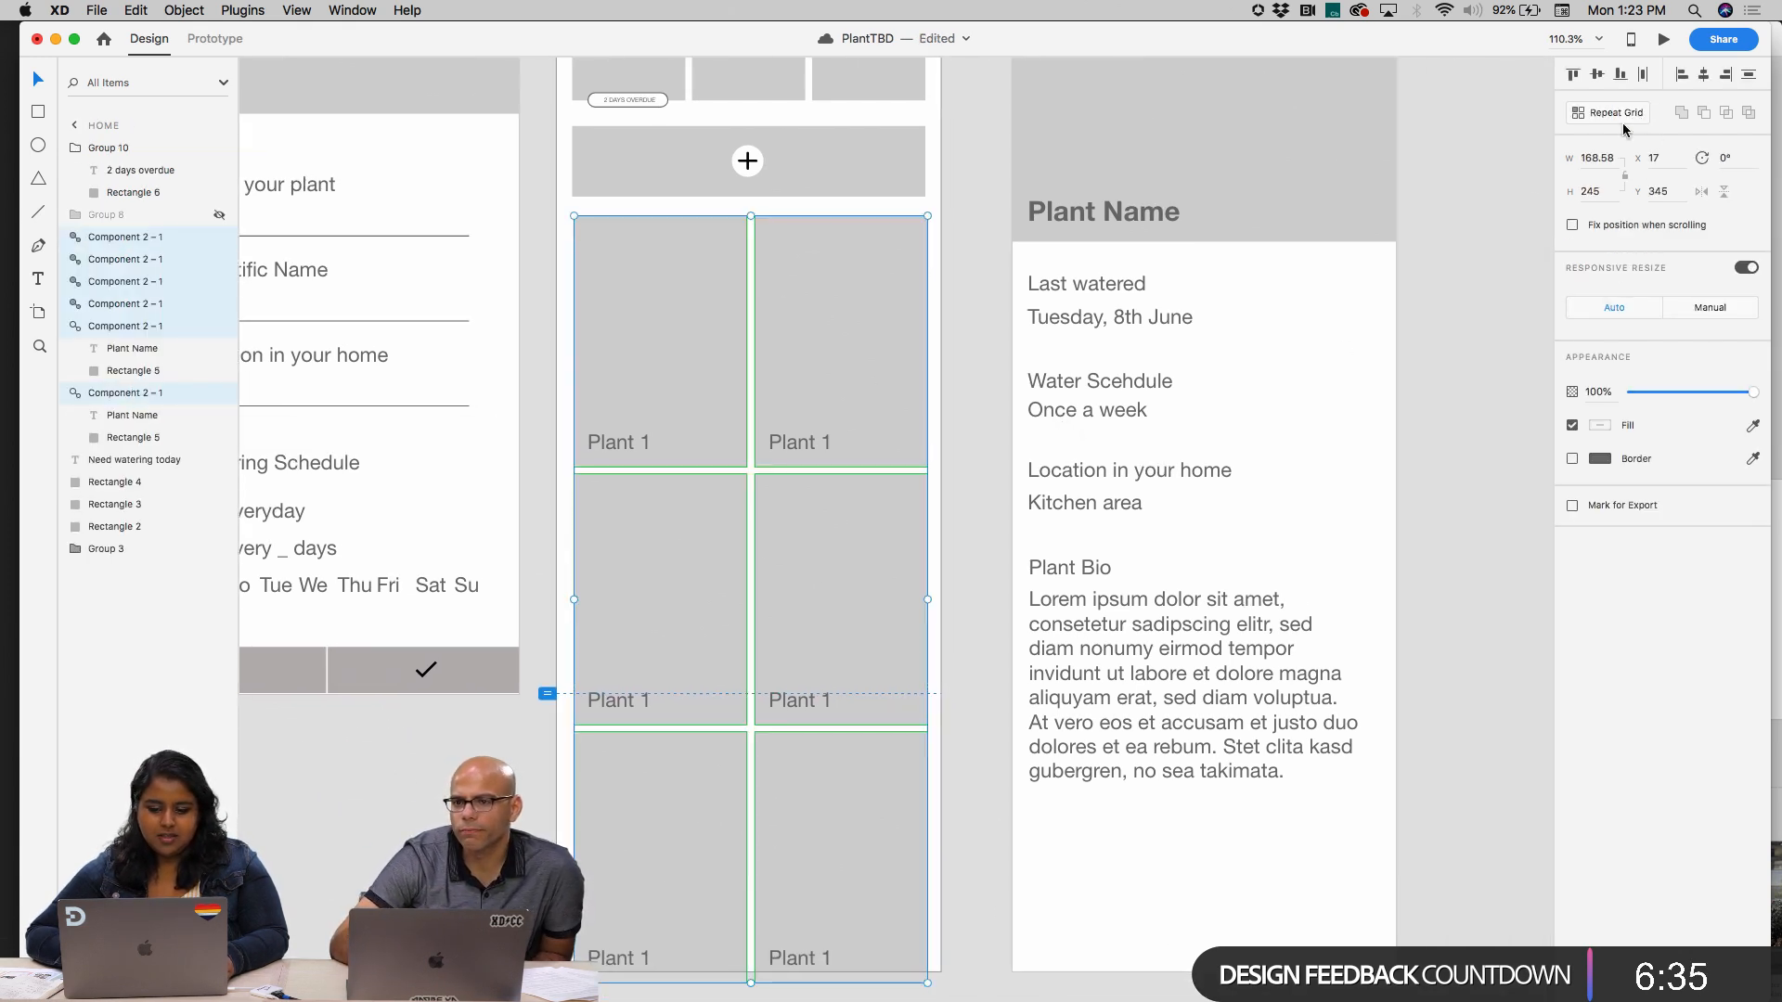
Select the Plant Name label in the first ungrouped card and start a public link import with the Google Sheets plugin
double_click(681, 420)
scroll(681, 404, up, 5)
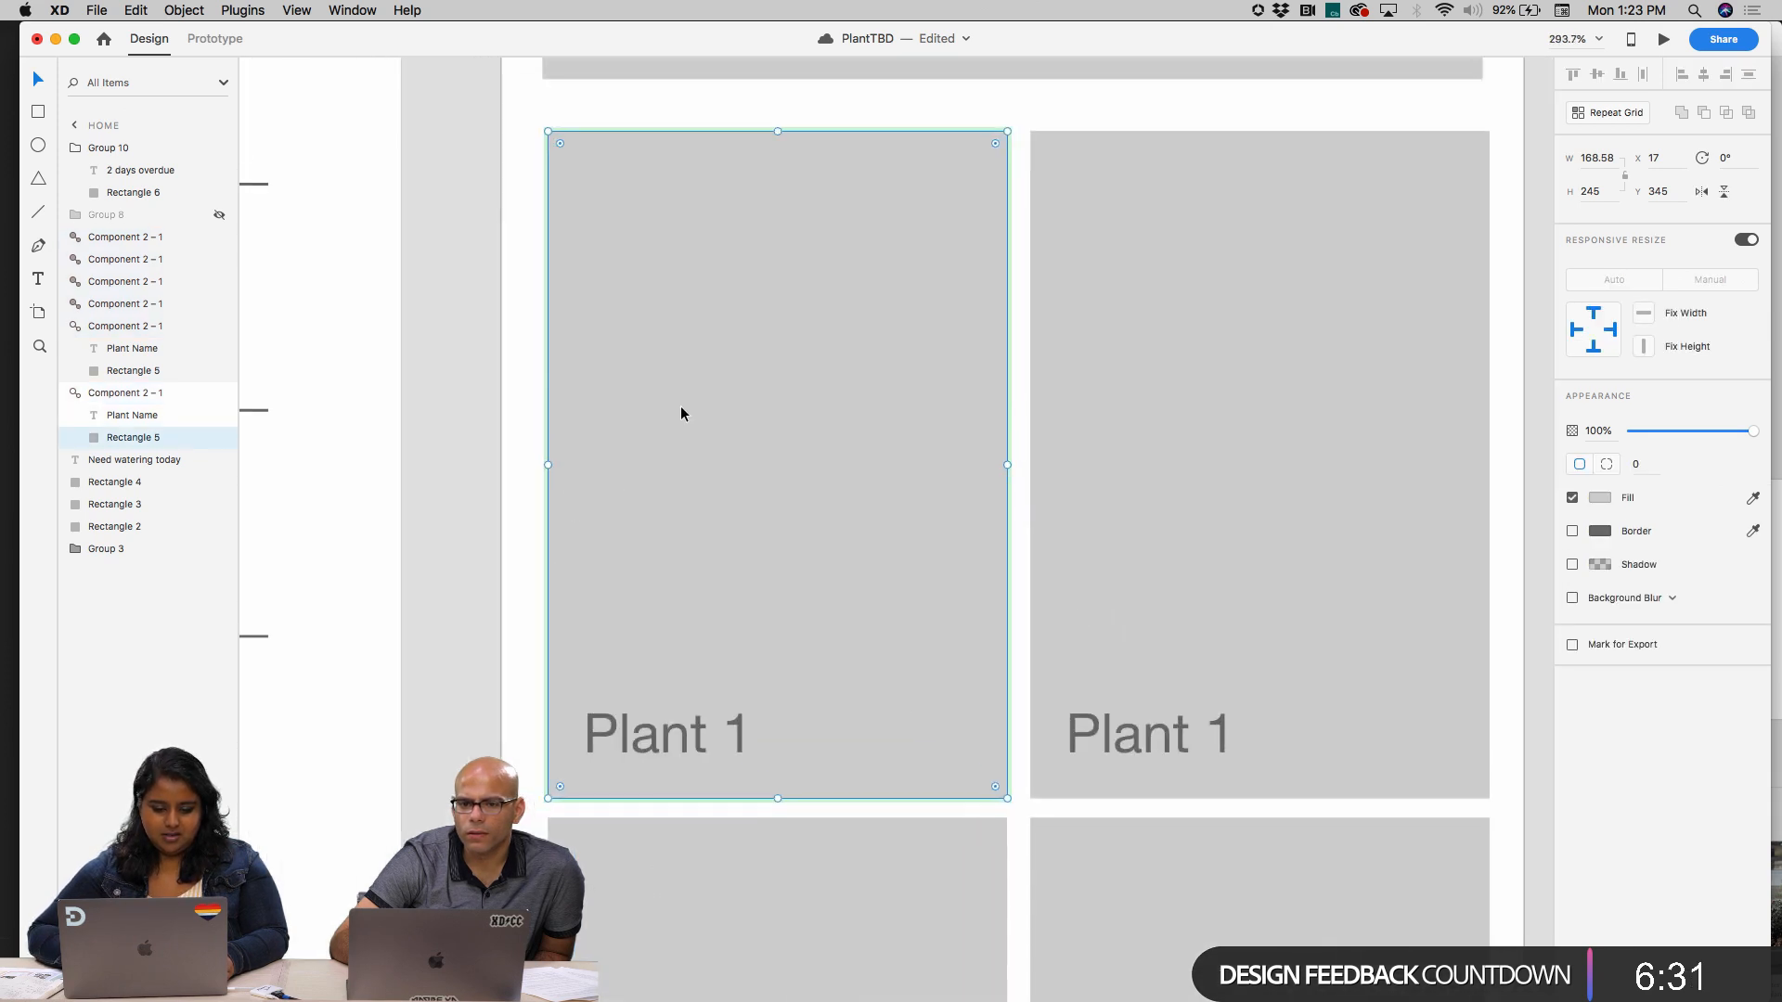
click(644, 730)
double_click(649, 717)
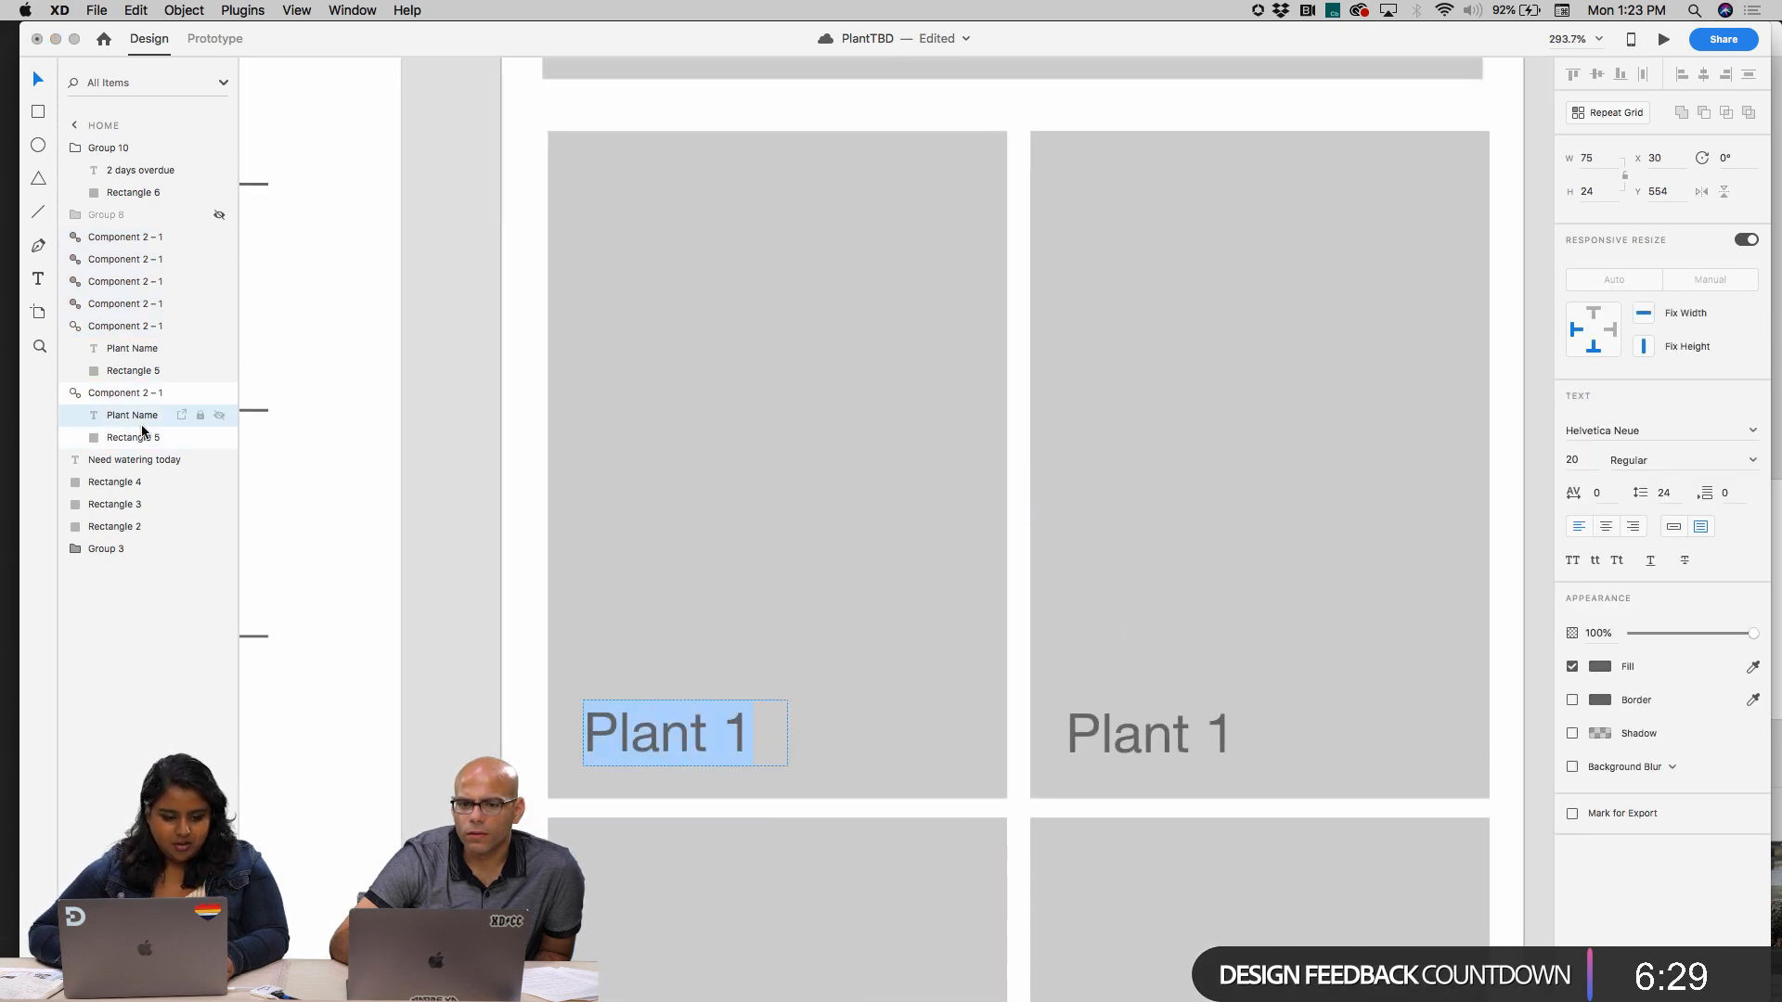
click(261, 9)
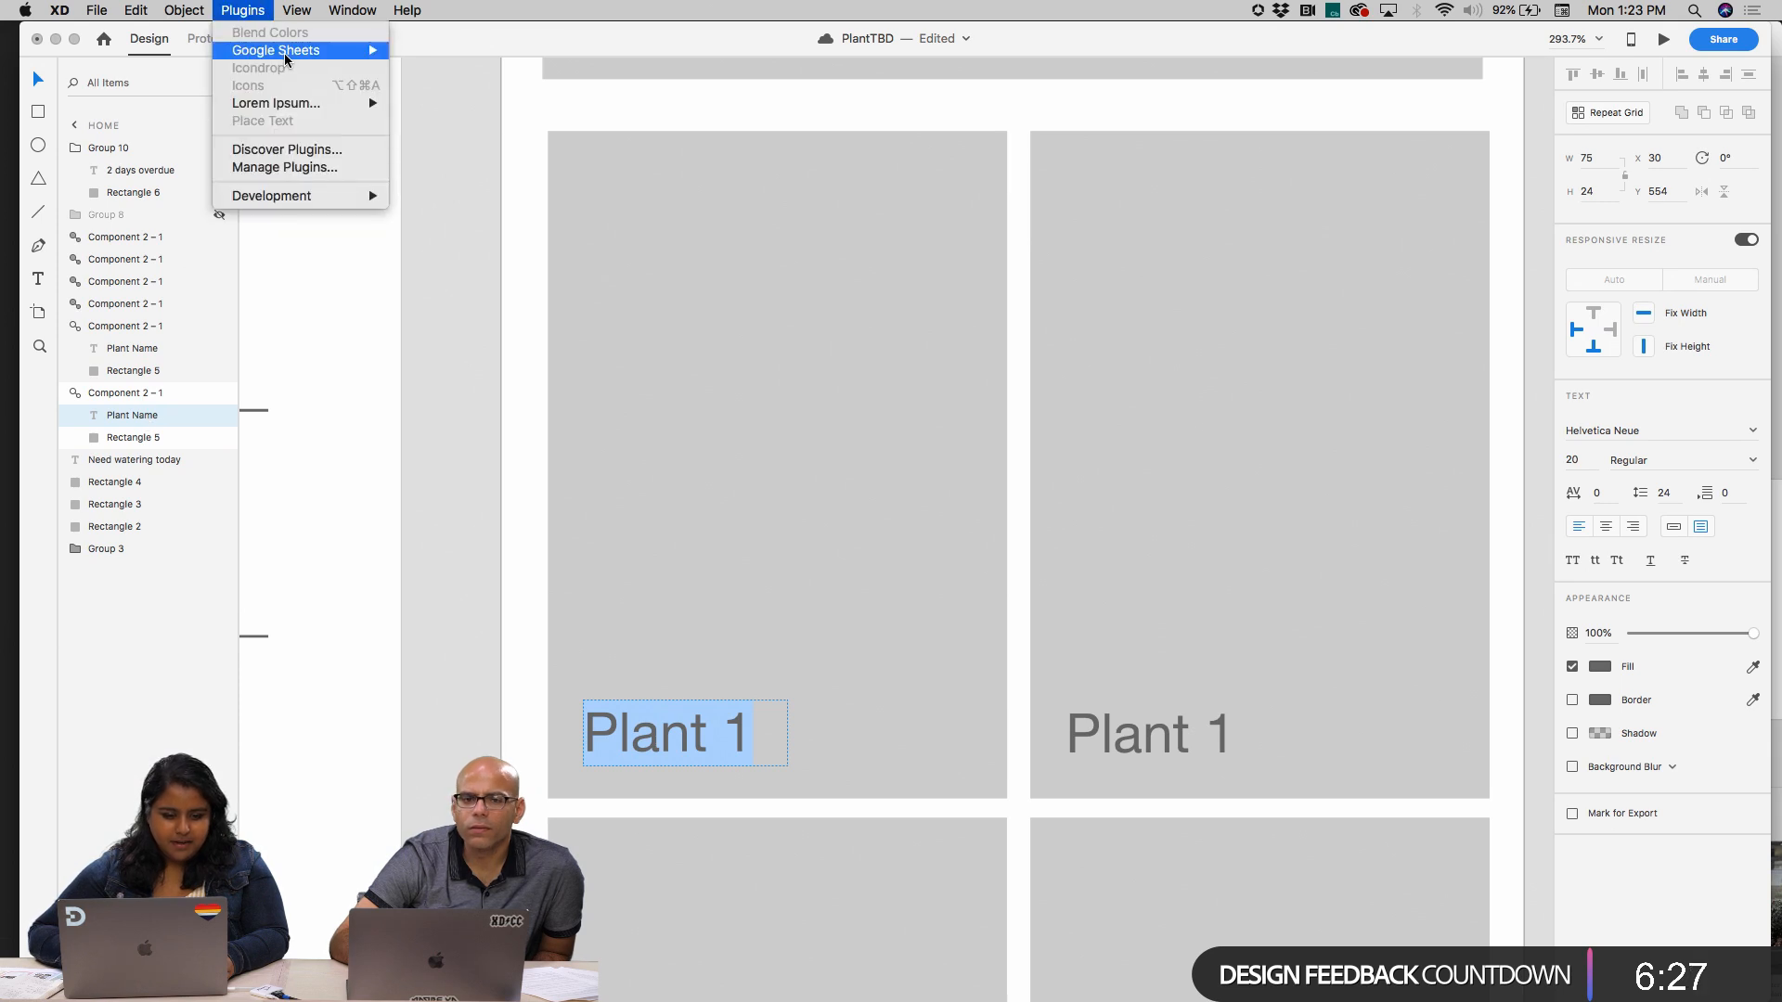
click(492, 391)
key(Escape)
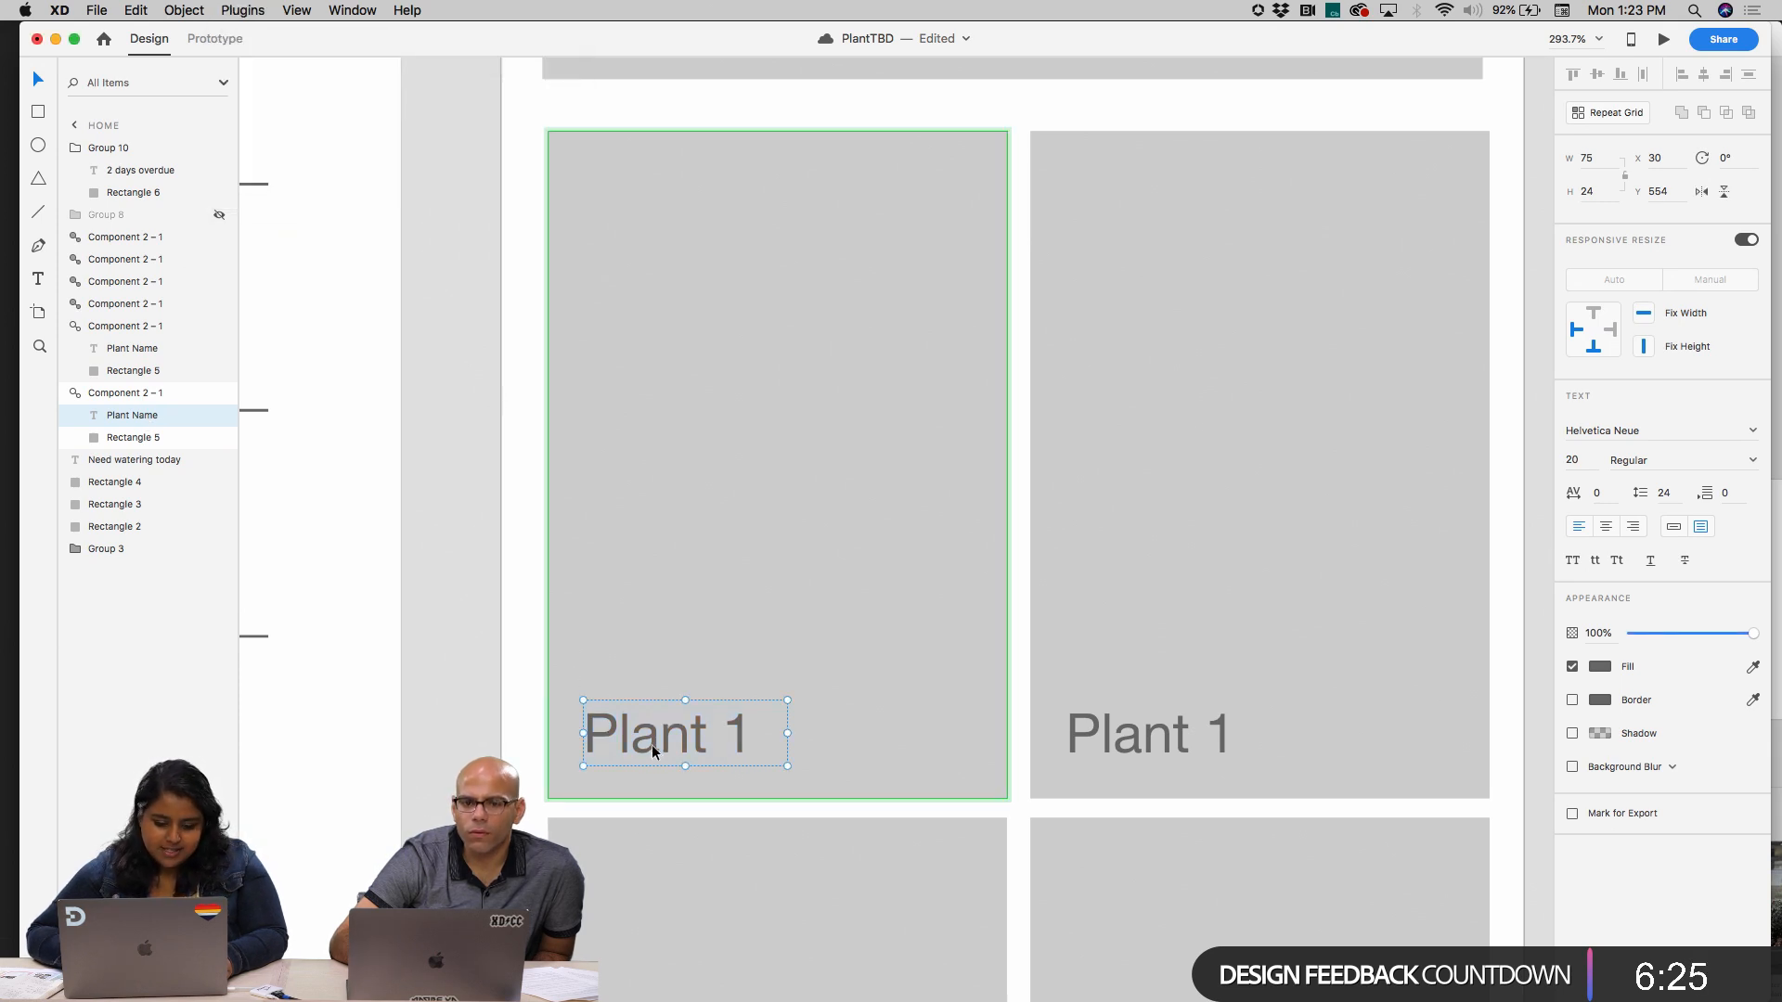
click(243, 10)
mouse_move(278, 48)
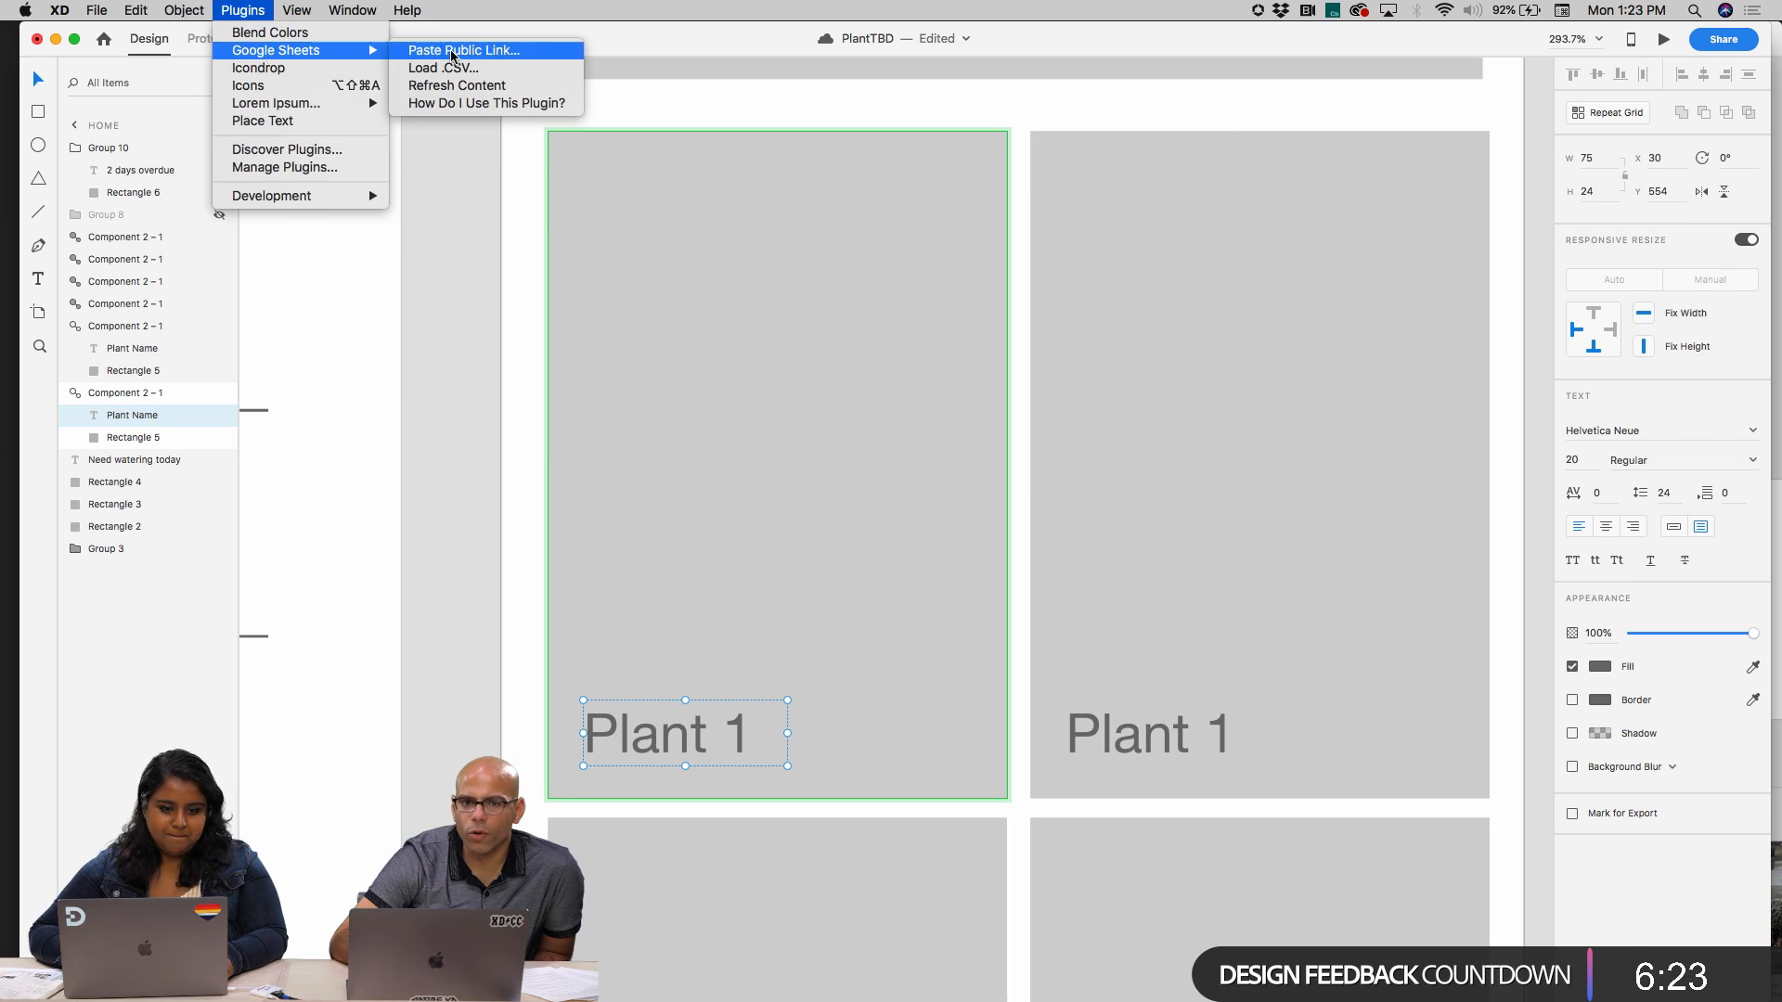
click(489, 52)
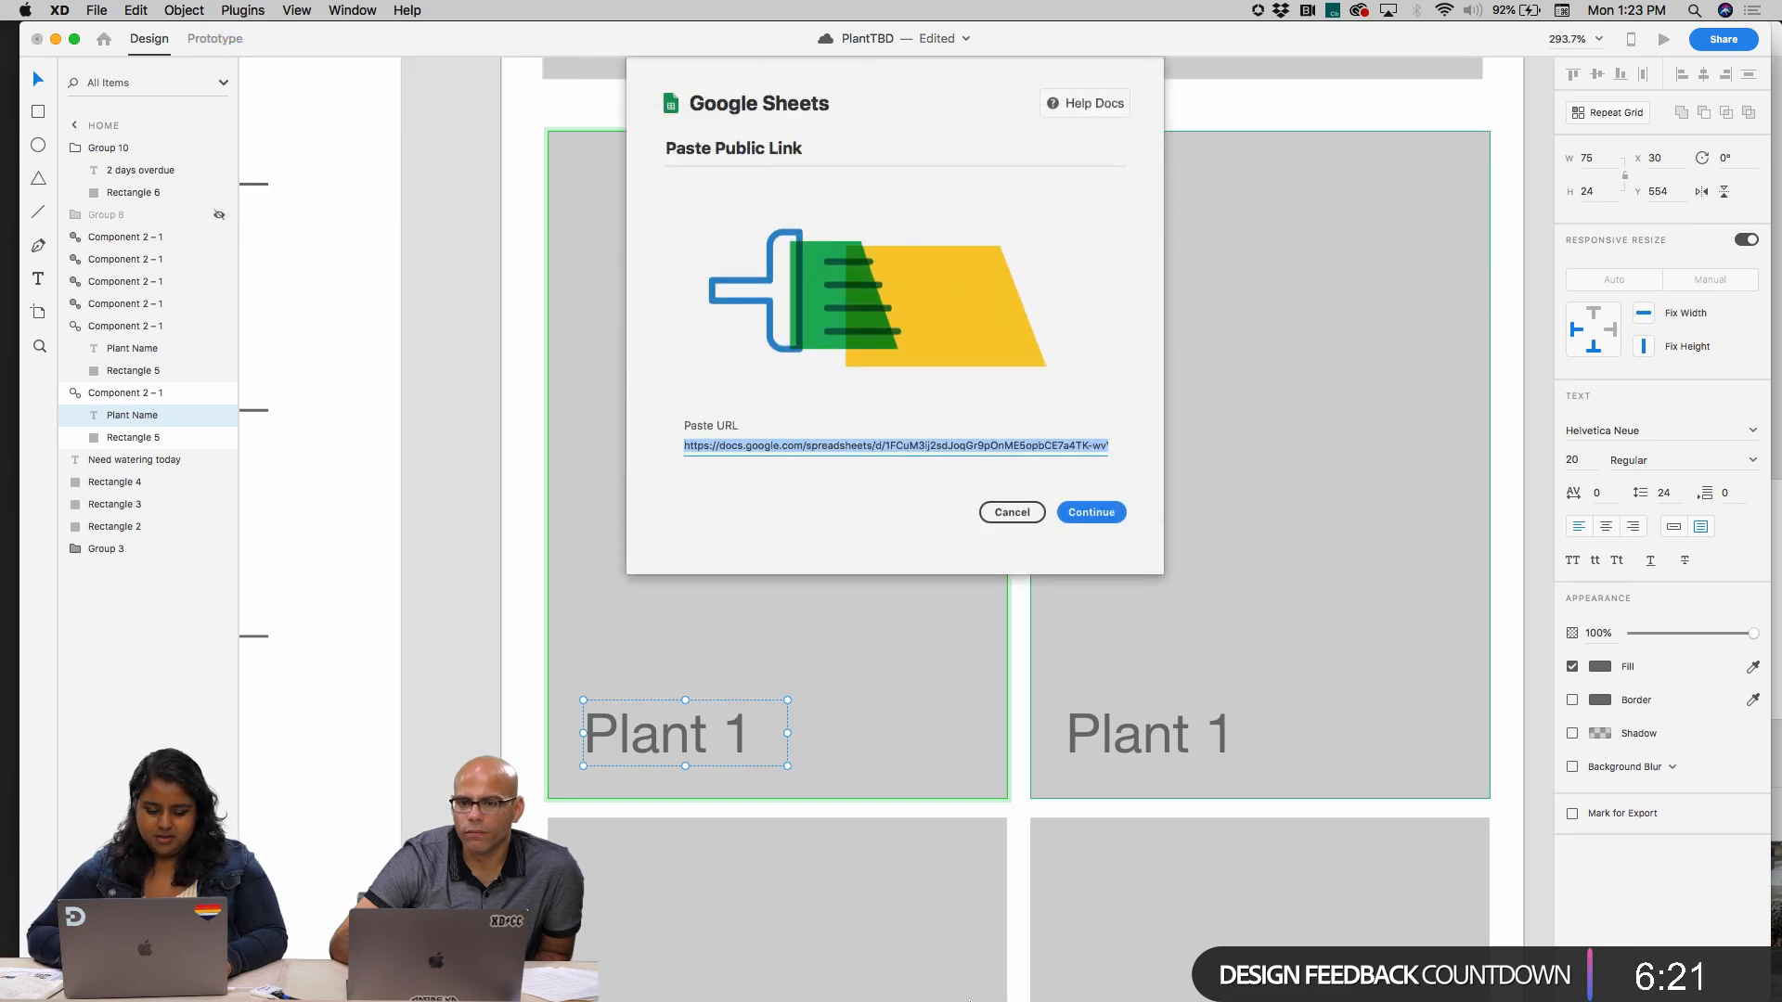
Switch to Chrome, name the plant data spreadsheet Plant Excel for sharing, and copy its shareable link
mouse_move(969, 1000)
click(492, 976)
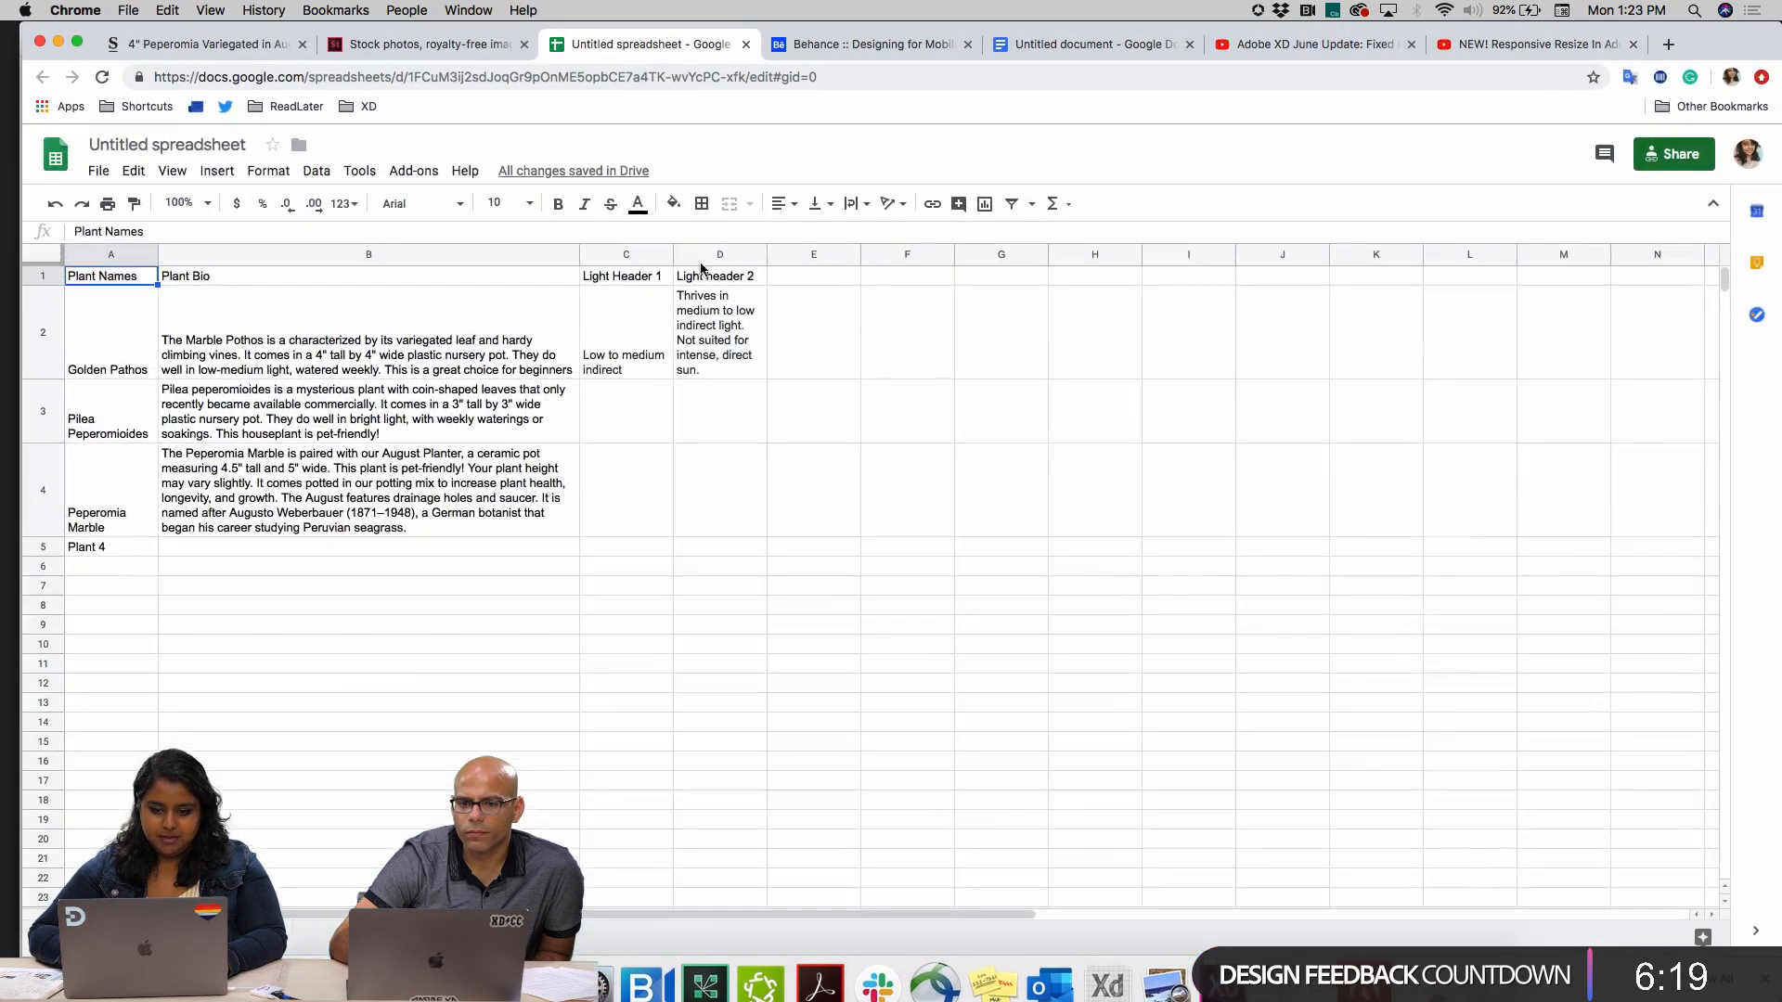
click(1670, 153)
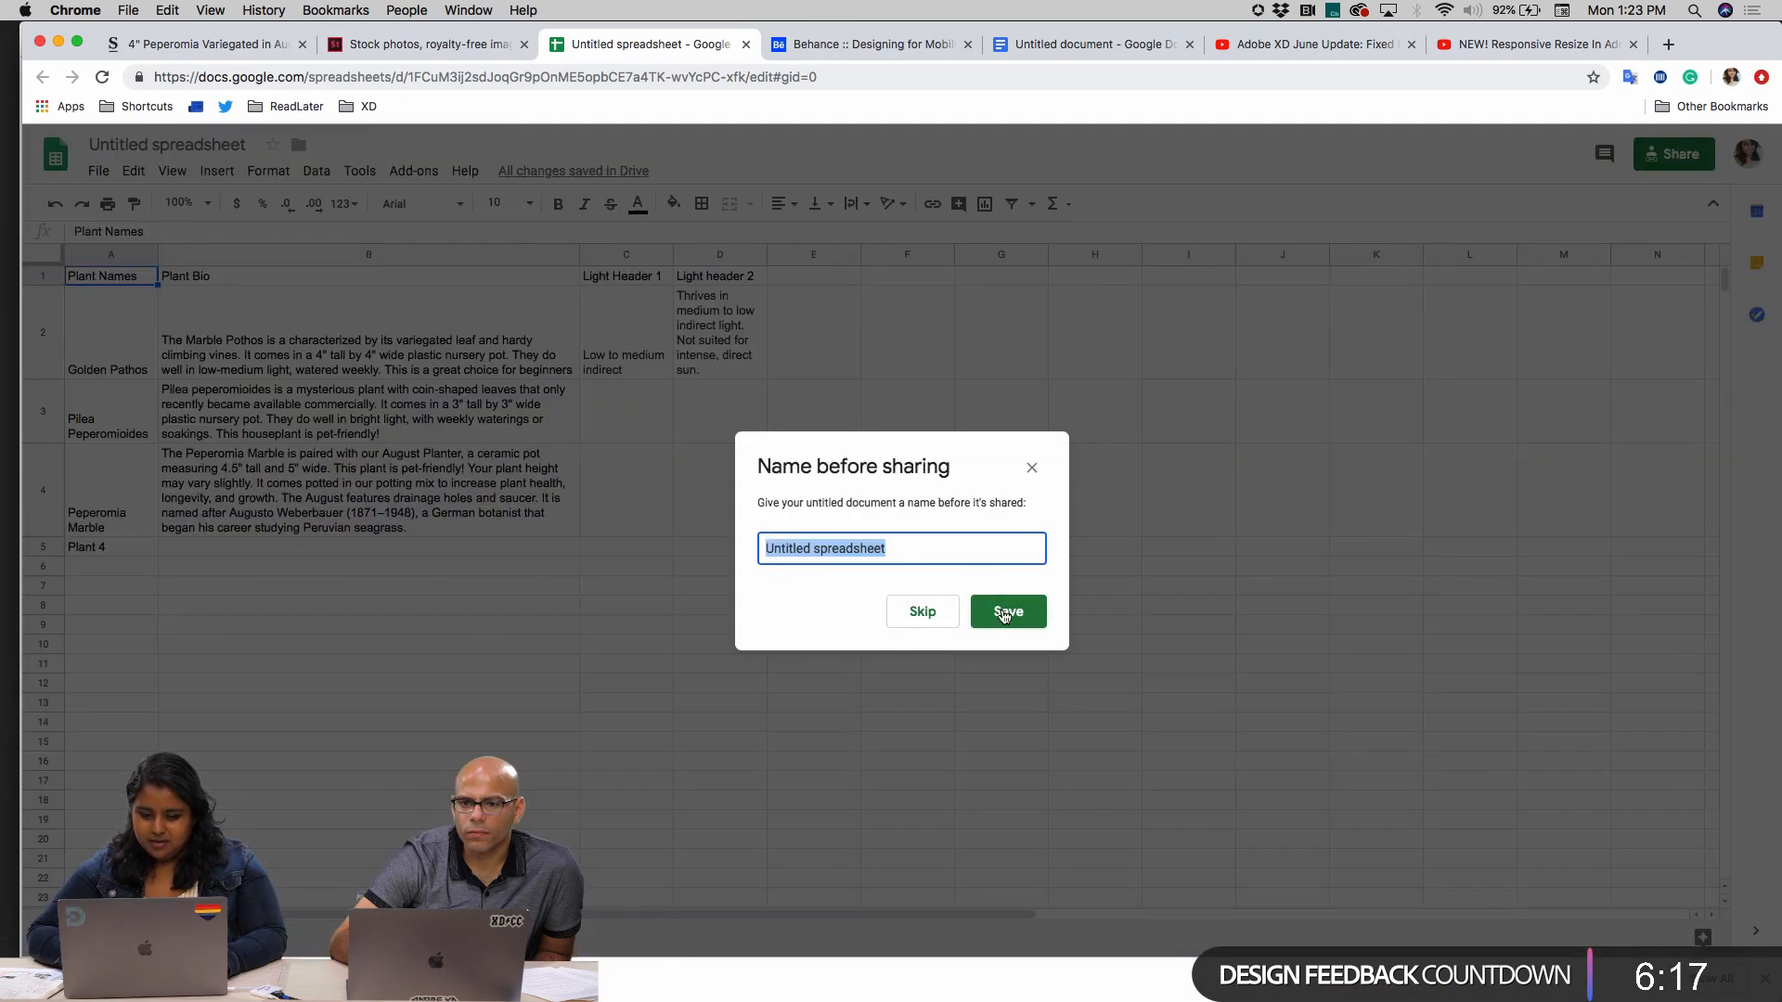
text(Plant Excel)
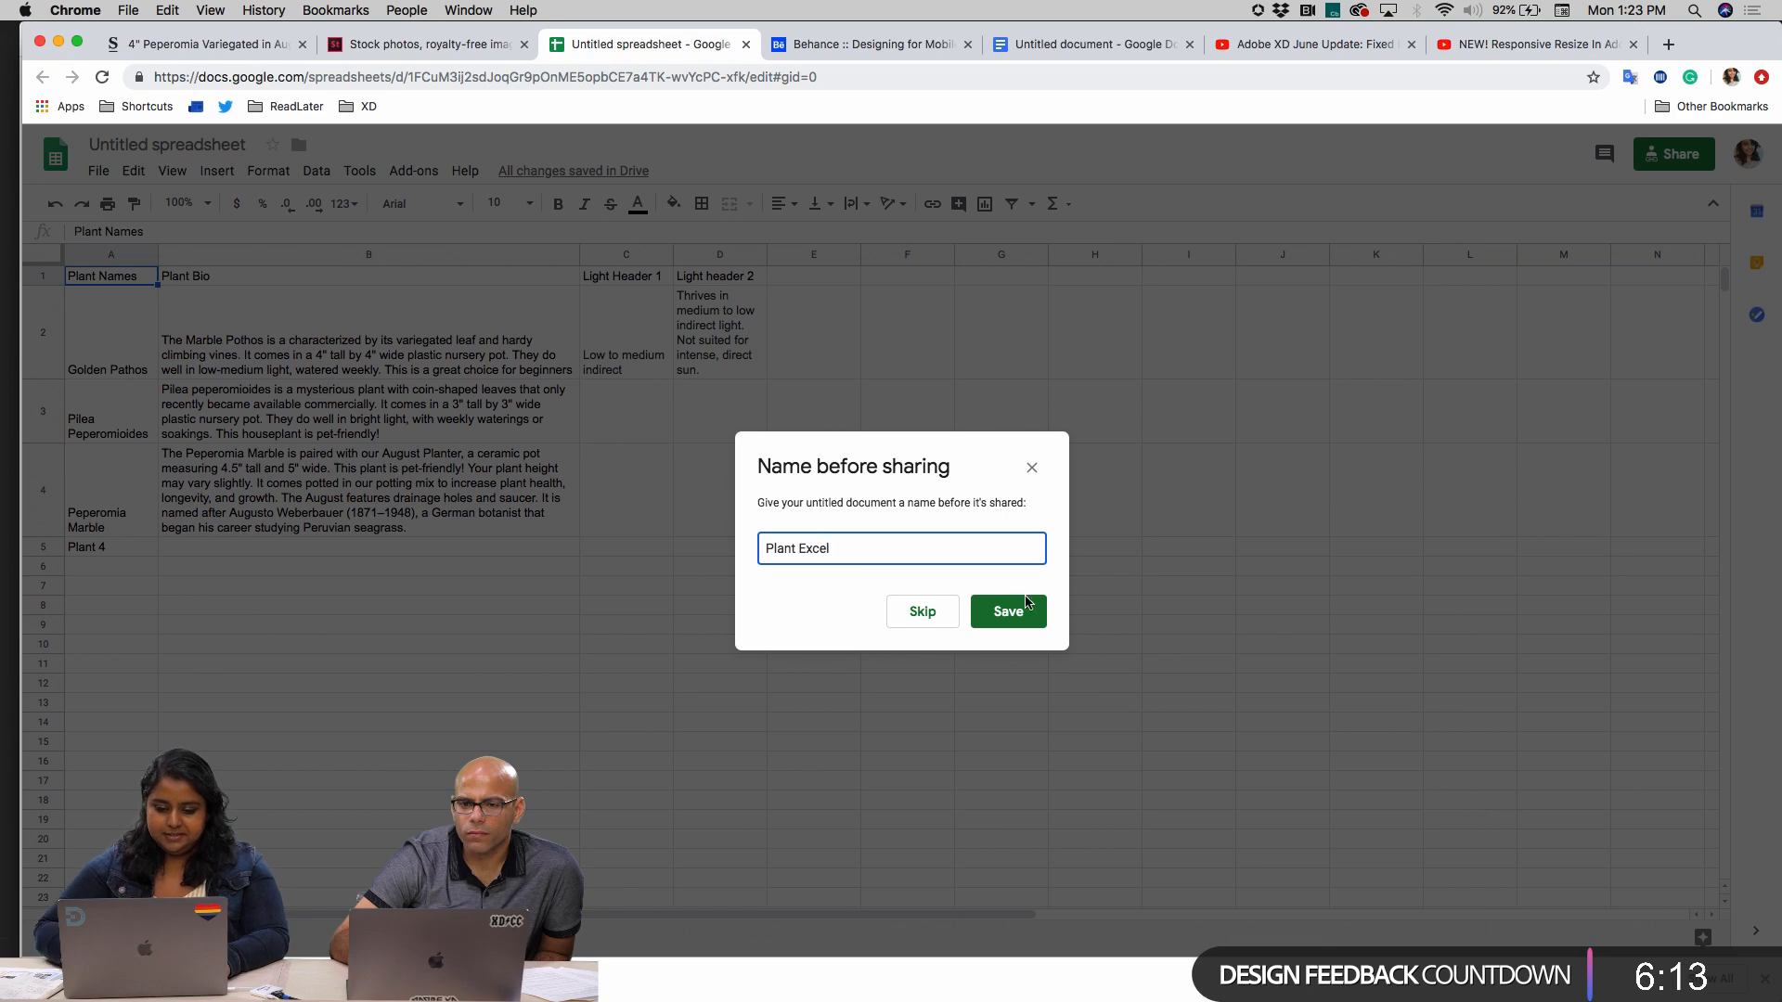
click(1007, 610)
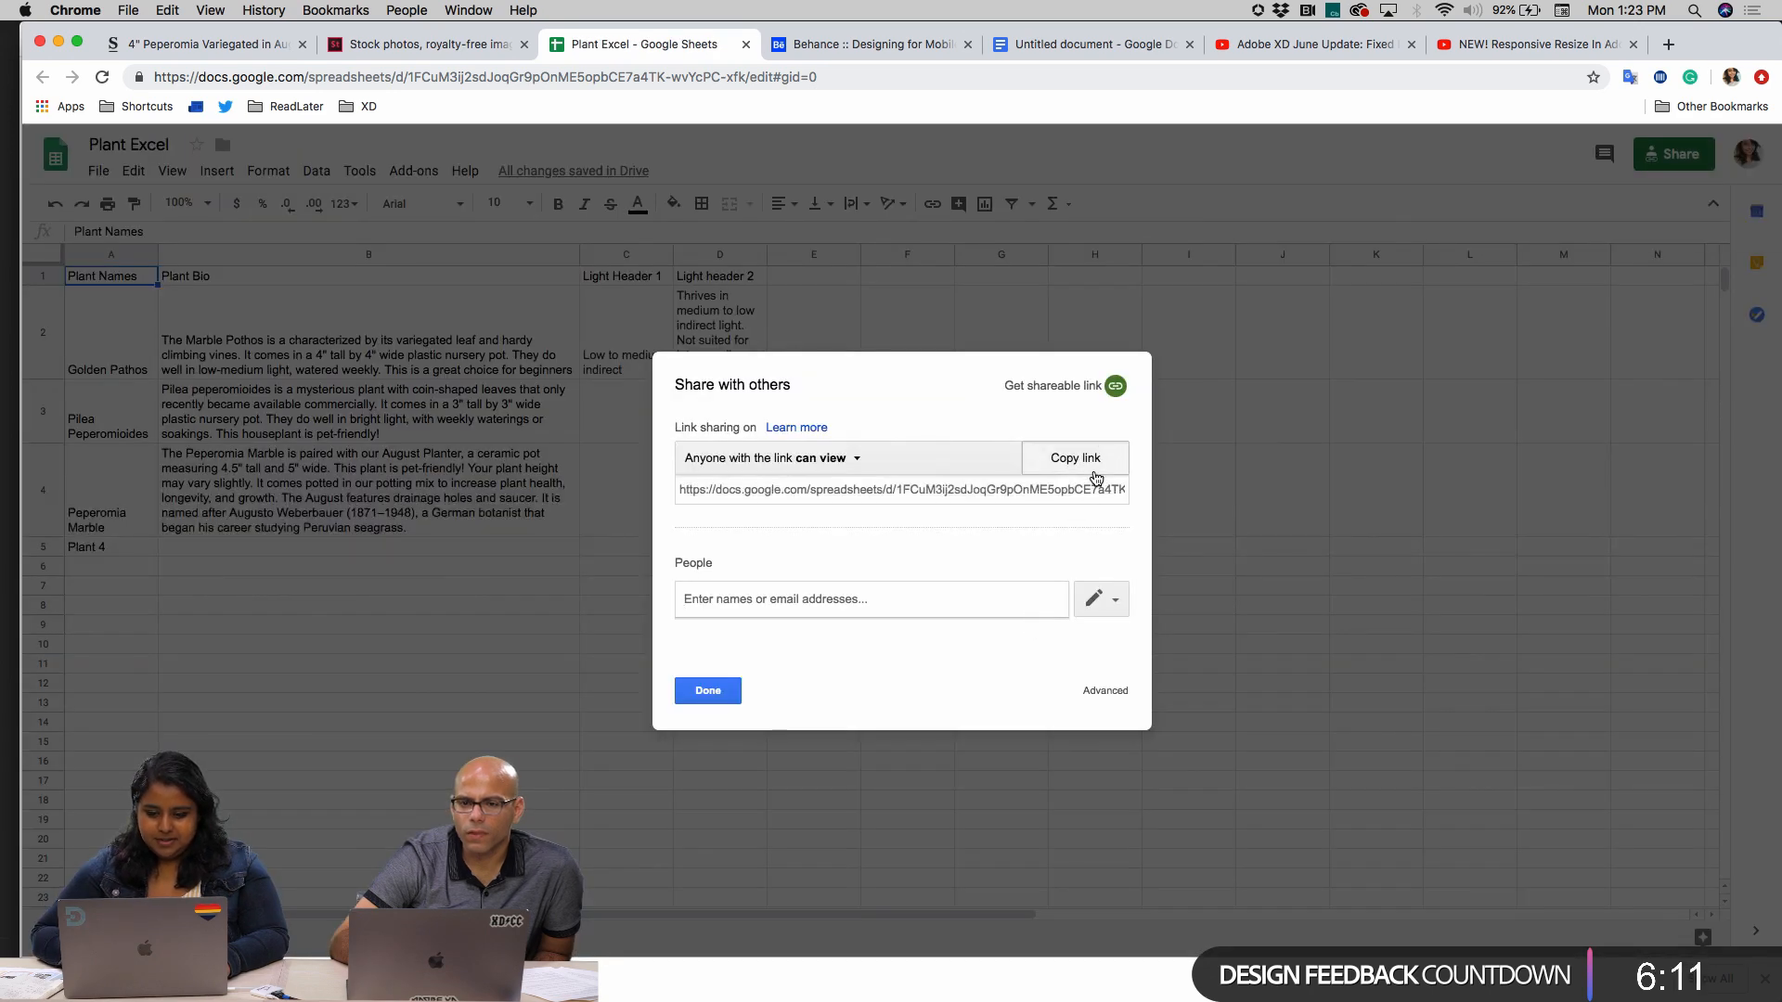
click(1095, 477)
click(1115, 390)
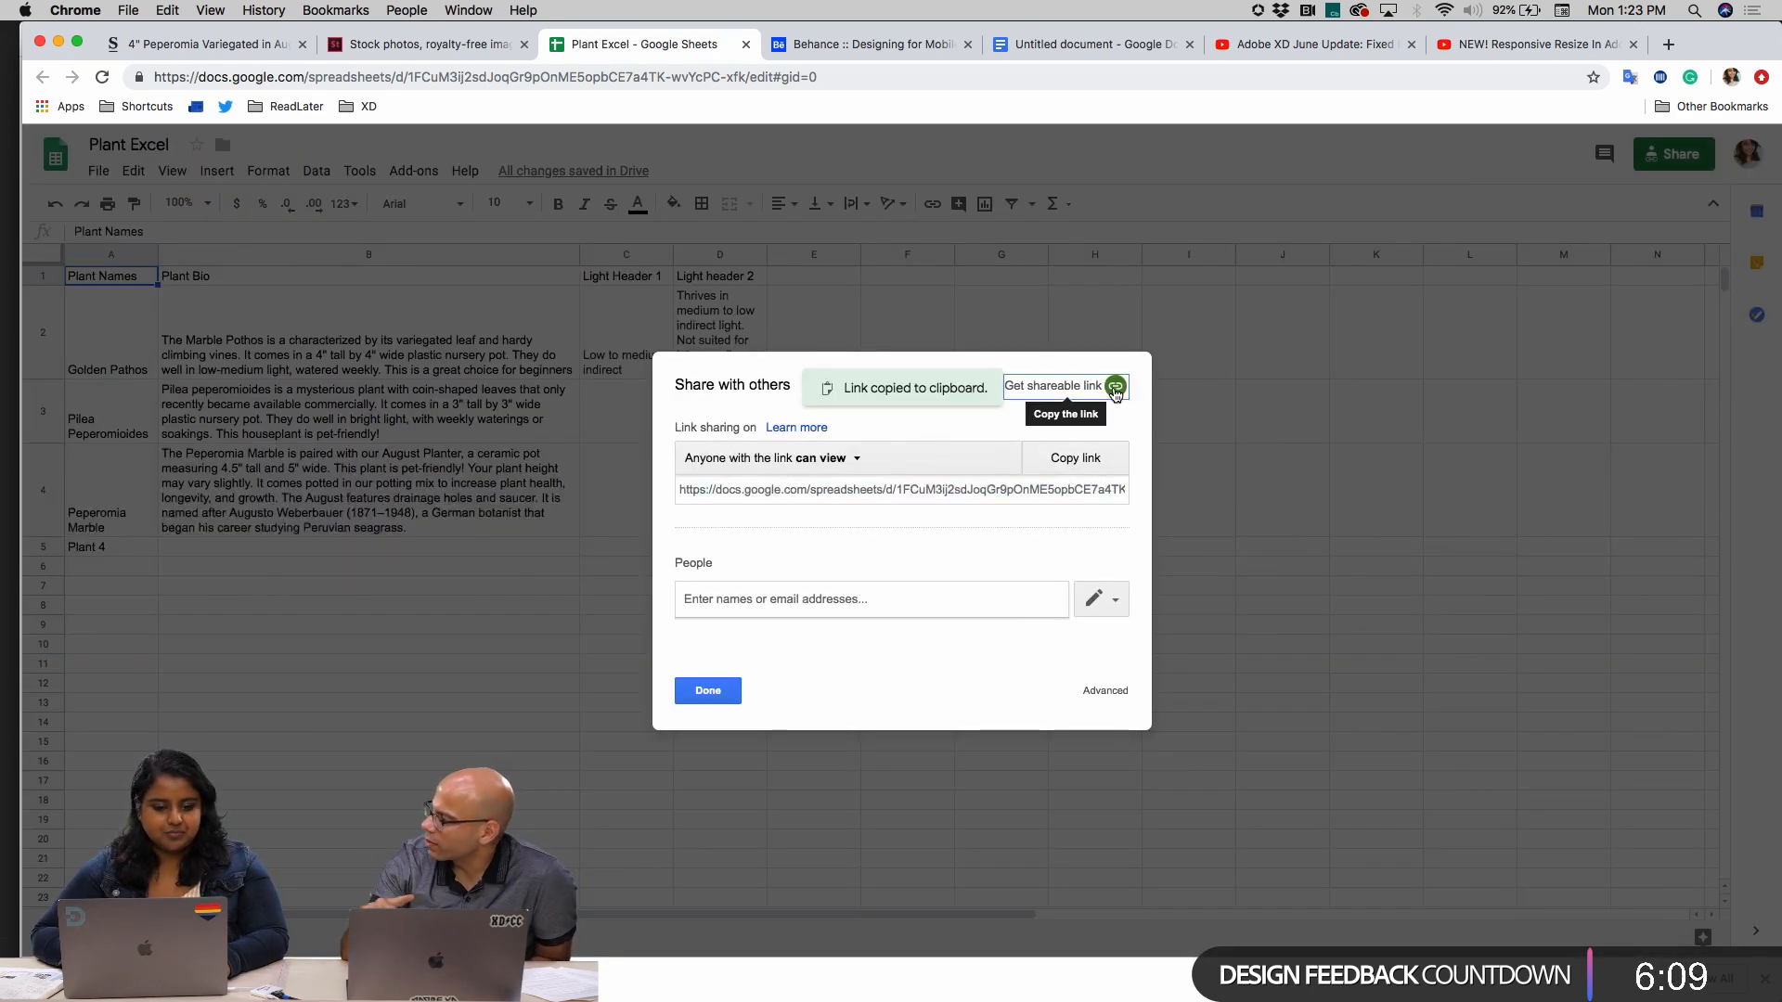
Return to Adobe XD, try importing from the copied sharing link, and map Plant Name to the Plant Names column
mouse_move(822, 974)
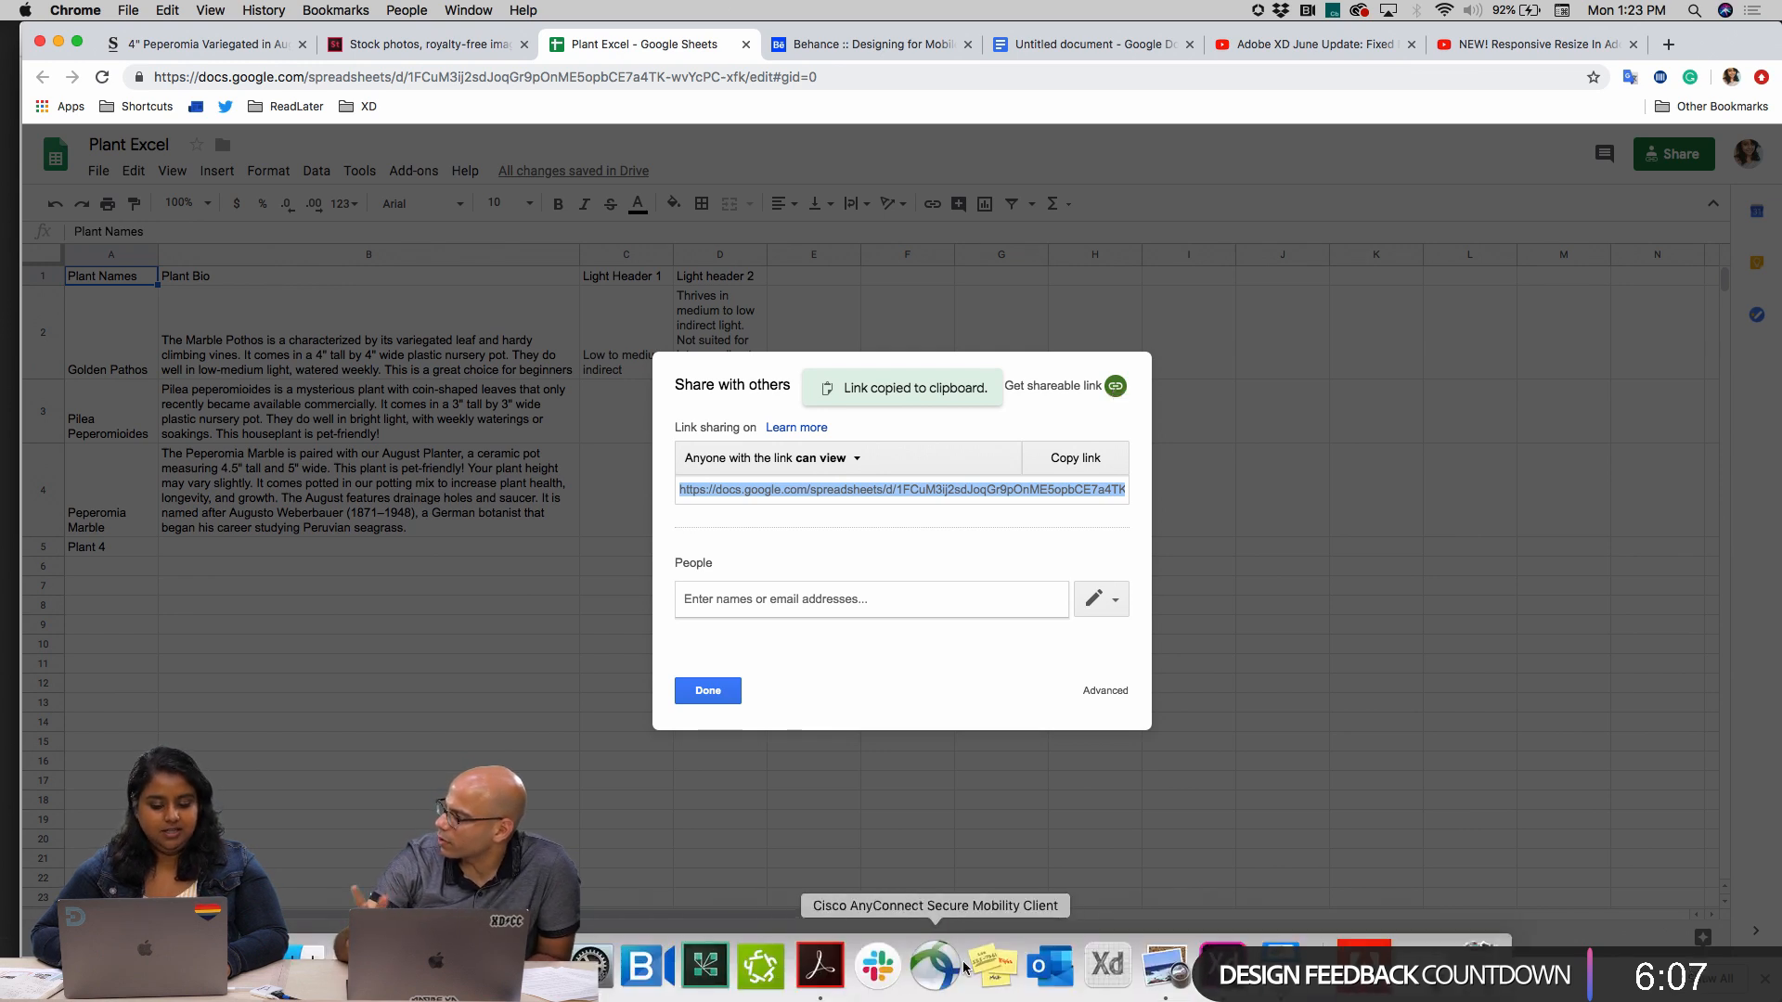
click(1107, 965)
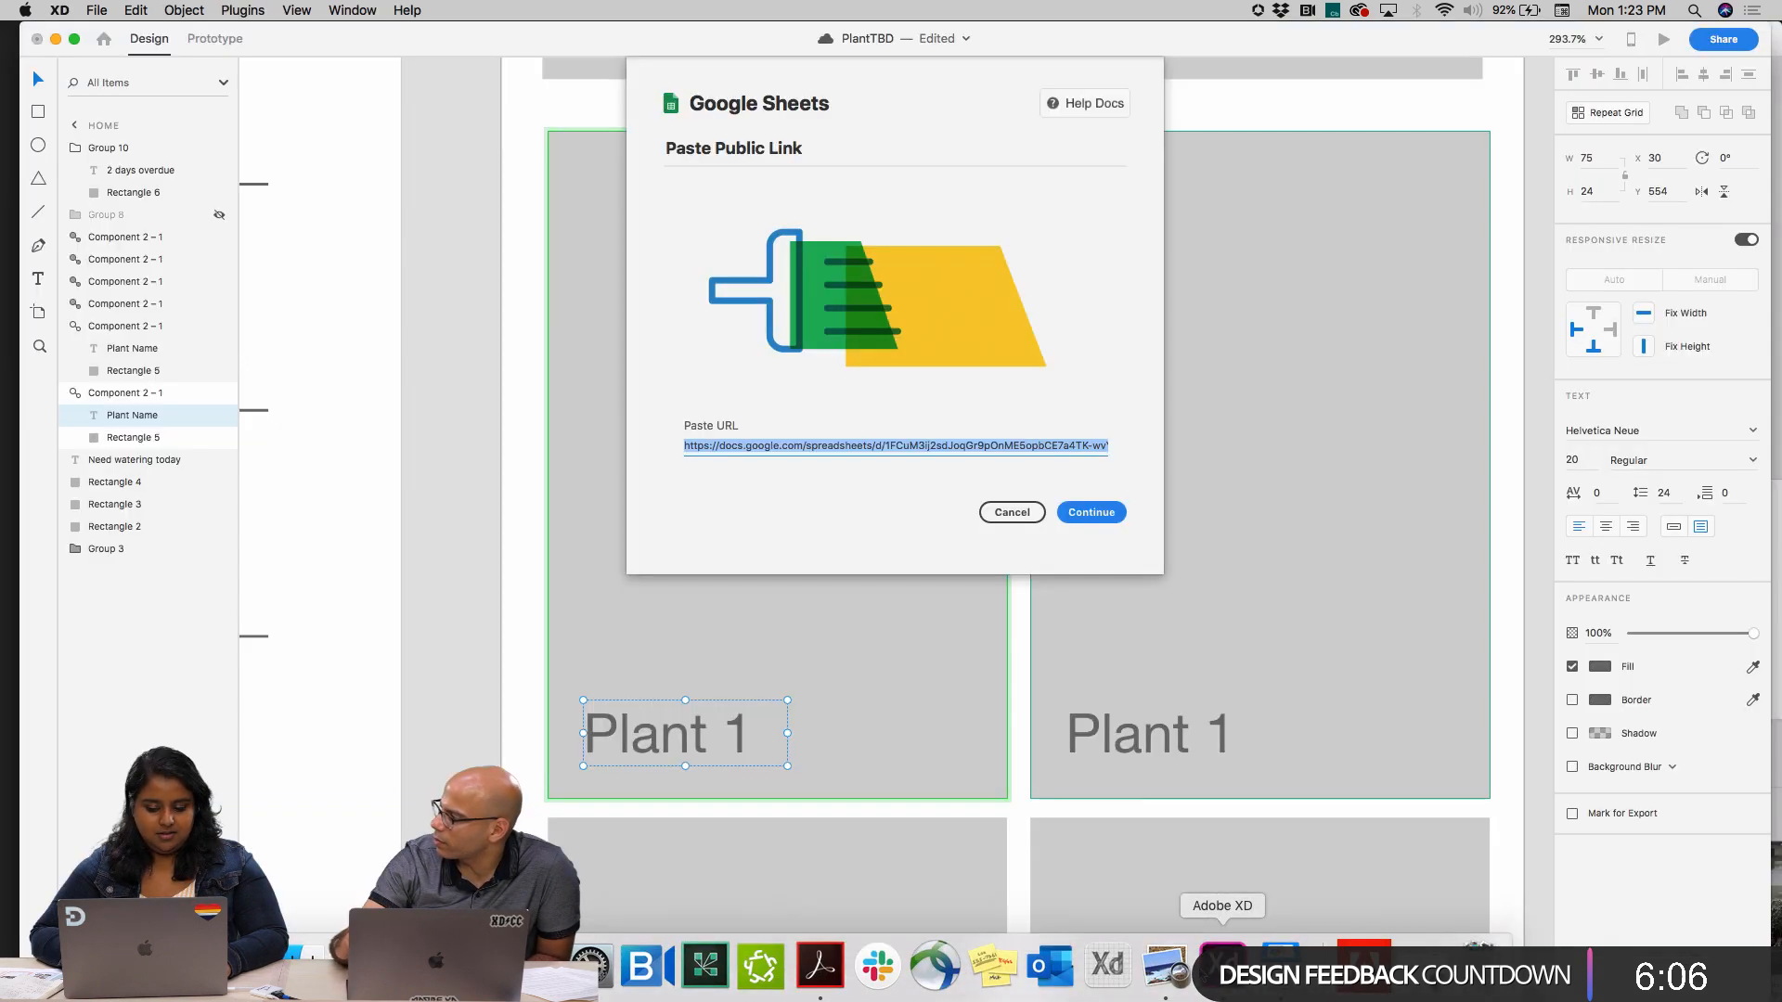
key(super+v)
click(1097, 512)
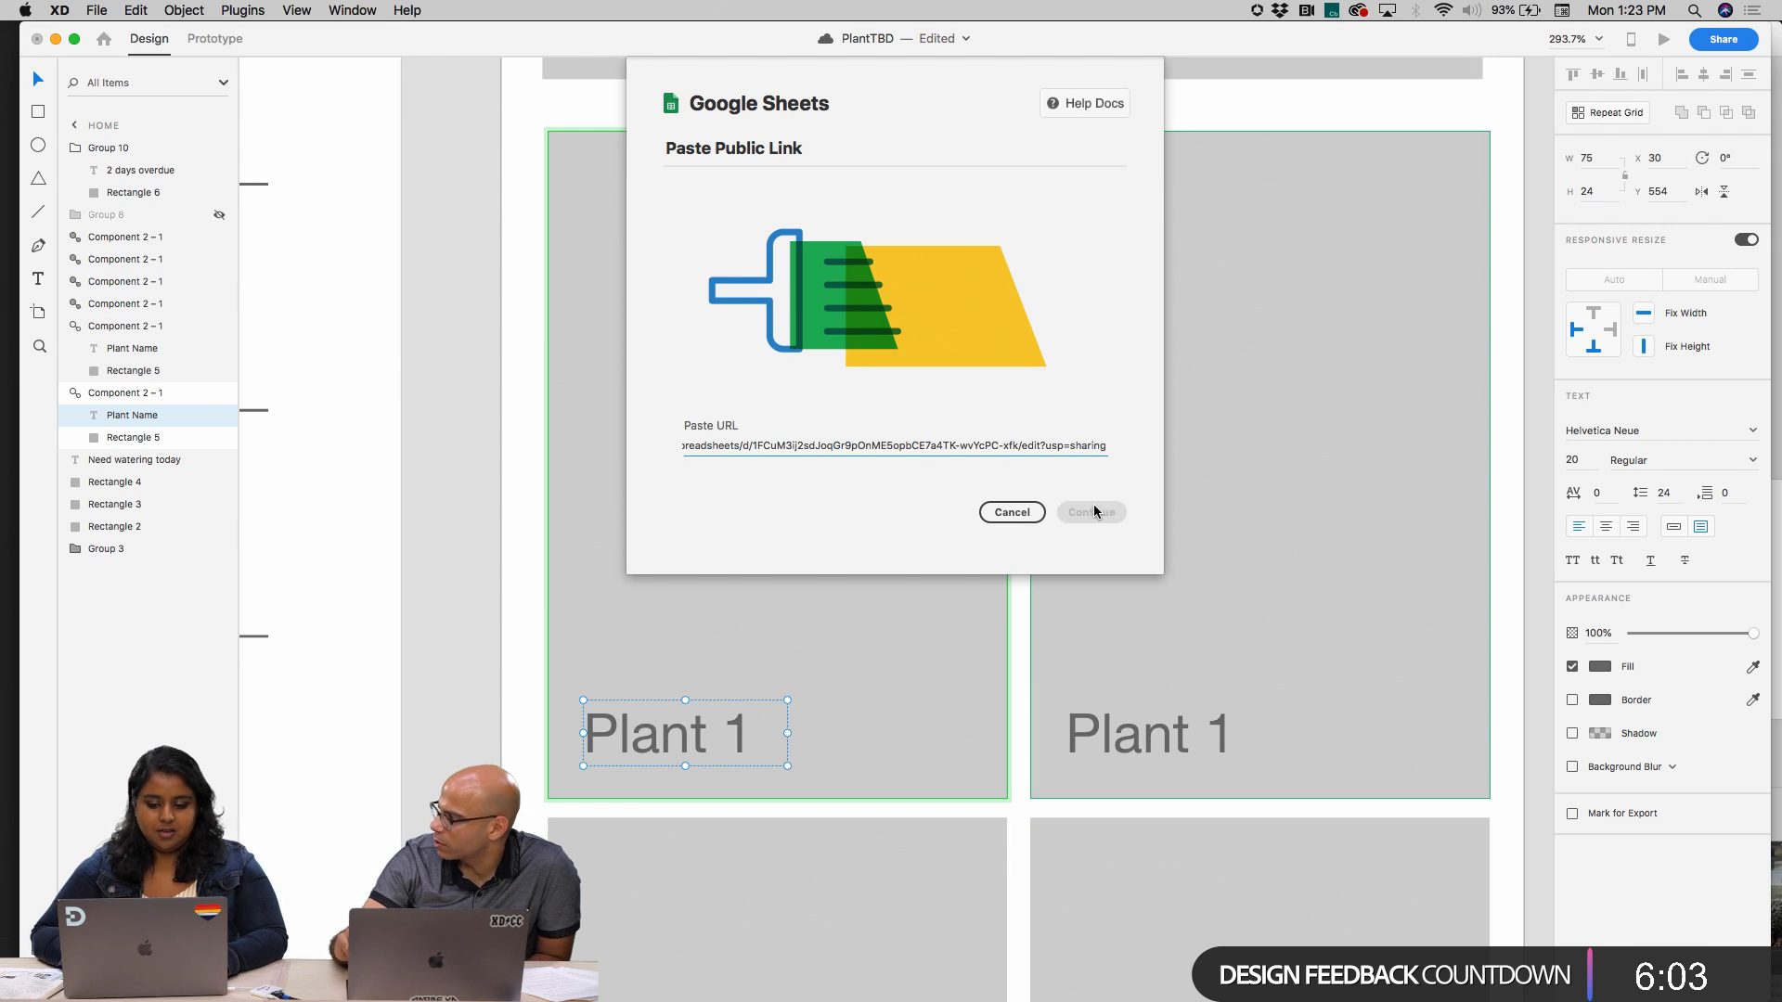
click(979, 243)
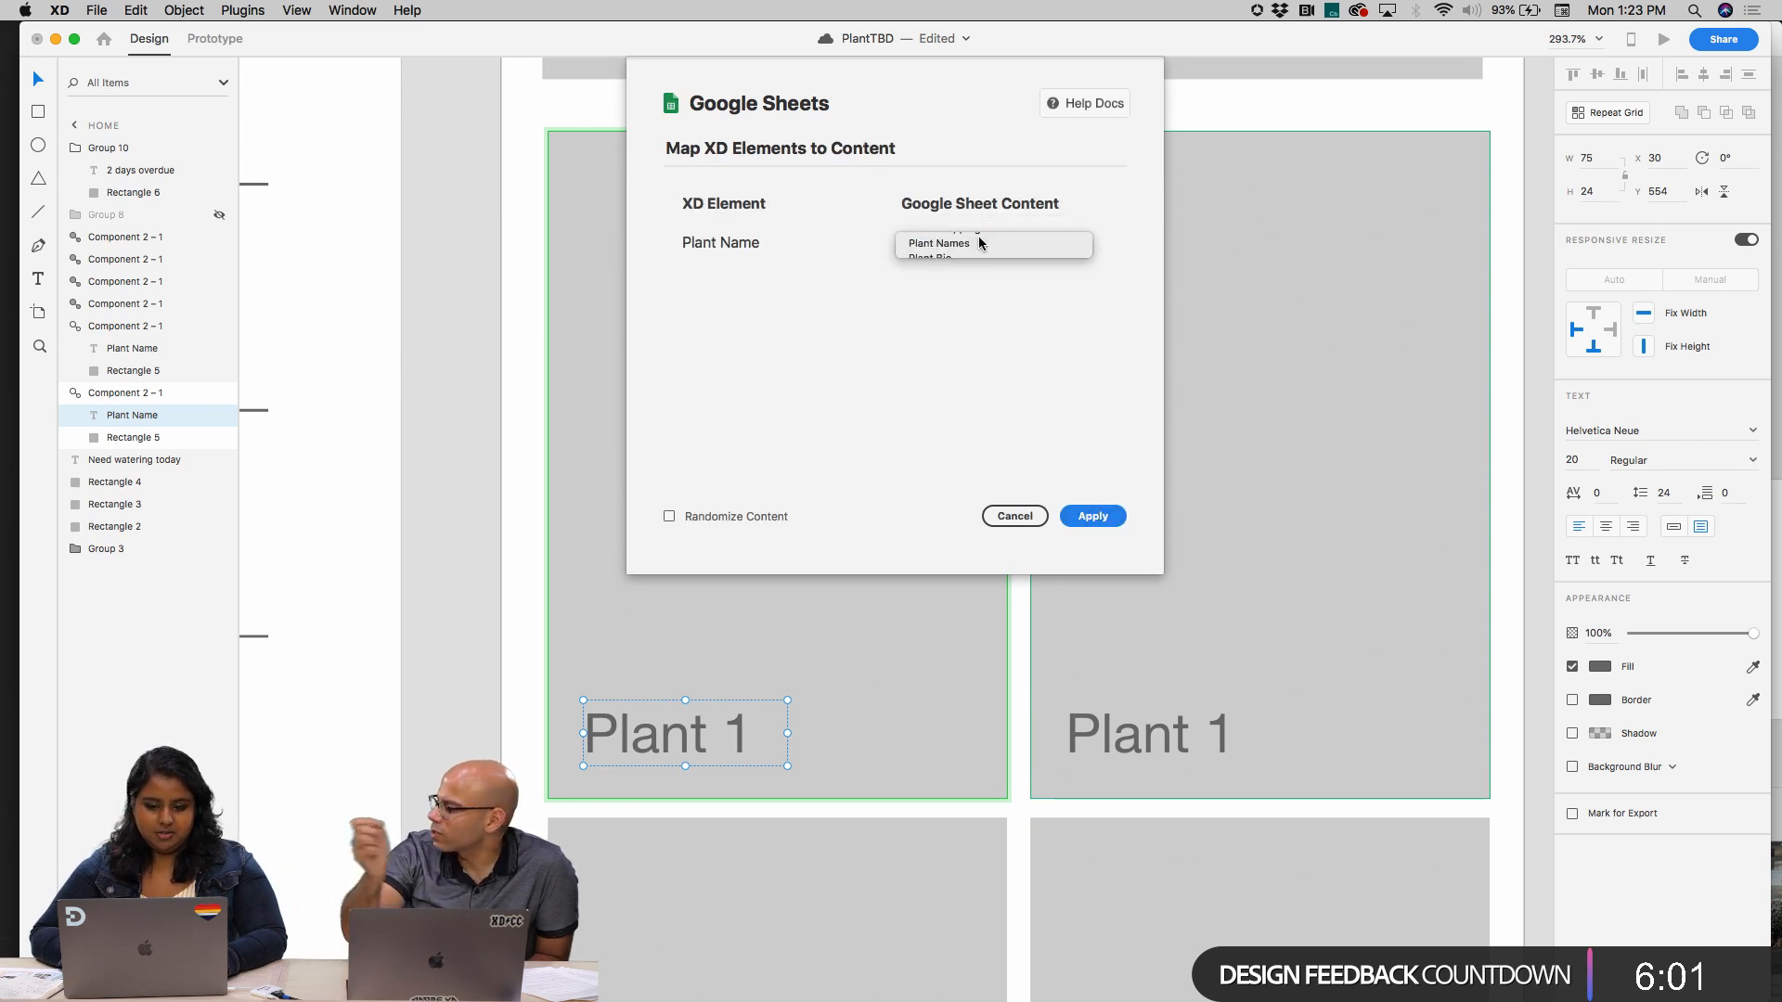
click(979, 243)
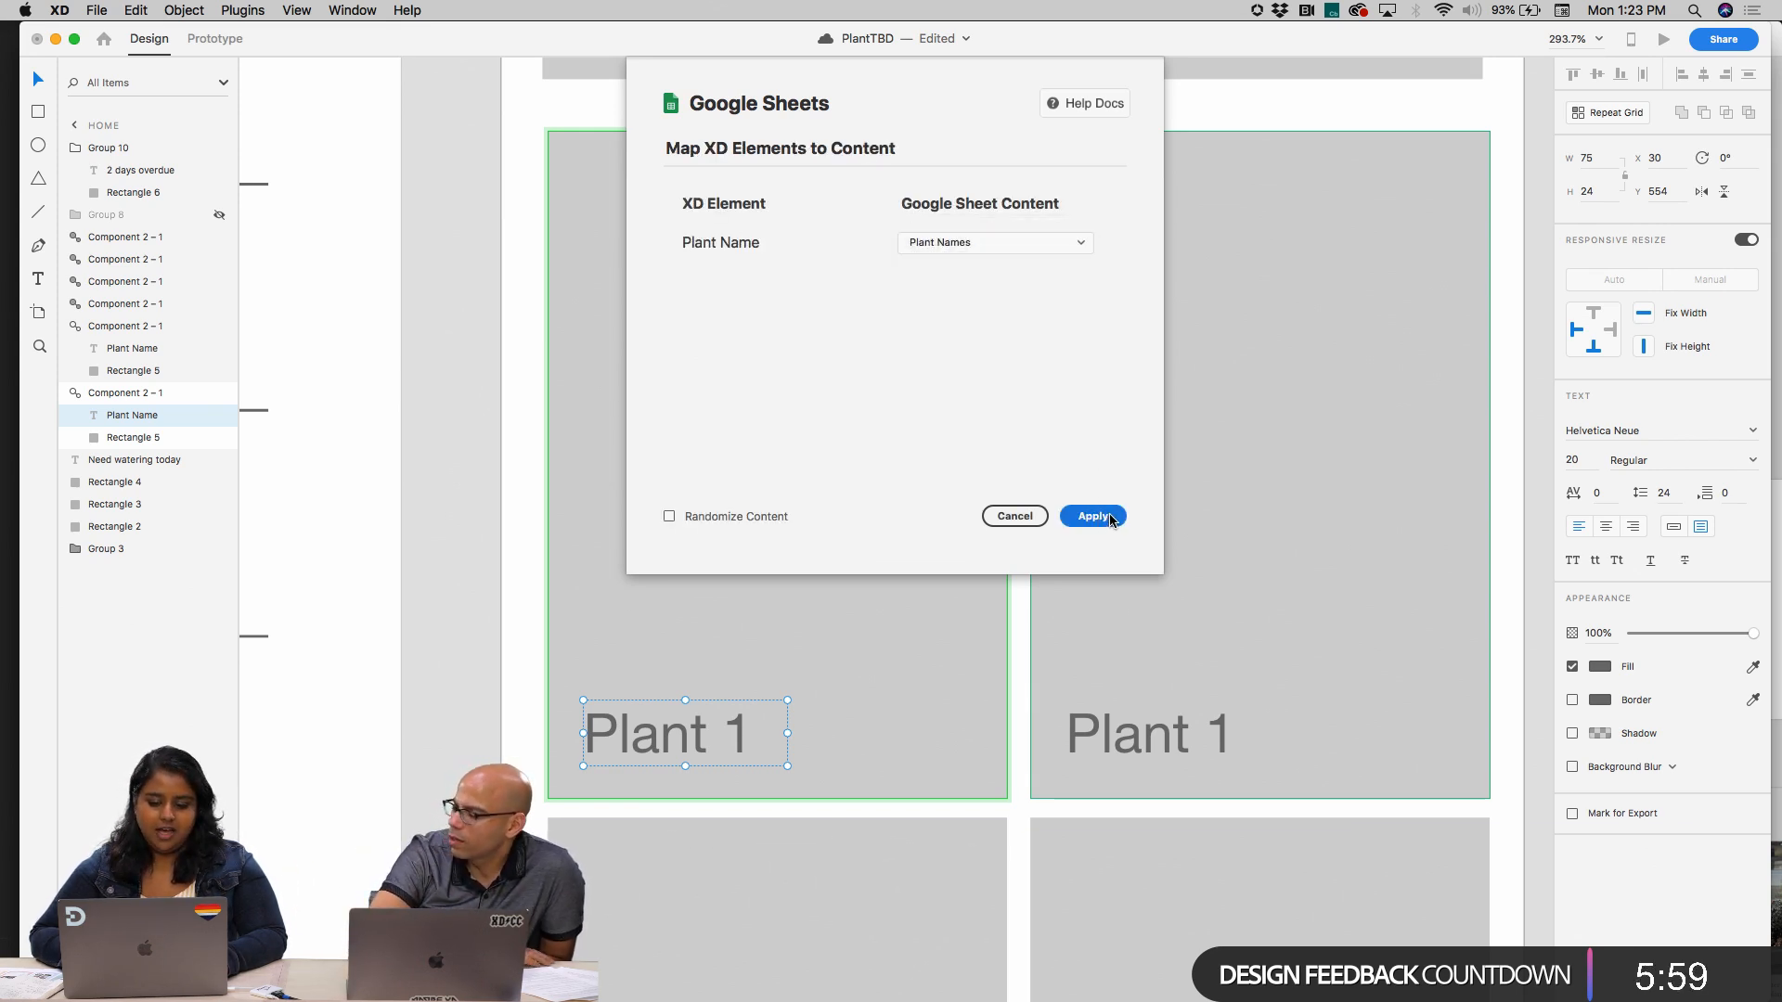
click(1093, 516)
click(1074, 545)
Check the plant cards on the Home artboard and select the first card's name label
scroll(670, 740, down, 5)
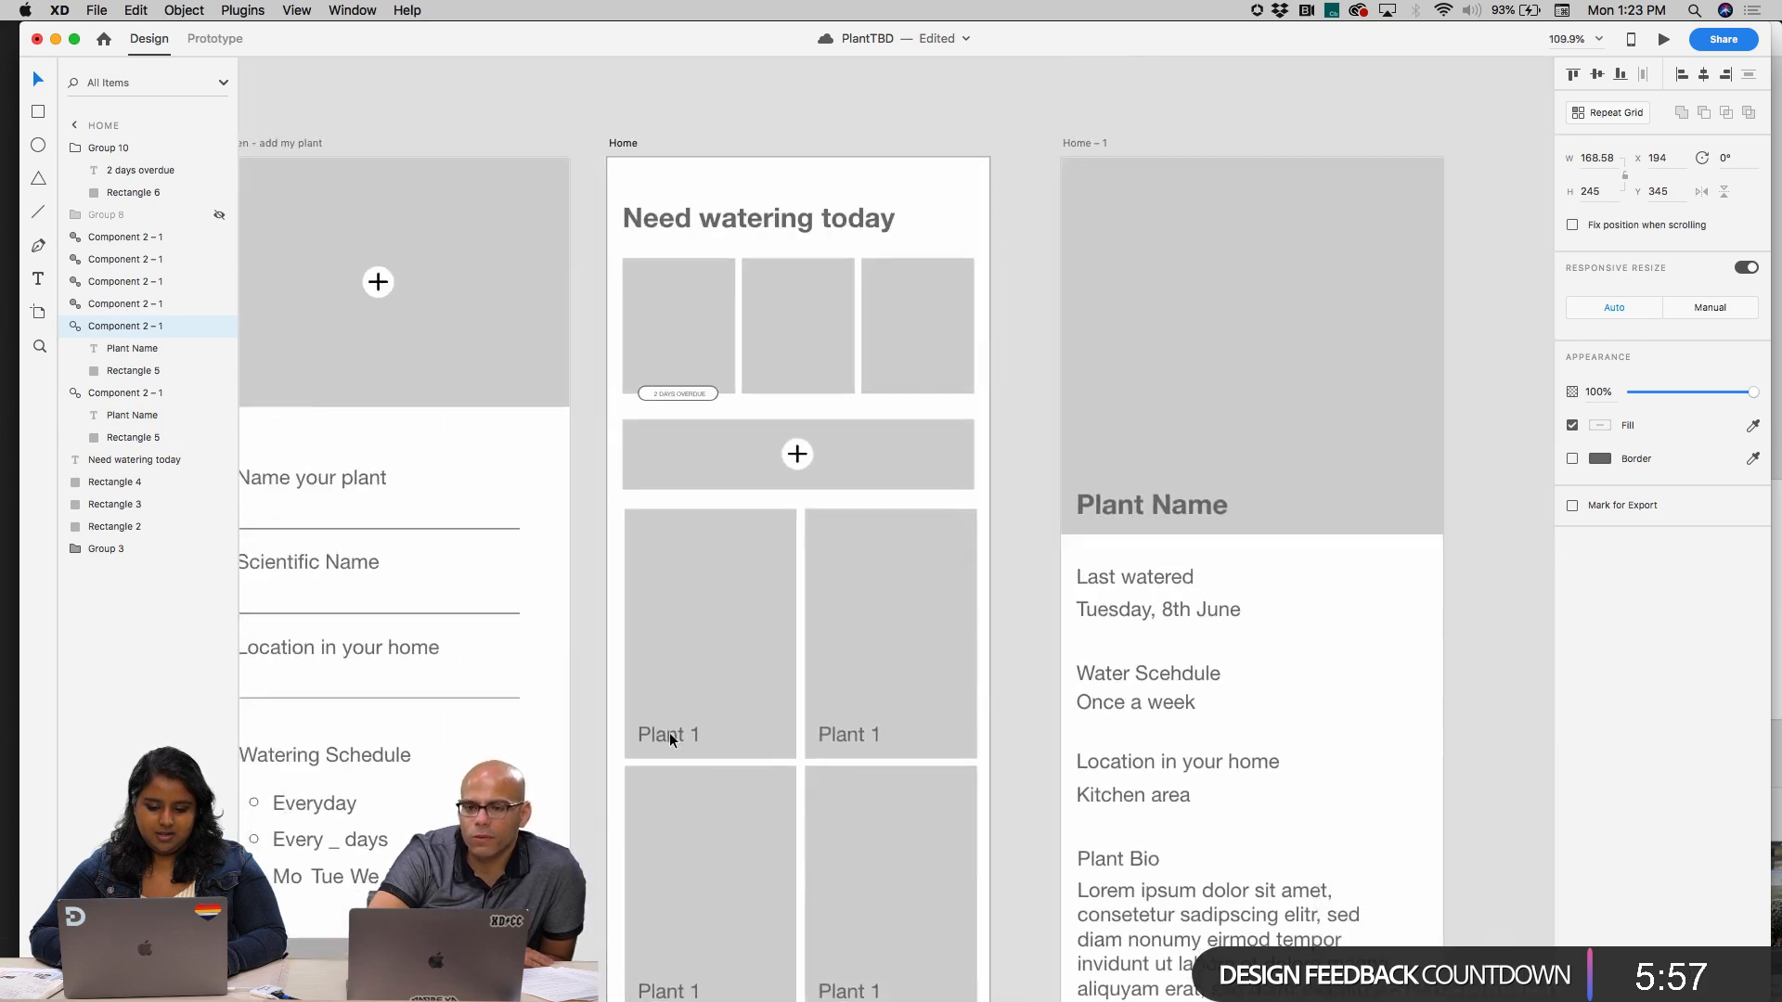
scroll(670, 740, down, 5)
double_click(653, 540)
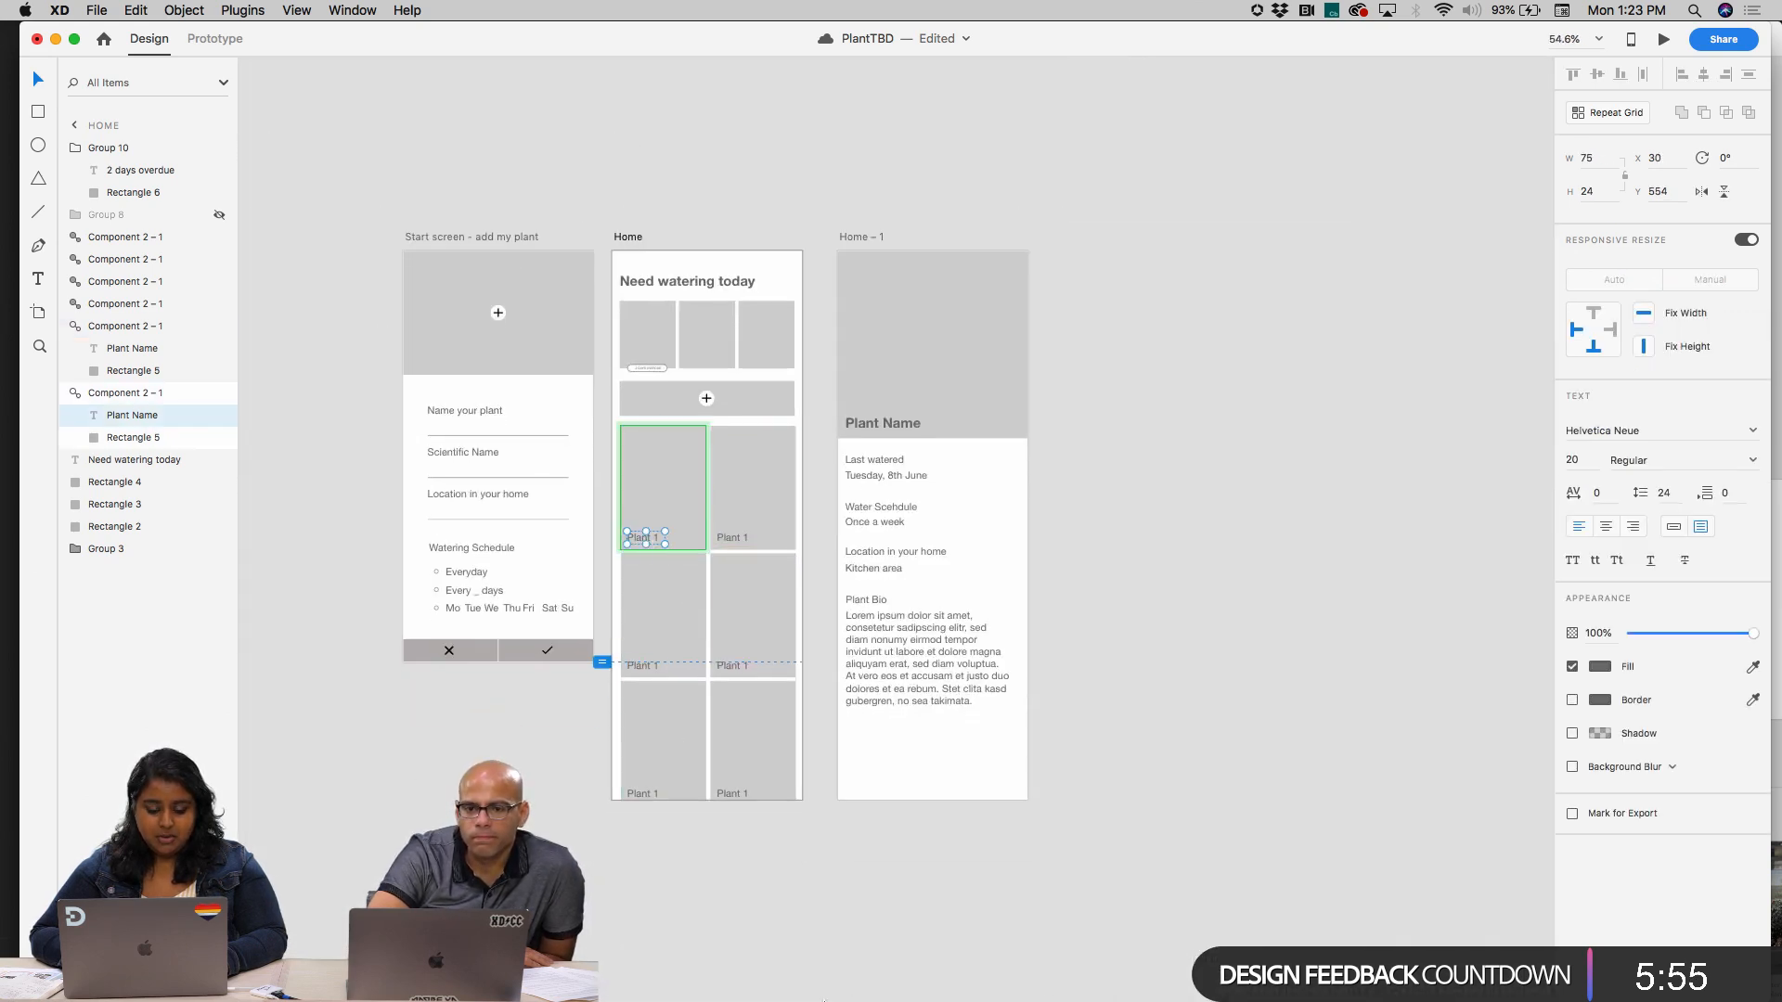
Switch to Chrome, close the Plant Excel sharing dialog, and select the plant names from Golden Pathos to Plant 4
mouse_move(875, 999)
click(475, 967)
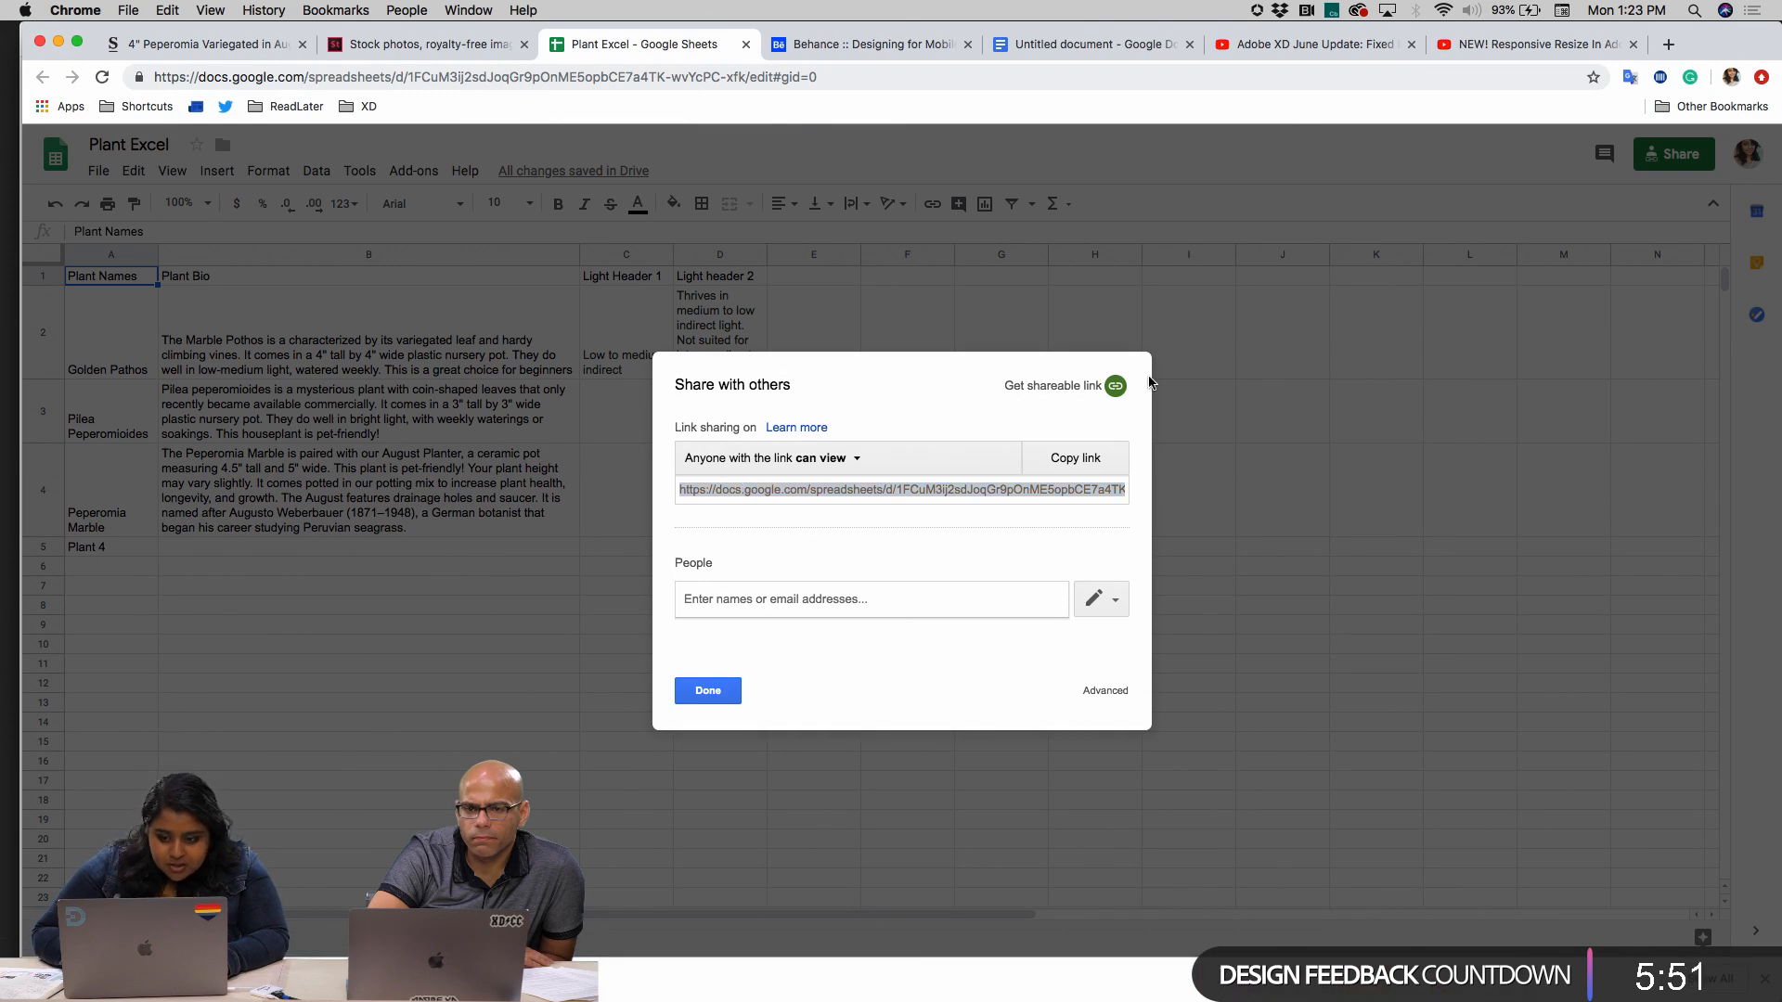
click(707, 690)
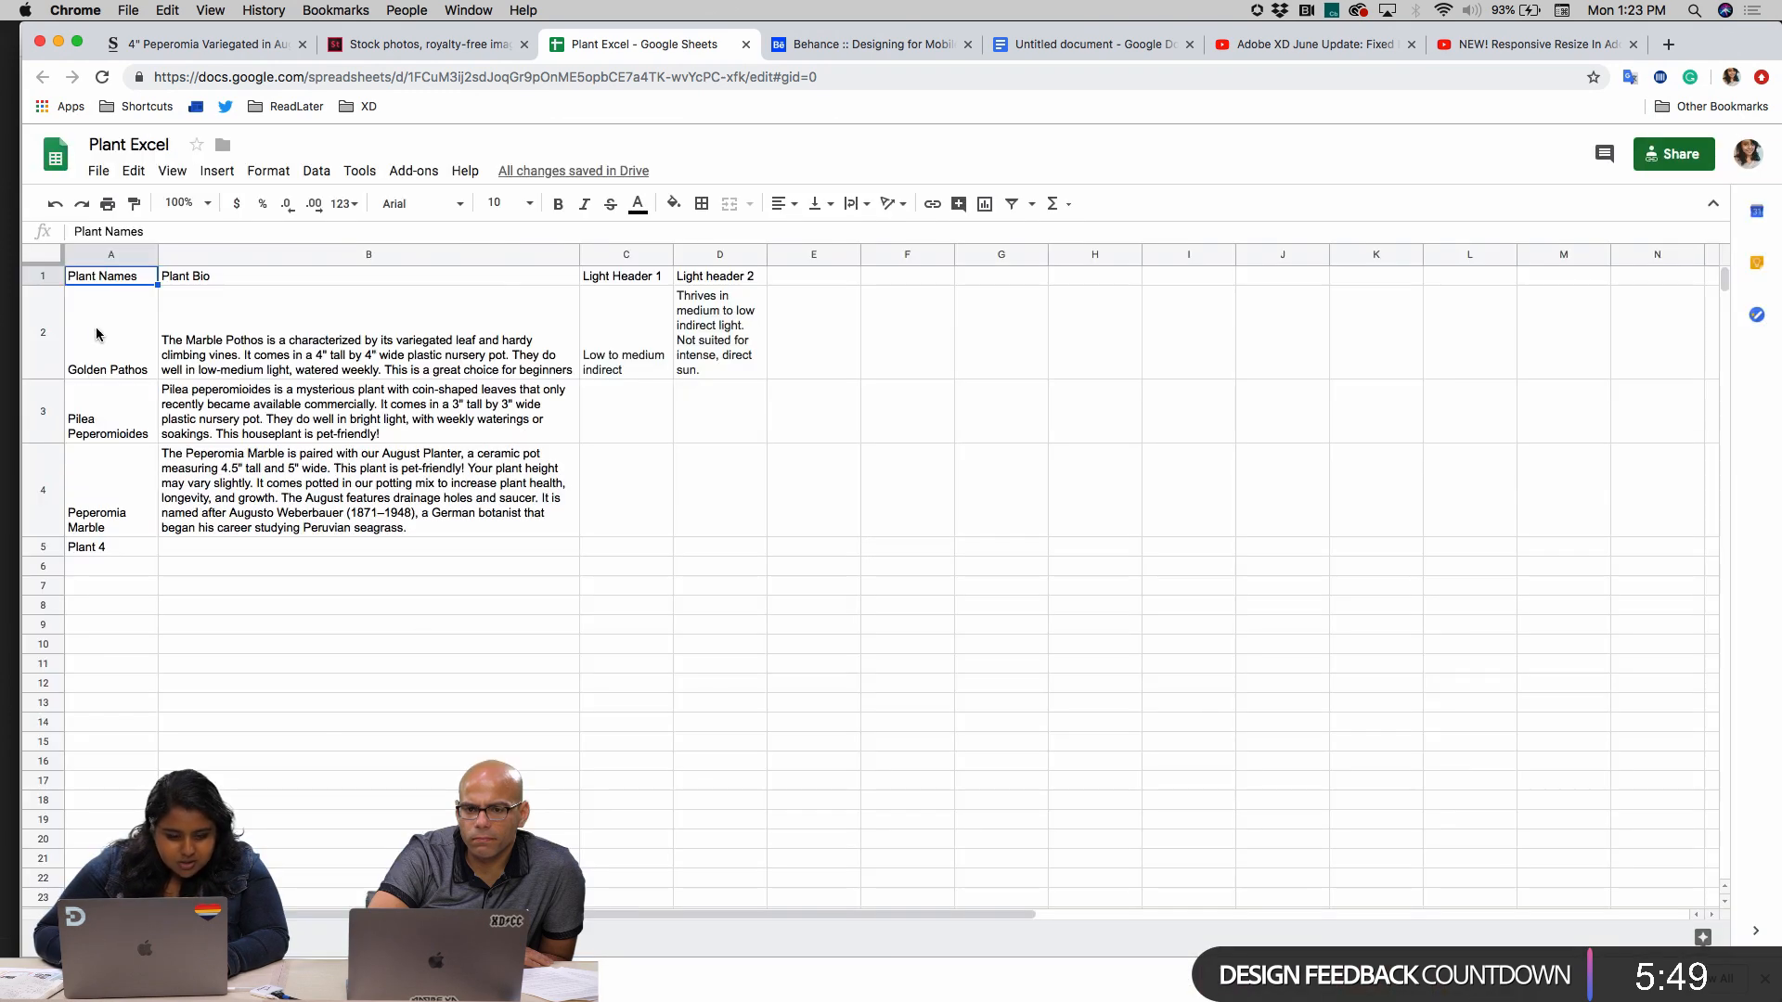
click(122, 330)
drag(123, 331, 125, 548)
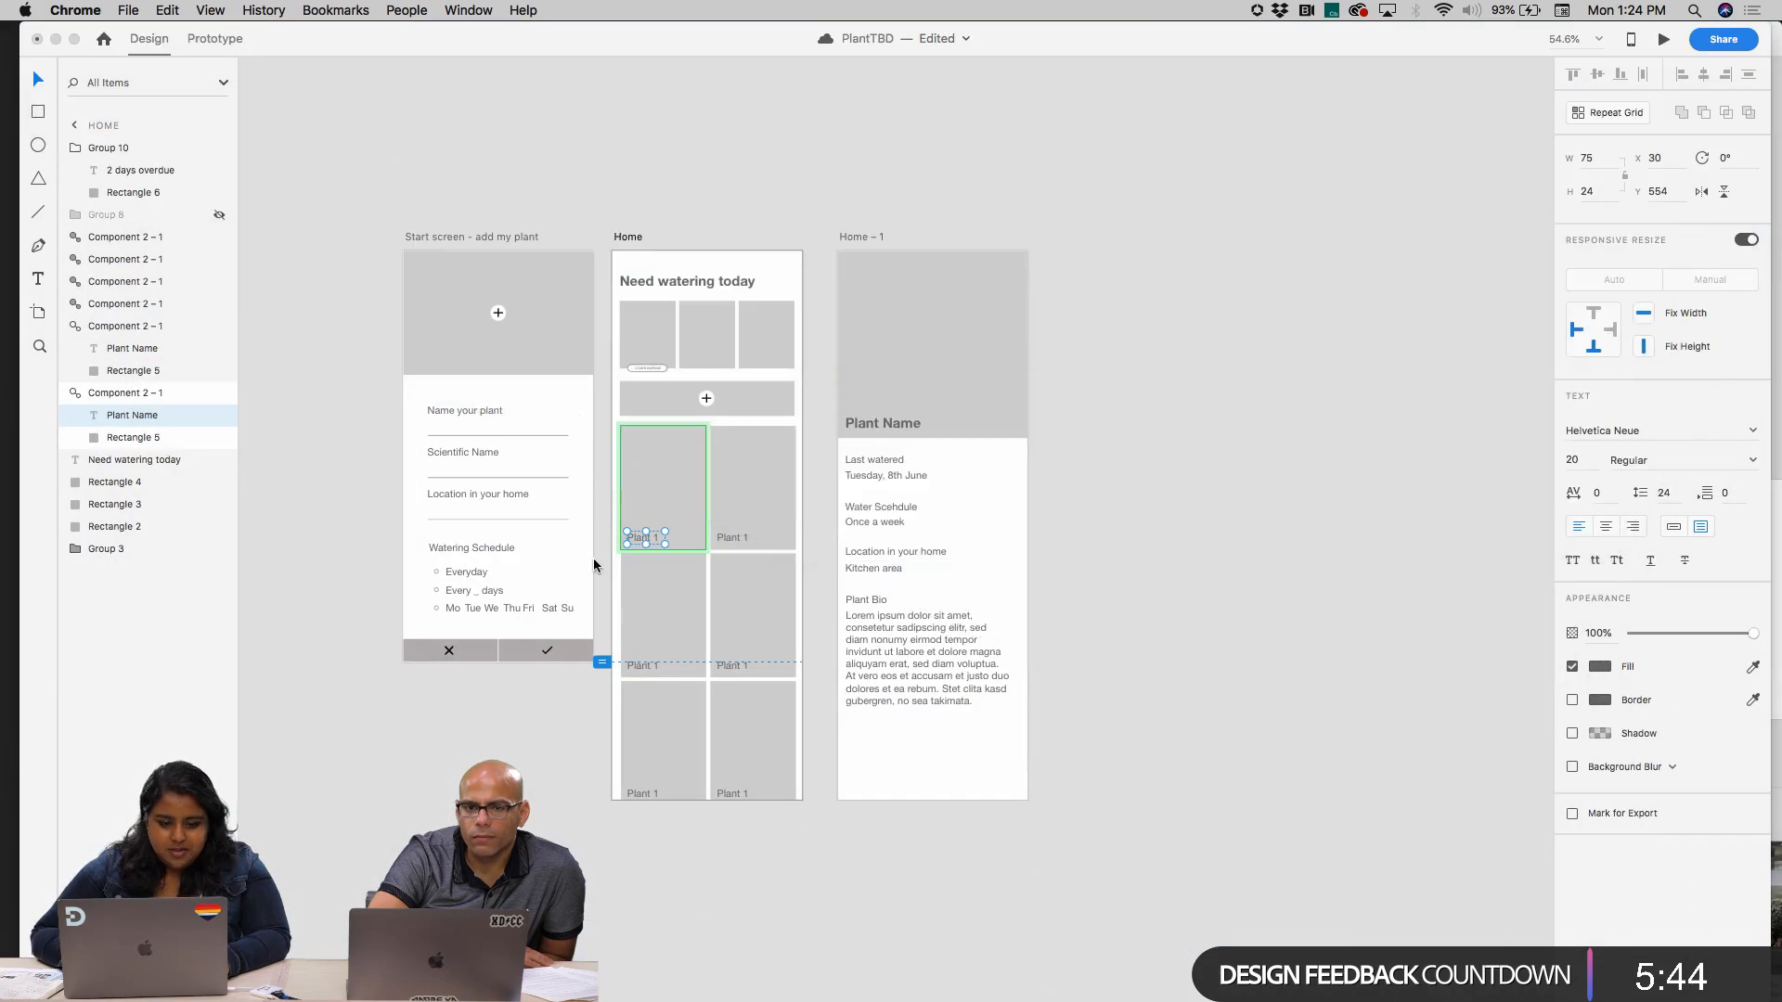
Return to Adobe XD and reselect the Plant Name text layer inside the first plant card
double_click(643, 538)
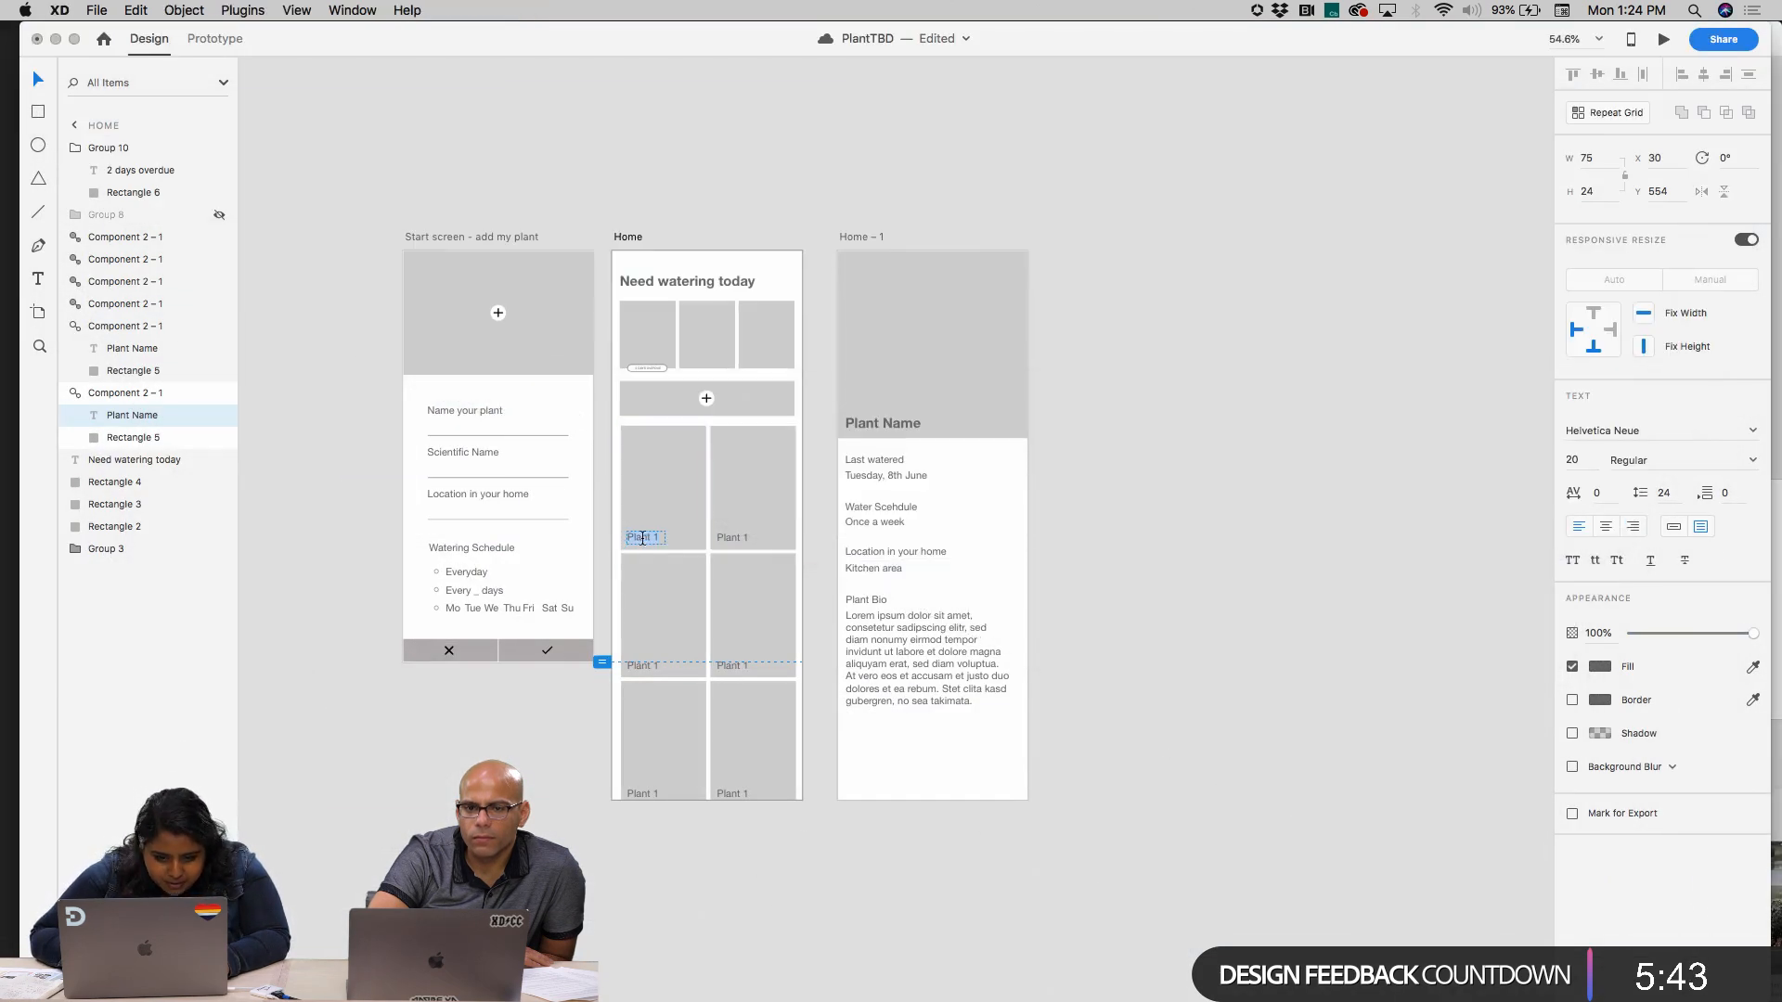
scroll(642, 539, up, 5)
click(661, 521)
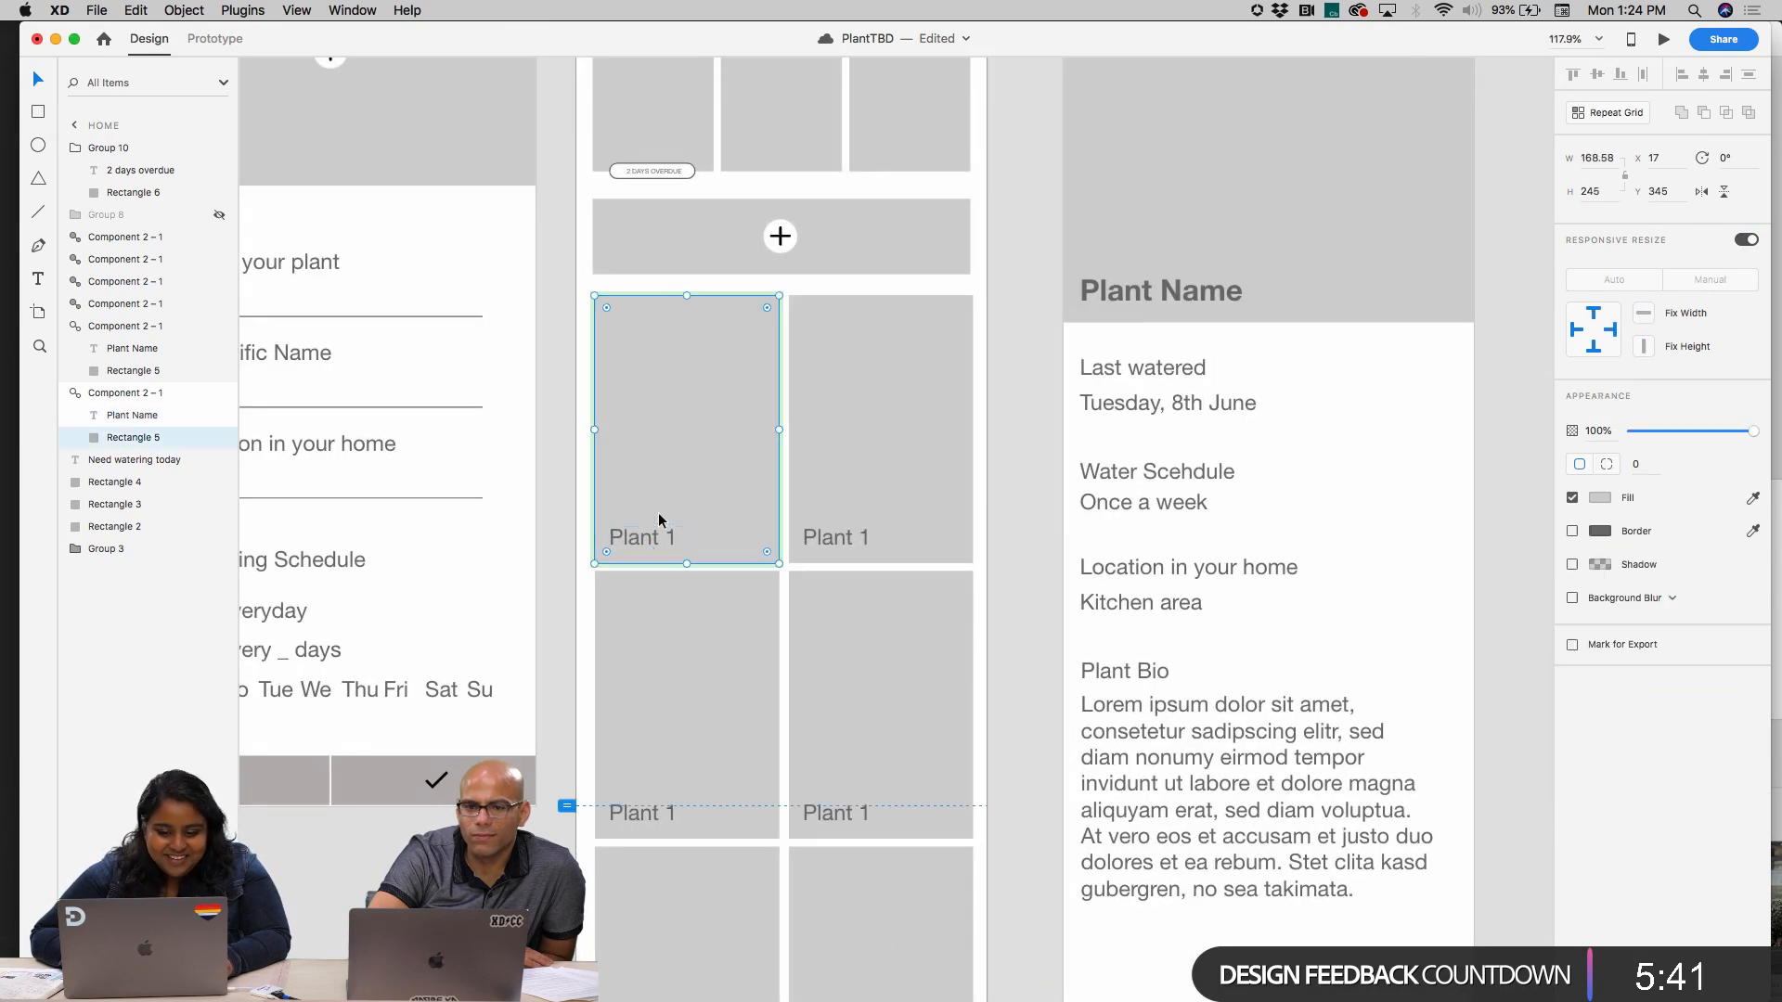
click(135, 415)
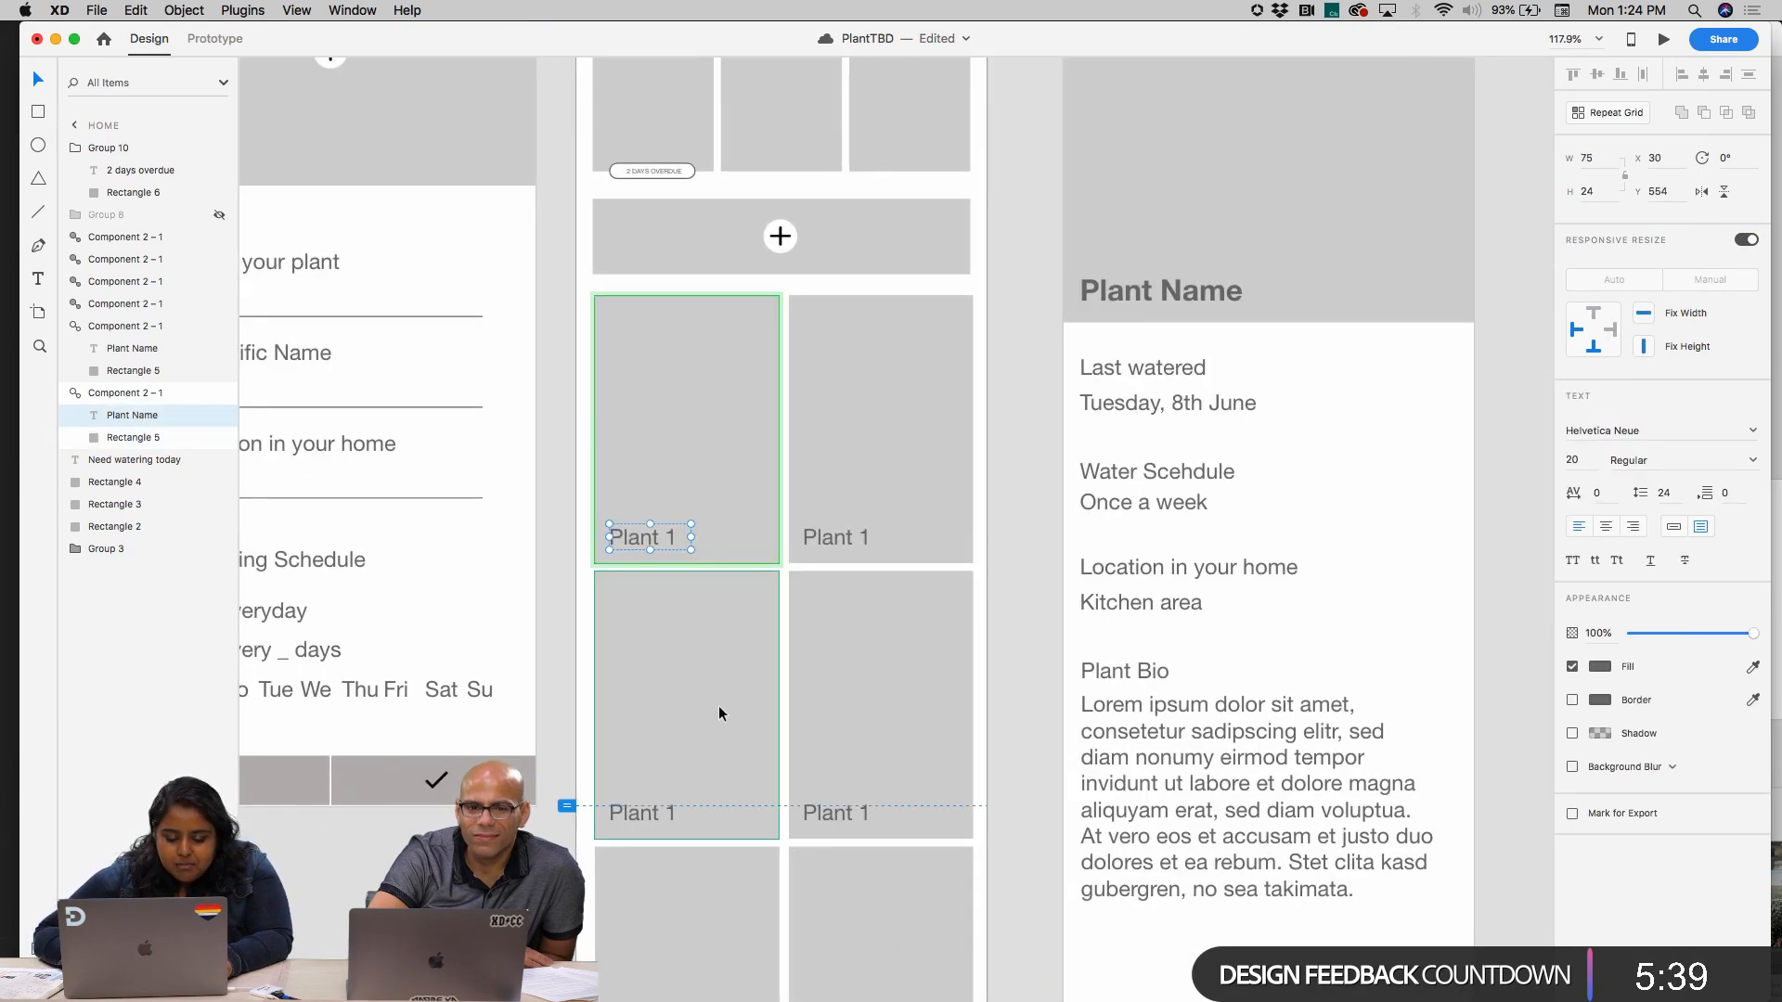
Examine the phone and iPad artboards, ending on the Plant Bio paragraph of the Home – 1 artboard
scroll(719, 713, down, 5)
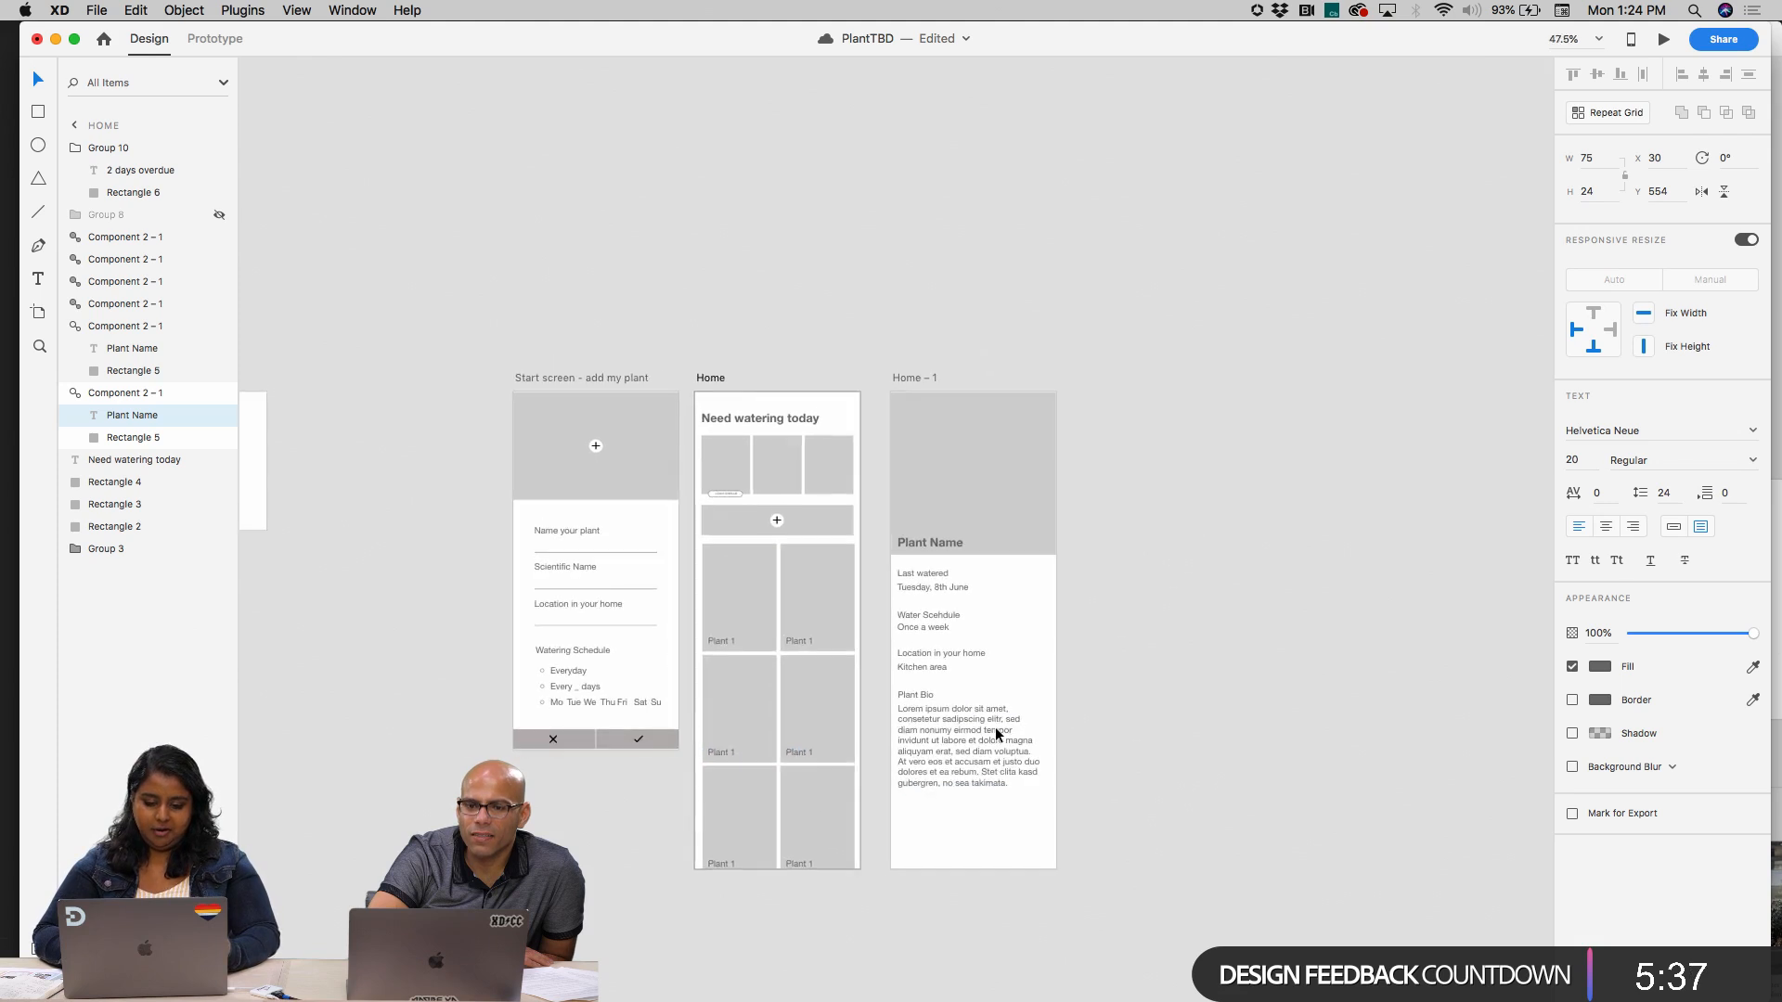
scroll(994, 728, right, 10)
scroll(995, 728, down, 5)
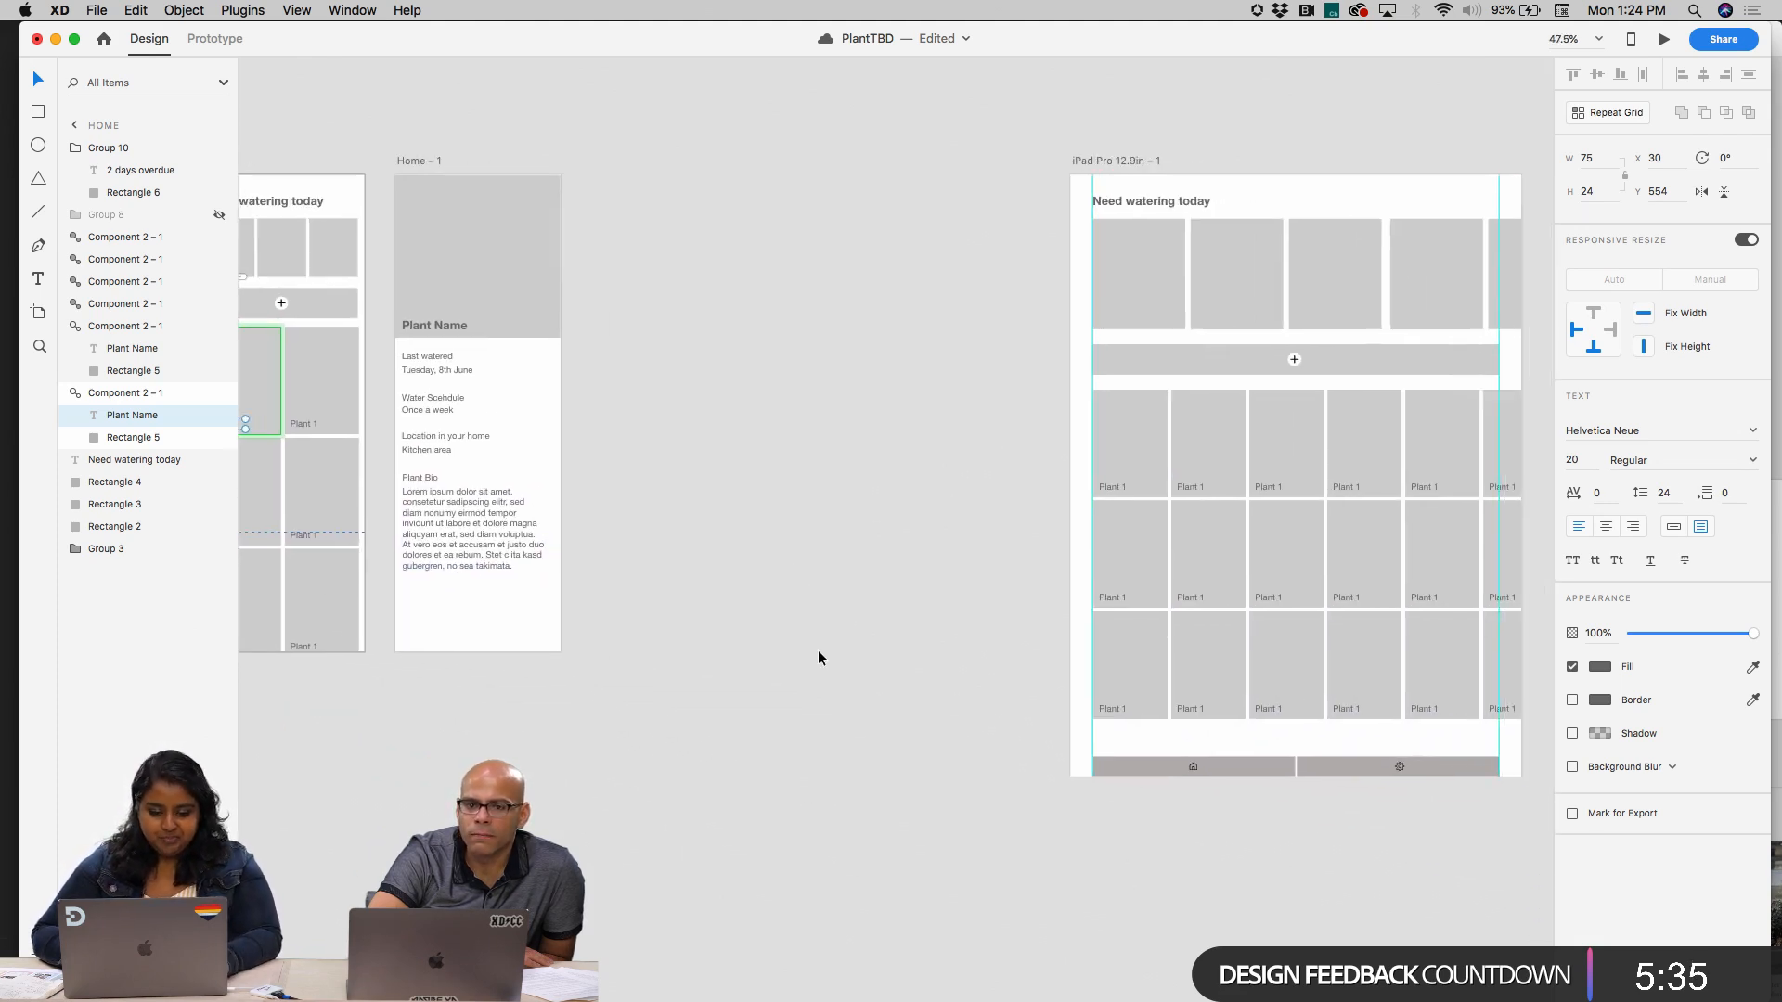
scroll(819, 658, down, 5)
scroll(817, 650, left, 3)
click(667, 527)
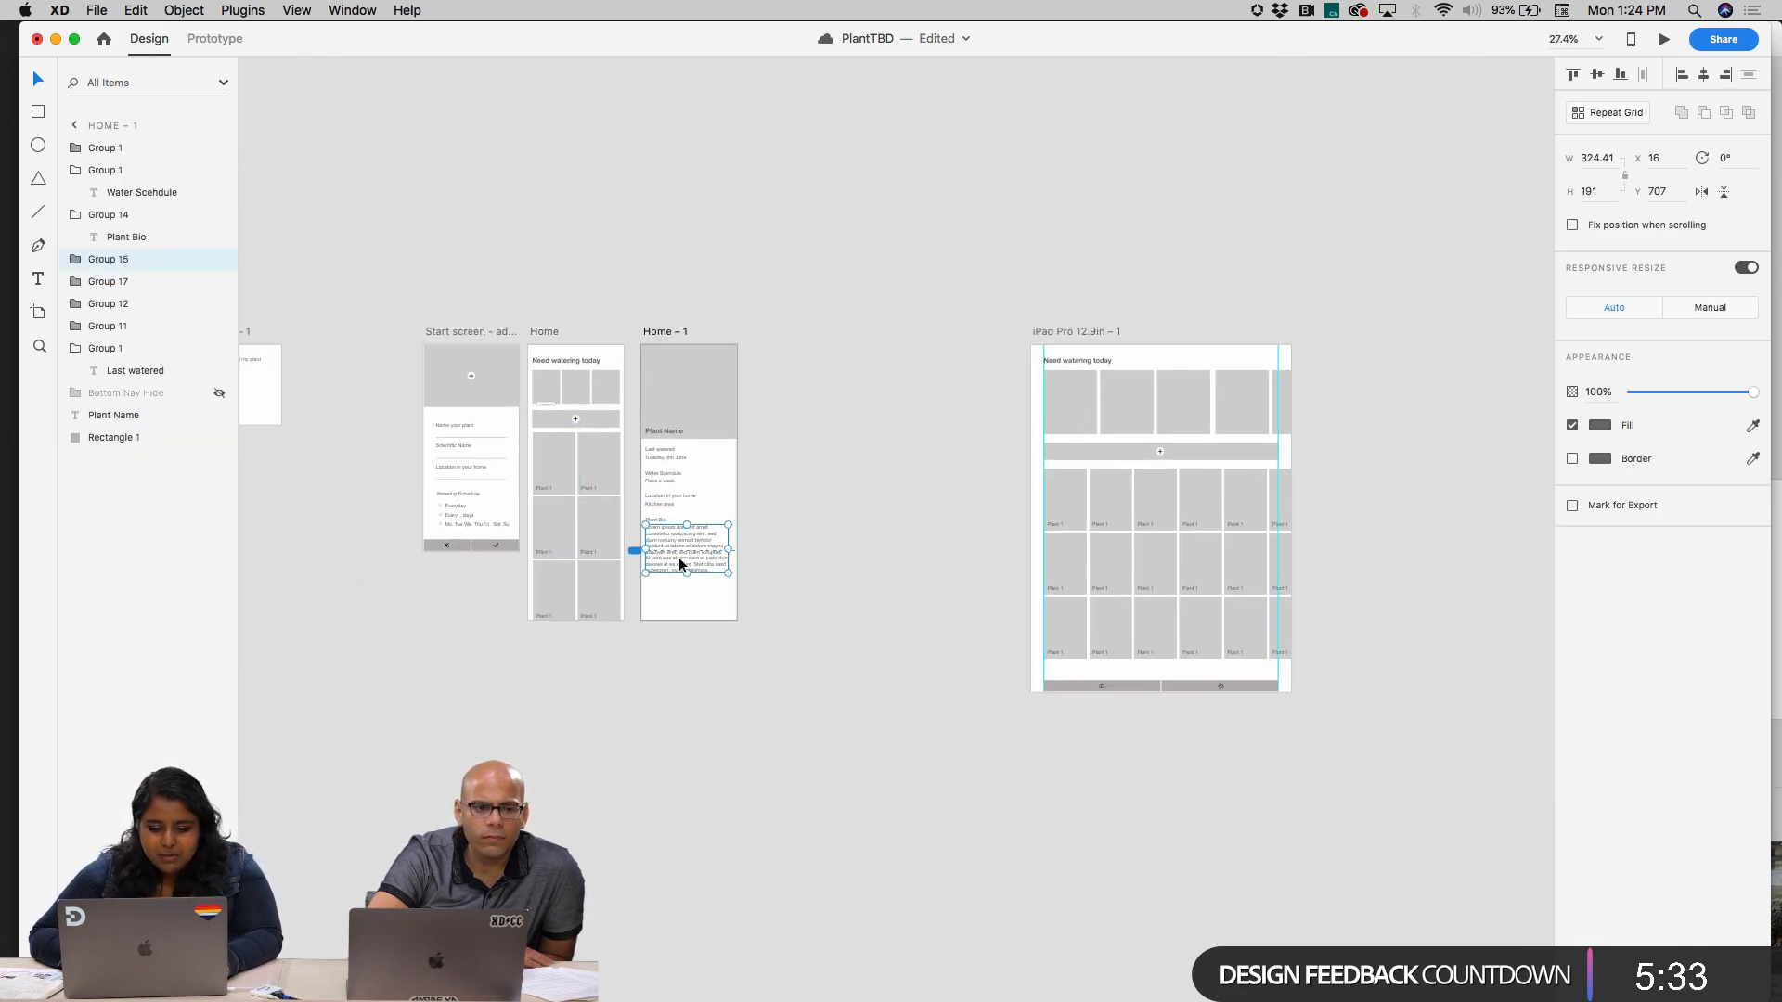
scroll(680, 563, up, 4)
scroll(679, 563, down, 2)
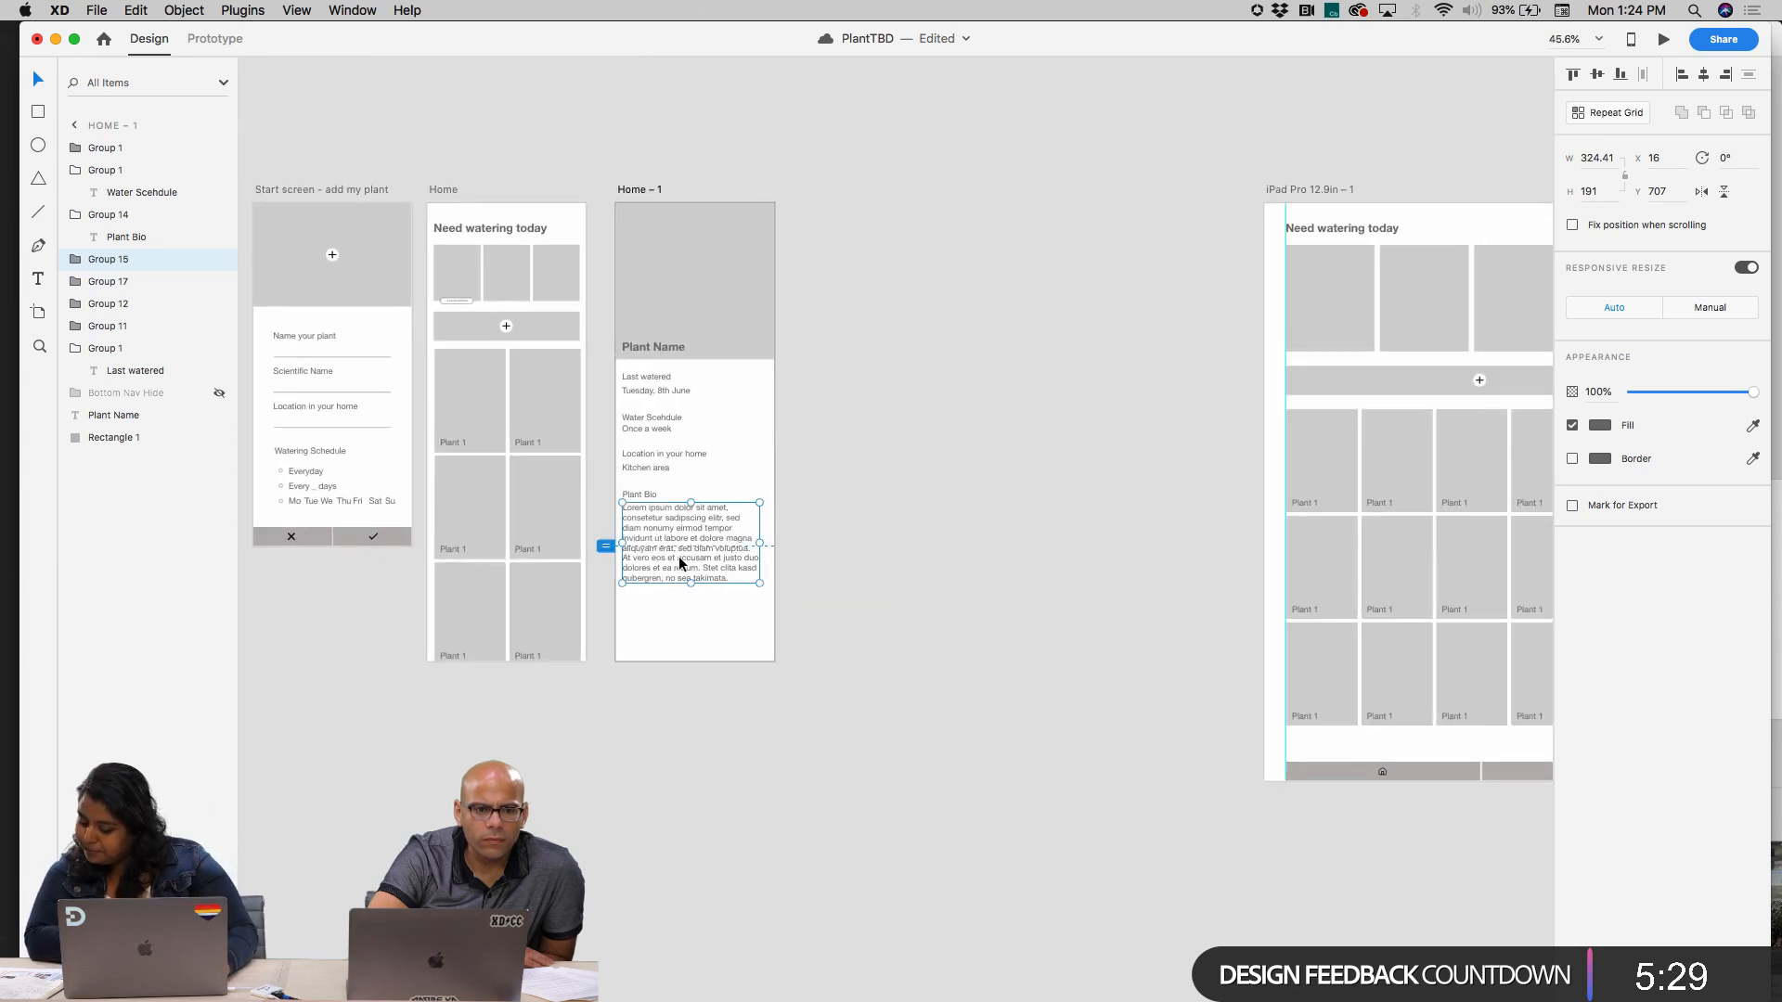
scroll(666, 542, up, 5)
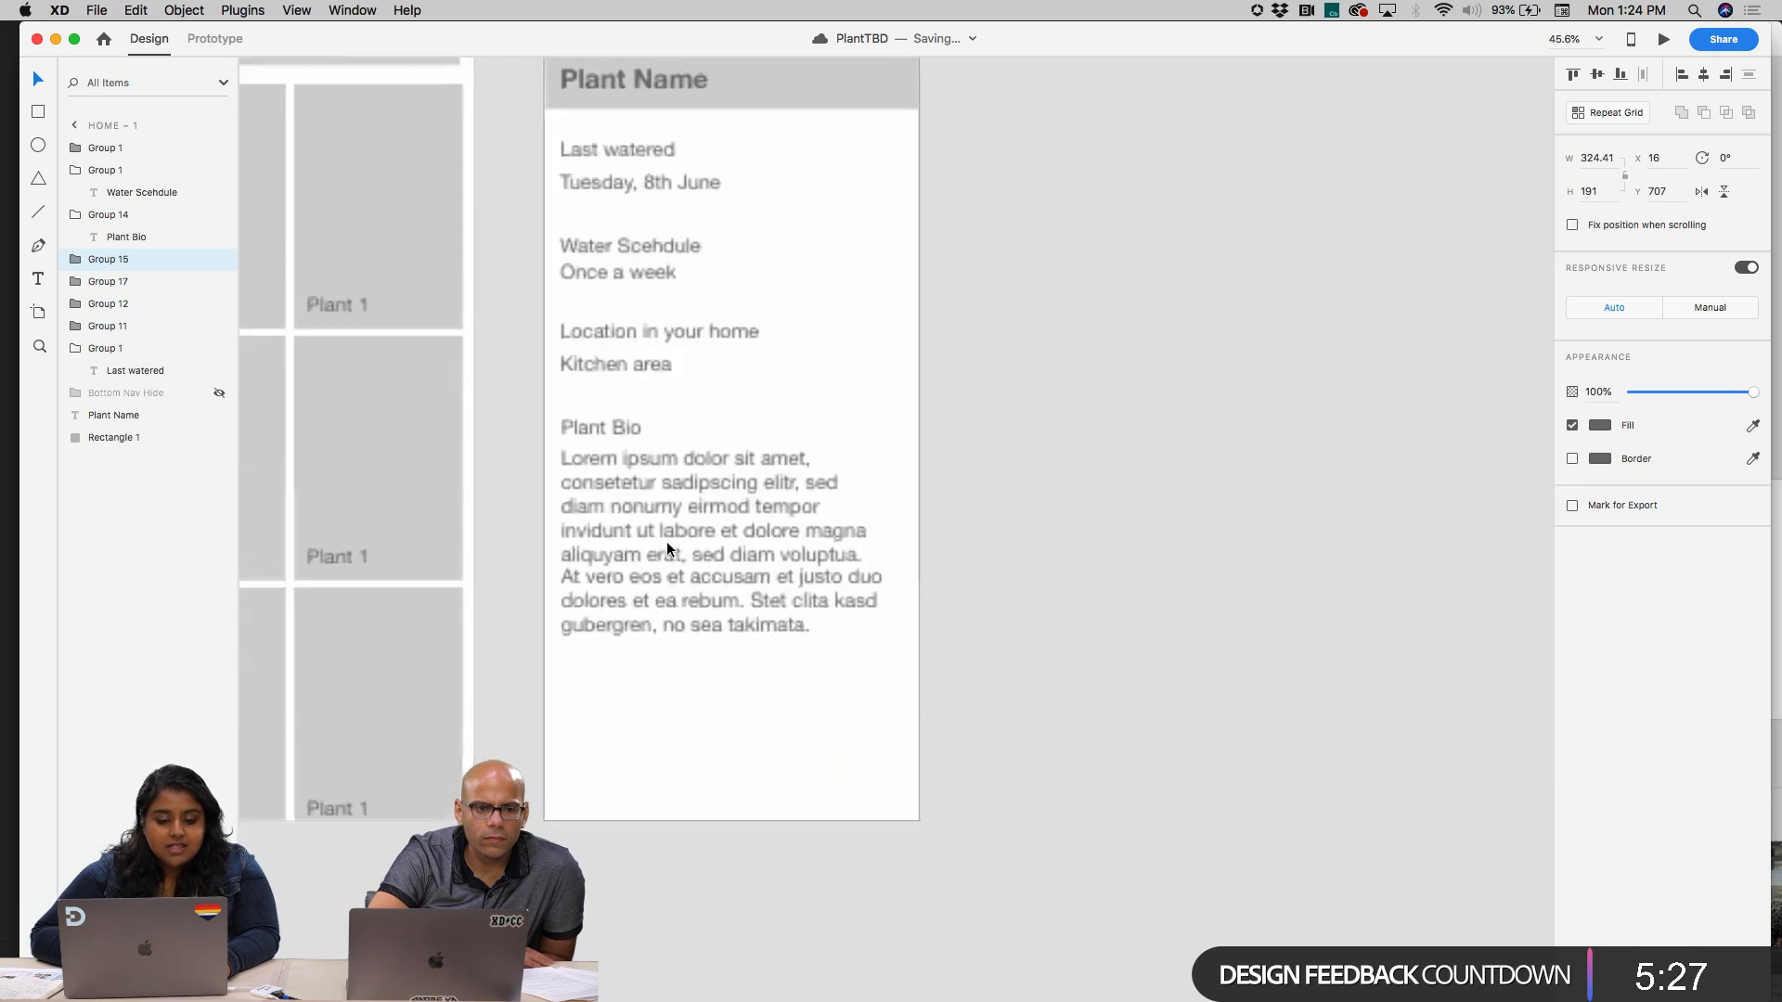
Copy the water drop icon from My Downloads in Icondrop, paste it on Home – 1, and place it below the Plant Bio paragraph
click(242, 10)
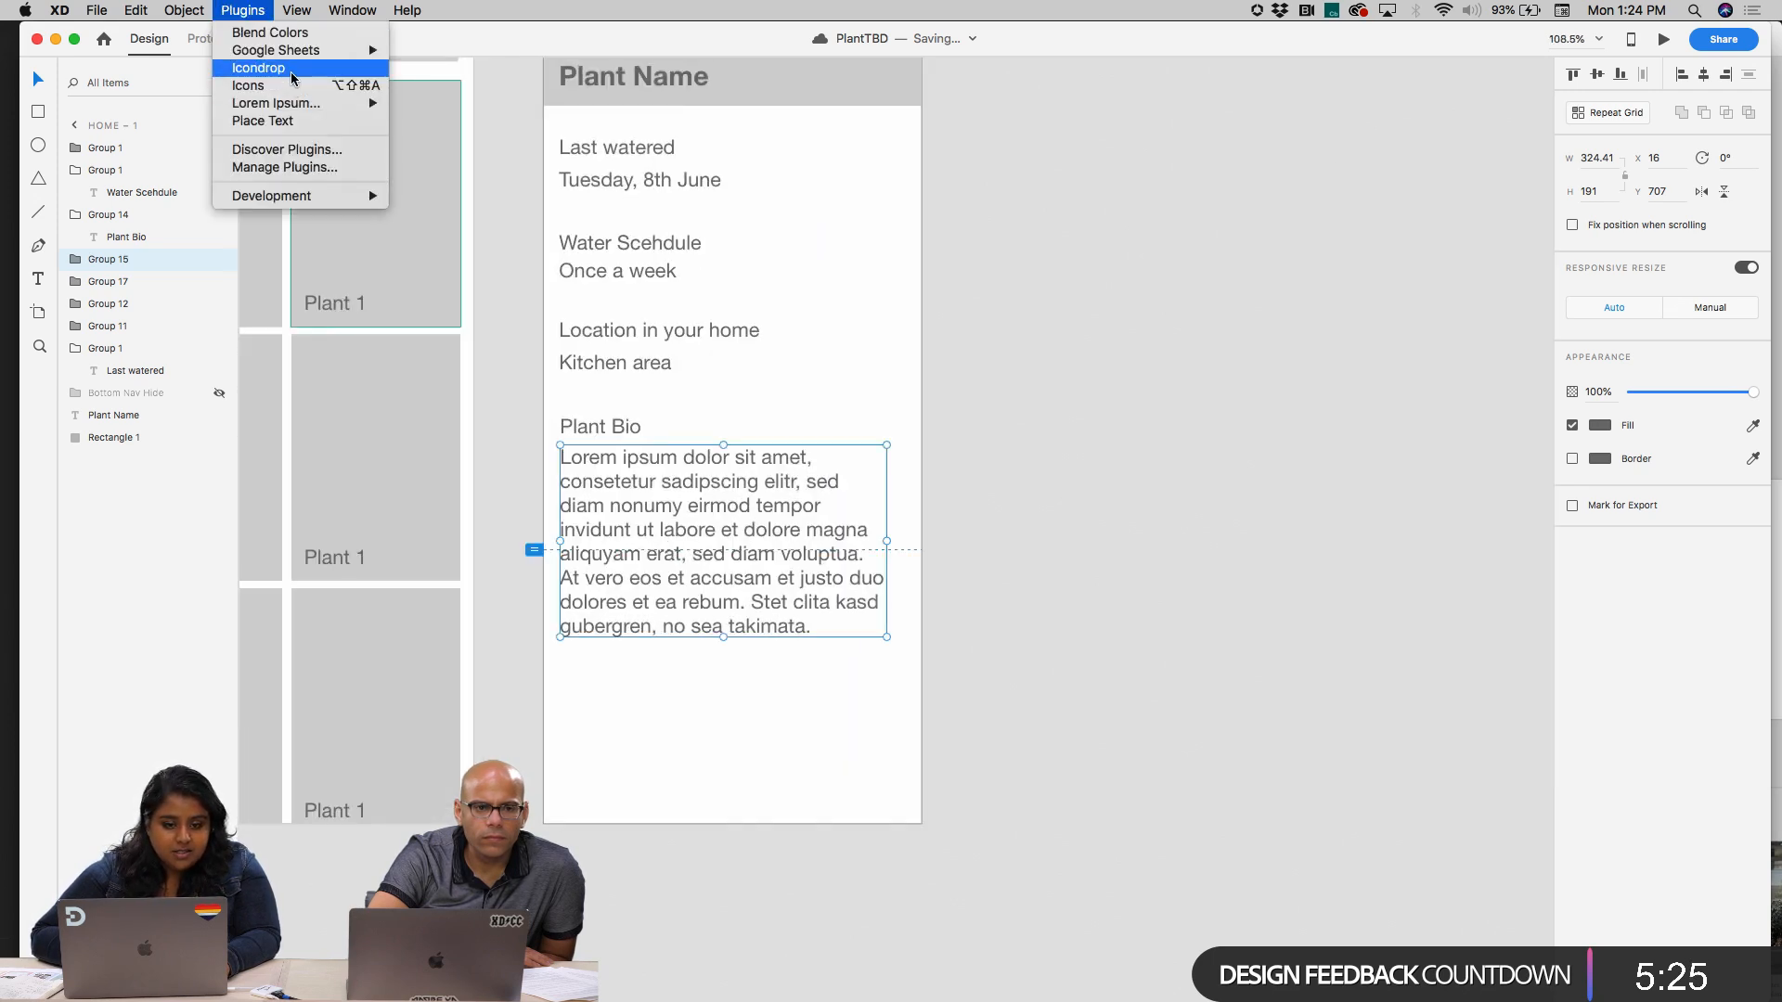
click(260, 68)
click(564, 97)
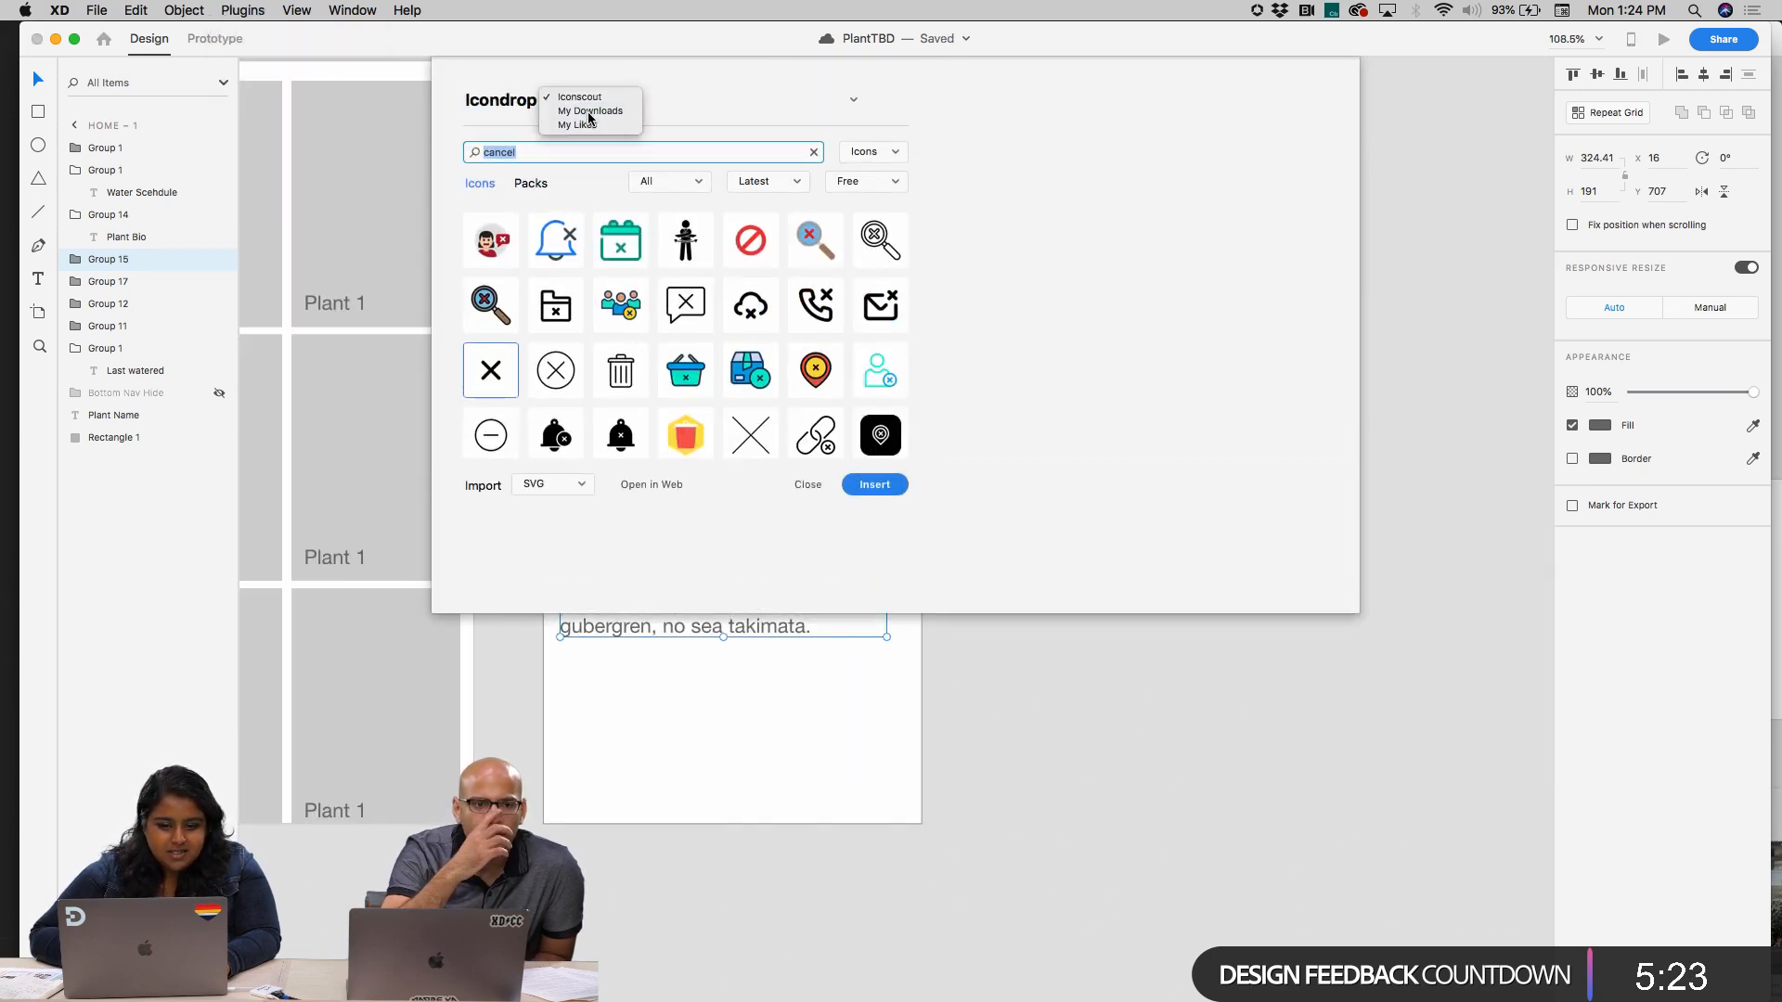
click(592, 111)
click(644, 278)
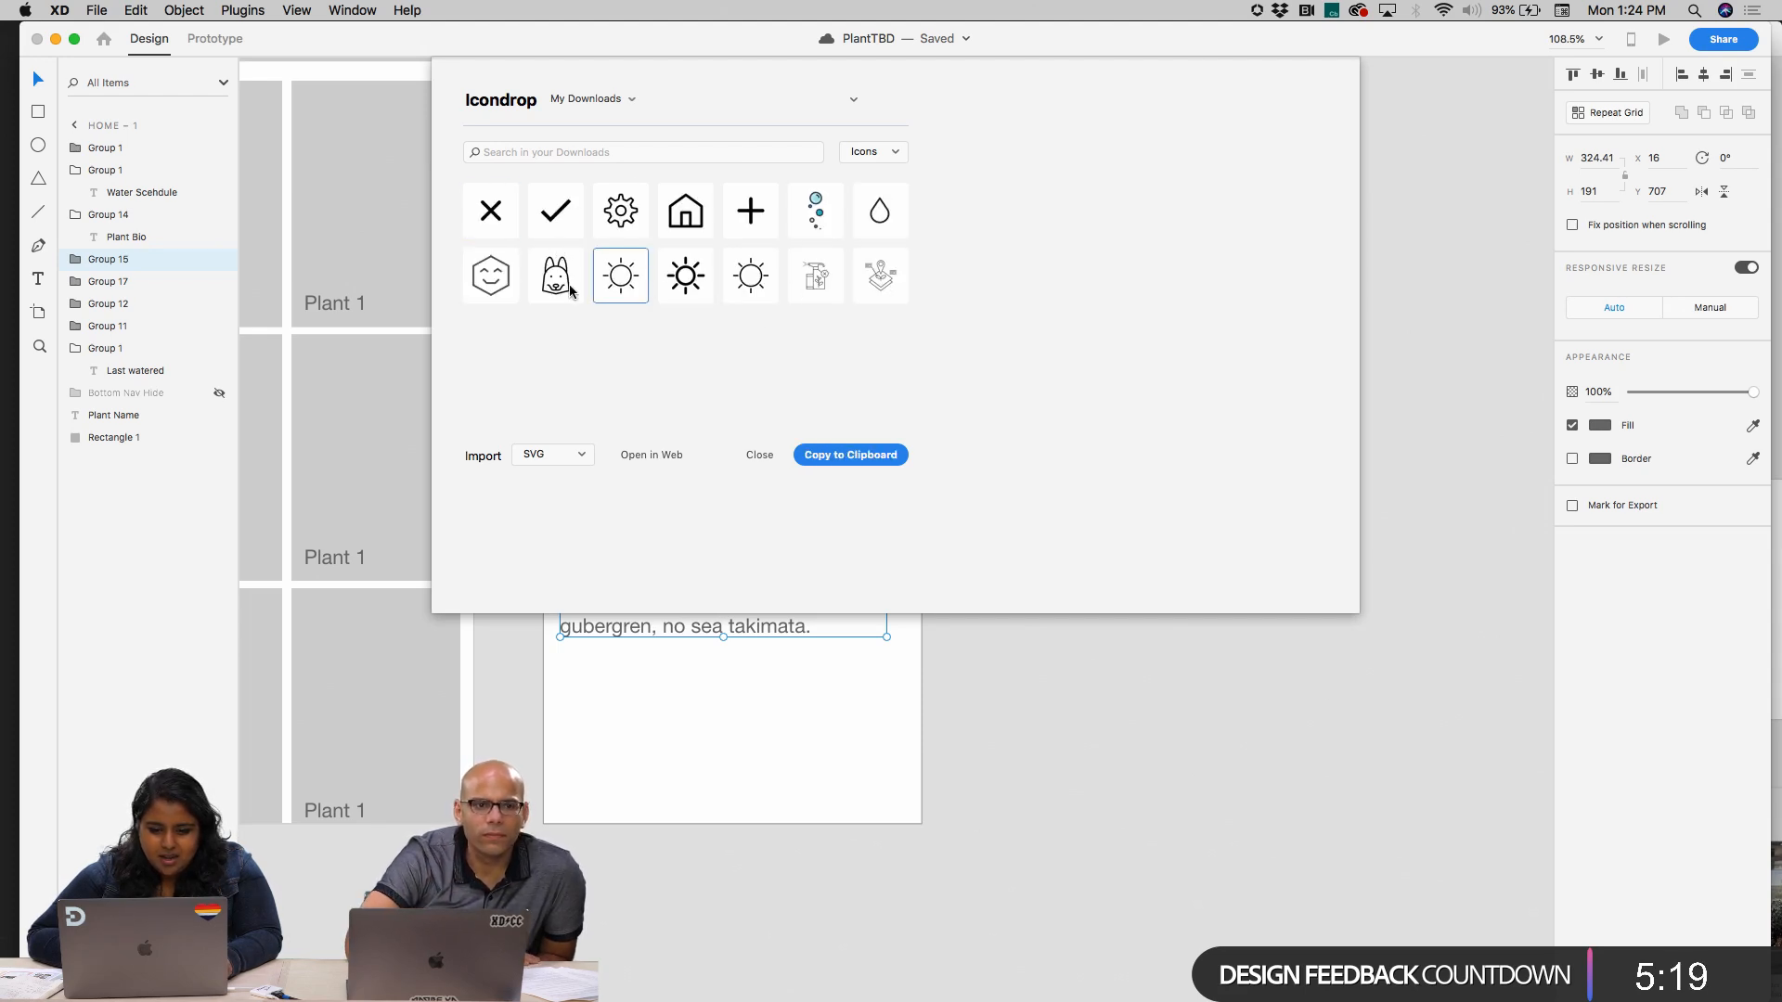
click(870, 212)
click(839, 454)
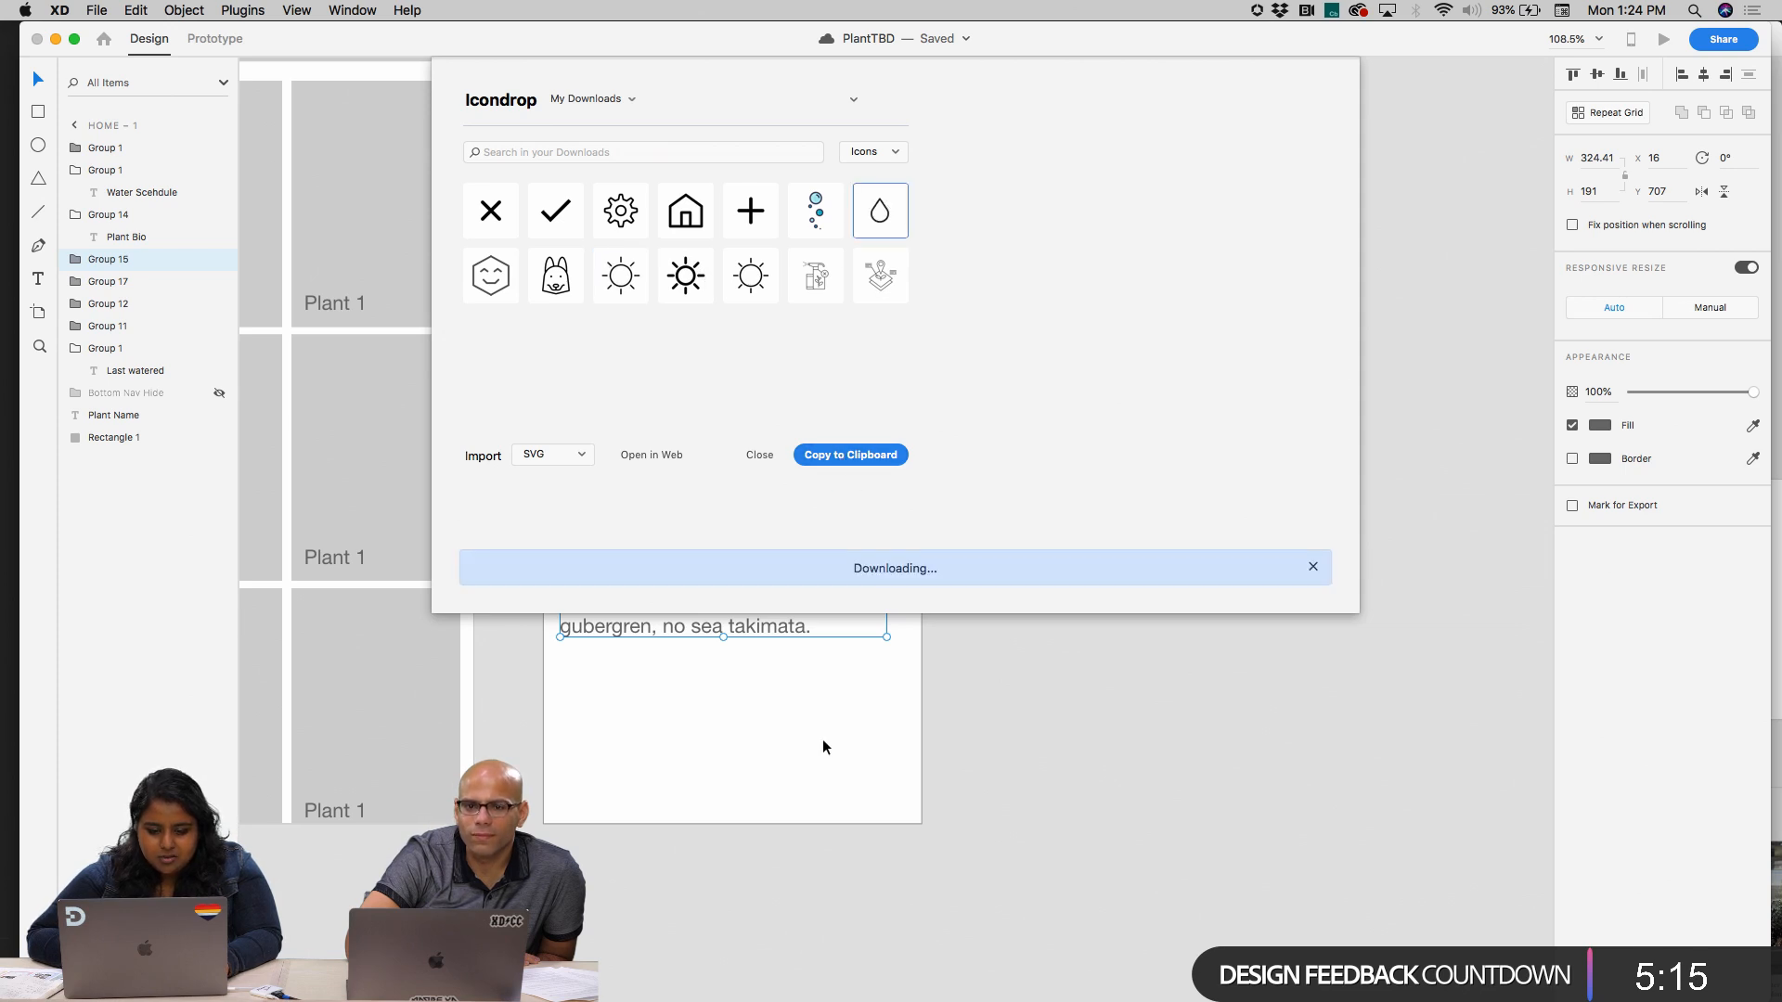
key(super+v)
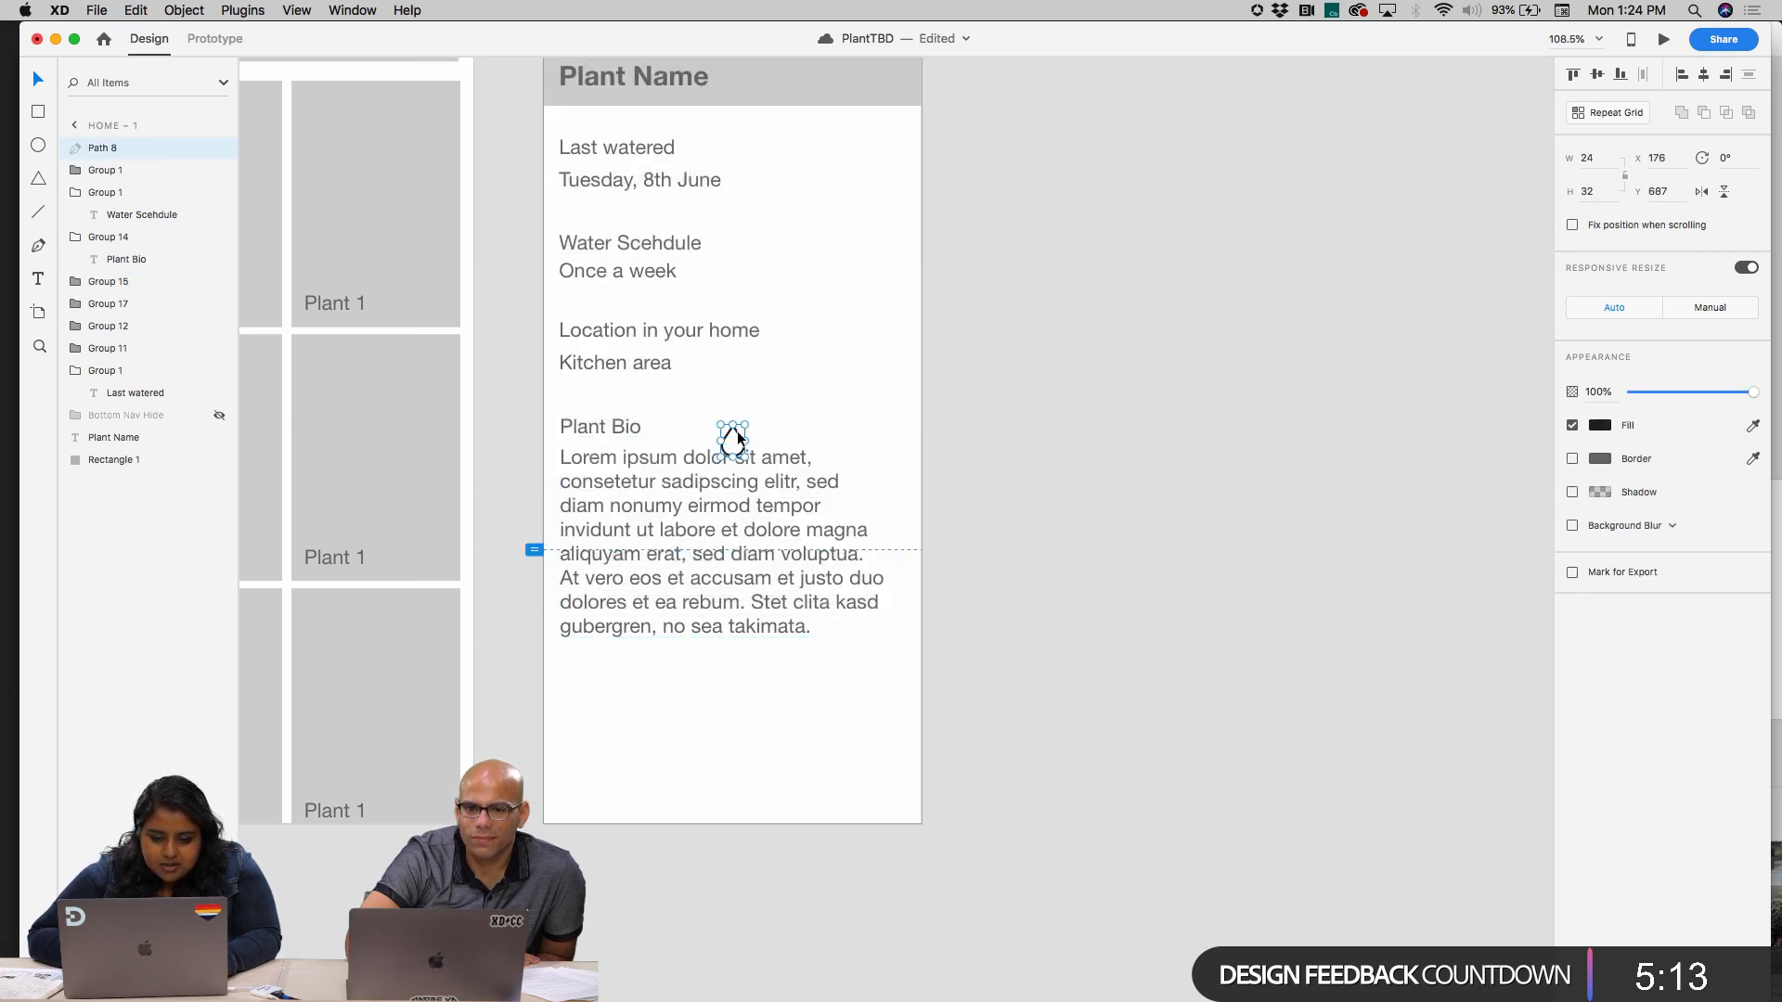
drag(745, 445, 581, 698)
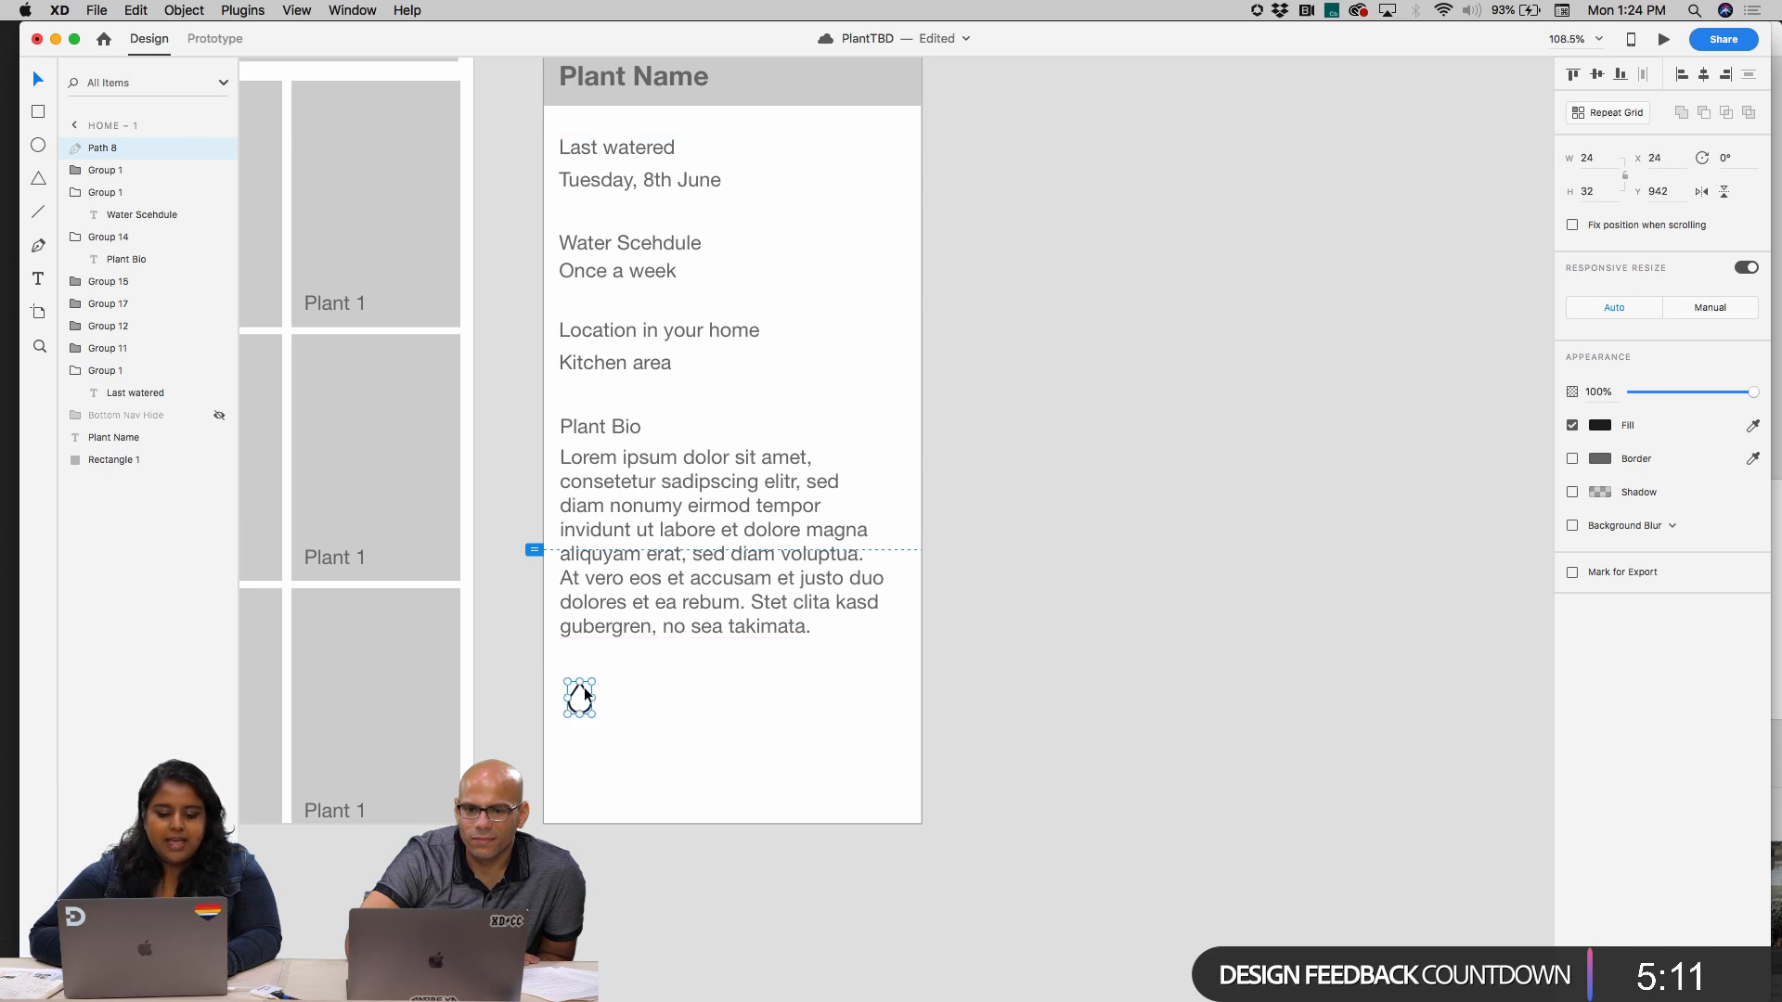
click(656, 692)
Copy the bold sun icon from the Icondrop downloads and paste it onto the Home – 1 artboard
click(244, 9)
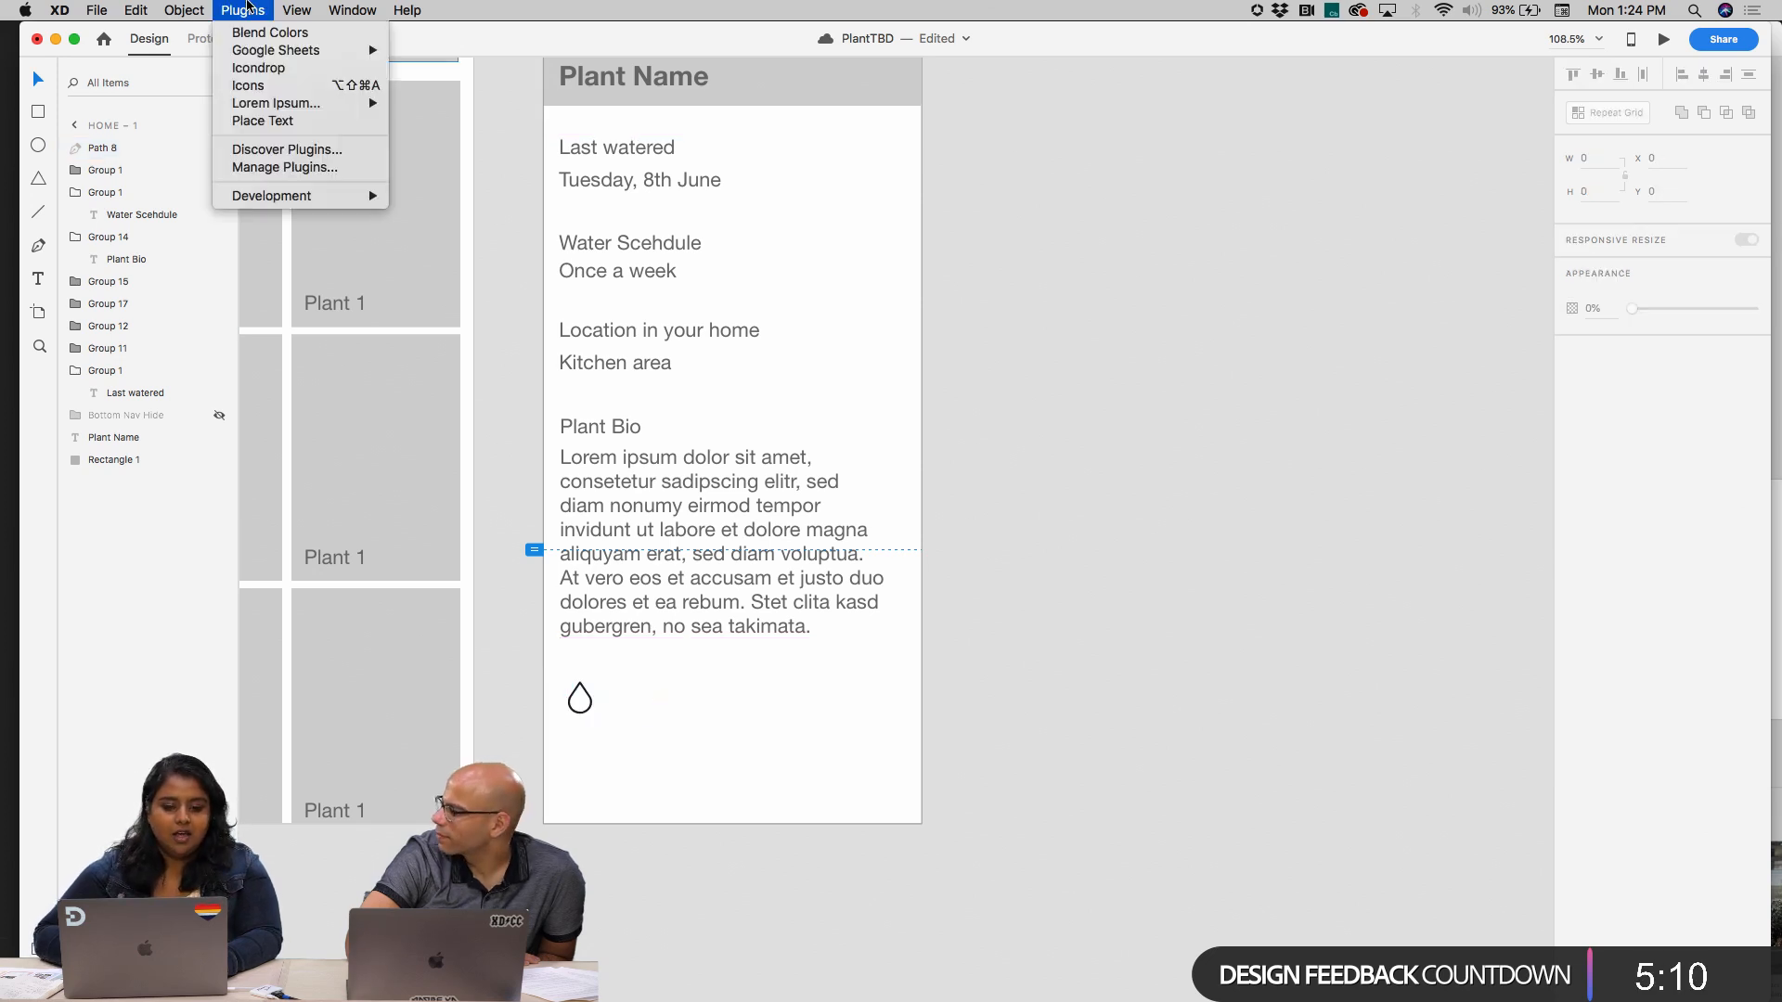
click(279, 67)
click(627, 289)
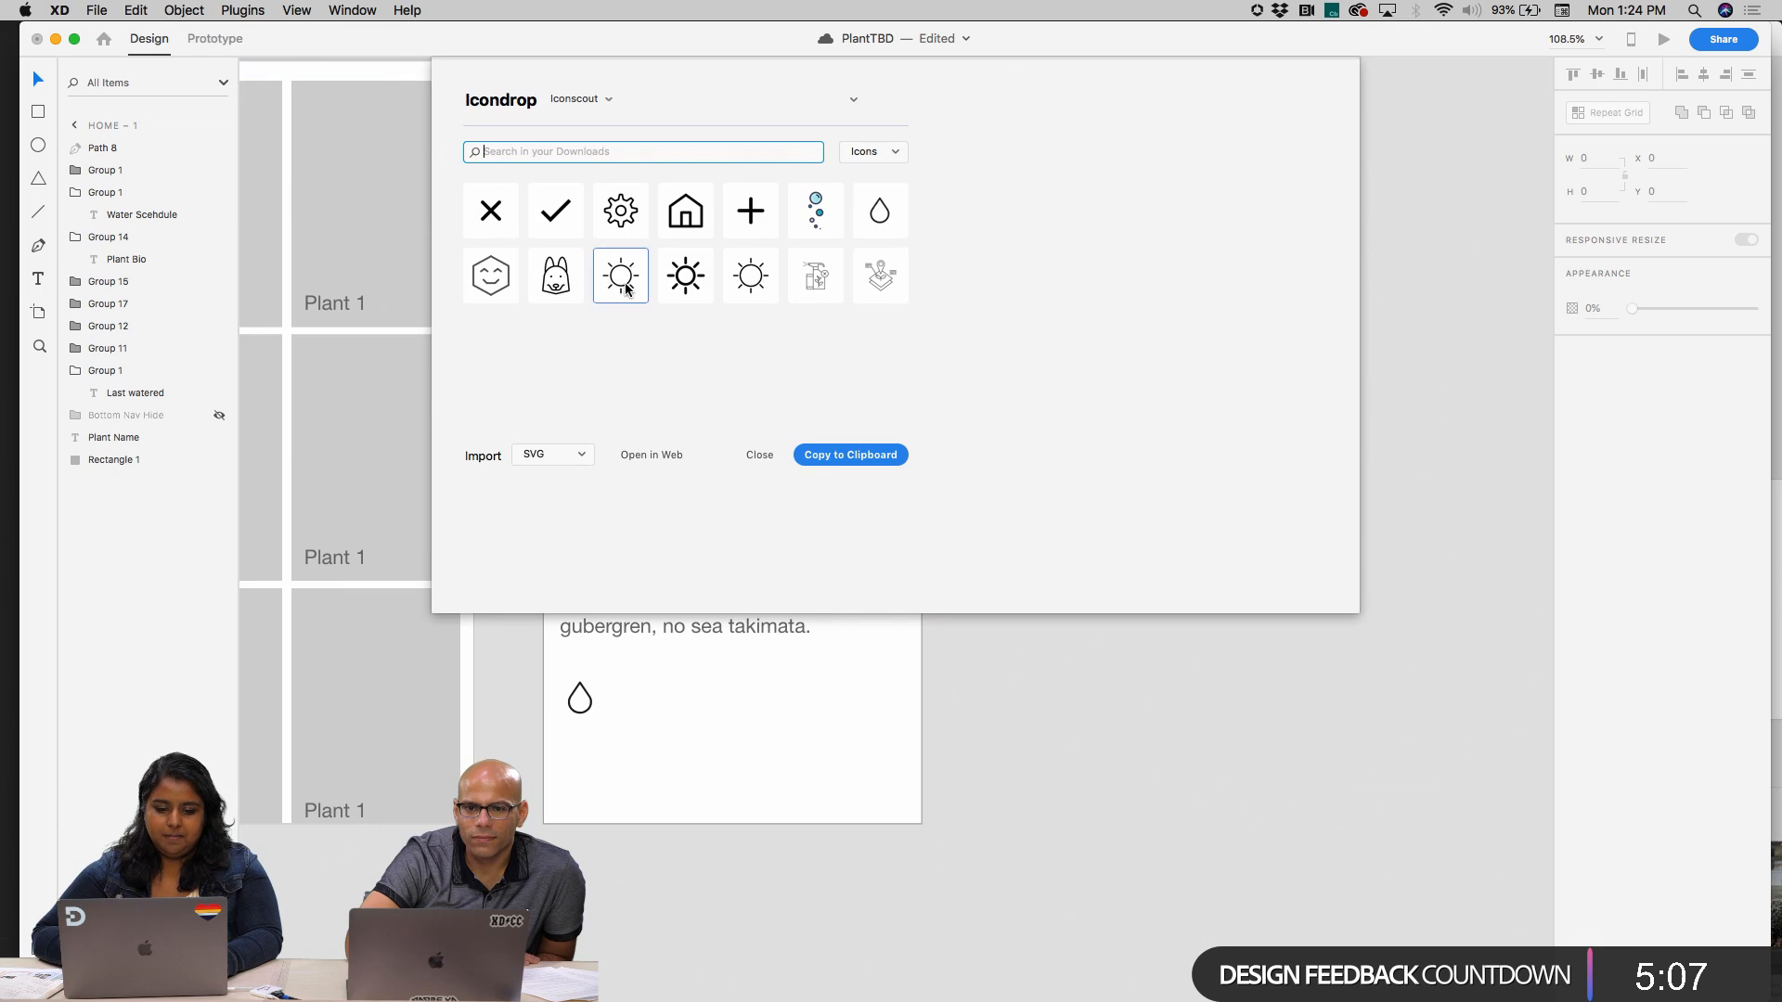
click(685, 277)
click(879, 455)
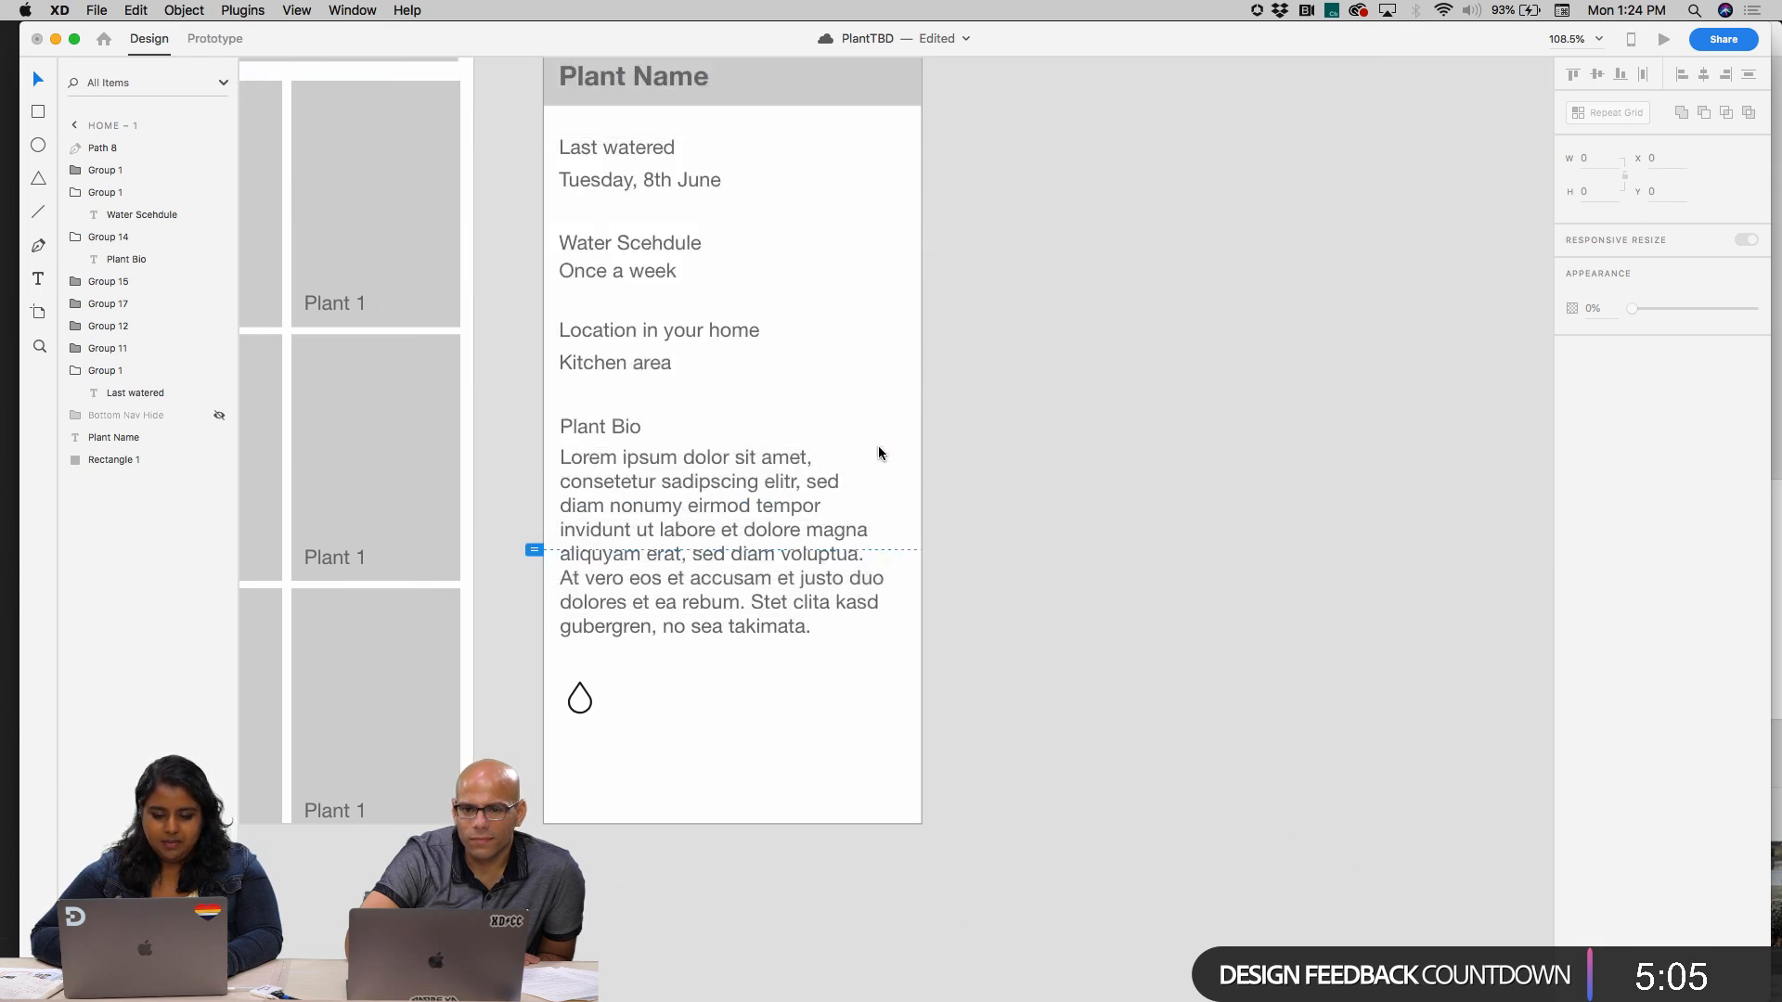
key(super+v)
Enlarge the sun icon to about 30 by 30 and place it beside the water drop icon
scroll(750, 451, up, 5)
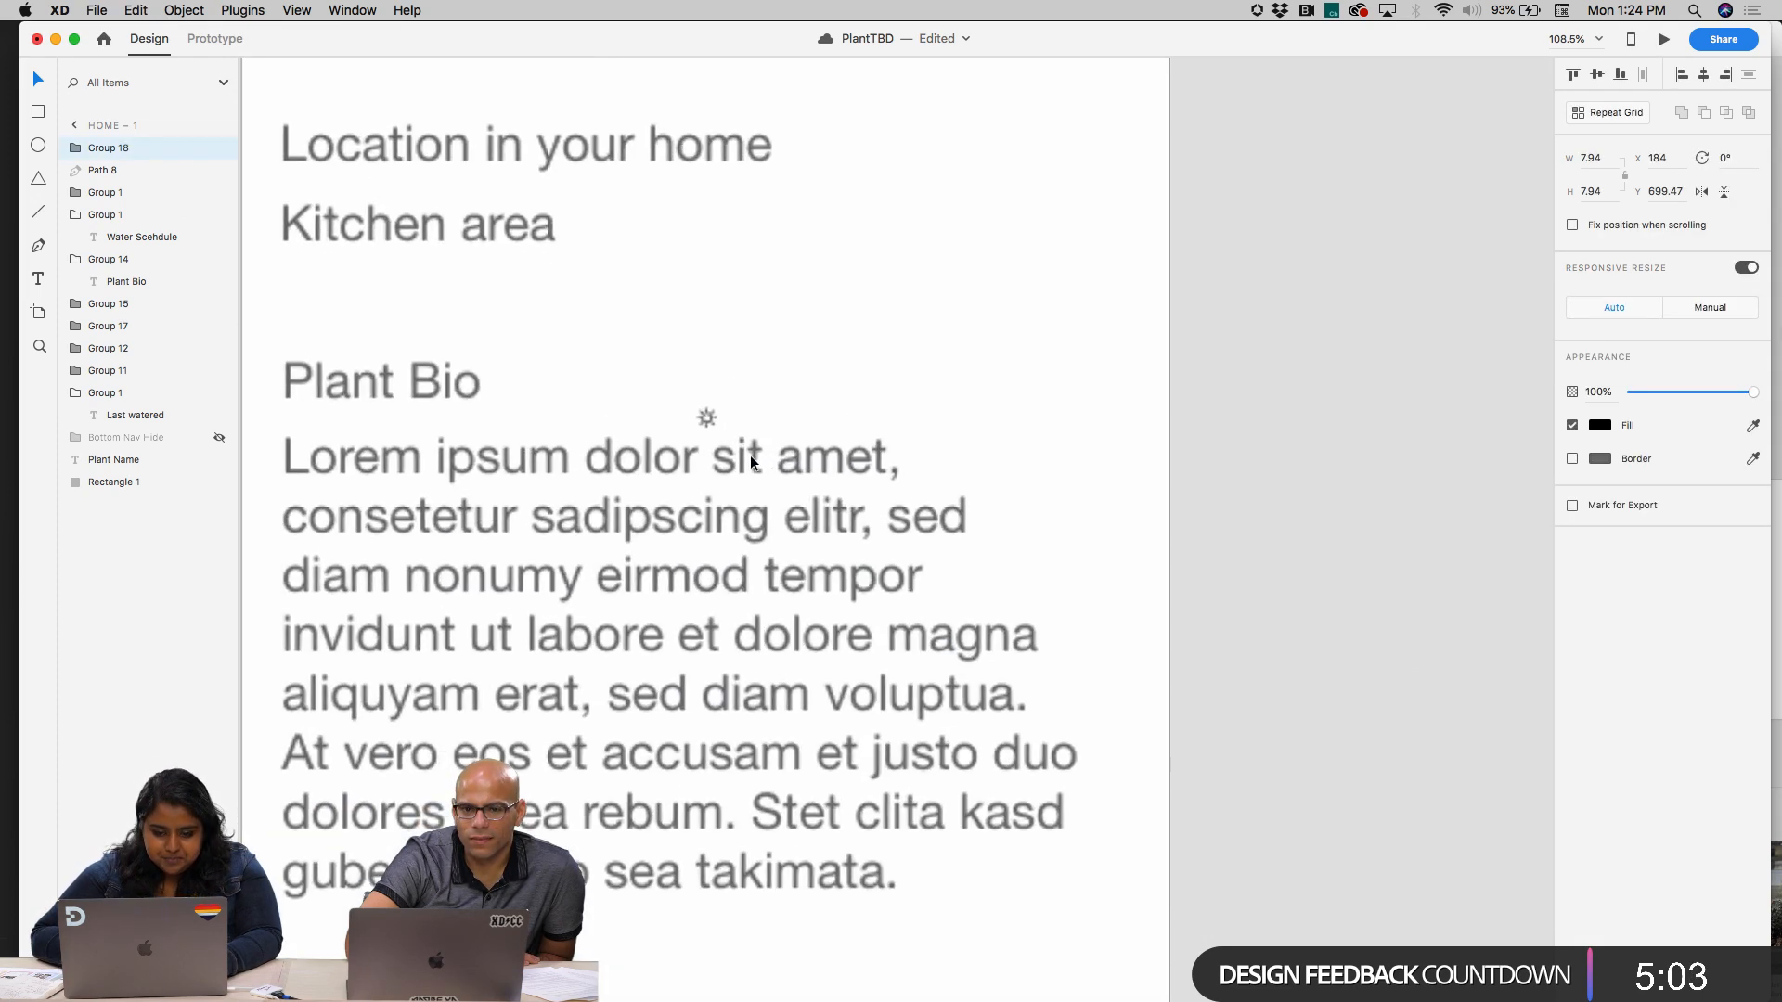
drag(716, 429, 586, 905)
scroll(638, 483, down, 5)
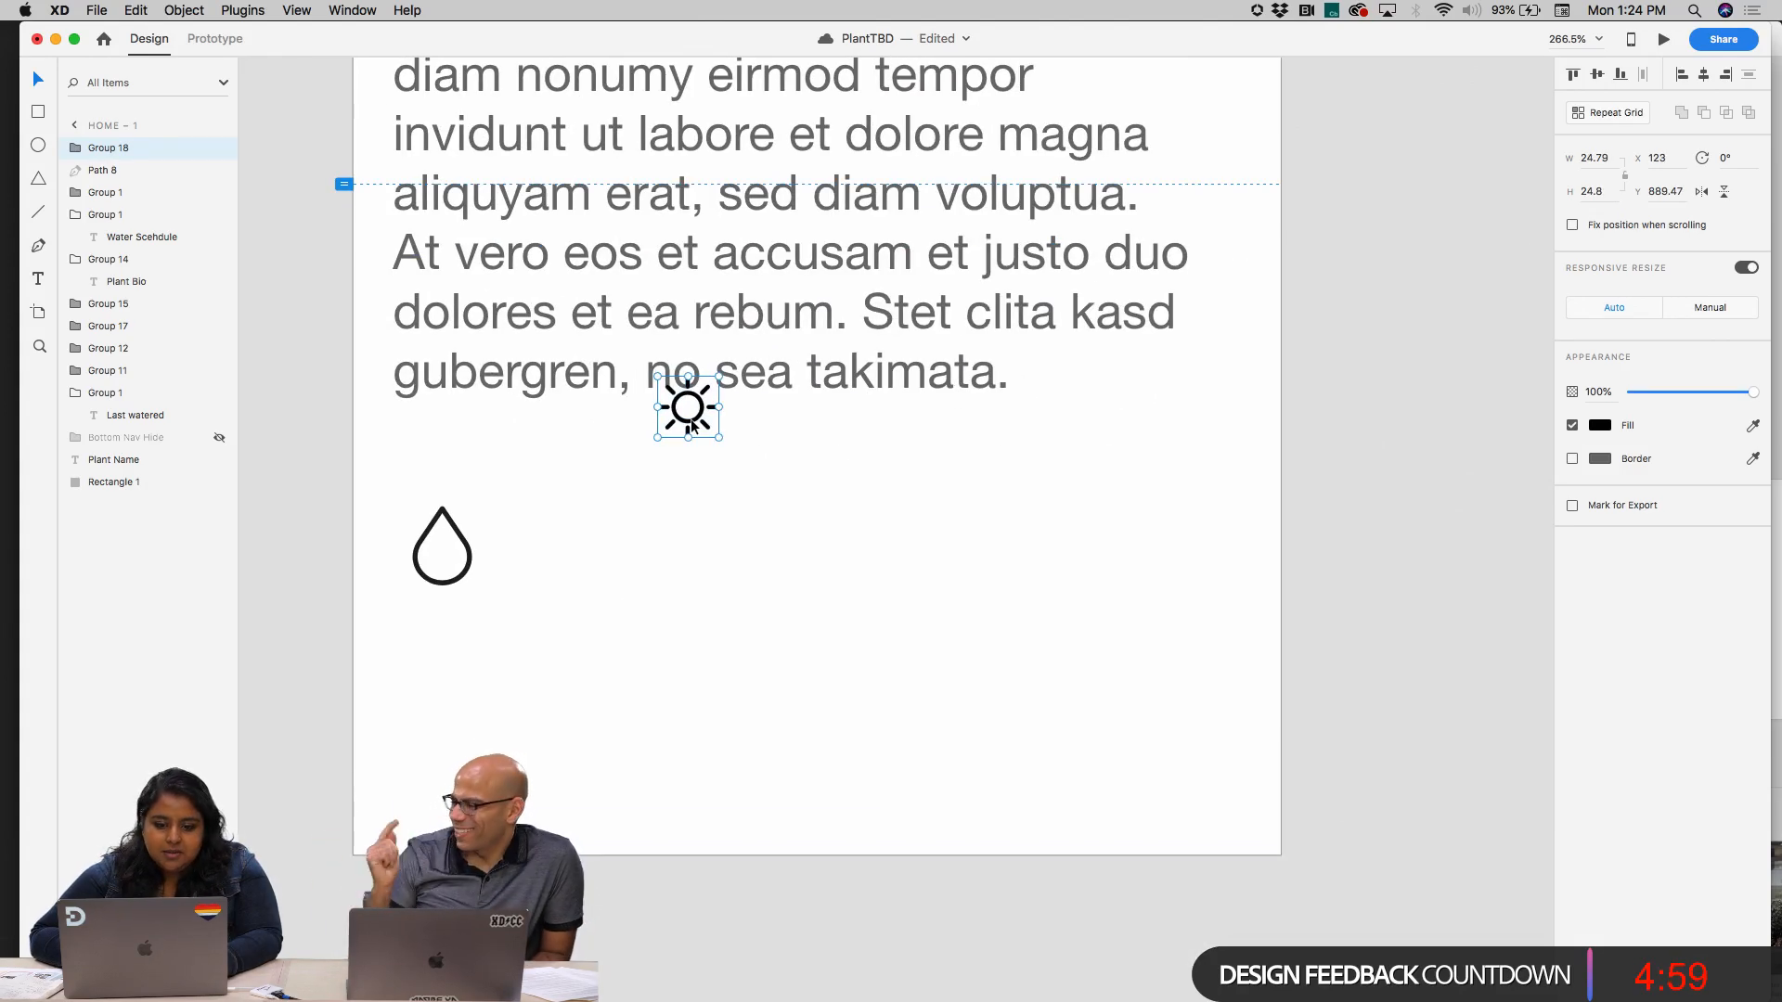
drag(691, 426, 615, 581)
scroll(482, 601, up, 5)
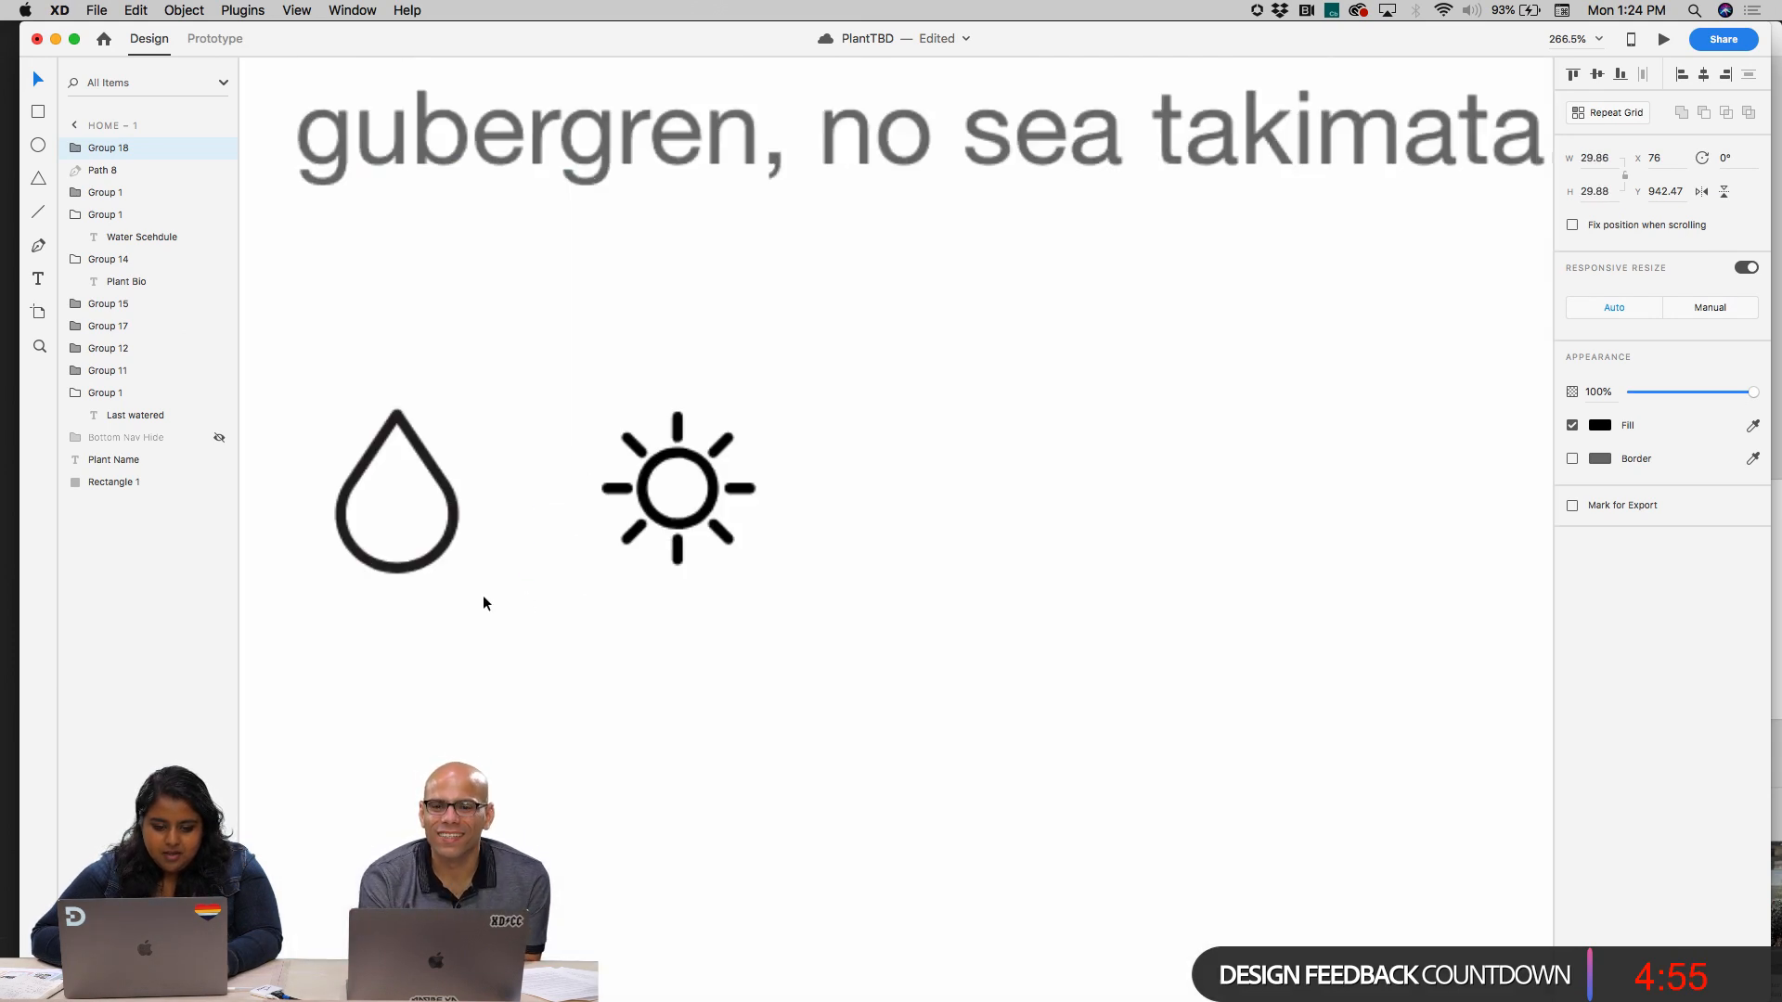
scroll(483, 601, up, 8)
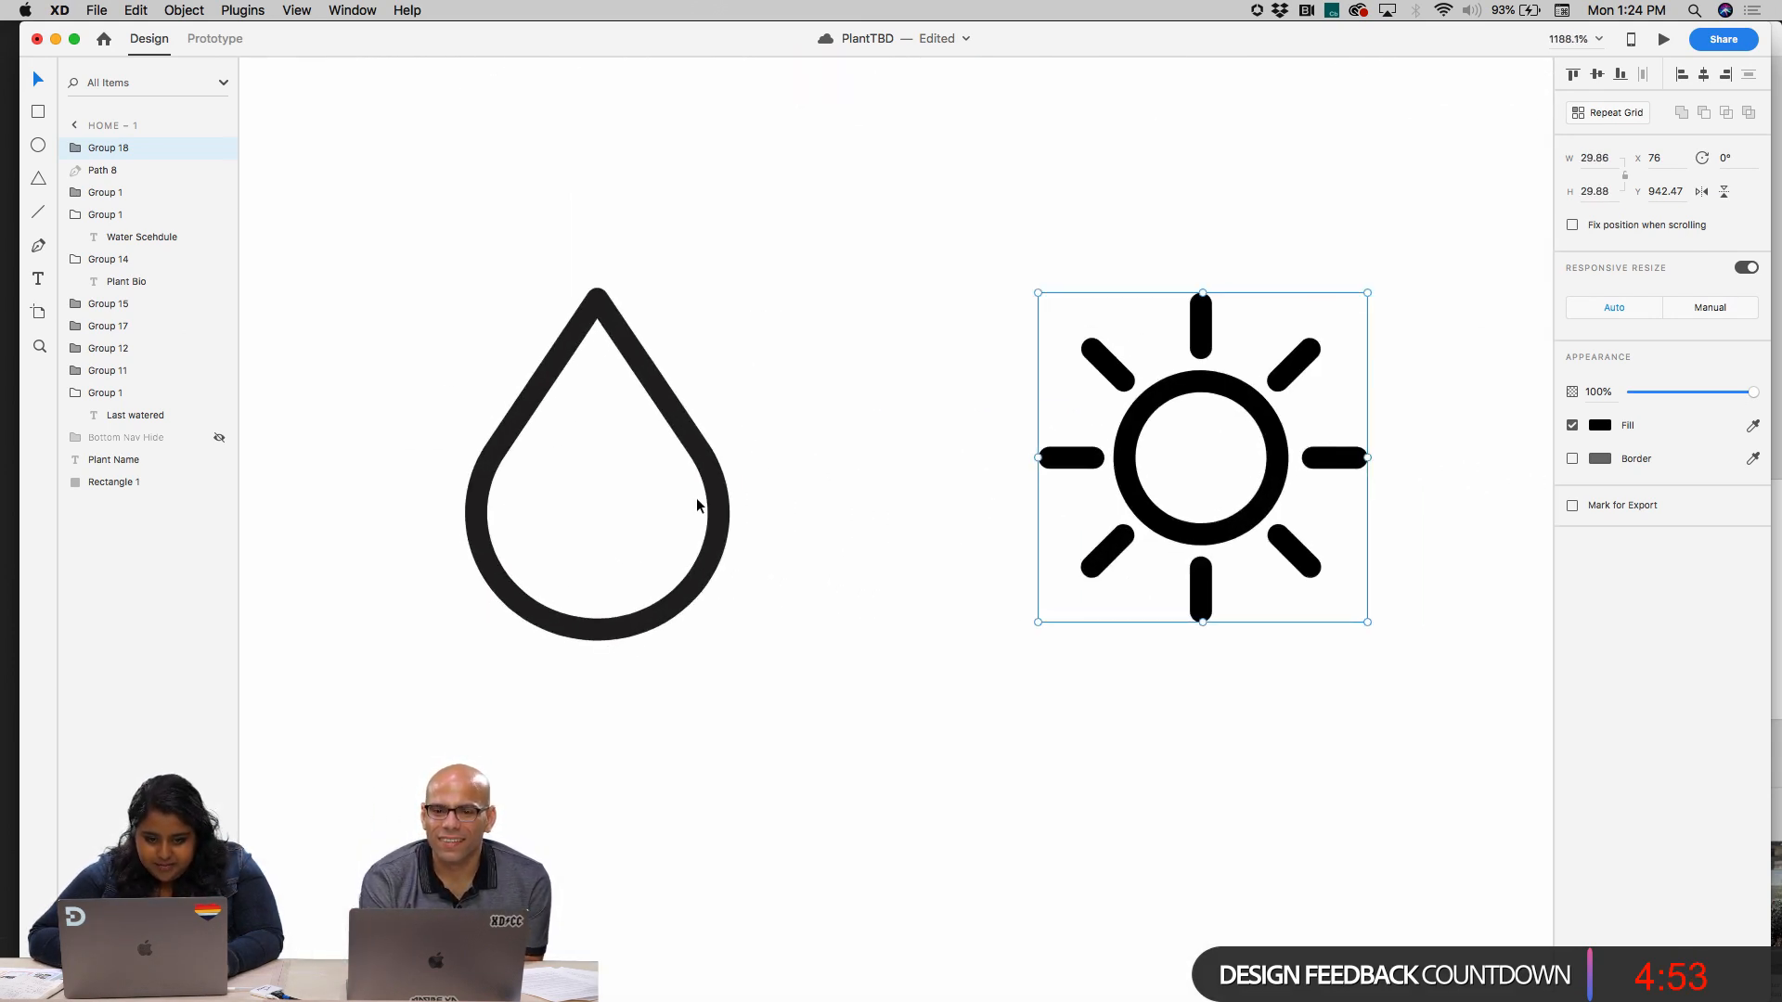
Duplicate the water drop icon straight below the original, at about Y 985
click(698, 505)
scroll(700, 496, down, 4)
click(706, 487)
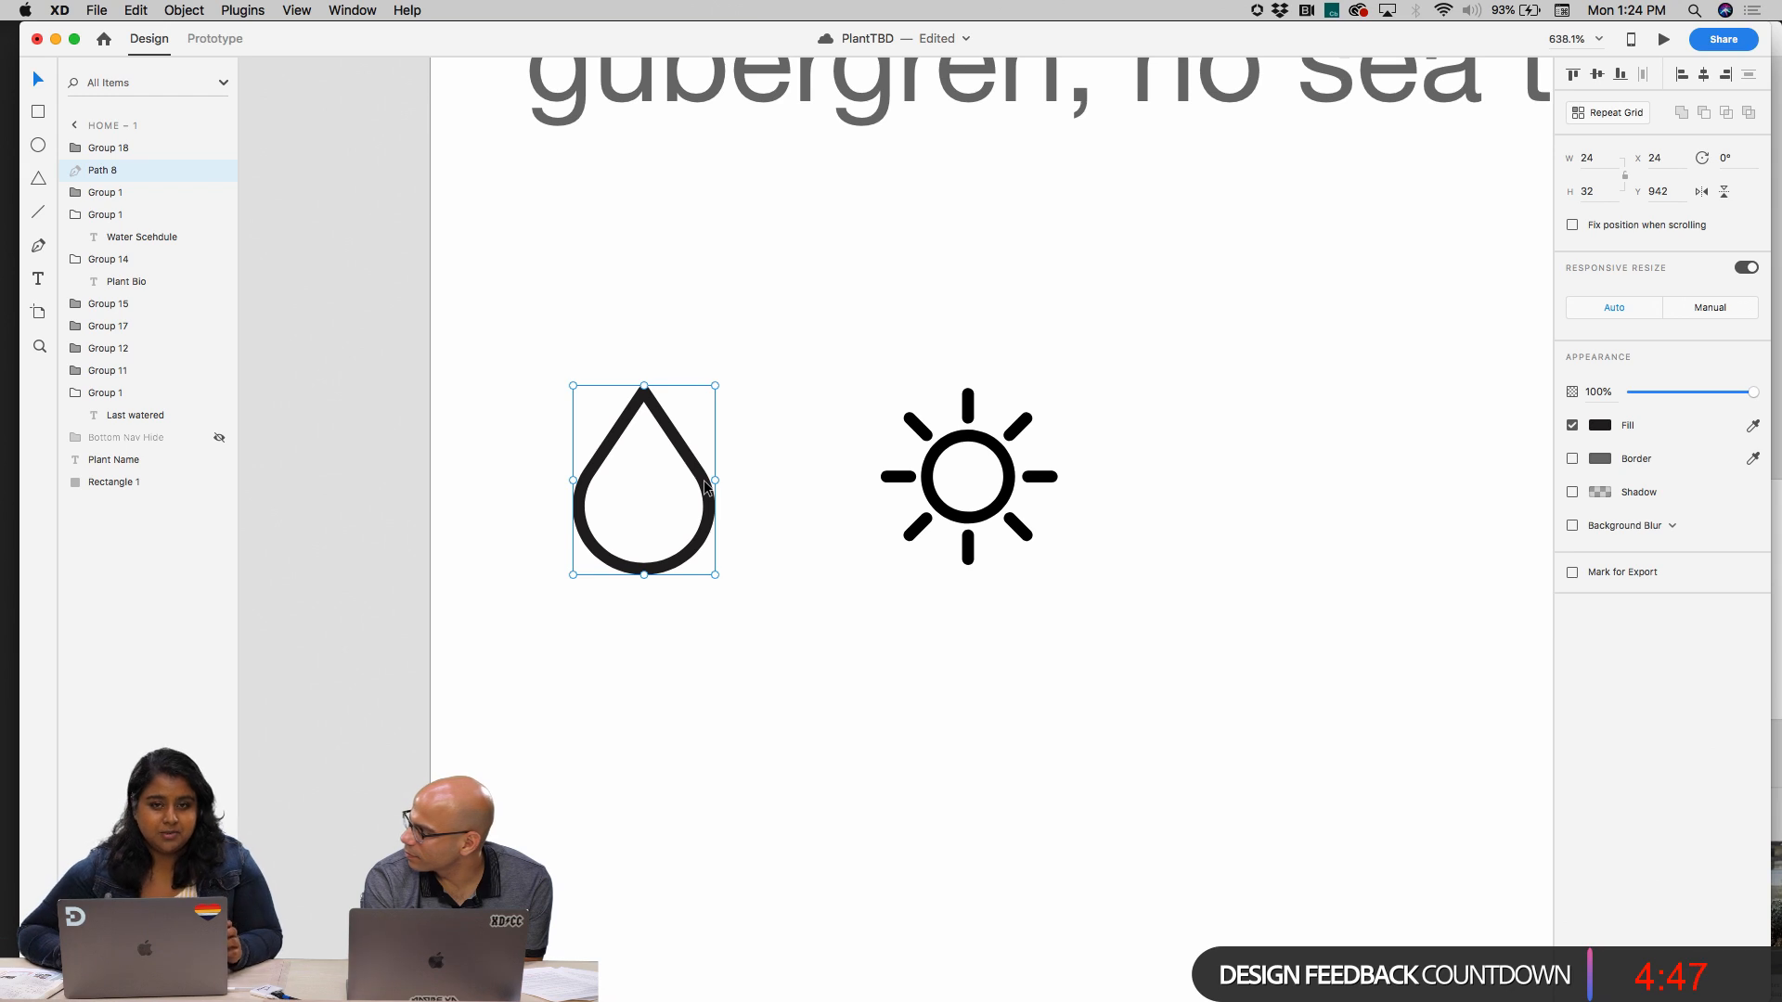
scroll(703, 481, down, 3)
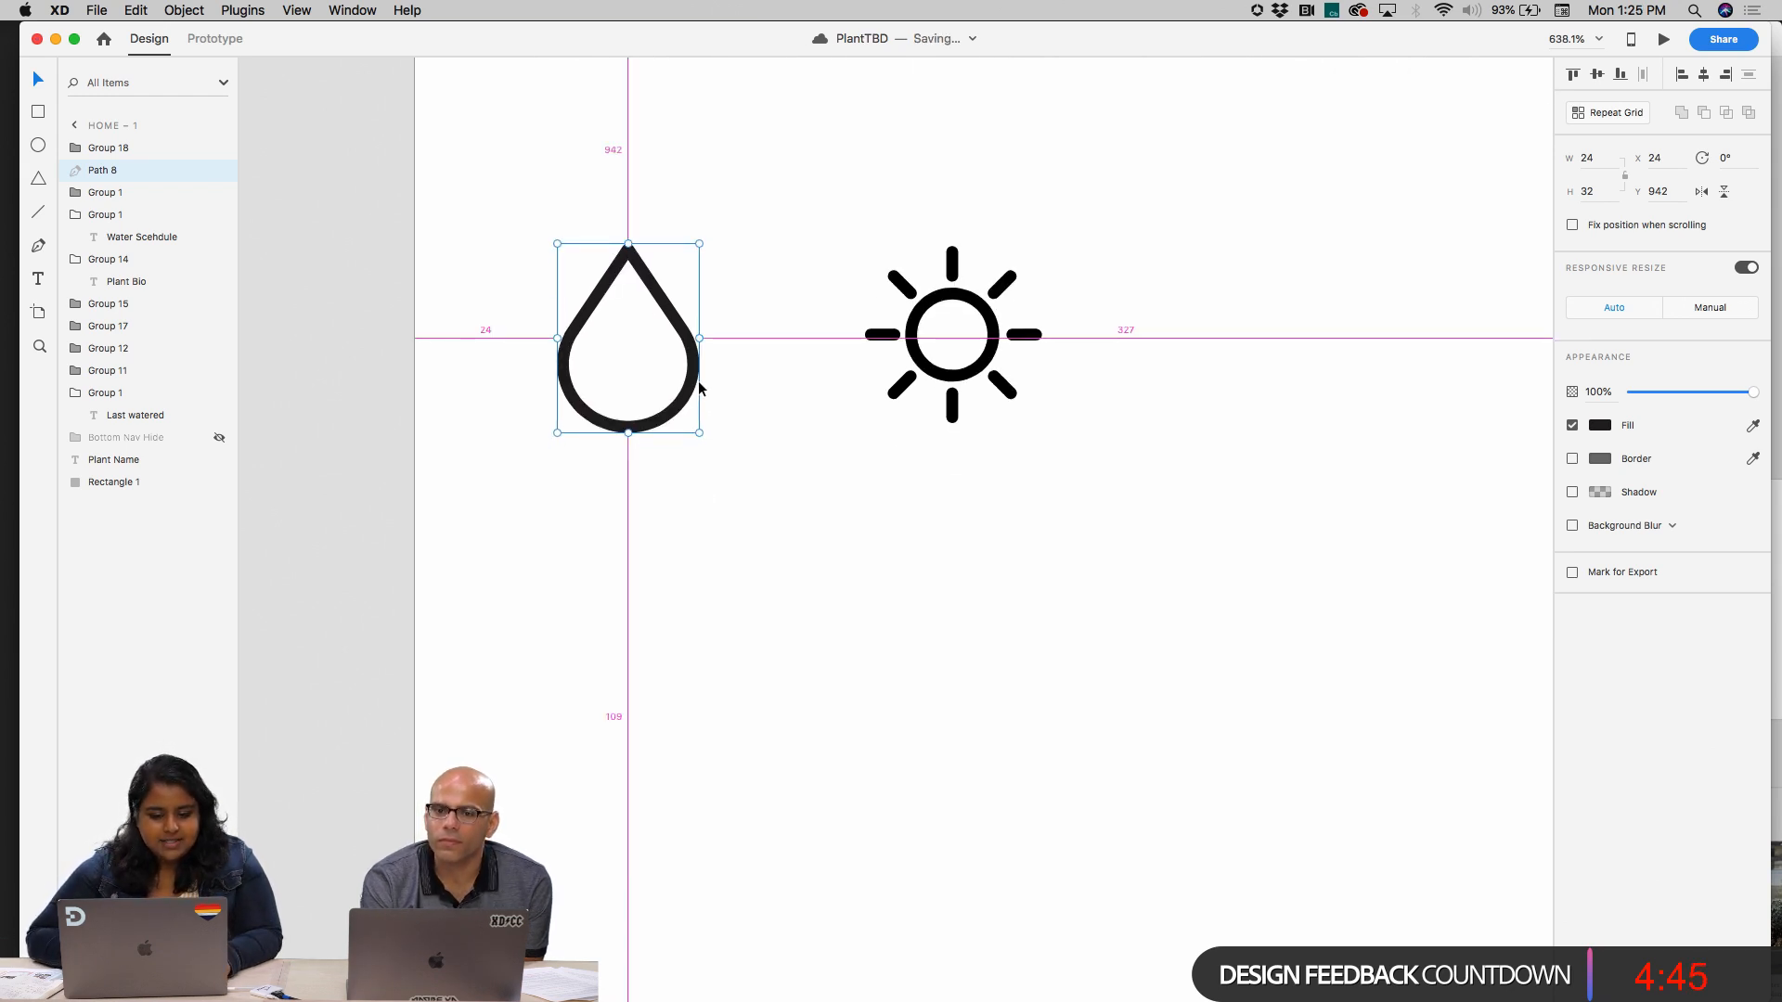
drag(692, 380, 692, 636)
click(689, 638)
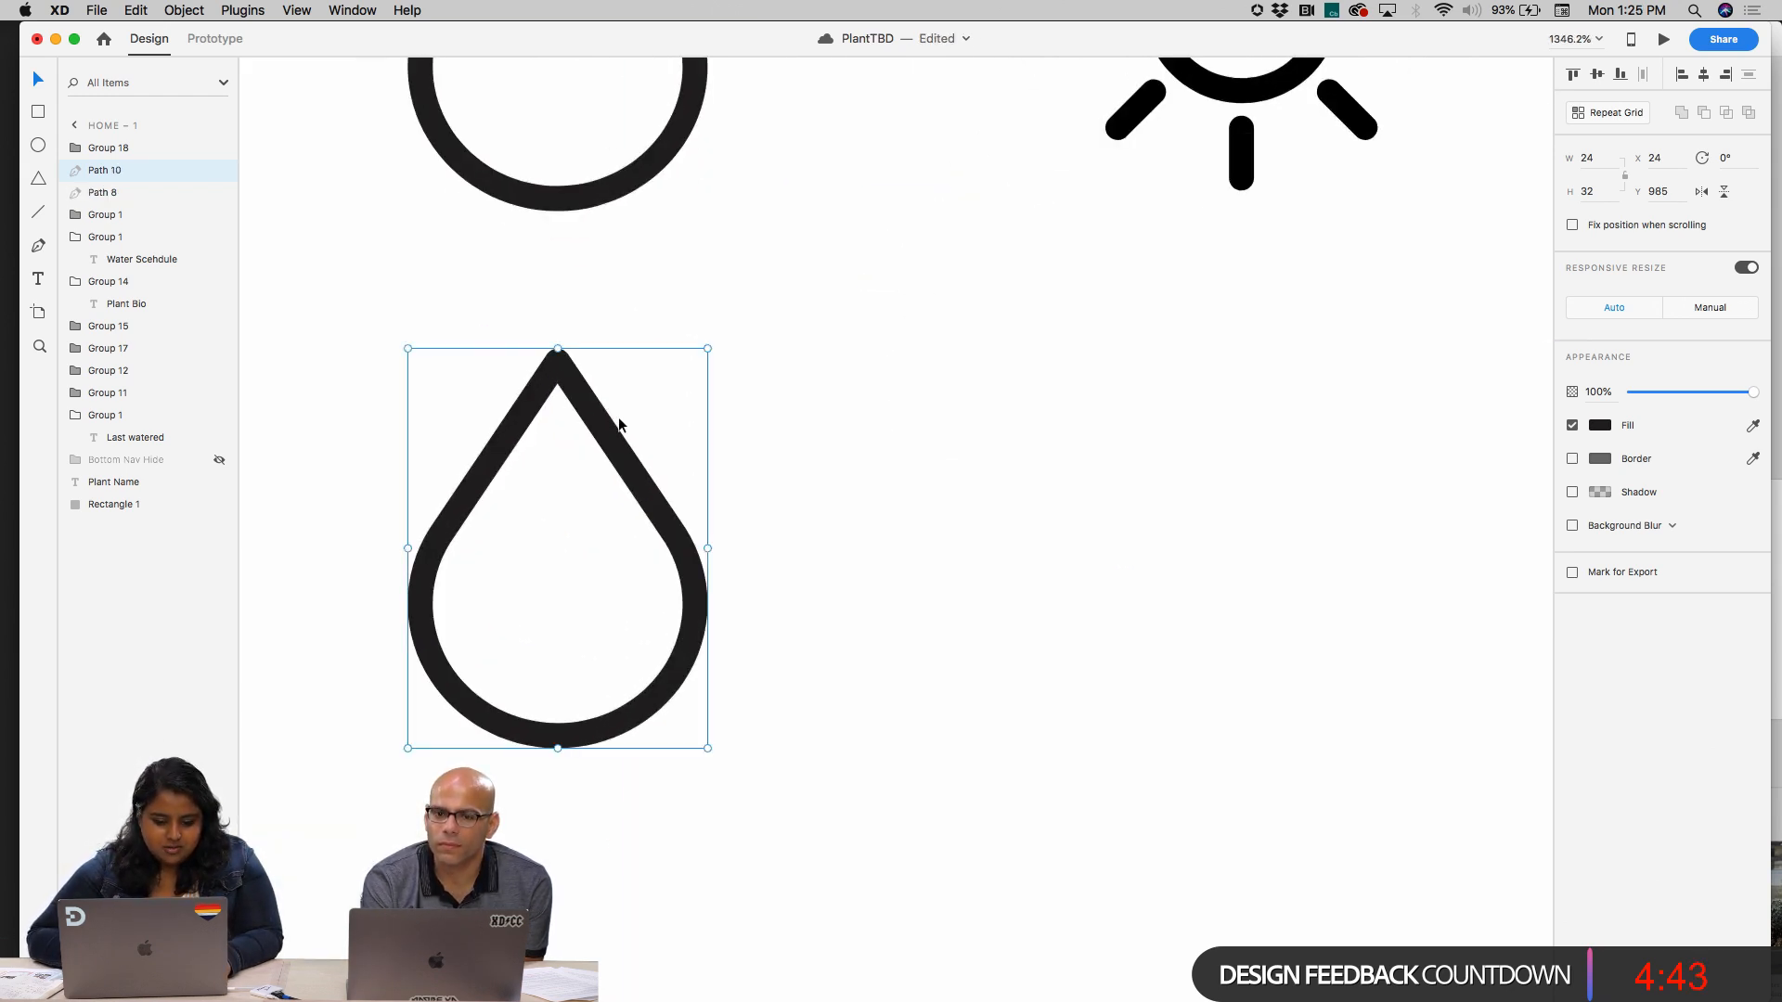
Draw a closed Pen path on the duplicated drop, with a straight upper edge and points following its rounded lower outline
click(41, 247)
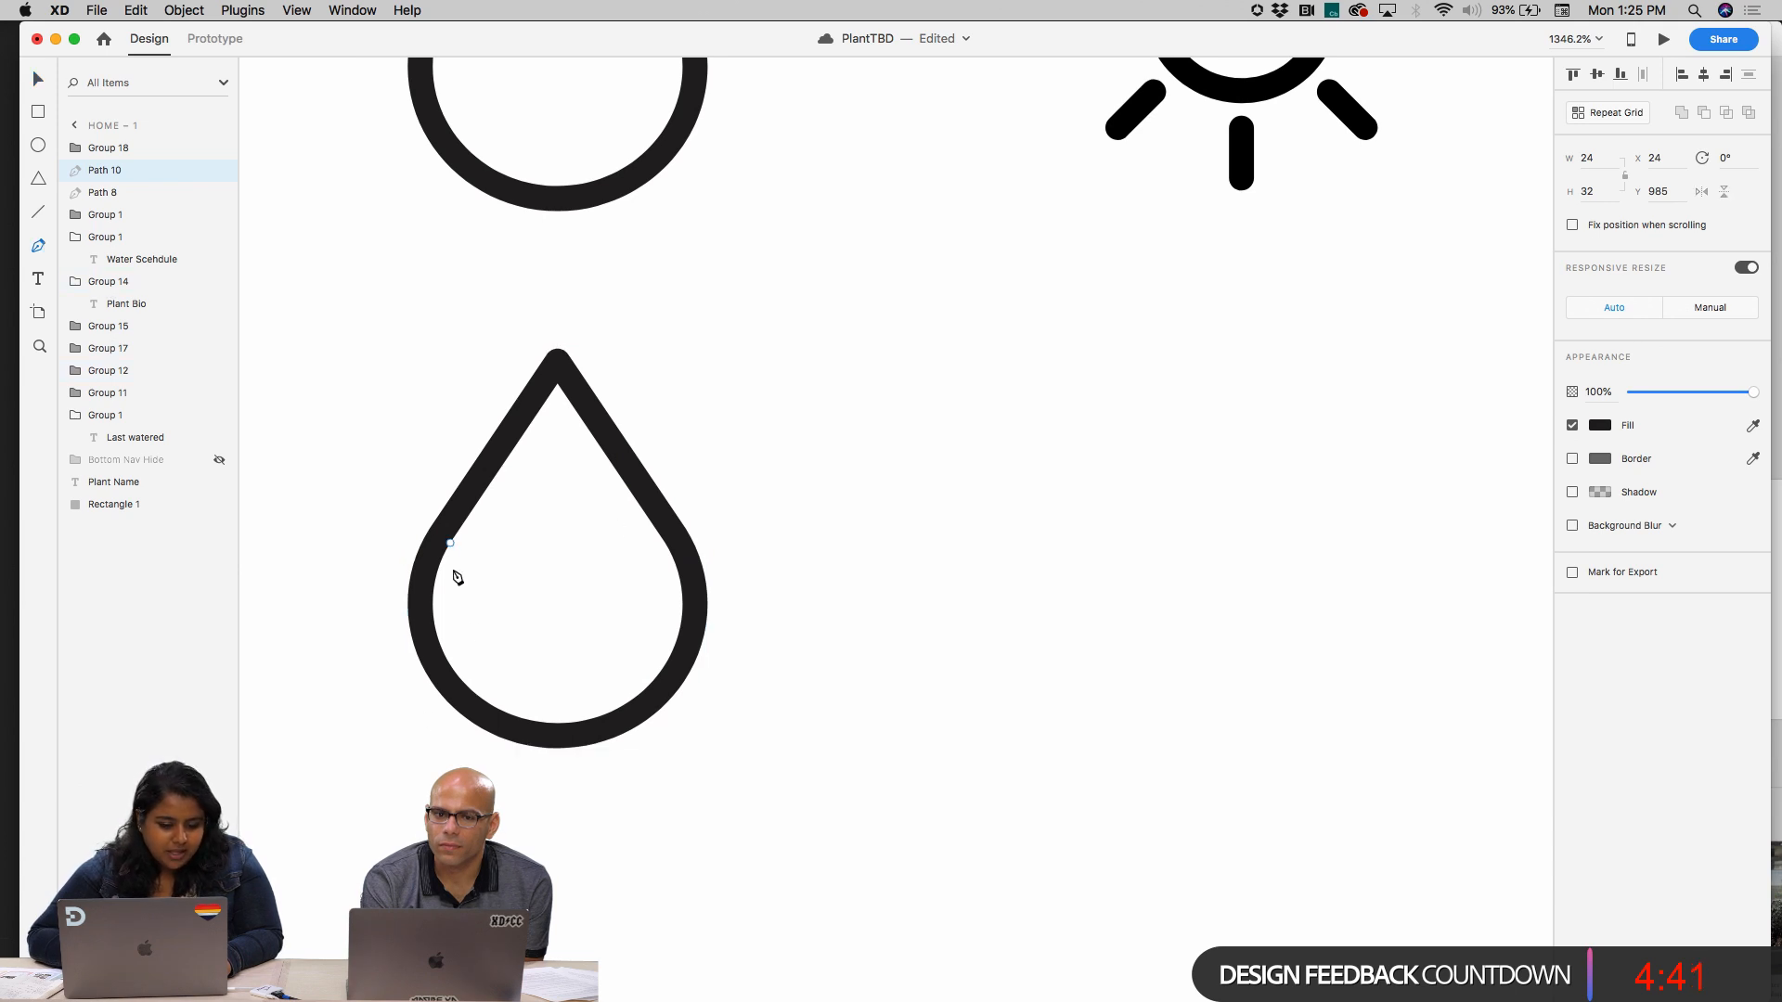
click(453, 522)
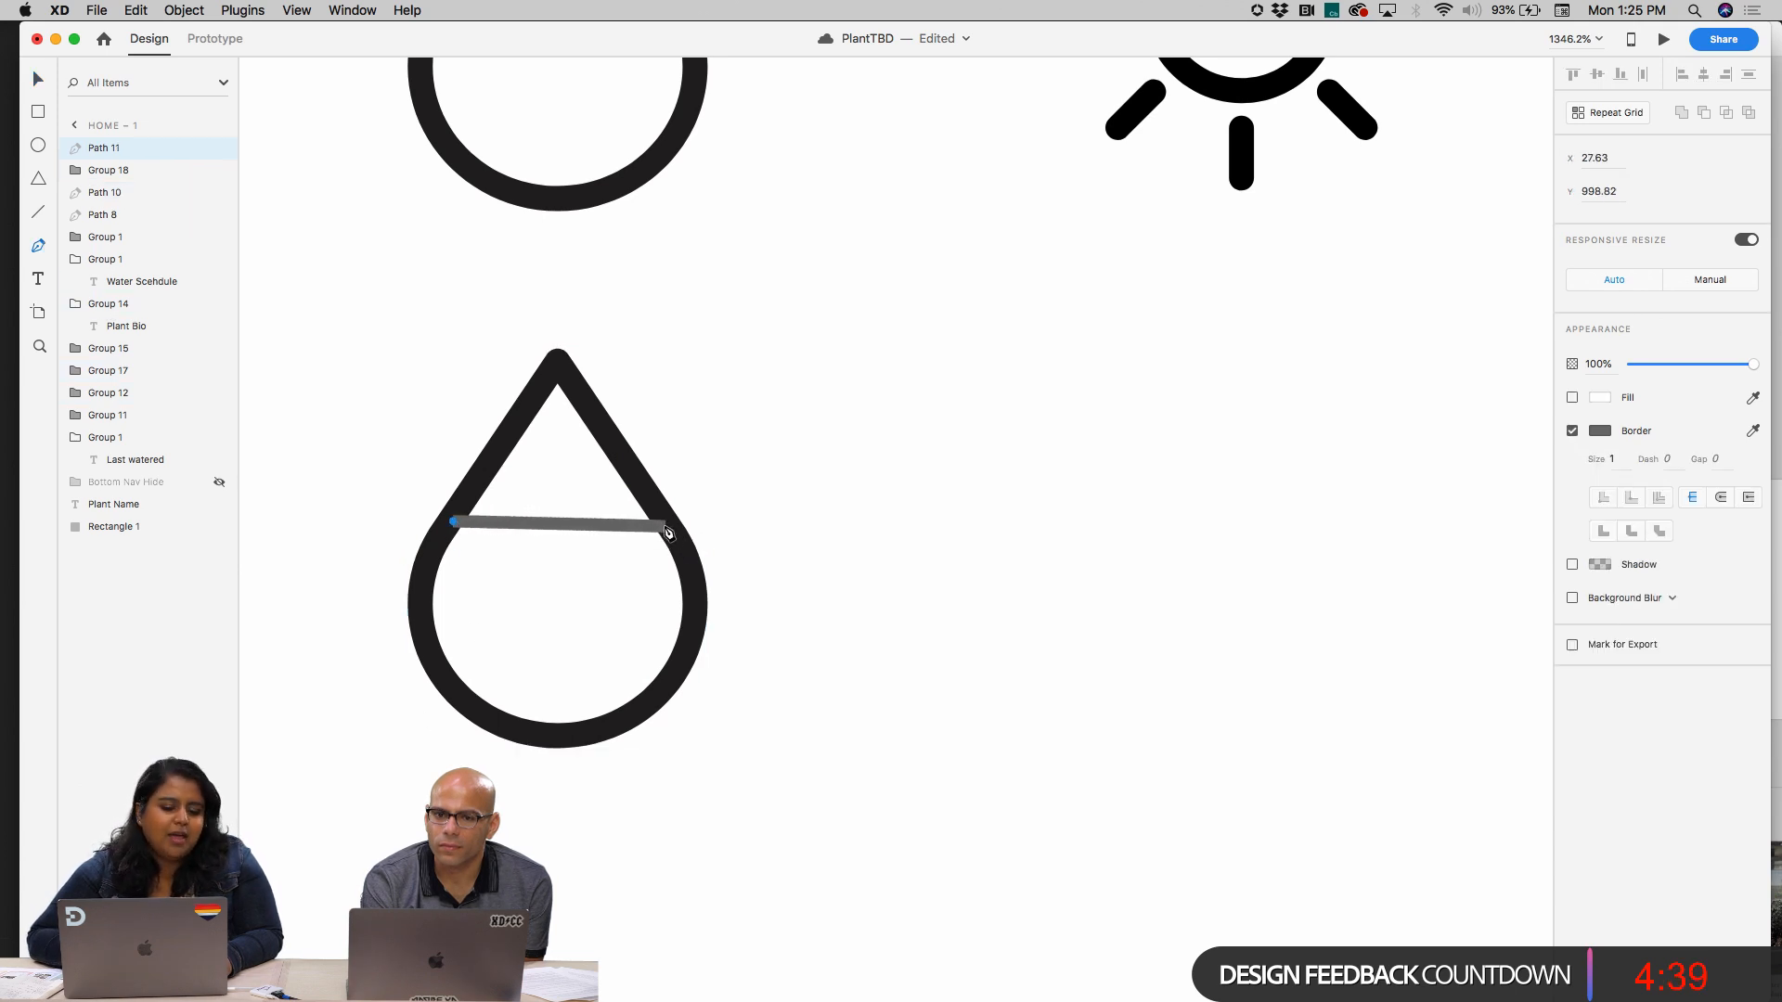
click(665, 522)
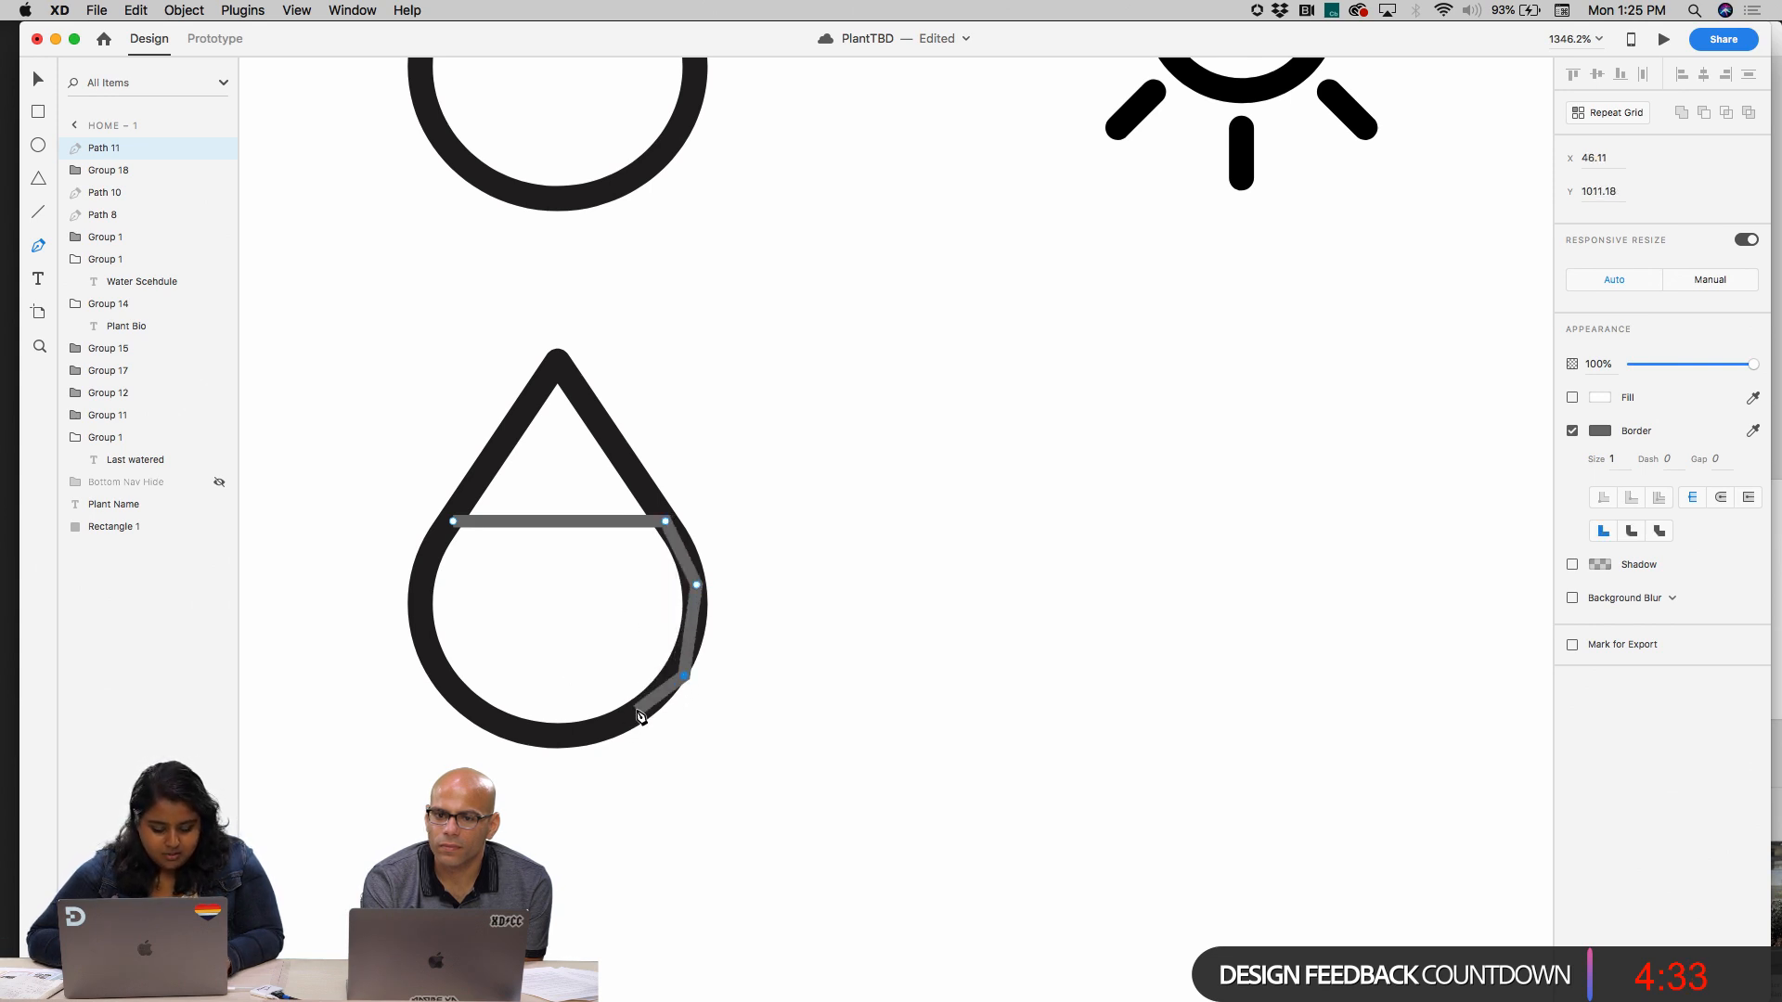
key(super+z)
click(683, 666)
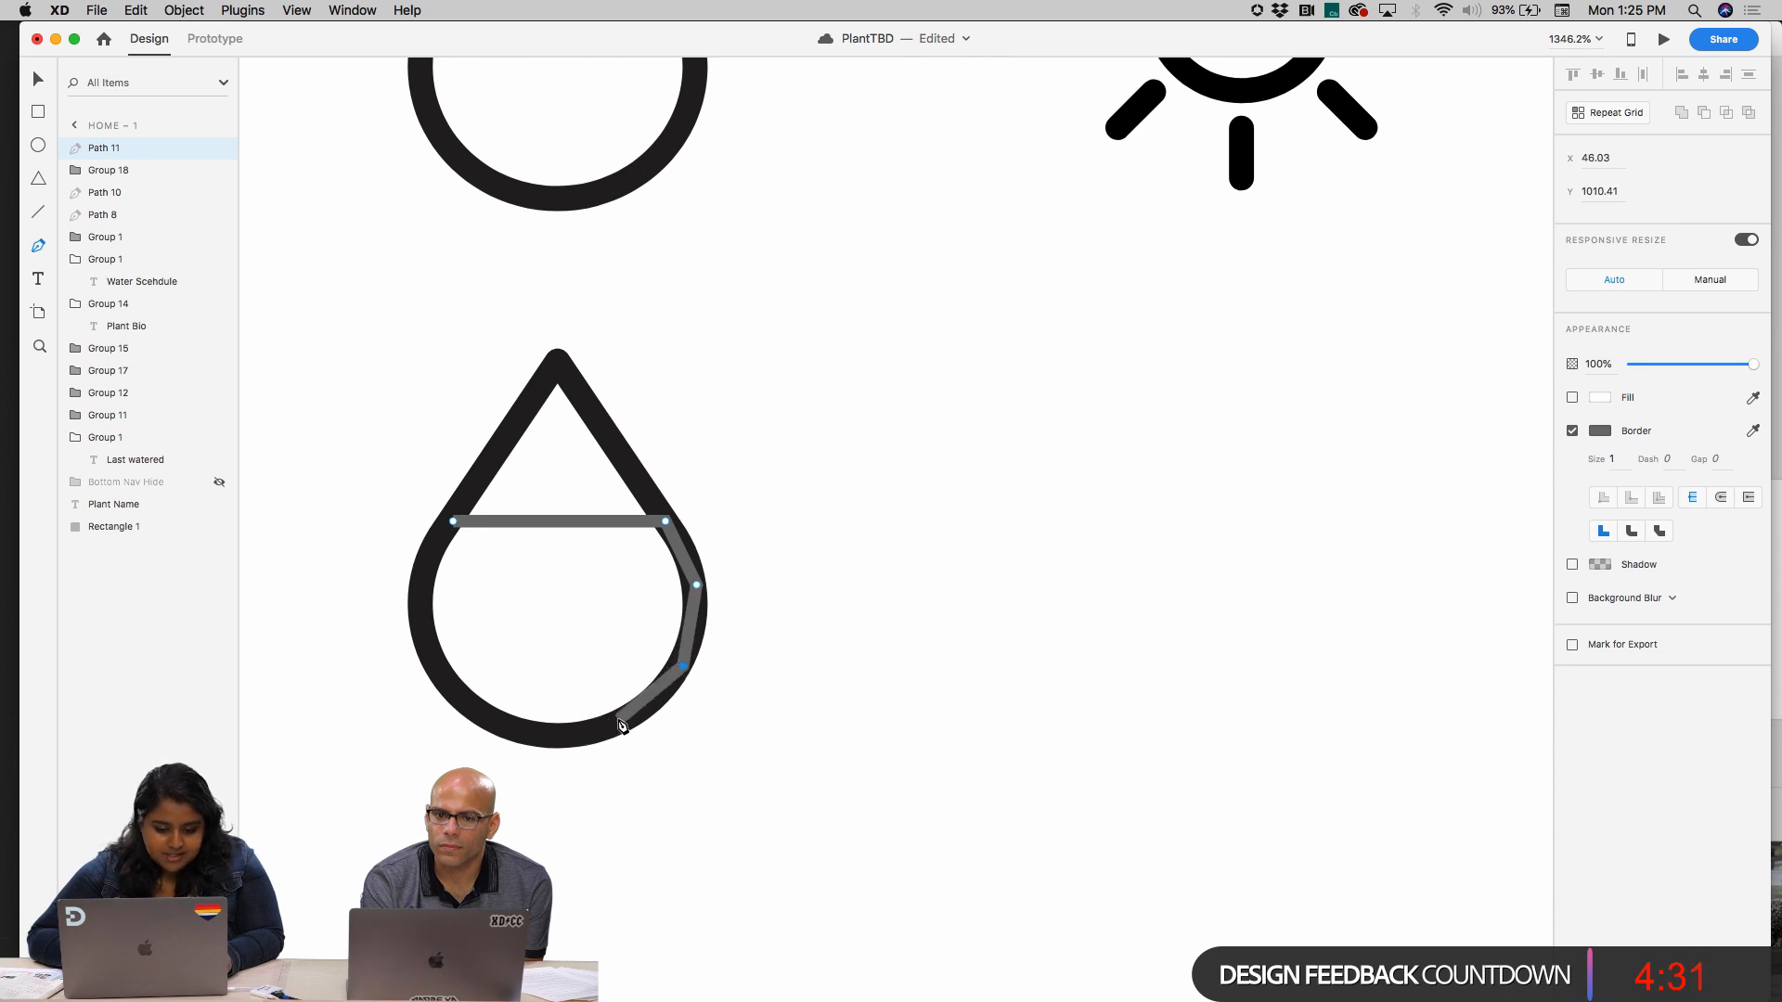
click(538, 735)
click(461, 703)
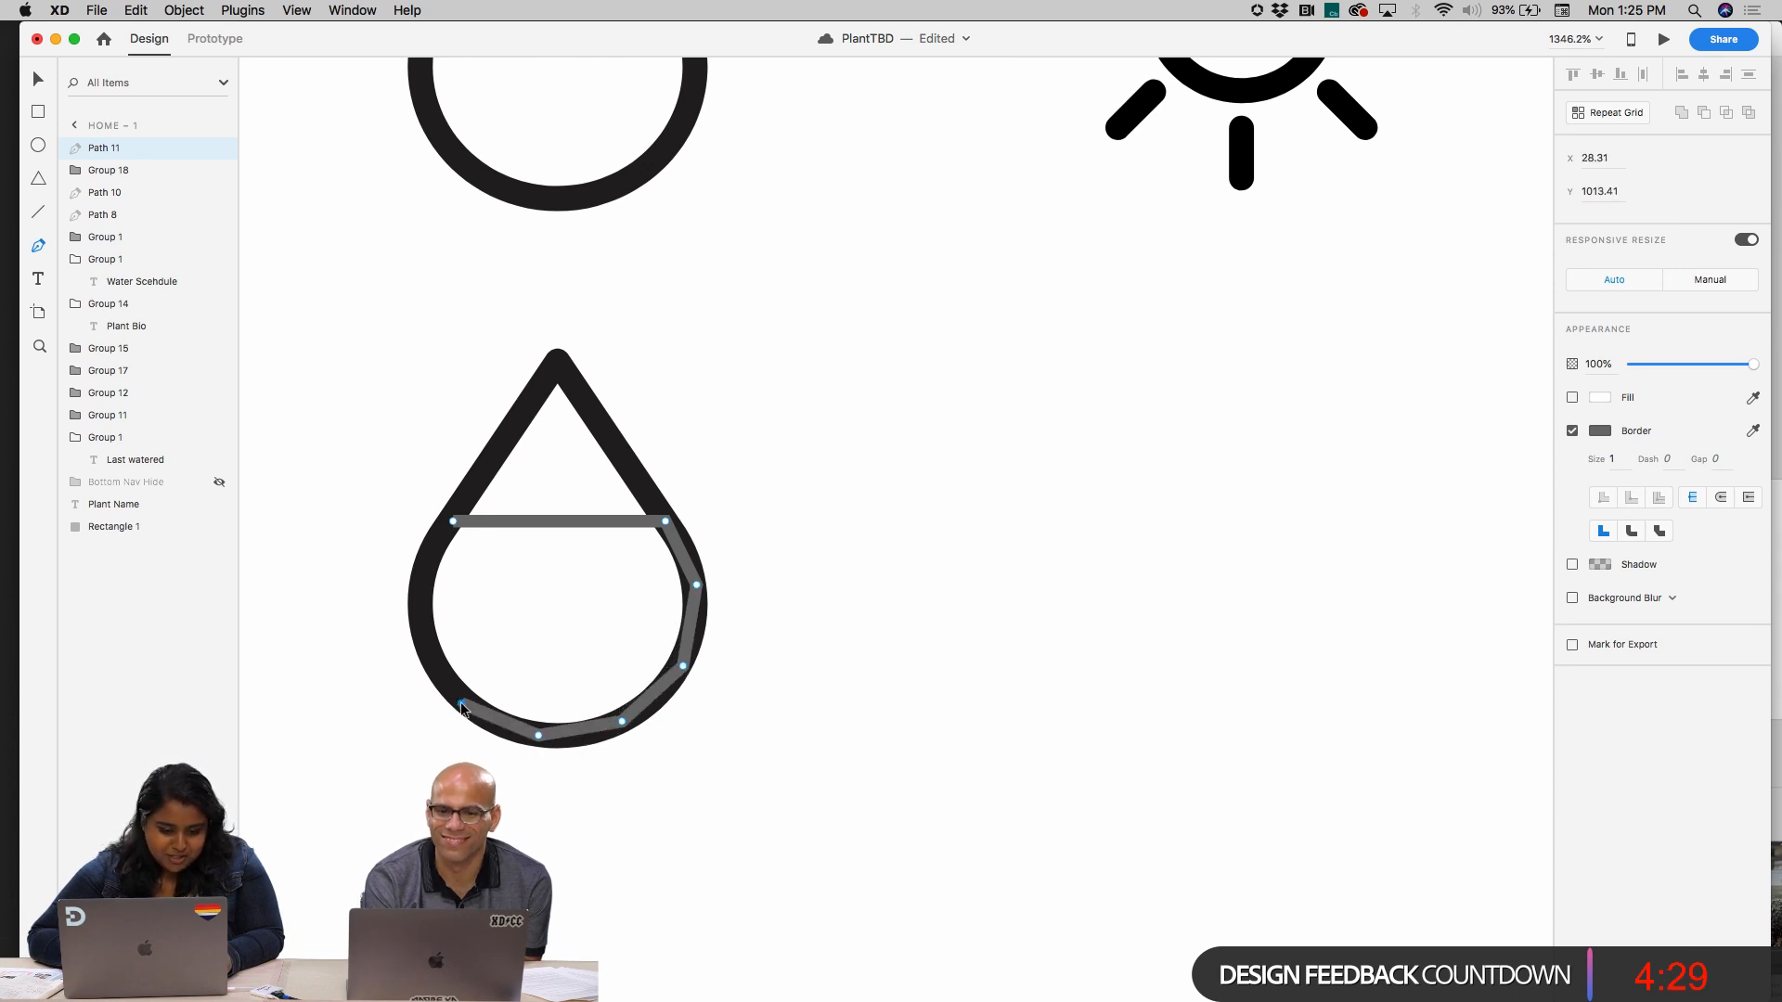
click(424, 634)
click(424, 560)
click(453, 521)
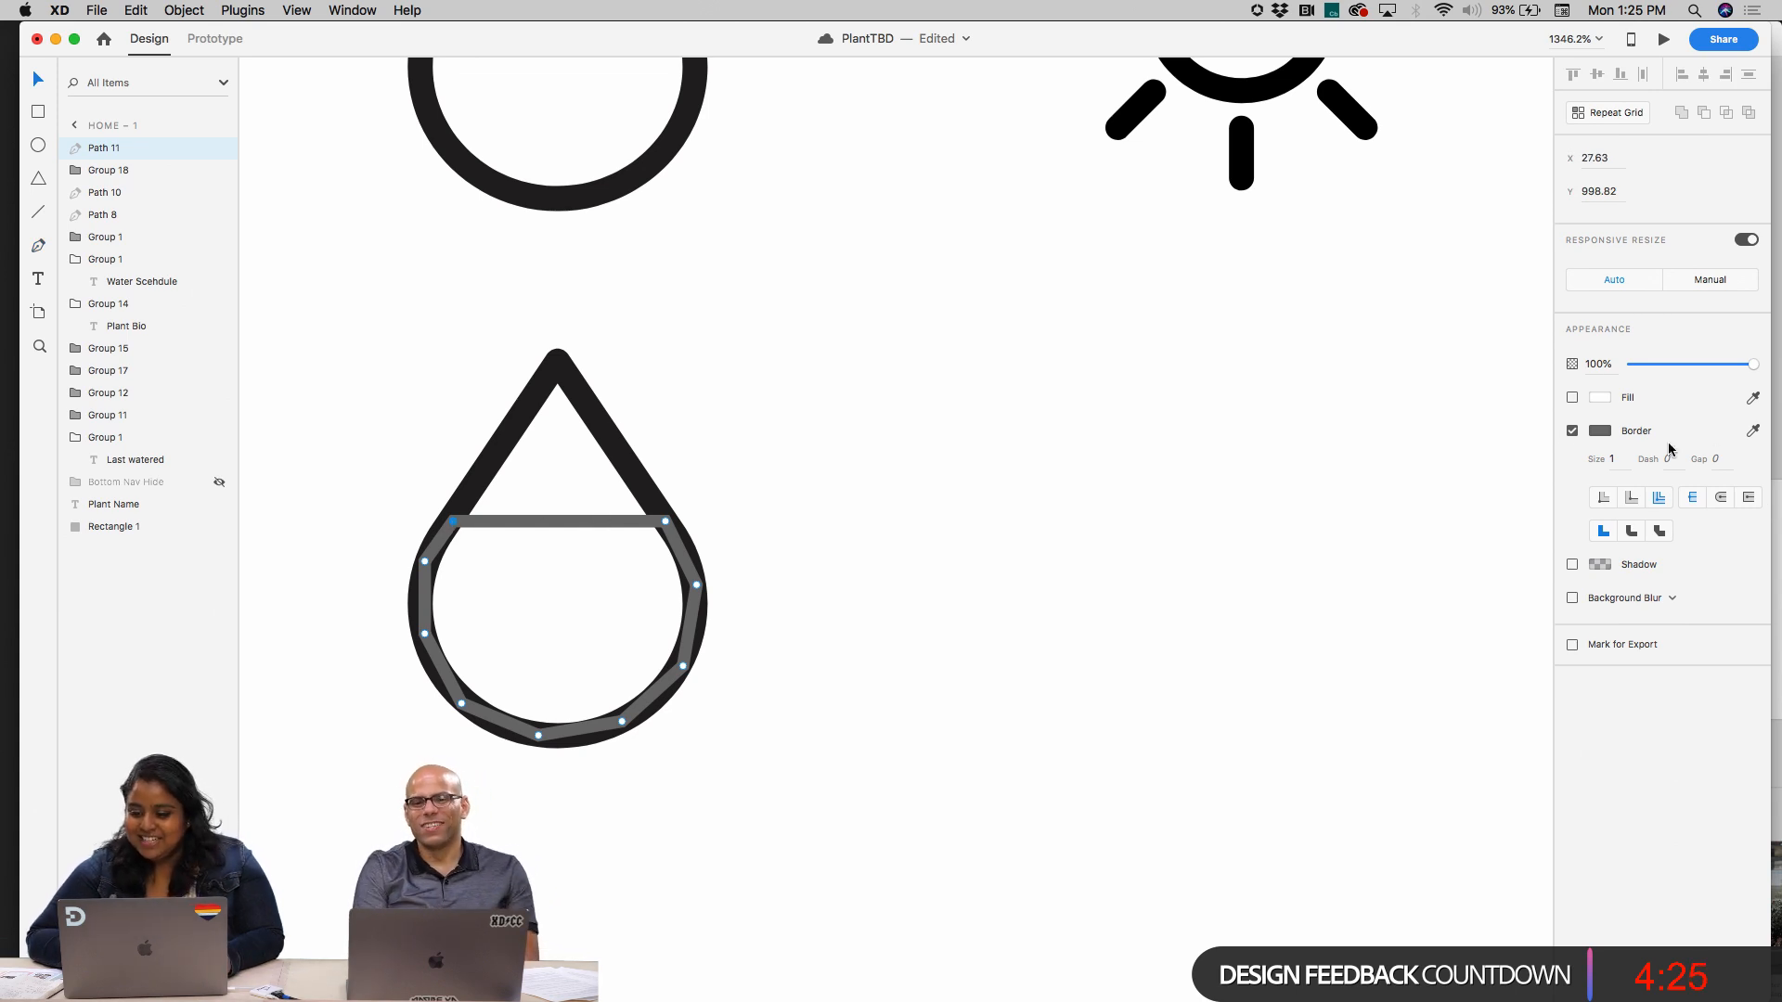
Fill the closed path in the lower drop with the black sampled from the drop outline and remove the path's border
click(1573, 398)
click(1753, 397)
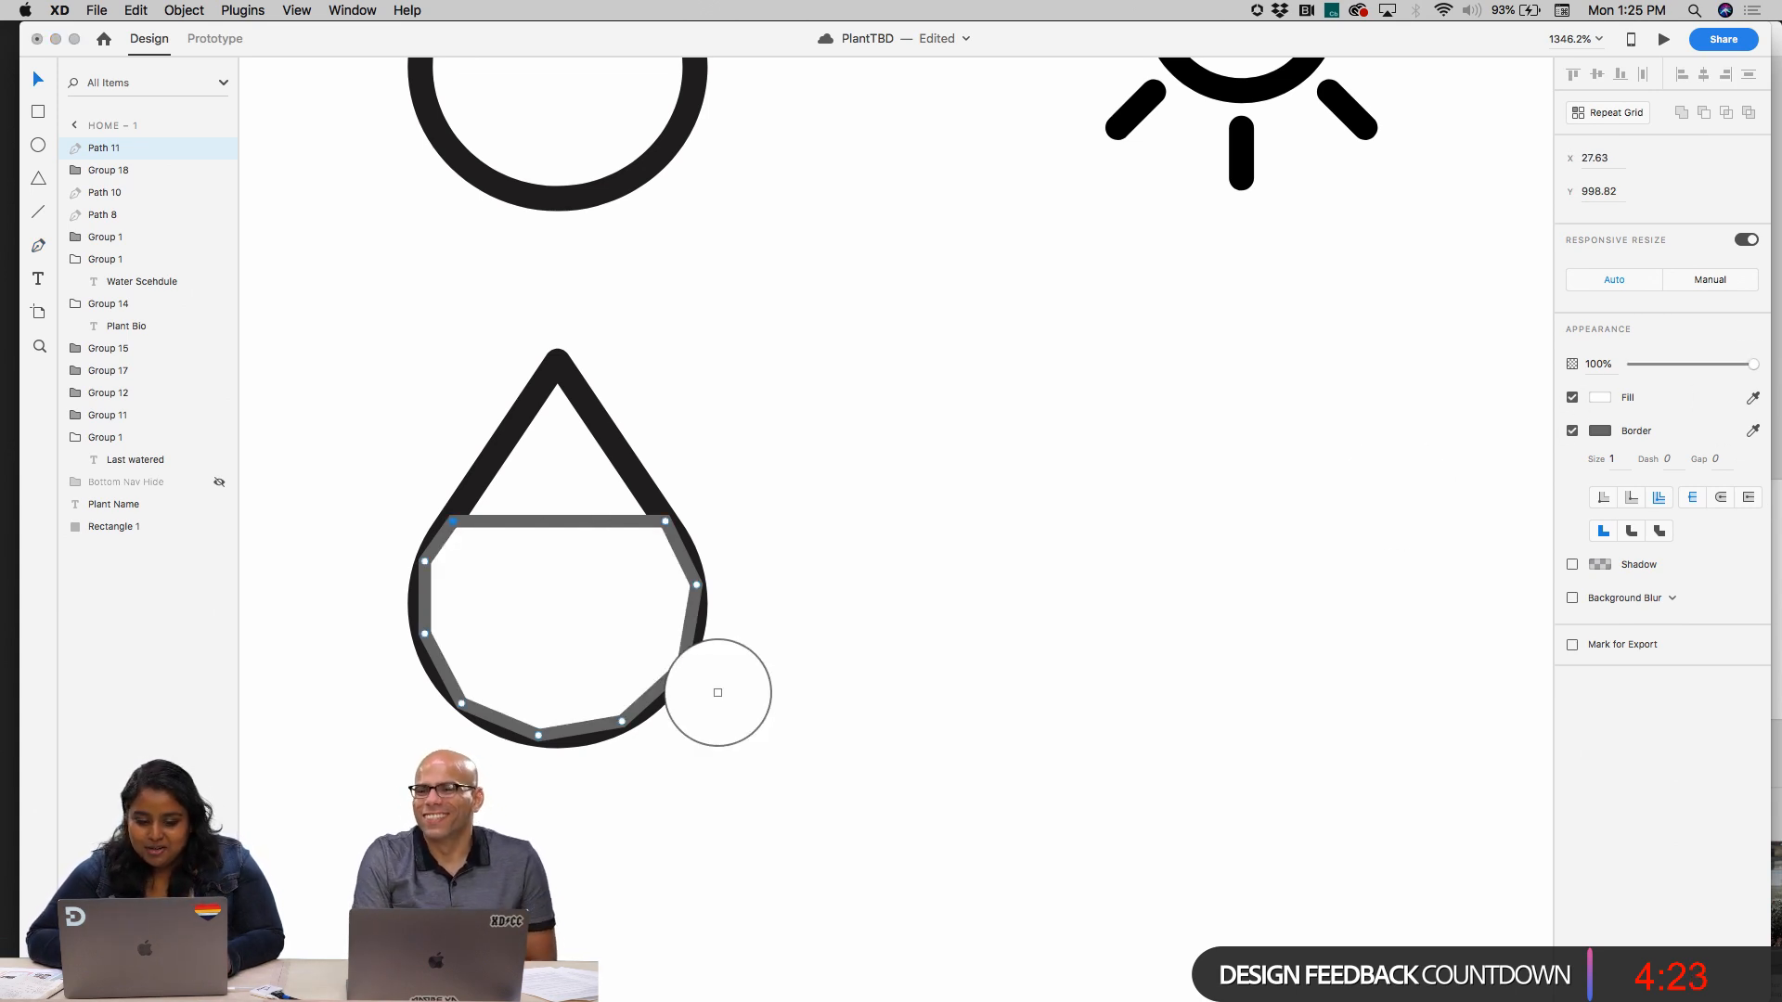
click(632, 486)
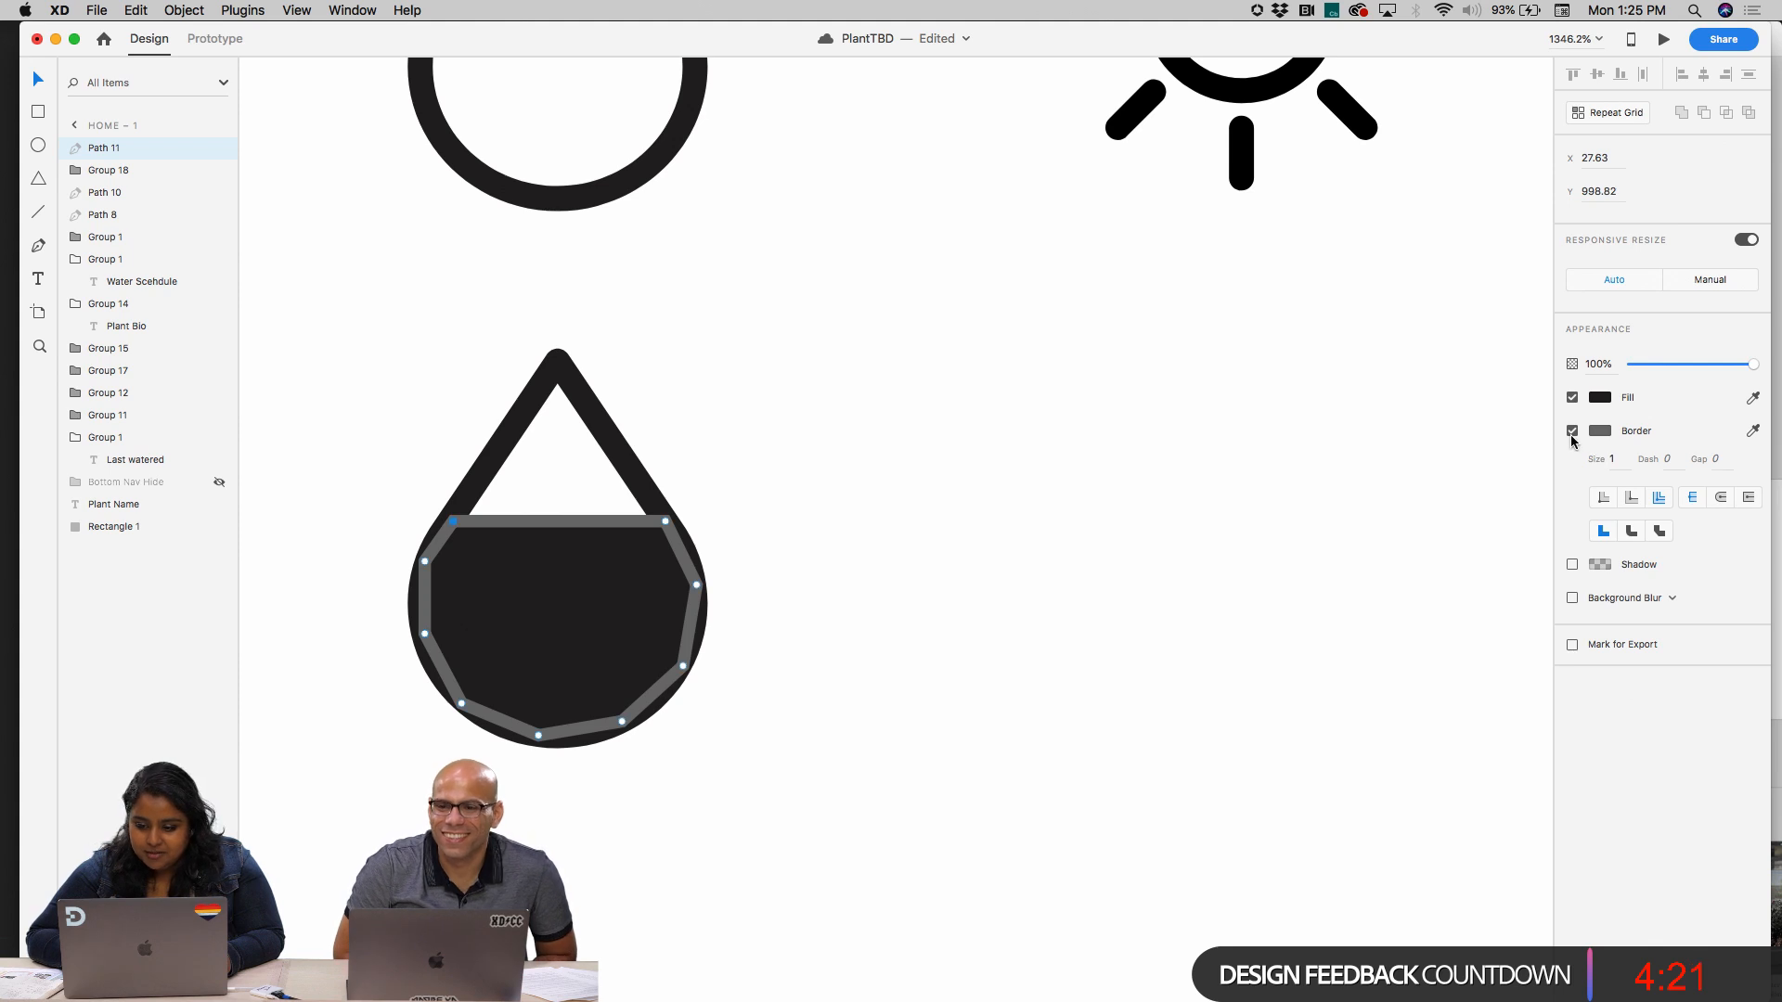
click(1571, 432)
click(859, 625)
click(597, 601)
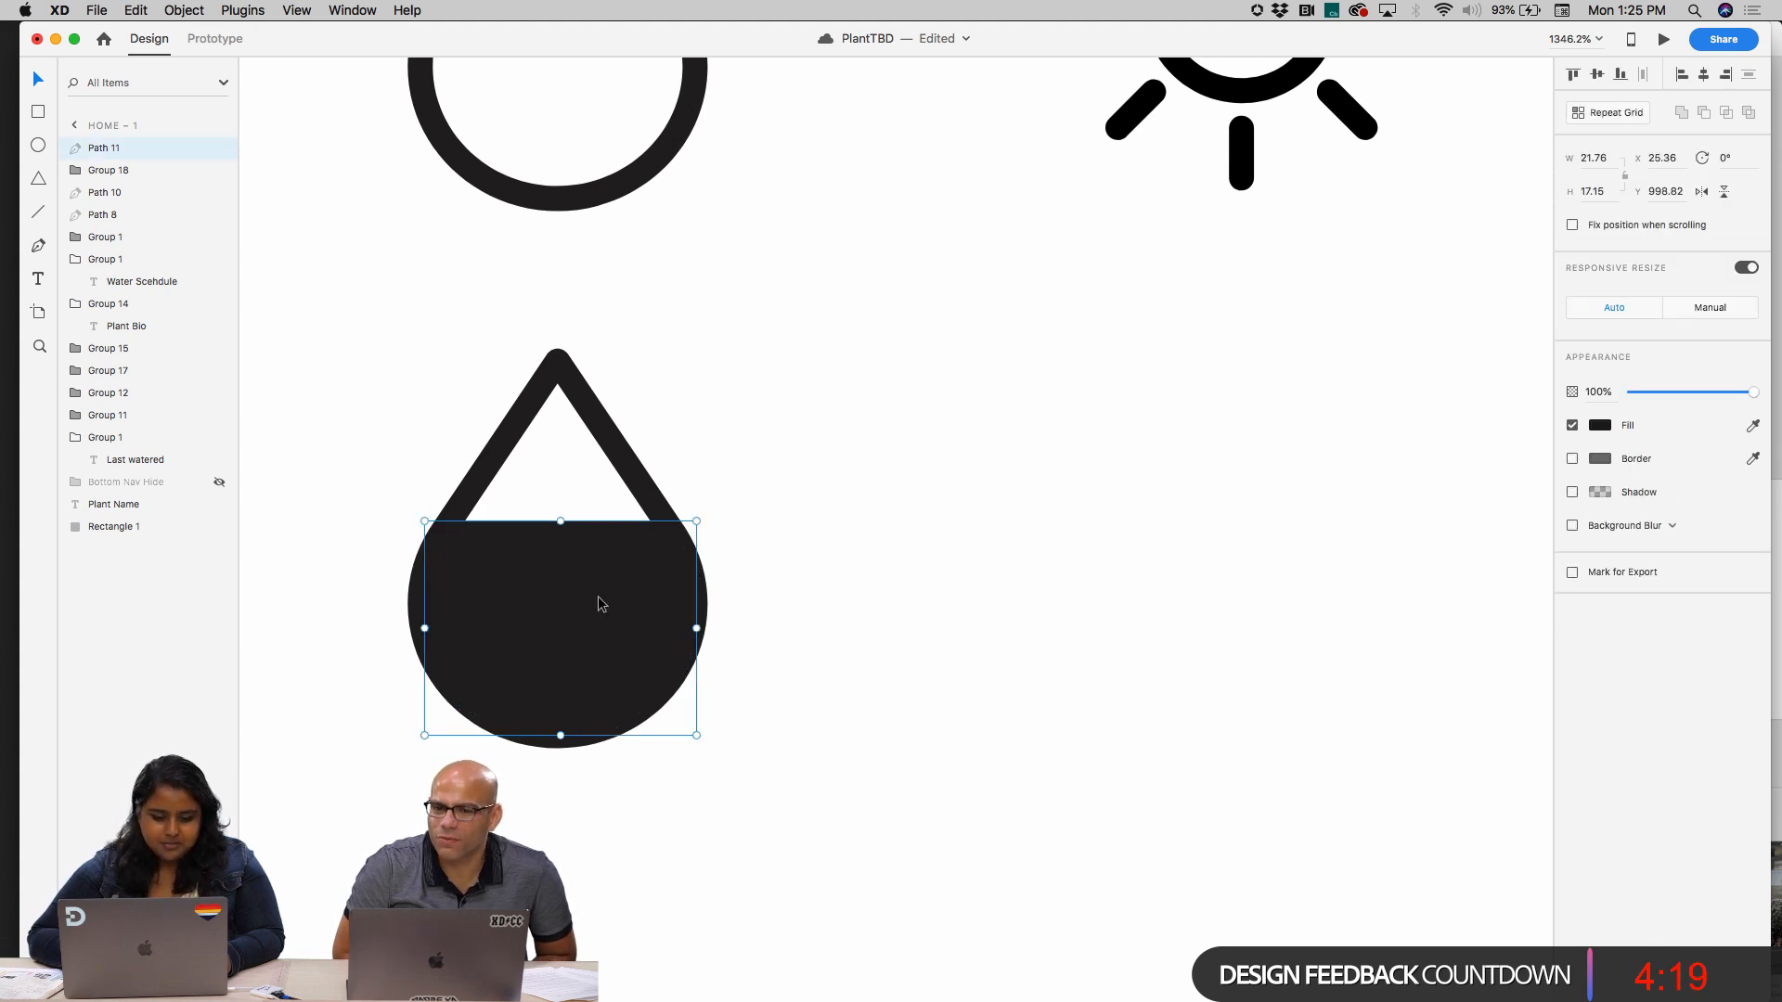
Recolour both the lower drop's outline and its half fill with the blue sampled from the Share button
click(882, 624)
drag(813, 707, 554, 469)
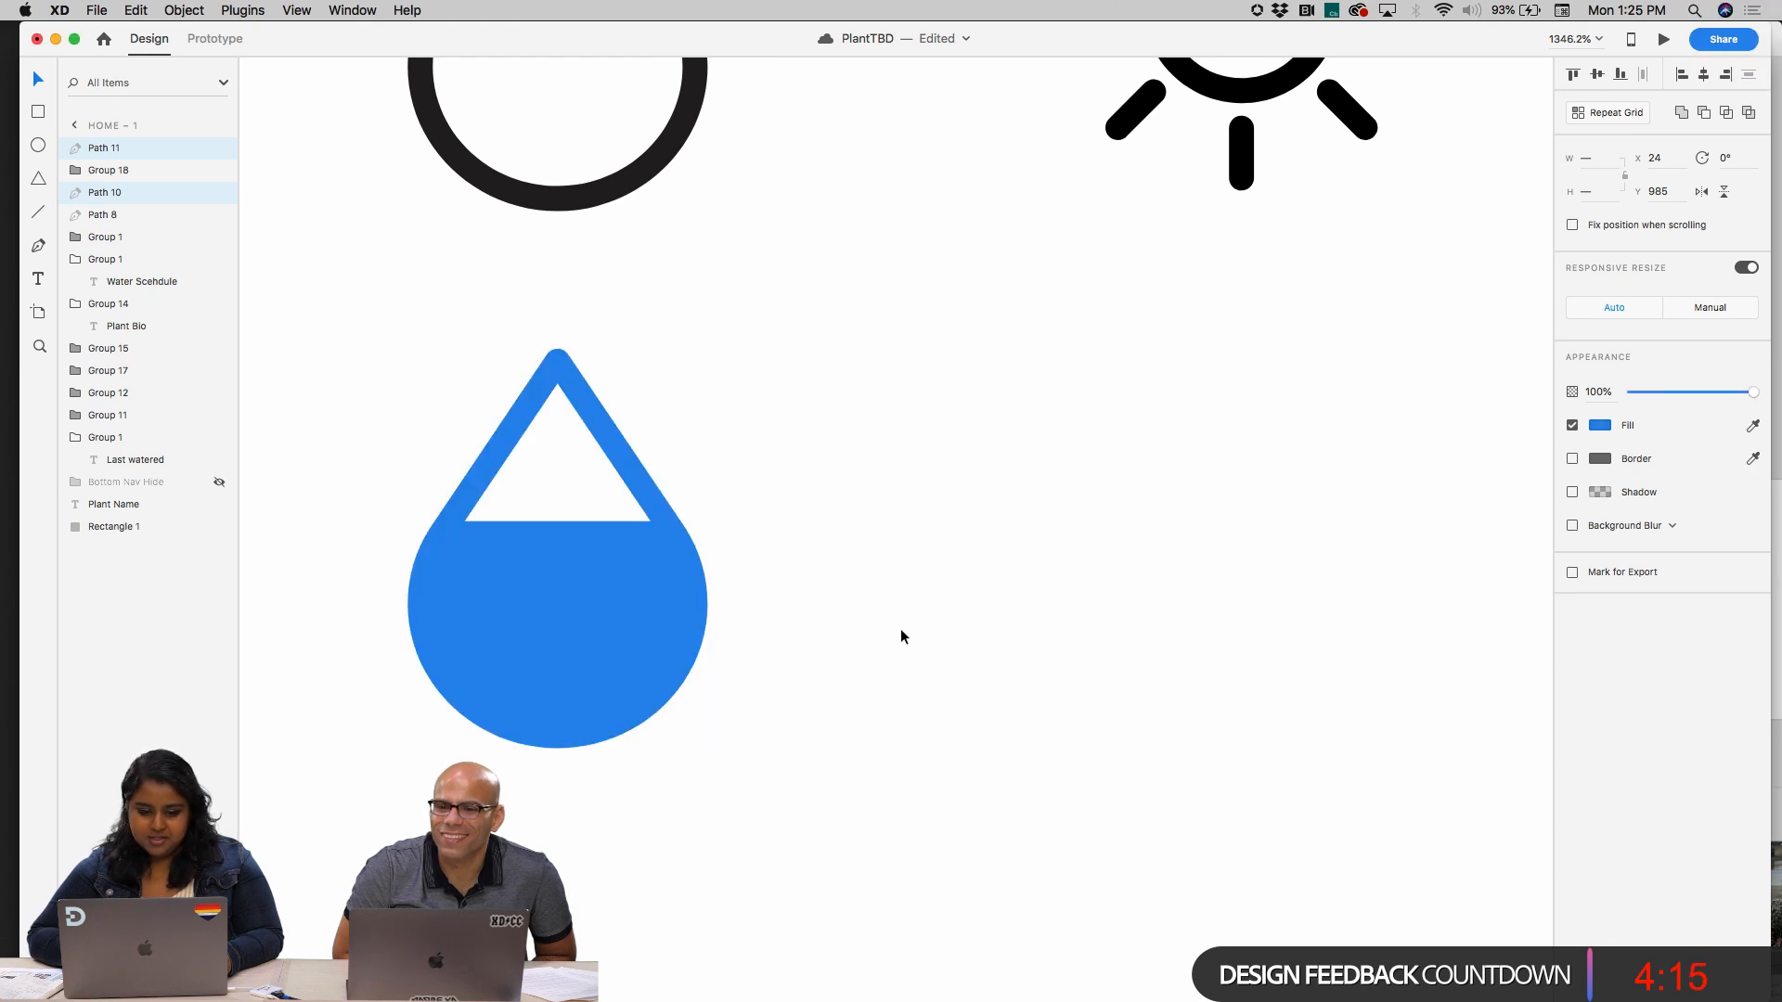
scroll(889, 643, down, 2)
scroll(889, 643, down, 5)
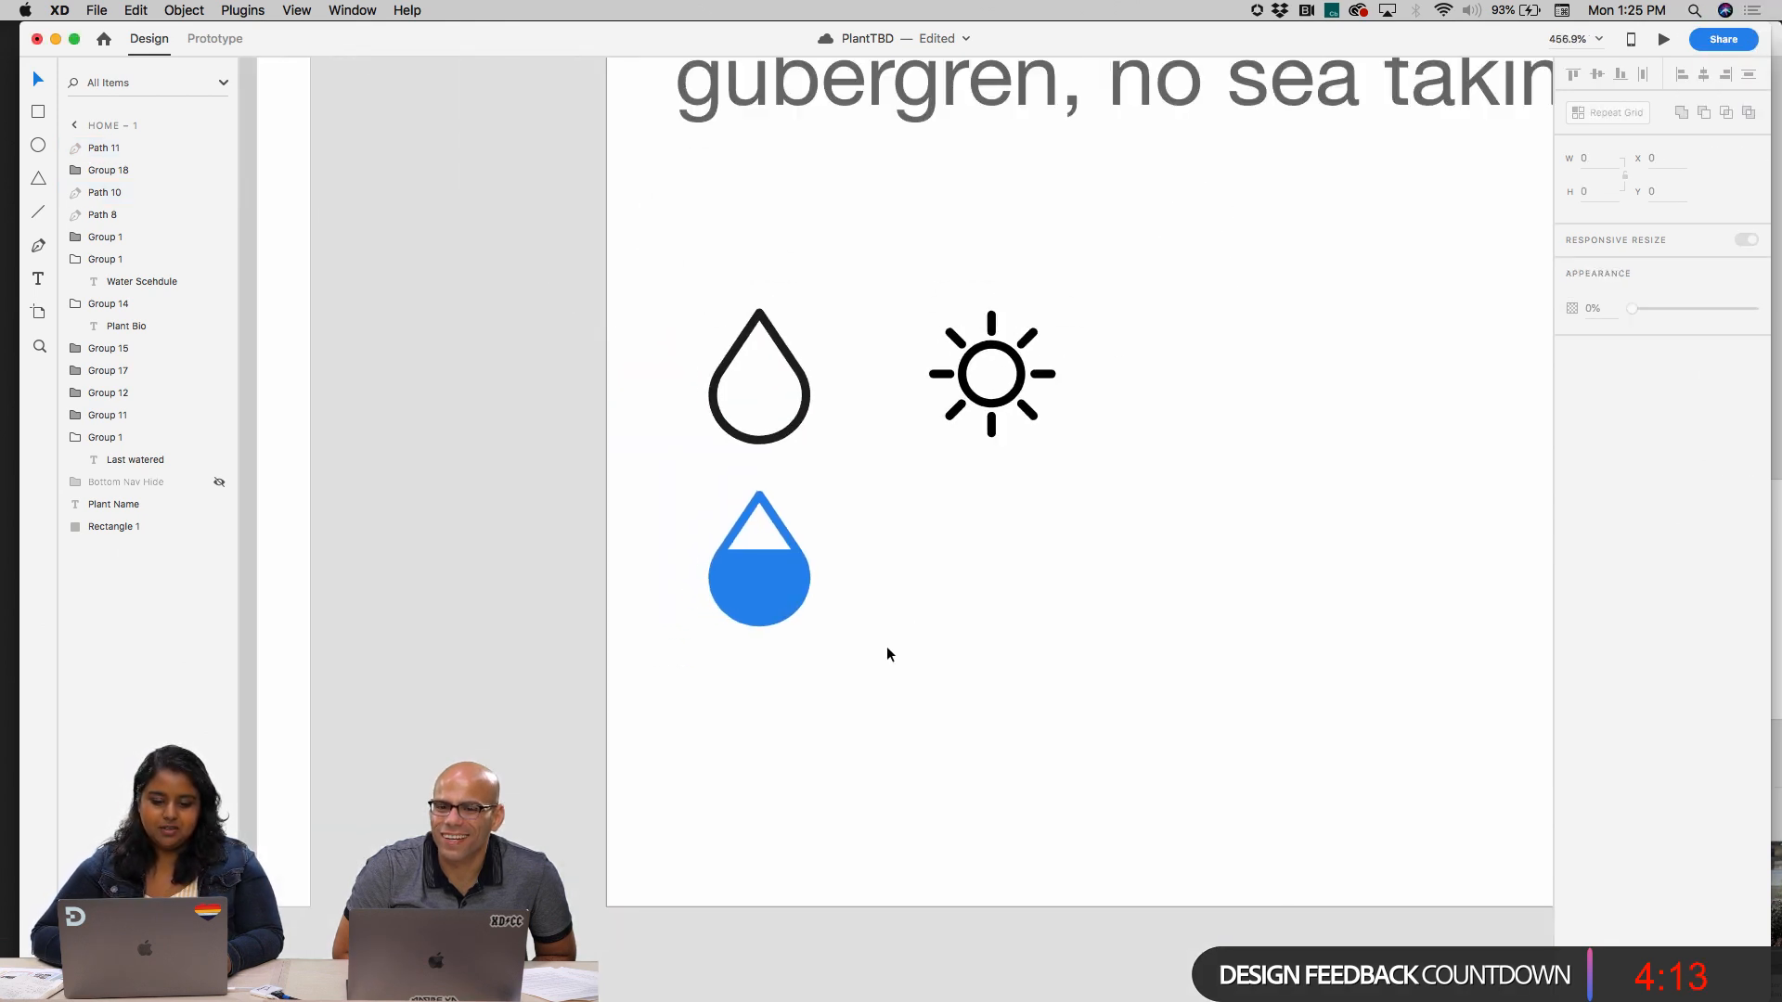
click(714, 537)
click(855, 547)
Lower the half fill's upper edge to about 16.4 high, and duplicate the half-filled drop straight below at Y 1035
drag(767, 676, 618, 468)
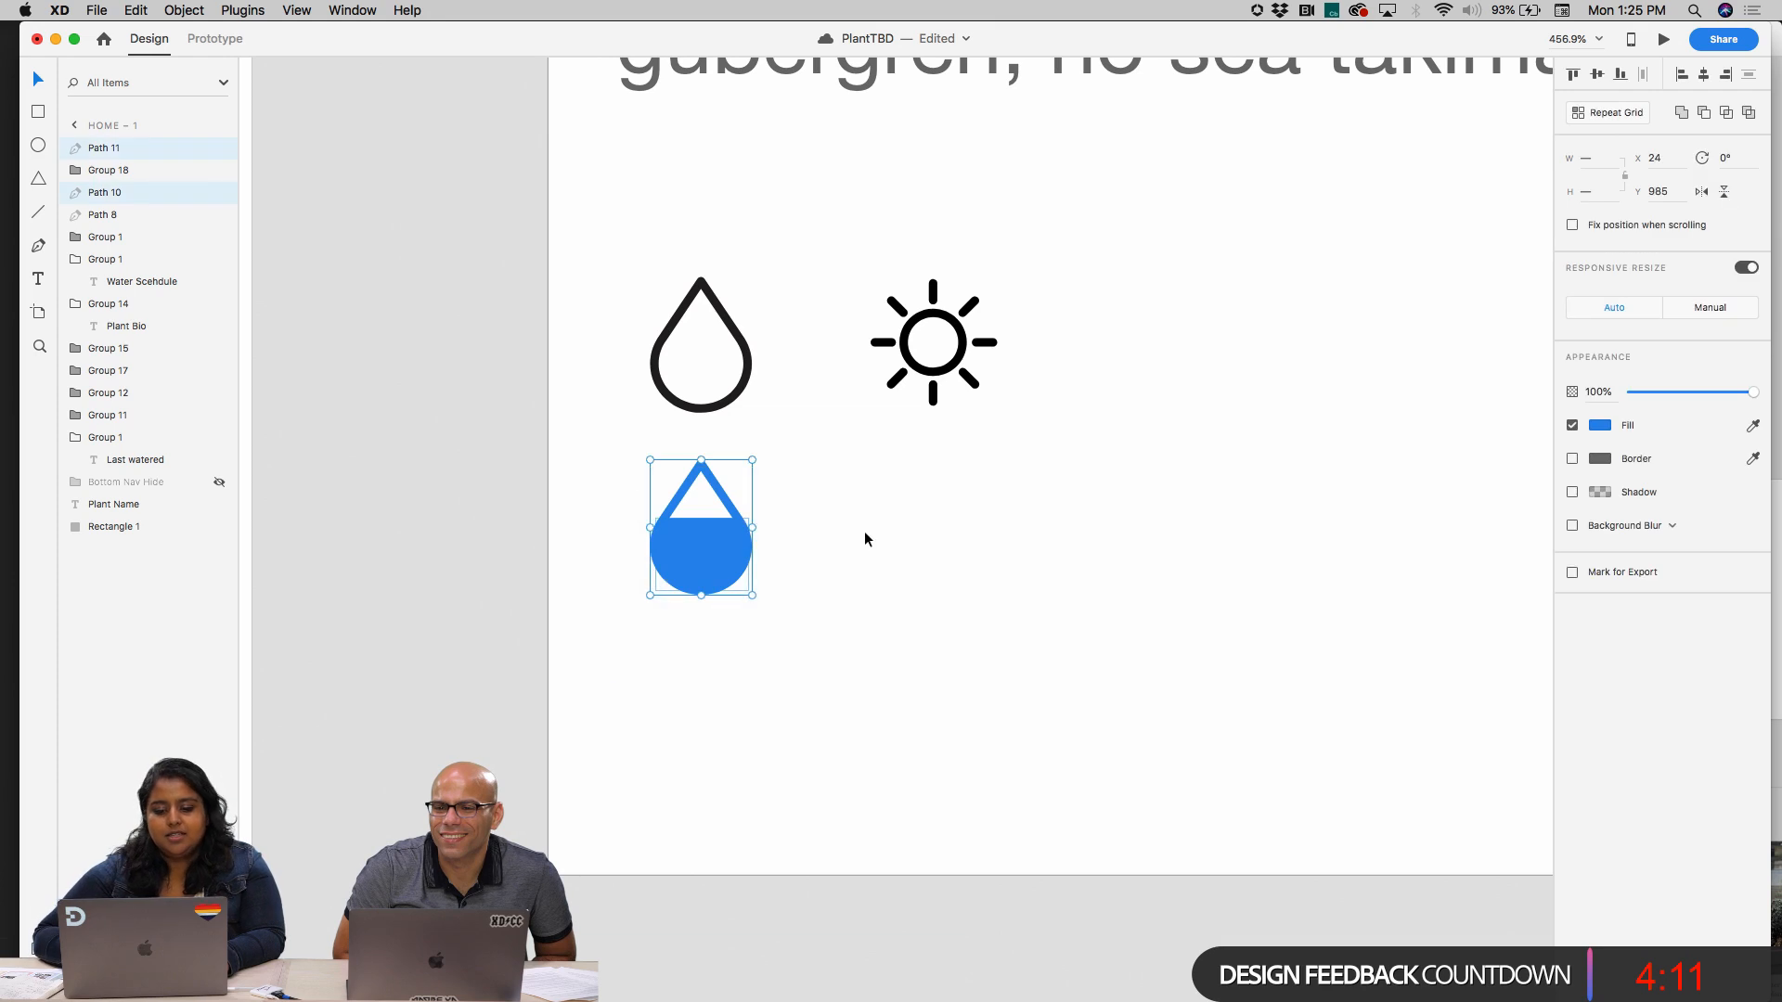
click(820, 549)
click(668, 557)
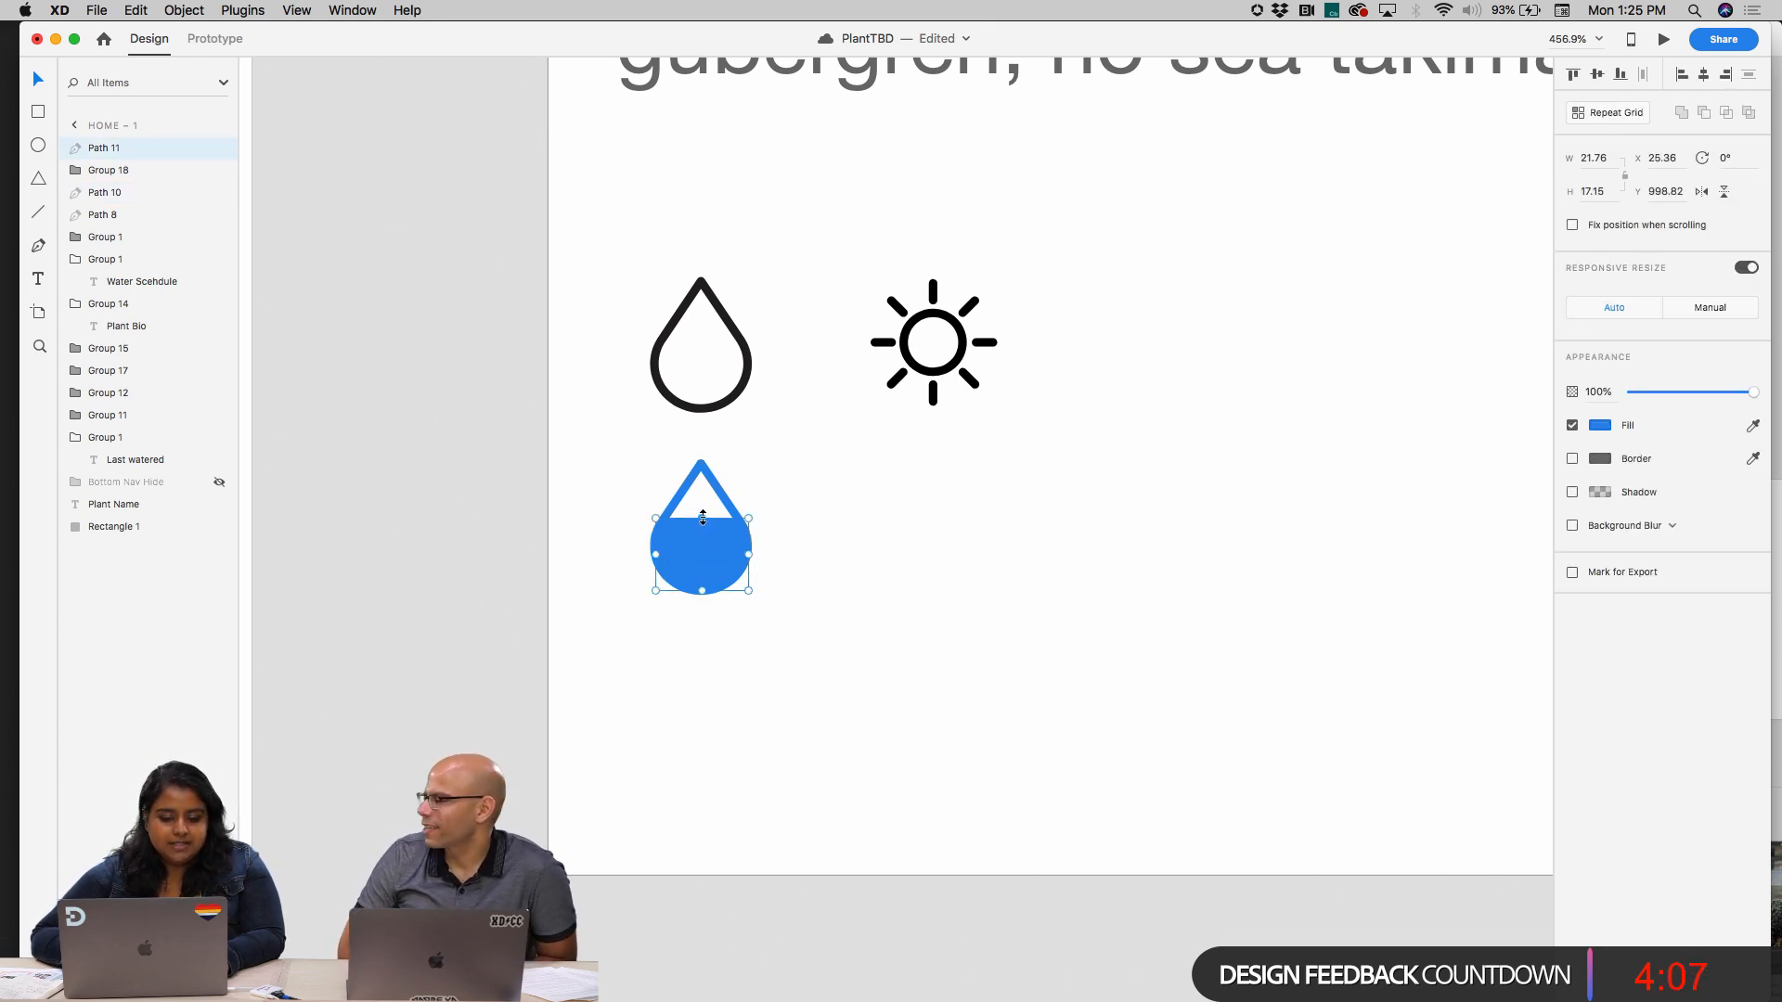
drag(701, 518, 687, 739)
click(848, 527)
click(787, 715)
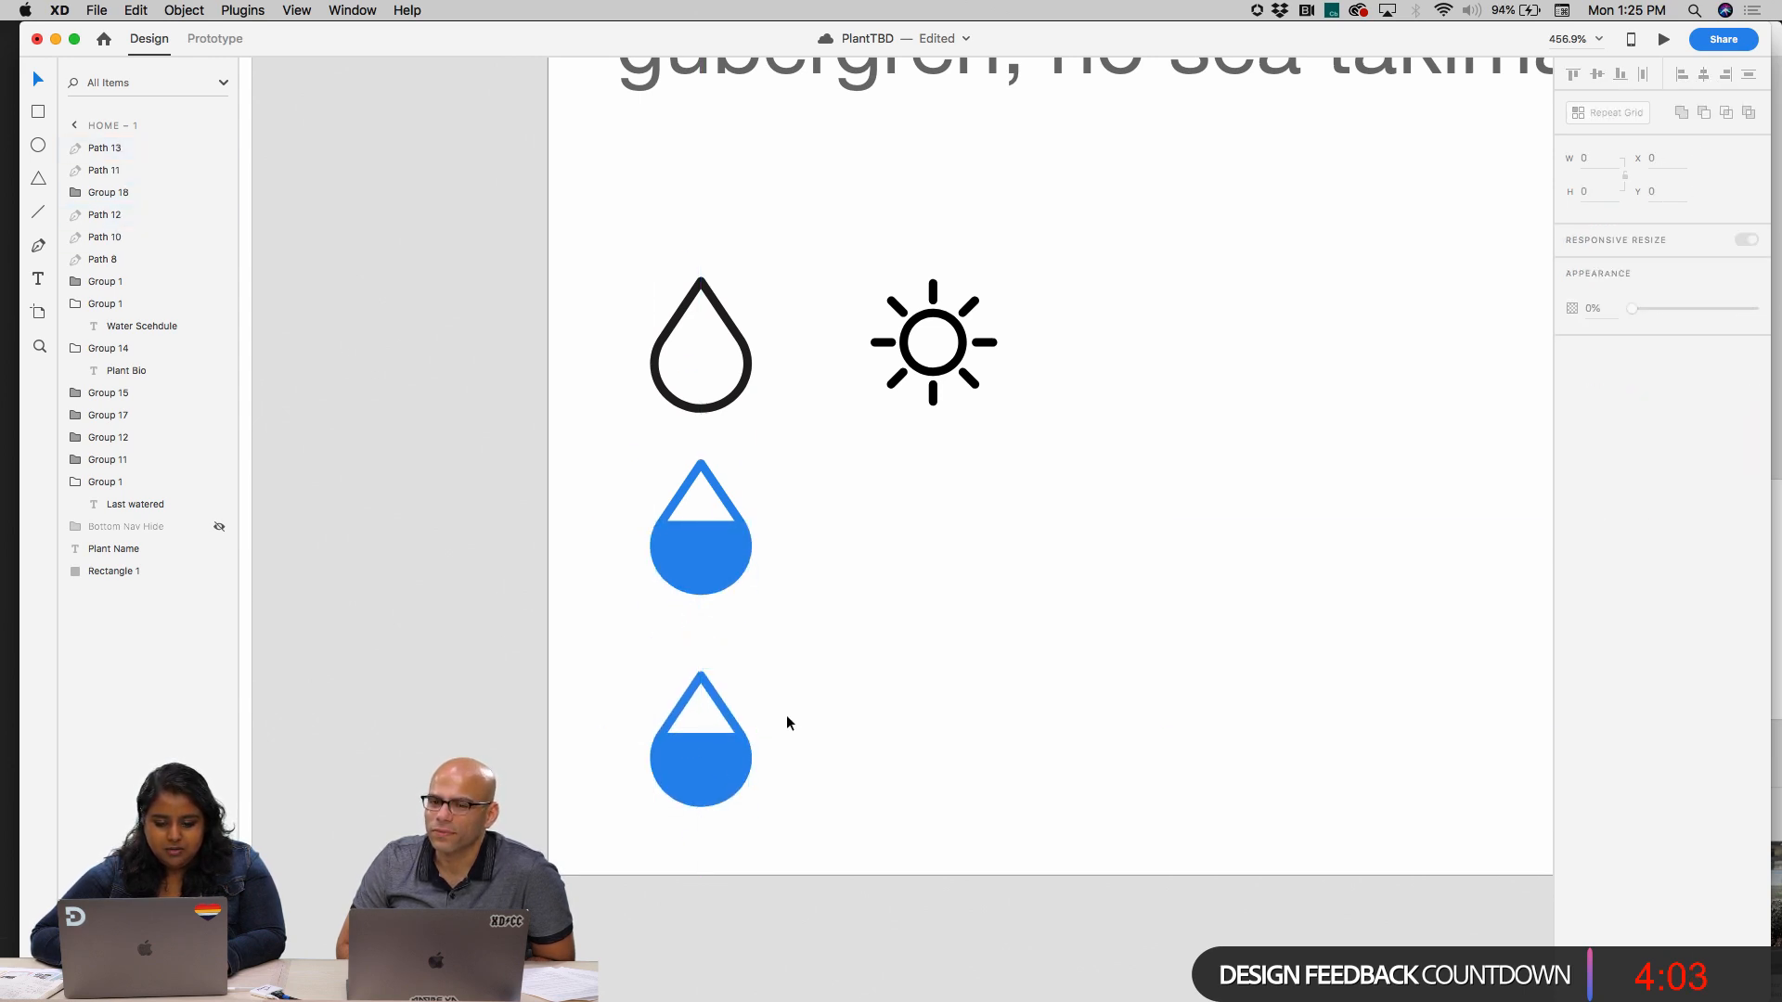
Delete the half-fill path from the lowest duplicated drop
scroll(787, 715, down, 3)
scroll(786, 714, left, 1)
click(729, 637)
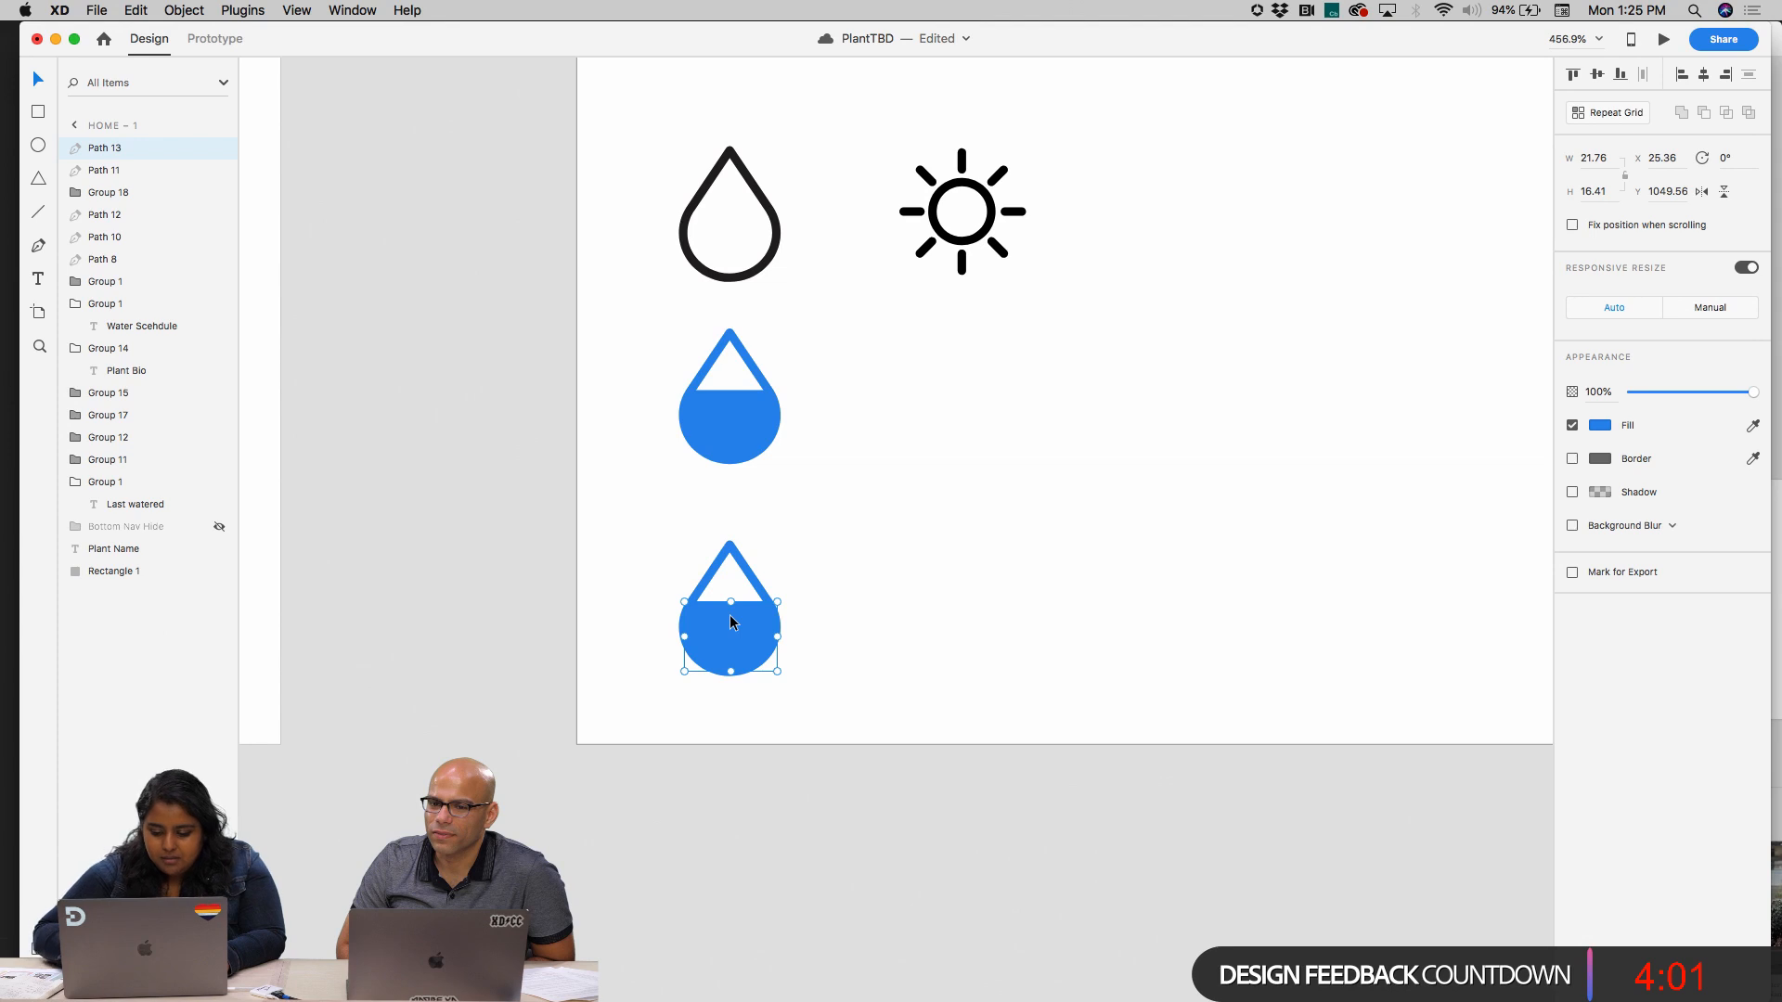
key(Delete)
Delete the inner outline's anchor points in the lowest drop to turn it into a solid blue drop
click(731, 560)
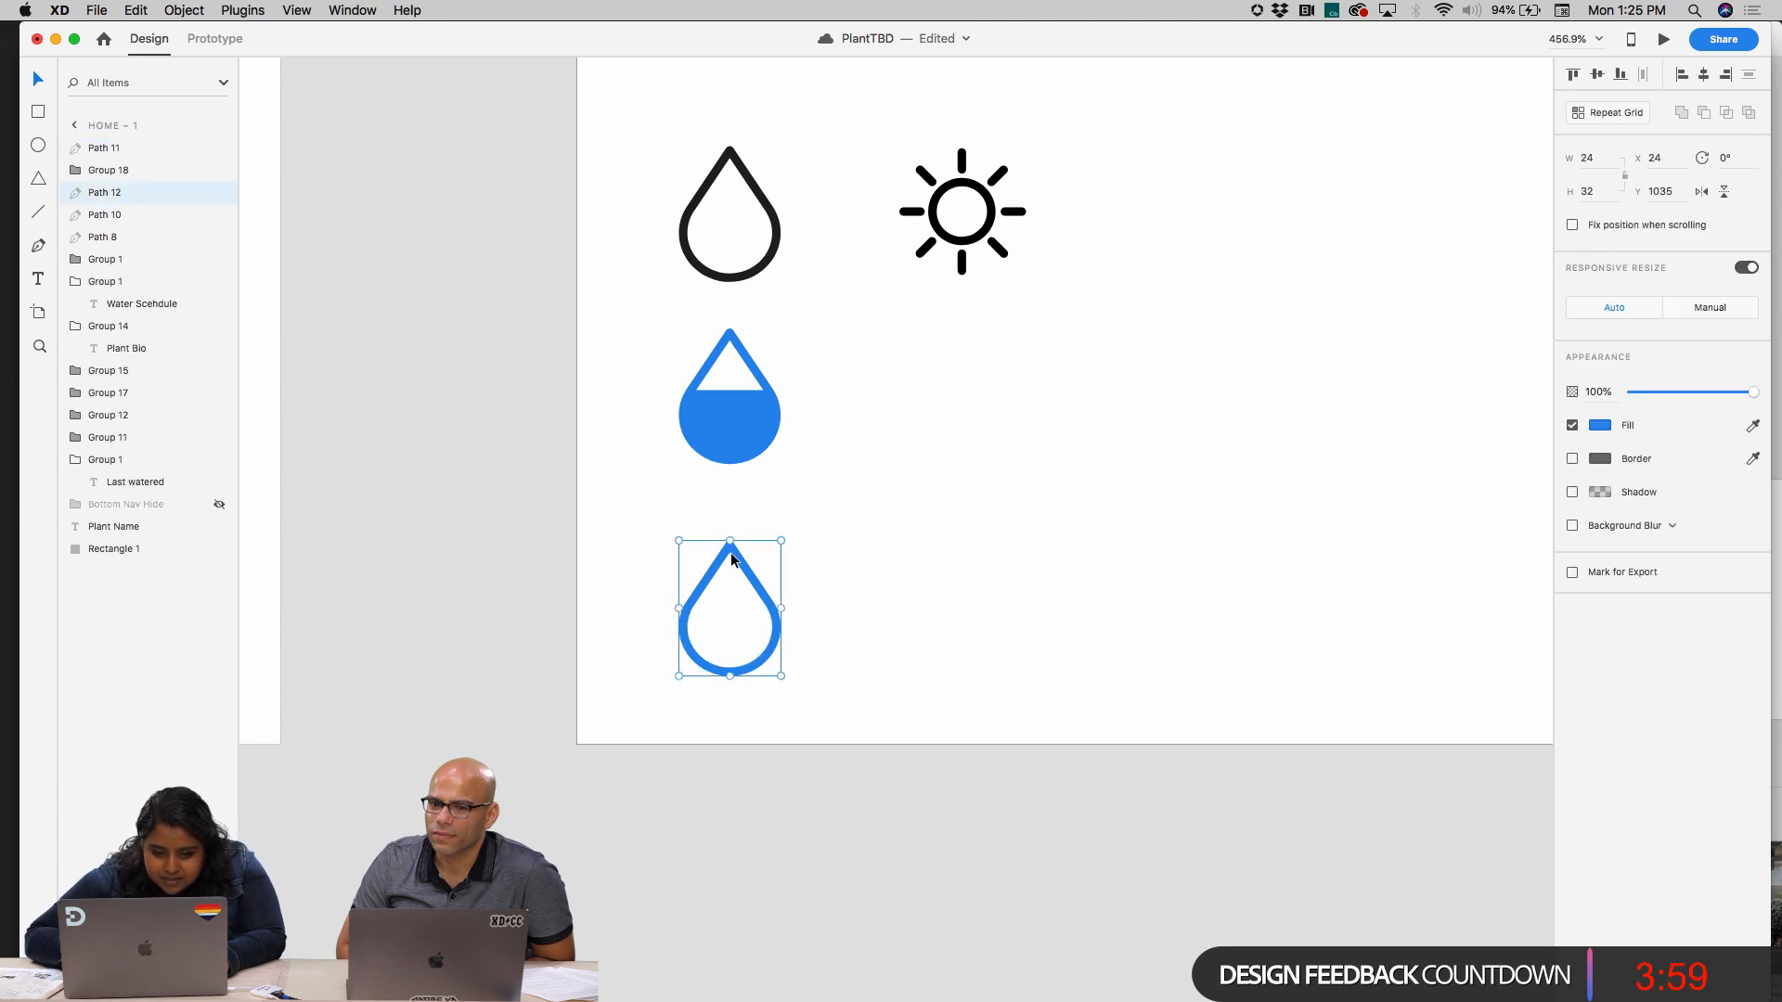
double_click(731, 559)
drag(730, 543, 733, 650)
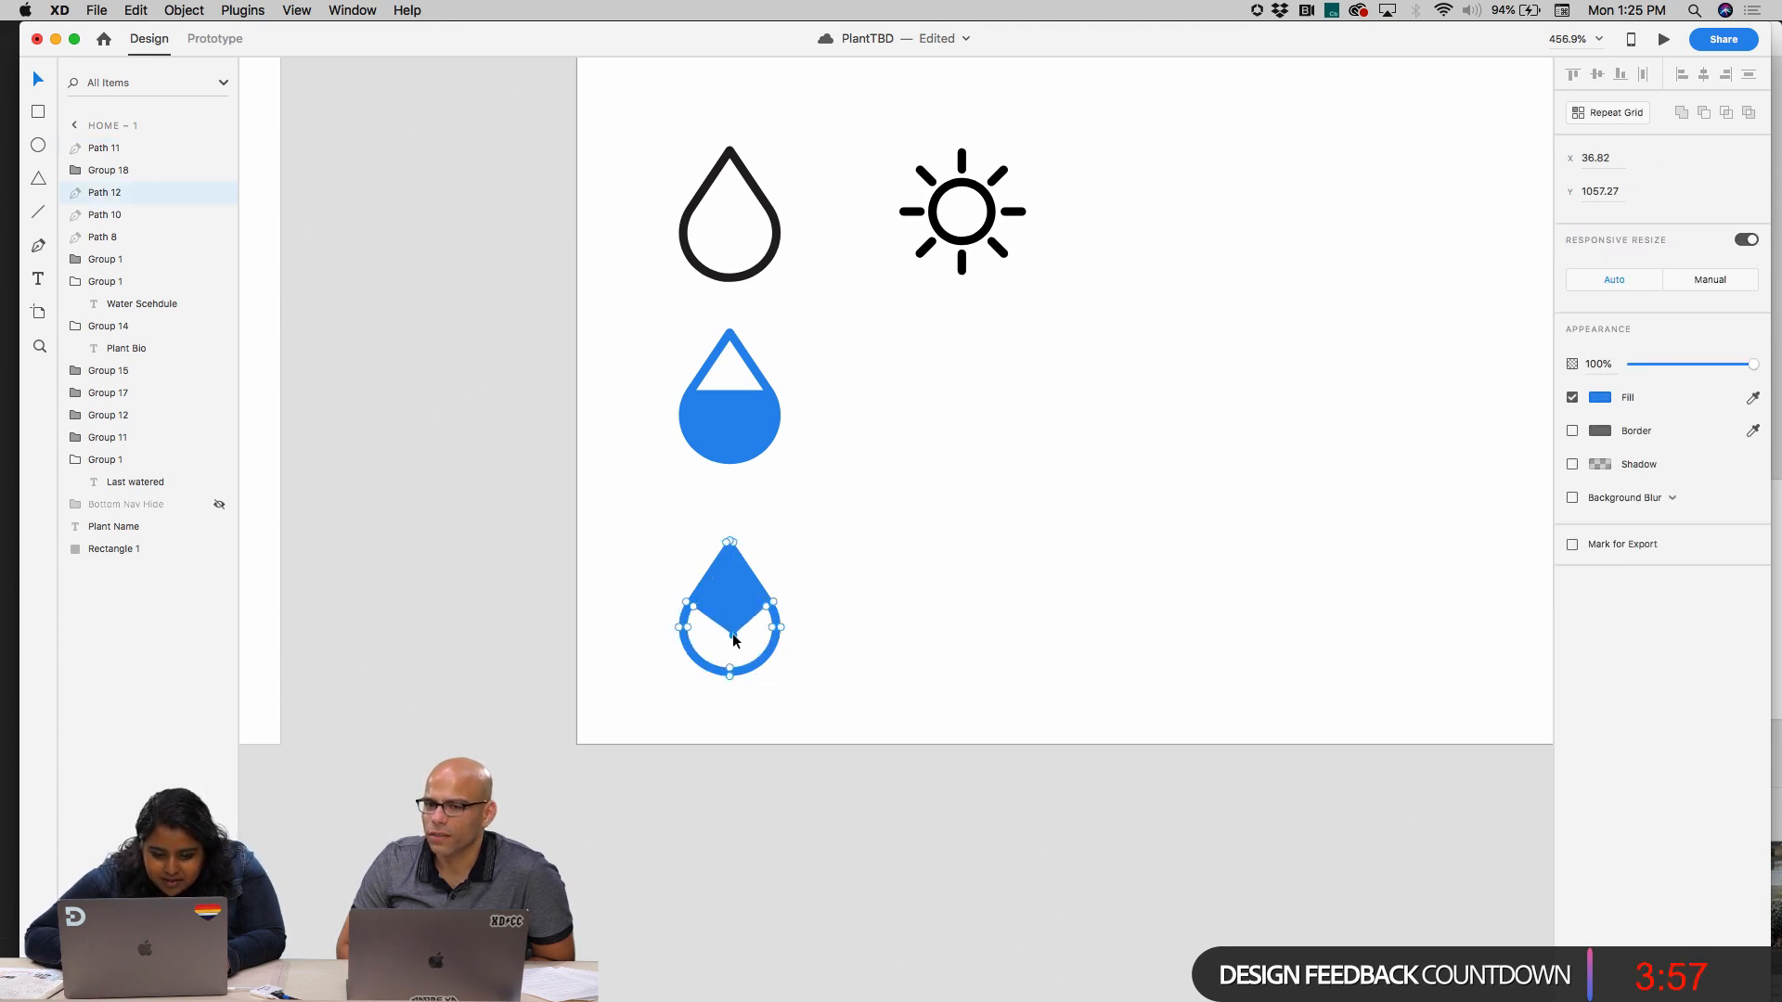
key(Delete)
scroll(733, 635, up, 10)
click(857, 526)
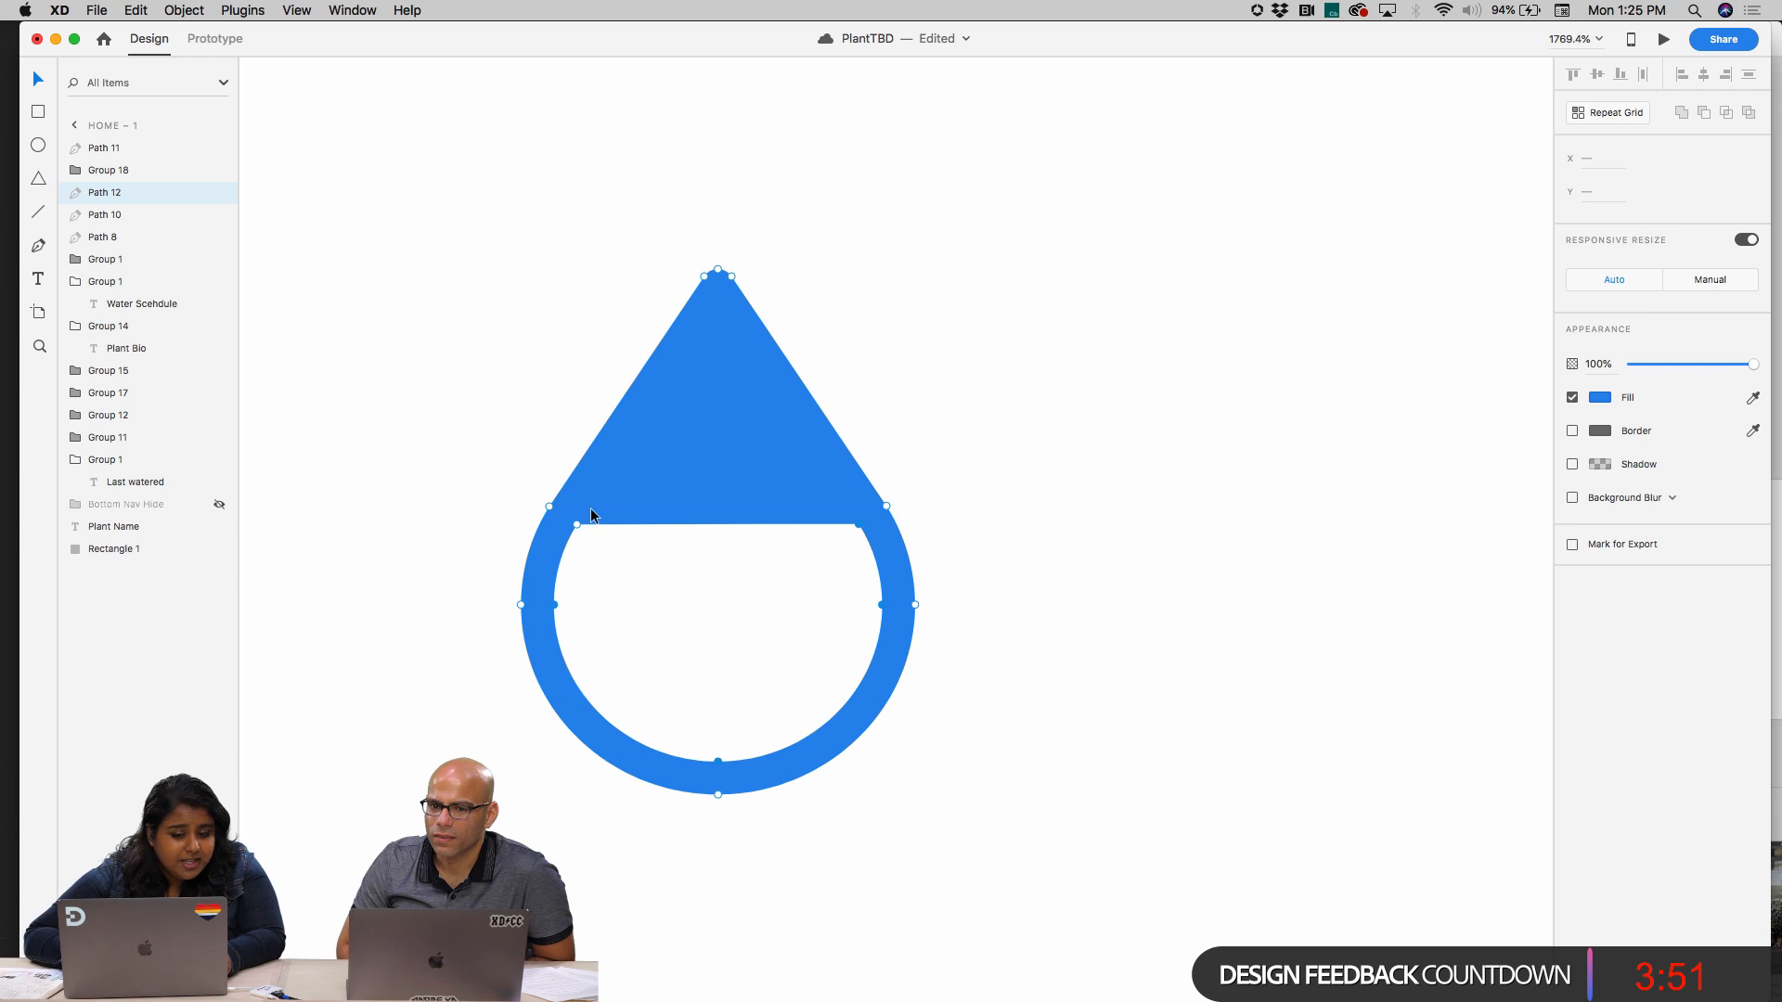
key(Delete)
click(1134, 492)
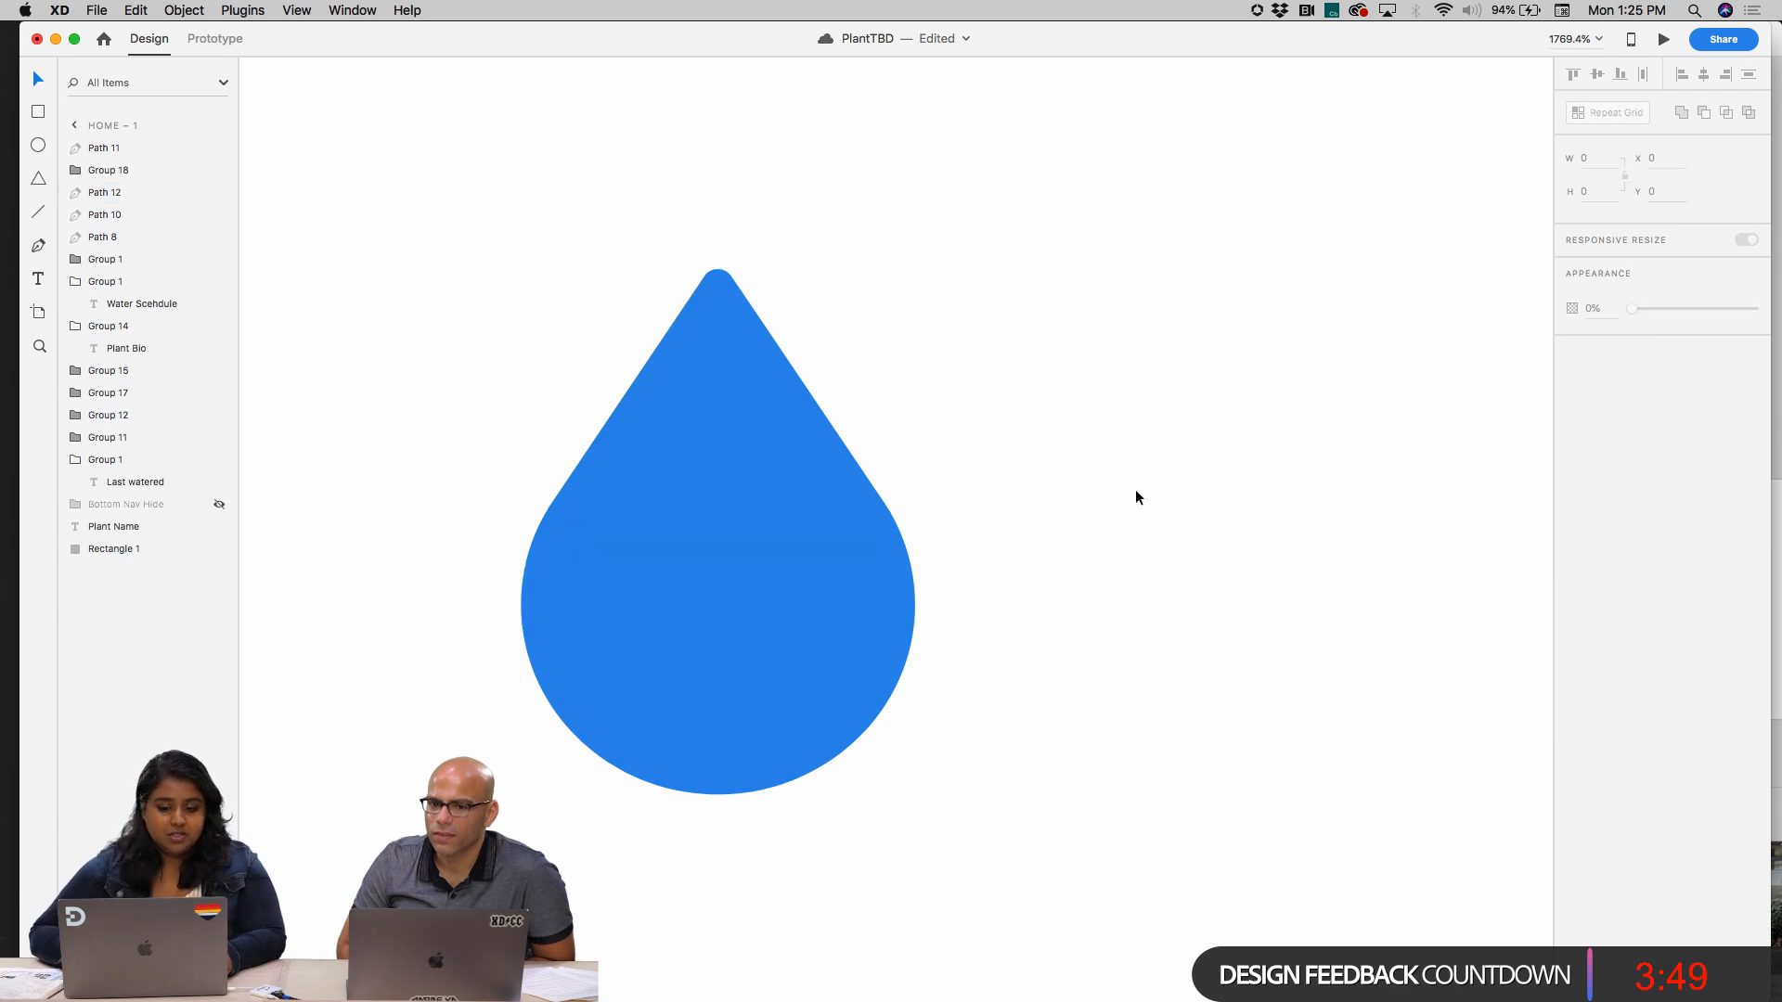
Move the solid blue drop up to Y 1029, closer to the half-filled drop
scroll(1136, 497, down, 10)
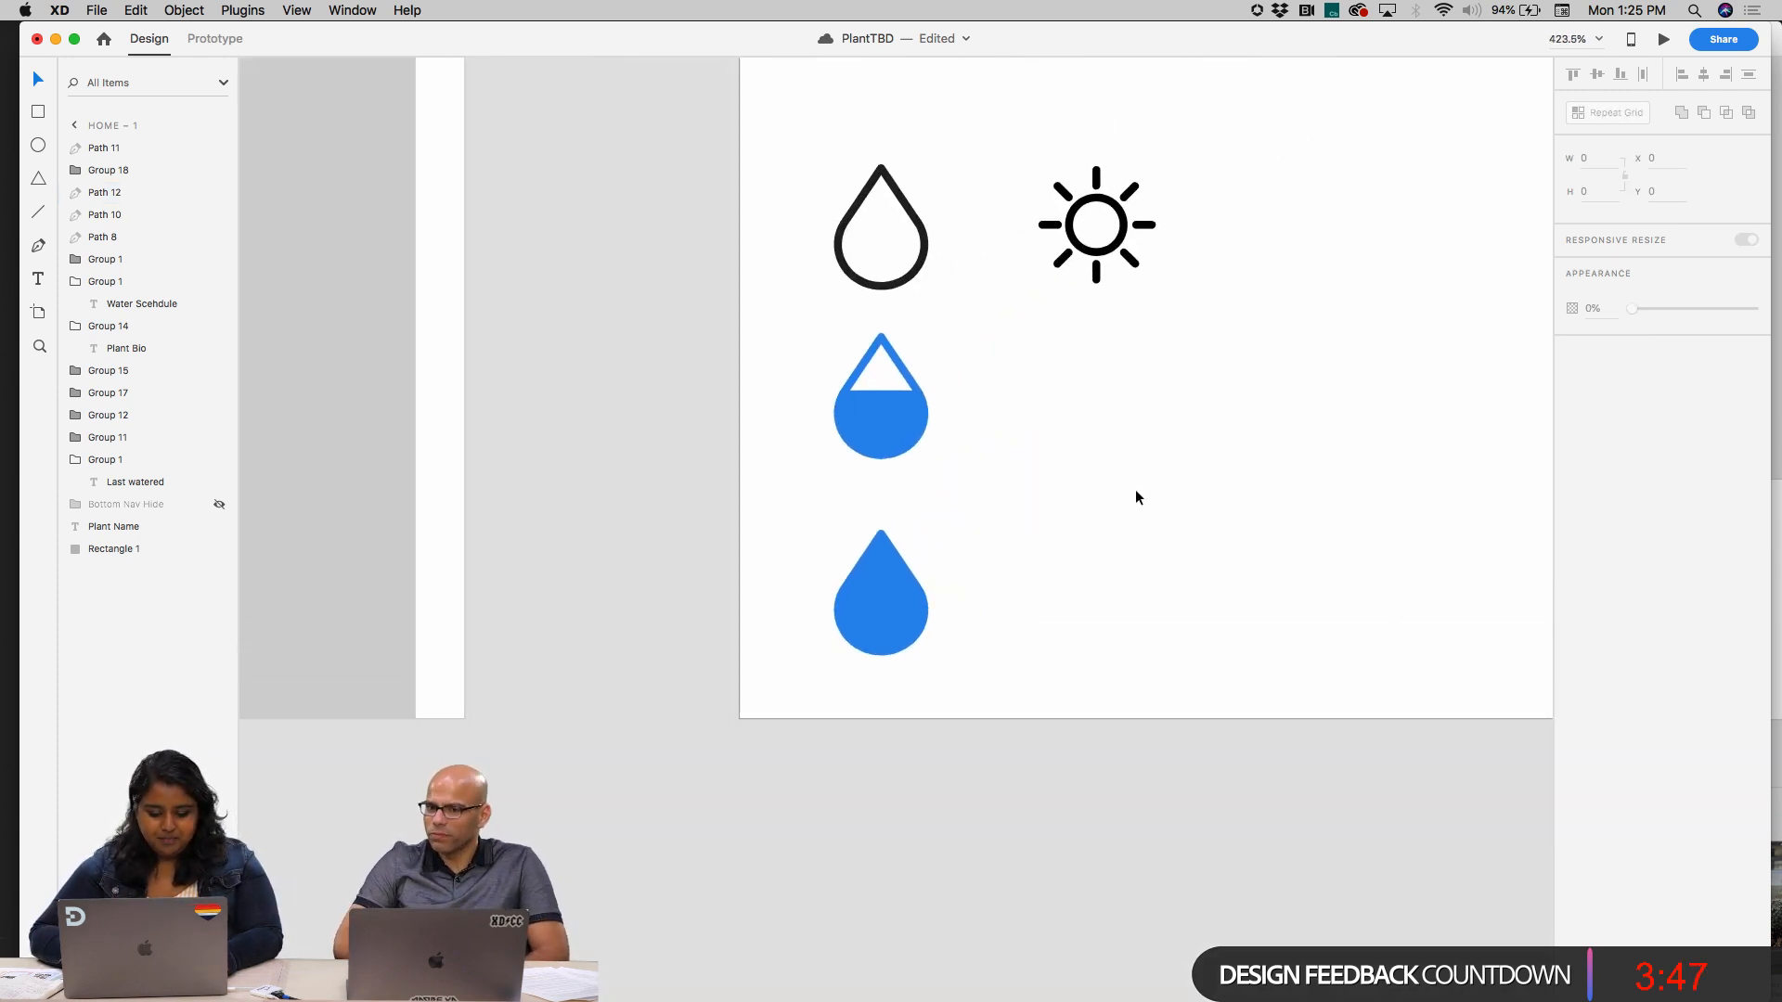
click(897, 631)
drag(897, 631, 896, 609)
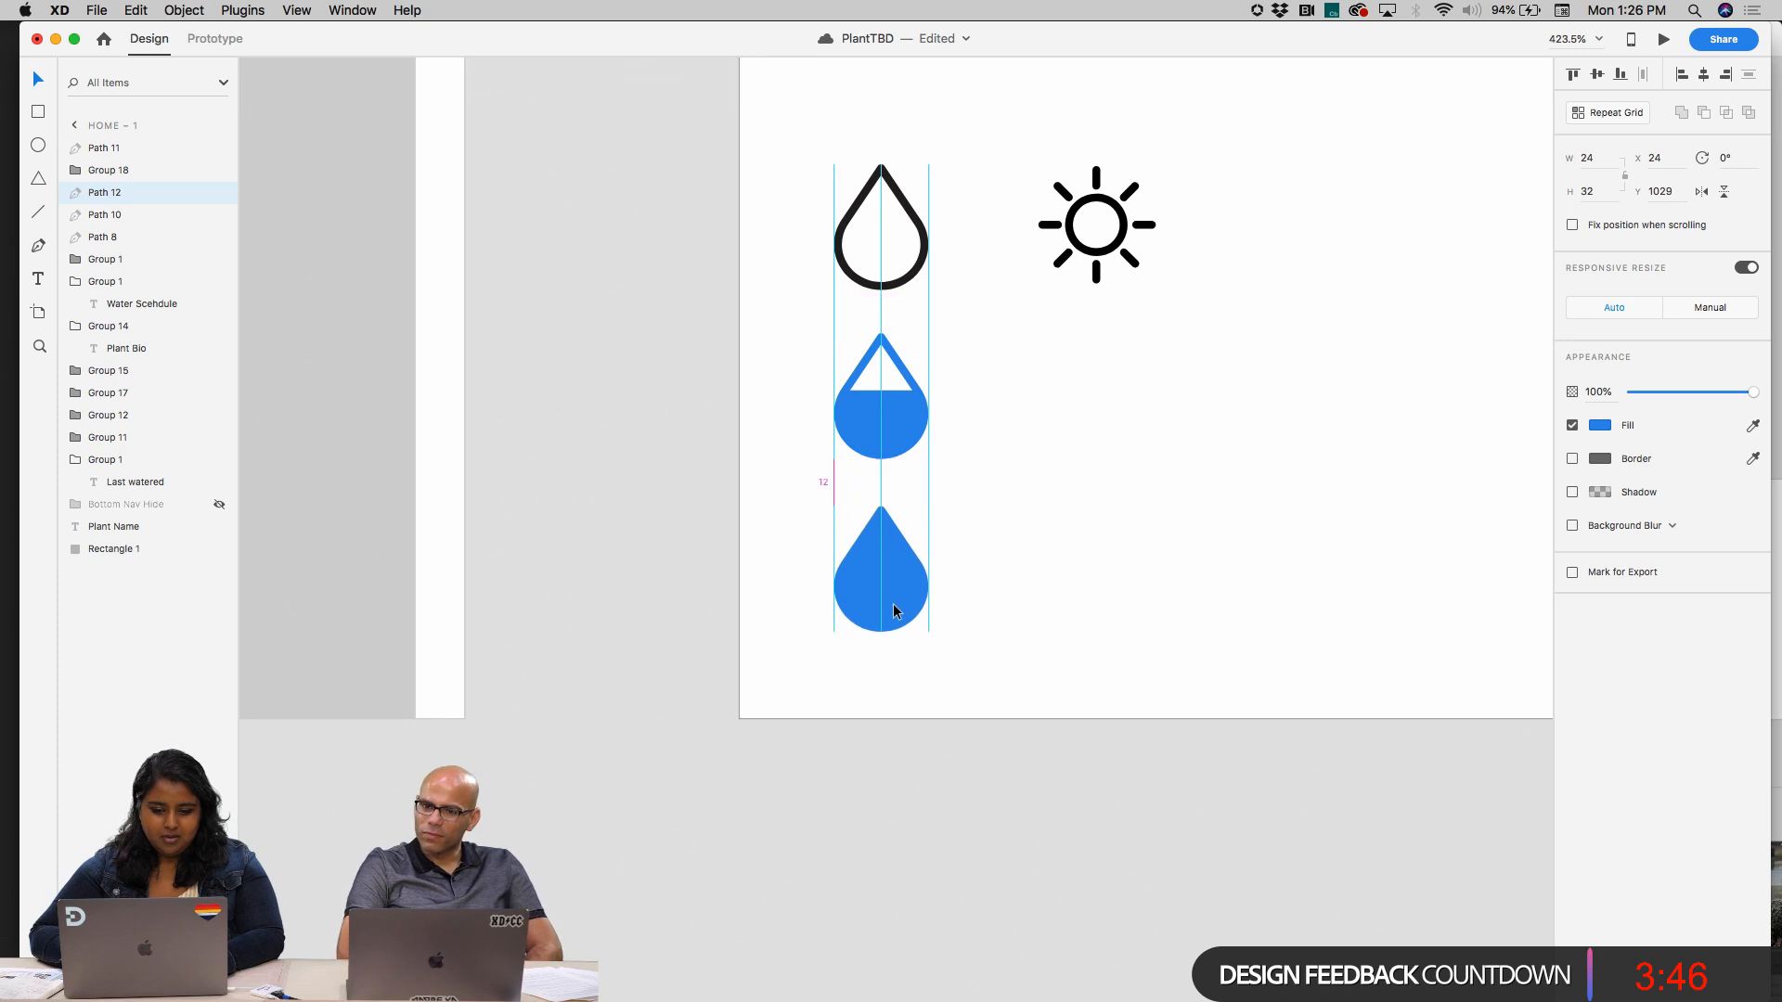
Recolour the uppermost black drop outline with the blue sampled from the half-filled drop
click(909, 276)
click(1751, 425)
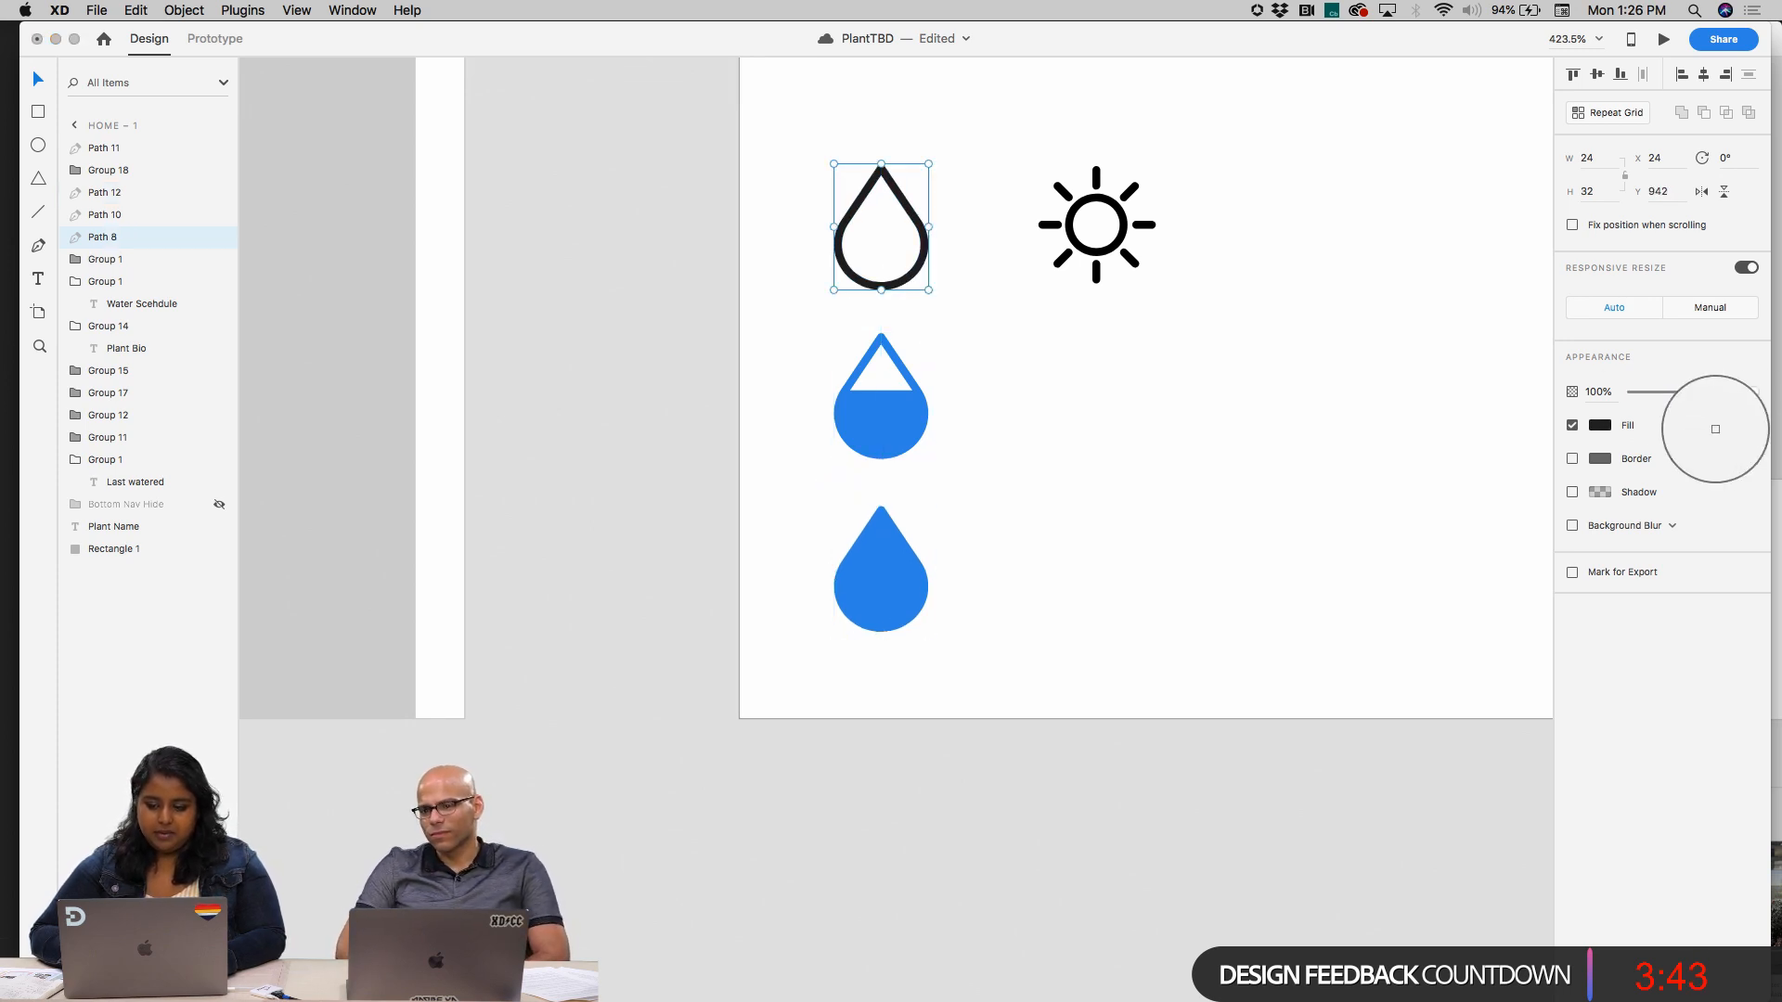
key(Escape)
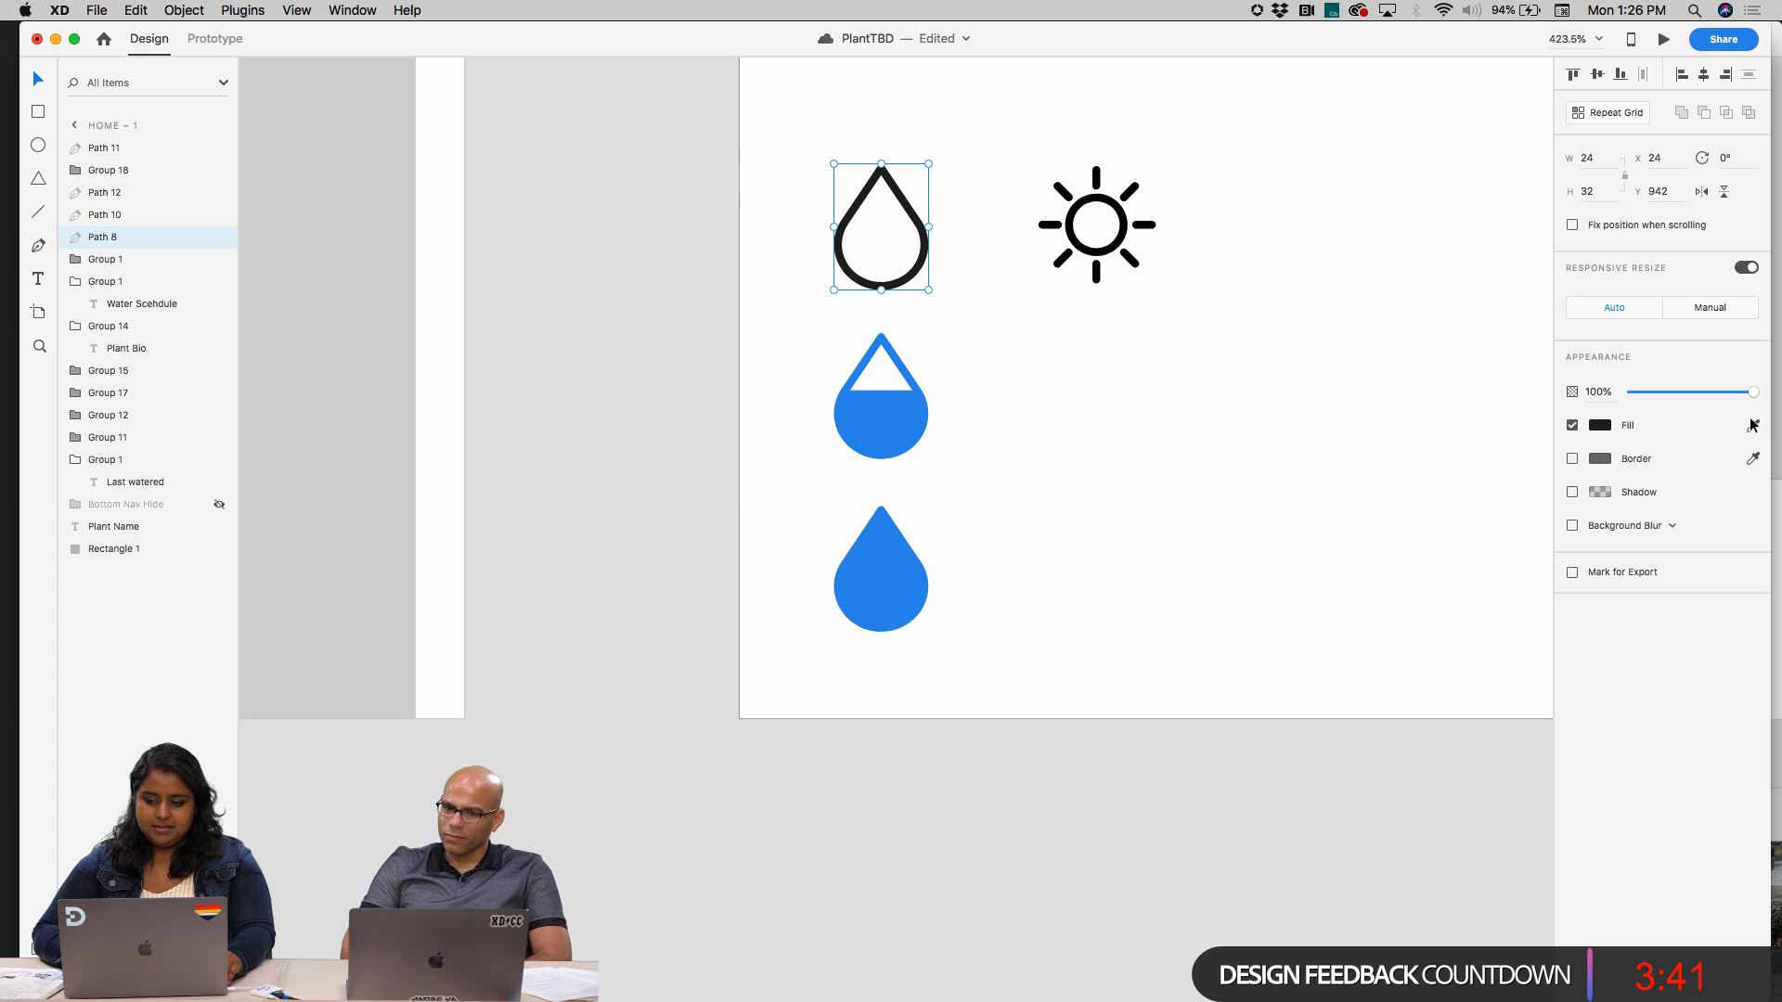
click(1751, 425)
key(Escape)
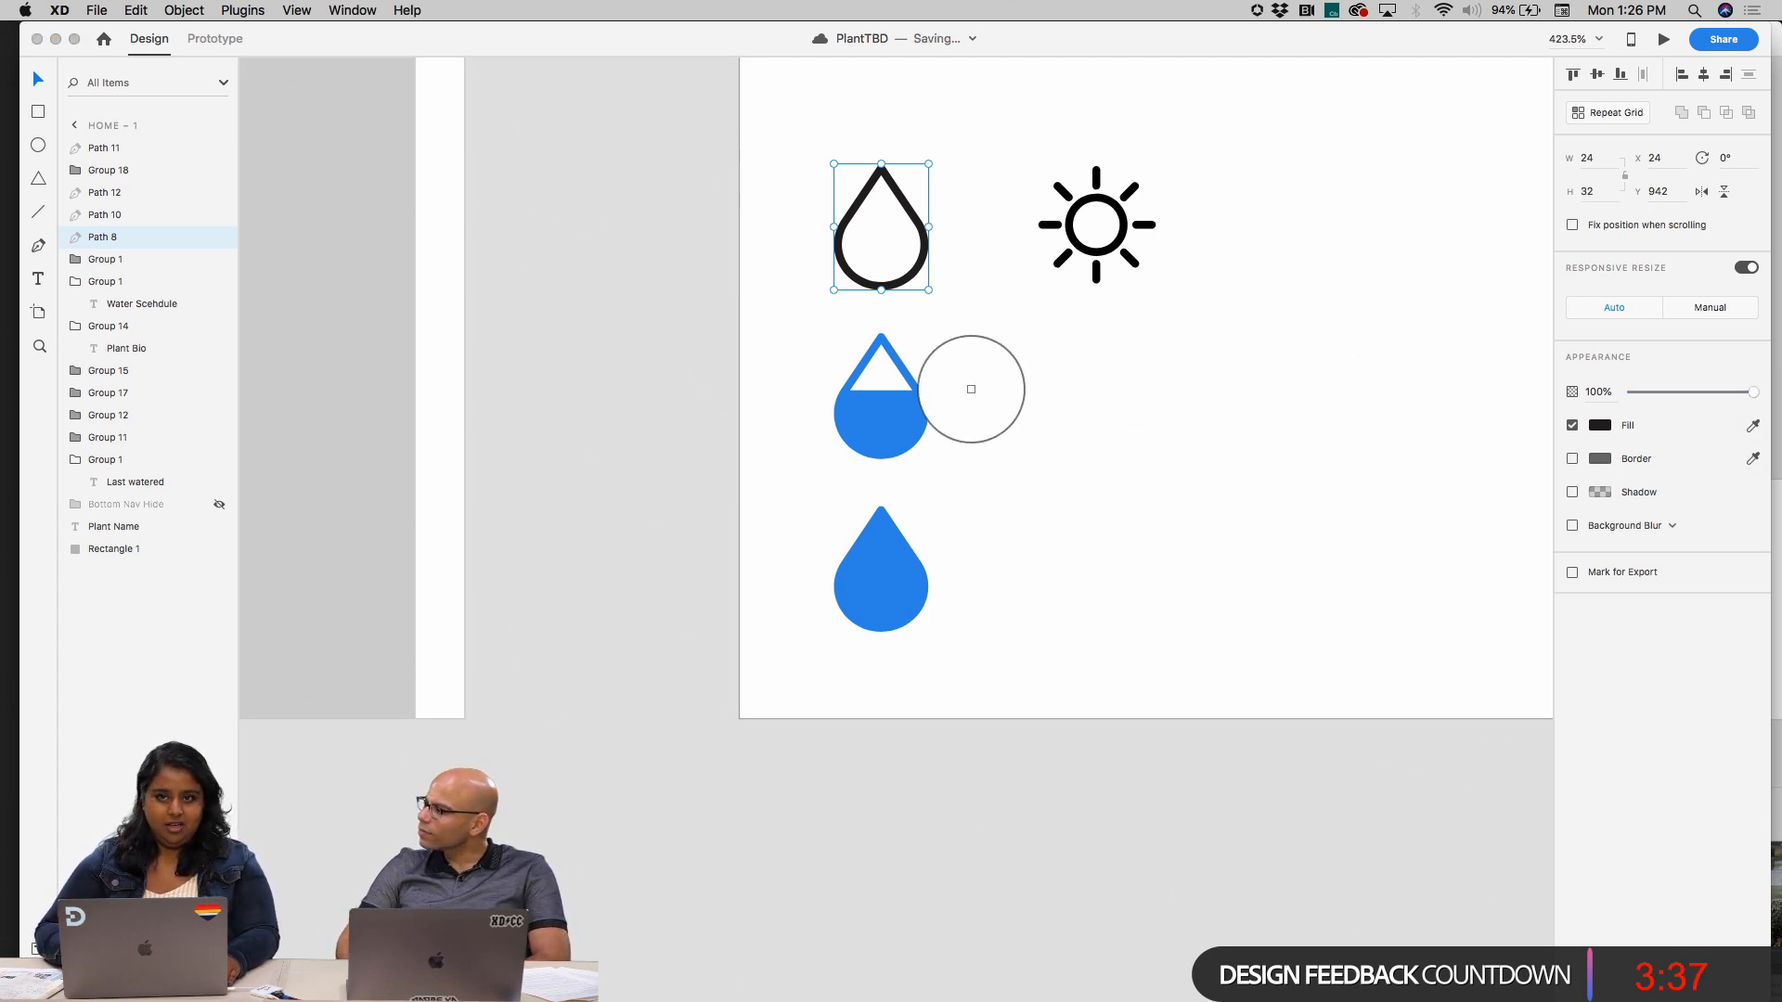
click(903, 425)
click(1186, 494)
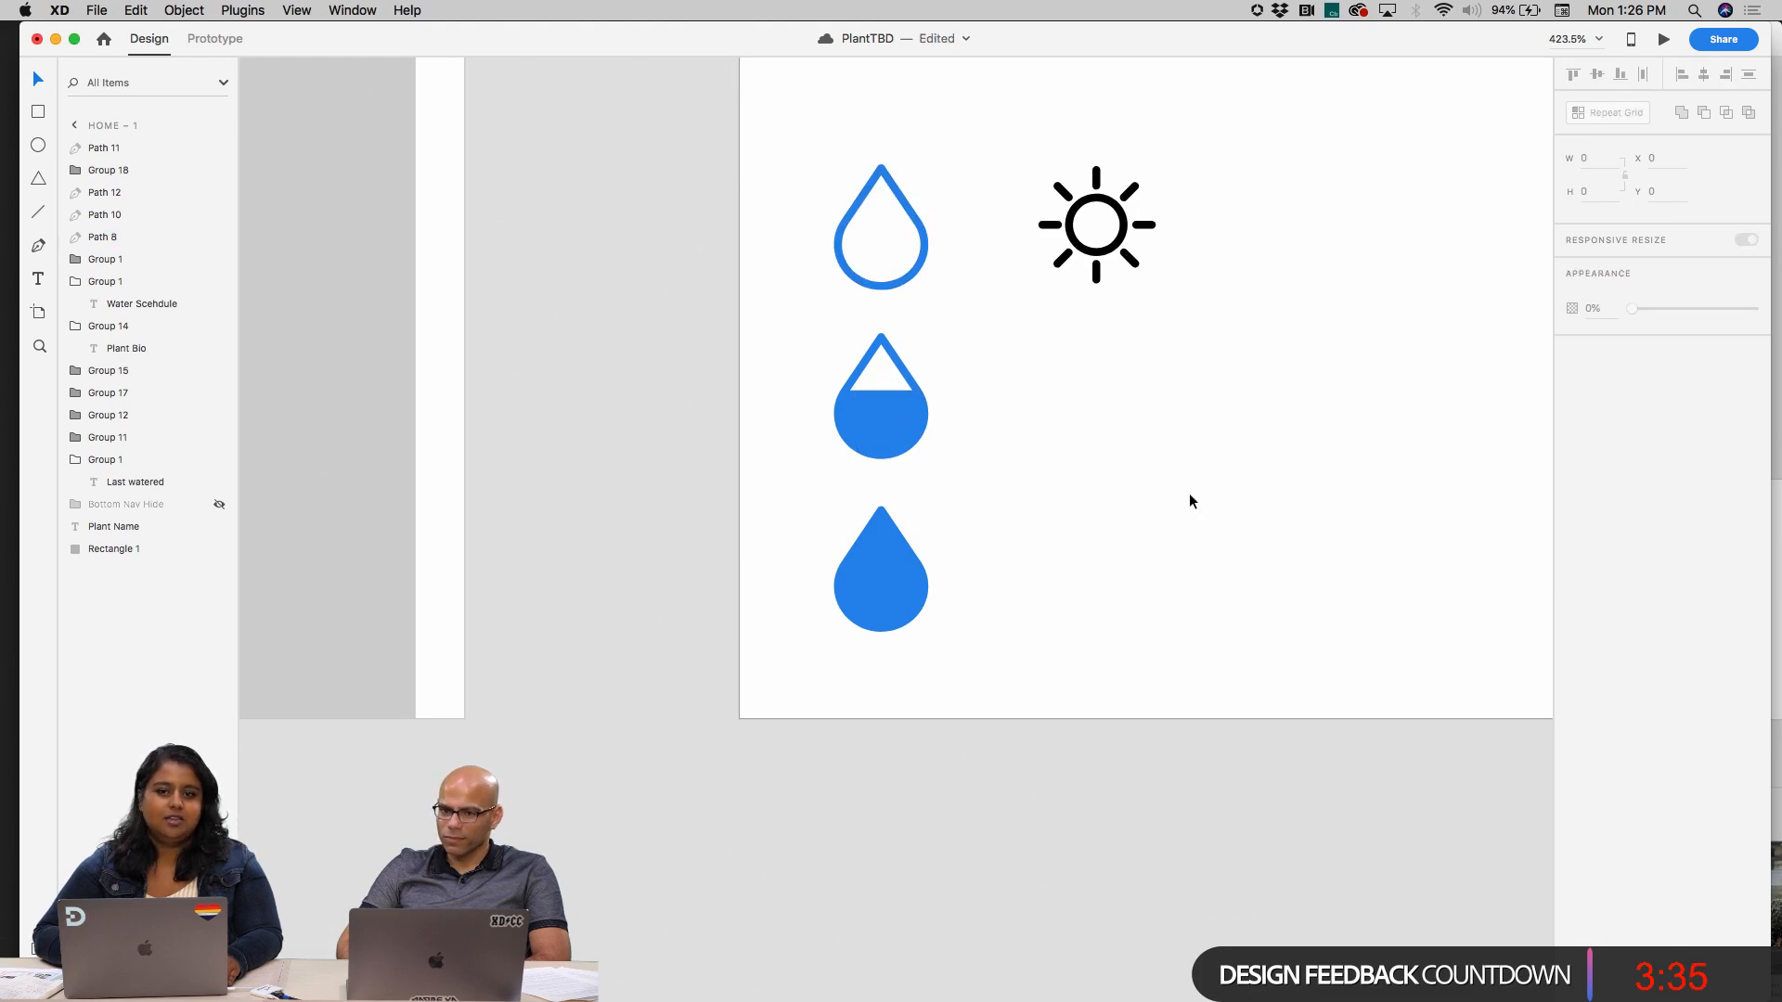
Shift the solid blue drop slightly downward, keeping it aligned under the other drops
scroll(1025, 493, up, 2)
scroll(1025, 500, right, 2)
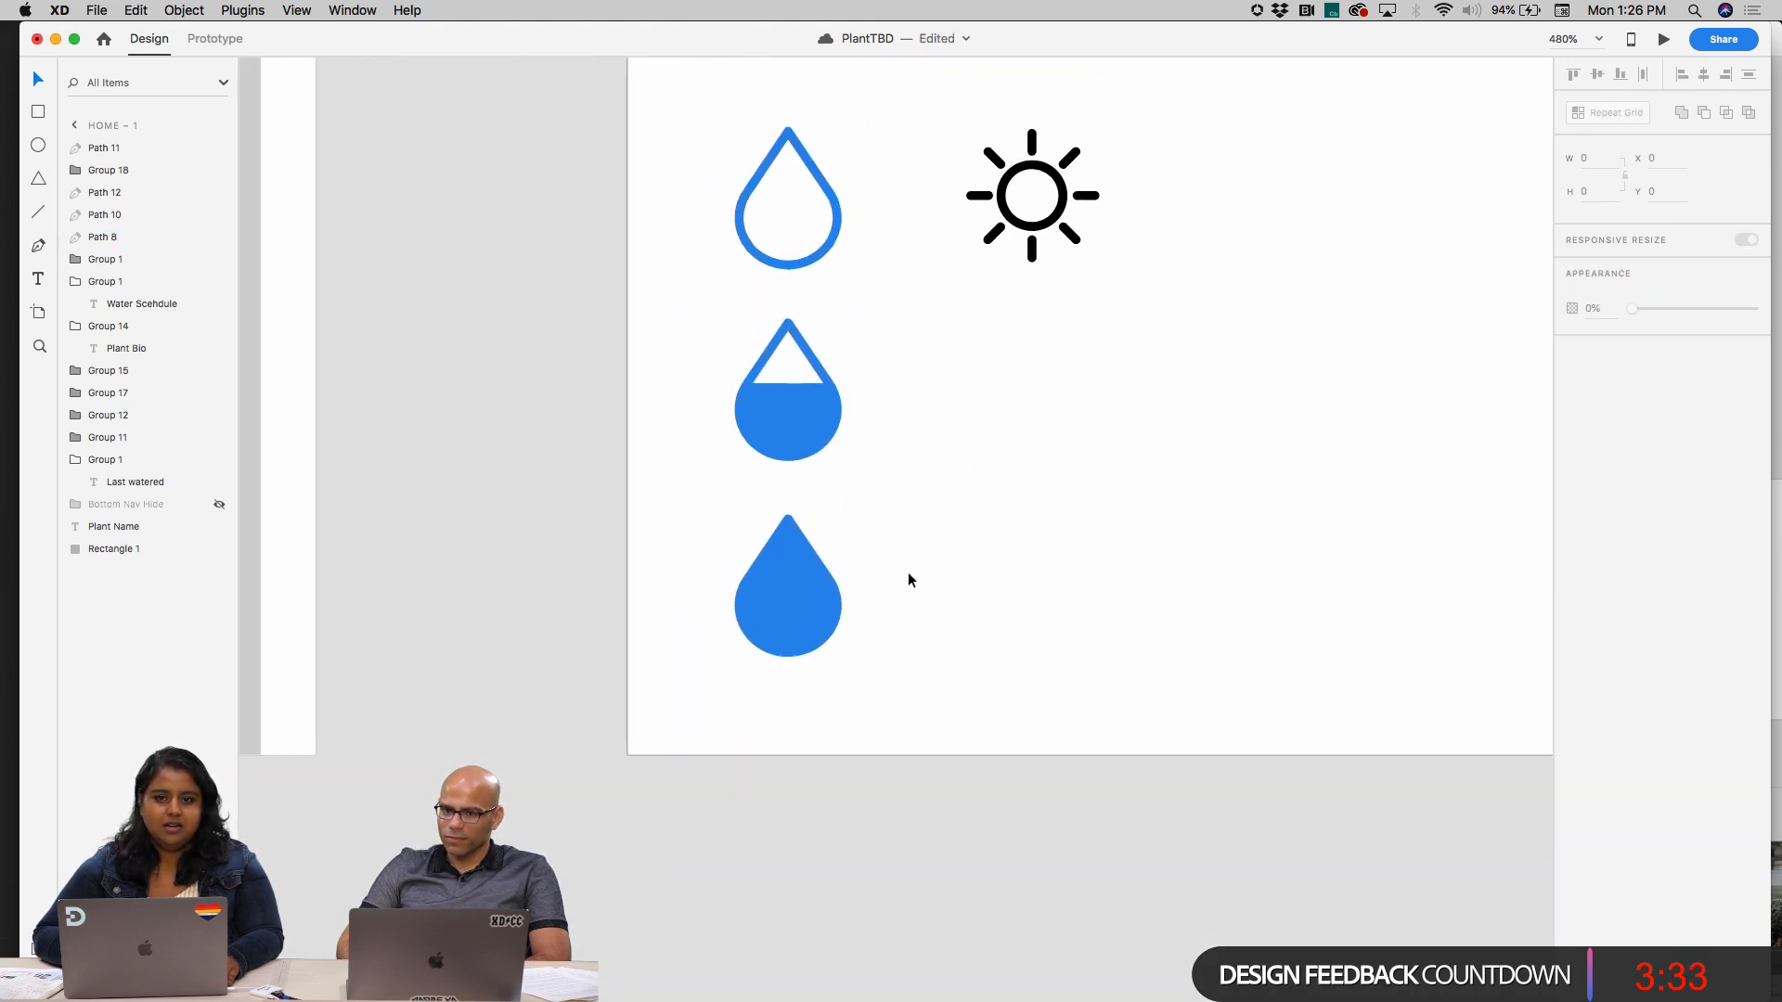
click(816, 604)
click(995, 557)
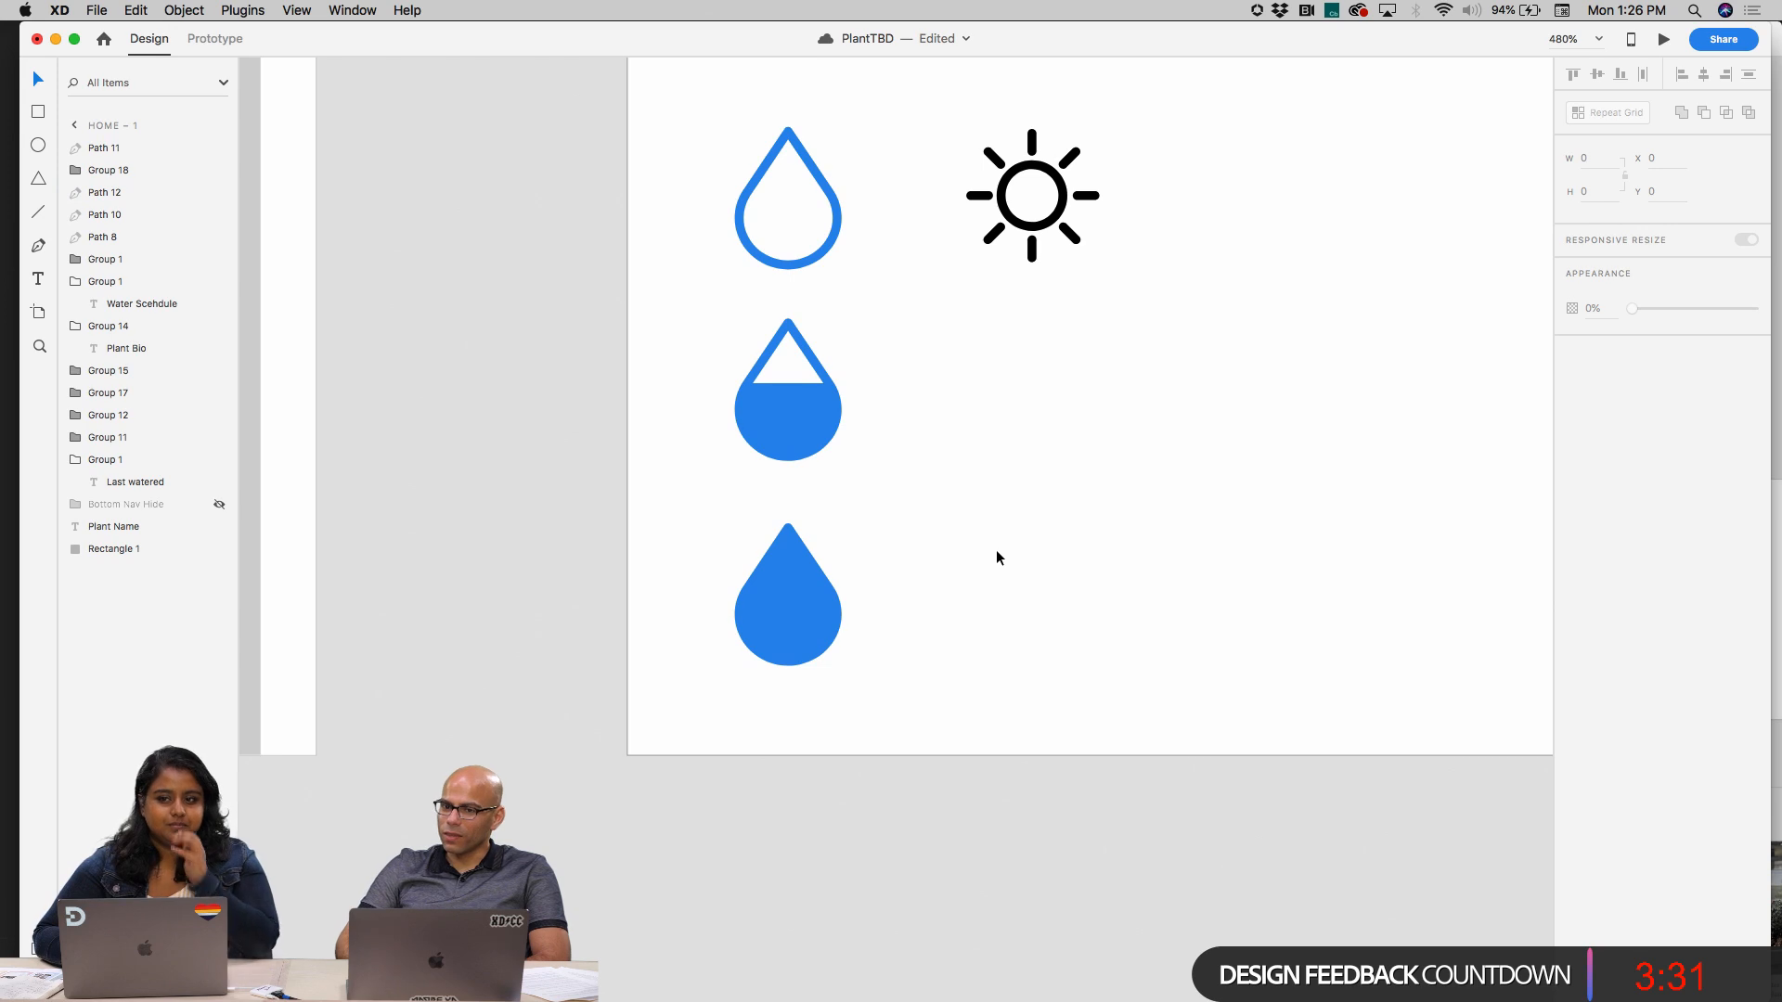
Change the sun icon's fill from black to a dark mustard yellow
click(1051, 232)
click(1604, 426)
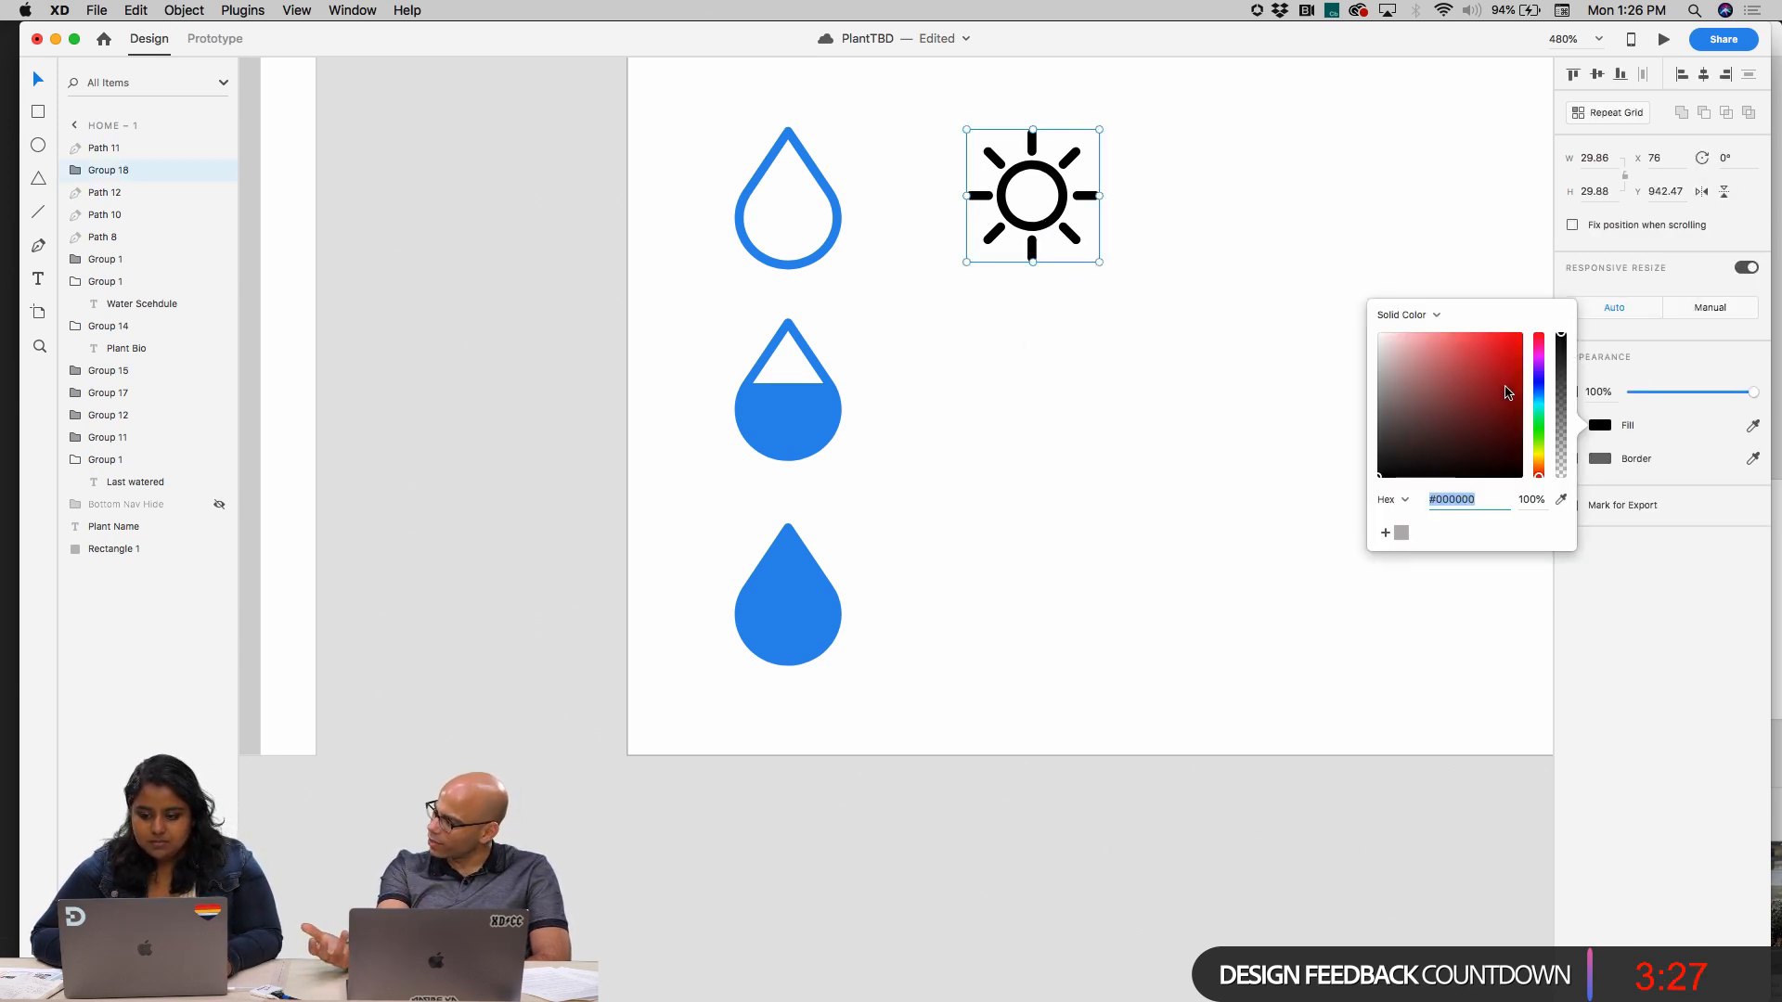
mouse_move(1540, 472)
mouse_down()
mouse_move(1541, 431)
mouse_move(1544, 460)
mouse_up()
mouse_move(1521, 381)
mouse_down()
mouse_move(1518, 316)
mouse_move(1520, 358)
mouse_up()
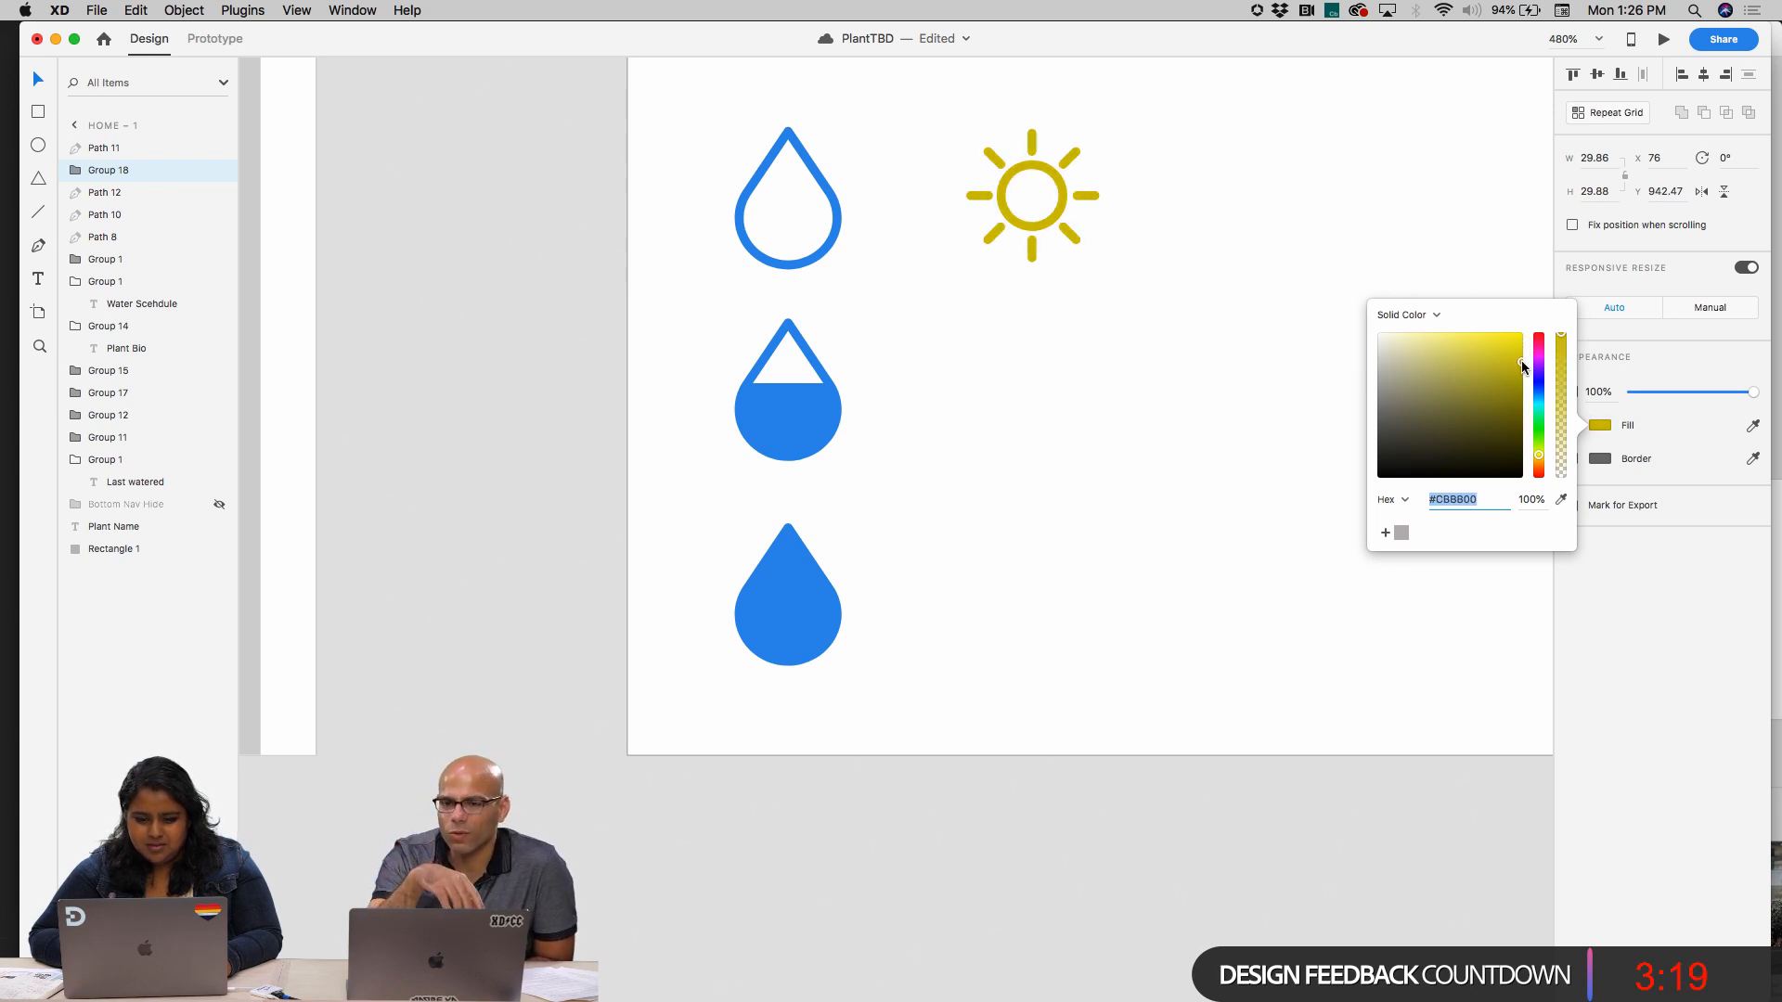
click(1121, 362)
Duplicate the yellow sun twice straight below, beside the half-filled and solid drops, with the lowest copy at about Y 1033.5
drag(1039, 213, 1038, 625)
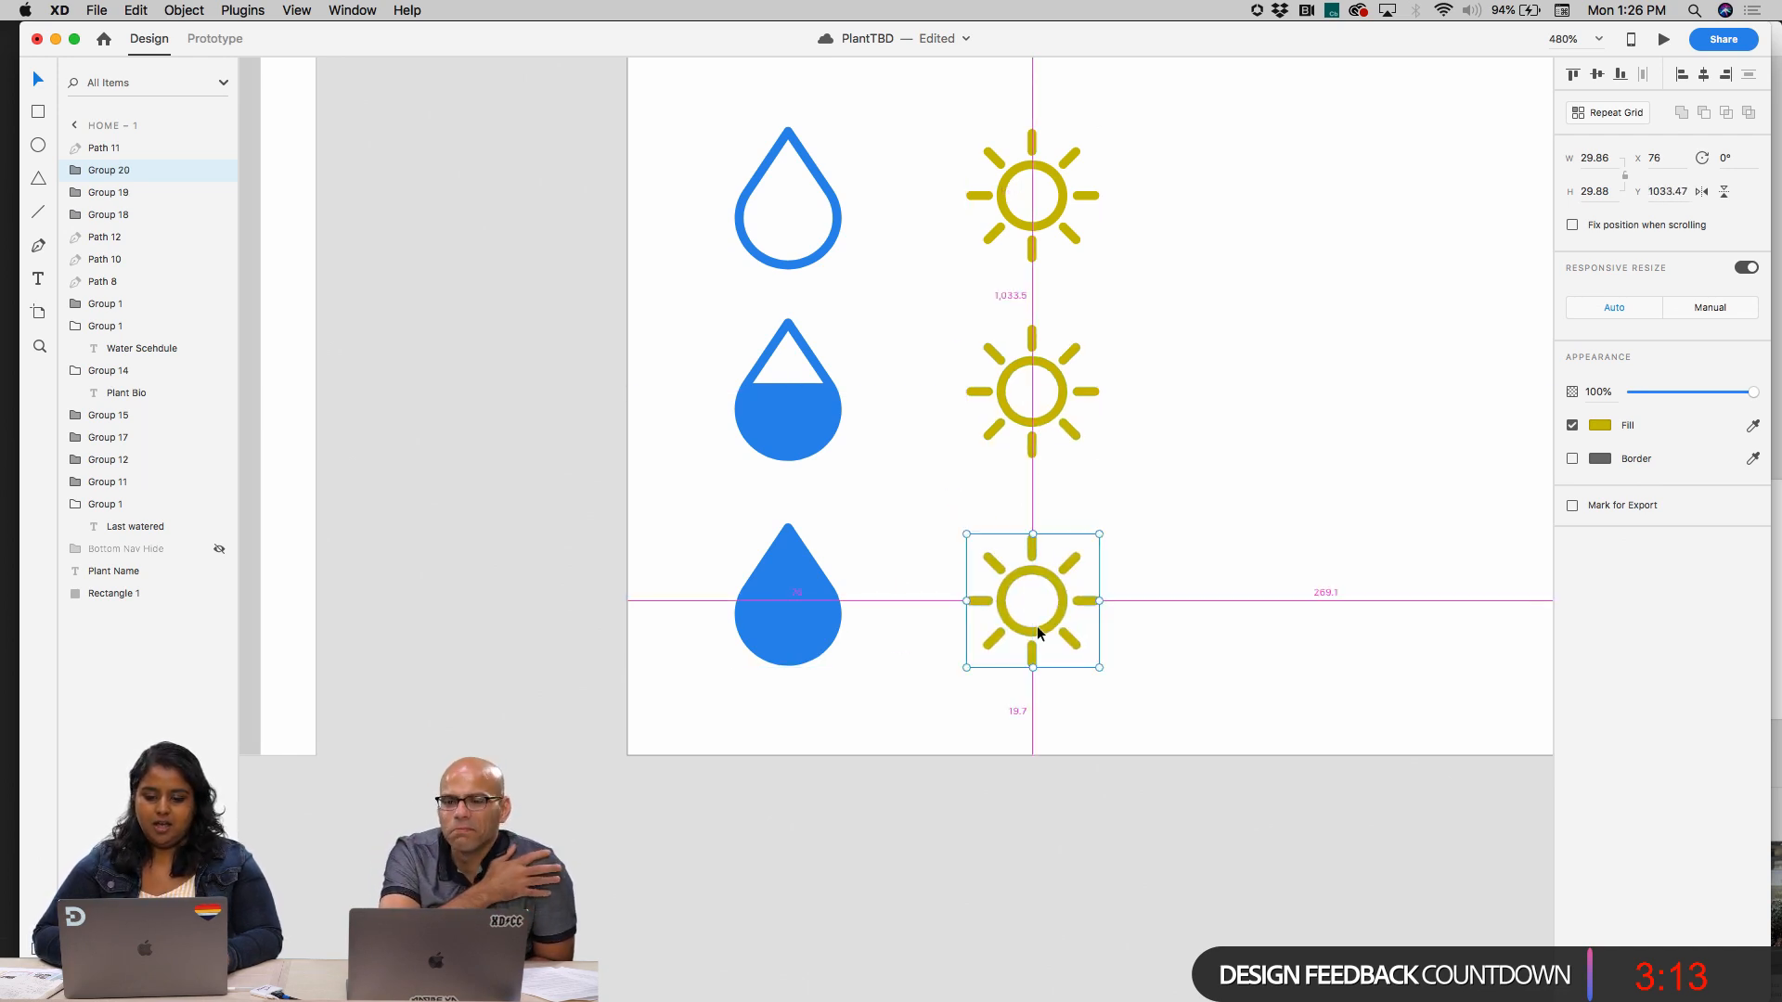
click(1172, 507)
scroll(1172, 507, right, 10)
scroll(1172, 506, left, 10)
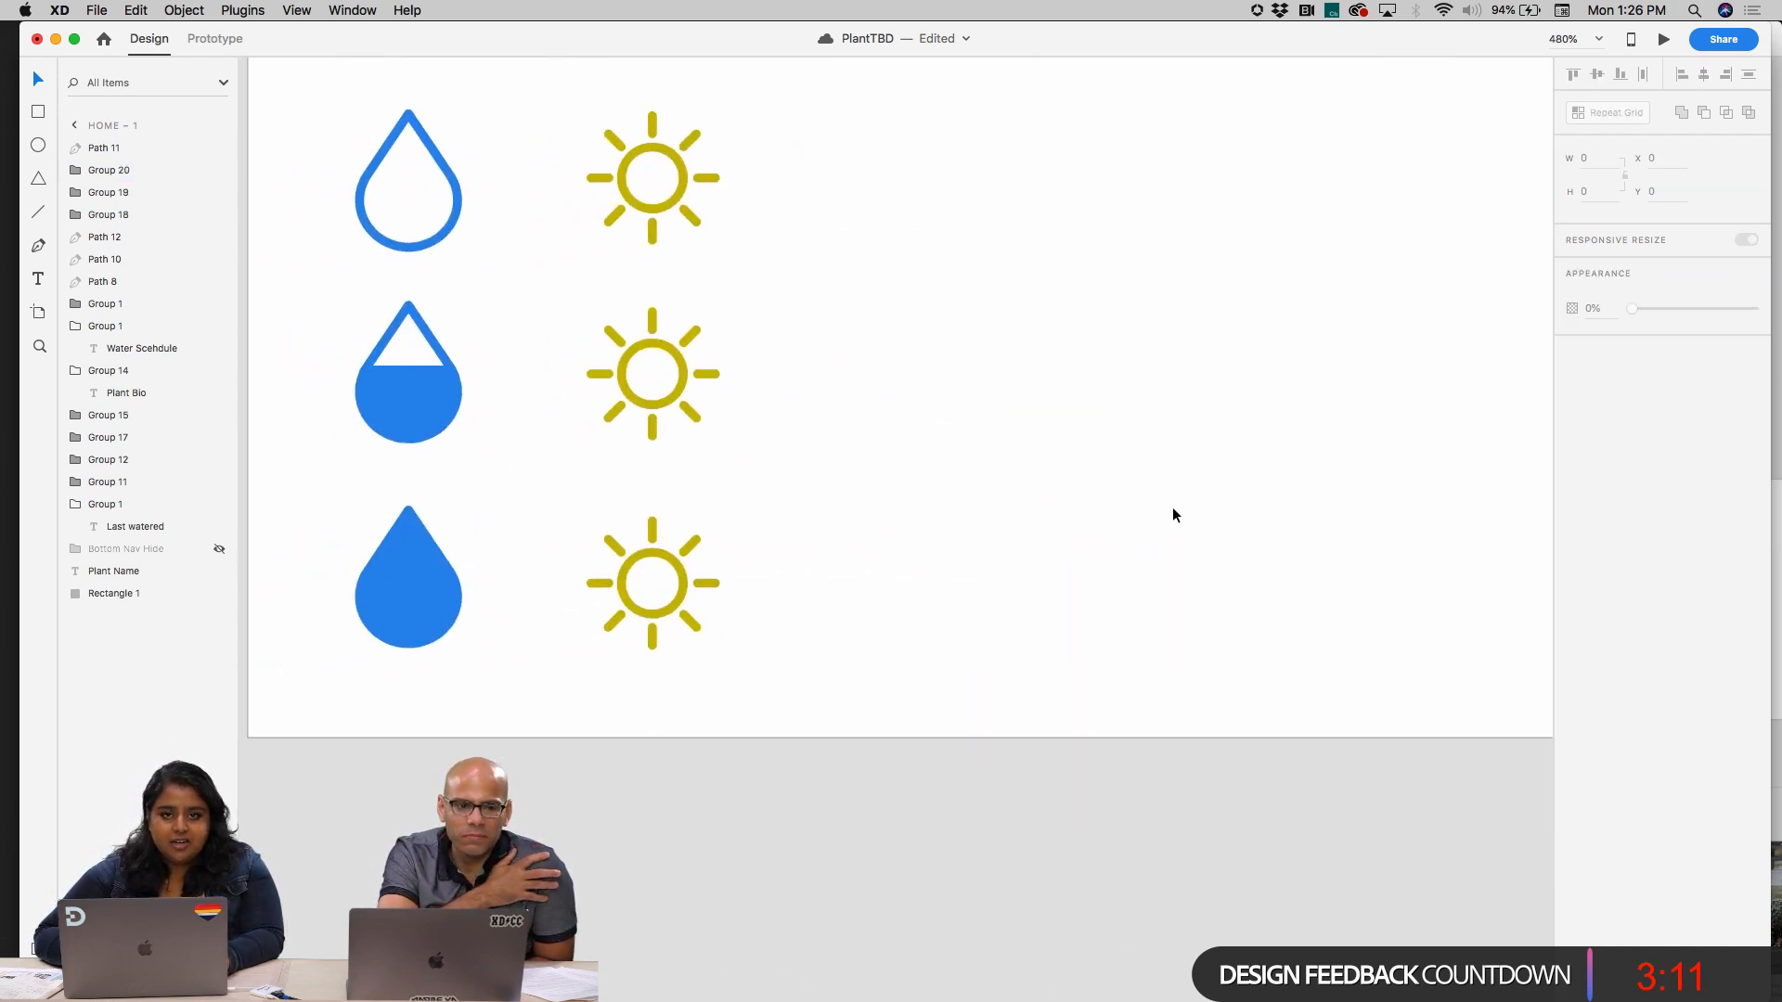
Draw a closed Pen path about 7 by 14.5 over the left half of the middle sun's centre circle
scroll(986, 518, up, 8)
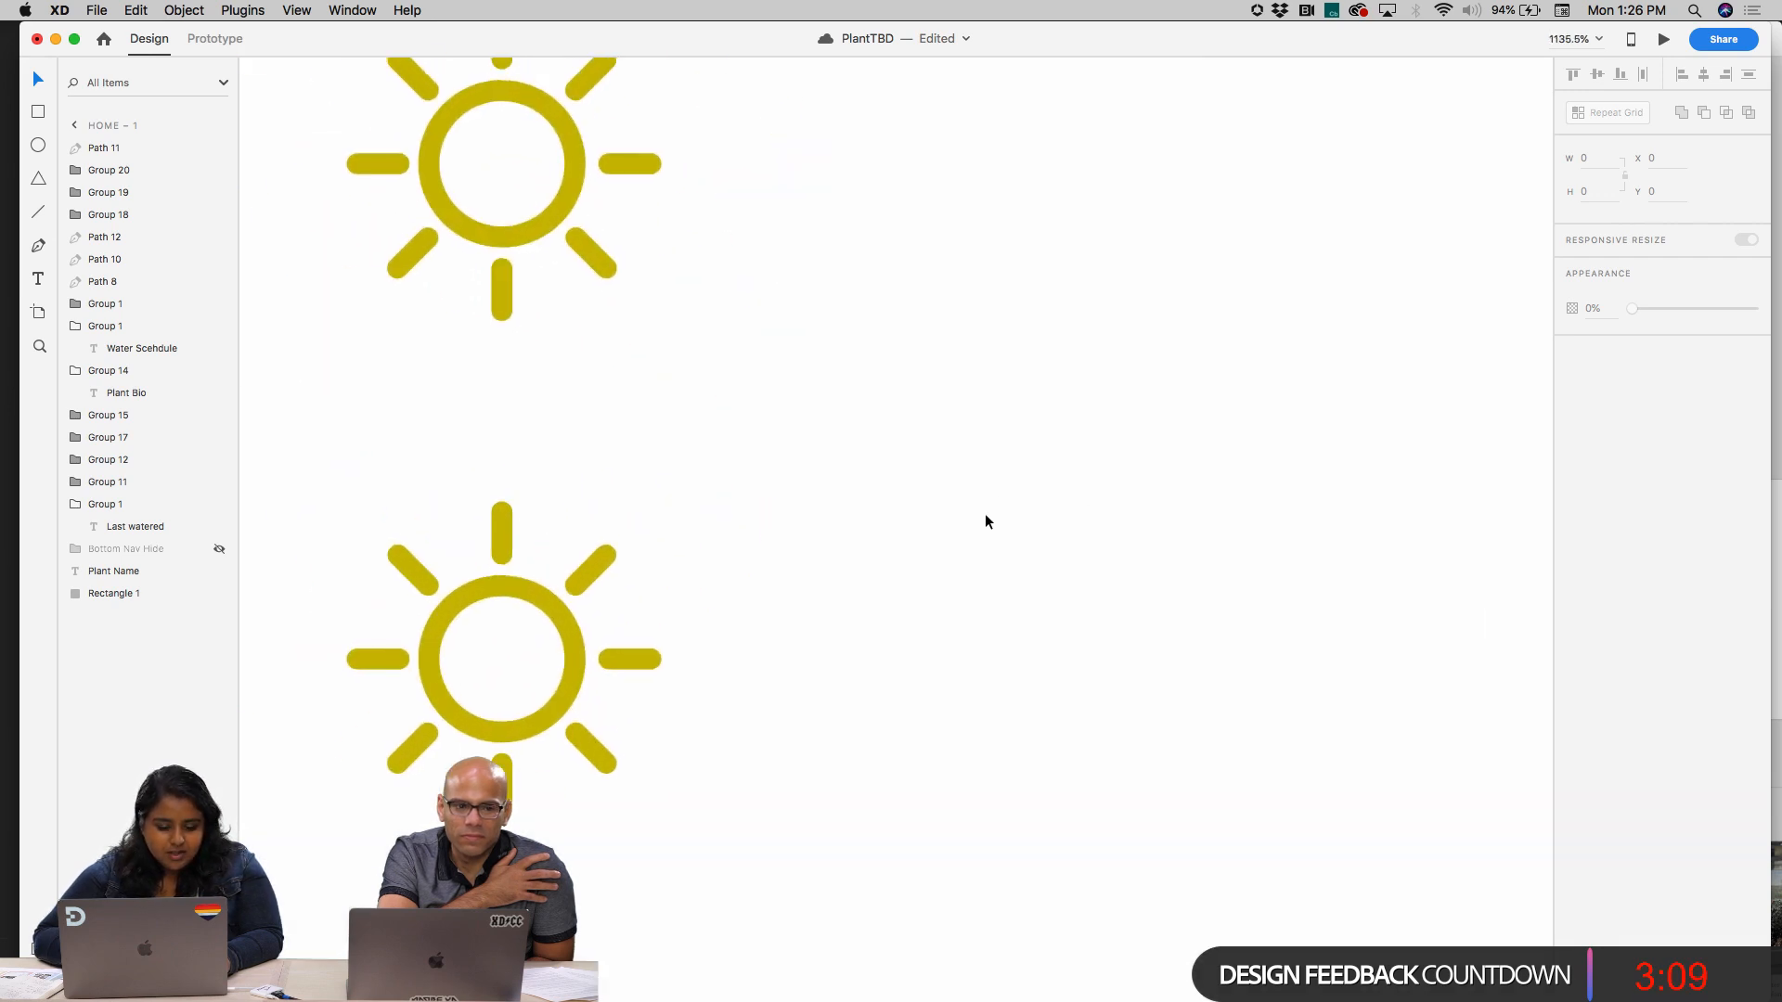
scroll(985, 518, left, 5)
scroll(985, 518, down, 5)
scroll(986, 517, right, 5)
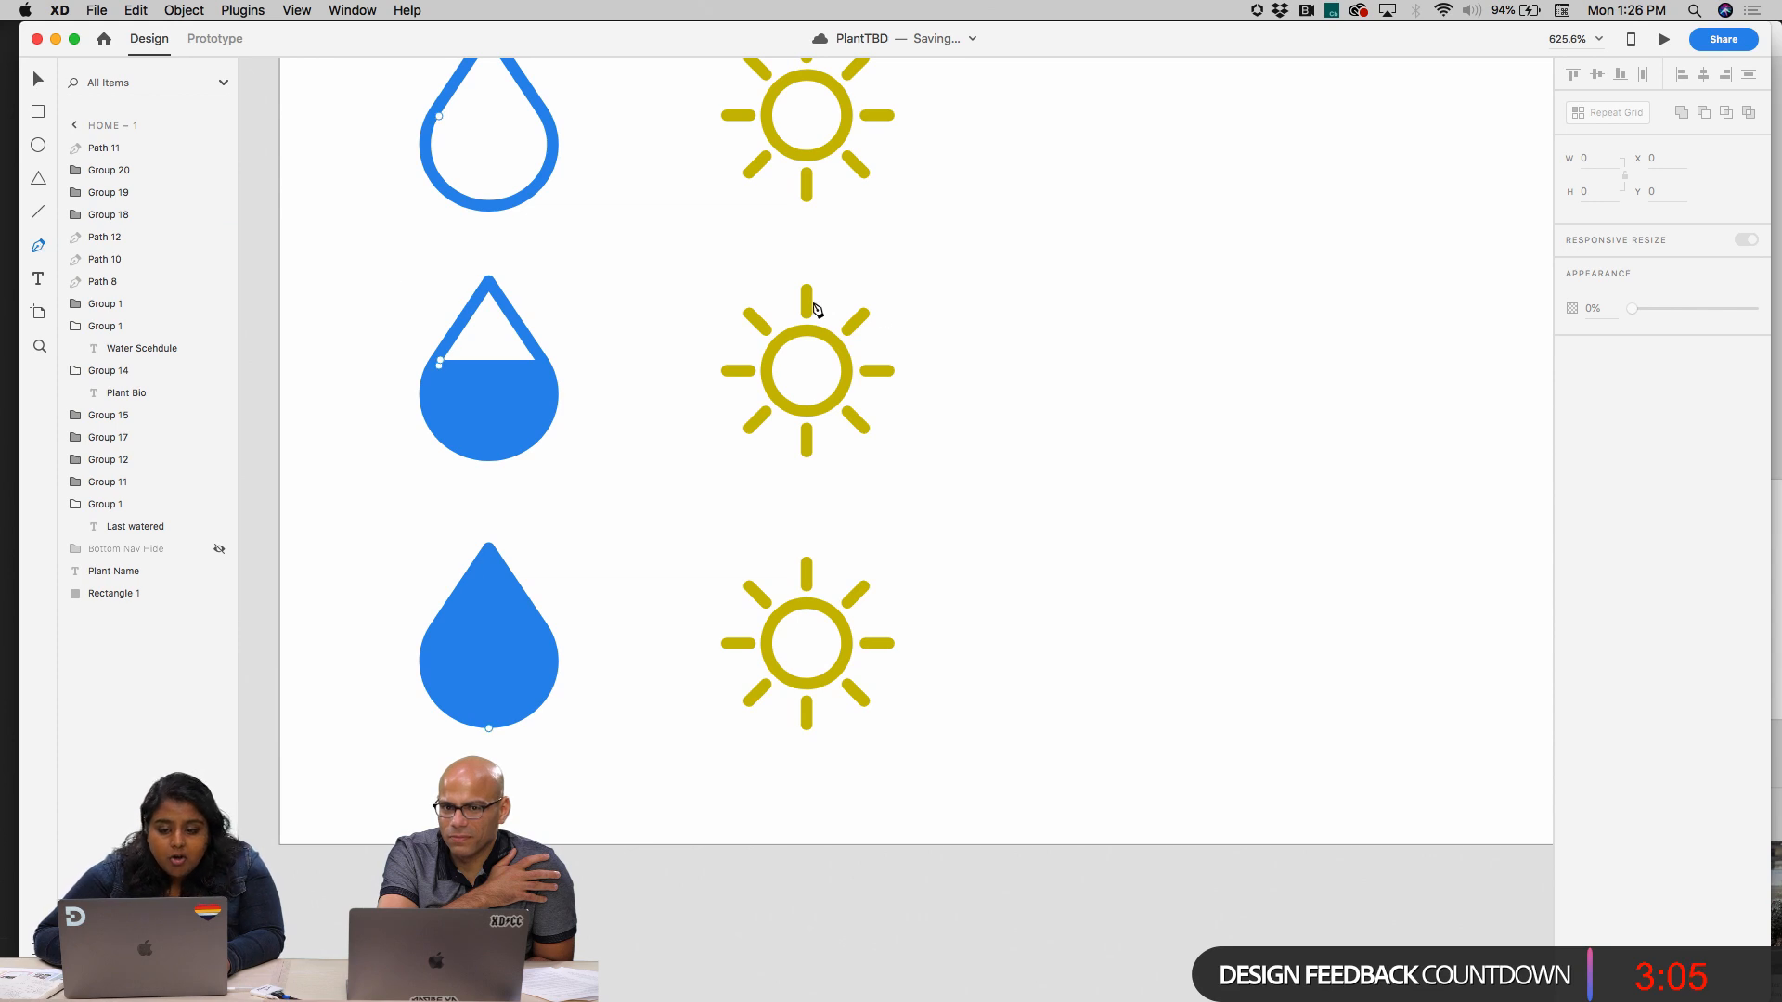
click(807, 334)
click(813, 368)
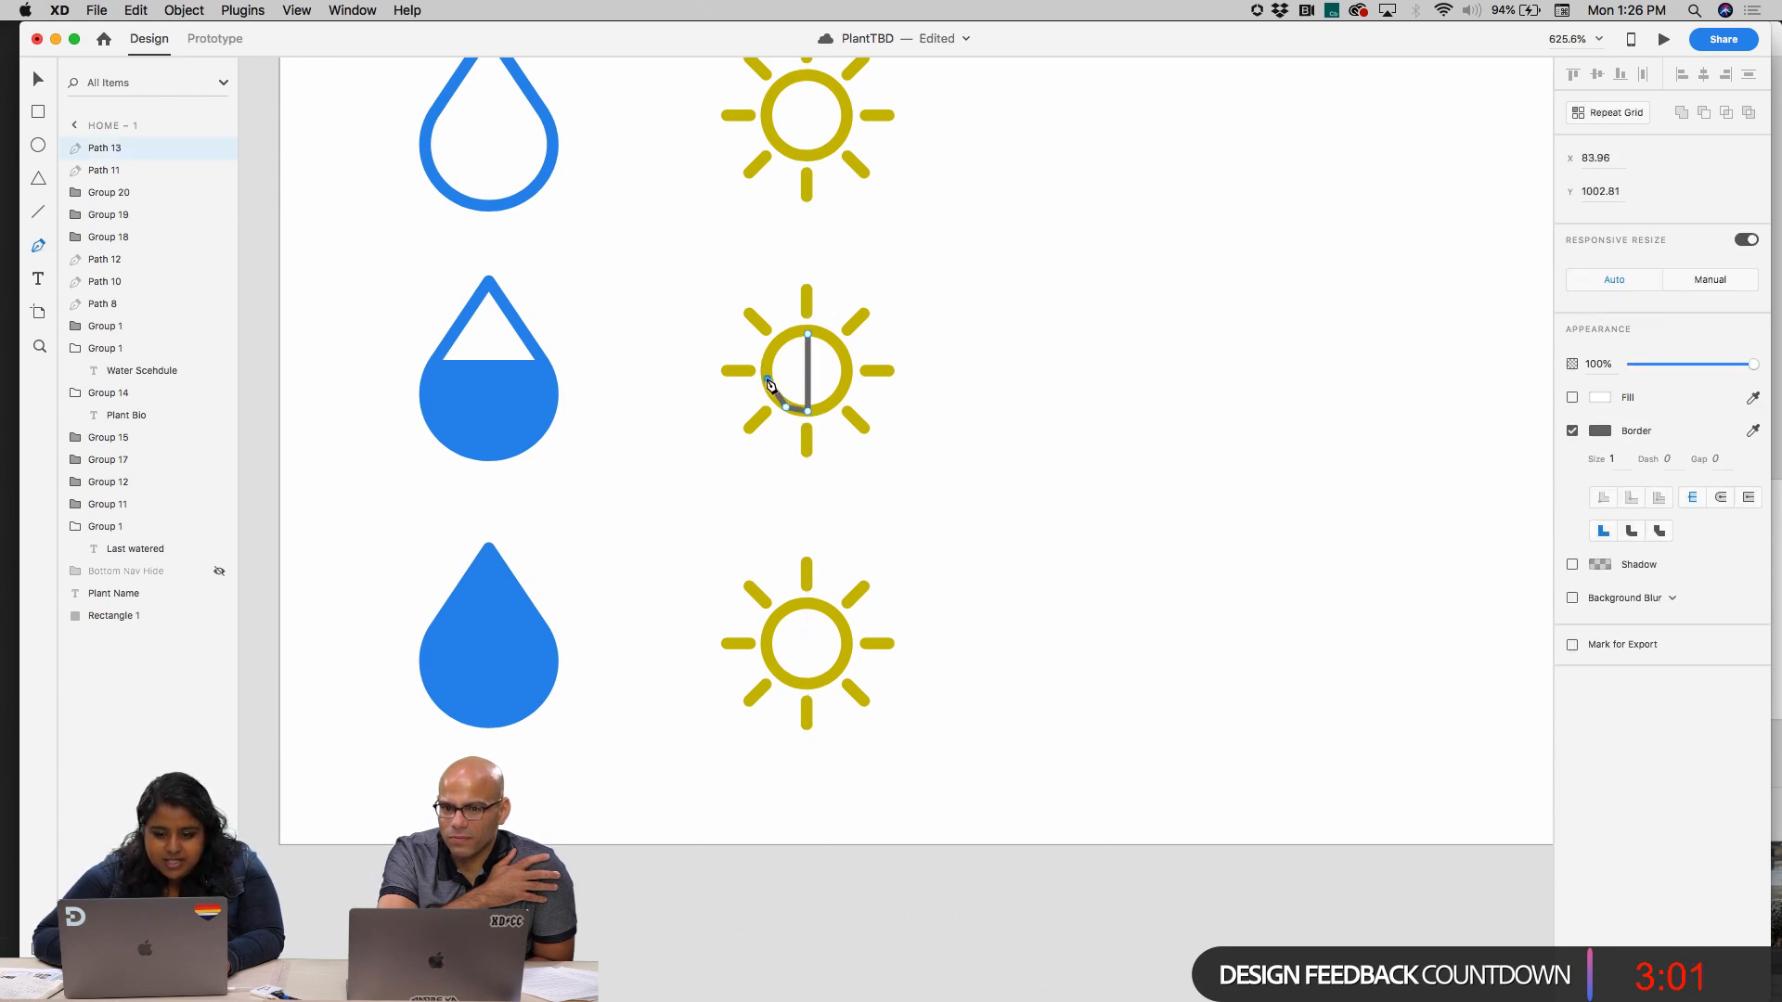
click(806, 334)
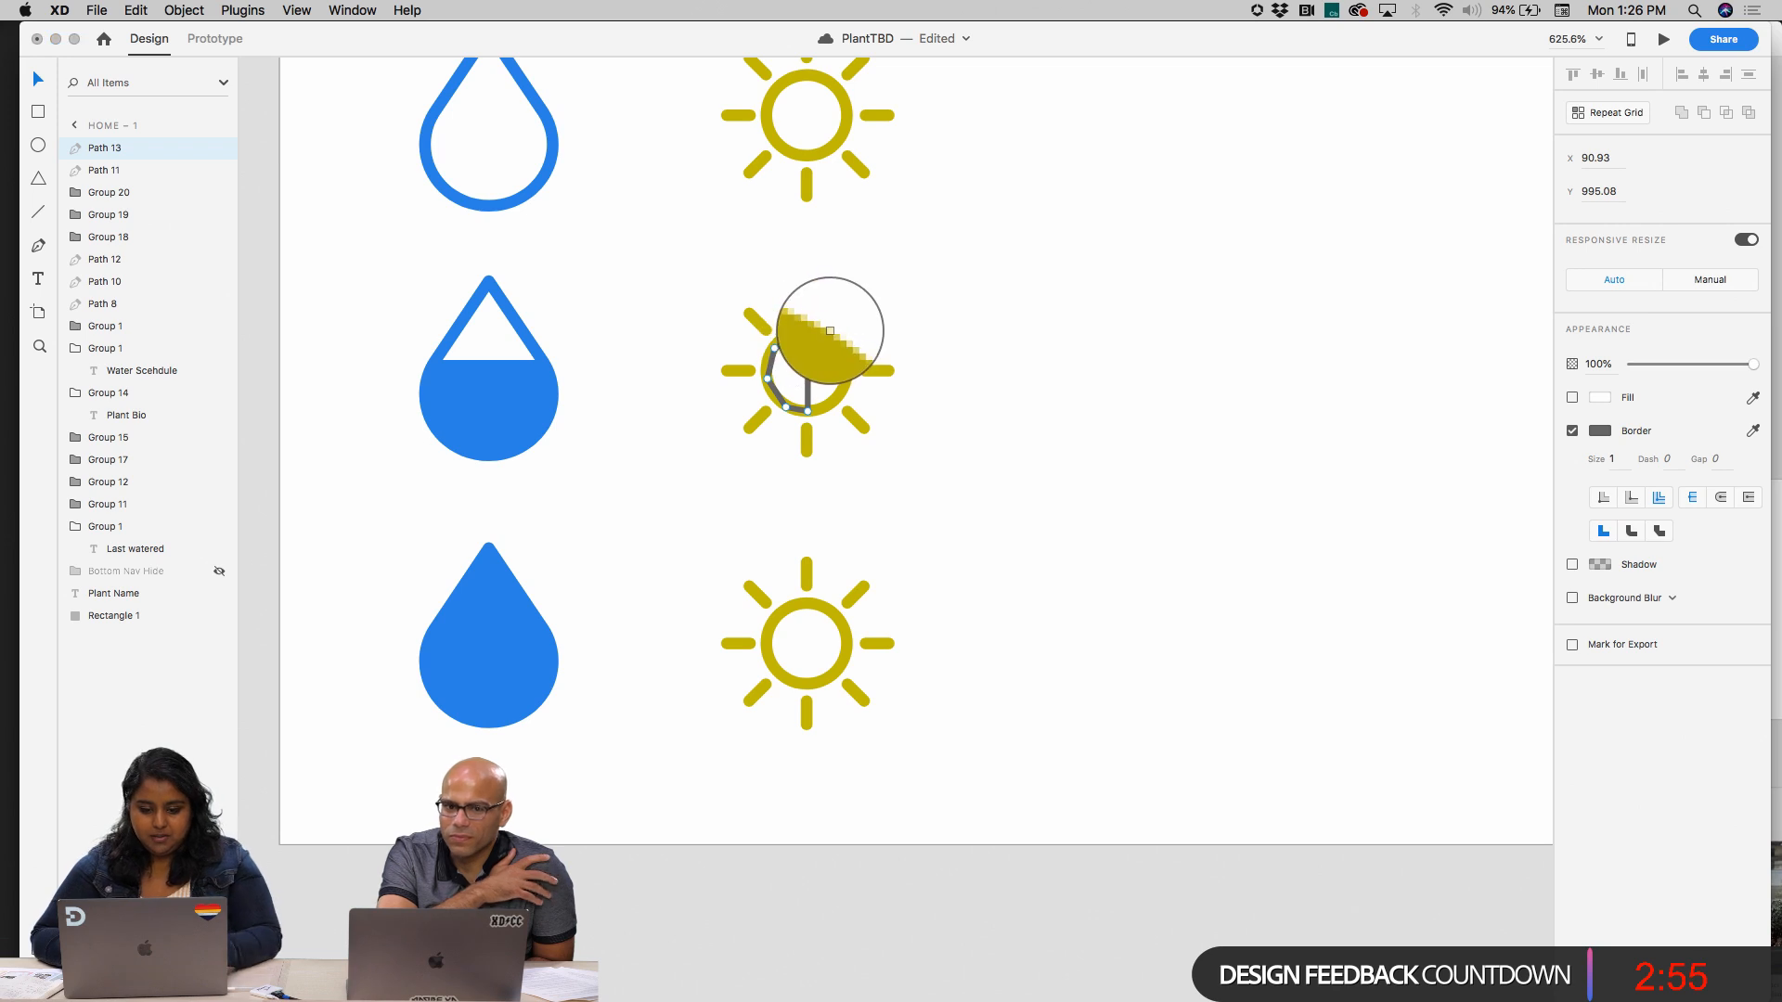
Fill the half-circle path with the yellow sampled from the sun, remove its border and leave point editing
key(i)
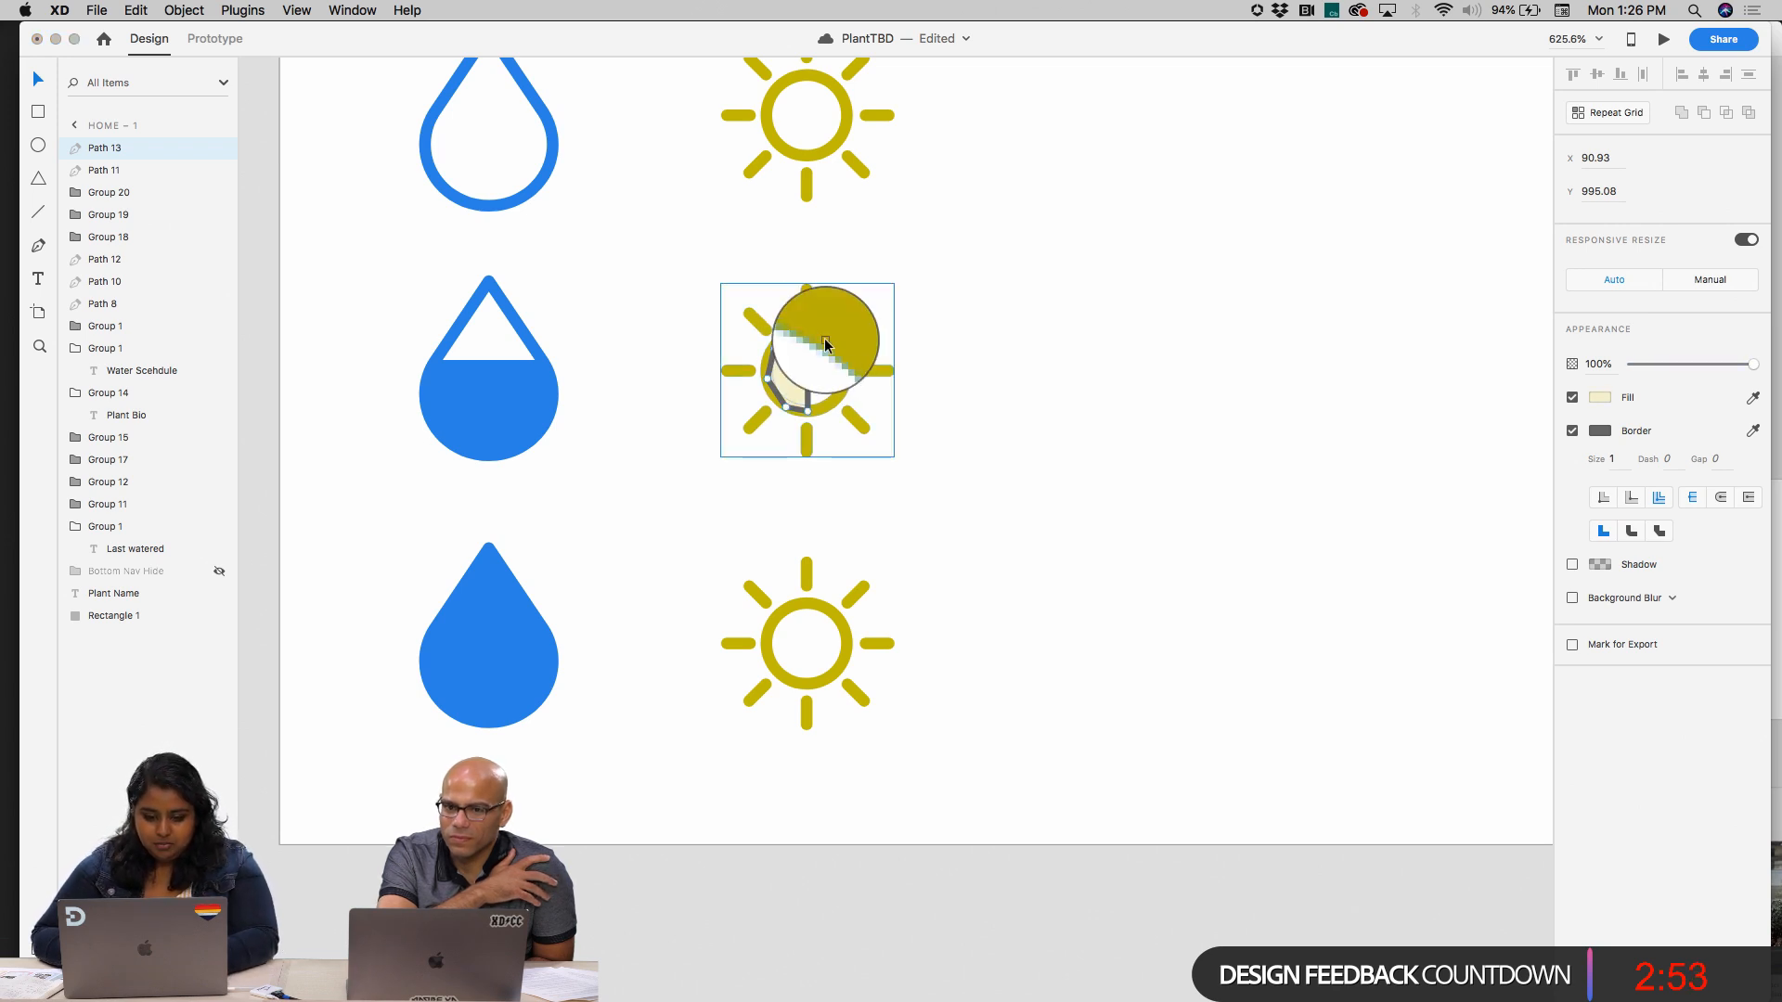
click(826, 345)
click(1572, 432)
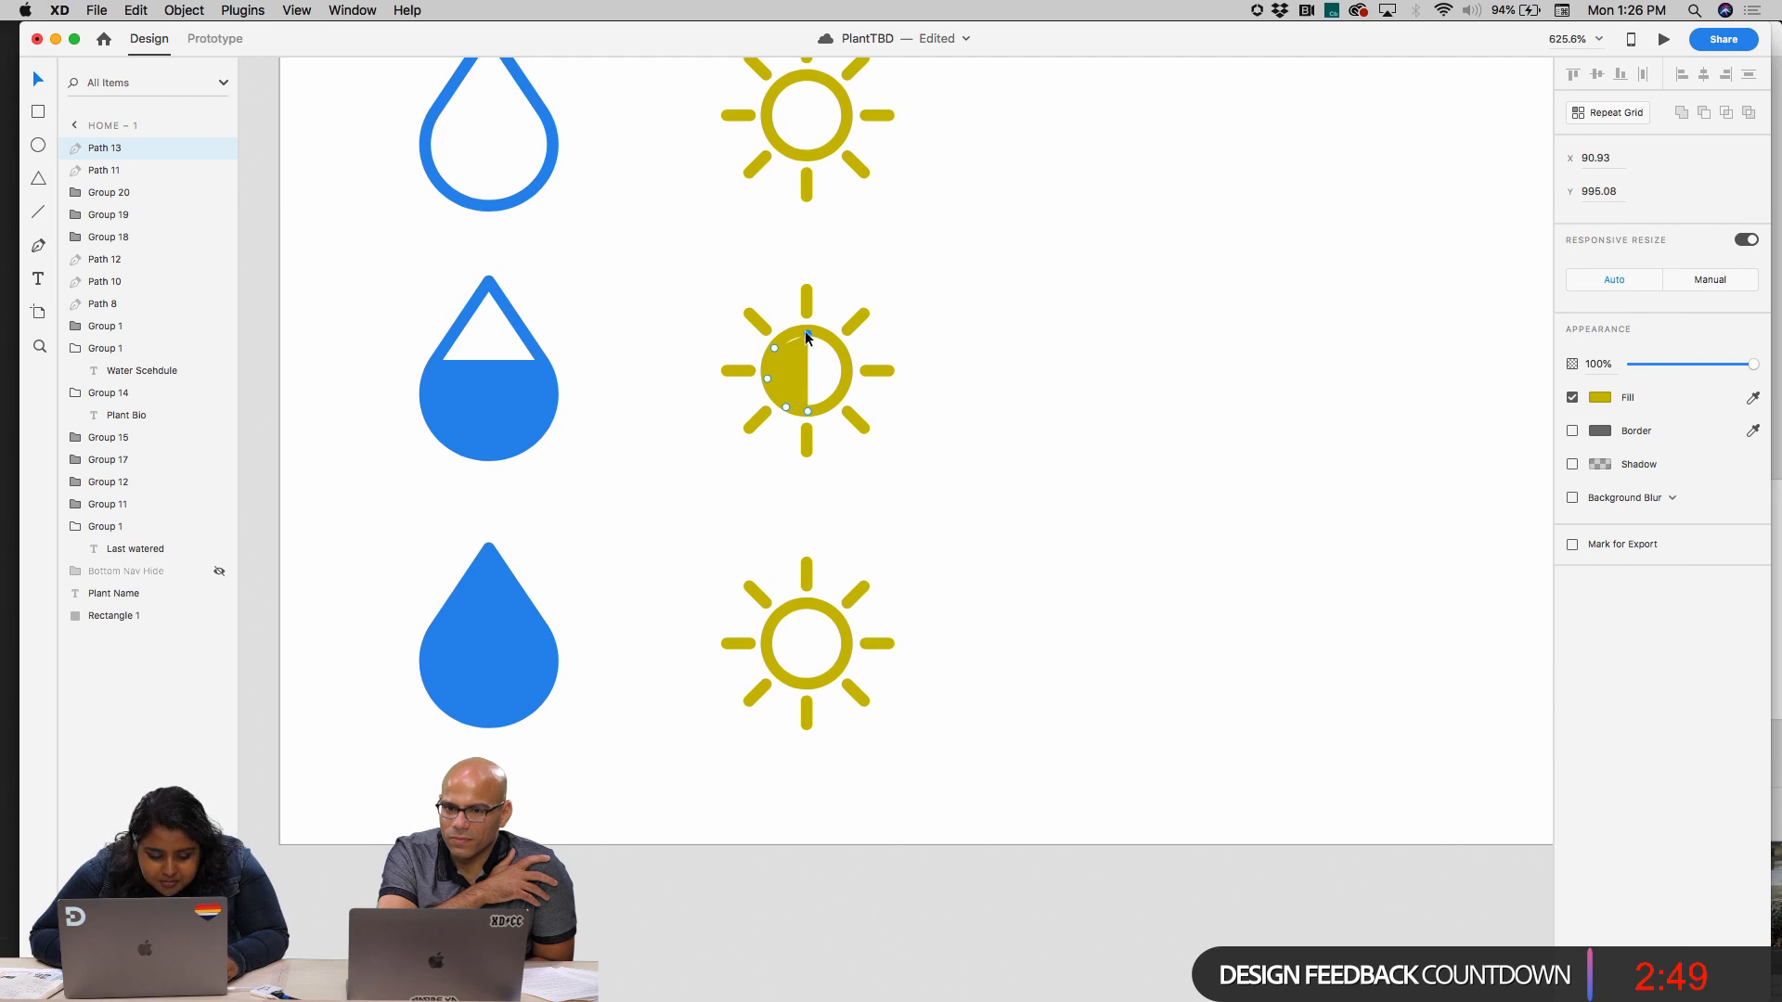
key(Escape)
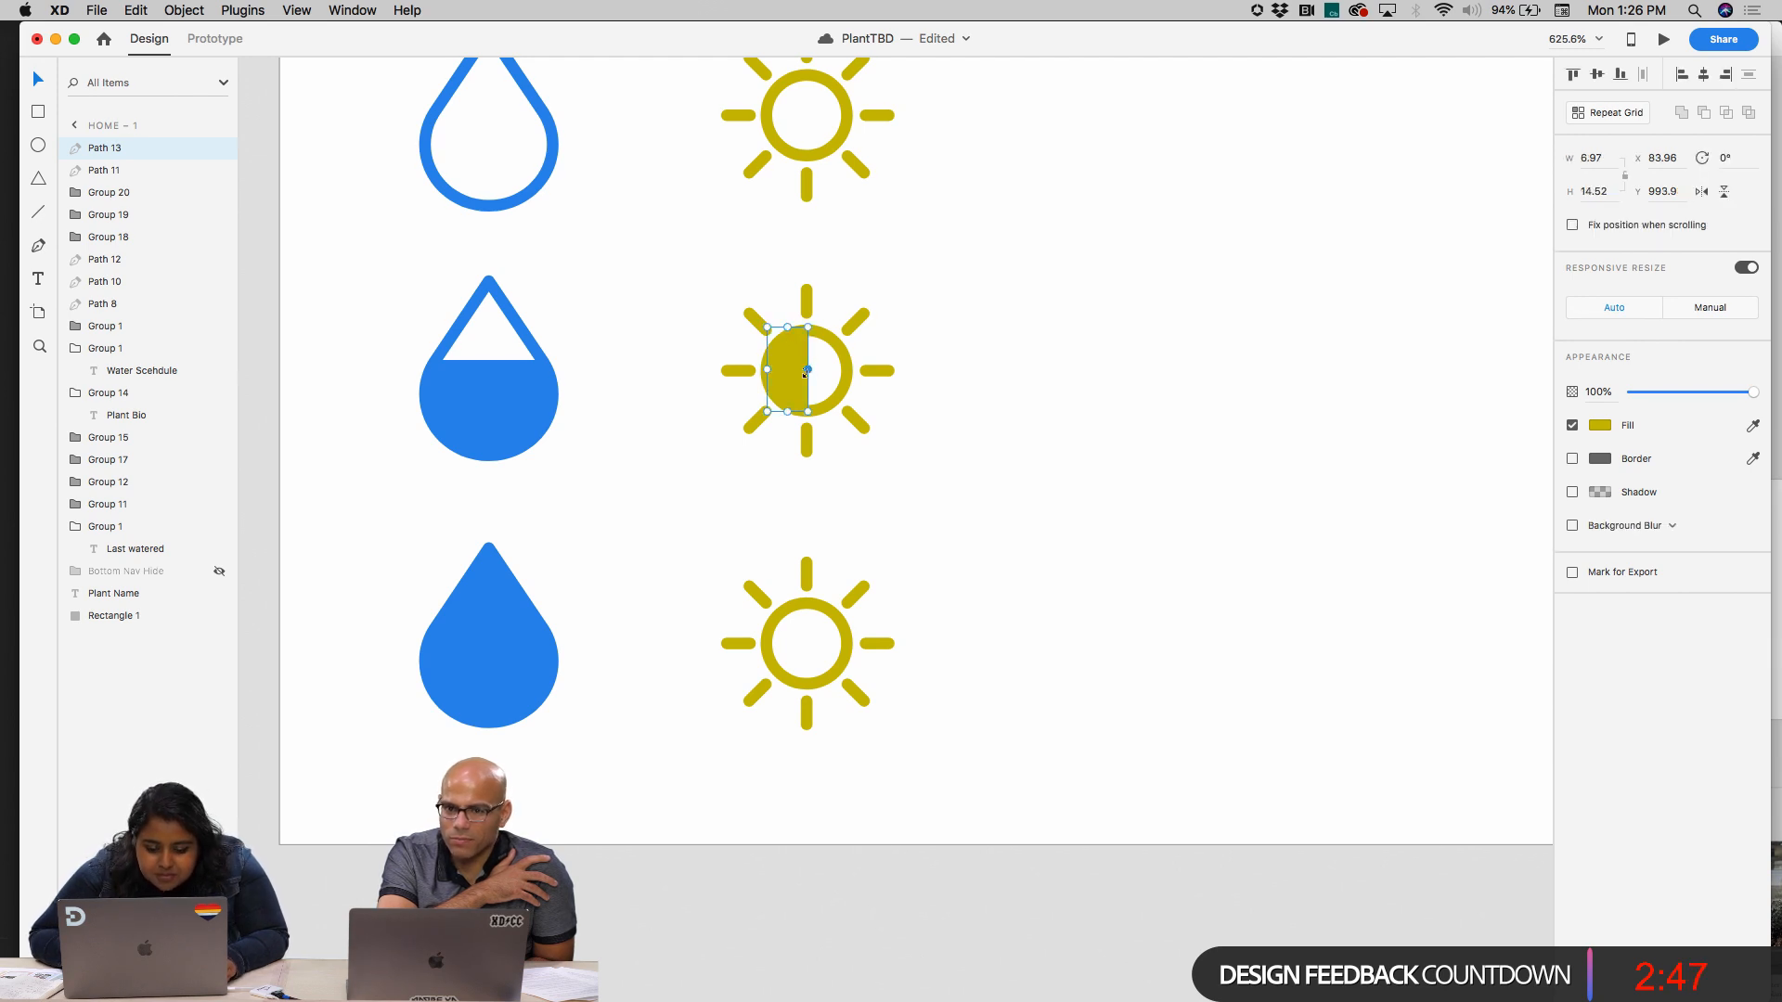
Delete the top anchor point of the inner circle in the lowest sun, undoing the extra point deletions
scroll(886, 636, up, 3)
click(753, 571)
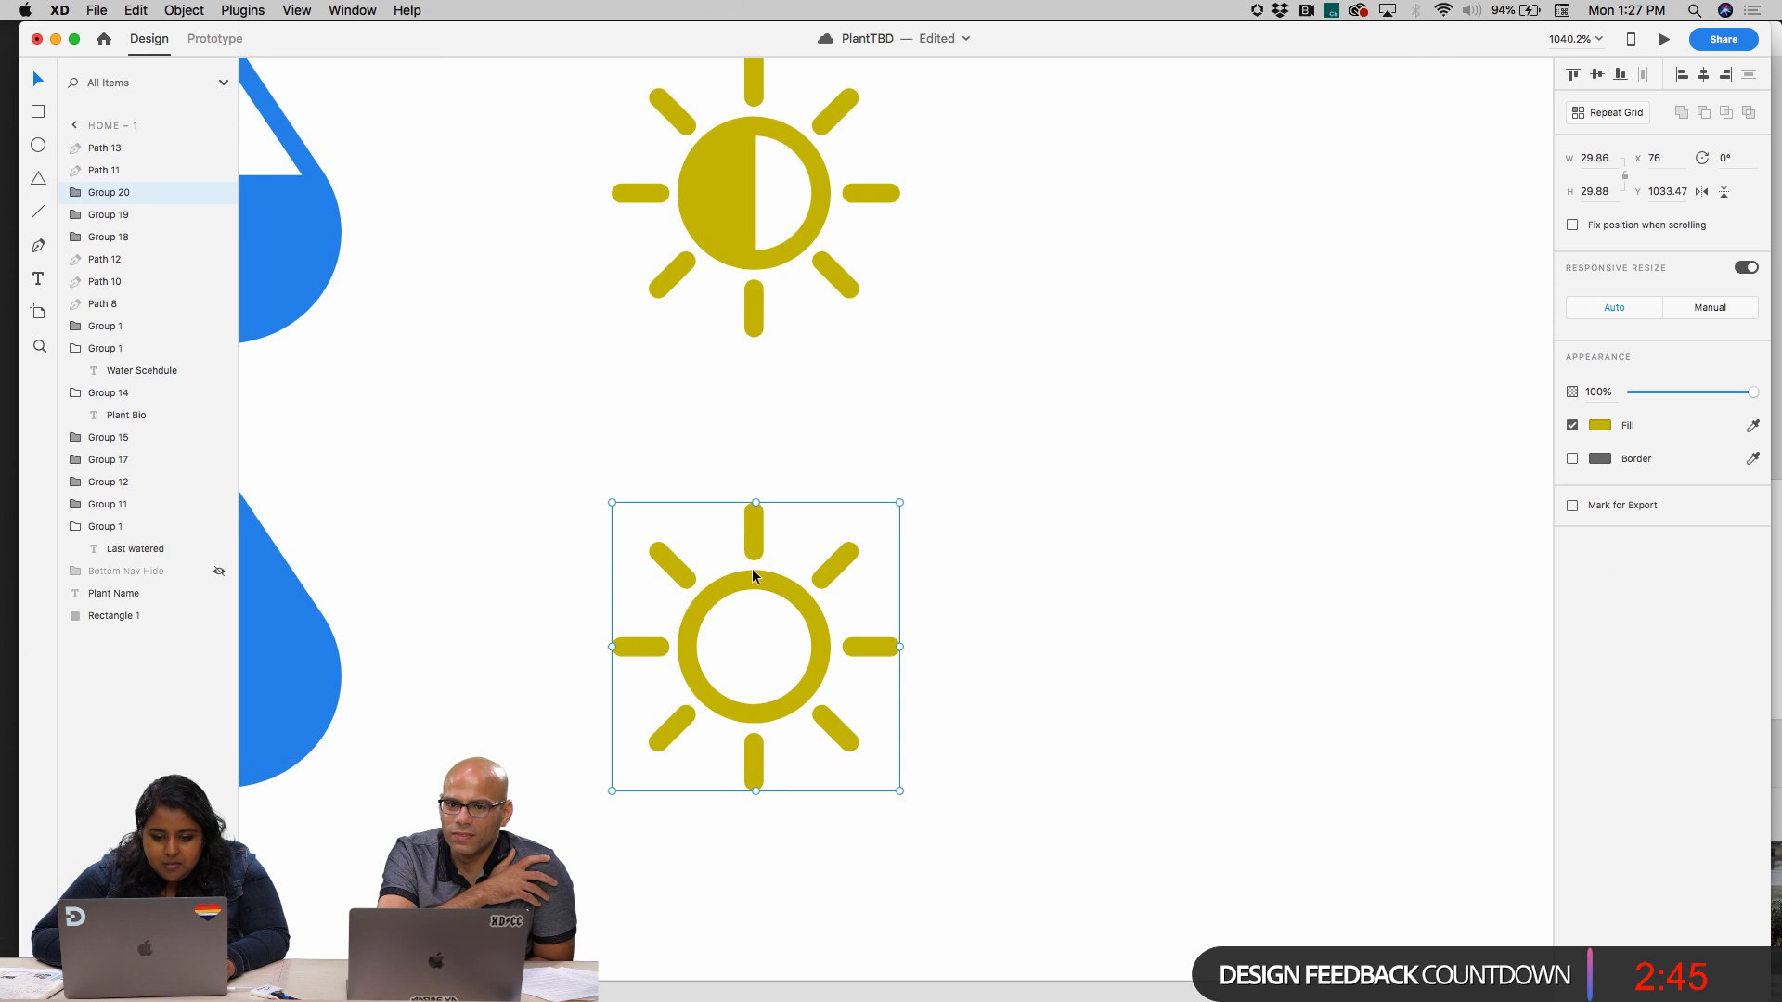
key(Escape)
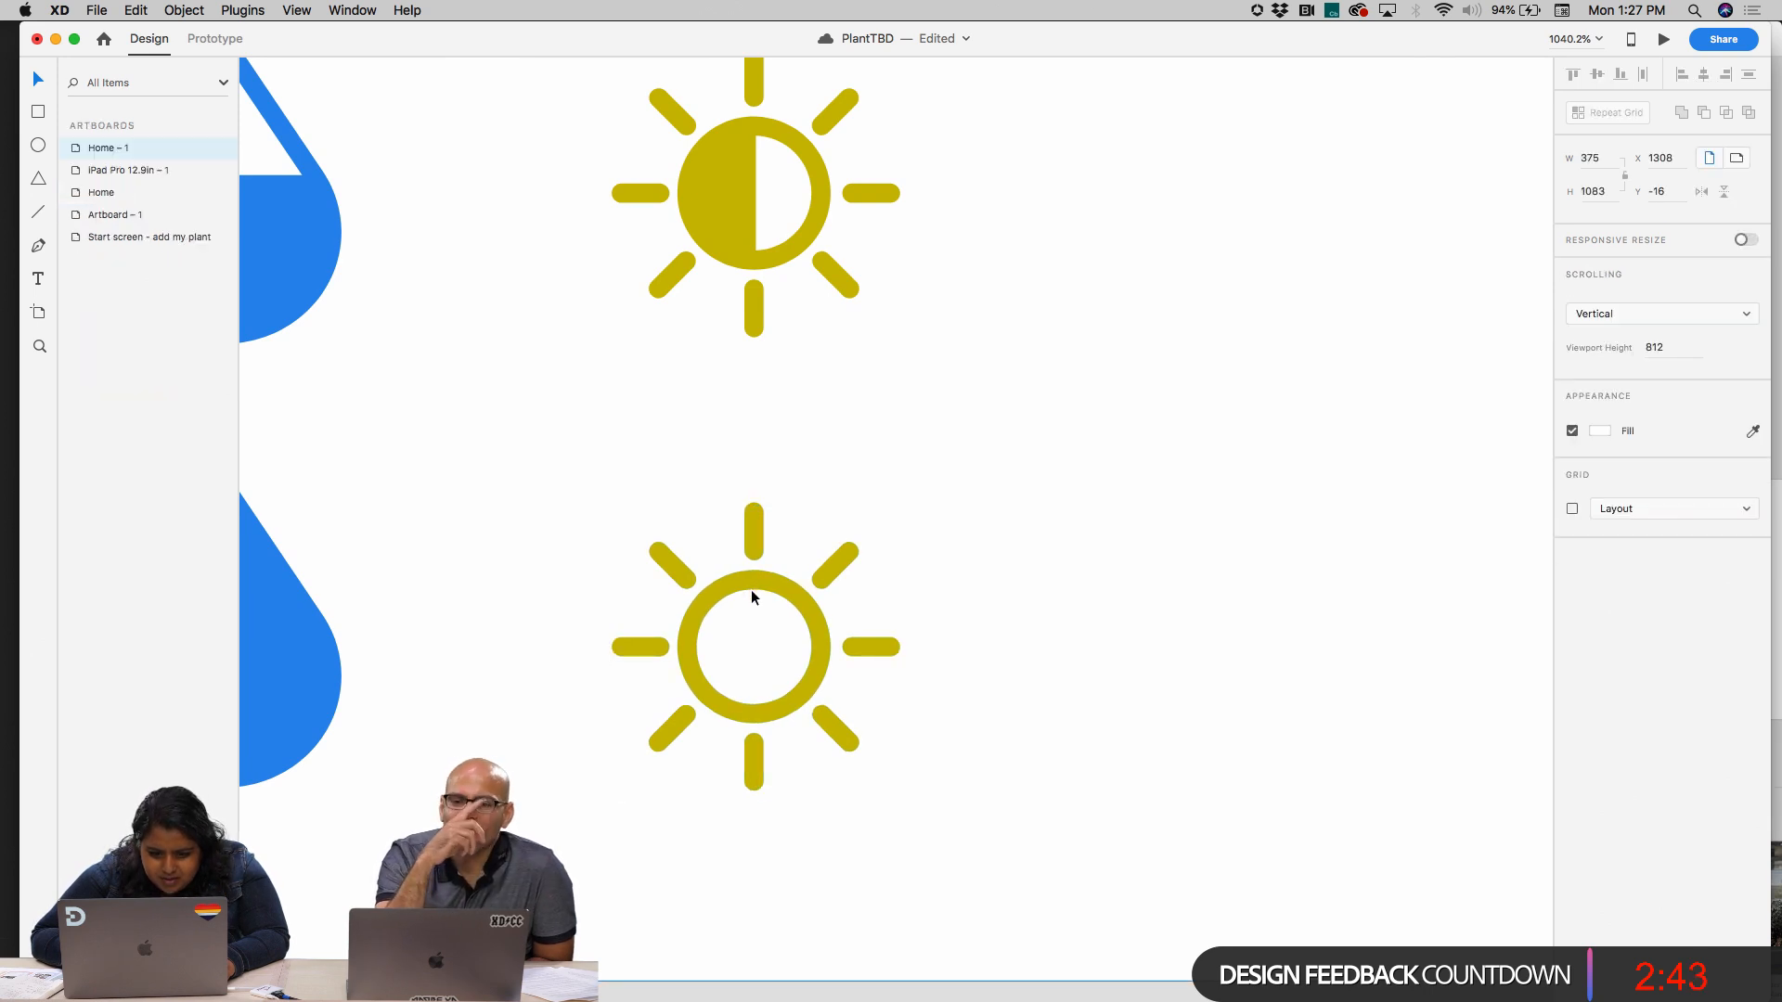
scroll(752, 590, up, 5)
double_click(748, 567)
double_click(748, 567)
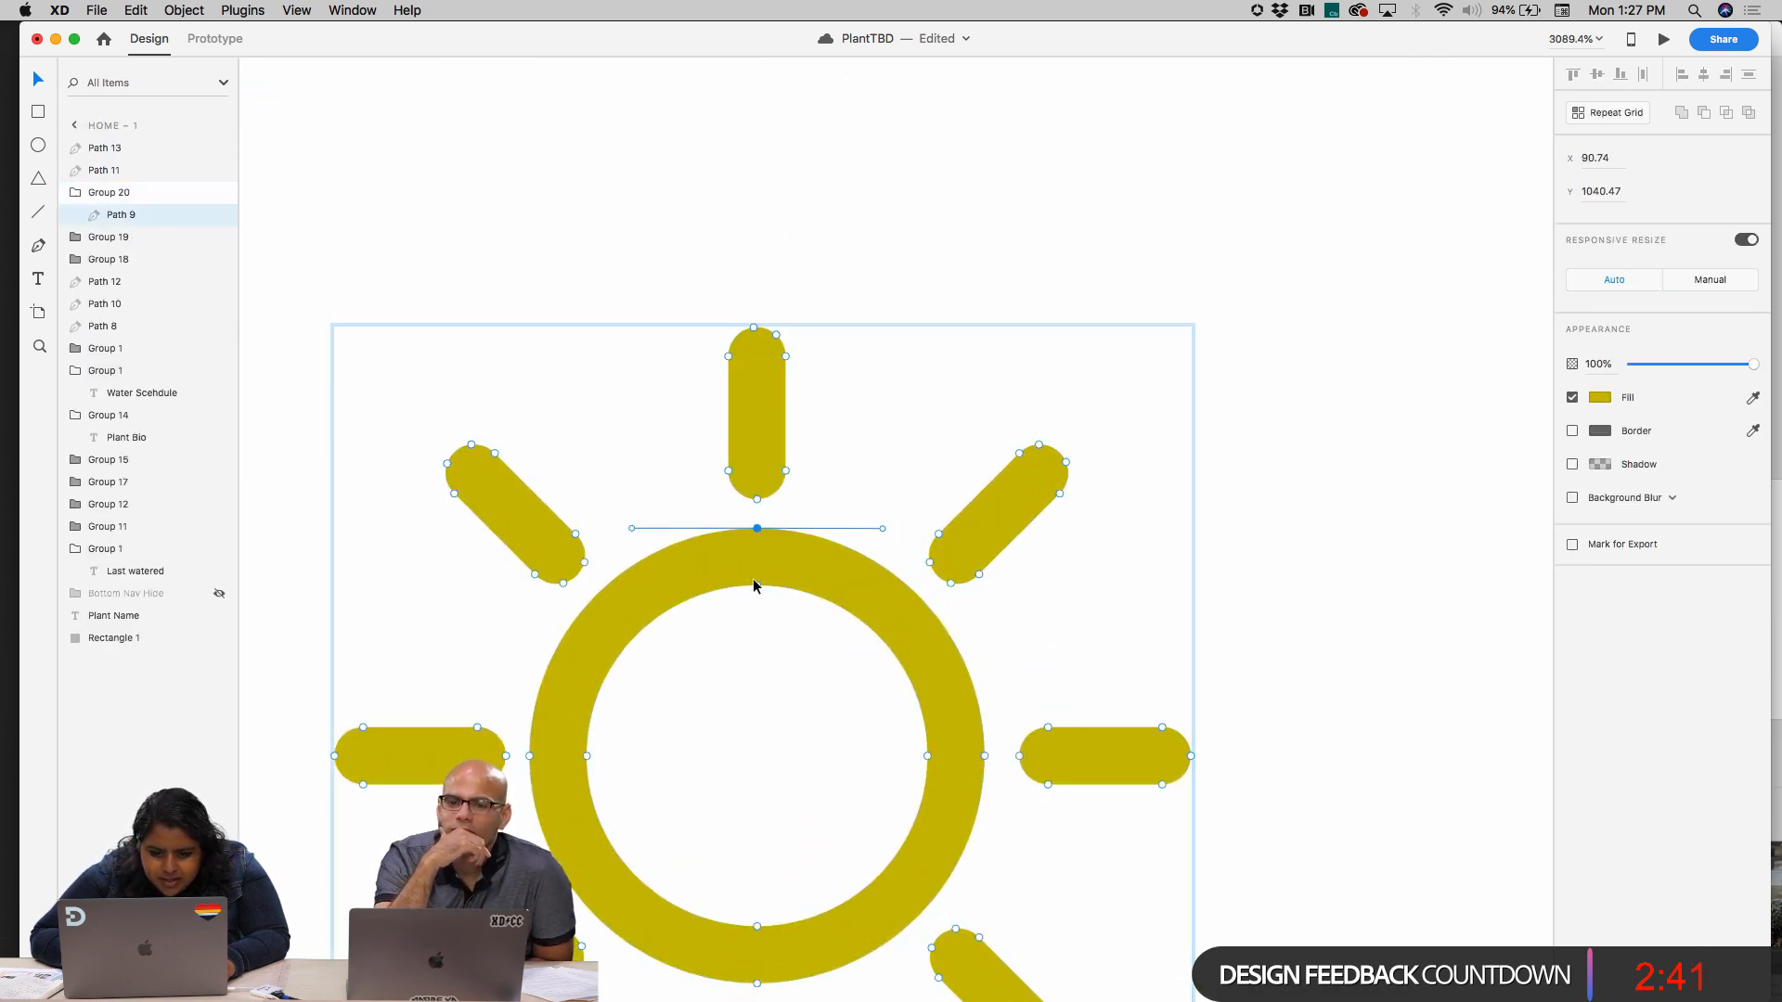
click(757, 586)
key(BackSpace)
key(BackSpace)
key(BackSpace)
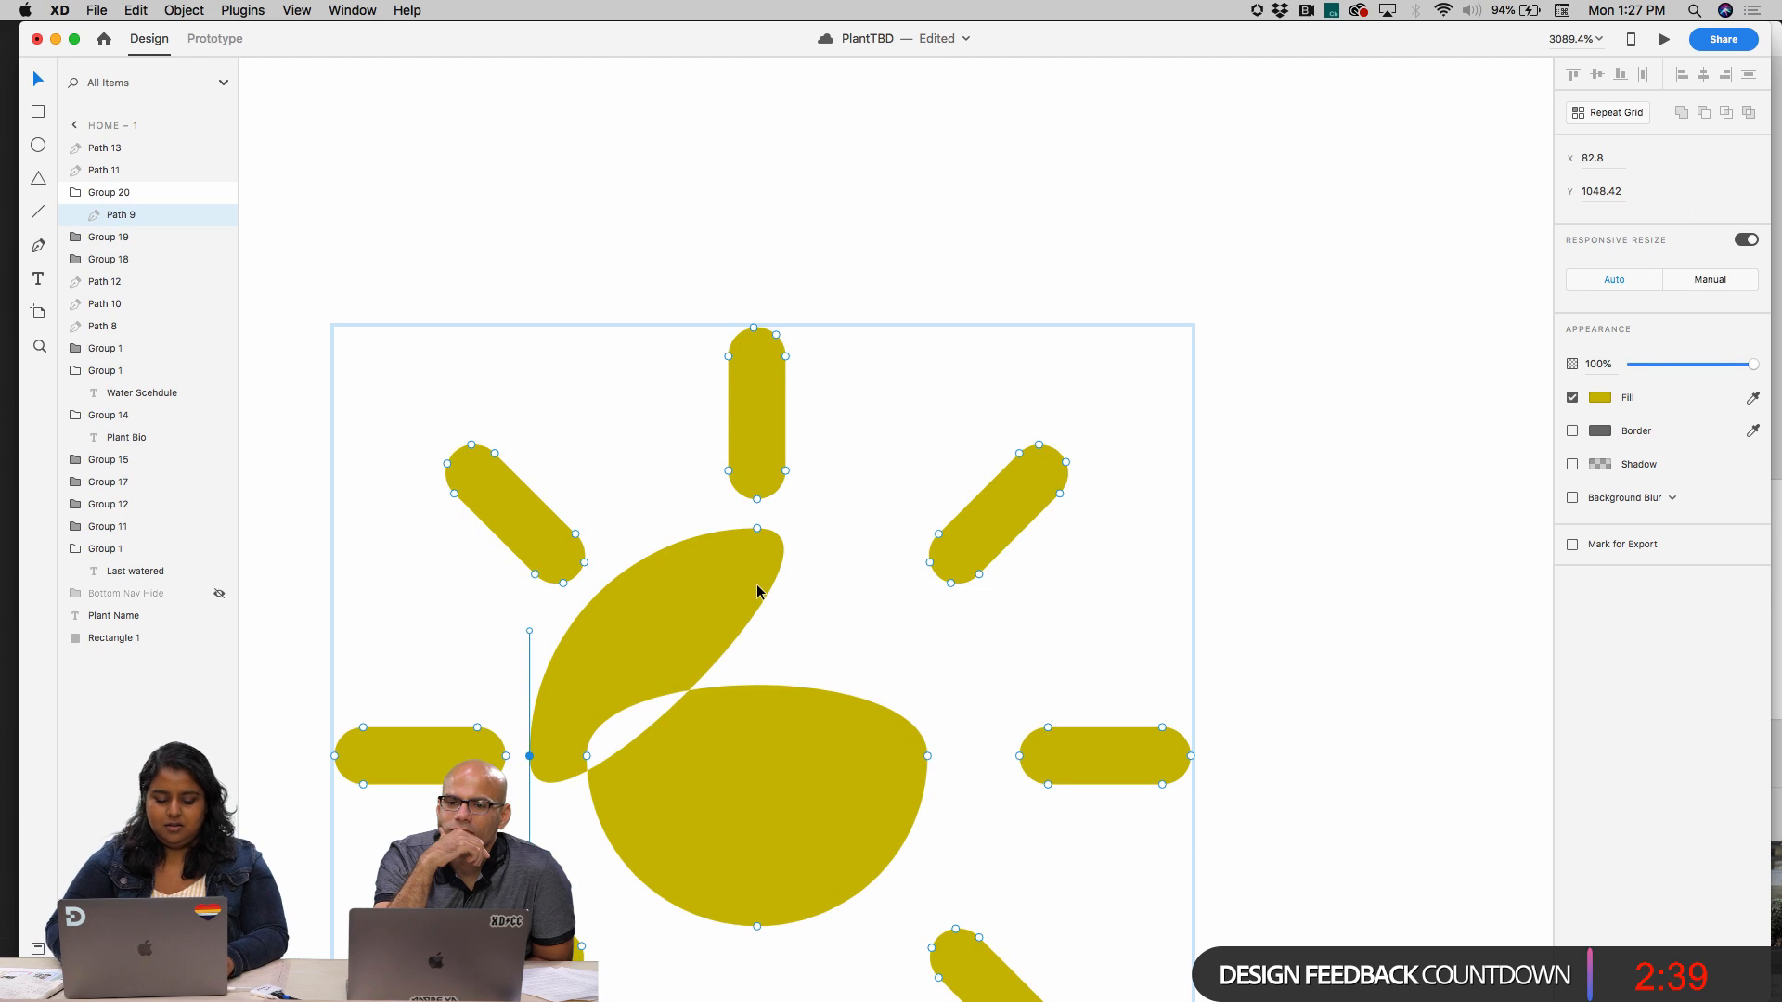
key(super+z)
key(super+z)
Delete the remaining inner-circle anchor points of the lowest sun to make its centre solid
click(927, 753)
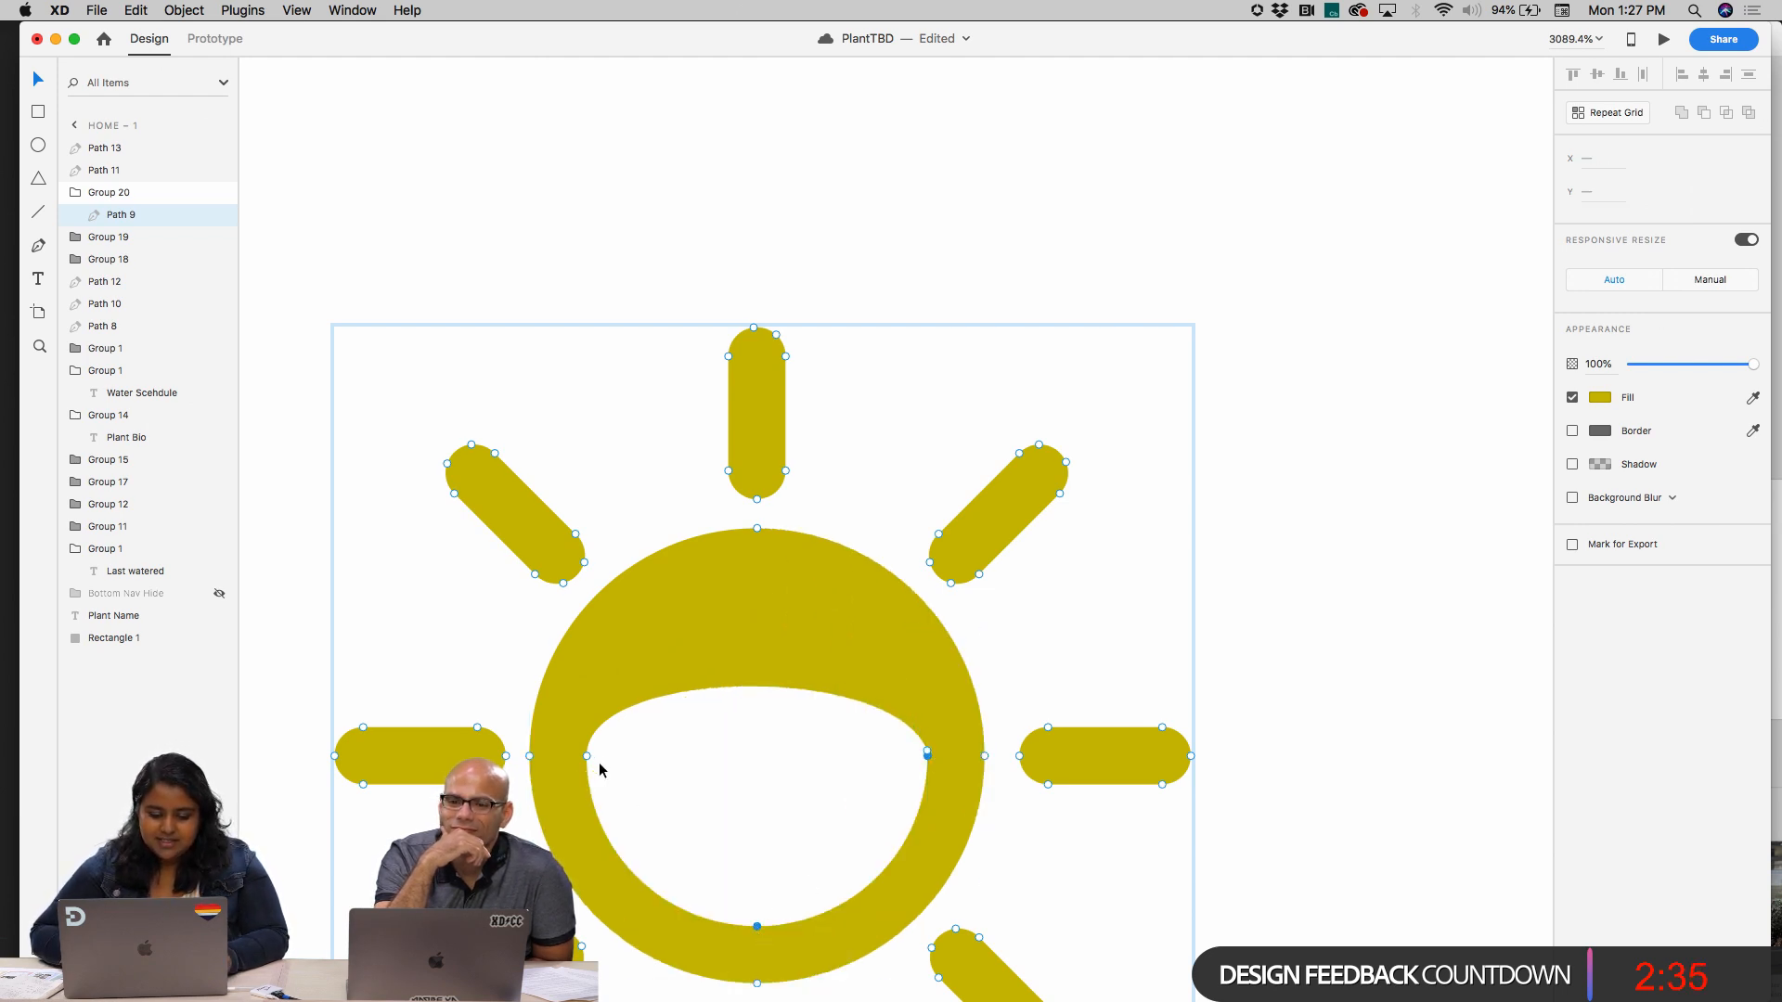
key(BackSpace)
click(1285, 559)
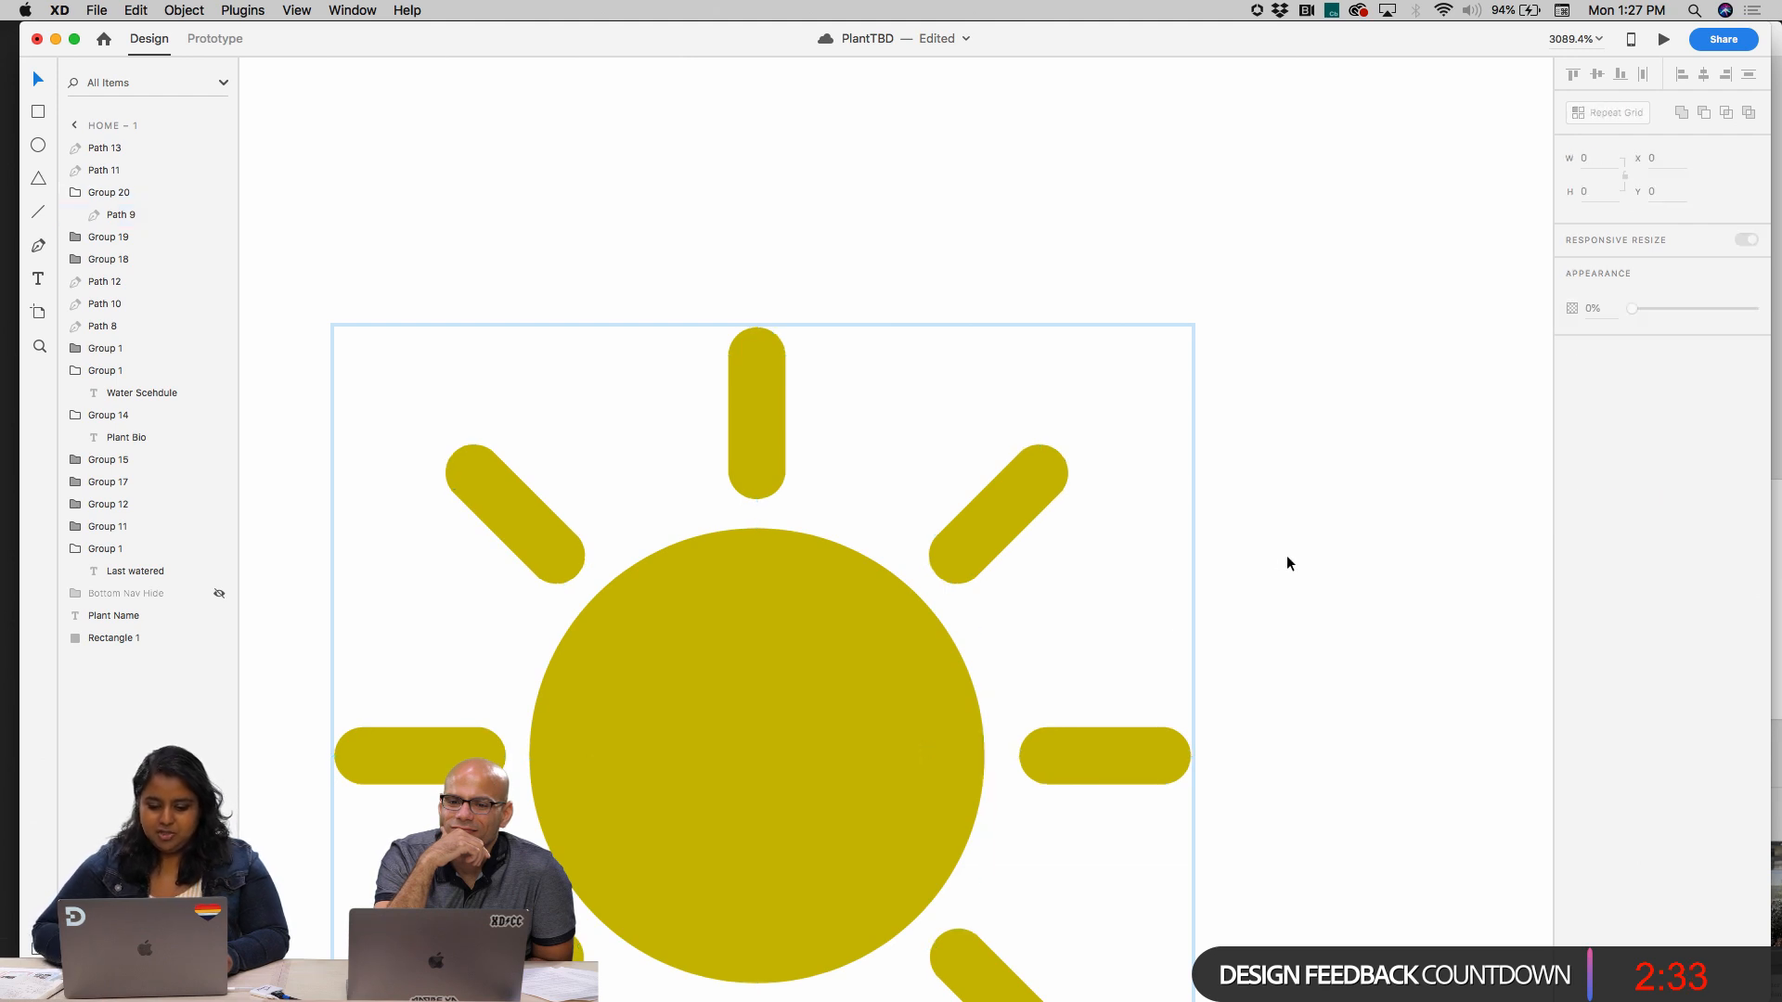
Move the empty drop to about X 211, Y 986 and the empty sun to about X 223, Y 1032.5
scroll(1285, 559, down, 10)
scroll(1285, 559, right, 2)
scroll(1283, 558, down, 1)
scroll(1266, 560, right, 3)
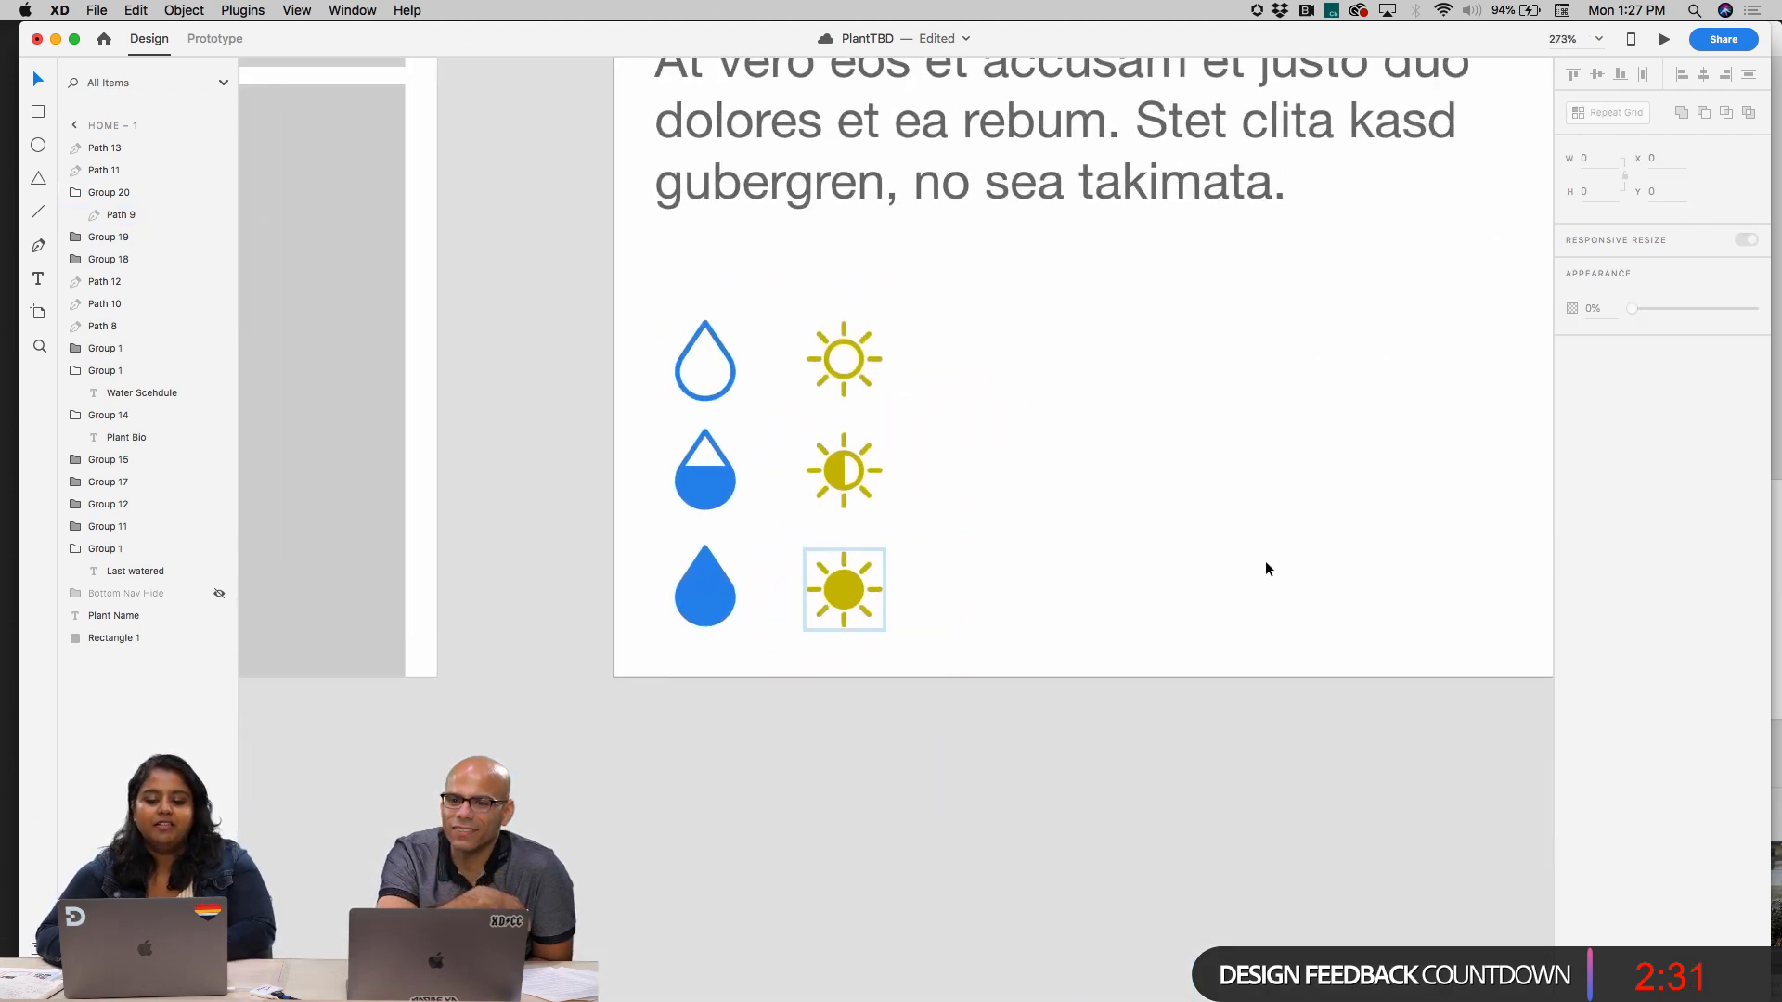
scroll(1265, 561, up, 4)
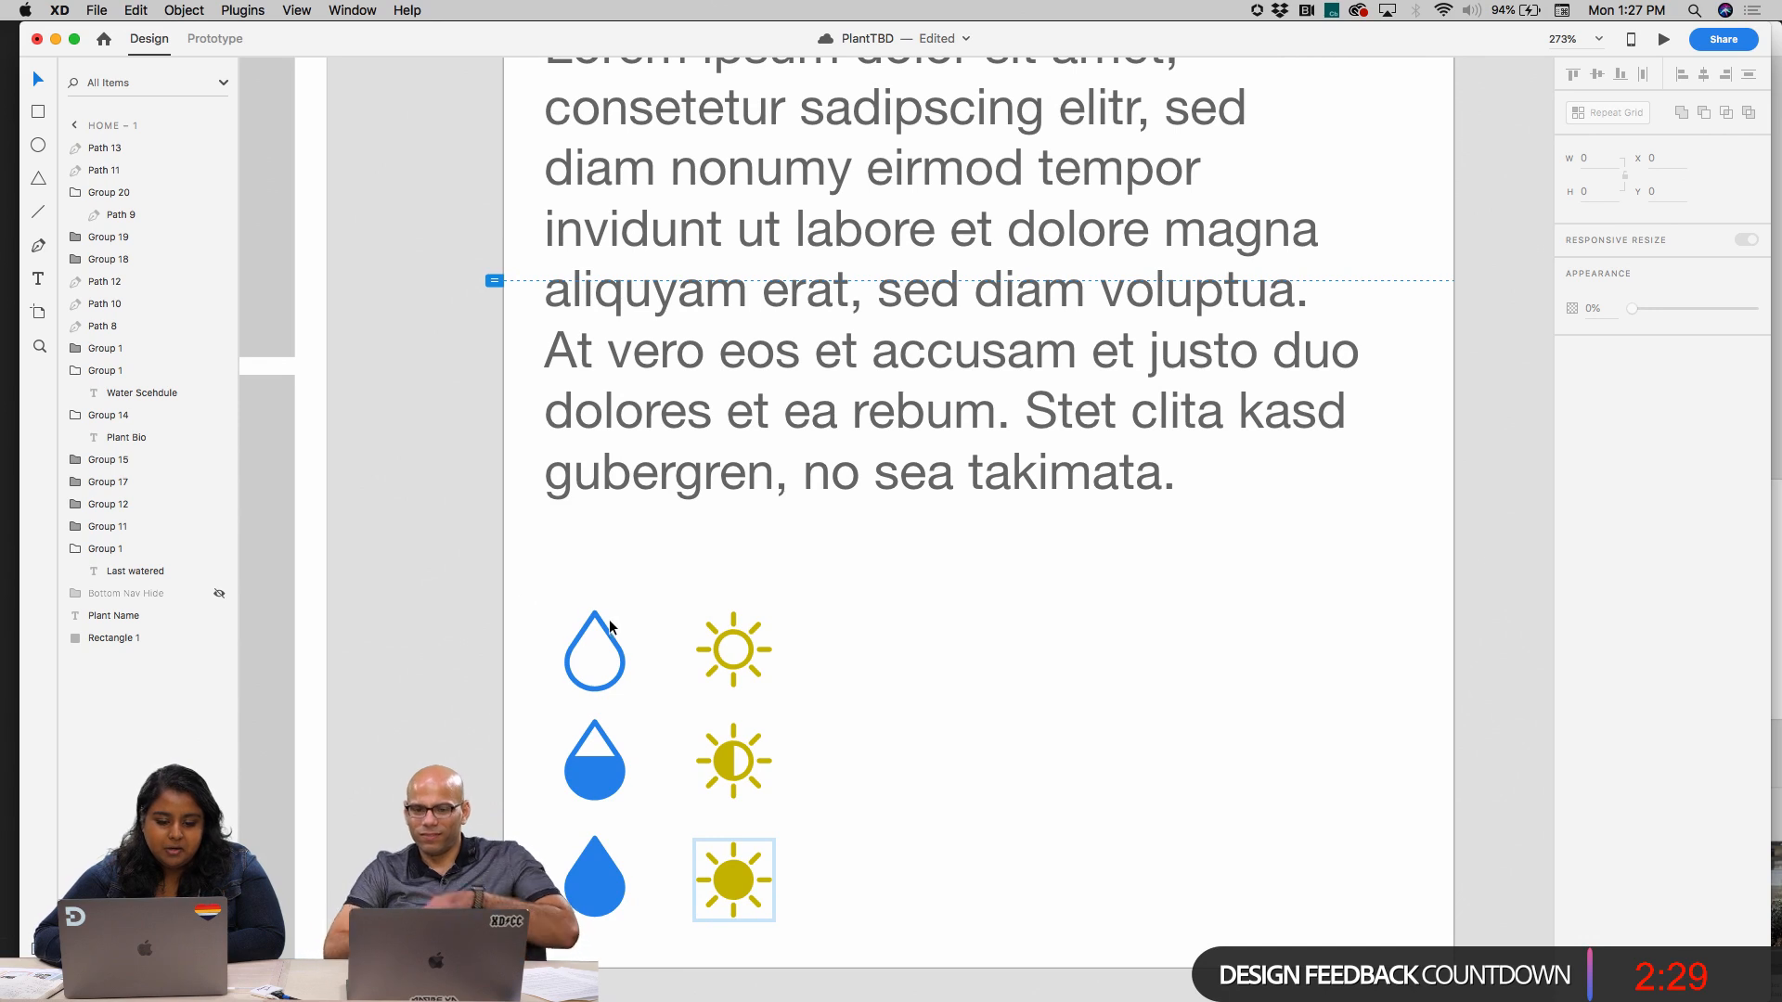
drag(609, 627, 1079, 747)
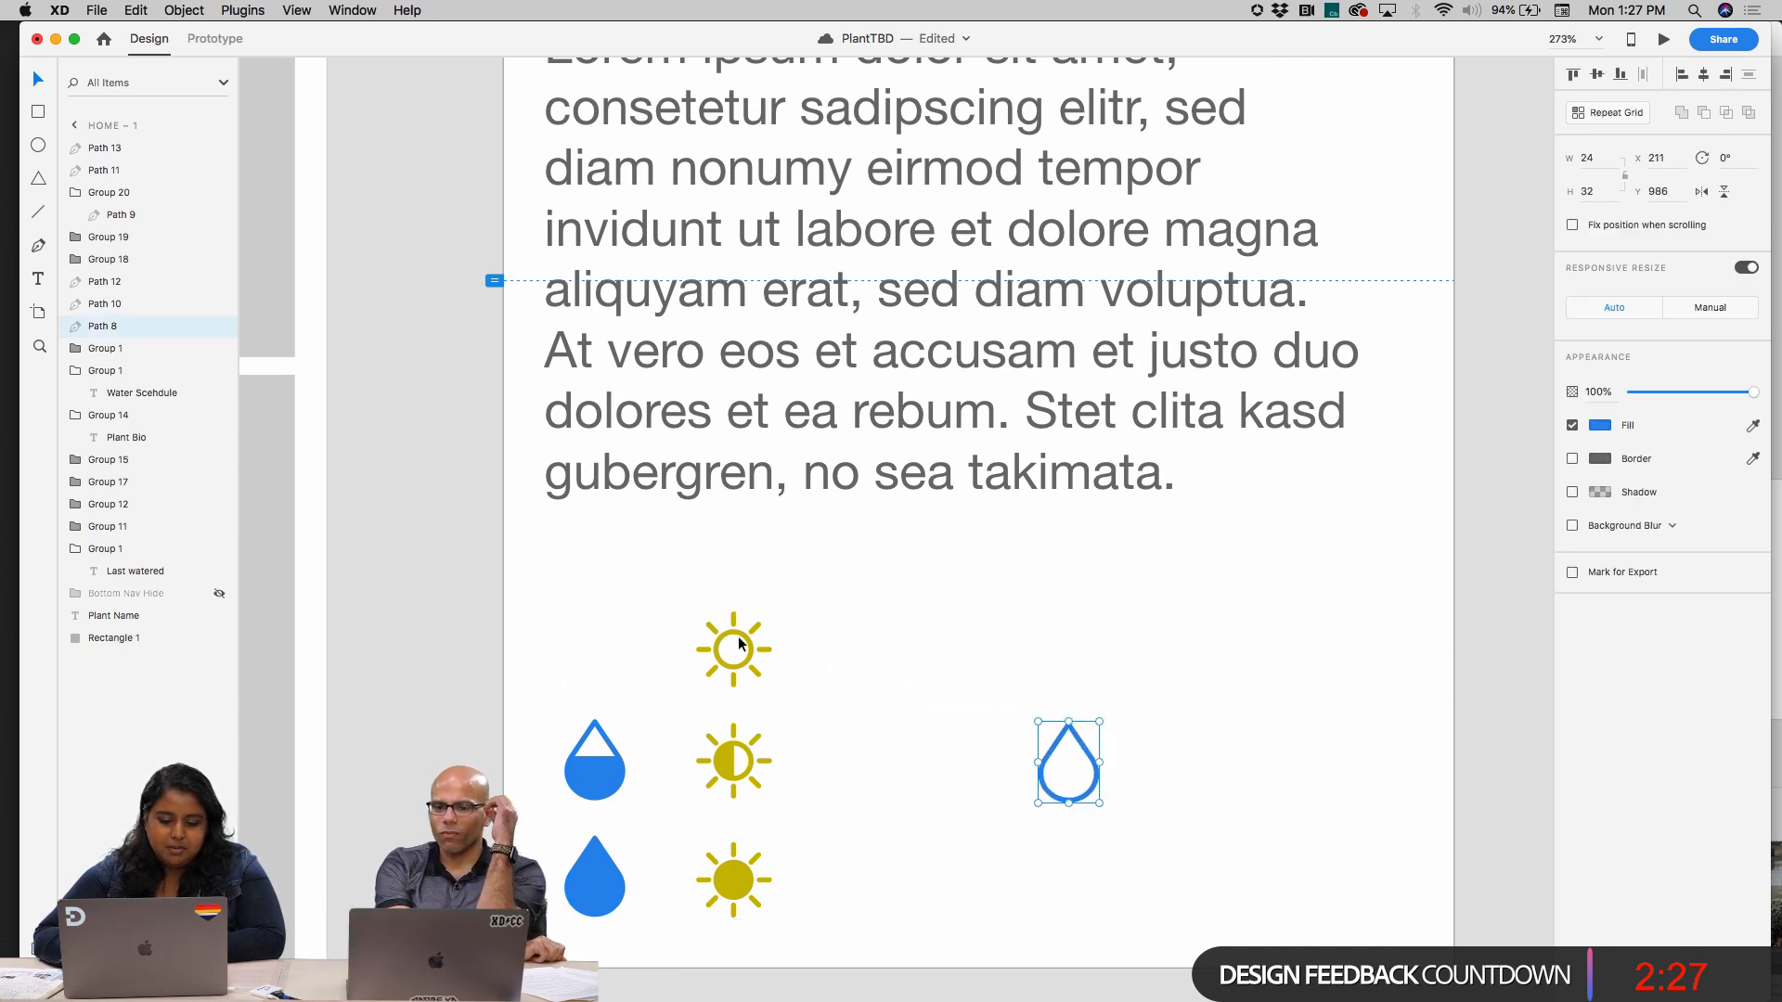
drag(745, 638, 1117, 865)
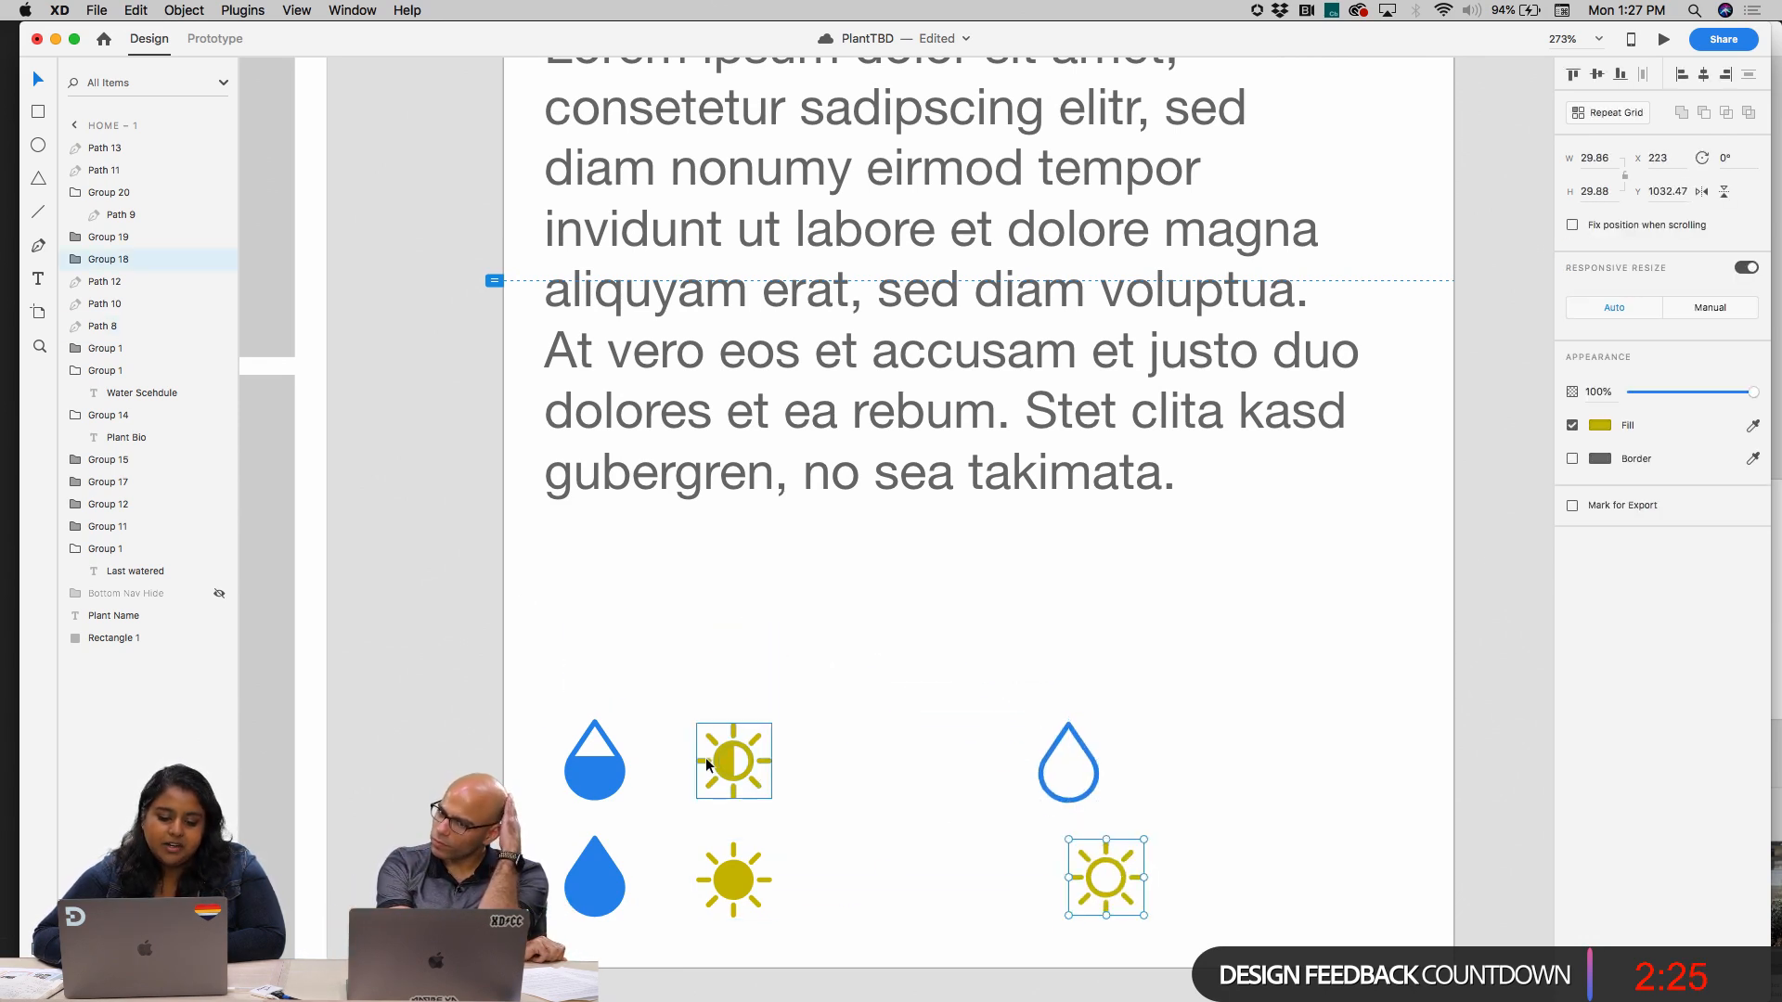
Group the half-filled sun's outline and half-circle, placing it at about X 168, Y 1031.5, and shift the solid sun up a row
click(608, 886)
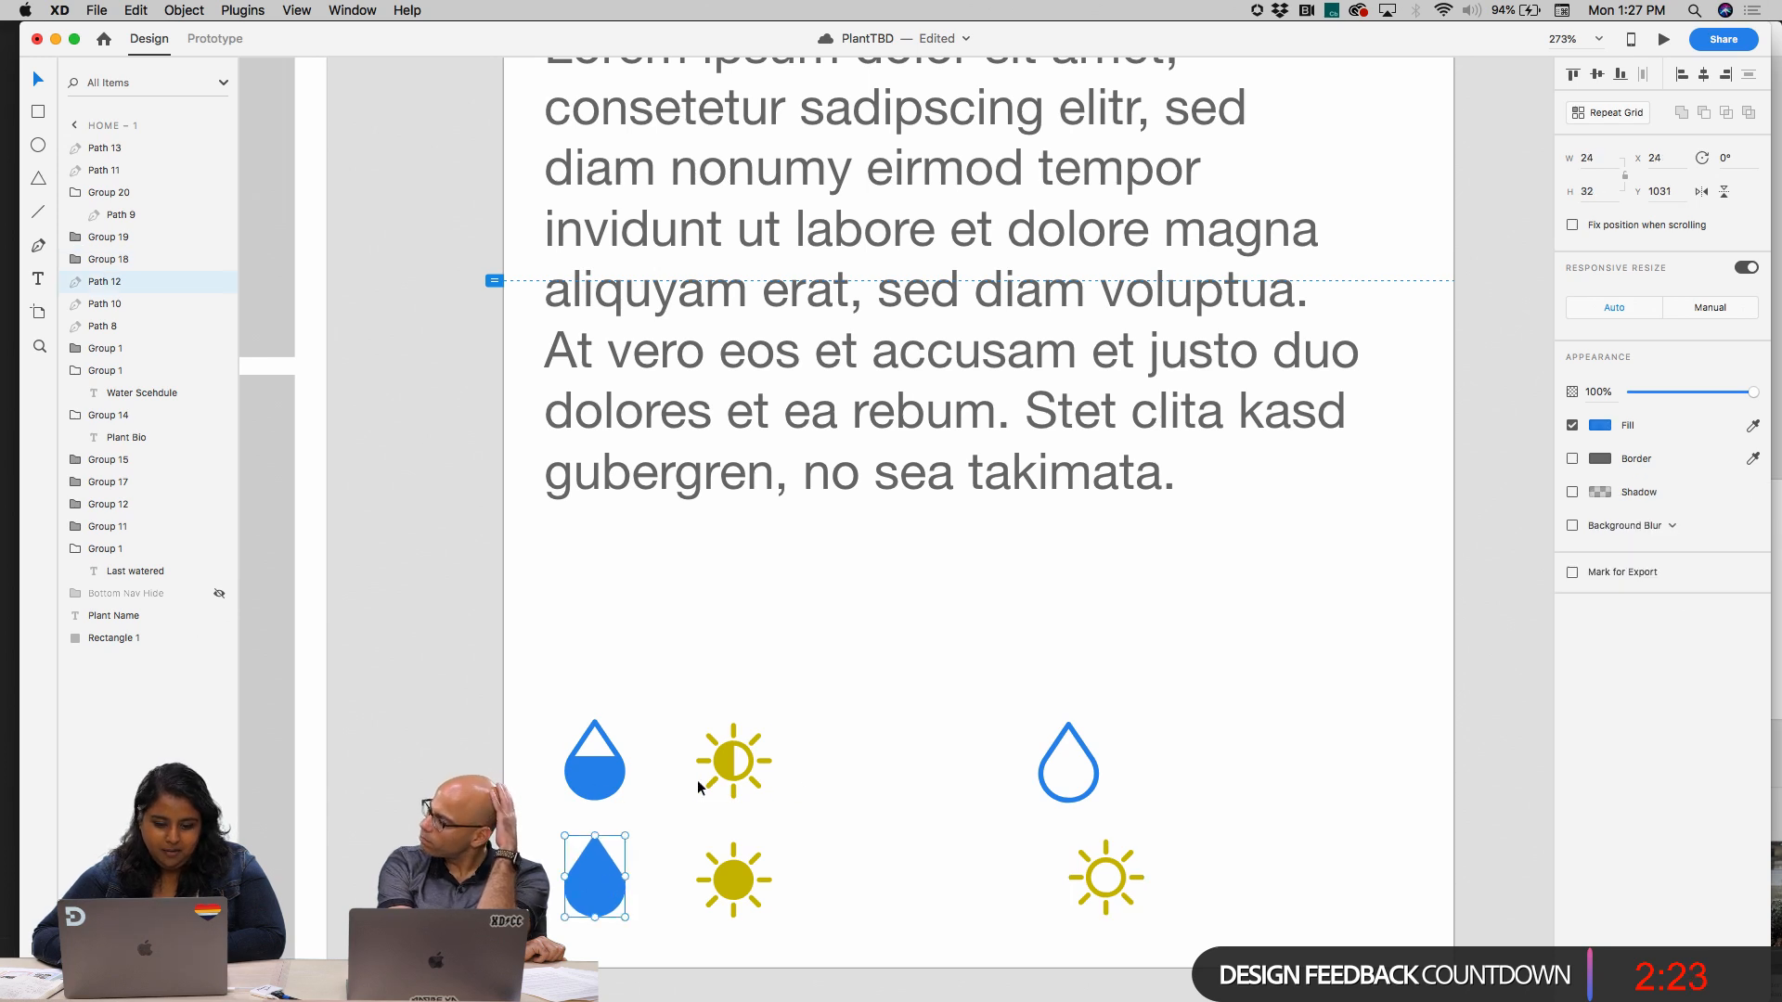
drag(736, 887, 963, 878)
click(730, 767)
key(super+g)
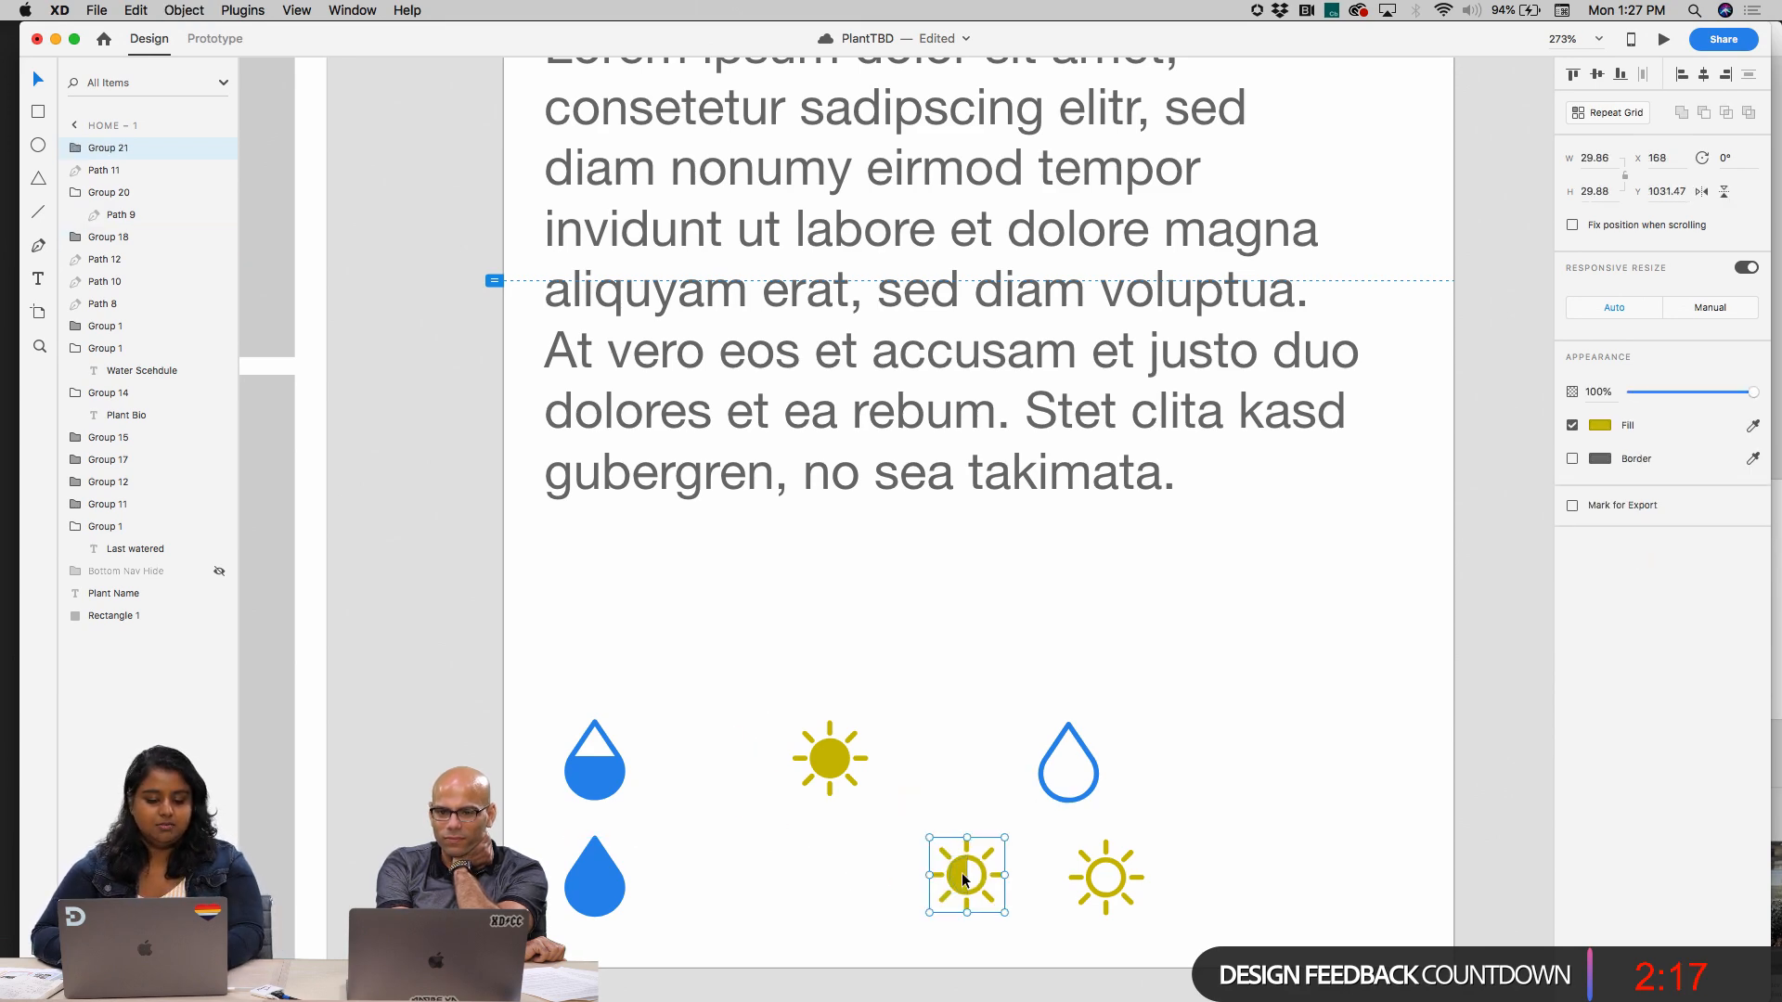
Group the half-filled drop's outline and lower fill, and move it just below the Plant Bio text at X 18, Y 925
scroll(893, 743, up, 3)
click(498, 812)
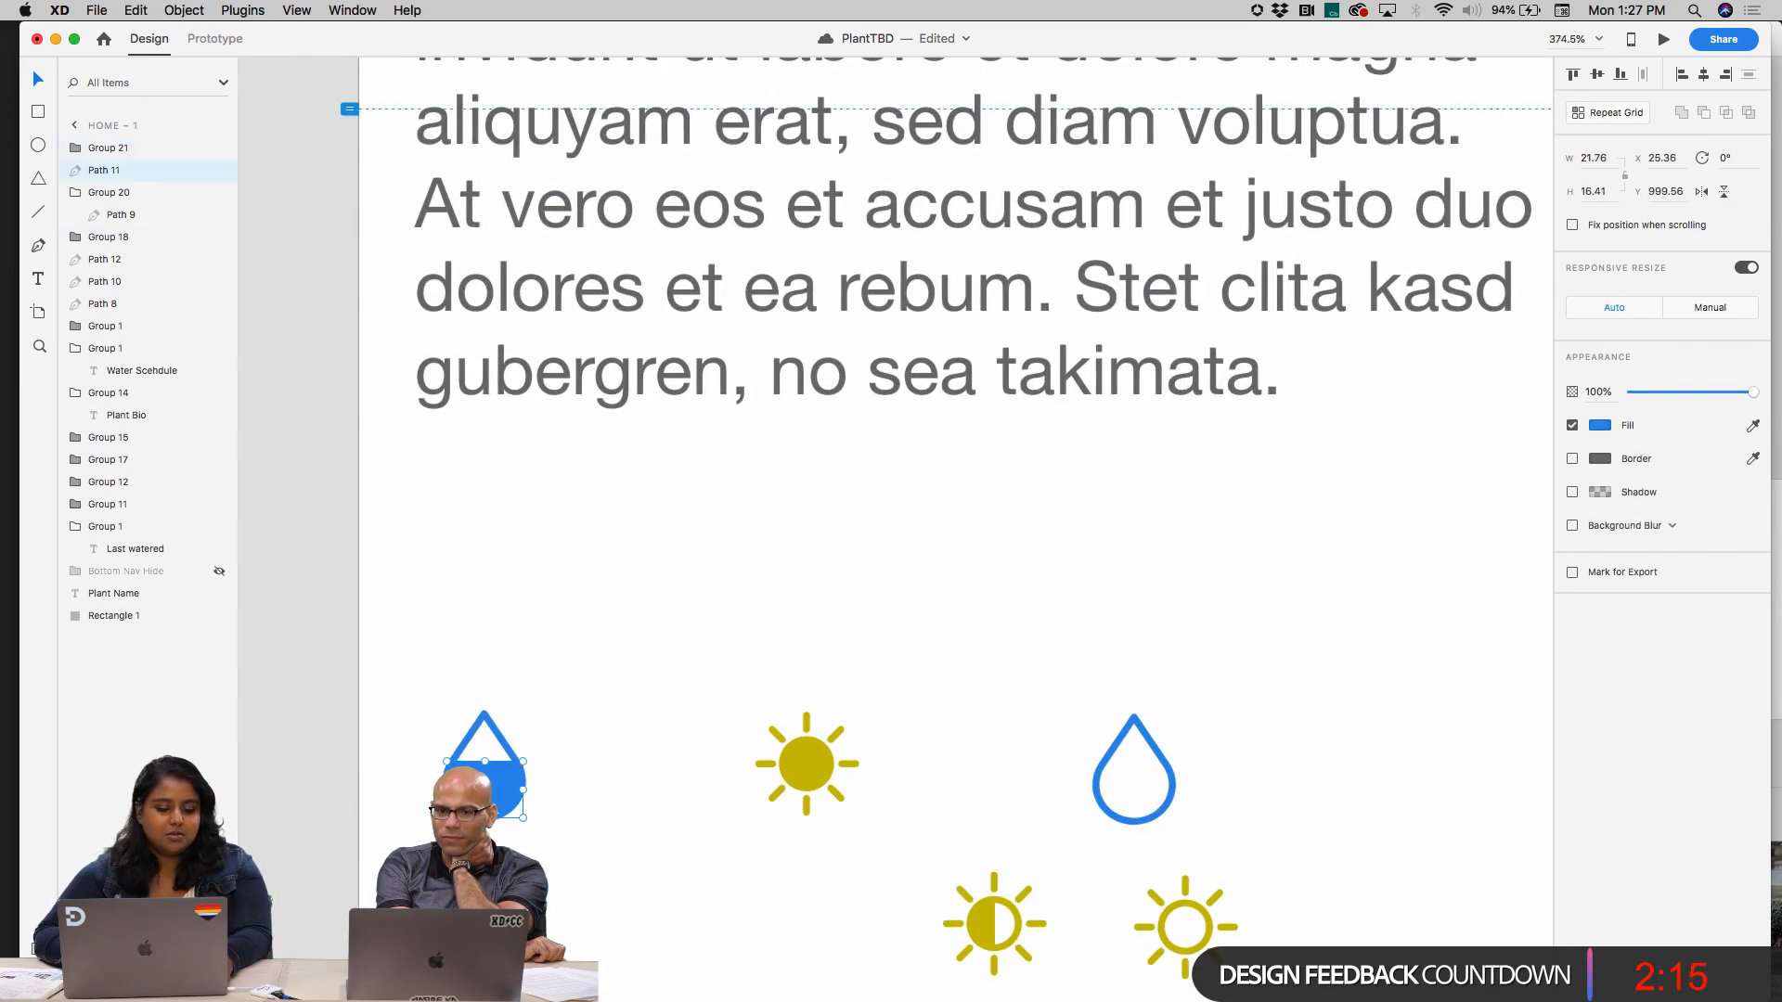
shift+click(484, 716)
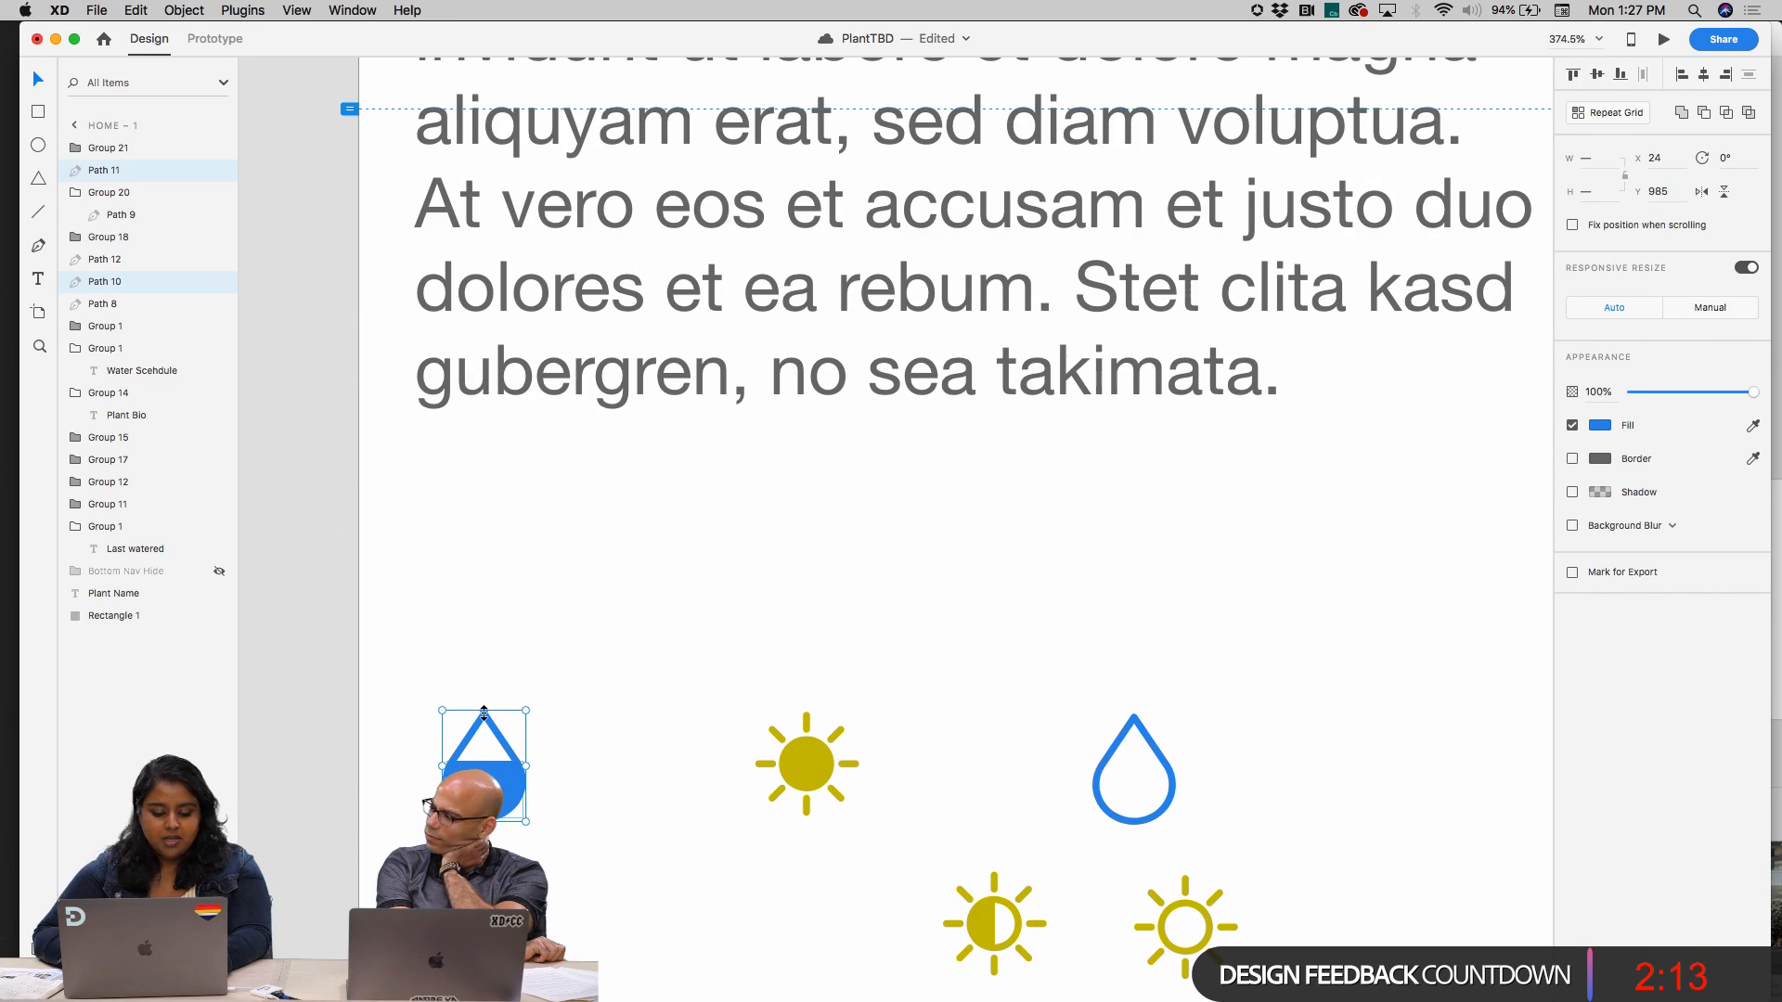
key(super+g)
drag(484, 715, 474, 603)
Move the solid sun beside the half-filled drop below the Plant Bio text, at about X 65, Y 927.5
drag(826, 762, 655, 559)
scroll(759, 792, down, 3)
scroll(759, 793, down, 3)
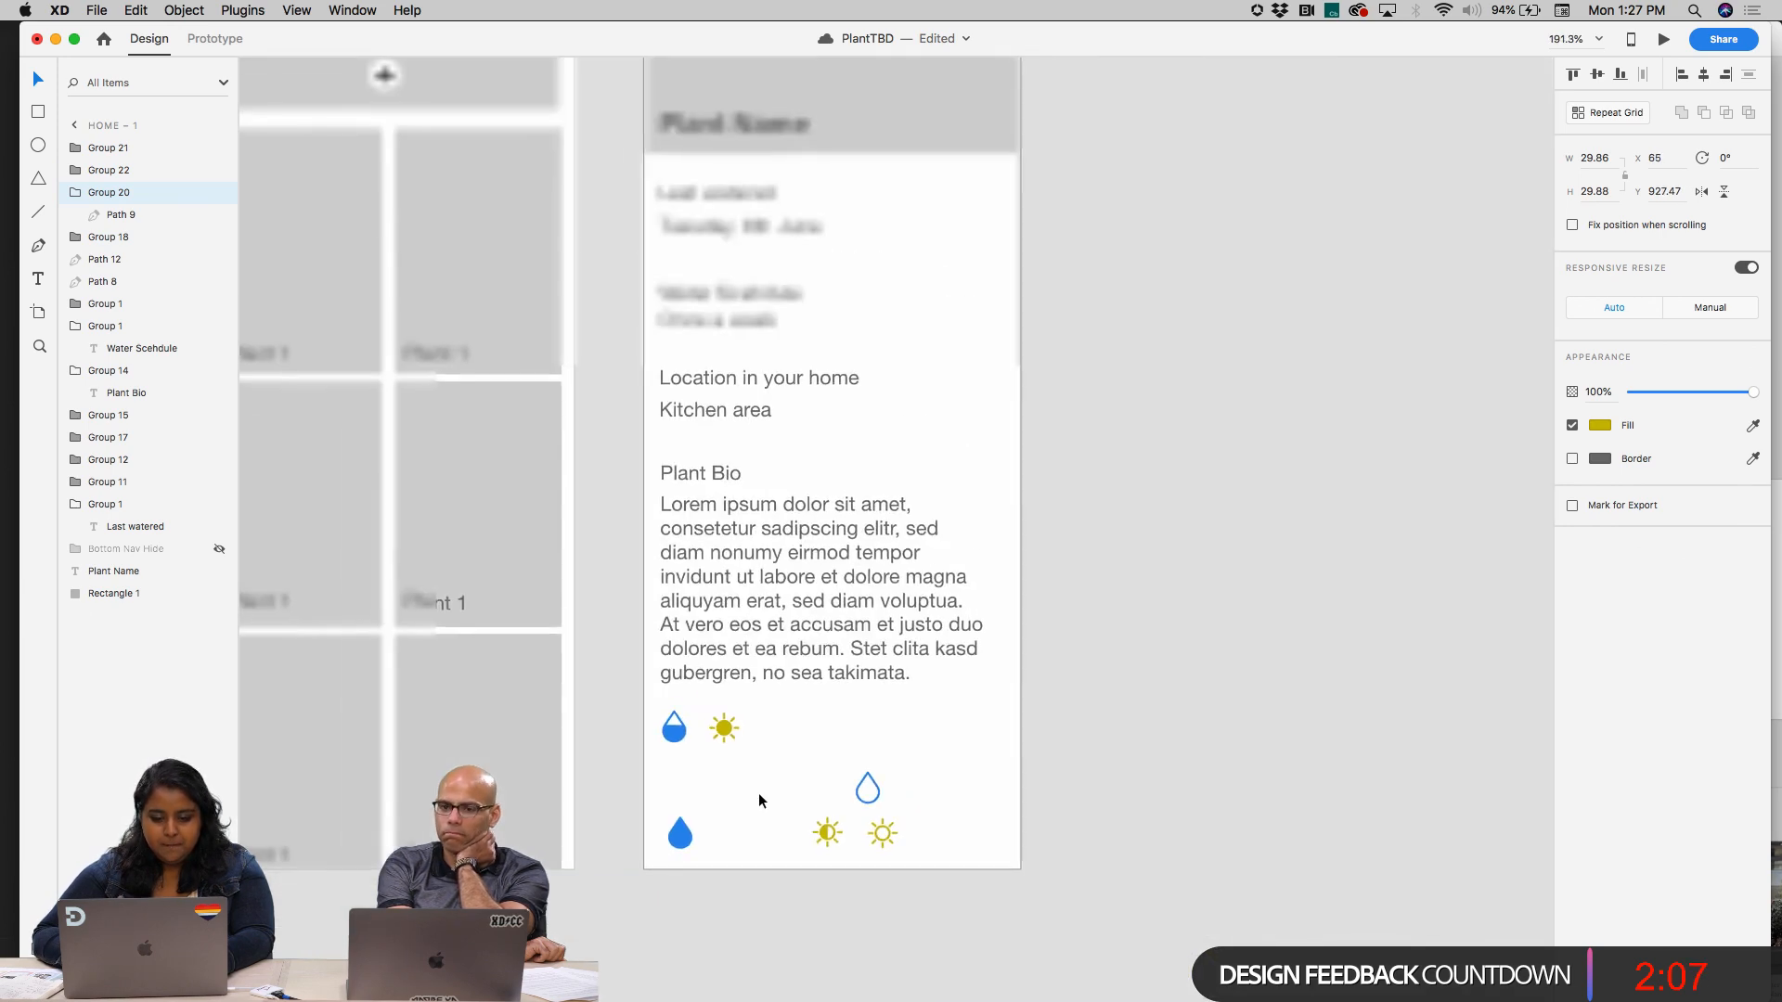
drag(551, 692, 1267, 679)
click(1268, 679)
Save the half-filled sun's mustard yellow as a color in the document assets
scroll(868, 621, up, 3)
scroll(868, 631, up, 3)
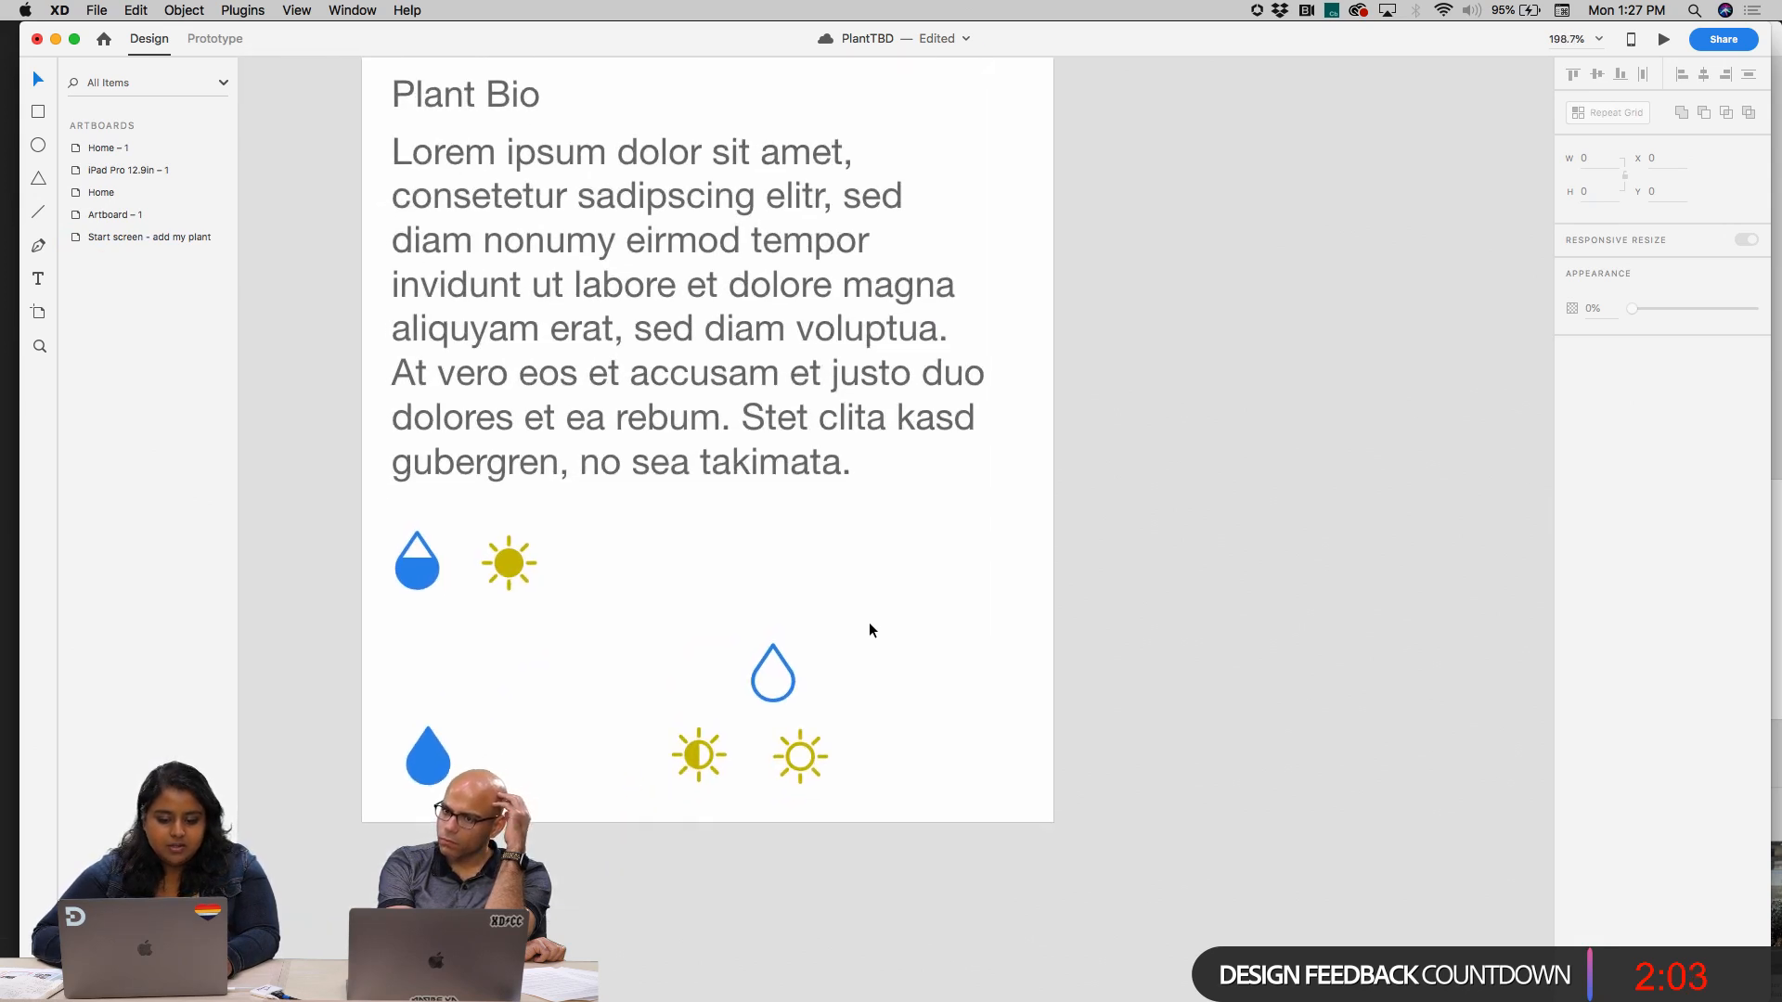
click(701, 752)
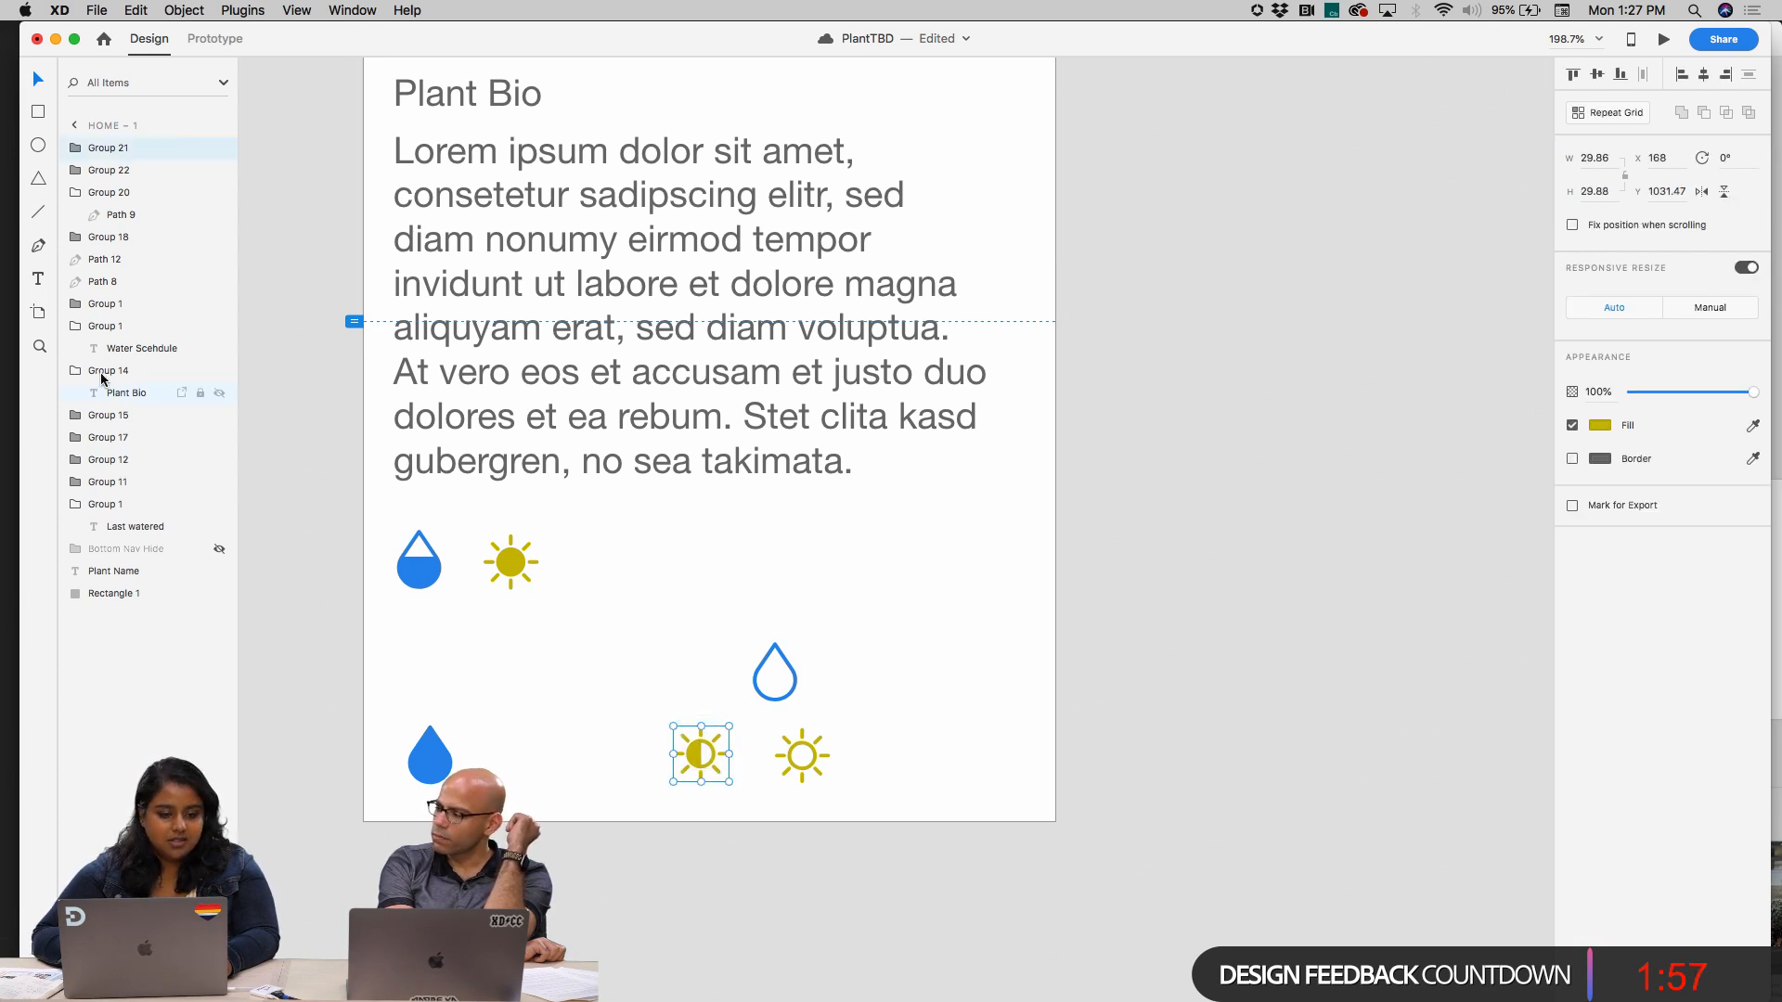
key(super+shift+y)
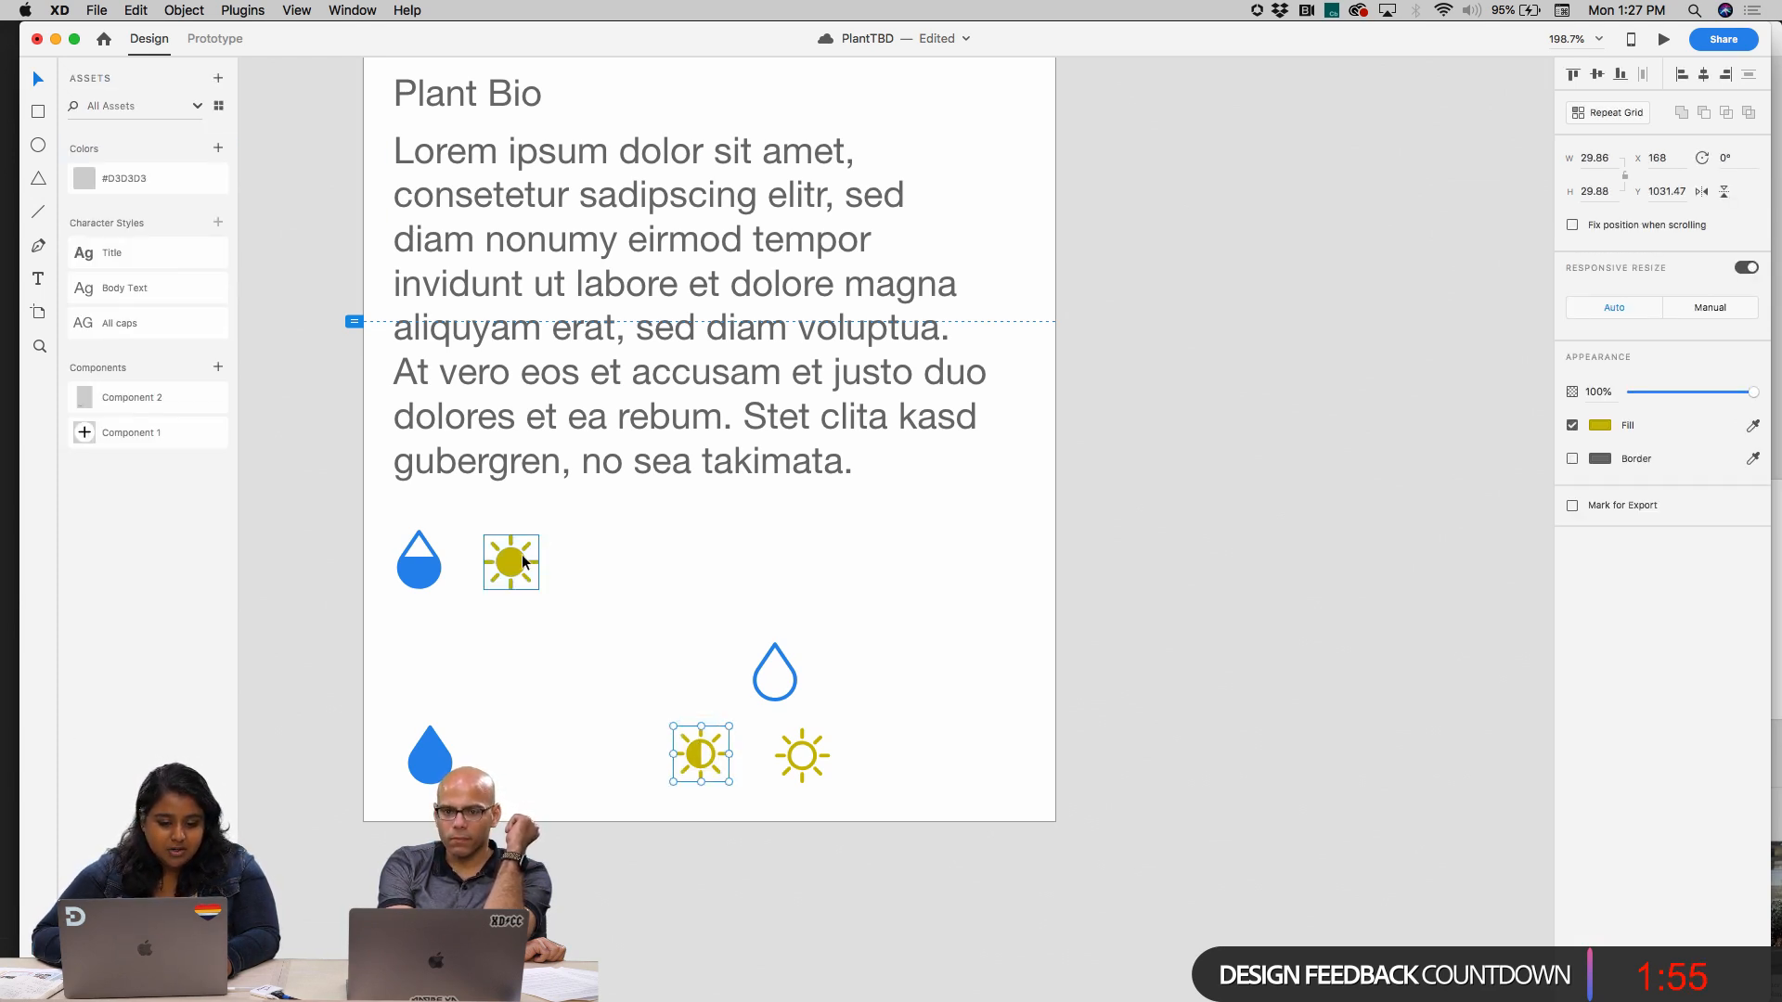
click(221, 148)
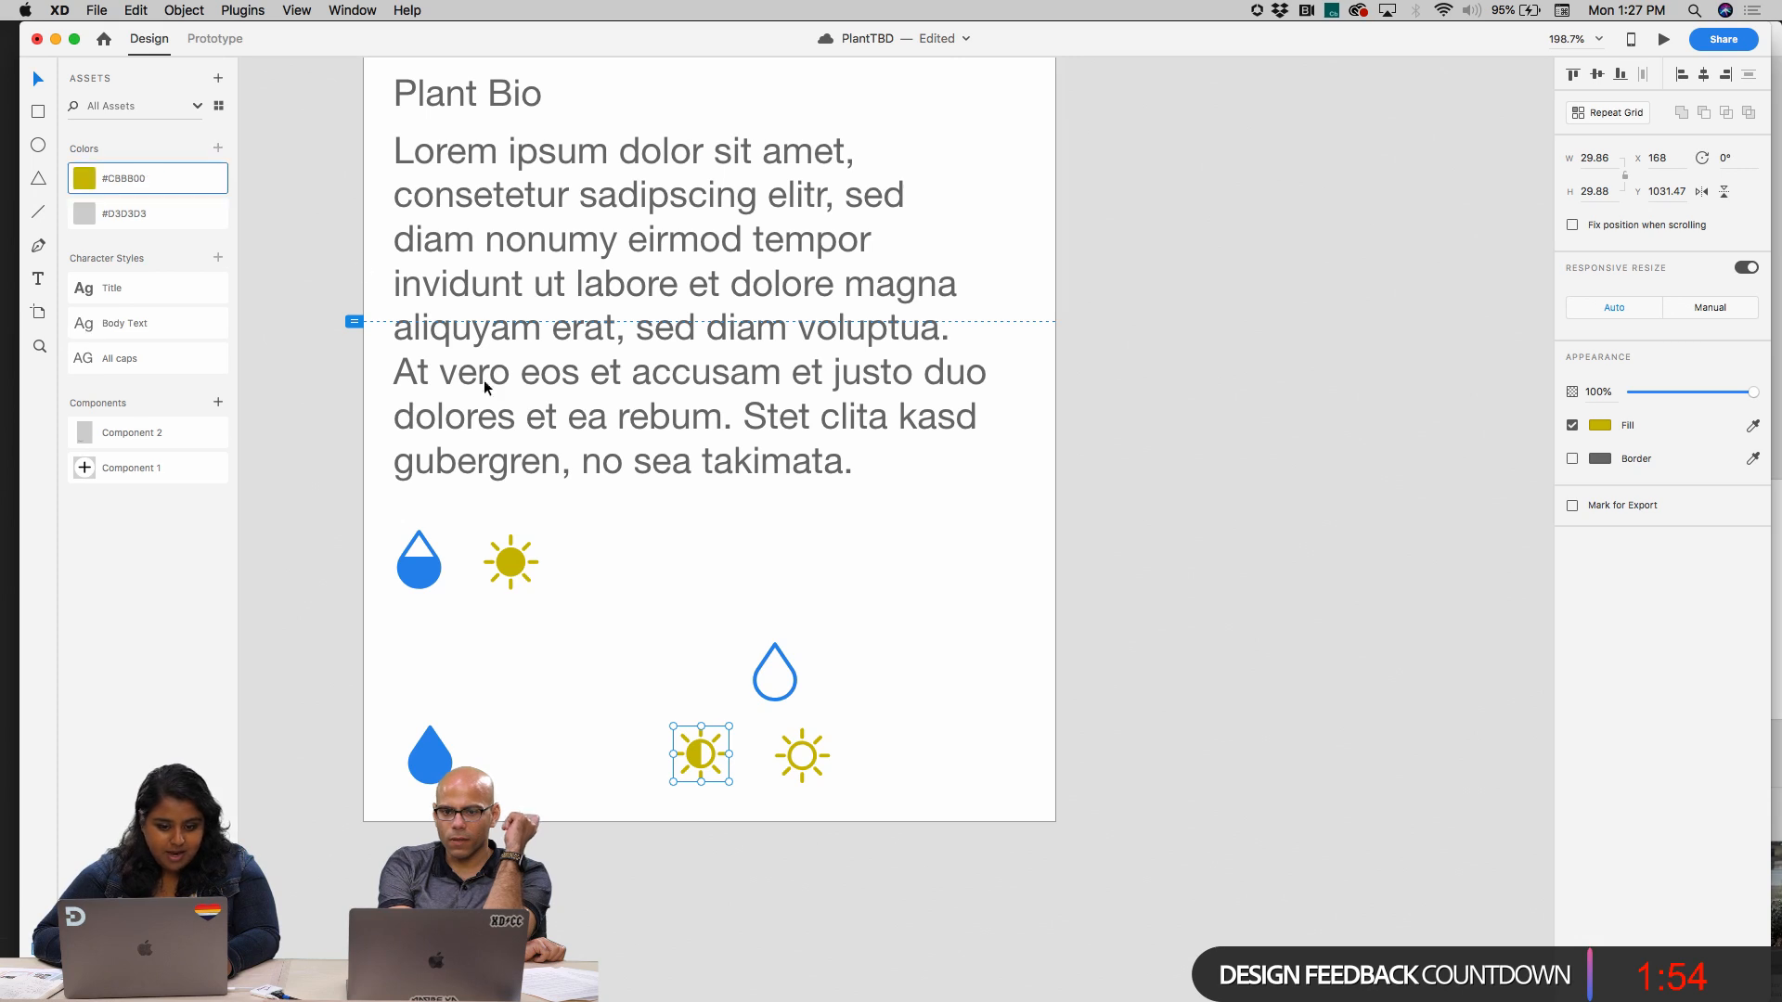
Turn the solid, half-filled and empty suns into three separate components
click(511, 561)
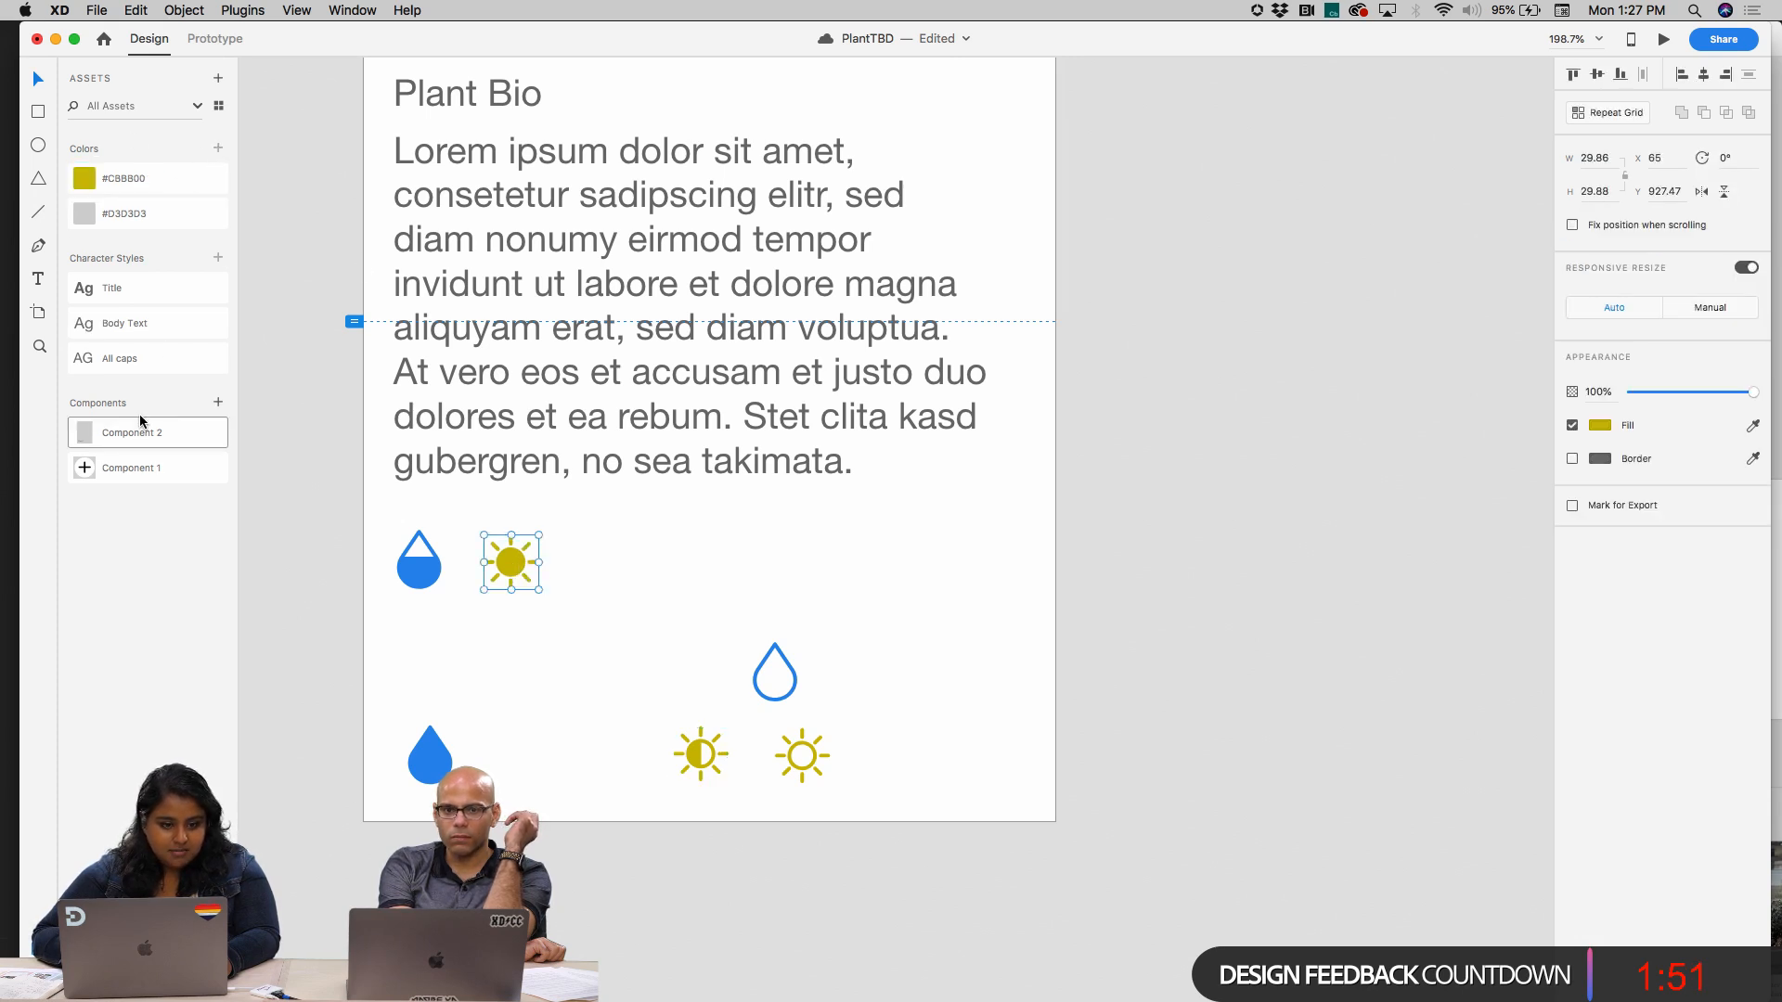
click(219, 403)
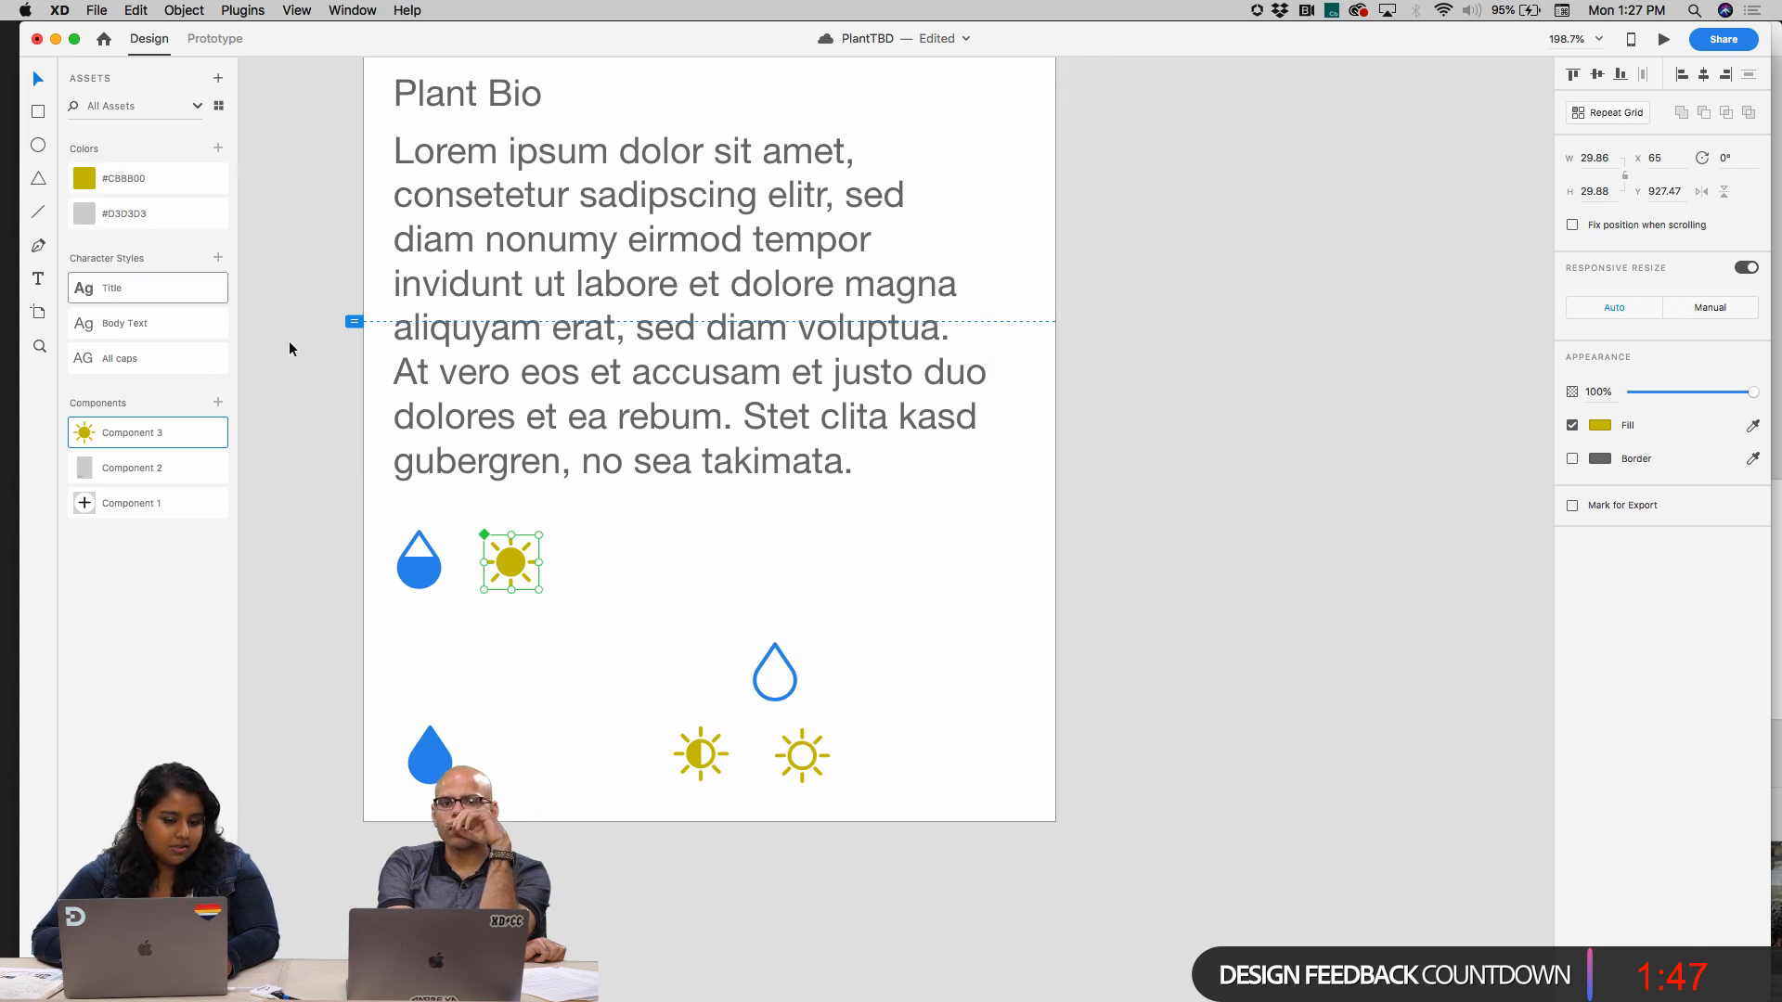
click(702, 760)
click(699, 760)
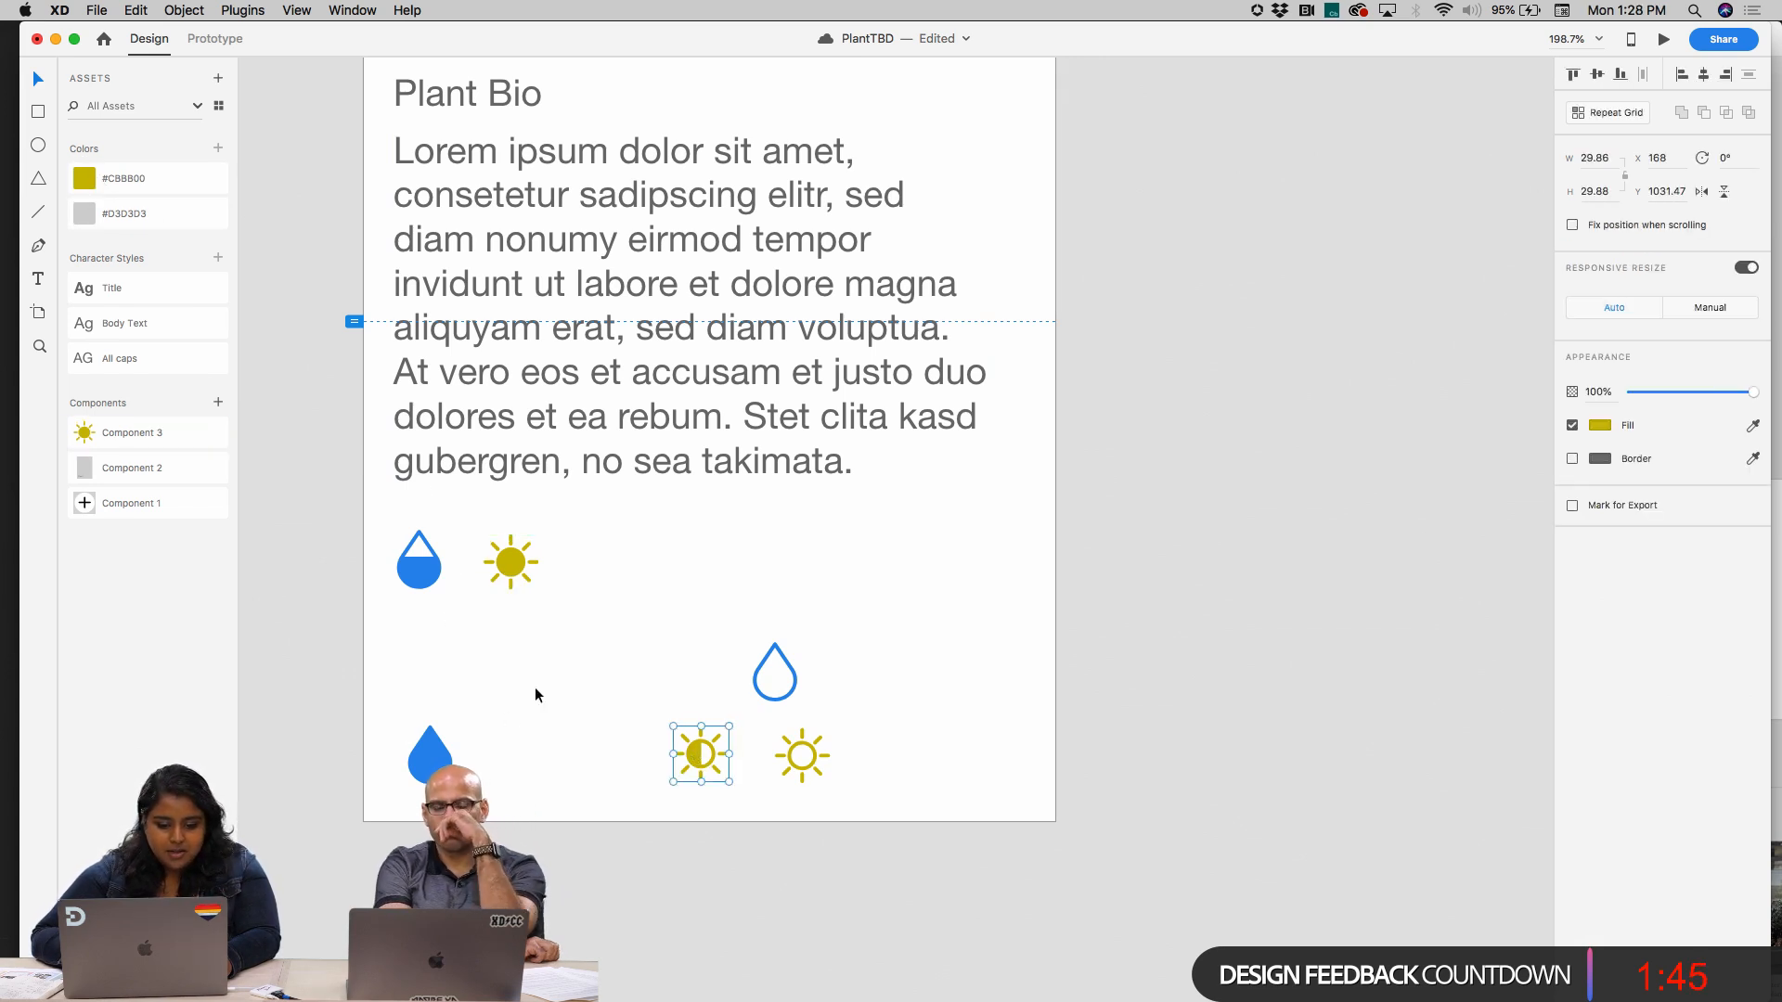
click(220, 406)
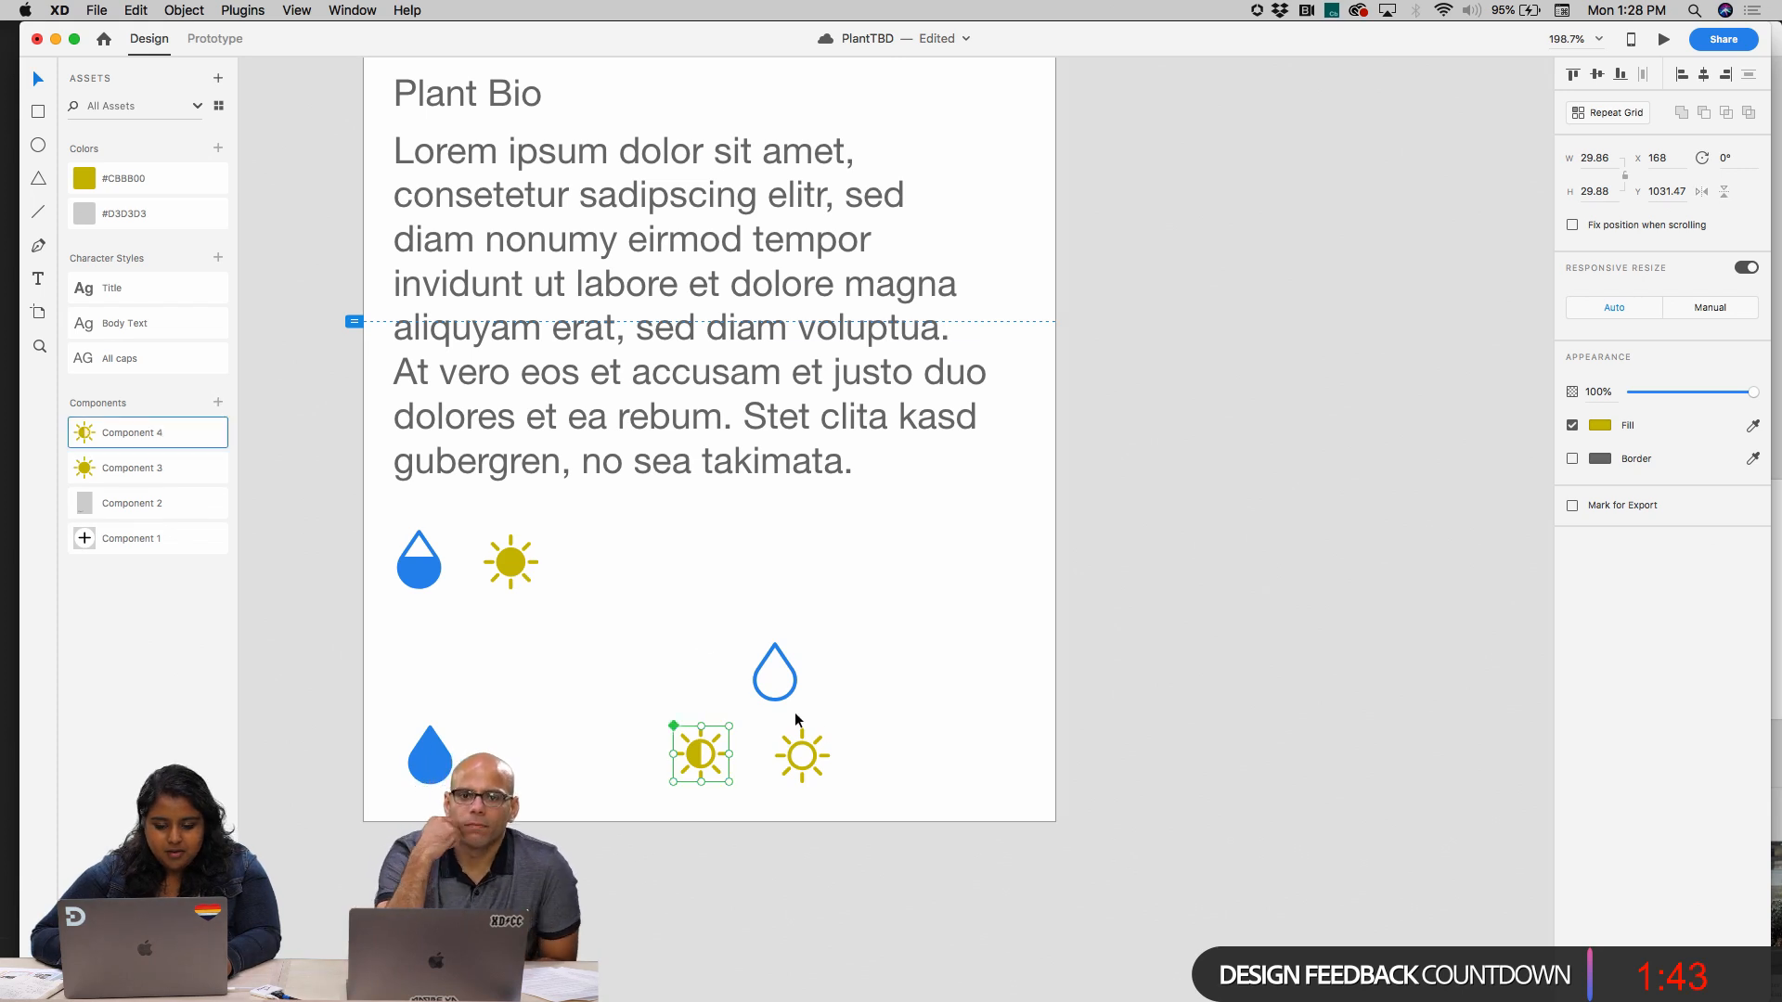
click(793, 759)
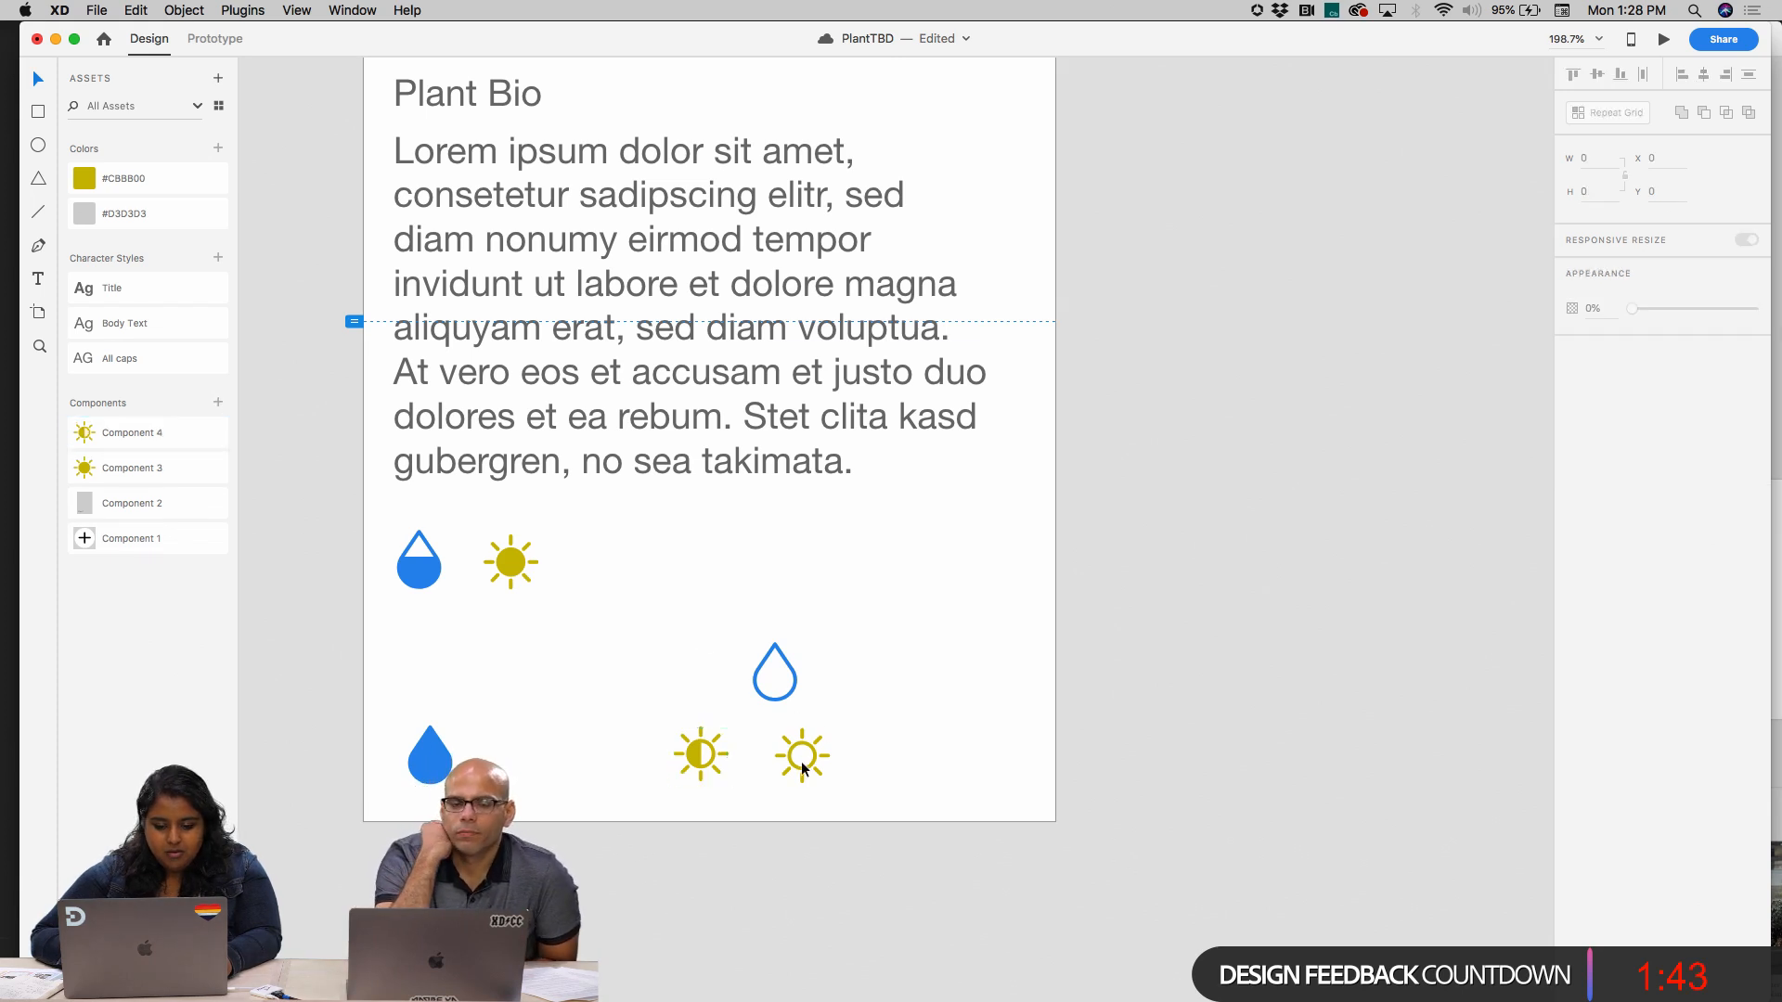
click(219, 402)
click(807, 521)
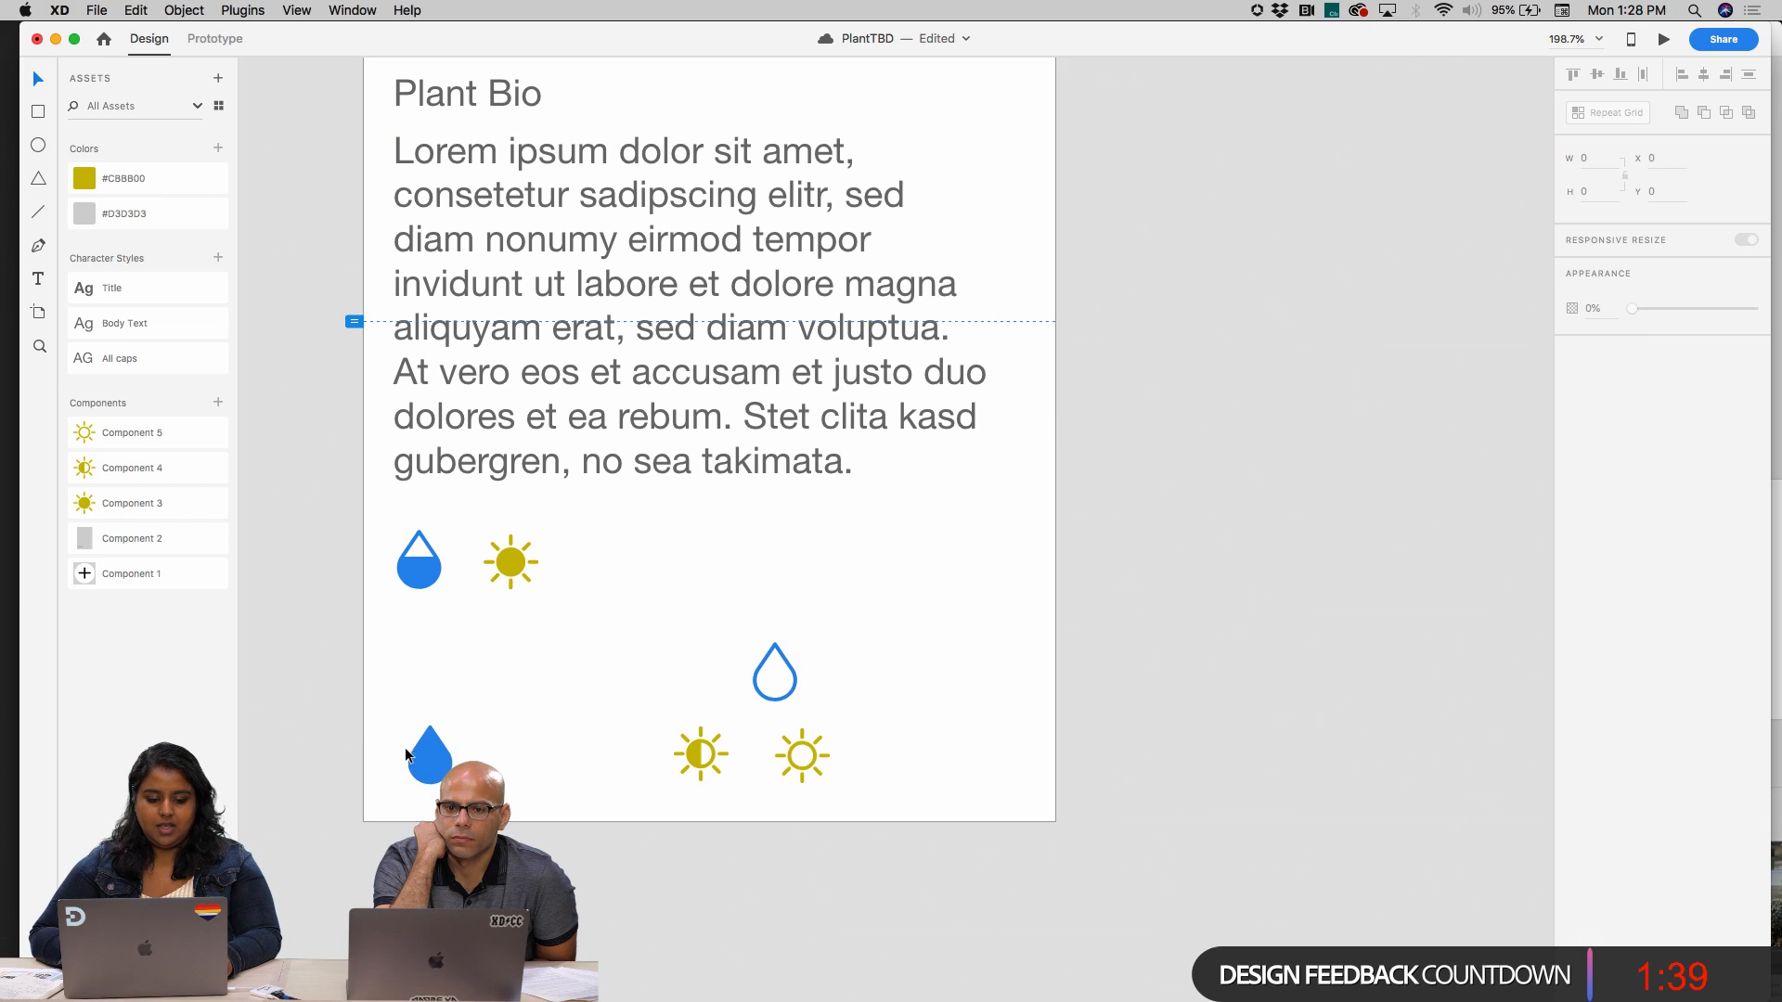
Turn the solid, half-filled and empty water drops into three separate components
click(408, 756)
click(219, 401)
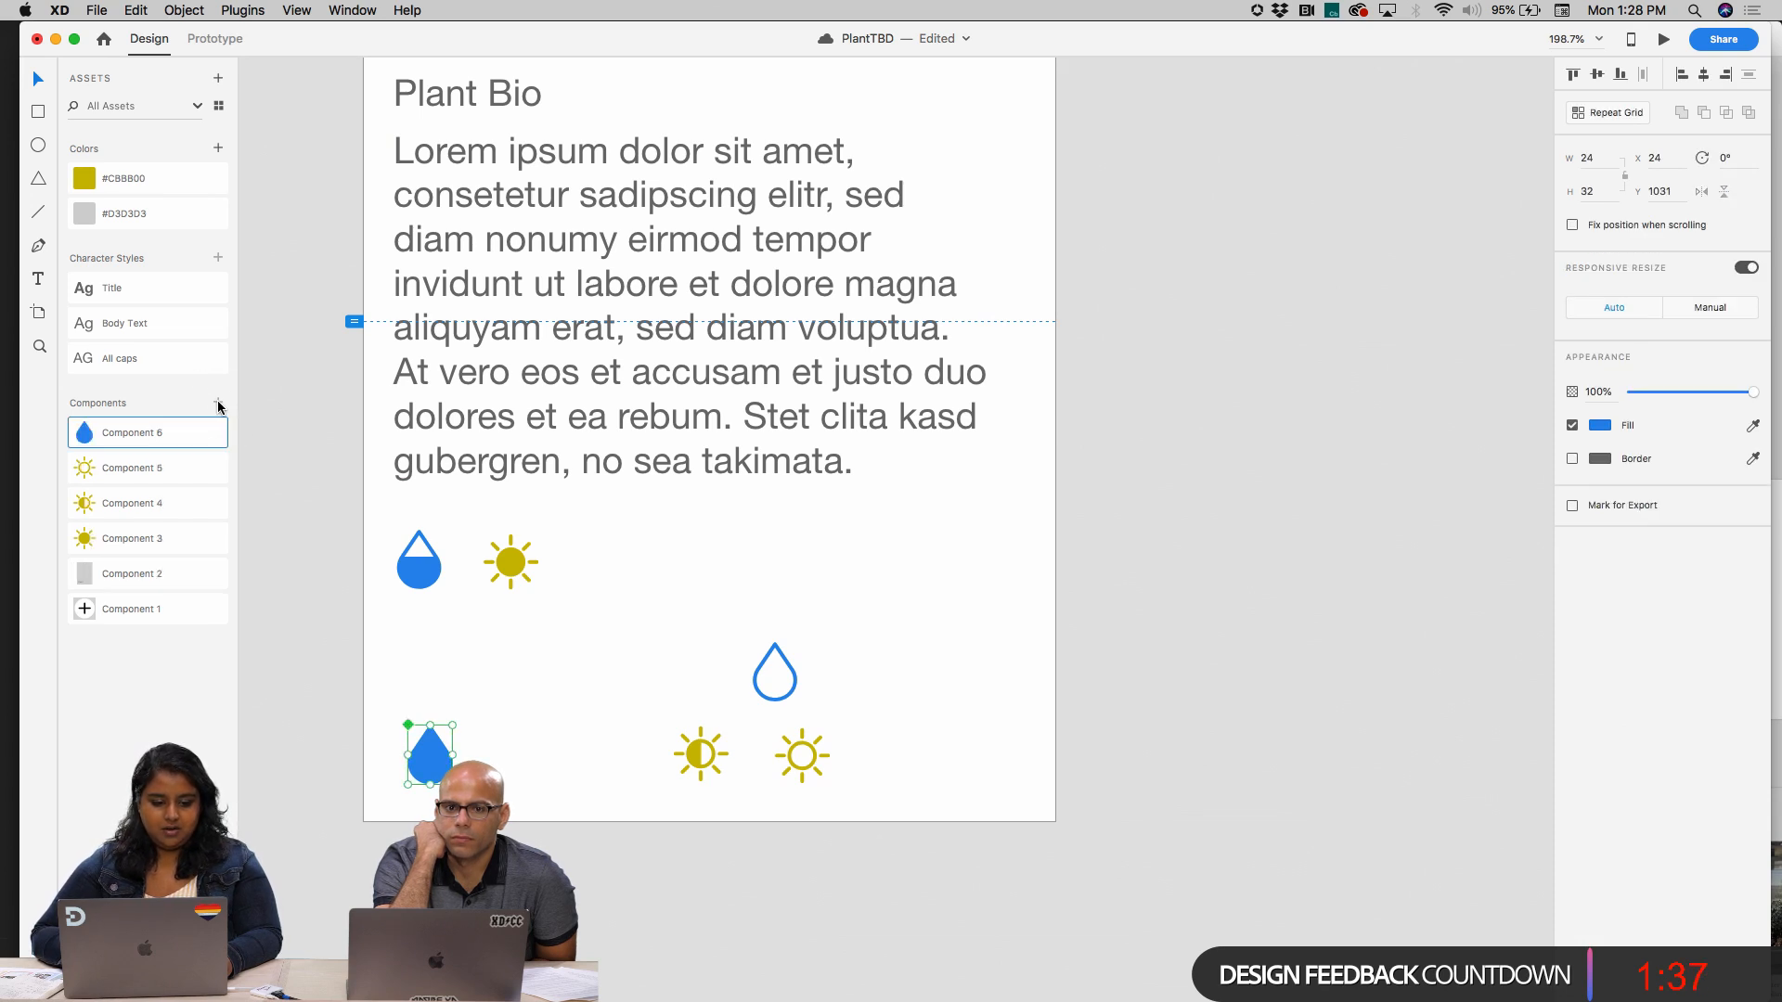
click(425, 562)
click(219, 403)
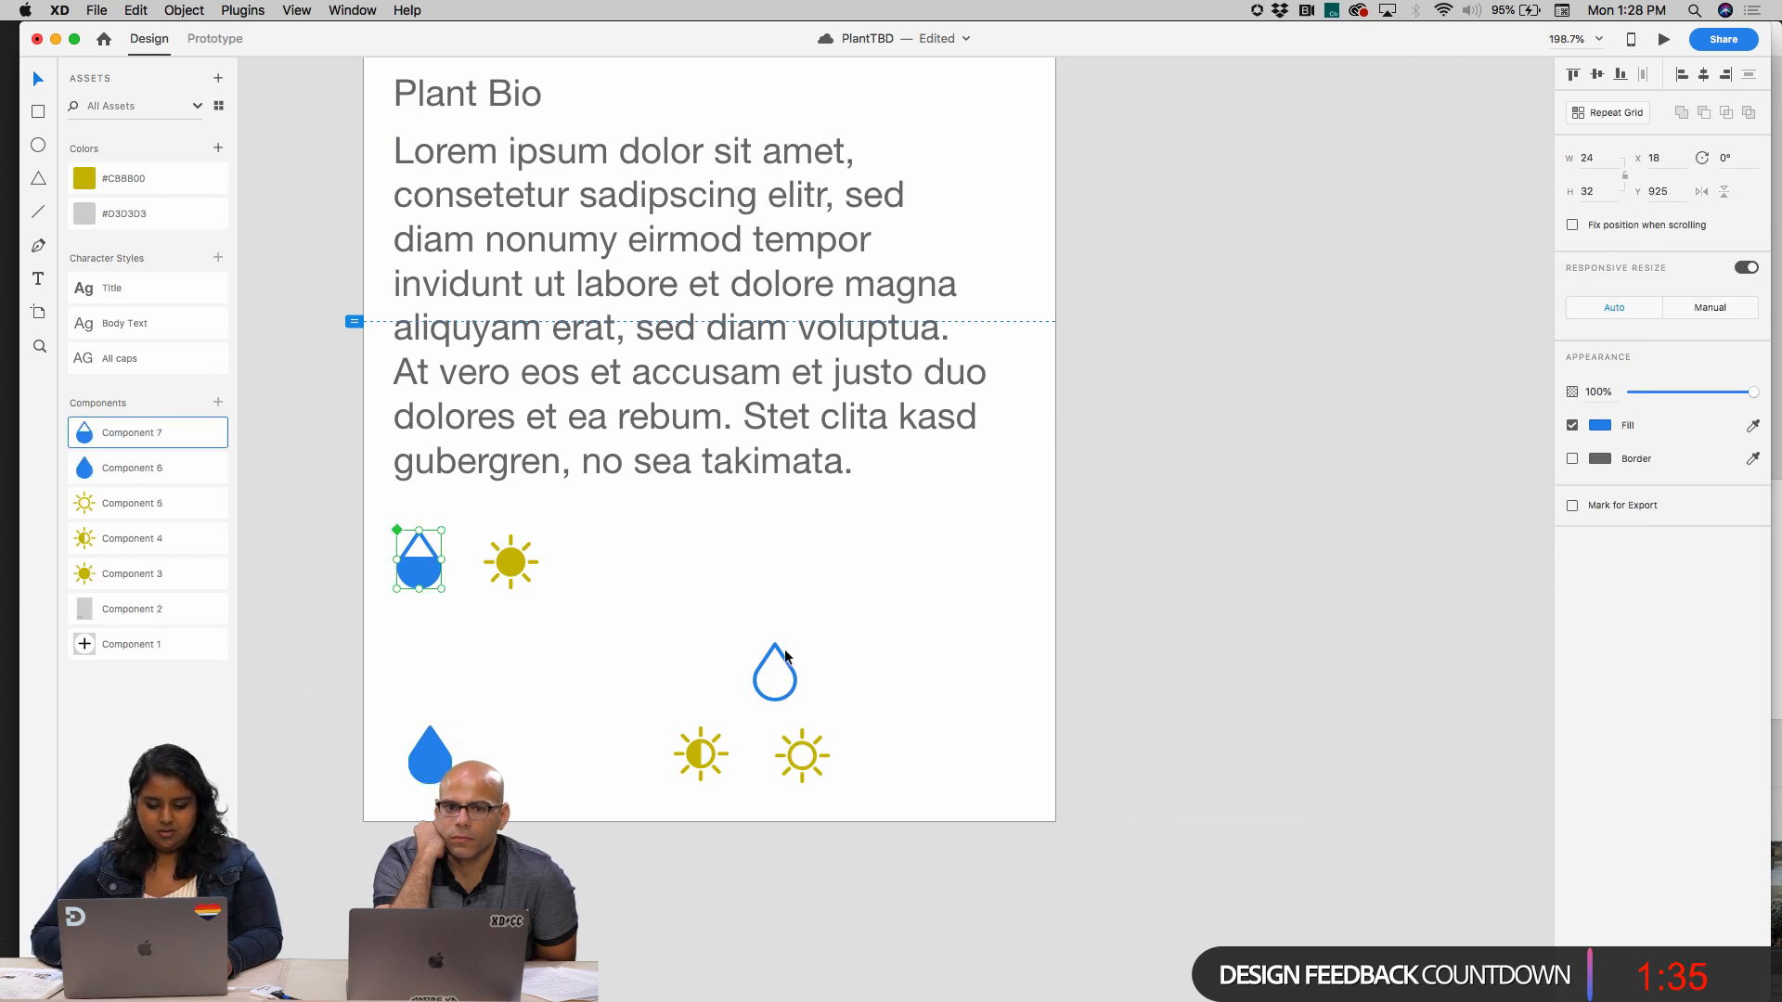
click(783, 651)
key(super+k)
click(655, 615)
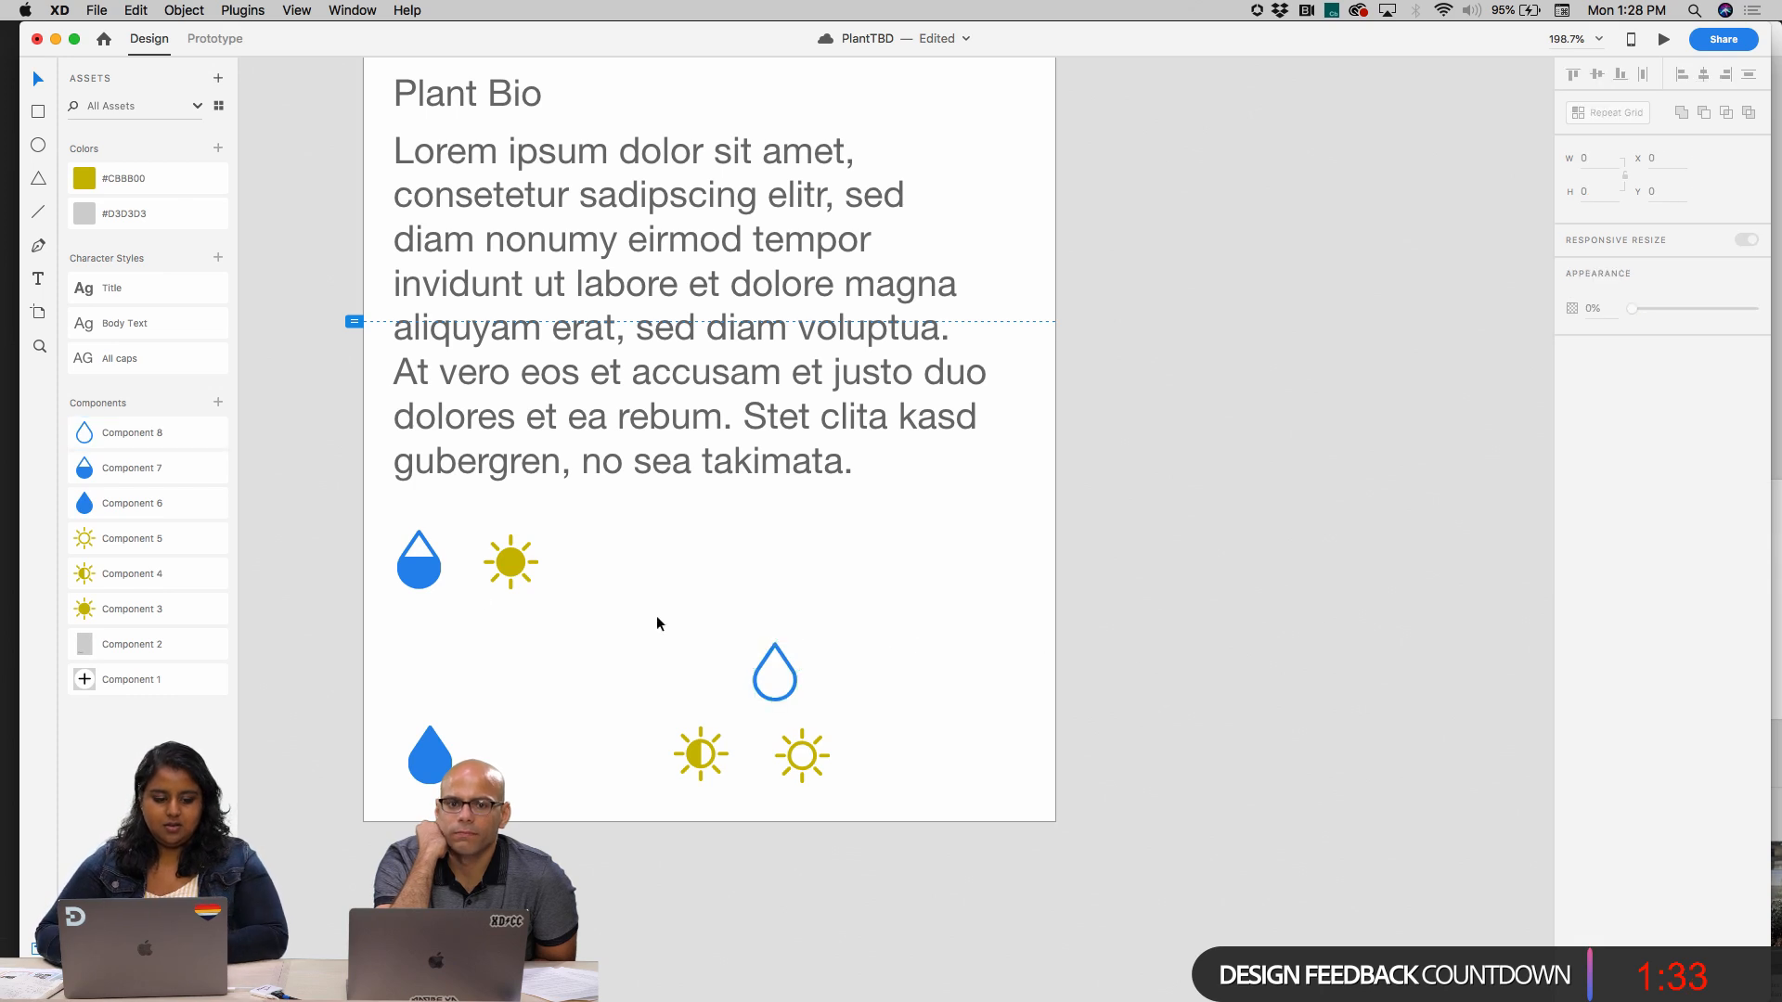
Save the half-filled drop's blue as a color in the document assets
click(421, 574)
click(218, 148)
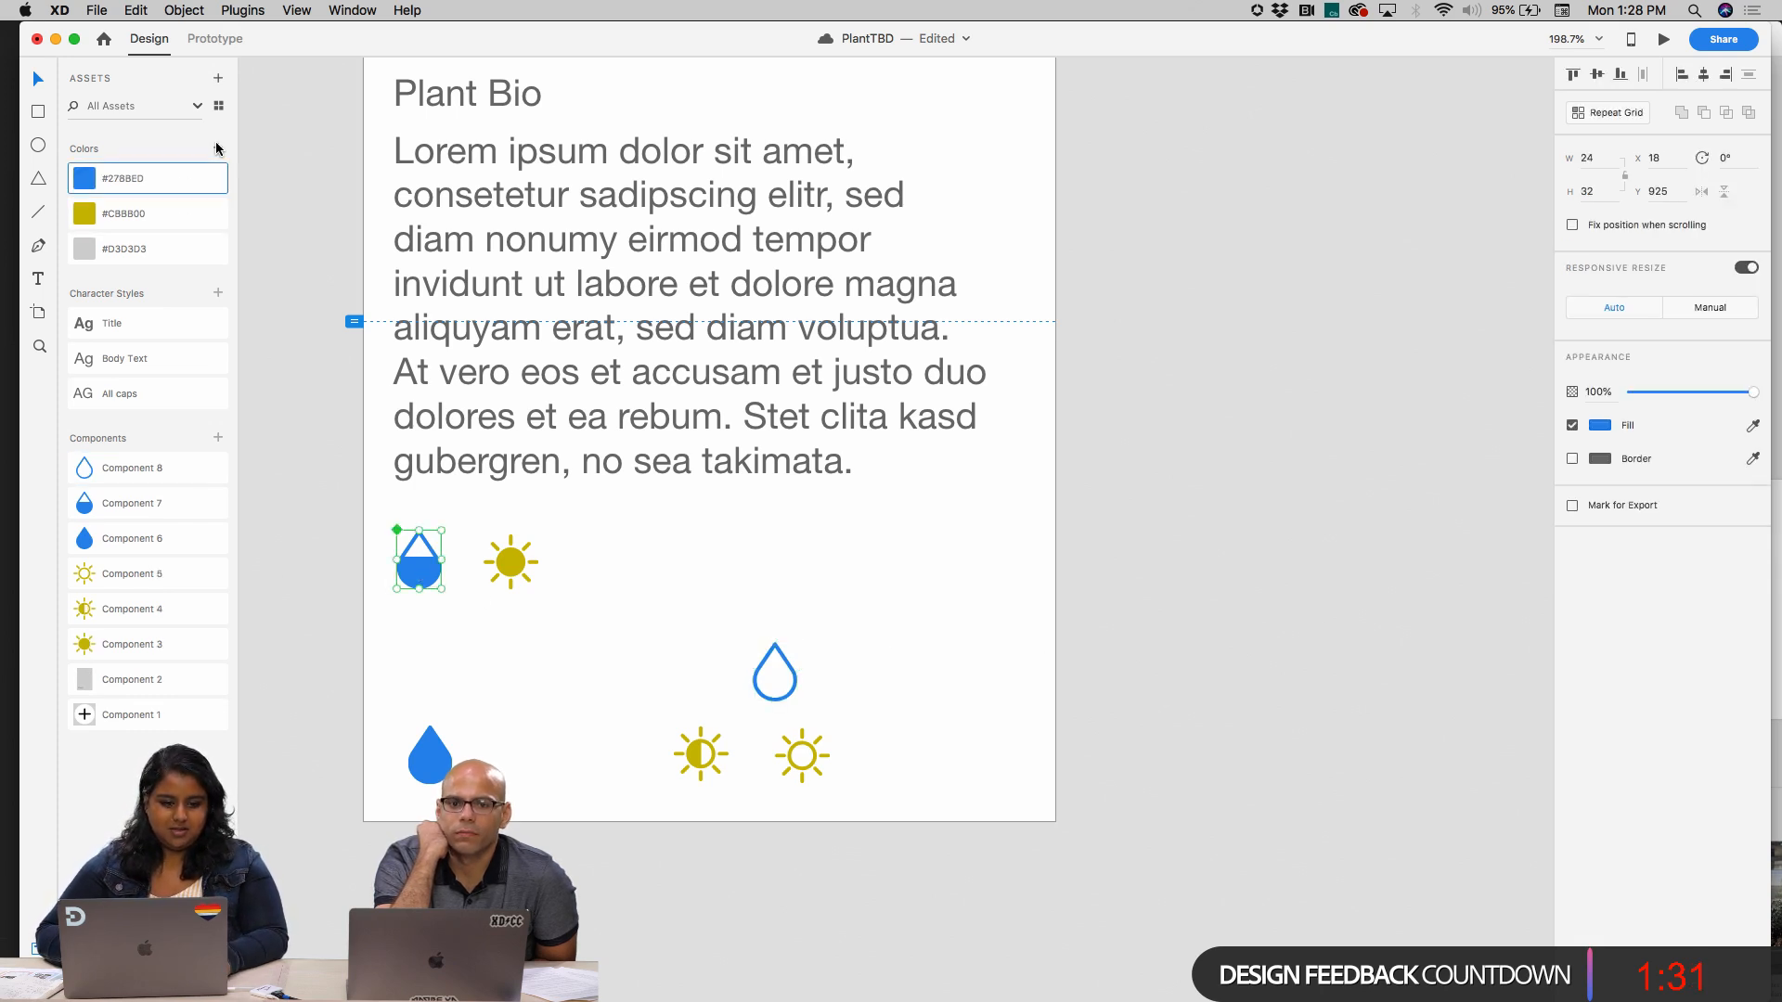
click(804, 634)
Move the solid drop, empty drop, half-filled sun and empty sun together off the artboard to its right
click(509, 557)
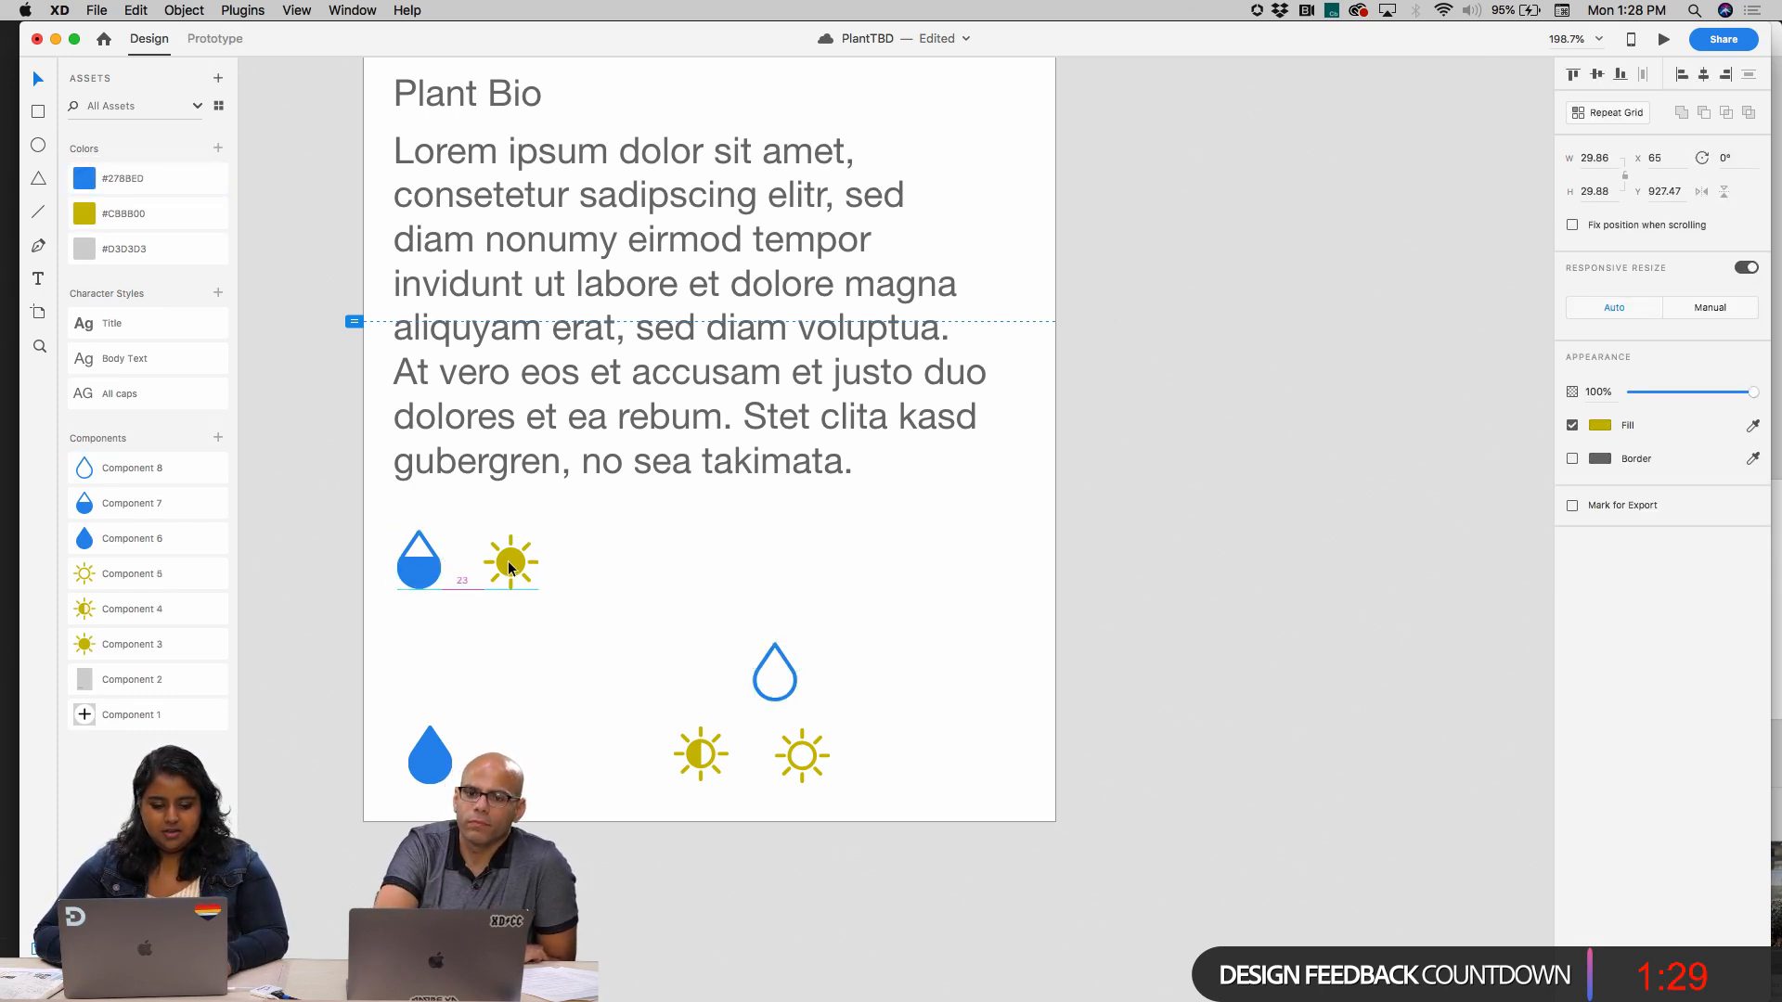
drag(429, 666, 1550, 326)
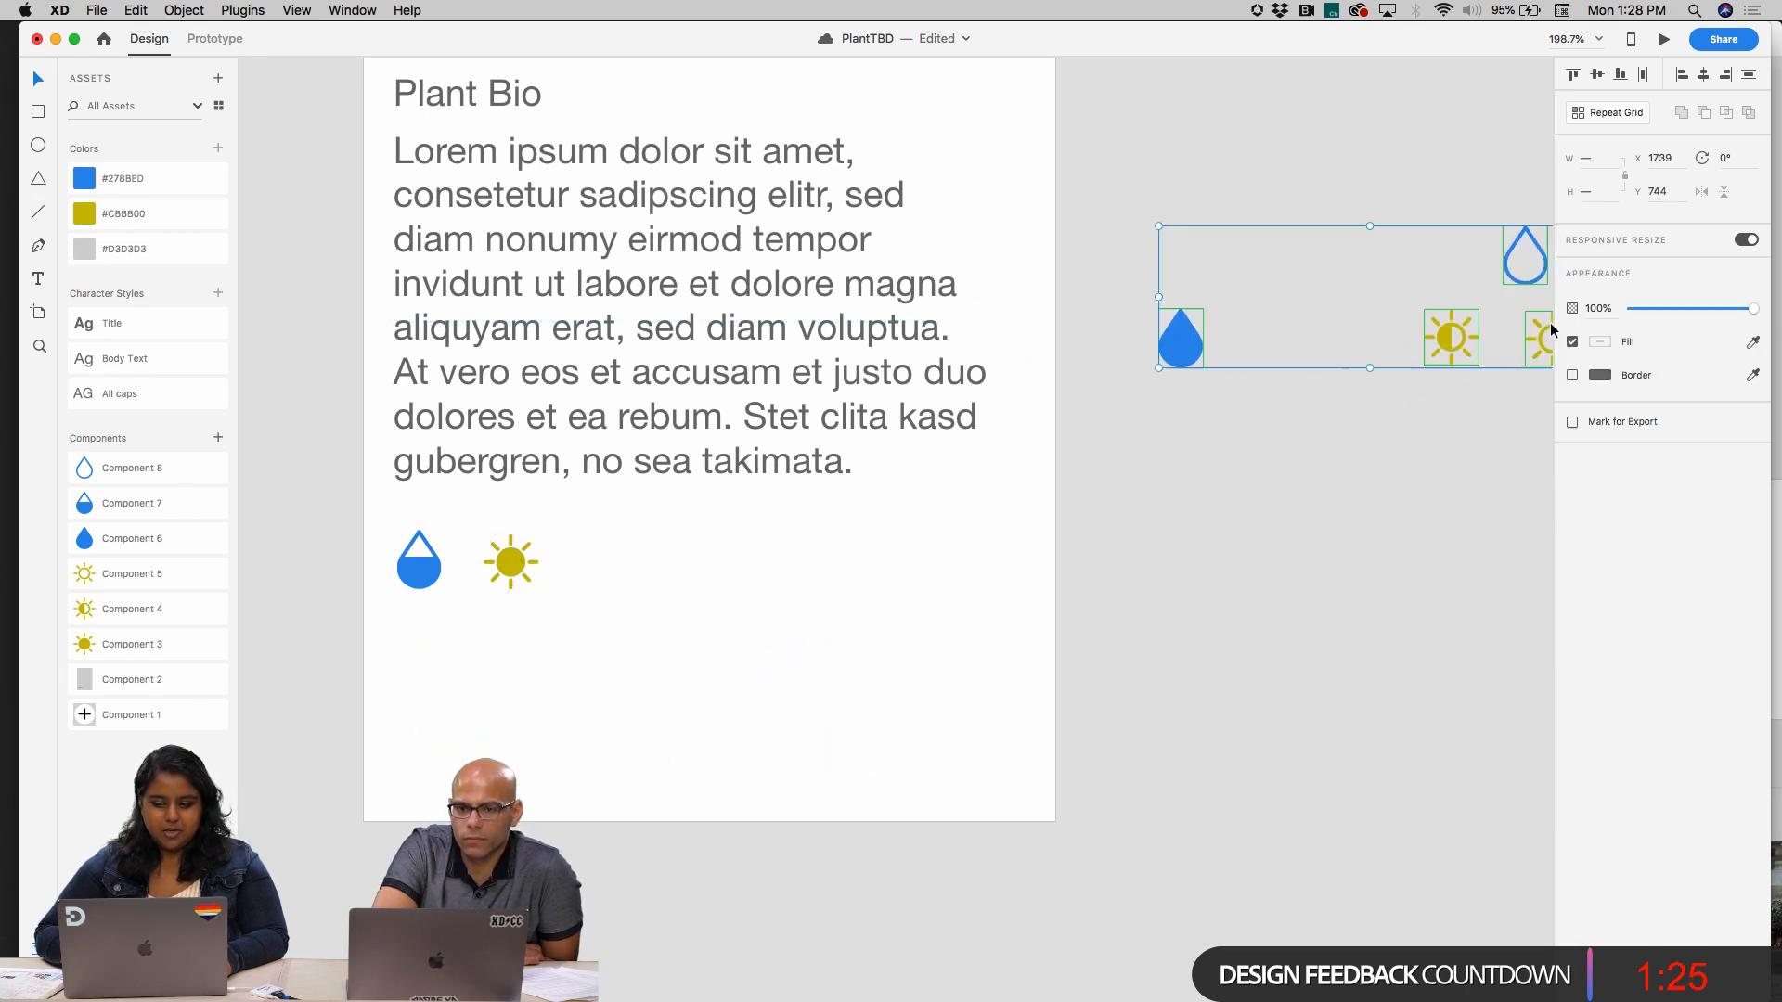
click(1310, 425)
Edit the saved blue color asset to the muted slate blue #5C6F81
scroll(1311, 425, down, 5)
scroll(1310, 426, down, 1)
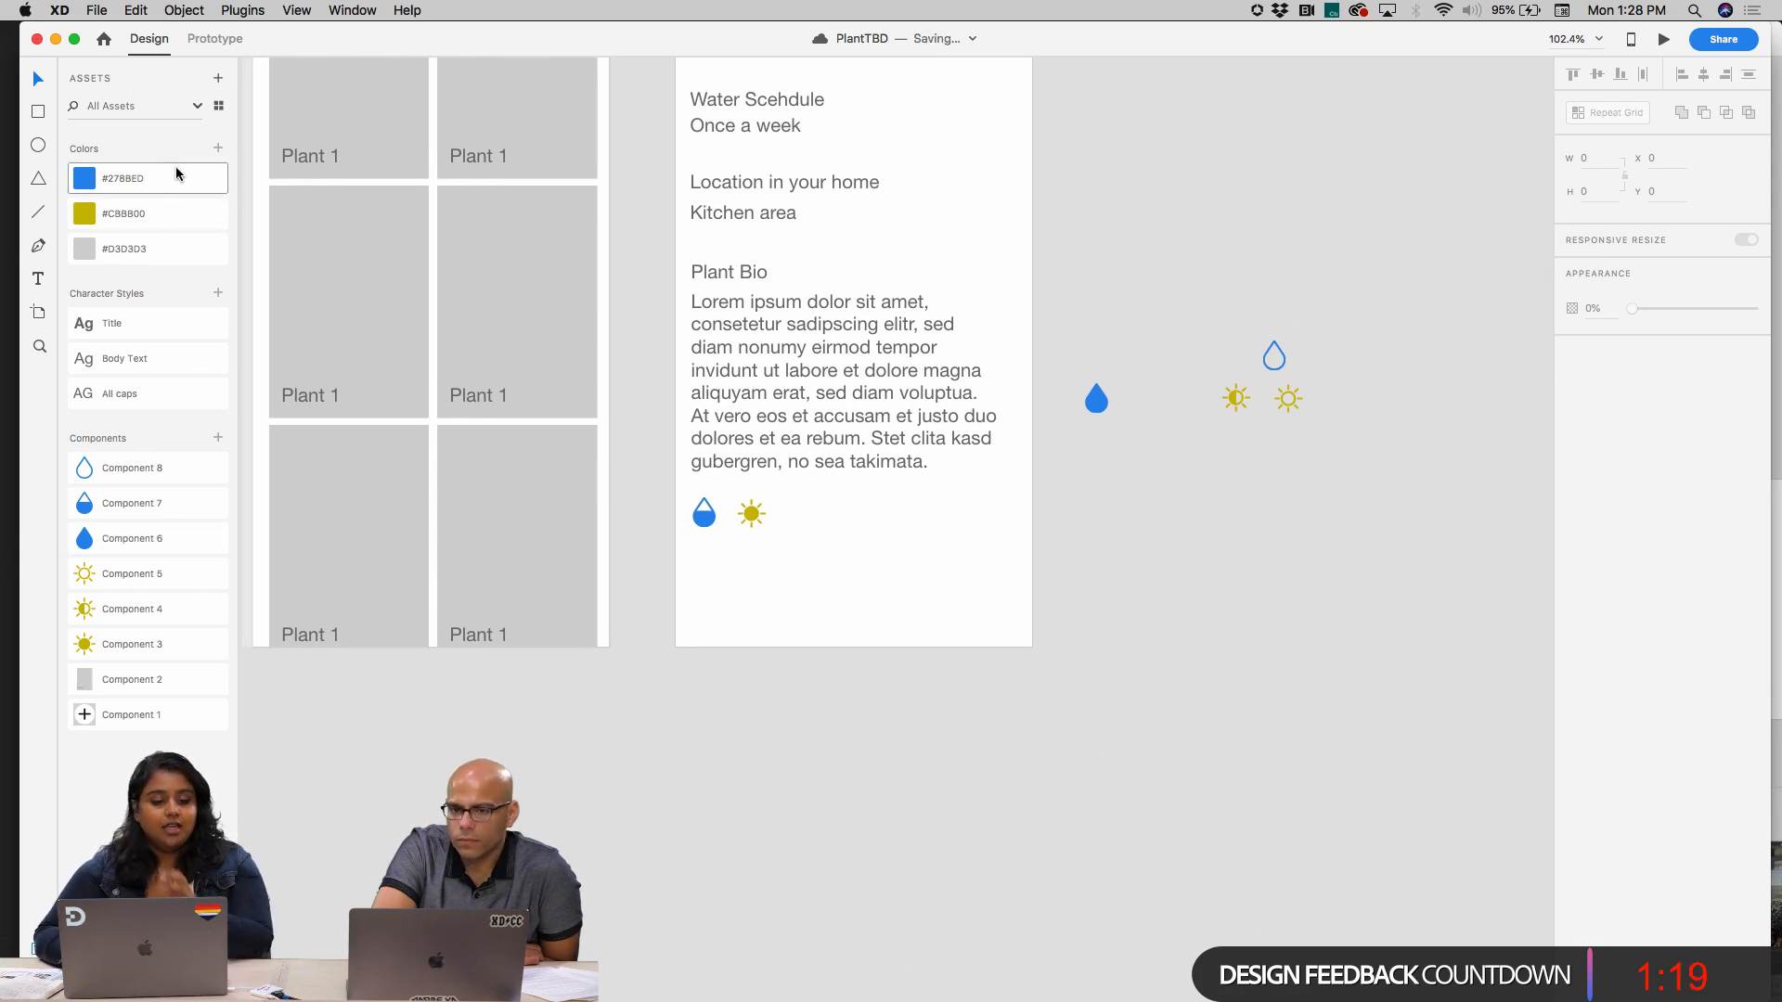
right_click(179, 176)
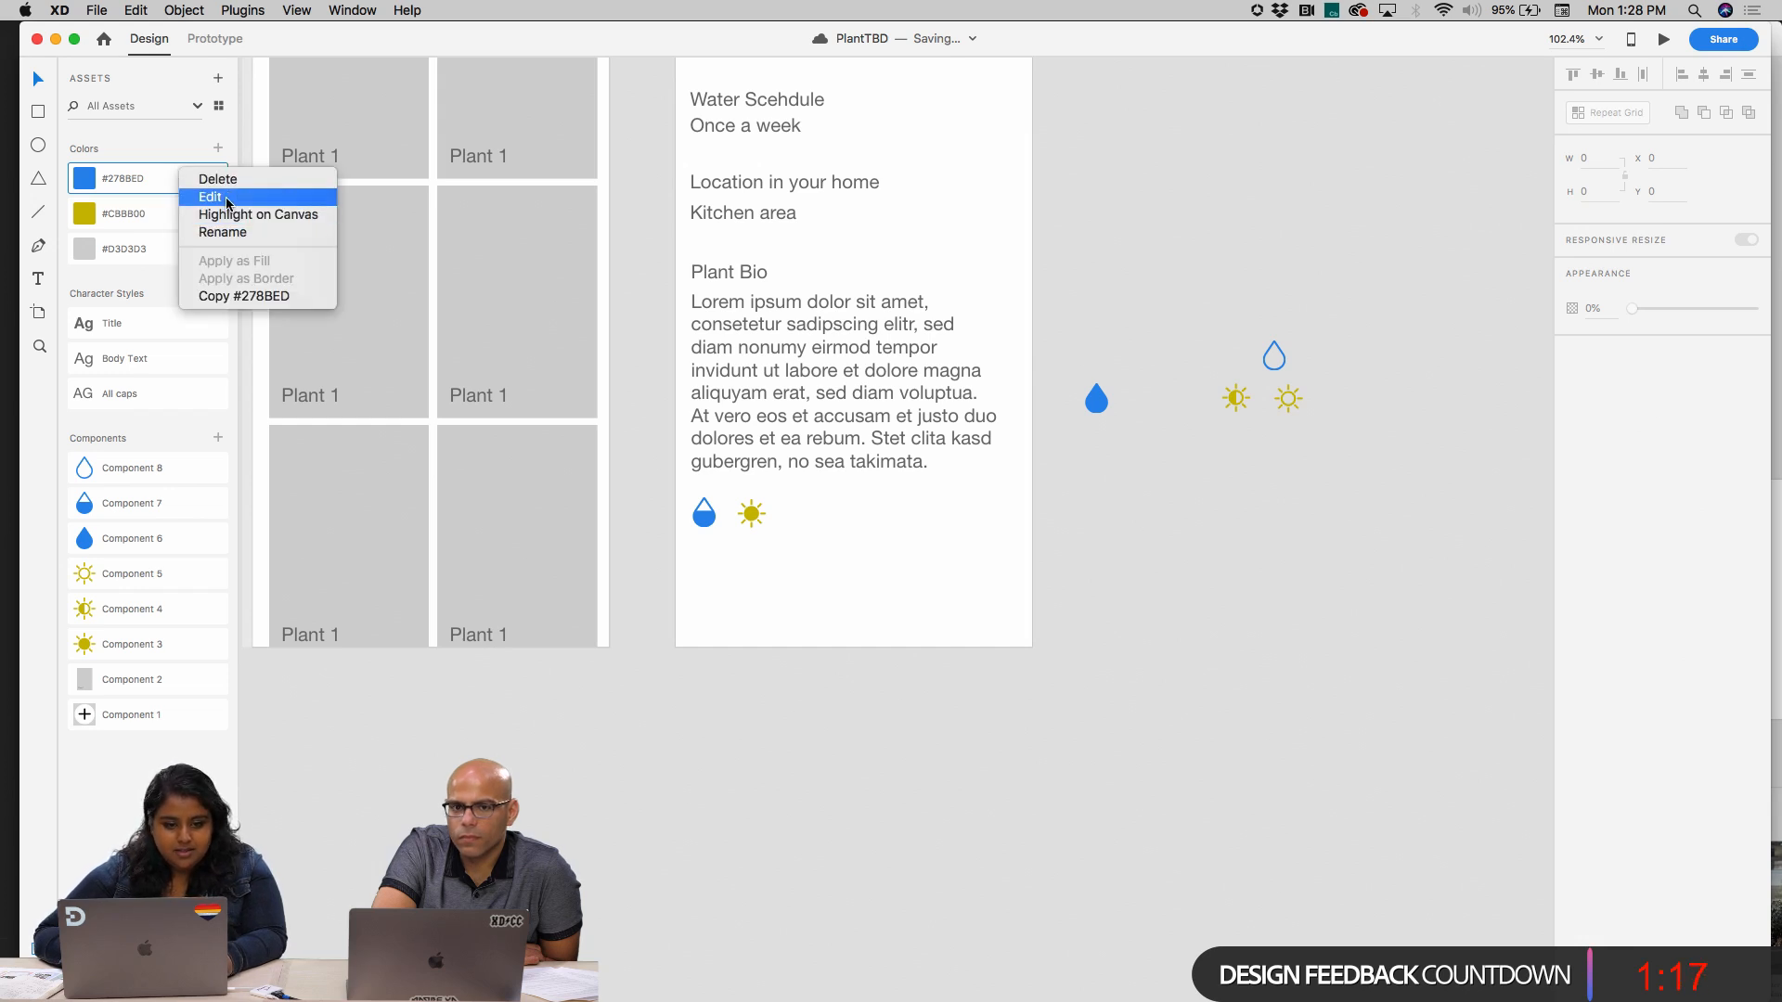
click(209, 193)
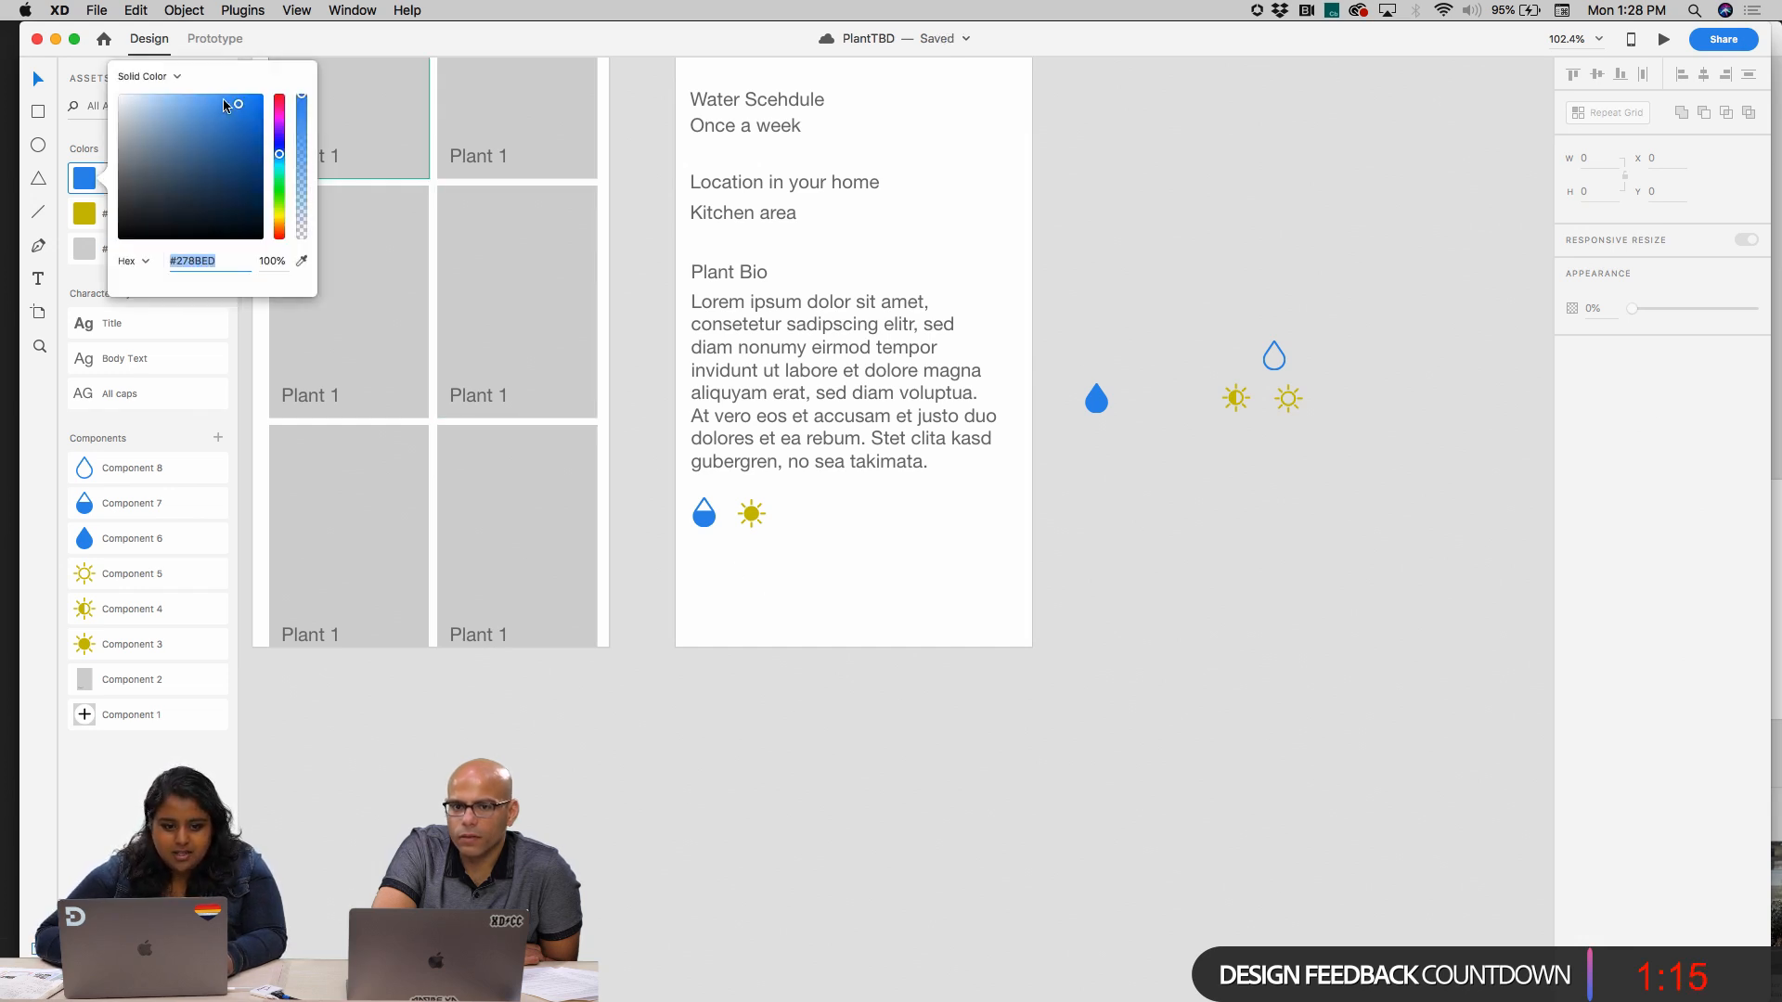
drag(242, 116, 160, 169)
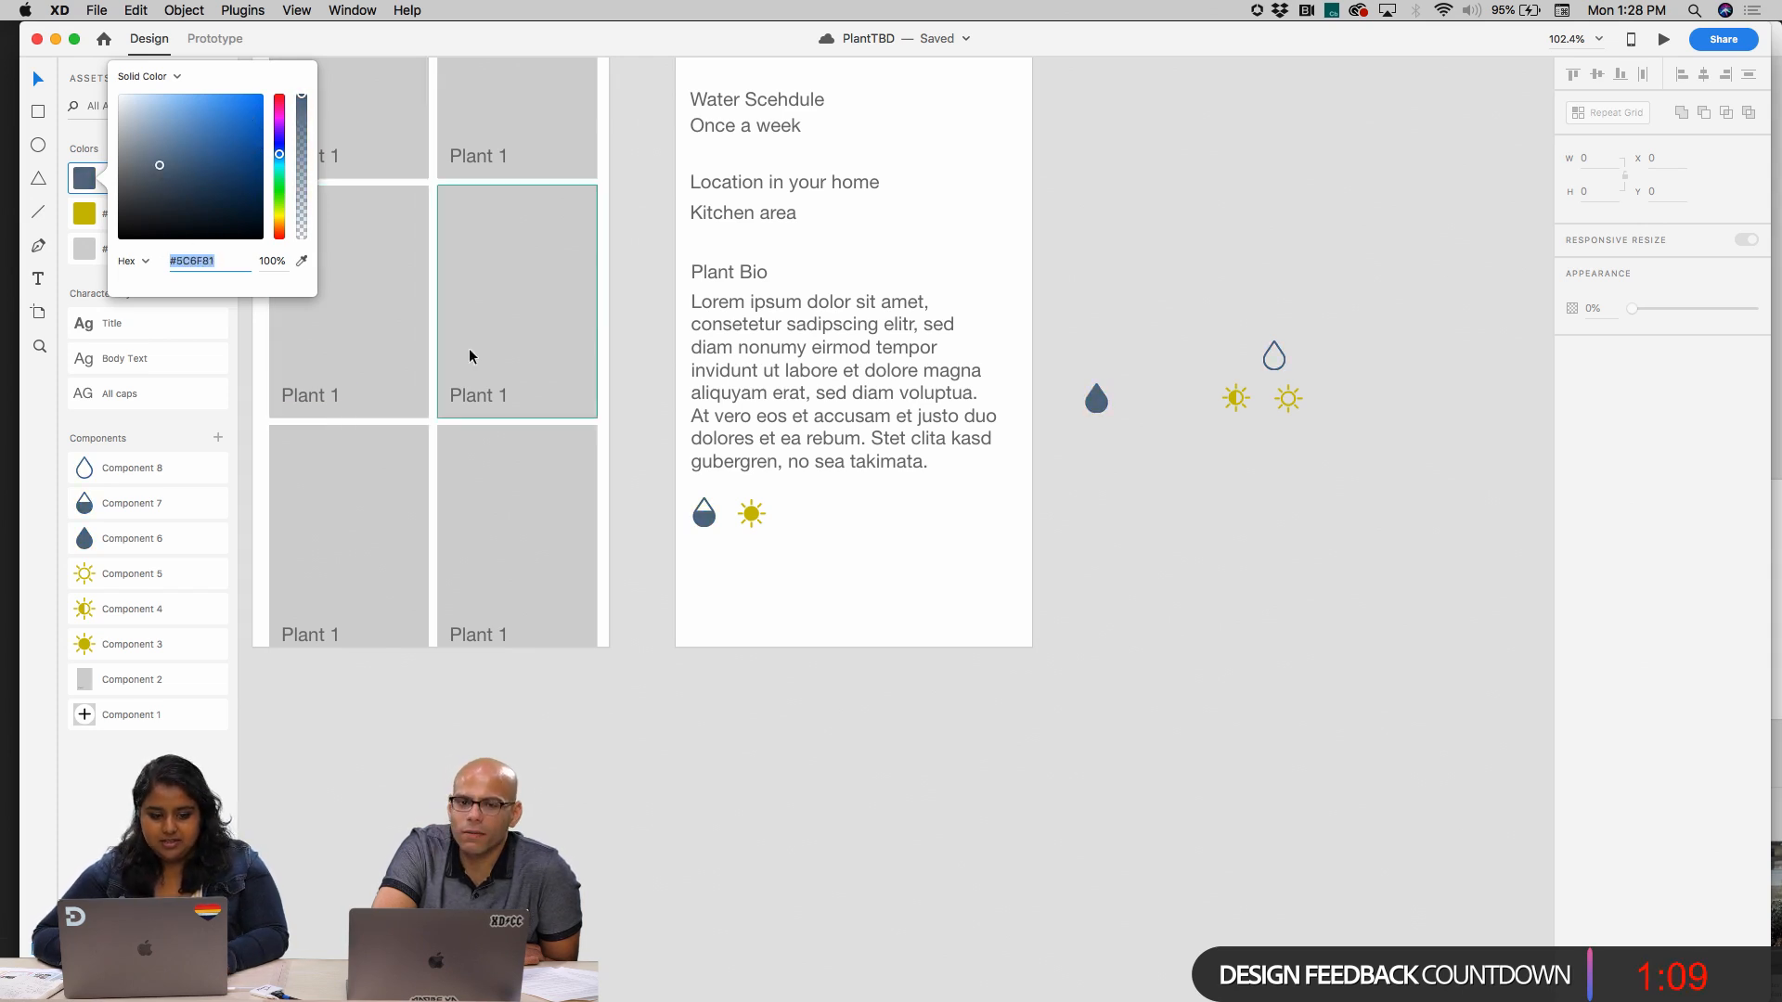
Close the color editor and undo the last change to the blue color asset
click(304, 326)
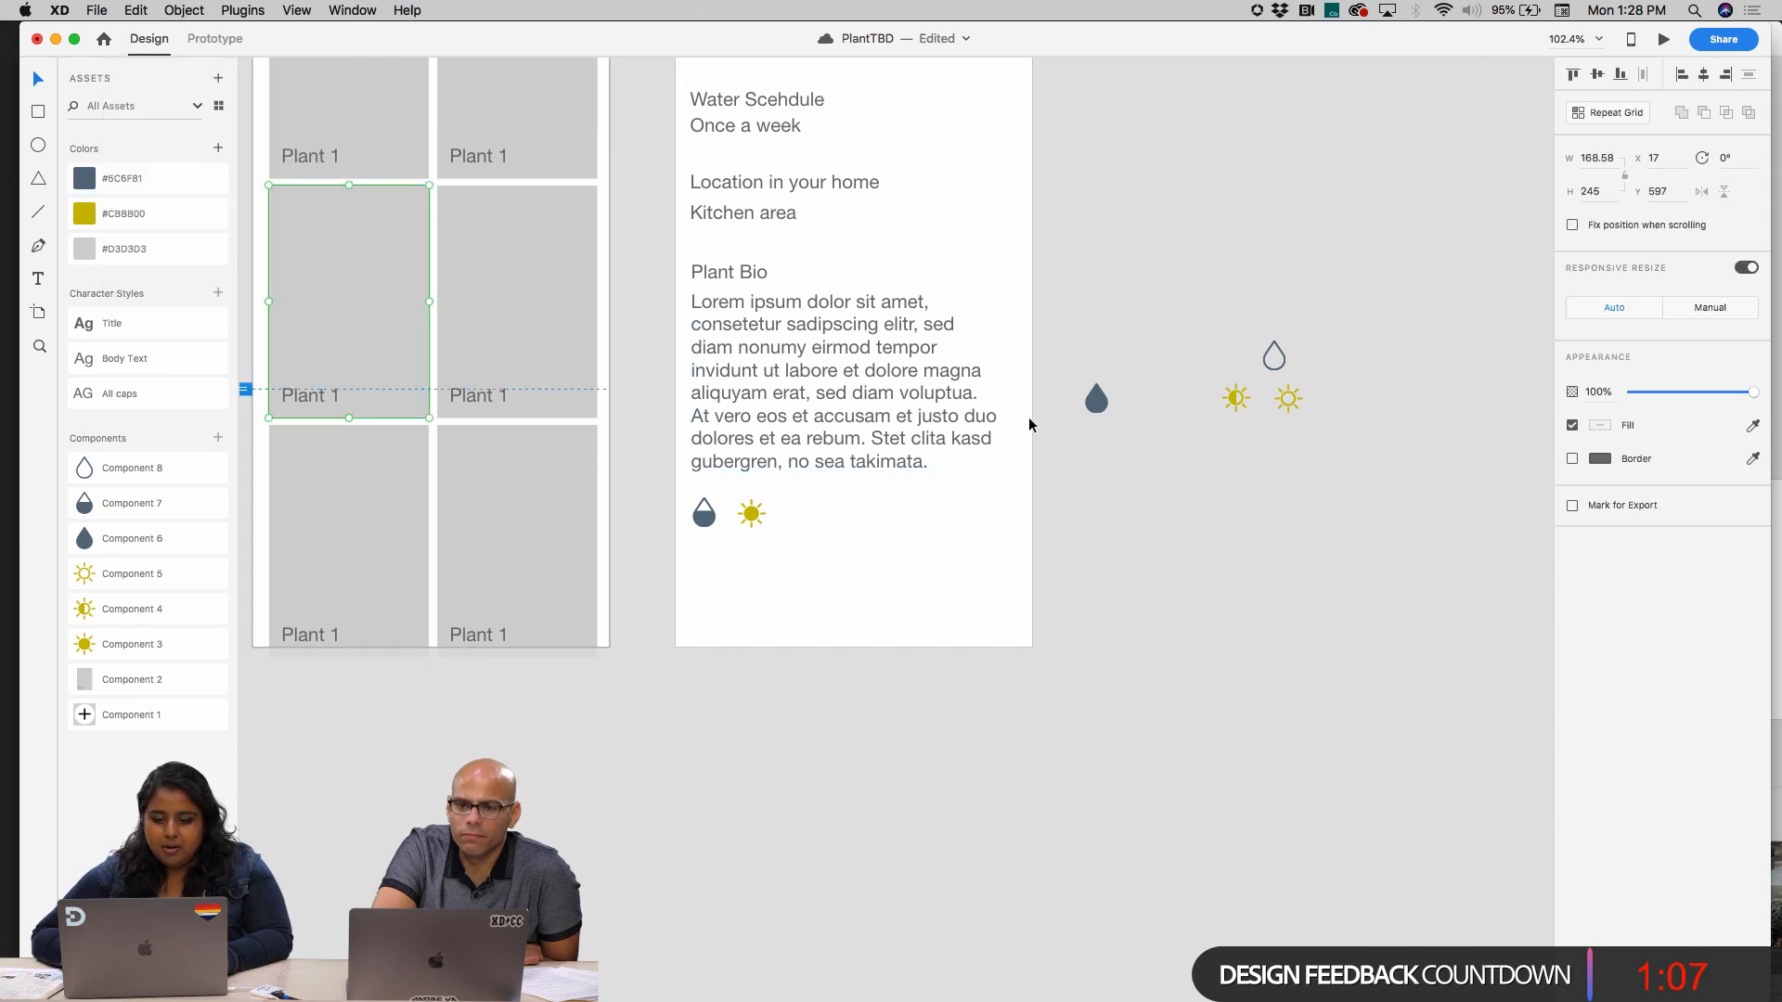
key(super+z)
Move the solid drop, empty drop, half-filled sun and empty sun together to the empty canvas below the Home artboard
scroll(1250, 263, down, 4)
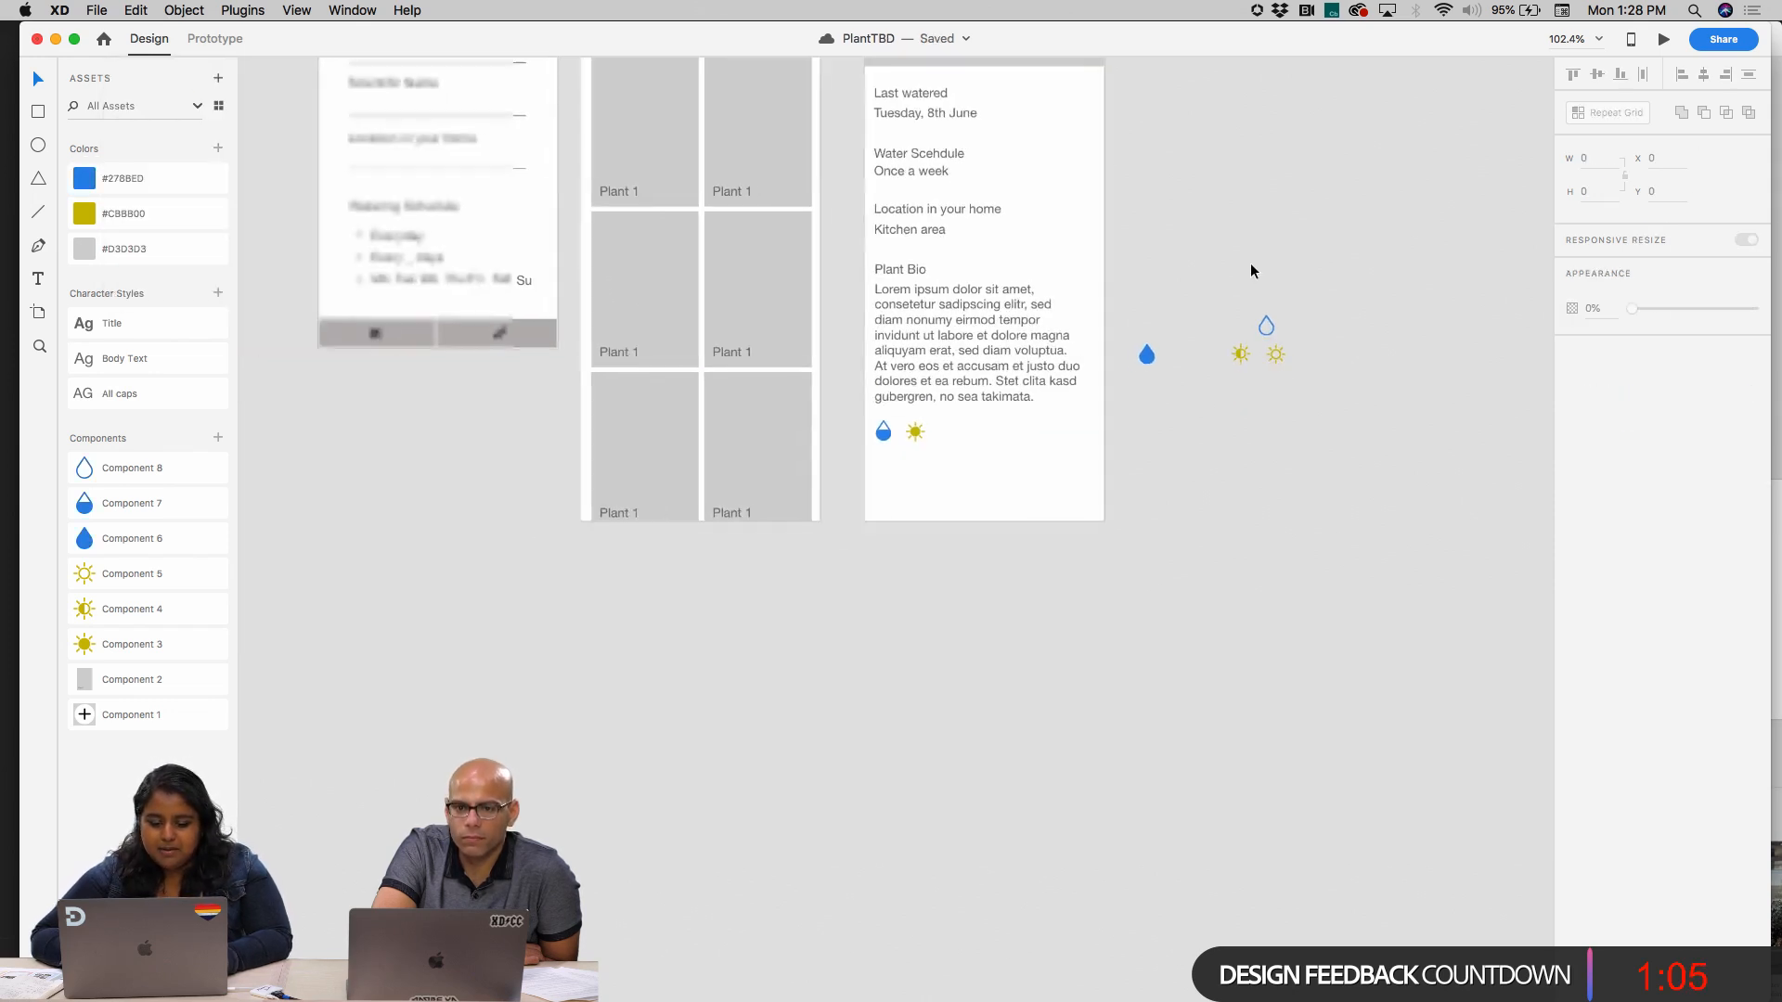
scroll(1250, 264, up, 4)
scroll(1249, 264, down, 4)
scroll(1250, 263, right, 3)
scroll(1250, 263, up, 2)
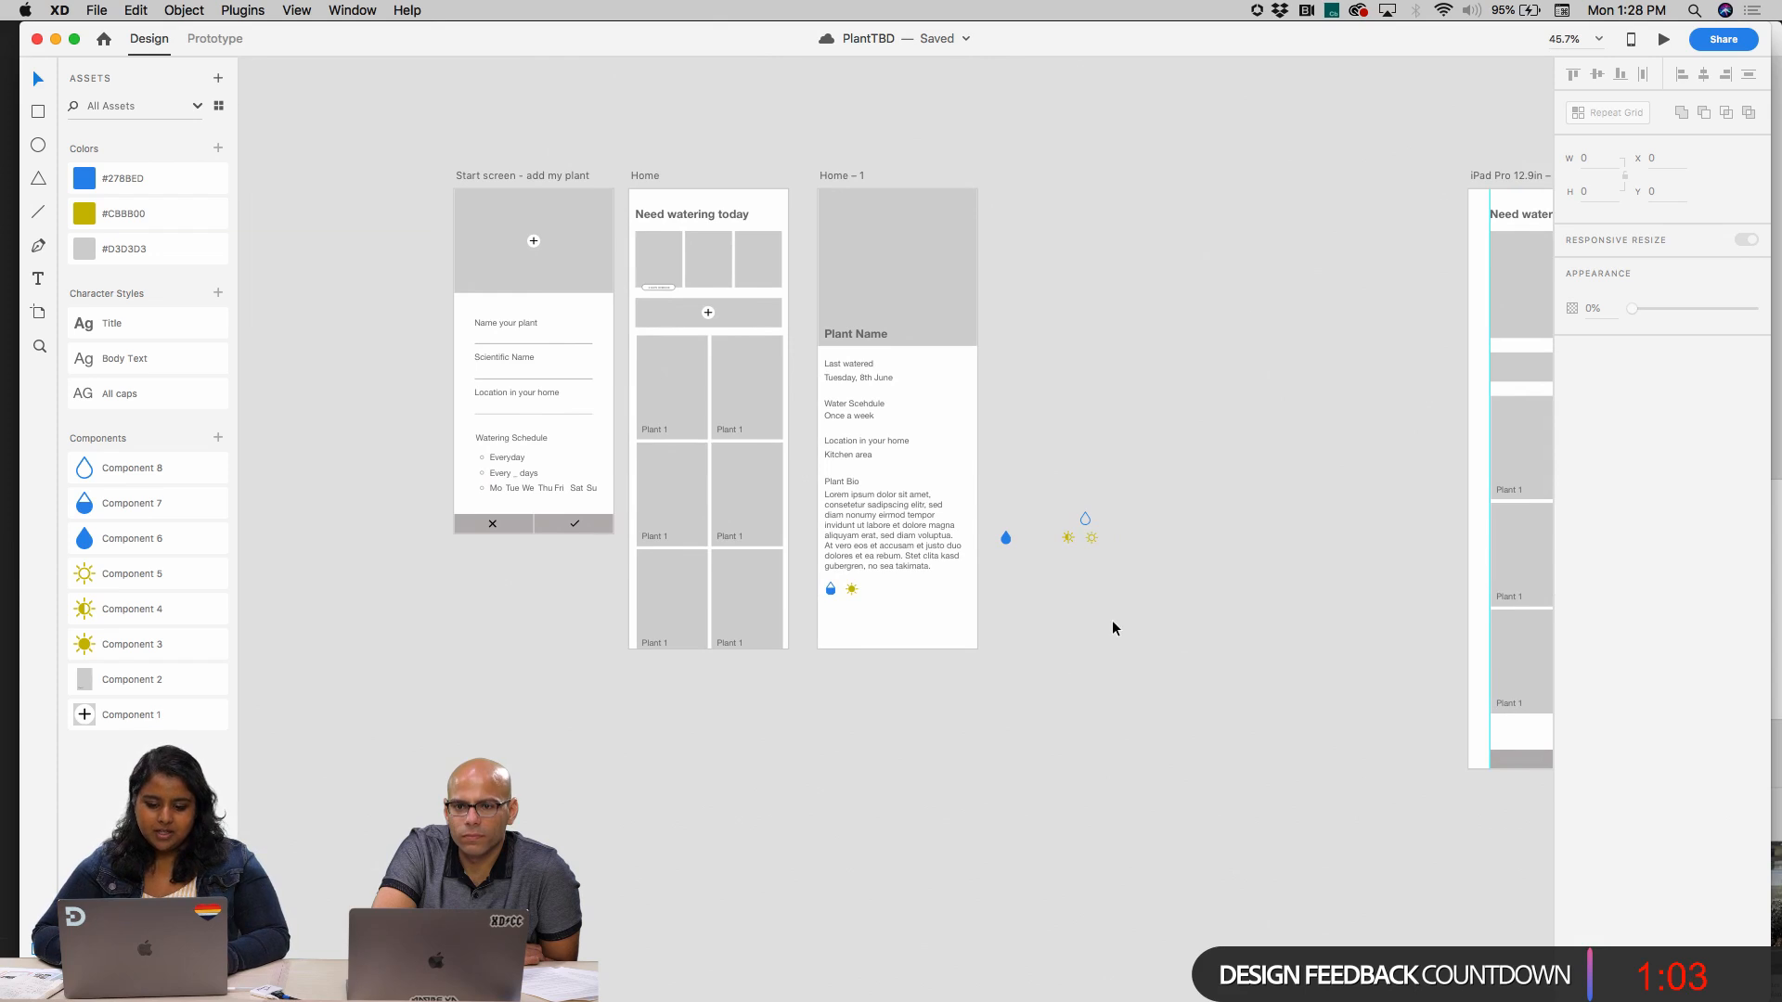
drag(1112, 619, 987, 497)
drag(1066, 543, 681, 778)
click(977, 732)
Shift the Home – 1 artboard slightly closer to the Home artboard, at X 1289, and deselect it
scroll(977, 732, right, 5)
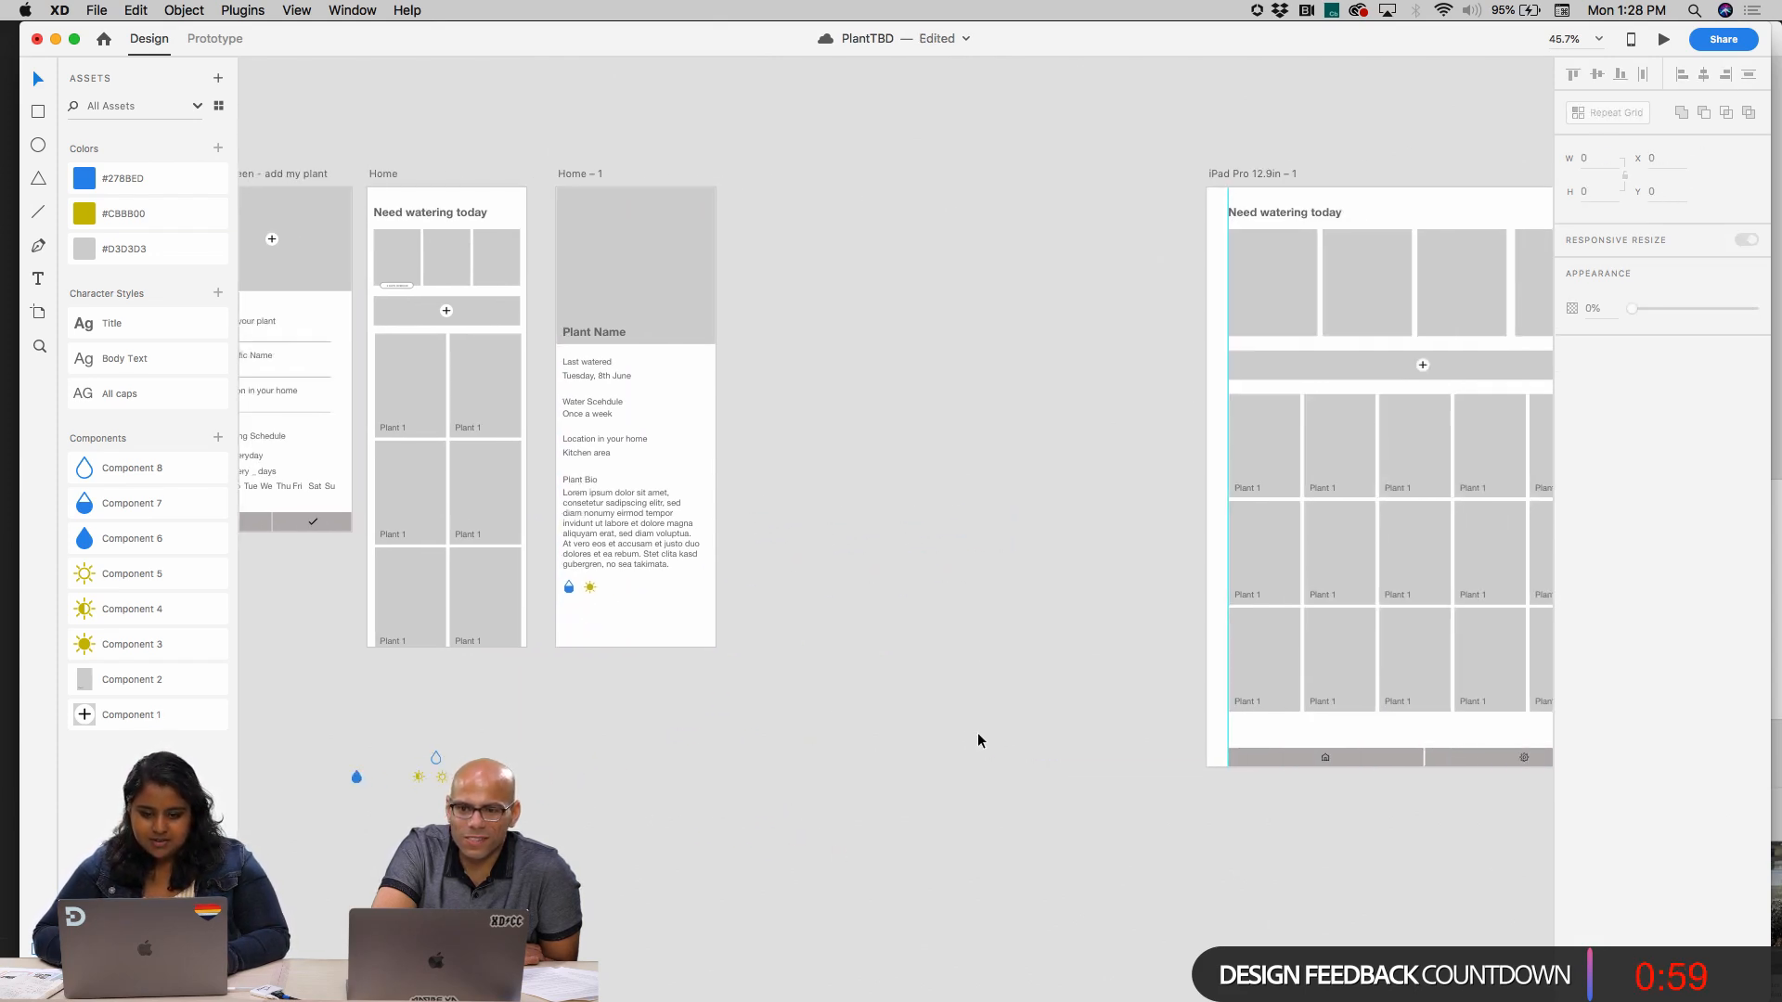
scroll(943, 760, down, 5)
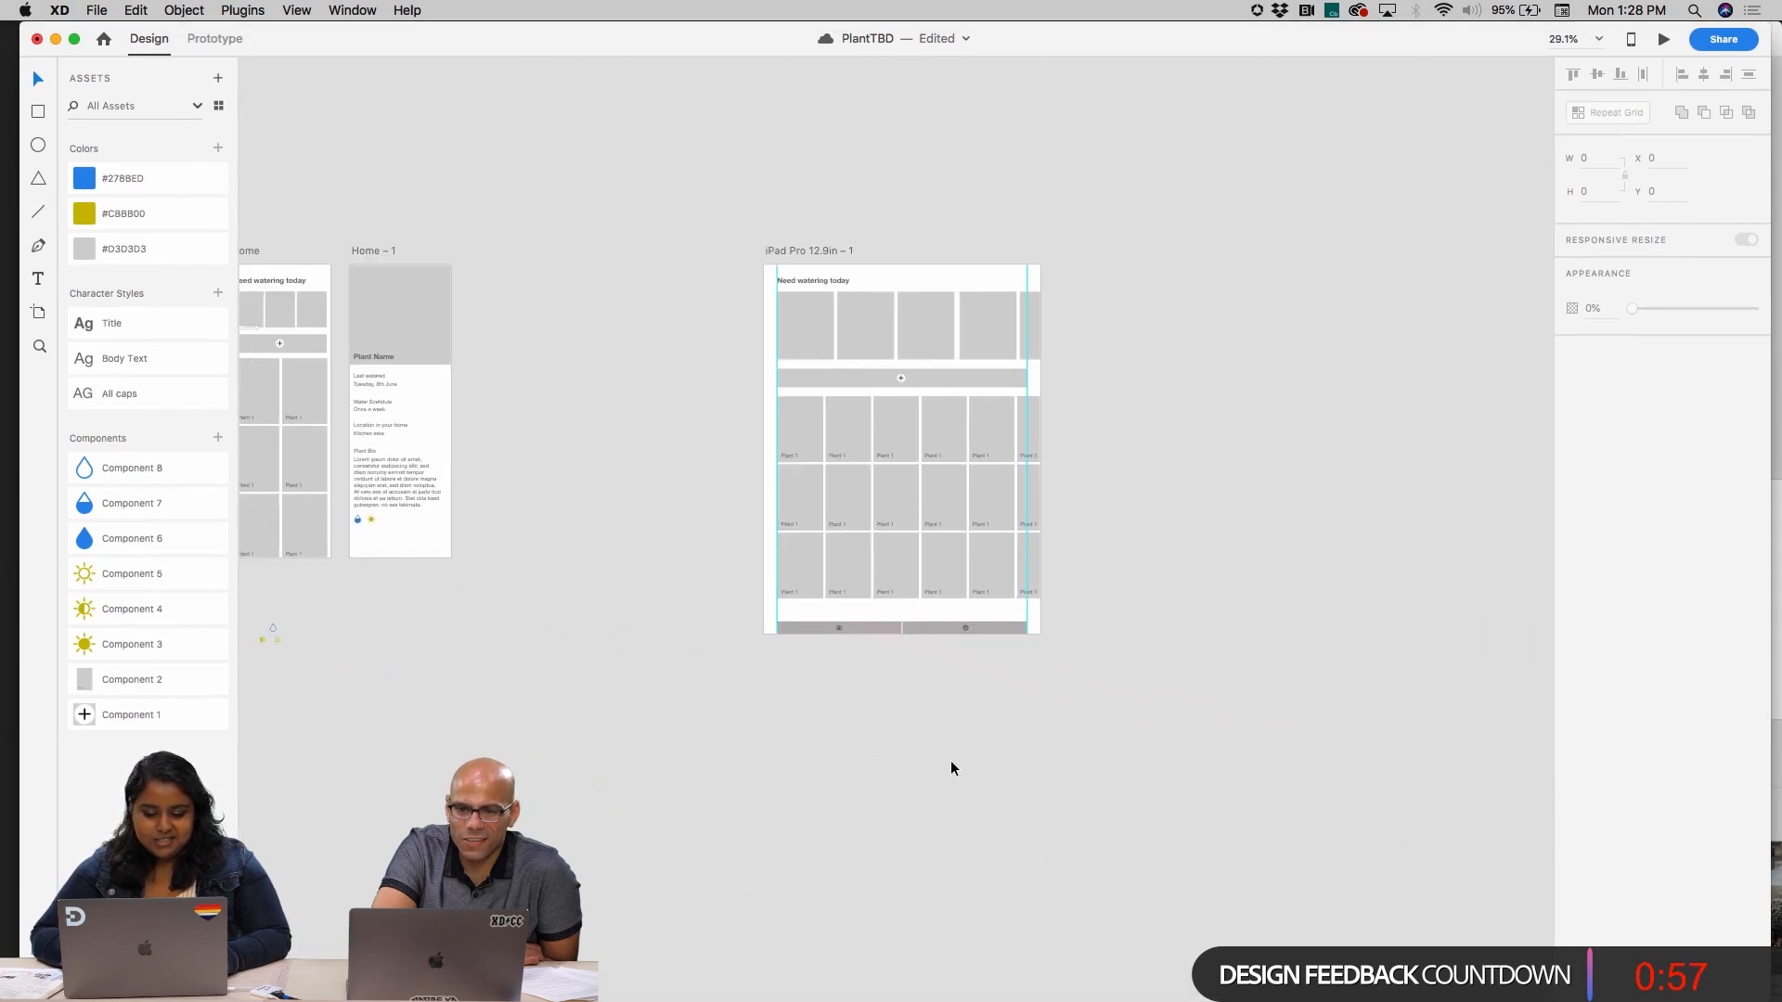
scroll(951, 763, left, 3)
scroll(952, 763, up, 1)
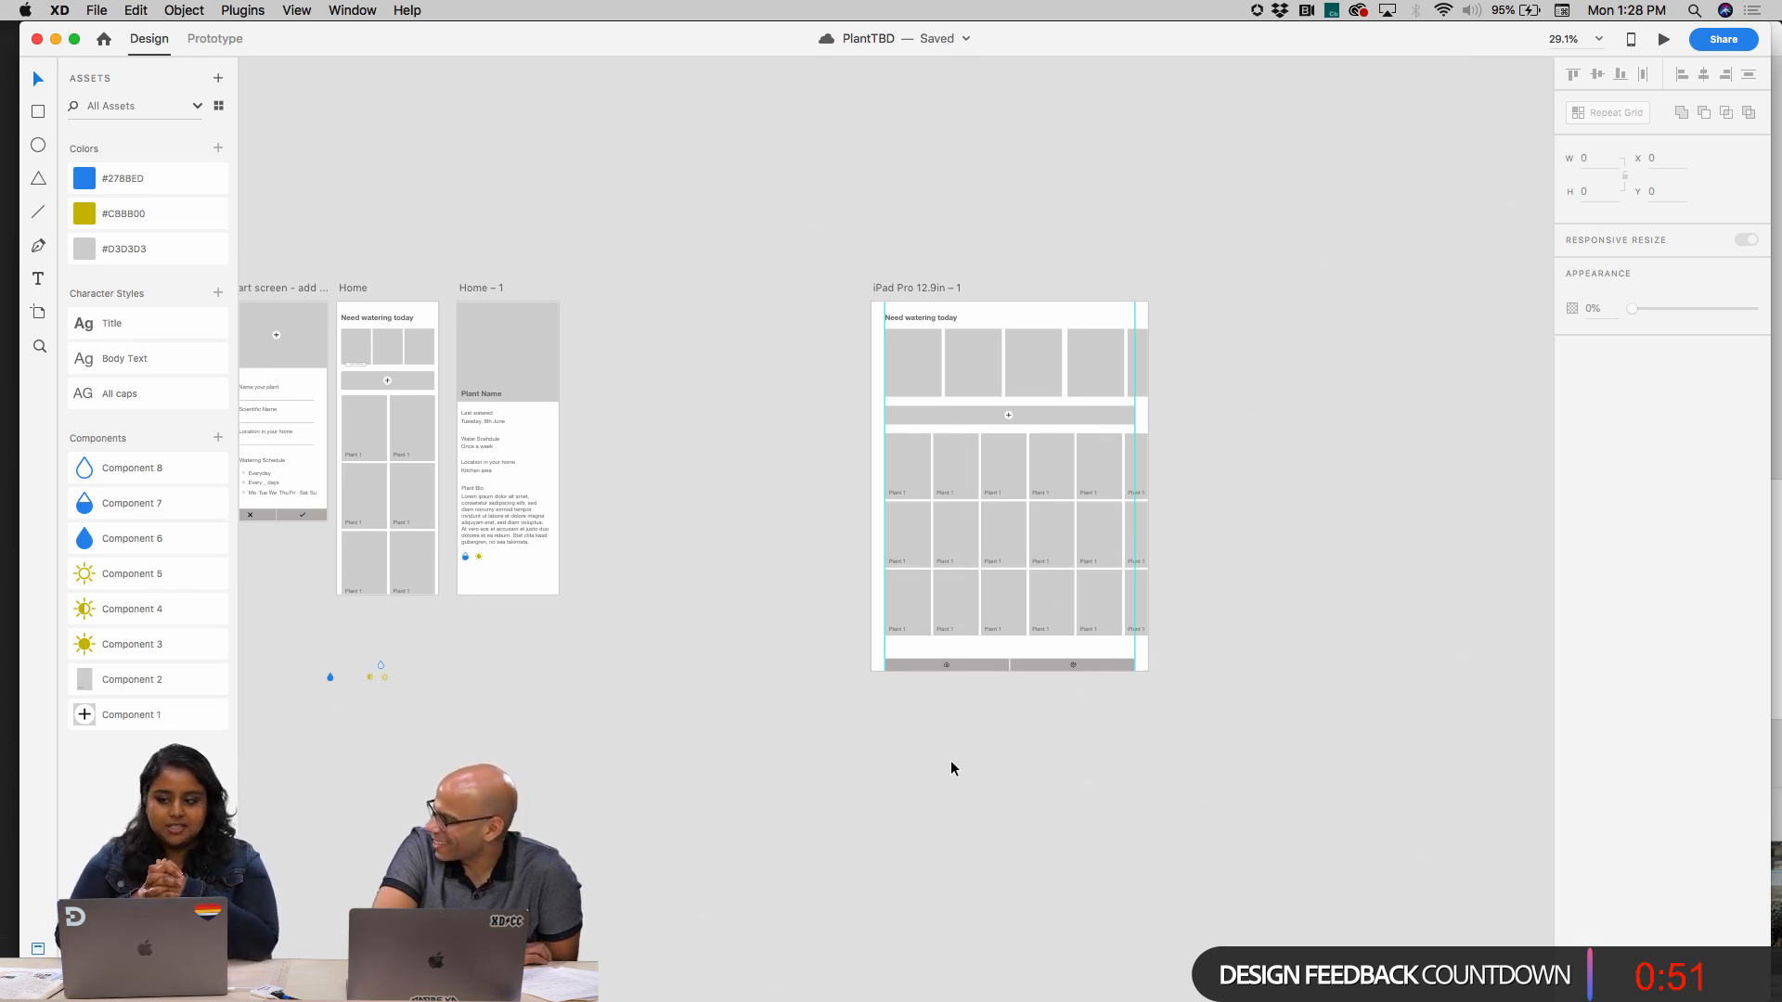
click(898, 287)
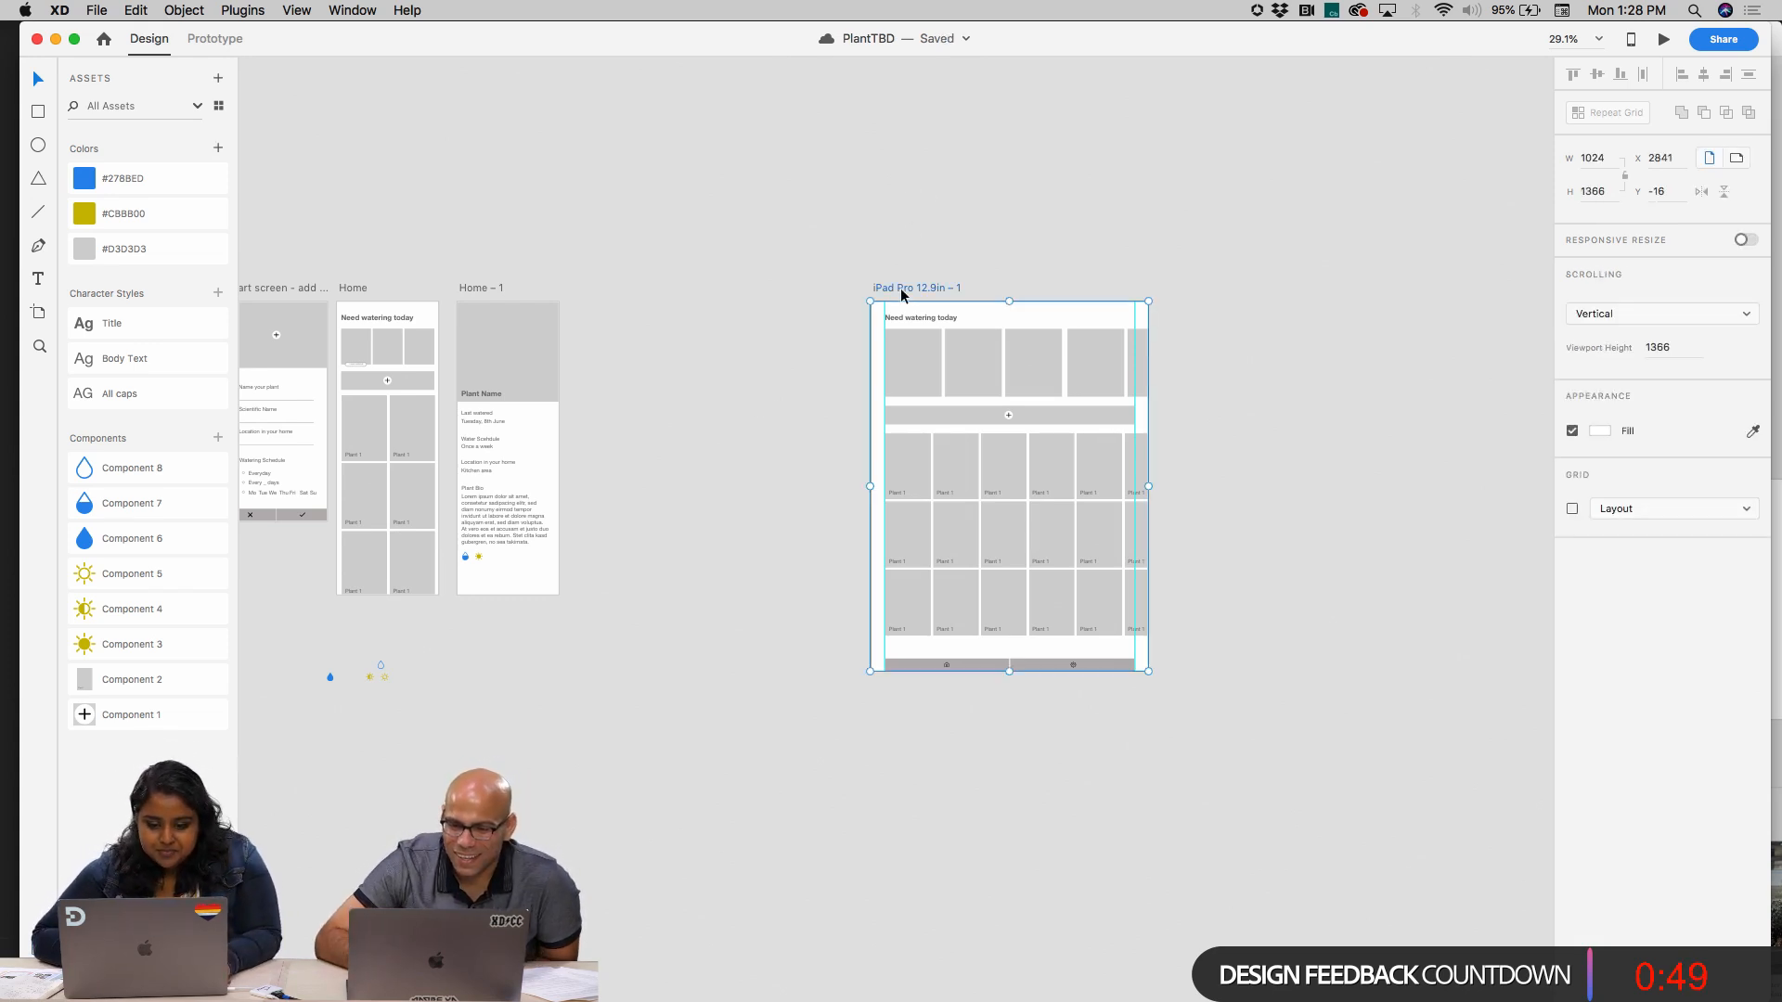
click(471, 288)
mouse_move(471, 288)
mouse_down()
mouse_move(575, 288)
mouse_move(466, 288)
mouse_up()
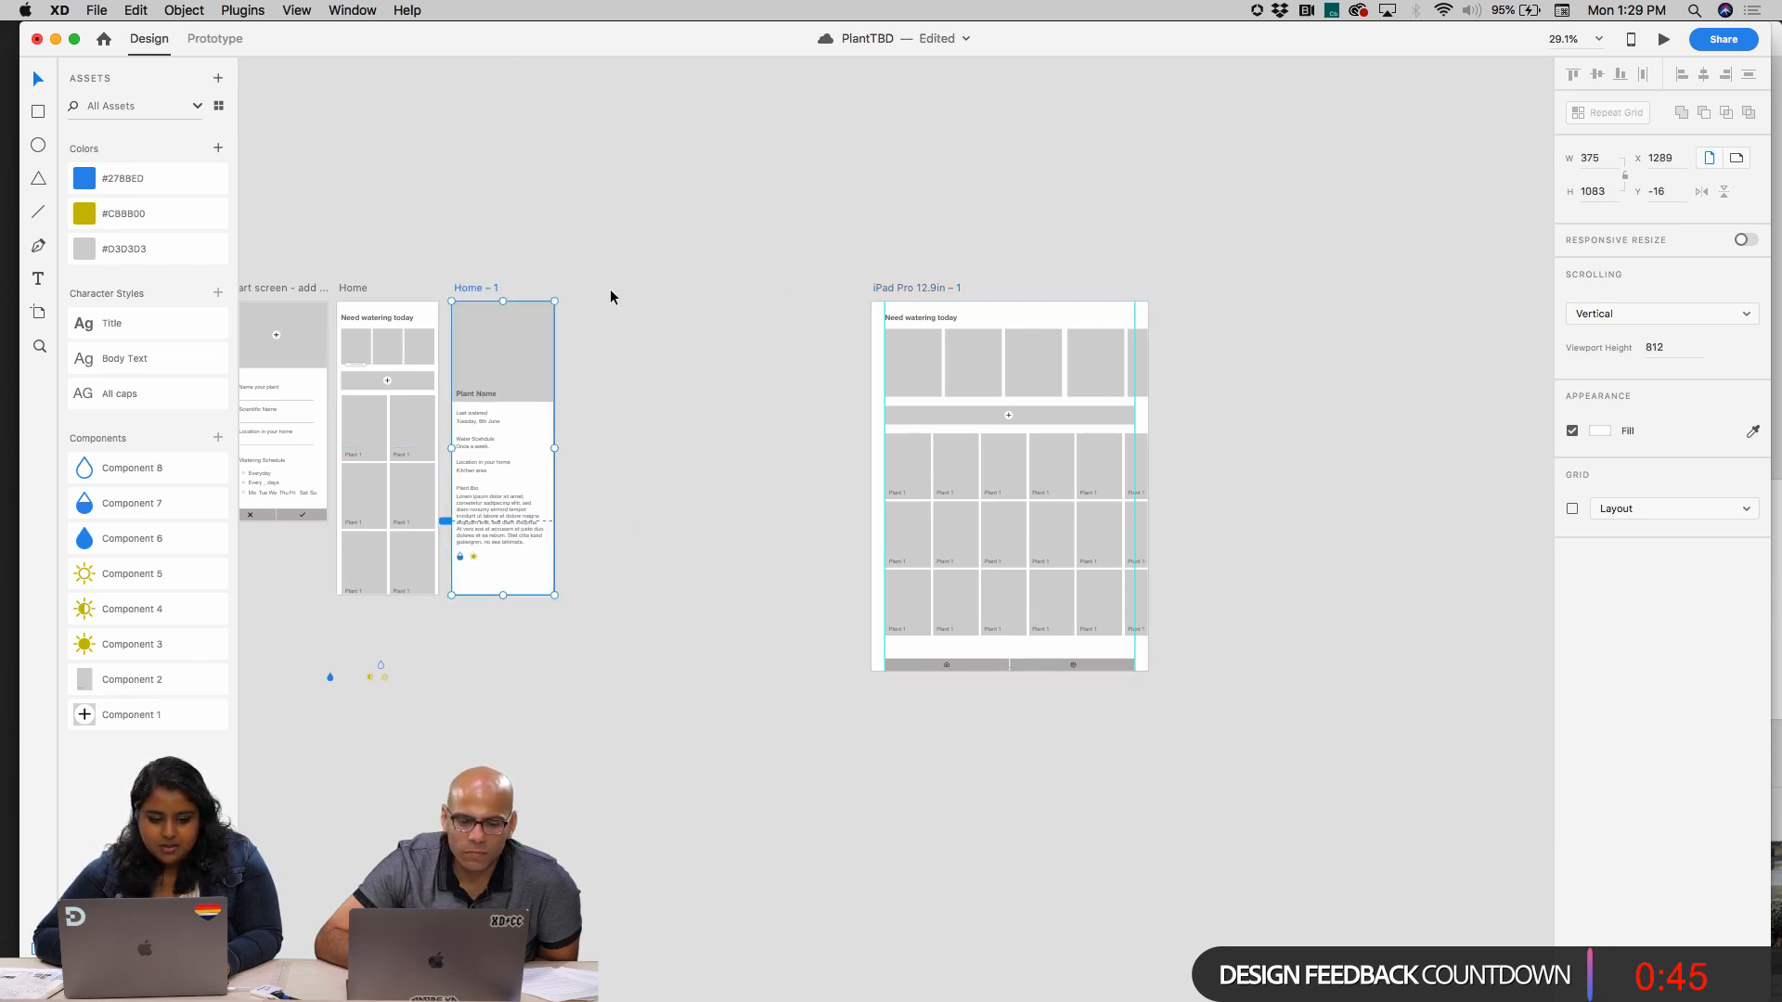
click(738, 308)
Duplicate Artboard – 1 directly below itself, clear the copy's contents and select the empty copy
scroll(738, 308, up, 5)
scroll(695, 483, up, 10)
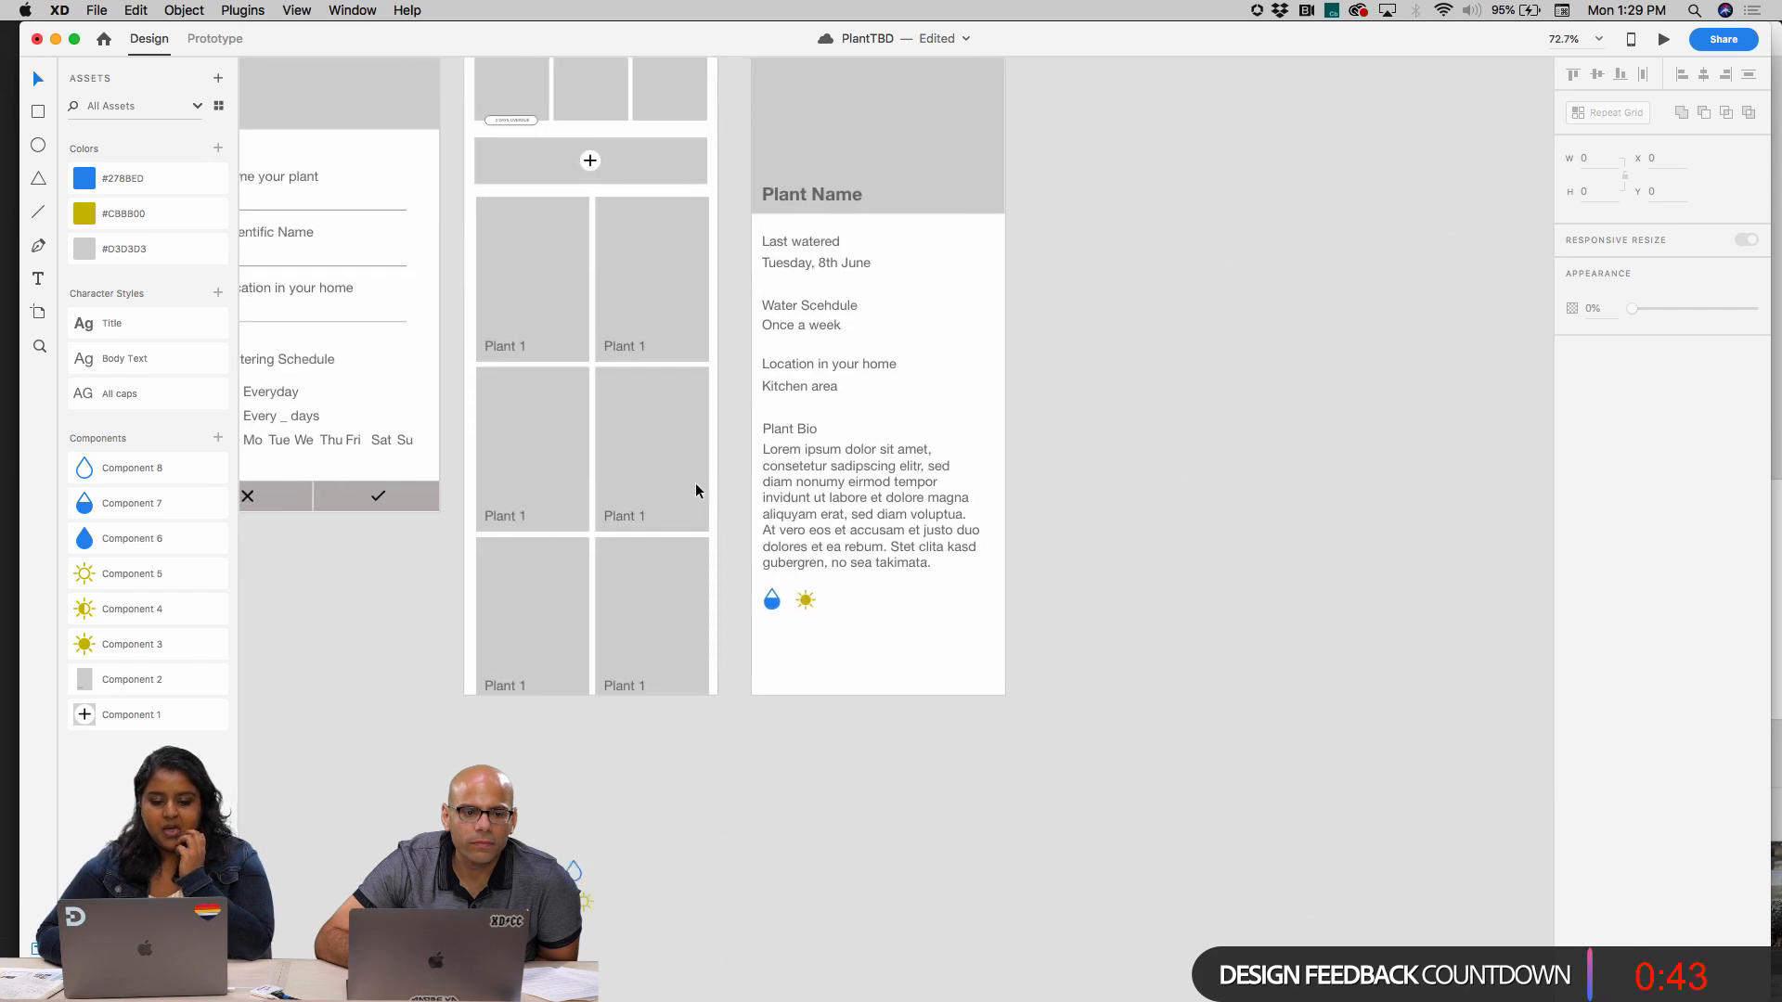
scroll(689, 504, down, 5)
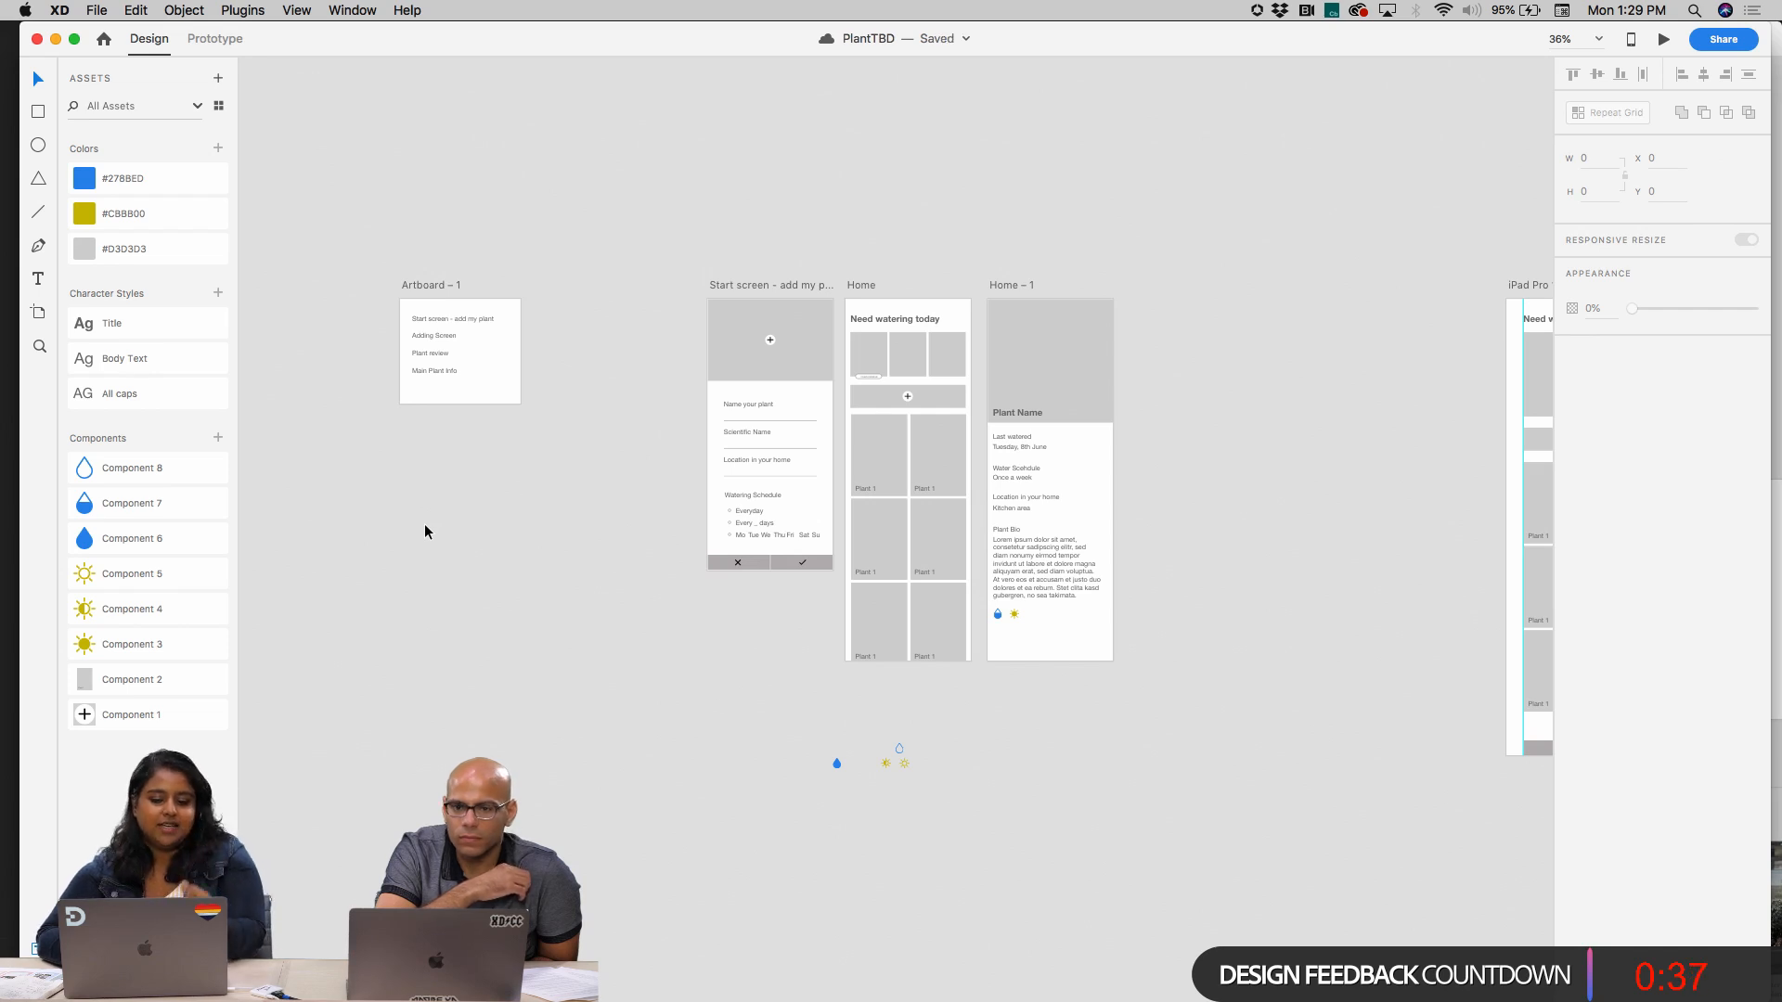
scroll(812, 645, left, 1)
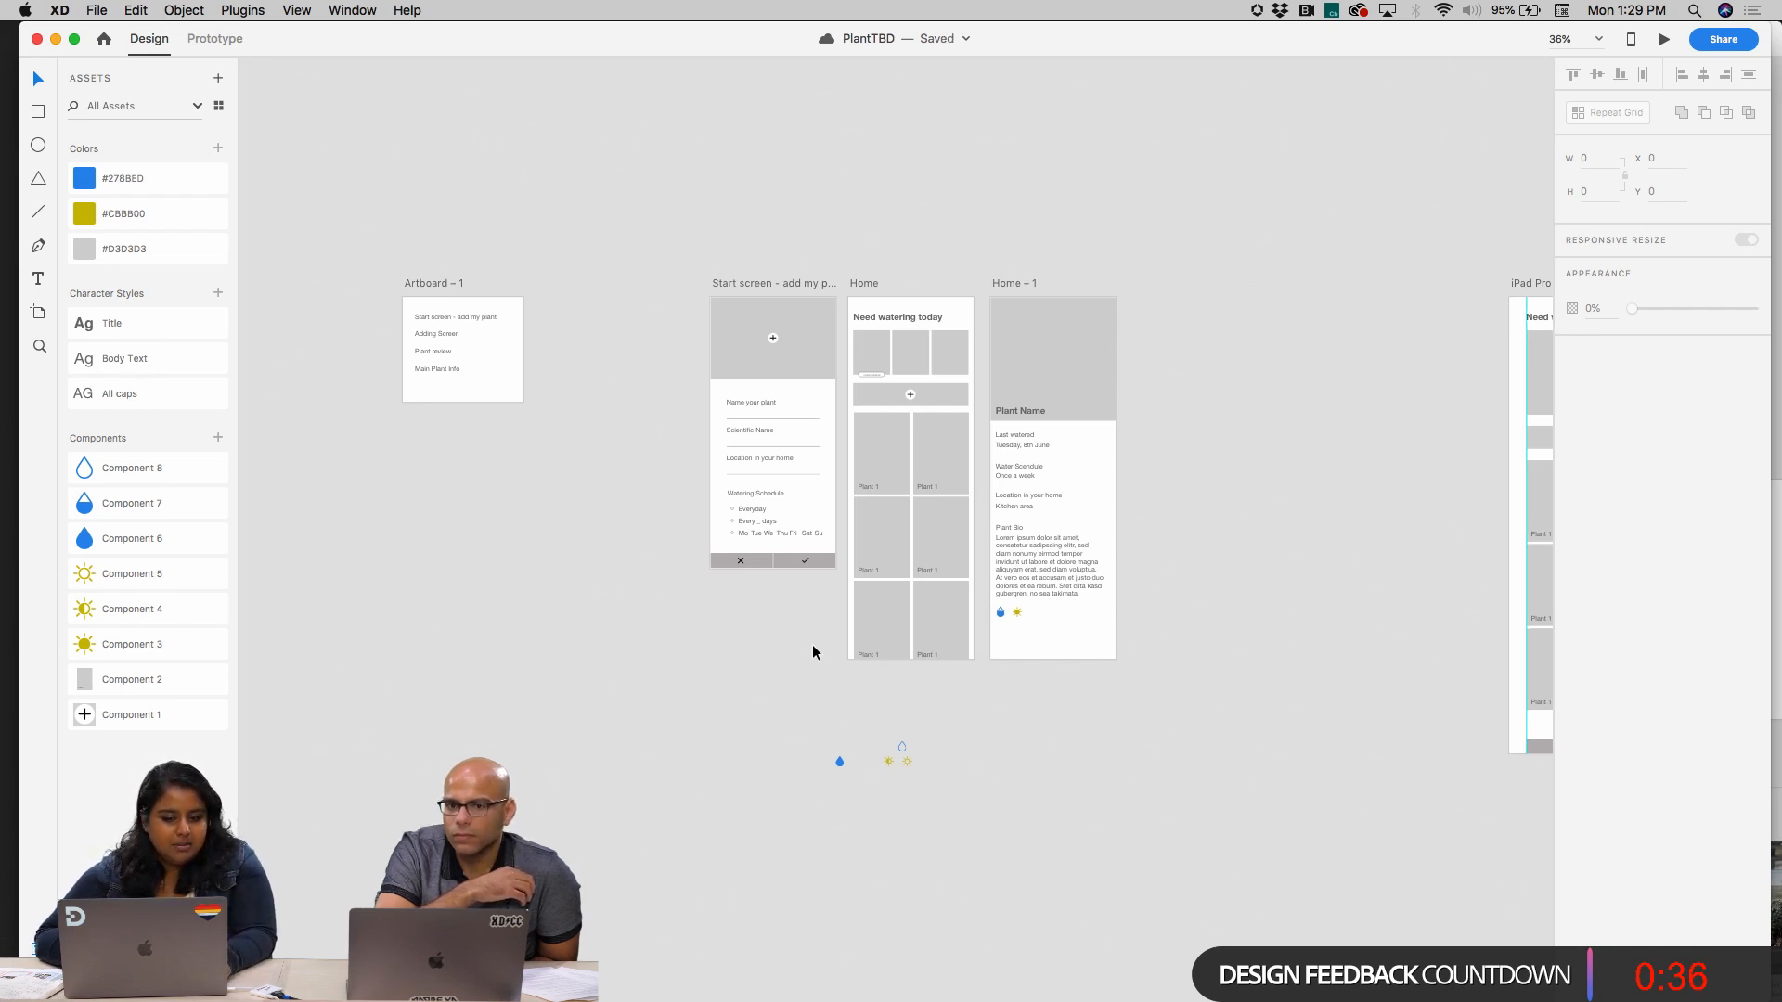
click(422, 283)
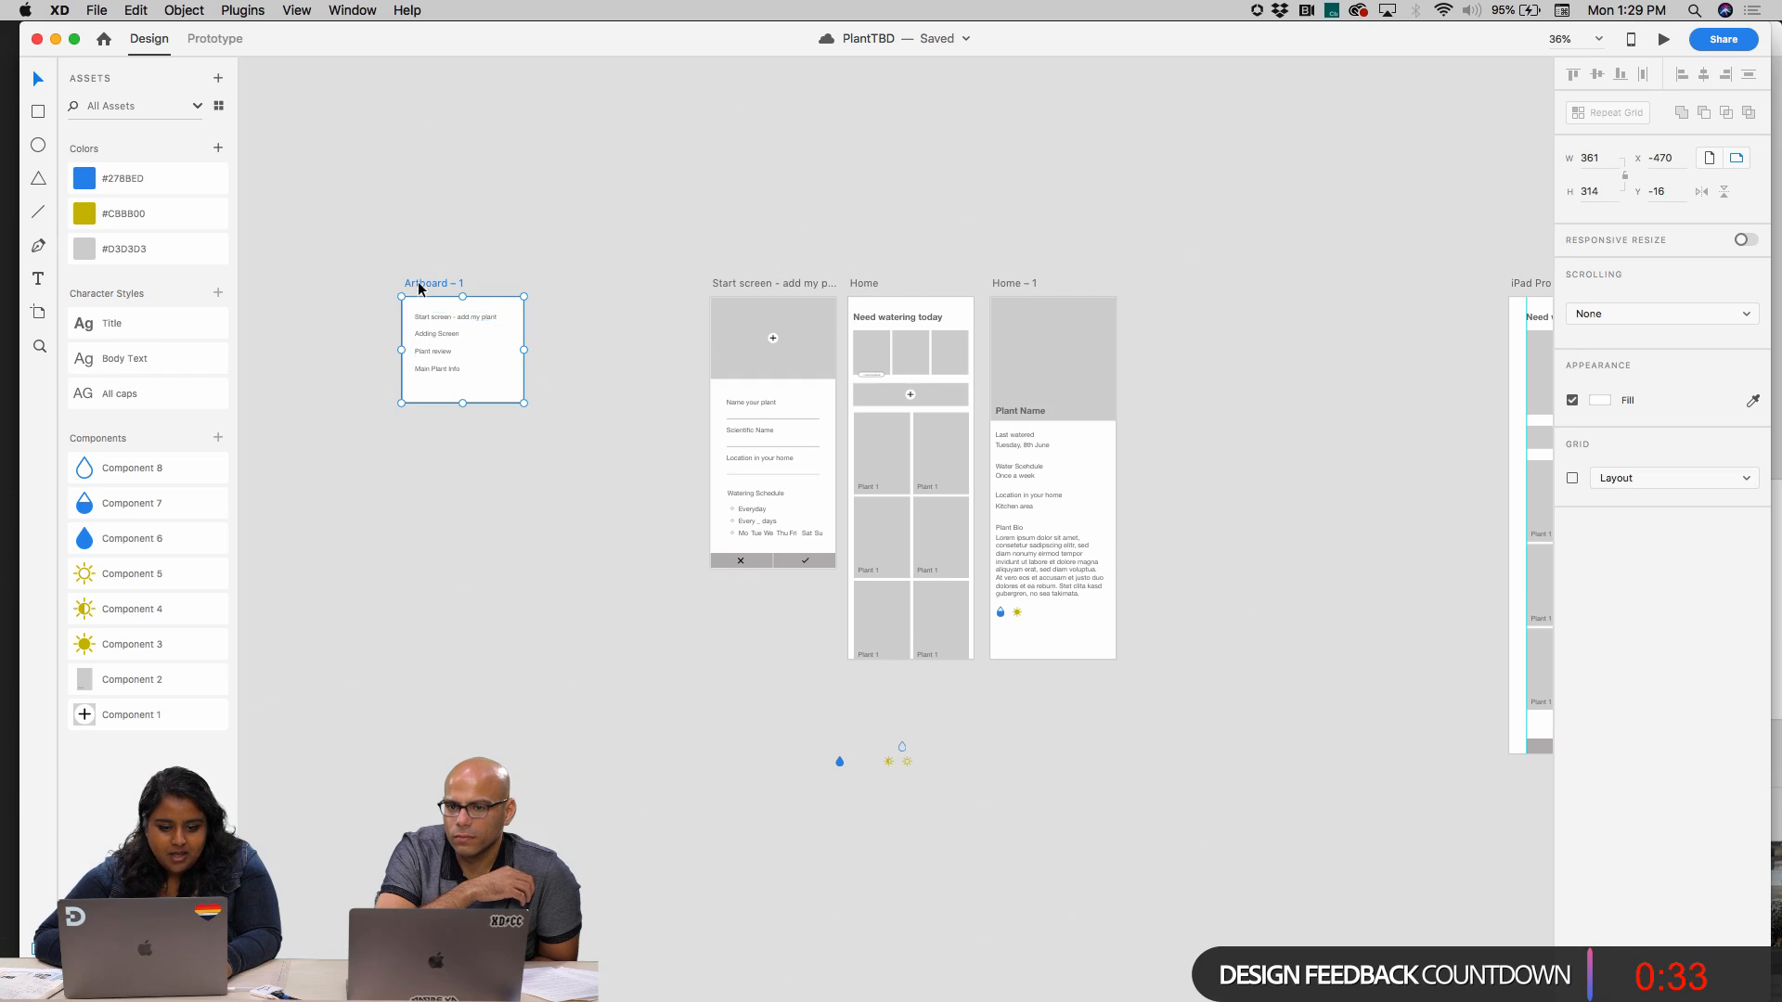
drag(418, 302, 455, 535)
key(Delete)
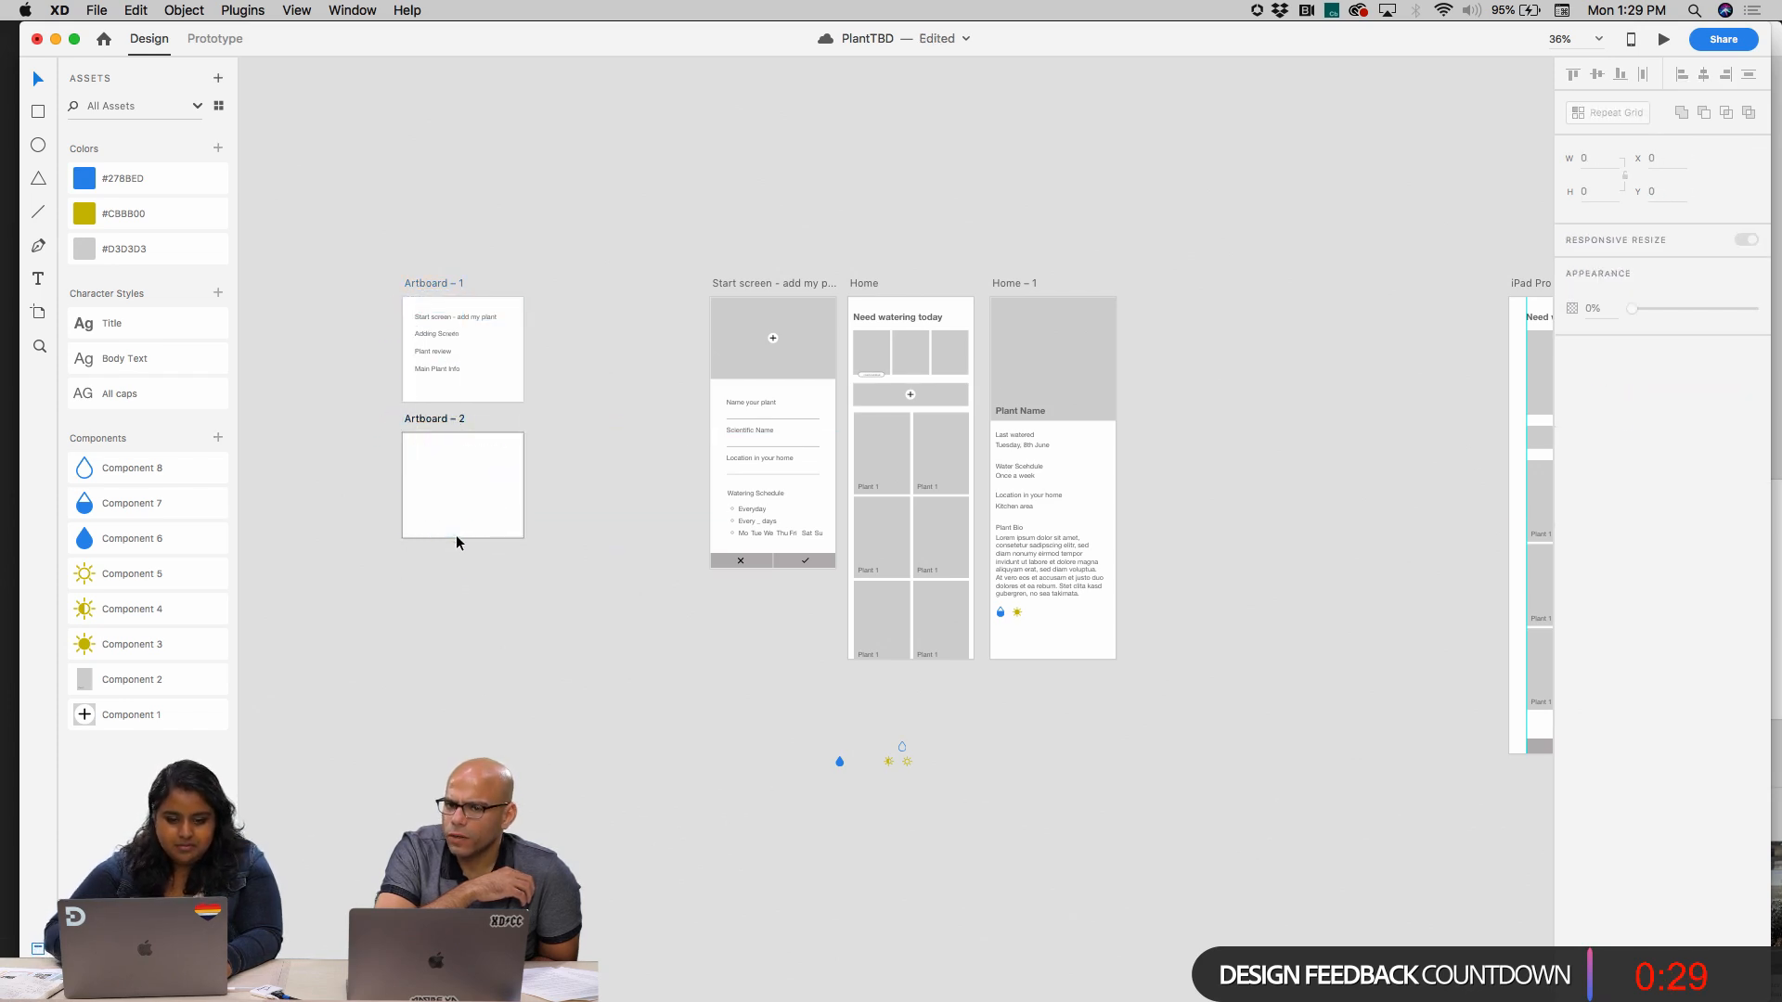
scroll(461, 441, up, 3)
scroll(461, 441, up, 5)
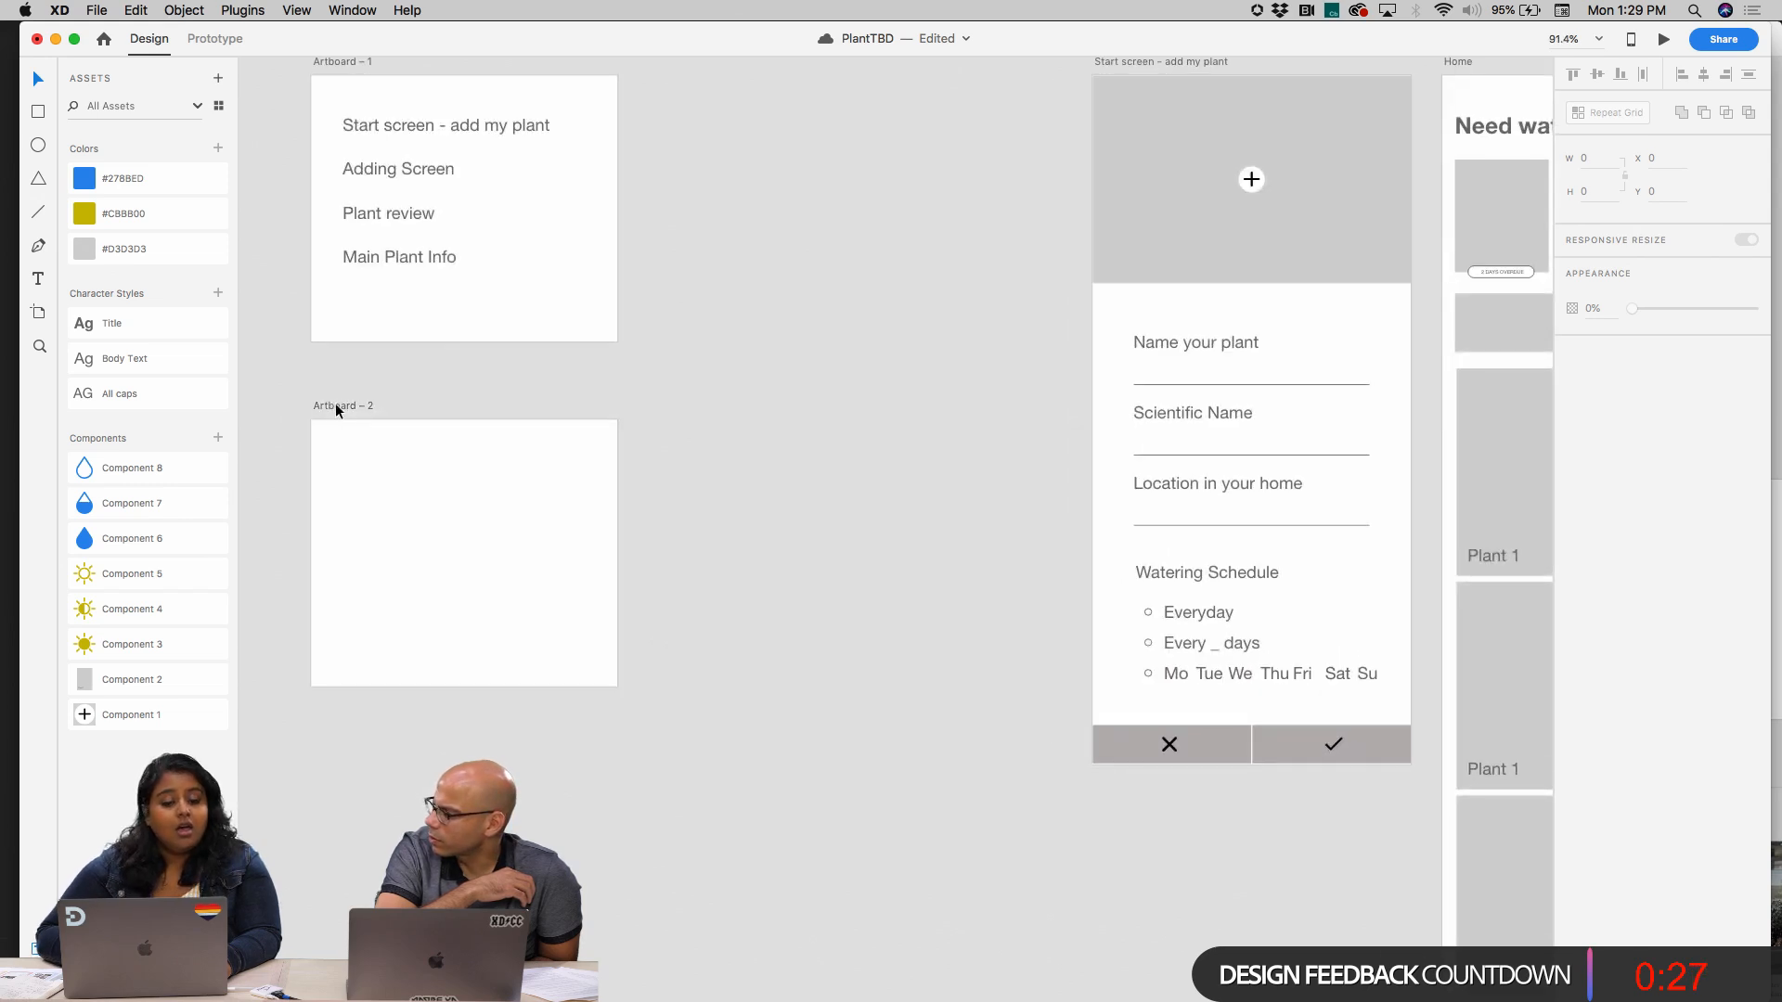
click(336, 407)
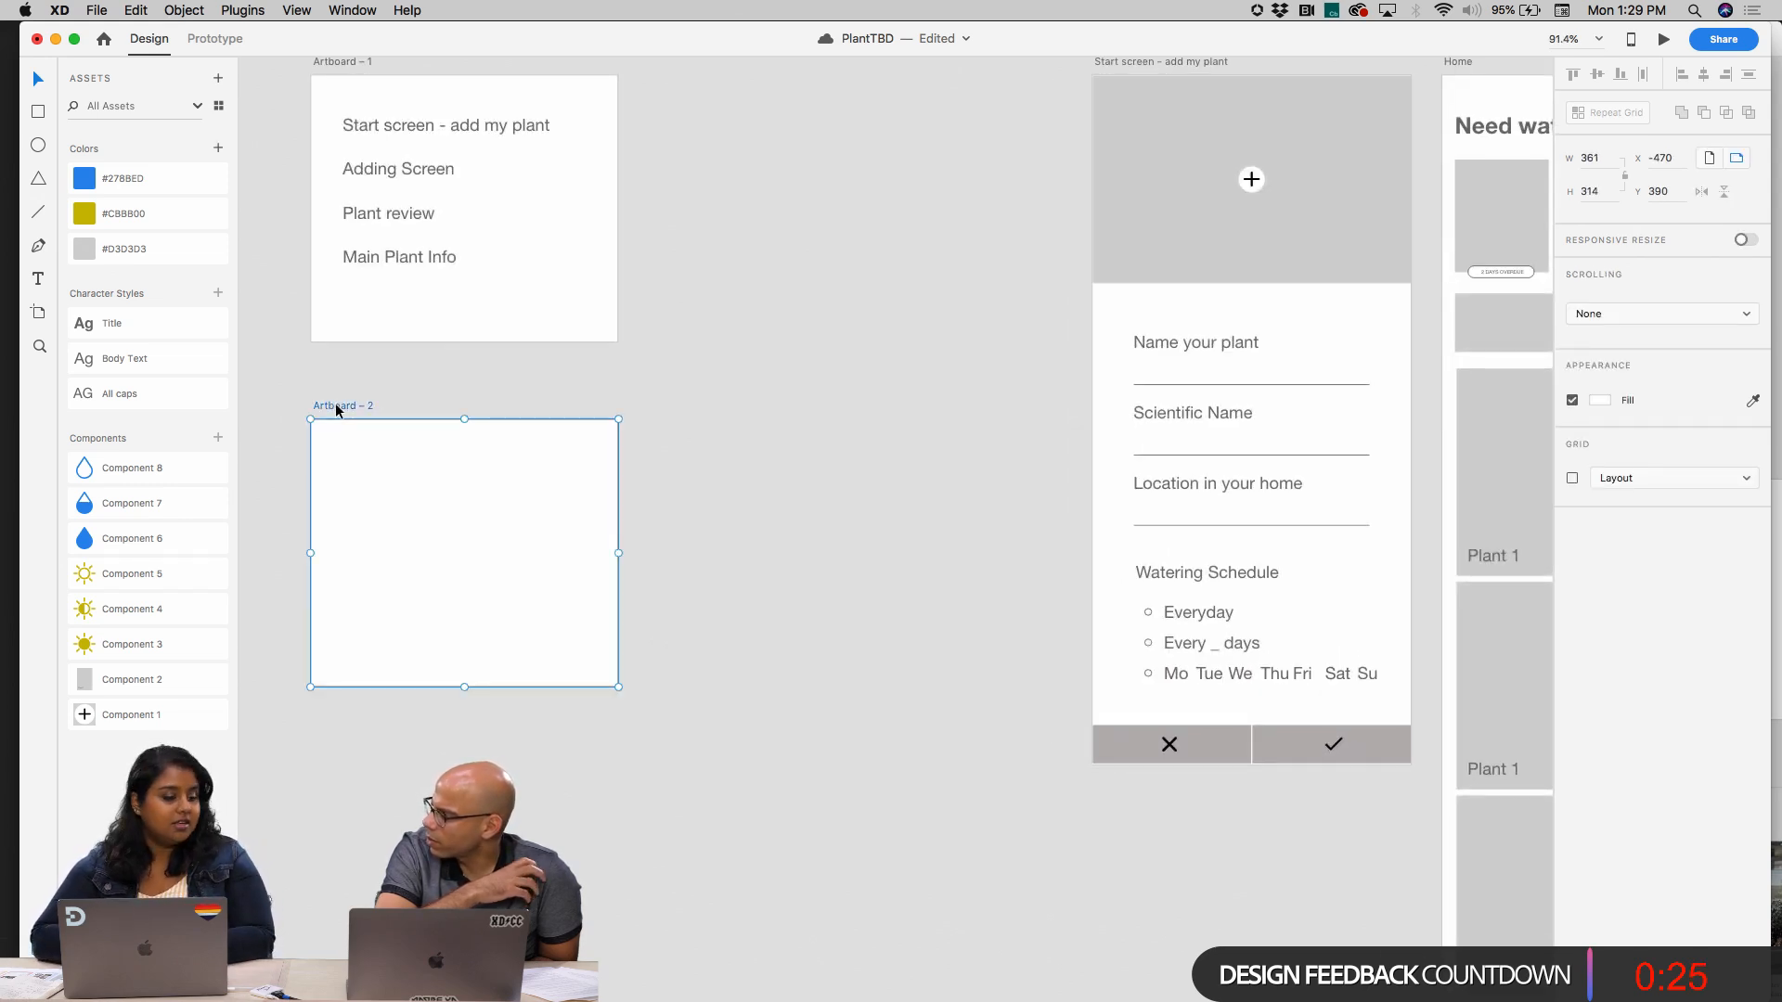
Switch to Chrome, search Adobe Stock for "indoor plant" and close the Peperomia page
mouse_move(336, 998)
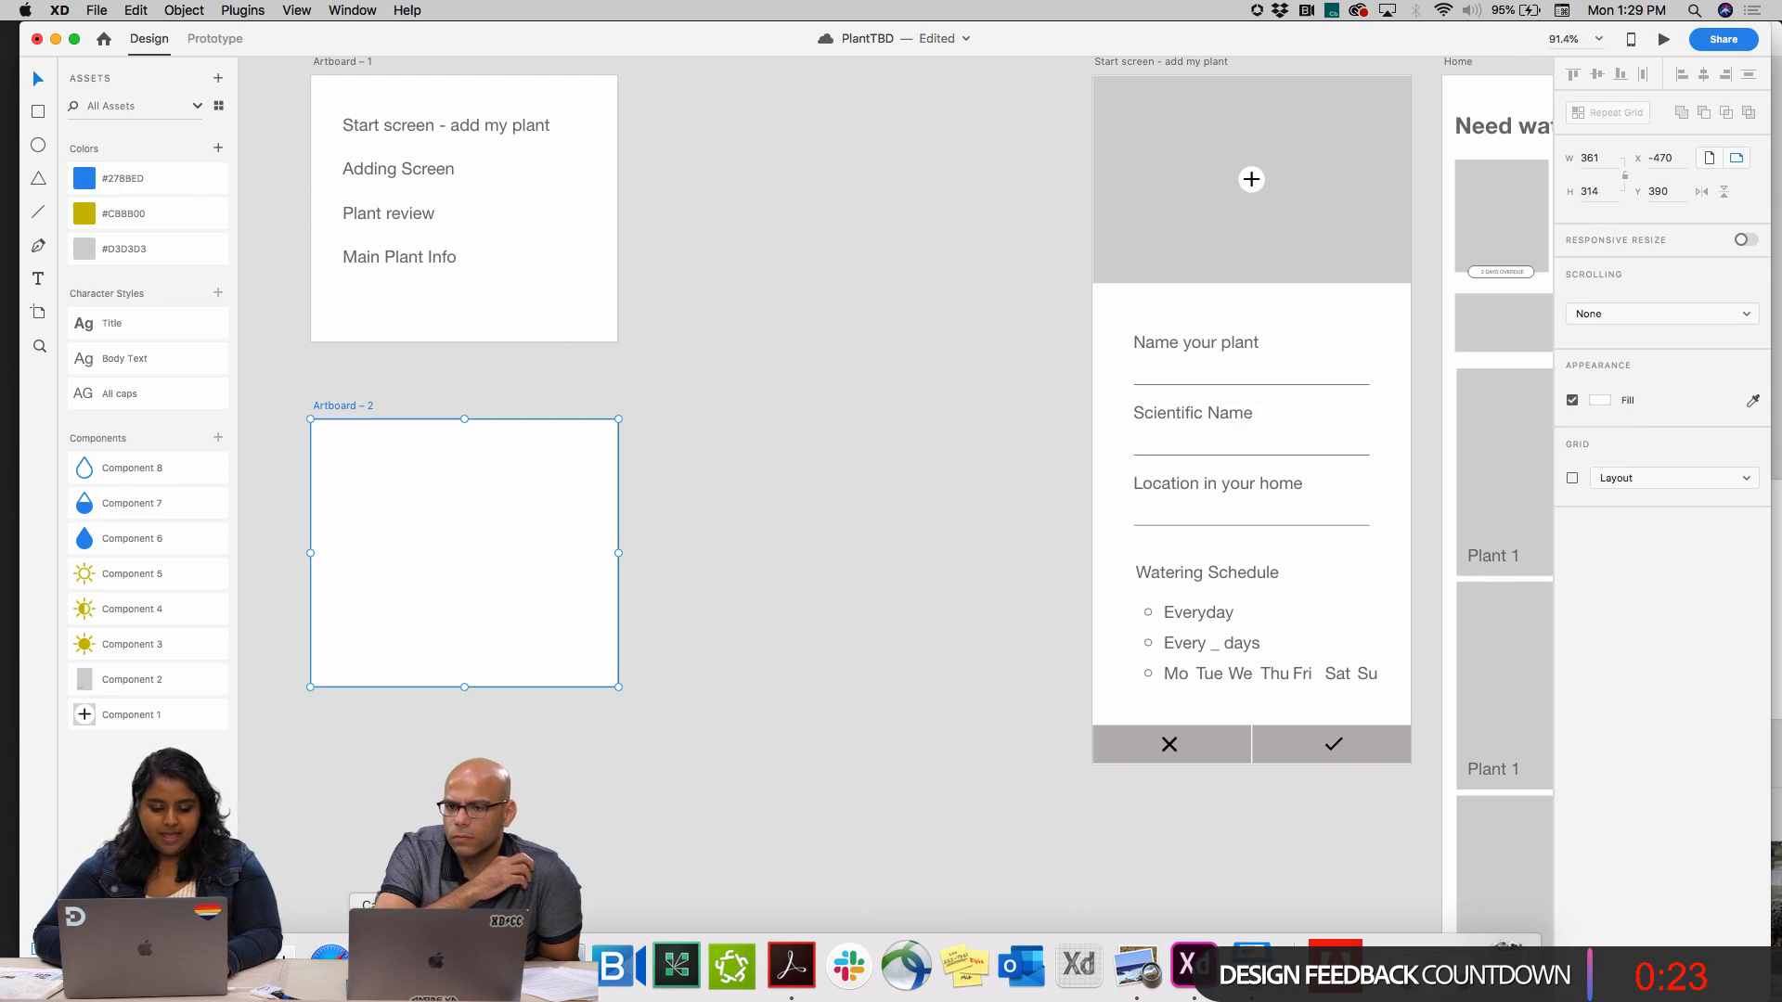
click(445, 965)
click(483, 46)
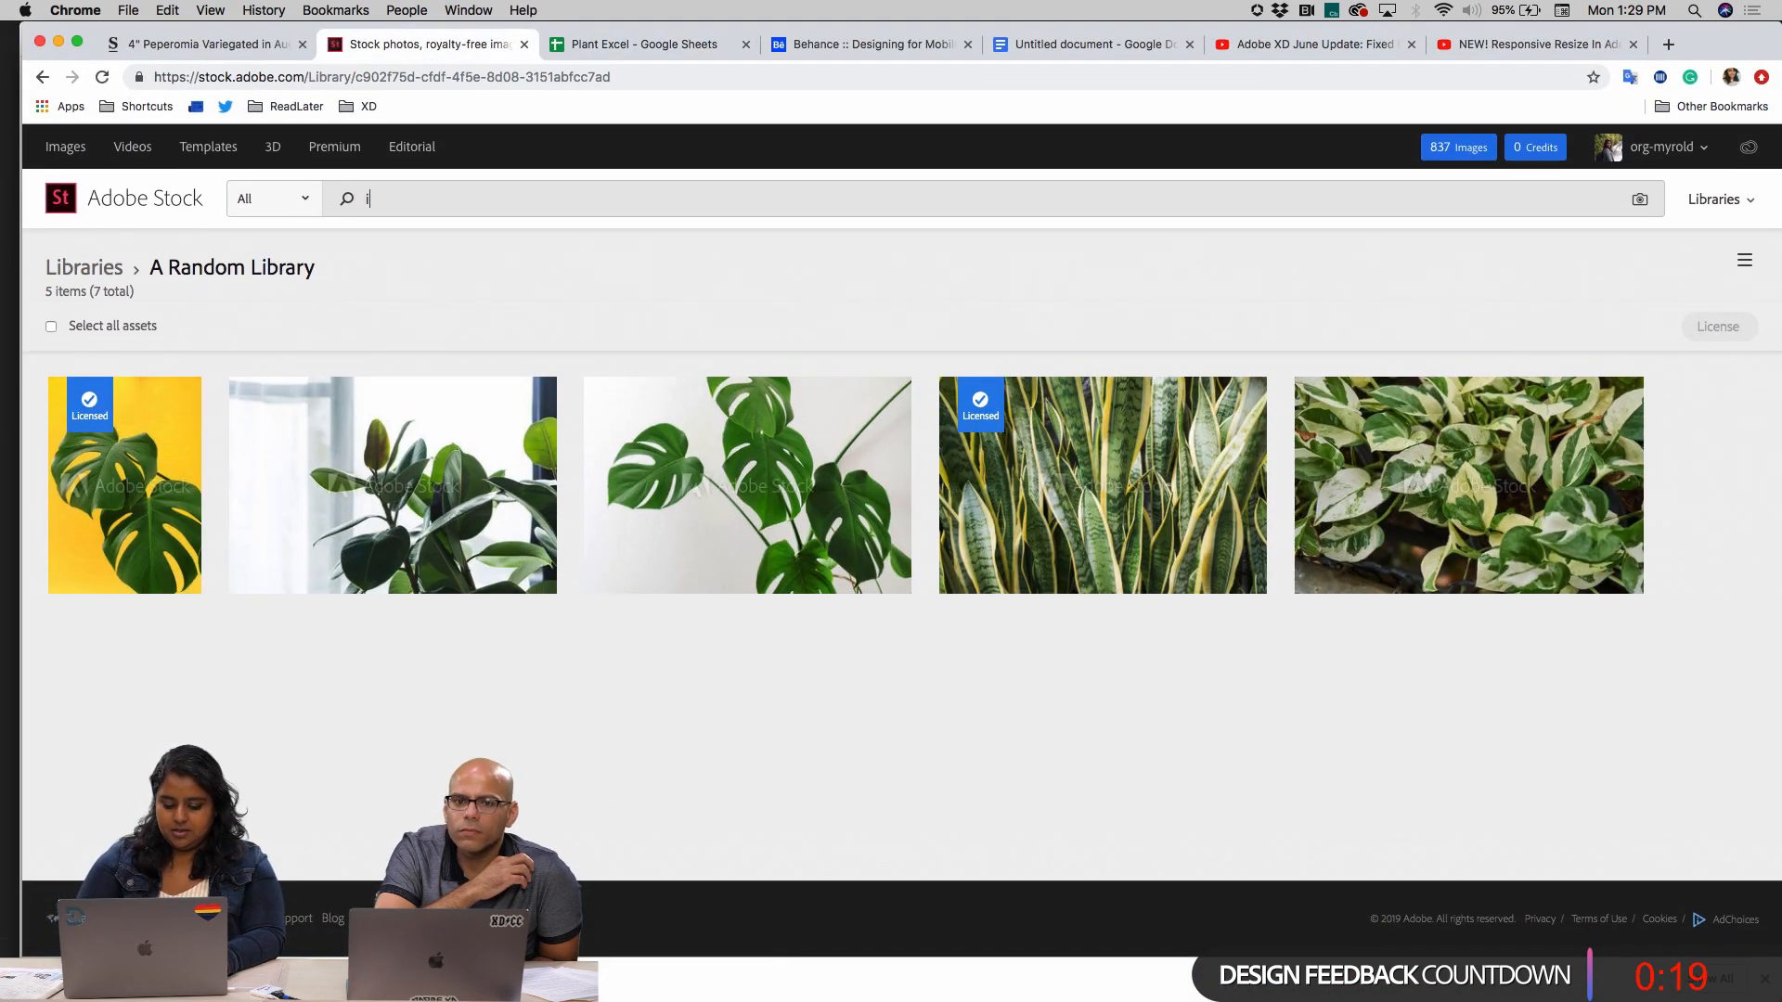
text(indoor )
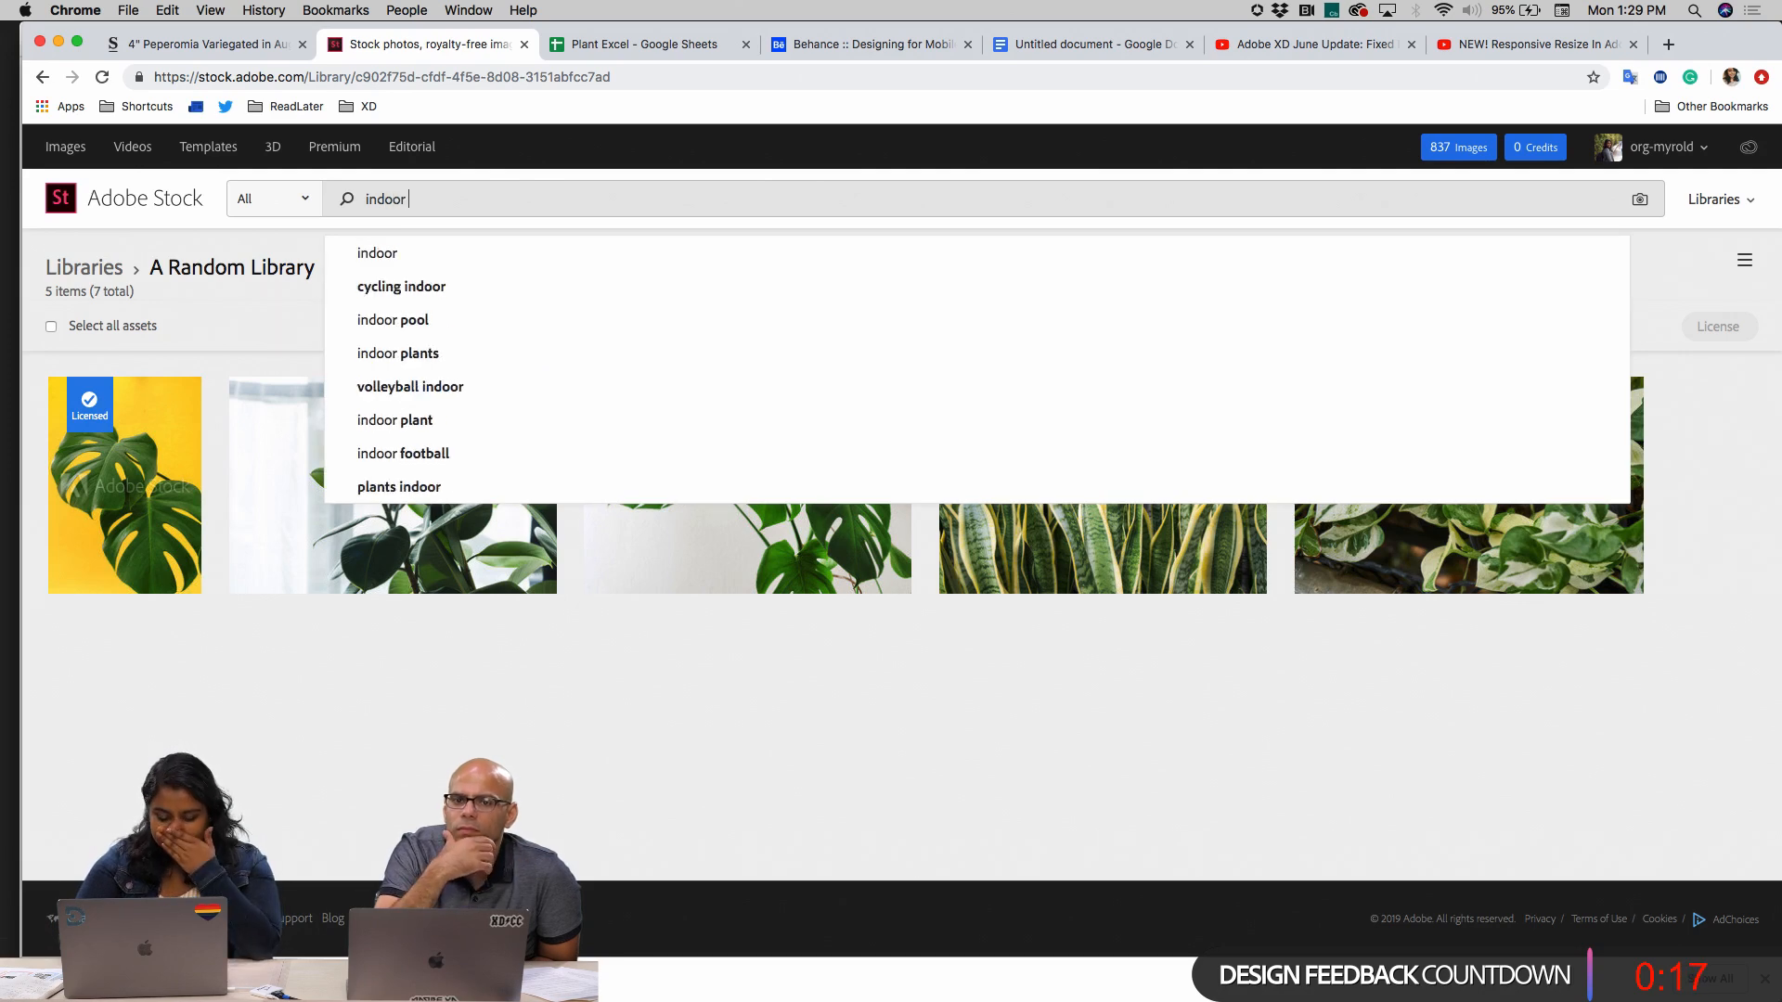
text(plant)
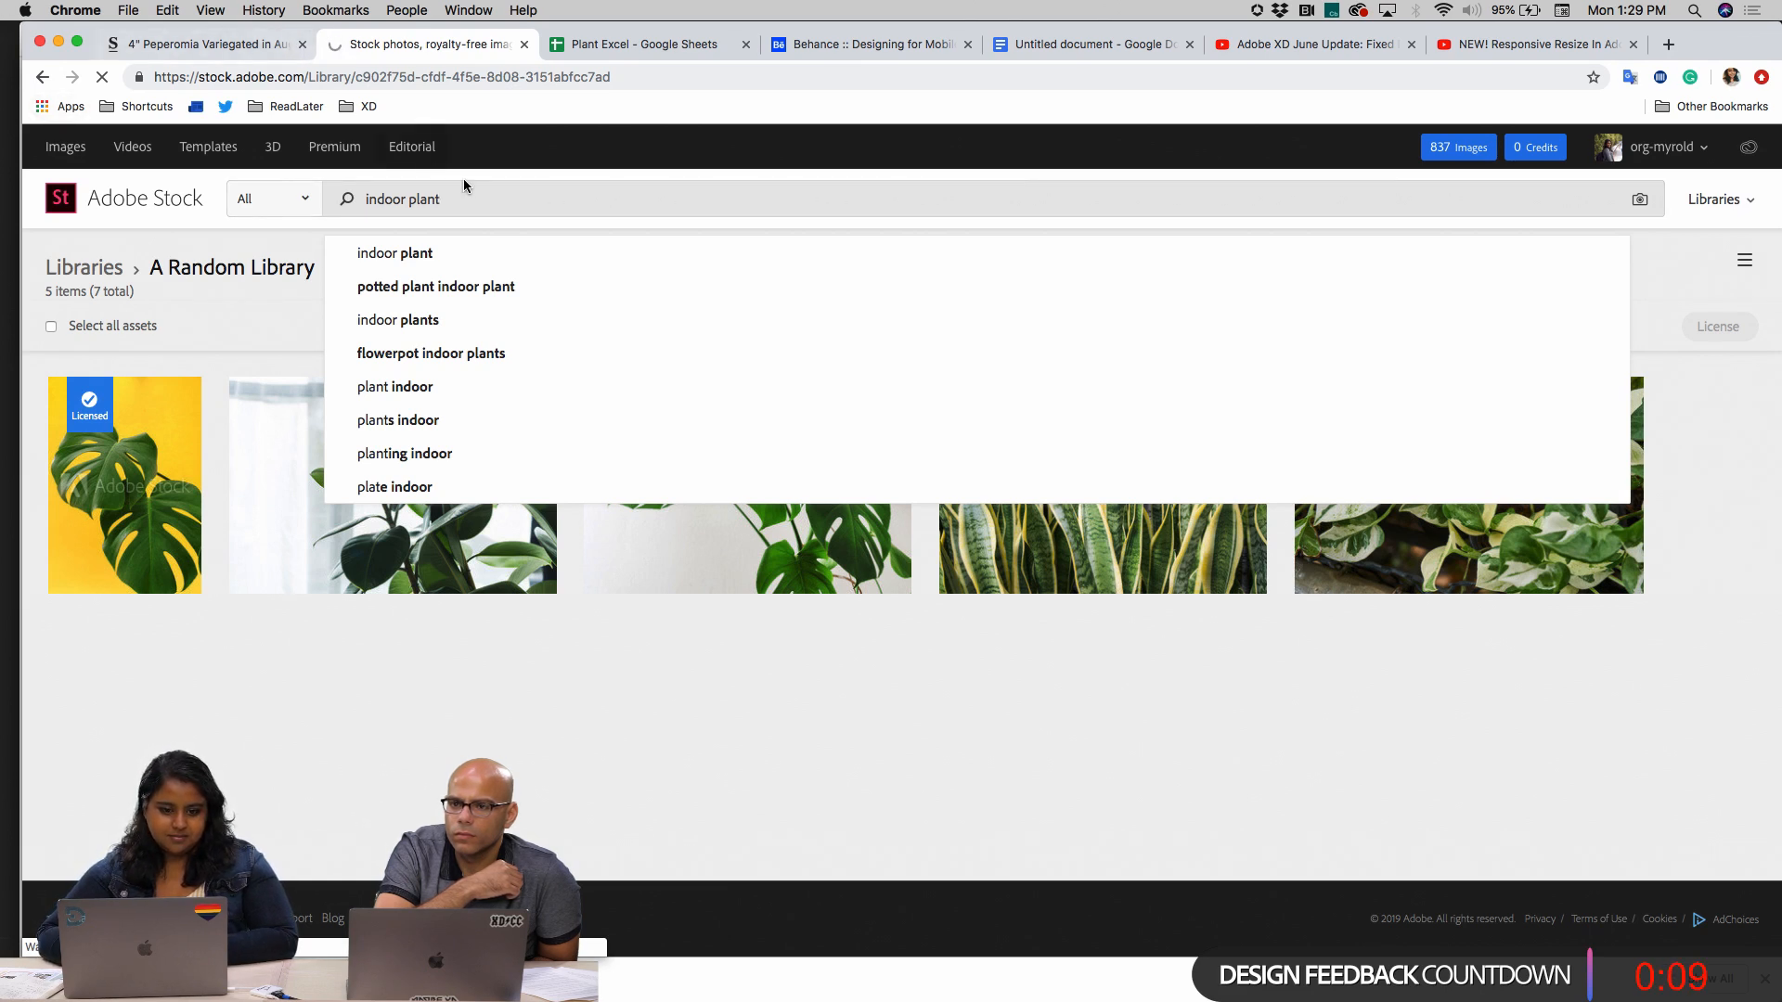
click(305, 47)
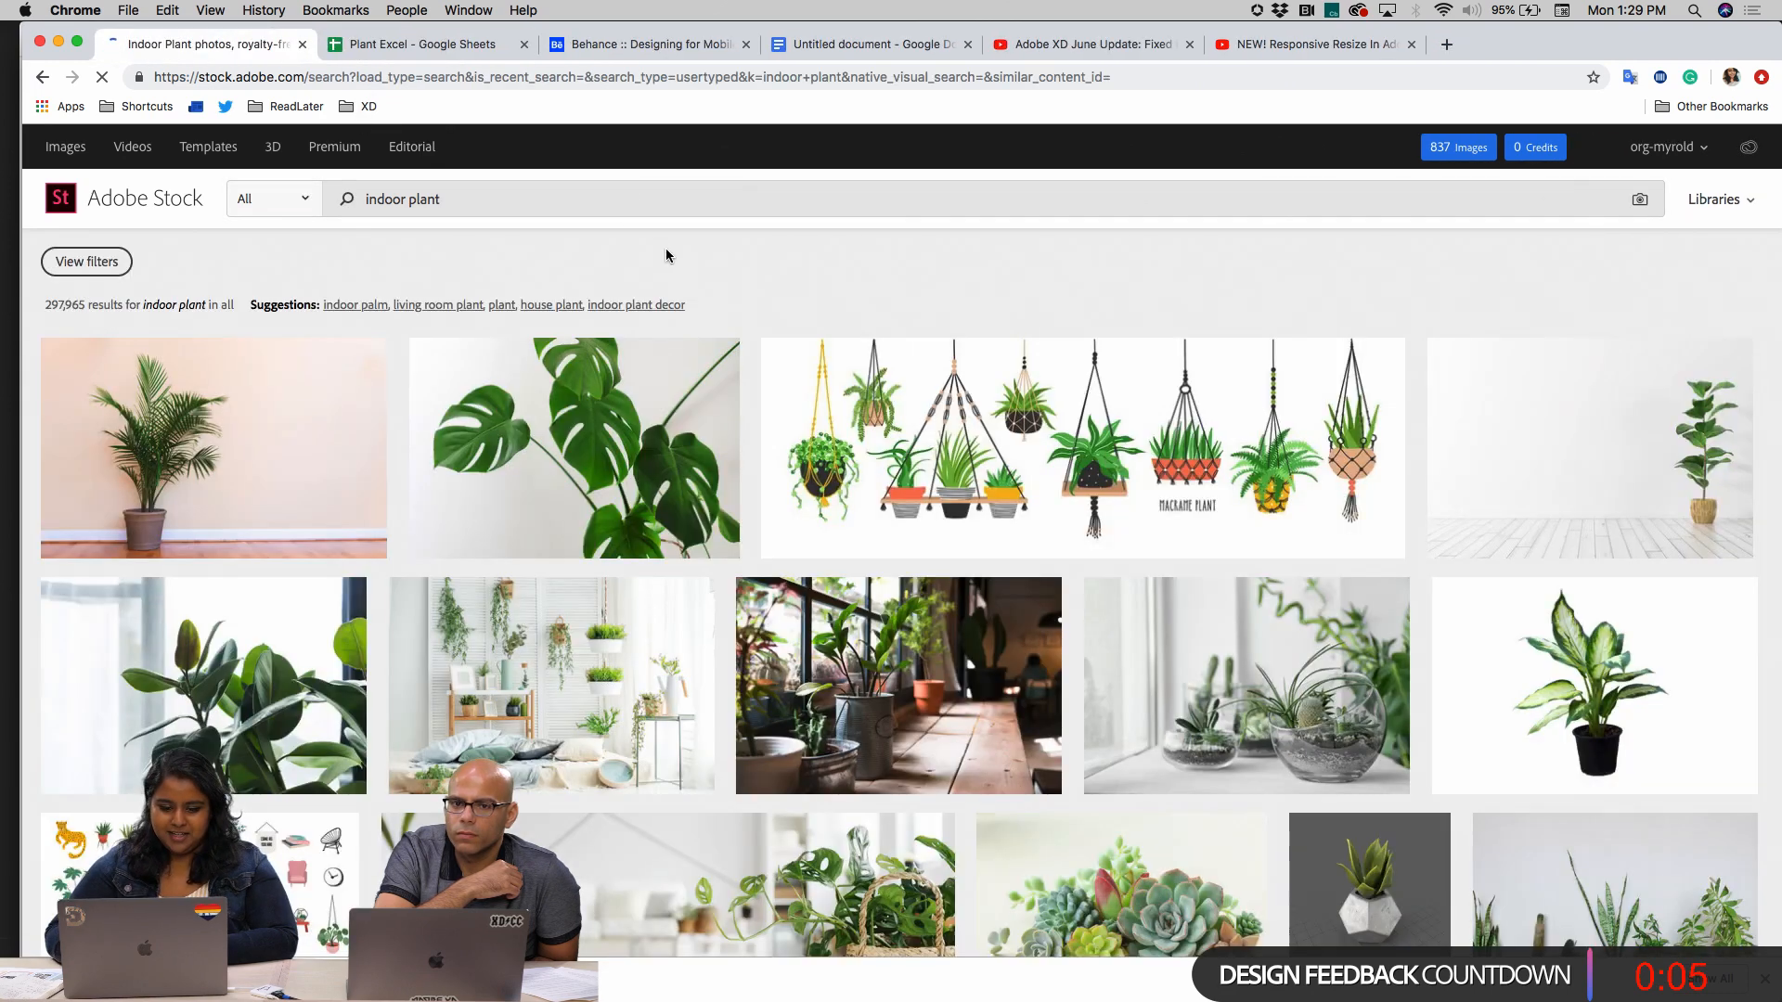
Browse the indoor plant search results and preview the monstera plant photo
mouse_move(643, 409)
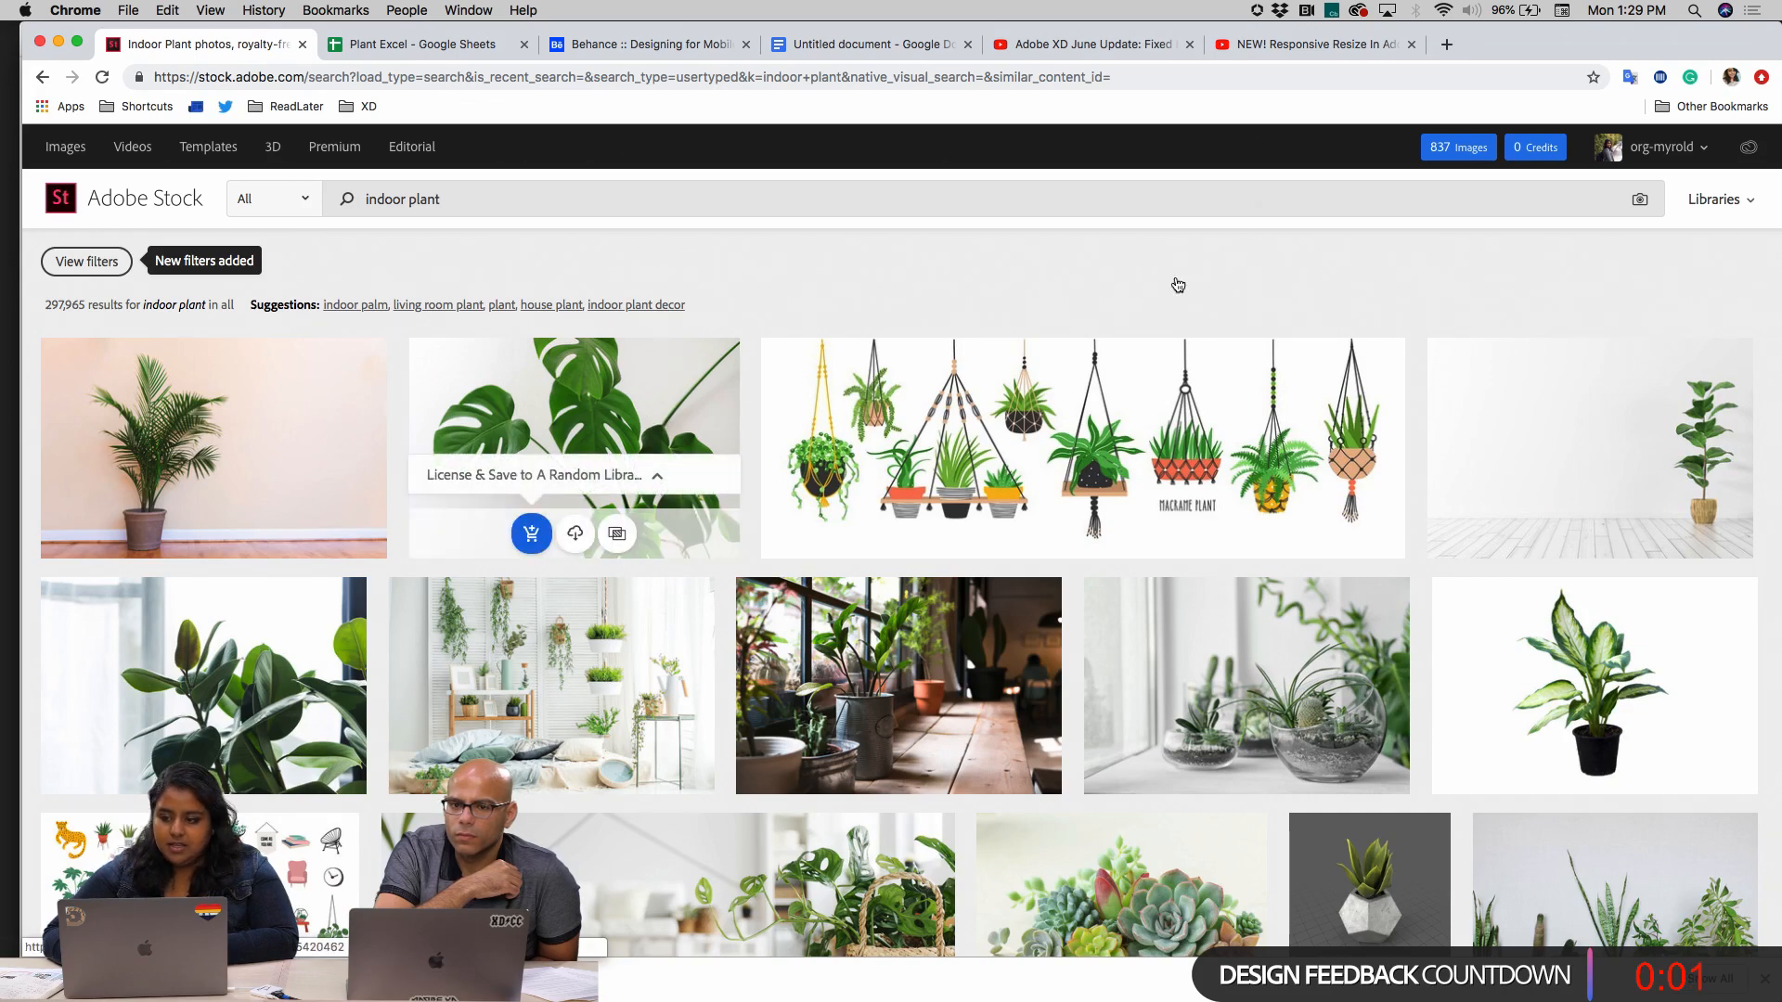
scroll(699, 388, down, 3)
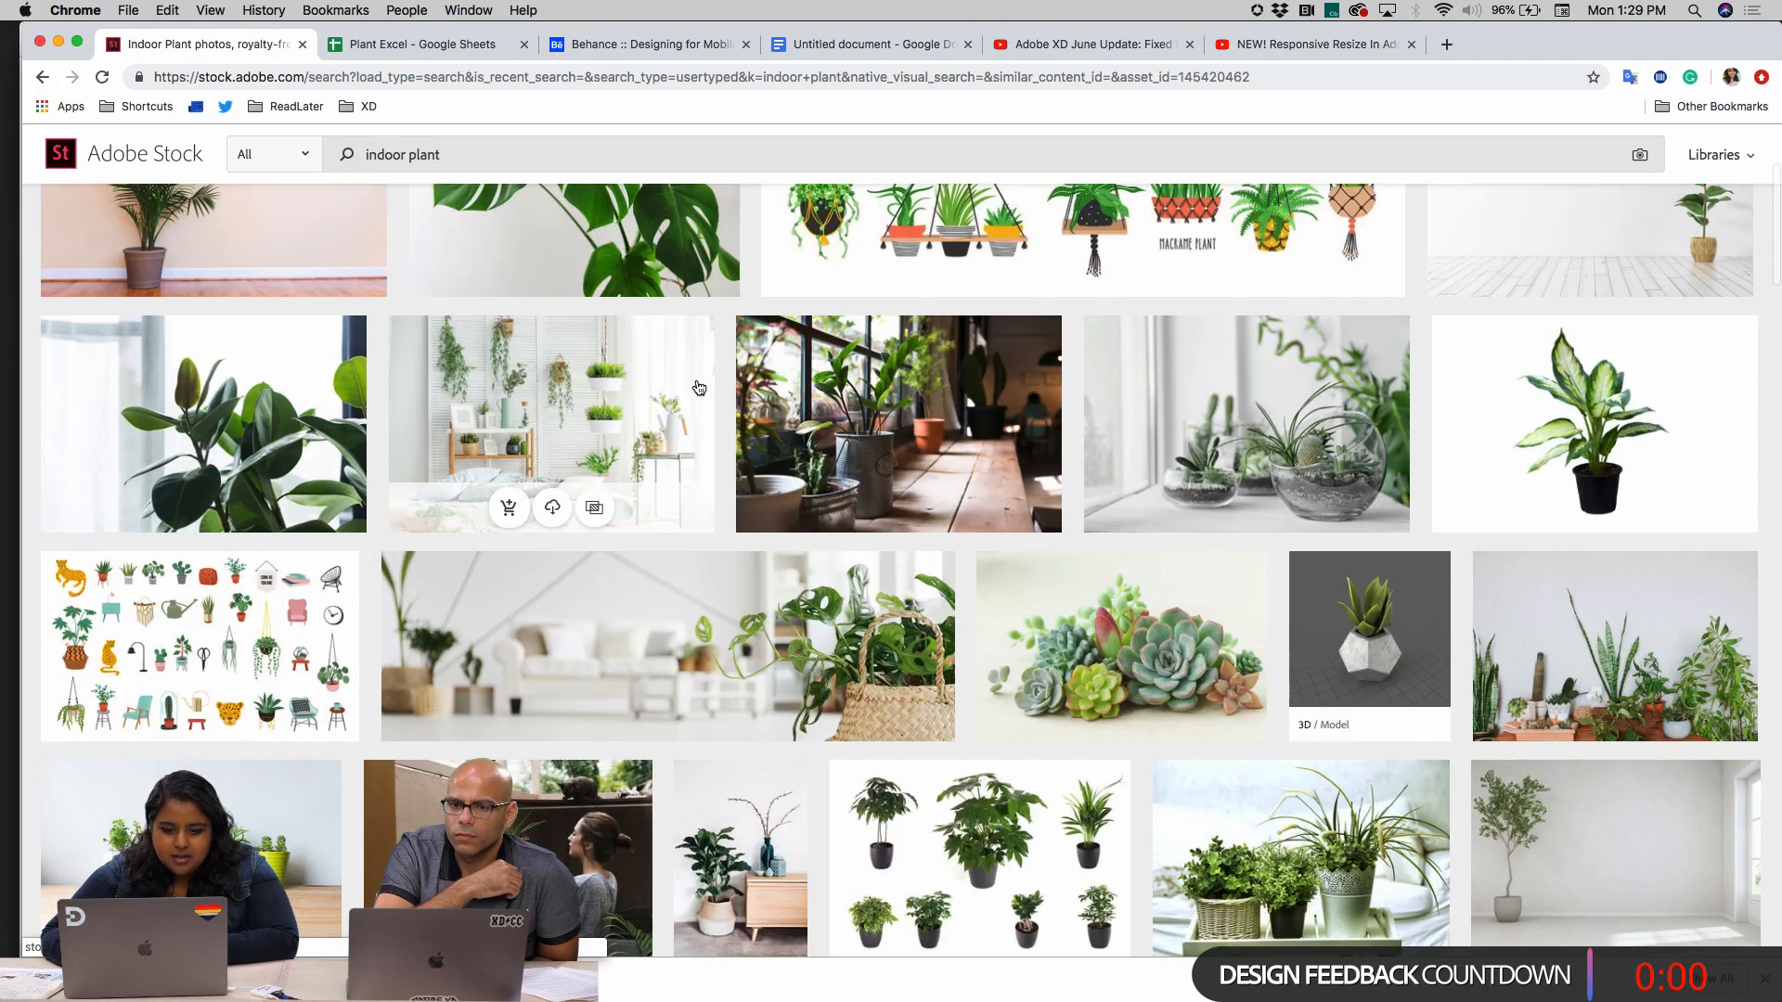
scroll(700, 225, up, 3)
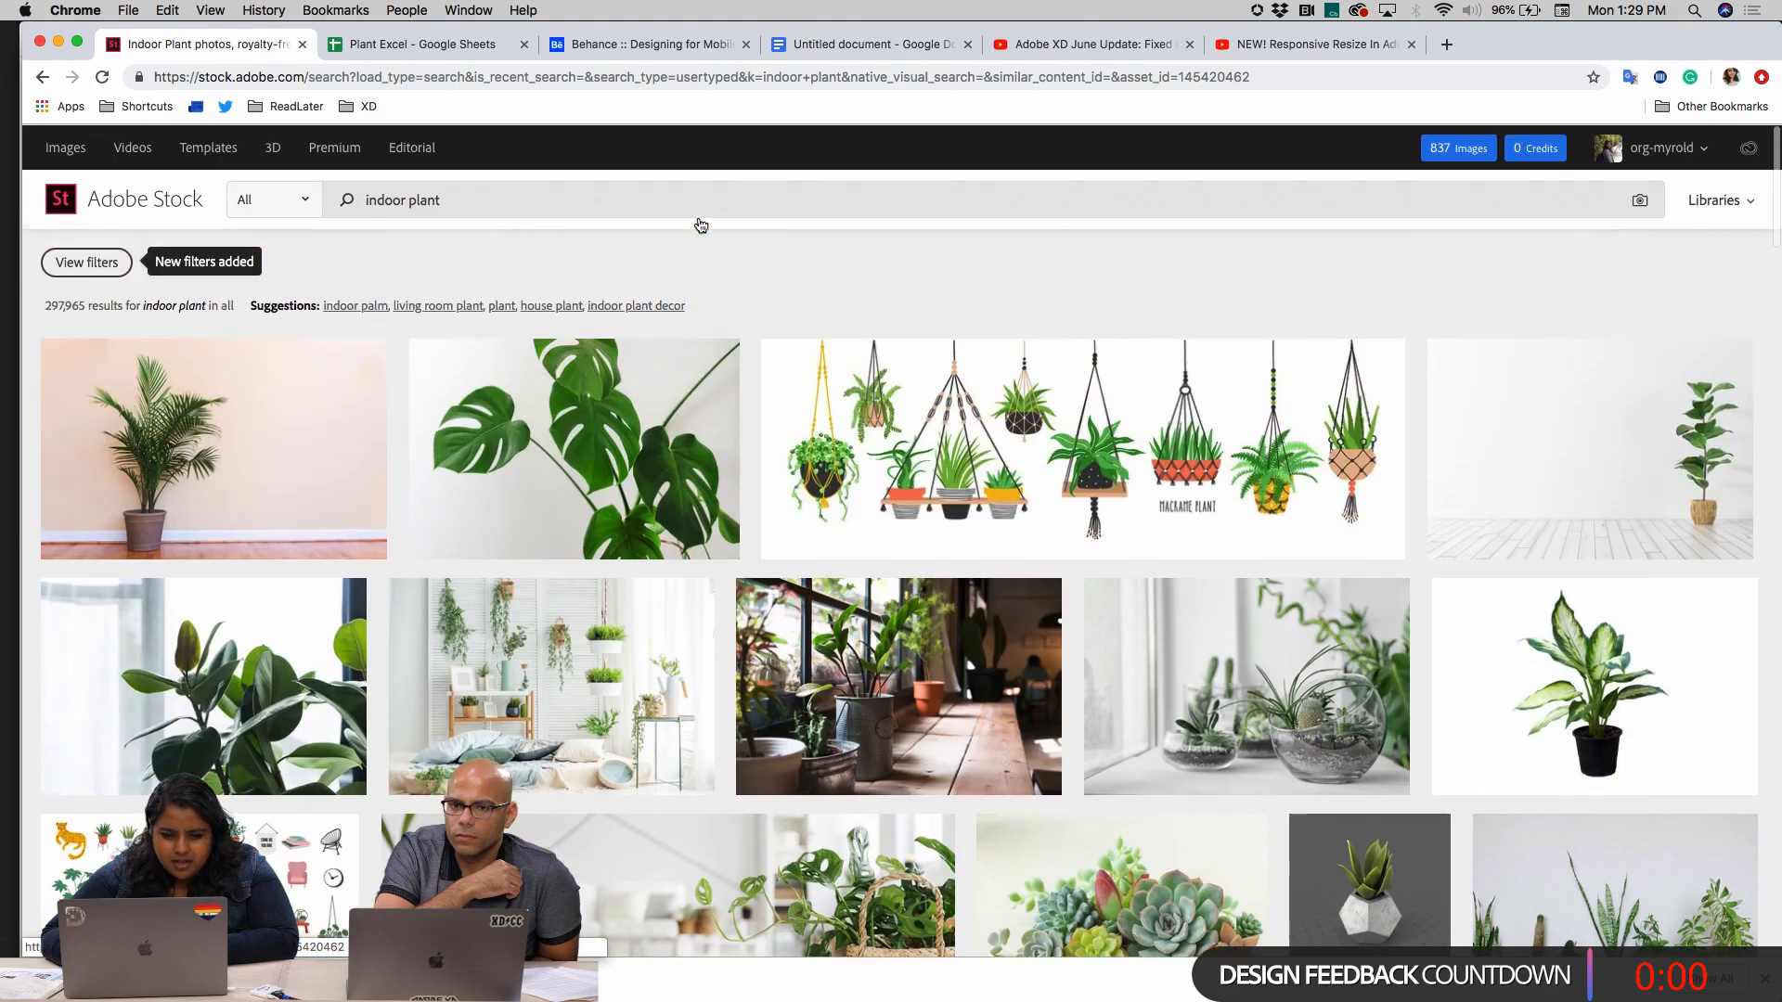
click(608, 479)
scroll(1247, 794, down, 2)
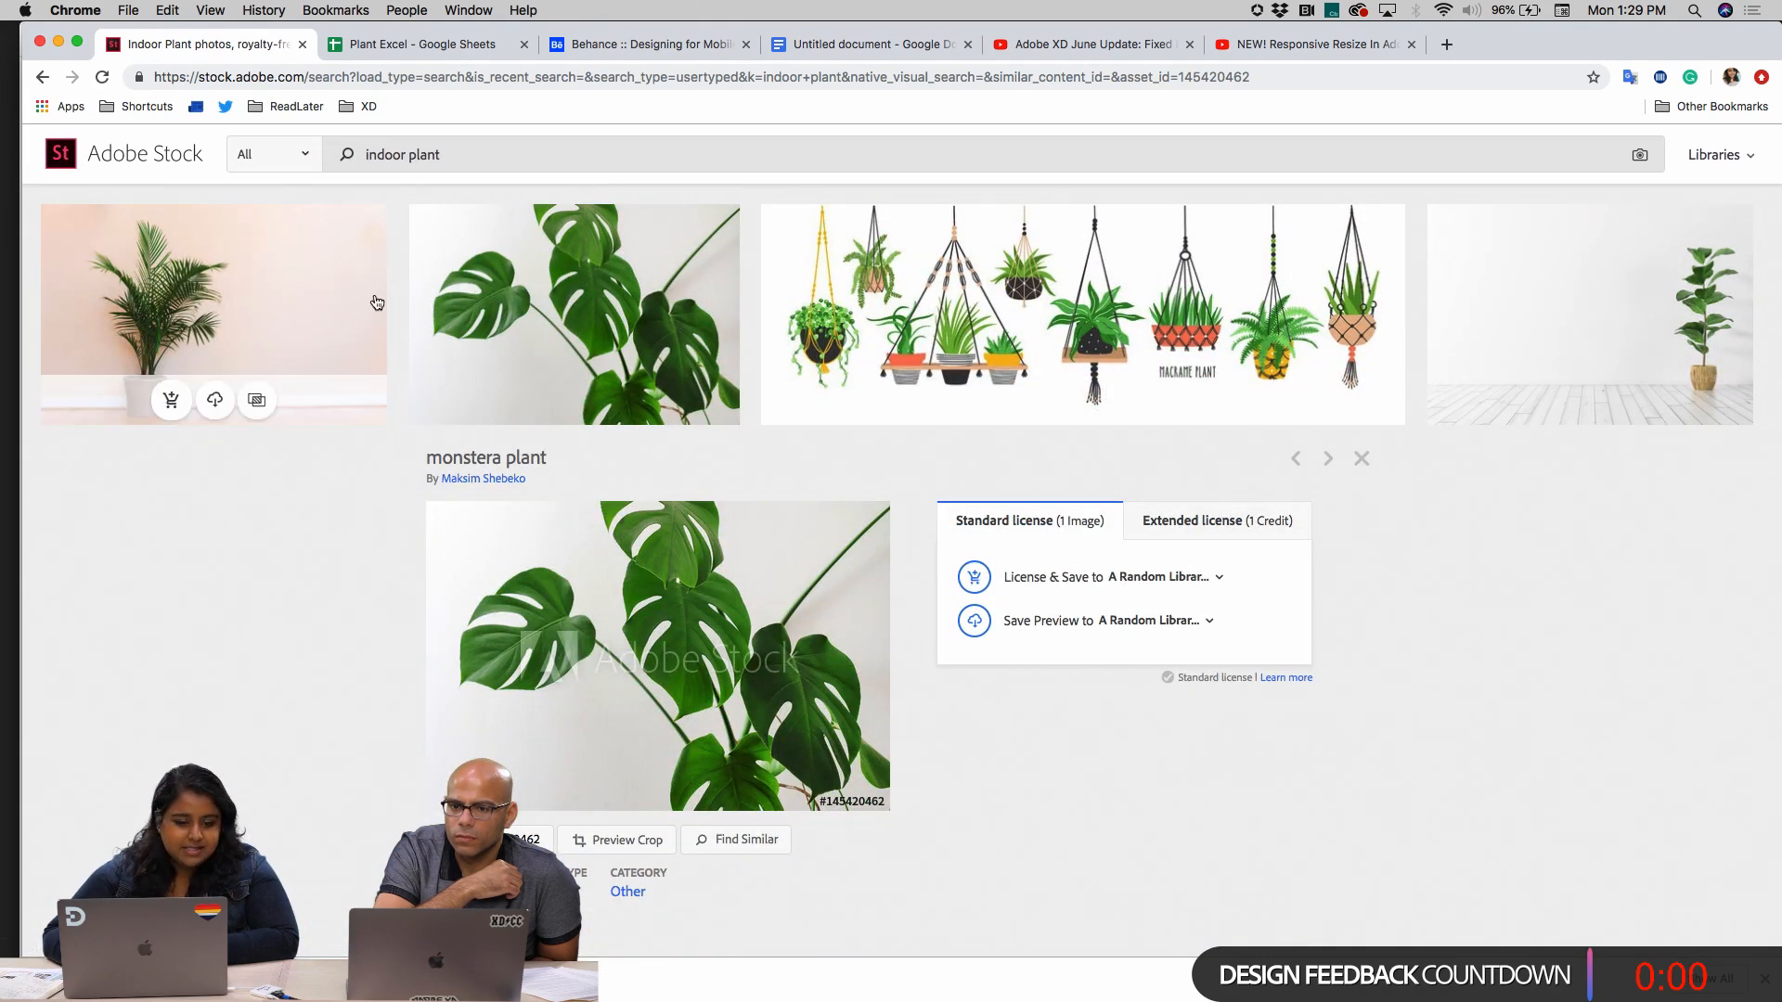
scroll(1101, 503, down, 10)
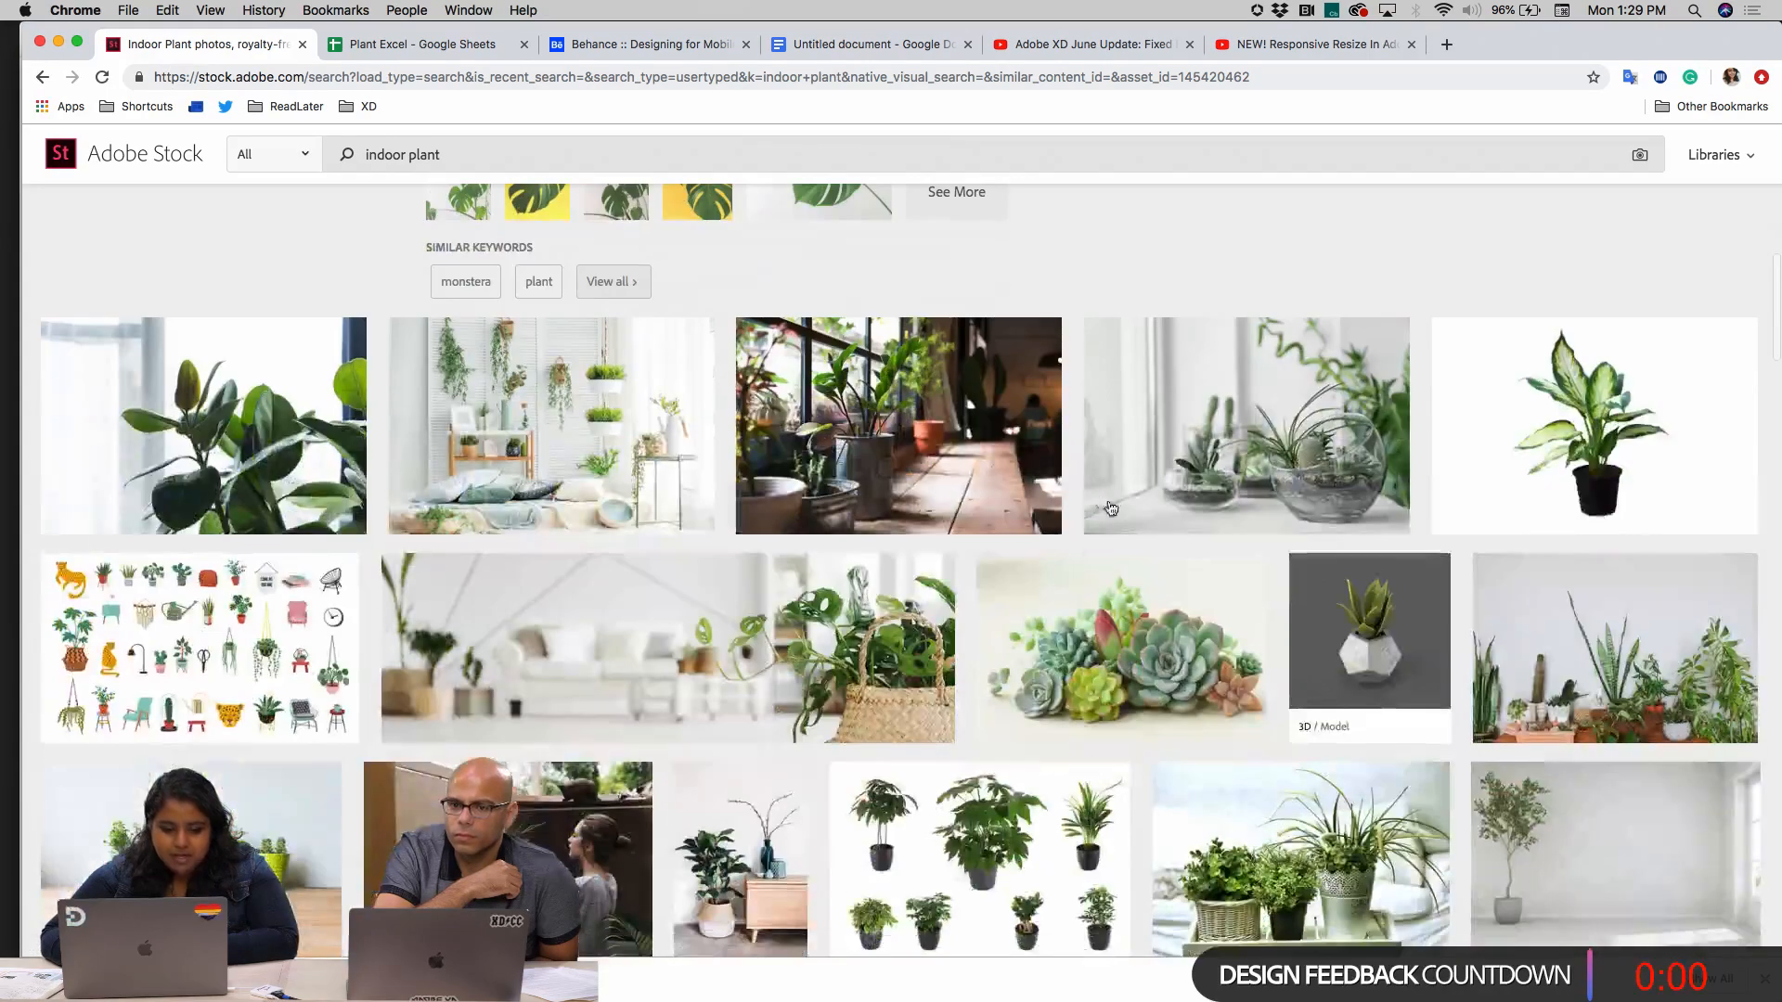
scroll(1101, 503, down, 4)
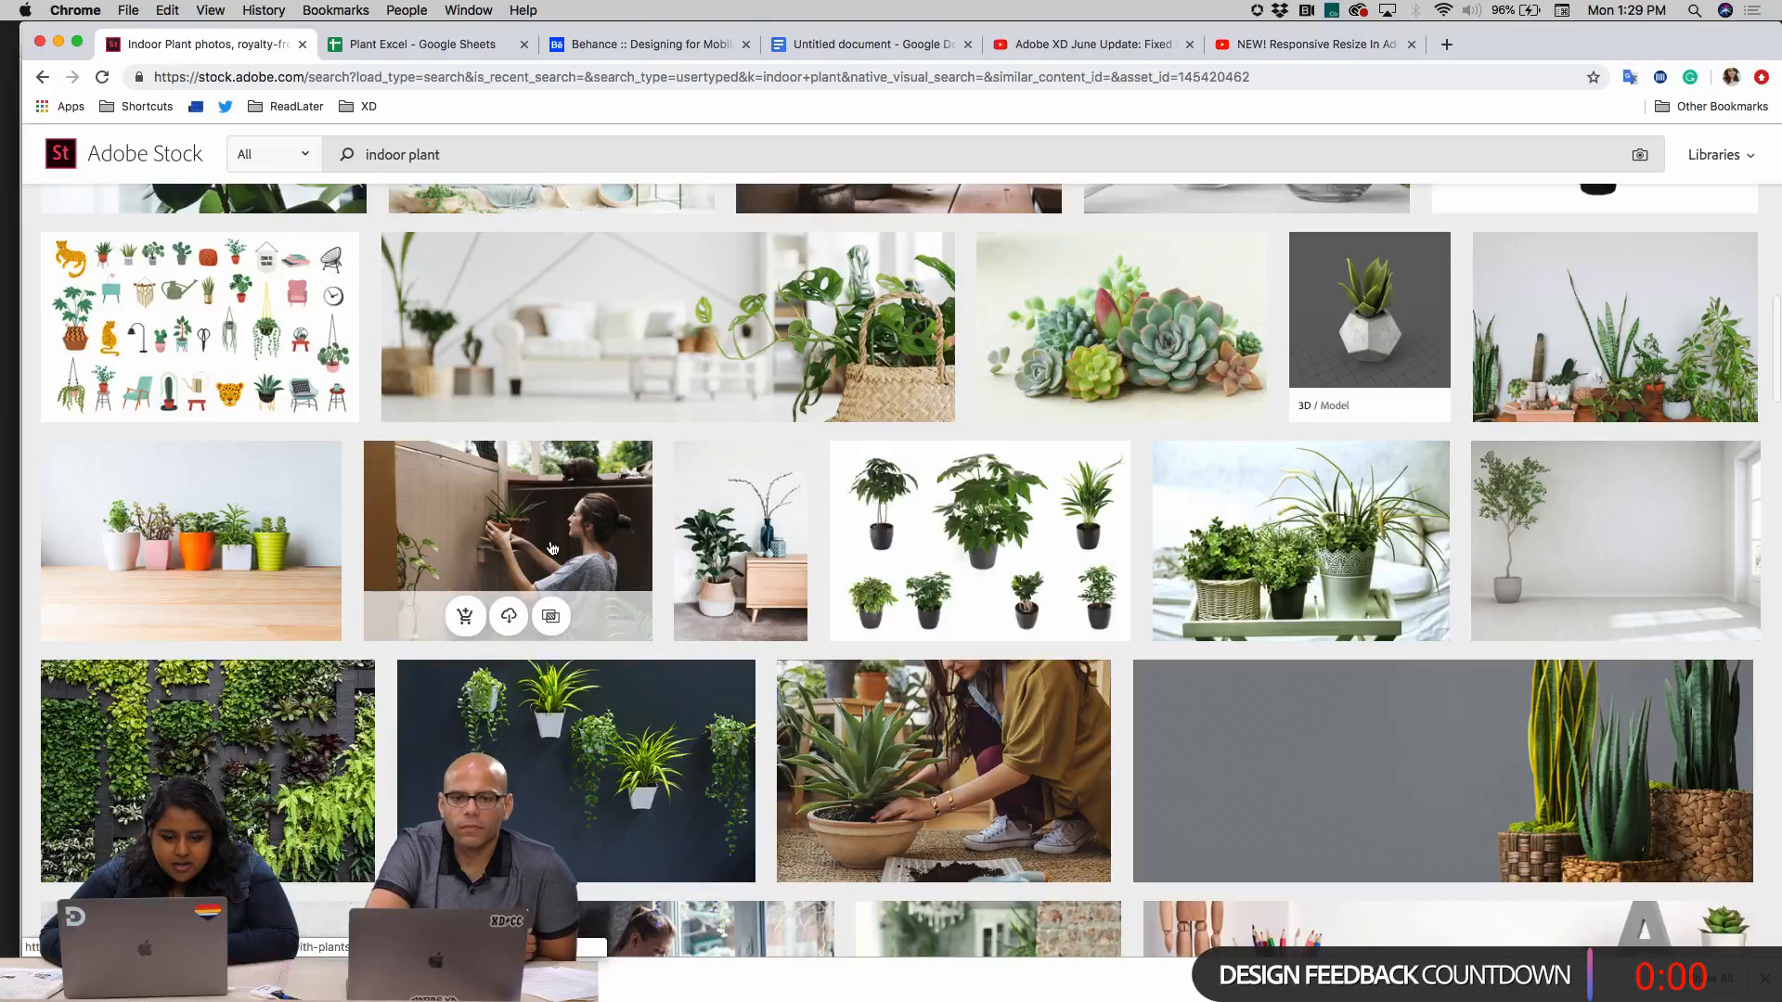
License the photo "Woman at home with plants and cats" and save it to A Random Library
click(552, 548)
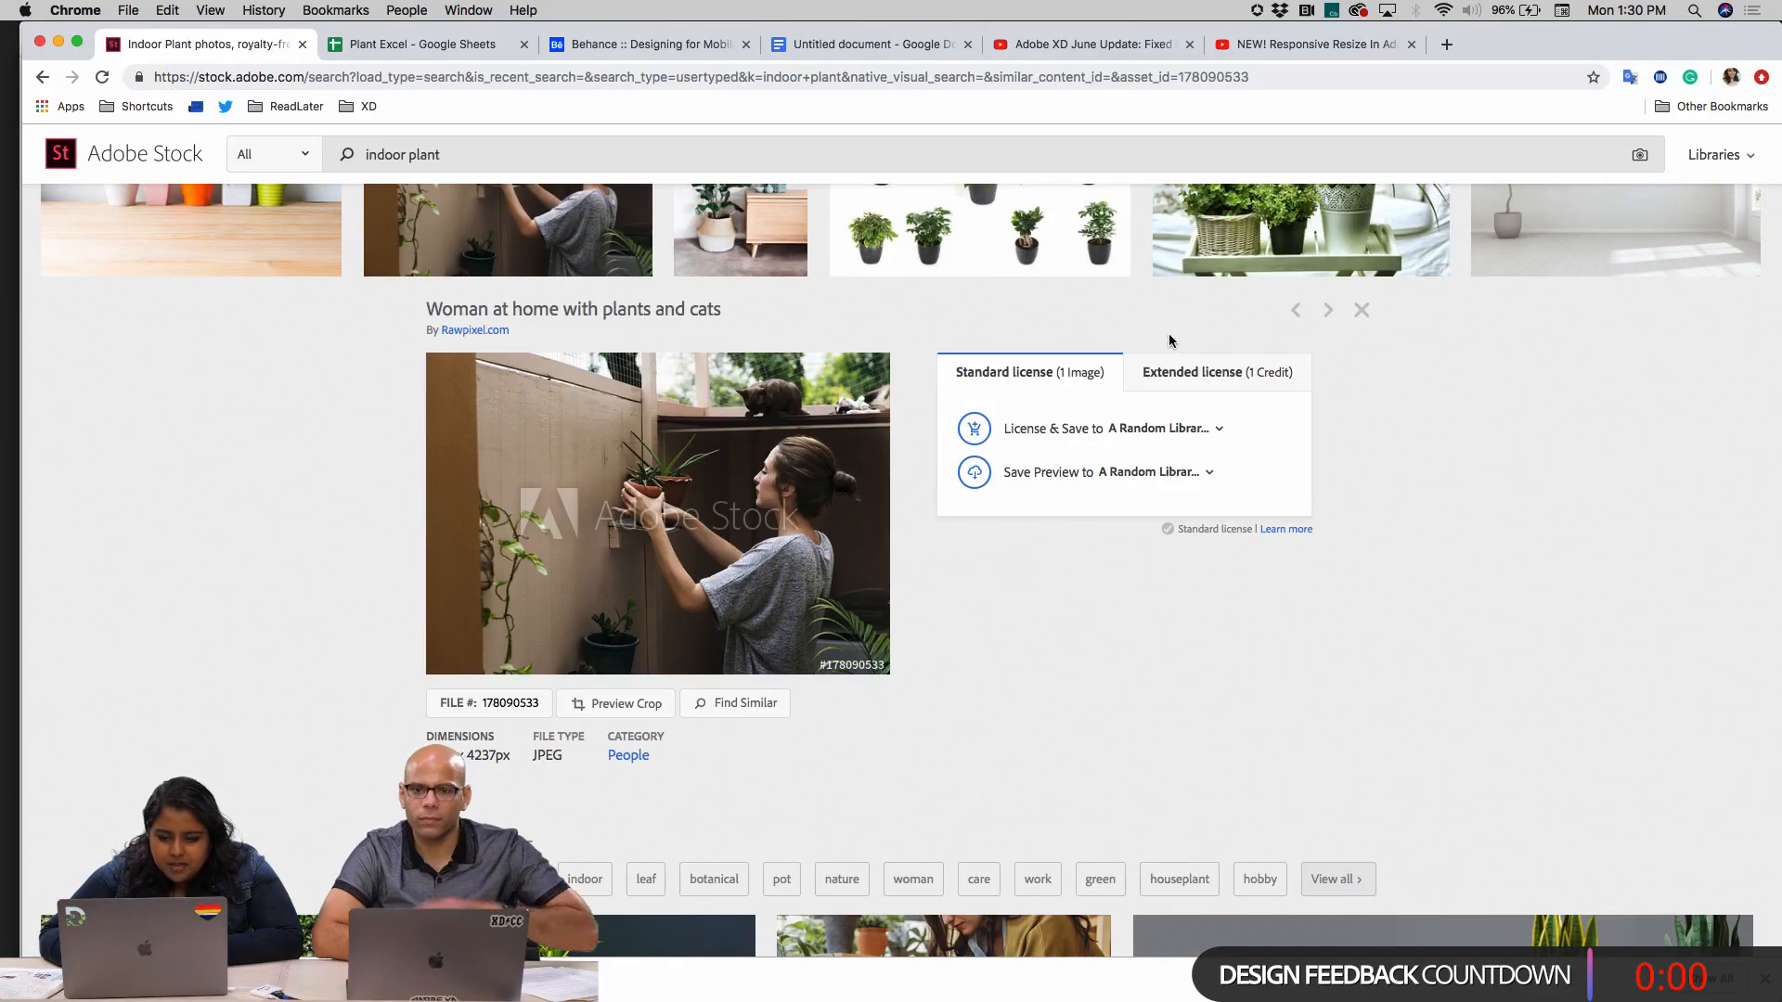
click(1216, 429)
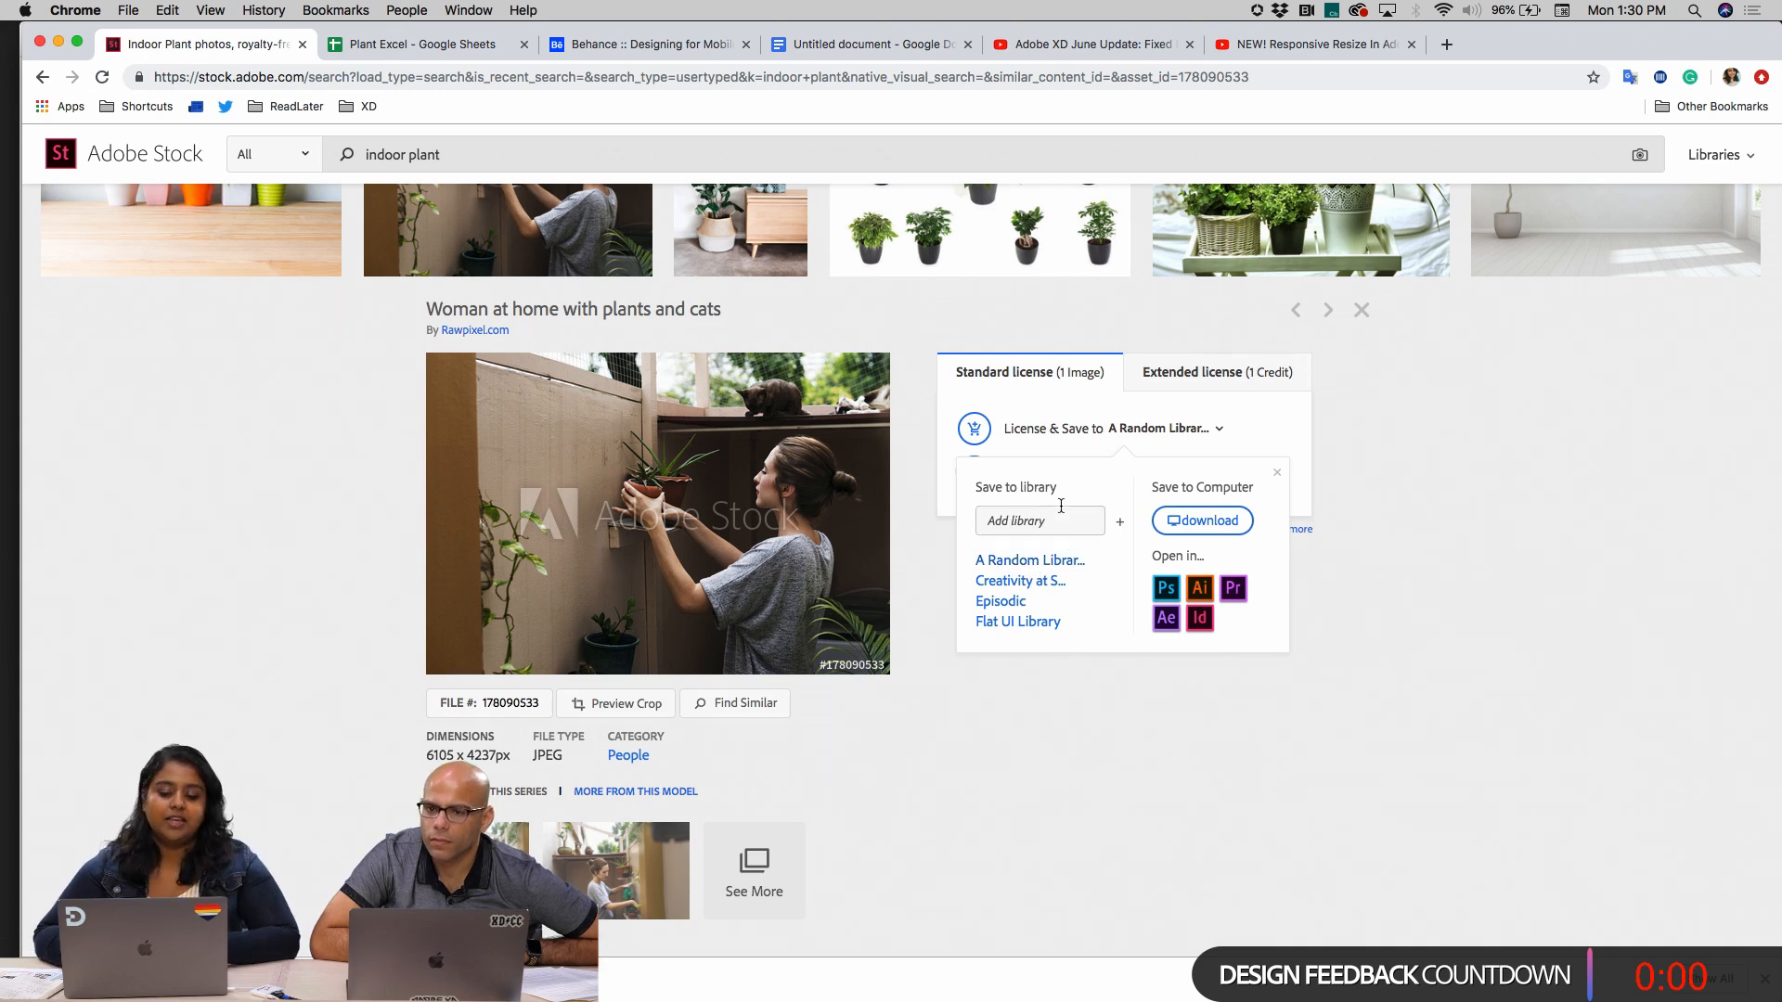
click(1029, 560)
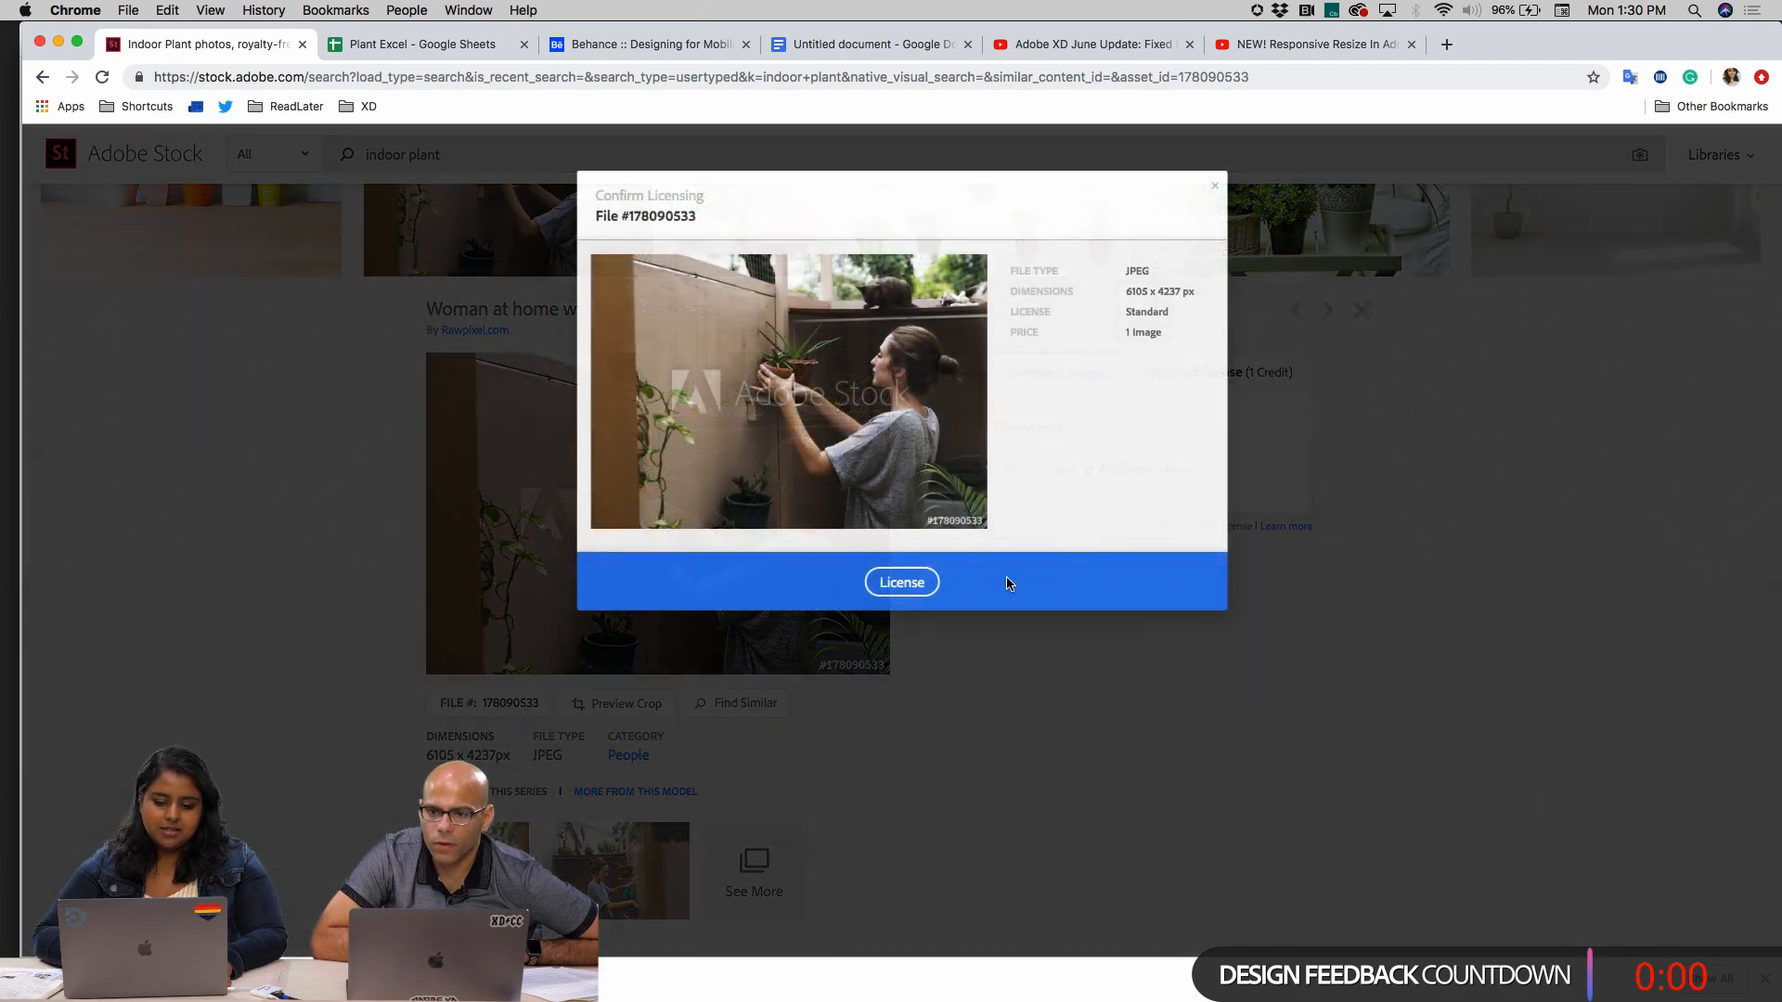
click(902, 583)
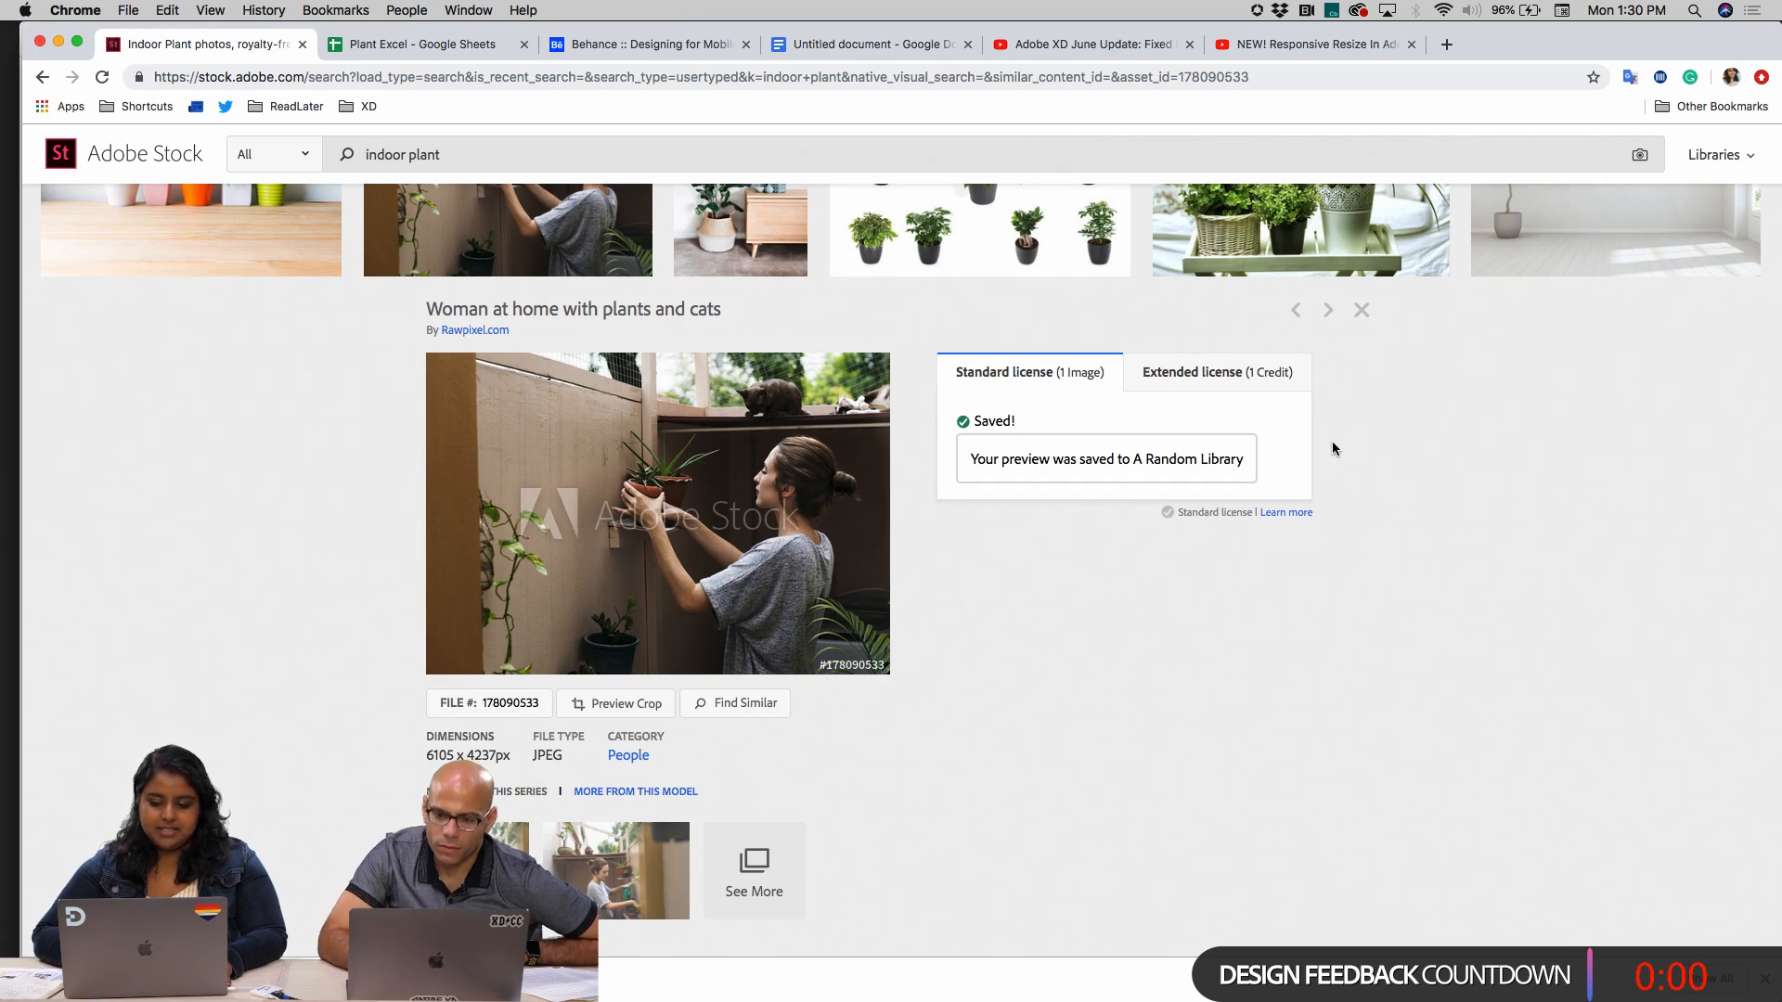
Return to Adobe XD, select the gray image placeholder on the add-my-plant start screen and open the Creative Cloud Libraries
mouse_move(1108, 989)
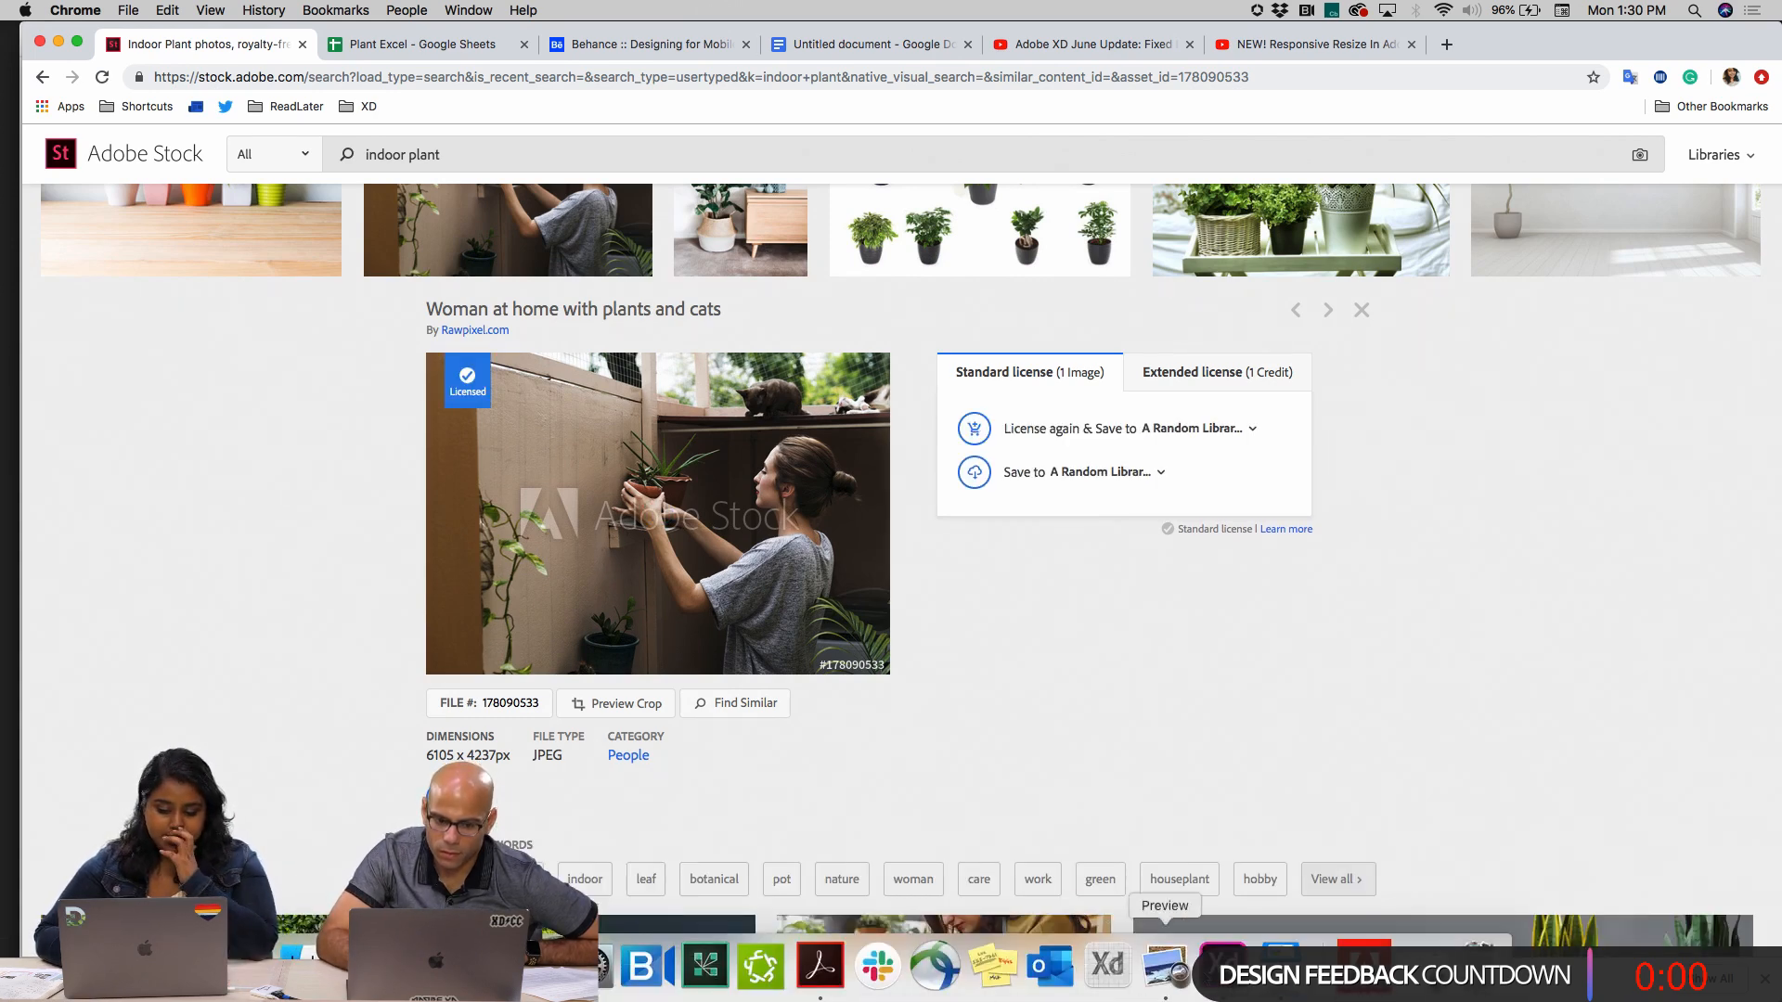
click(1223, 965)
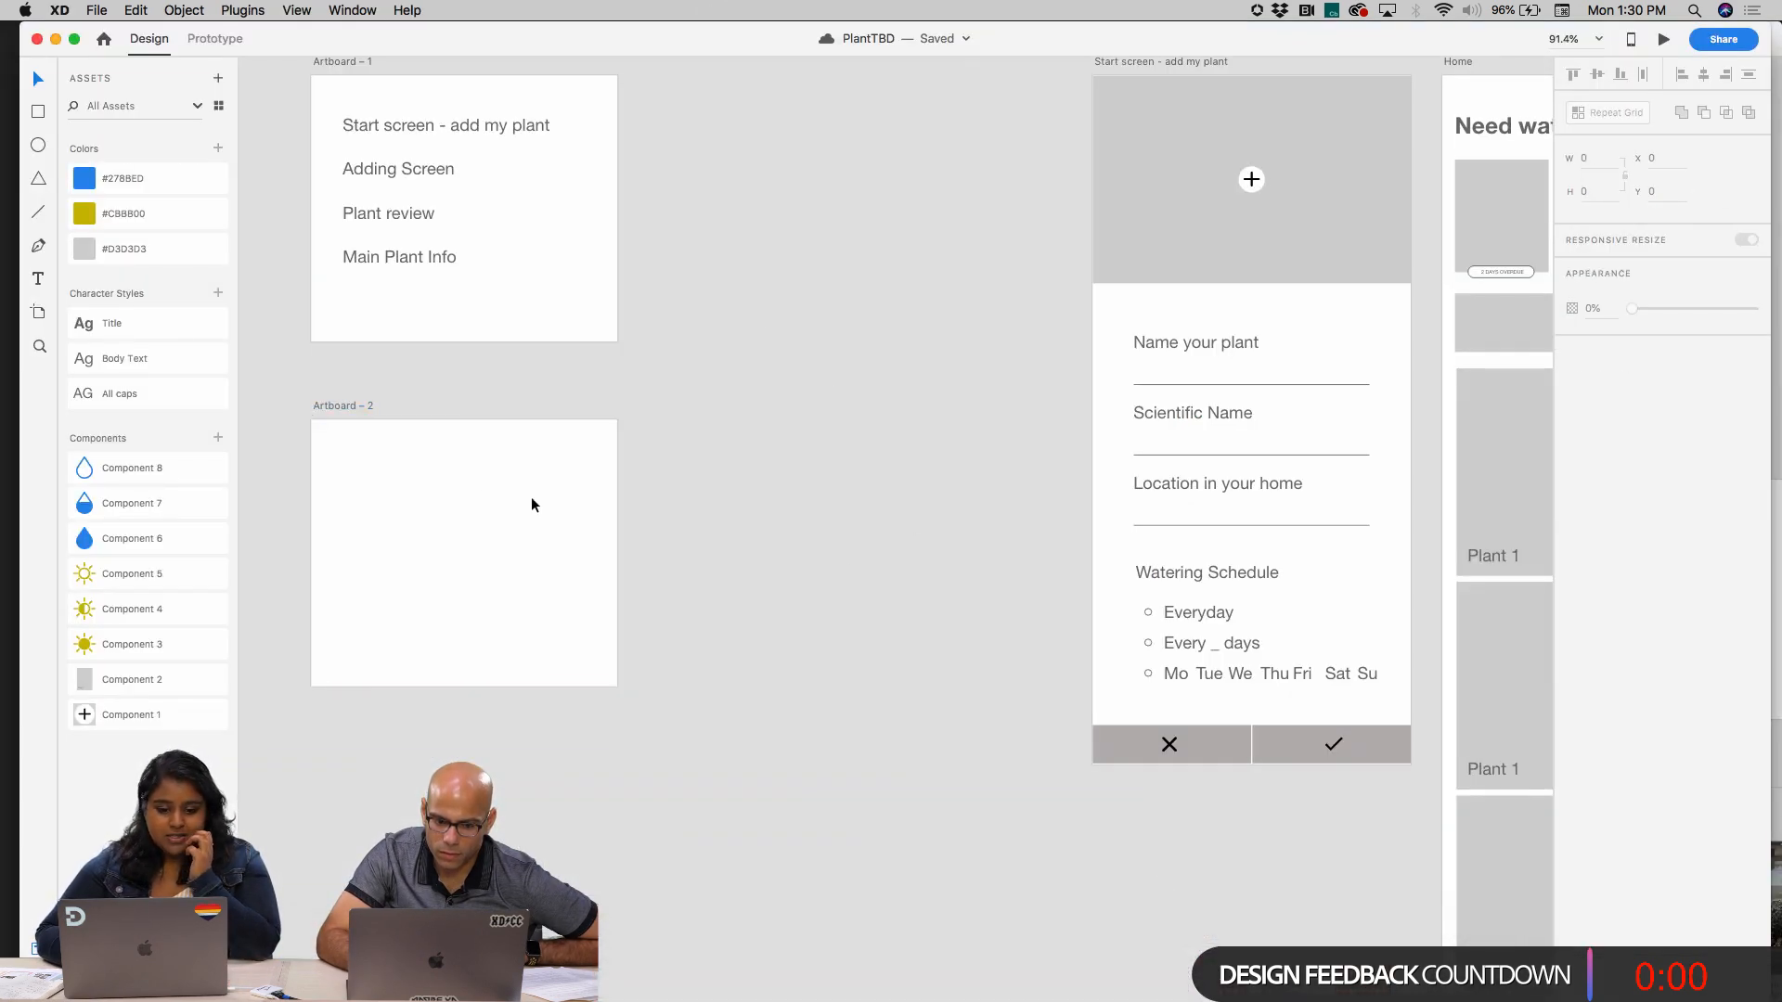
scroll(742, 539, right, 10)
click(872, 296)
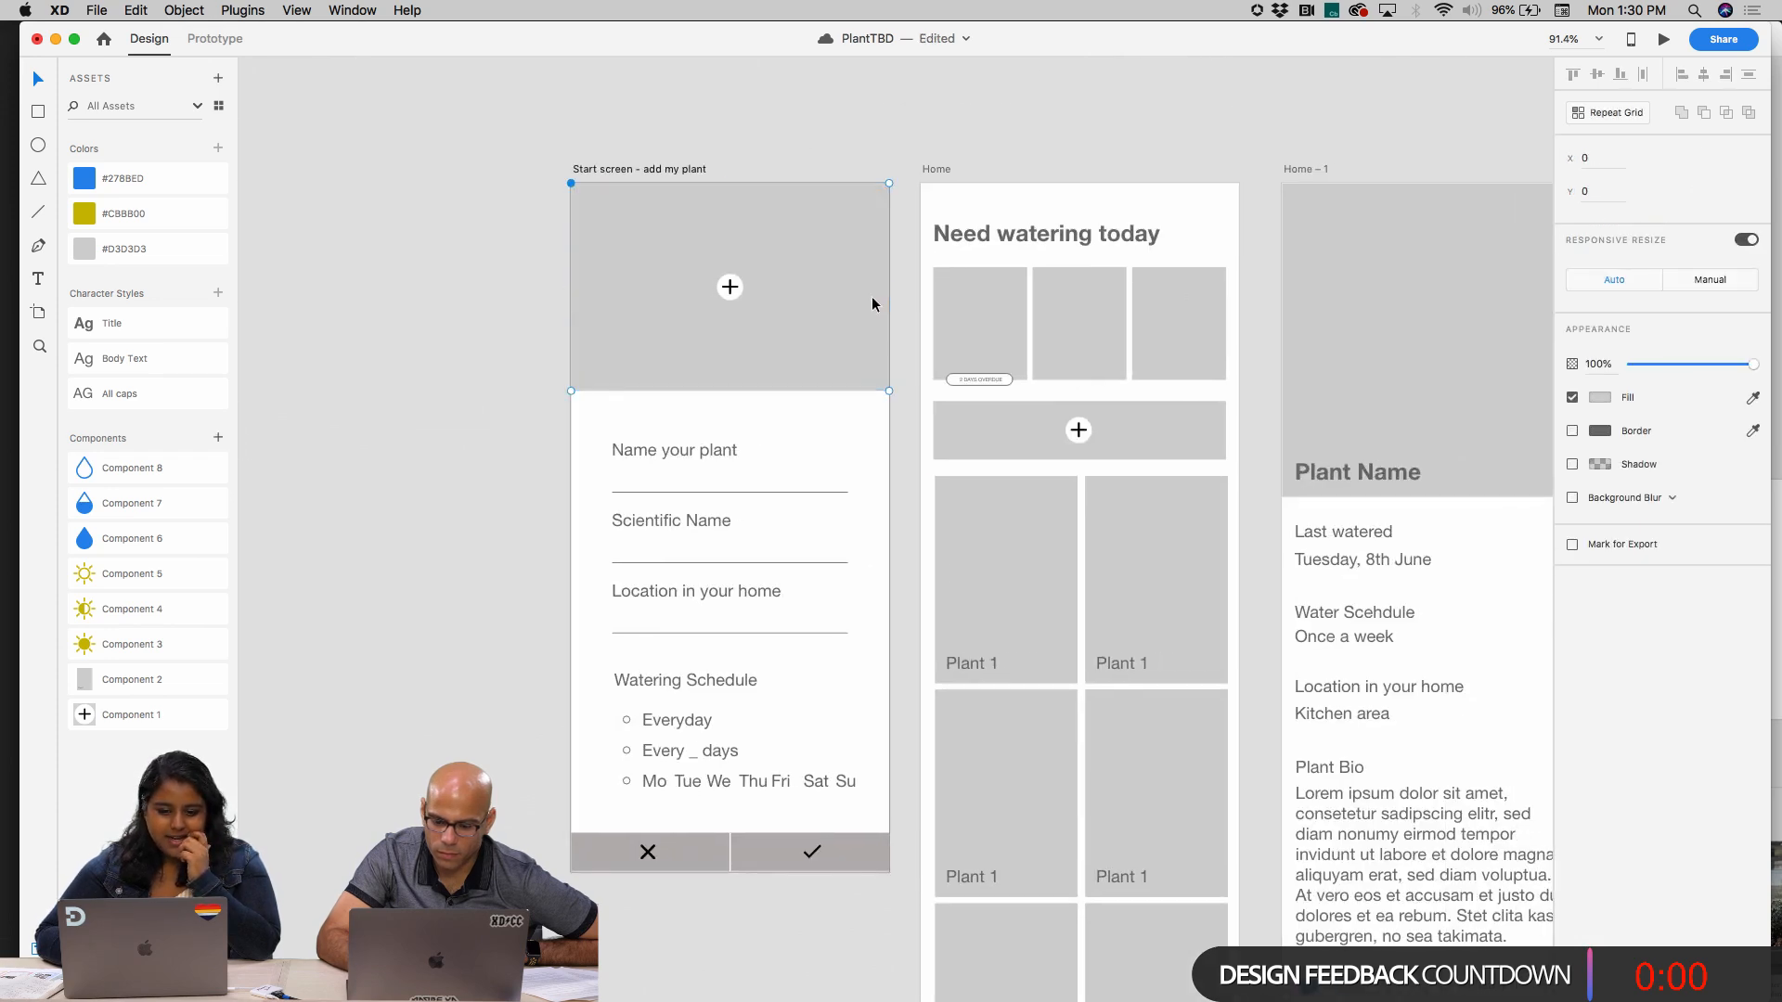
click(102, 9)
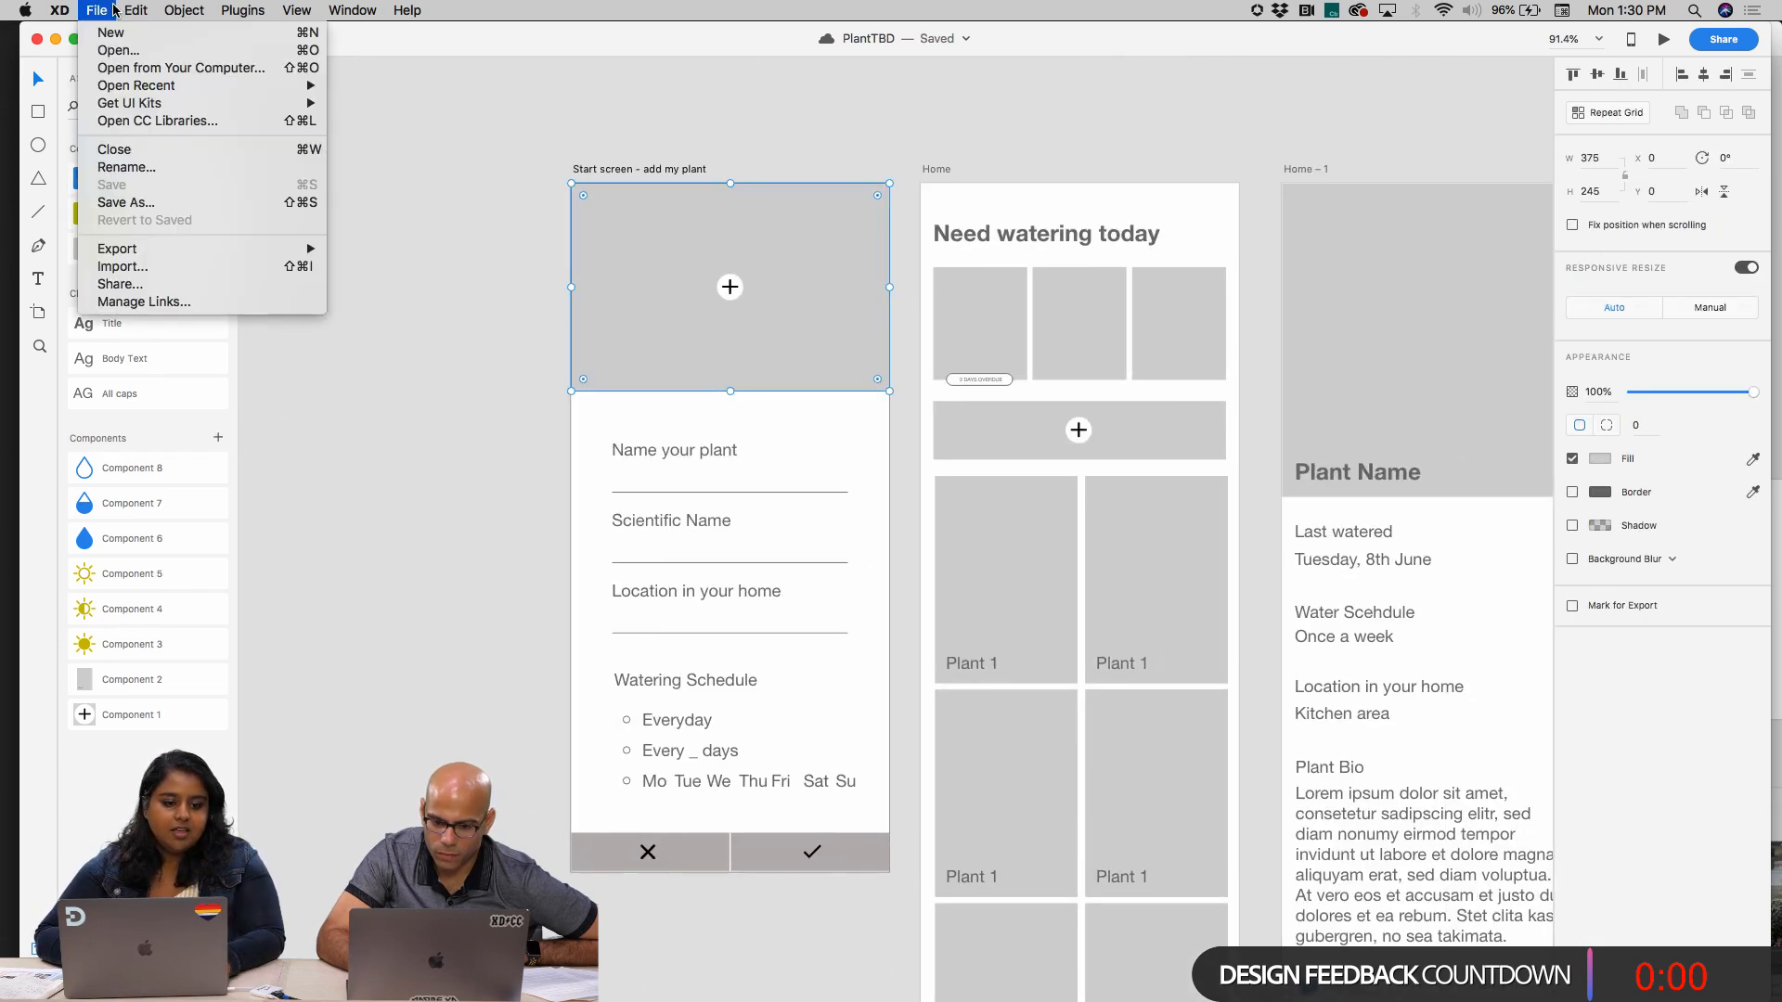
click(138, 122)
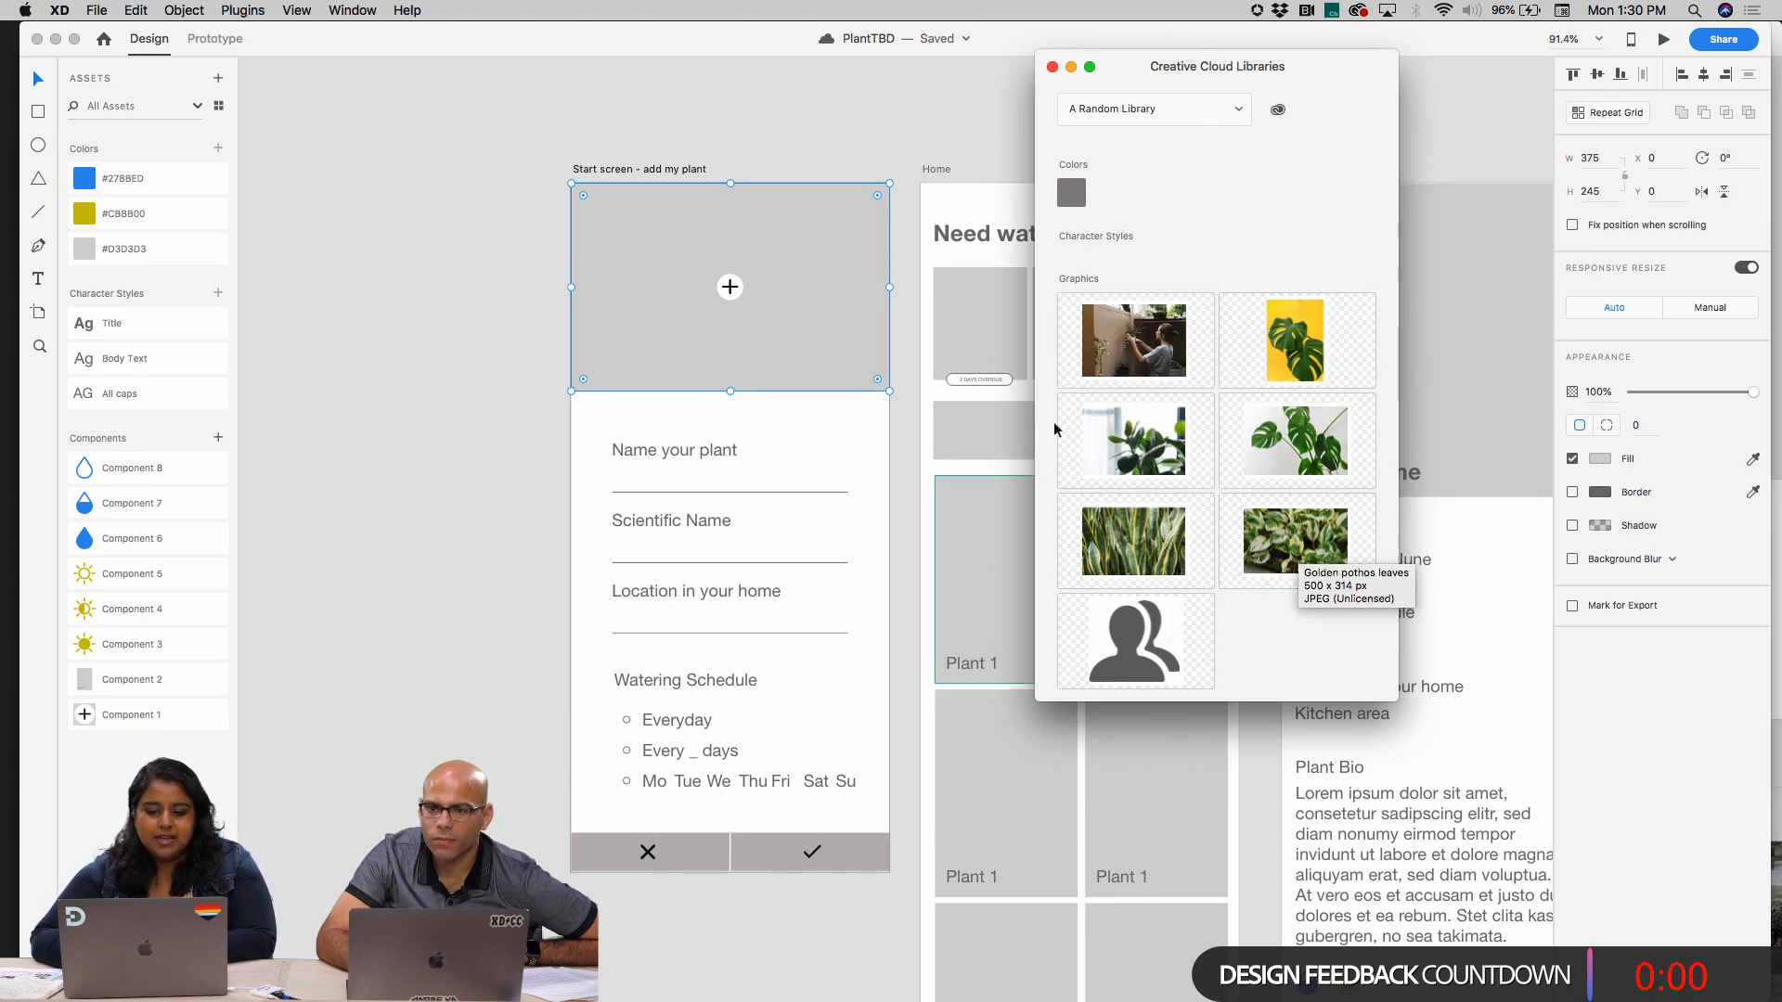
Fill the gray image placeholder on the add-my-plant start screen with the library photo of the woman tending plants
click(1143, 359)
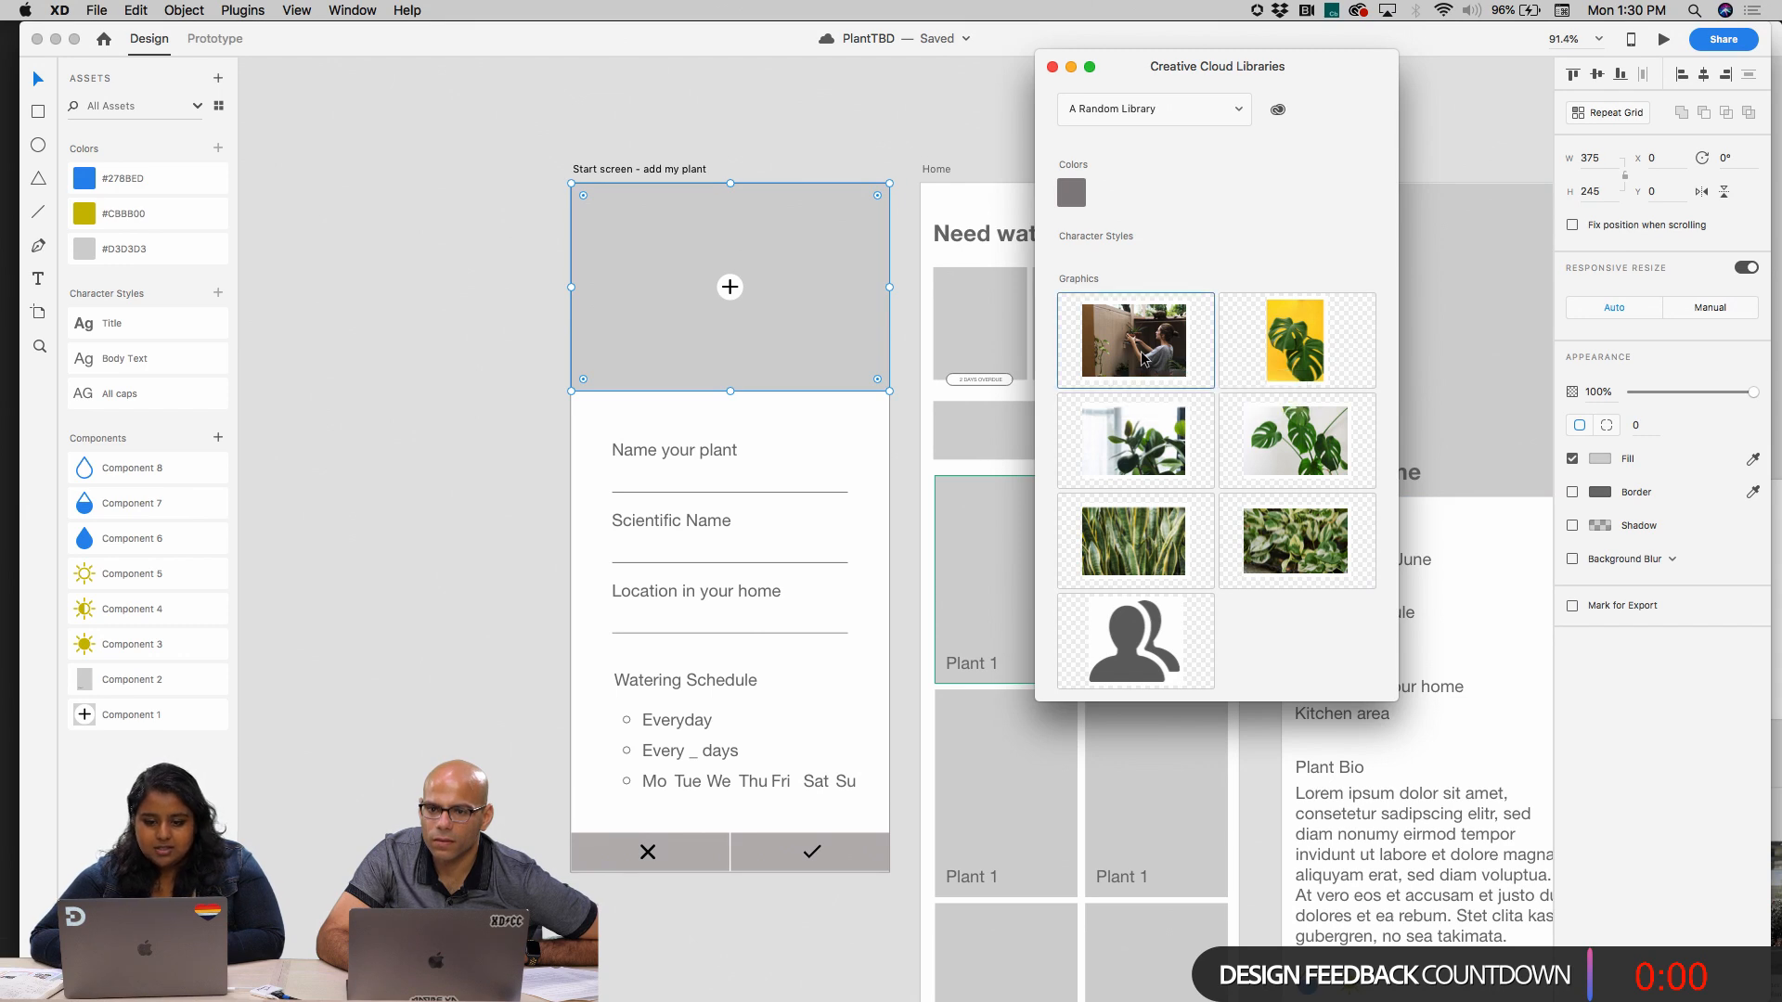
drag(1062, 340, 846, 336)
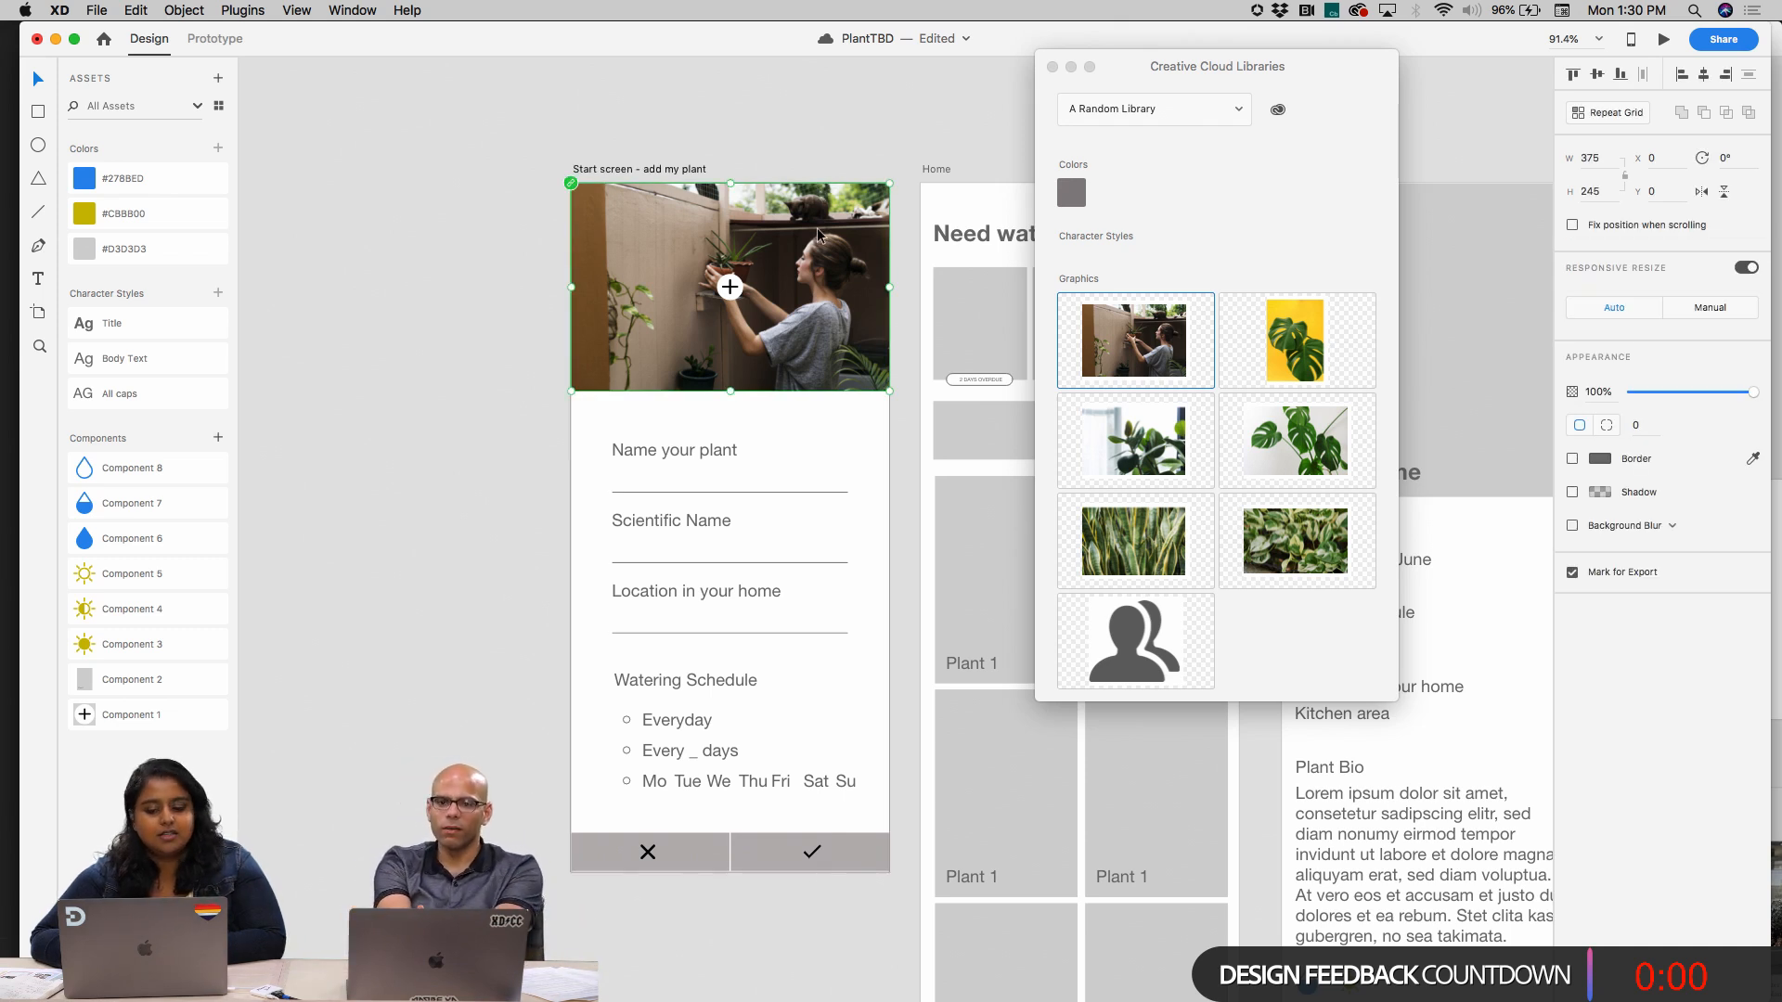
click(904, 470)
Enlarge and reposition the photo inside its frame on the start screen so the potted plant sits near the center
scroll(905, 471, right, 2)
scroll(905, 473, right, 1)
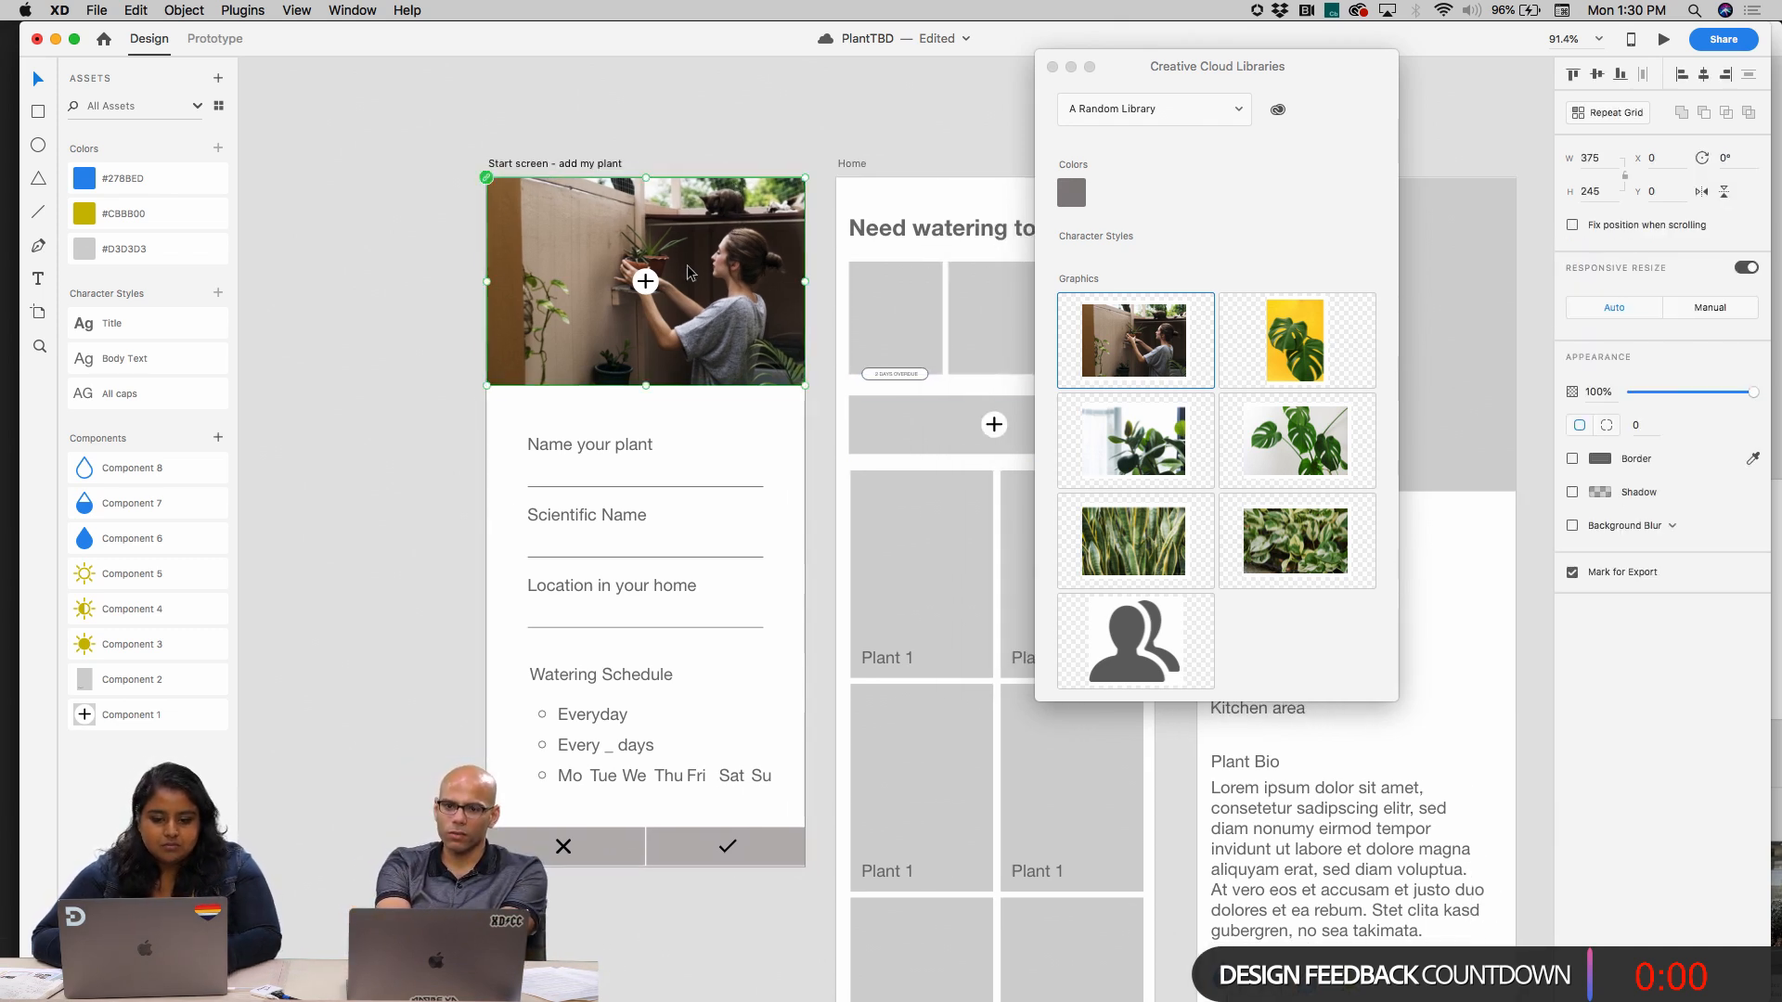
click(688, 272)
drag(646, 391, 646, 518)
click(715, 94)
double_click(714, 220)
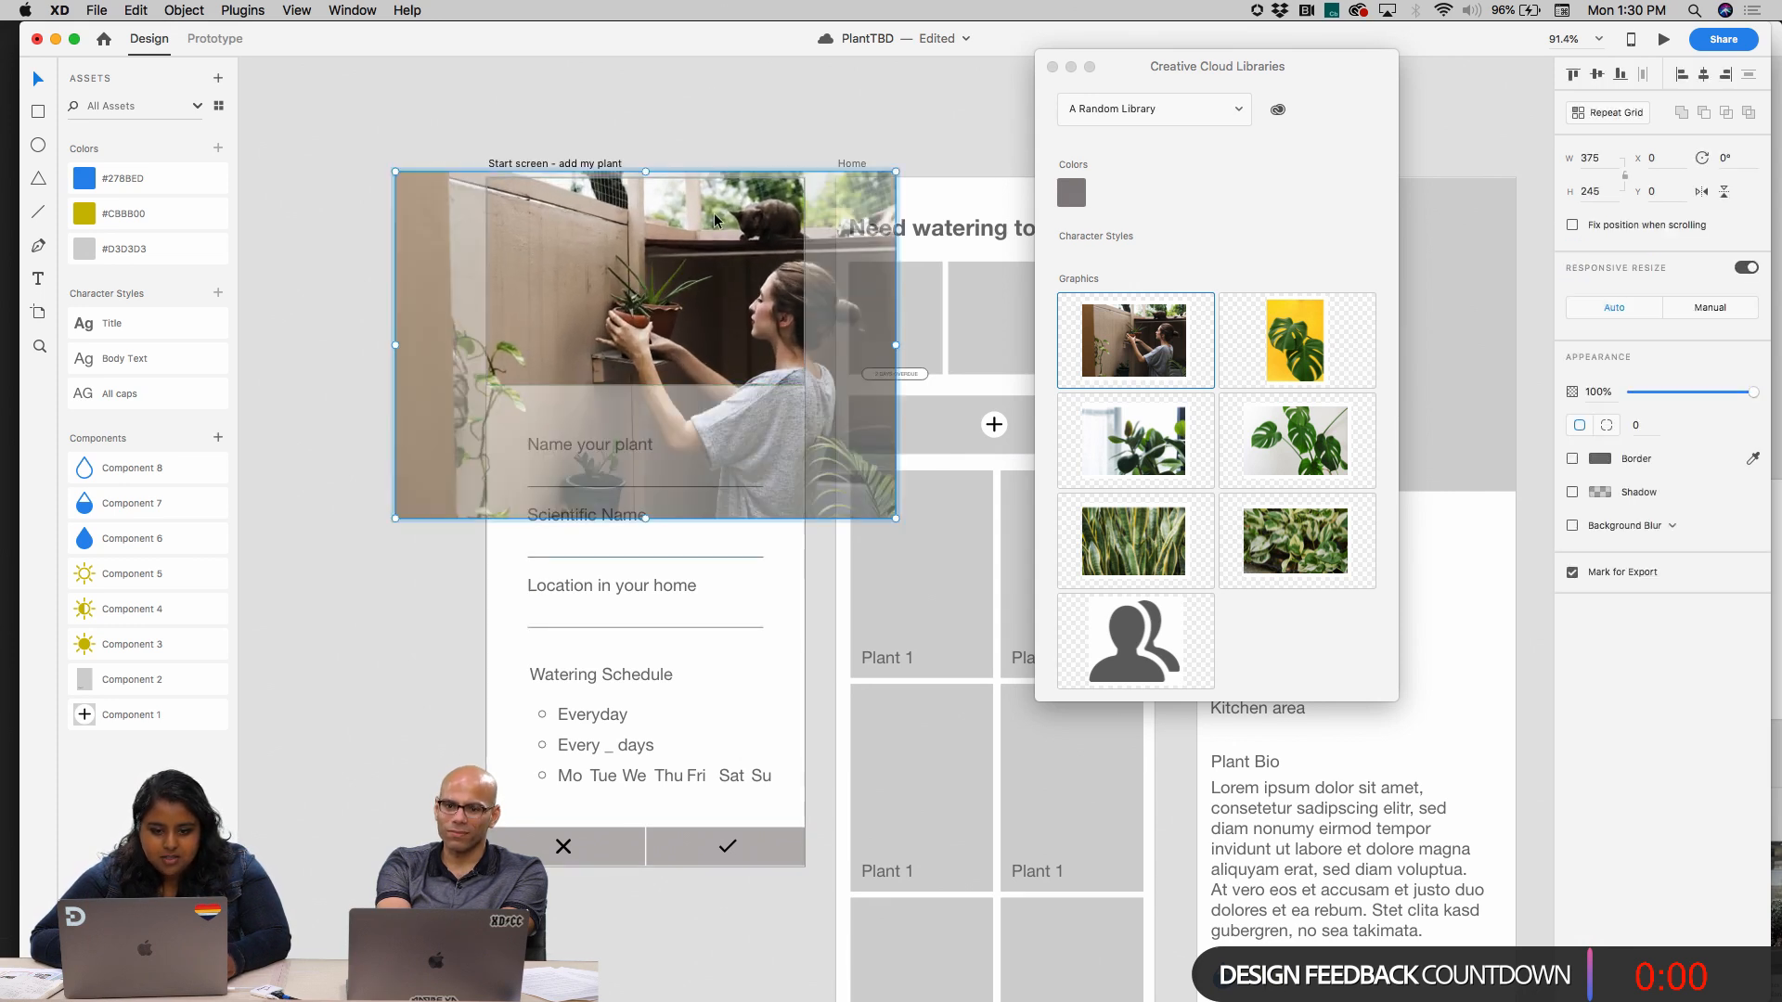
drag(674, 360, 732, 359)
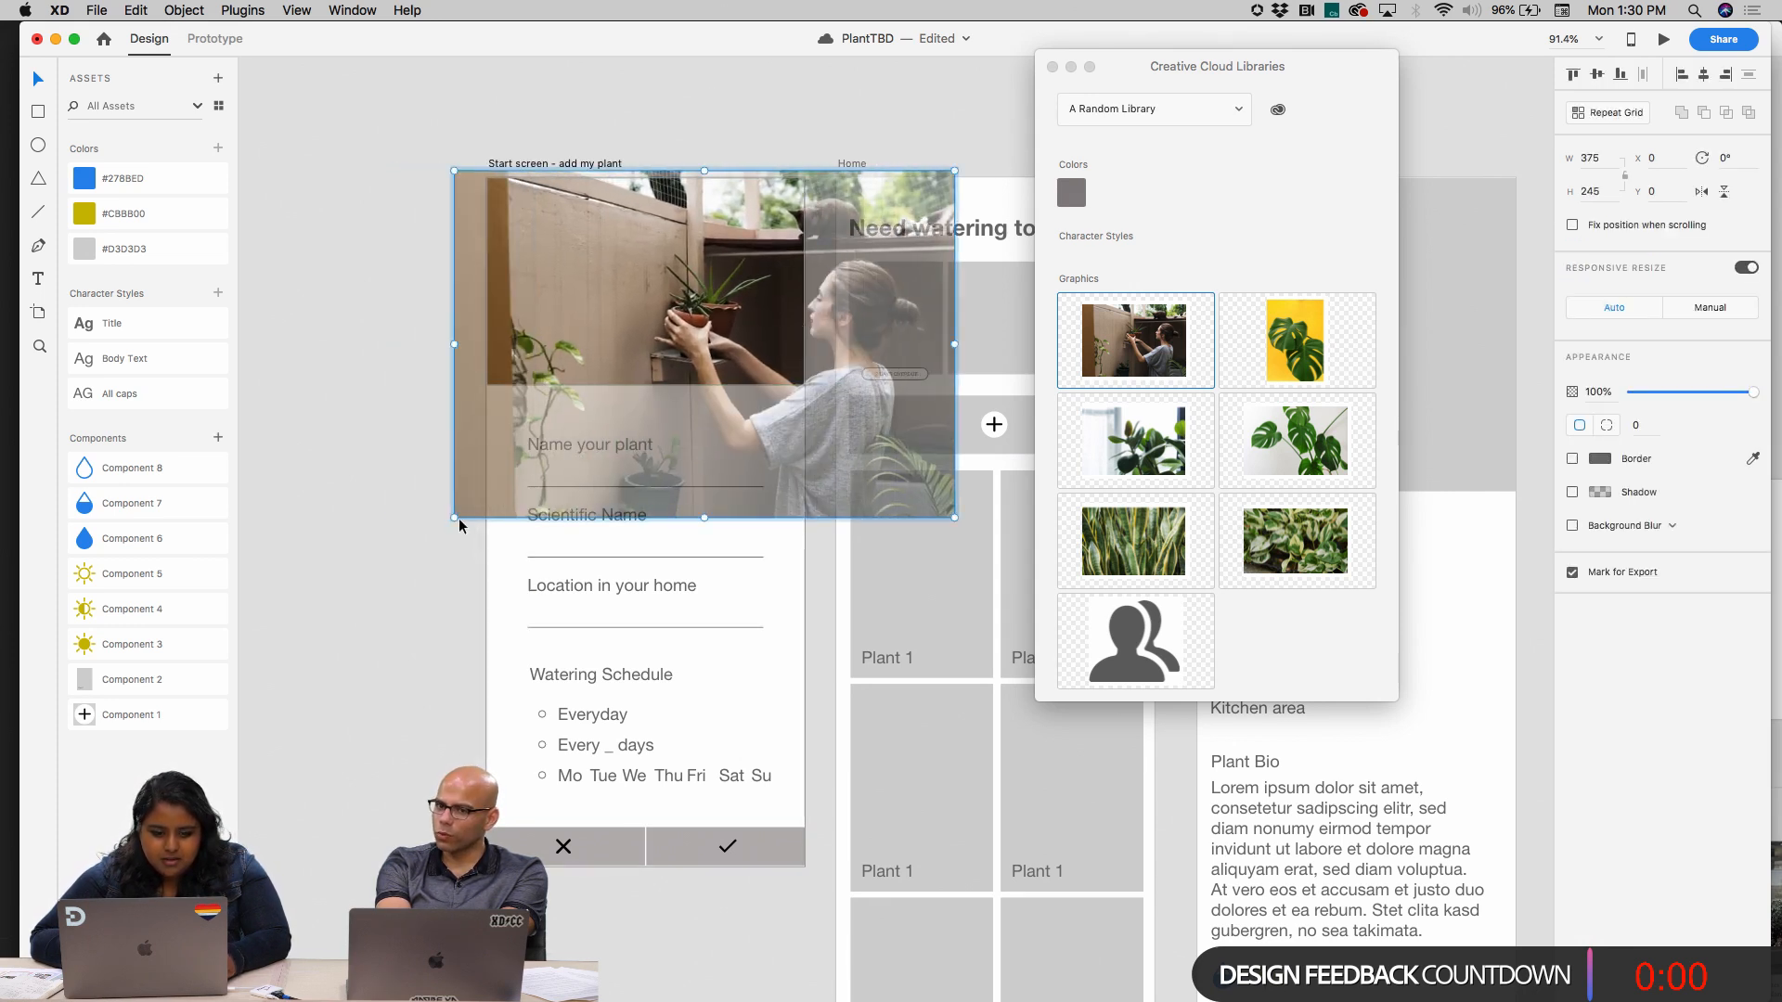
drag(459, 520, 378, 649)
click(721, 123)
Look over the Home, plant detail, iPad Pro and start screen artboards alongside the available library photos
scroll(720, 122, right, 3)
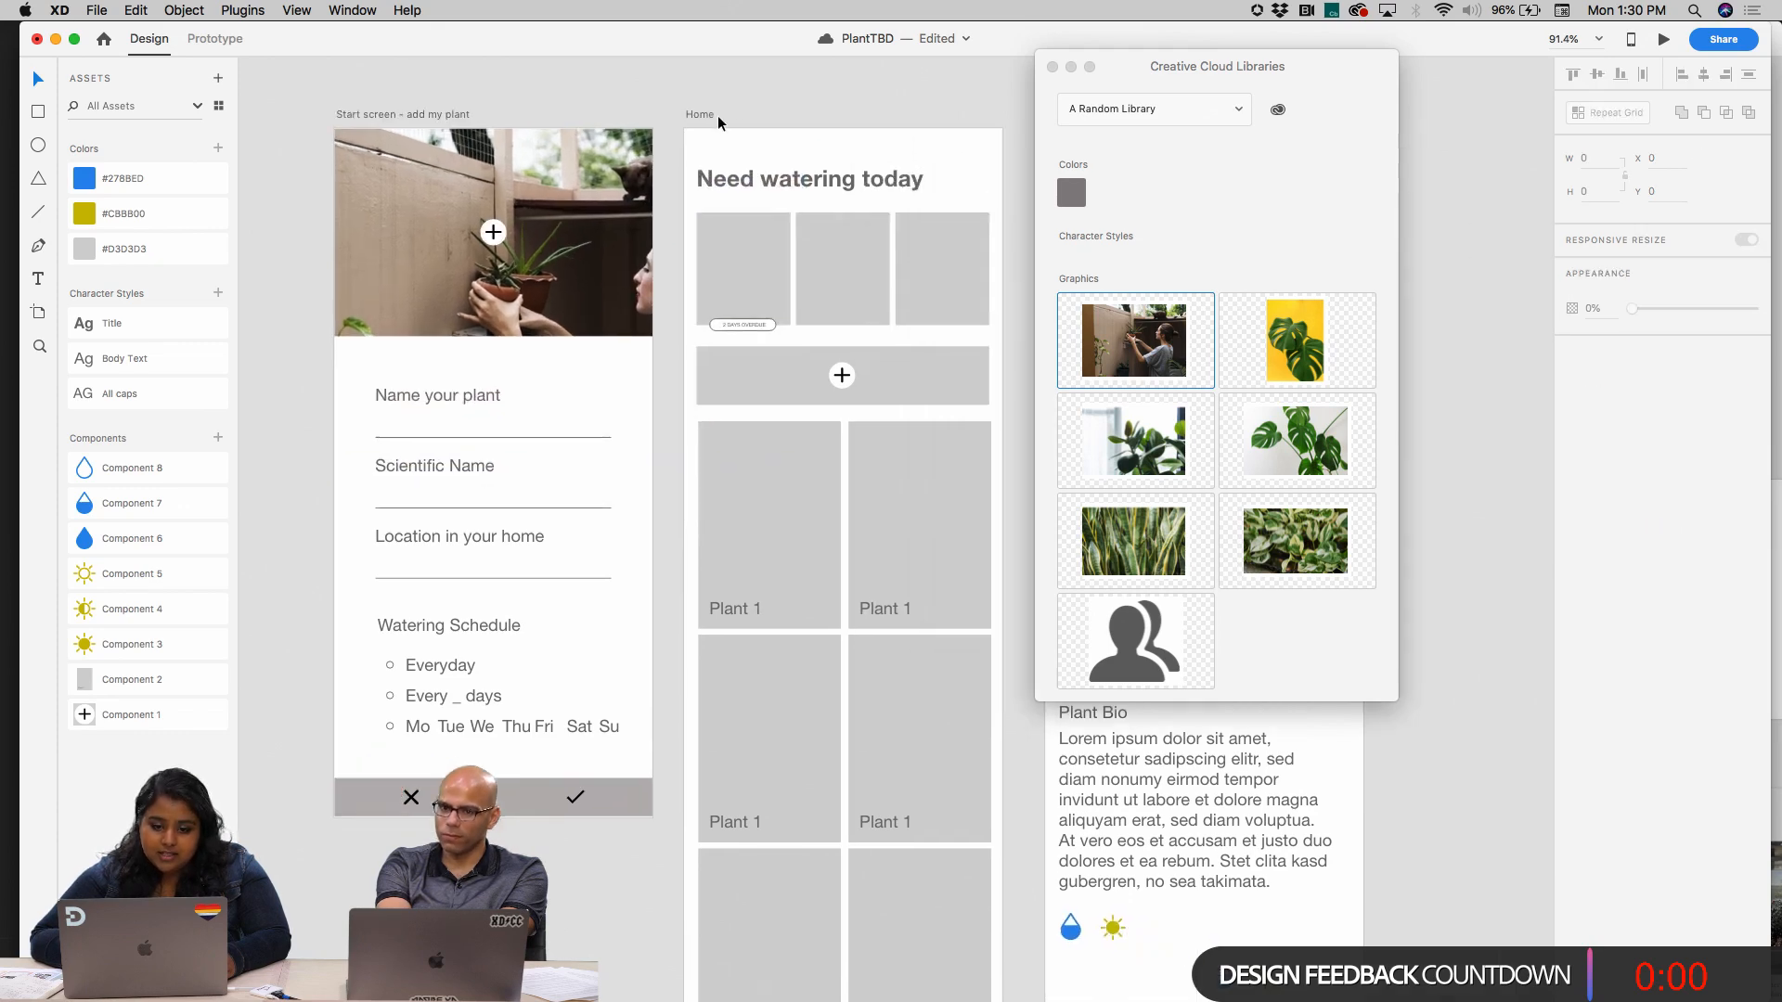
scroll(720, 122, down, 4)
click(582, 197)
scroll(583, 197, right, 4)
click(515, 371)
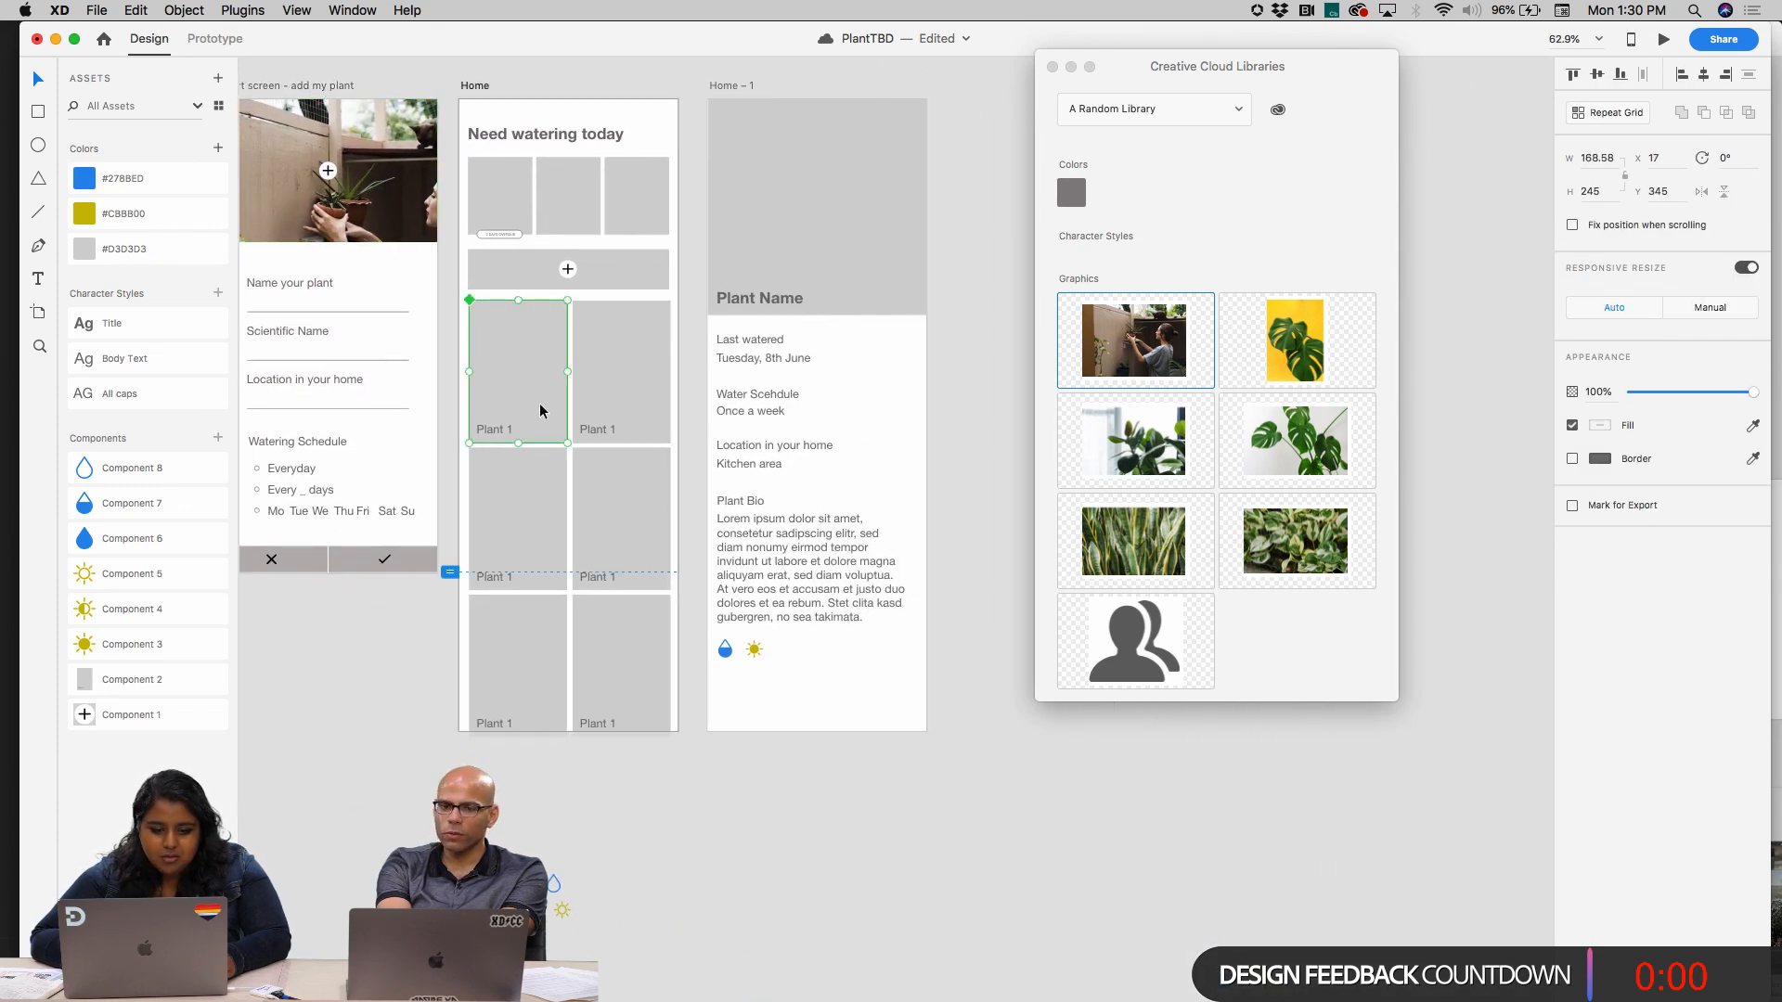
scroll(801, 346, left, 3)
scroll(801, 346, down, 1)
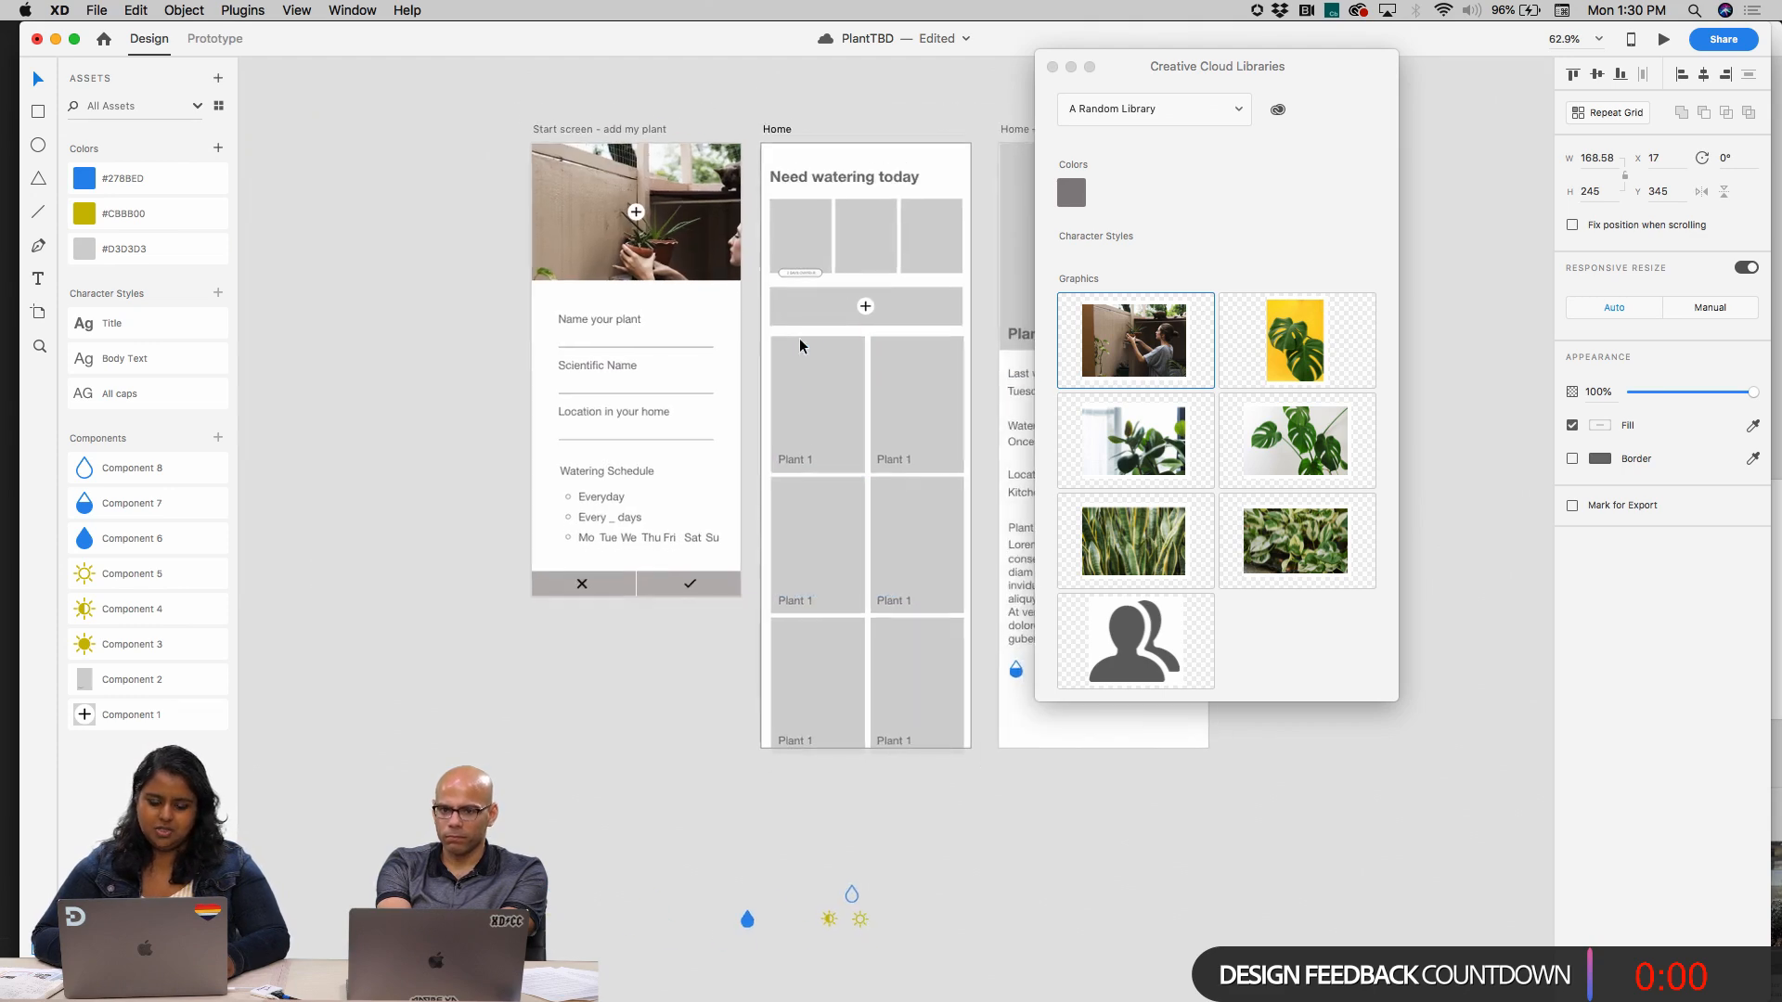
scroll(801, 346, right, 1)
click(1137, 361)
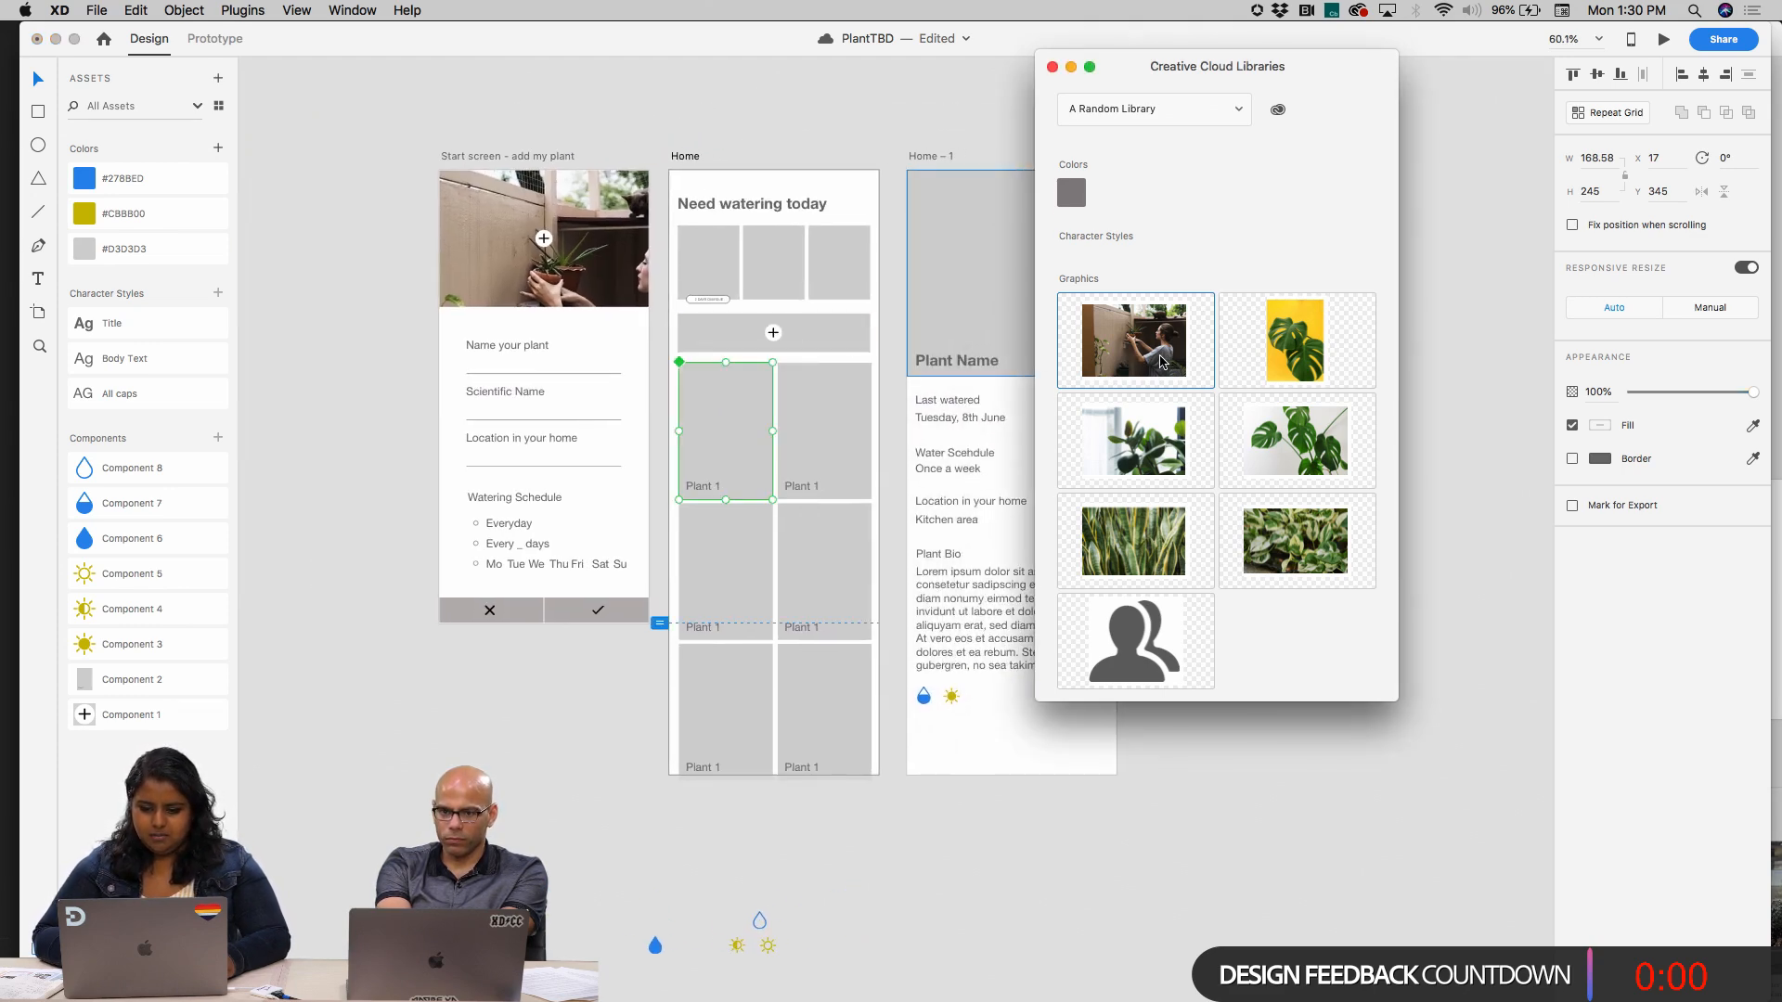
click(787, 402)
scroll(787, 402, down, 5)
scroll(787, 401, right, 7)
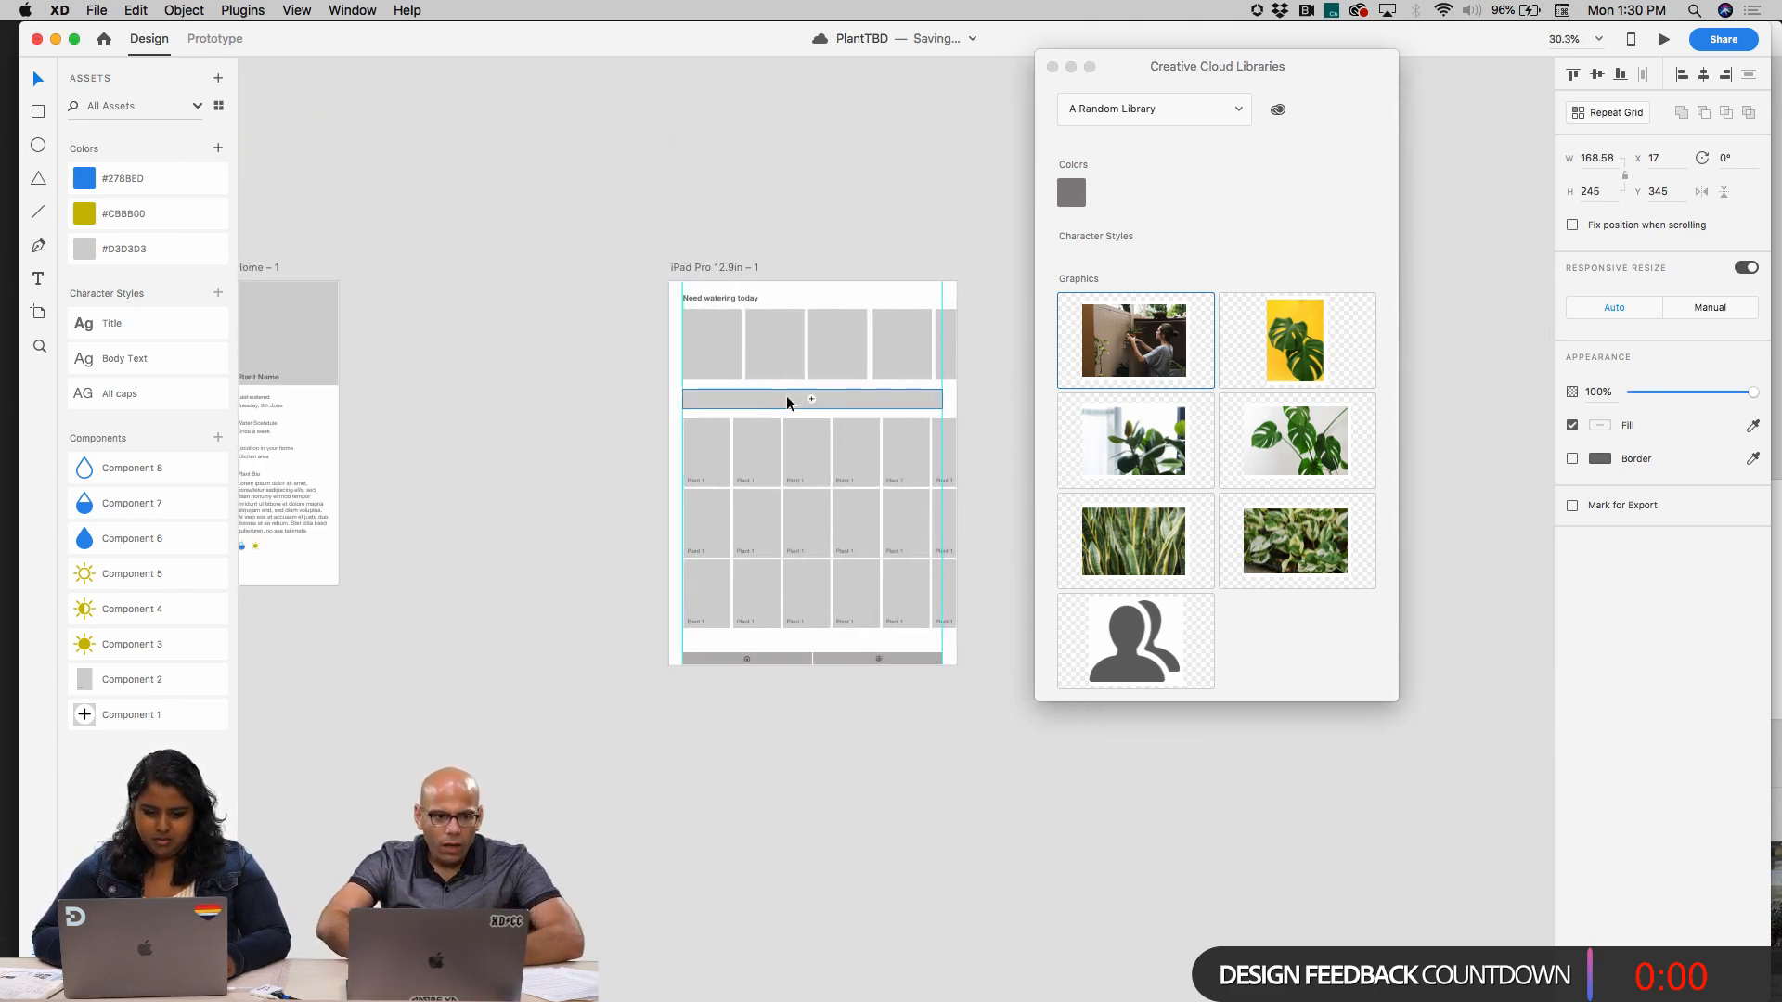
scroll(787, 402, left, 10)
click(402, 293)
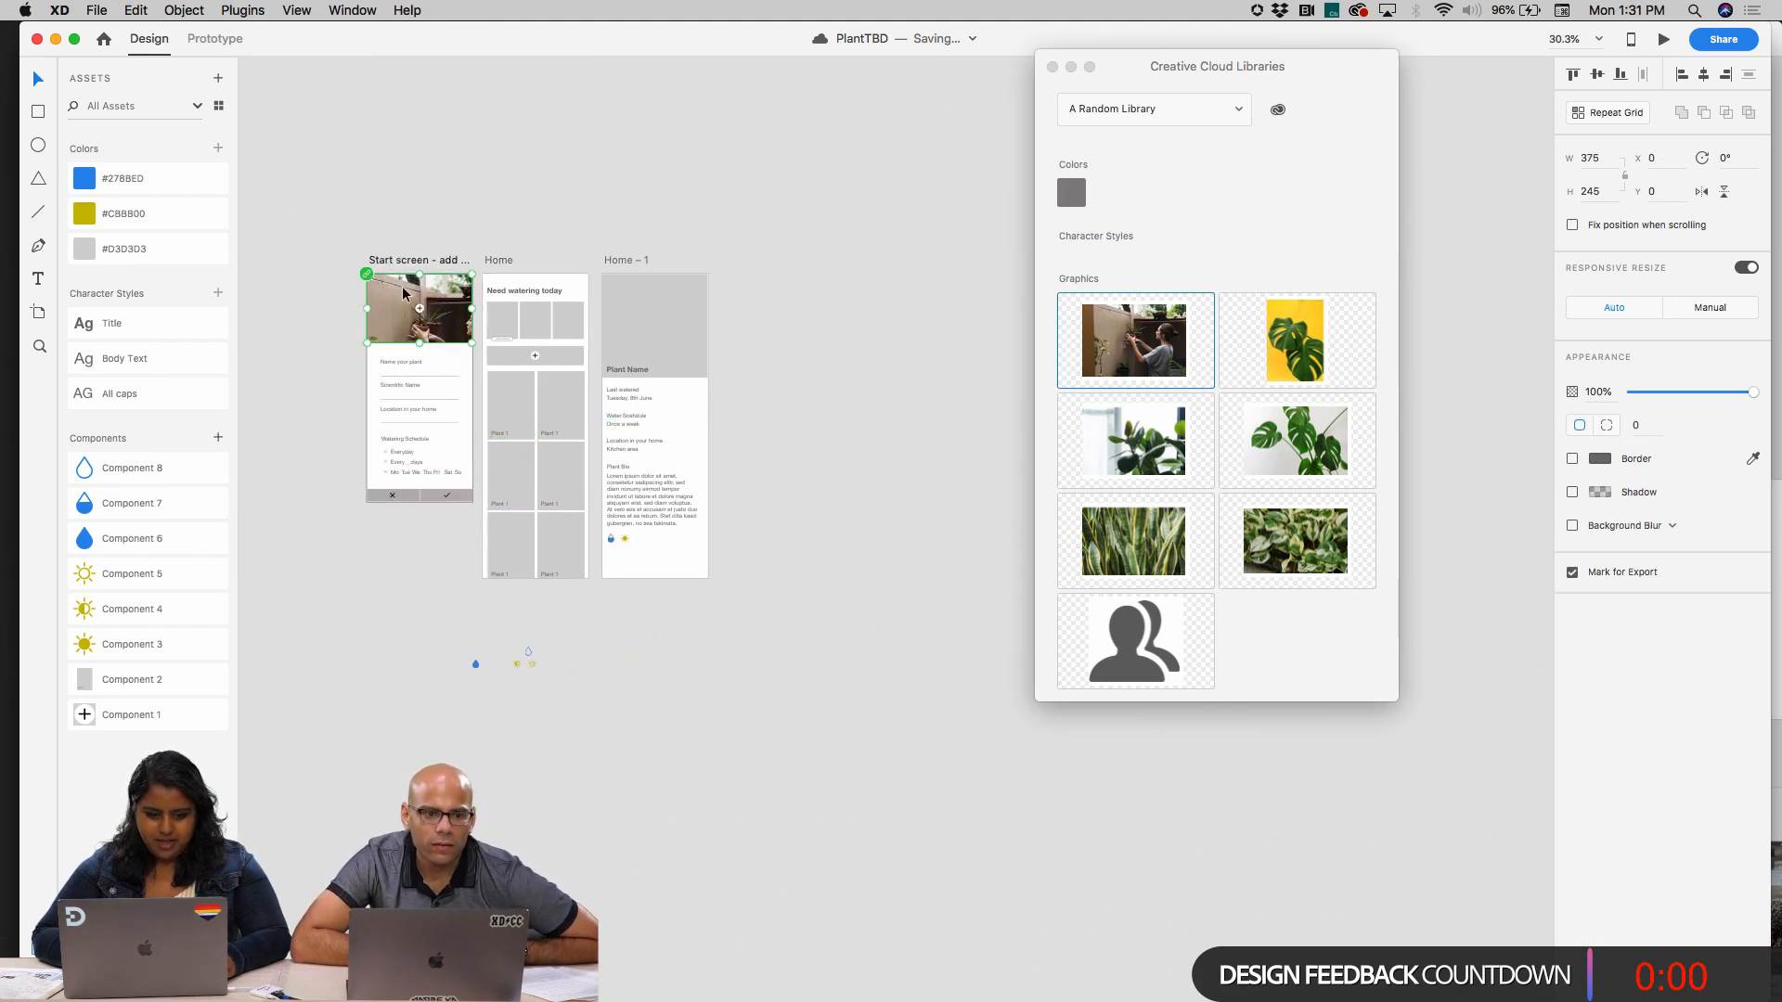
click(412, 256)
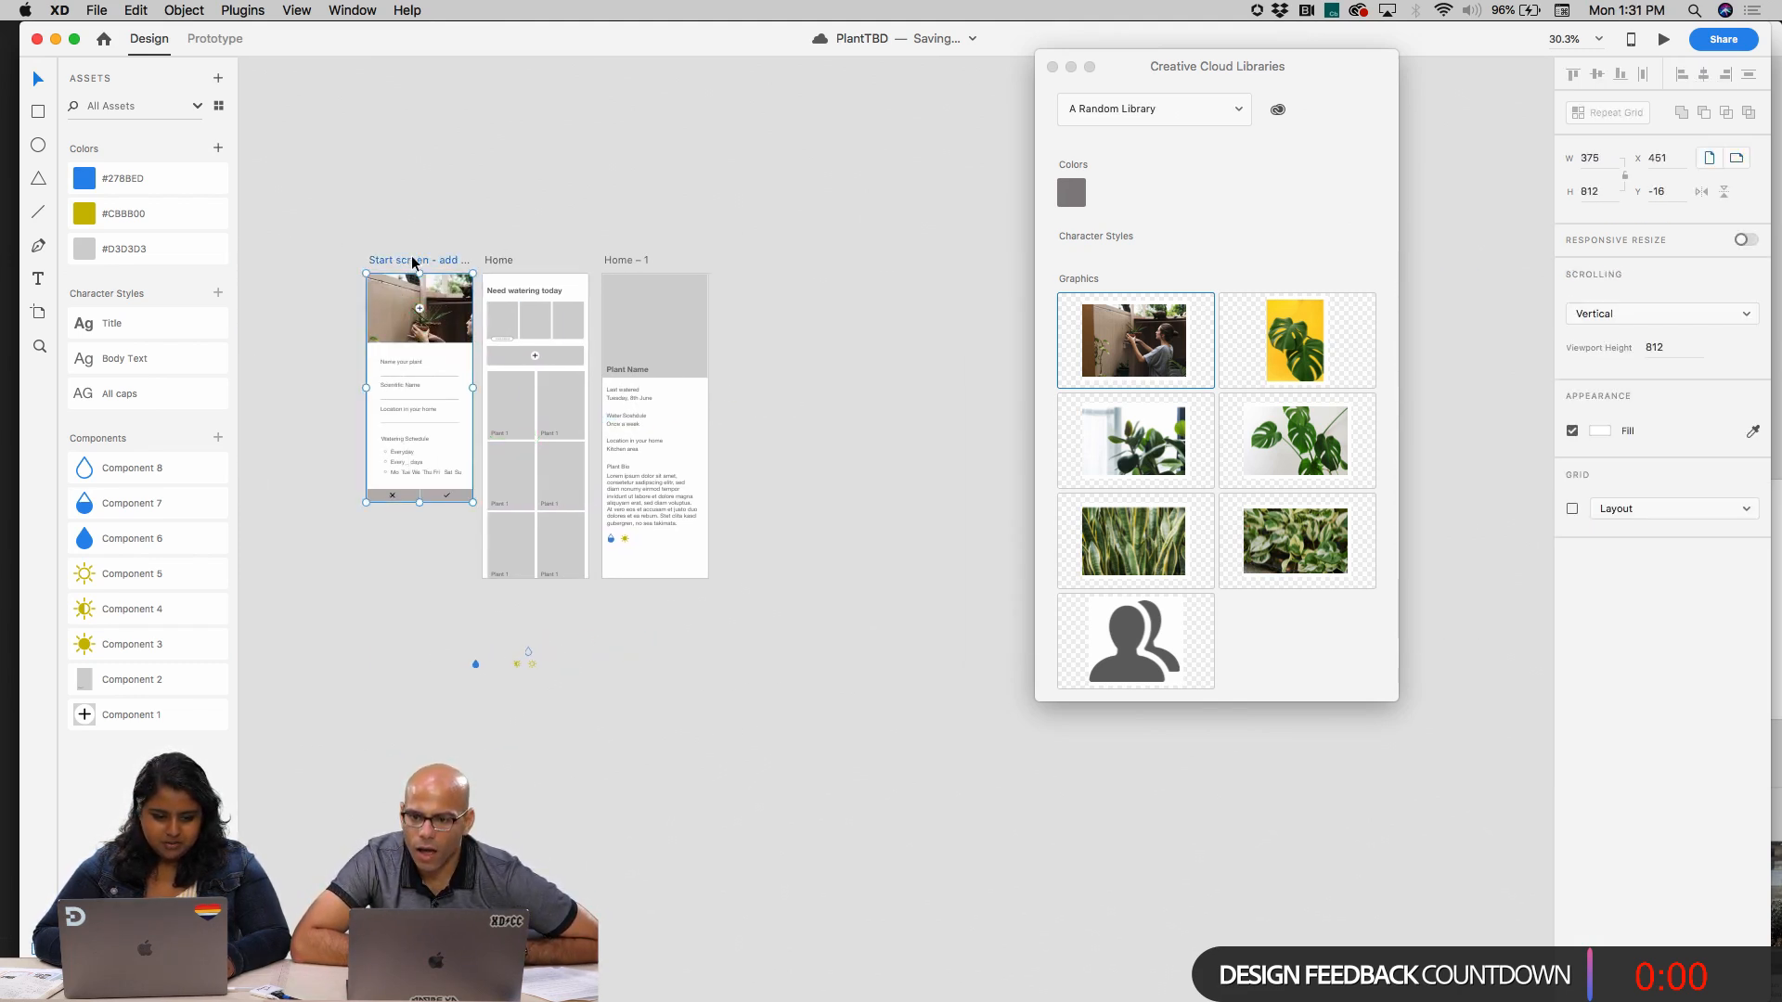
scroll(656, 219, left, 8)
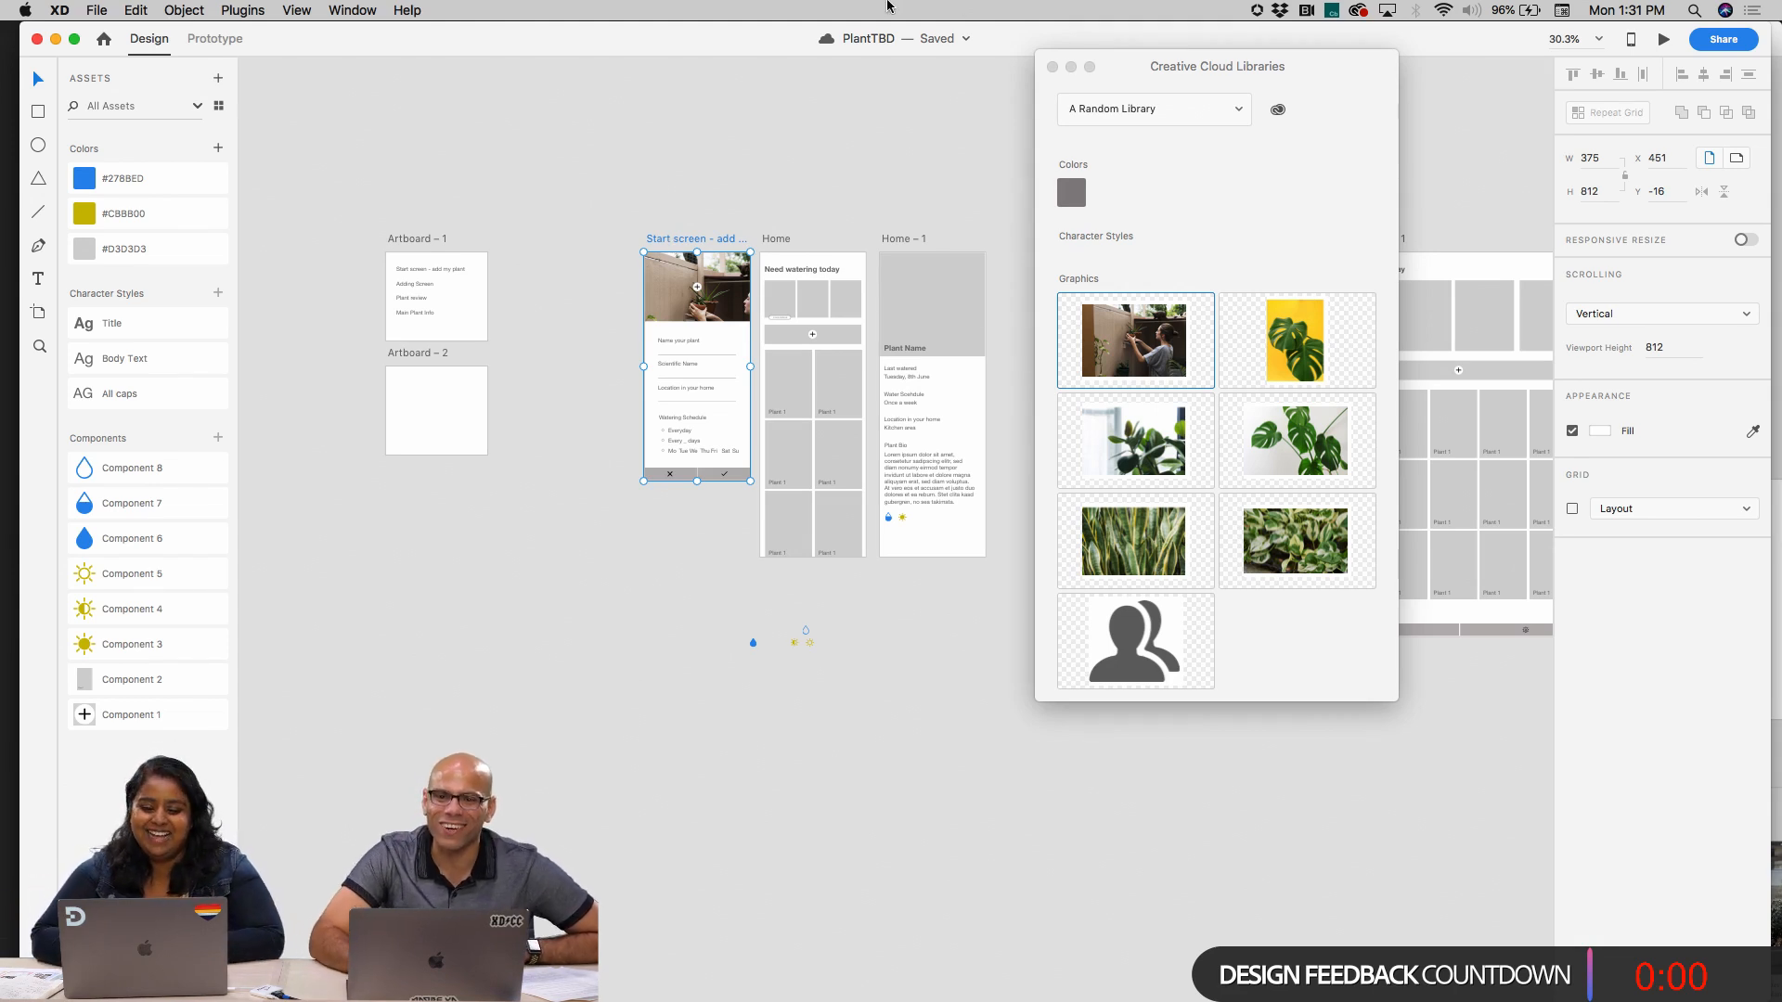
Close the Creative Cloud Libraries window and check the cropped start screen photo beside the Home screens
click(1051, 66)
scroll(928, 213, down, 5)
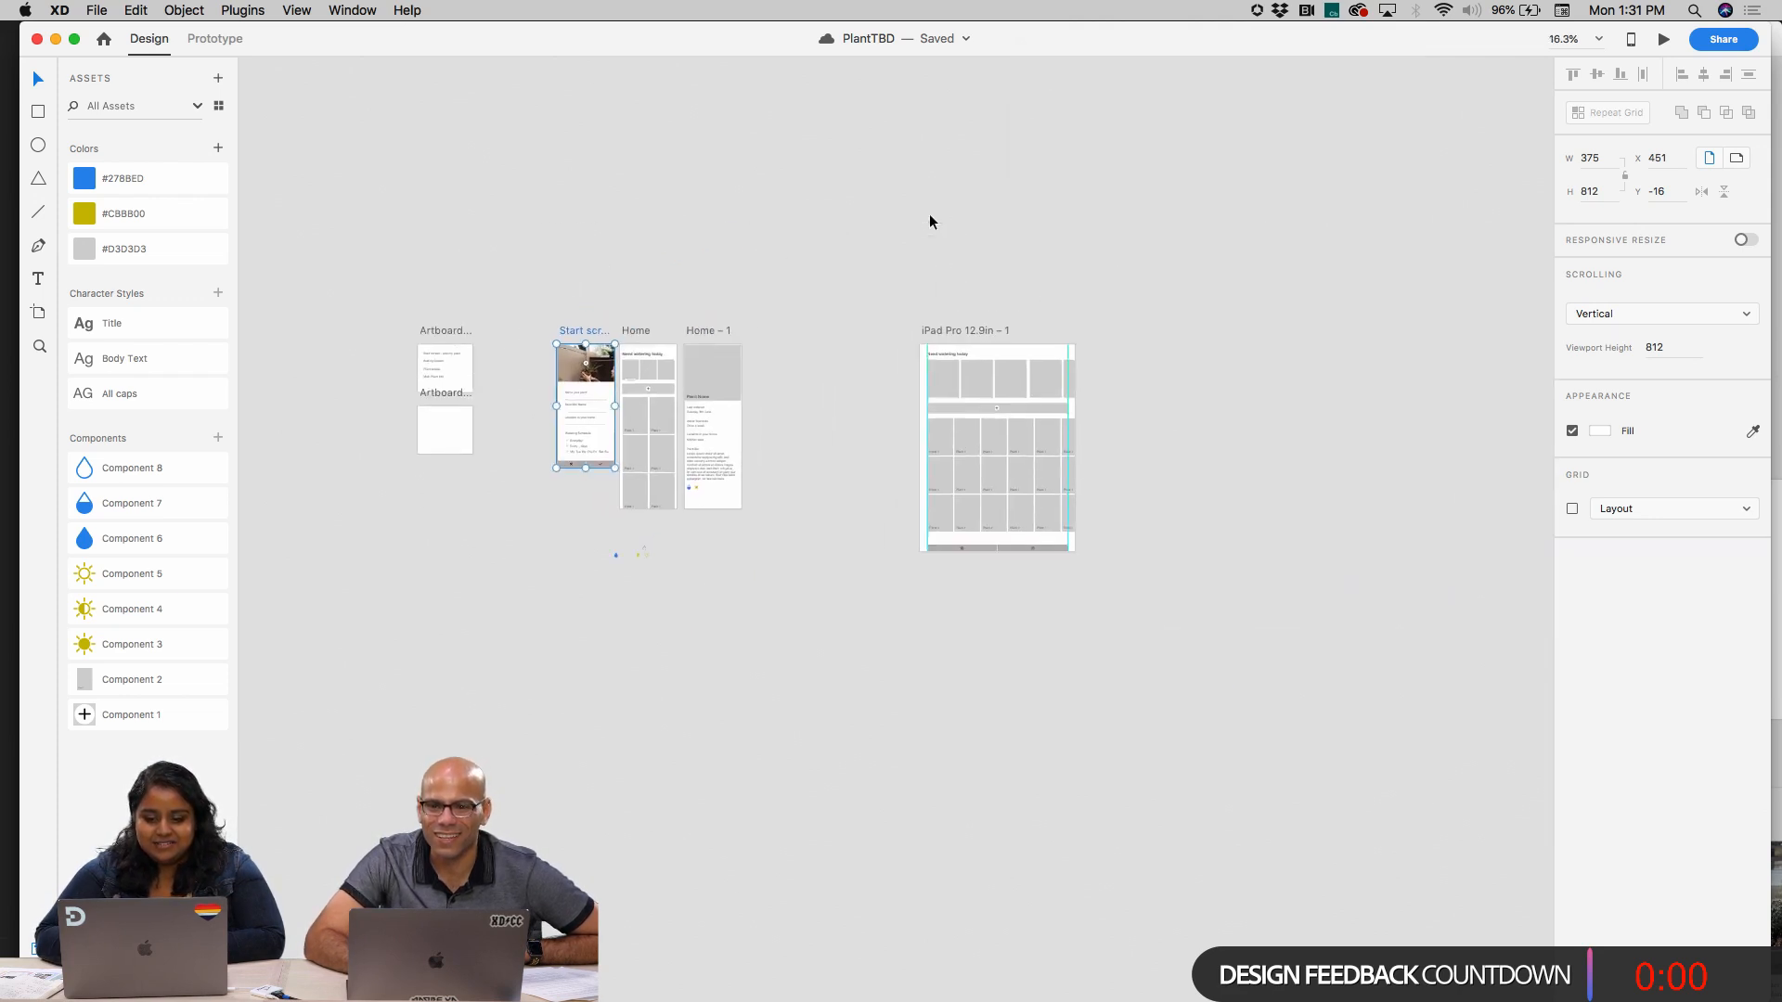
scroll(538, 303, up, 8)
scroll(538, 304, down, 3)
click(567, 497)
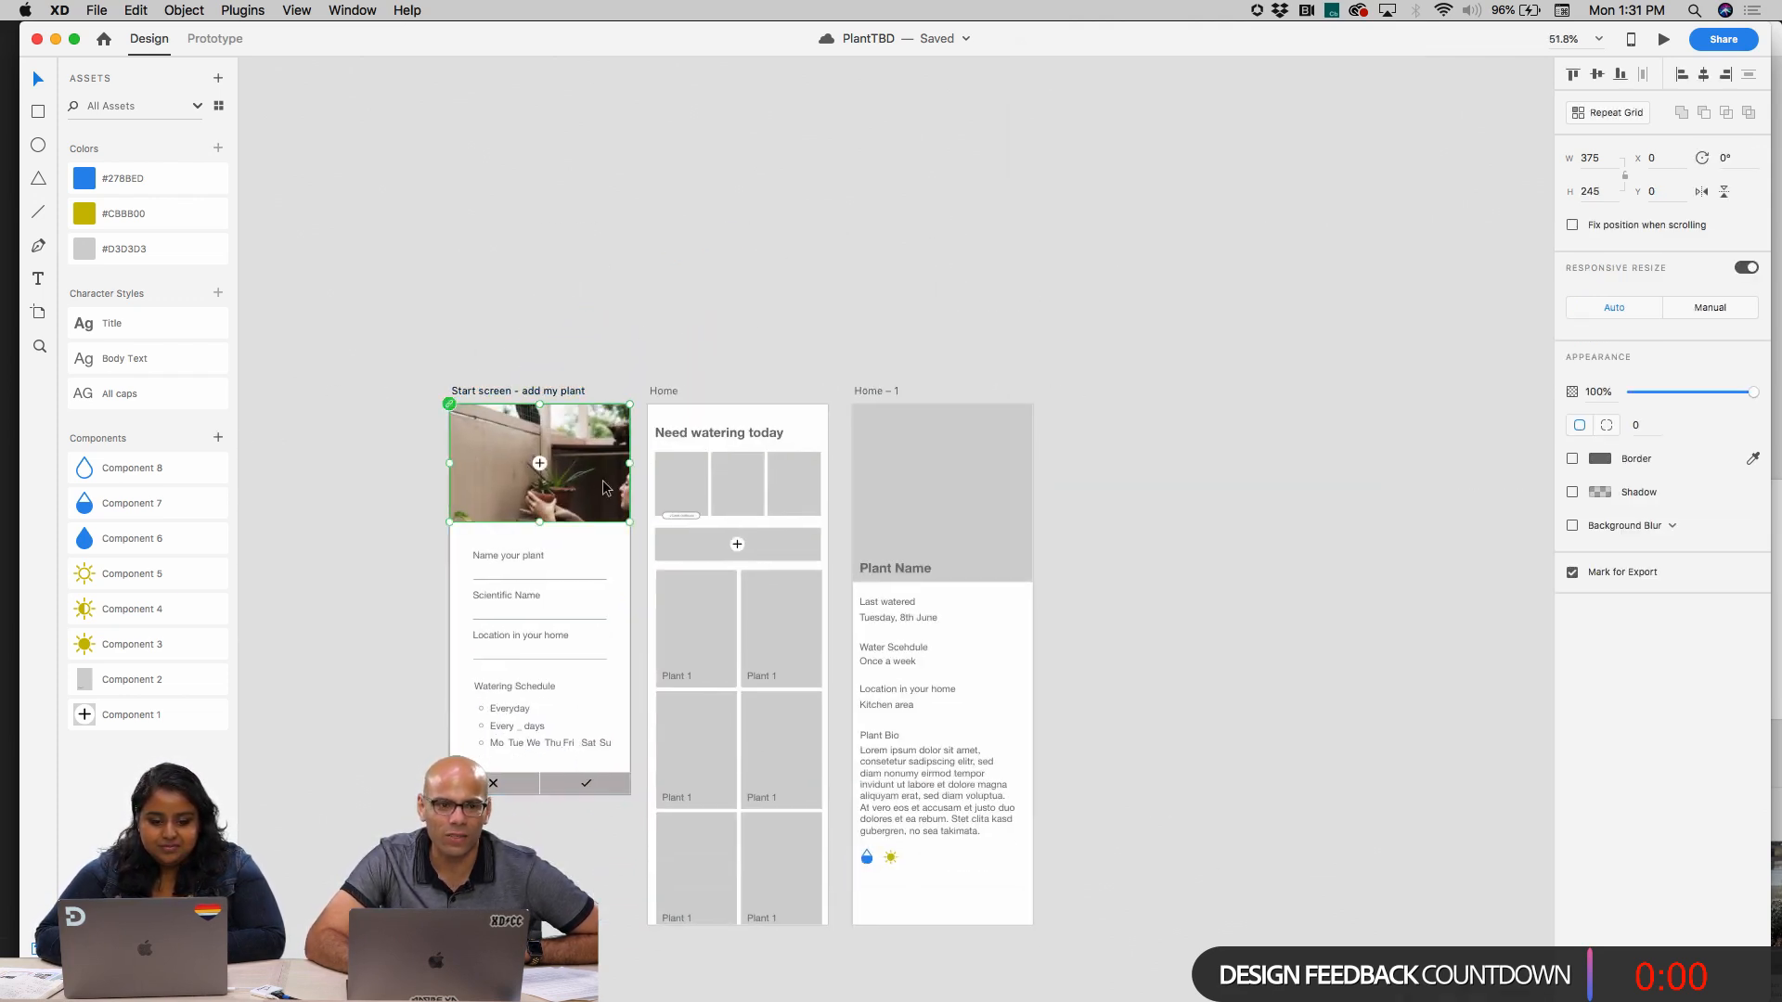
click(751, 264)
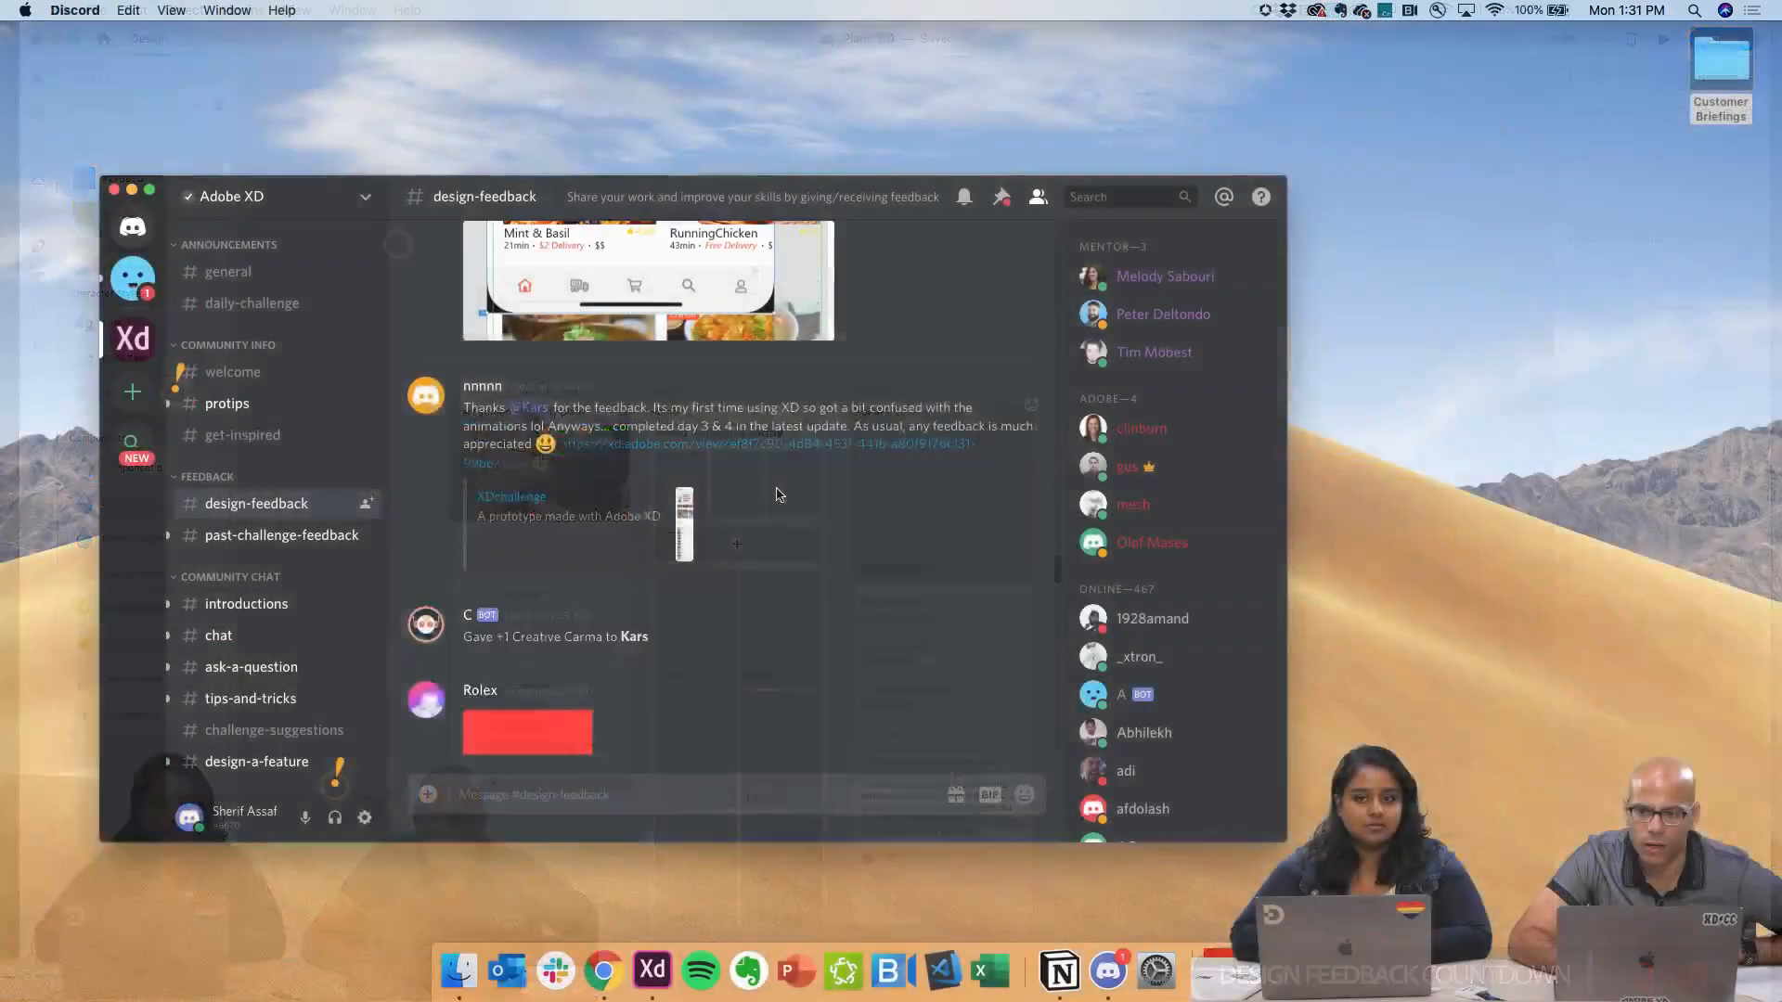
Switch to Discord, enlarge its window to full screen and read the posts in the design-feedback channel
scroll(777, 494, up, 5)
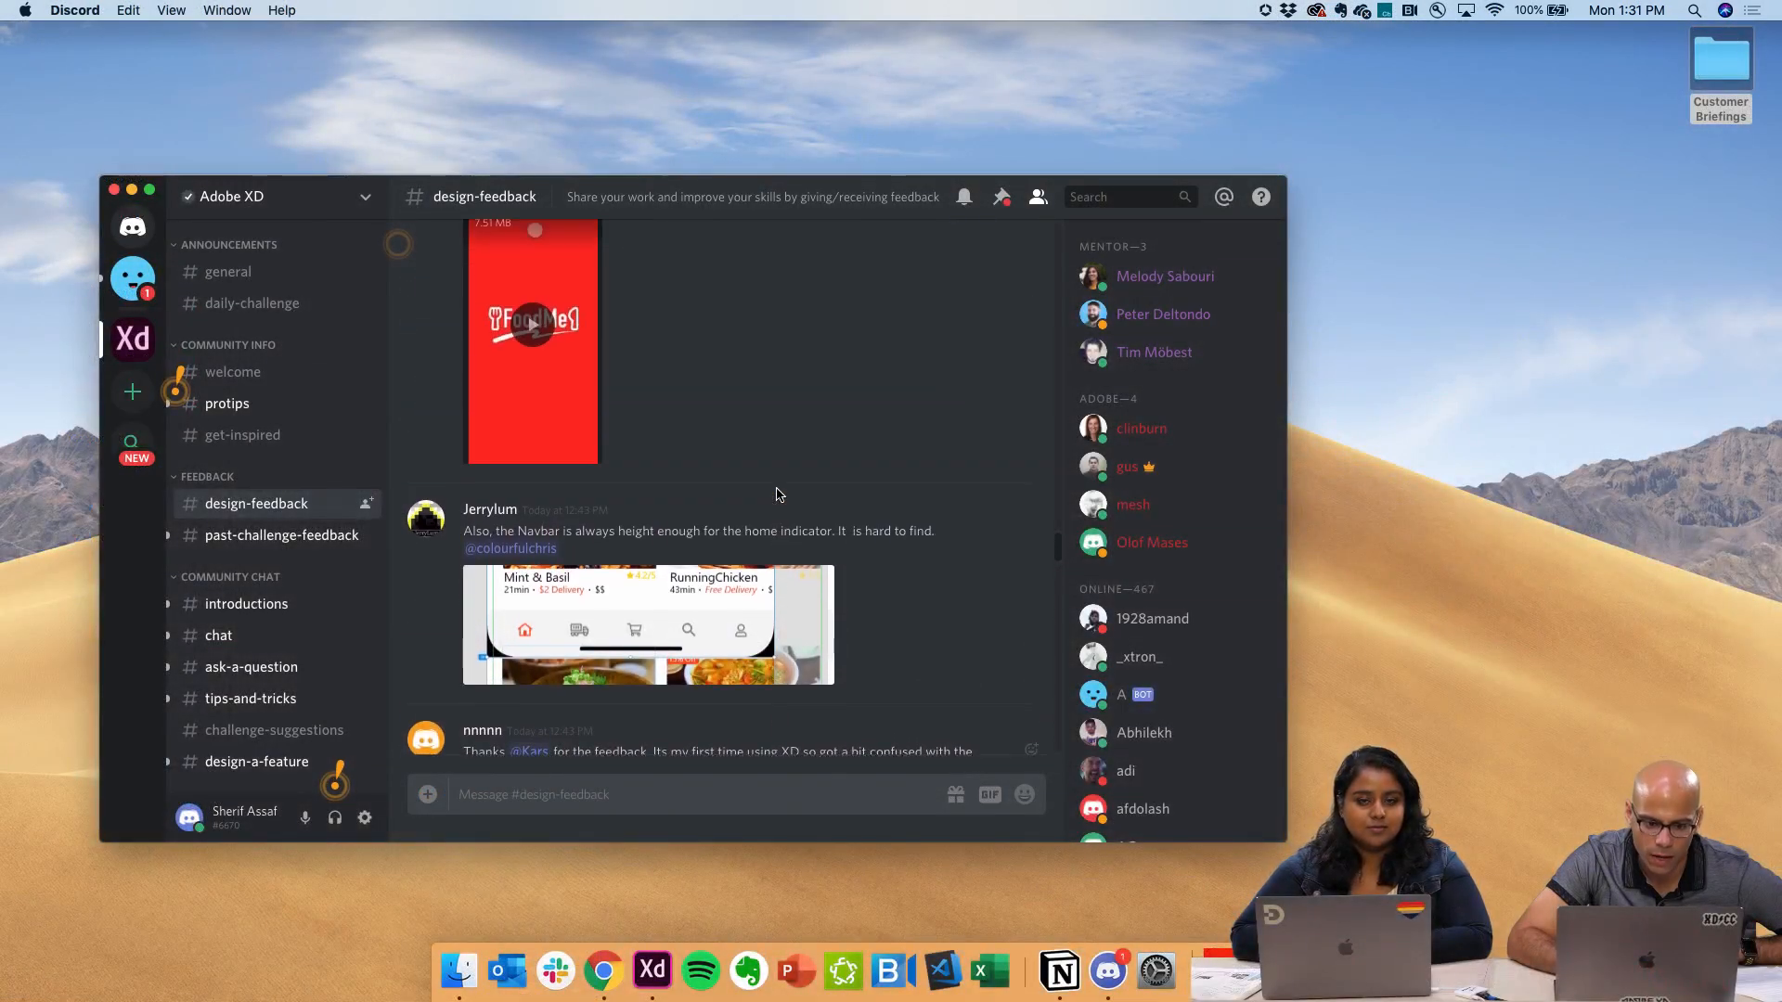
click(152, 193)
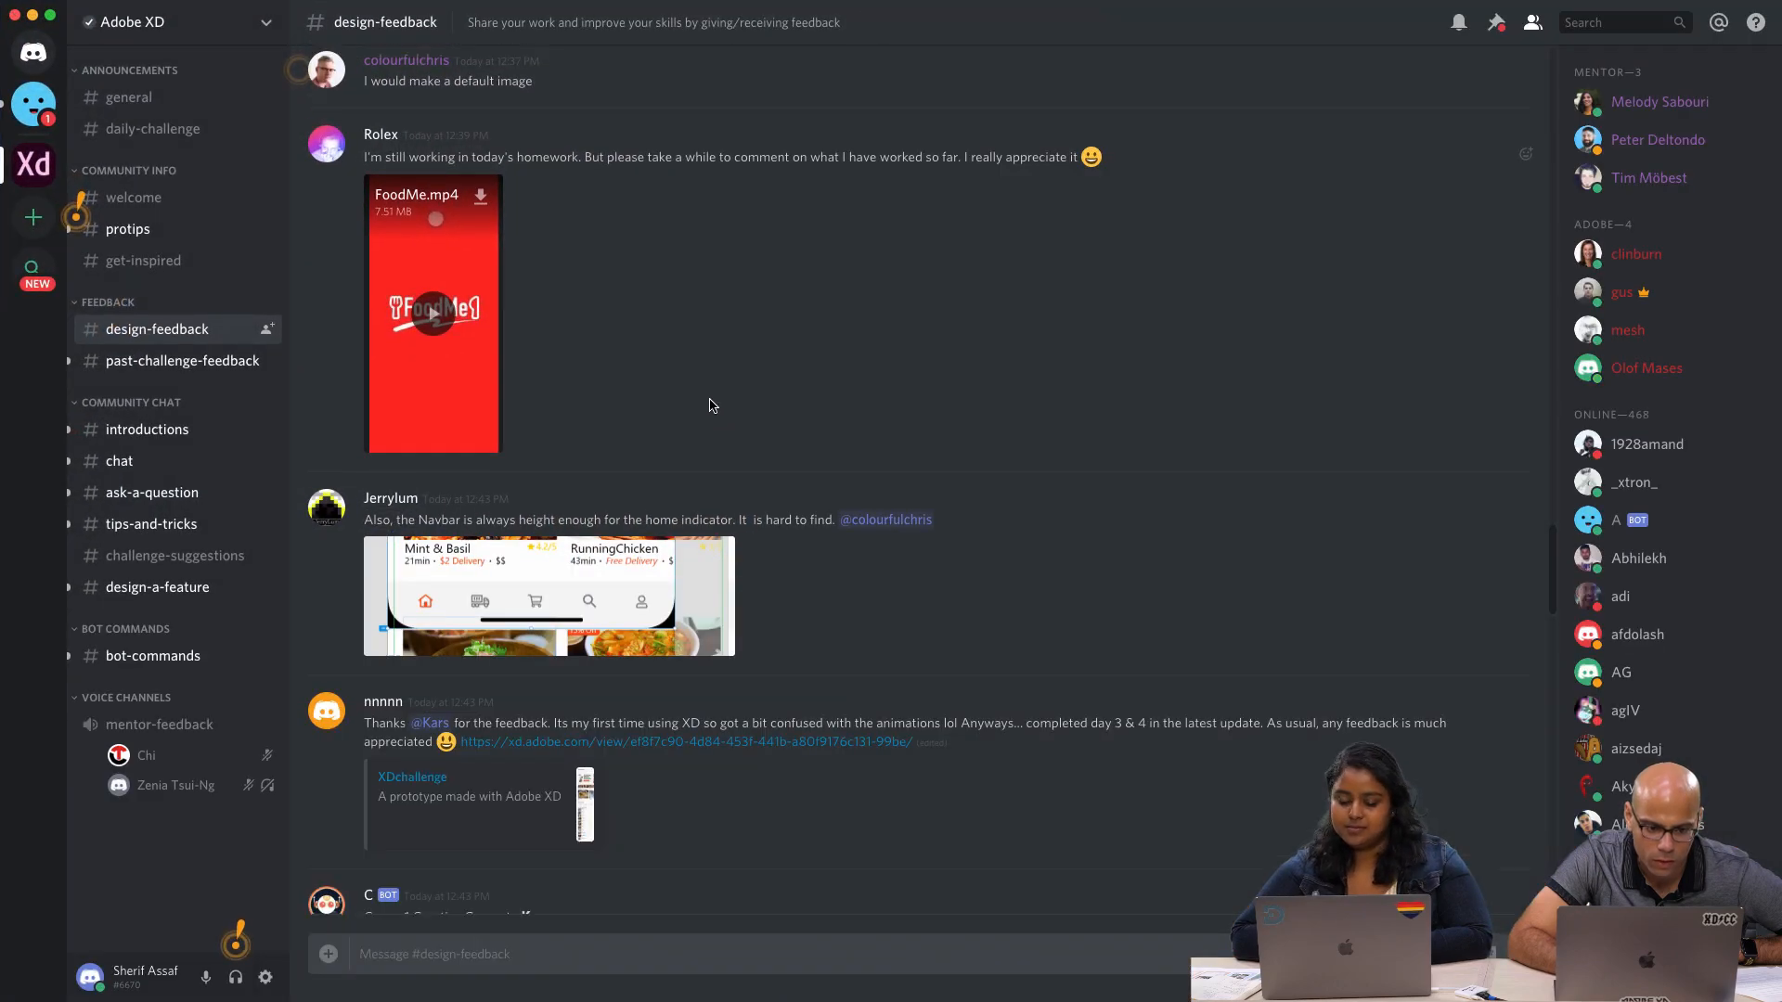
scroll(710, 402, up, 3)
scroll(712, 406, up, 10)
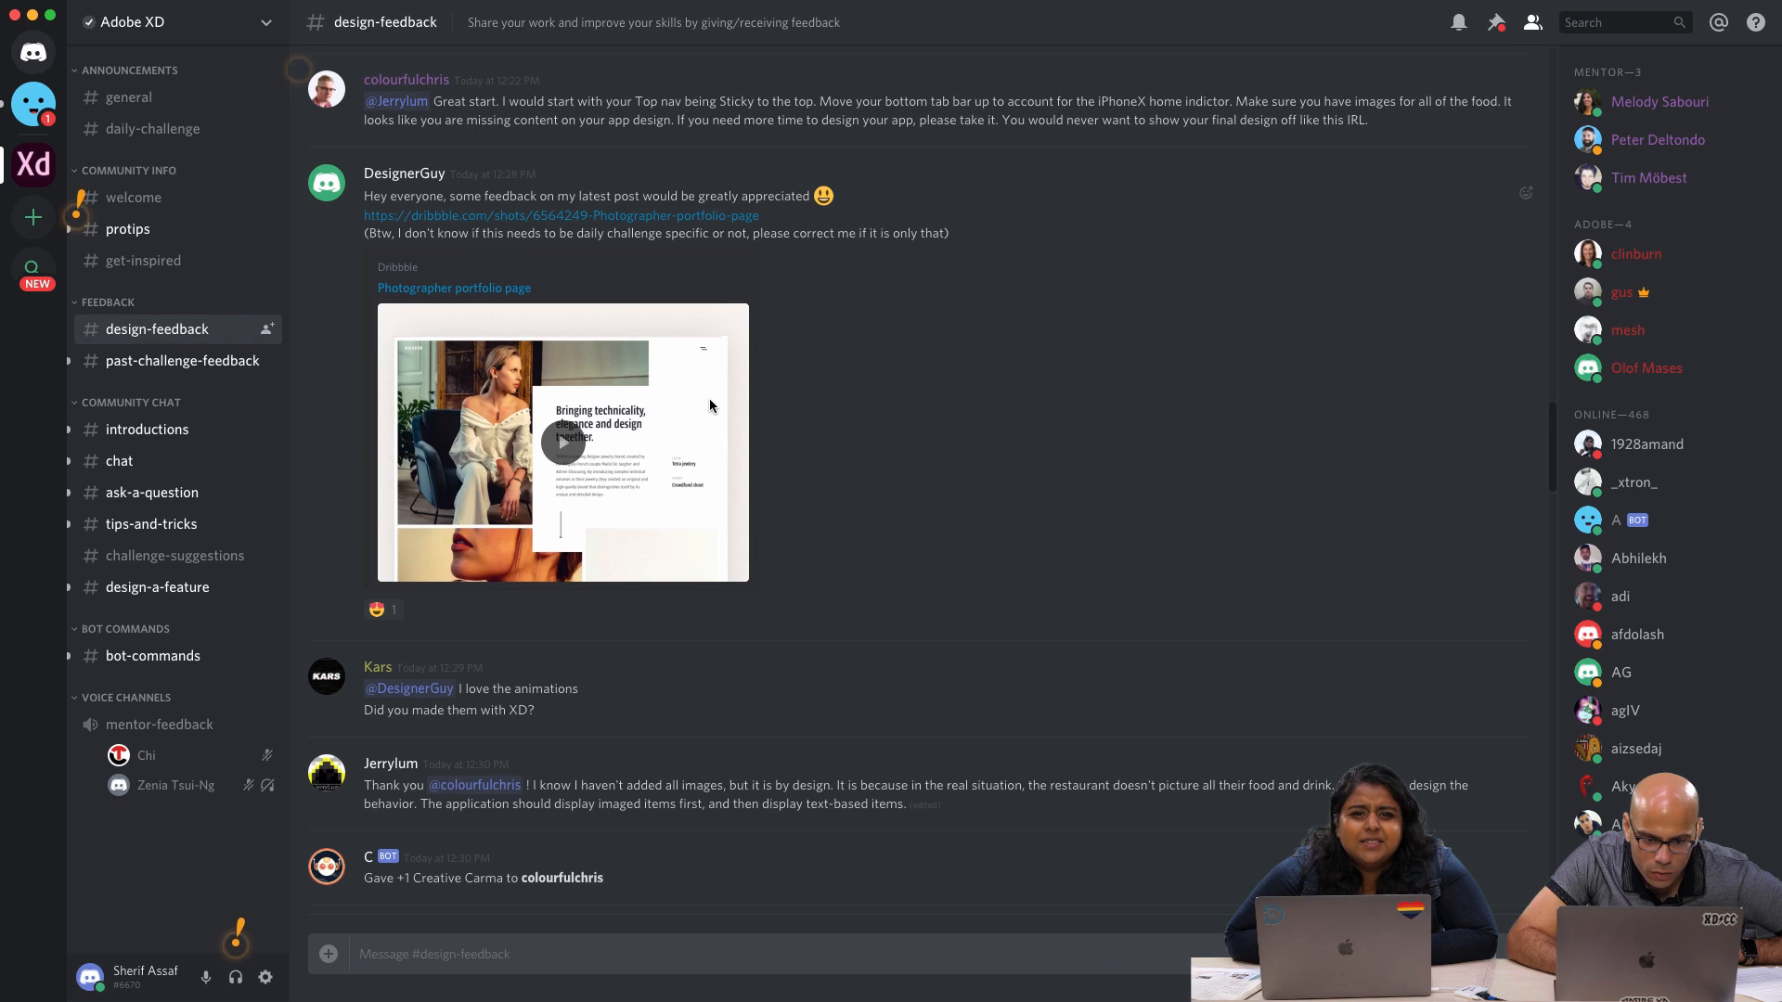
scroll(712, 406, down, 1)
scroll(709, 401, up, 2)
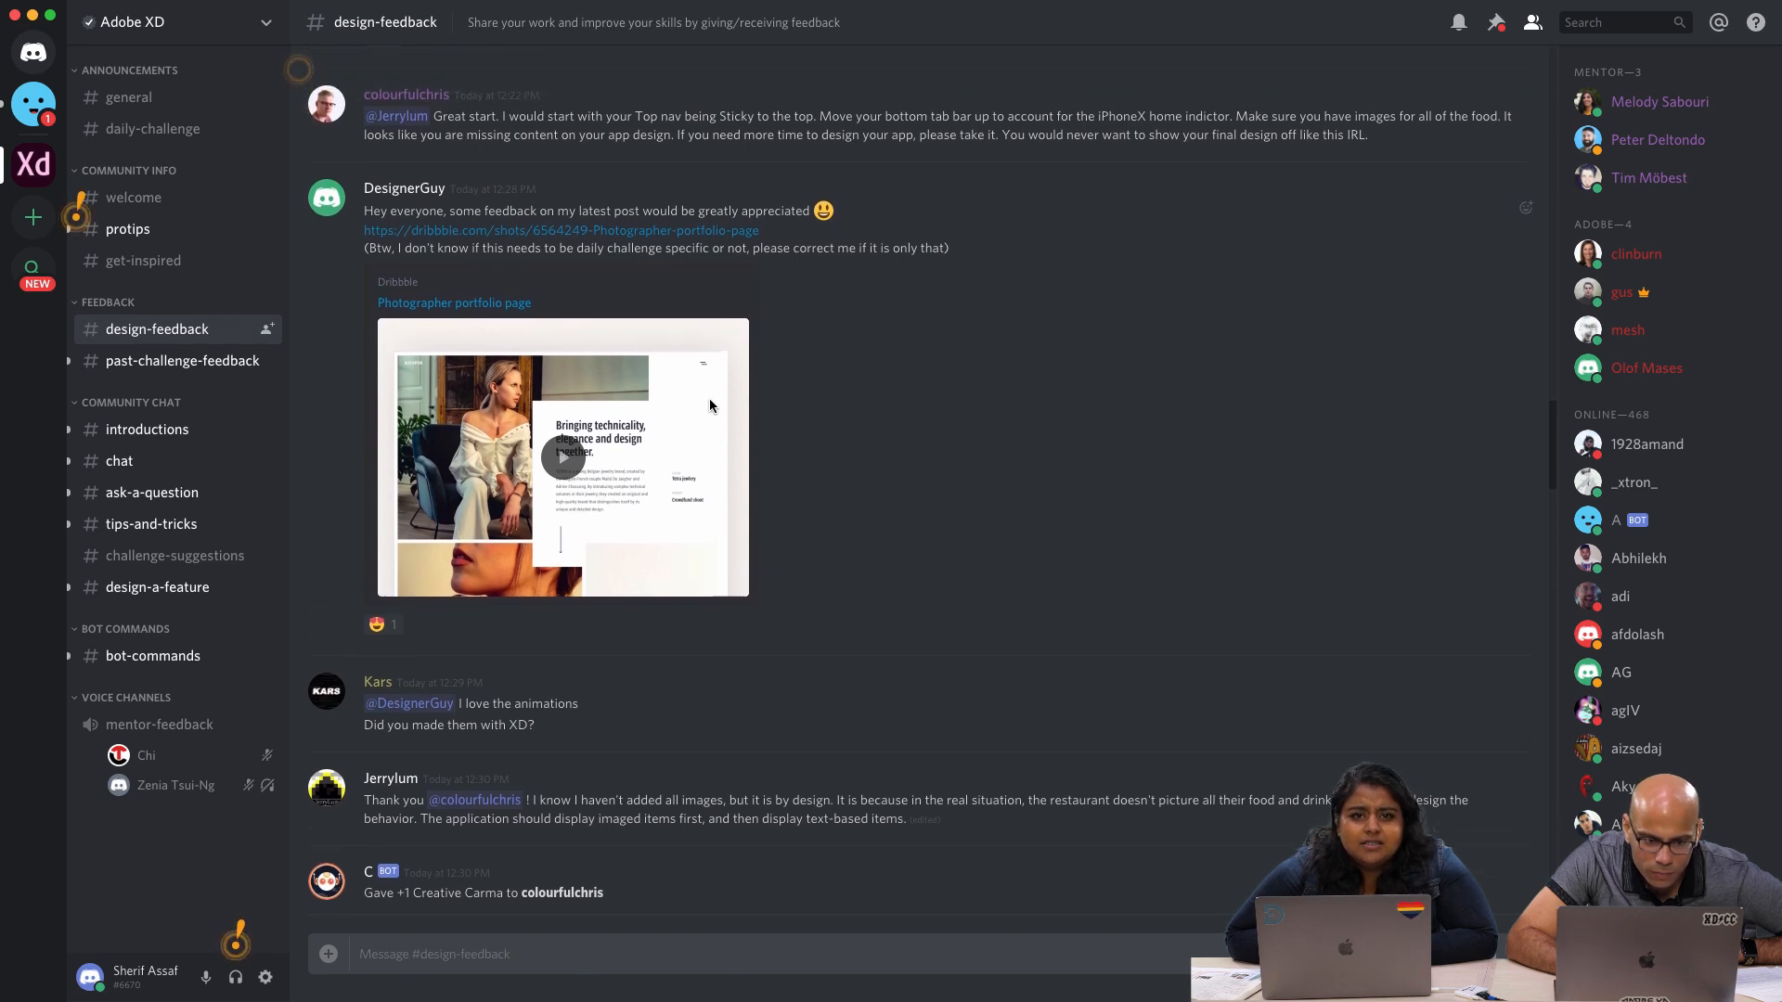
scroll(709, 406, down, 5)
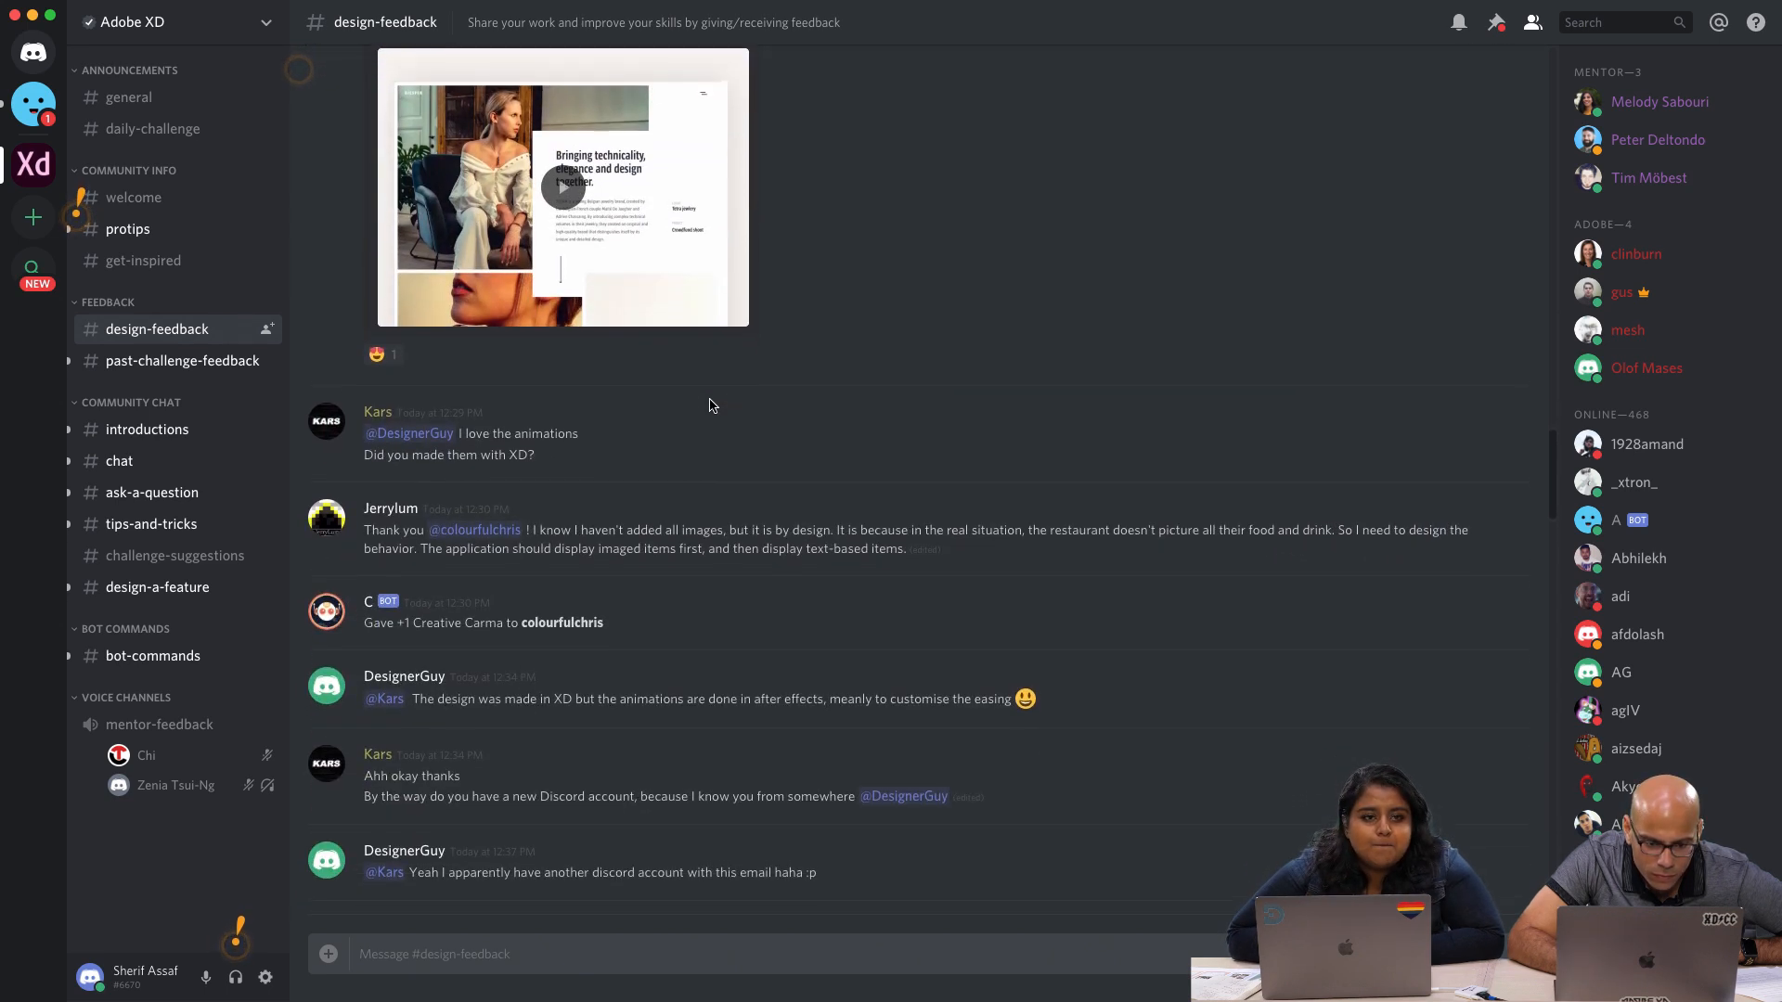
scroll(709, 406, down, 6)
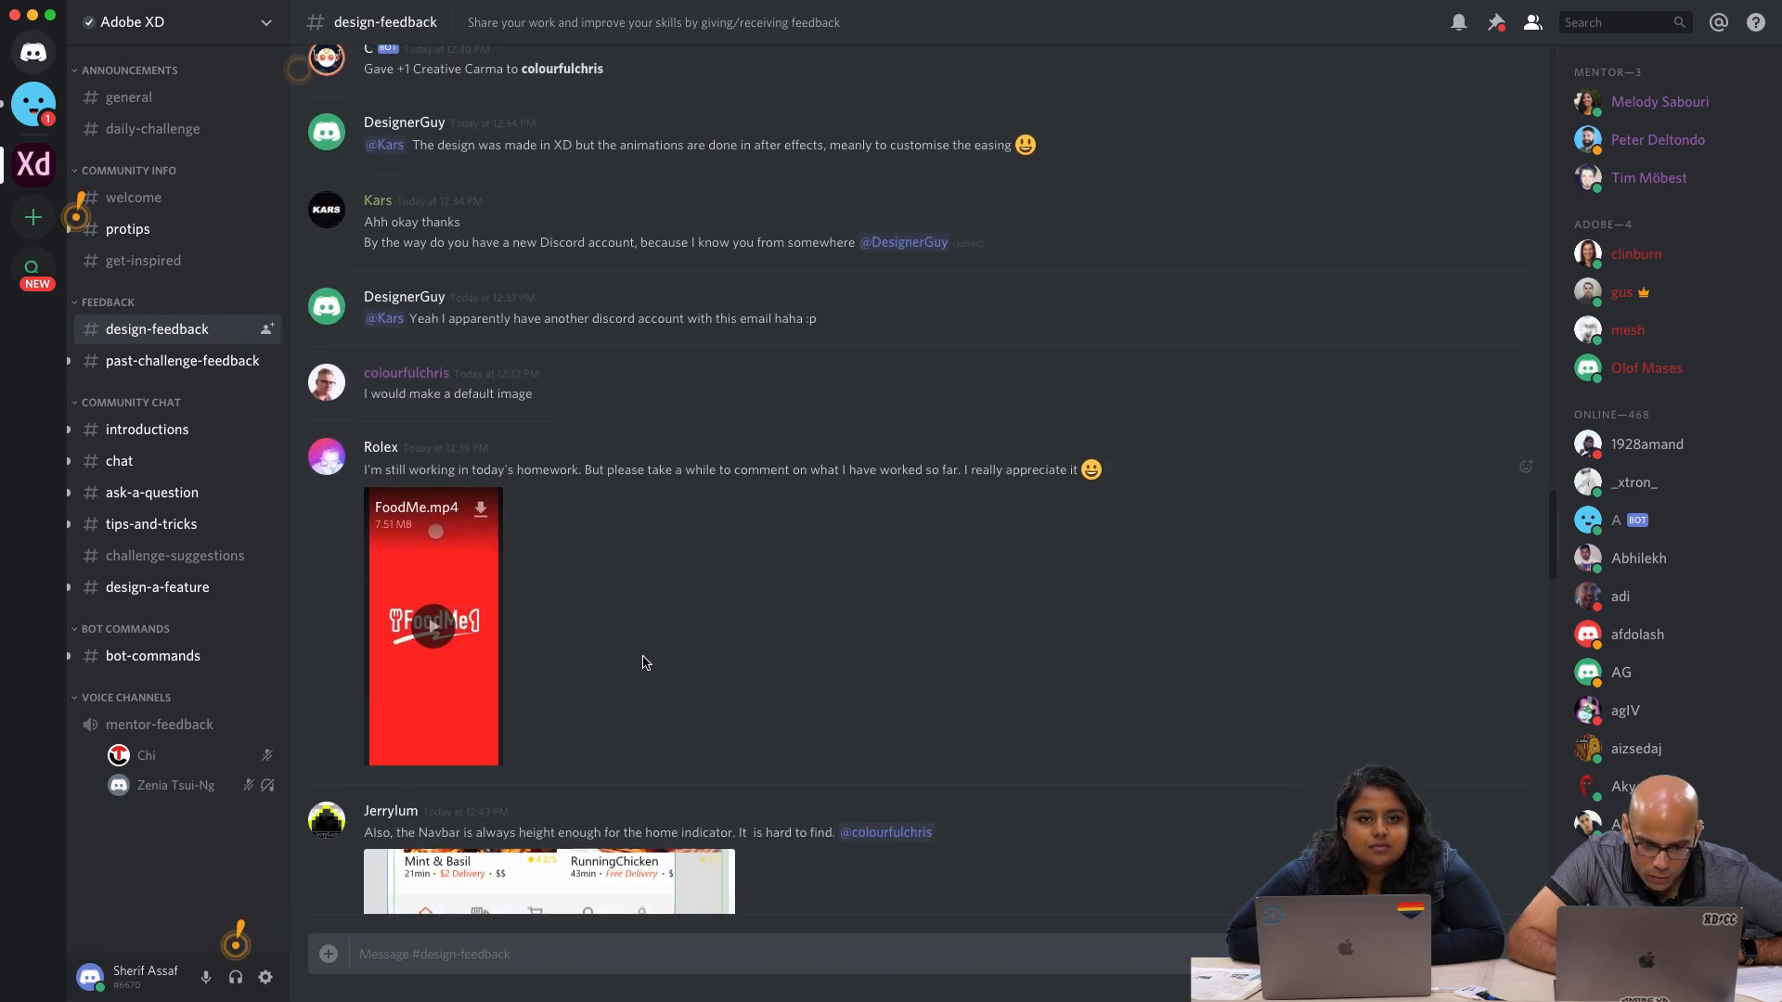
Play the FoodMe.mp4 prototype video from the design-feedback channel in full screen and replay it
click(432, 593)
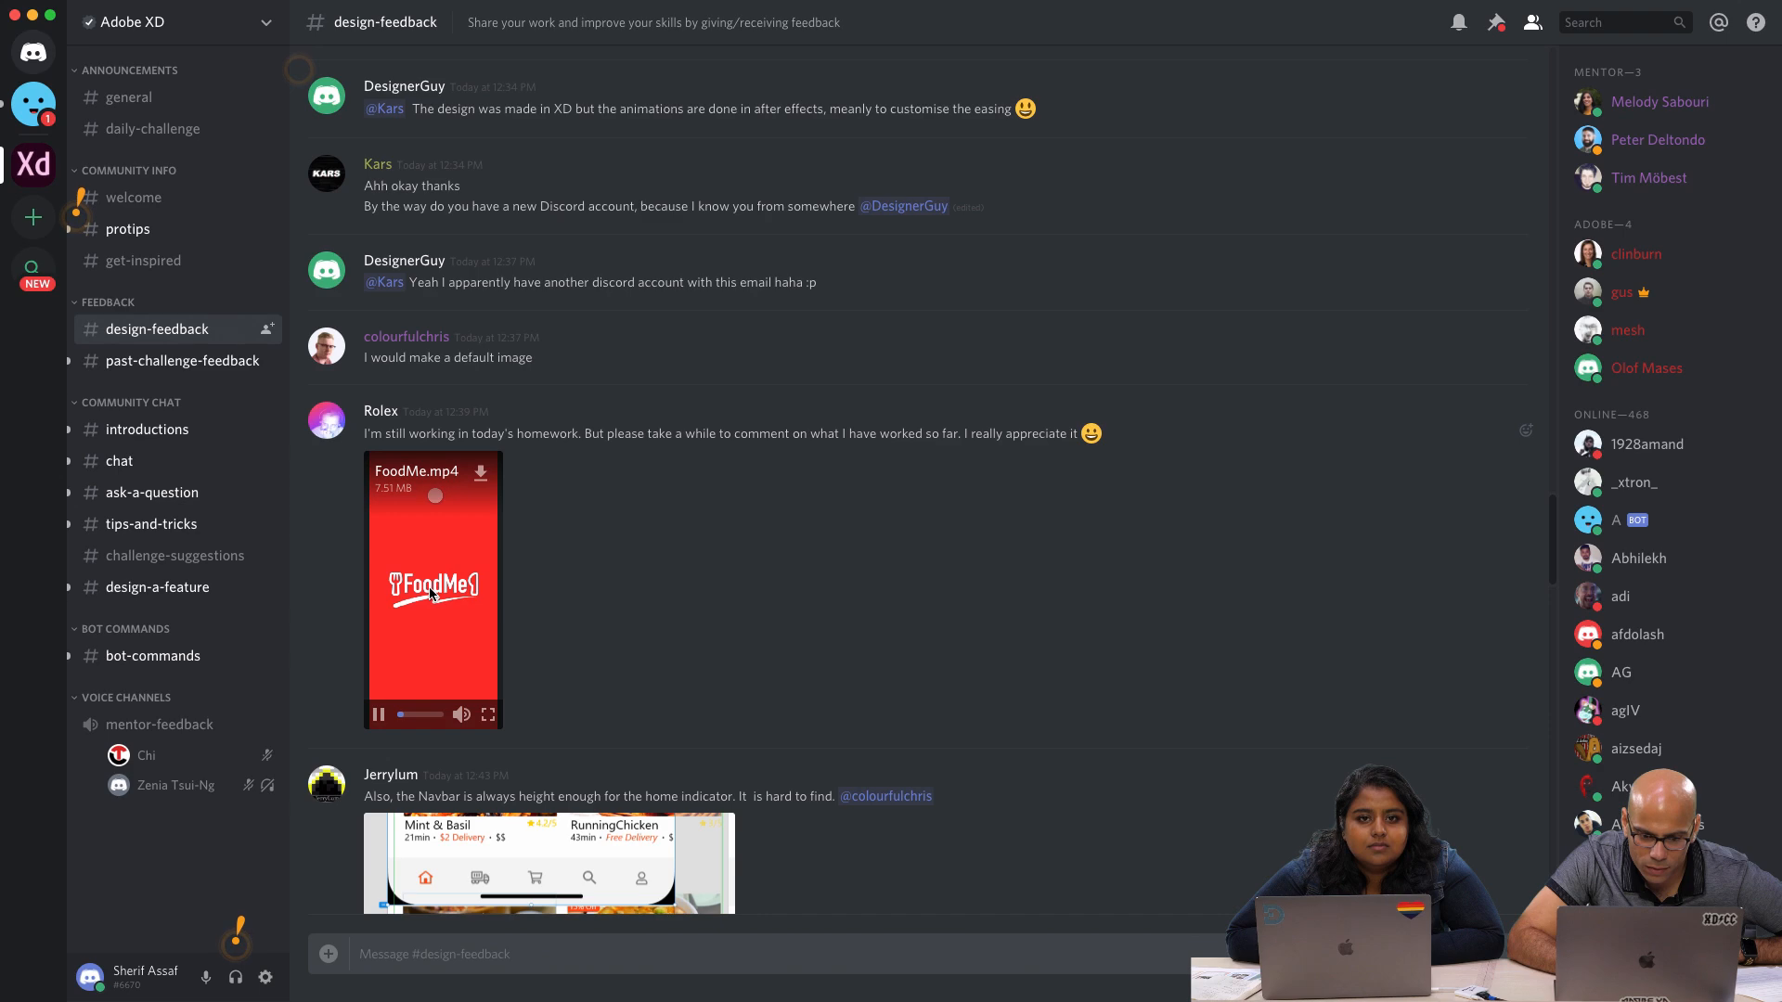
click(486, 721)
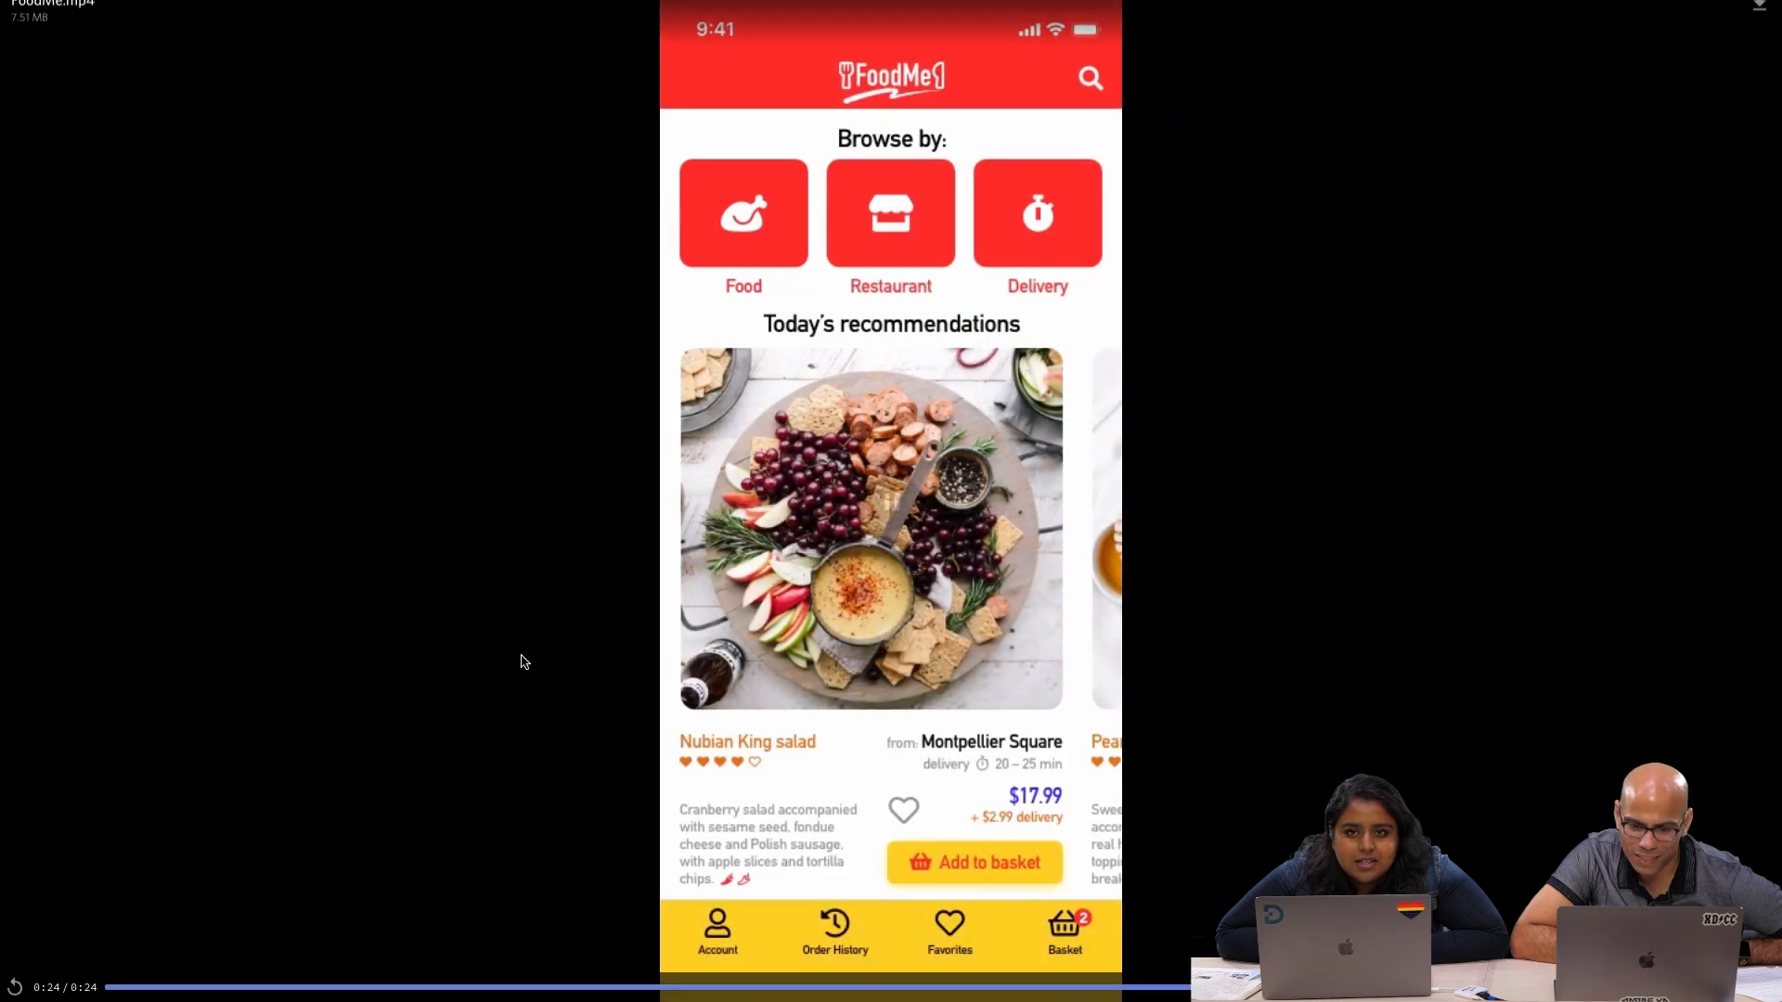
click(16, 986)
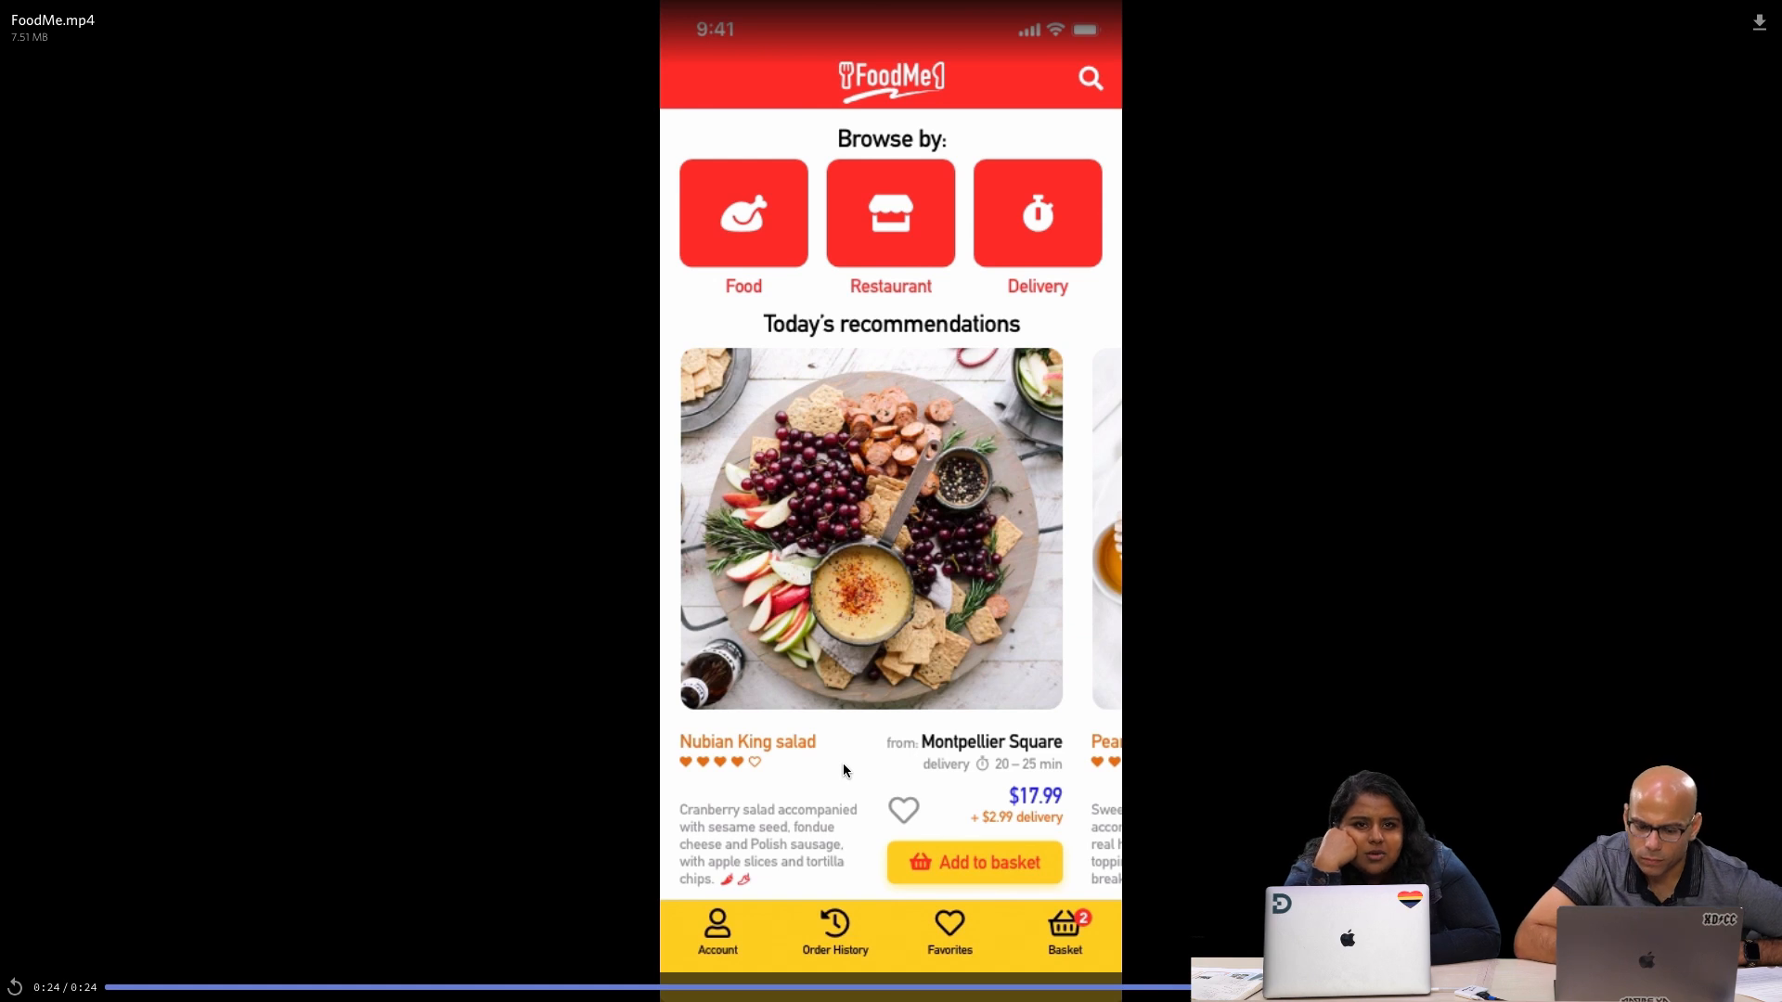
Leave the full-screen video to view its post in the channel, and reopen FoodMe.mp4 in full screen
mouse_move(470, 2)
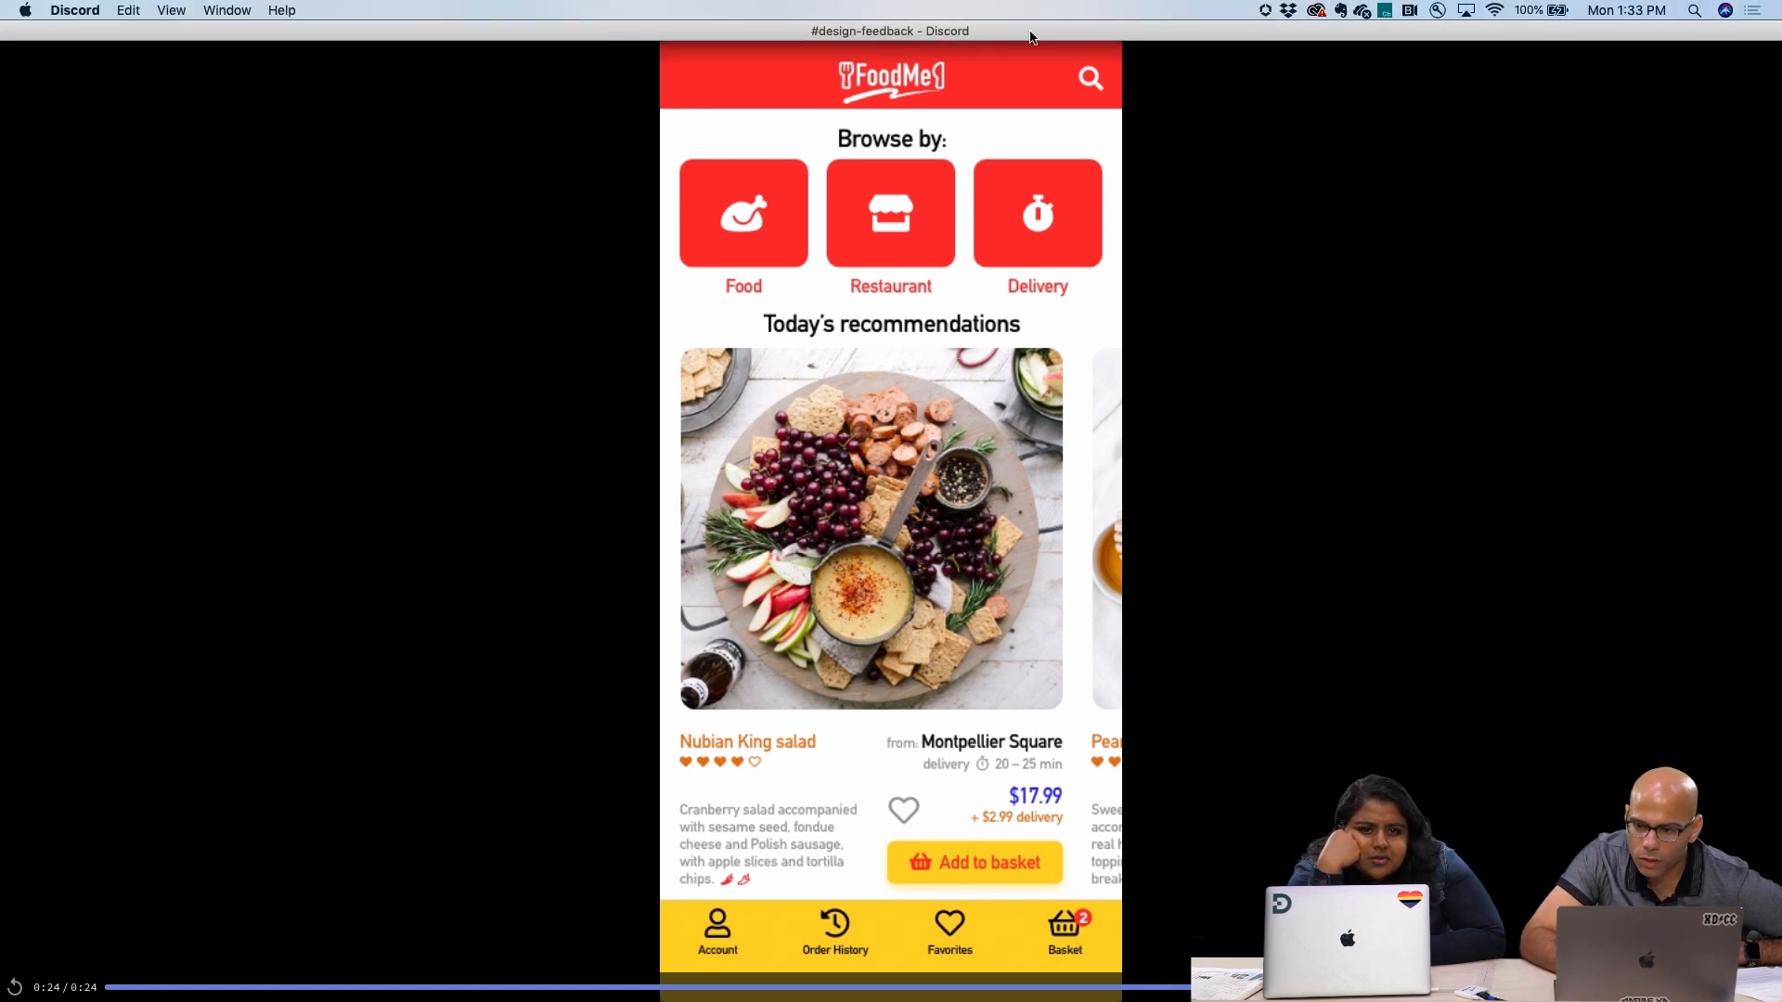
key(Escape)
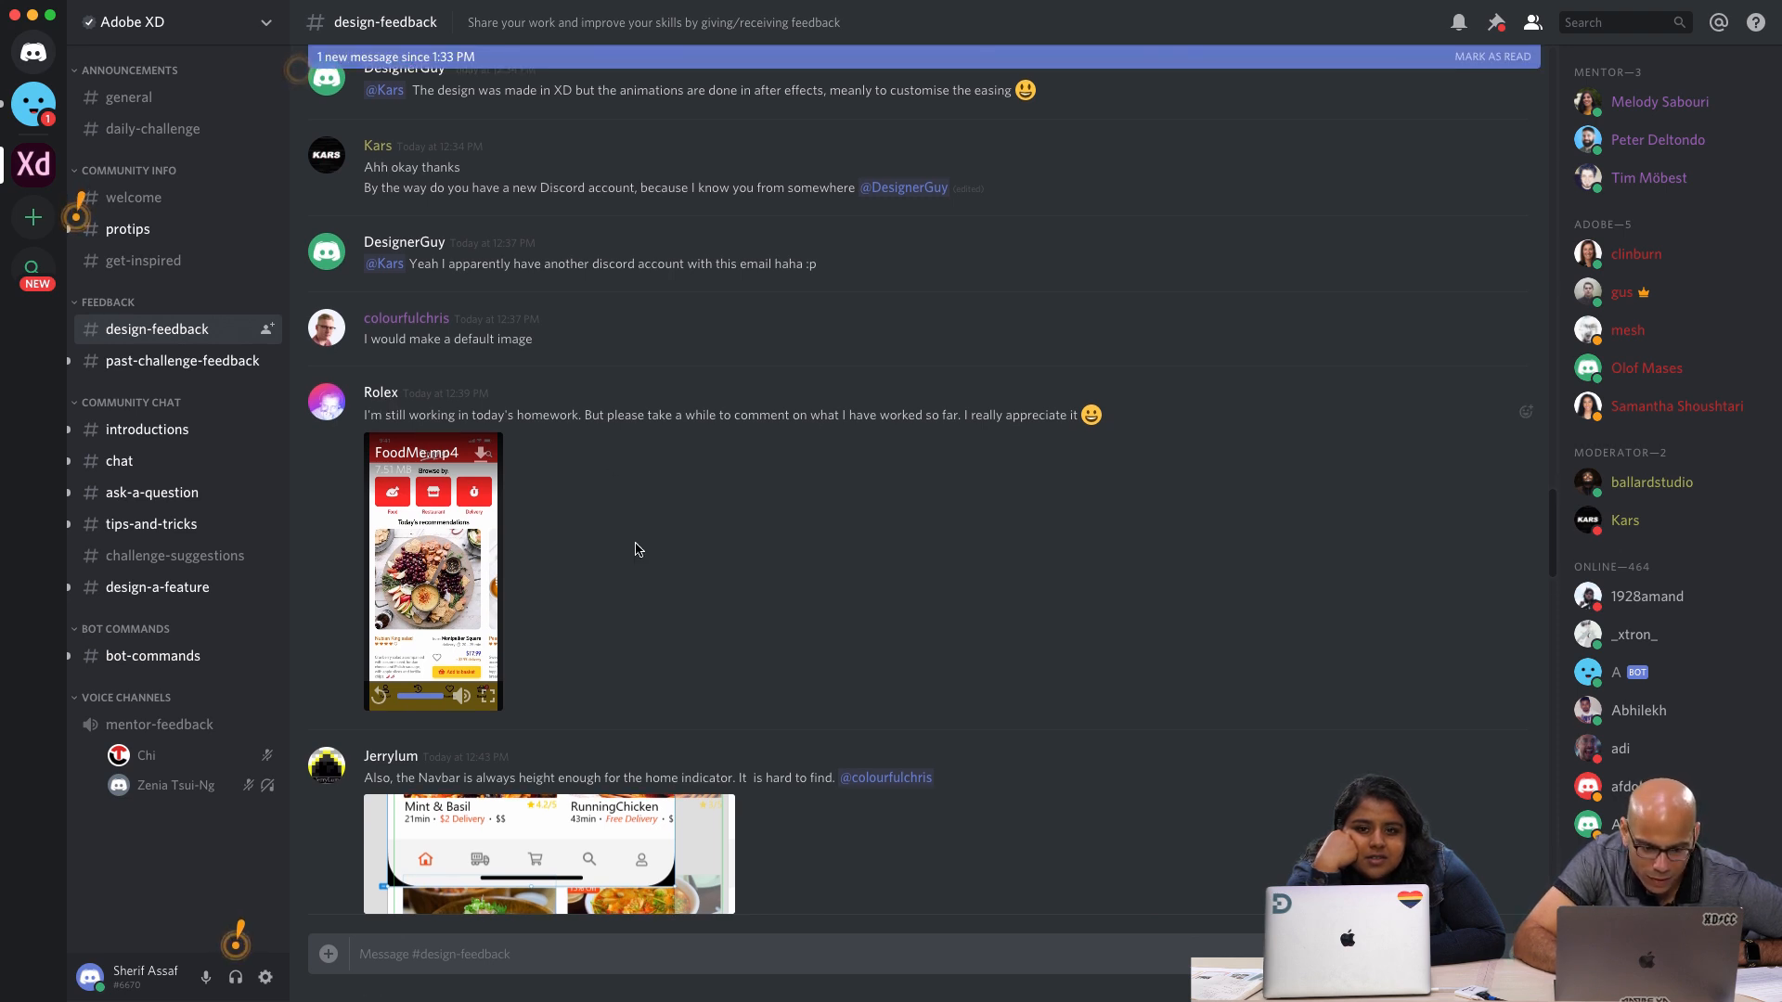
scroll(634, 550, down, 1)
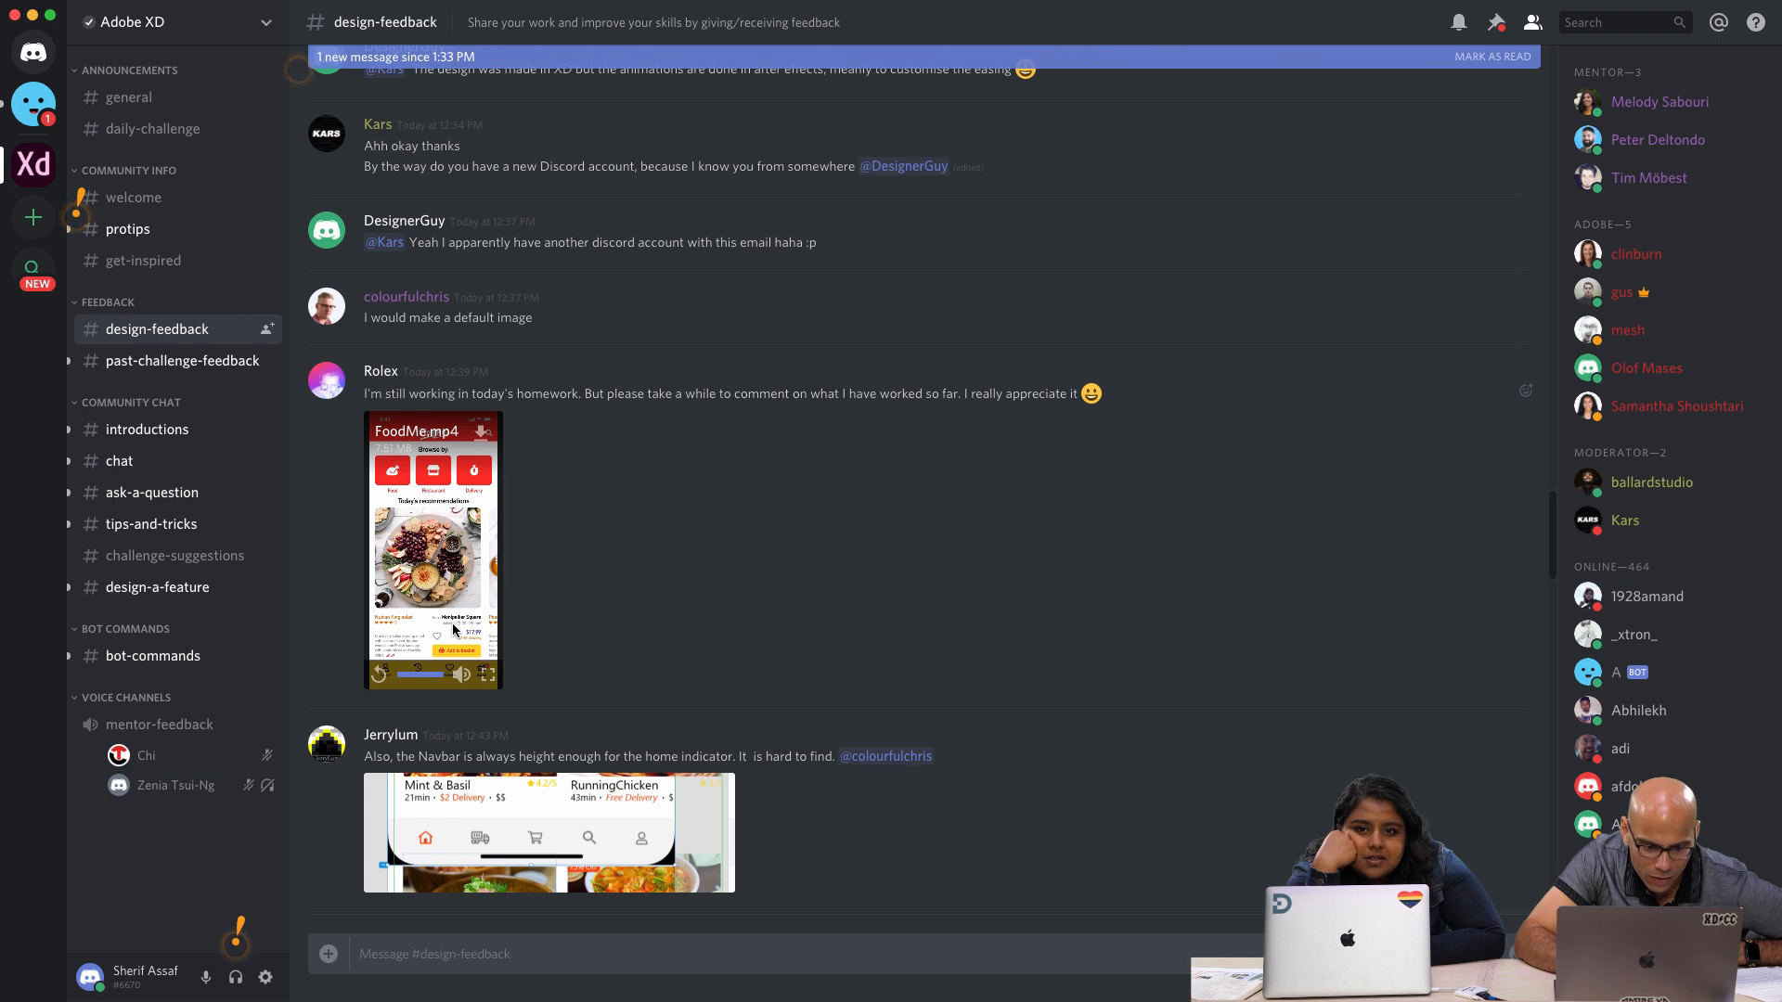
click(487, 679)
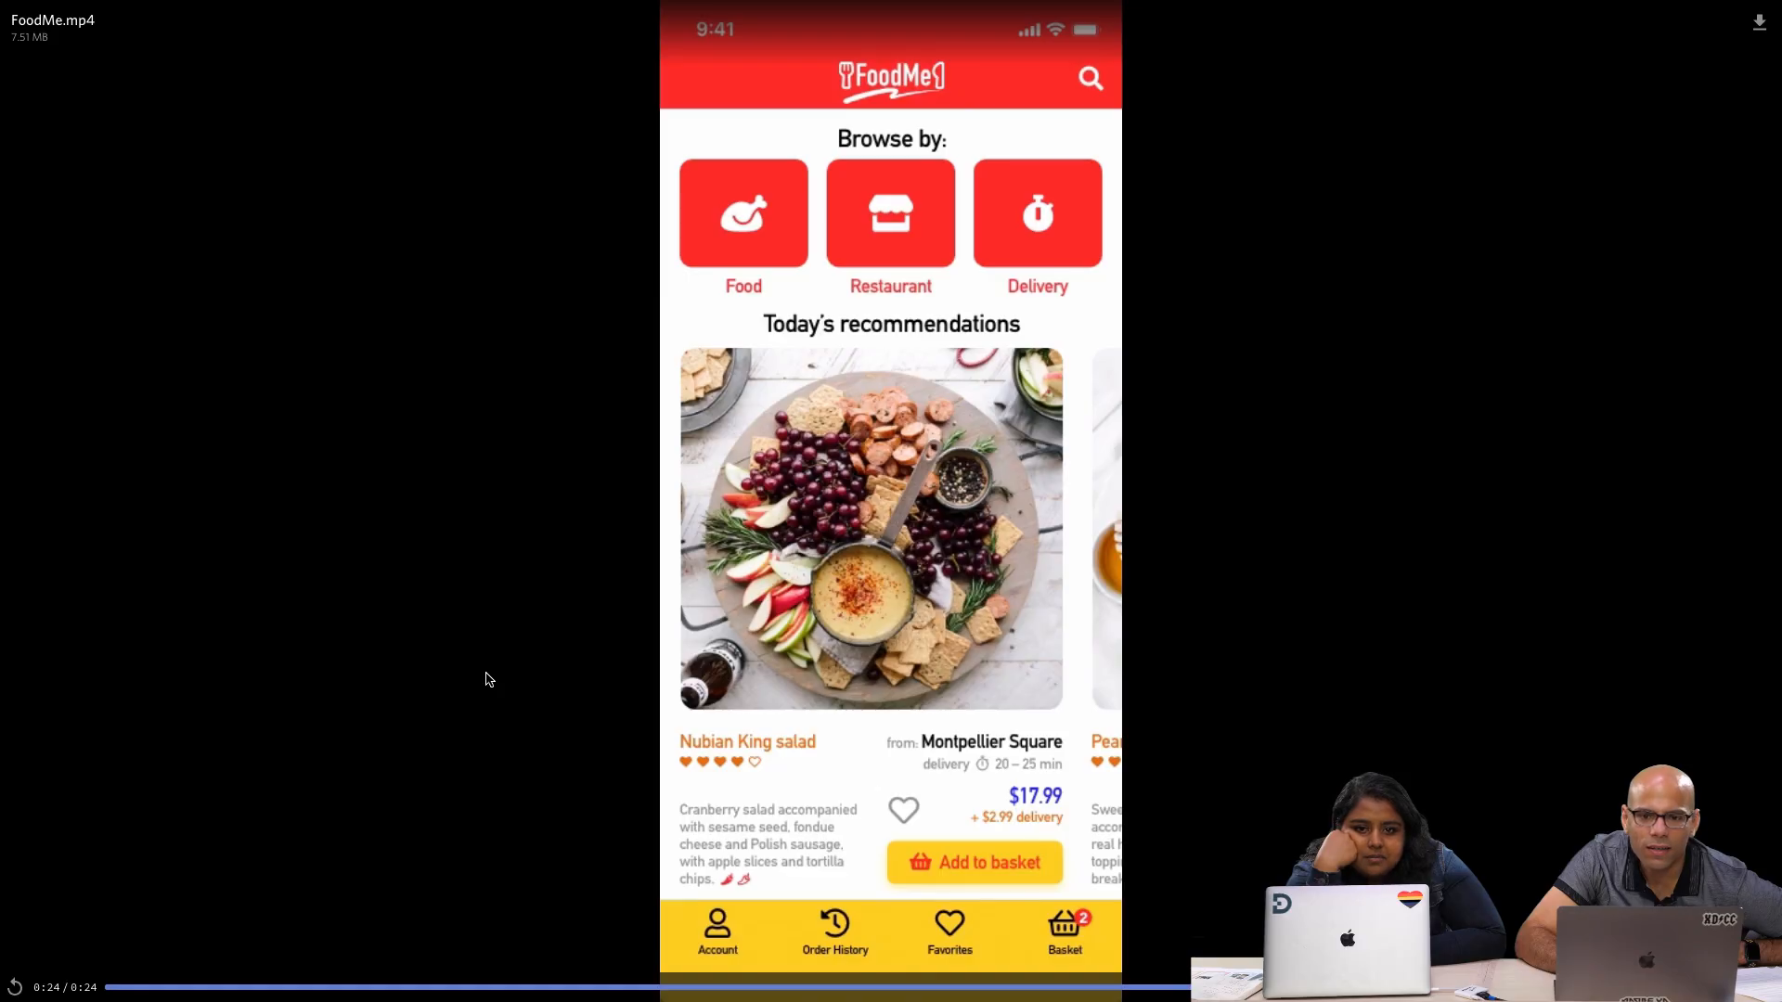
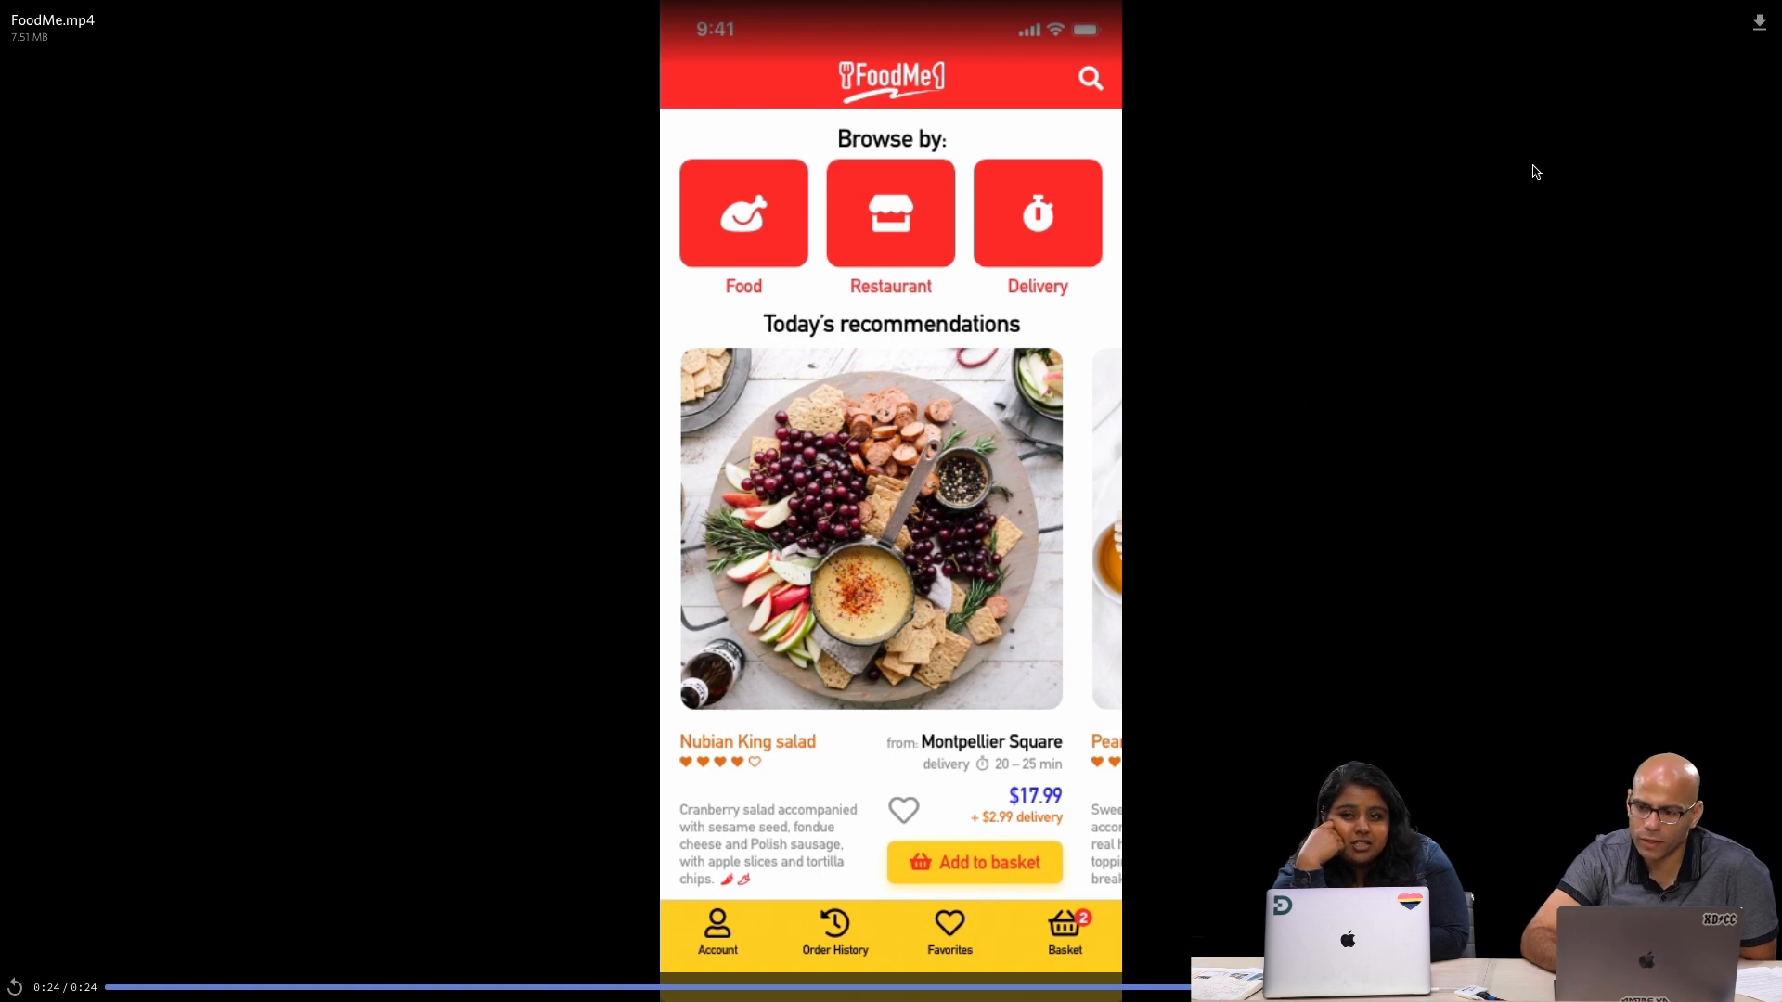
Leave the full-screen FoodMe video, enlarge the posted navbar screenshot to examine its height, and close it
click(1470, 248)
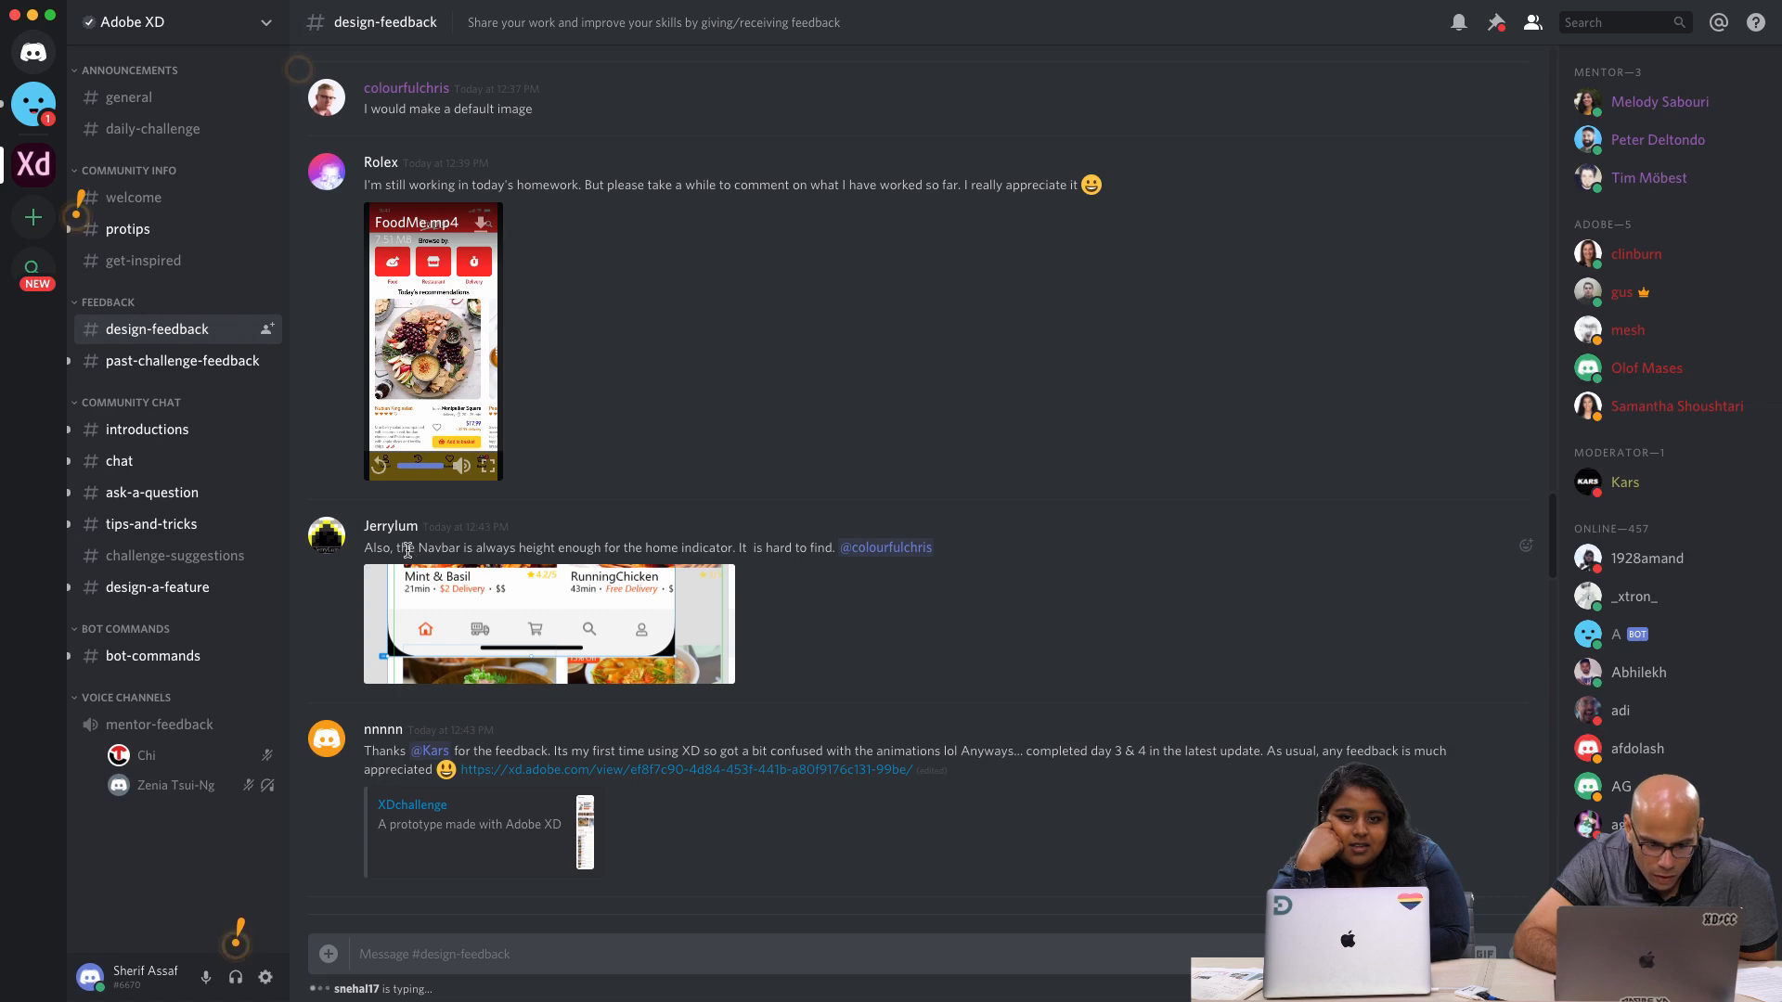
click(637, 622)
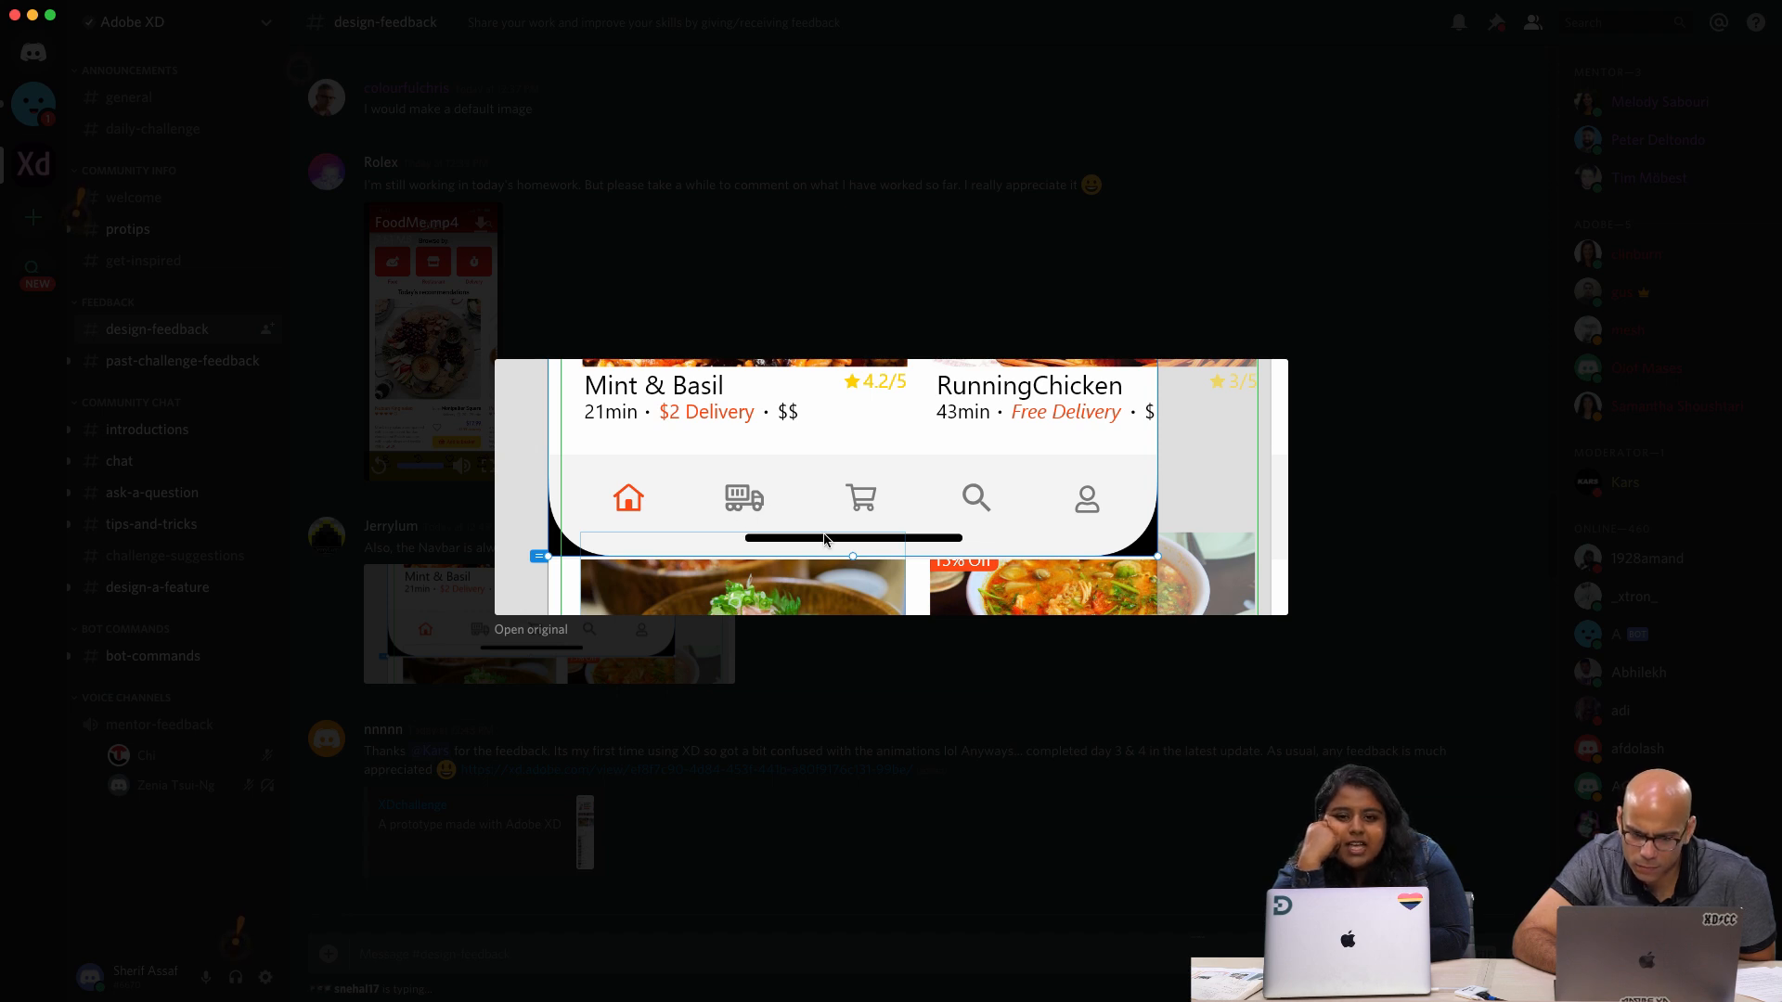
click(921, 699)
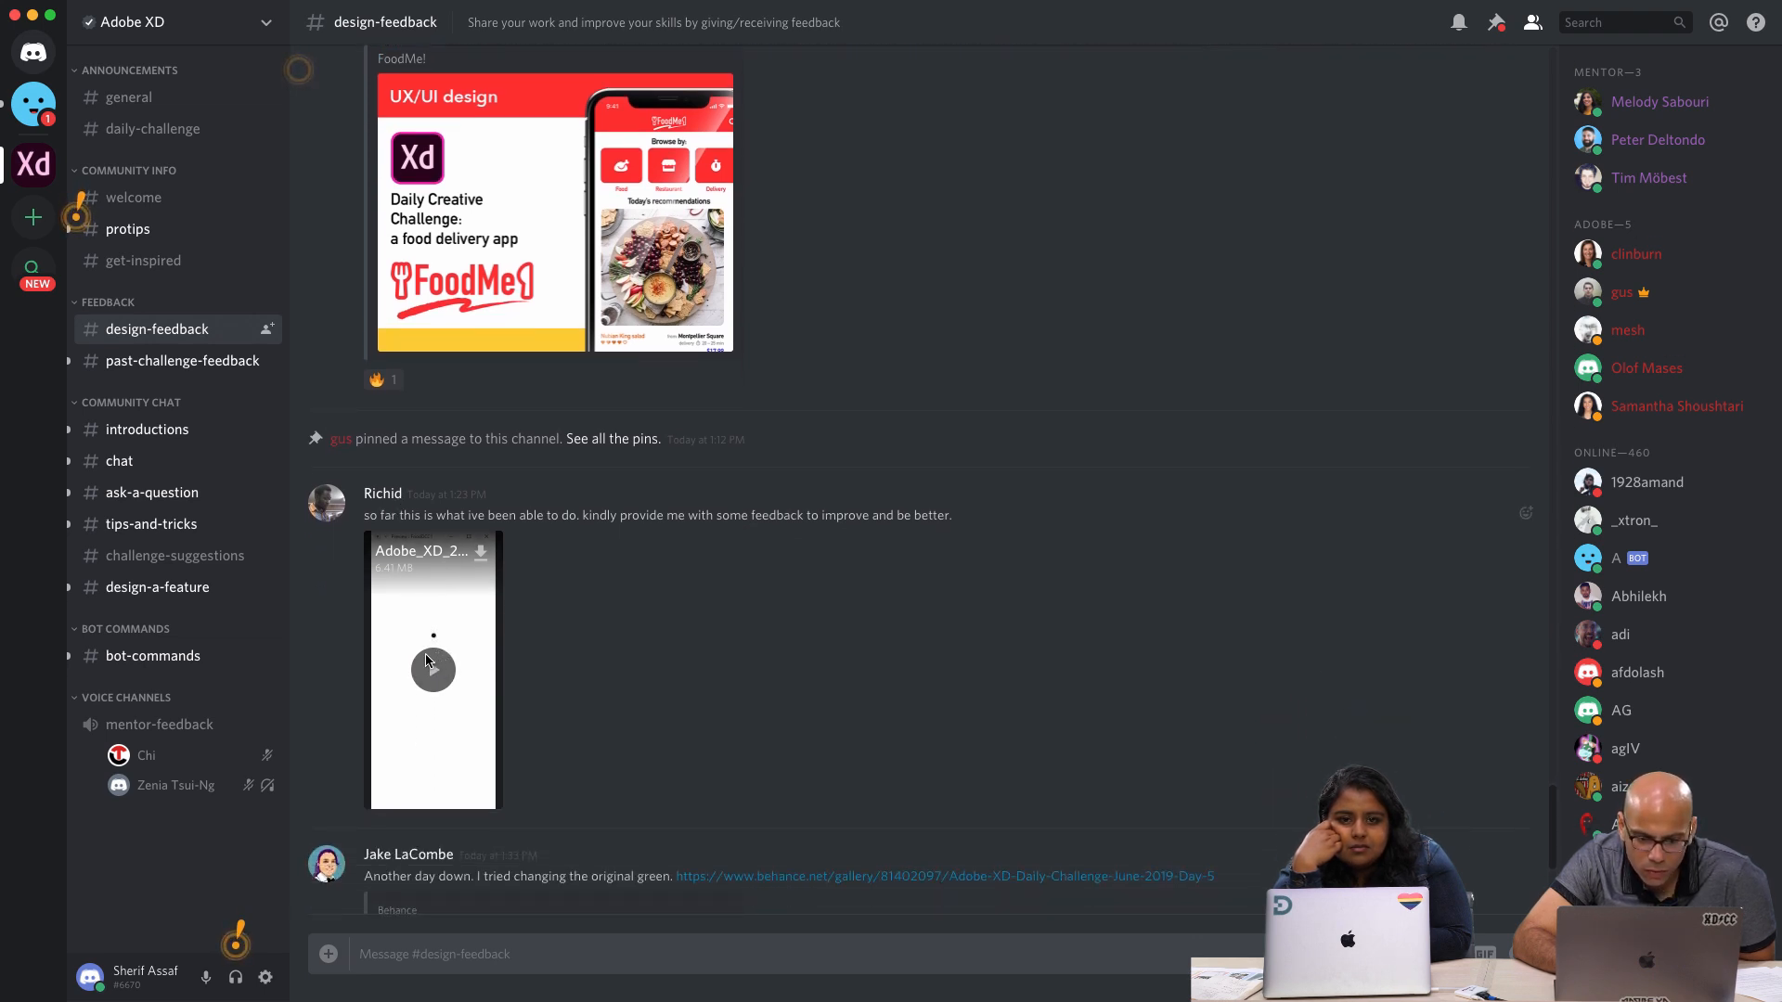
Play the Adobe_XD_2019-06-10_20-14-48.mp4 prototype video from the channel in full screen, and leave full screen at its end
click(431, 666)
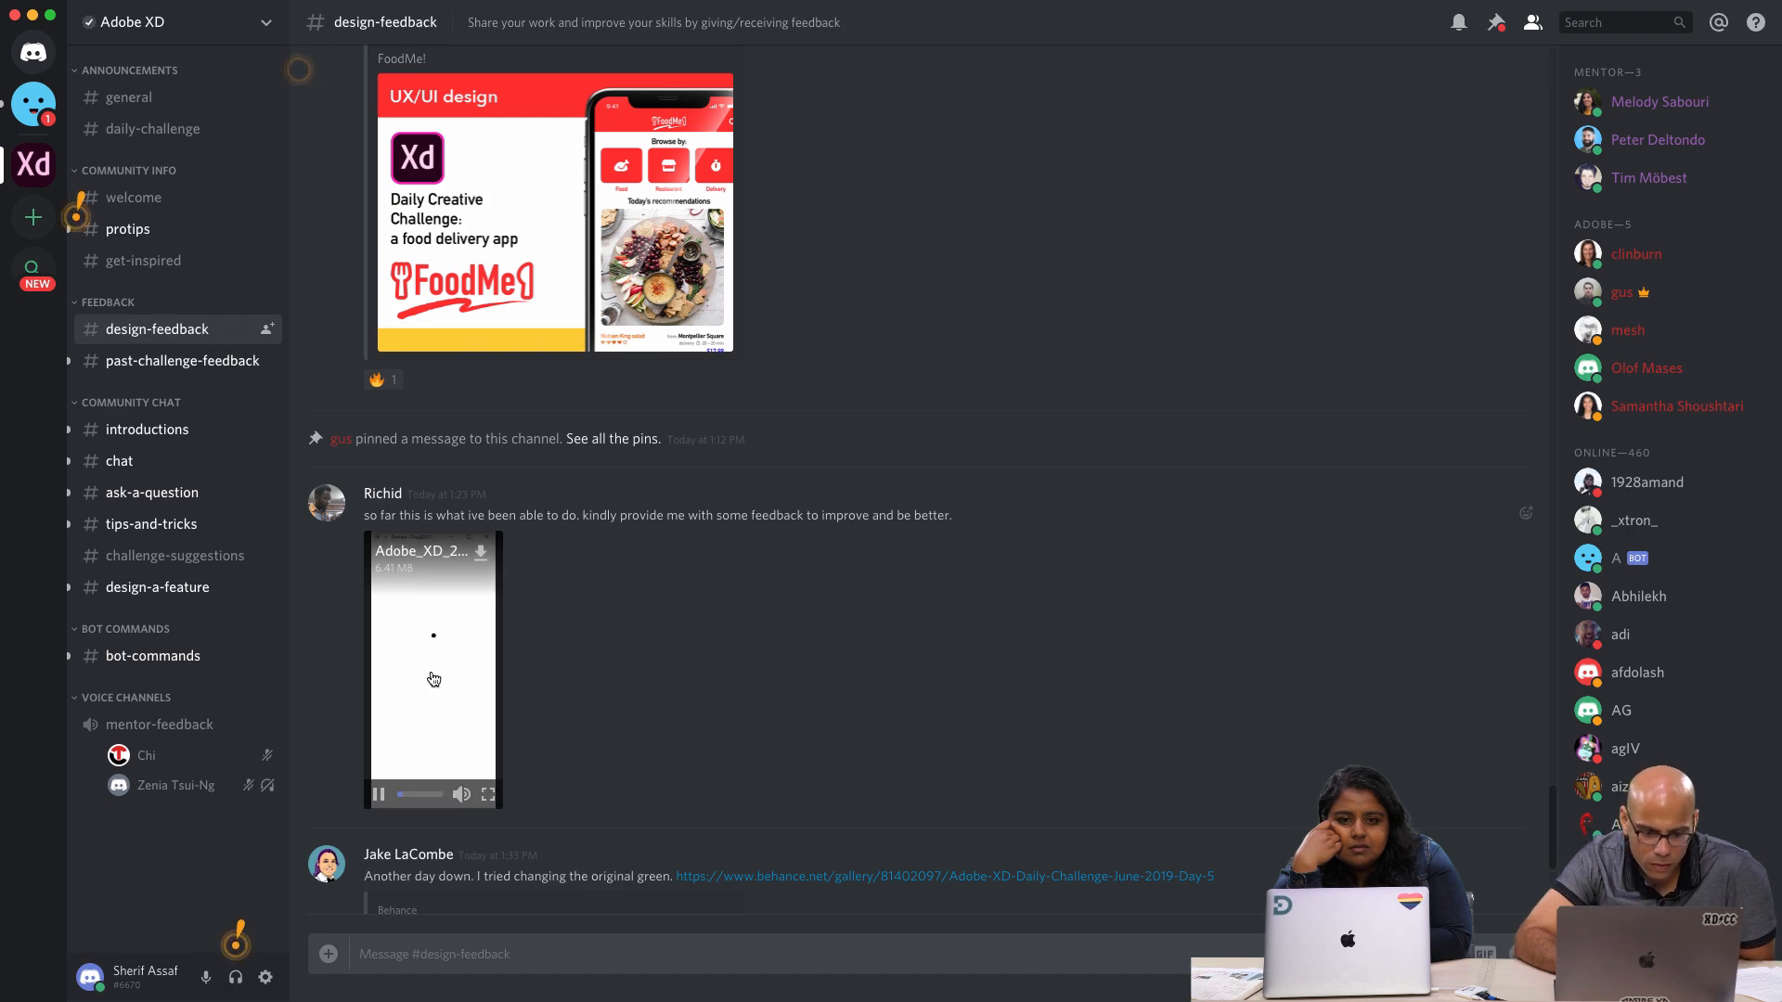
click(487, 795)
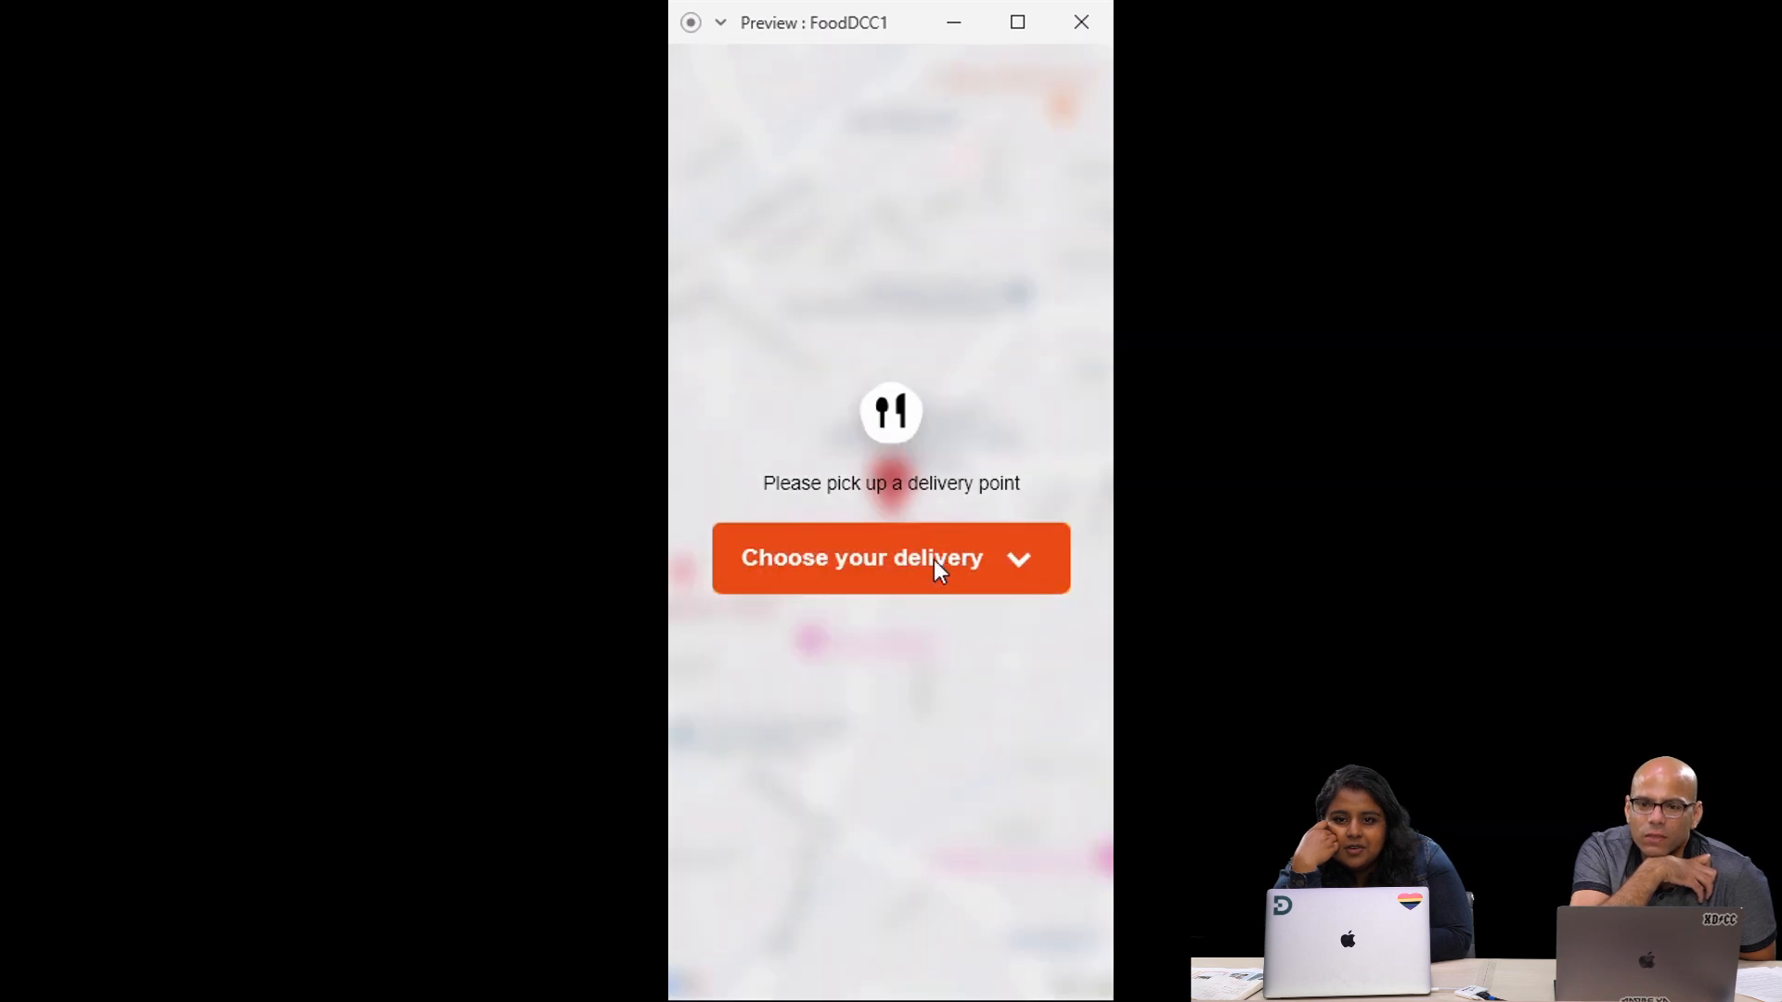
click(934, 560)
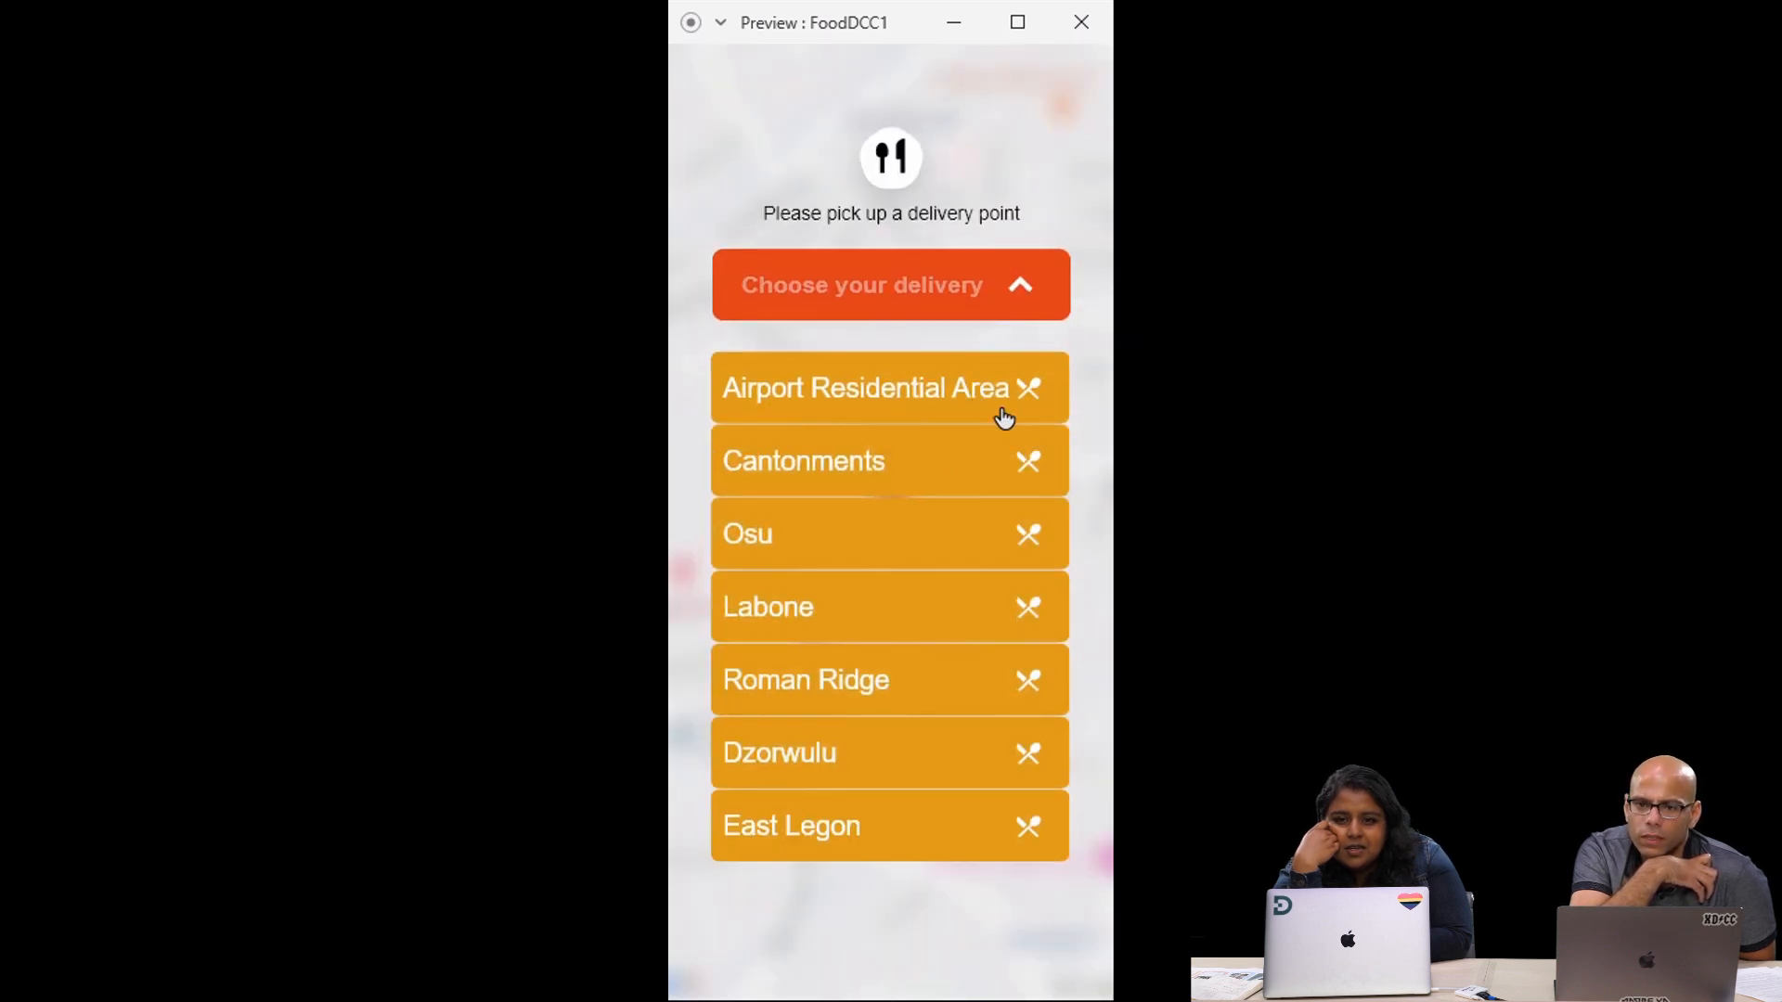
click(989, 405)
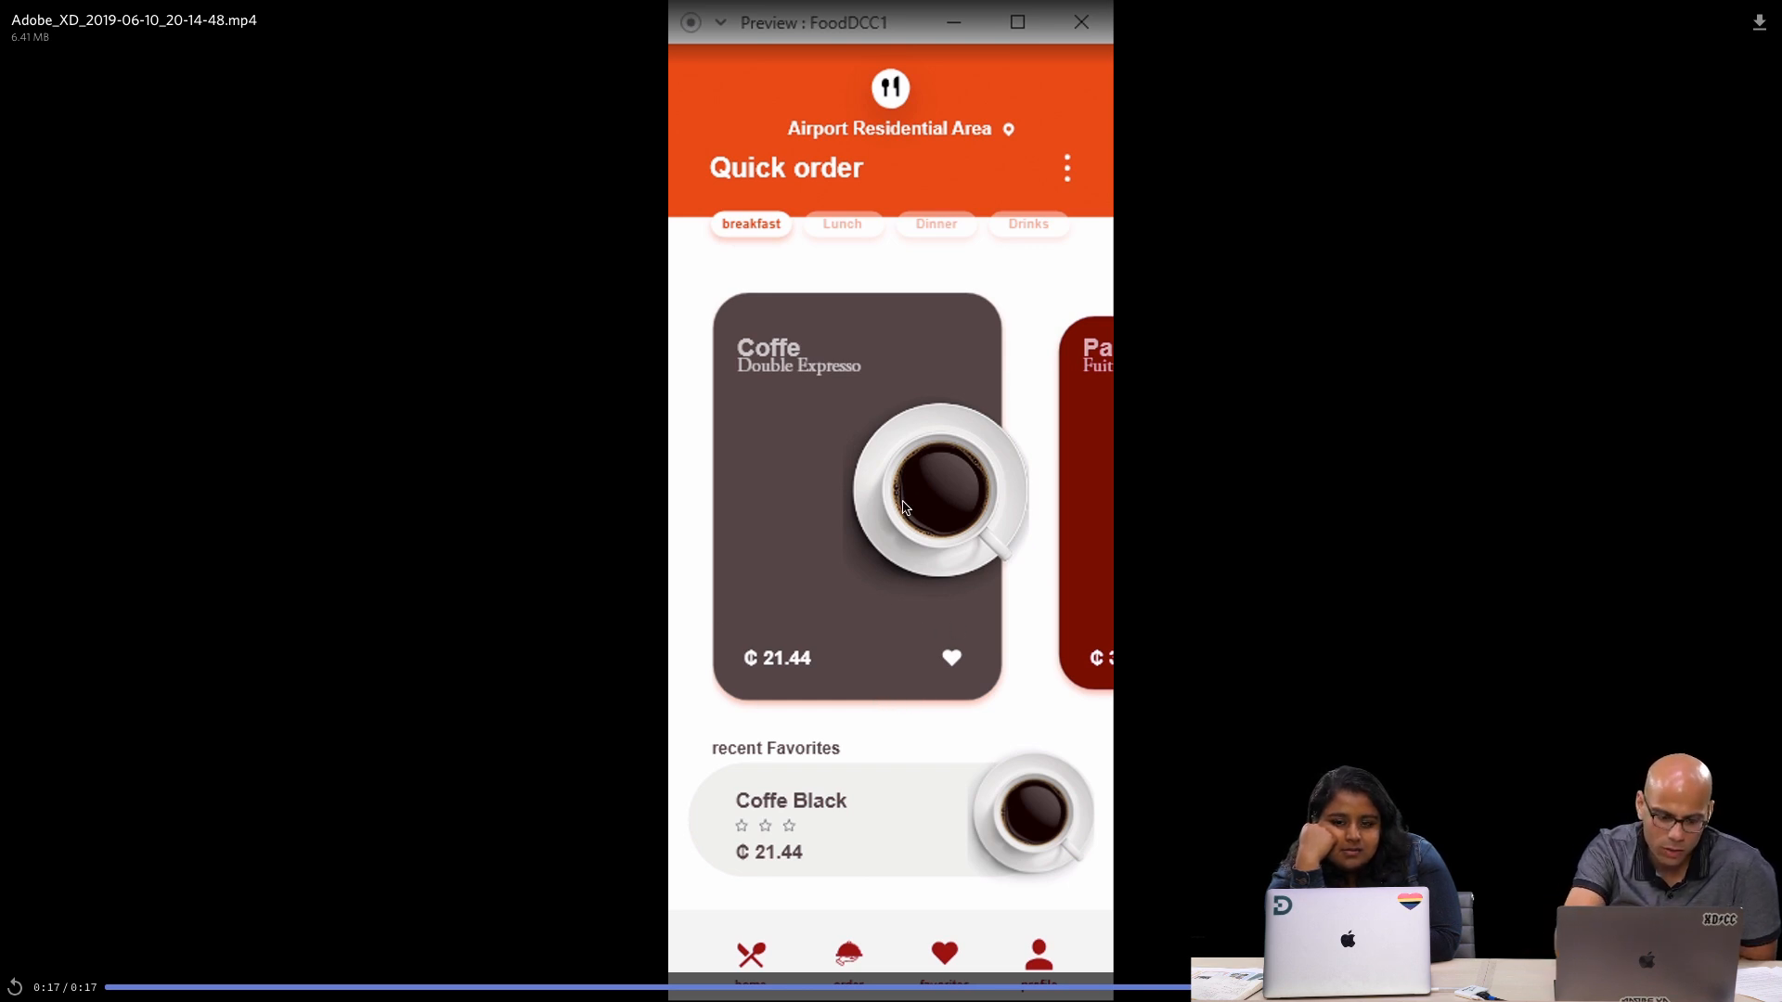
key(Escape)
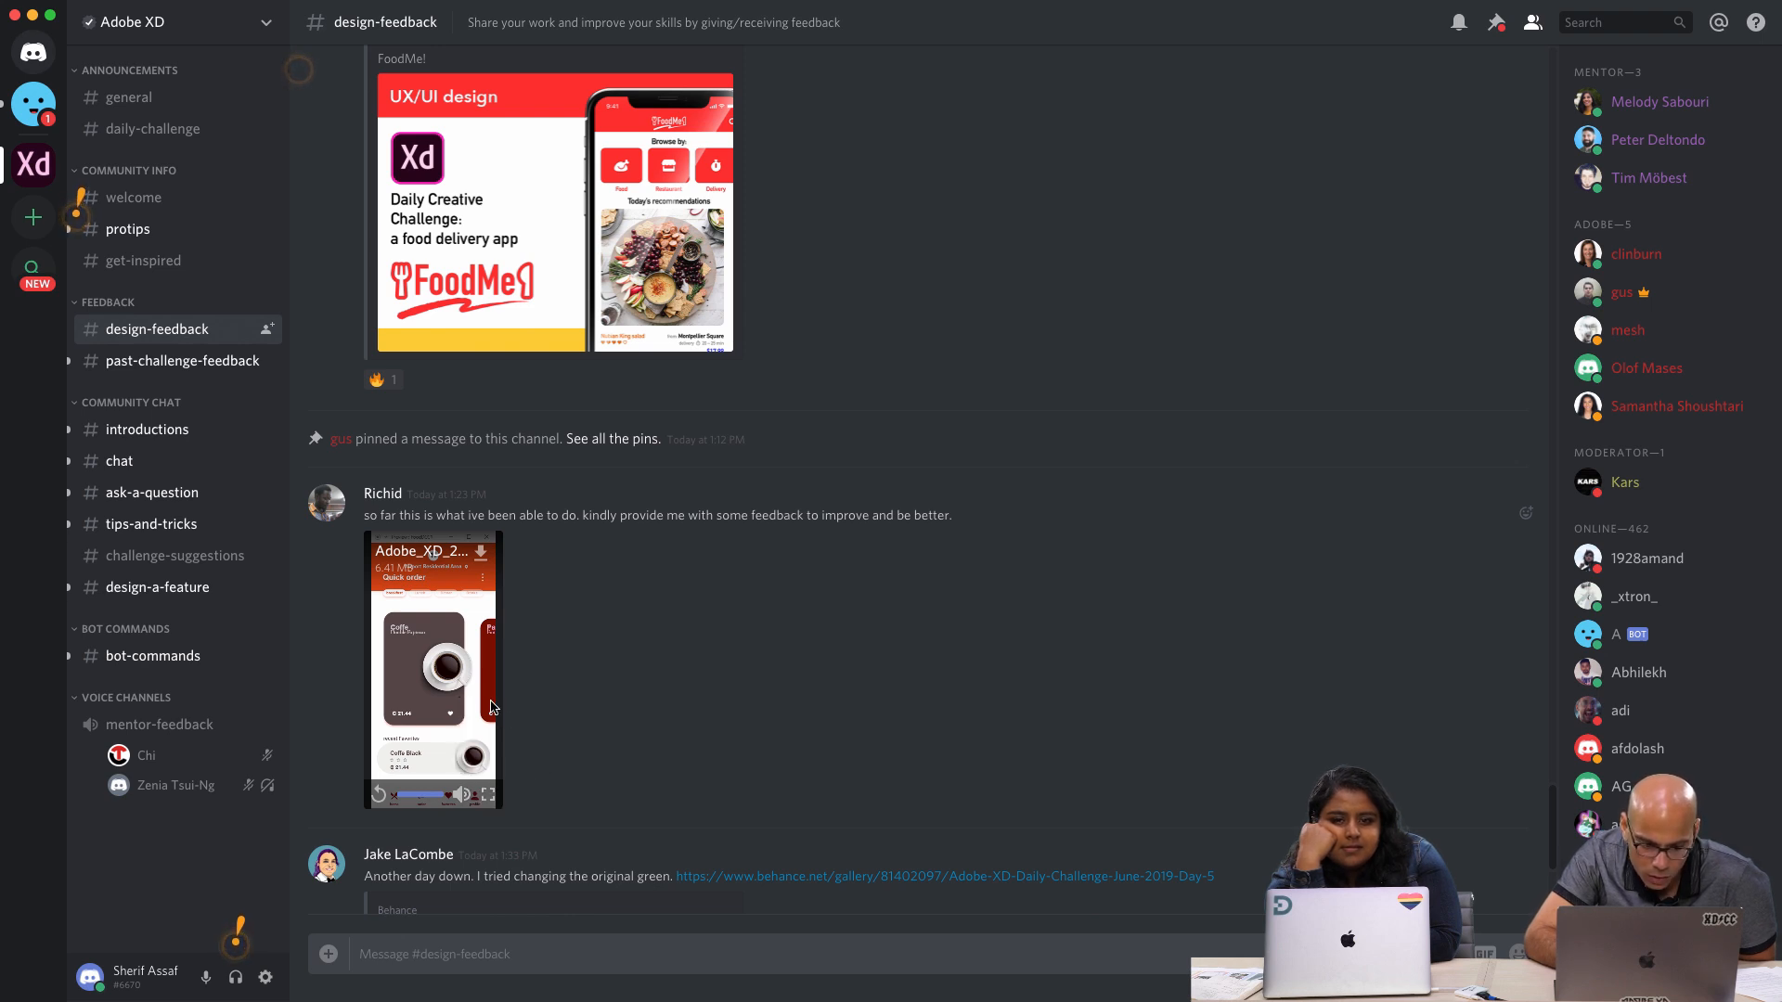
Reopen the FoodDCC1 preview video in full screen, review its delivery-point and Quick order screens, and return to the channel
click(488, 795)
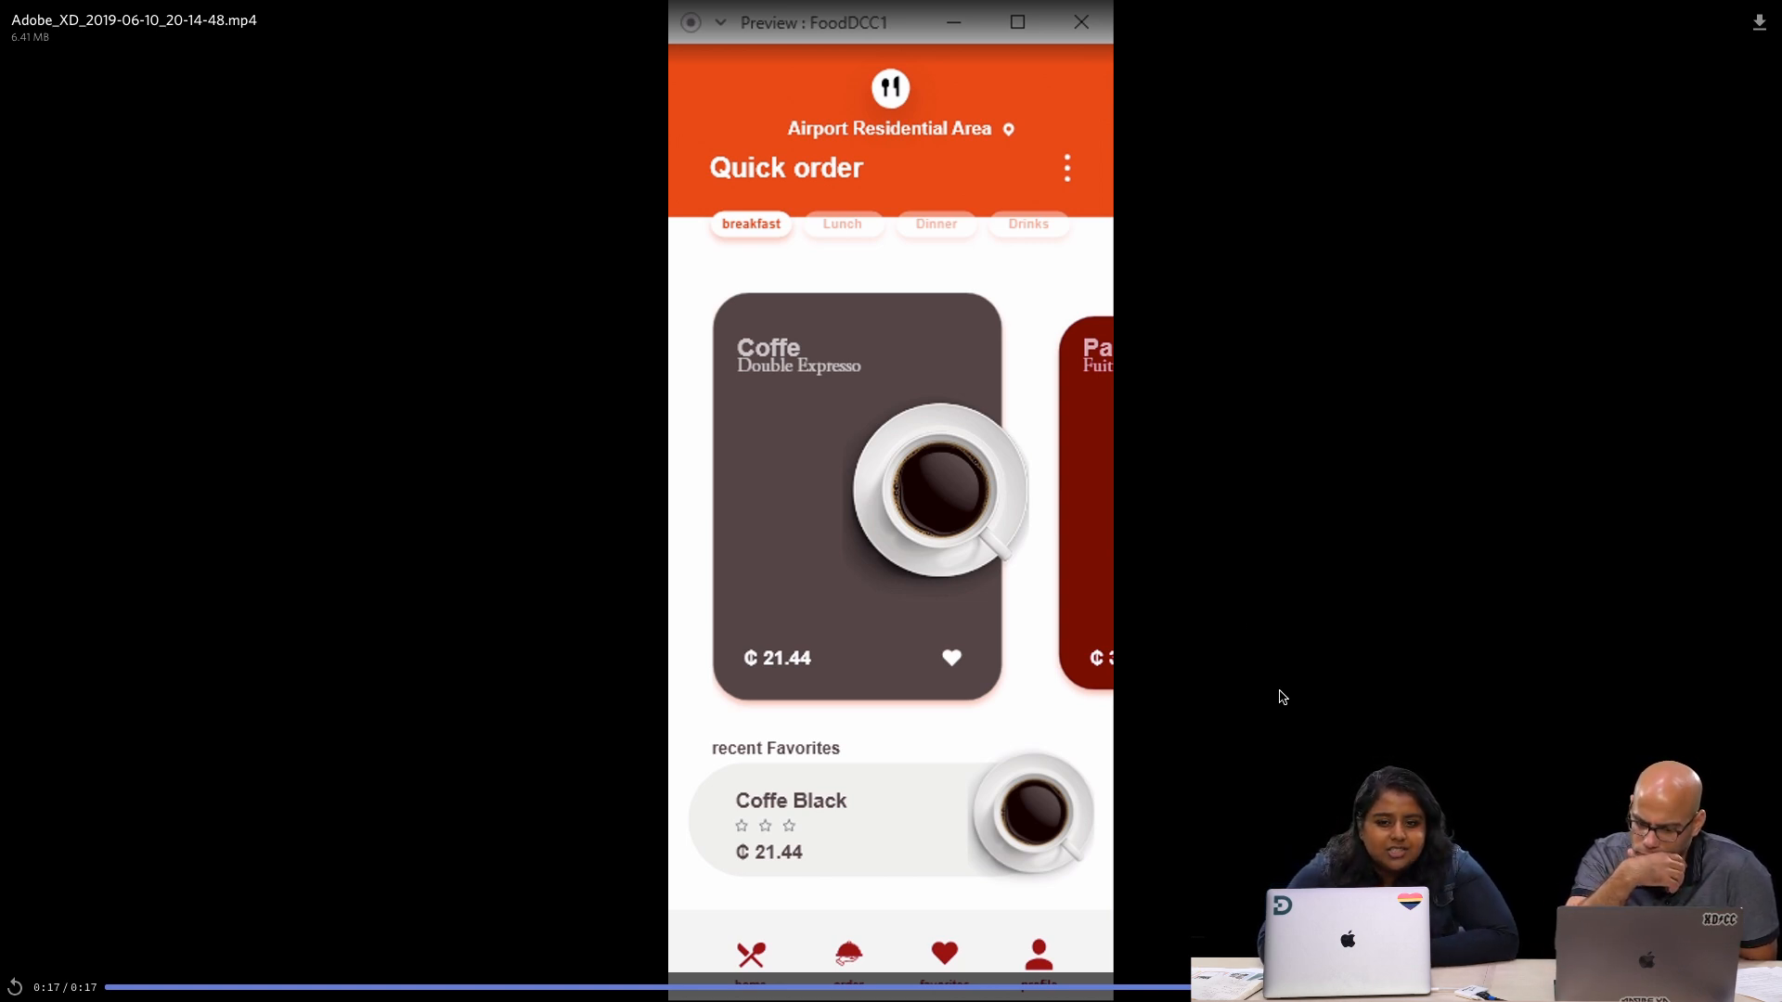
click(1377, 654)
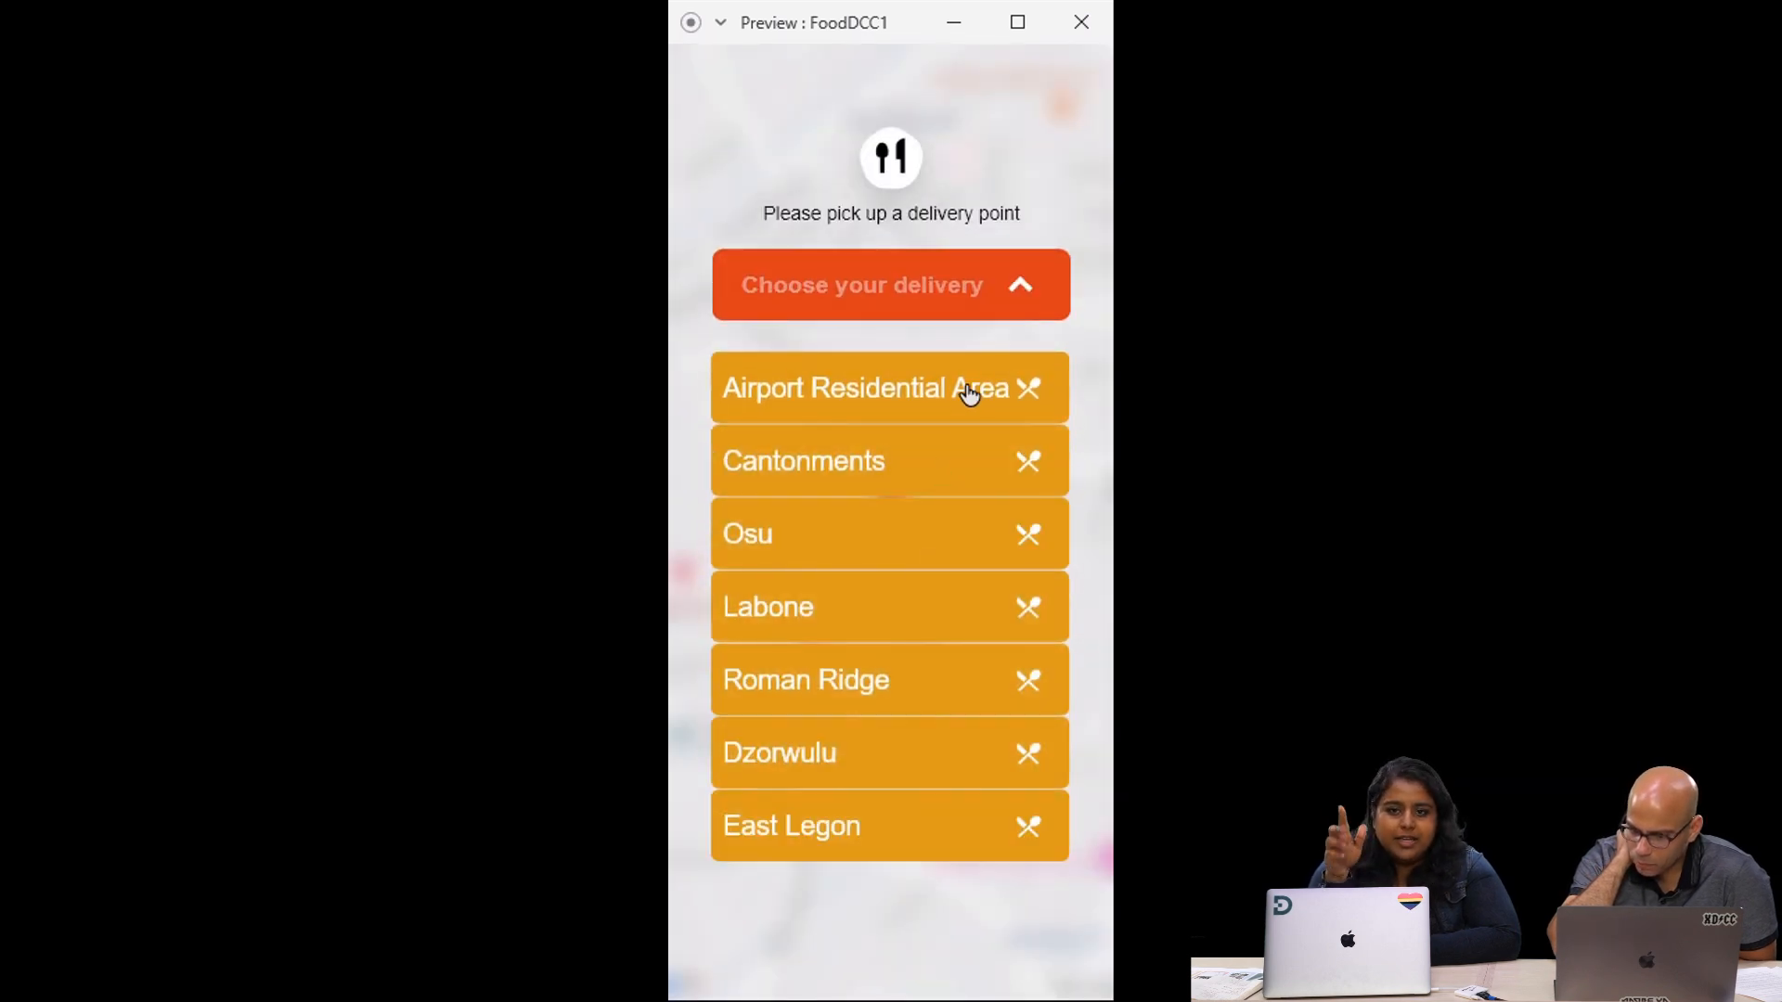
click(989, 404)
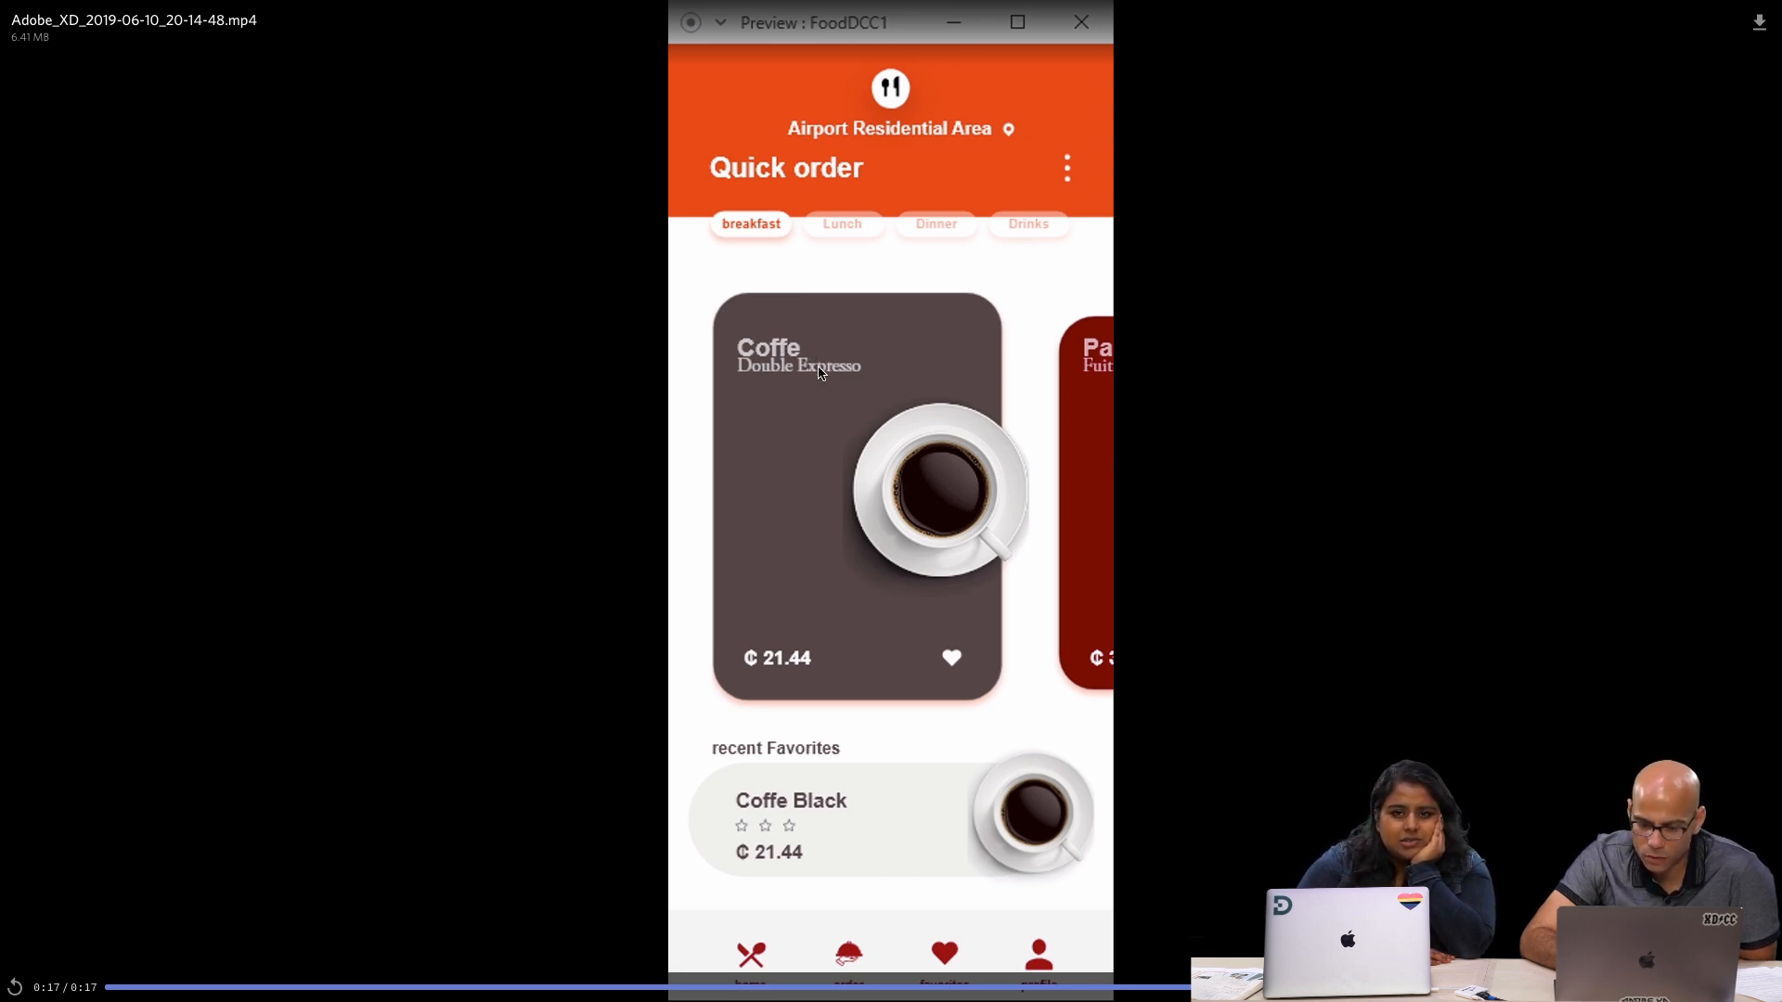
click(1154, 428)
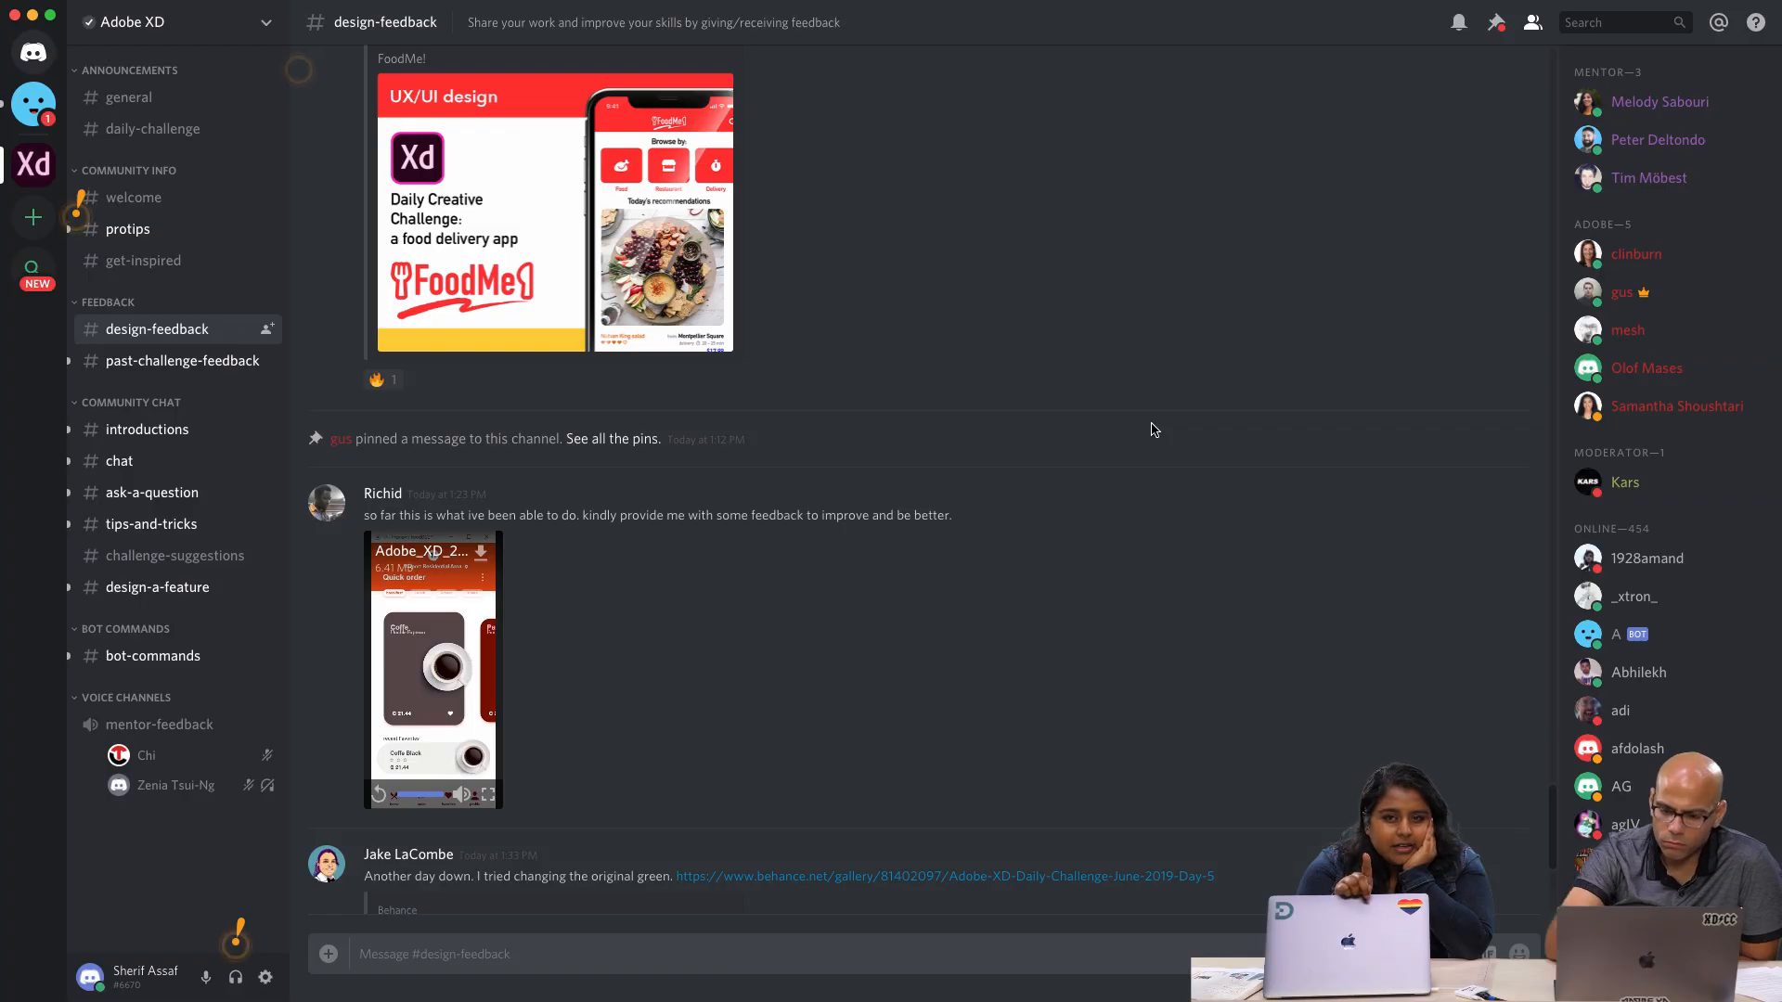
Examine the FoodDCC1 video's final Quick order frame in full screen once more and close the full-screen view
scroll(490, 613, down, 1)
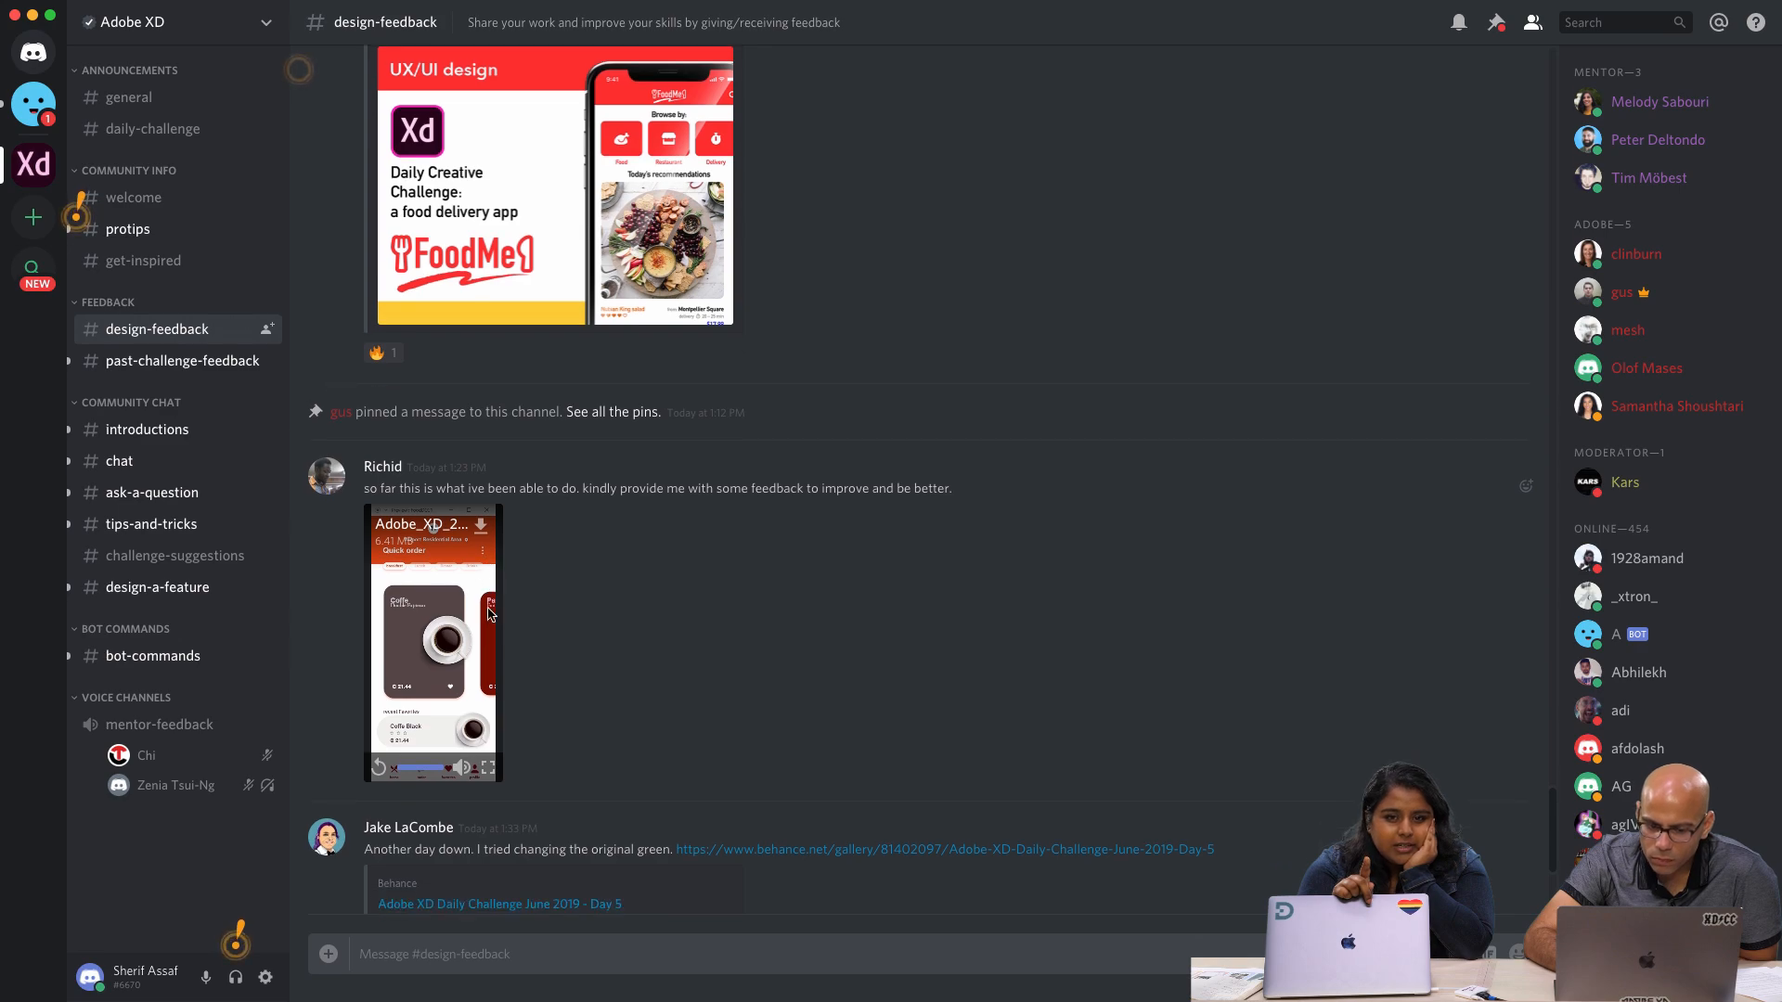
click(488, 768)
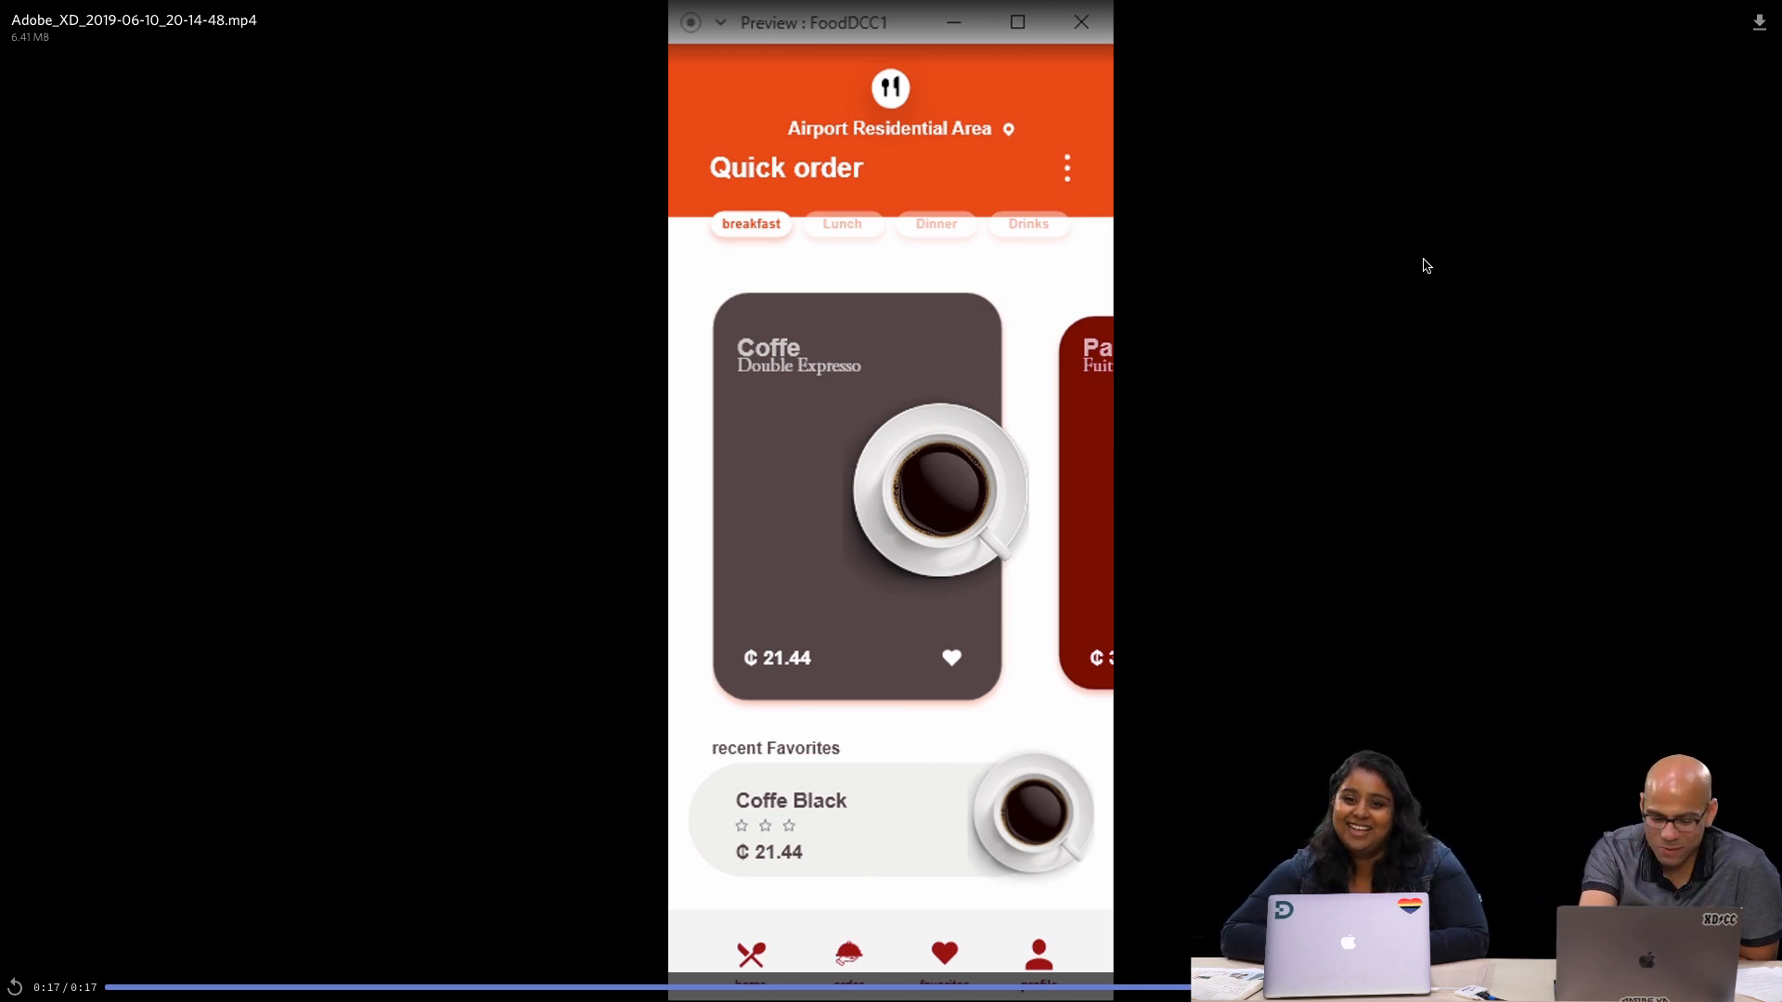
key(Escape)
Find the Adobe XD Daily Challenge June 2019 - Day 5 post, enlarge its Swifty Sweets preview image and close it
scroll(914, 639, down, 3)
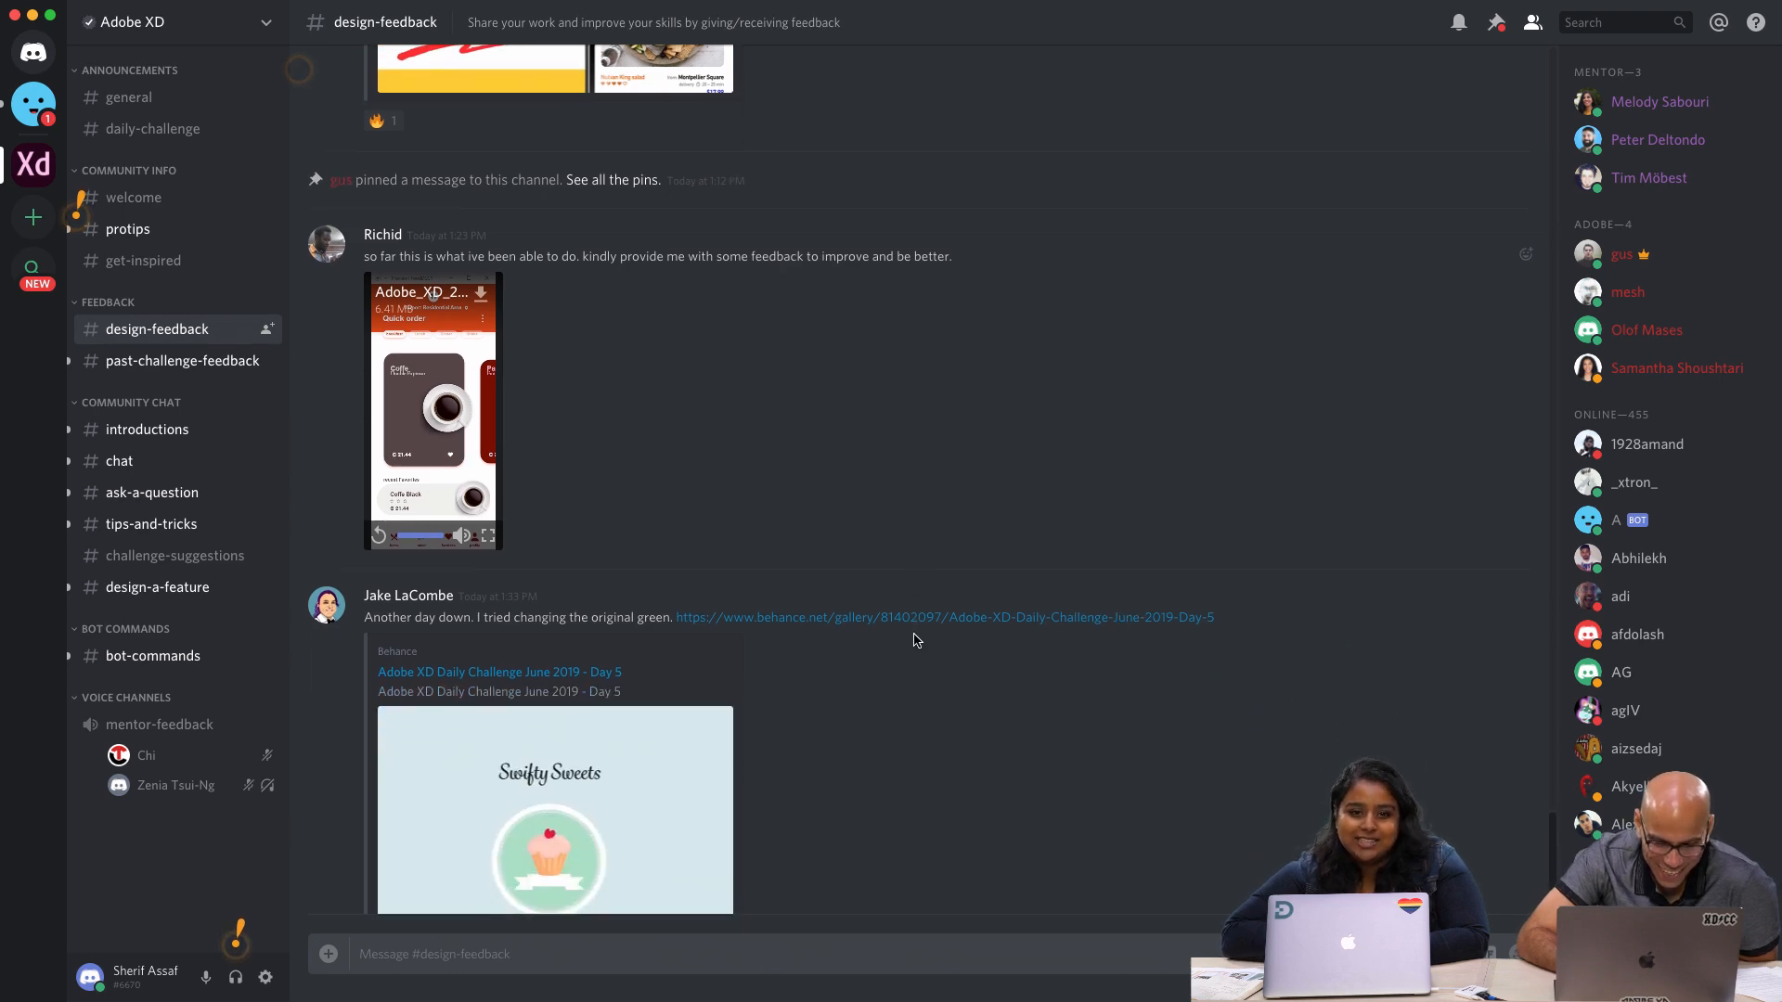
scroll(914, 638, down, 2)
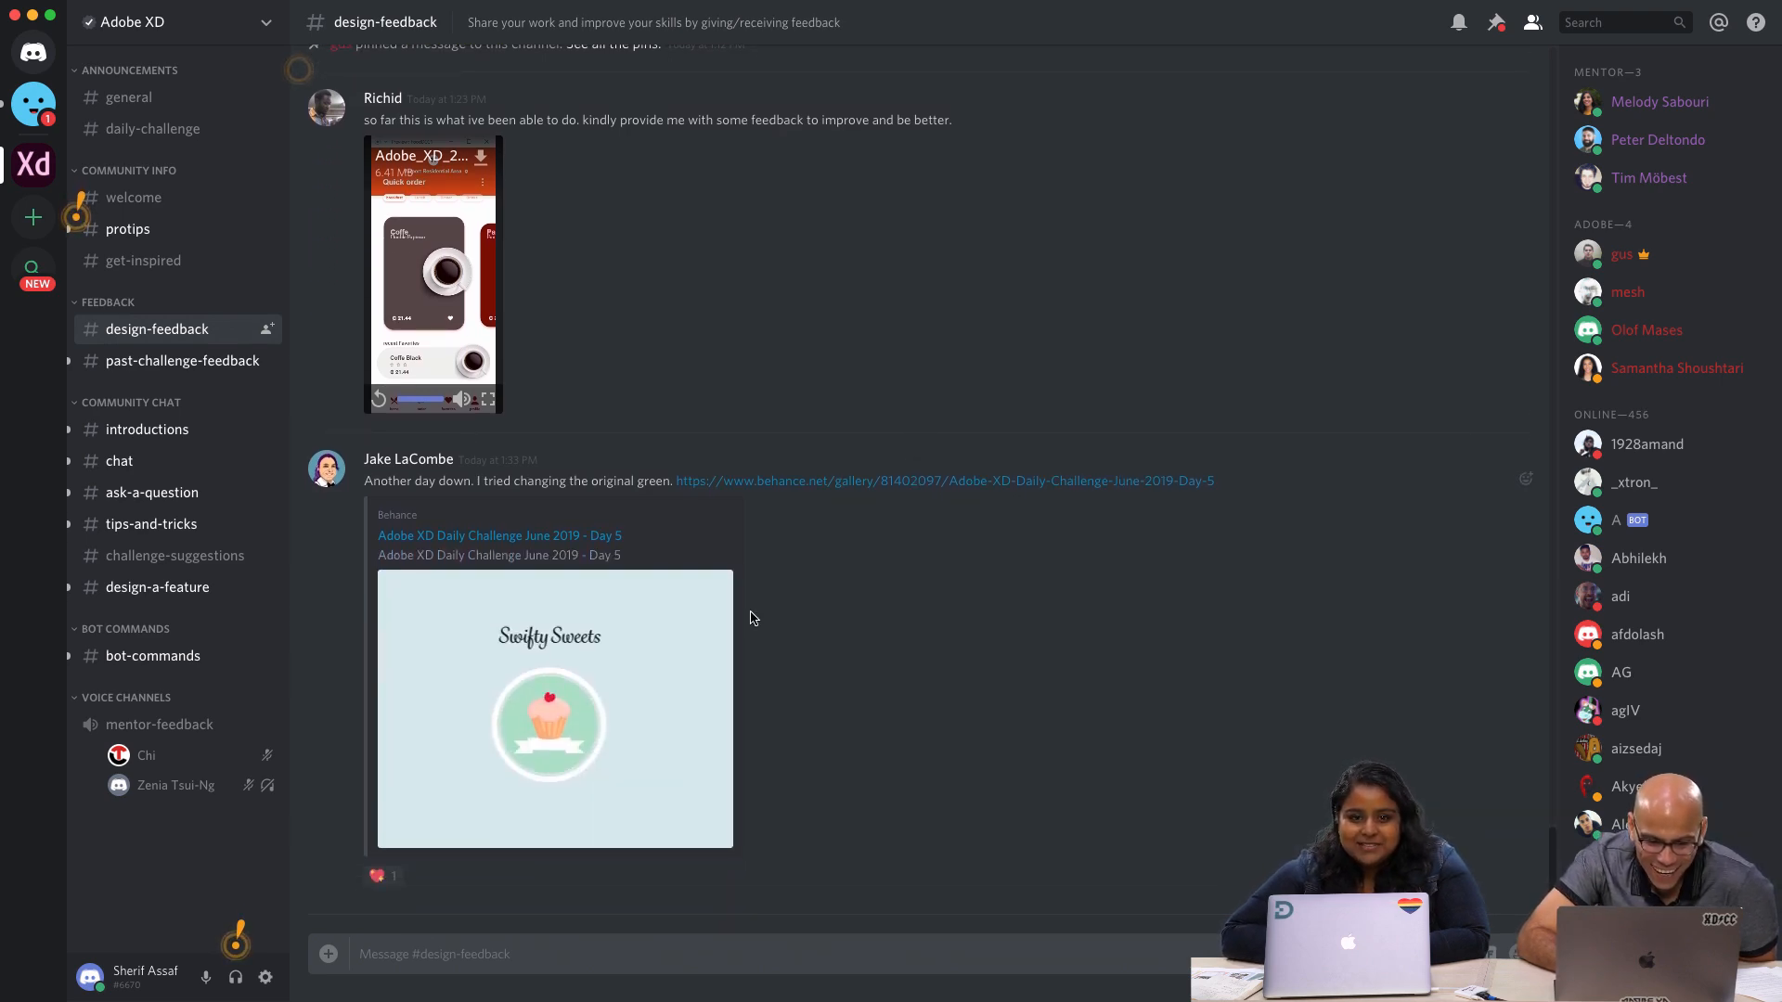
click(570, 695)
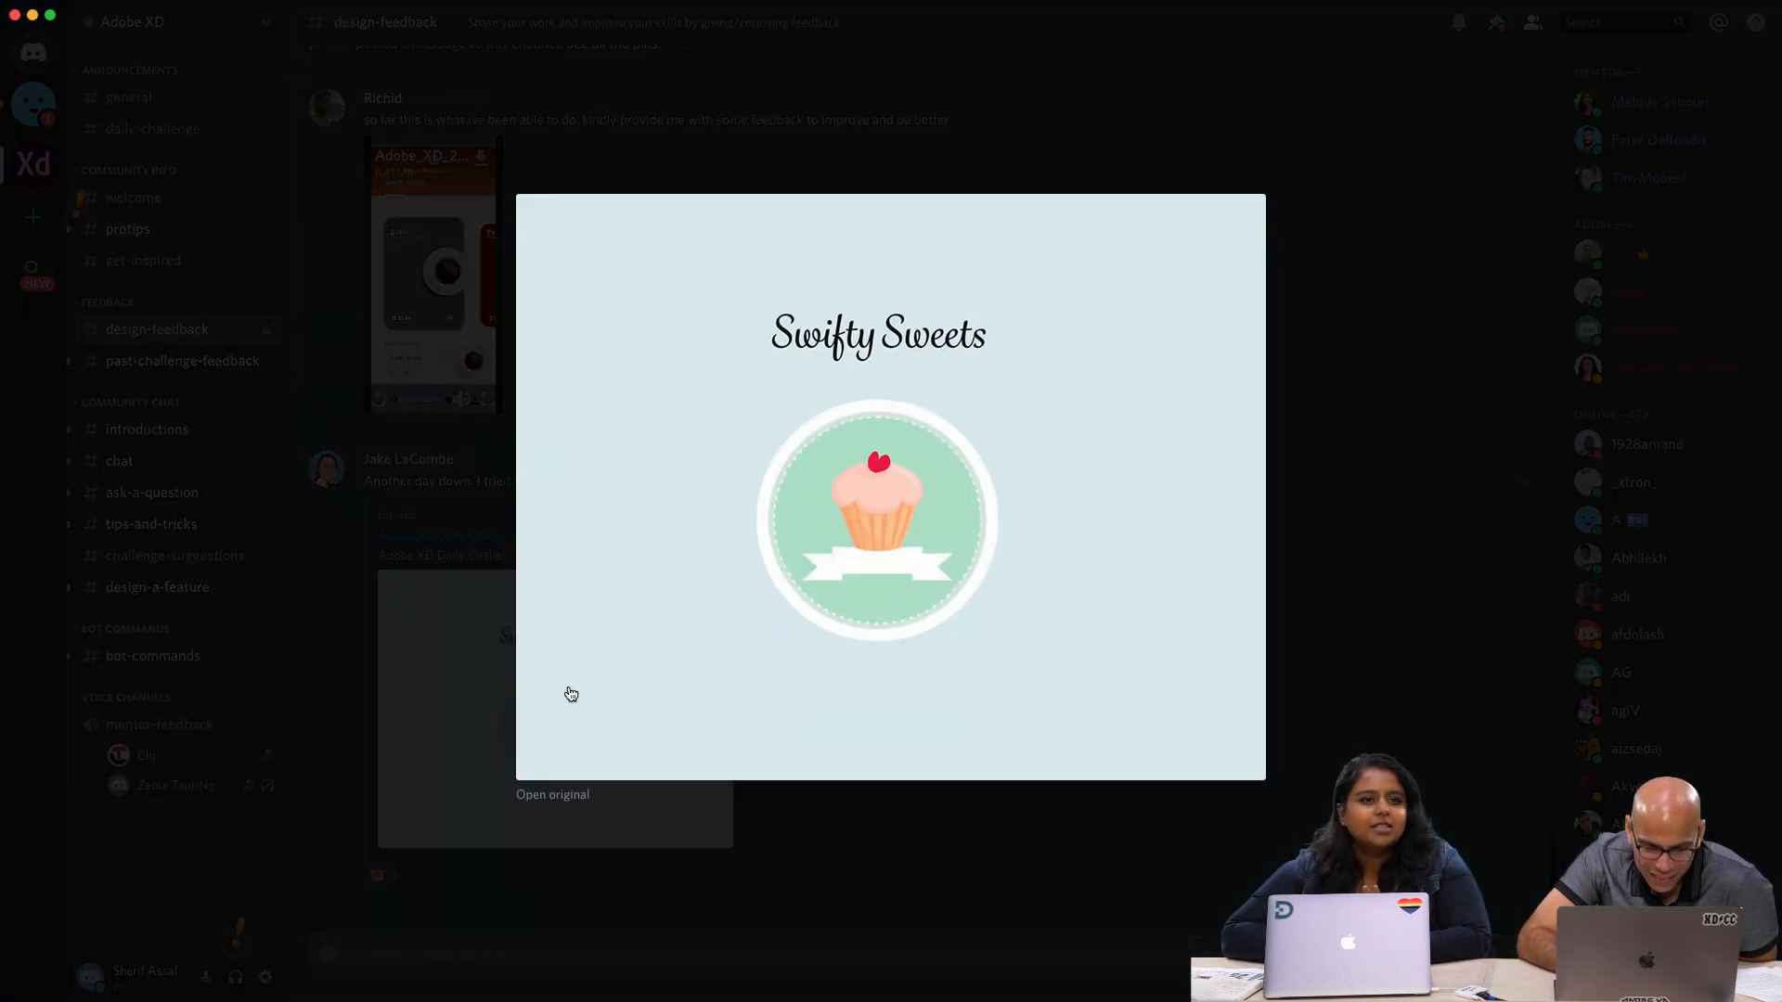
click(825, 832)
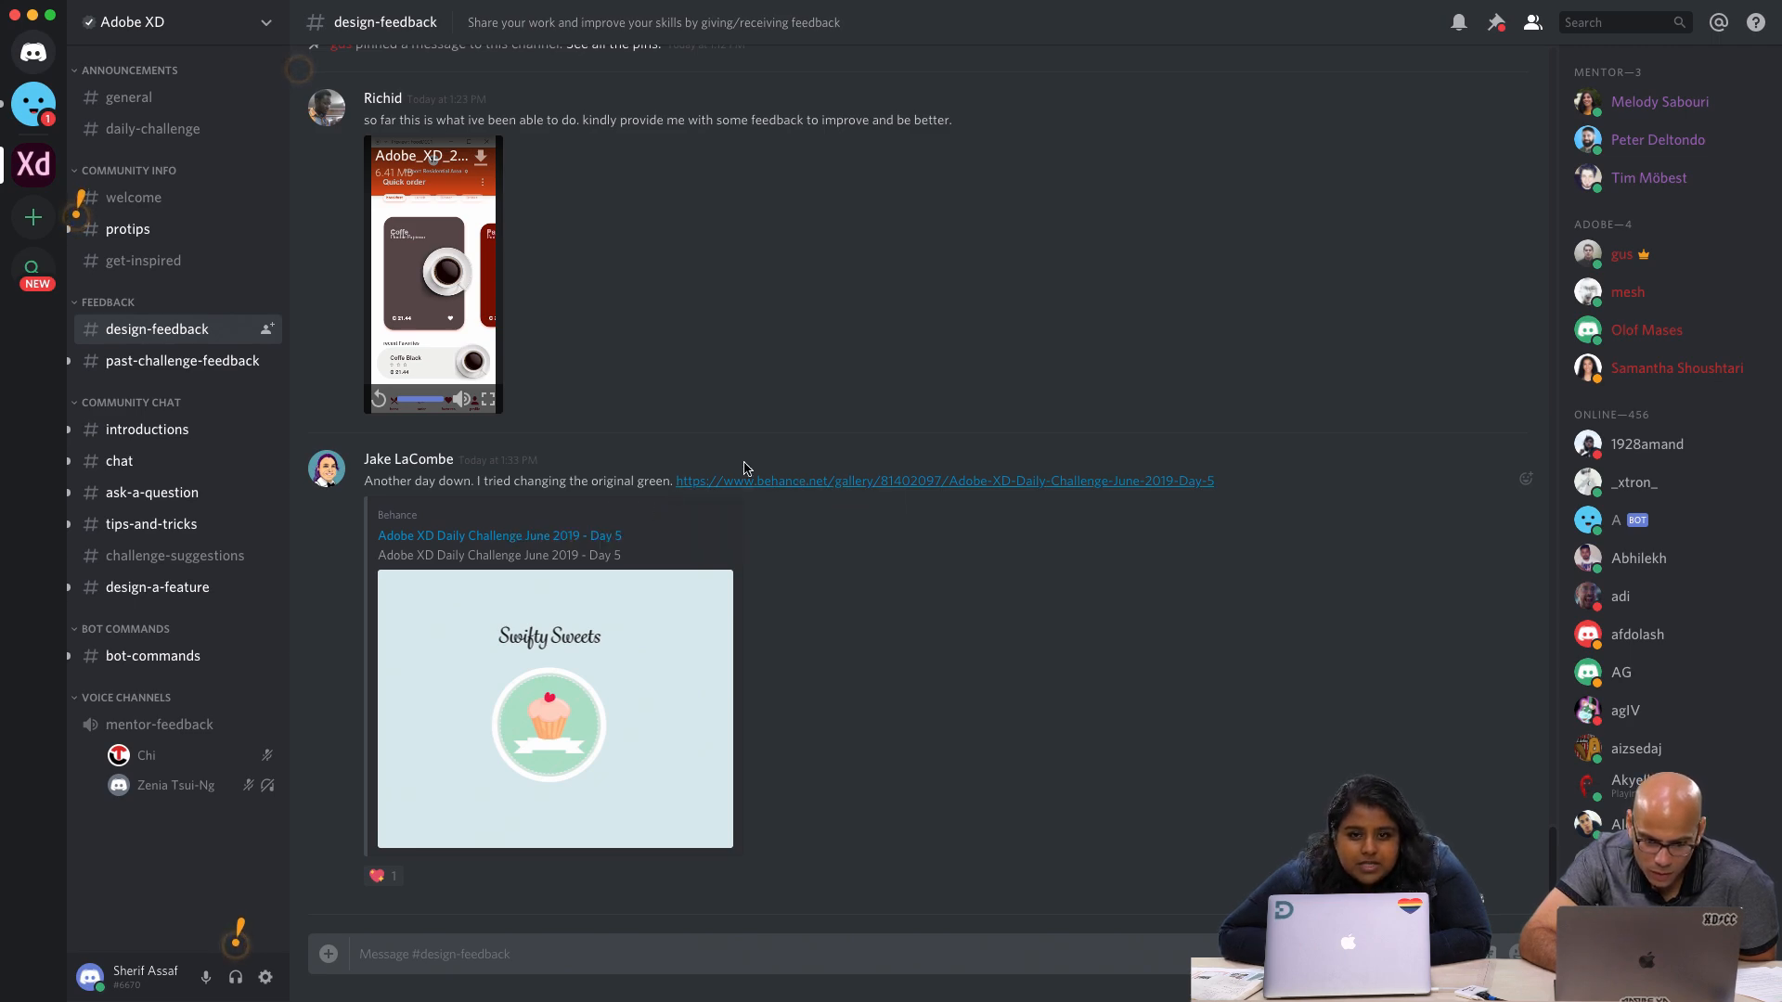
Open the post's linked Behance project, look over its screens and show its prototype video in full screen
click(741, 484)
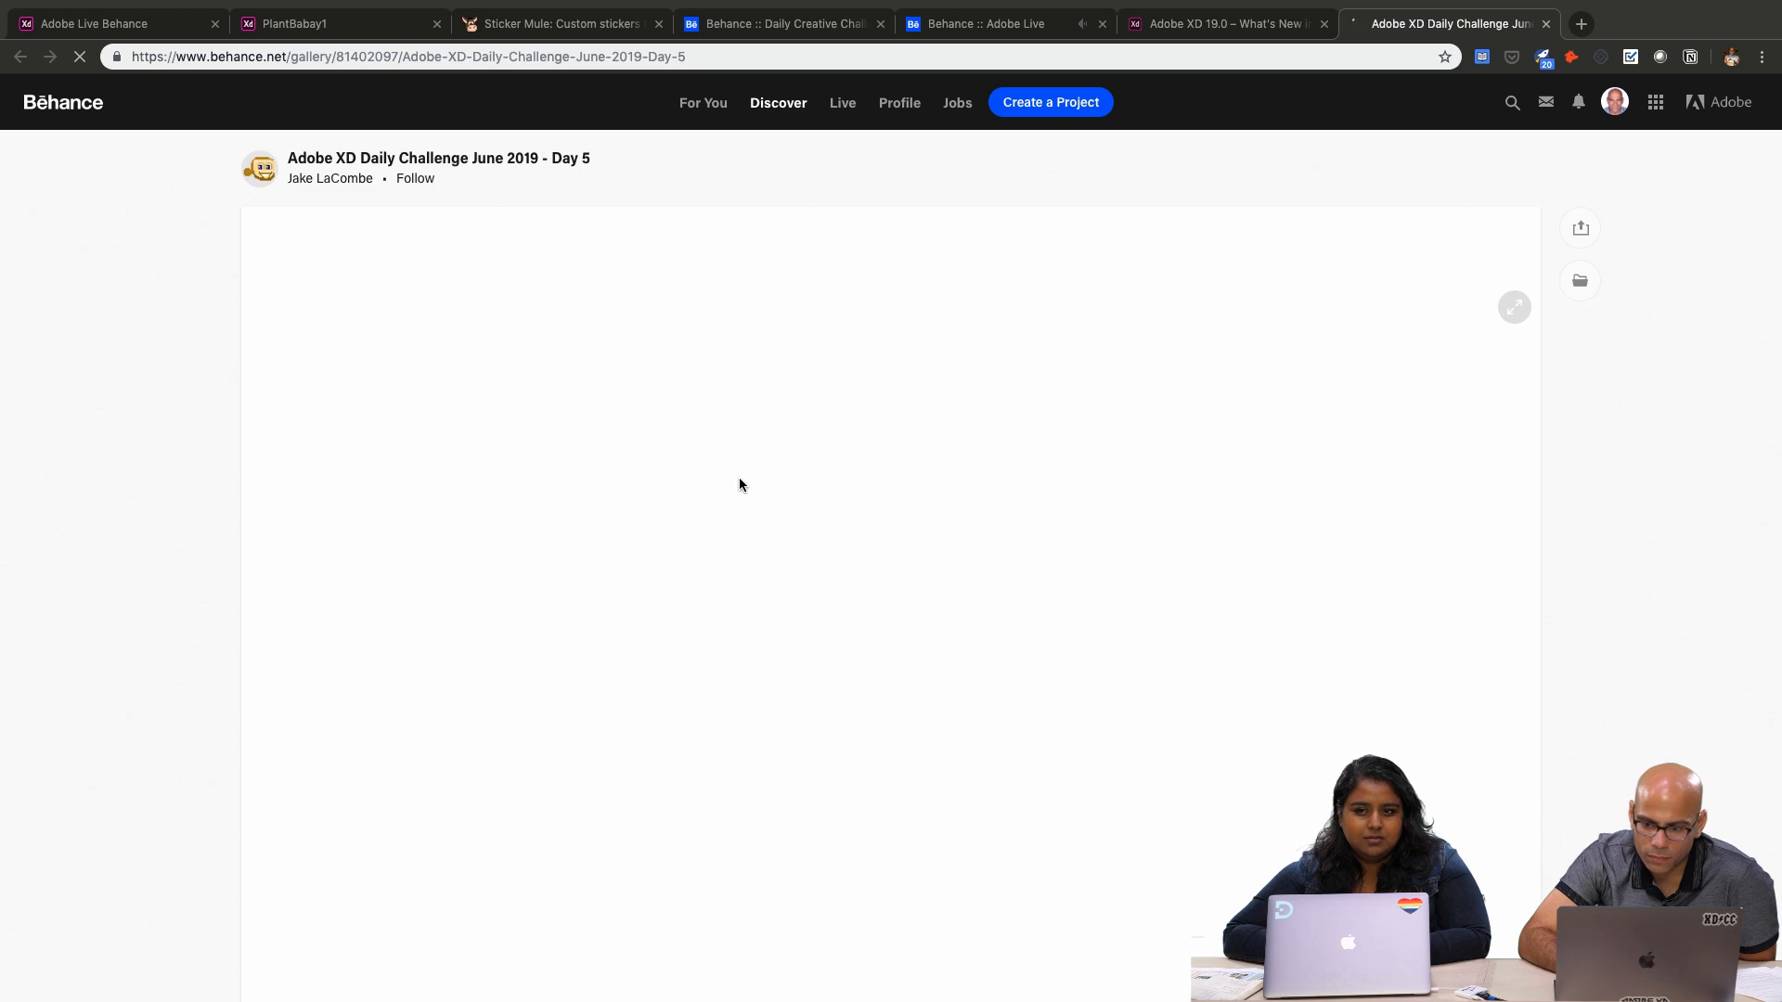
scroll(739, 477, down, 2)
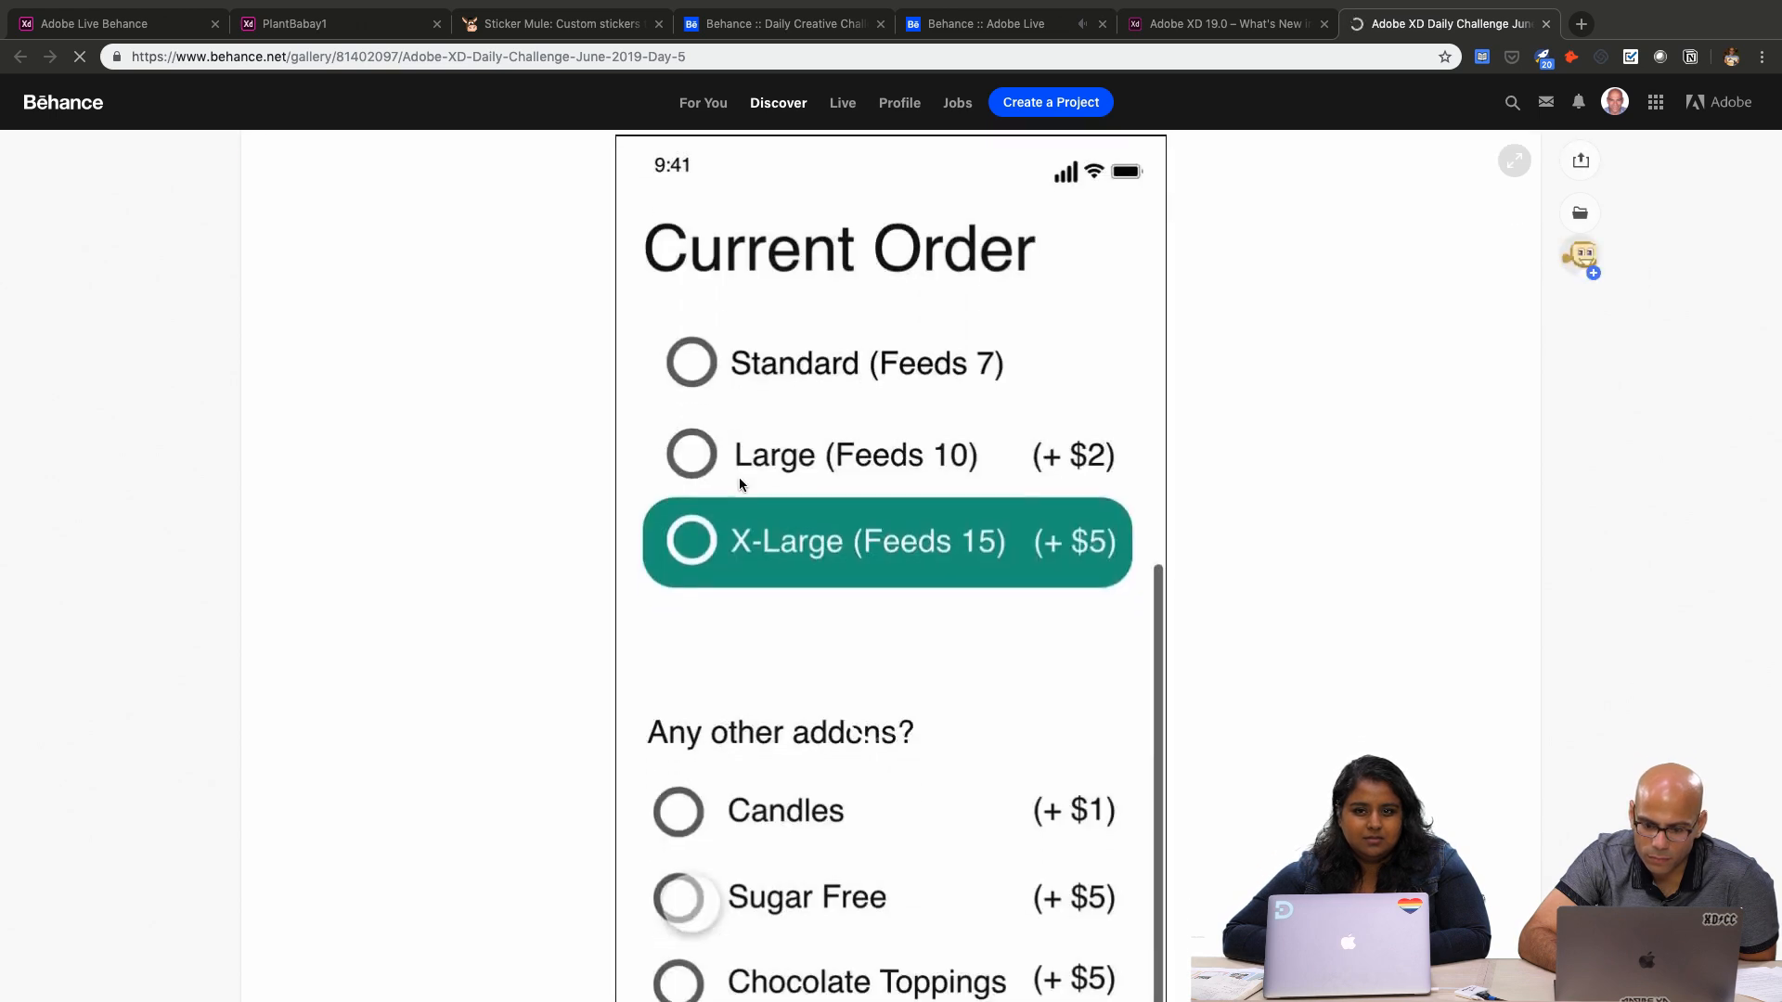
scroll(740, 480, up, 2)
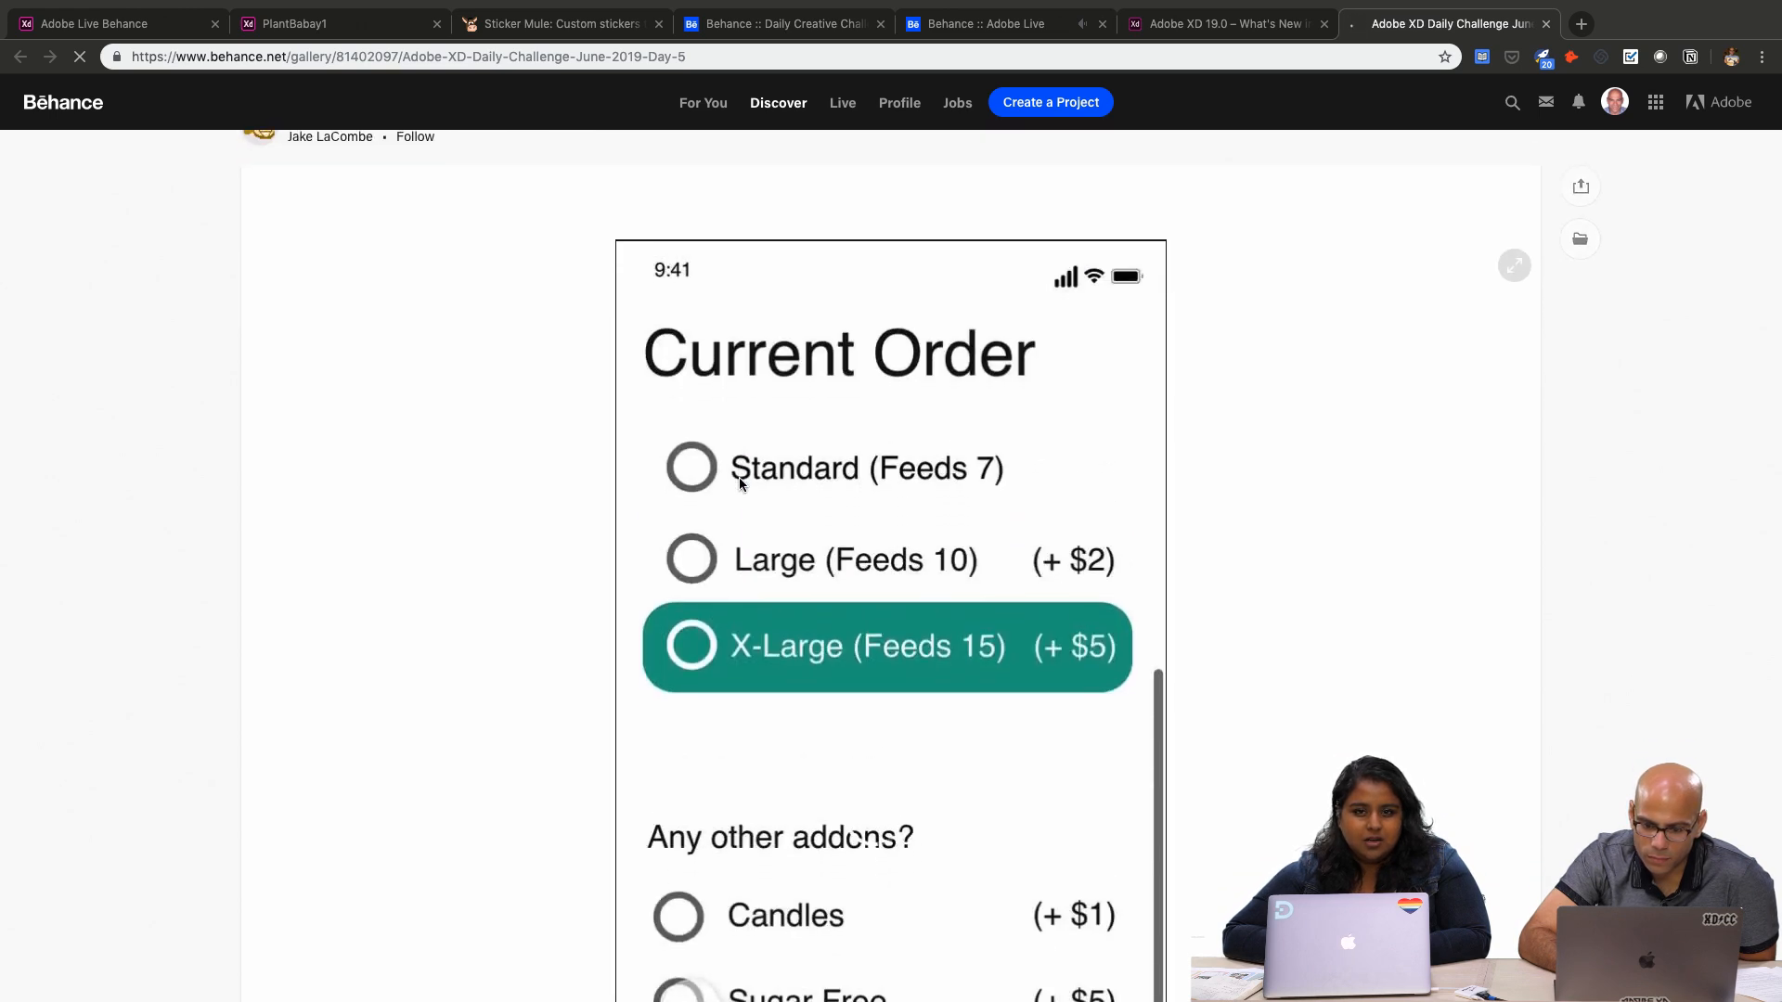
scroll(740, 481, down, 8)
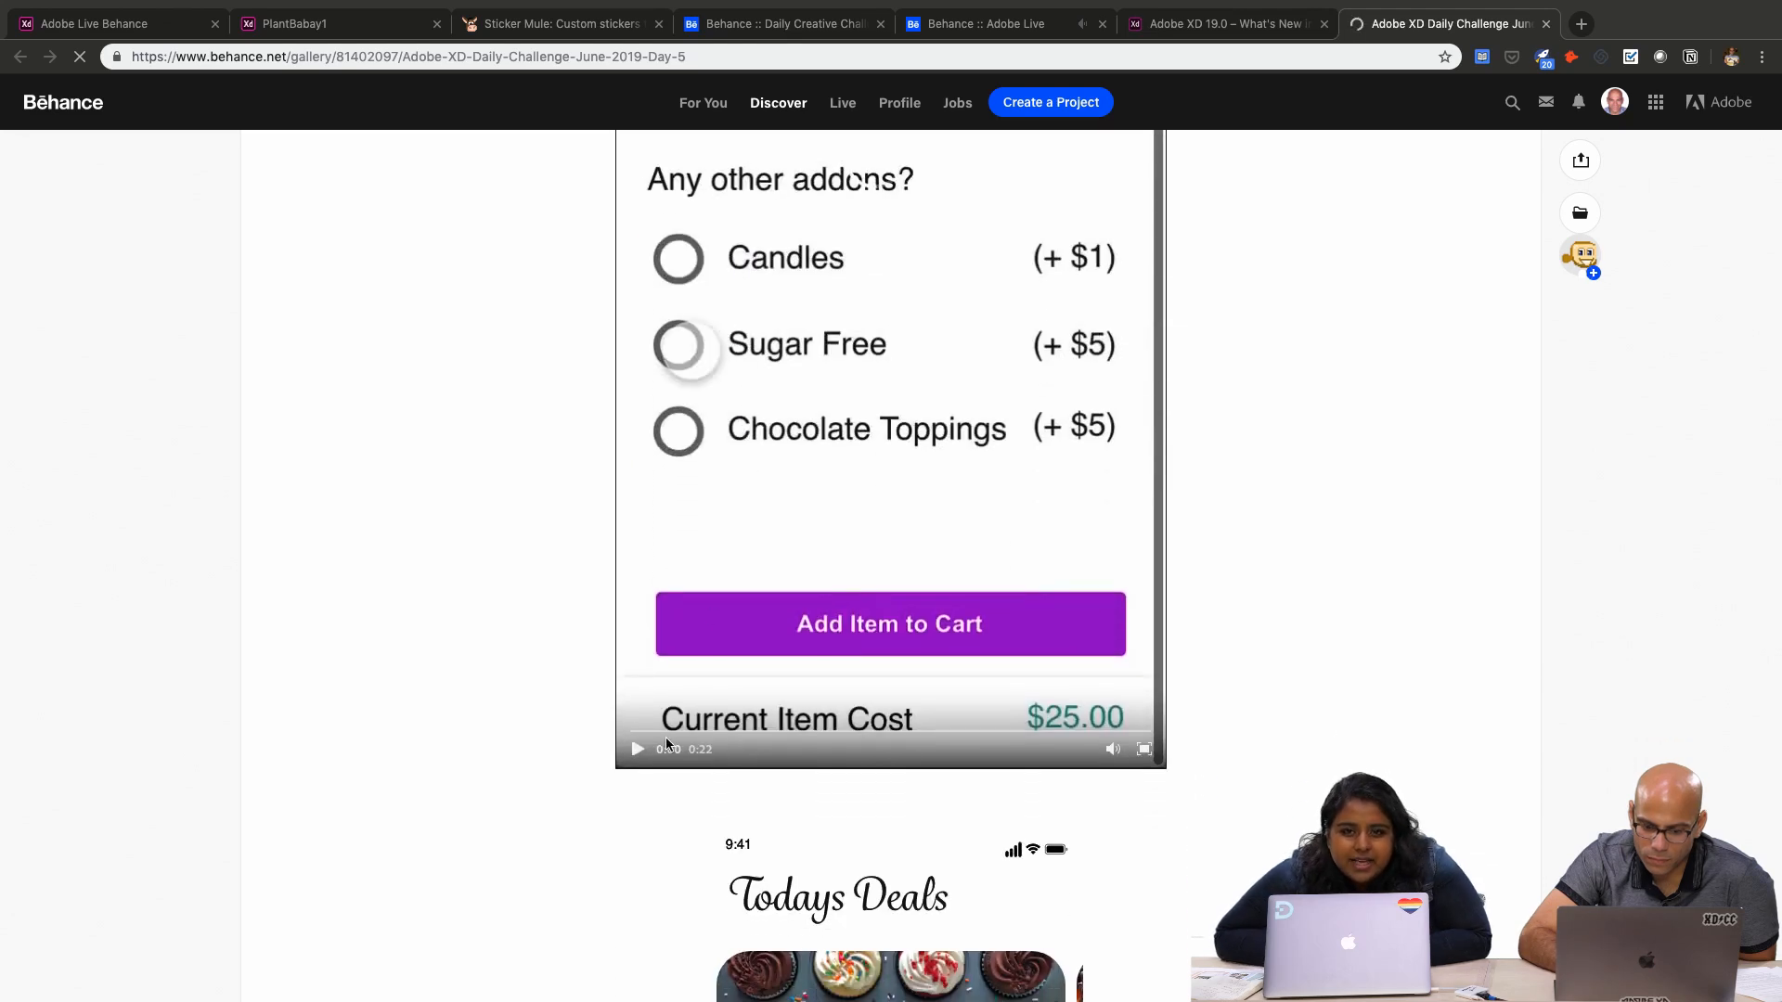
click(665, 737)
click(1138, 749)
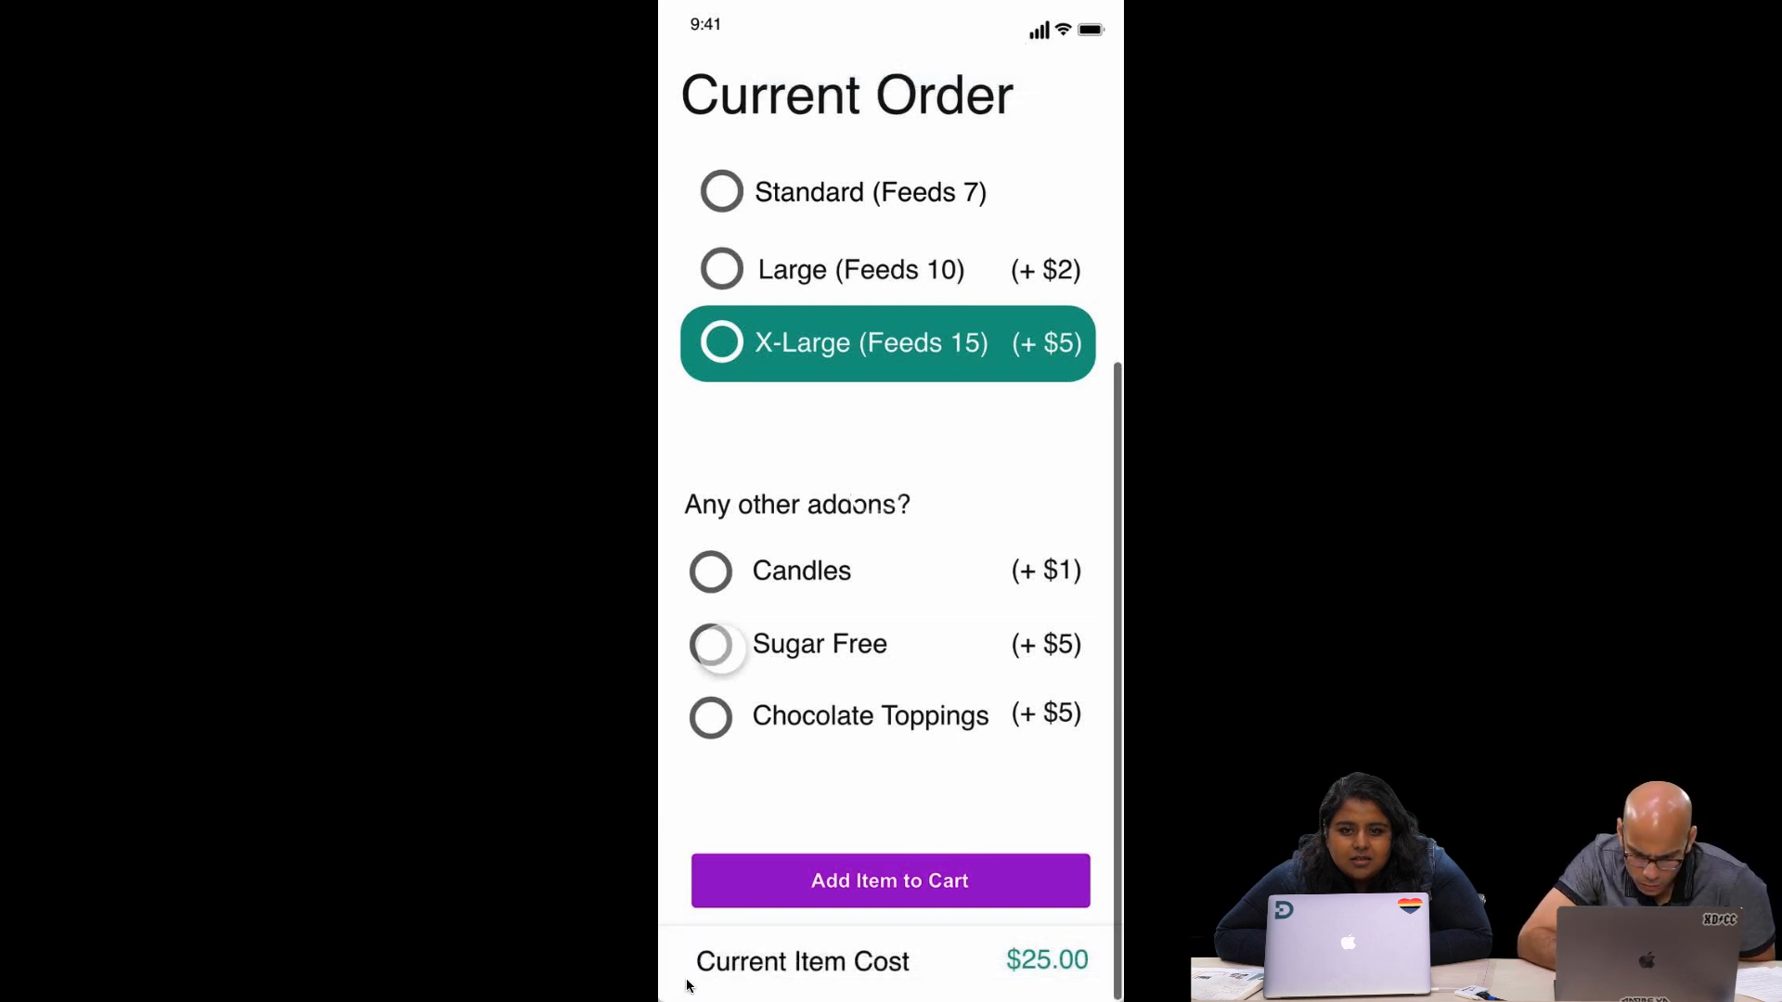
Restart the Swifty Sweets prototype video from the beginning and pause it at the cheesecake's size options
click(689, 864)
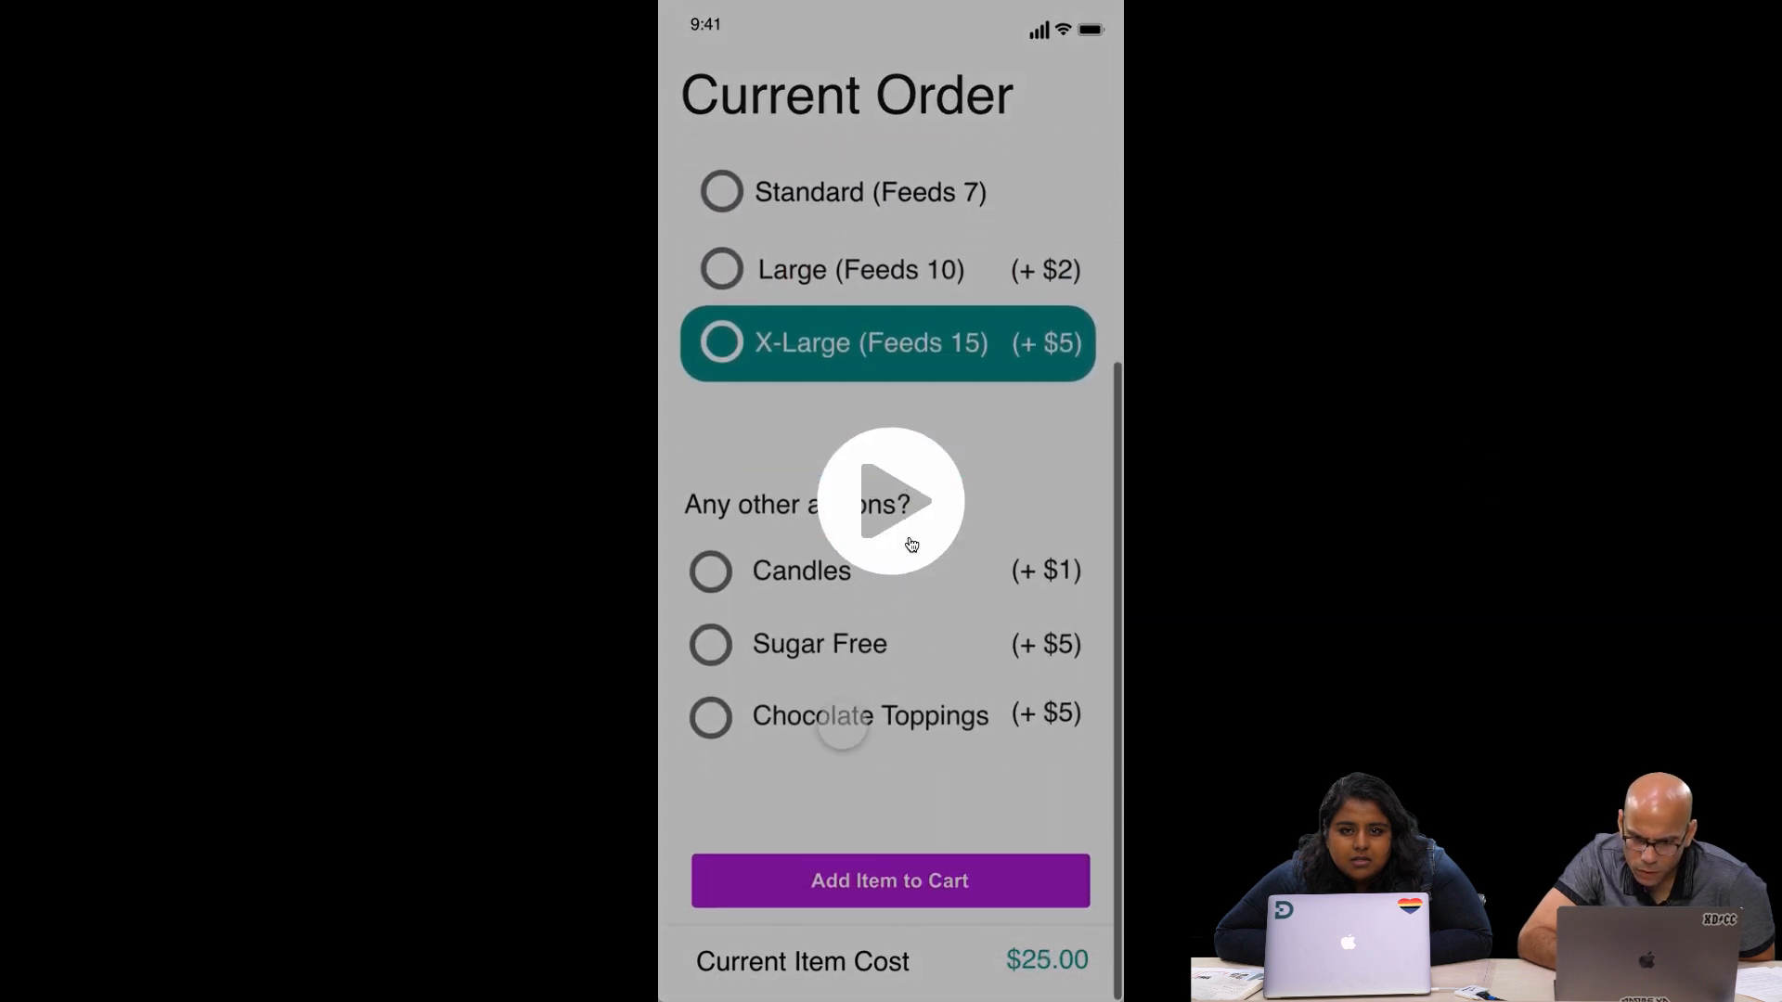
click(908, 592)
click(694, 965)
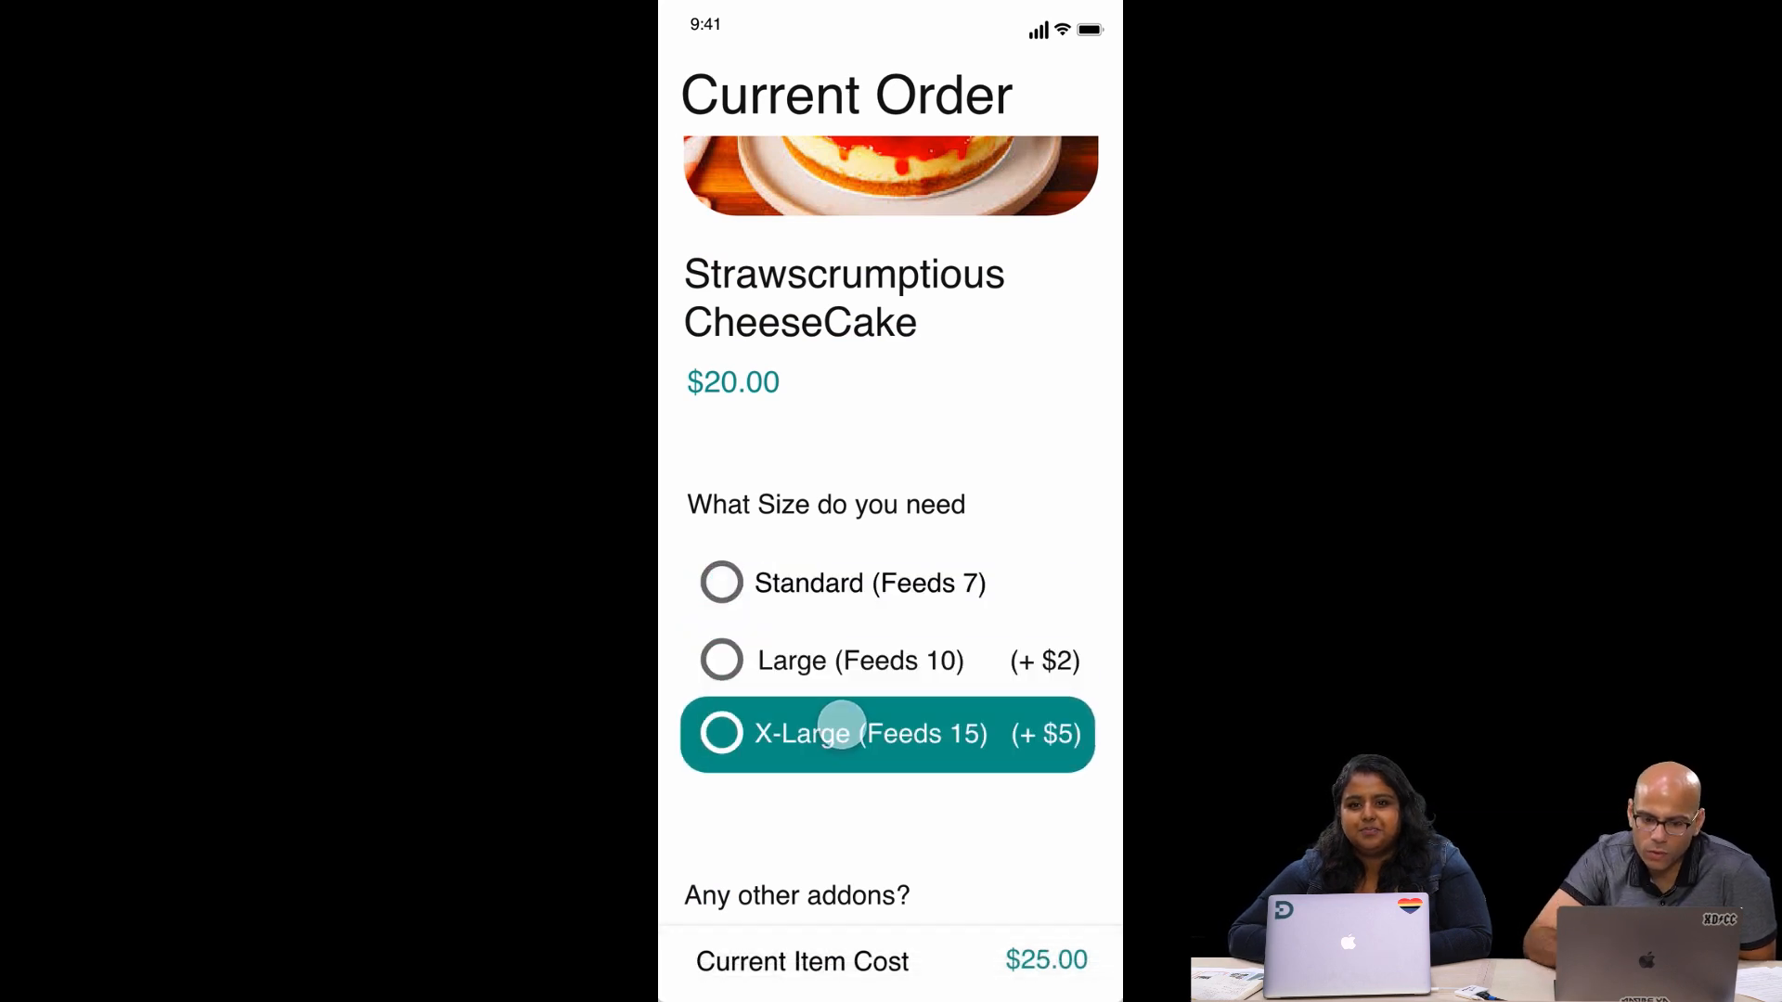
click(682, 961)
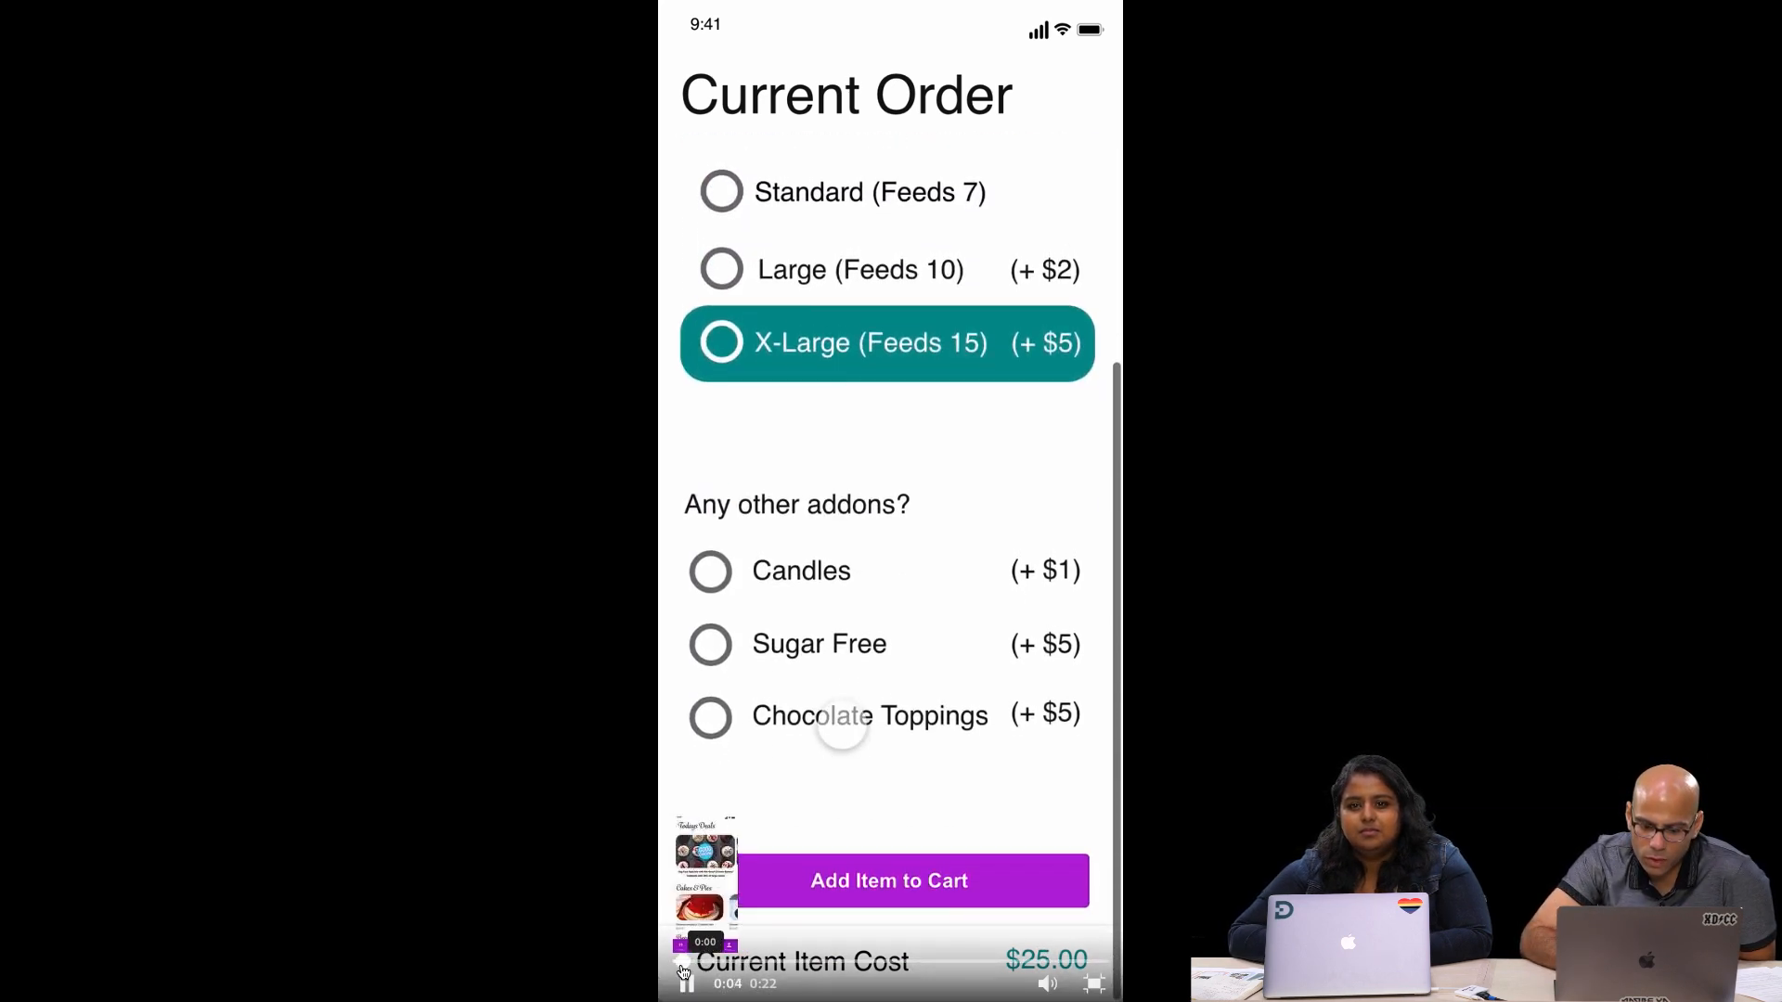
click(687, 985)
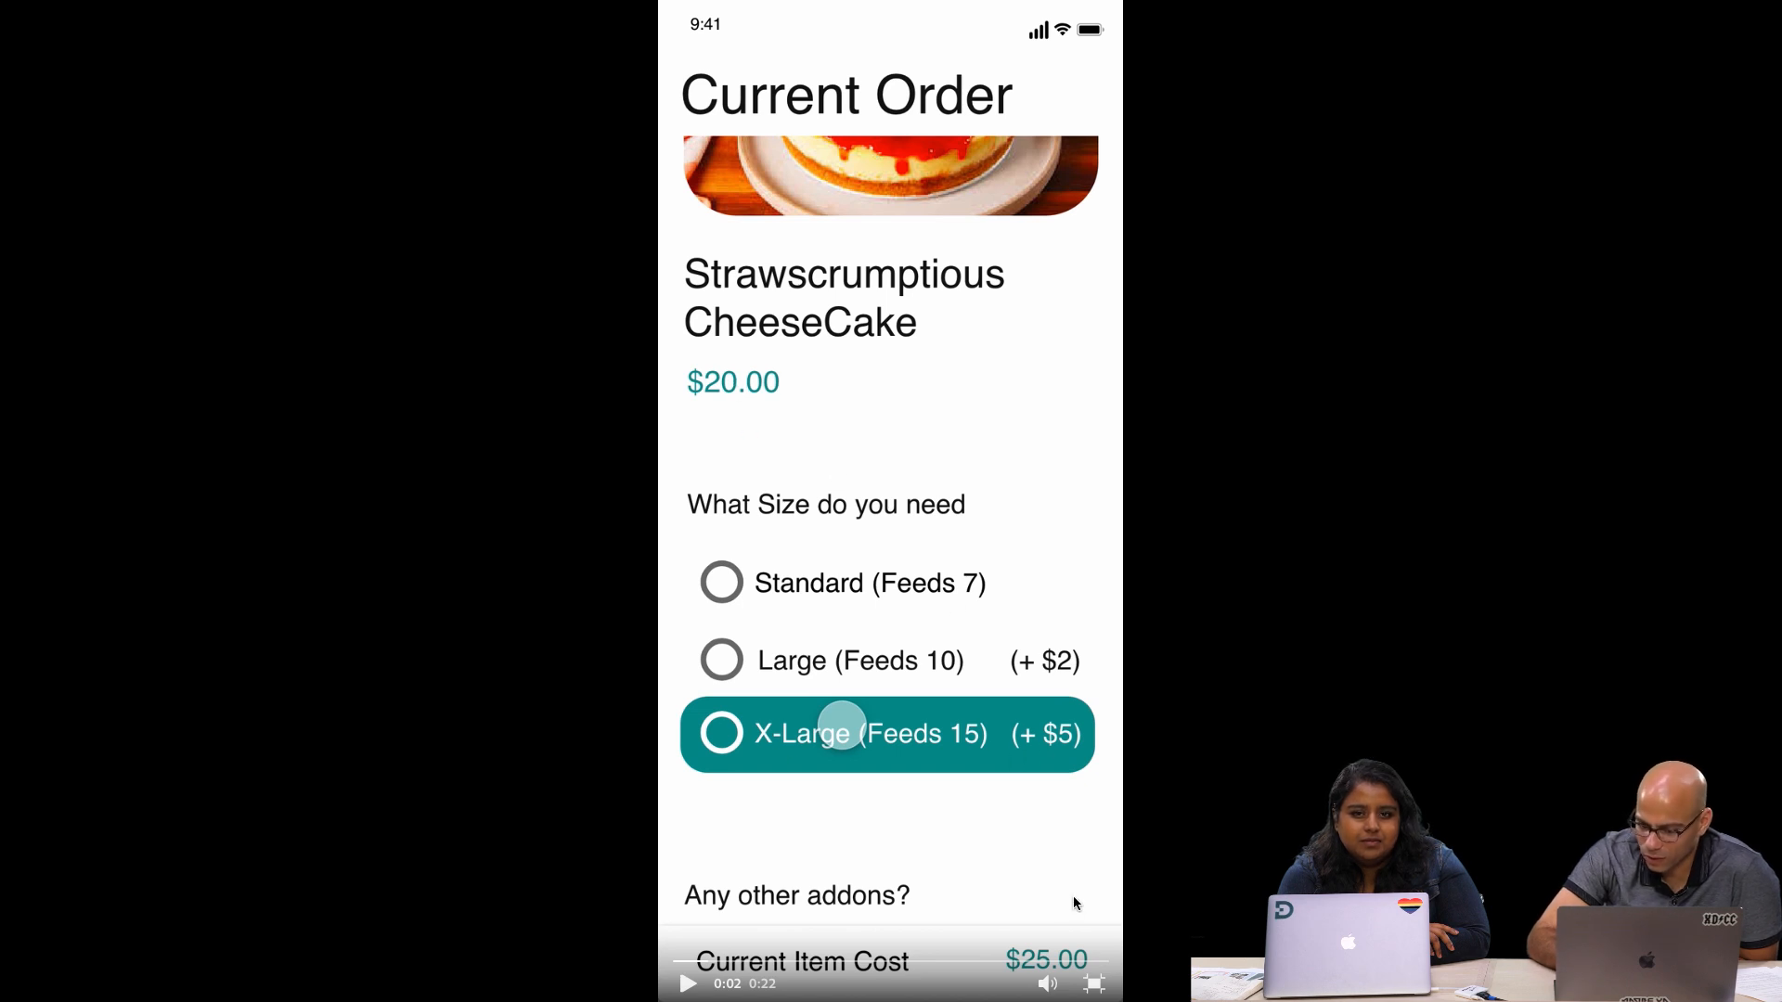
Play the video on to the Cart screen, pause there, continue to Todays Deals and rewind to the Cart at 0:09
click(686, 986)
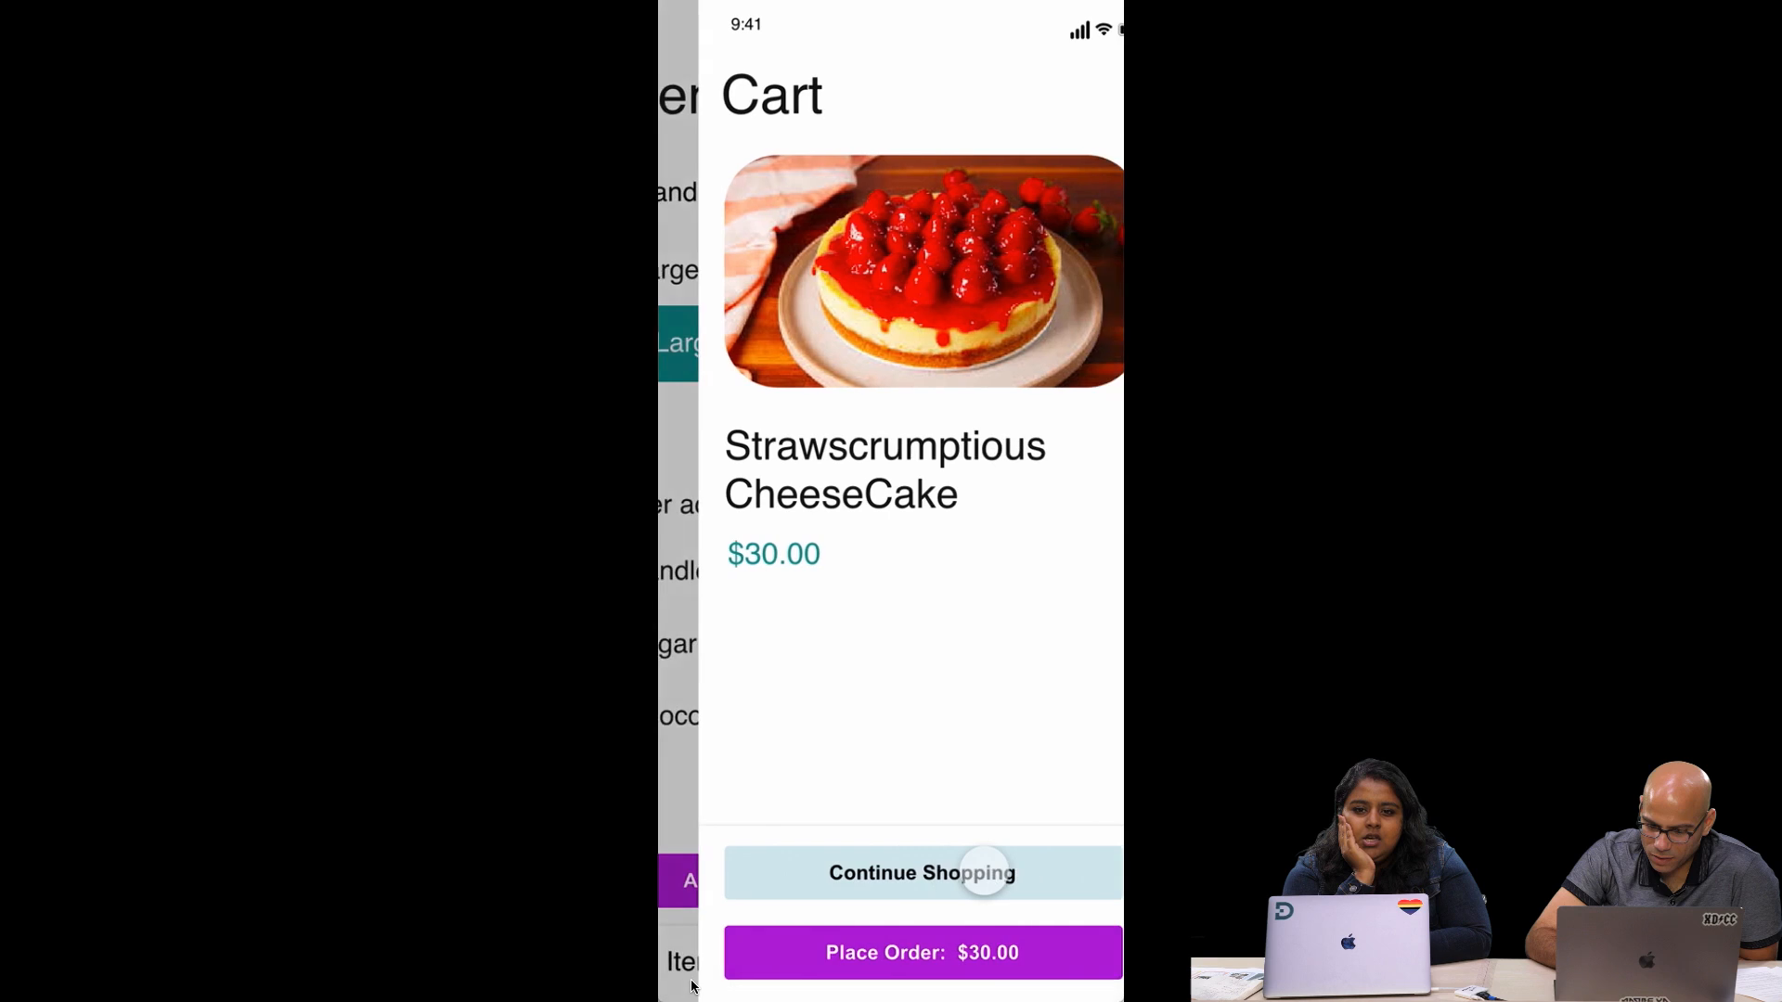
click(688, 983)
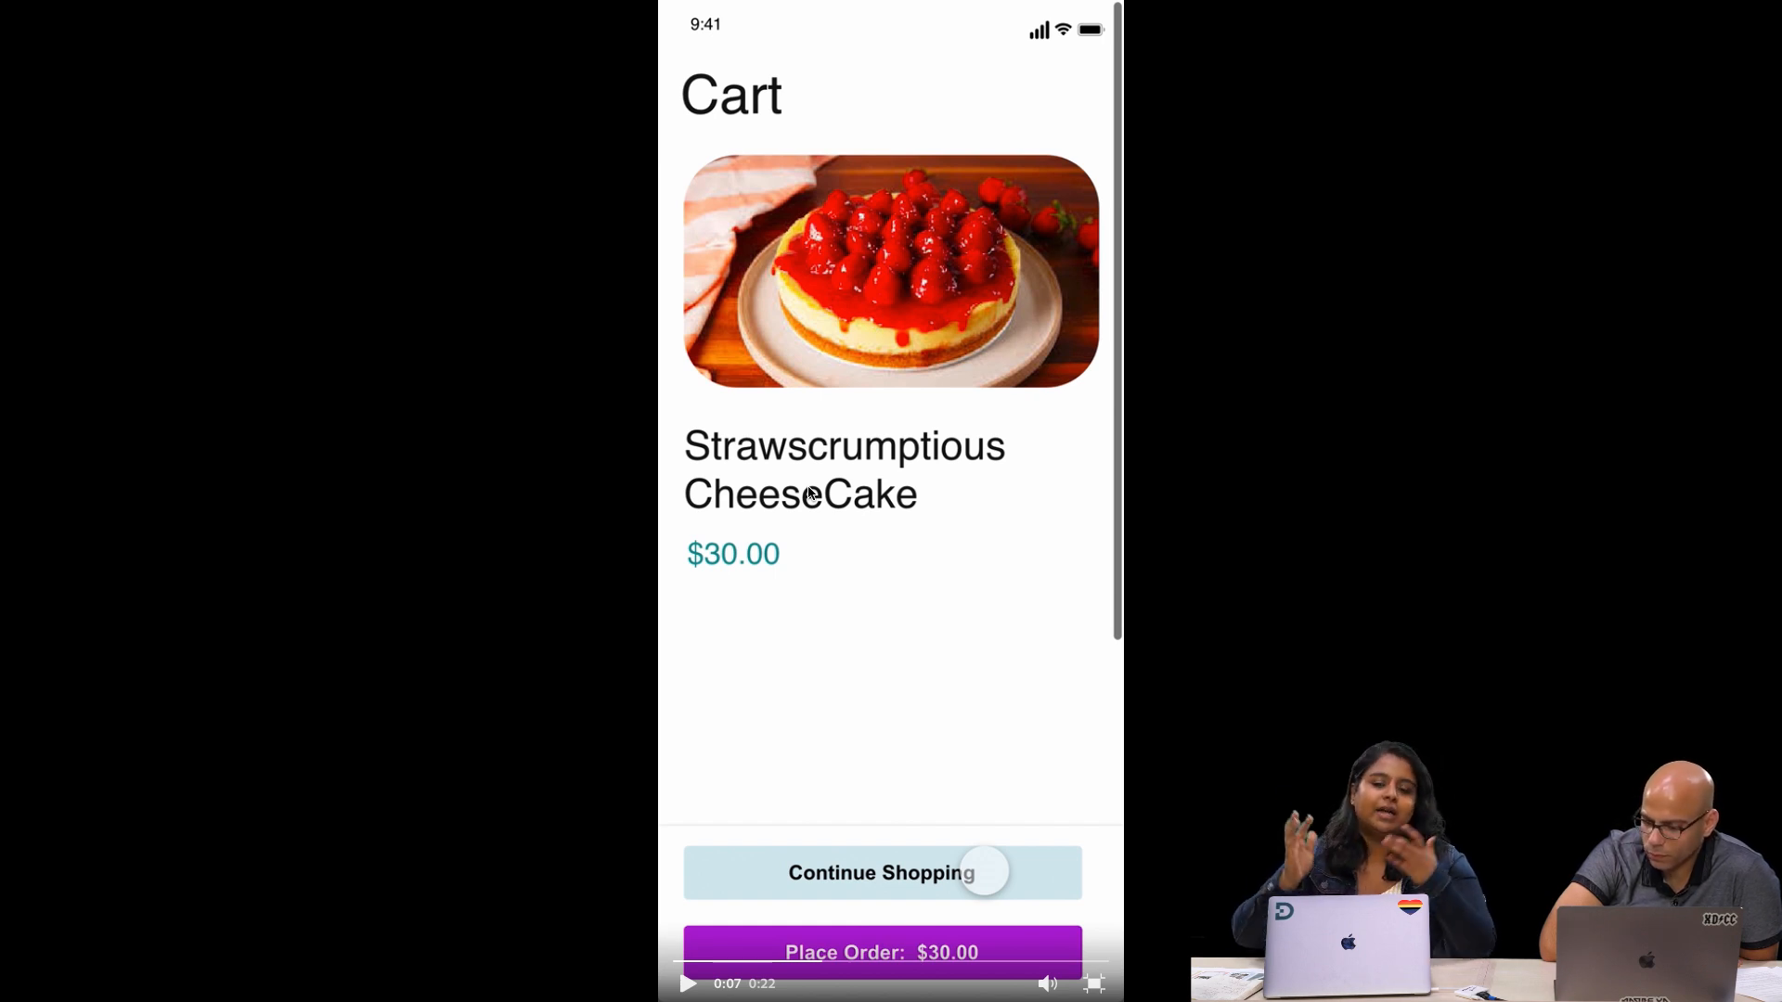
click(683, 986)
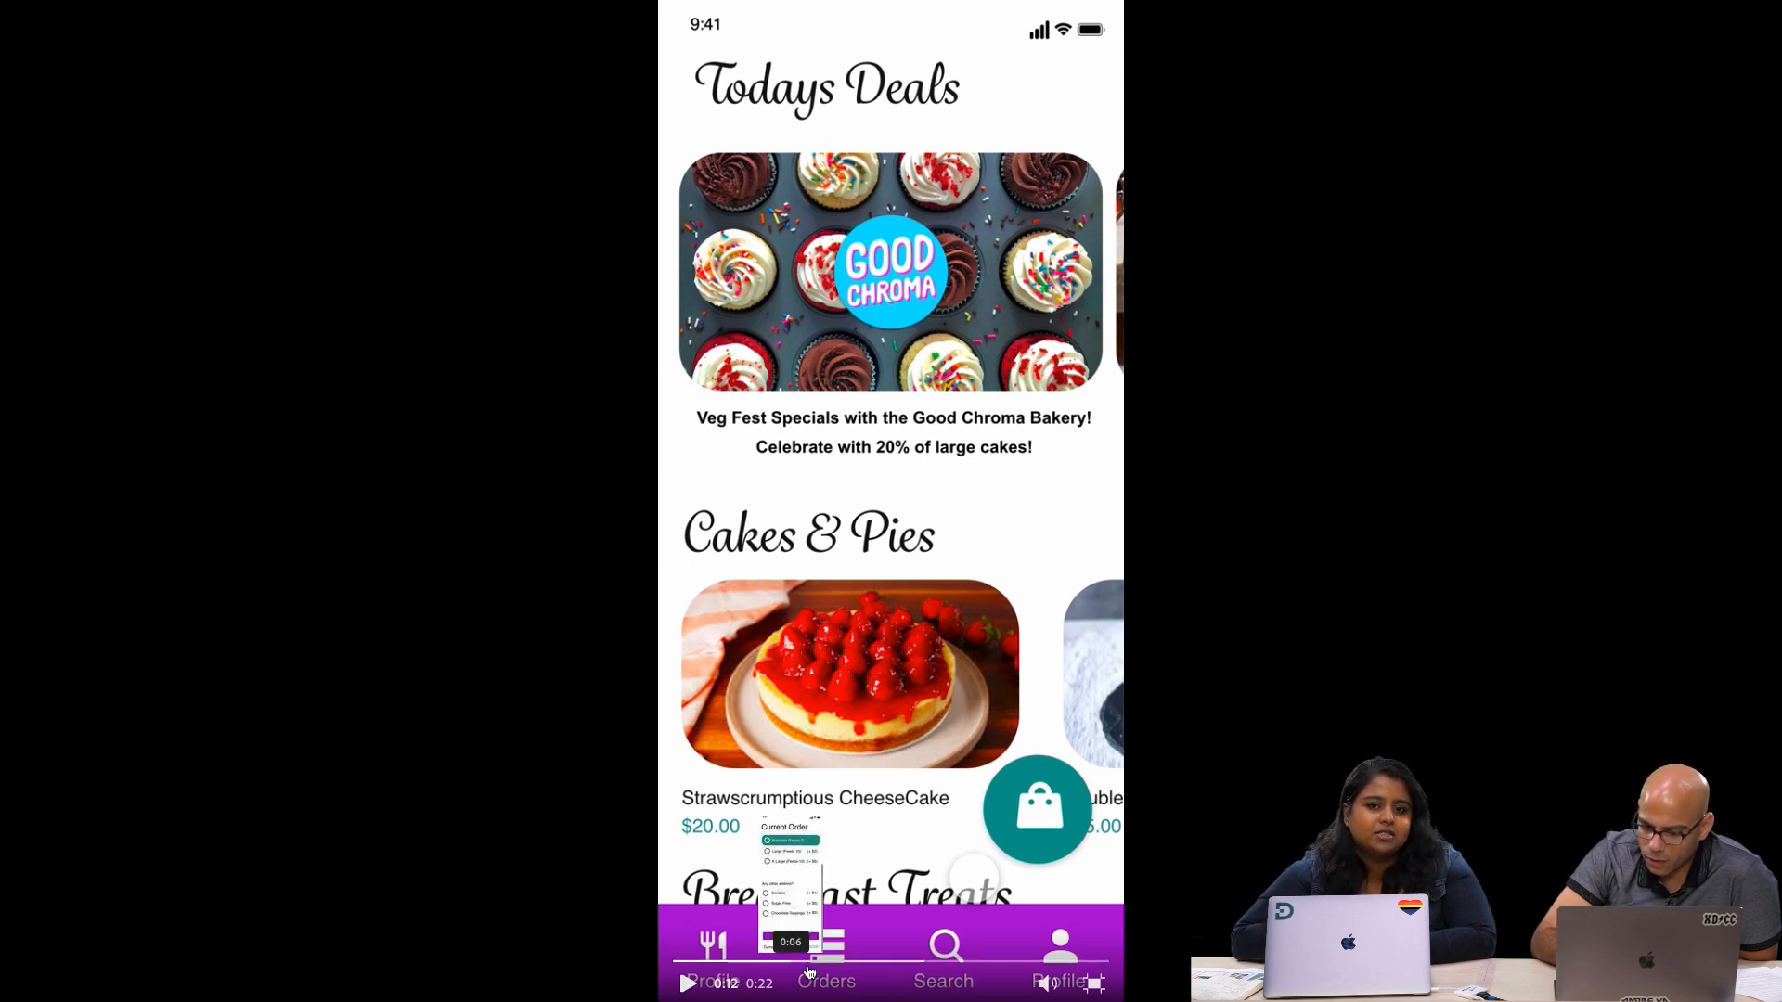
click(878, 963)
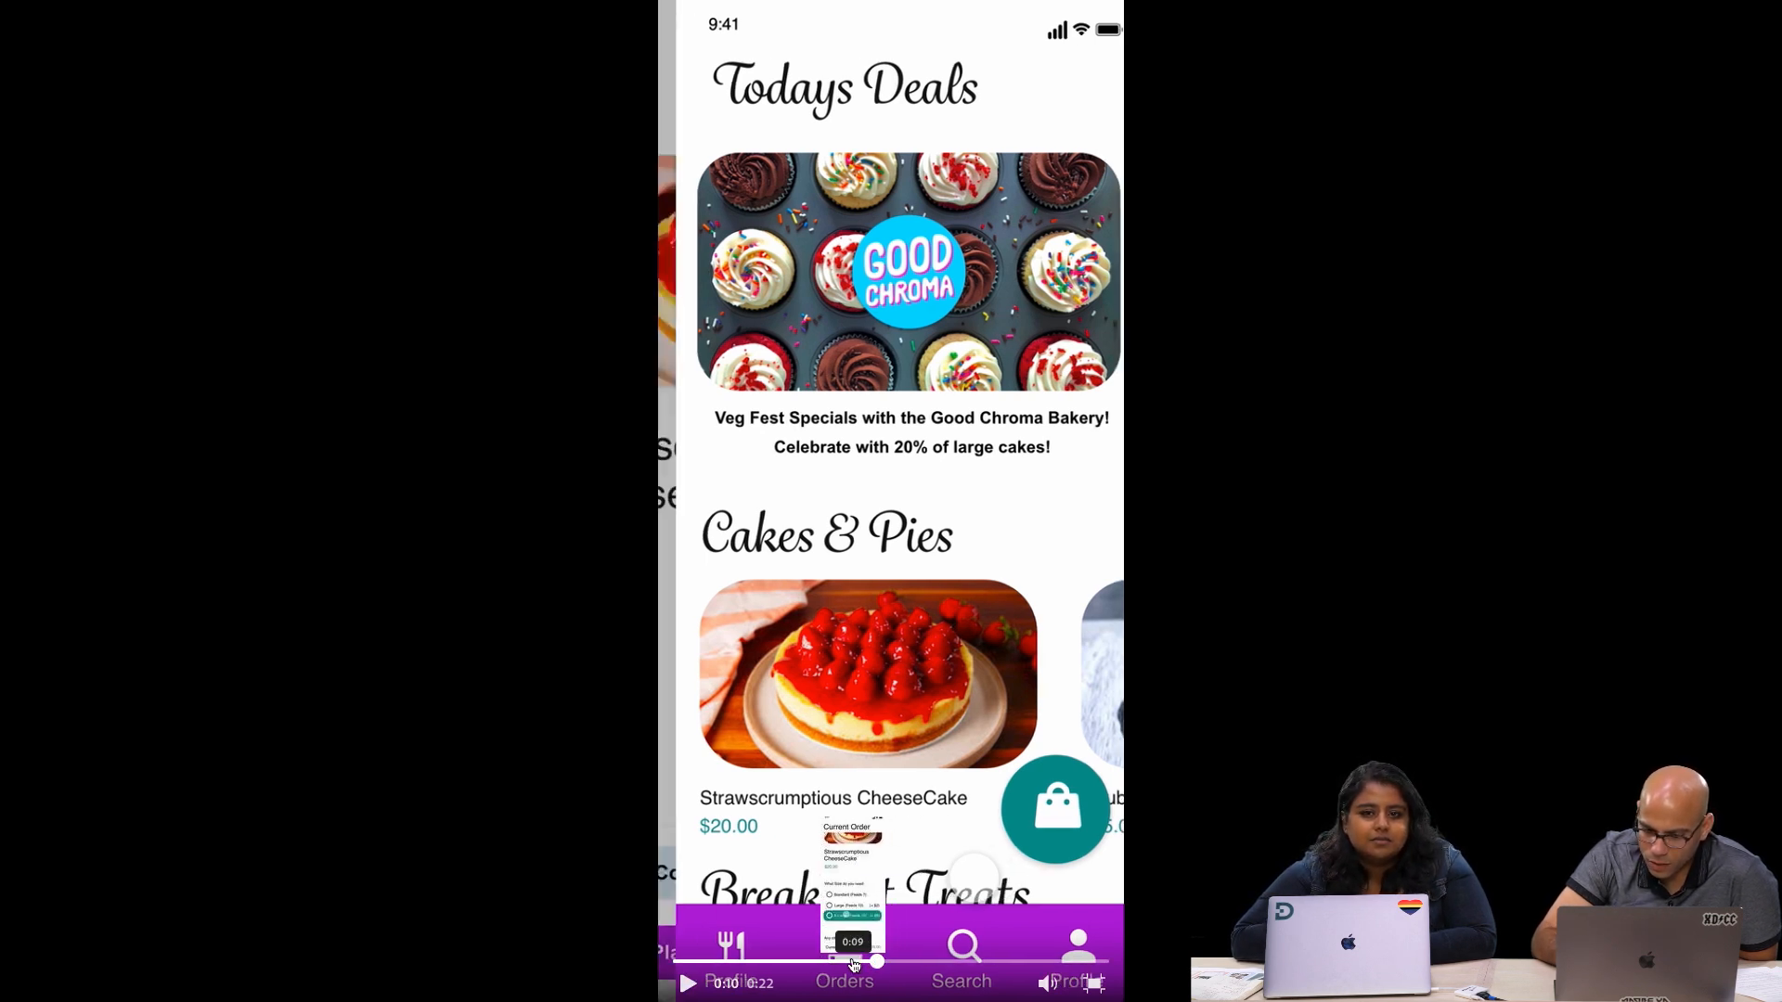
click(853, 963)
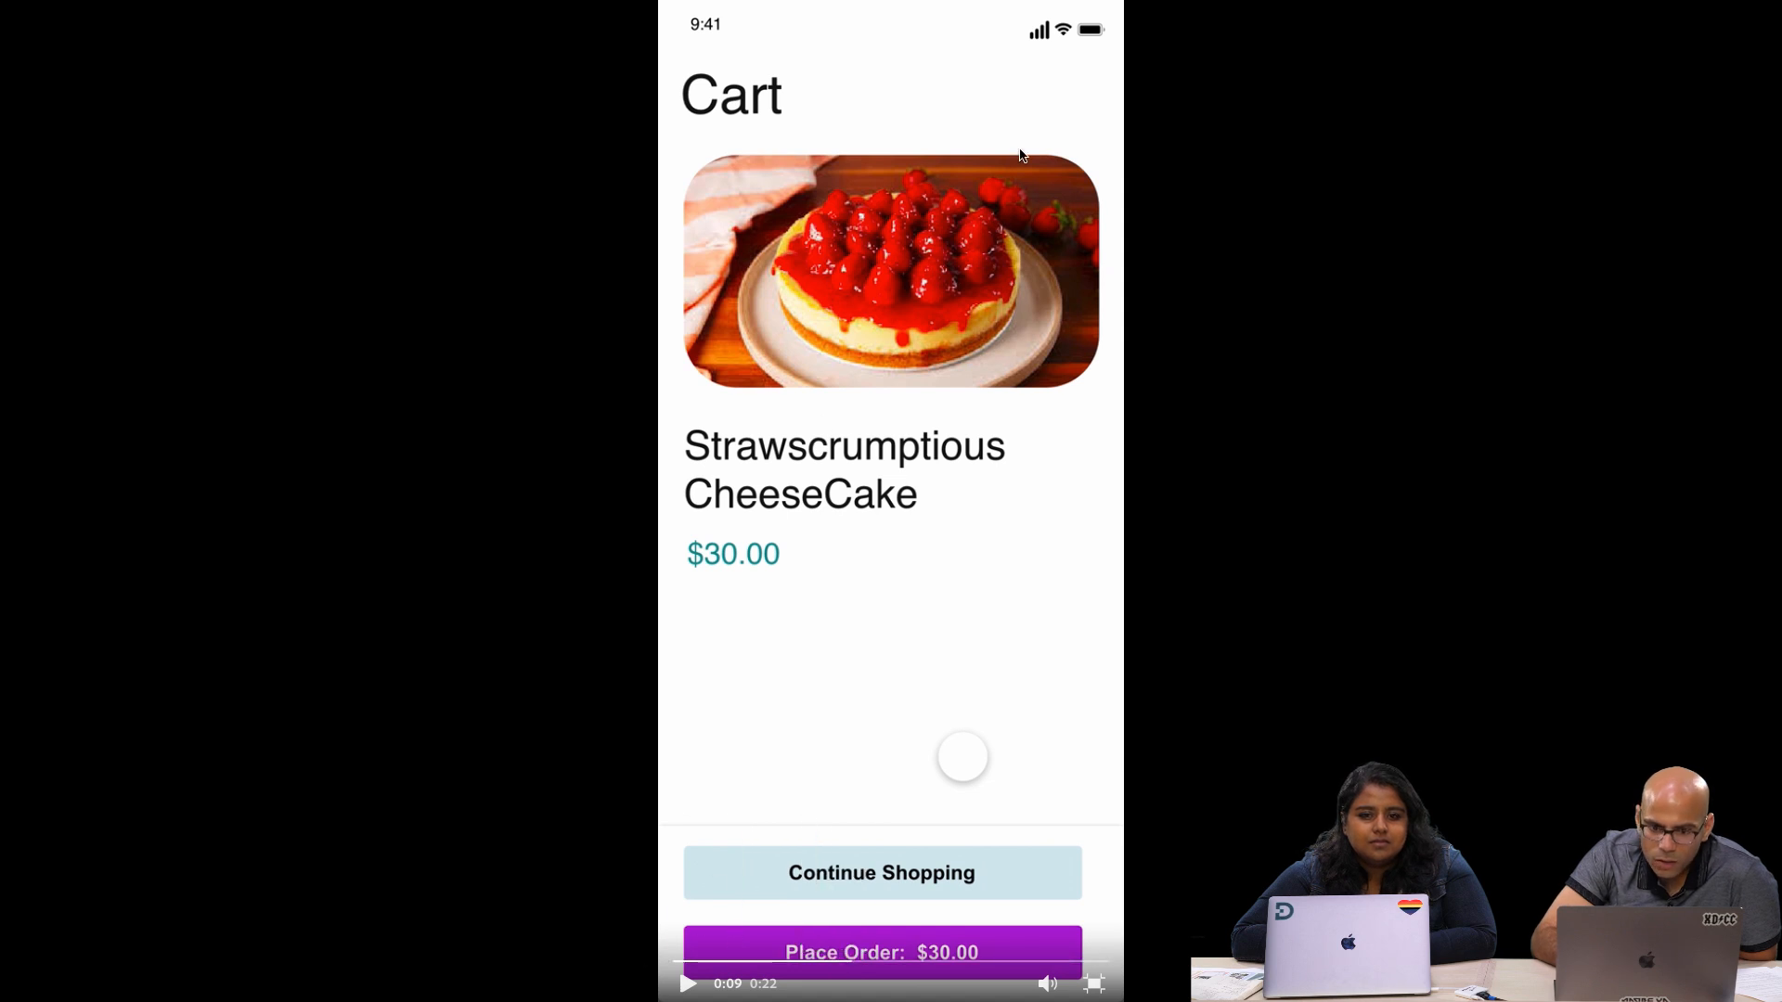
Play the video from the Cart to the Todays Deals screen and pause at 0:12 to examine the bag button
mouse_move(991, 6)
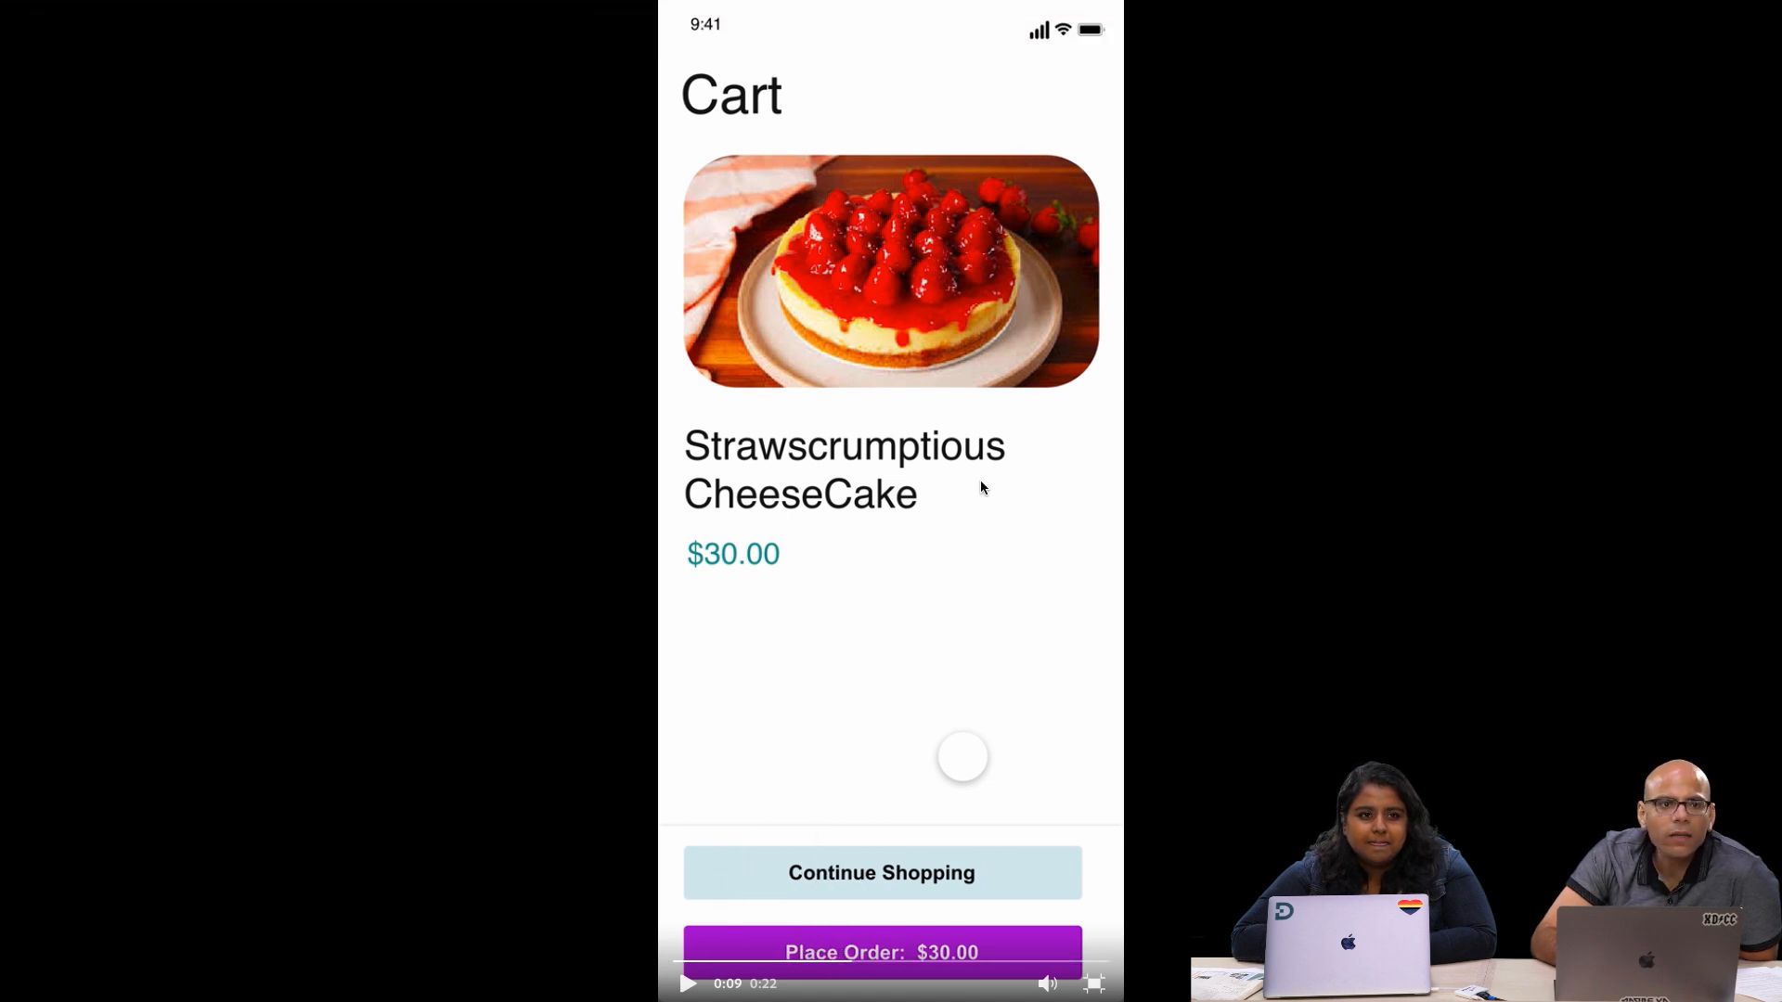
click(688, 985)
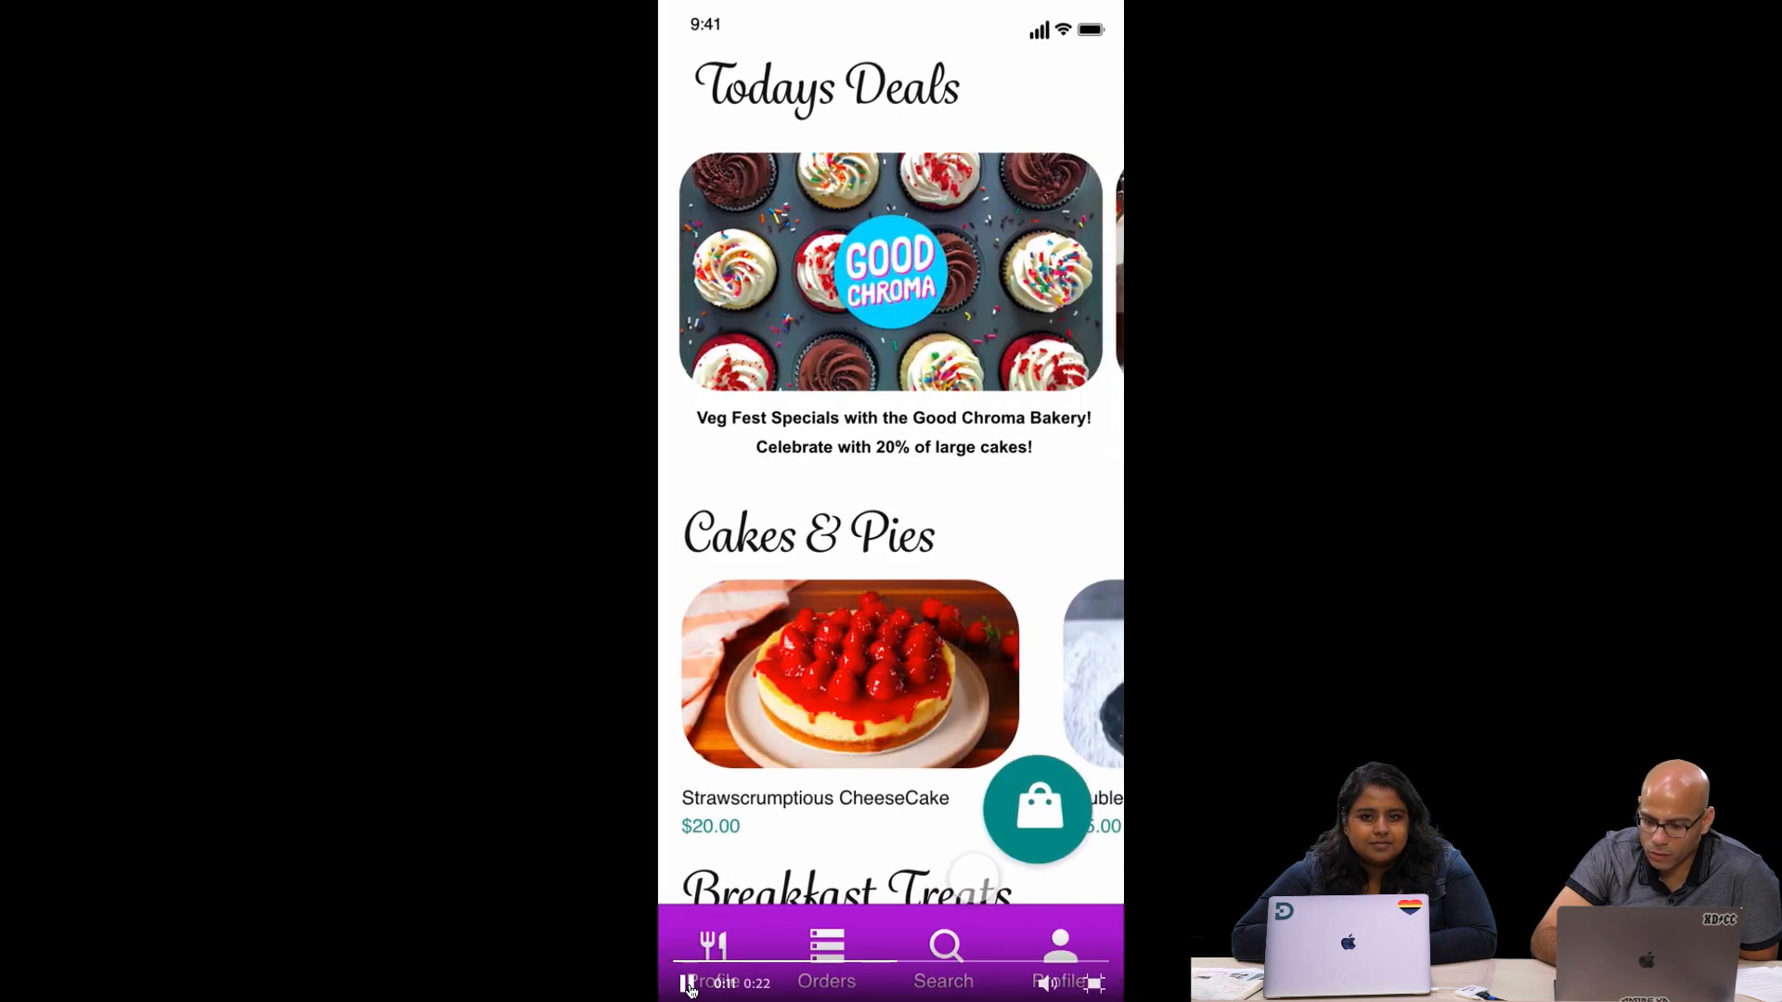
click(689, 987)
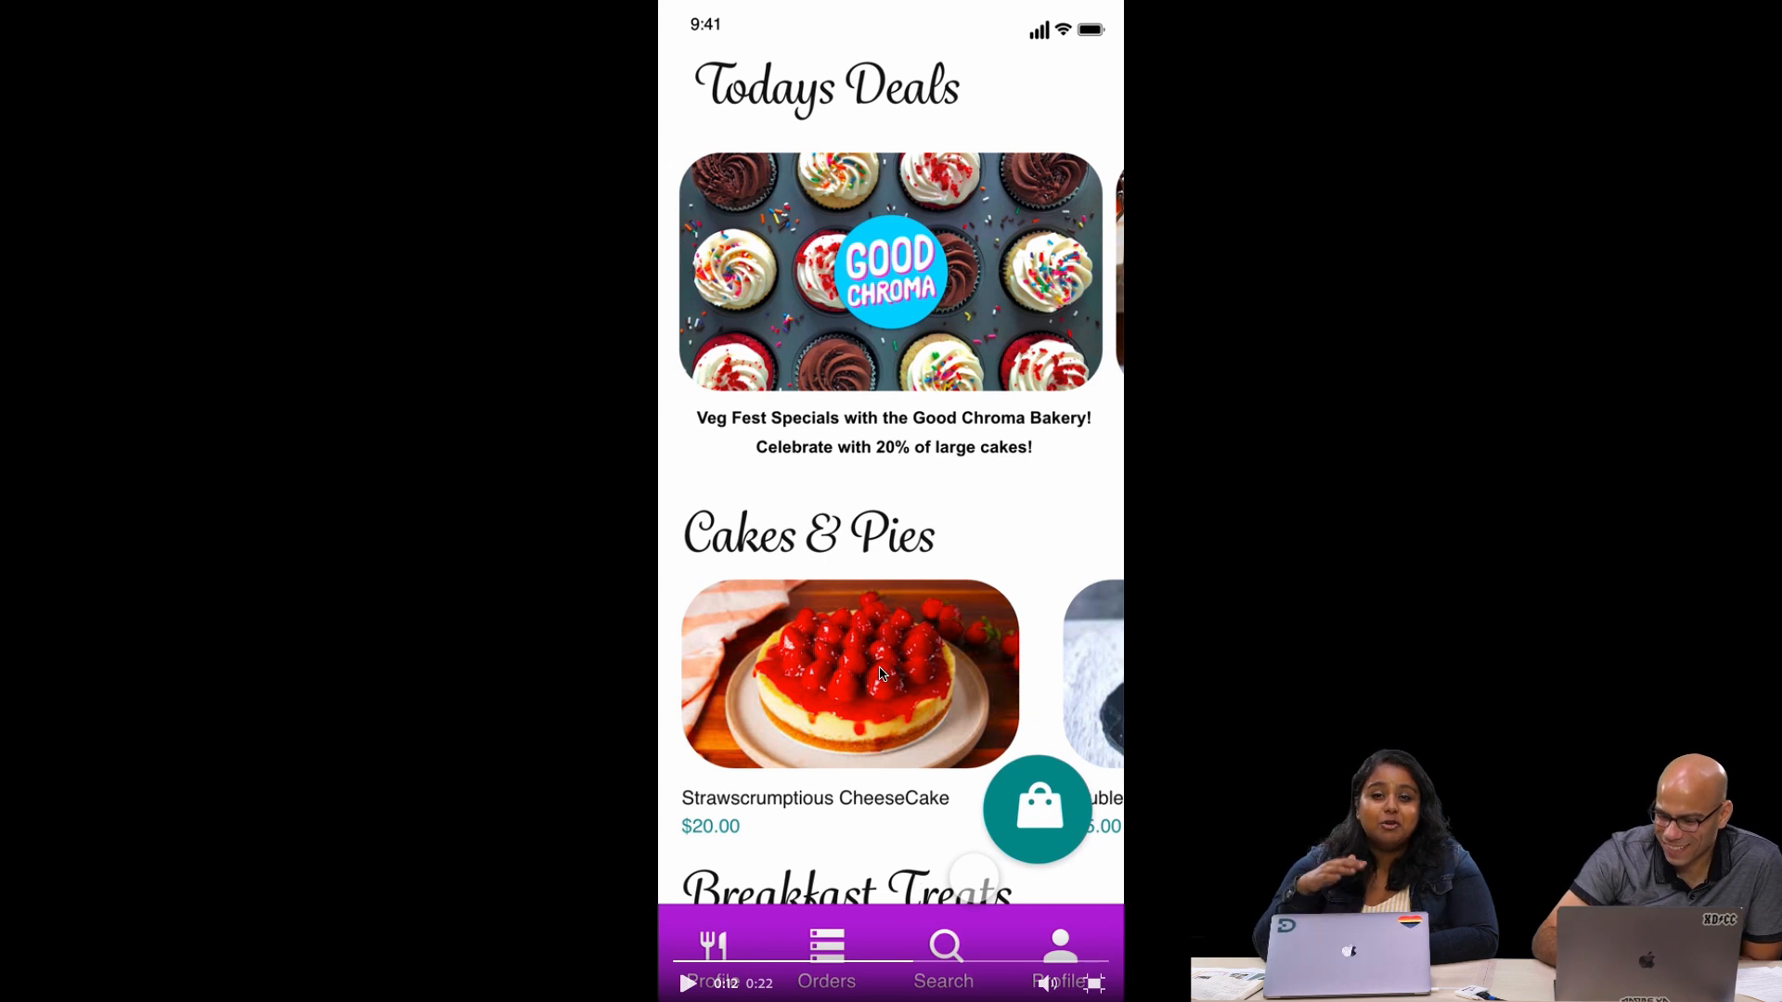
Play the Swifty Sweets video to its end, leave full screen and look over the Behance project's order and deals screens
click(688, 985)
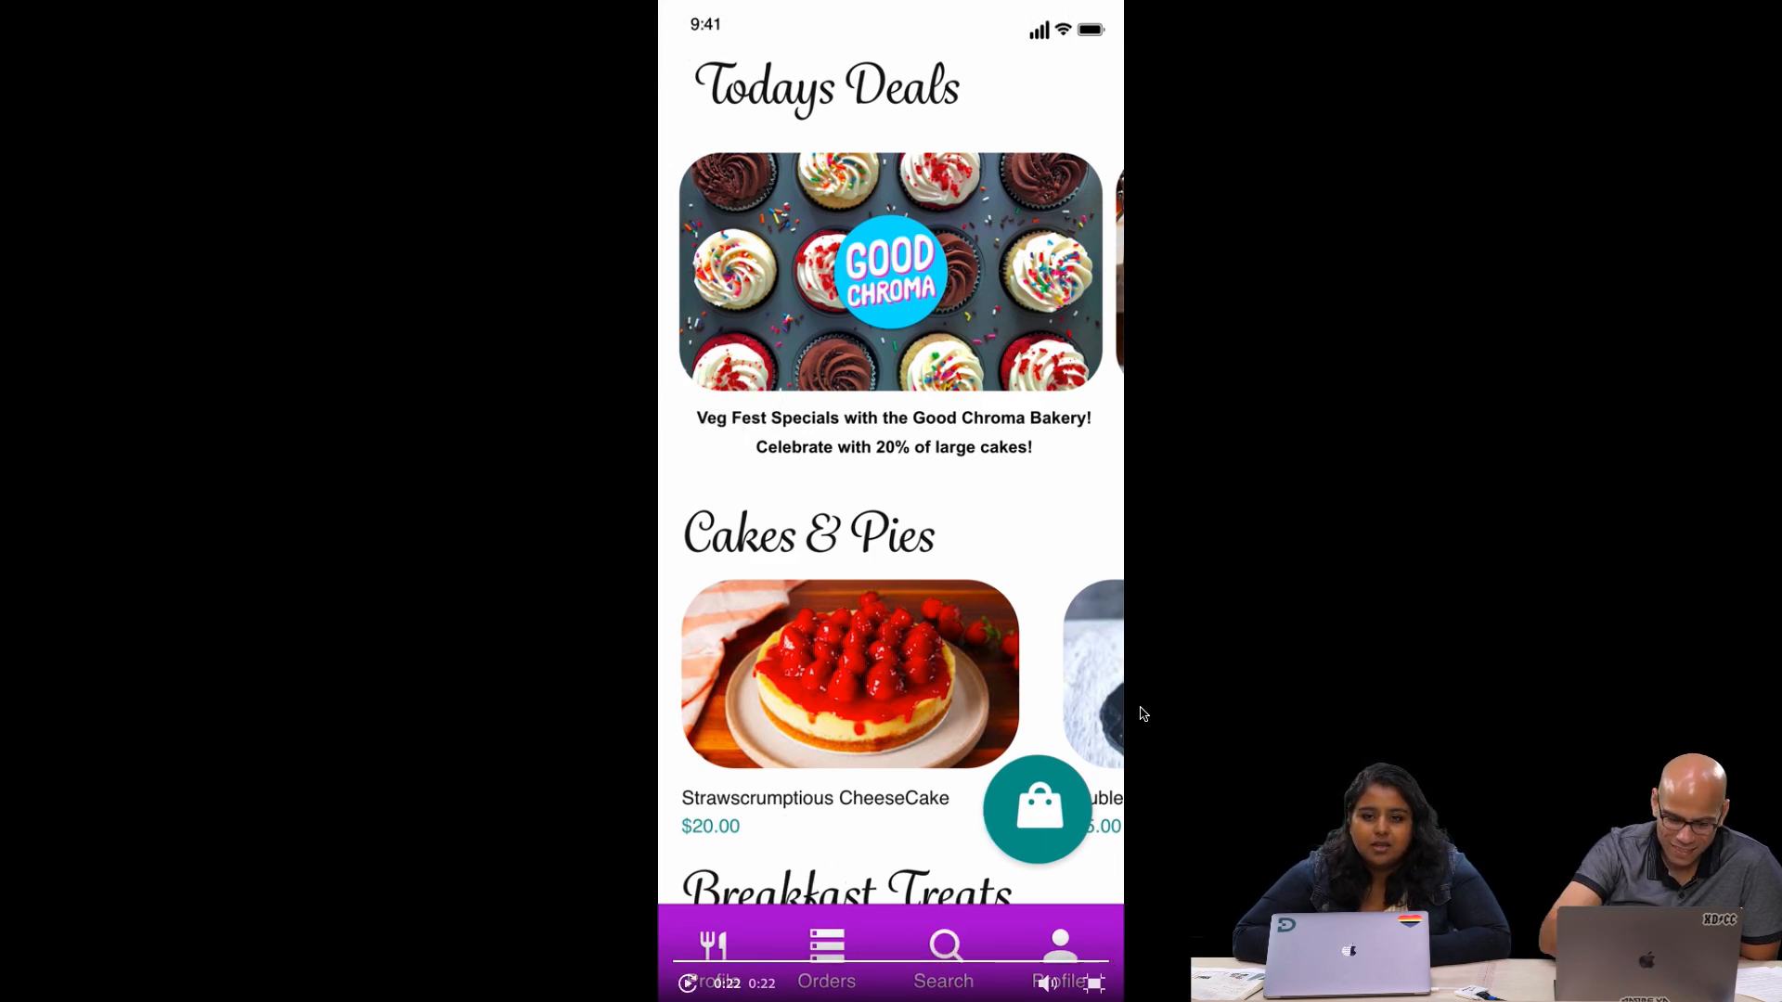
key(Escape)
scroll(491, 728, up, 8)
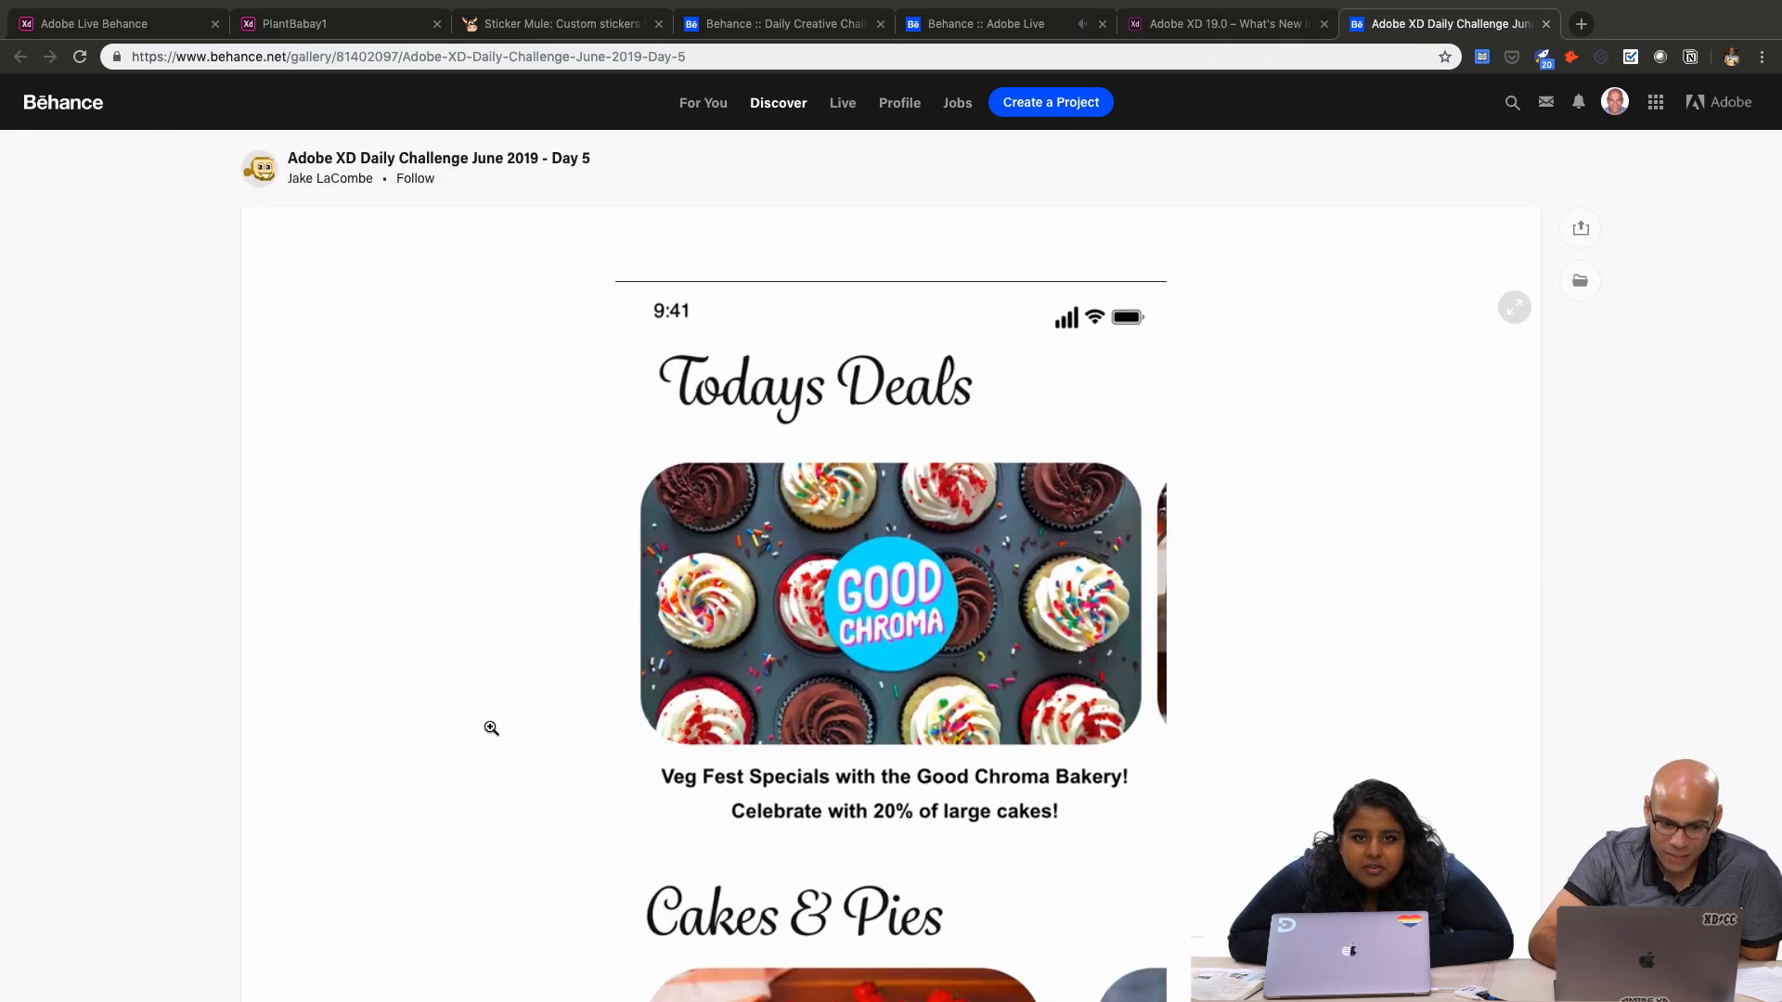
scroll(491, 729, down, 3)
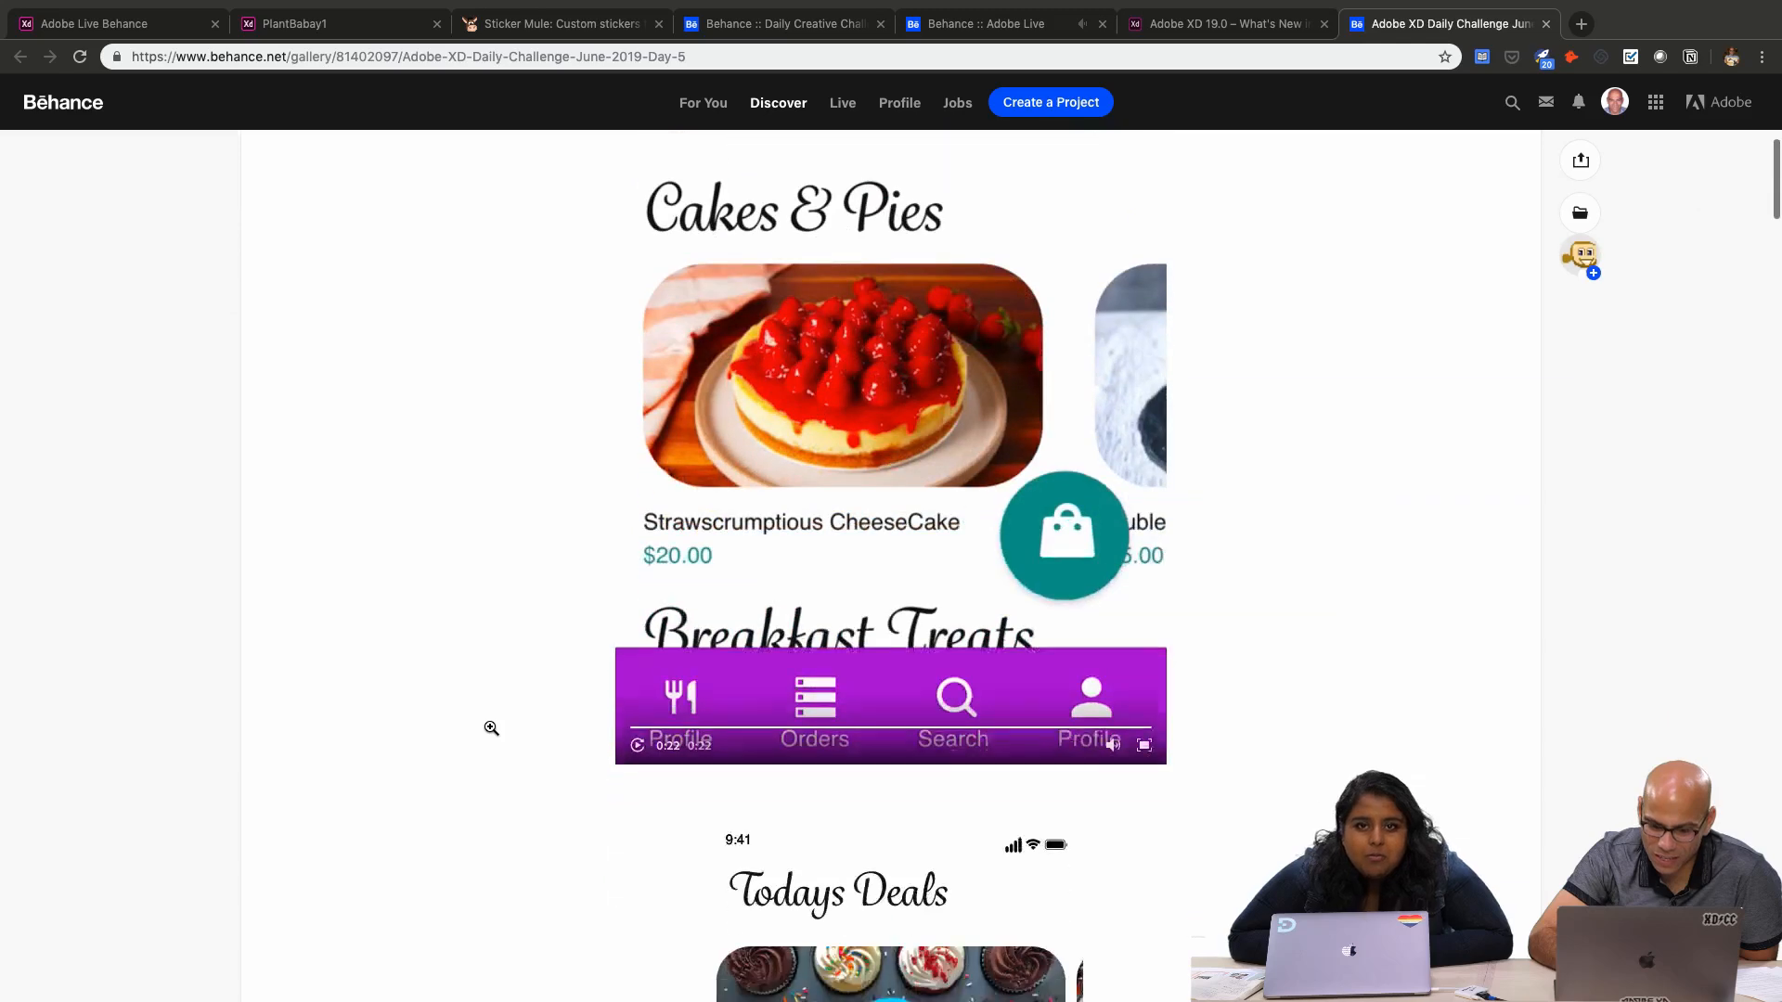
scroll(491, 729, down, 6)
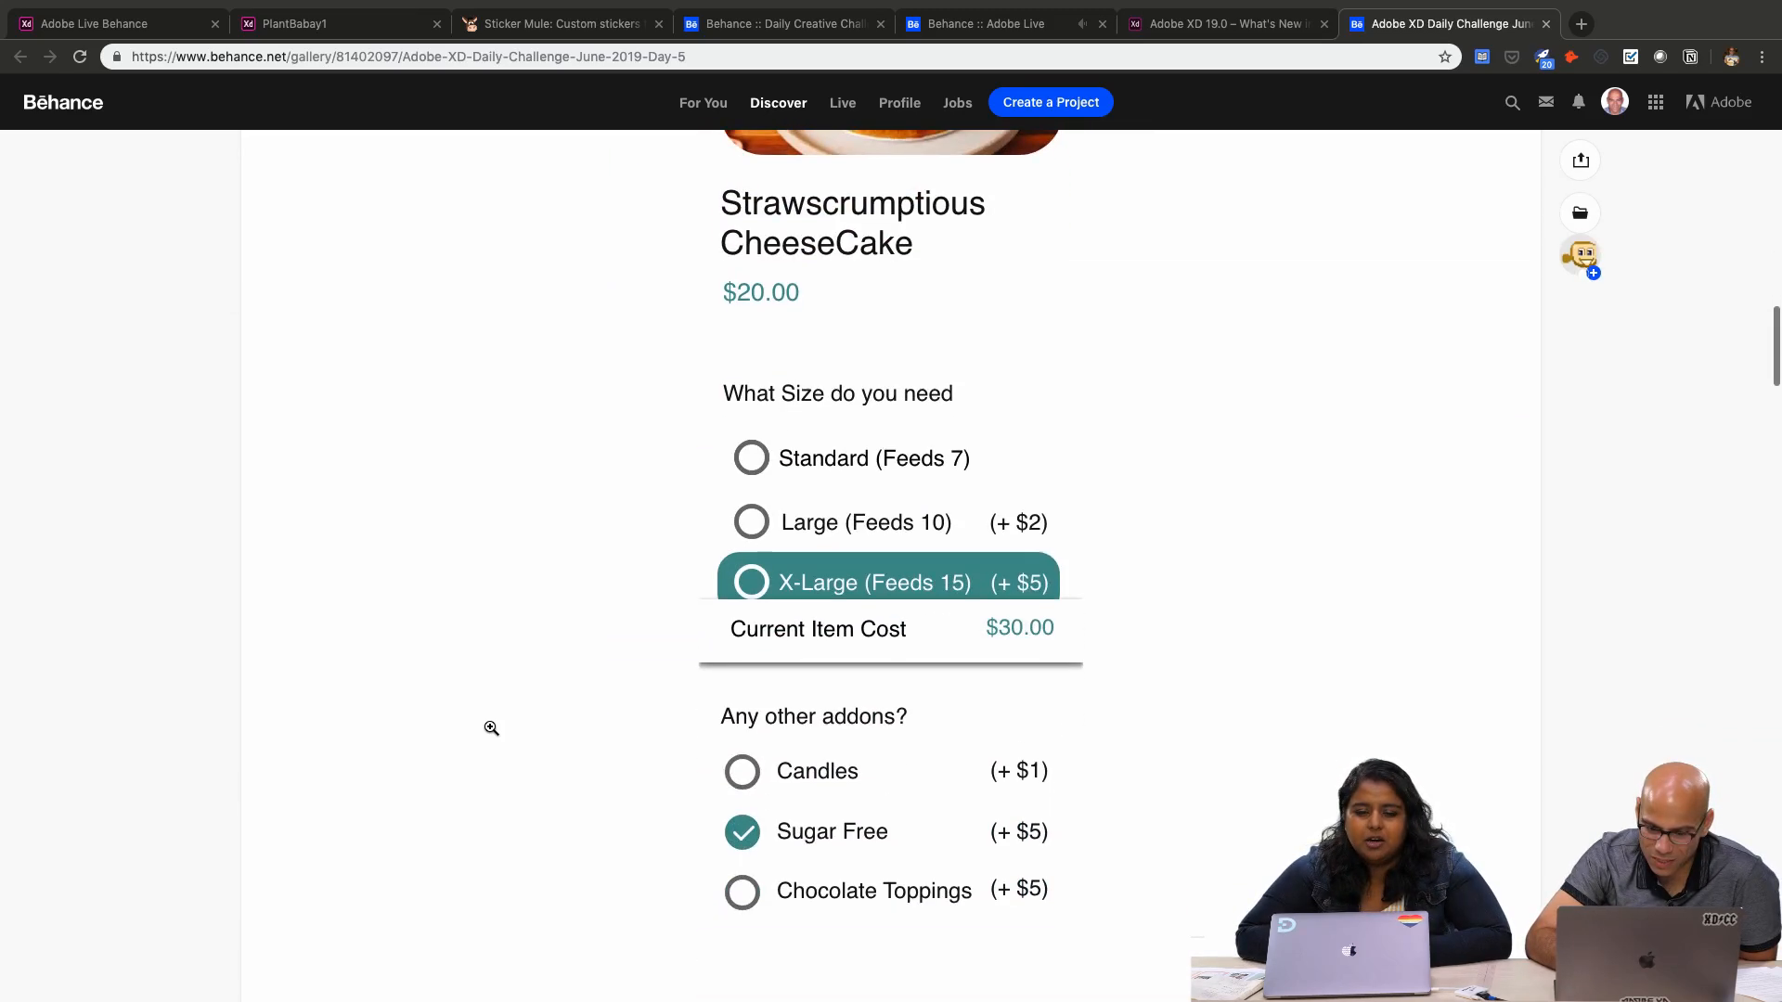
scroll(490, 732, down, 10)
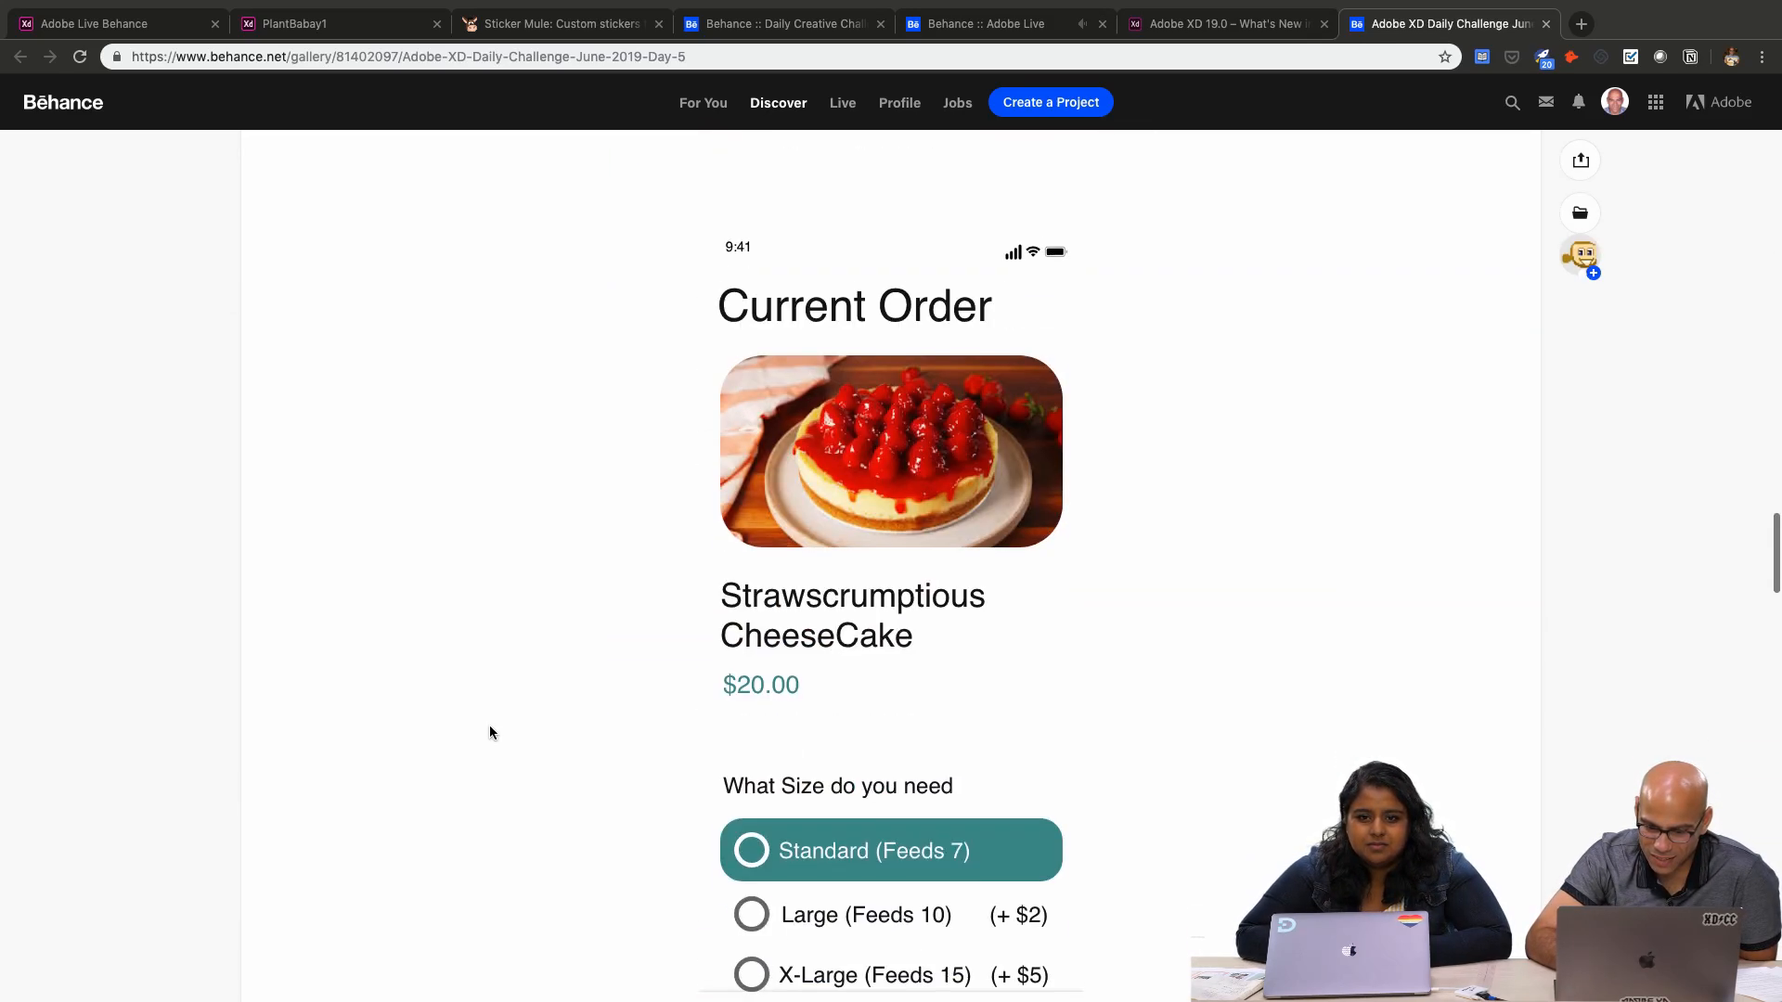
scroll(490, 732, down, 10)
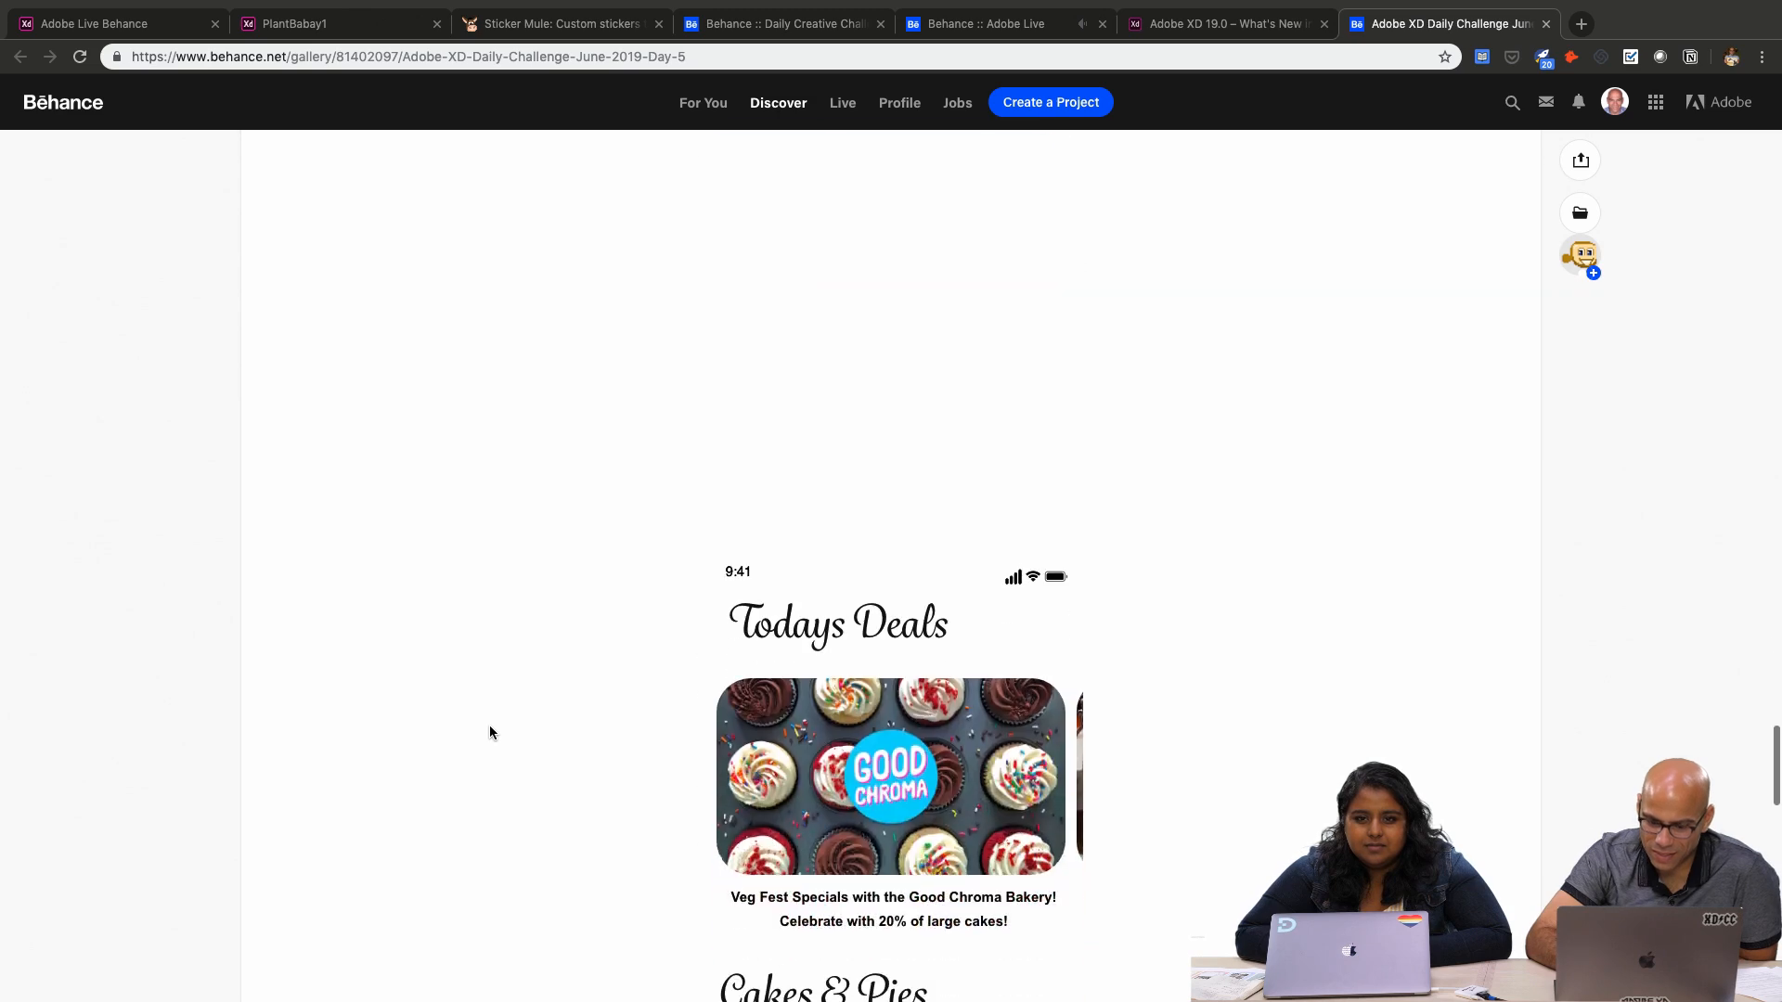
Switch back to Discord and look back through the earlier design-feedback posts as far as the Photographer portfolio page
key(ctrl+Left)
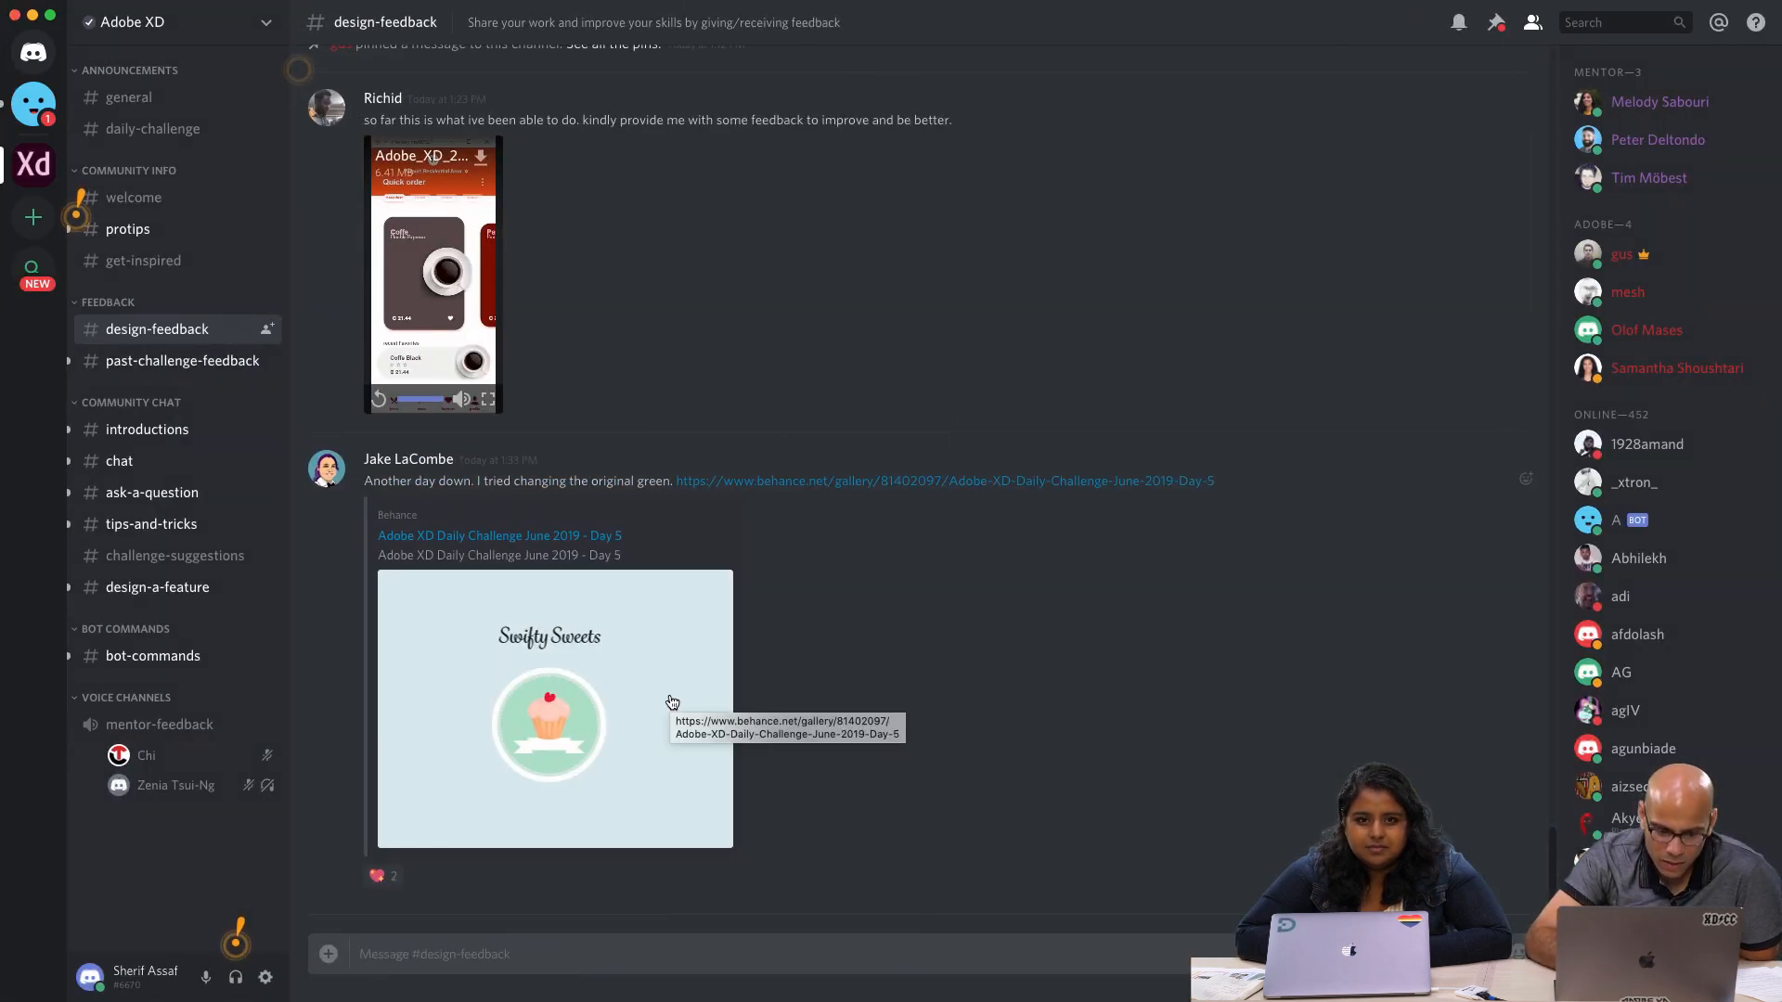
scroll(870, 459, up, 3)
scroll(870, 459, up, 6)
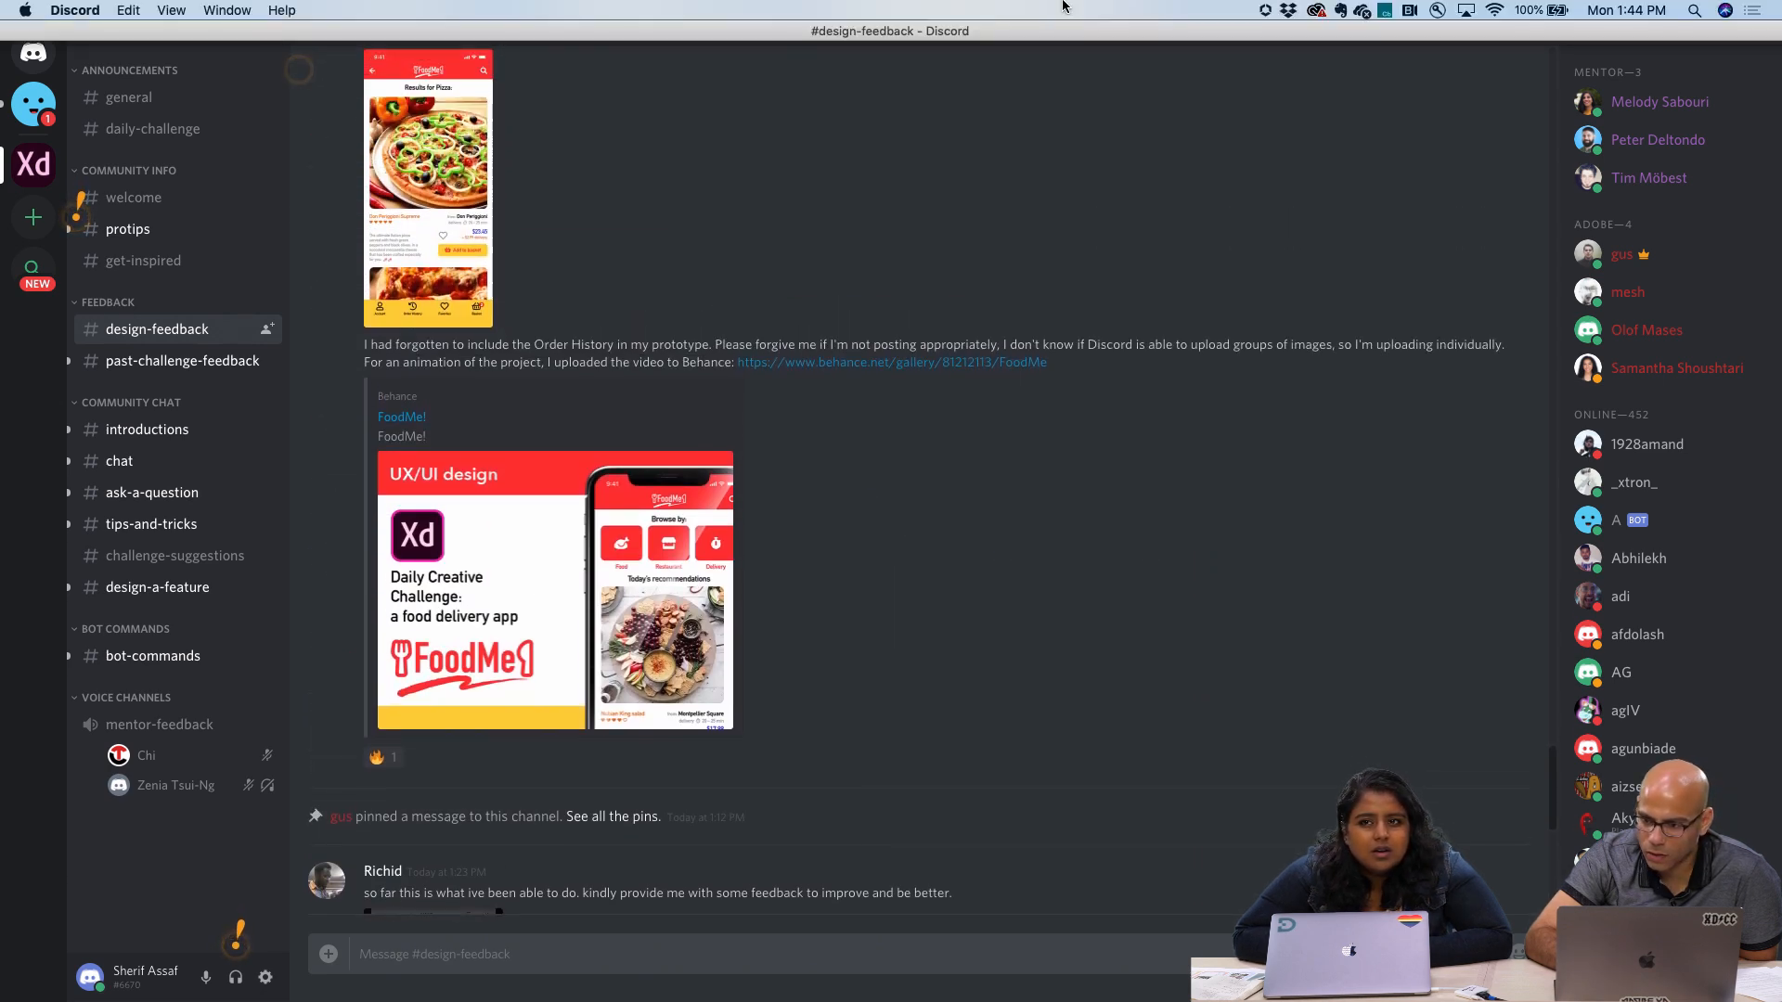
scroll(912, 427, up, 2)
scroll(914, 432, up, 10)
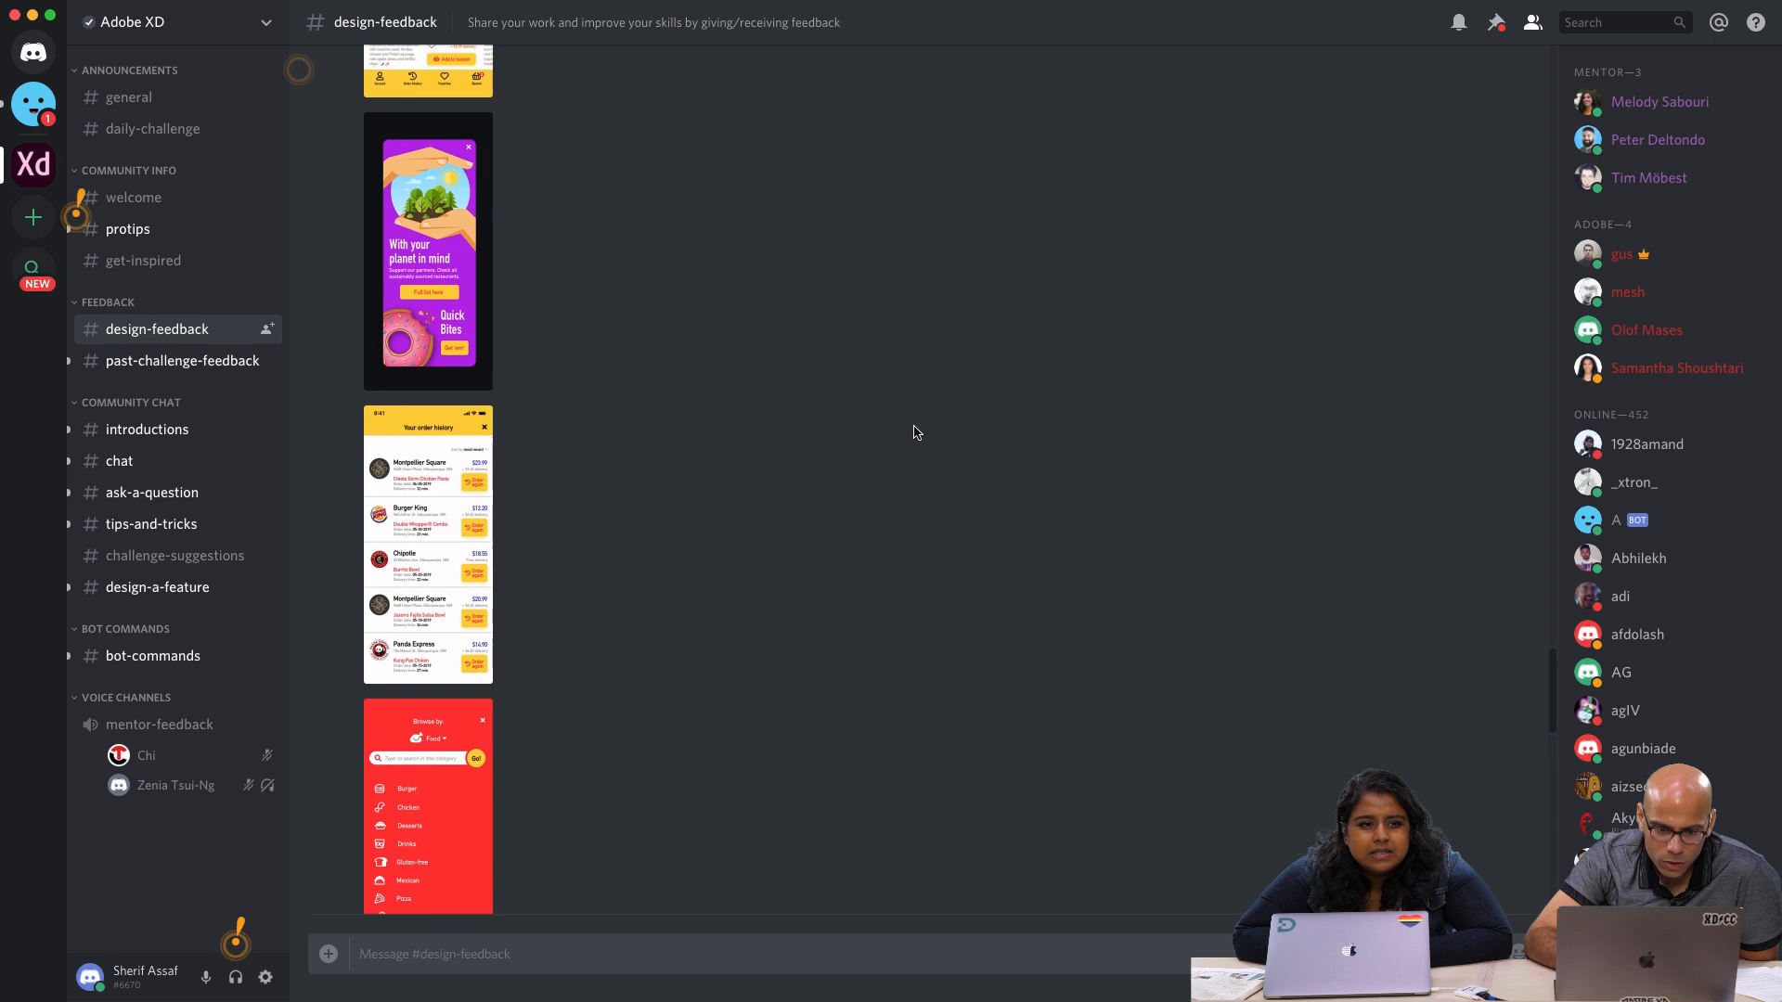
scroll(914, 432, up, 10)
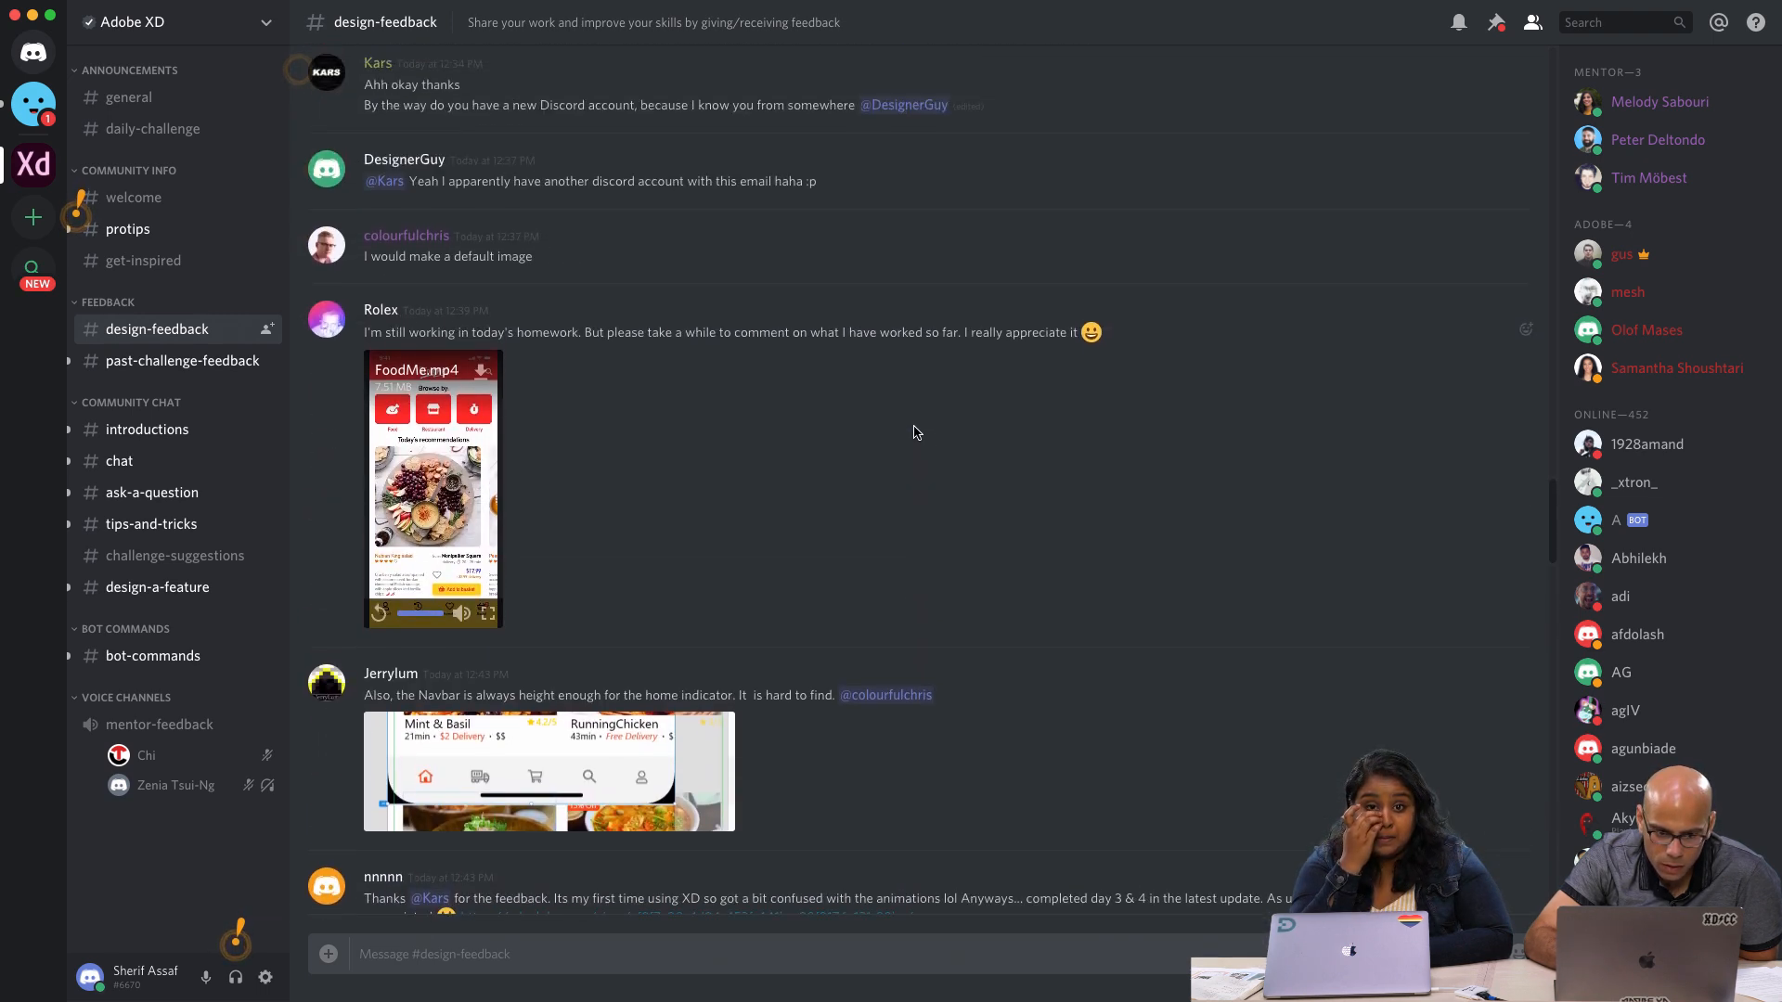
scroll(914, 432, up, 5)
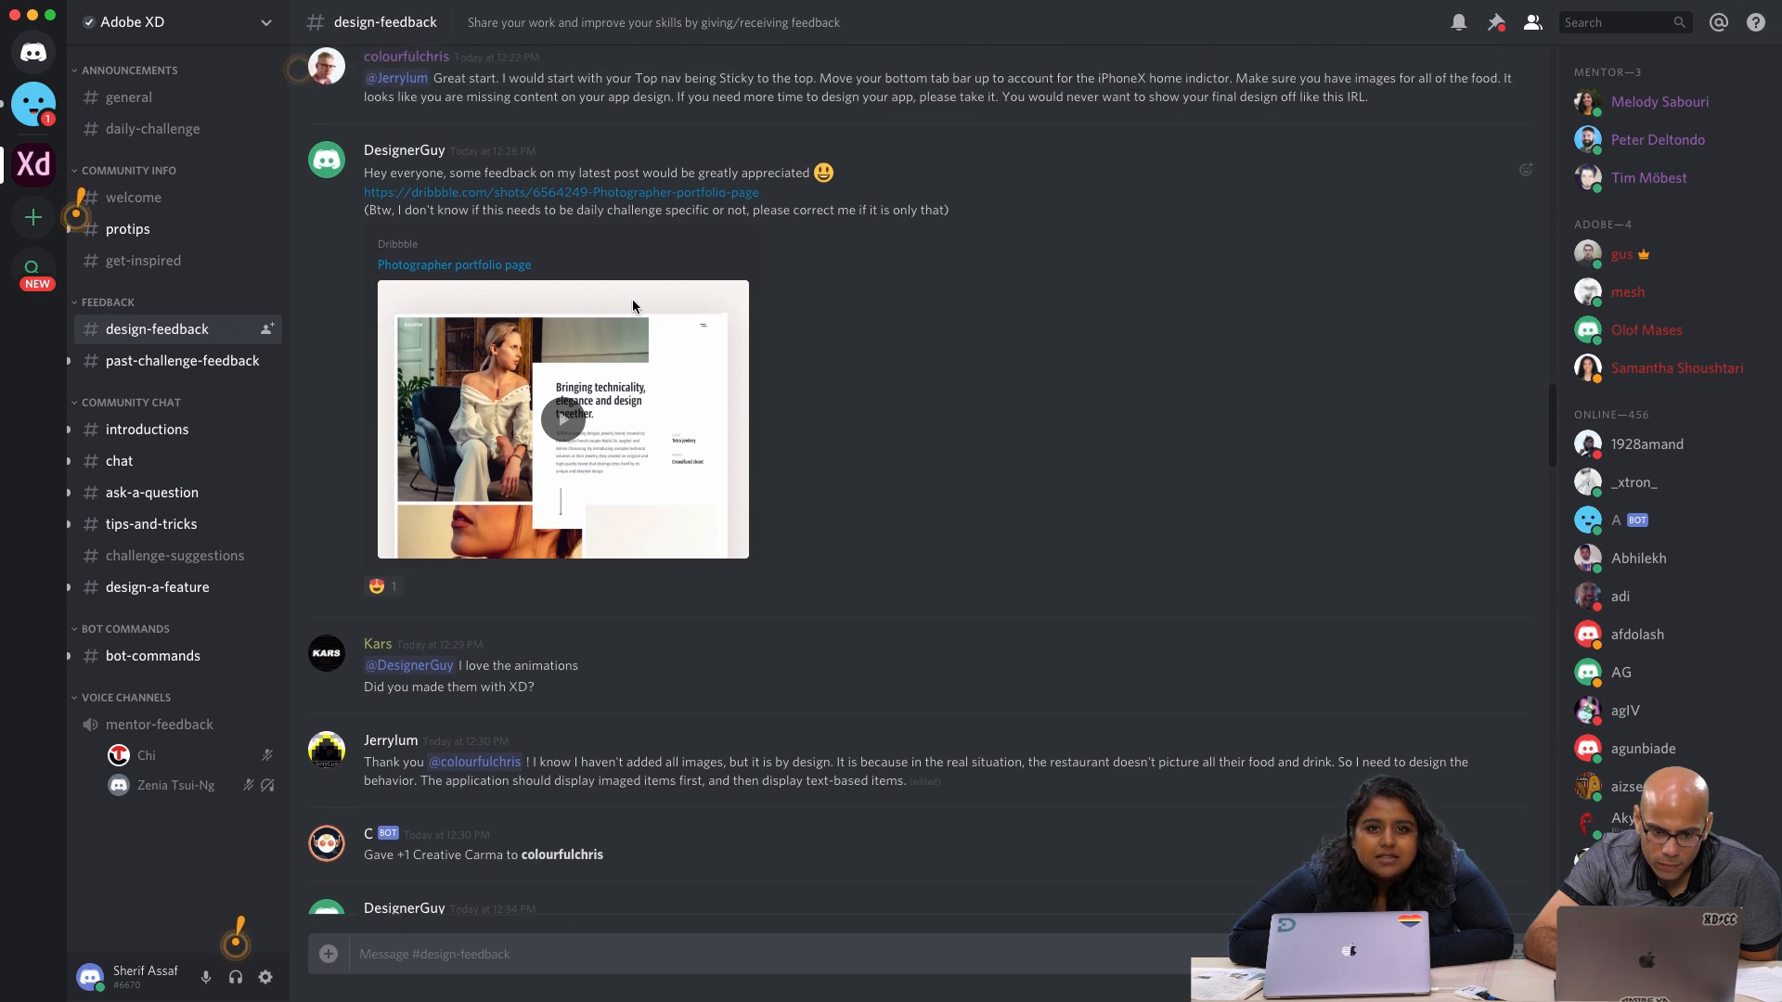
scroll(577, 343, up, 3)
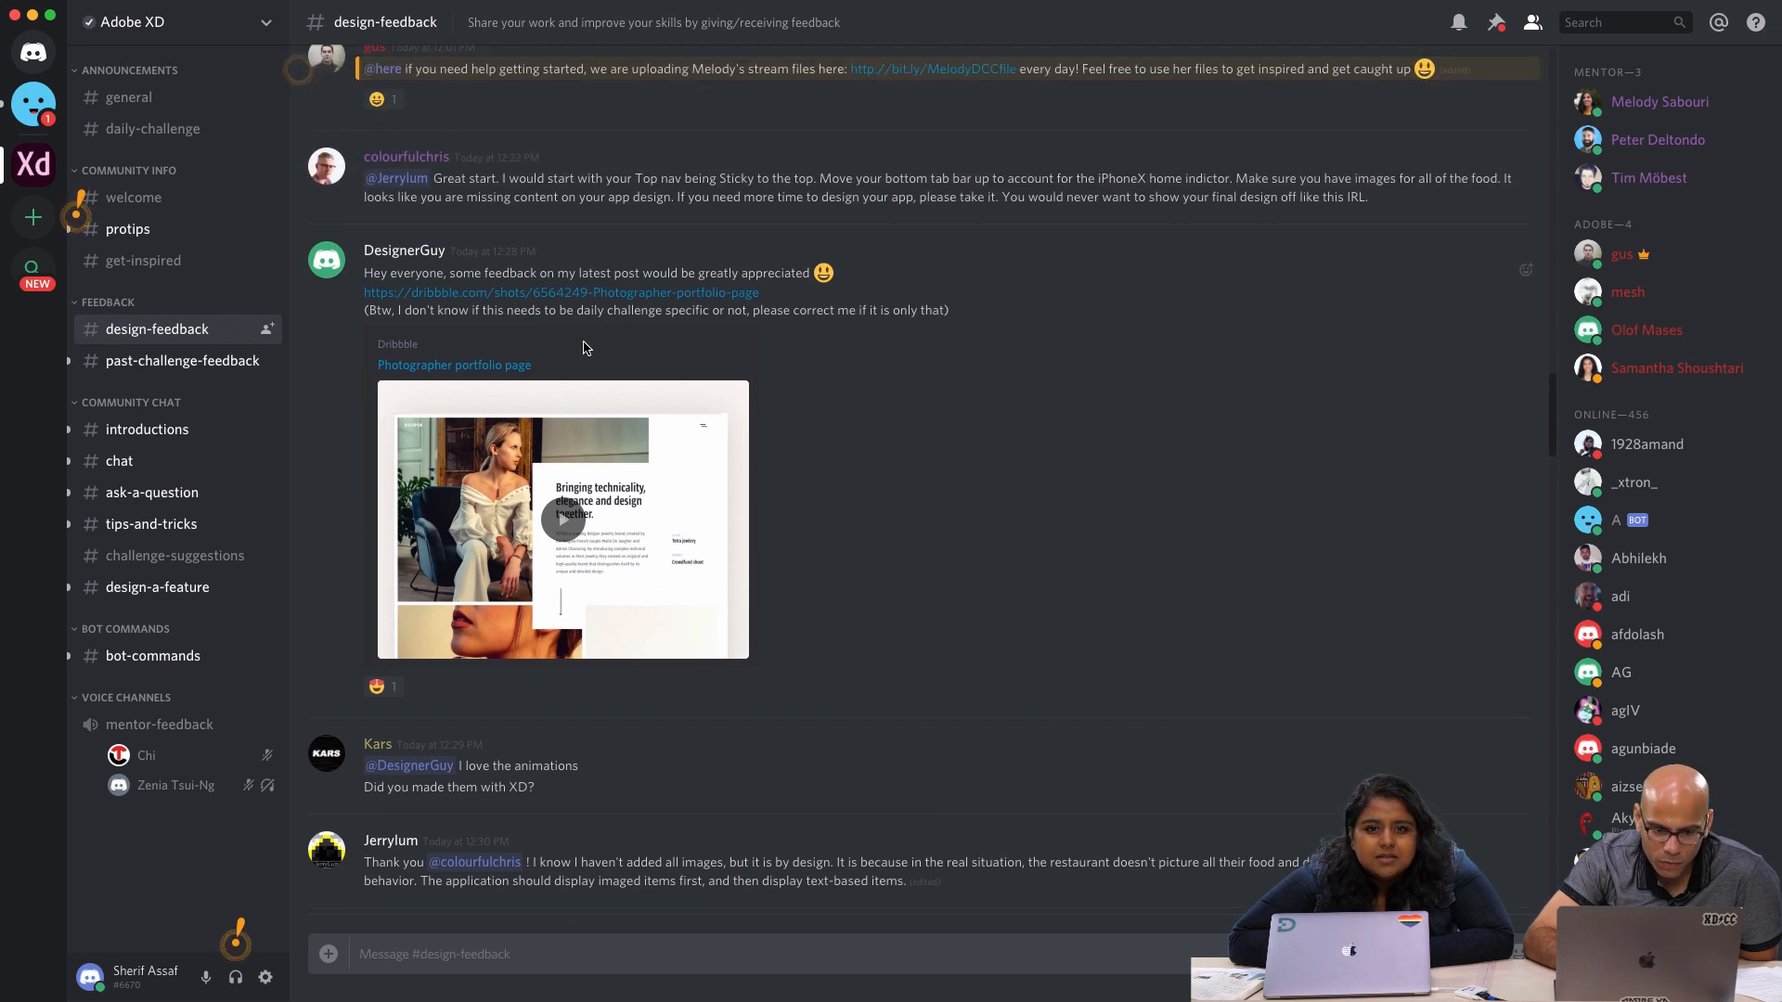
scroll(583, 347, up, 1)
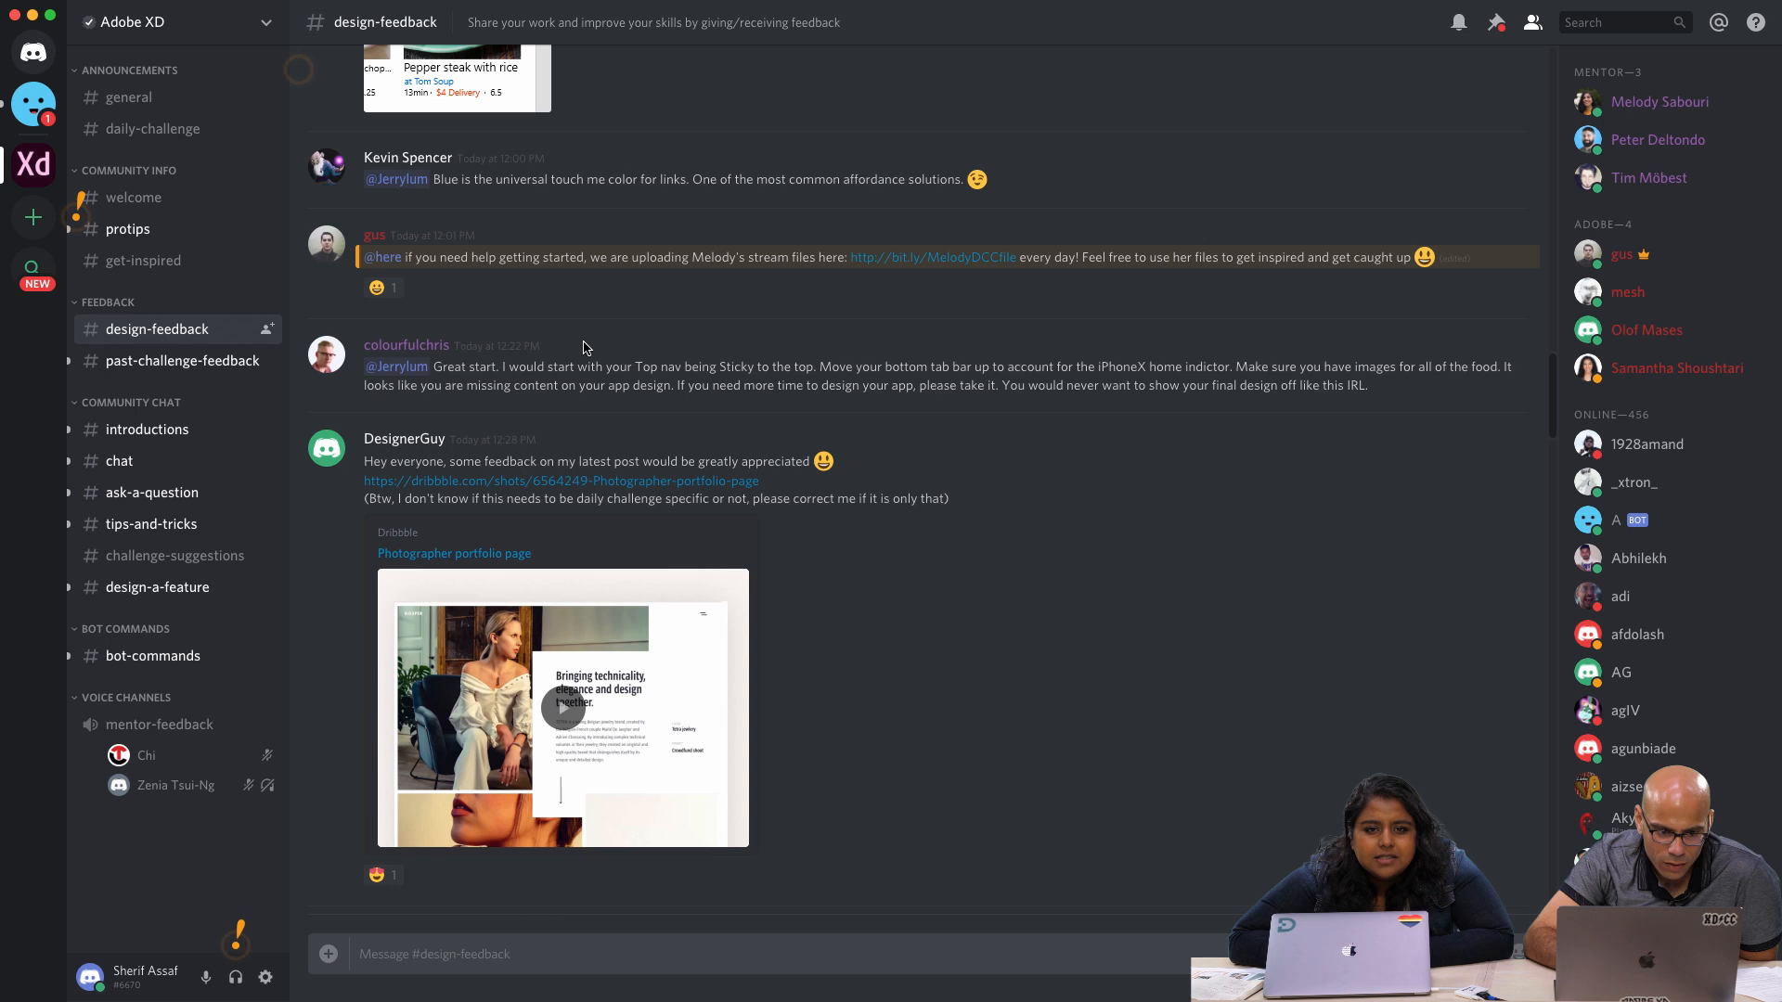
Play the Photographer portfolio page animation, pause it at 0:04 and return to the newest posts in the channel
click(577, 722)
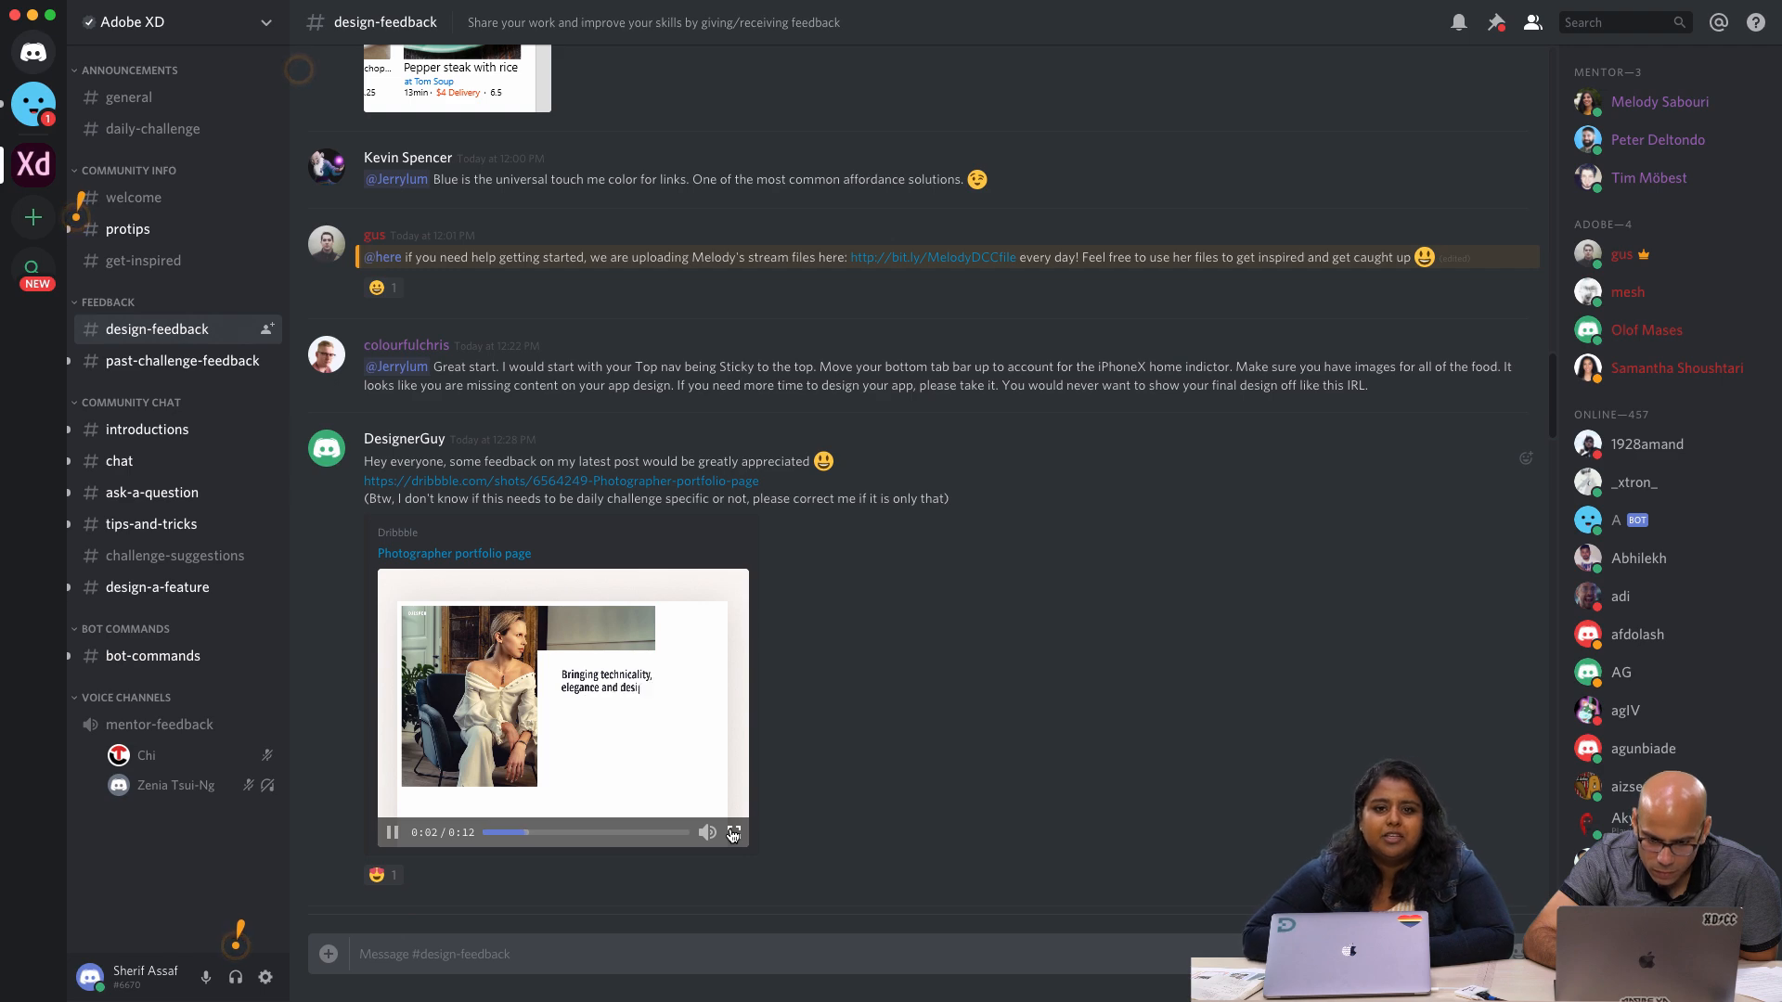
click(393, 833)
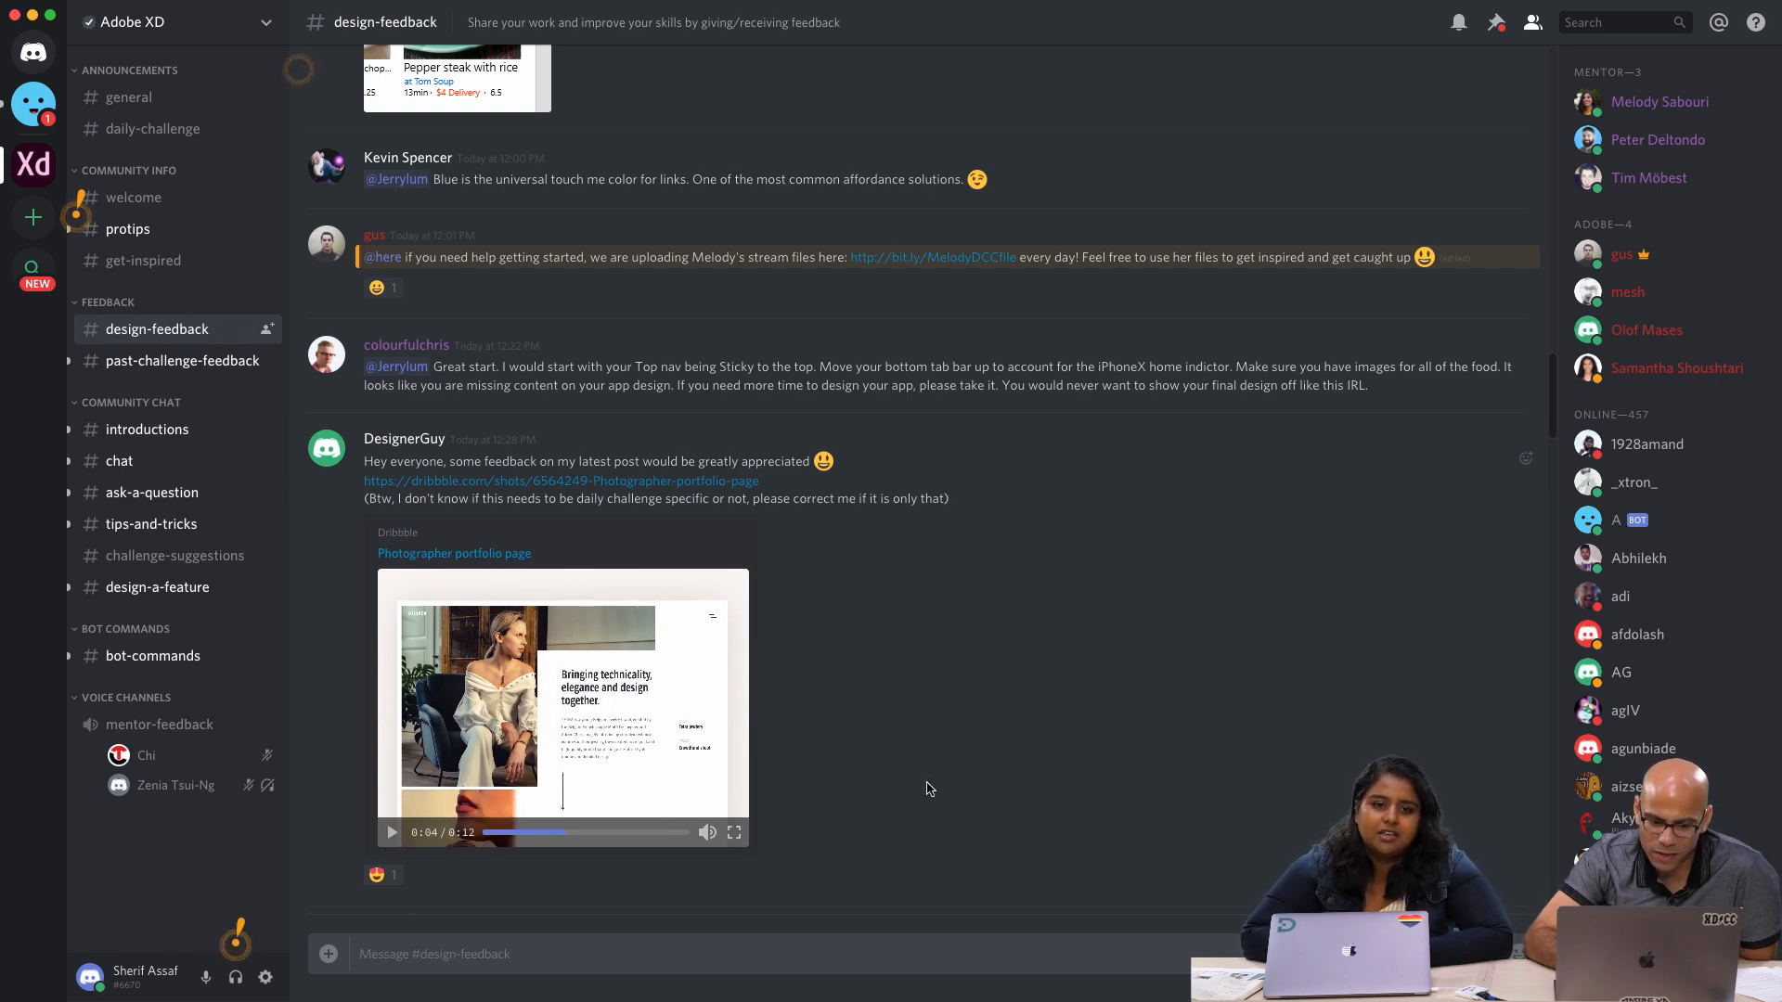
scroll(928, 784, down, 10)
scroll(928, 784, down, 15)
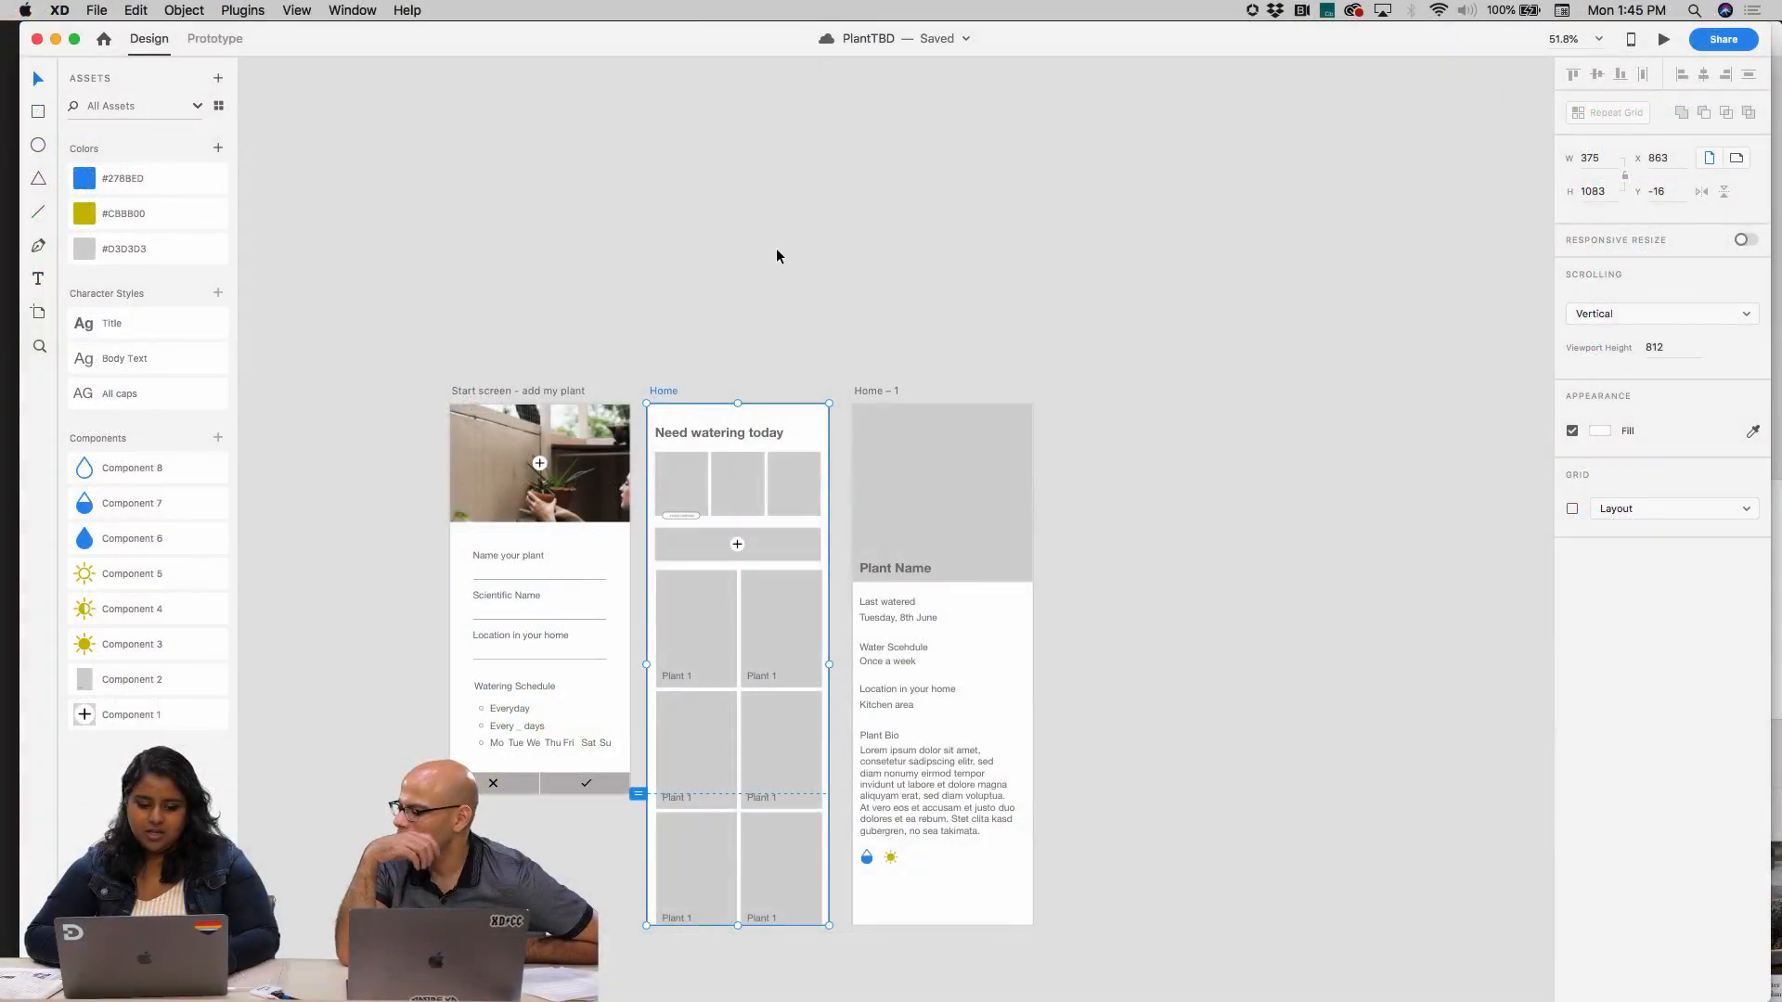
In Adobe XD's PlantTBD file, select the first Plant 1 card on the Home artboard and open the Creative Cloud Libraries
click(699, 331)
scroll(699, 331, down, 3)
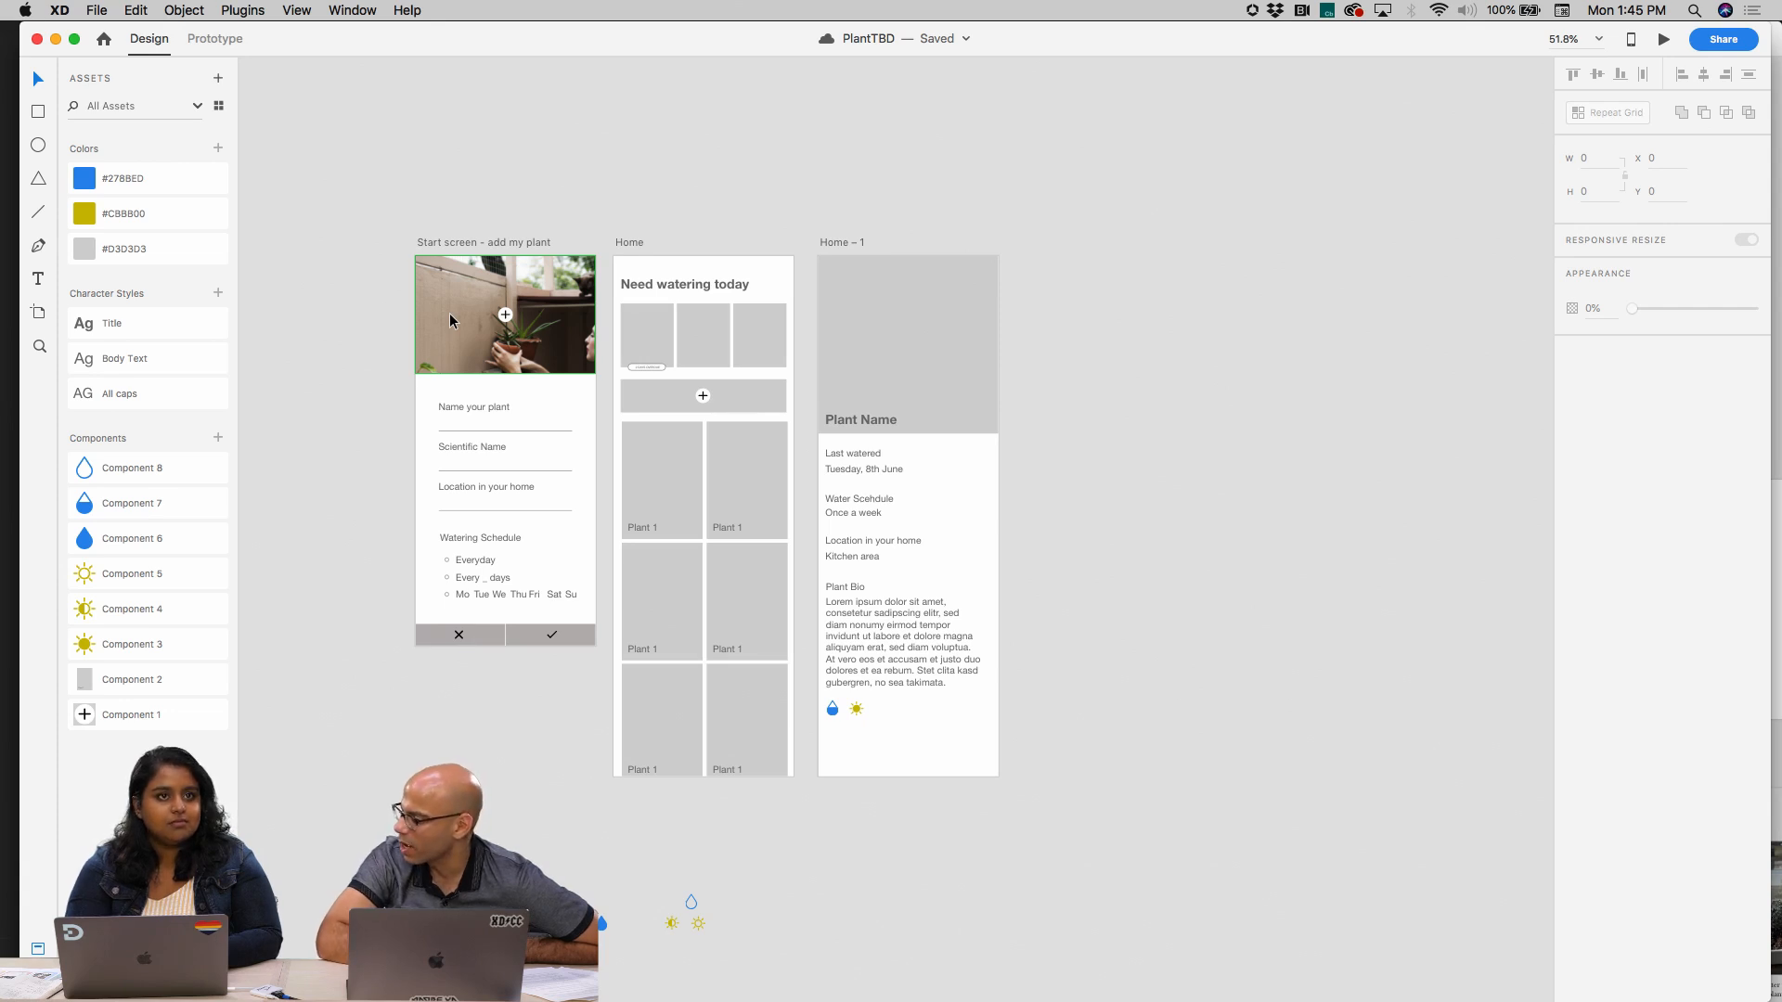
scroll(654, 483, up, 3)
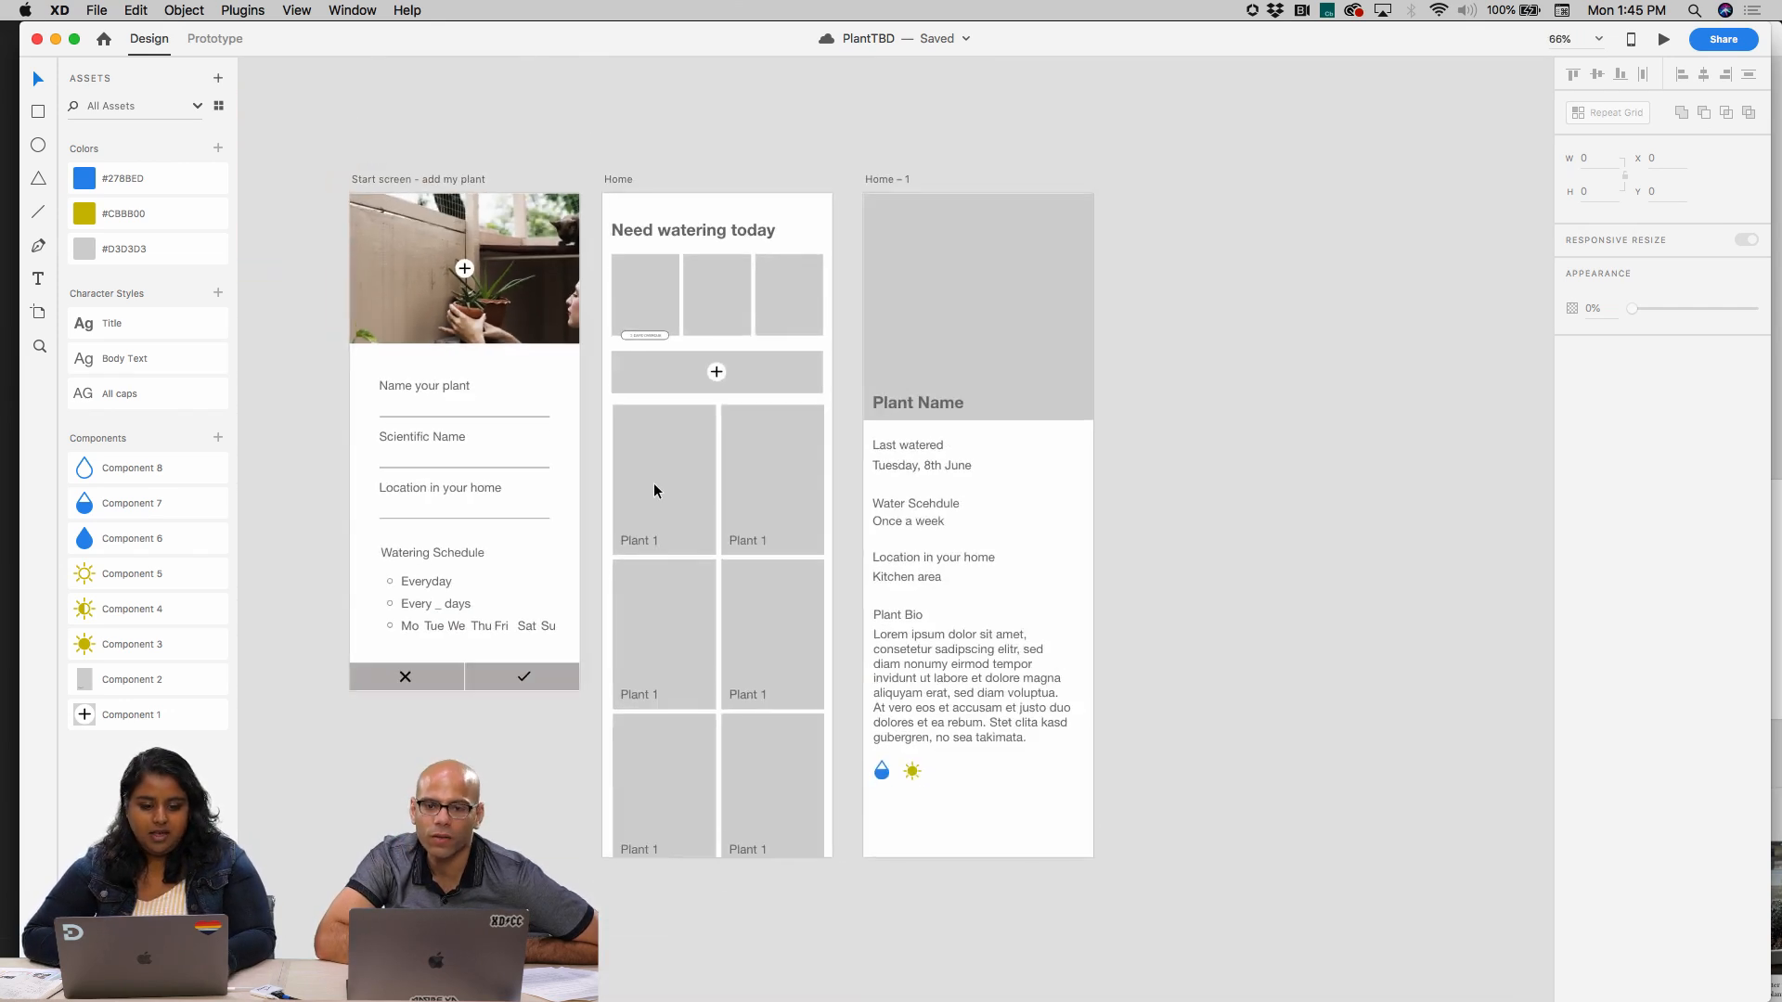
click(696, 484)
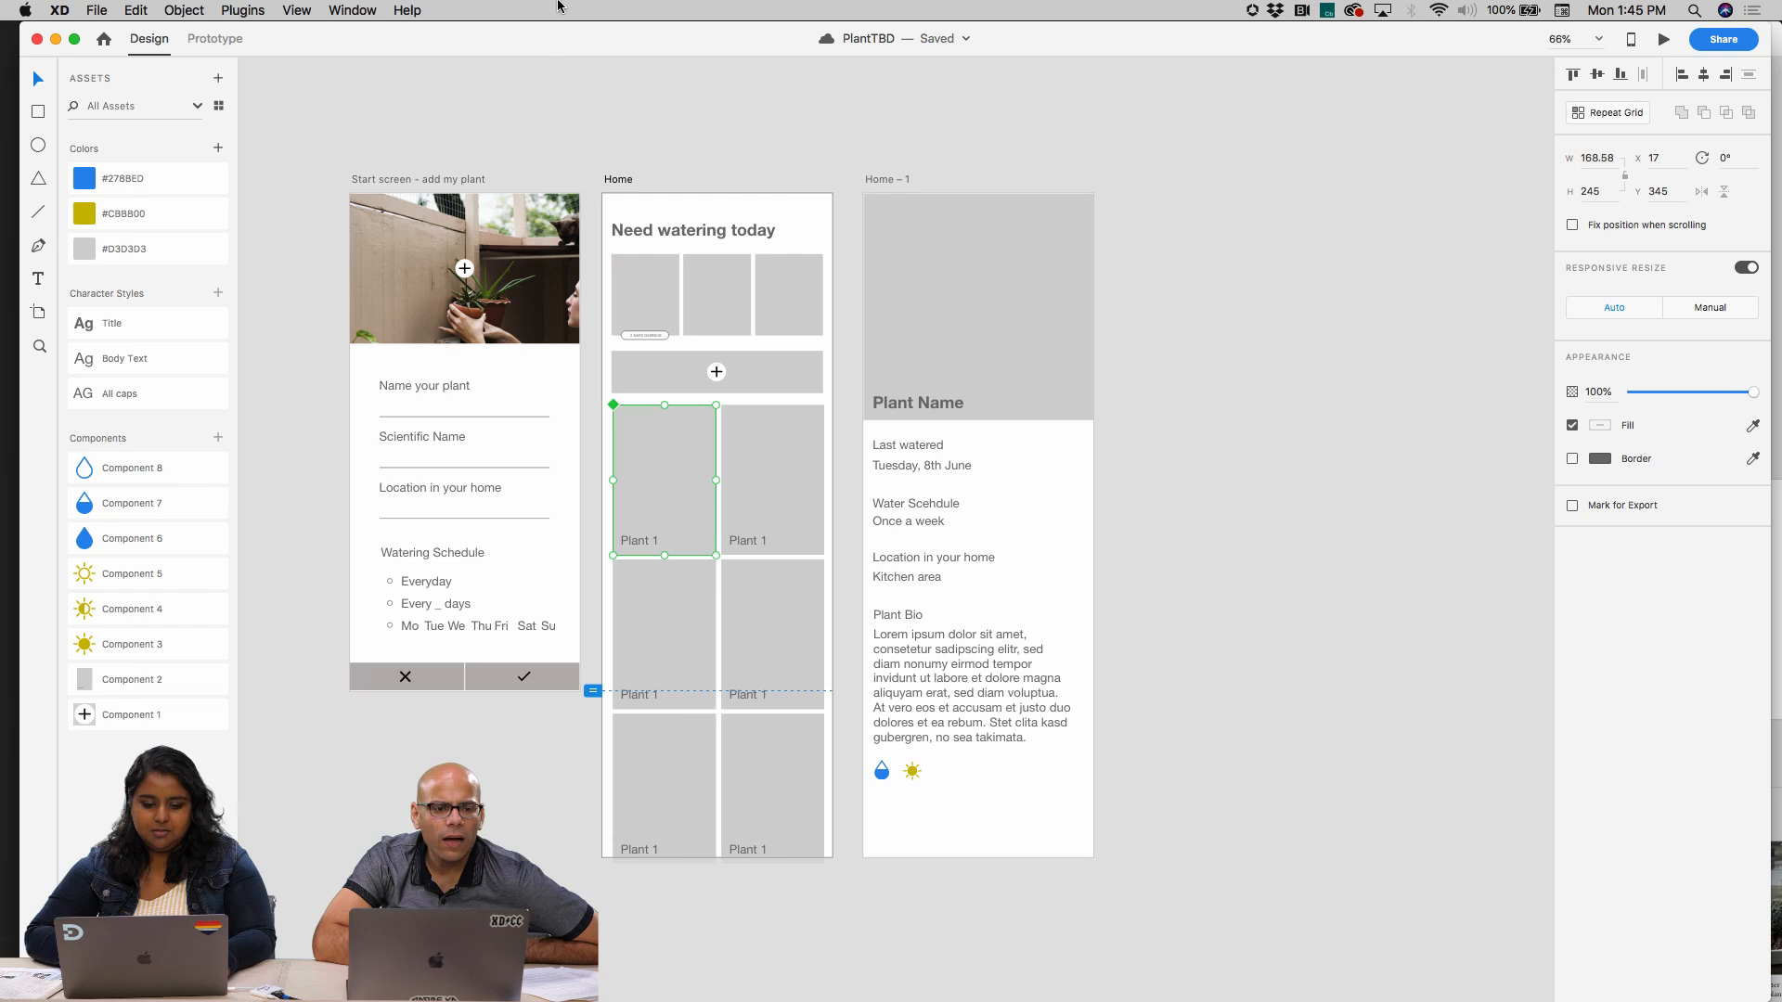
click(110, 11)
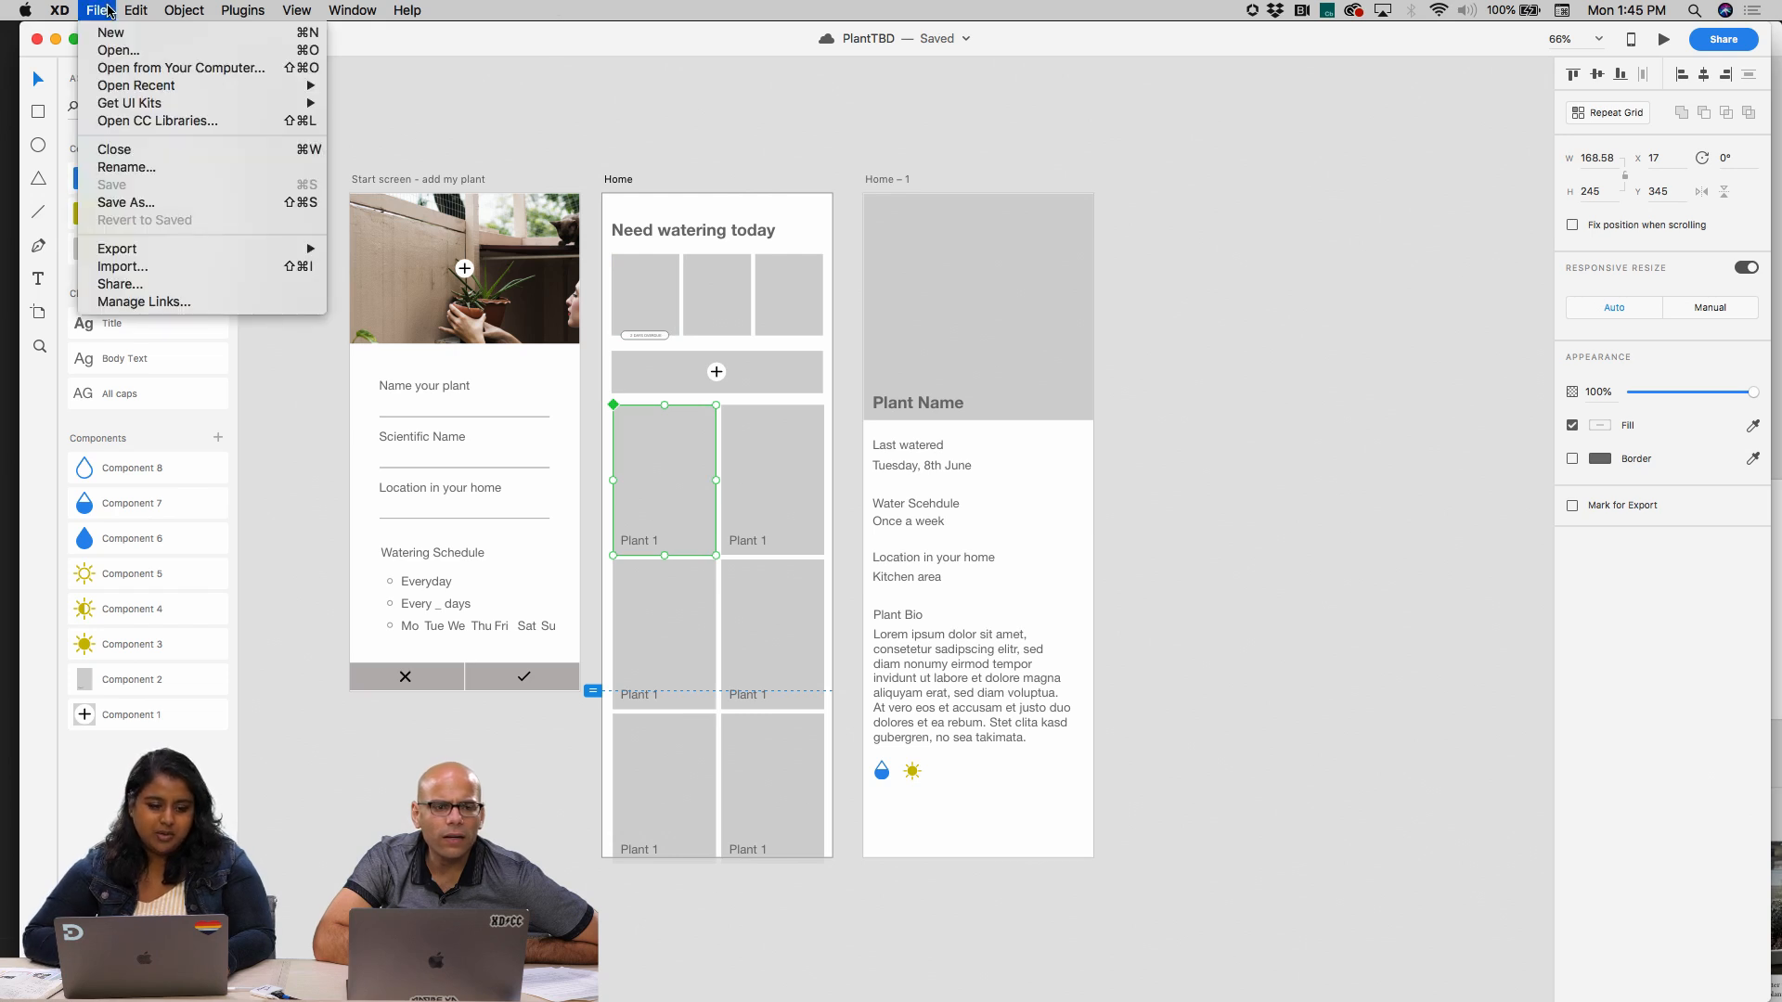
click(134, 122)
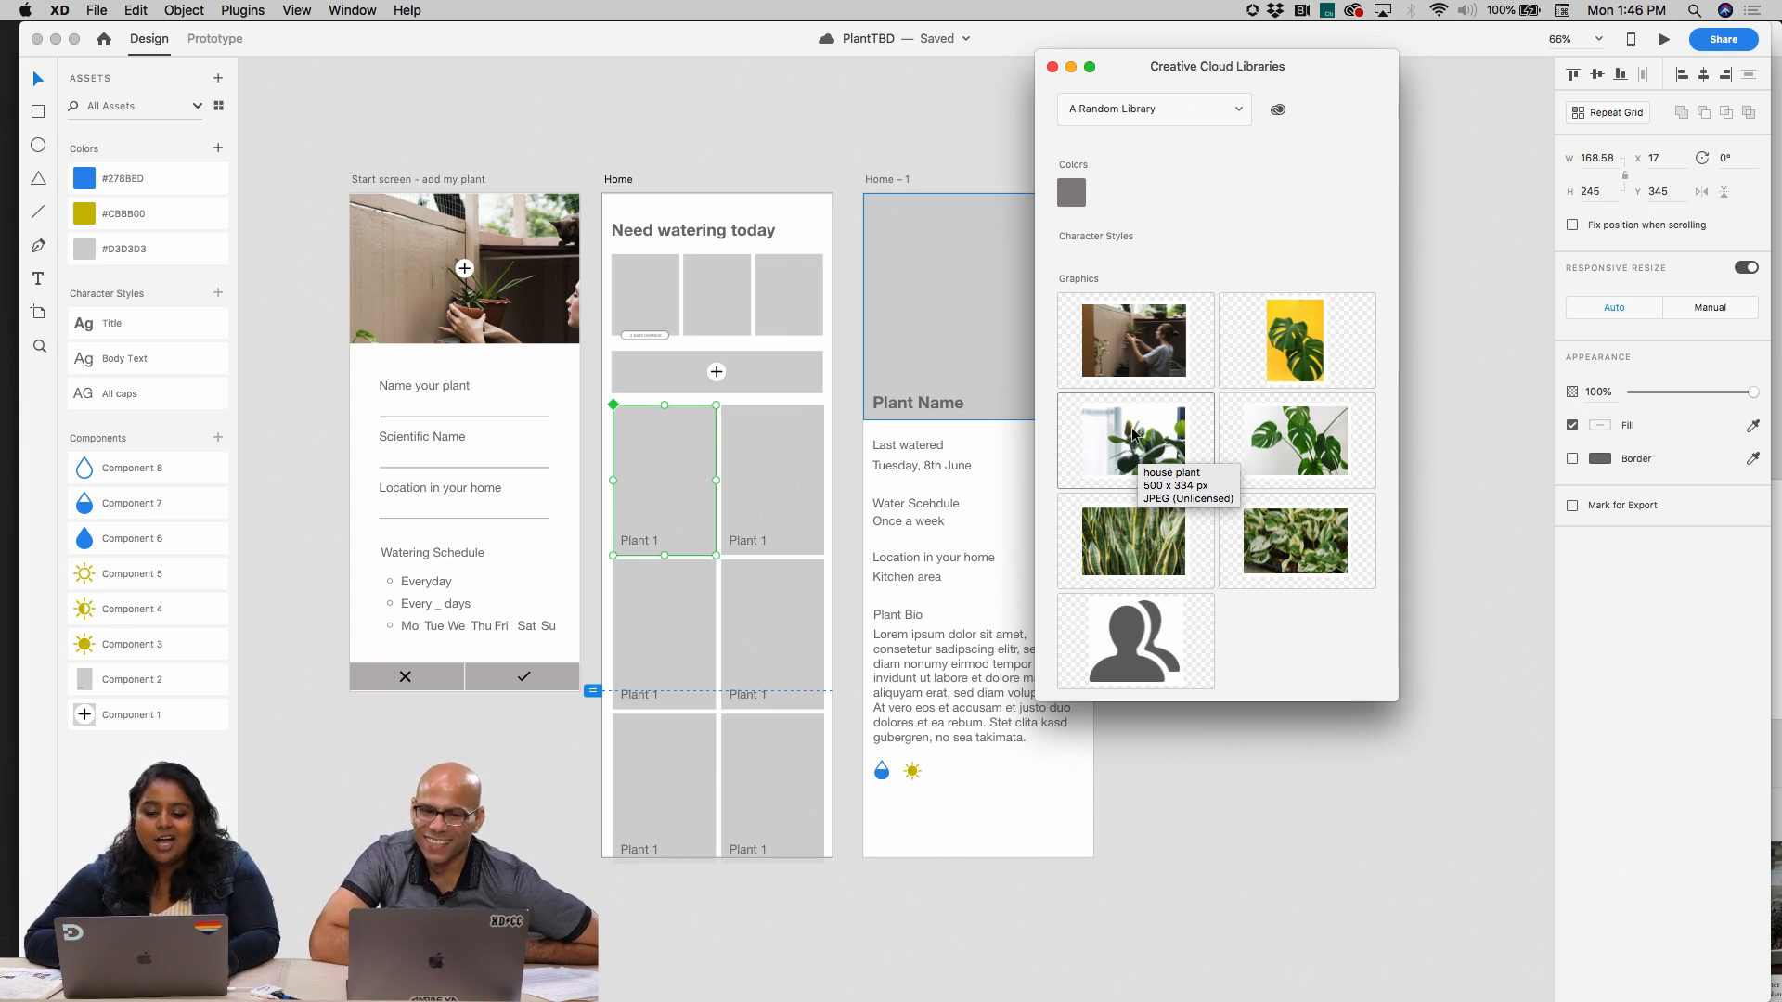
drag(1133, 439, 713, 505)
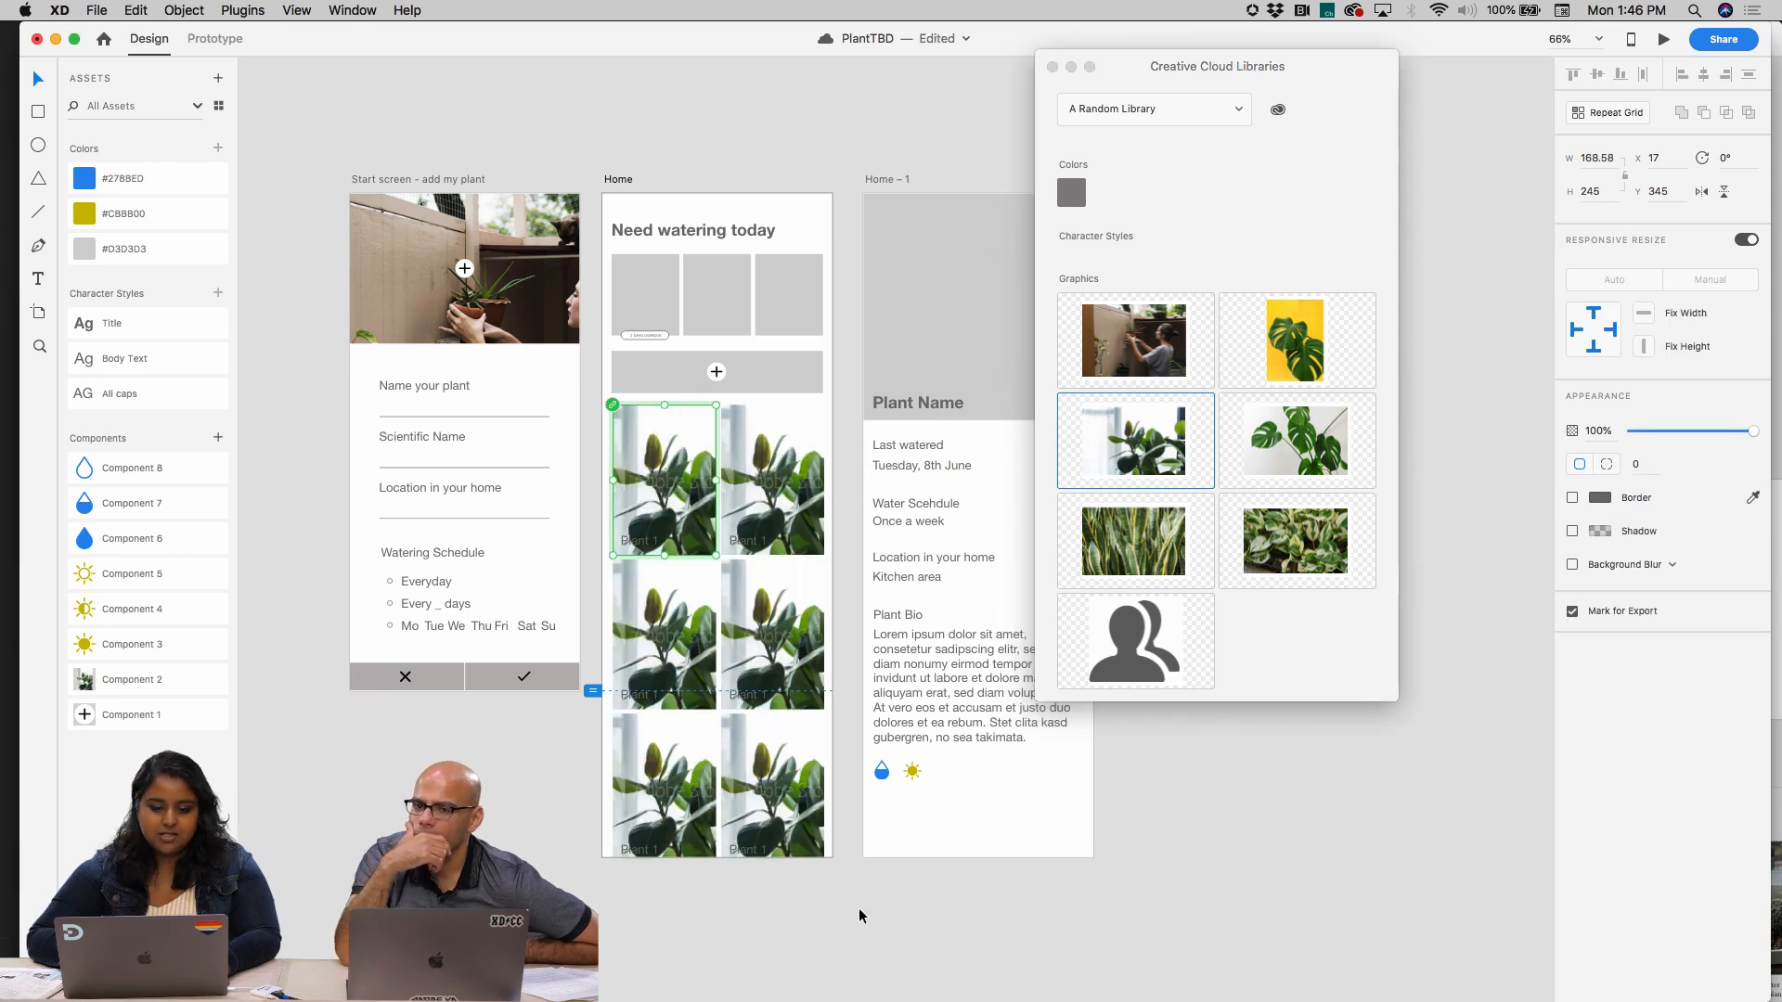
key(super+z)
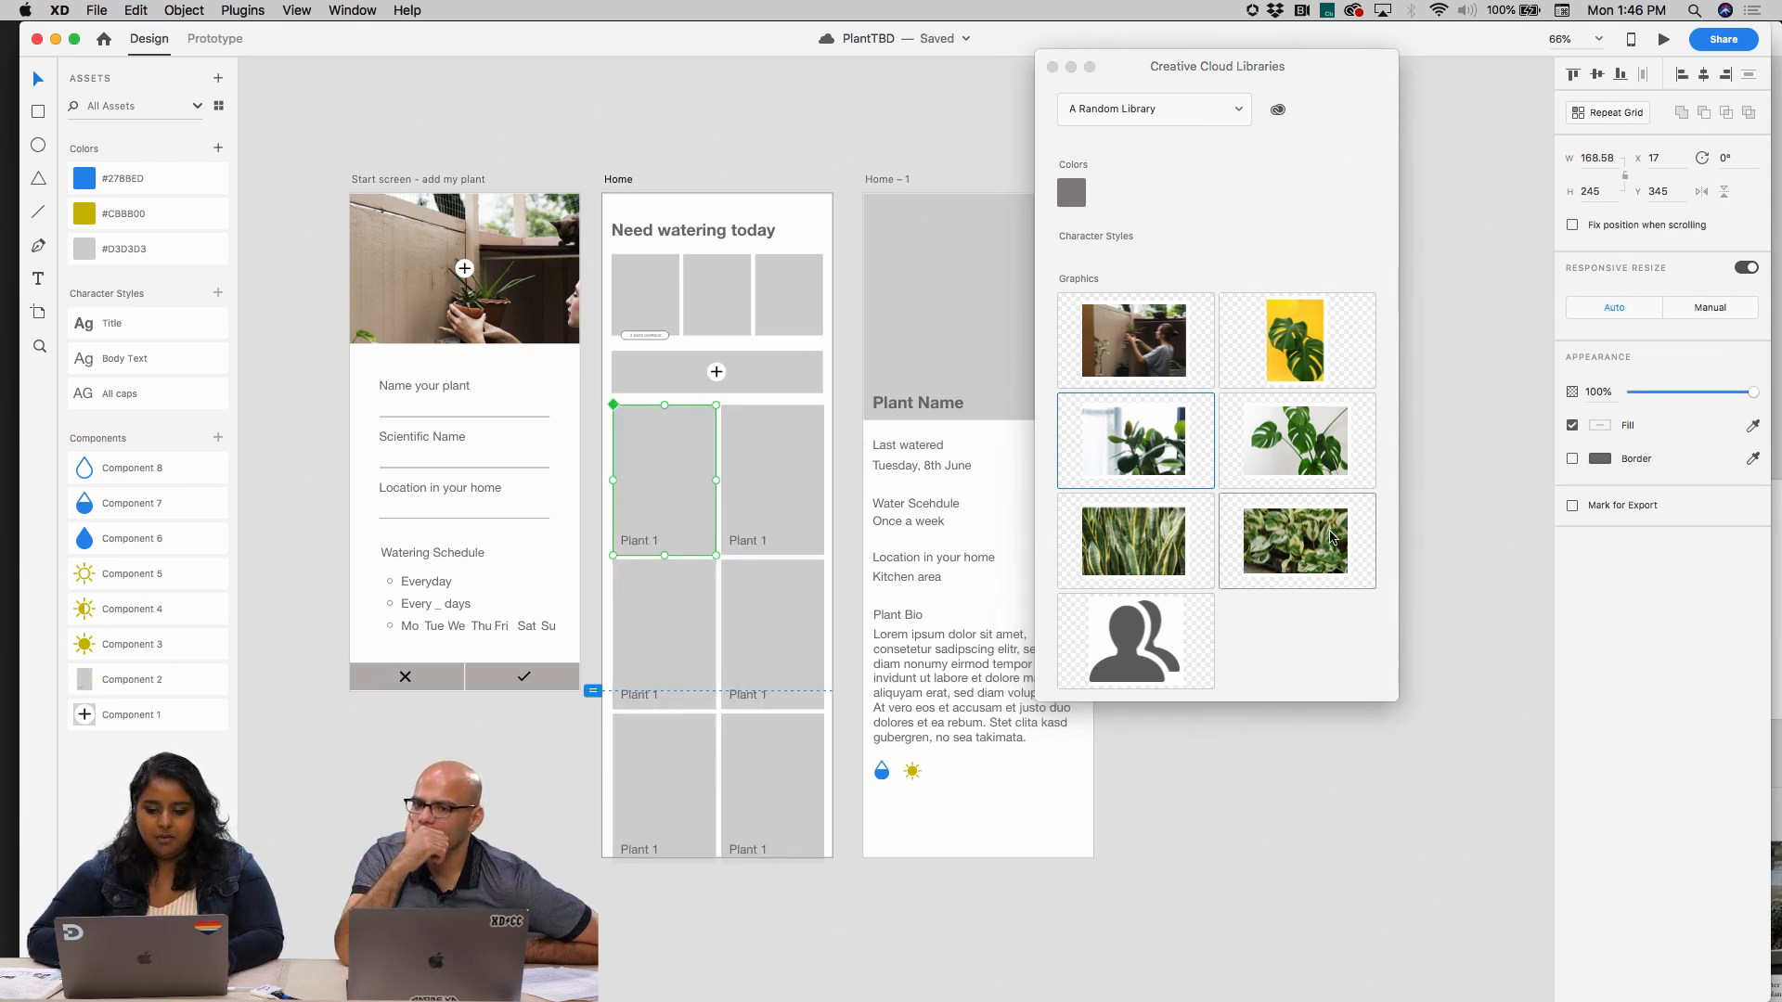
shift+click(1330, 532)
drag(1107, 466, 660, 480)
key(super+z)
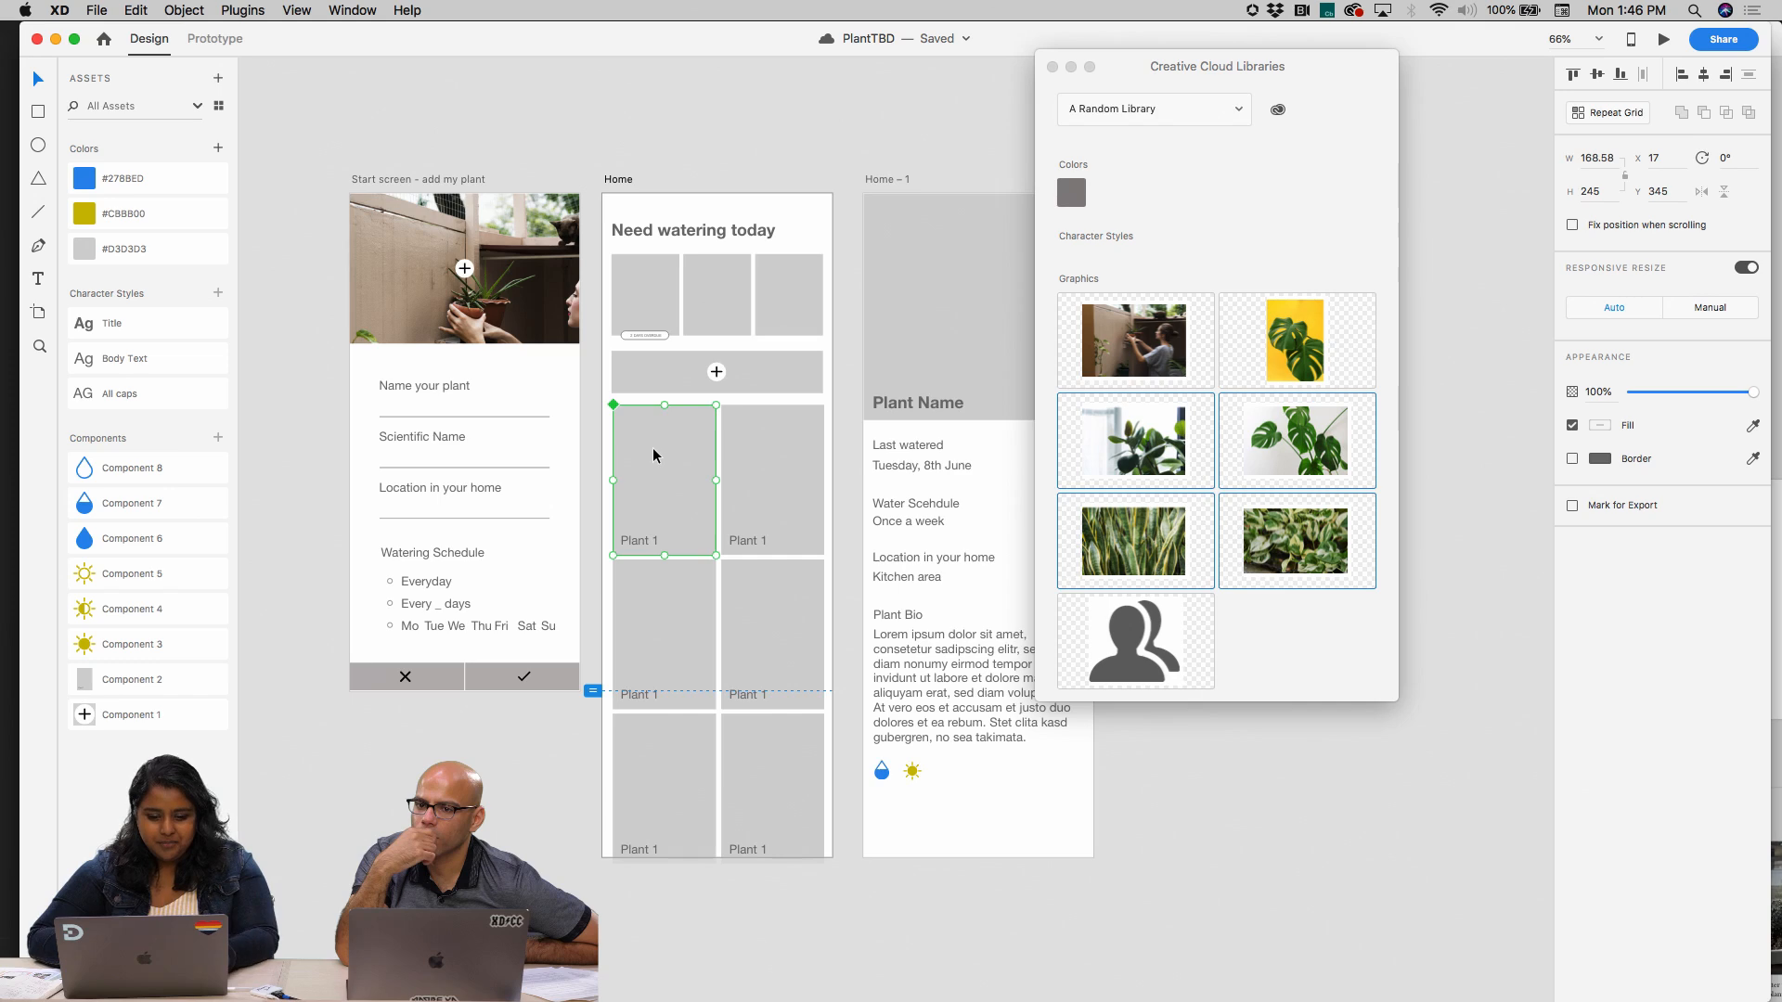
Fill the Home artboard's second-row plant cards with library photos: variegated round leaves in the left card, long striped leaves in the right
scroll(653, 456, up, 5)
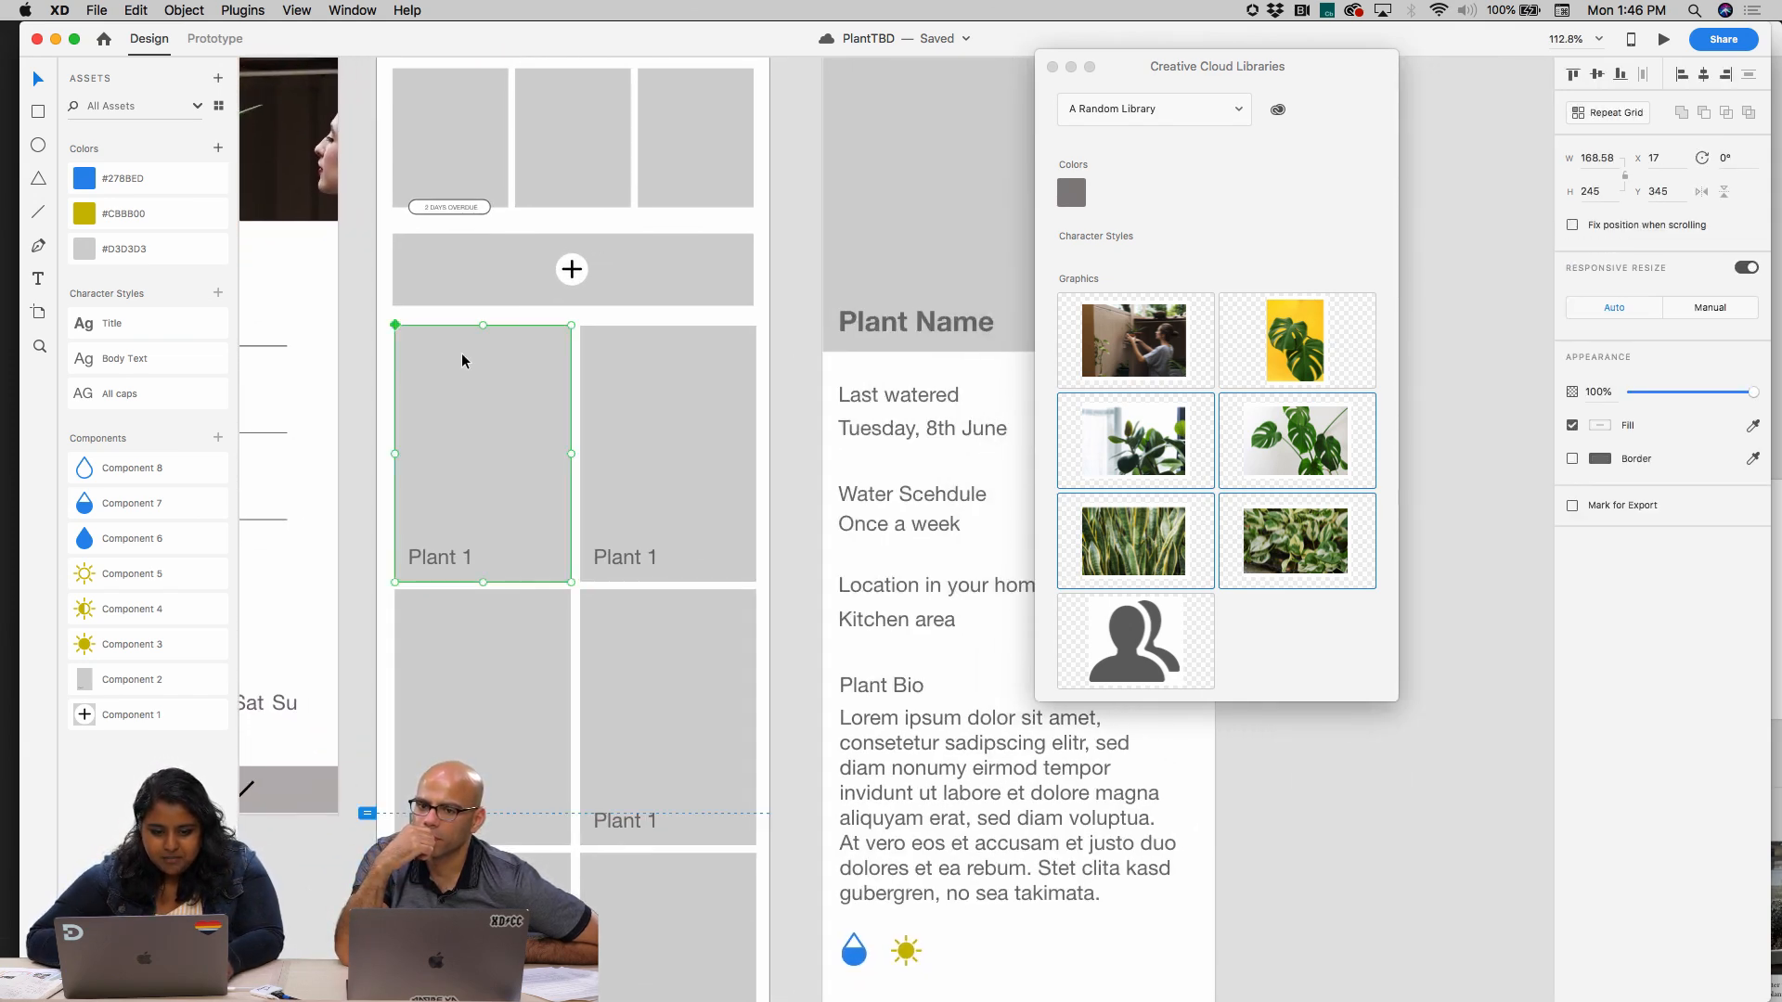
scroll(464, 360, down, 8)
click(593, 624)
click(544, 562)
scroll(544, 565, up, 2)
scroll(545, 565, left, 3)
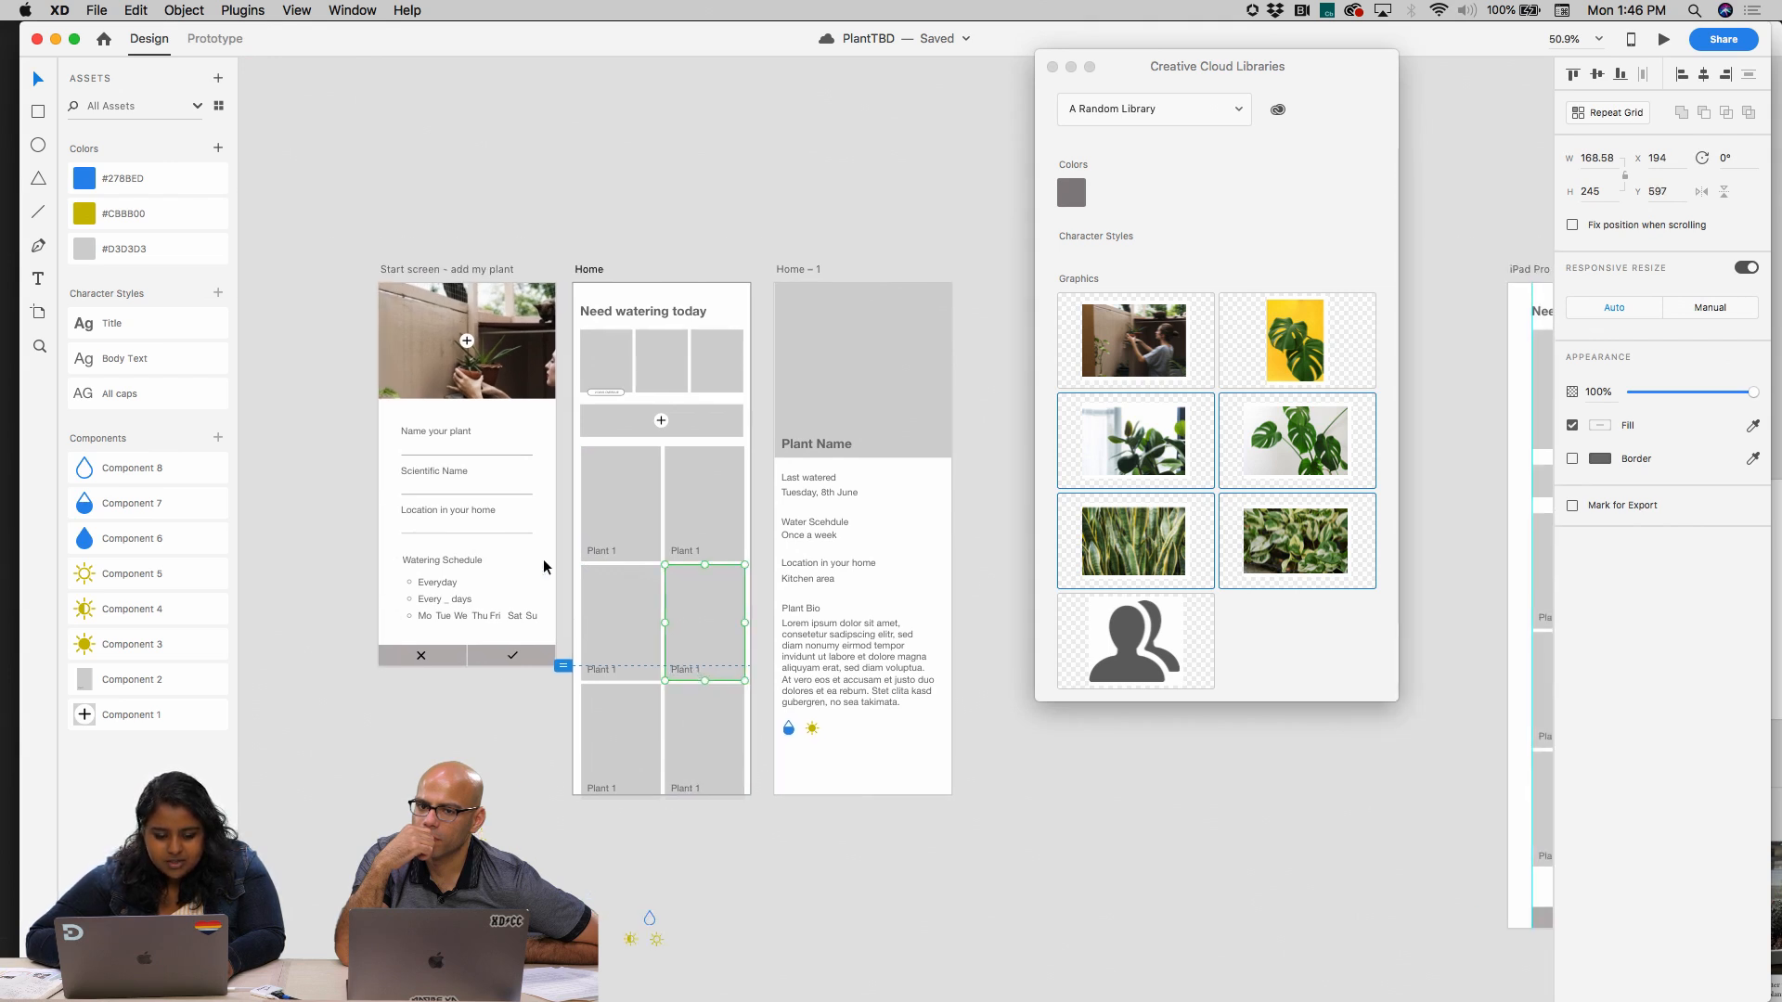
click(1148, 464)
click(1140, 540)
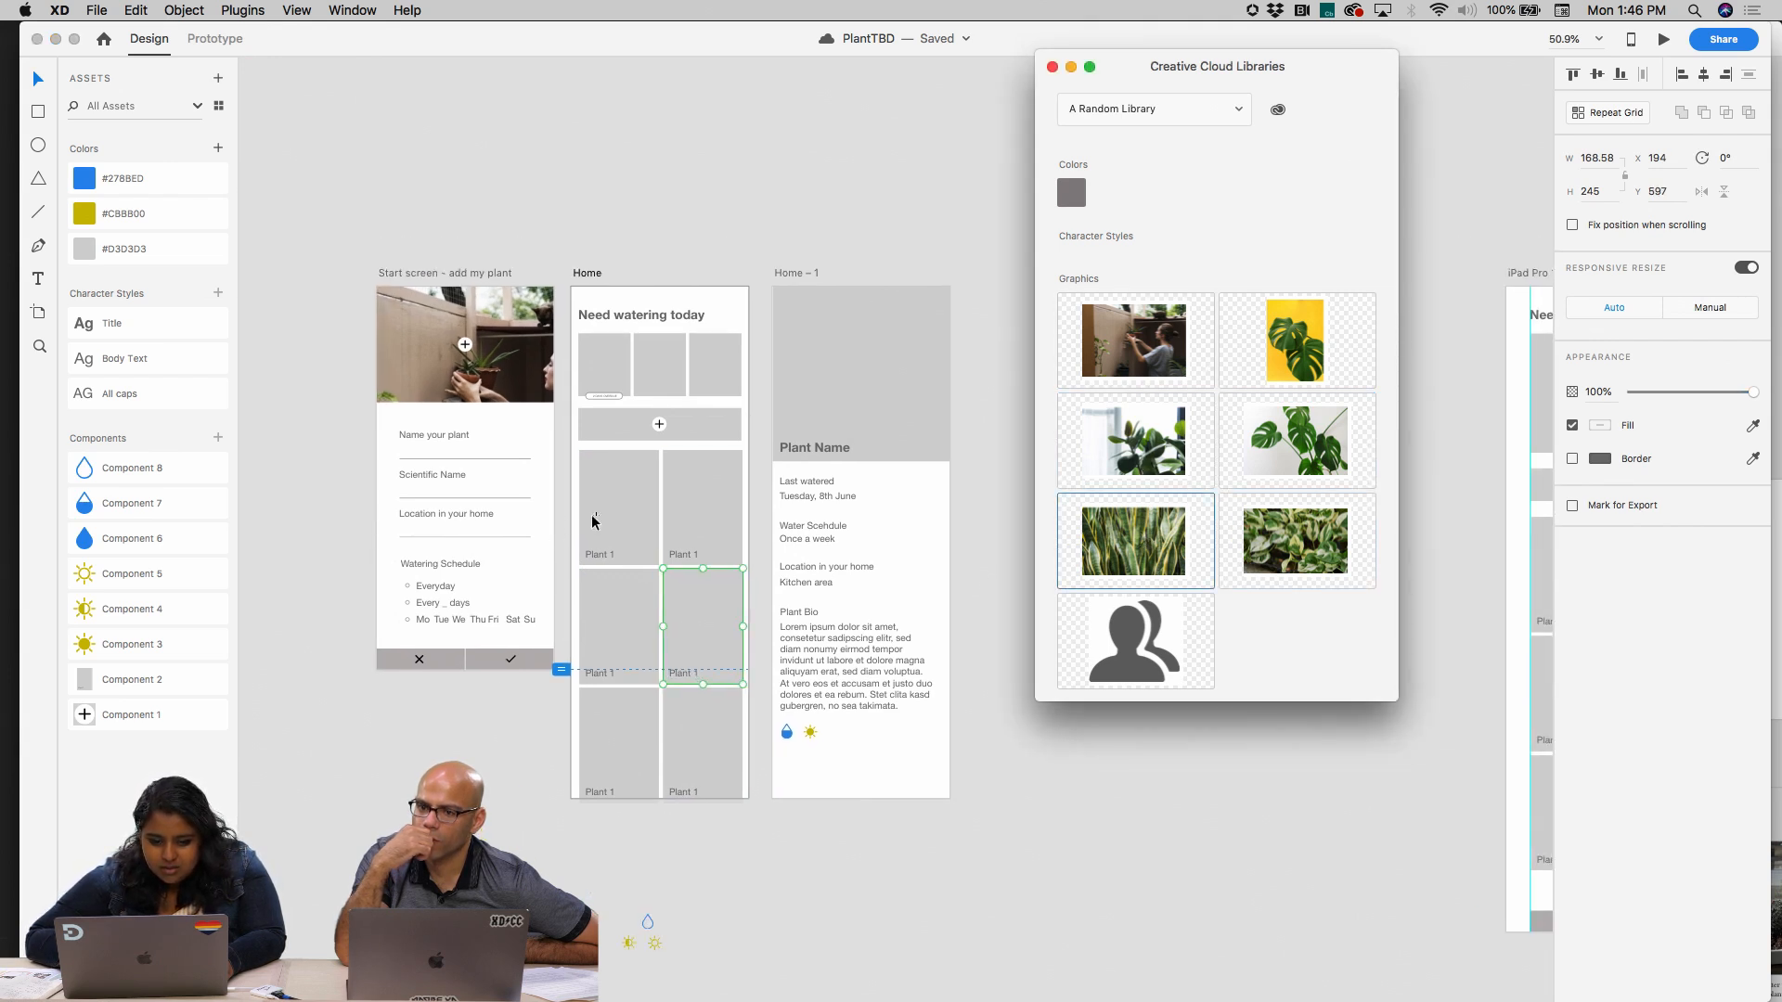
drag(1164, 521, 702, 626)
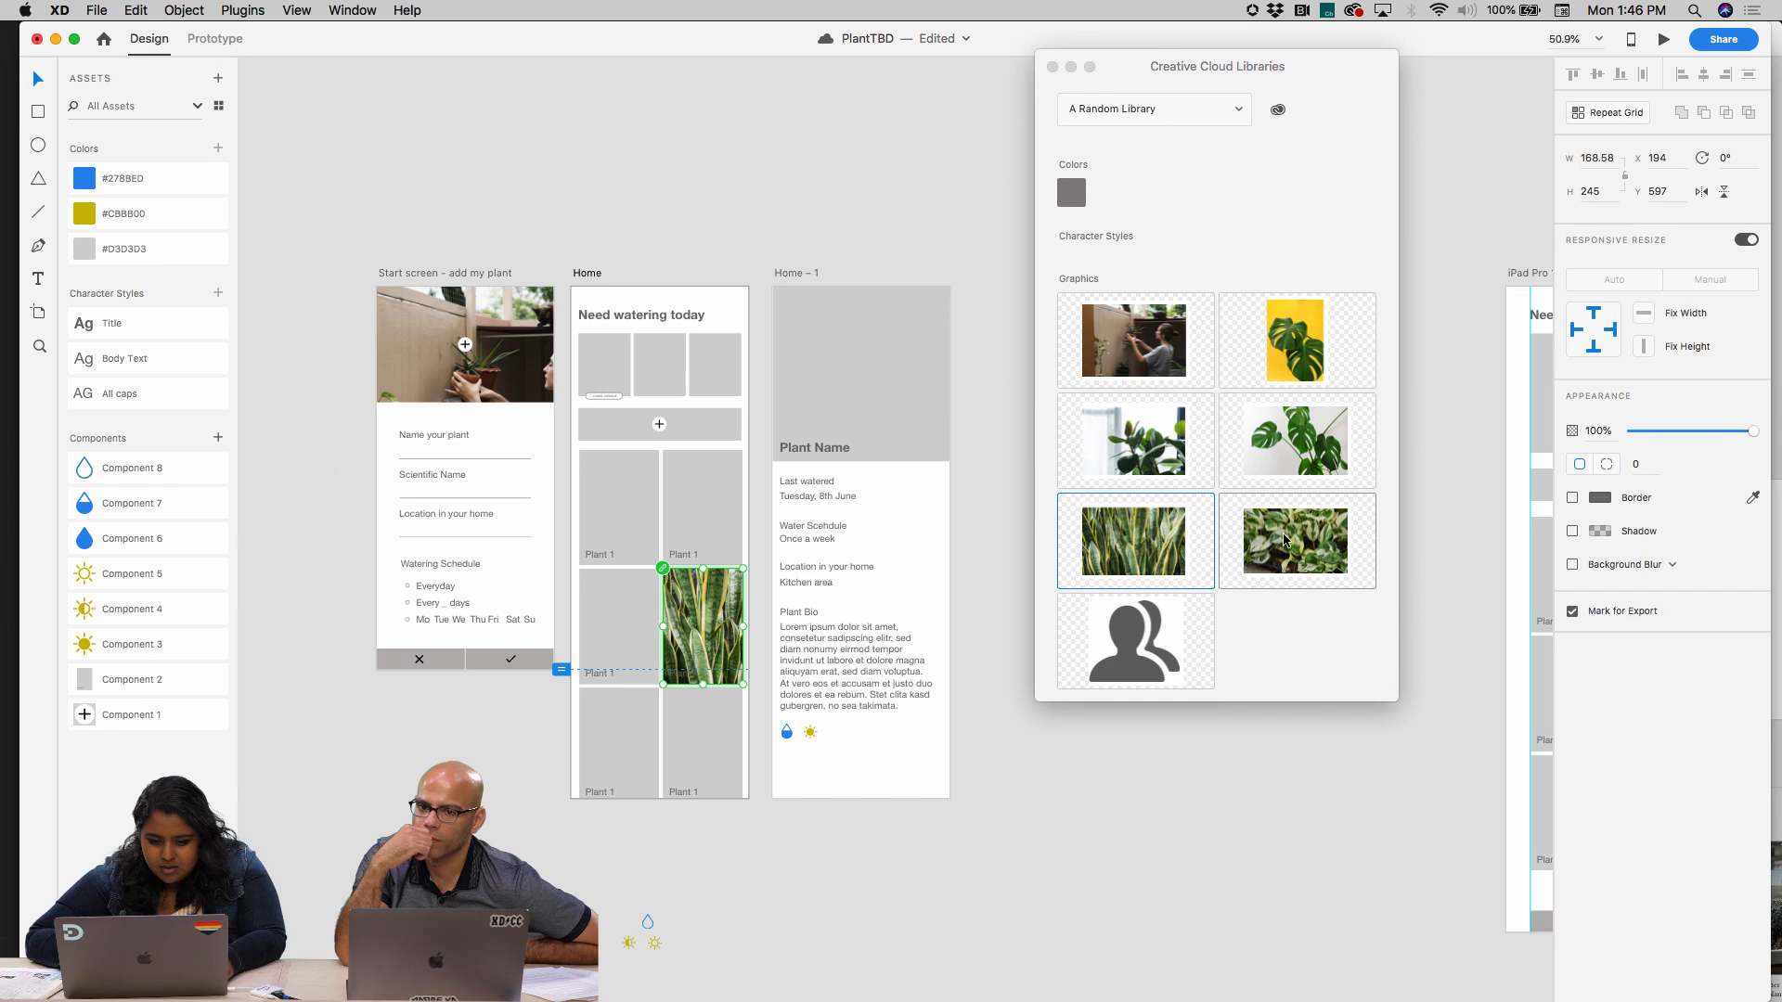
drag(1285, 538, 619, 627)
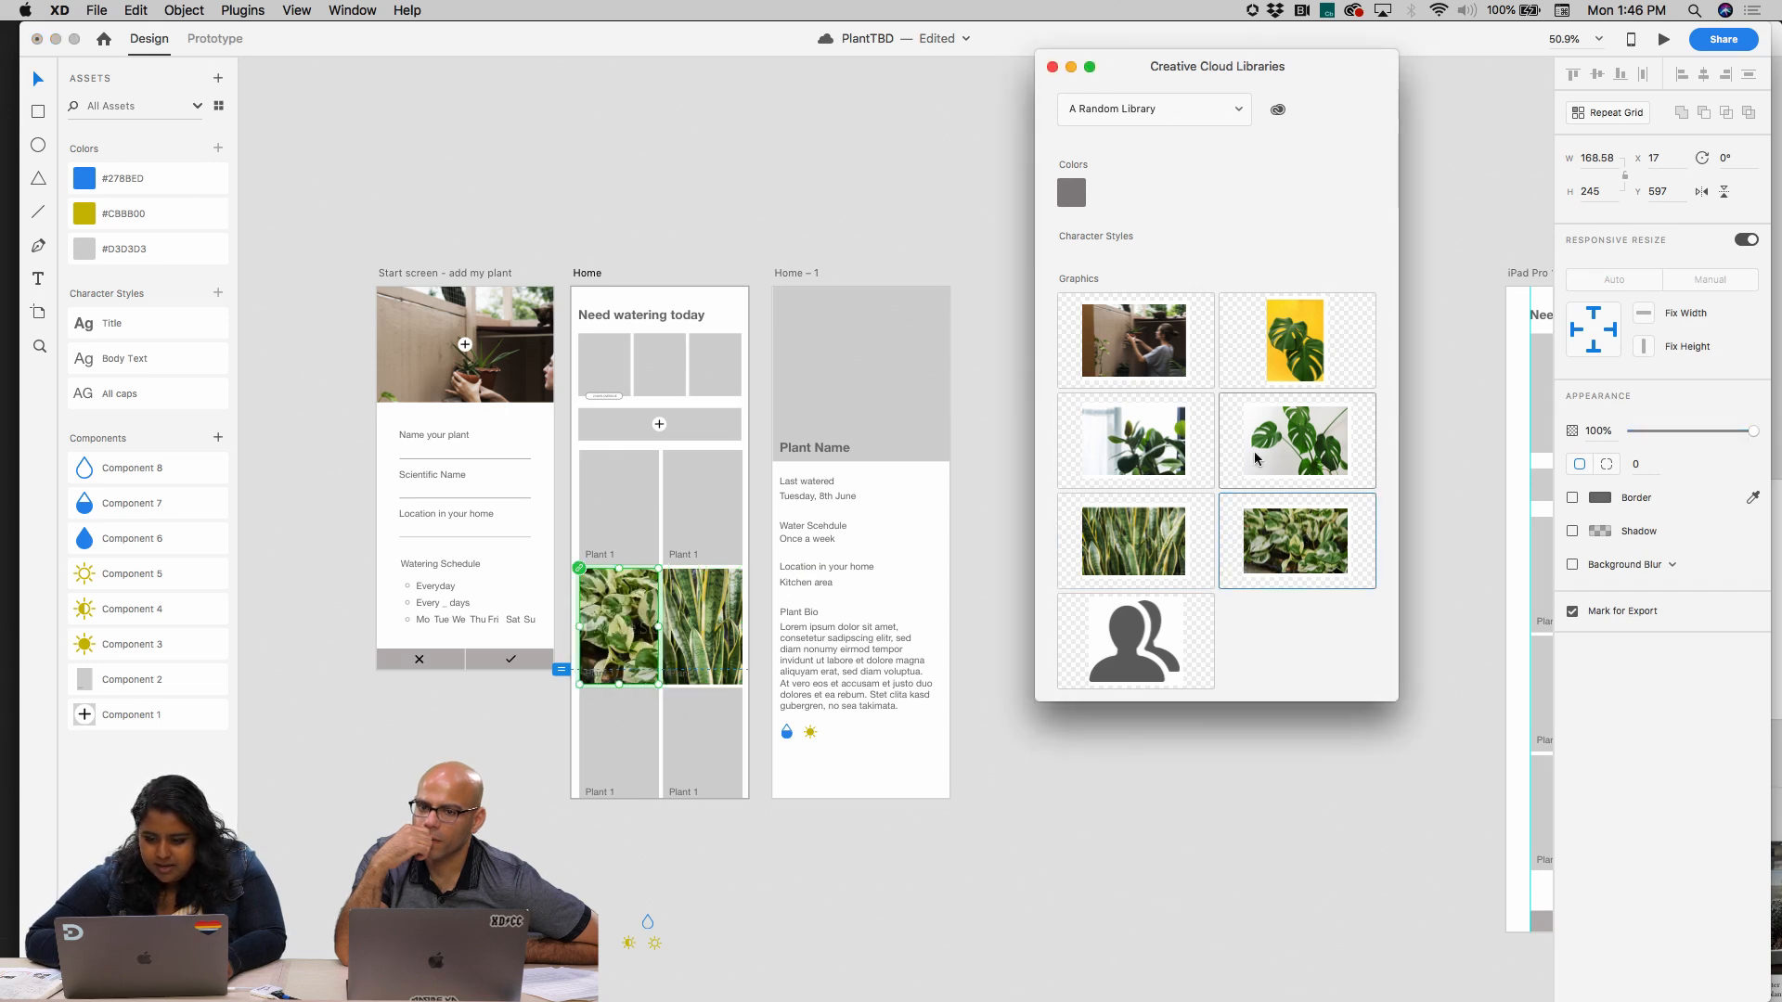
Fill Home's upper cards with the house plant and white-background monstera, and the lower ones with the potted-plant scene and yellow-background monstera
drag(1255, 458, 696, 525)
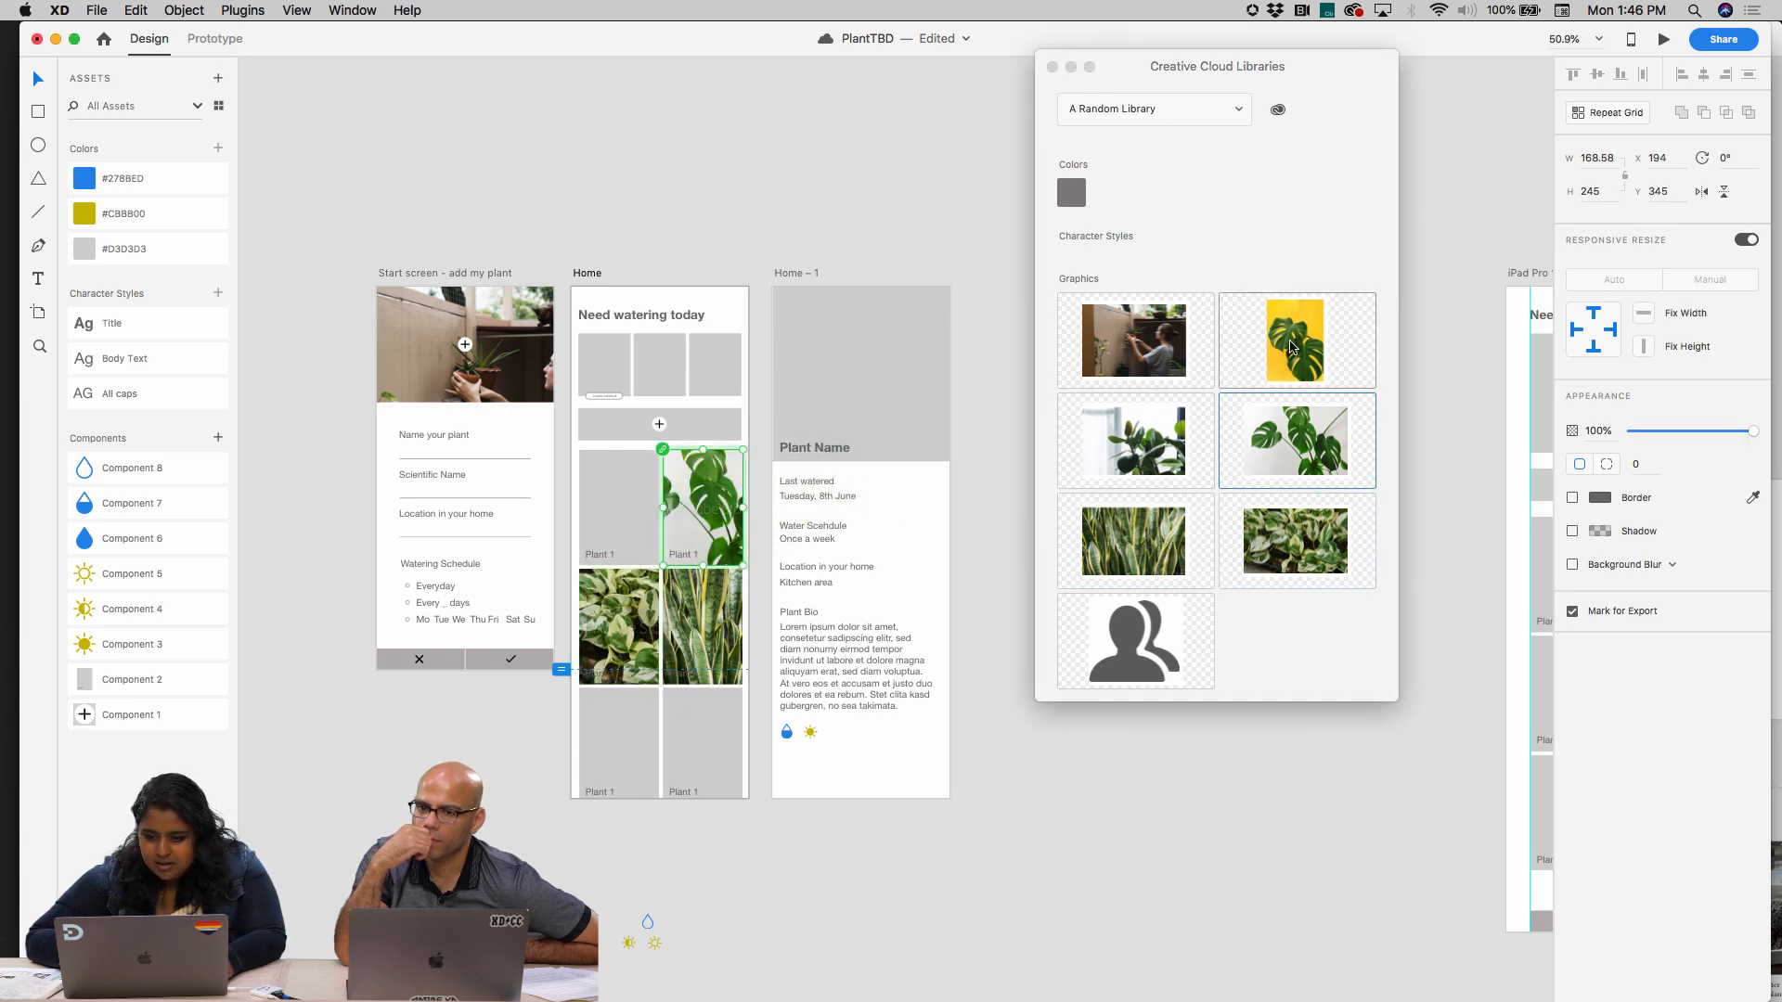
drag(1290, 347, 703, 743)
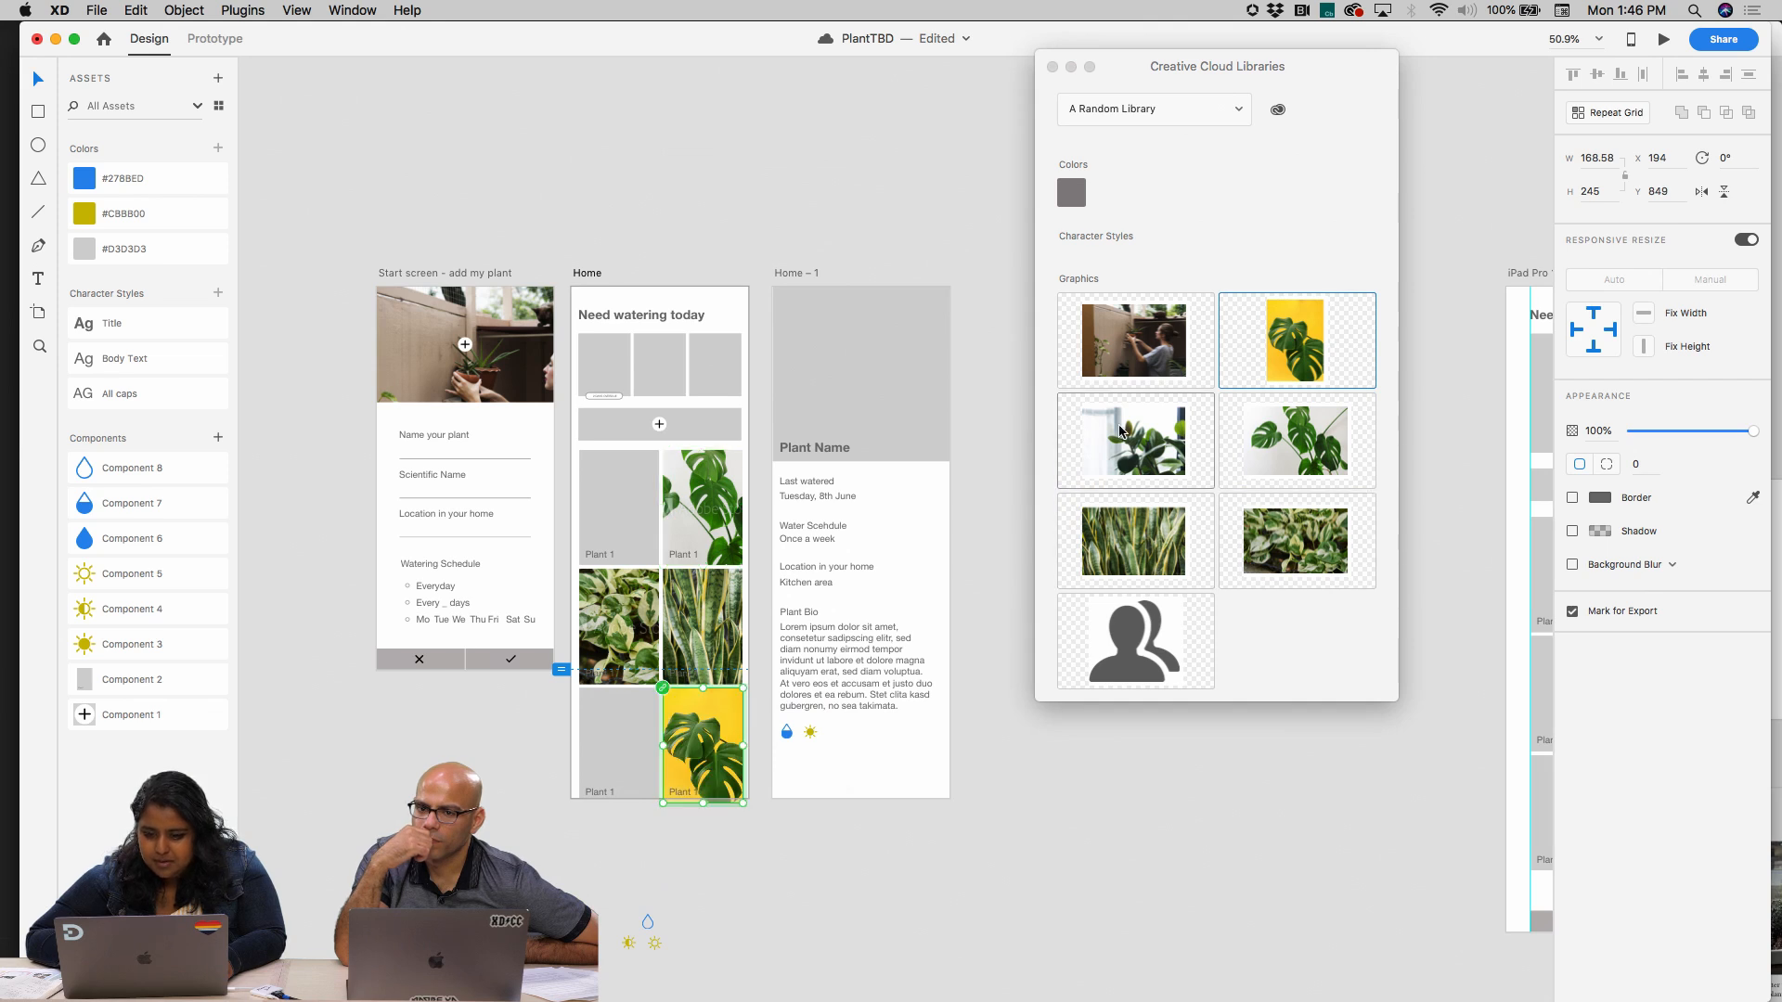
drag(1134, 341, 649, 766)
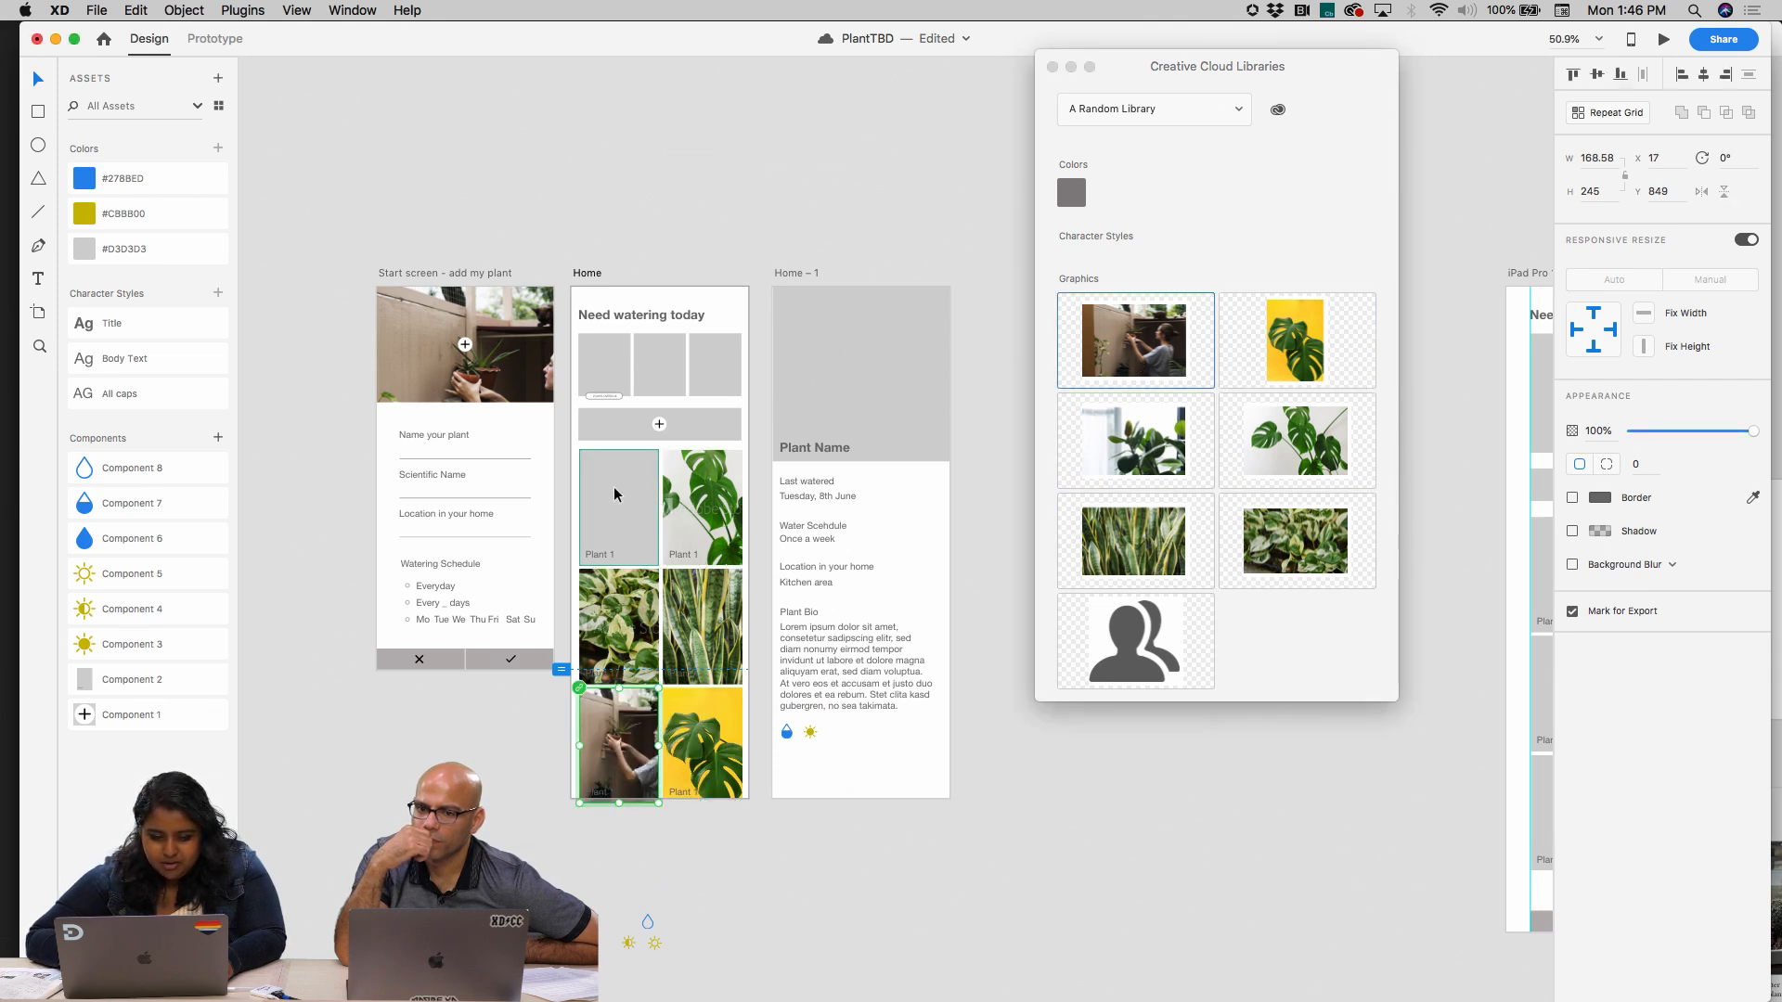
drag(1134, 441, 641, 519)
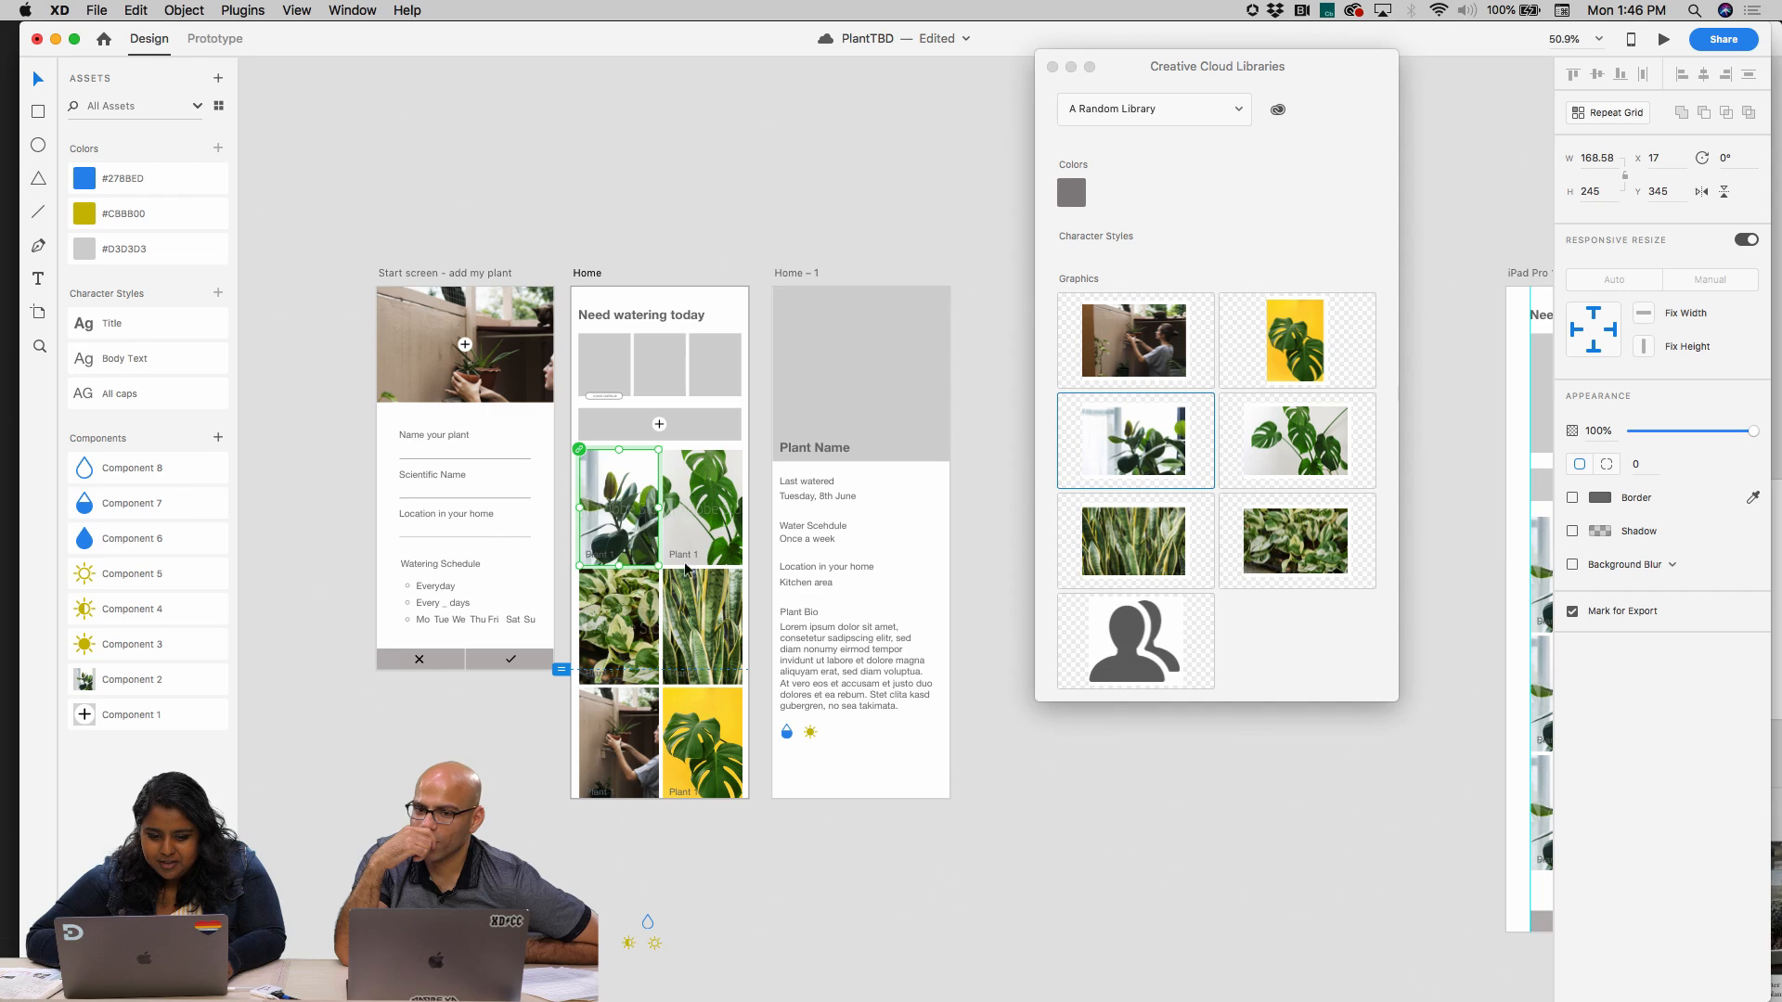
click(788, 808)
scroll(764, 867, up, 3)
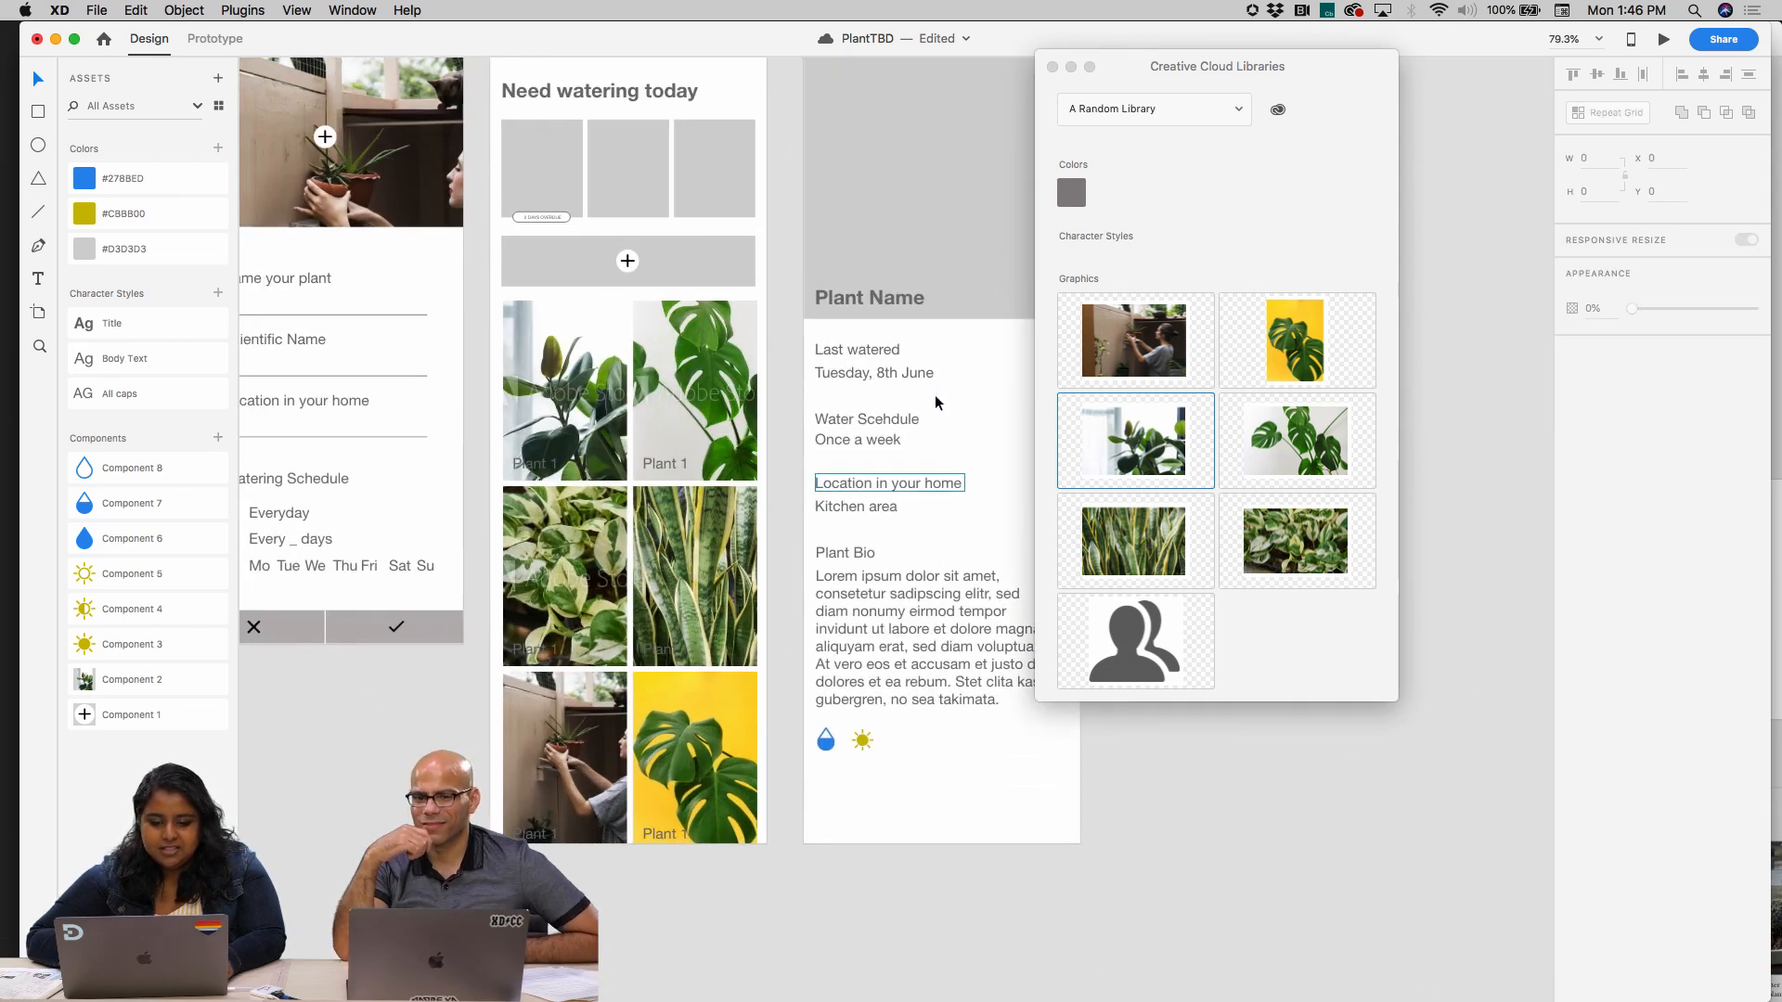
scroll(770, 390, up, 3)
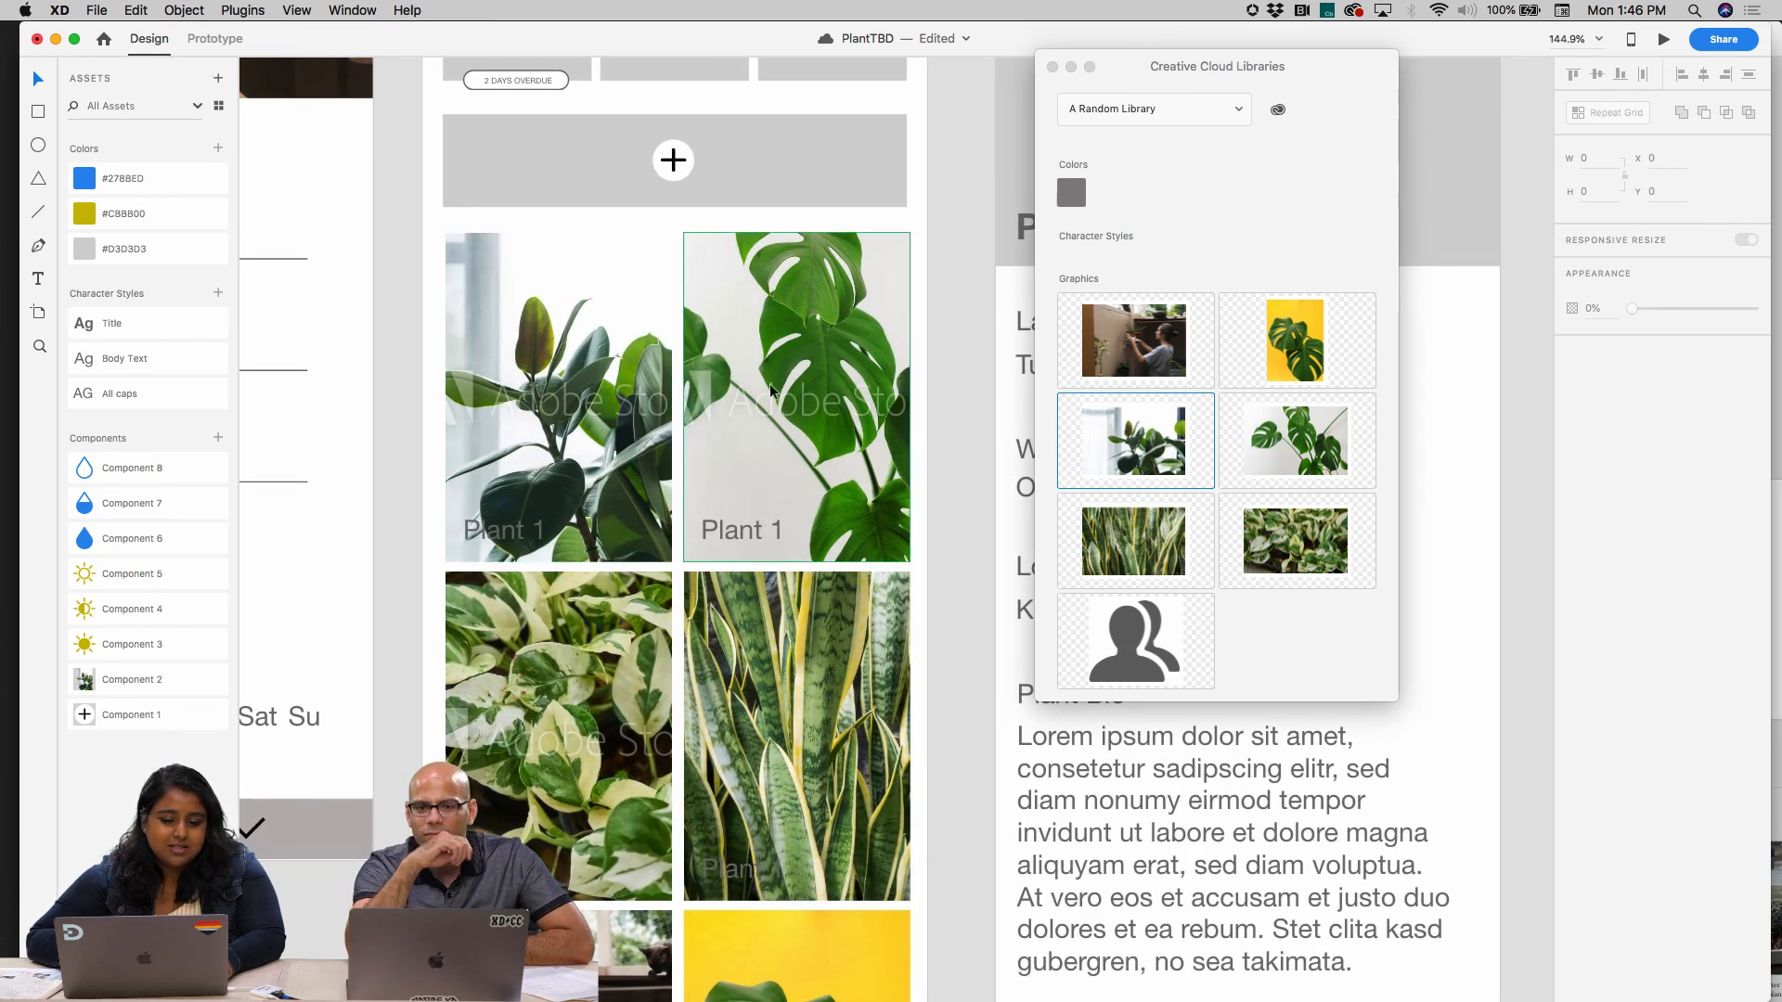
Switch to Adobe Stock in Chrome, open A Random Library and select the white-background monstera photo
click(762, 428)
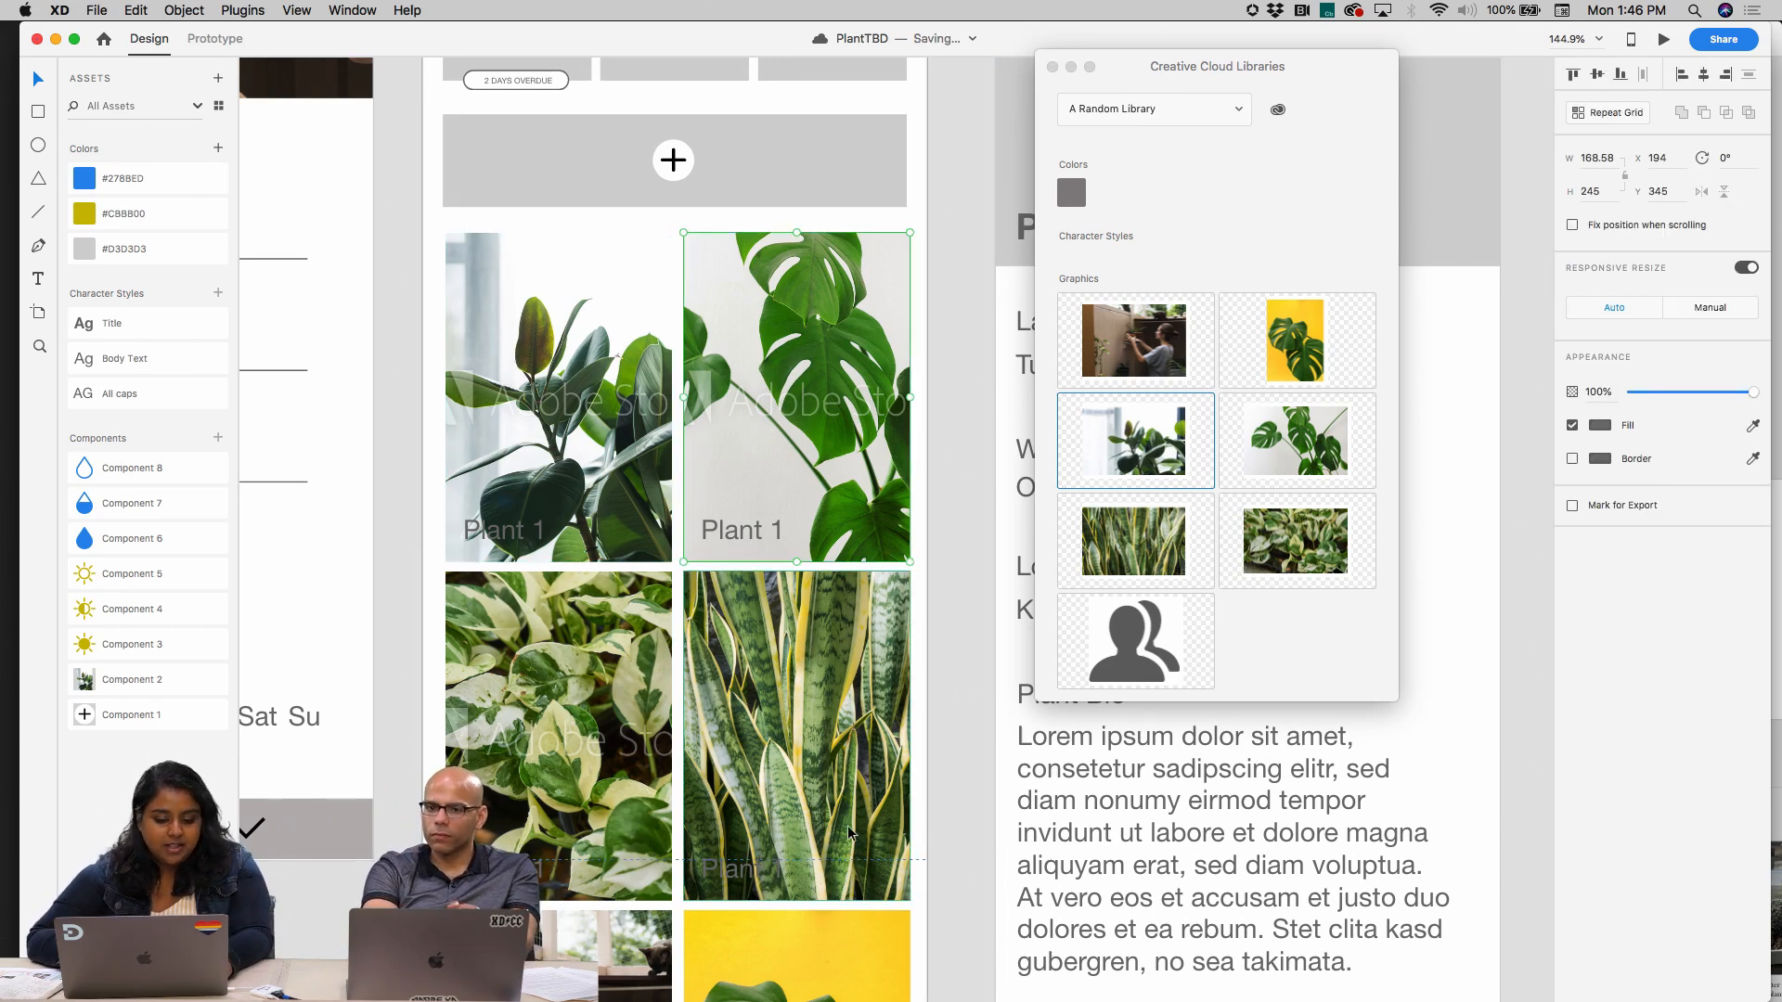
click(934, 968)
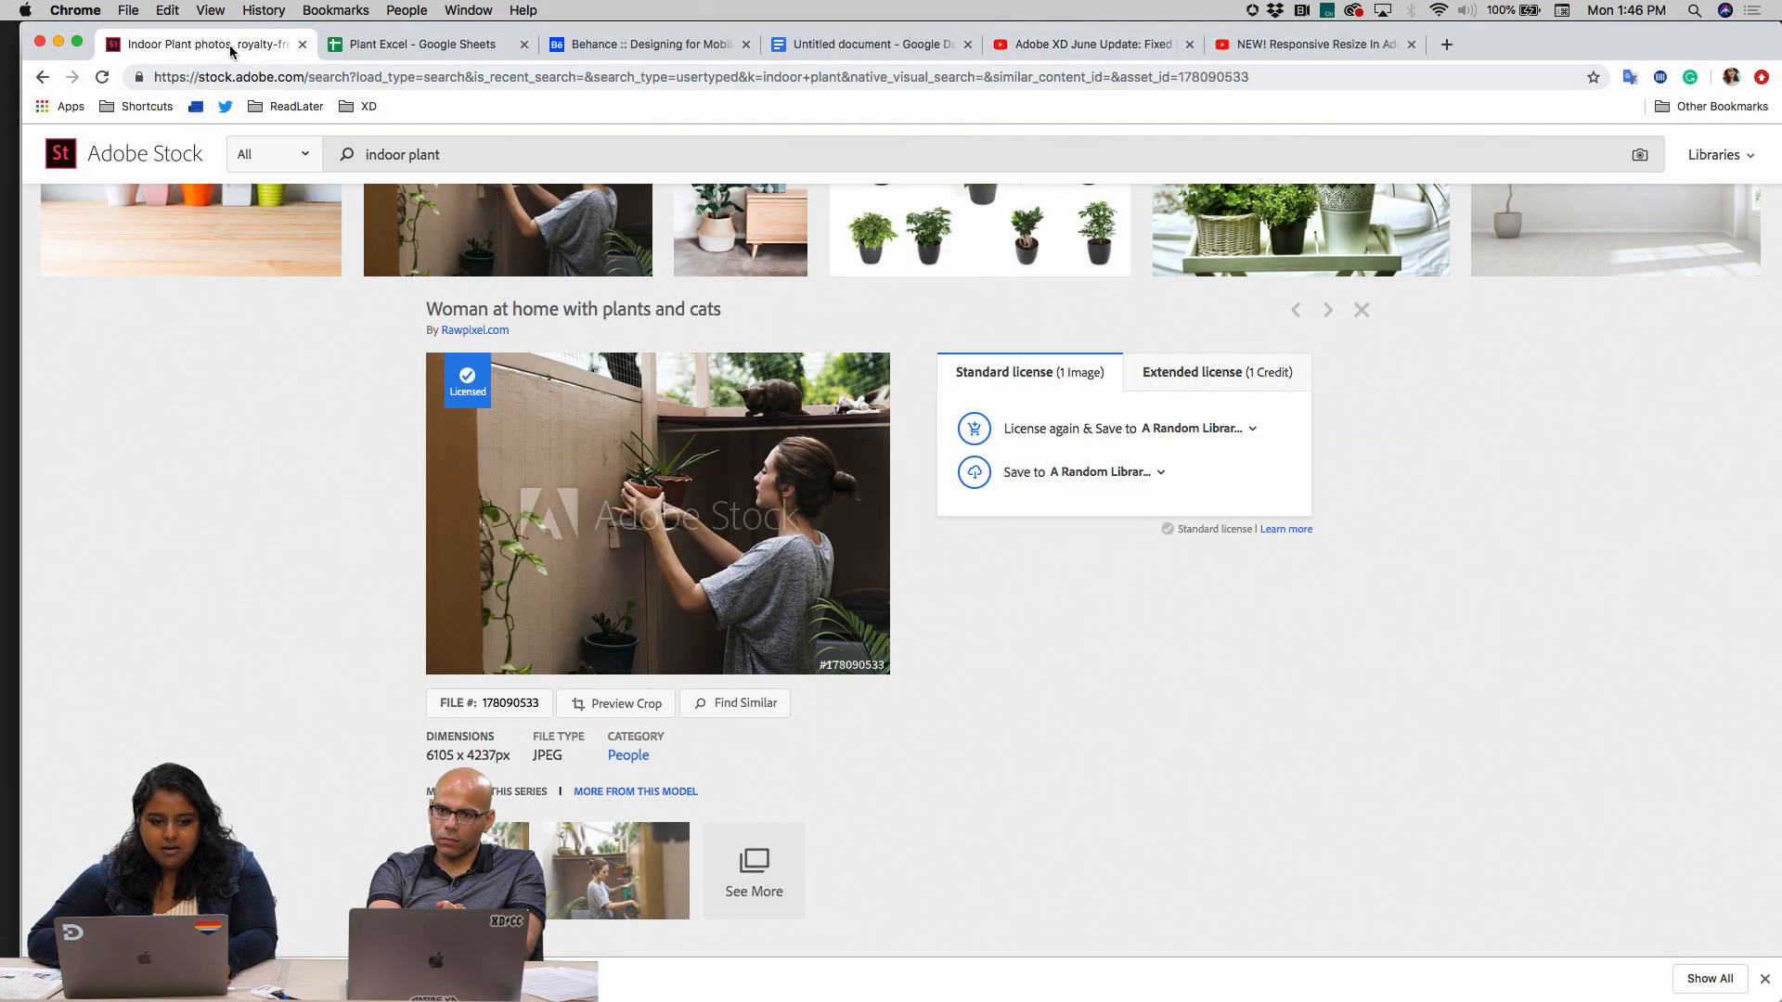
scroll(1277, 447, up, 10)
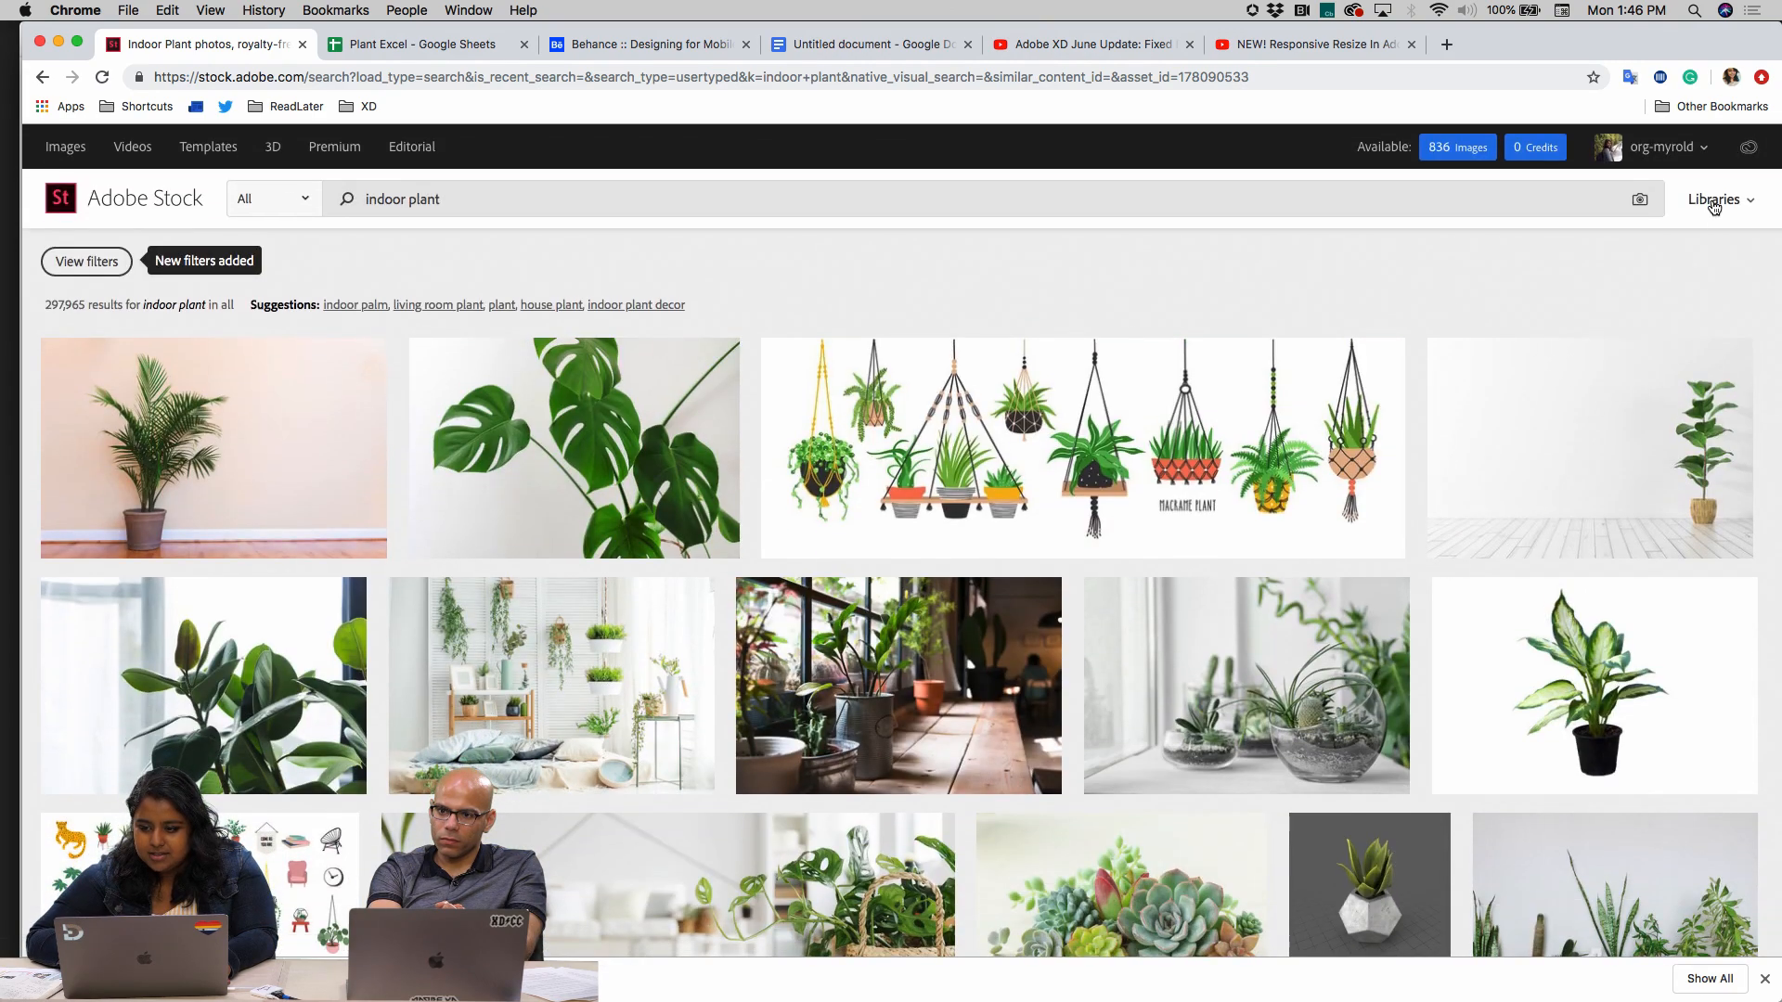
click(1713, 198)
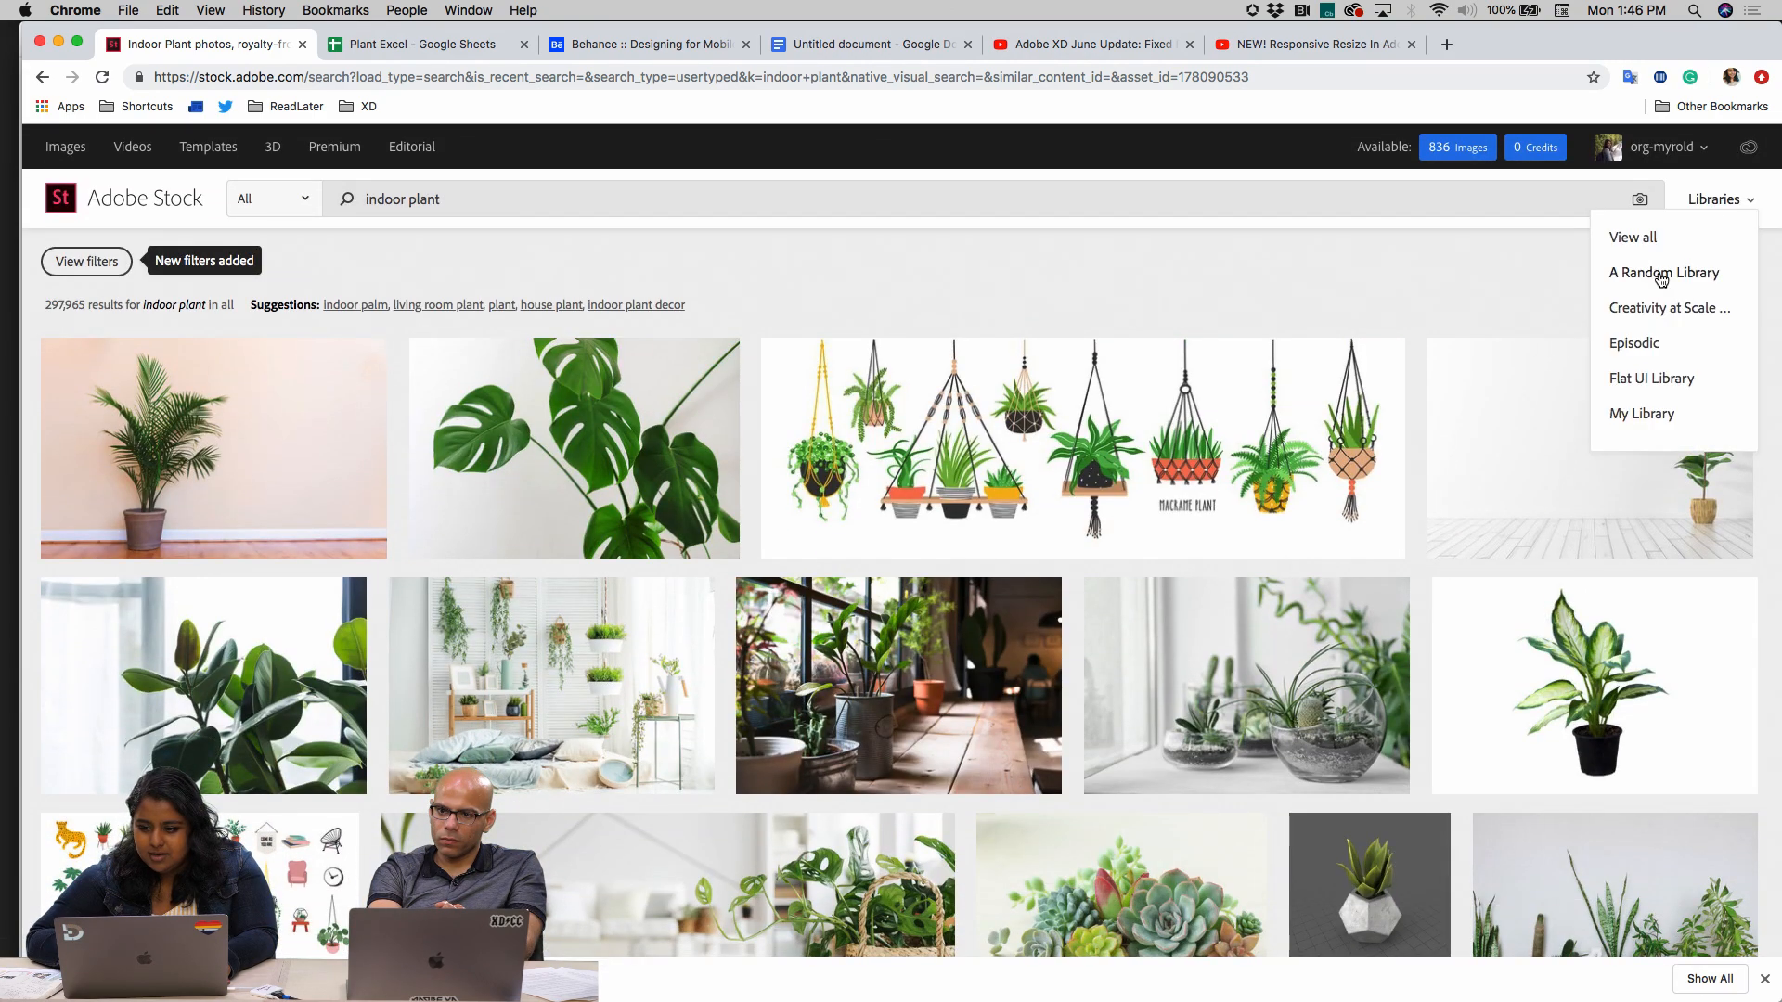
click(1660, 275)
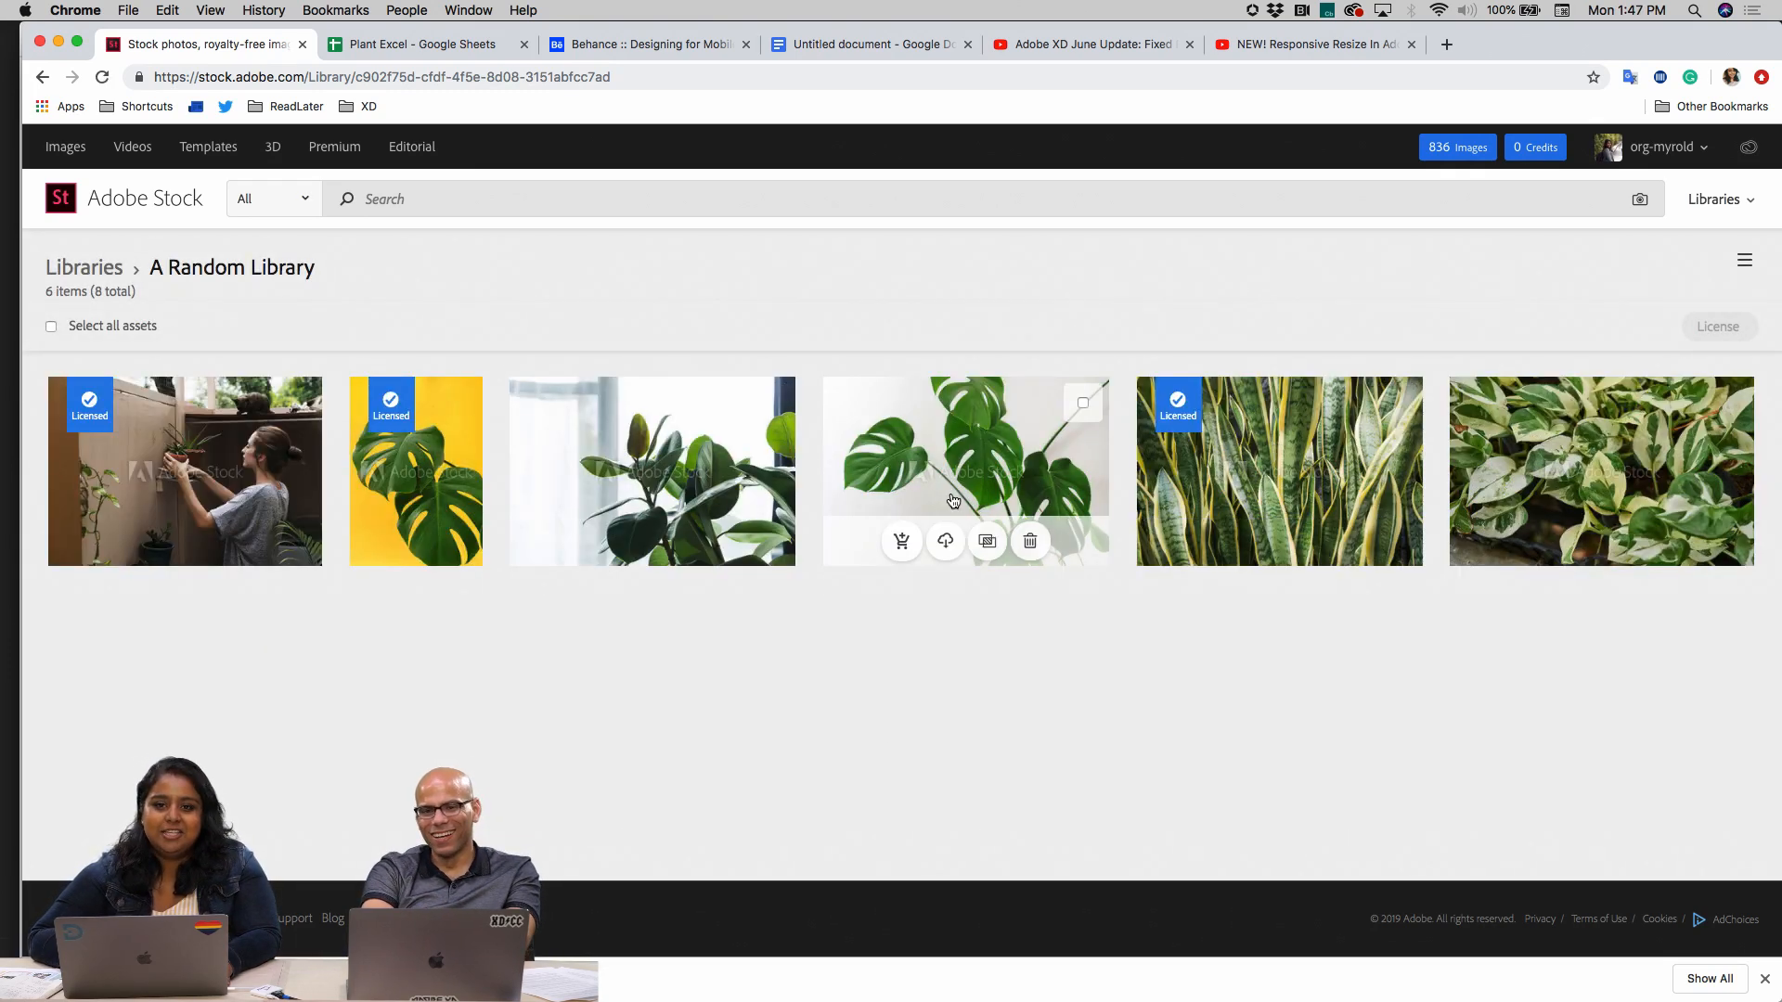
click(1081, 406)
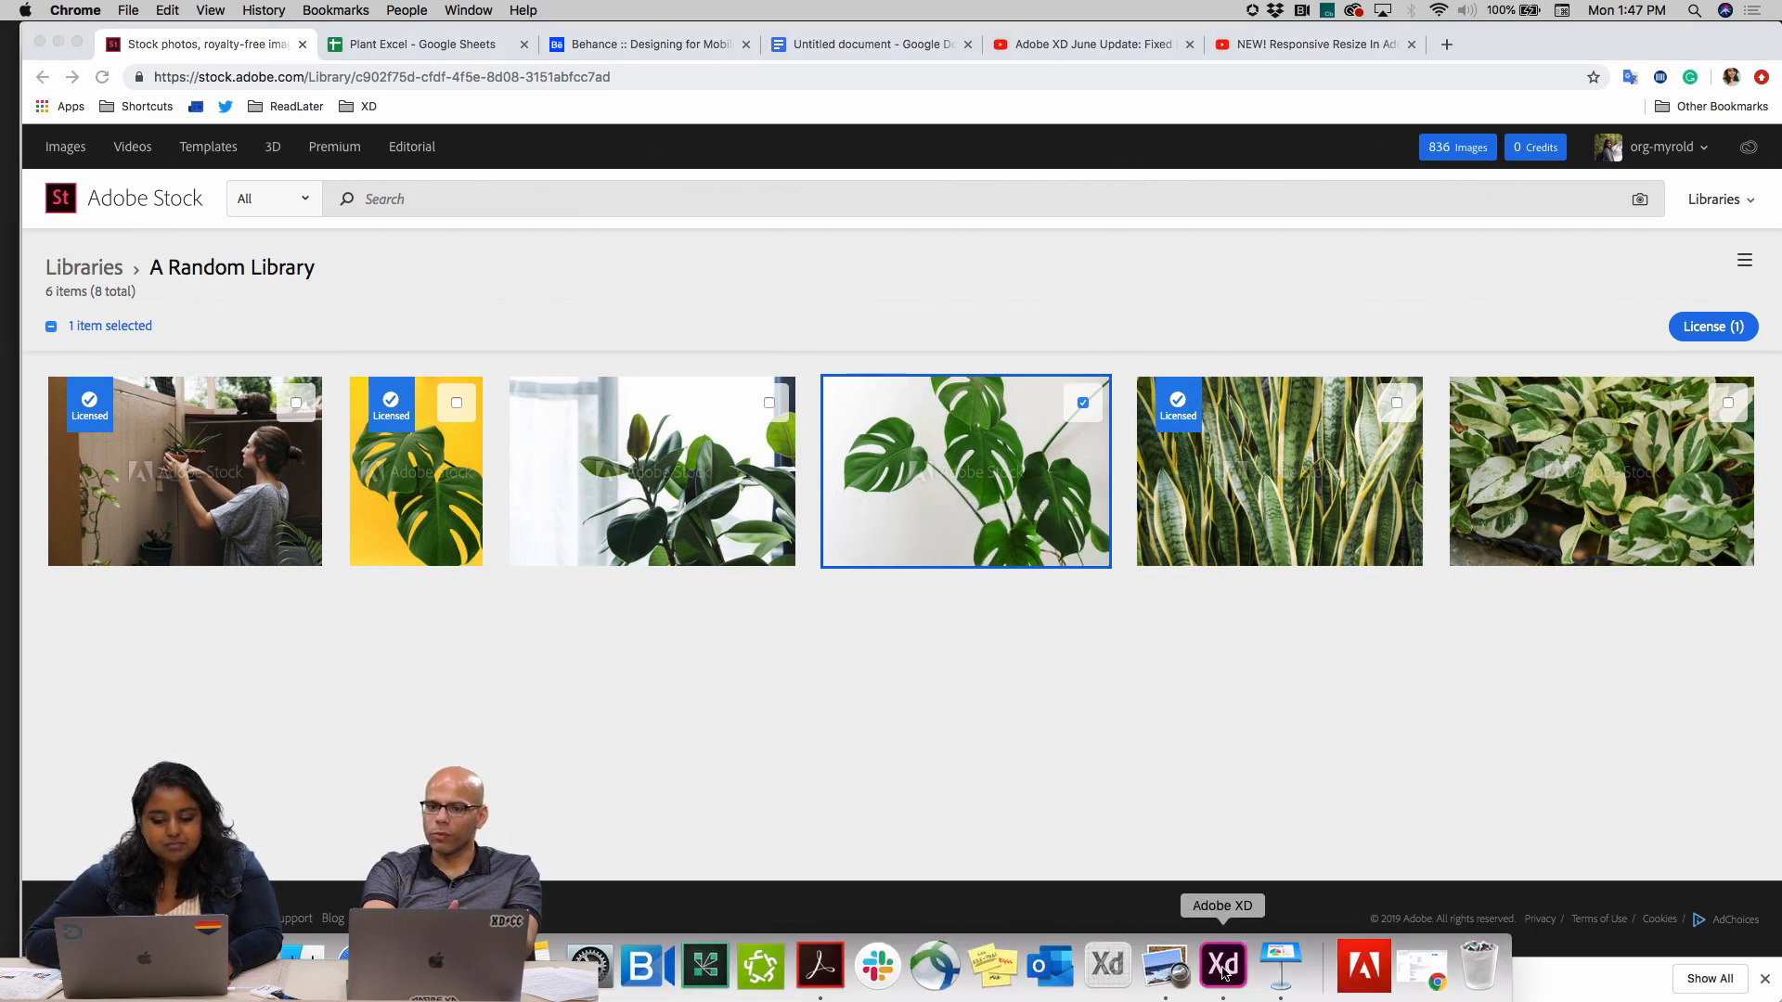
Switch back to the PlantTBD file in Adobe XD and close the Creative Cloud Libraries window
click(1223, 981)
scroll(793, 724, down, 5)
scroll(756, 684, right, 3)
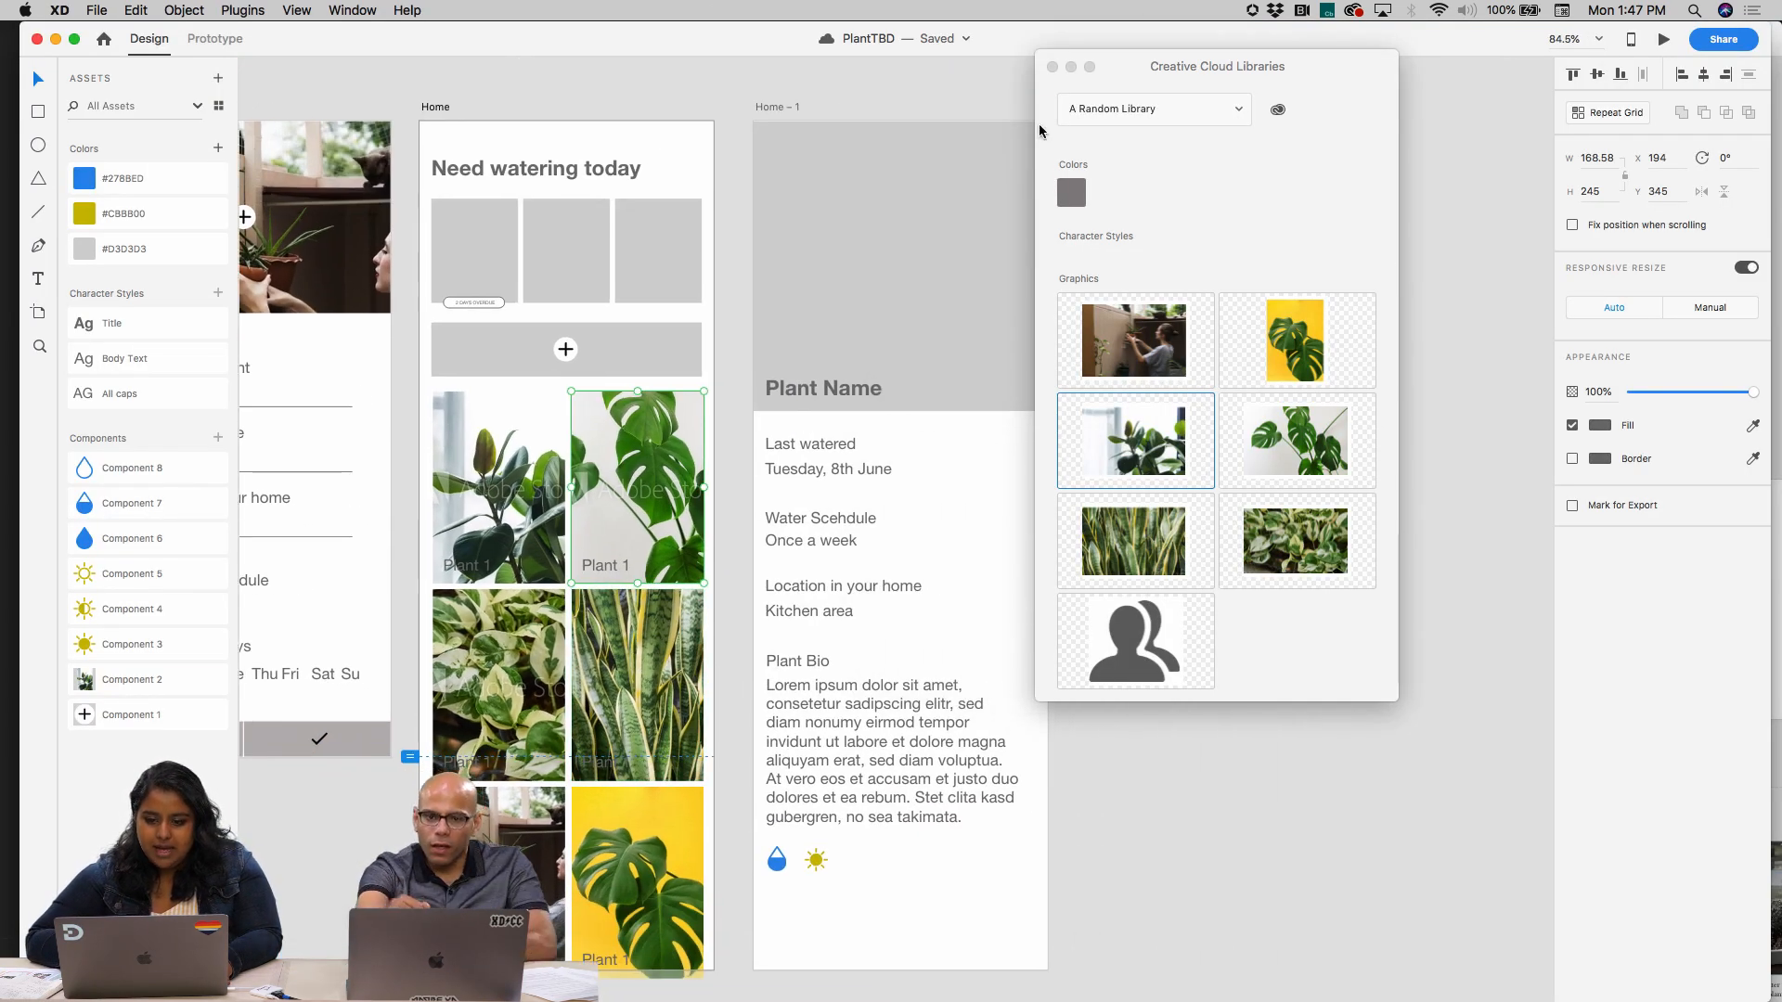
click(1053, 66)
click(1198, 360)
scroll(1199, 360, down, 3)
scroll(1199, 360, right, 2)
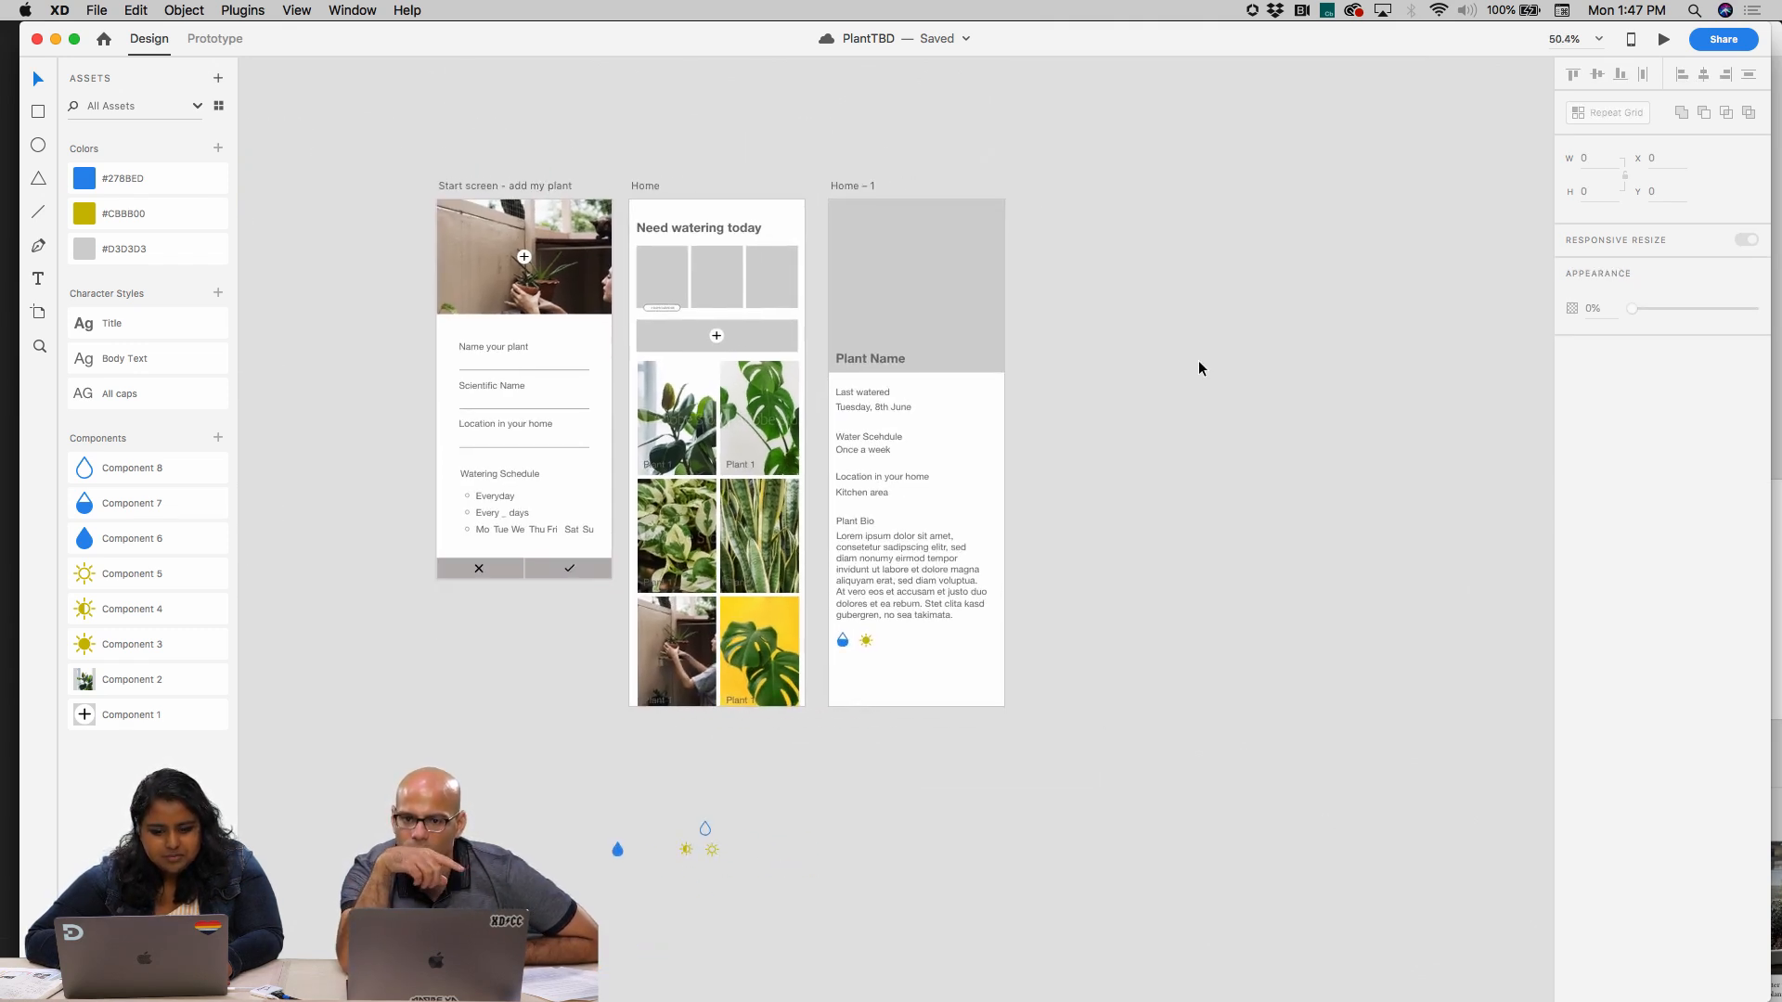
scroll(619, 511, up, 10)
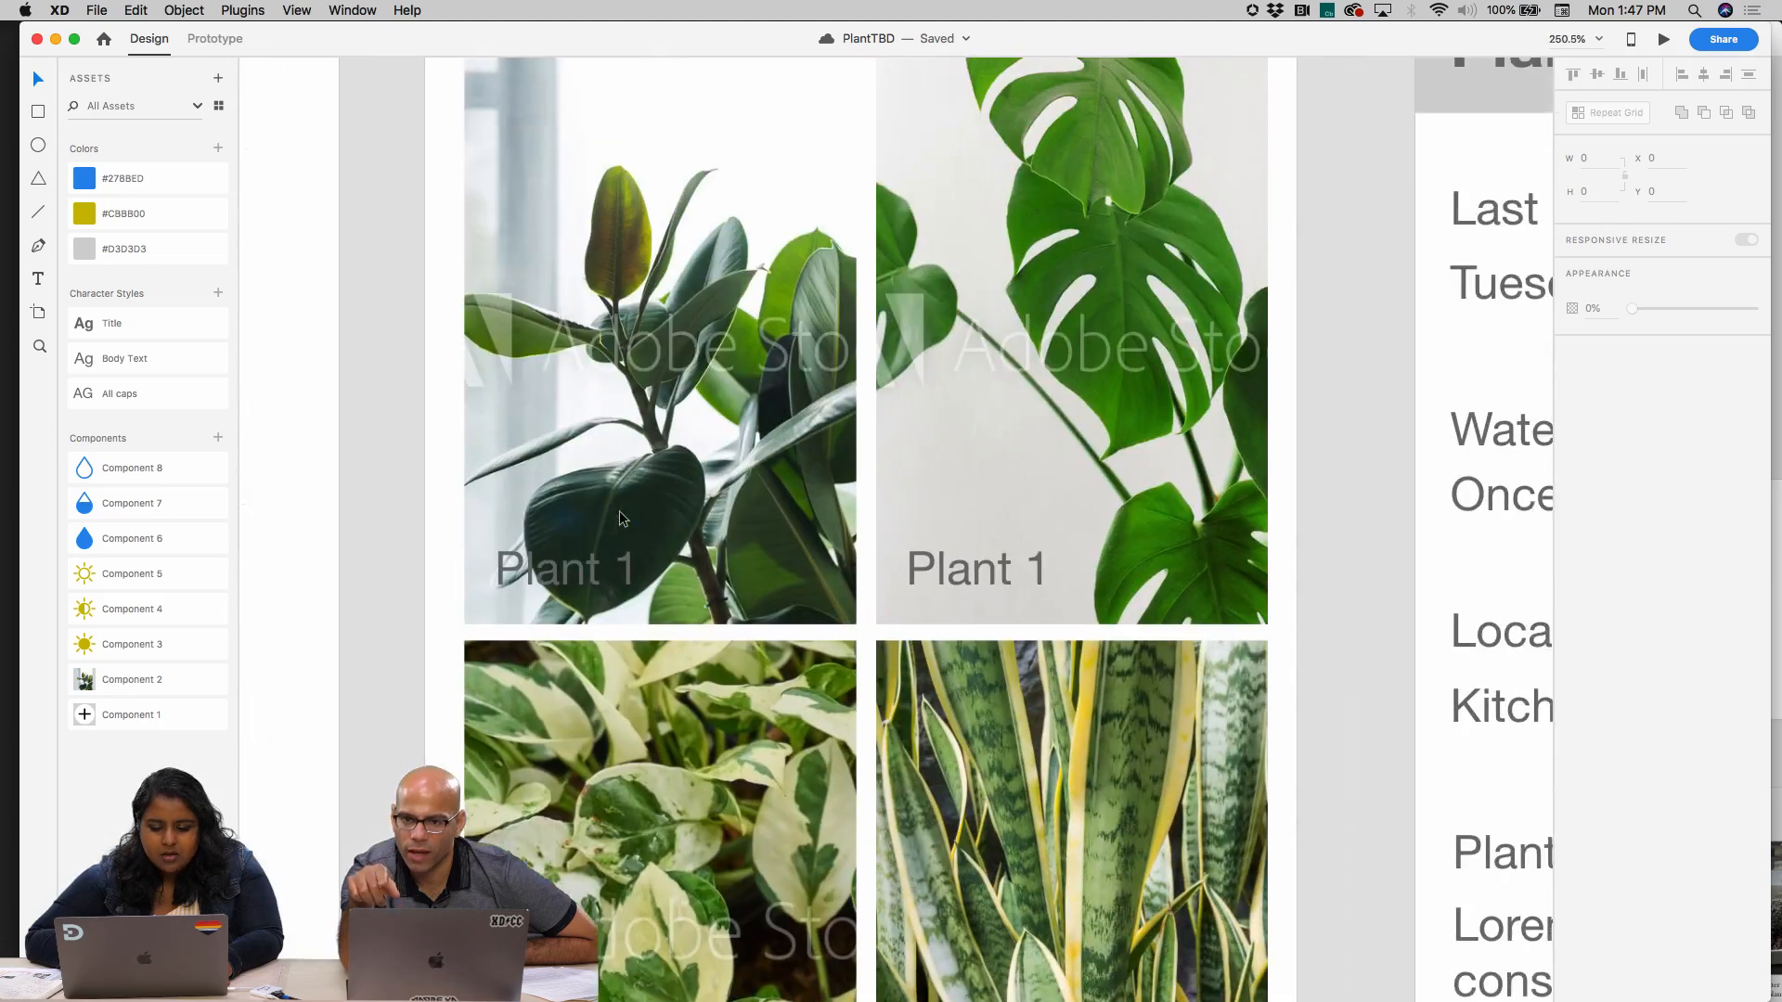
click(539, 643)
click(554, 622)
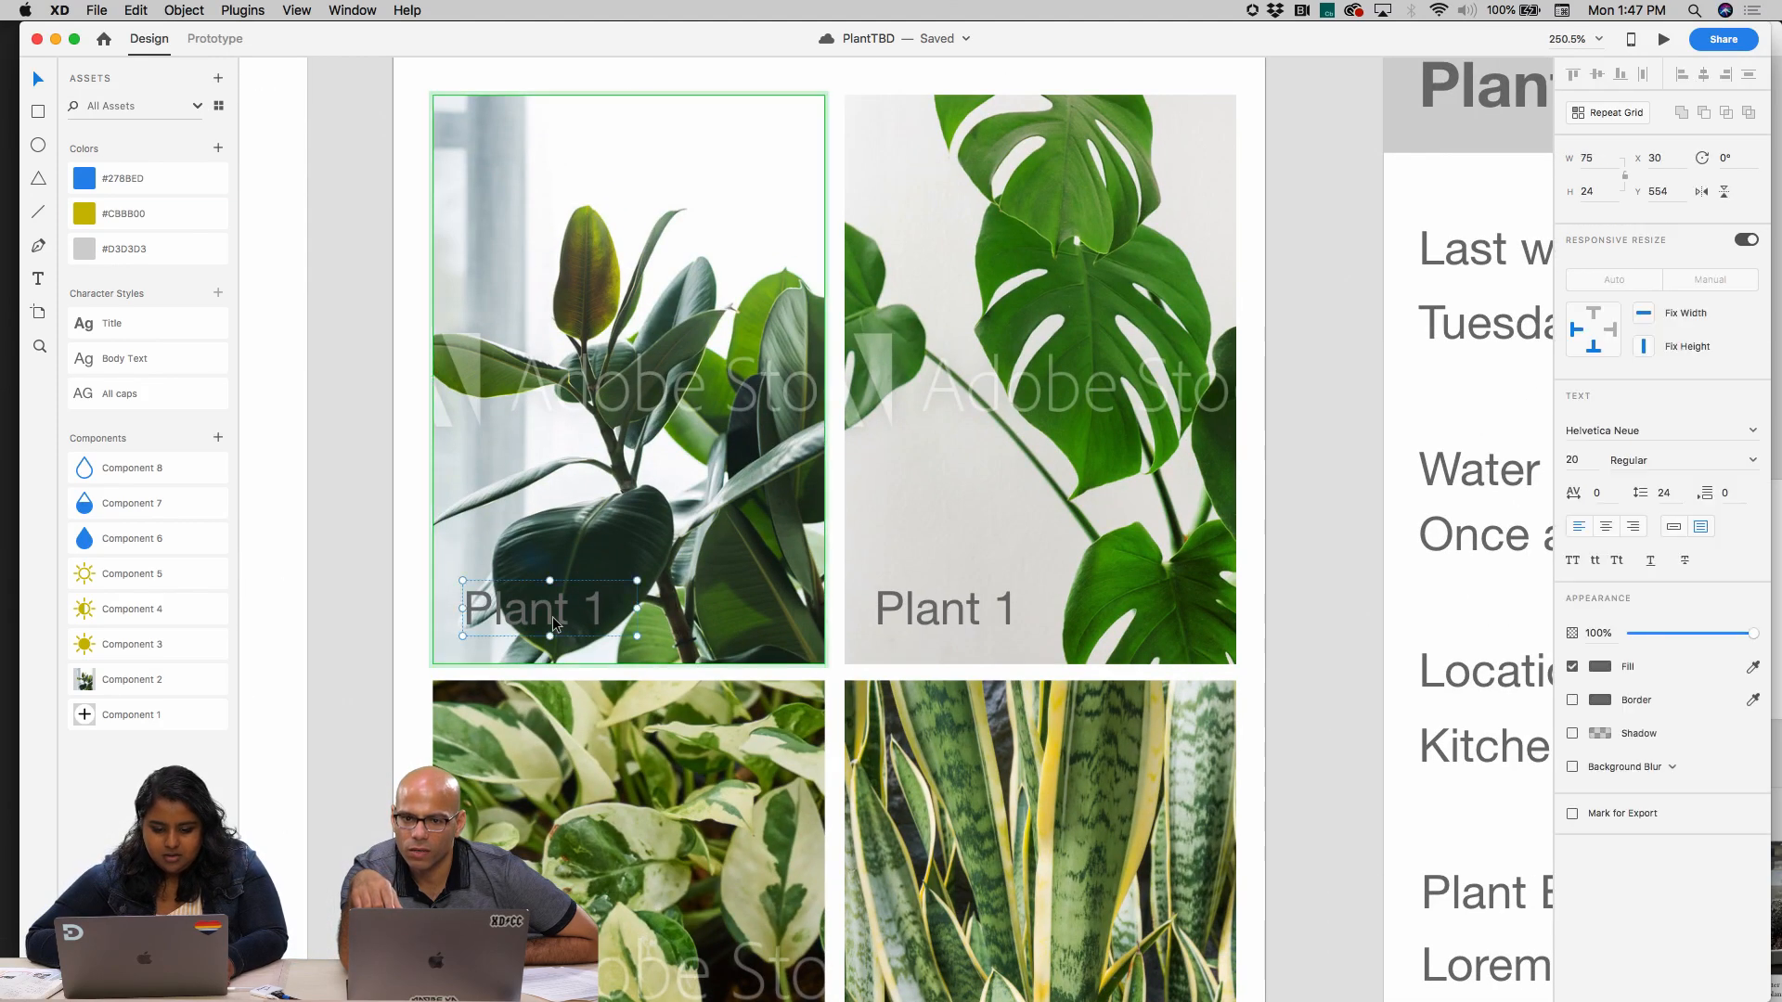
double_click(553, 618)
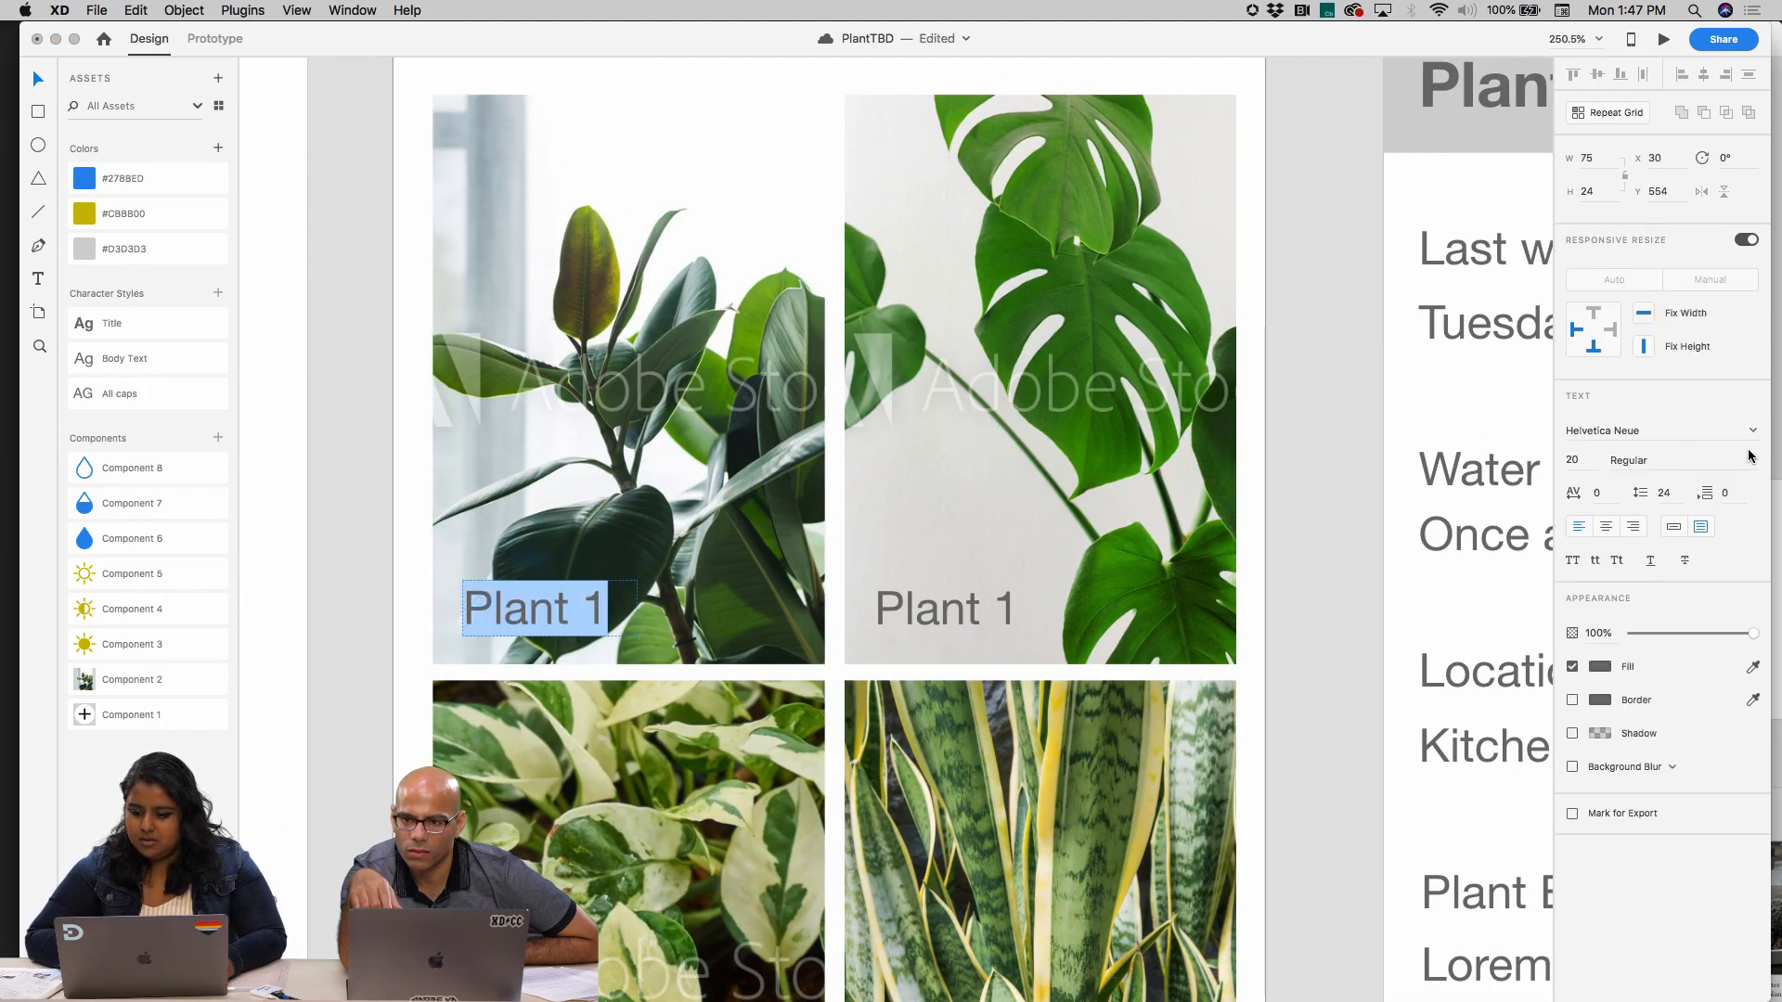
click(375, 384)
double_click(633, 176)
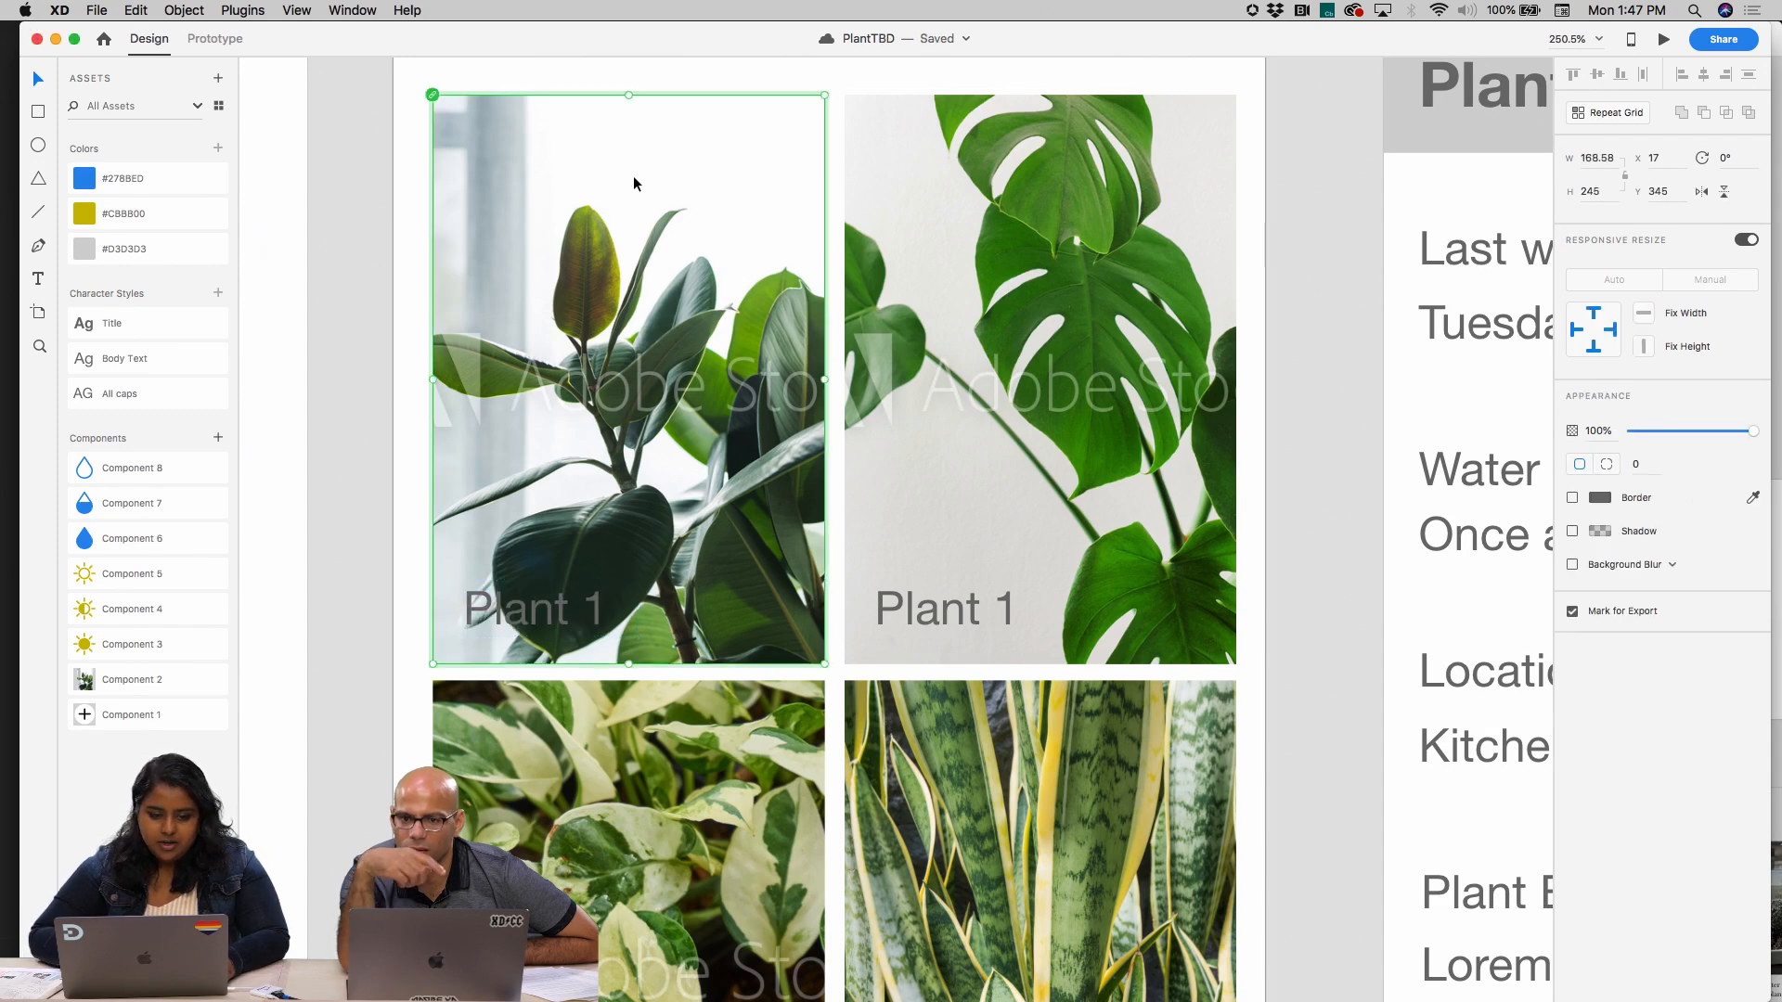
click(793, 64)
click(778, 102)
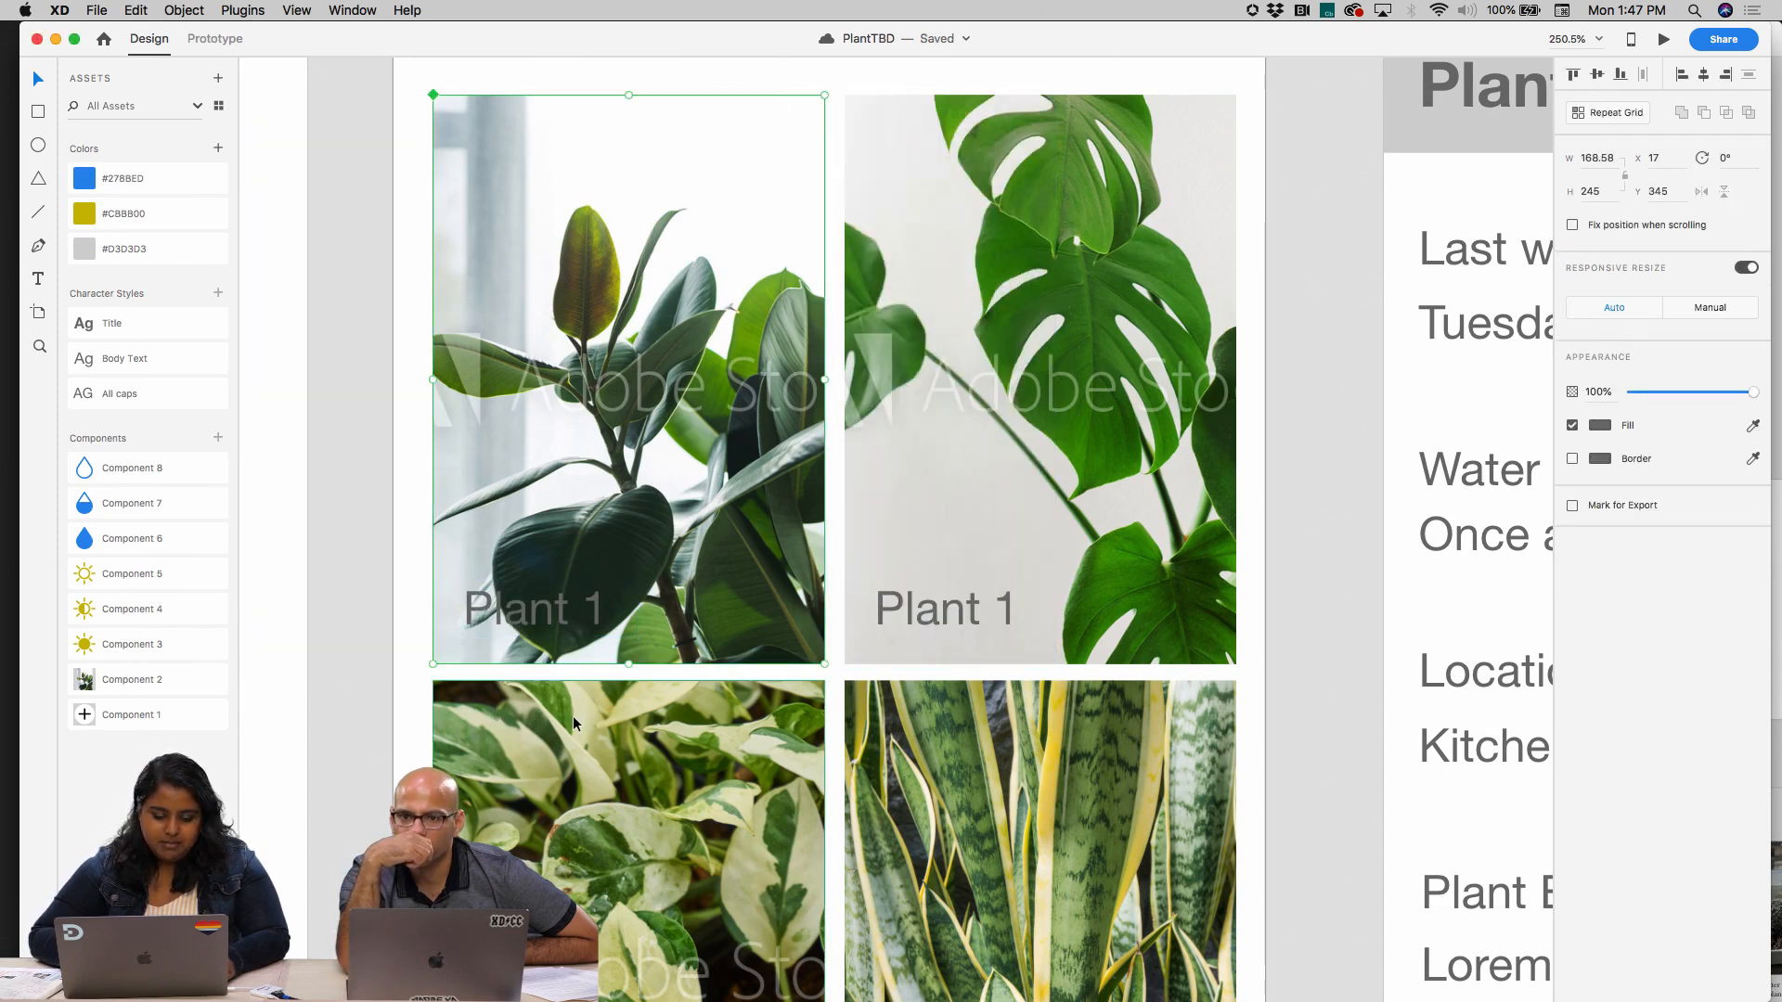
Duplicate the first plant card's Plant 1 label directly above itself and change the lower one to "Last watered: yesterday"
click(538, 619)
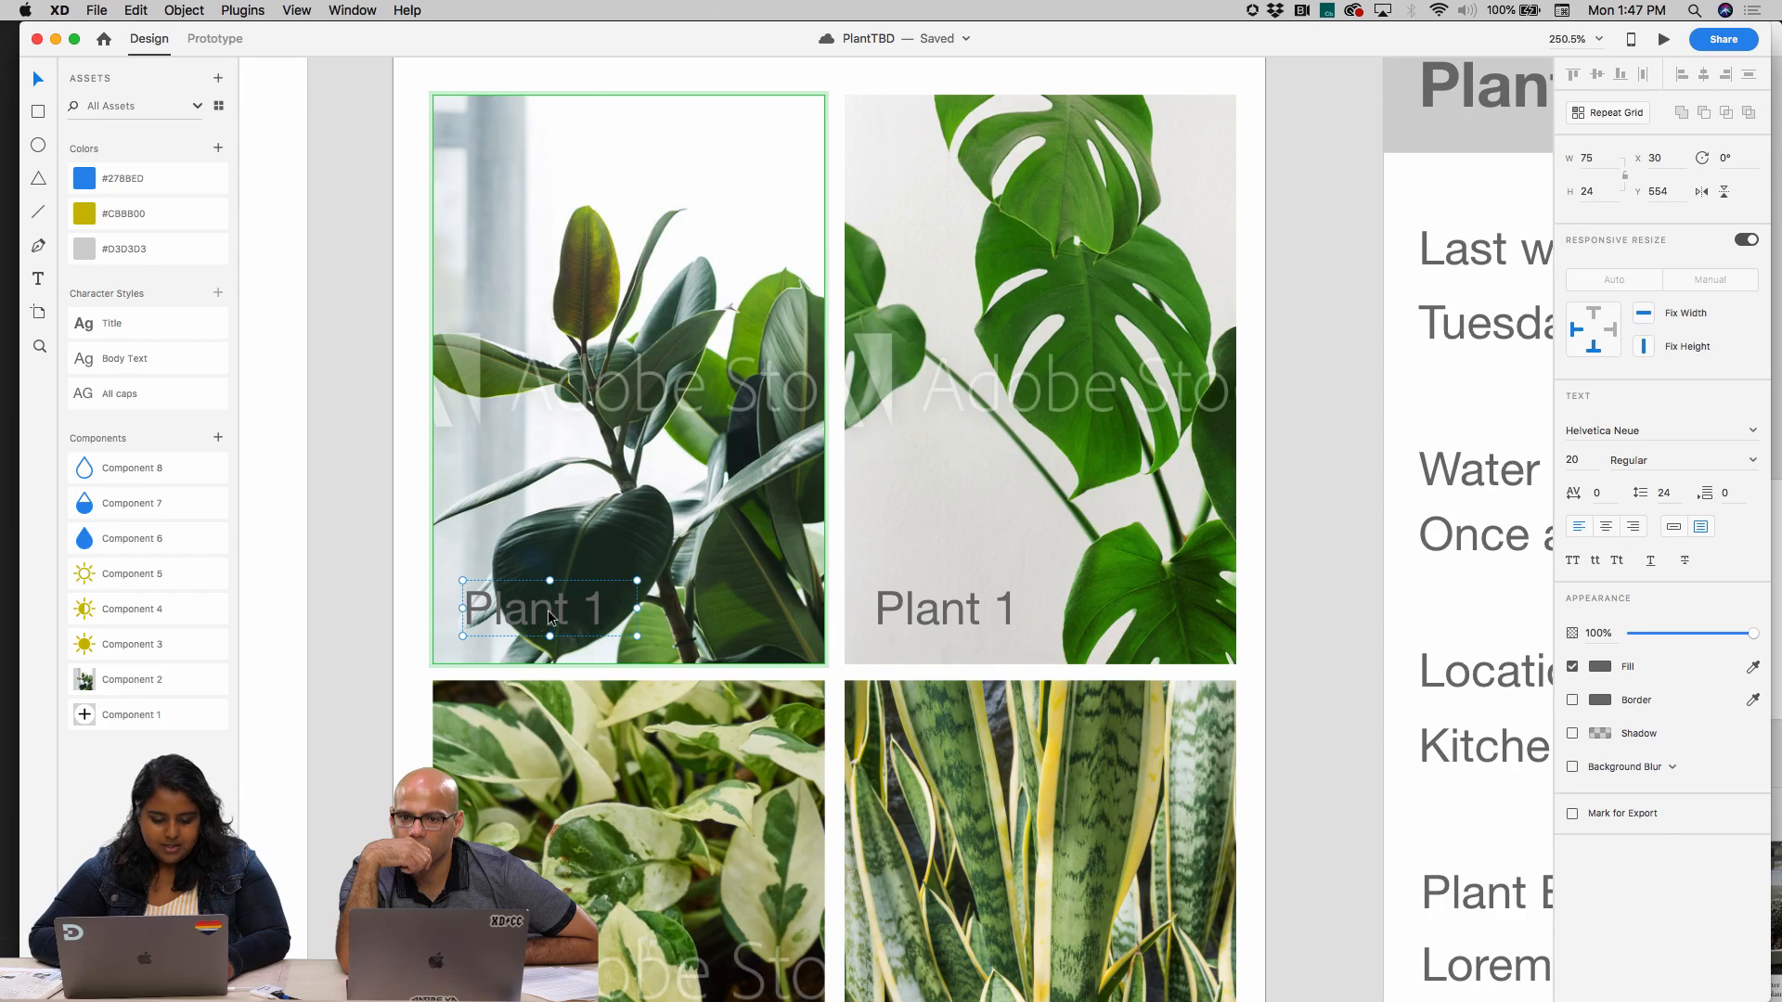
drag(551, 617, 548, 556)
double_click(611, 614)
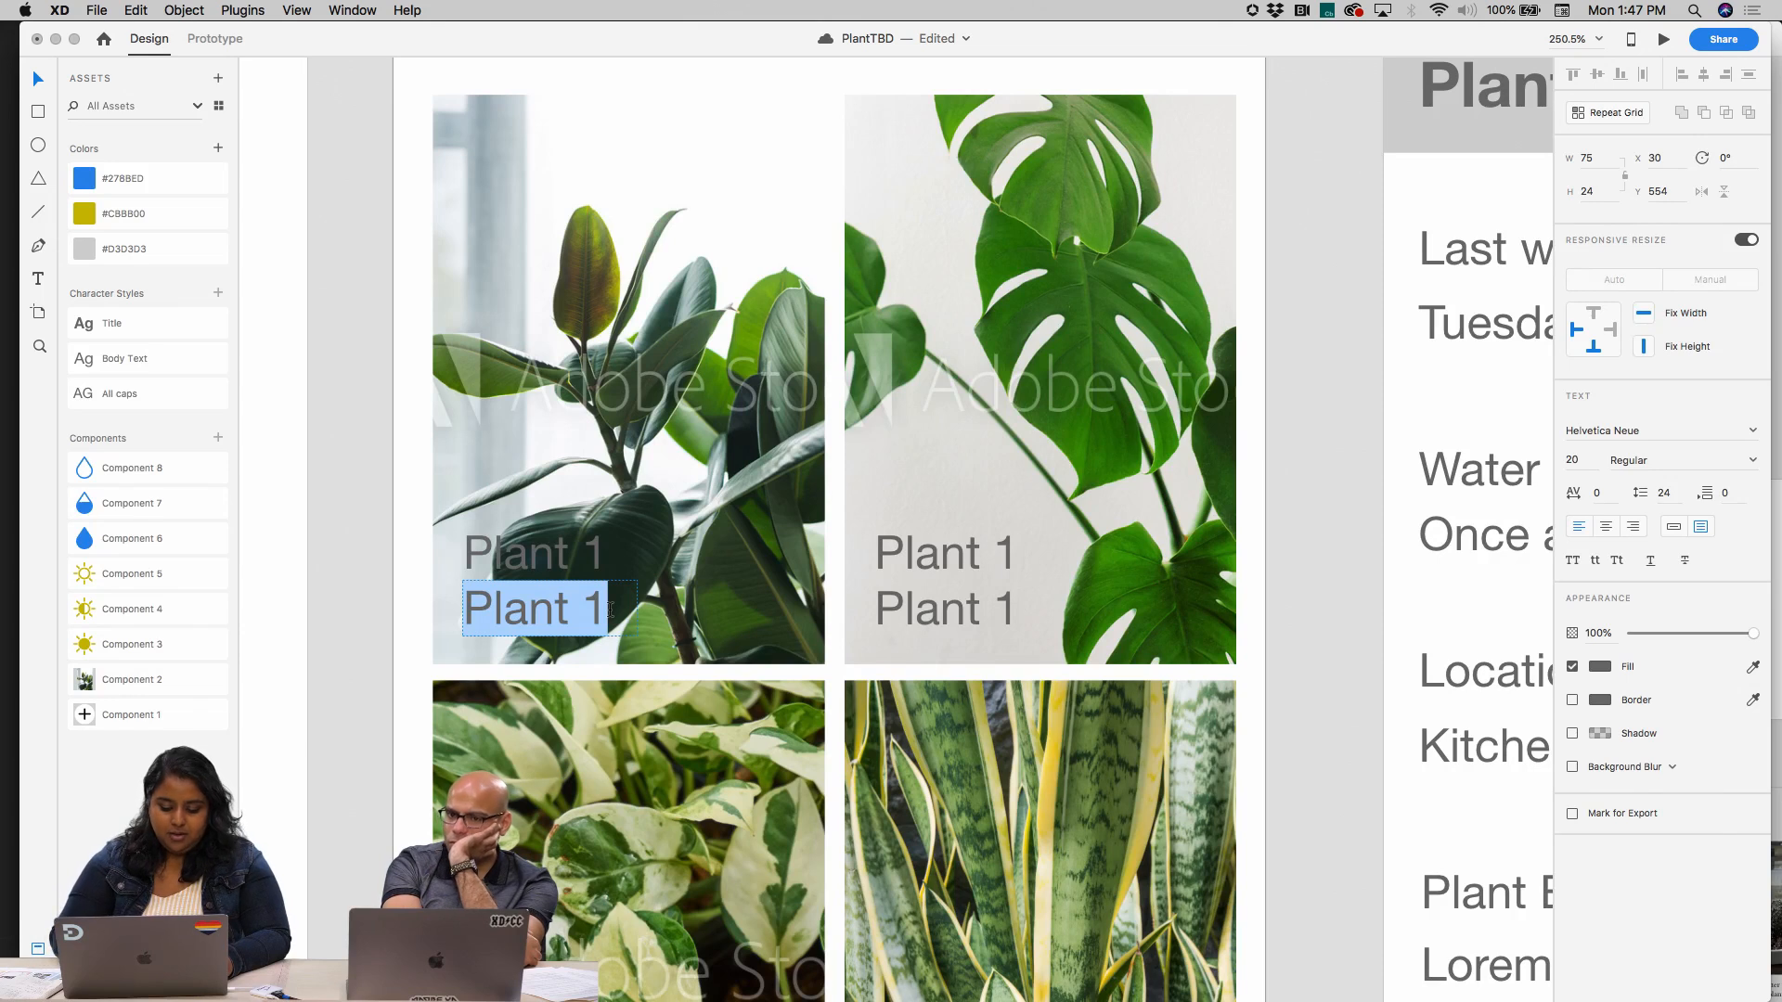
text(Last watered : yesterd)
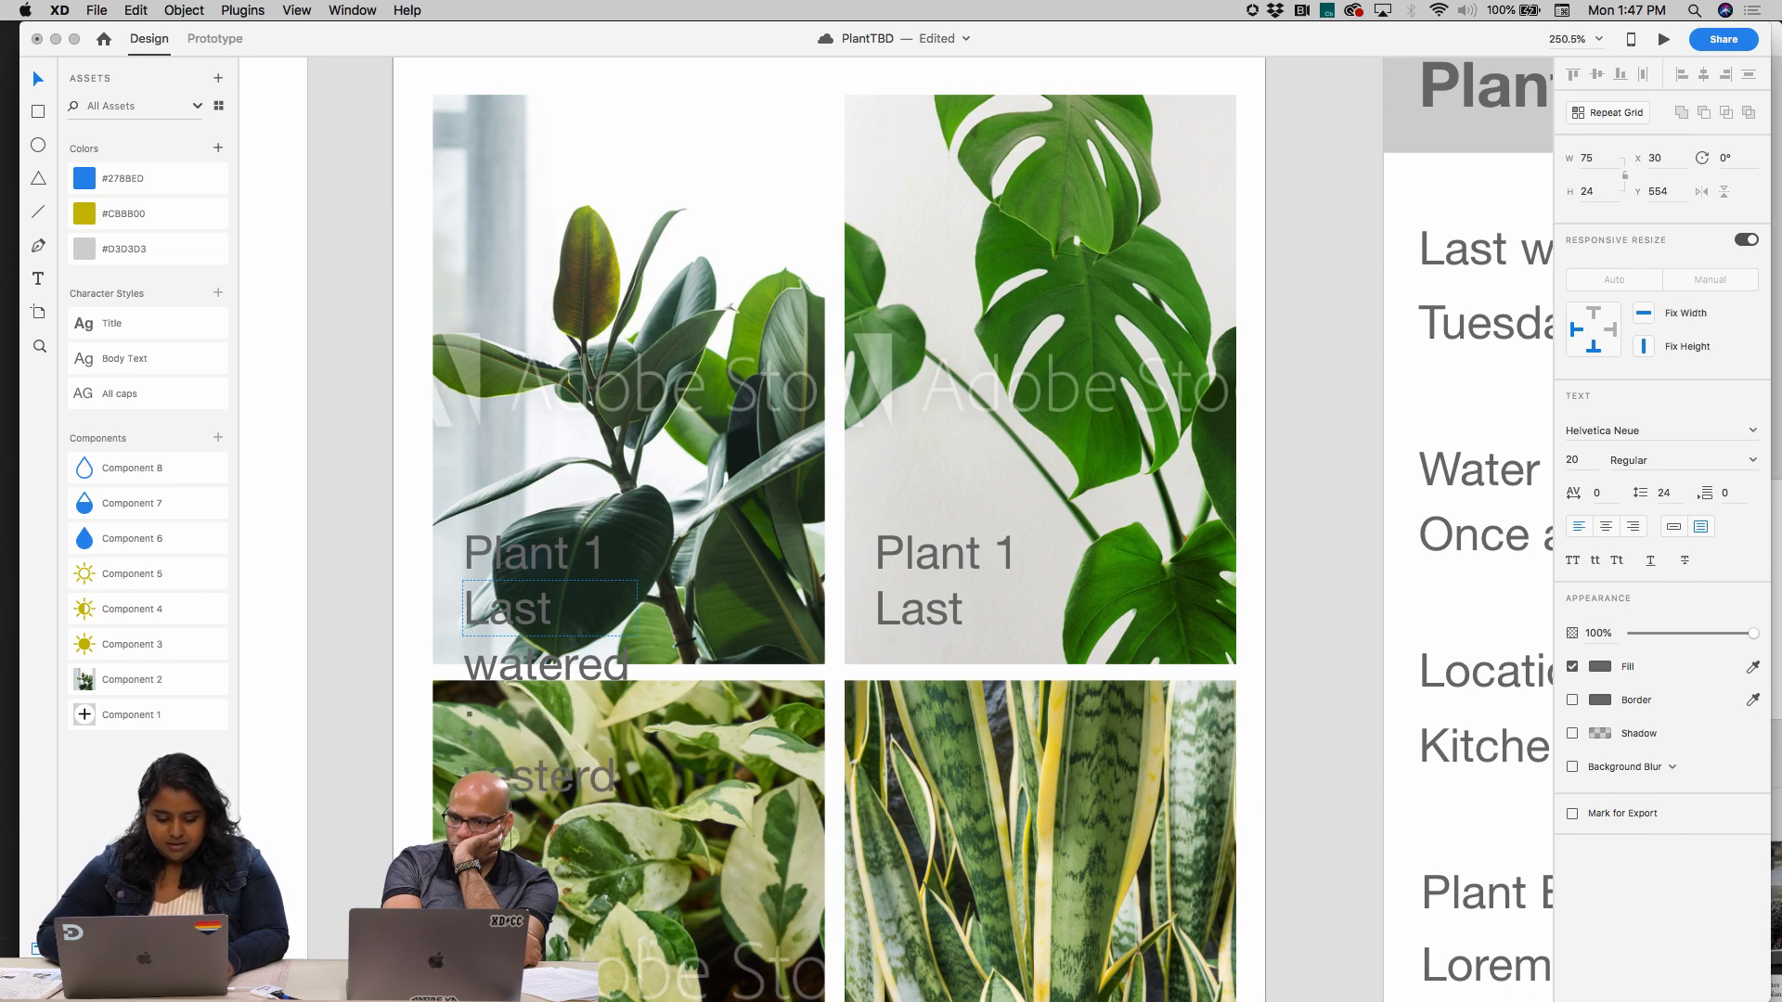
key(Escape)
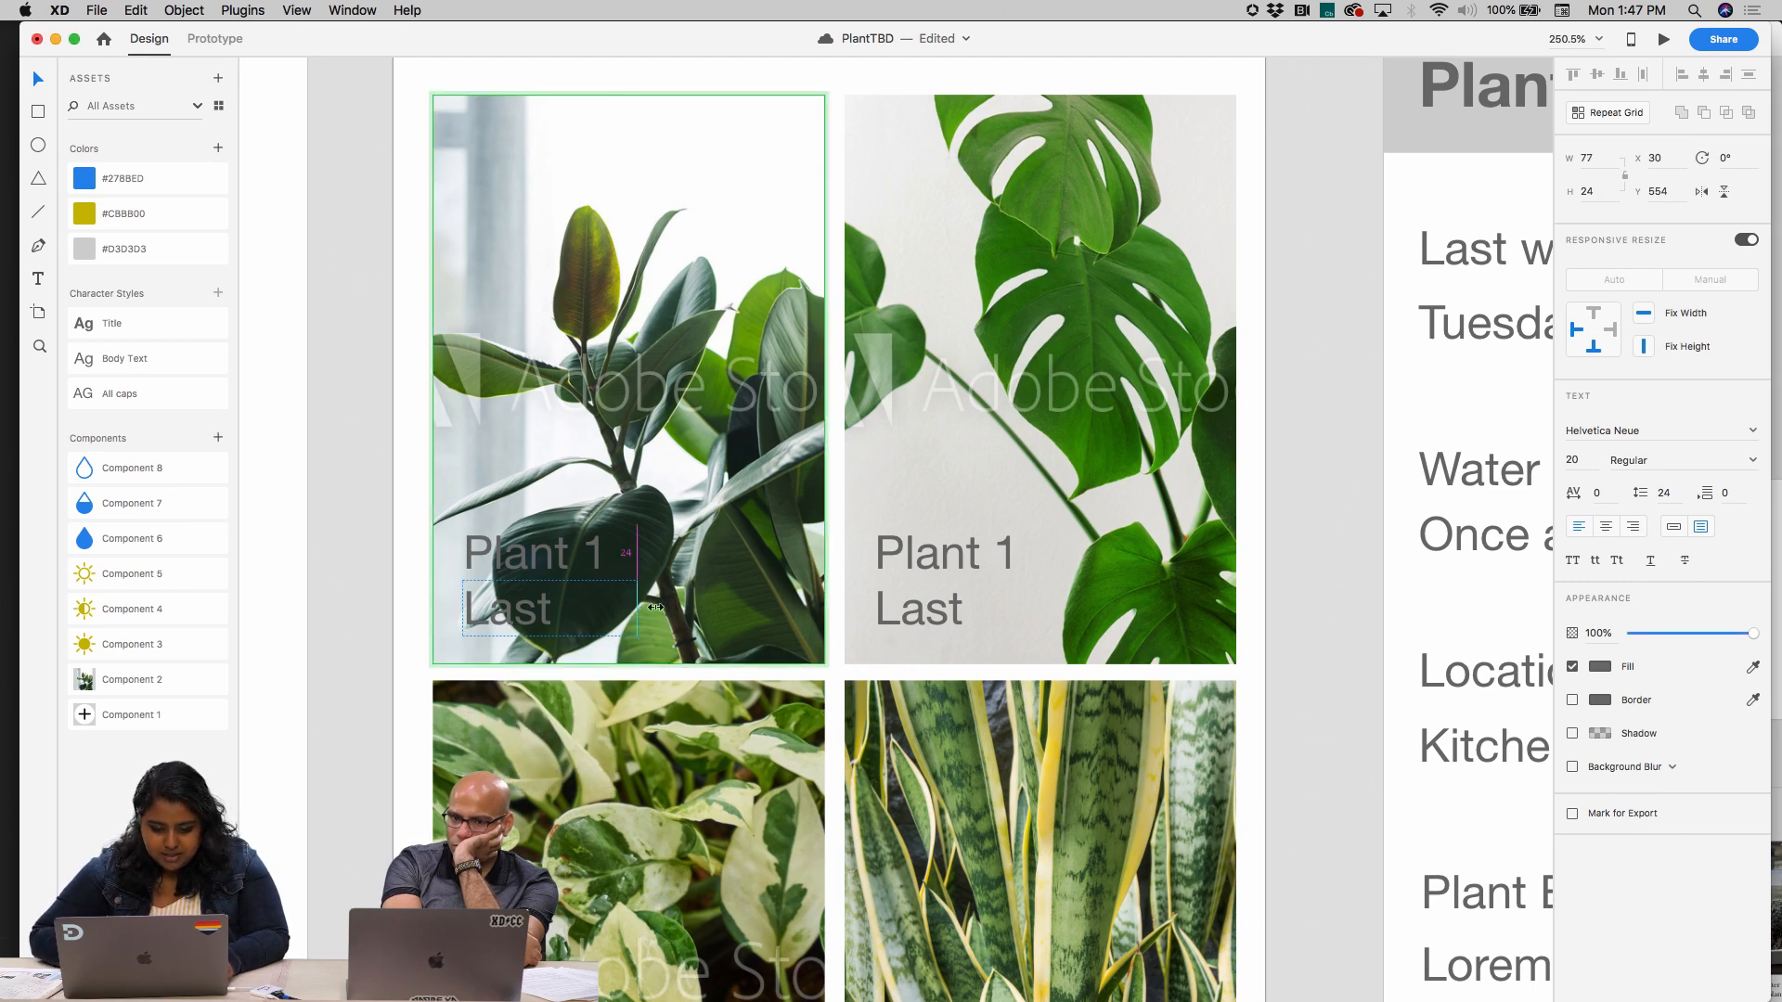
Move both labels up on the first card and resize the Last watered text box to 131 × 53, wrapping onto two lines
drag(655, 607, 972, 617)
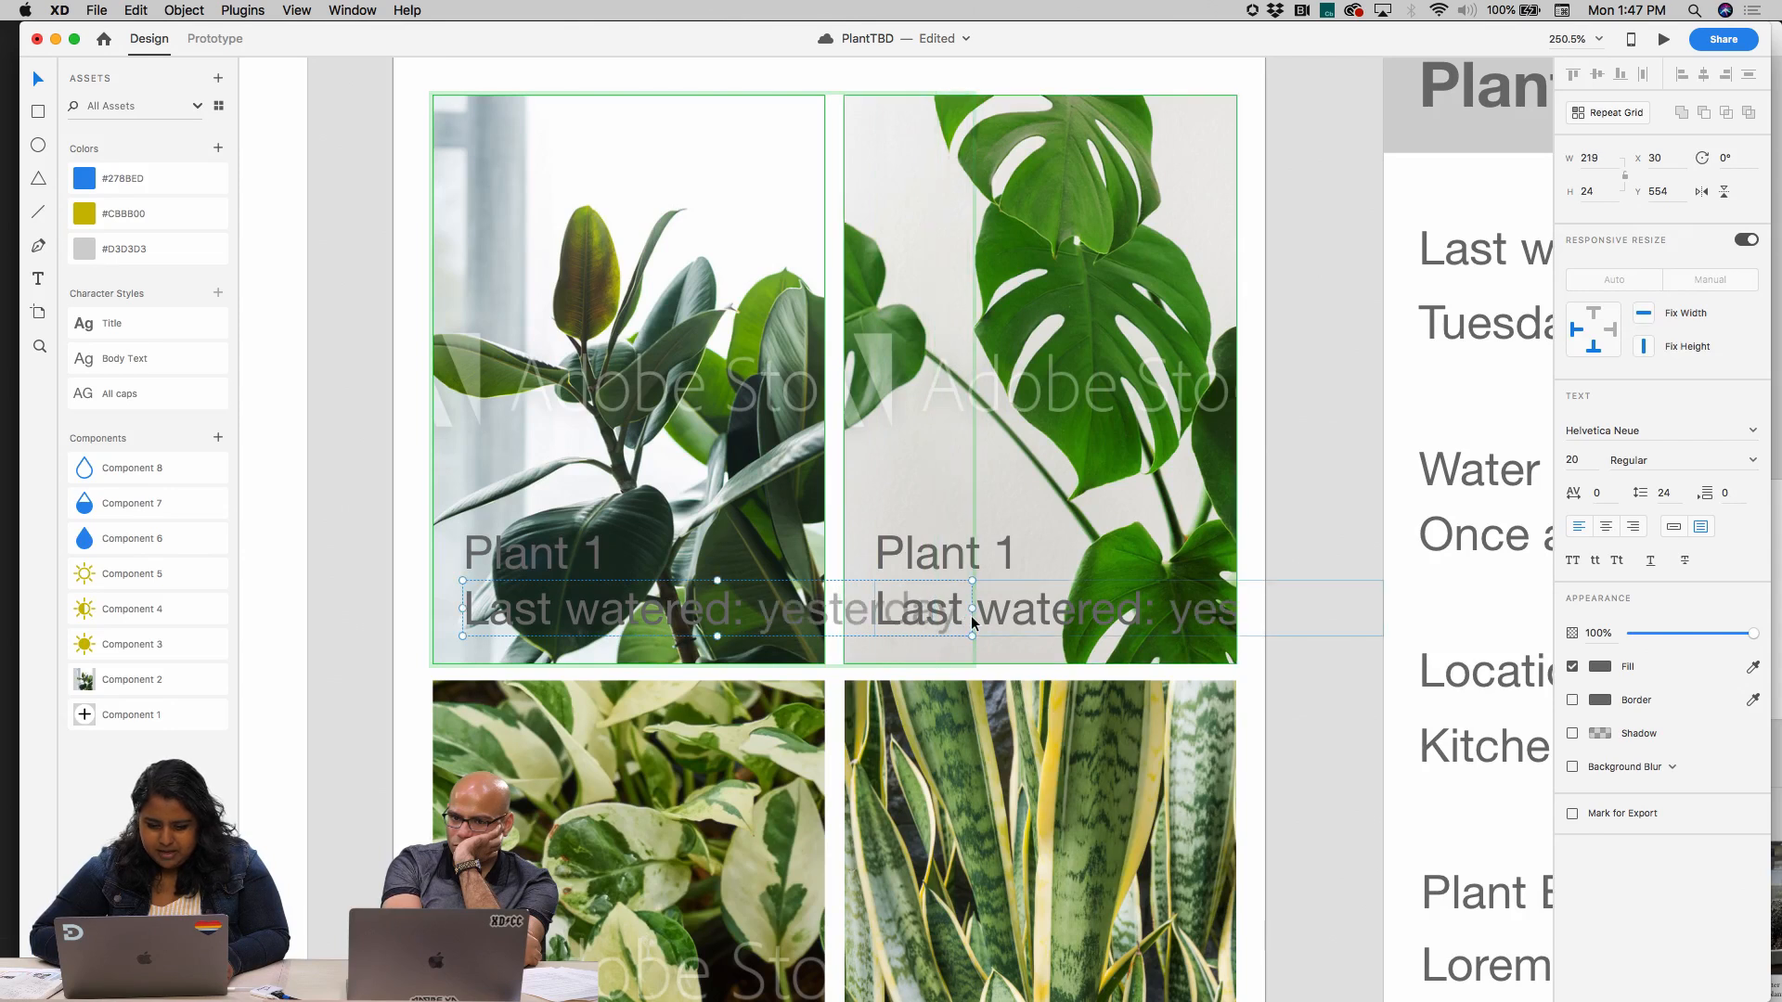
shift+click(555, 554)
drag(554, 553, 554, 502)
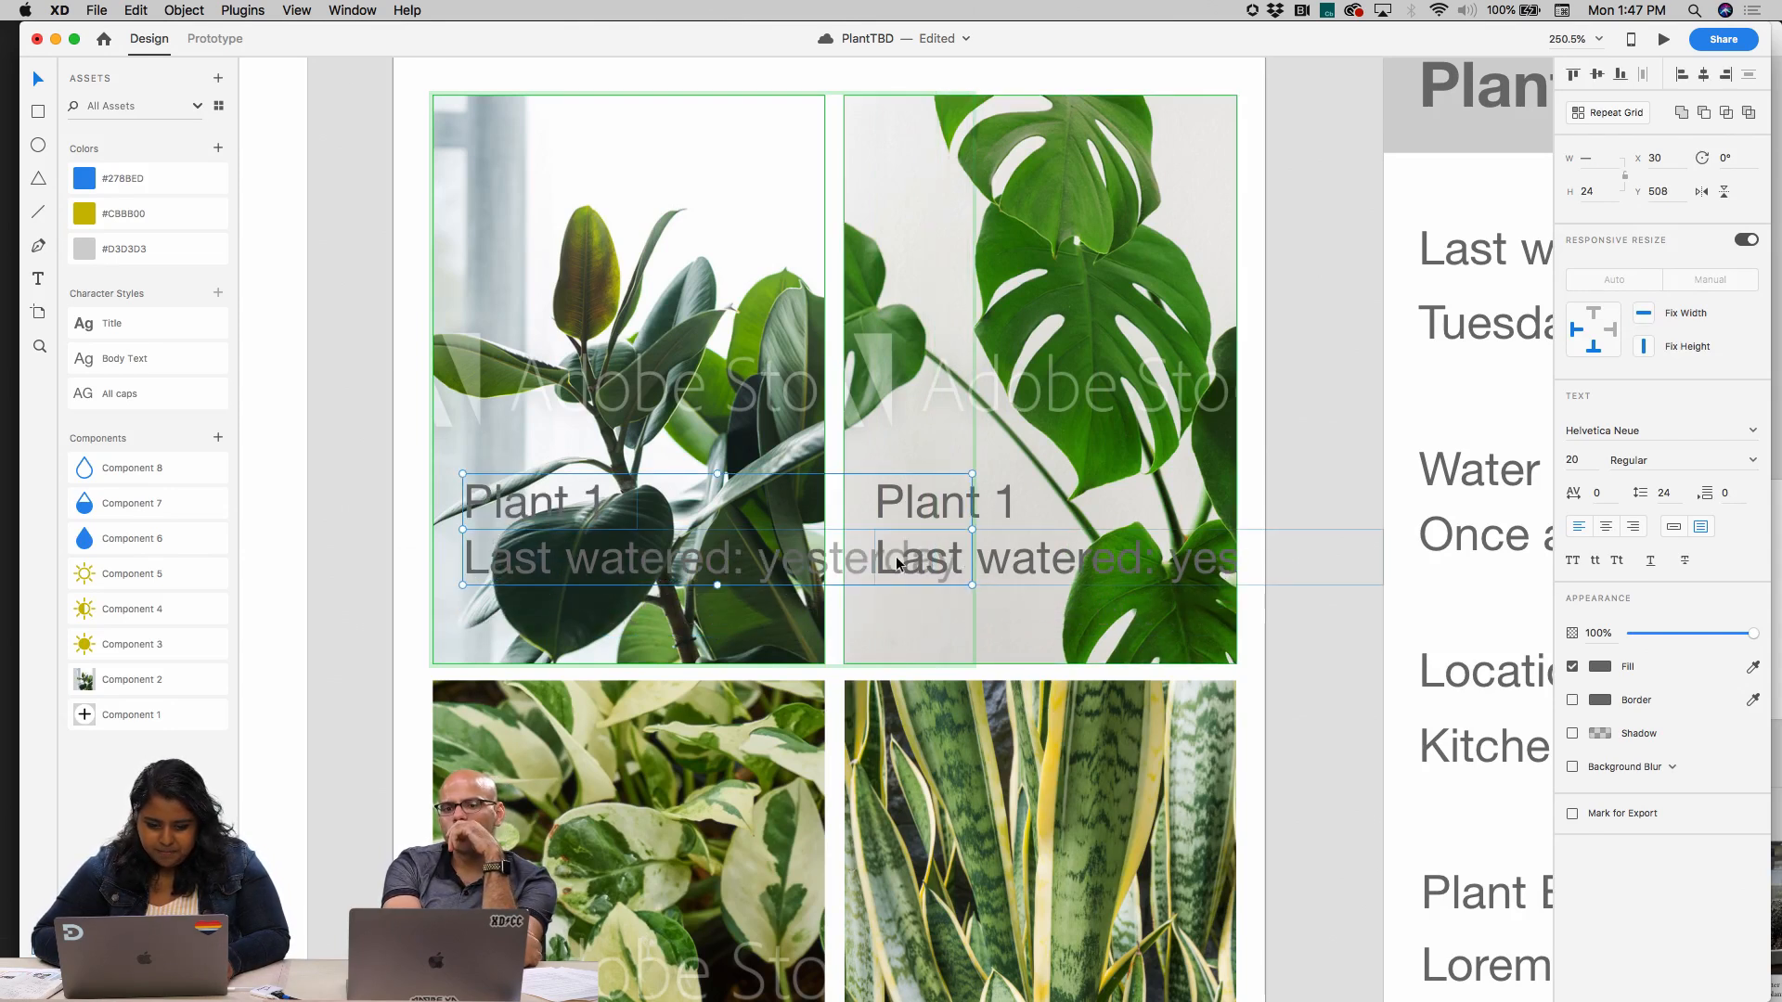
double_click(844, 562)
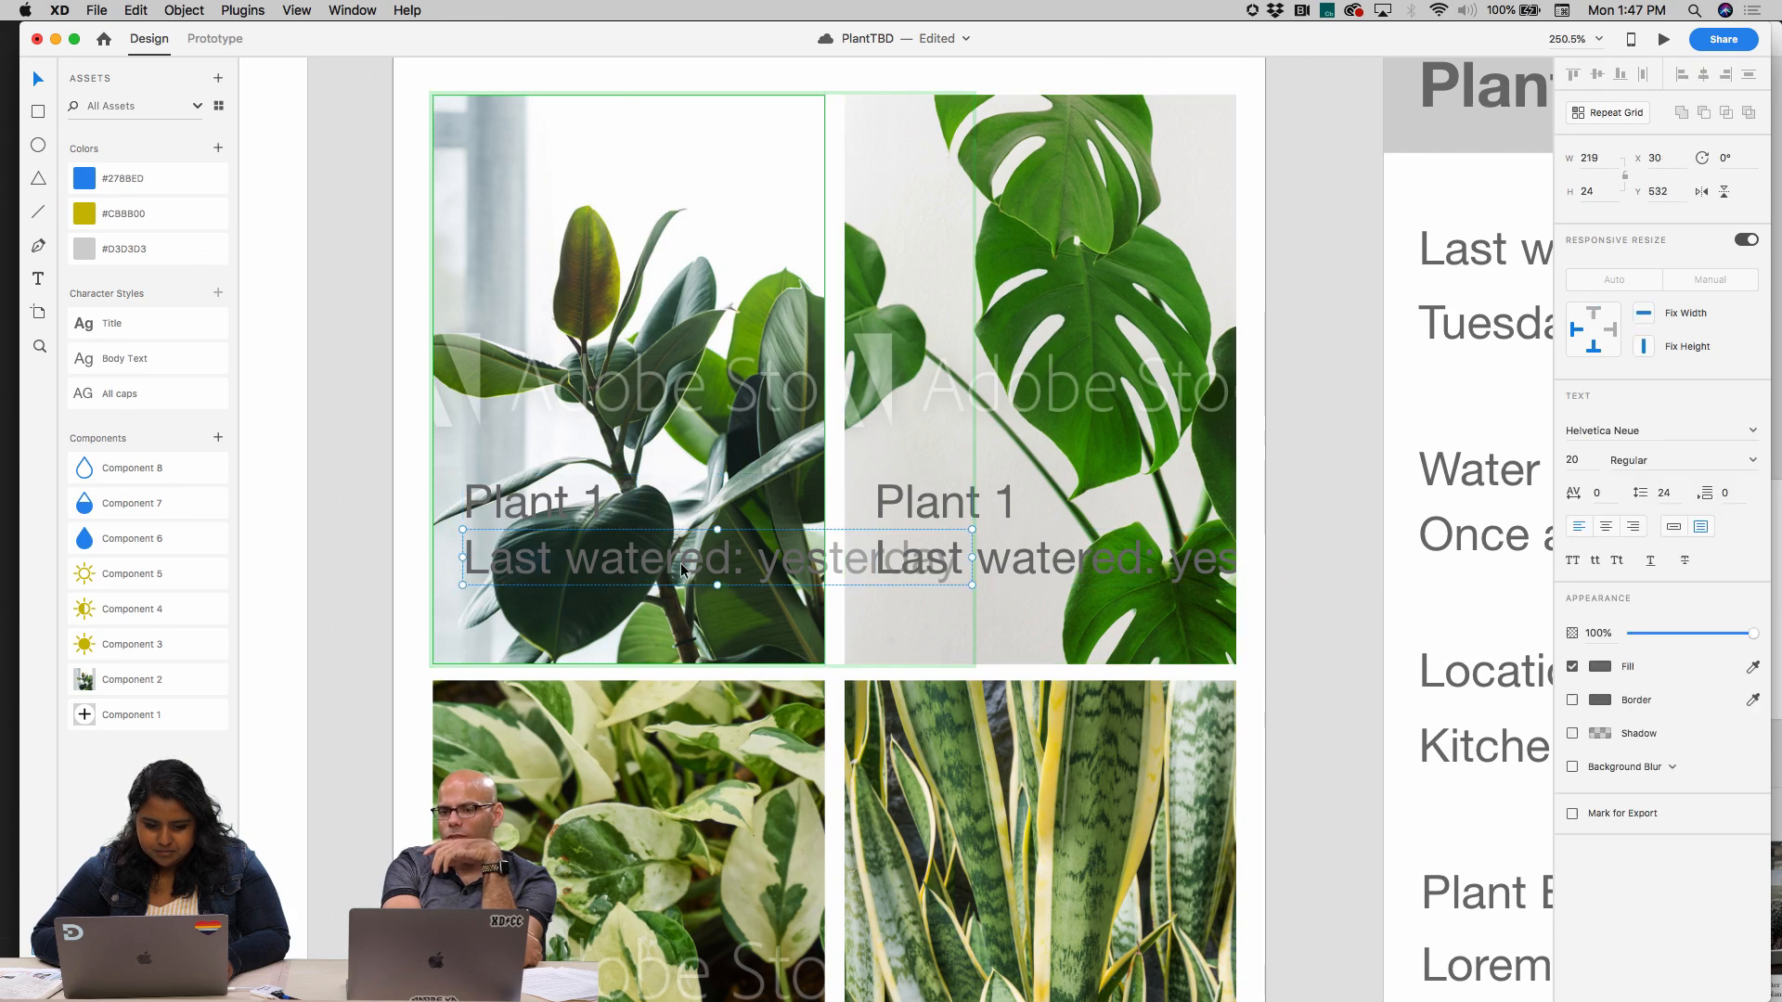
drag(971, 560, 766, 592)
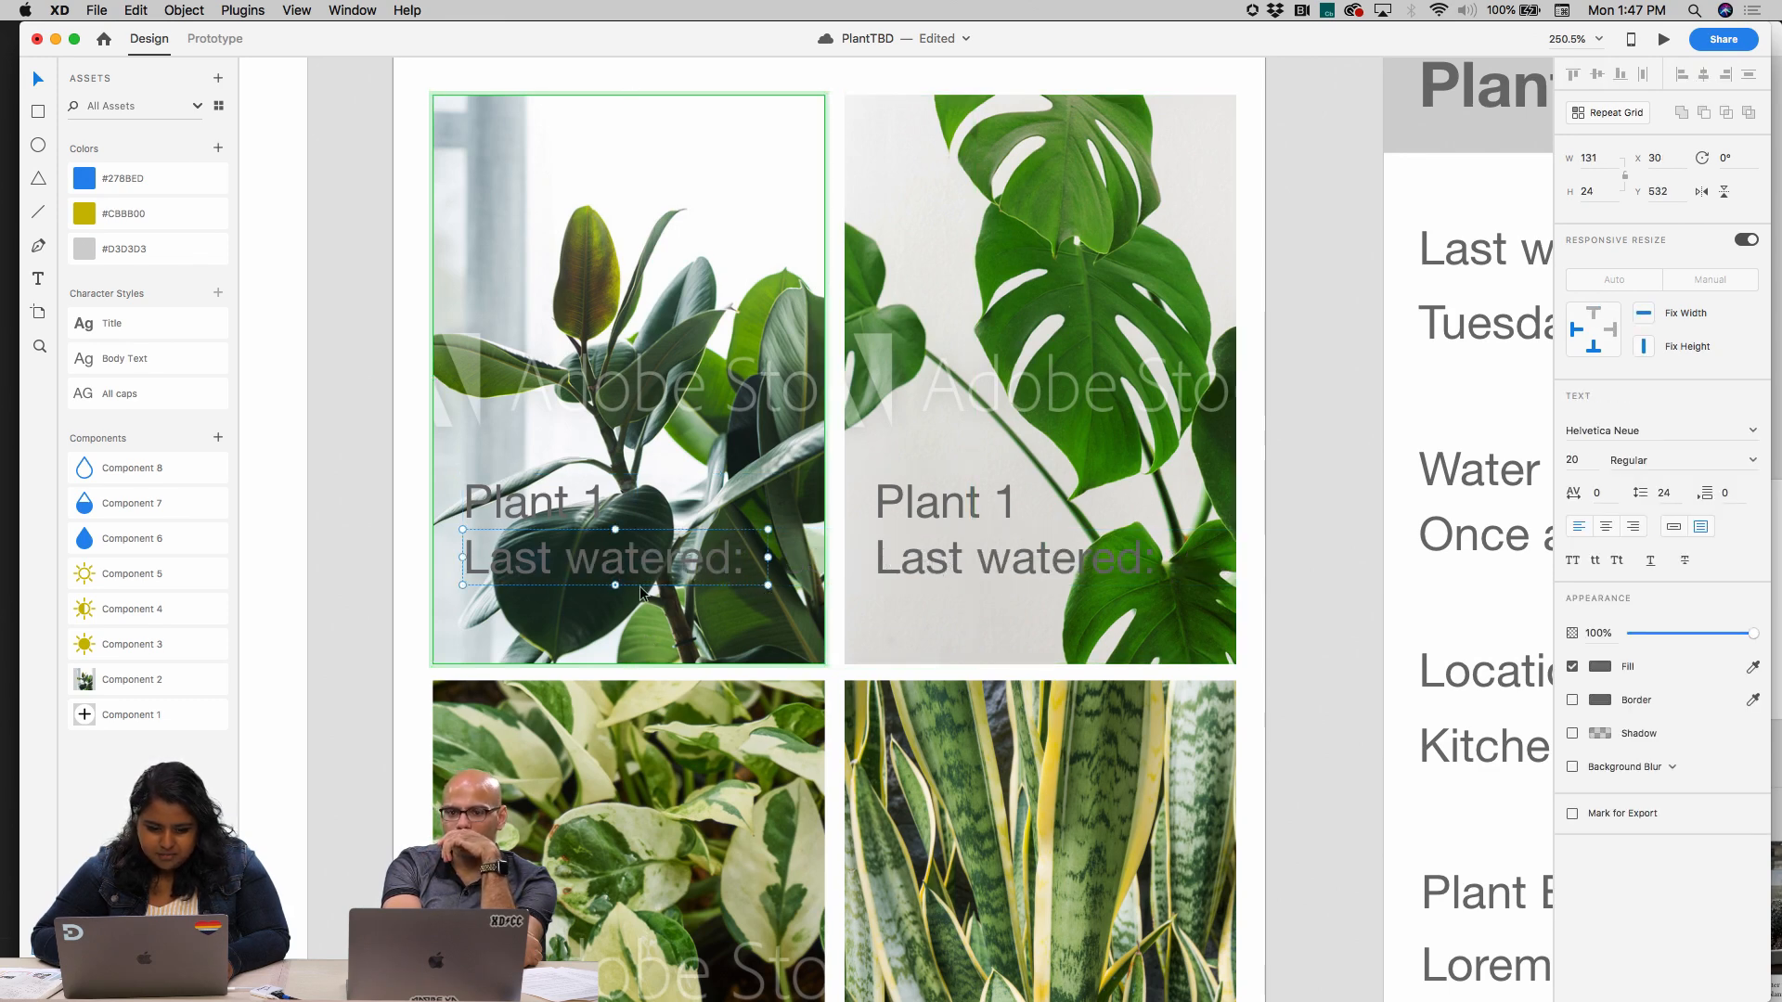
drag(613, 583, 614, 652)
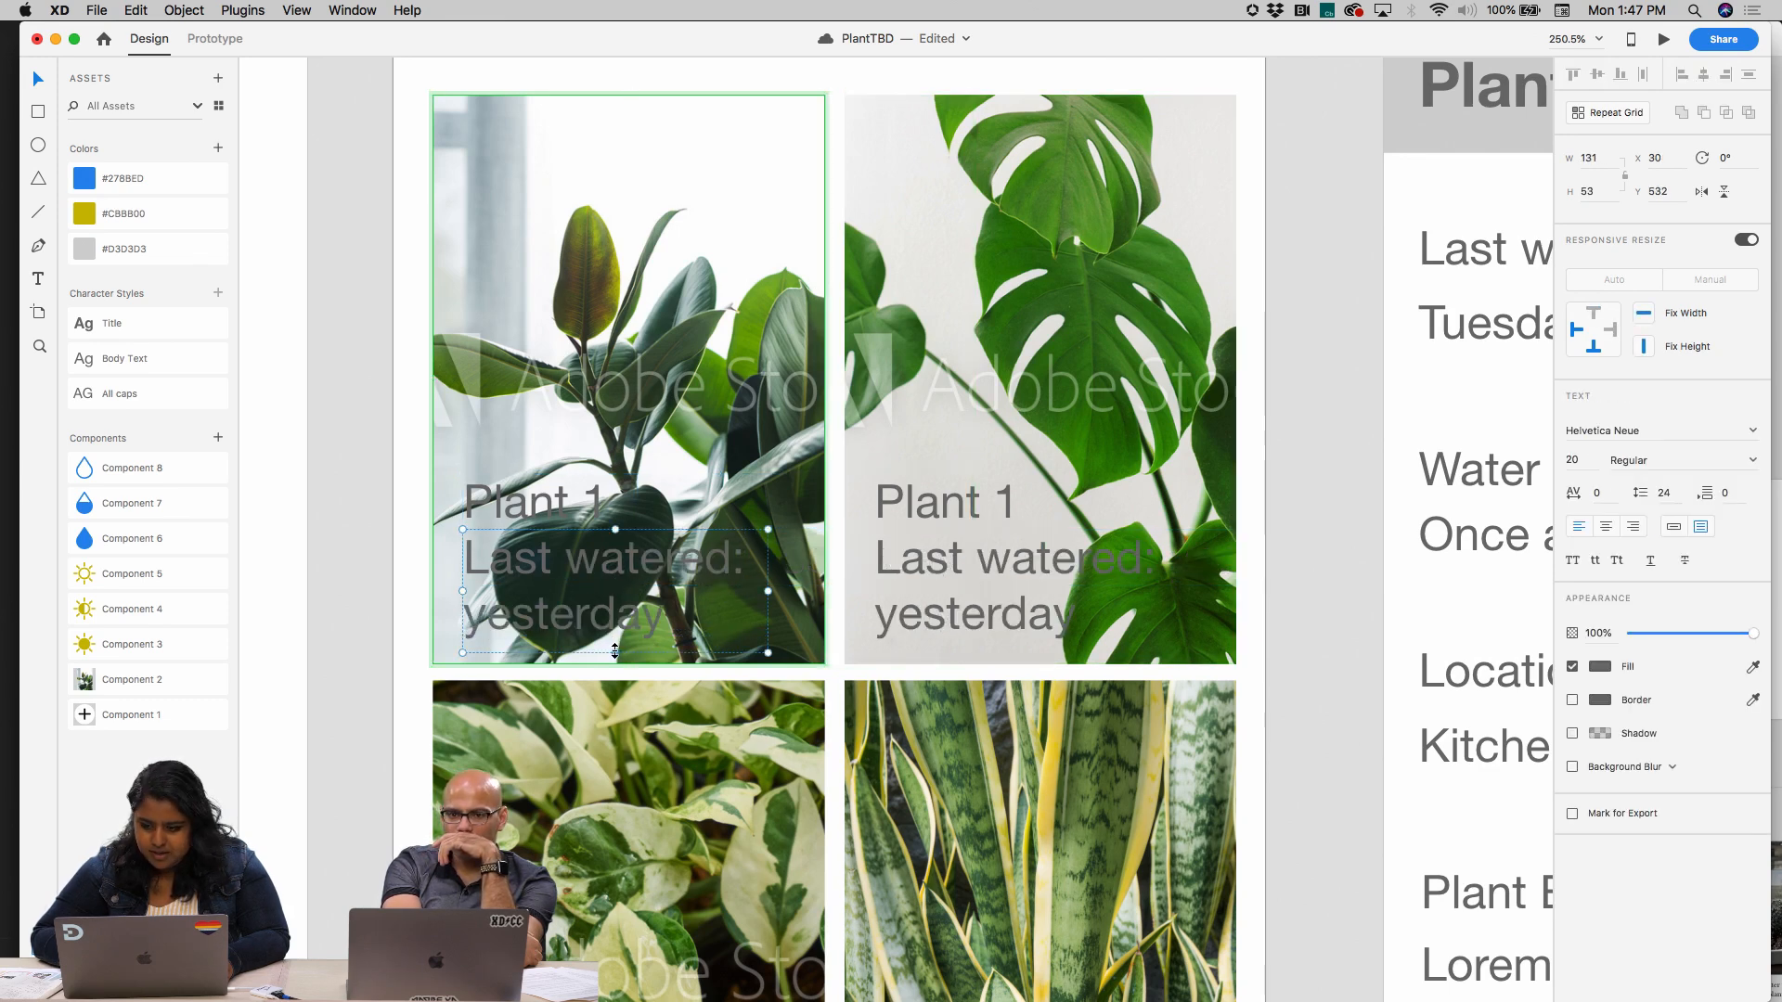
Set the Last watered text to Helvetica Neue Bold with a white #FFFFFF fill
click(1753, 462)
click(1654, 652)
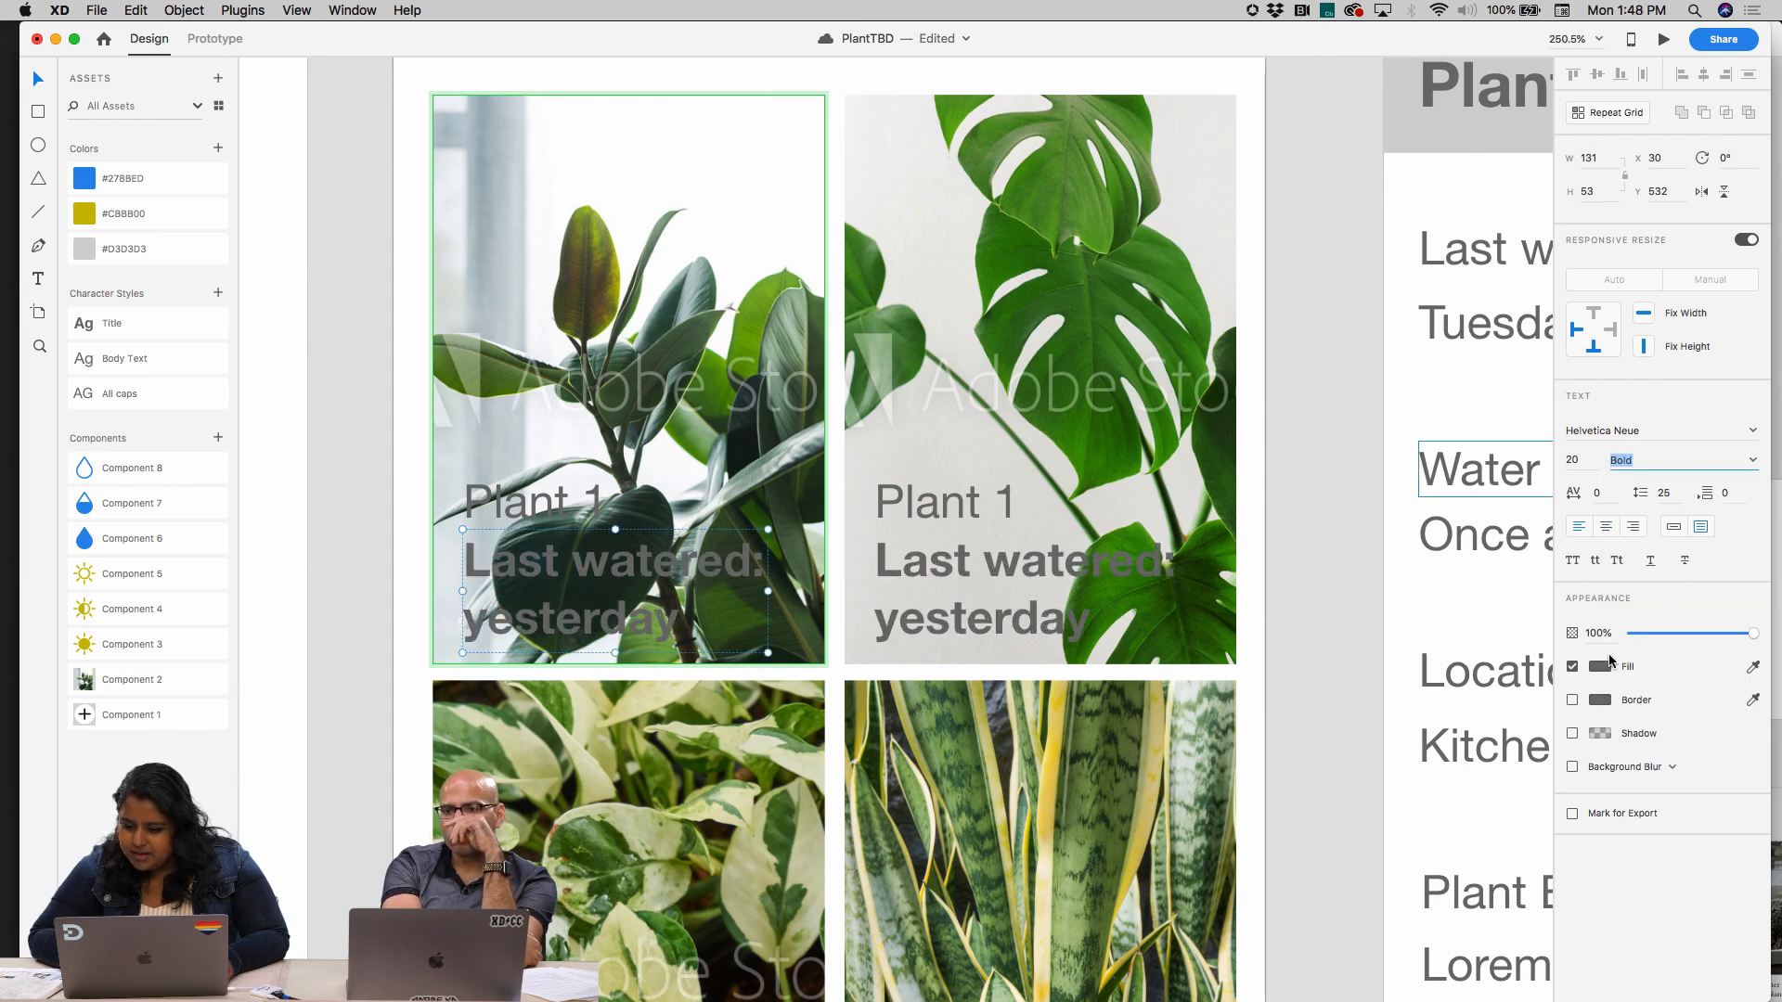
click(1601, 667)
drag(1380, 607, 1363, 538)
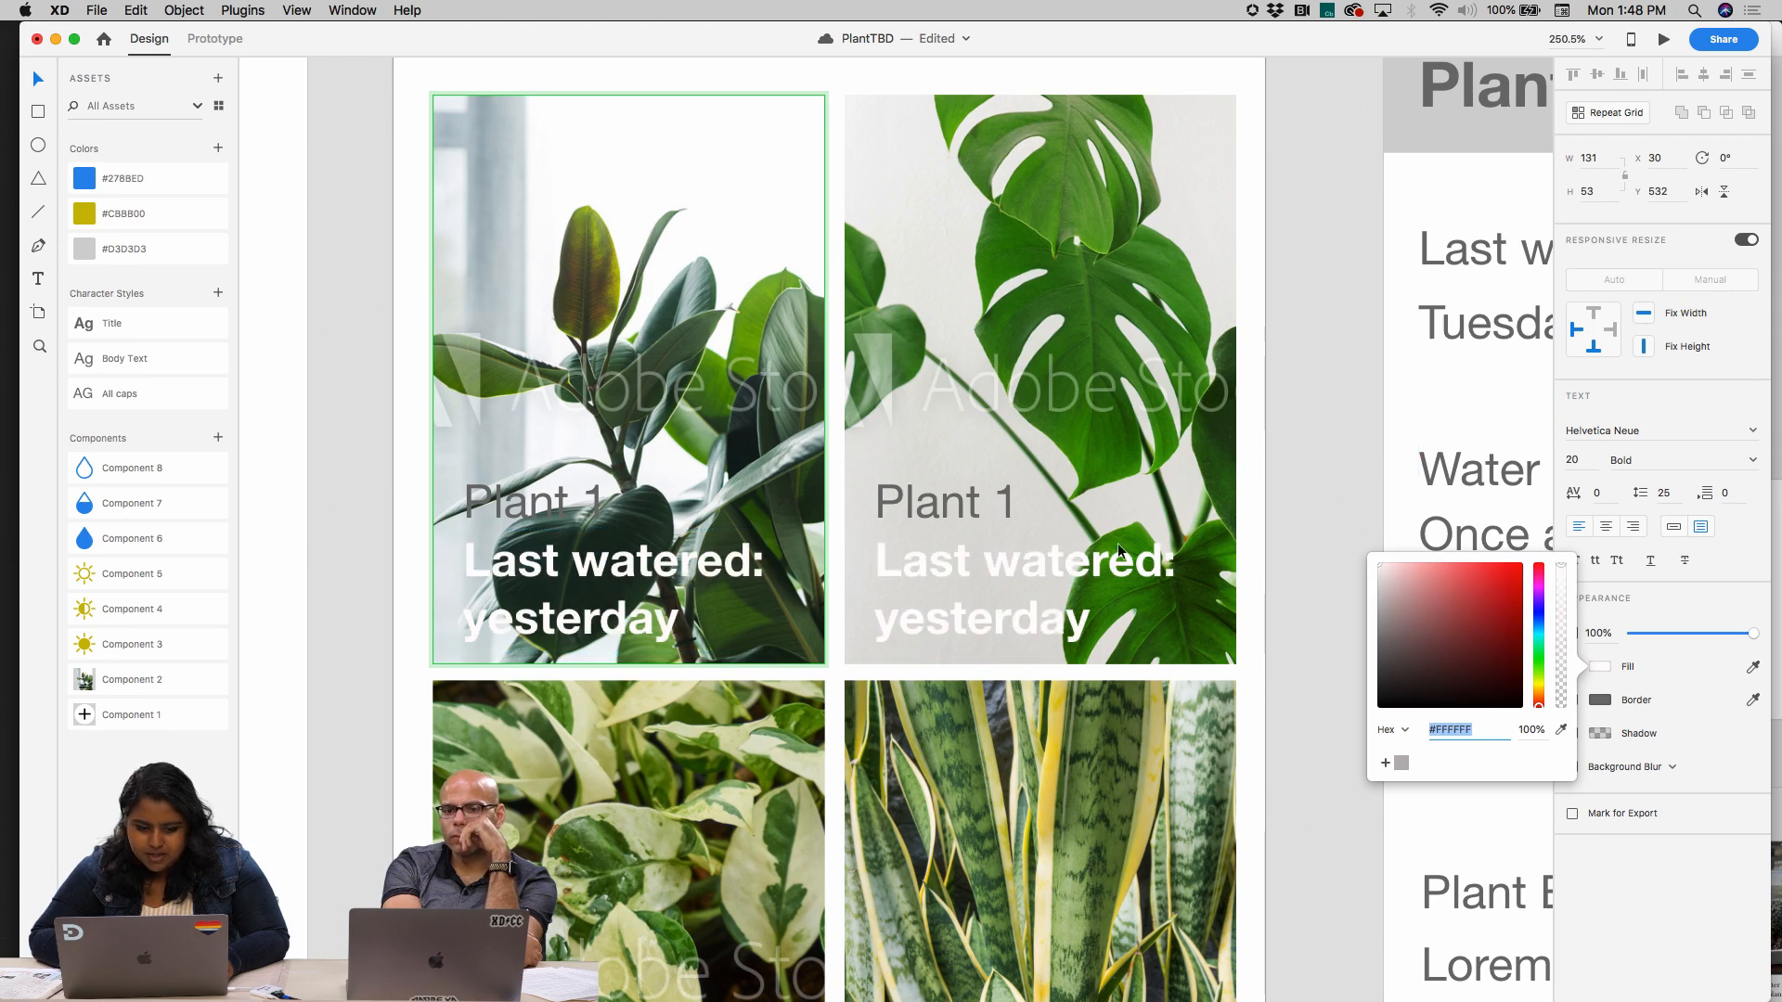
click(720, 565)
Make the first card's Plant 1 label Bold and give it a white fill
click(544, 499)
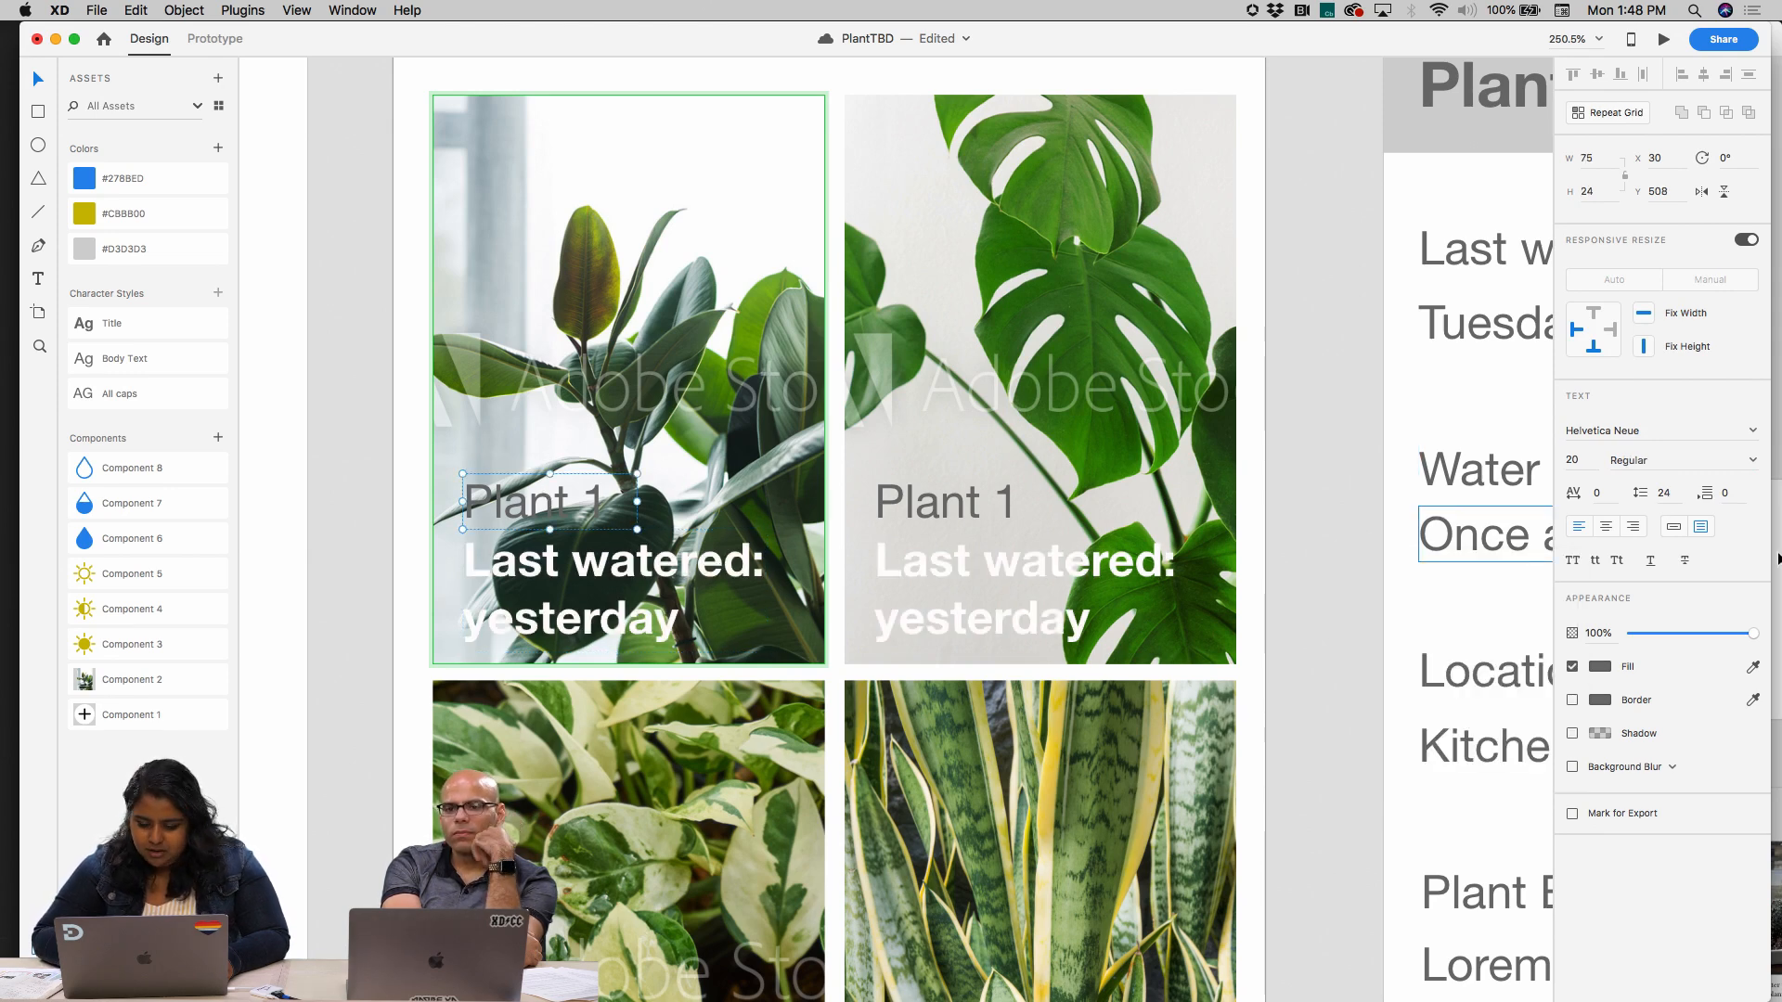
click(1751, 461)
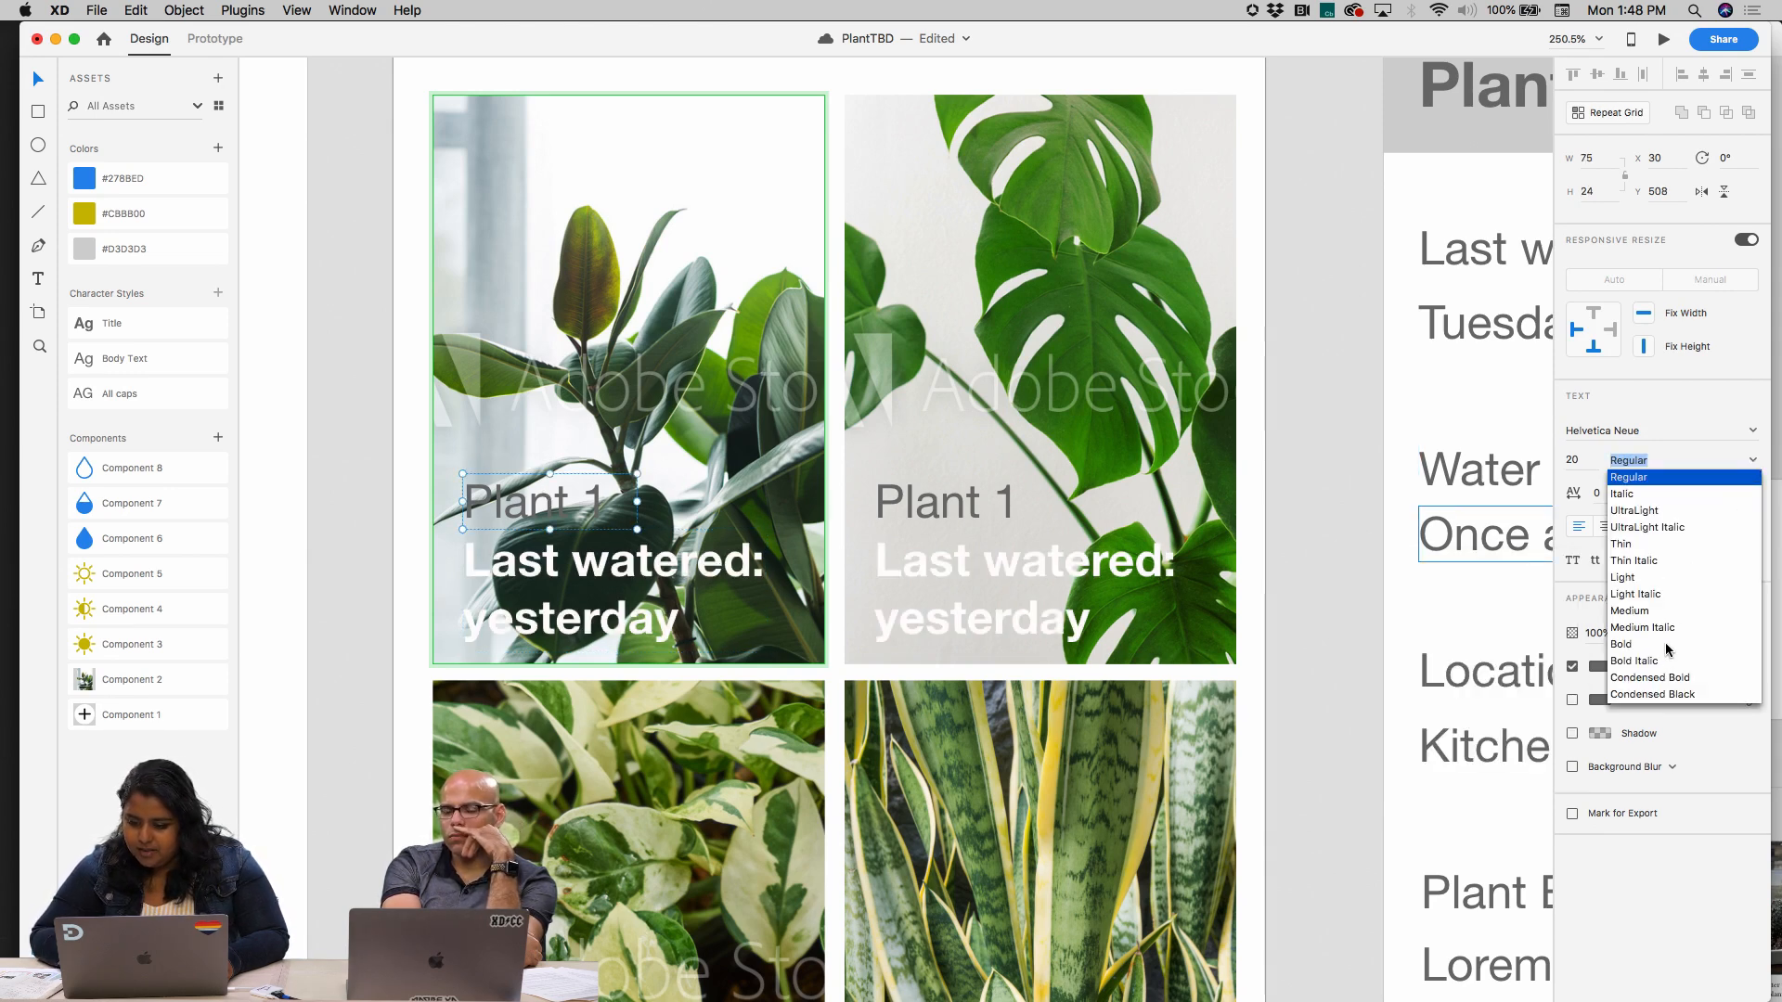
click(1621, 645)
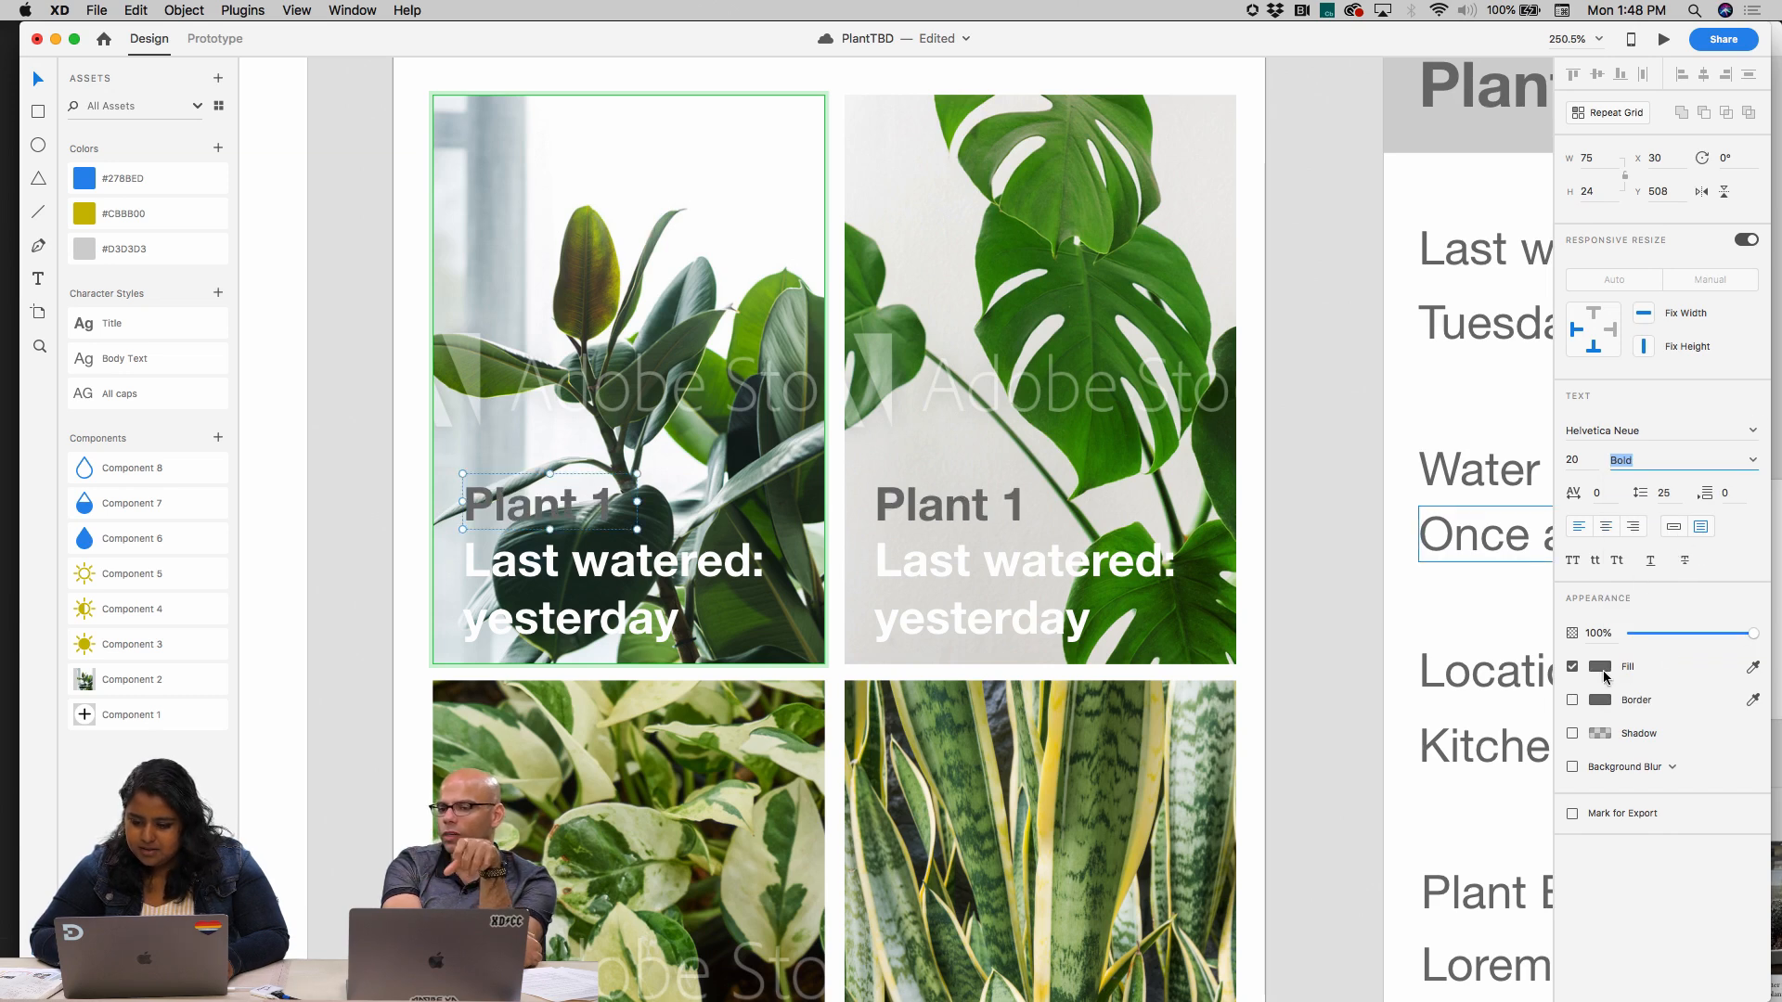
click(1599, 668)
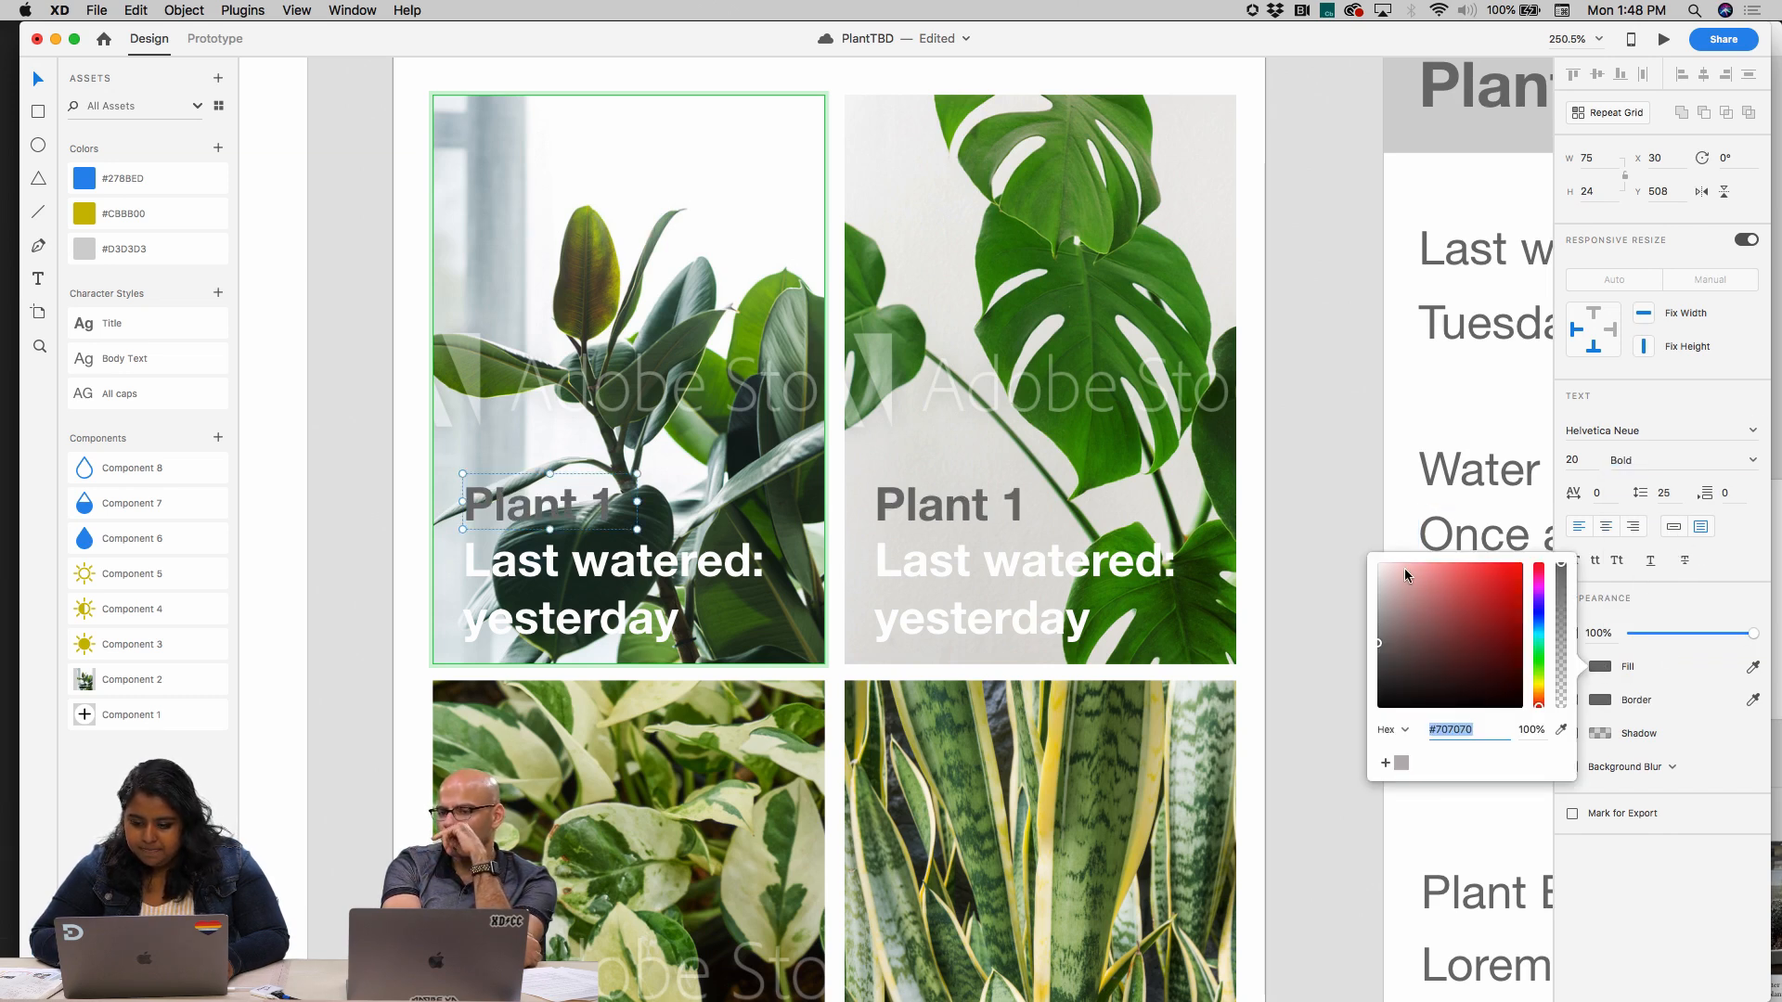
drag(1405, 570, 1347, 529)
Draw a 169 × 86 rectangle over the text area of the first plant card and move it inside the card's component
double_click(622, 395)
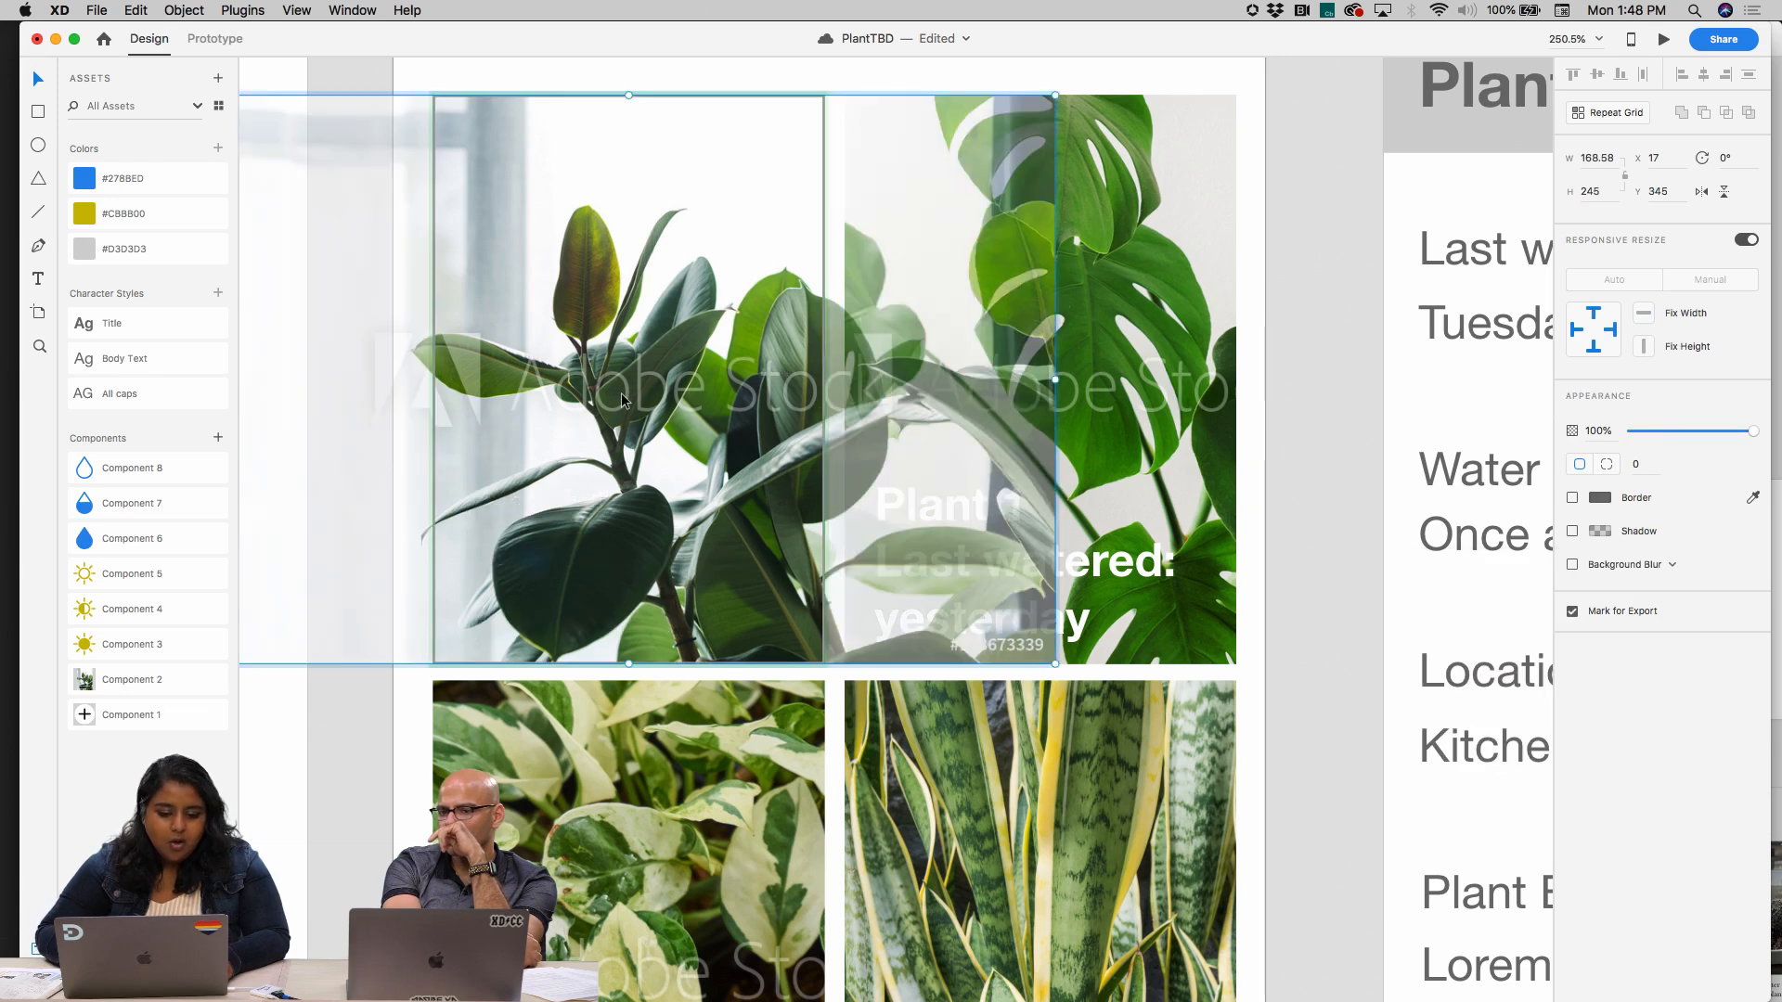
click(547, 87)
click(515, 401)
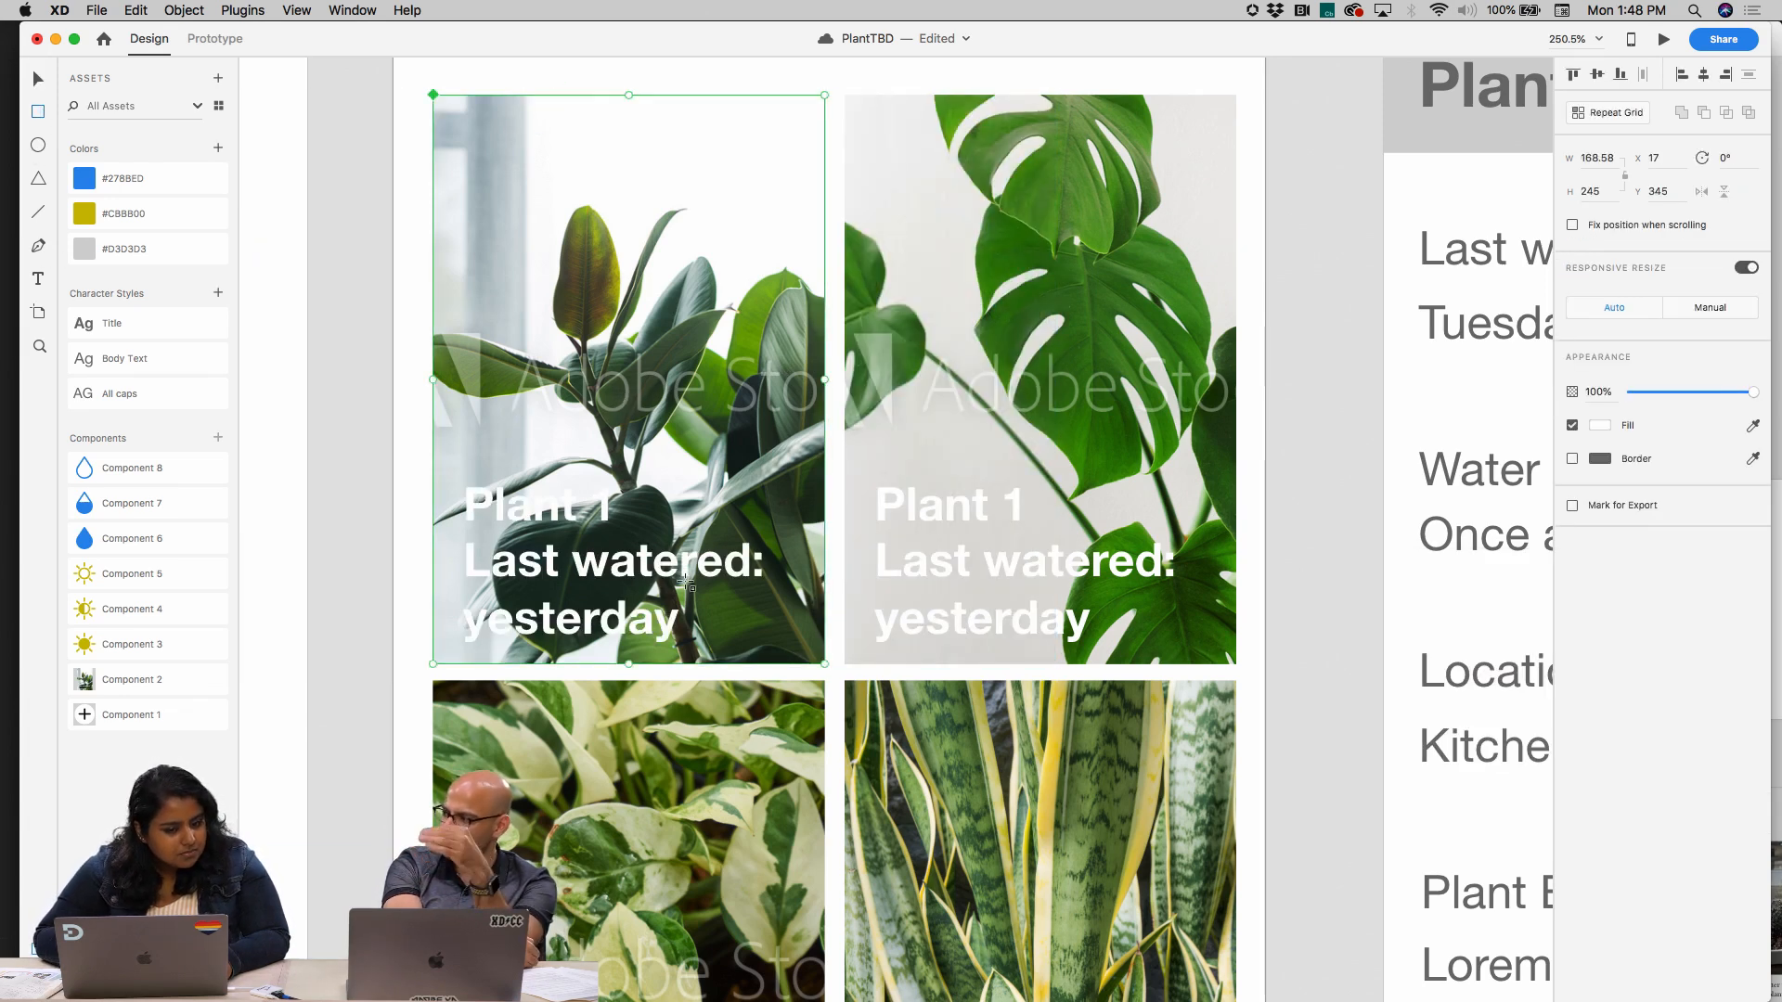
mouse_move(434, 466)
mouse_down()
mouse_move(854, 696)
mouse_move(824, 663)
mouse_up()
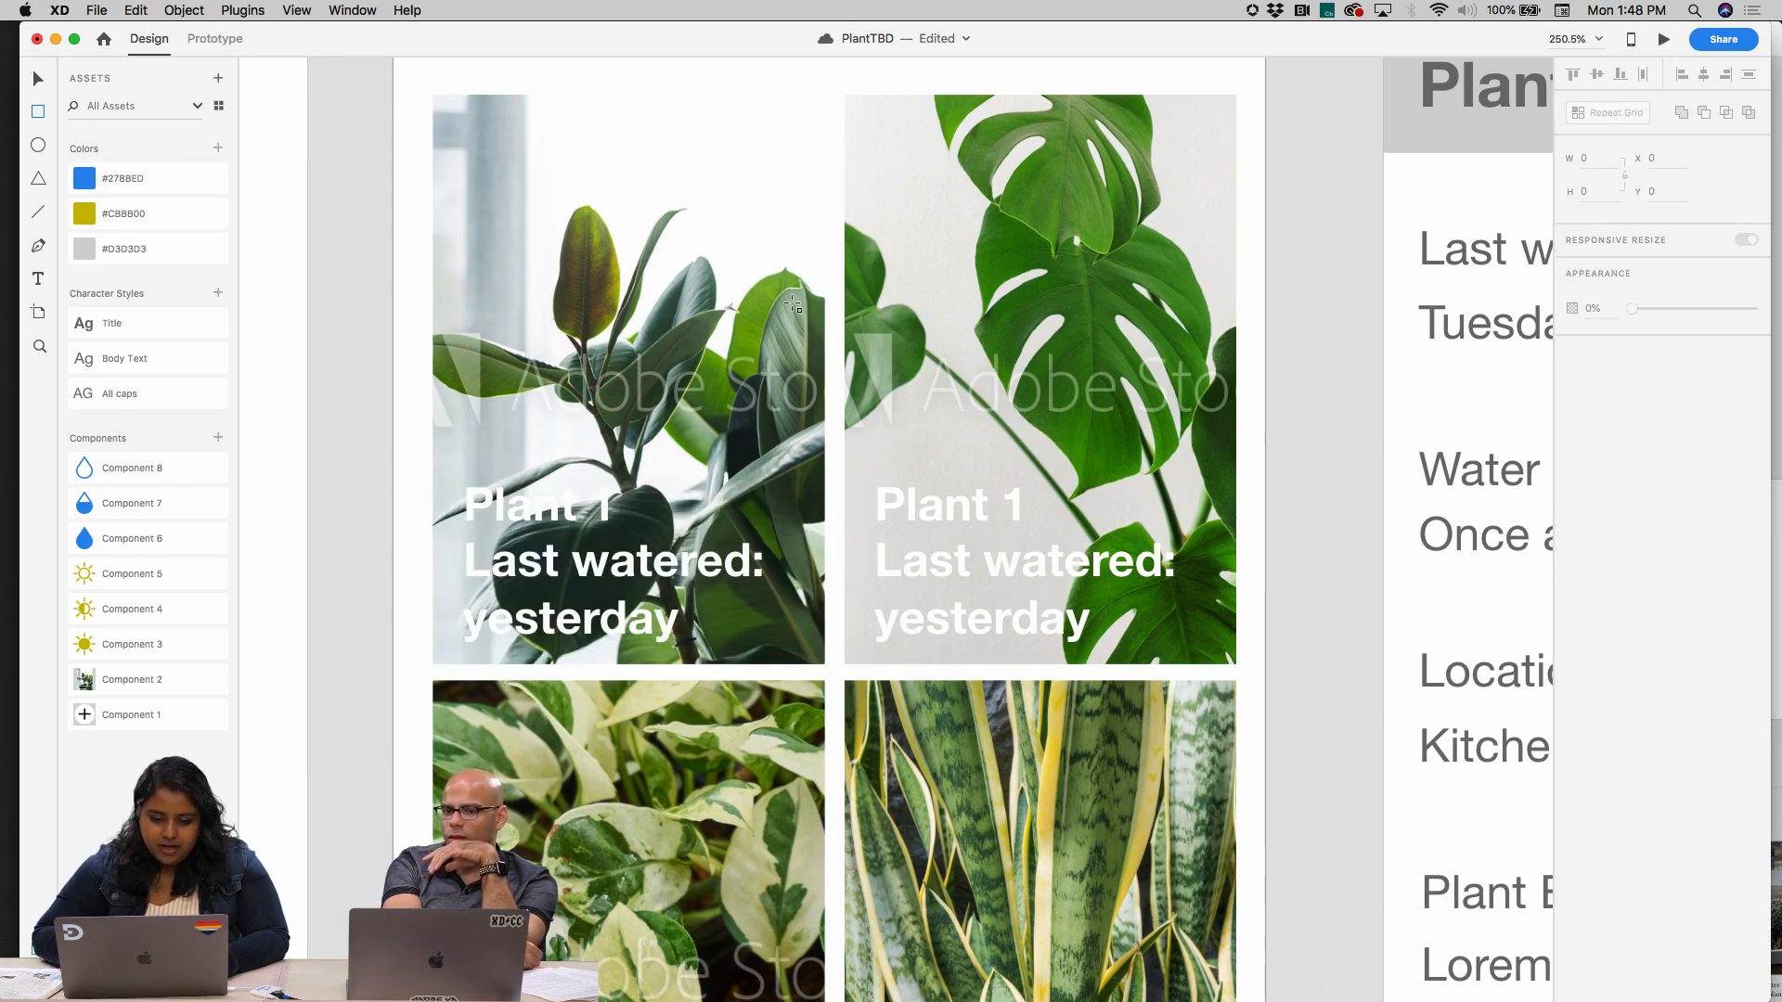
key(v)
double_click(712, 287)
key(super+v)
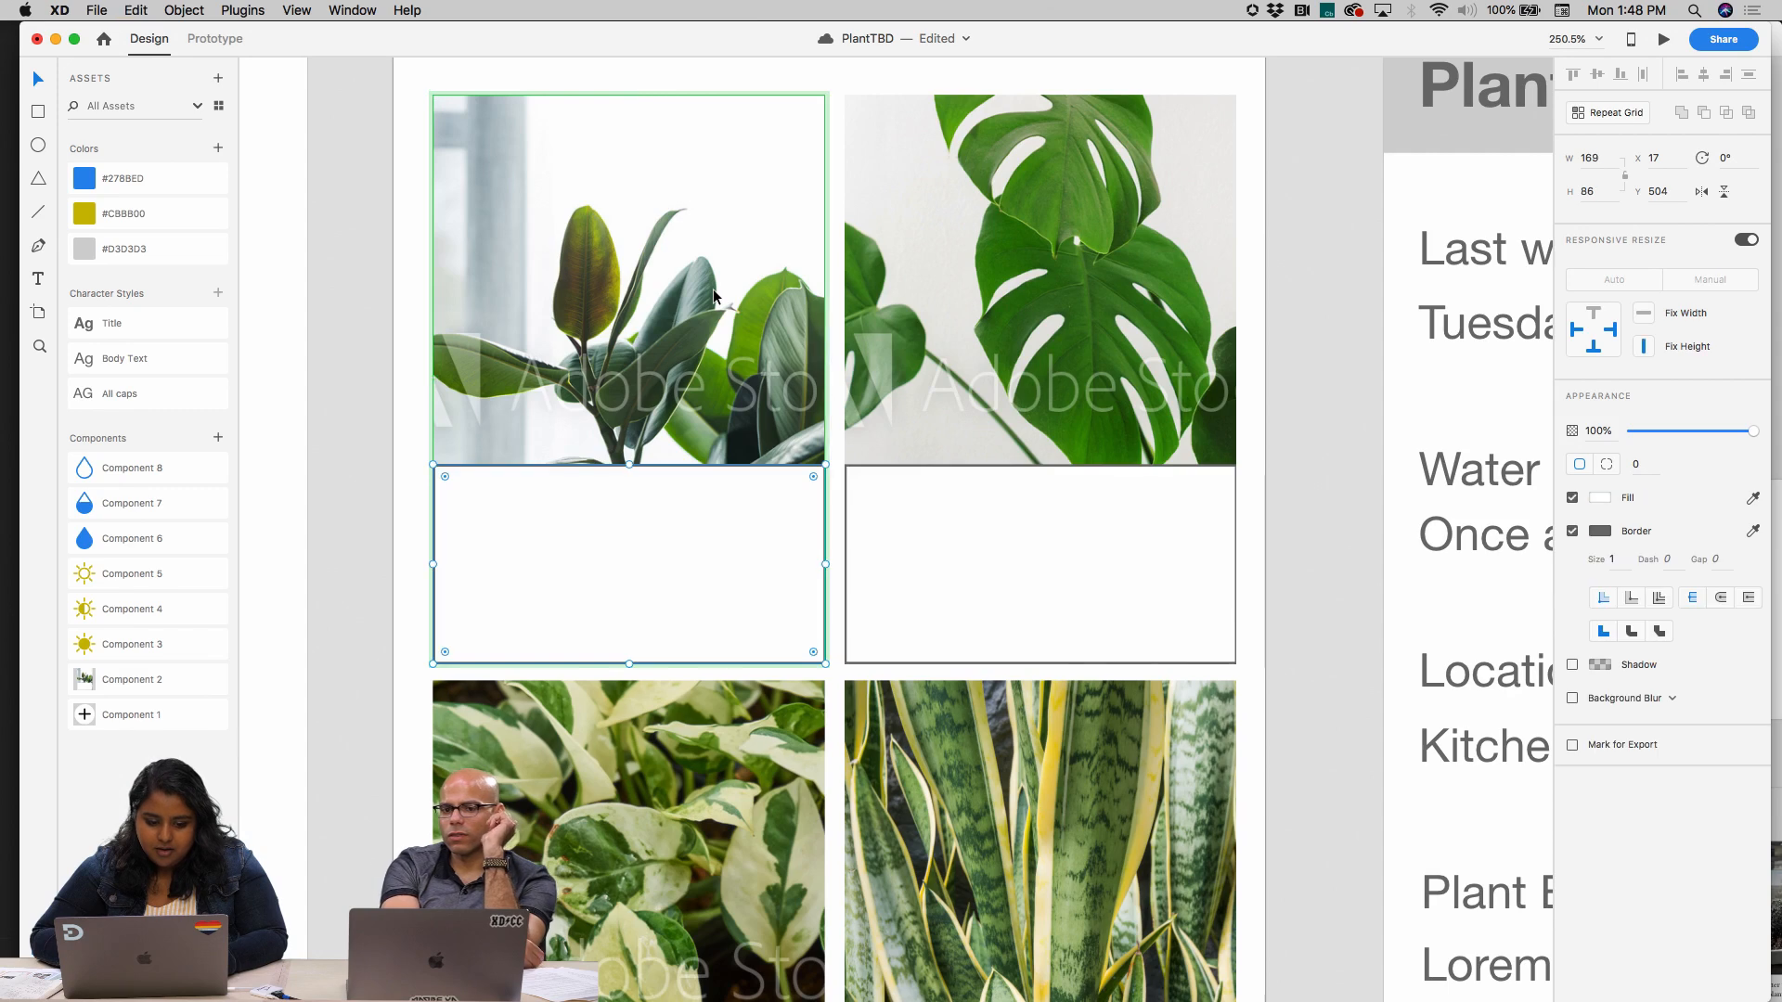
Fill the new rectangle with a muted green sampled from the plant photo
key(alt)
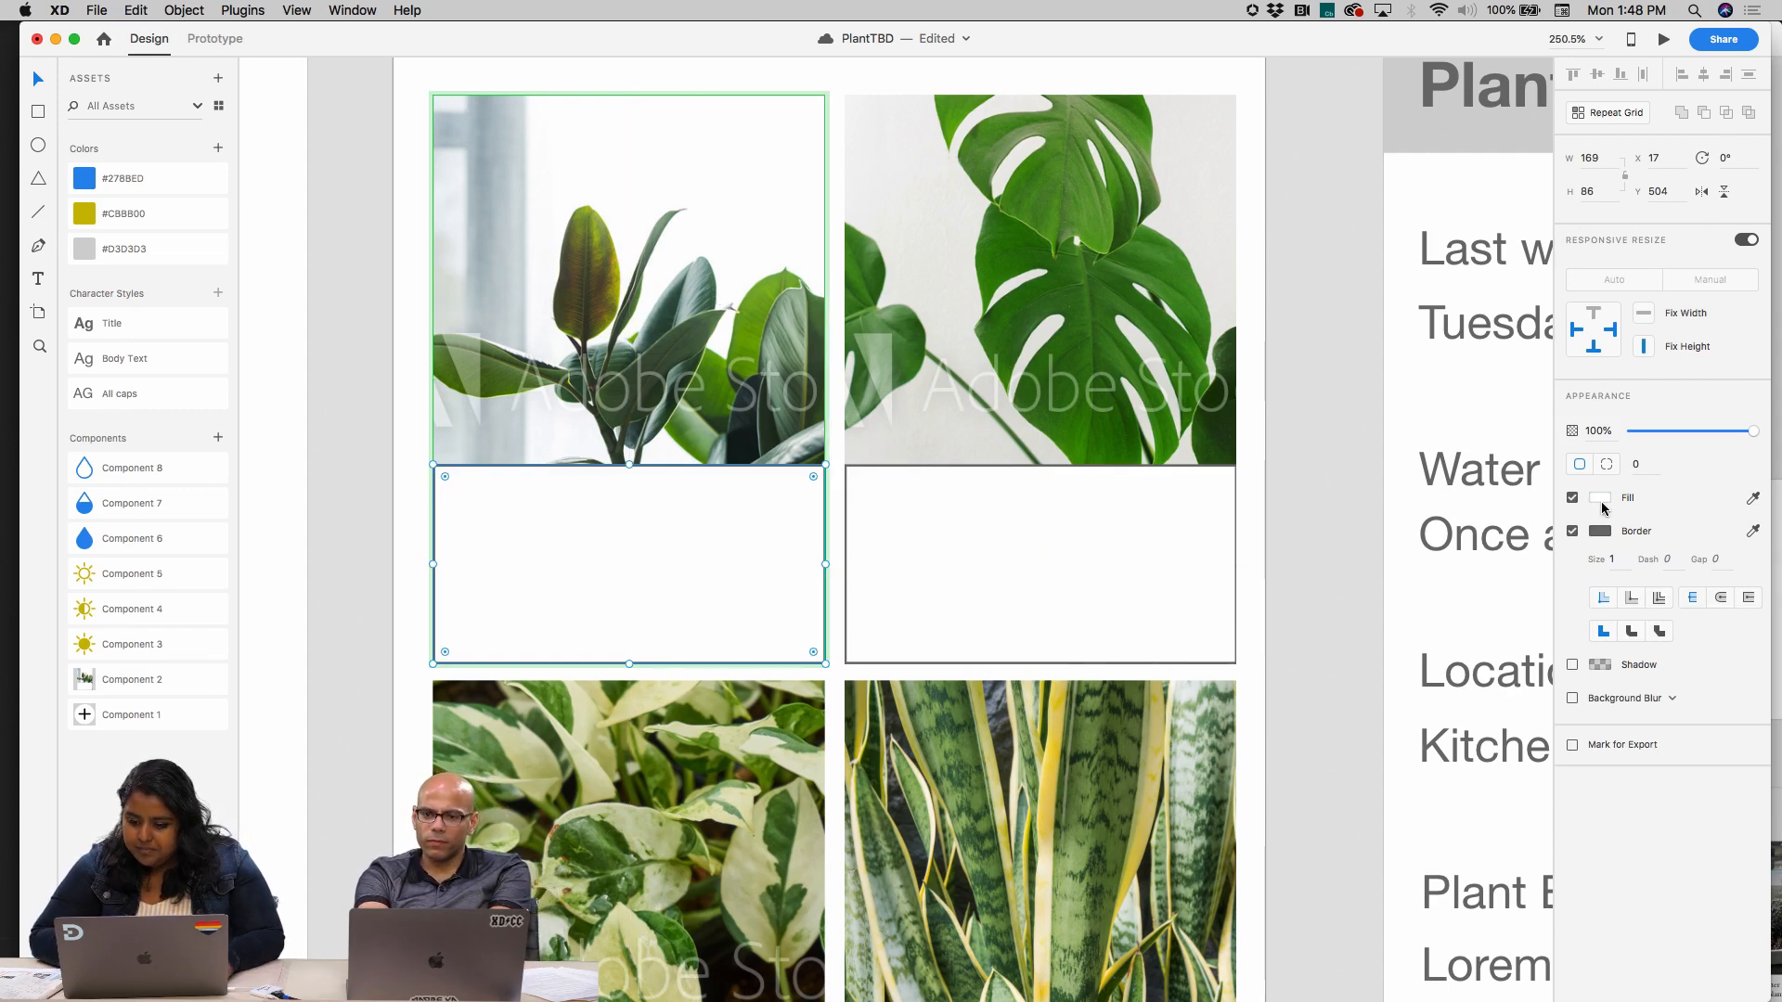
click(1752, 498)
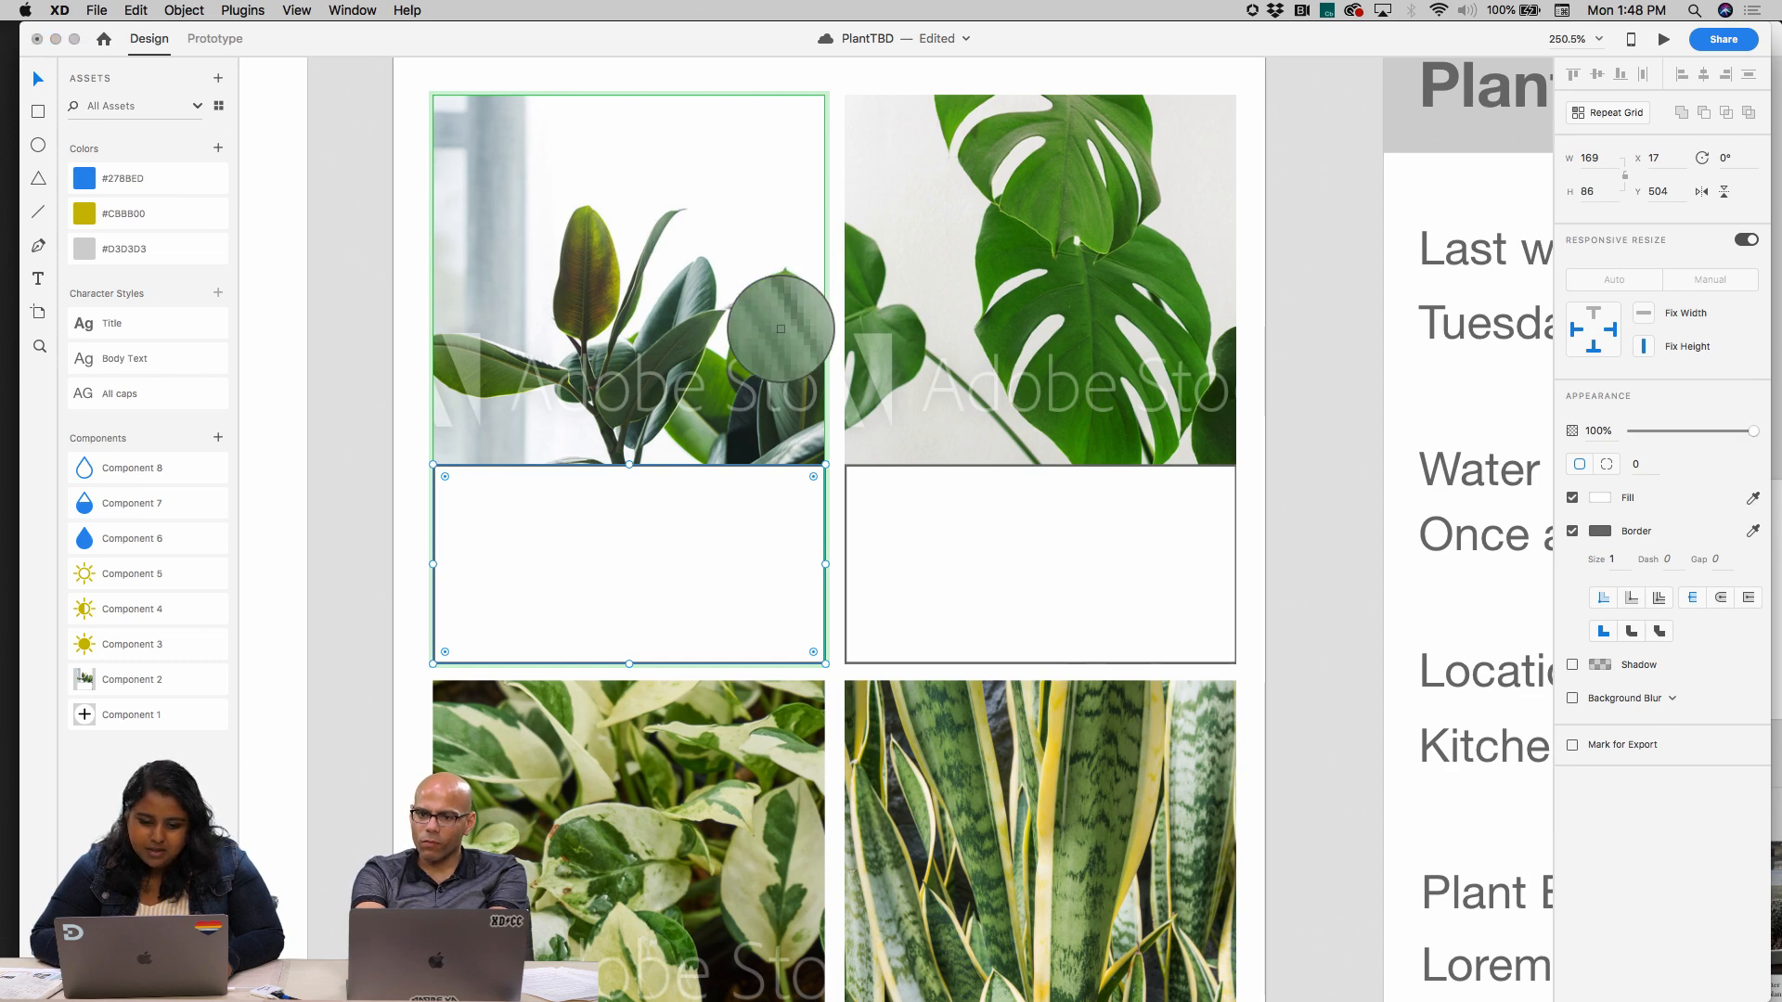
click(832, 345)
key(alt)
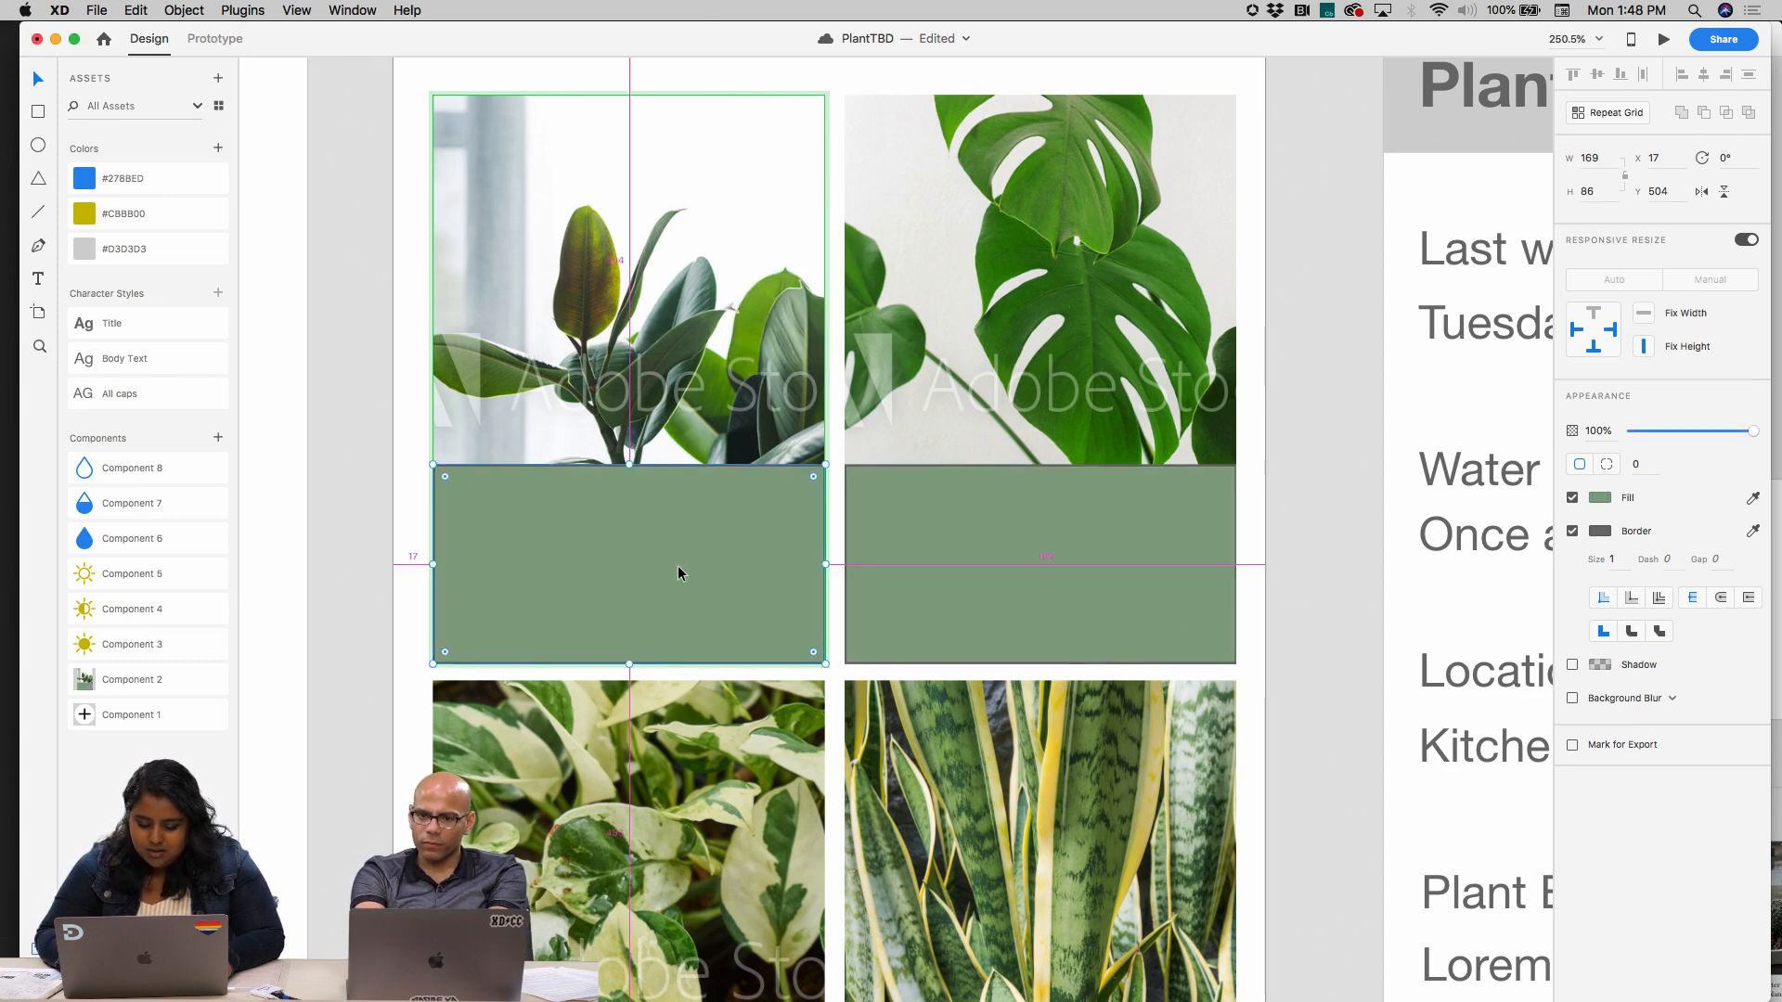
Move the green rectangle below both text layers in the first plant card's component, directly above the photo
double_click(677, 567)
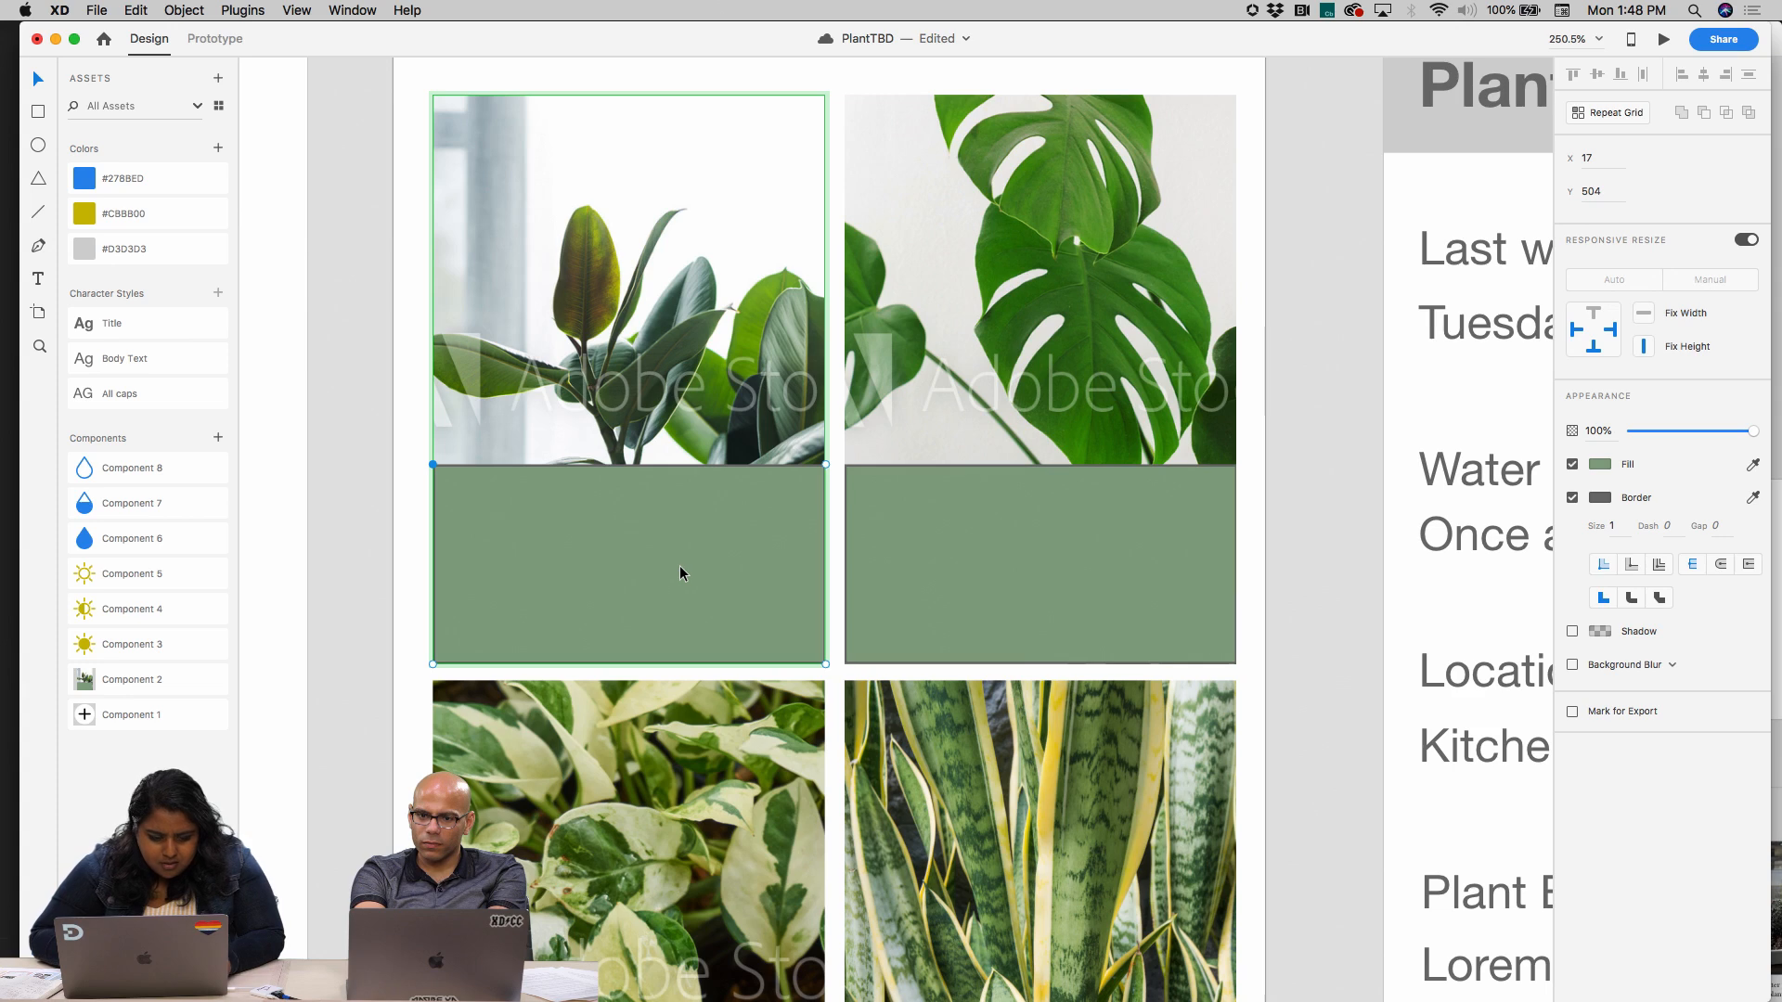
key(Escape)
key(super+y)
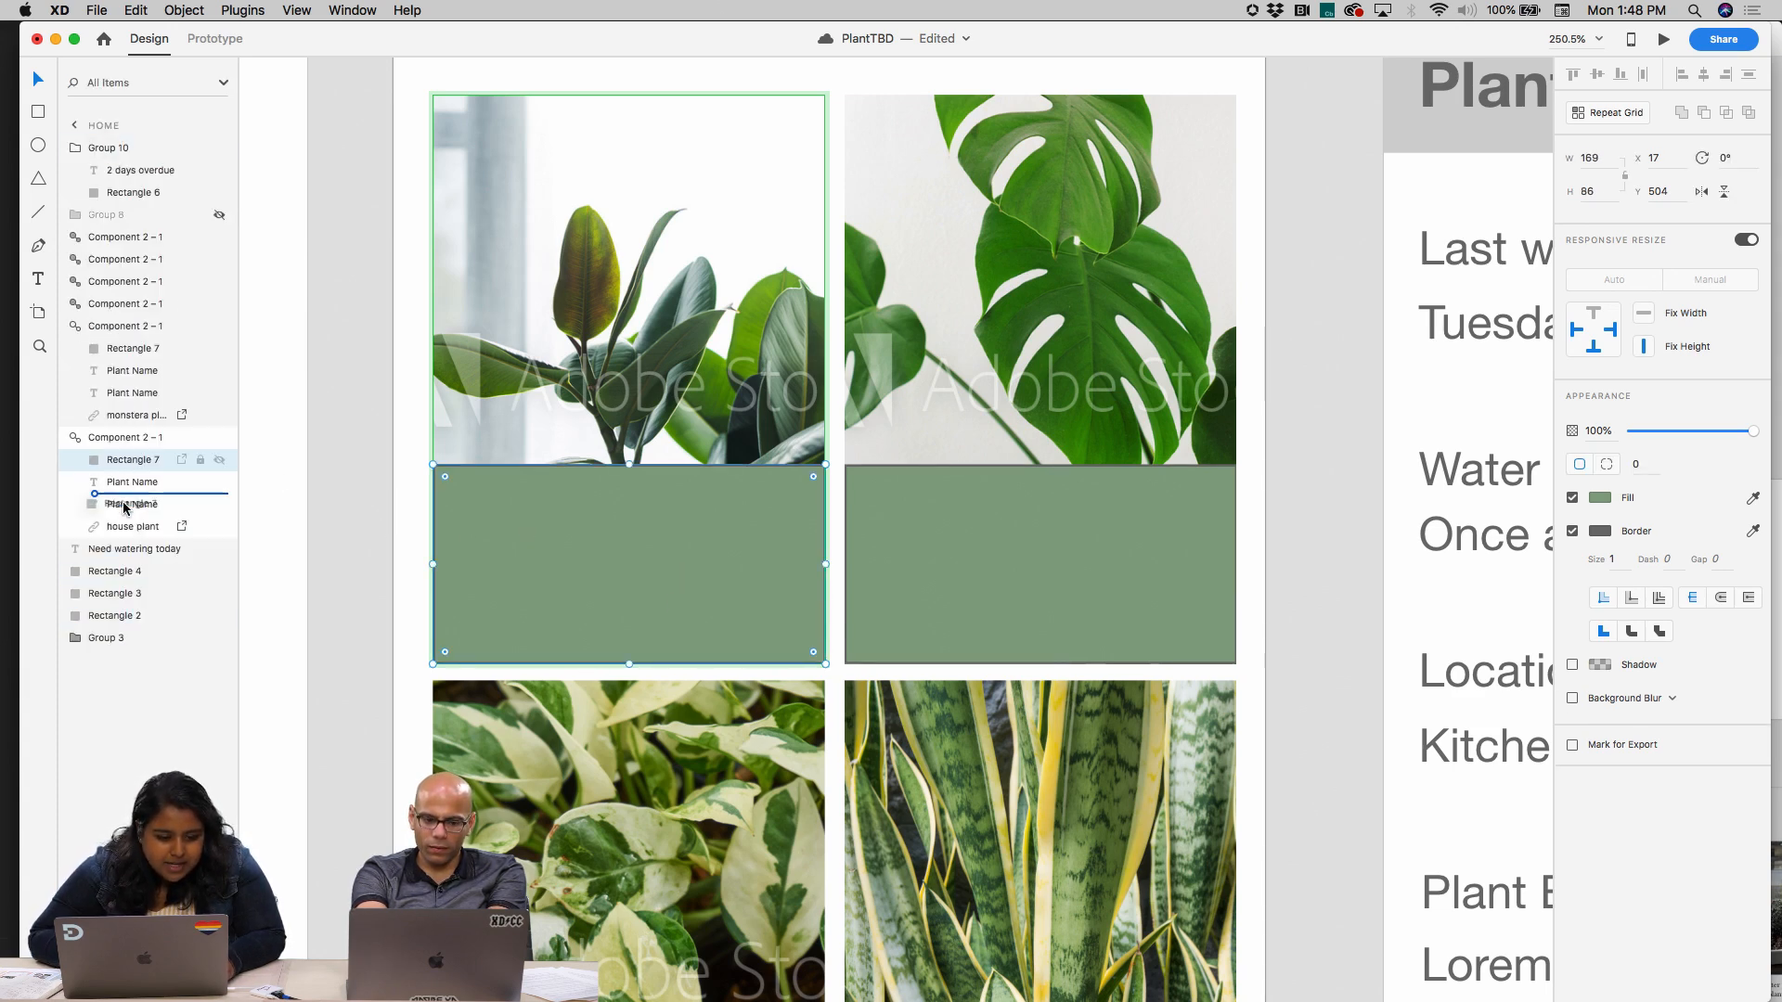
drag(124, 506, 127, 518)
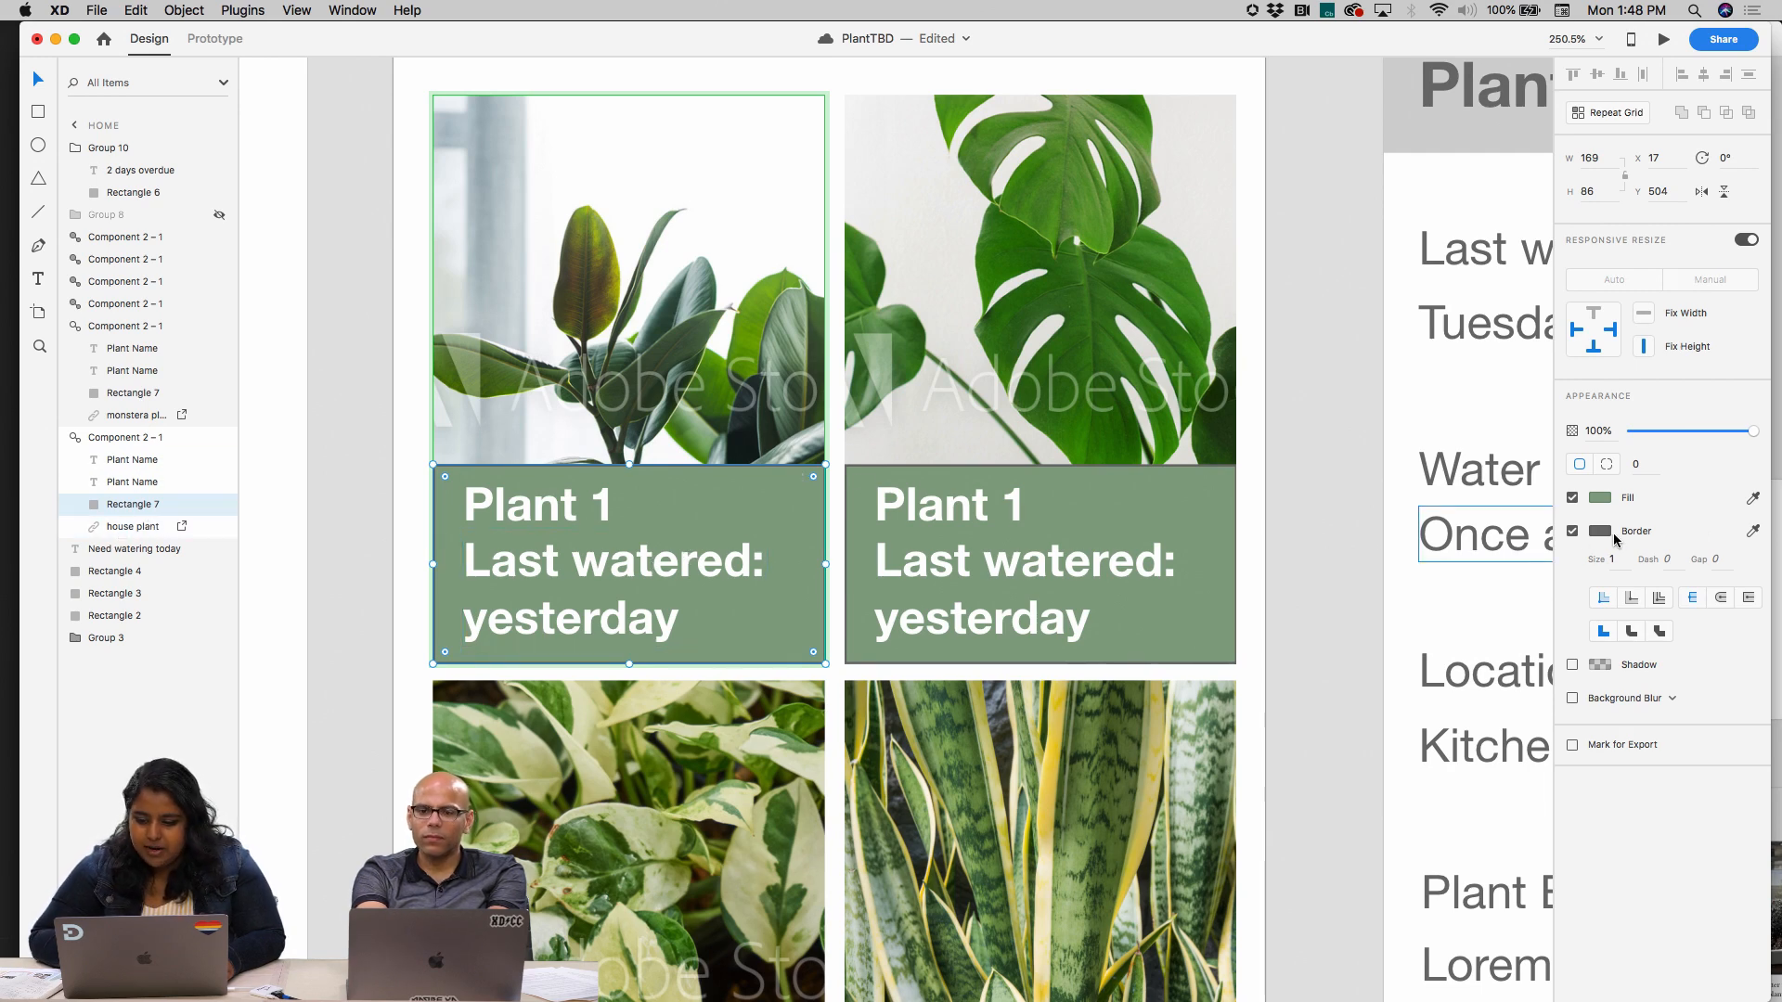
Remove the green rectangle's border and reduce its opacity to 47%
click(1573, 532)
mouse_move(1687, 431)
mouse_down()
mouse_move(1653, 432)
mouse_move(1692, 436)
mouse_up()
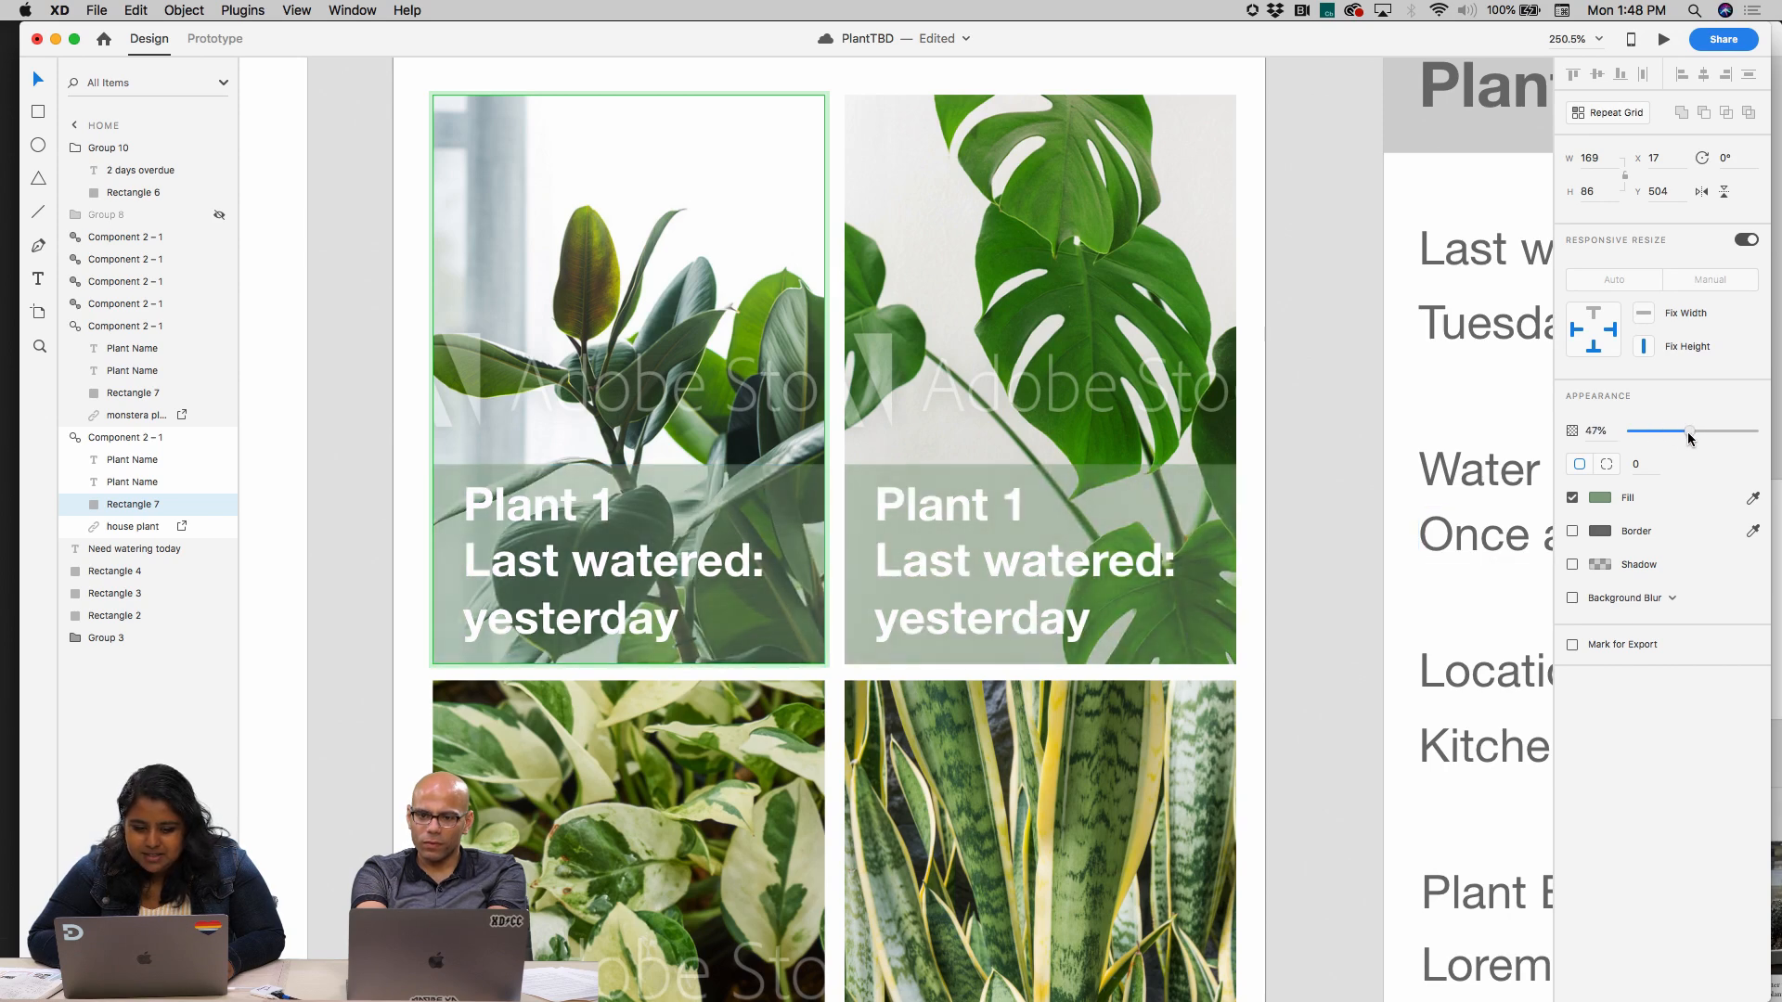
click(619, 571)
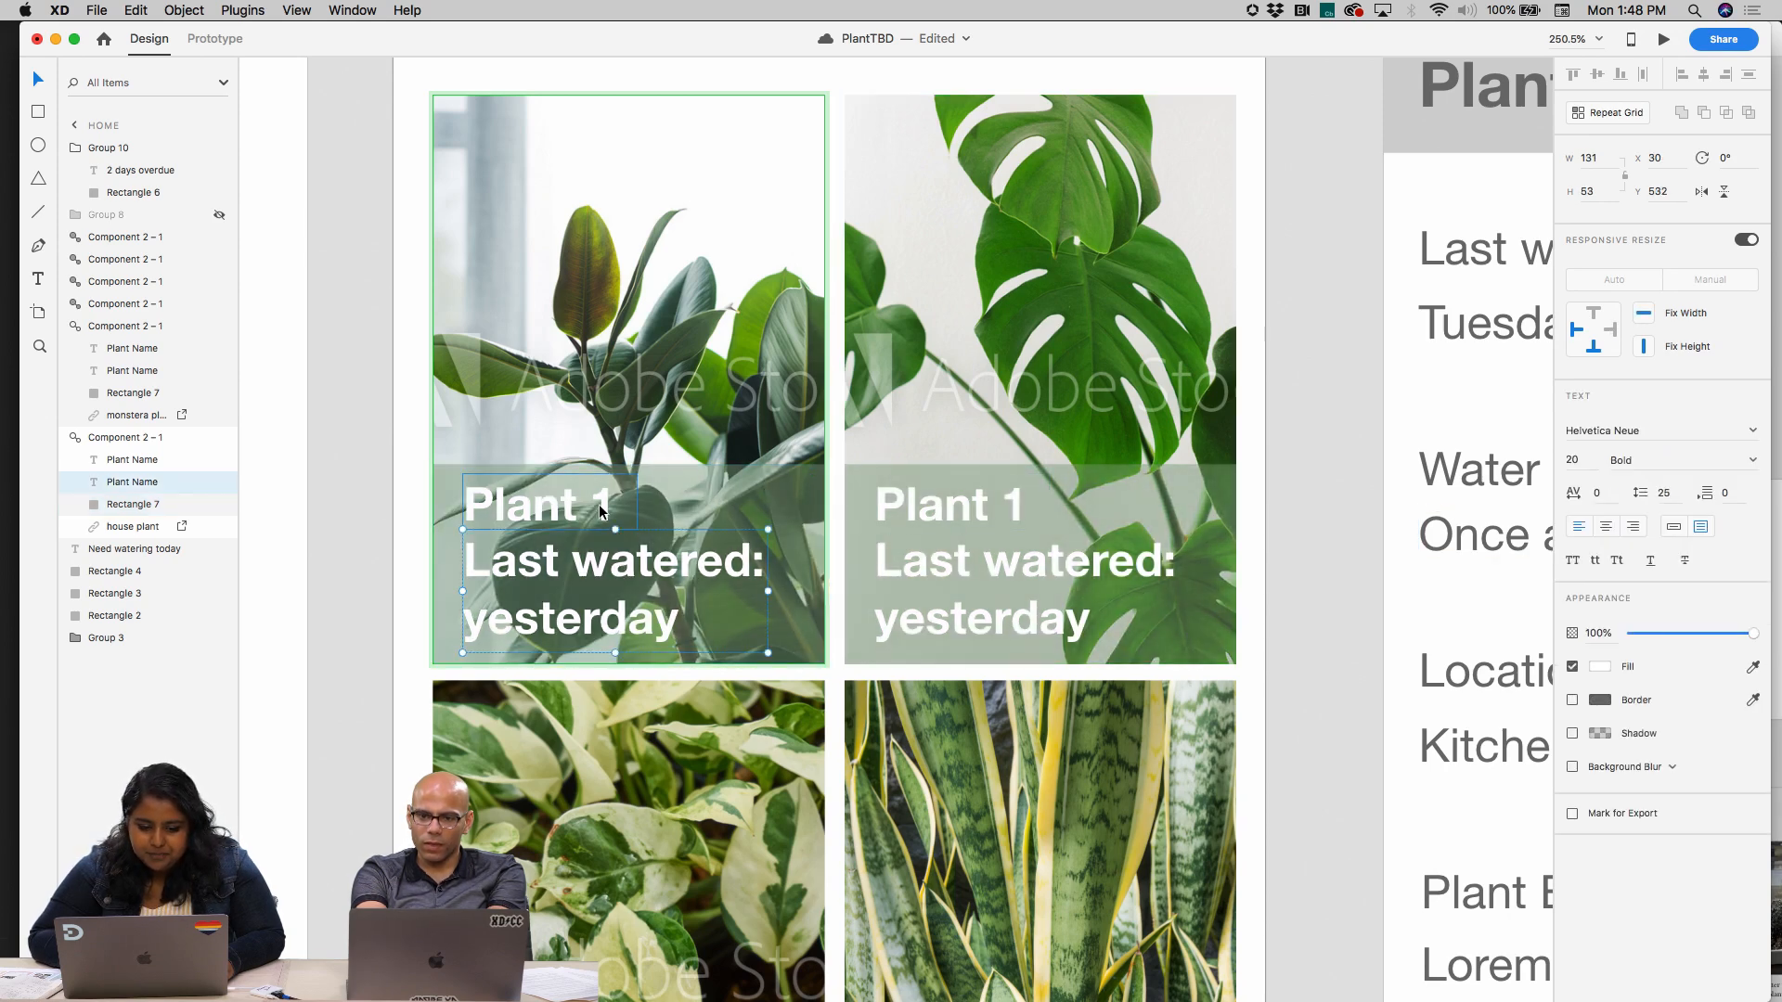
click(336, 481)
Examine the restyled plant cards on the Home artboard and in the repeat grid of the iPad Pro 12.9in – 1 artboard
scroll(494, 499, down, 5)
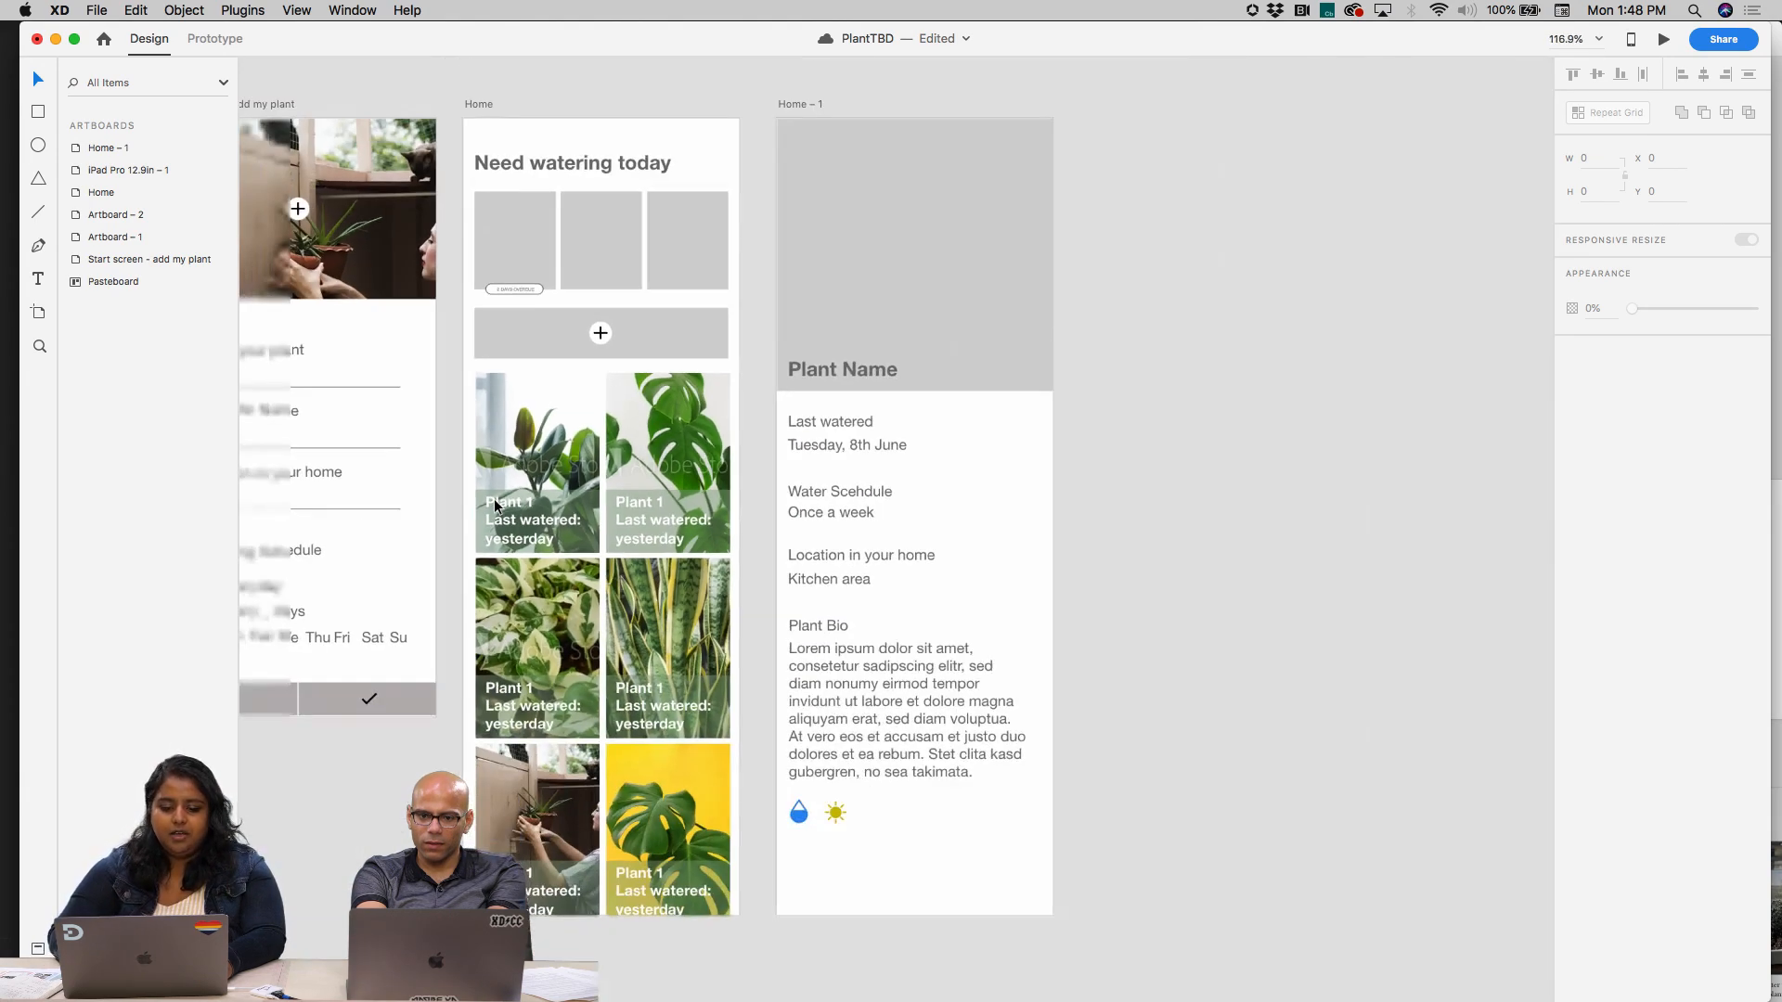
scroll(494, 503, down, 3)
scroll(592, 758, up, 4)
scroll(592, 758, down, 6)
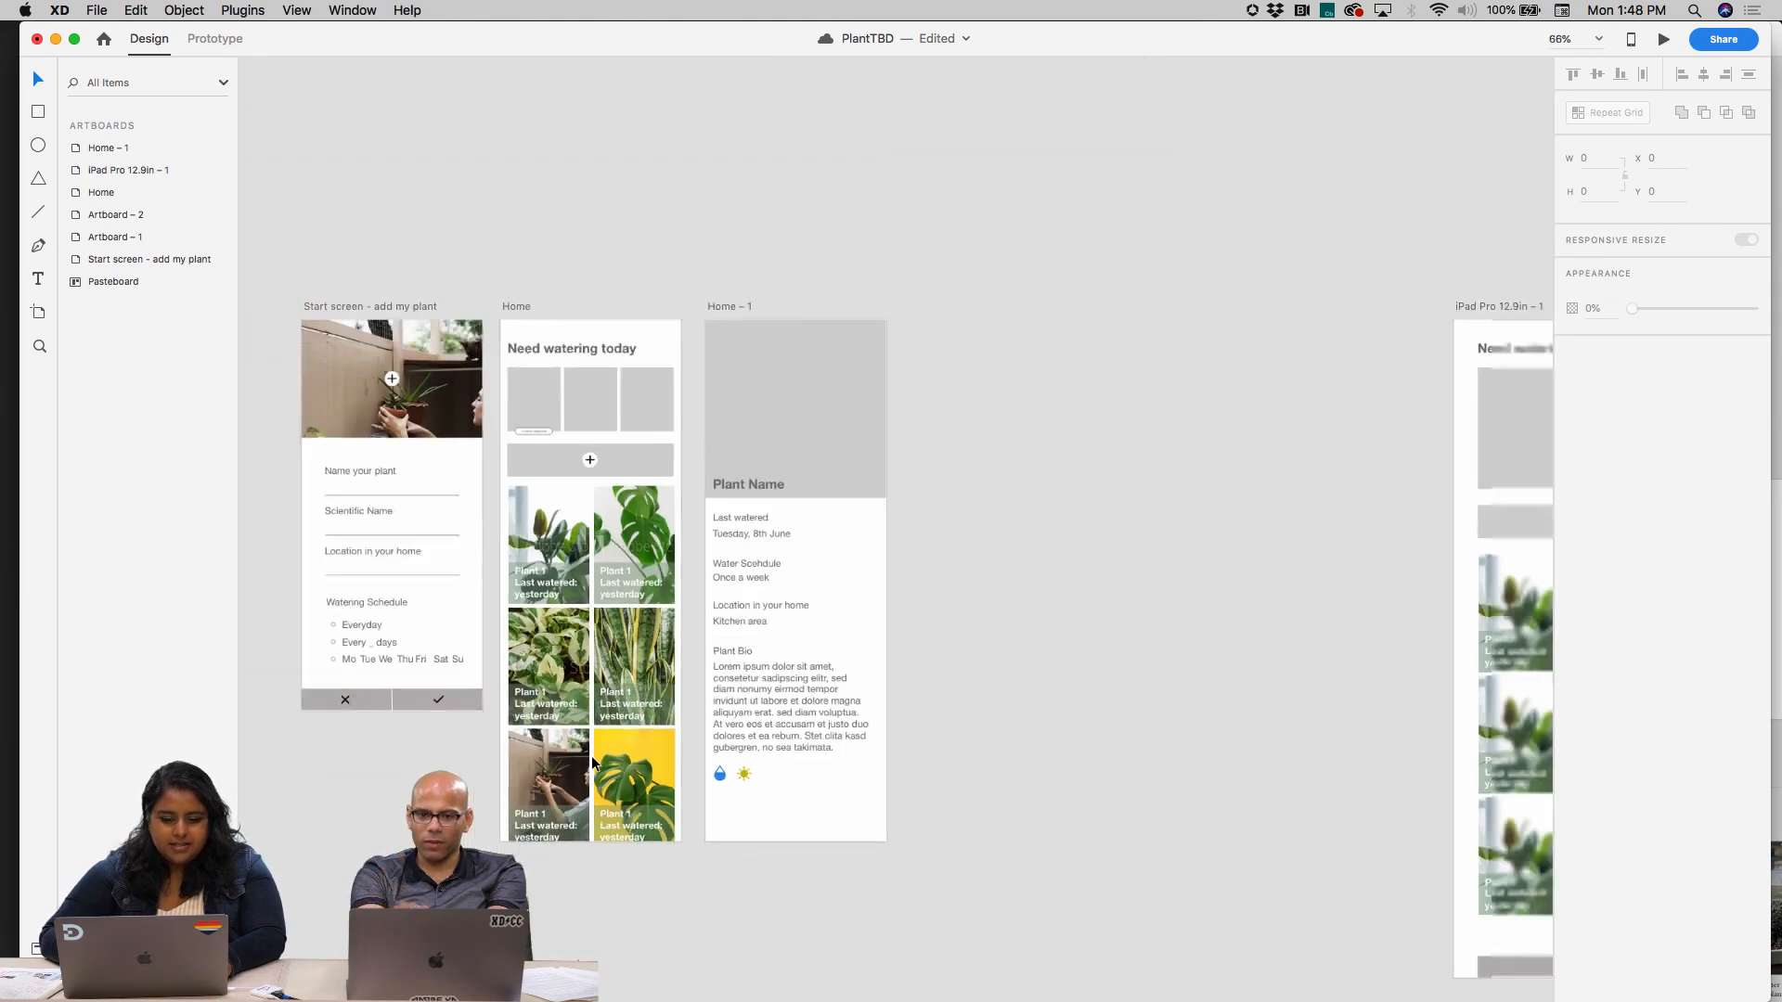
scroll(592, 759, right, 3)
scroll(592, 762, right, 5)
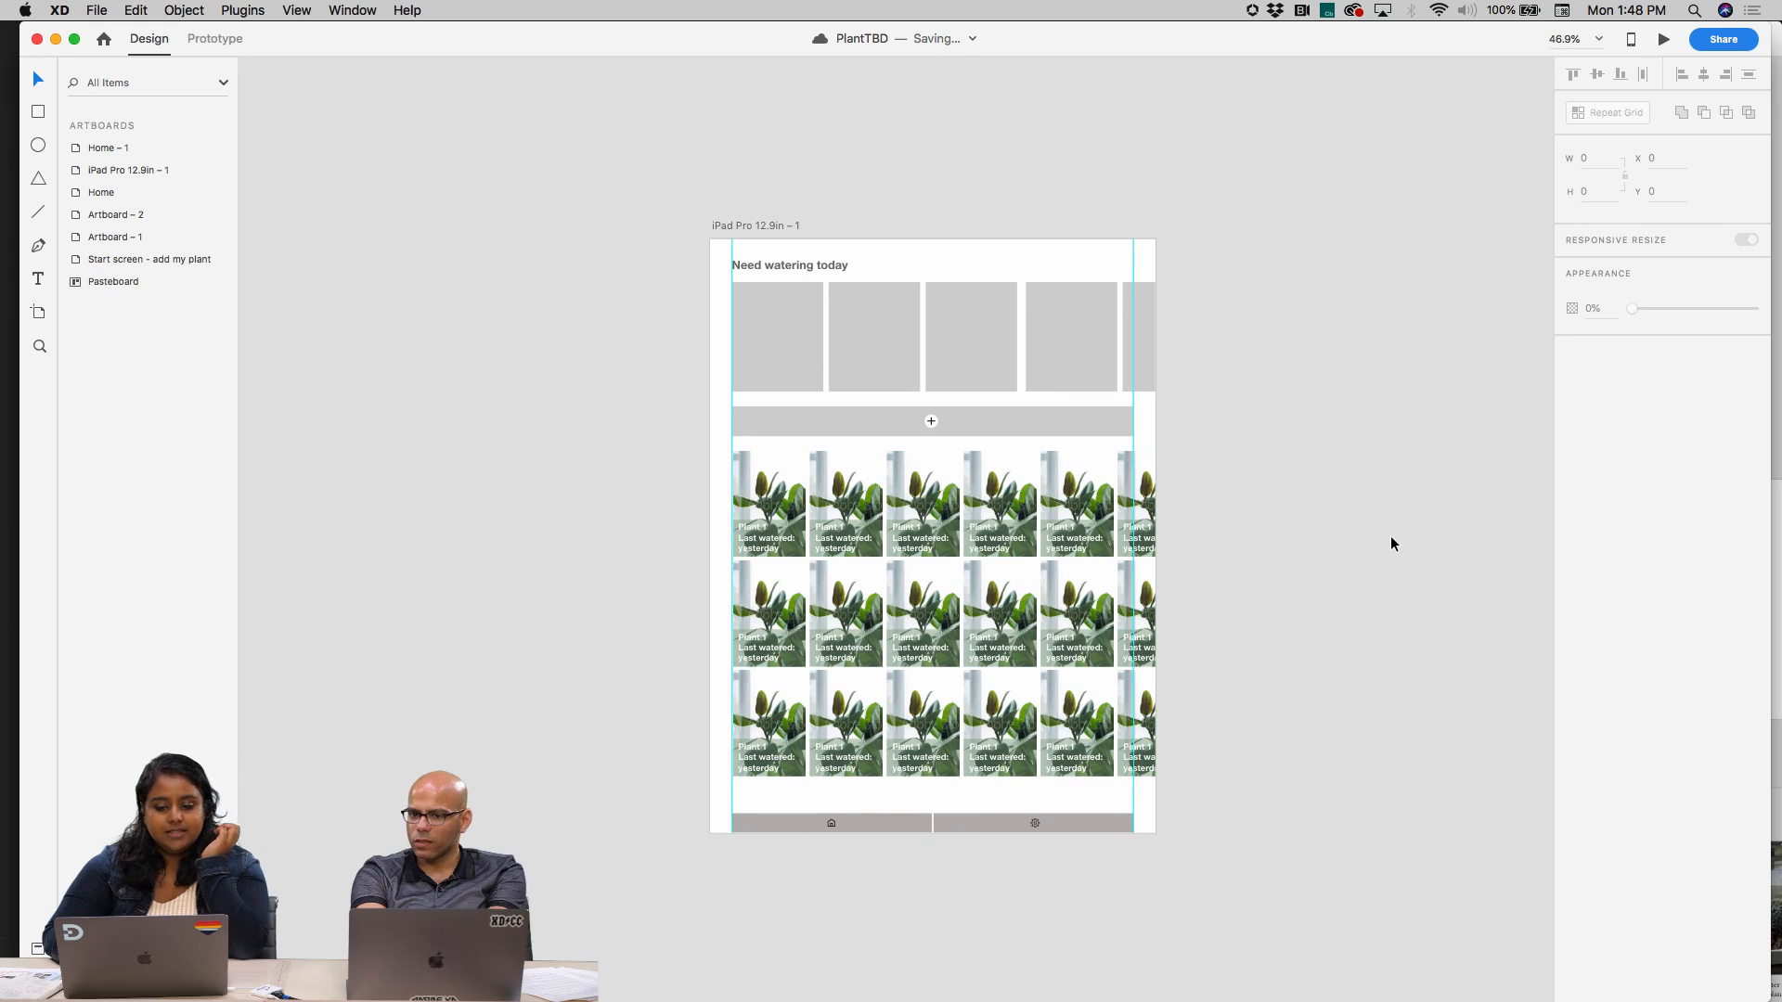
click(779, 477)
scroll(783, 487, left, 5)
scroll(784, 487, down, 3)
scroll(788, 484, left, 5)
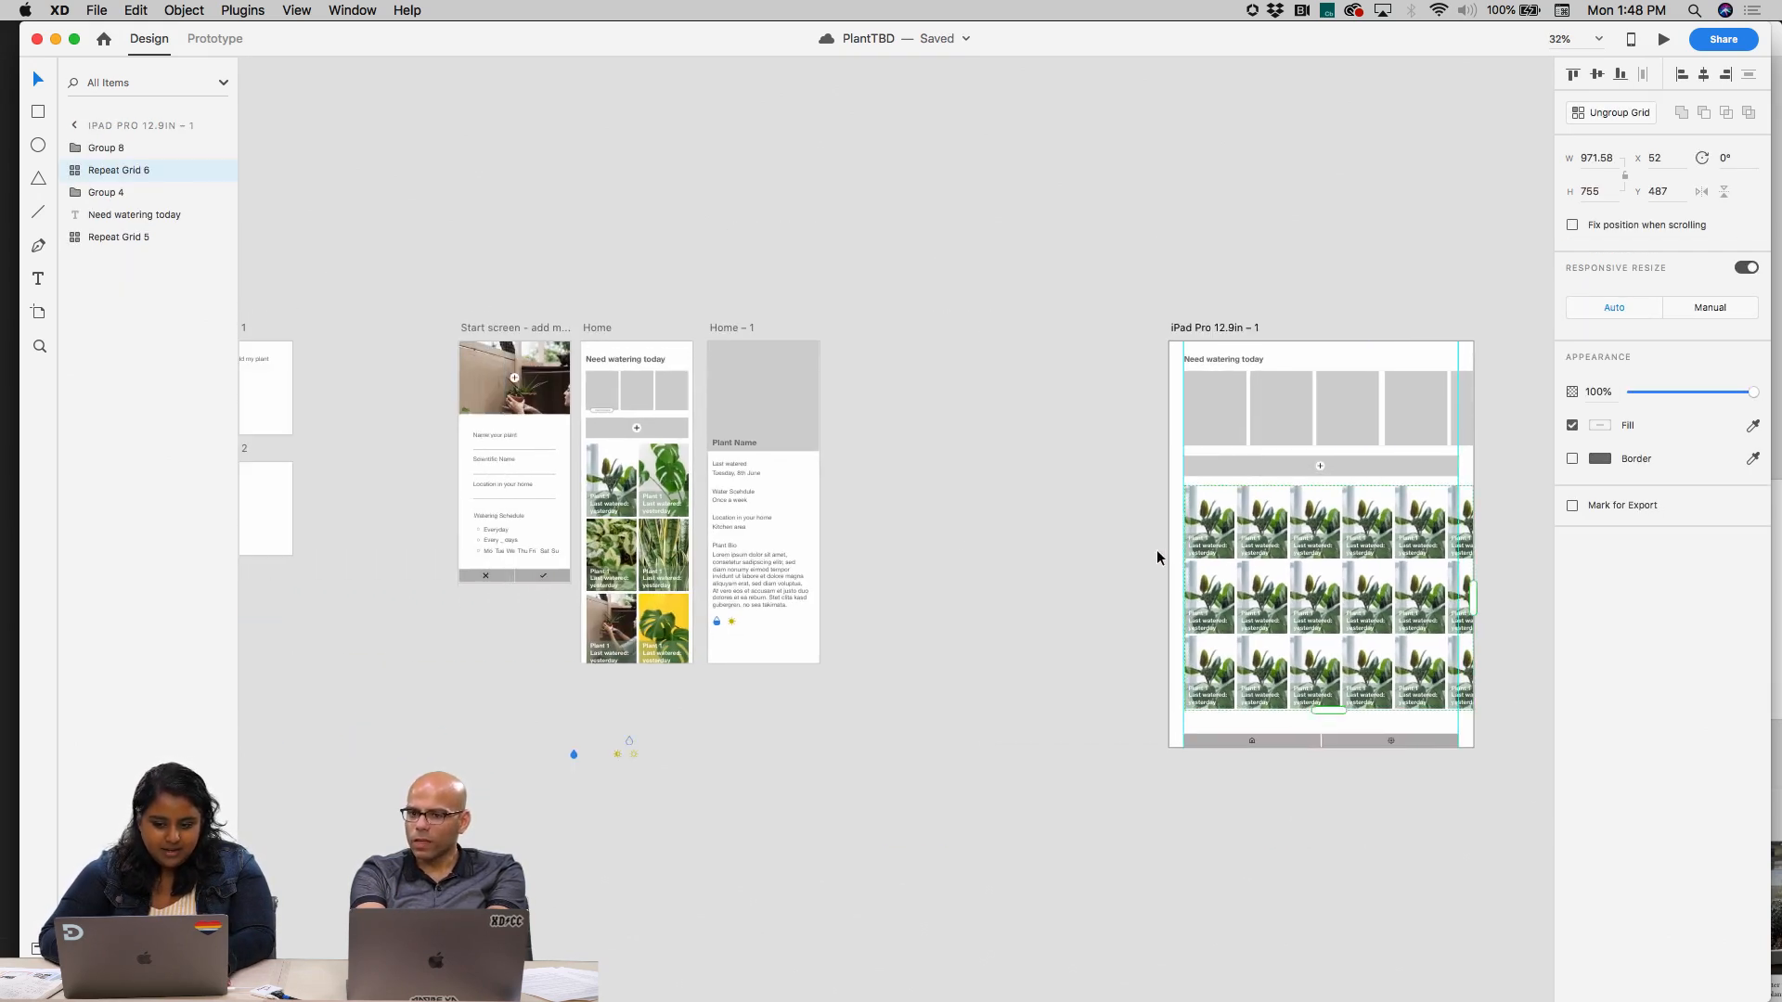
scroll(1157, 557, right, 5)
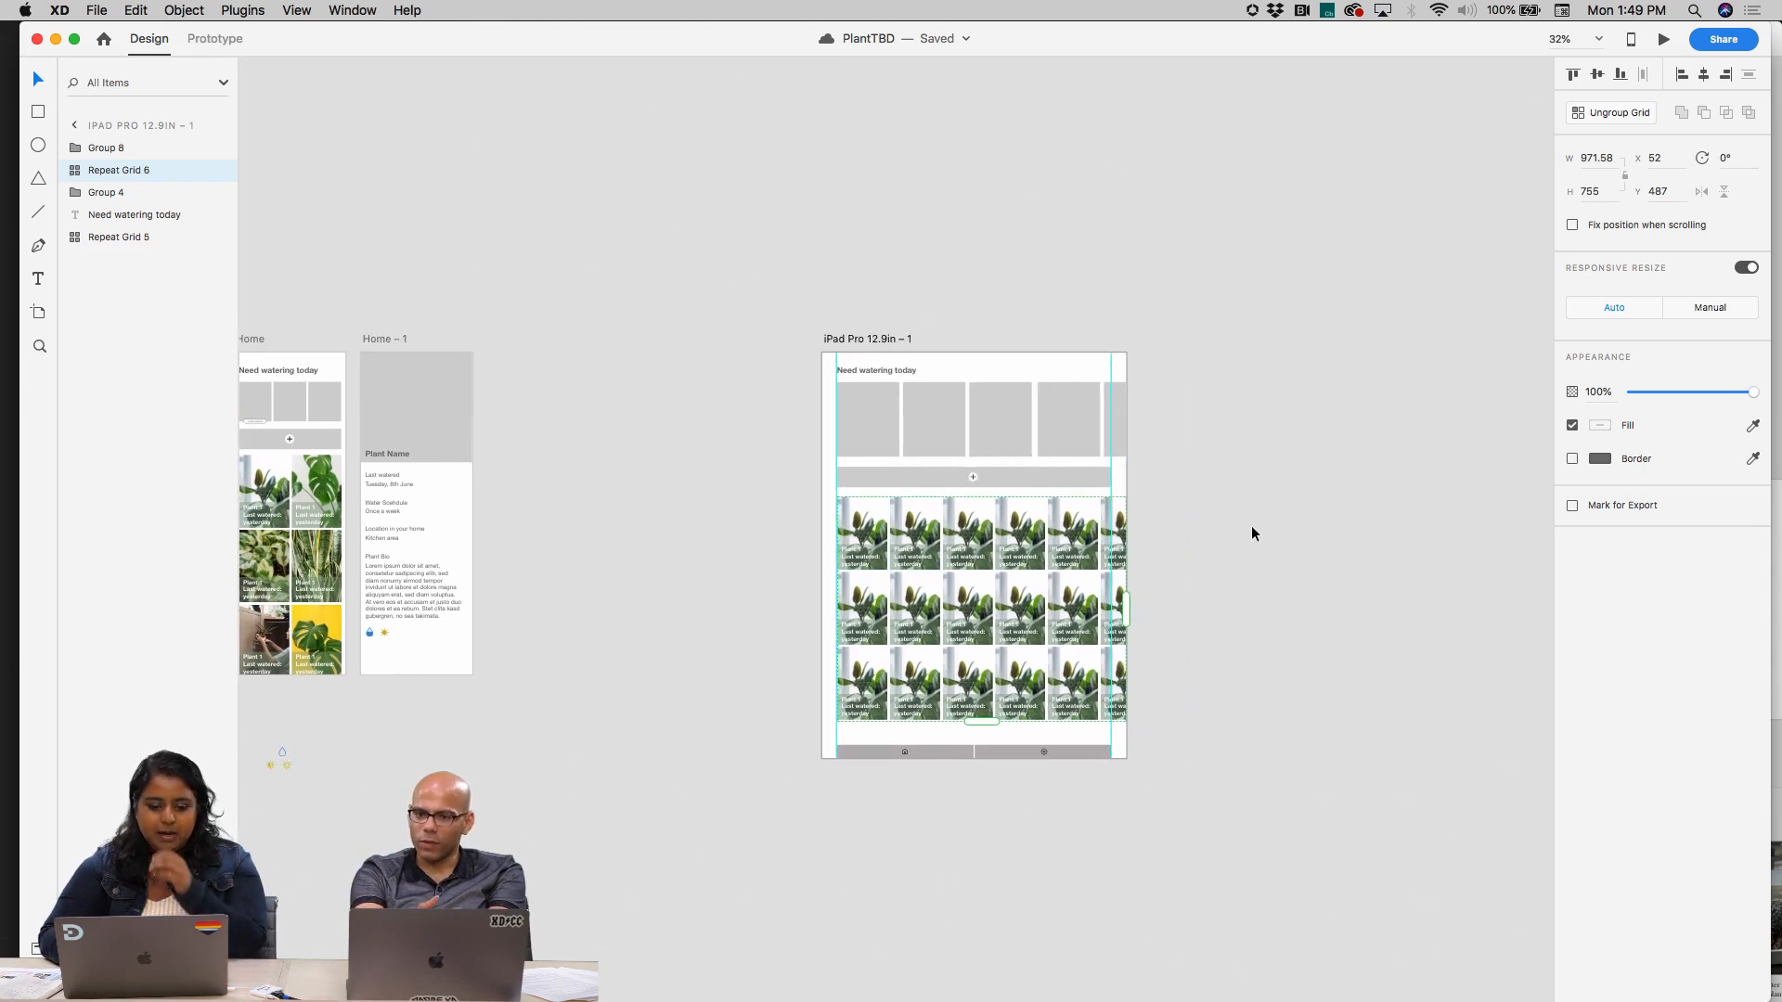
scroll(987, 605, up, 5)
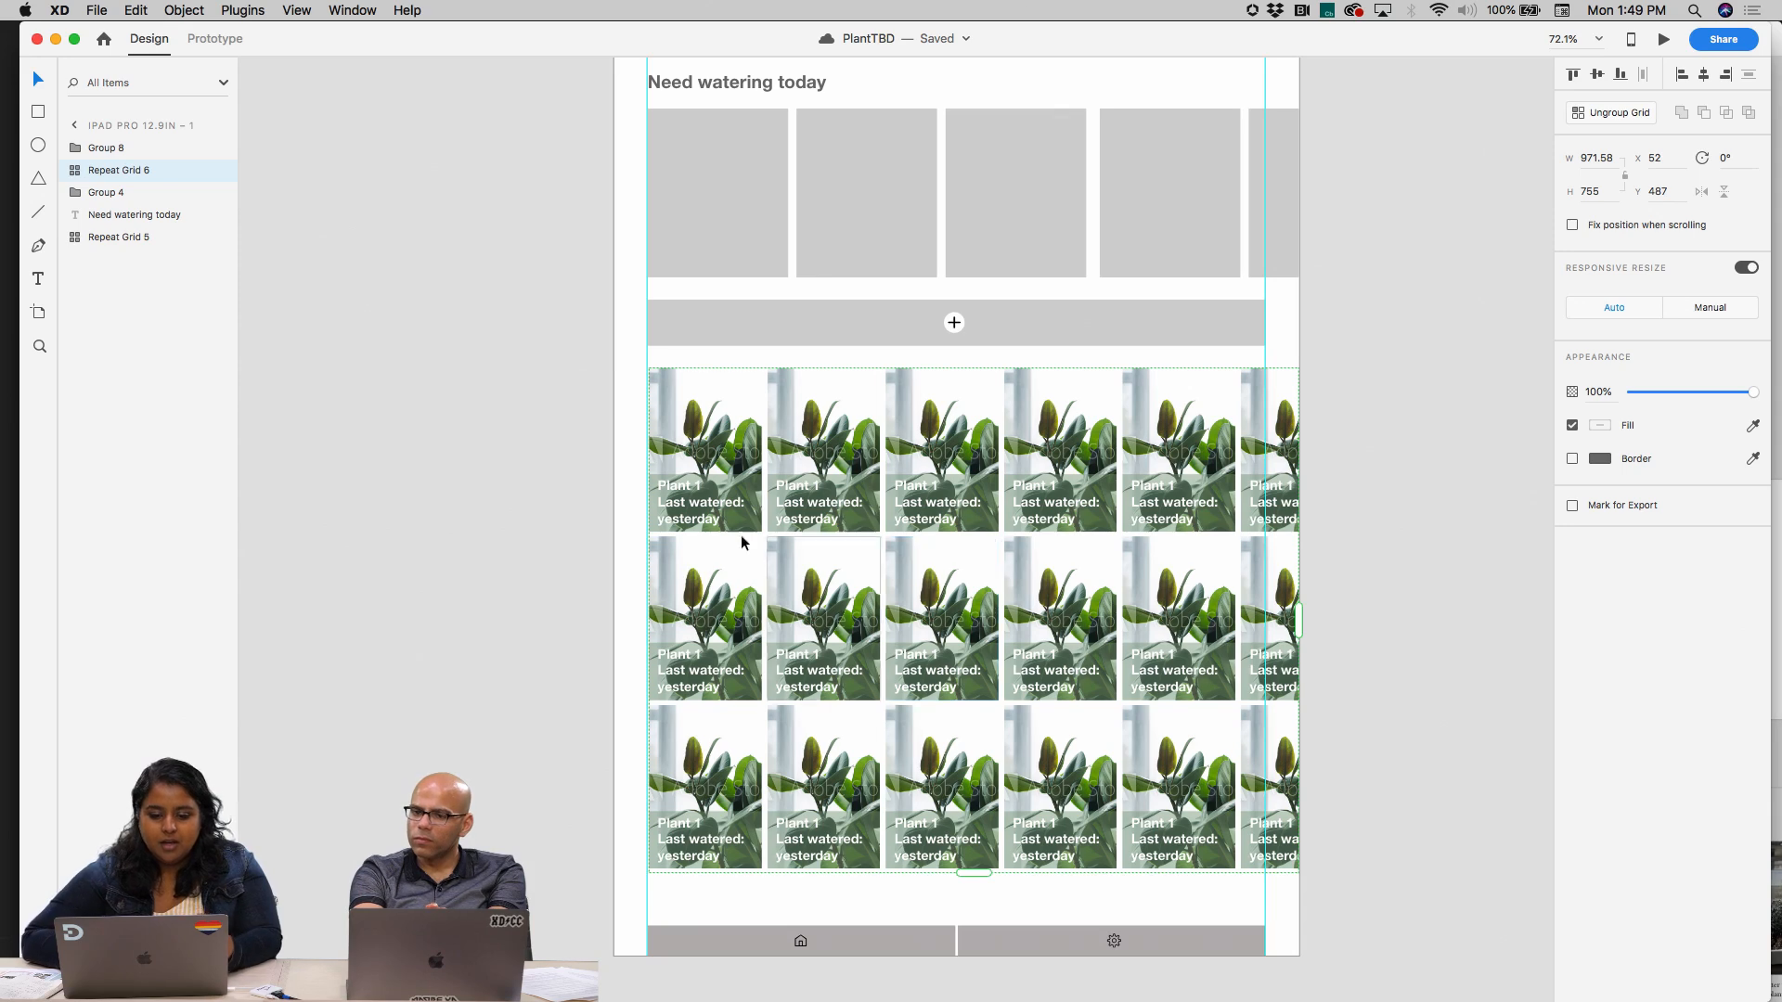
scroll(731, 440, down, 3)
scroll(728, 441, left, 2)
scroll(729, 441, up, 1)
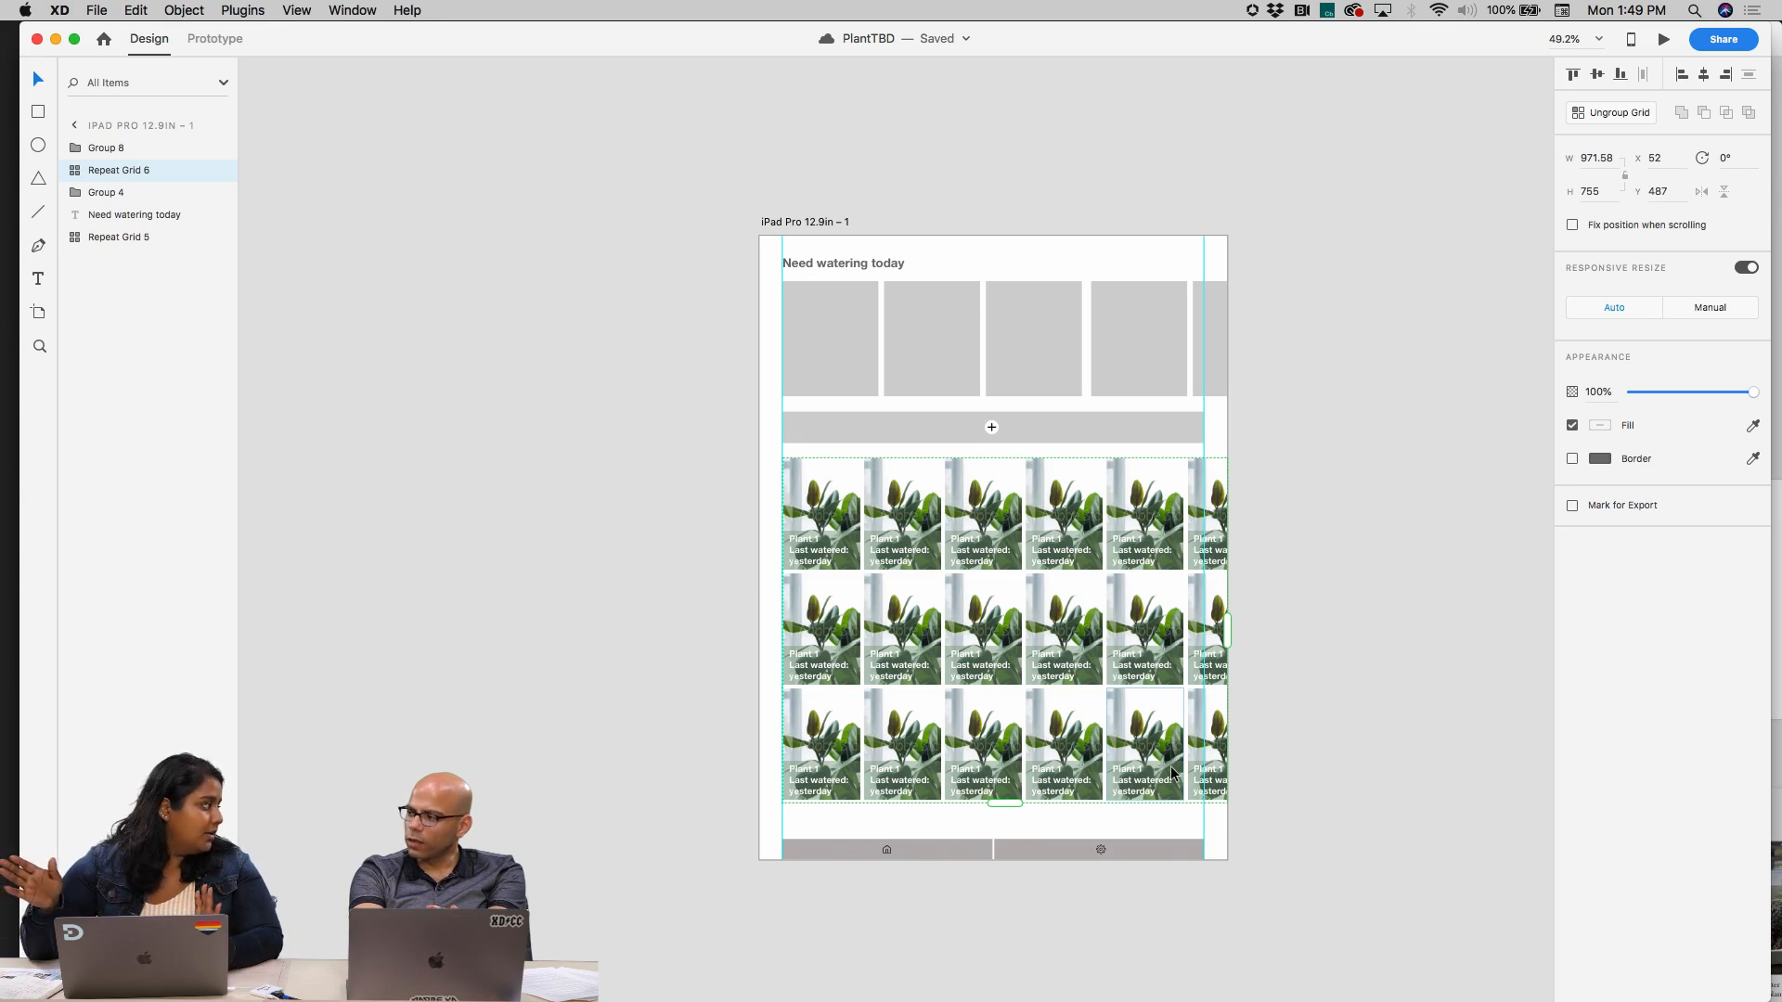
scroll(1171, 773, down, 3)
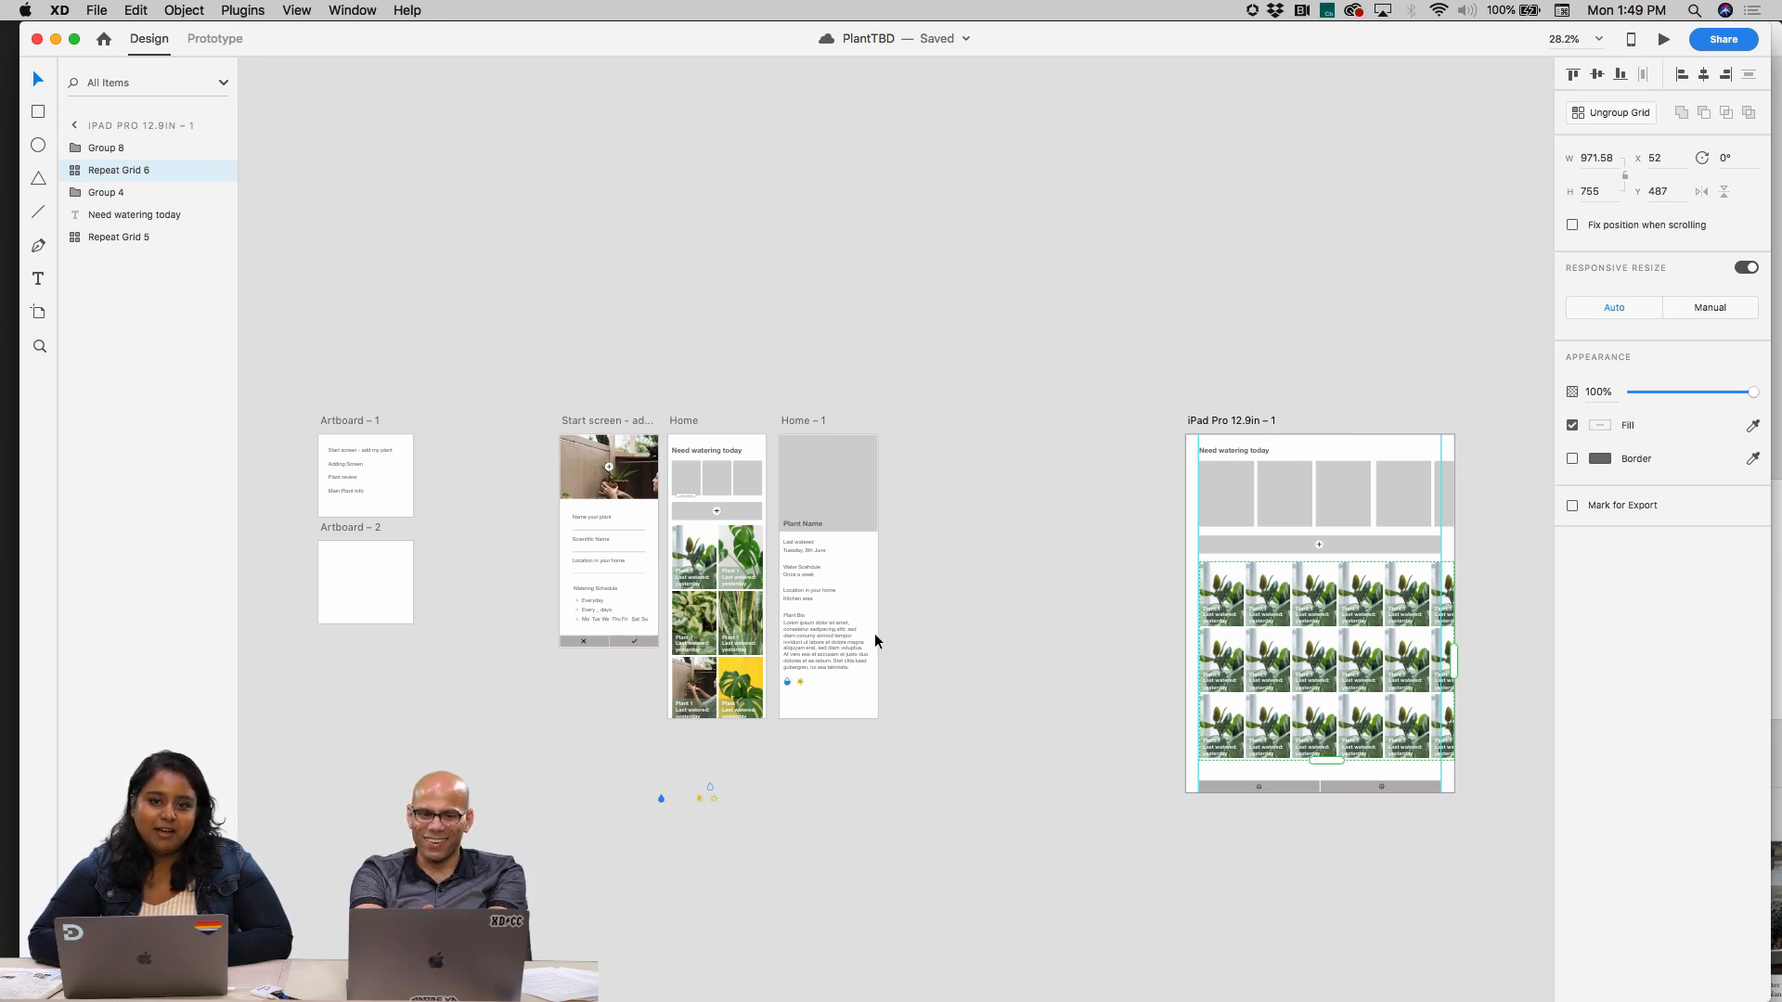
scroll(788, 626, up, 5)
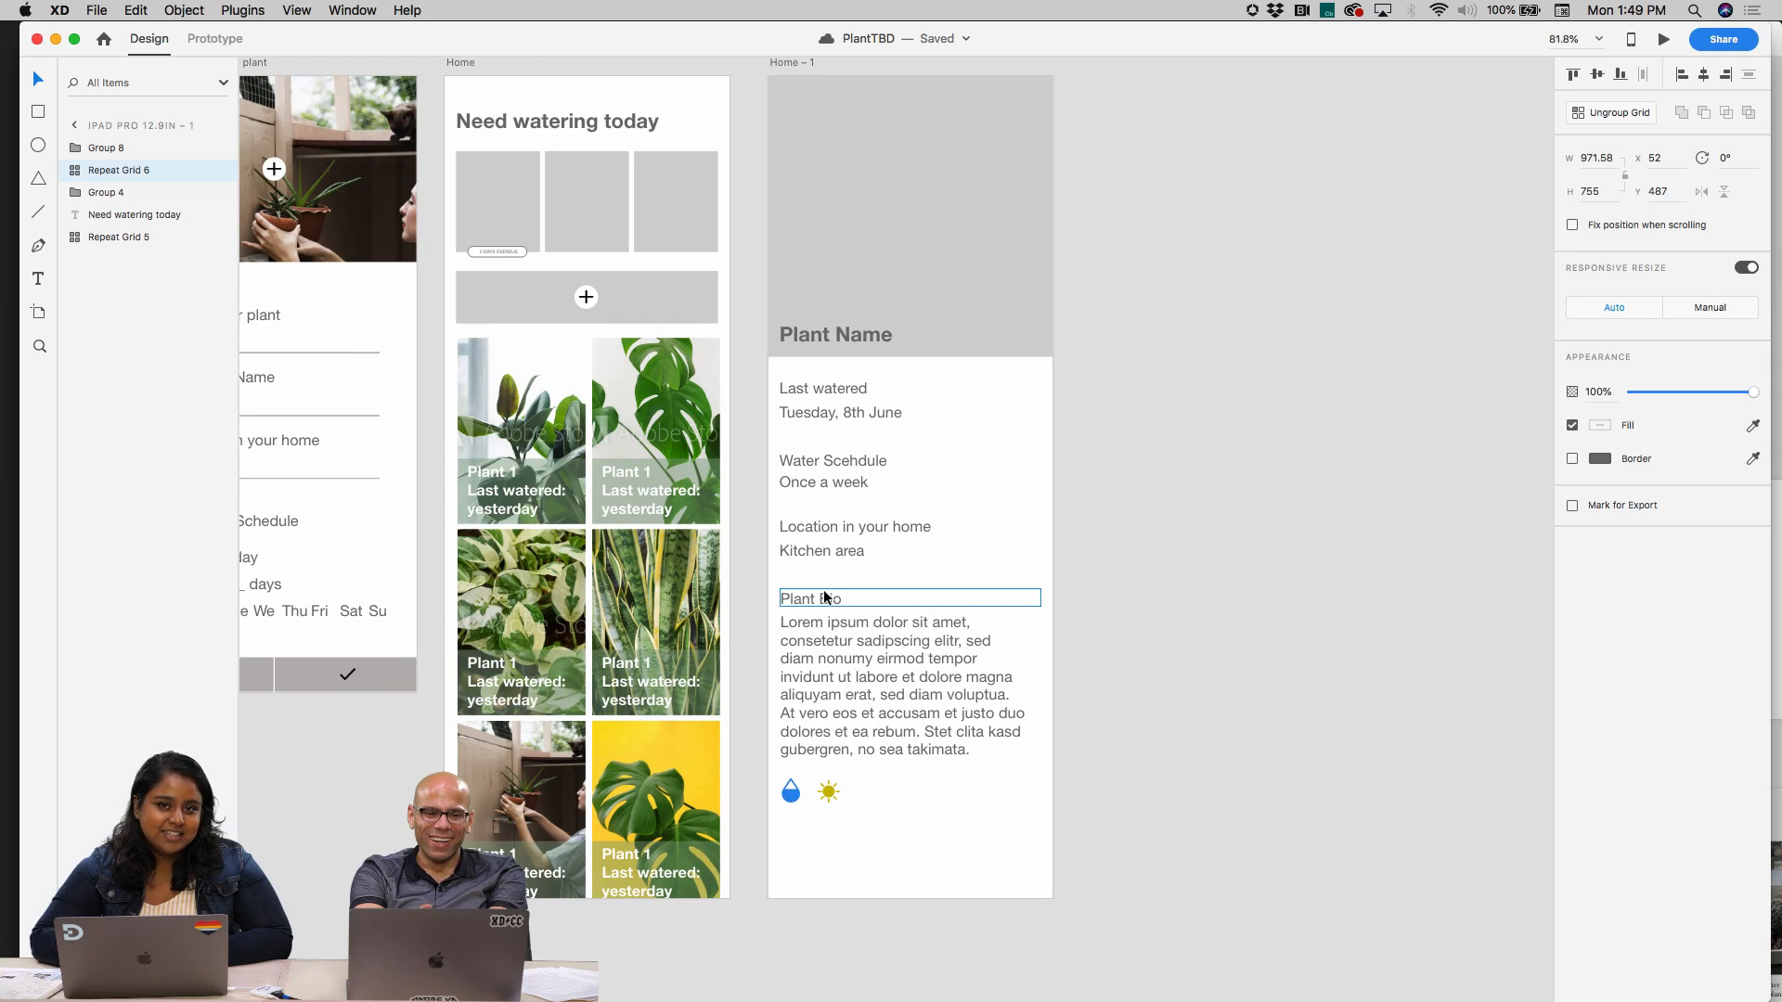
scroll(824, 597, down, 3)
scroll(822, 588, up, 4)
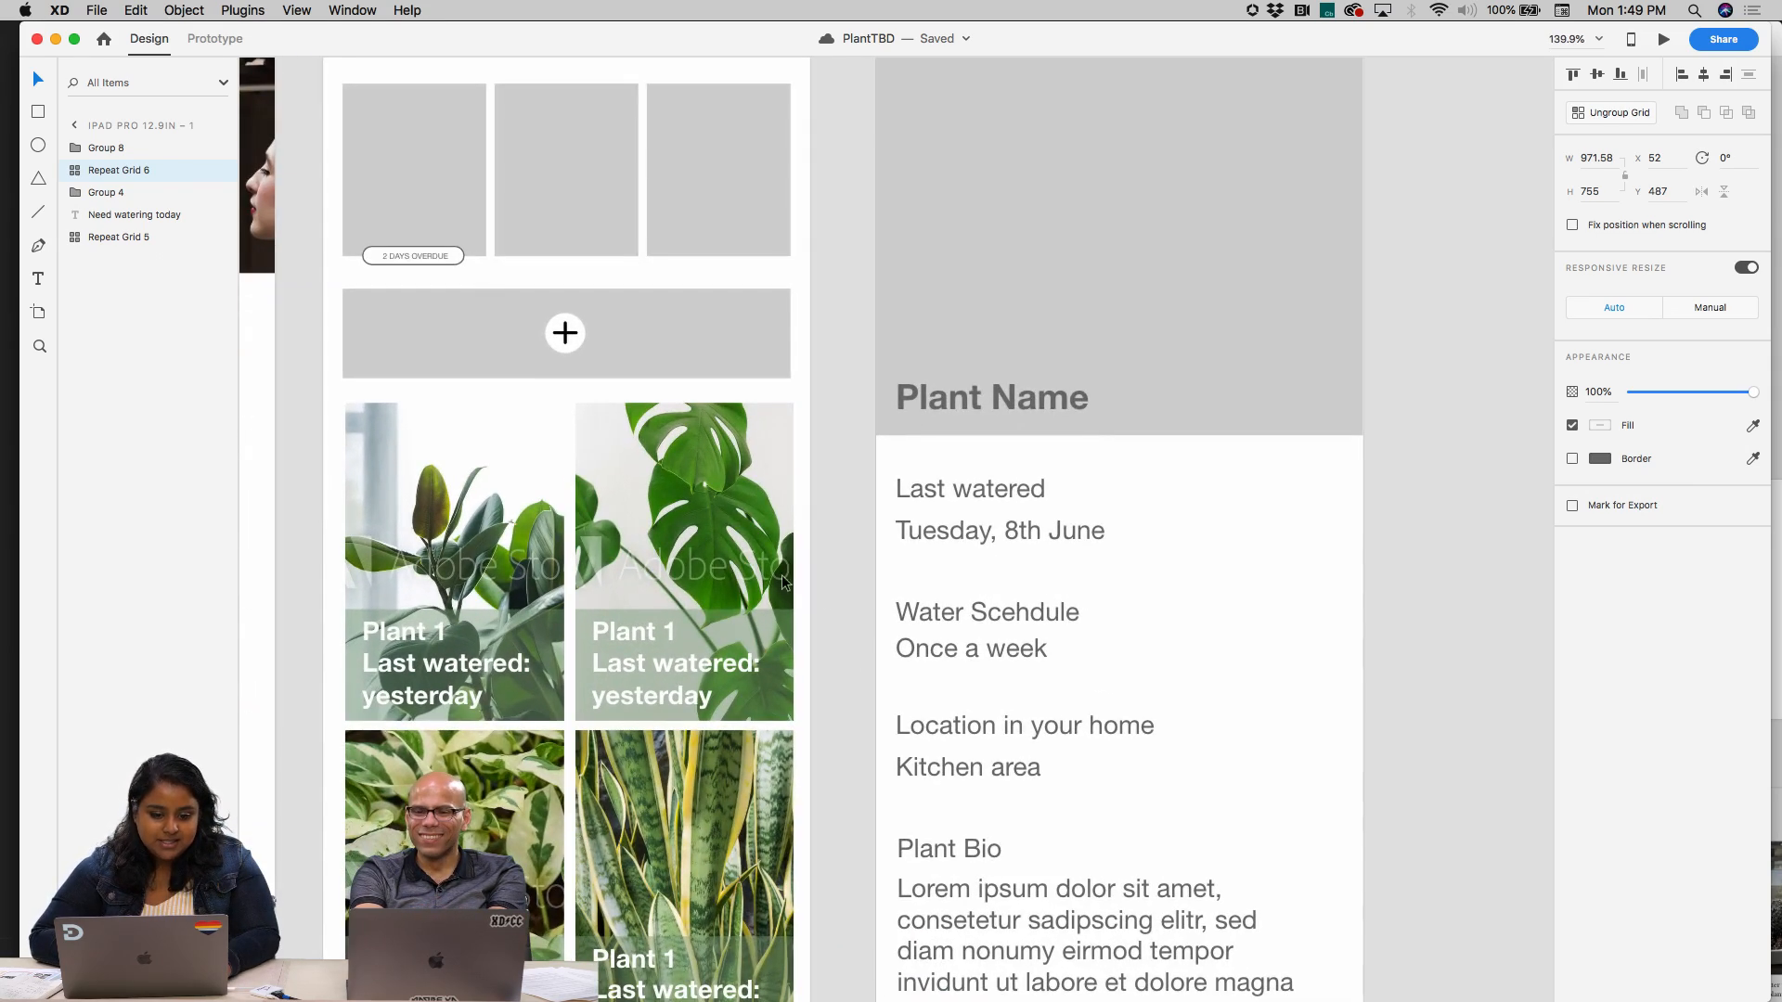
click(420, 181)
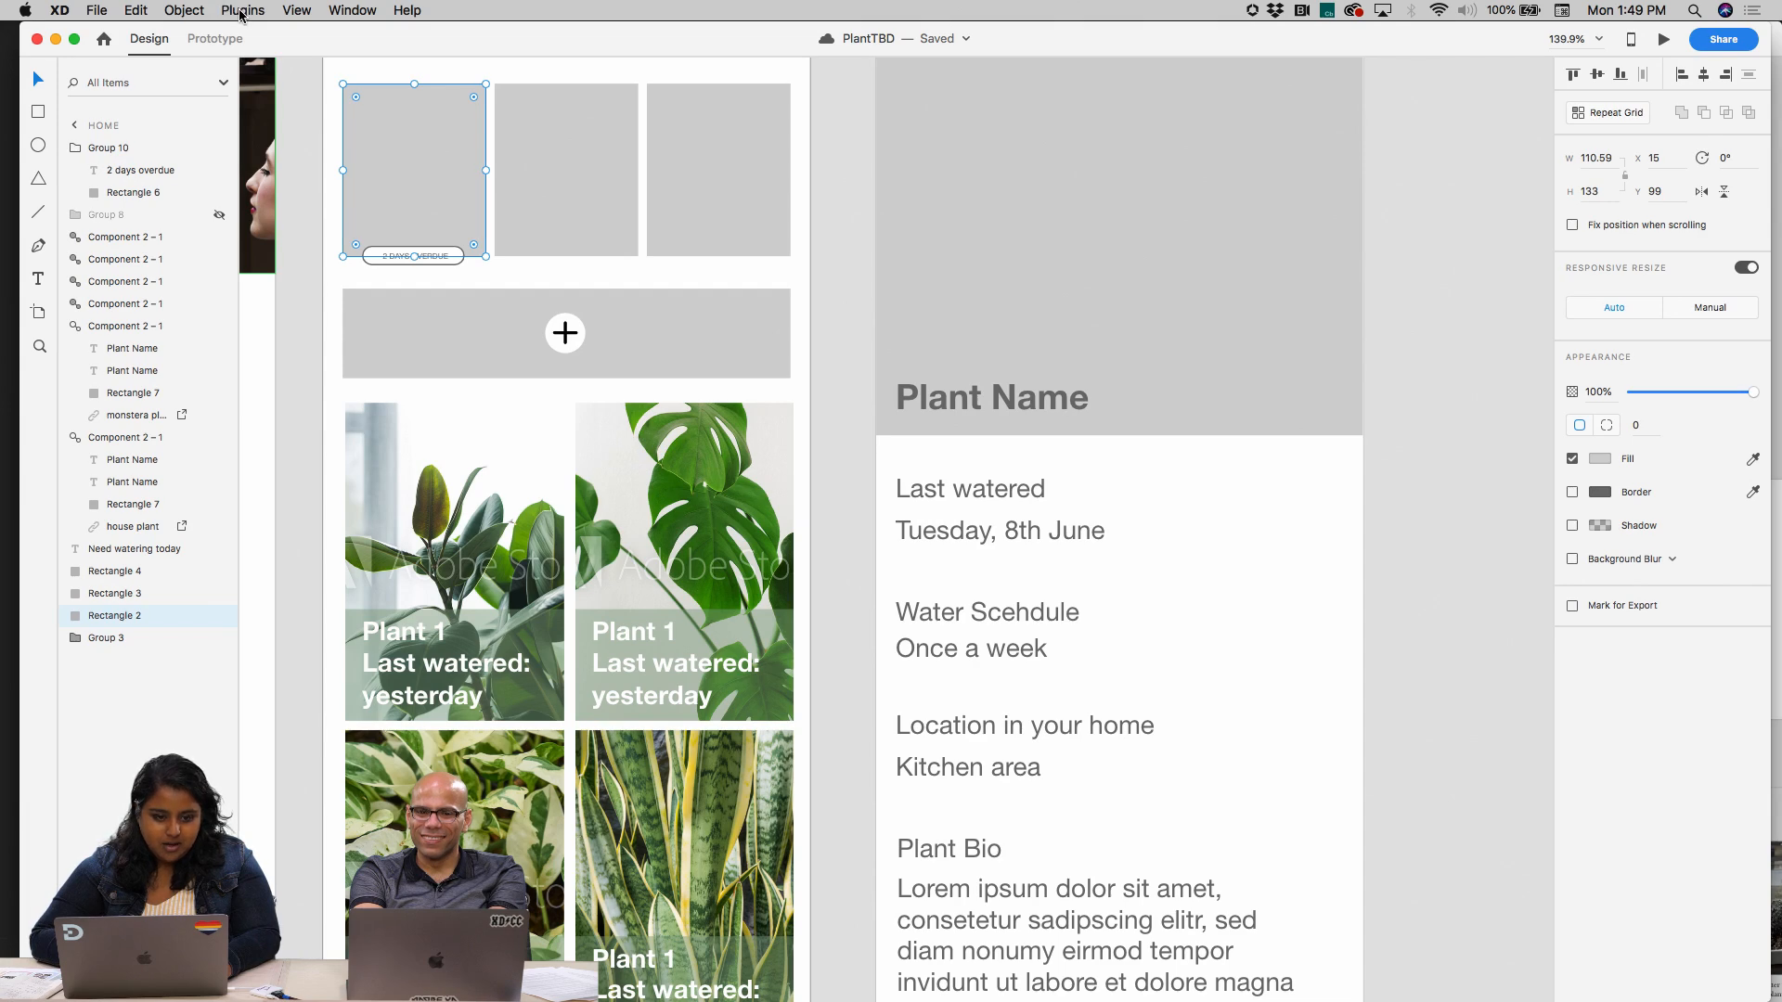
scroll(707, 464, down, 4)
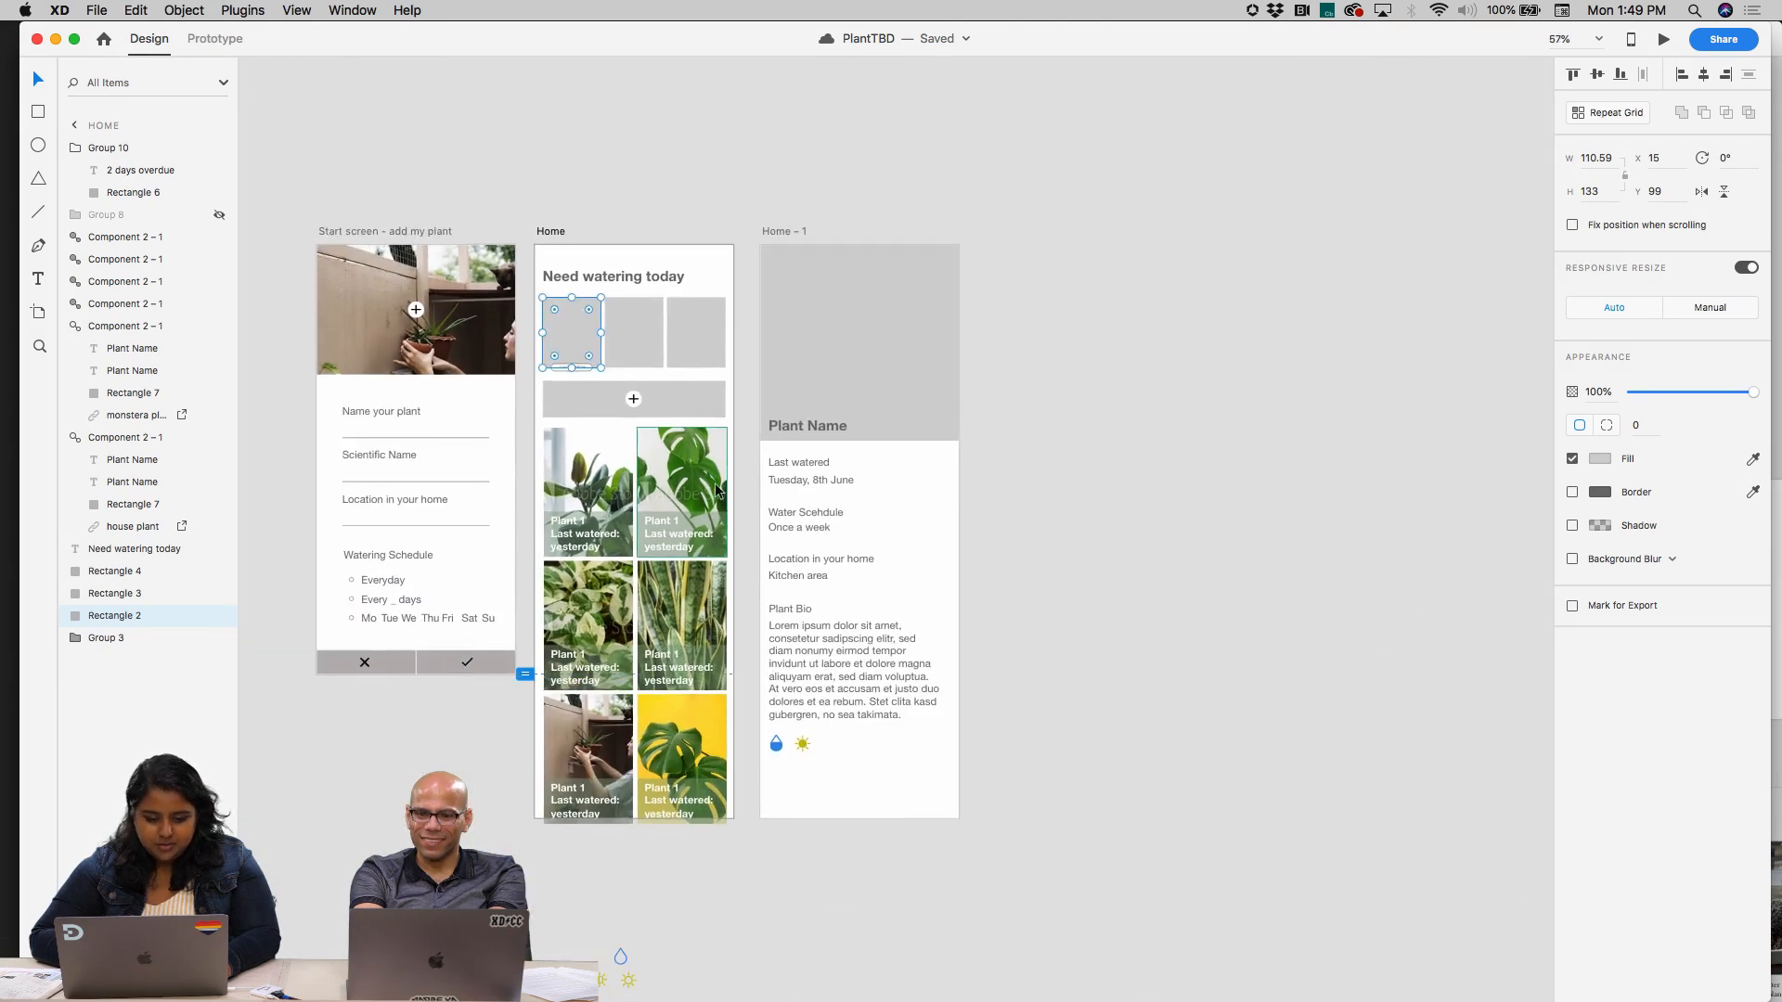
click(768, 863)
scroll(731, 944, down, 2)
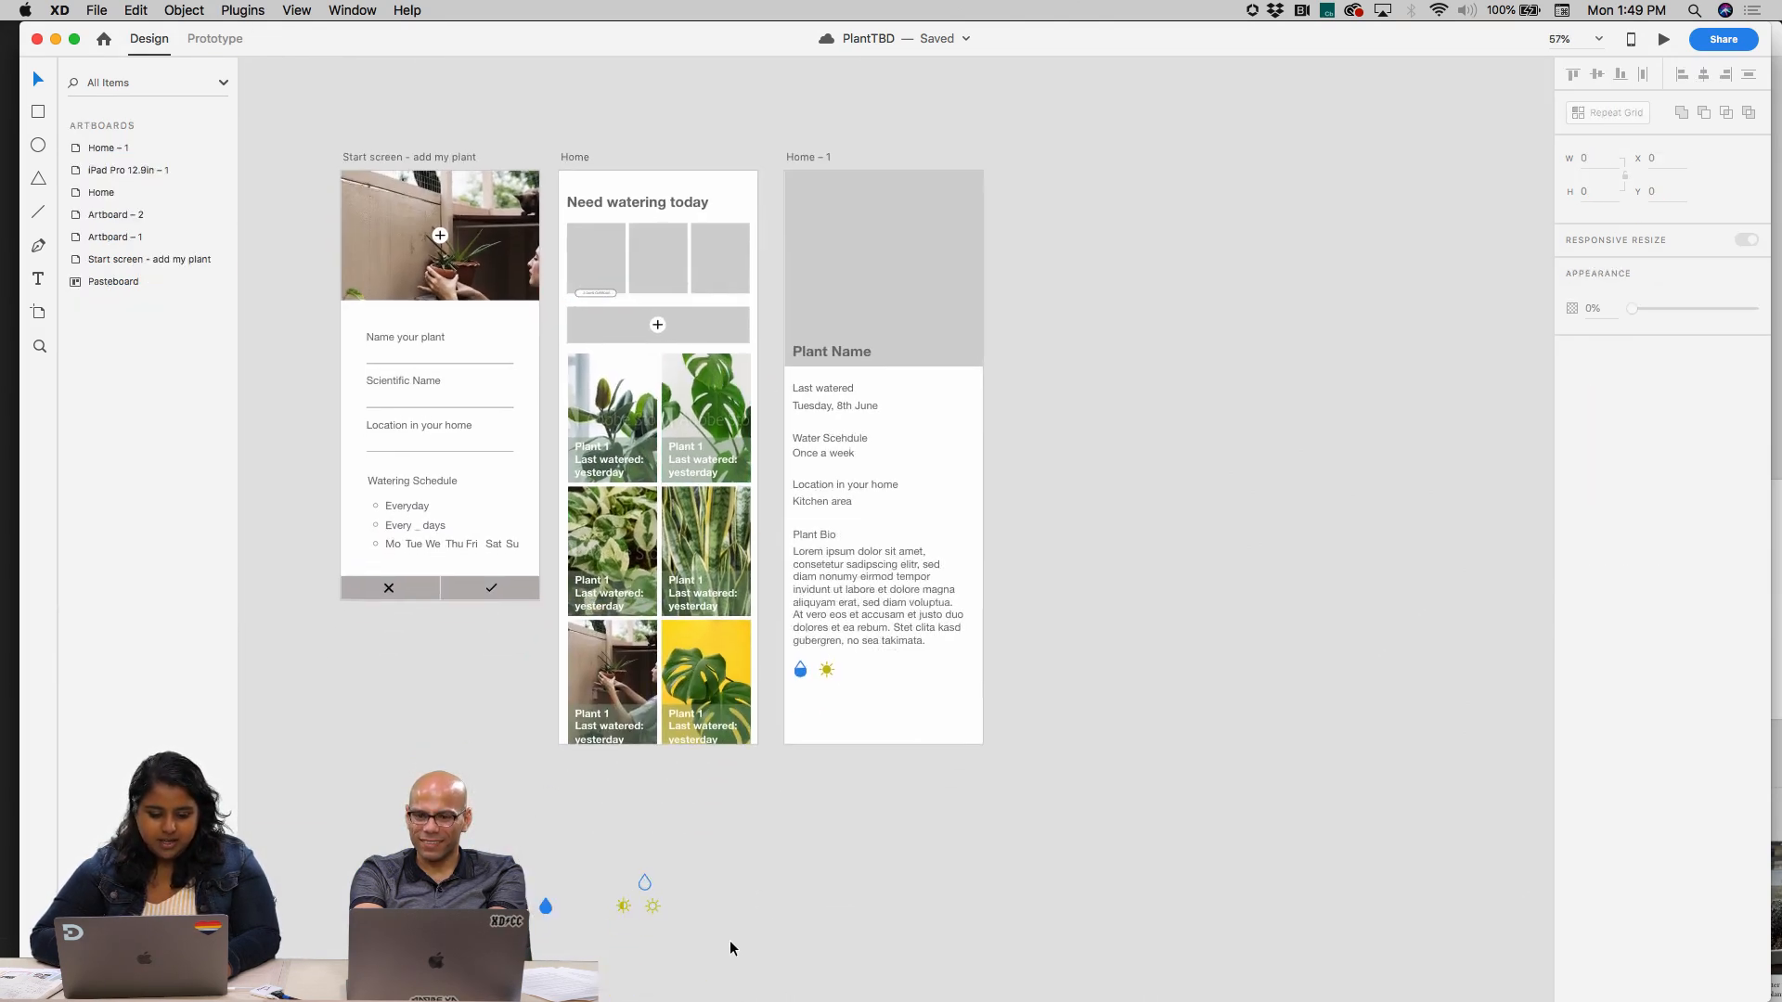
Duplicate the Home artboard and place the copy in the empty space beyond the Home – 1 artboard
scroll(731, 944, up, 2)
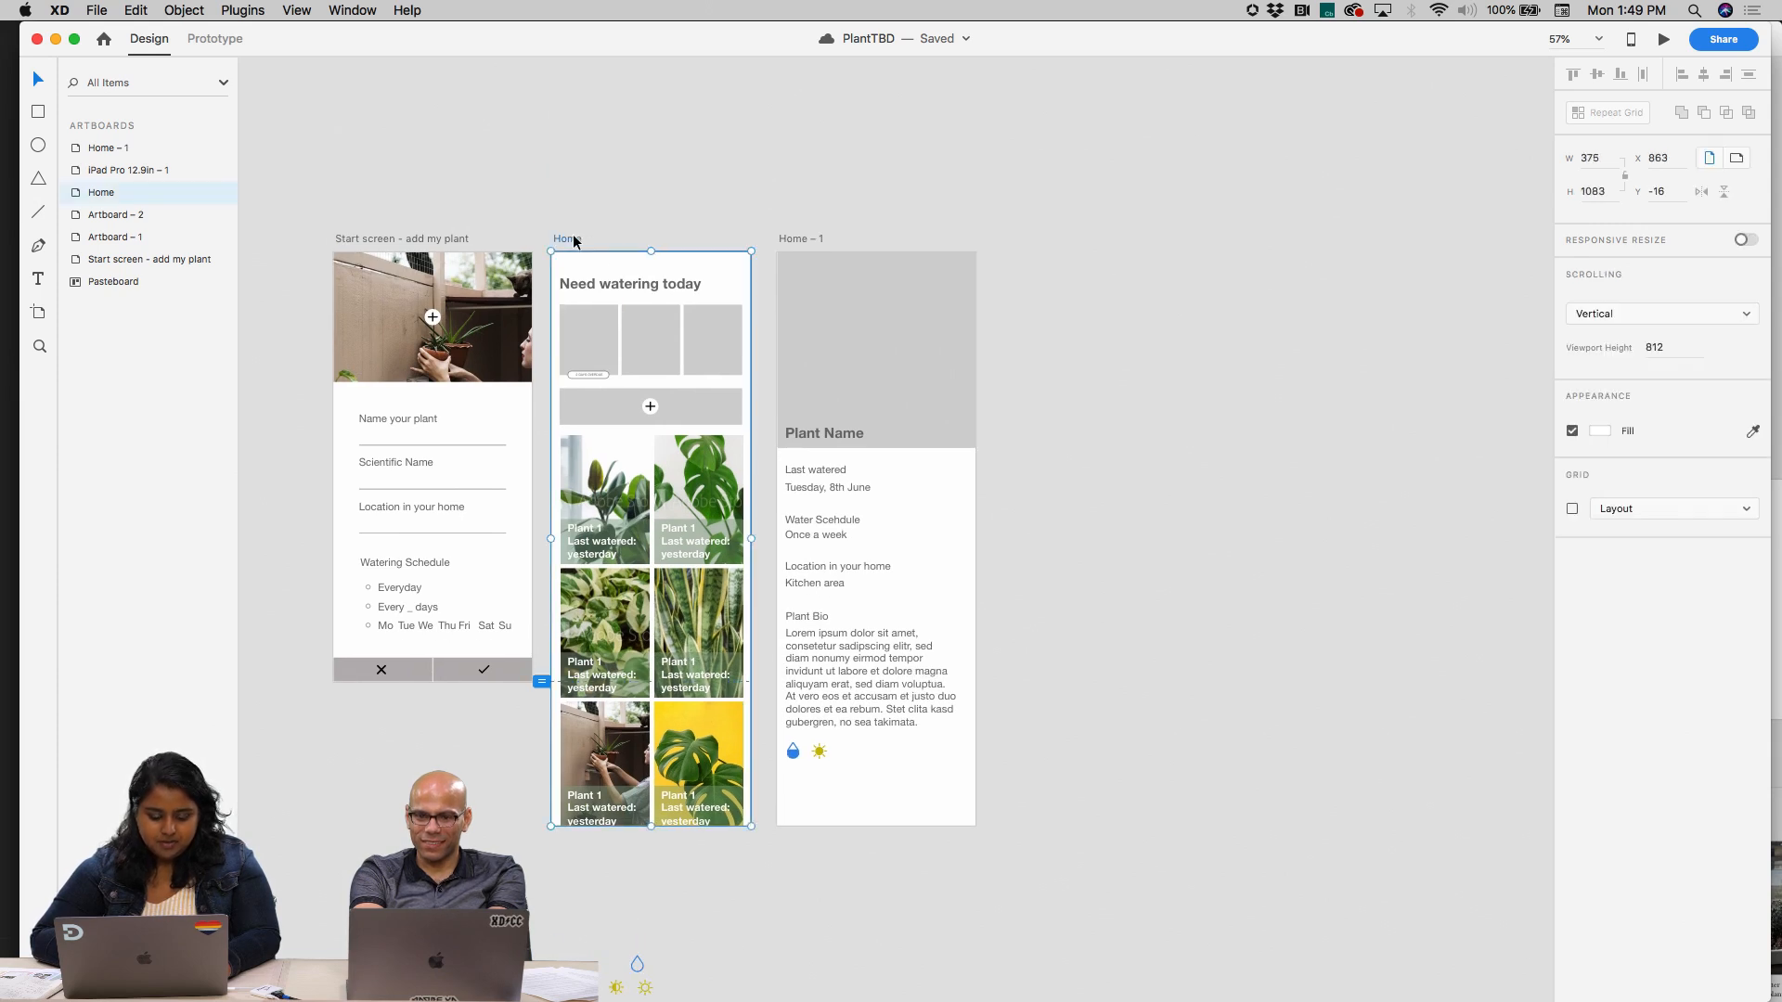
drag(572, 237, 1029, 239)
scroll(1028, 239, right, 5)
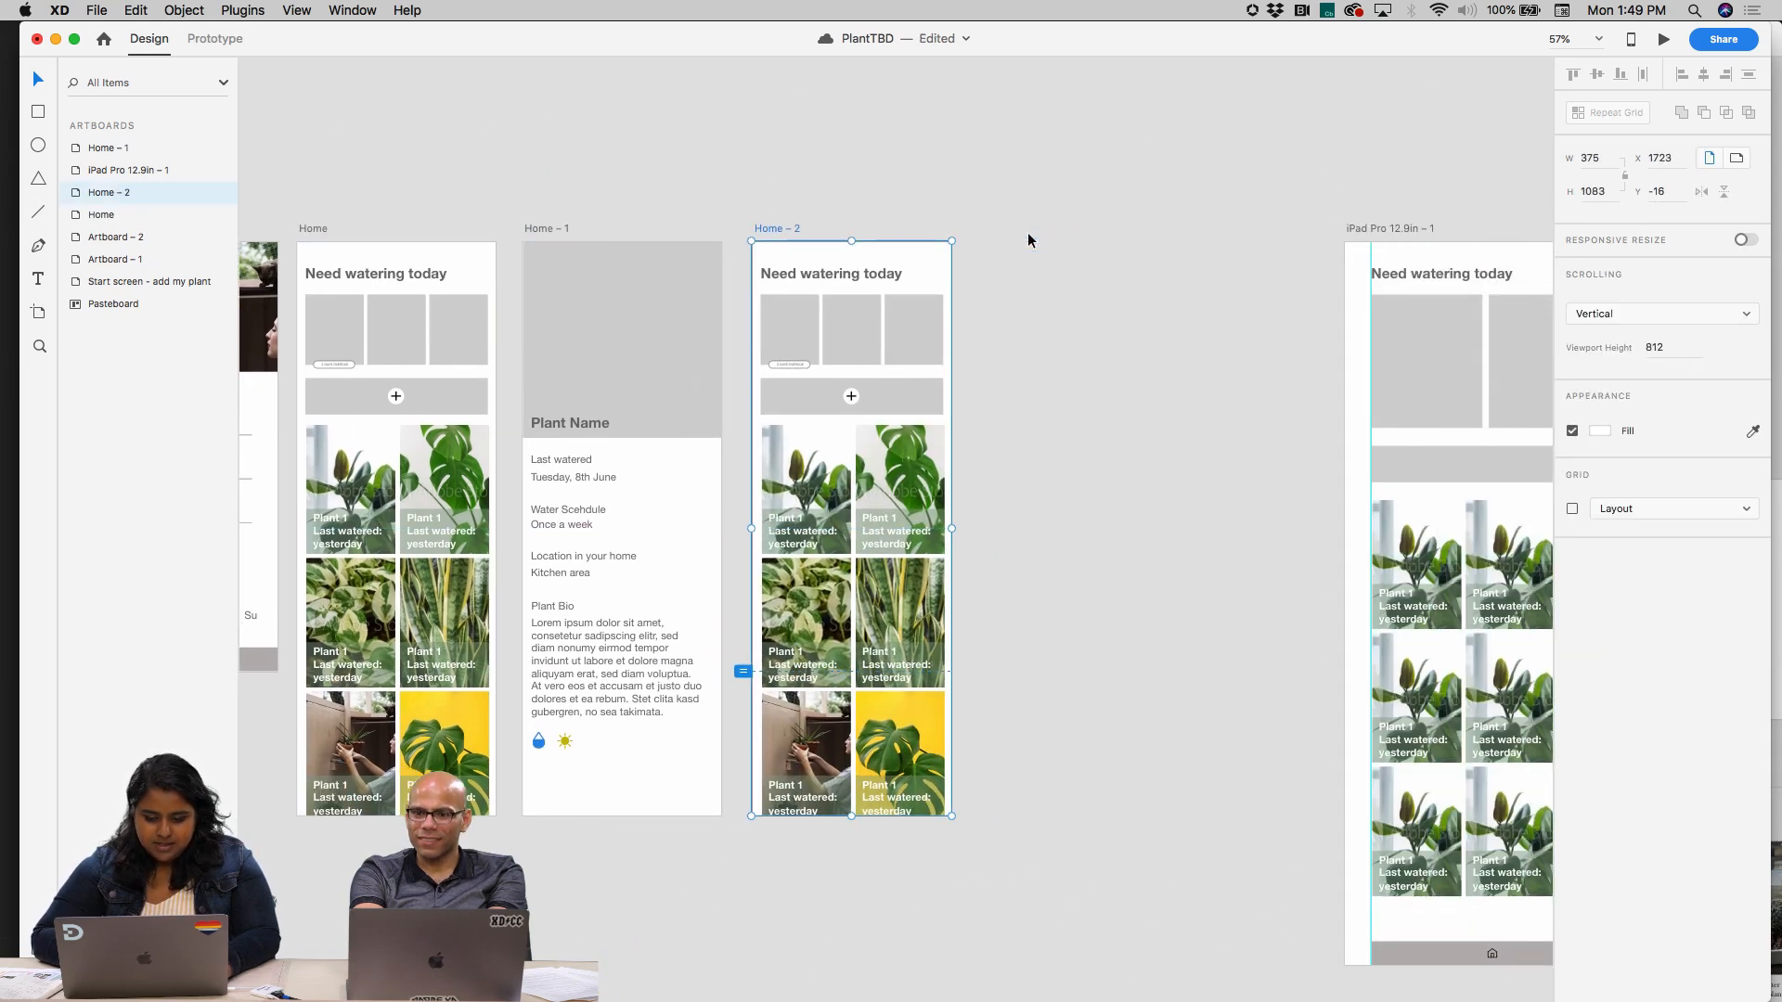
Try widening the Home – 2 artboard to 682 and stretching its selected contents, undoing each attempt
drag(953, 528, 1117, 530)
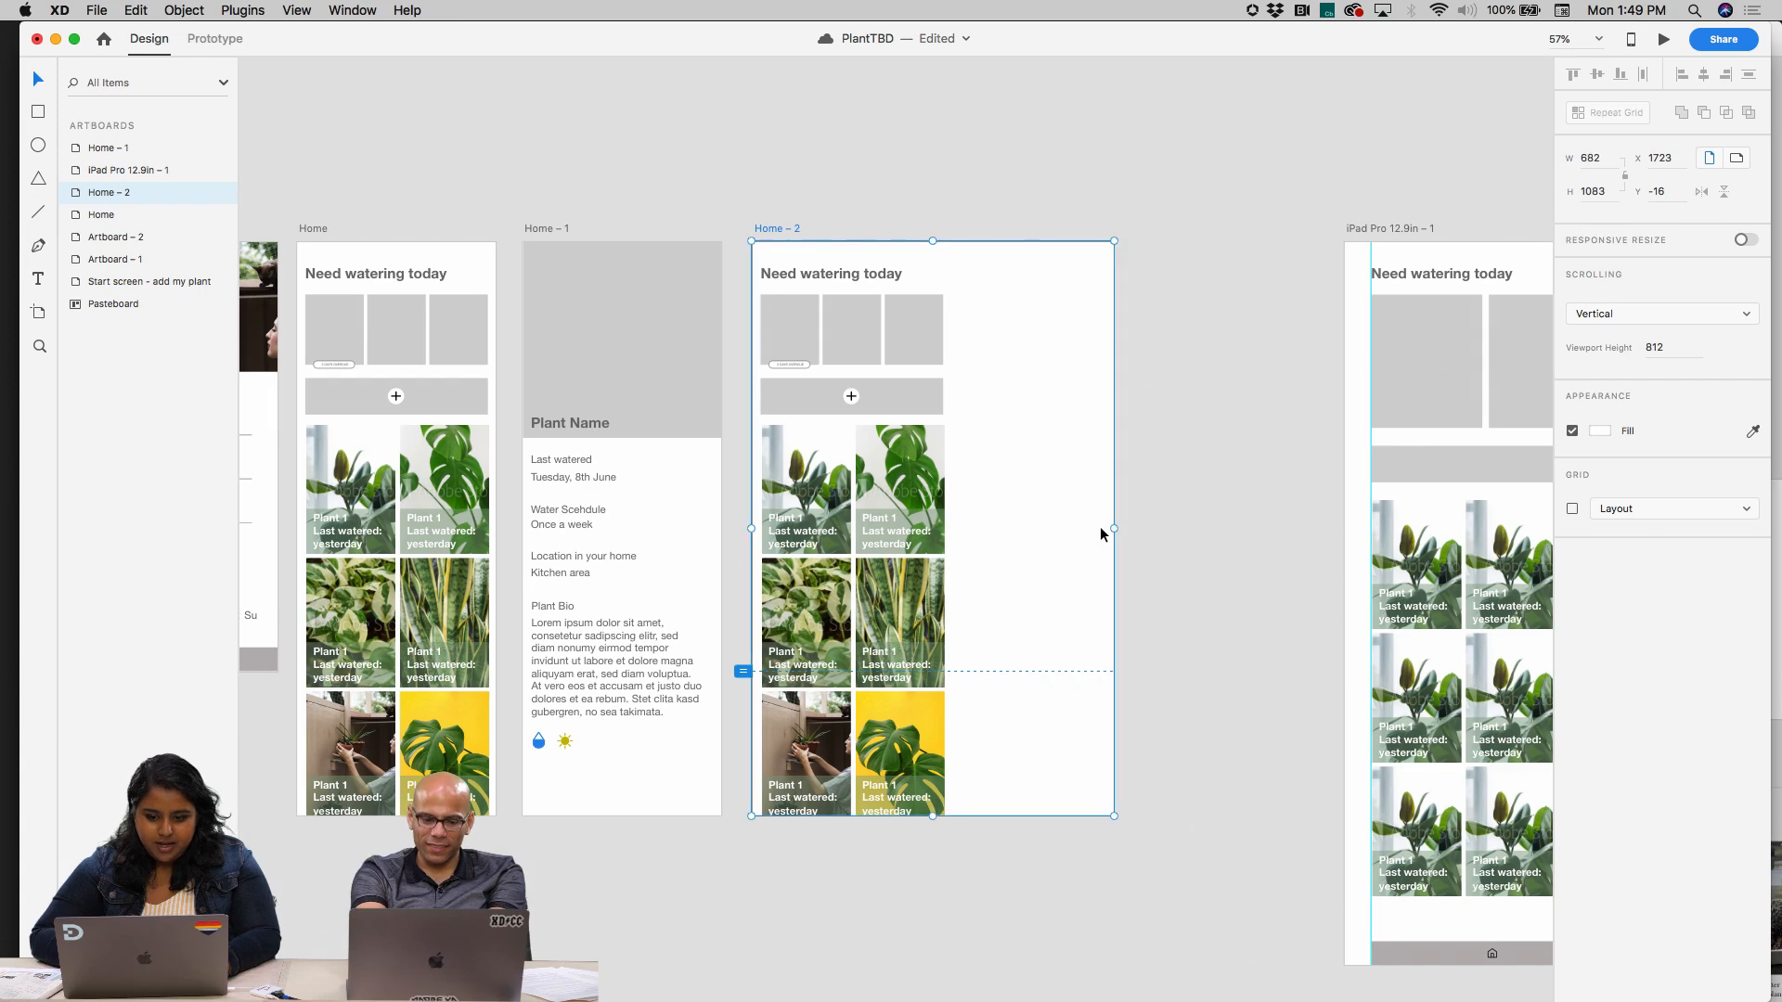
key(super+z)
drag(956, 814, 822, 264)
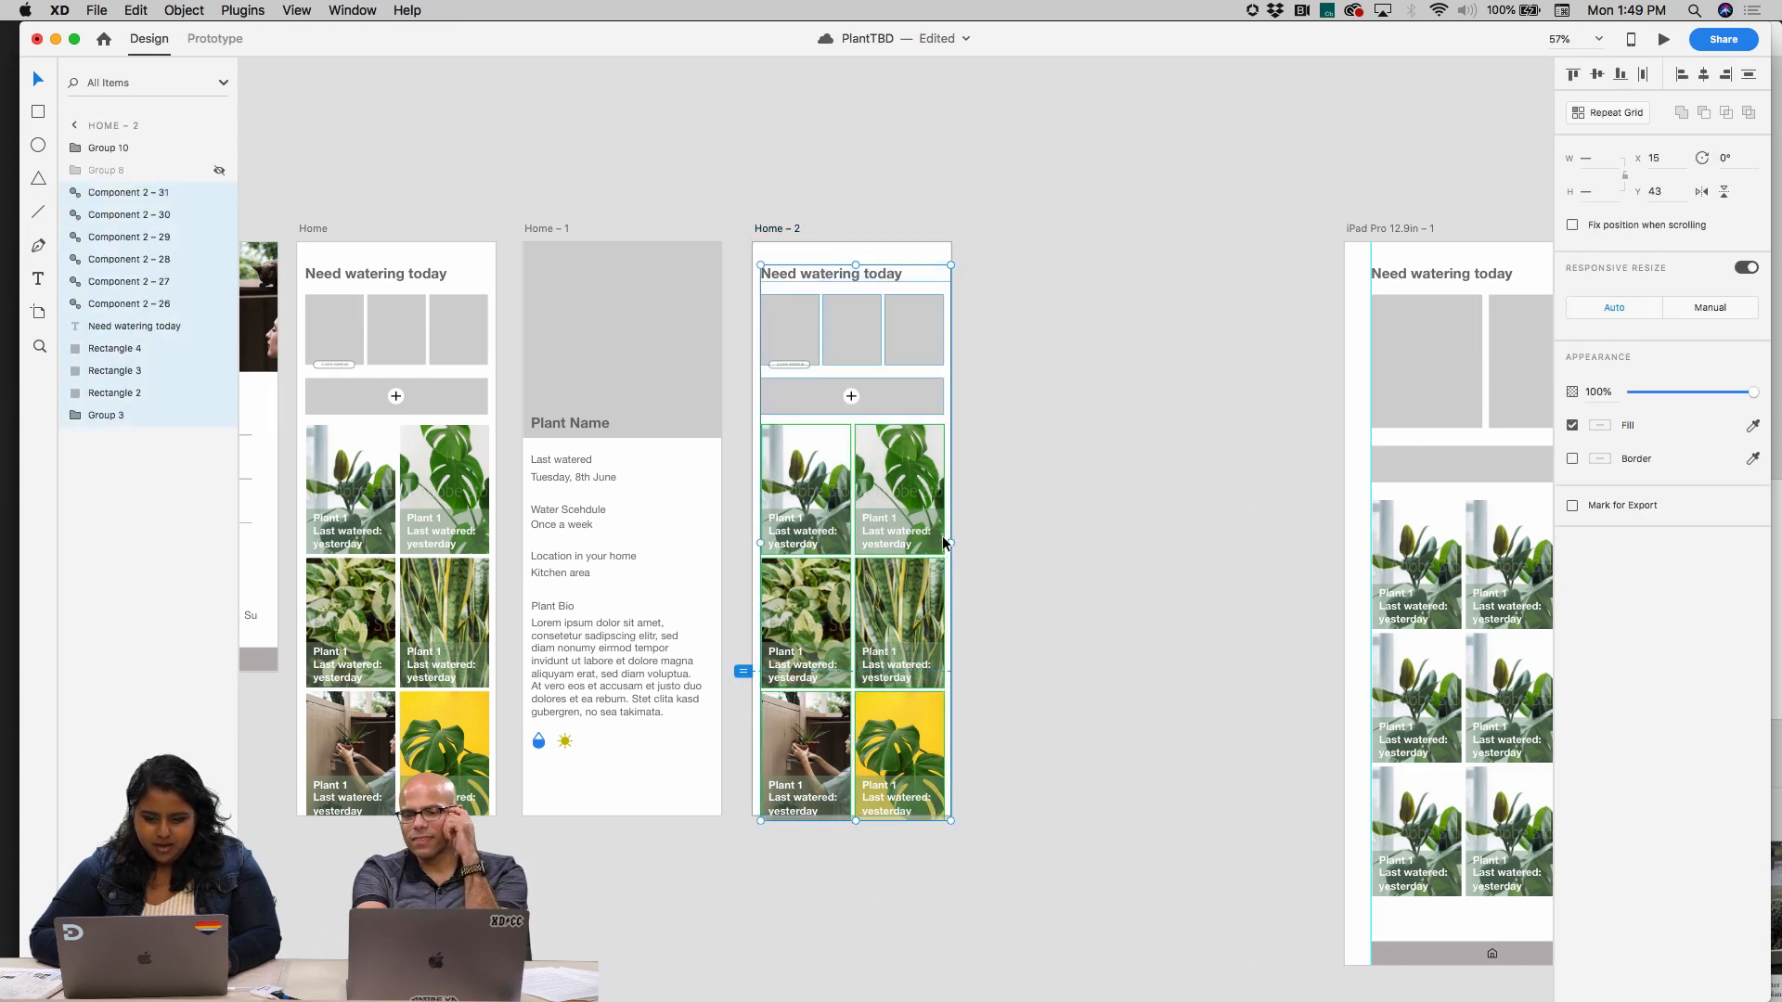
drag(950, 543, 1124, 539)
key(super+z)
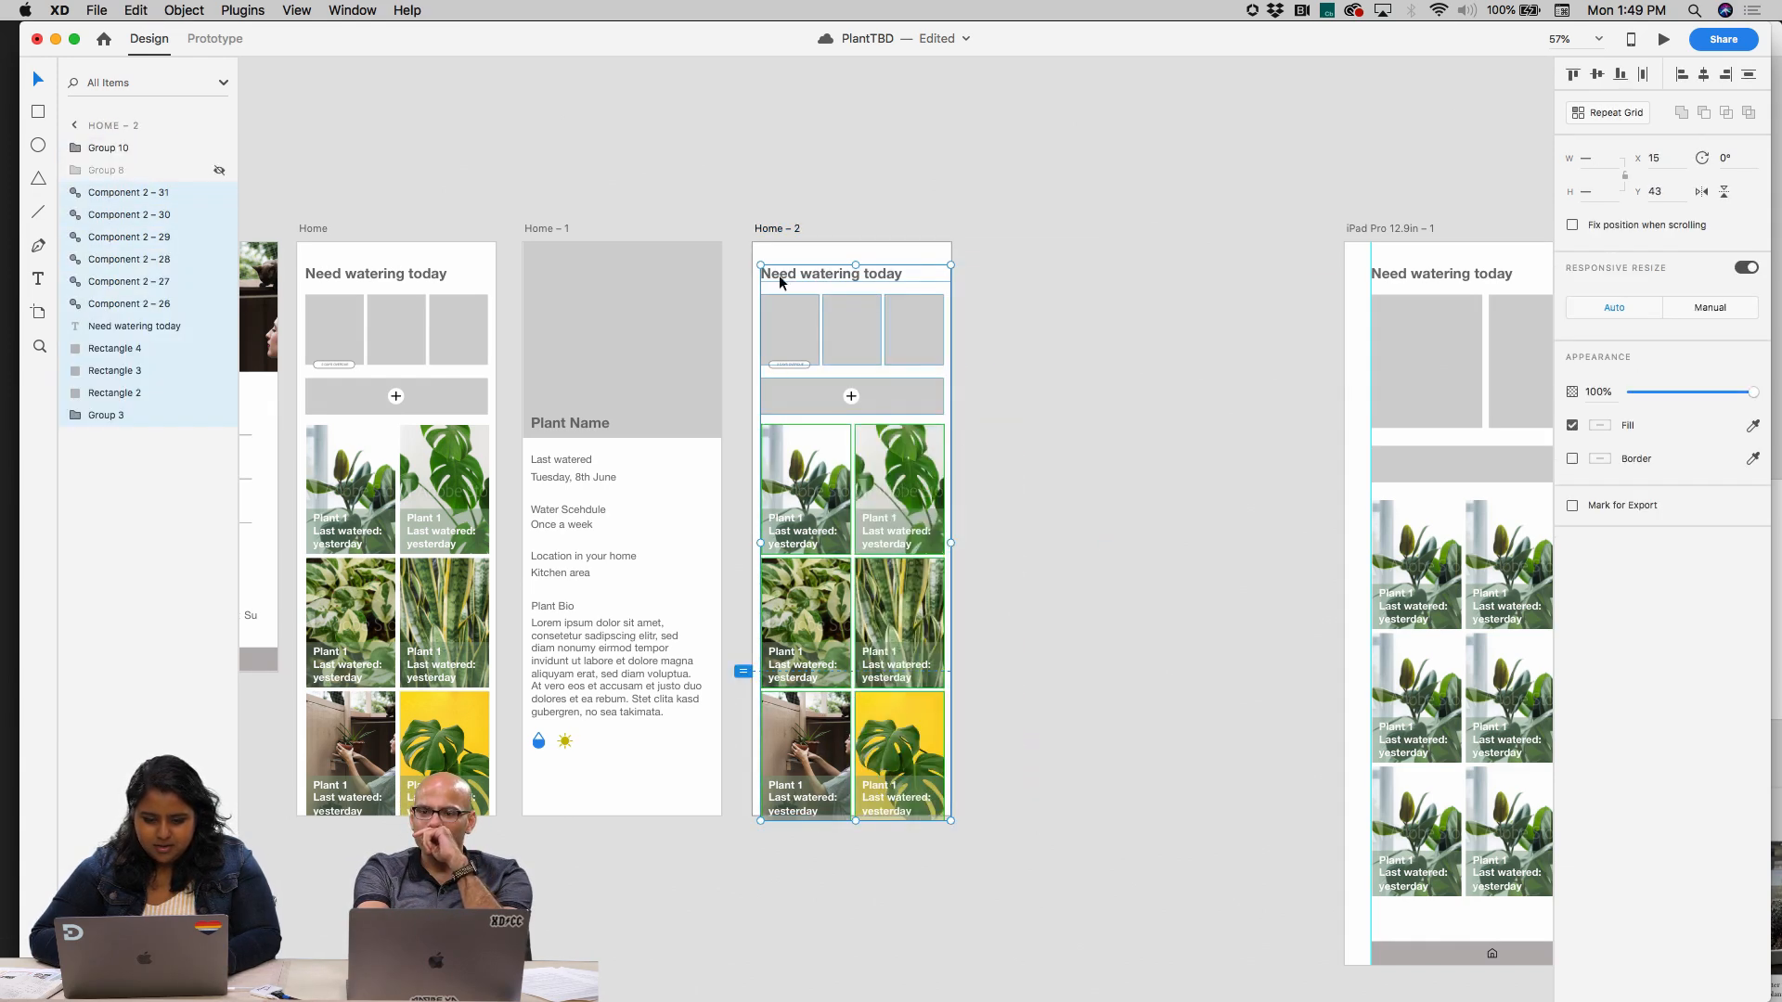
Try widening the Home – 2 artboard to 783, and undo the resize
click(781, 226)
drag(952, 529, 1168, 532)
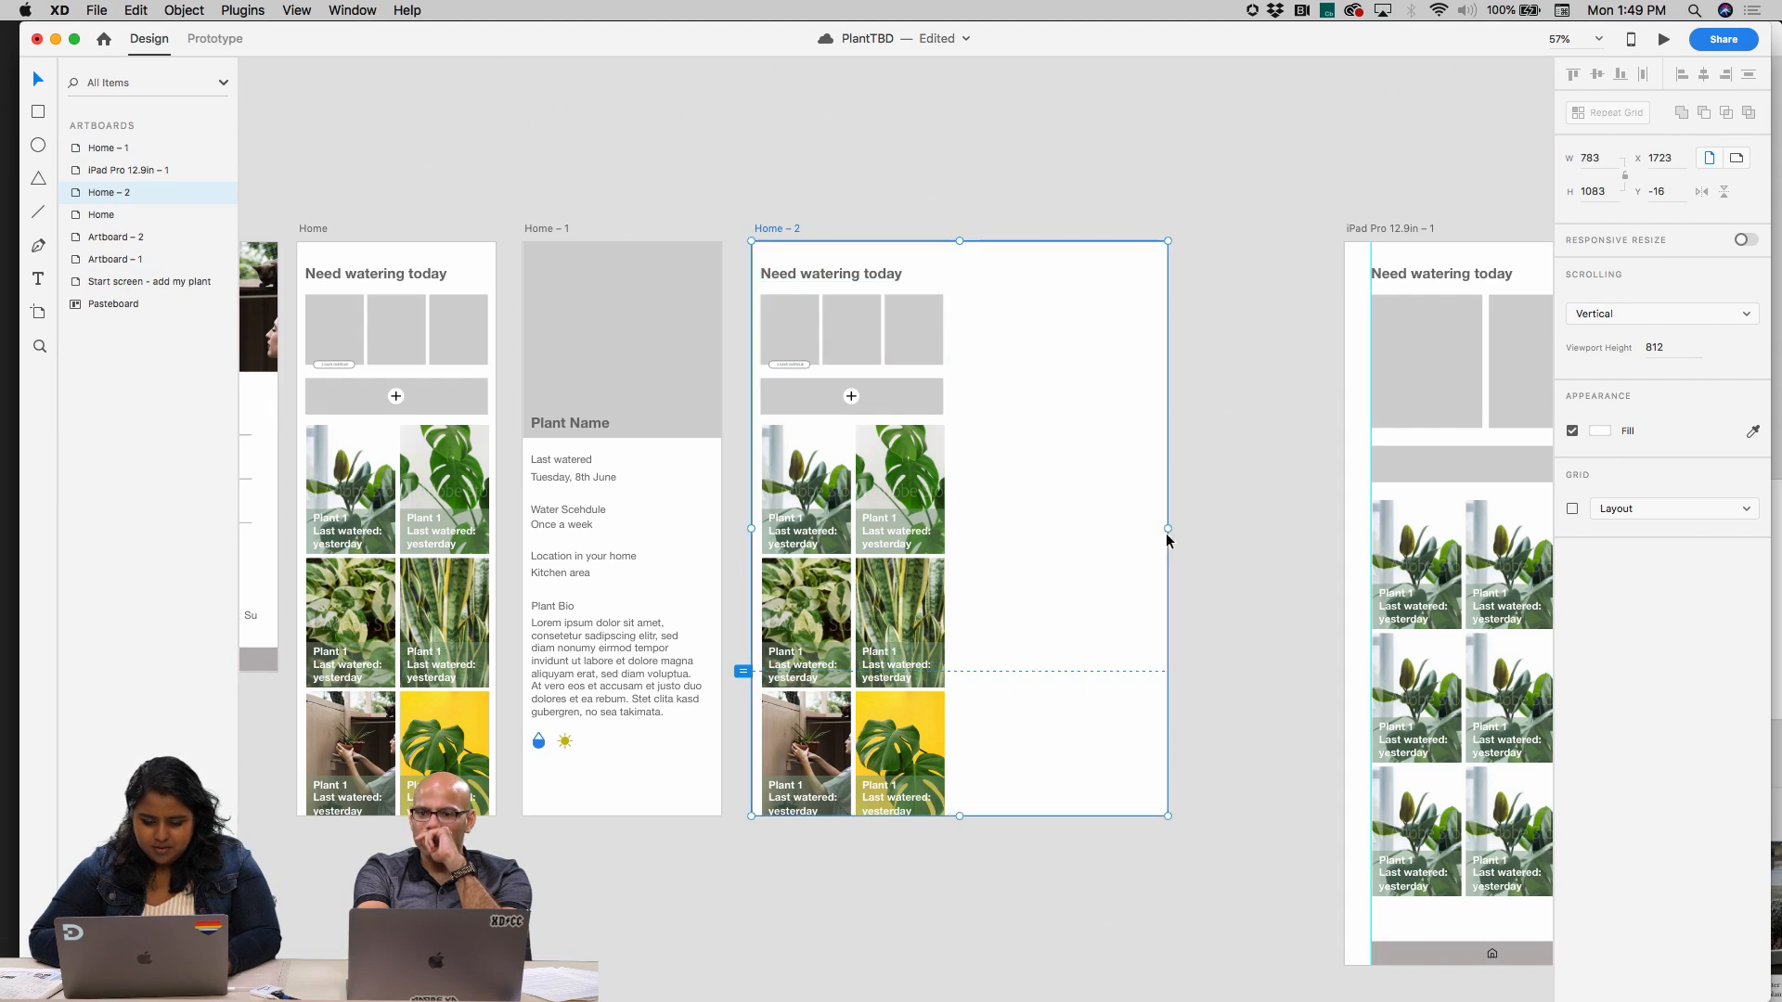
key(super+z)
Group the visible contents of the Home – 2 artboard and select the artboard
click(943, 846)
drag(942, 851, 770, 275)
click(778, 230)
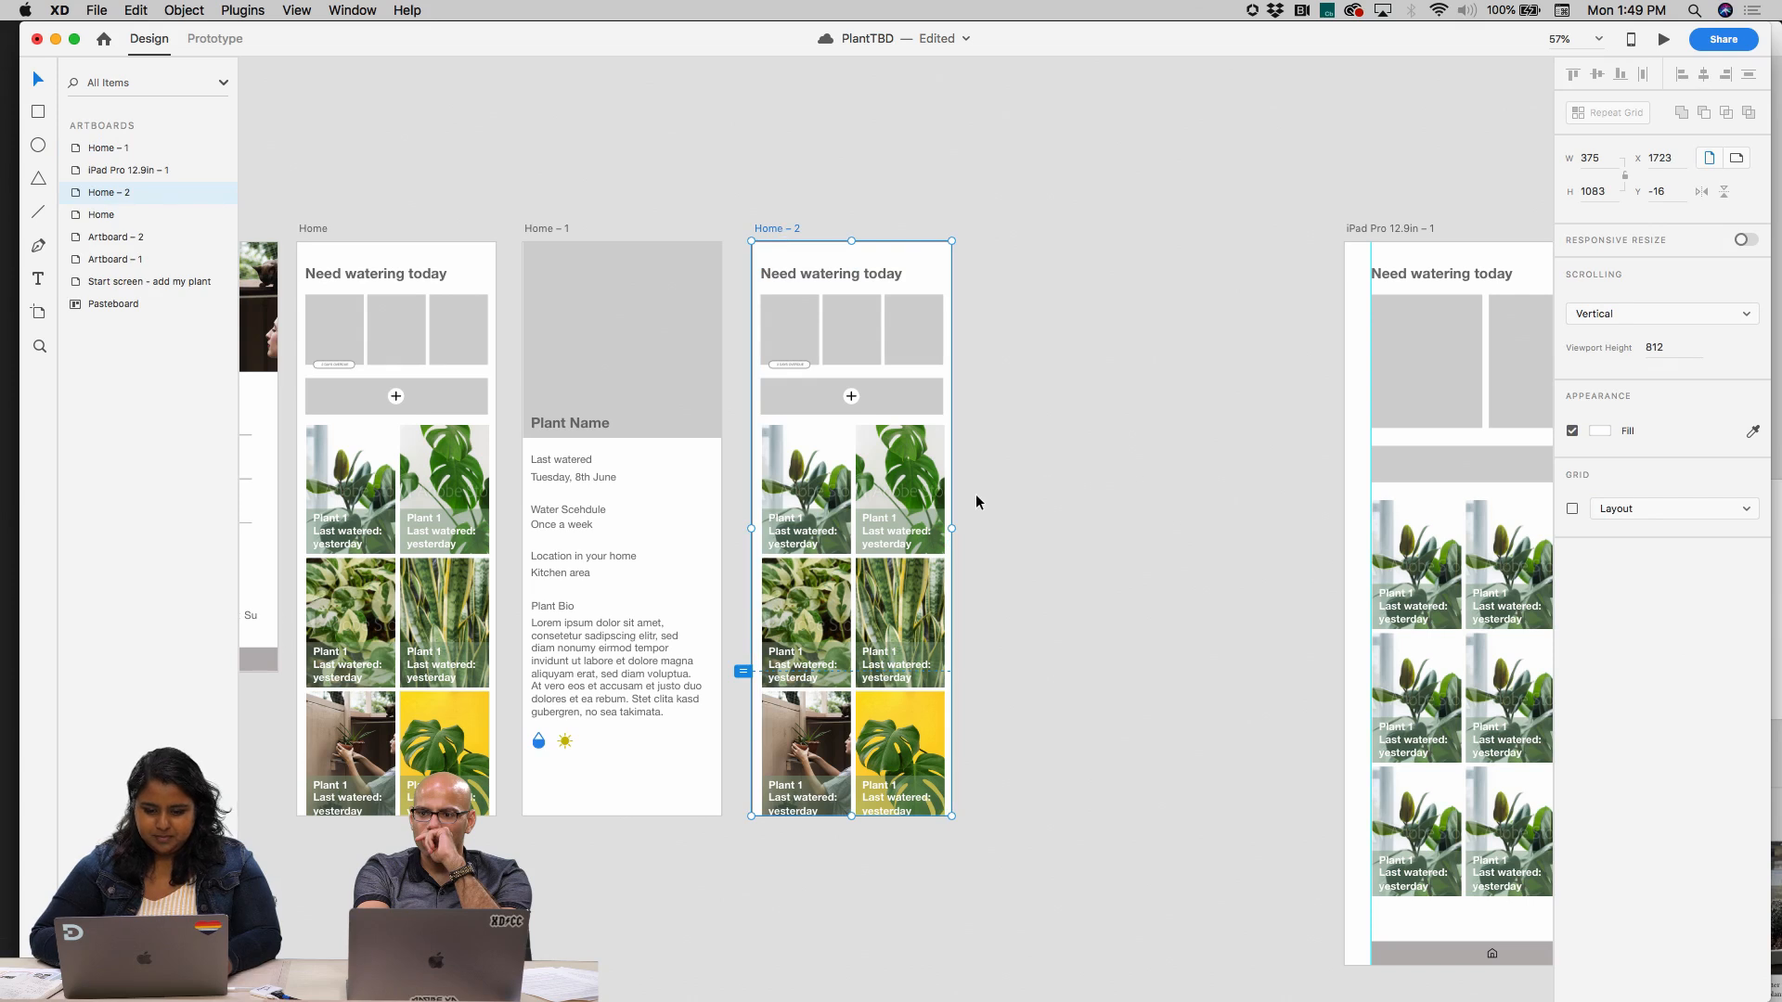
Turn on Responsive Resize for the Home – 2 artboard, try widening the artboard and undo the widening
click(1747, 240)
click(1093, 339)
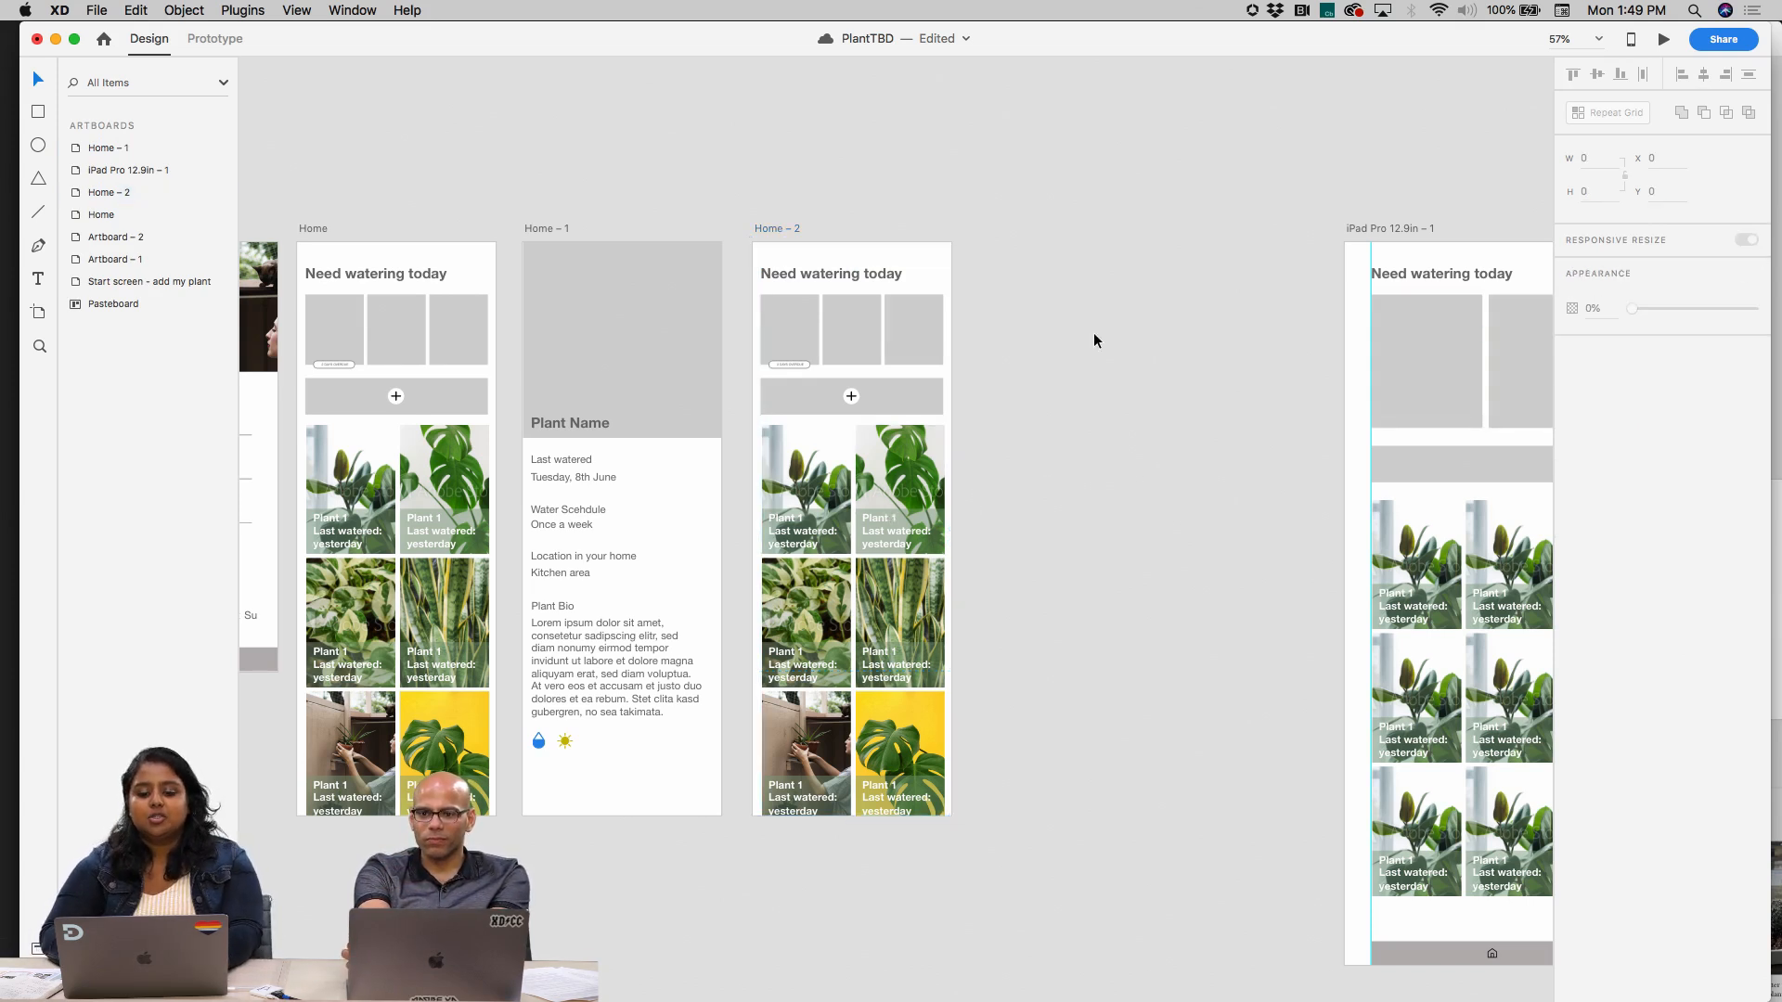
click(784, 230)
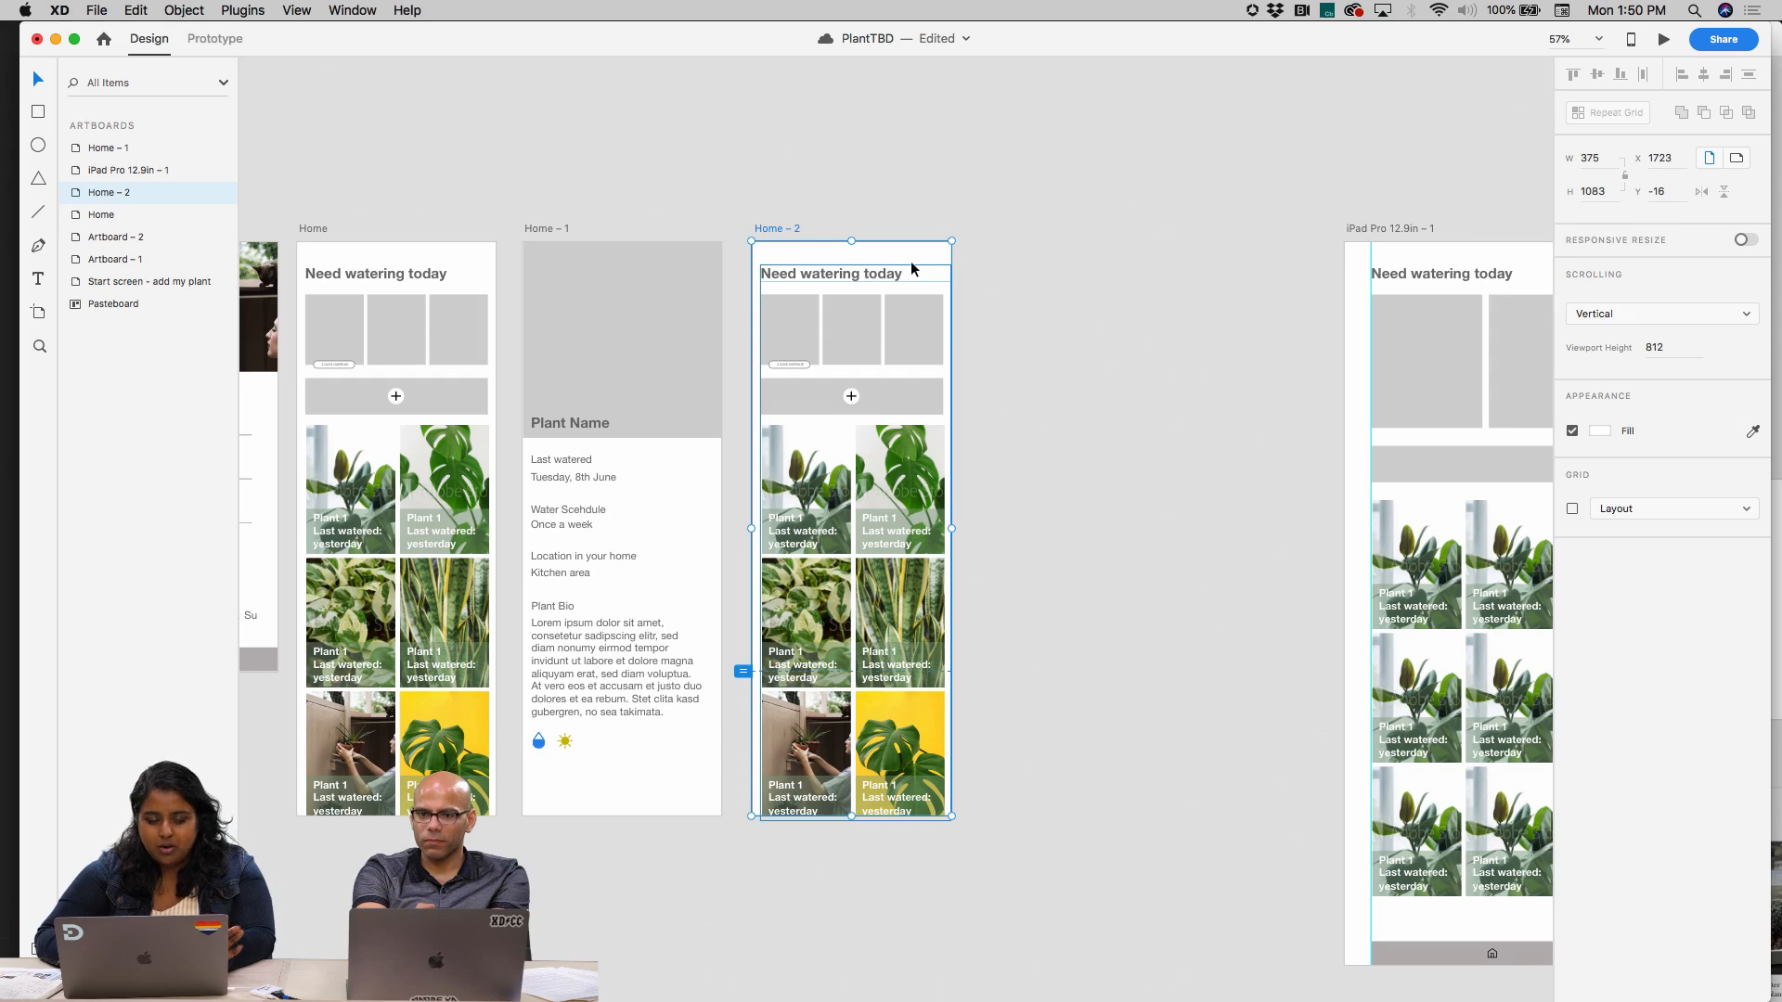
scroll(939, 234, up, 5)
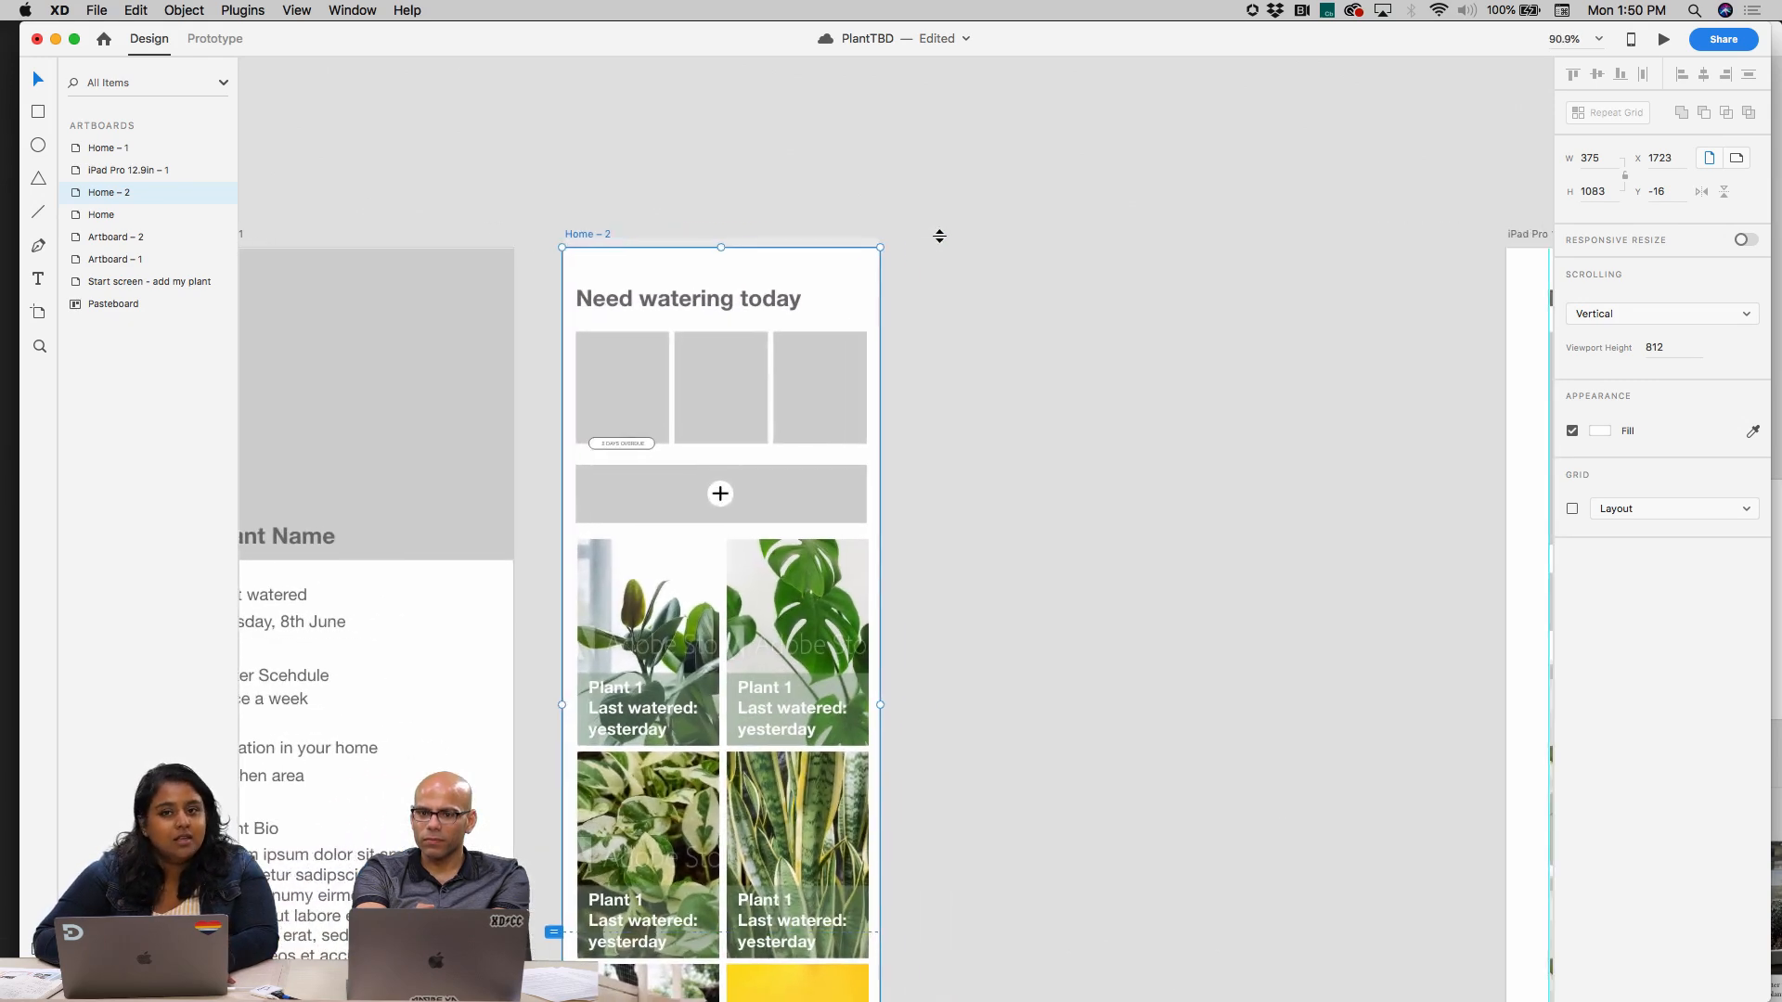
scroll(939, 234, down, 3)
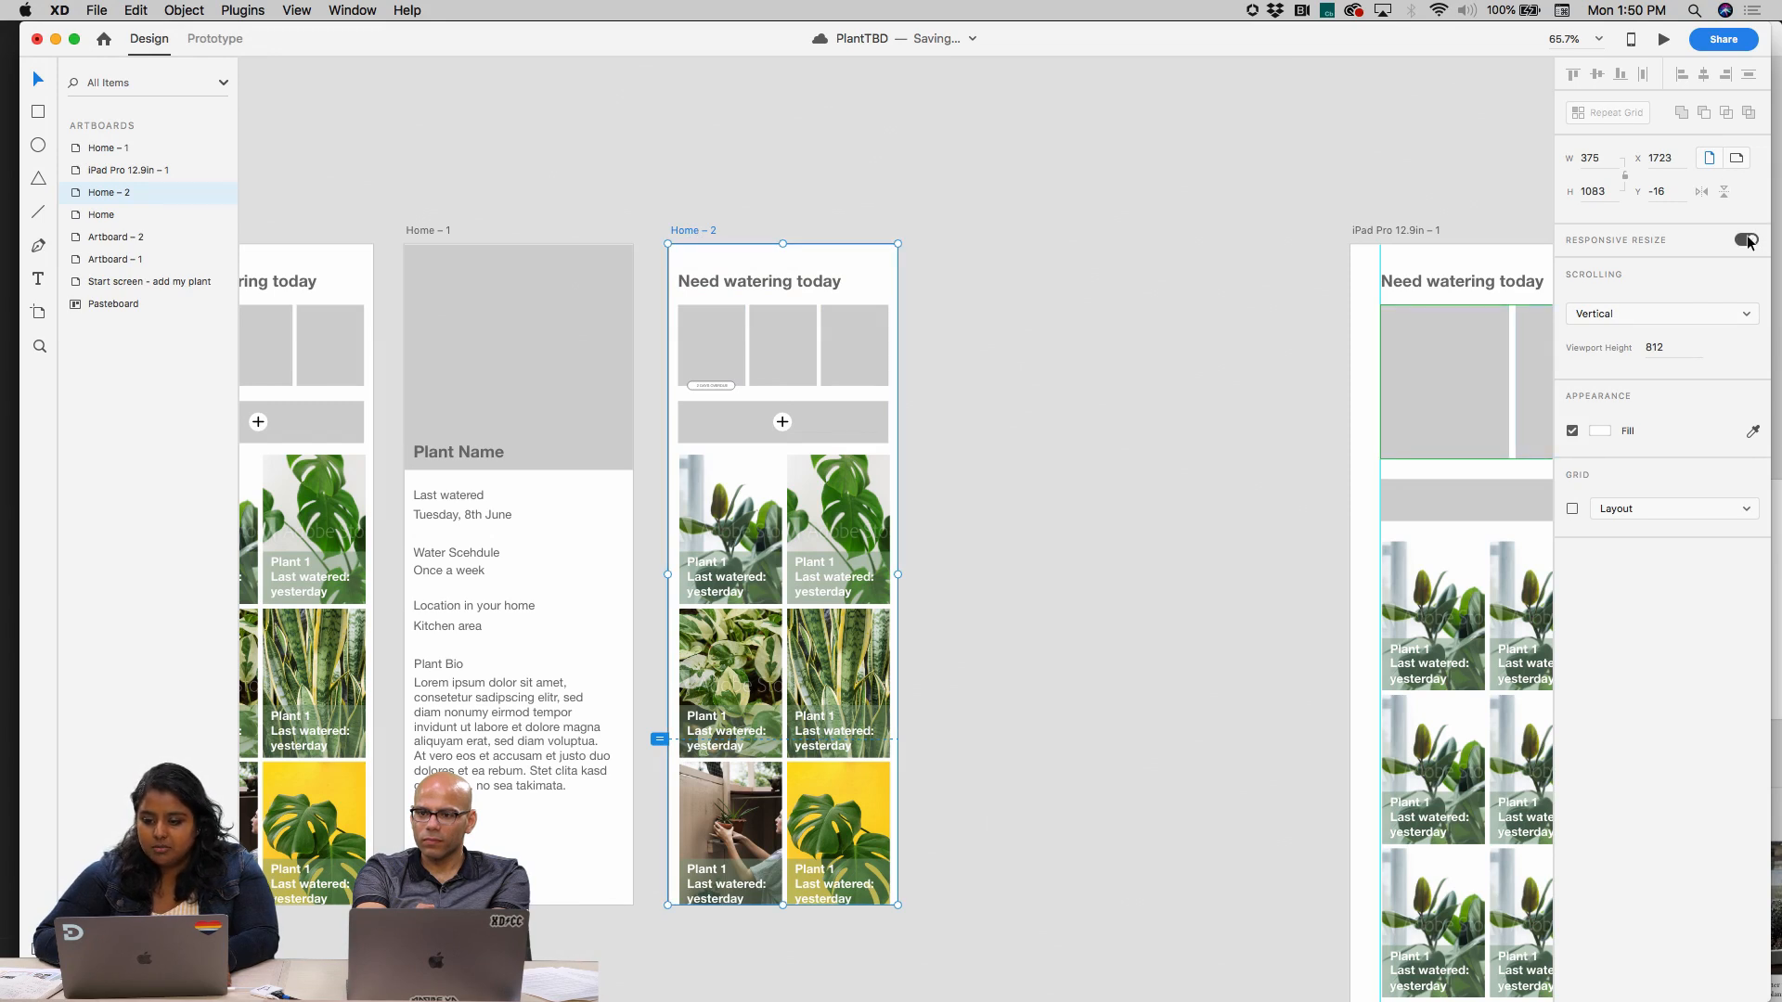
drag(898, 573, 1178, 557)
key(super+z)
Try selecting several plant cards together inside the group on the Home – 2 artboard, and clear the selection
click(1039, 631)
click(822, 722)
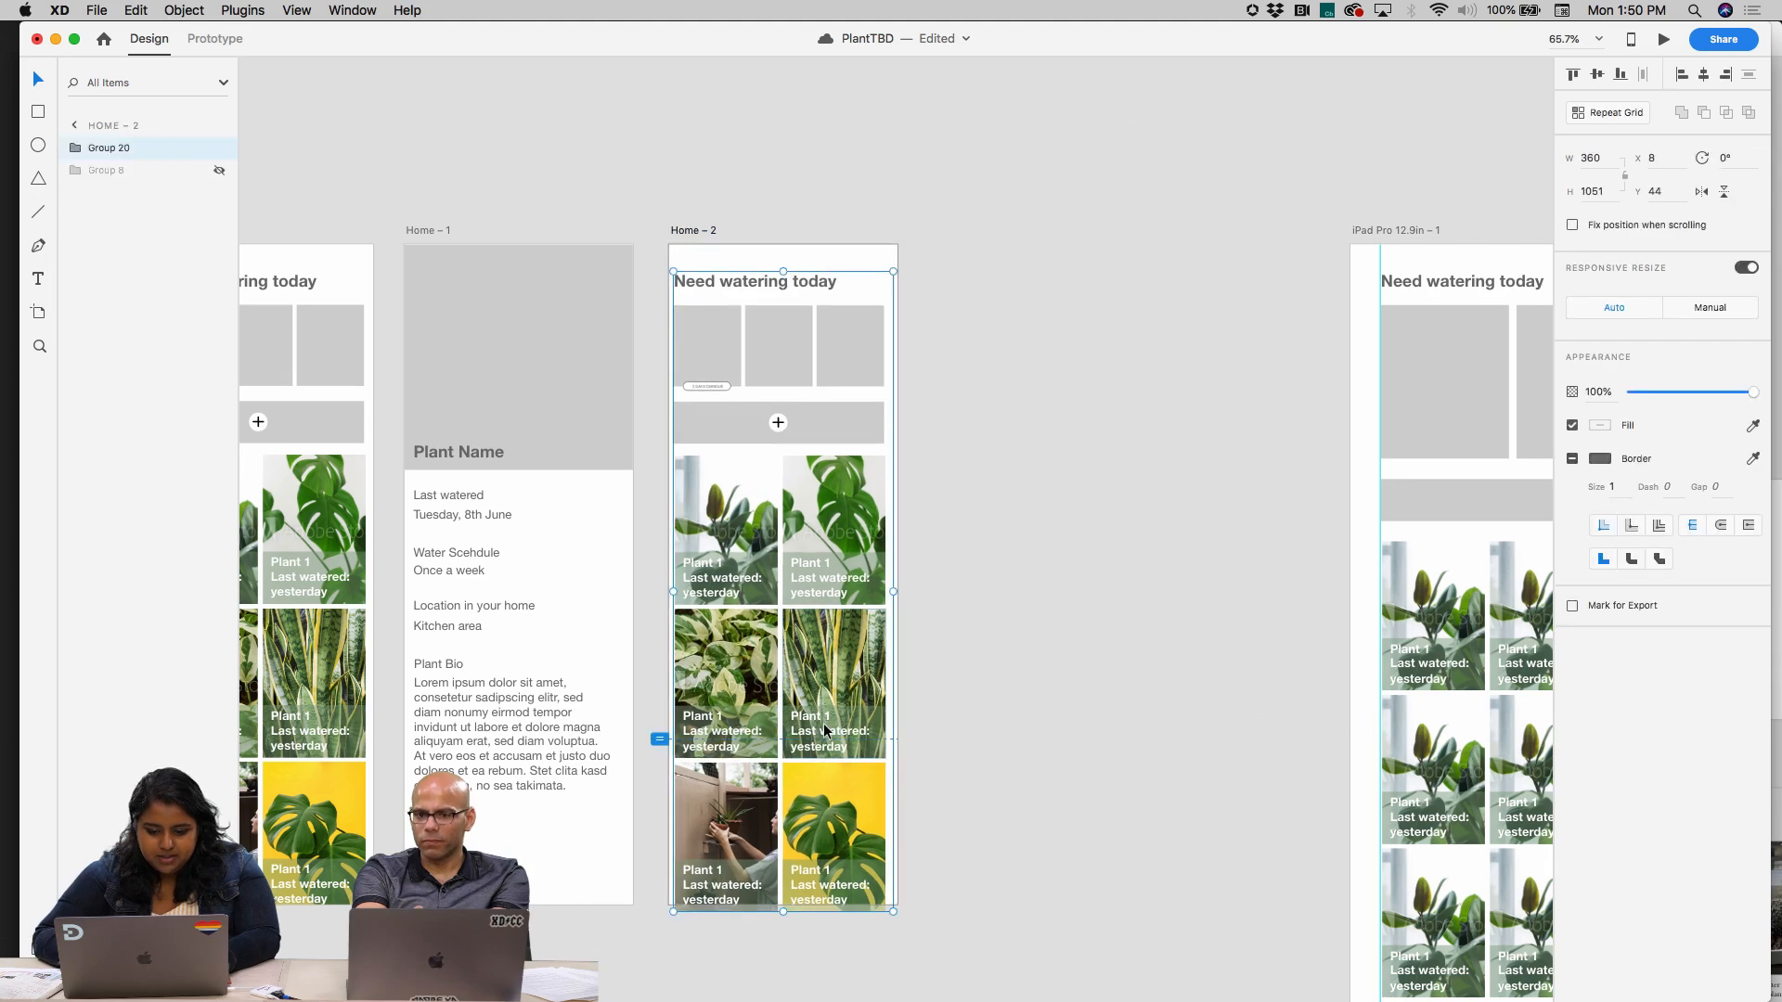
double_click(756, 531)
shift+click(838, 561)
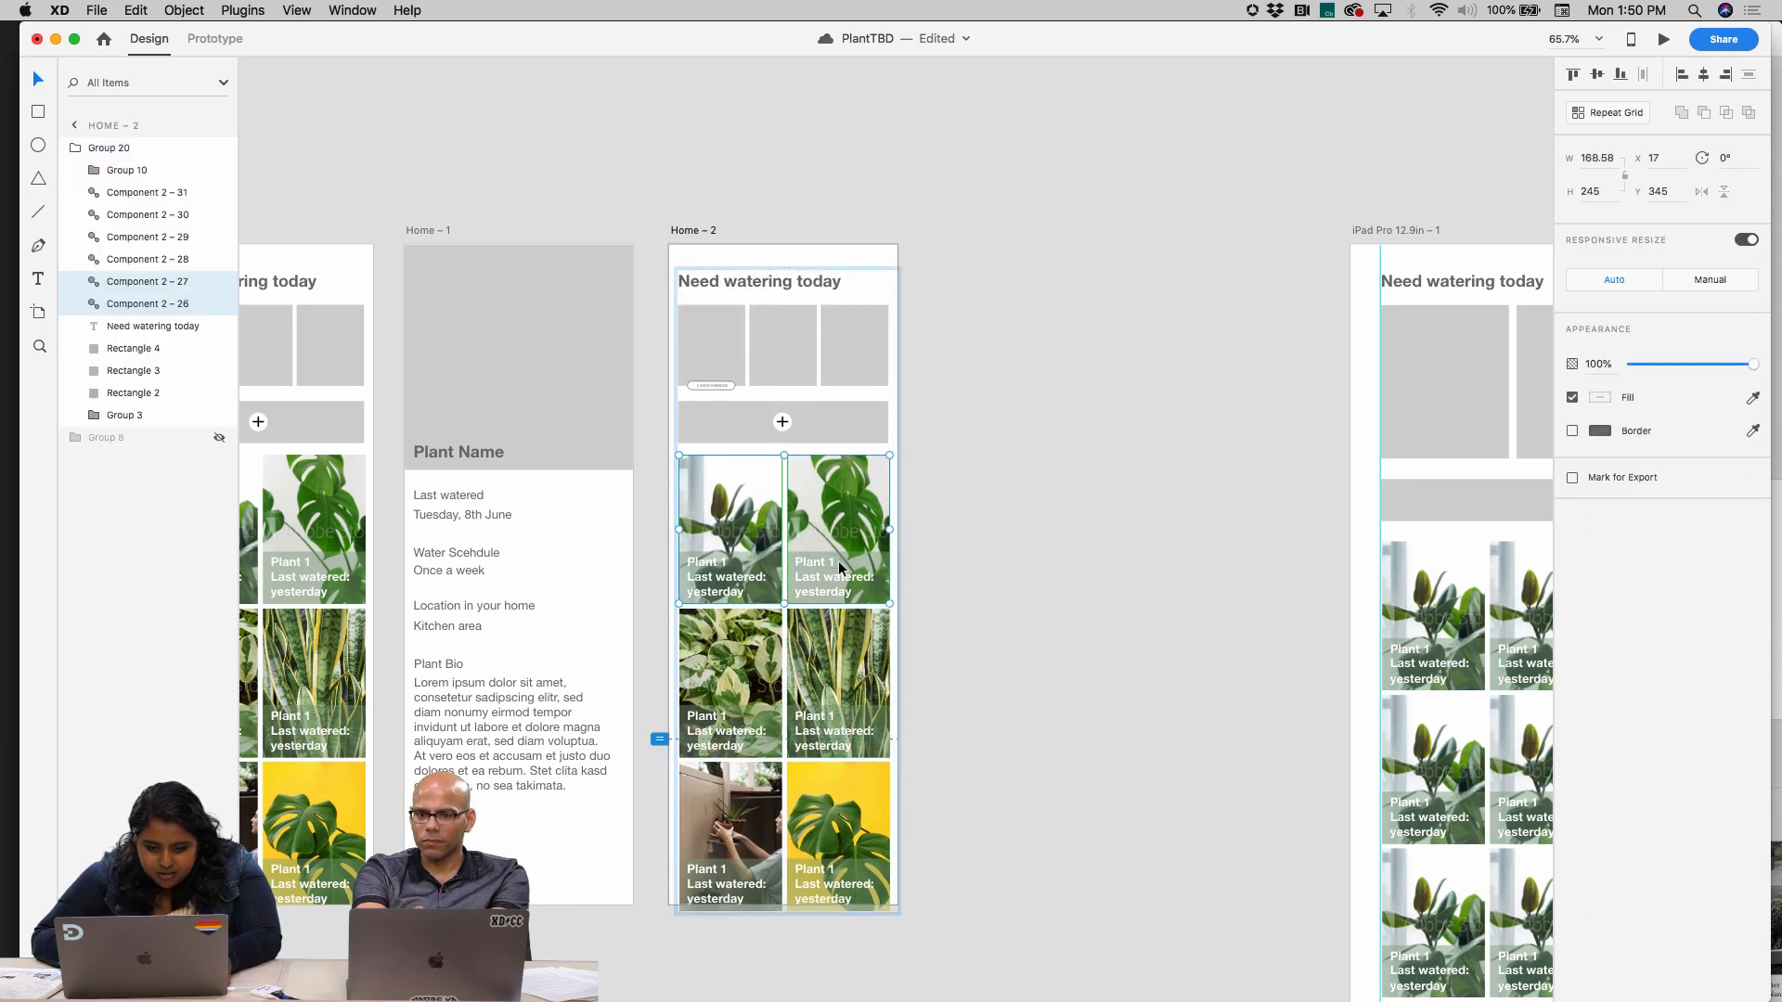
shift+click(840, 667)
shift+click(763, 676)
shift+click(759, 824)
click(1045, 716)
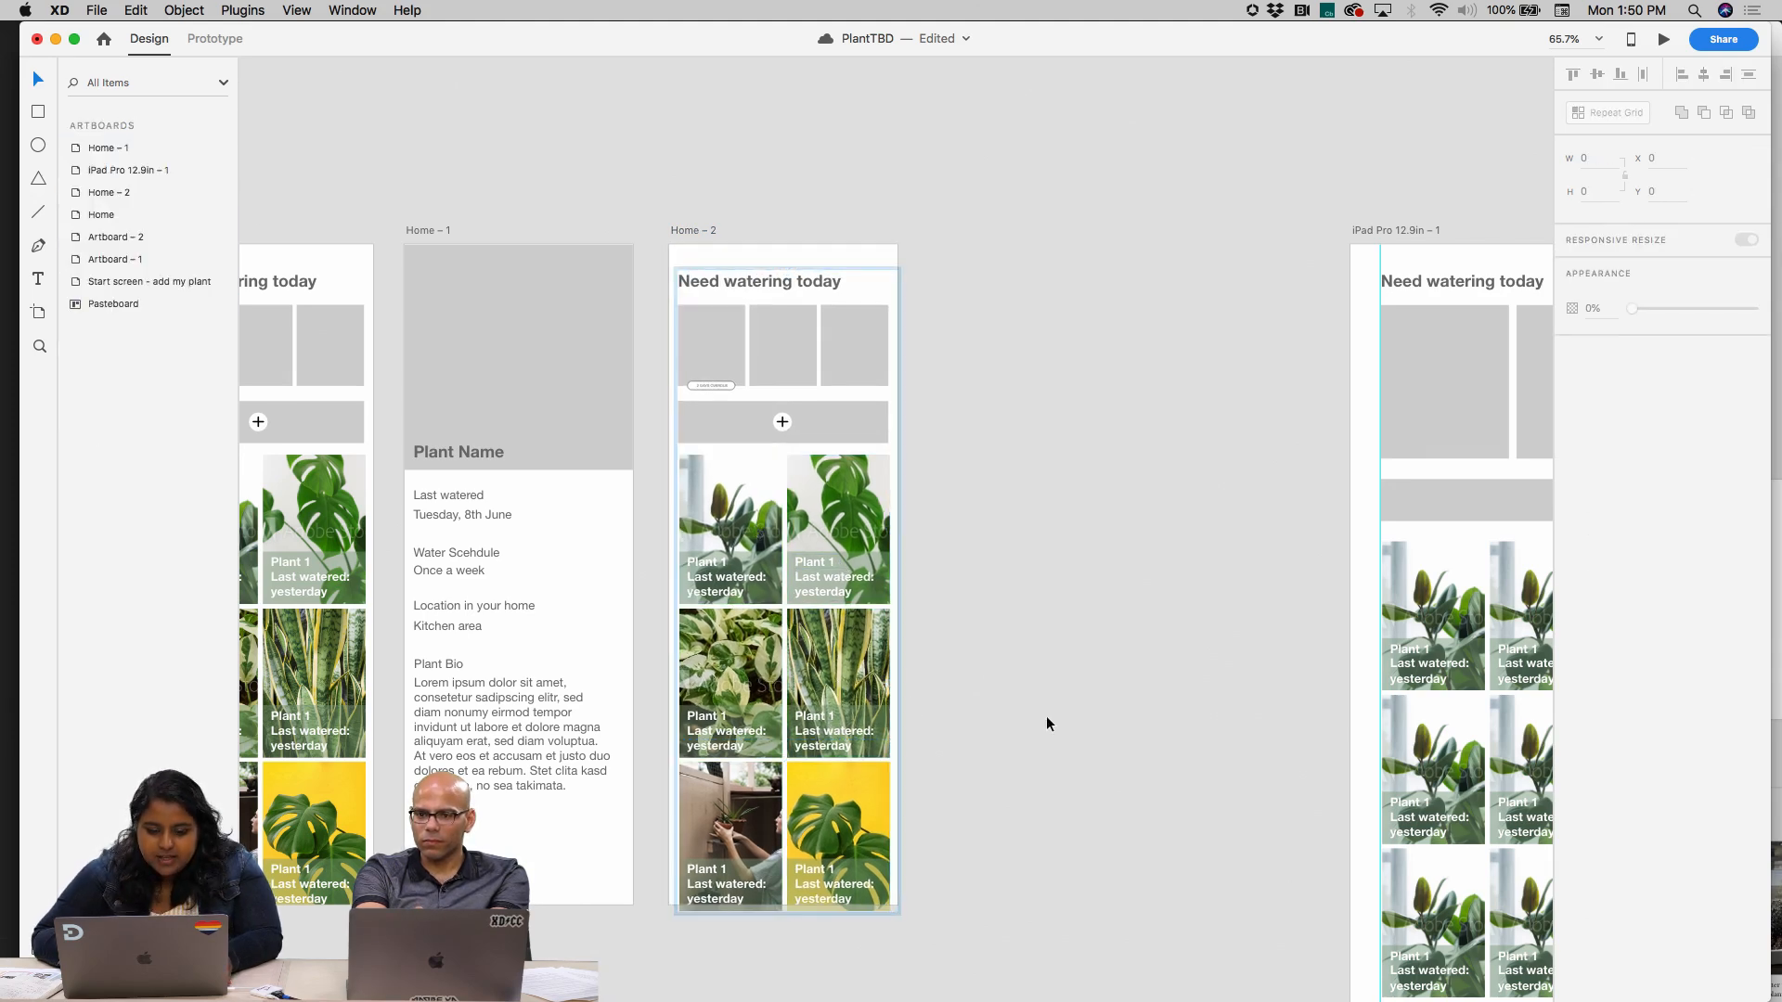
scroll(1045, 715, up, 5)
super+click(635, 284)
shift+click(671, 652)
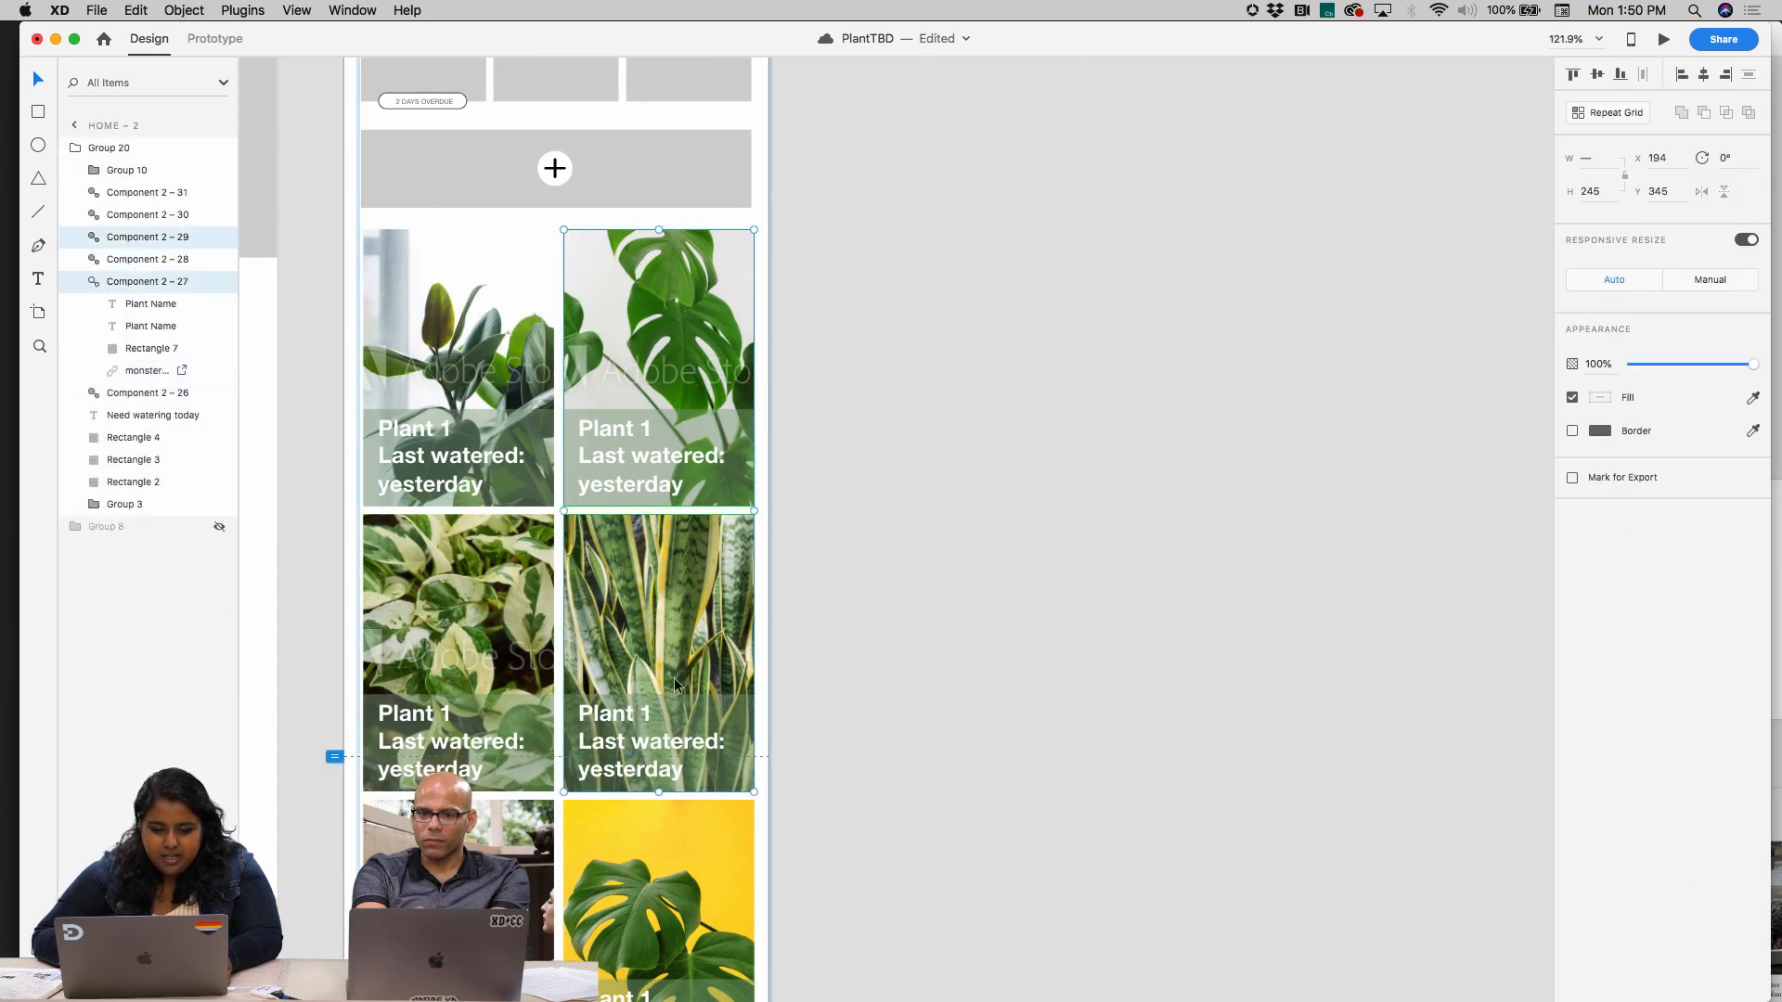
shift+click(646, 843)
click(875, 318)
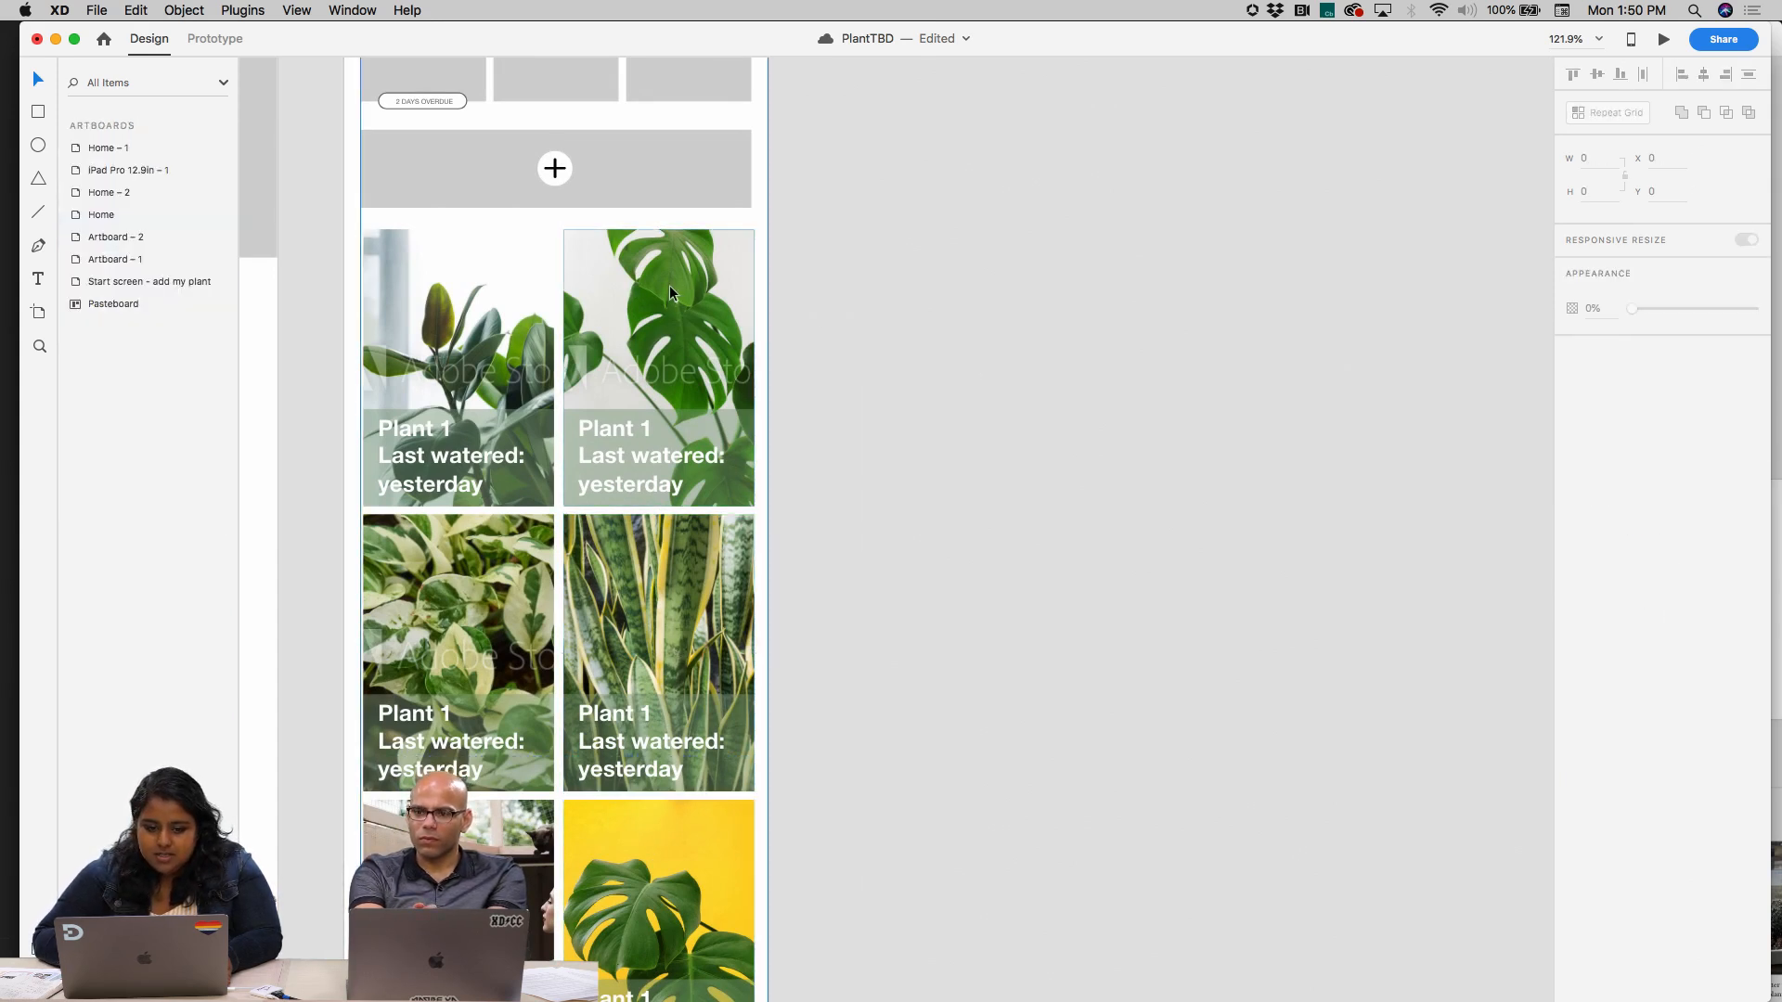
Set the monstera card in the plant grid's top row to manual Responsive Resize with Fix Width off
double_click(670, 285)
double_click(514, 286)
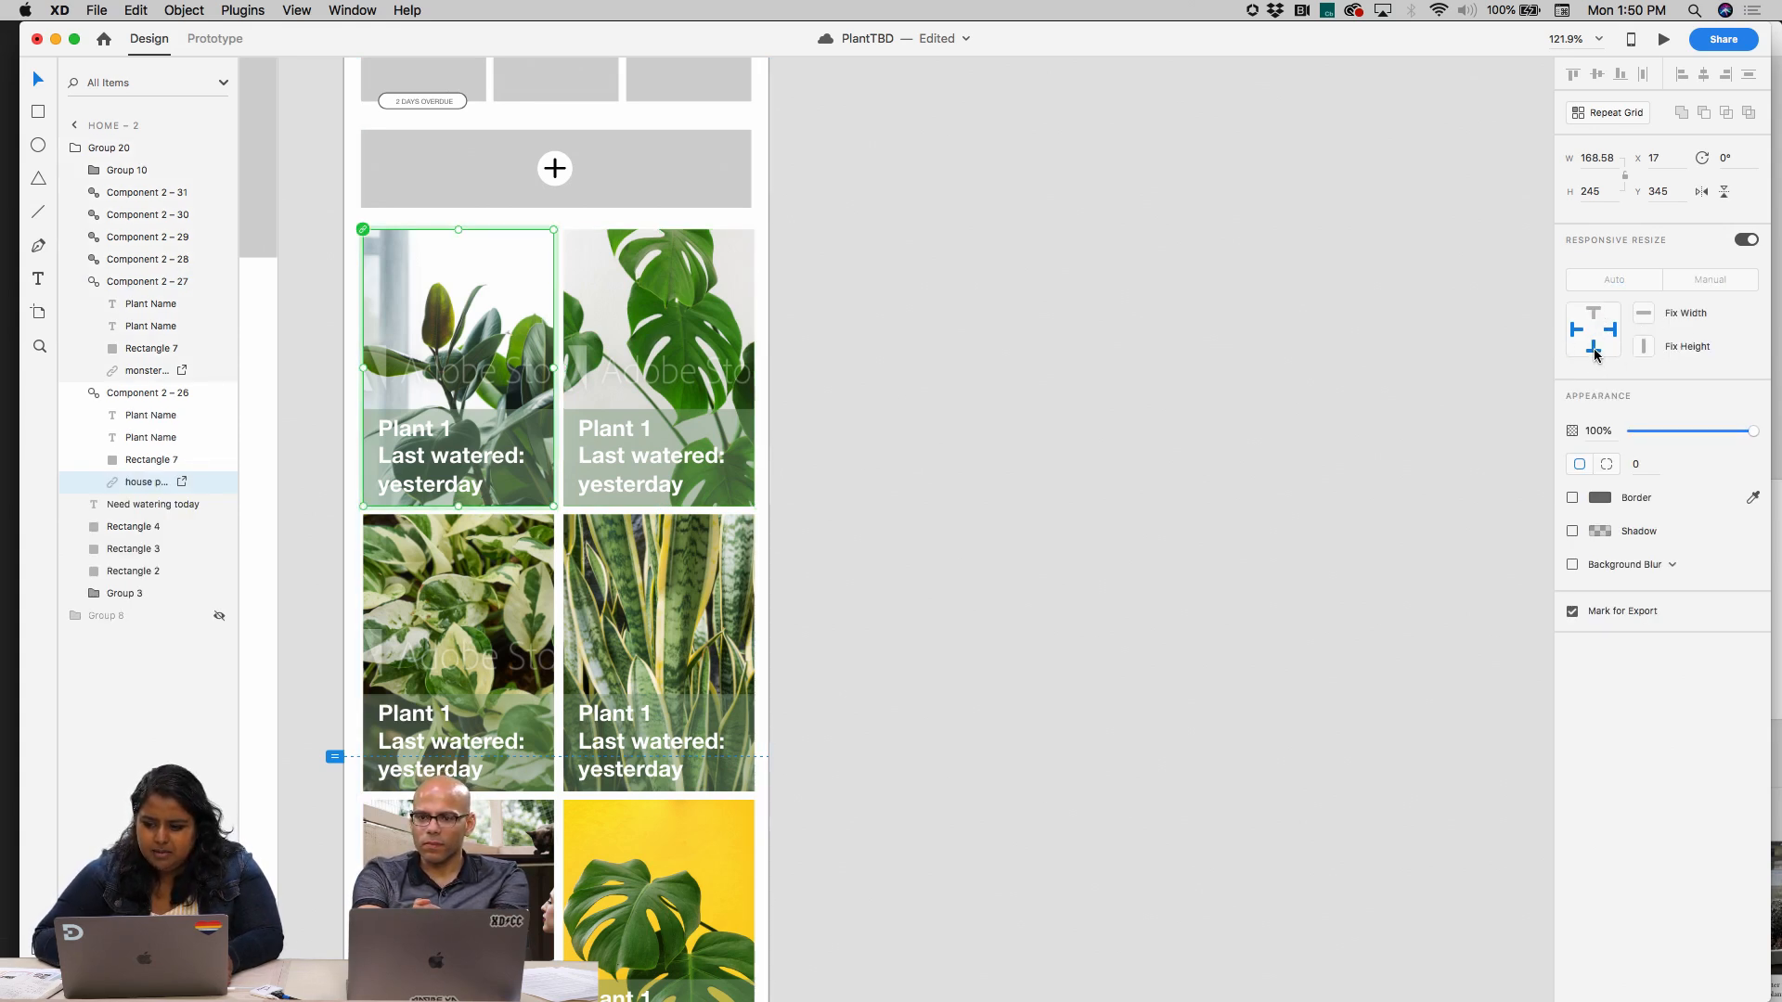
click(1077, 529)
click(641, 356)
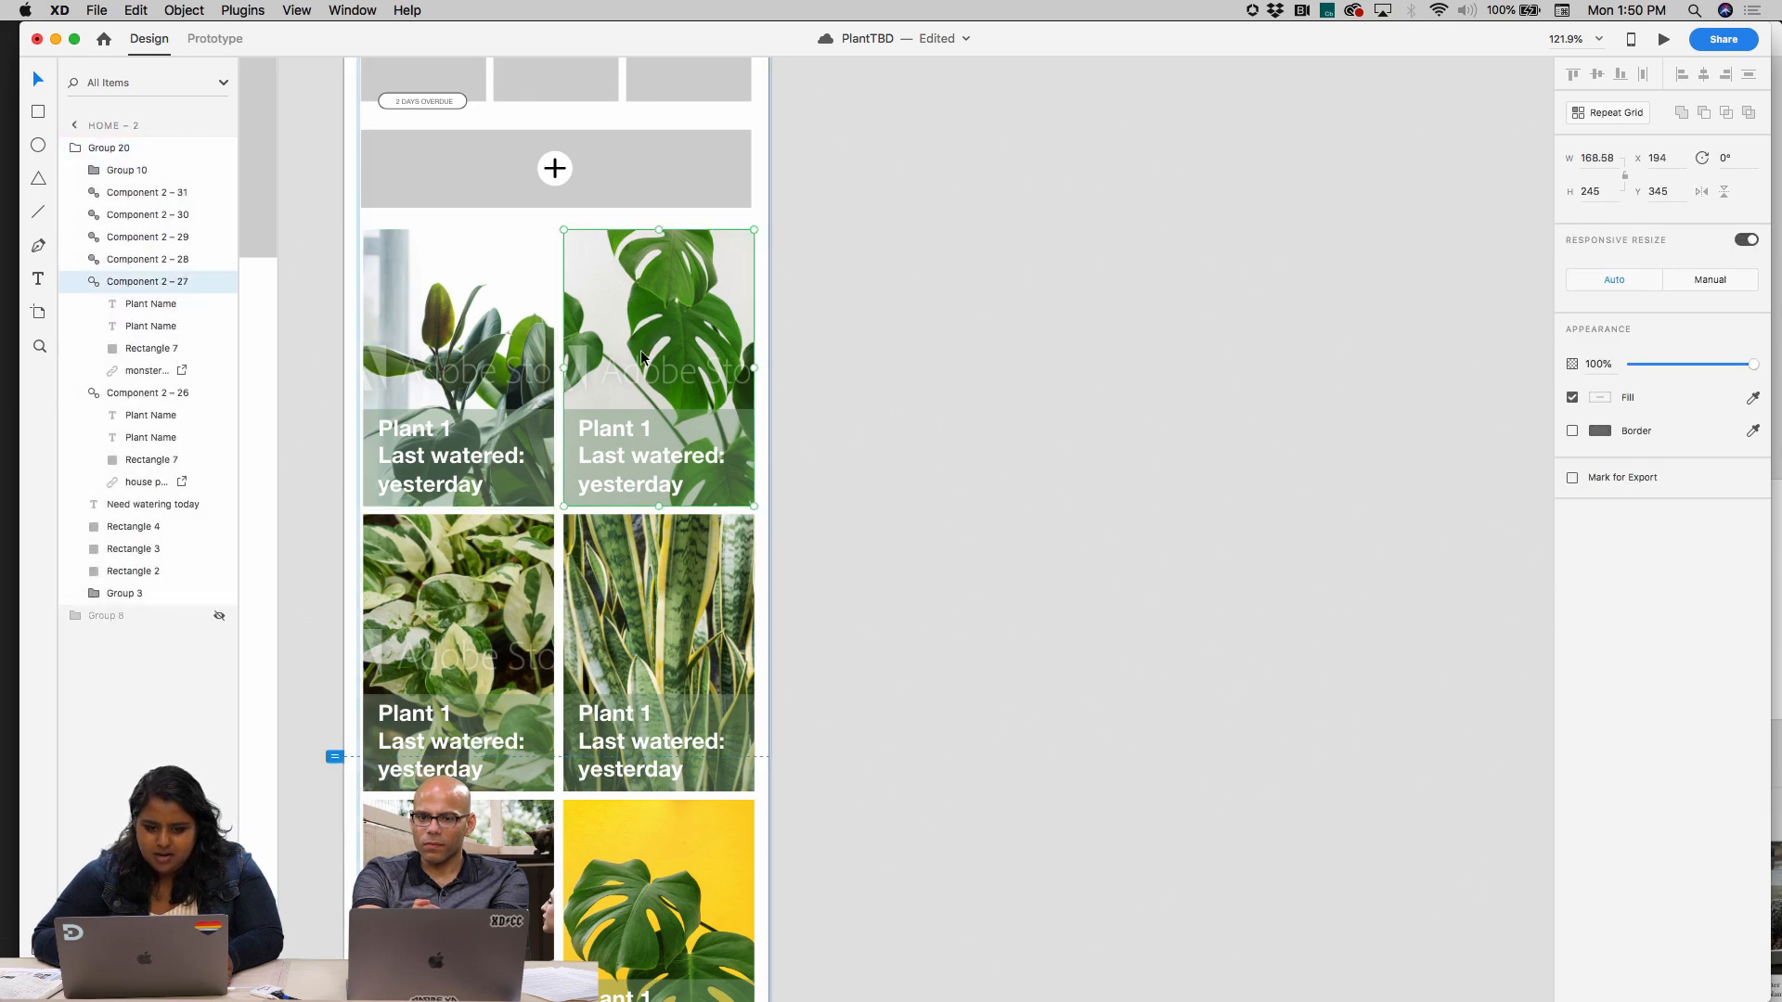
click(1712, 279)
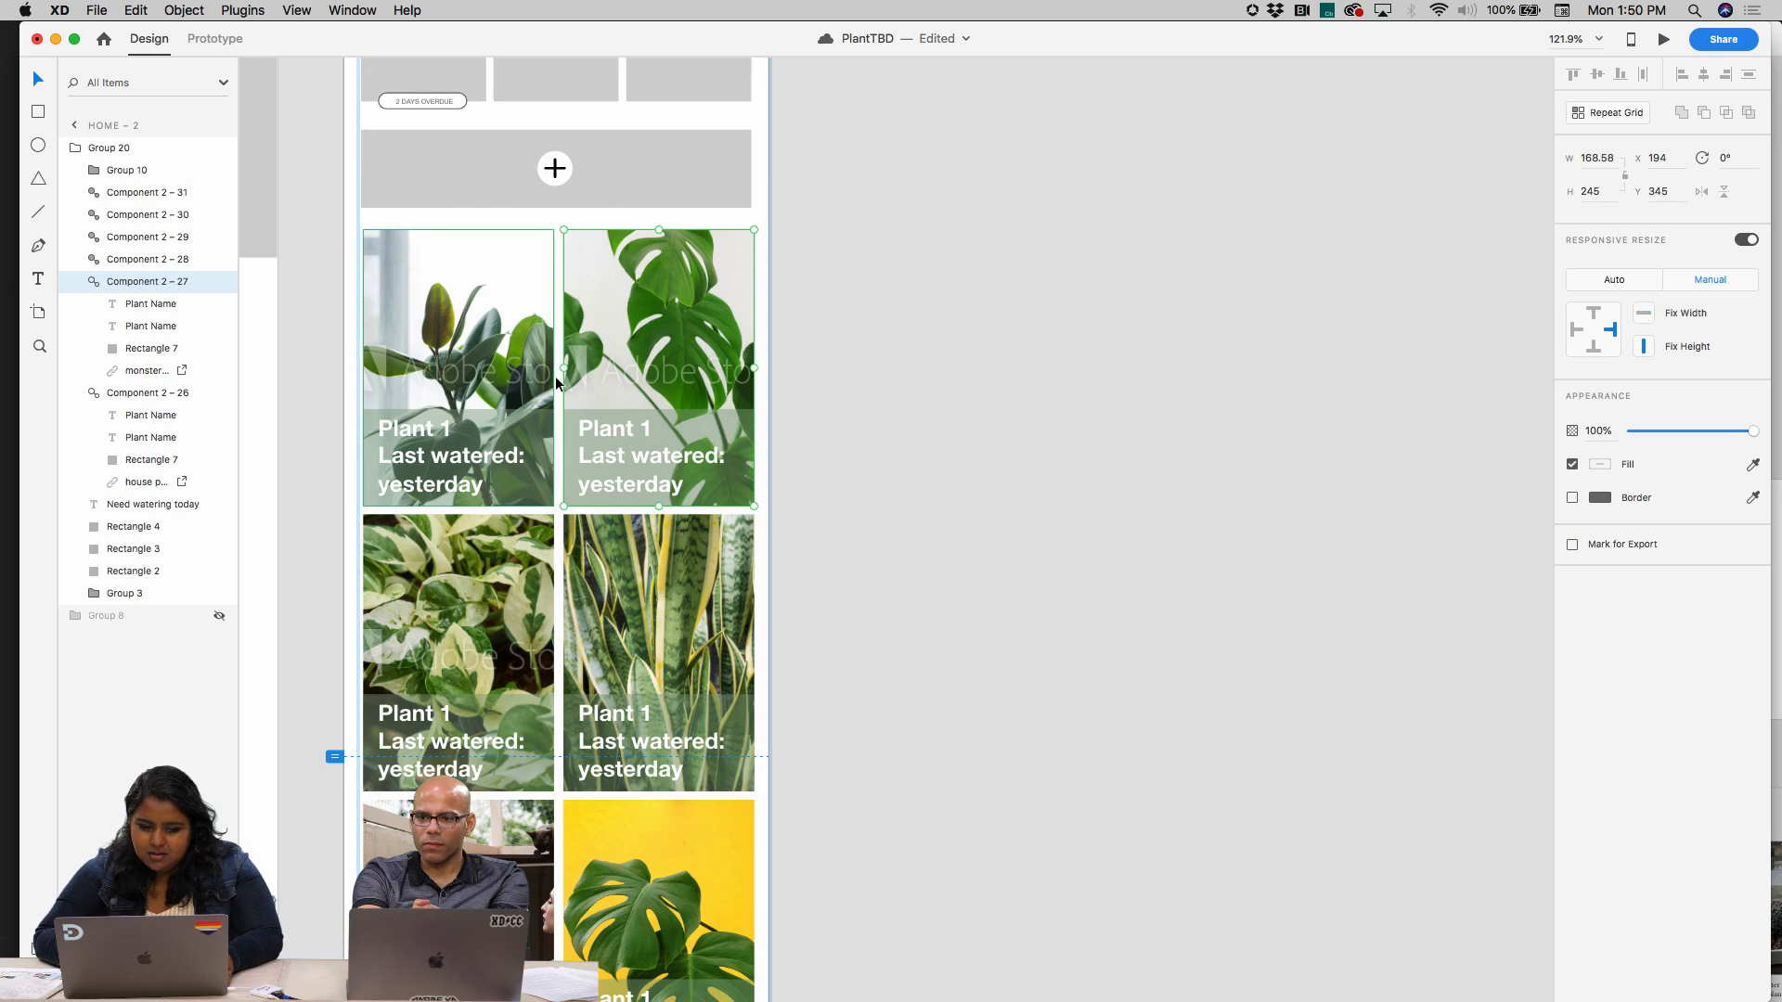
double_click(538, 320)
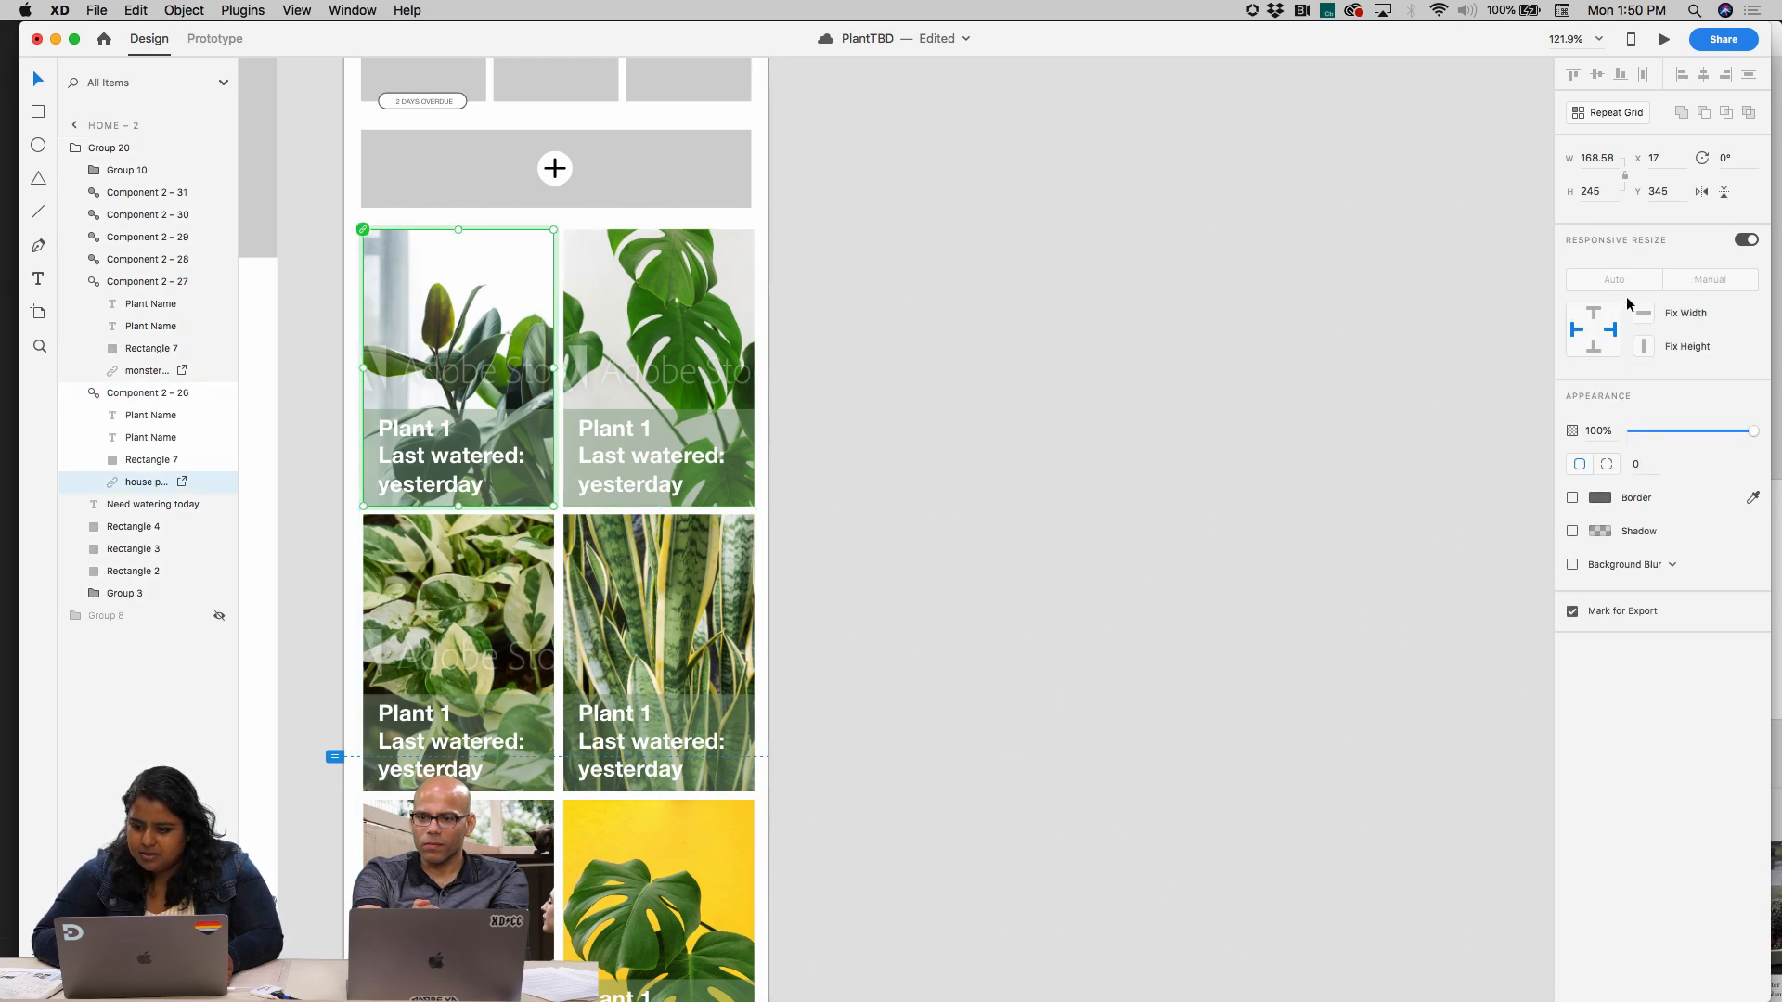
double_click(457, 313)
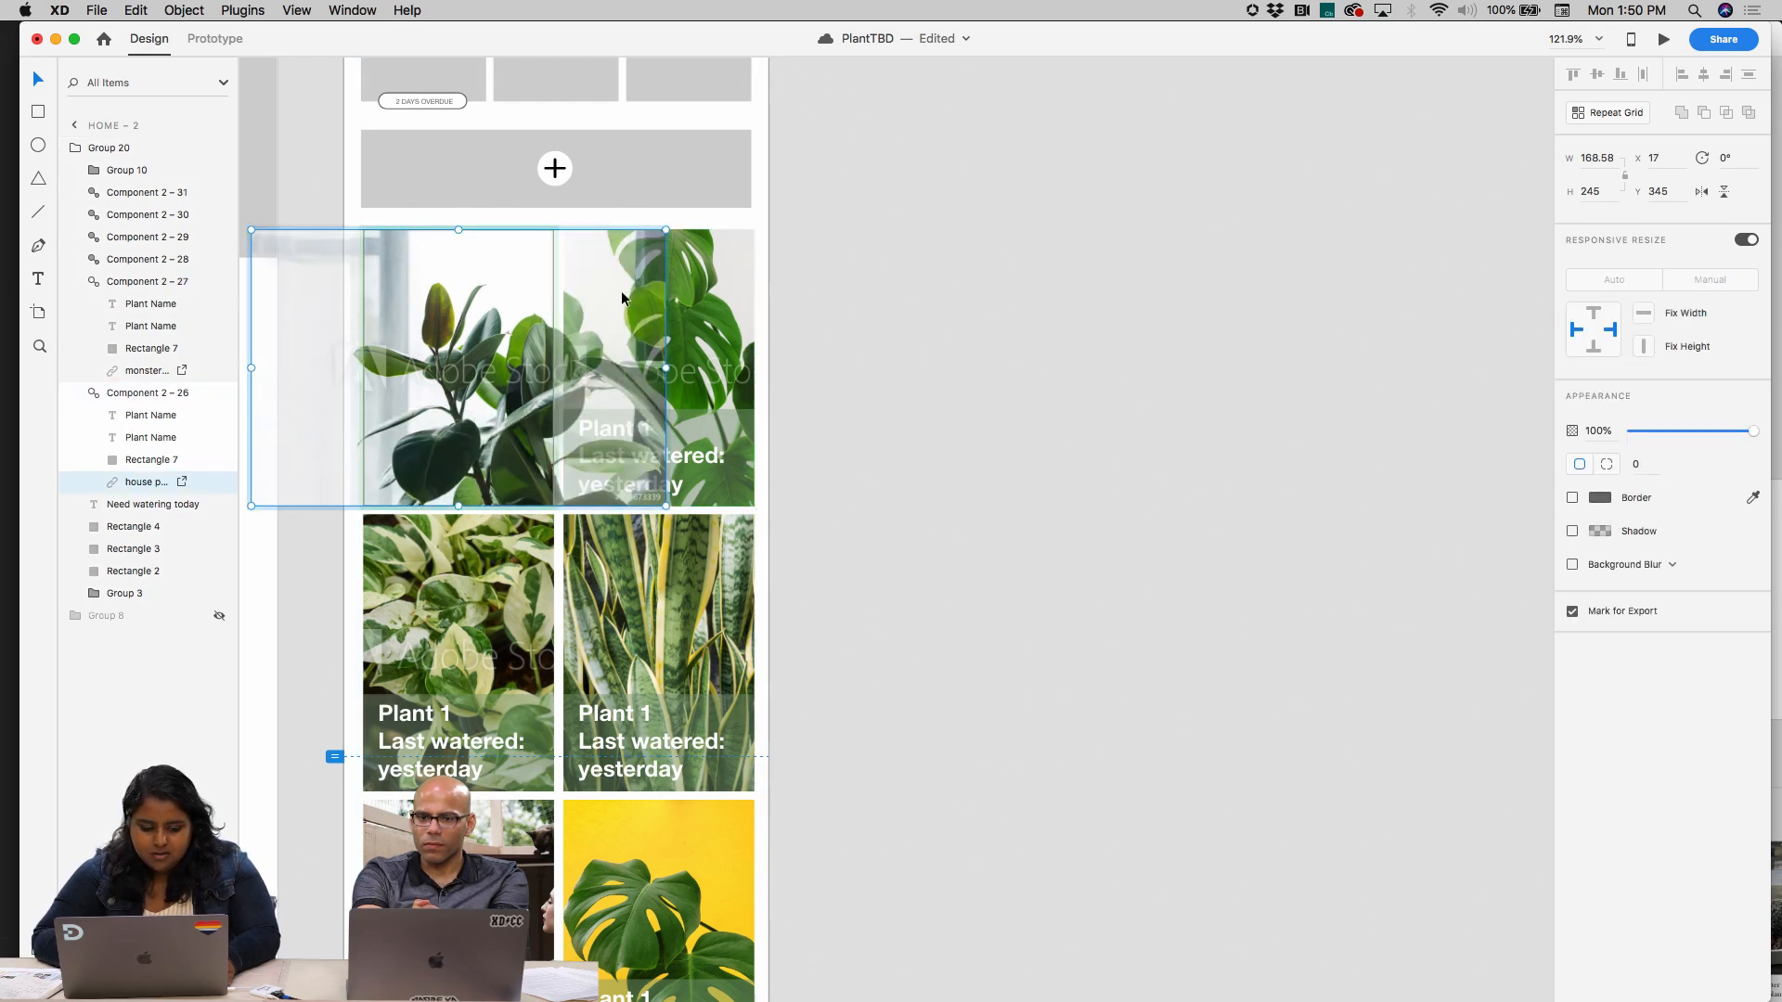
key(Escape)
click(633, 204)
click(655, 362)
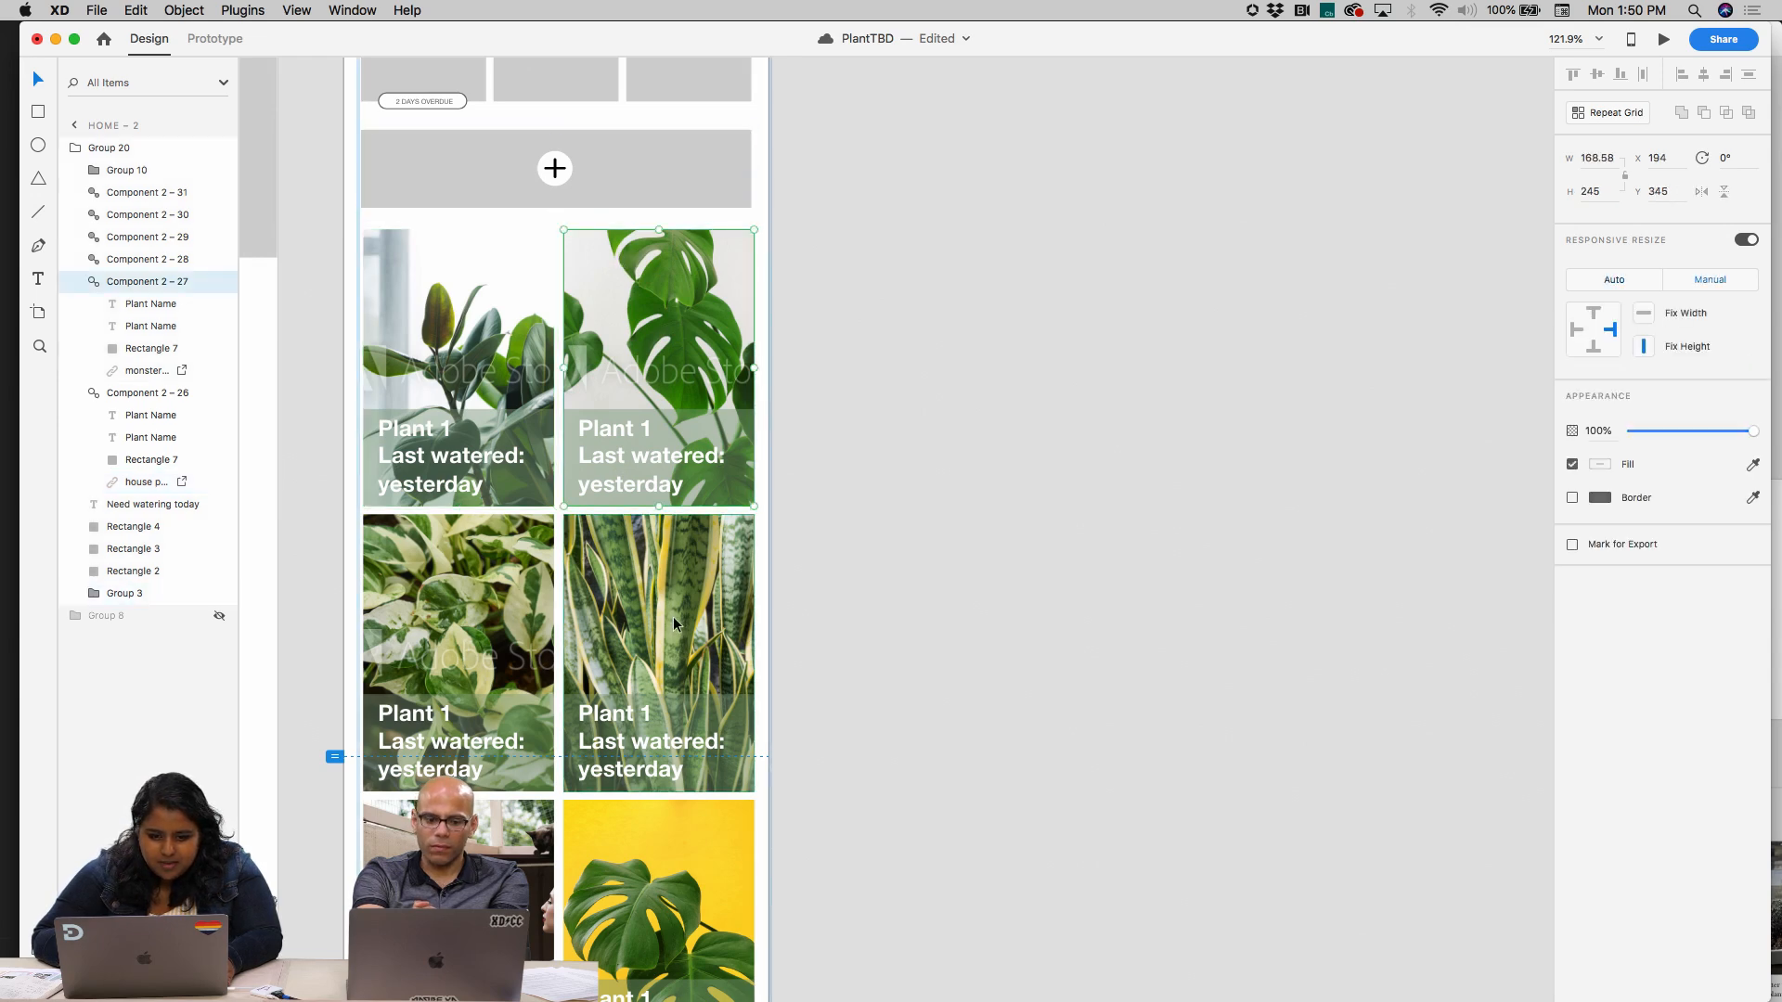
Set both plant cards in the middle row to manual Responsive Resize with Fix Width off
click(656, 618)
shift+click(454, 612)
click(1709, 279)
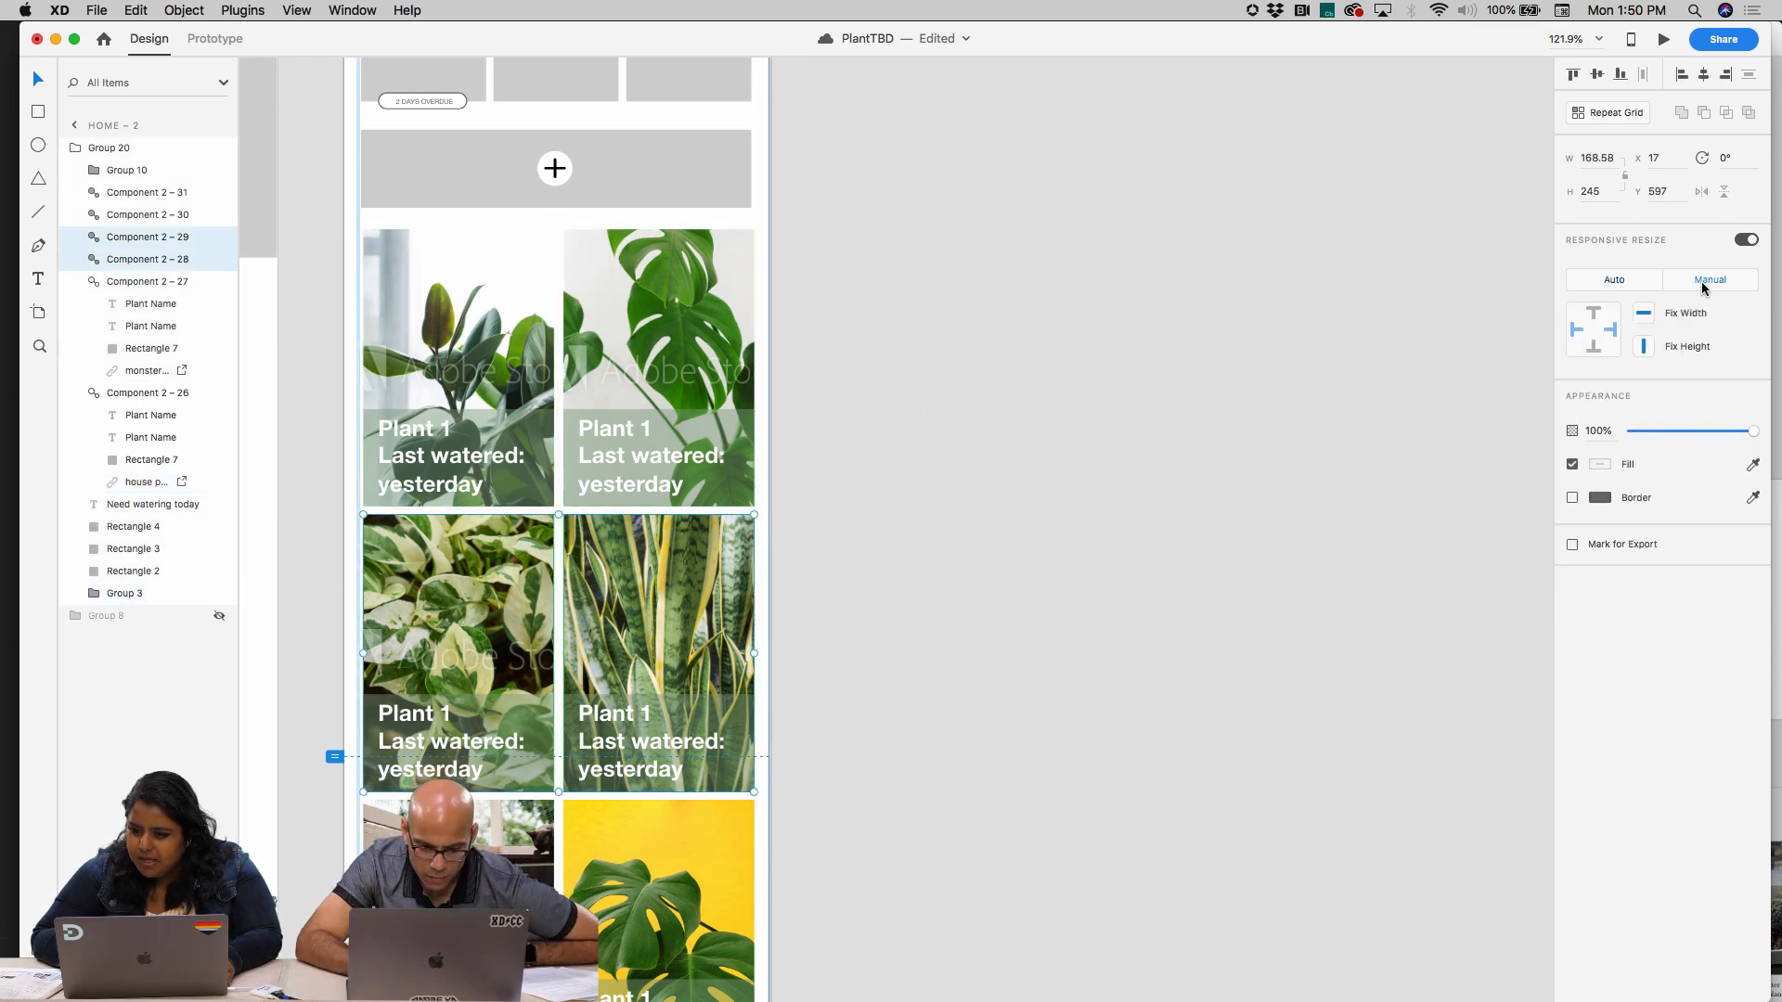
Set both plant cards in the bottom row to manual Responsive Resize with Fix Width off, and clear the selection
scroll(1146, 575, down, 5)
click(520, 603)
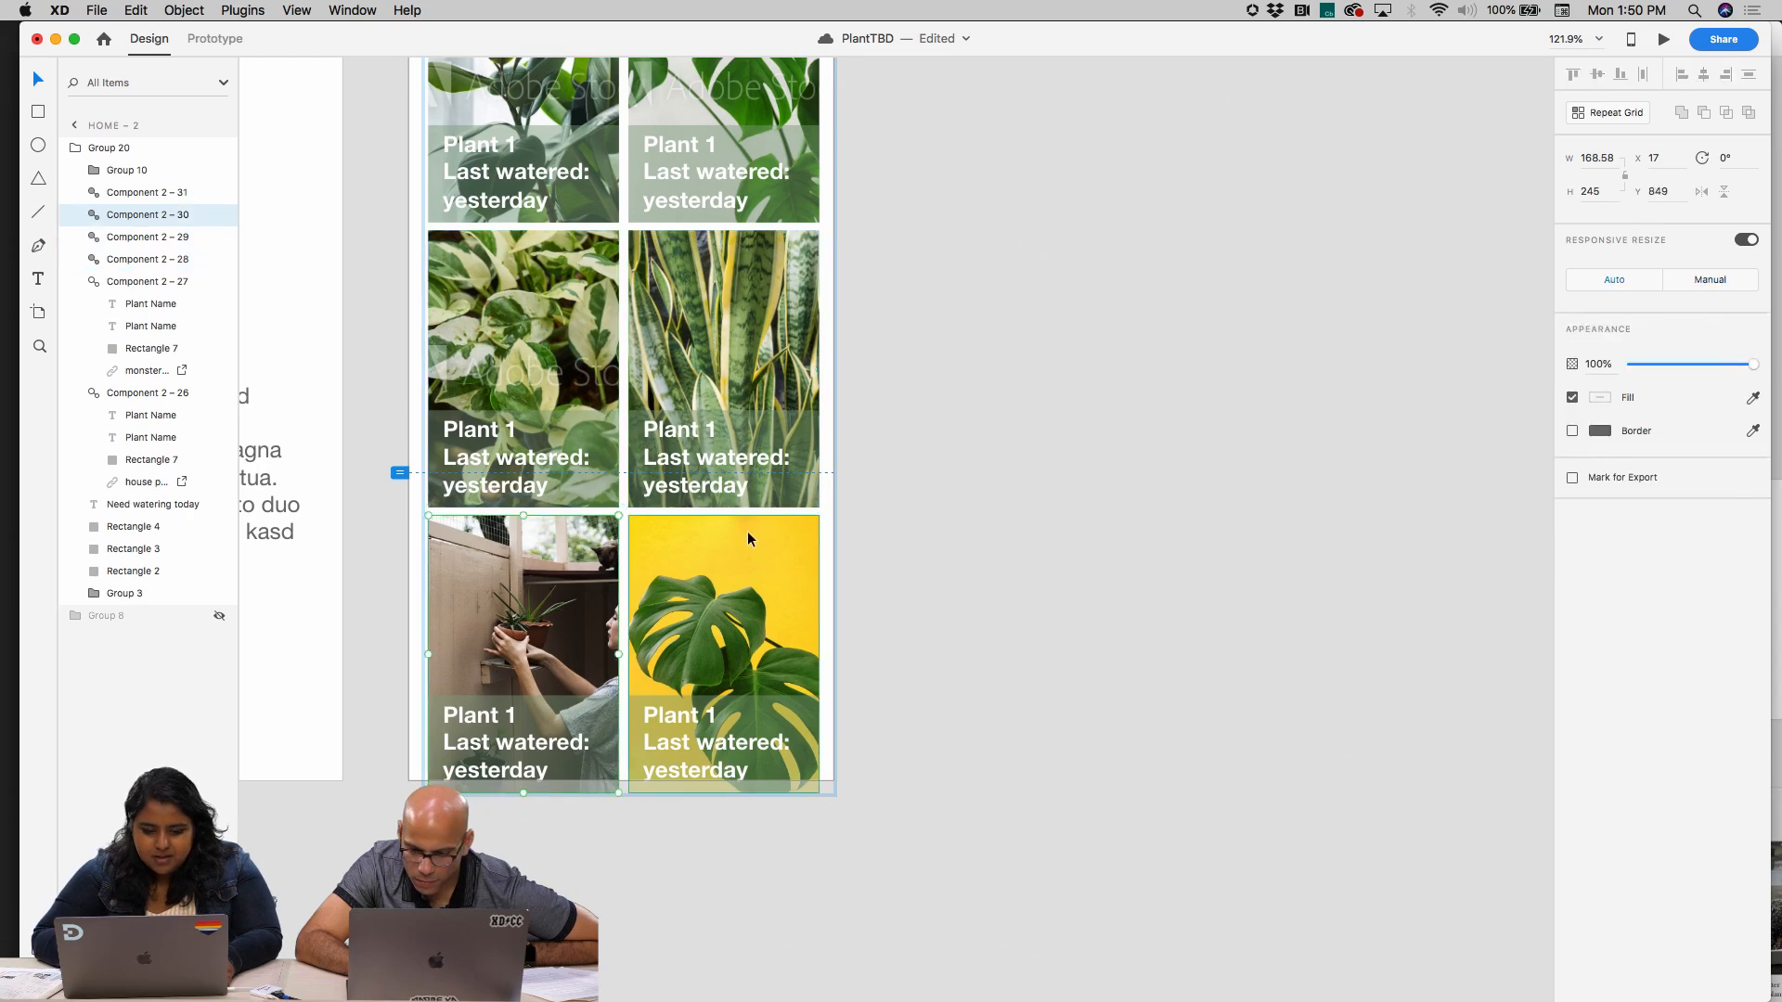
shift+click(748, 531)
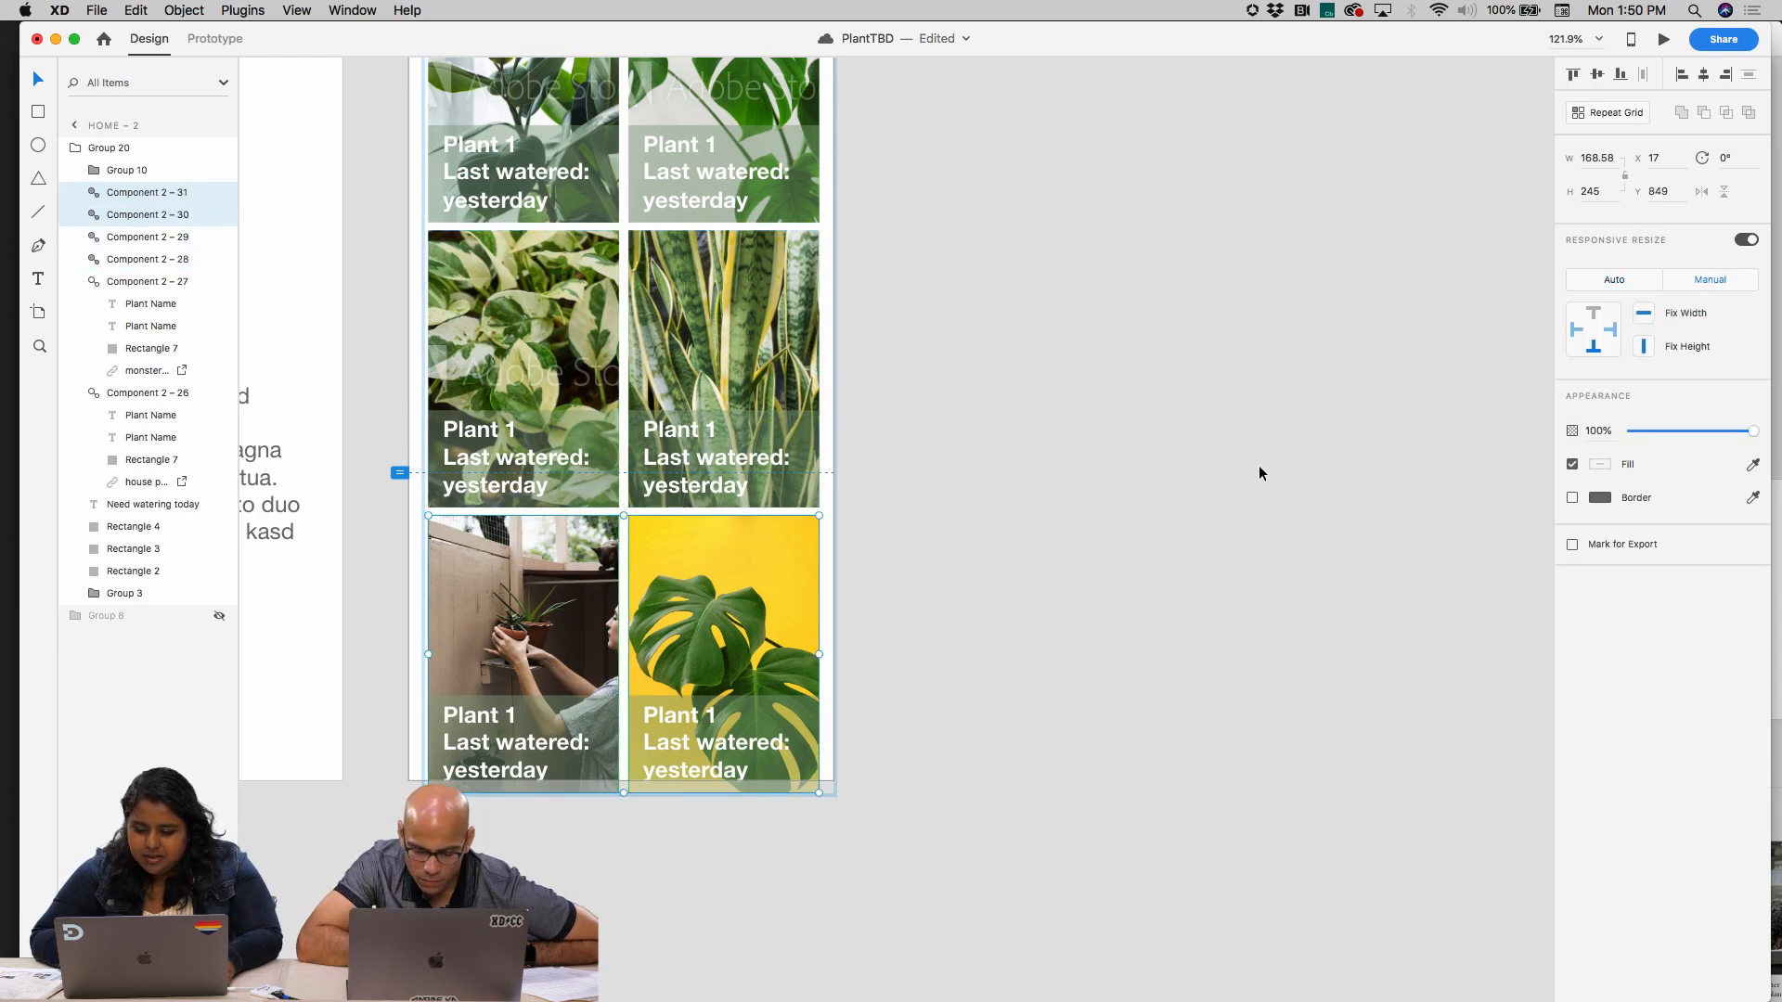
scroll(1142, 539, down, 5)
scroll(1143, 539, up, 3)
click(1142, 539)
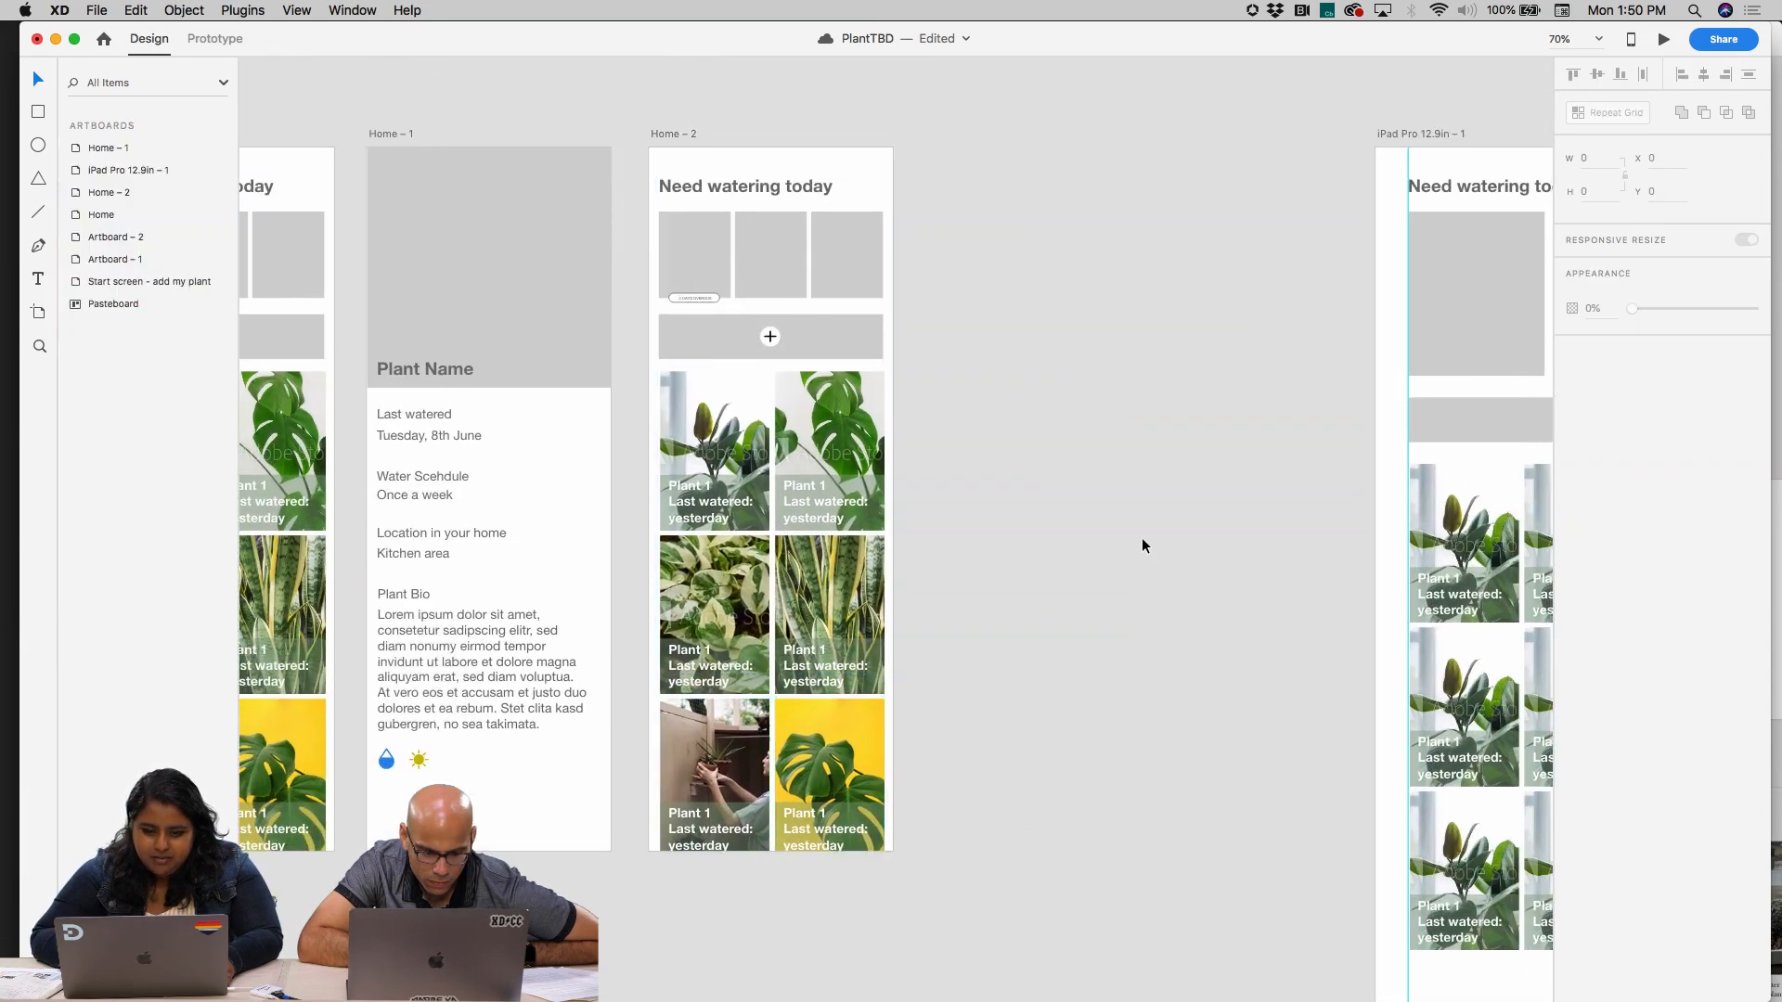
Try widening the Home – 2 artboard to about 897, and undo the resize
click(676, 137)
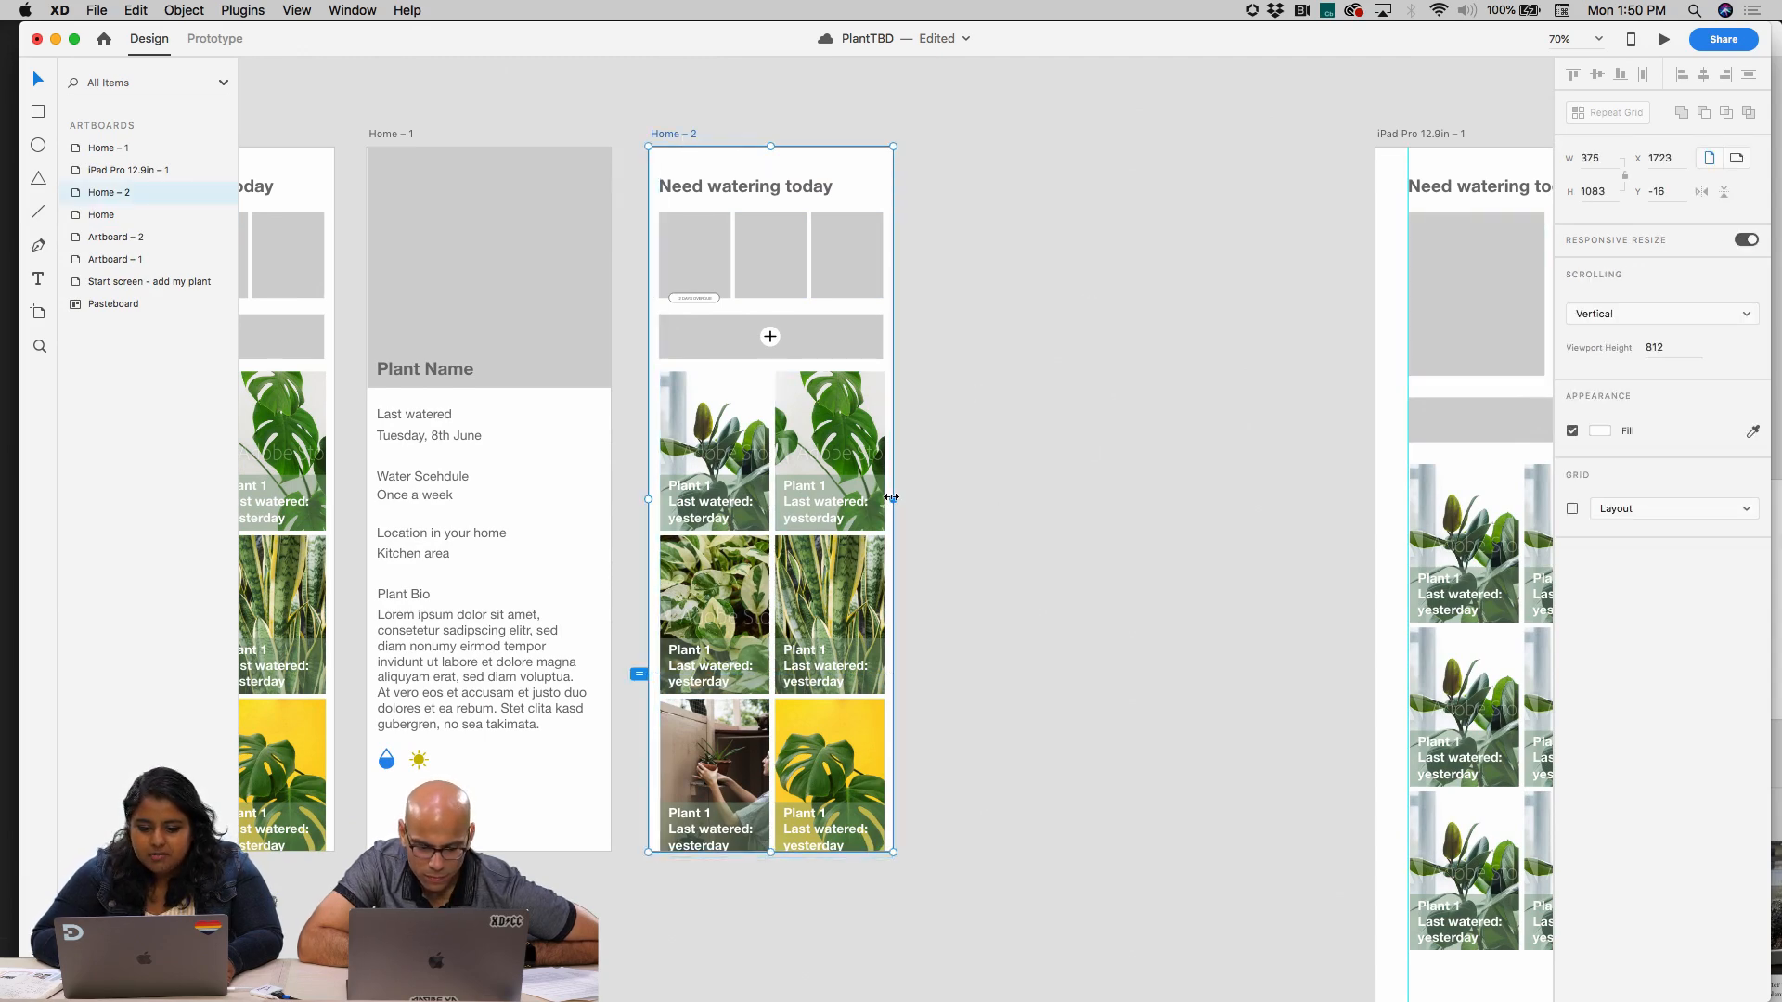
drag(891, 498, 1231, 526)
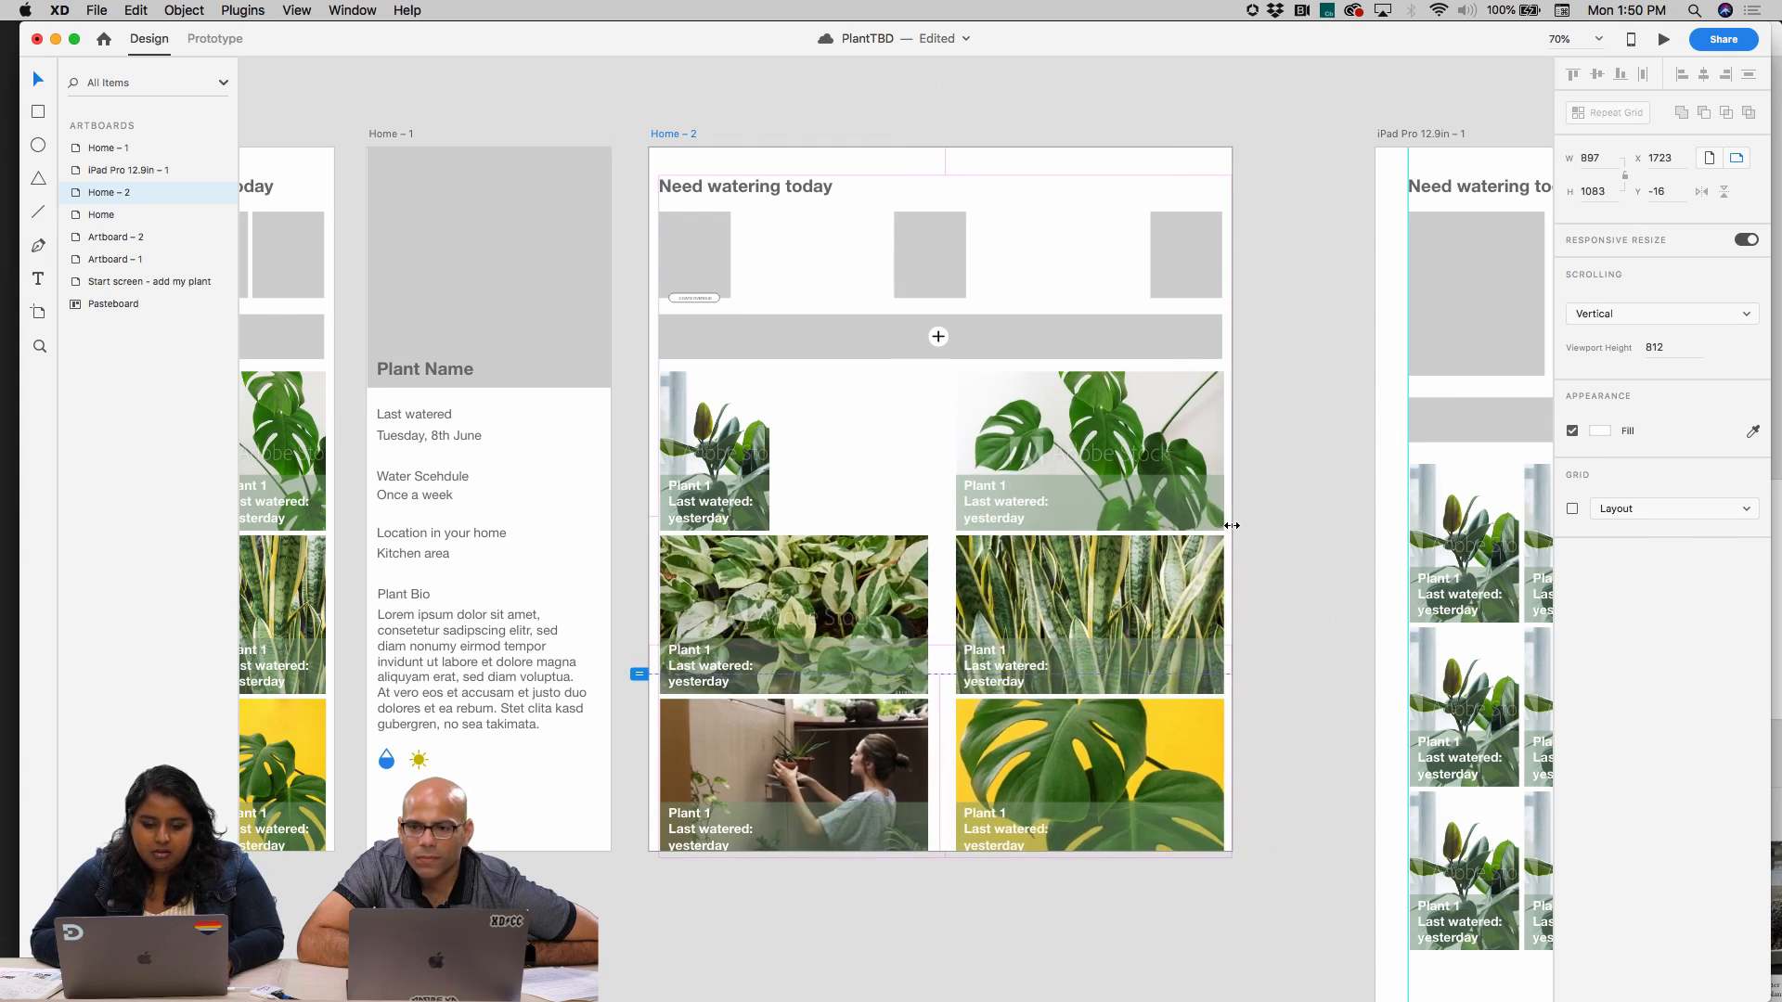
key(super+z)
Set the first plant card in the grid's top row to manual Responsive Resize with Fix Width off
double_click(725, 443)
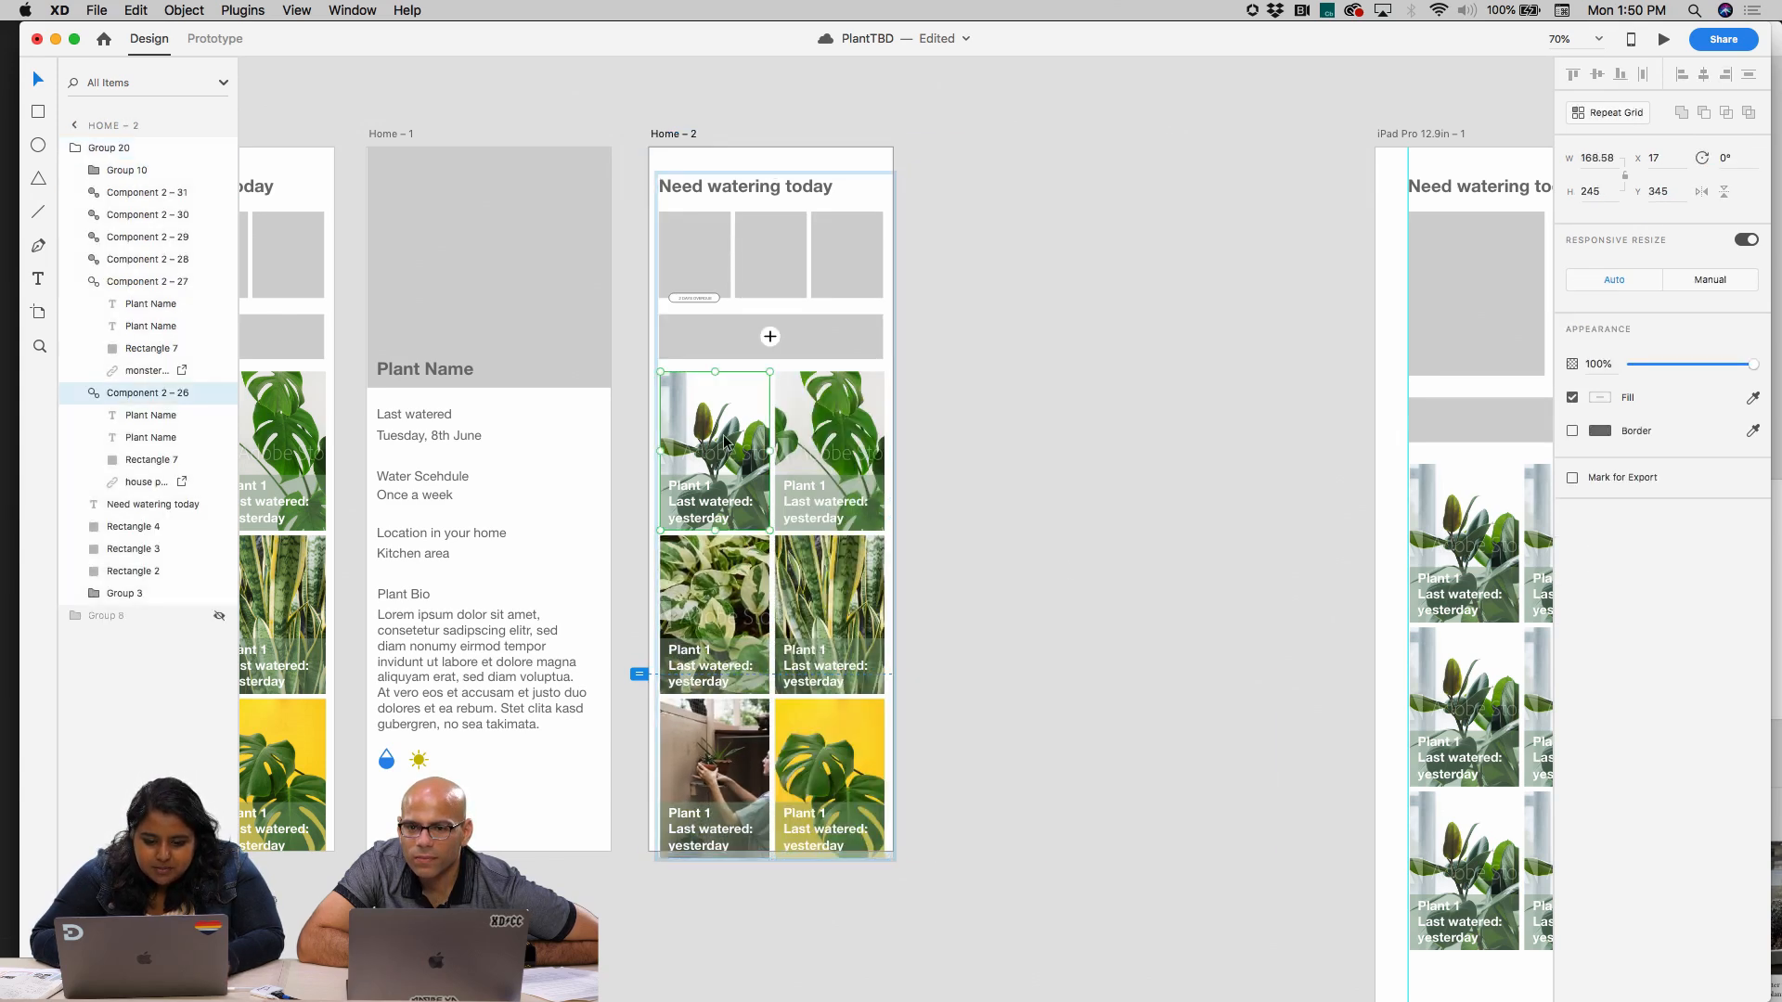
double_click(726, 442)
click(1261, 393)
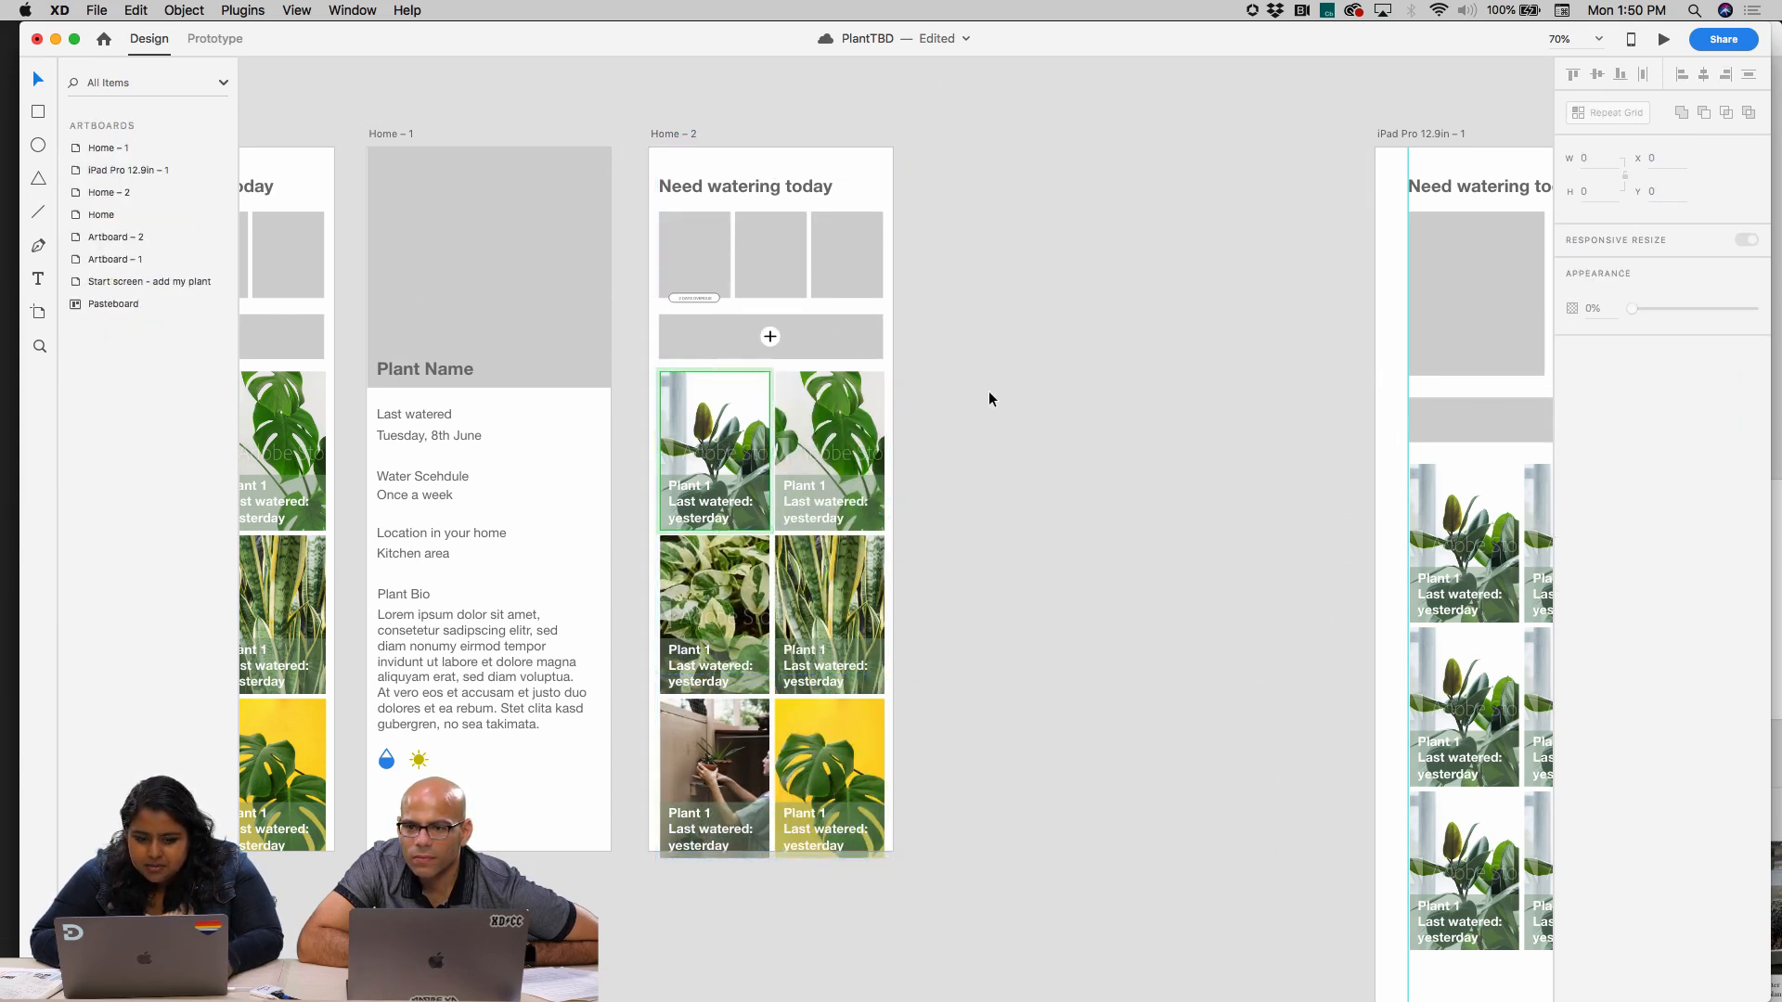
double_click(721, 422)
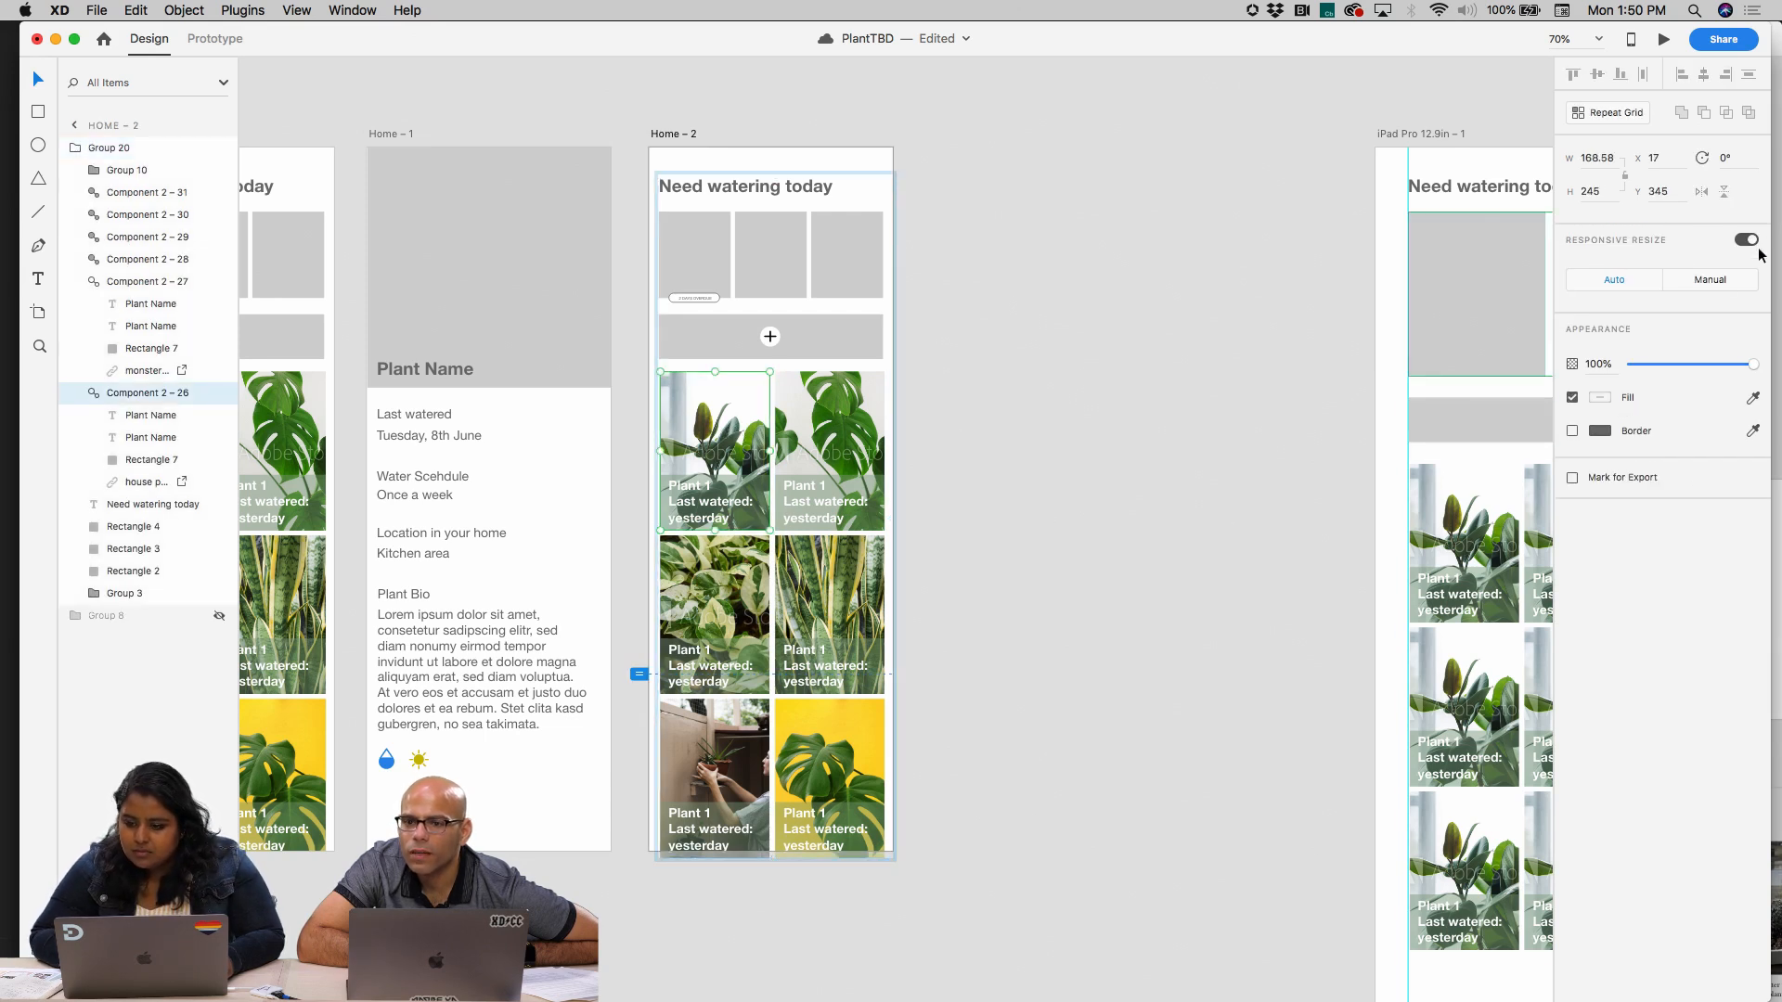
click(1716, 282)
click(1113, 394)
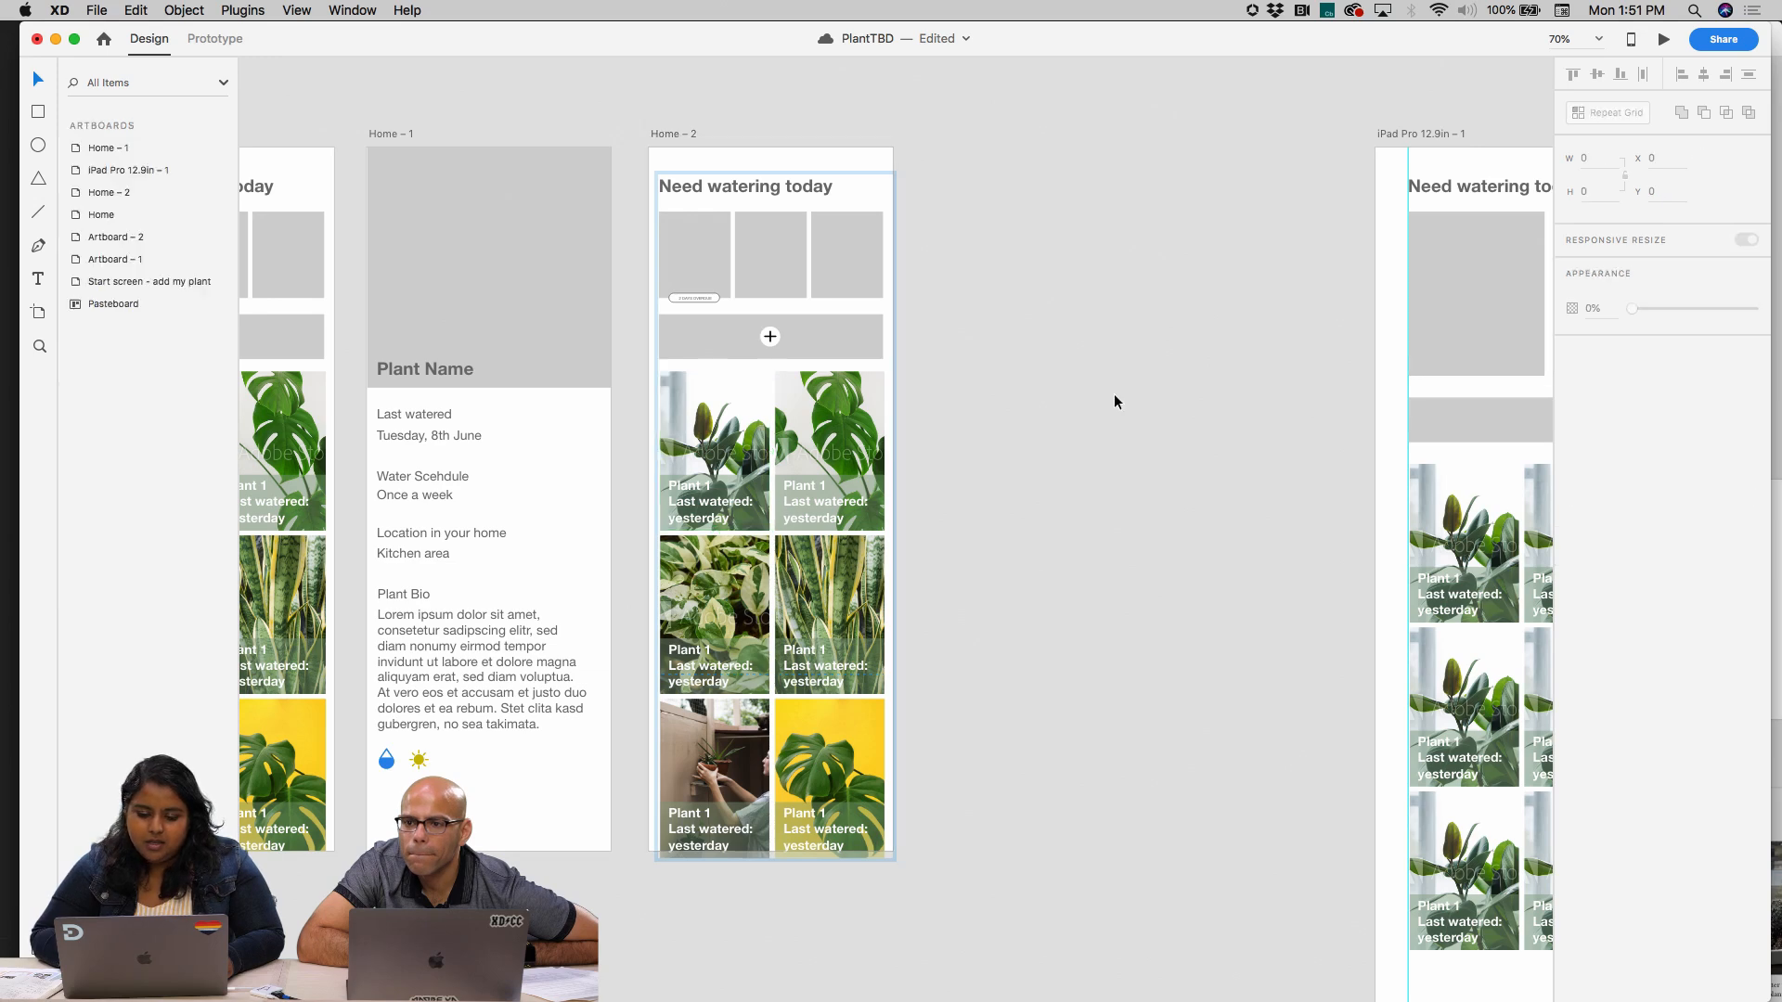
Try widening the Home – 2 artboard to about 849, and undo the resize
click(676, 135)
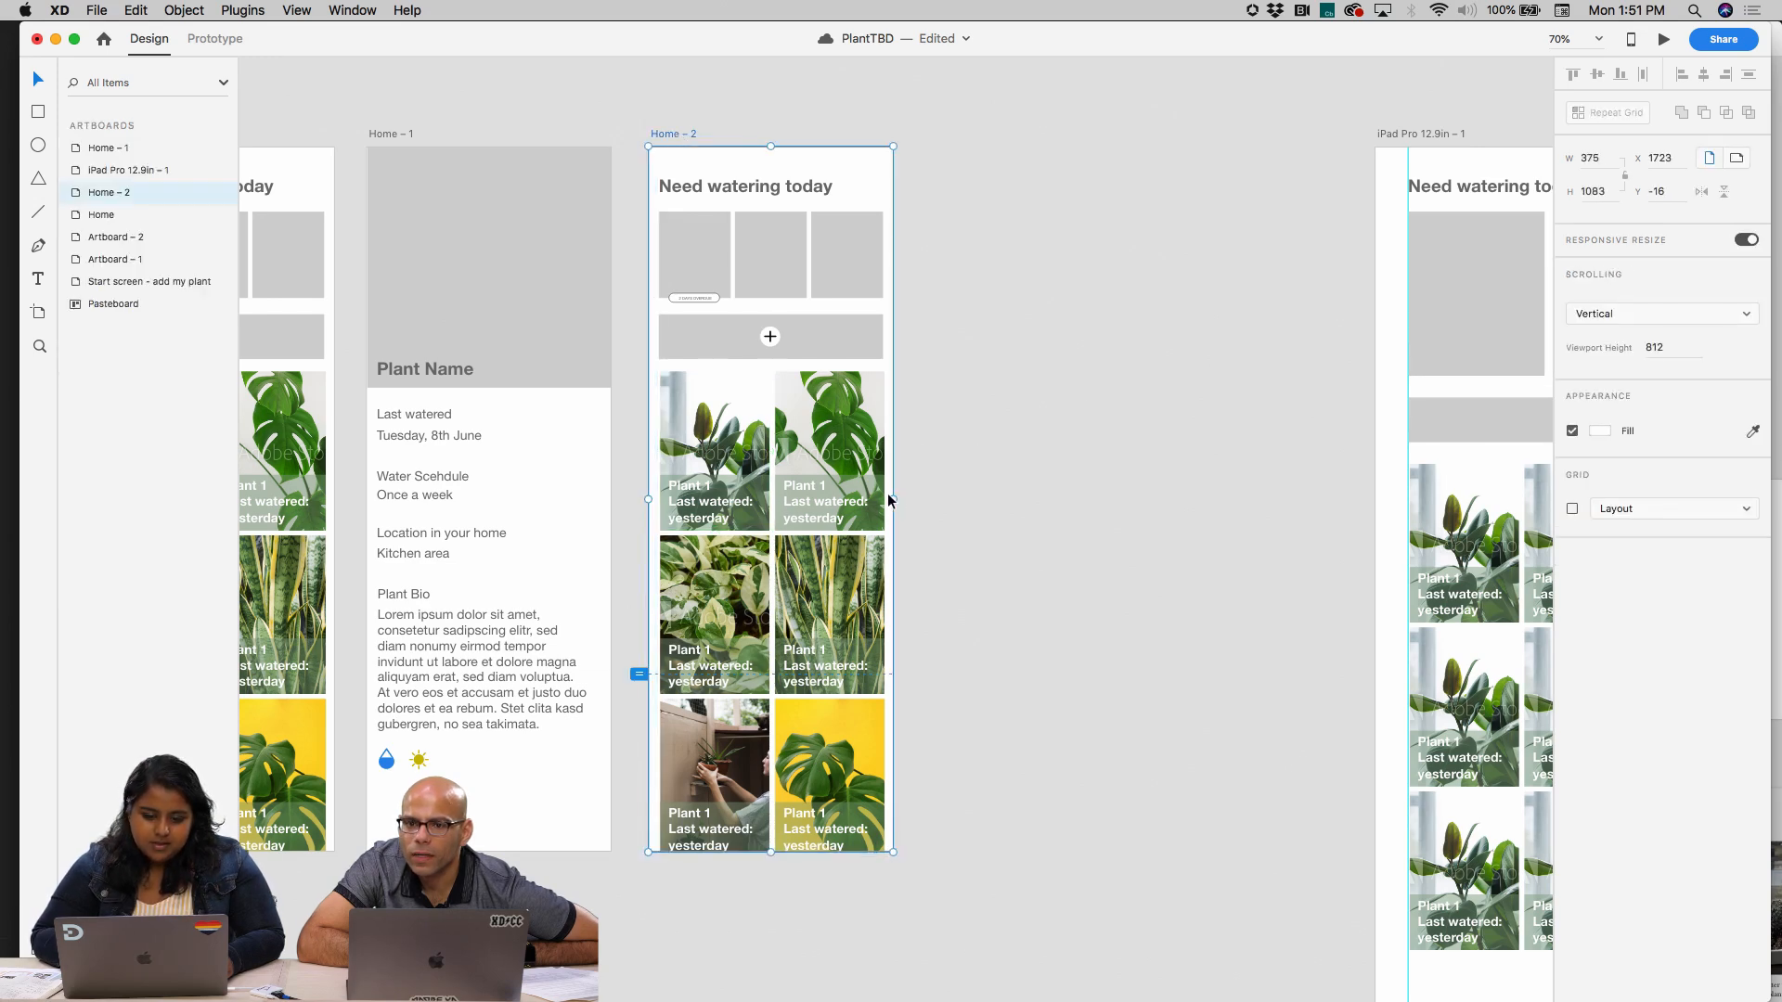
drag(888, 500, 1201, 488)
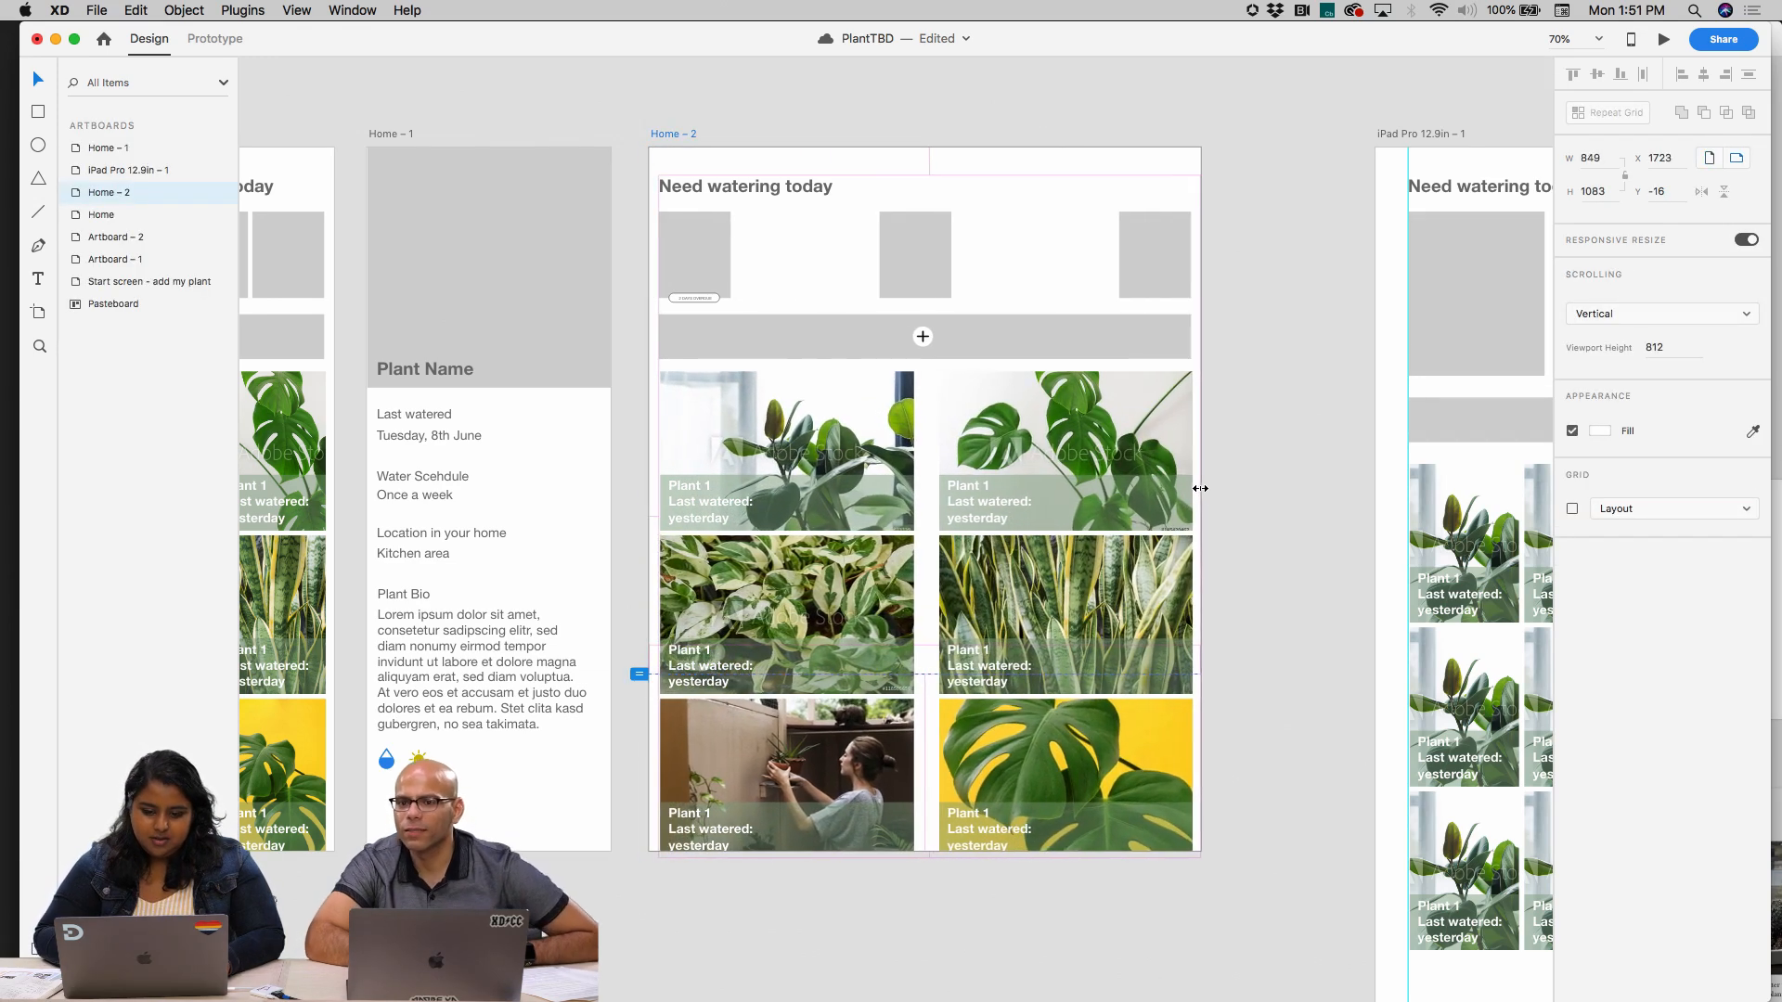
key(super+z)
Set the three grey placeholder rectangles under "Need watering today" to manual Responsive Resize with Fix Width off
scroll(664, 242, up, 5)
double_click(736, 276)
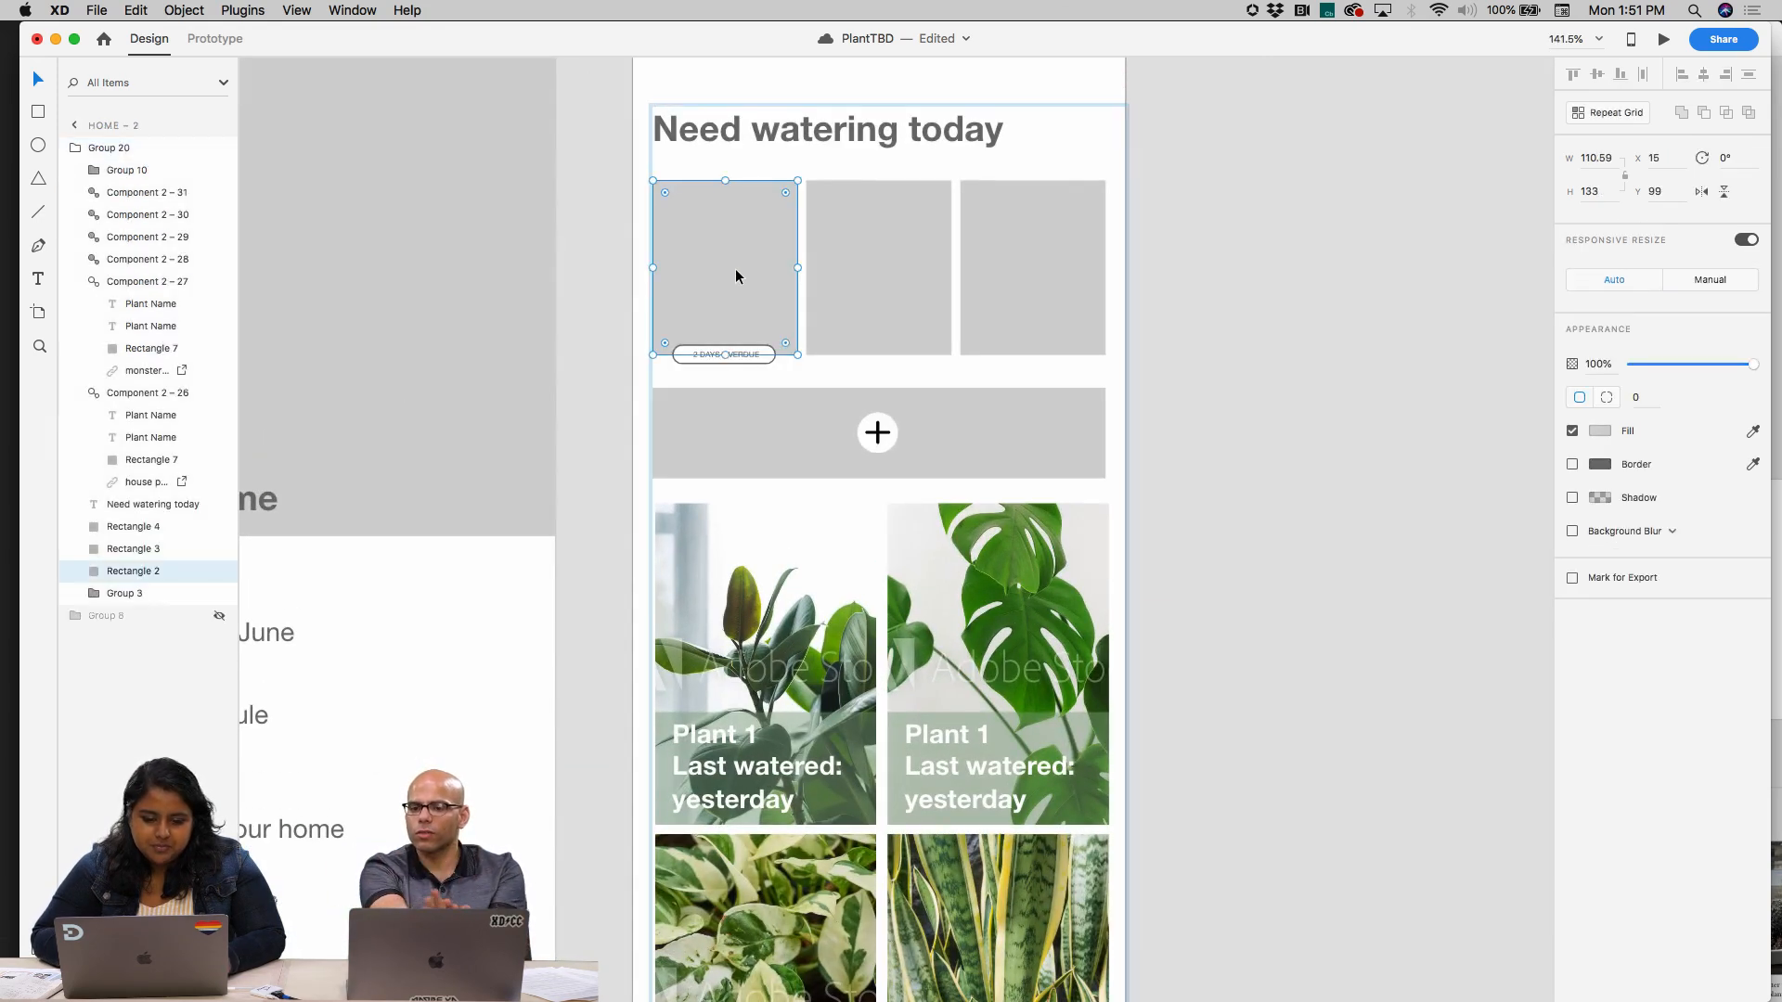
click(1708, 281)
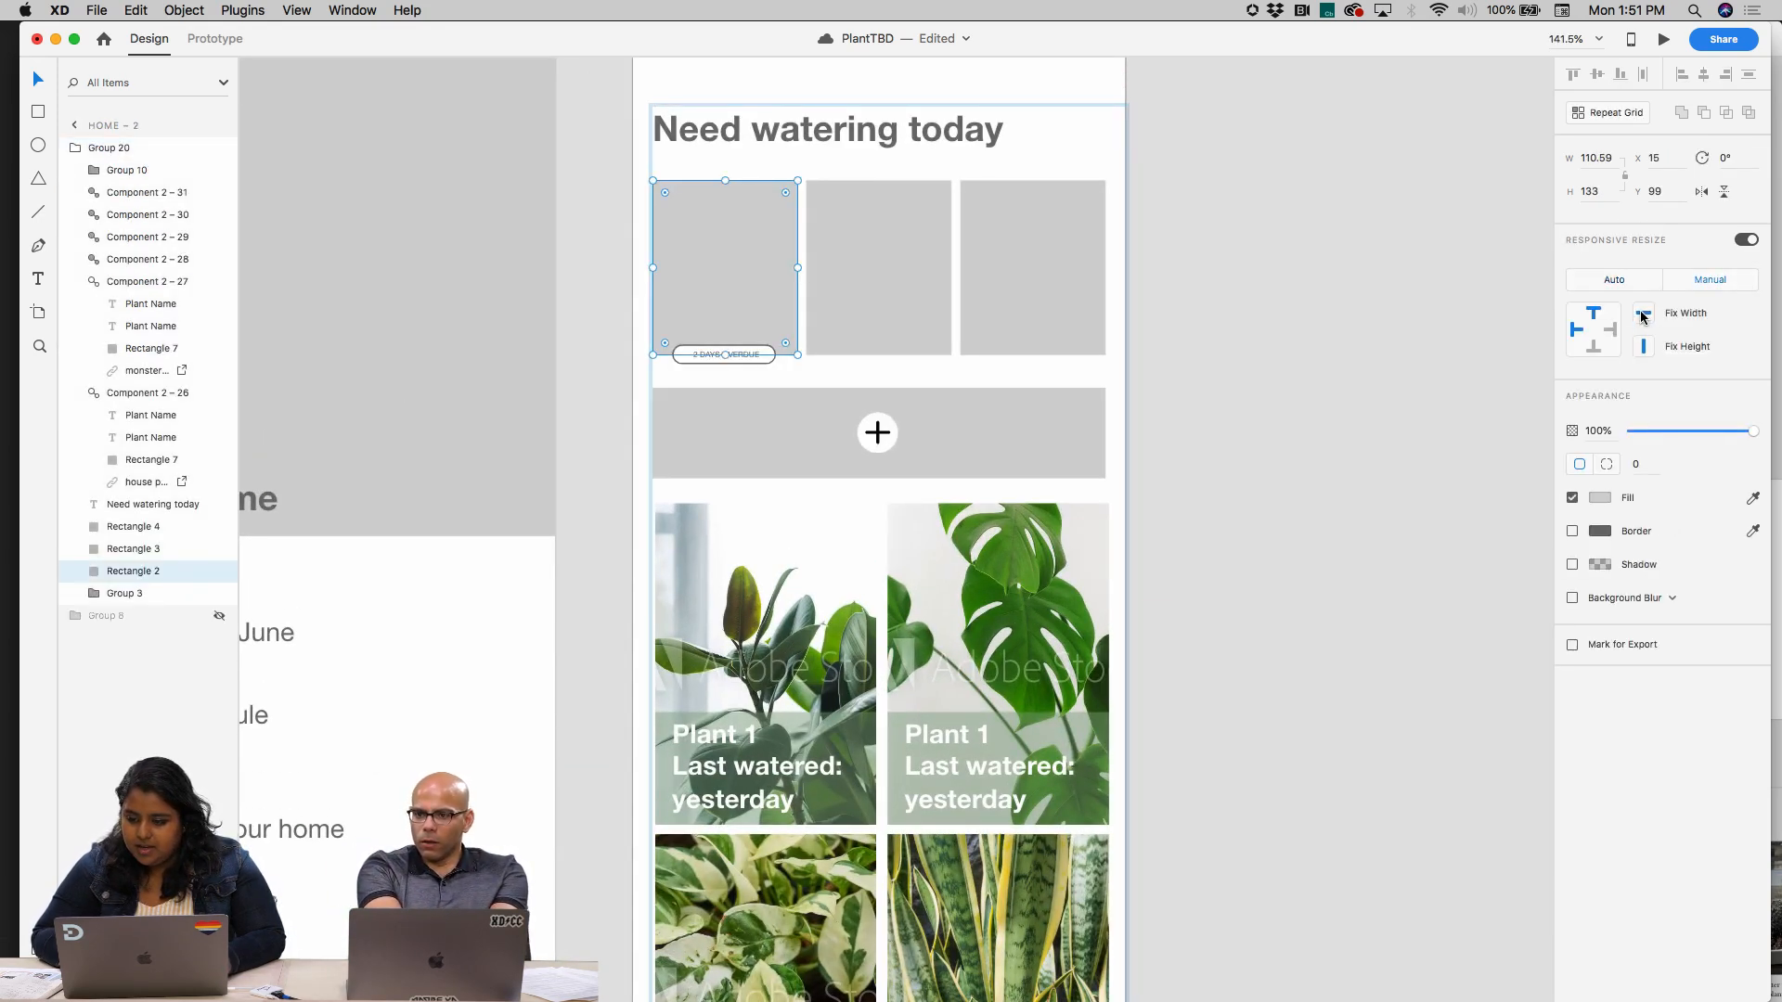
click(946, 223)
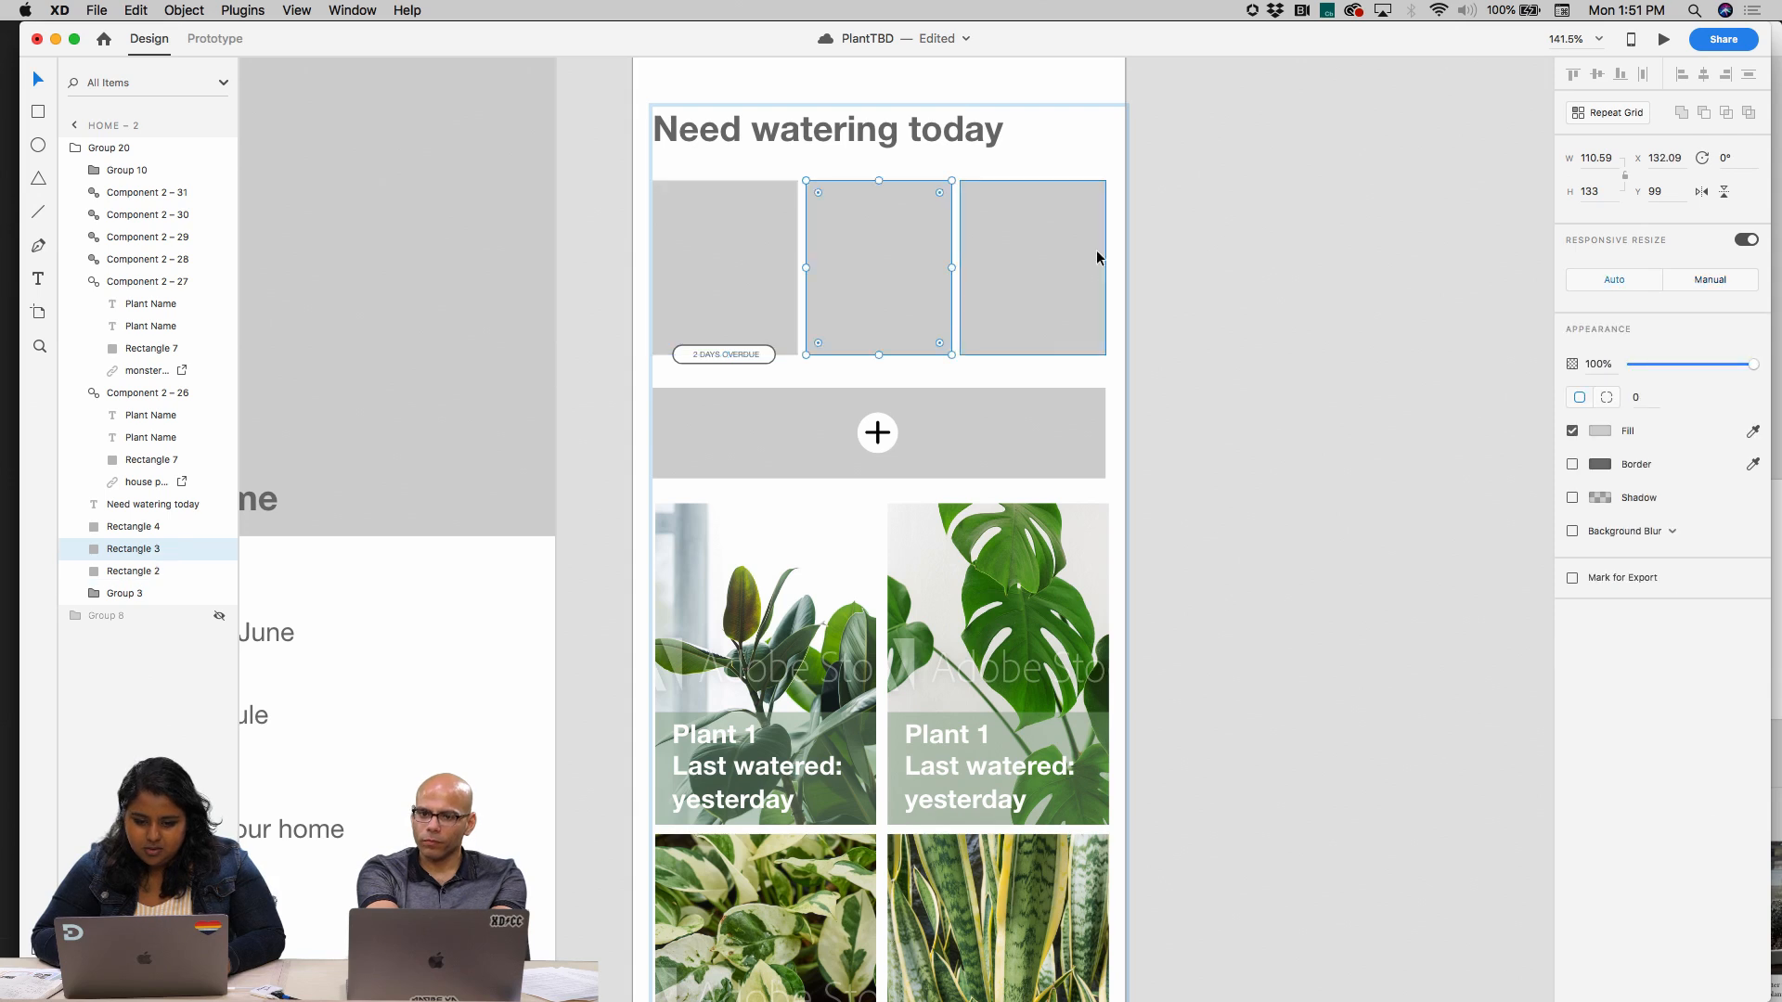
shift+click(1096, 257)
click(1716, 283)
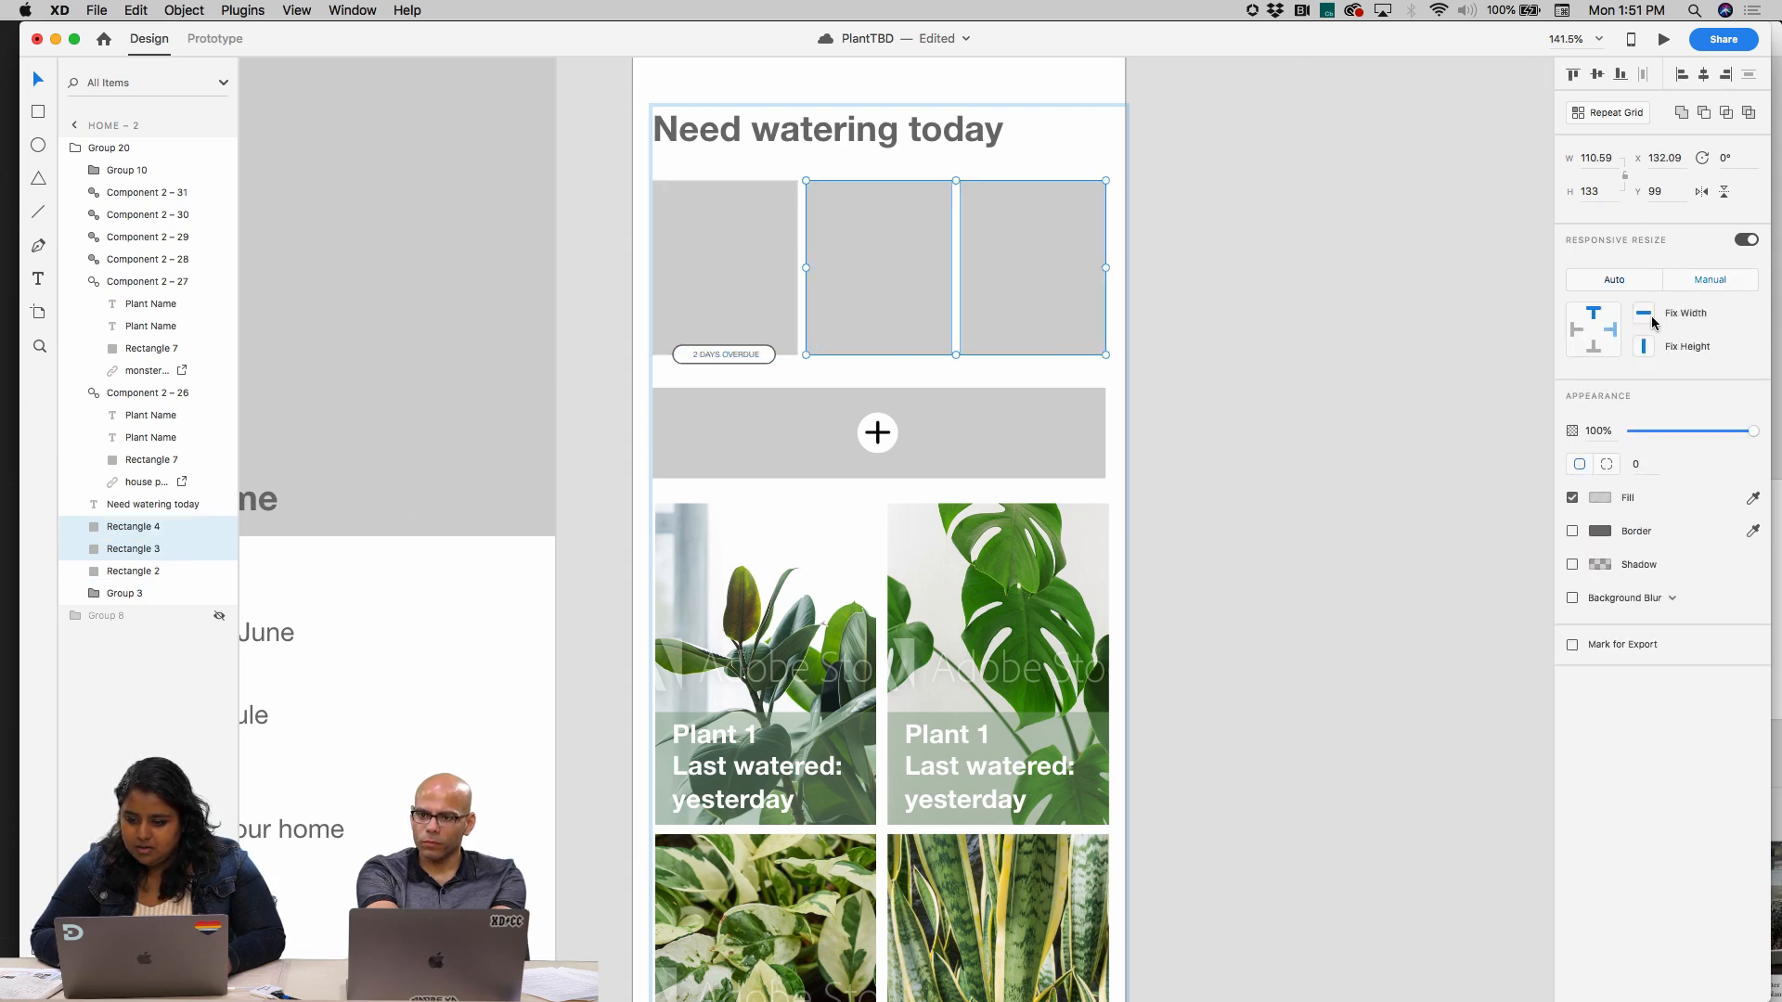
click(1267, 355)
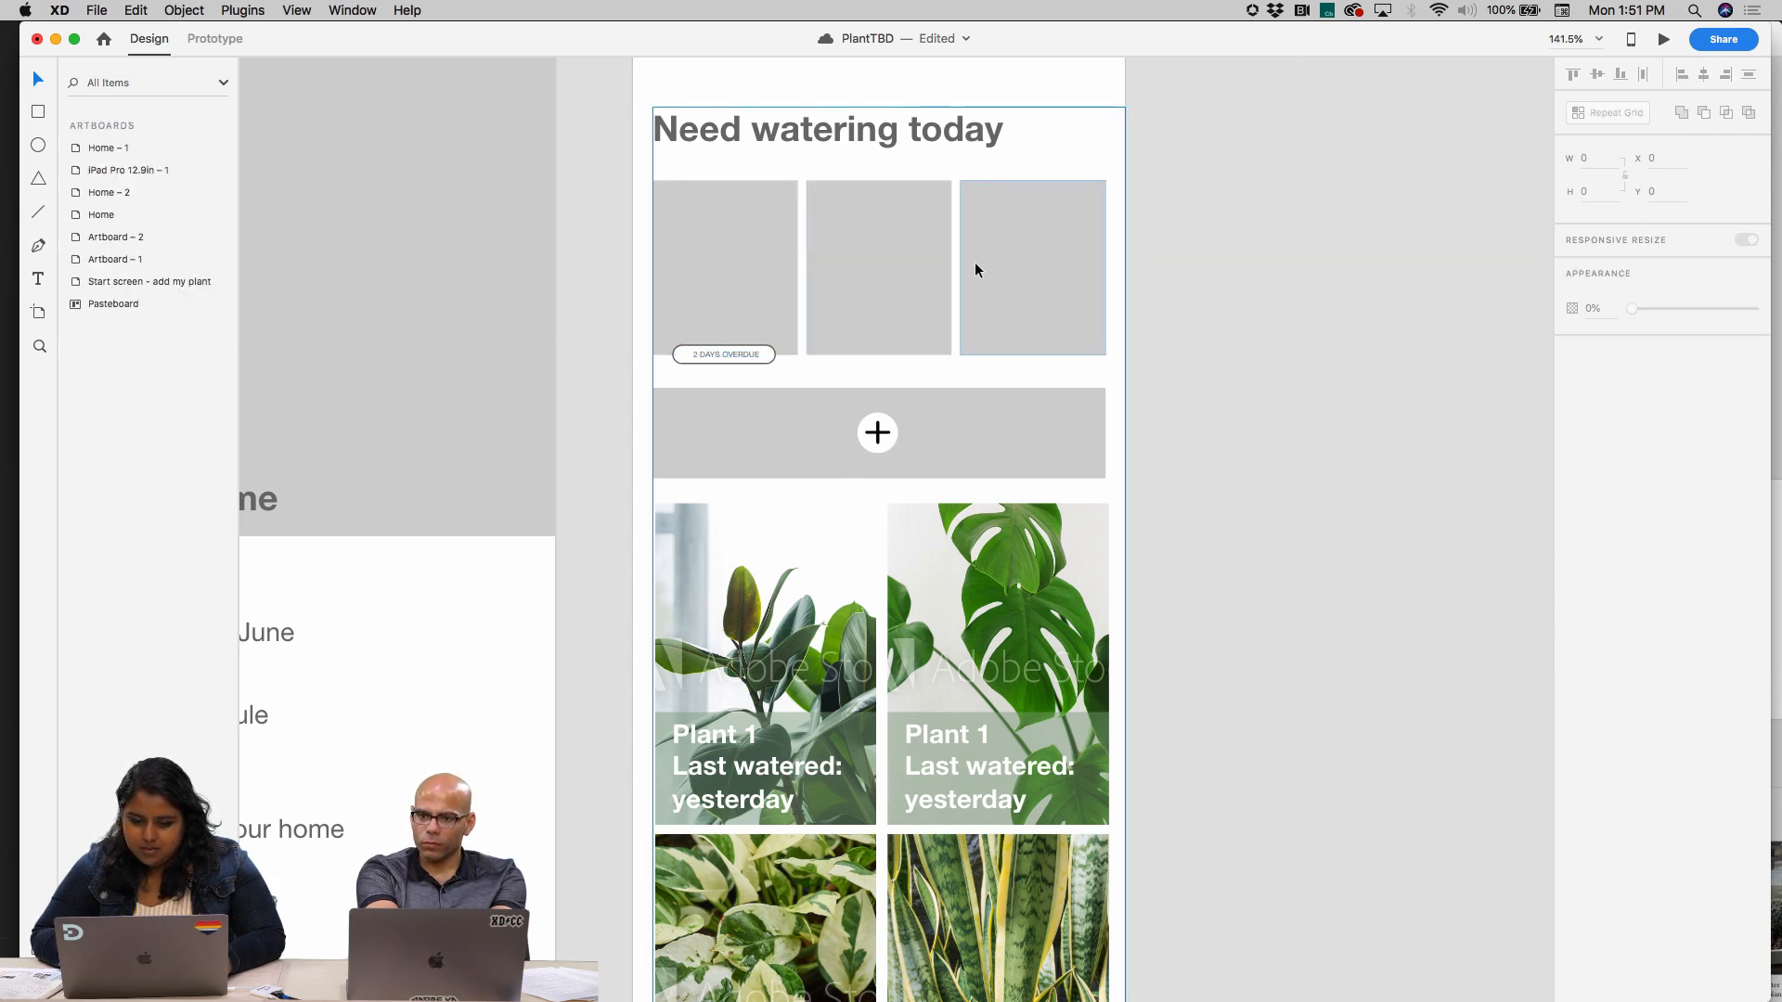
double_click(1000, 264)
click(1314, 257)
Widen the Home – 2 artboard to about 949
scroll(1314, 257, down, 8)
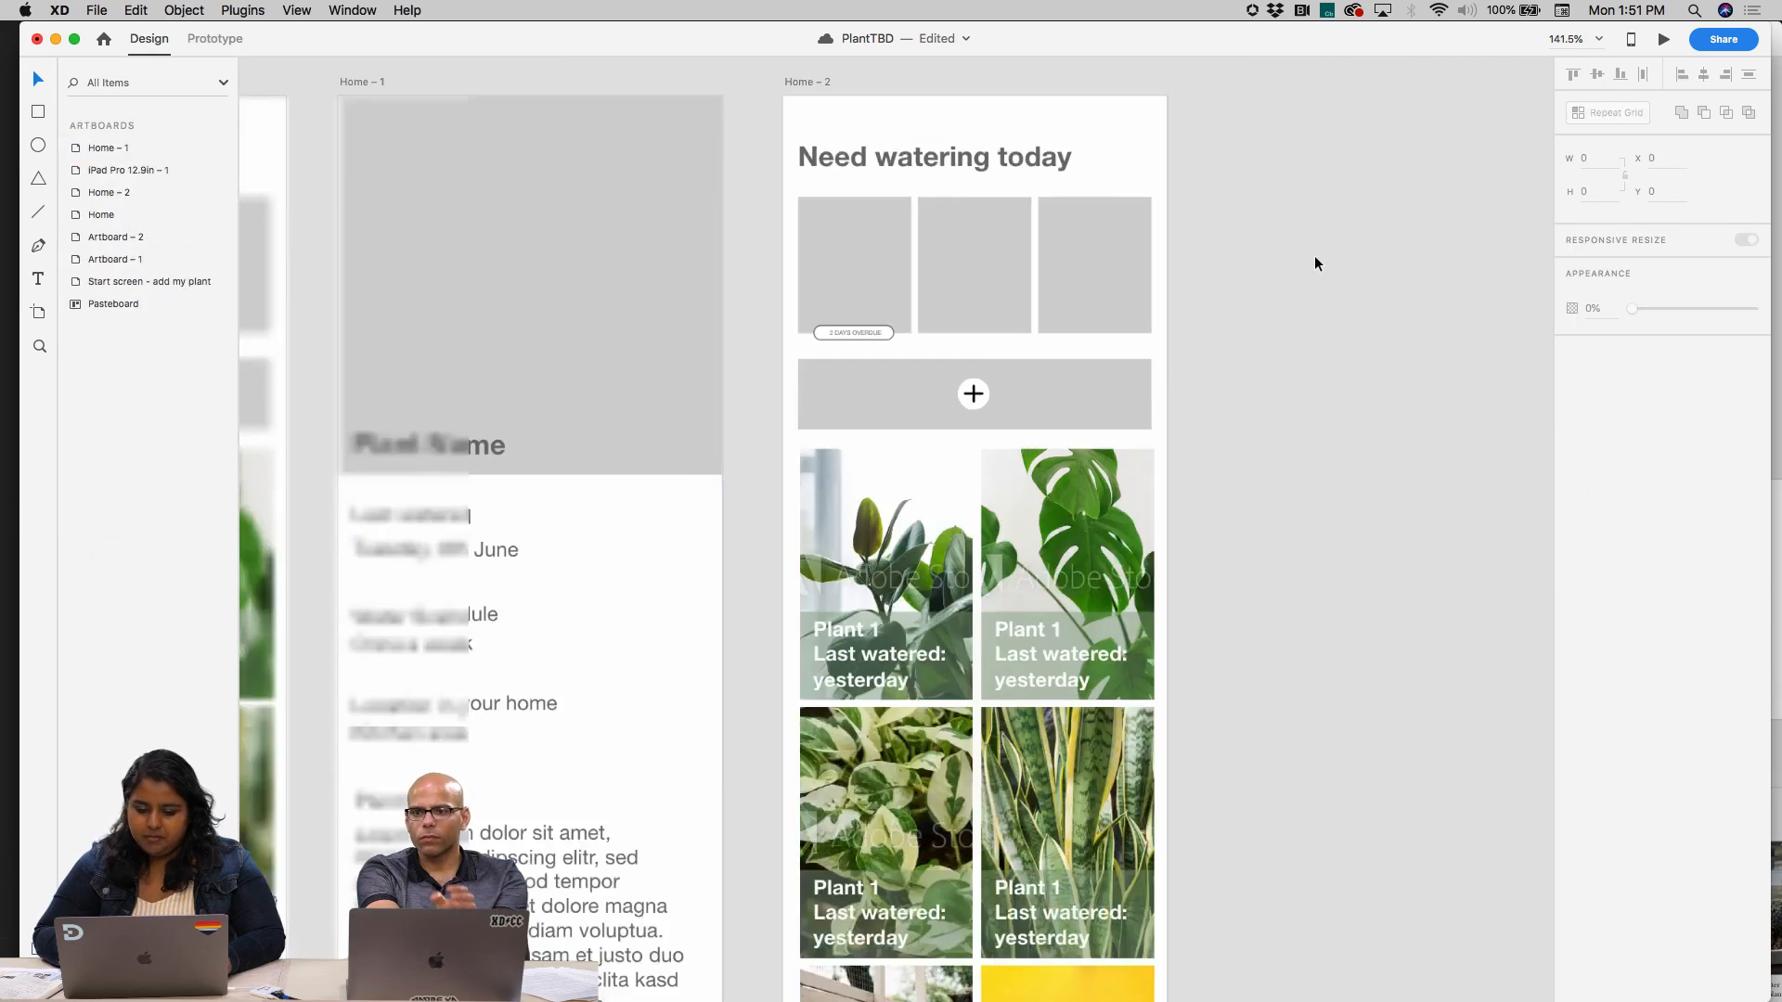
scroll(1314, 257, right, 3)
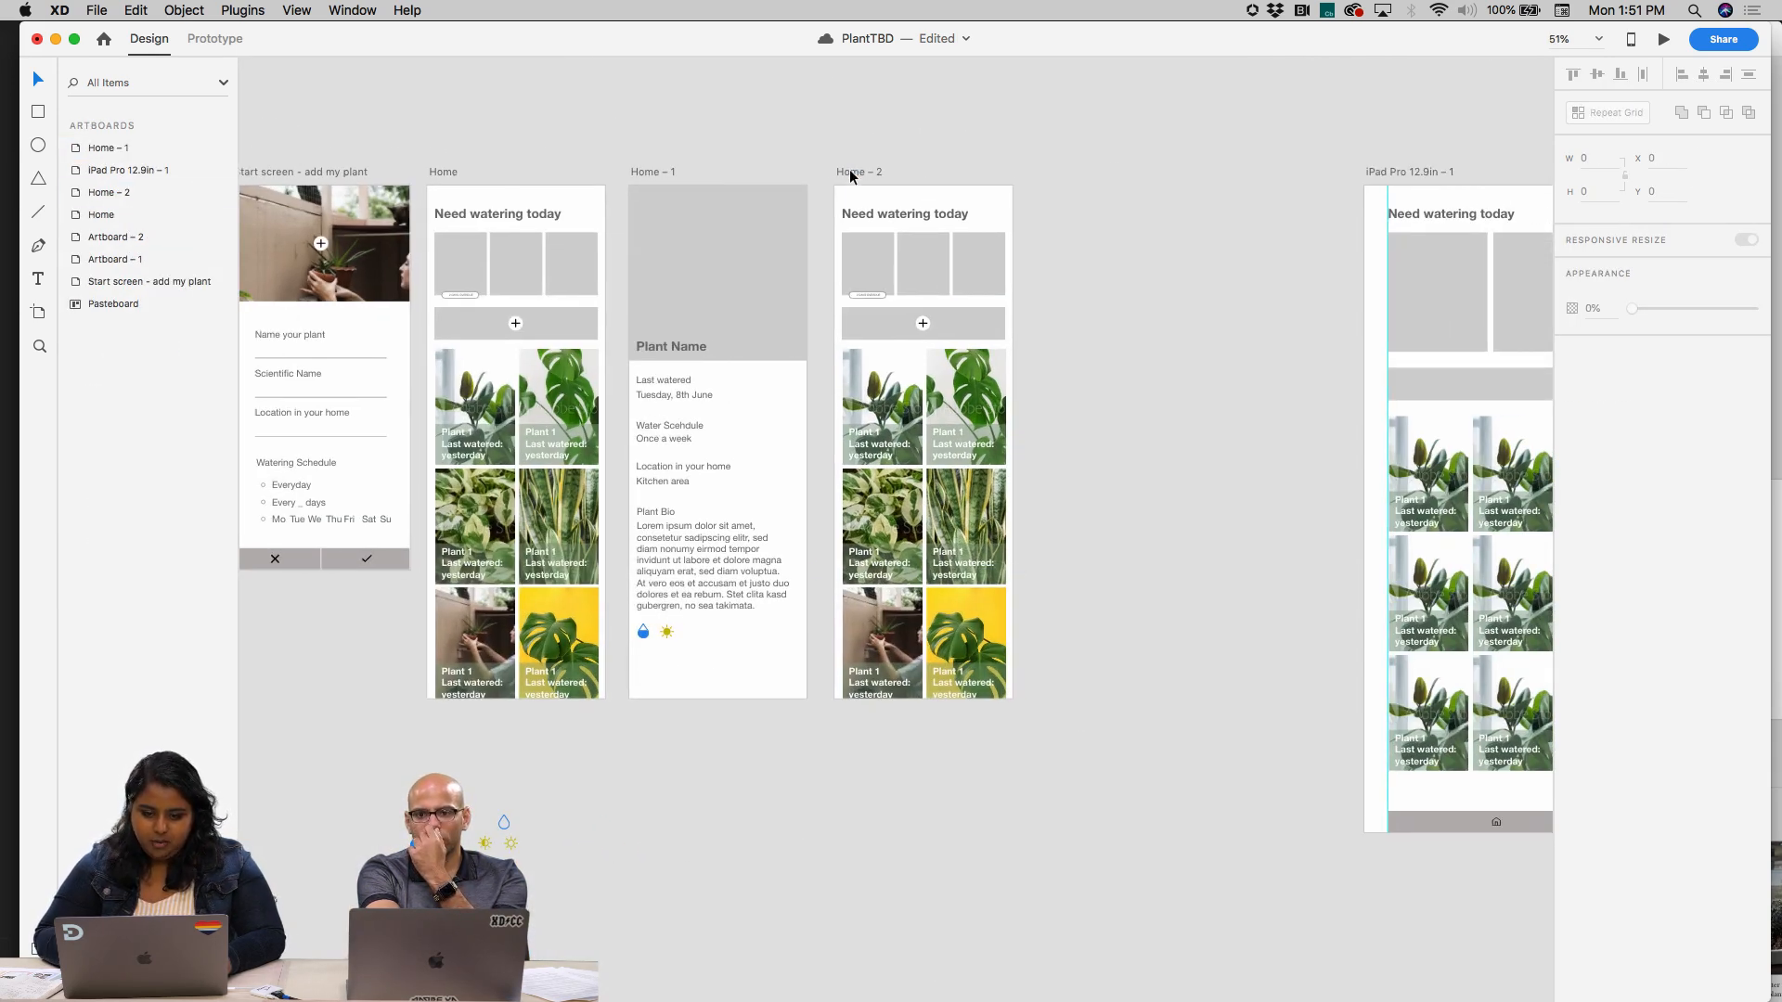
click(850, 177)
drag(1012, 444, 1284, 430)
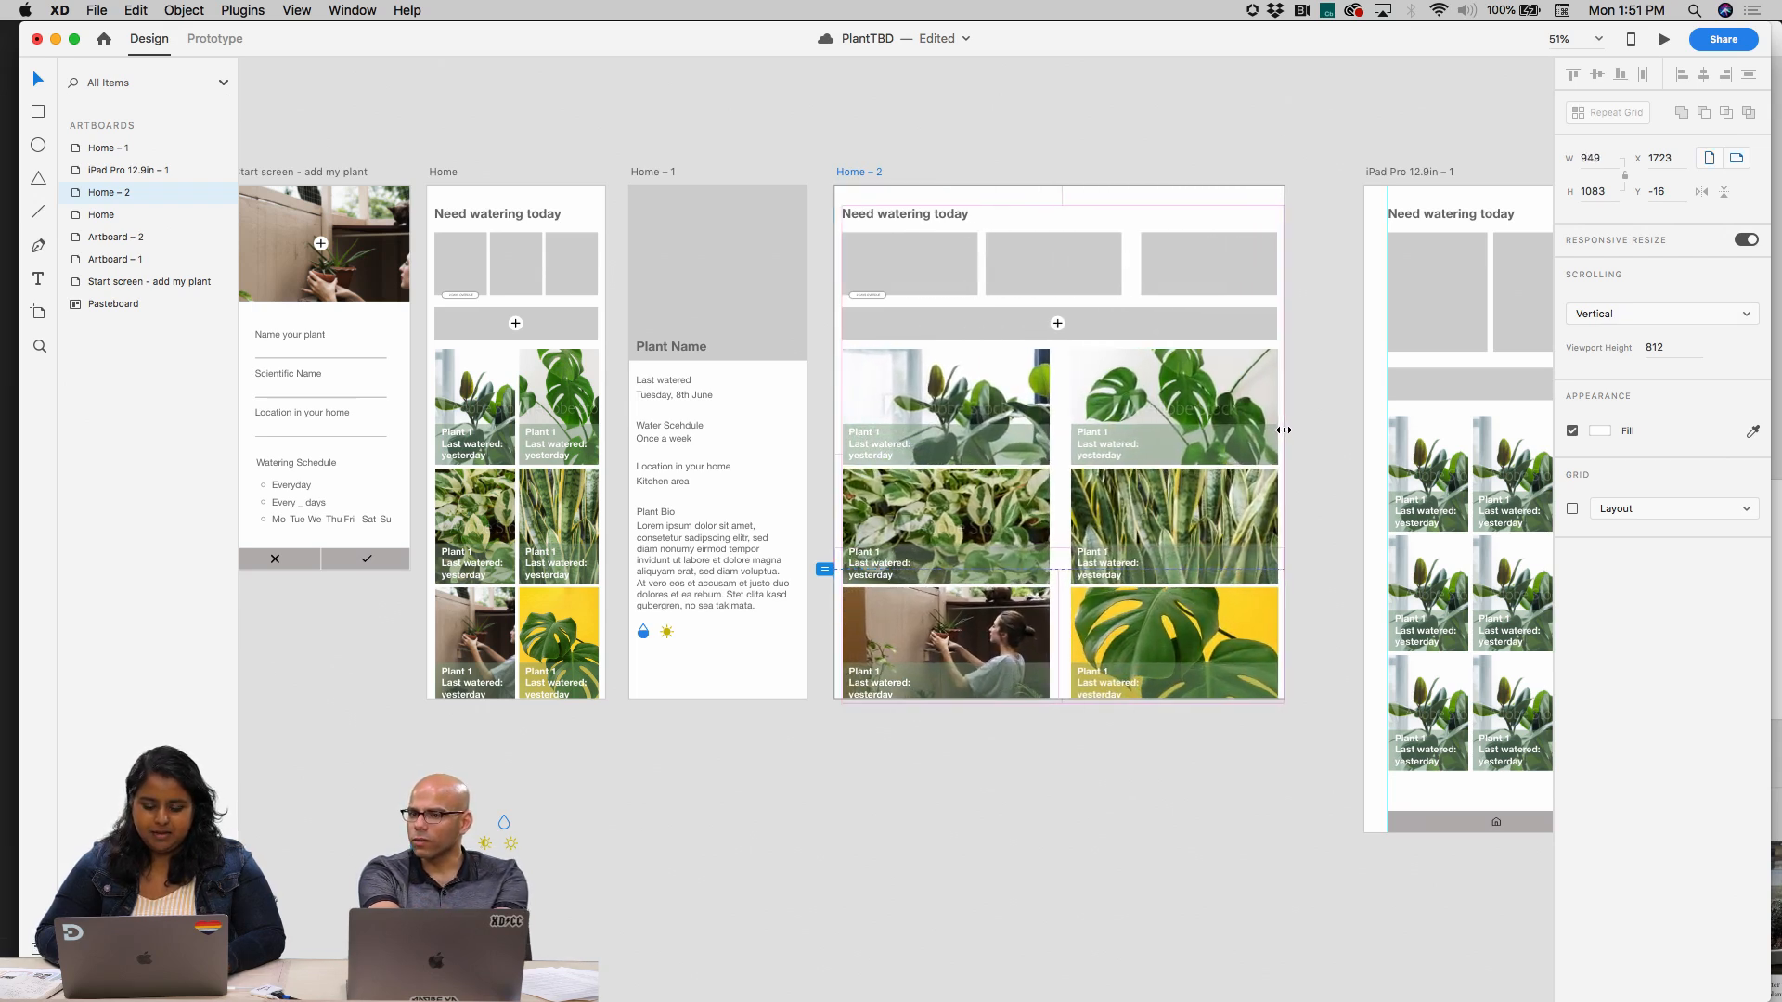
Nudge the middle grey placeholder rectangle under "Need watering today" right to about X 331 to even out the gaps
drag(1067, 281, 1071, 275)
right_click(1071, 275)
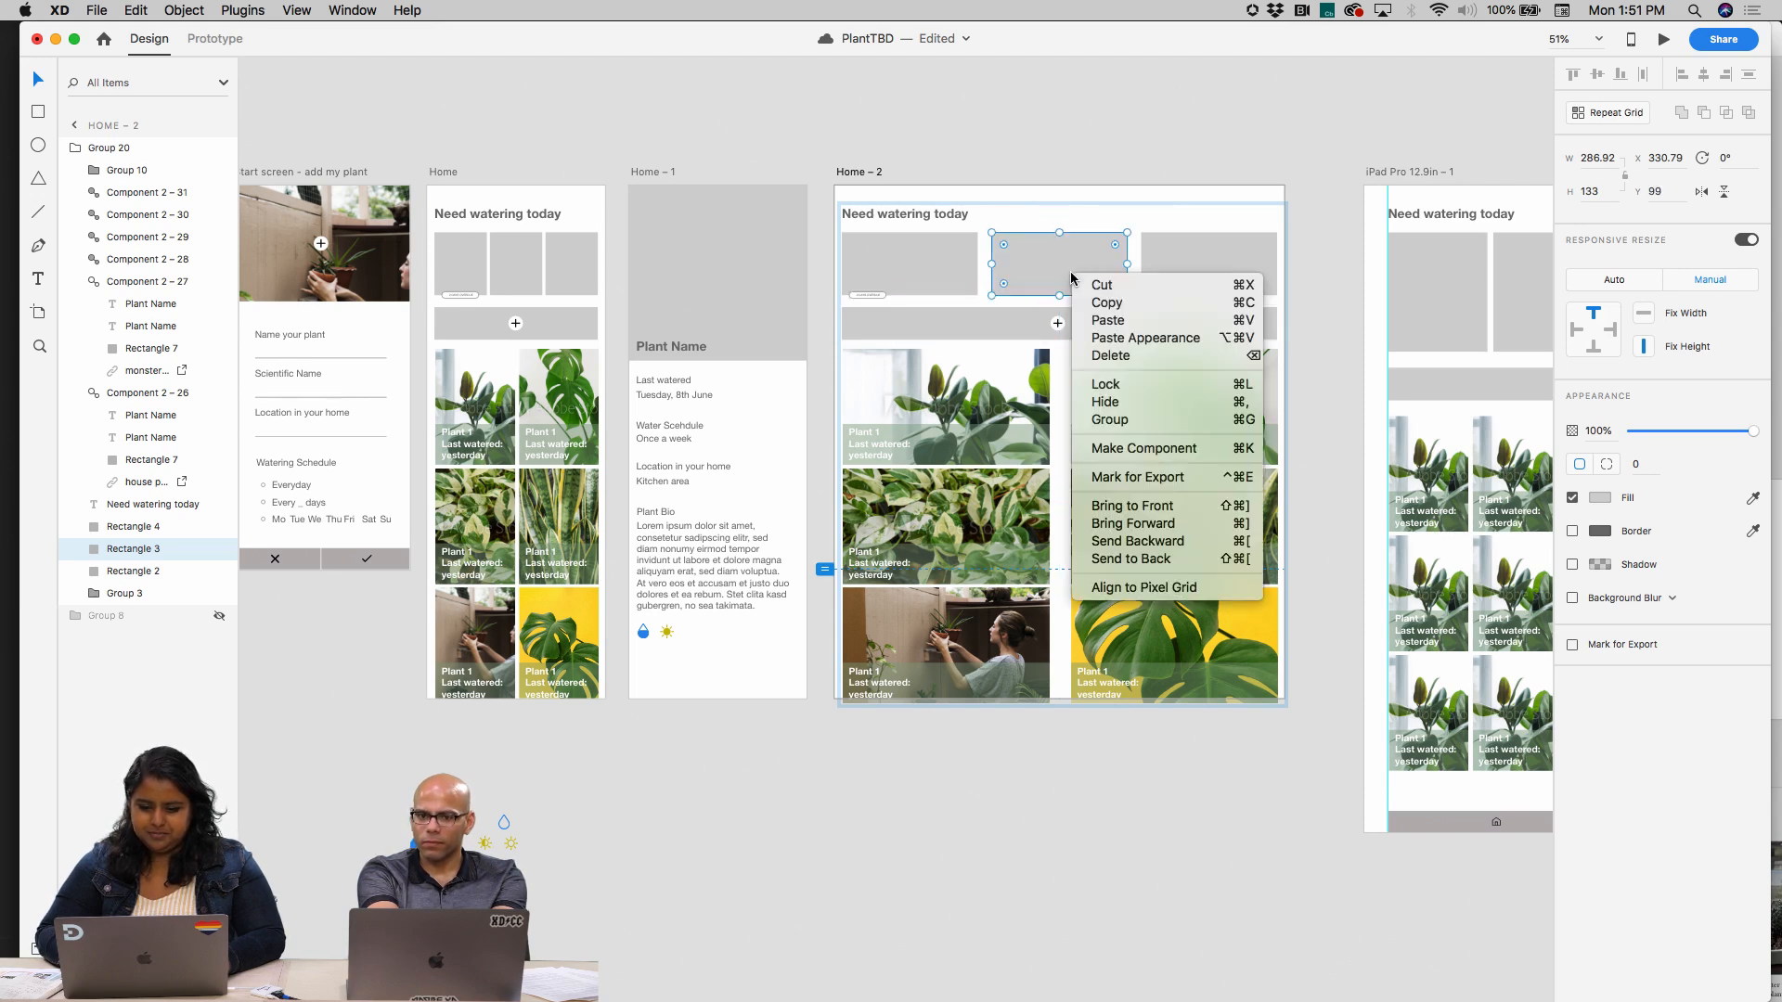
click(1086, 88)
scroll(911, 629, up, 5)
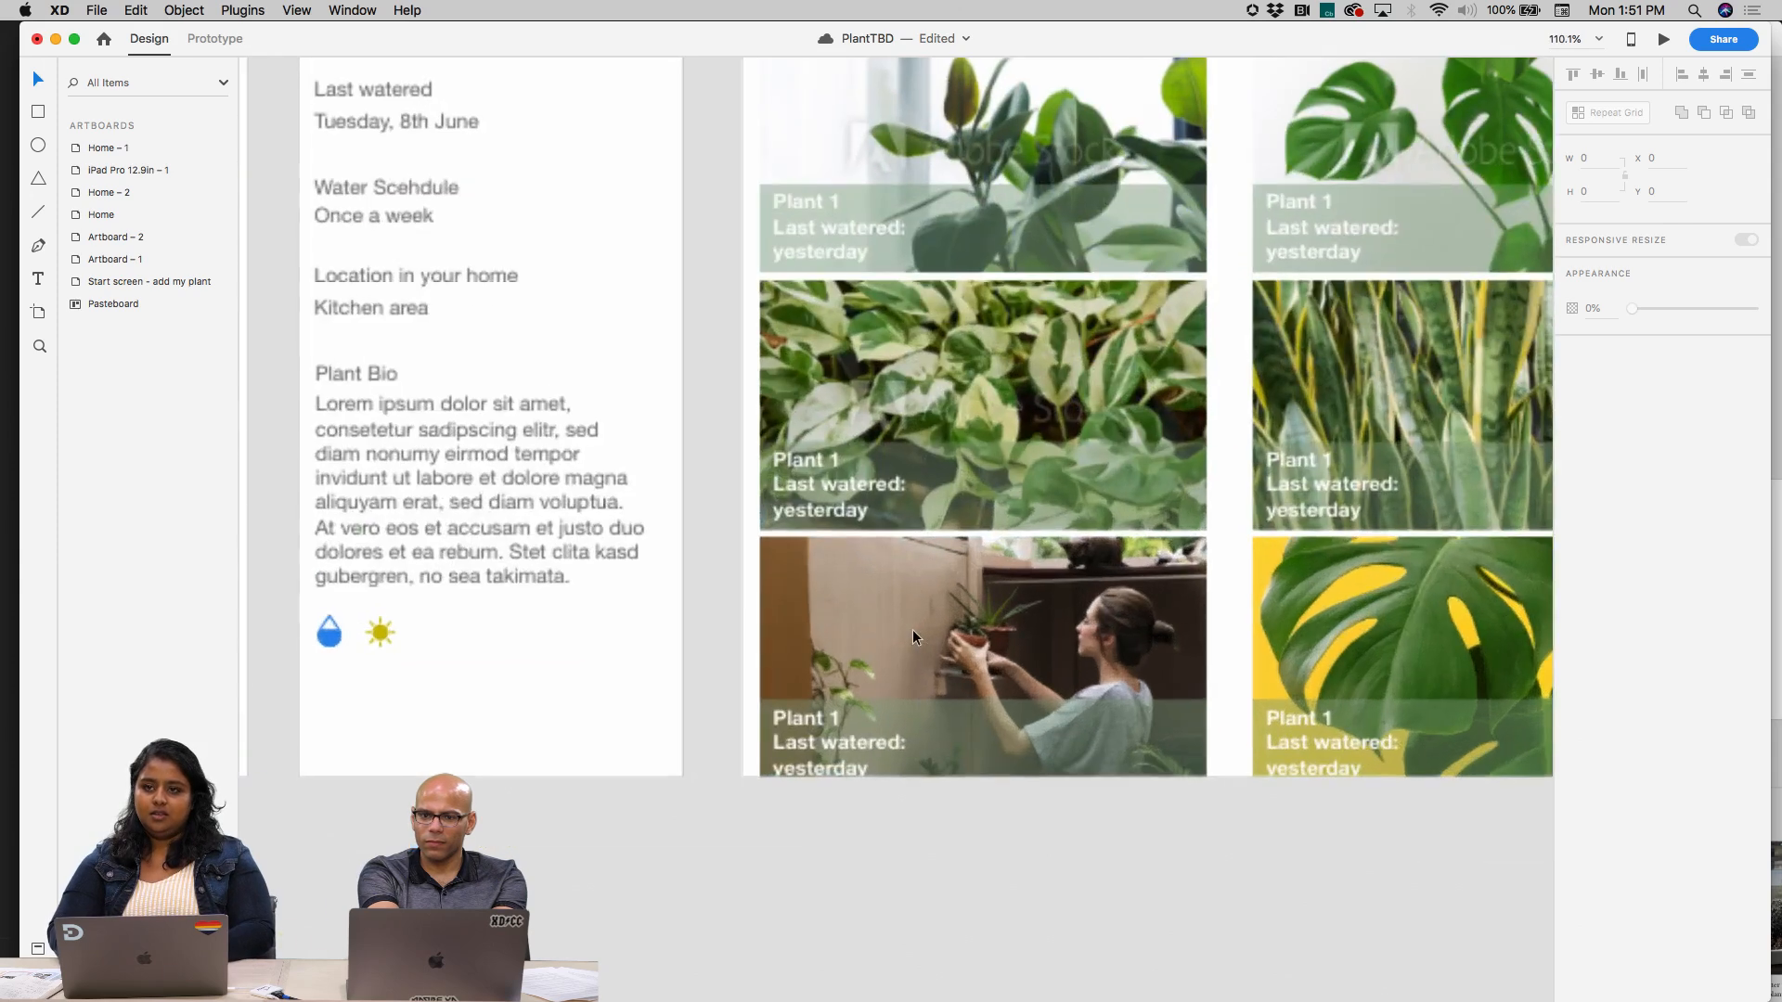
Move the three right-column plant cards on Home – 2 left together to about X 468, narrowing the gap between columns
scroll(911, 629, down, 5)
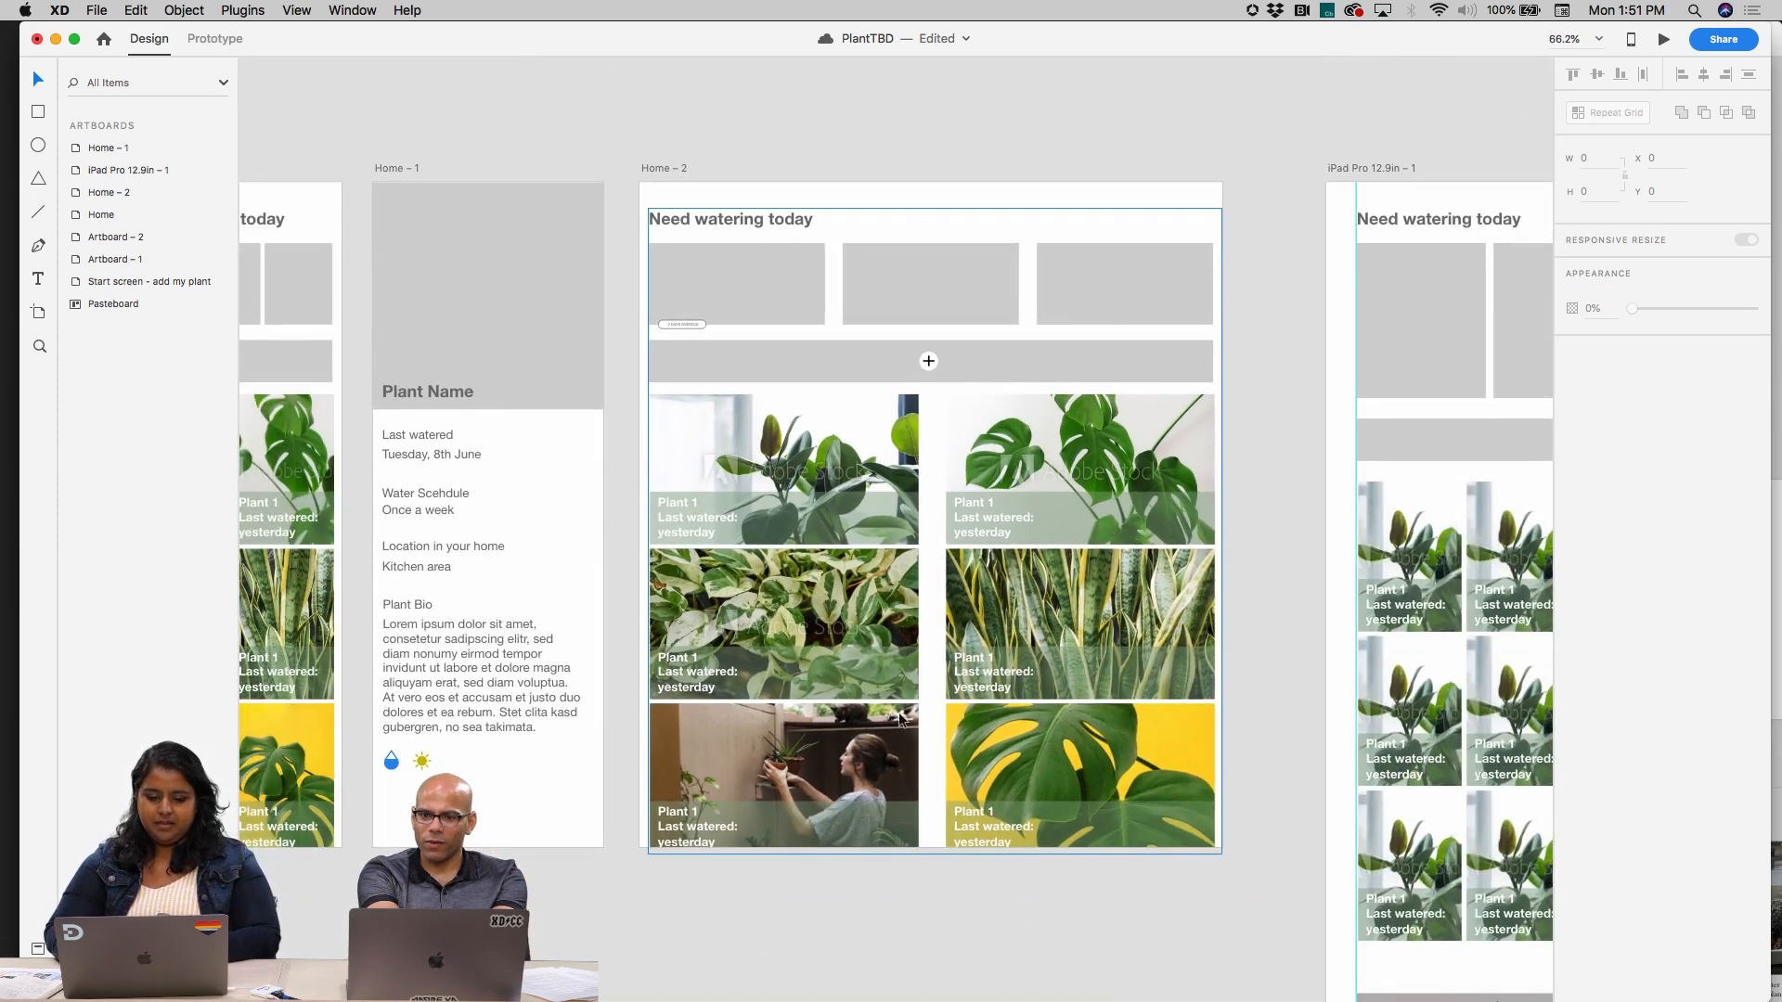
click(900, 694)
double_click(905, 653)
click(1010, 559)
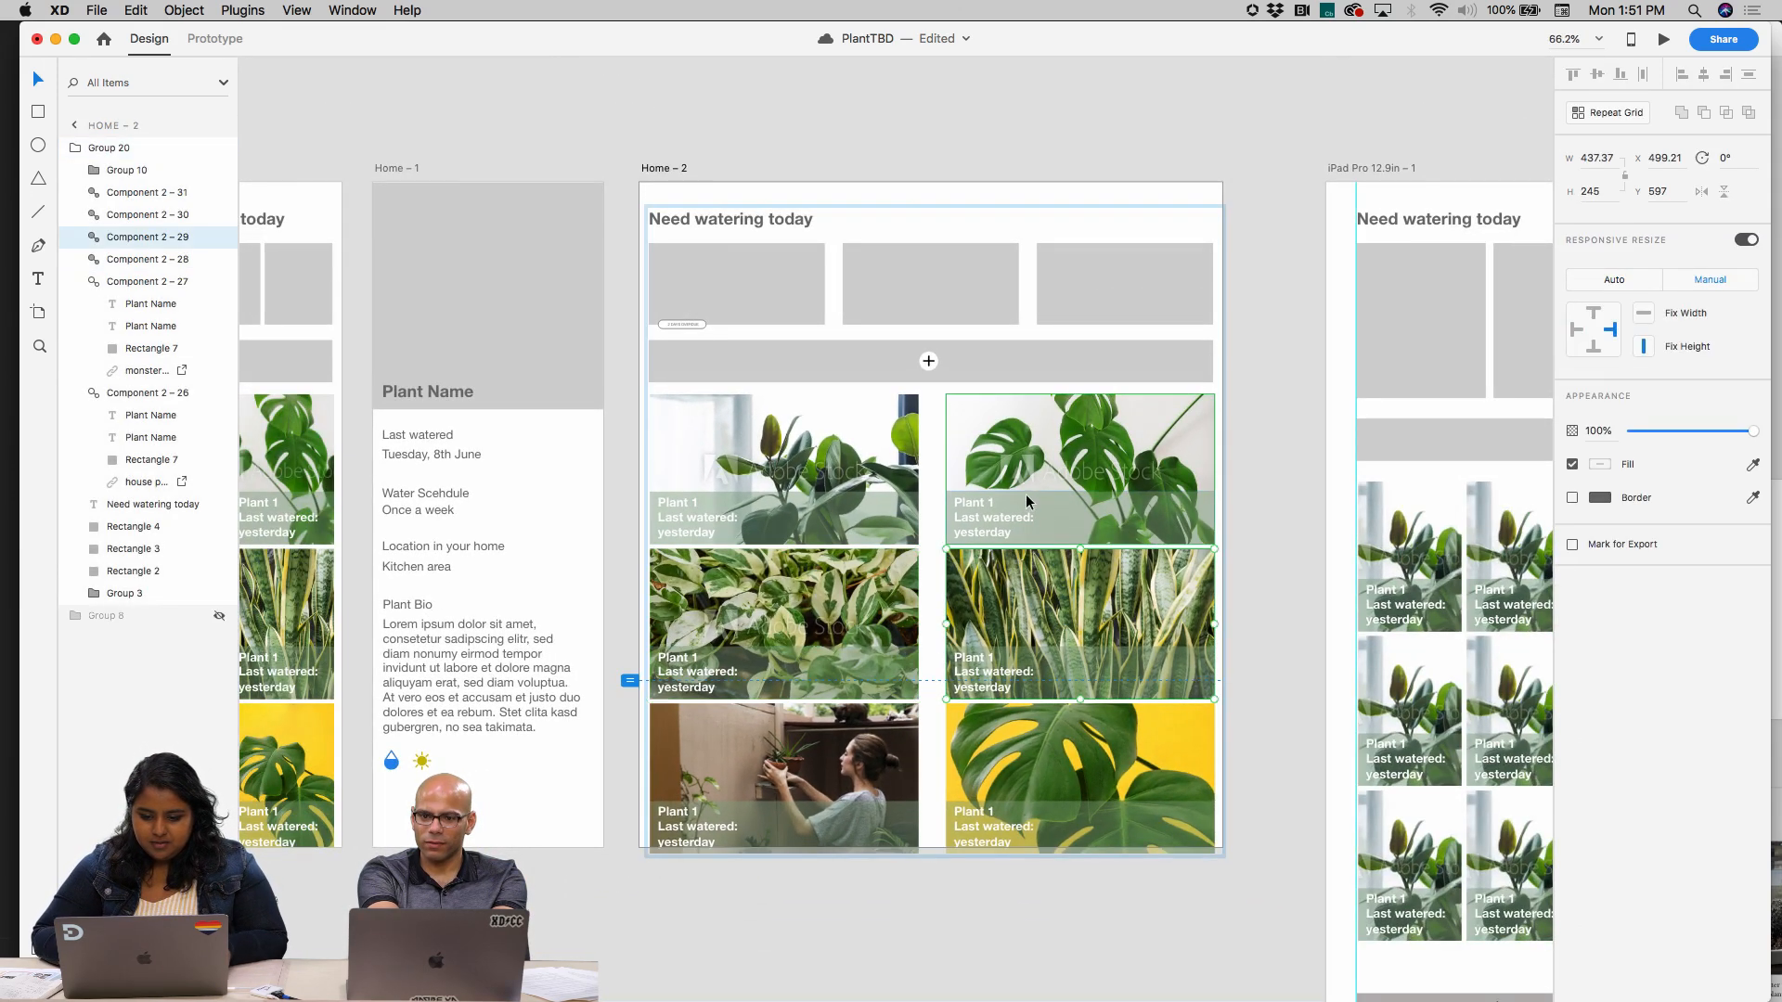
shift+click(1034, 459)
shift+click(1039, 725)
drag(1039, 726, 1020, 728)
click(1082, 876)
drag(1115, 876, 806, 456)
double_click(824, 477)
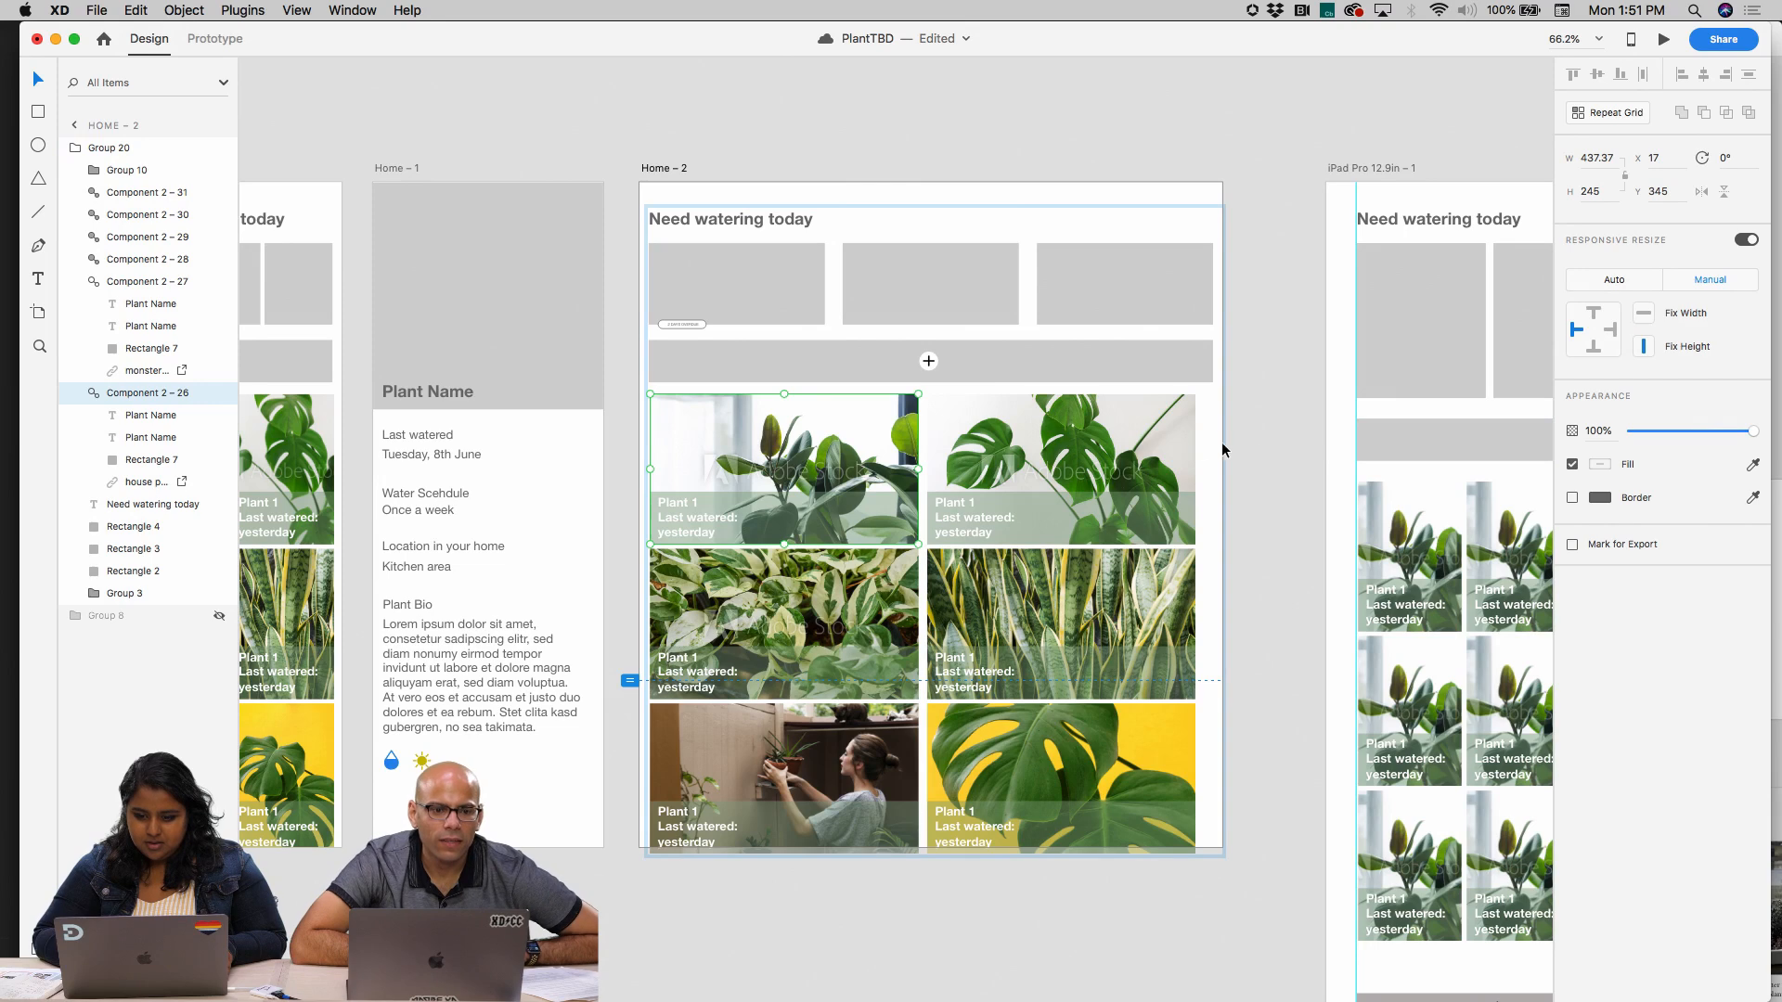
click(1166, 444)
scroll(1297, 473, down, 3)
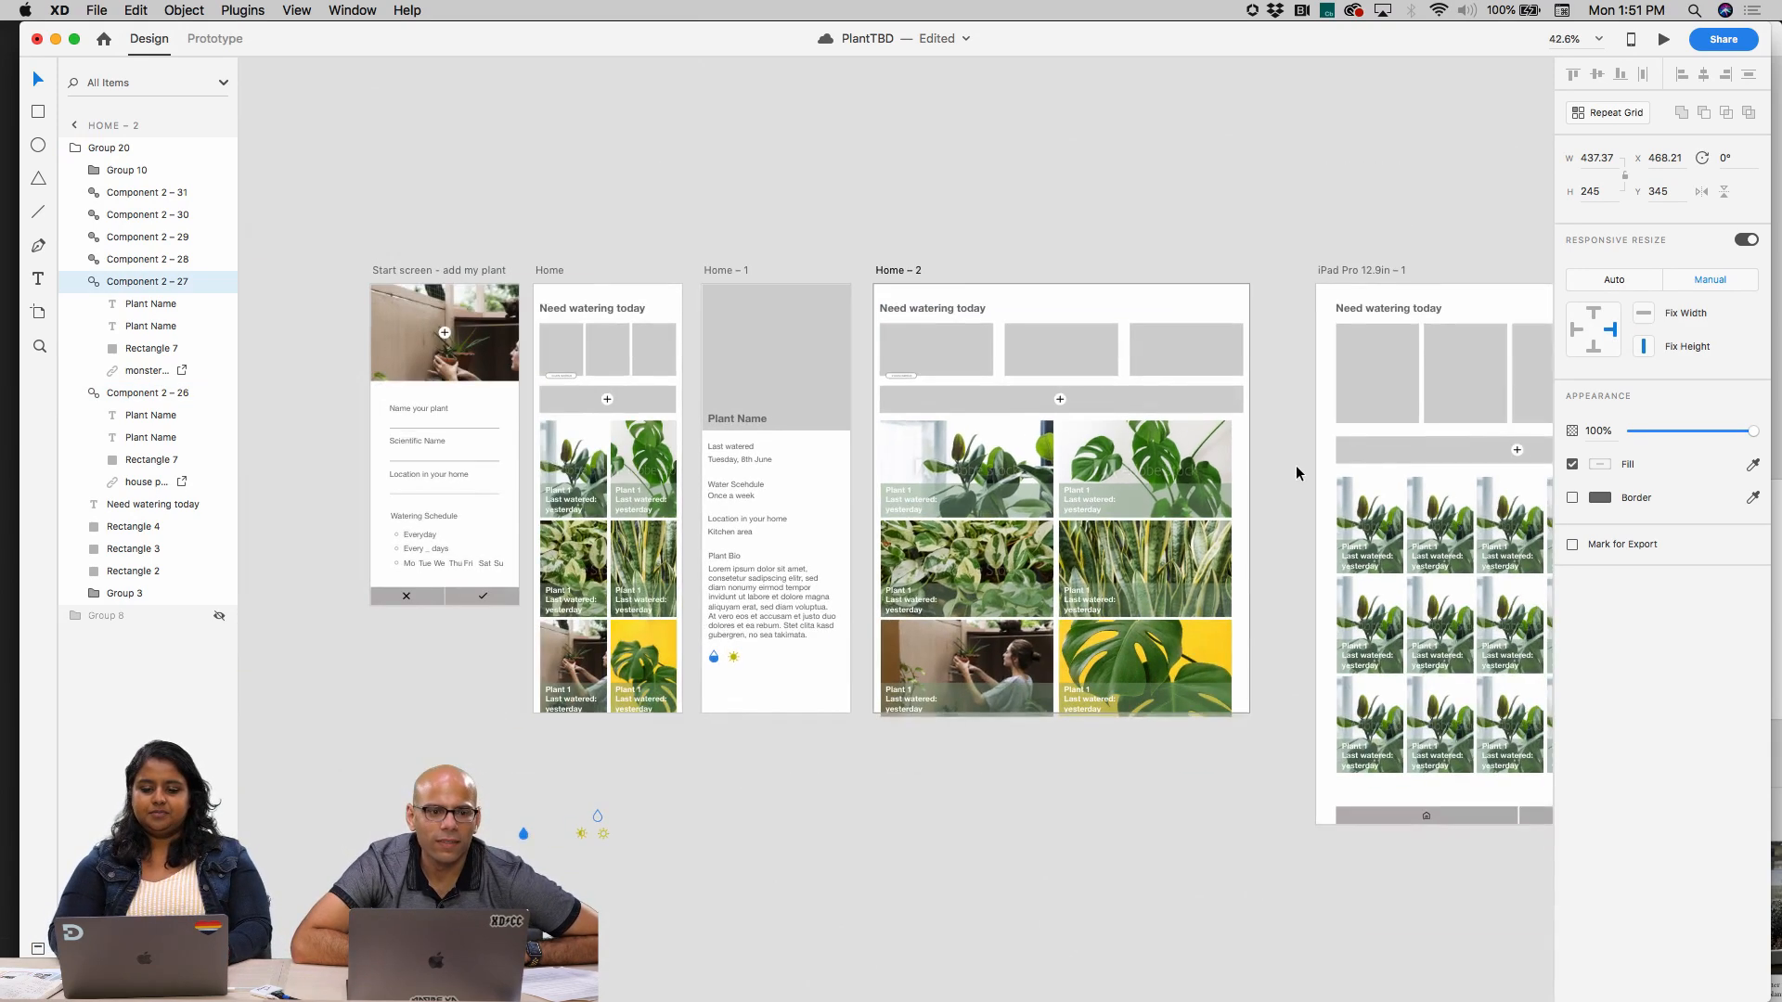
scroll(1296, 473, right, 5)
scroll(1296, 473, down, 2)
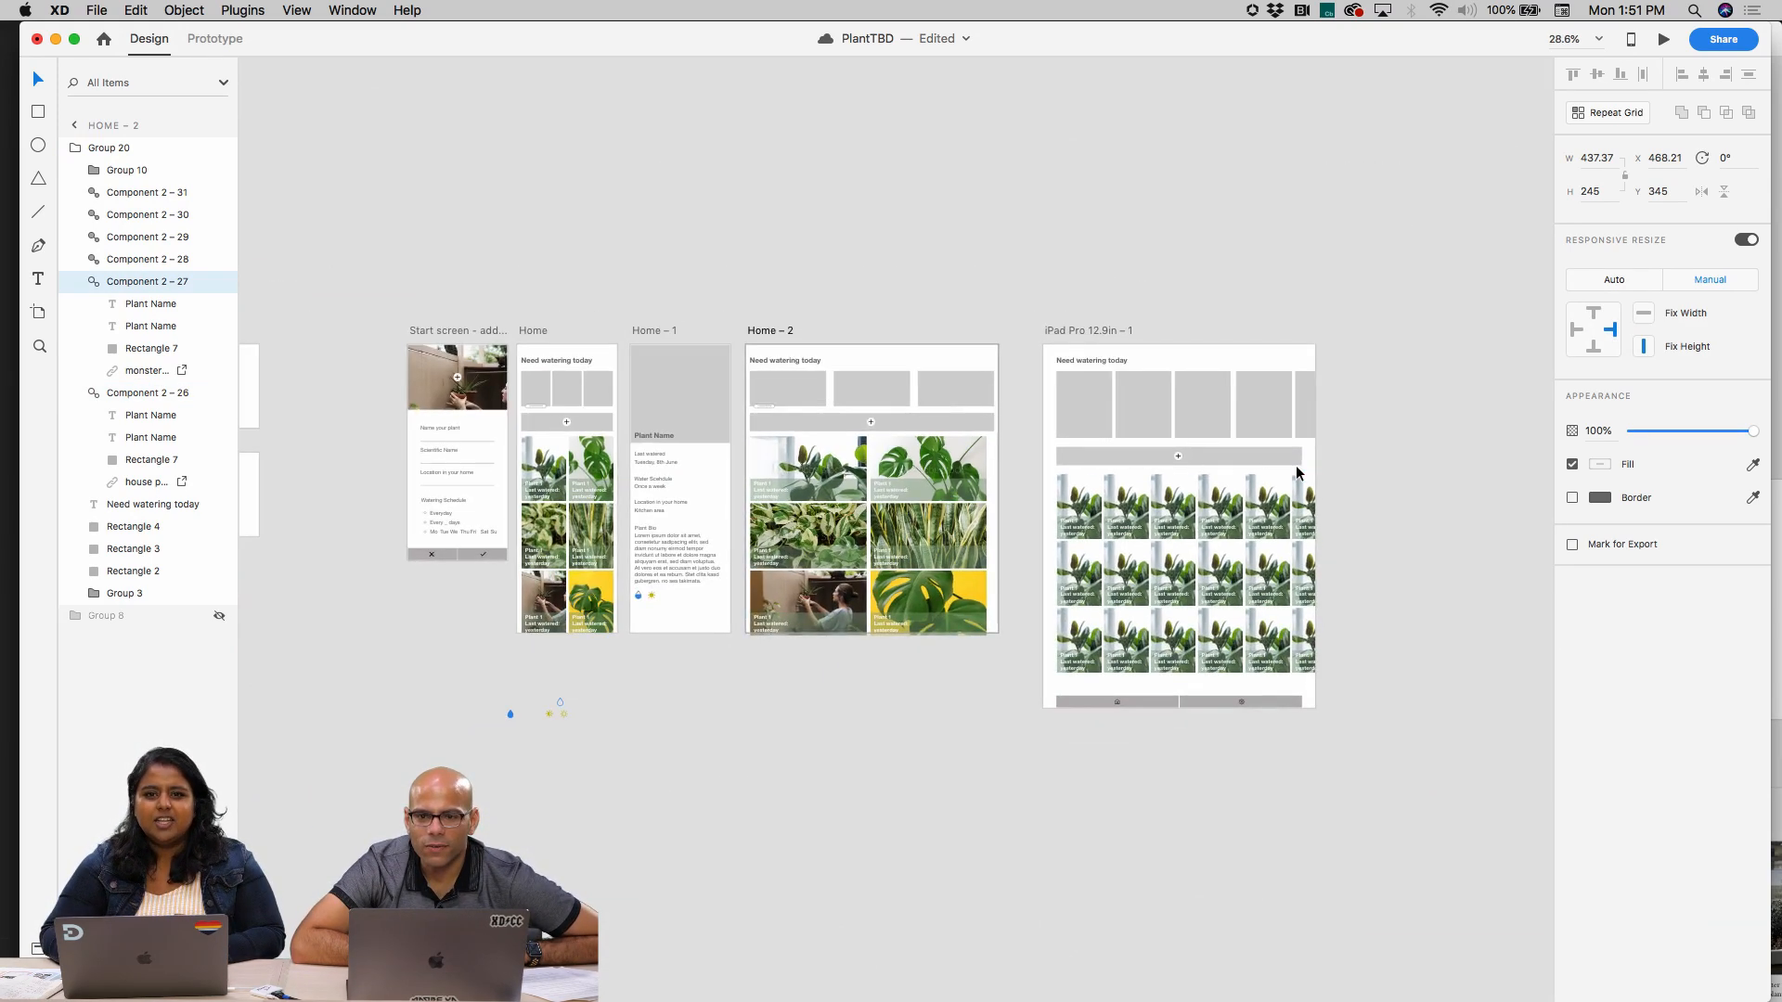
scroll(562, 498, up, 8)
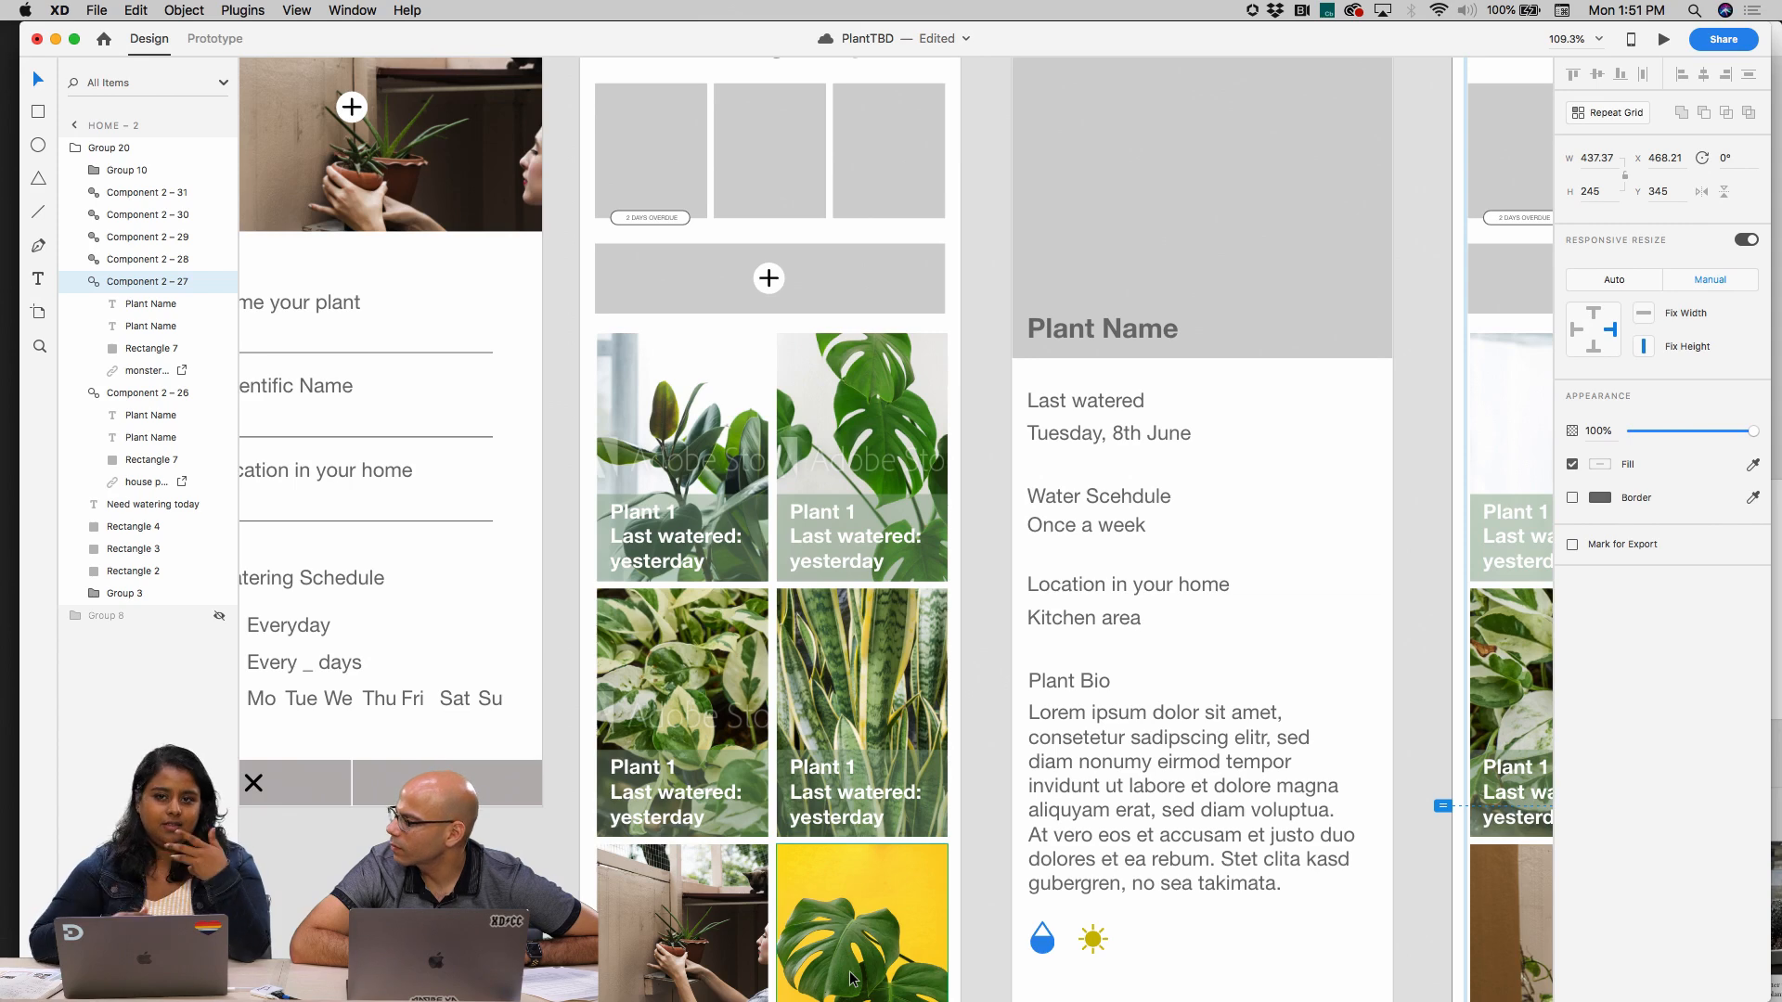
mouse_move(705, 991)
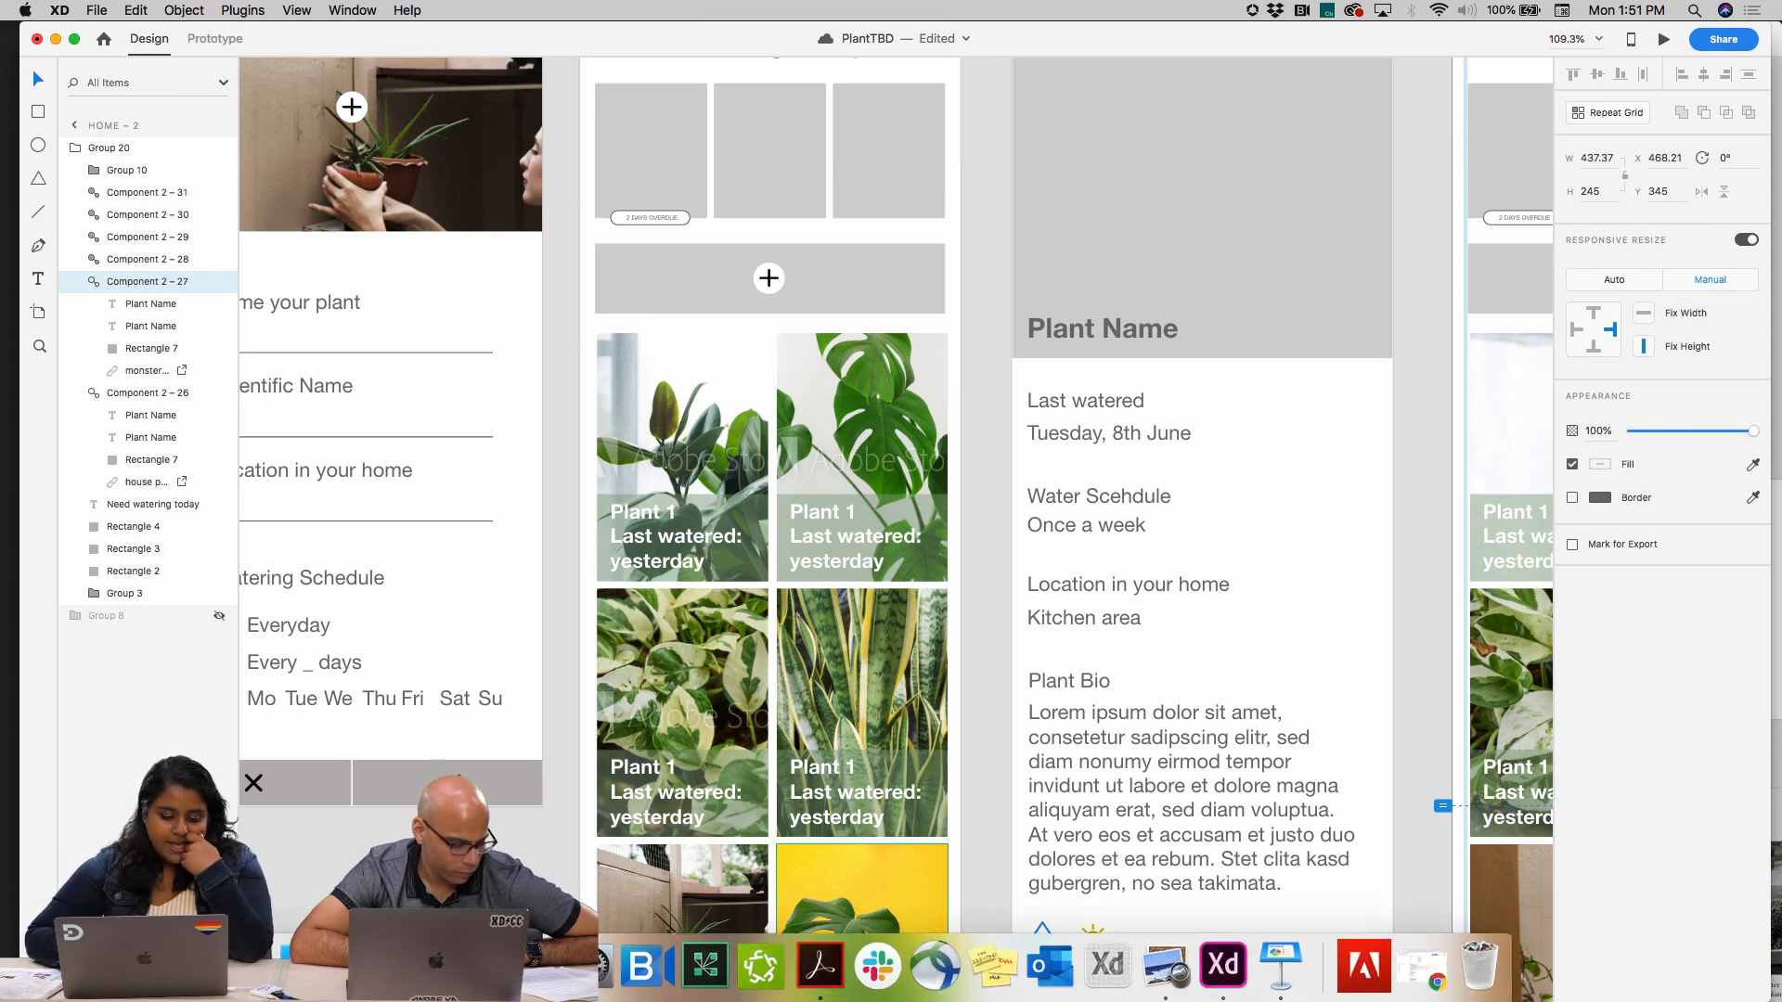
Switch to Chrome and open Pinterest in a new tab
click(479, 967)
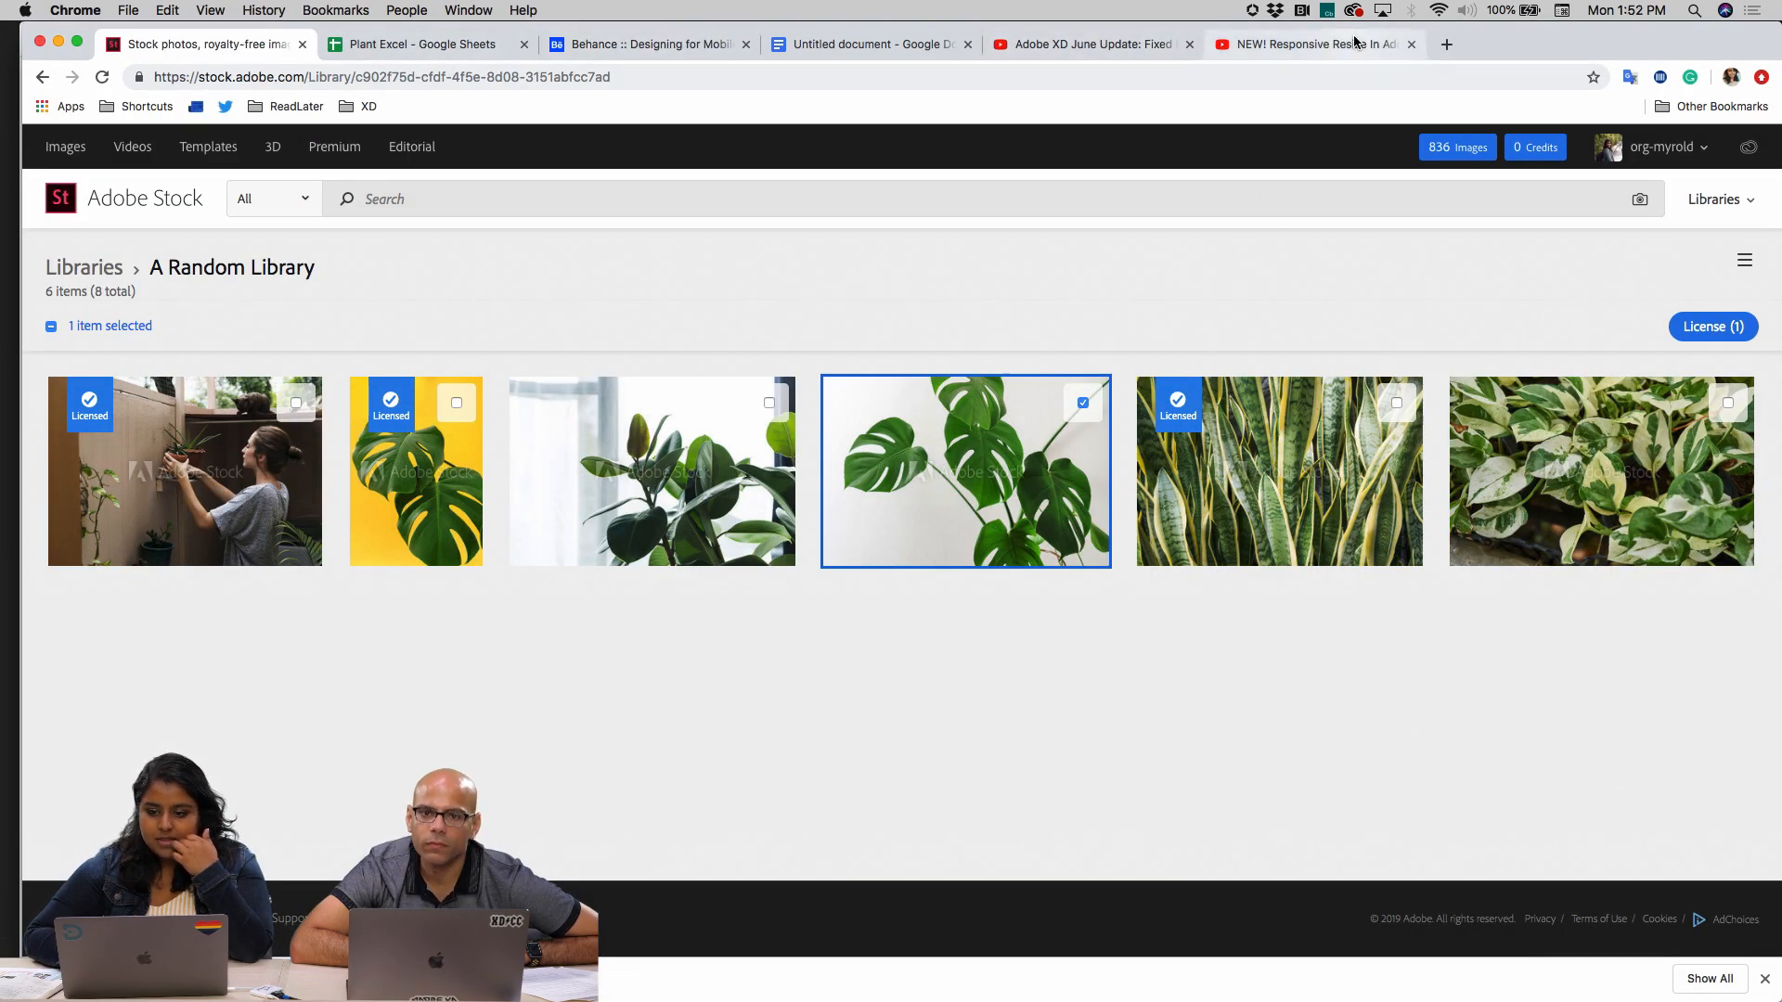
click(1450, 46)
text(pintr)
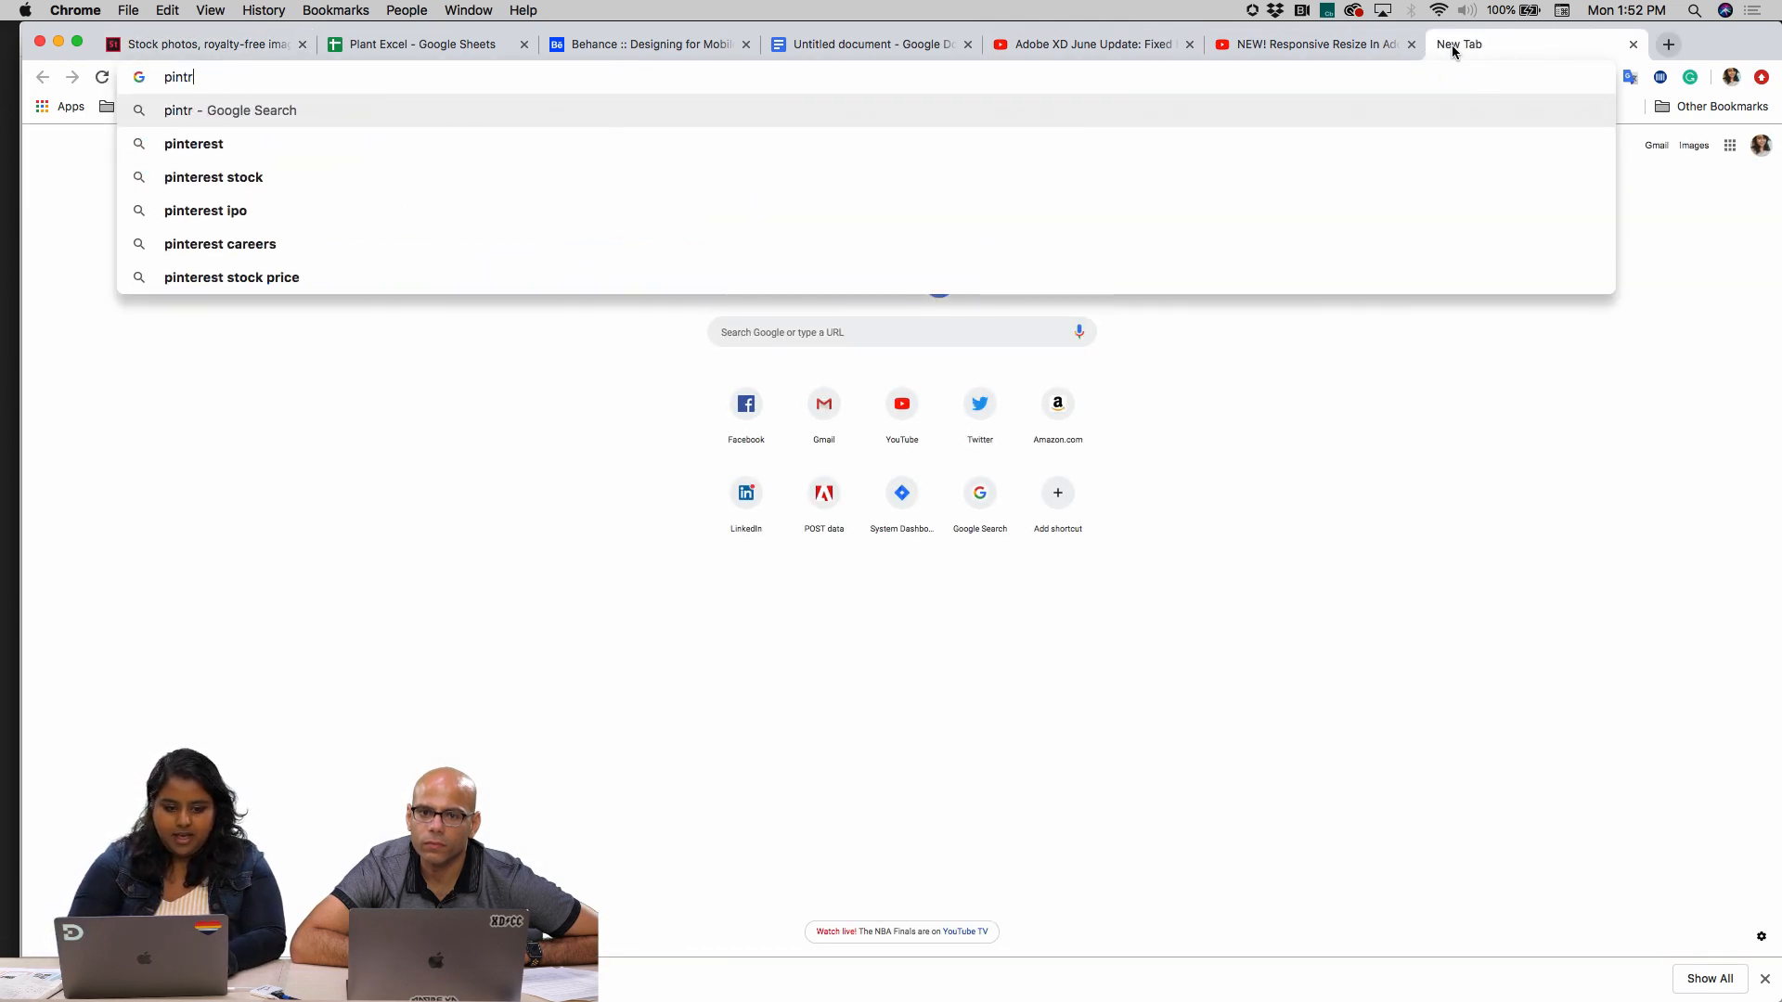
key(Down)
key(Return)
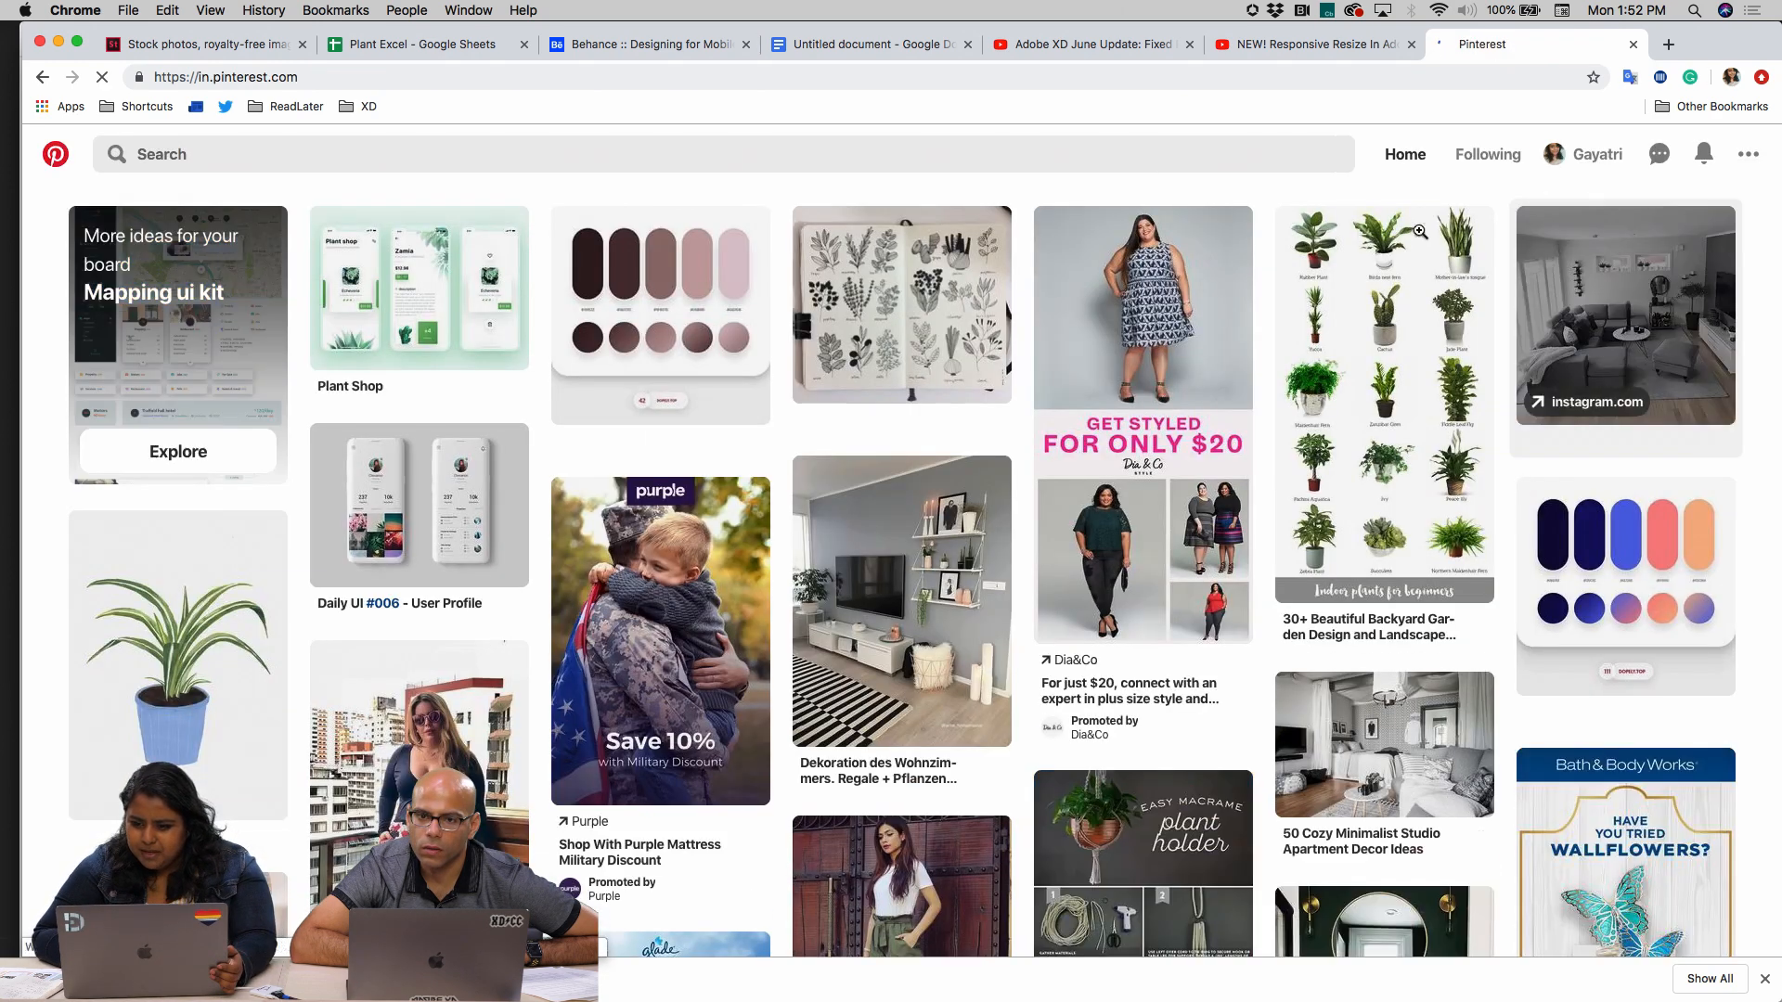
Open the Plant Baby board from the Pinterest profile and look through its pins
click(1581, 154)
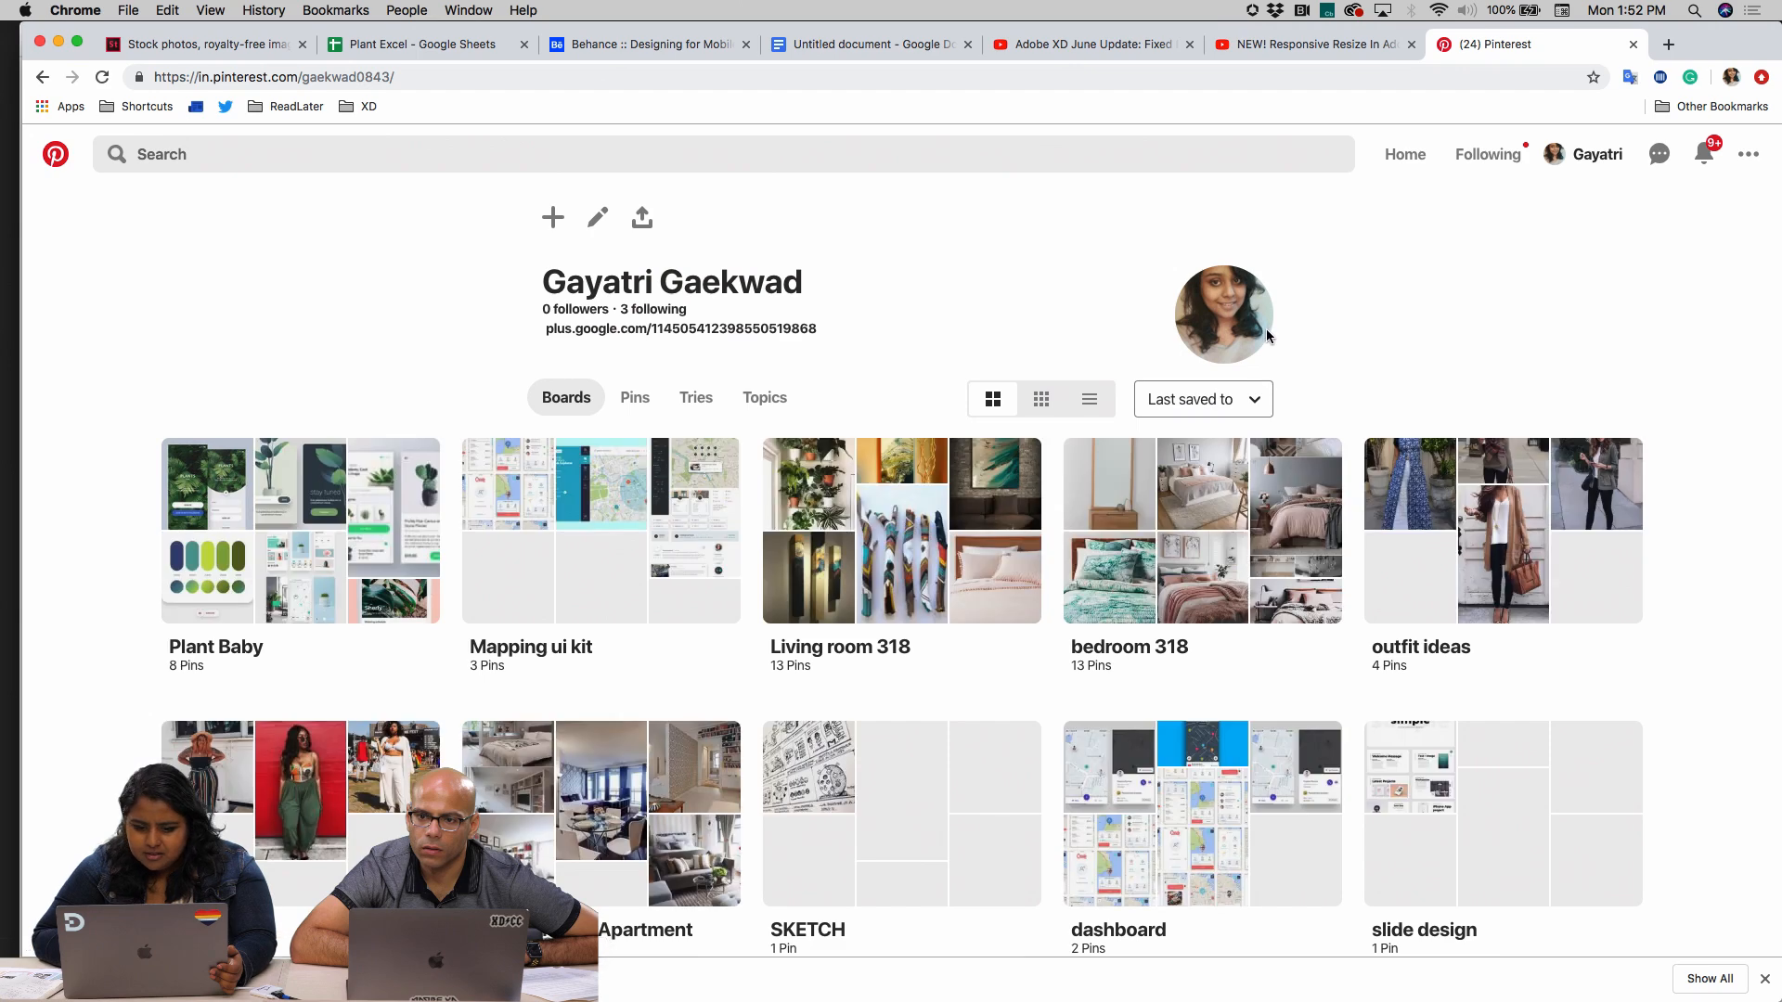
click(275, 581)
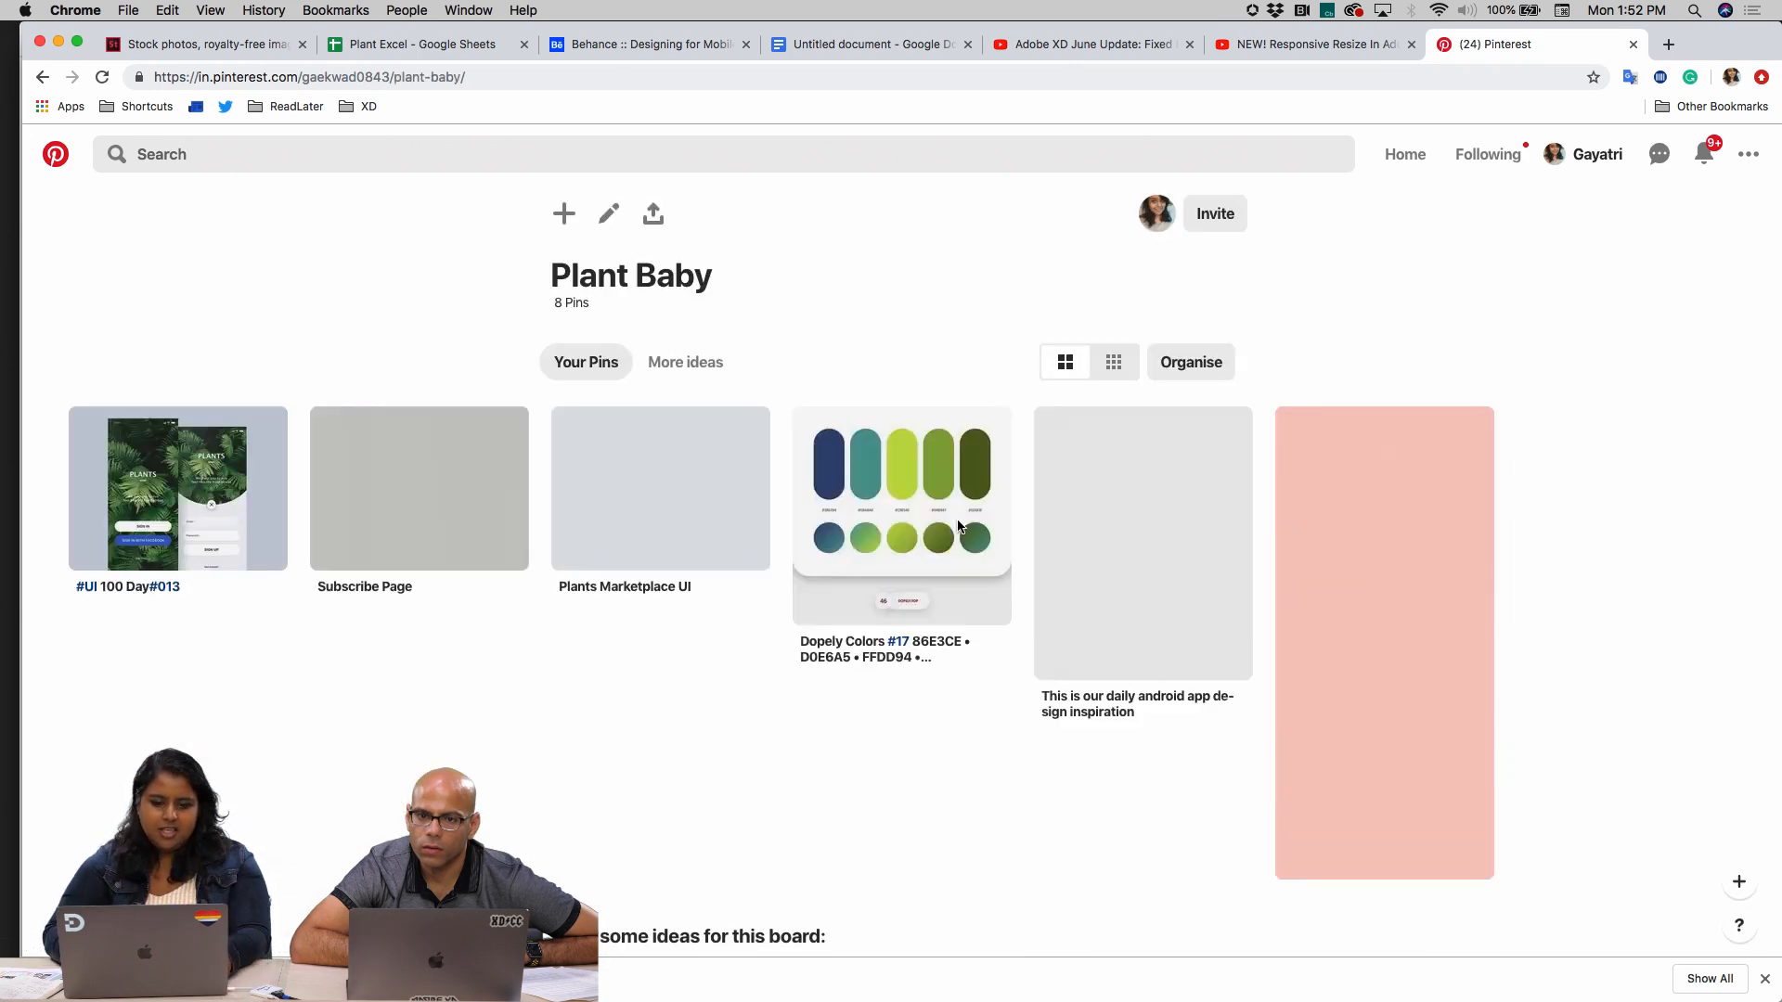
scroll(838, 682, down, 2)
scroll(838, 683, up, 2)
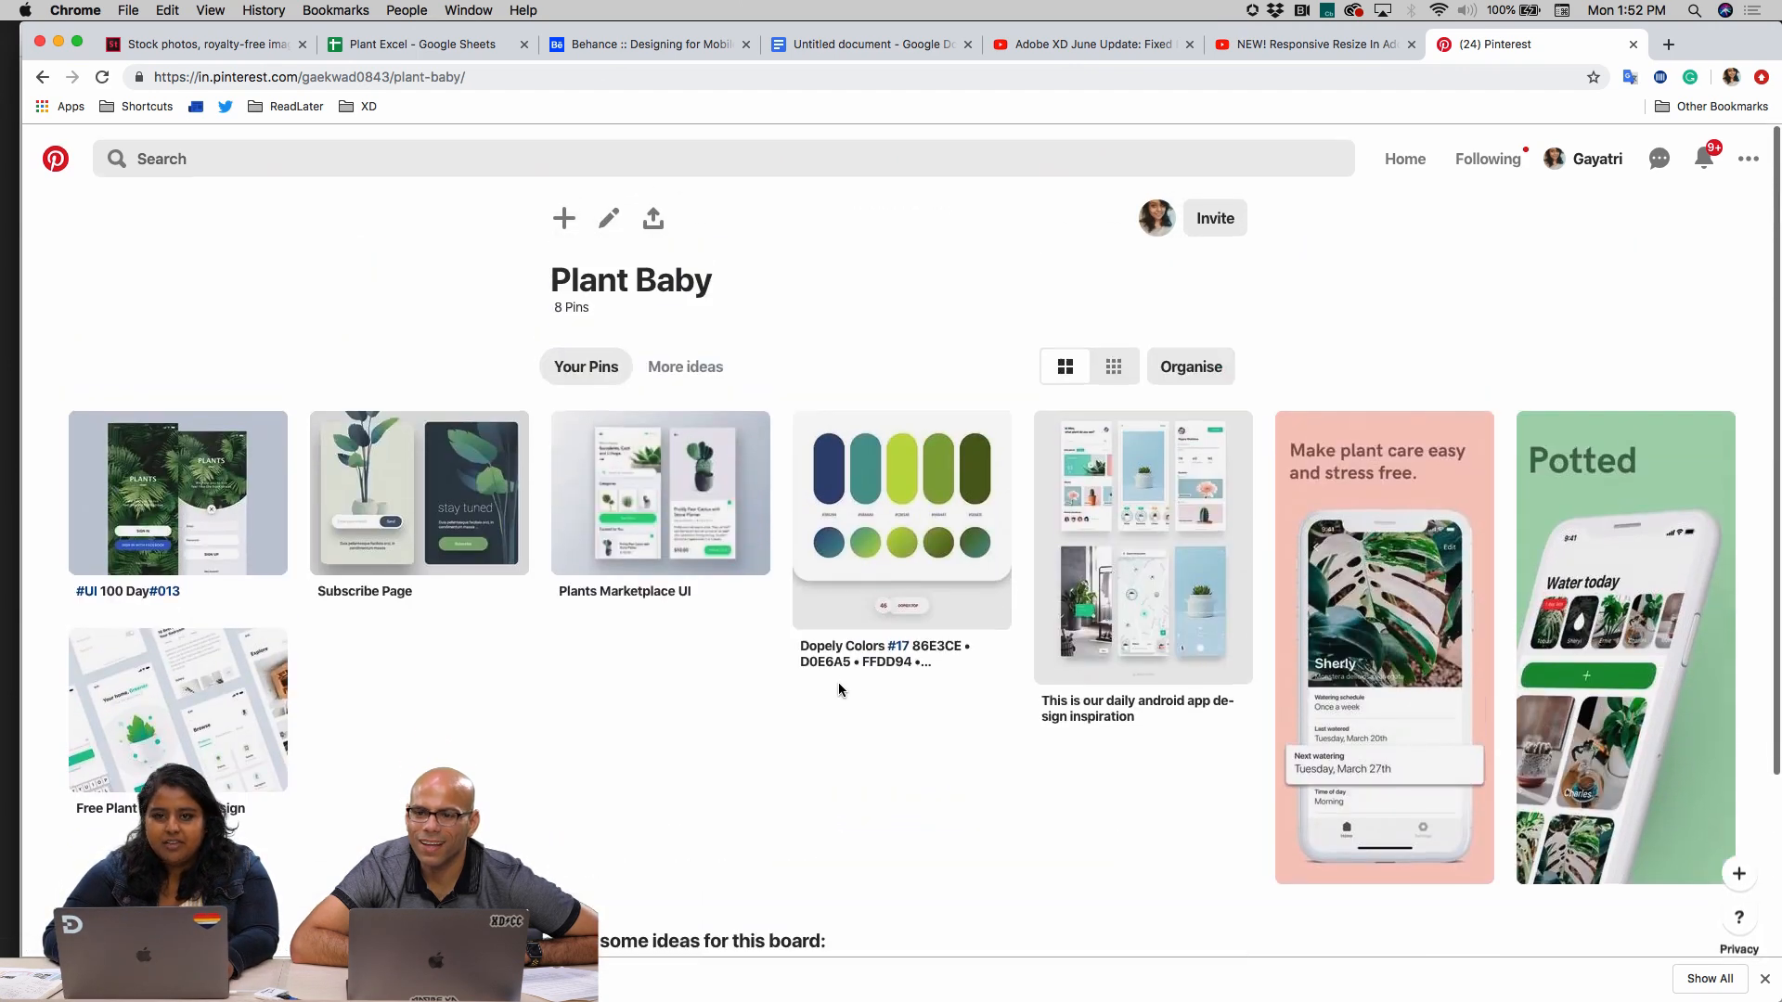
scroll(838, 684, down, 3)
scroll(838, 683, up, 2)
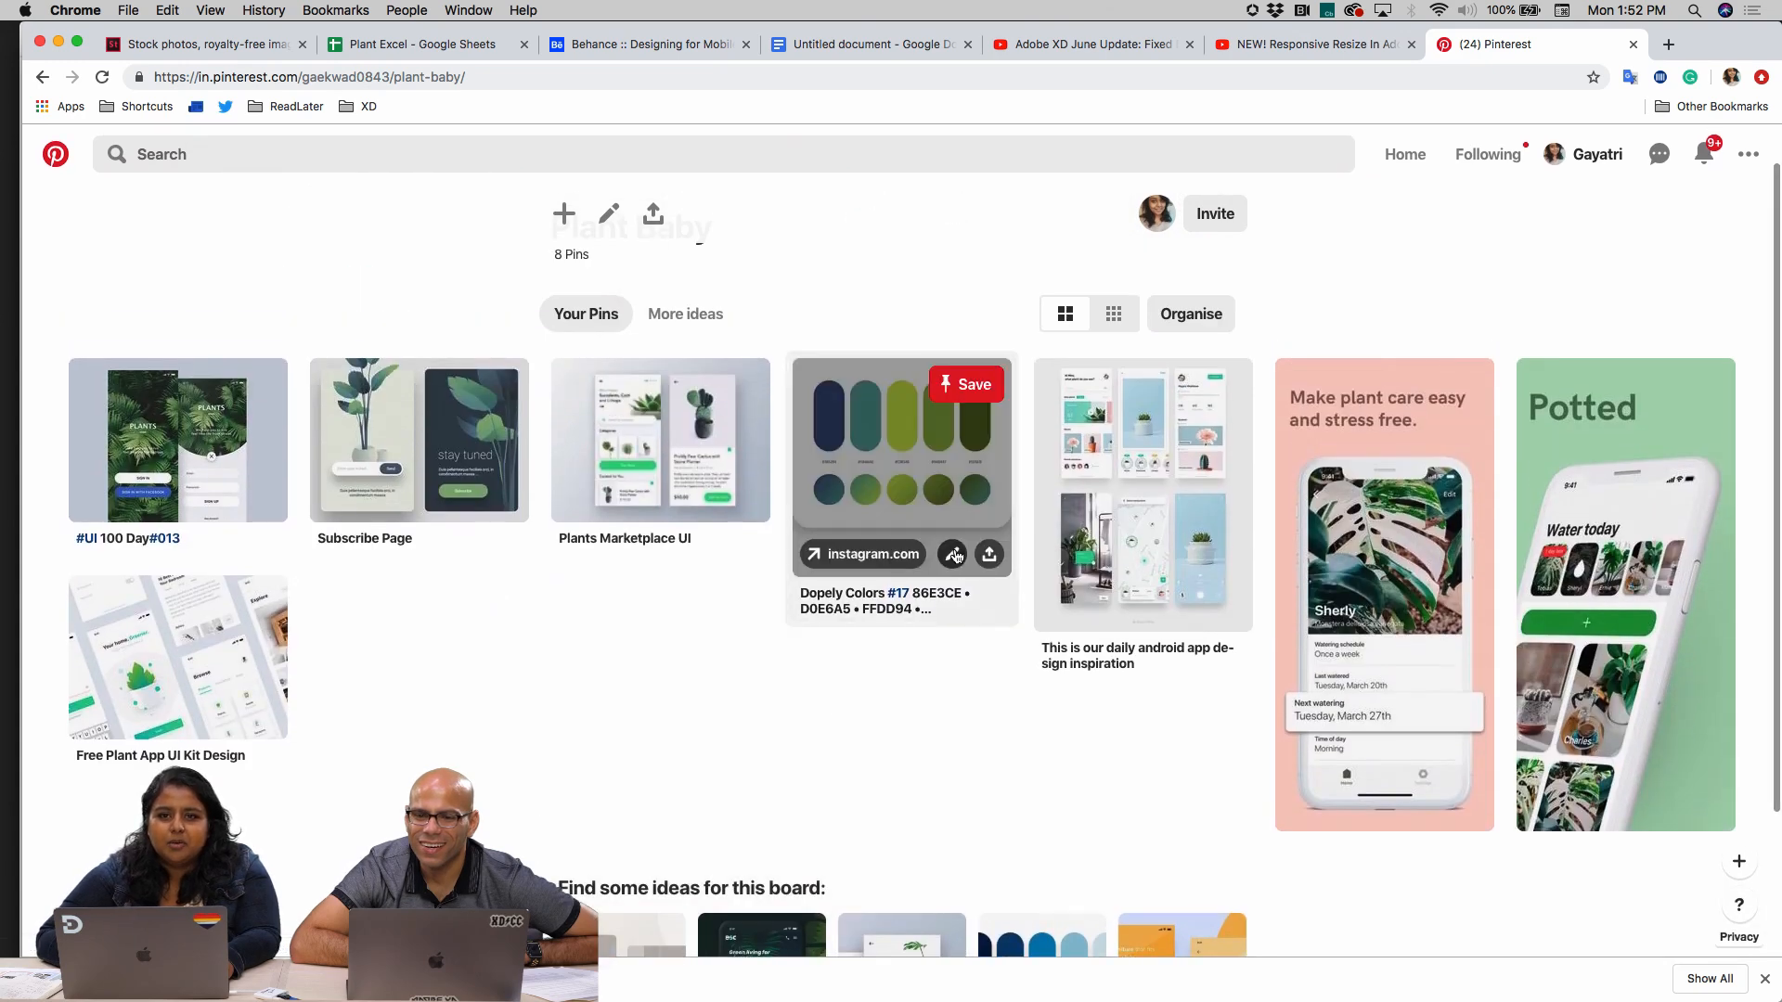
View the Dopely Colors palette pin in detail and return to the Plant Baby board
click(801, 617)
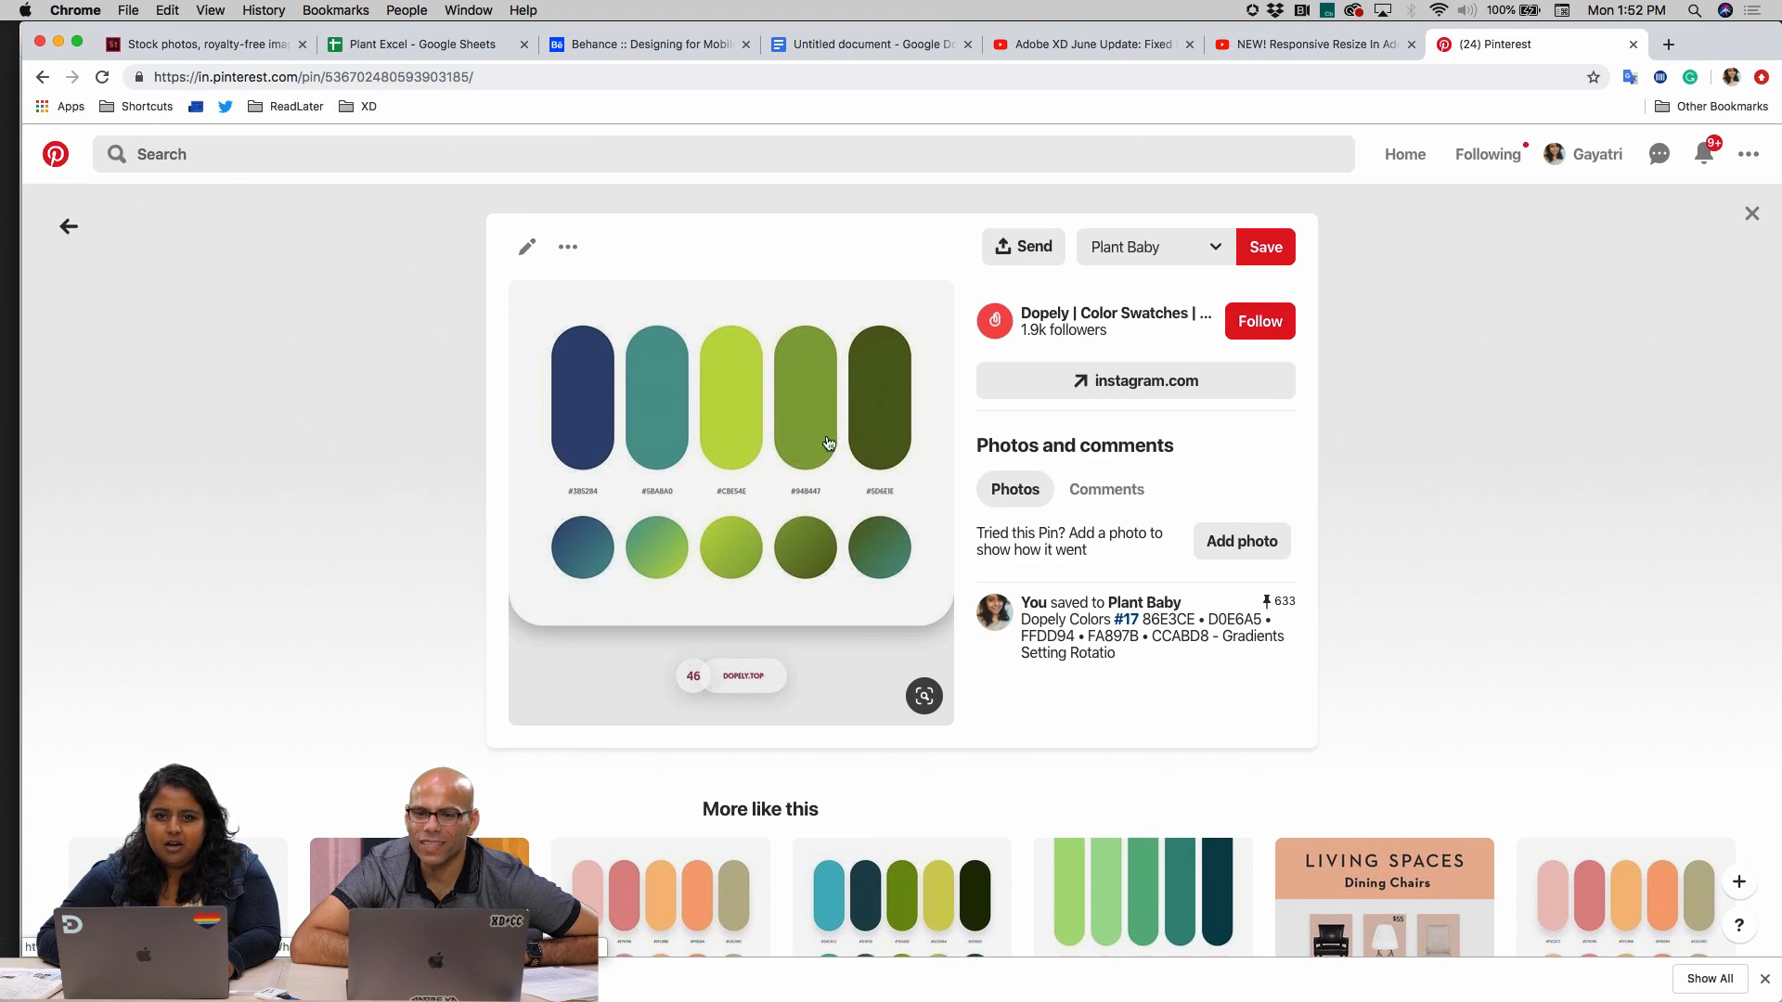
click(67, 232)
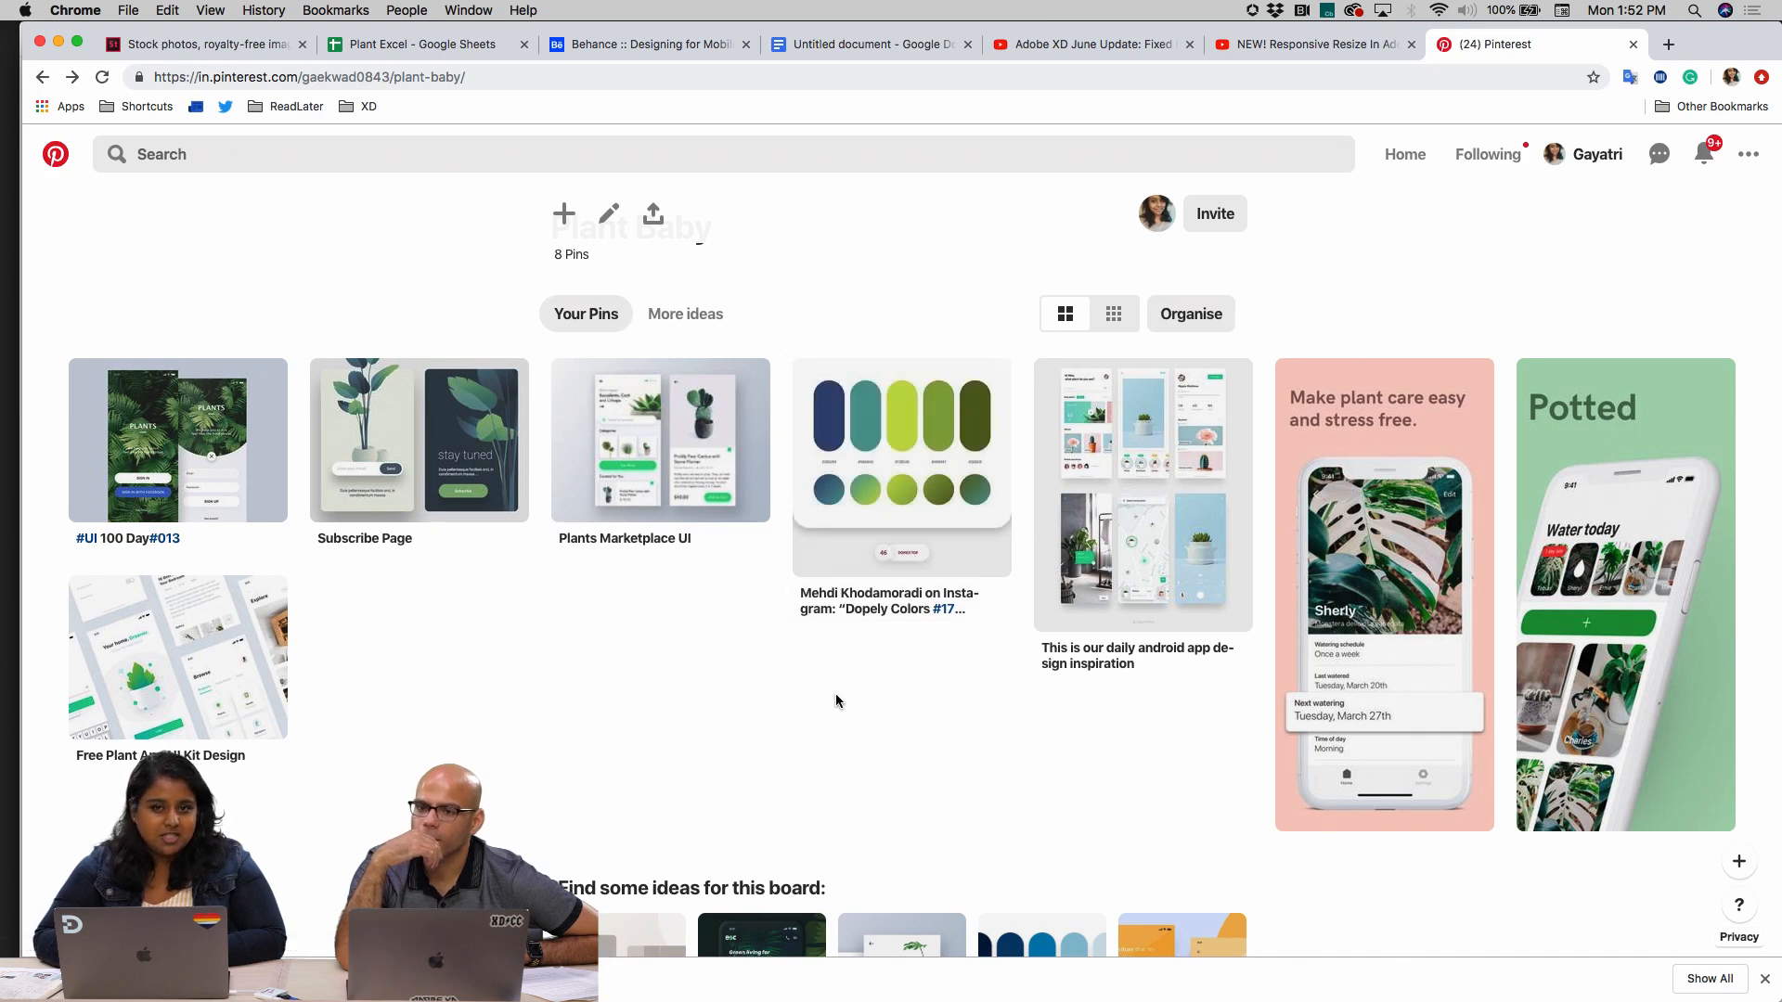
scroll(755, 764, down, 2)
scroll(755, 765, up, 2)
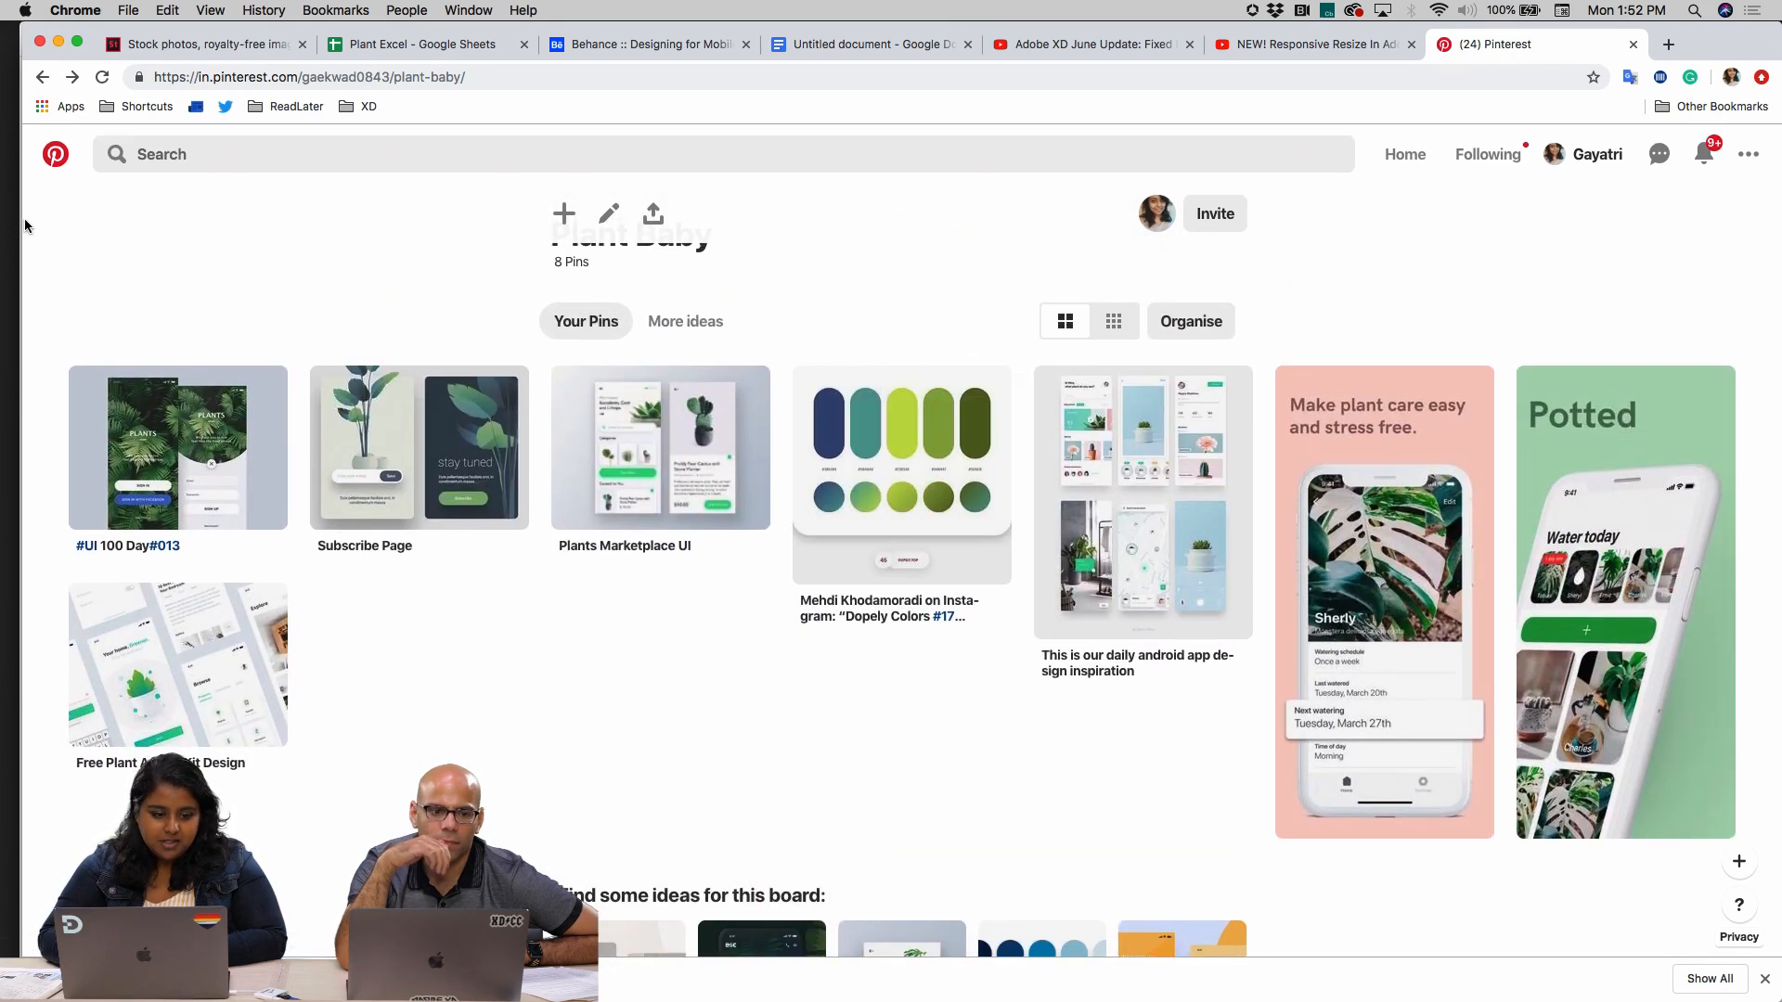
Narrow the Chrome window to uncover XD and bring the Dopely Colors palette image onto the XD canvas
drag(20, 221, 1045, 228)
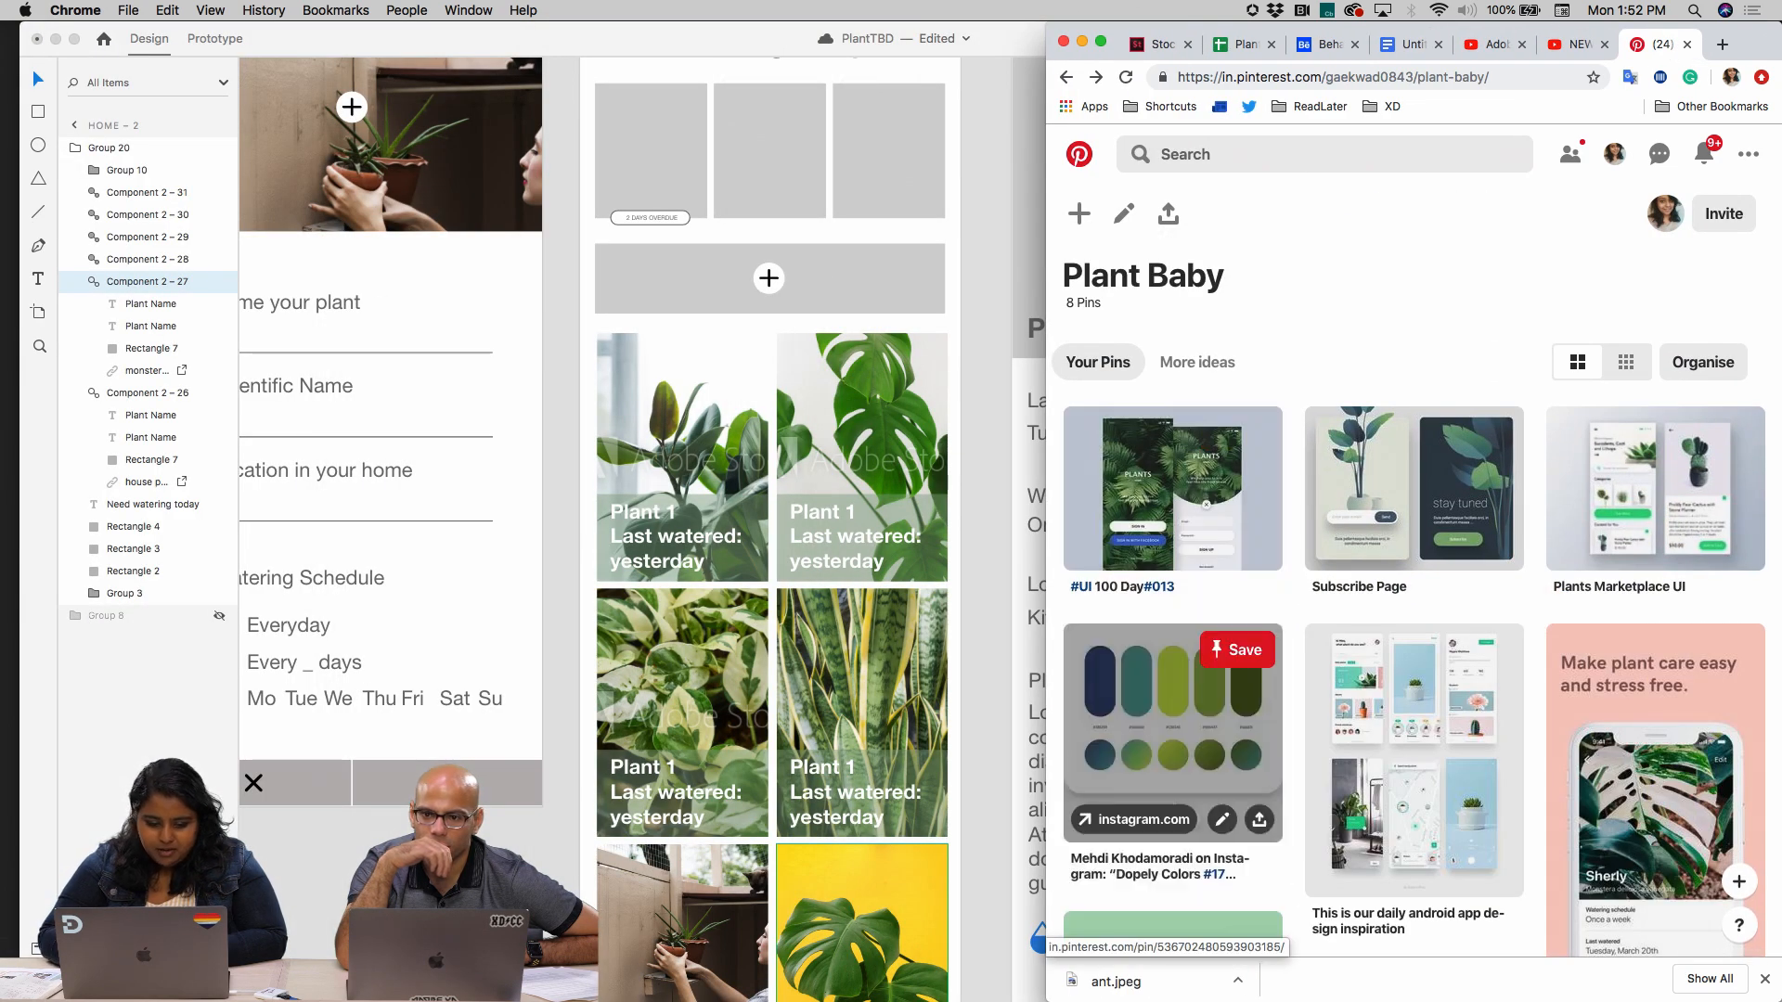
scroll(1101, 713, down, 4)
click(1243, 278)
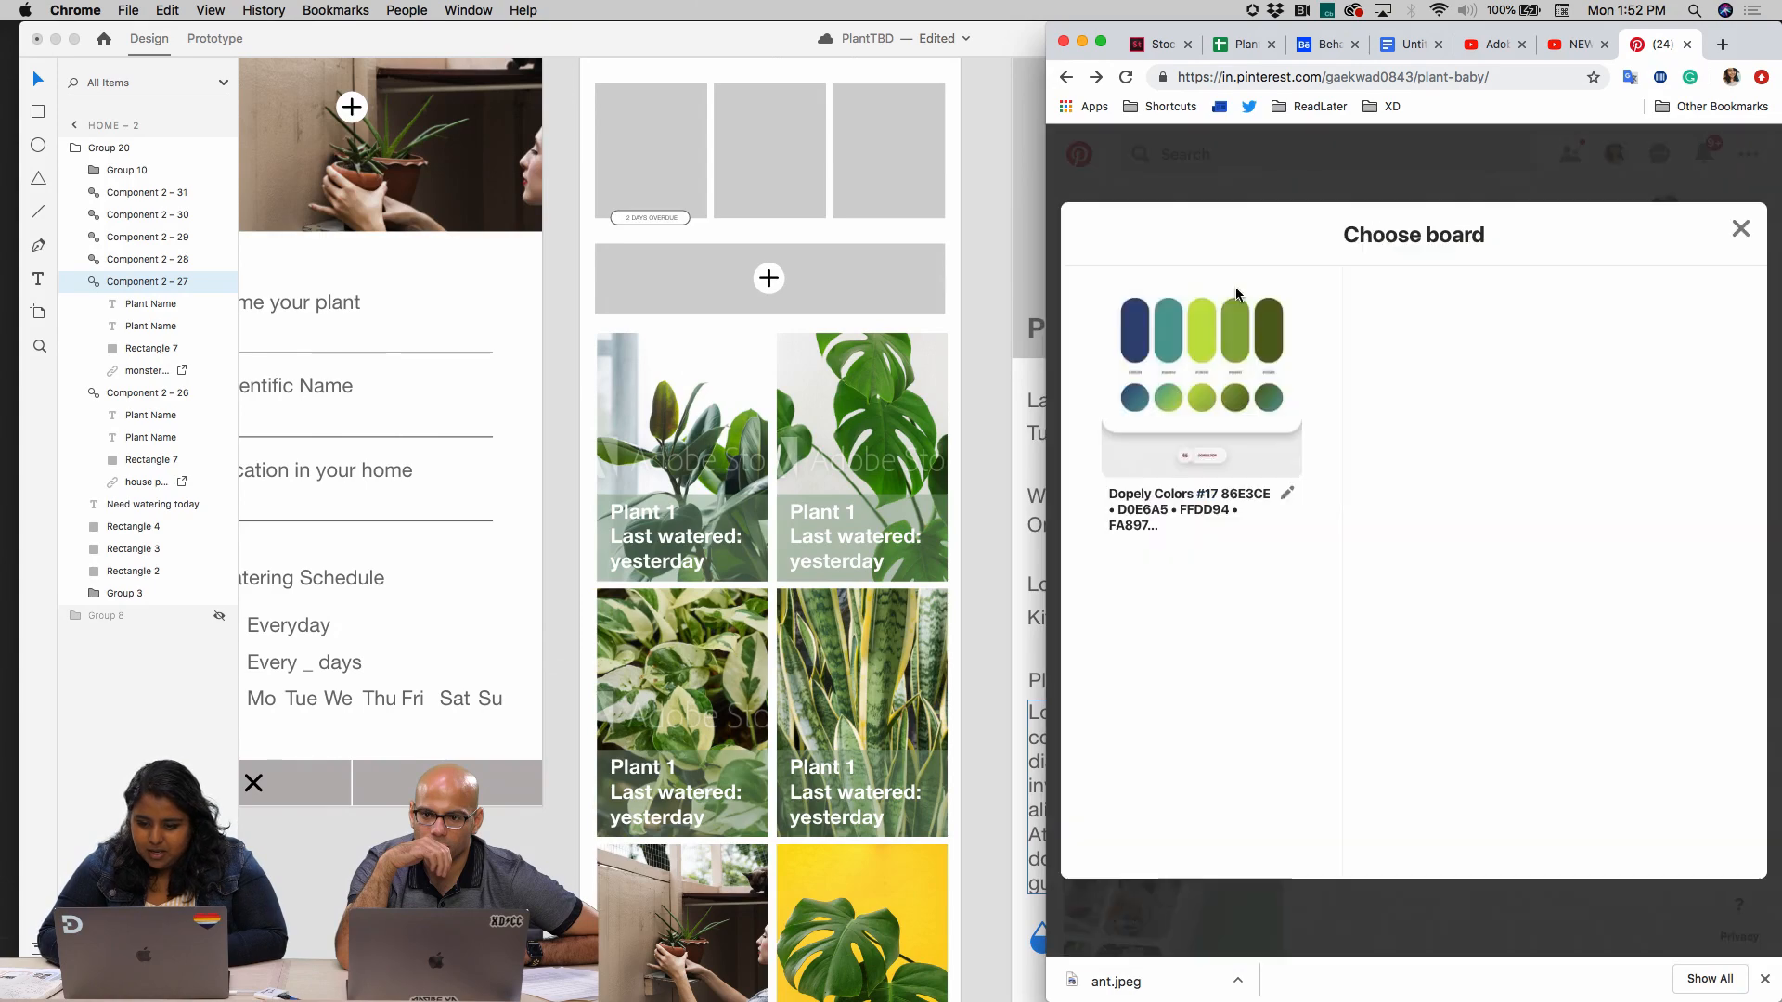
drag(1201, 452, 476, 881)
scroll(527, 609, down, 5)
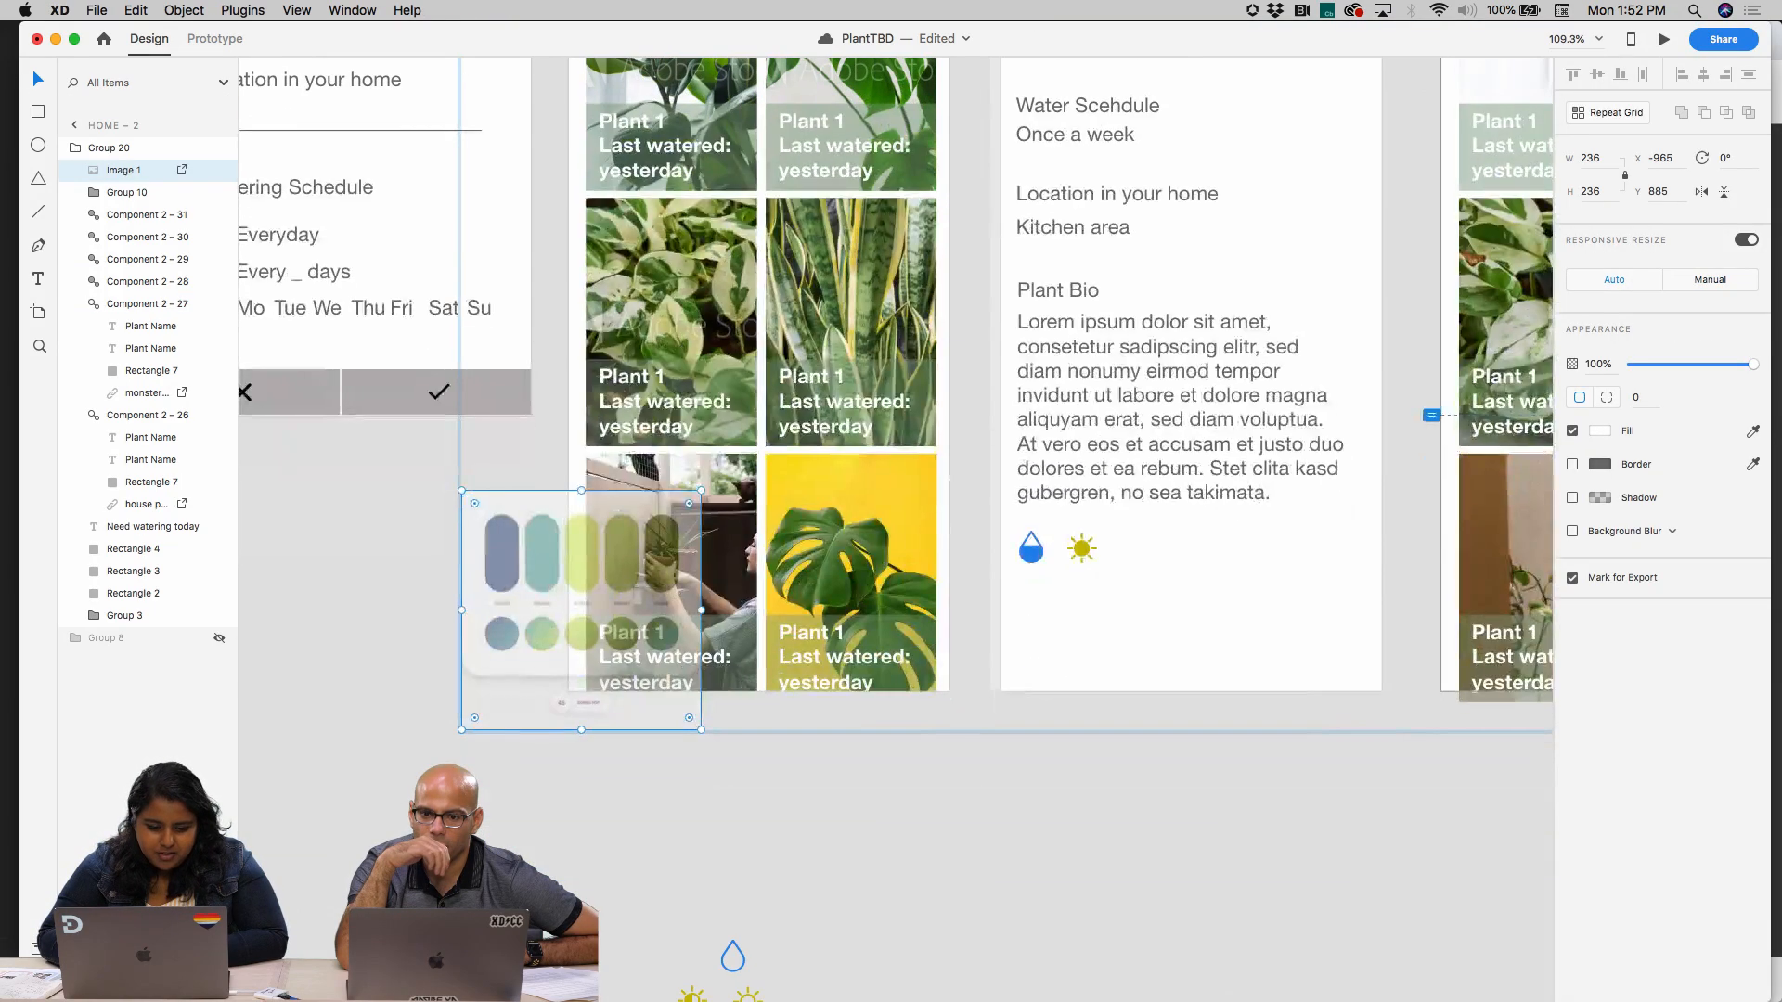
key(Delete)
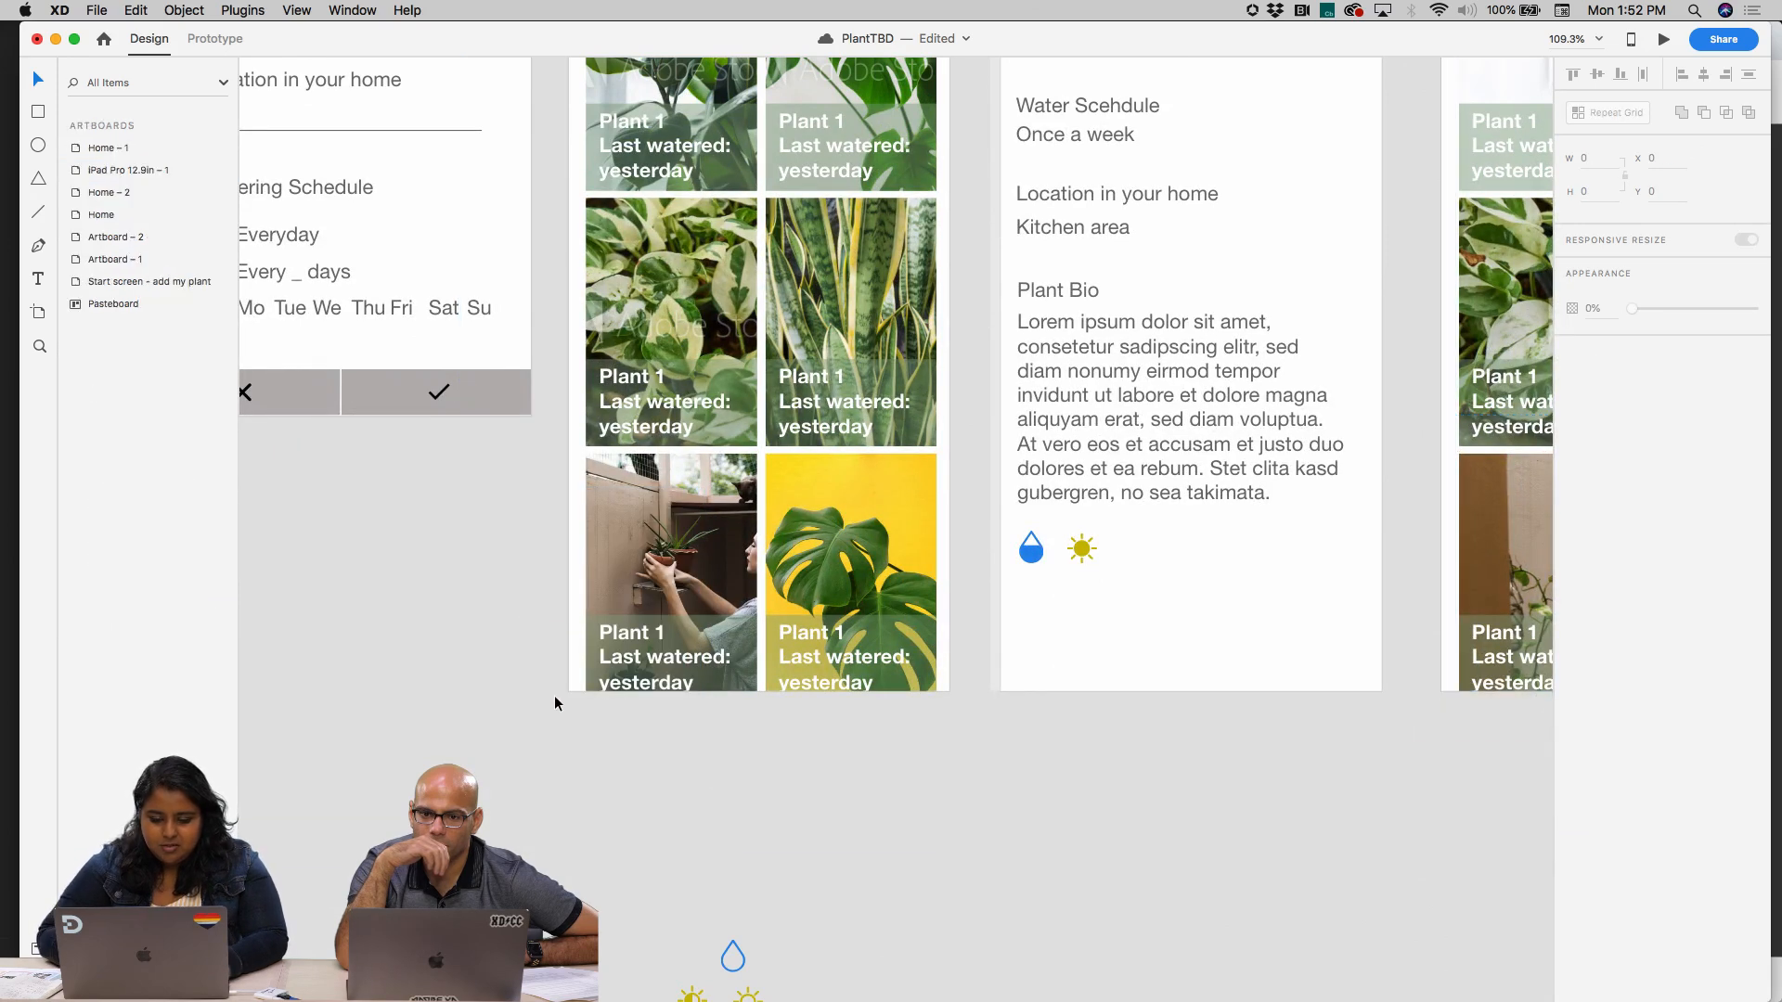
scroll(554, 694, down, 4)
scroll(554, 694, right, 3)
key(super+z)
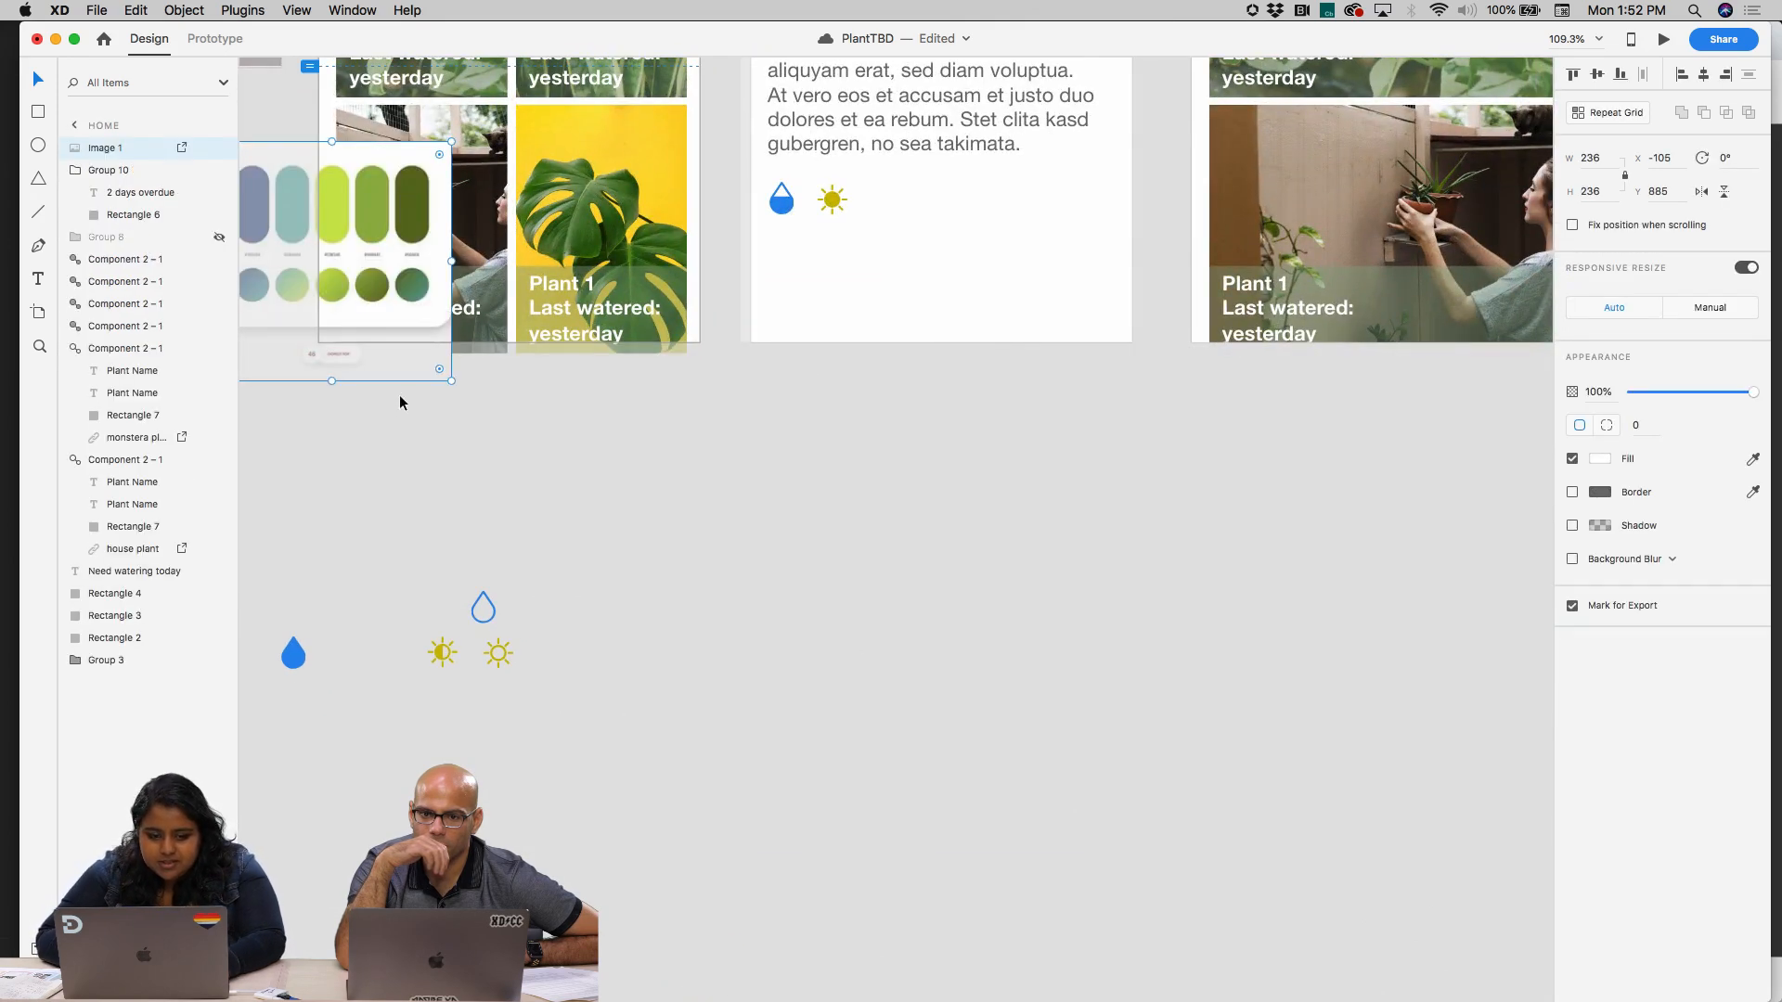
Move the palette image off the Home artboard onto the empty pasteboard below the plant detail artboard
drag(429, 297, 959, 582)
click(1111, 633)
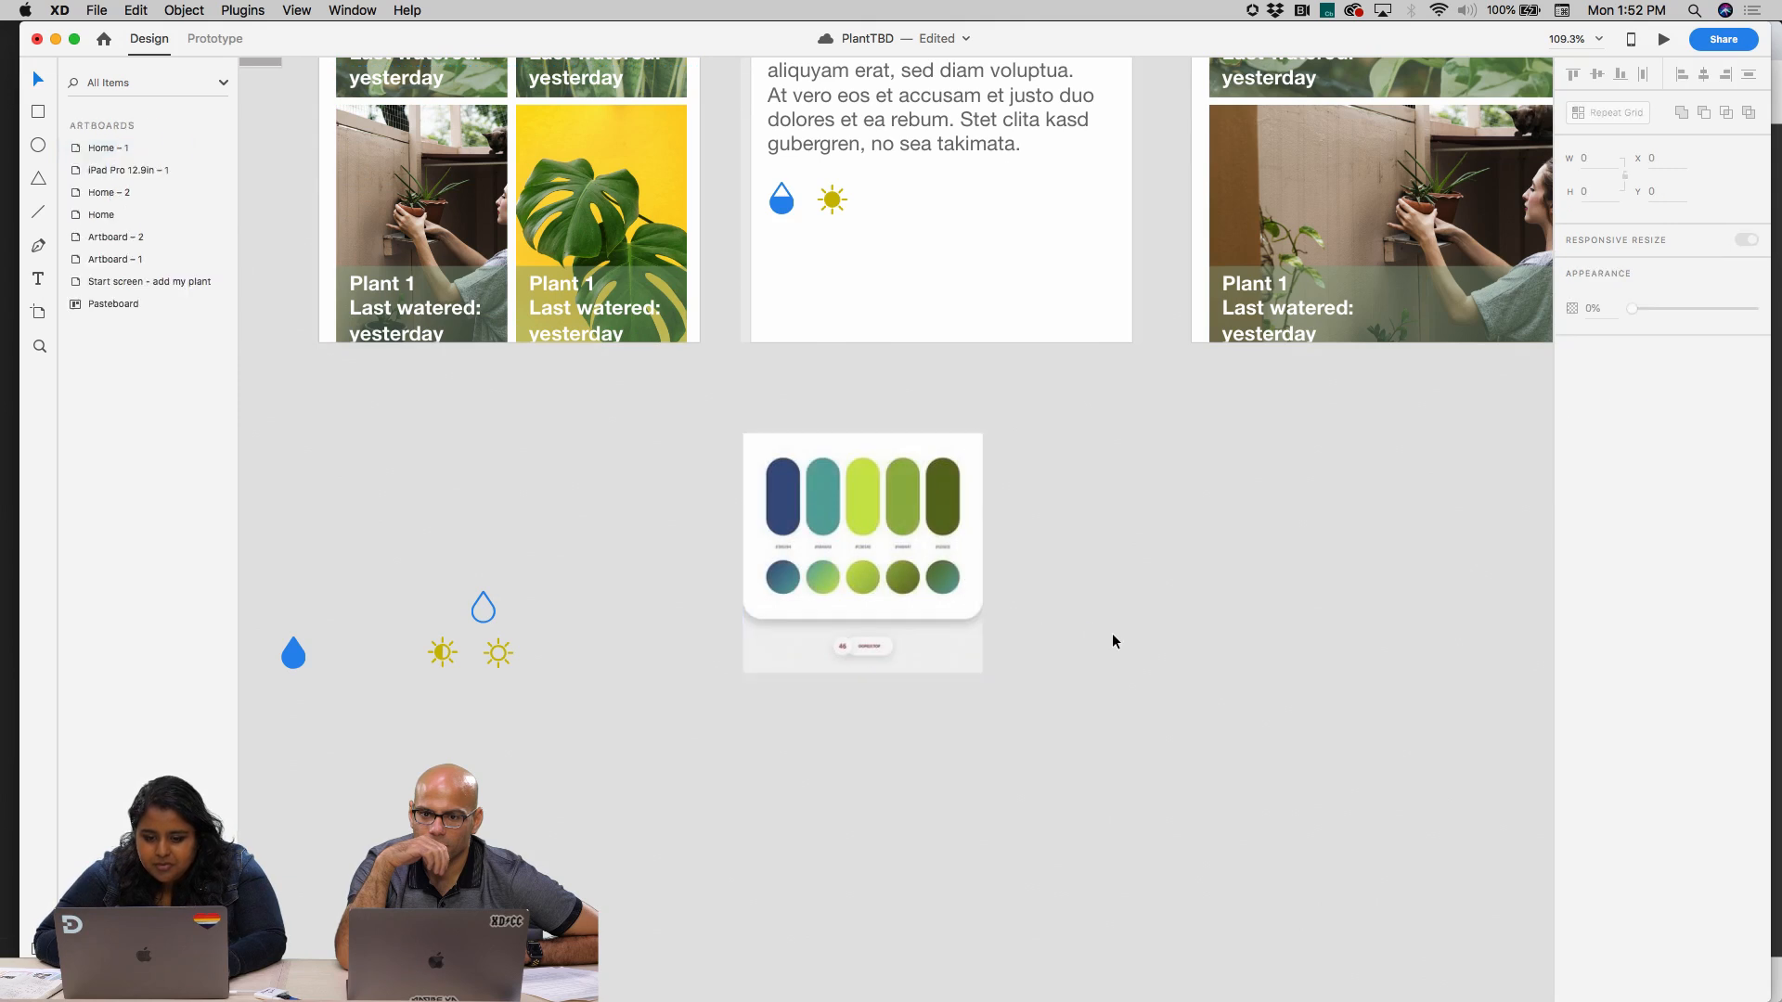
Draw a rectangle about 406 by 201 on the pasteboard, to the right of the palette image
scroll(1111, 633, right, 3)
scroll(1112, 633, down, 1)
key(r)
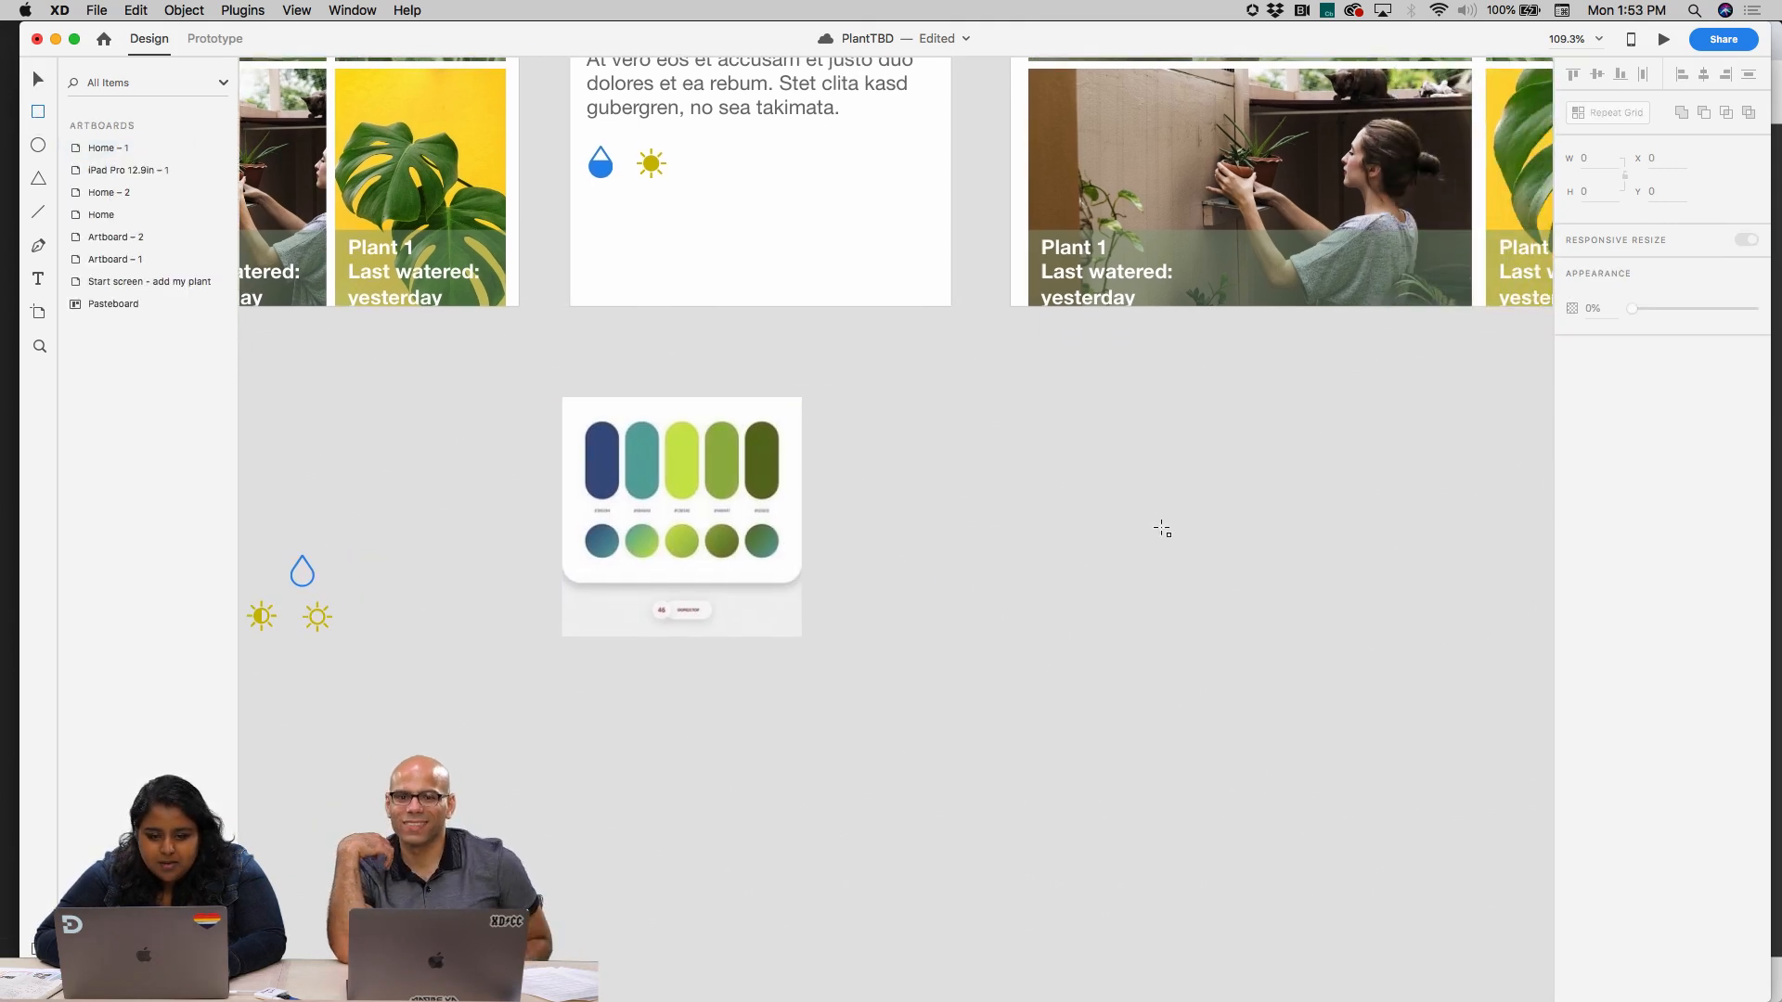
mouse_move(868, 397)
mouse_down()
mouse_move(918, 436)
mouse_move(1264, 558)
mouse_move(1276, 601)
mouse_up()
key(v)
click(915, 379)
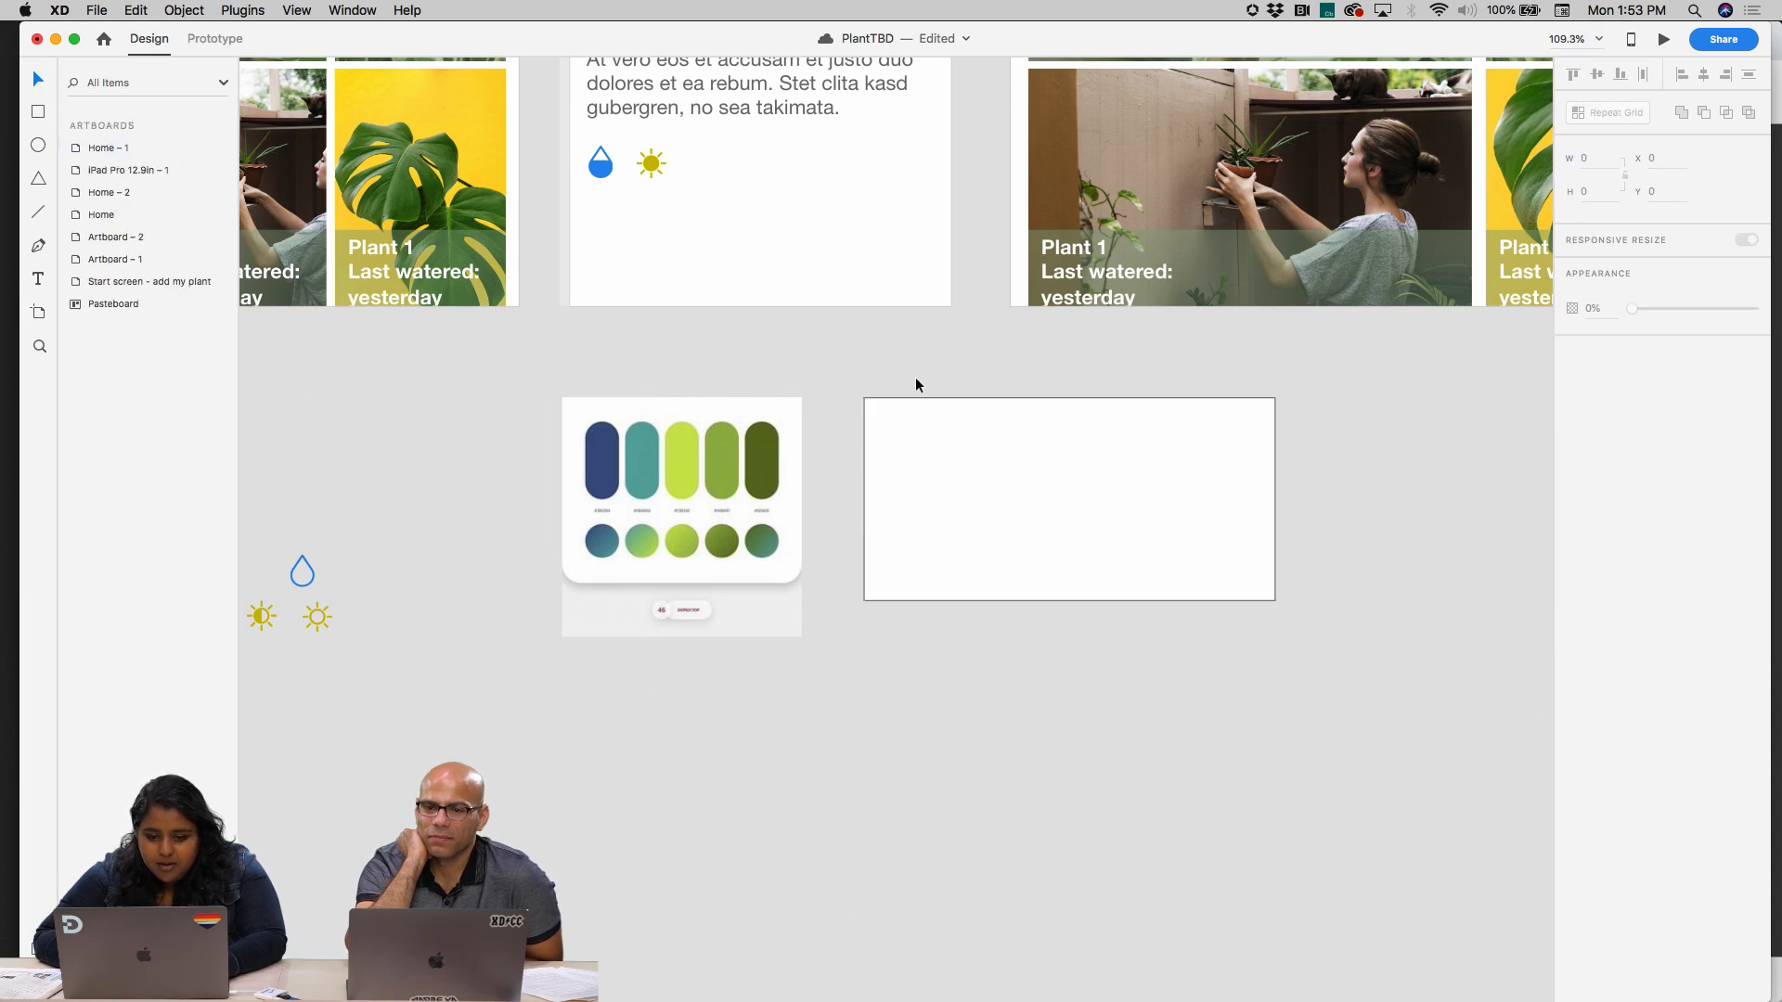
Draw a small swatch rectangle about 34 by 37 inside the upper left corner of the large rectangle
click(38, 111)
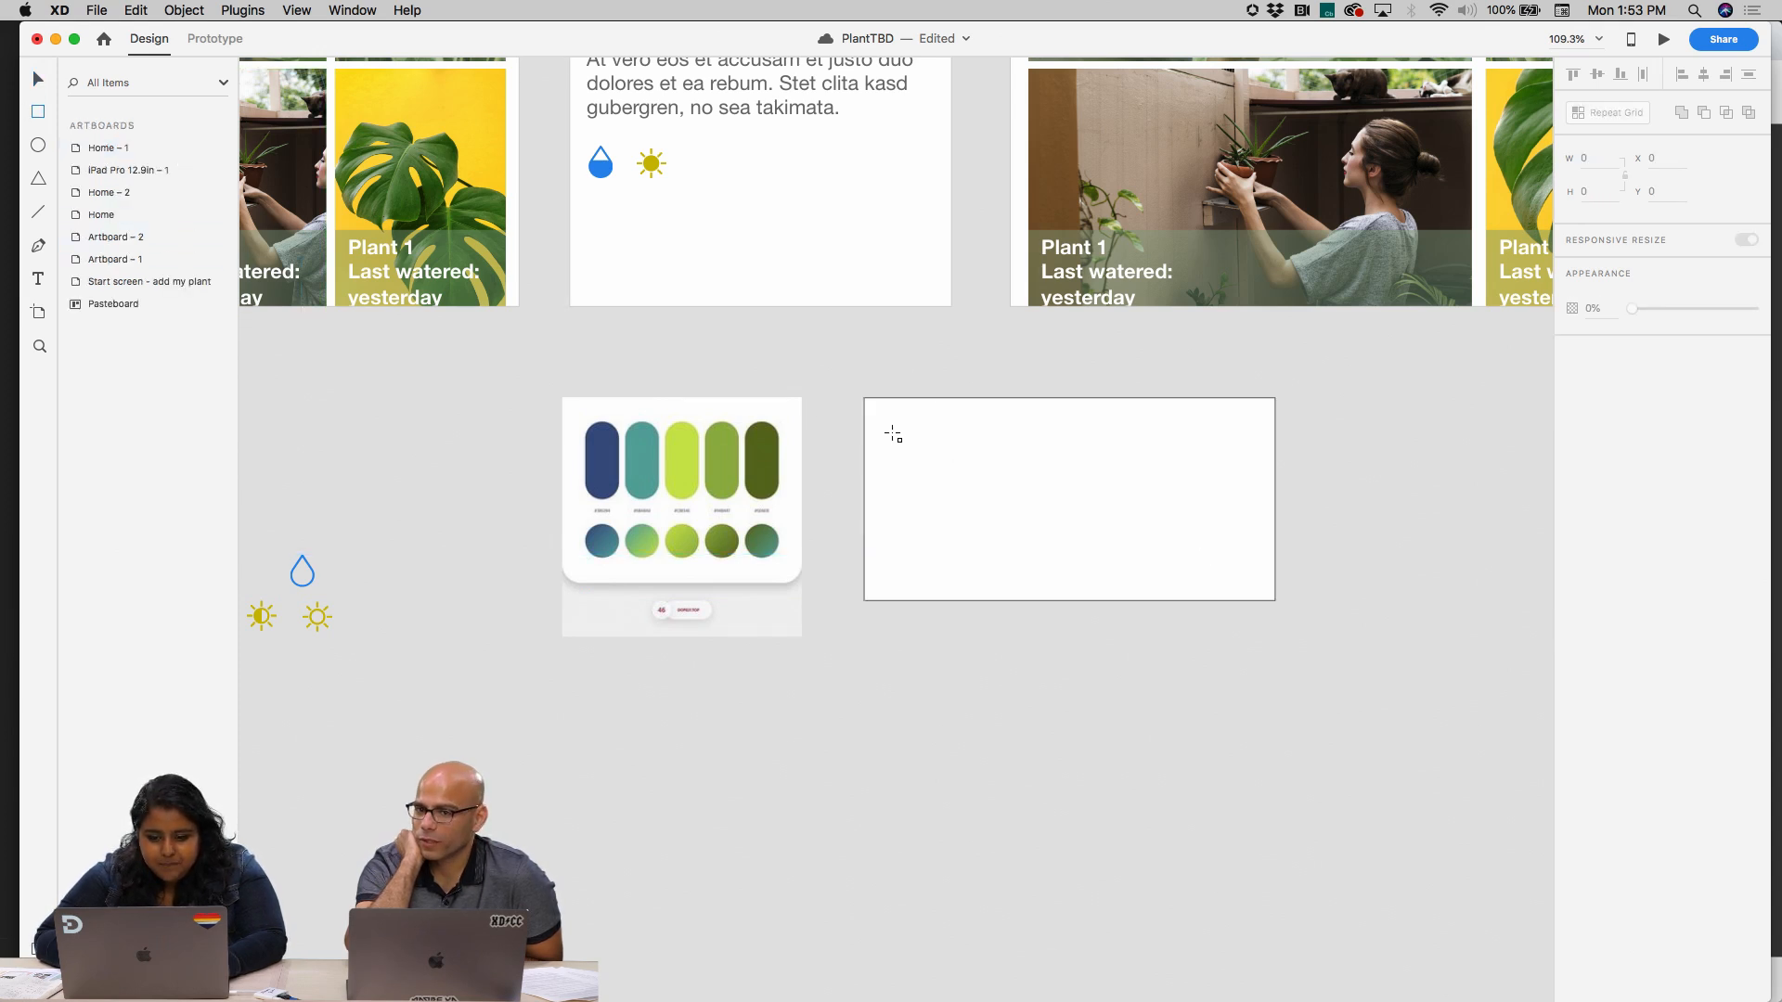
drag(892, 431, 921, 454)
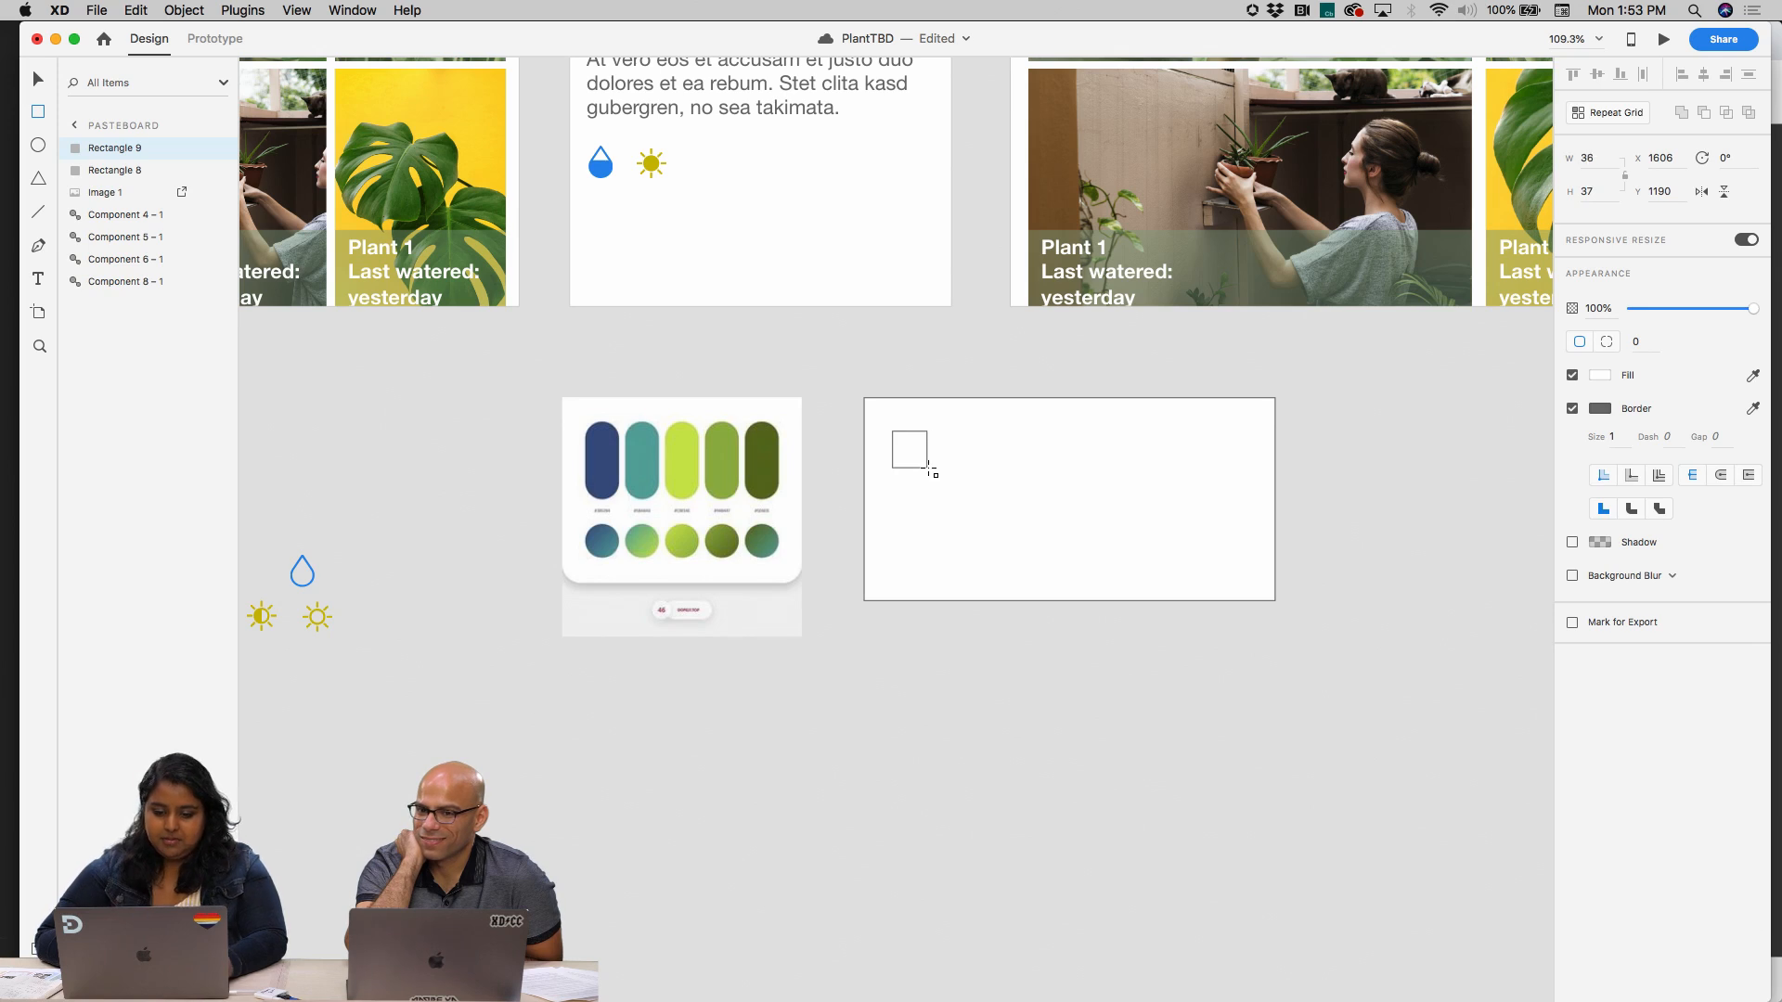
key(v)
click(892, 403)
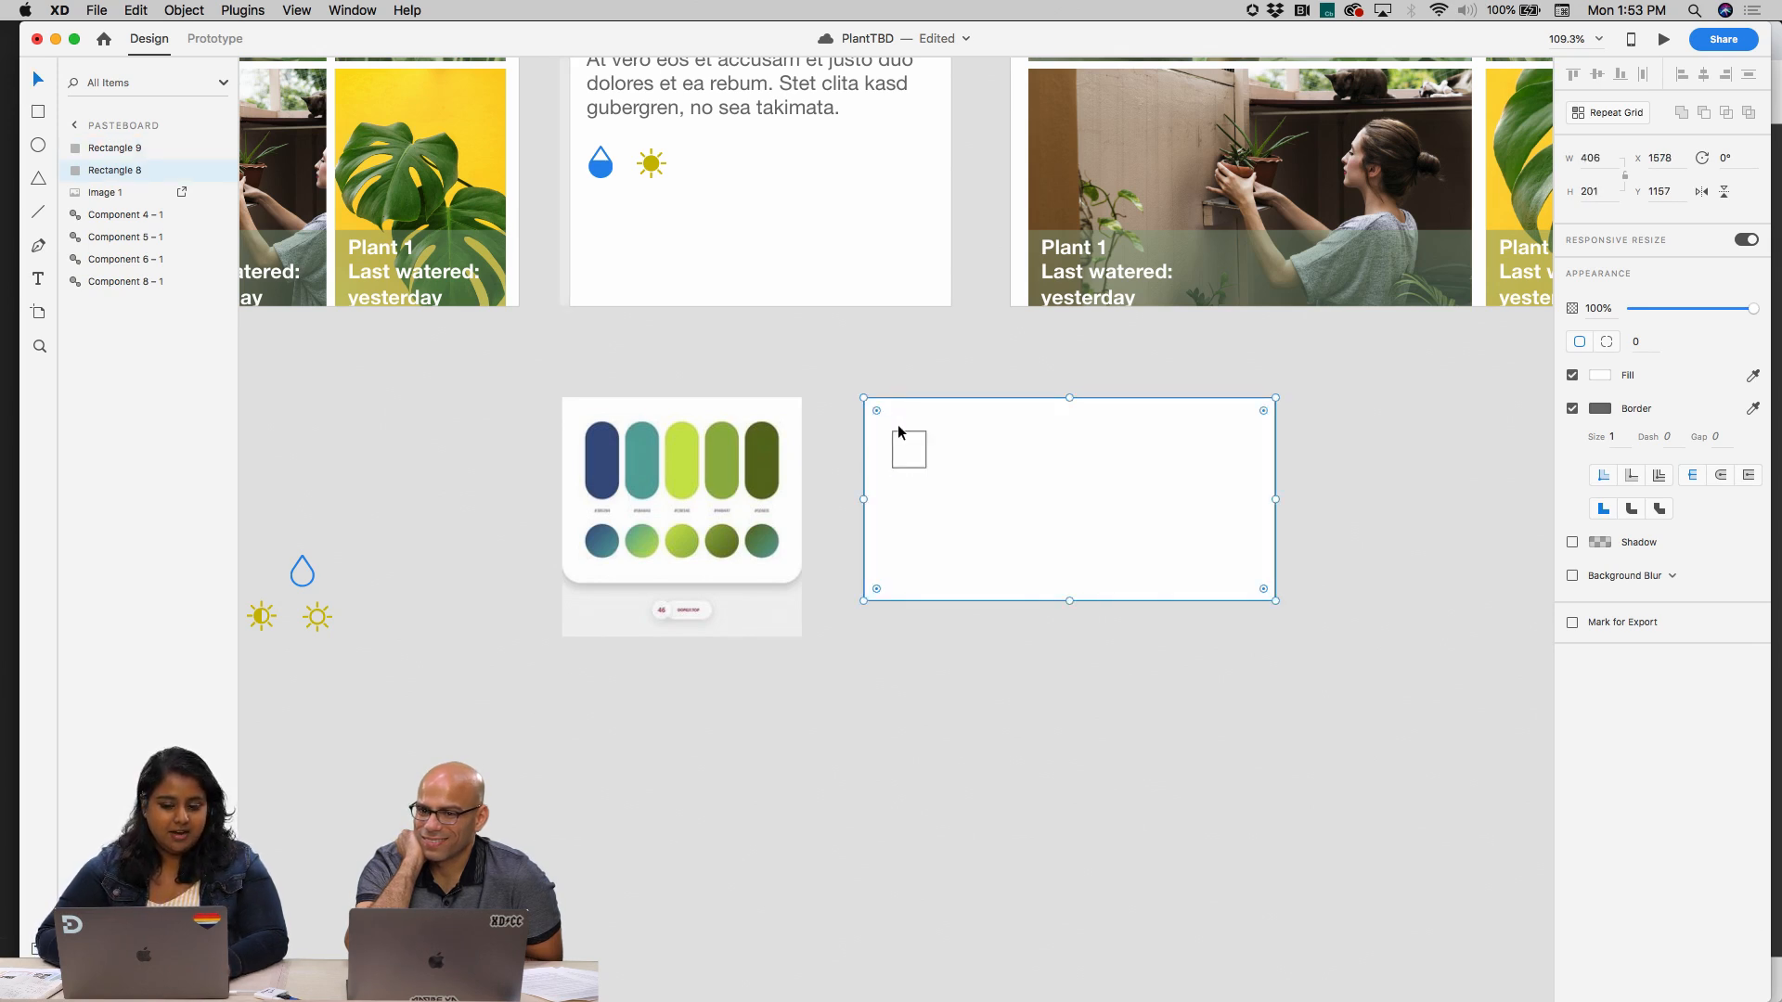
click(899, 431)
drag(952, 430, 941, 429)
drag(962, 499, 902, 440)
key(super+z)
click(937, 433)
key(Delete)
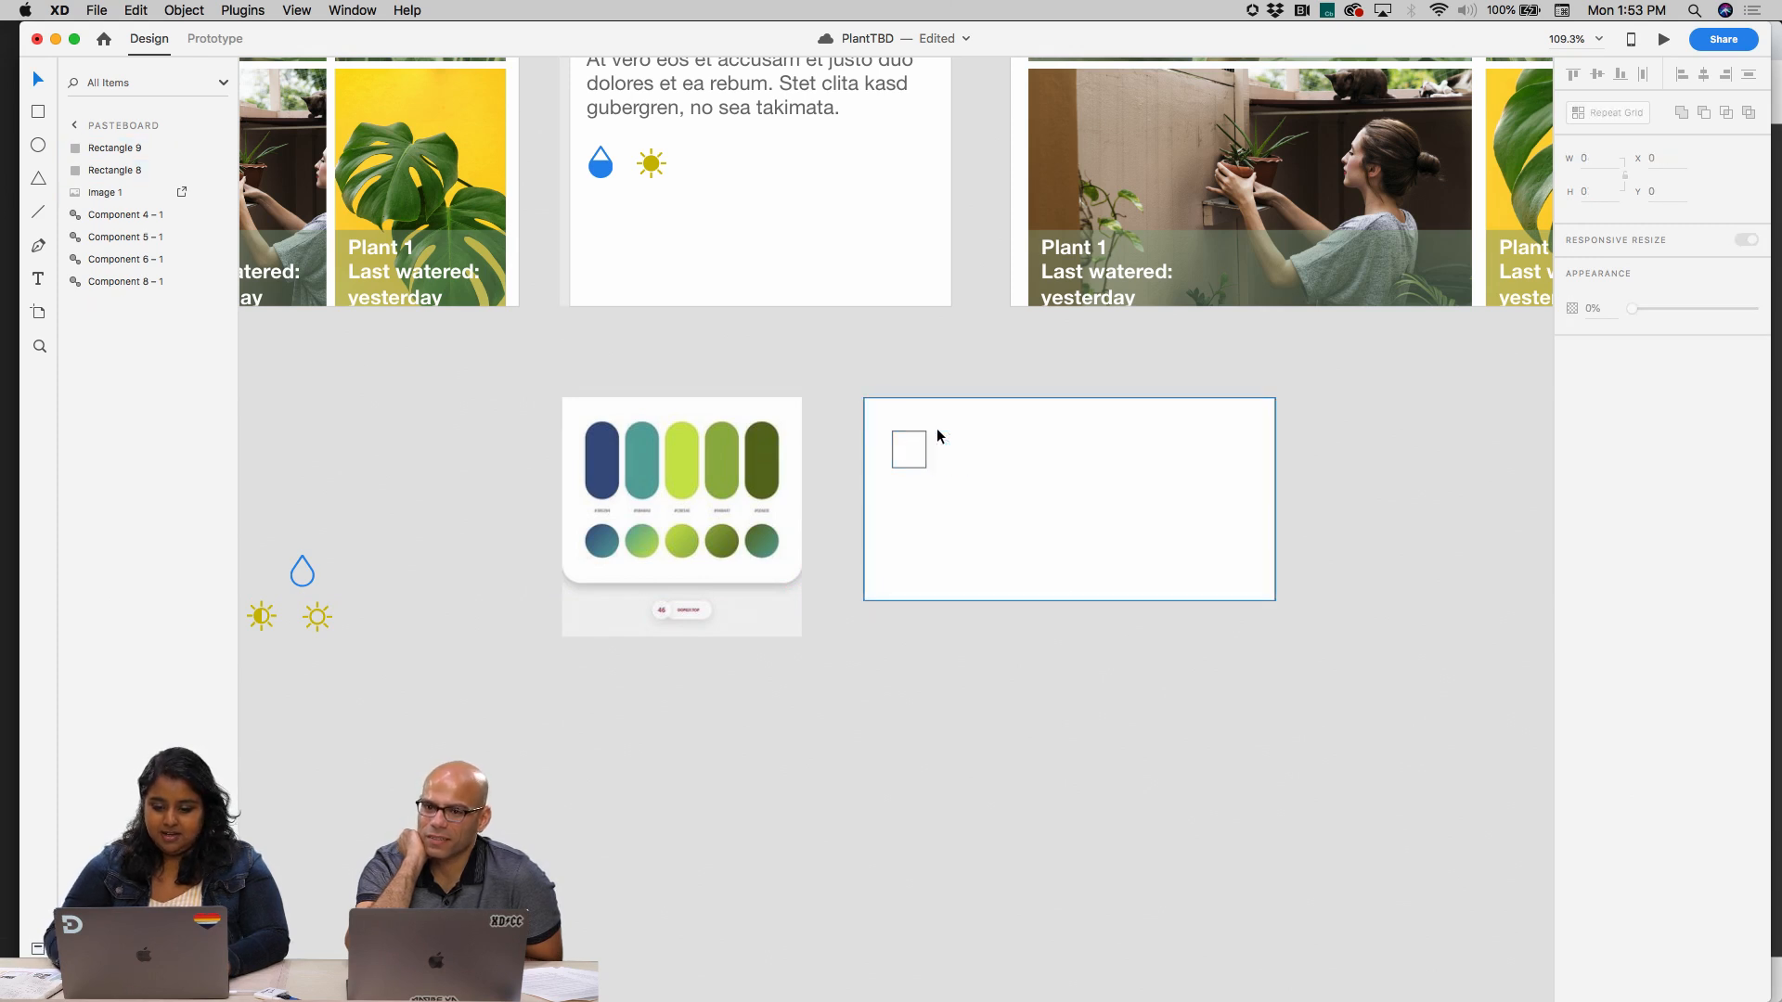
Repeat the small swatch into a horizontal row of five with Repeat Grid and tighten the gaps between them
click(930, 428)
click(909, 437)
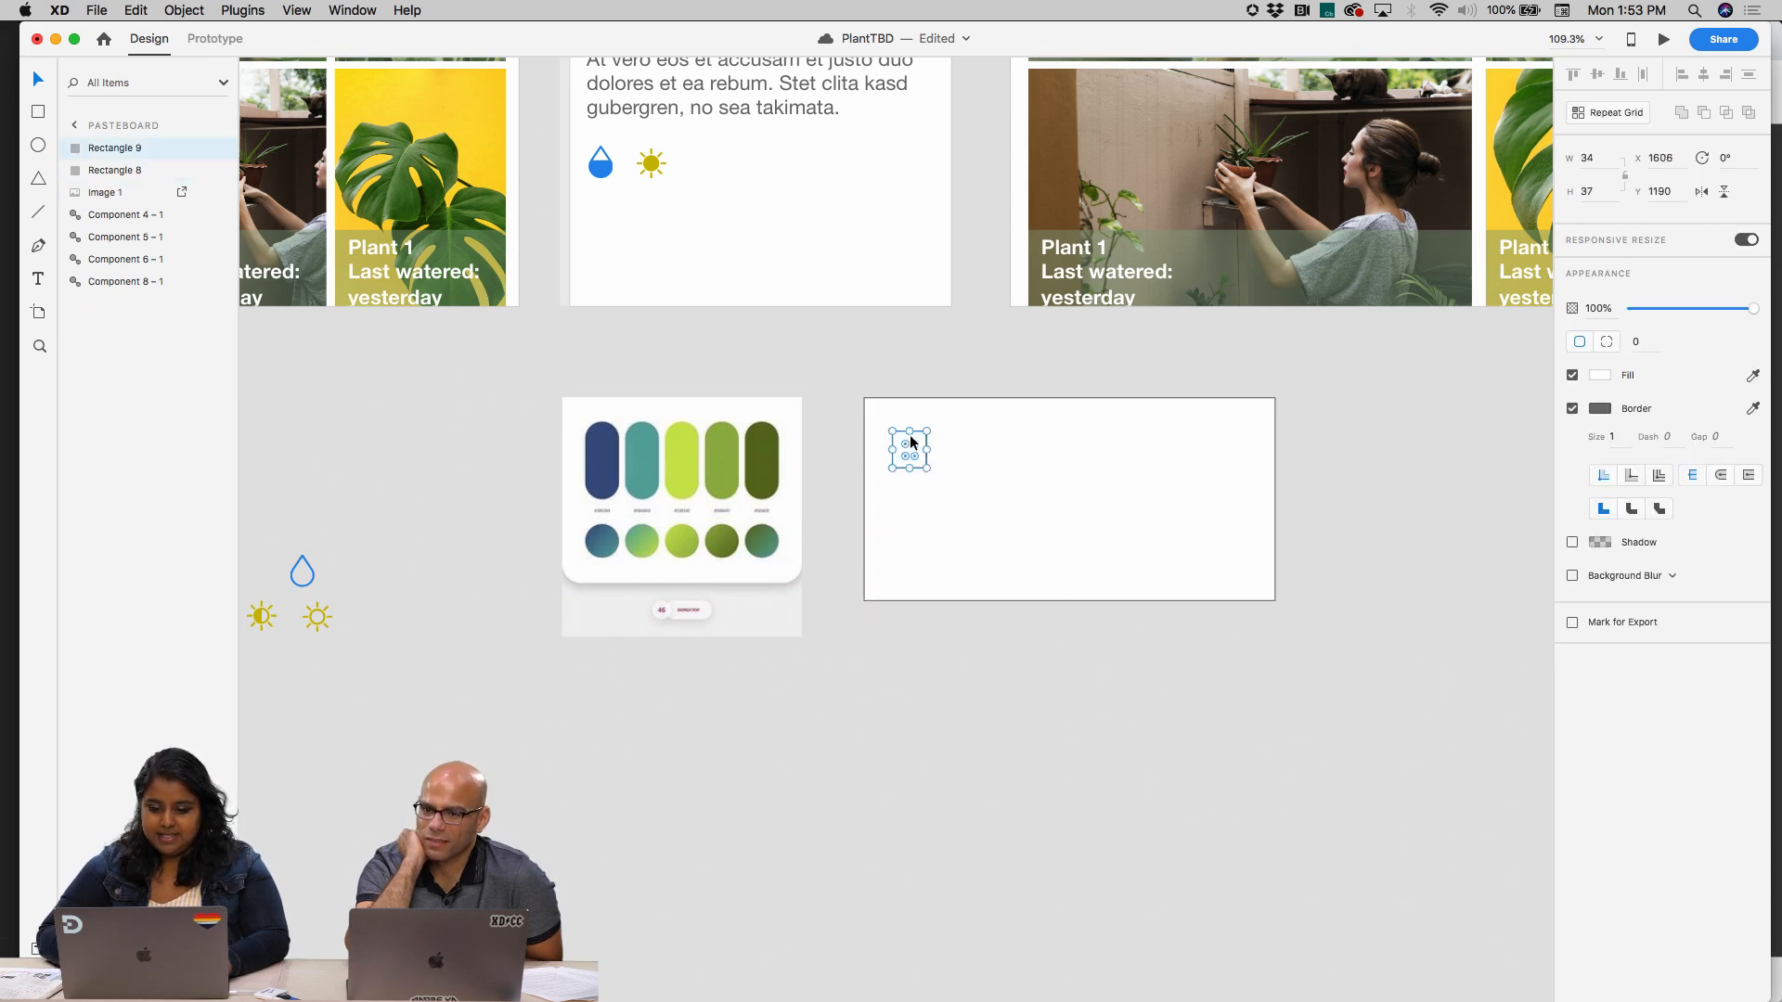
click(1607, 113)
drag(926, 447, 1130, 445)
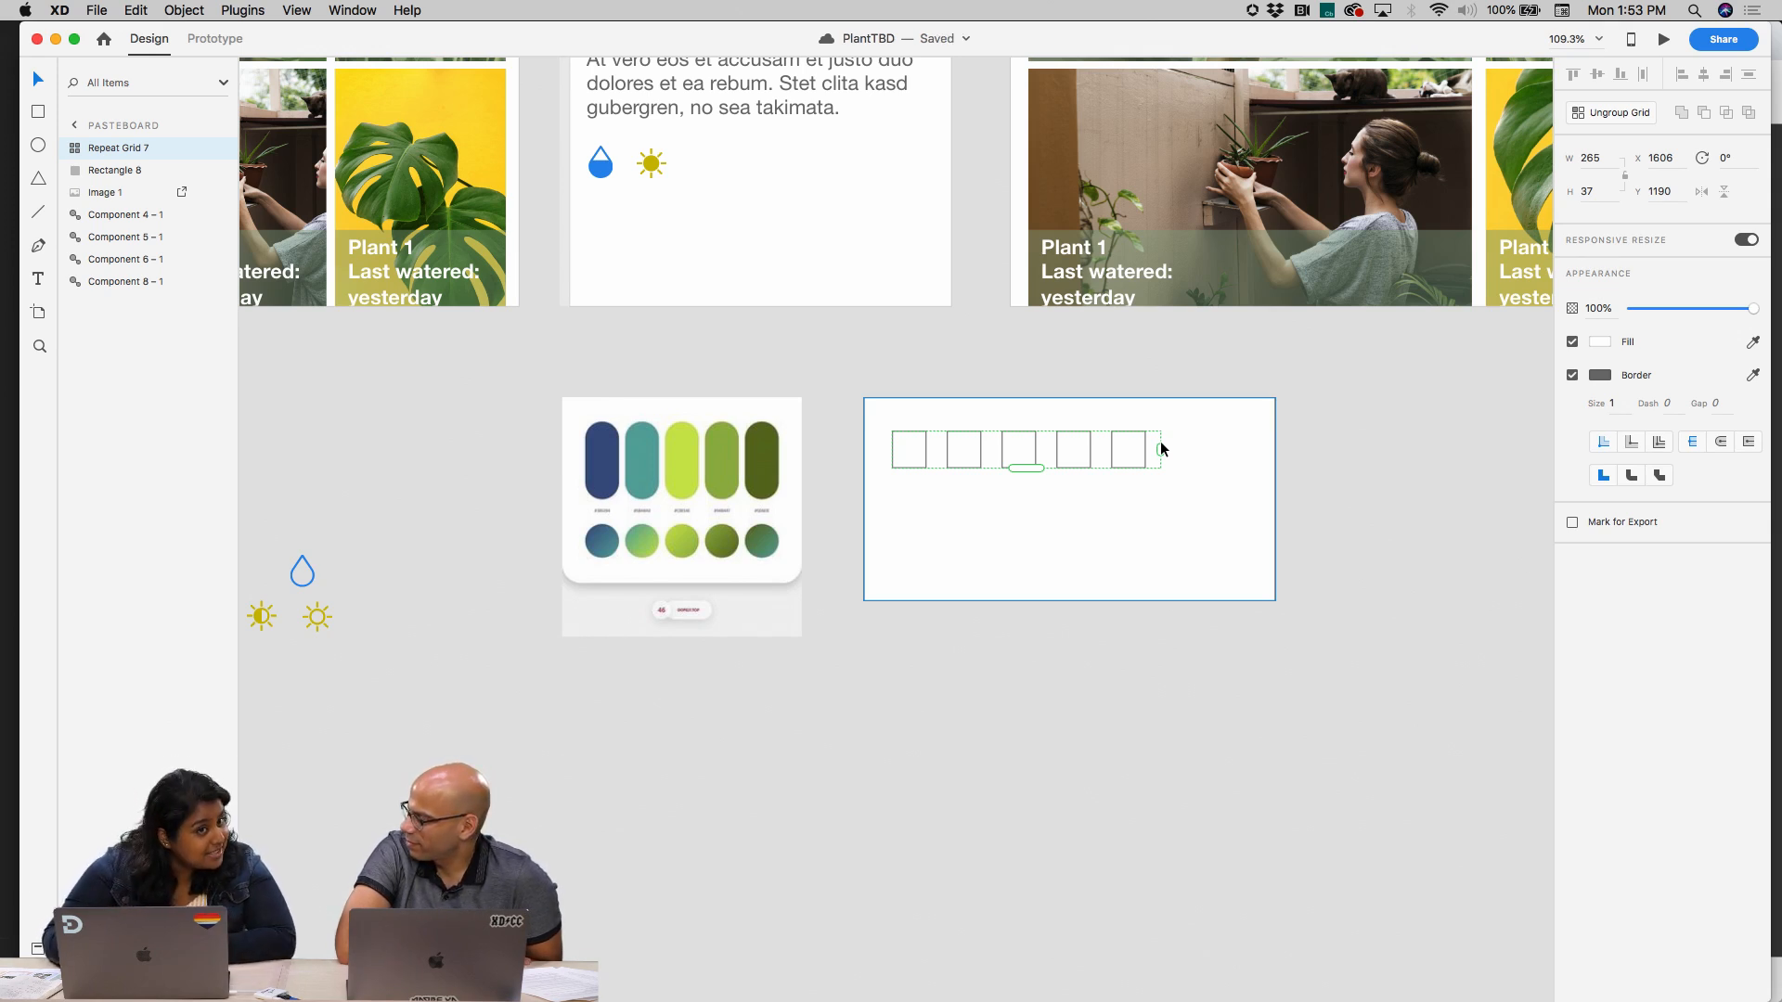
scroll(995, 458, up, 5)
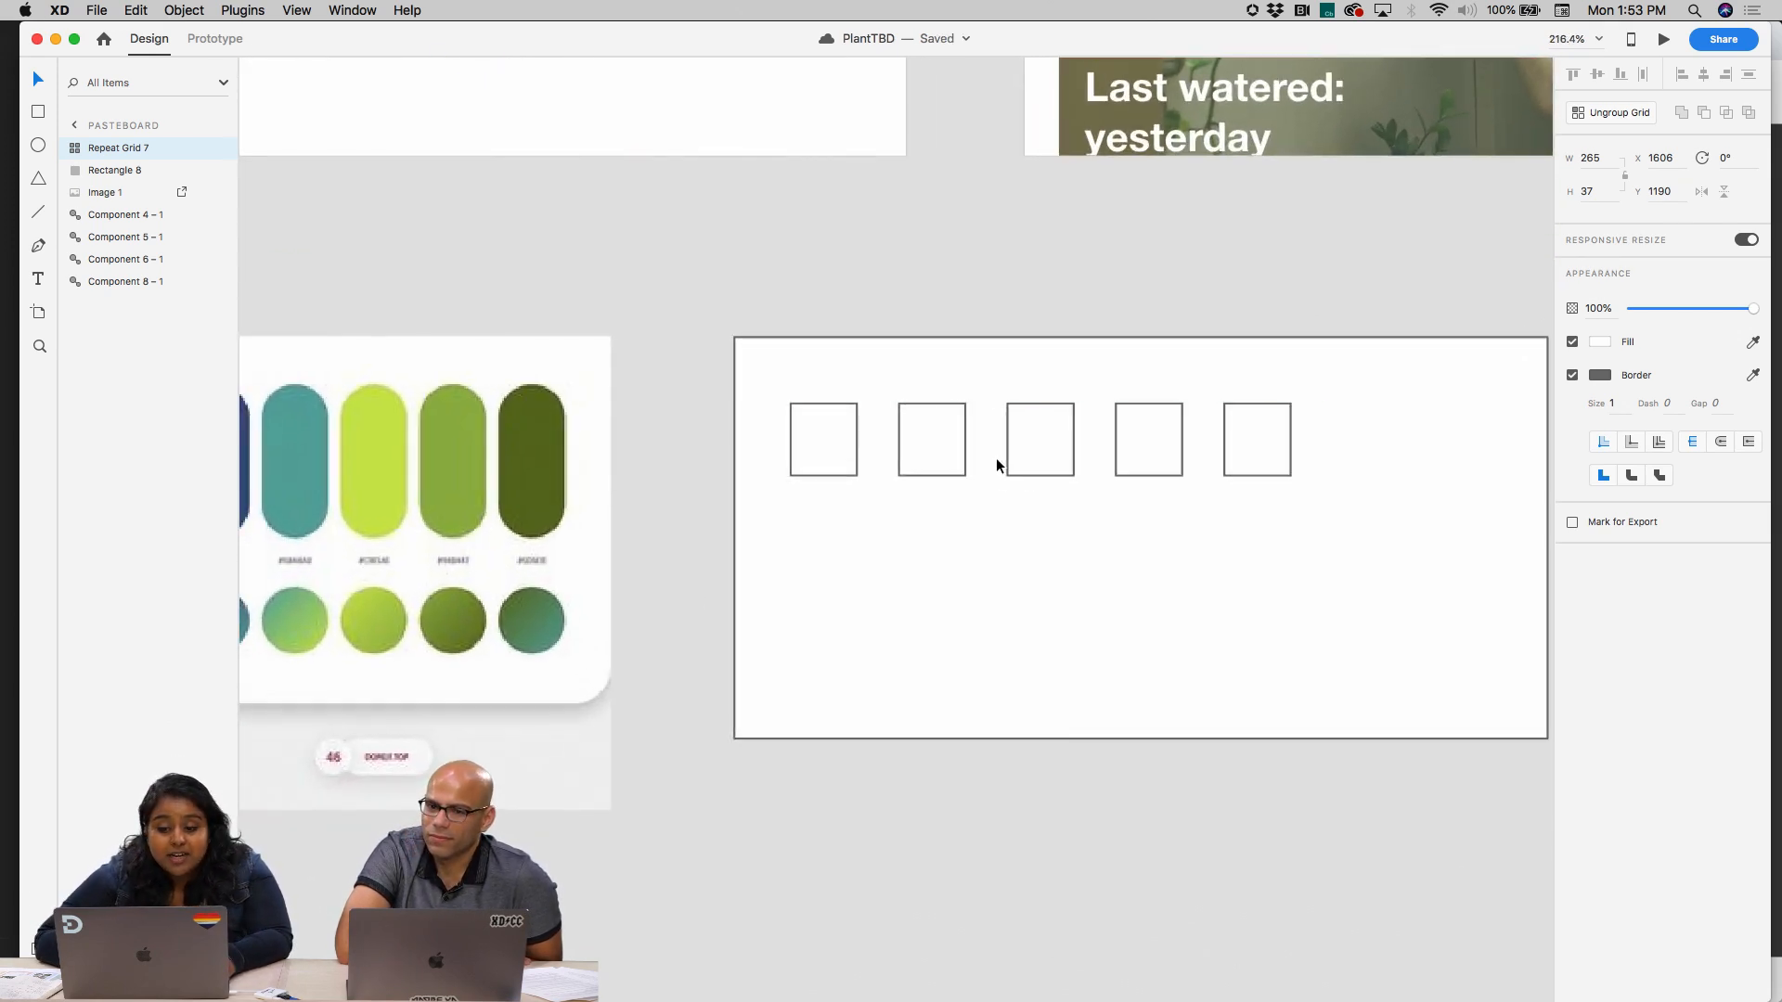
drag(994, 458, 971, 458)
click(990, 539)
Ungroup the repeat grid into five separate swatch rectangles
scroll(991, 549, left, 3)
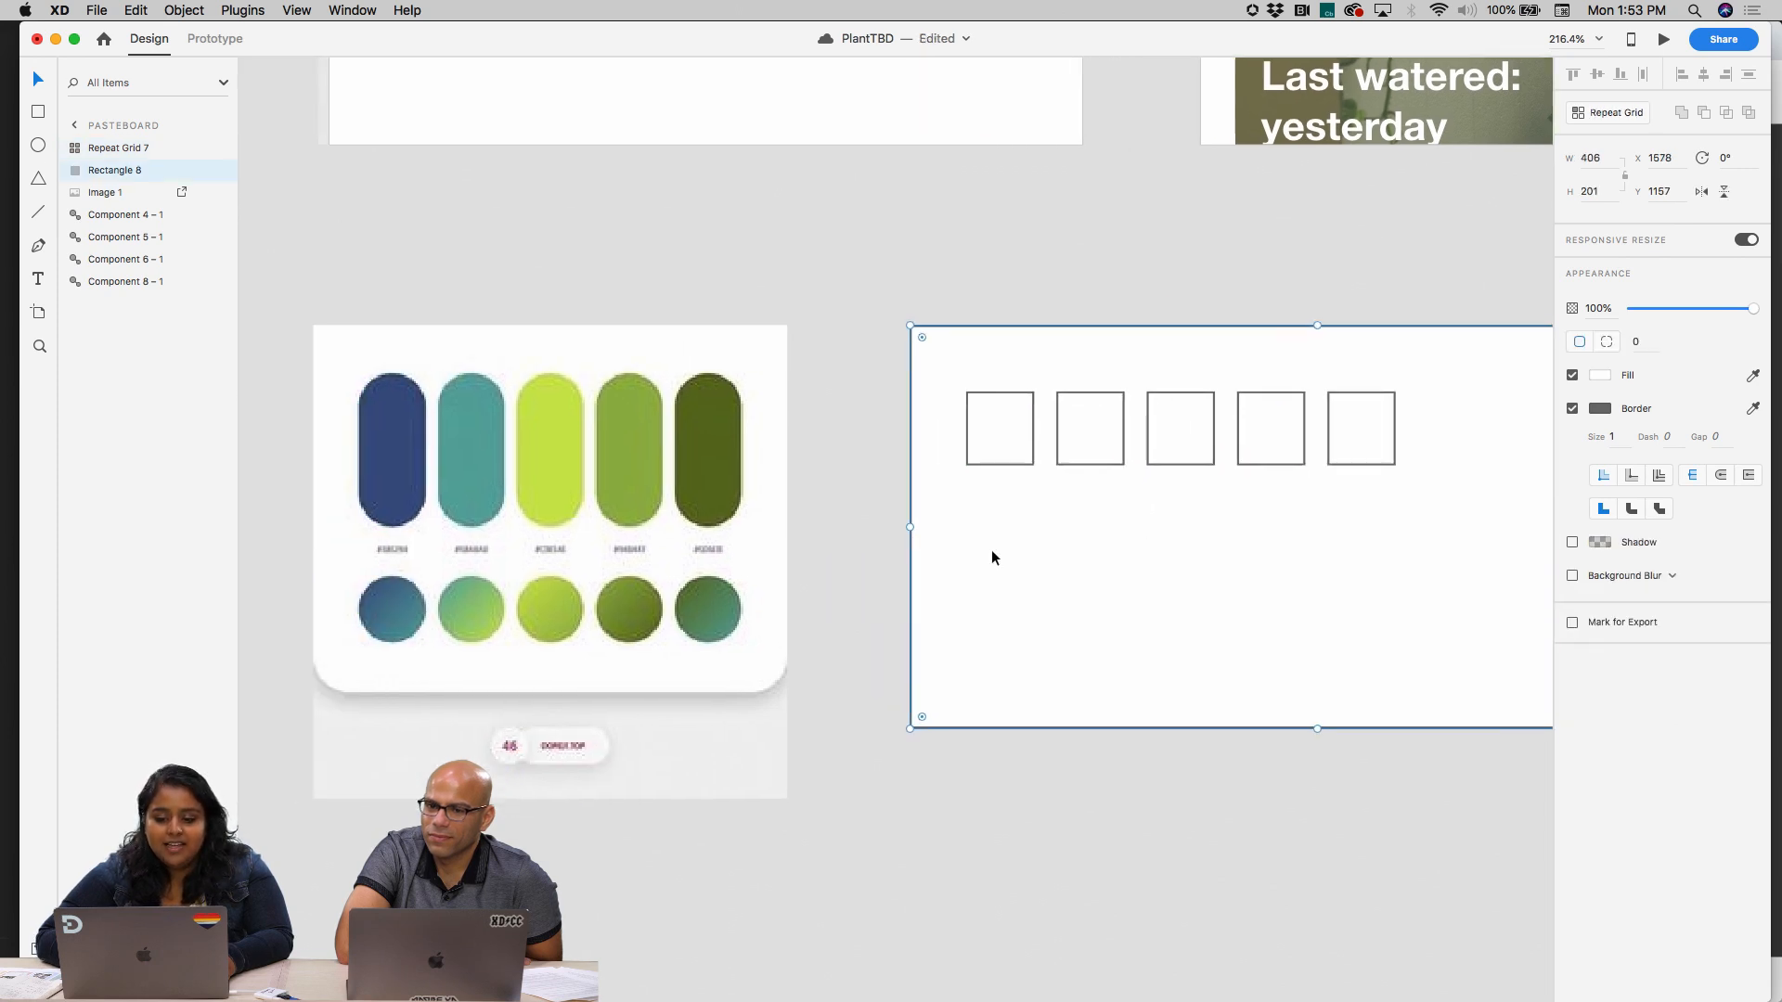
scroll(991, 549, left, 2)
click(1012, 394)
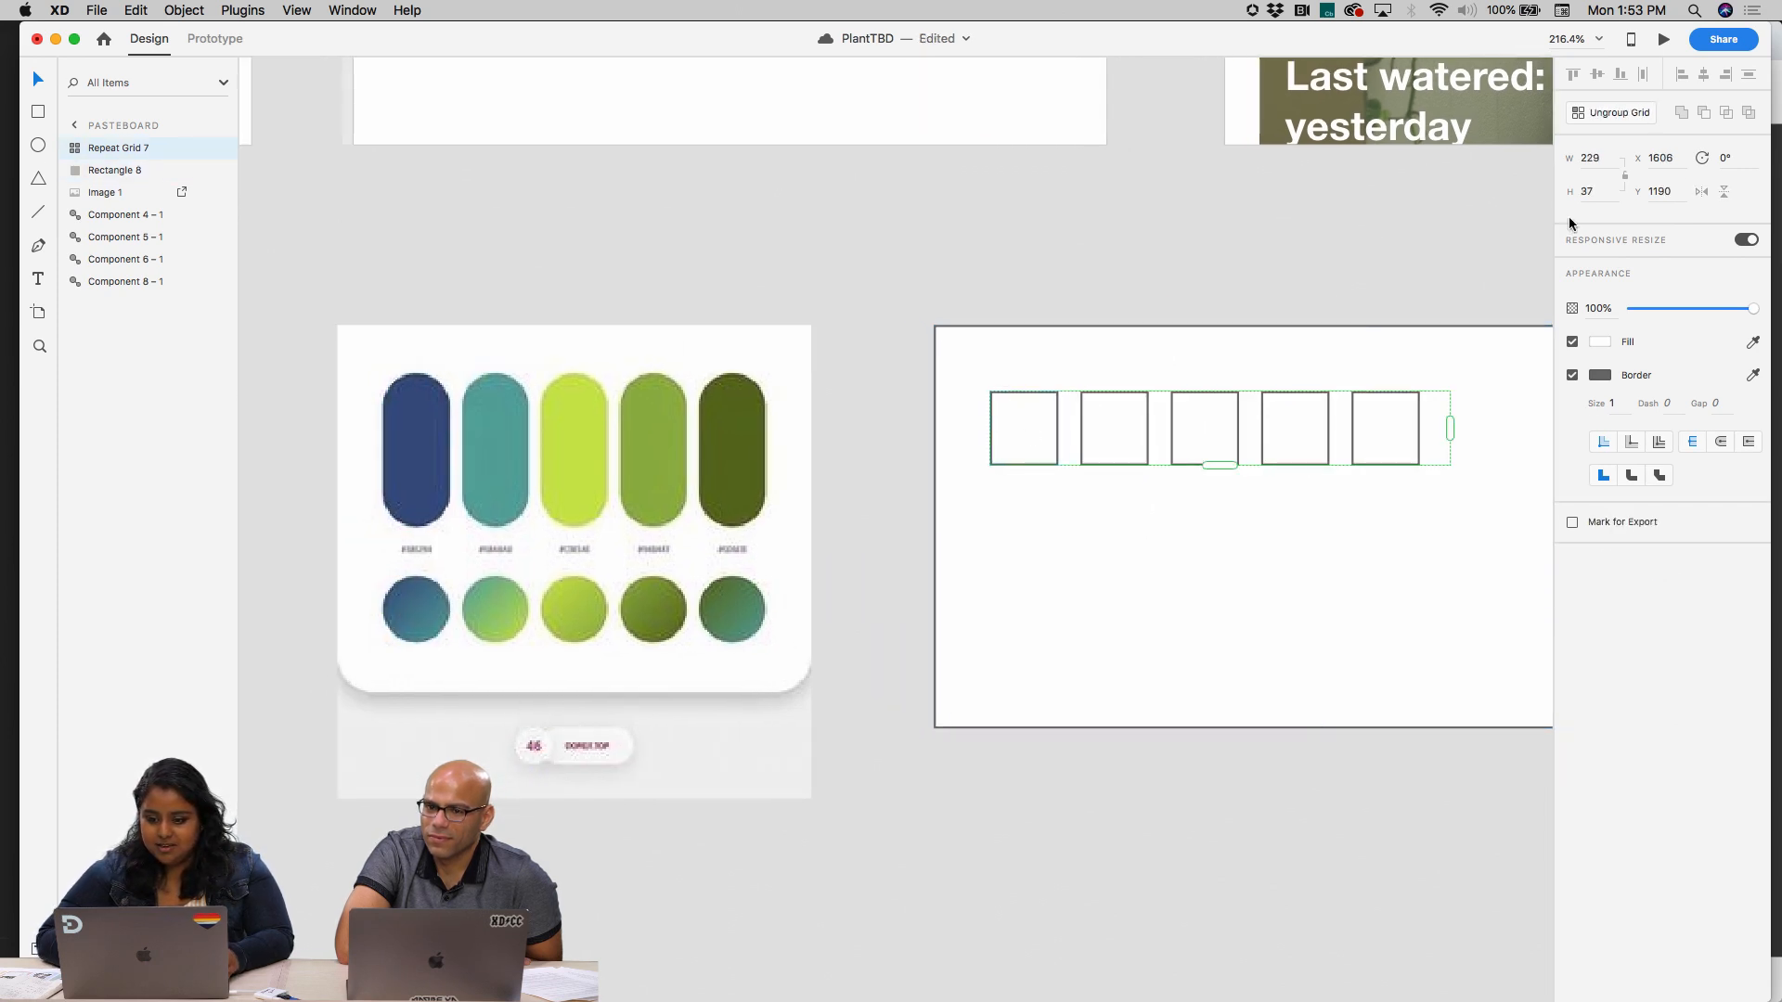
click(1617, 113)
Fill the first two swatches with the navy and teal sampled from the palette image
click(1030, 431)
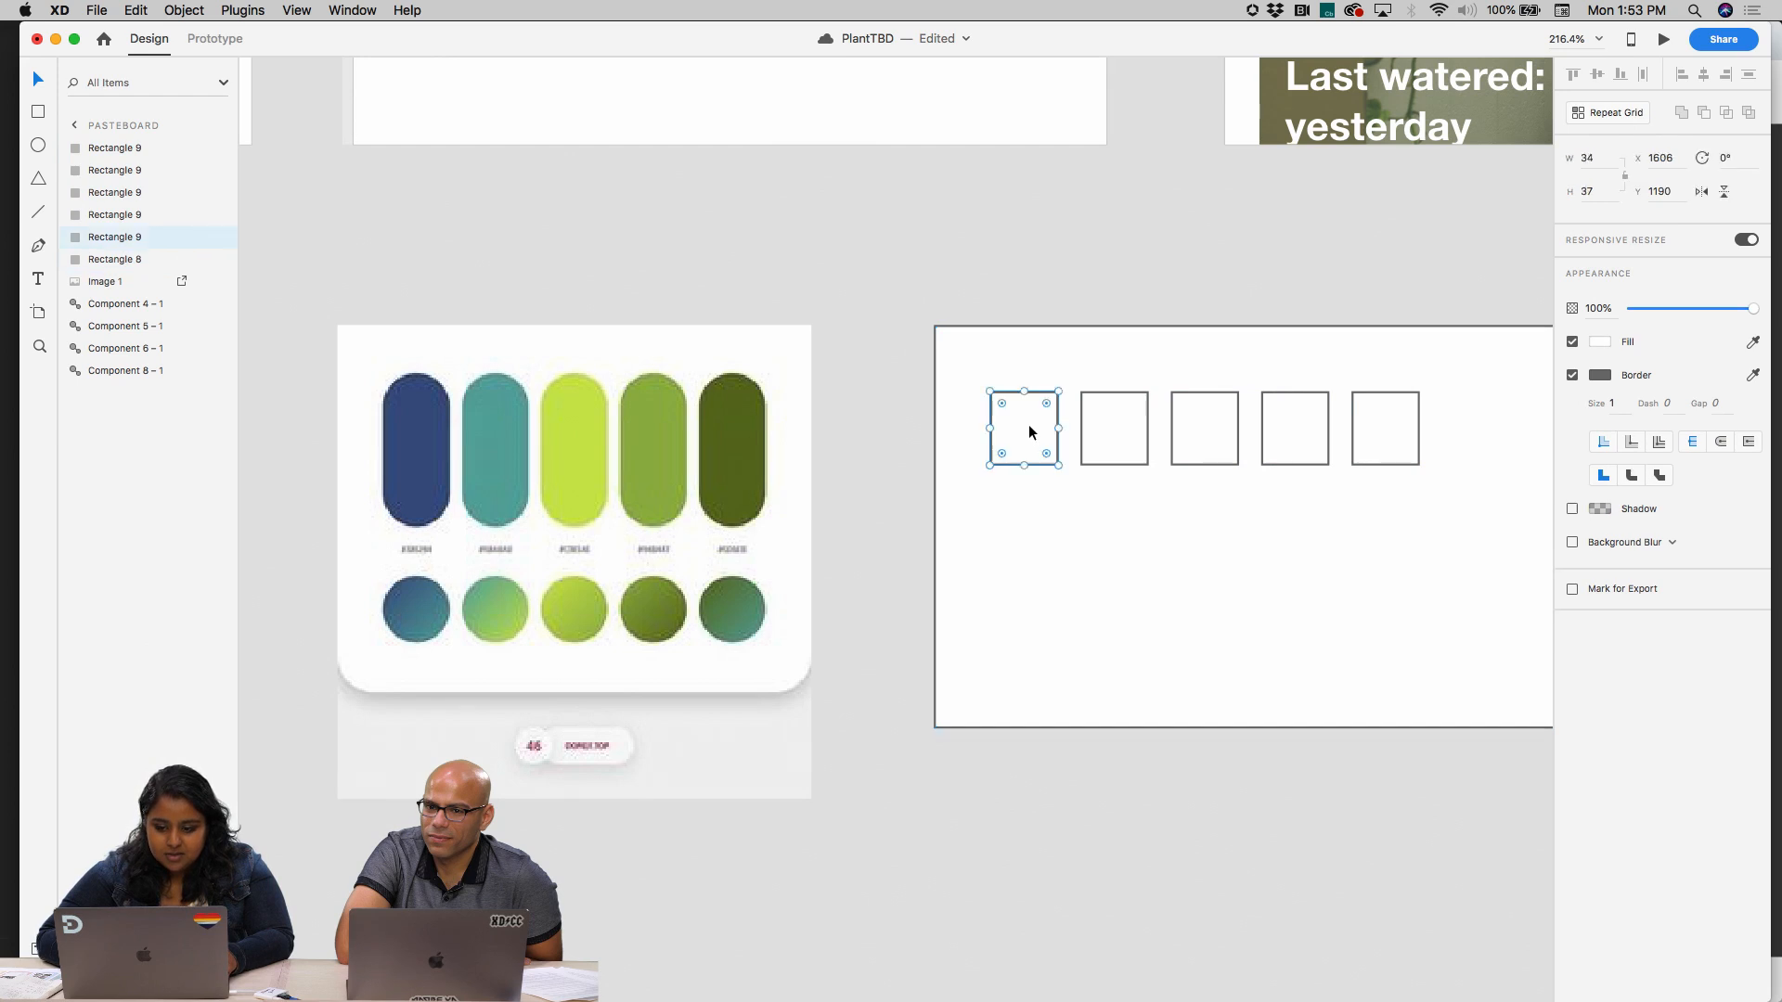
key(Escape)
key(i)
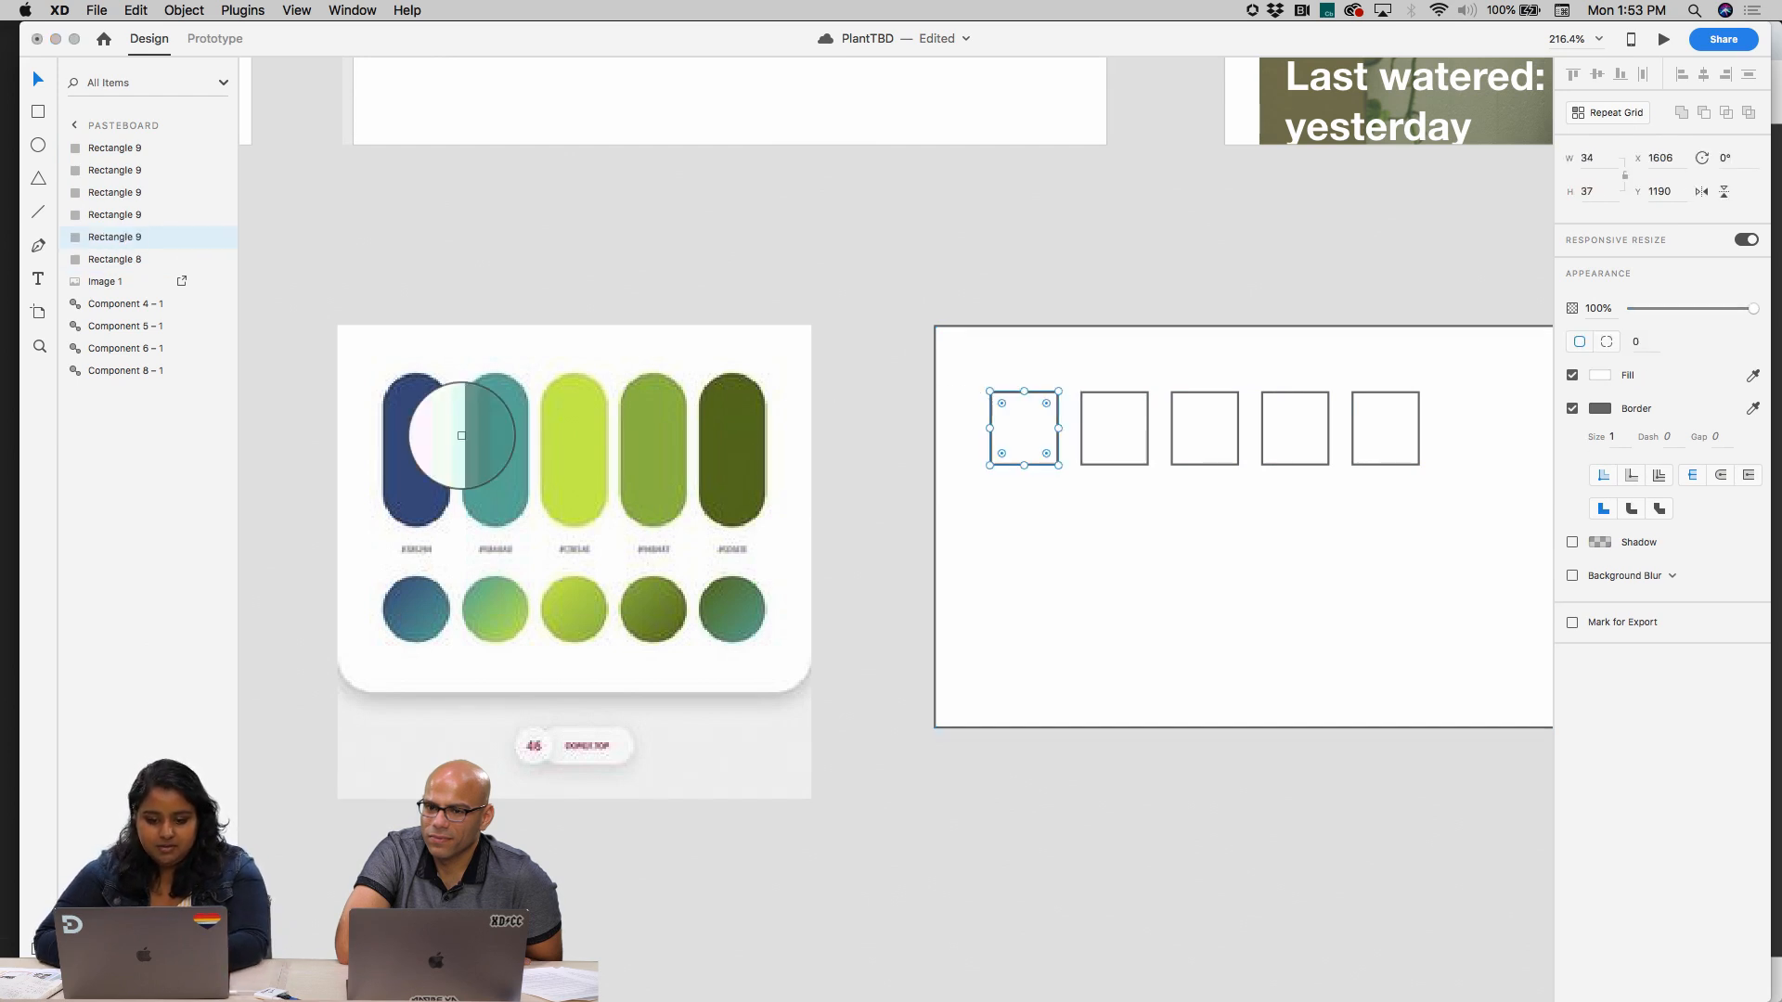
click(417, 425)
click(1102, 418)
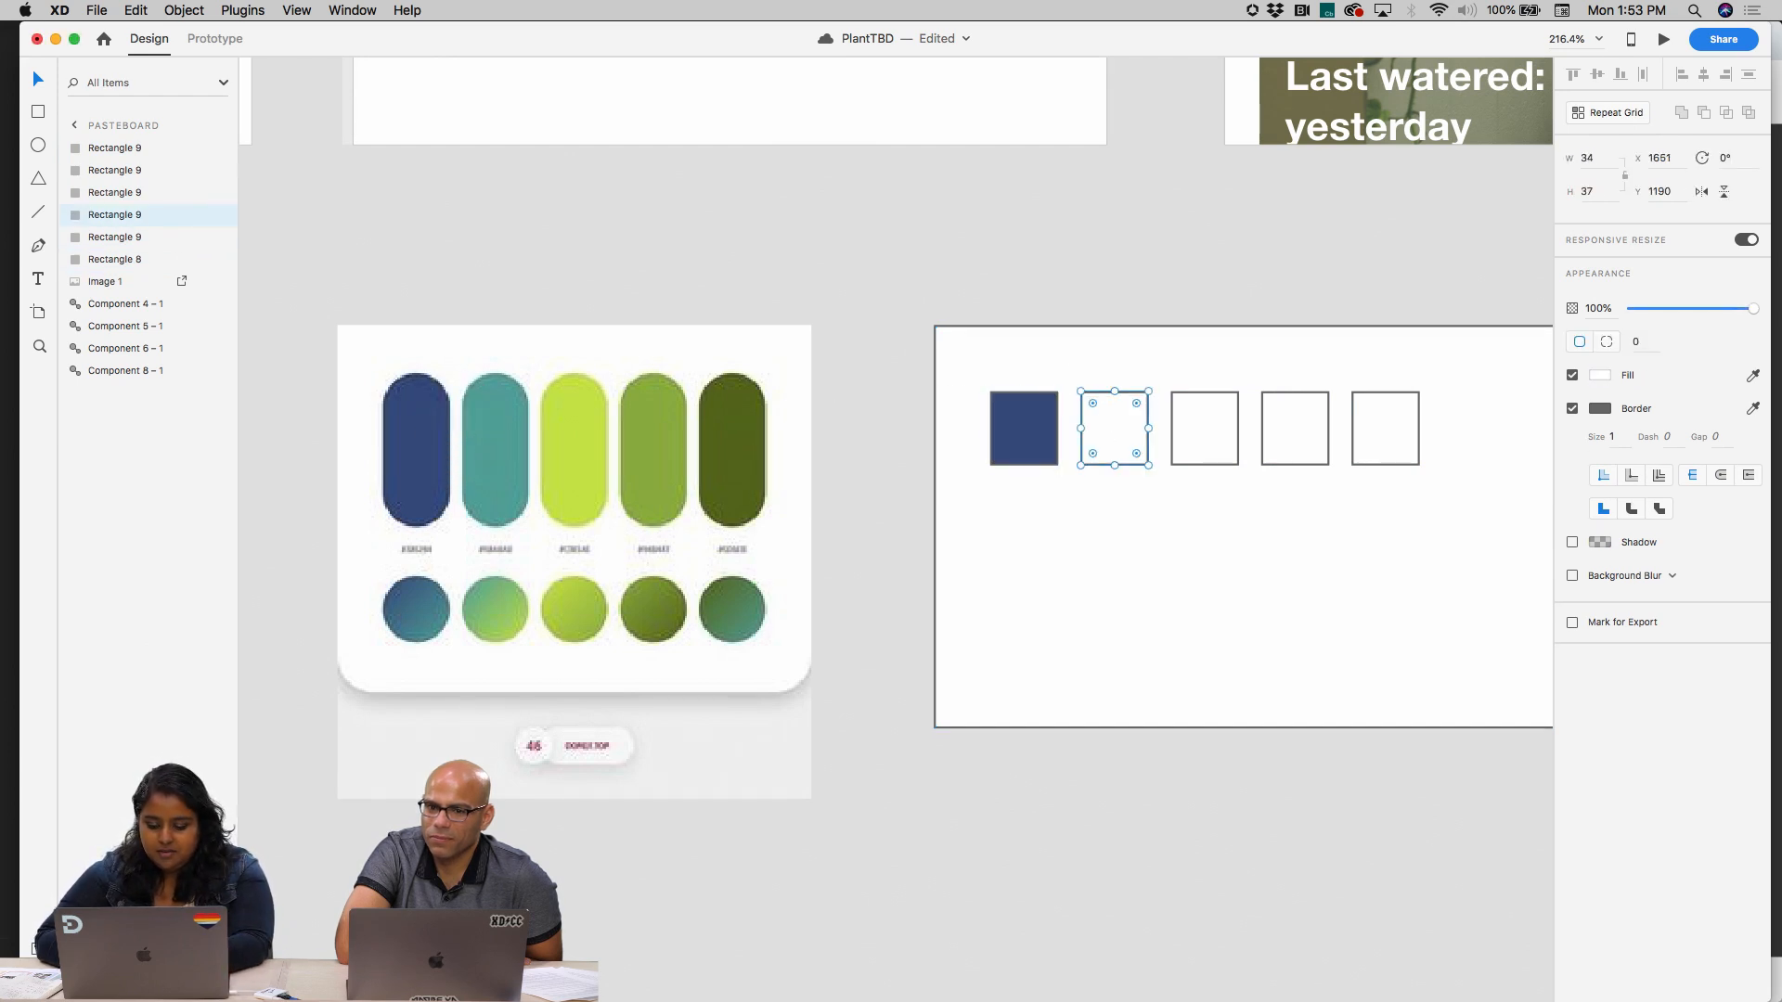
key(i)
click(507, 453)
Fill the remaining three swatches with the lime, mid green and dark olive sampled from the palette image
click(1199, 417)
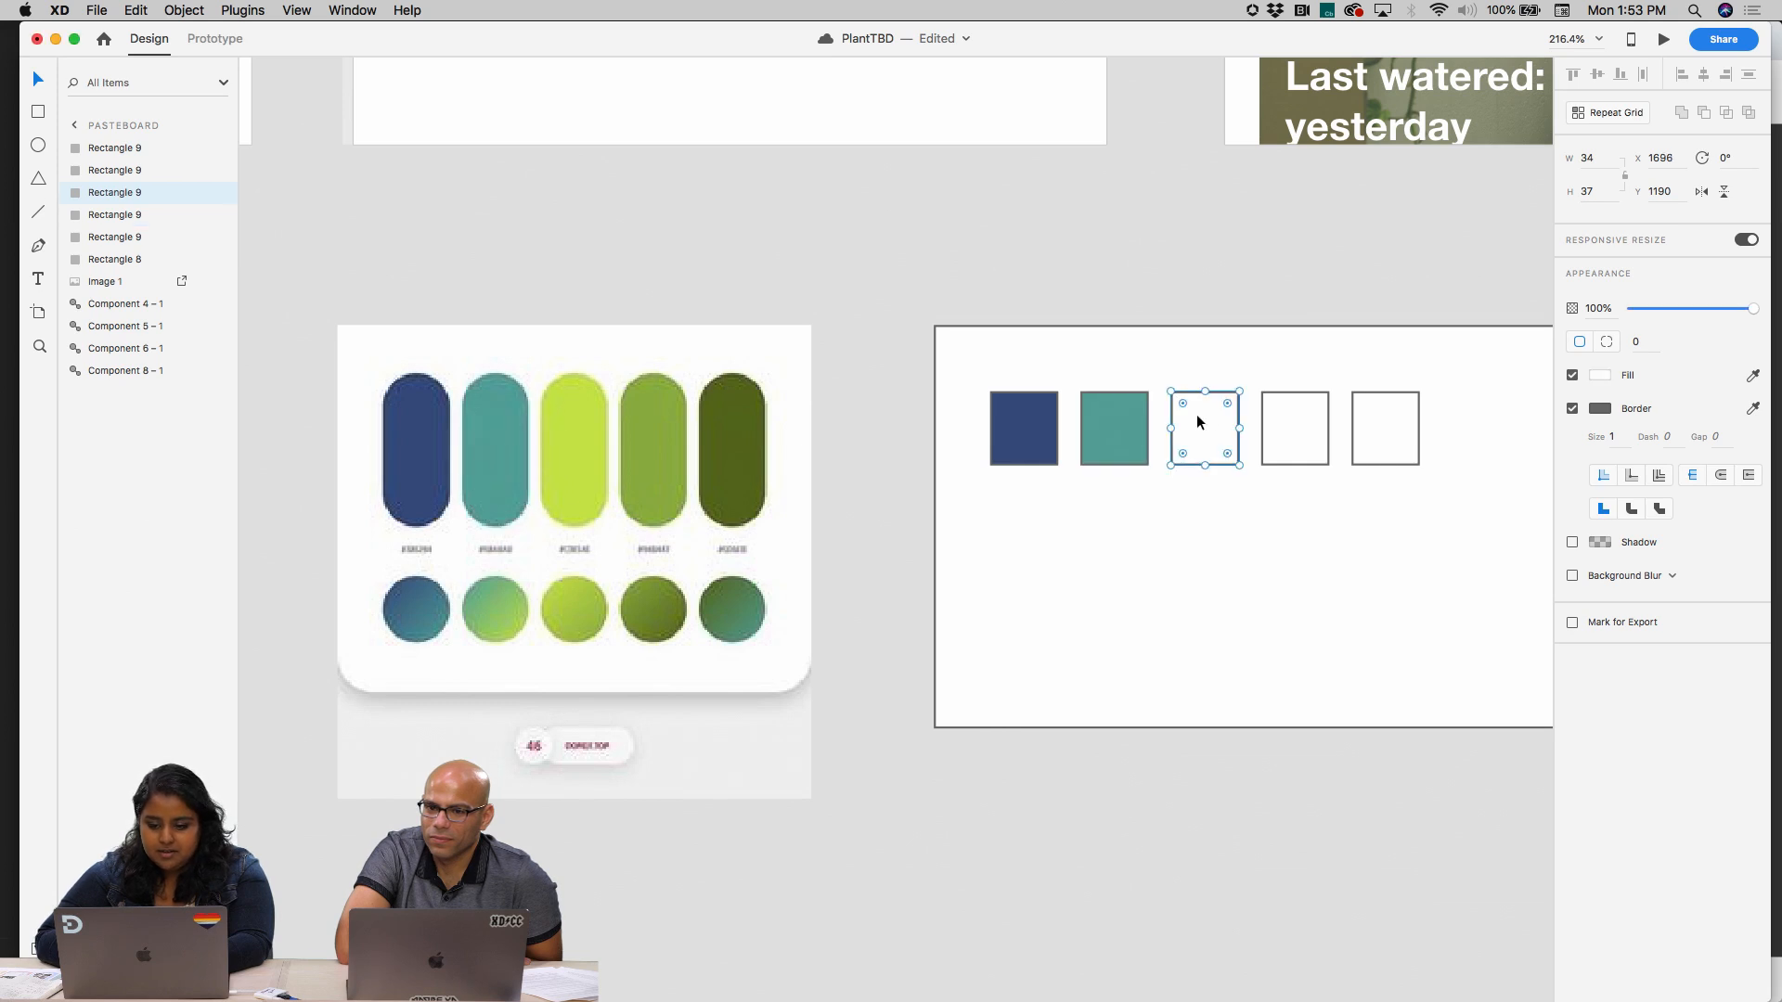
key(i)
click(579, 455)
click(1282, 428)
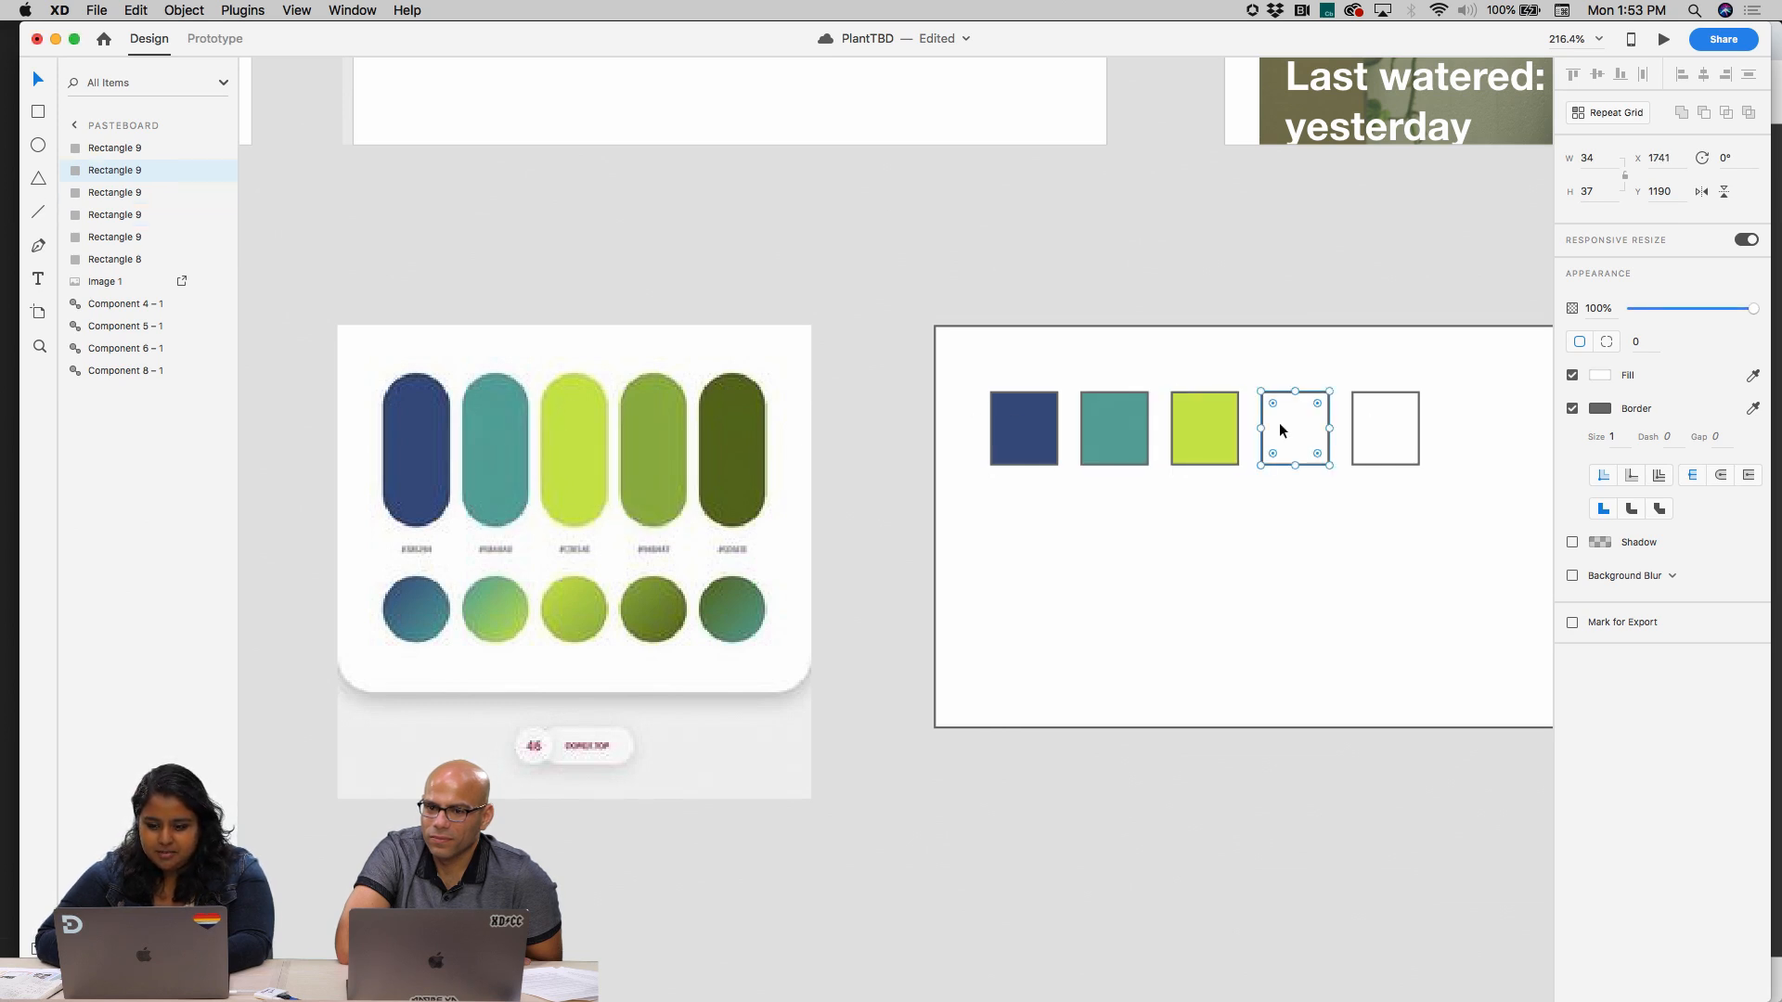
key(i)
click(650, 447)
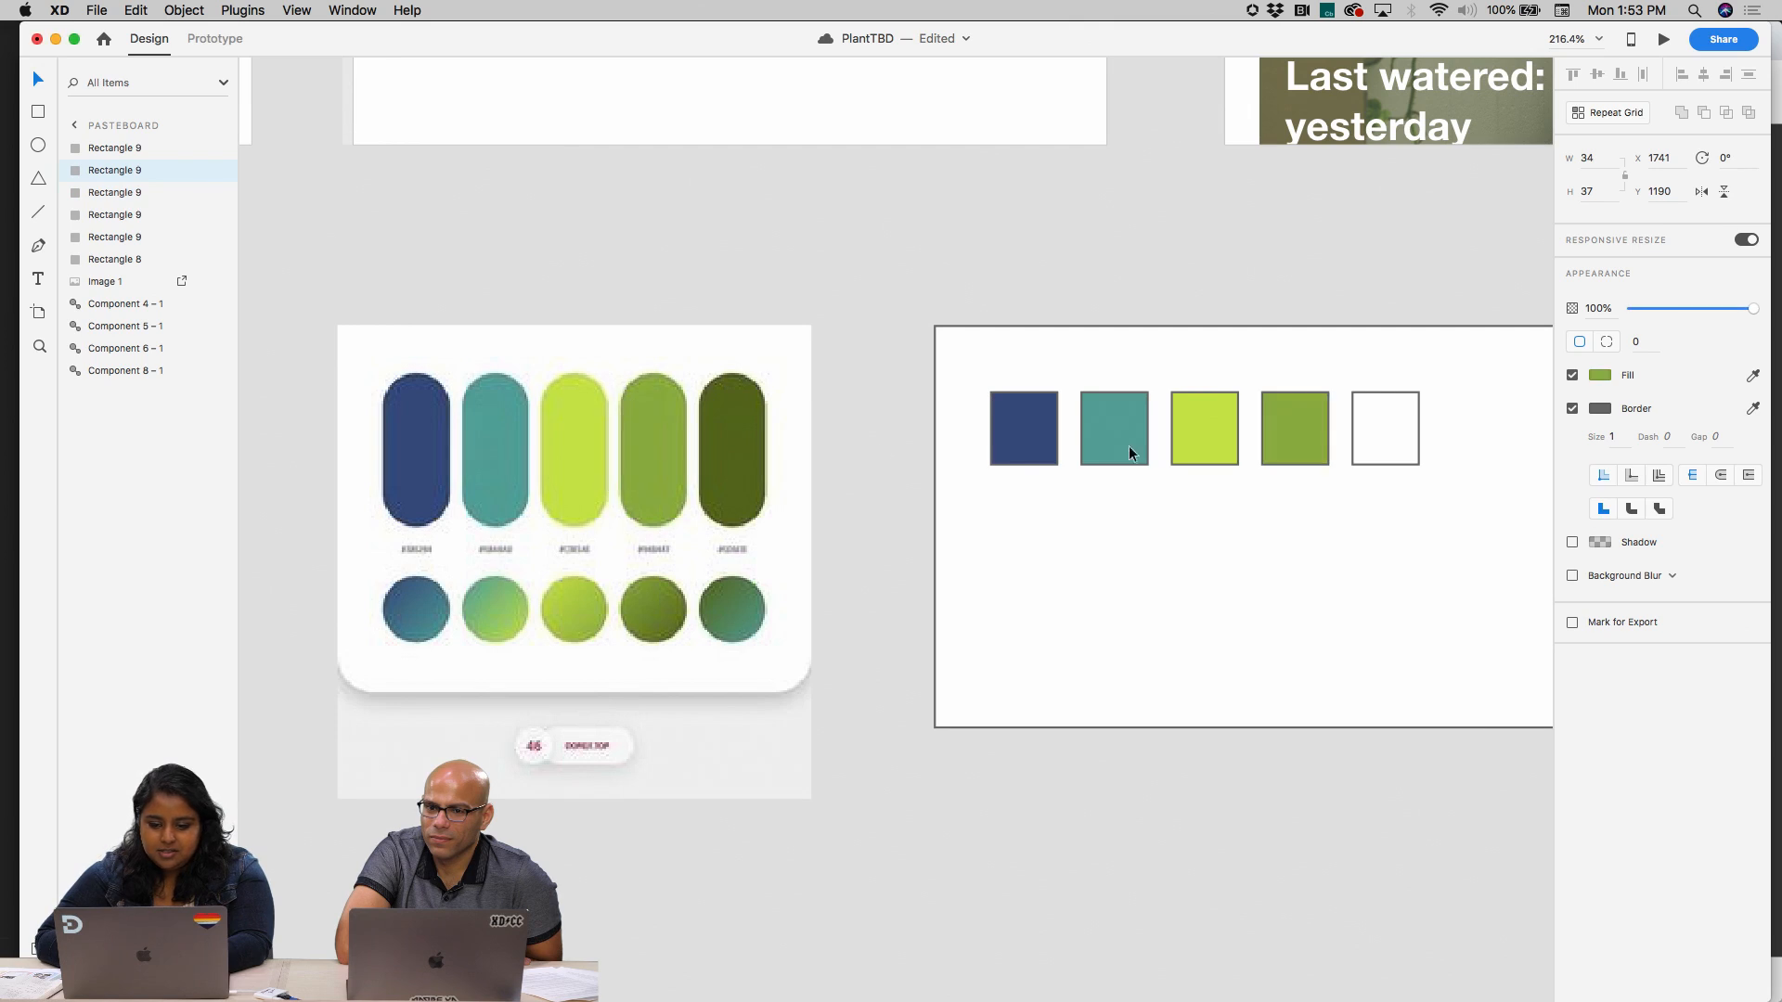
click(1363, 452)
key(i)
click(735, 444)
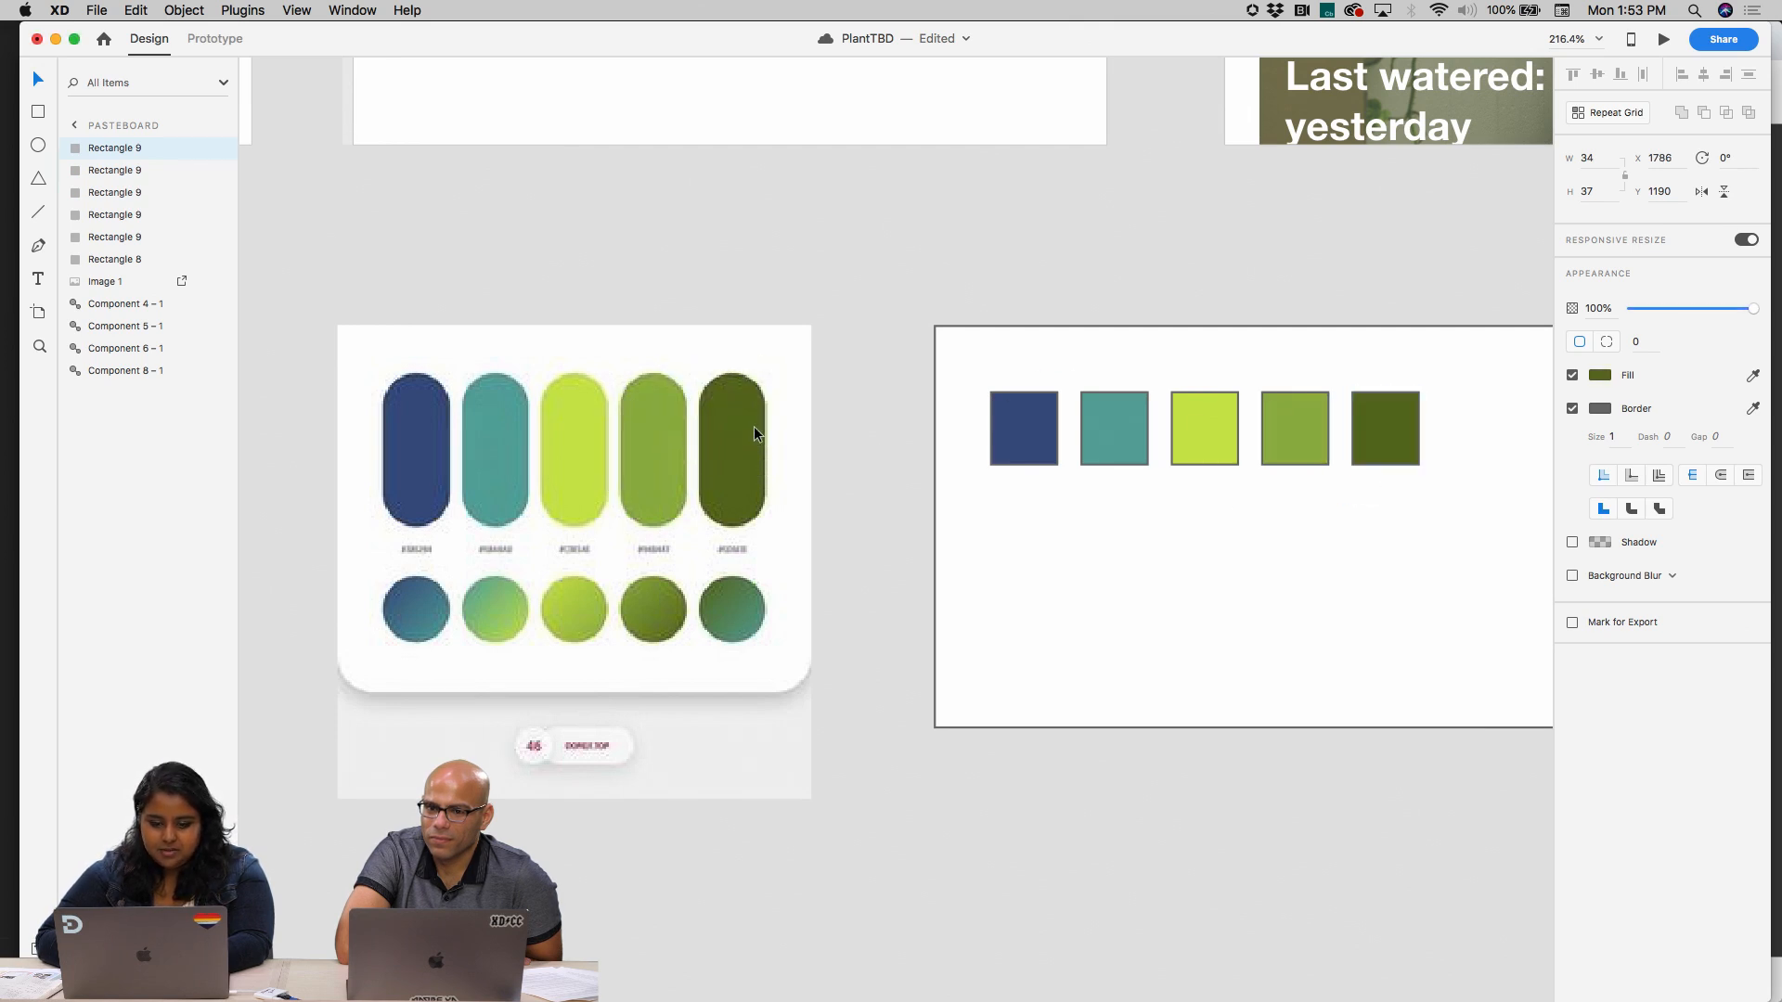
click(1350, 631)
scroll(1351, 629, right, 2)
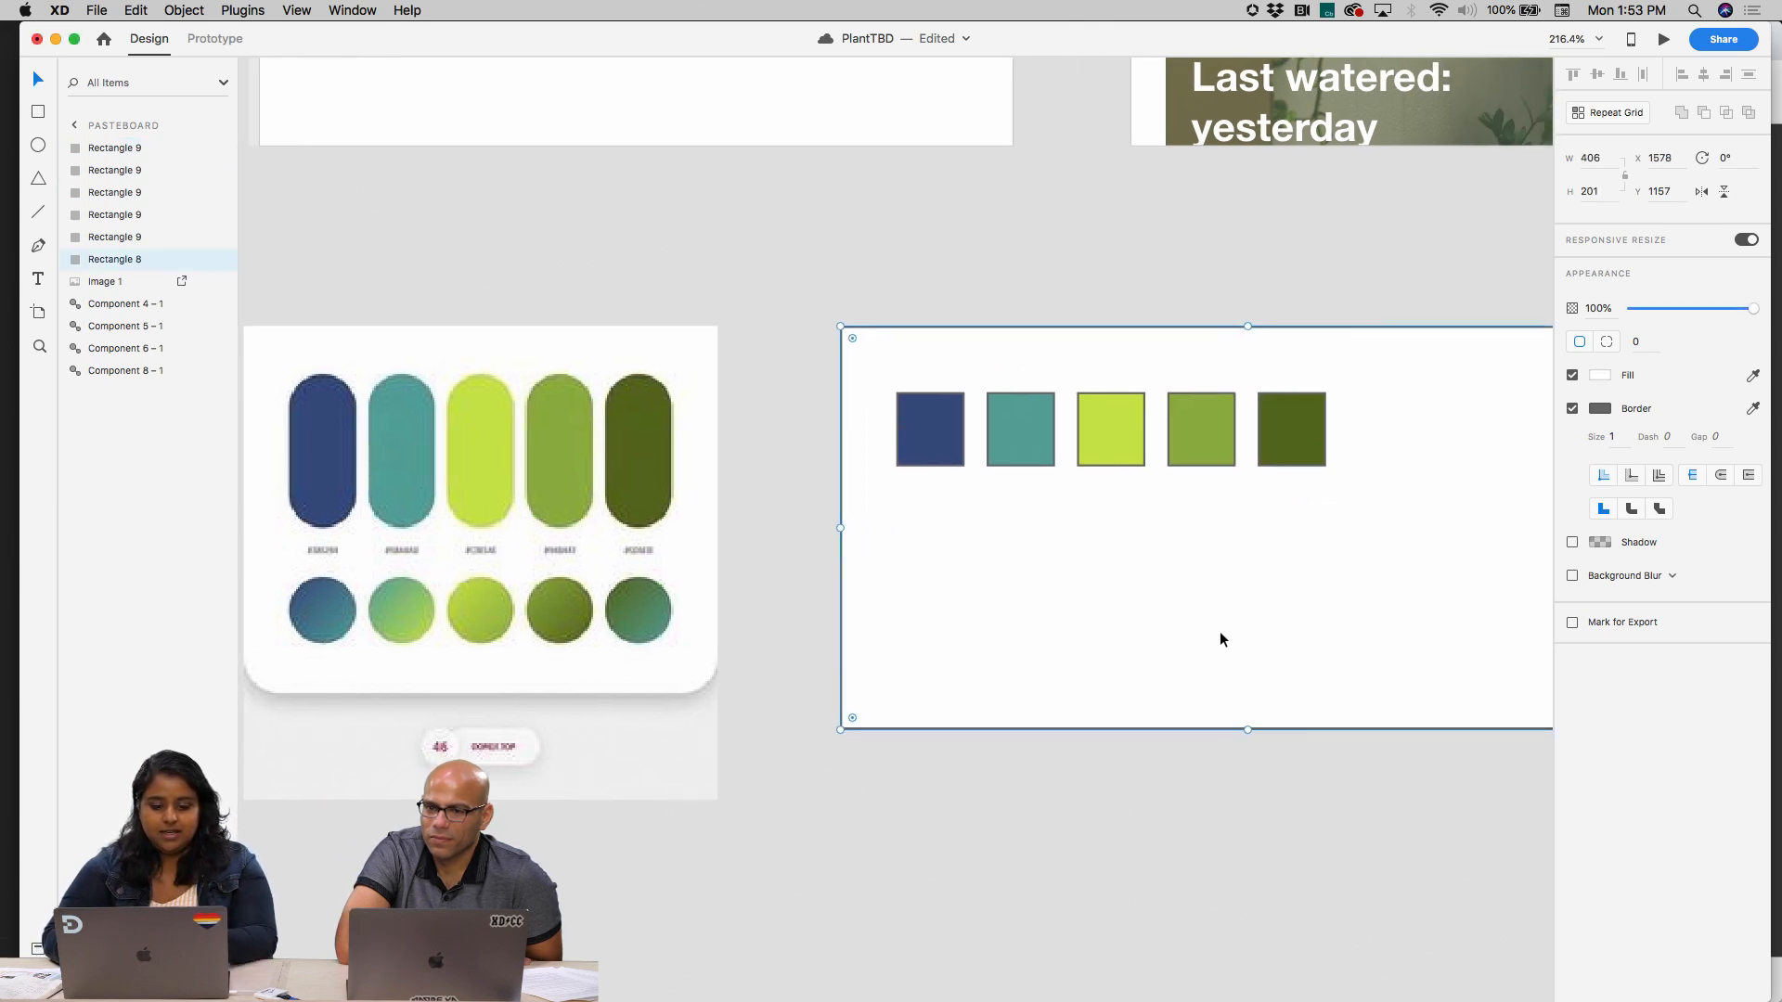
Duplicate the navy swatch directly below the row, inside the white palette rectangle
click(956, 415)
alt+drag(944, 431, 947, 603)
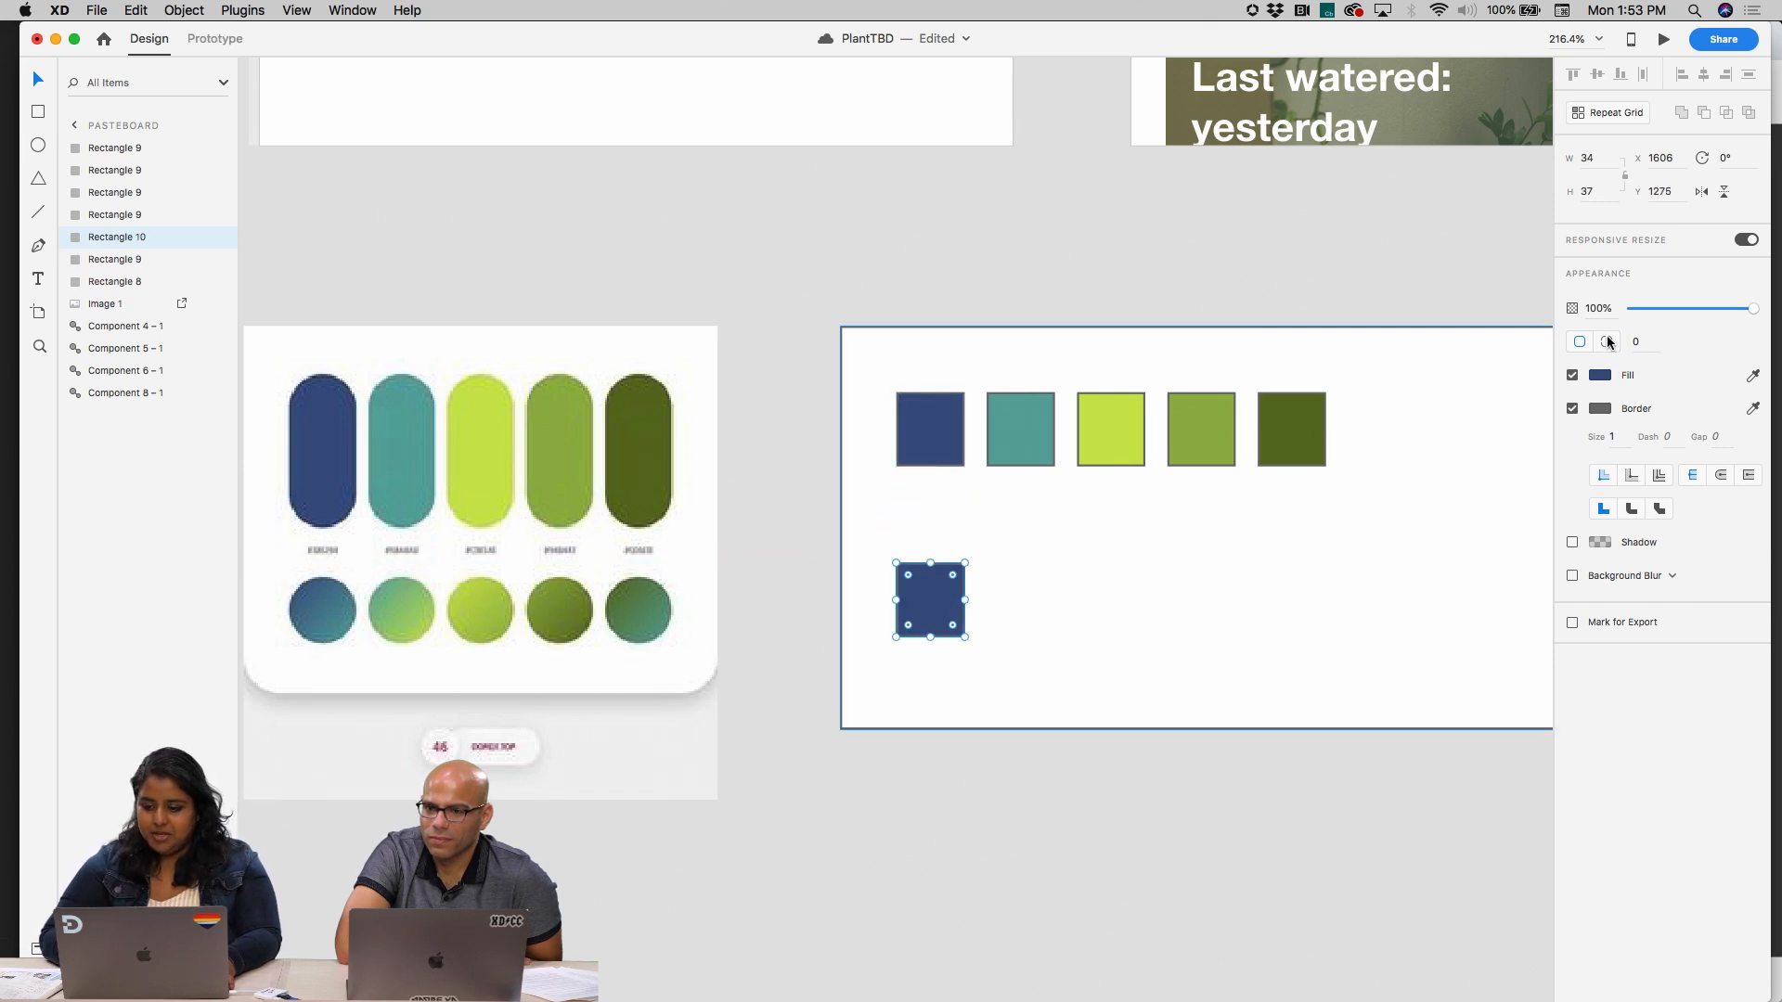
Try a linear gradient fill on the duplicated swatch, sampling its colour from the first navy swatch
click(1599, 375)
click(1414, 265)
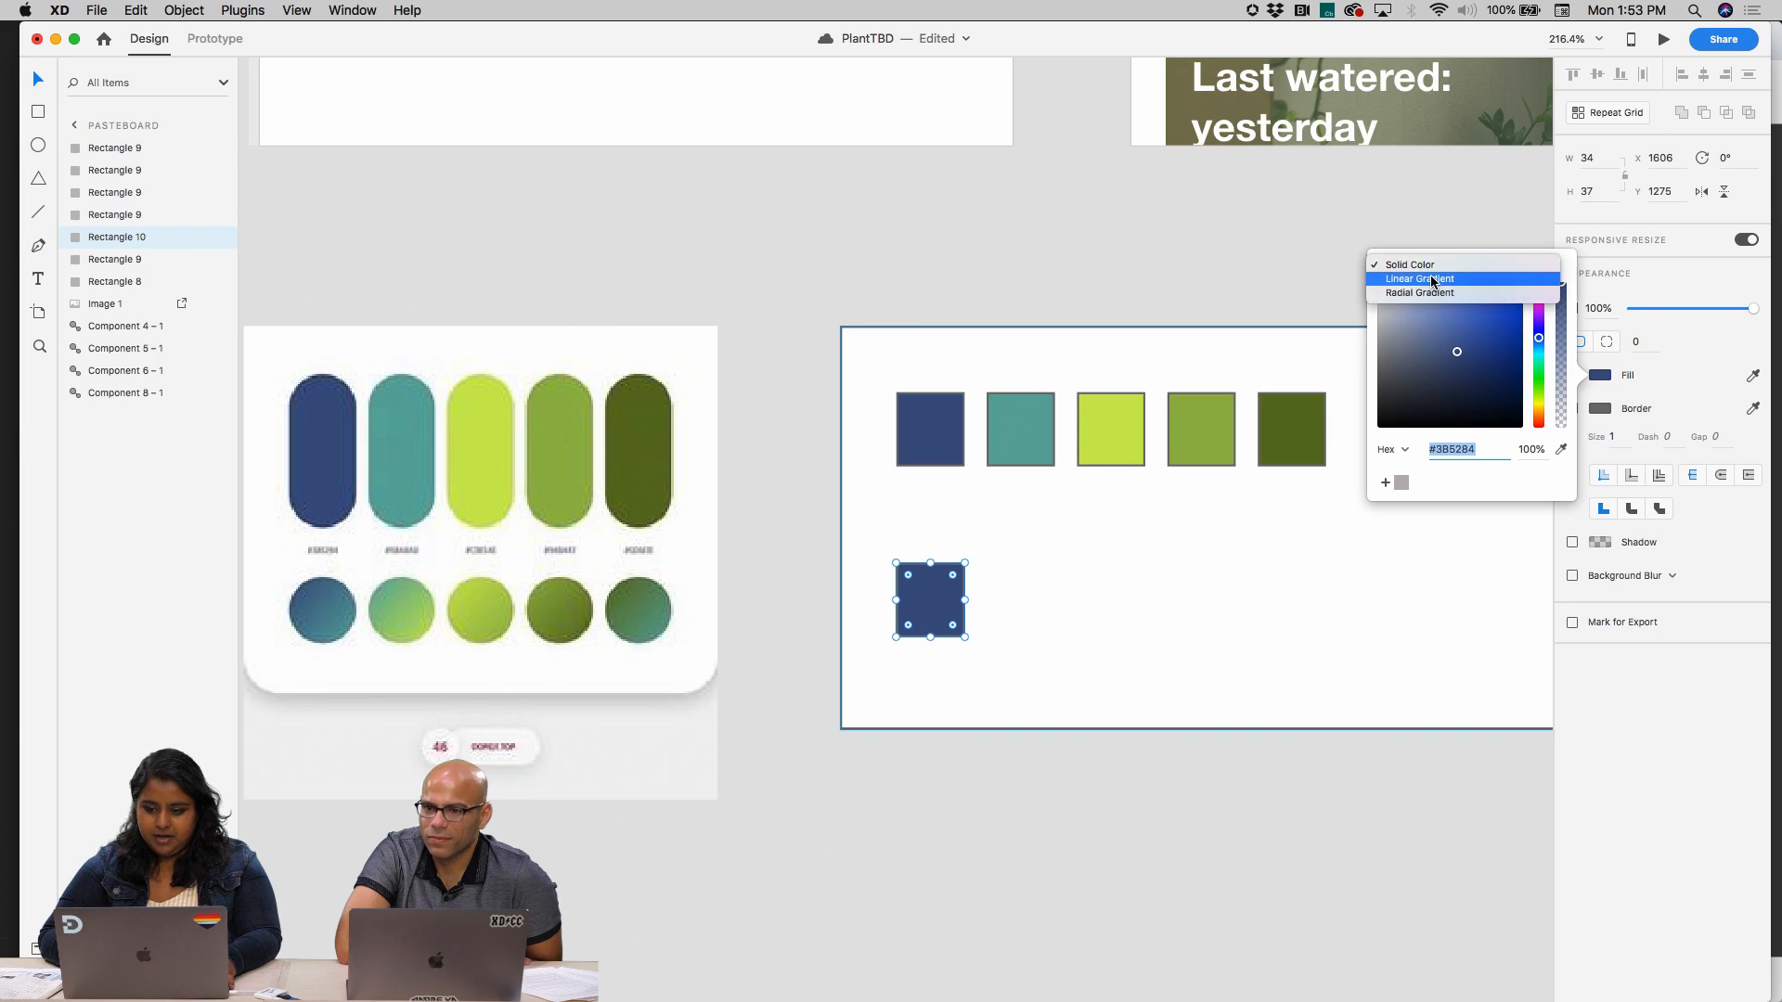
click(1431, 279)
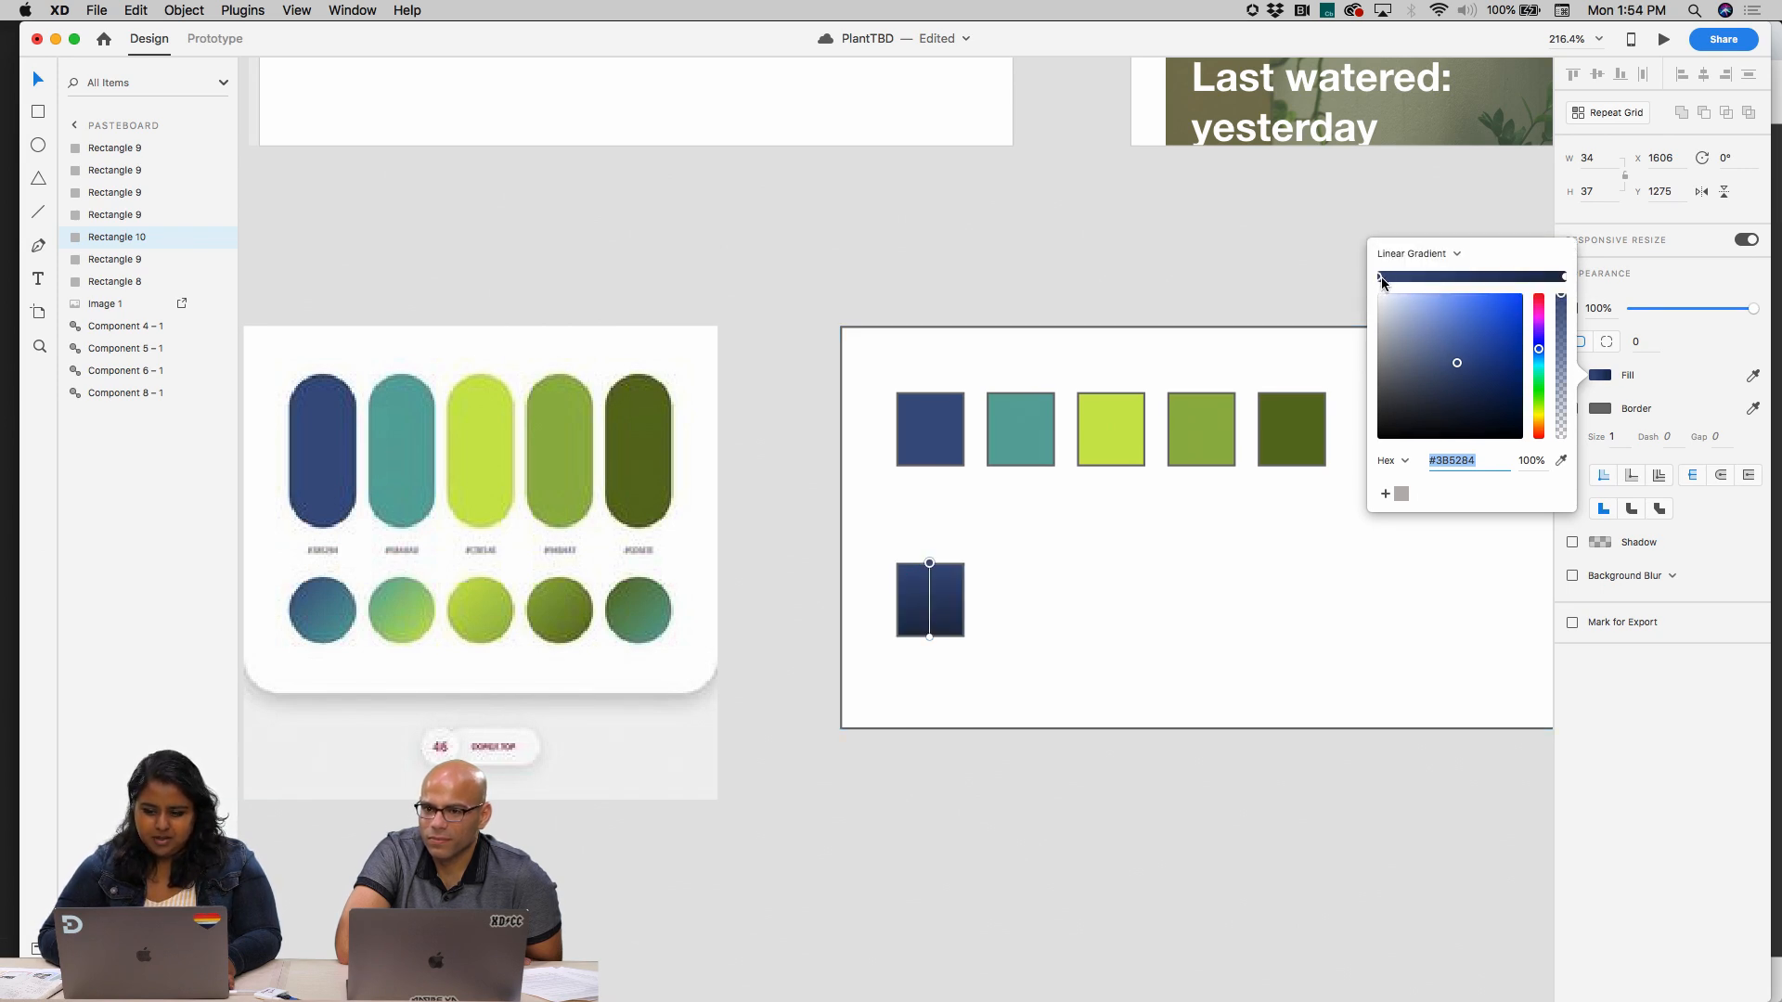
click(1745, 378)
click(1751, 376)
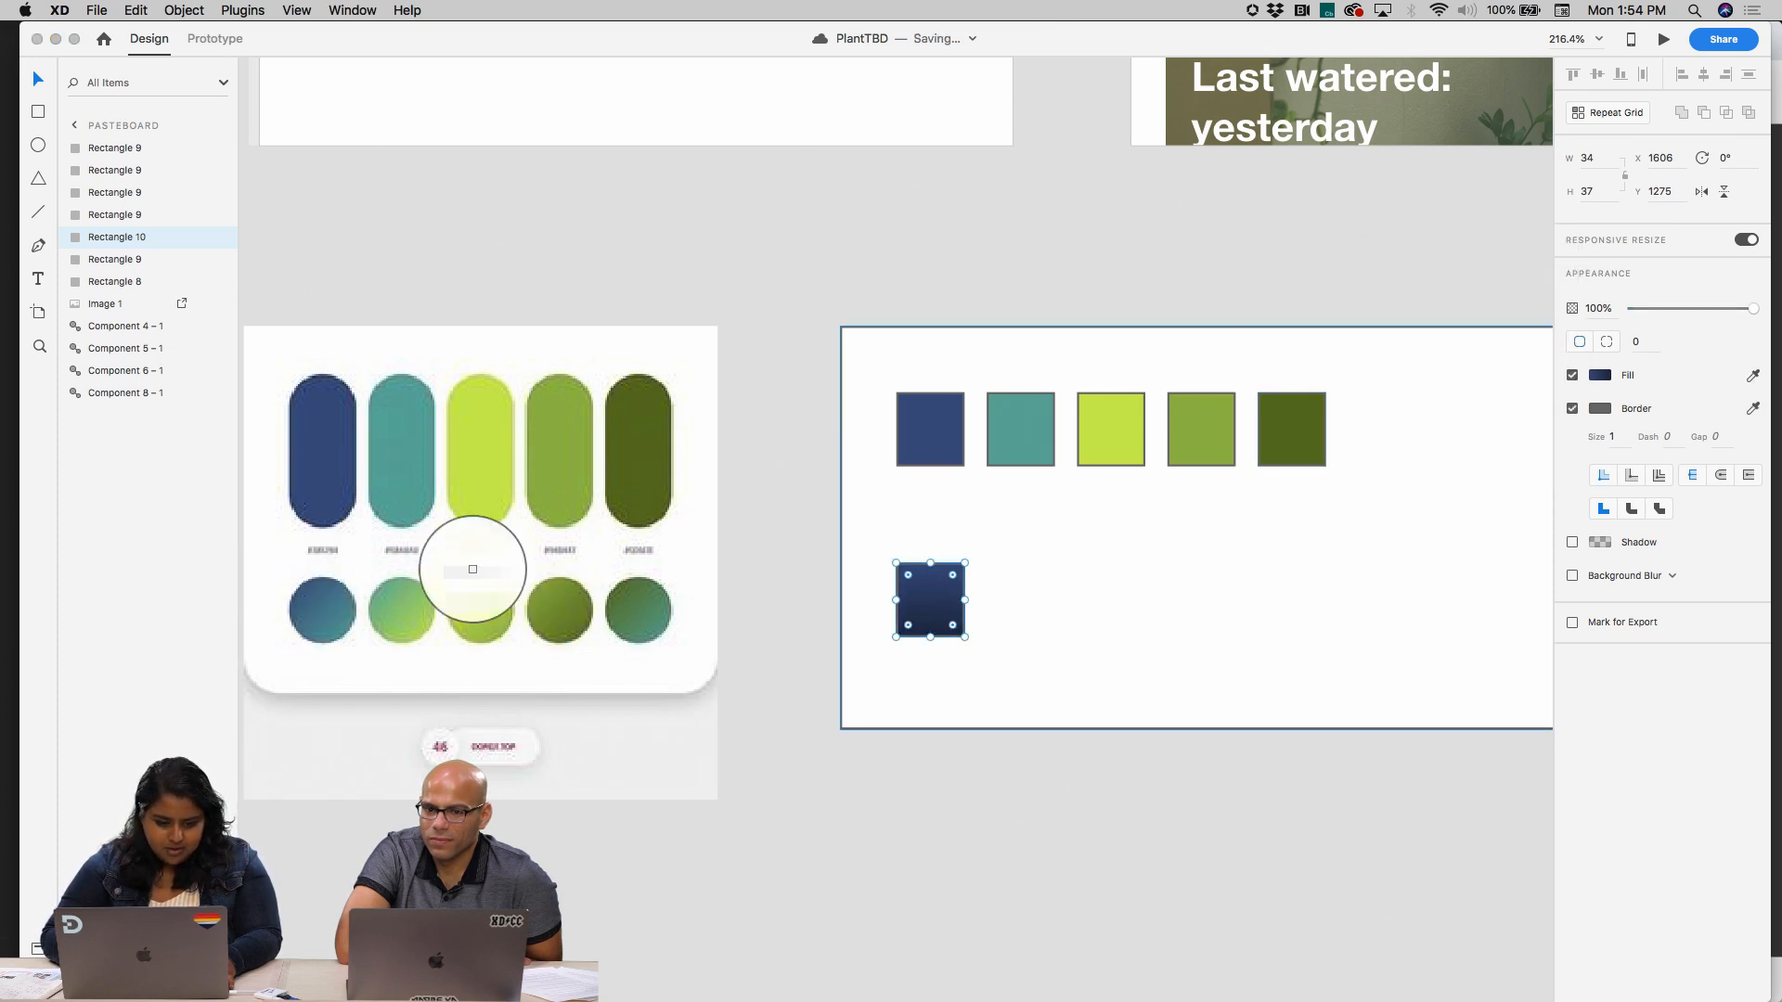
click(928, 403)
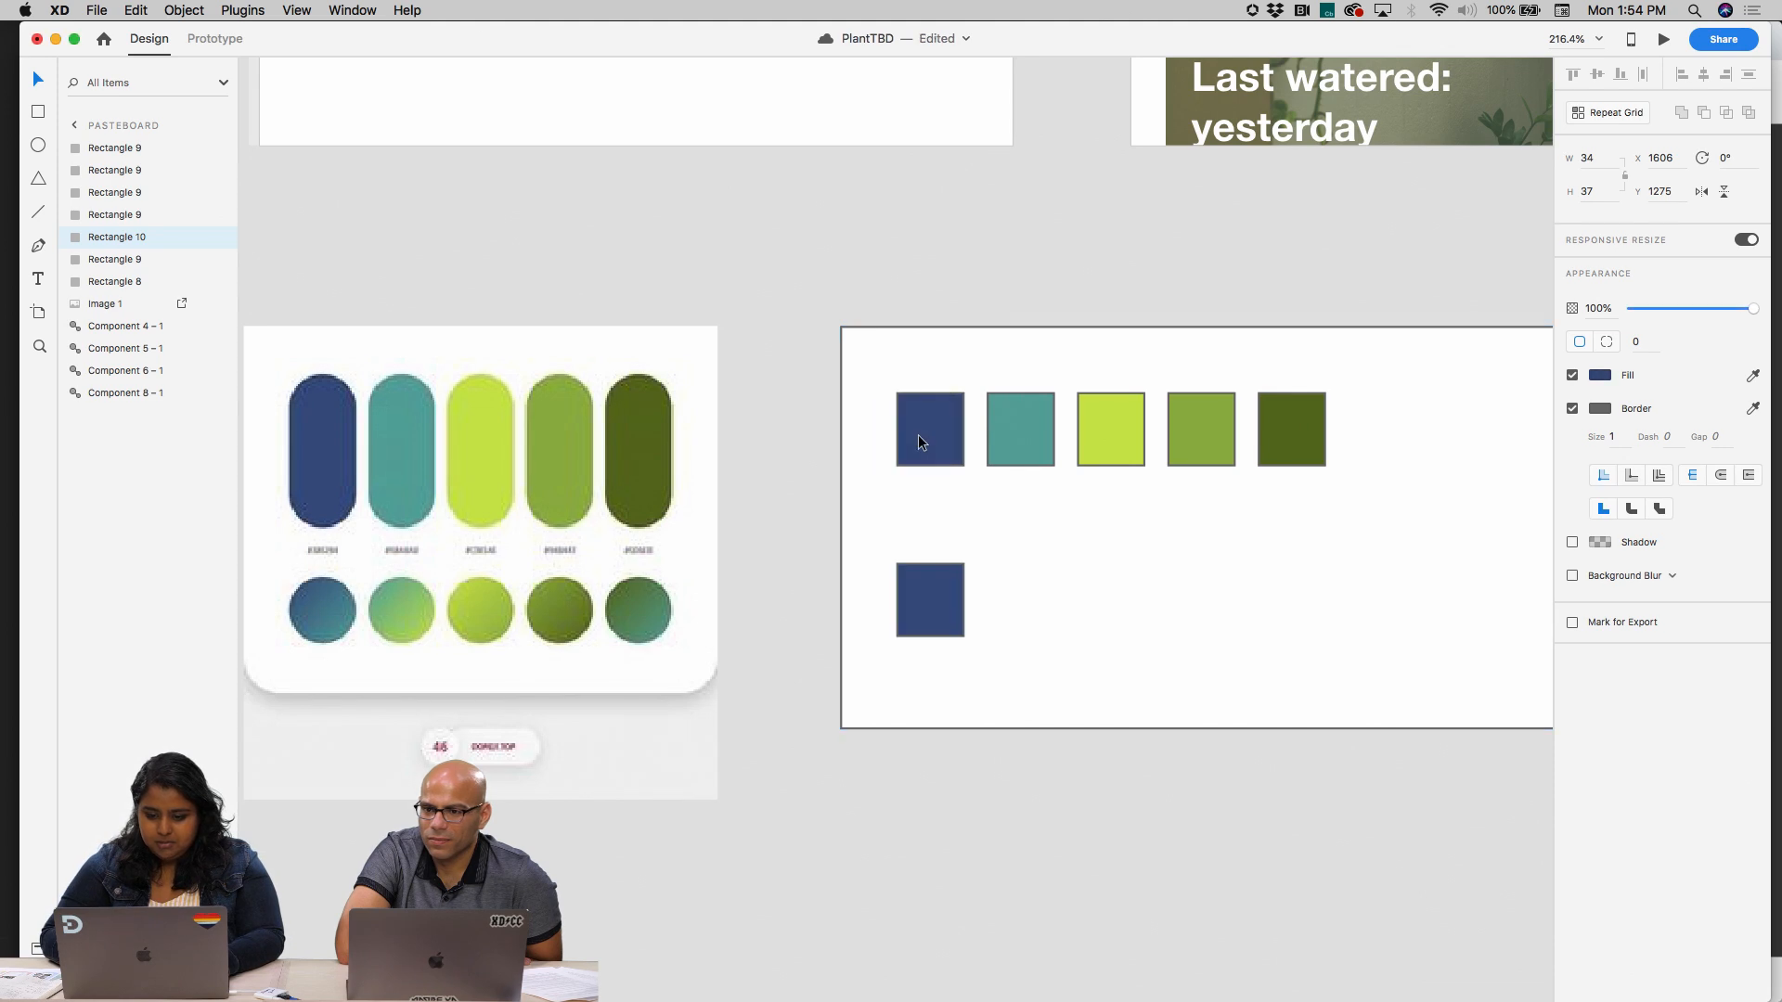
Save the first swatch's navy fill #3B5284 to the colour picker's saved colours
click(1166, 517)
click(961, 431)
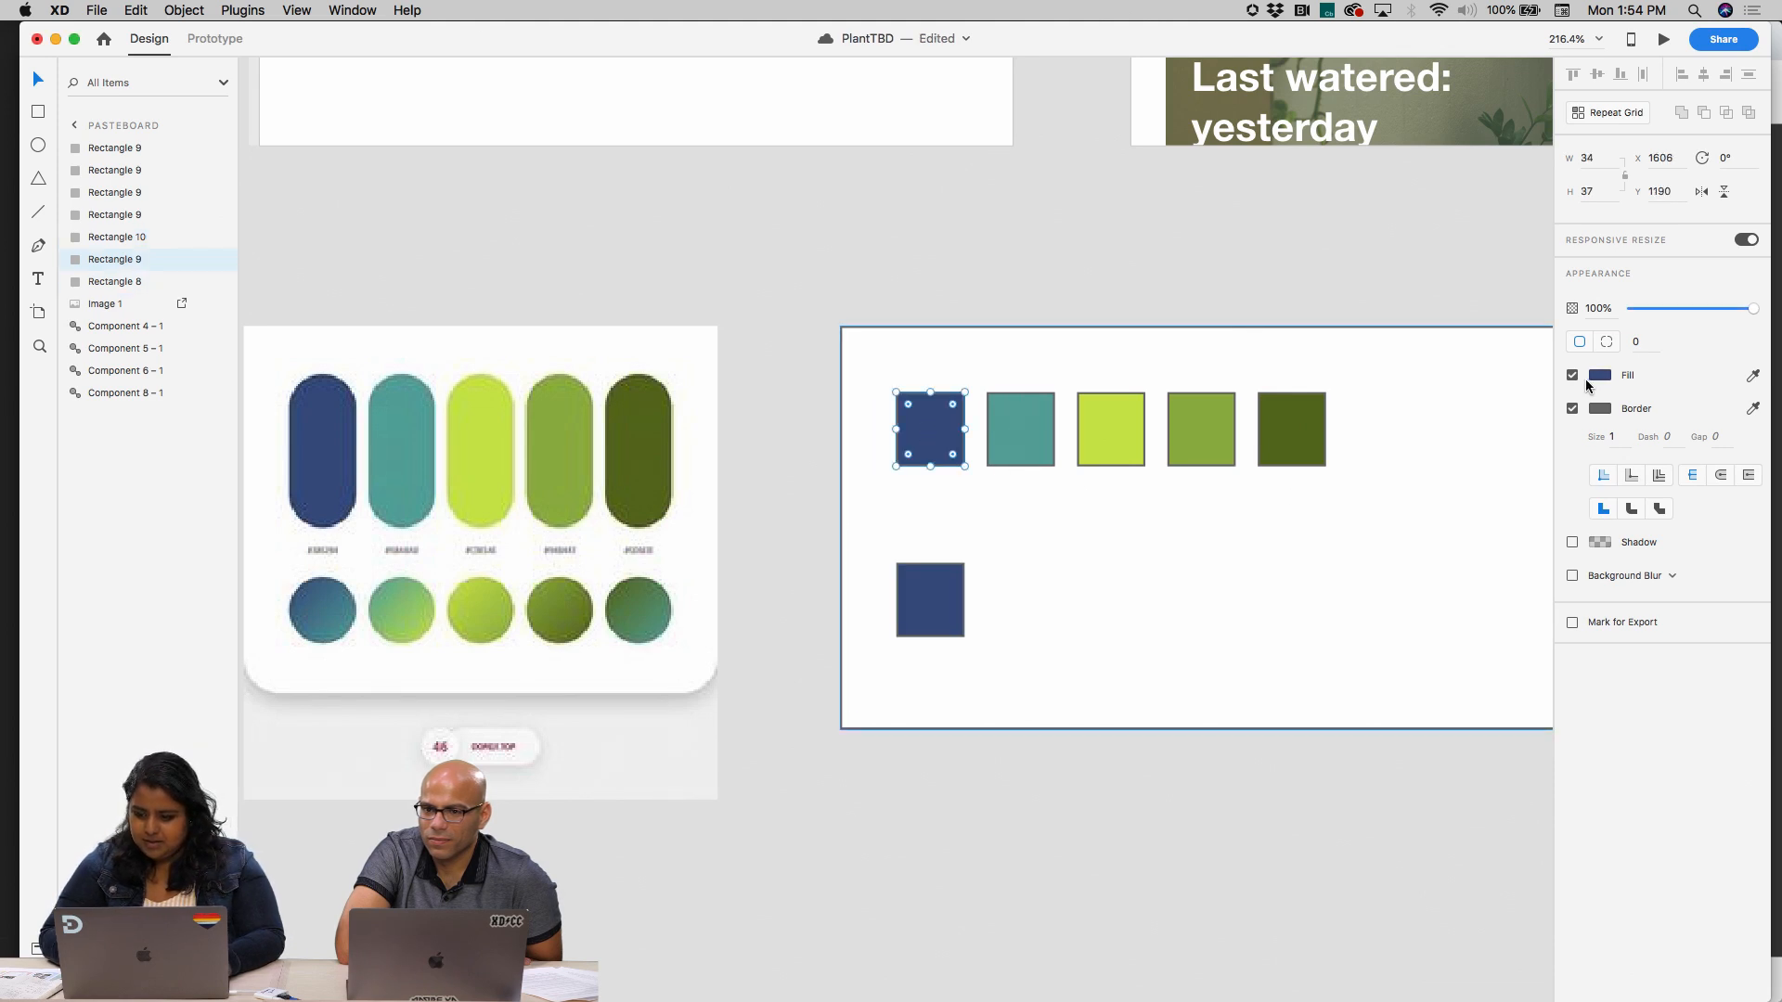
click(1597, 376)
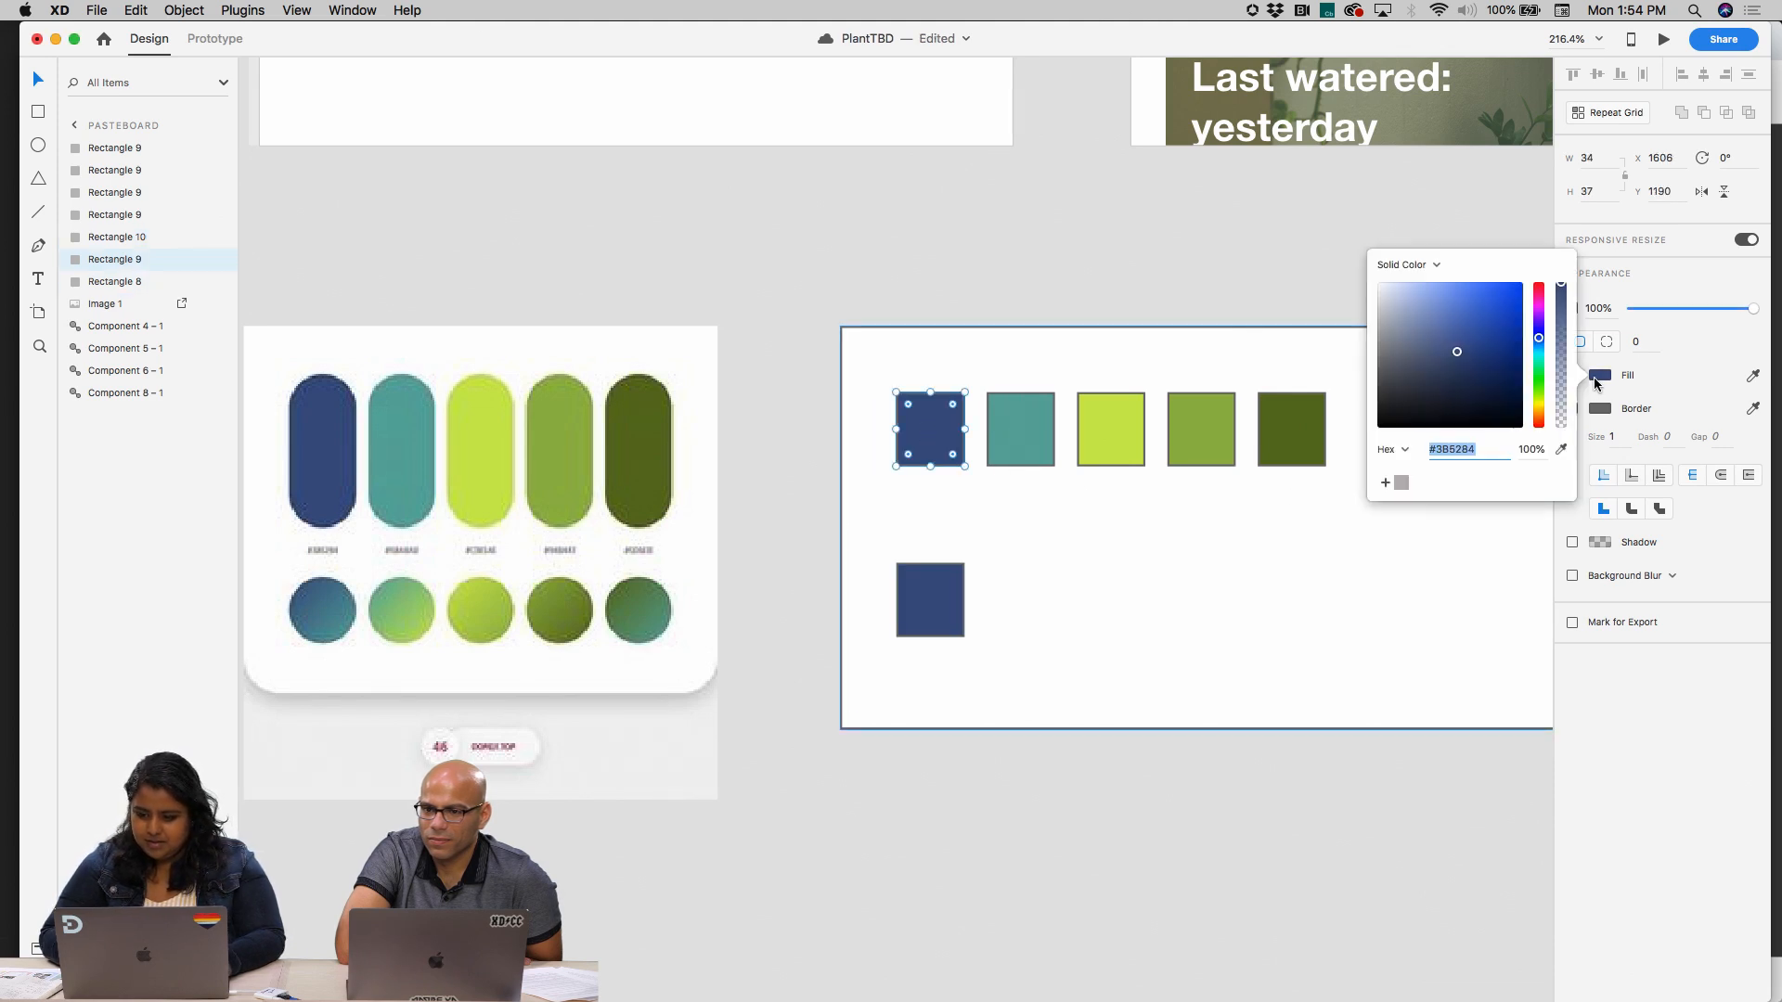
click(1149, 611)
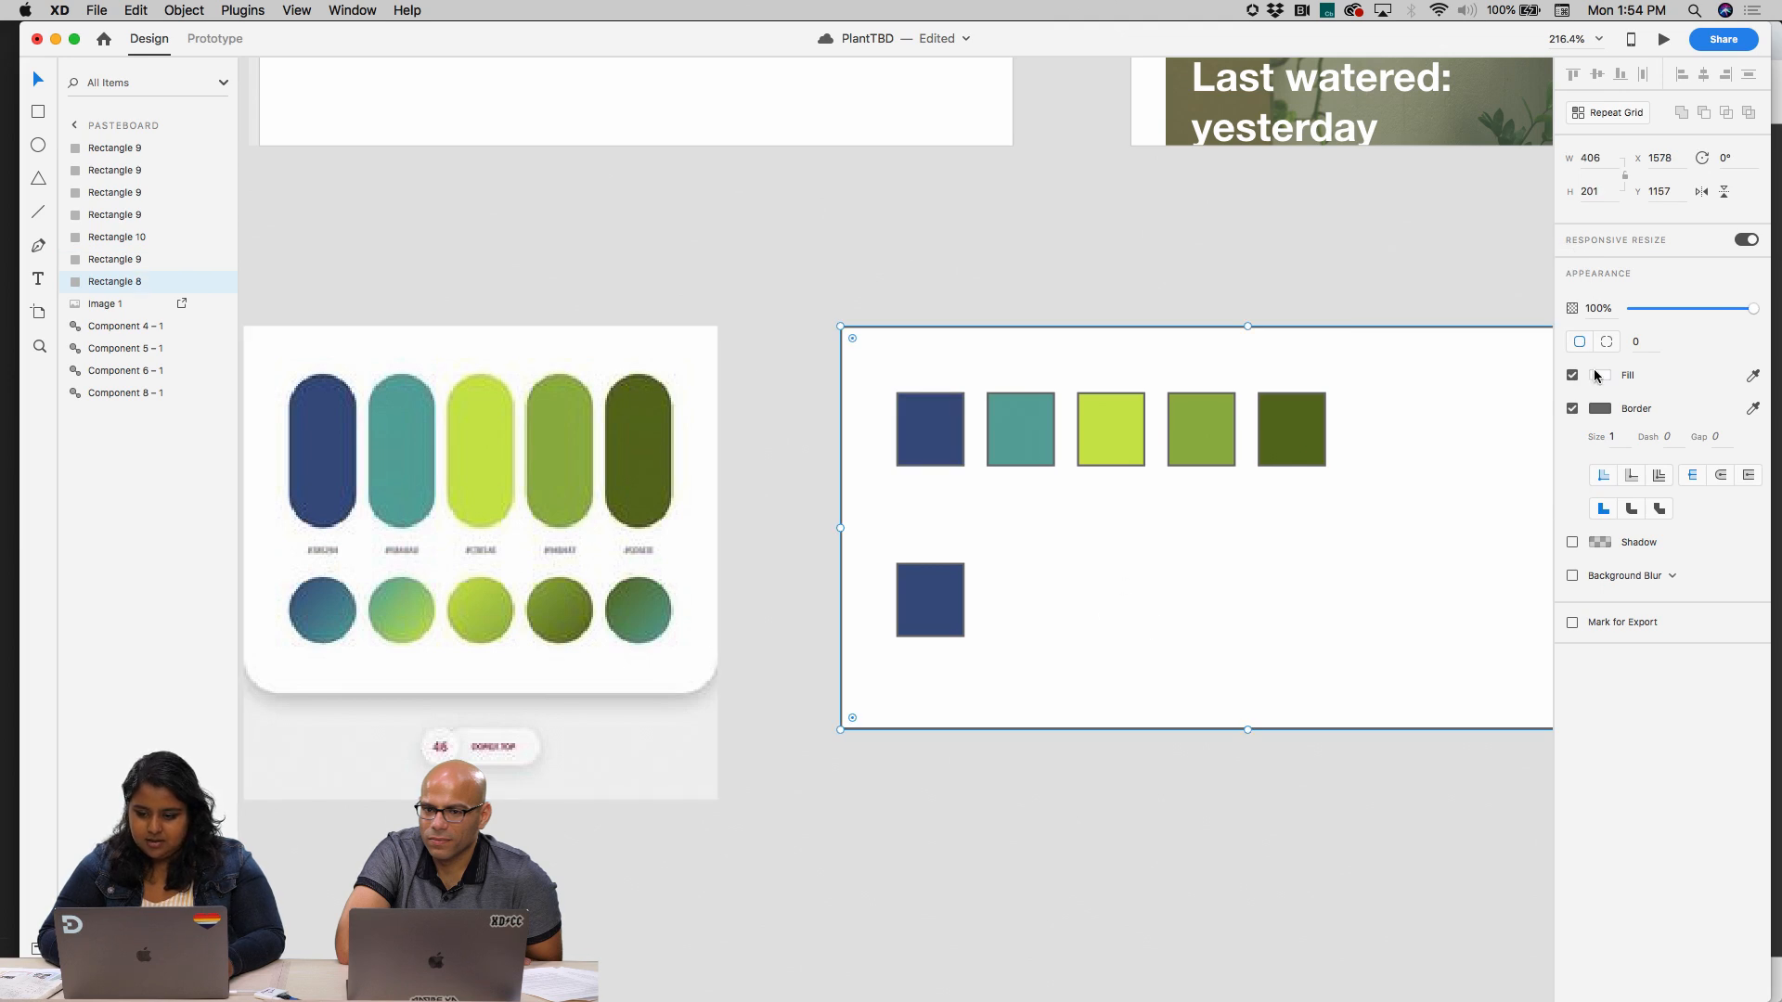
click(1605, 376)
click(1561, 450)
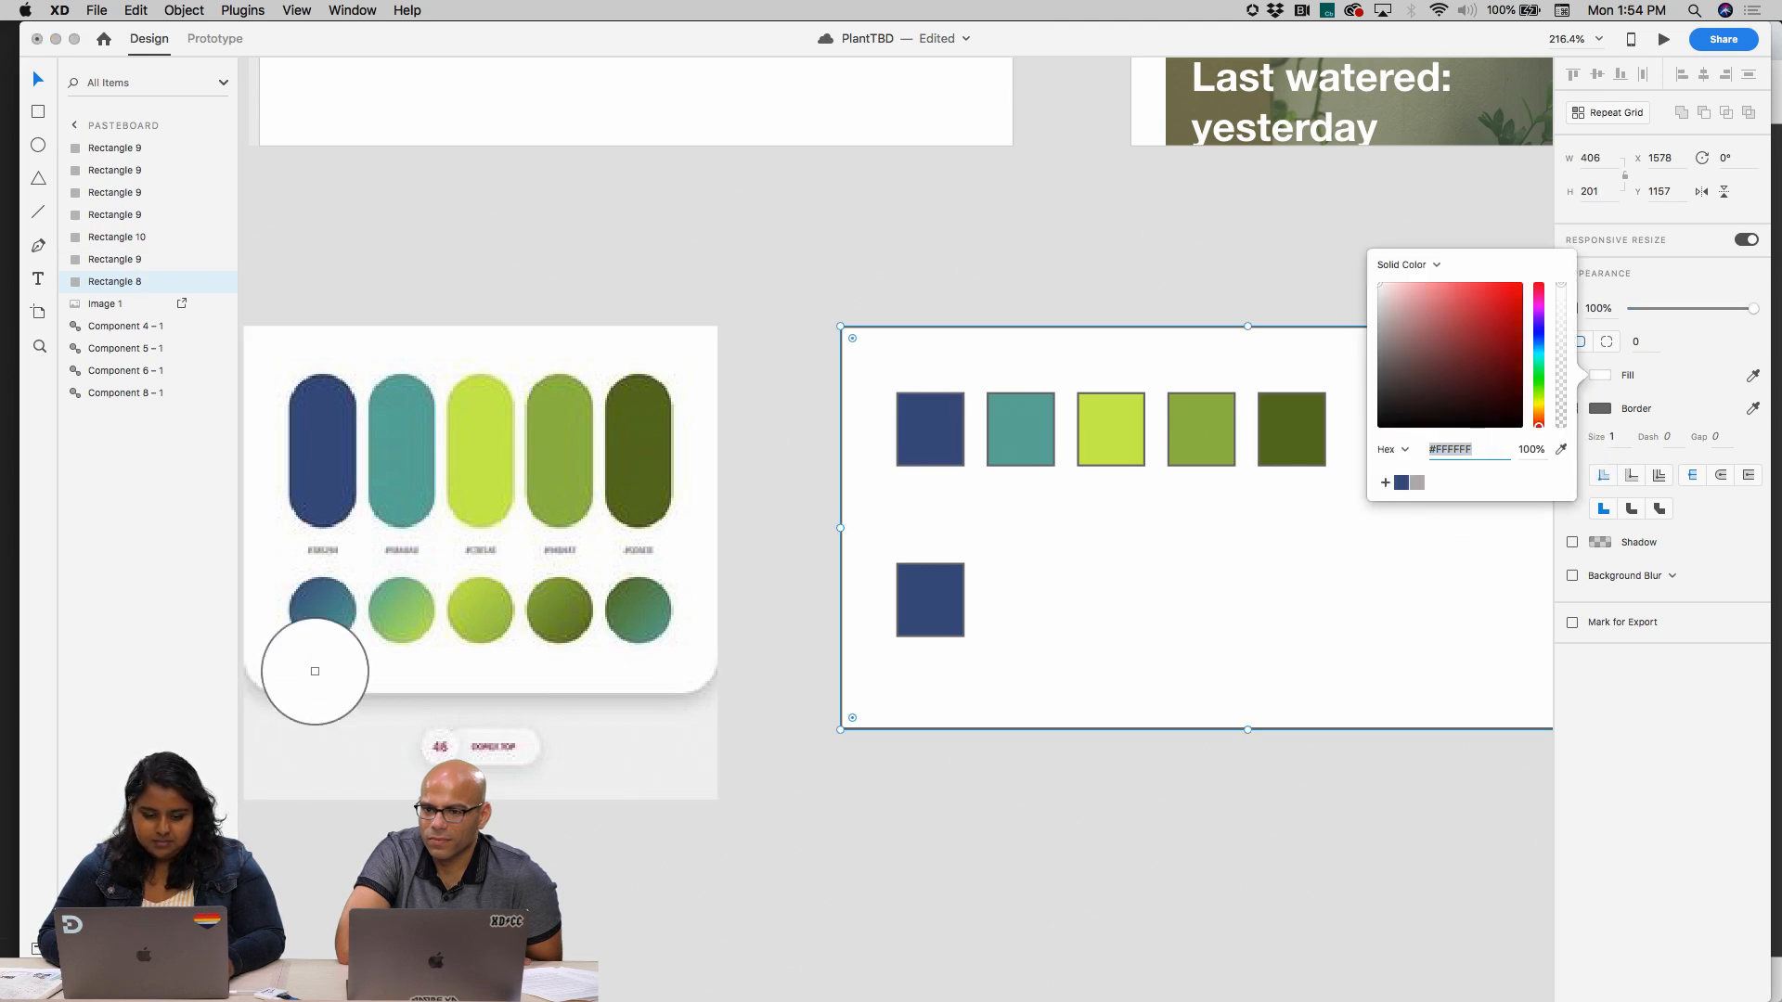
click(329, 629)
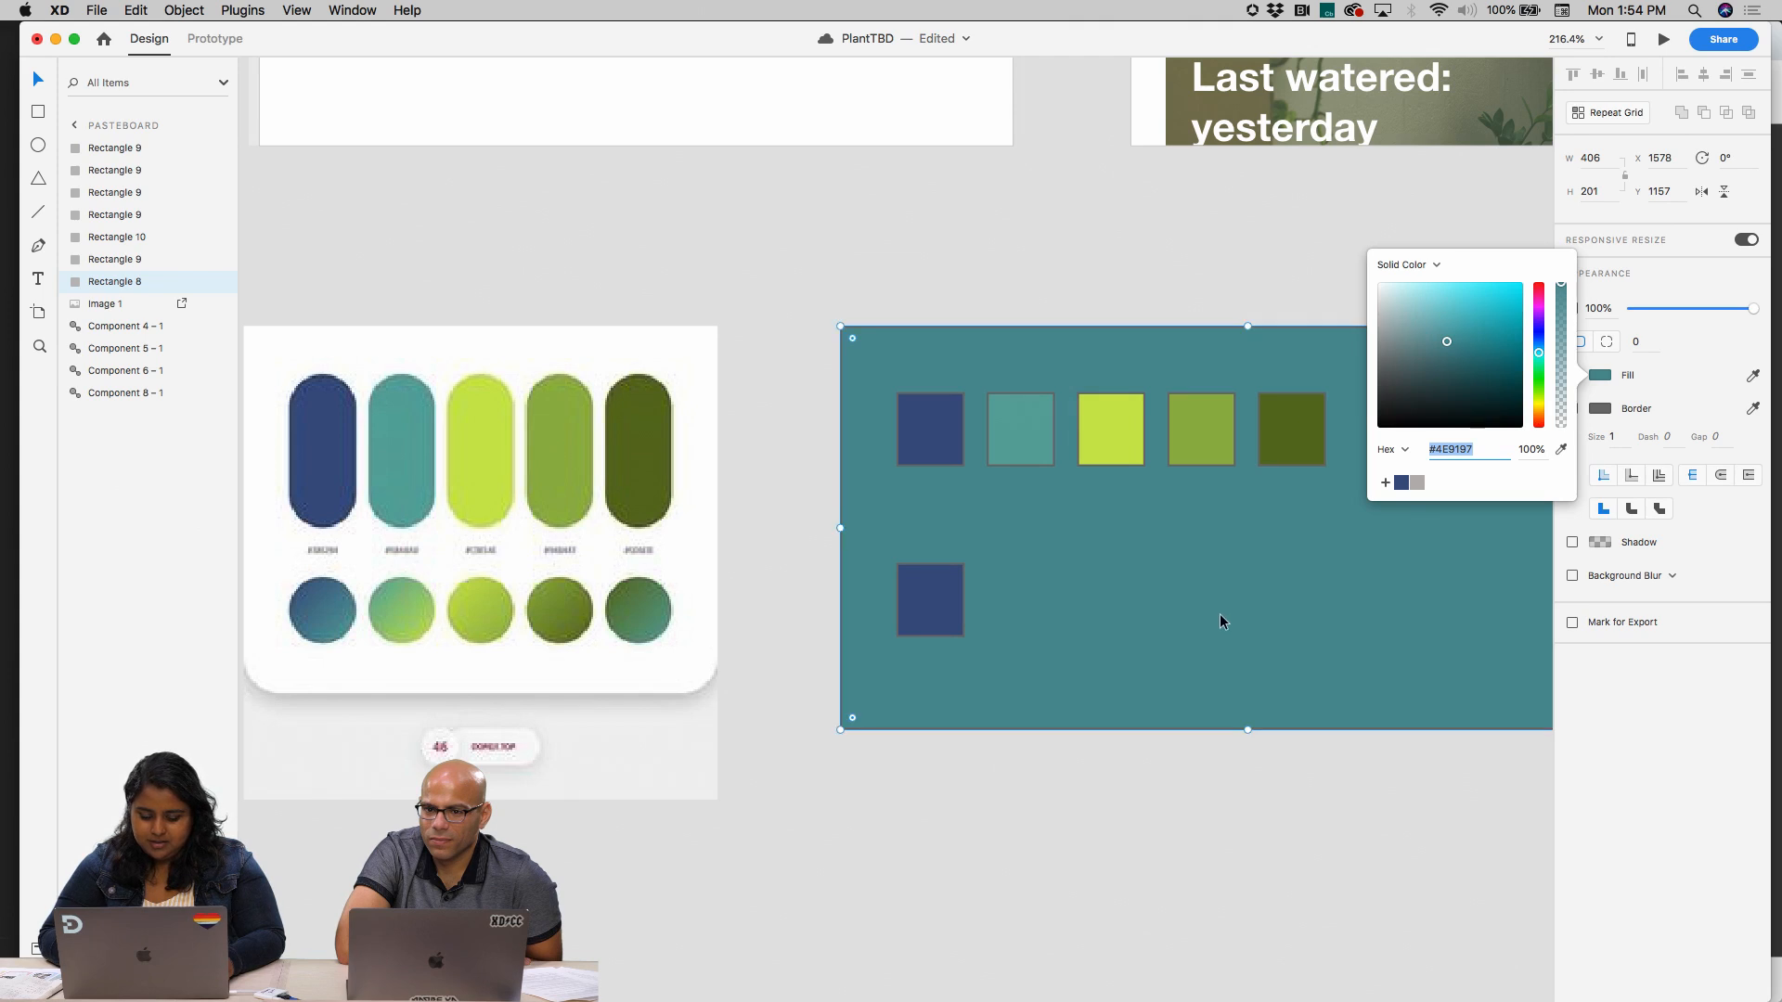
click(1167, 240)
key(super+z)
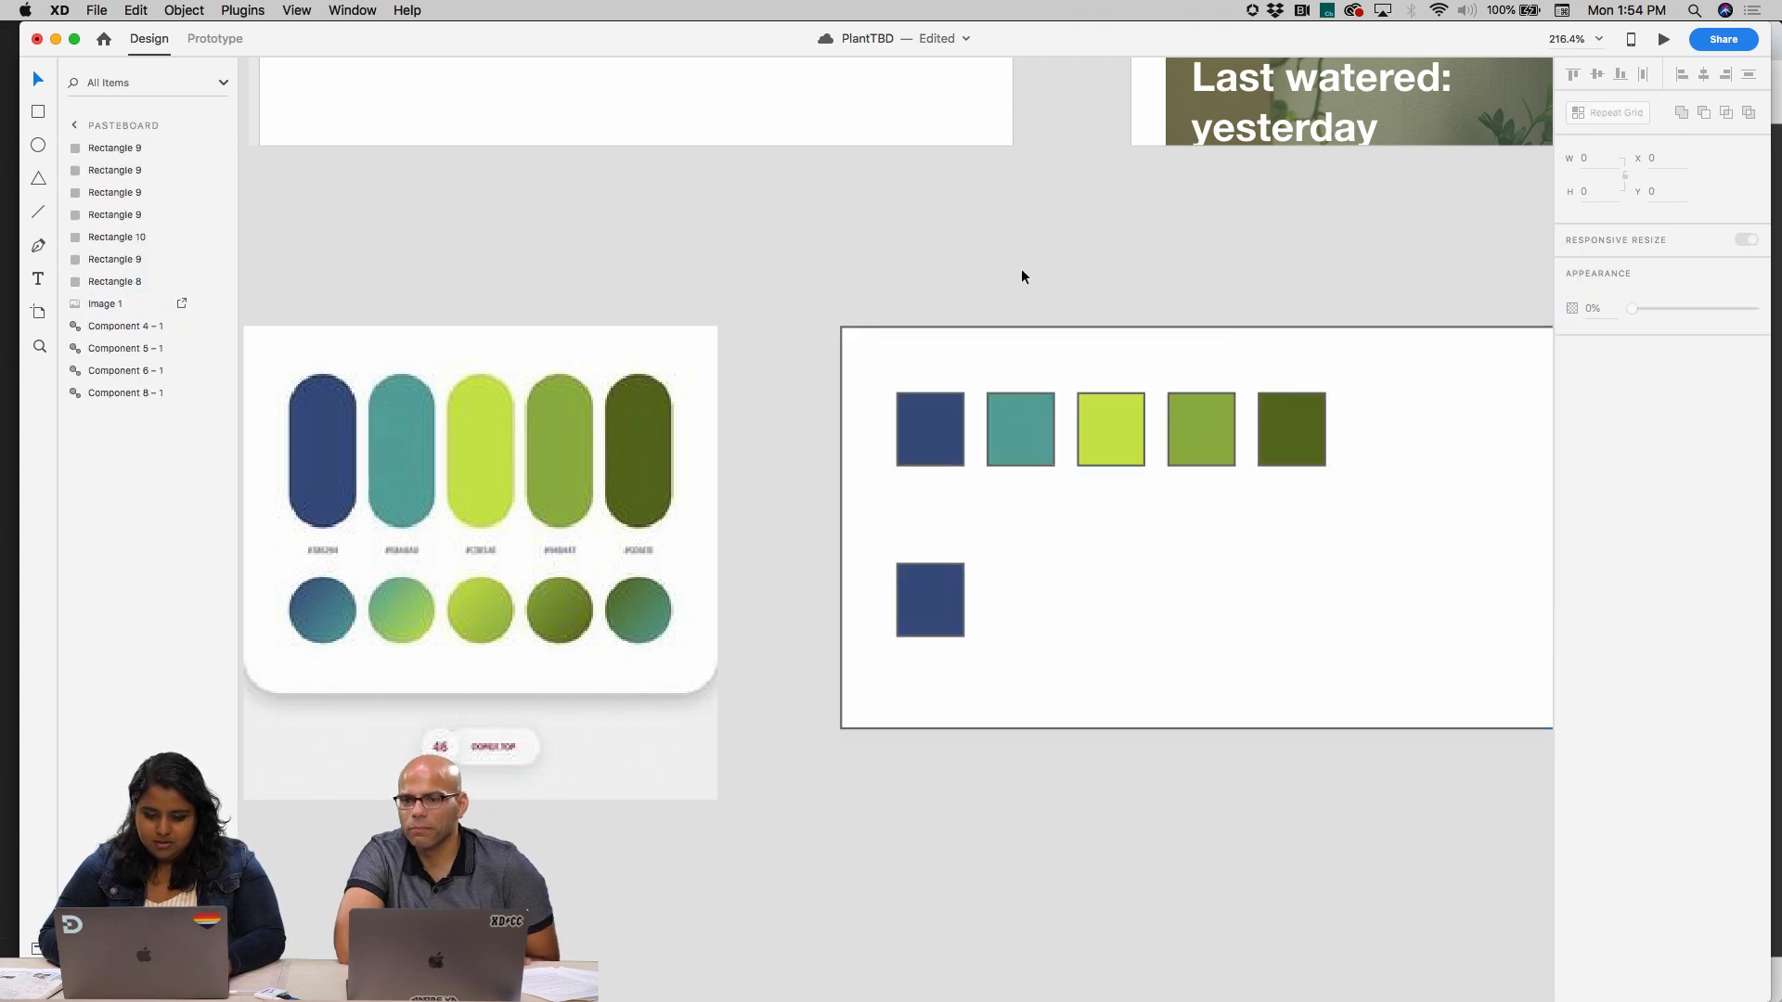
Fill the lower swatch with the teal sampled from the palette image's first gradient circle and save that colour
click(933, 601)
click(1599, 375)
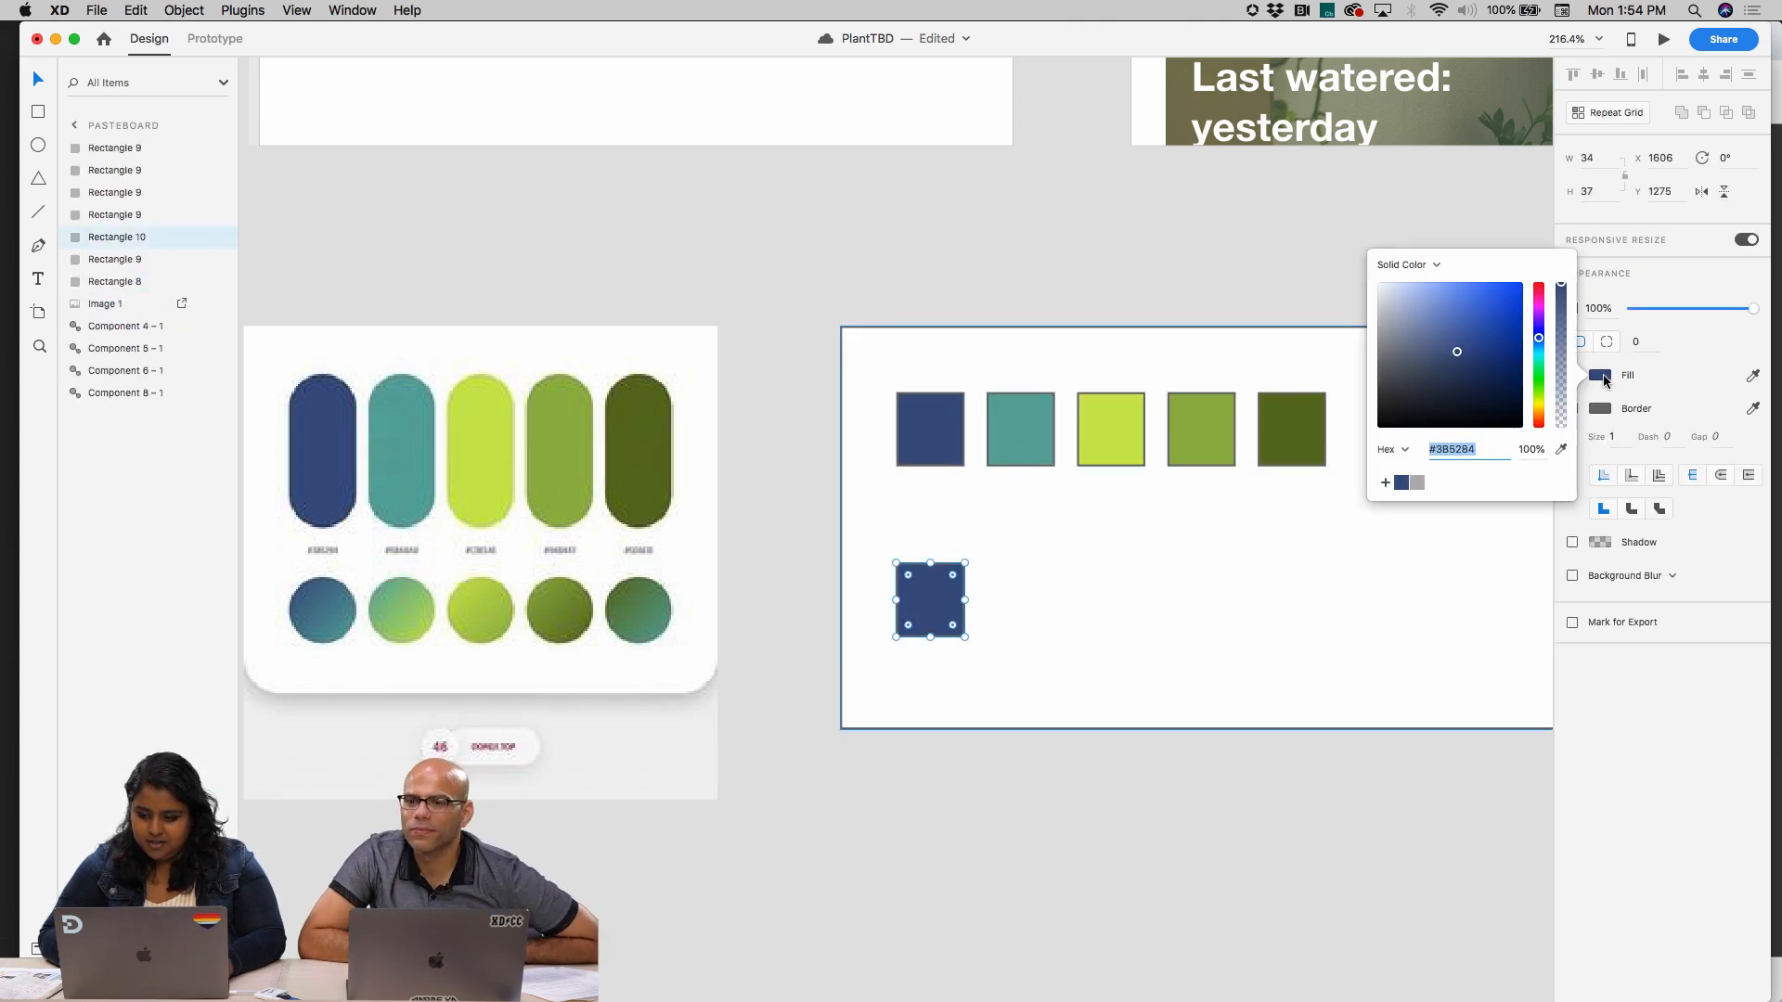
click(1561, 449)
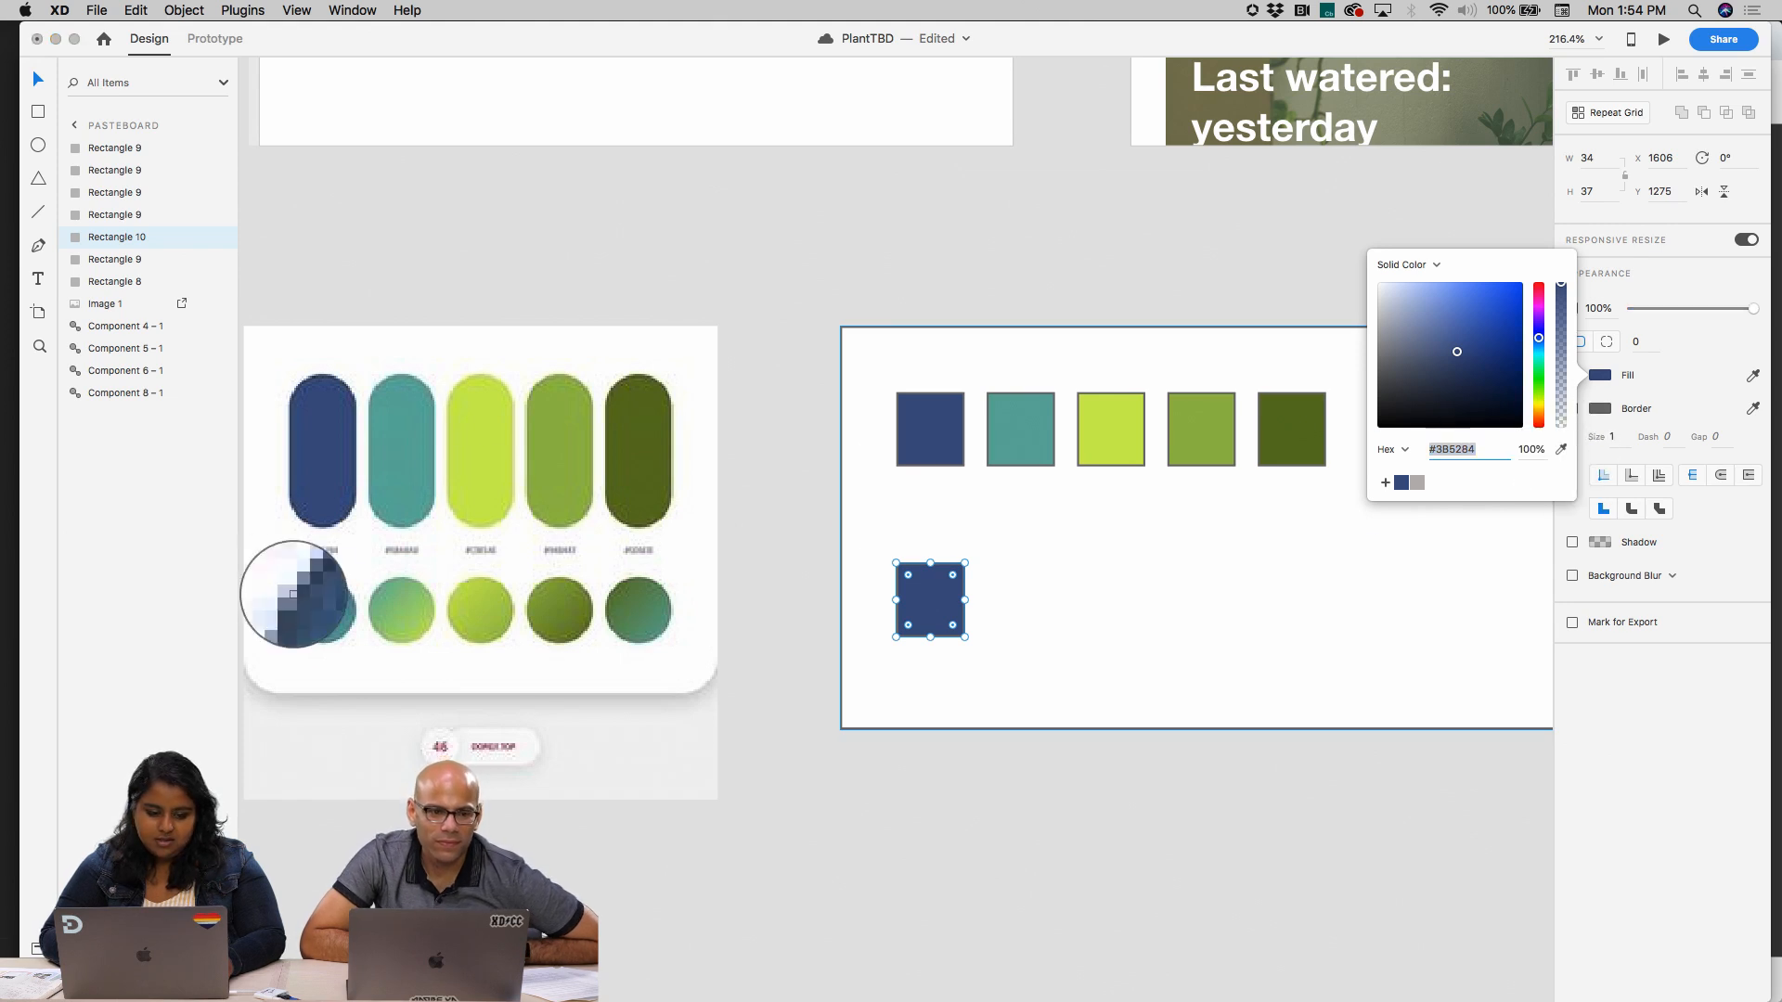
click(348, 622)
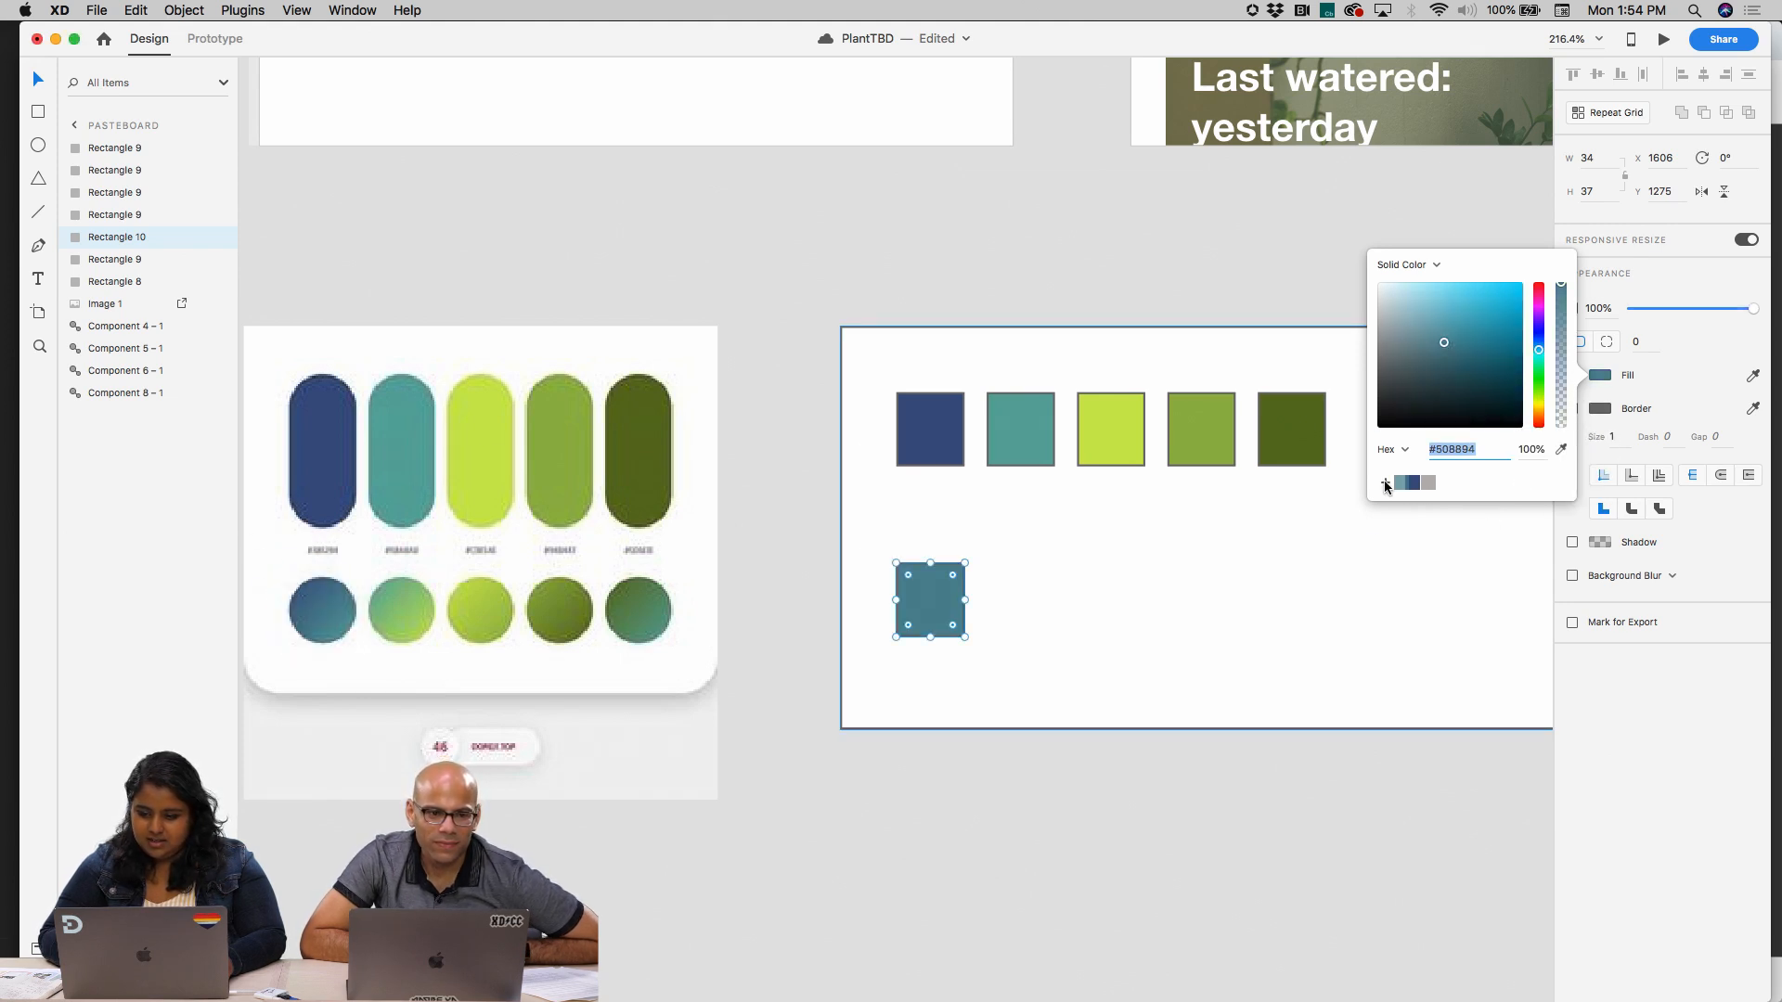
click(1300, 626)
Change the lower swatch's fill to a linear gradient running diagonally from corner to corner
click(932, 596)
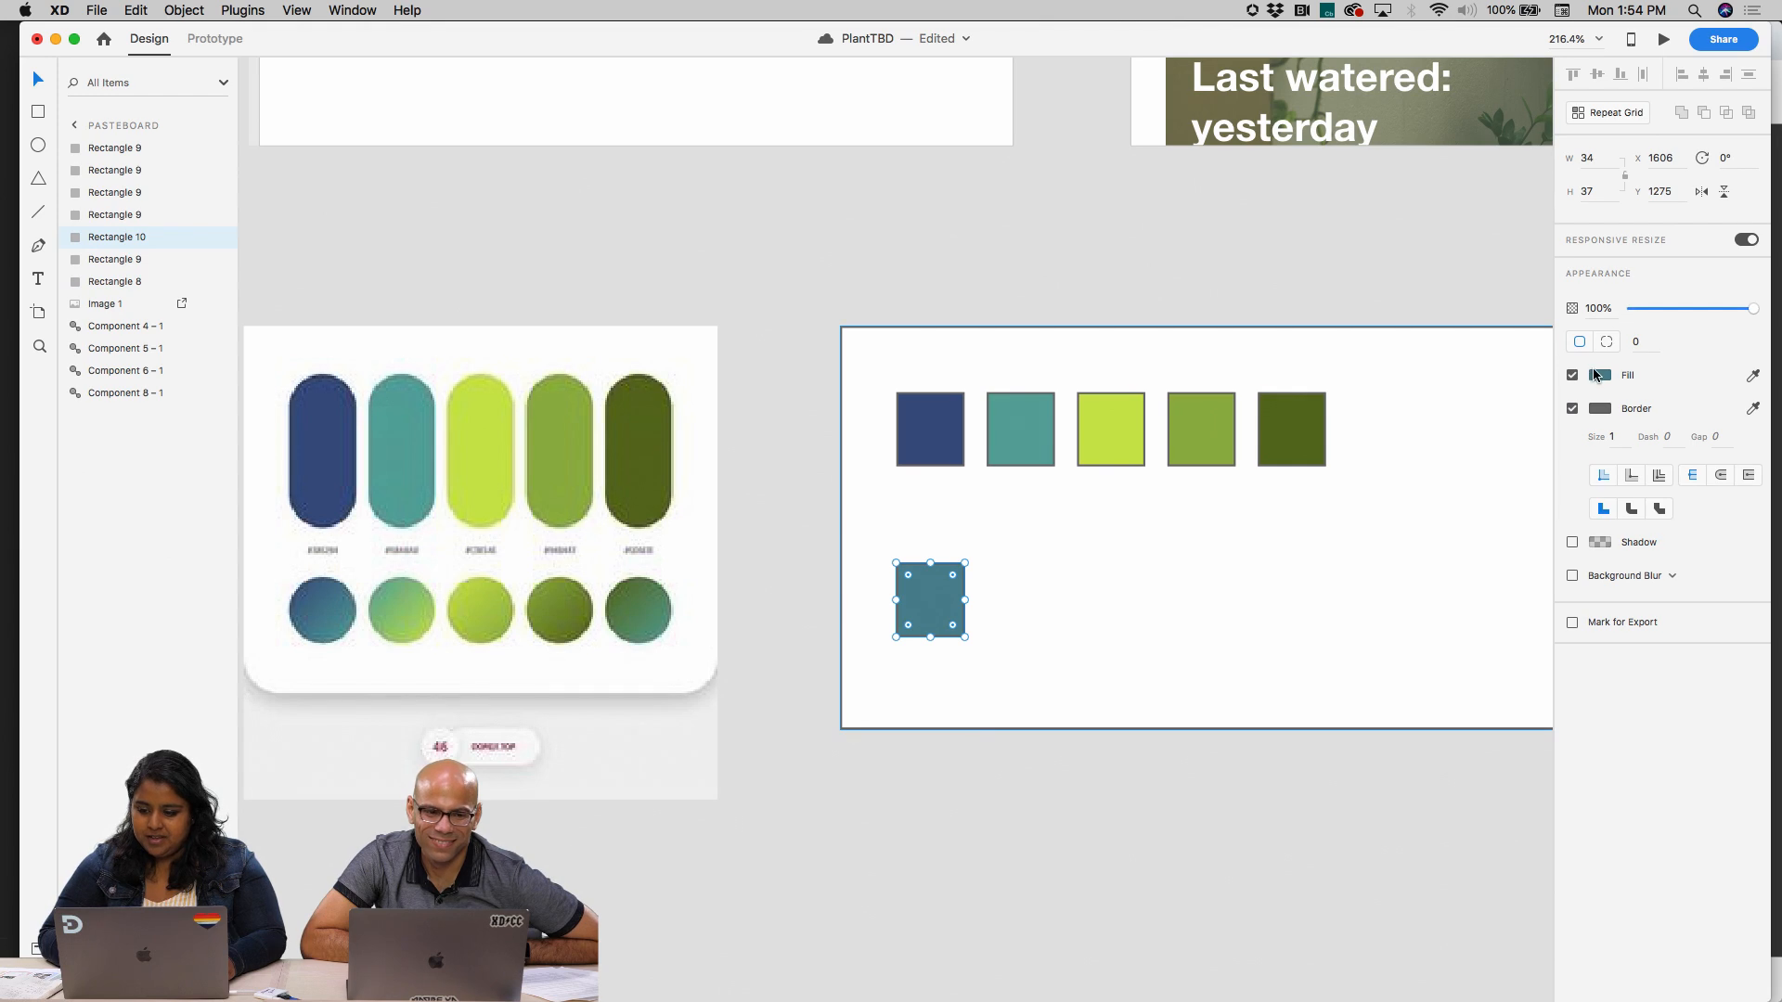
click(1595, 375)
click(1405, 261)
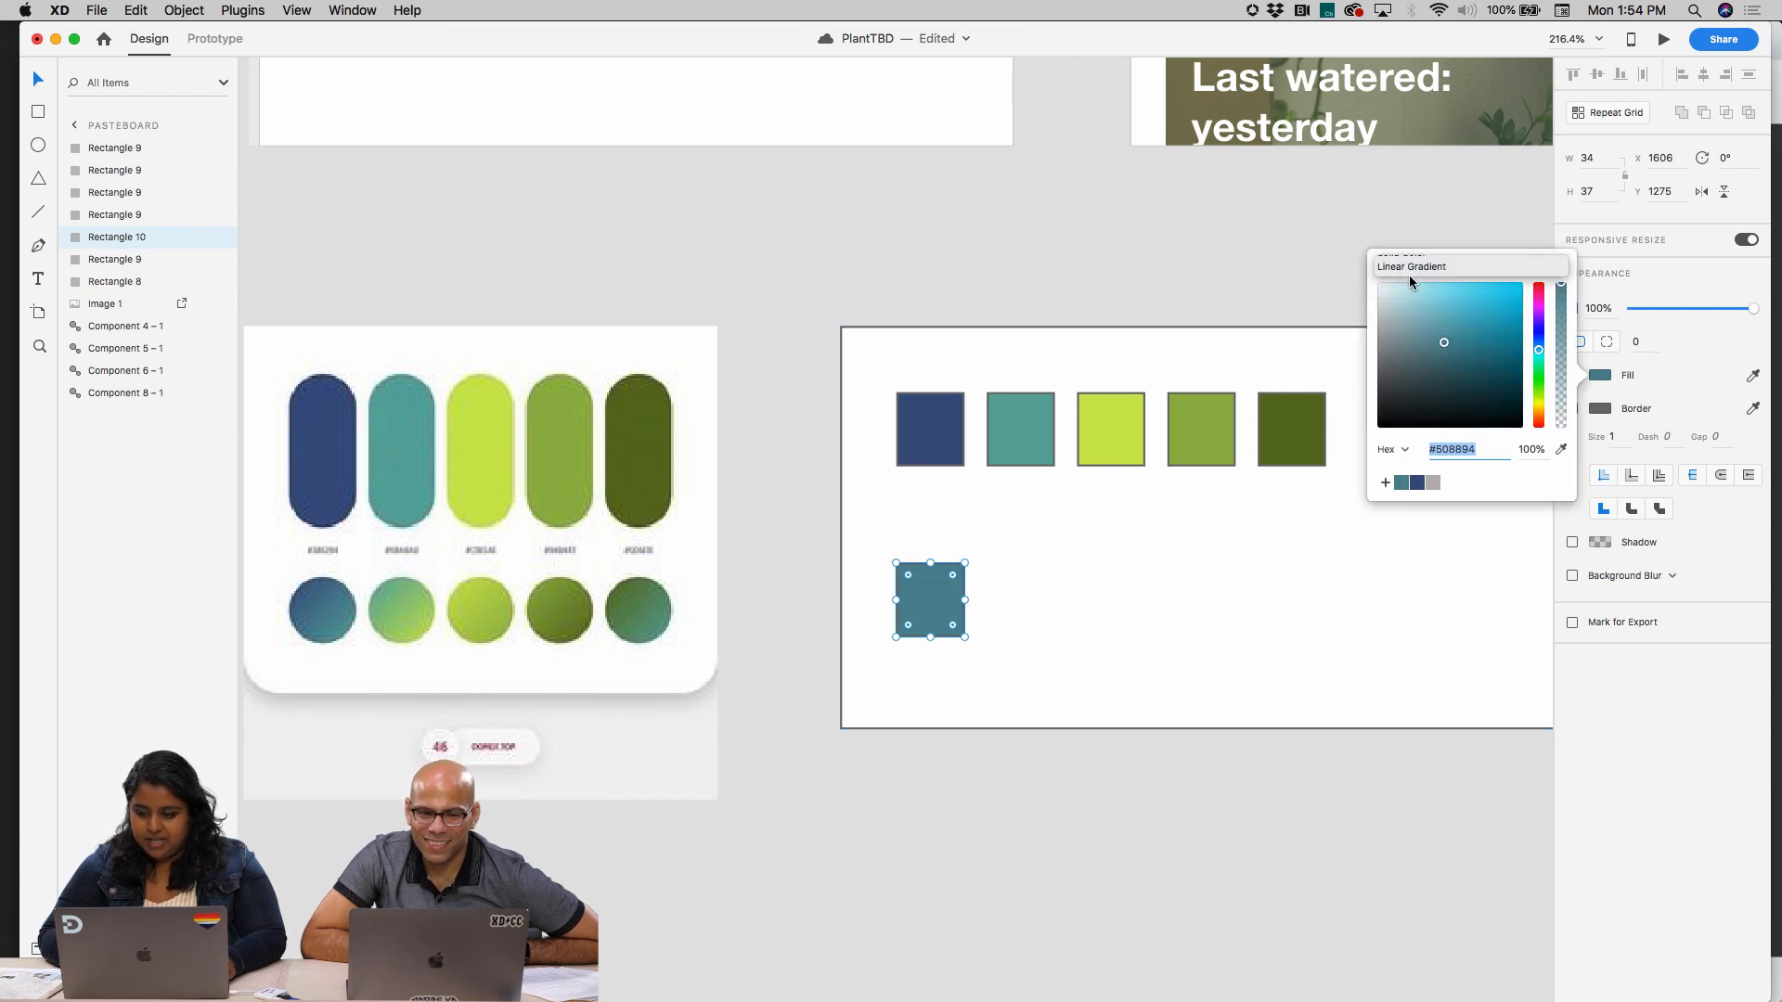
click(1409, 268)
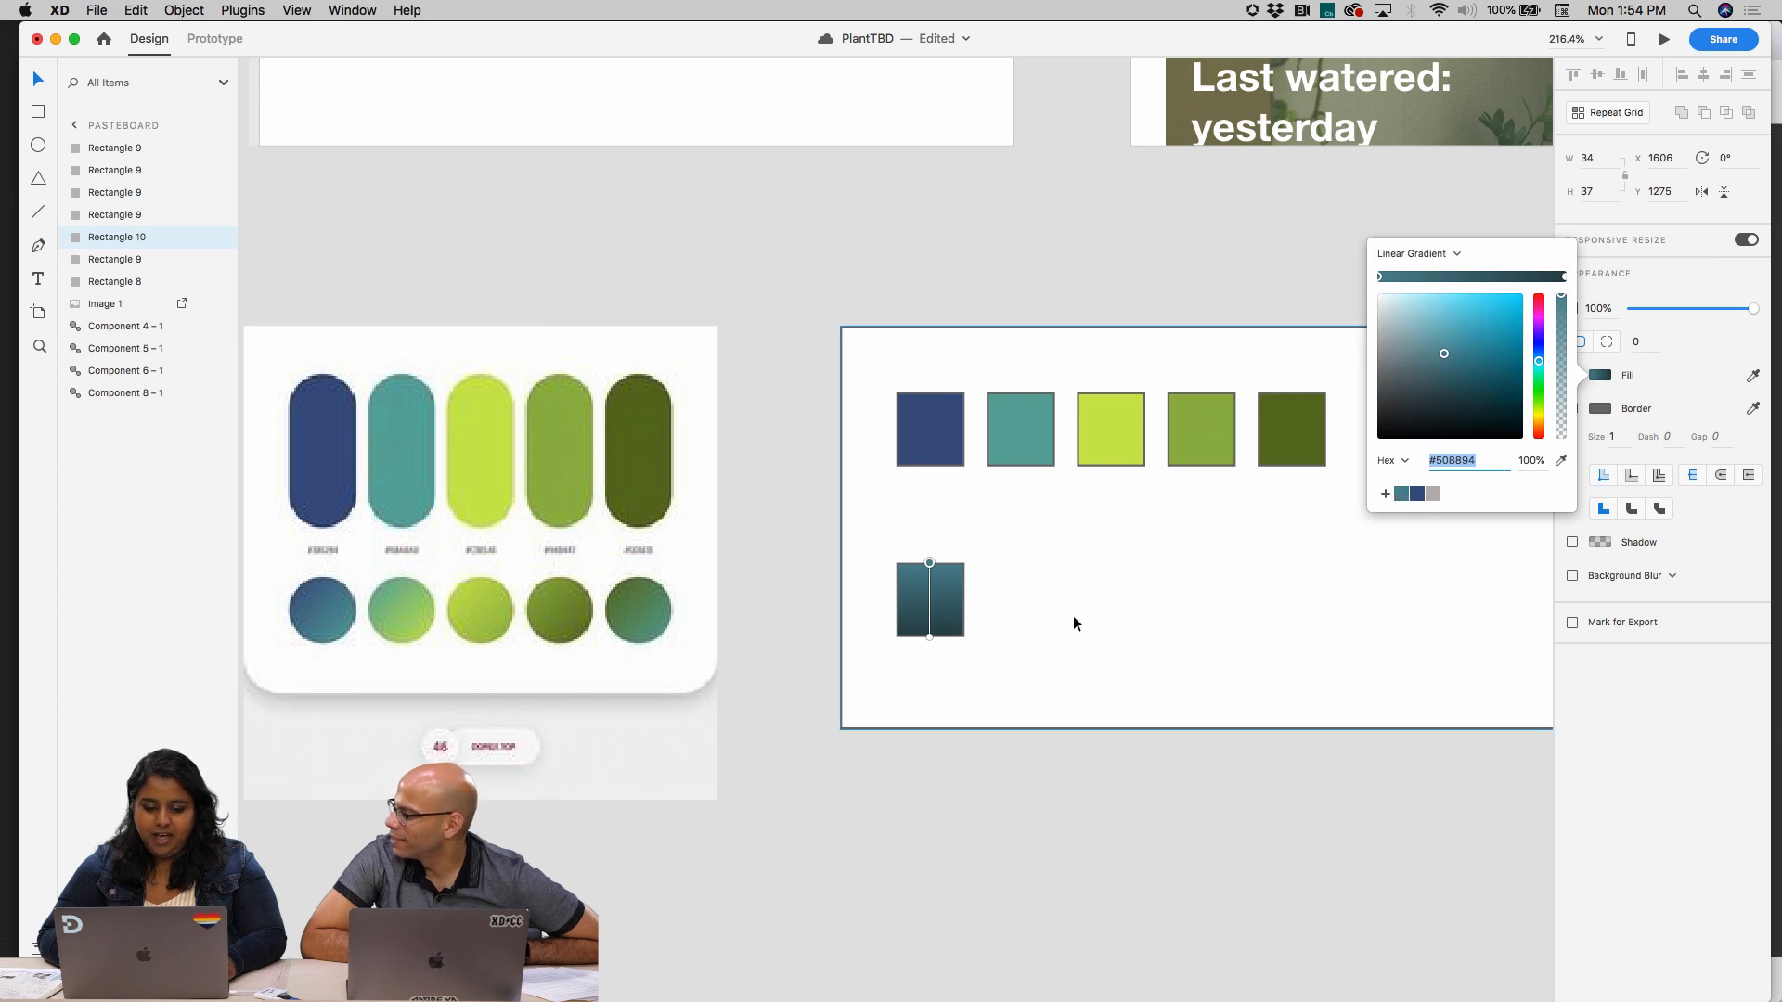
drag(930, 636, 971, 657)
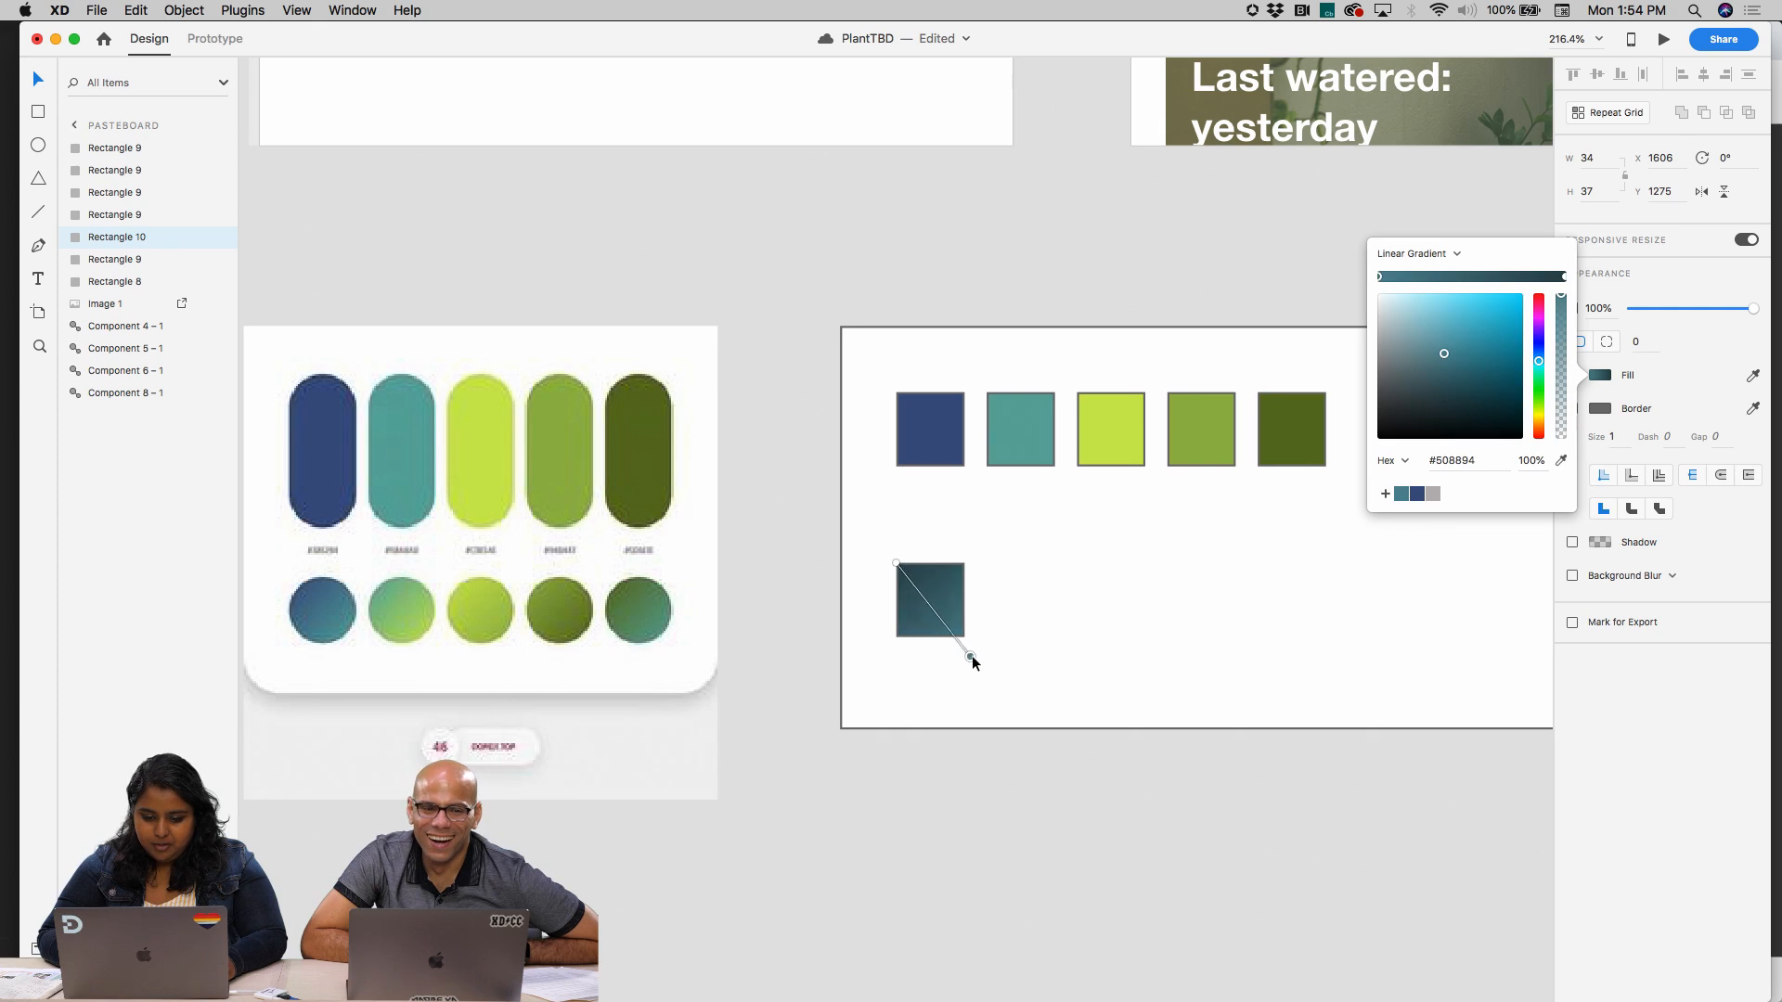
Set the dark end stop of the lower swatch's gradient to the saved navy #3B5284
click(1564, 276)
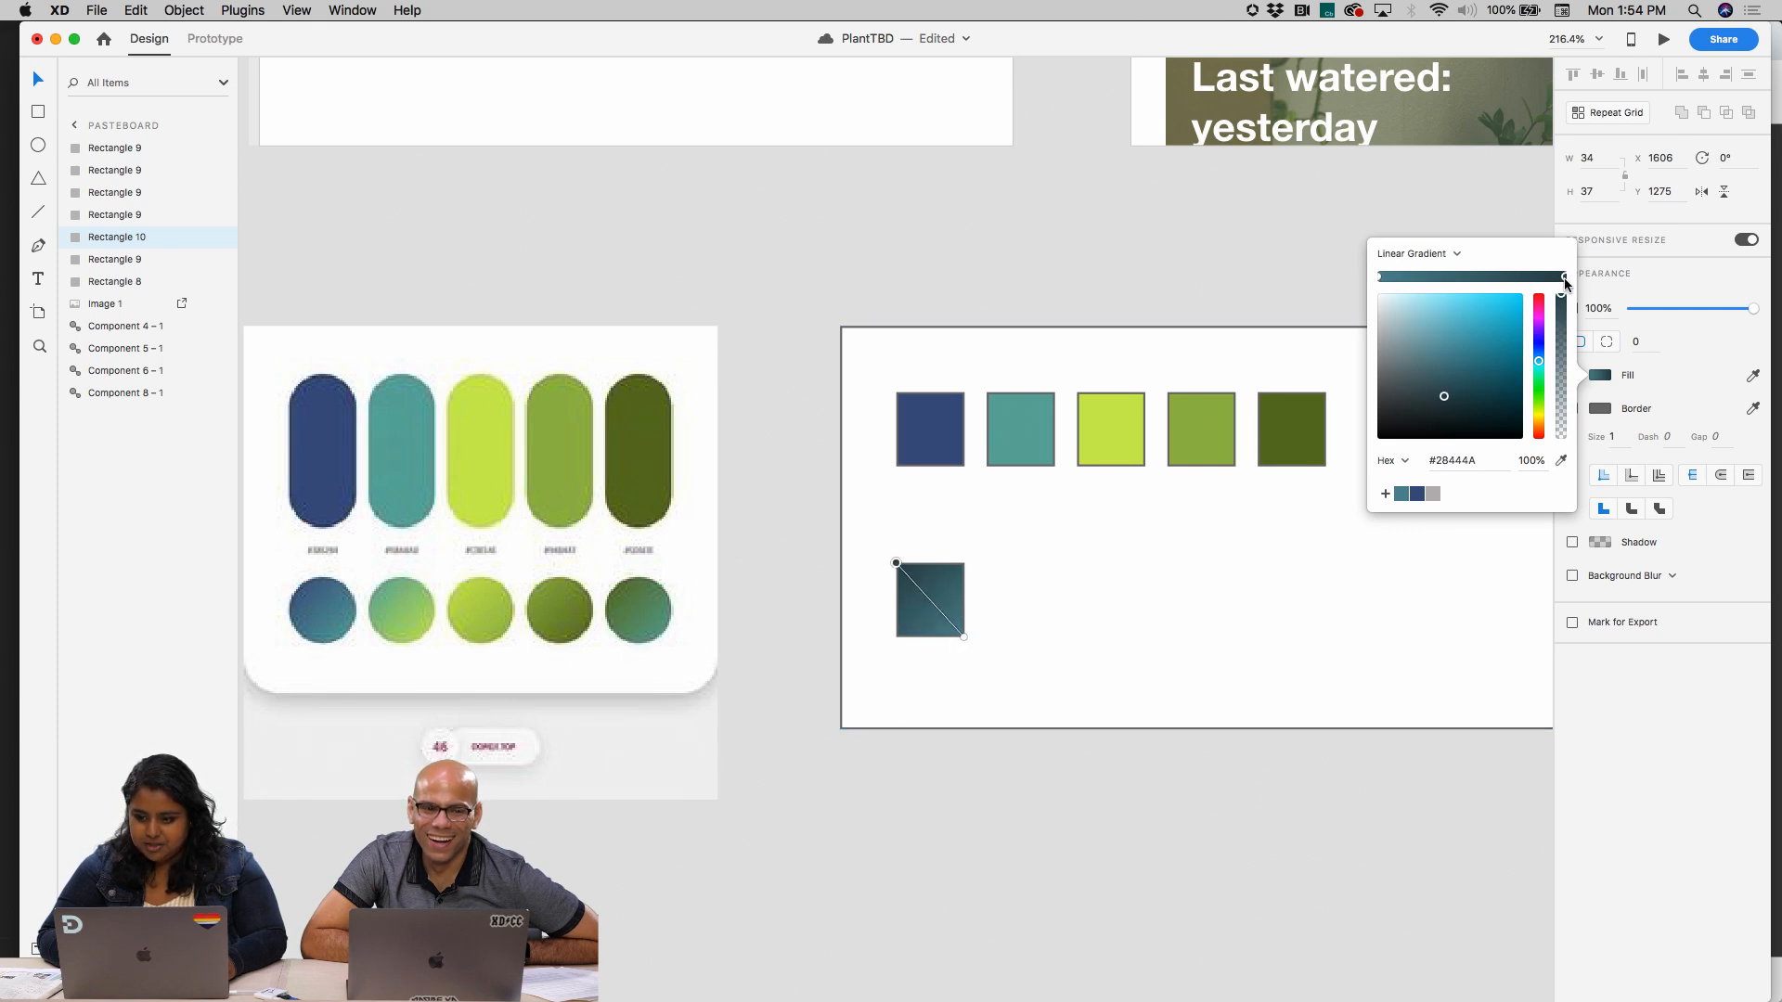
click(1417, 494)
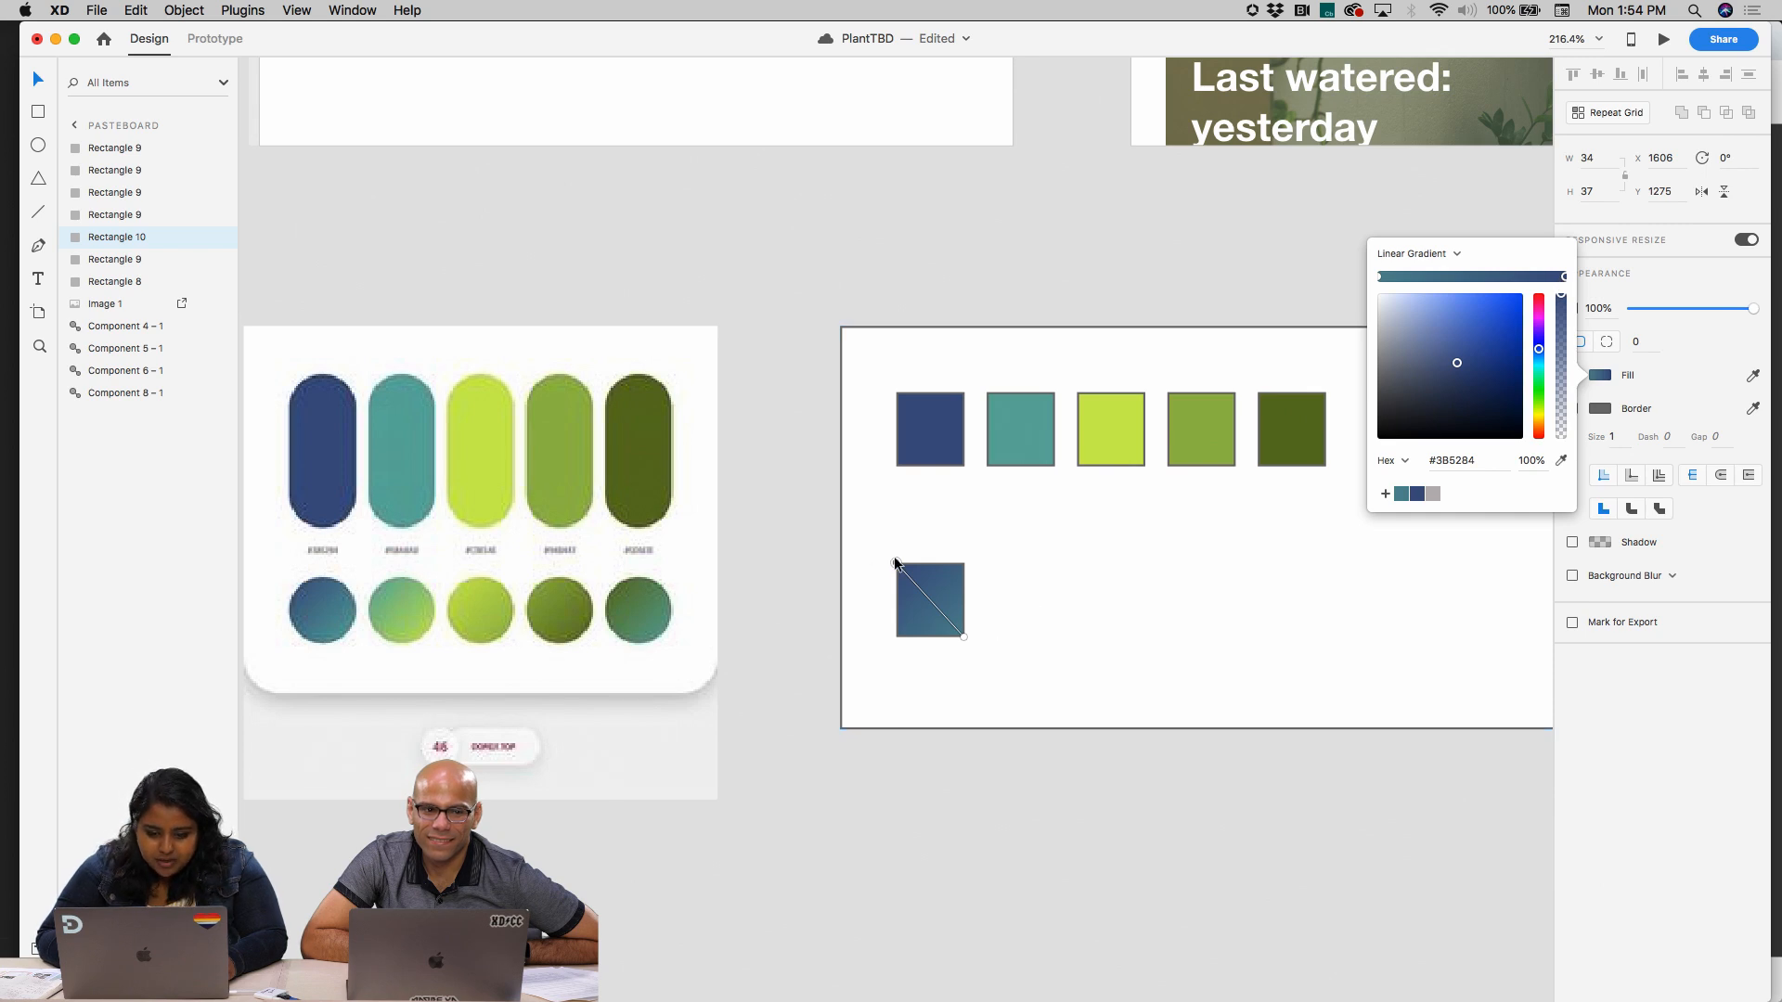
click(1073, 572)
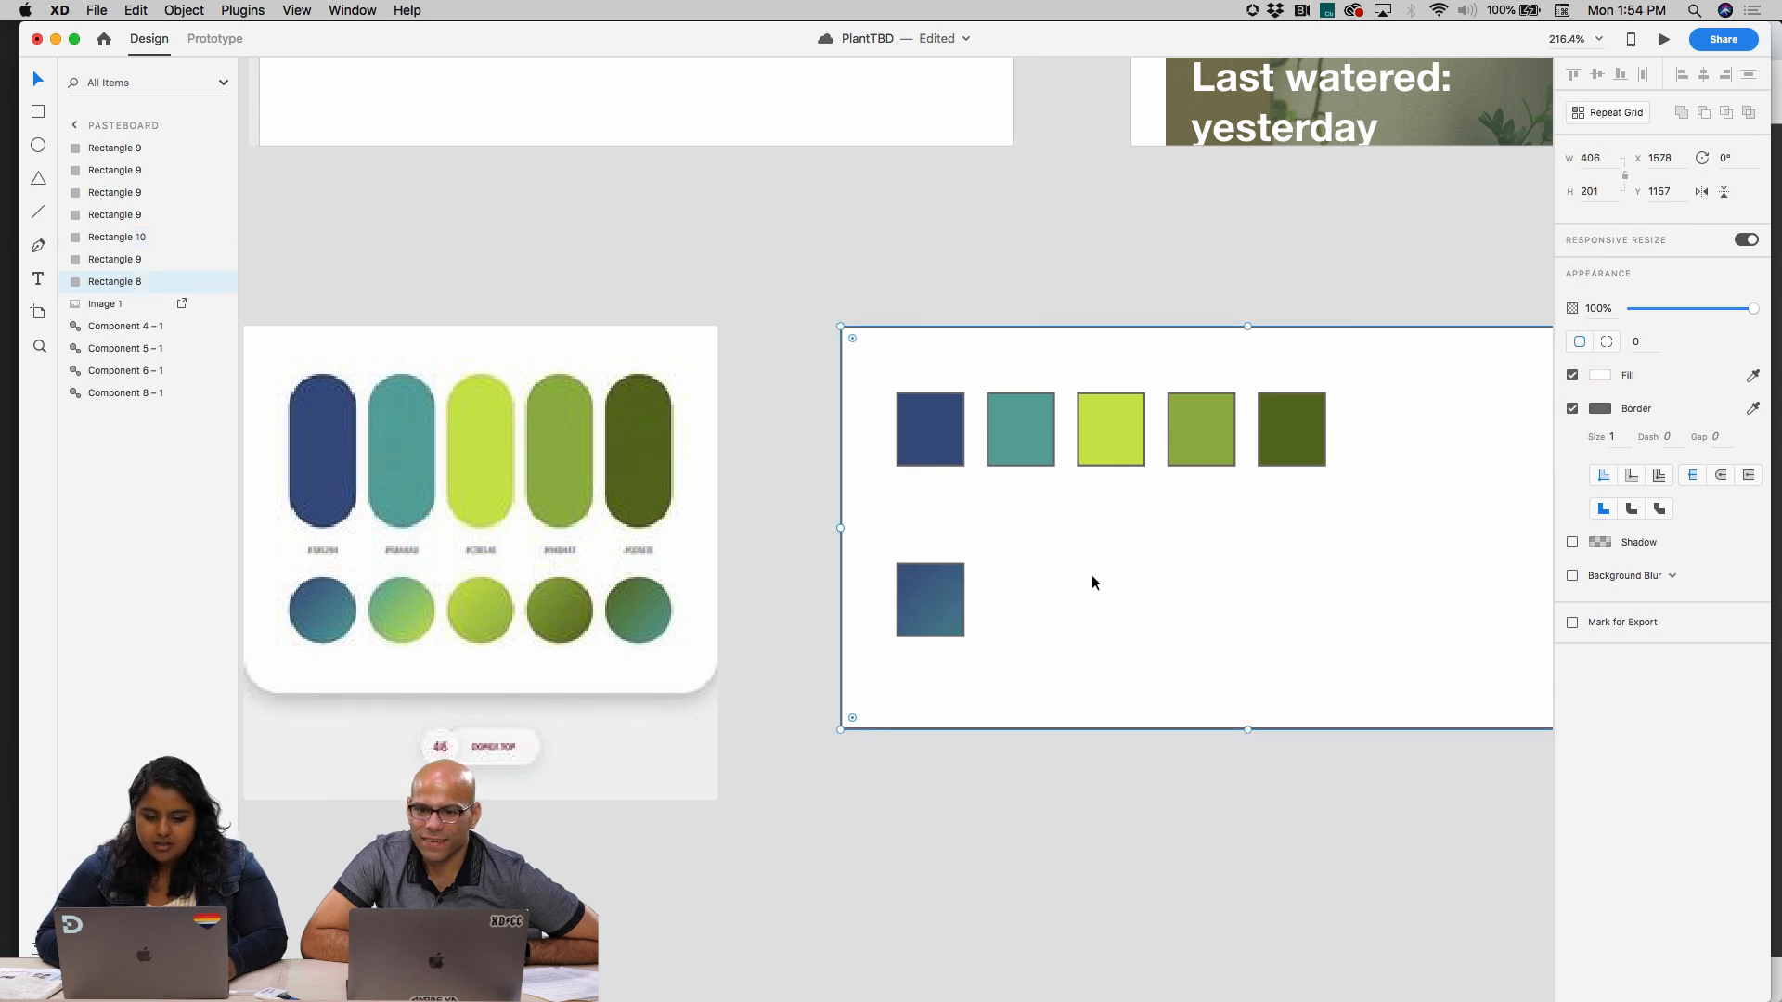
Remove the border from the gradient swatch
click(900, 622)
click(1324, 628)
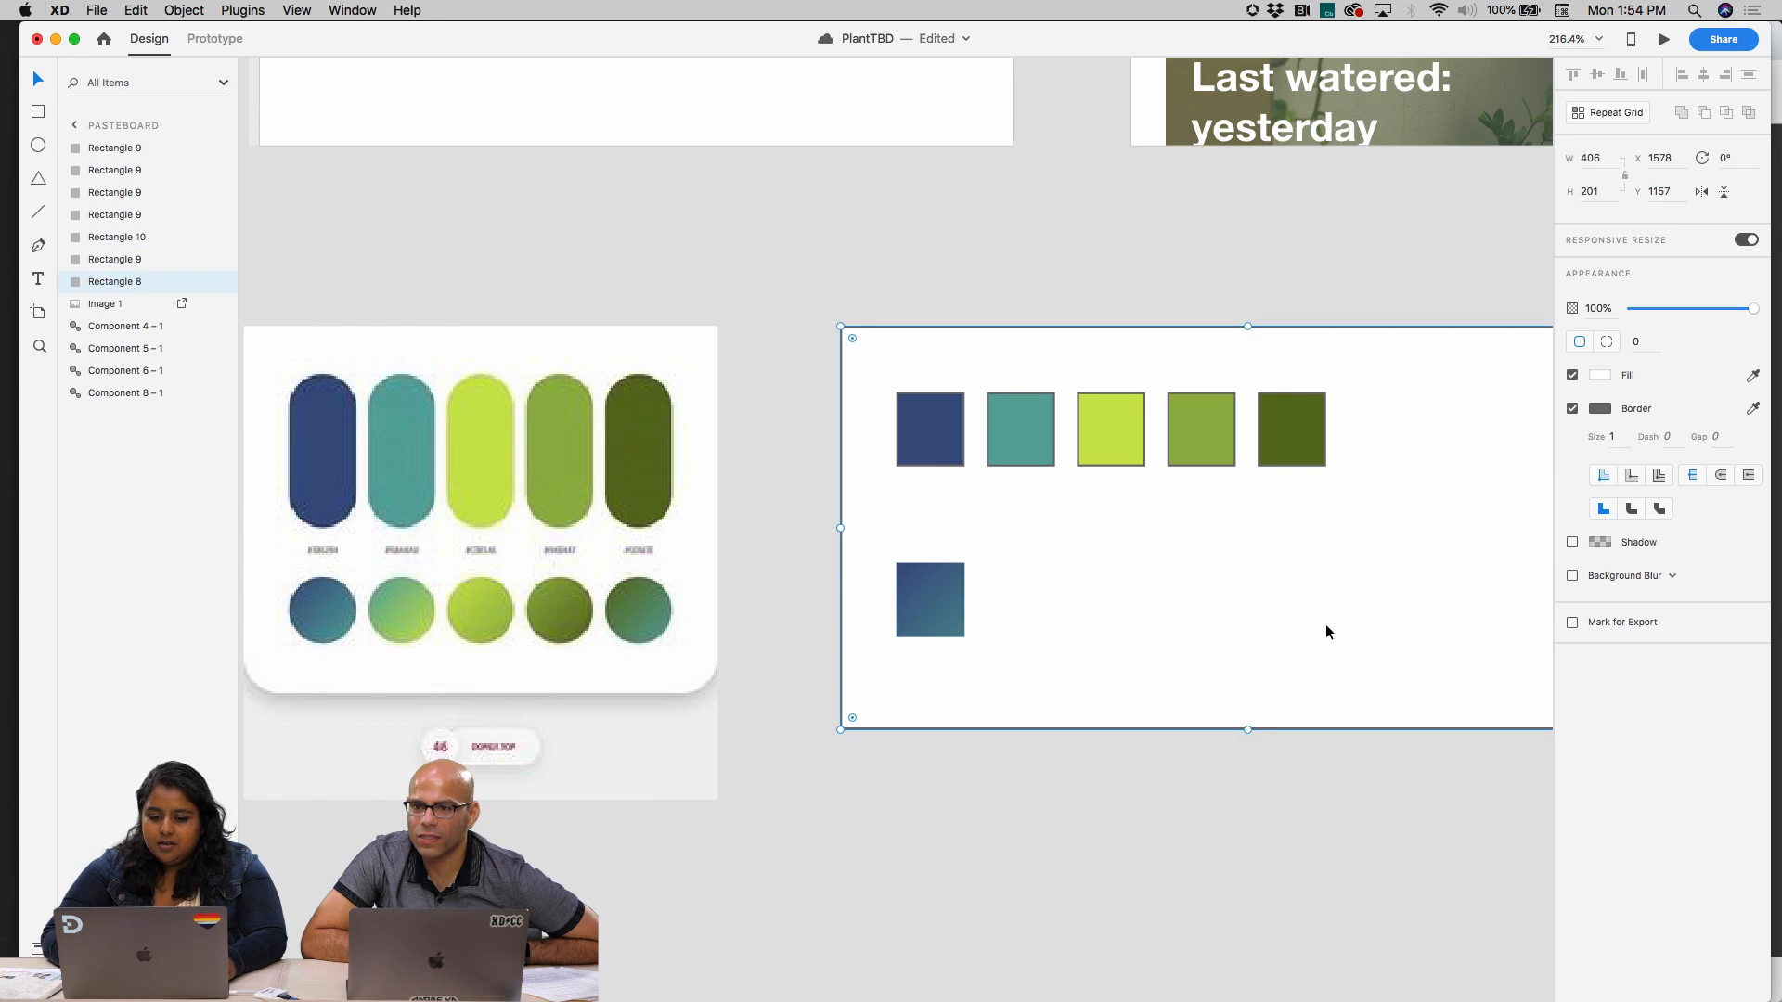
drag(1324, 628, 828, 416)
key(super+z)
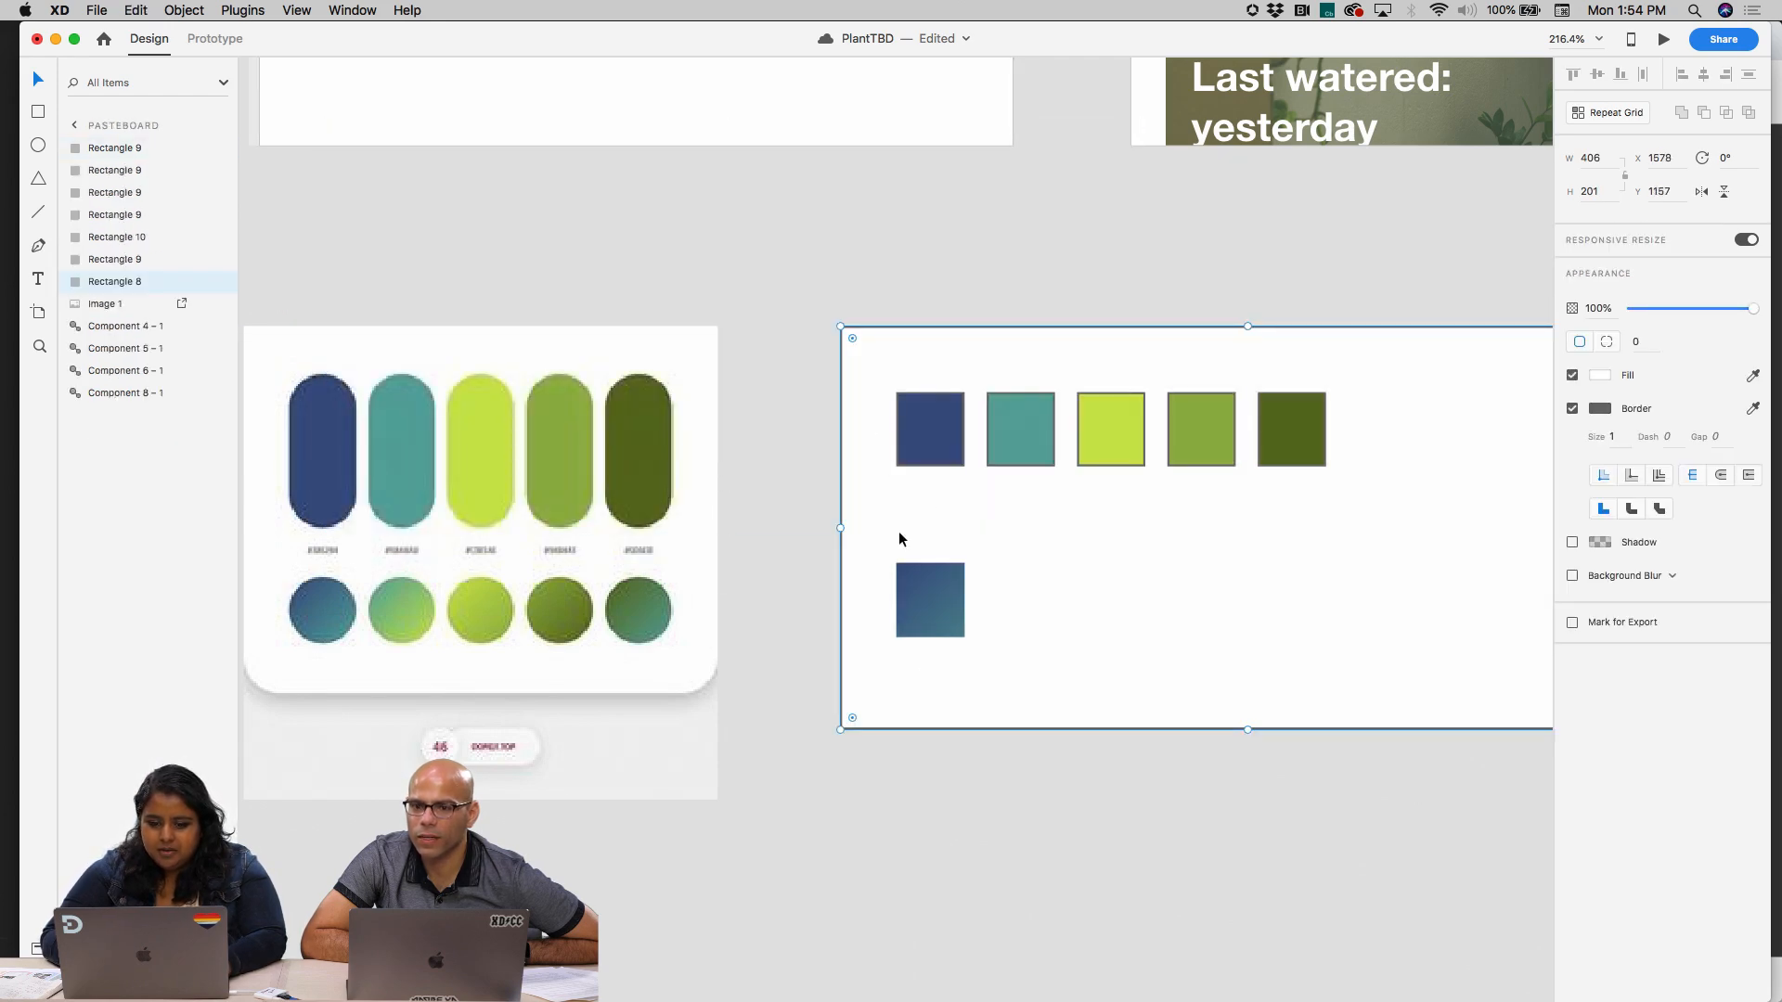
key(Escape)
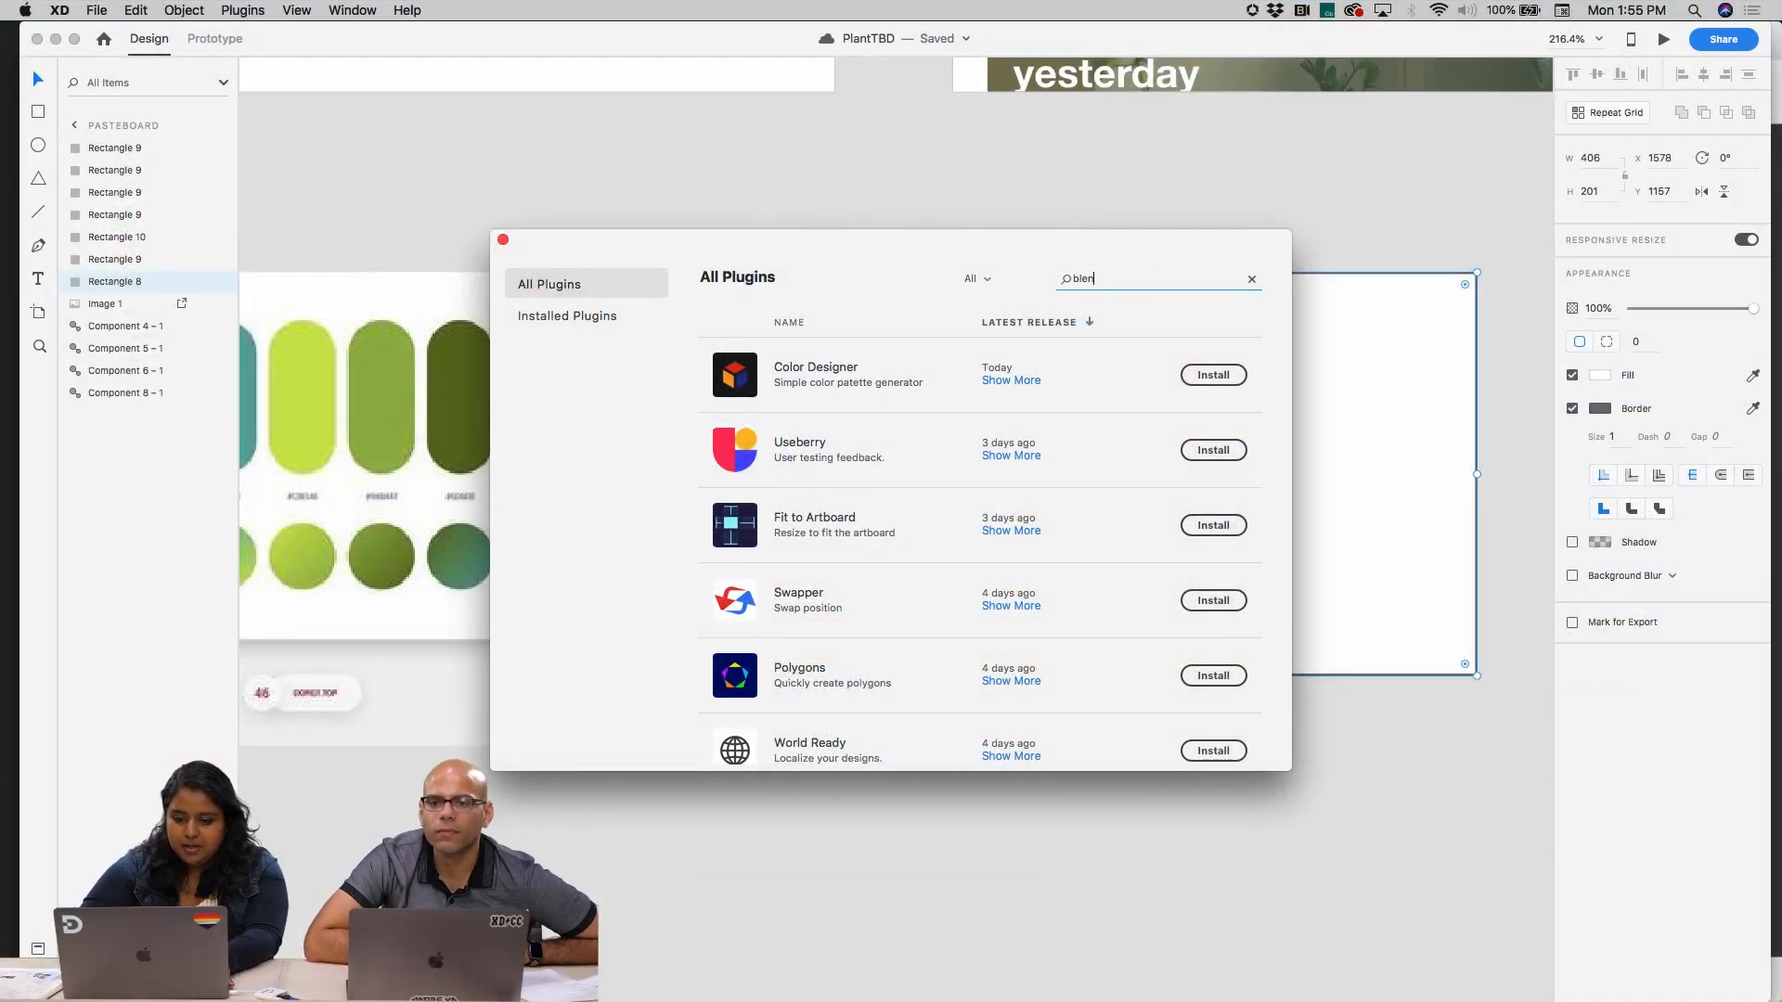
Search all plugins for "blend" and clear the search
text(d)
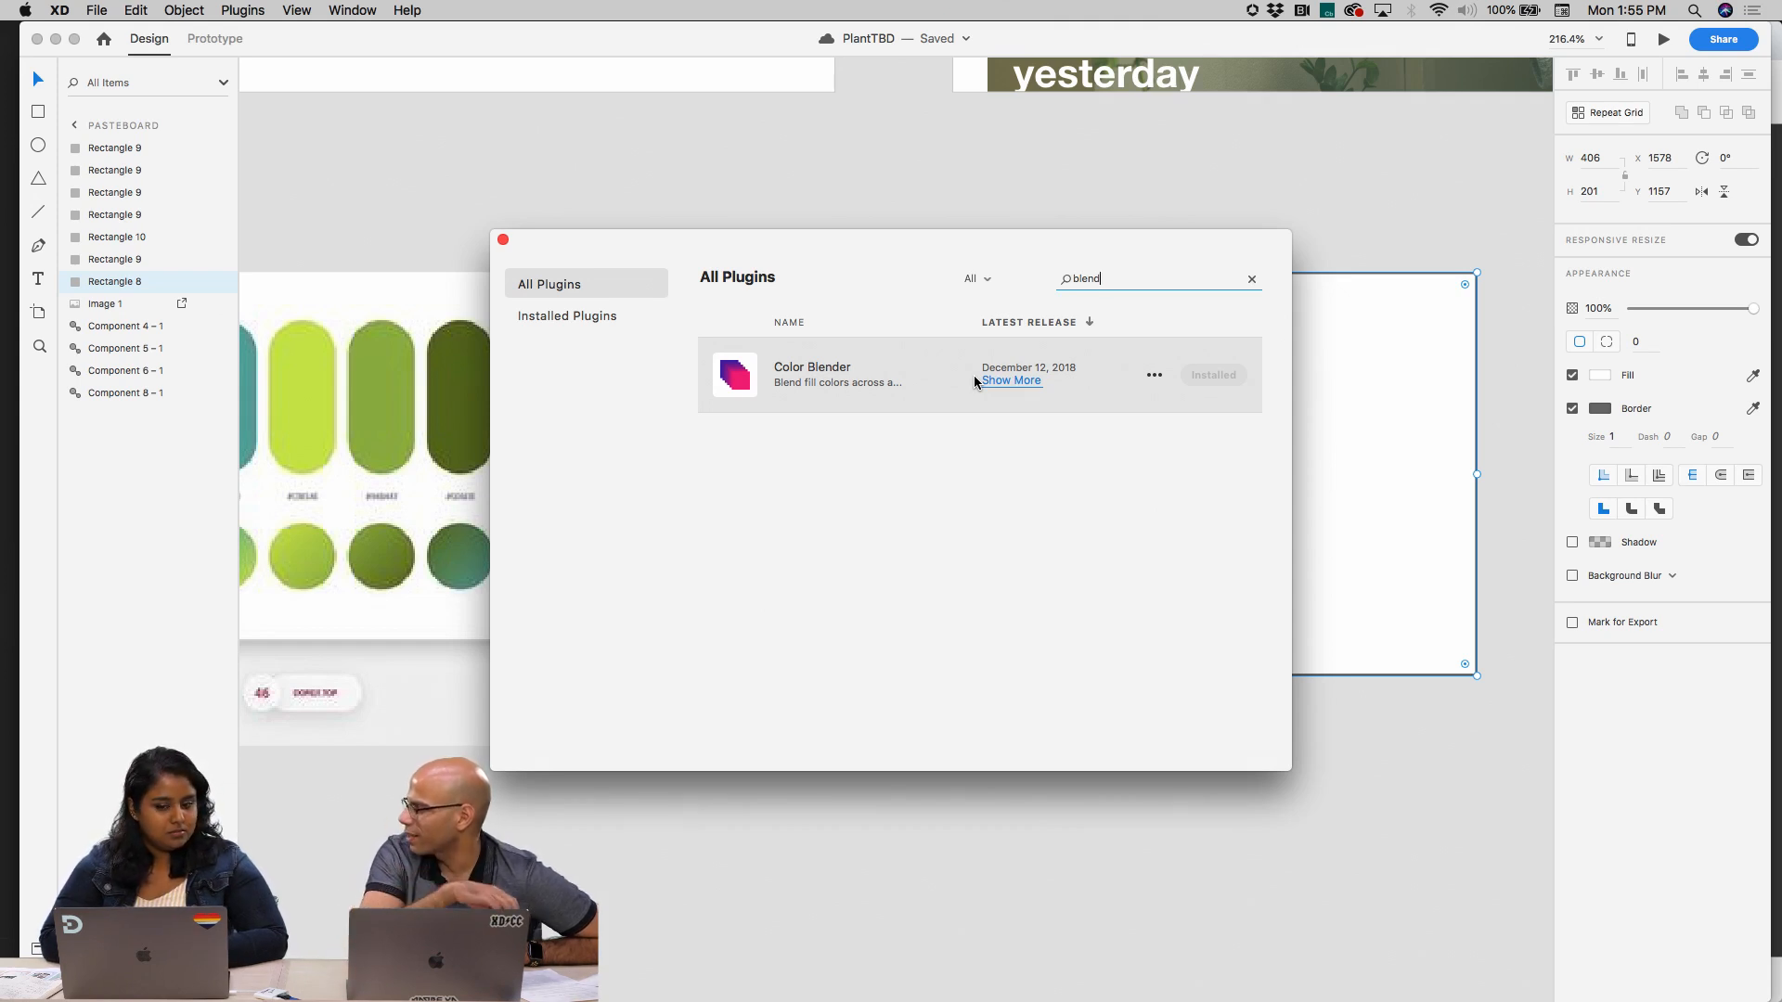
click(1251, 278)
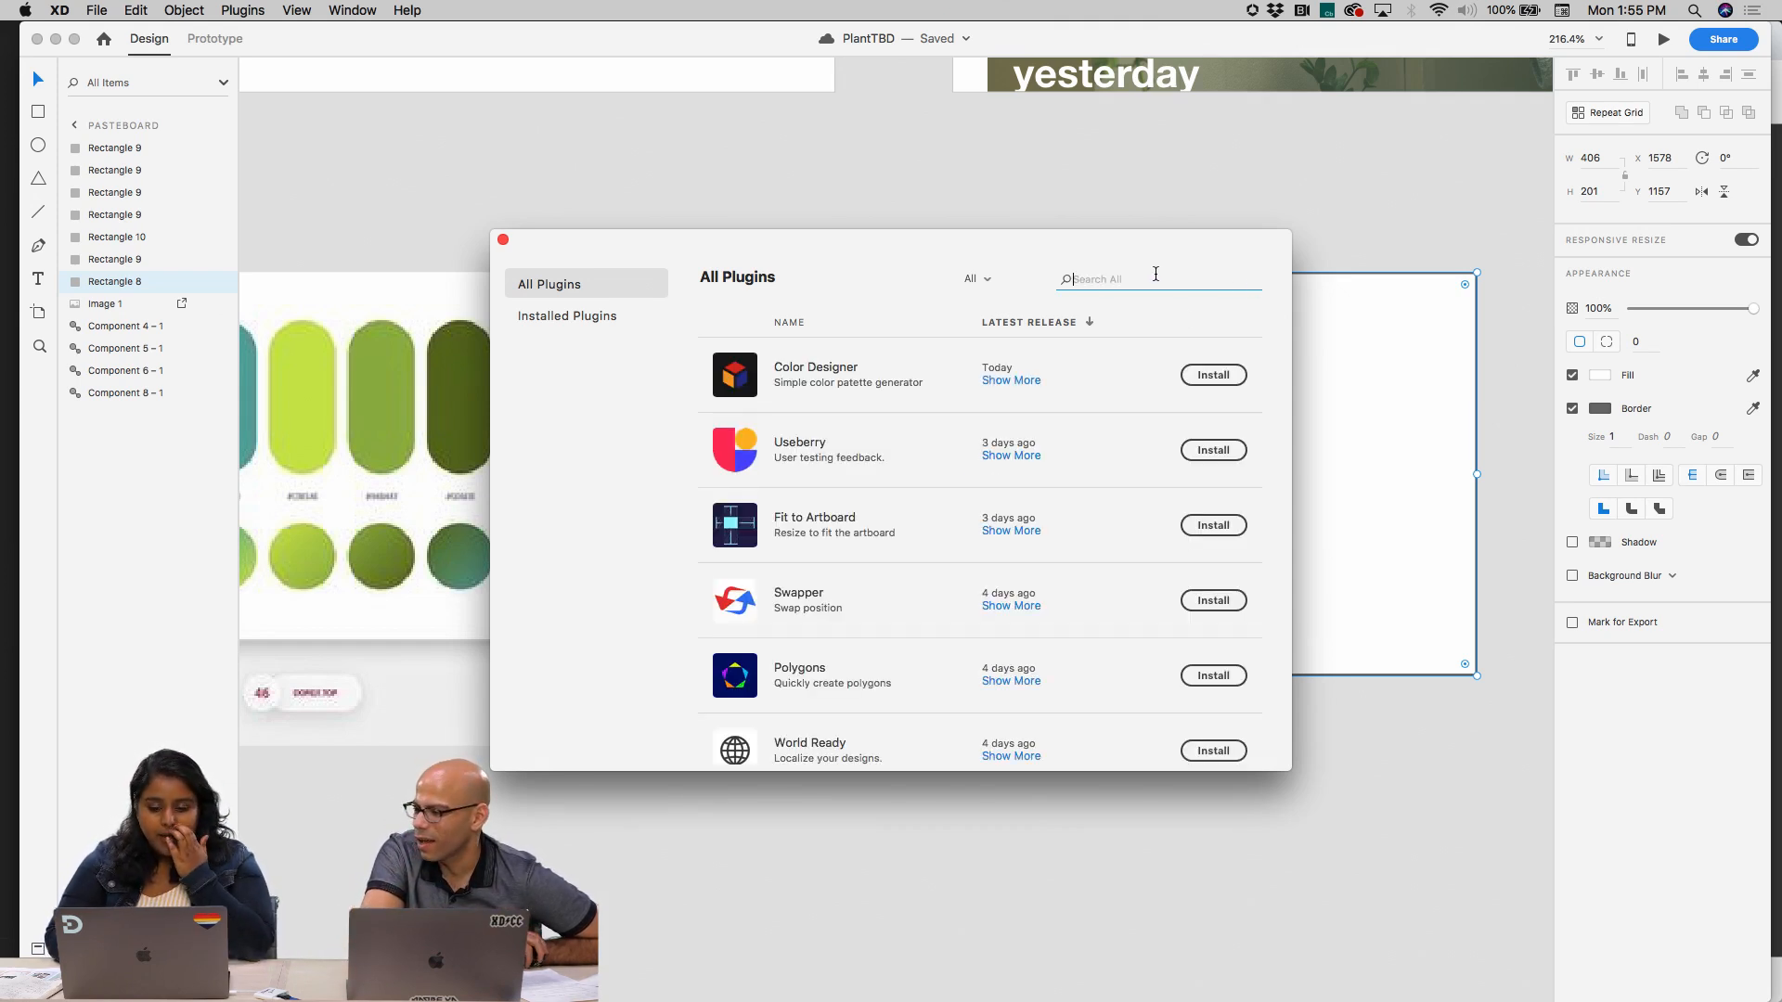
Browse the full list of available plugins and close the plugin manager
scroll(987, 709, down, 5)
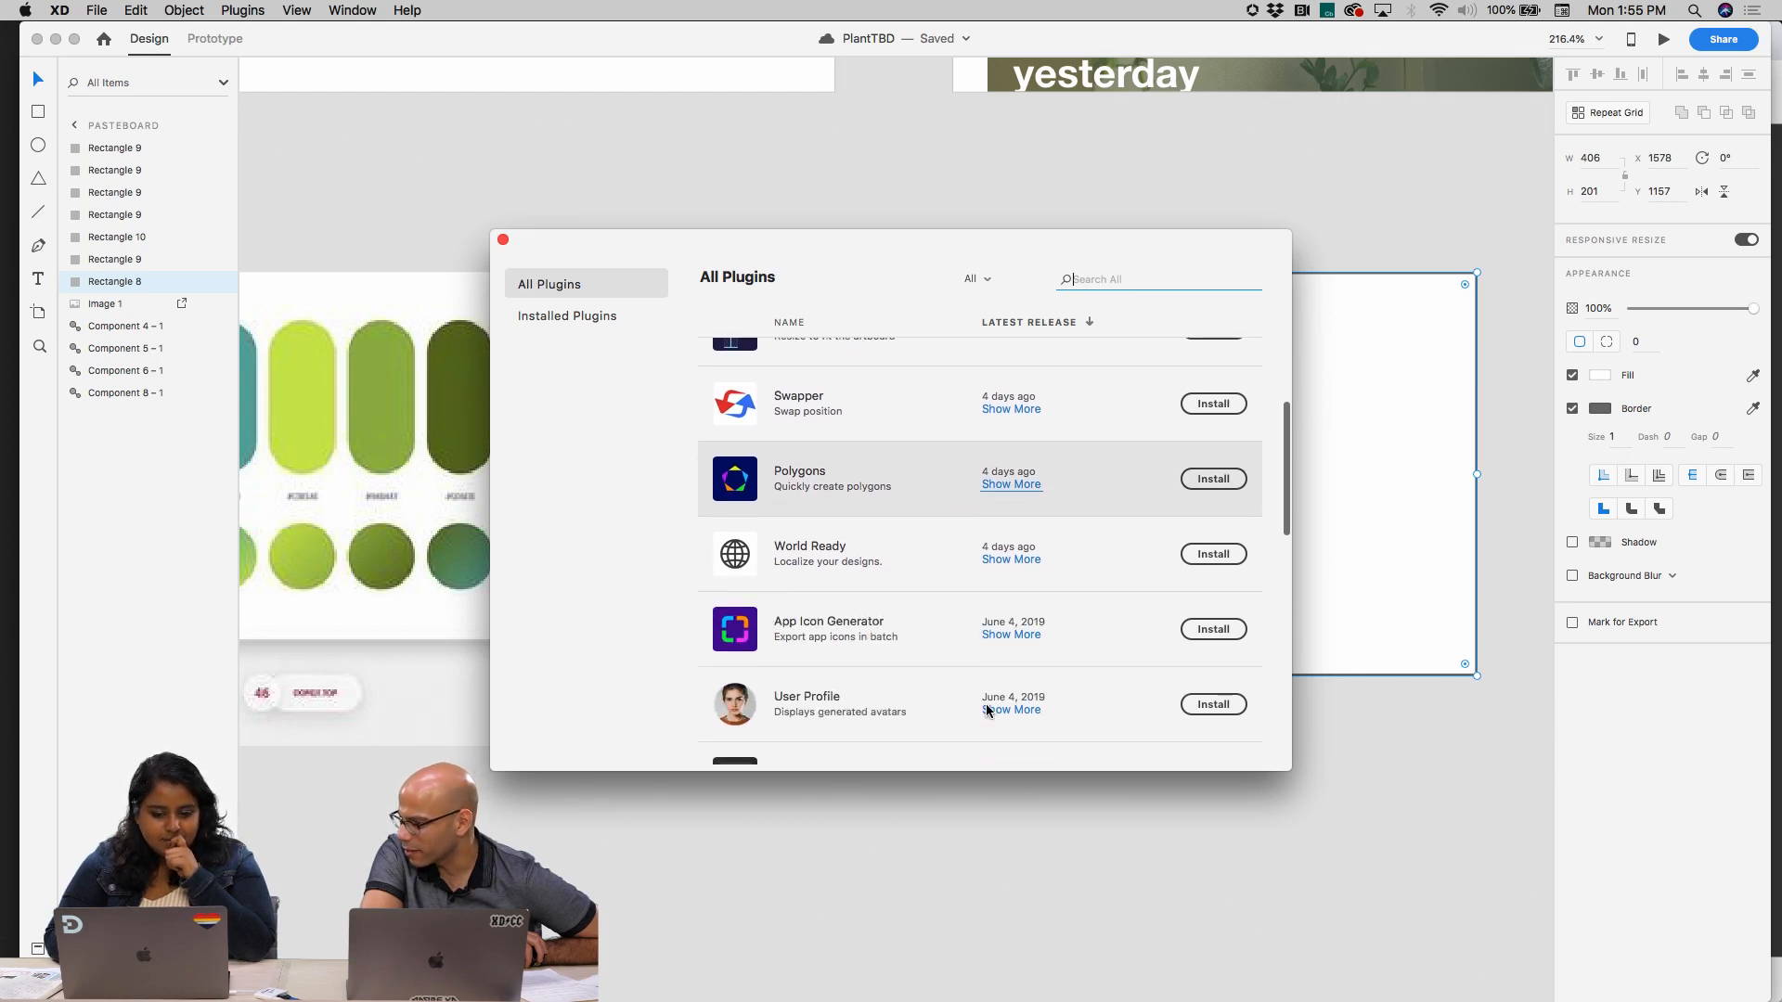
scroll(987, 707, down, 1)
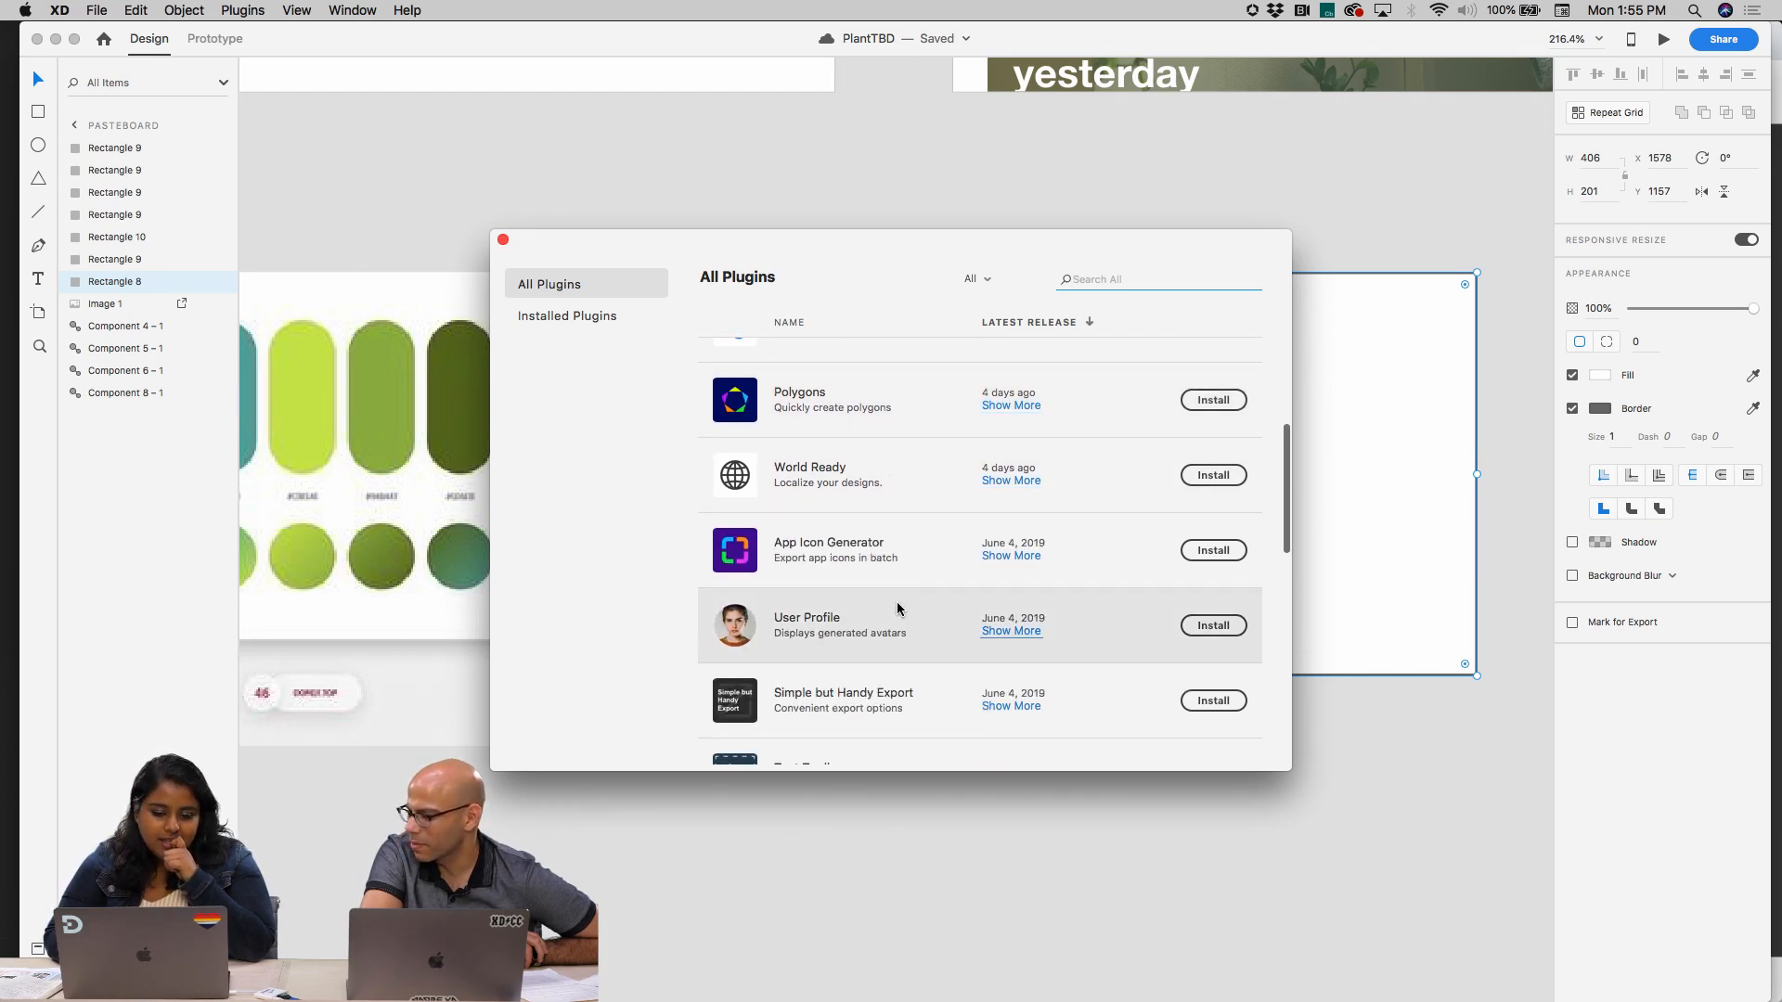
scroll(898, 613, down, 2)
scroll(898, 612, down, 4)
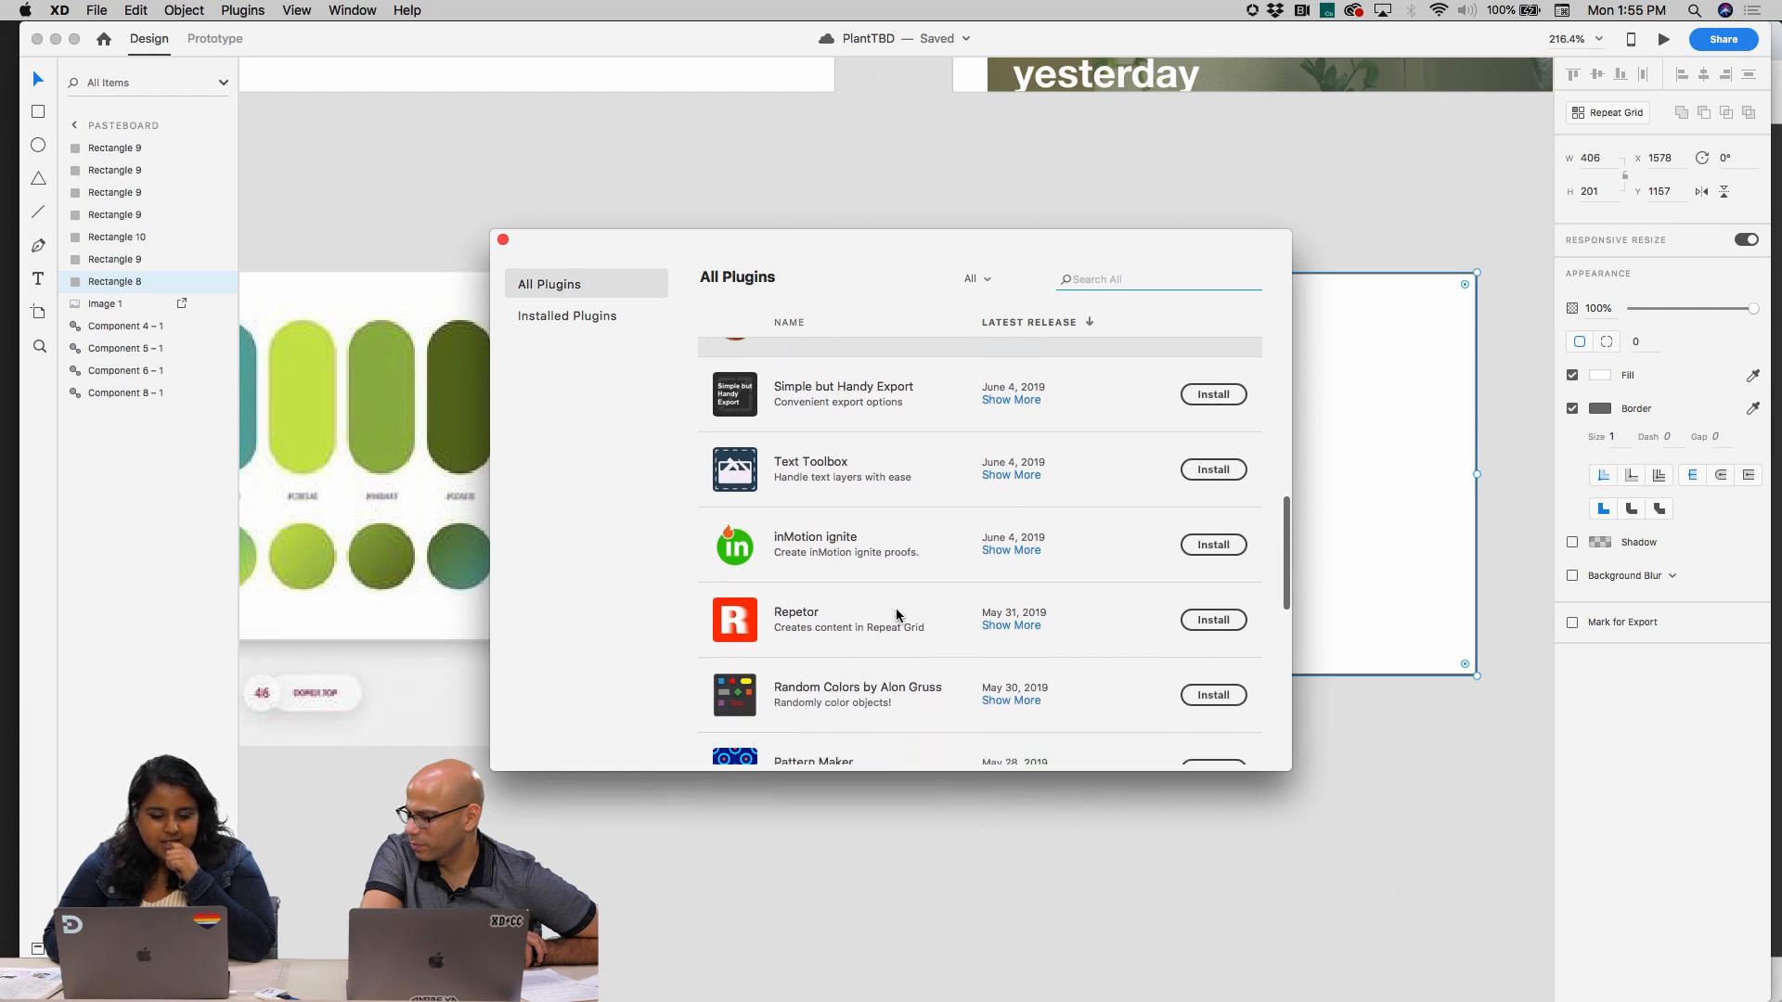
scroll(898, 613, down, 1)
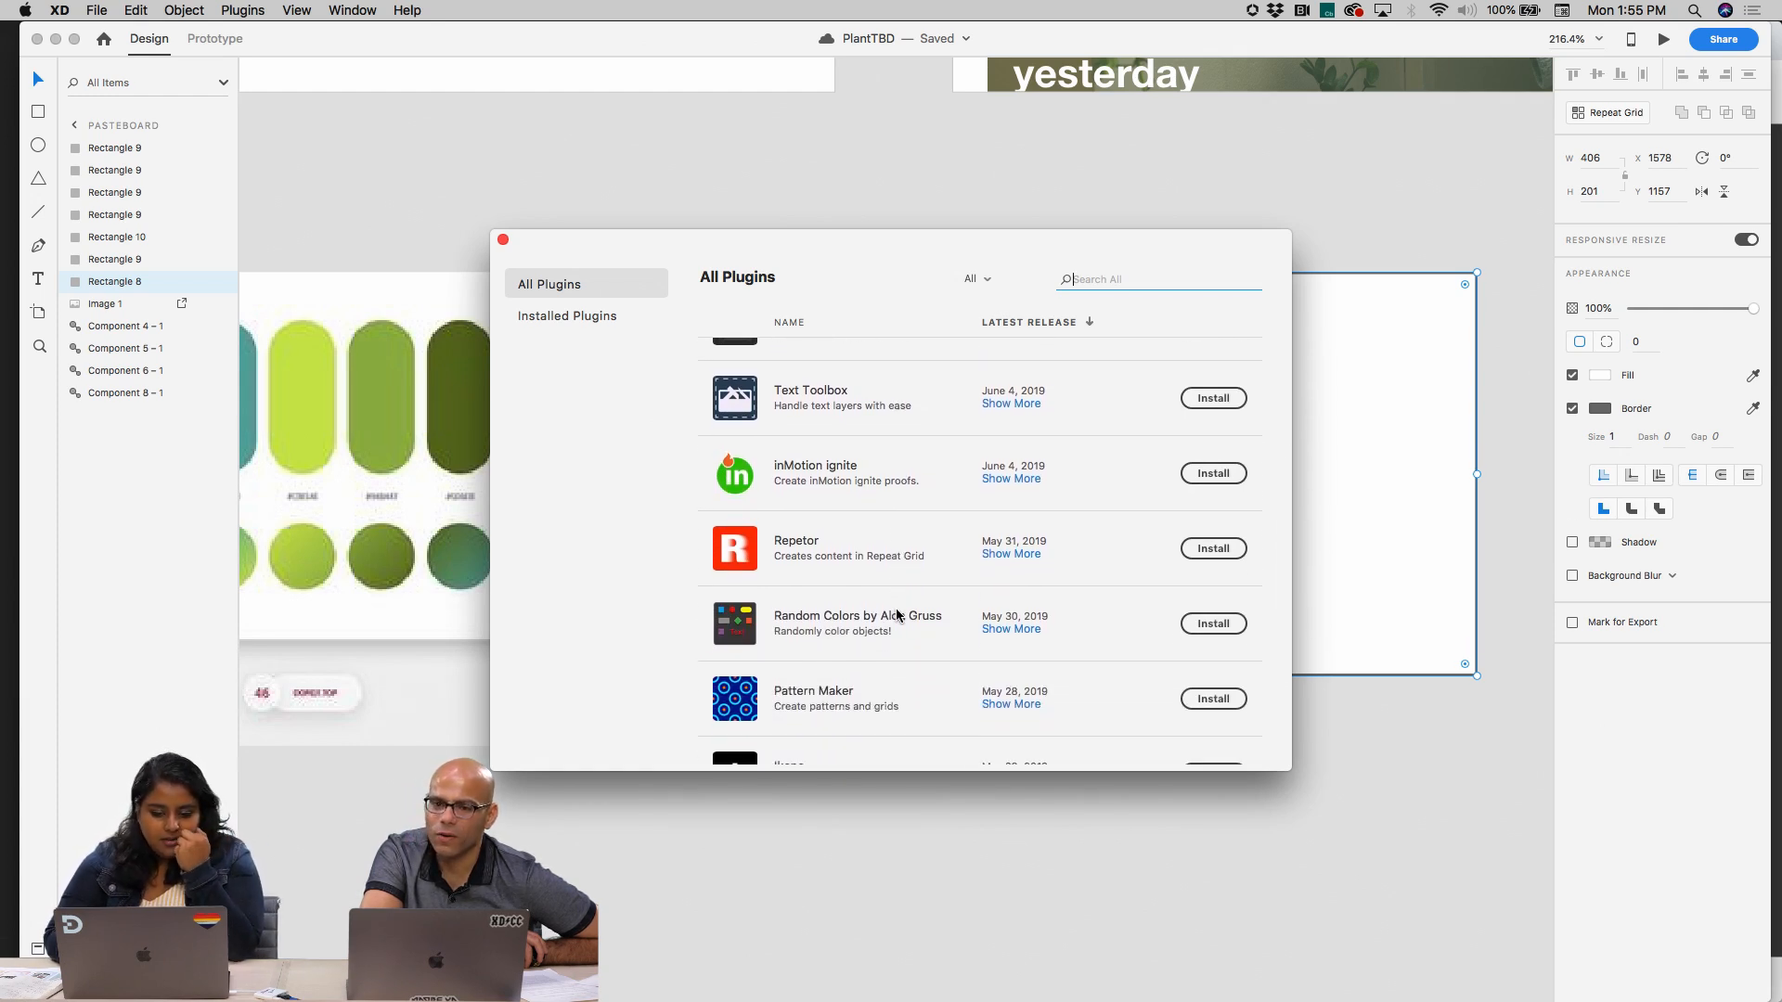
scroll(898, 612, down, 2)
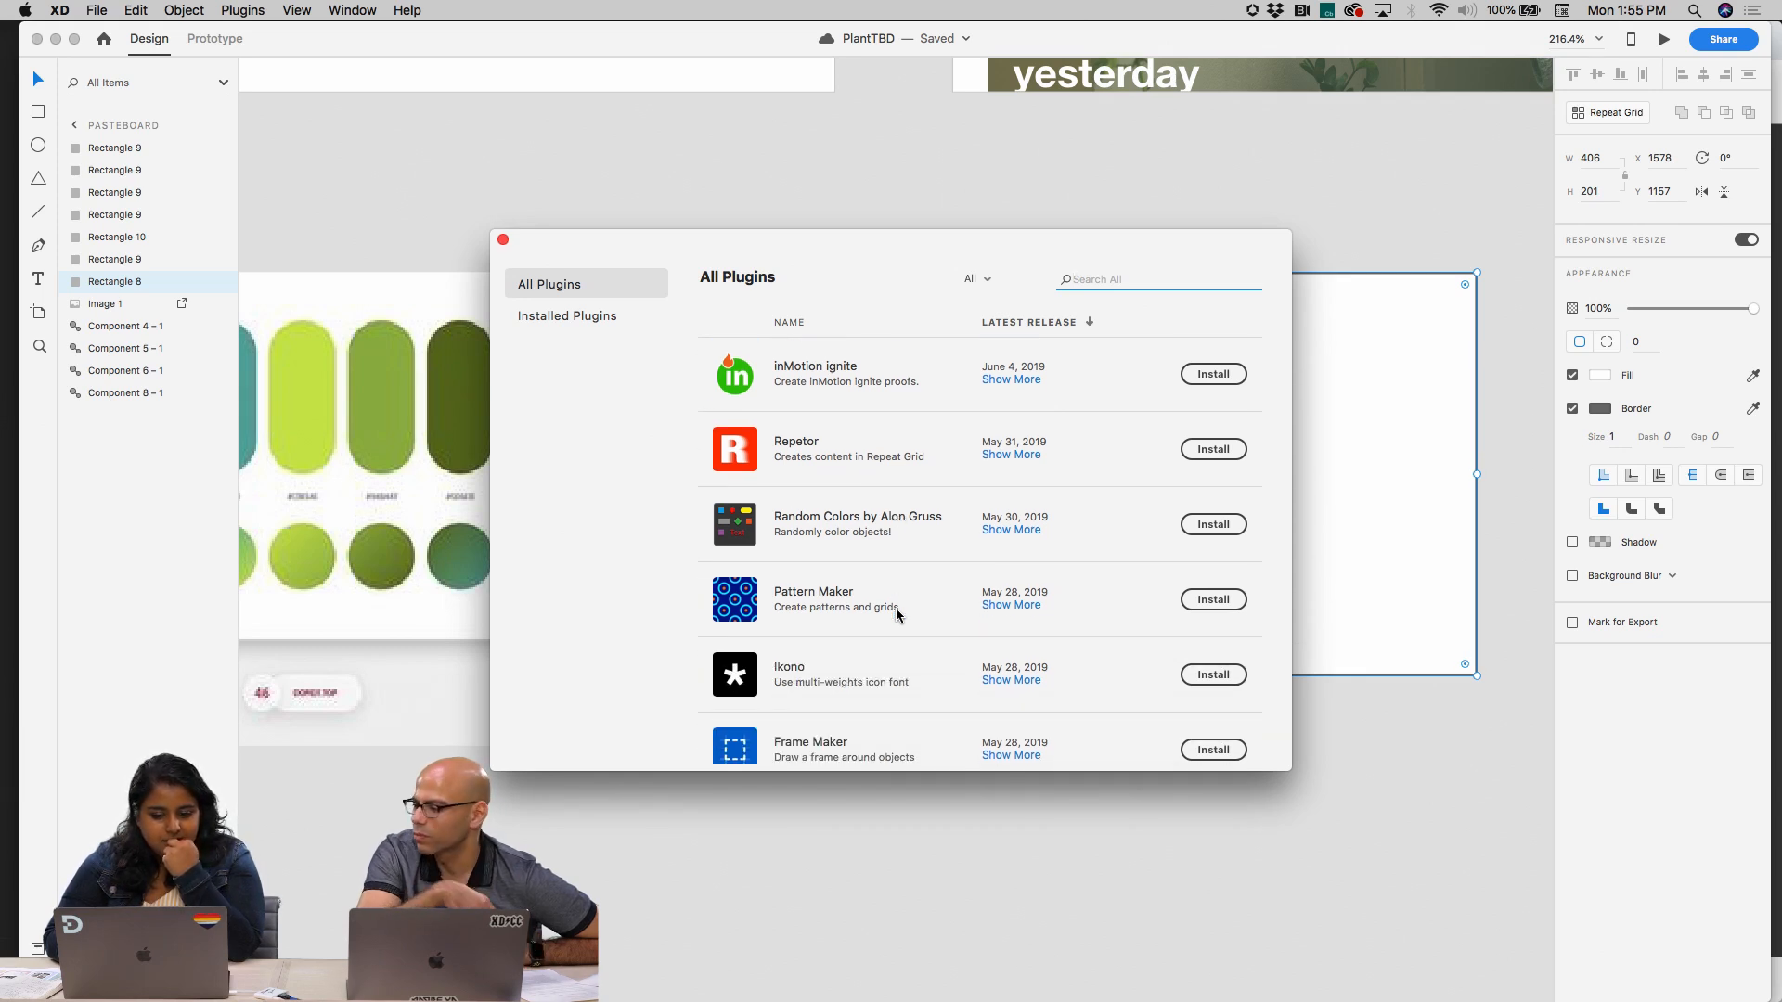
scroll(896, 610, down, 4)
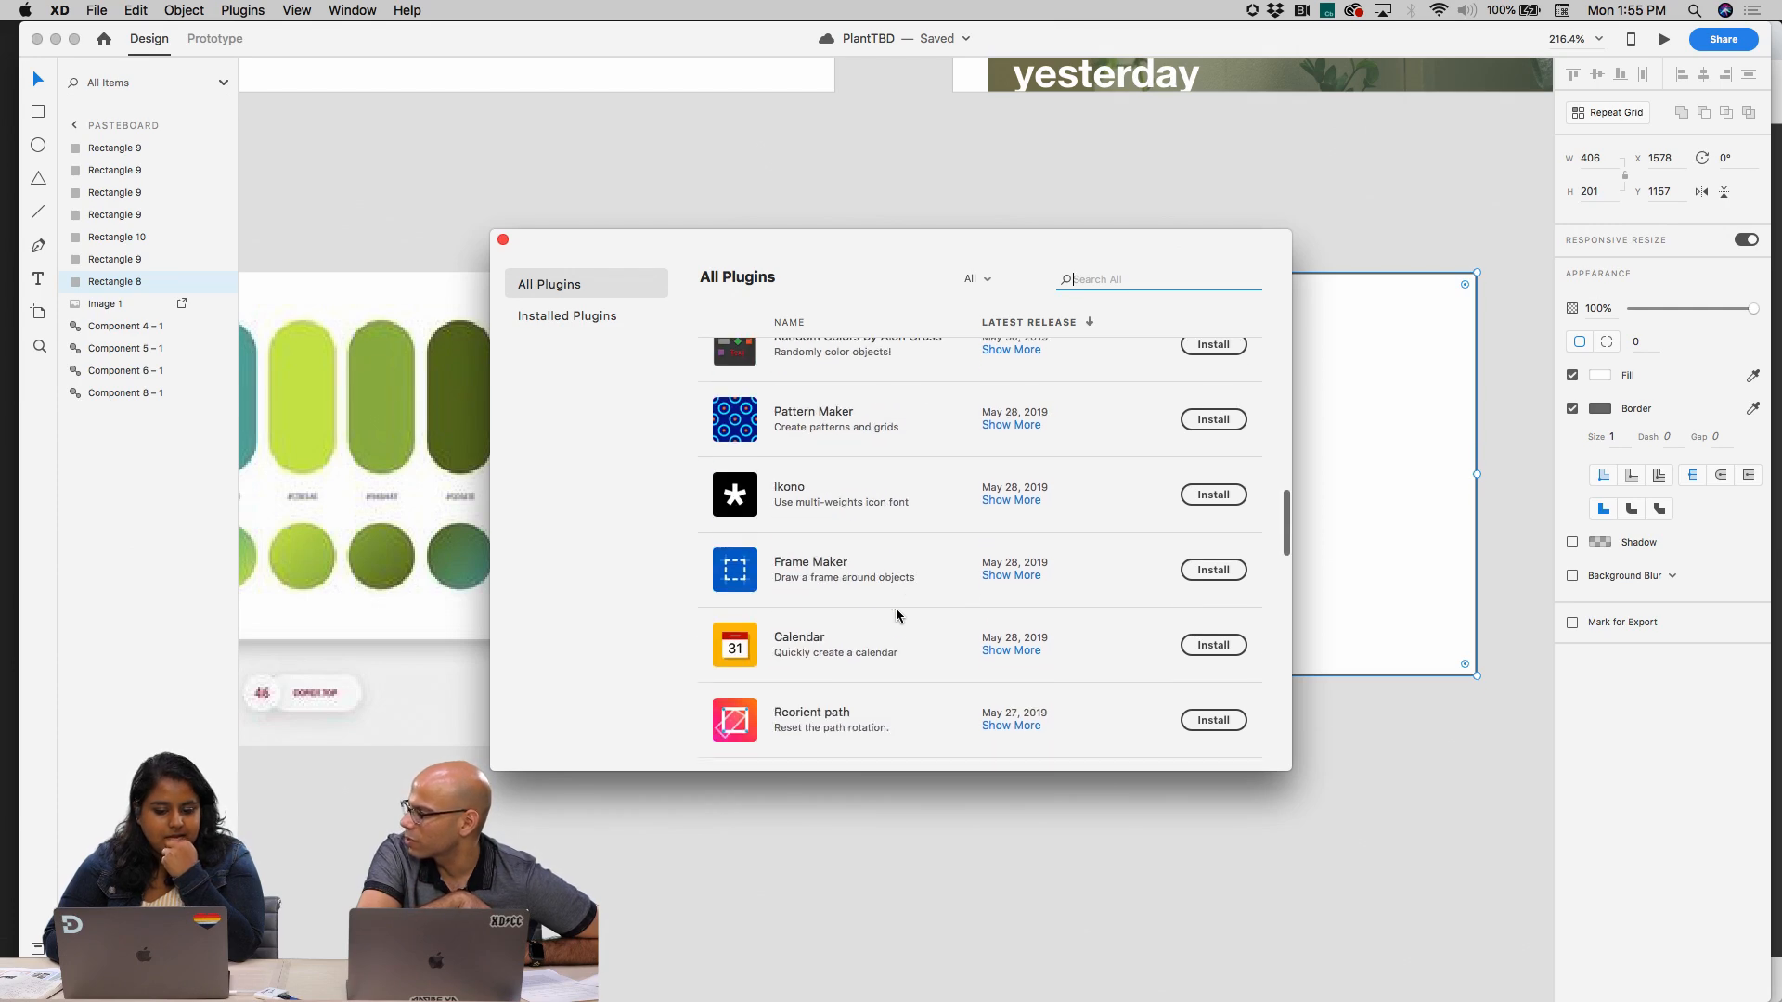
scroll(896, 619, down, 5)
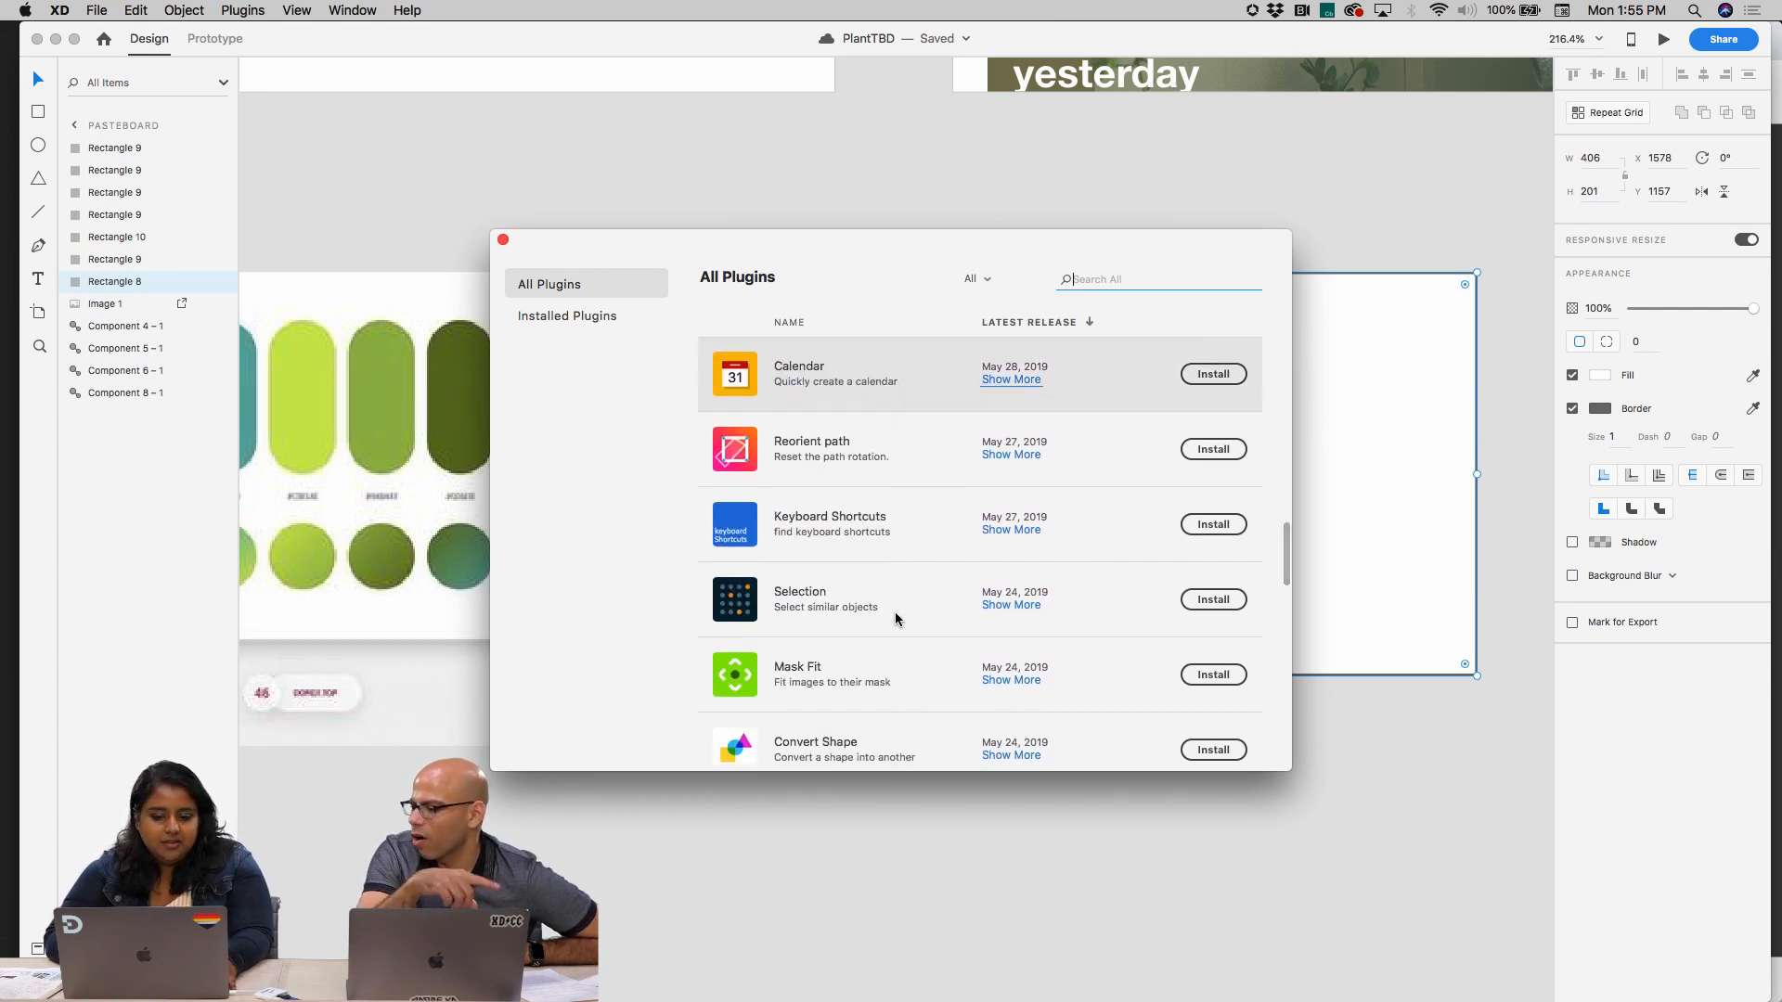
click(503, 240)
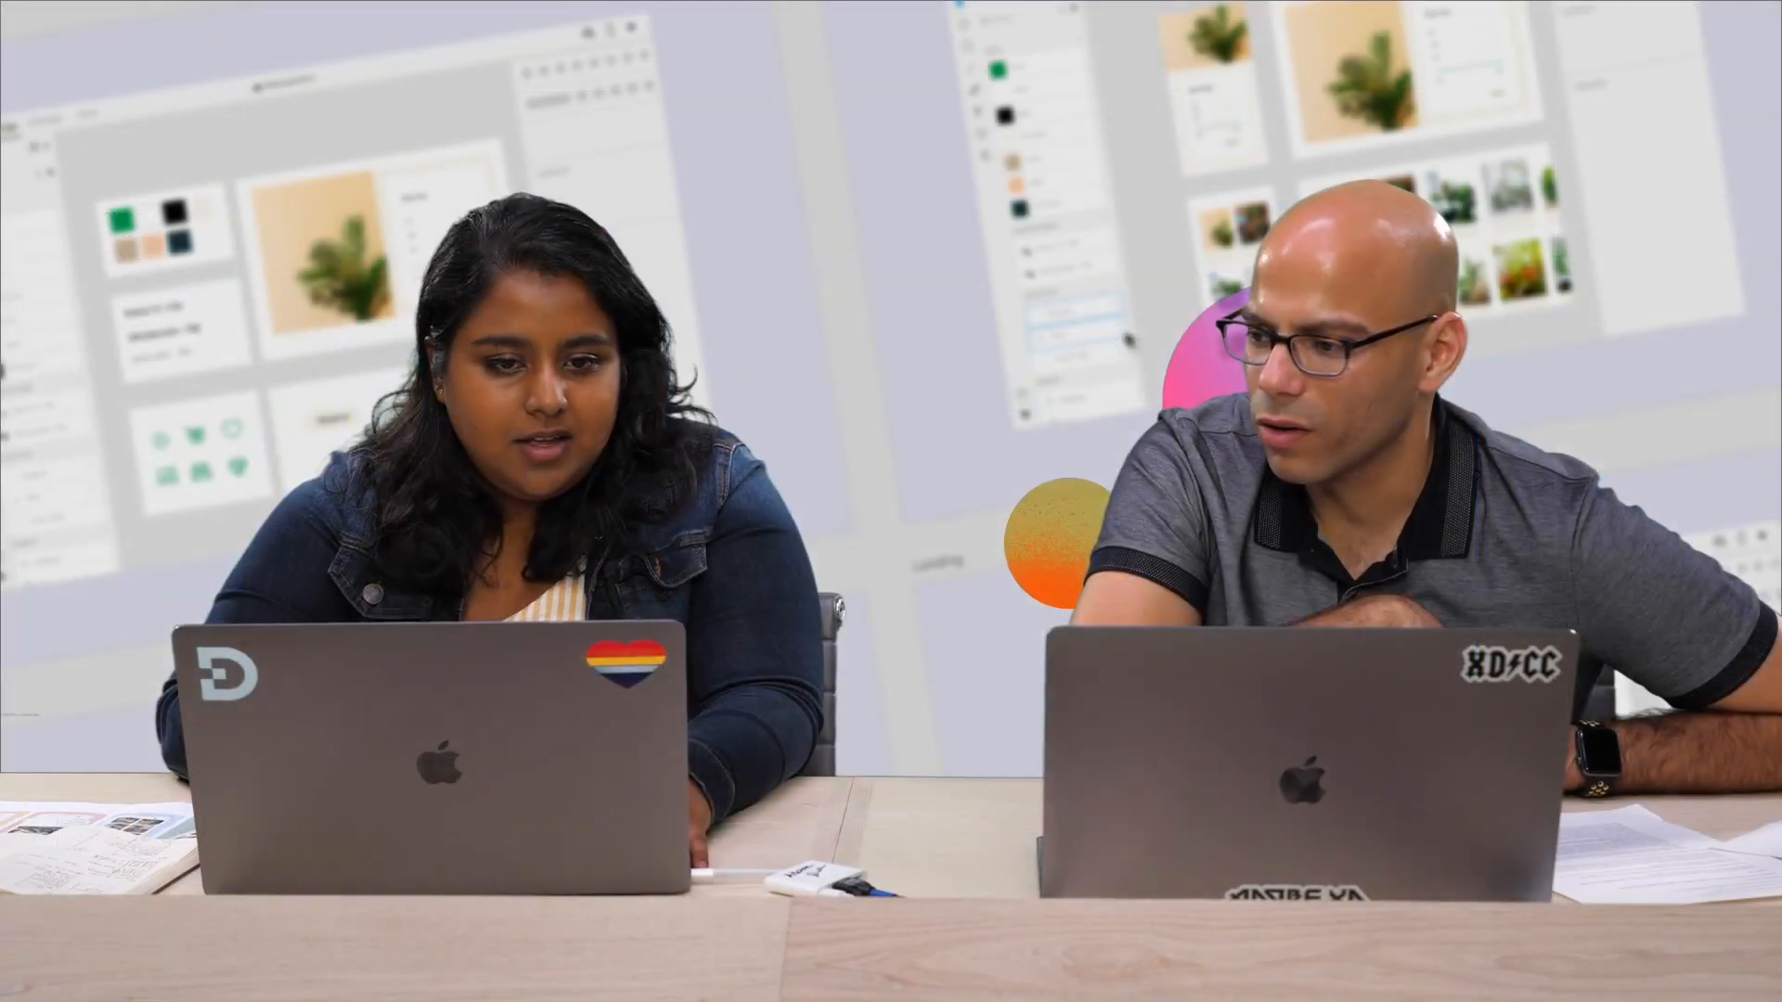